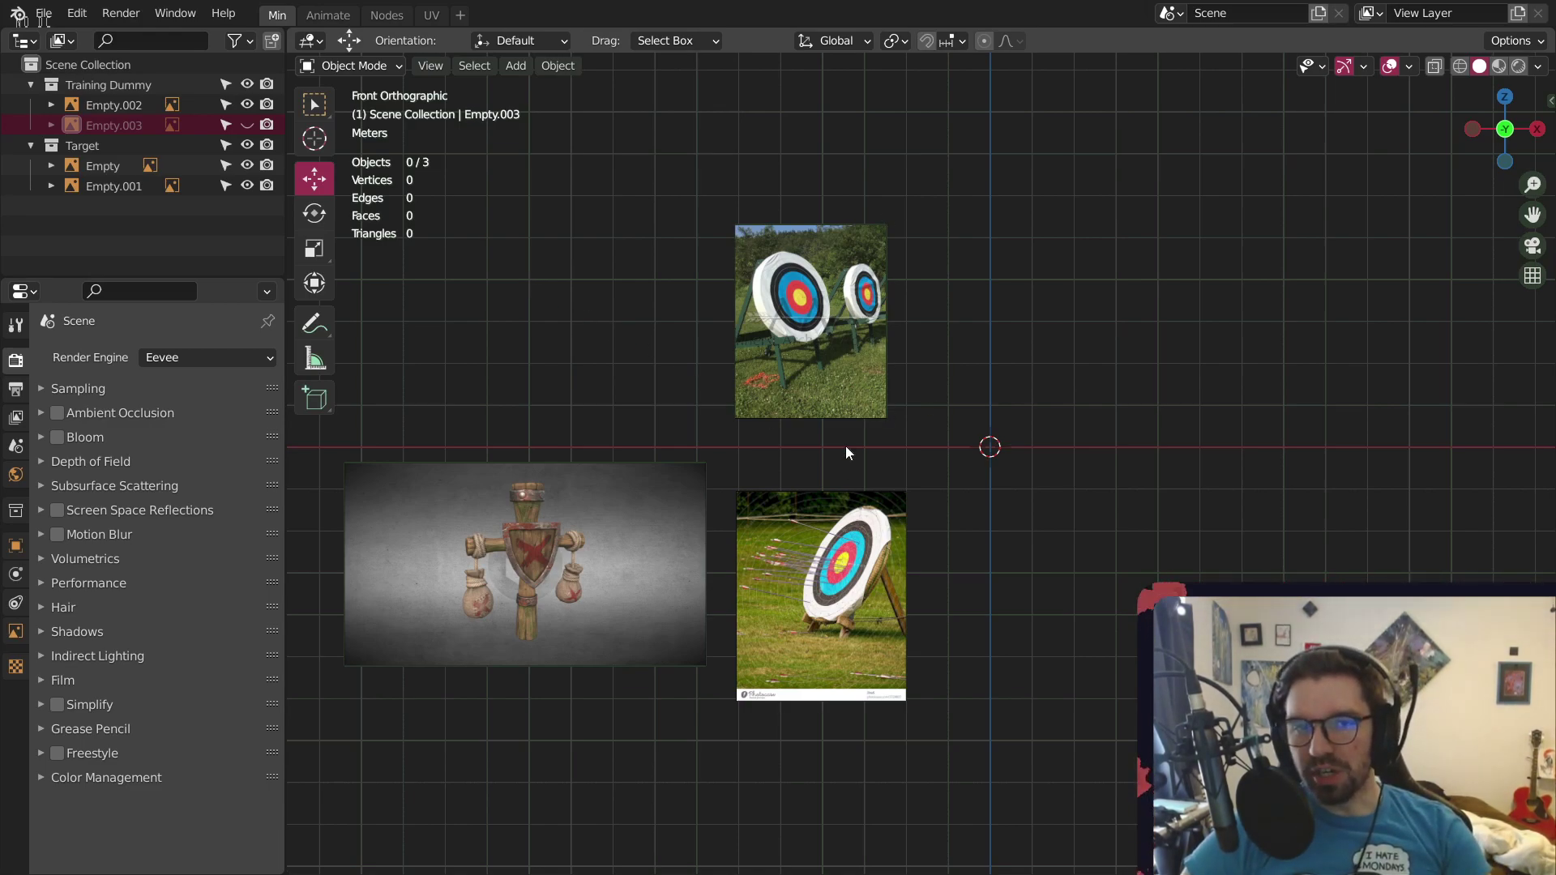
Unhide the Empty.003 training dummy reference image and examine its head, wooden sword and shield up close
middle_click_drag(593, 507, 778, 469, "shift")
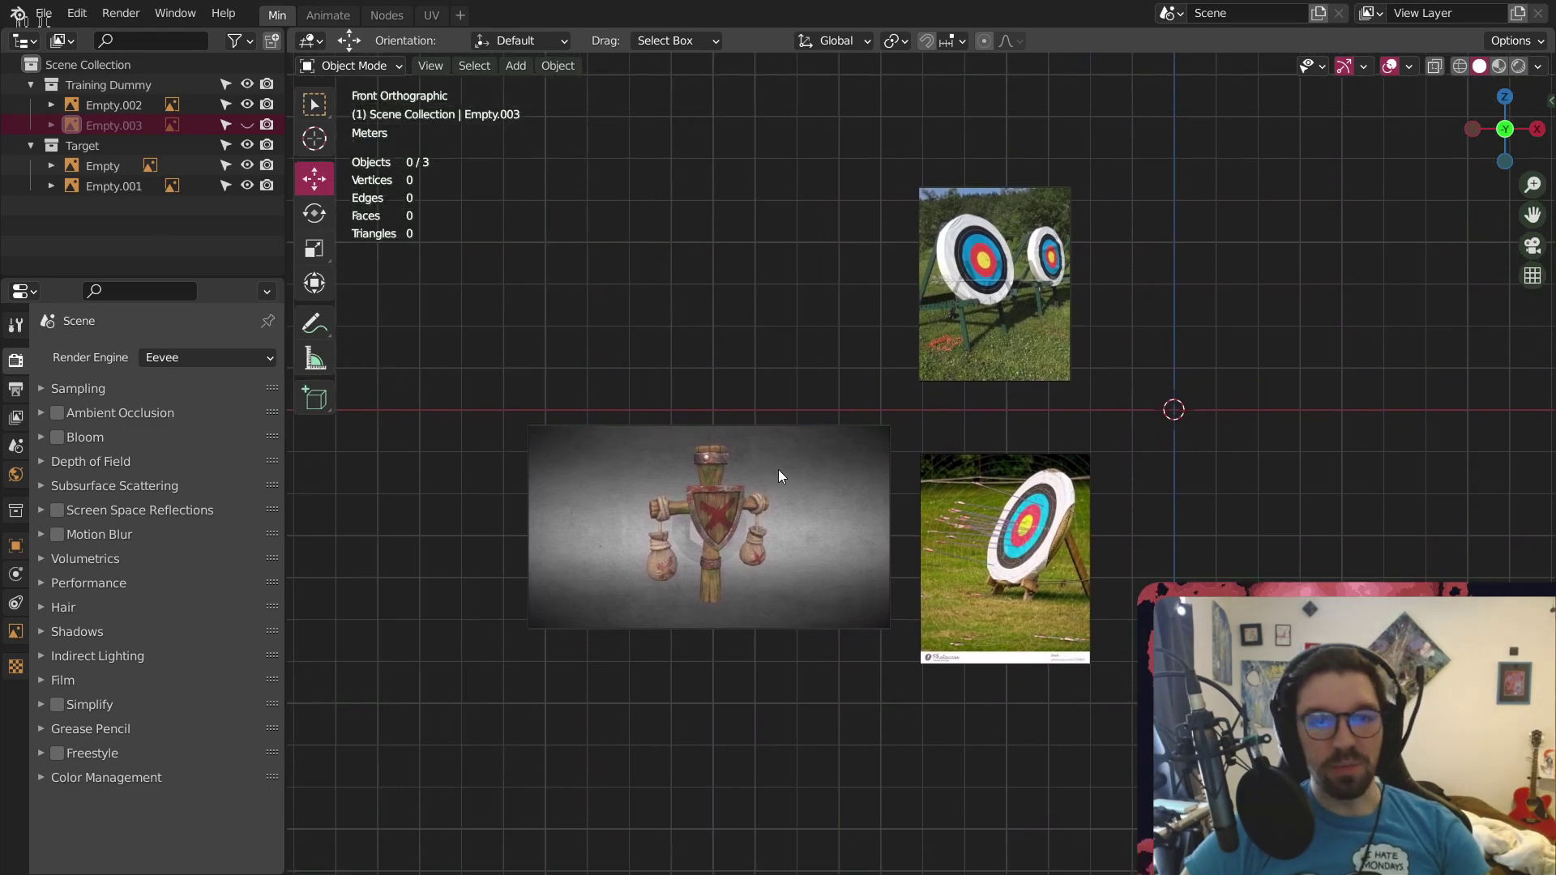
scroll(778, 470, "up", 4)
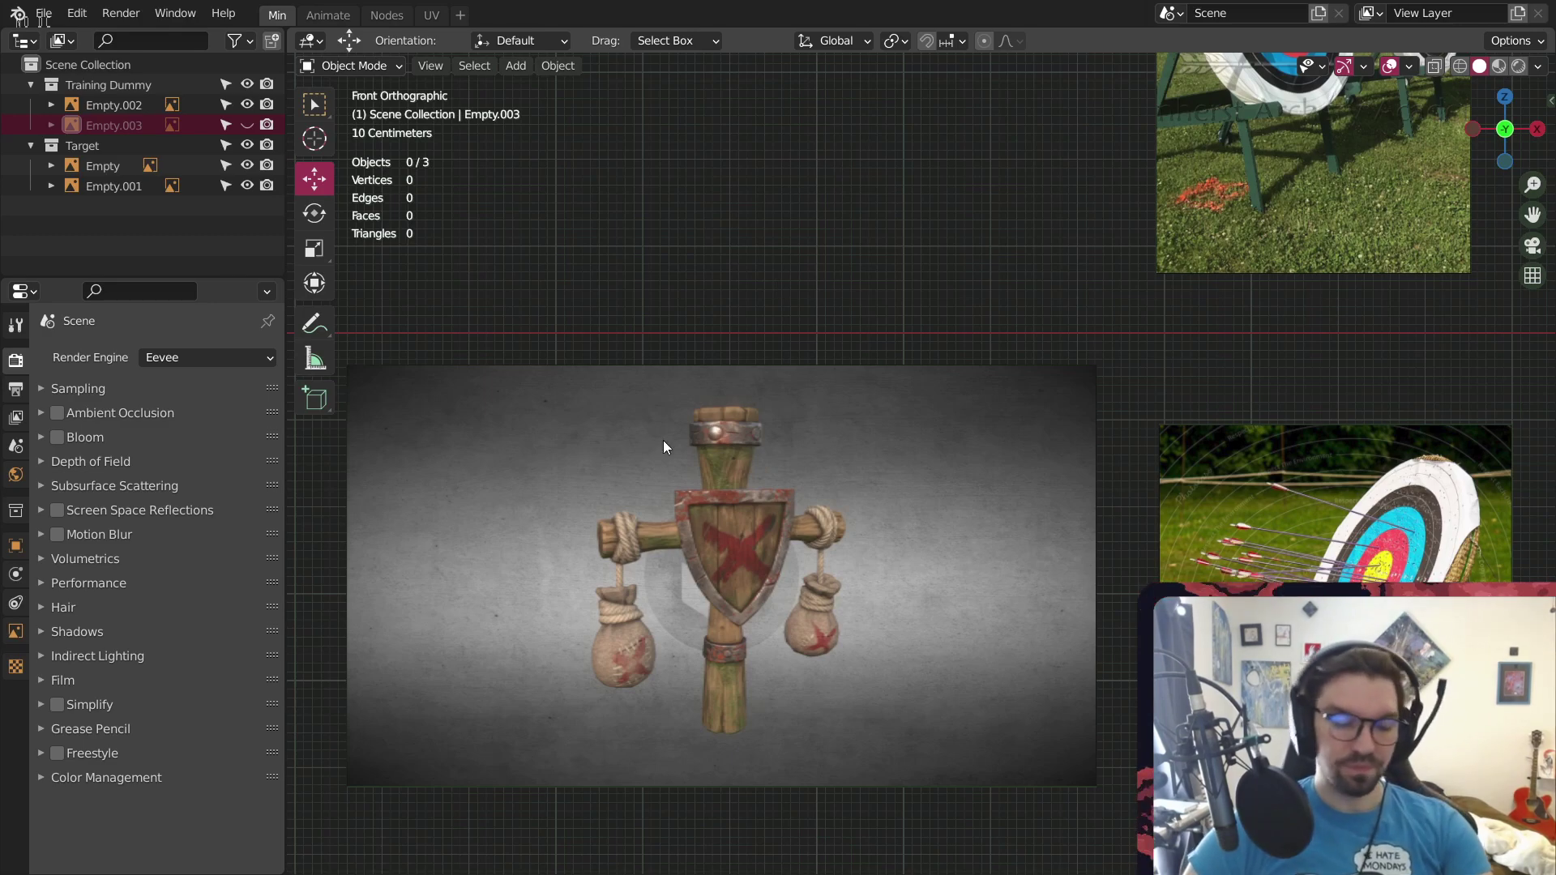
scroll(689, 413, "down", 2)
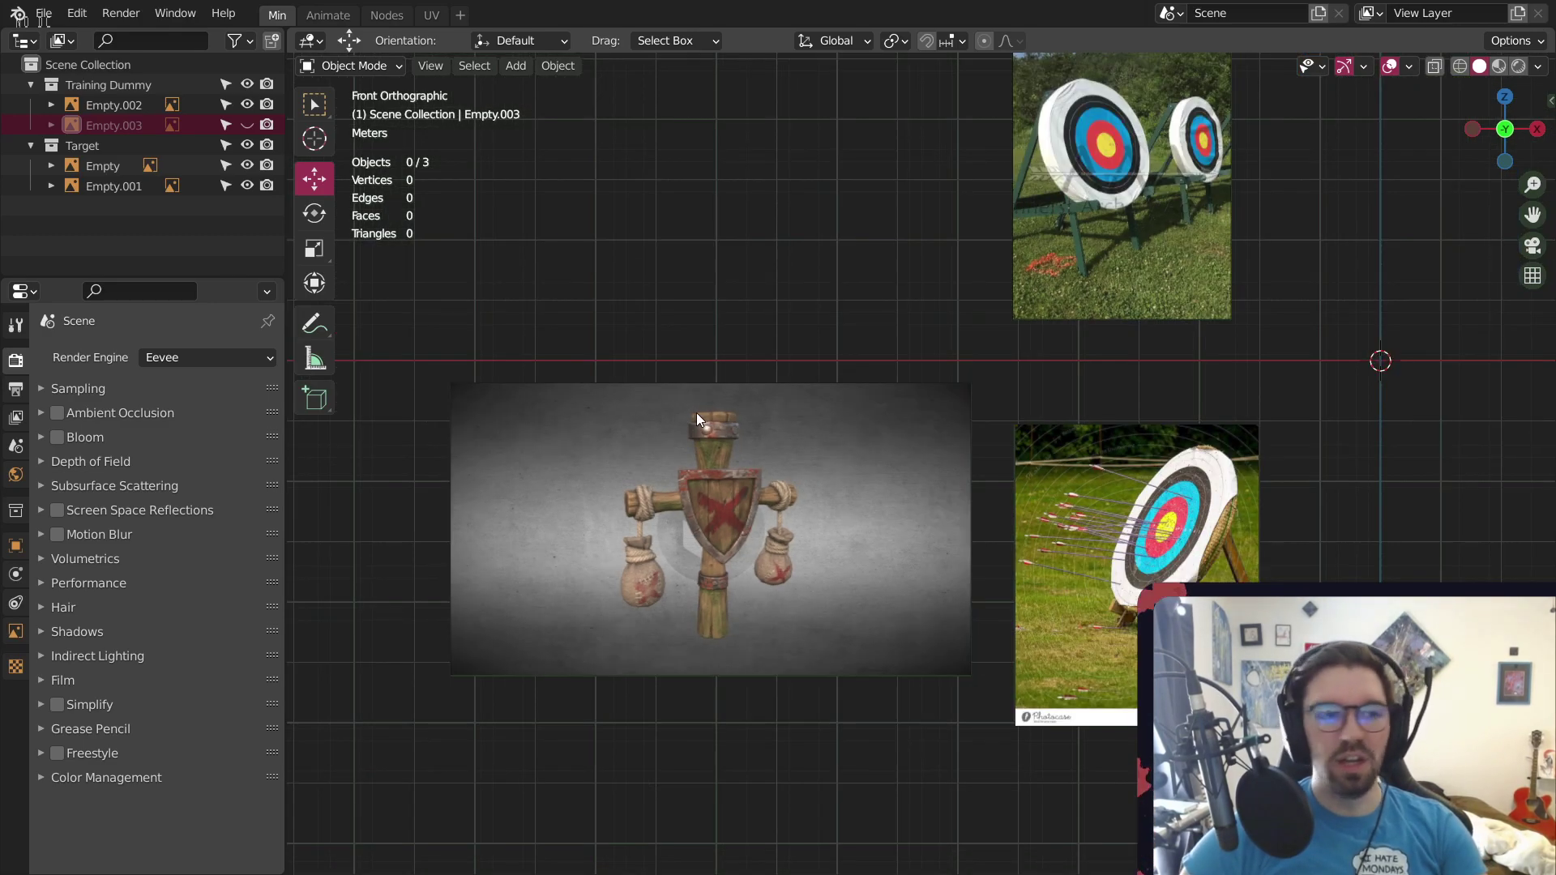
middle_click_drag(712, 362, 801, 440, "shift")
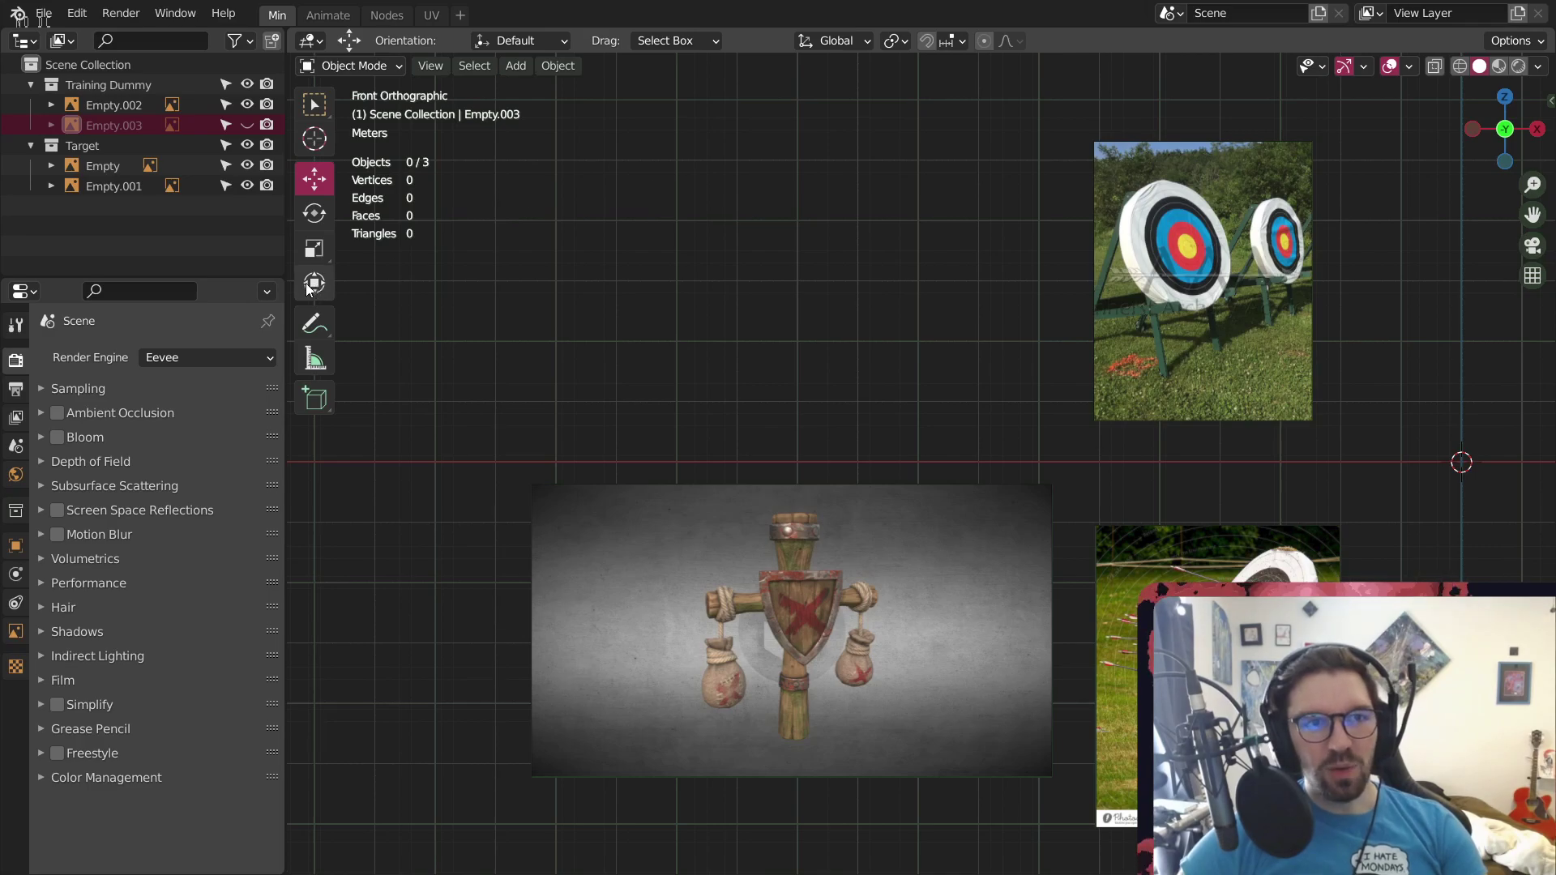
left_click(245, 123)
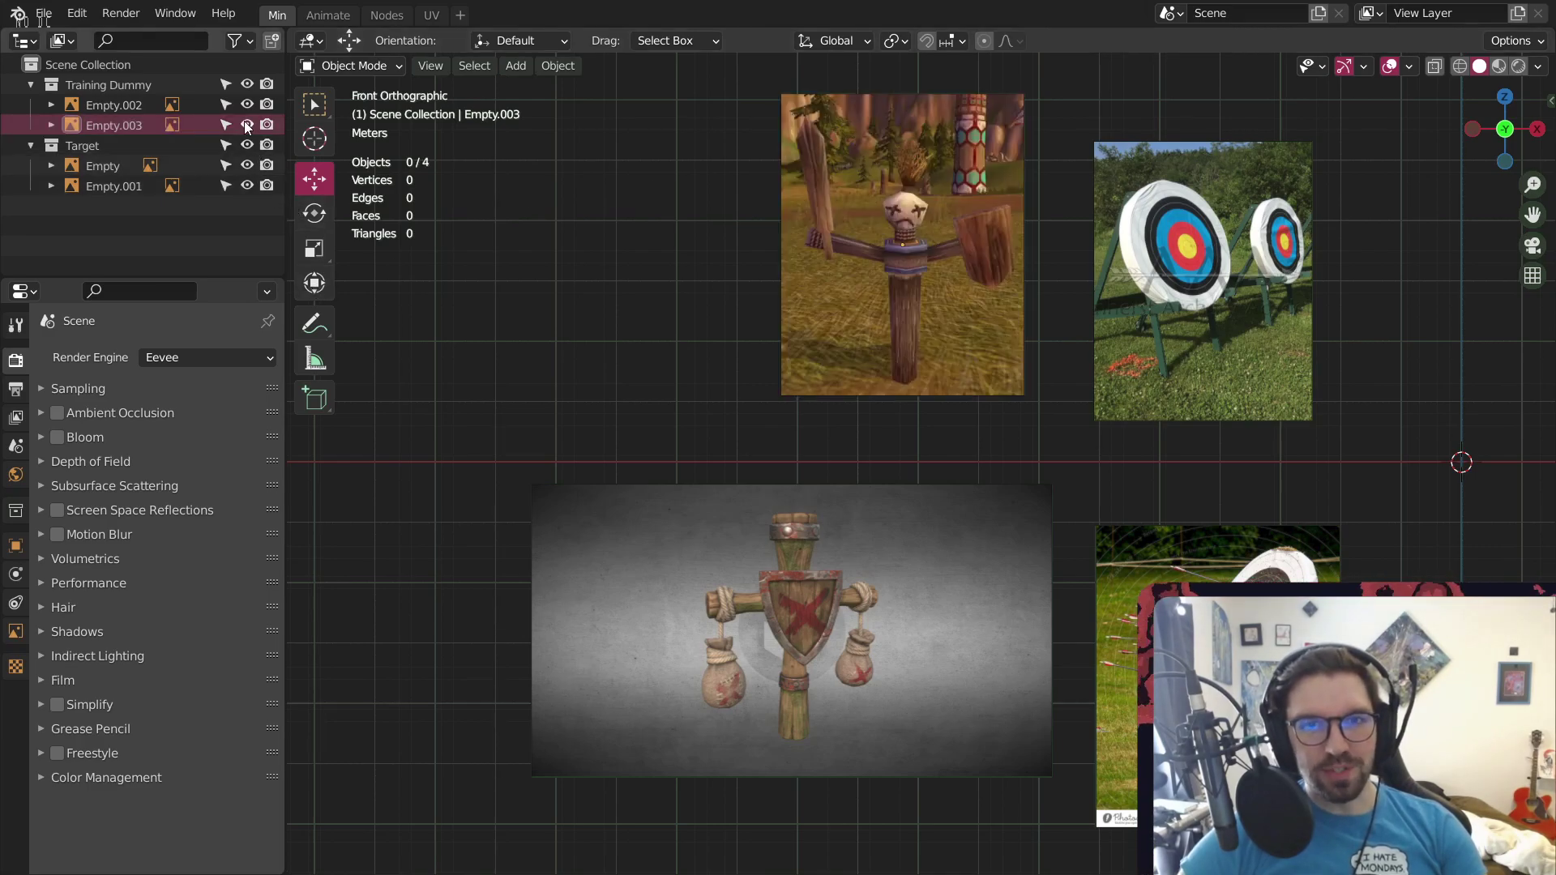
middle_click_drag(998, 321, 816, 374, "shift")
scroll(674, 261, "up", 1)
scroll(673, 261, "up", 4)
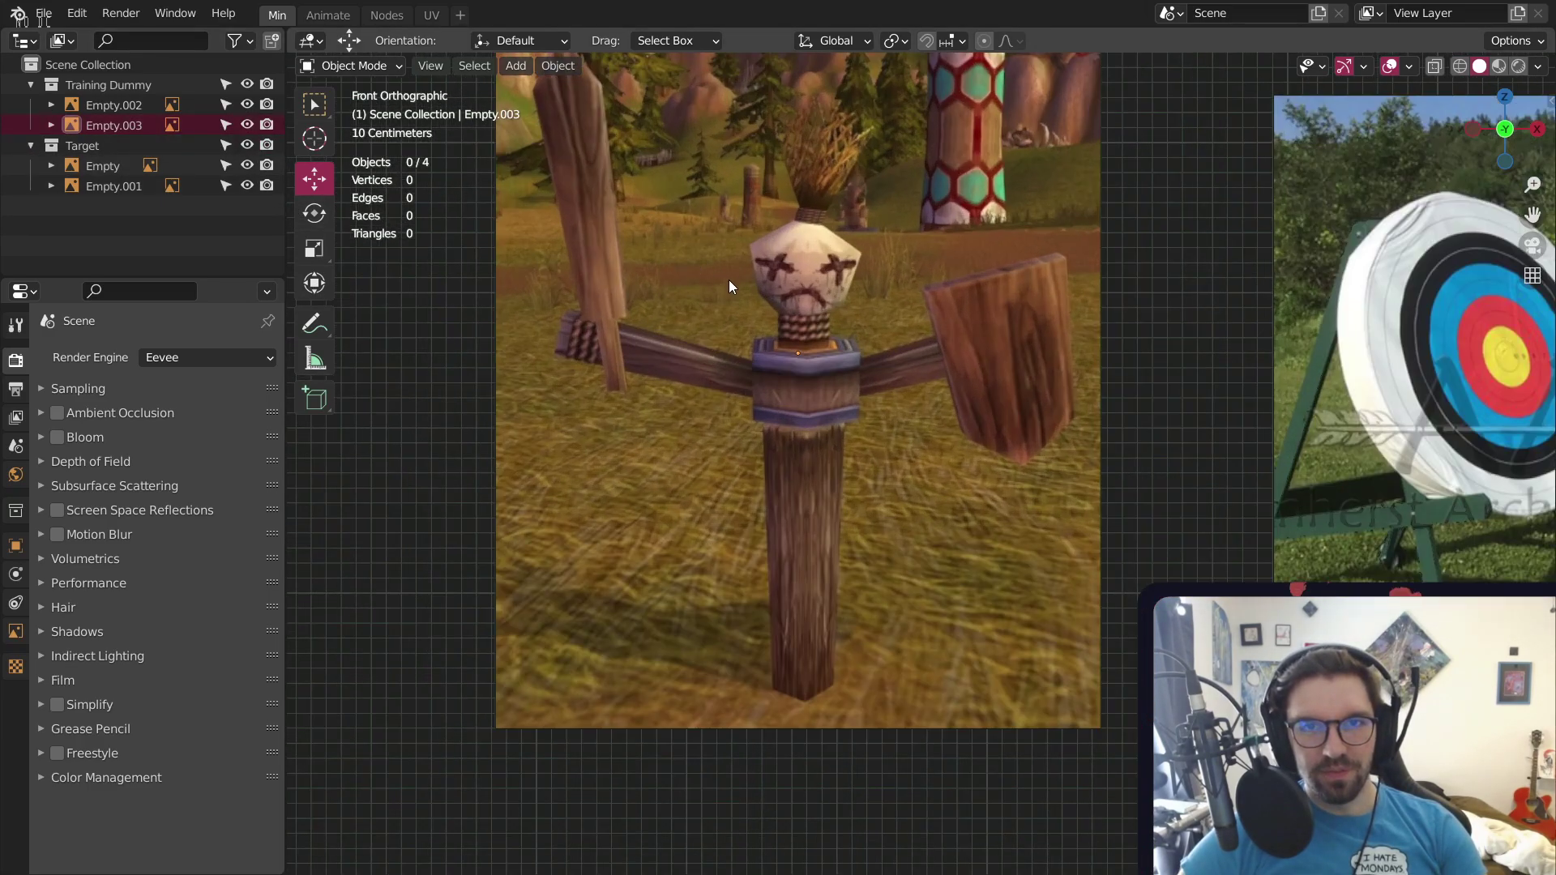
middle_click_drag(728, 280, 741, 416, "shift")
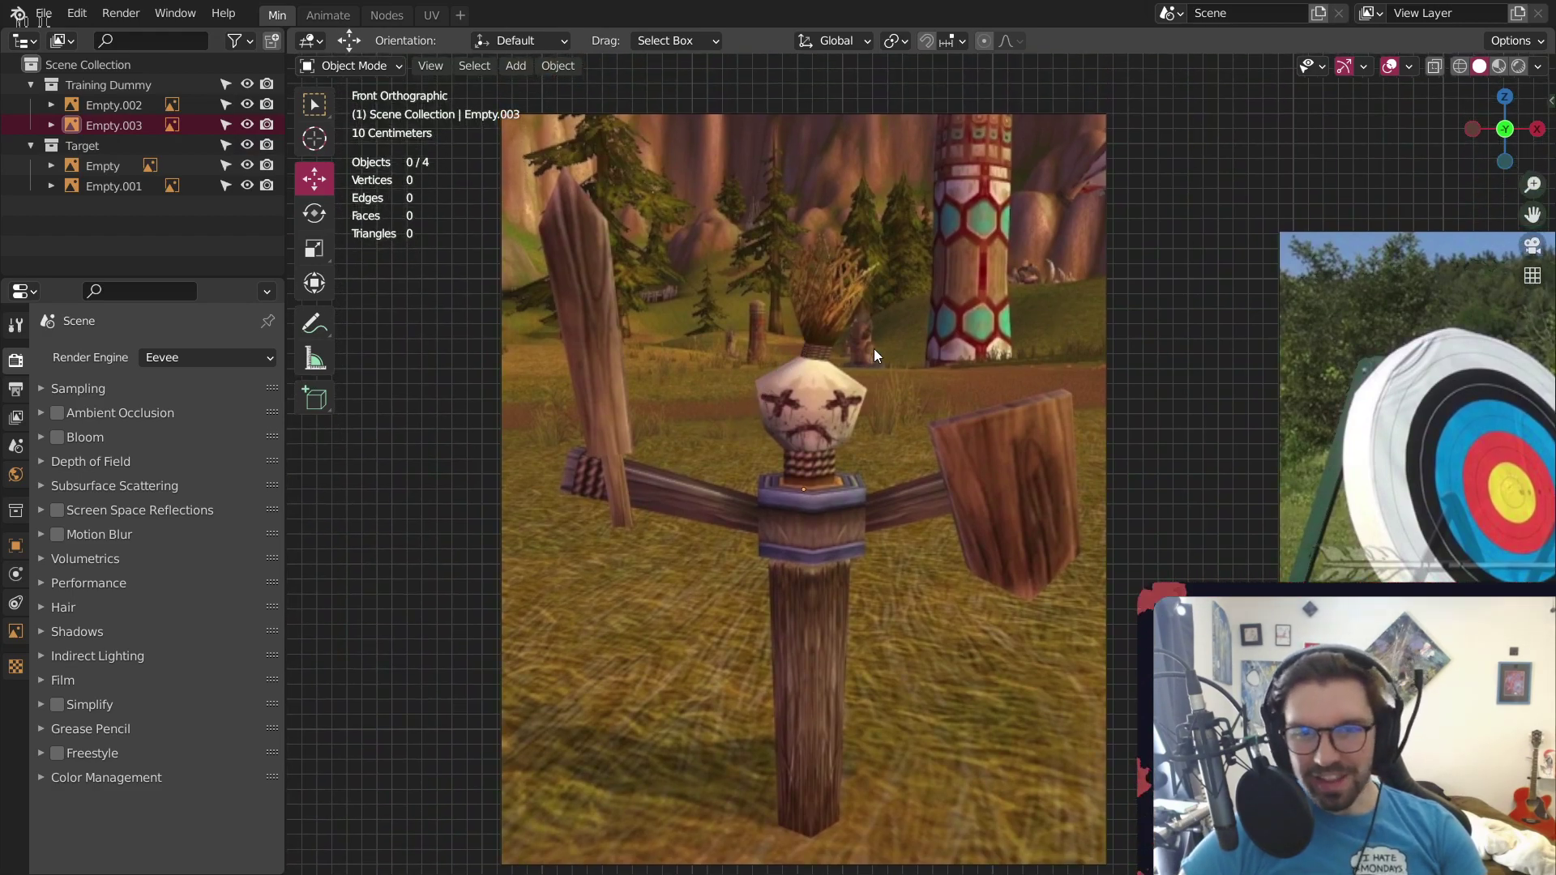
left_click(1086, 270)
left_click(1155, 272)
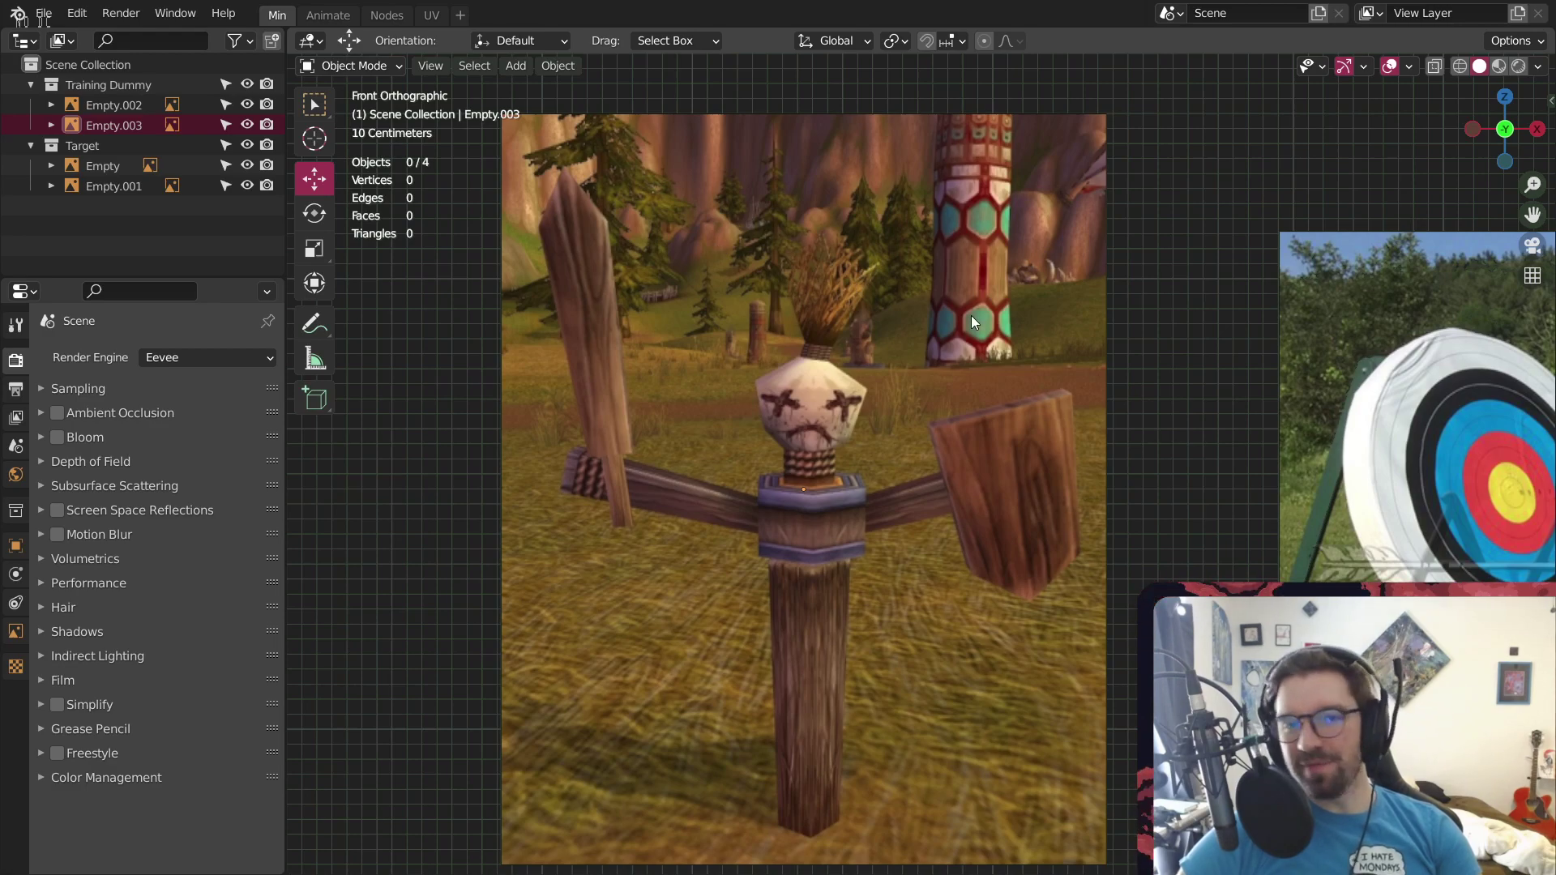
scroll(928, 353, "down", 1)
middle_click_drag(833, 378, 735, 359, "shift")
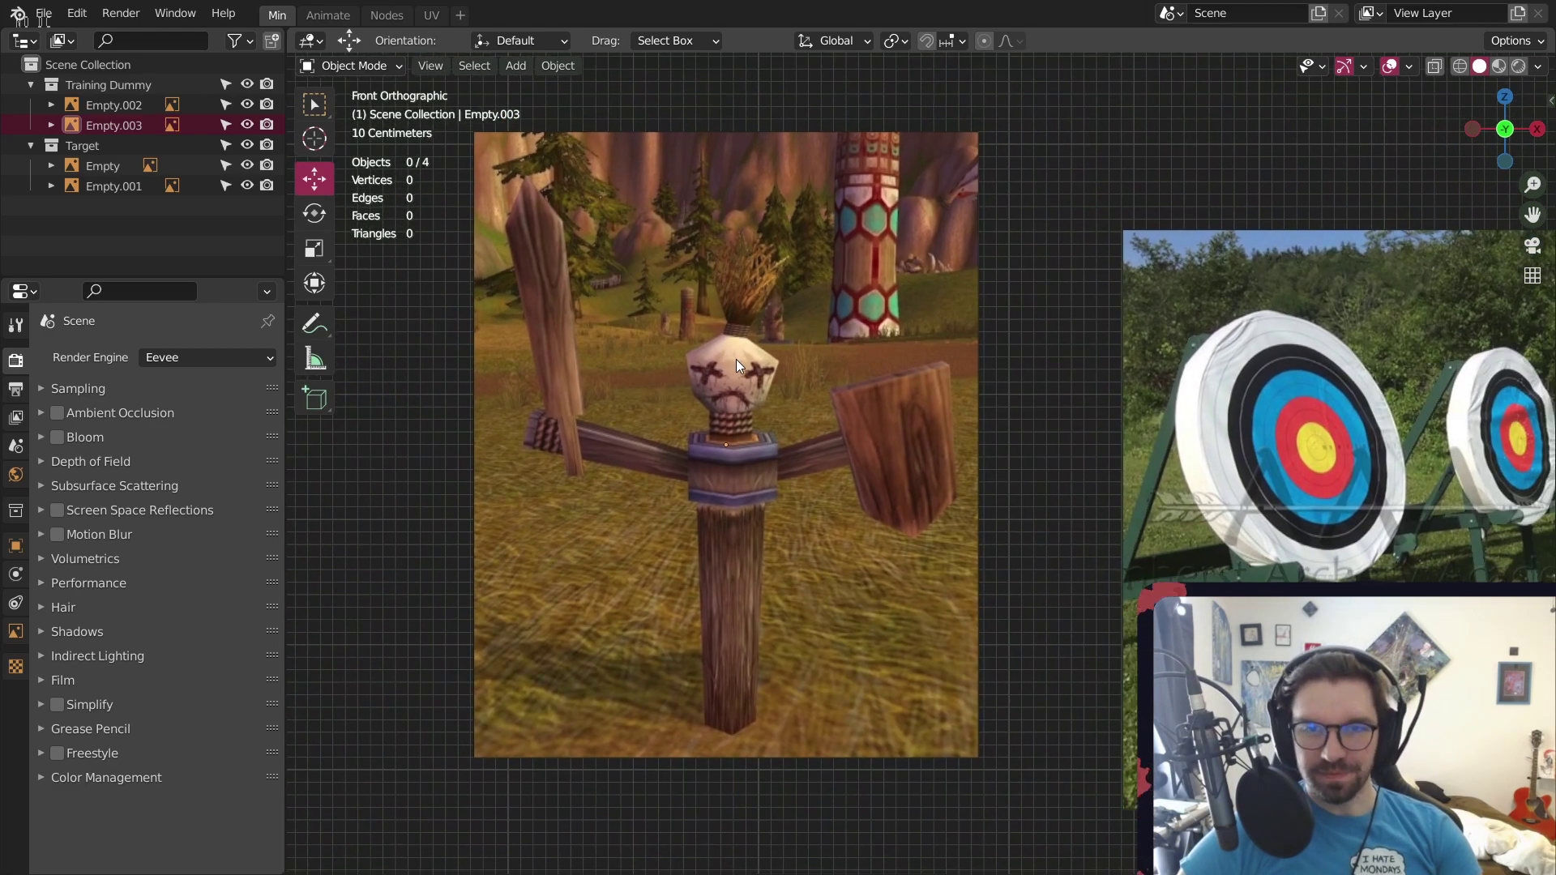
scroll(858, 366, "up", 2)
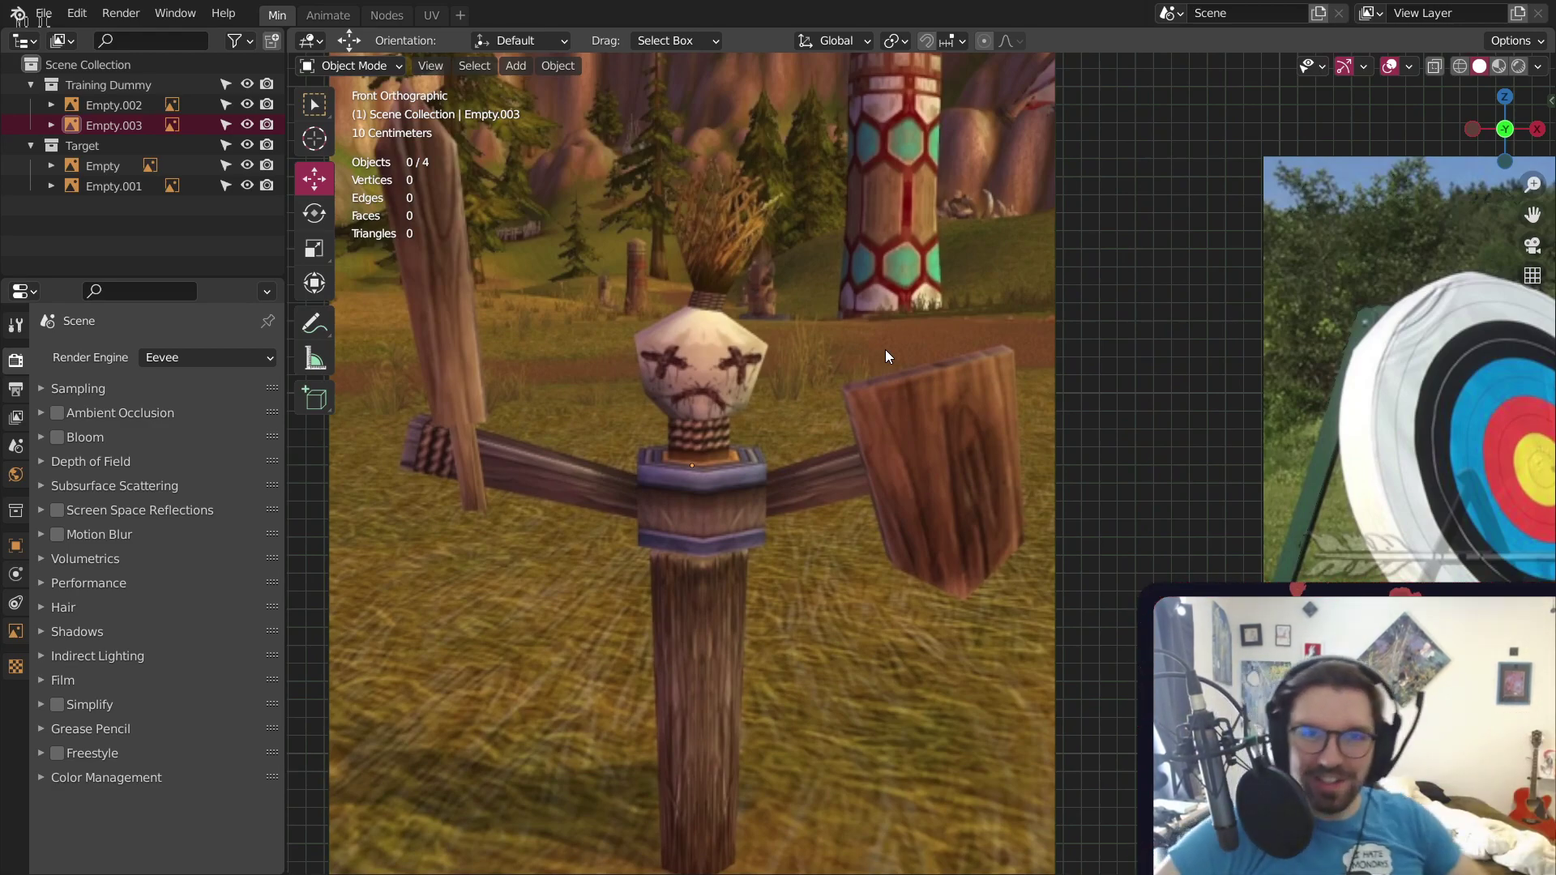
Compare the shield-and-sacks dummy image with the other references and hide the Empty.003 image
scroll(633, 493, "down", 7)
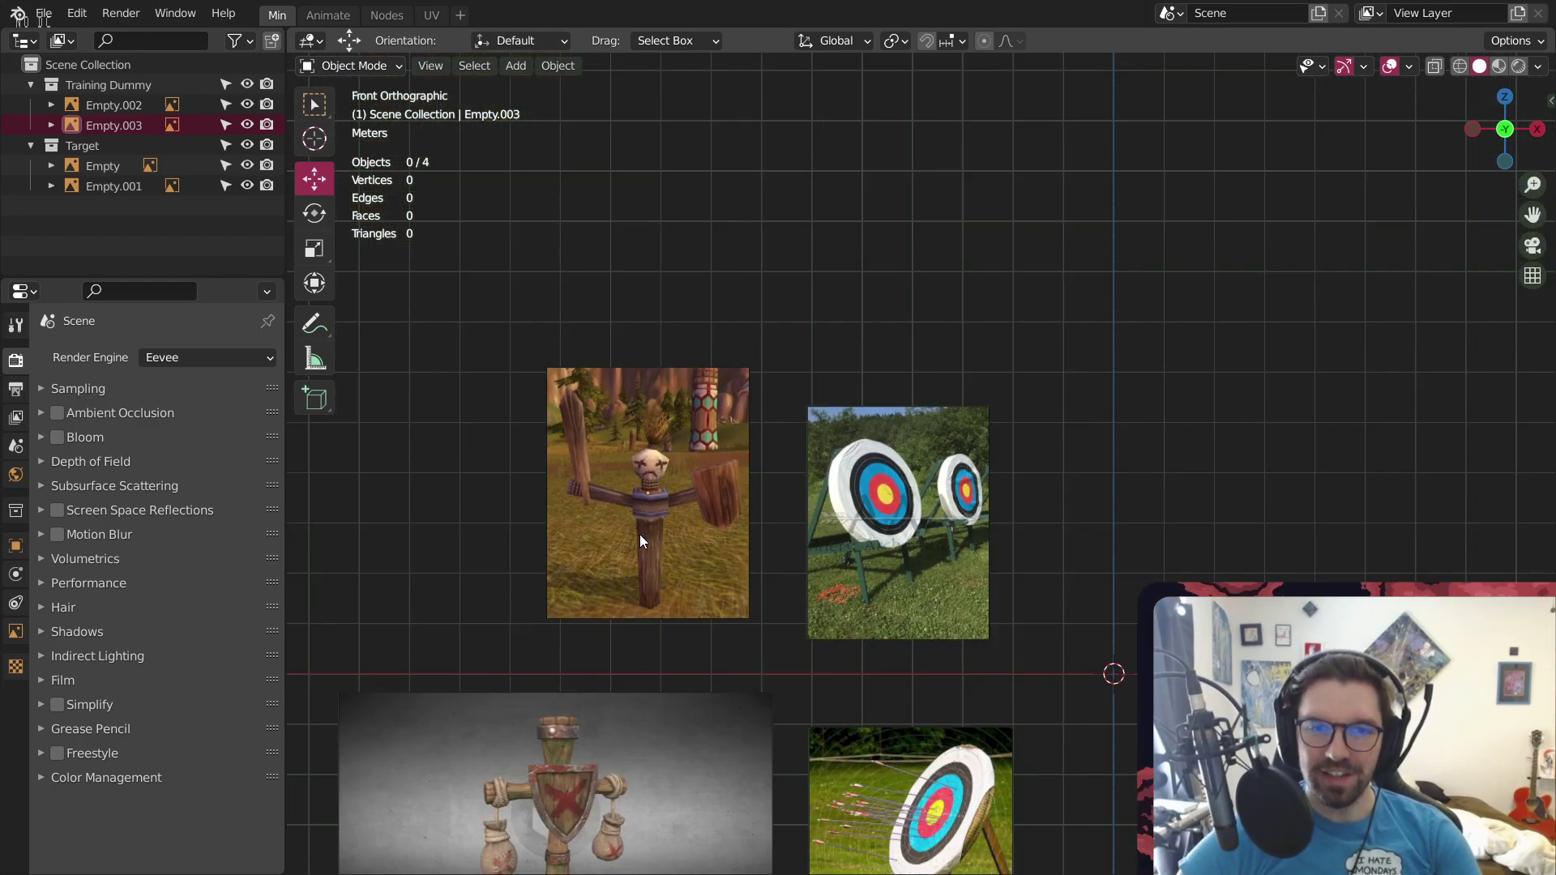
middle_click_drag(639, 533, 720, 326, "shift")
scroll(568, 567, "up", 4)
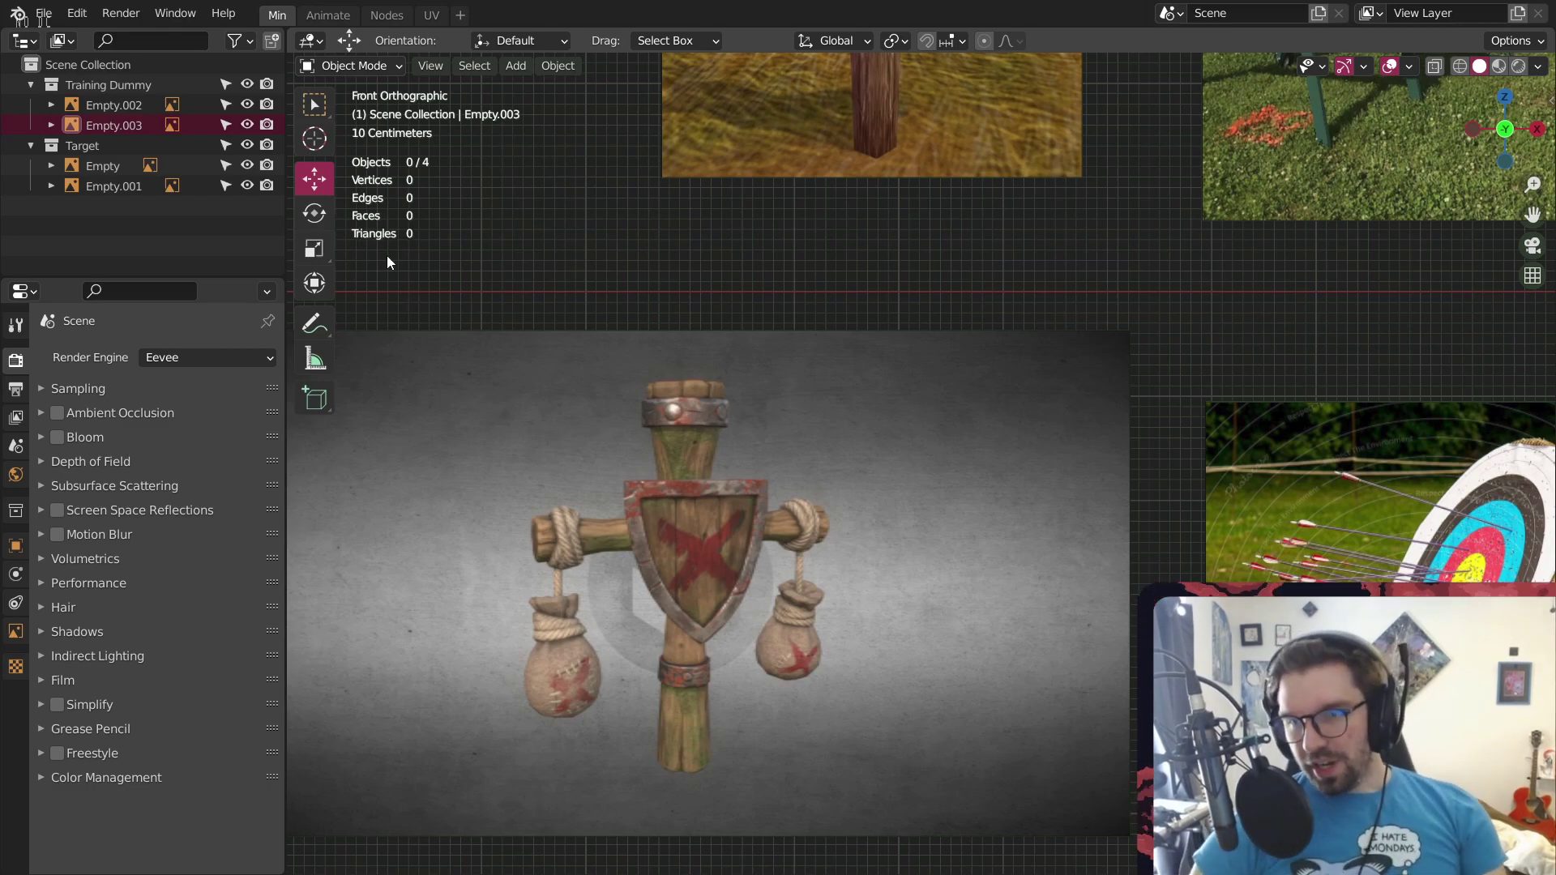
scroll(968, 405, "down", 2)
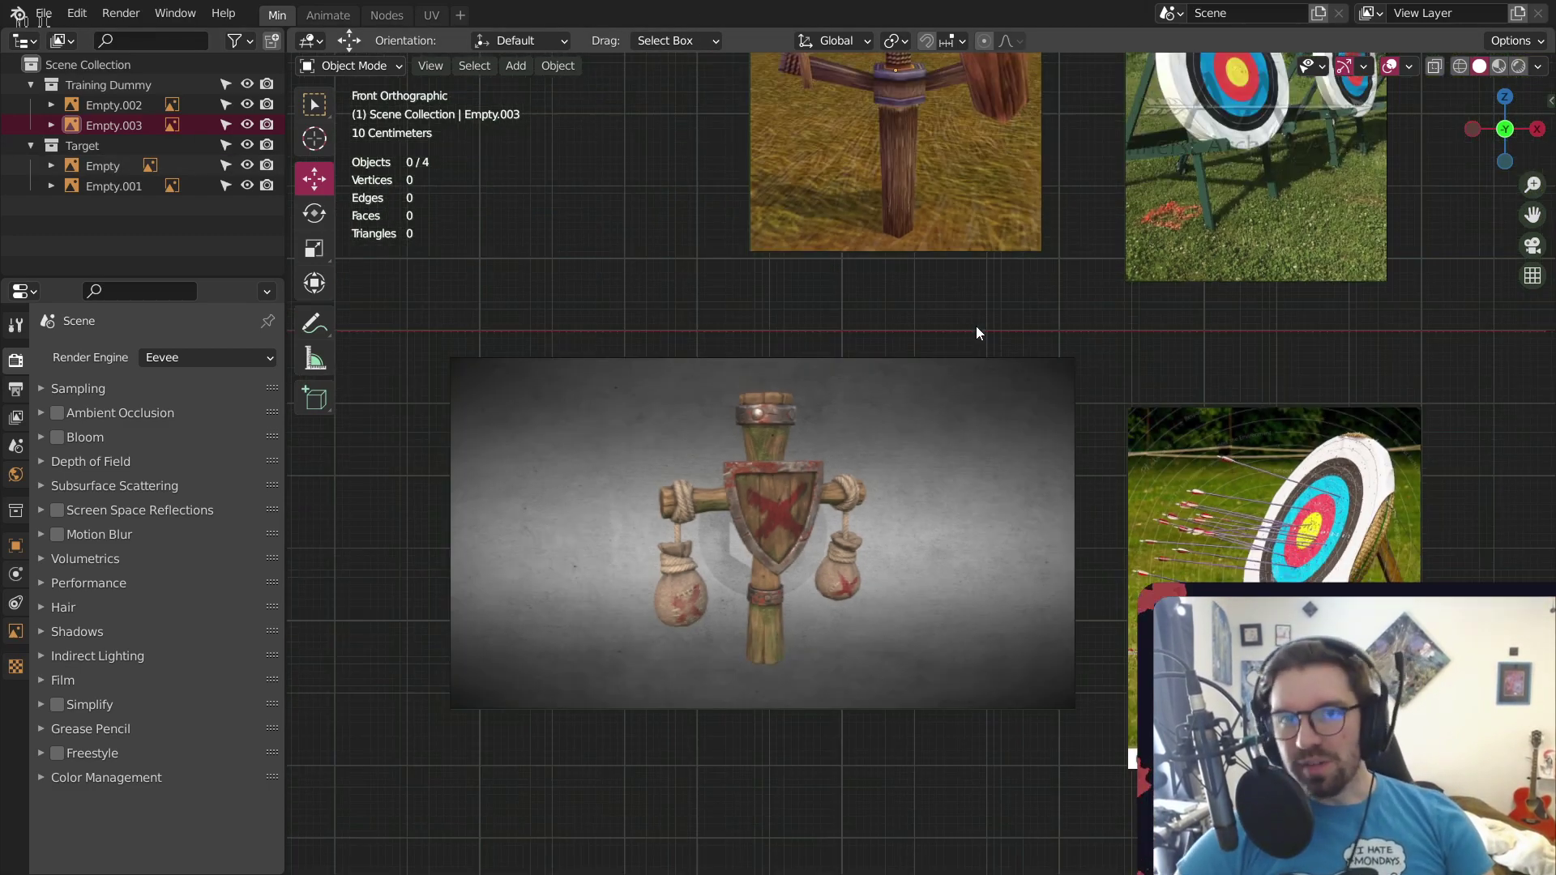
middle_click_drag(1005, 277, 852, 441, "shift")
left_click(835, 340)
middle_click_drag(835, 337, 883, 423, "shift")
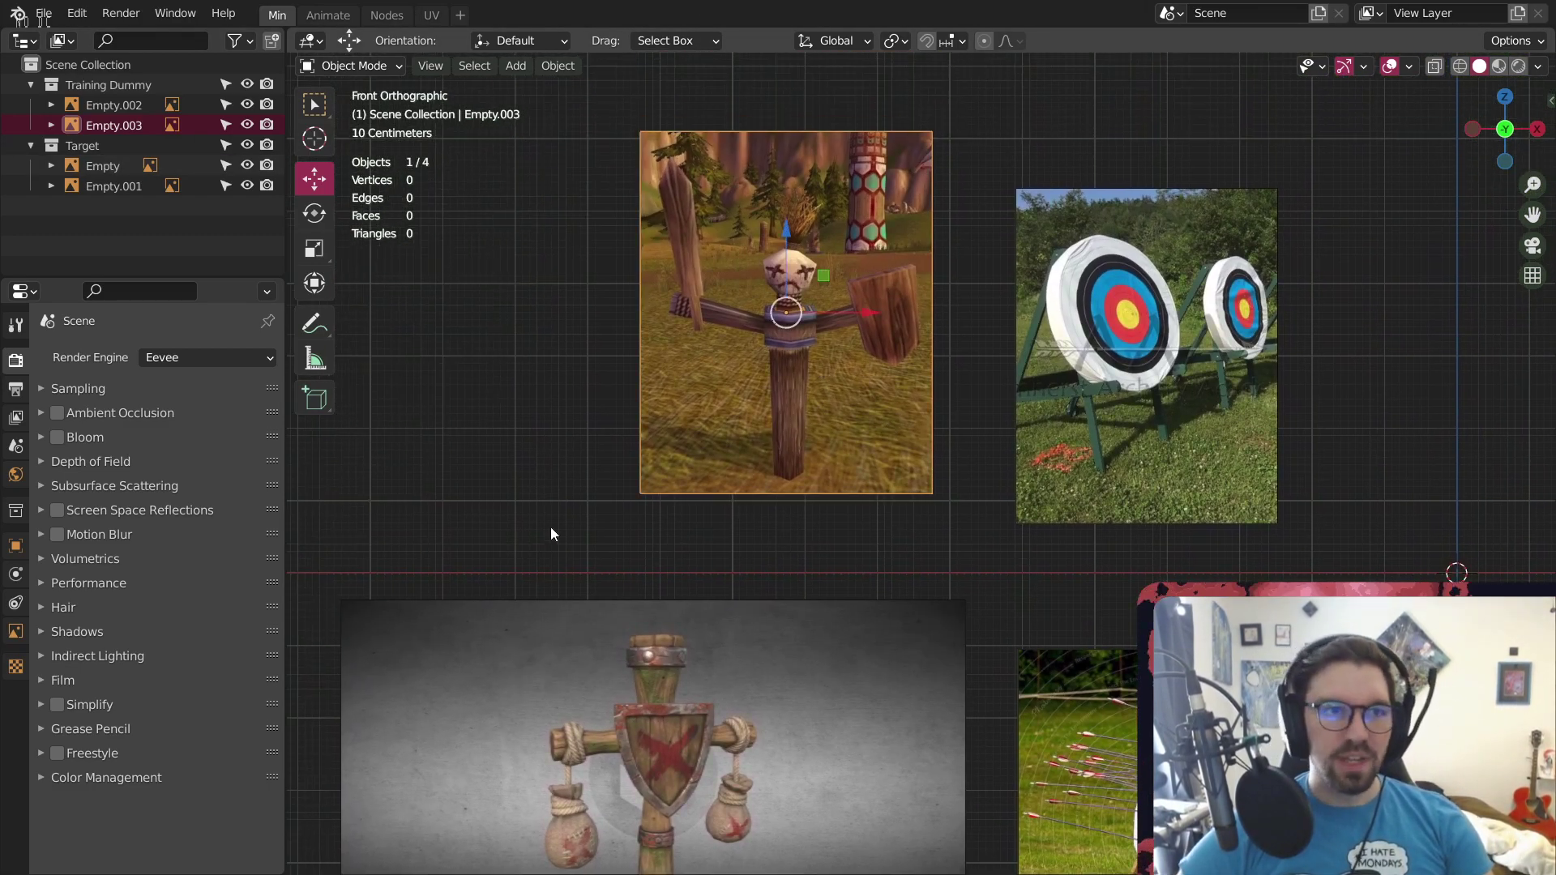
left_click(246, 124)
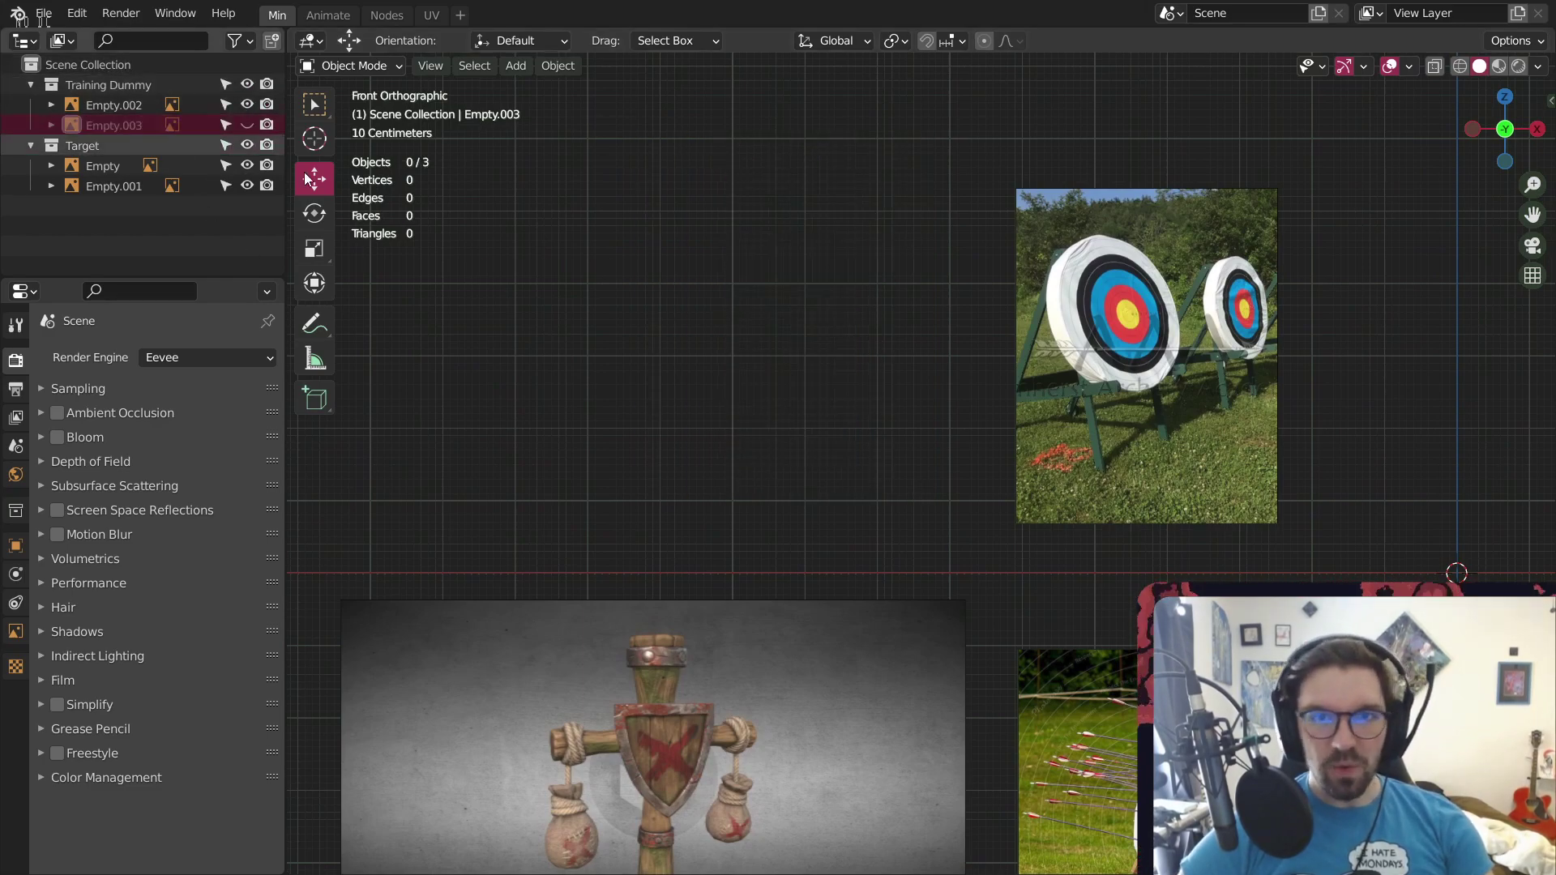
Move the three visible reference images together by about -8.66 m on X and -0.56 m on Z, away from the origin
scroll(903, 484, "down", 5)
middle_click_drag(764, 498, 858, 506, "shift")
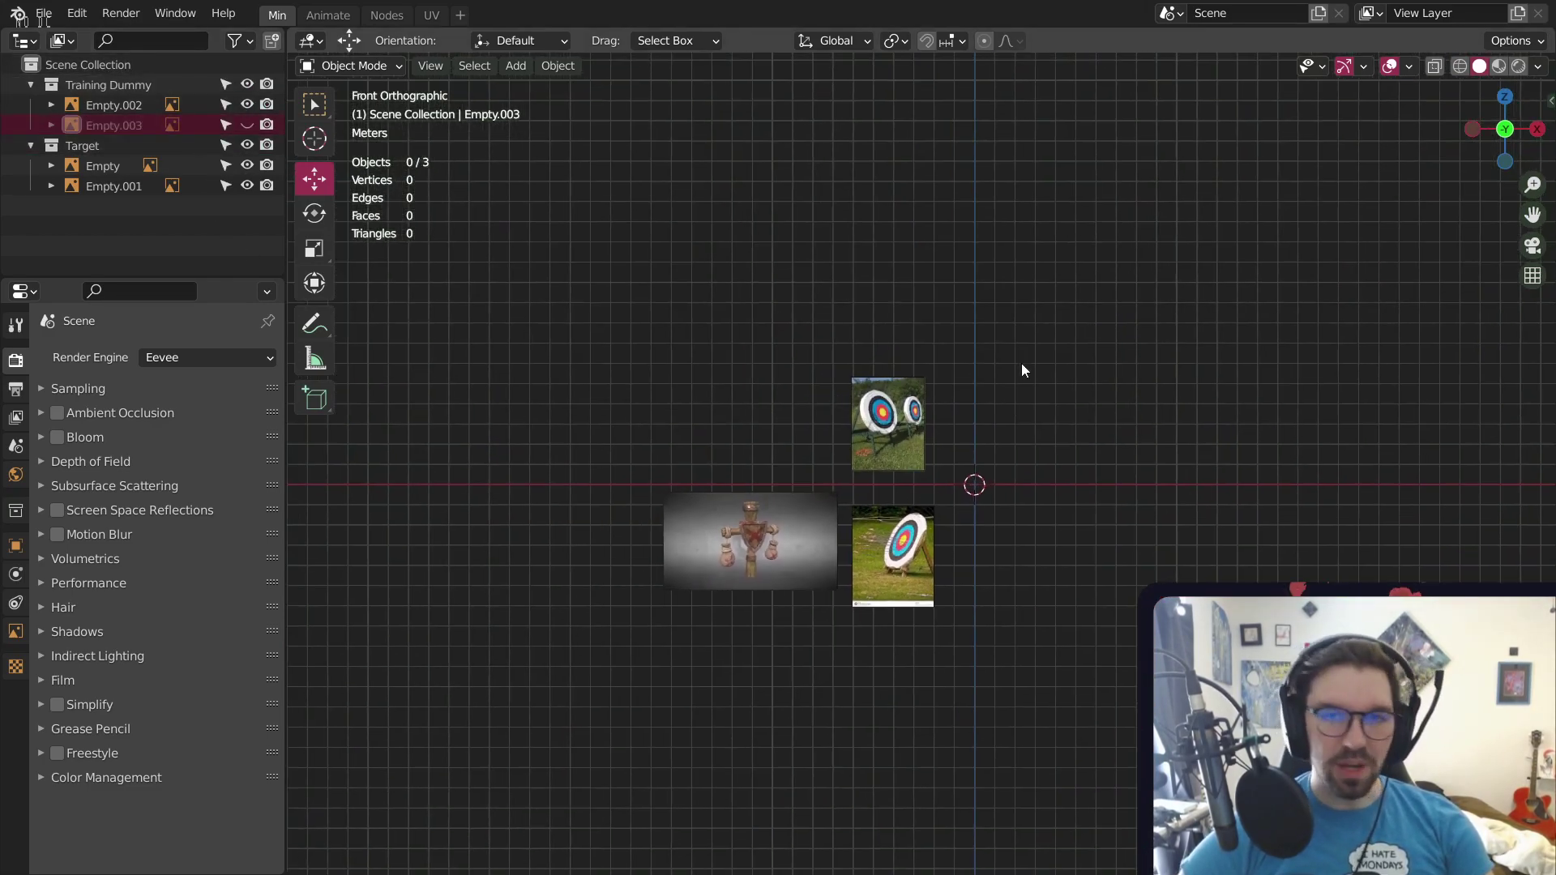
left_click_drag(1023, 351, 606, 668)
left_click_drag(881, 474, 707, 485)
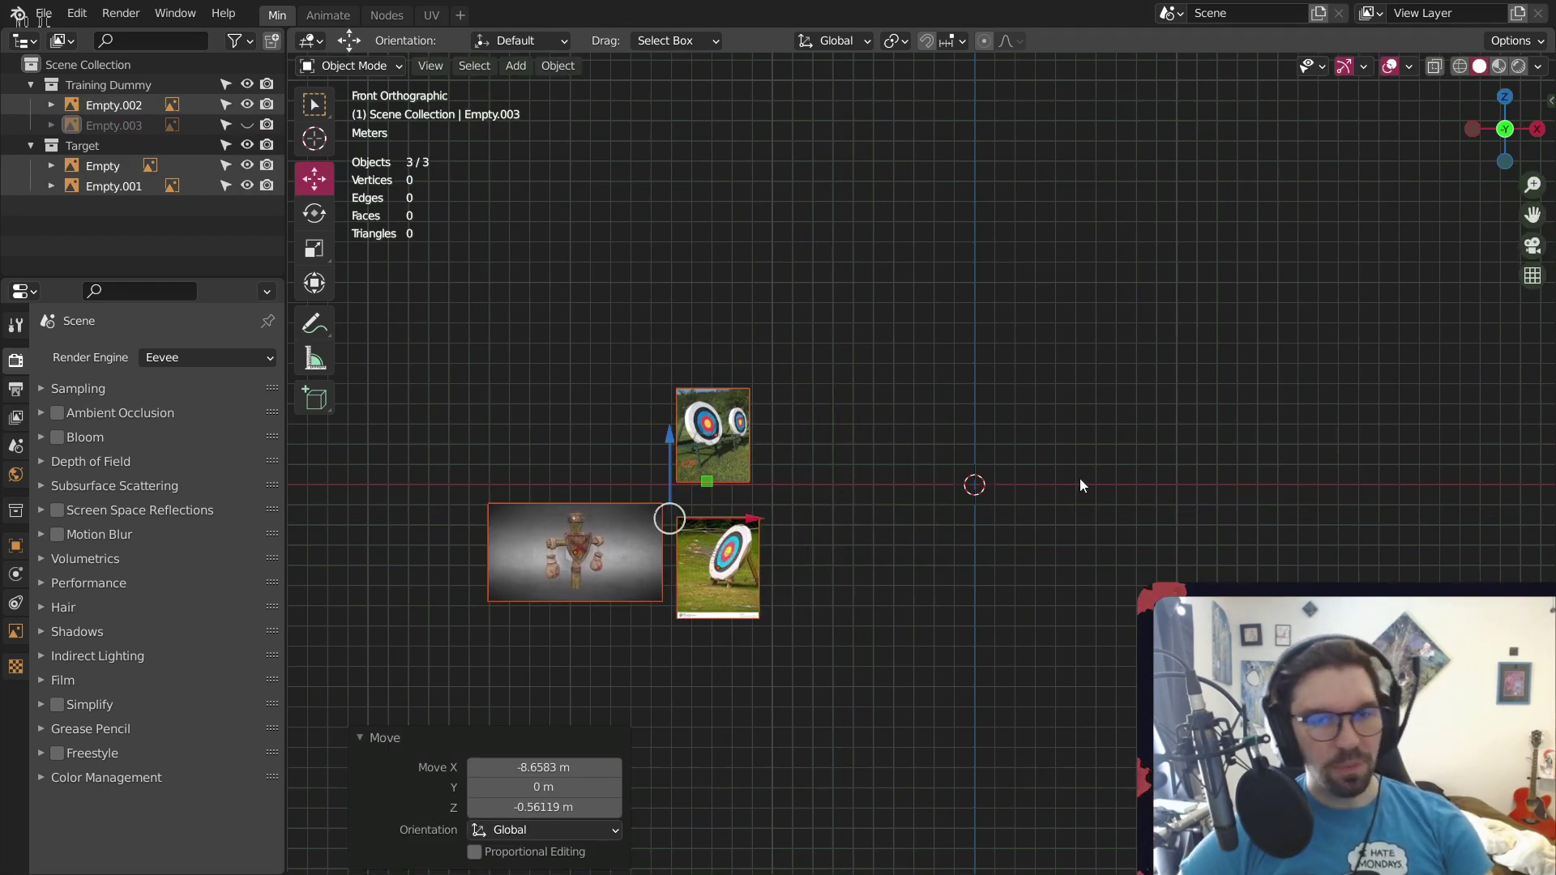
left_click(852, 610)
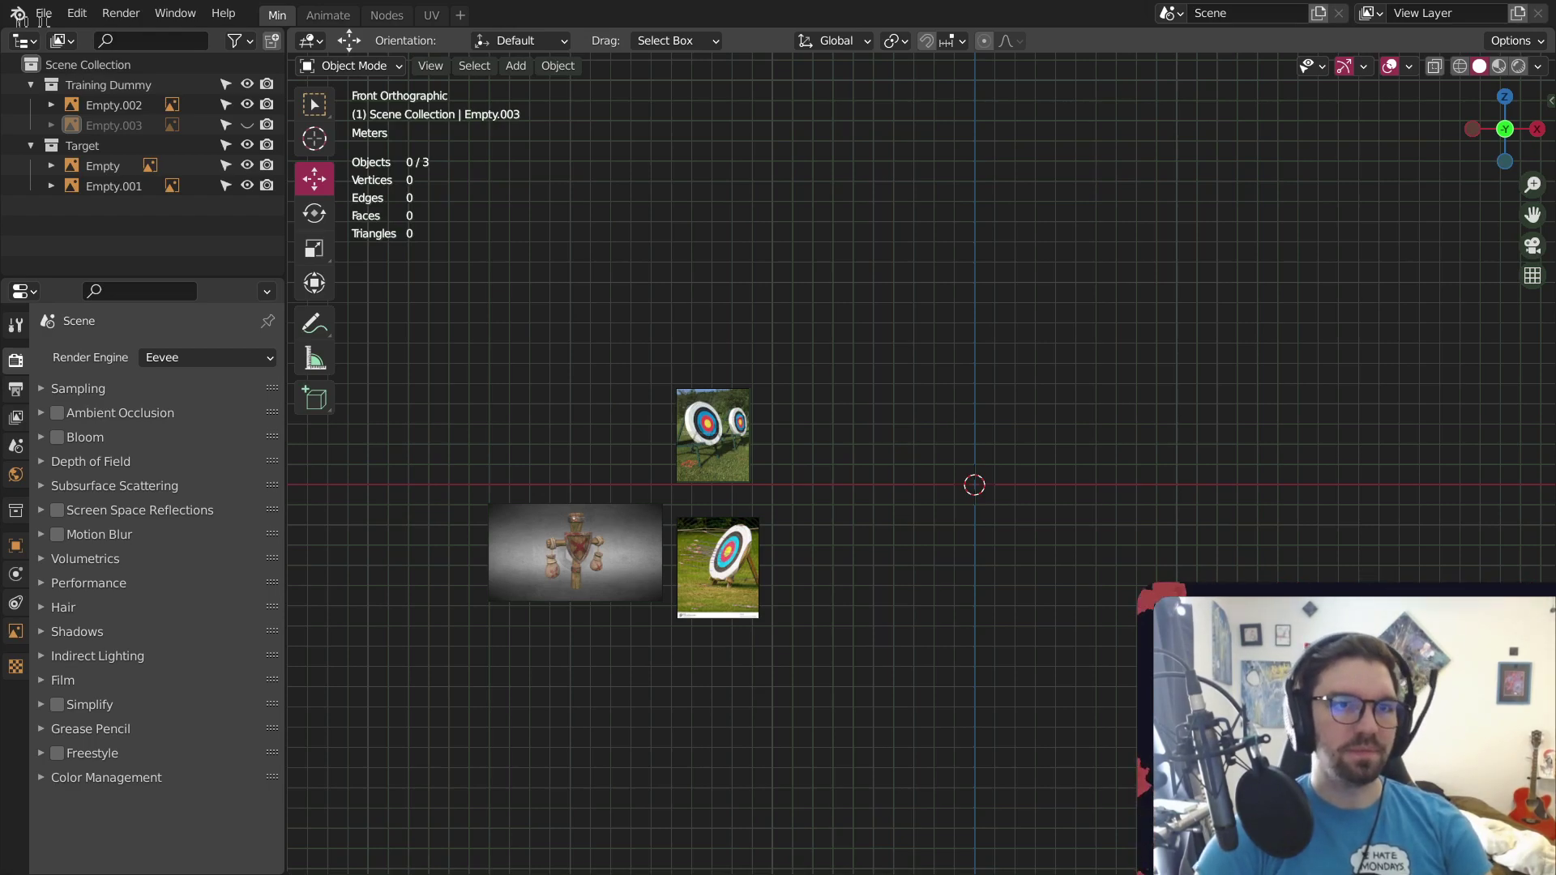
Switch to the browser, show image results for "ffxiv striking dummy" and preview the Faust, Oriental and Gyr Abania dummies
key("alt+Tab")
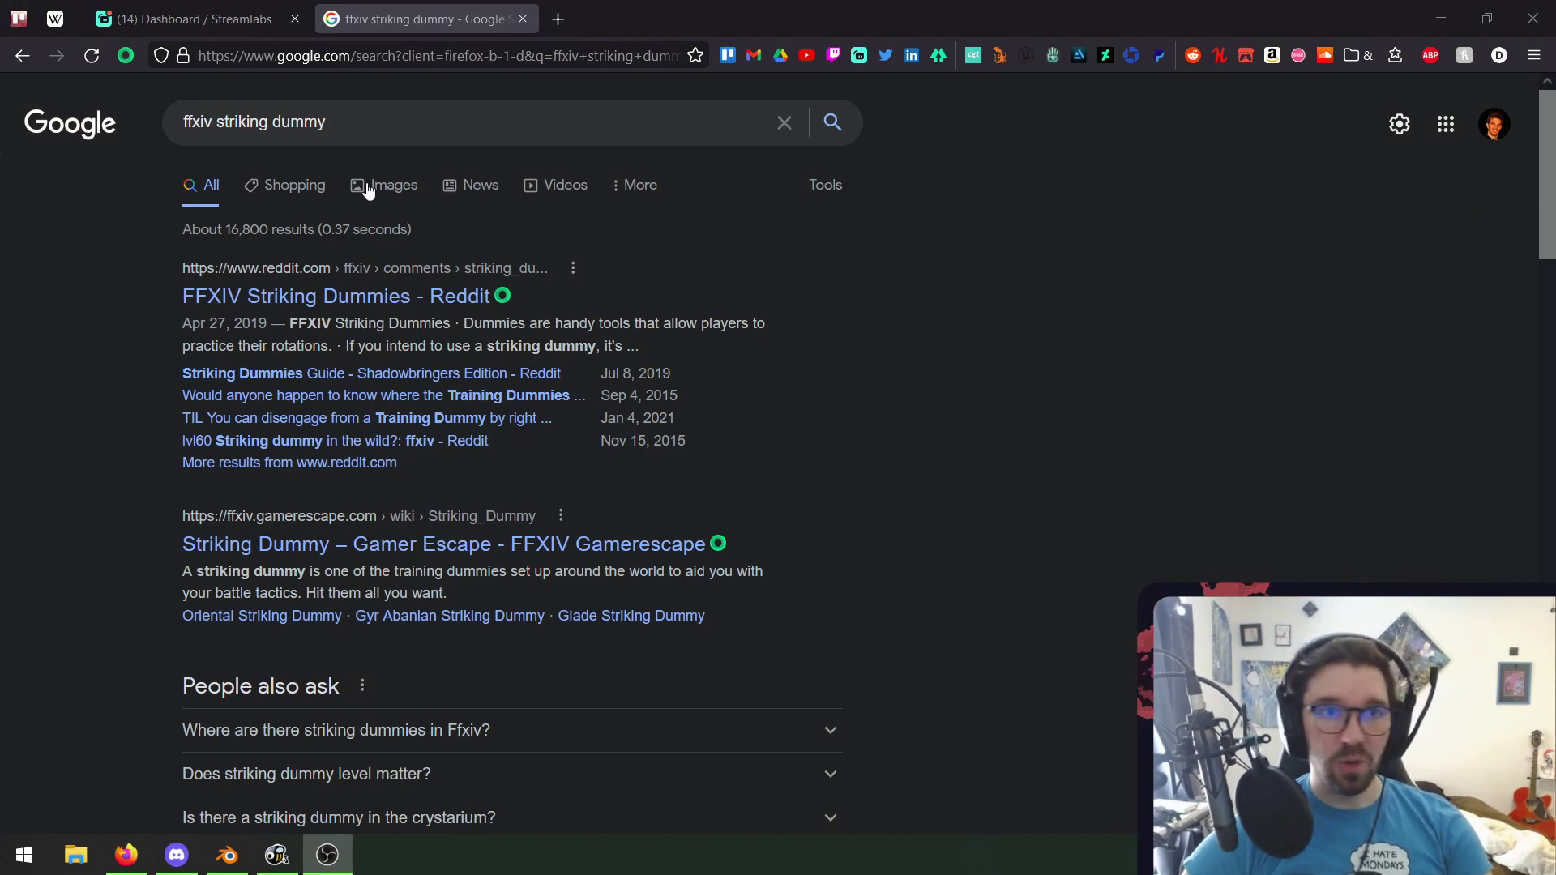
left_click(369, 188)
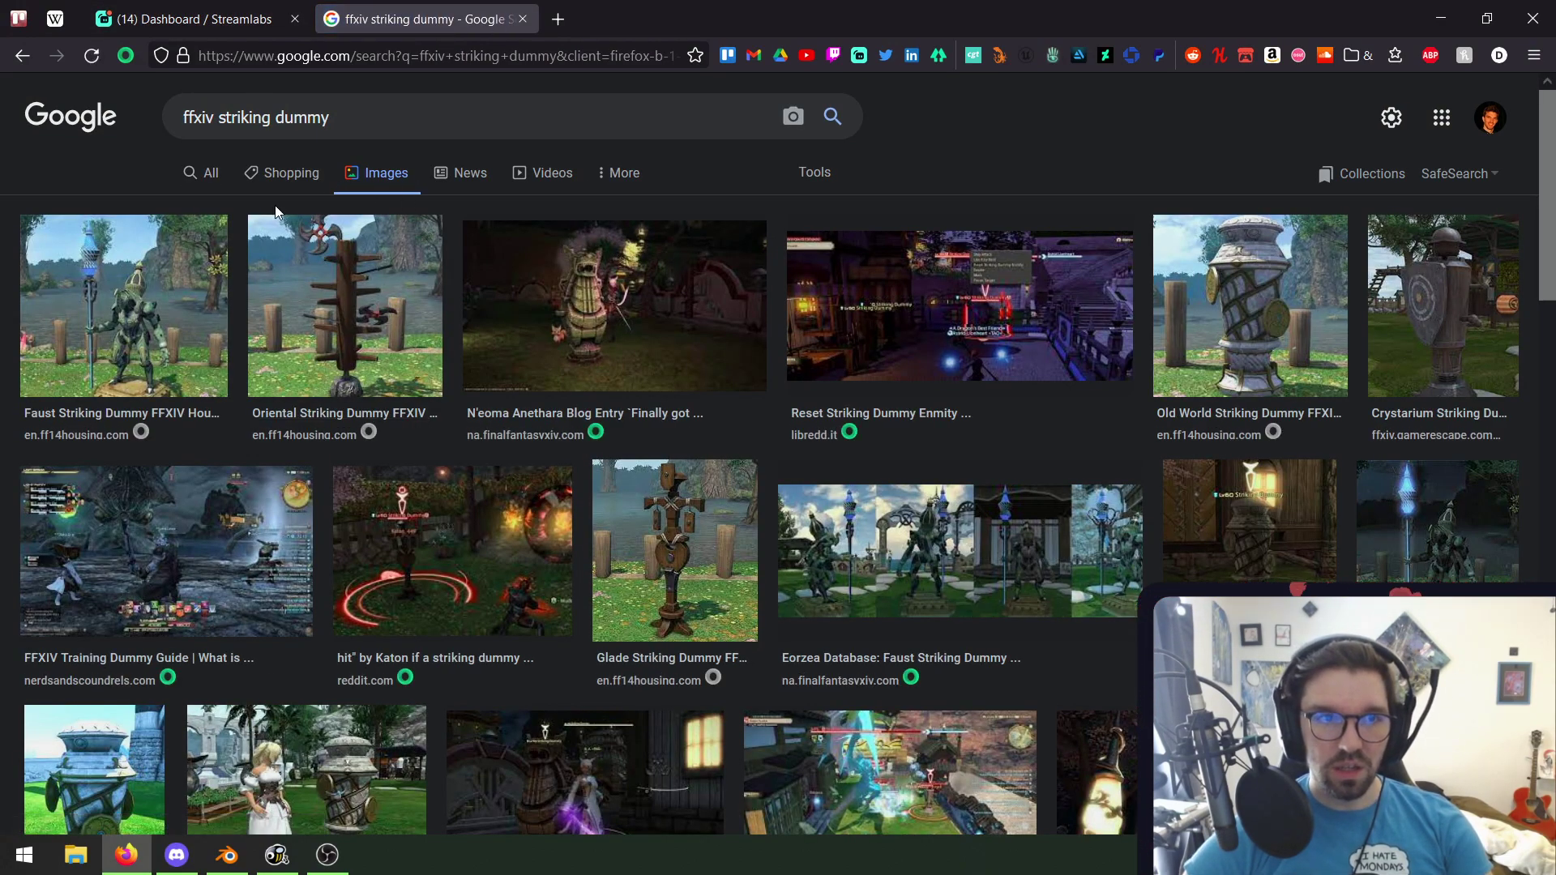
left_click(181, 350)
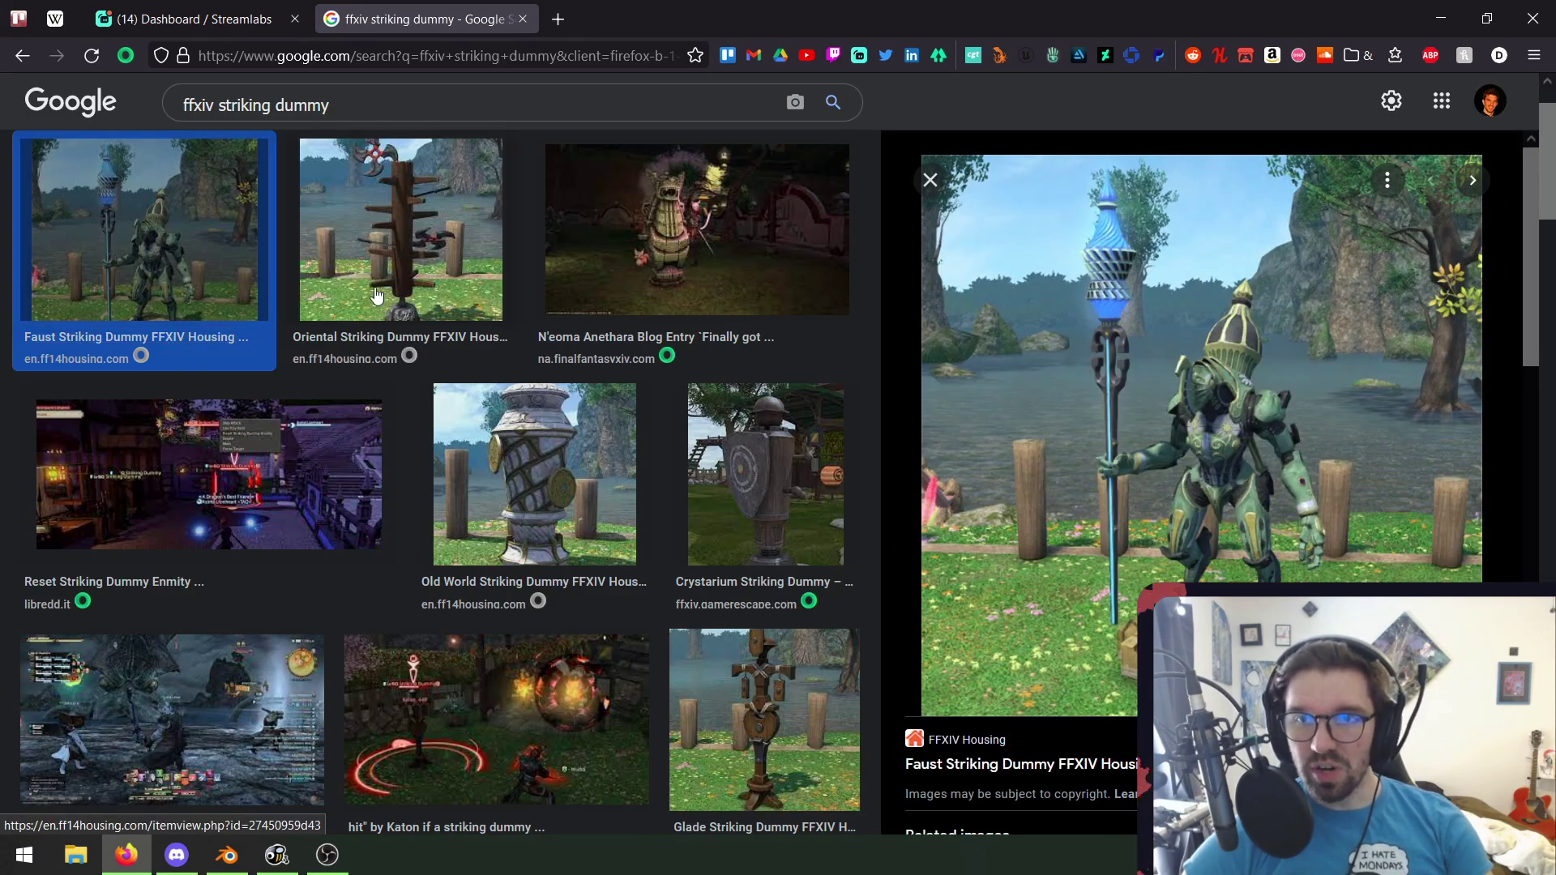
left_click(336, 226)
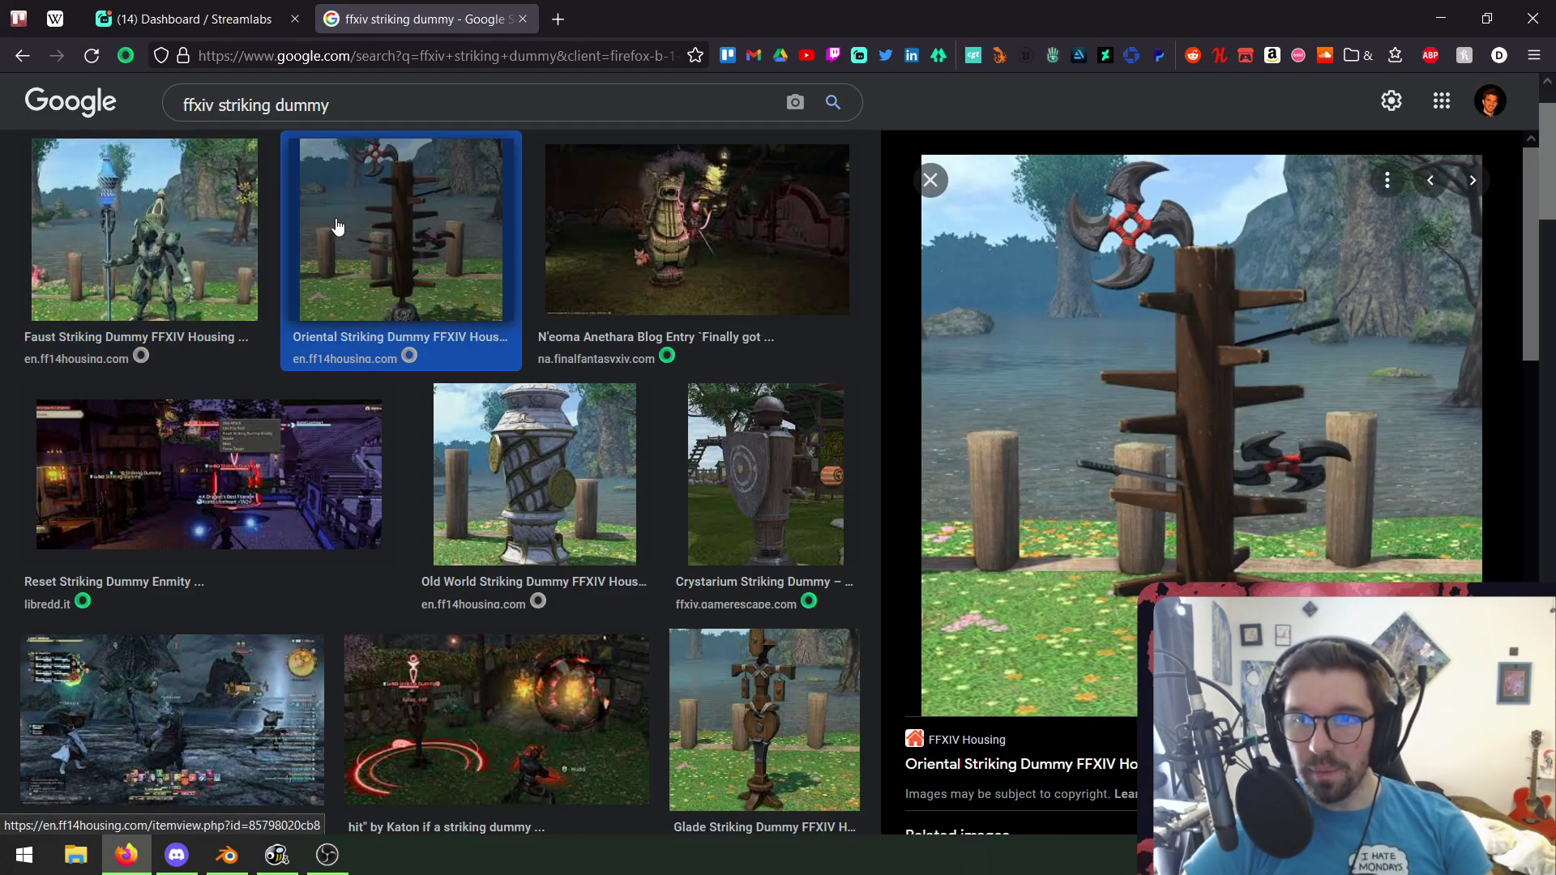
left_click(722, 189)
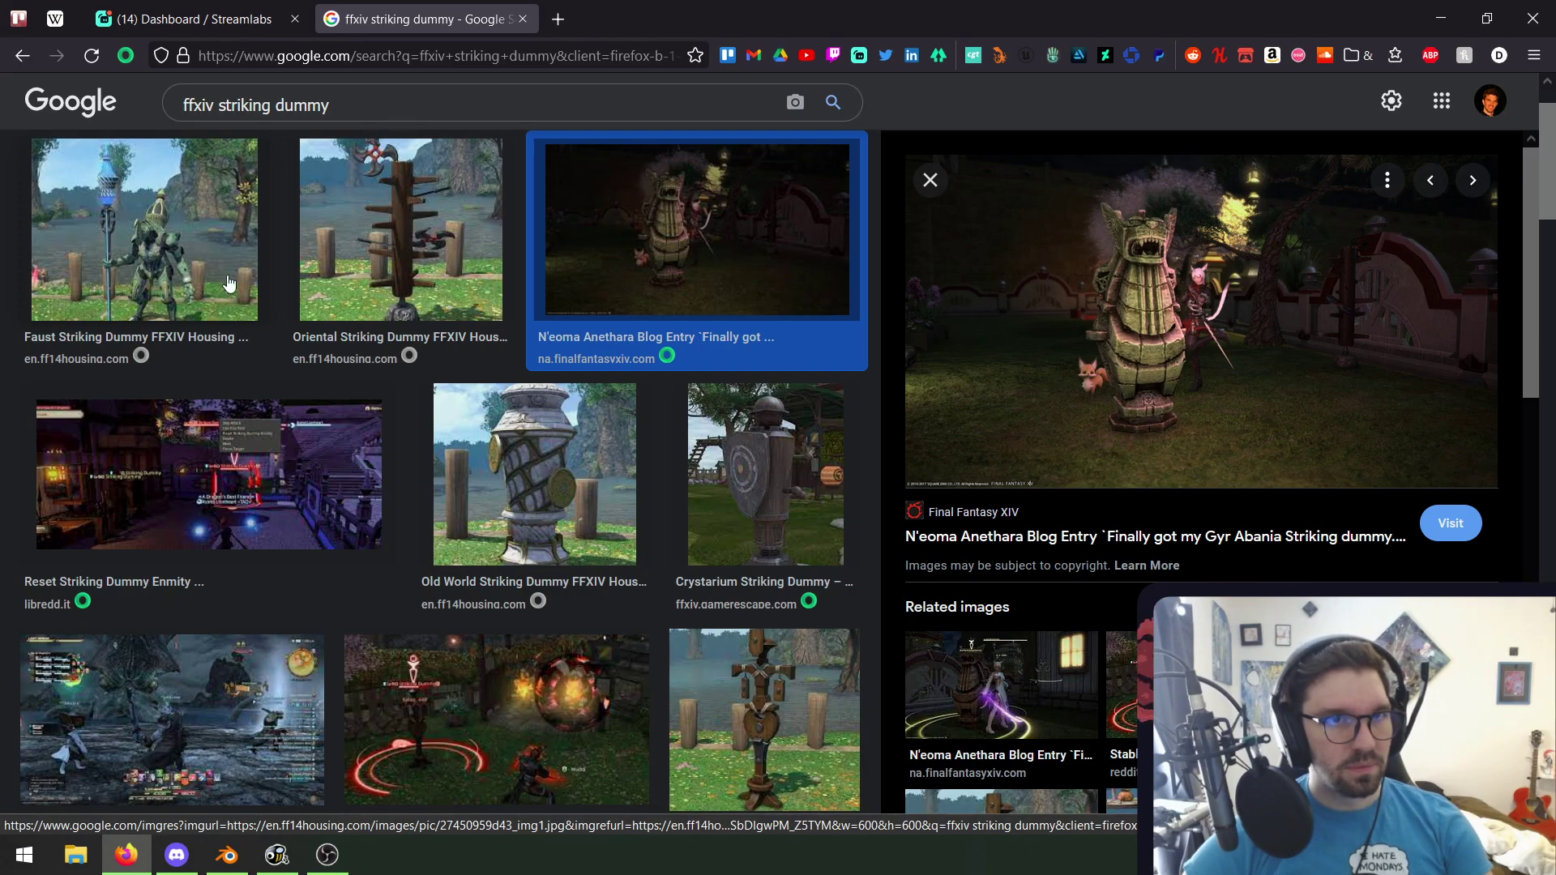
Browse further down the striking dummy image results for more design ideas and return to Blender
double_click(197, 105)
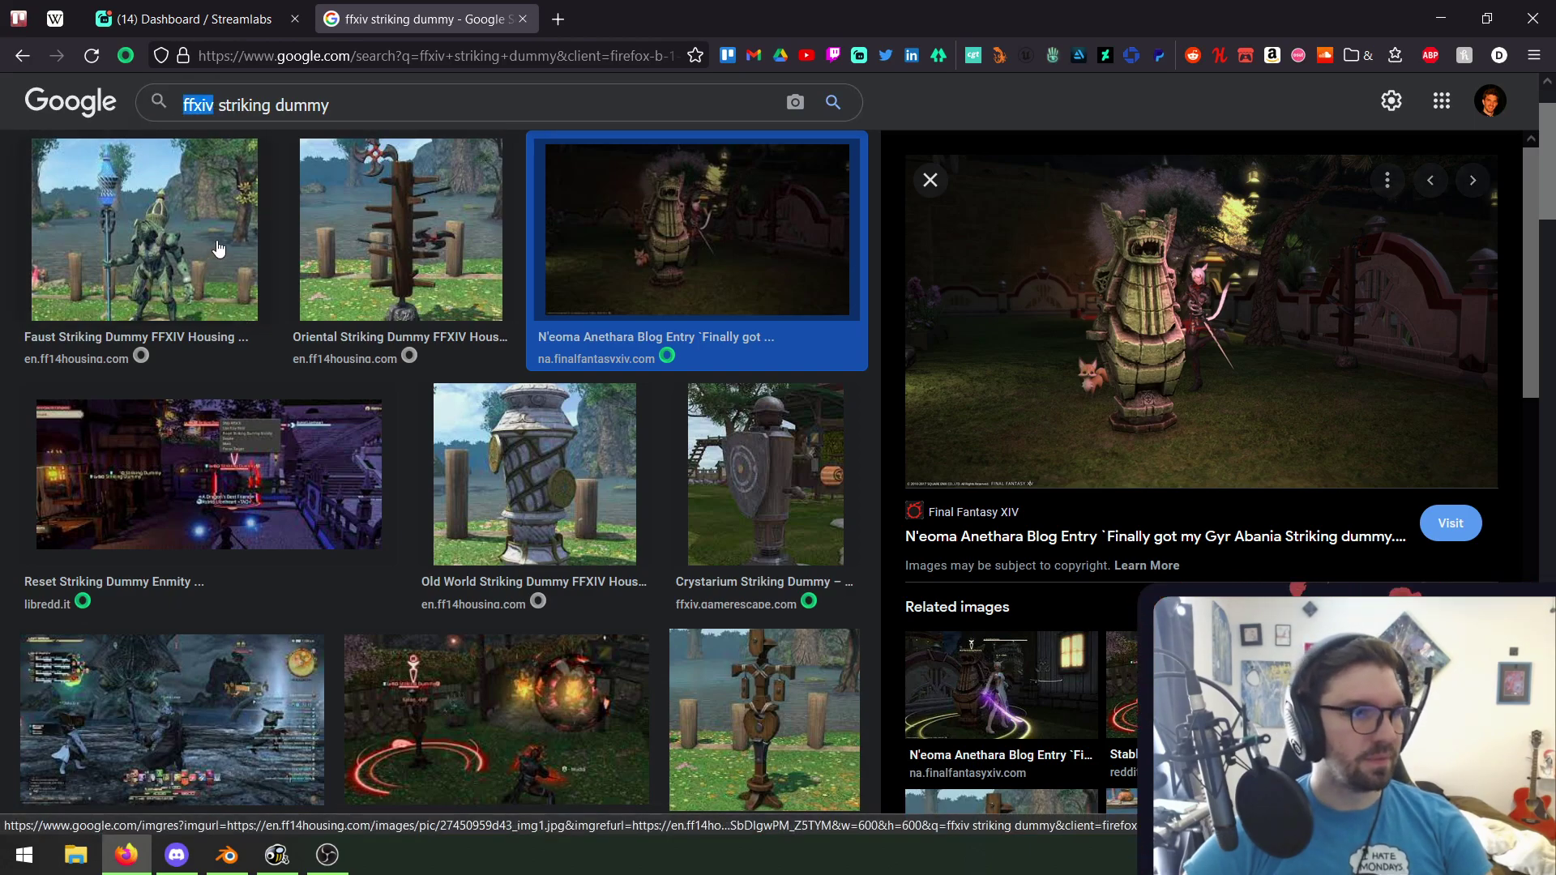
left_click(336, 105)
scroll(458, 322, "down", 2)
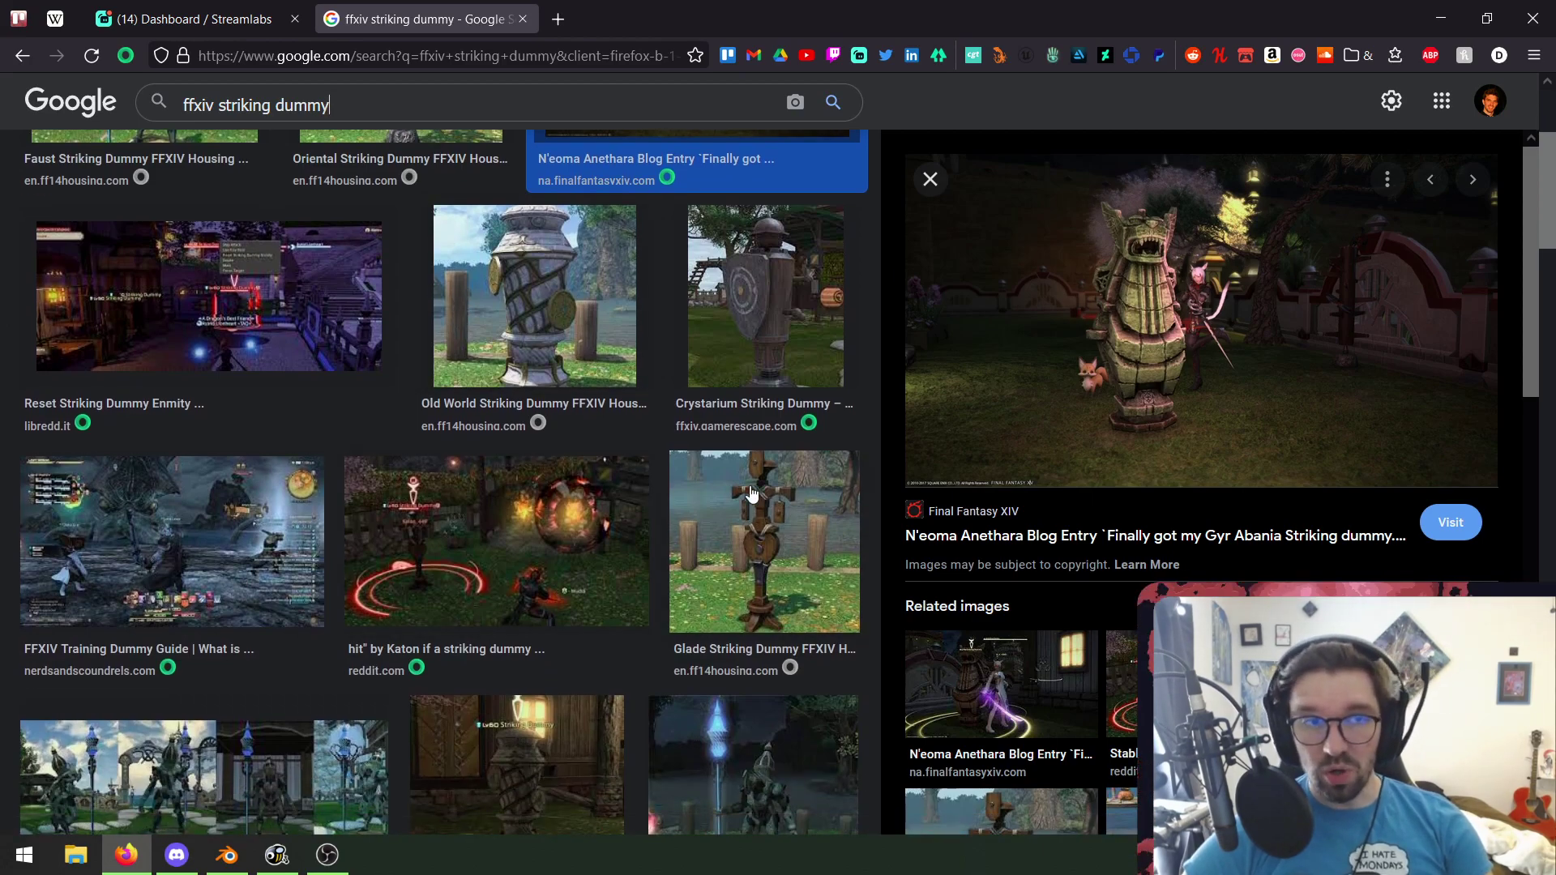
scroll(752, 493, "down", 4)
scroll(761, 476, "down", 2)
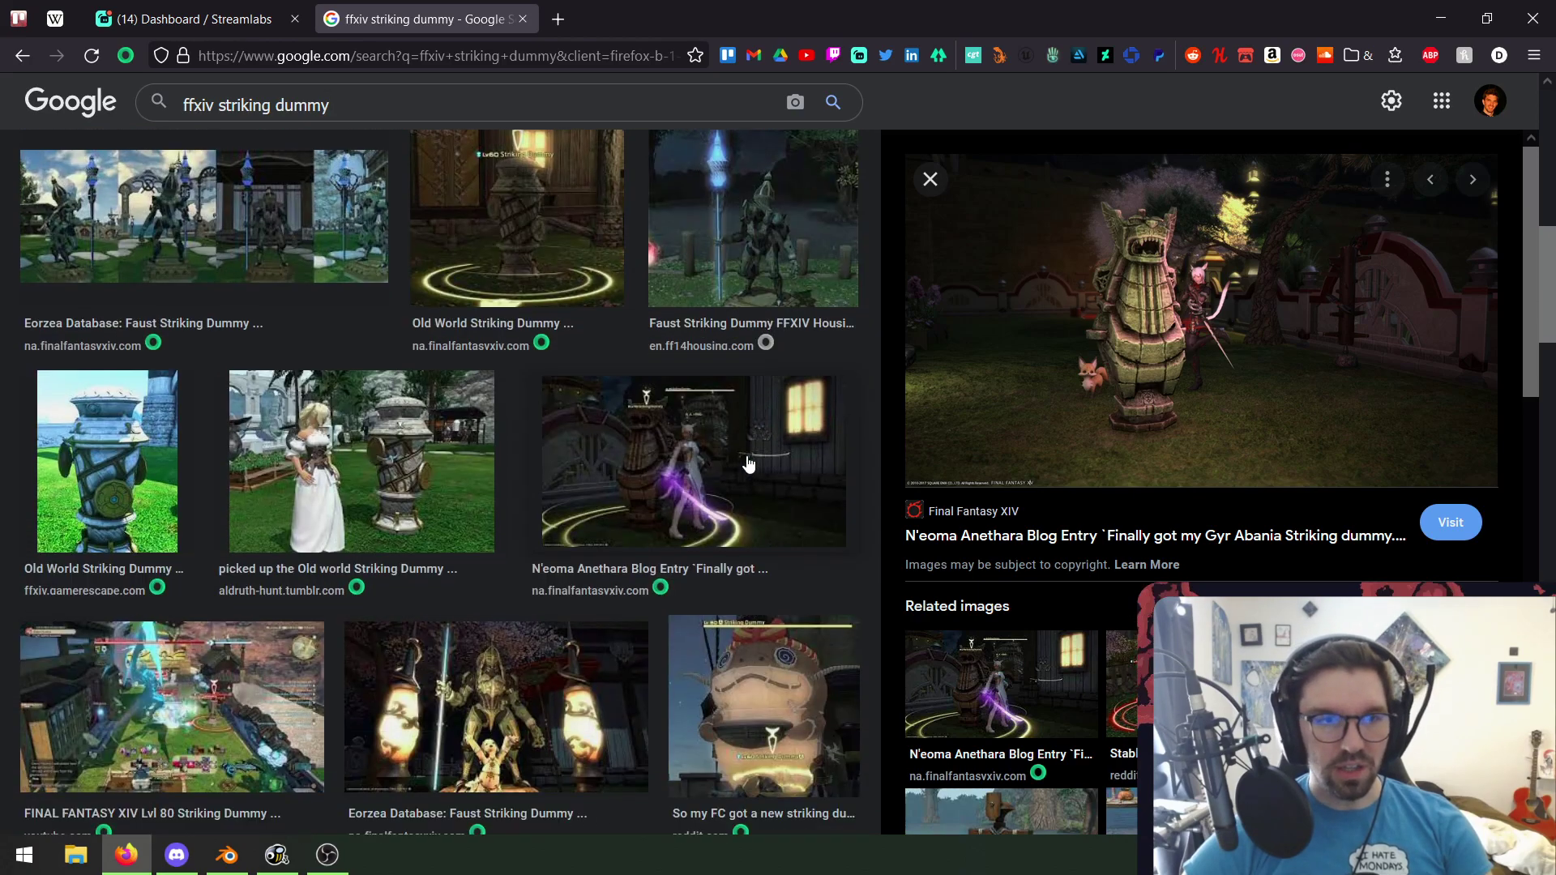
scroll(697, 437, "down", 1)
left_click(769, 519)
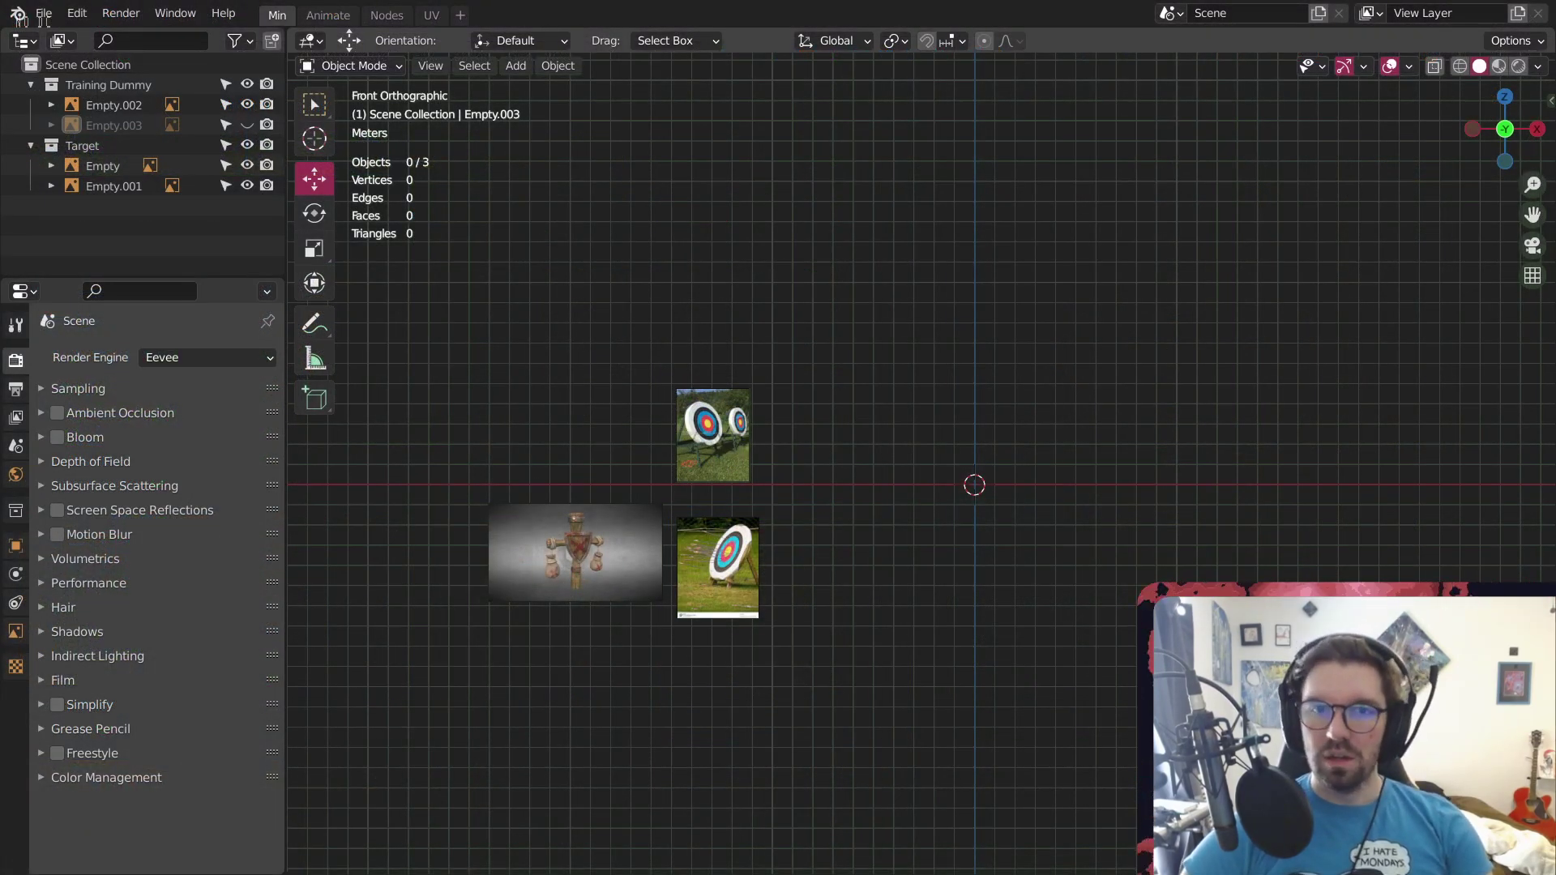
Add a cylinder mesh at the world origin with the default radius of 1 m and depth of 2 m
middle_click_drag(1006, 406, 830, 403, "shift")
scroll(885, 404, "up", 1)
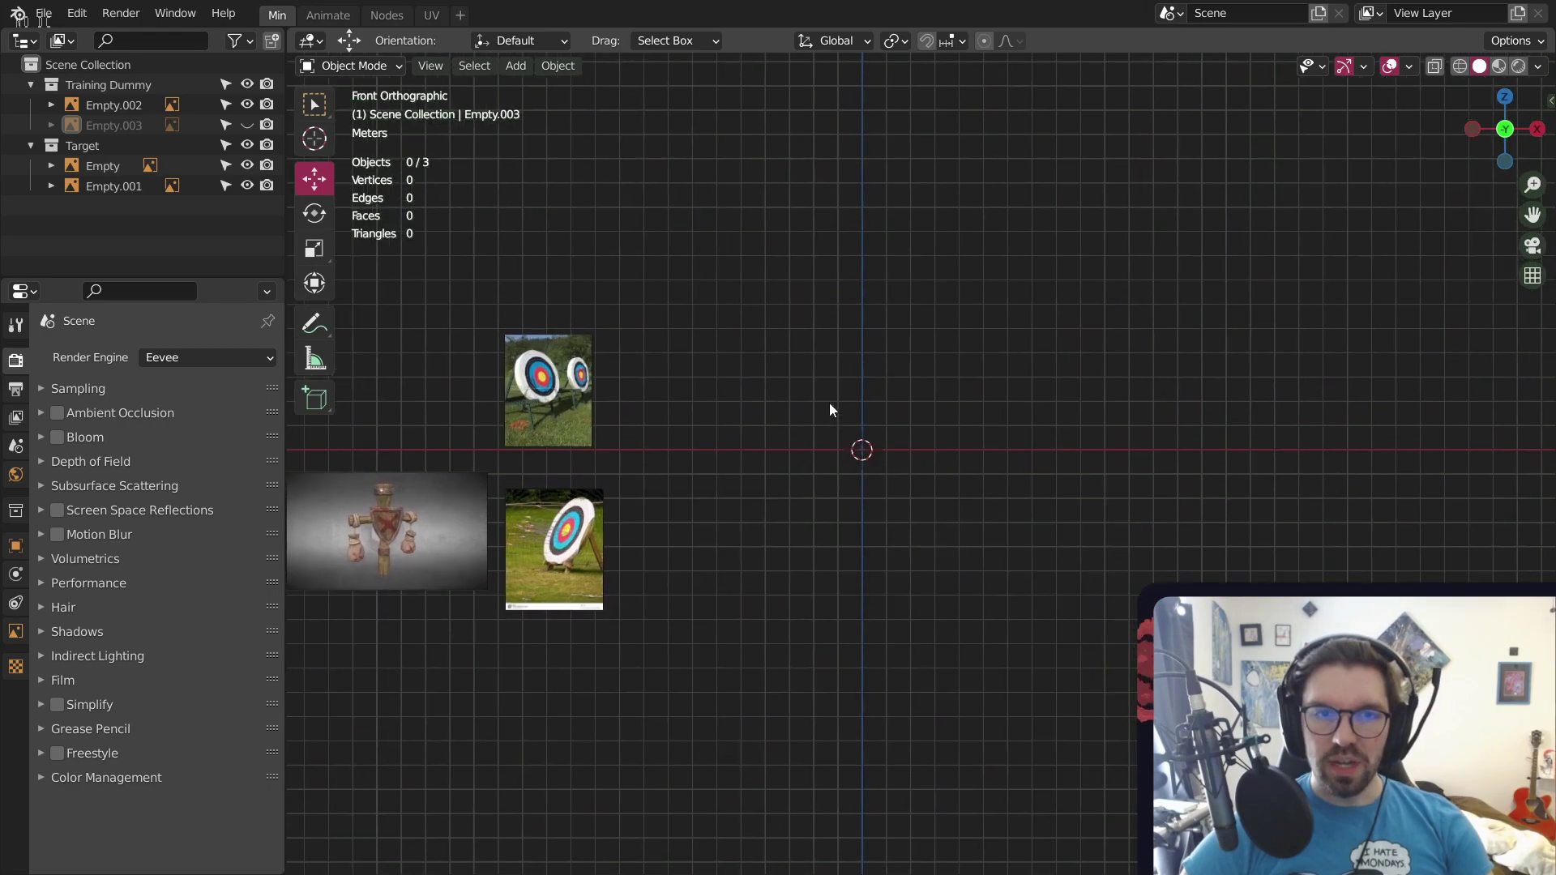
left_click(517, 65)
mouse_move(538, 88)
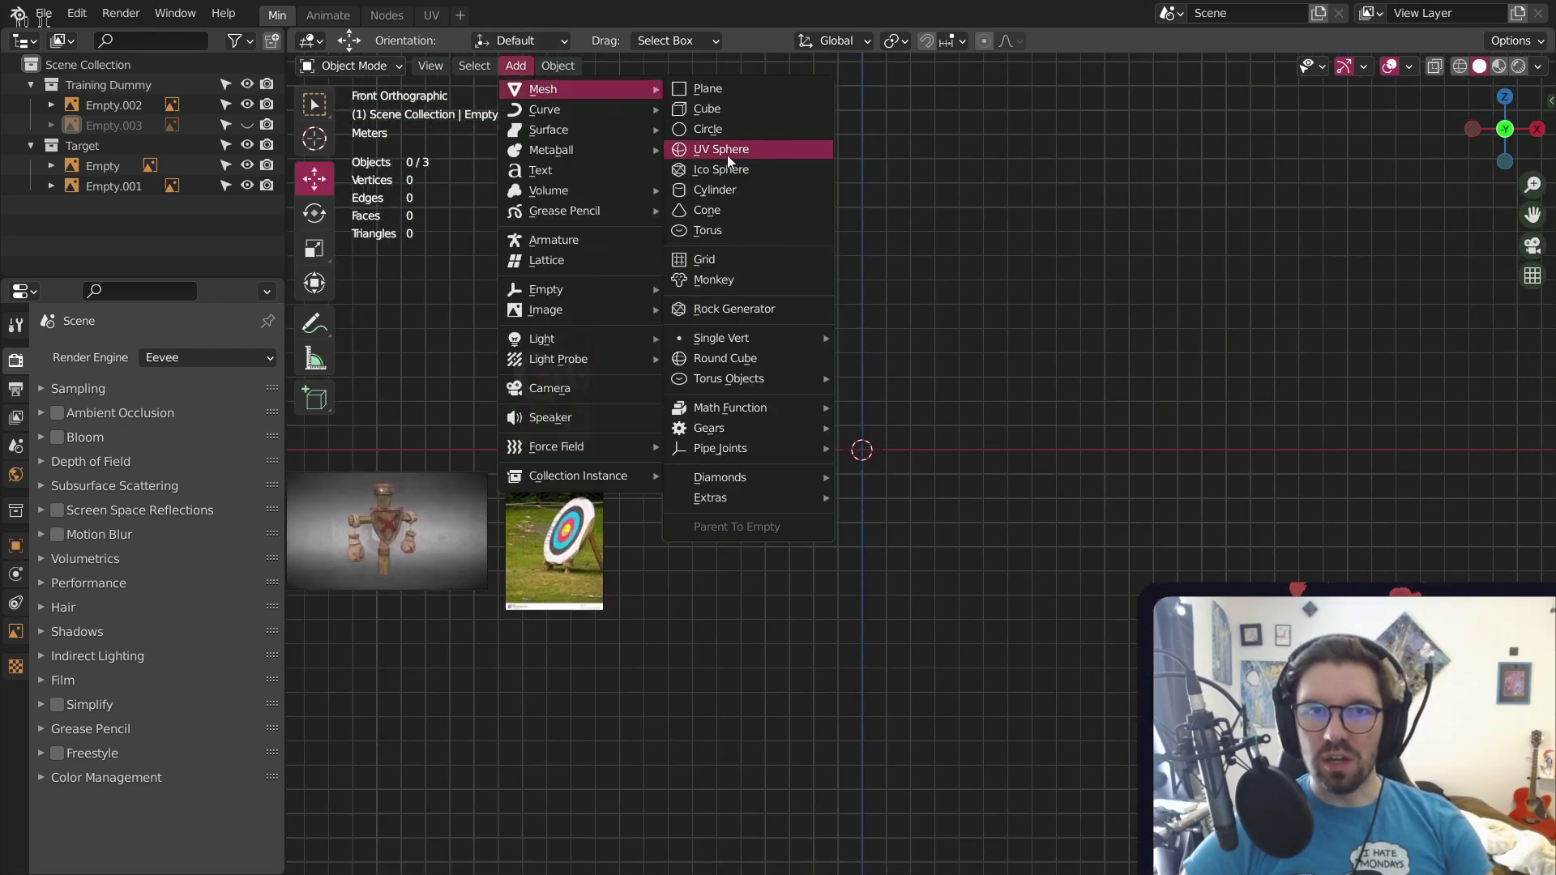
left_click(711, 192)
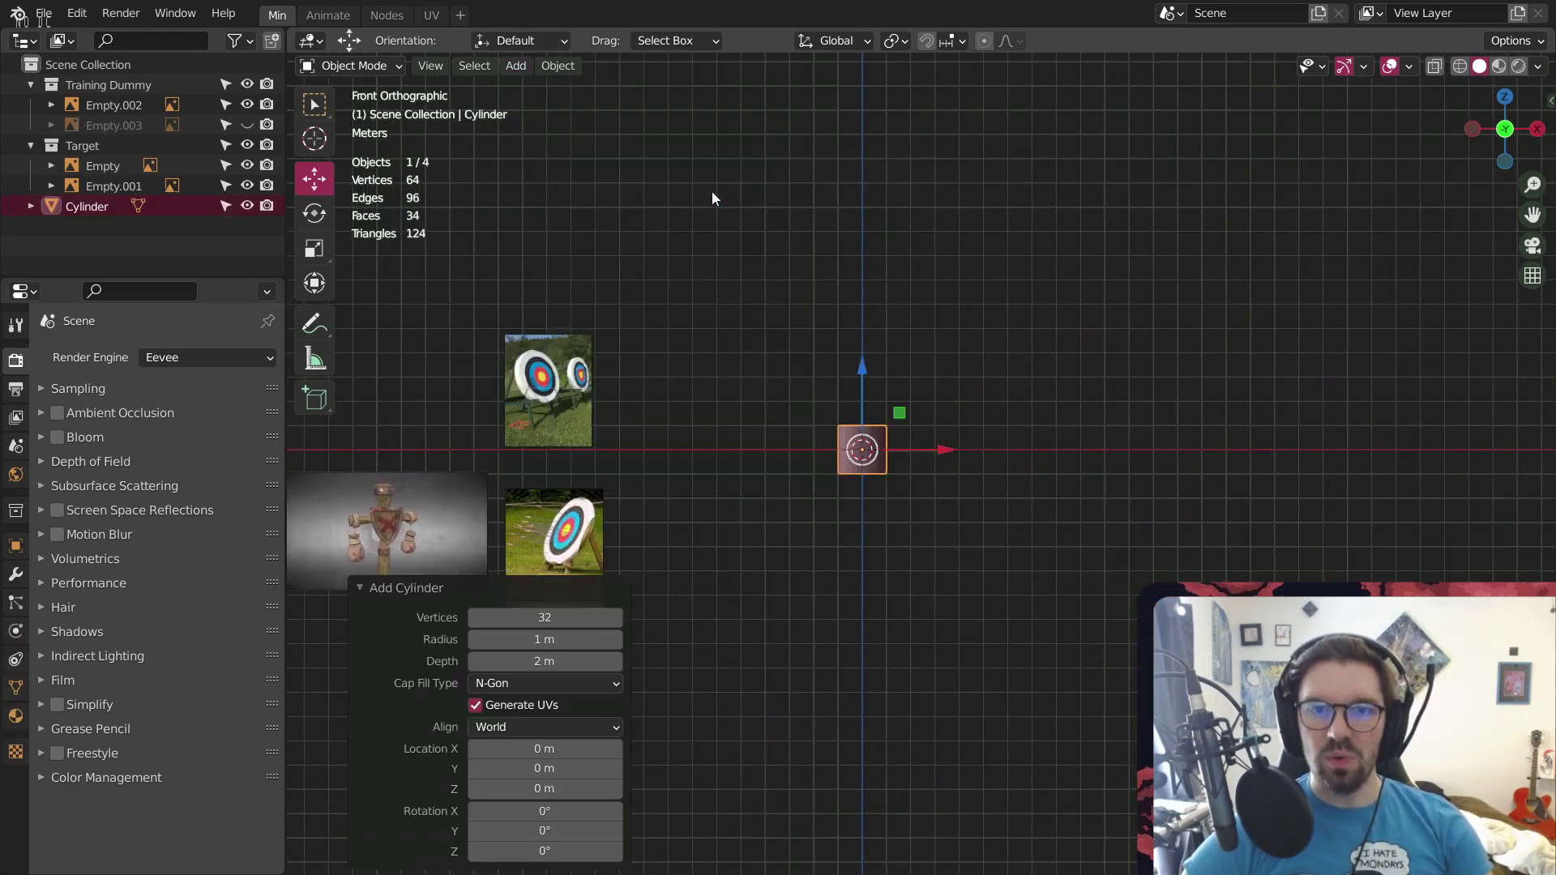
scroll(845, 388, "up", 3)
scroll(941, 517, "up", 4)
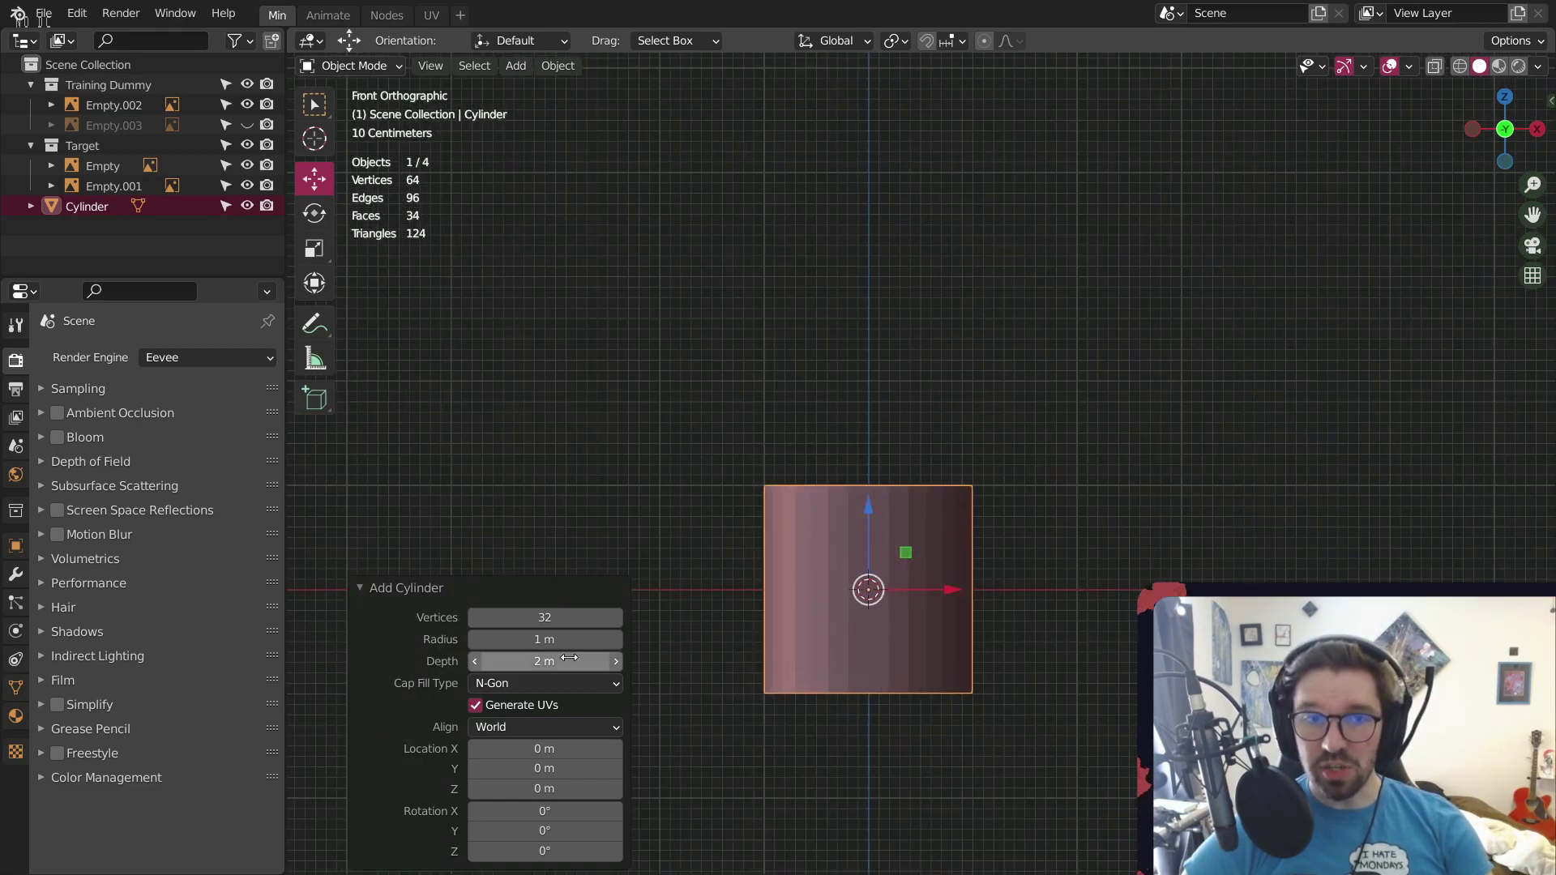
Try the new cylinder with 36 vertices and set its vertex count back to 32
left_click(544, 617)
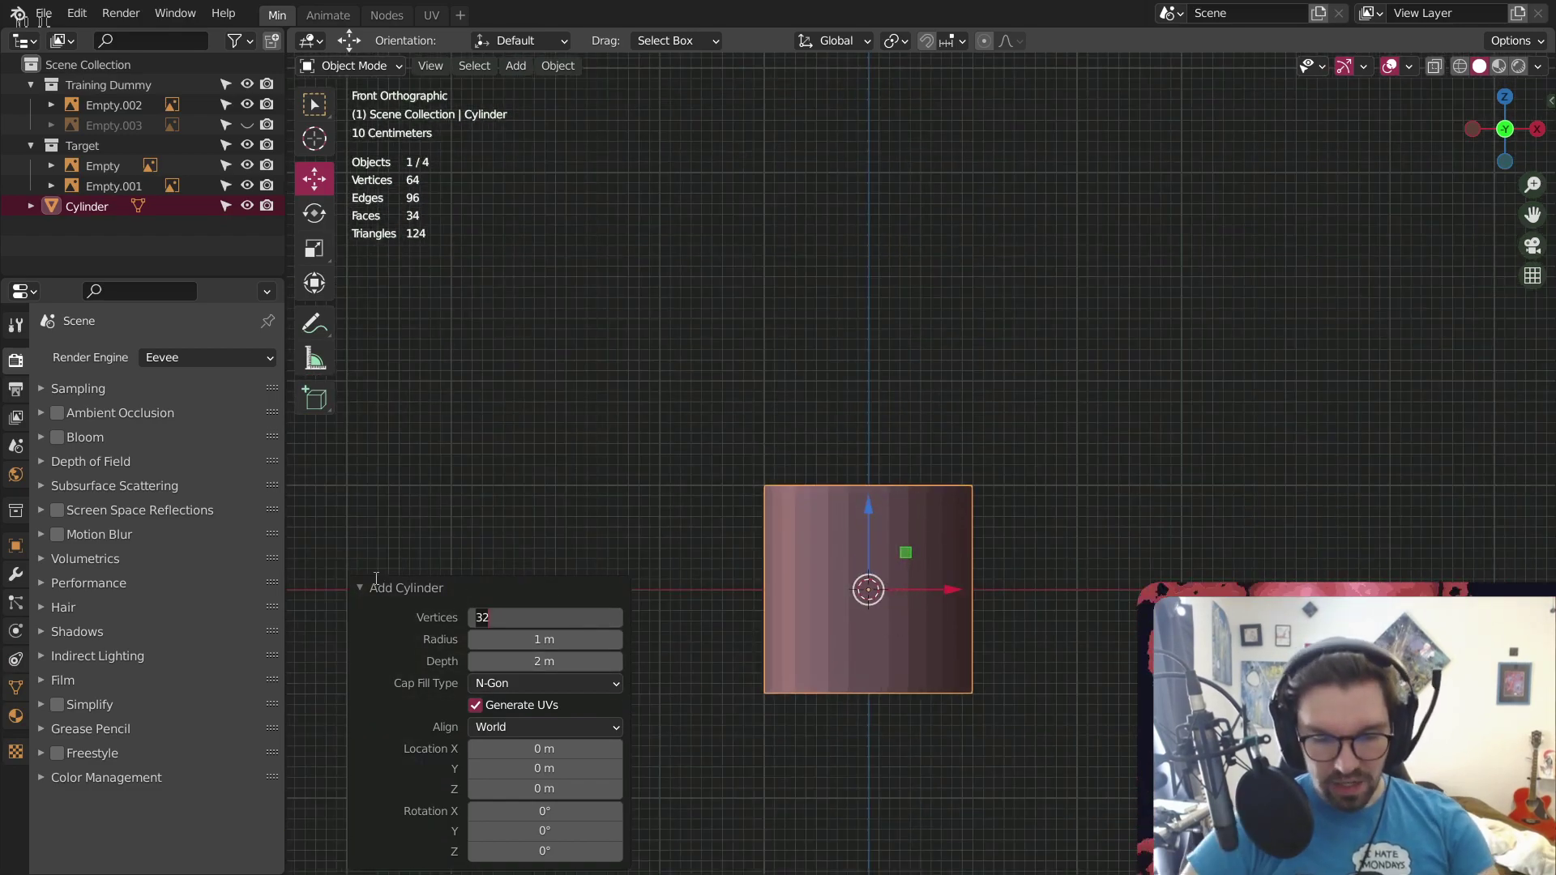
key("Return")
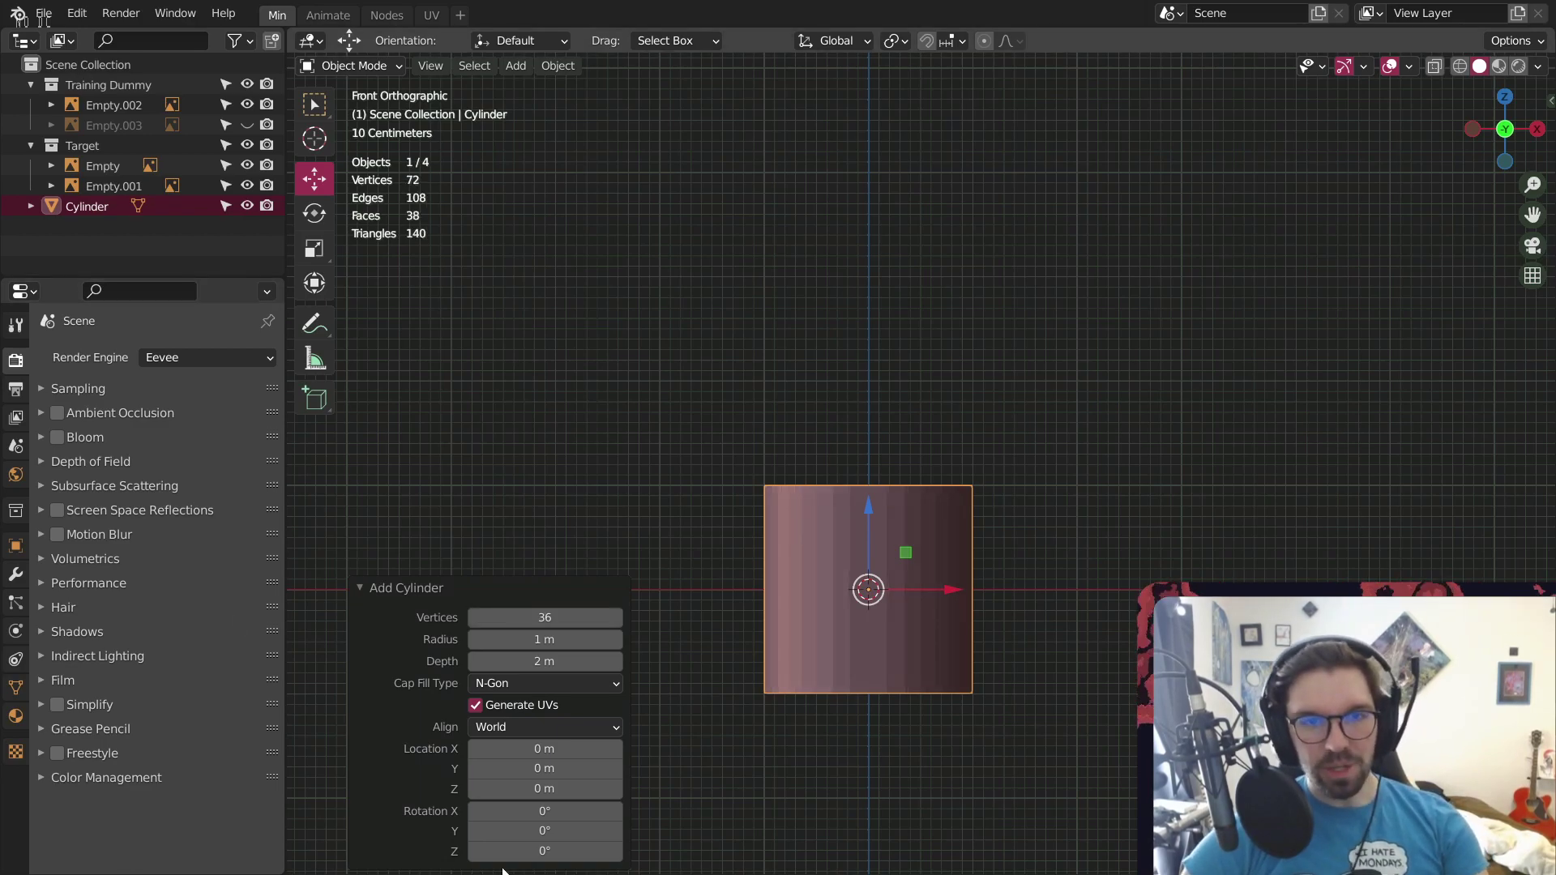
left_click(545, 617)
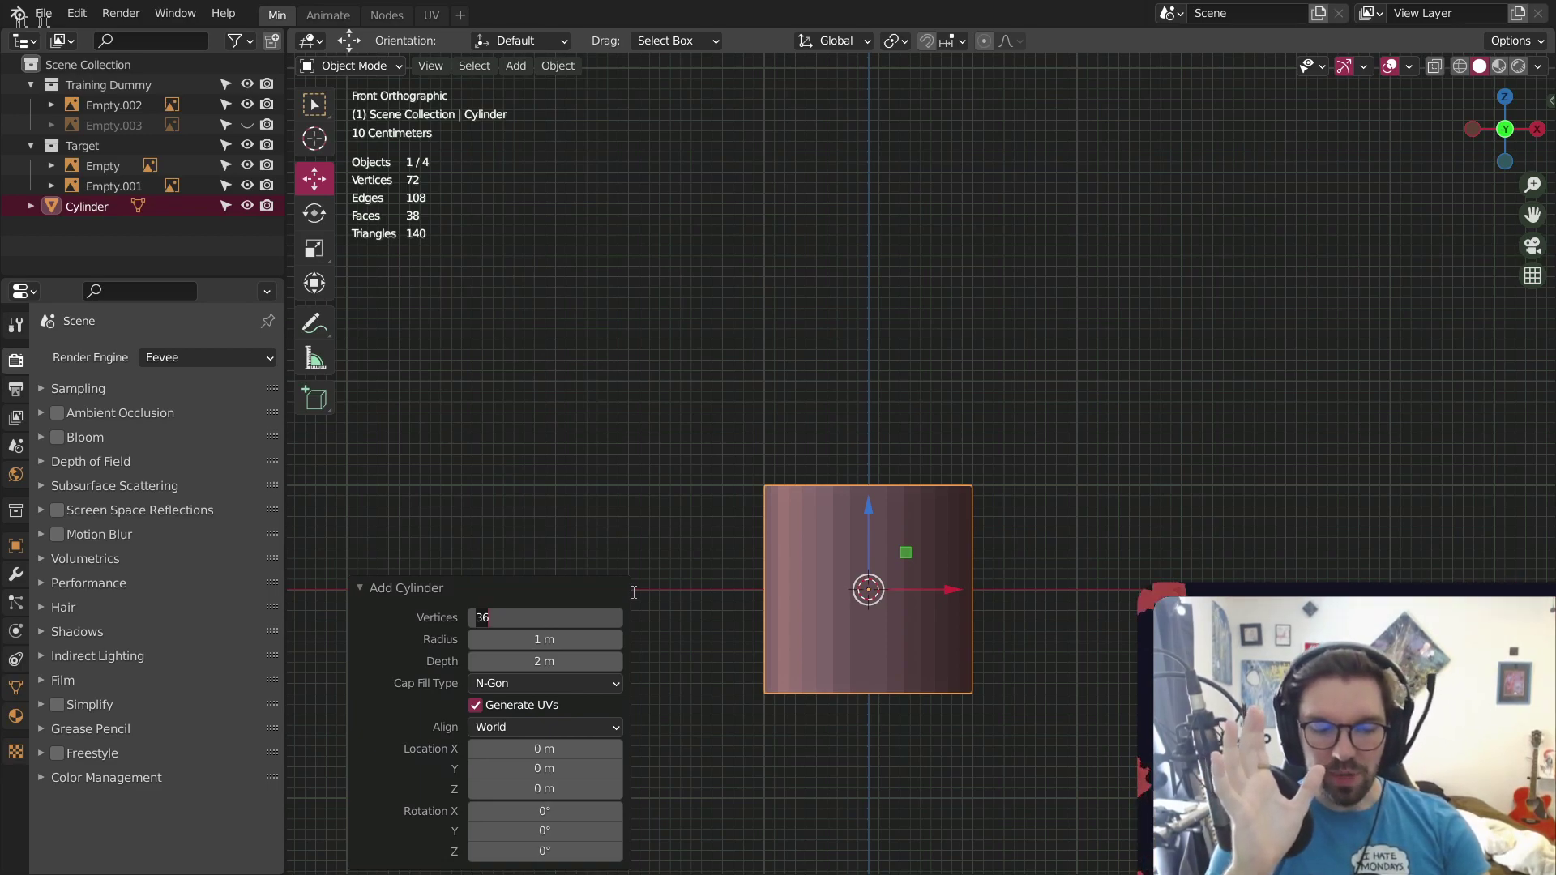
type("32")
key("Return")
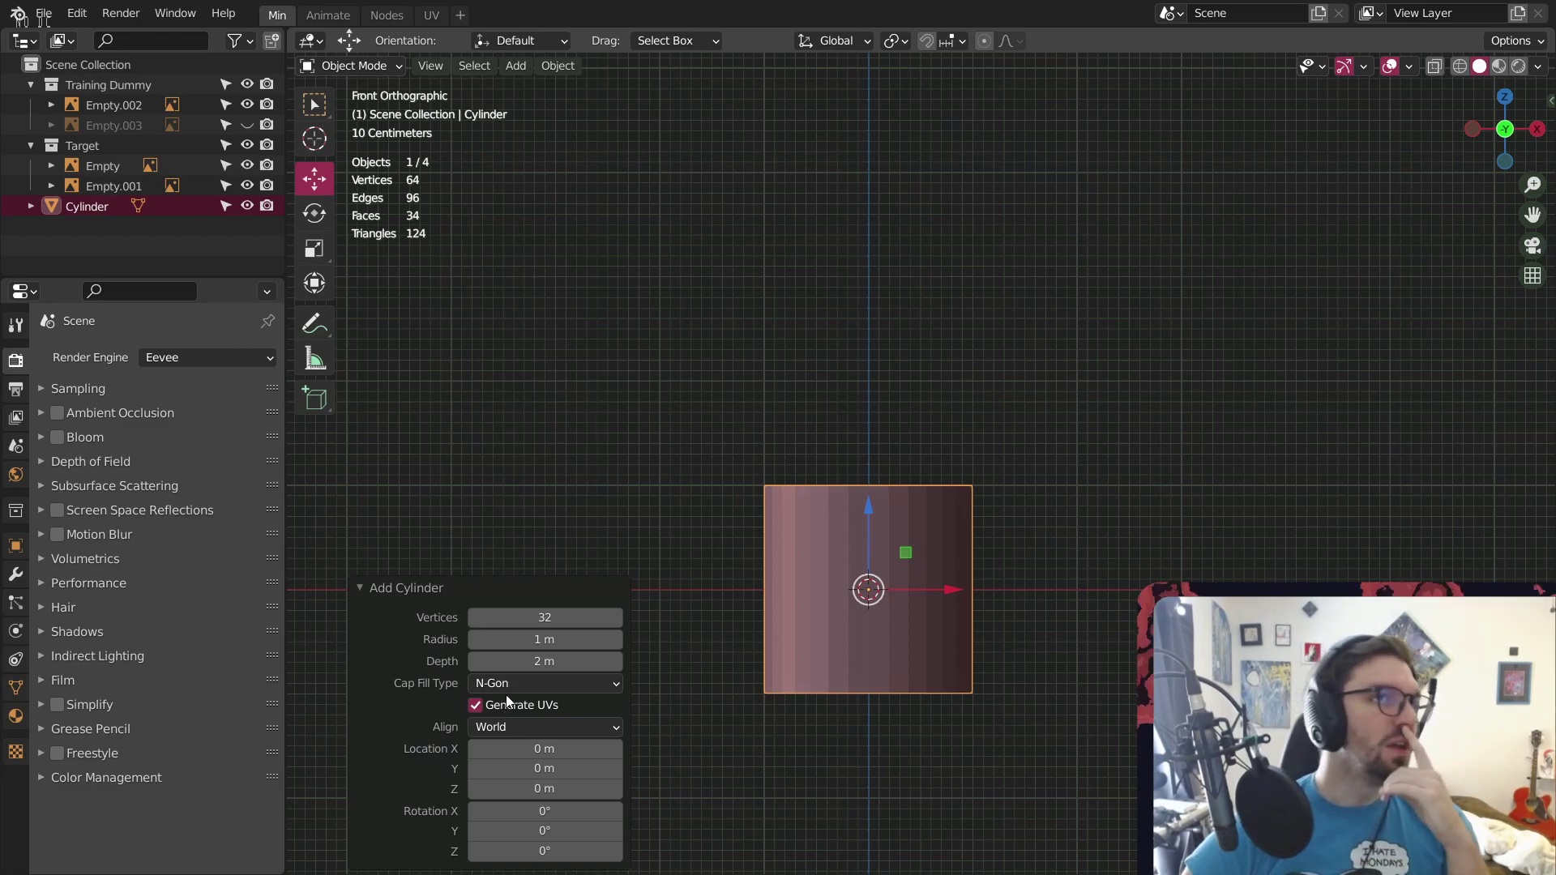
Set the new cylinder's vertex count to 28 and rotate it 90° about the global X axis
left_click(545, 617)
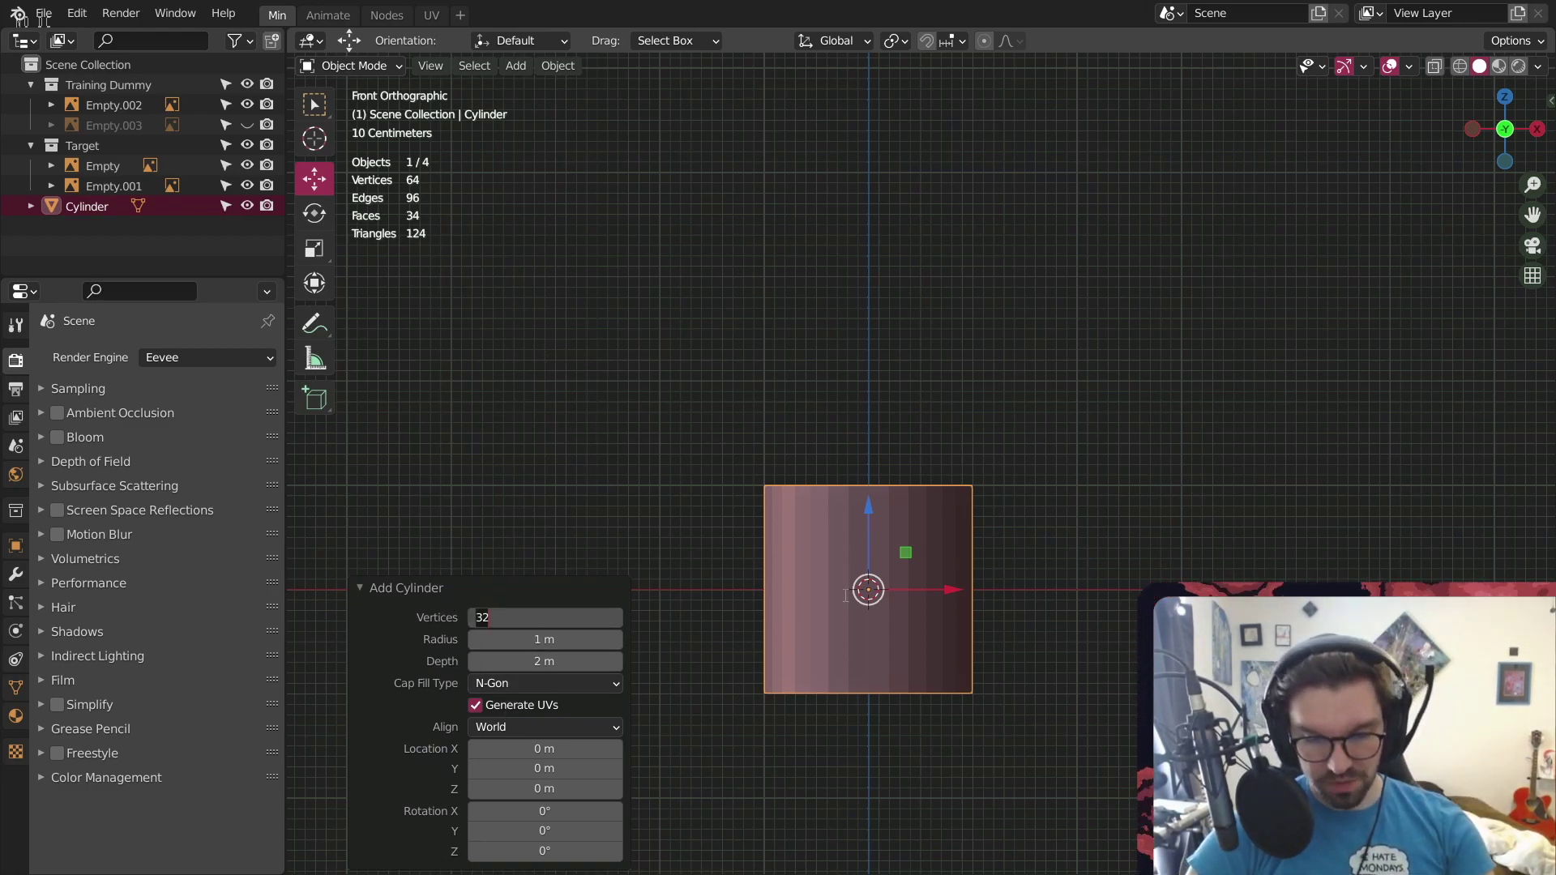
key("Return")
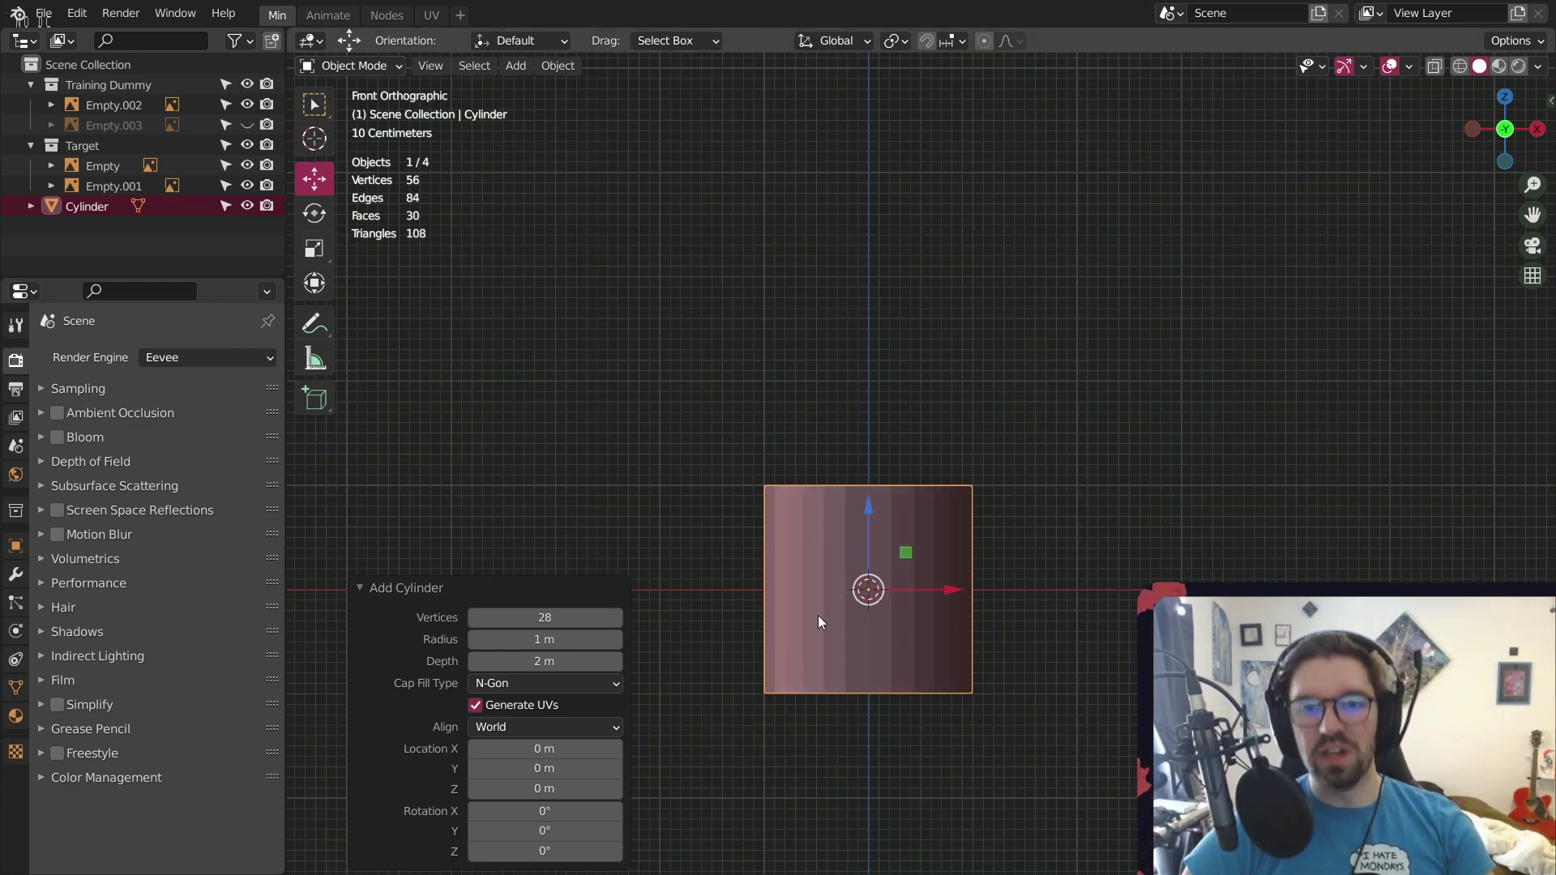
middle_click_drag(819, 615, 454, 436)
left_click(324, 216)
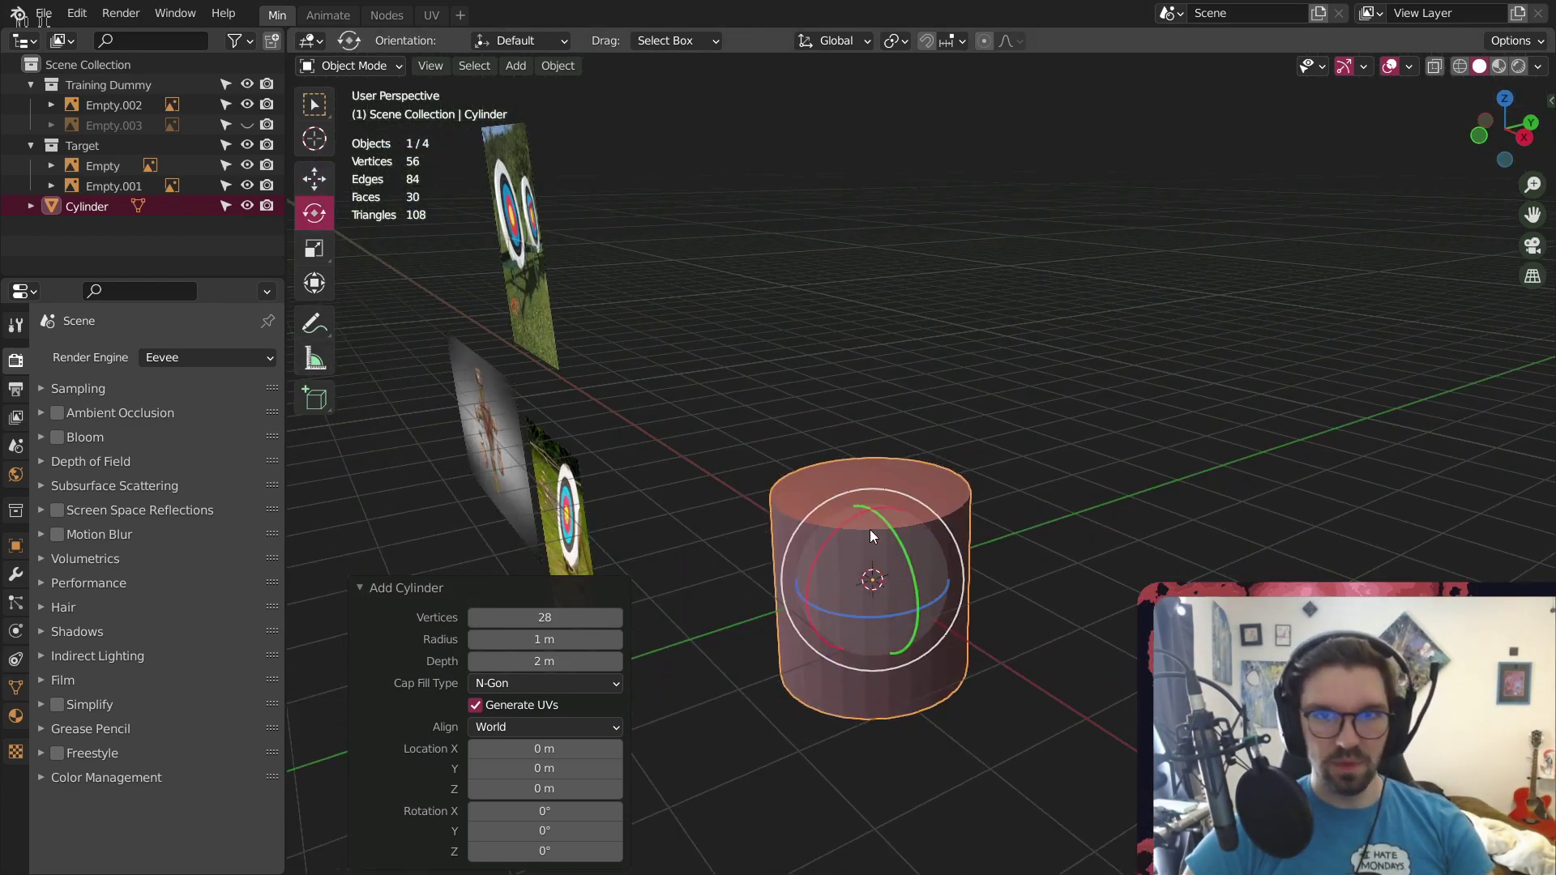
left_click_drag(841, 520, 823, 640)
left_click(558, 786)
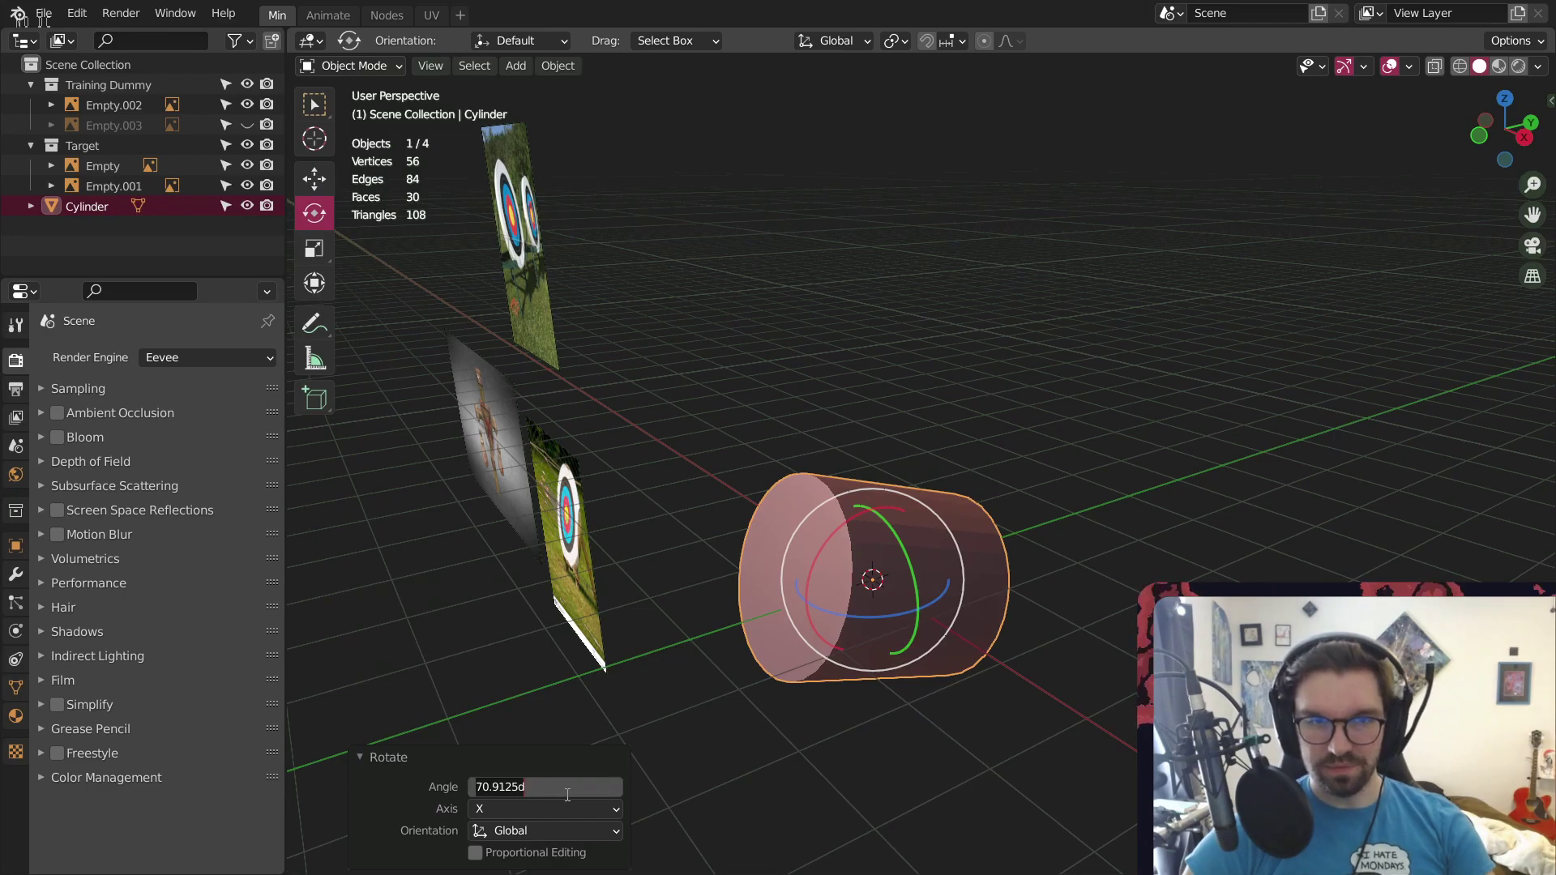
type("90")
key("Return")
Flatten the cylinder into a disc by scaling it to about 0.196 along the global Y axis
middle_click_drag(1214, 366, 853, 455)
scroll(853, 456, "up", 2)
left_click(316, 243)
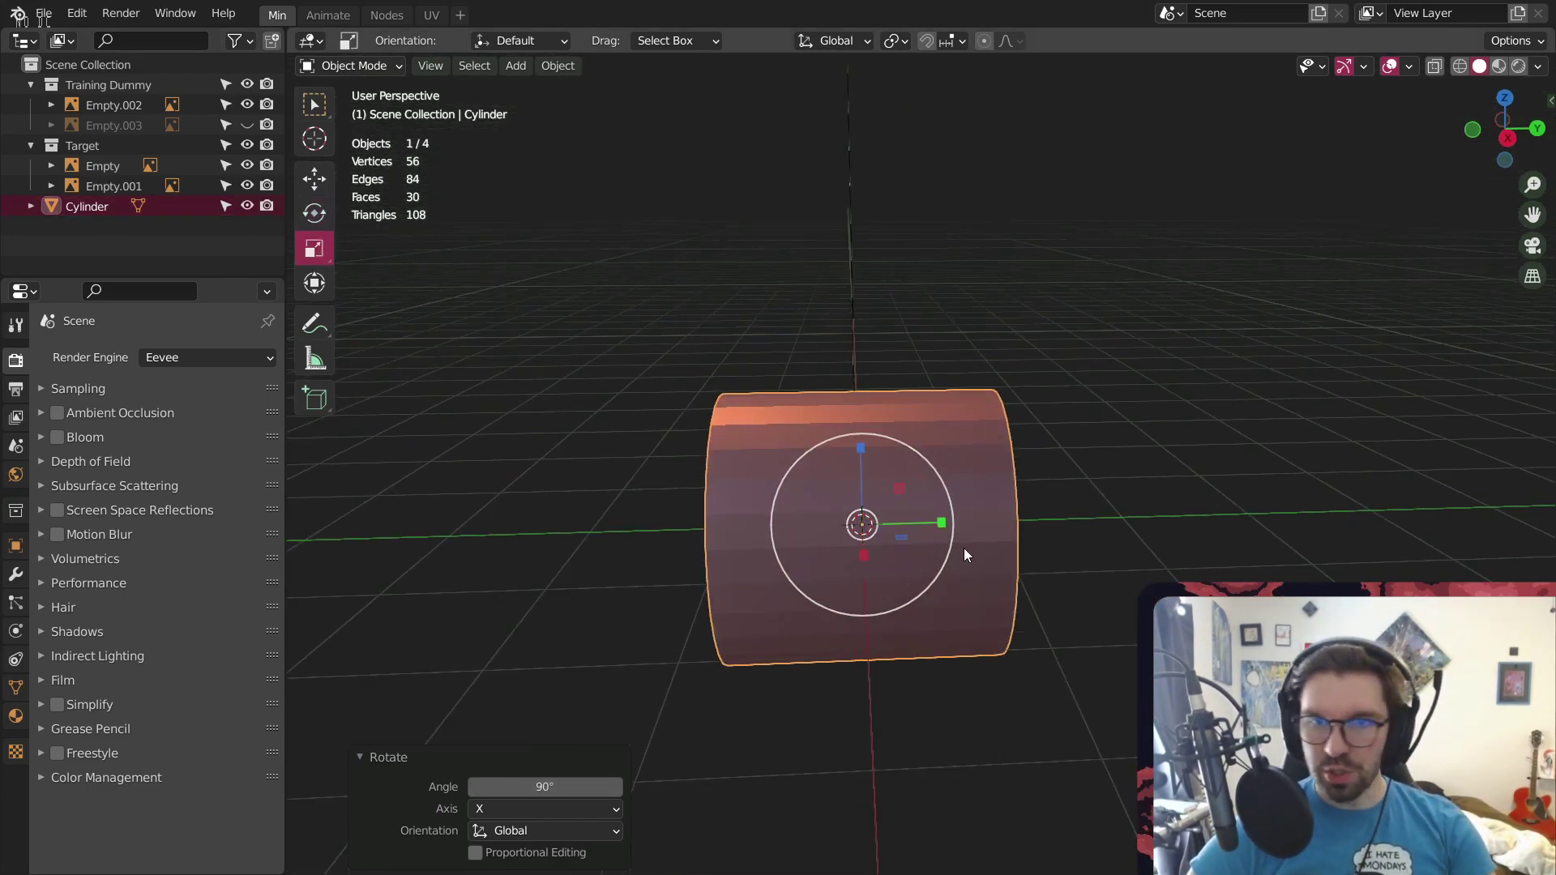
left_click_drag(938, 528, 862, 526)
middle_click_drag(862, 527, 965, 507)
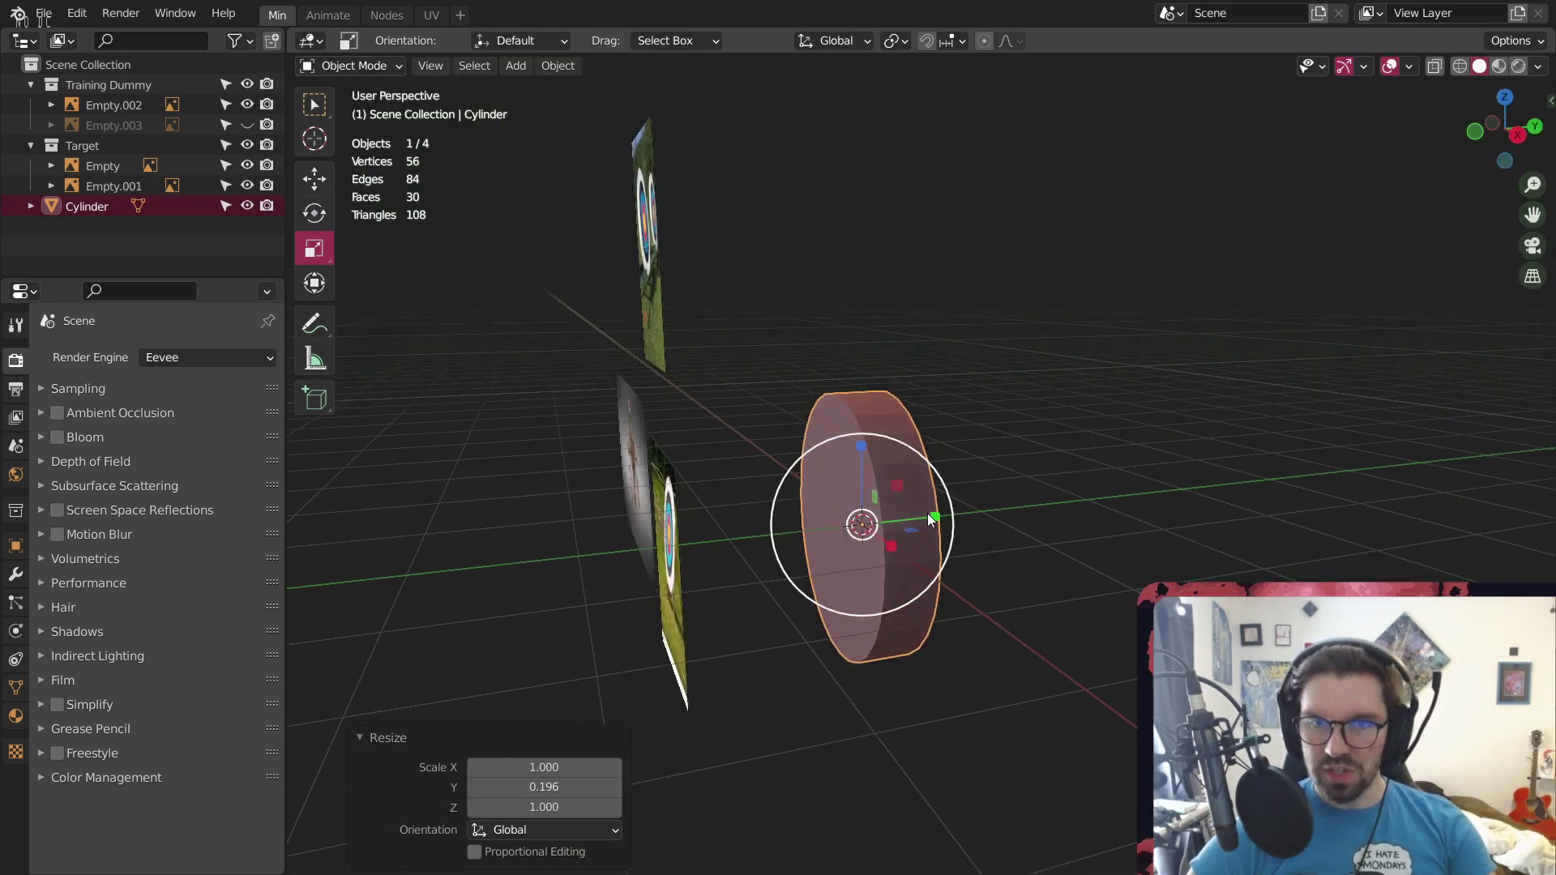
Refine the disc's thickness by scaling it to about 0.535 along Y, thicken it slightly and deselect it
left_click_drag(921, 521, 900, 525)
key("ctrl+z")
middle_click_drag(900, 525, 934, 539)
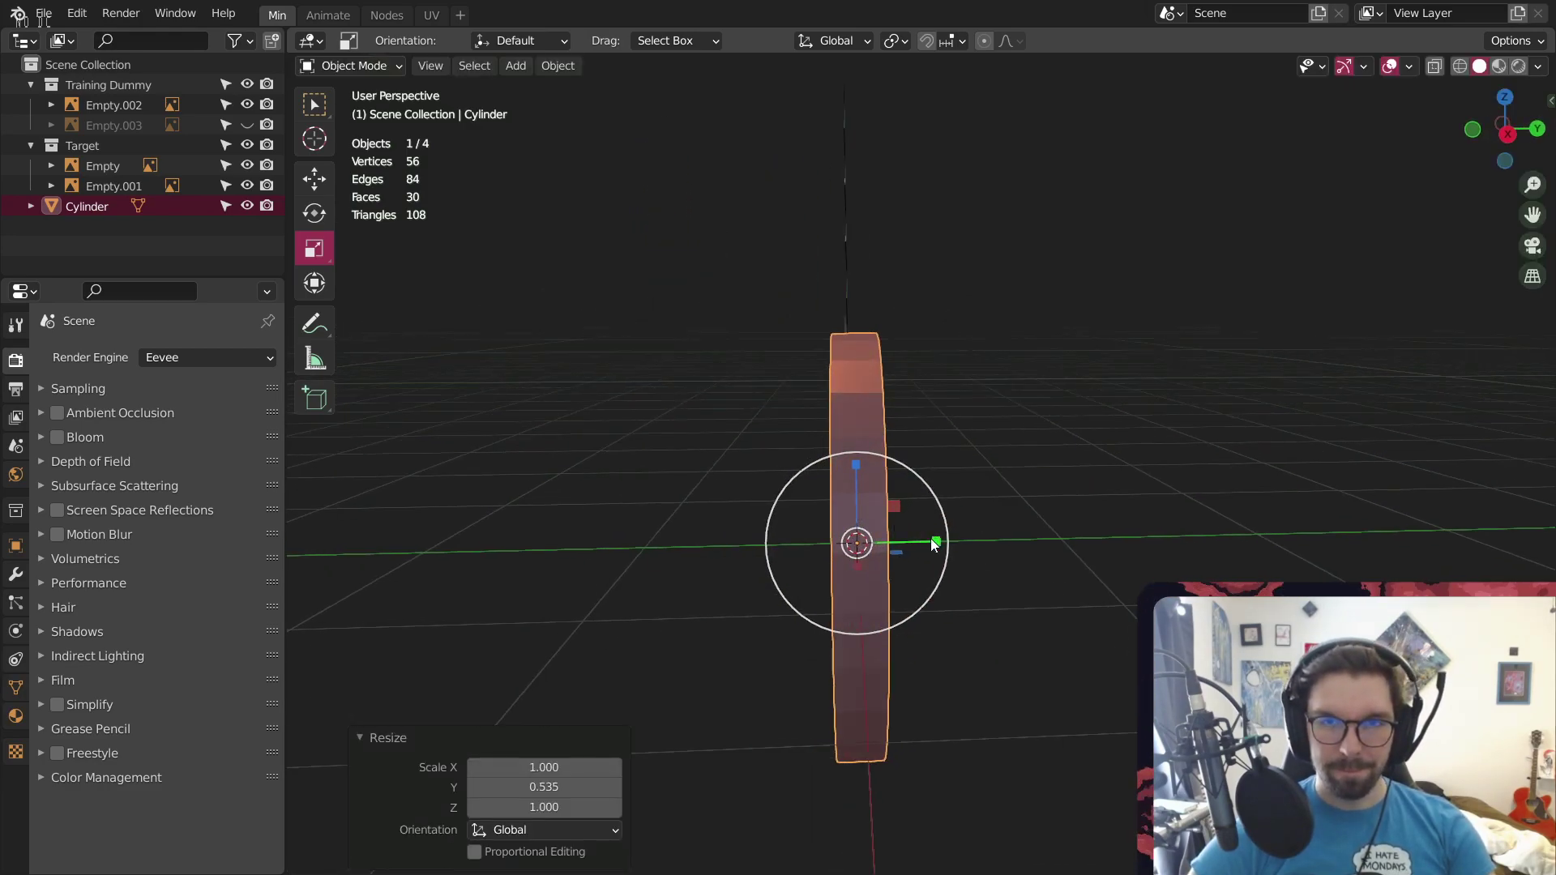
left_click_drag(935, 541, 952, 539)
left_click(1027, 371)
middle_click_drag(839, 484, 948, 478)
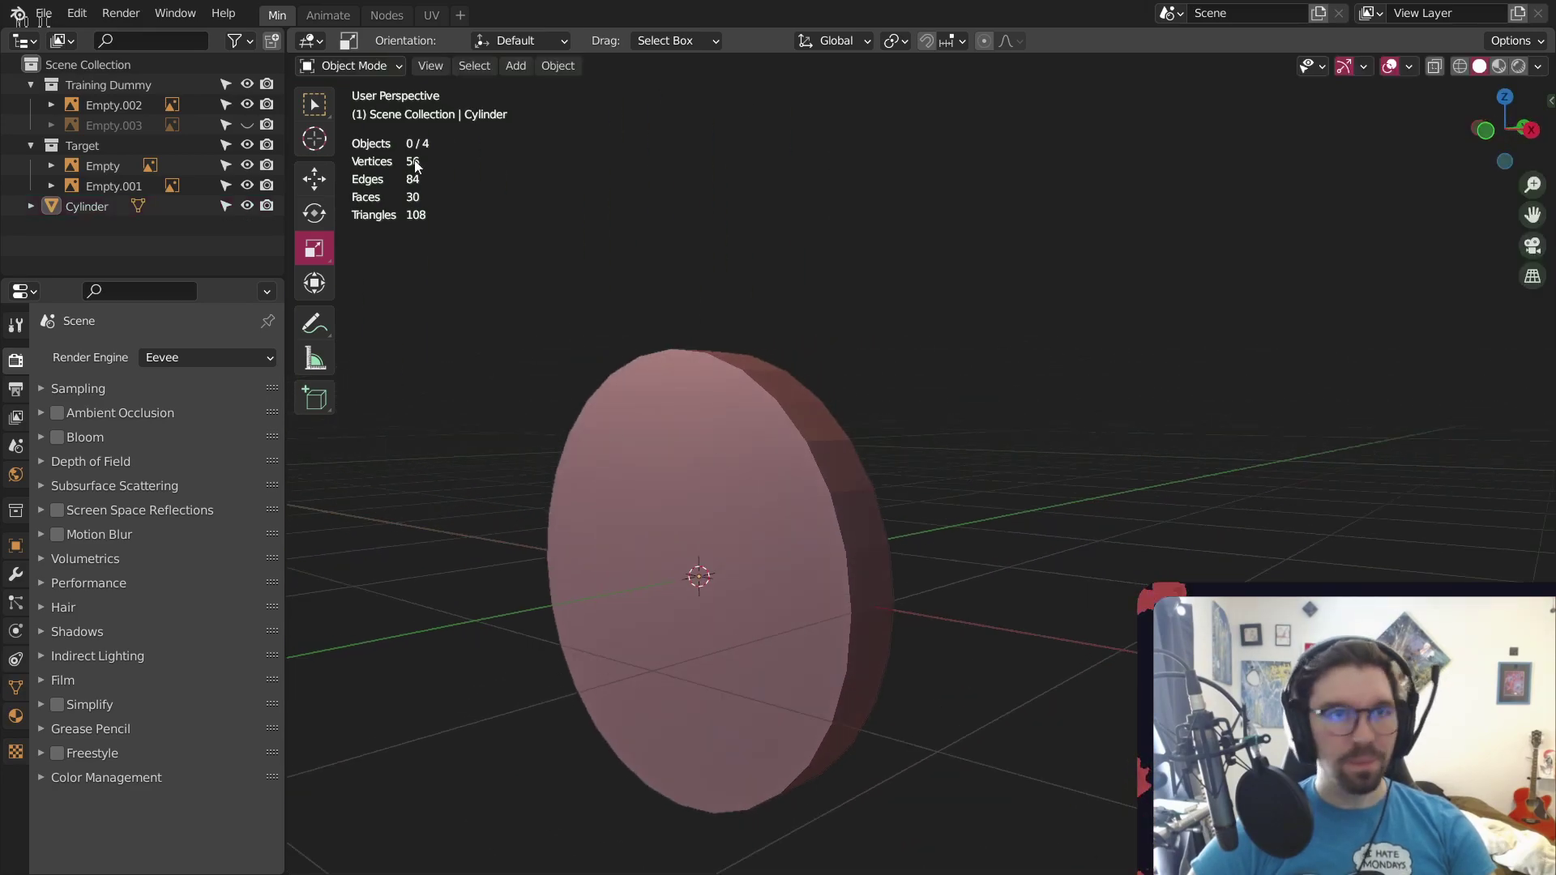
Apply the disc's scale and shade it smooth
left_click(358, 69)
left_click(356, 101)
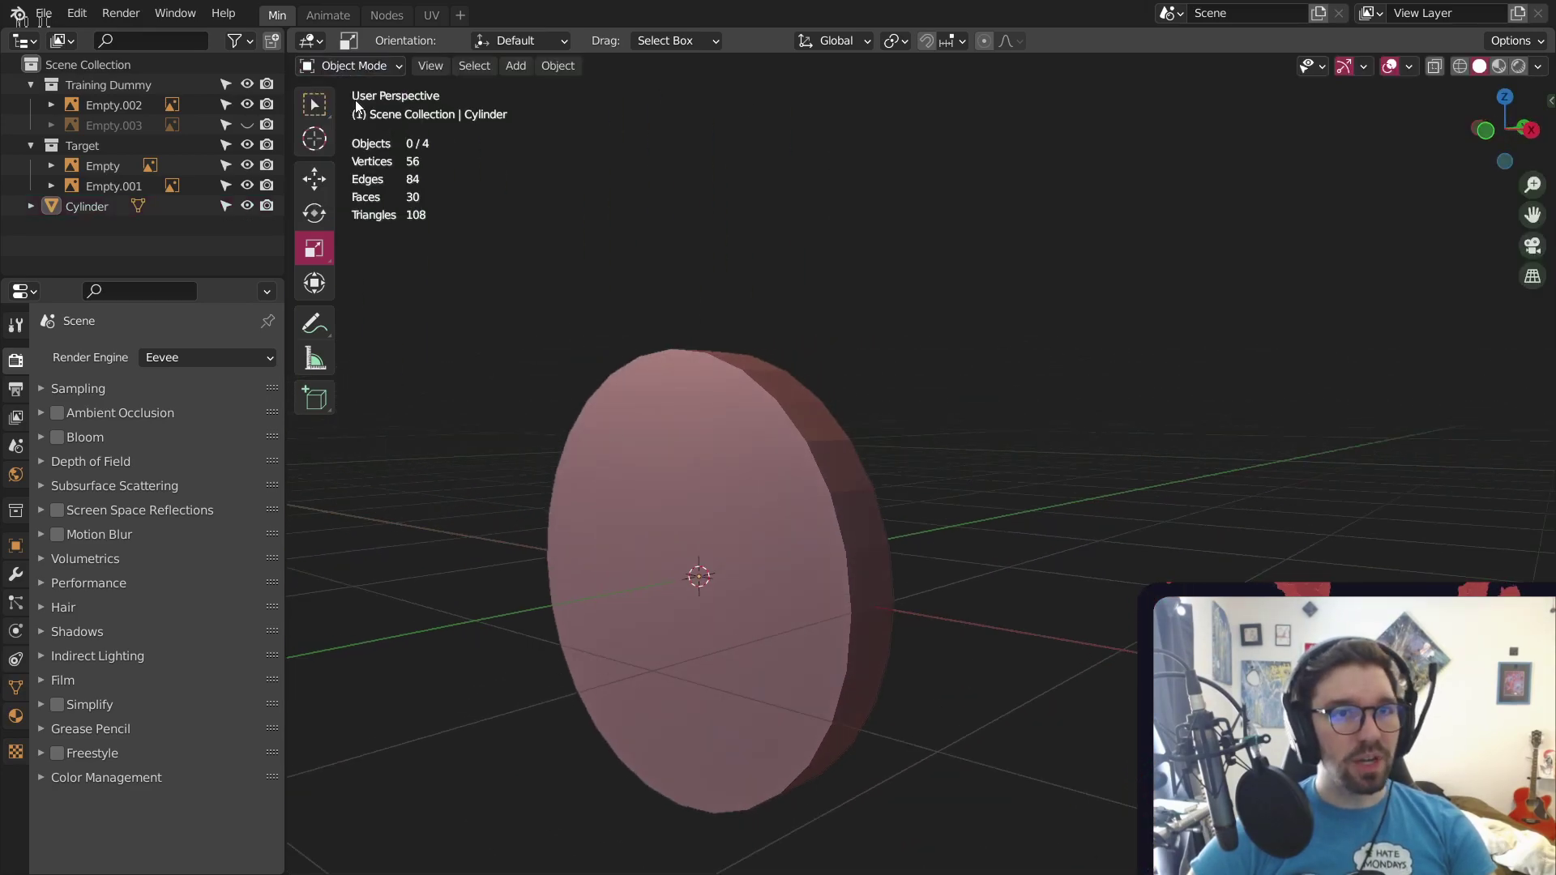
left_click(726, 431)
key("ctrl+a")
left_click(609, 475)
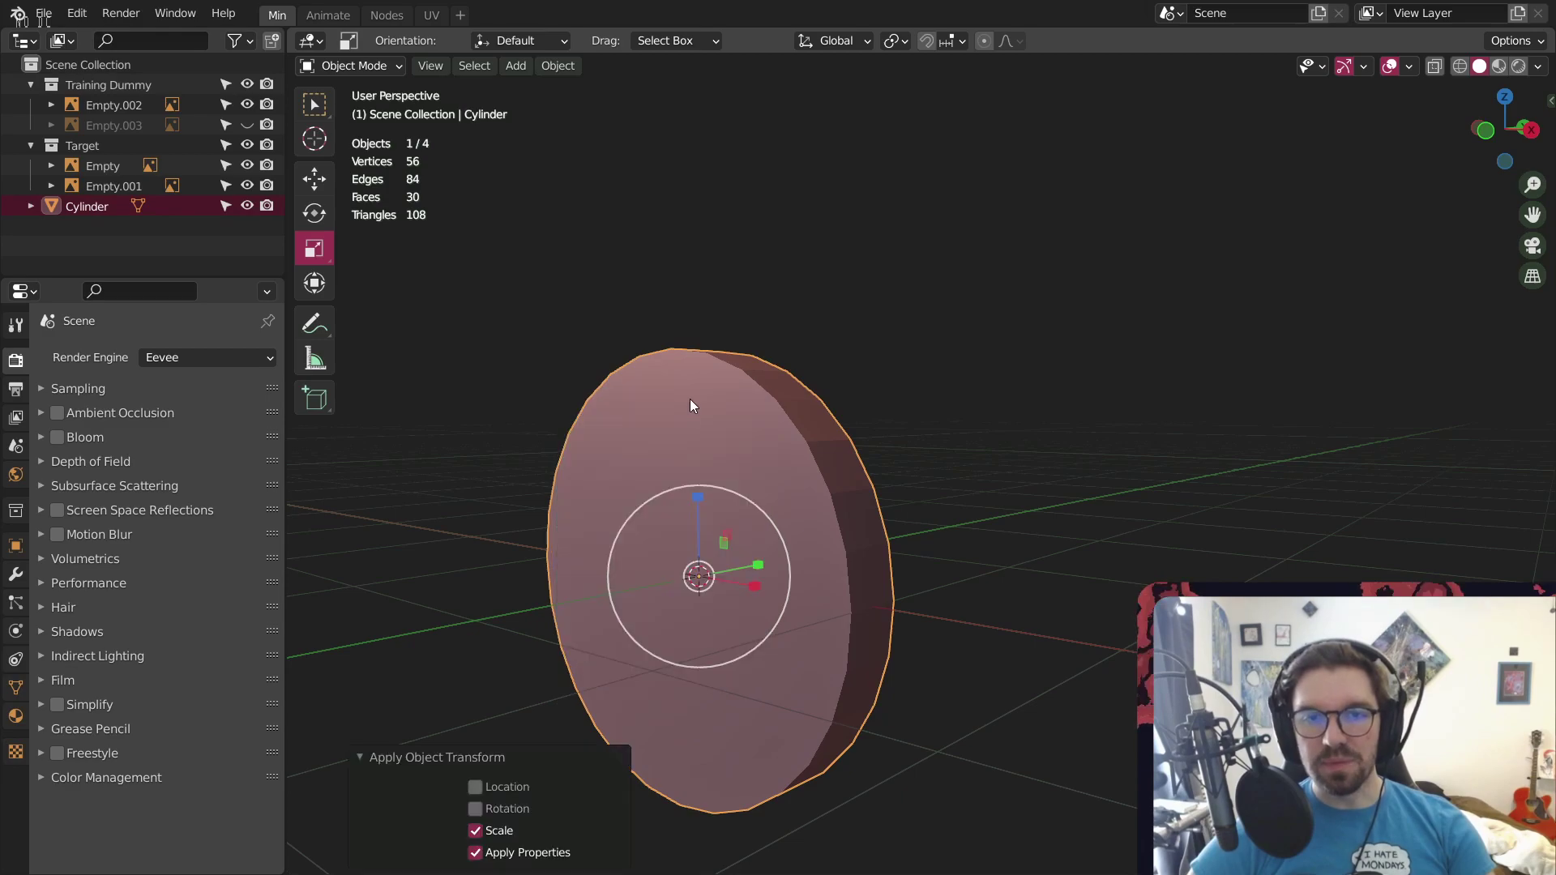
right_click(689, 401)
left_click(674, 400)
left_click(472, 278)
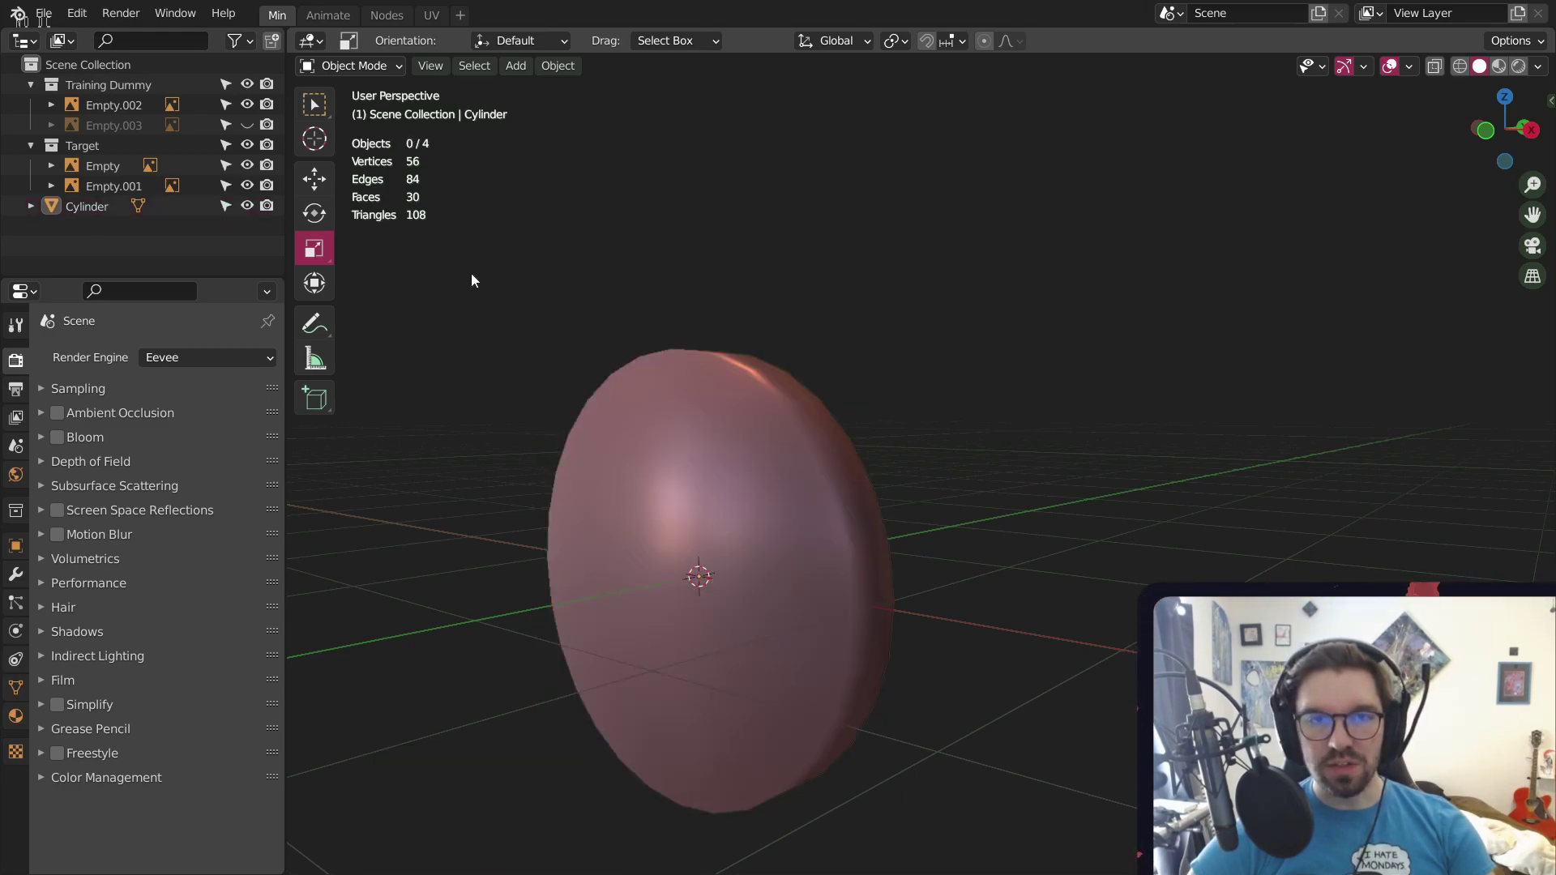
Bevel the edges of the disc's two round faces with a 0.072 m width and 3 segments, ending in Object Mode
left_click(368, 65)
left_click(364, 84)
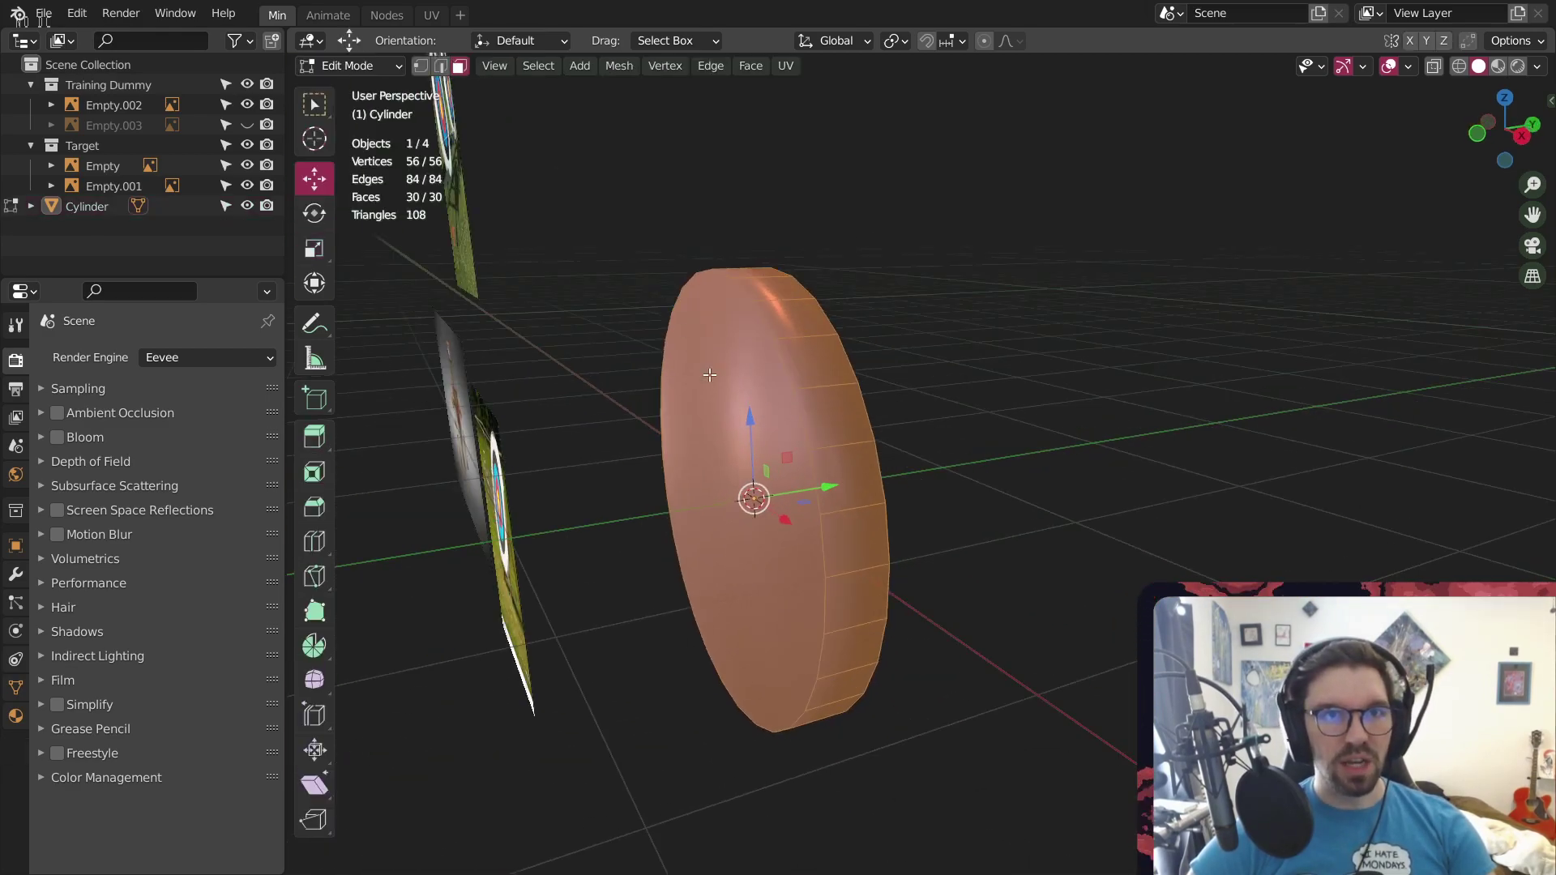
left_click(709, 374)
middle_click_drag(709, 375, 552, 435)
left_click(771, 410, "shift")
middle_click_drag(771, 410, 750, 442)
scroll(791, 420, "up", 1)
middle_click_drag(750, 442, 721, 445)
key("ctrl+b")
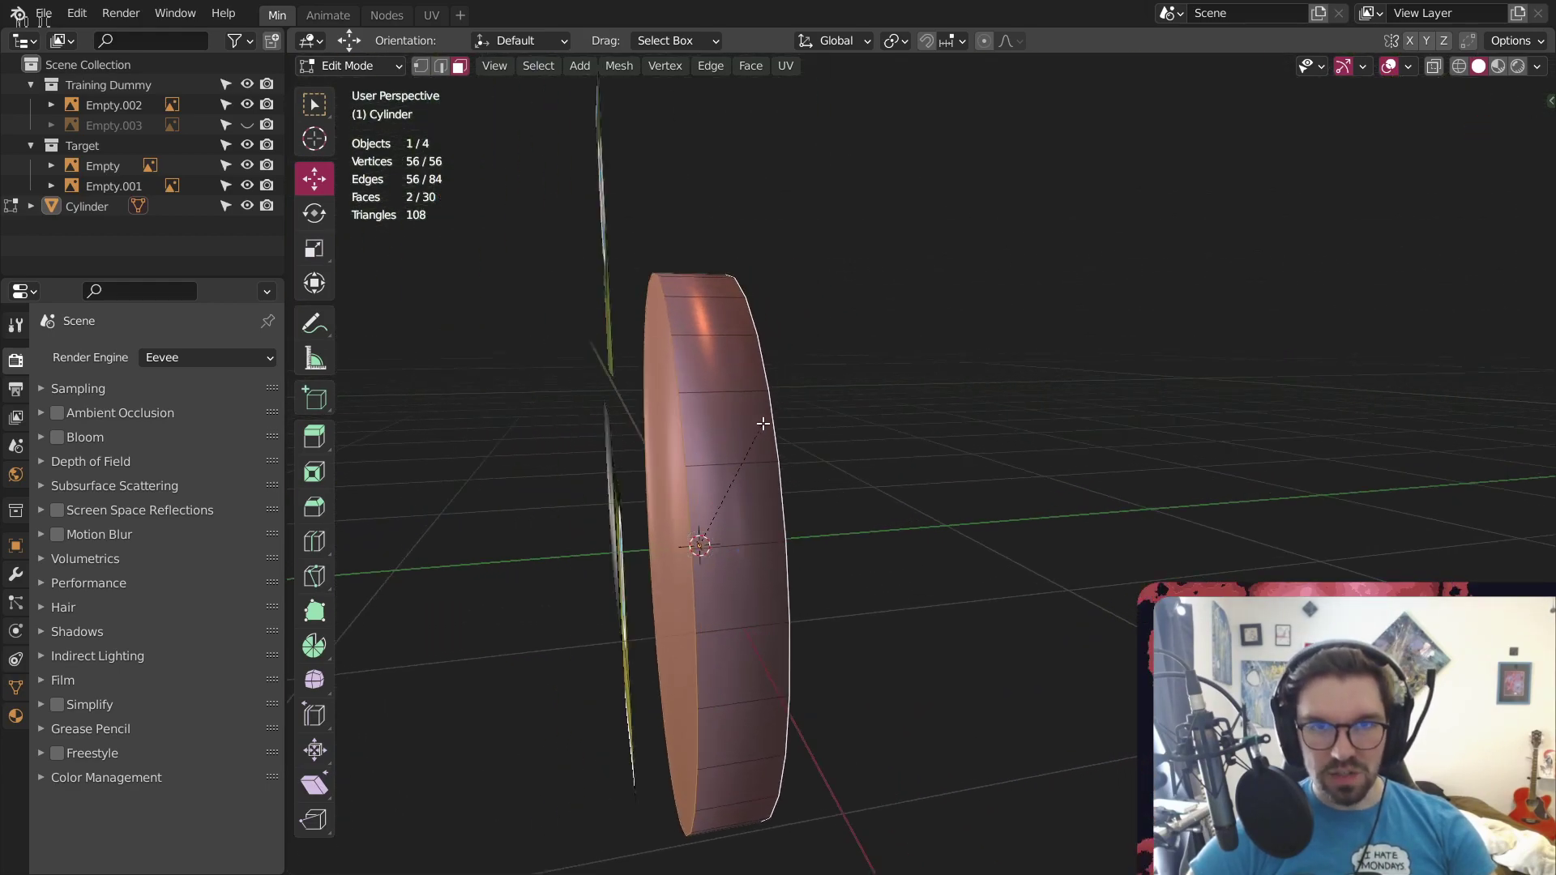
key("i")
scroll(776, 411, "up", 2)
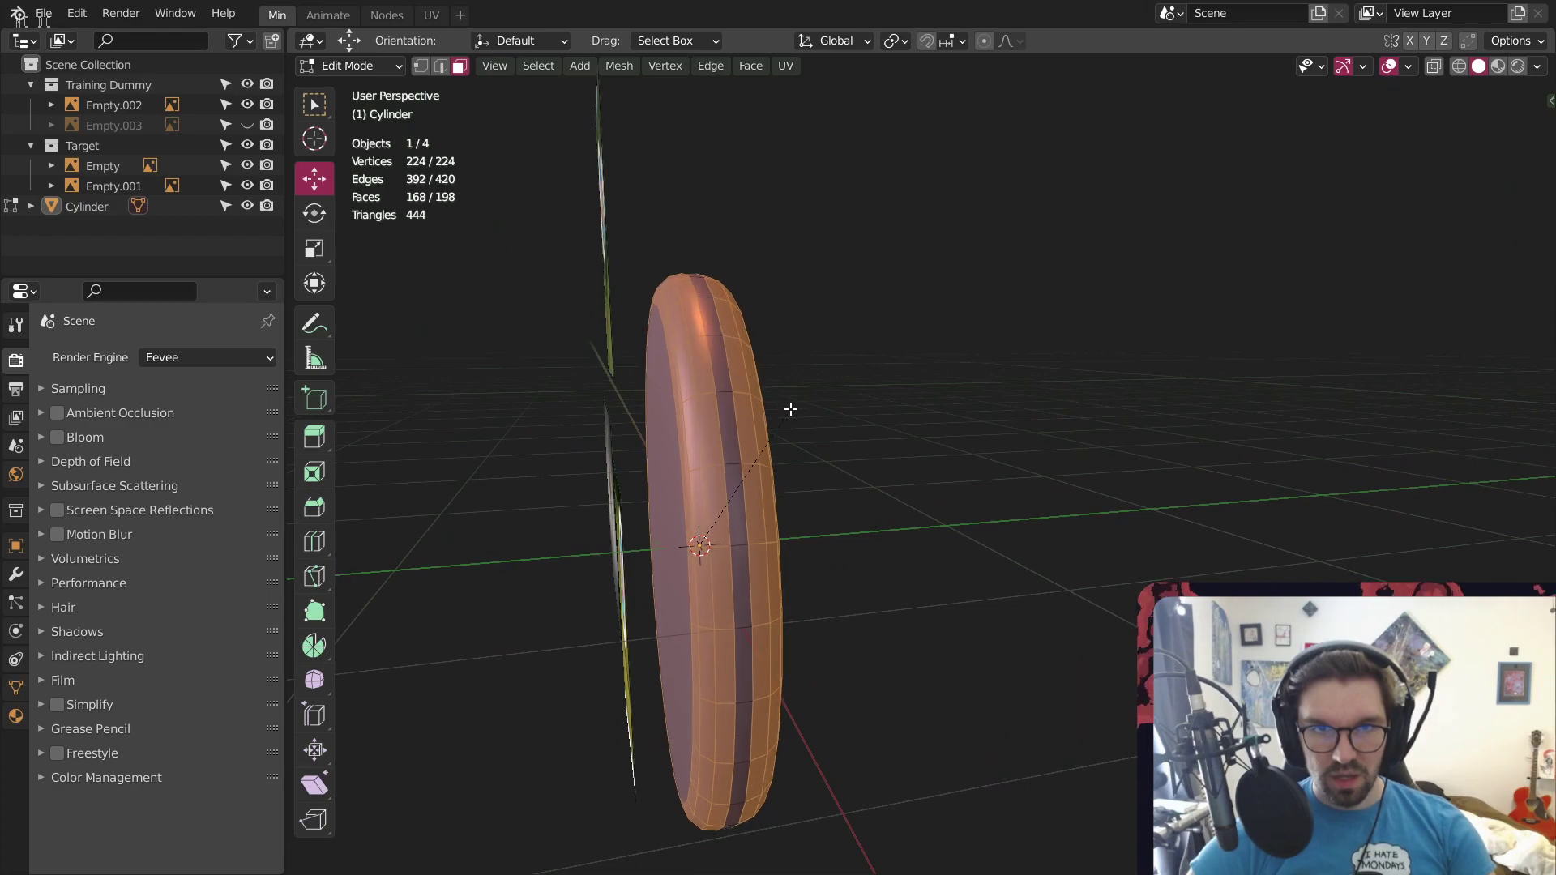
left_click(783, 414)
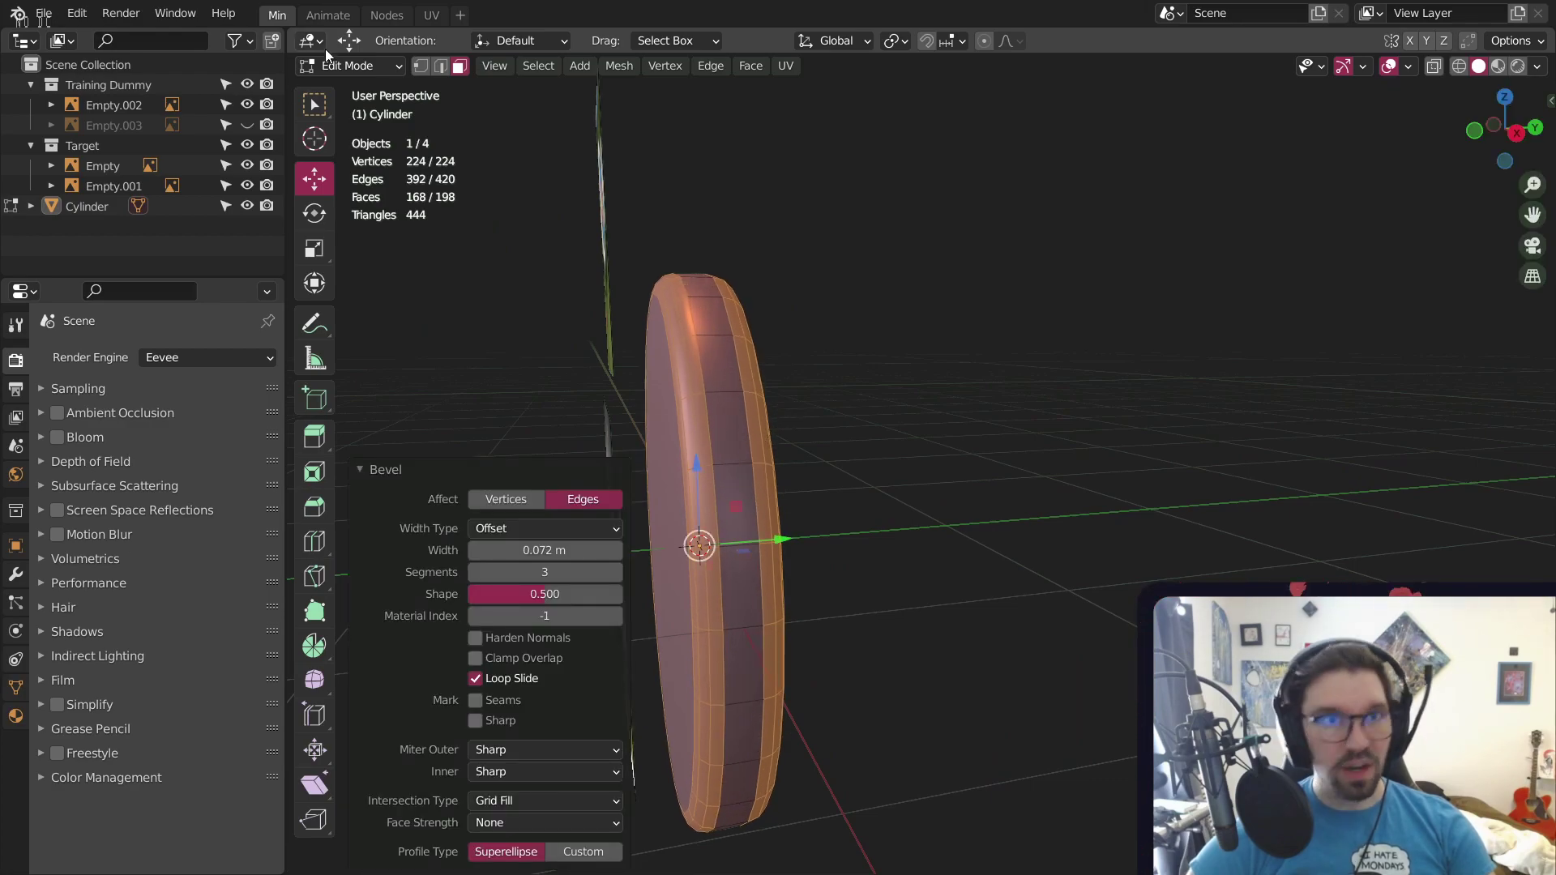
left_click(349, 66)
left_click(352, 81)
Examine the bevelled disc's outline and rim from several sides and compare it with the archery target references
middle_click_drag(894, 194, 629, 435)
scroll(786, 381, "up", 3)
left_click(728, 339)
scroll(827, 409, "down", 4)
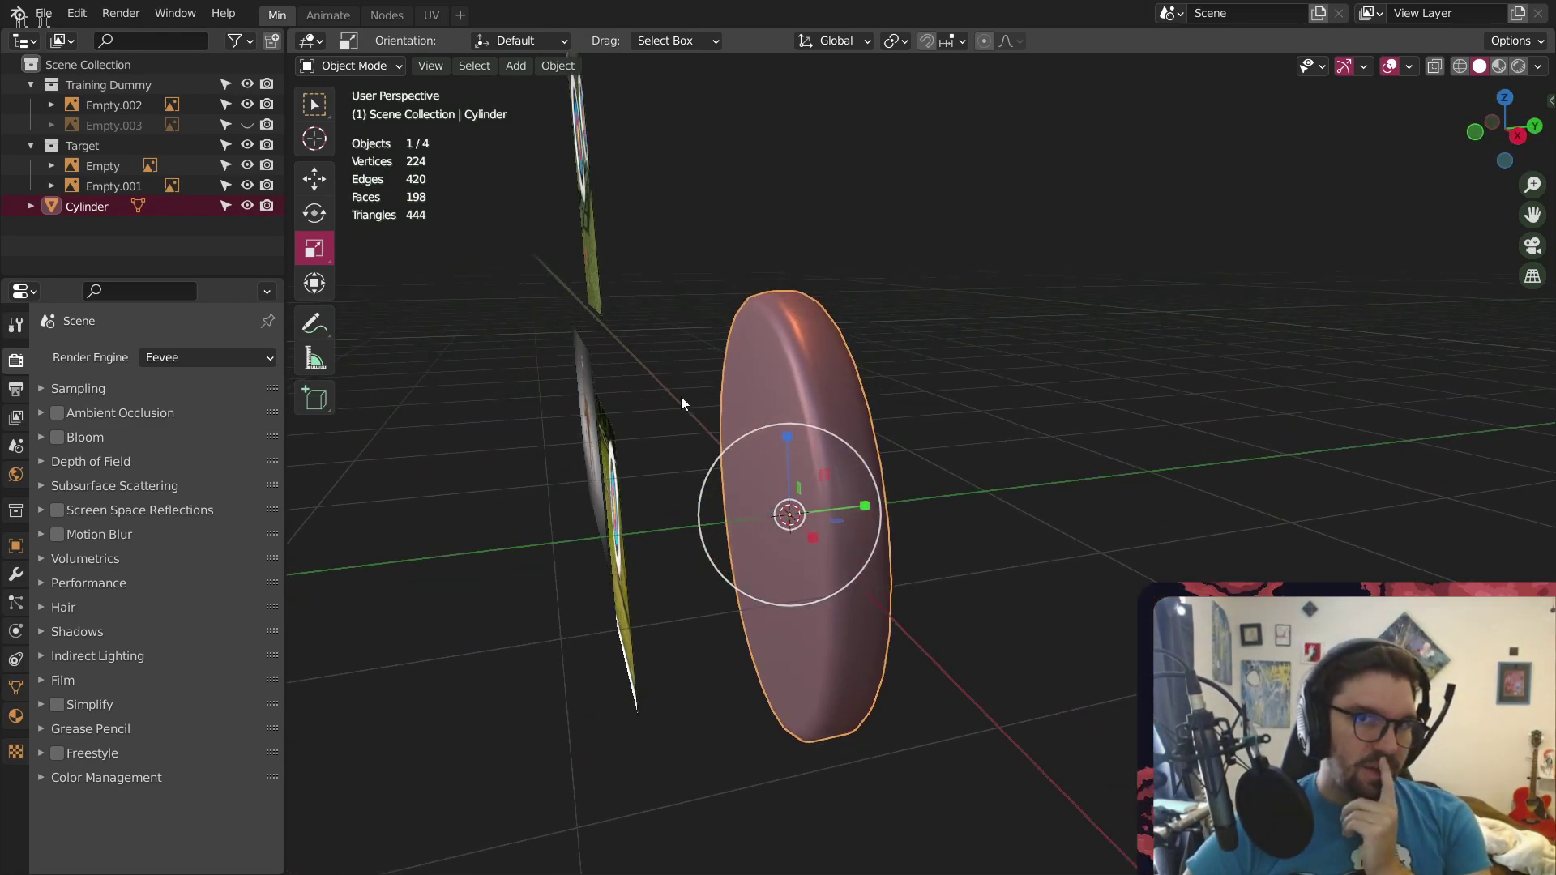
middle_click_drag(912, 352, 1110, 307)
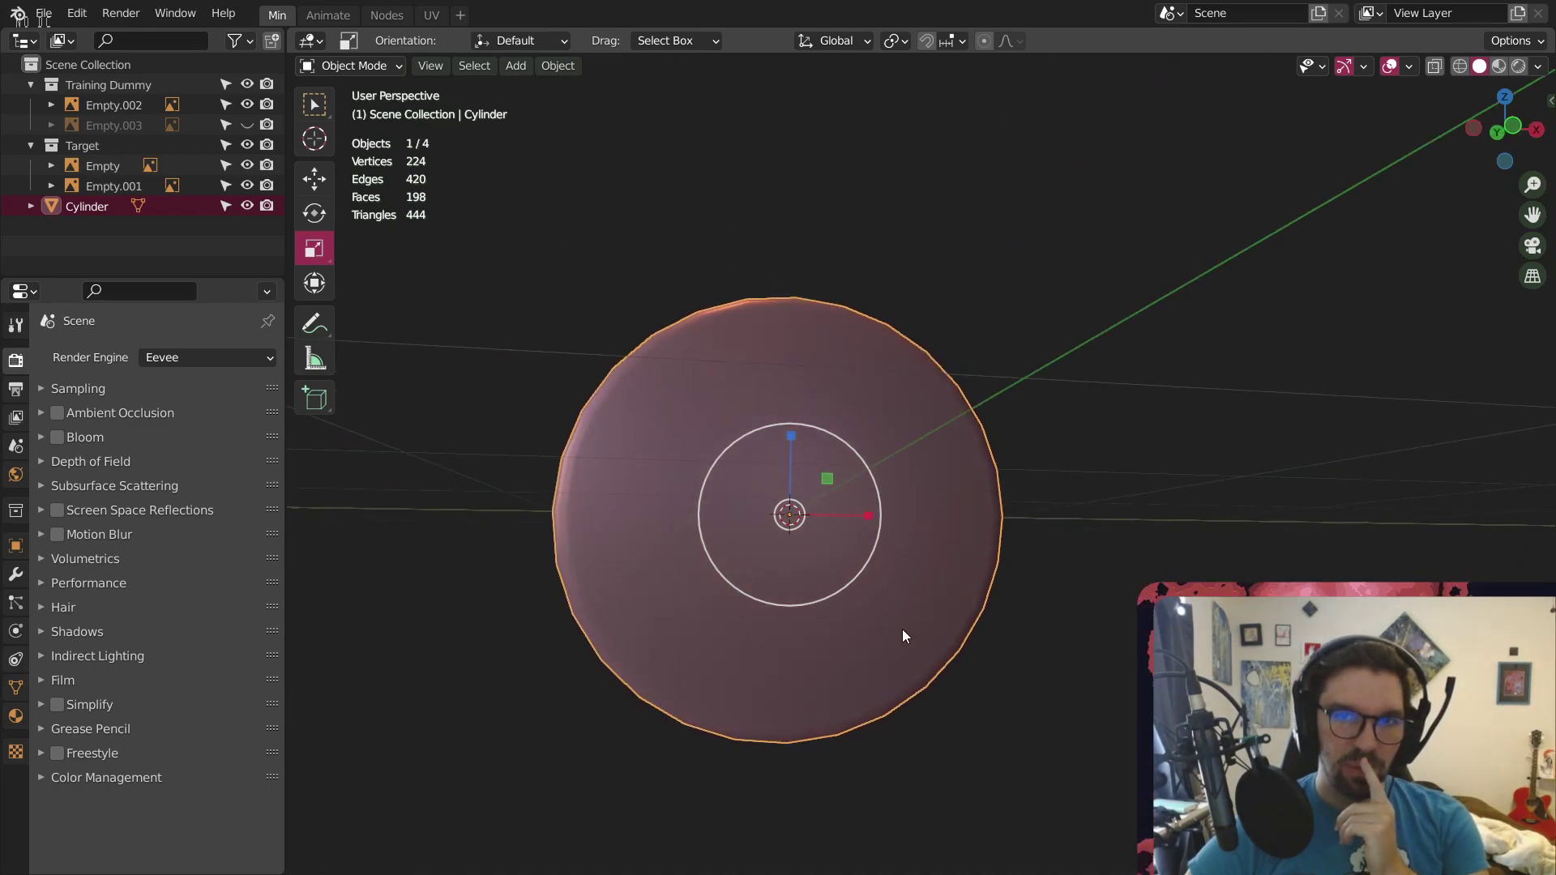
middle_click_drag(824, 301, 1083, 149)
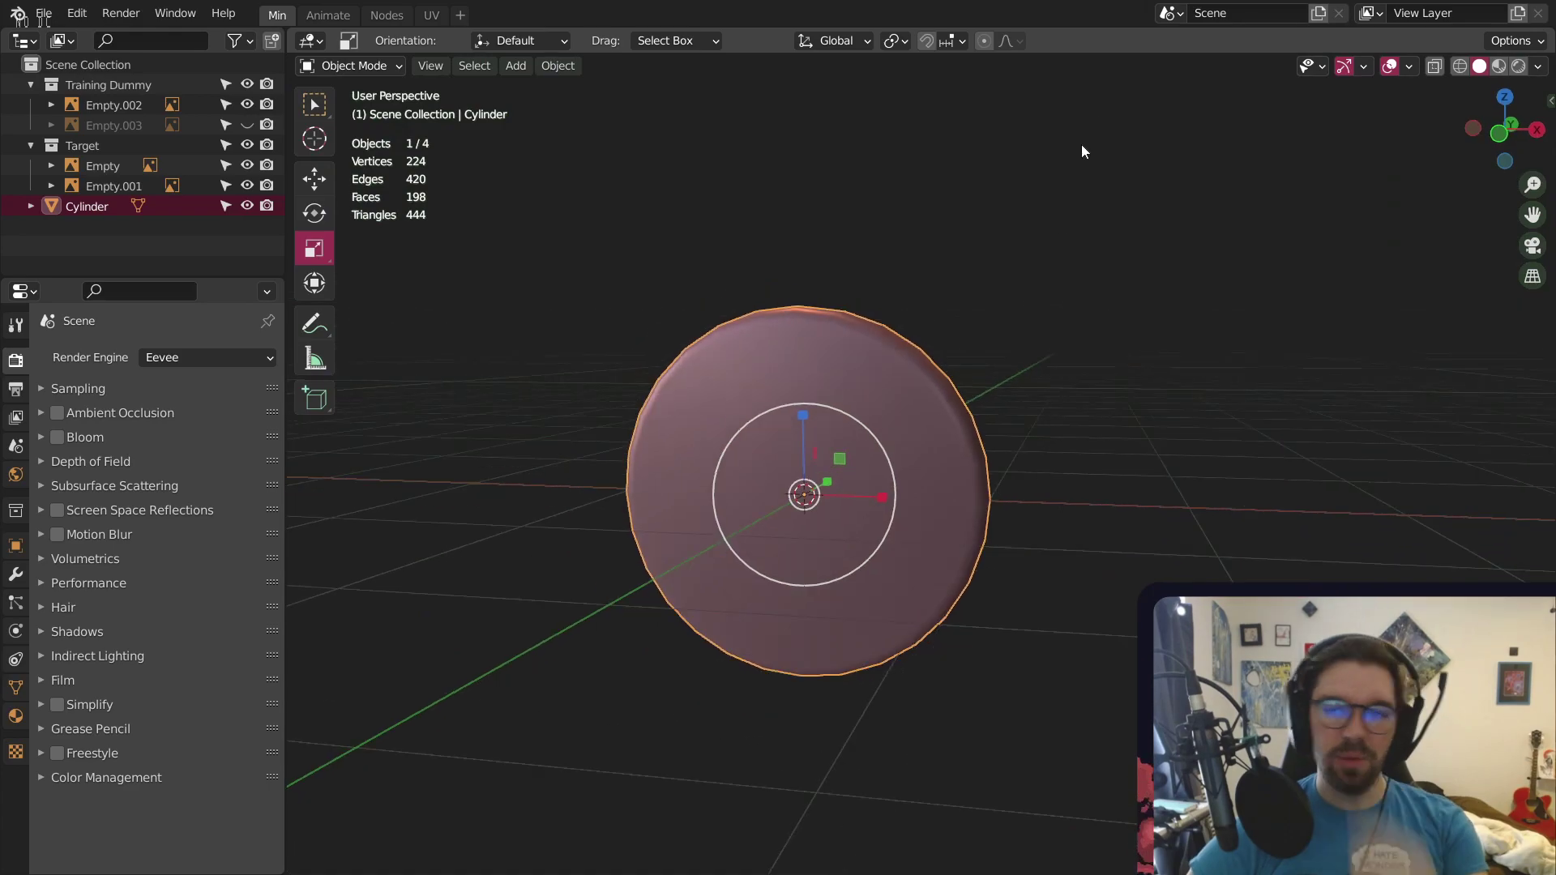
left_click(964, 110)
middle_click_drag(964, 109, 916, 343)
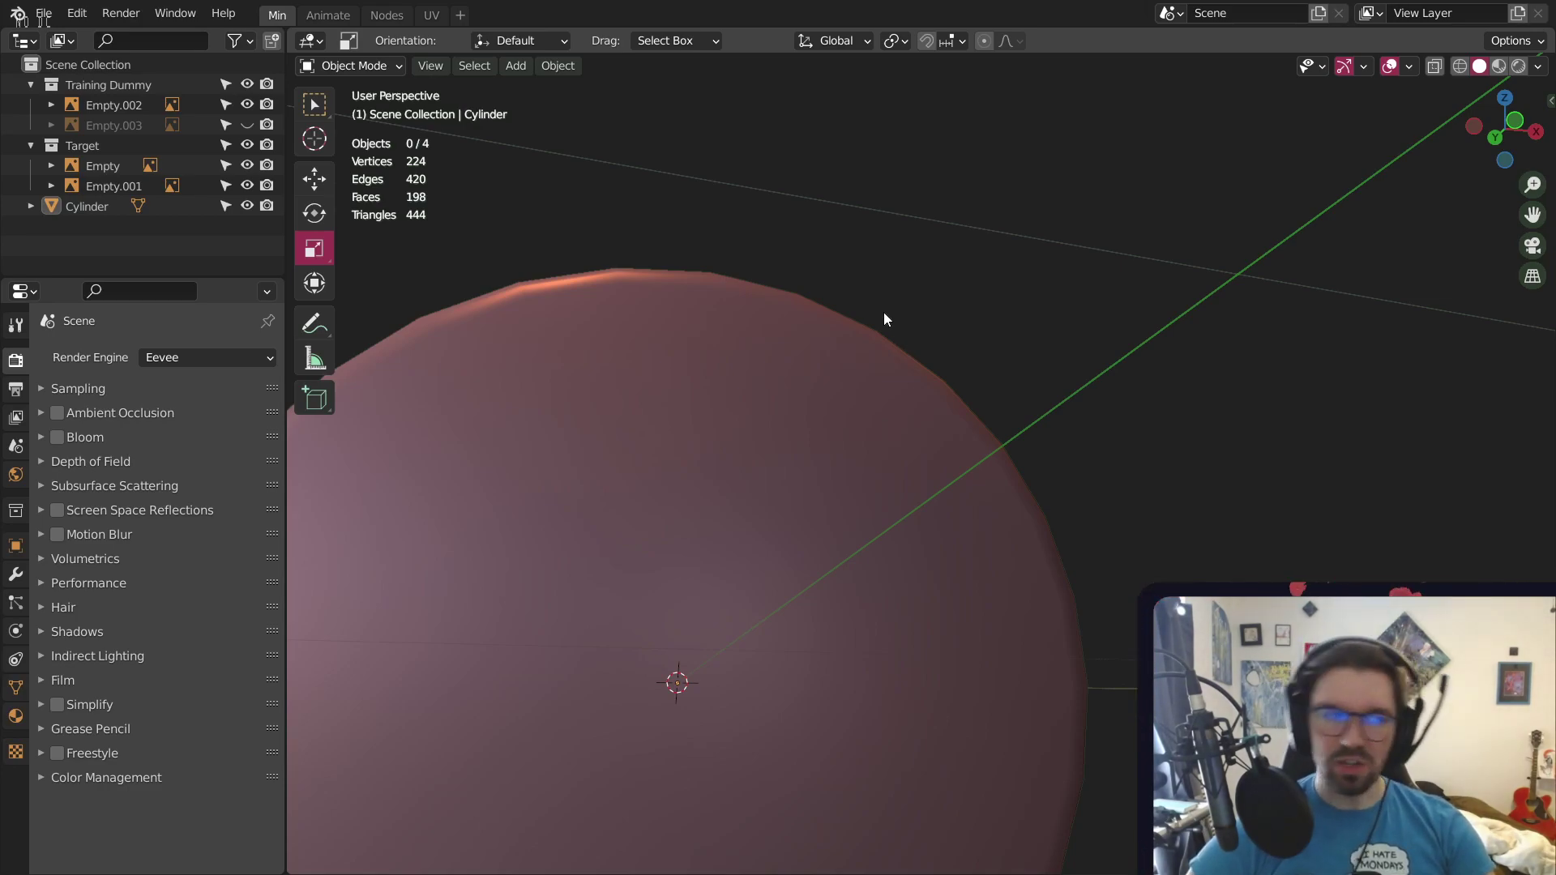
scroll(897, 344, "down", 3)
middle_click_drag(770, 456, 889, 421)
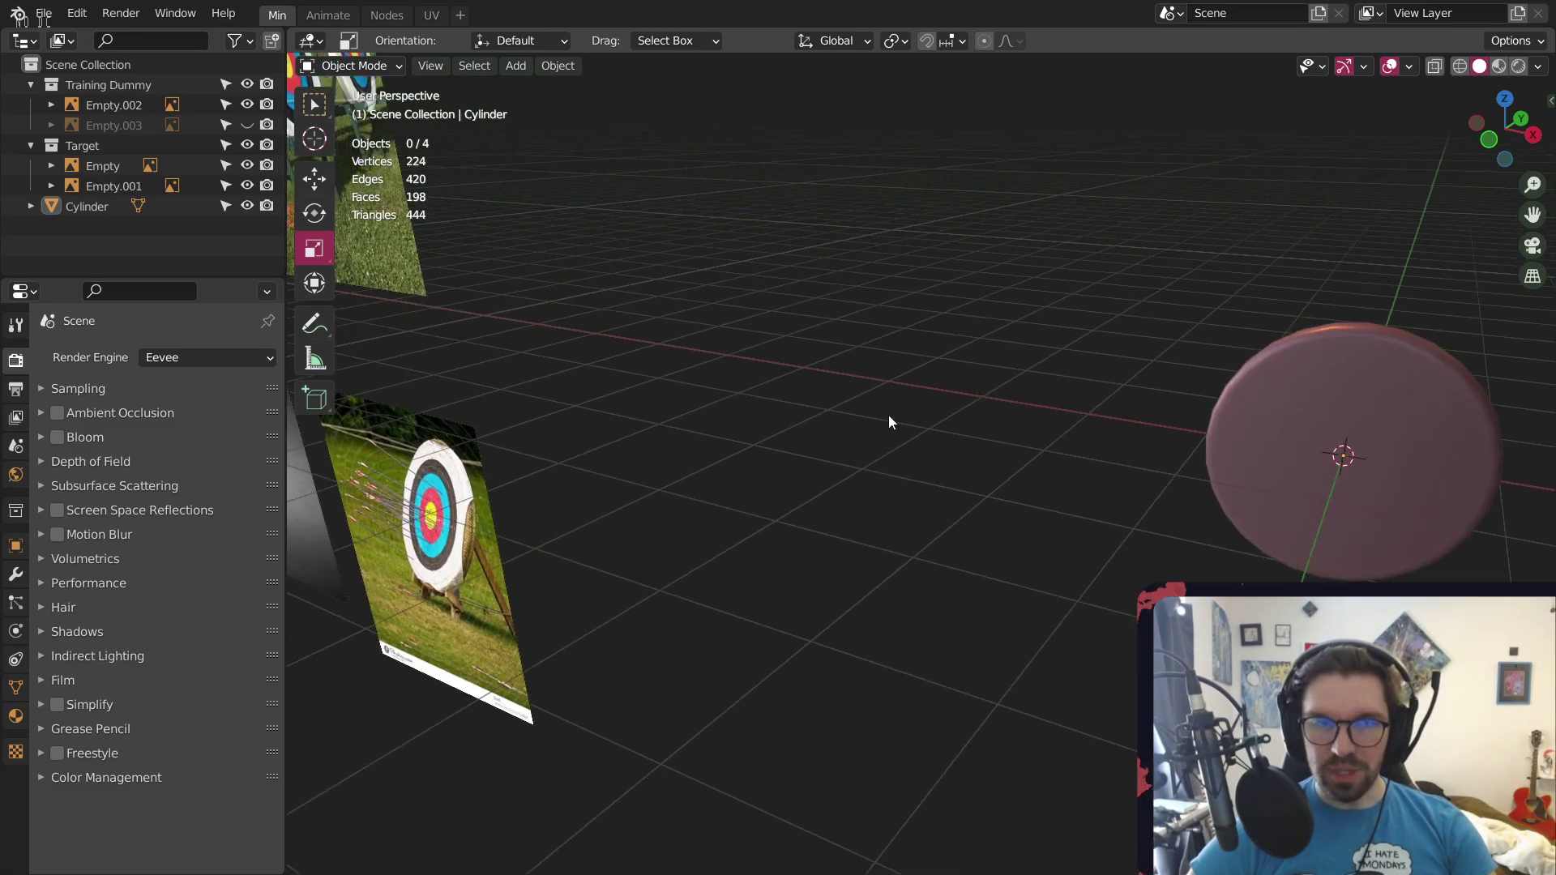
middle_click_drag(1297, 384, 753, 375)
Put the disc into Edit Mode and examine the topology of its bevelled rim and flat sides
left_click(867, 394)
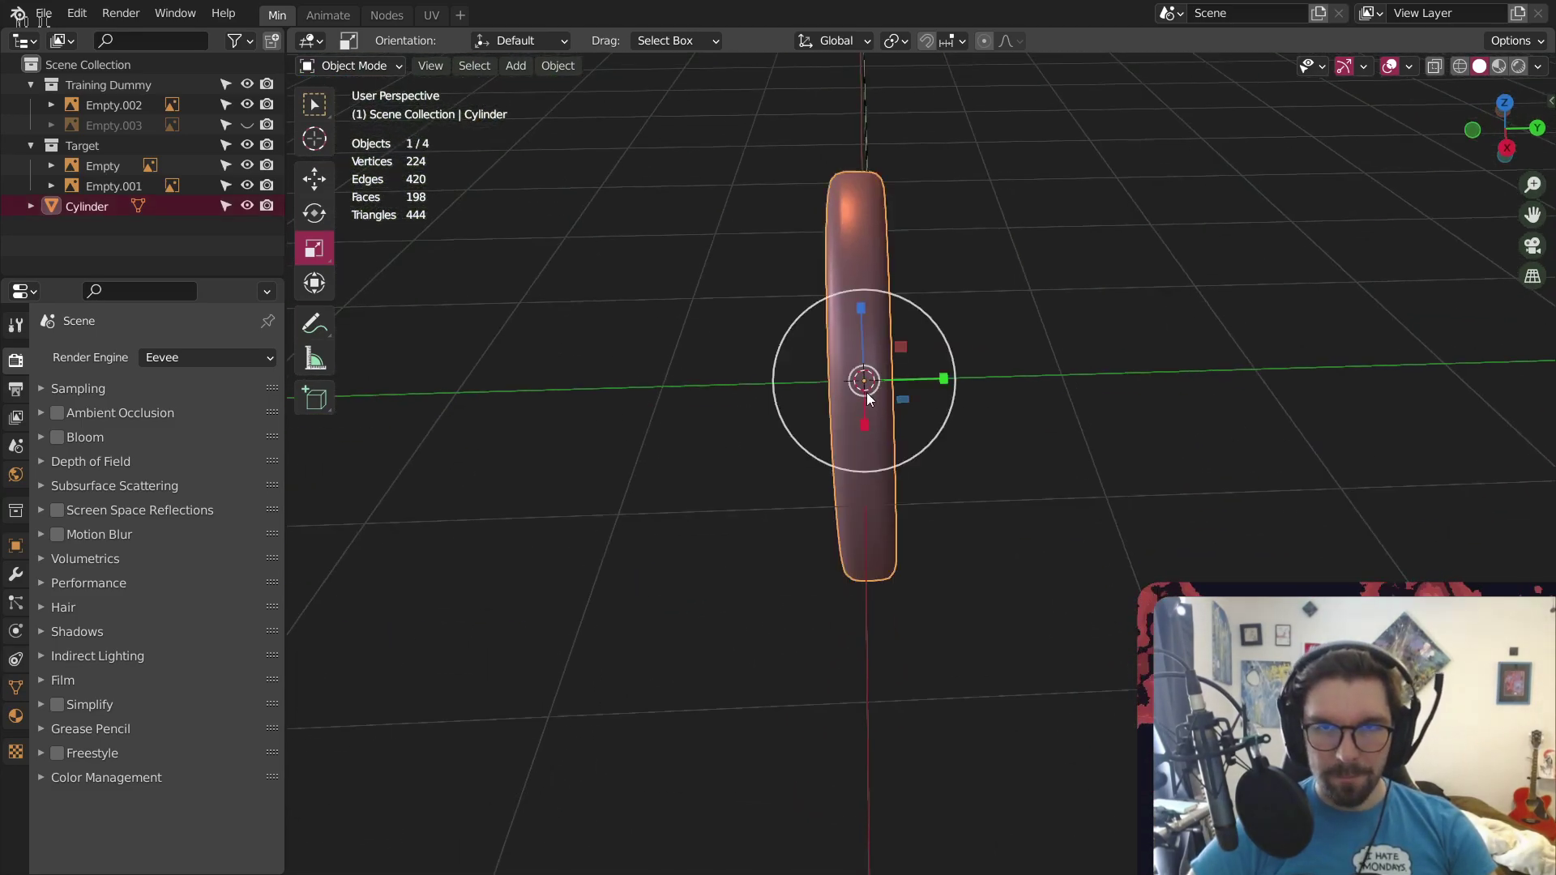
left_click(350, 65)
left_click(353, 108)
scroll(859, 209, "up", 4)
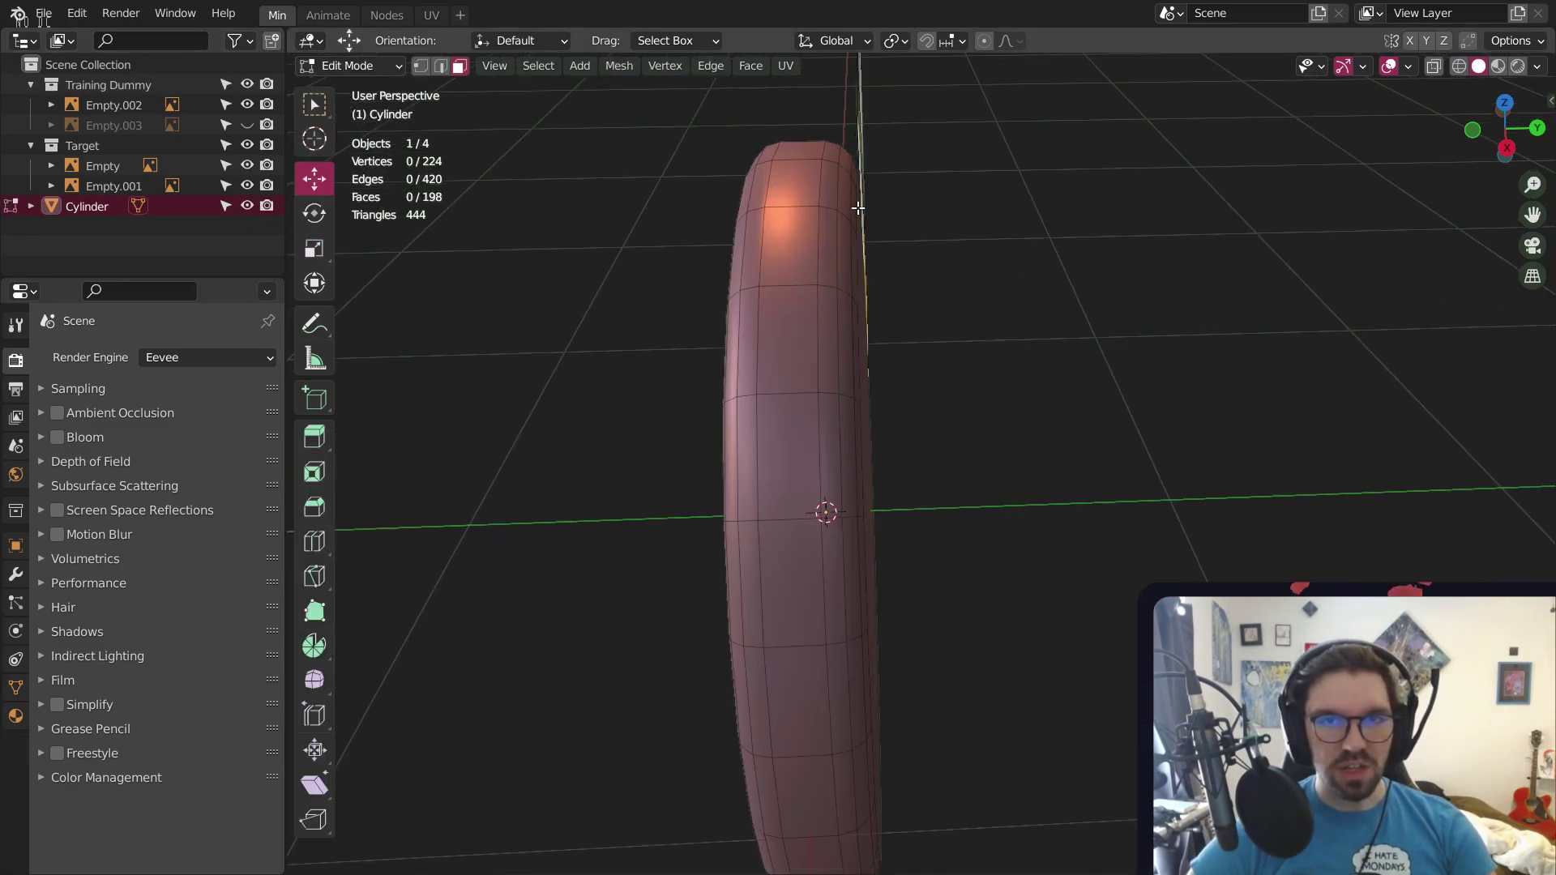
mouse_move(783, 347)
middle_mouse_down()
mouse_move(823, 319)
mouse_move(951, 306)
mouse_move(844, 321)
mouse_move(819, 308)
mouse_move(886, 149)
mouse_move(921, 125)
mouse_move(687, 240)
mouse_move(802, 344)
mouse_move(924, 319)
mouse_move(799, 319)
mouse_move(720, 357)
mouse_move(795, 333)
mouse_move(751, 264)
mouse_move(782, 373)
middle_mouse_up()
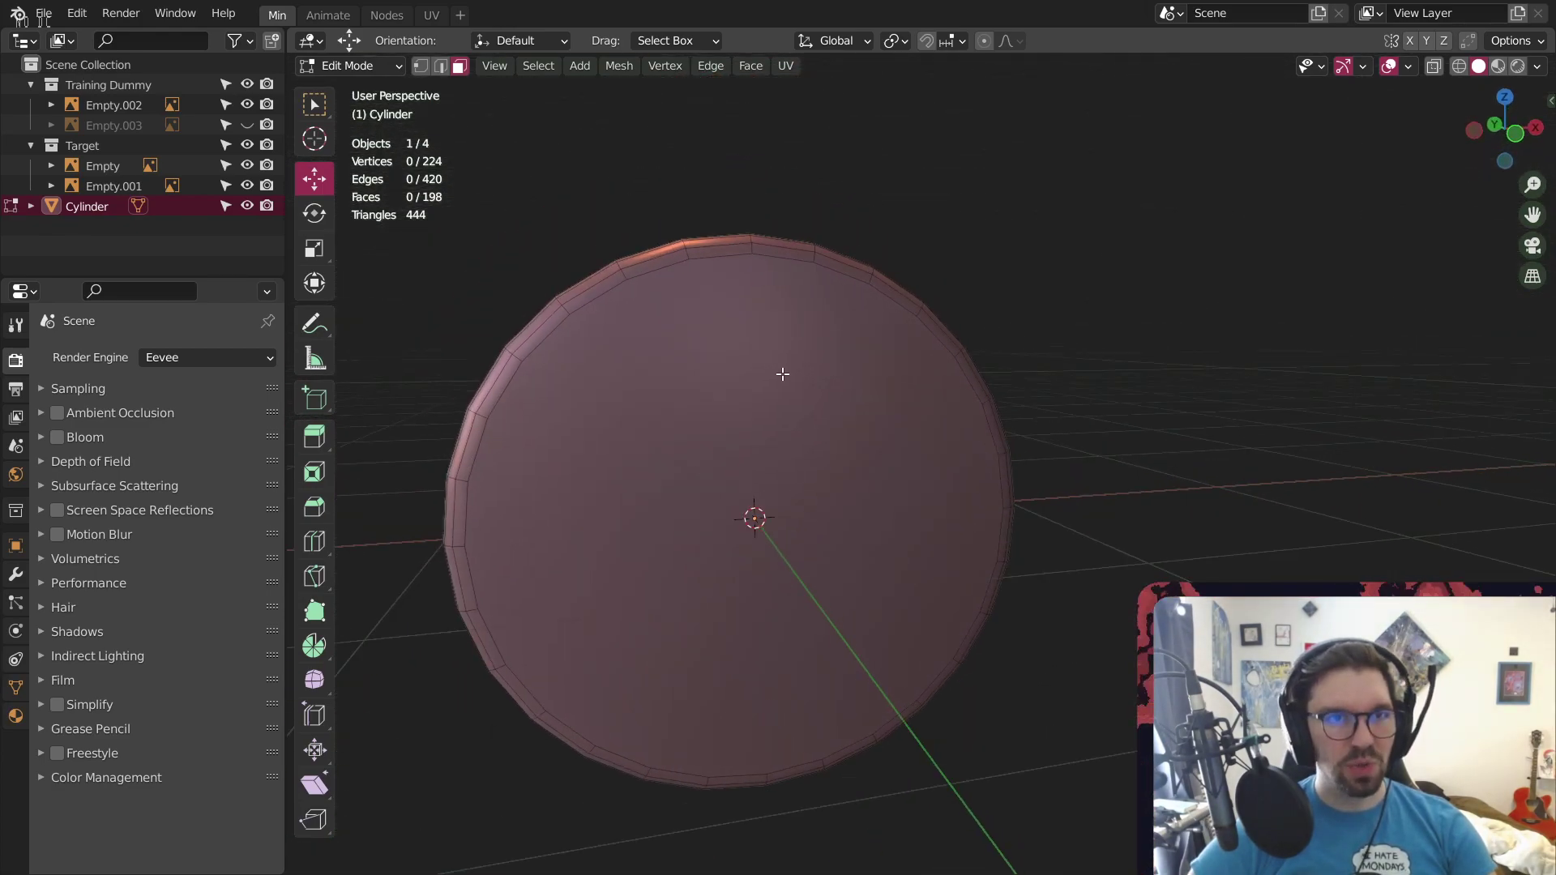
middle_click_drag(850, 438, 804, 446)
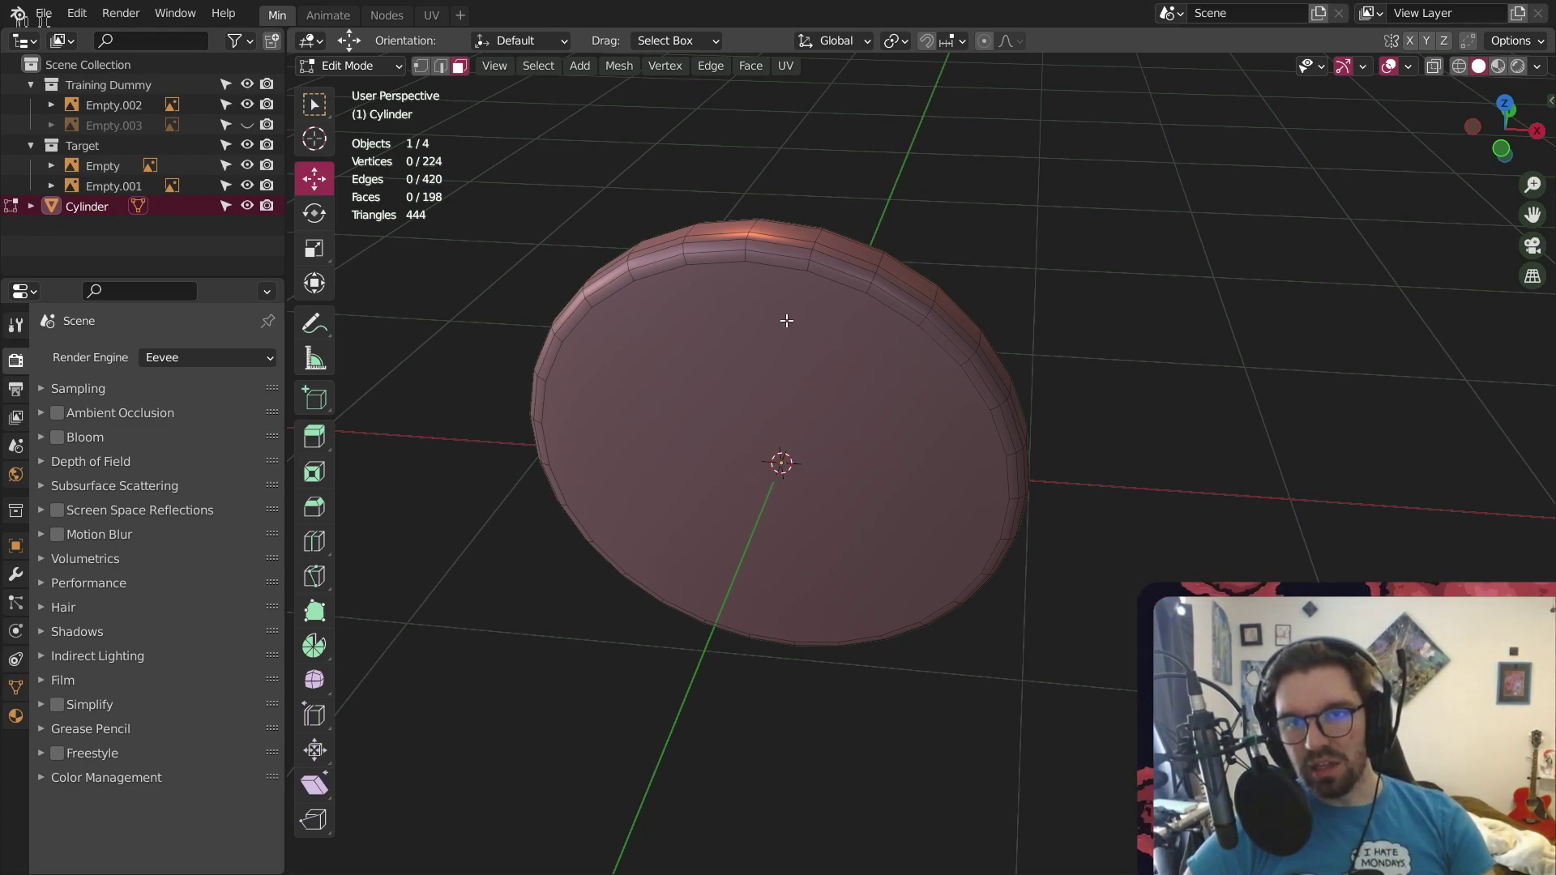
middle_click_drag(784, 320, 639, 302)
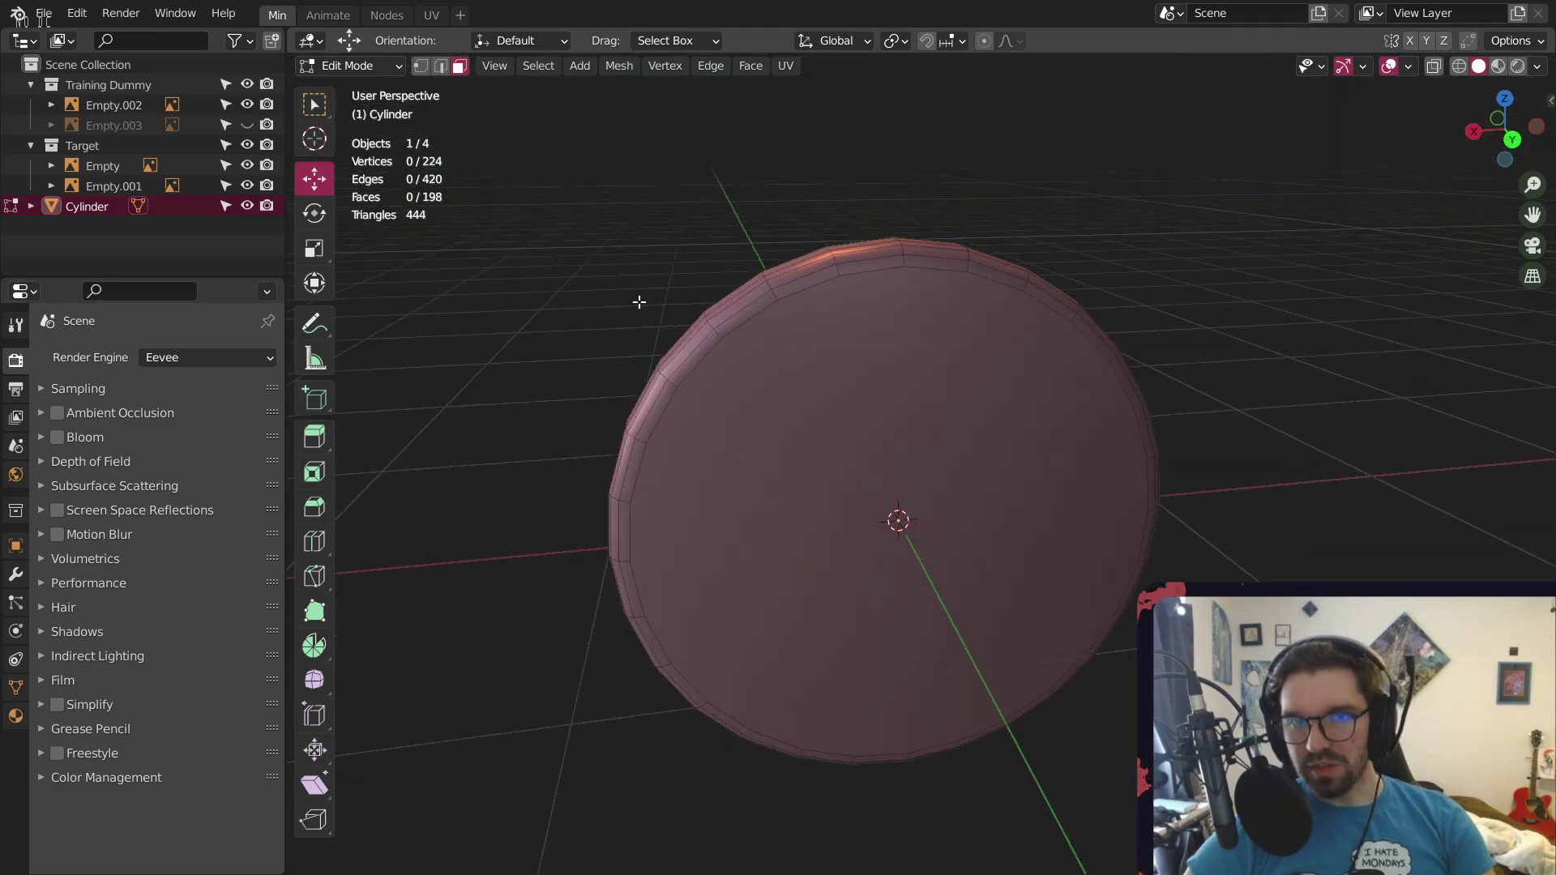
Select the disc's large n-gon faces and examine how they meet the bevelled rim, leaving nothing selected
left_click(902, 359)
middle_click_drag(902, 359, 1225, 280)
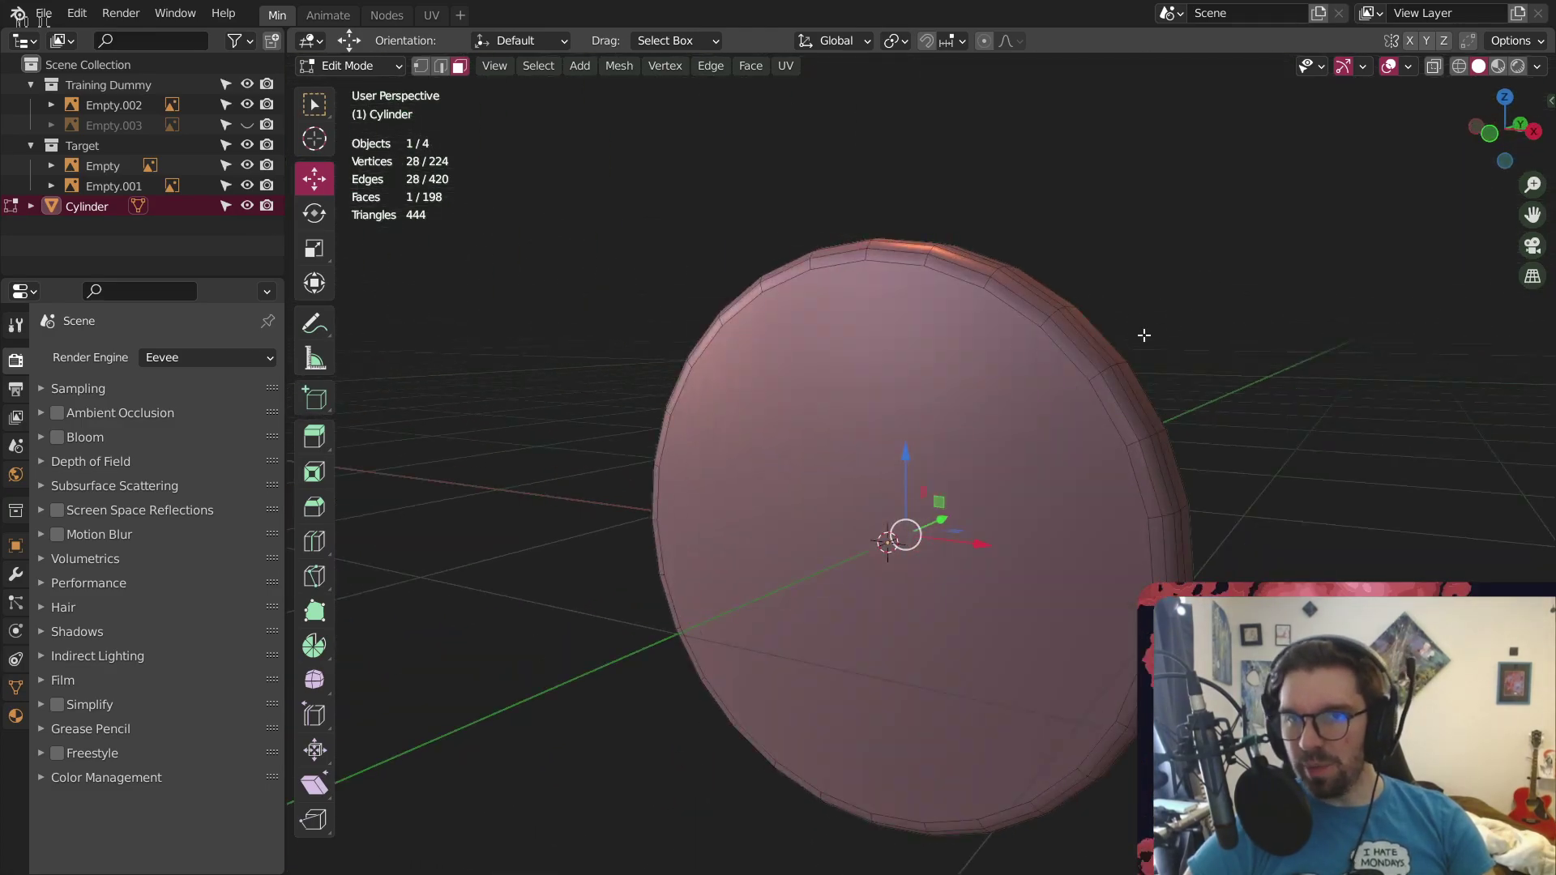
middle_click_drag(1144, 335, 1160, 392)
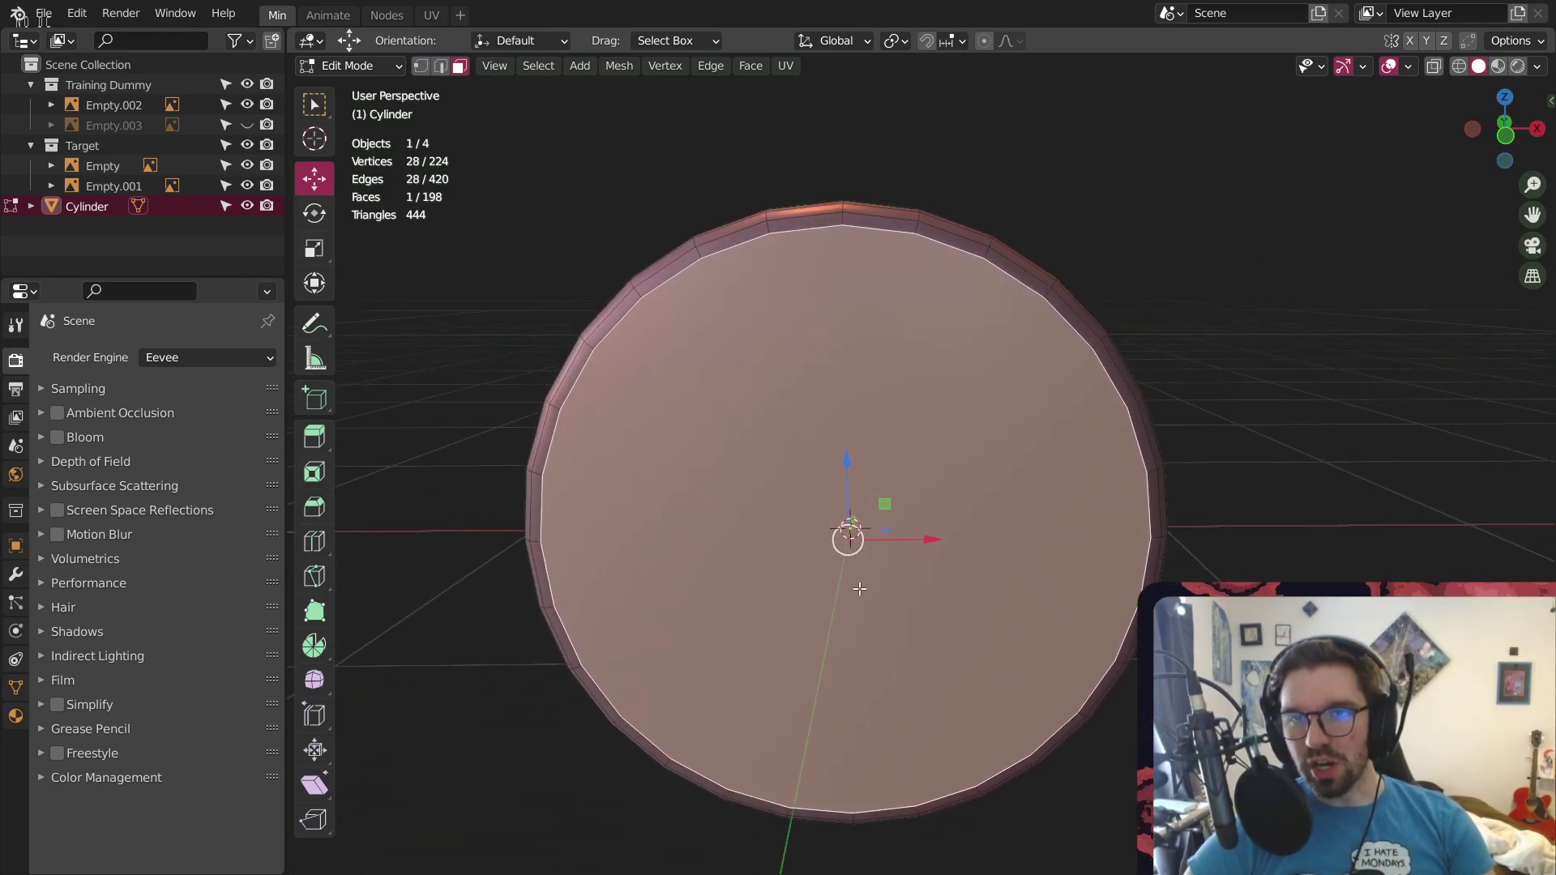
middle_click_drag(860, 589, 880, 440)
middle_click_drag(925, 502, 953, 405)
scroll(713, 295, "down", 3)
middle_click_drag(811, 434, 843, 385)
left_click(1087, 265)
scroll(845, 303, "up", 3)
left_click(800, 461)
middle_click_drag(801, 460, 938, 459)
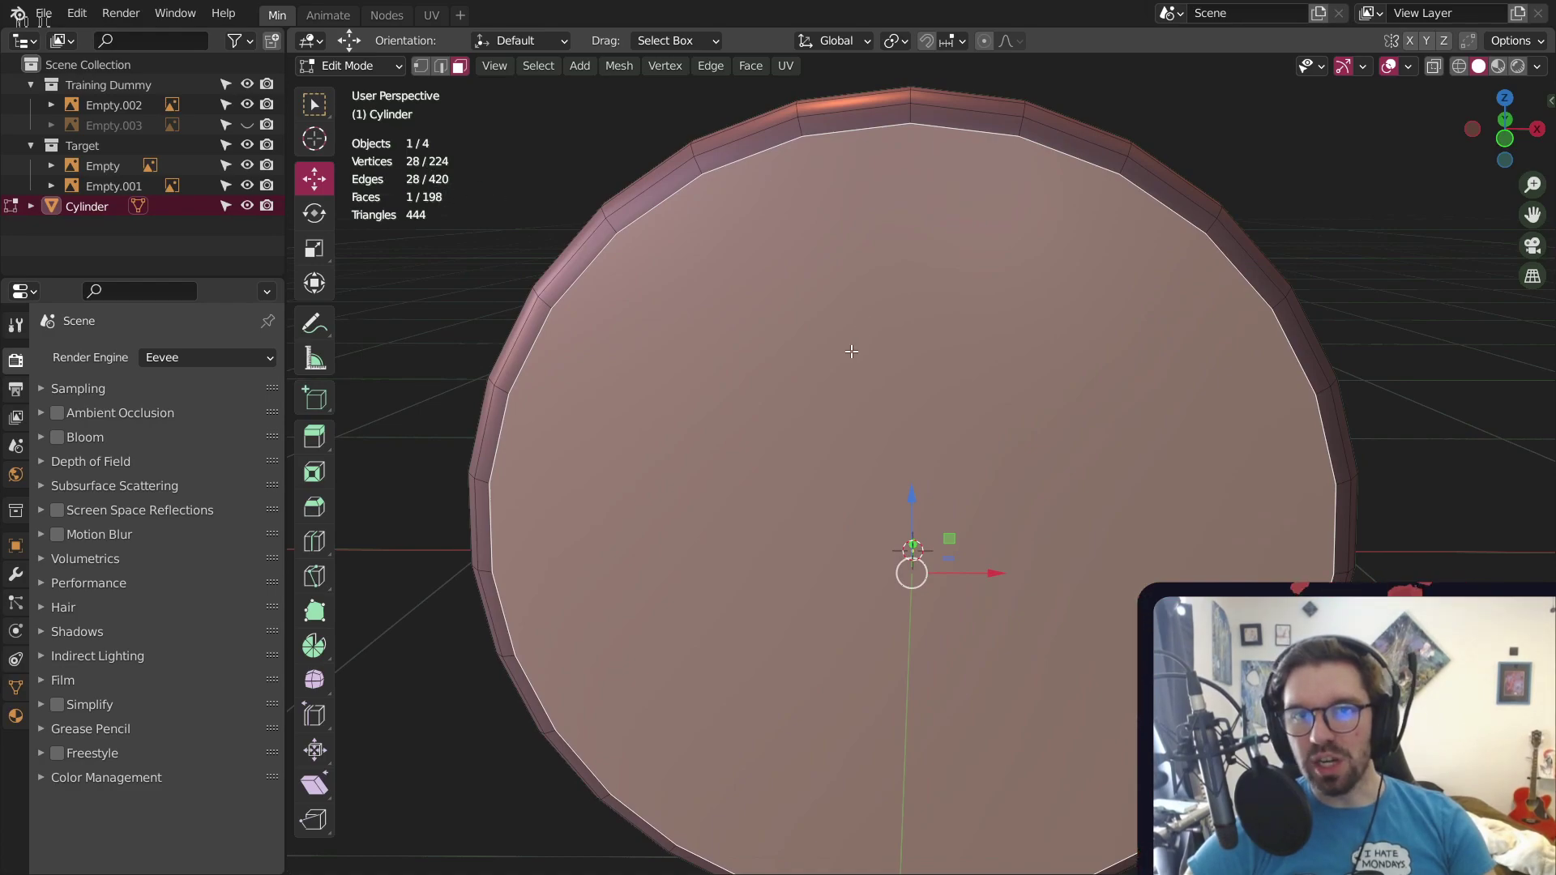
scroll(851, 351, "down", 1)
left_click(1278, 281)
middle_click_drag(940, 358, 839, 367, "shift")
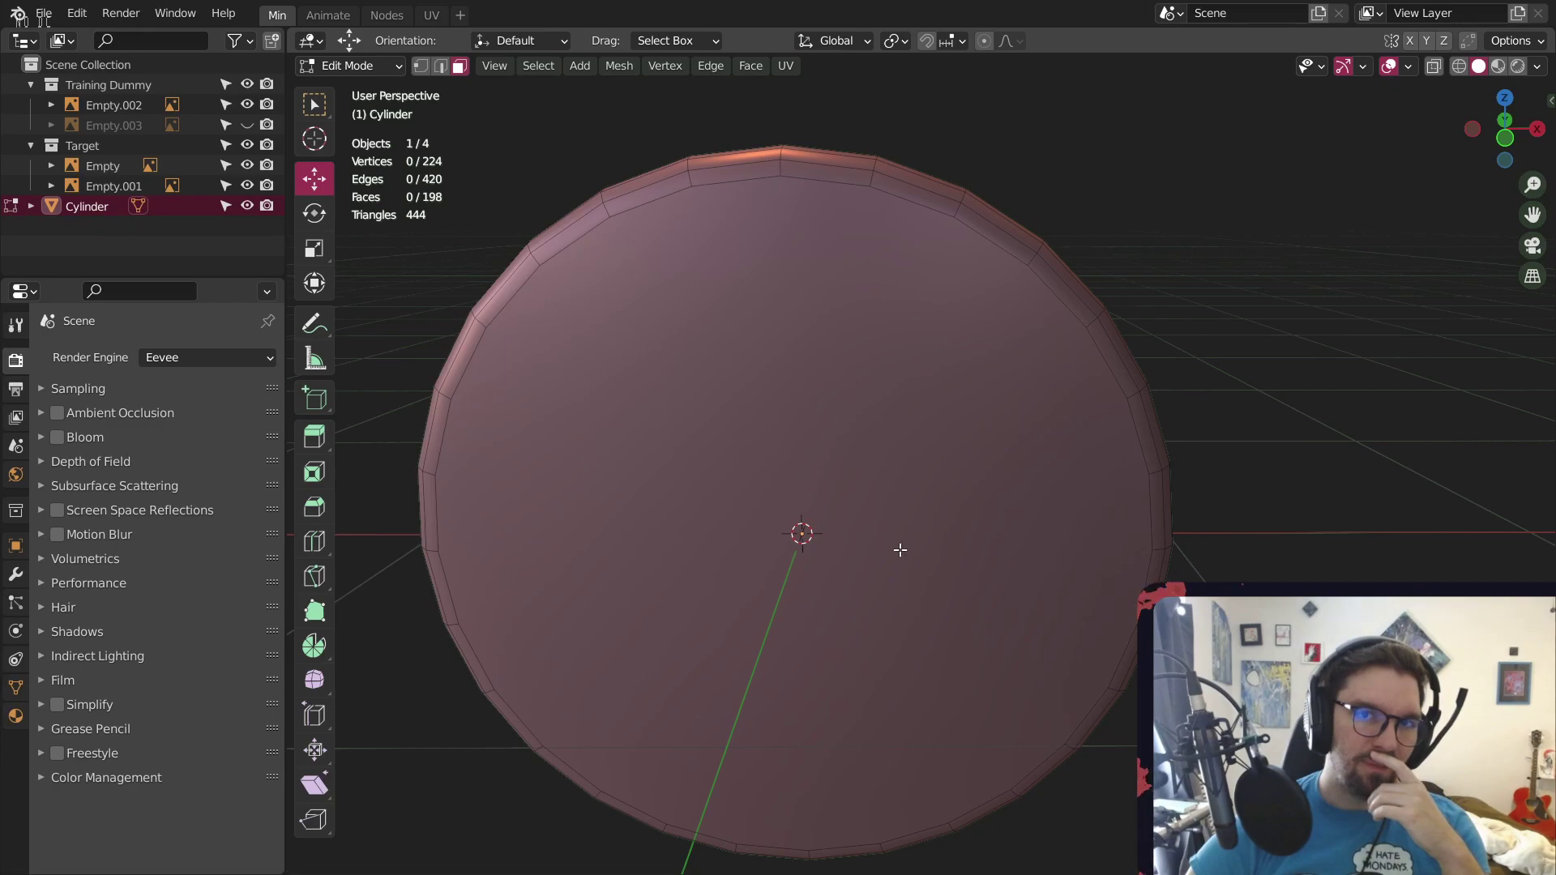
Try Poke Faces on the disc's front n-gon and undo it
left_click(851, 452)
right_click(851, 452)
left_click(811, 598)
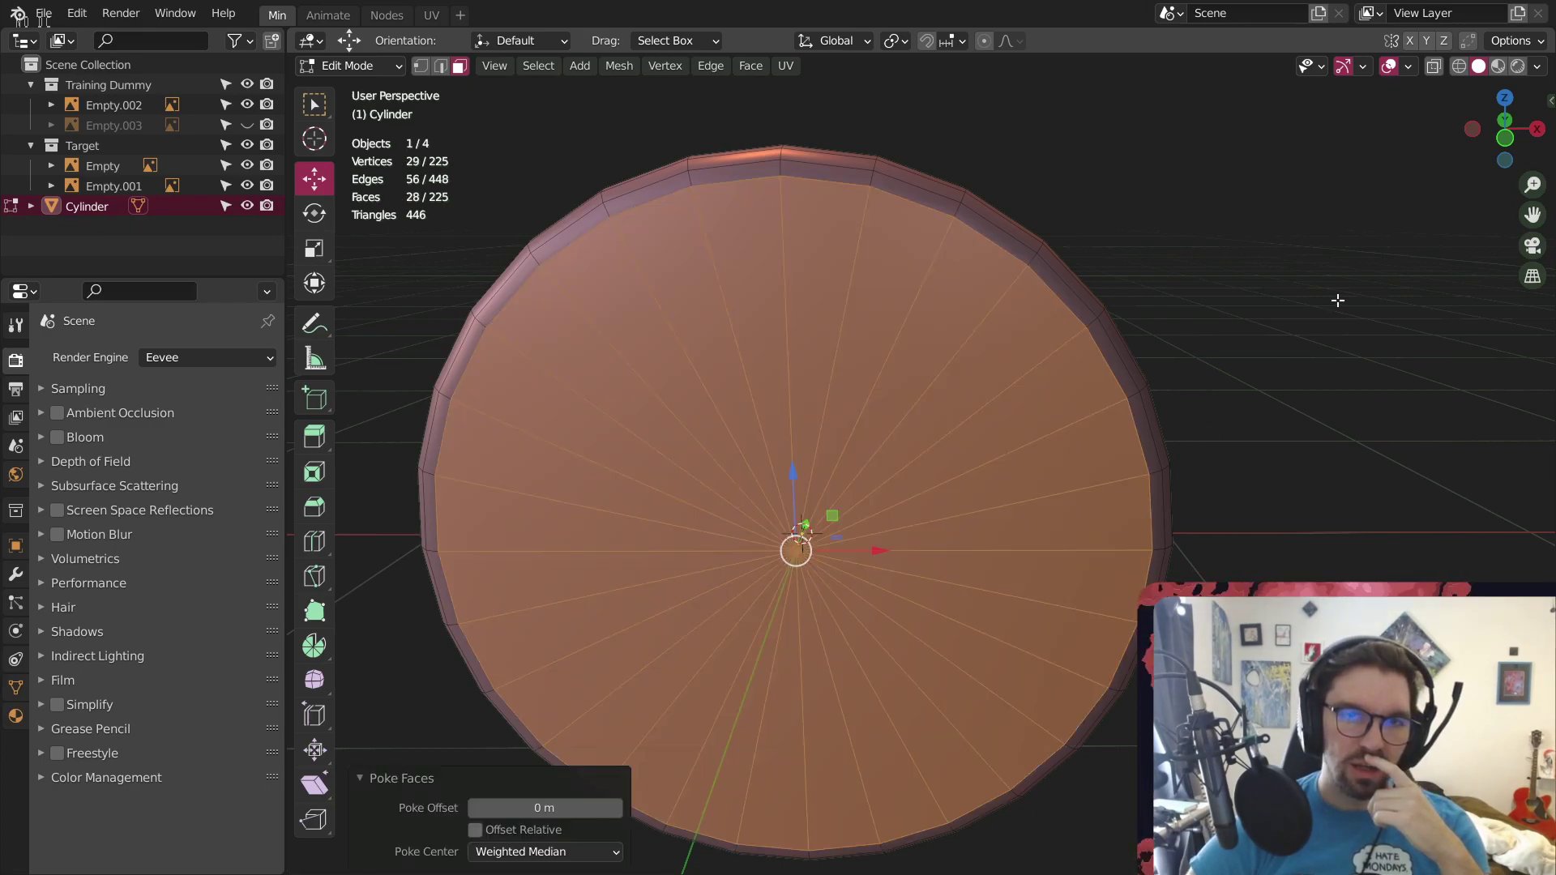
key("alt+a")
key("ctrl+z")
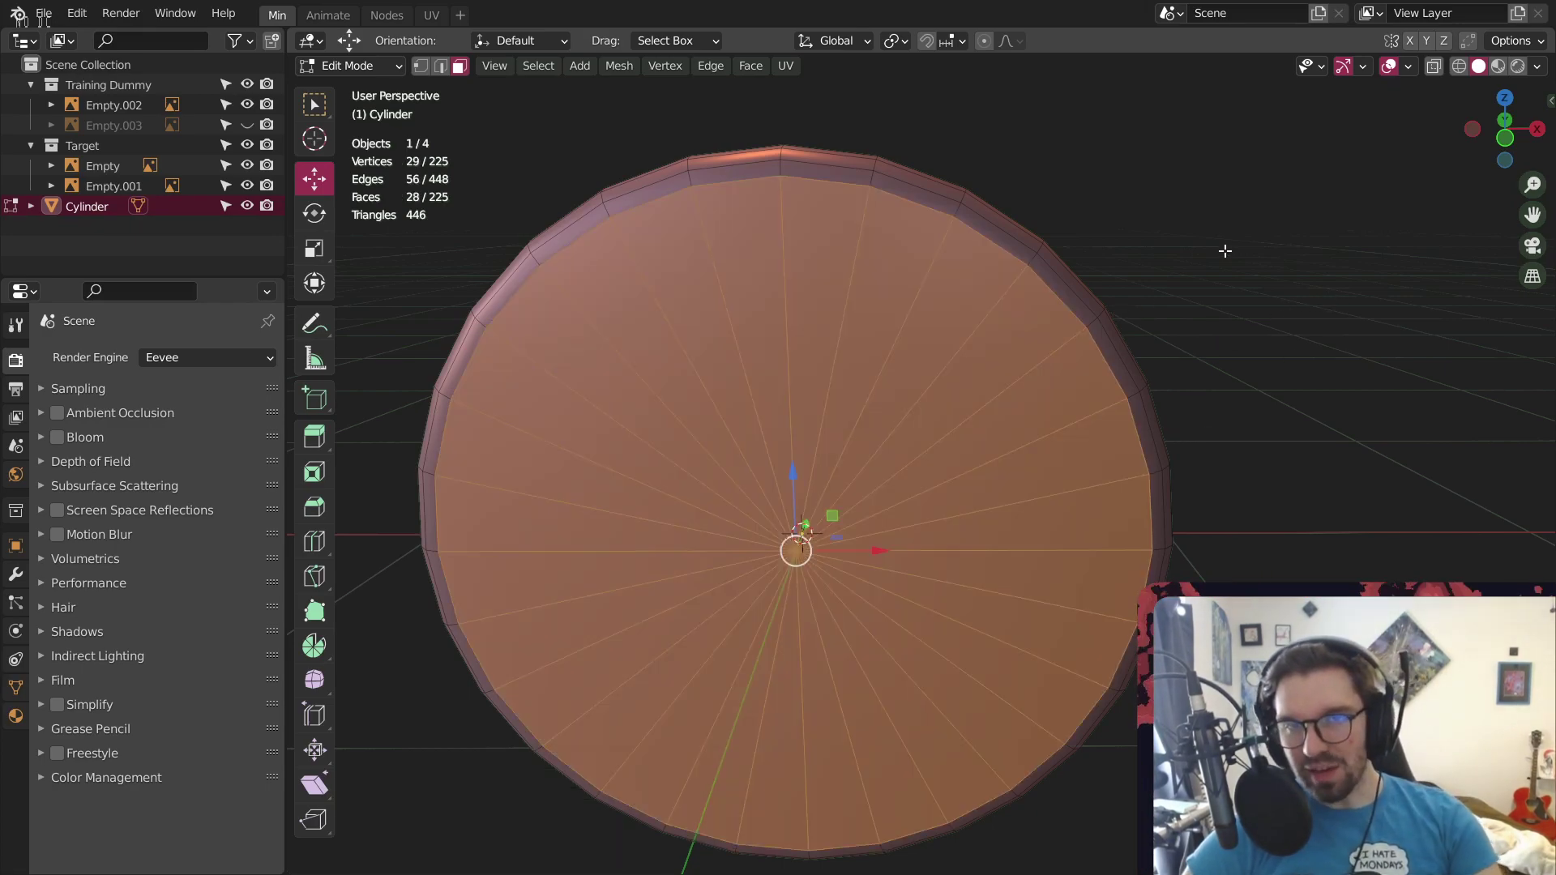
key("ctrl+z")
Return to Object Mode, deselect the disc and view it alongside the archery target reference images
scroll(1216, 246, "down", 5)
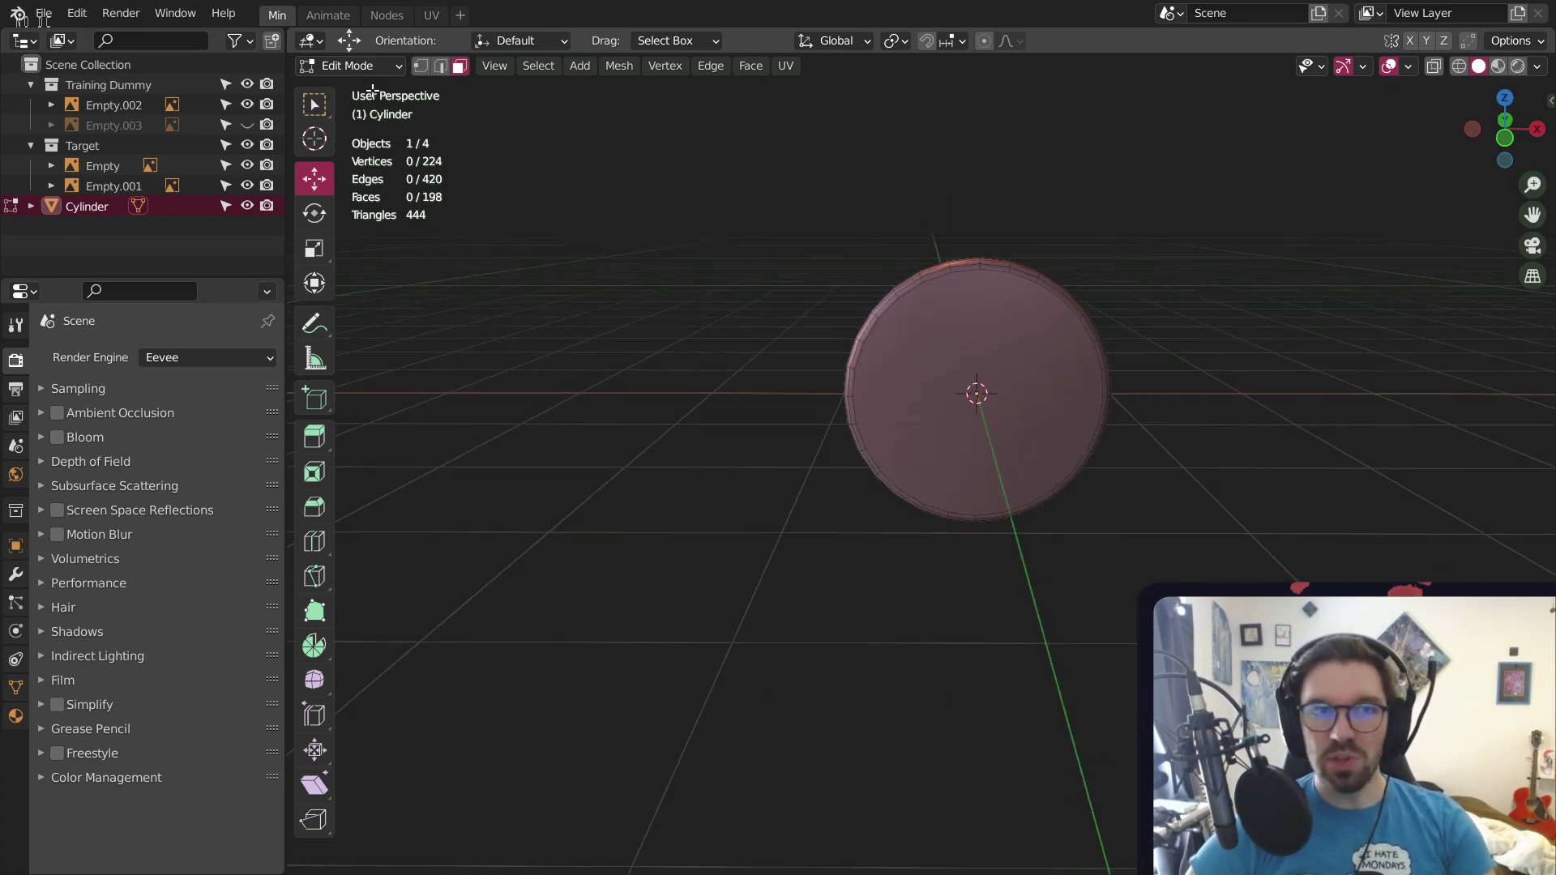
left_click(346, 66)
left_click(353, 89)
middle_click_drag(886, 289, 653, 385, "shift")
scroll(692, 343, "up", 2)
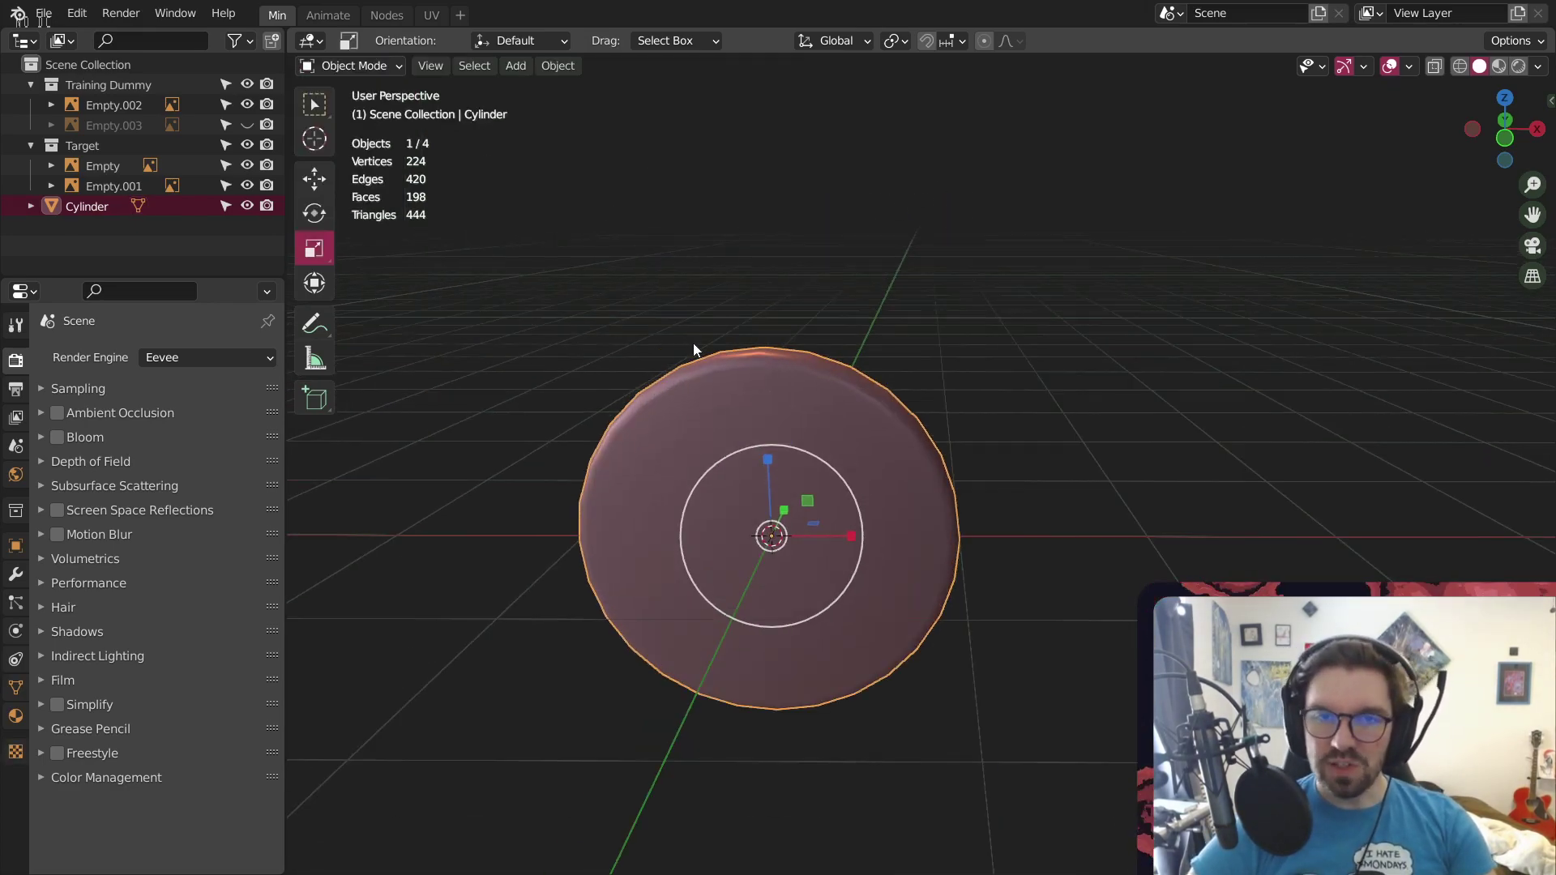
left_click(782, 114)
middle_click_drag(803, 264, 822, 224)
scroll(580, 354, "down", 6)
middle_click_drag(405, 426, 955, 332, "shift")
scroll(955, 332, "down", 2)
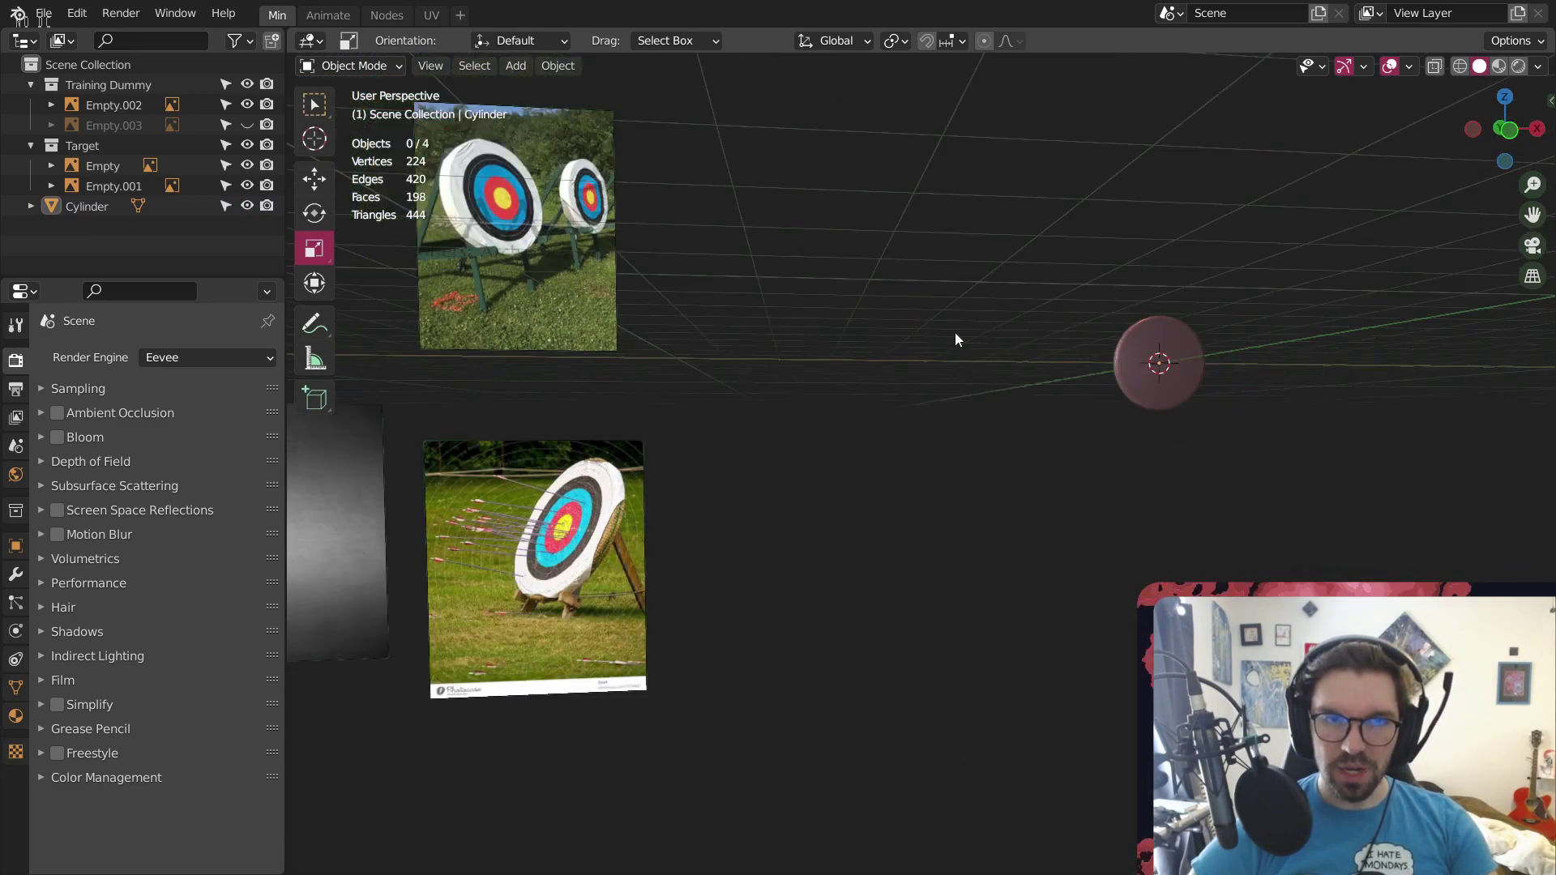
middle_click_drag(1076, 320, 1021, 365, "shift")
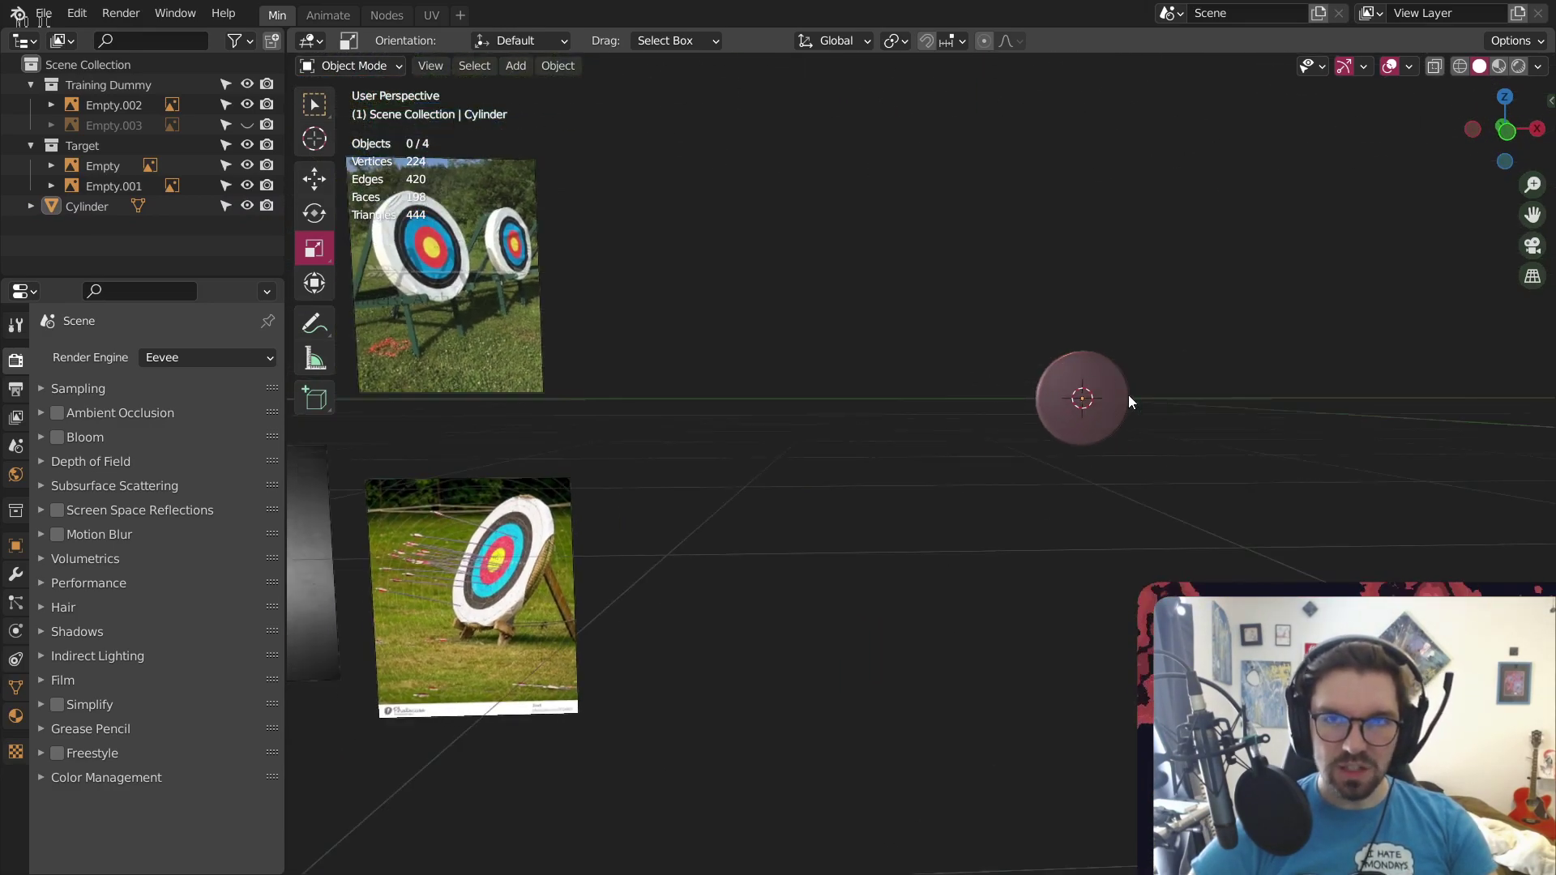
Examine the wooden stand and thick rim in the archery target reference images, then compare them with the modelled disc
middle_click_drag(594, 410, 779, 363, "shift")
scroll(648, 244, "up", 4)
middle_click_drag(599, 194, 829, 172, "shift")
scroll(904, 454, "down", 2)
scroll(936, 587, "up", 2)
middle_click_drag(995, 730, 711, 567, "shift")
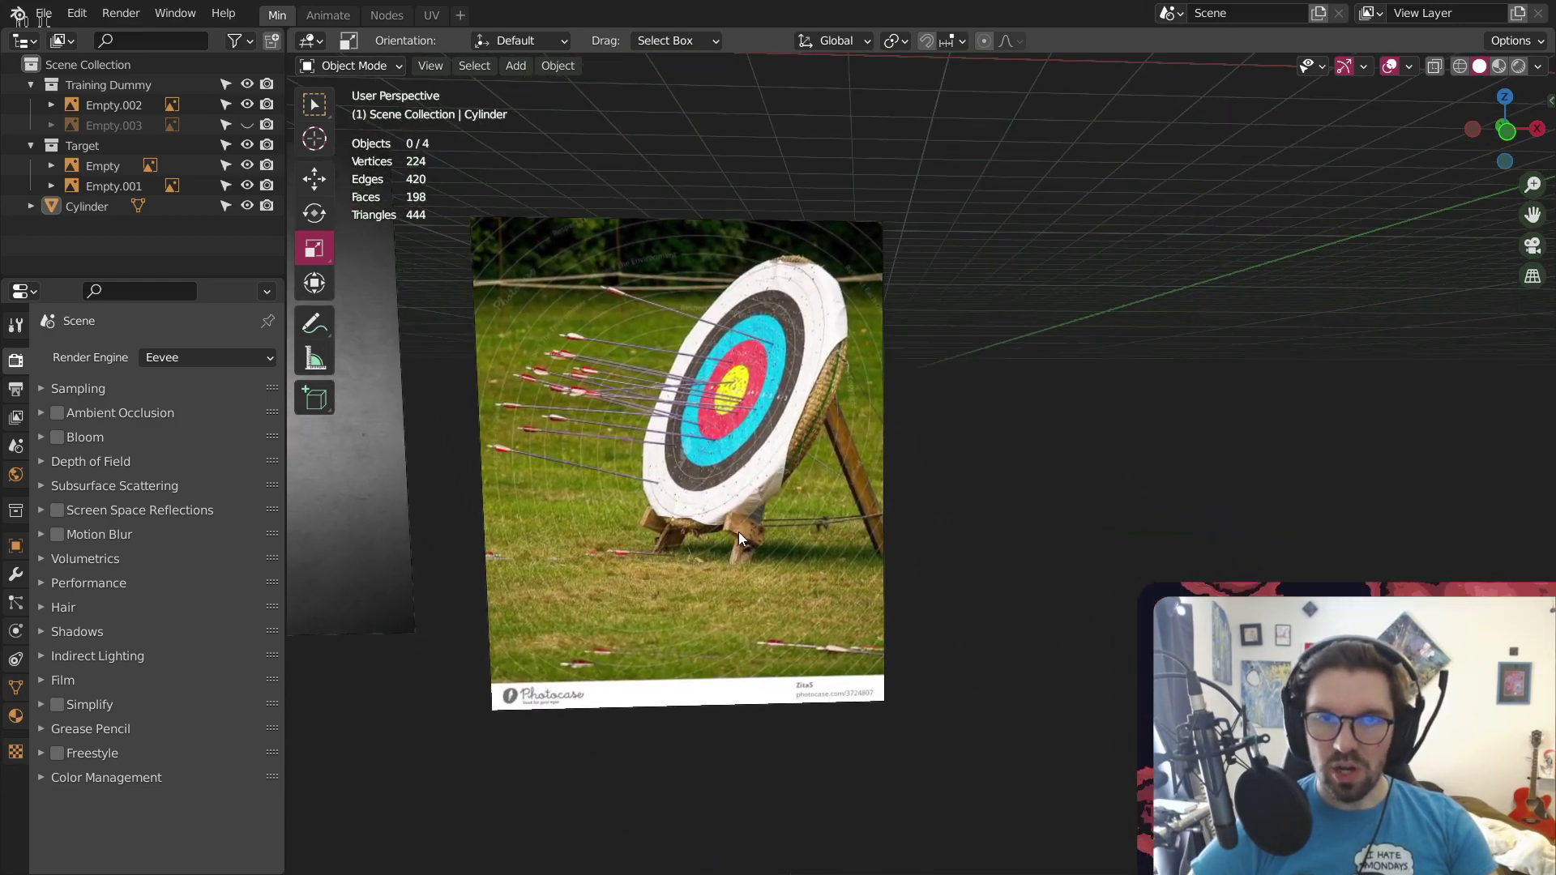
scroll(806, 478, "up", 4)
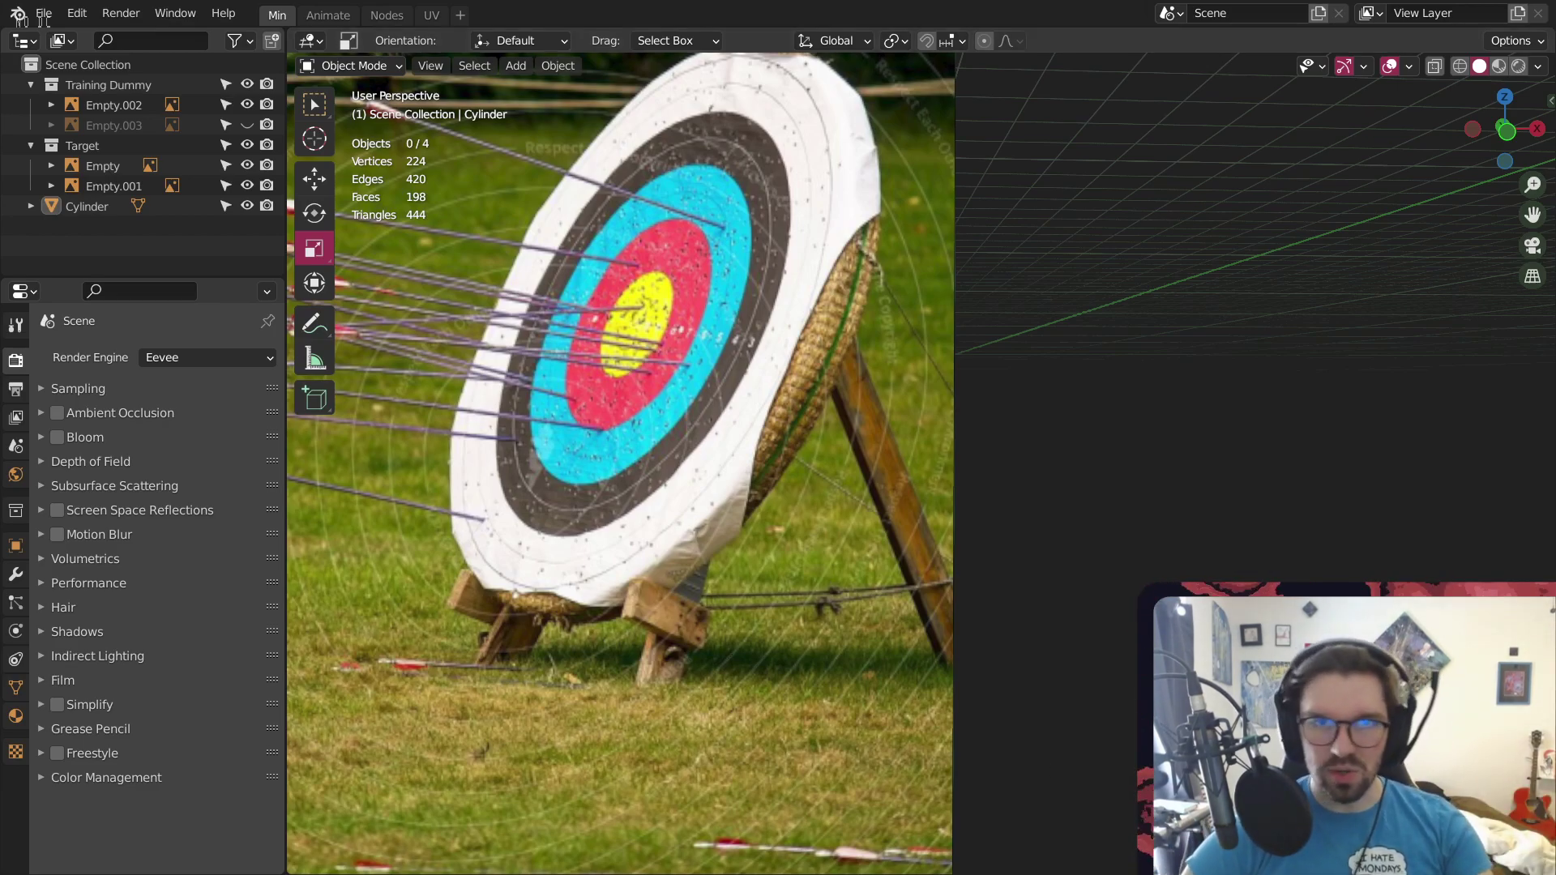
scroll(820, 573, "down", 4)
middle_click_drag(843, 649, 896, 829, "shift")
scroll(802, 376, "down", 4)
middle_click_drag(802, 376, 688, 478)
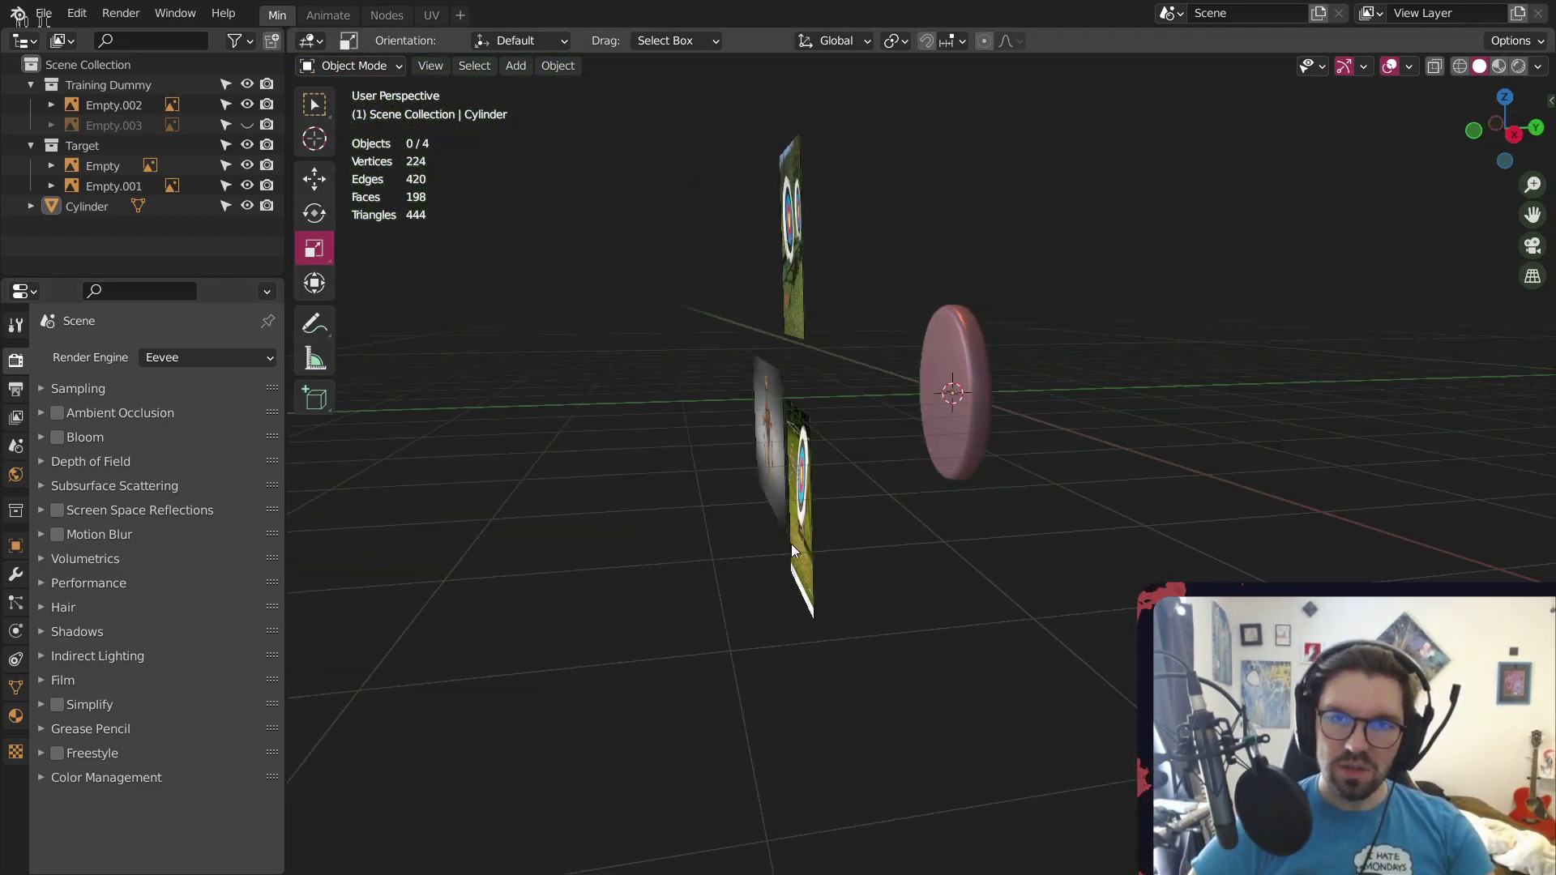
Add a 2 m mesh cube at the world origin as the base for a stand leg
left_click(791, 543)
middle_click_drag(972, 519, 950, 522)
left_click(1024, 418)
left_click(515, 66)
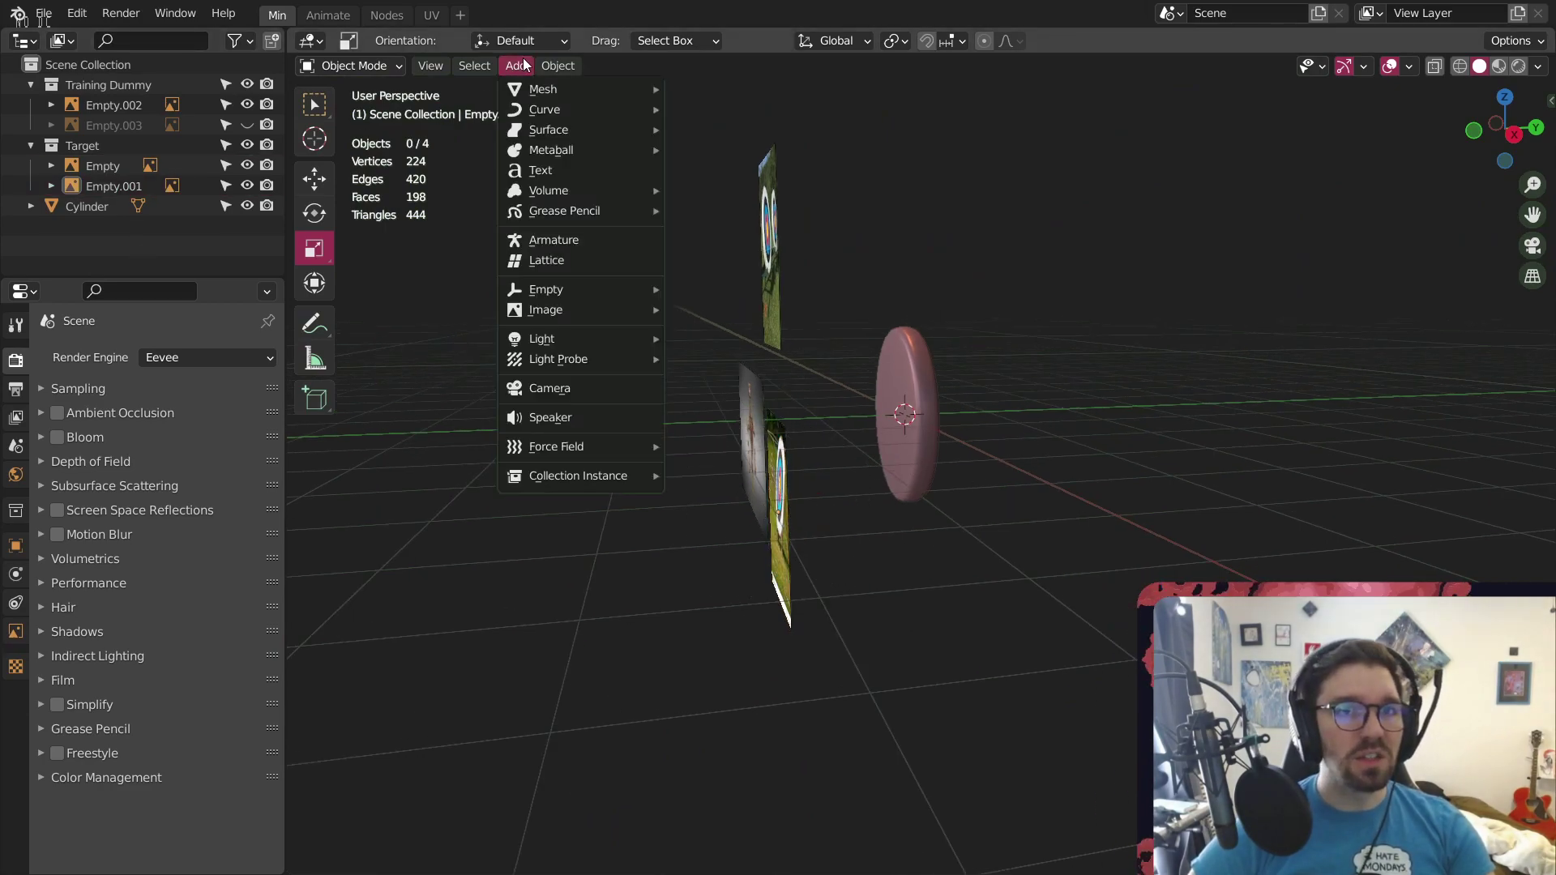
mouse_move(540, 87)
left_click(755, 115)
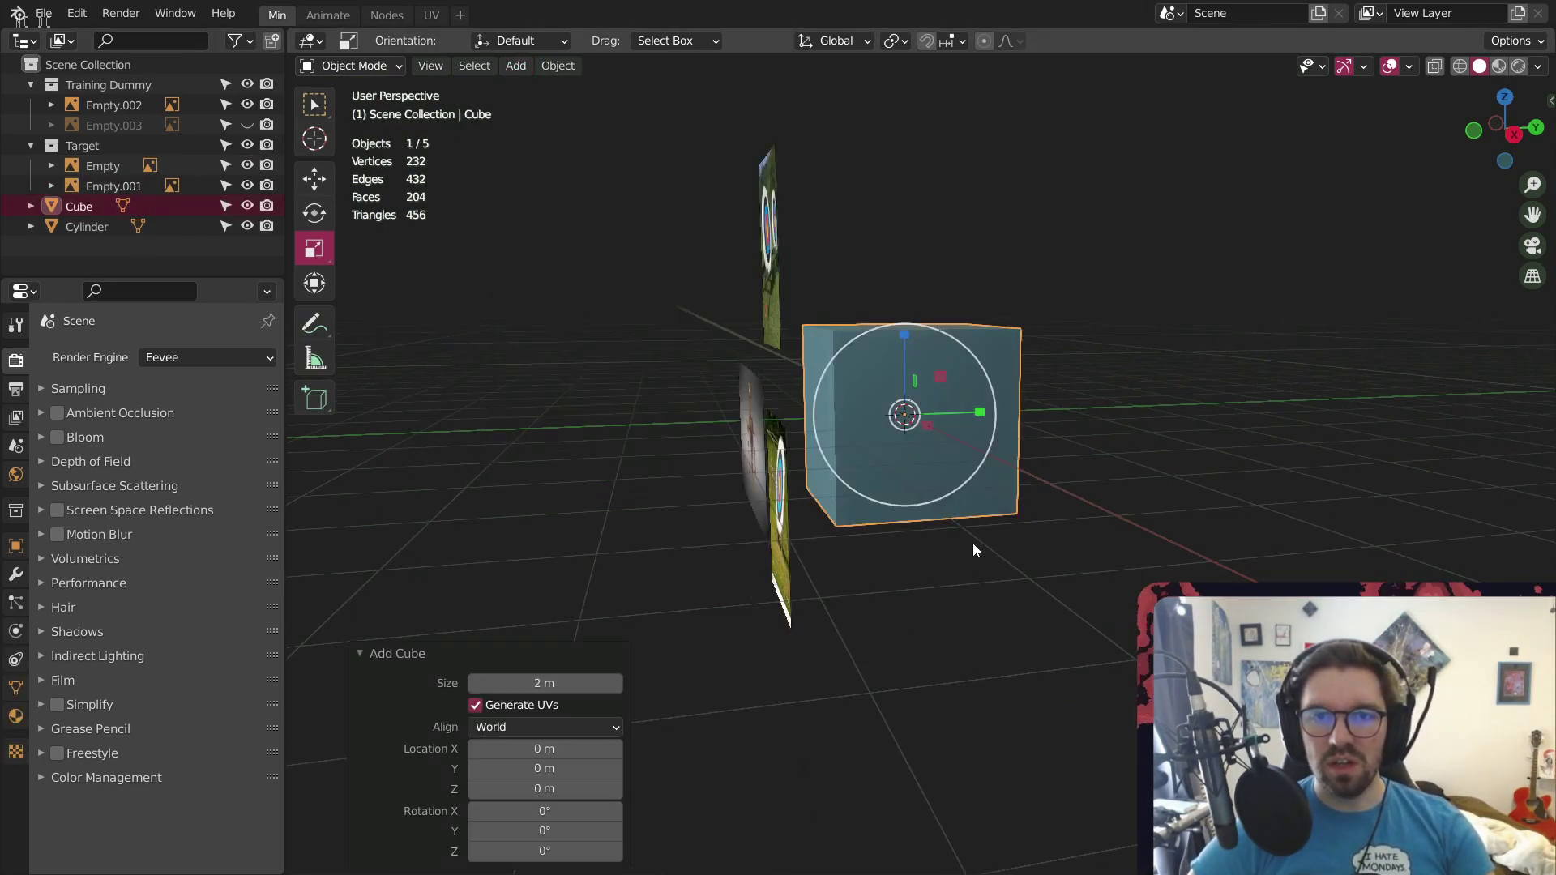
middle_click_drag(972, 543, 836, 645)
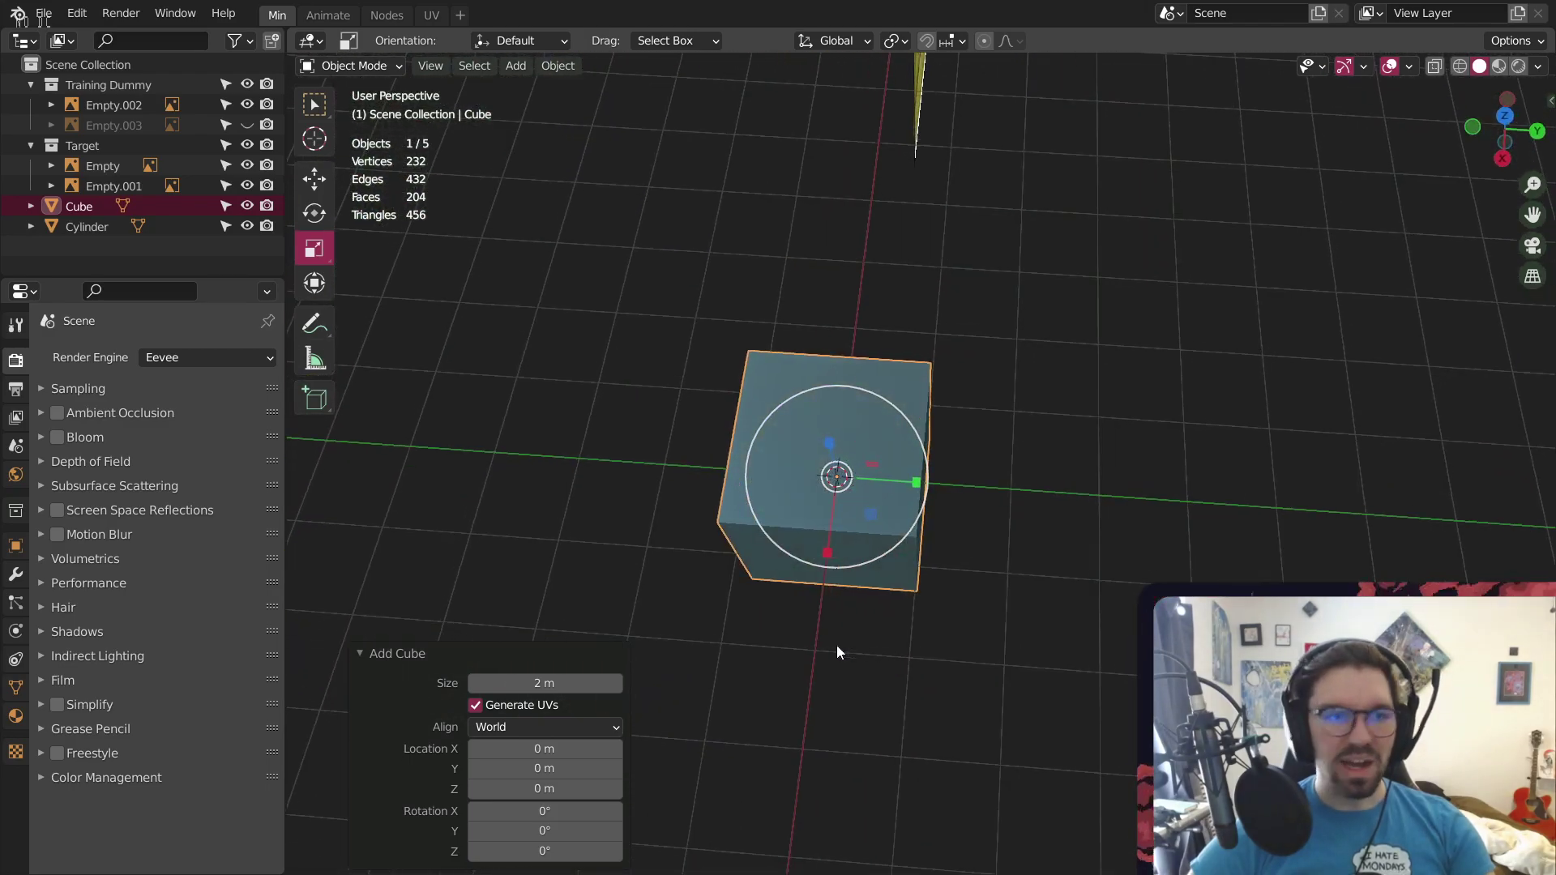
Set the cube's scale to 0.2 on X and 0.4 on Y in its object transform
left_click(16, 688)
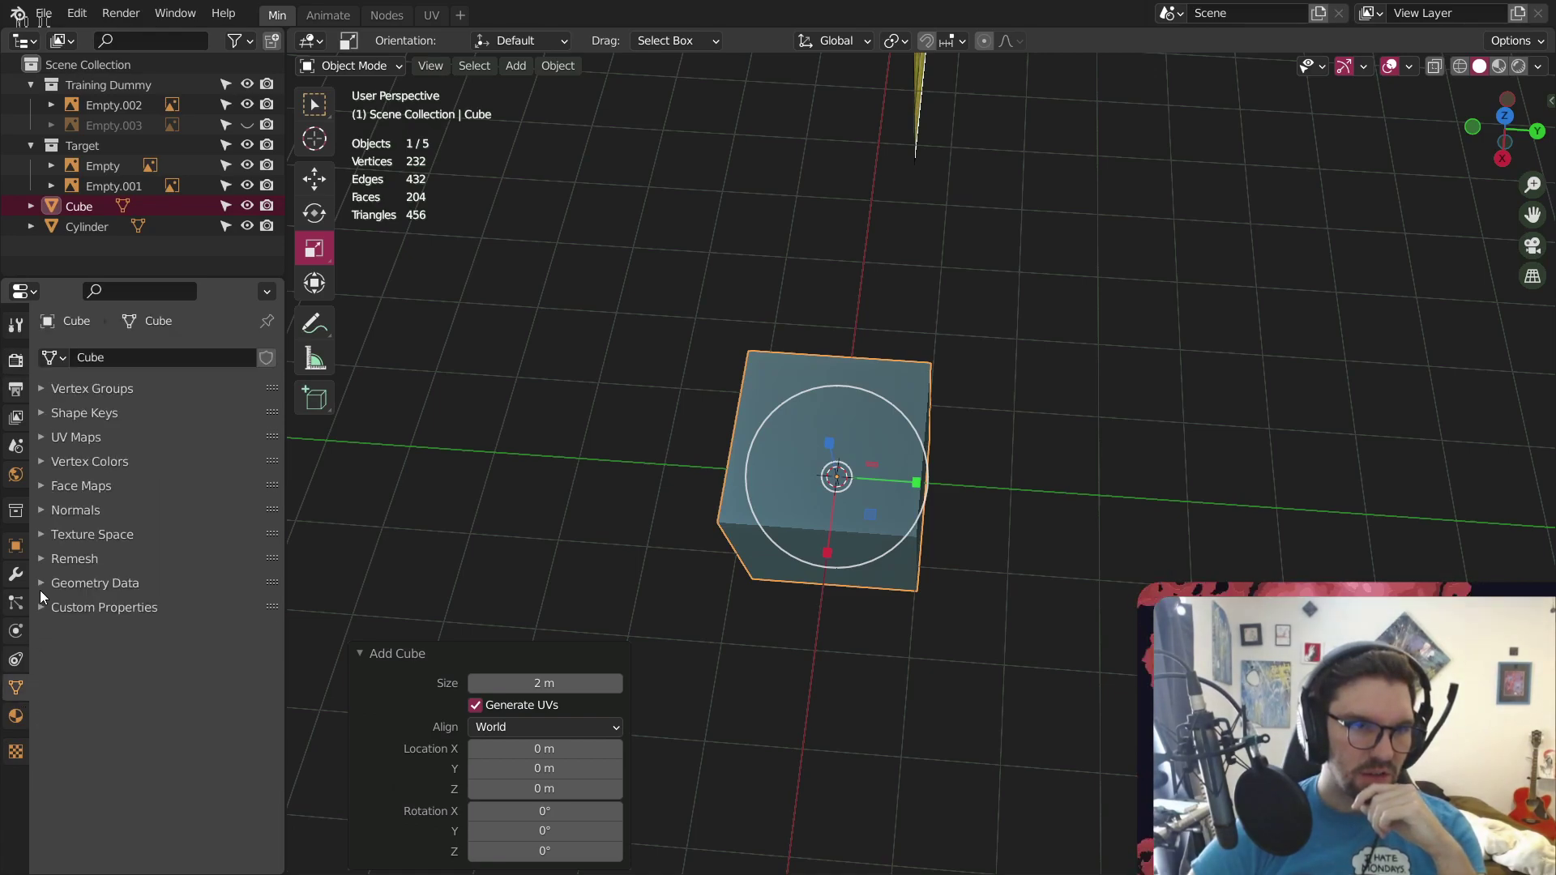
left_click(15, 545)
left_click(43, 390)
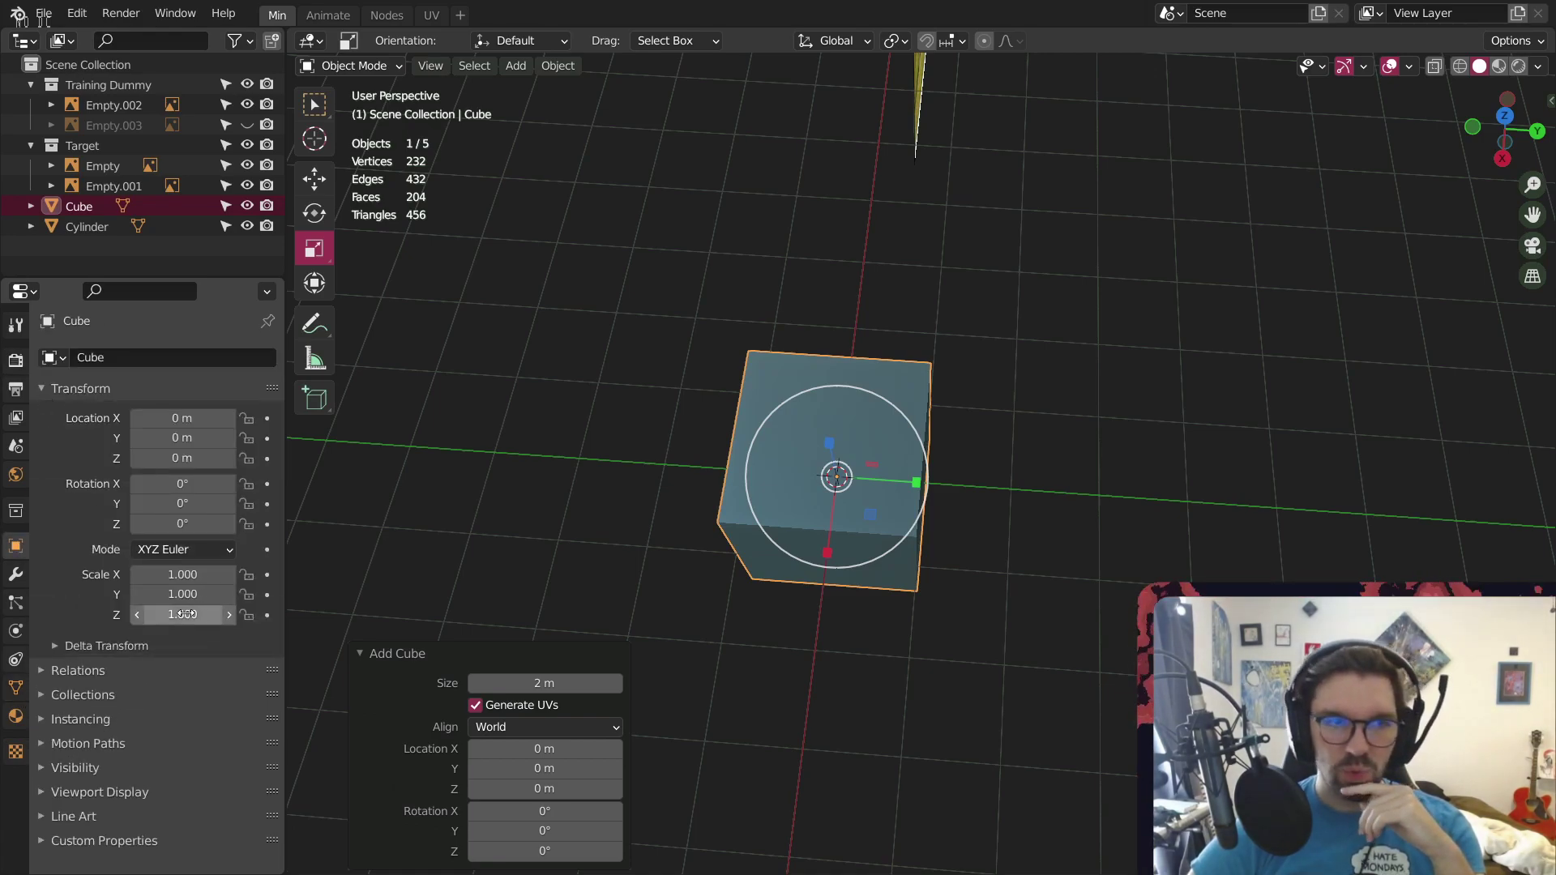
middle_click_drag(842, 487, 828, 439)
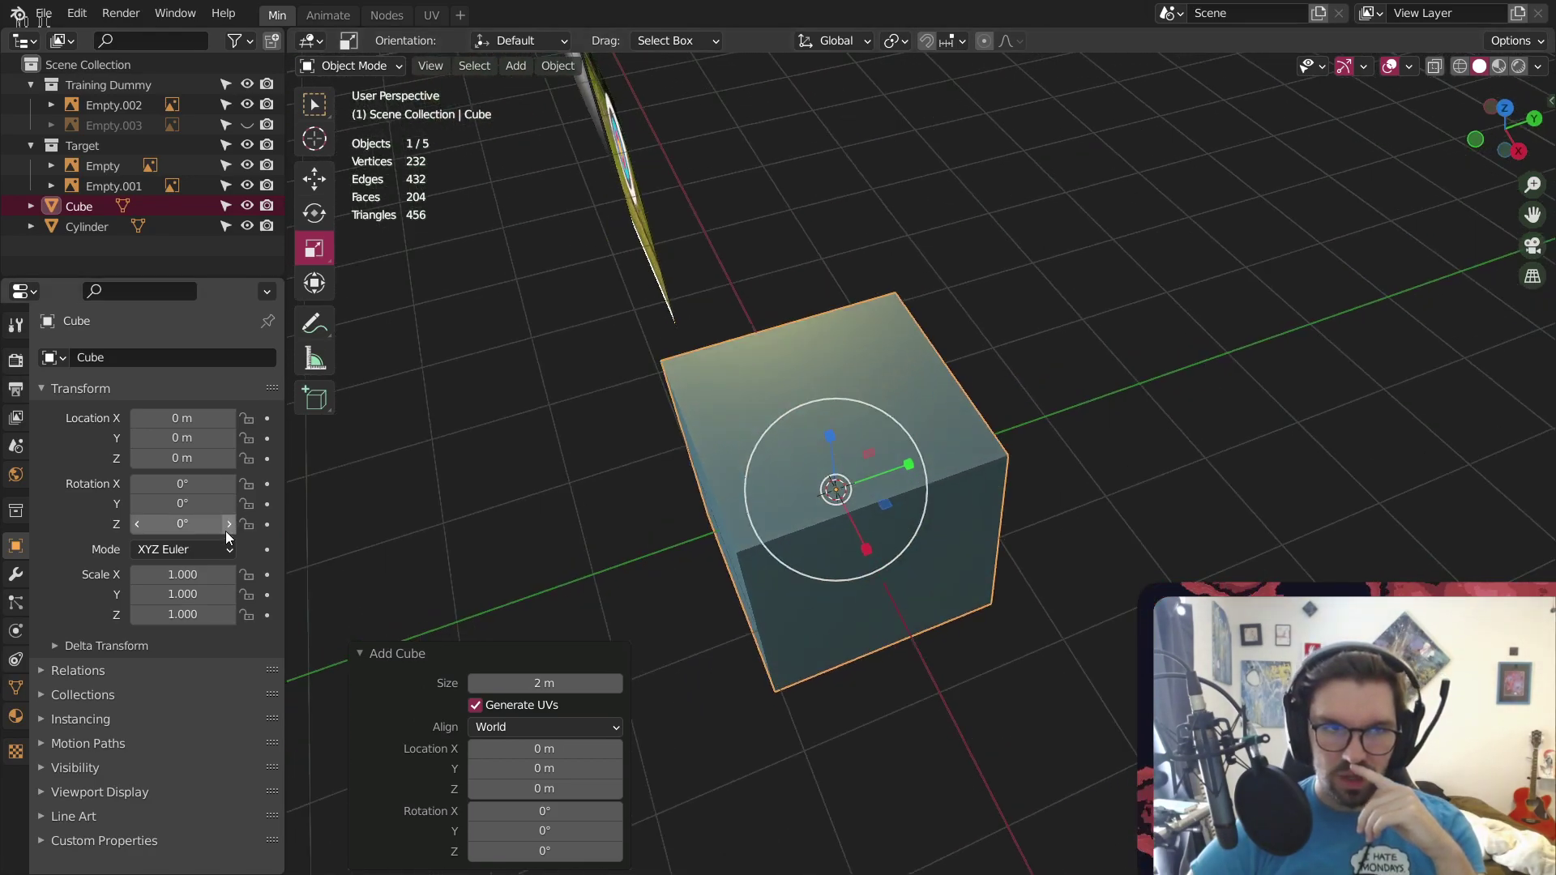
left_click(195, 574)
type("0.2")
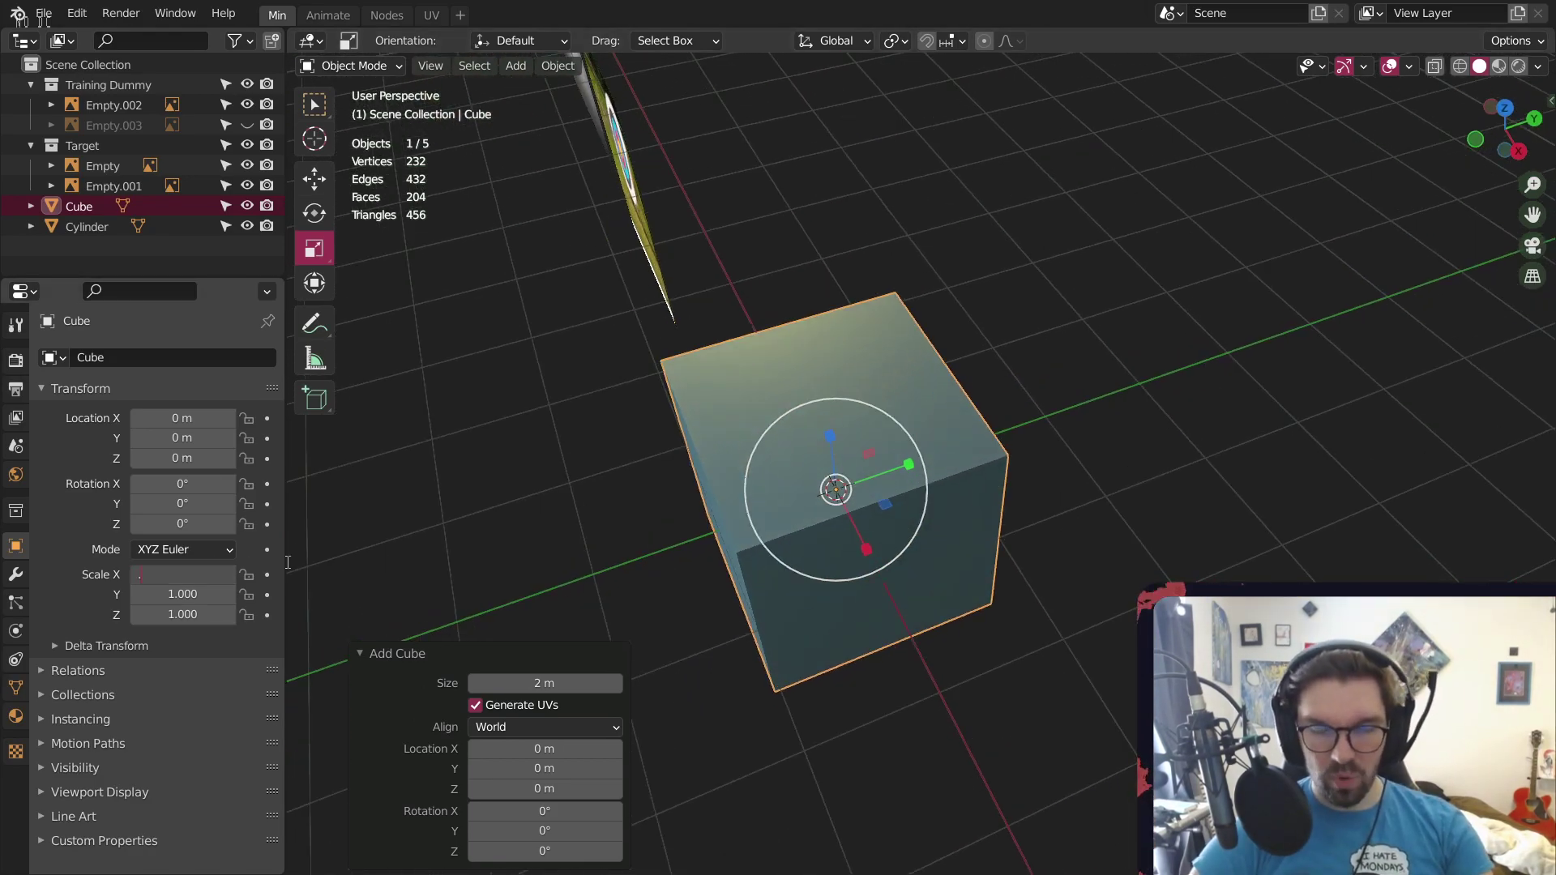
key("Return")
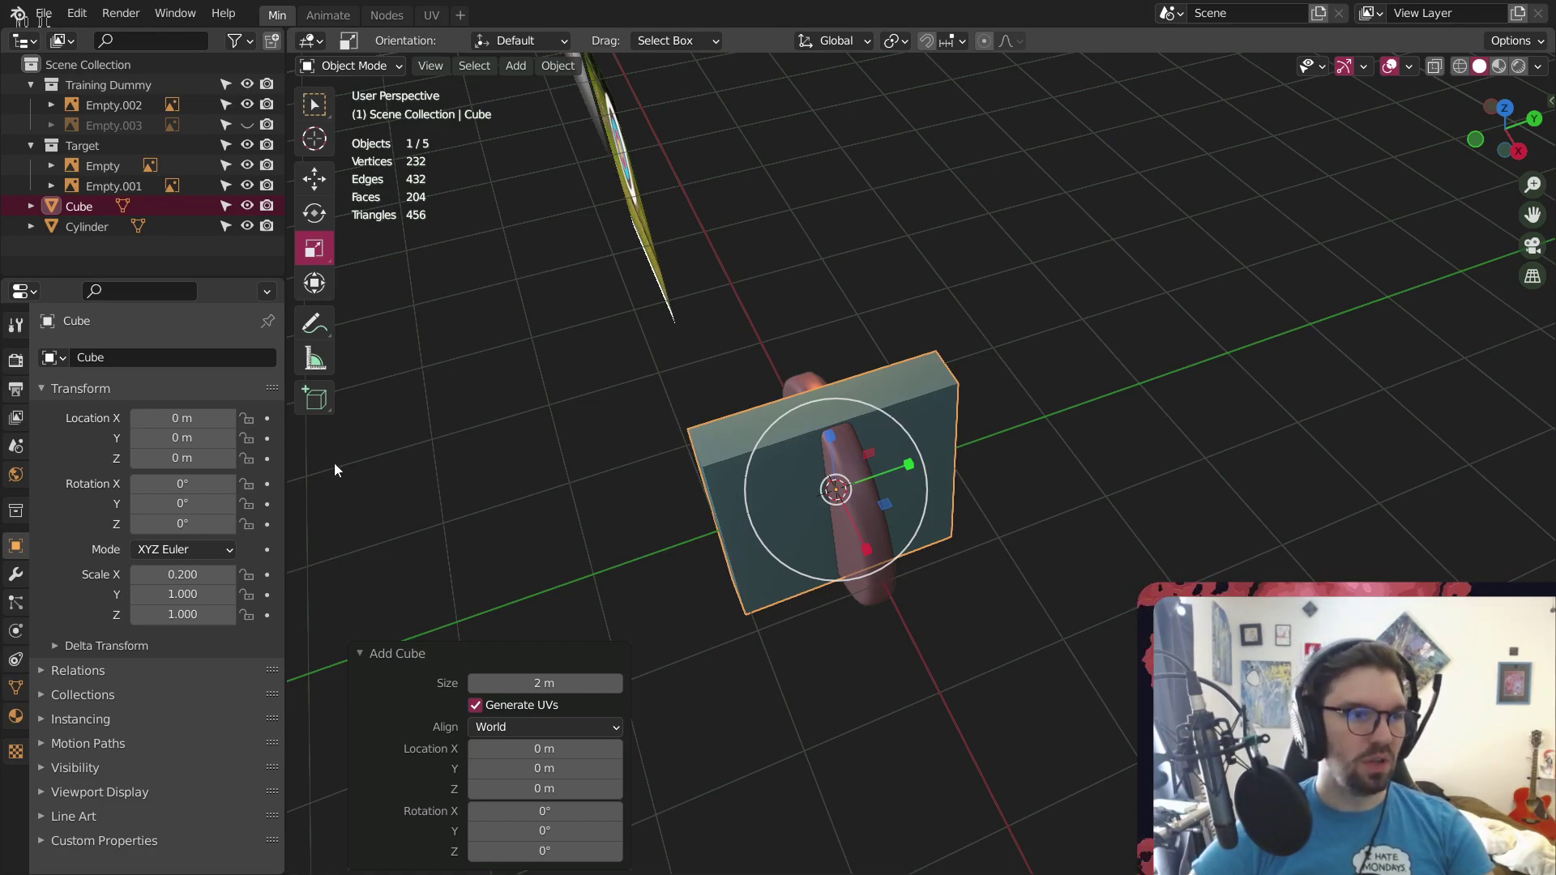
left_click(162, 594)
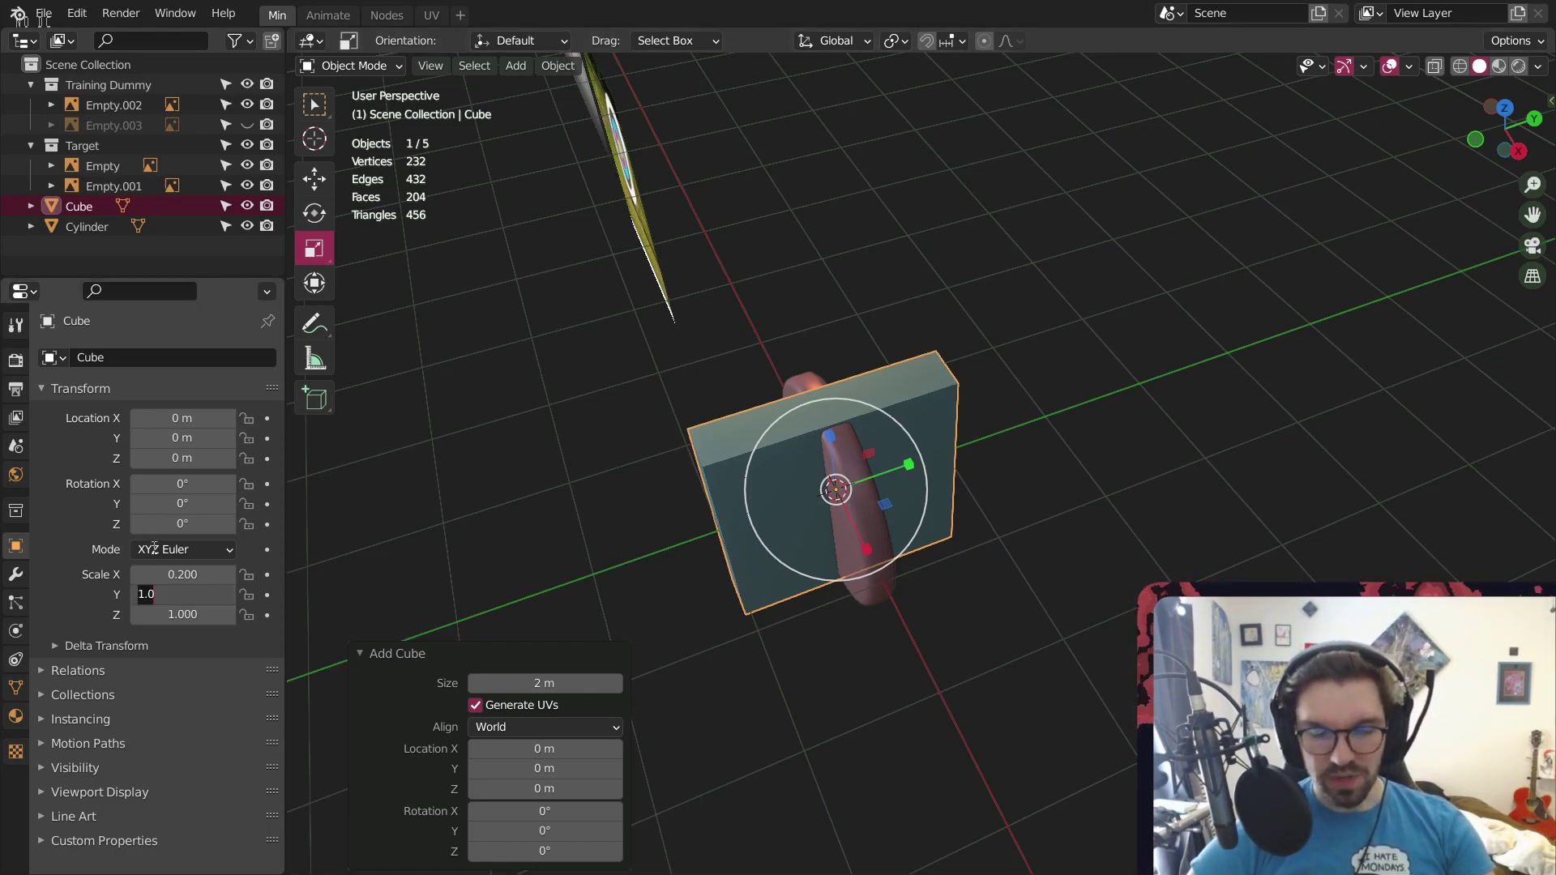
type("0.4")
key("Return")
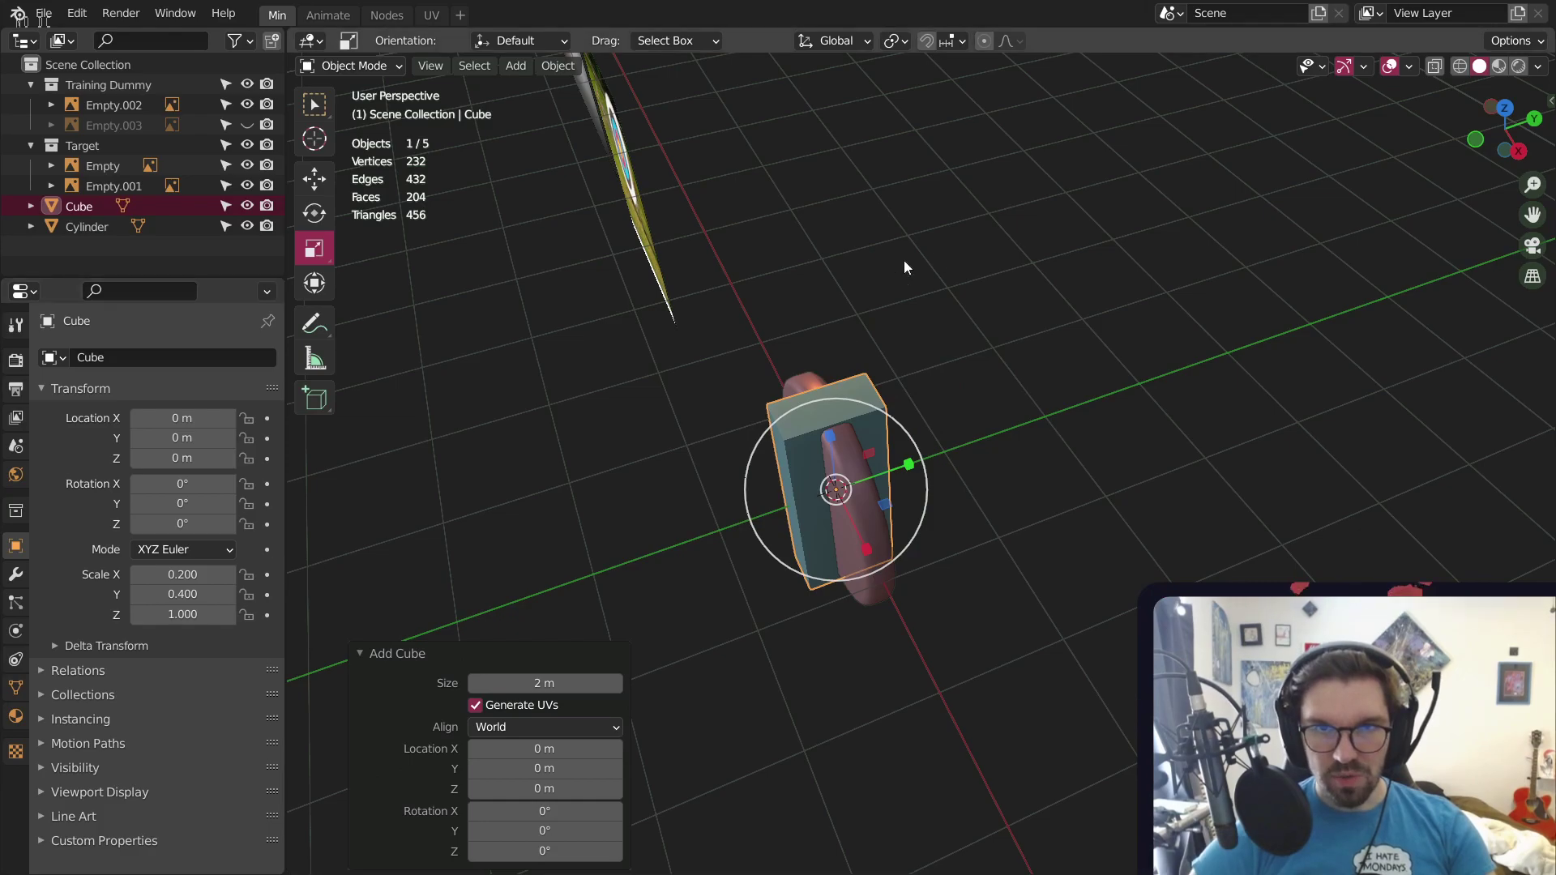
Try an X scale of 0.1 on the cube and set it back to 0.2
middle_click_drag(902, 260, 956, 389)
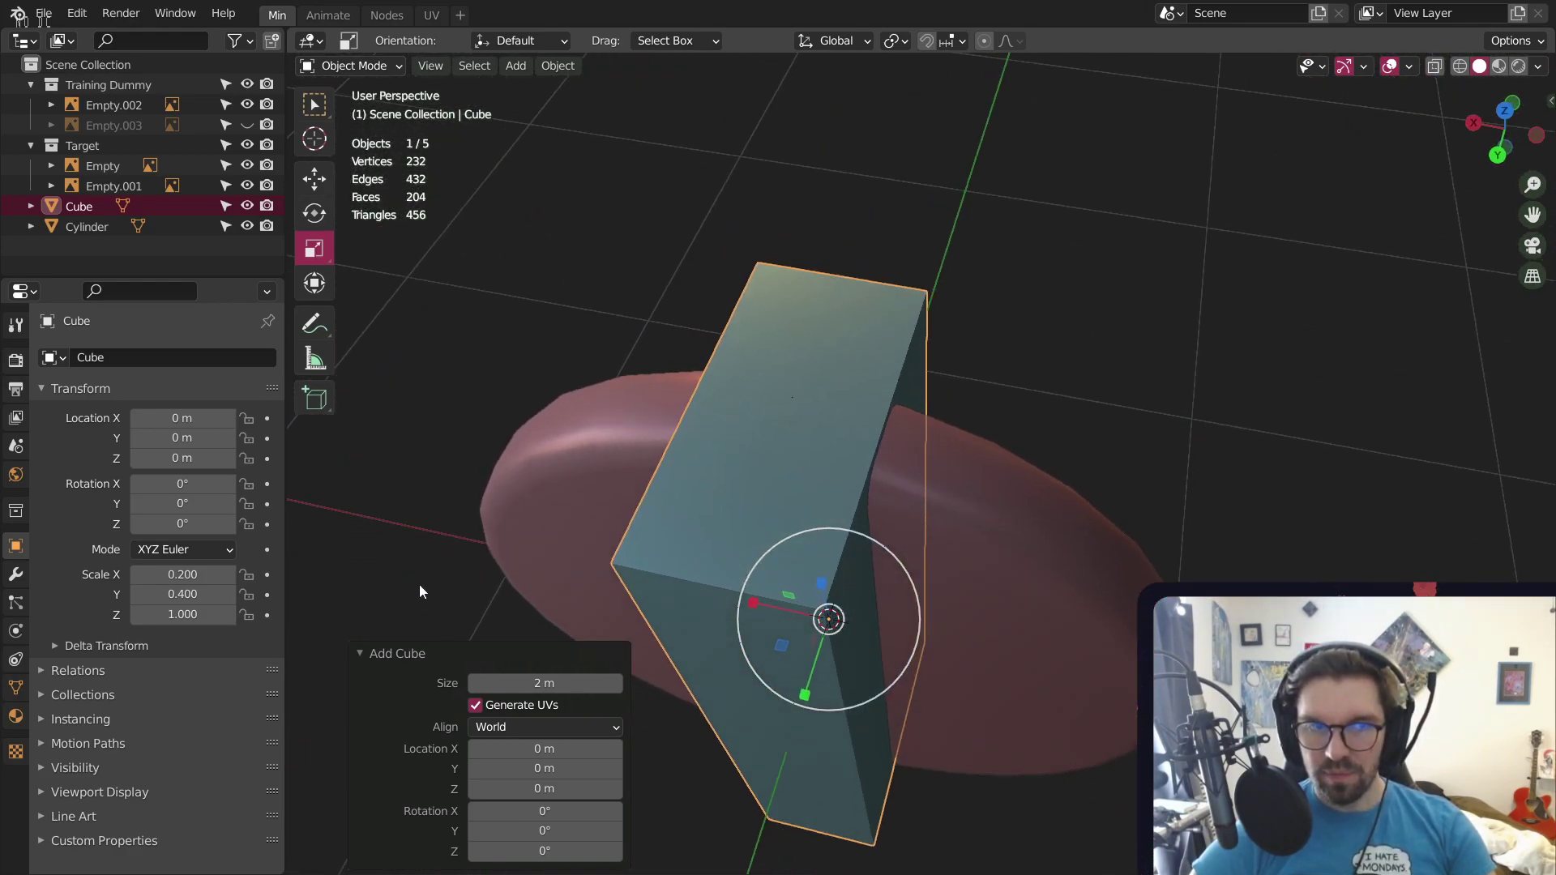
left_click(183, 574)
type("0.1")
key("Return")
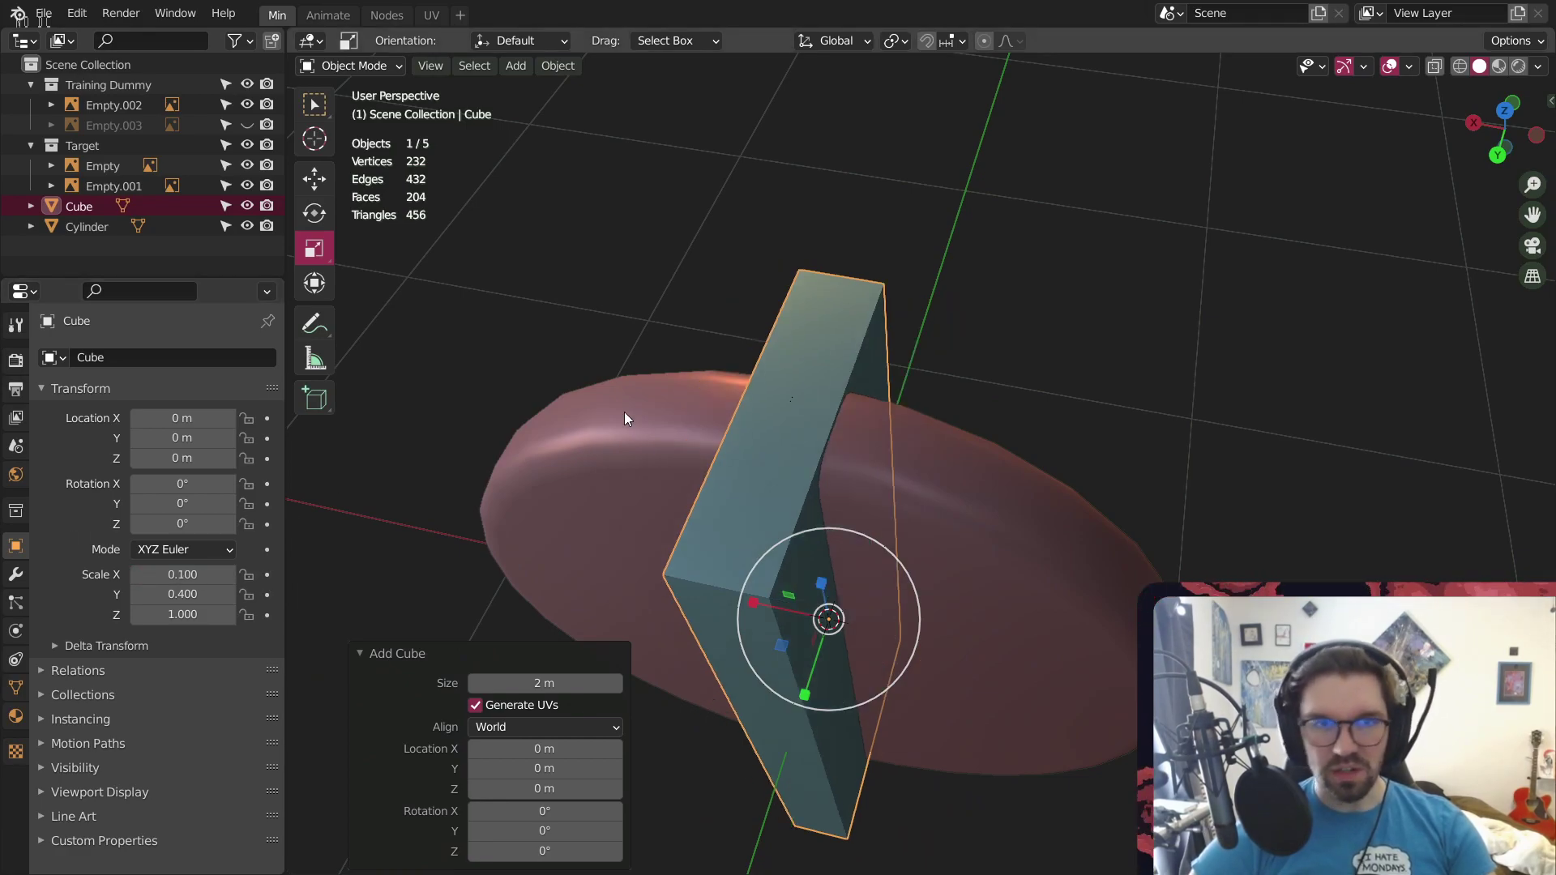
scroll(729, 388, "down", 2)
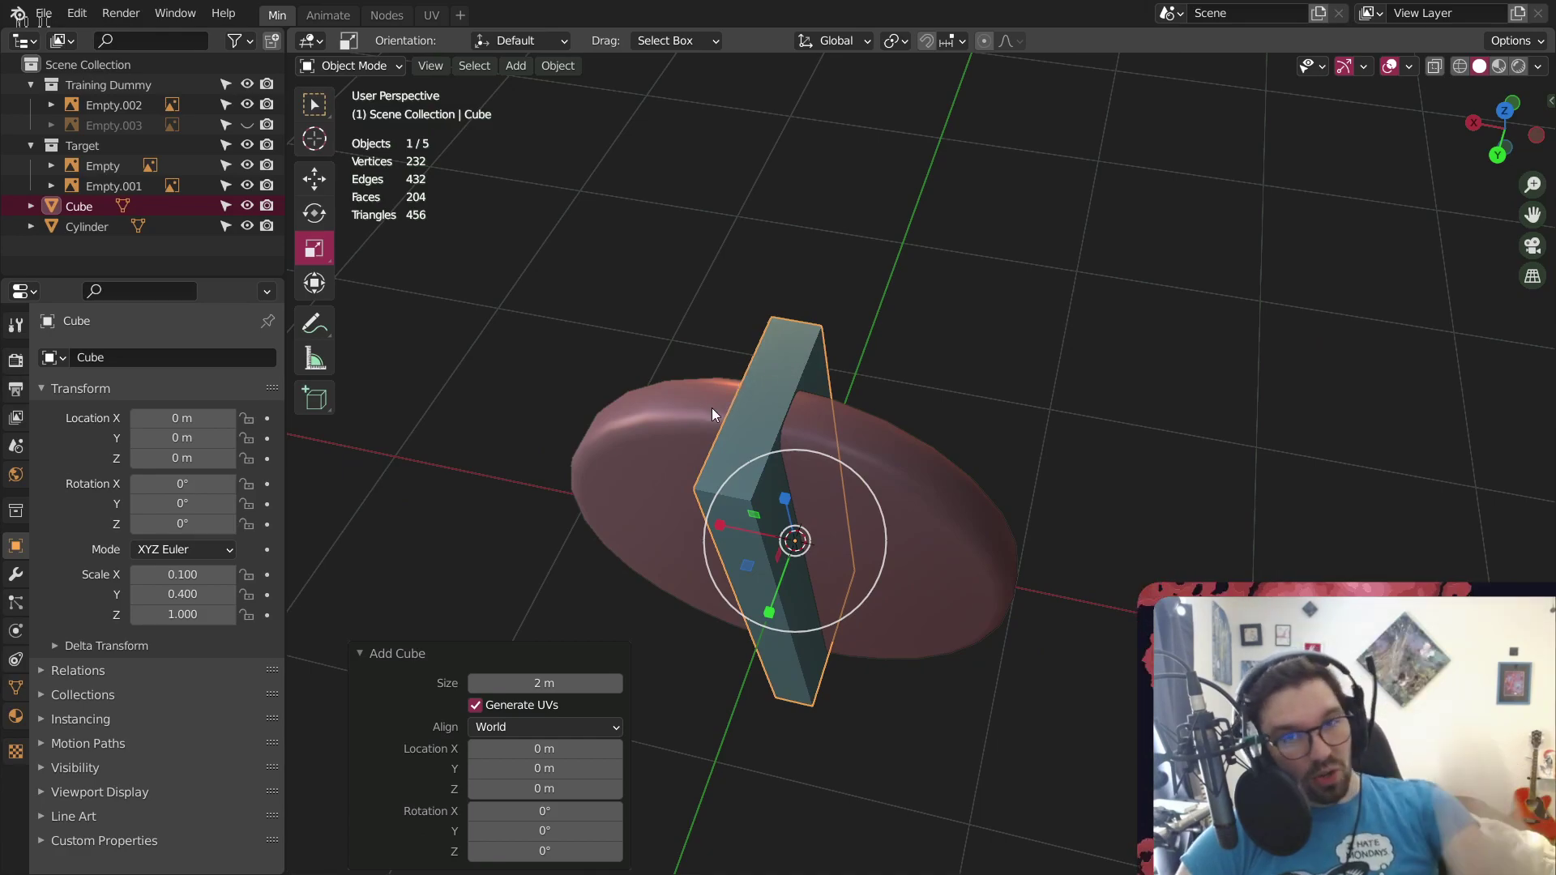
left_click(182, 574)
type("0.2")
key("Return")
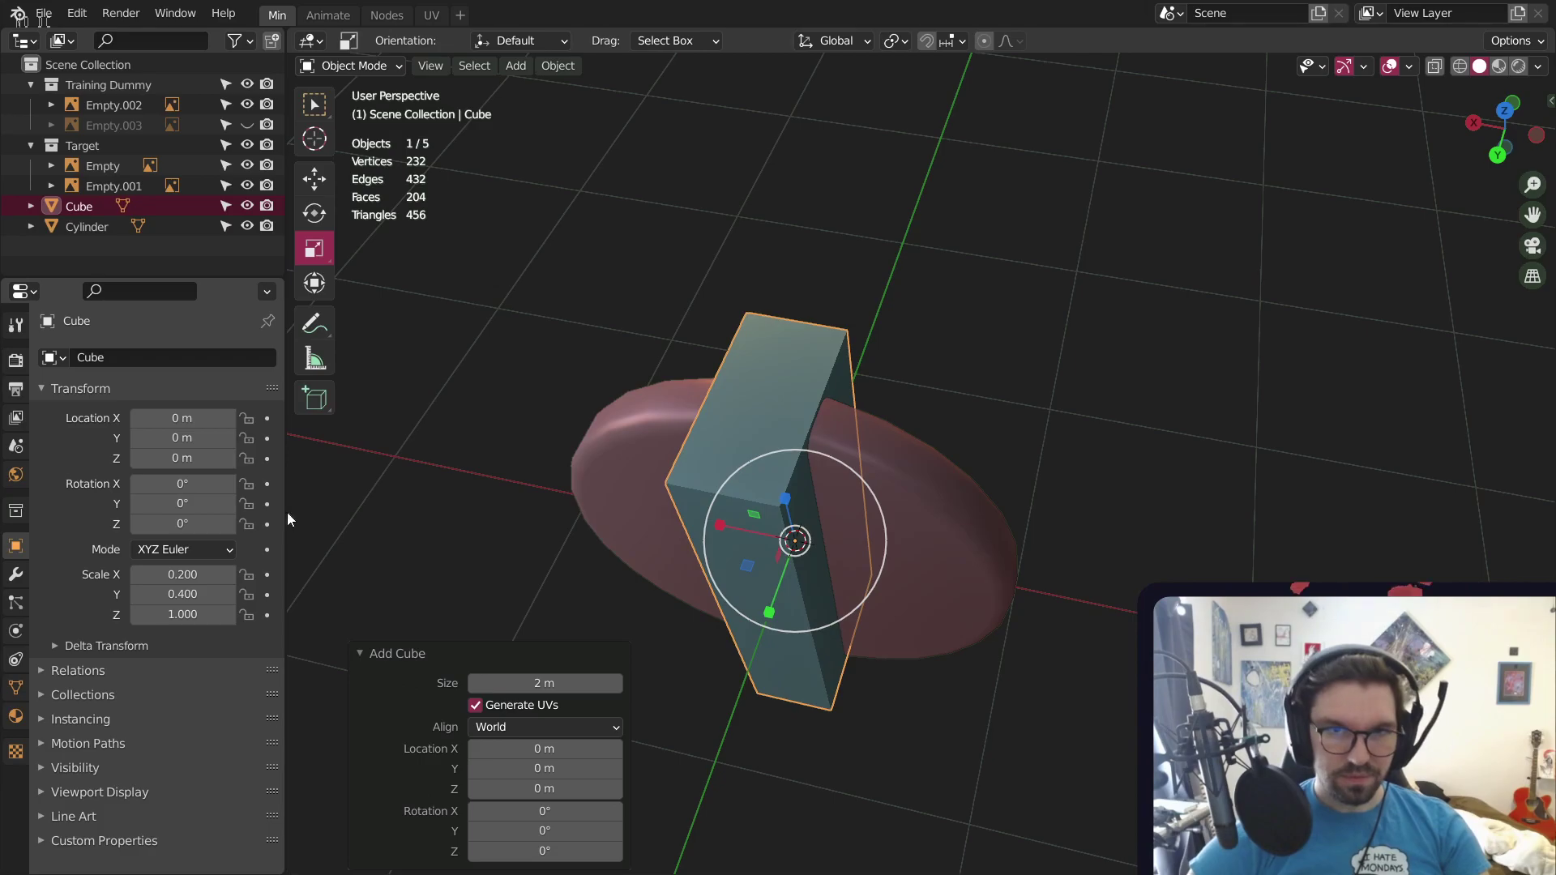
Scale the cube down uniformly by a factor of about 0.3
middle_click_drag(896, 442, 1102, 269)
key("s")
left_click(978, 339)
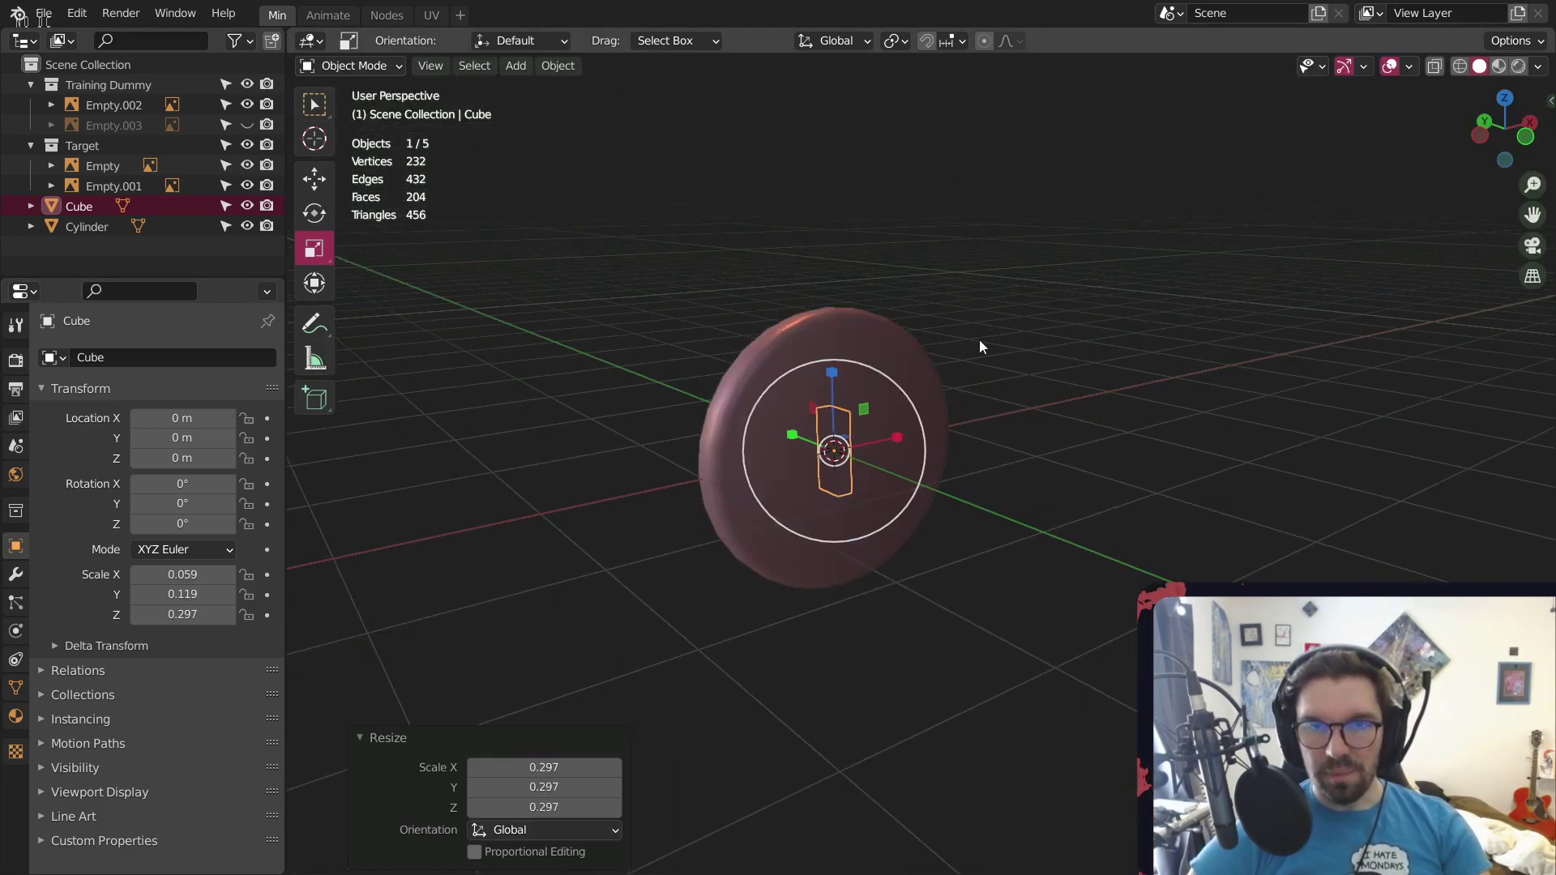
Move the small block along Y to about 0.59 m so it sits clear behind the disc
middle_click_drag(979, 339, 407, 200)
left_click(314, 179)
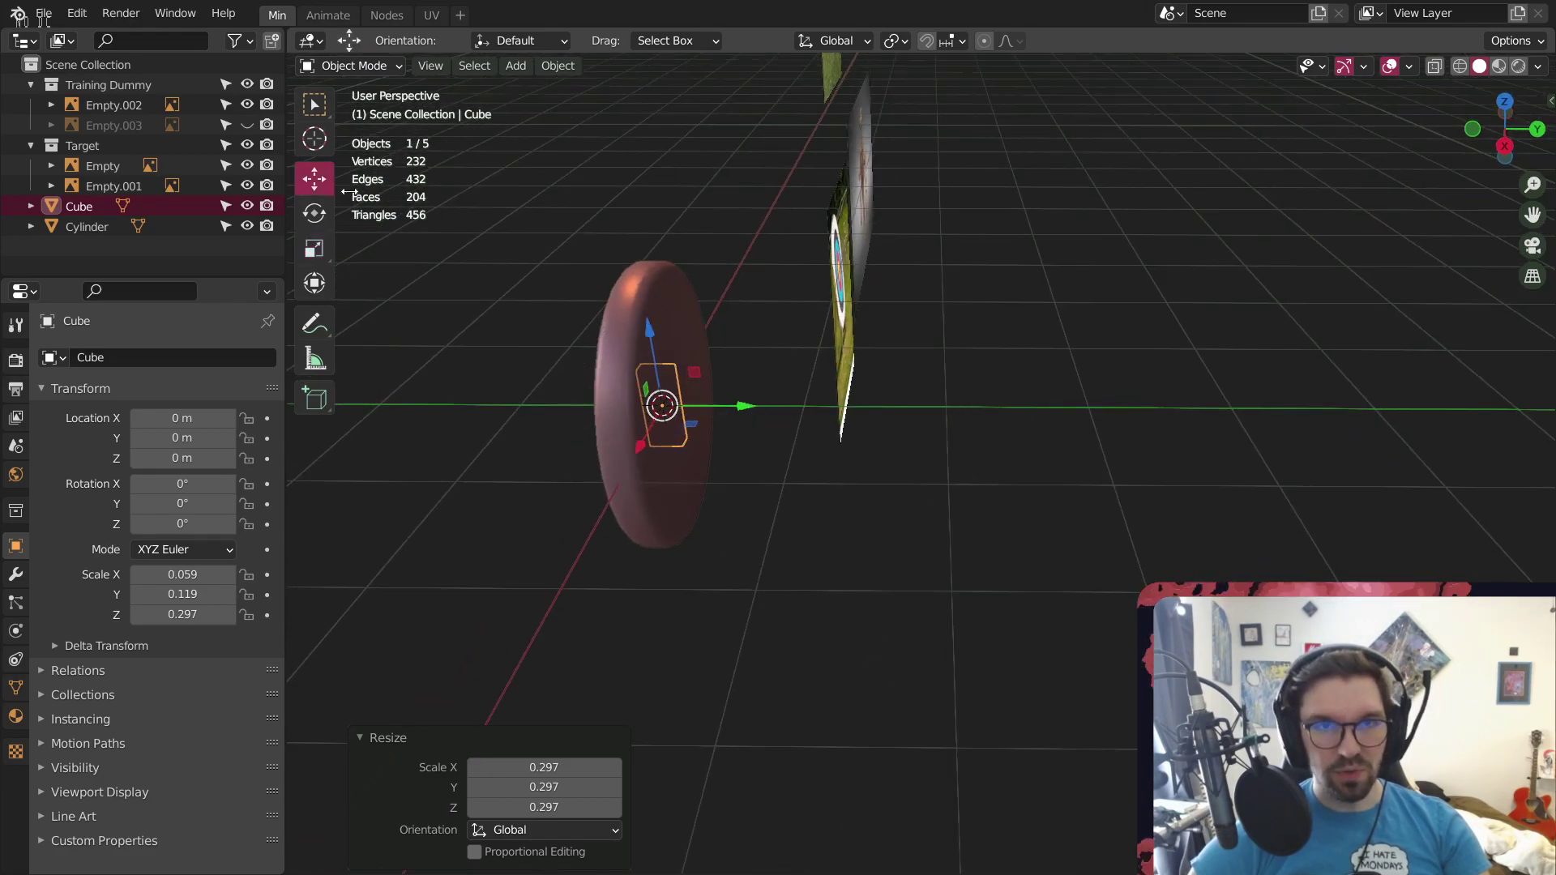
left_click_drag(749, 405, 832, 406)
left_click(740, 271)
scroll(742, 389, "up", 5)
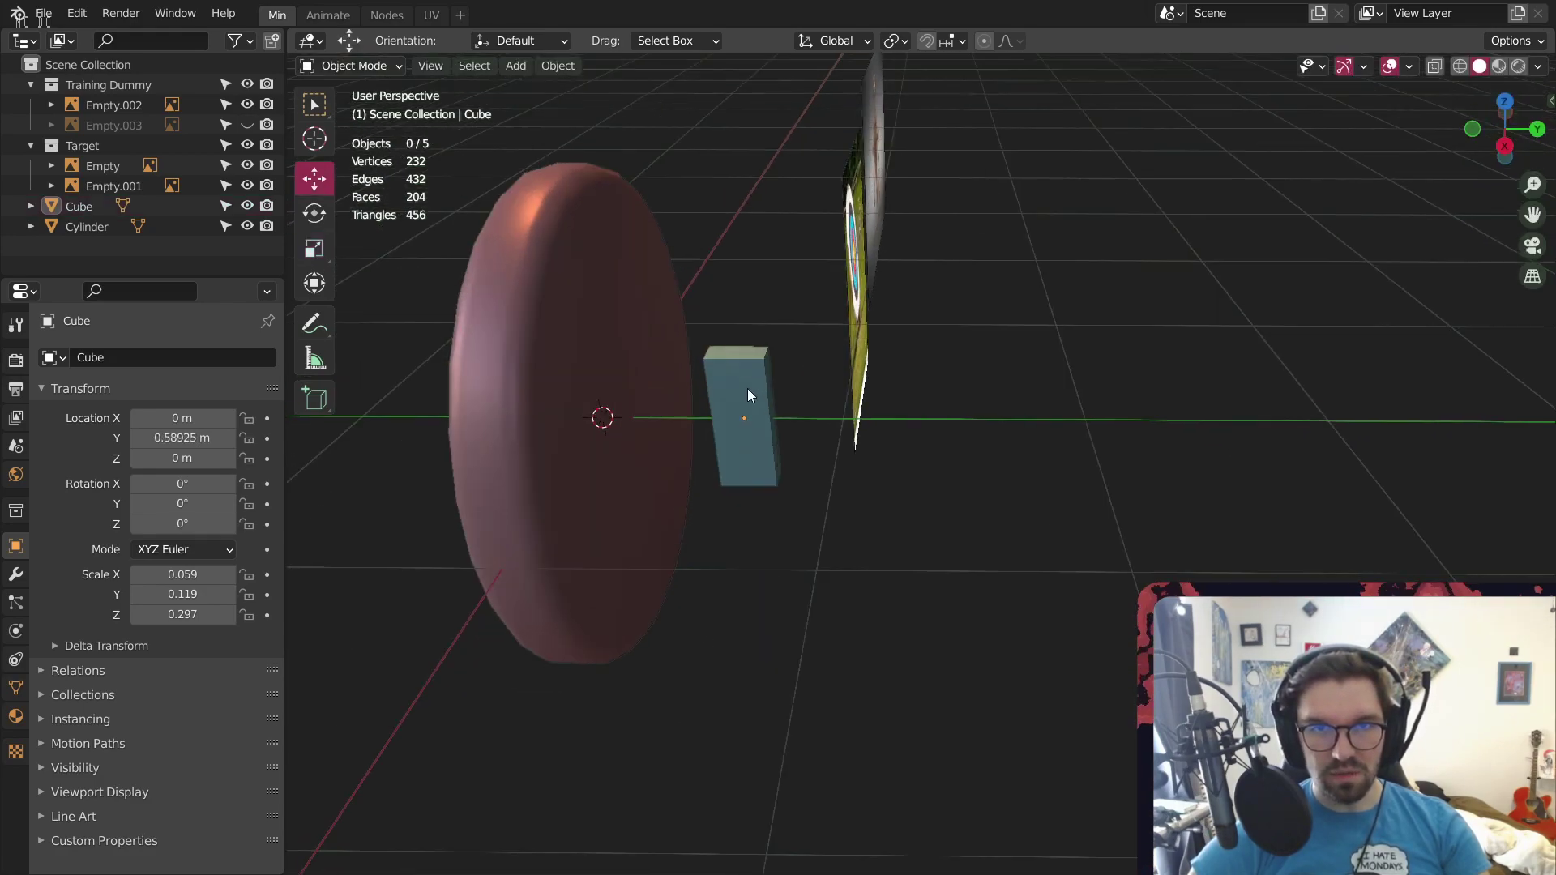
Try clearing the block's location and undo it
left_click(737, 389)
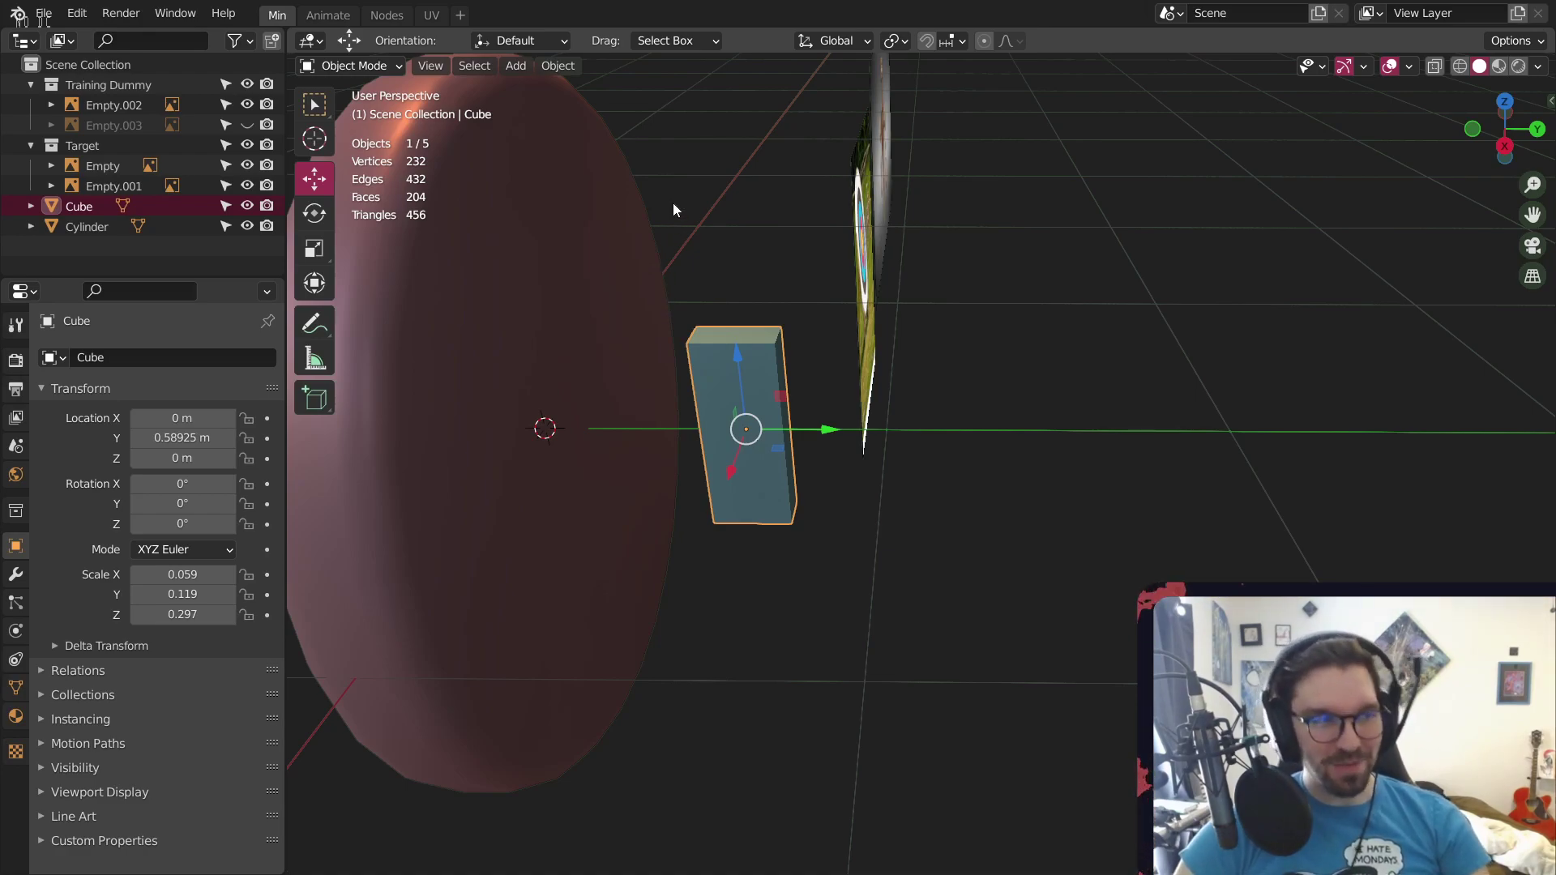
middle_click_drag(552, 405, 644, 381, "shift")
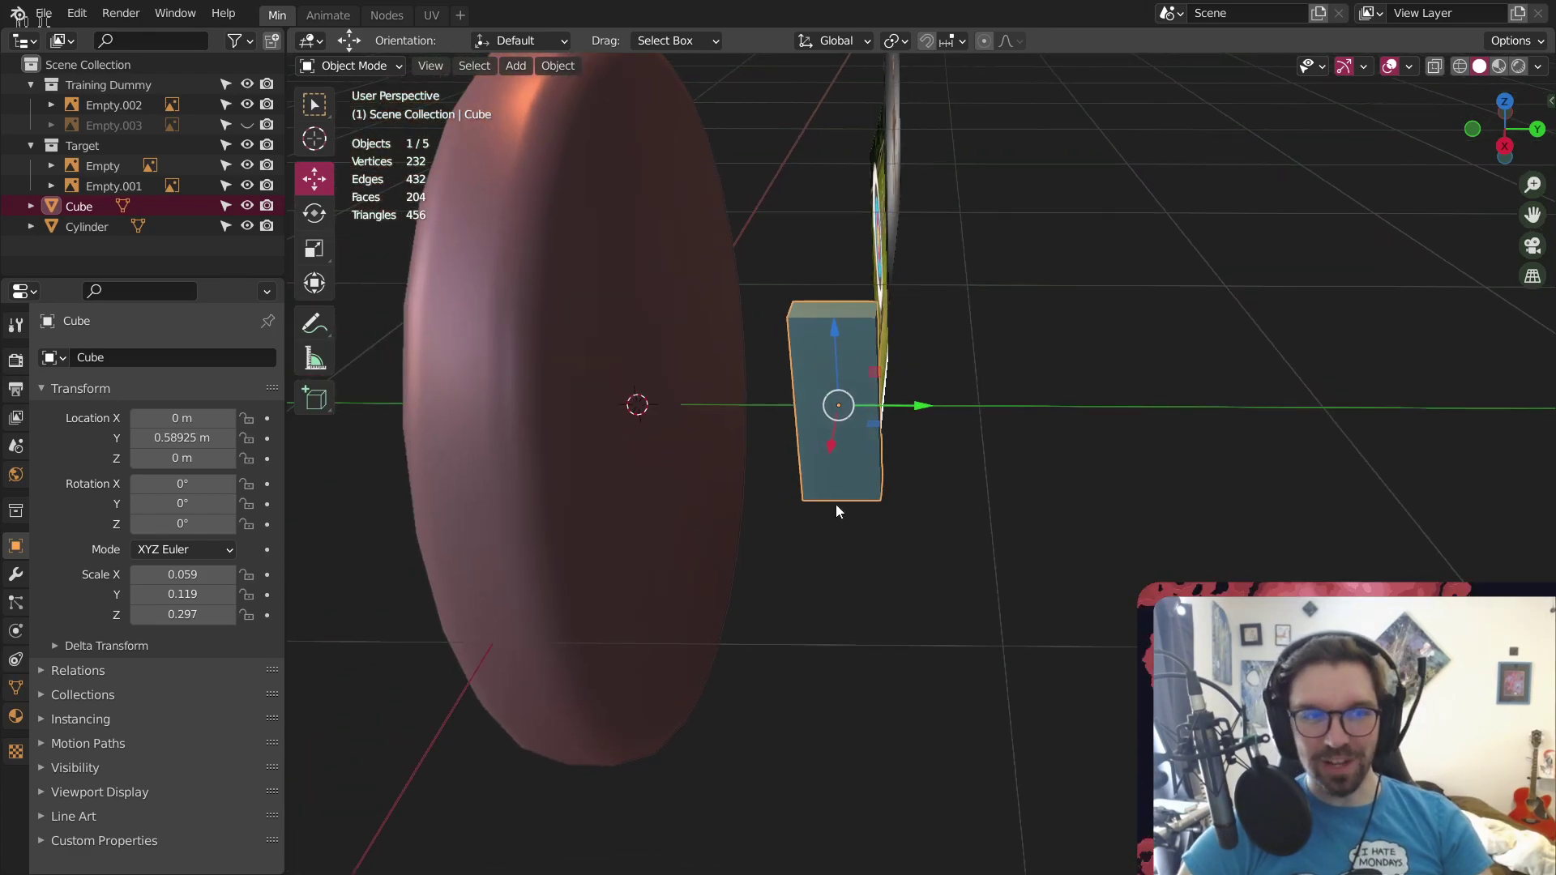
middle_click_drag(852, 383, 815, 377)
left_click(908, 347)
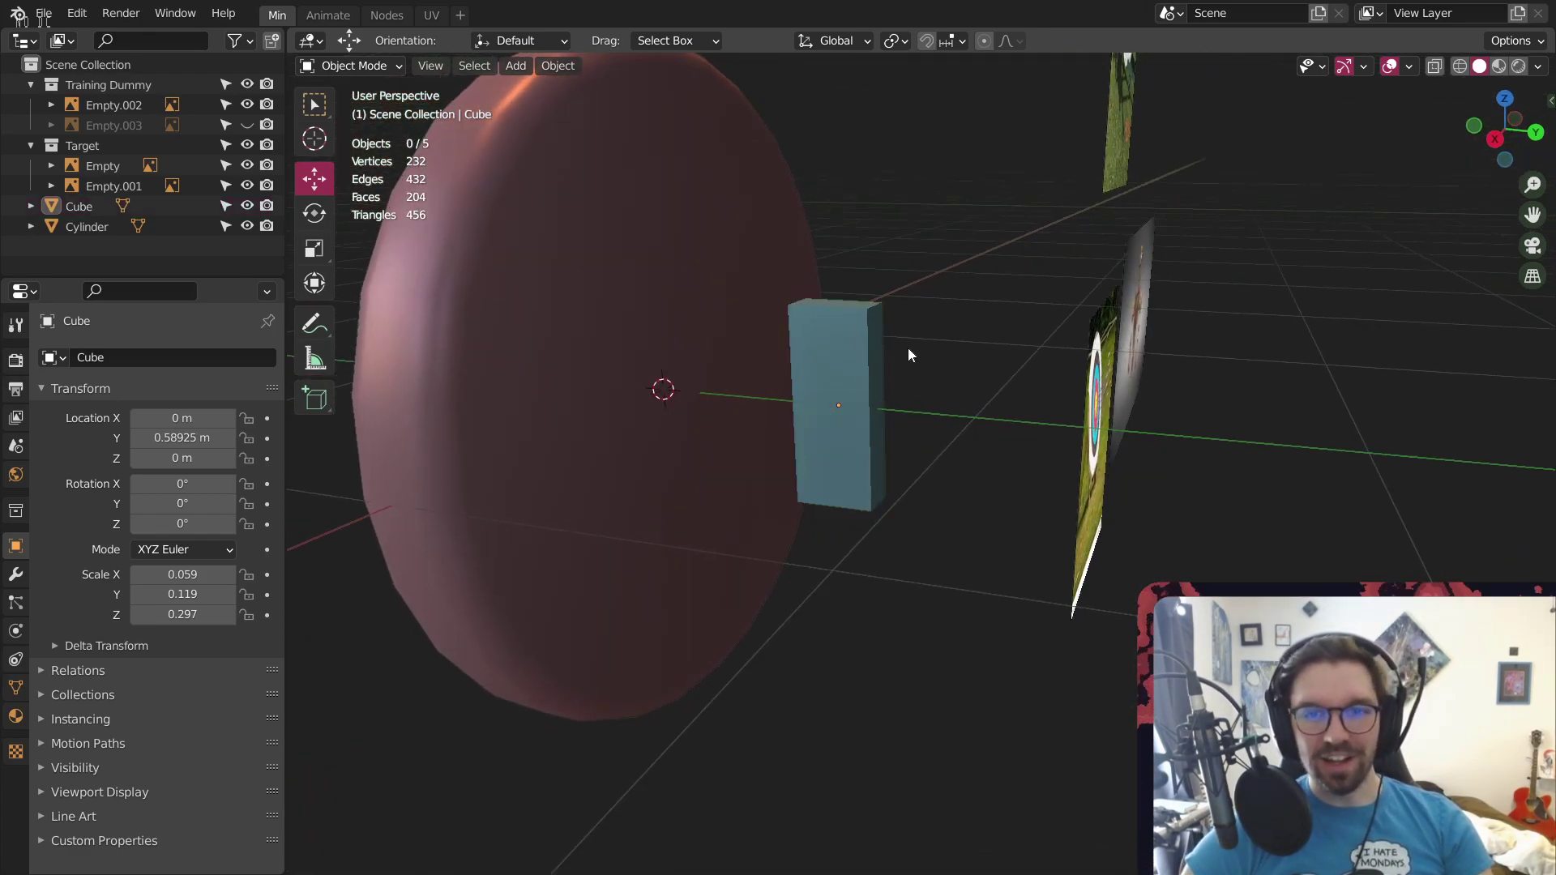
left_click(842, 382)
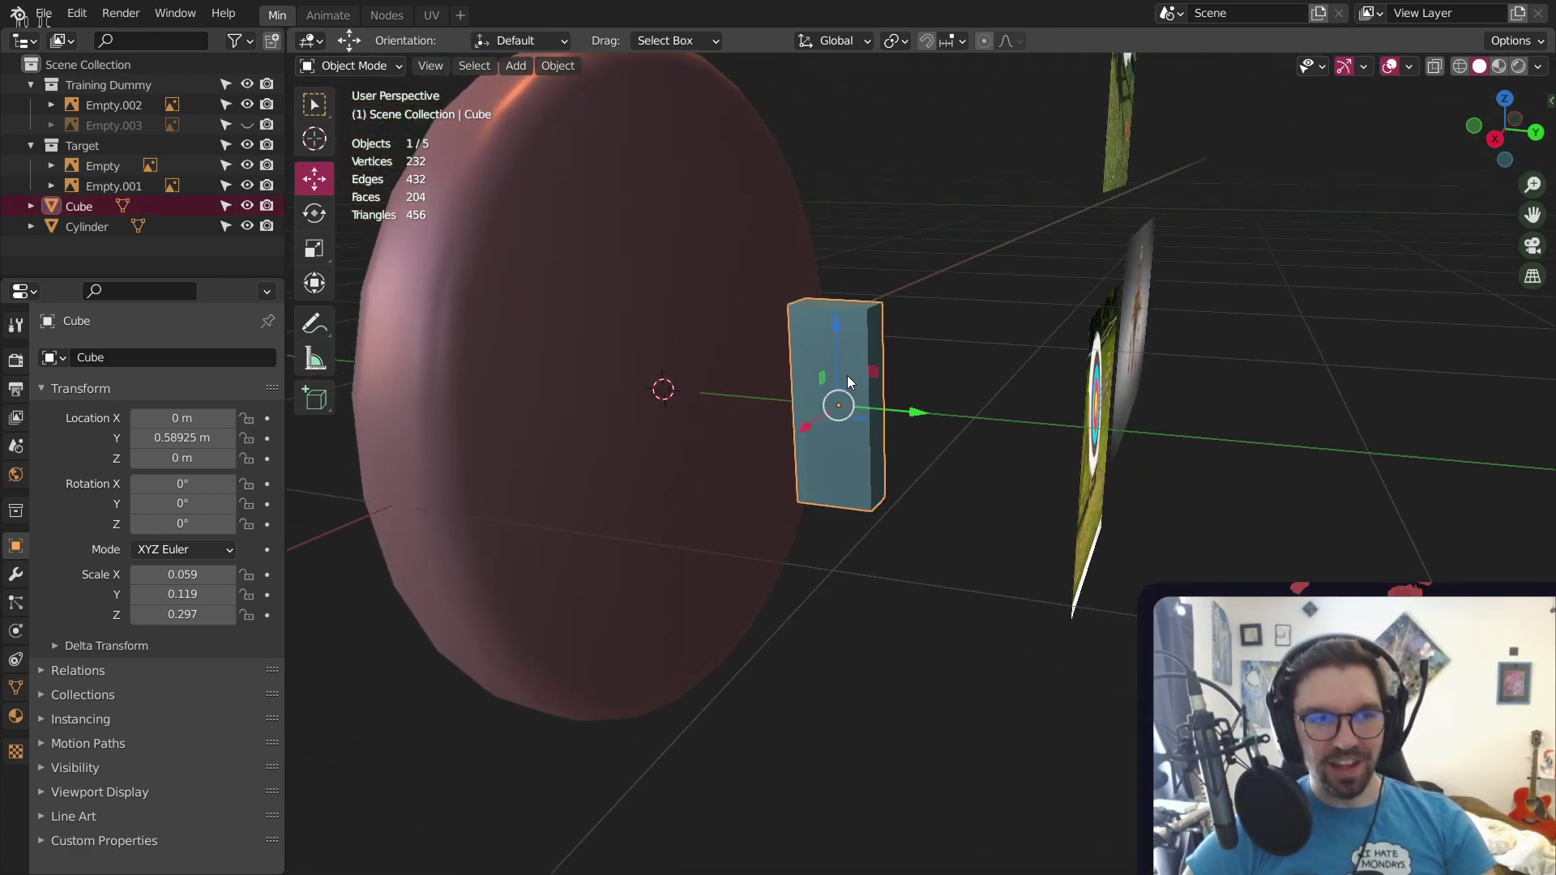
key("alt+g")
key("ctrl+z")
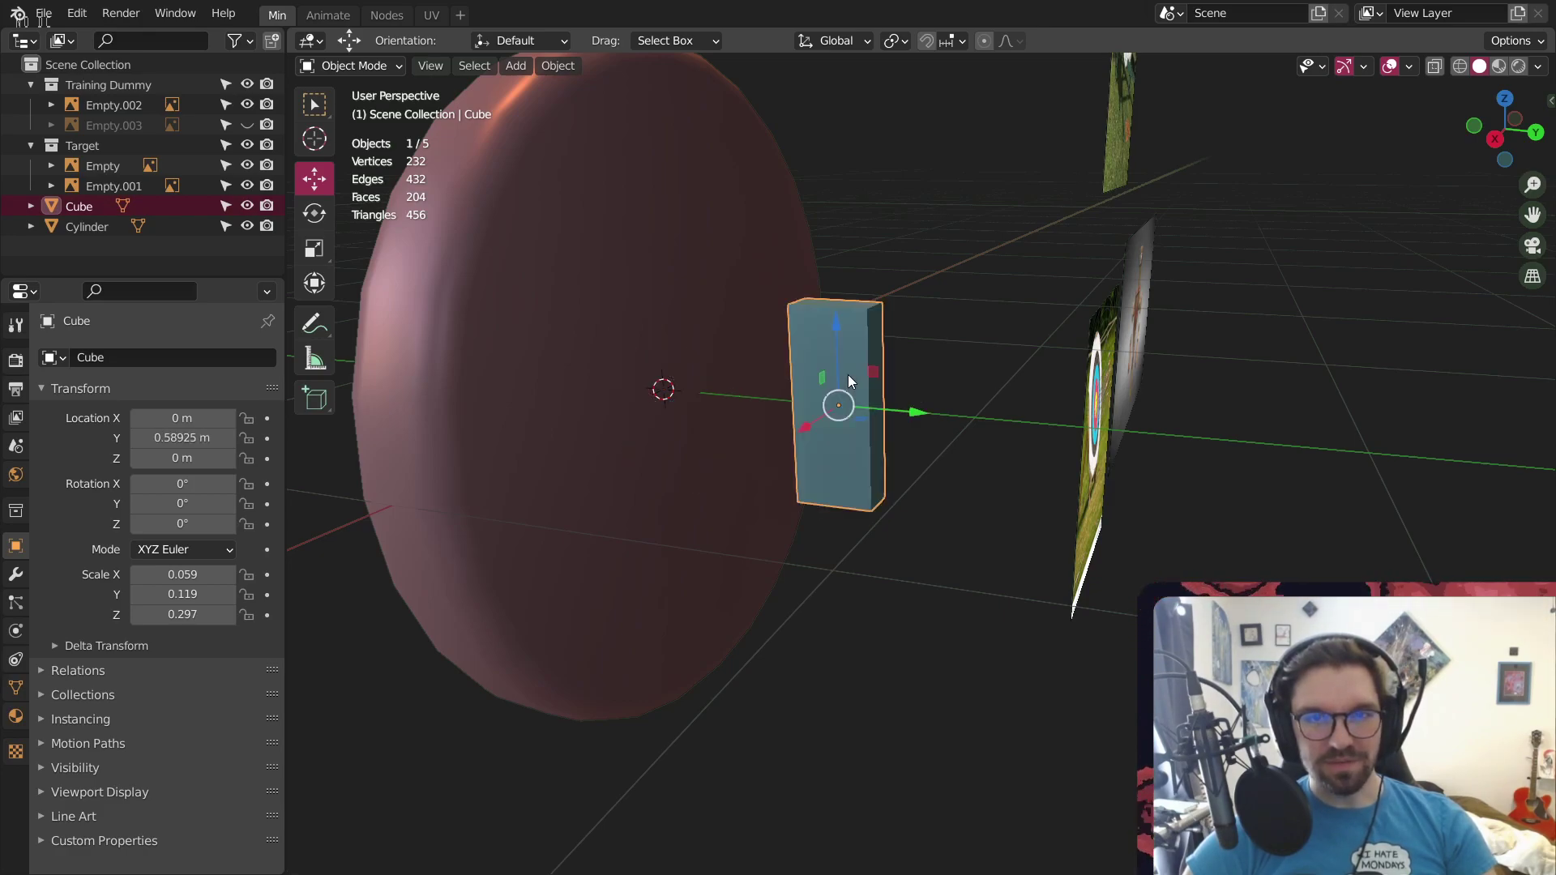
Stretch the block along Z to a scale of about 1.26, forming a tall post behind the disc
left_click(930, 316)
left_click(869, 372)
key("shift+space")
key("s")
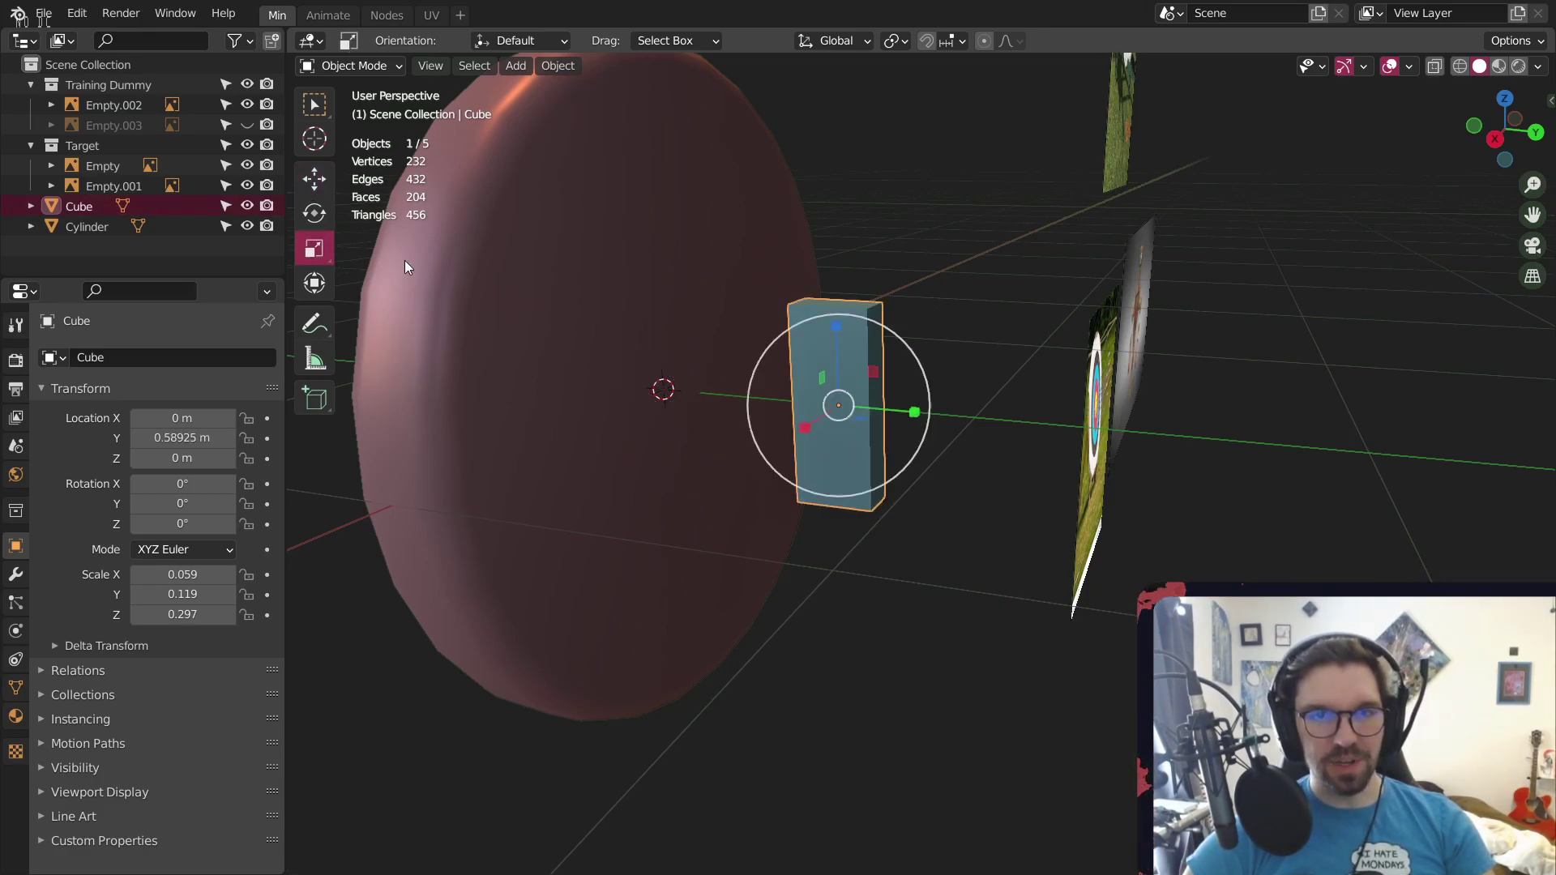
left_click_drag(838, 329, 821, 102)
scroll(826, 105, "down", 4)
middle_click_drag(819, 150, 752, 370)
left_click_drag(760, 381, 766, 373)
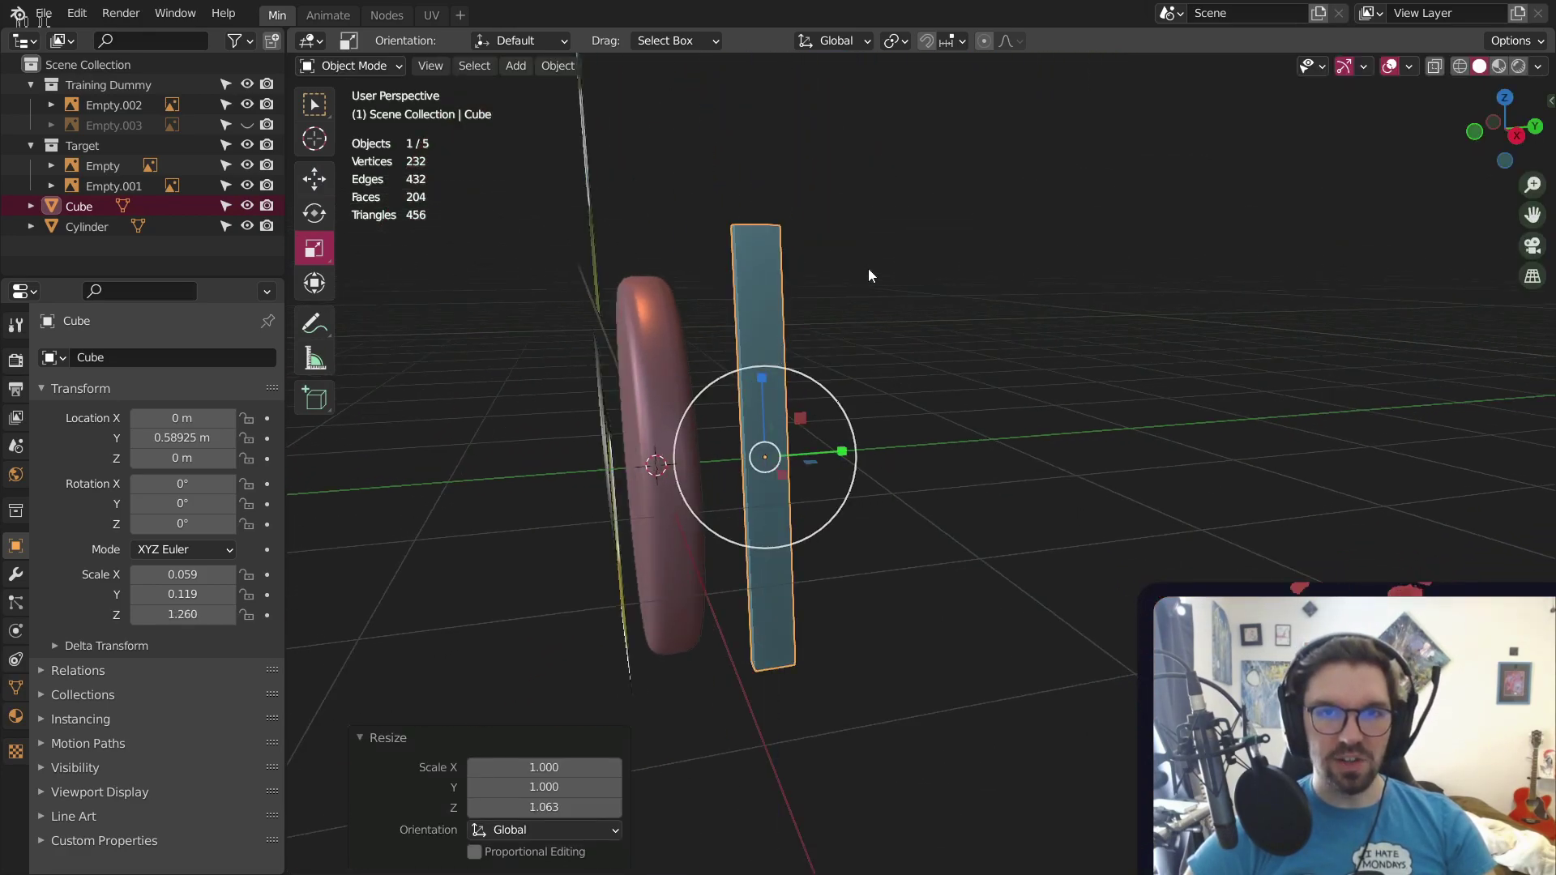
Shorten the post to a Z scale of about 1.04 and compare its height with the disc in right orthographic view
left_click(868, 269)
middle_click_drag(765, 333, 789, 315, "shift")
left_click(760, 292)
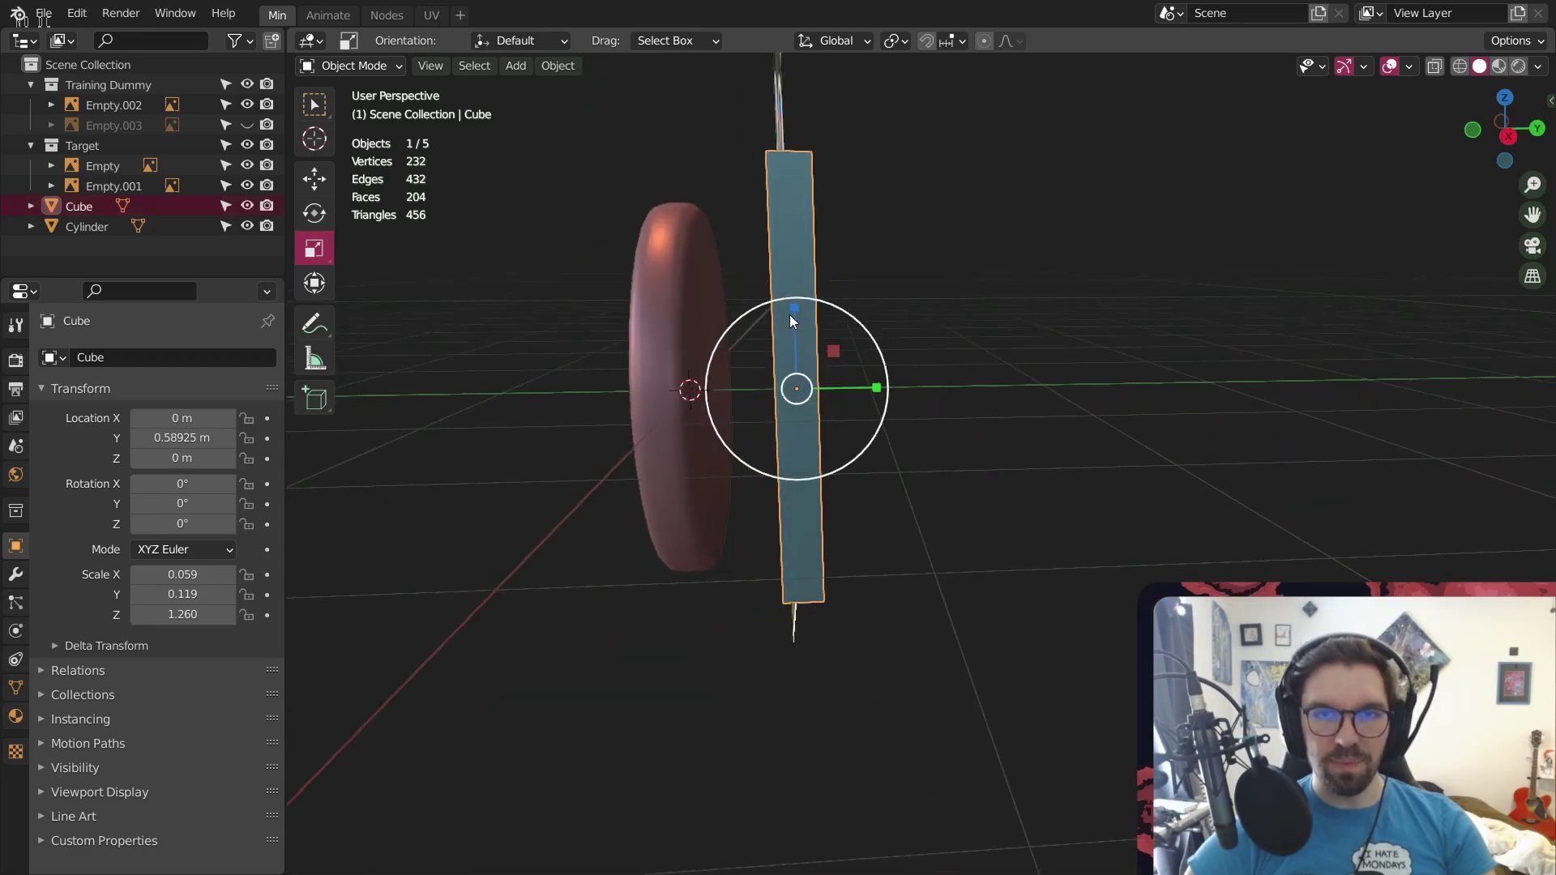
left_click_drag(789, 315, 793, 328)
left_click(1508, 136)
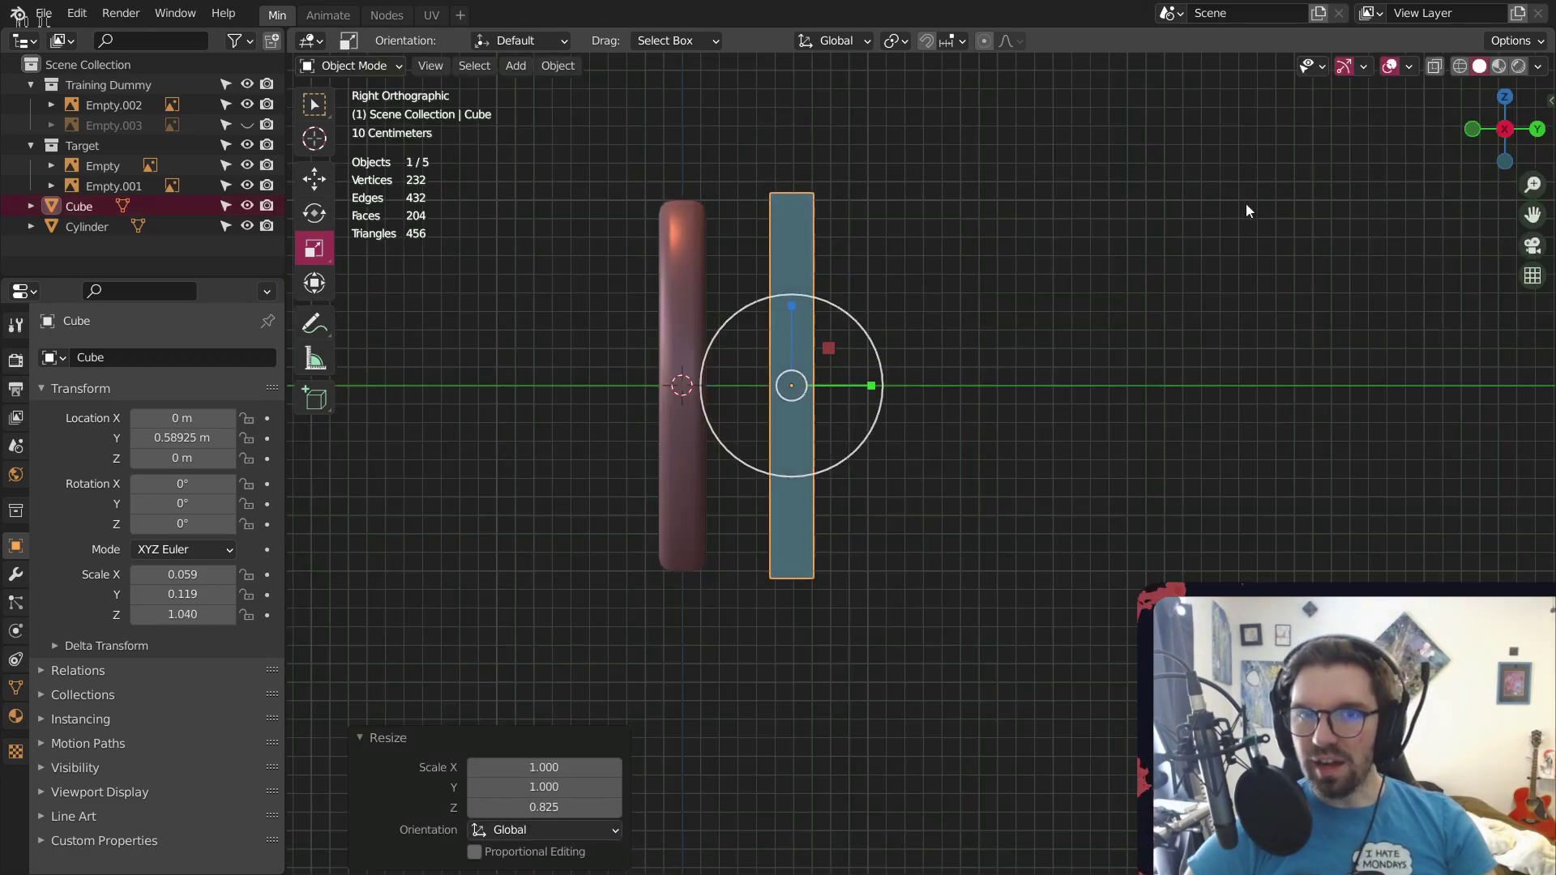
middle_click_drag(792, 255, 801, 248, "shift")
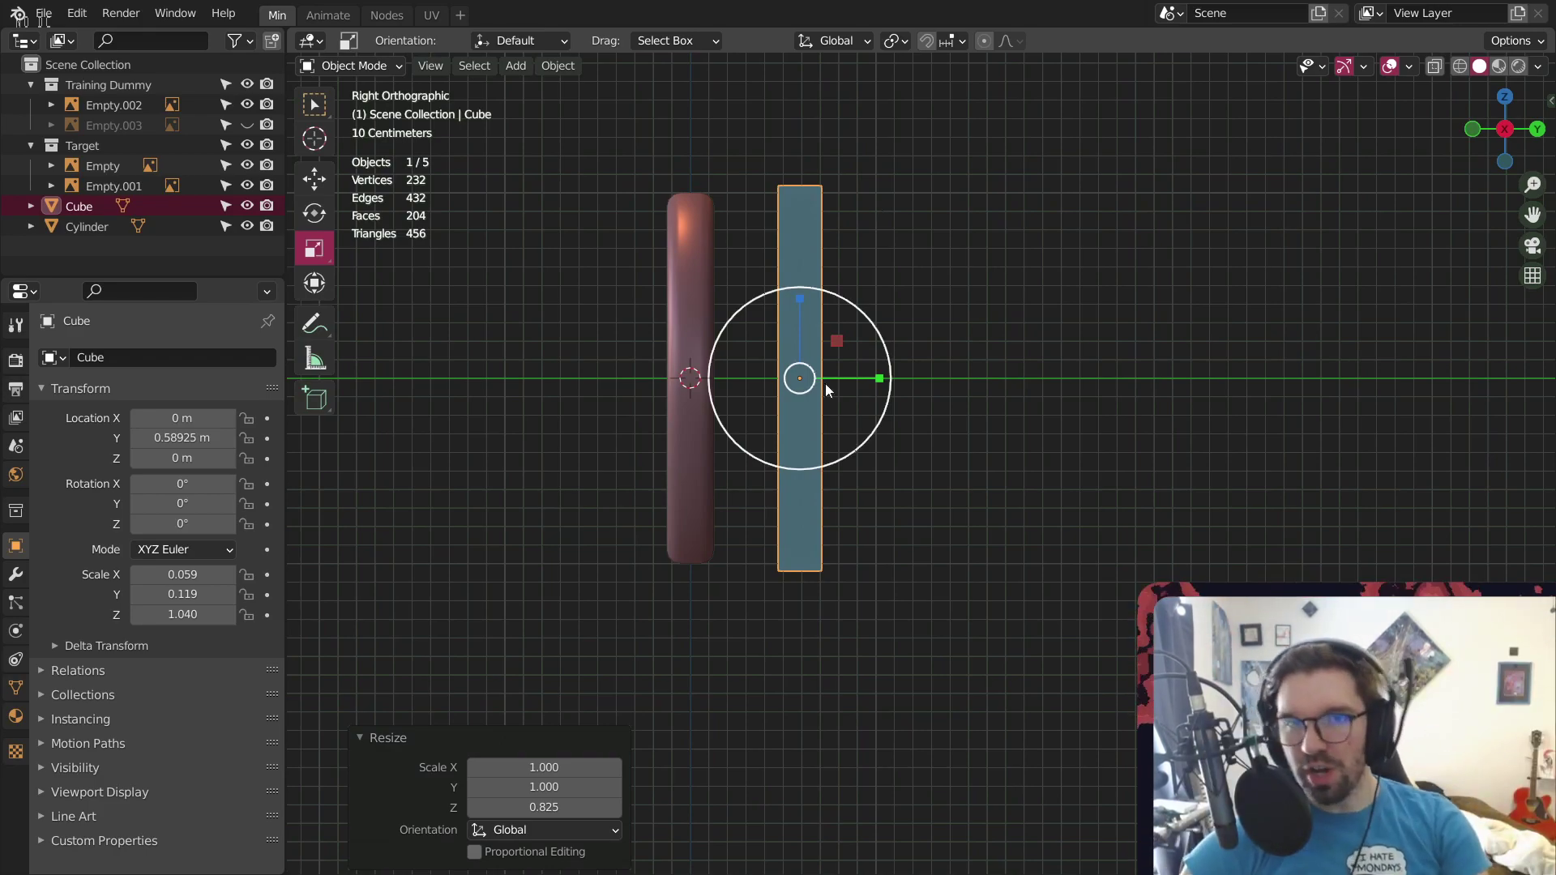
Move the post along X to about 0.54 m, toward one side of the disc's back, and deselect it
middle_click_drag(848, 318, 532, 357)
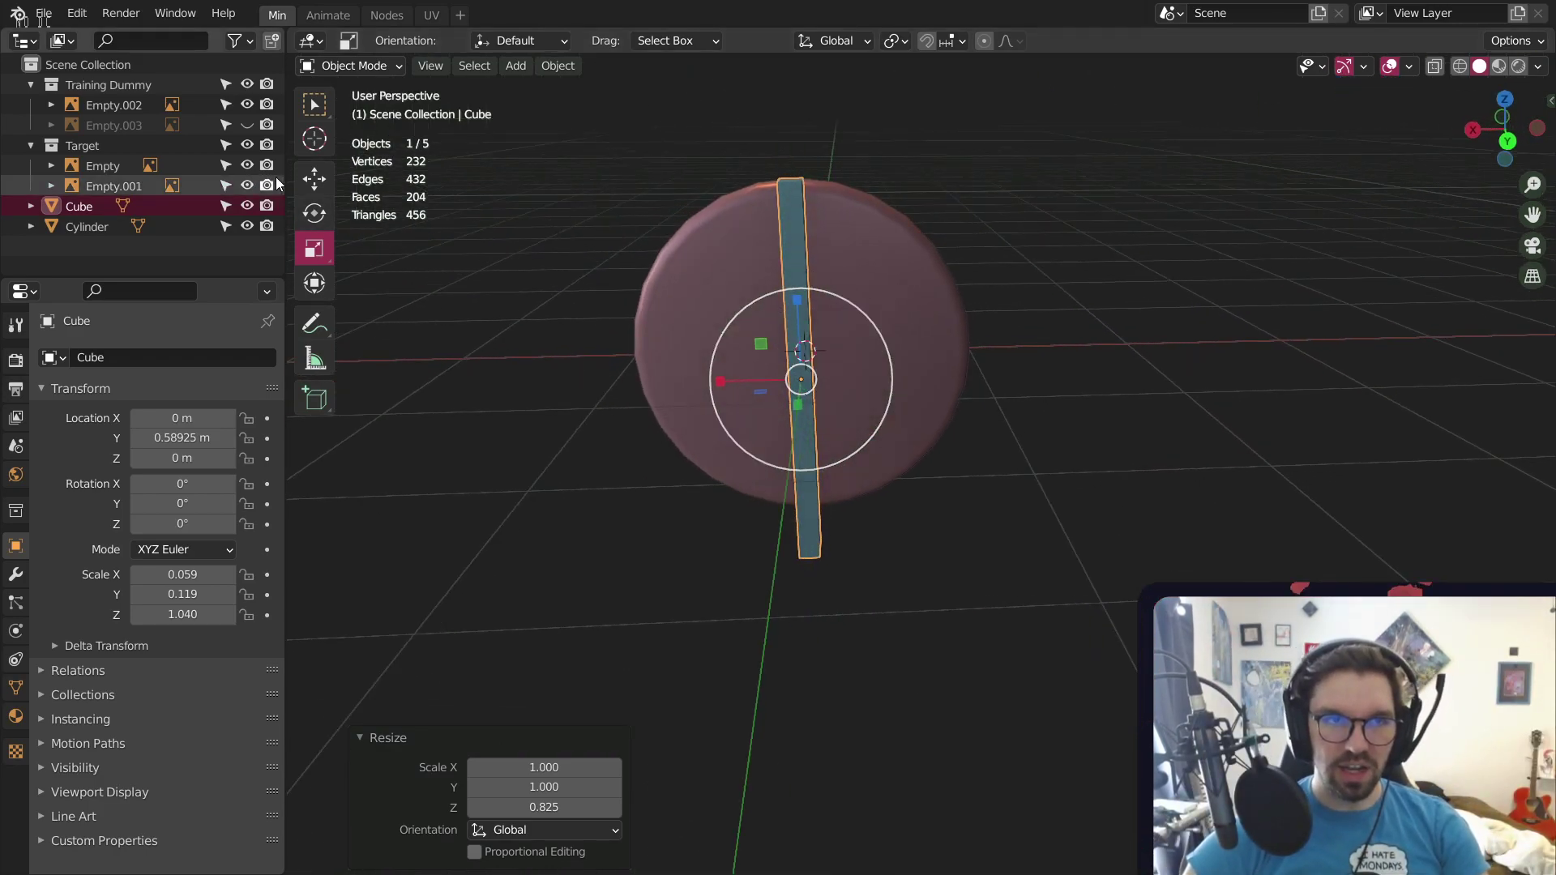
left_click(315, 177)
left_click_drag(716, 378, 649, 371)
middle_click_drag(673, 340, 713, 371)
scroll(713, 378, "up", 2)
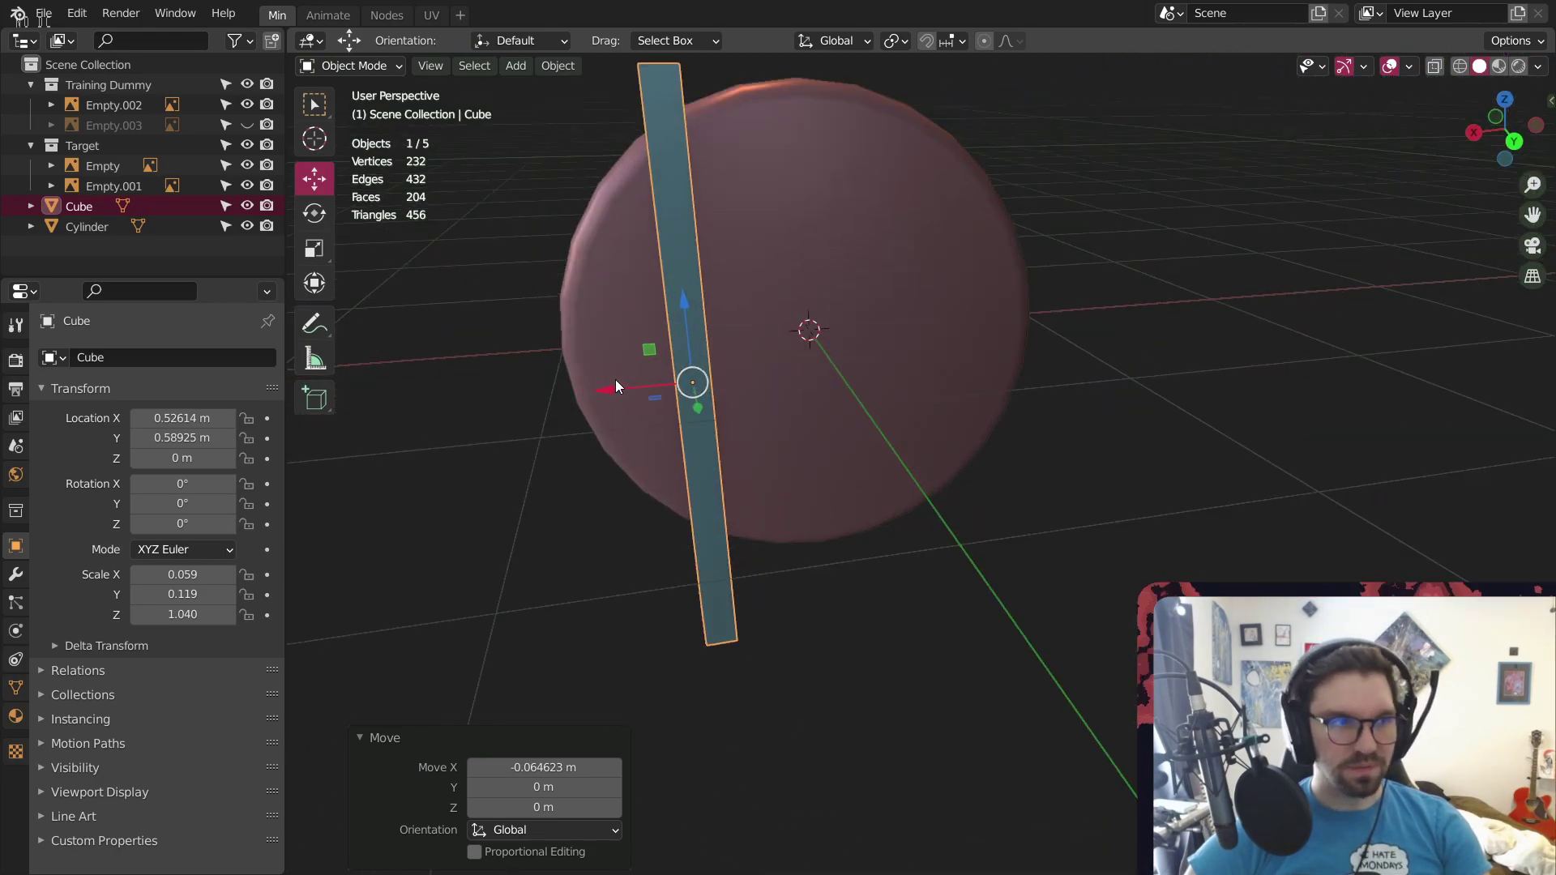
left_click_drag(615, 381, 632, 376)
left_click(845, 577)
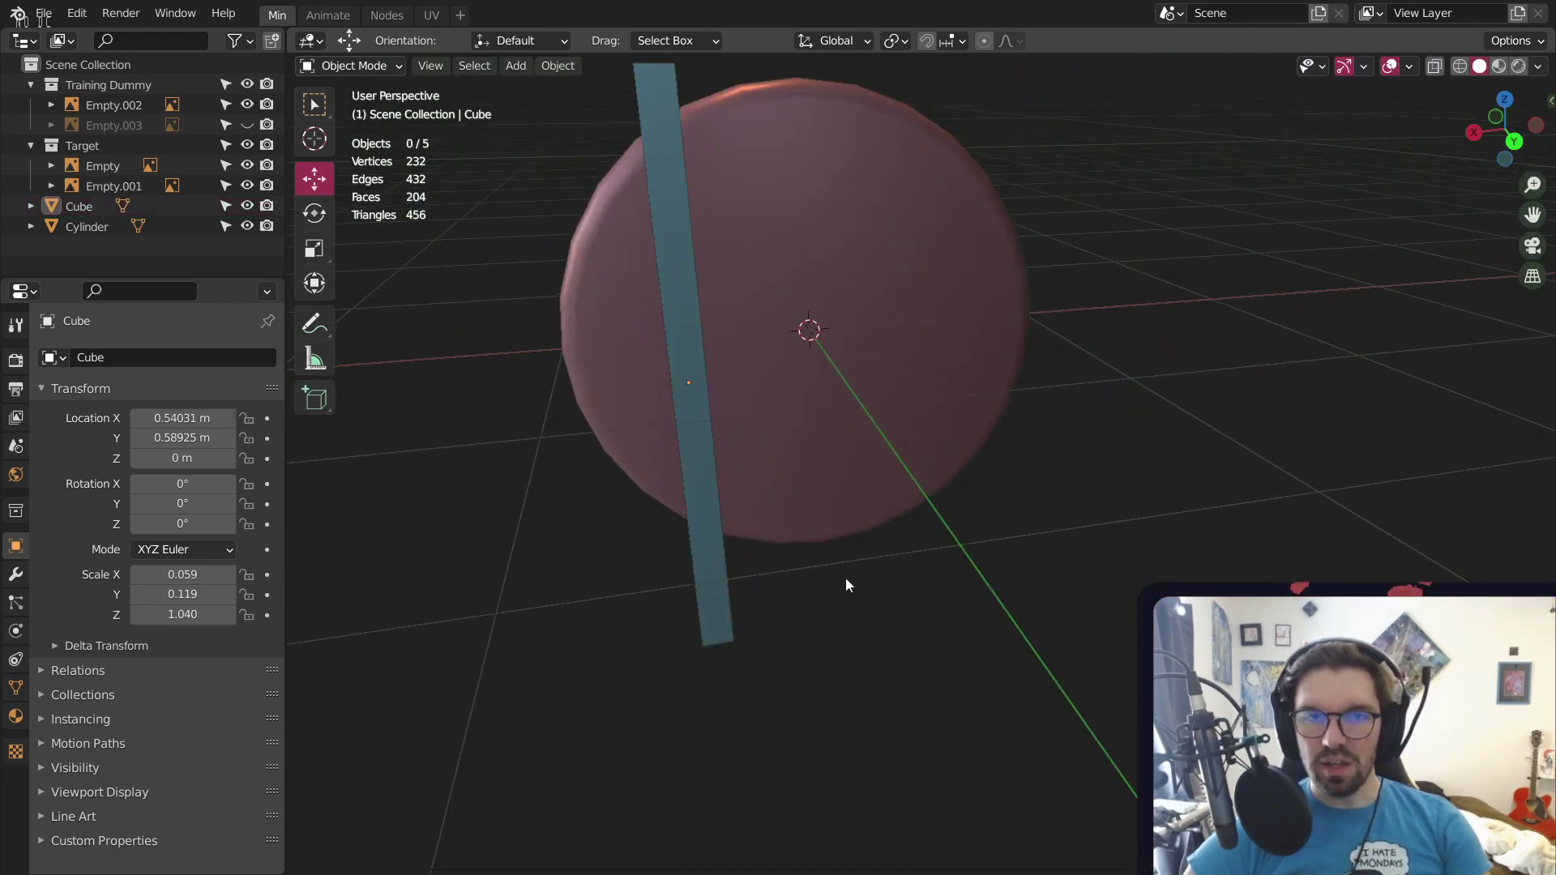
Lower the post behind the disc along Z to about -0.35 m in right orthographic view and deselect it
middle_click_drag(845, 577, 1084, 294)
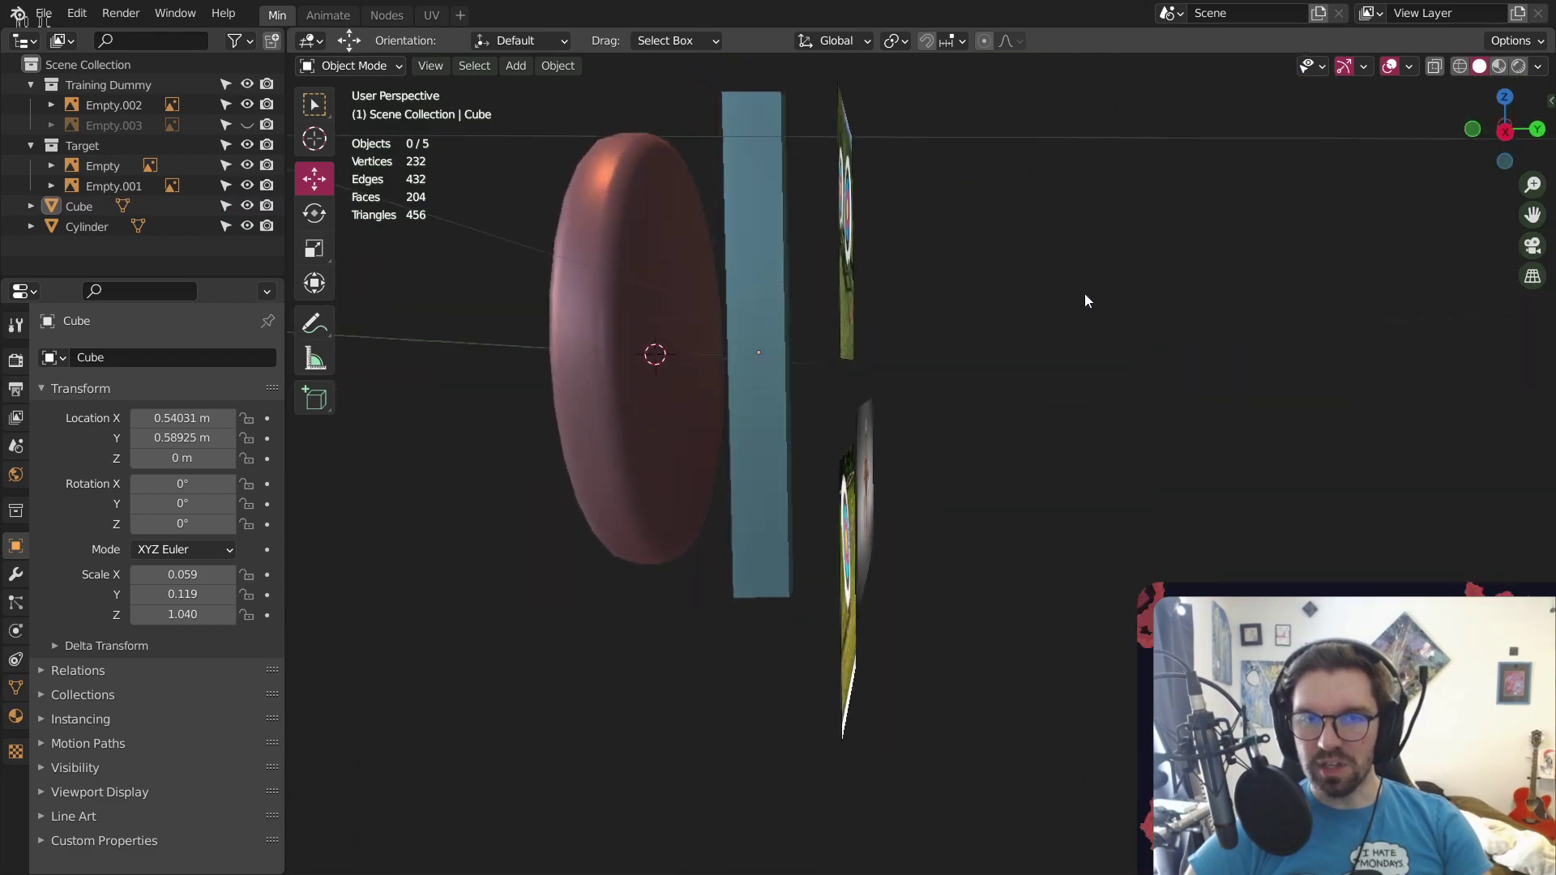
left_click(1509, 134)
left_click(751, 318)
middle_click_drag(750, 318, 853, 269, "shift")
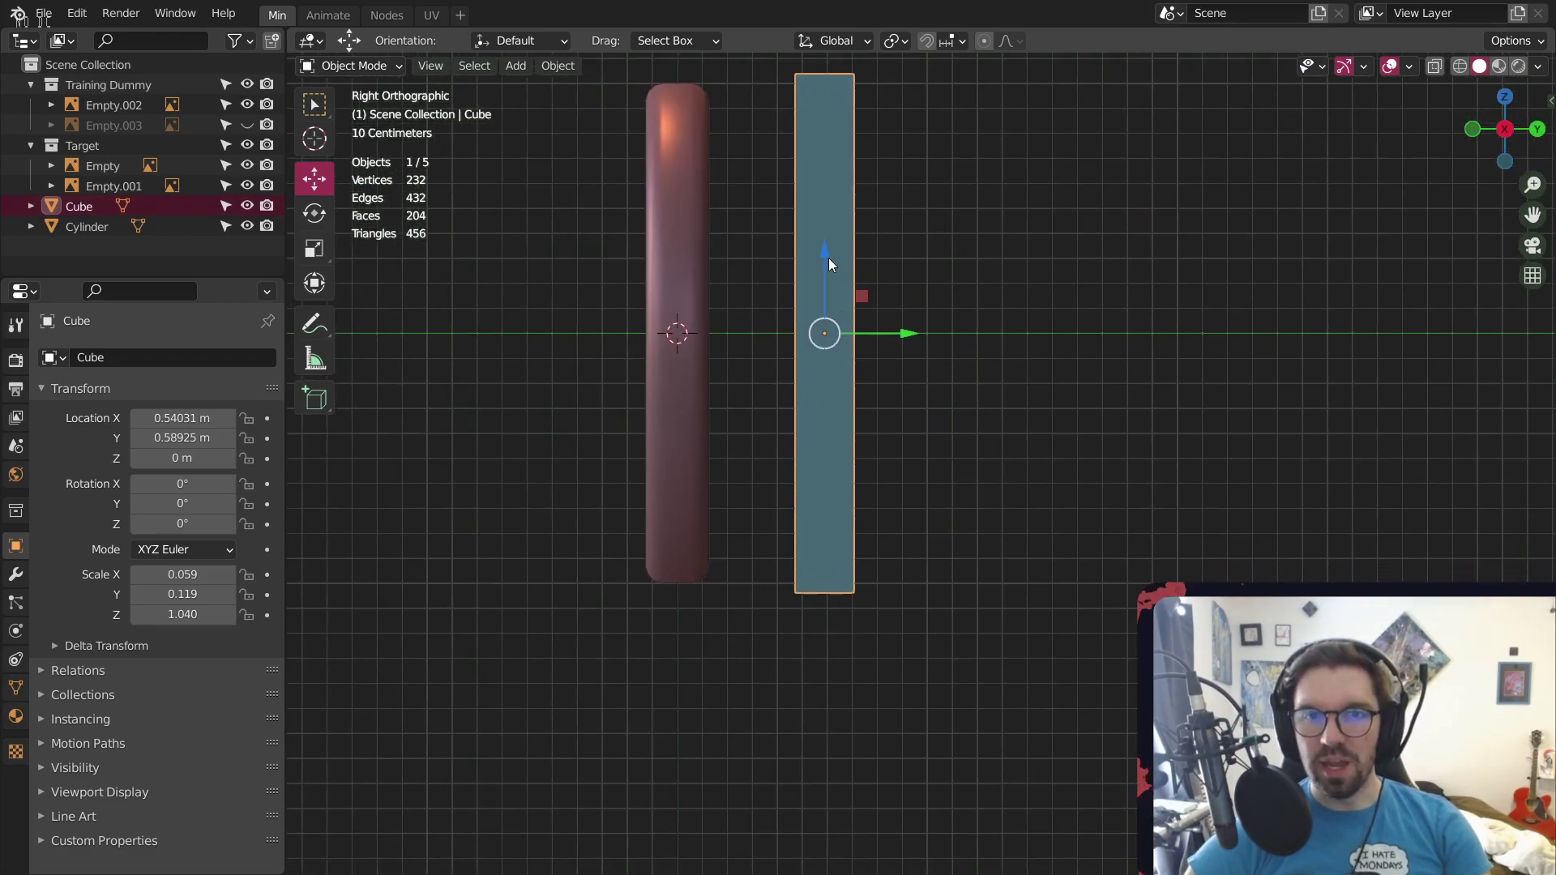
left_click_drag(828, 257, 828, 345)
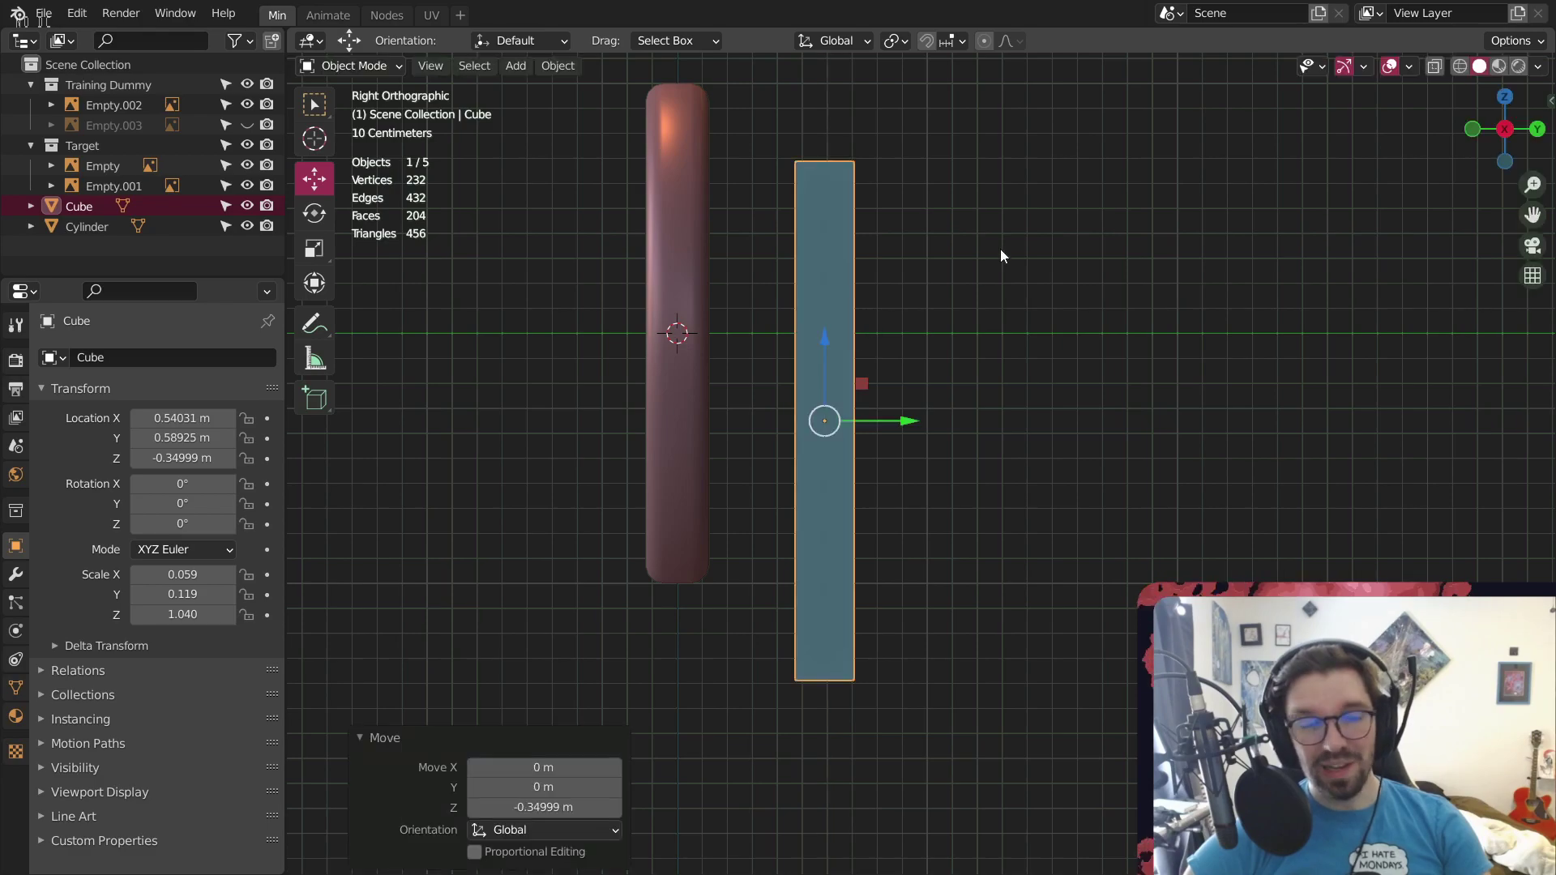
left_click(1012, 234)
Tilt the post about the X axis to about -16.1° so its lower end leans toward the disc
left_click(823, 295)
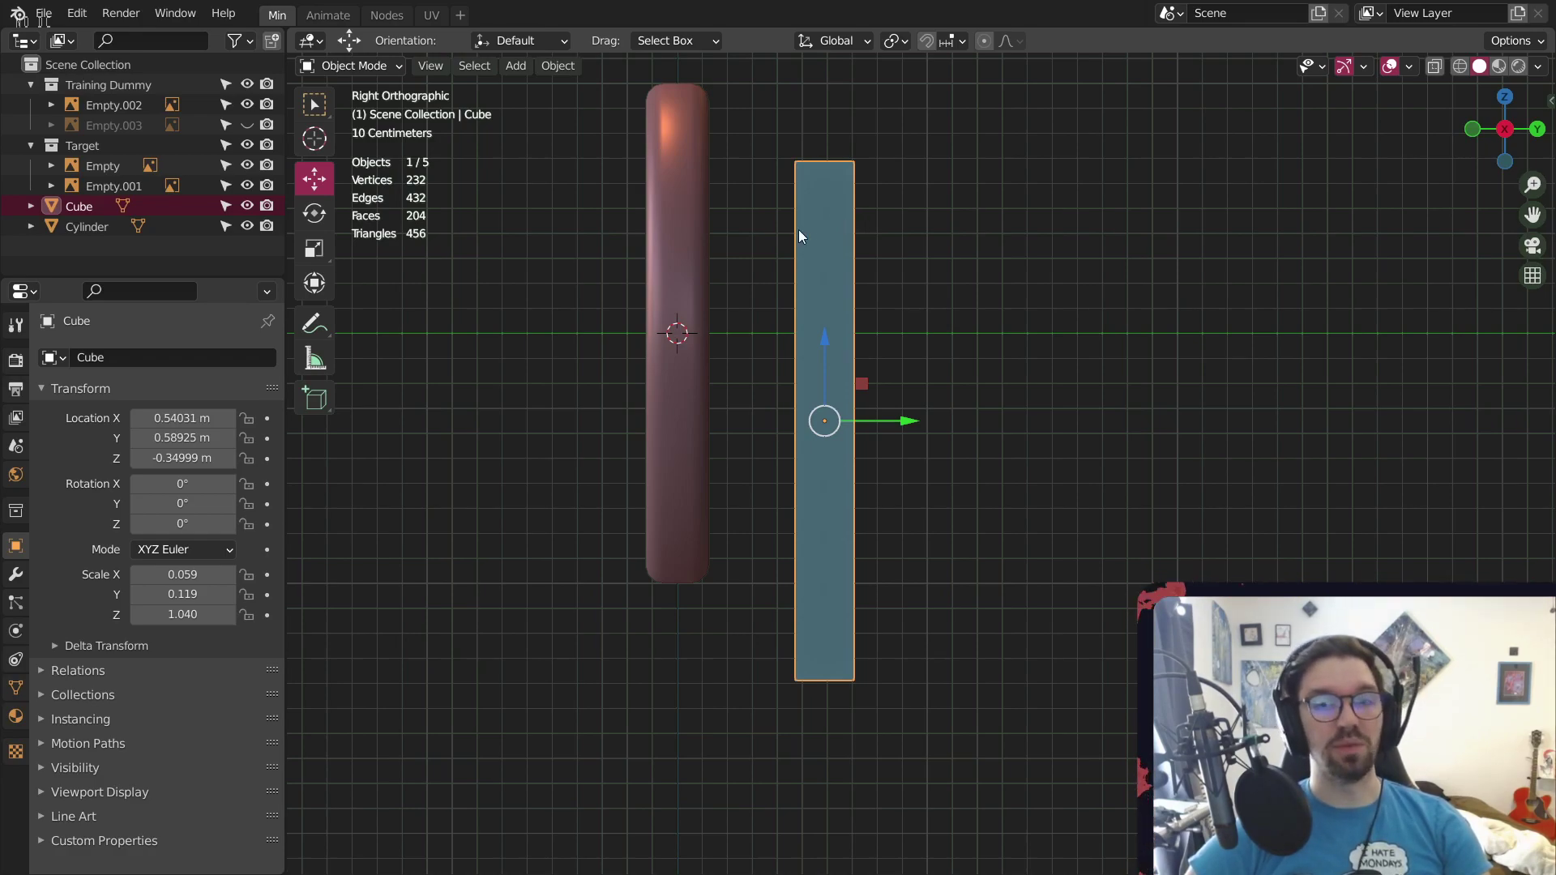
left_click(306, 216)
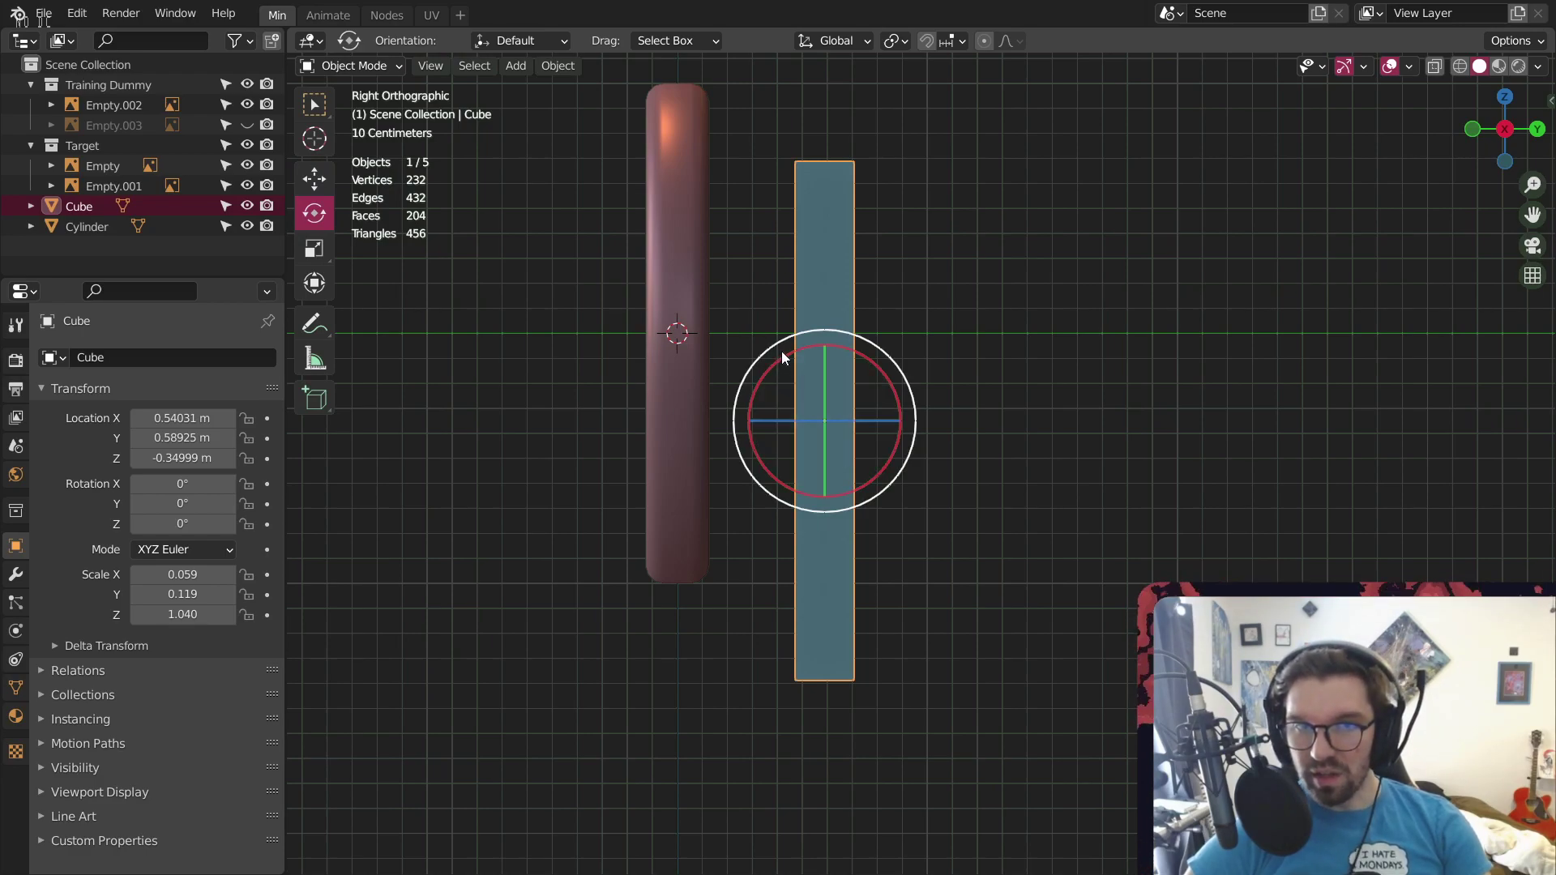
left_click_drag(781, 361, 809, 354)
key("alt+a")
Move the post and the disc objects into the Target collection
left_click(79, 207)
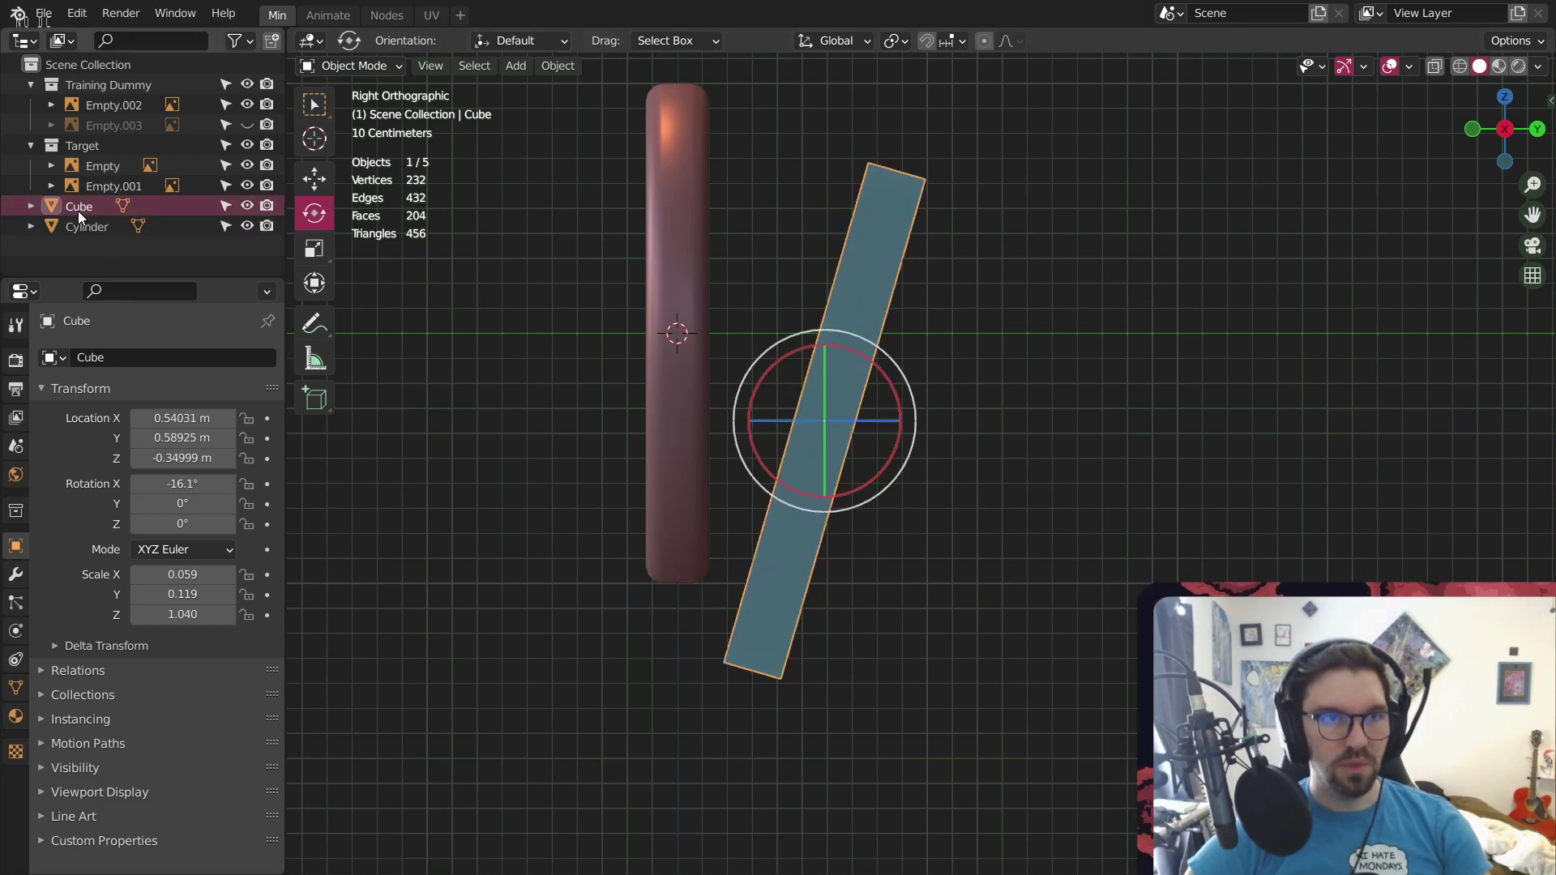
left_click(83, 226)
left_click_drag(83, 227, 113, 170)
left_click(86, 147)
left_click(849, 285)
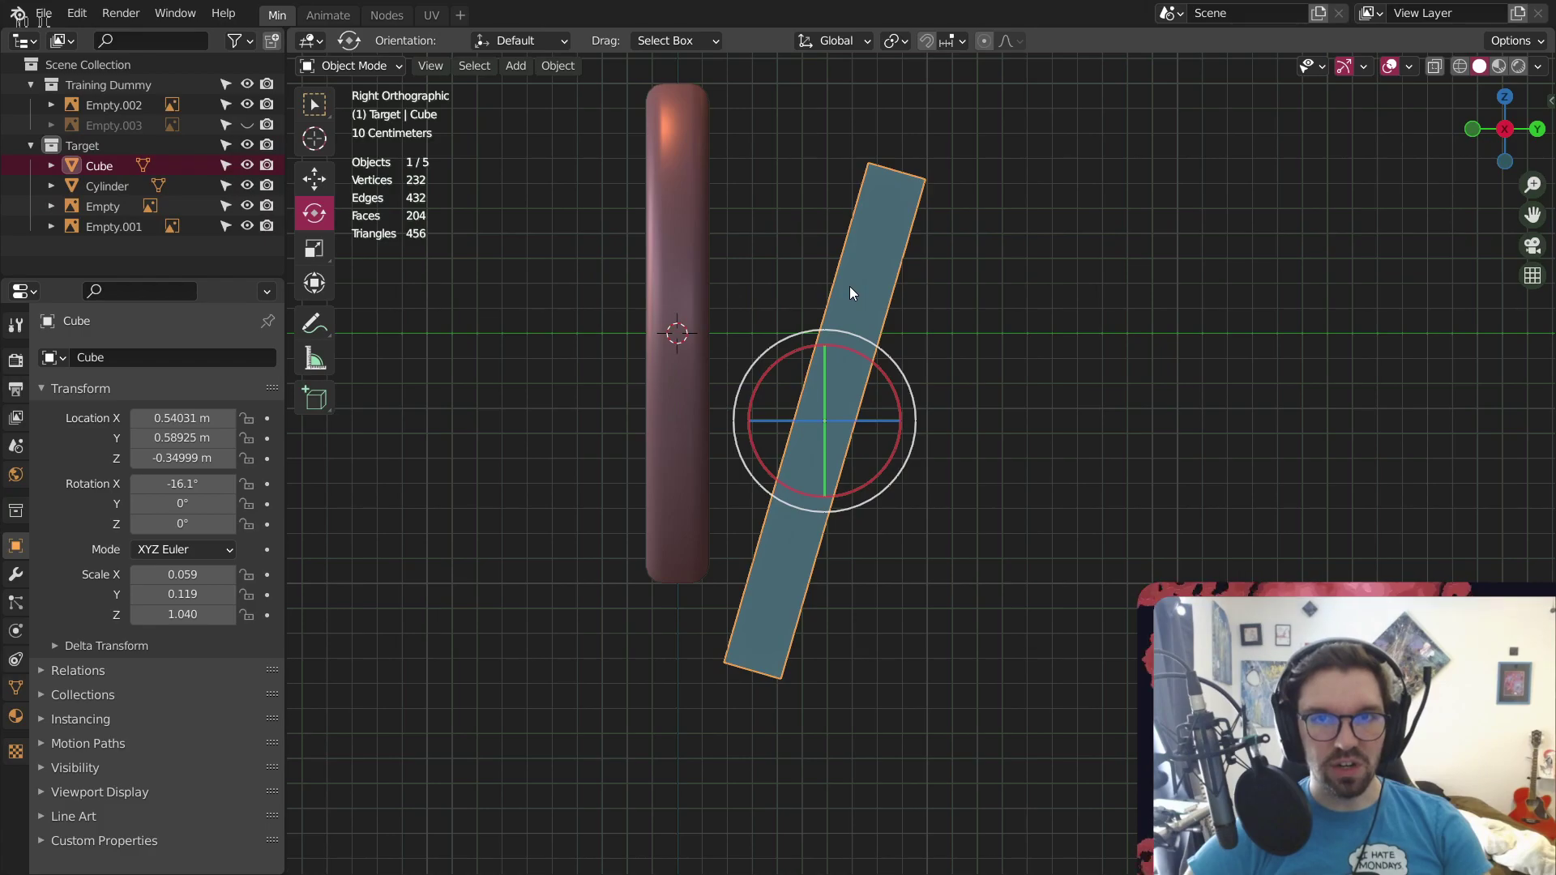
Examine the stand legs in the reference photo and compare them with the tilted post behind the disc
middle_click_drag(896, 323, 950, 446)
scroll(819, 337, "up", 2)
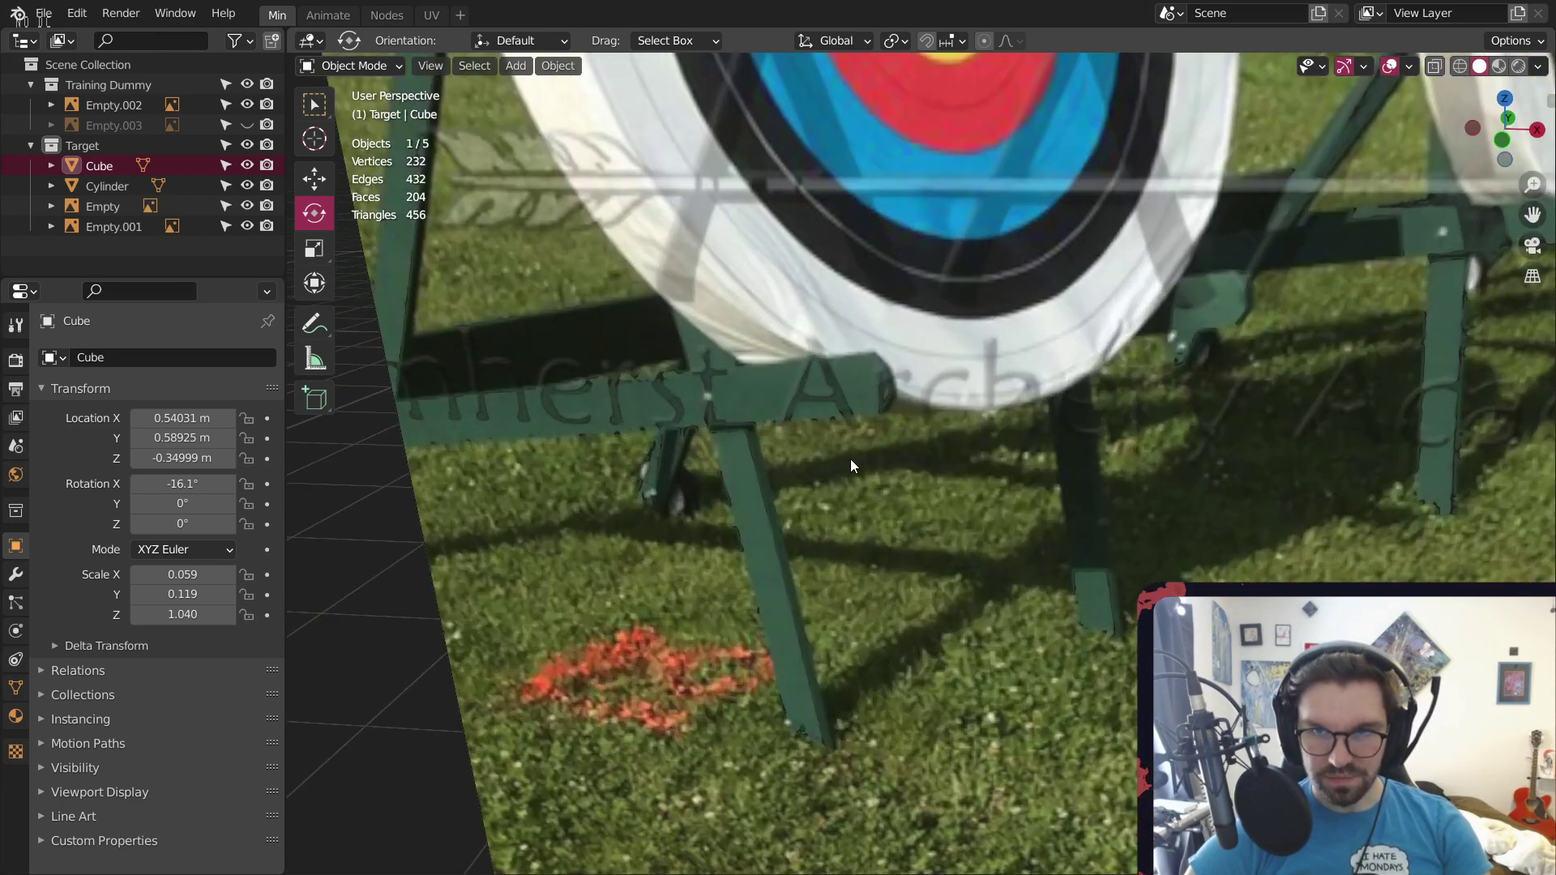
scroll(785, 496, "down", 5)
scroll(785, 496, "down", 3)
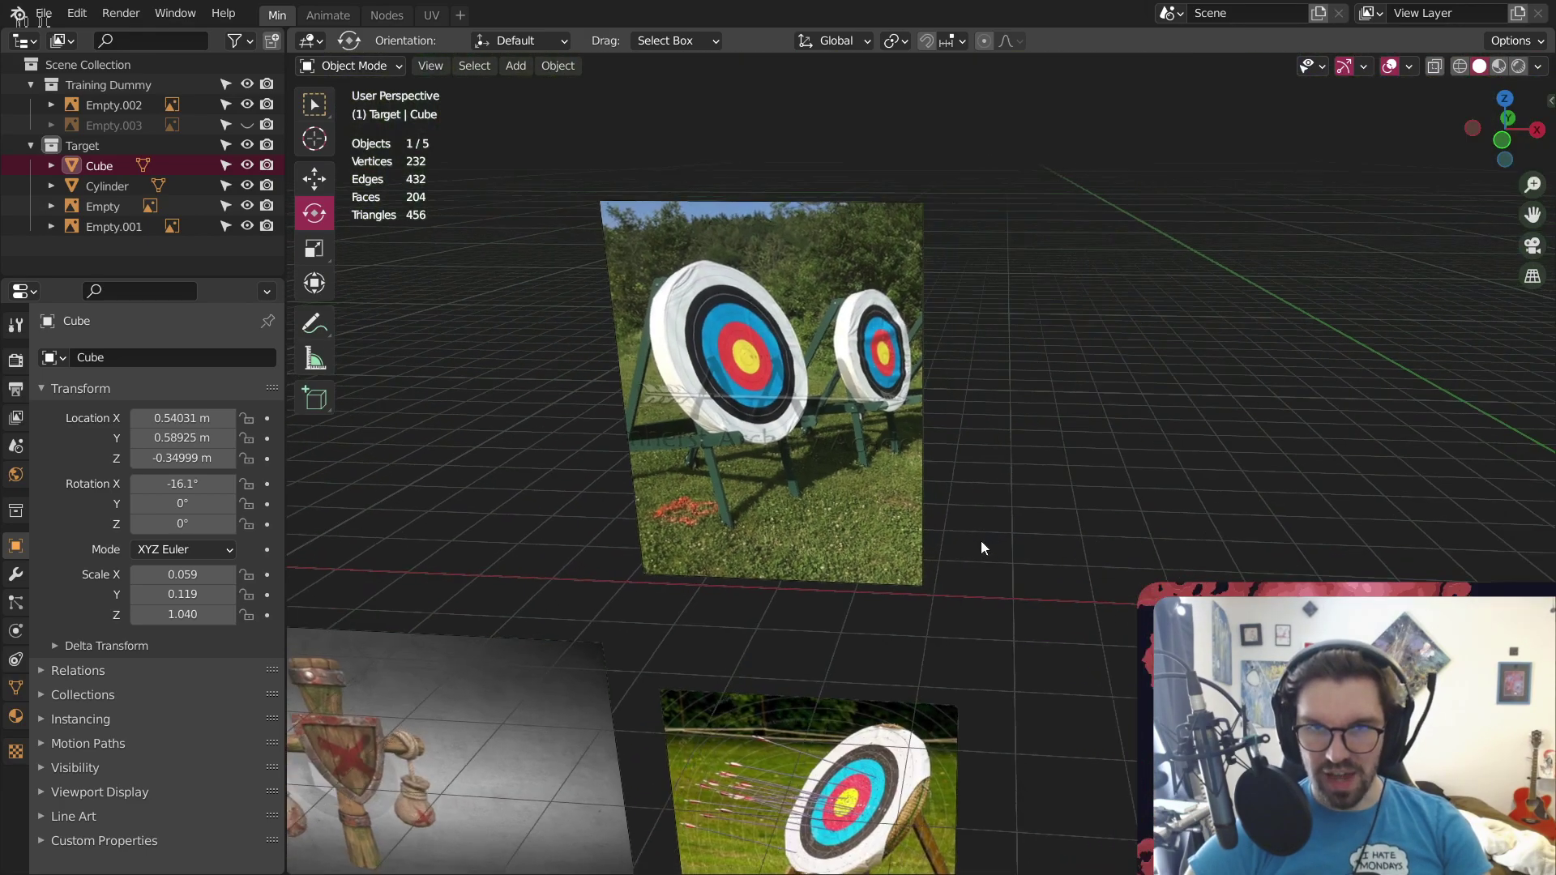
middle_click_drag(981, 541, 710, 475)
scroll(710, 474, "down", 4)
middle_click_drag(1005, 480, 925, 488)
scroll(925, 488, "up", 8)
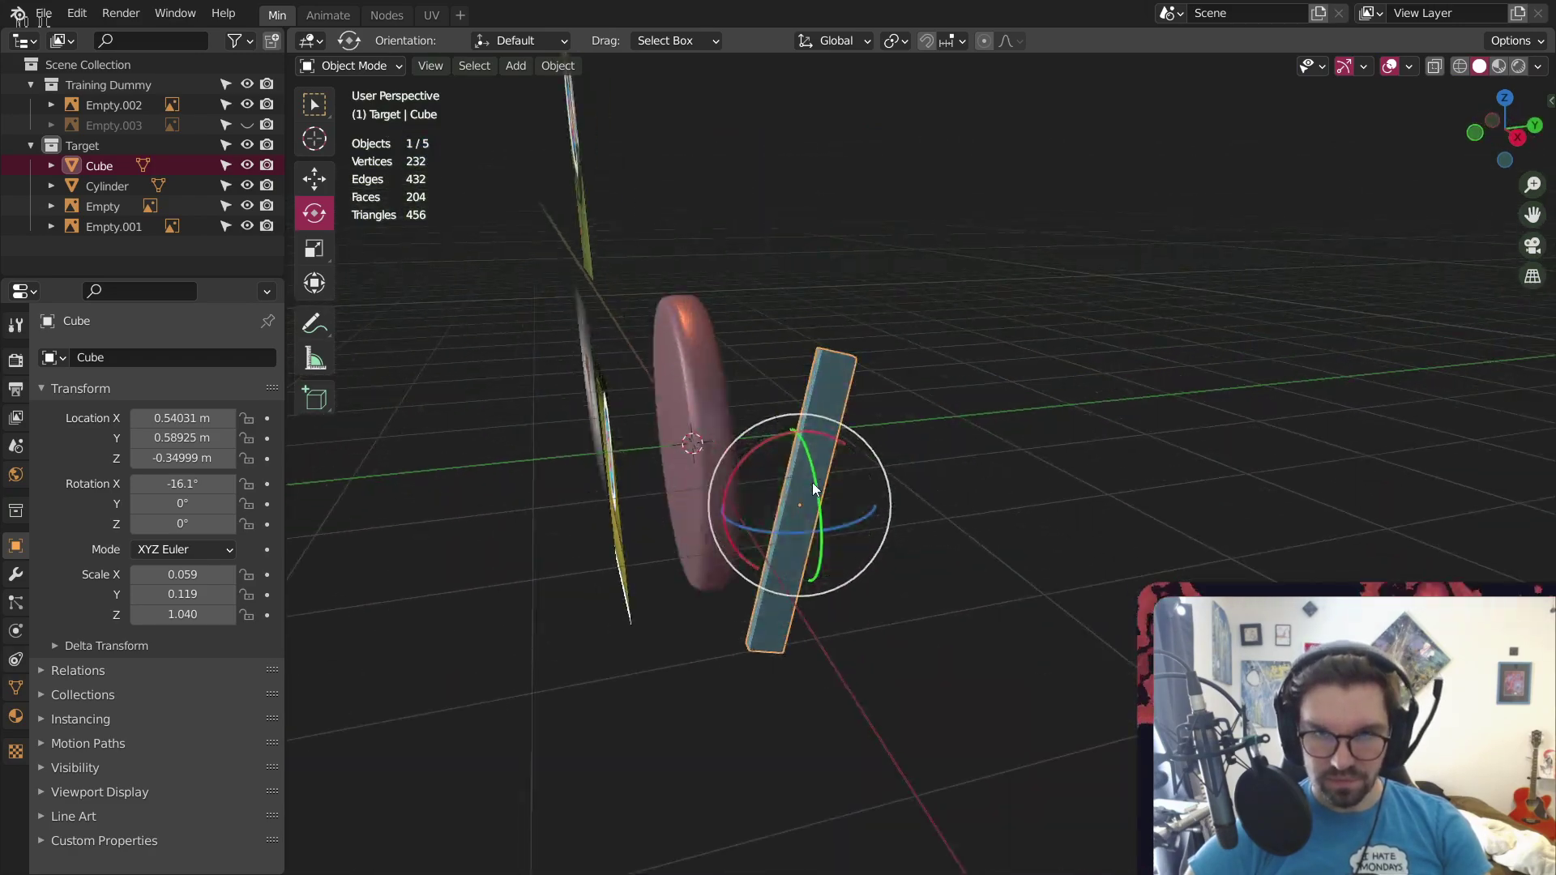
middle_click_drag(746, 529, 808, 484)
left_click(1169, 252)
scroll(1169, 251, "down", 1)
middle_click_drag(808, 484, 750, 487)
middle_click_drag(856, 400, 893, 434)
Duplicate the tilted post by copy and paste and move the copy about -0.134 m along X, beside the original
left_click(809, 464)
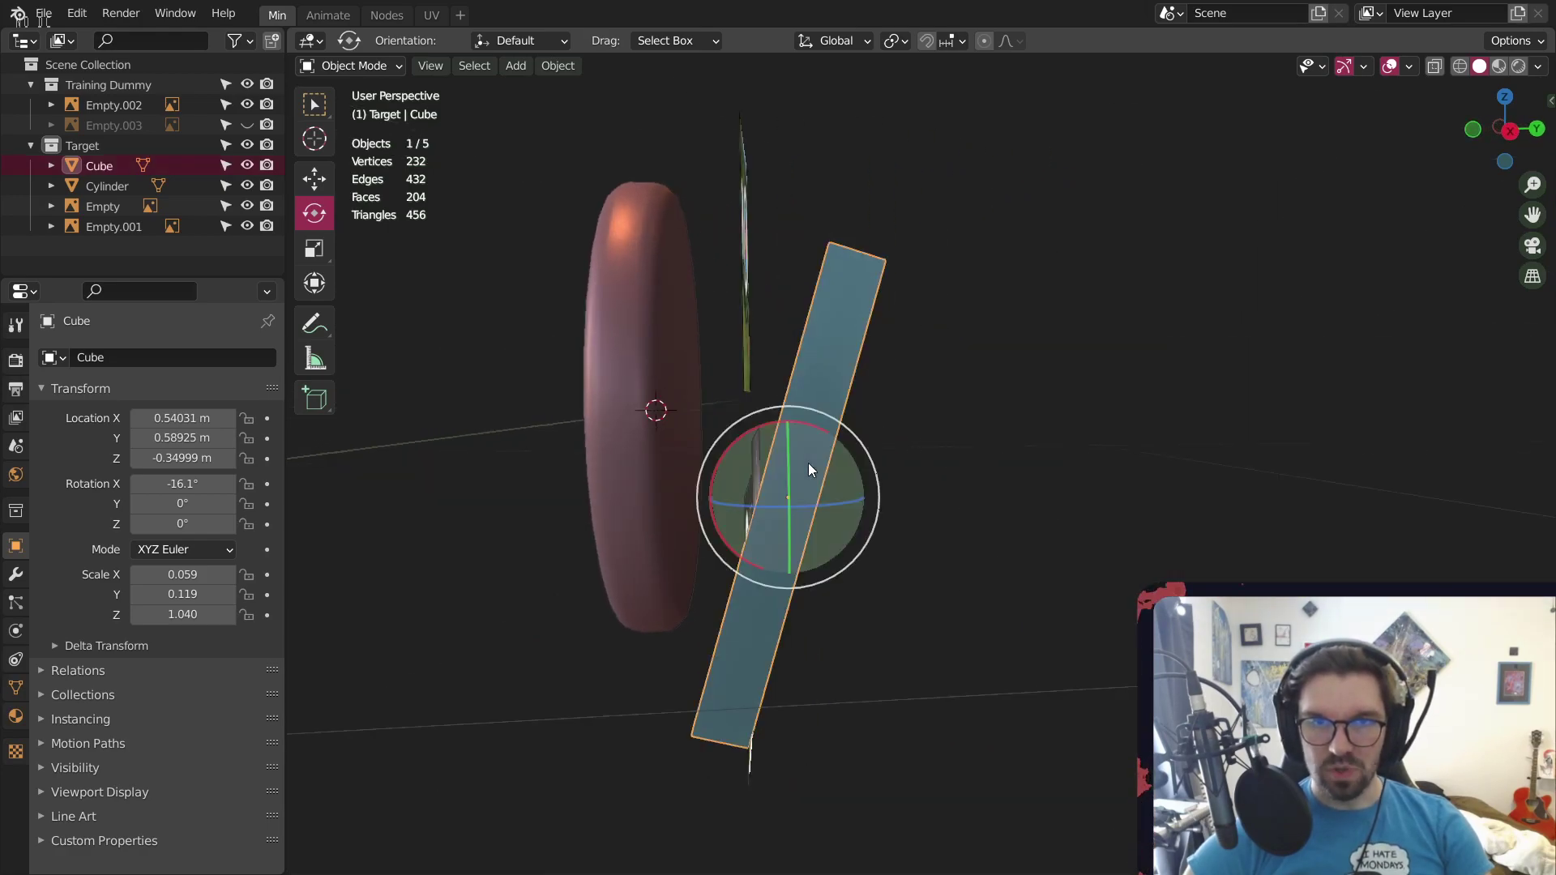
middle_click_drag(809, 464, 751, 461)
key("ctrl+c")
key("ctrl+v")
key("w")
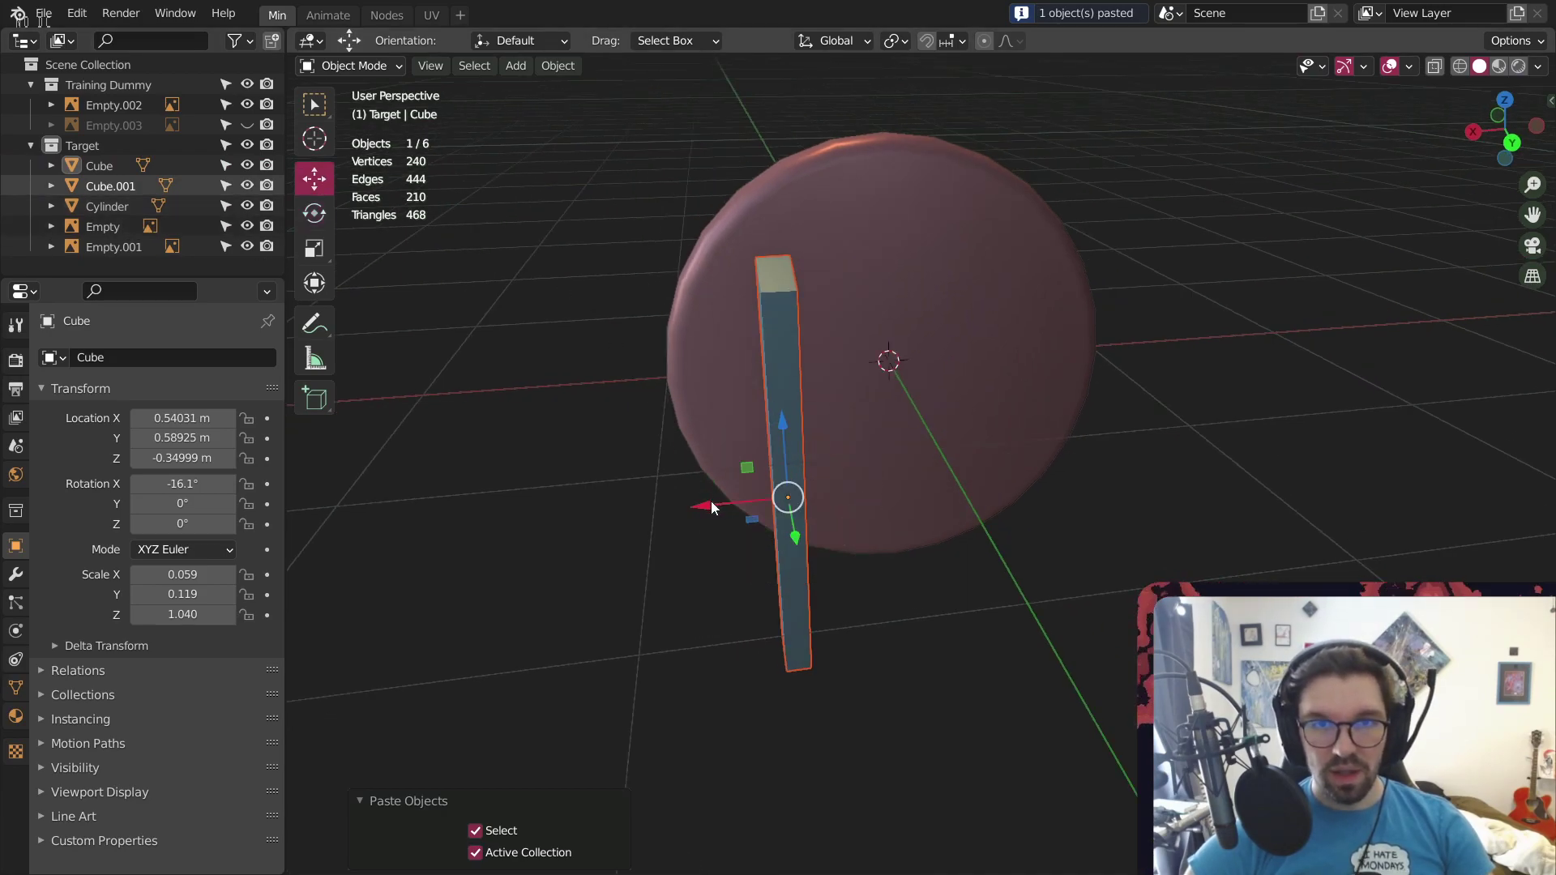
left_click_drag(707, 505, 752, 507)
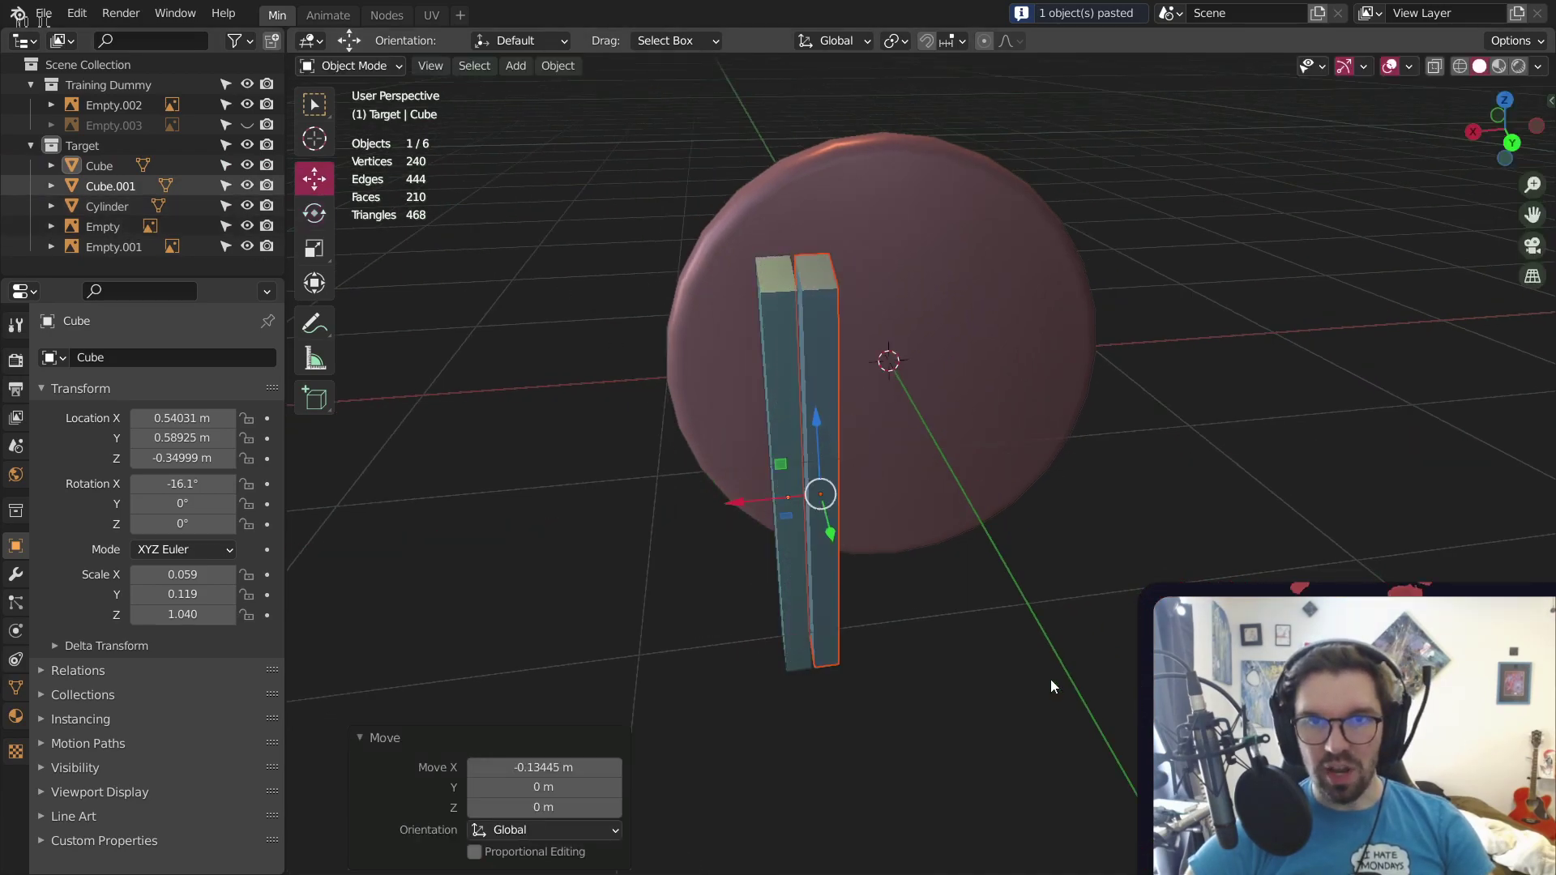
Rotate the copied post about the X axis to about 20.8°, so it crosses the front leg
left_click(823, 444)
middle_click_drag(849, 527, 1020, 525)
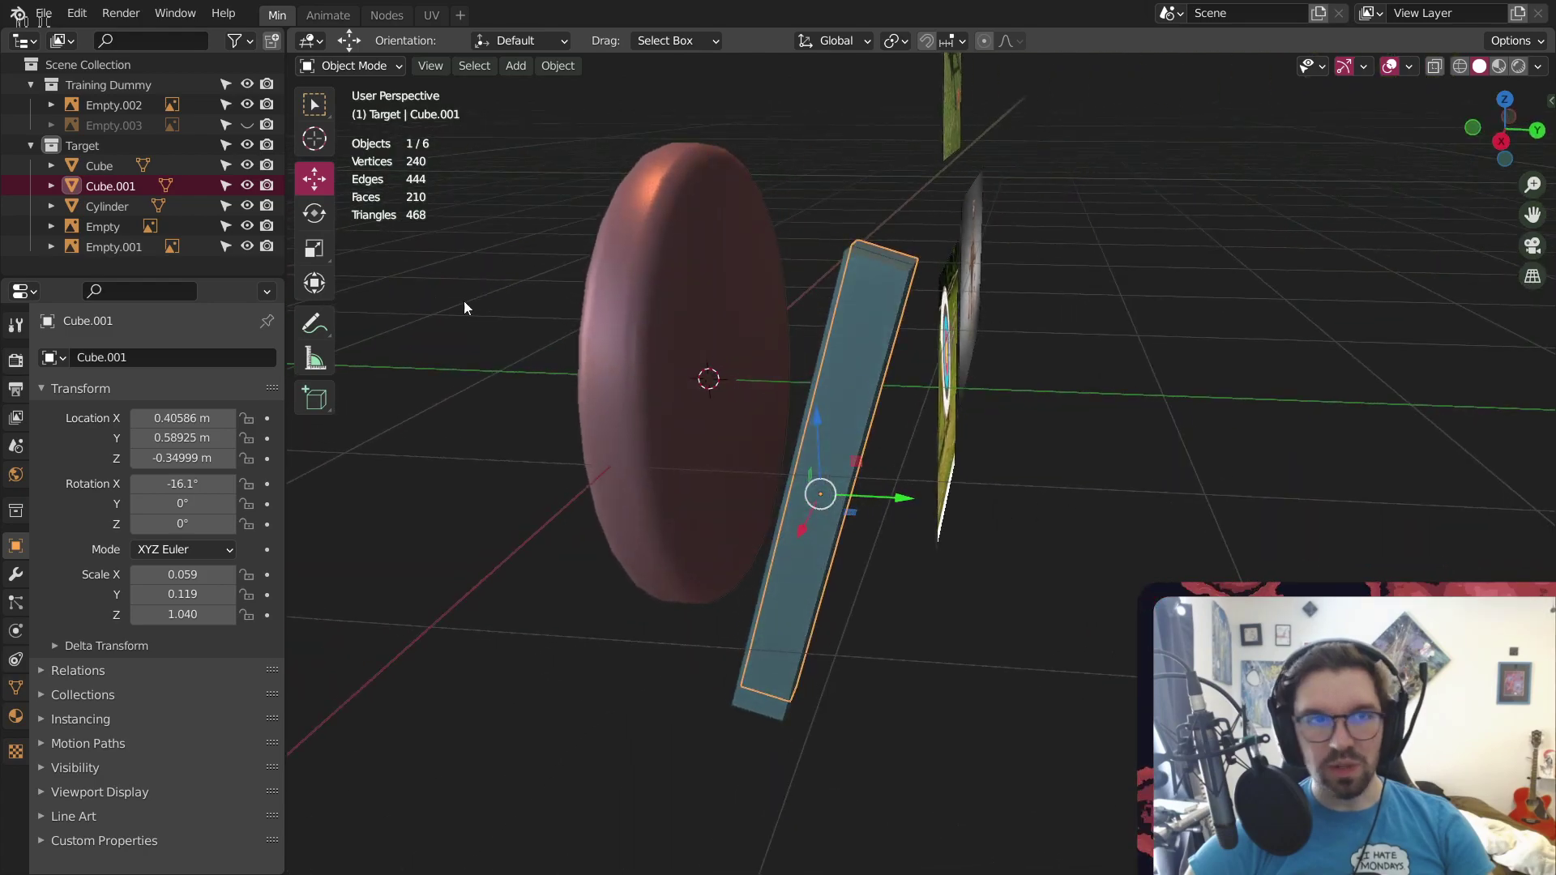
left_click(314, 214)
left_click_drag(791, 426, 725, 444)
left_click(315, 178)
Move the copied post along Y to about 1.17 m so the two legs form an A-frame
middle_click_drag(799, 402, 896, 540)
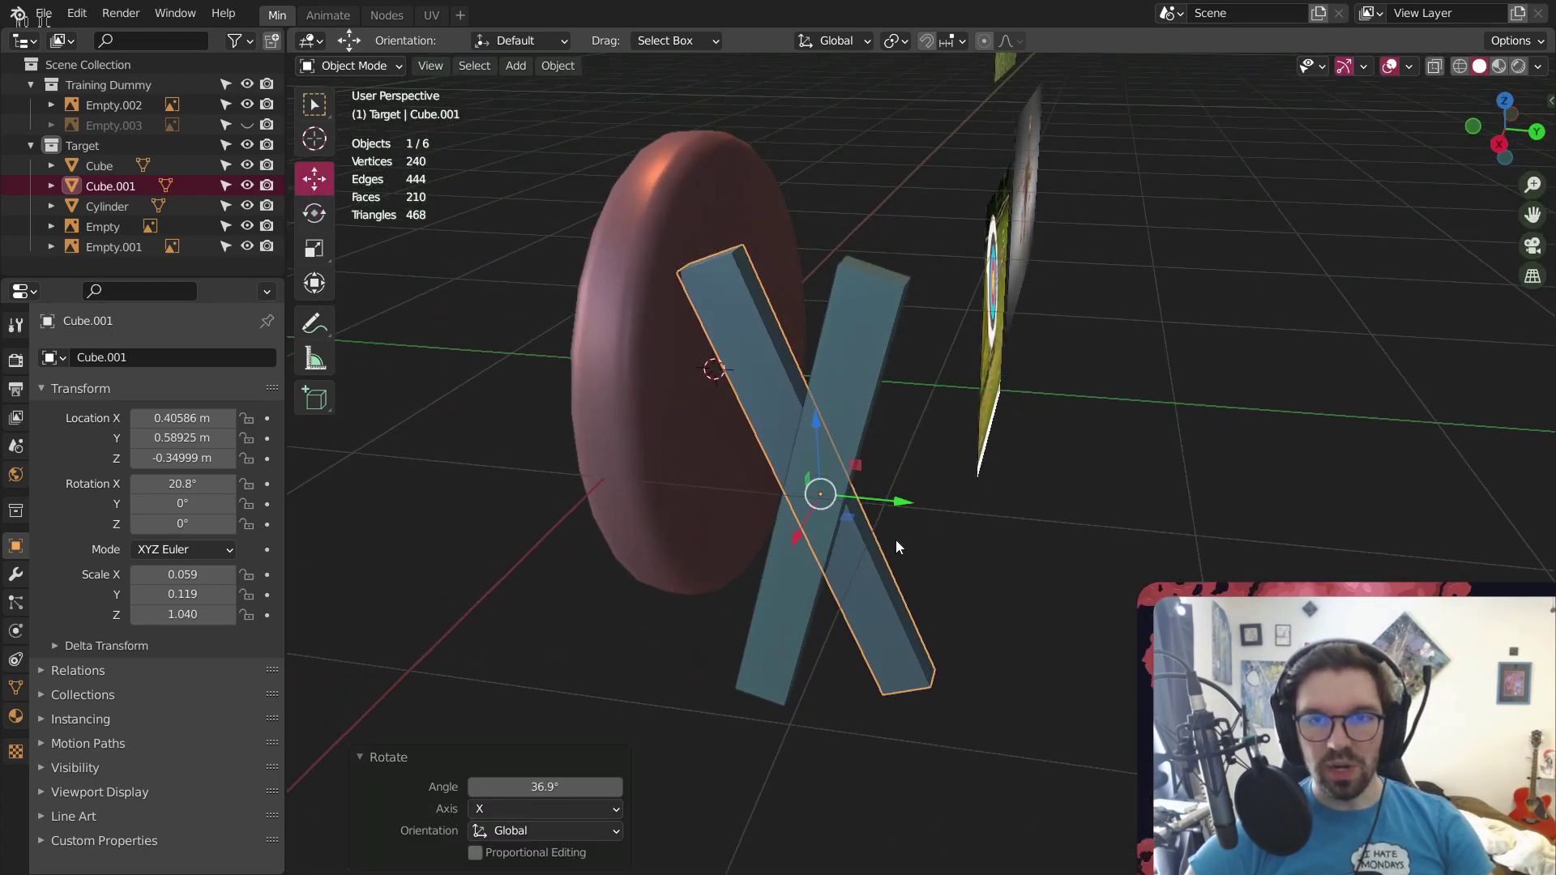
left_click_drag(901, 507, 1042, 530)
left_click(1009, 267)
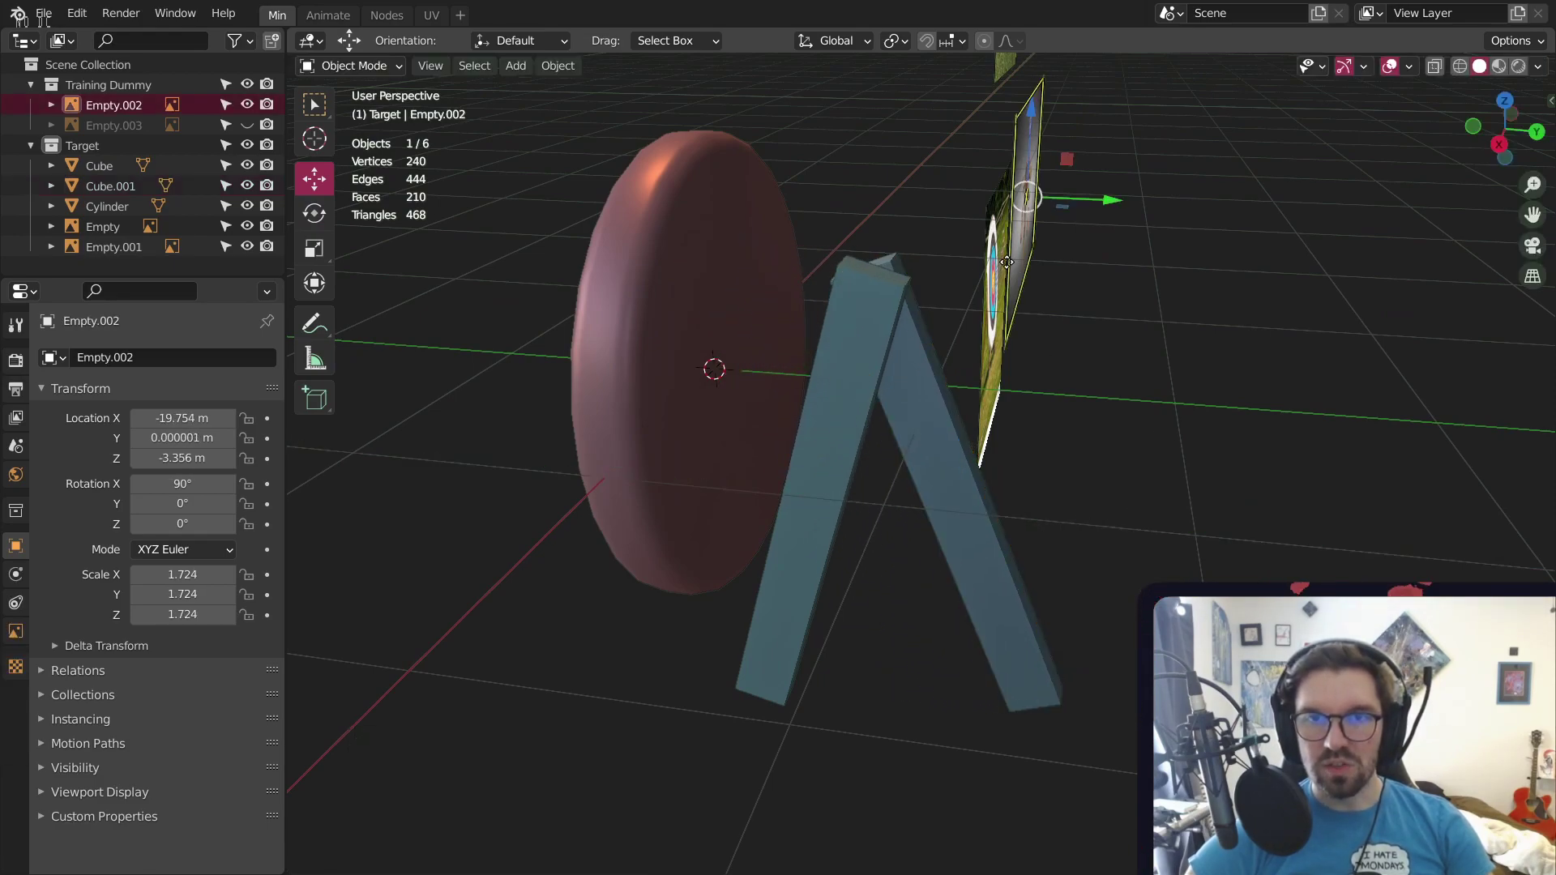
left_click(903, 207)
Align the rear leg with the front one by moving it to about 0.422 m in X and -0.335 m in Z
middle_click_drag(904, 209, 713, 251)
scroll(748, 284, "up", 4)
left_click(904, 394)
scroll(912, 429, "down", 4)
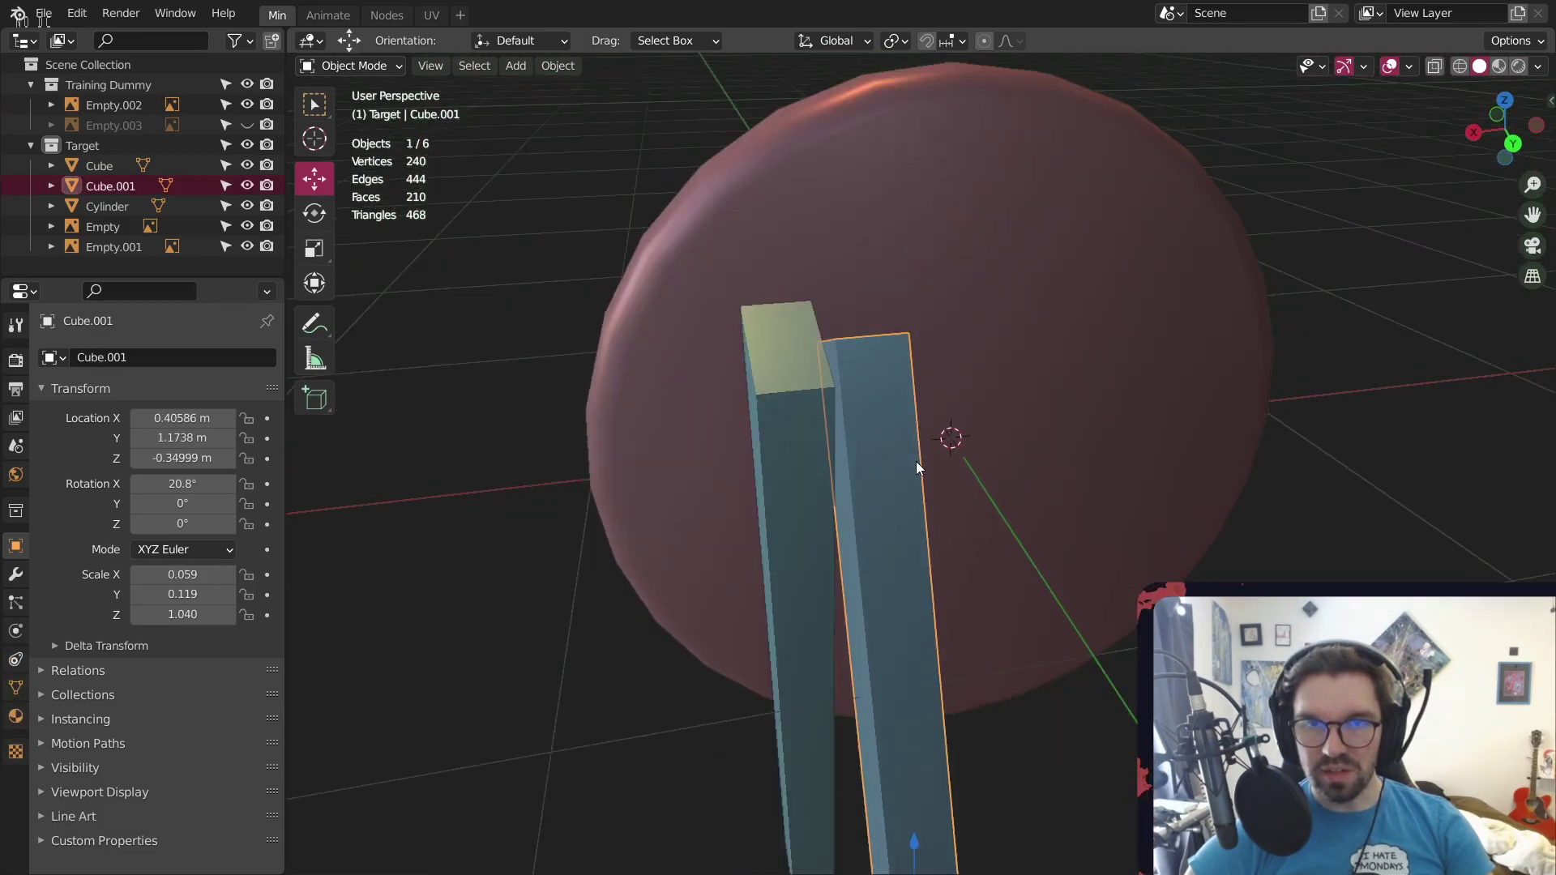
left_click_drag(799, 663, 792, 640)
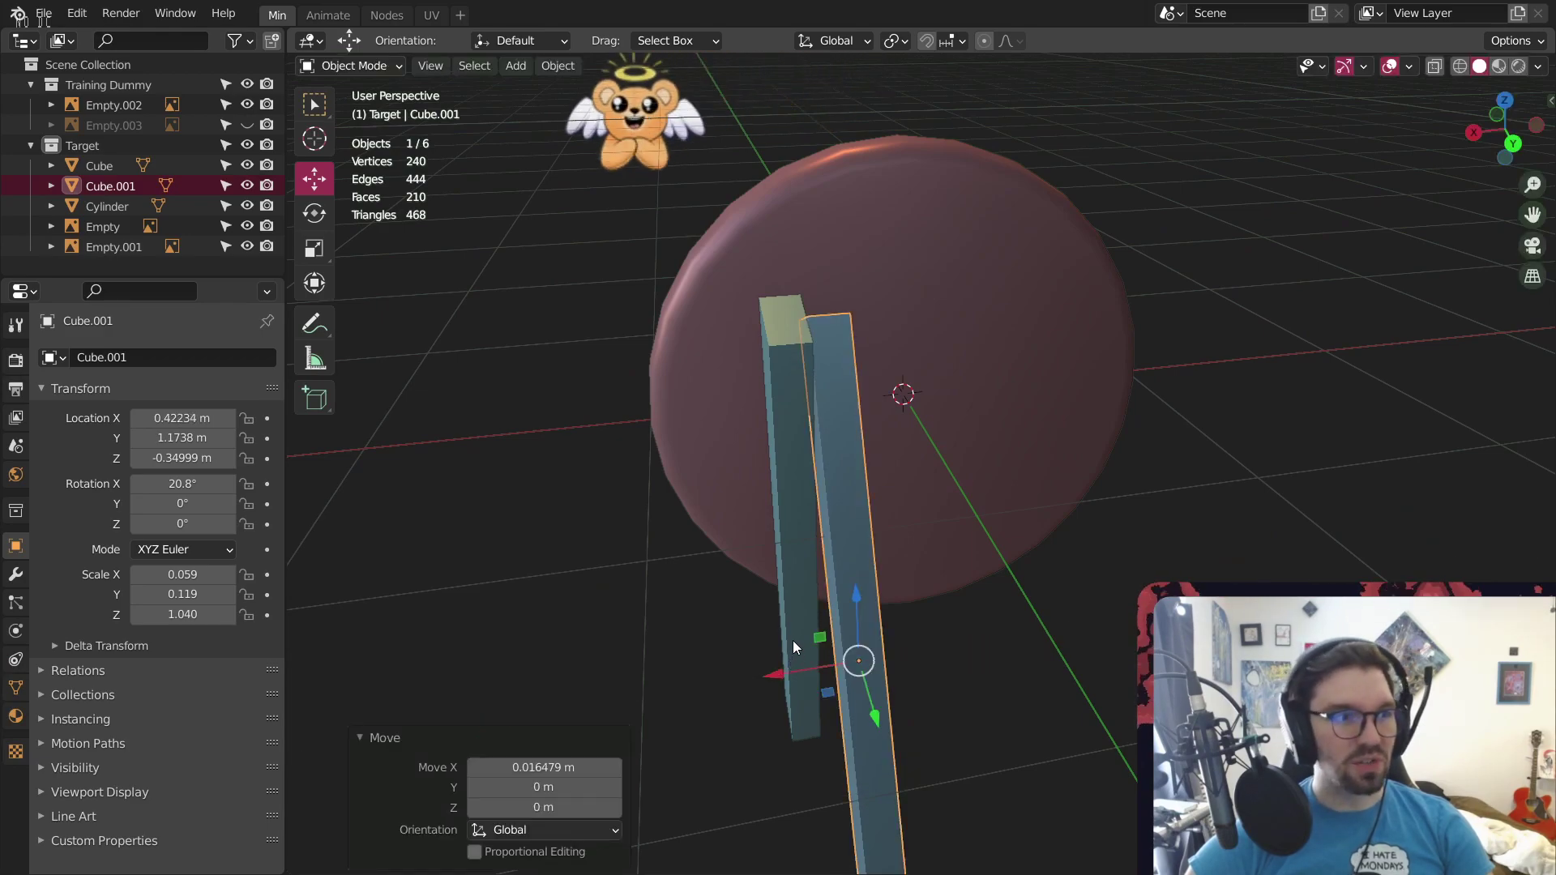
middle_click_drag(886, 611, 1029, 586)
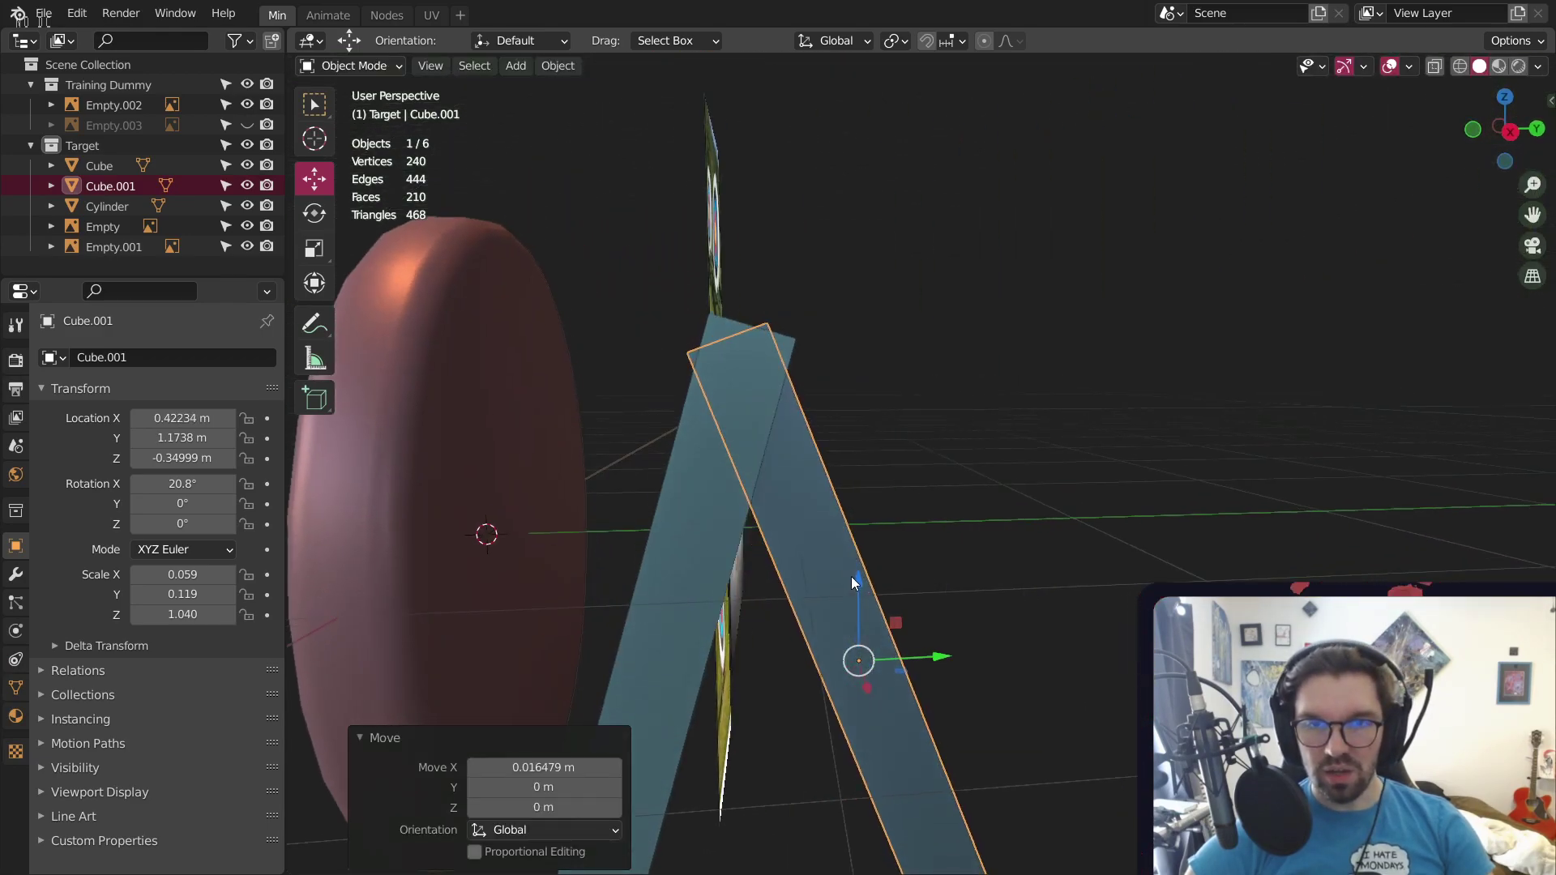
left_click_drag(854, 577, 853, 573)
left_click(821, 335)
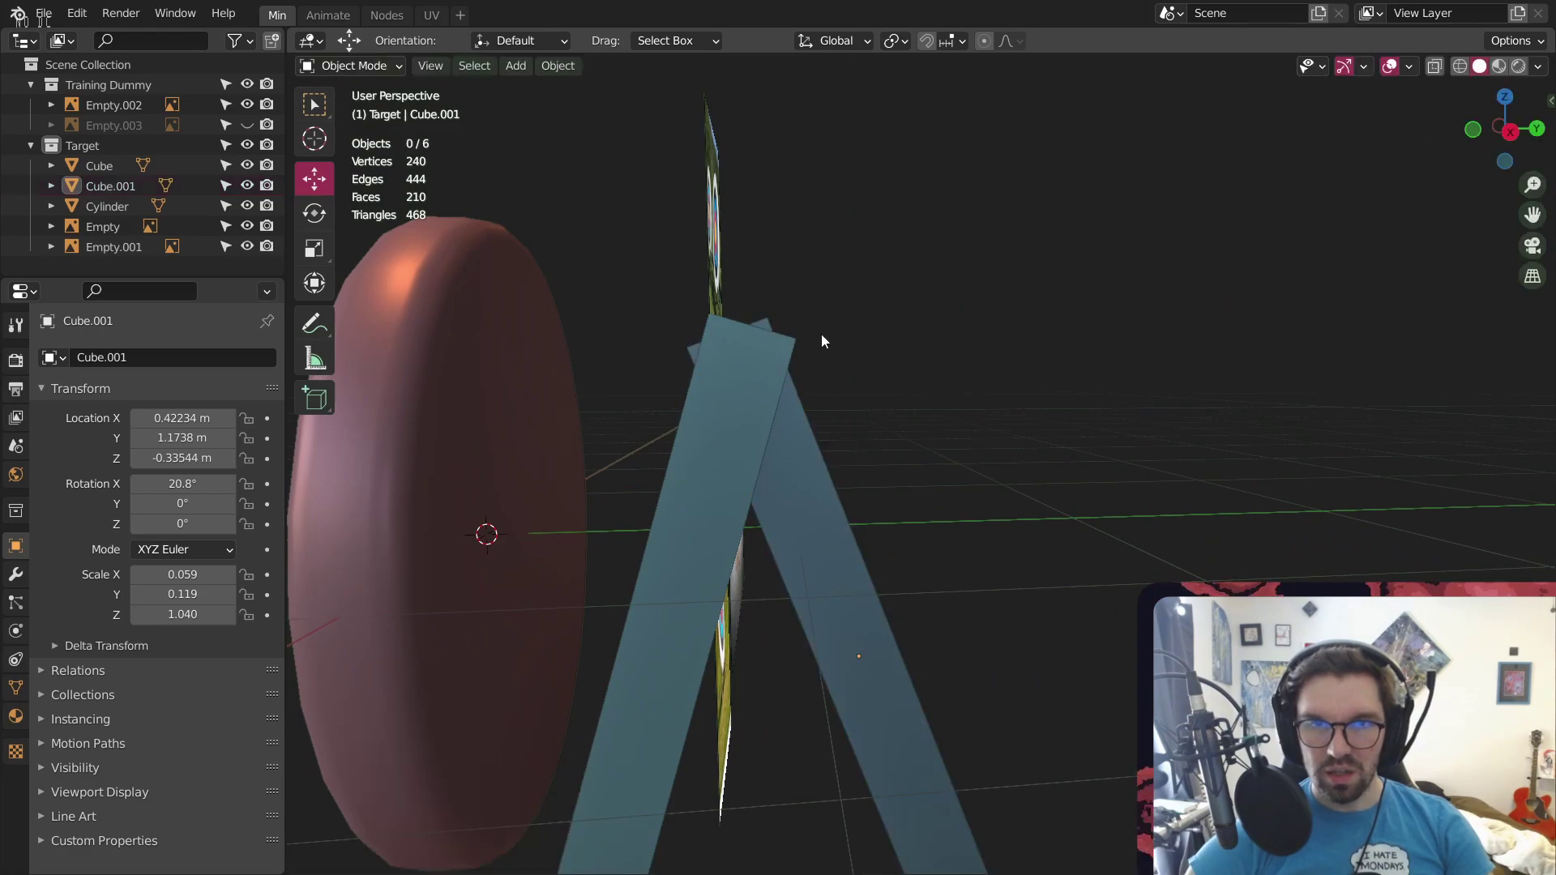
Tilt the rear leg further about the X axis to about 32.2°
middle_click_drag(822, 341, 813, 457)
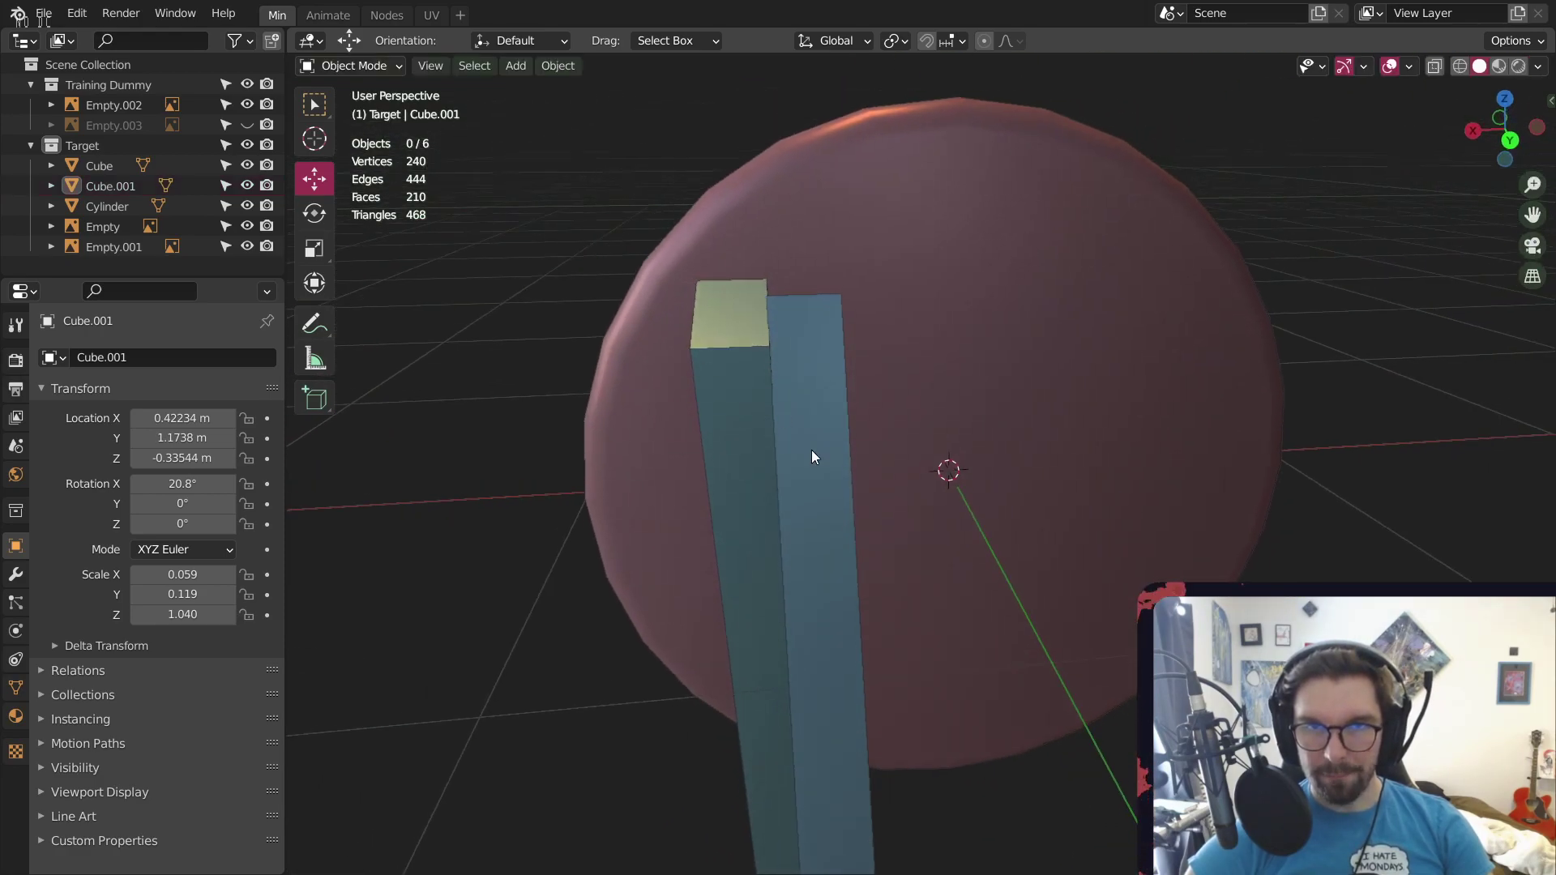
scroll(1066, 714, "down", 3)
middle_click_drag(752, 572, 924, 548)
left_click(856, 566)
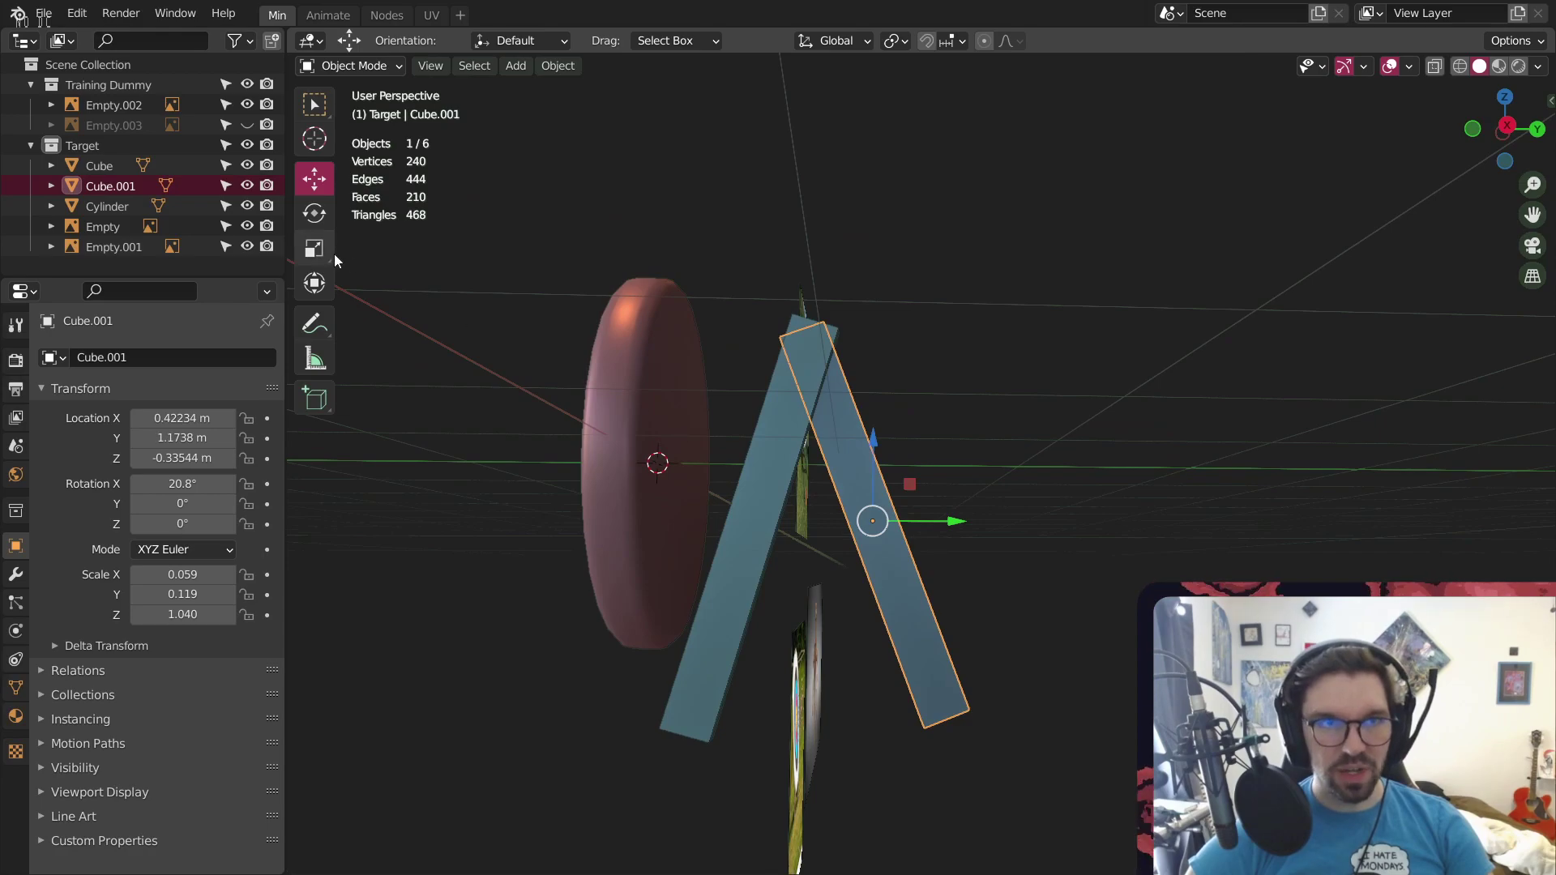
left_click_drag(799, 494, 771, 510)
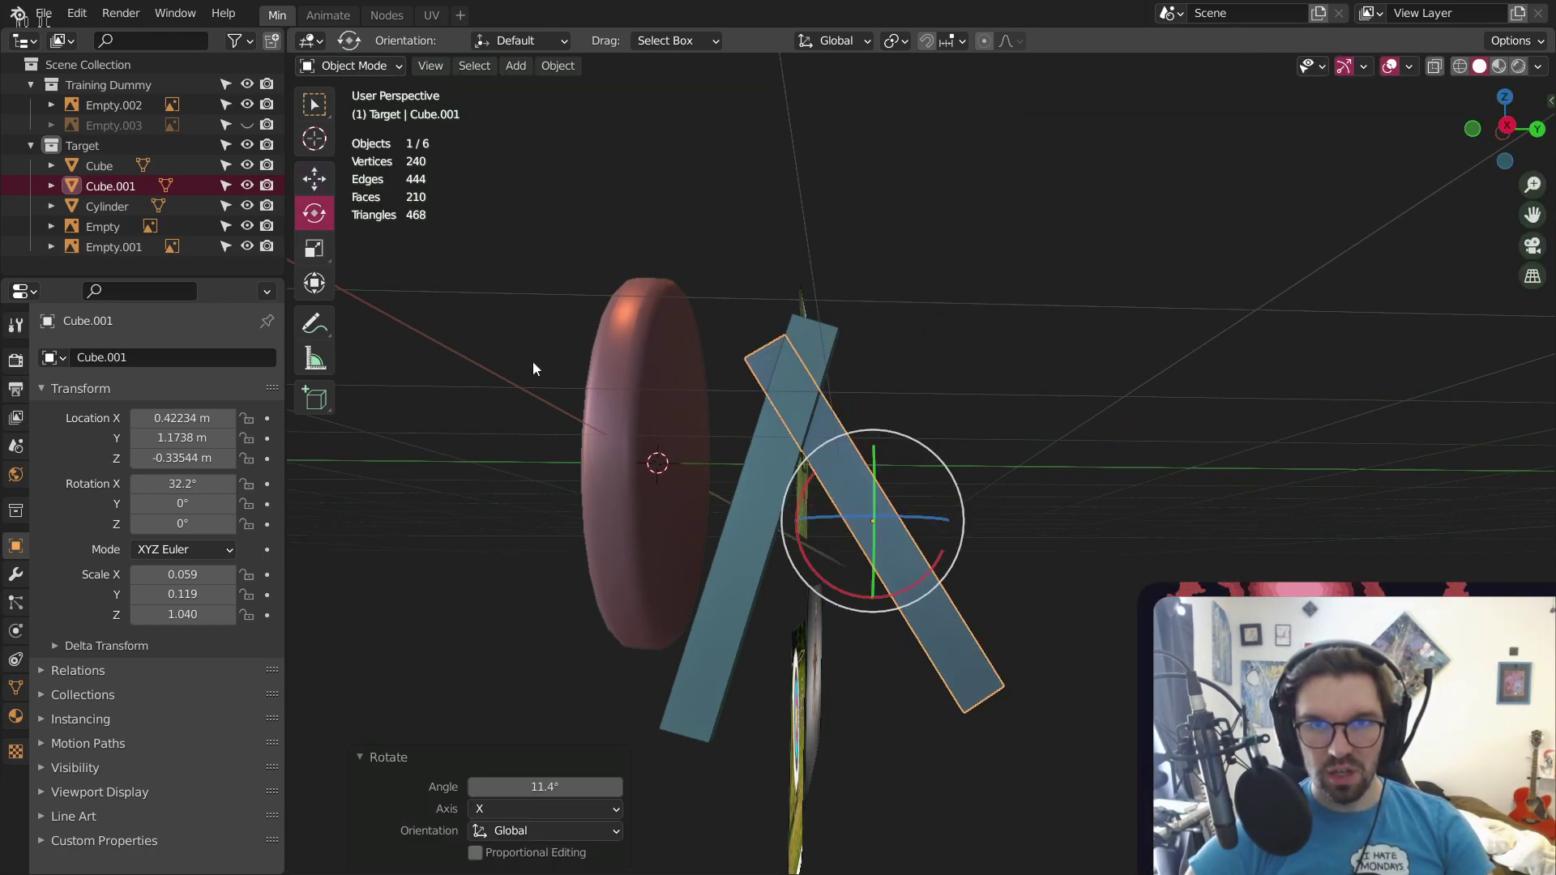
left_click(312, 179)
With Local transform orientation, lengthen the rear leg to a Z scale of about 1.203 and move its top onto the front leg's top
middle_click_drag(878, 428, 883, 325)
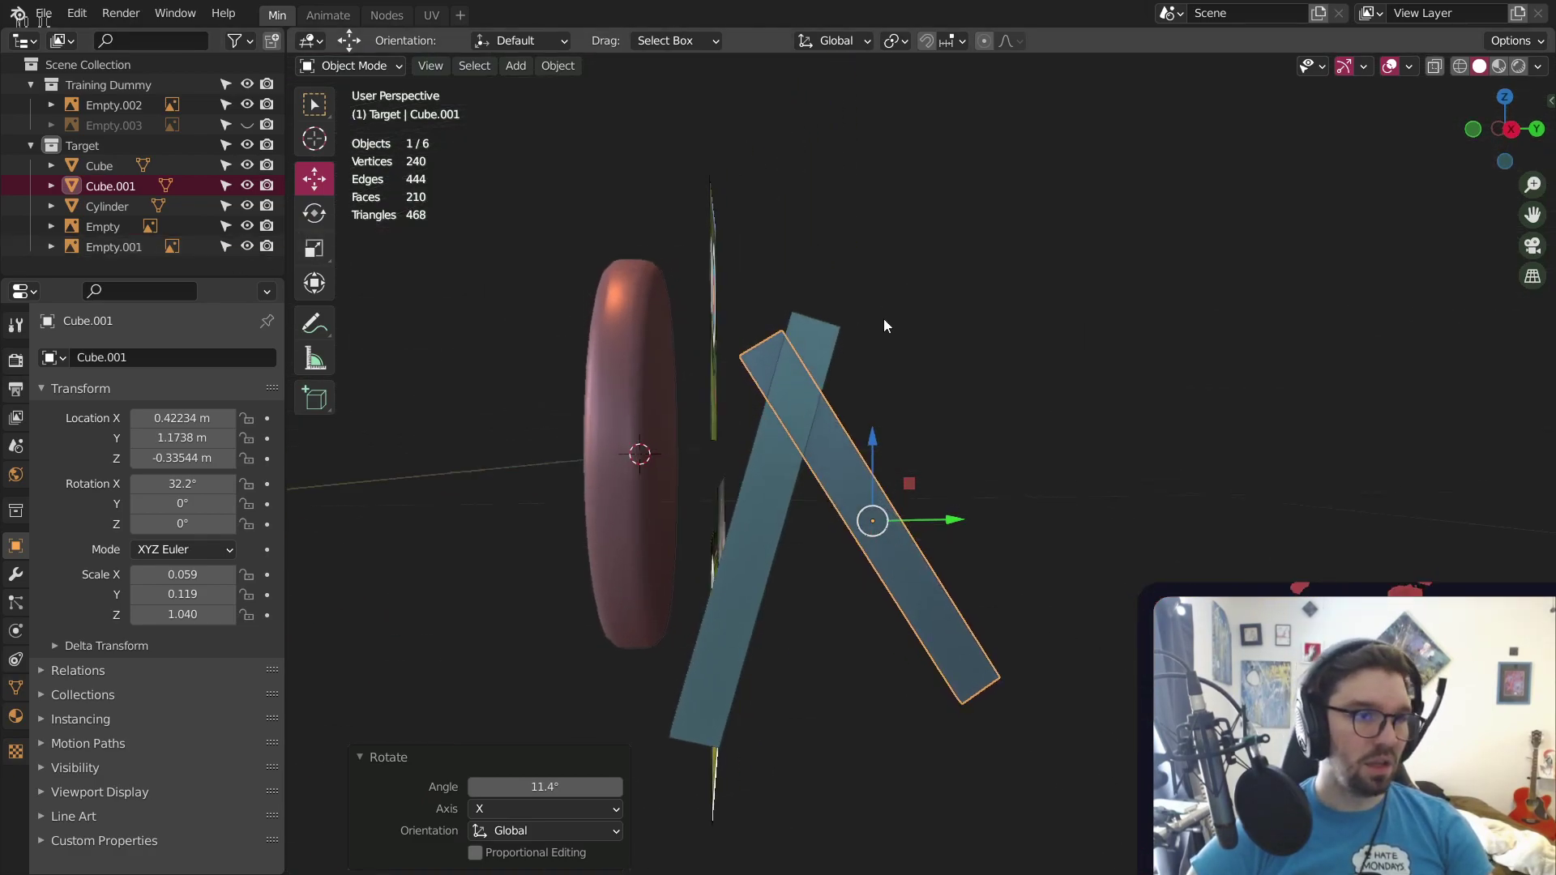
left_click(841, 48)
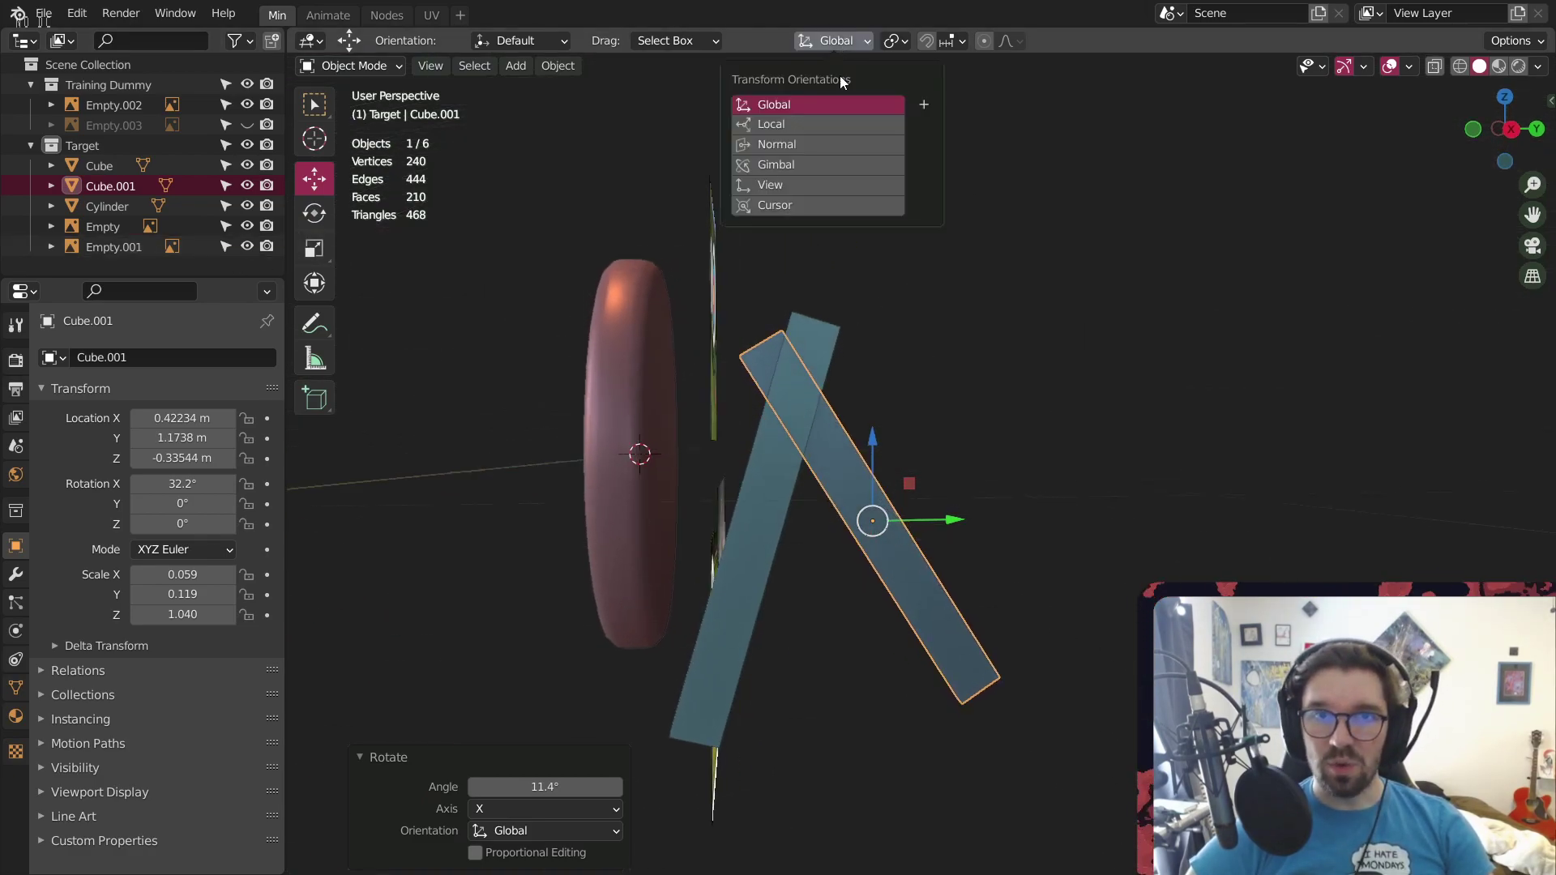
left_click(812, 122)
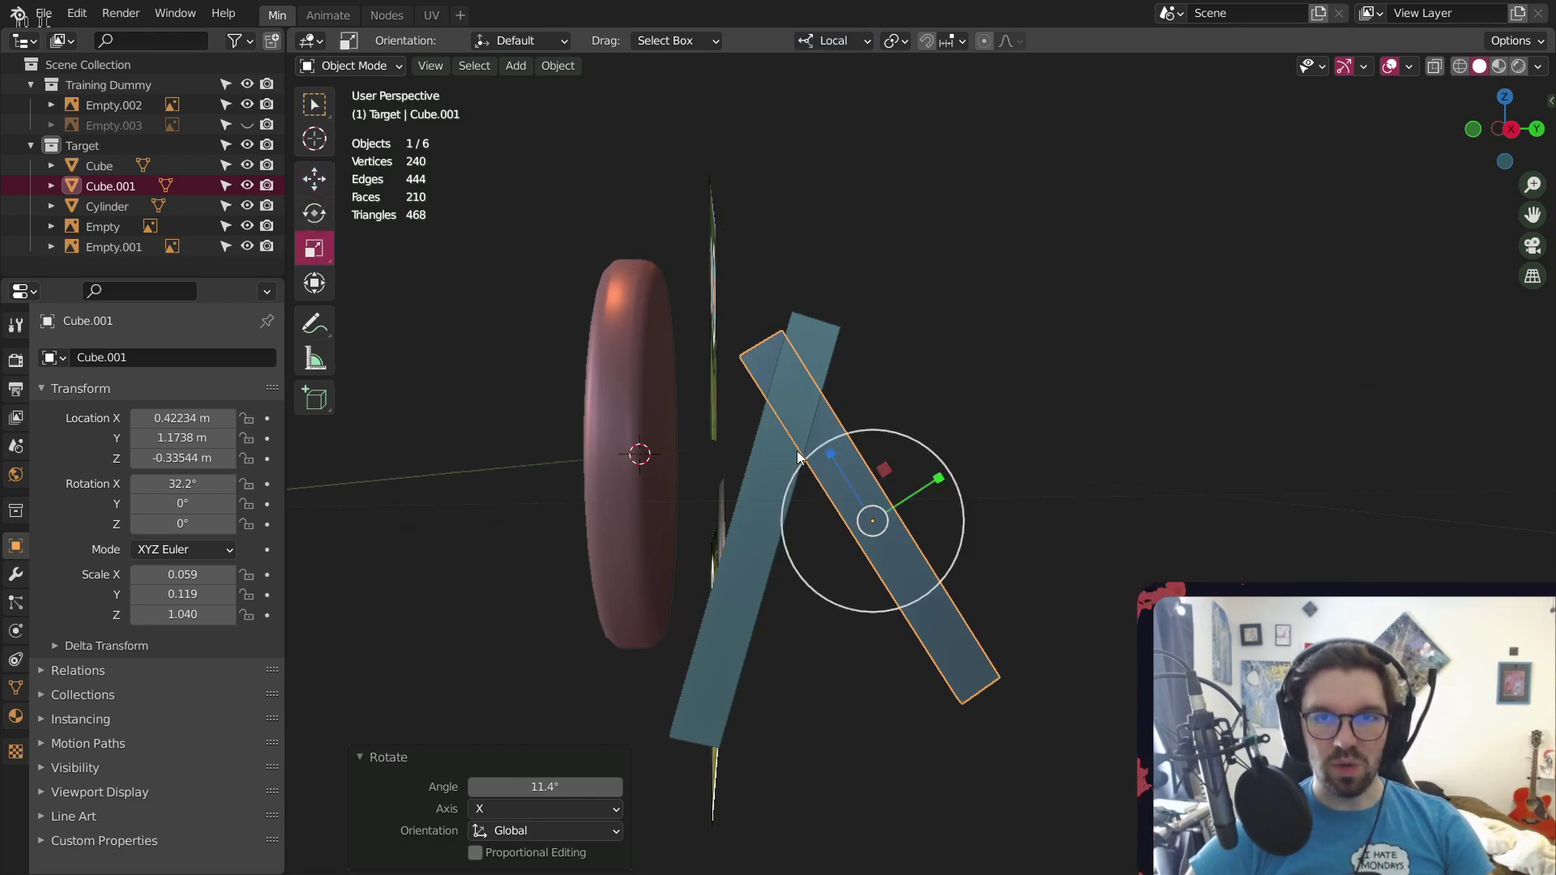
left_click(1511, 130)
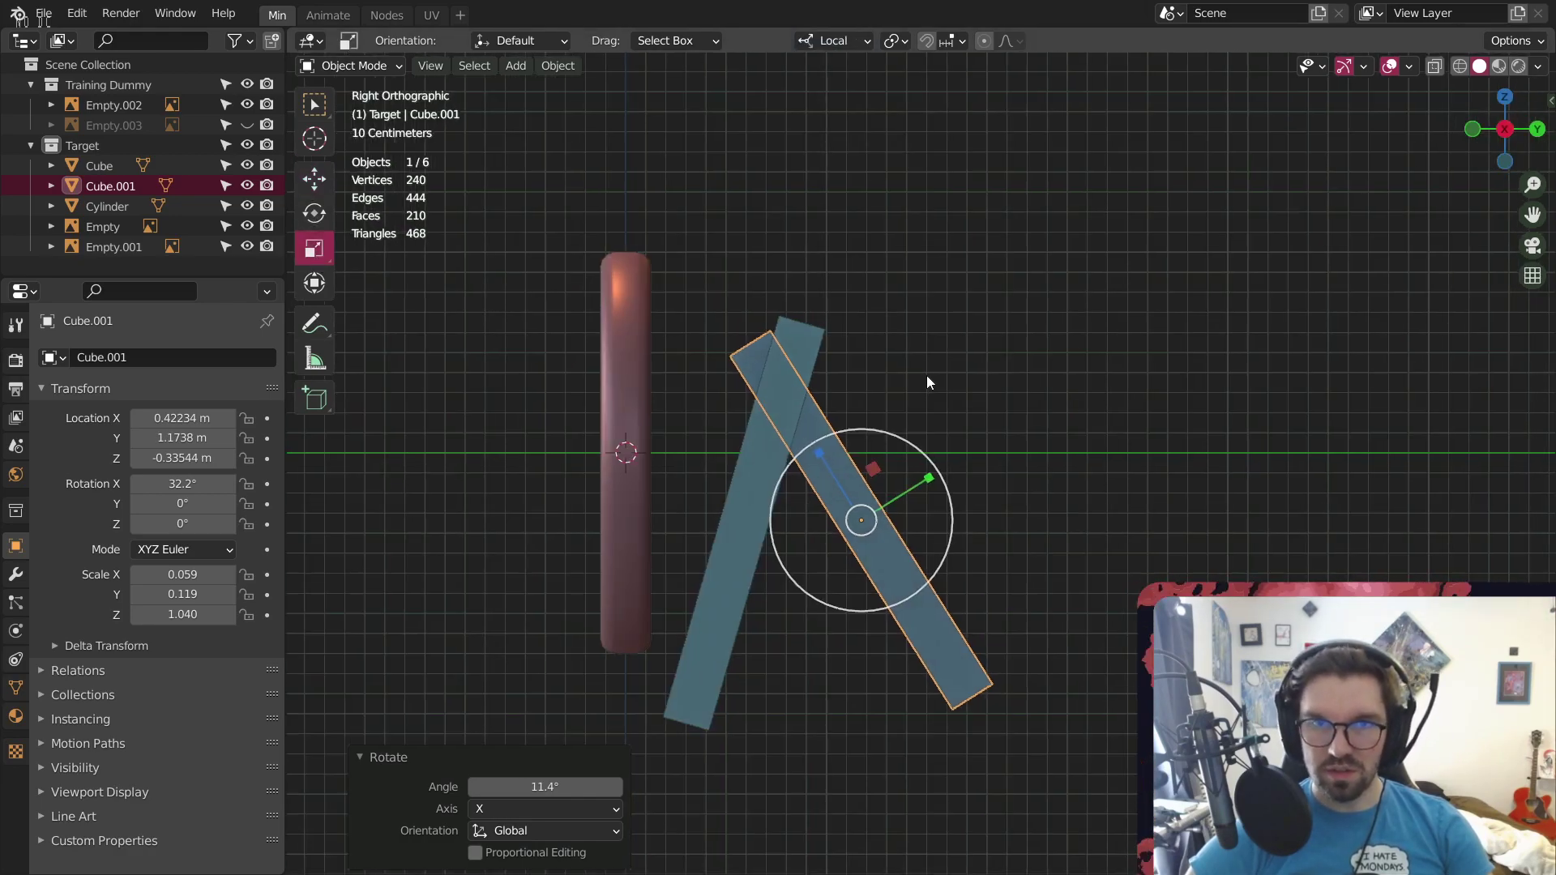
middle_click_drag(926, 376, 906, 358, "shift")
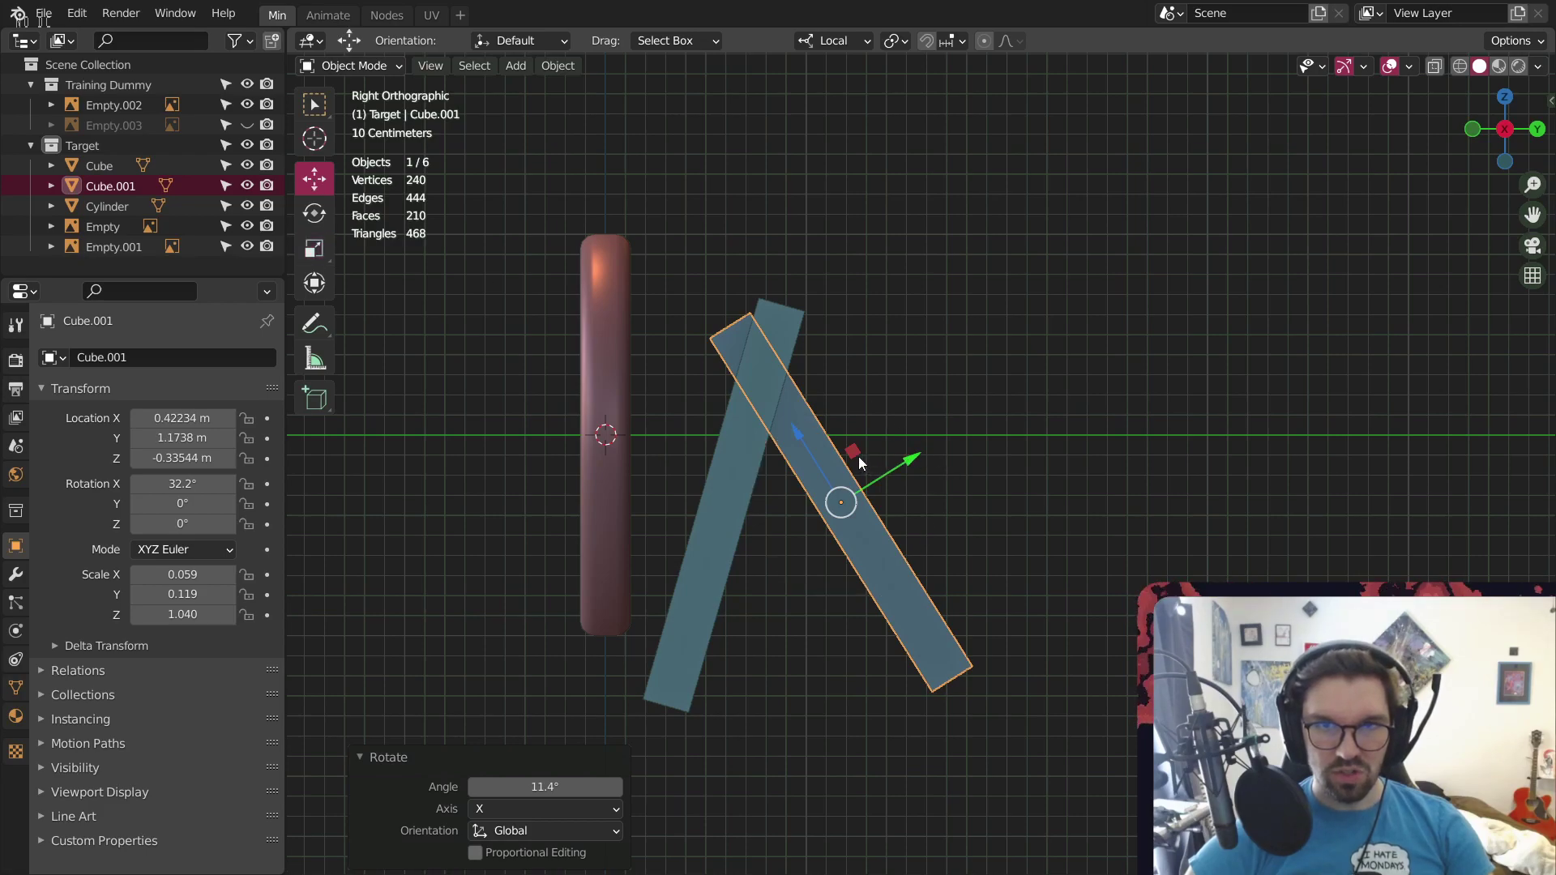
left_click_drag(853, 450, 906, 469)
left_click(316, 181)
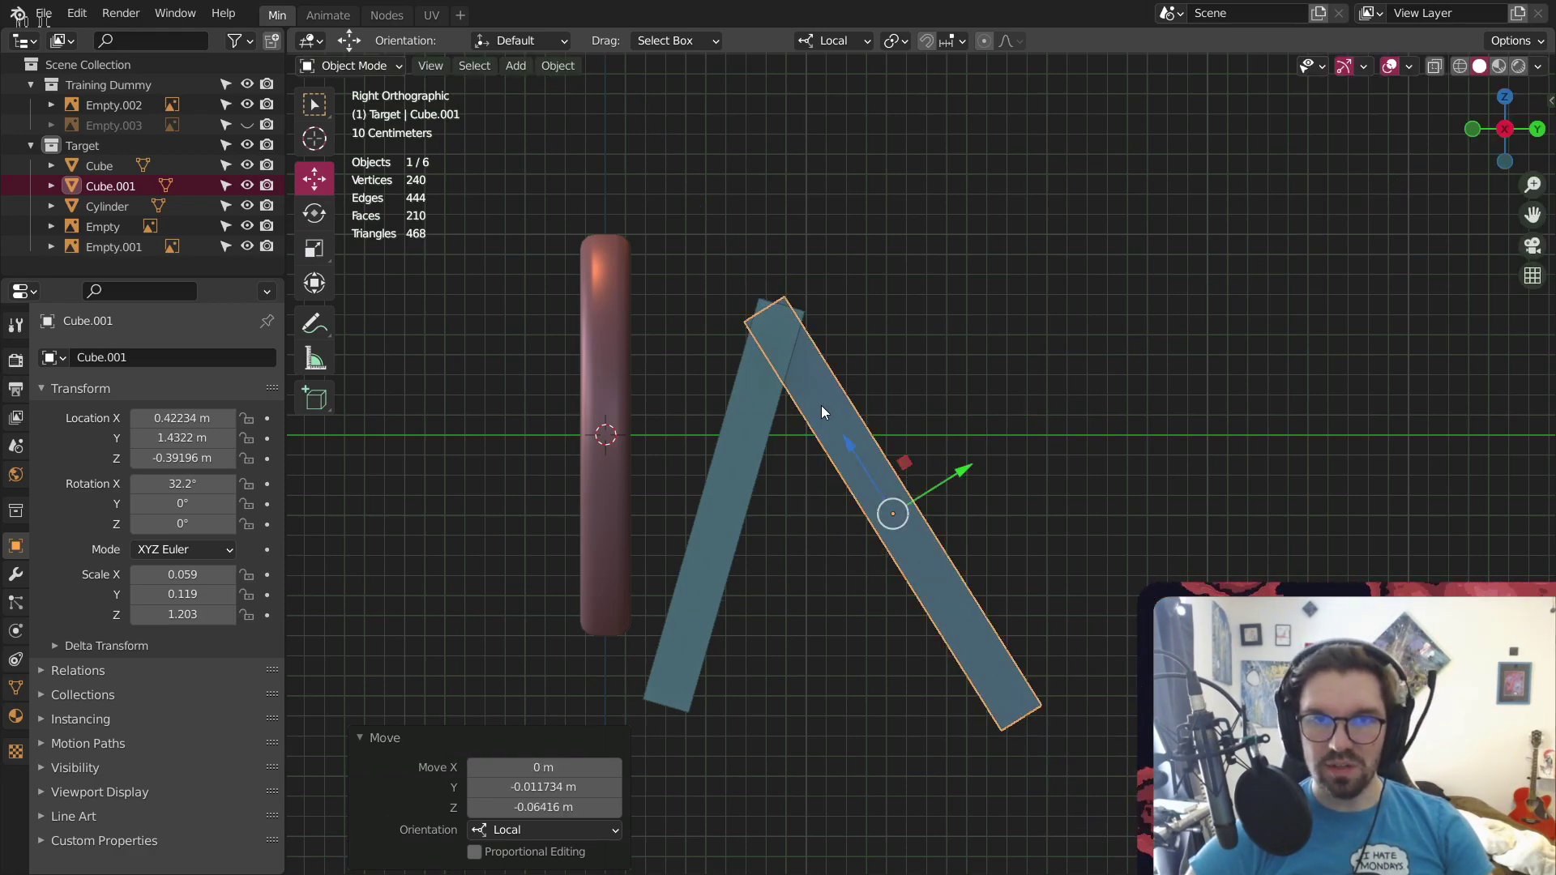
Inspect the legs from behind and compare the stand with the target photo
middle_click_drag(822, 407, 539, 438)
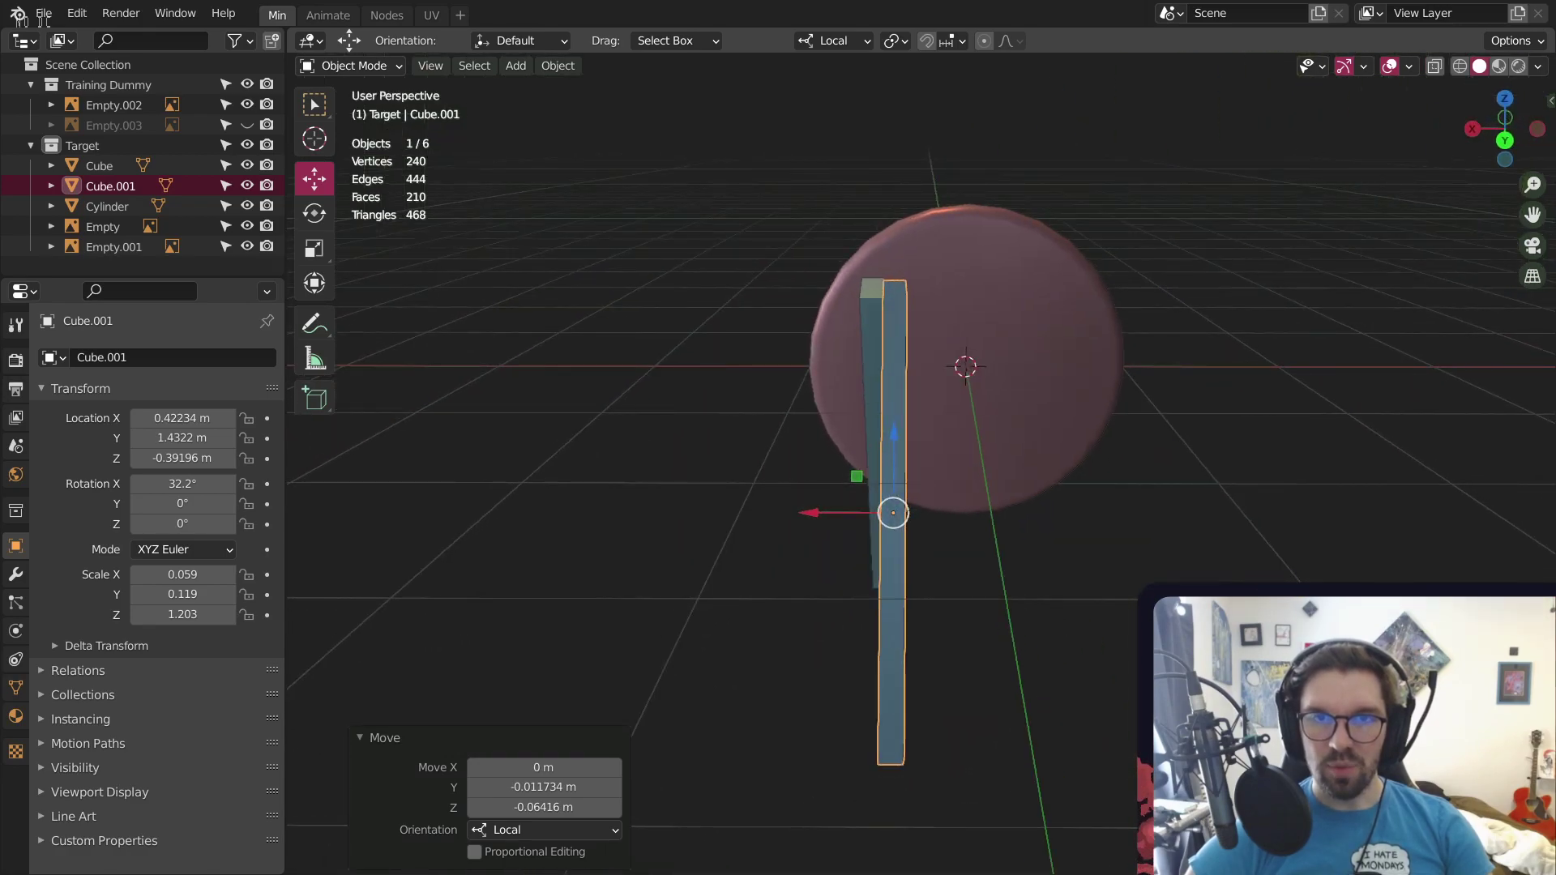
left_click(1067, 552)
middle_click_drag(1067, 551, 1019, 183)
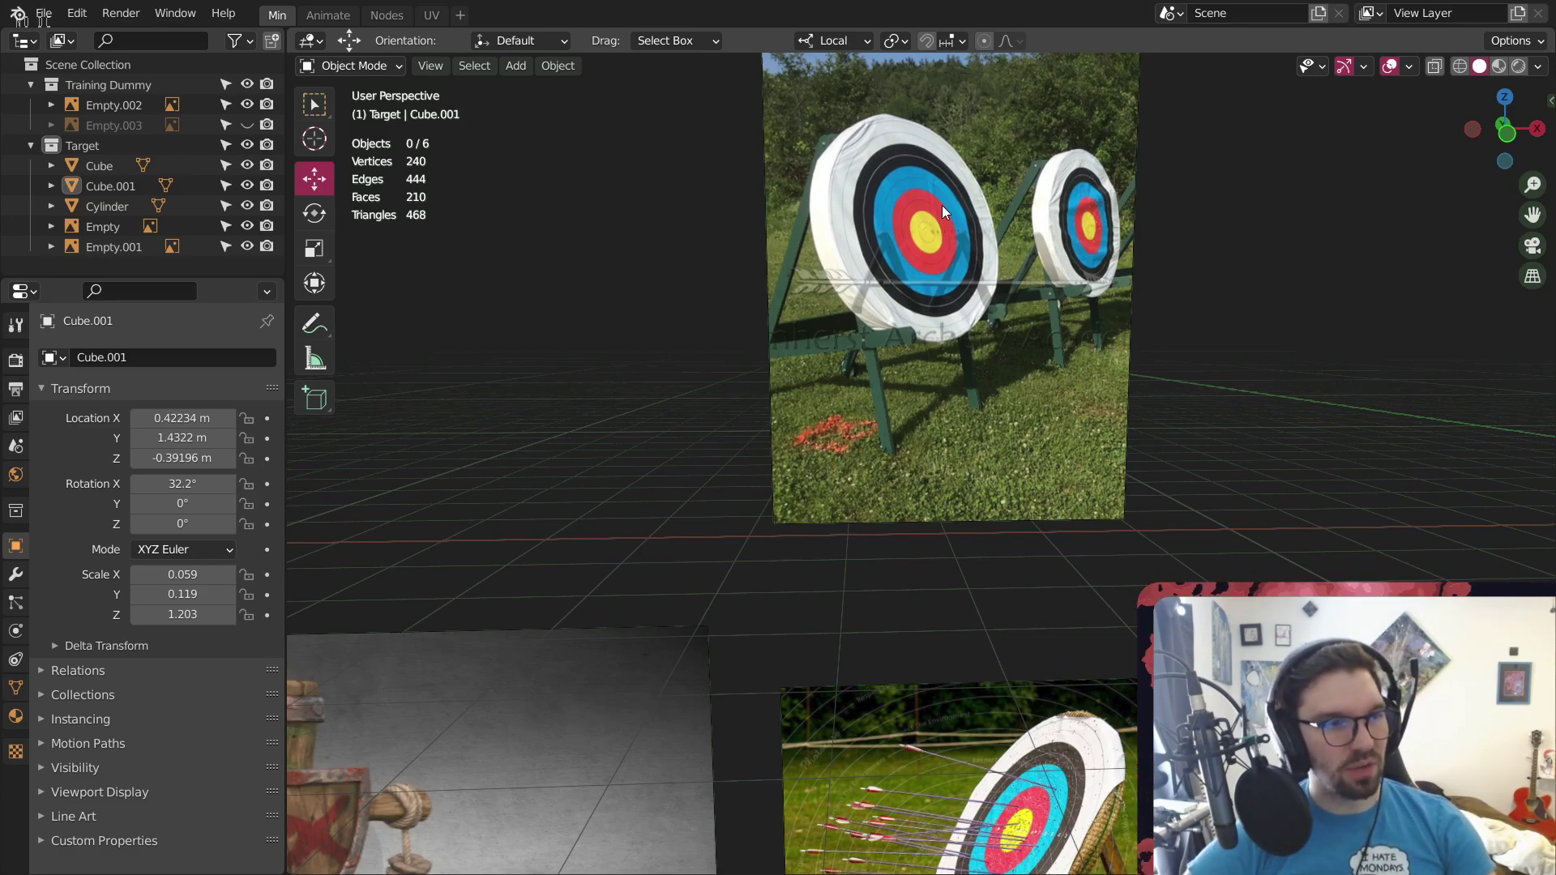
middle_click_drag(1198, 349, 847, 484)
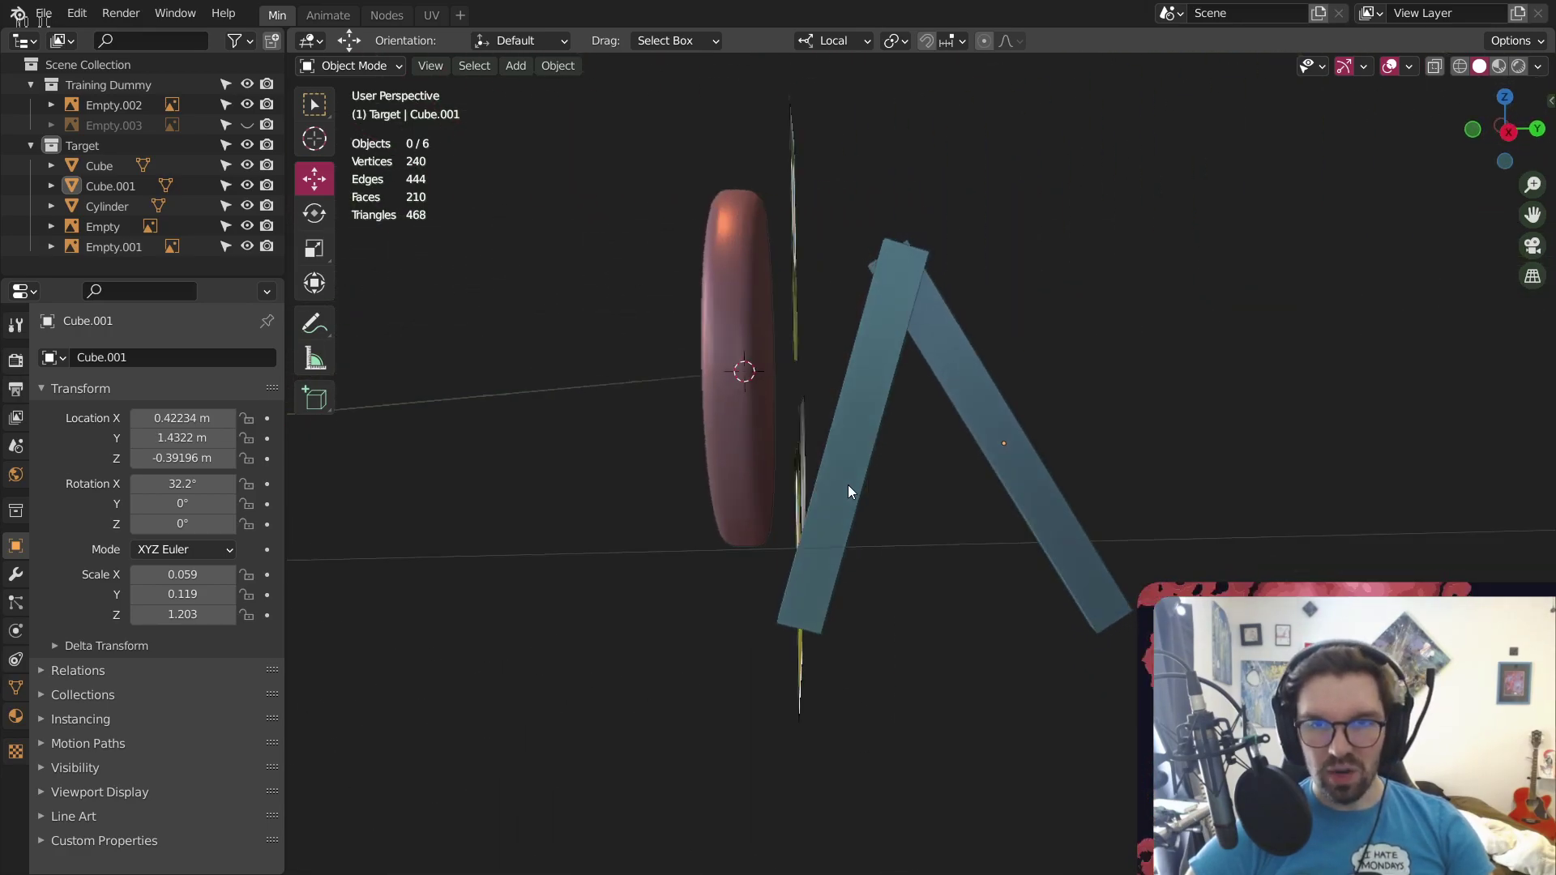
left_click(838, 546)
left_click(514, 68)
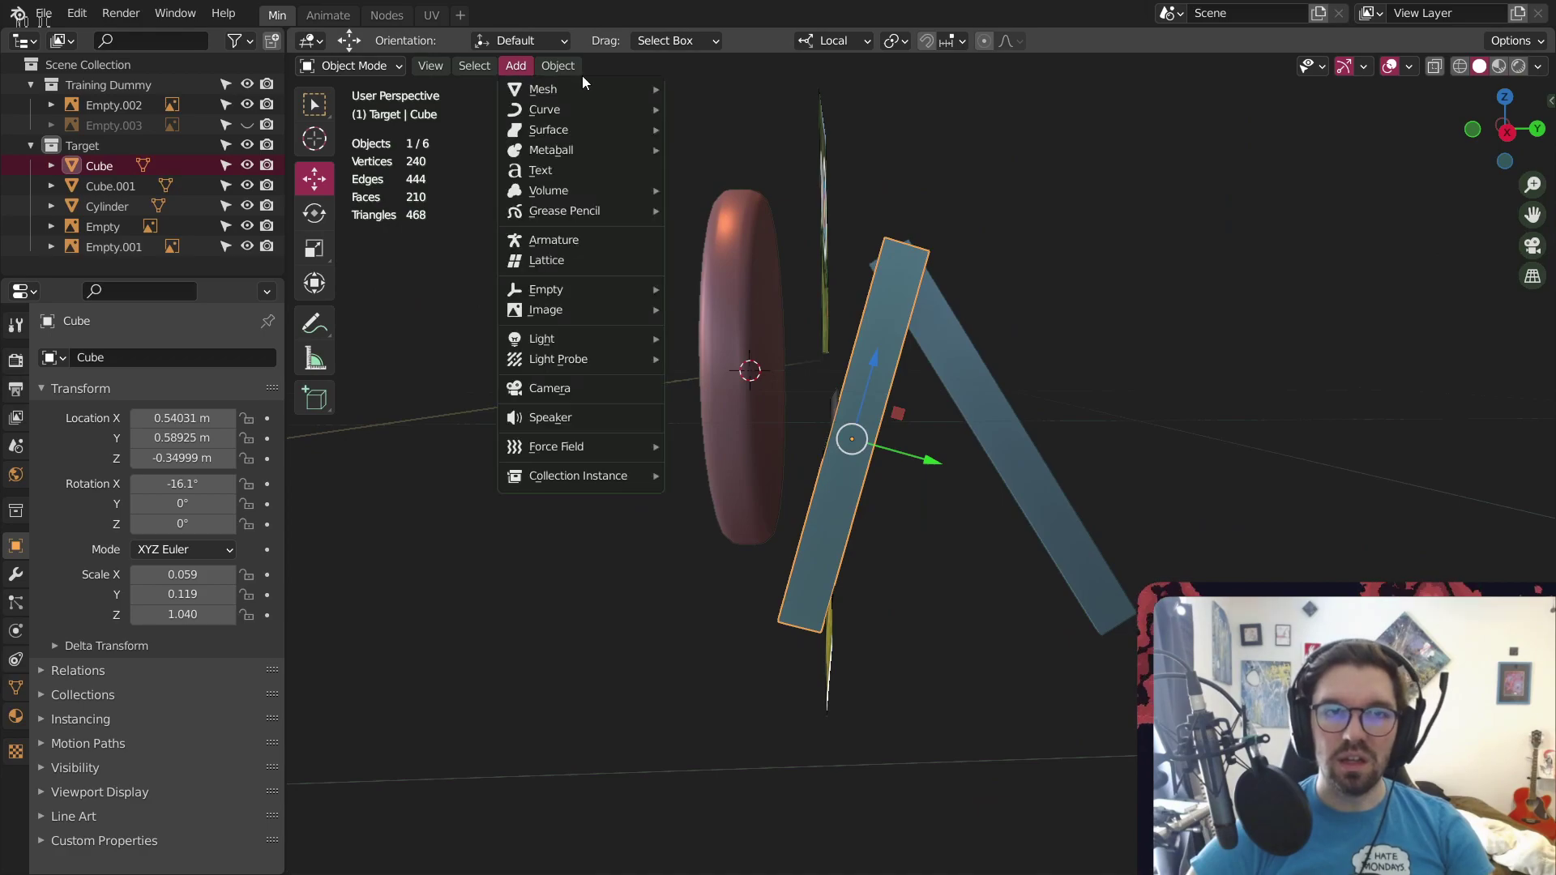
mouse_move(581, 91)
key("alt+a")
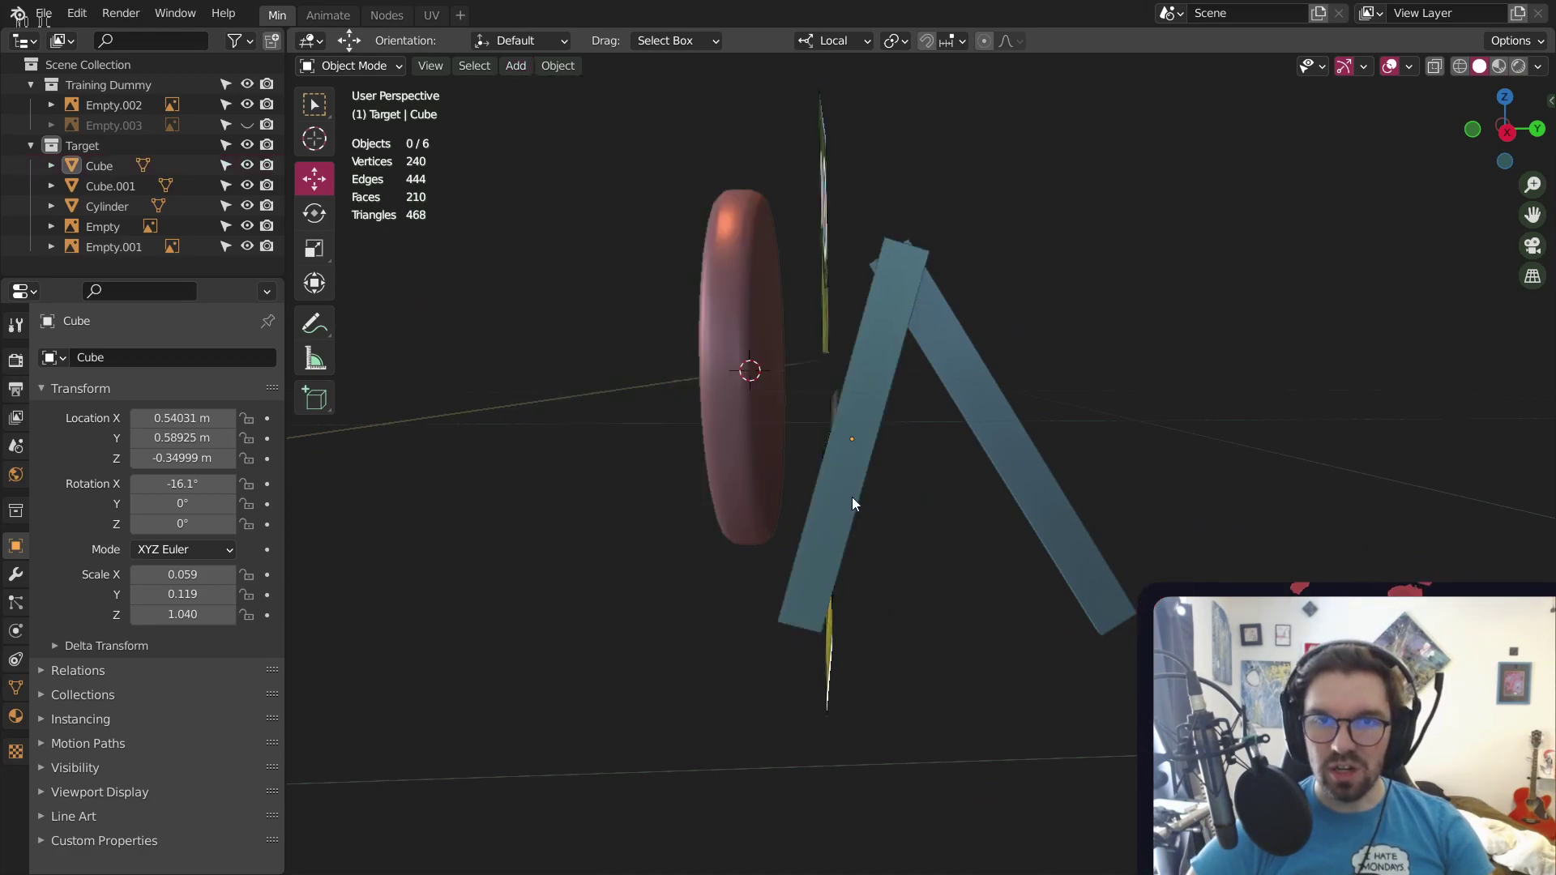
Duplicate the front leg by copy and paste and move the copy about 0.157 m outward along its local X axis
left_click(857, 475)
key("ctrl+c")
key("ctrl+v")
middle_click_drag(854, 442, 809, 449)
left_click_drag(809, 450, 785, 457)
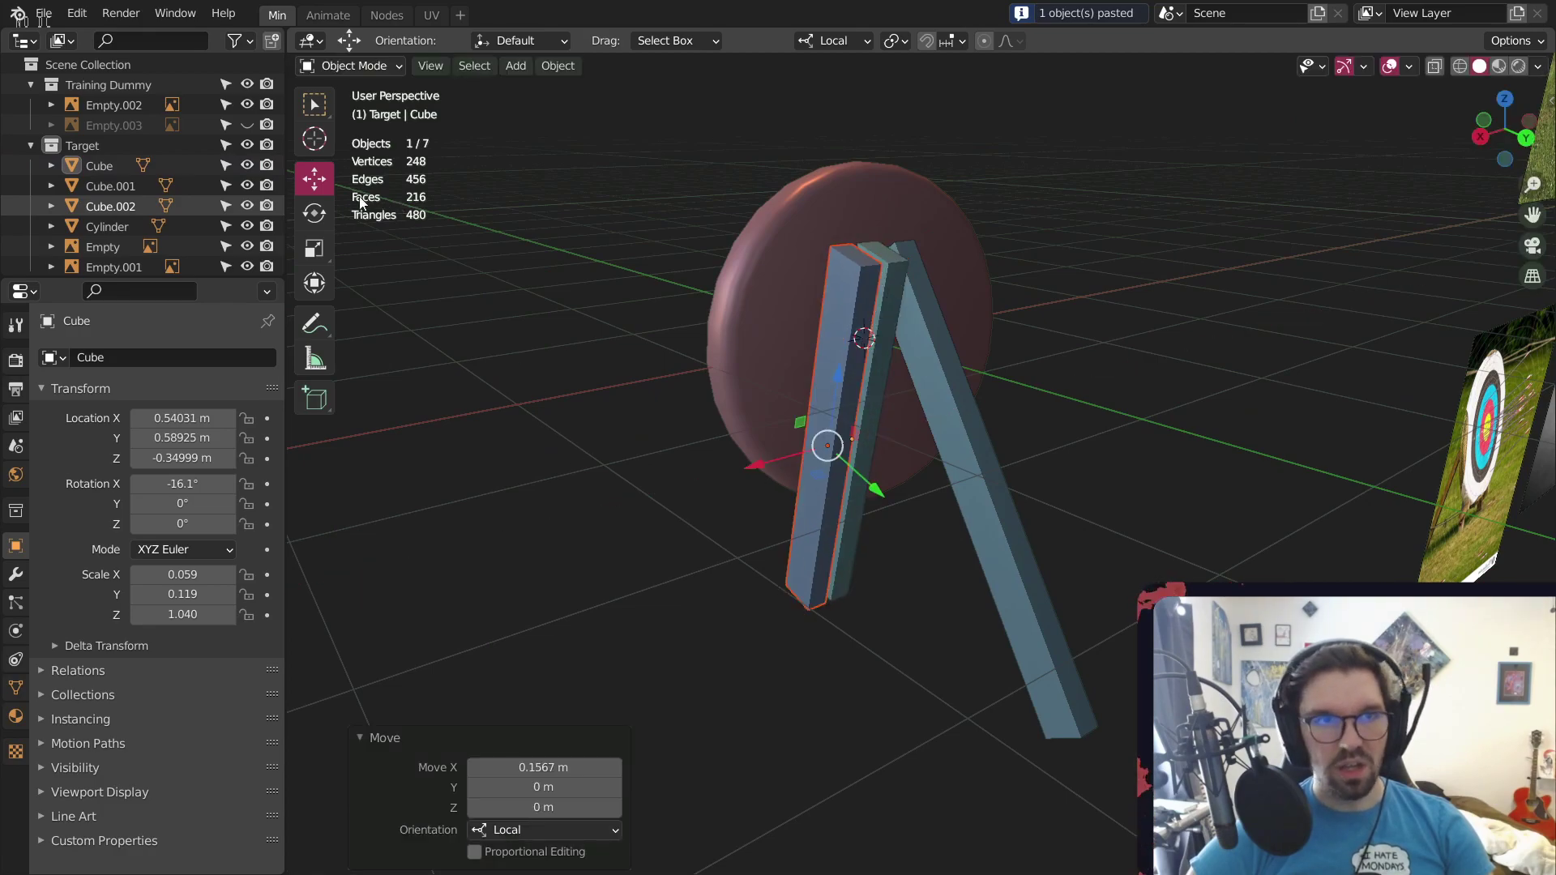
left_click(315, 214)
middle_click_drag(864, 400, 986, 410)
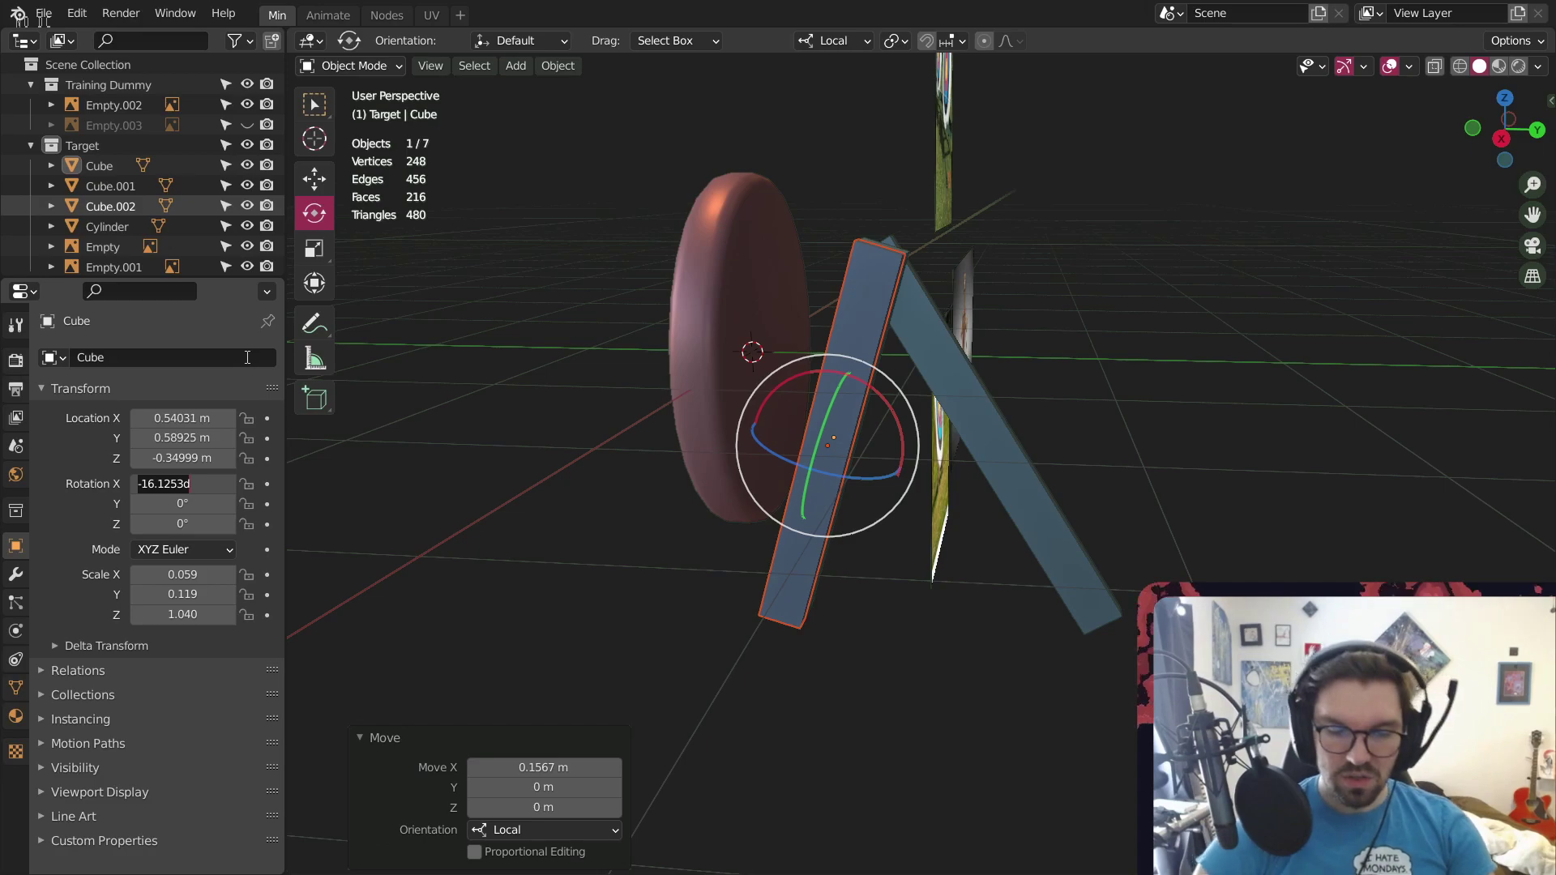
type("90")
key("Return")
key("ctrl+z")
key("alt+a")
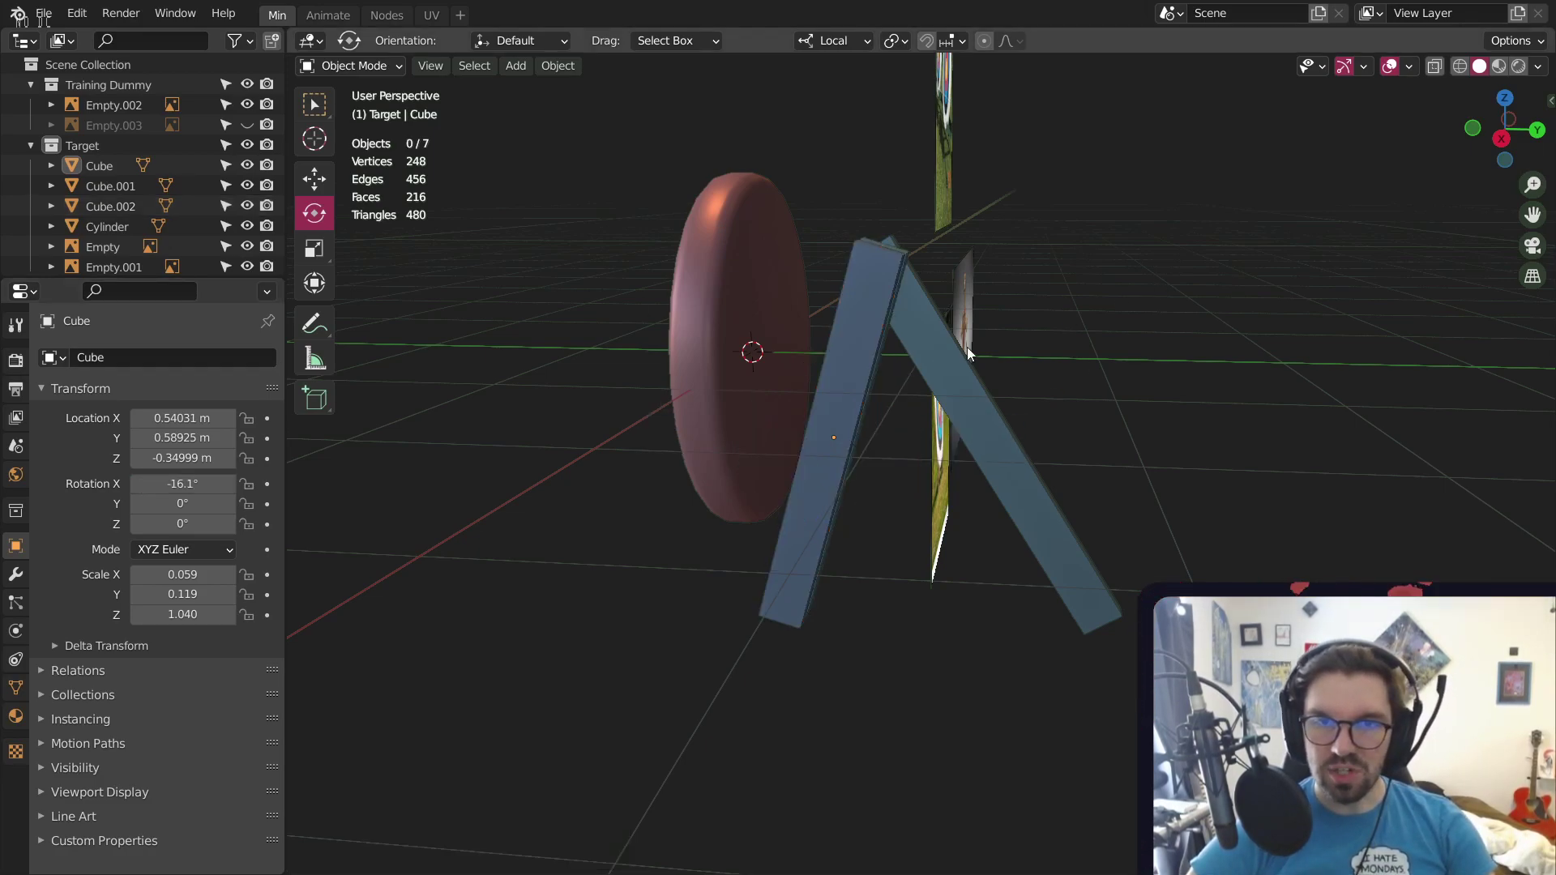
Set the outer leg copy's X rotation to 90° and move it about 0.034 m along local X toward the front leg
left_click(831, 359)
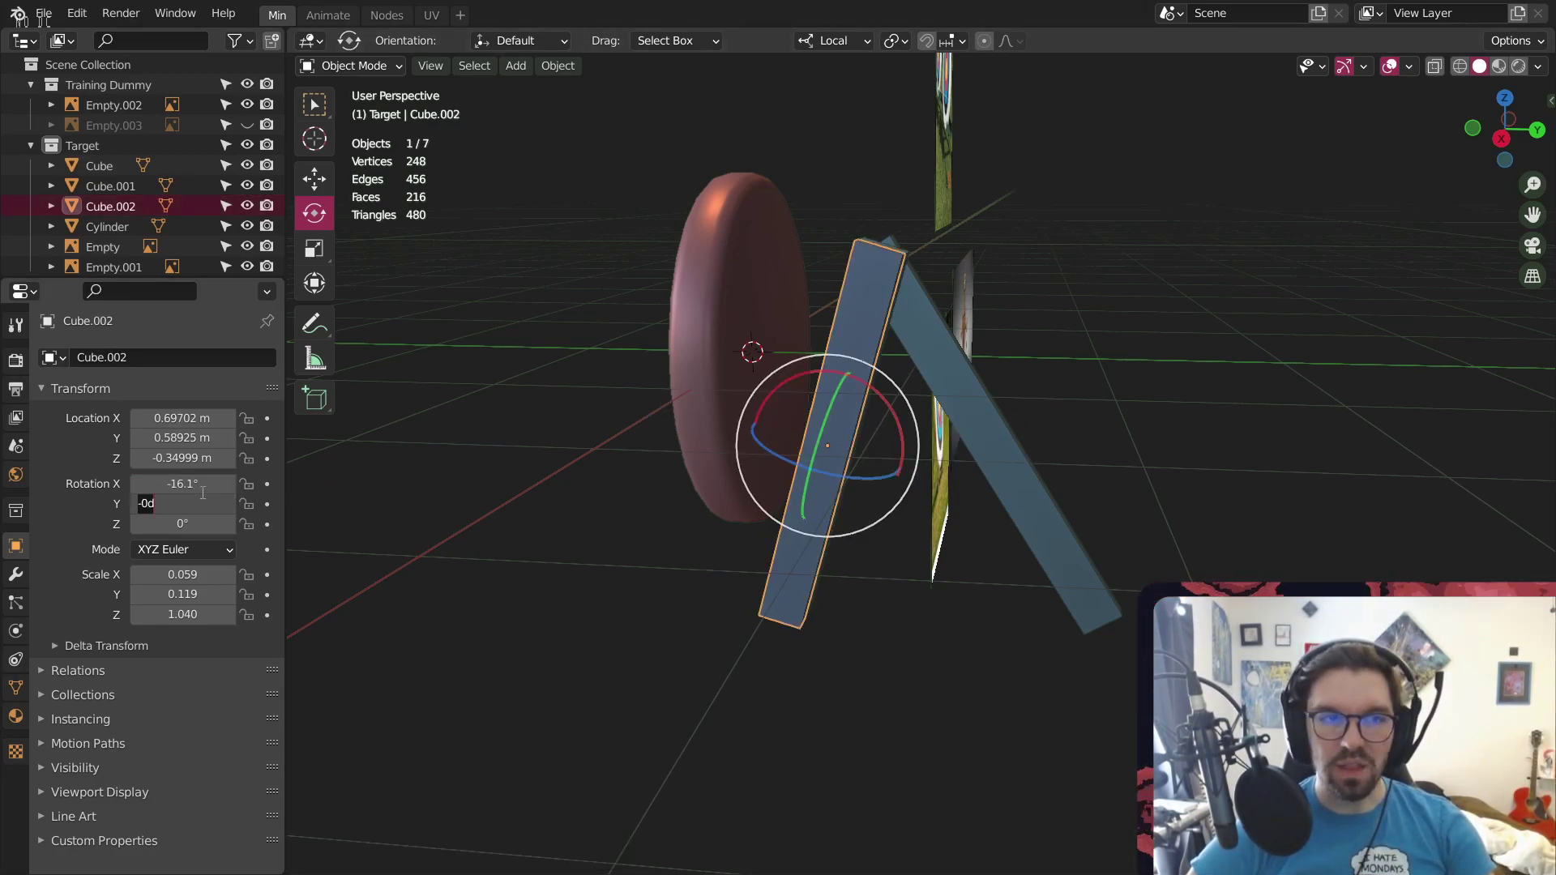
type("90")
key("Return")
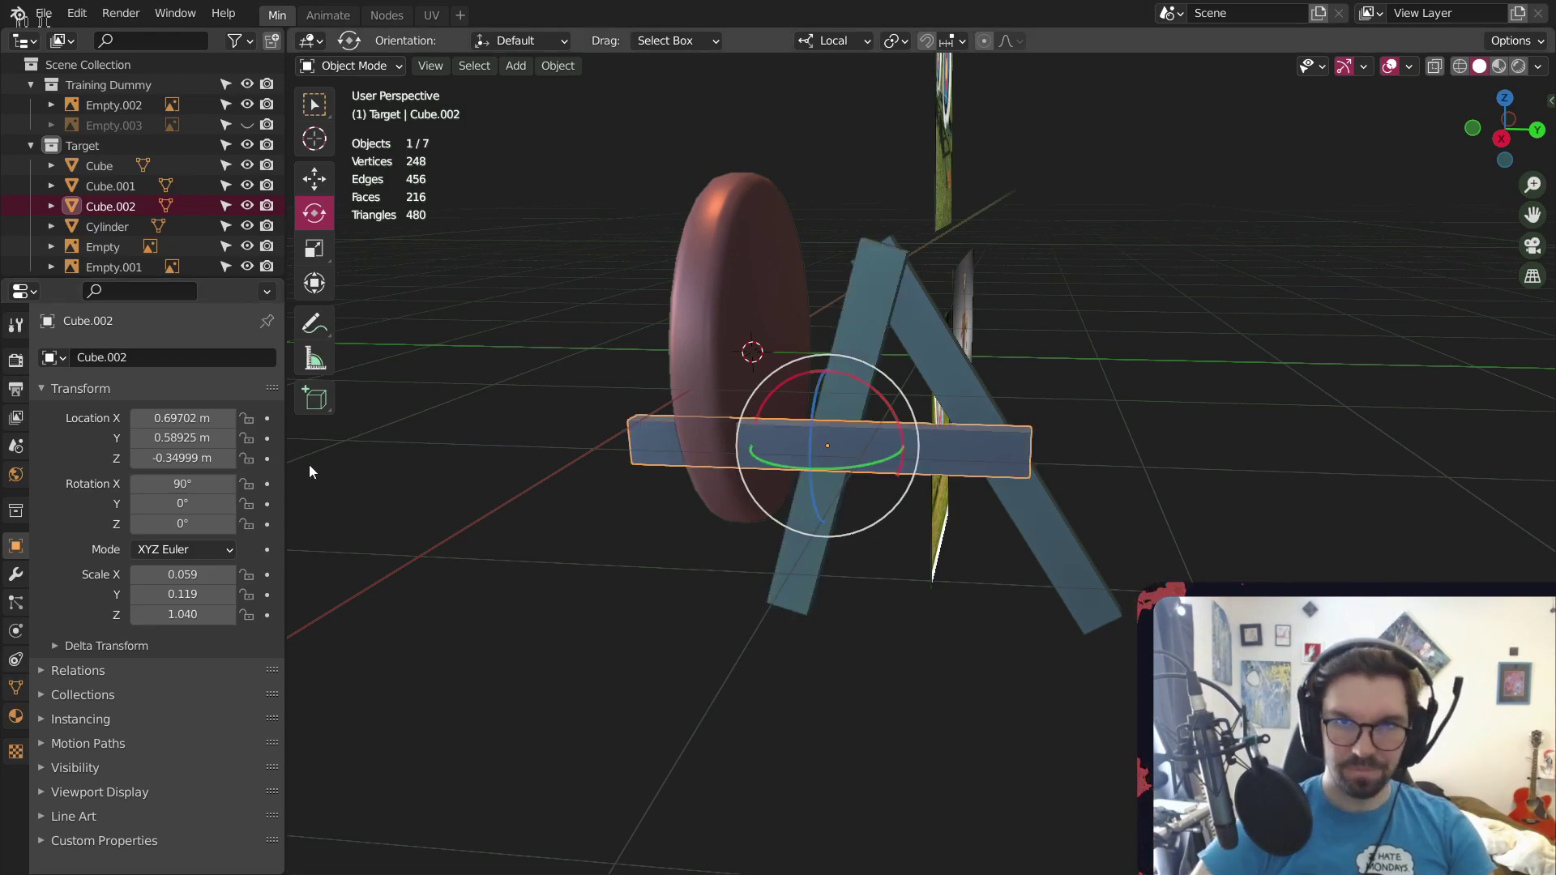
middle_click_drag(756, 415, 629, 491)
scroll(853, 470, "up", 3)
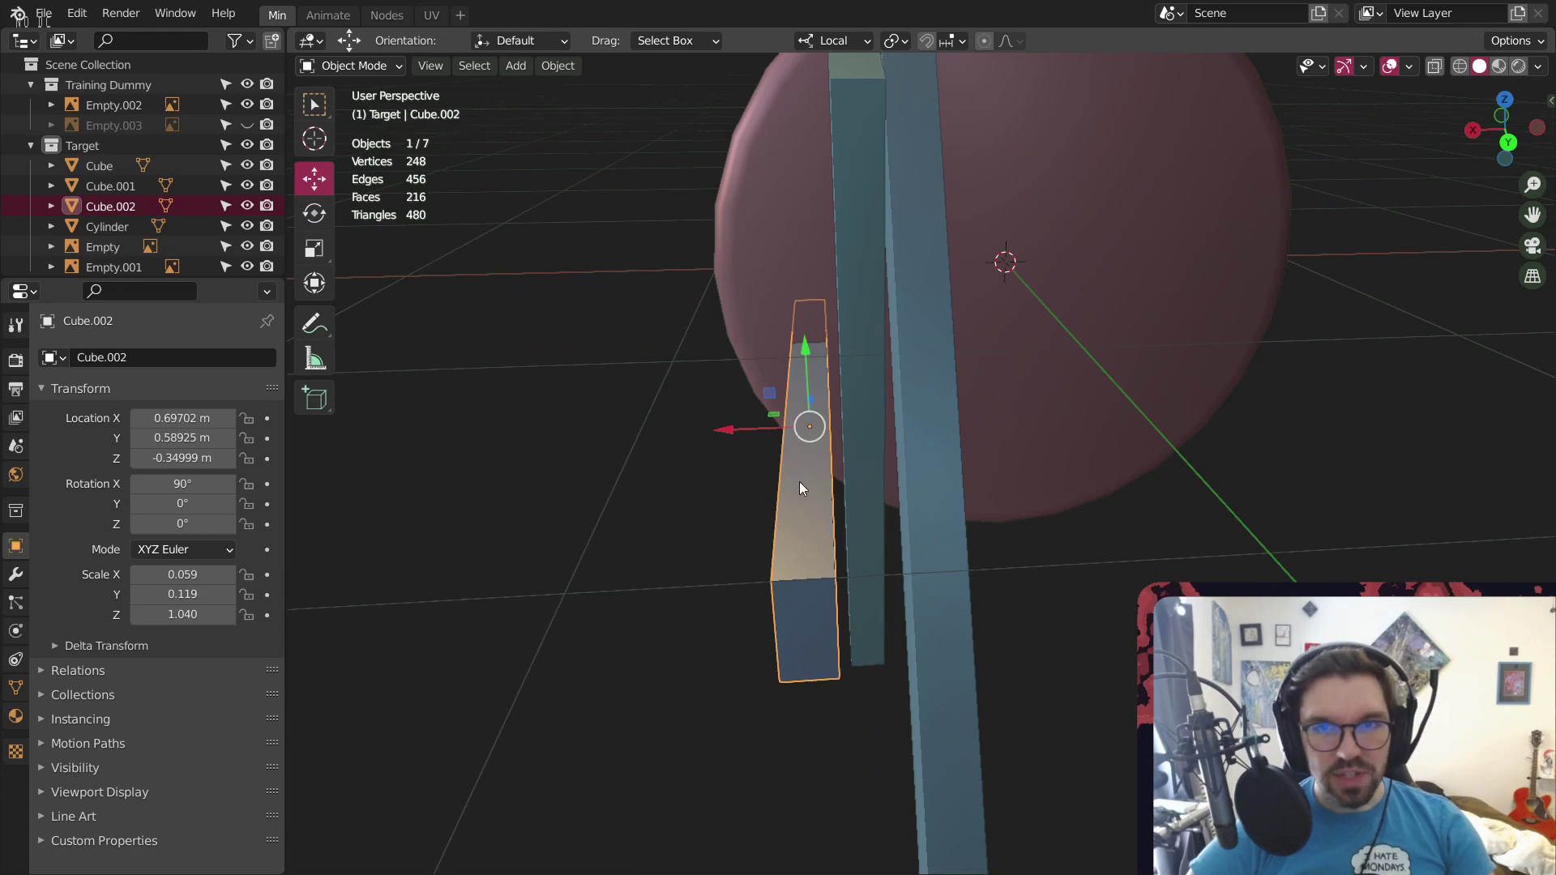
left_click_drag(732, 423, 750, 426)
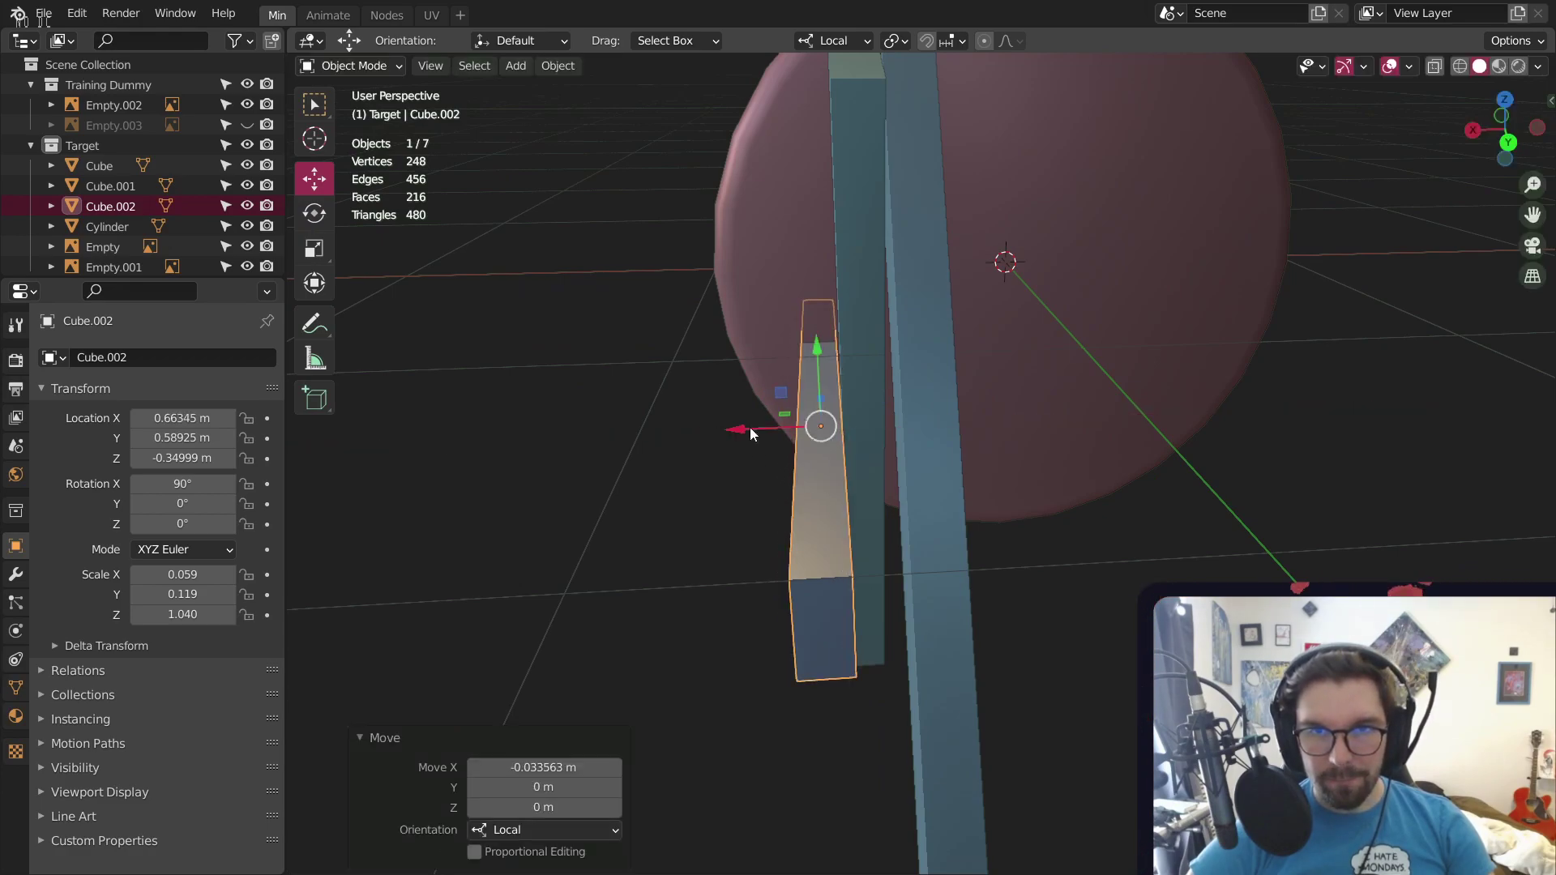
Shorten the horizontal beam to a Z scale of about 0.352 and slide it about 0.193 m along its local Z axis toward the disc
middle_click_drag(750, 427, 1008, 417)
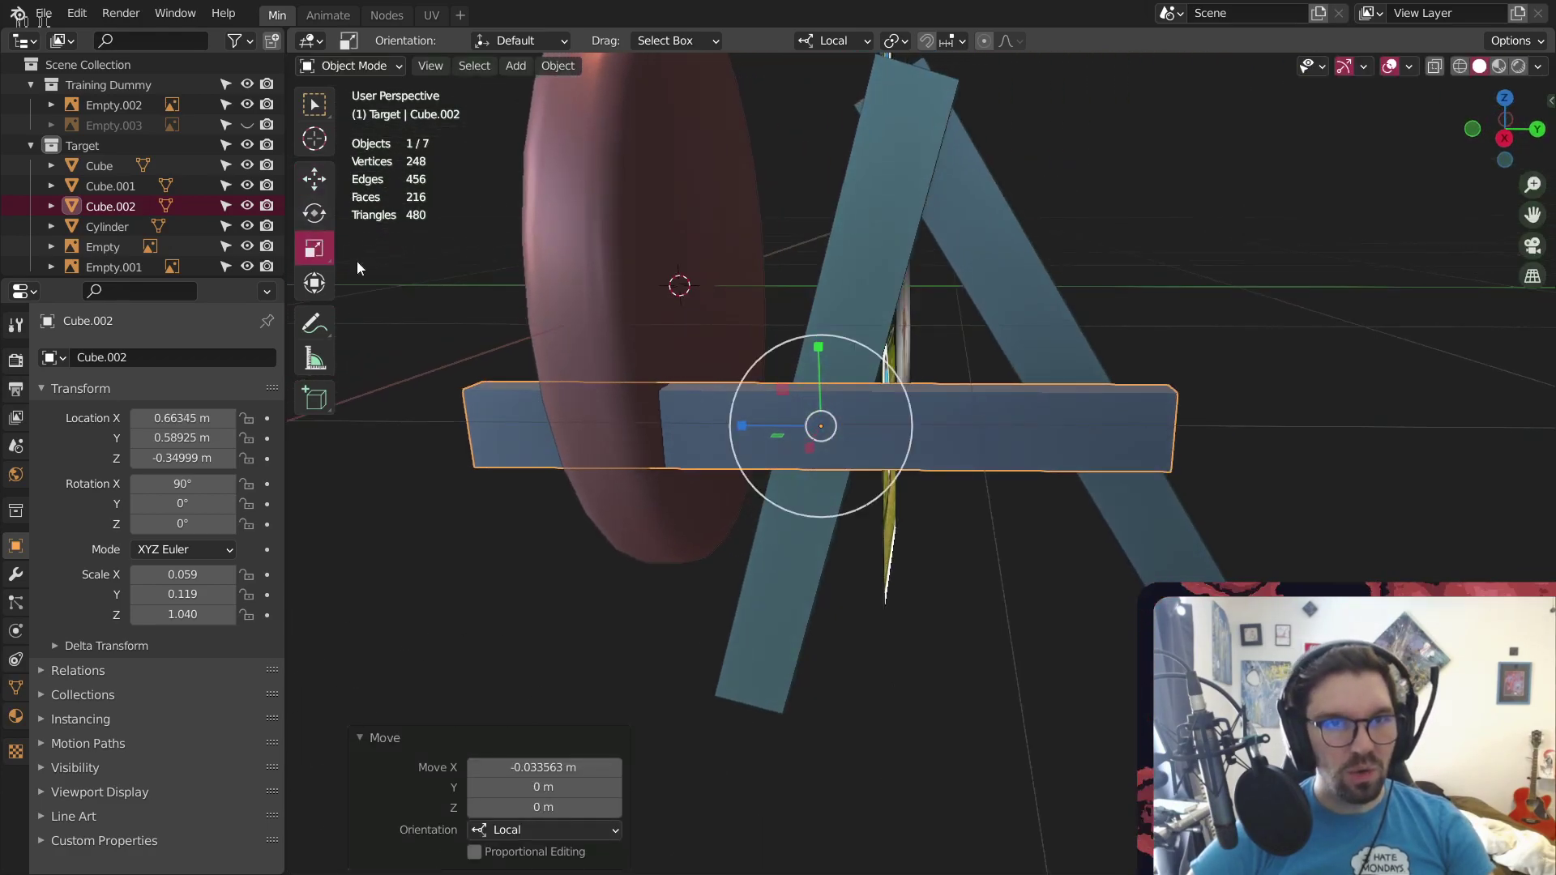
left_click_drag(742, 429, 669, 415)
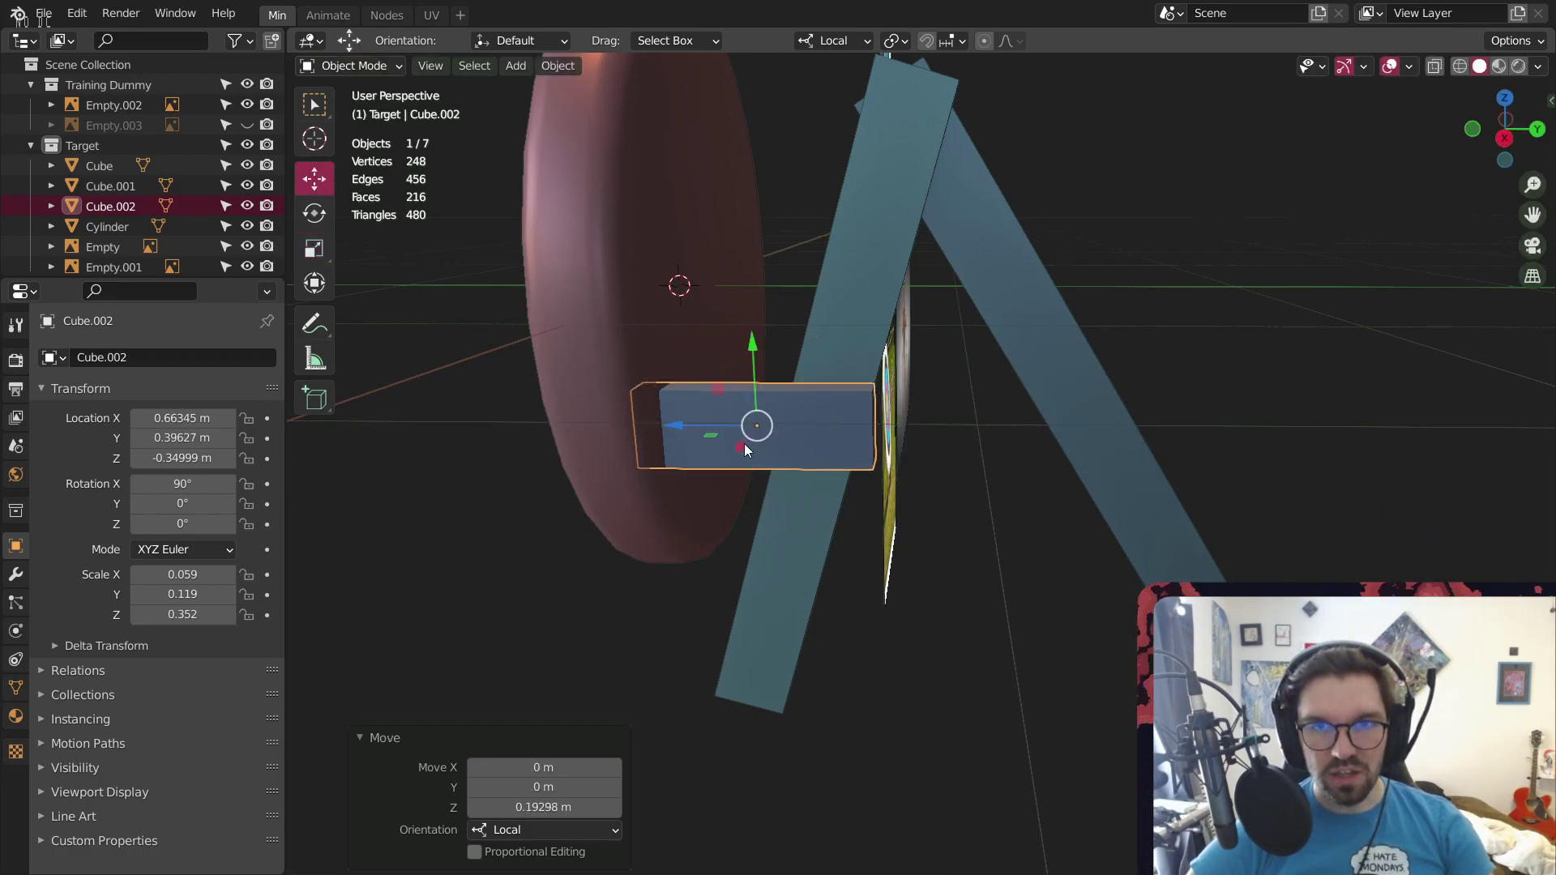
left_click(888, 474)
Select the front leg and the short horizontal beam together and move them about 0.198 m outward along the X axis
middle_click_drag(818, 480, 689, 458)
scroll(729, 466, "down", 3)
middle_click_drag(840, 482, 849, 477, "shift")
left_click(635, 465)
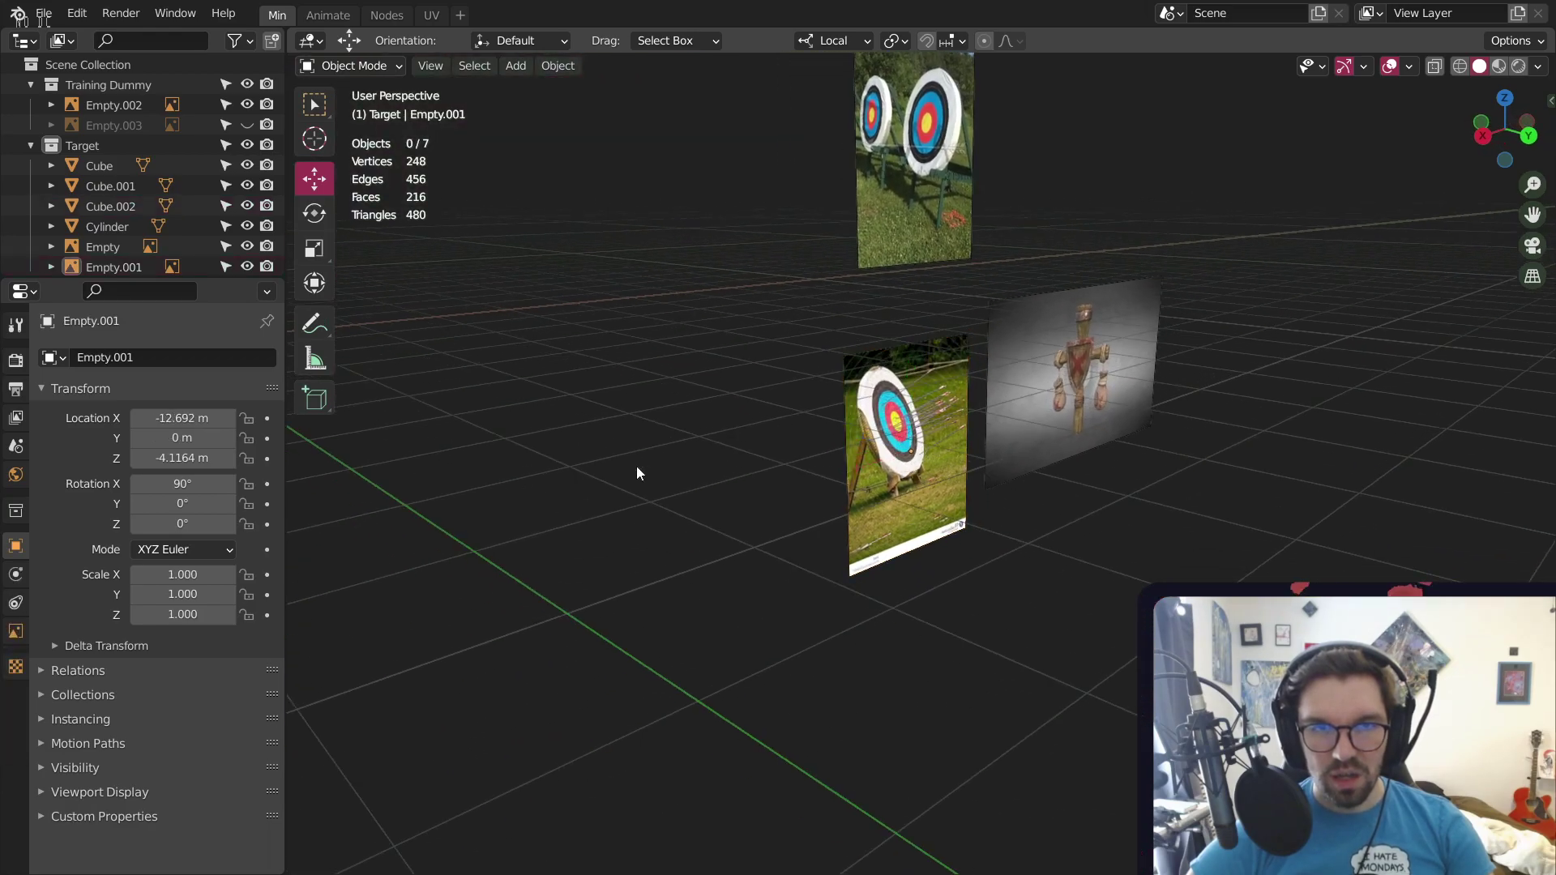
scroll(635, 465, "down", 1)
middle_click_drag(635, 465, 850, 470, "shift")
scroll(675, 351, "up", 7)
middle_click_drag(752, 464, 796, 468)
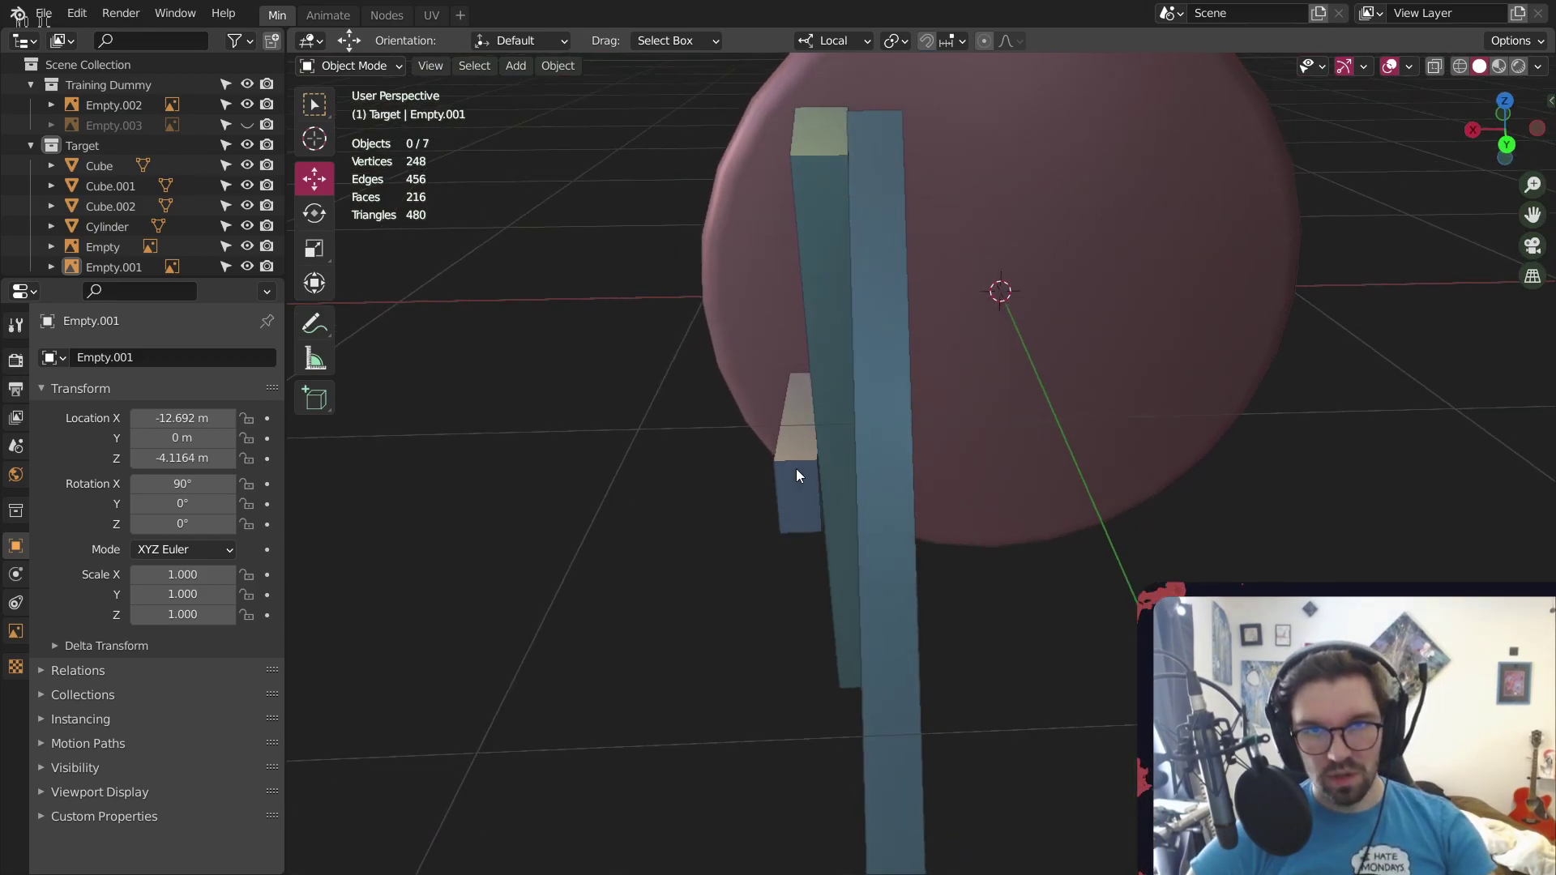
left_click(815, 473)
left_click(864, 503, "shift")
left_click(818, 519, "shift")
left_click_drag(819, 519, 713, 516)
Lower the short beam about 0.384 m and shift it about 0.107 m forward so it crosses the front leg's lower part
middle_click_drag(713, 515, 903, 606)
left_click(776, 486)
middle_click_drag(777, 486, 814, 426, "shift")
middle_click_drag(696, 432, 736, 430)
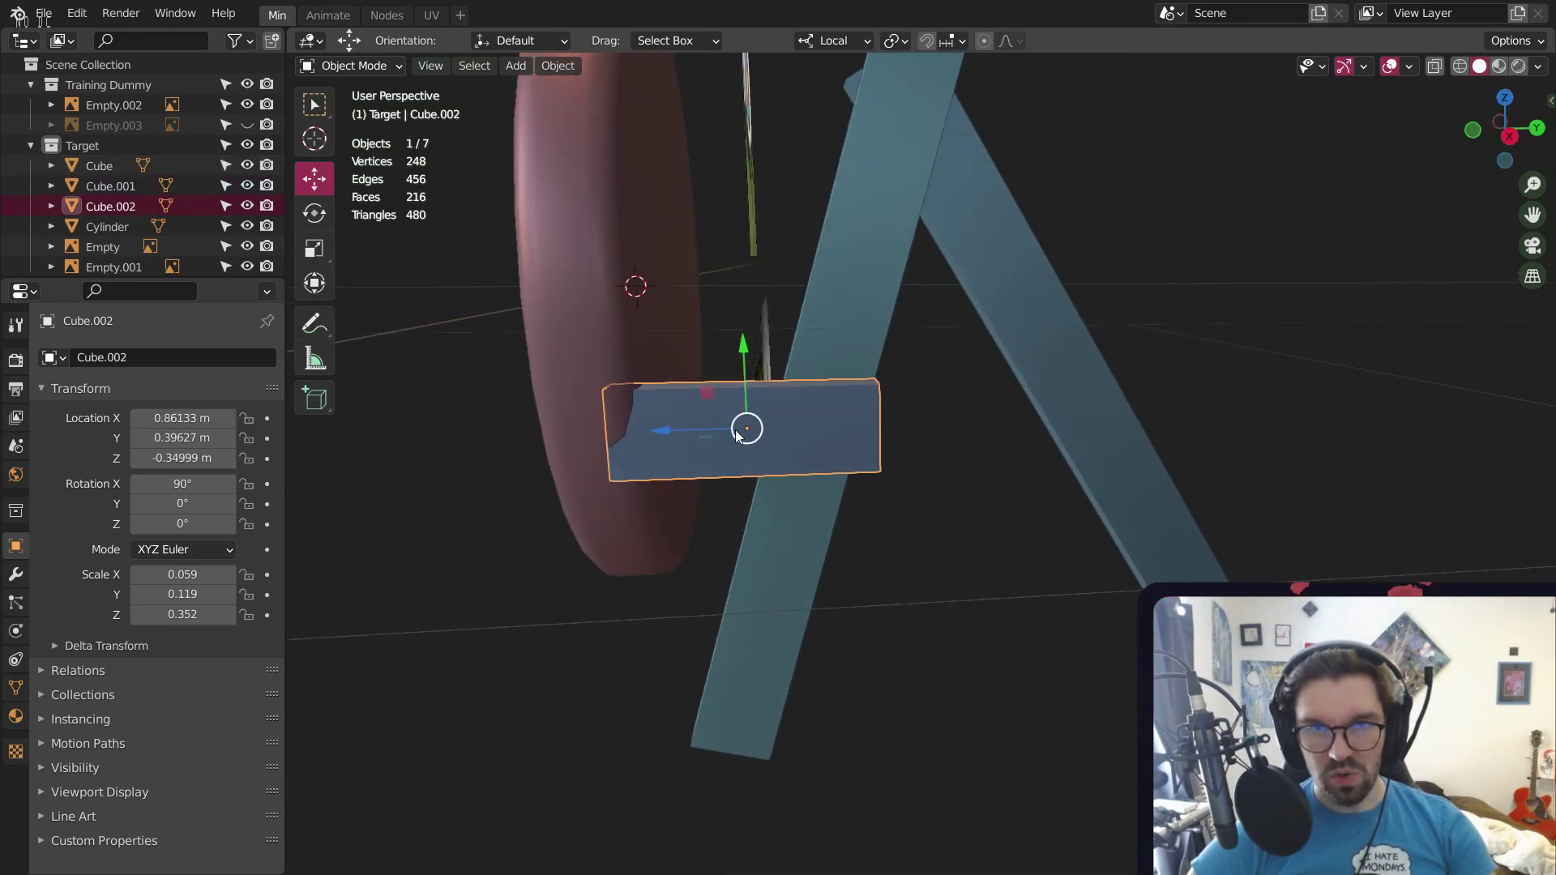
left_click_drag(703, 395, 650, 539)
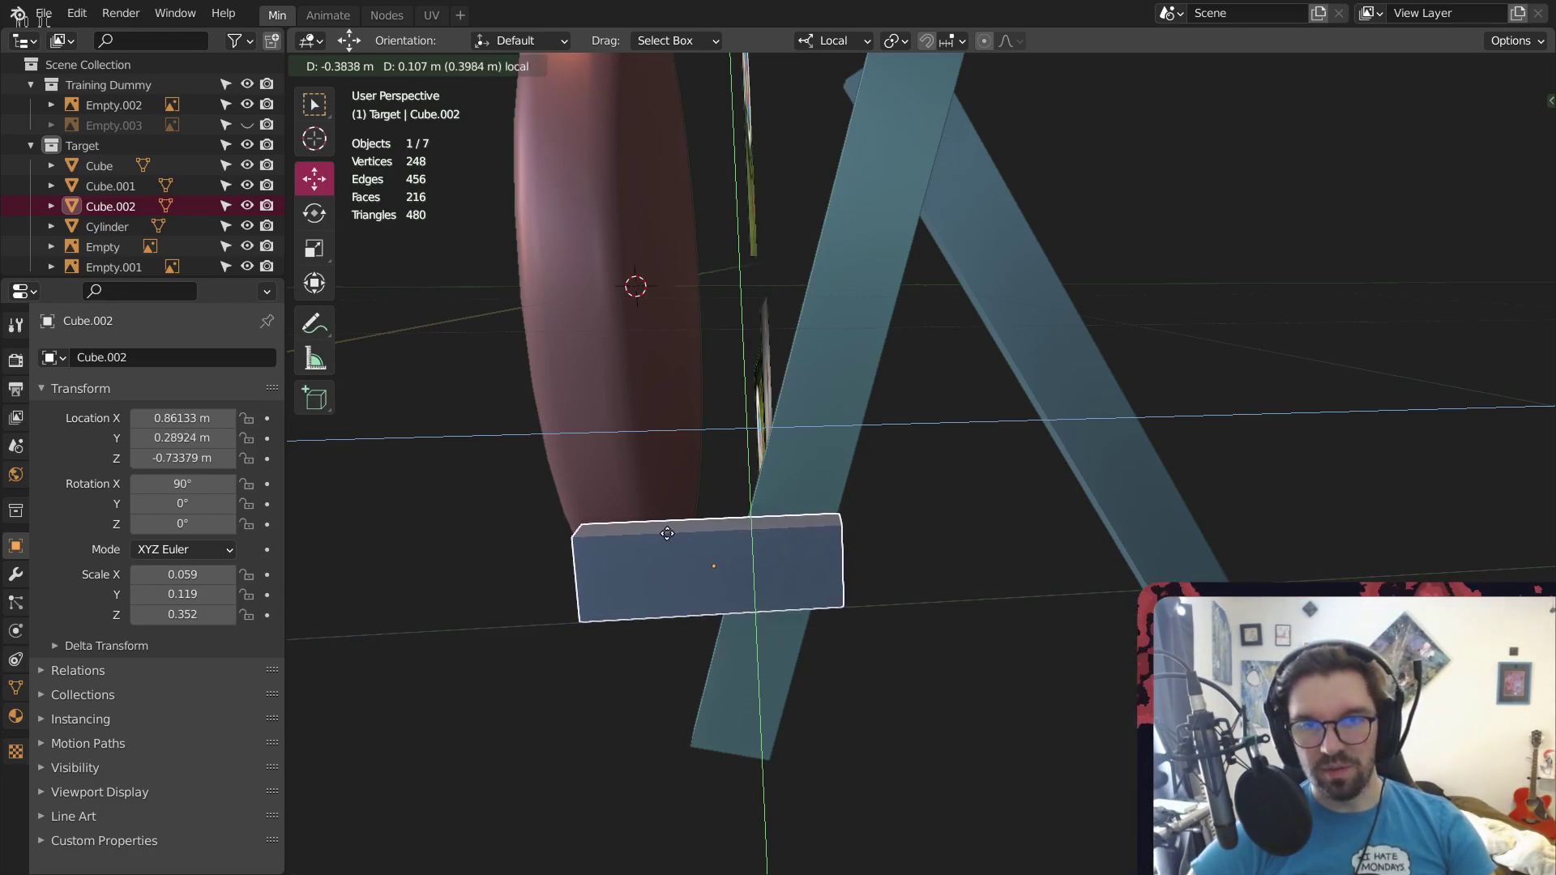
left_click(667, 534)
In the right orthographic view, fine-tune the short beam's position to about Y 0.284 m and Z -0.735 m
left_click(1509, 136)
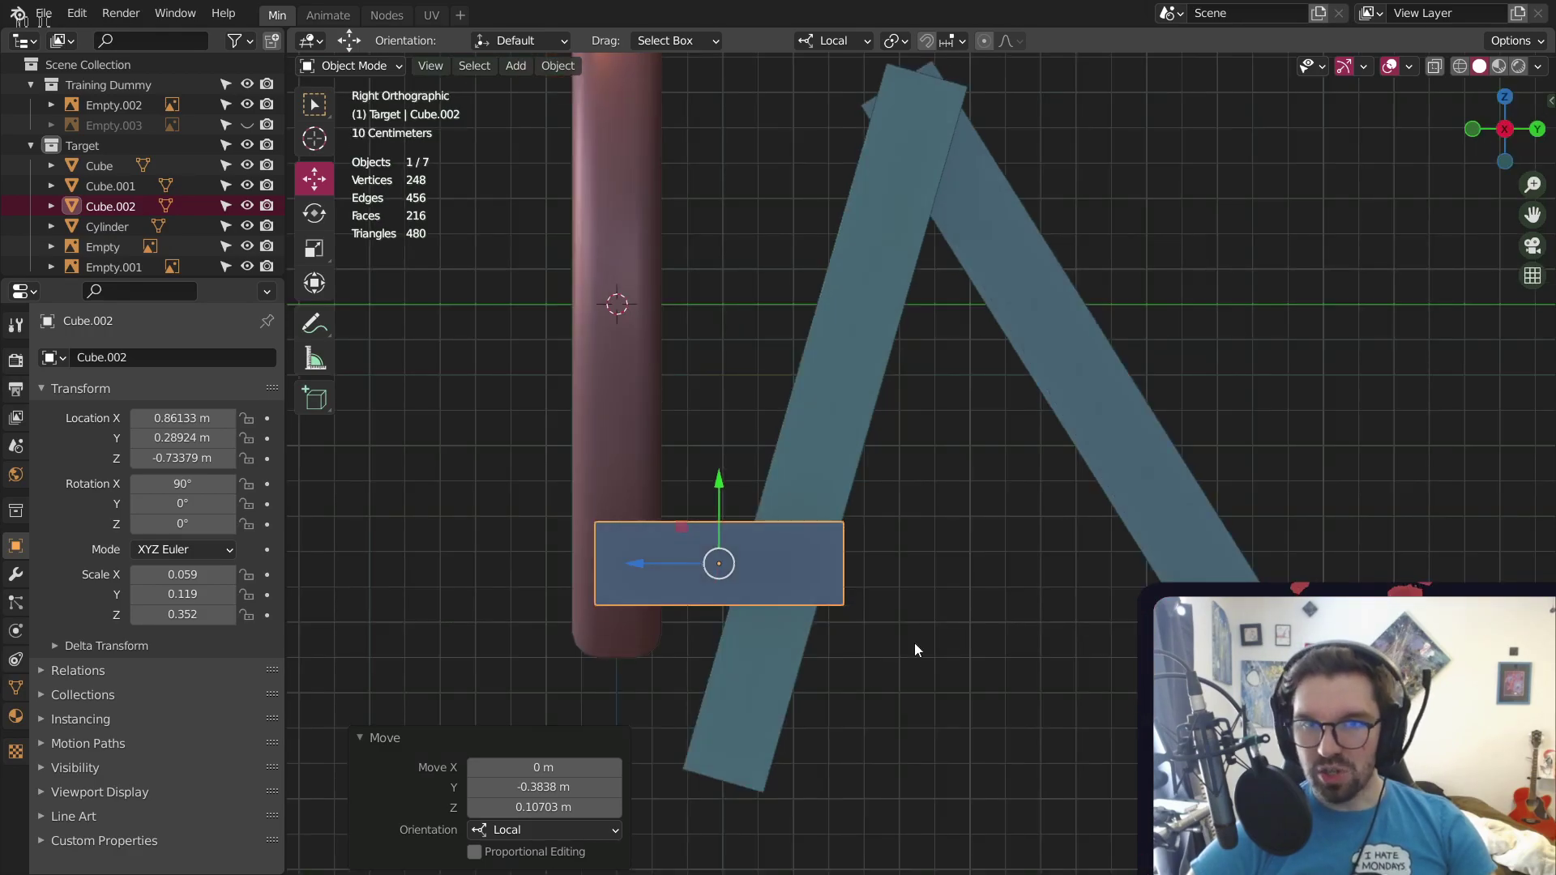
left_click(920, 592)
scroll(829, 557, "up", 3)
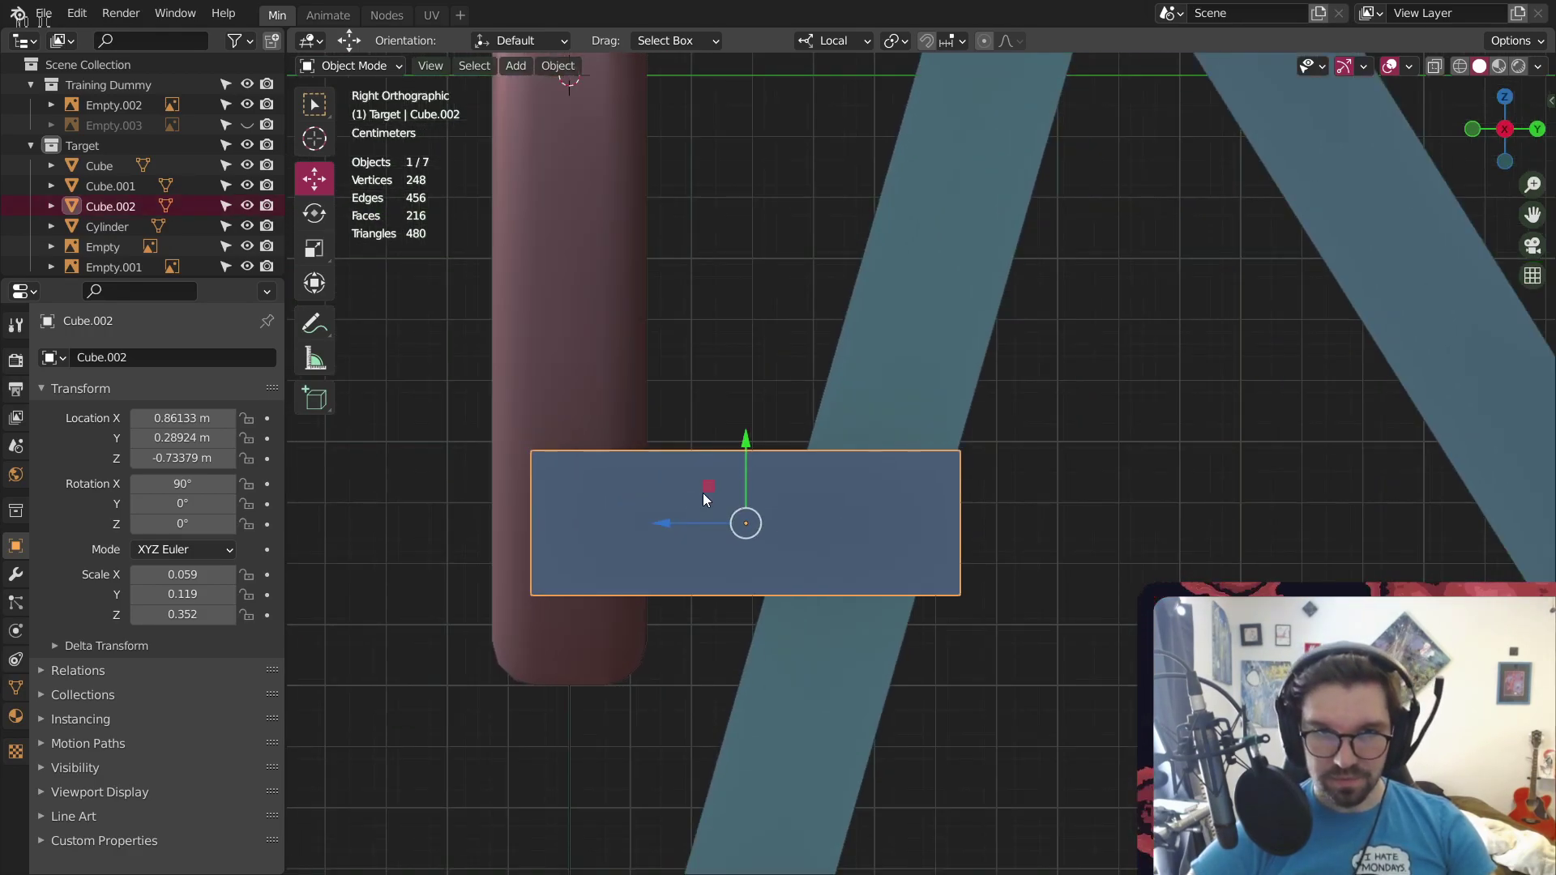
left_click_drag(706, 487, 696, 488)
left_click(1040, 421)
scroll(804, 407, "down", 3)
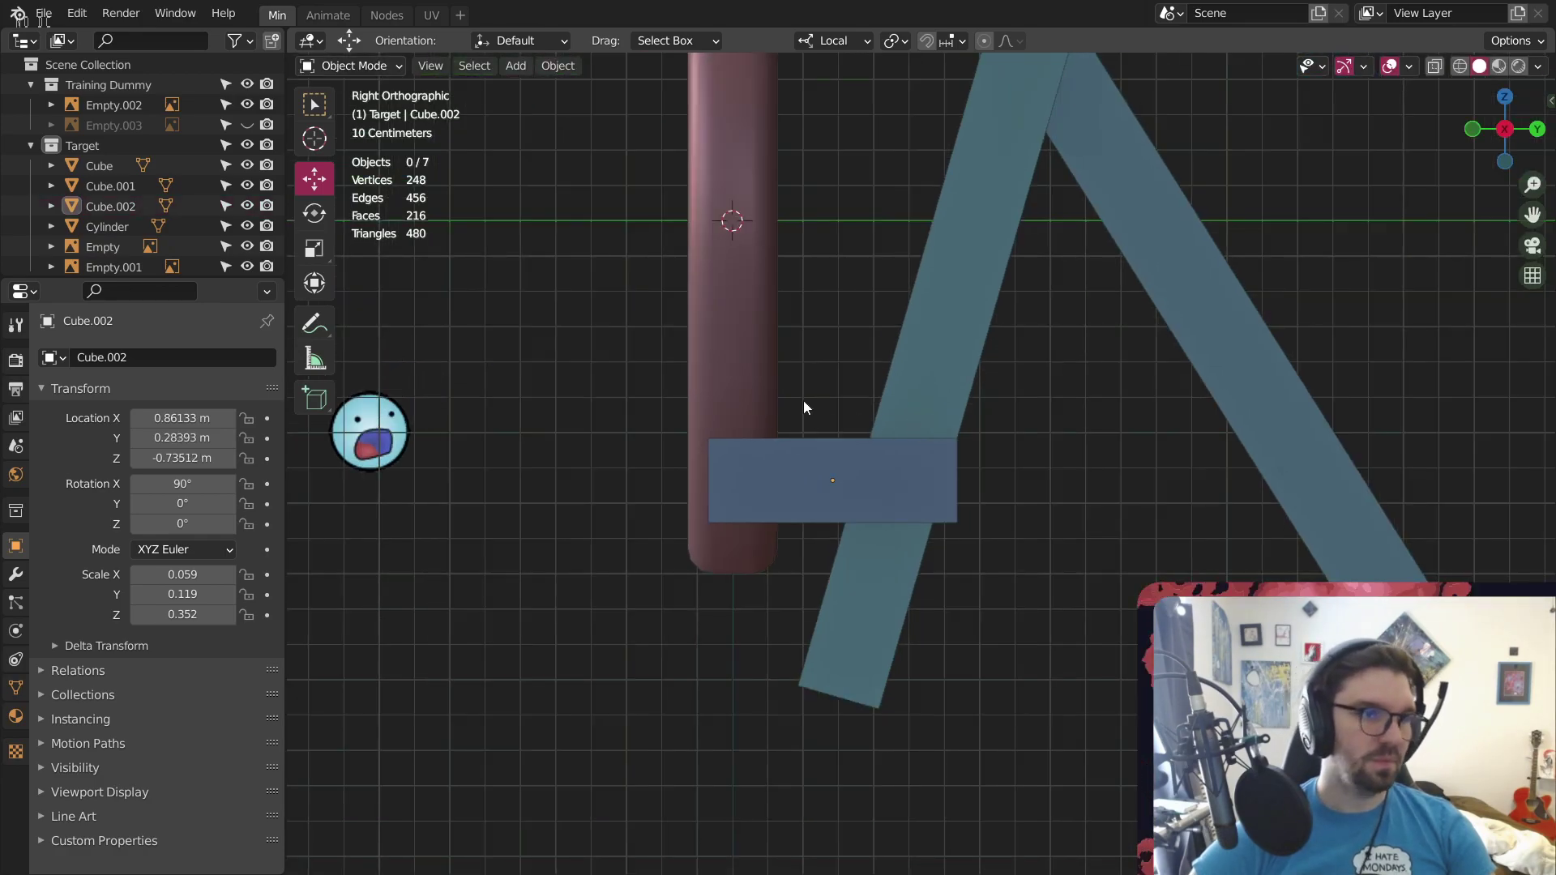
Move the disc back toward the stand to about Y 0.206 m and Z -0.035 m, resting it on the short beam
scroll(804, 407, "down", 3)
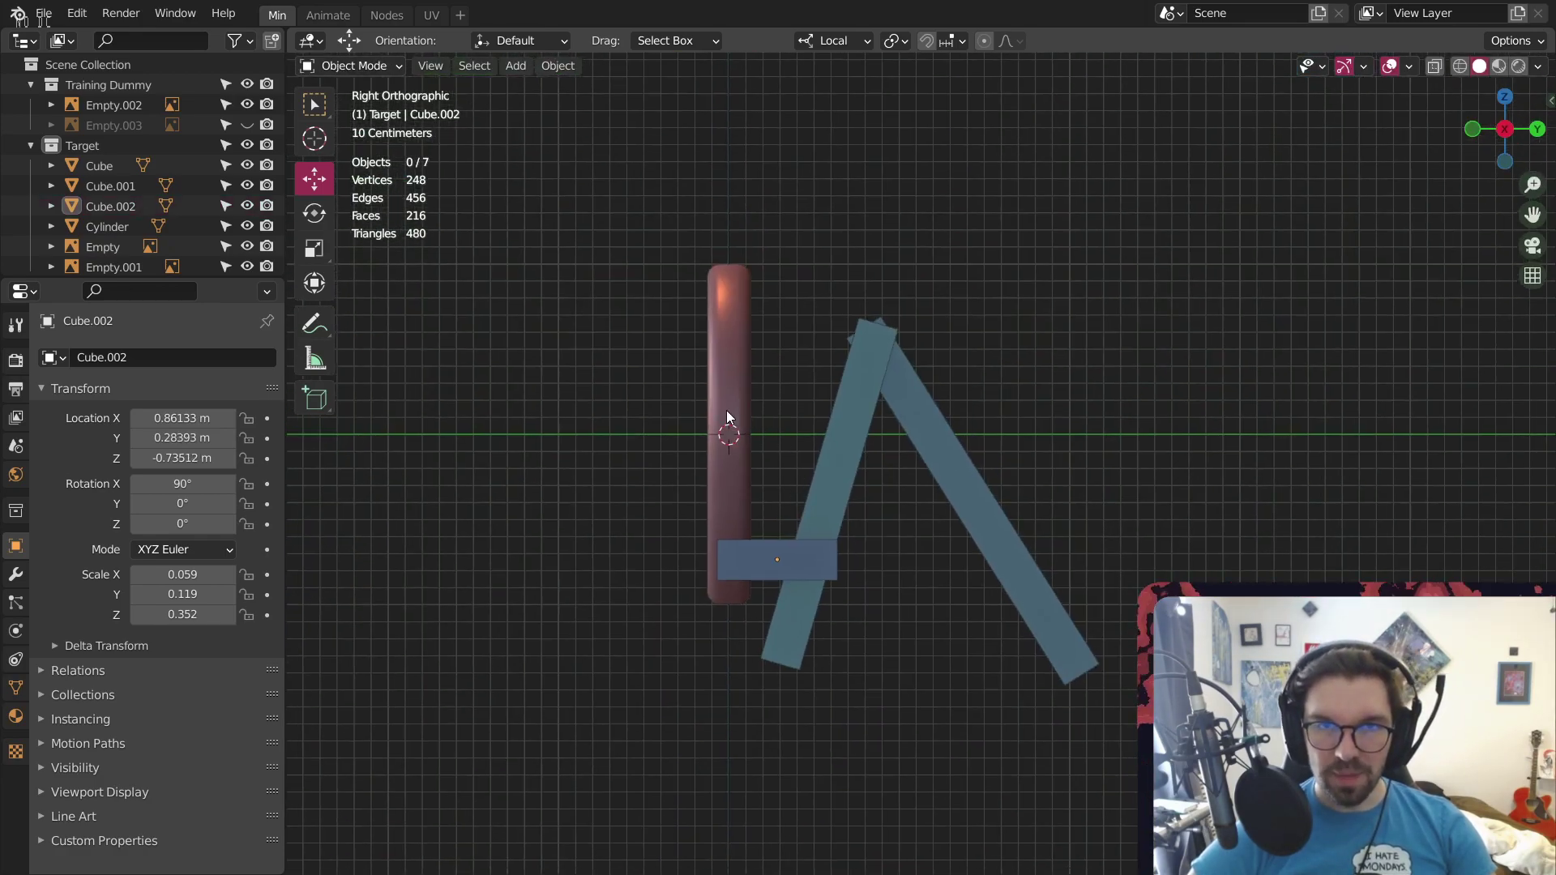
left_click(726, 416)
scroll(872, 313, "up", 1)
left_click_drag(693, 410, 738, 361)
middle_click_drag(737, 362, 906, 411)
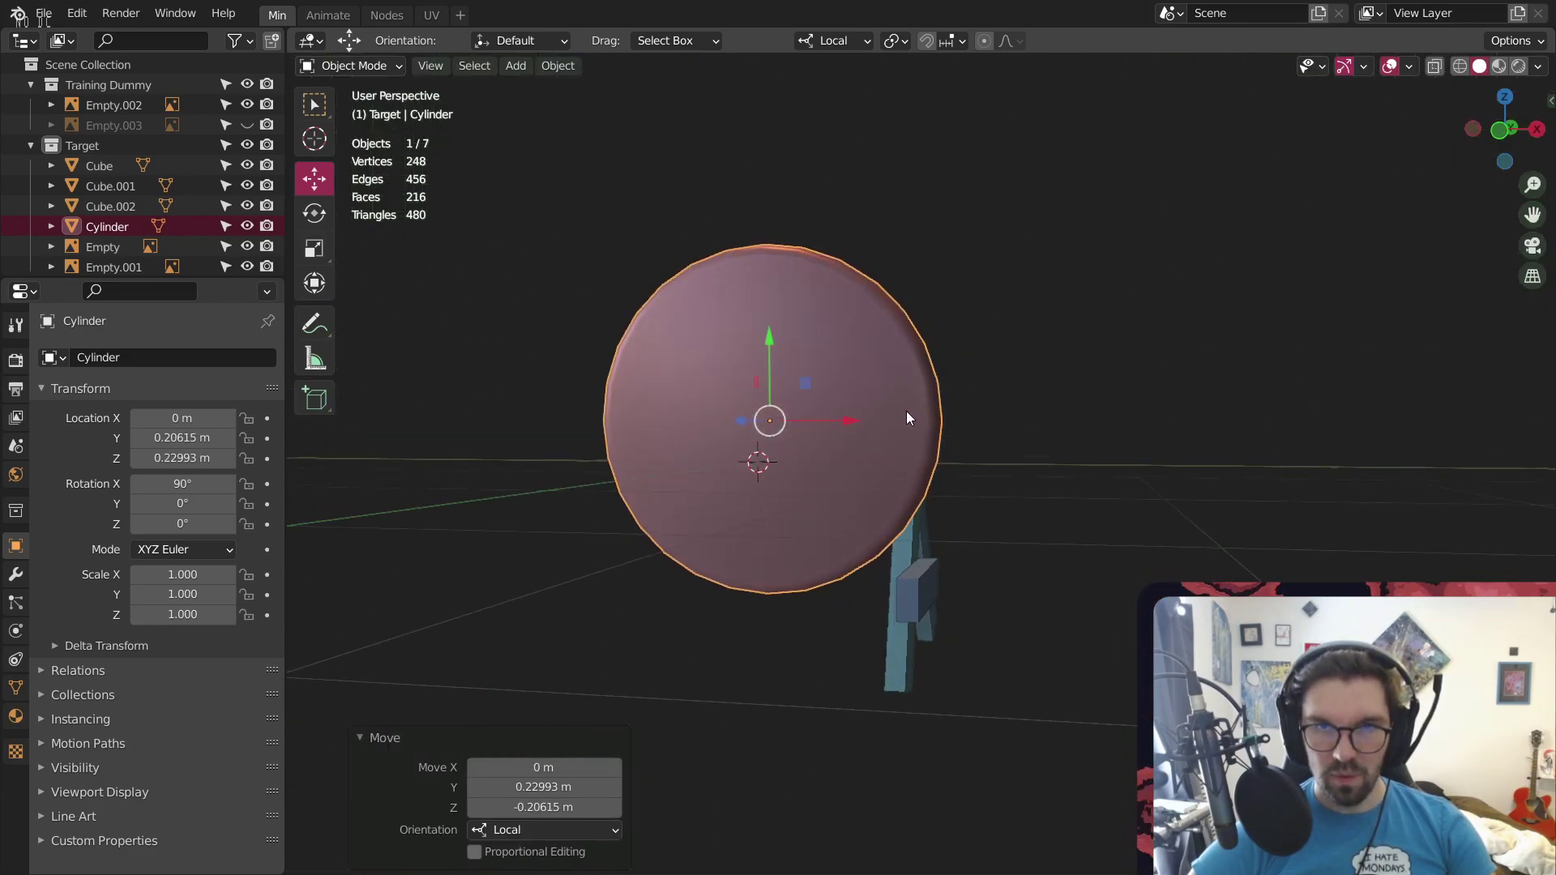
left_click_drag(765, 354, 778, 393)
scroll(870, 557, "up", 2)
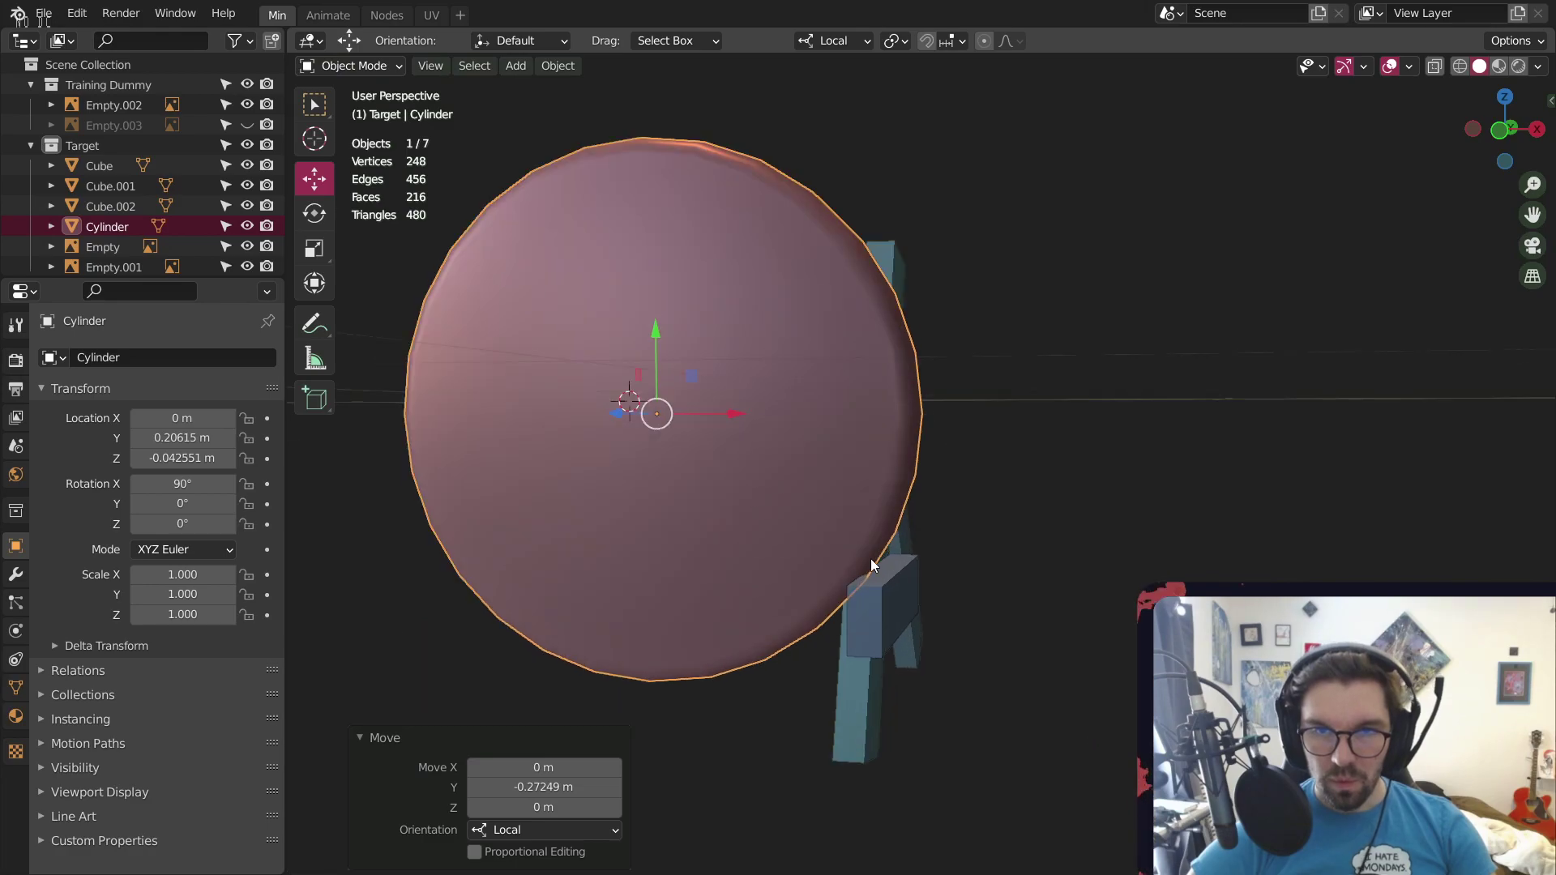
scroll(842, 523, "up", 3)
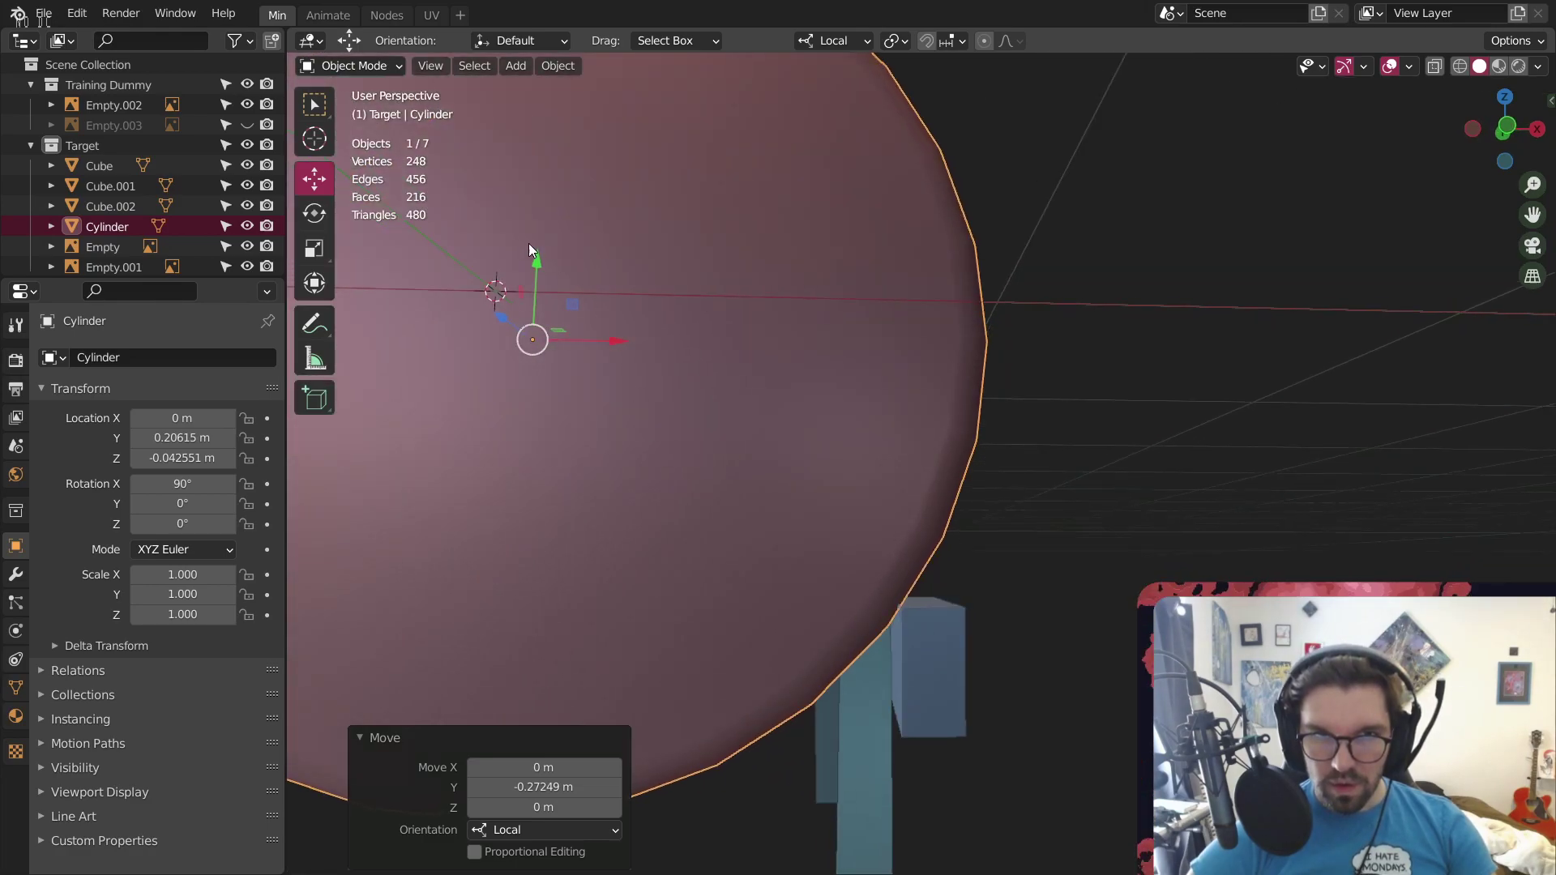
mouse_move(536, 265)
left_mouse_down()
mouse_move(548, 259)
mouse_move(538, 281)
left_mouse_up()
scroll(1115, 479, "down", 4)
left_click(1091, 450)
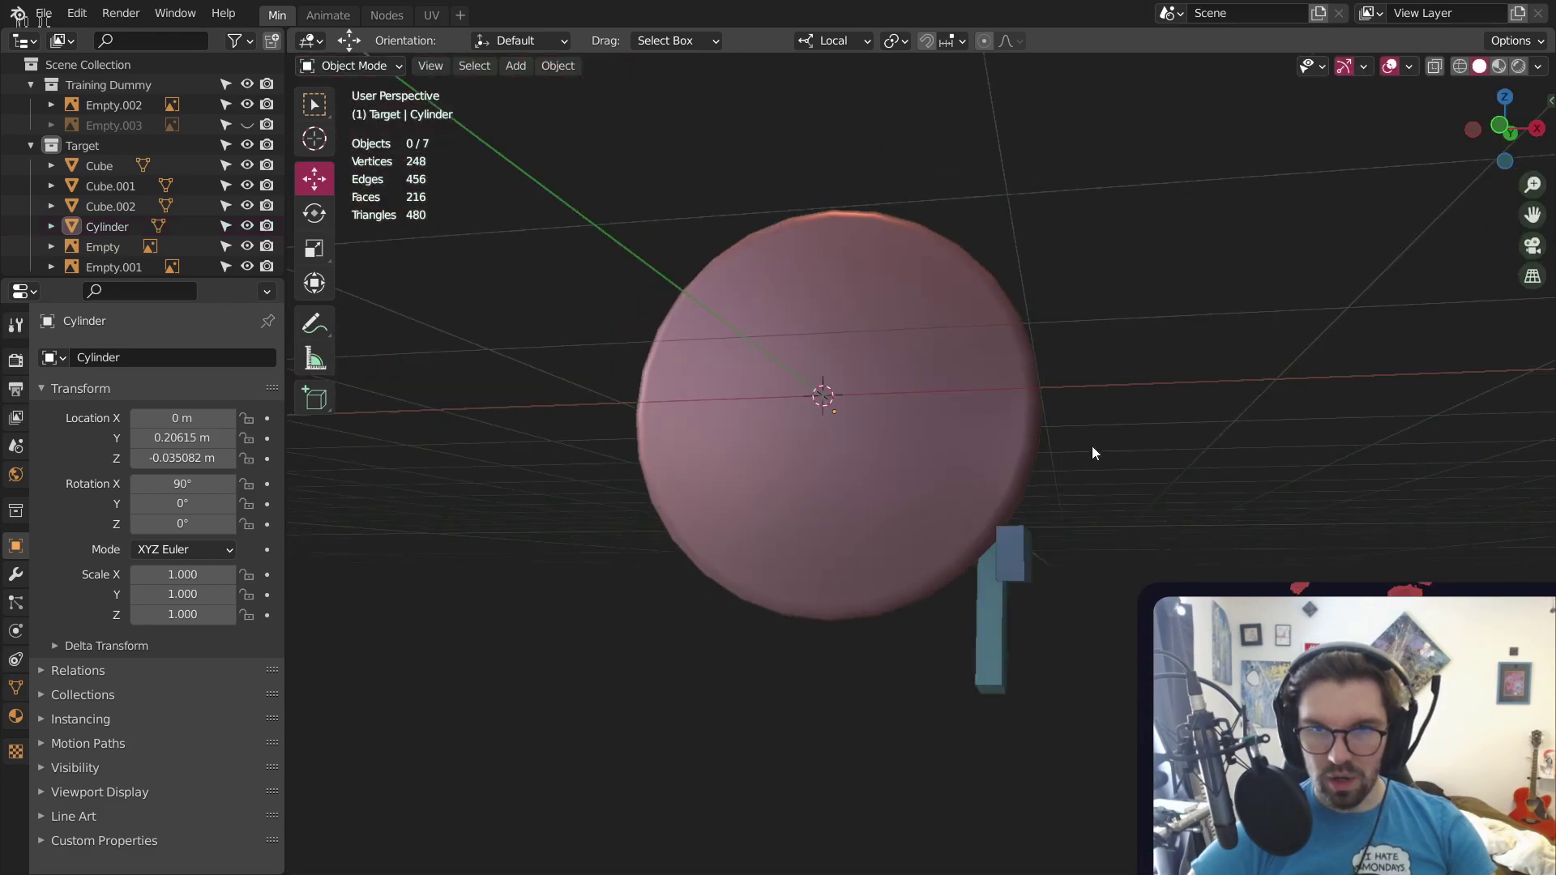
Inspect the stand from the side and study how the wooden supports hold the disc in the photo with arrows
middle_click_drag(1092, 452, 955, 429)
middle_click_drag(1071, 409, 827, 489)
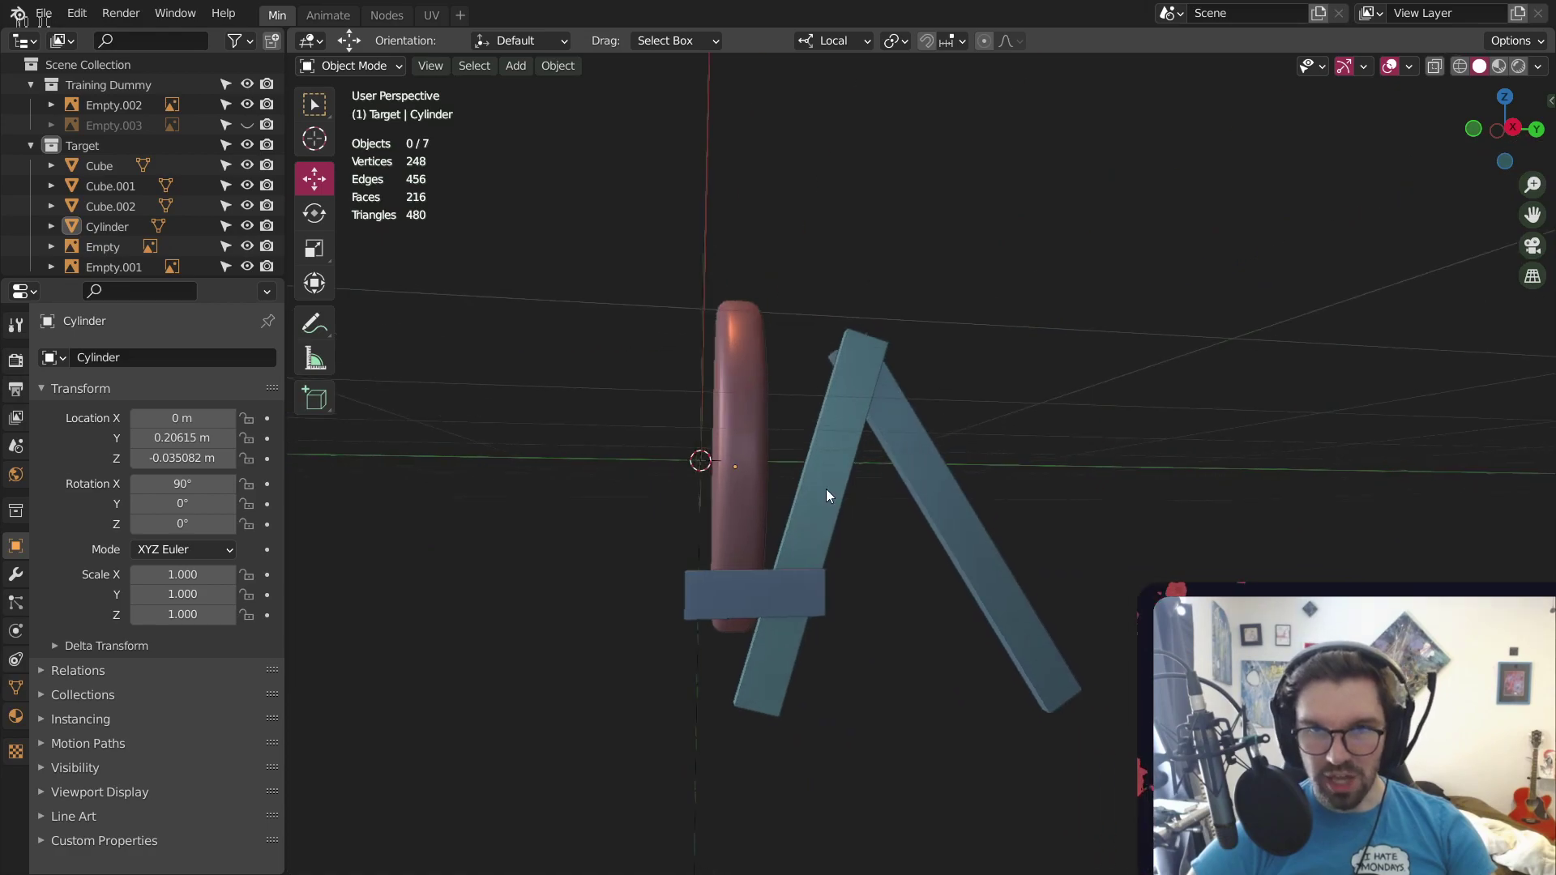
scroll(789, 549, "up", 6)
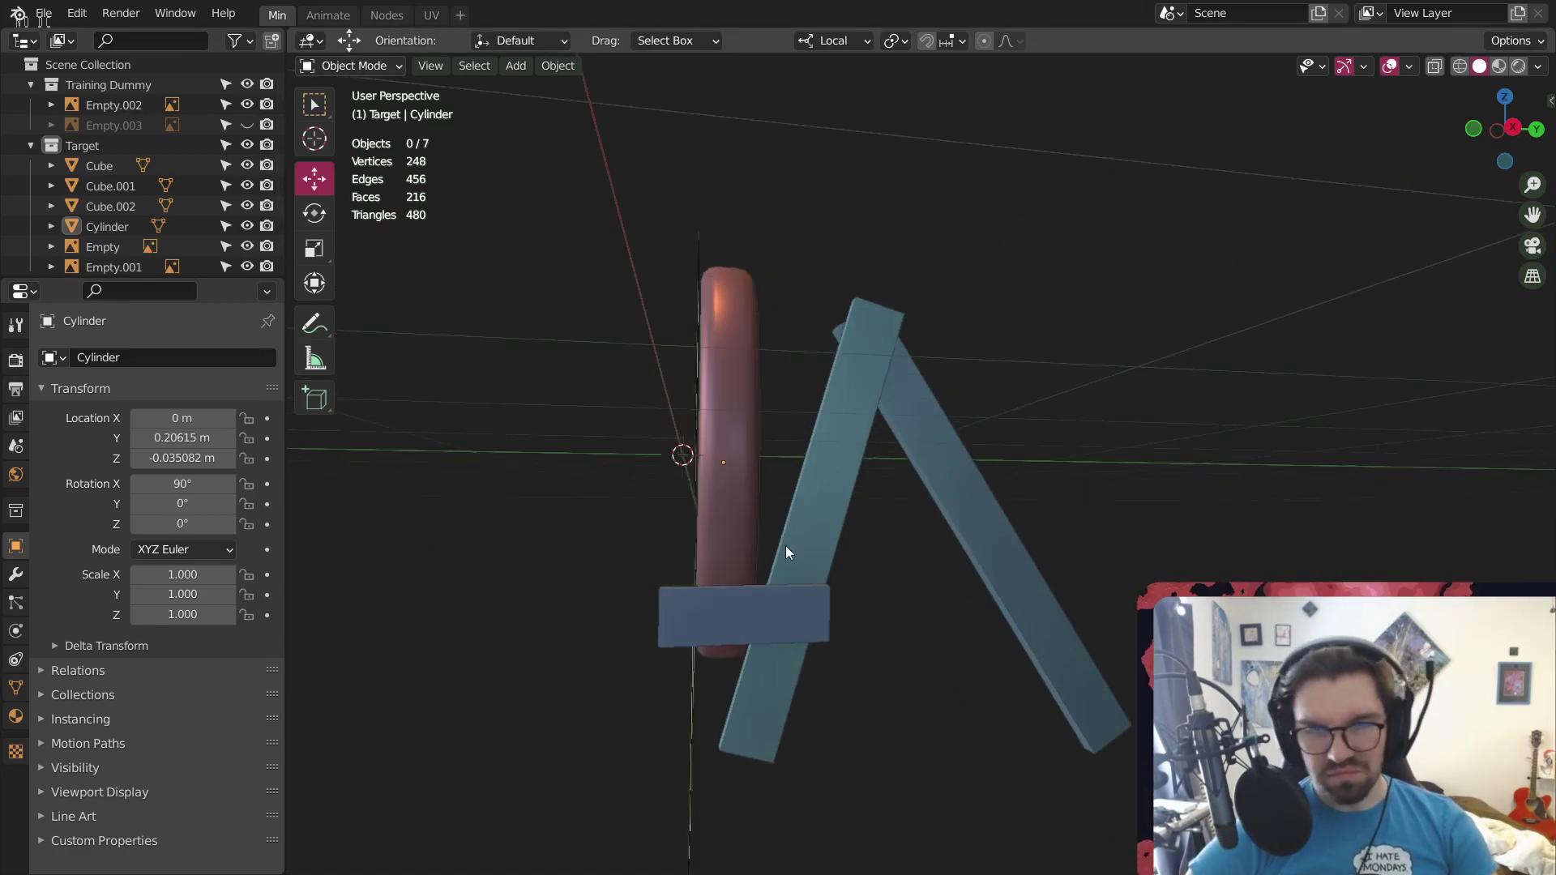
middle_click_drag(789, 567, 780, 496)
middle_click_drag(550, 566, 799, 610)
scroll(799, 610, "down", 6)
scroll(770, 577, "down", 1)
middle_click_drag(511, 555, 770, 508, "shift")
middle_click_drag(405, 590, 616, 502, "shift")
scroll(480, 655, "up", 3)
middle_click_drag(480, 655, 708, 523, "shift")
scroll(708, 524, "up", 4)
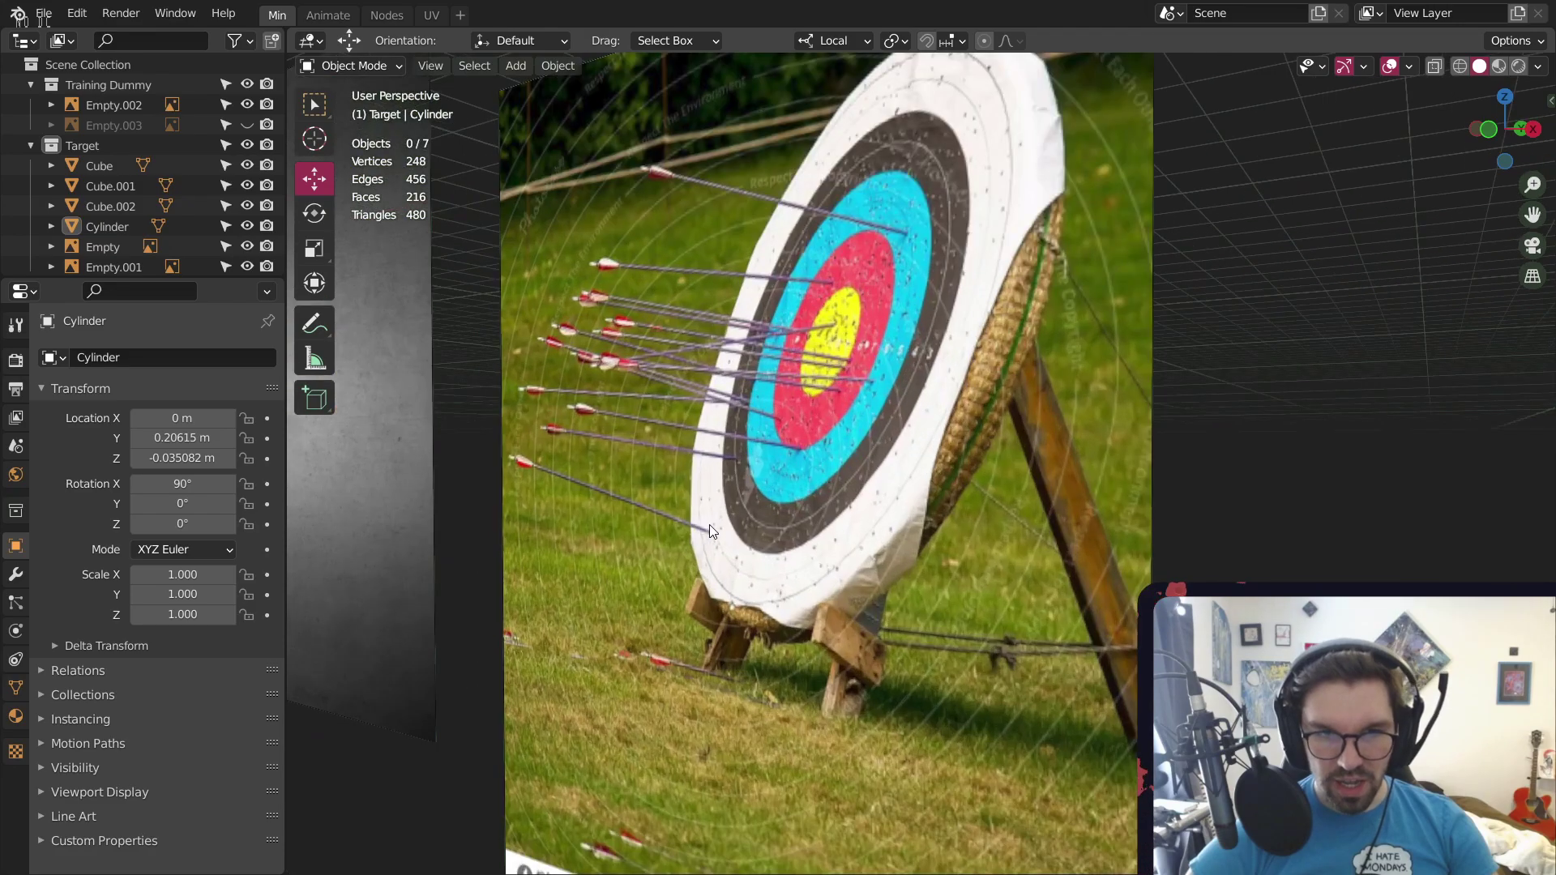
scroll(770, 665, "up", 3)
scroll(961, 655, "down", 3)
Examine the green-framed targets in the other reference photo for how their legs and crossbars are arranged
middle_click_drag(1092, 400, 1027, 449, "shift")
middle_click_drag(917, 669, 972, 681)
scroll(804, 591, "down", 5)
middle_click_drag(893, 713, 736, 538, "shift")
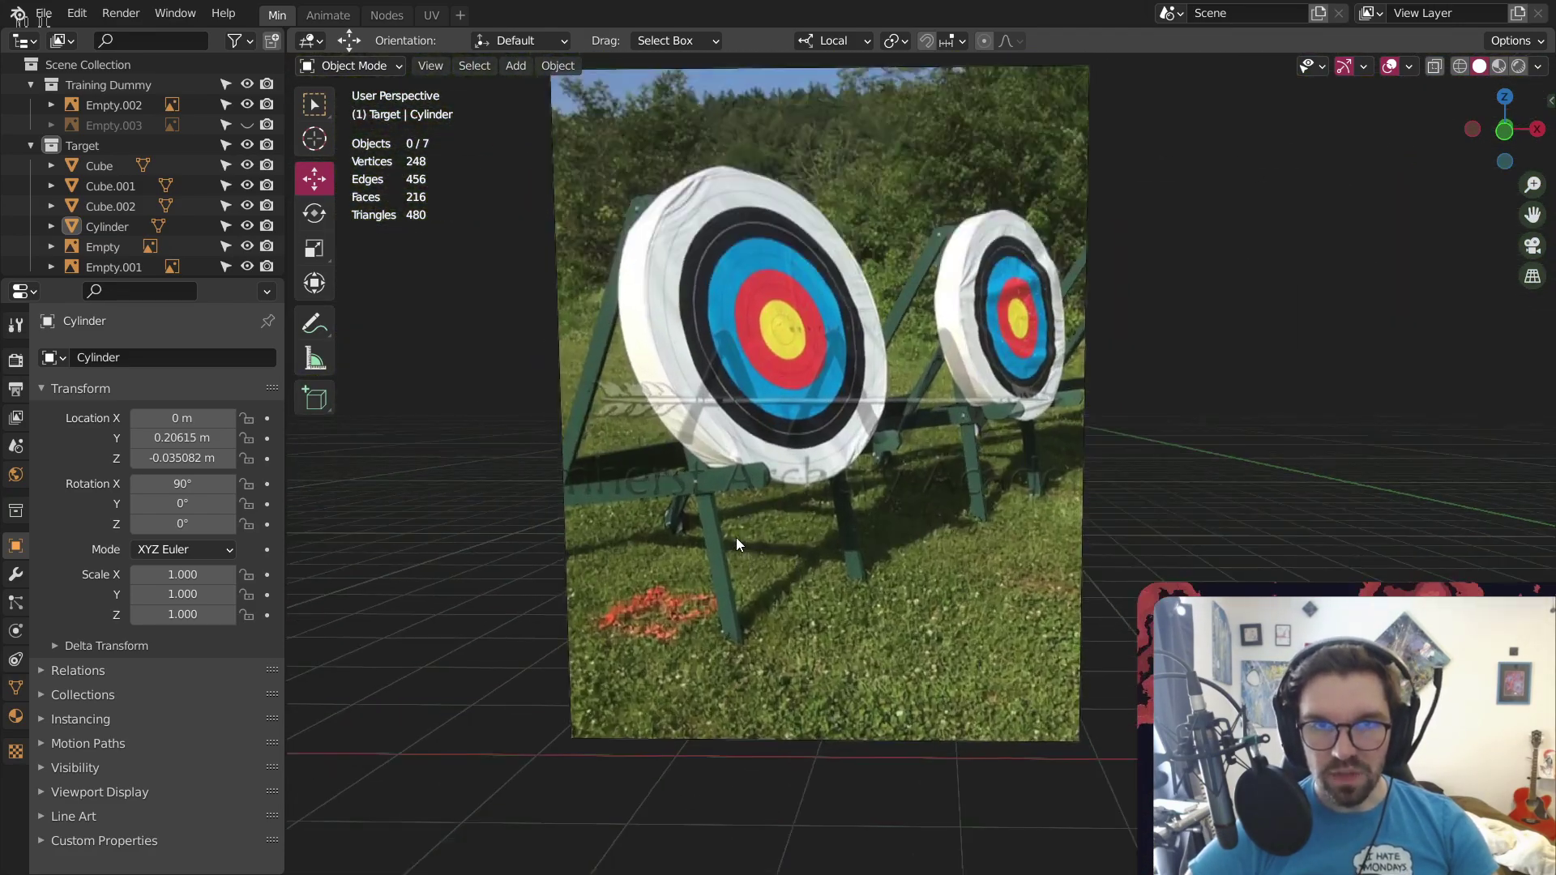
scroll(649, 431, "up", 3)
scroll(735, 362, "down", 2)
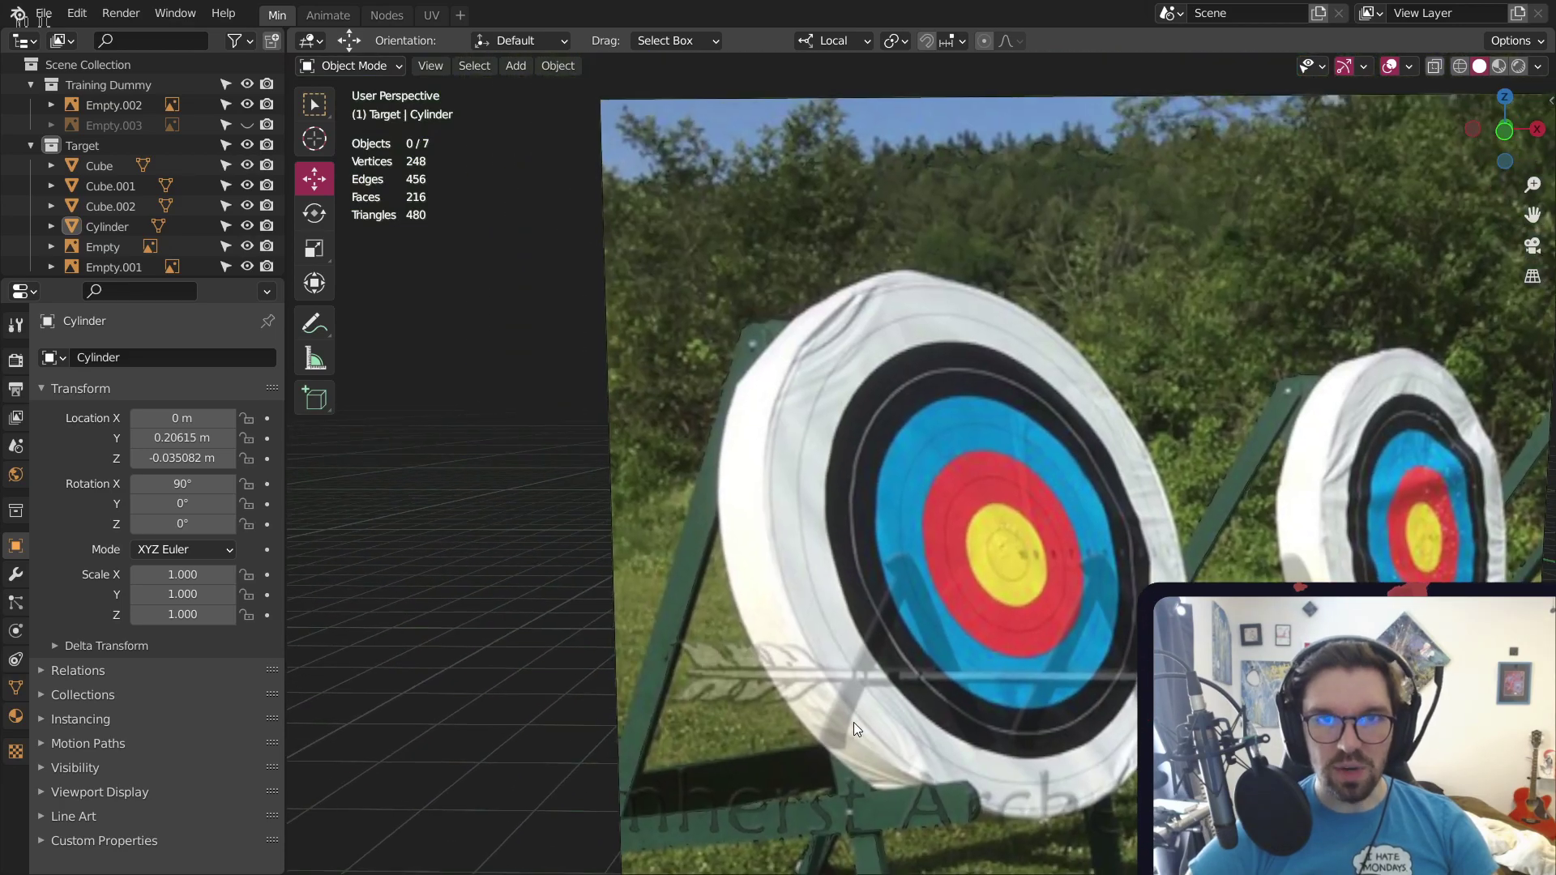
scroll(783, 349, "down", 5)
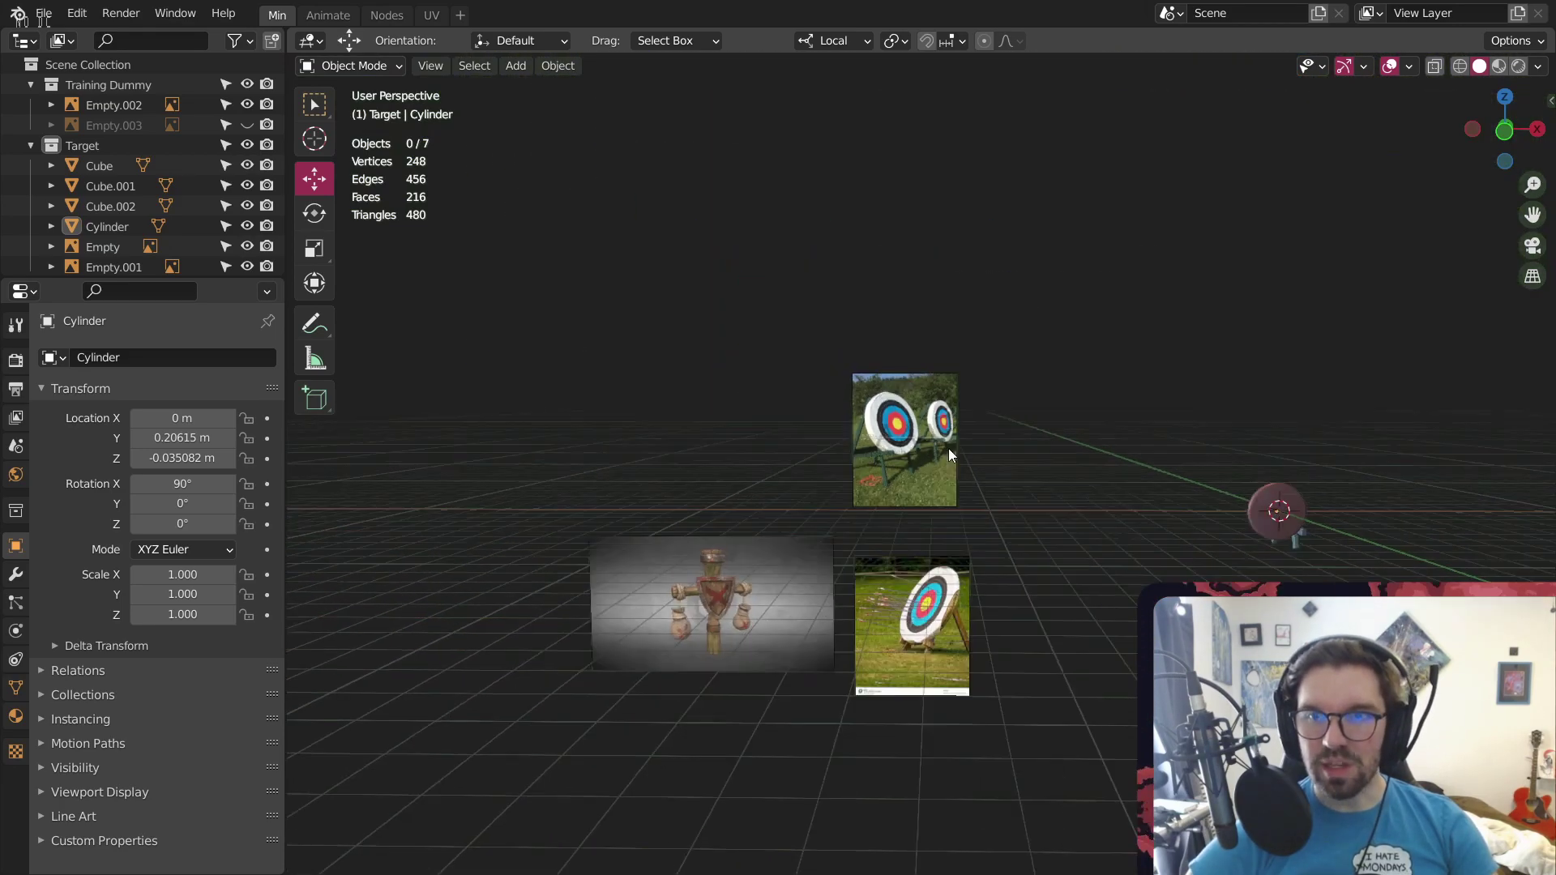
middle_click_drag(948, 449, 1394, 538)
Open the front leg, short beam and rear leg together in Edit Mode with edge selection
scroll(1393, 530, "up", 6)
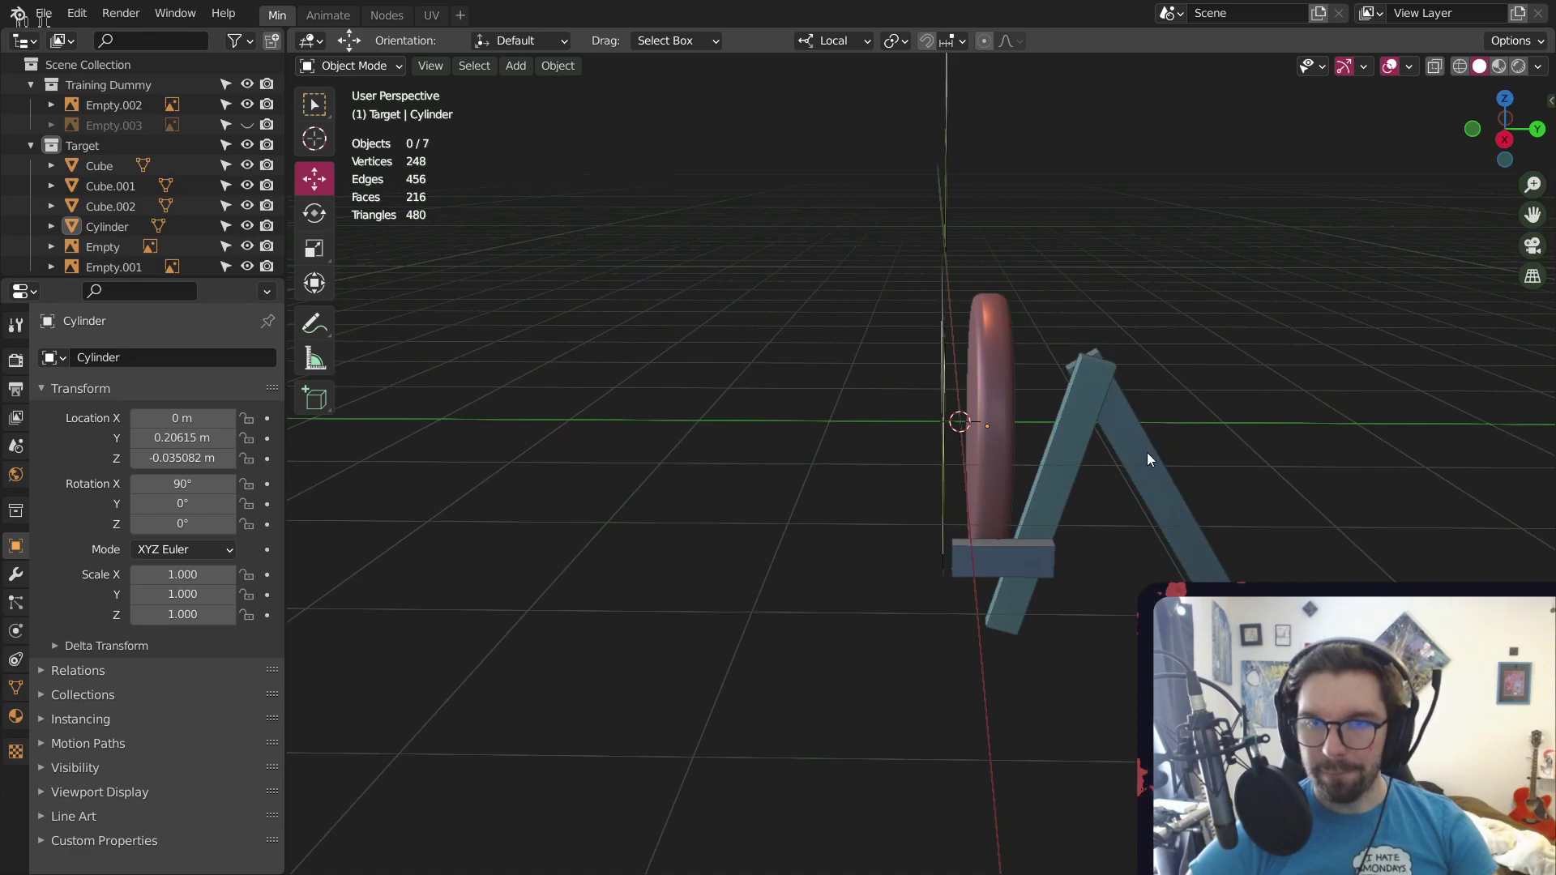
left_click(924, 452)
left_click(377, 66)
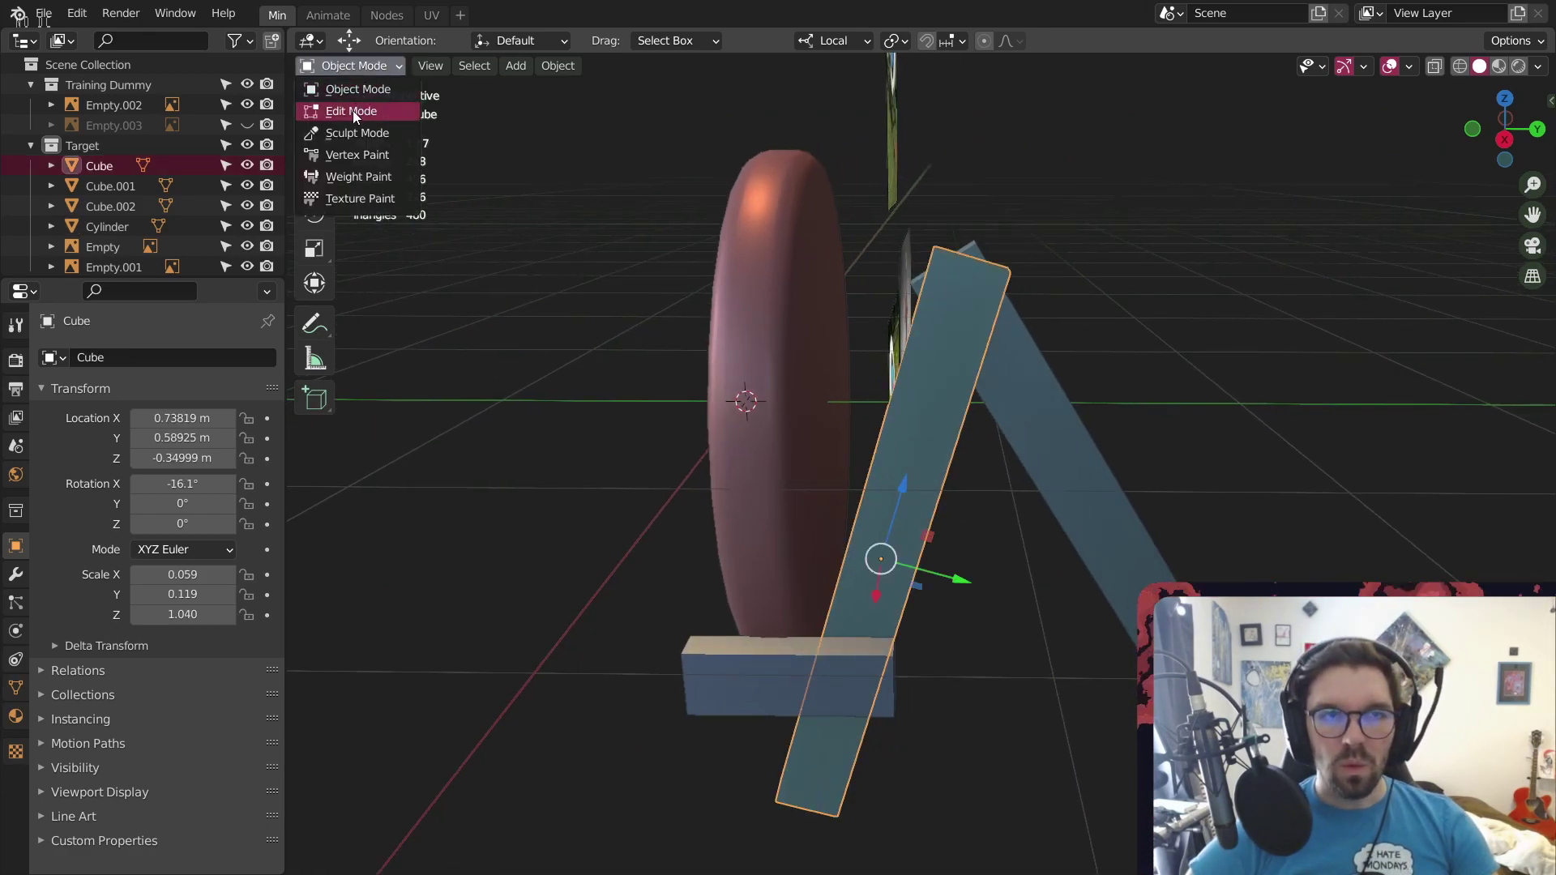
left_click(805, 678)
left_click(897, 528, "shift")
left_click(1101, 465, "shift")
left_click(352, 66)
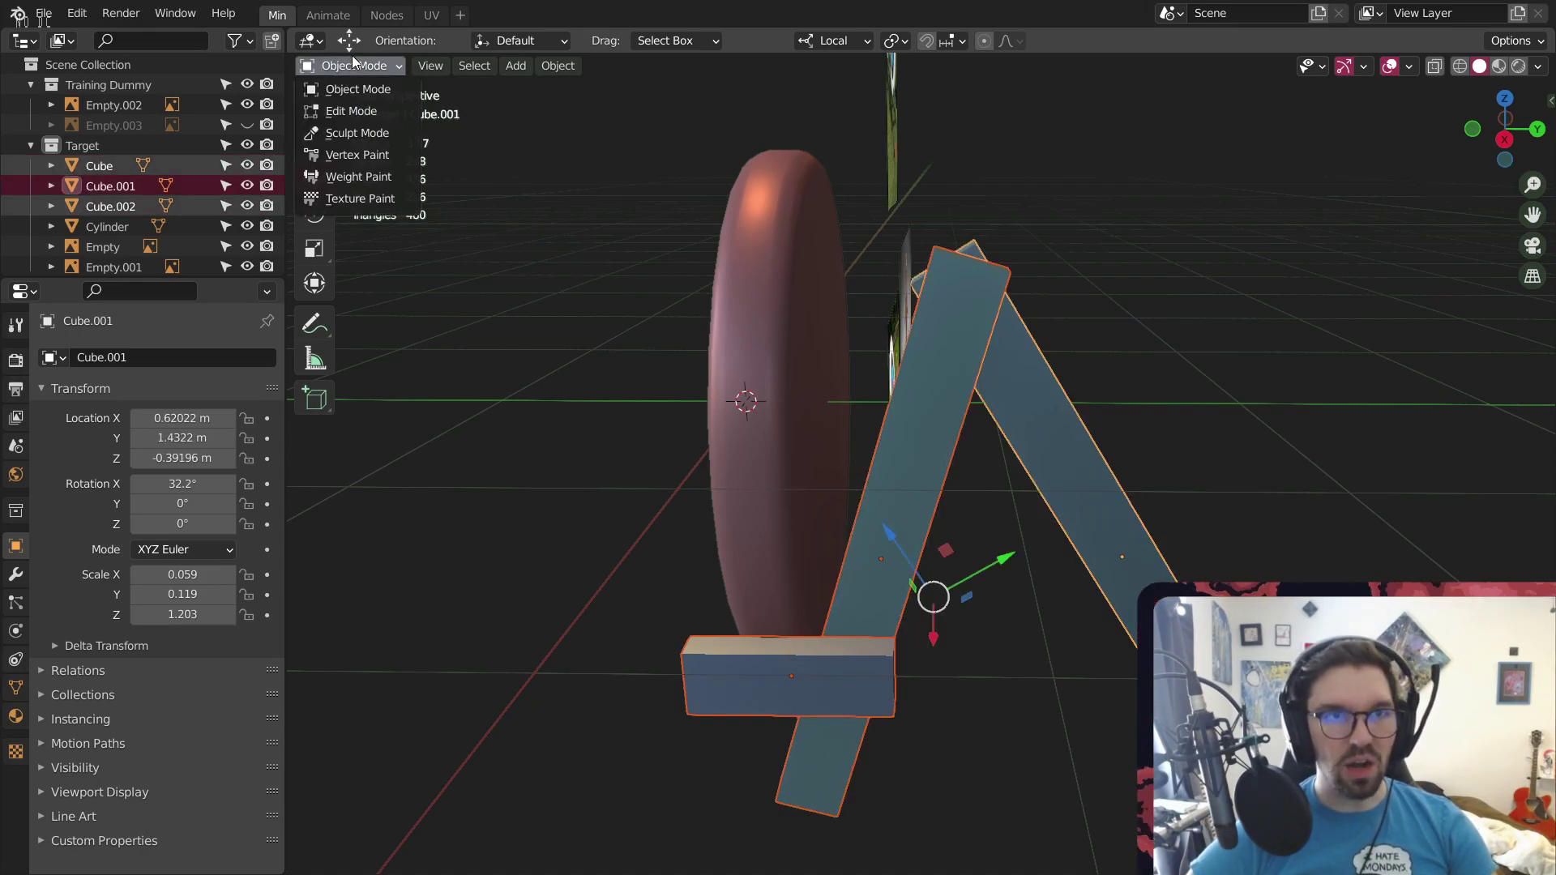
left_click(338, 110)
middle_click_drag(735, 182, 674, 267)
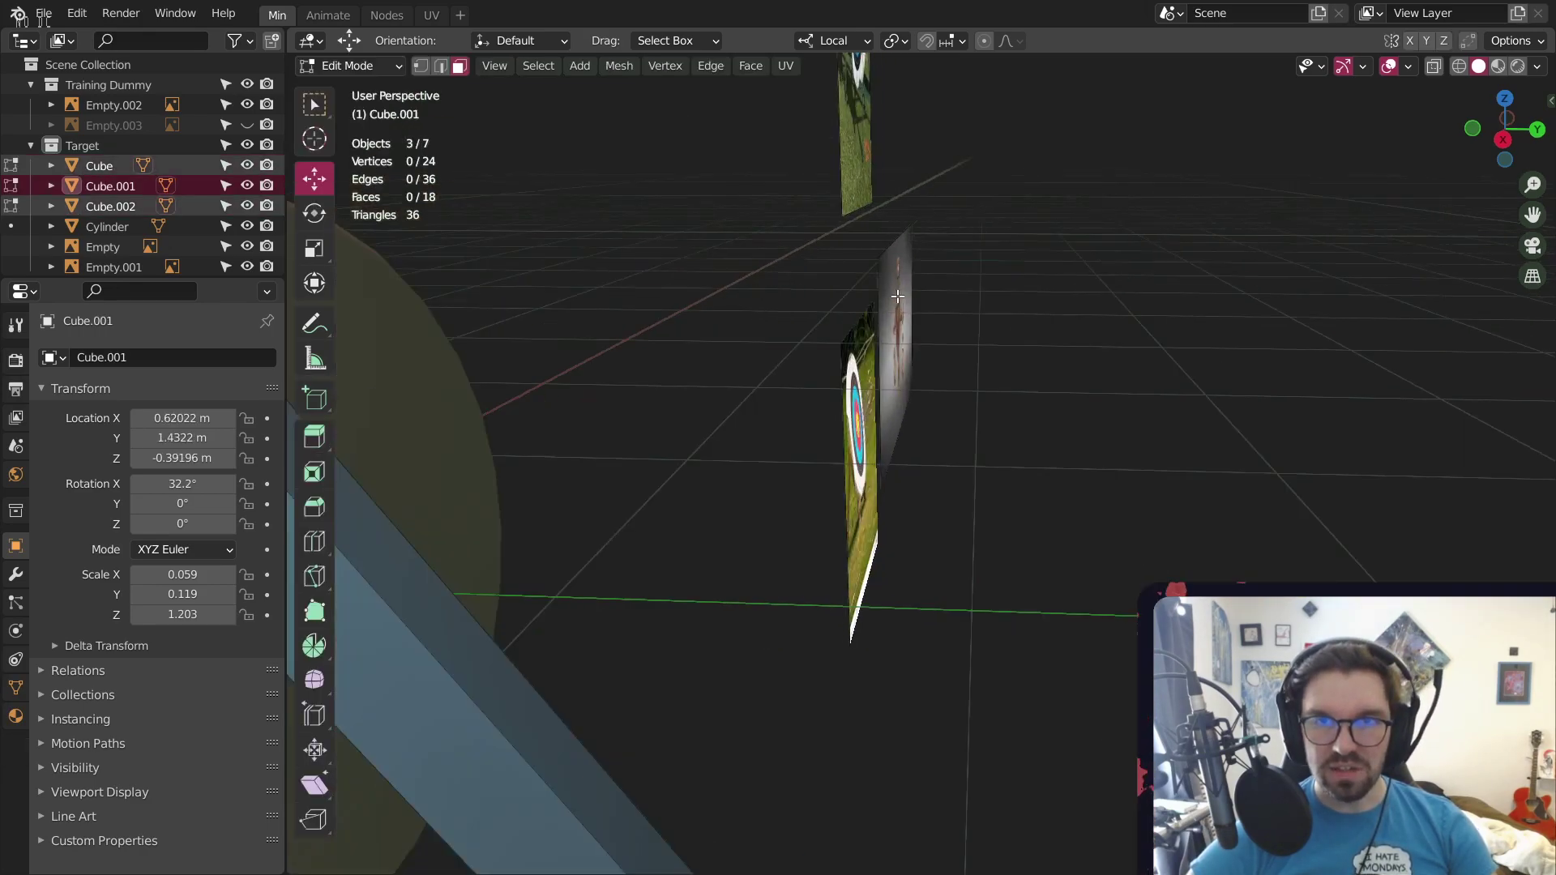
scroll(673, 445, "down", 7)
middle_click_drag(674, 445, 819, 385)
scroll(916, 373, "up", 6)
middle_click_drag(1511, 501, 1074, 413, "shift")
left_click(439, 70)
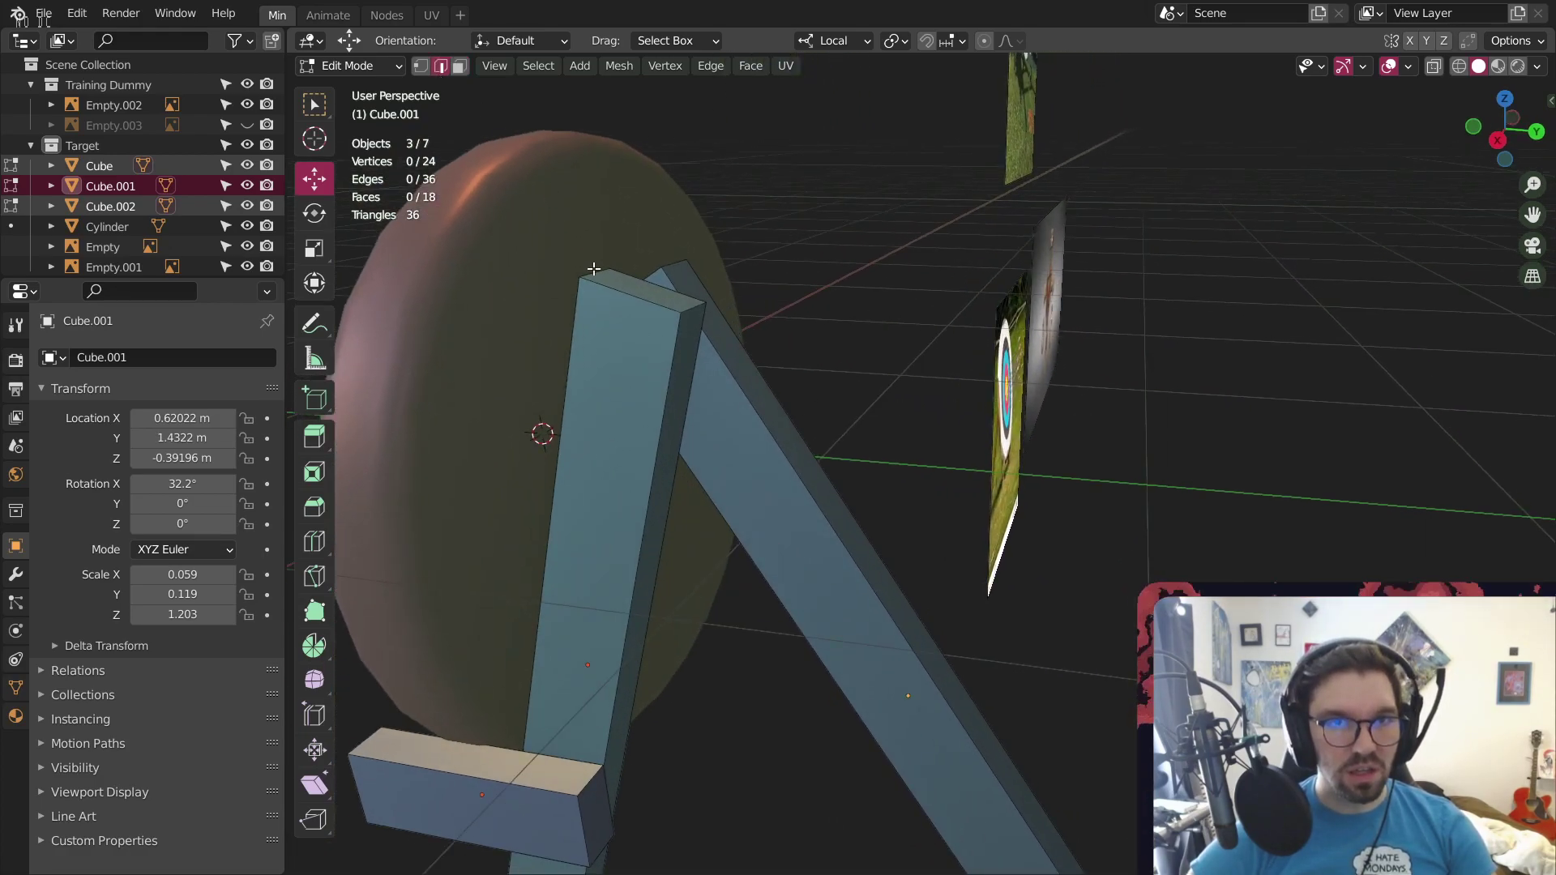
Try to bevel the two short edges at the front leg's top end, then return to Object Mode
left_click(594, 272)
left_click(699, 310, "shift")
key("ctrl+b")
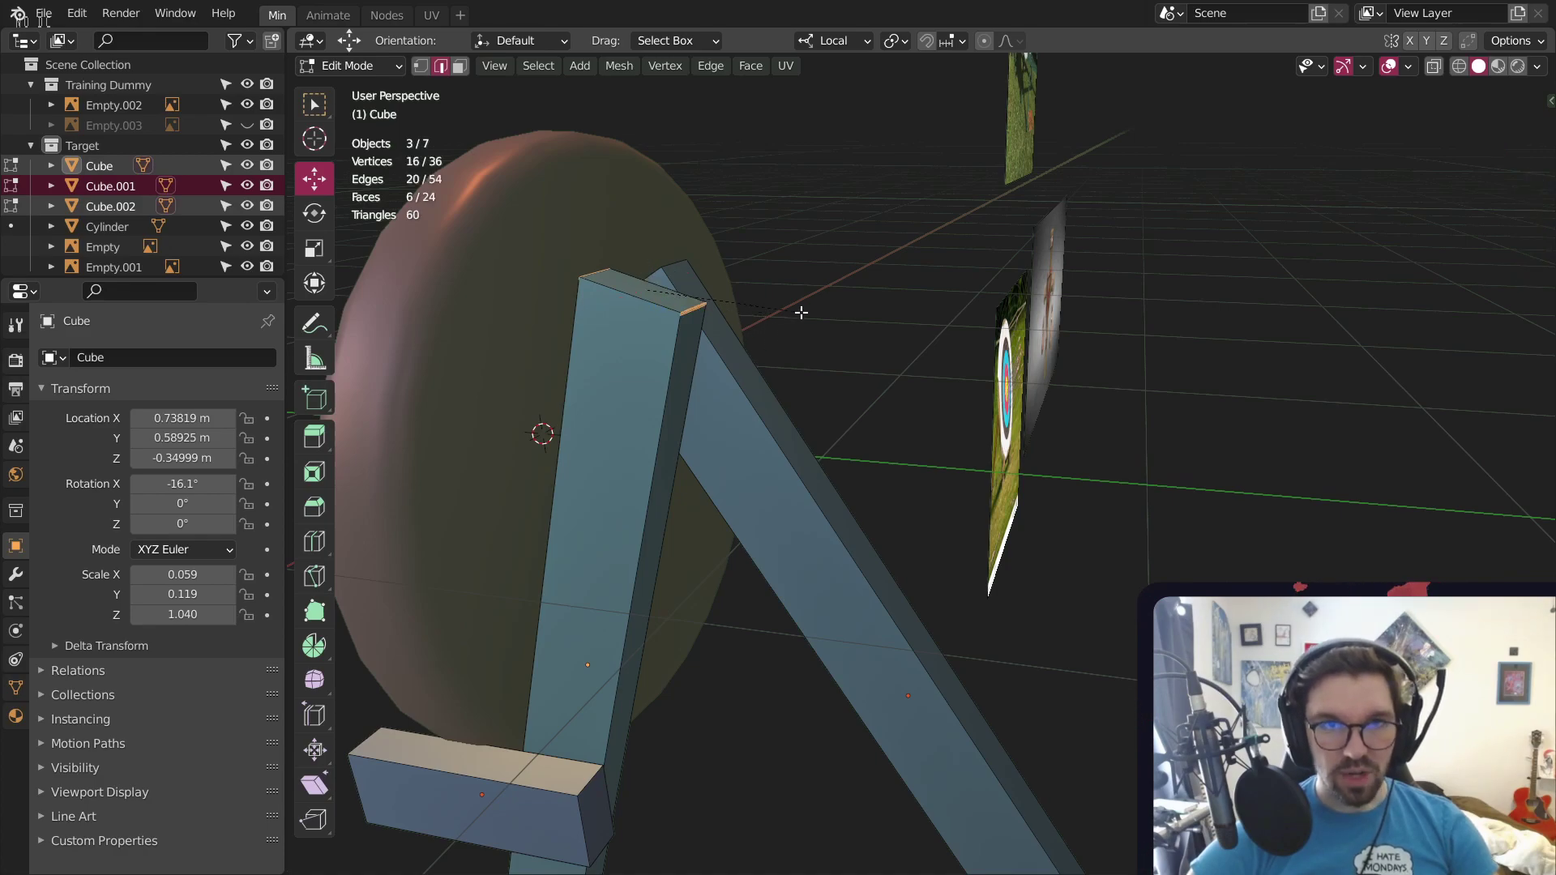
right_click(951, 221)
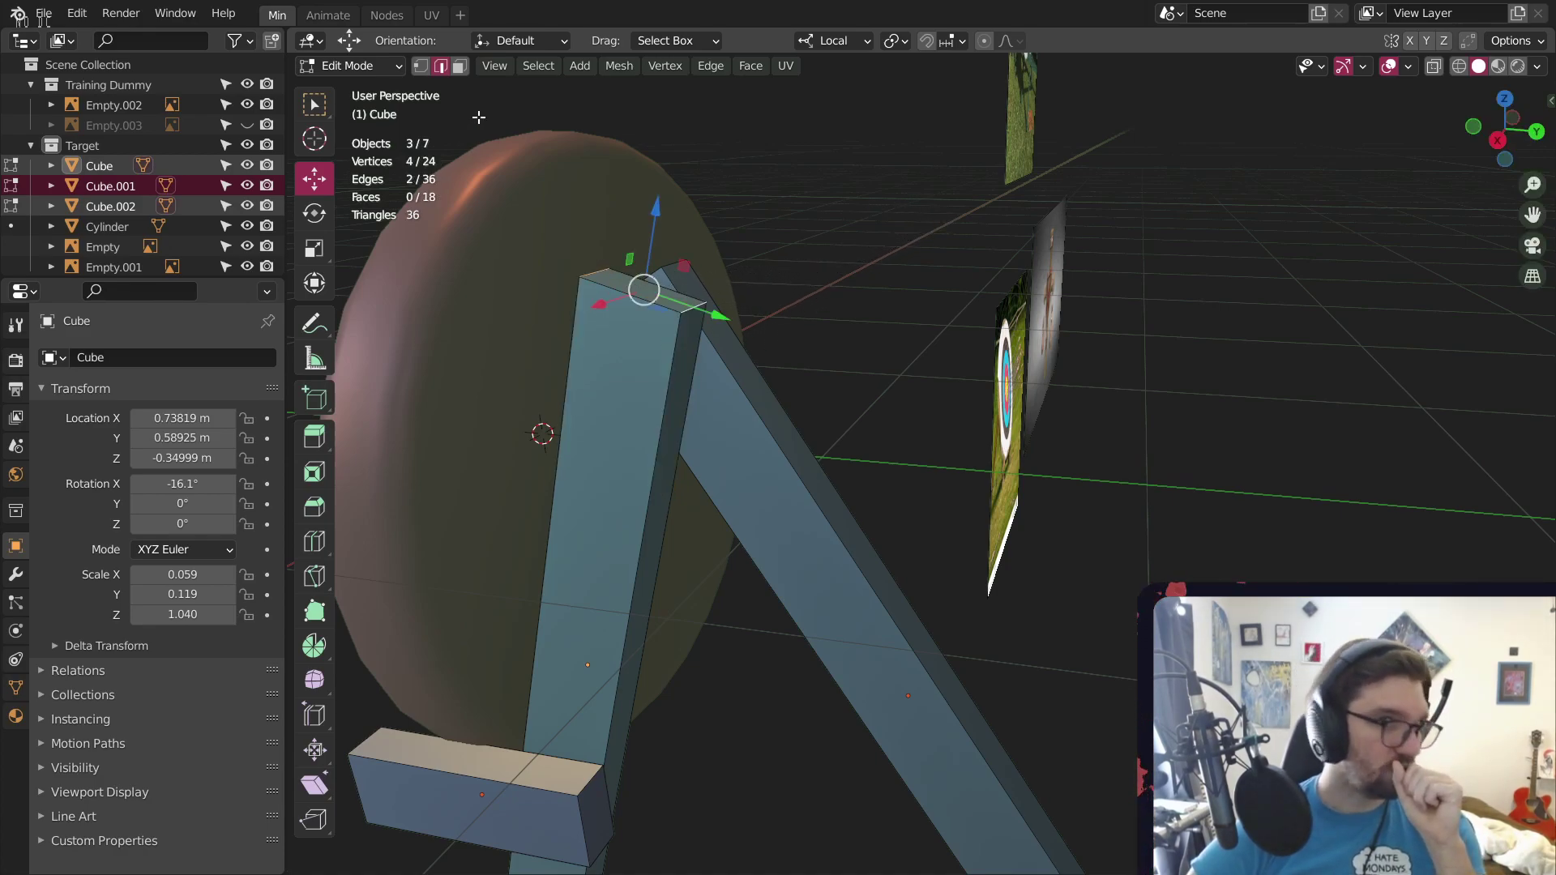
left_click(346, 66)
left_click(352, 89)
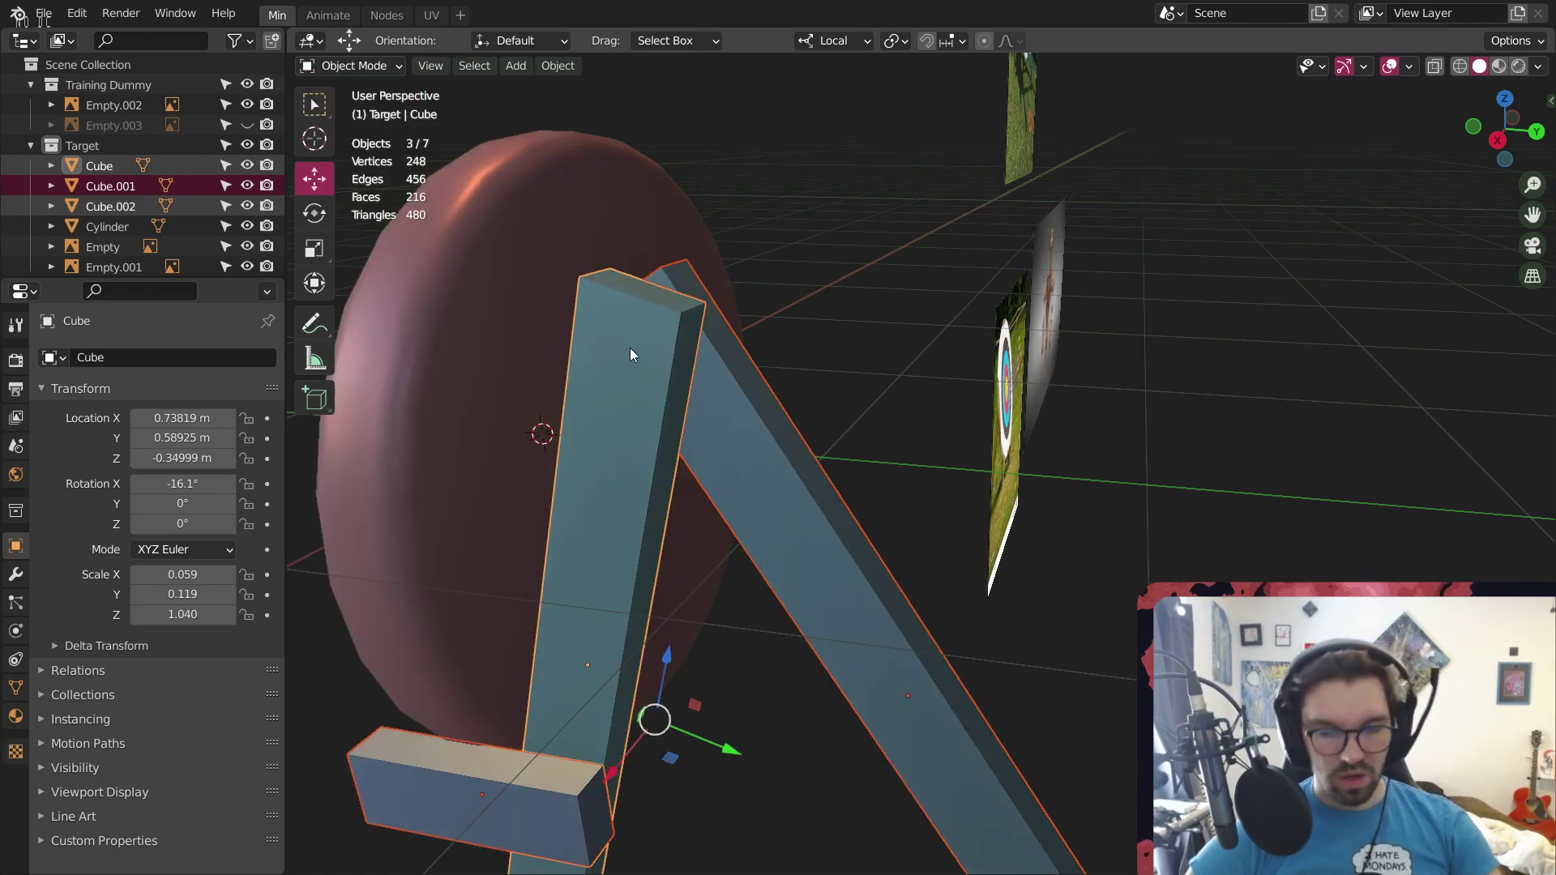
Apply the scale of the short beam, the front leg and the rear leg individually
left_click(570, 782)
key("ctrl+a")
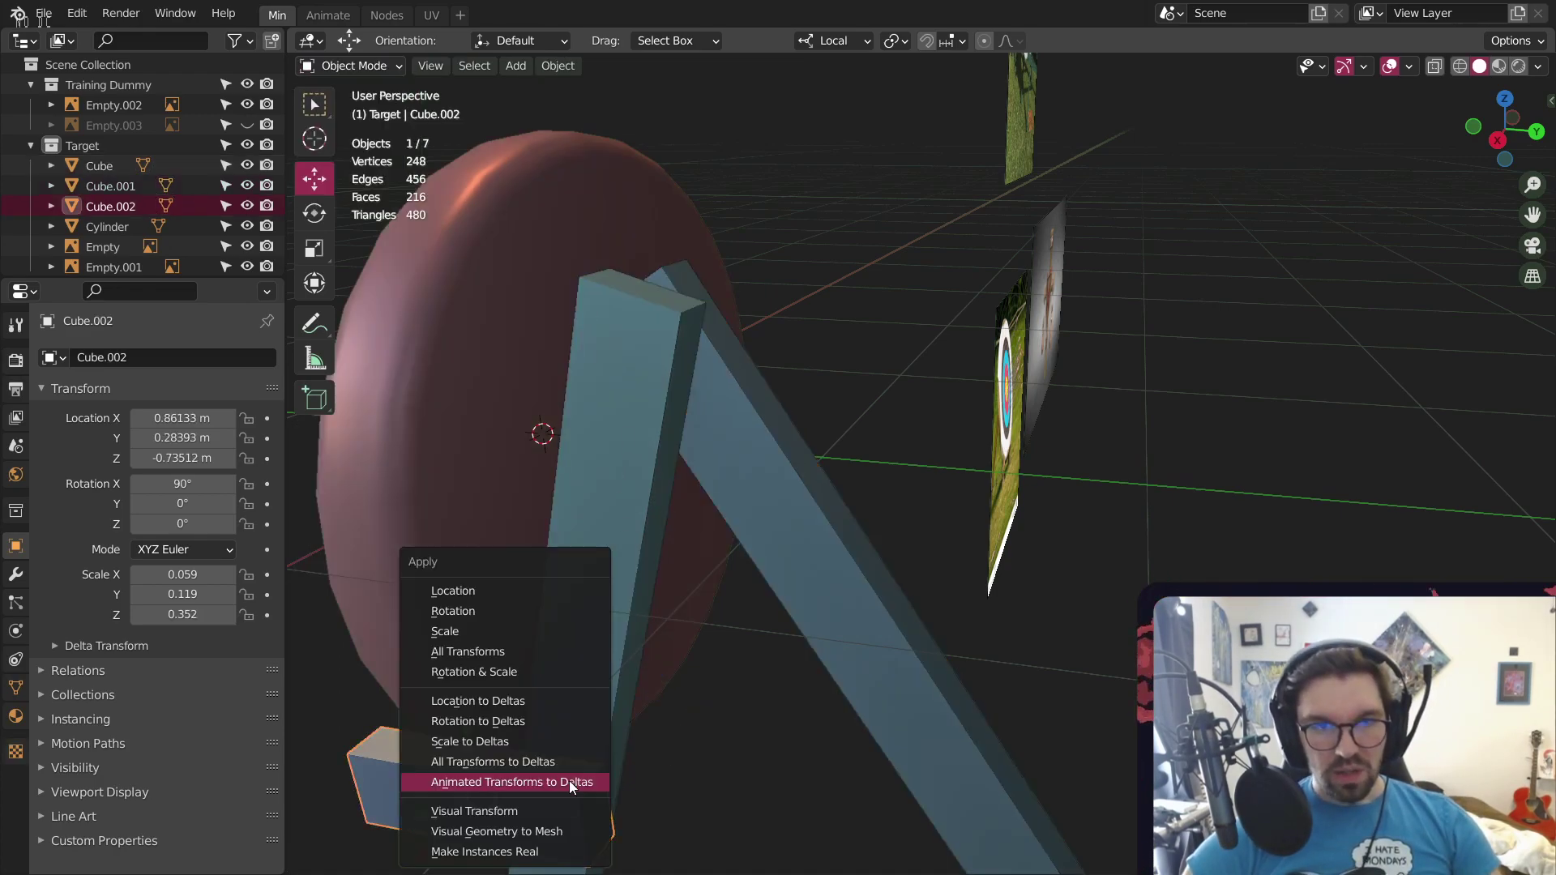
left_click(472, 630)
left_click(605, 563)
key("ctrl+a")
left_click(605, 563)
left_click(795, 494)
key("ctrl+a")
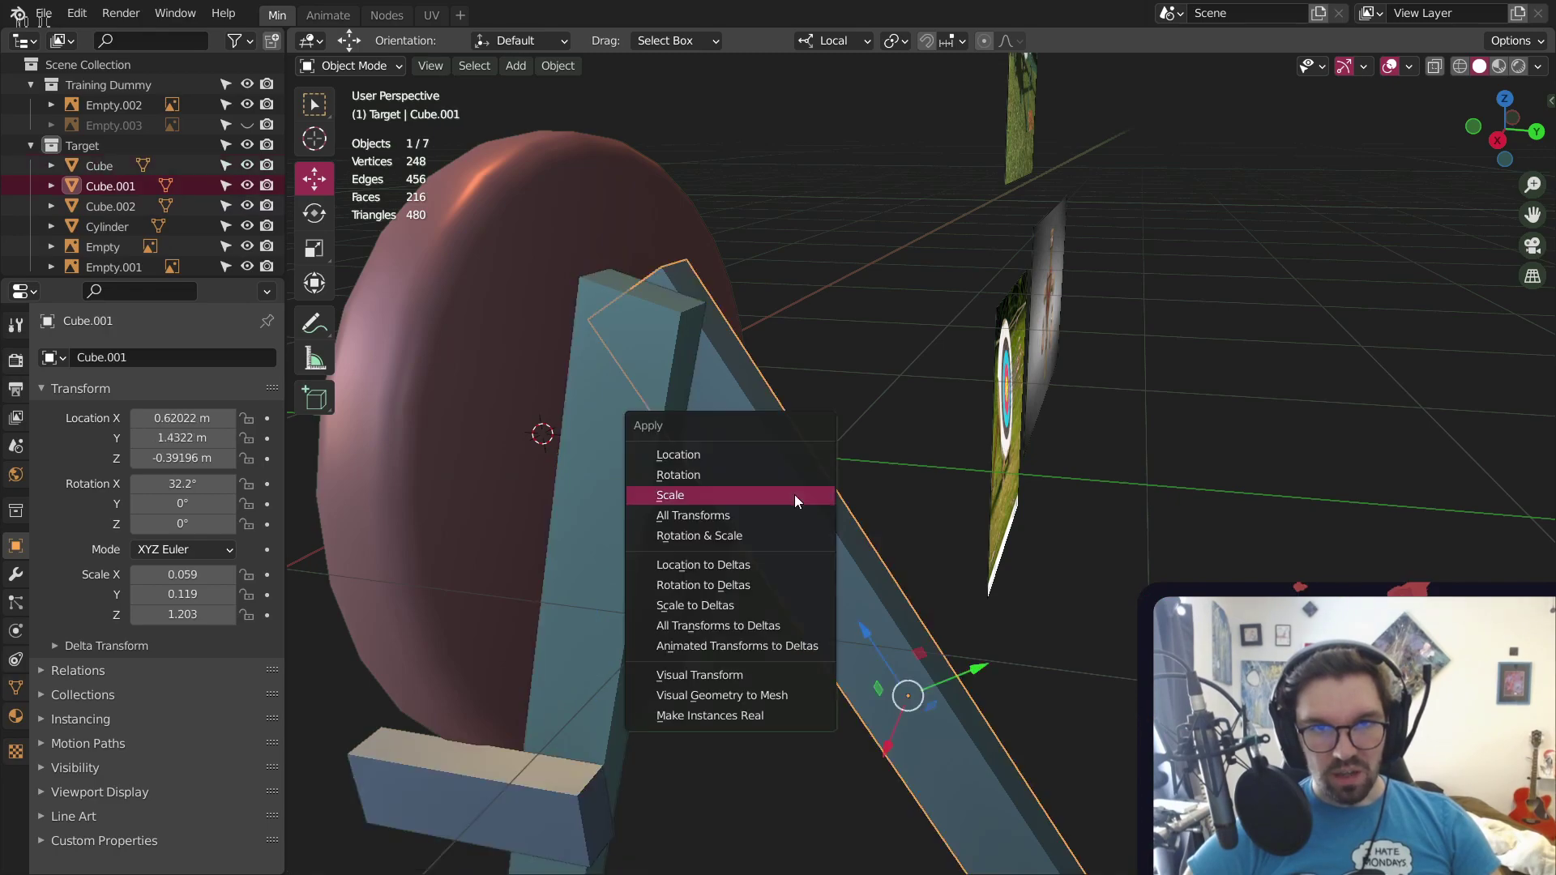
left_click(794, 495)
Open both legs and the short beam together in Edit Mode and bevel the front leg's top edges with width 1.53 m and 4 segments
left_click(580, 619, "shift")
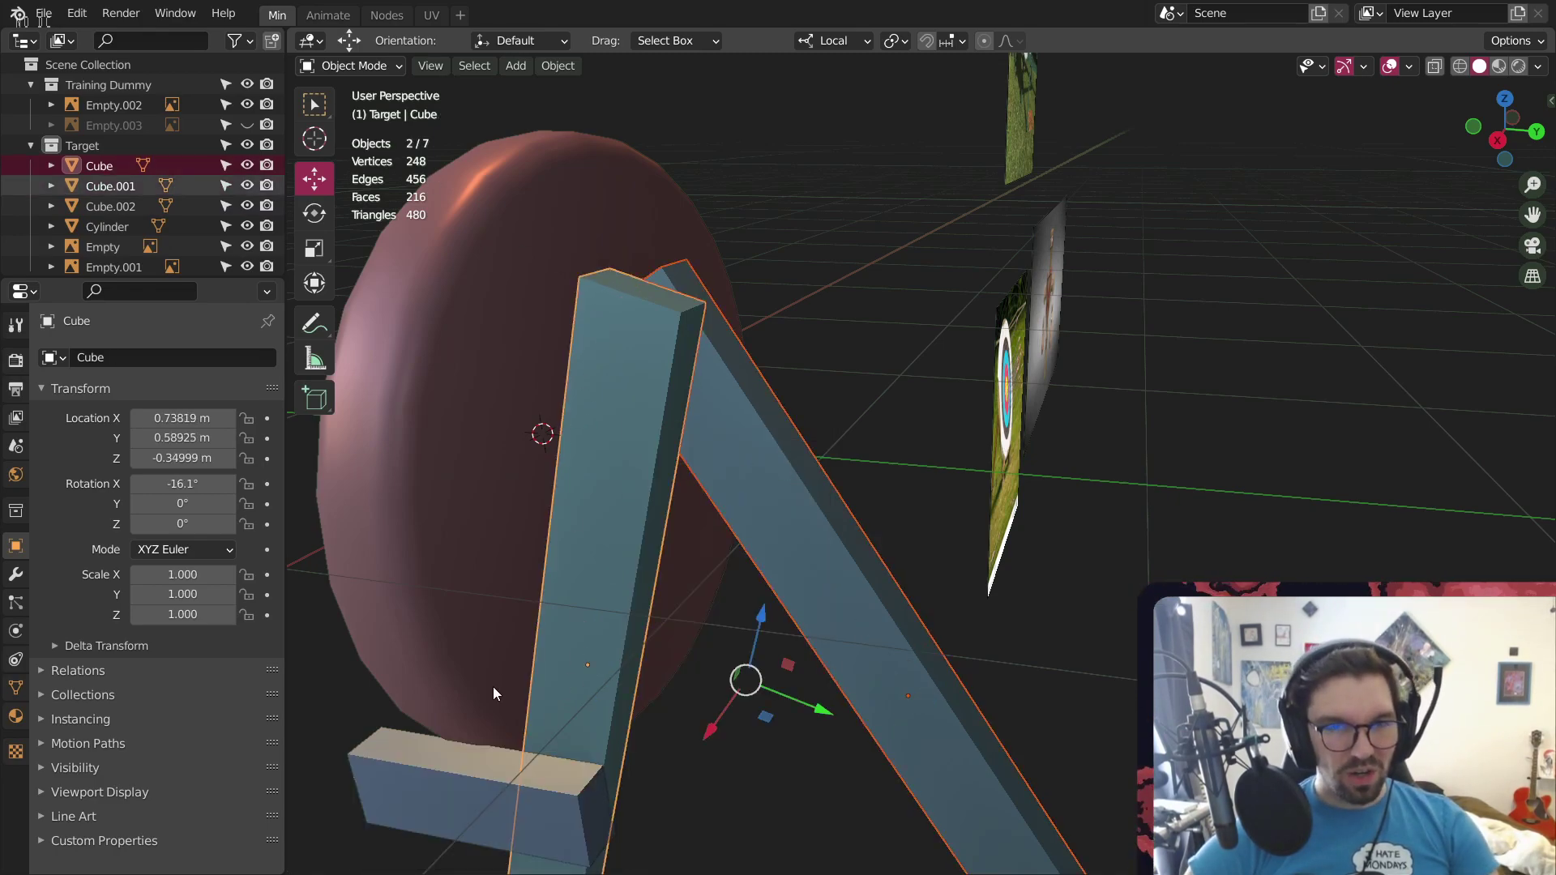
left_click(496, 800, "shift")
left_click(357, 66)
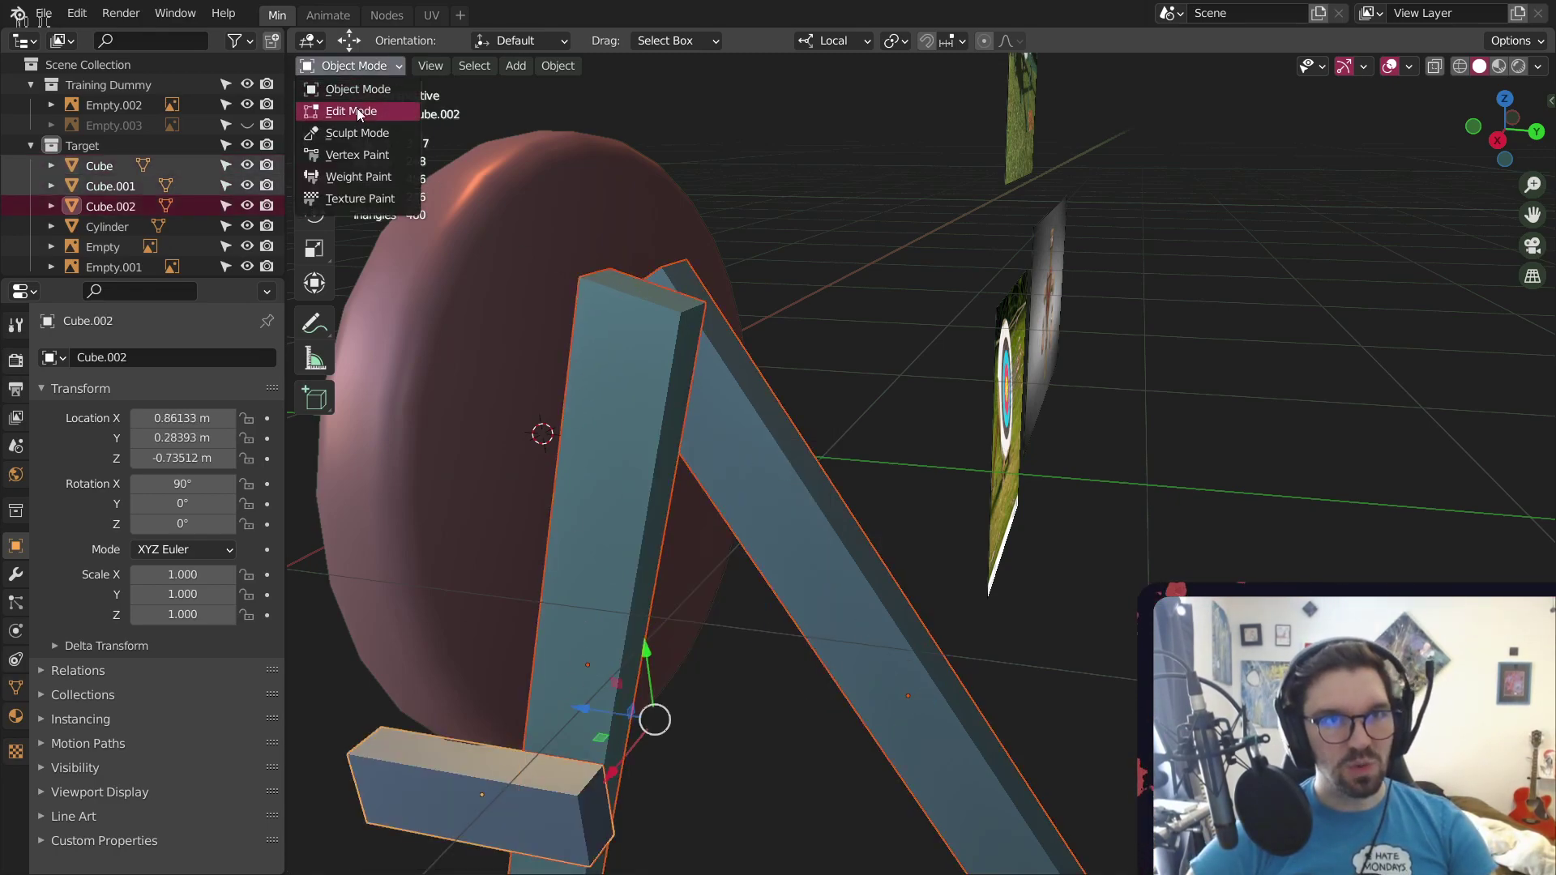
left_click(358, 109)
key("ctrl+b")
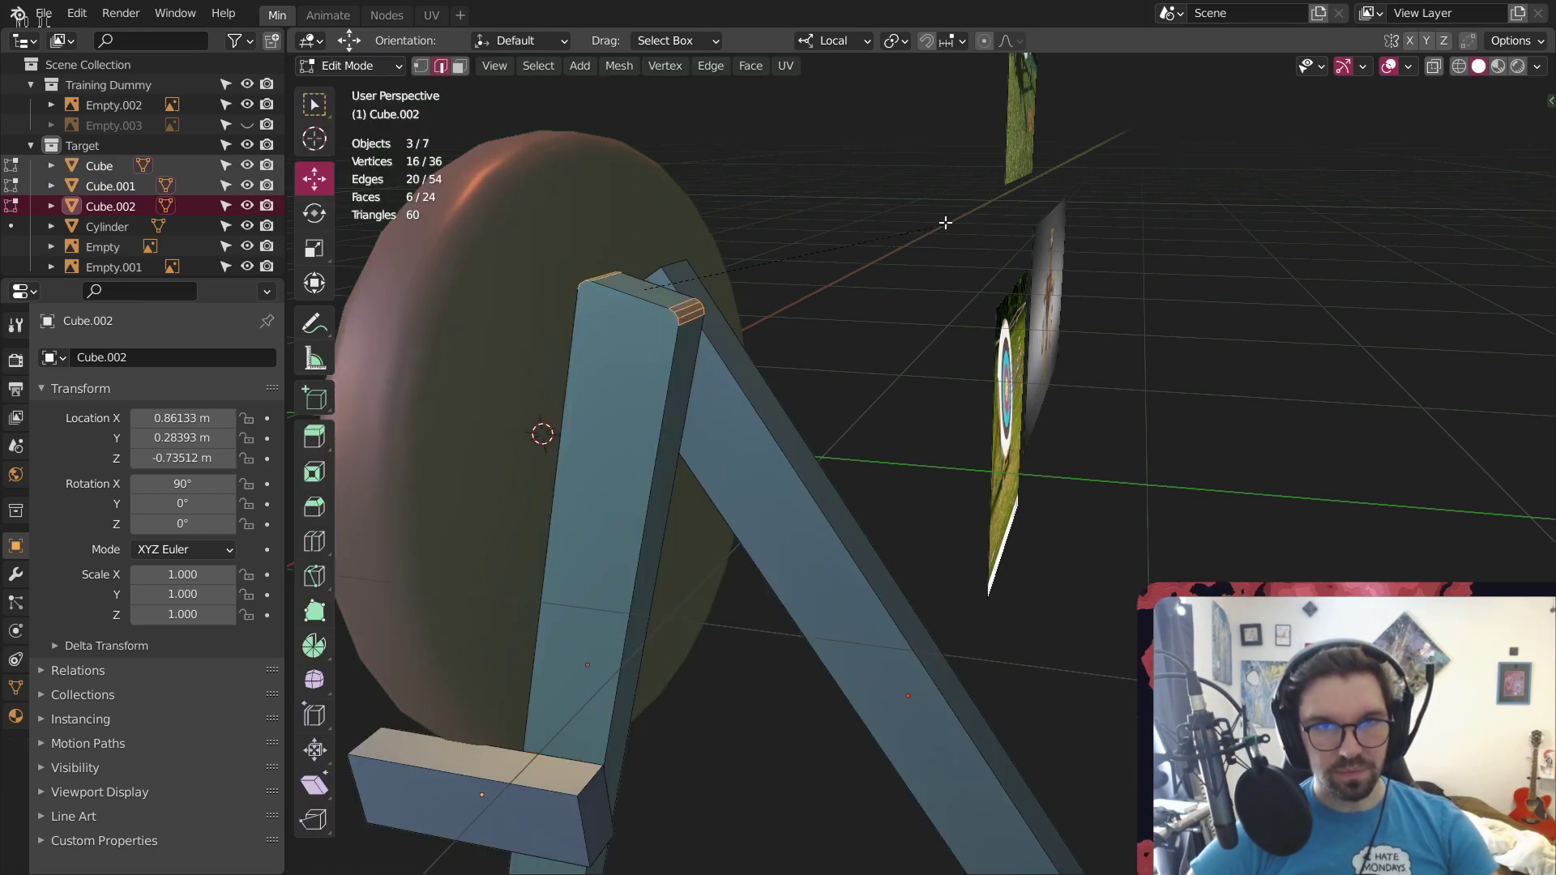
scroll(941, 219, "up", 2)
left_click(971, 205)
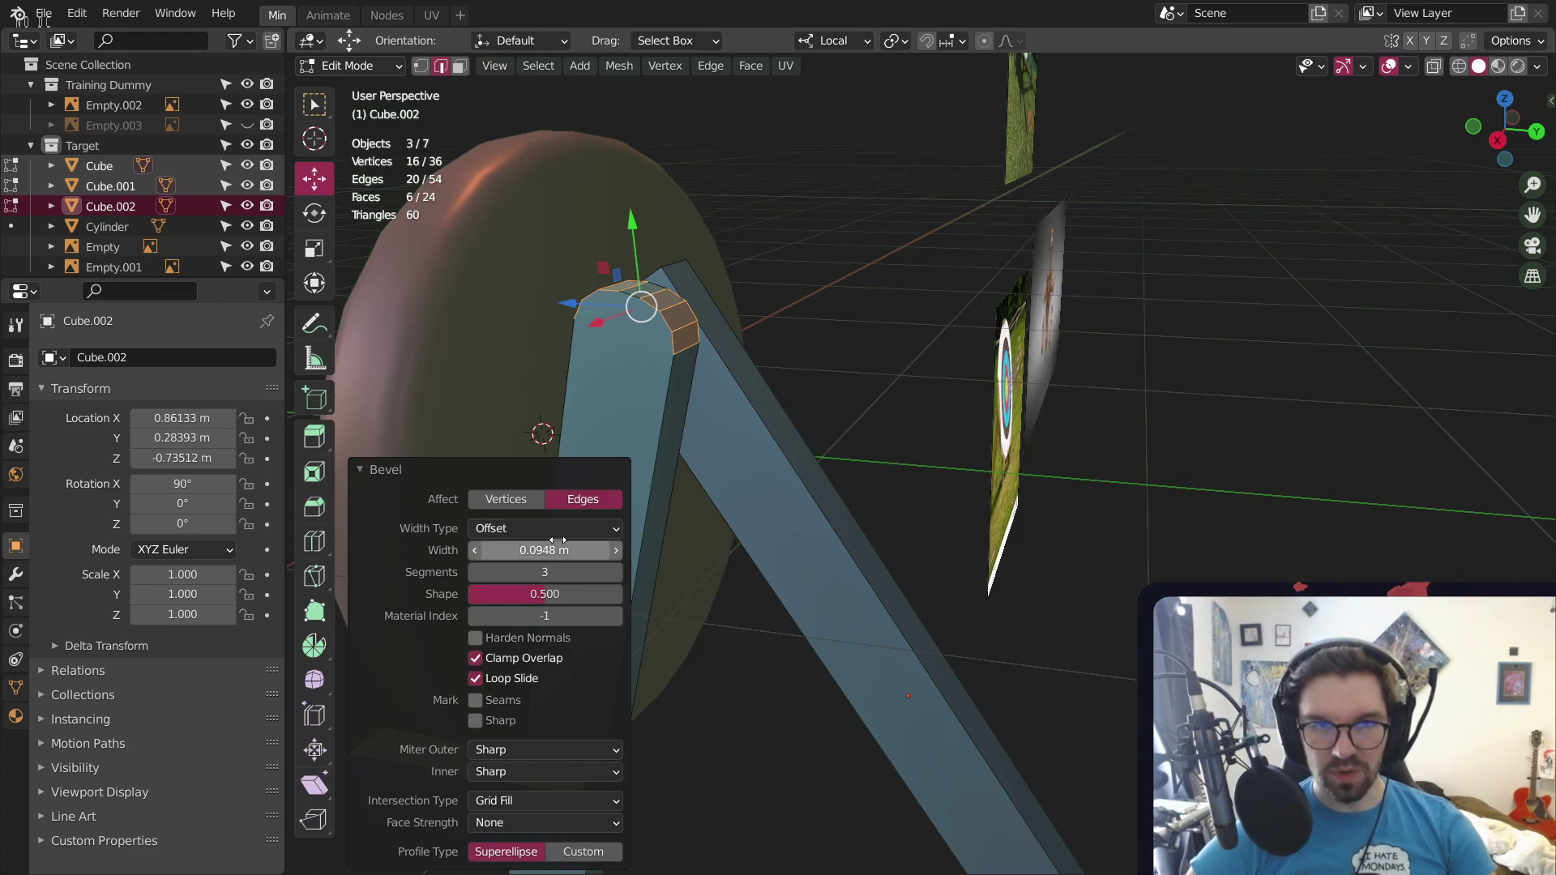
left_click_drag(578, 550, 722, 564)
left_click(615, 571)
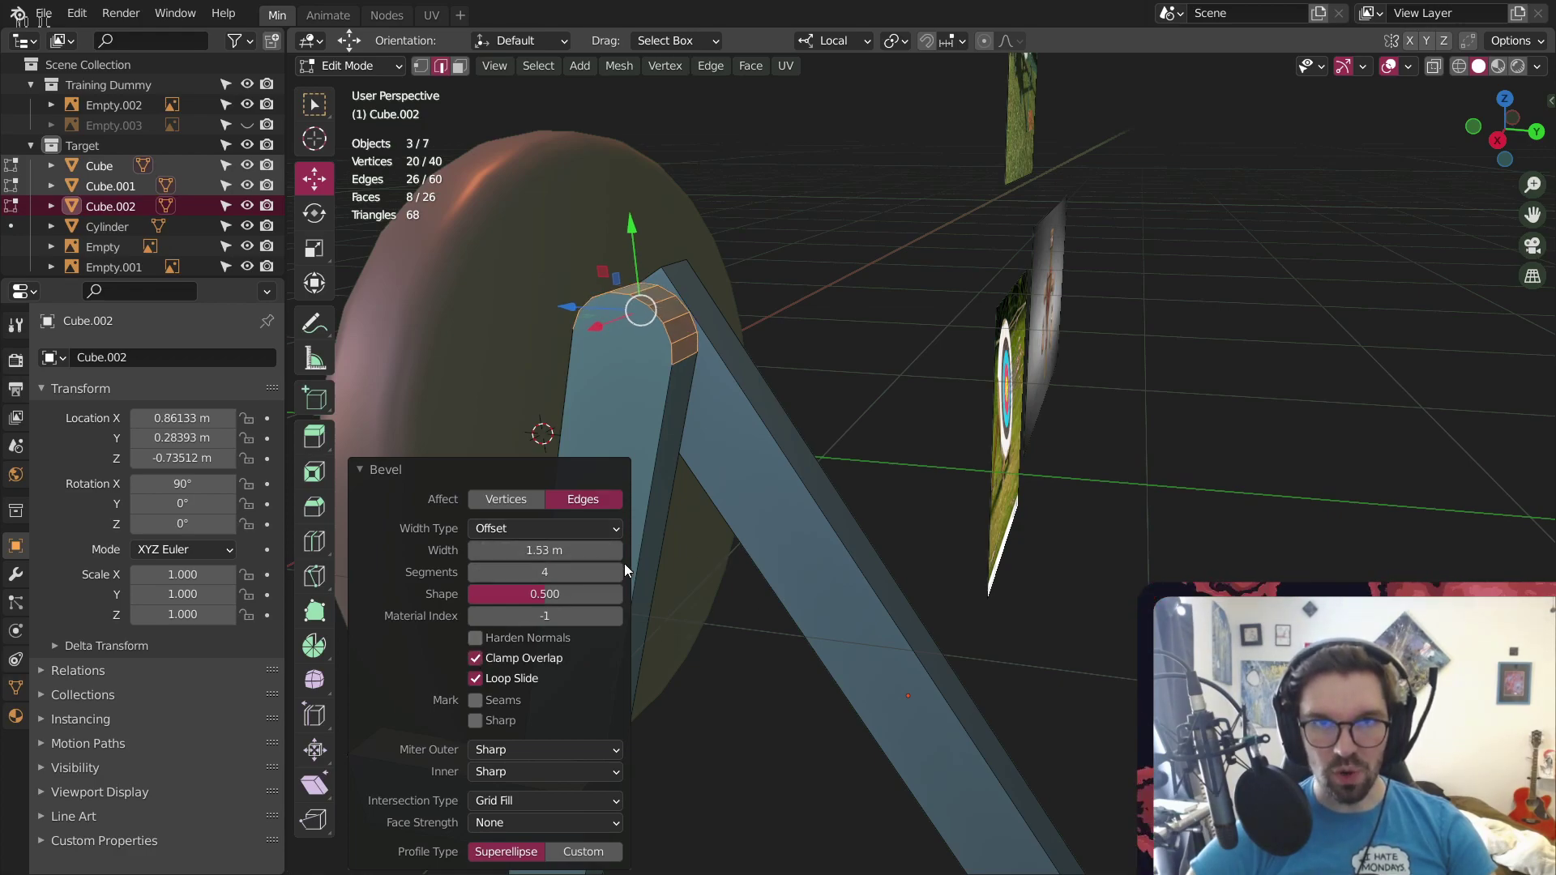
Round the short beam's rear end by bevelling its upper and lower edges with width 0.369 m and 4 segments
middle_click_drag(741, 307, 856, 217, "shift")
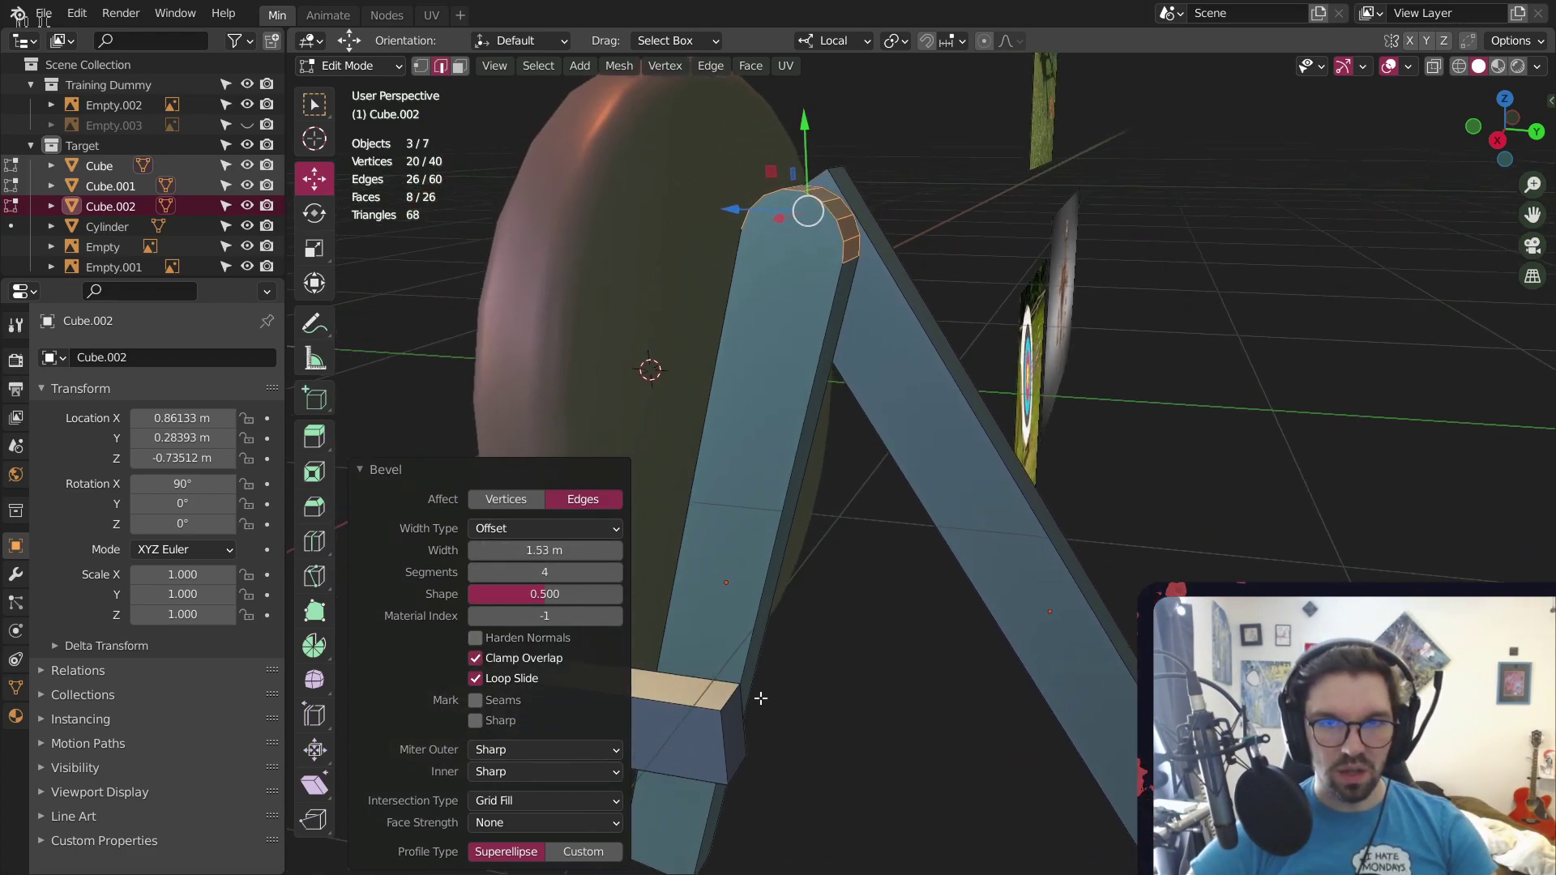
middle_click_drag(760, 697, 858, 528, "shift")
scroll(854, 527, "up", 2)
left_click(794, 606)
left_click(805, 746, "shift")
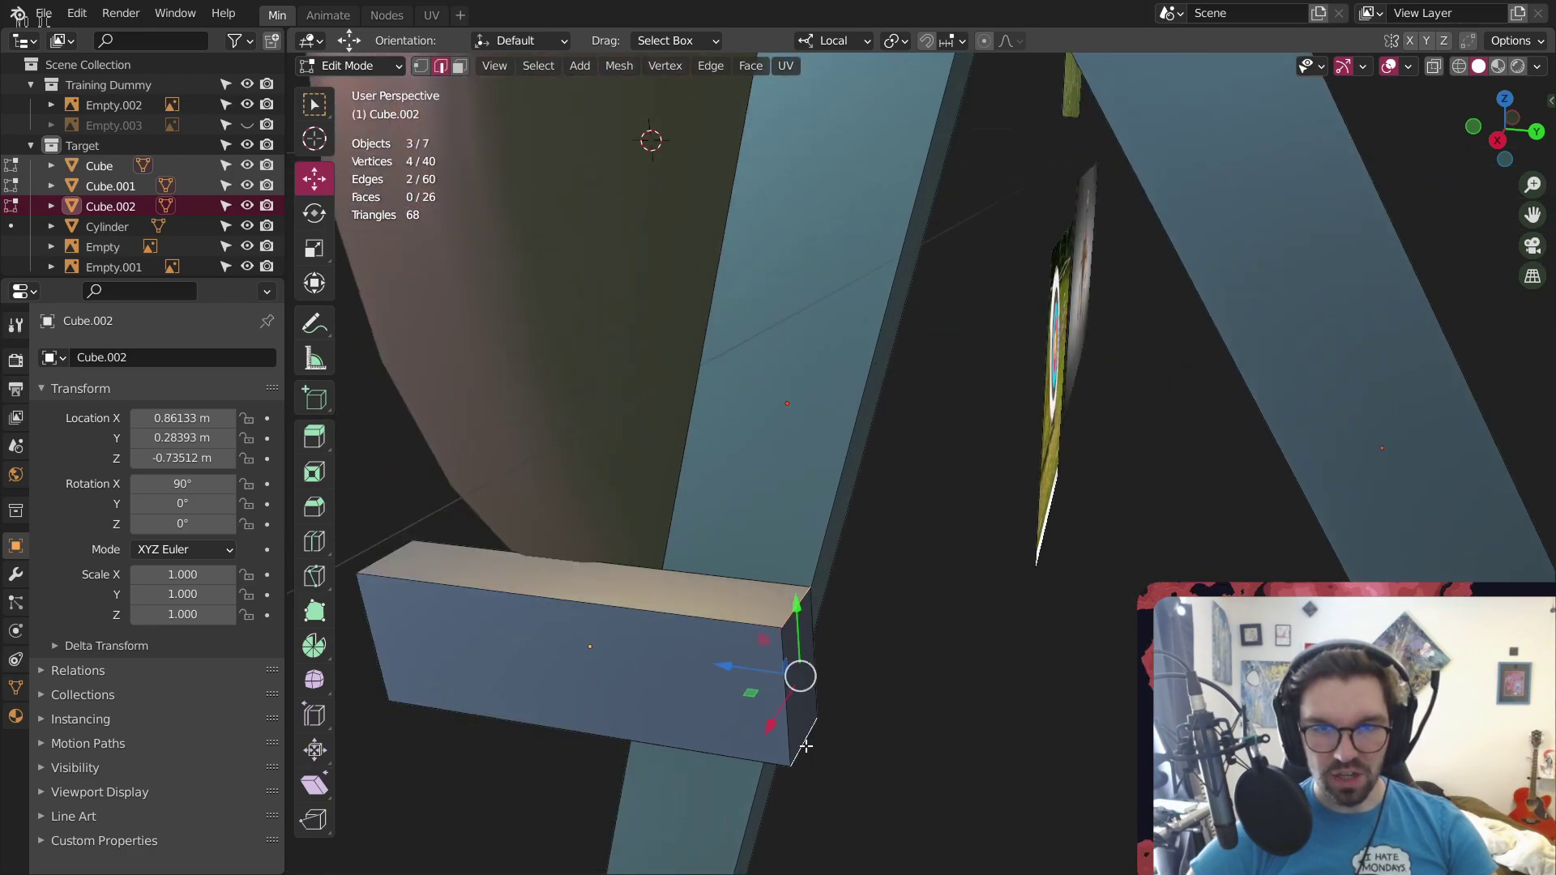
key("ctrl+b")
left_click(880, 644)
Bevel the lower front edge of the short beam with 4 segments, leaving its upper front edge sharp
scroll(959, 567, "down", 5)
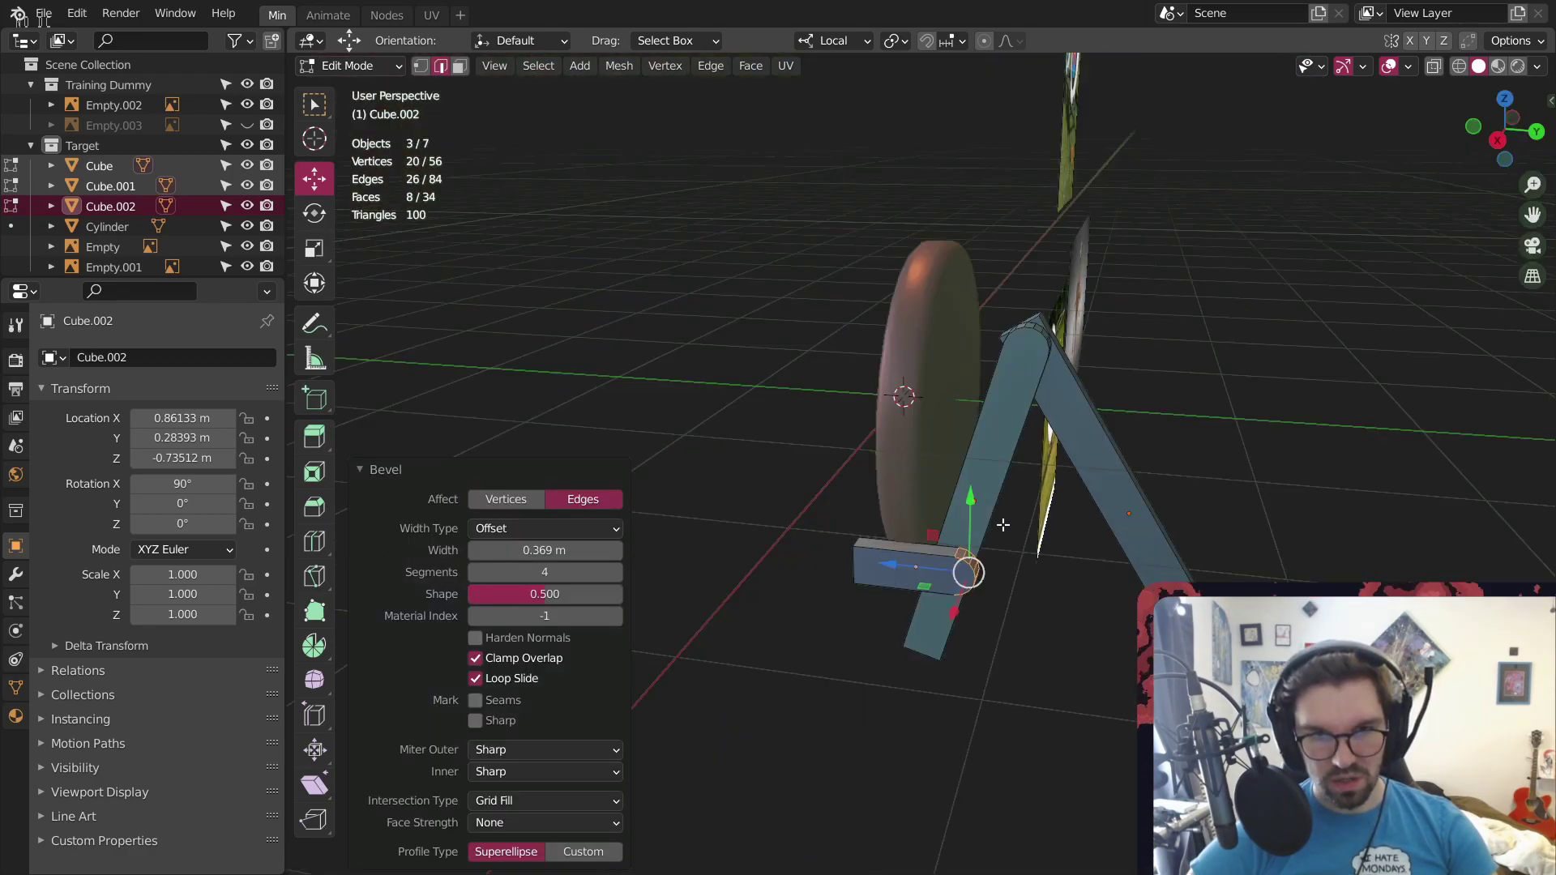
middle_click_drag(1017, 528, 1085, 565)
scroll(1085, 566, "down", 5)
middle_click_drag(1084, 476, 972, 453, "shift")
scroll(969, 512, "up", 6)
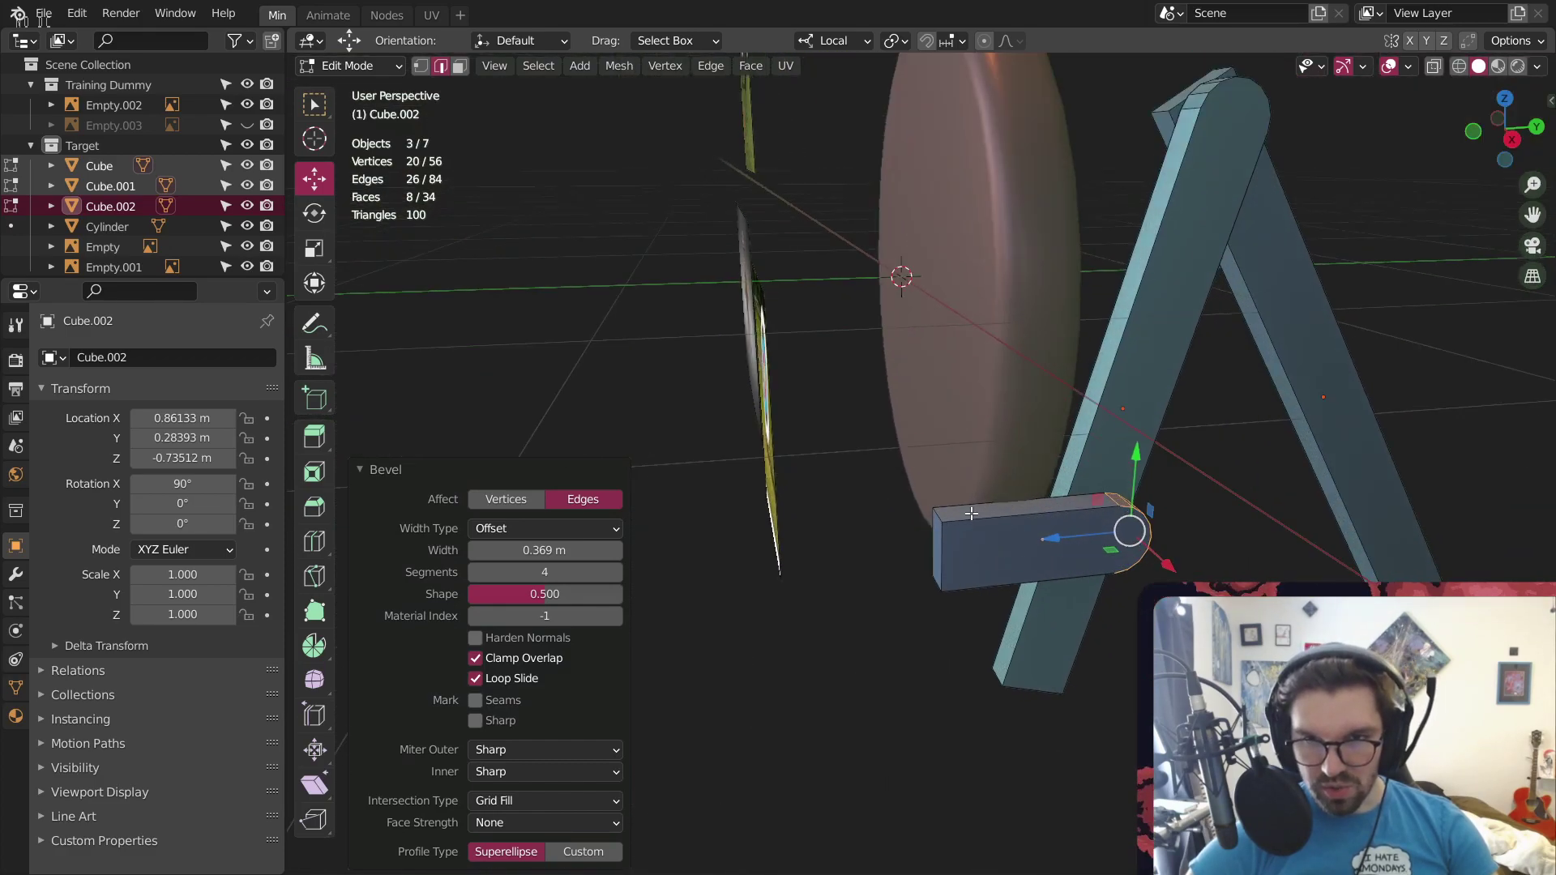
middle_click_drag(969, 527, 869, 559)
left_click(1027, 608)
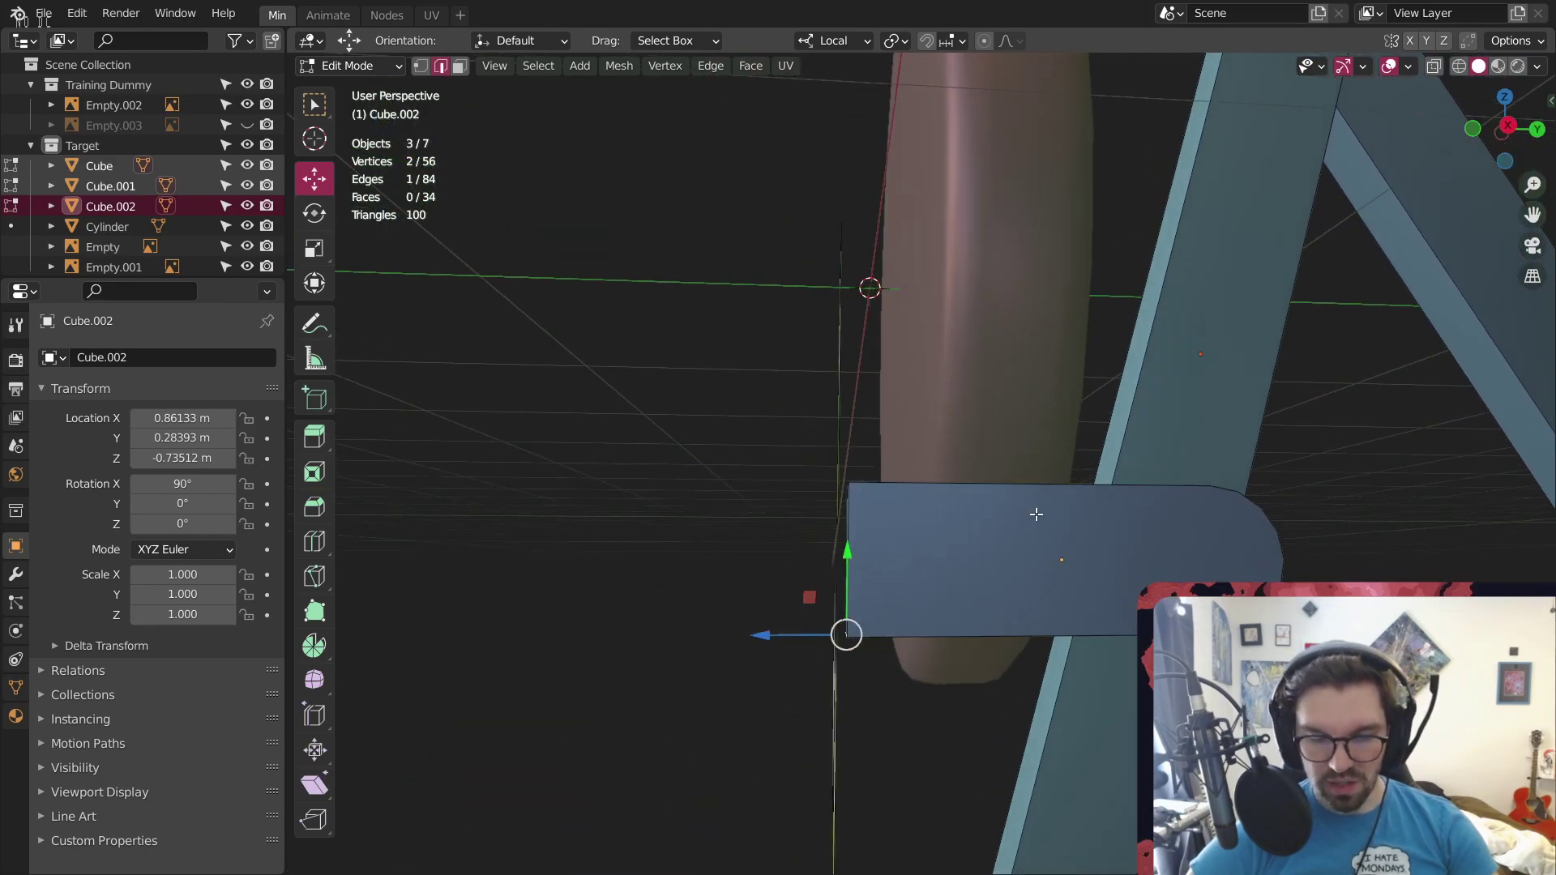
key("ctrl+b")
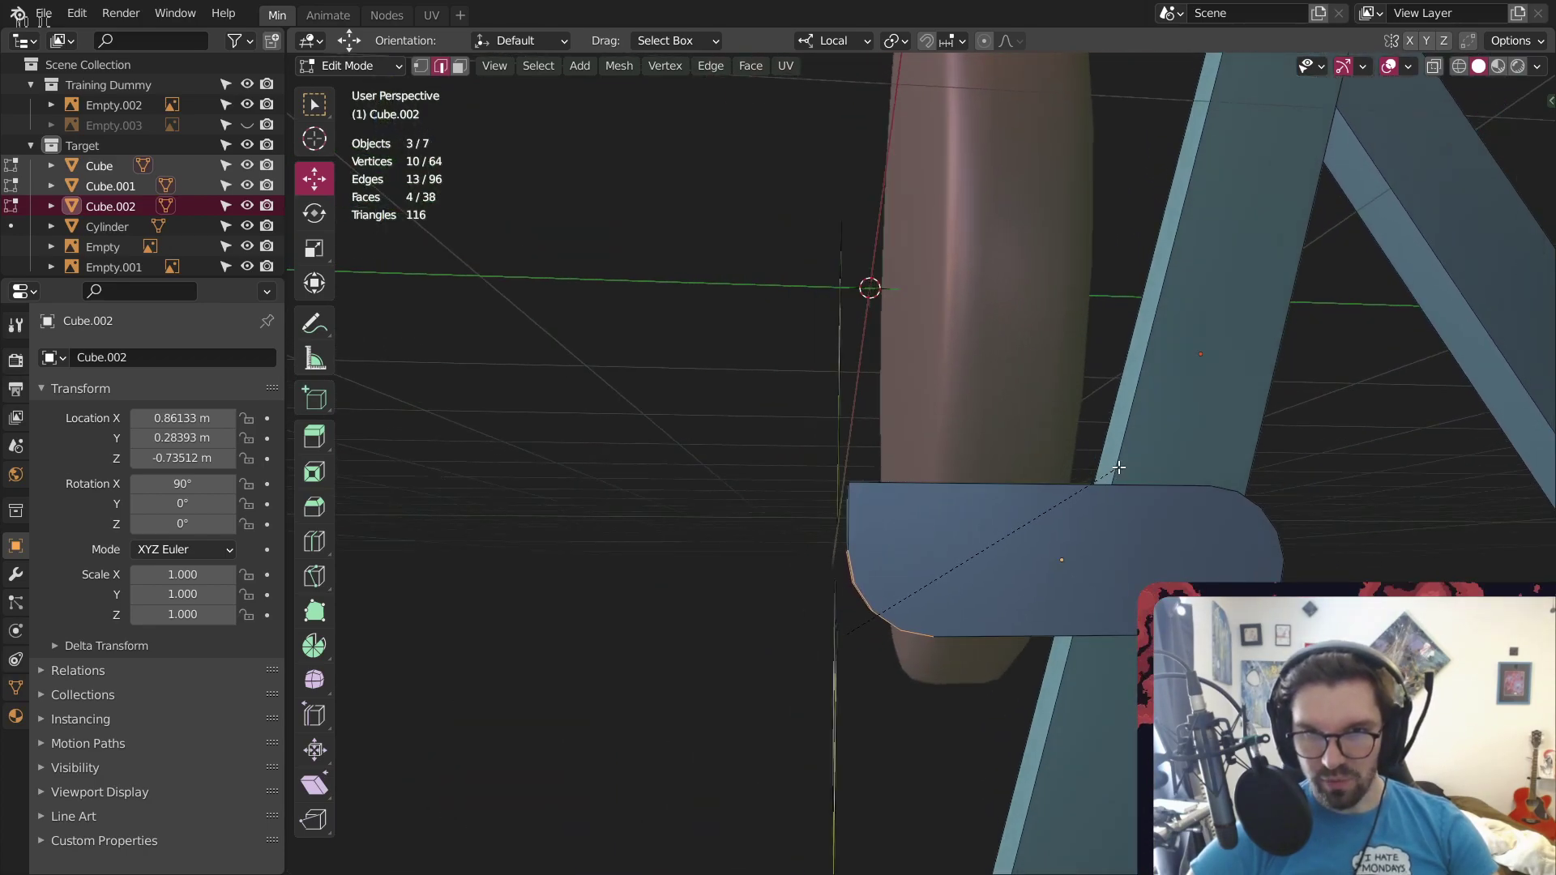
left_click(1117, 468)
left_click(717, 449)
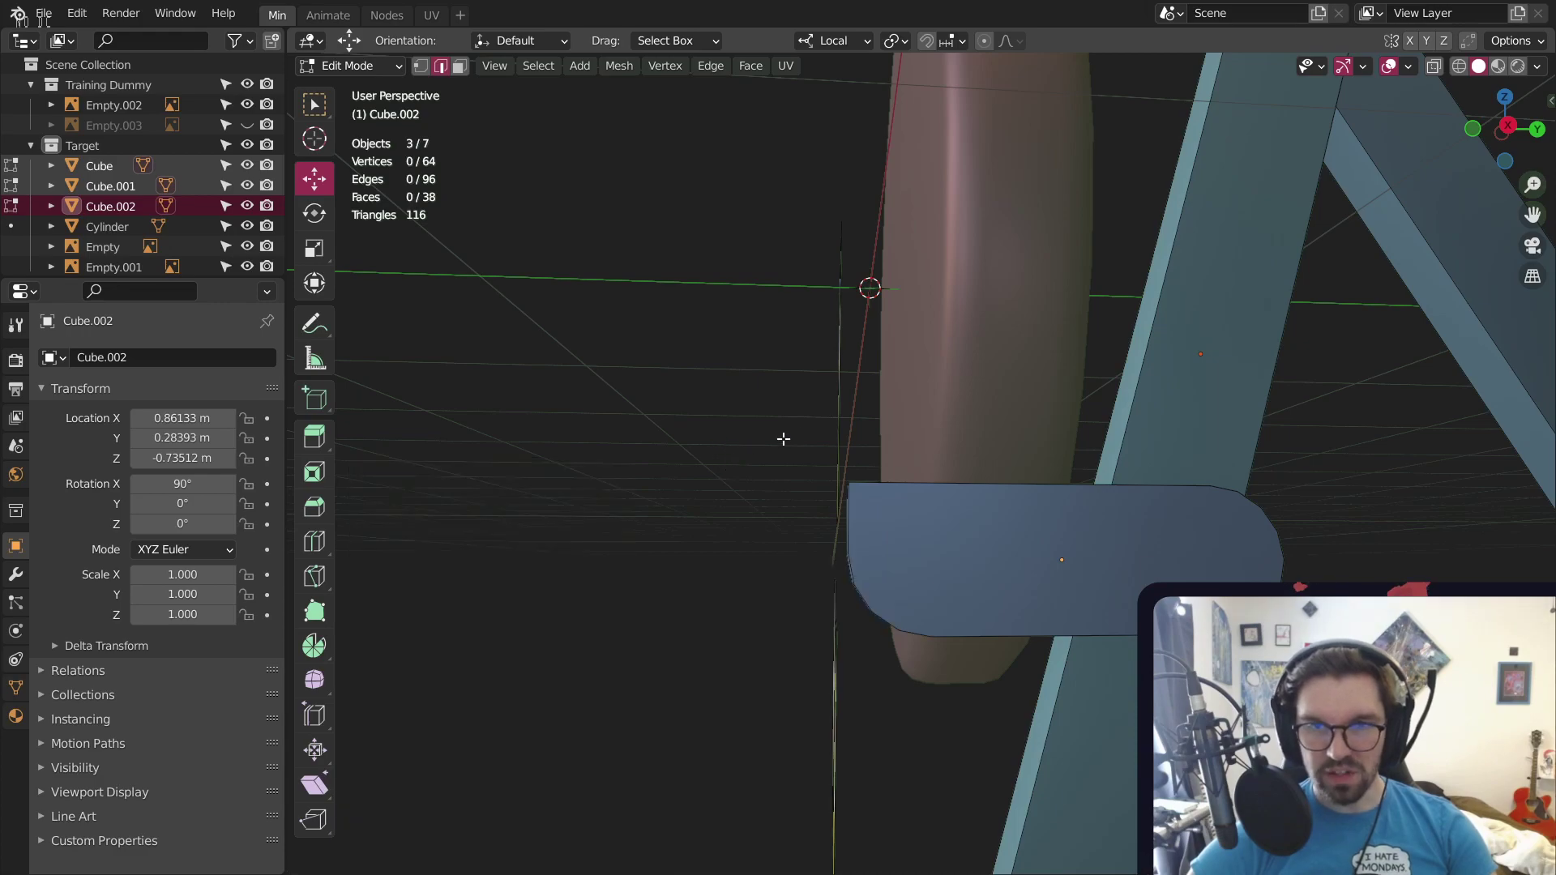
Round the rear leg's top end by bevelling its two short edges with width 1.97 m and 4 segments
middle_click_drag(783, 439, 830, 463)
scroll(830, 464, "down", 2)
middle_click_drag(785, 523, 699, 417)
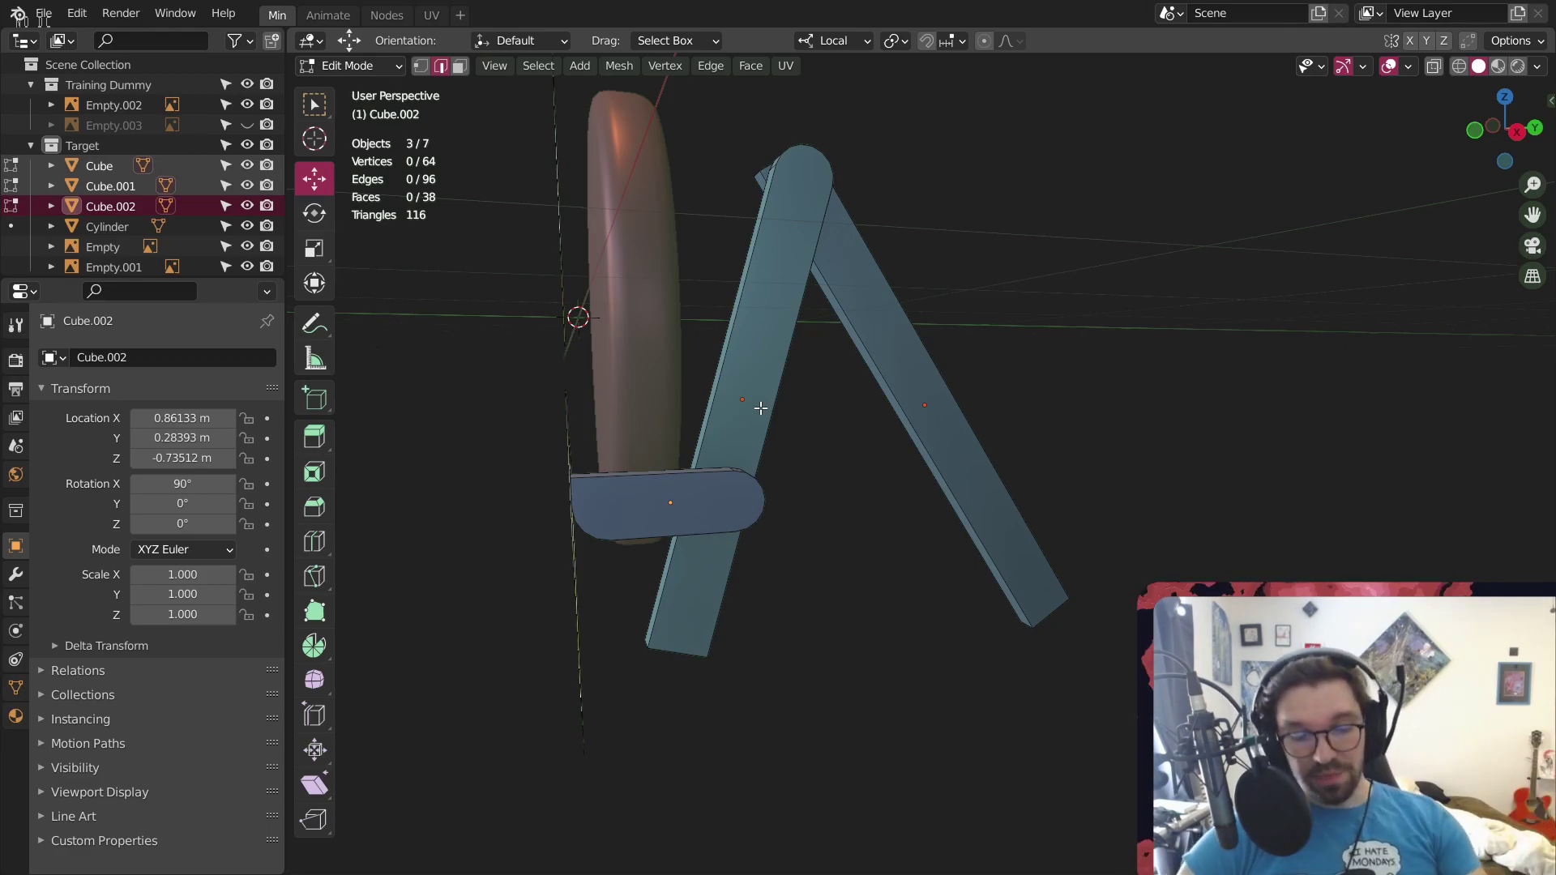
middle_click_drag(820, 167, 771, 132)
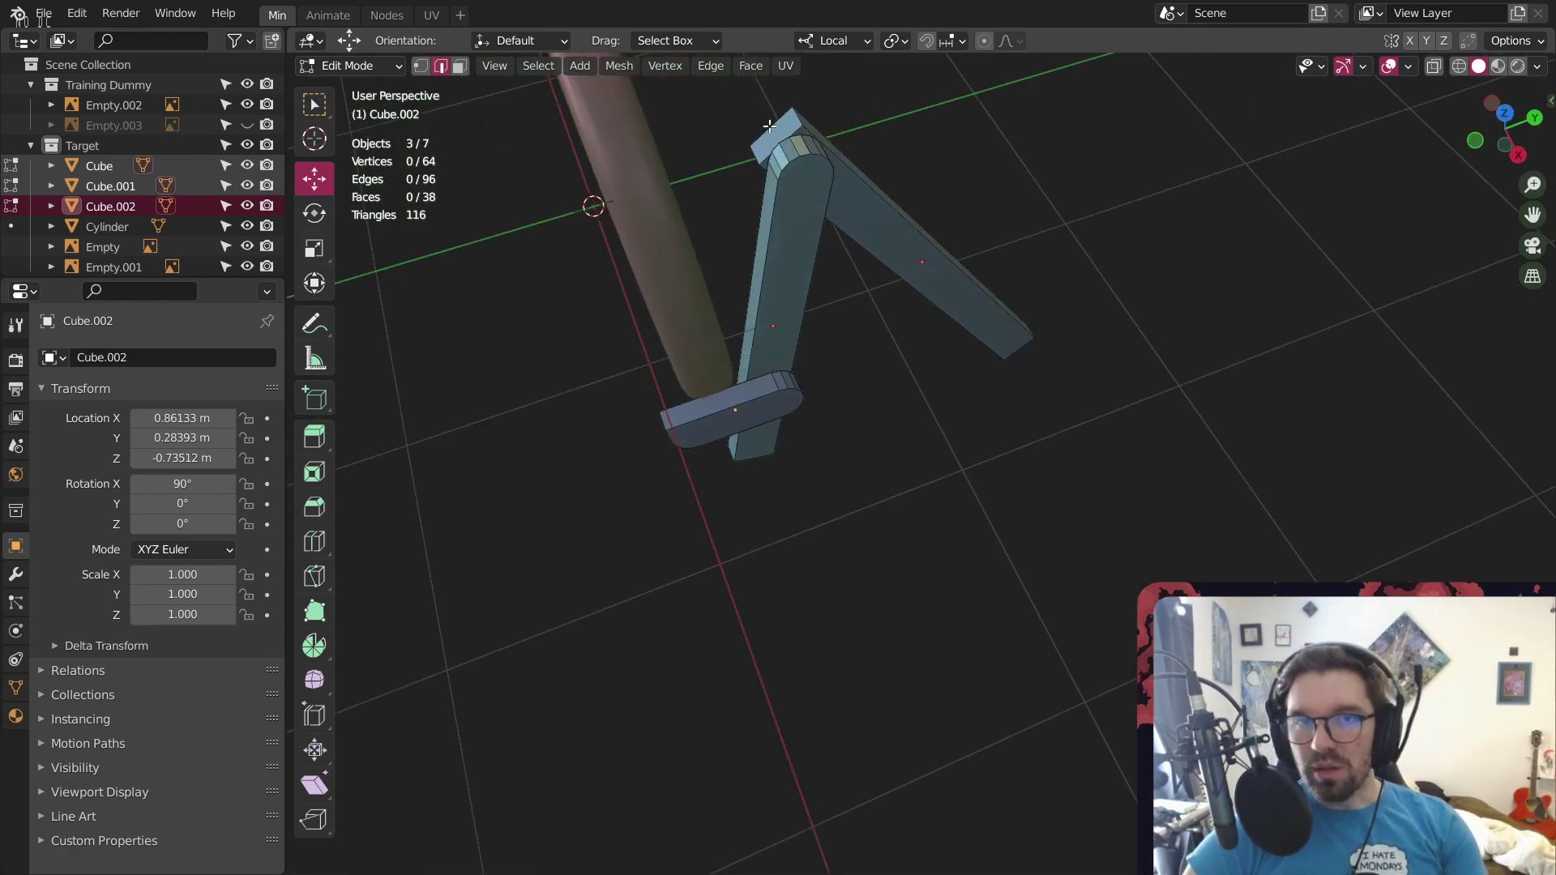
scroll(749, 173, "up", 4)
left_click(751, 188)
left_click(879, 92, "shift")
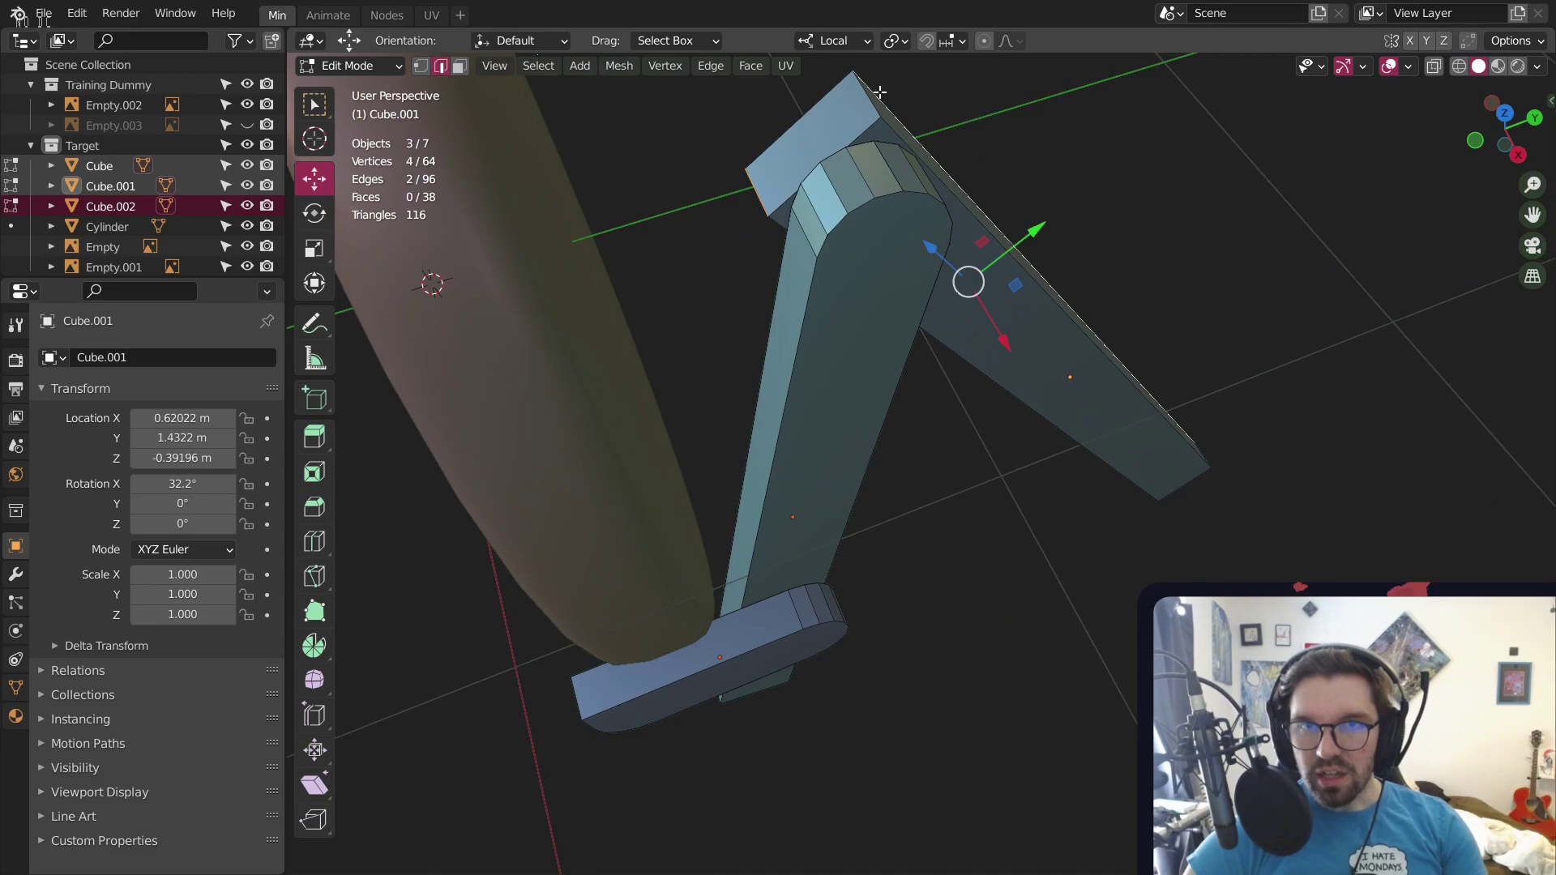
left_click(748, 186)
left_click(868, 96, "shift")
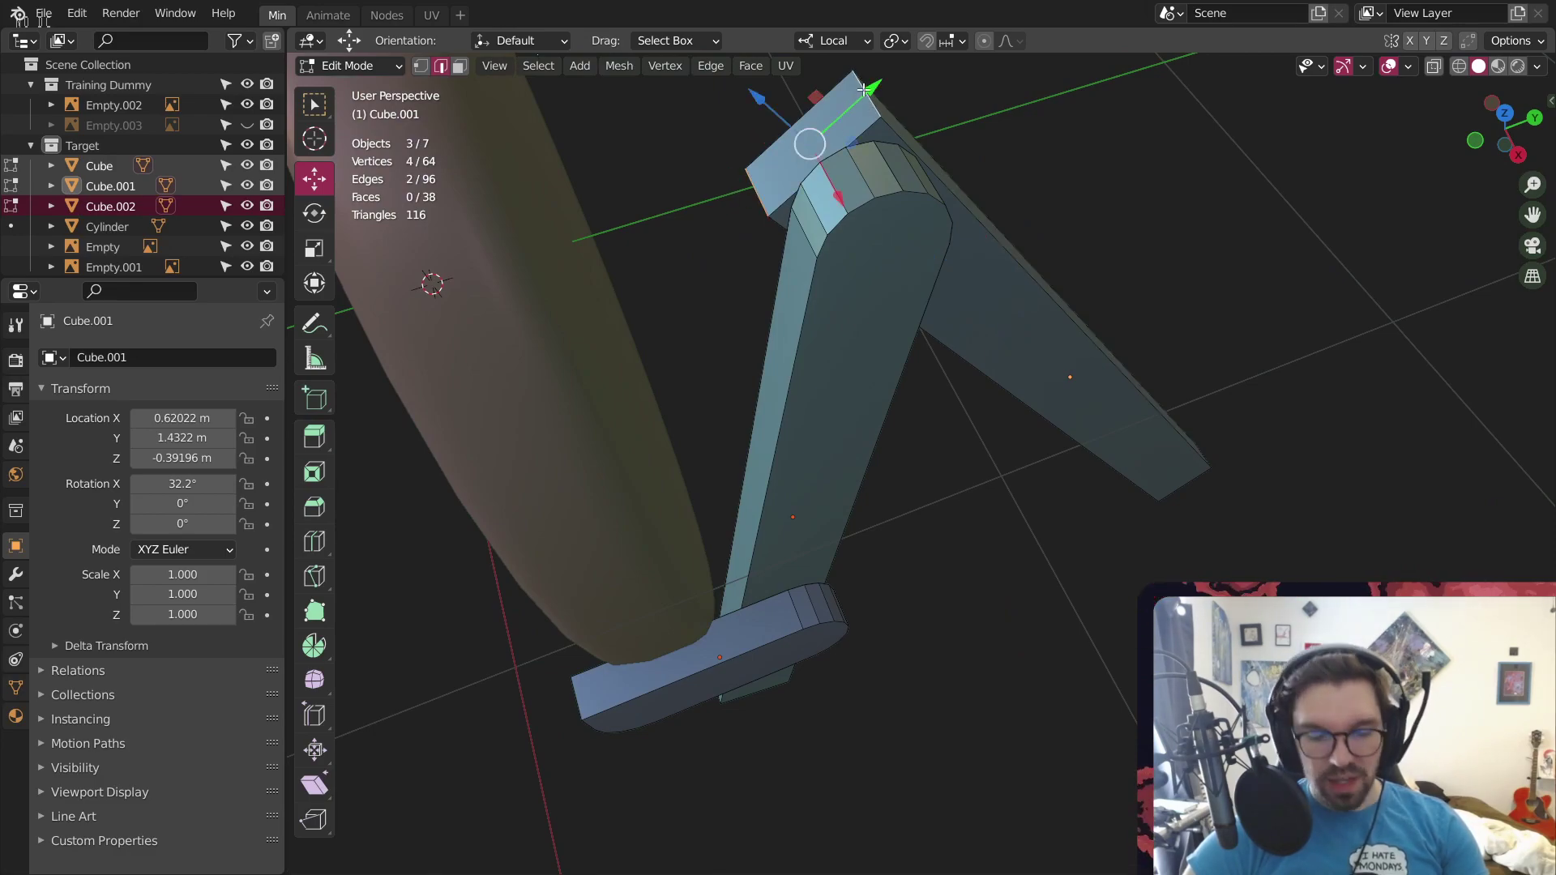
key("ctrl+b")
left_click(1212, 462)
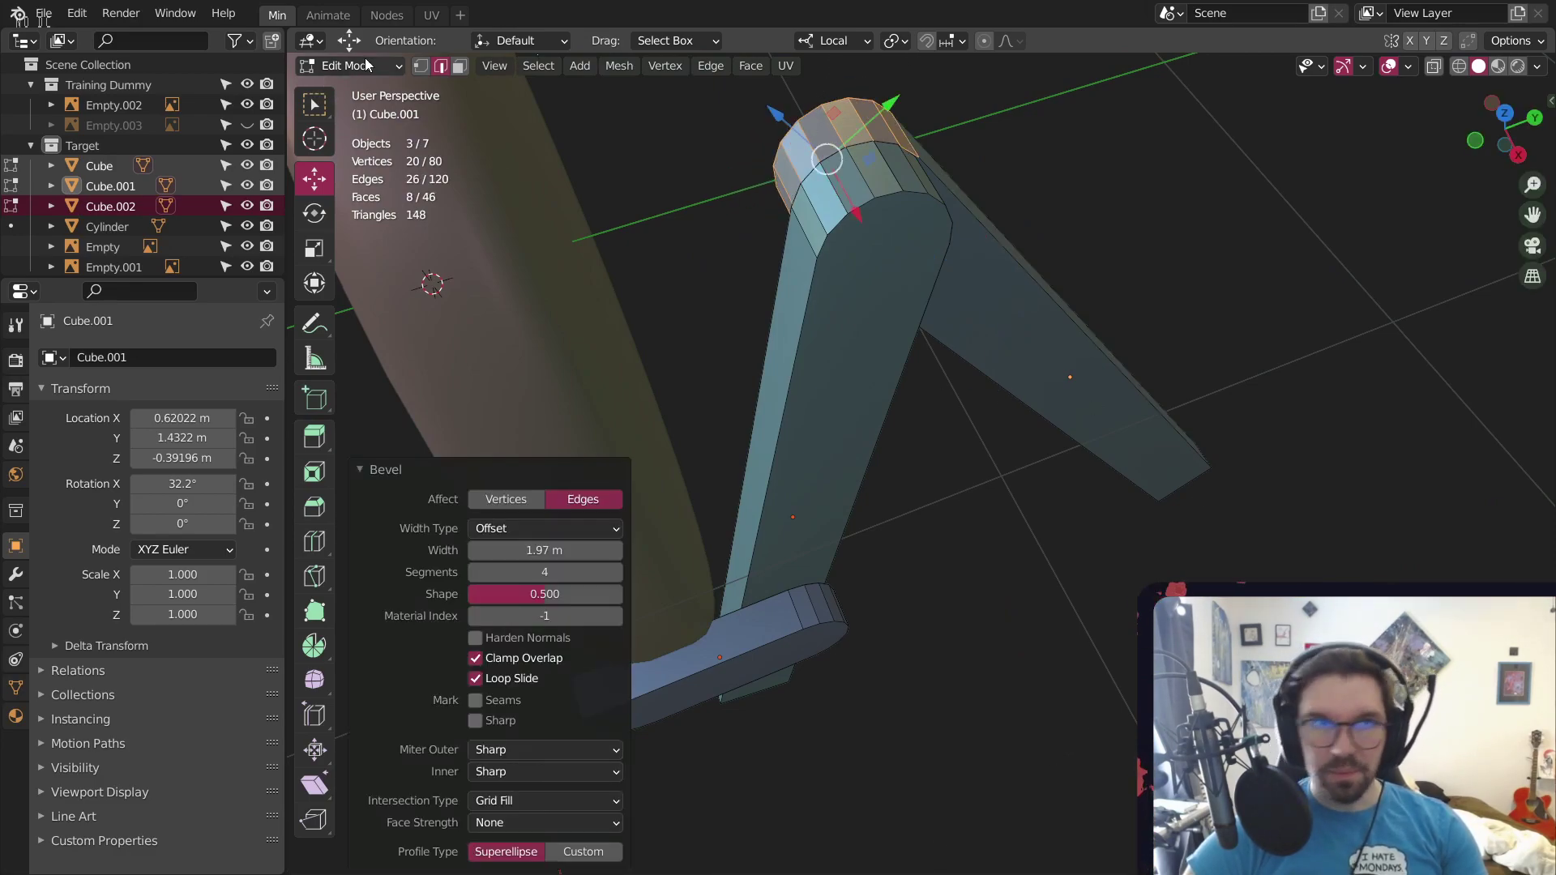
Merge the overlapping vertices of both legs and the short beam by distance, then clear the selection
left_click(422, 66)
key("a")
right_click(932, 811)
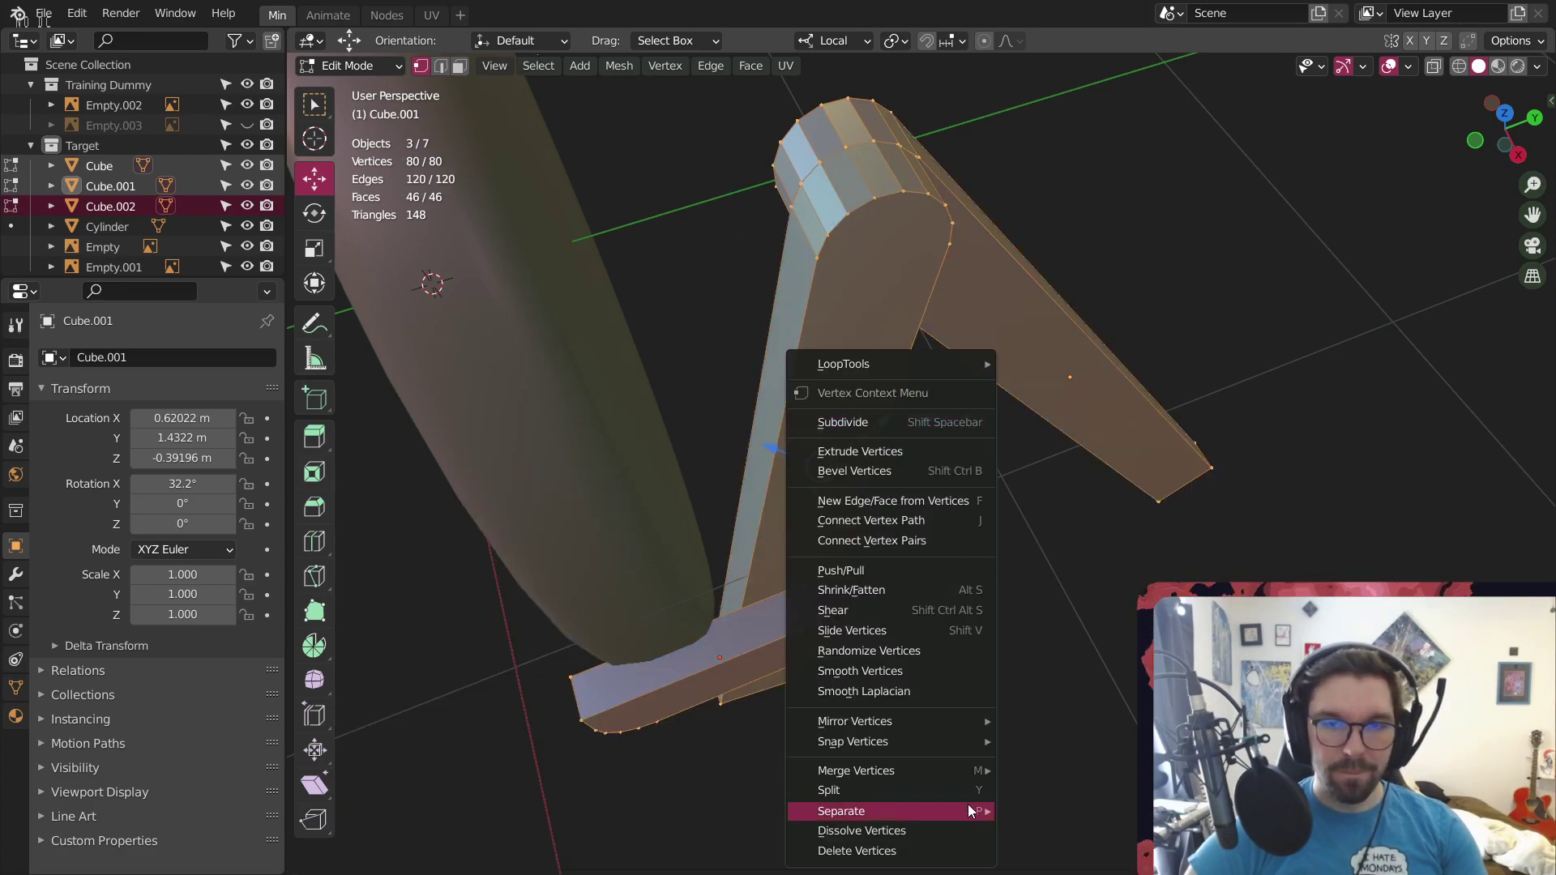
mouse_move(958, 769)
left_click(1053, 770)
key("alt+a")
Try to flatten the bottom end faces of both legs by scaling them to 0 along local Z
middle_click_drag(988, 535, 795, 438)
left_click(460, 65)
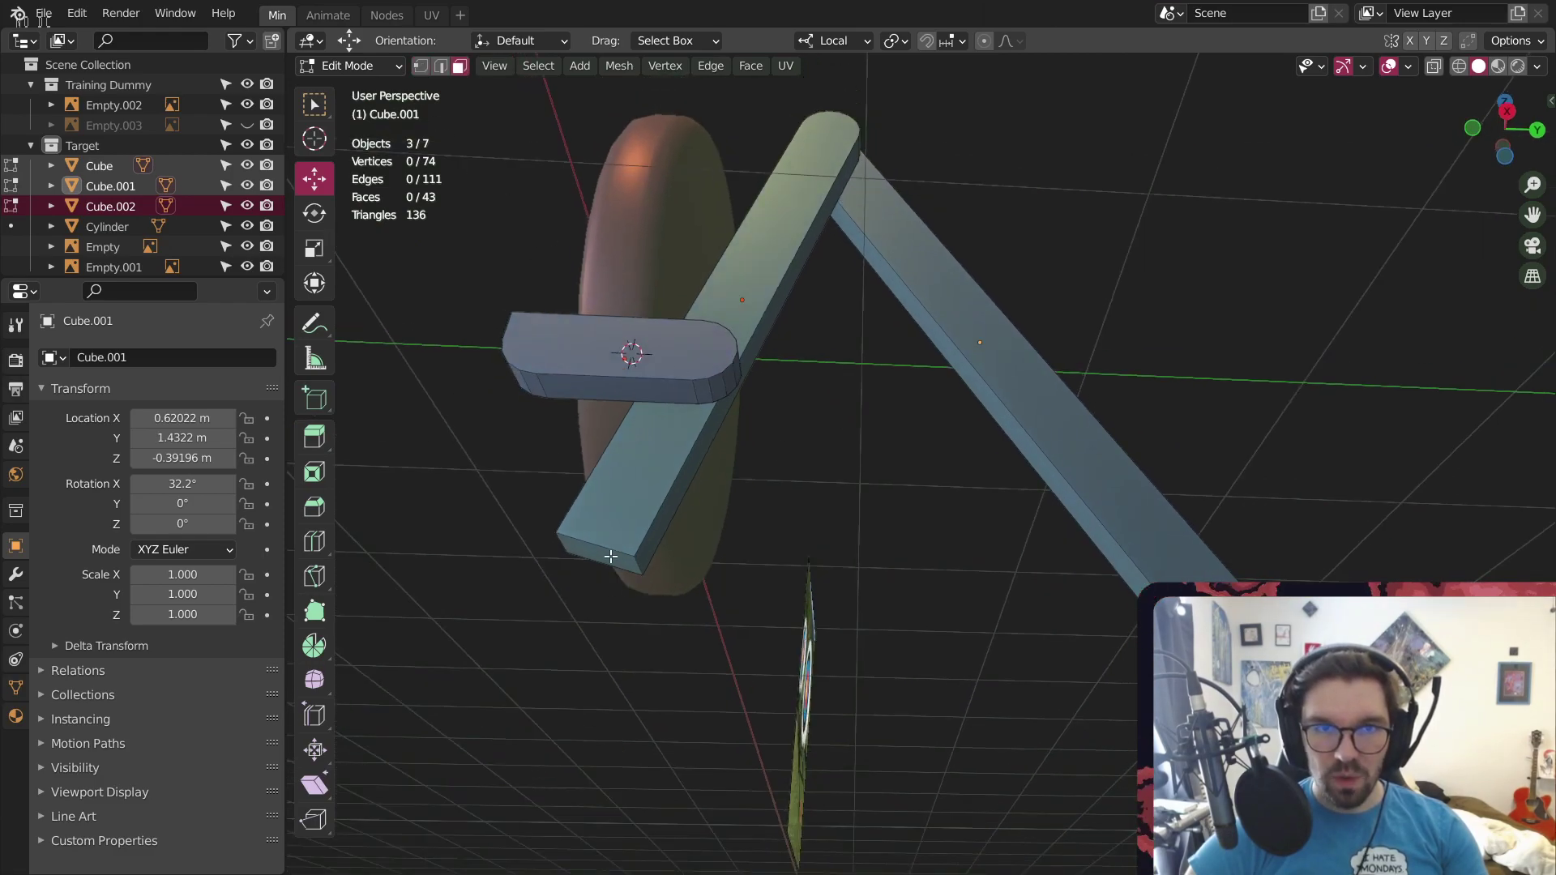
left_click(600, 555)
middle_click_drag(1153, 575, 1142, 571)
left_click(1238, 574, "shift")
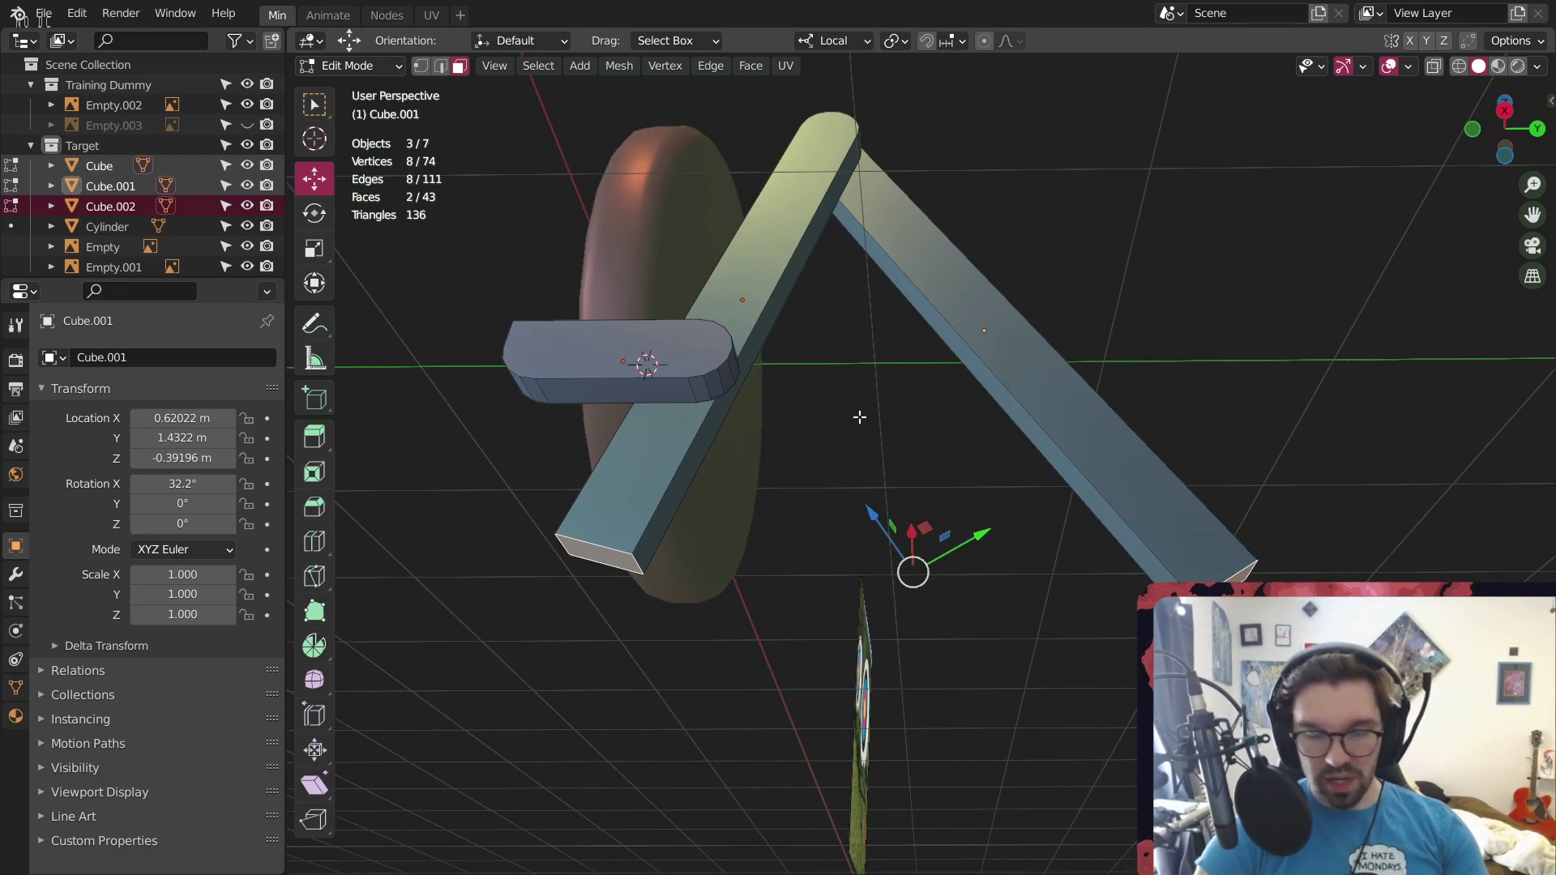
key("s")
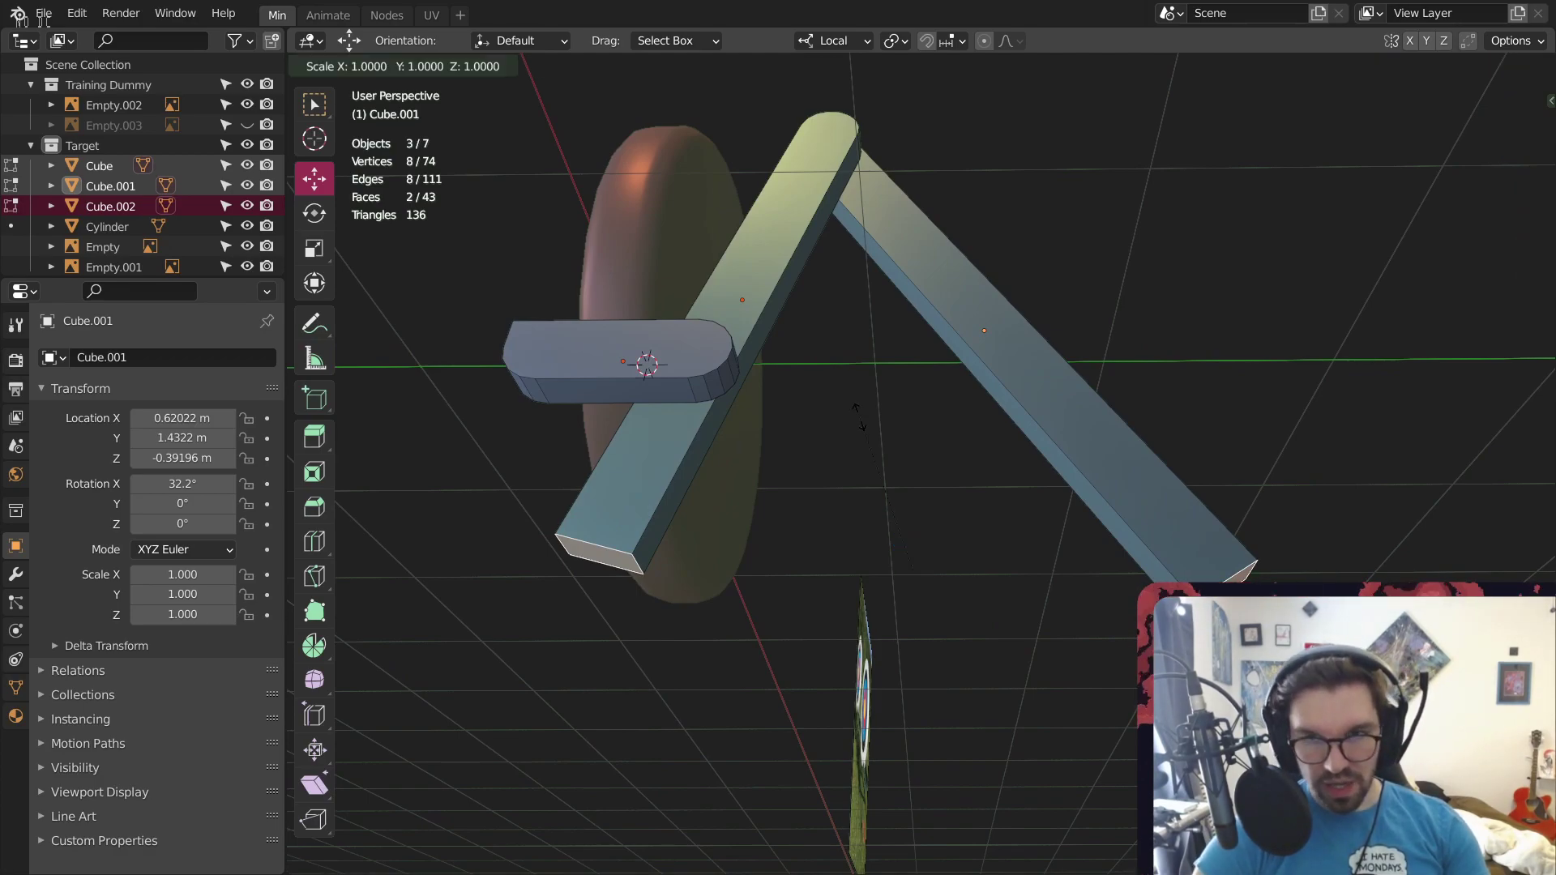
key("z")
key("z")
type("0")
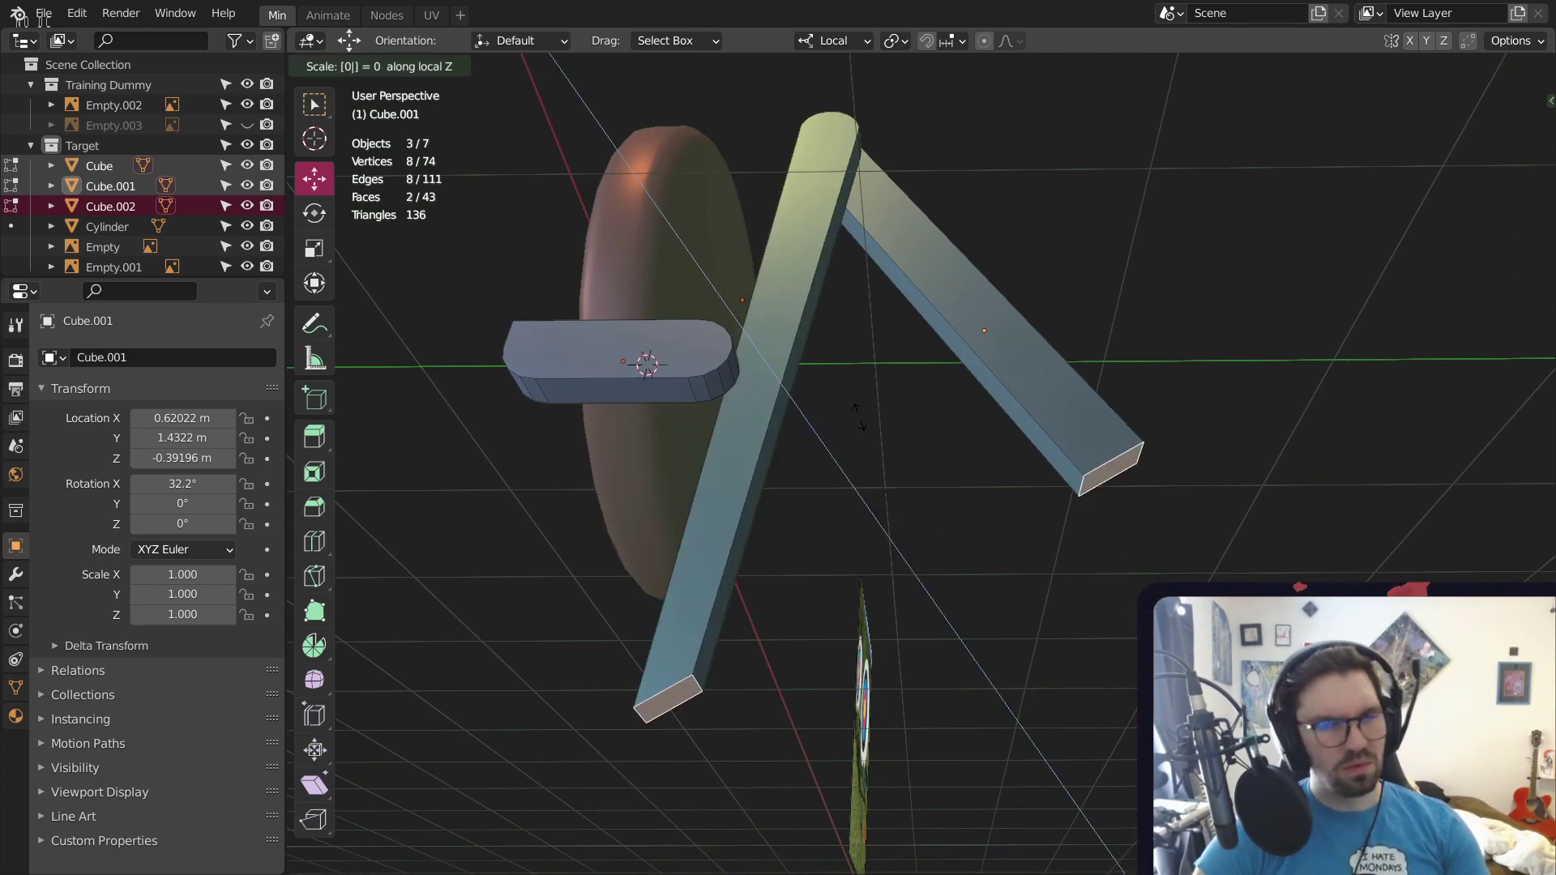
key("Return")
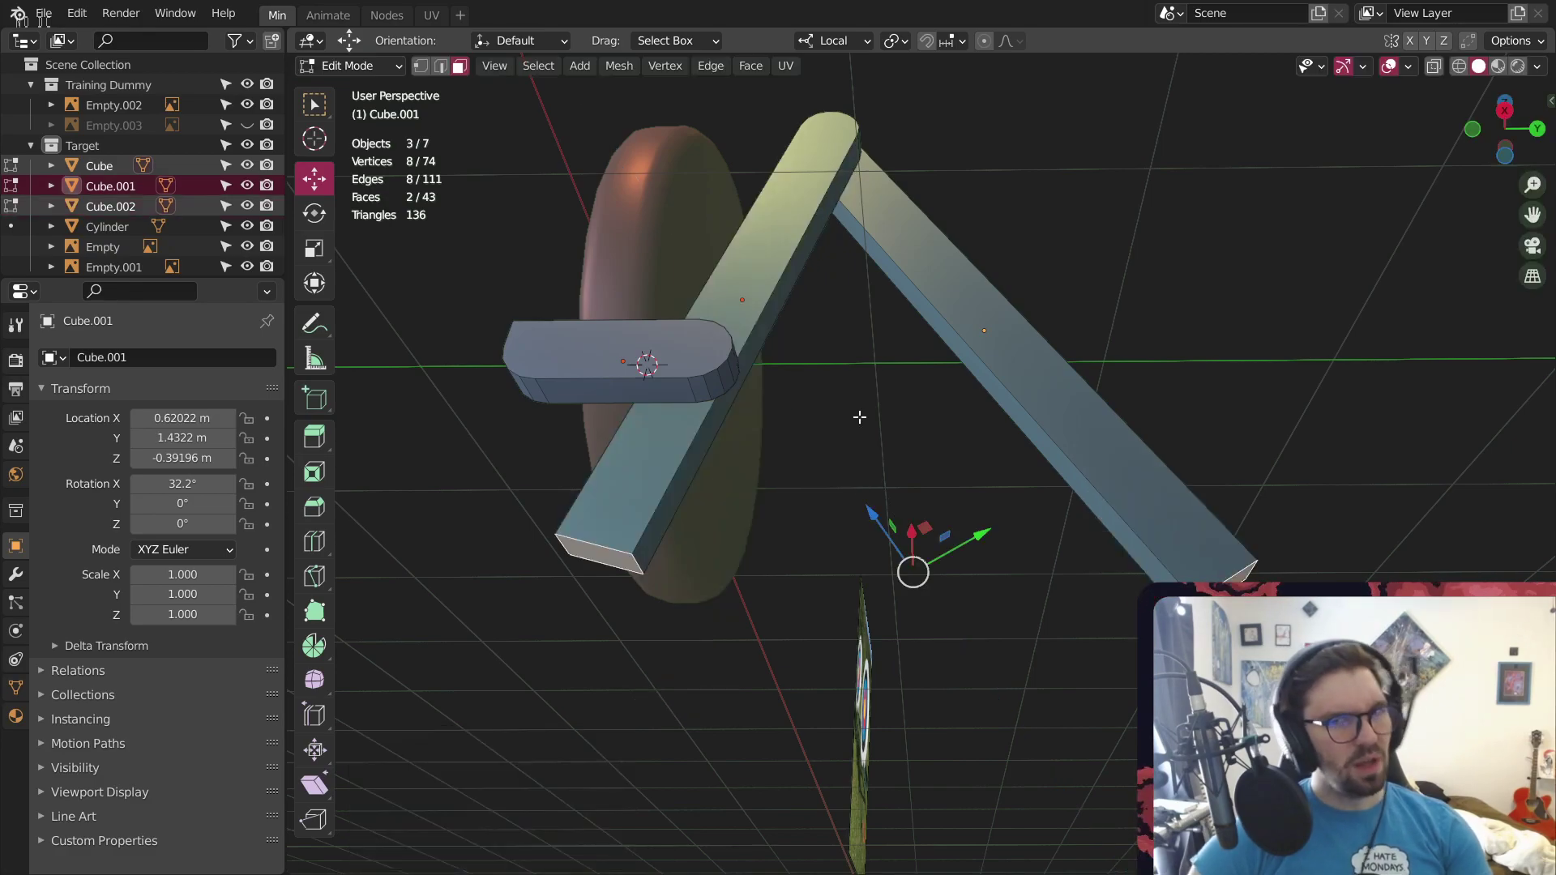
Switch the transform orientation to Global
left_click(835, 47)
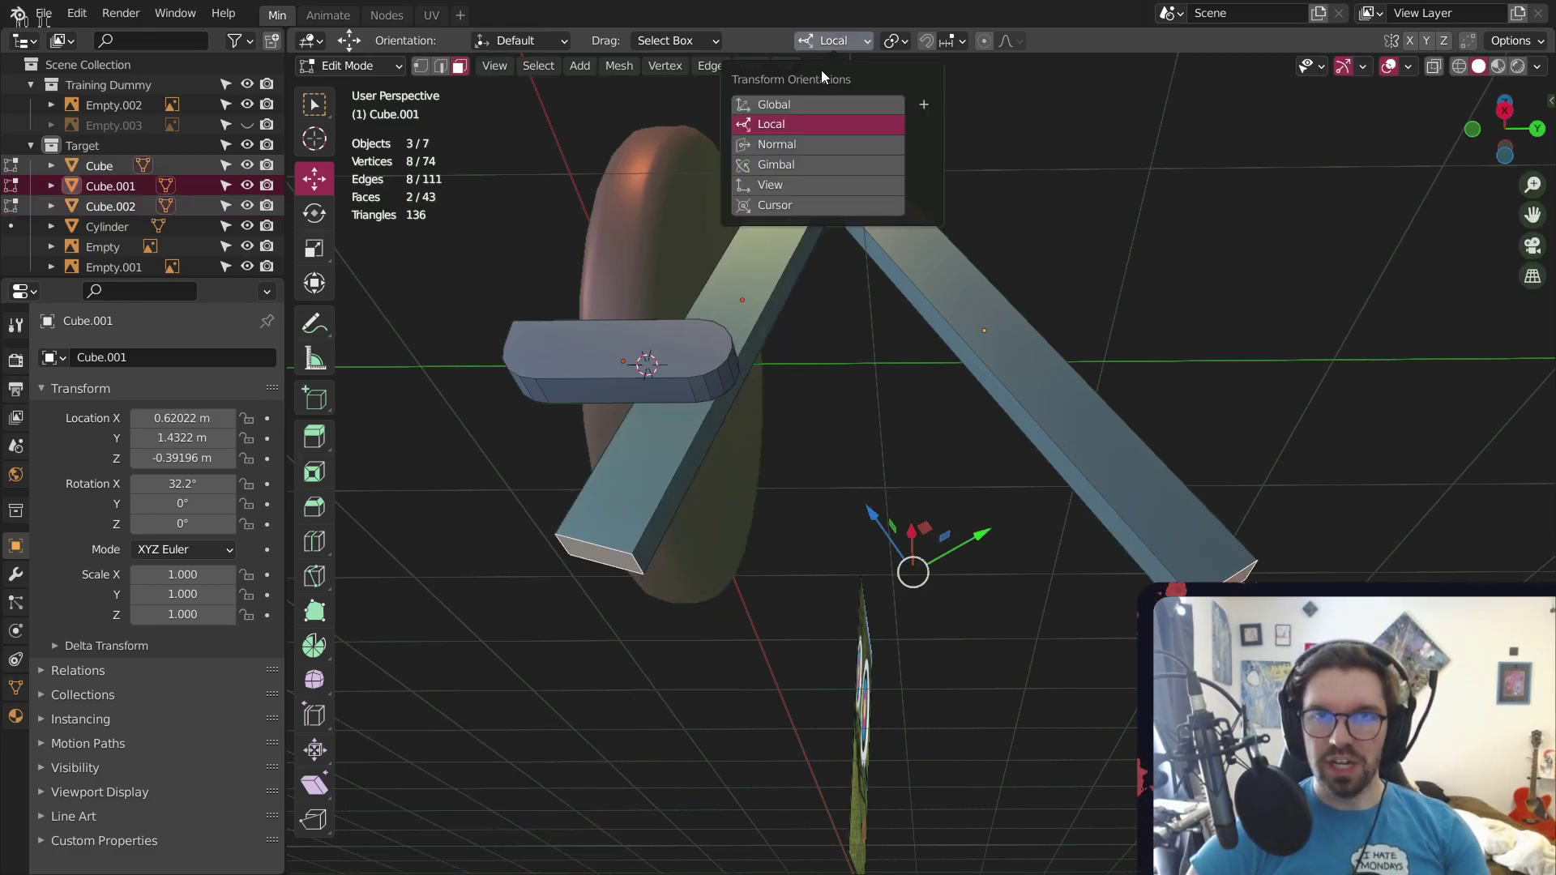
left_click(781, 104)
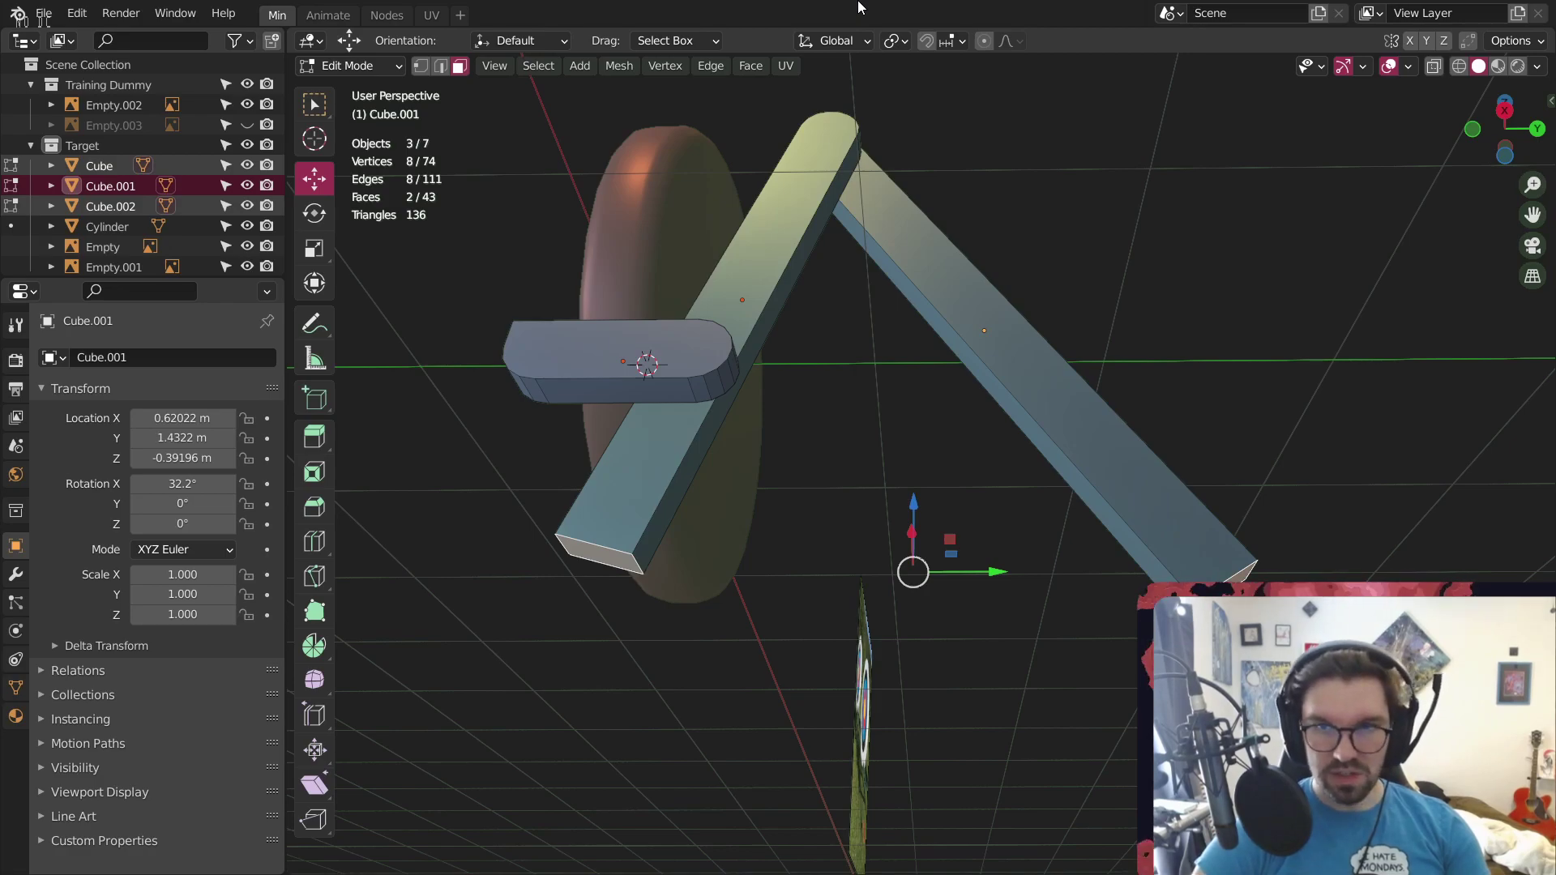
Flatten the bottom end faces of both legs by scaling them to 0 along global Z
left_click(599, 554)
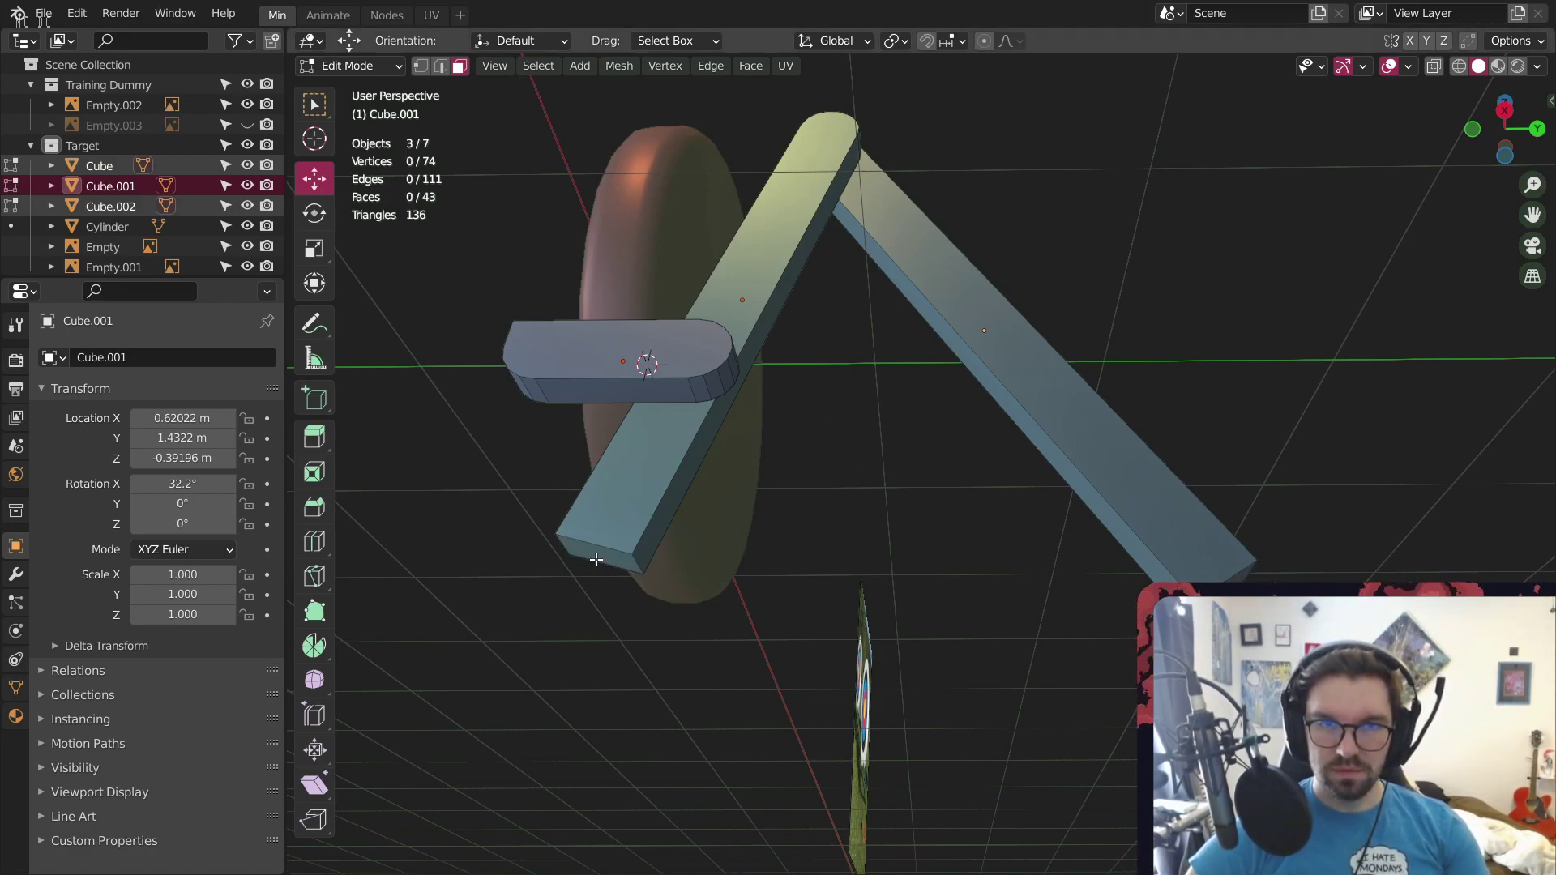
left_click(1239, 569, "shift")
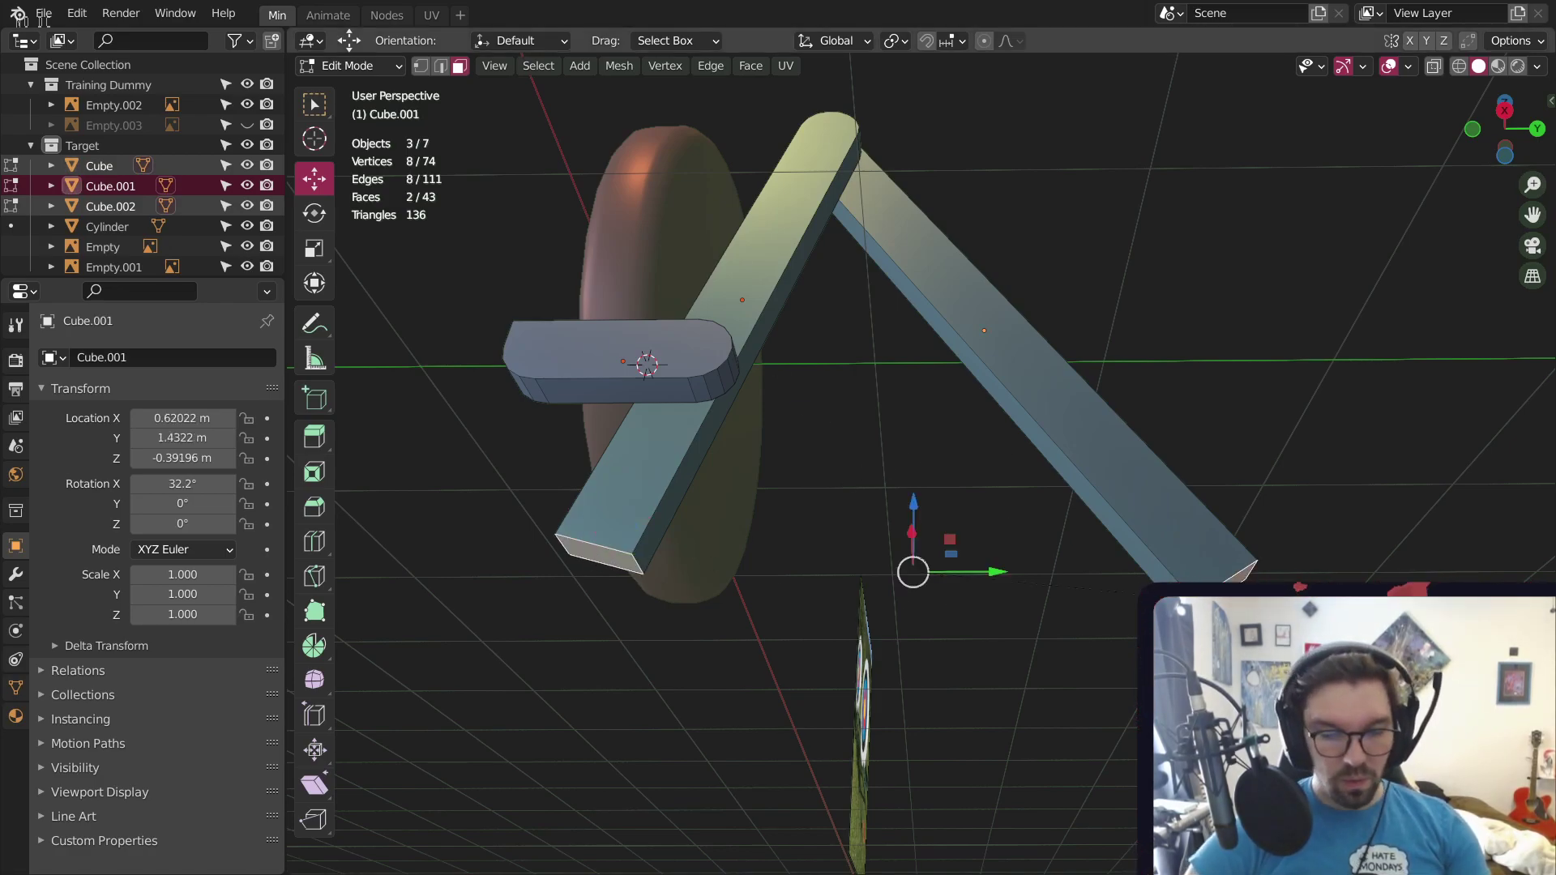
key("s")
key("z")
key("0")
key("Return")
middle_click_drag(745, 389, 816, 483)
left_click(761, 713)
scroll(761, 688, "down", 4)
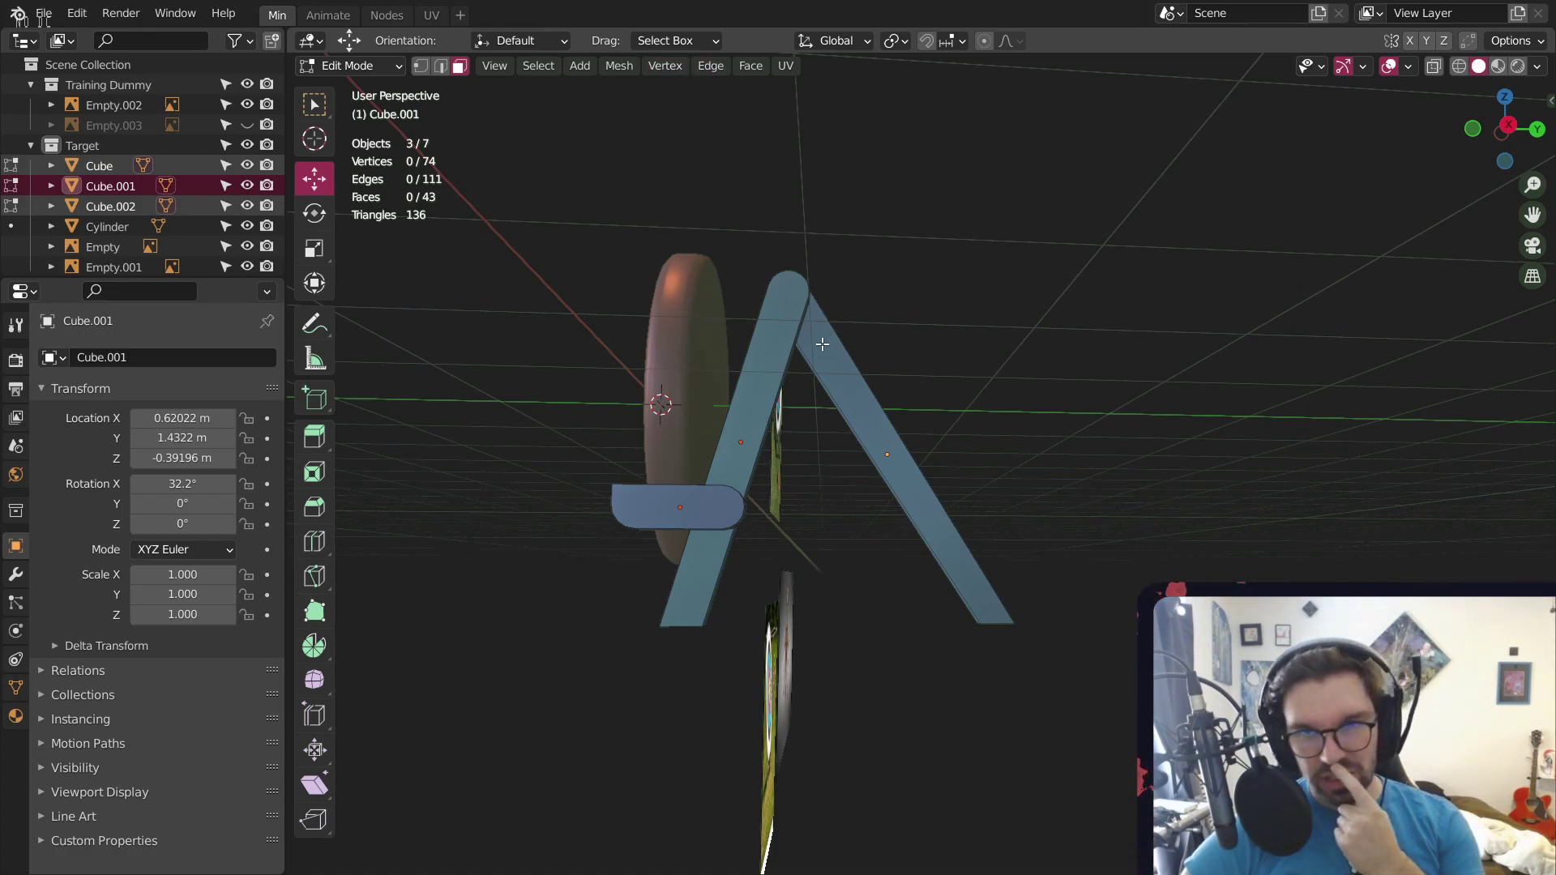
Undo the flattening of the two legs' bottom end faces
mouse_move(822, 344)
middle_mouse_down()
mouse_move(562, 399)
mouse_move(368, 399)
mouse_move(959, 400)
mouse_move(864, 398)
mouse_move(868, 376)
mouse_move(844, 365)
middle_mouse_up()
key("ctrl+z")
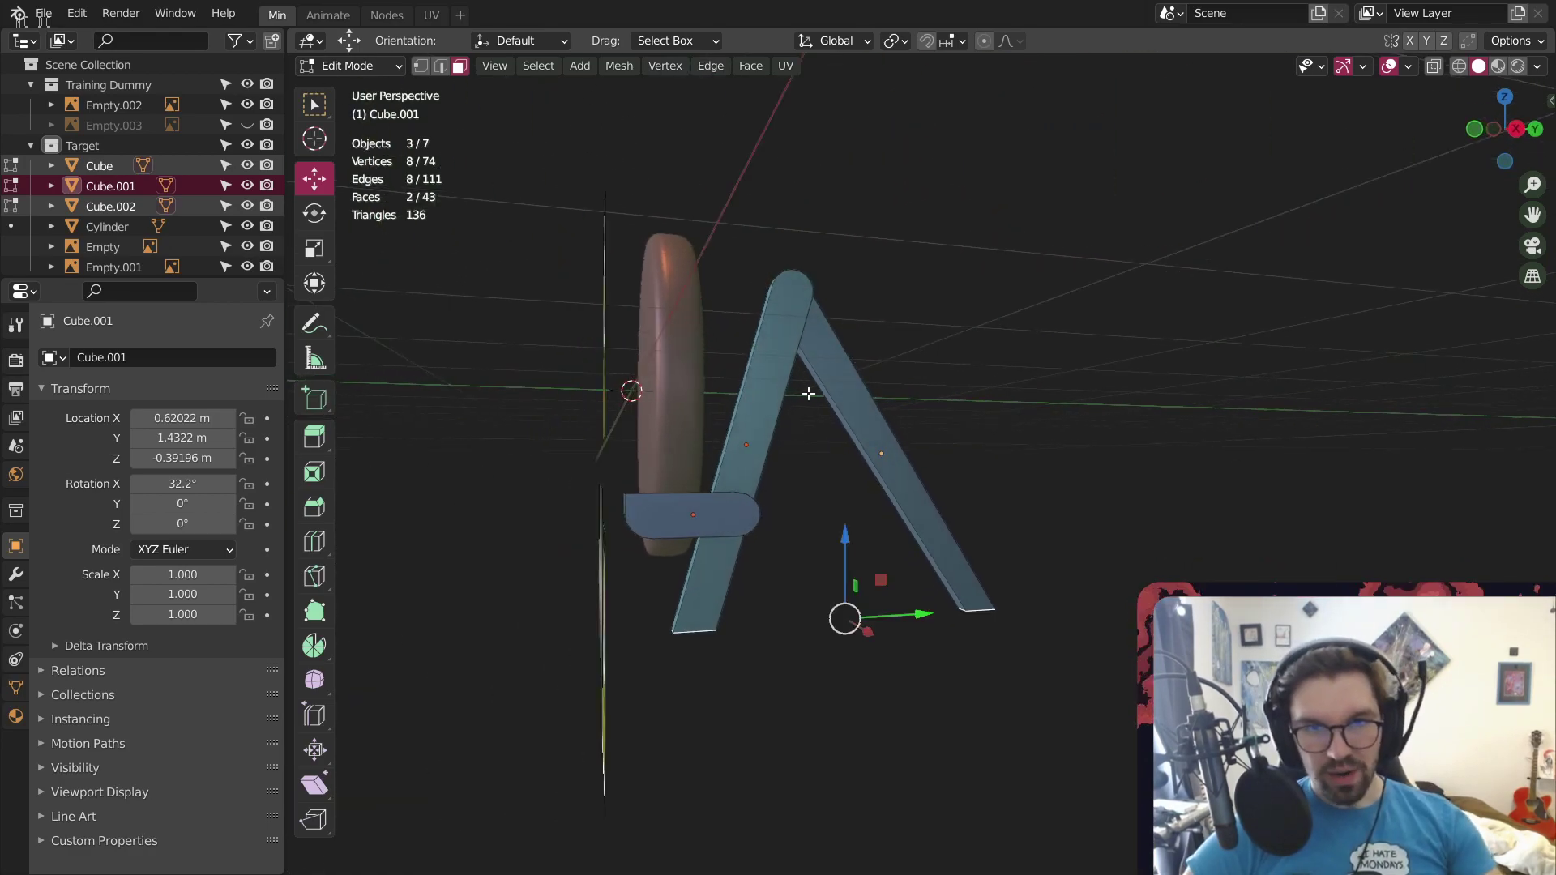
key("ctrl+z")
Return to Object Mode and select only the front leg
scroll(695, 625, "up", 5)
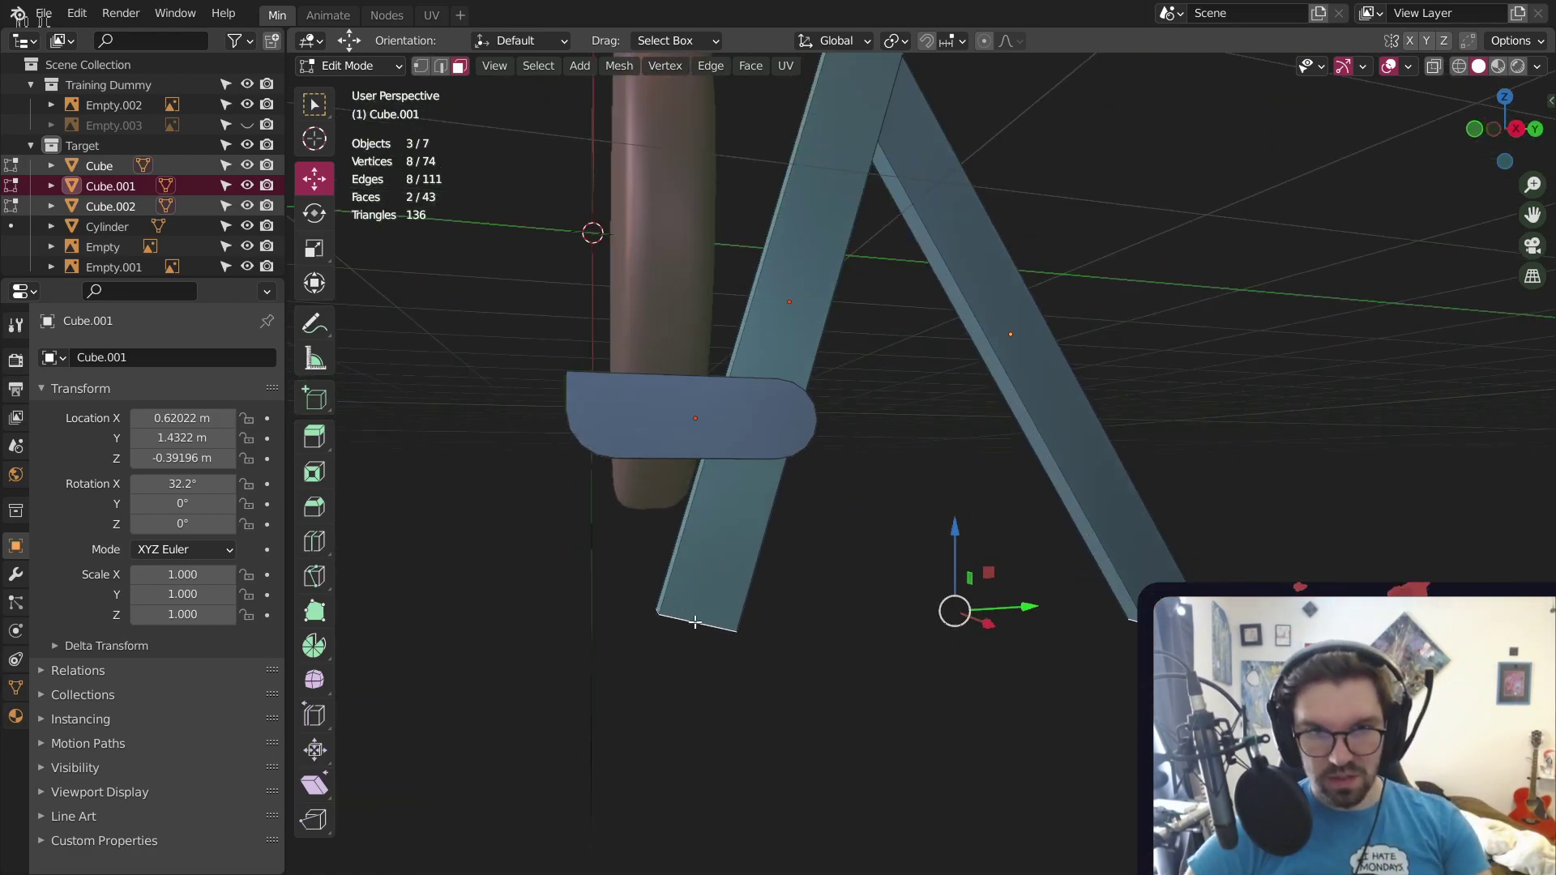
middle_click_drag(716, 622, 690, 548)
left_click(697, 538)
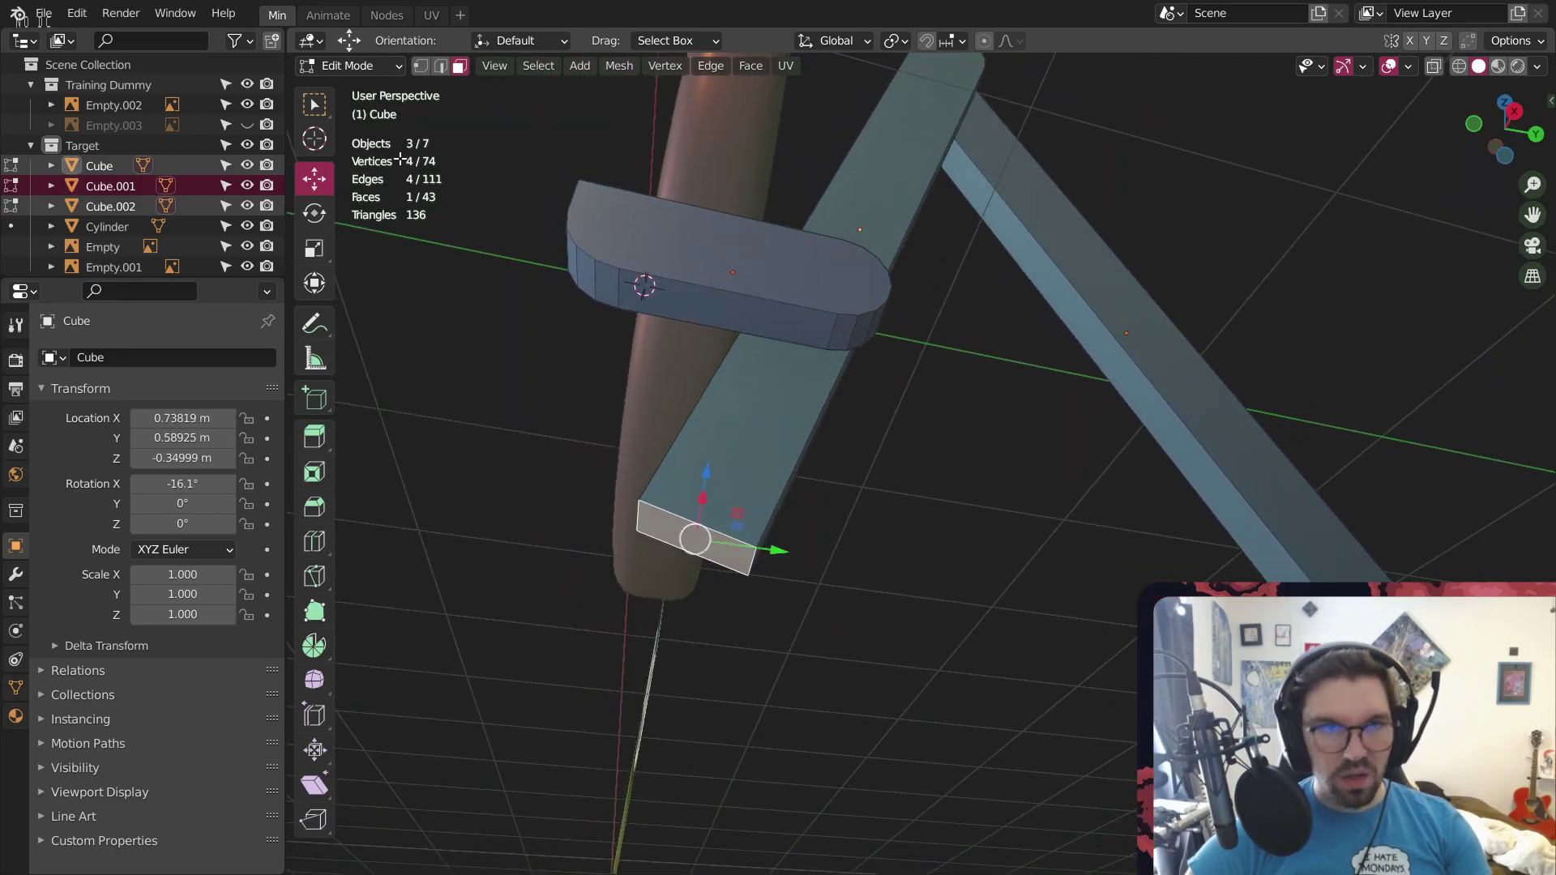
left_click(338, 70)
left_click(342, 80)
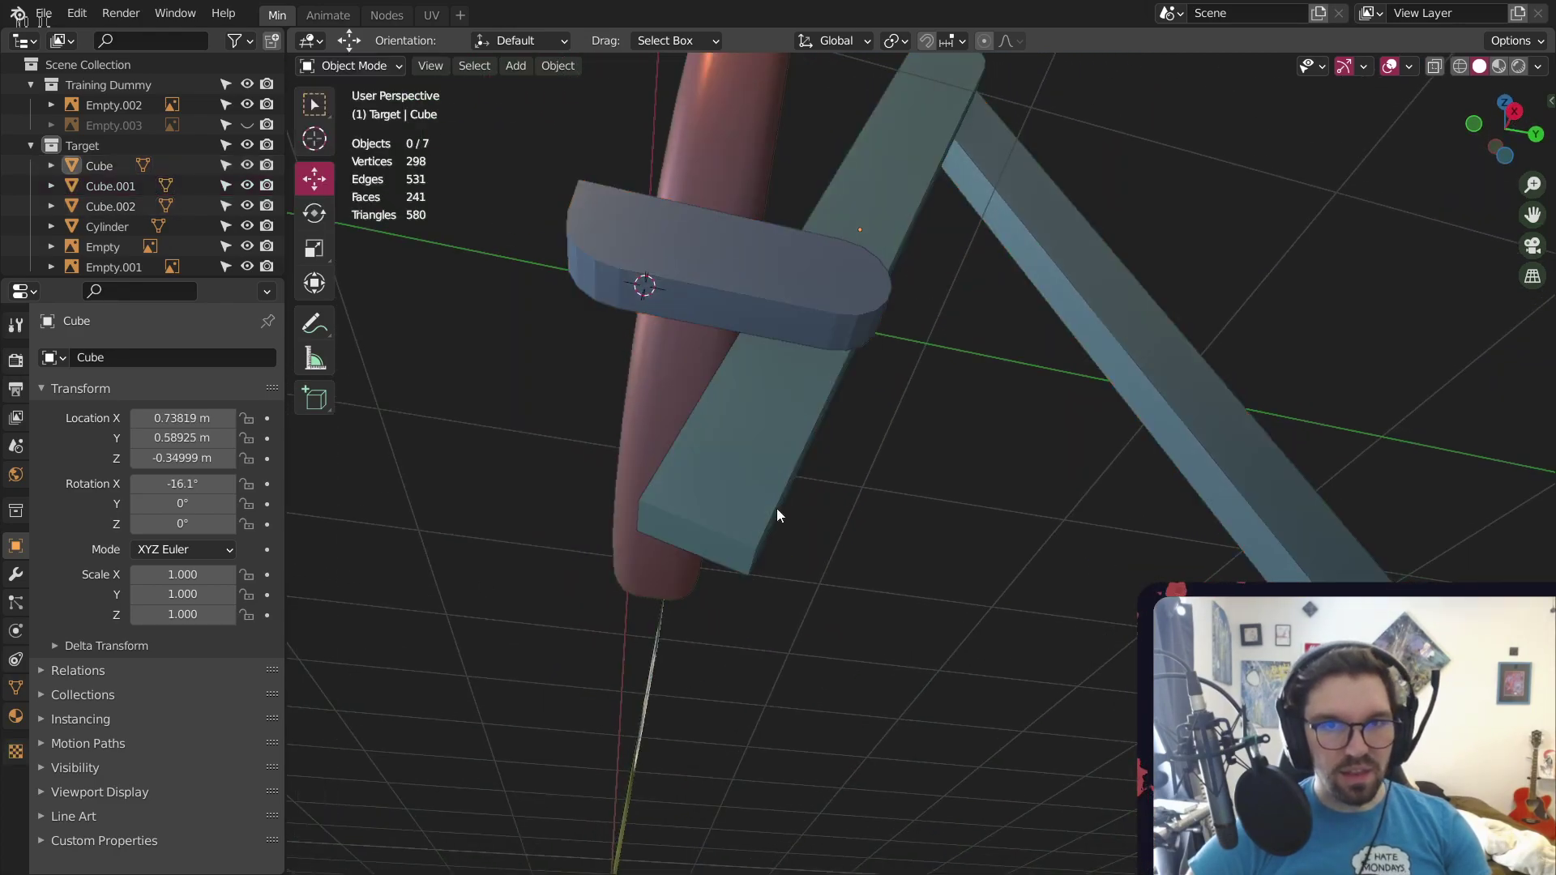
middle_click_drag(749, 478, 637, 516)
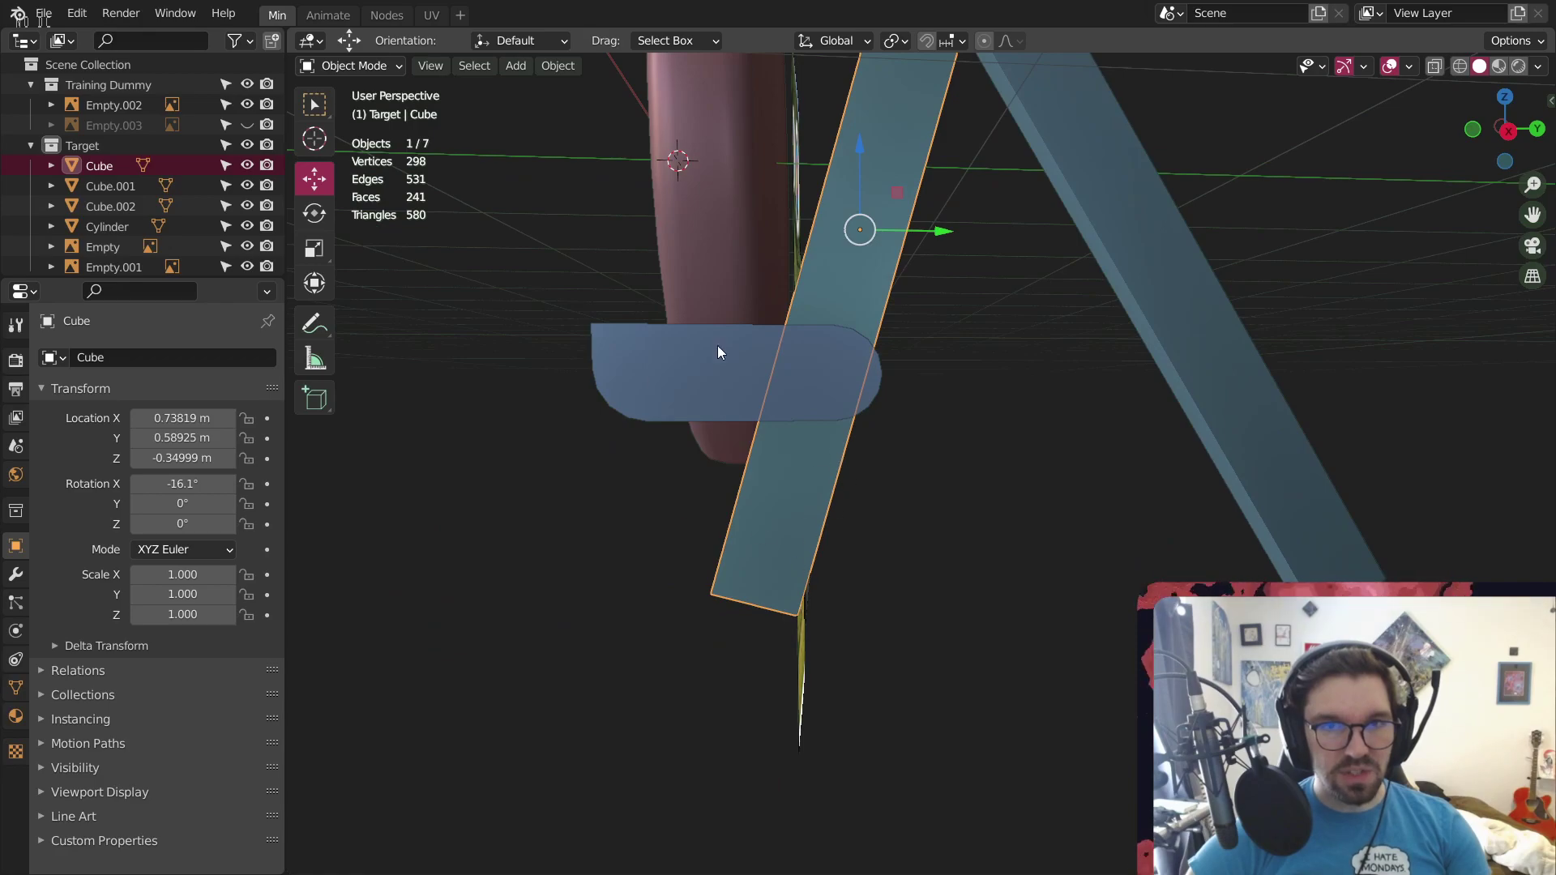
Enter Edit Mode on the front leg and select its bottom end face
left_click(347, 68)
left_click(349, 104)
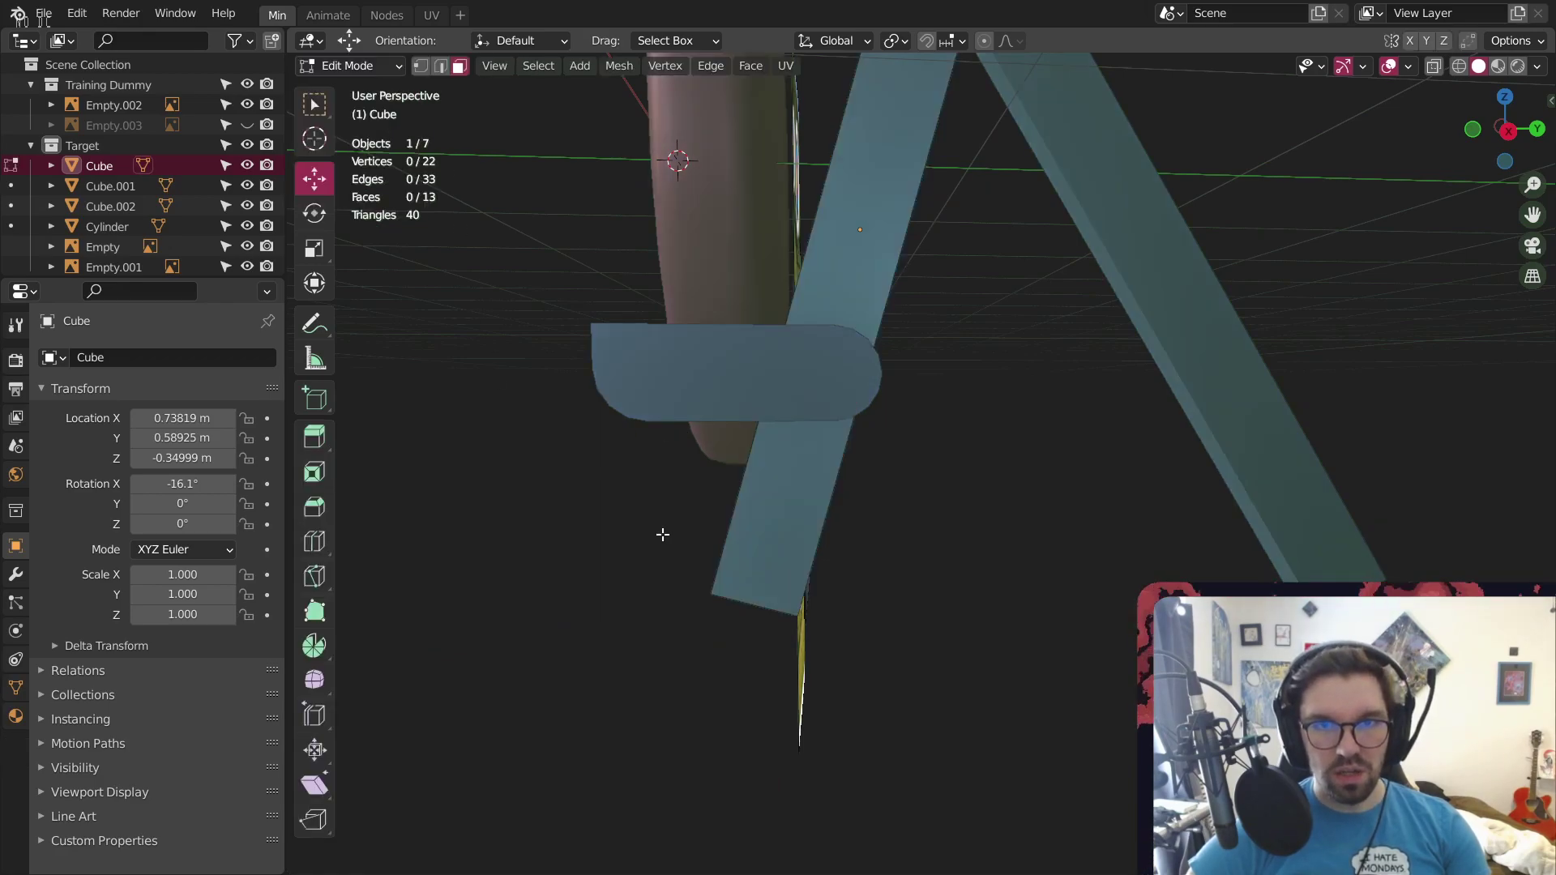
middle_click_drag(659, 532, 713, 465)
scroll(721, 575, "up", 2)
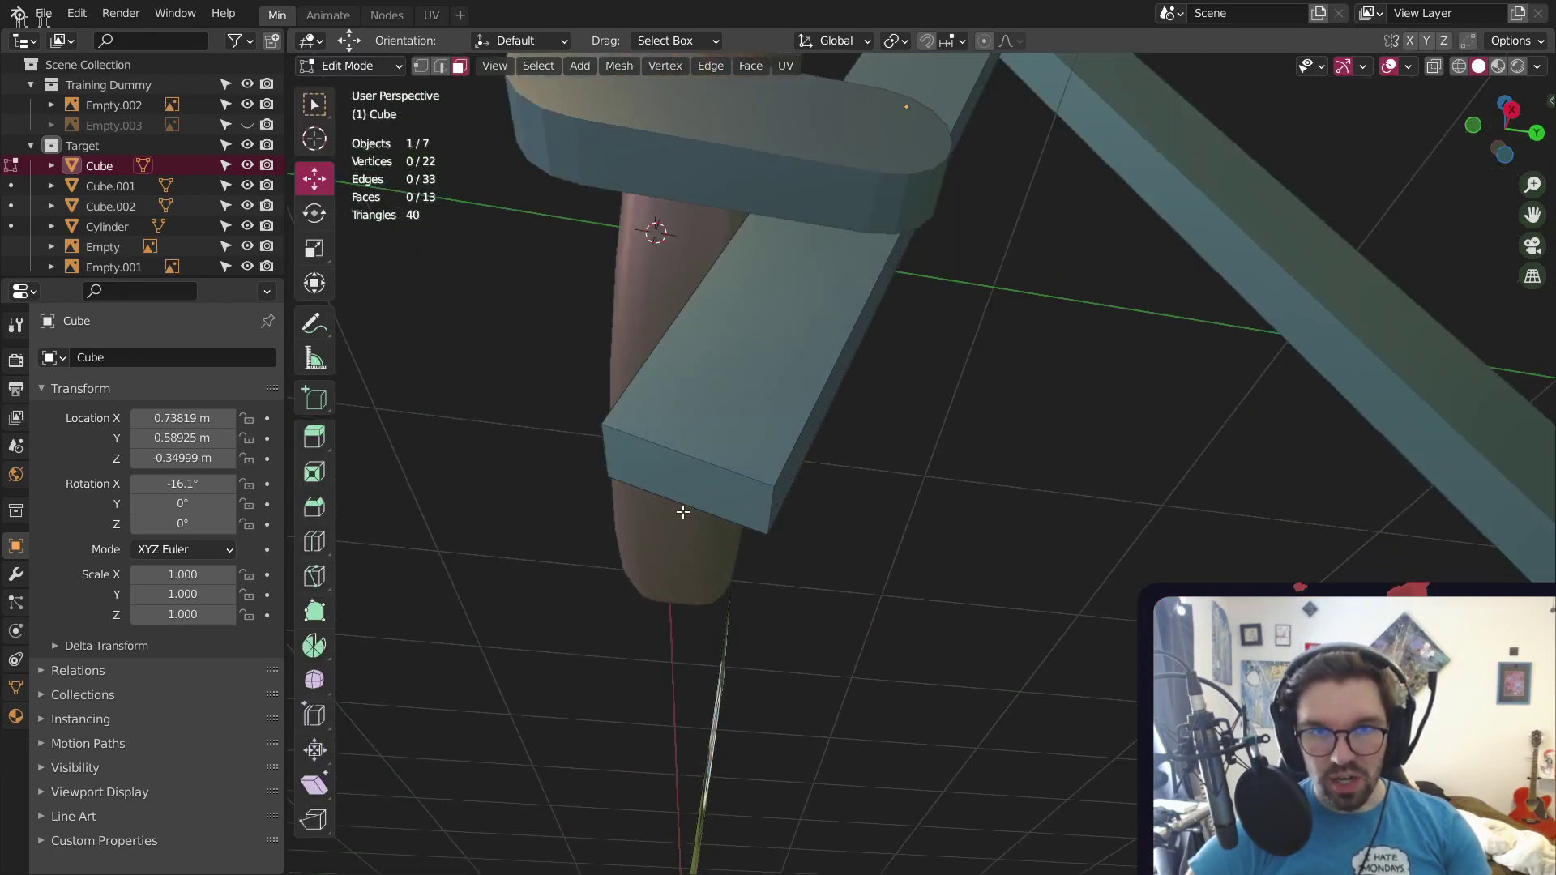
left_click(695, 491)
middle_click_drag(656, 384, 637, 536)
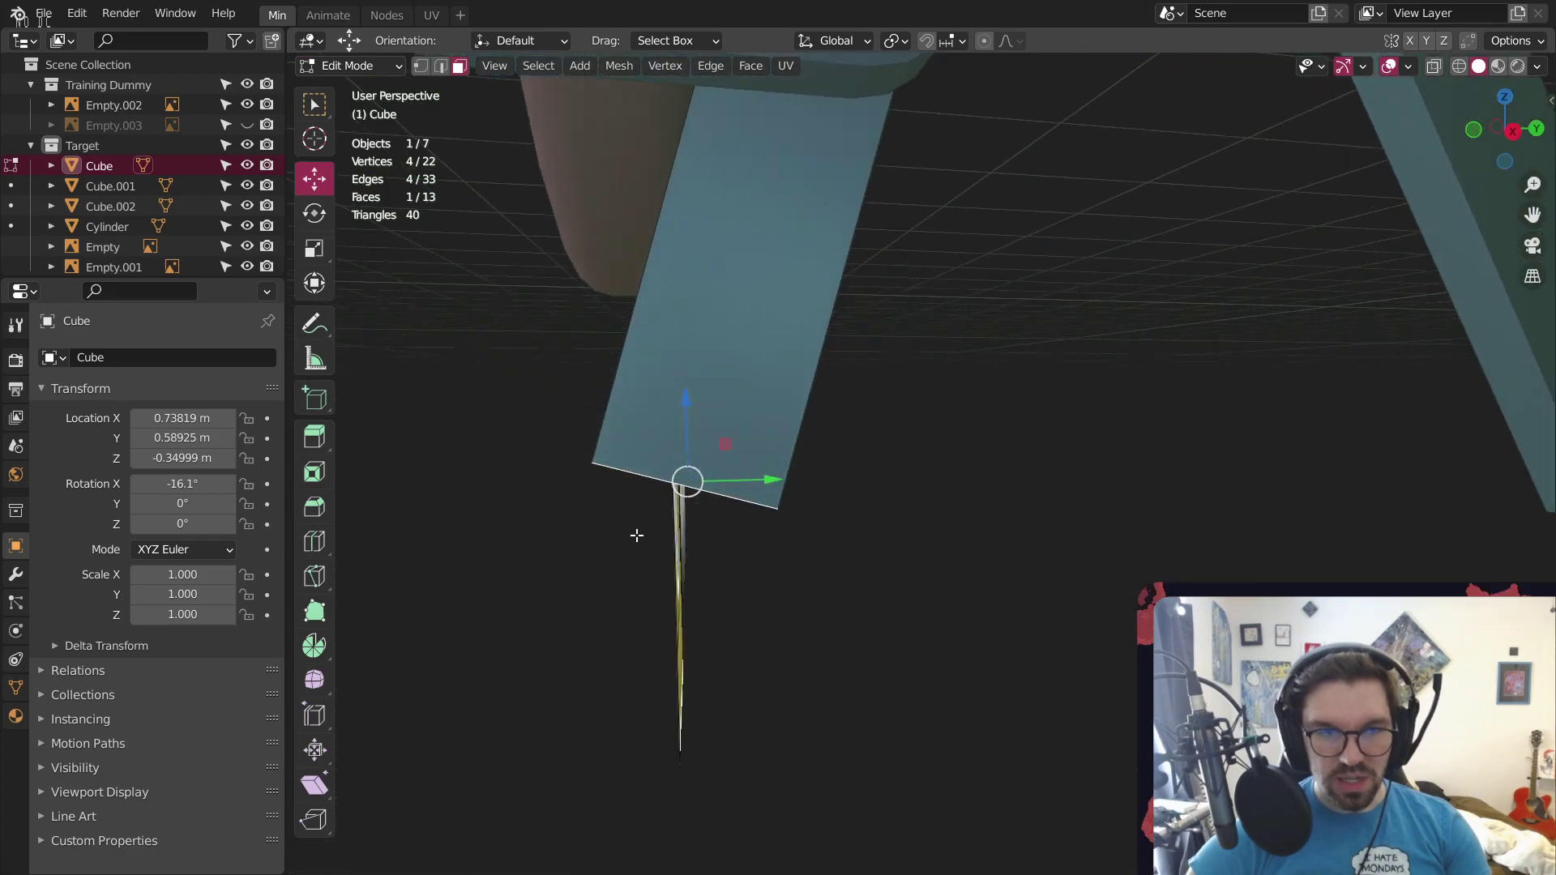
Shear the front leg's bottom end face vertically with an offset of 0.268 in Global orientation
left_click(315, 785)
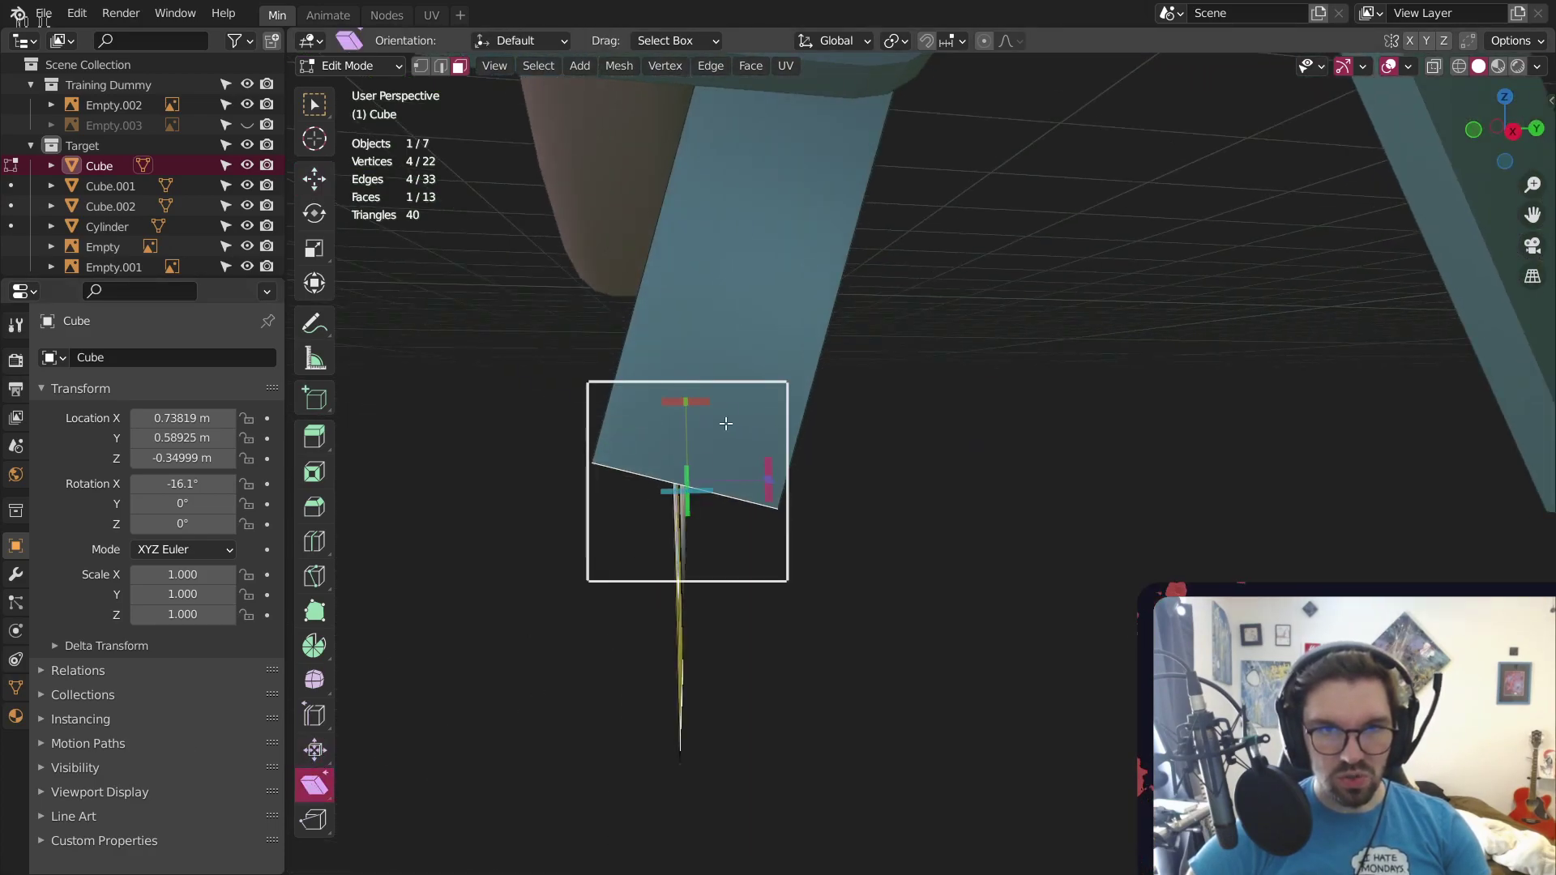
middle_click_drag(778, 454, 855, 428)
left_click_drag(764, 408, 479, 427)
key("ctrl+z")
left_click_drag(863, 467, 862, 350)
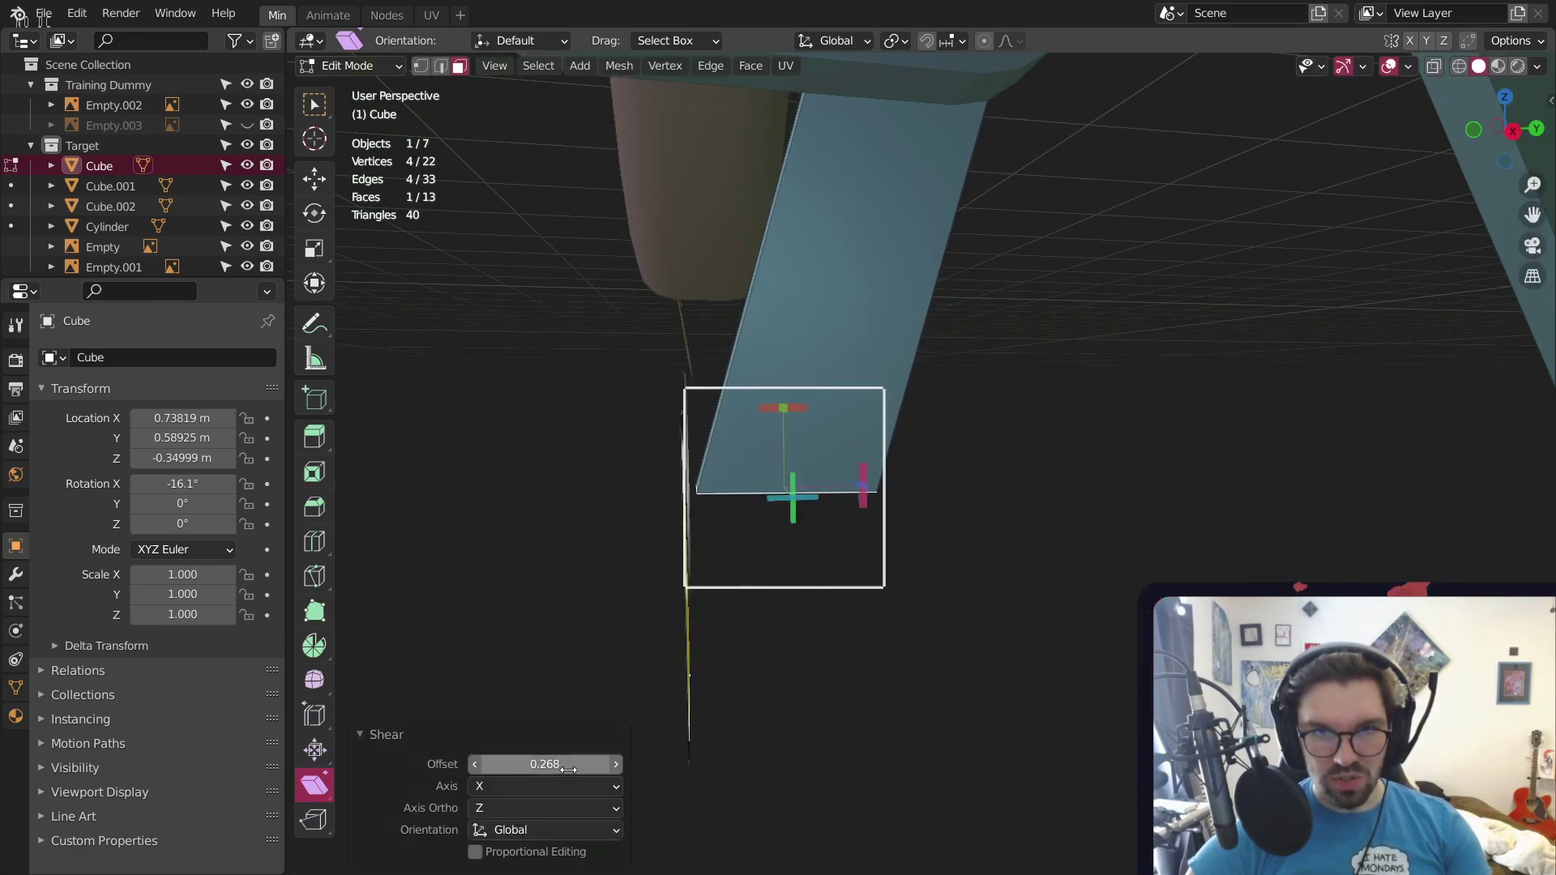
middle_click_drag(784, 628, 775, 624)
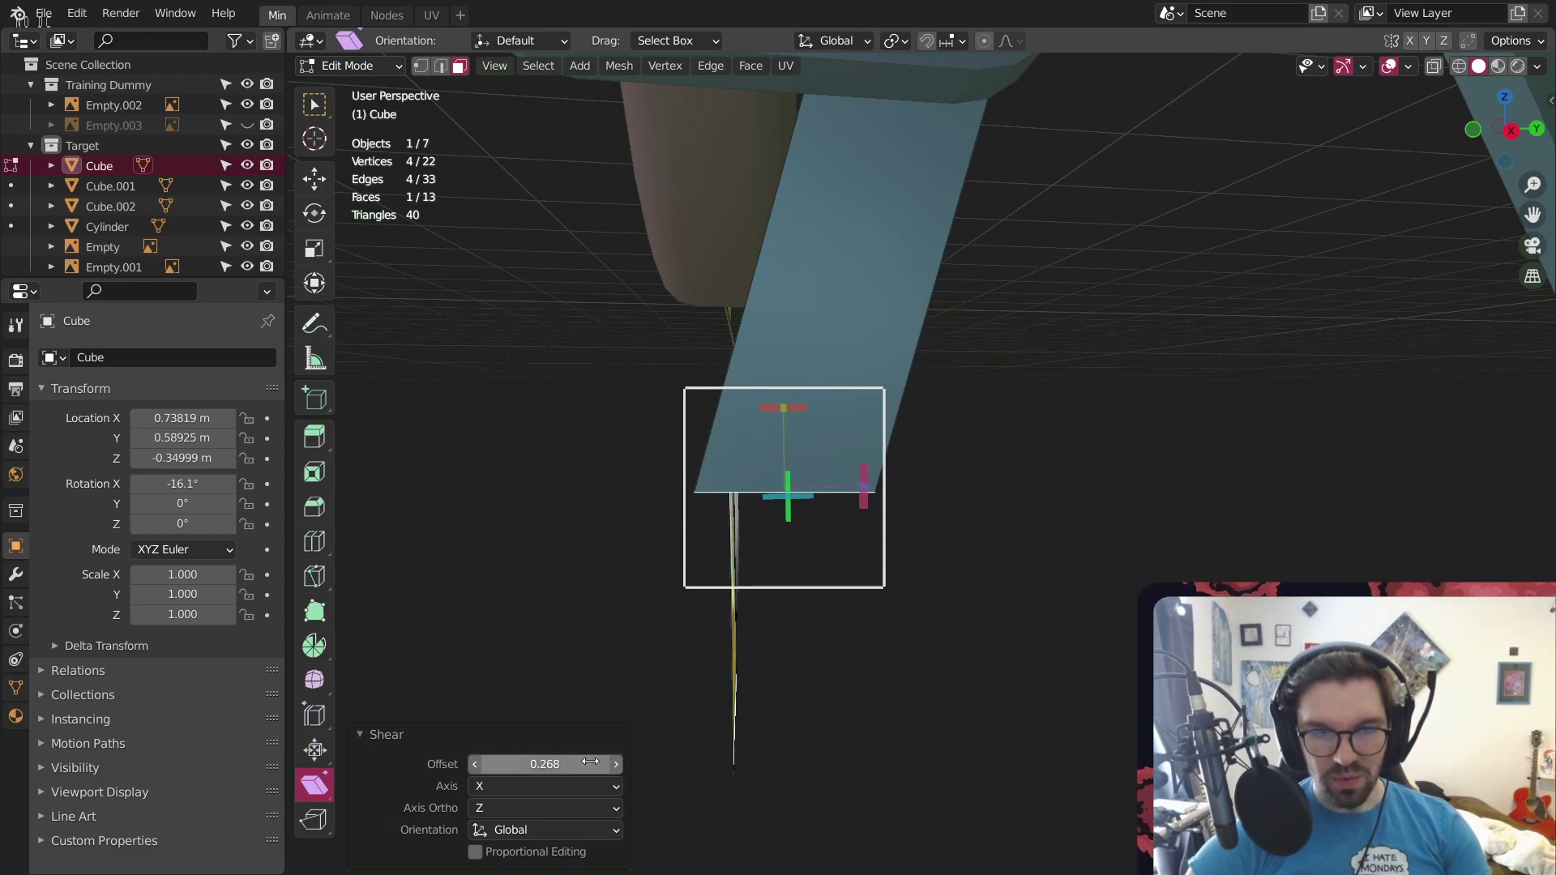
Try a shear offset of 0.161 on the front leg's bottom end face and undo the shear
left_click(590, 763)
type("0.161")
key("Return")
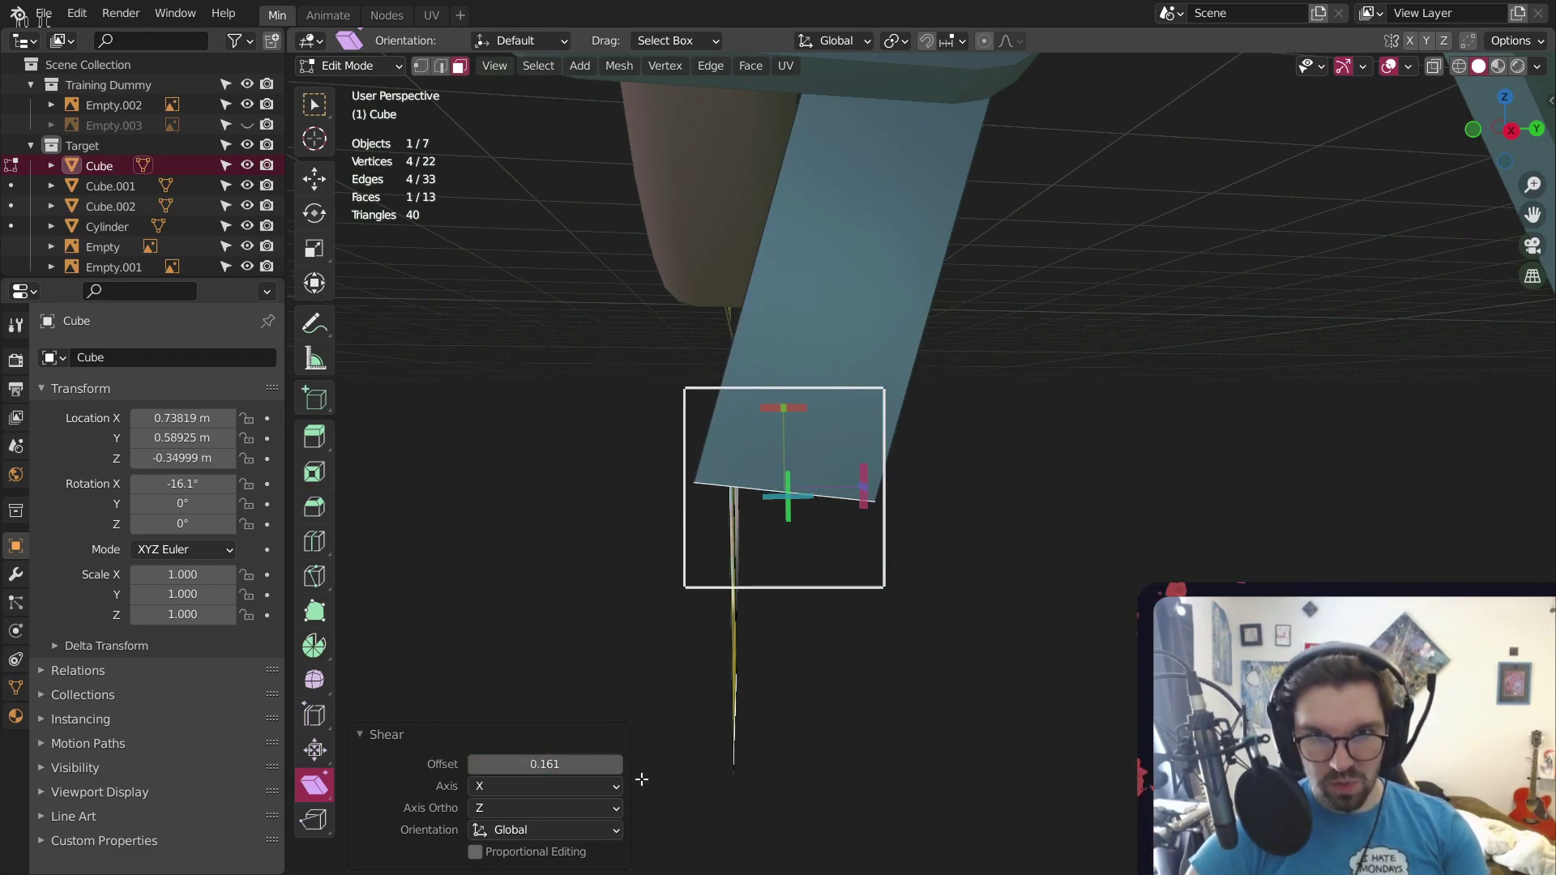
middle_click_drag(648, 616, 654, 577)
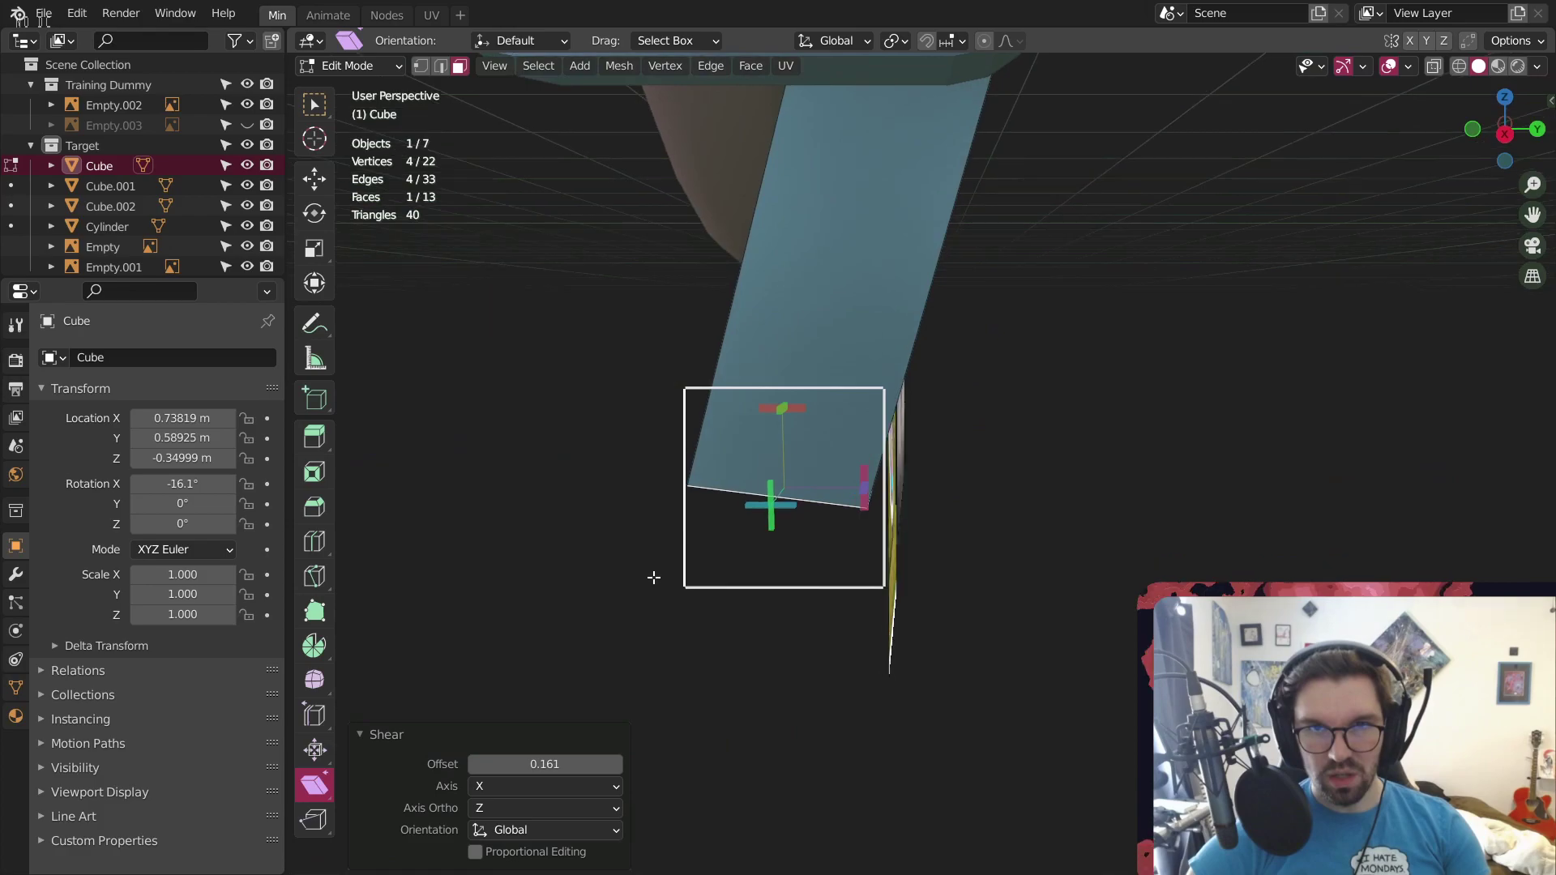
key("ctrl+z")
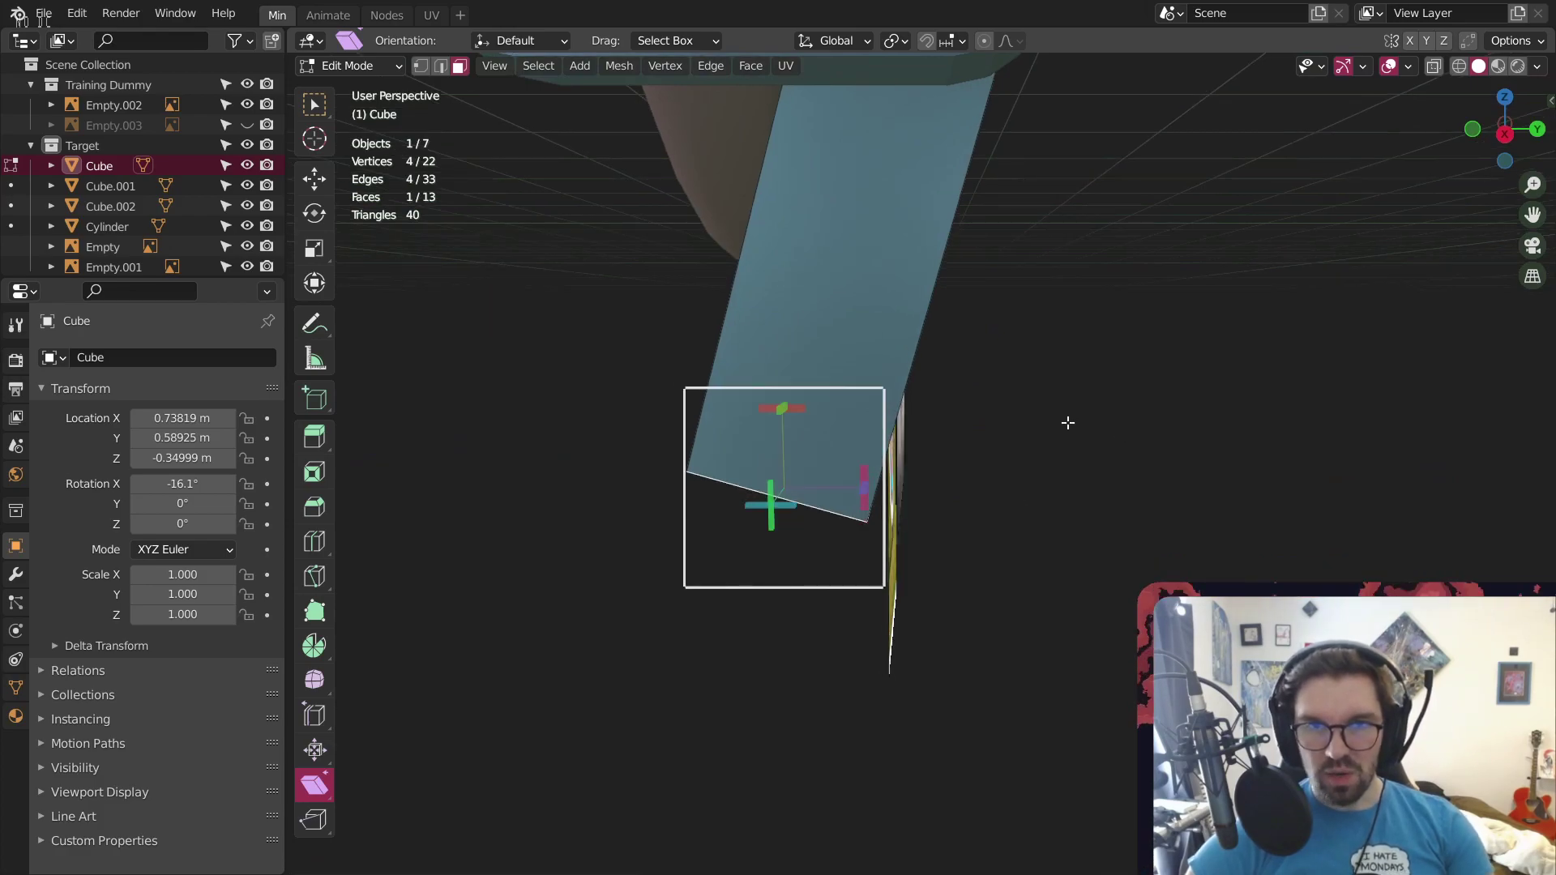
In the right orthographic view, shear the front leg's bottom end face until it is level, and deselect it
left_click(1505, 133)
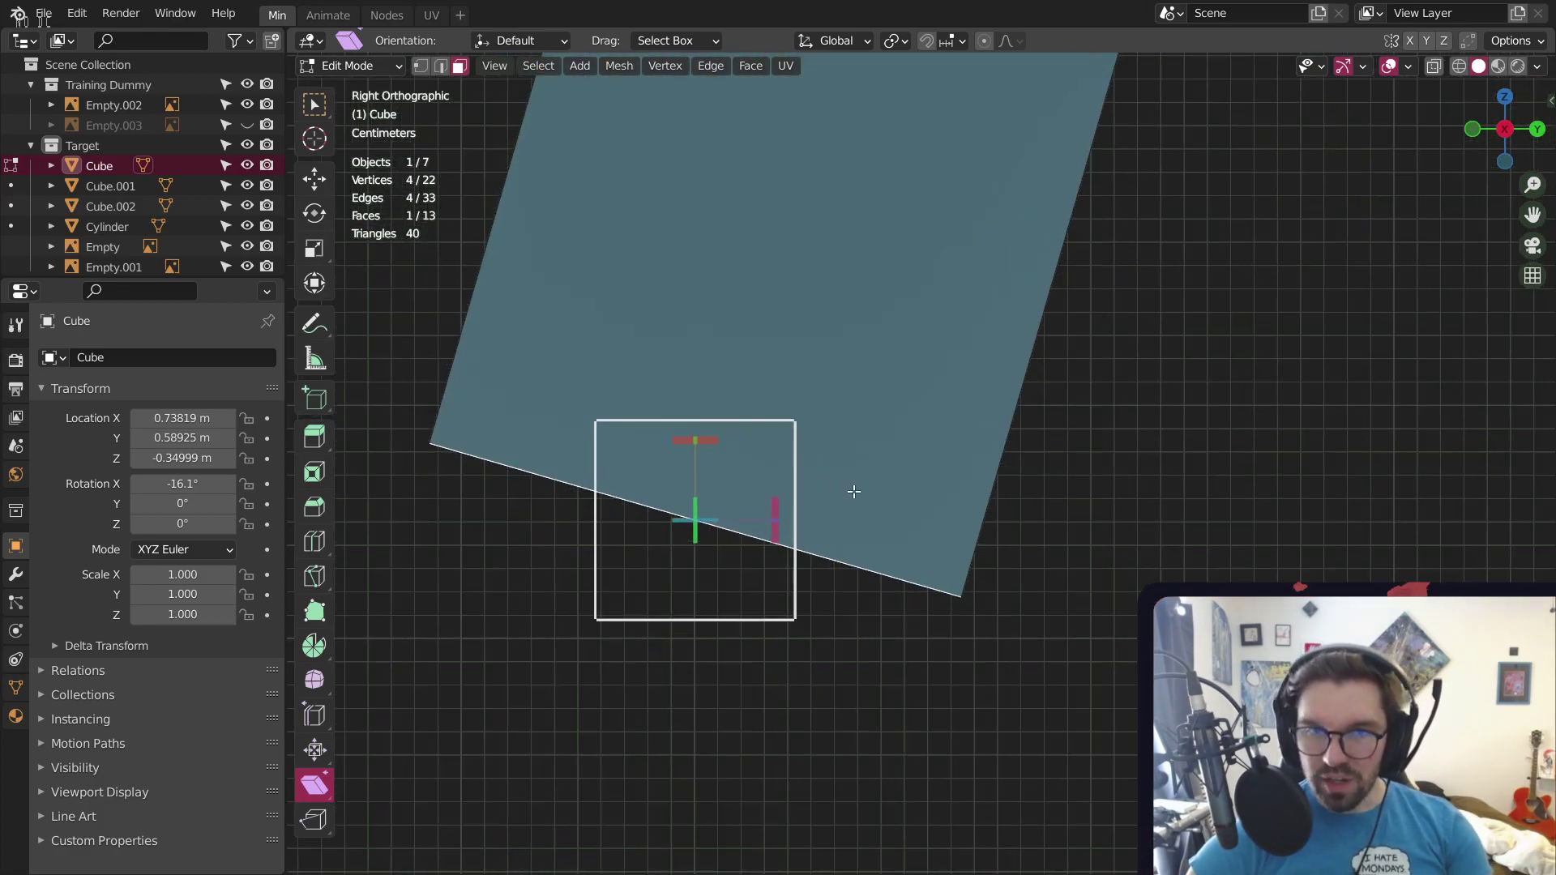
middle_click_drag(832, 460, 914, 454, "shift")
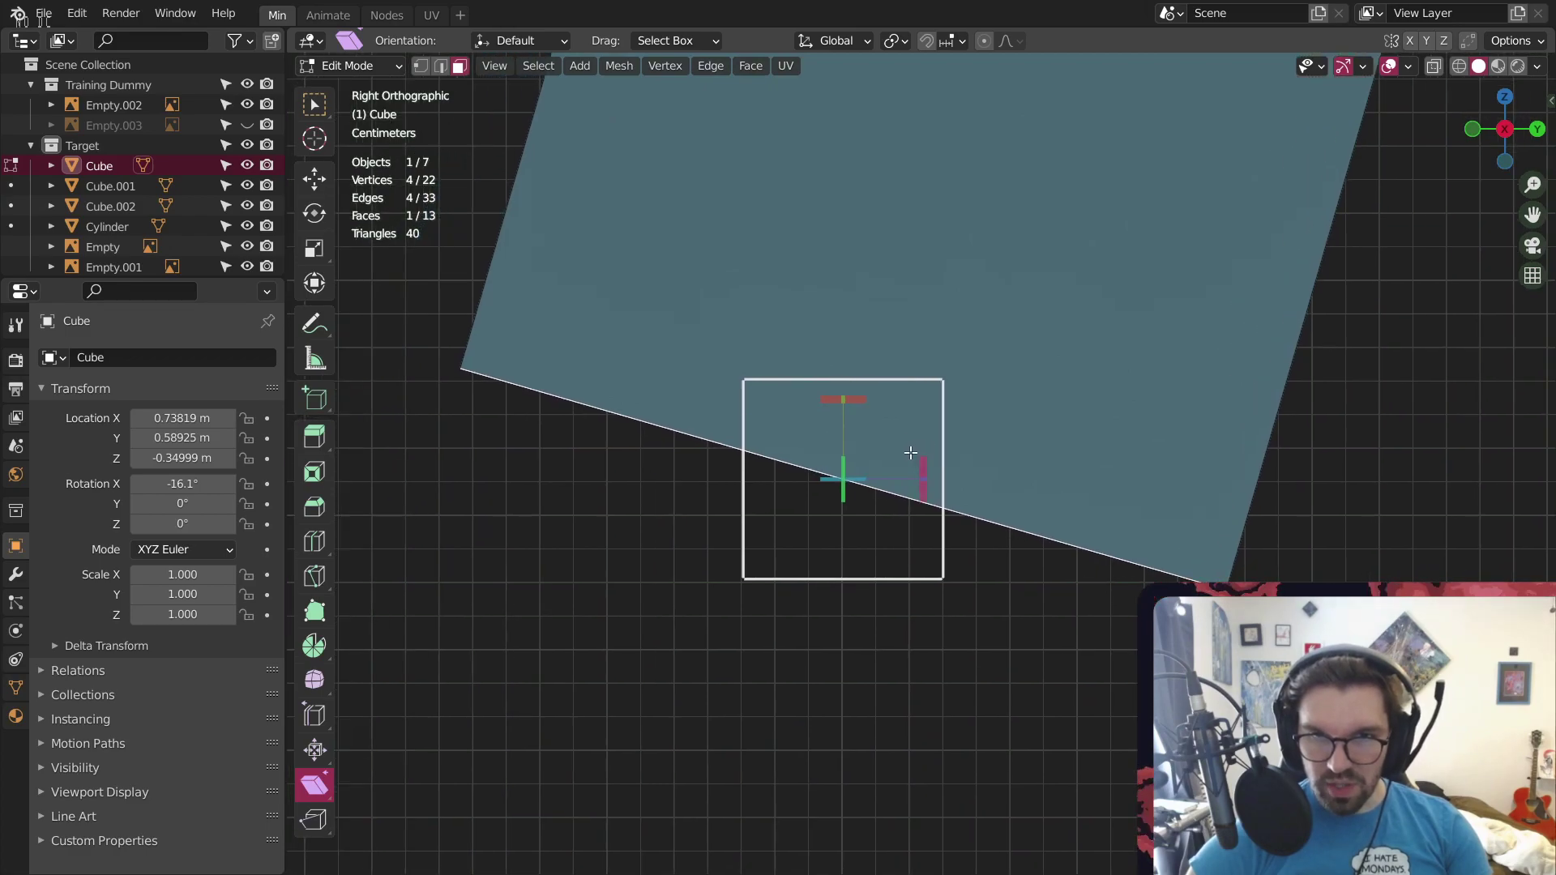
left_click_drag(924, 461, 978, 344)
left_click(945, 761)
scroll(973, 664, "down", 7)
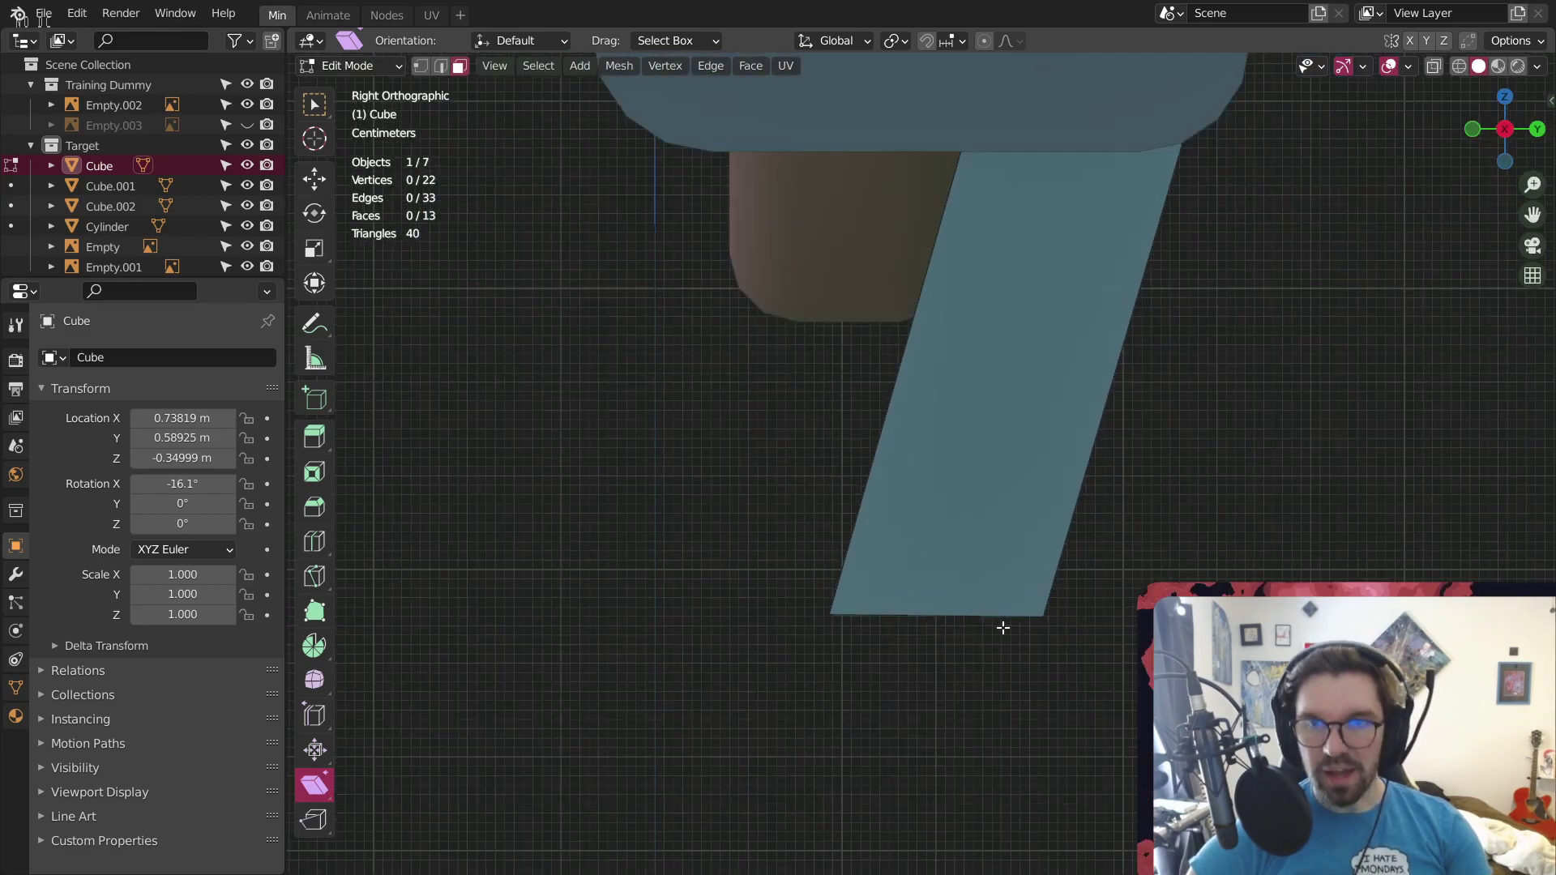
Leave the front leg, enter Edit Mode on the rear leg and select its bottom end face
scroll(1000, 625, "down", 3)
middle_click_drag(1256, 594, 754, 545, "shift")
scroll(754, 545, "down", 1)
middle_click_drag(1052, 525, 814, 482, "shift")
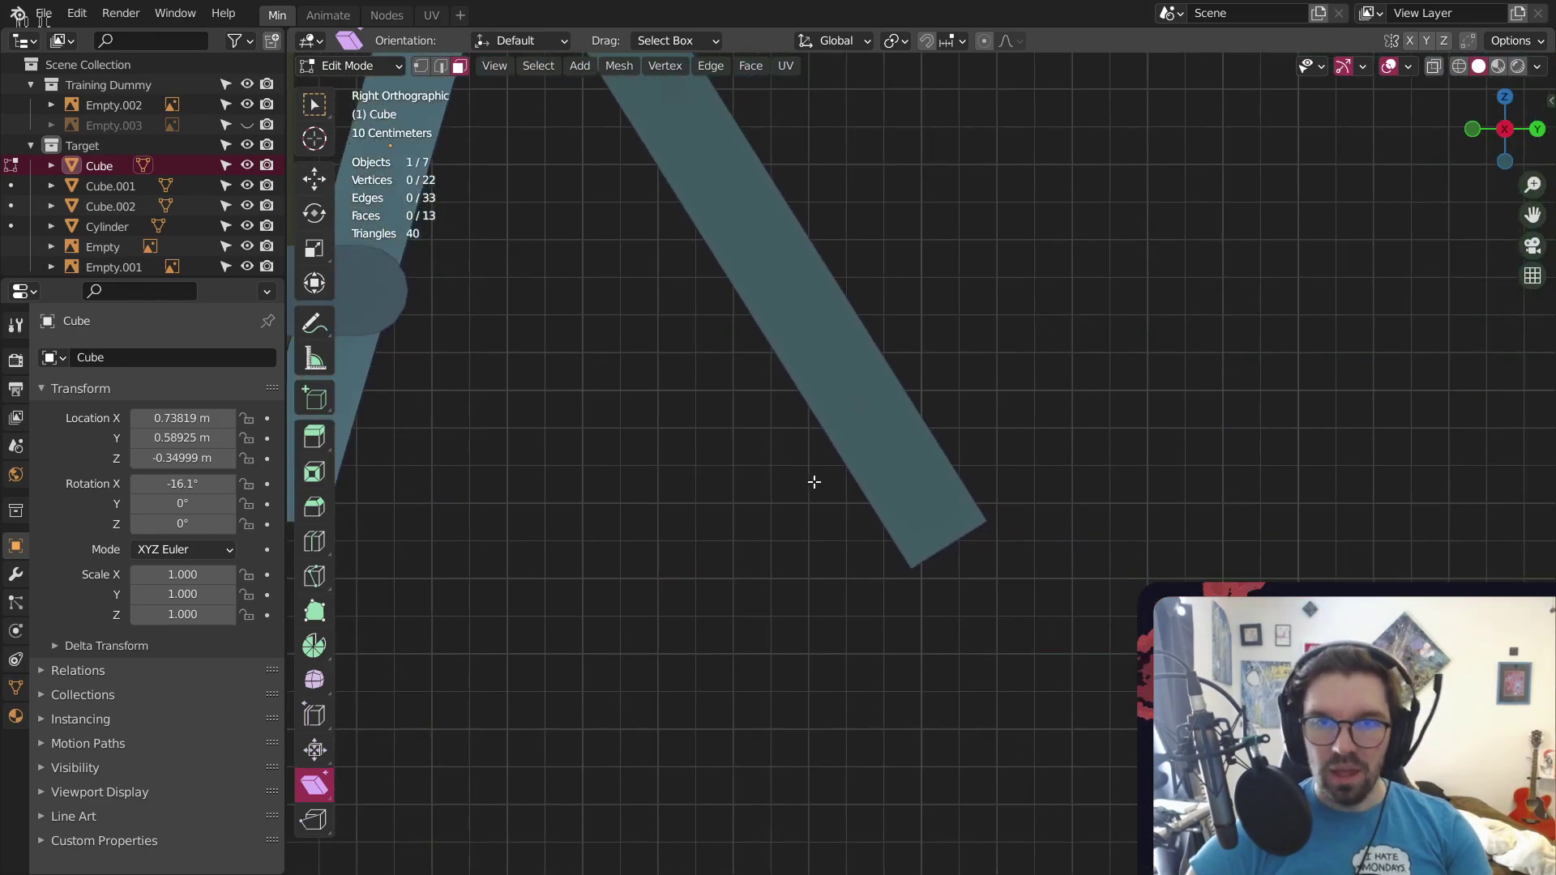
left_click(358, 76)
left_click(357, 84)
middle_click_drag(1003, 619, 956, 521)
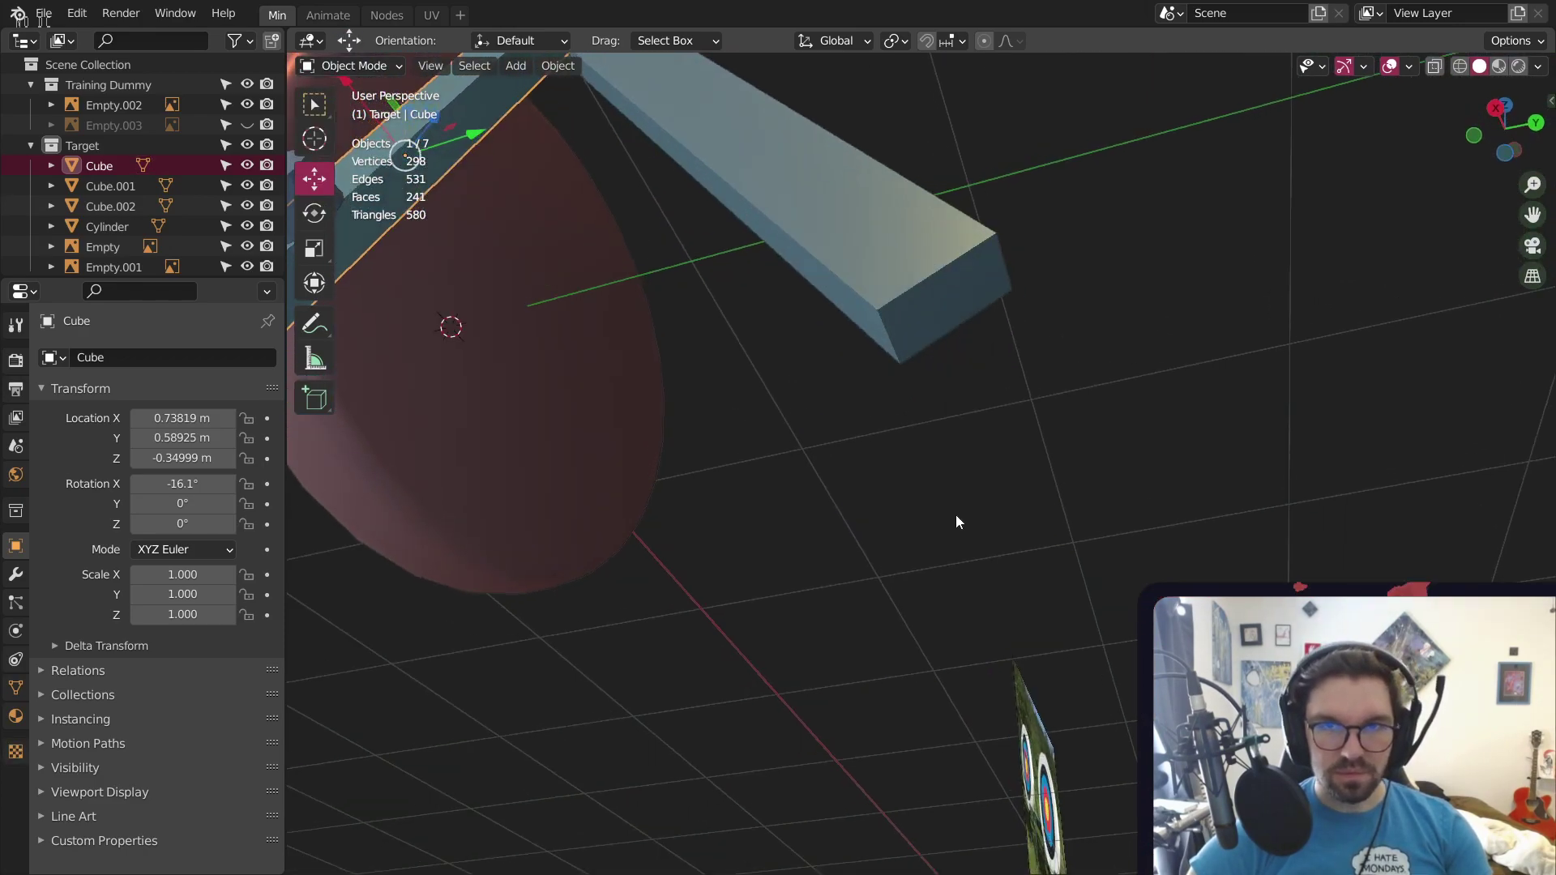
left_click(917, 368)
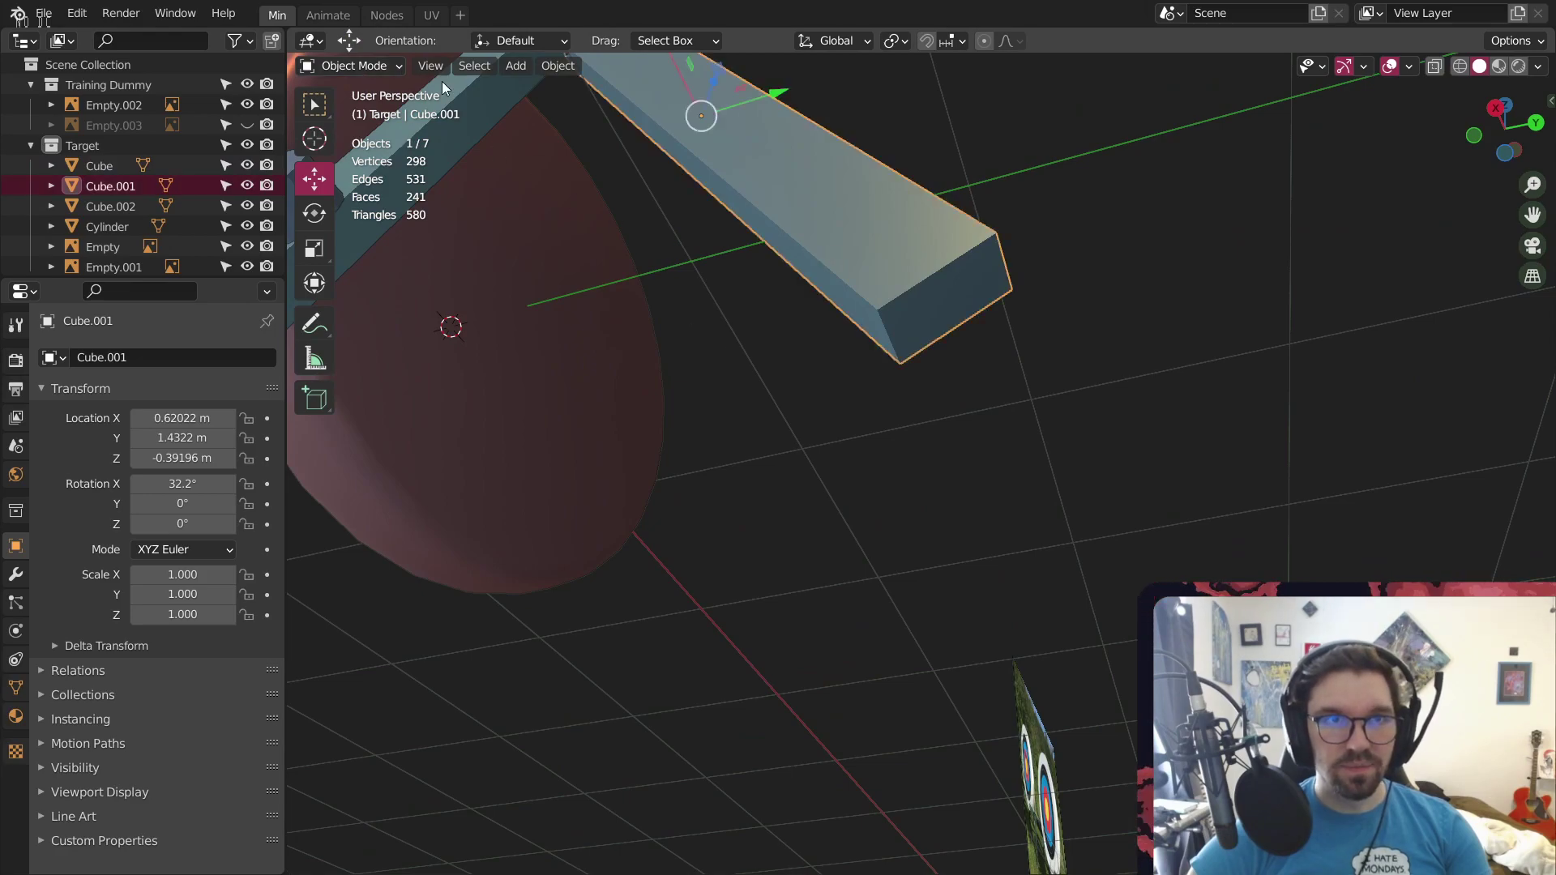
left_click(350, 66)
left_click(356, 105)
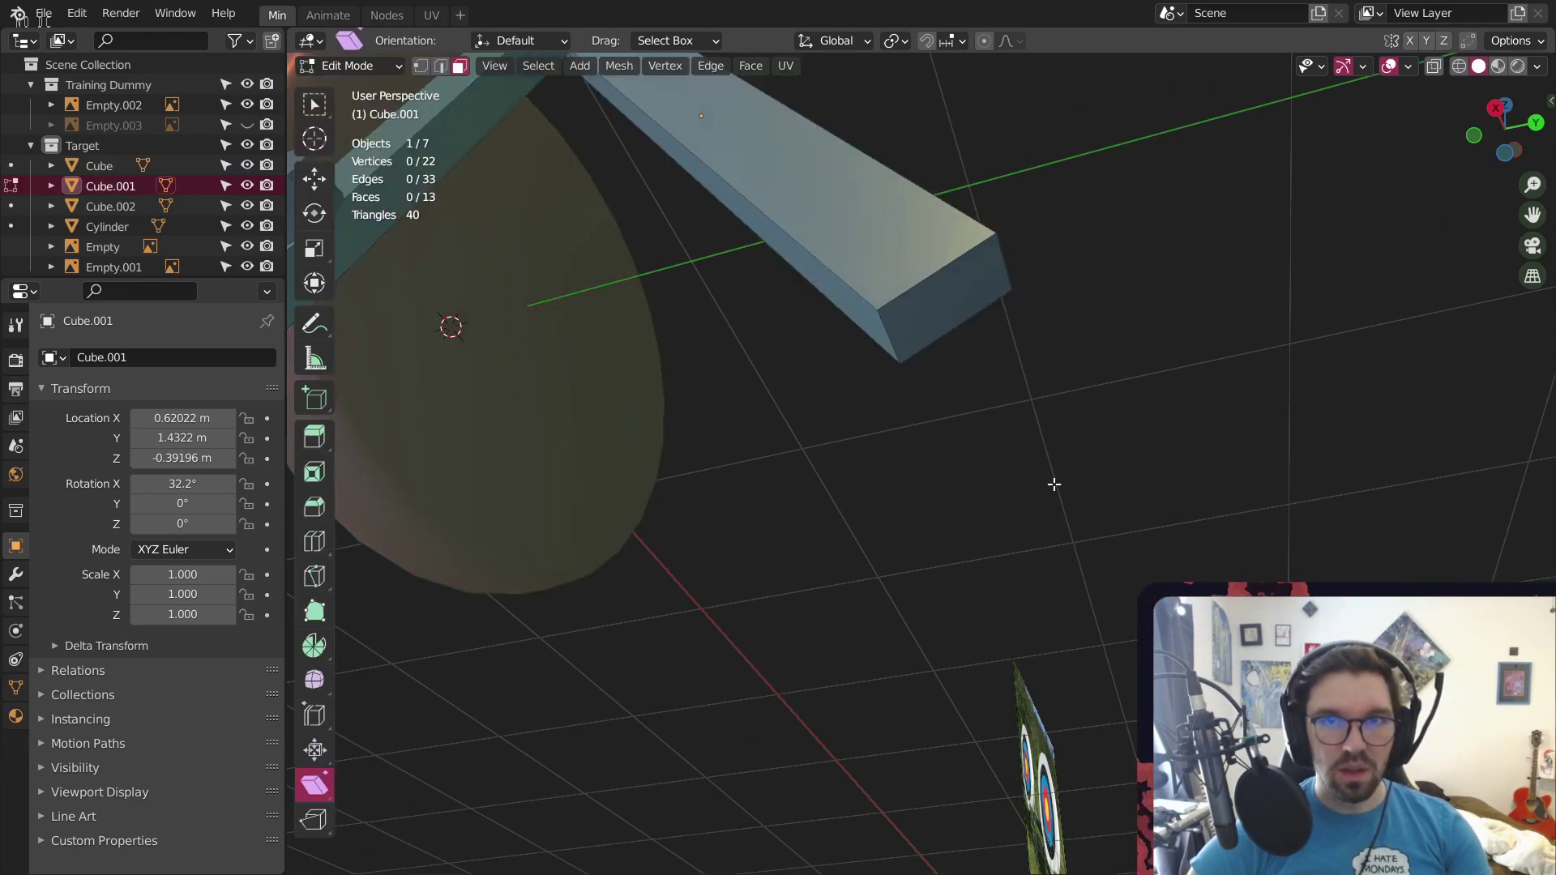
left_click(902, 316)
left_click(1502, 110)
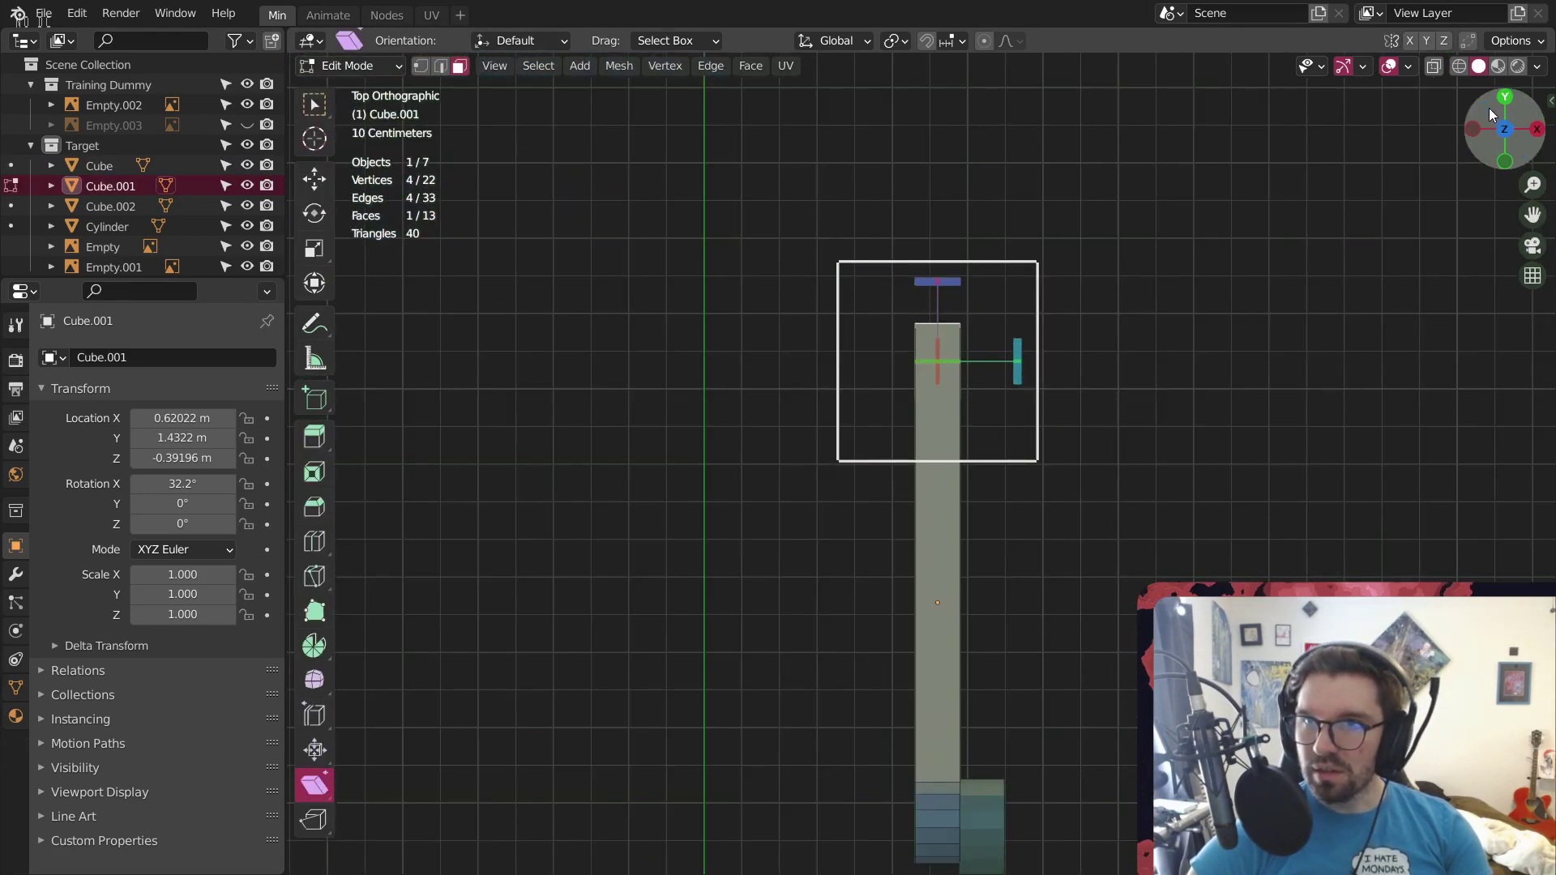
key("alt+a")
key("ctrl+z")
key("ctrl+z")
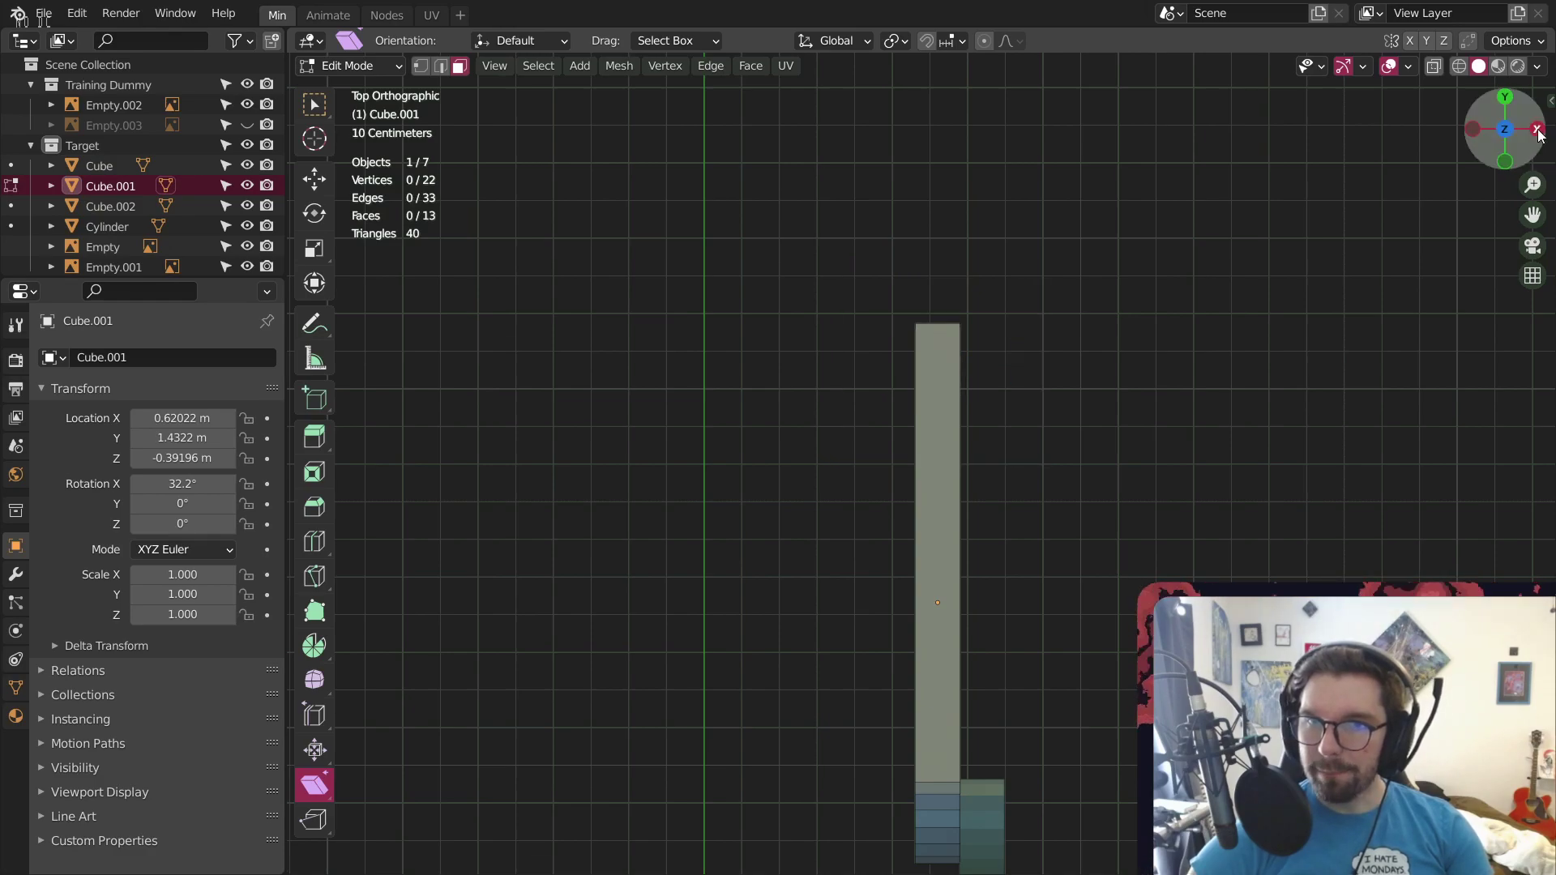
left_click(1537, 129)
middle_click_drag(1024, 152, 962, 343)
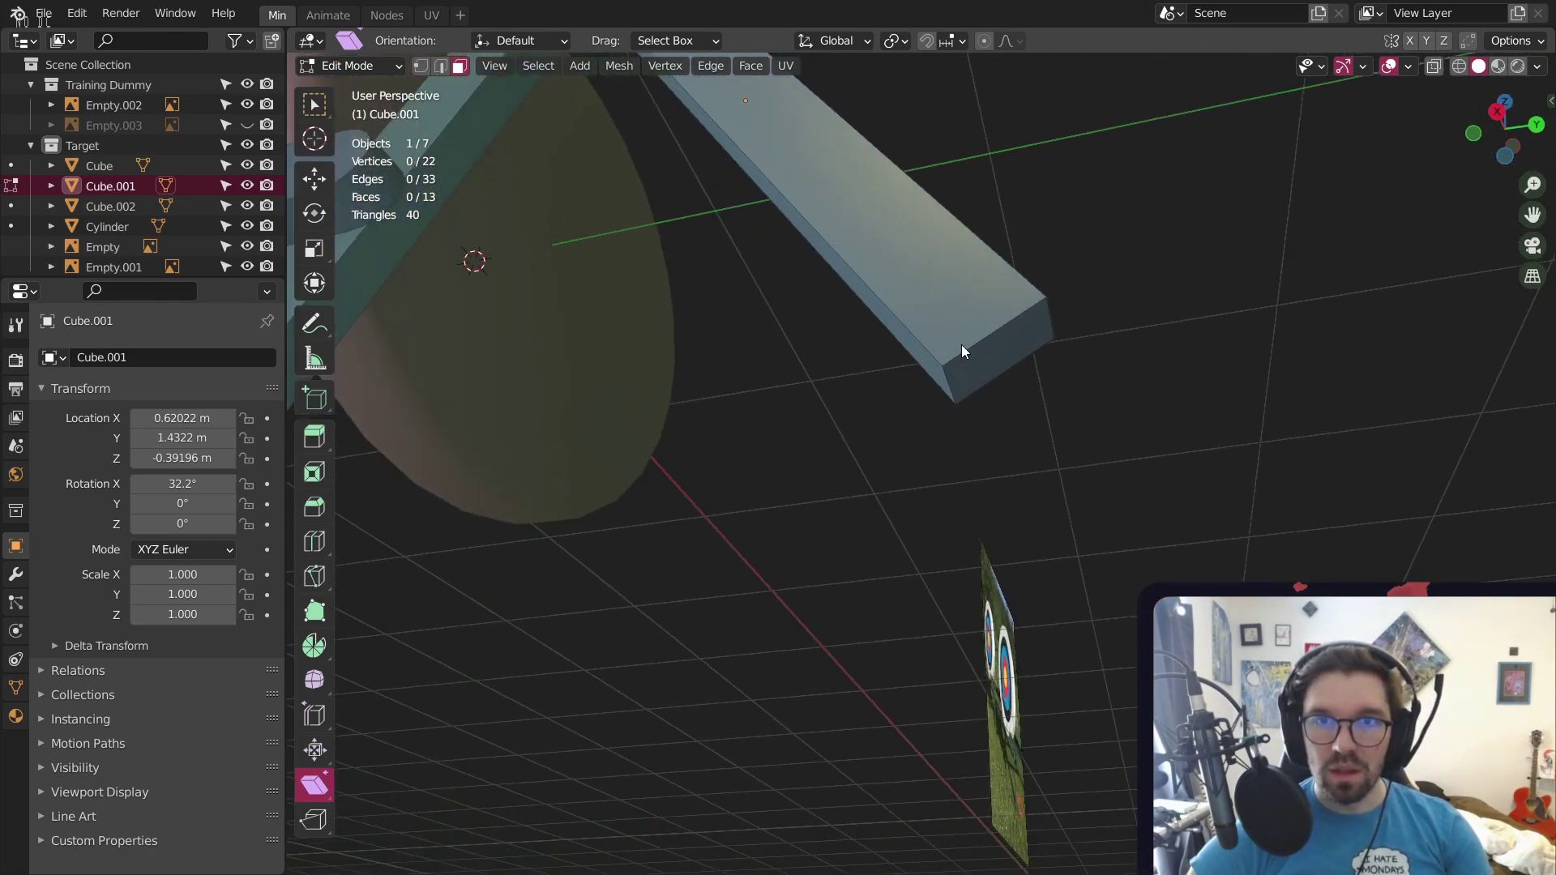
Select the rear leg's bottom end face and shear it level in the right orthographic view with an offset of -0.621
left_click(1005, 355)
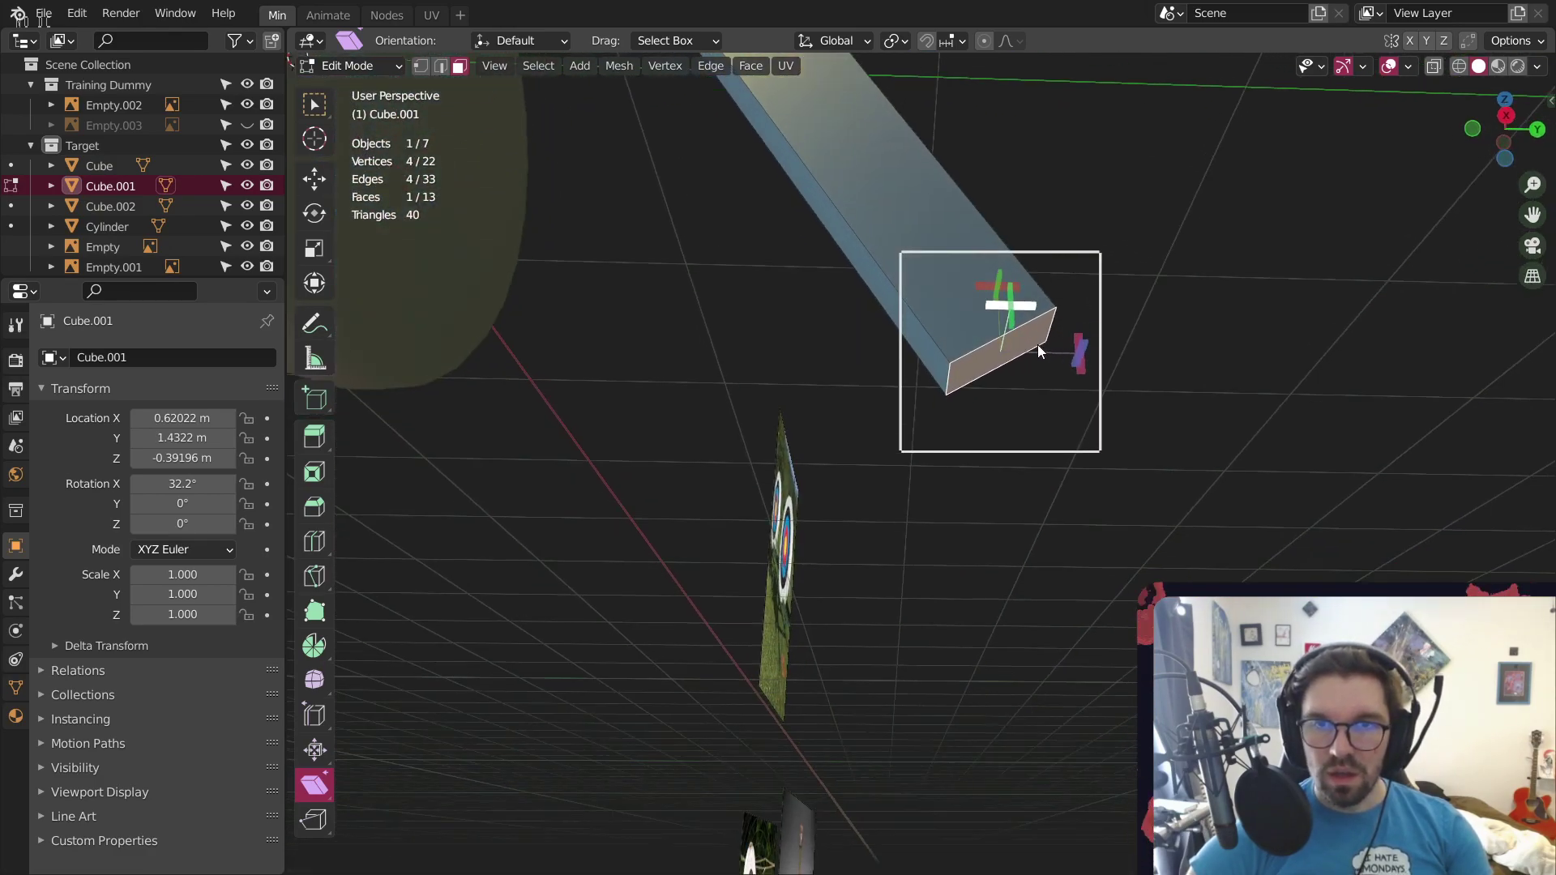
left_click(1505, 116)
scroll(865, 386, "up", 5)
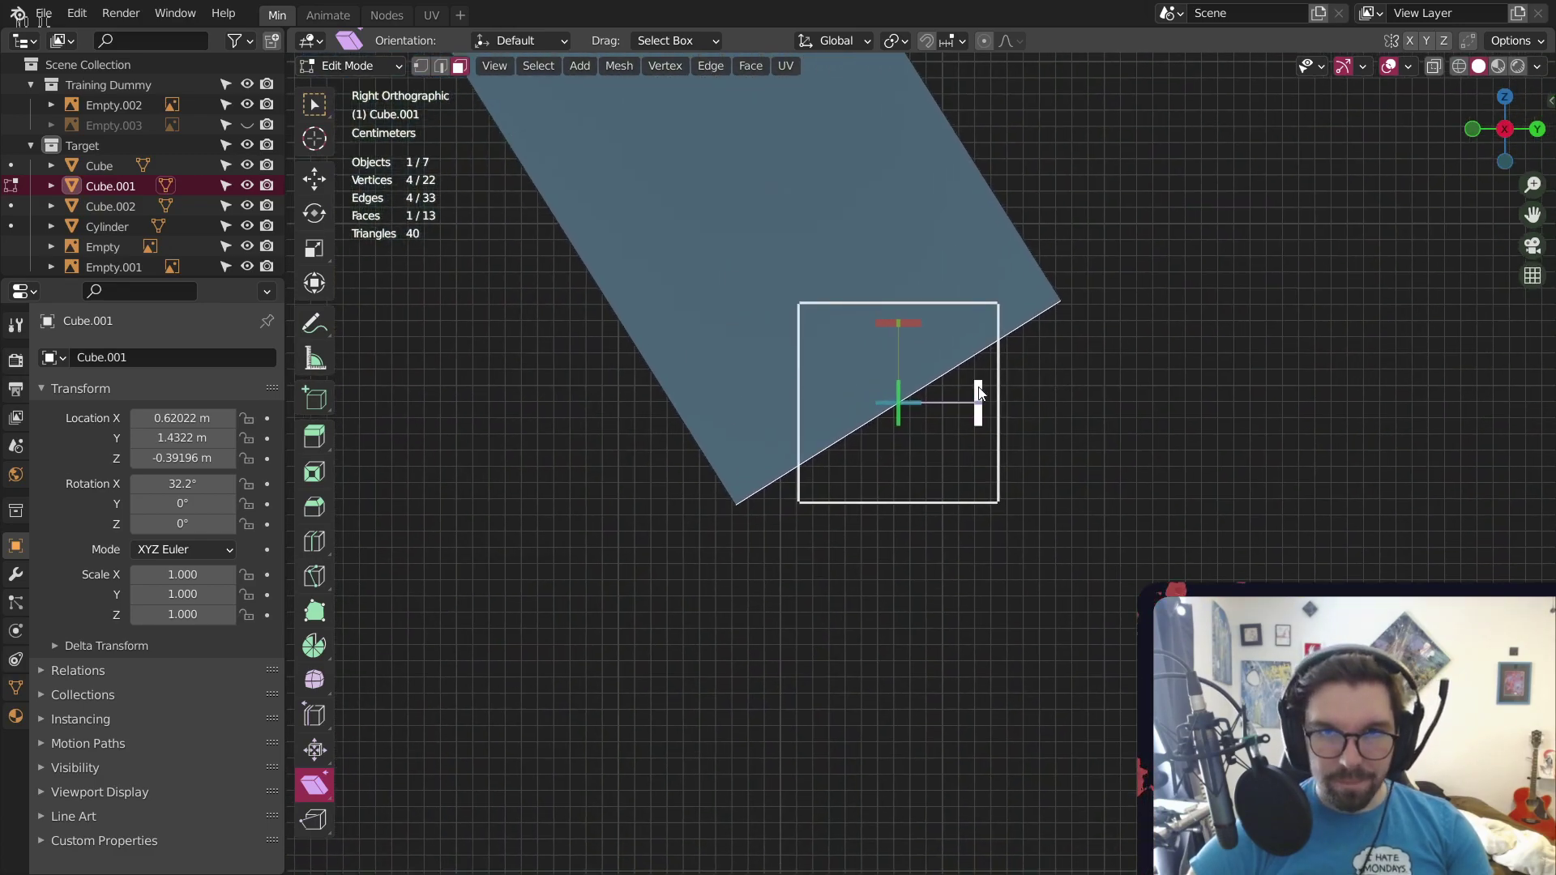
left_click_drag(980, 390, 1022, 648)
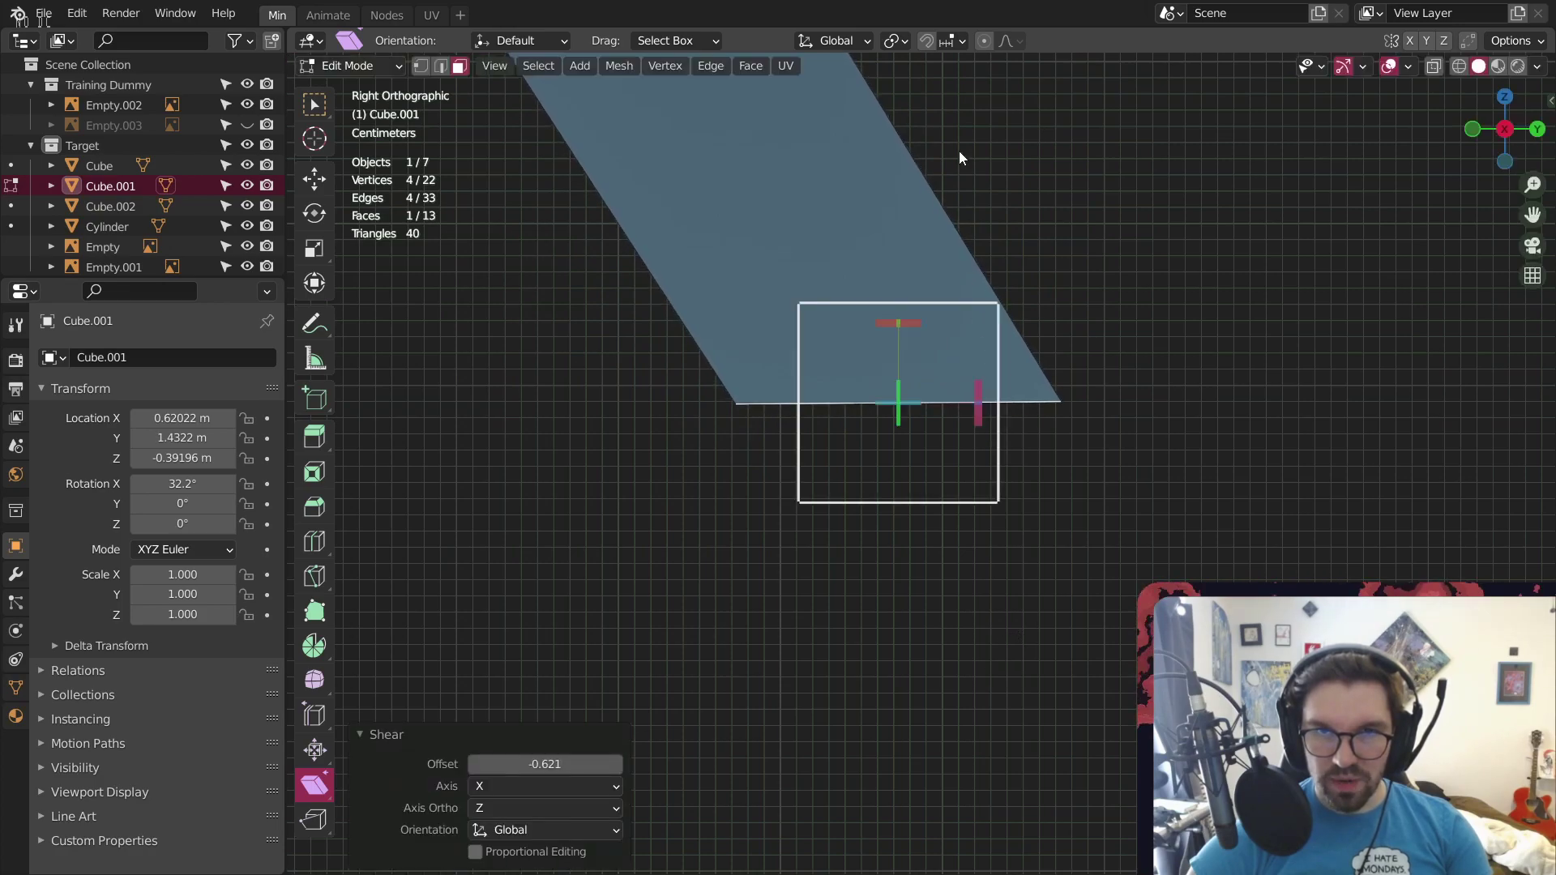
scroll(959, 154, "down", 11)
middle_click_drag(970, 130, 1037, 353, "shift")
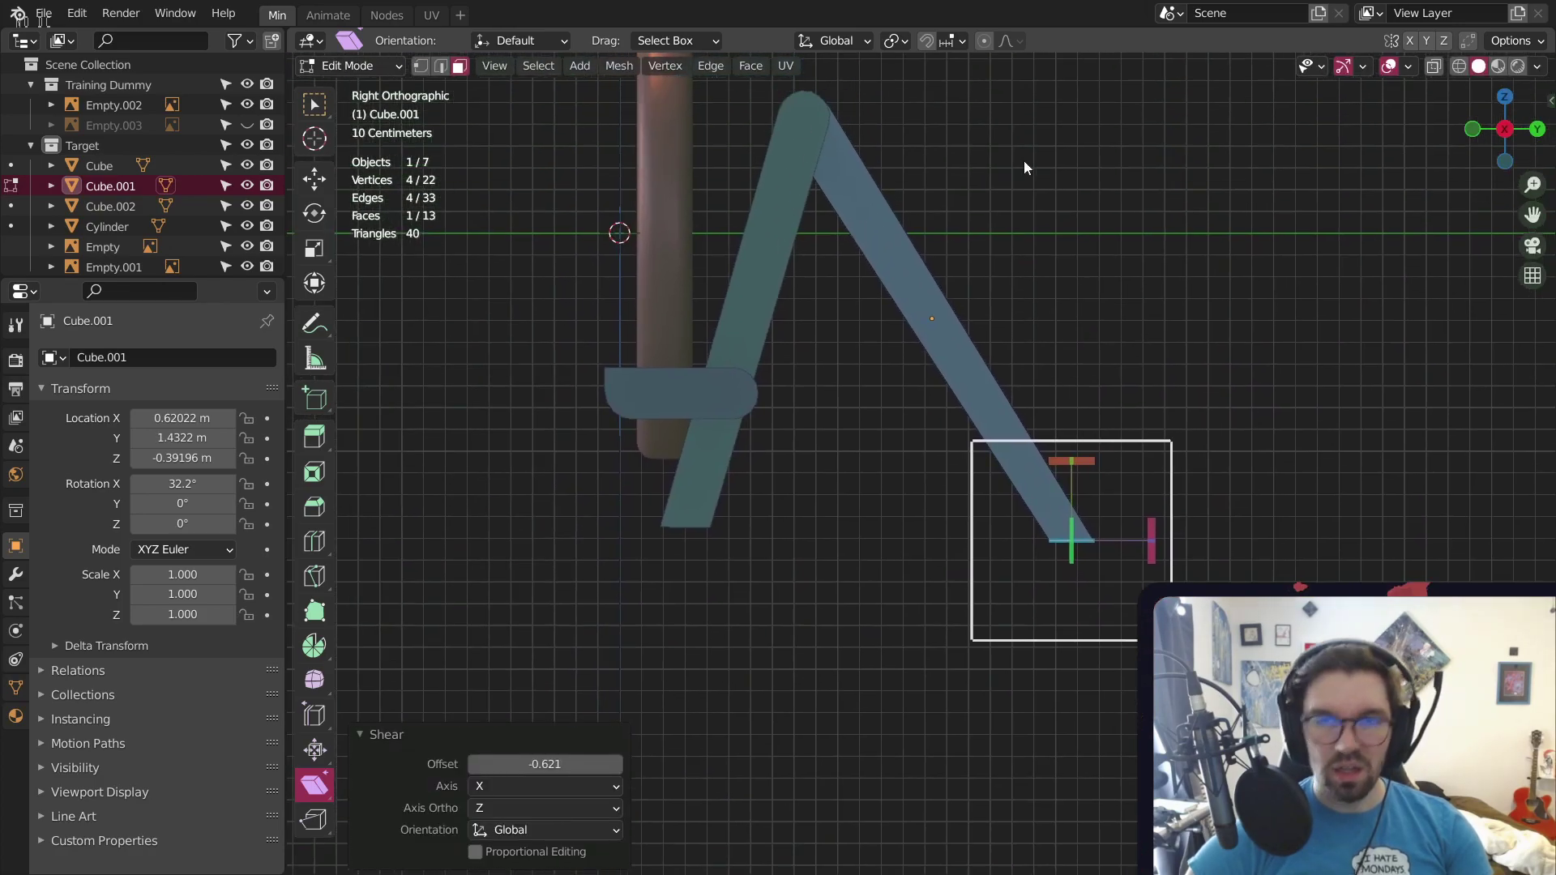
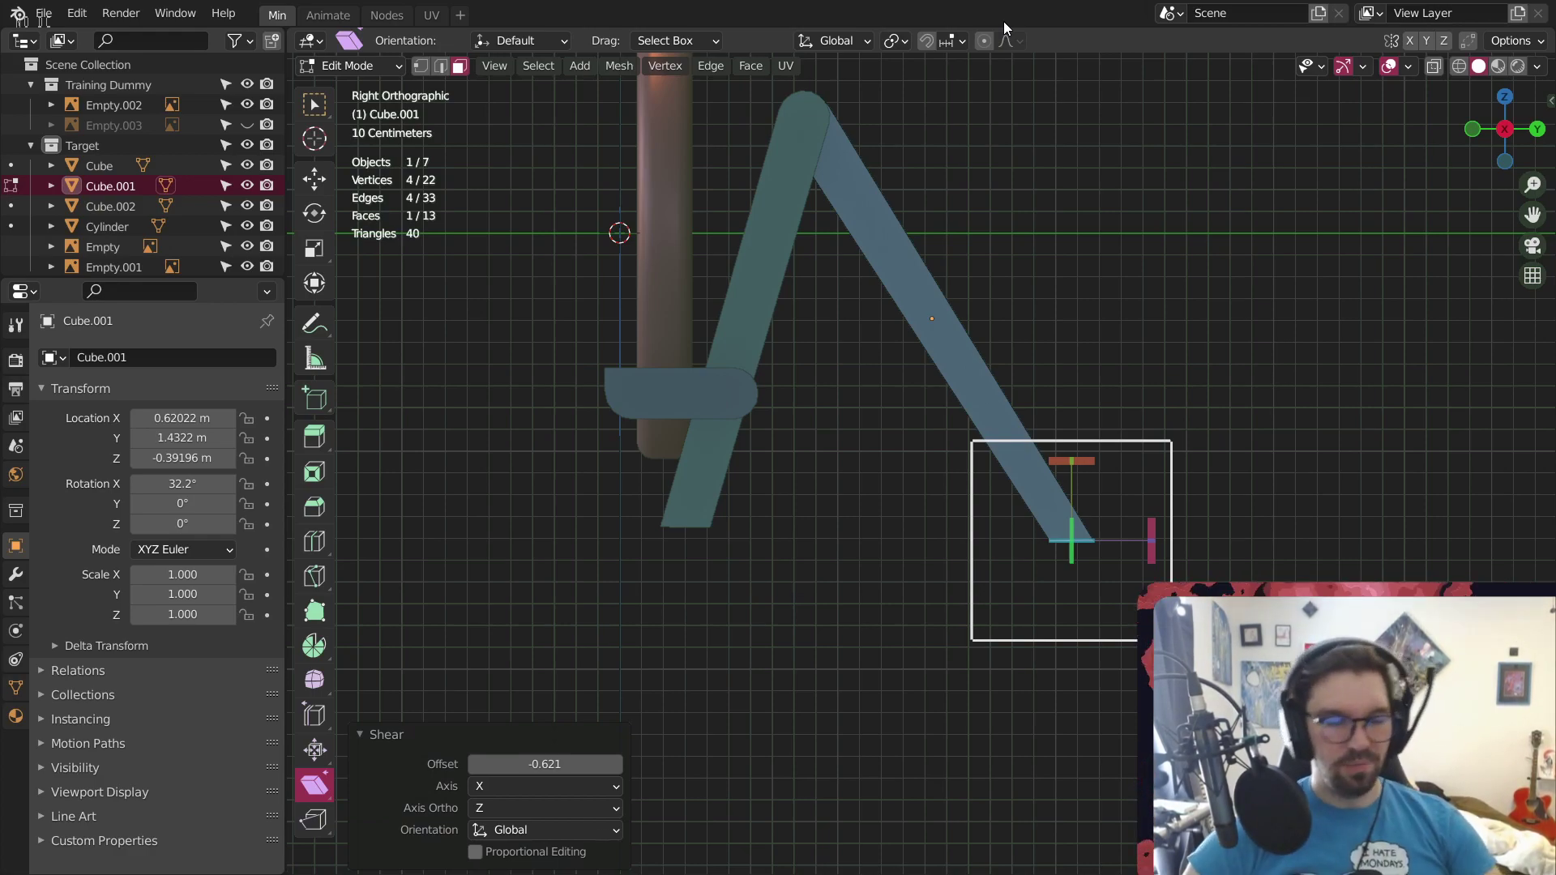
Undo the shears of both legs back to Object Mode with both legs and the beam selected
key("ctrl+z")
key("Tab")
key("ctrl+z")
key("ctrl+z")
key("ctrl+z")
key("ctrl+z")
key("ctrl+z")
key("ctrl+z")
key("ctrl+z")
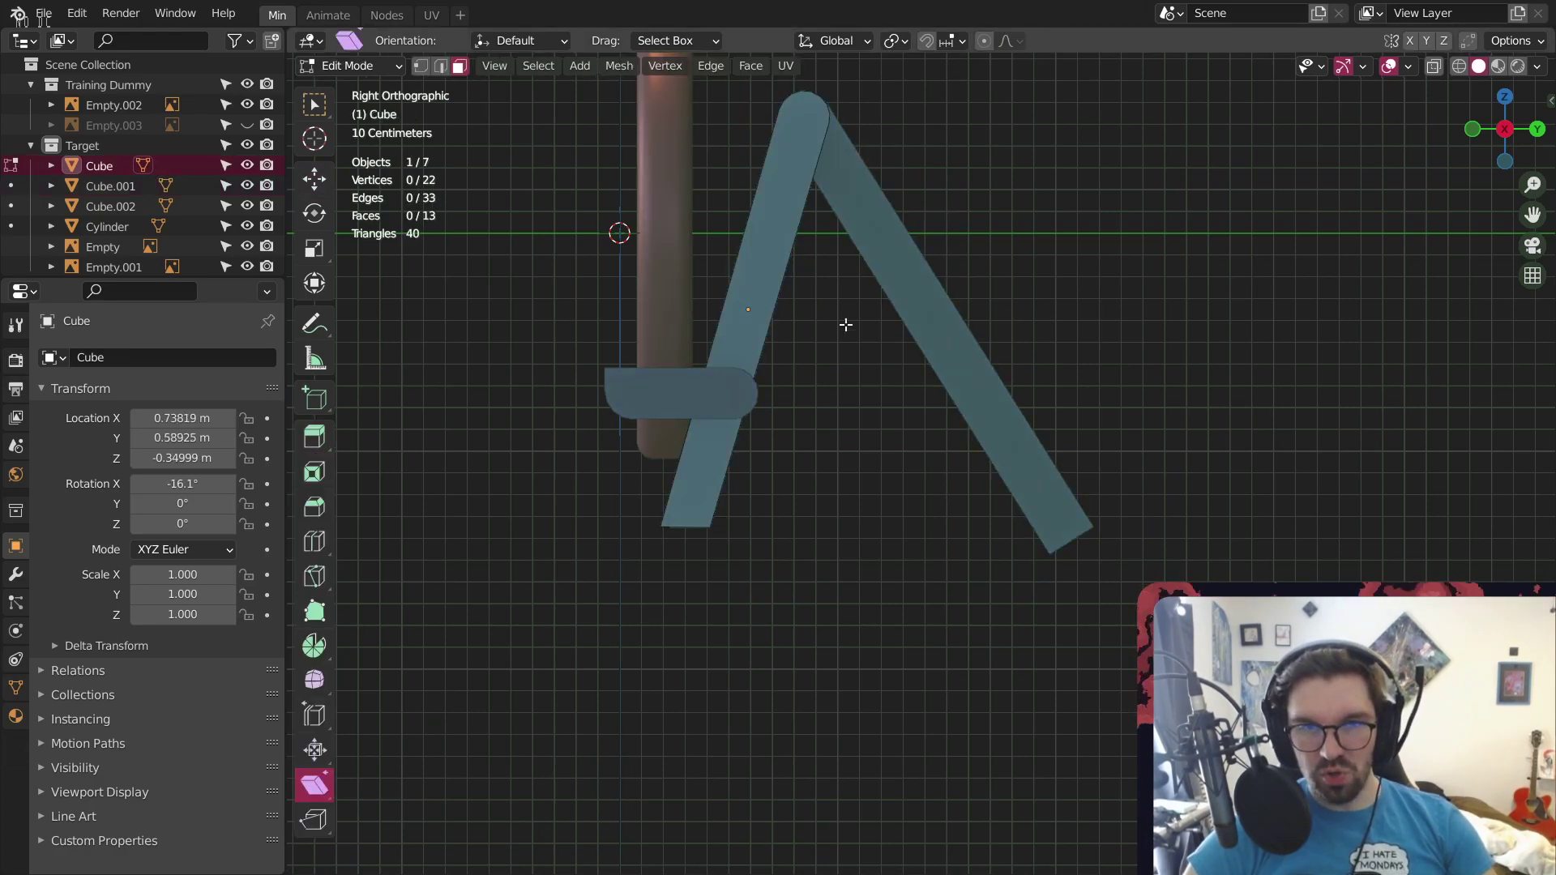
key("ctrl+z")
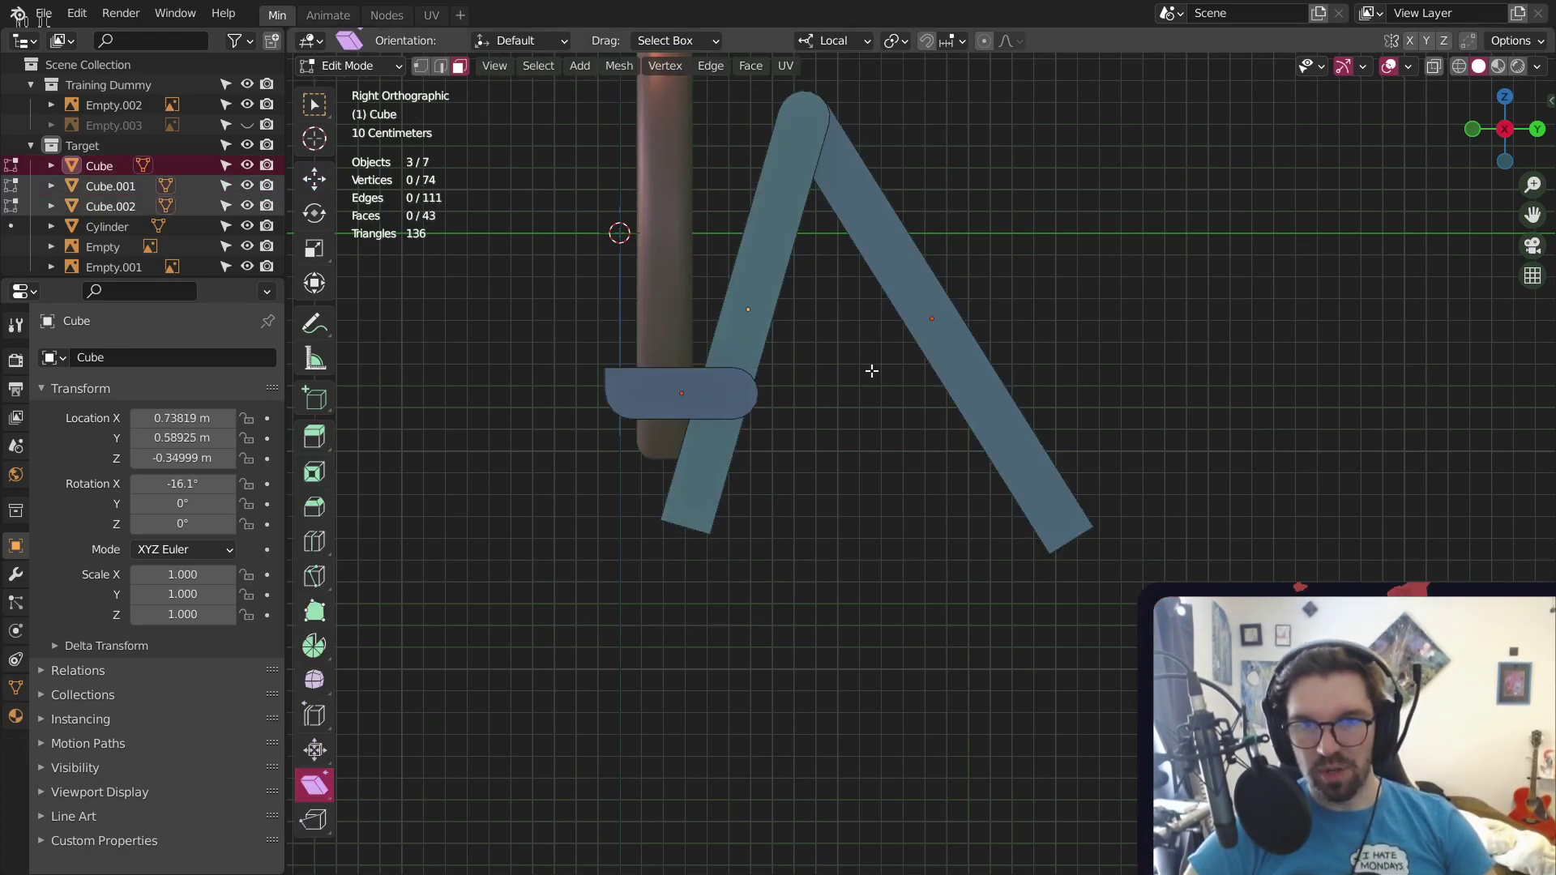
key("ctrl+z")
Enter Edit Mode on both legs and the beam together and select the bottom end faces of the two legs
left_click(336, 67)
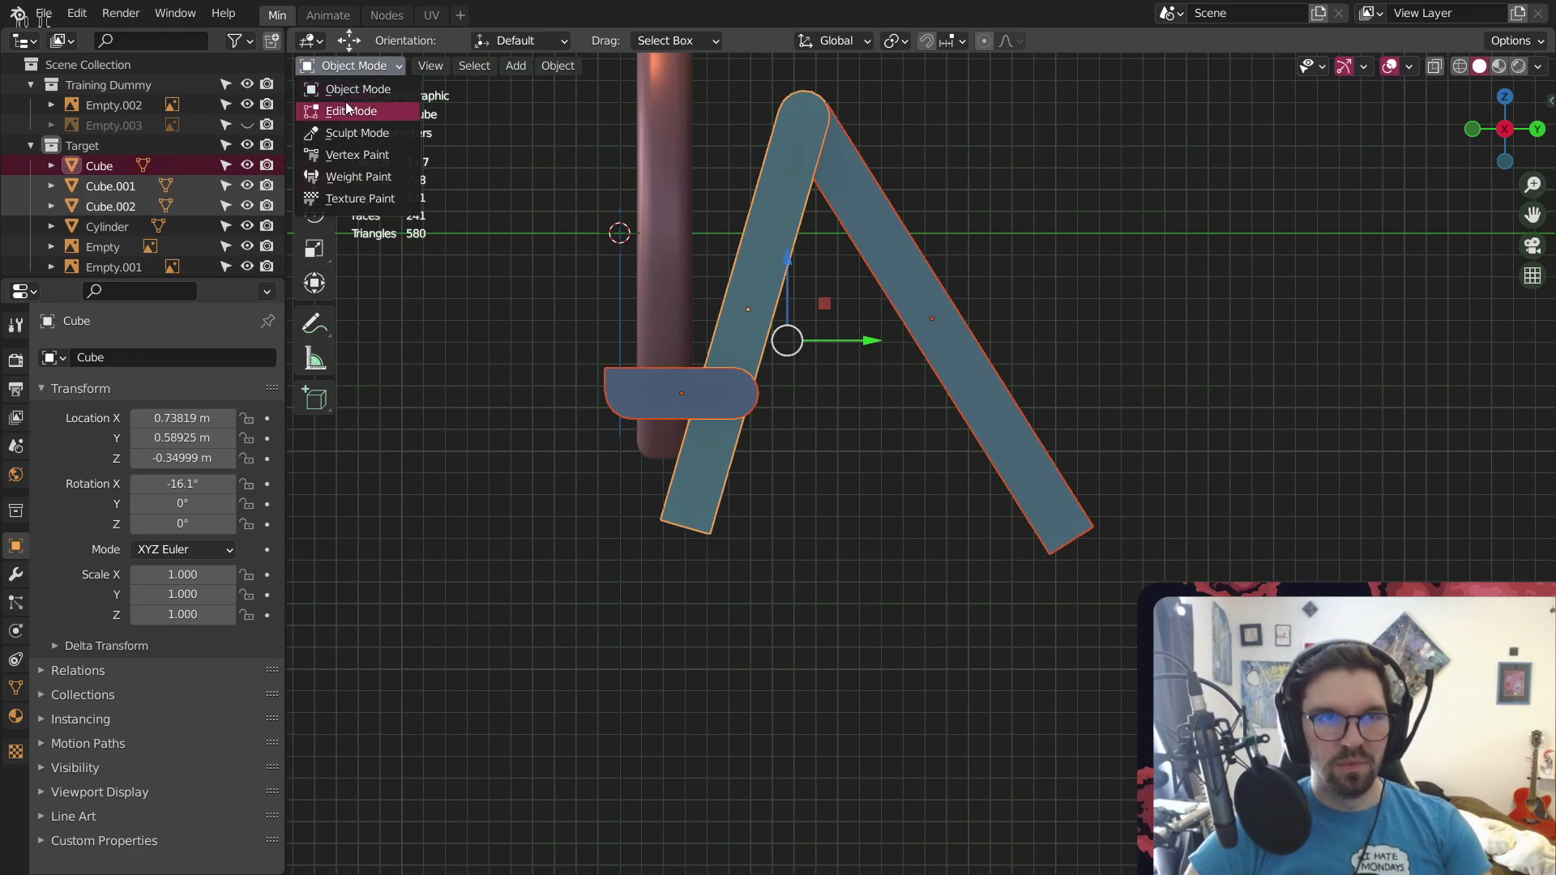
left_click(348, 84)
mouse_move(729, 507)
middle_mouse_down()
mouse_move(629, 507)
mouse_move(731, 519)
middle_mouse_up()
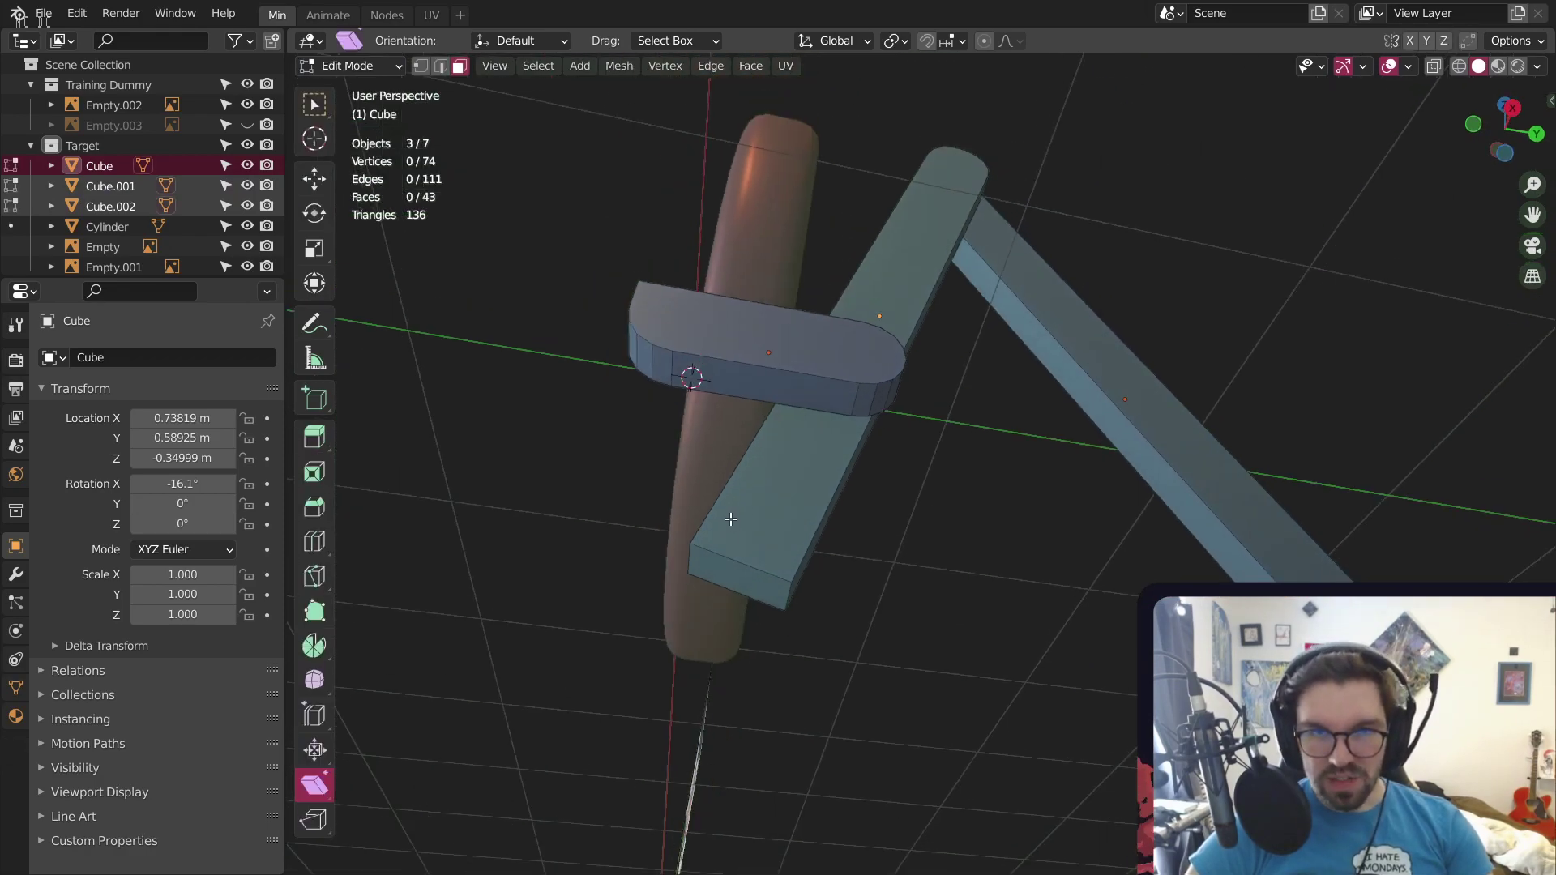
left_click(758, 582)
middle_click_drag(758, 583, 1062, 644)
left_click(1133, 610, "shift")
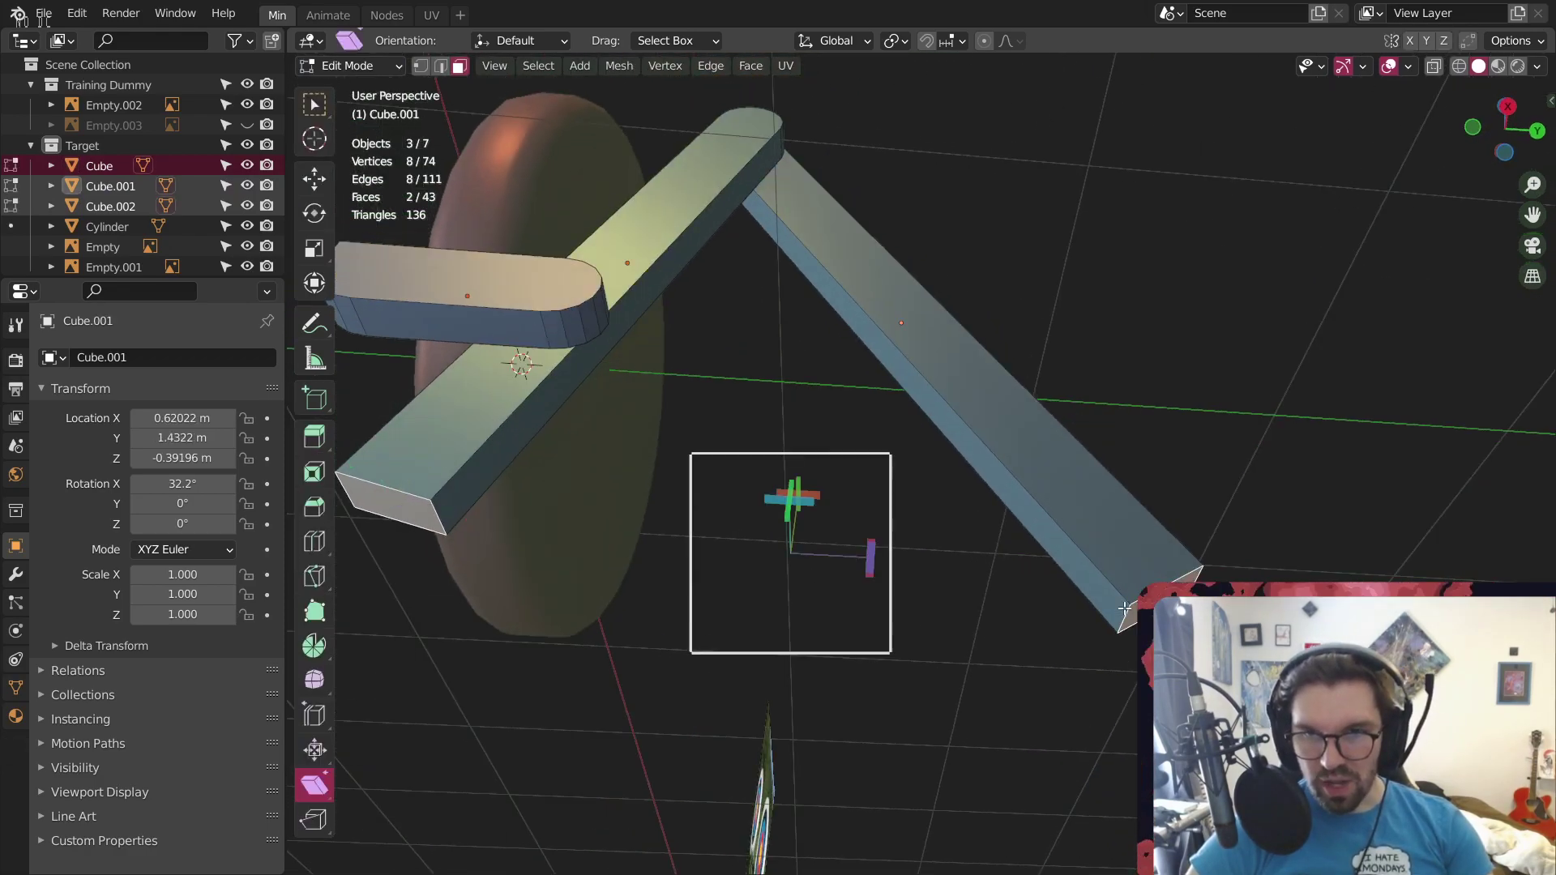
Flatten both legs' bottom end faces to one common level by scaling them to 0 along global Z
middle_click_drag(825, 549, 927, 674, "shift")
middle_click_drag(922, 600, 929, 557, "shift")
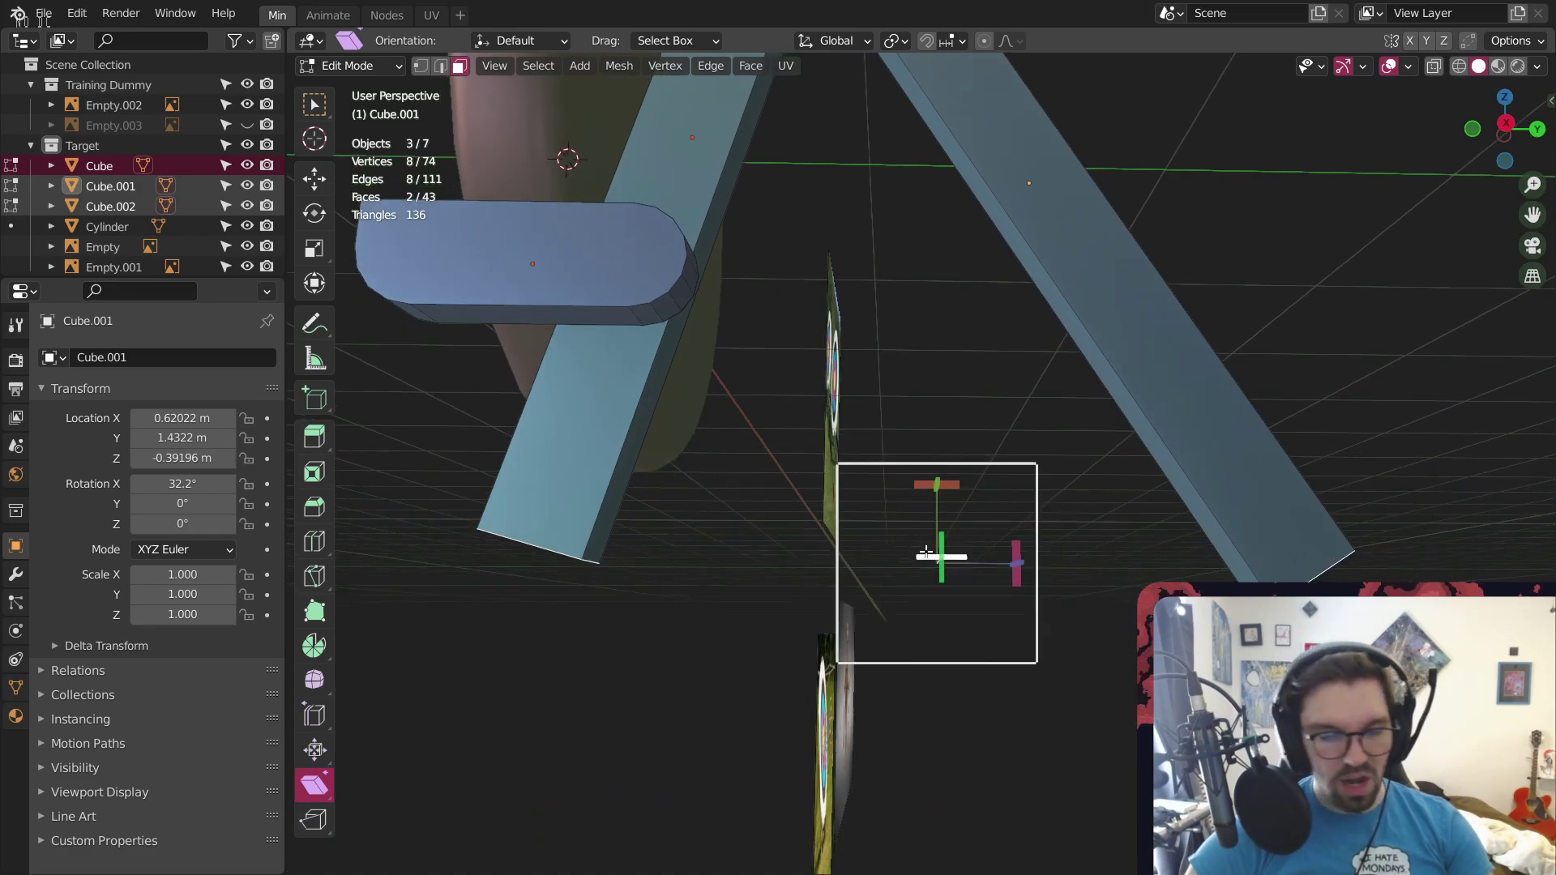
key("s")
key("z")
key("0")
key("Return")
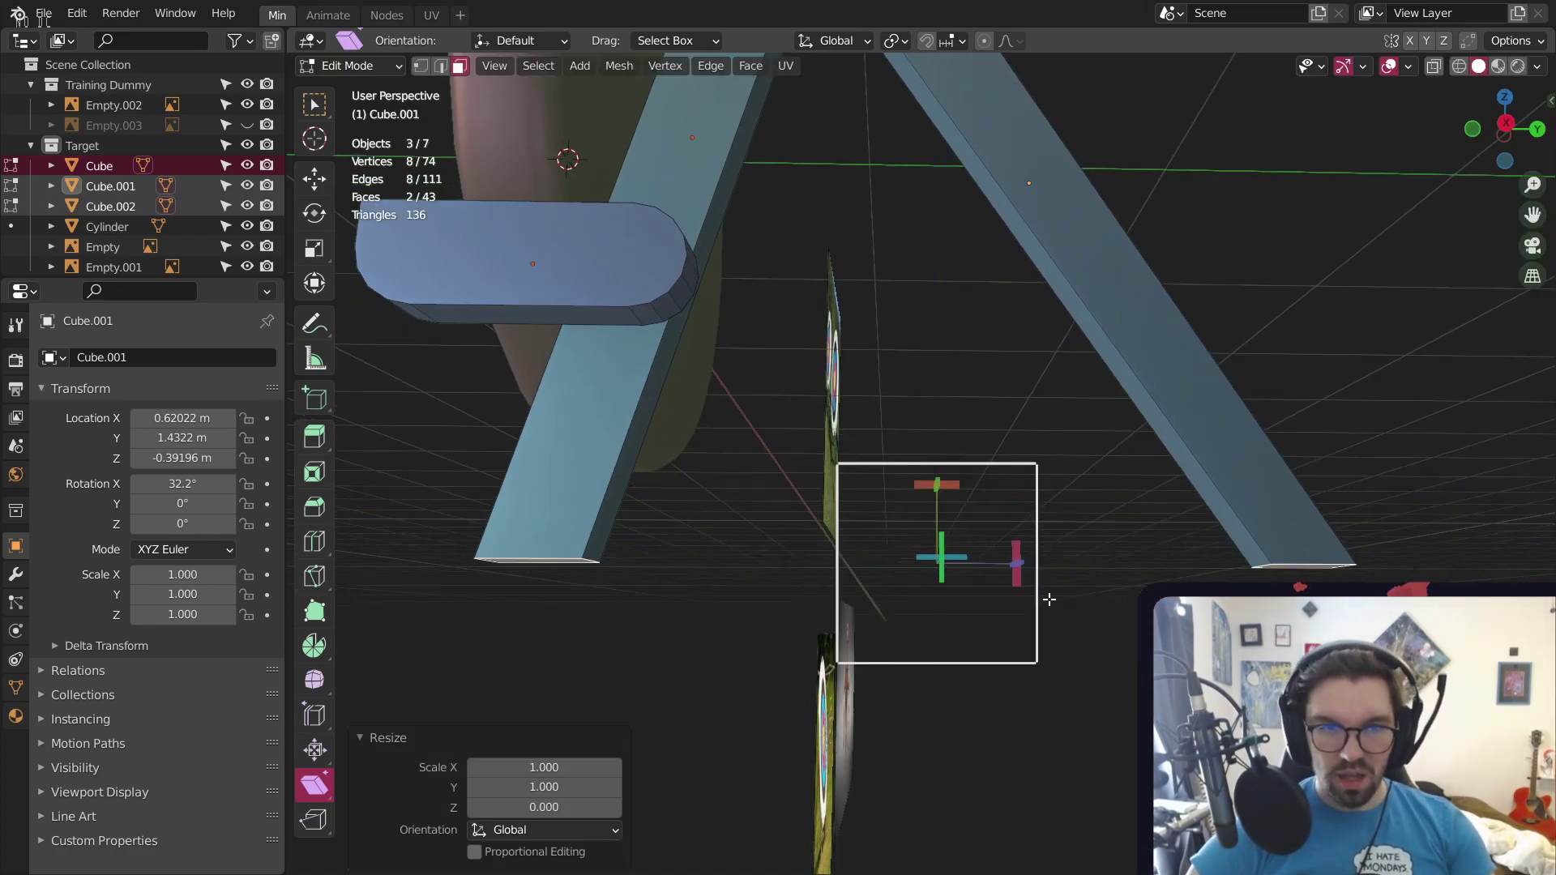
middle_click_drag(839, 584, 902, 534)
scroll(902, 534, "up", 2)
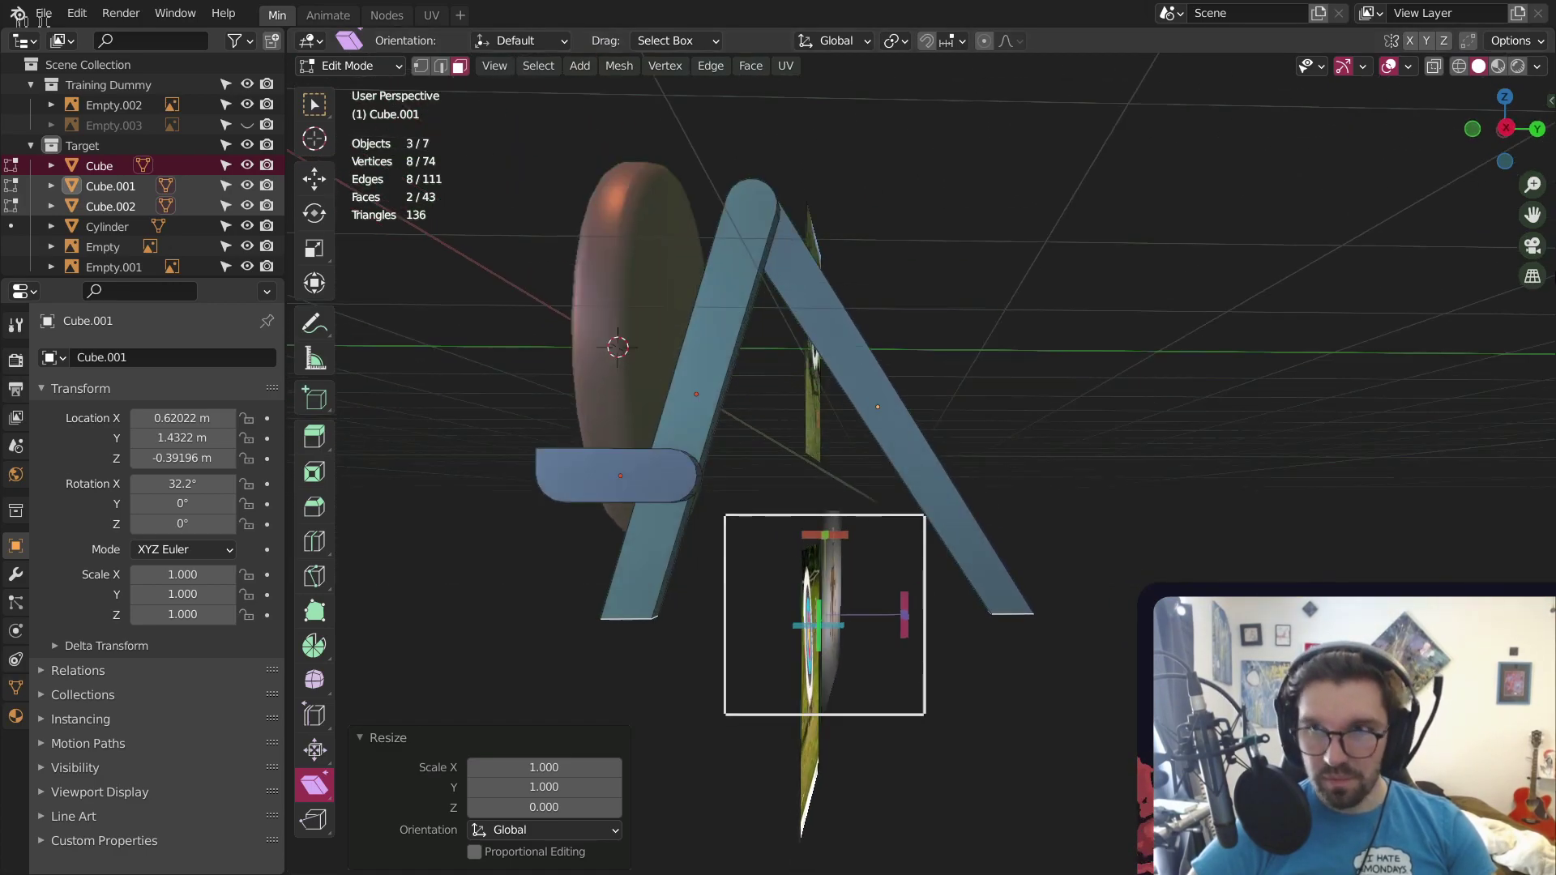
left_click(1507, 130)
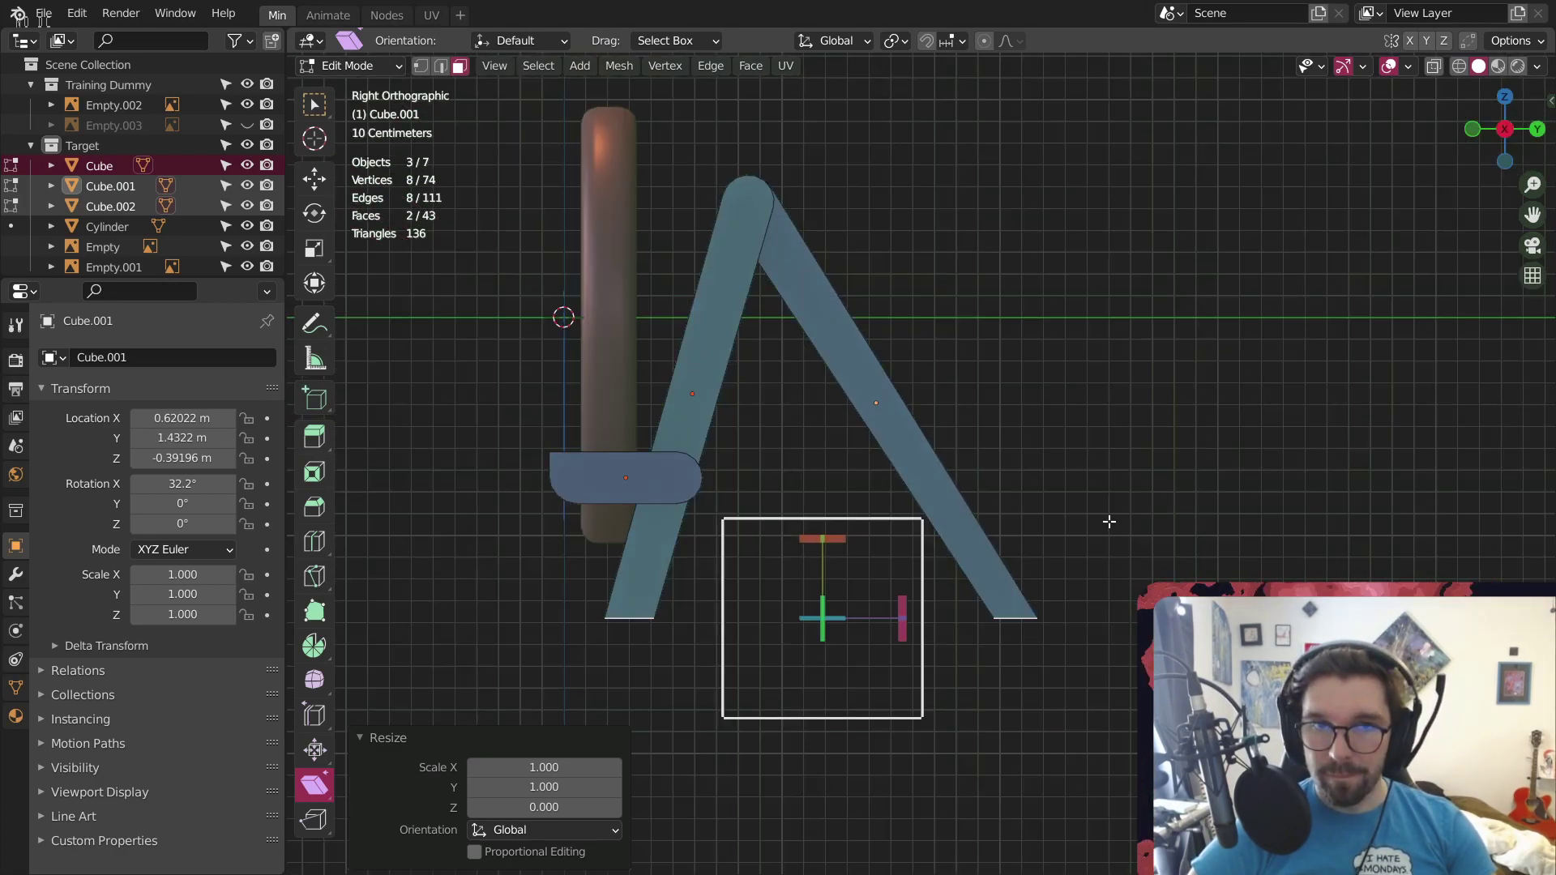
With vertex selection and X-ray on, select the rear leg's inner bottom vertices and move them about -0.071 m along Y
left_click(972, 597)
scroll(1030, 585, "up", 5)
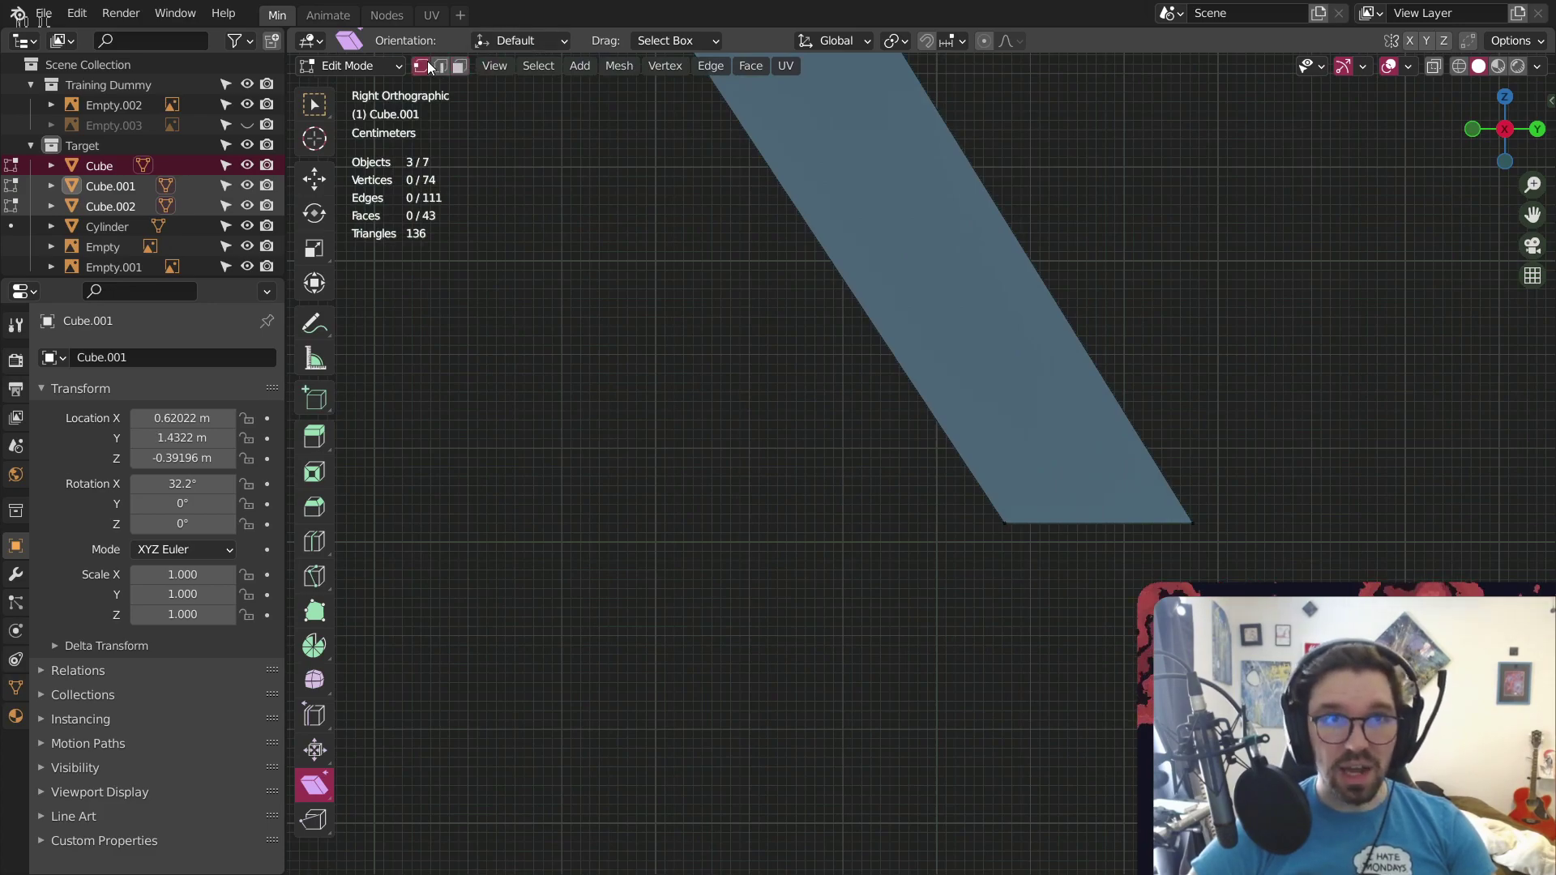
left_click(1431, 67)
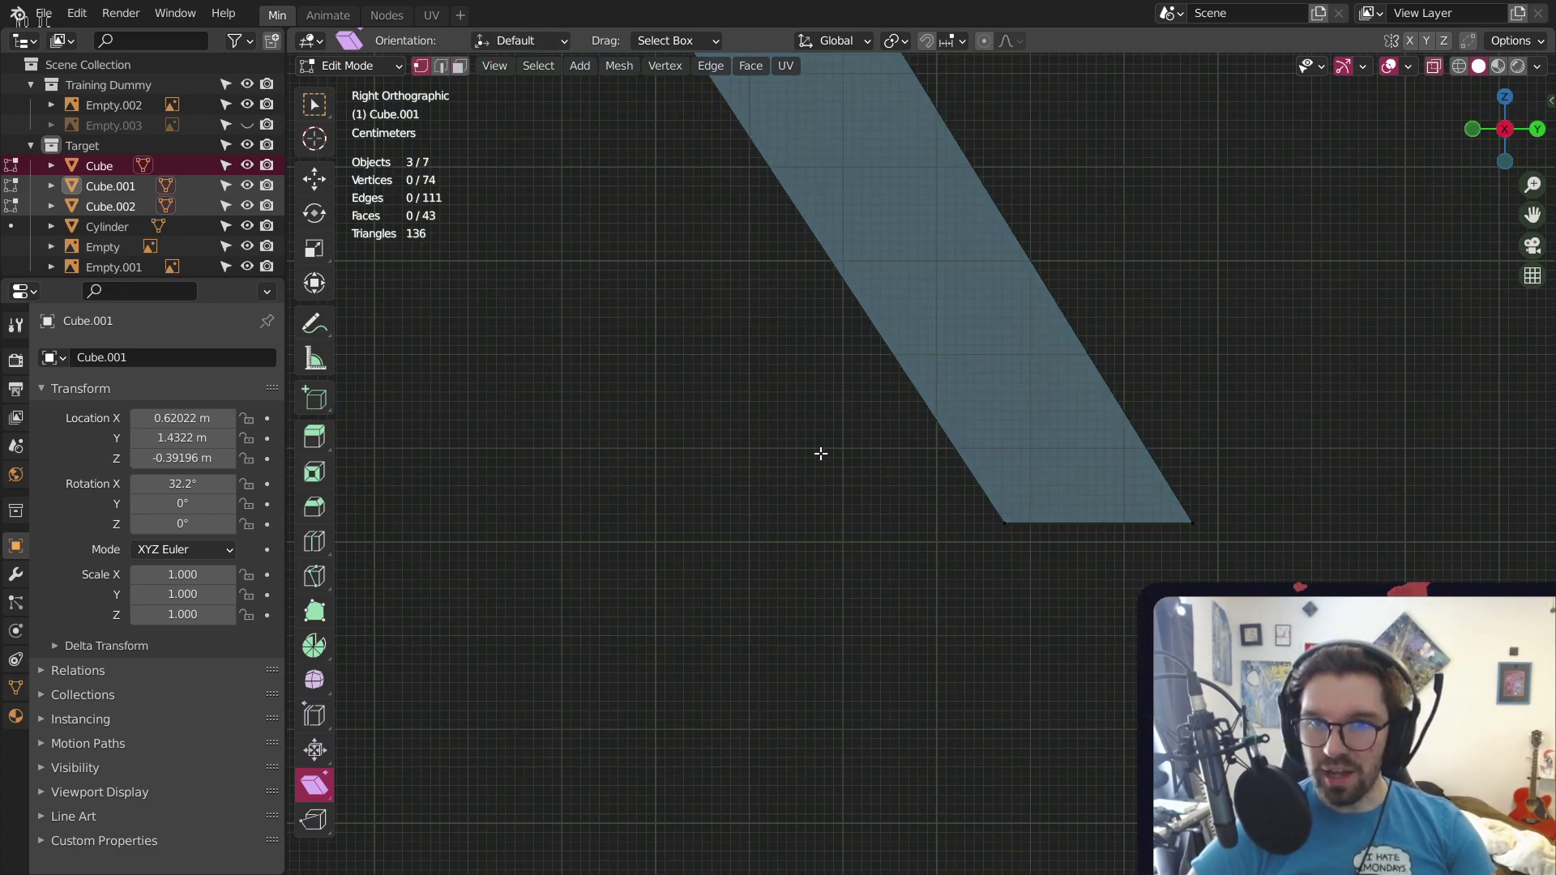
left_click_drag(823, 442, 1031, 641)
left_click(313, 105)
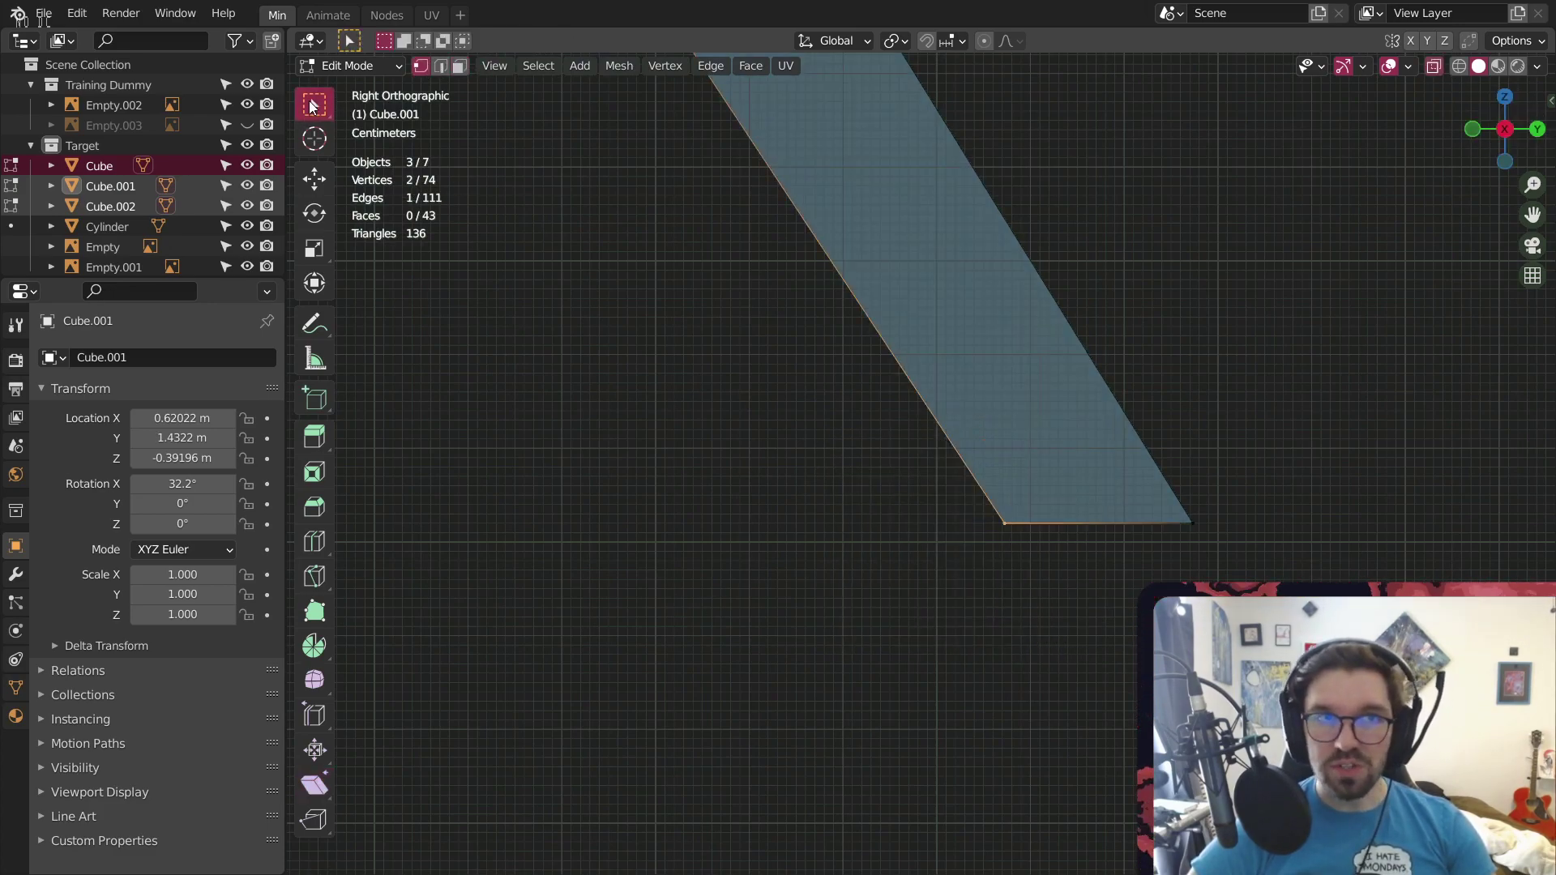
scroll(846, 461, "down", 5)
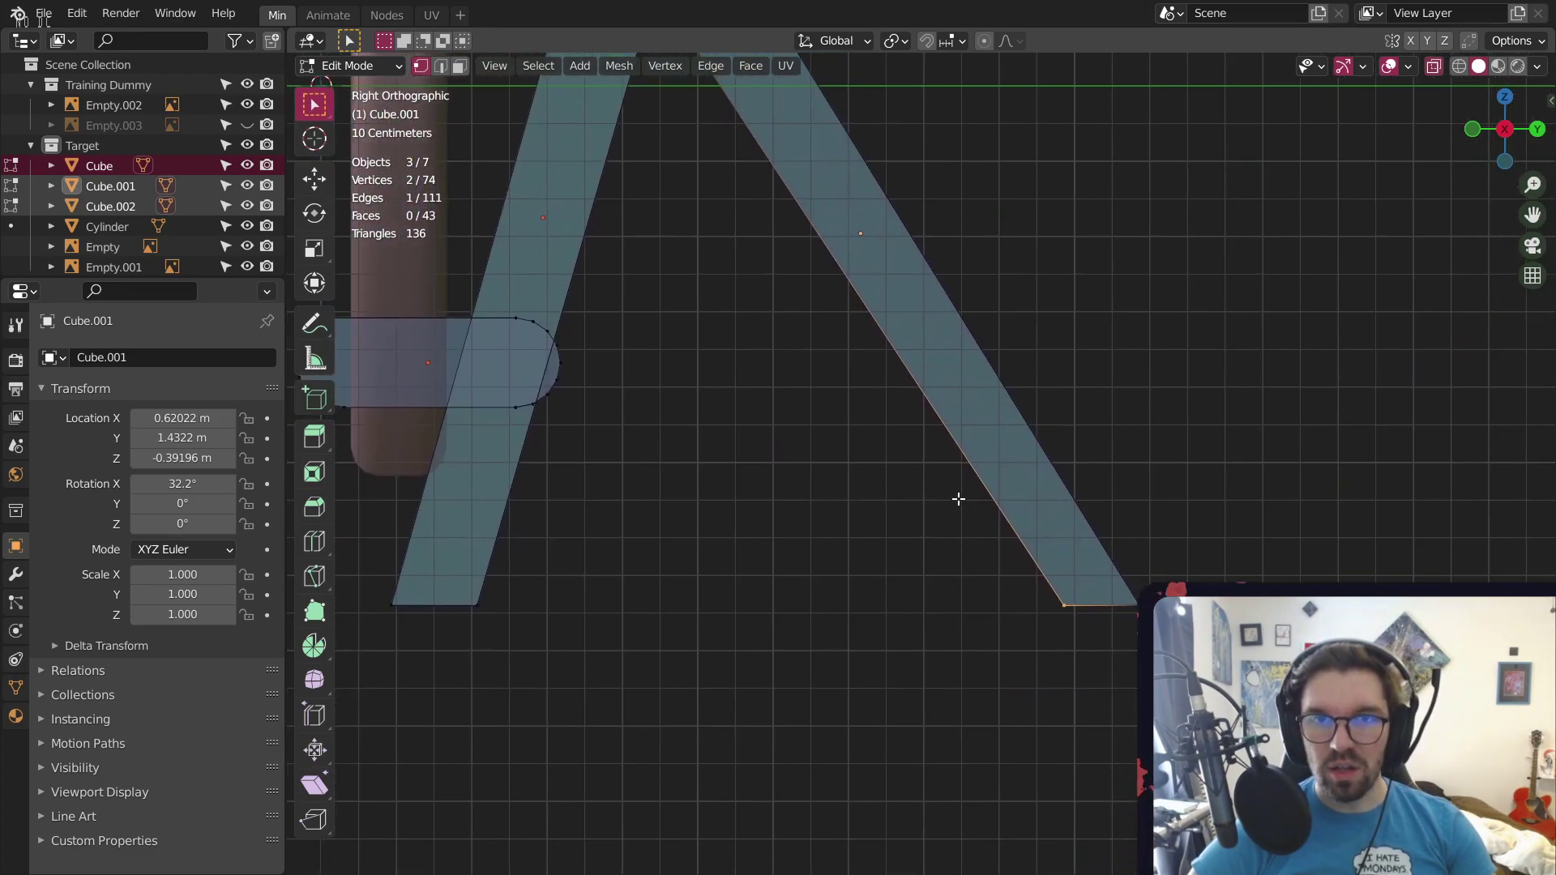
middle_click_drag(965, 322, 1000, 415, "shift")
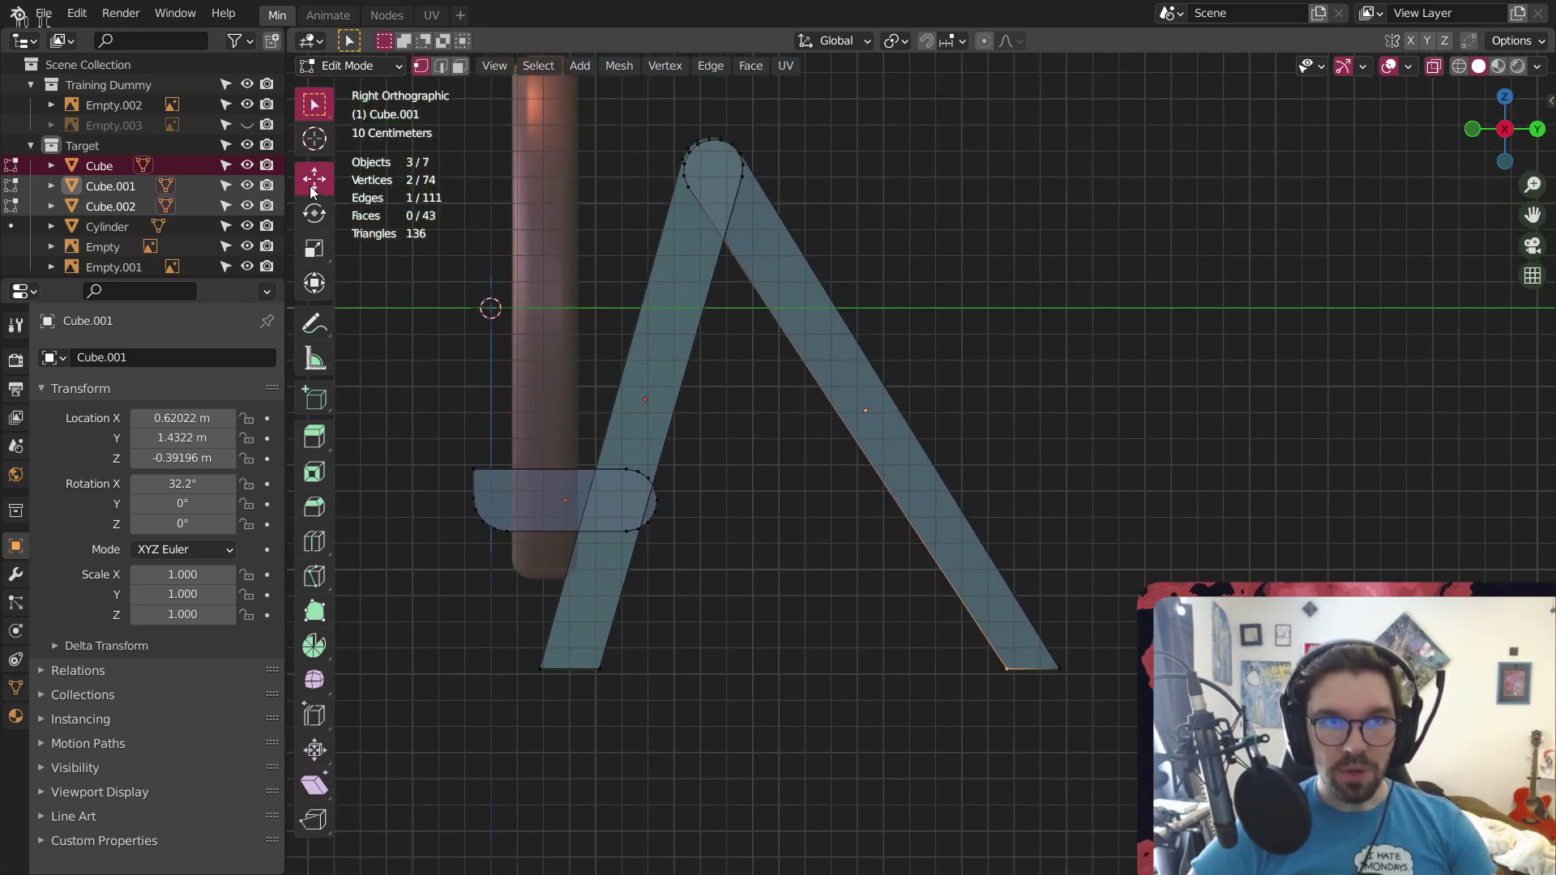
left_click(313, 184)
left_click_drag(1086, 674, 1065, 676)
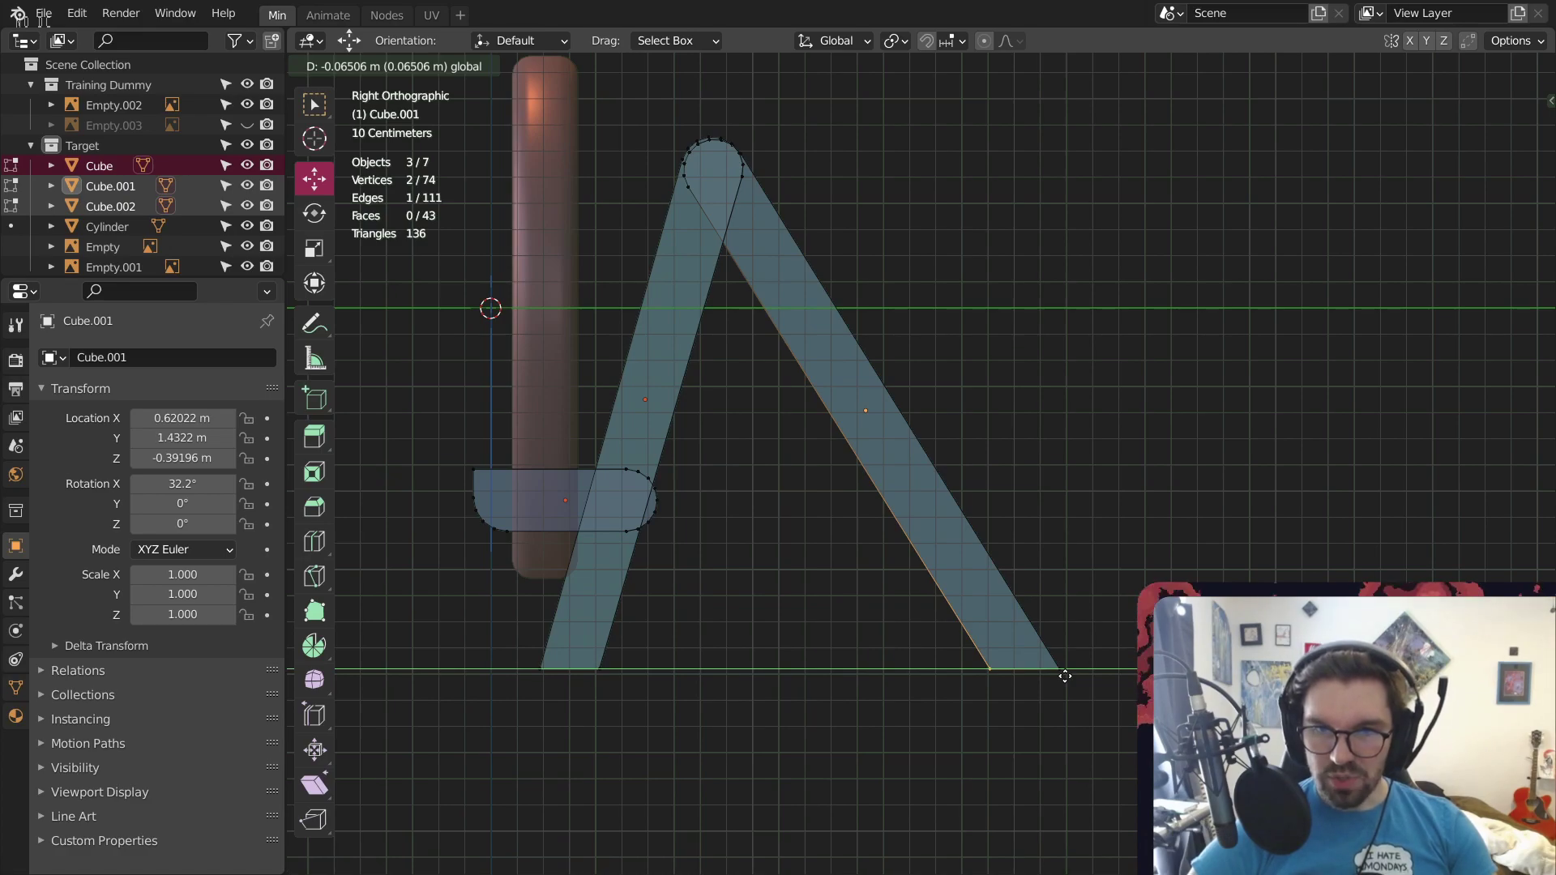
left_click(1065, 676)
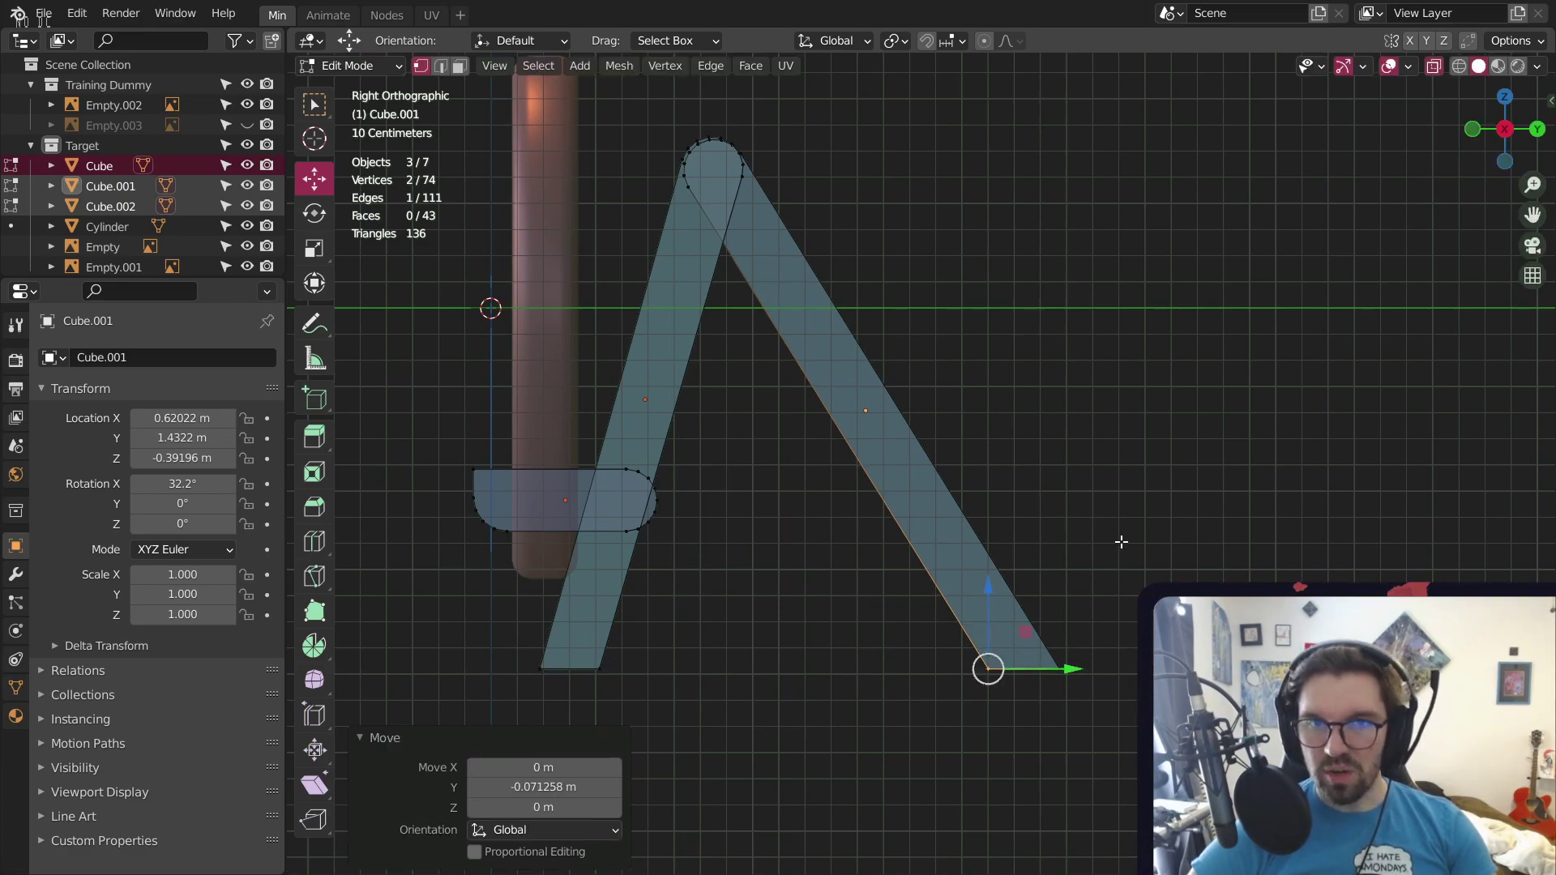
Move the front leg's inner bottom vertices slightly along positive Y to widen its foot, and return to Object Mode
middle_click_drag(798, 582, 1048, 548, "shift")
scroll(932, 601, "up", 1)
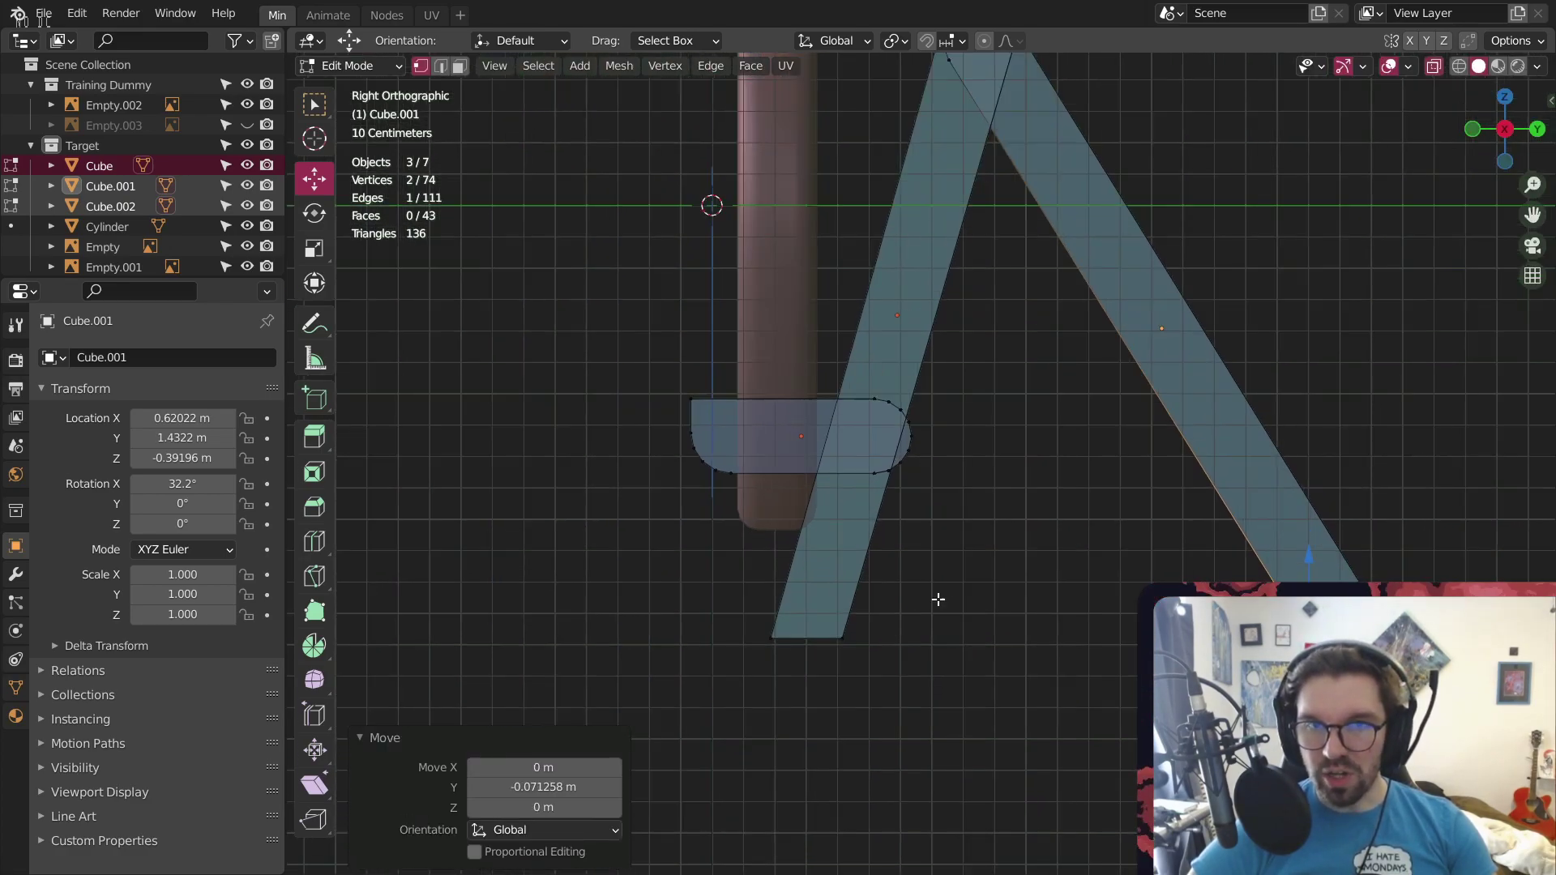
middle_click_drag(905, 607, 837, 613, "shift")
left_click_drag(836, 574, 718, 696)
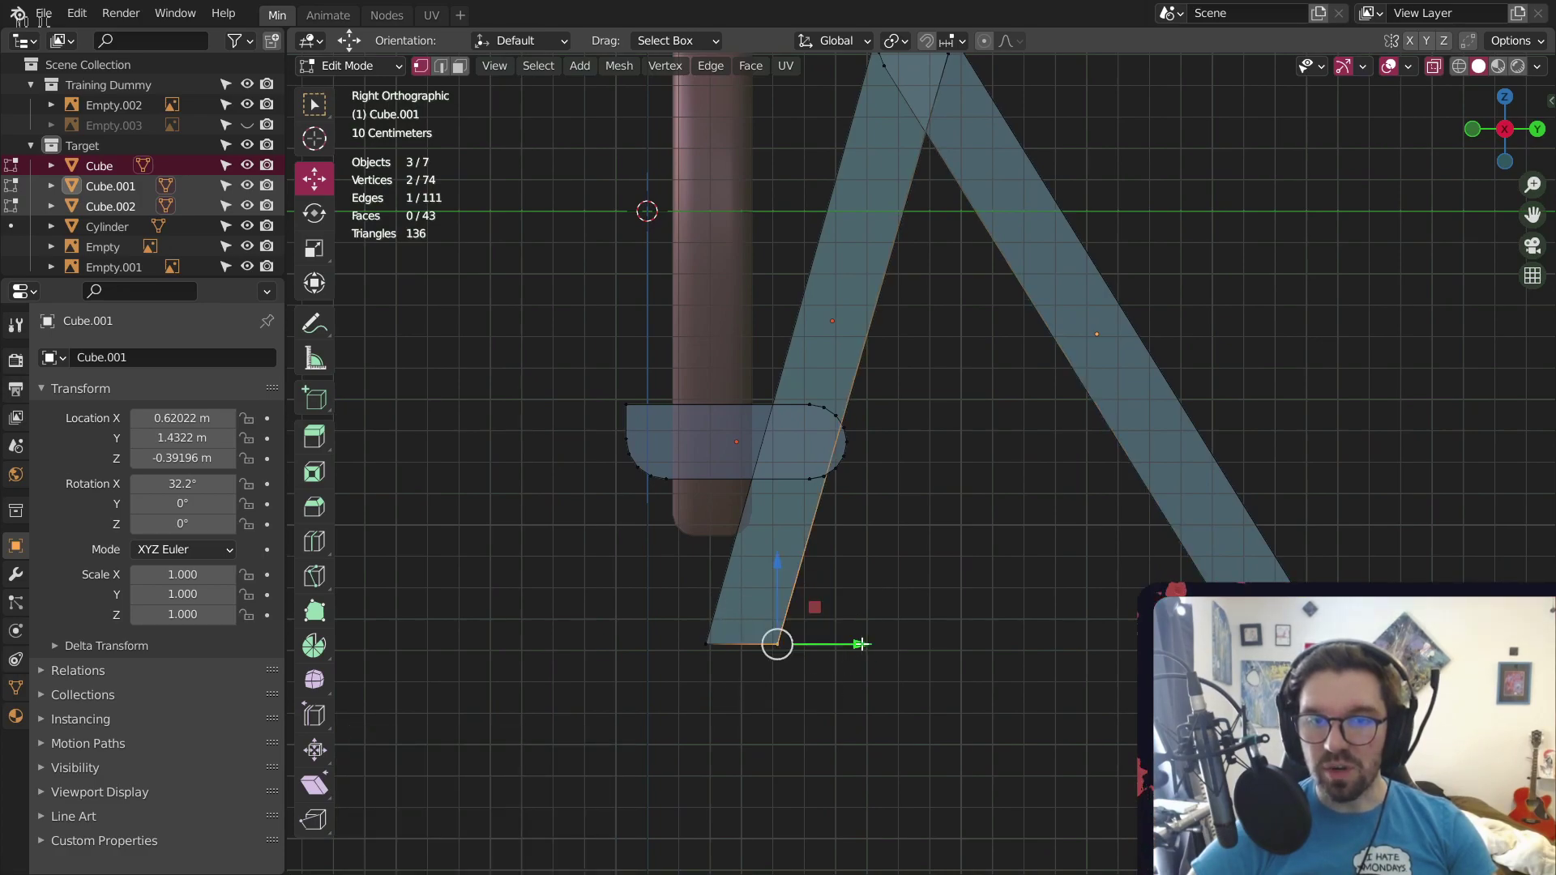
left_click_drag(856, 643, 869, 644)
left_click(903, 567)
scroll(945, 511, "down", 2)
middle_click_drag(946, 511, 844, 573, "shift")
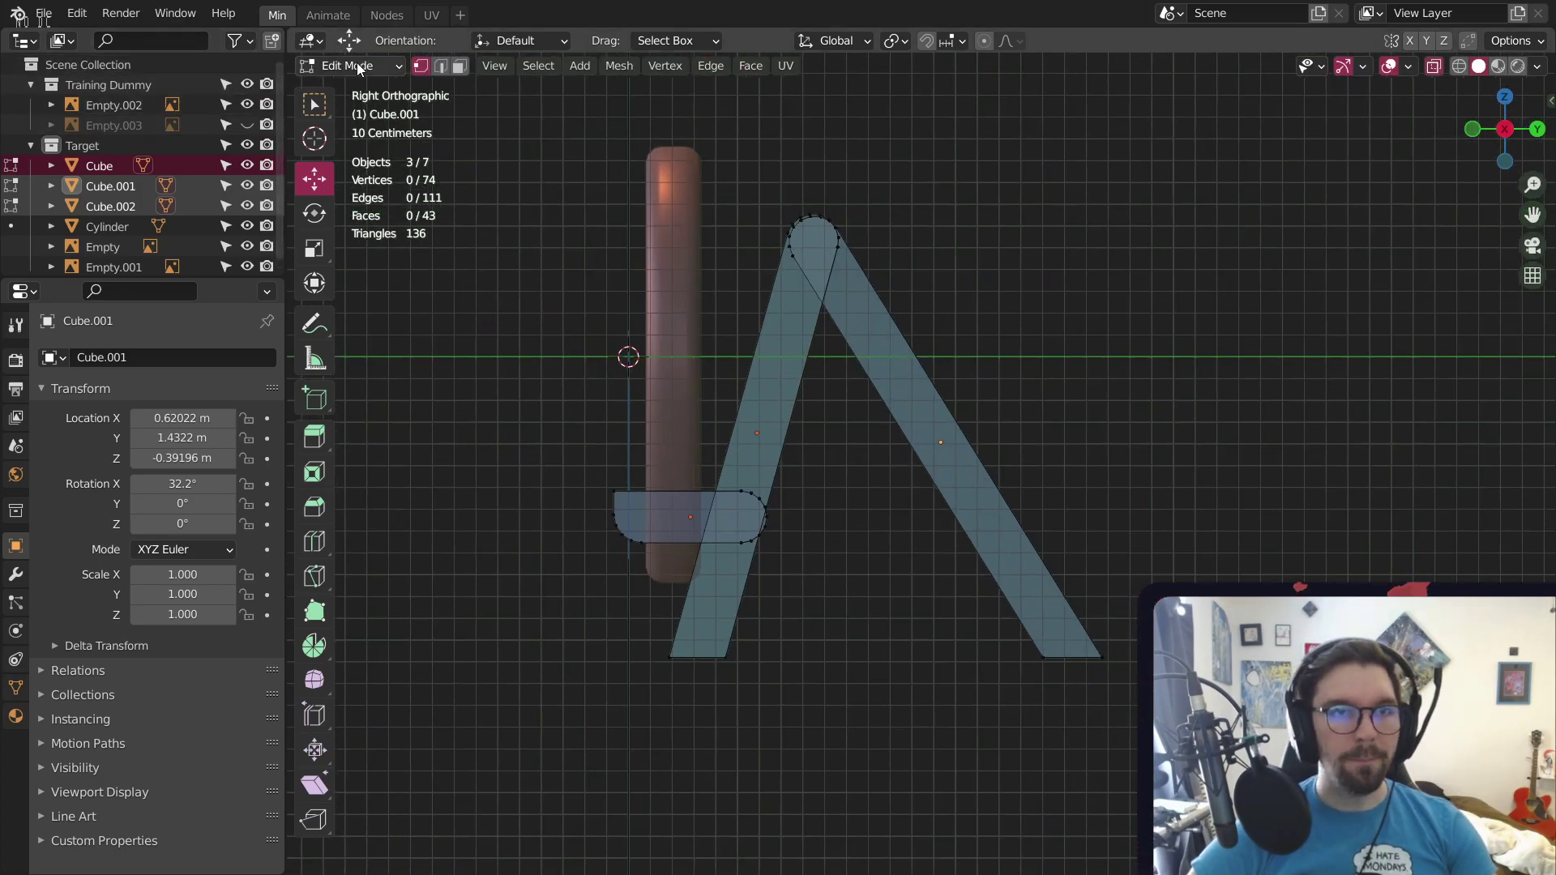
left_click(357, 64)
left_click(353, 86)
Move the rear leg slightly toward the front leg along Y, to a Y location of about 1.4217 m
left_click(936, 490)
scroll(996, 438, "up", 1)
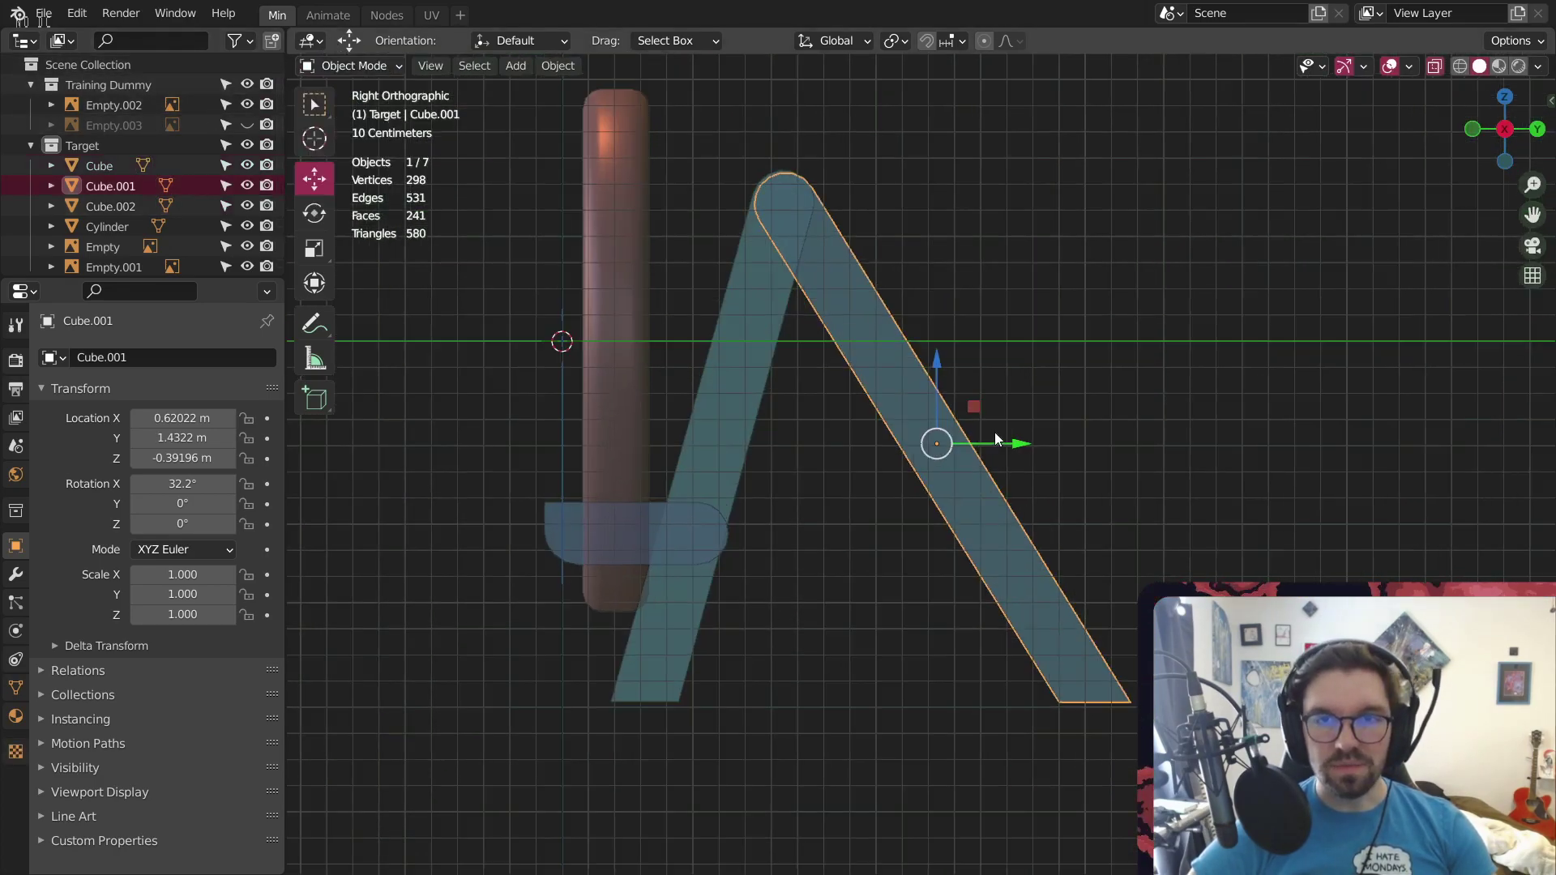
scroll(996, 438, "up", 4)
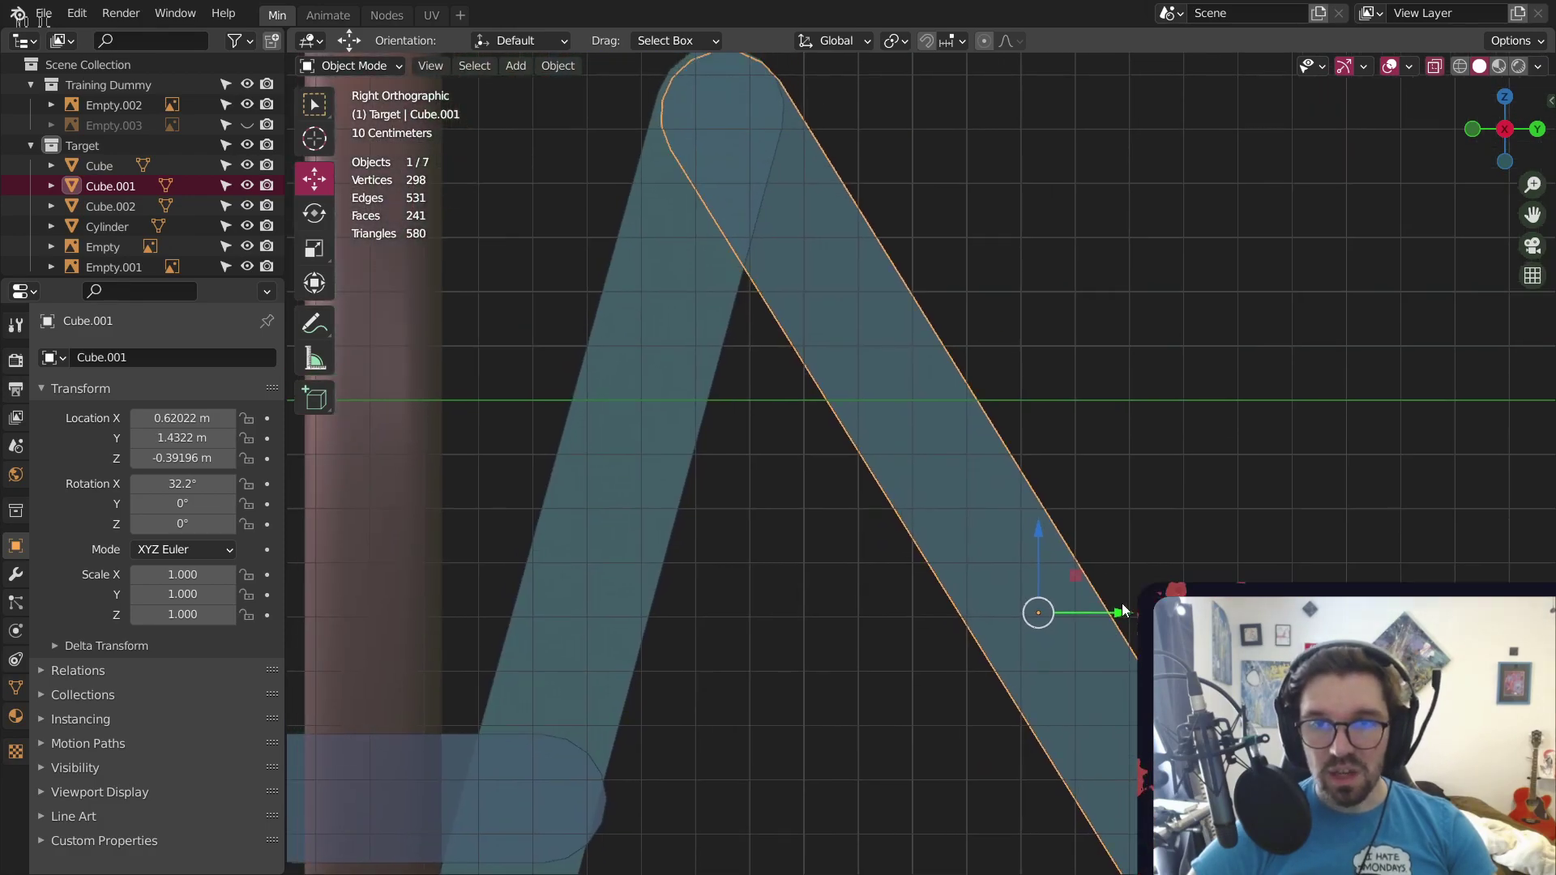
left_click_drag(1115, 621, 1103, 615)
left_click(846, 712)
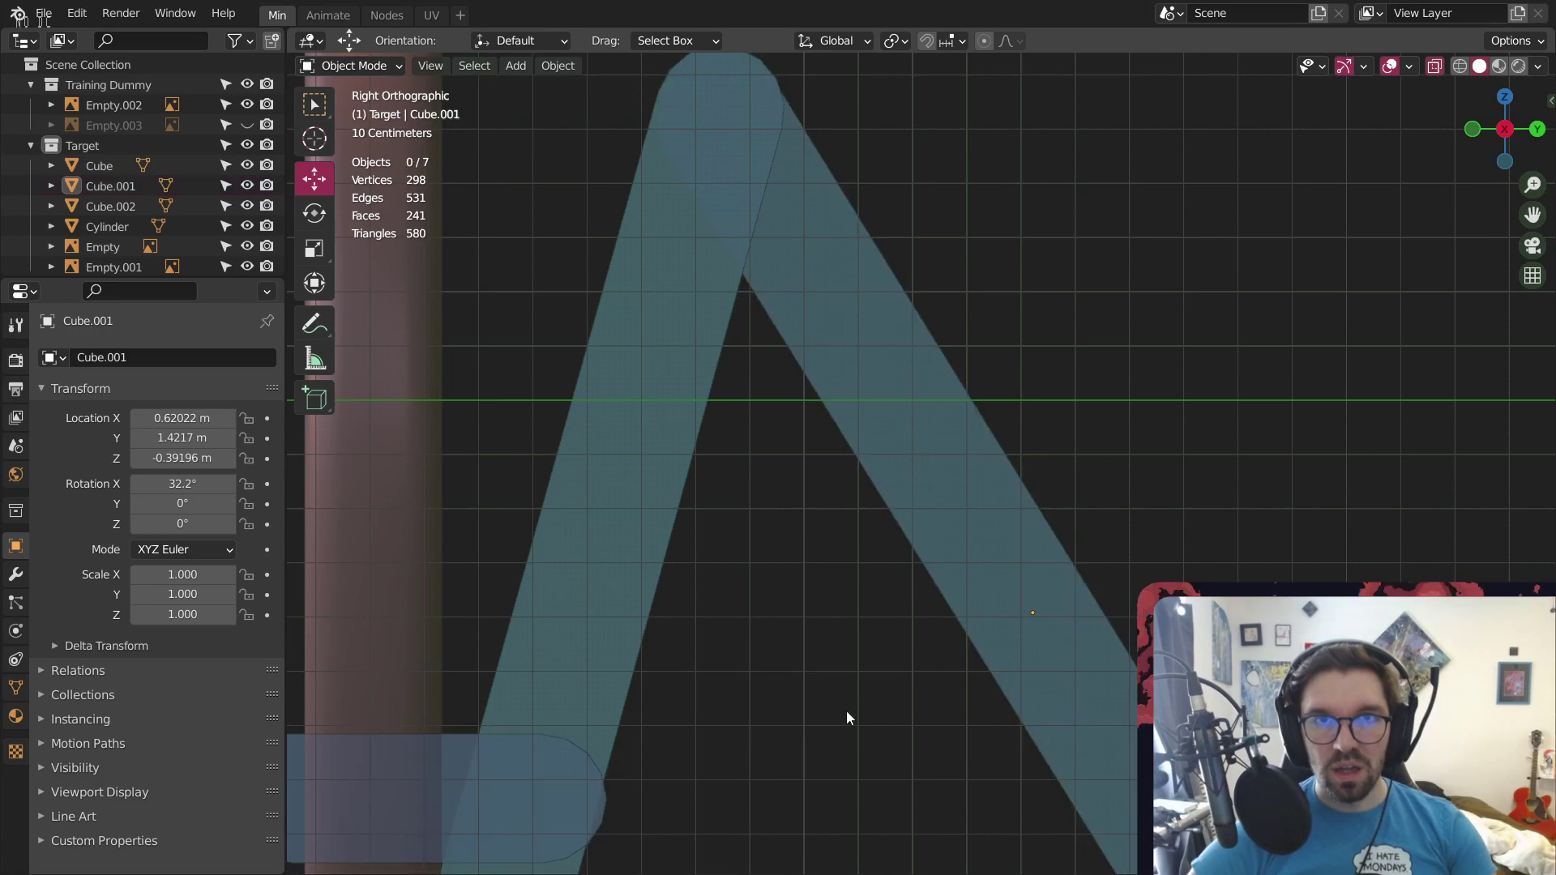
Move the horizontal holder beam about -0.015 m along Y
middle_click_drag(555, 847, 785, 637, "shift")
left_click(784, 639)
left_click_drag(732, 590, 713, 586)
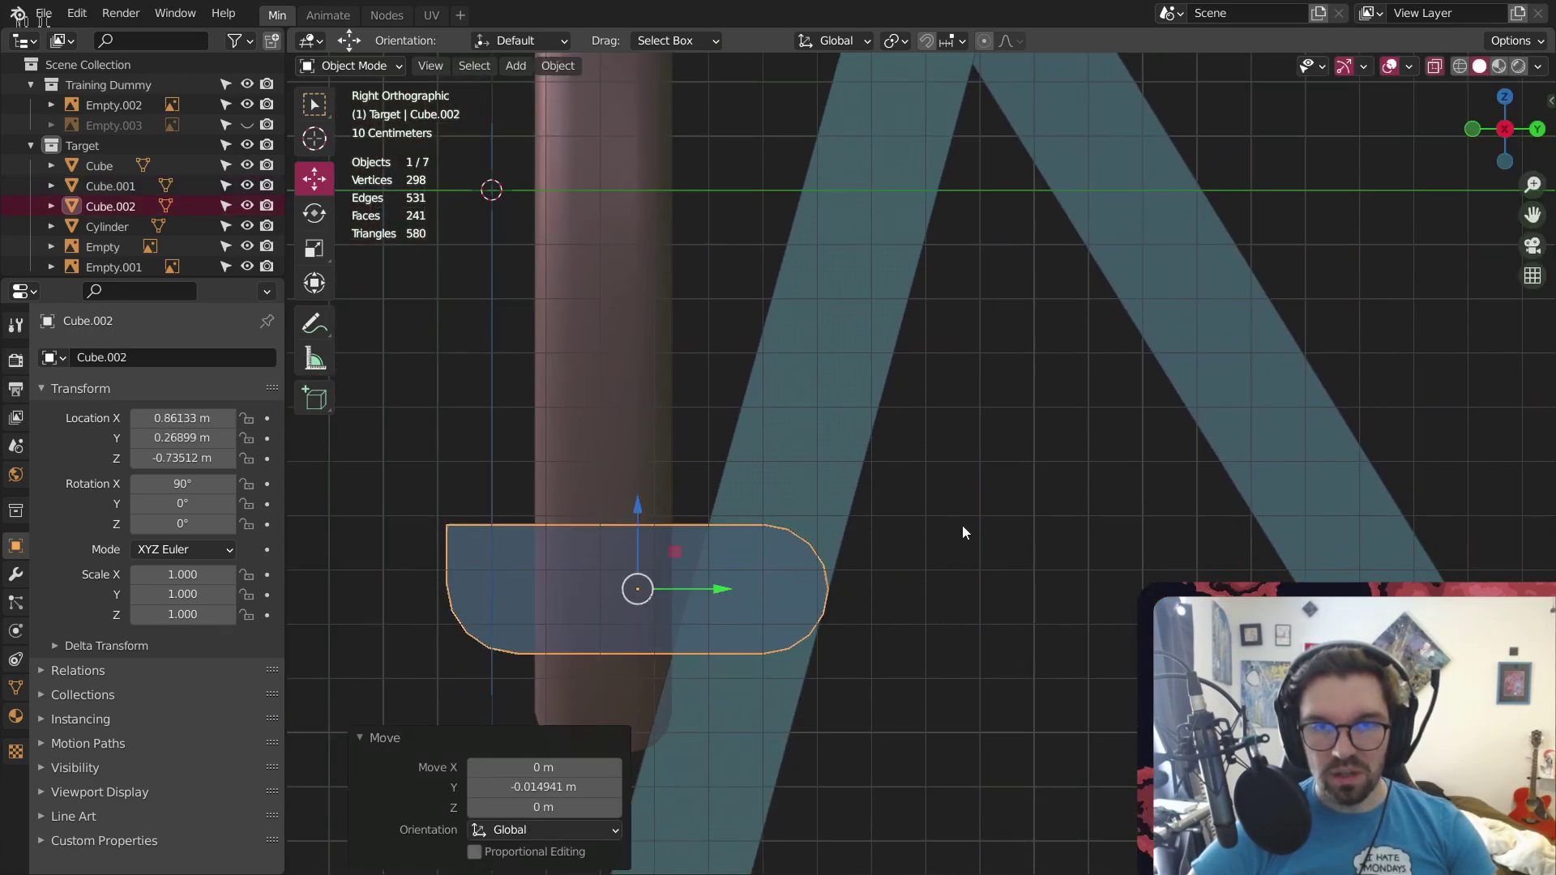
left_click(969, 524)
scroll(969, 525, "down", 4)
middle_click_drag(1068, 630, 911, 574, "shift")
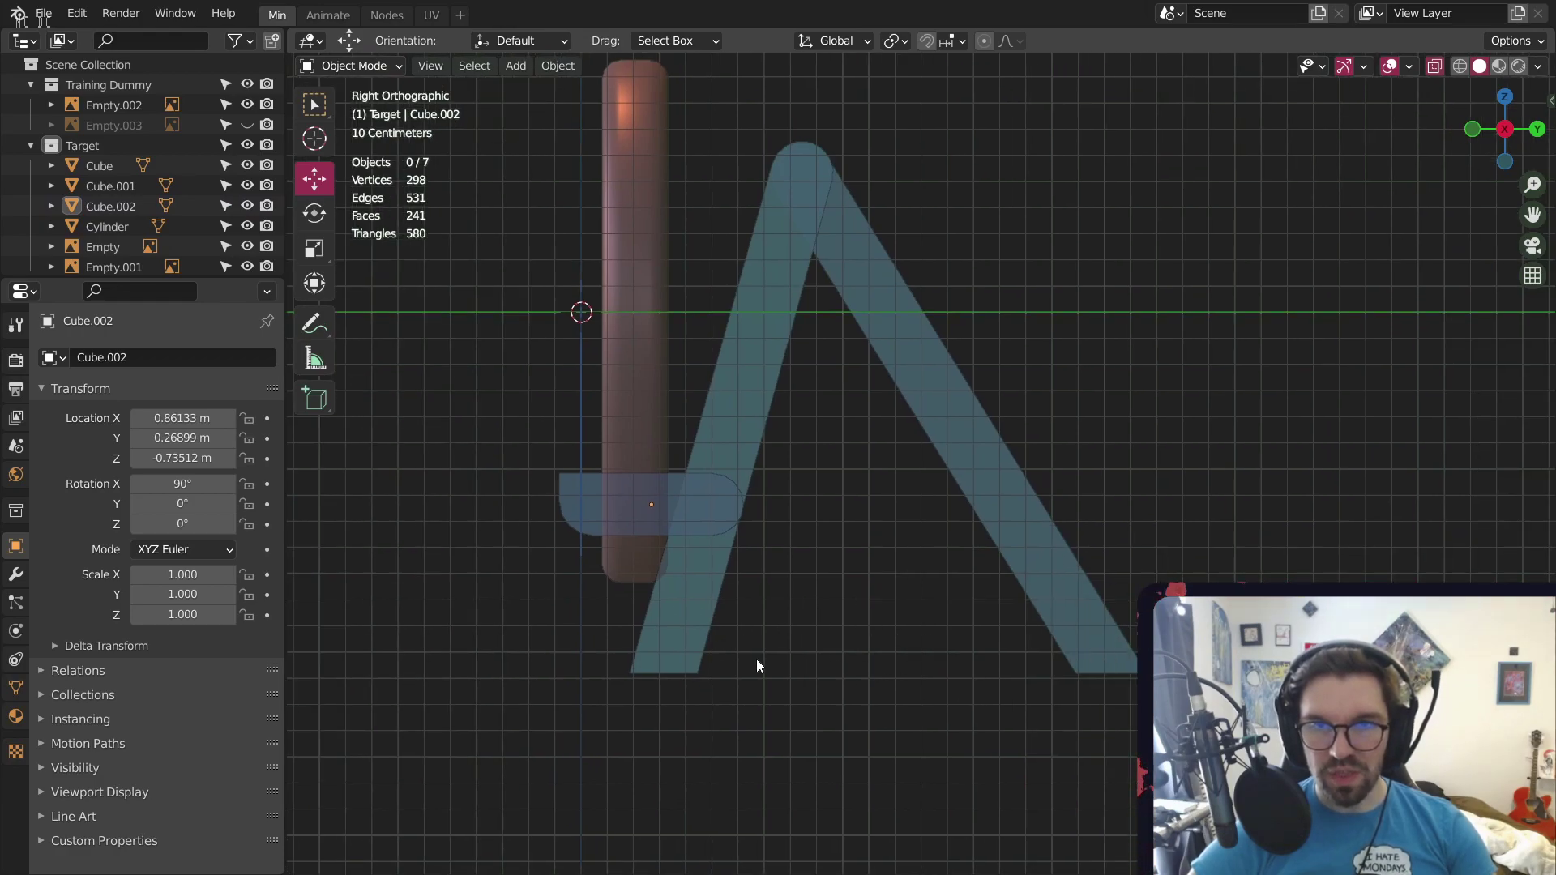
Edit both legs together and flatten their bottom vertices to one level by scaling them to 0 along Z, returning to Object Mode
left_click(354, 65)
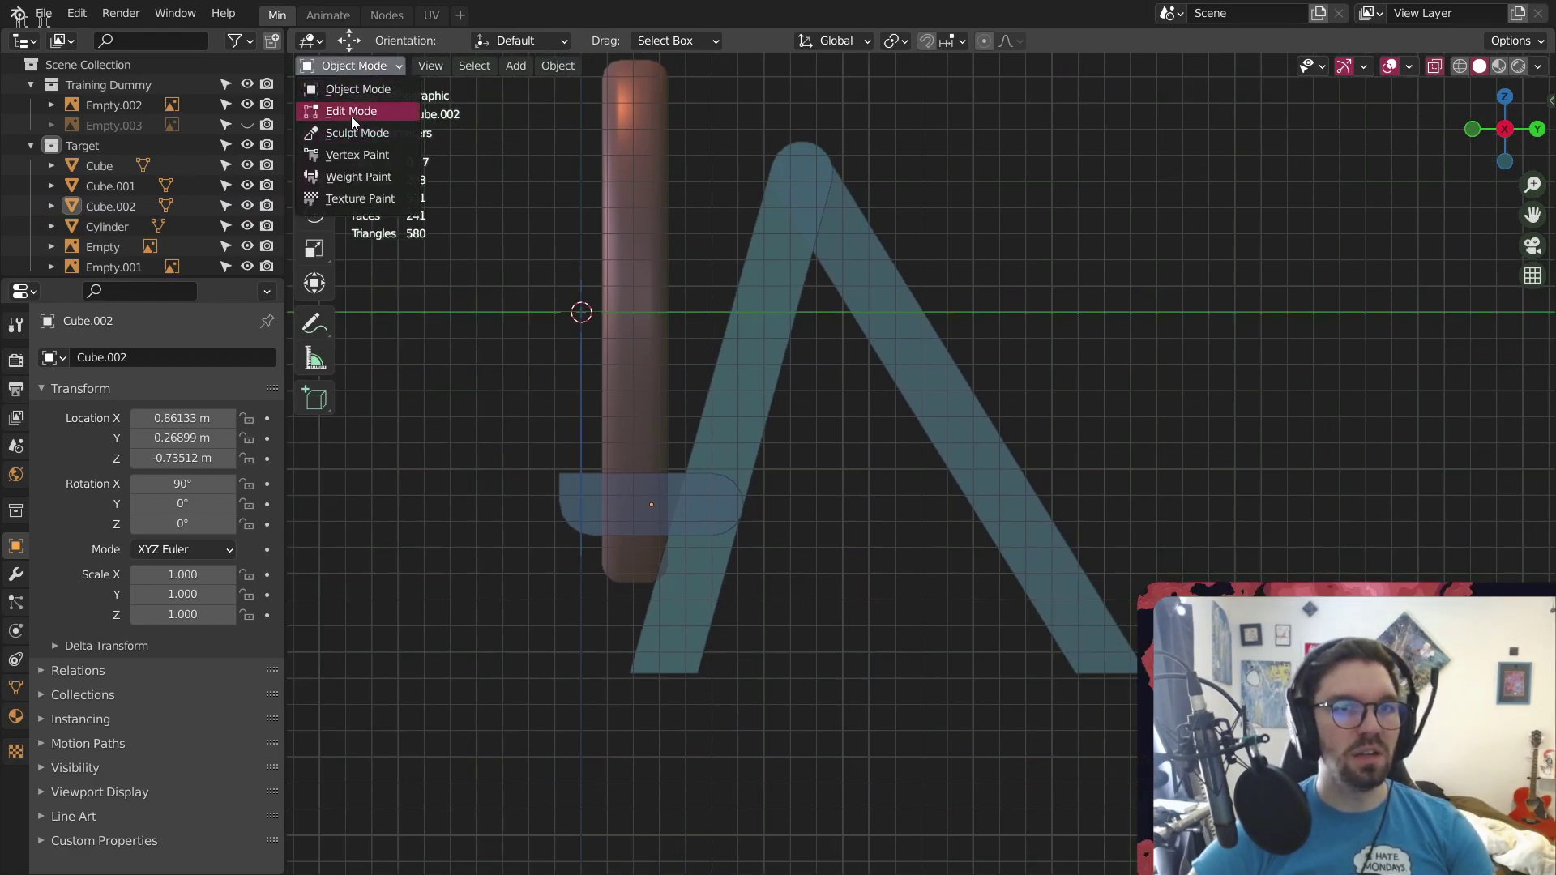
left_click(769, 331)
left_click(901, 341, "shift")
left_click(358, 66)
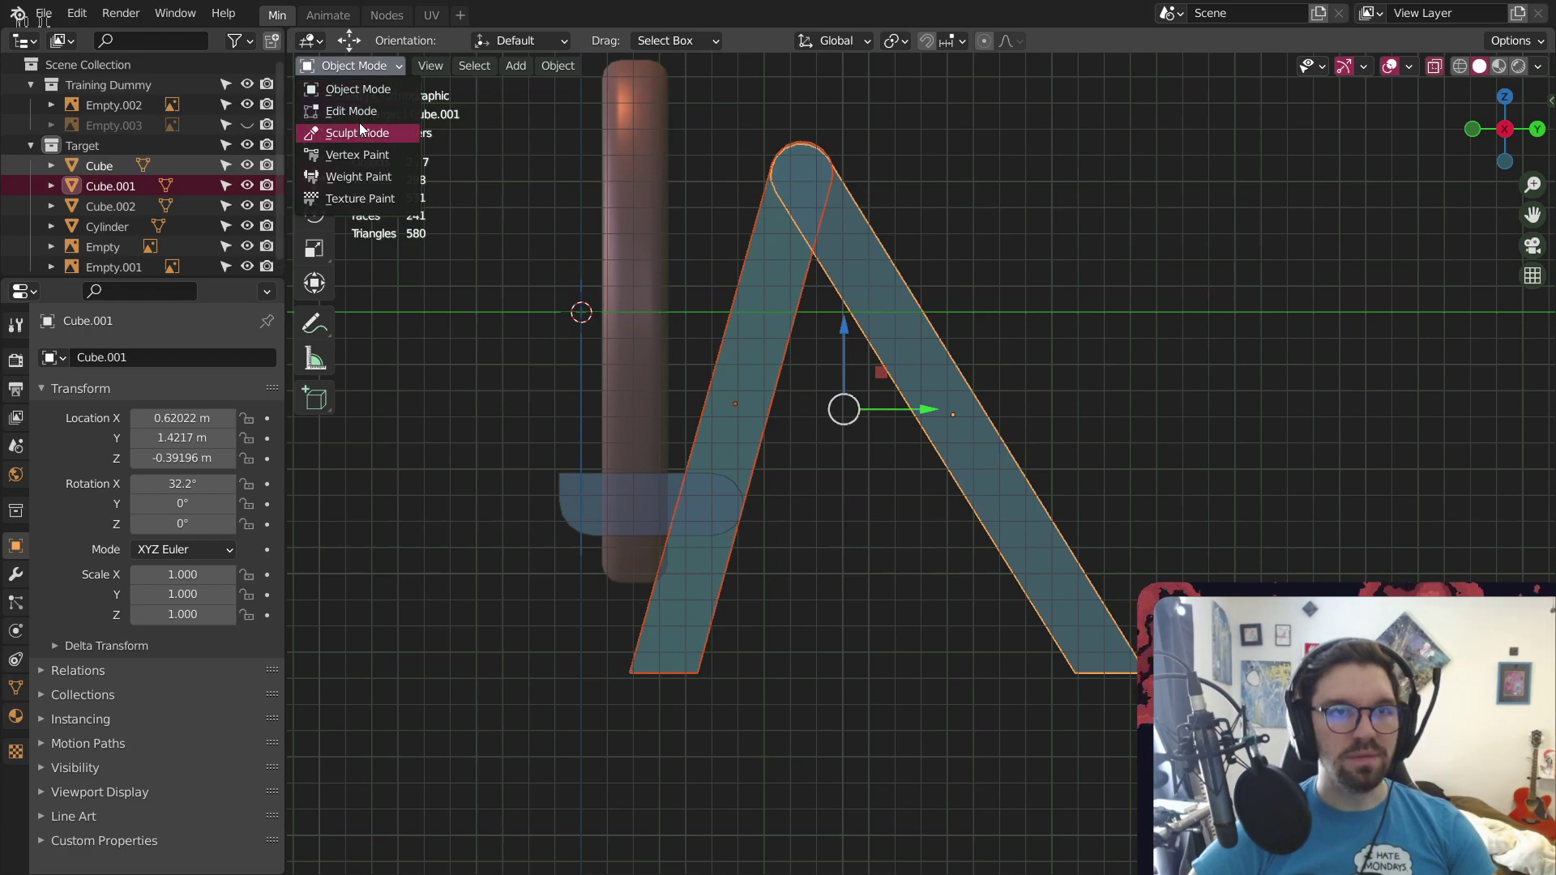
left_click(348, 84)
left_click_drag(550, 654, 1138, 812)
key("s")
key("z")
key("0")
key("Return")
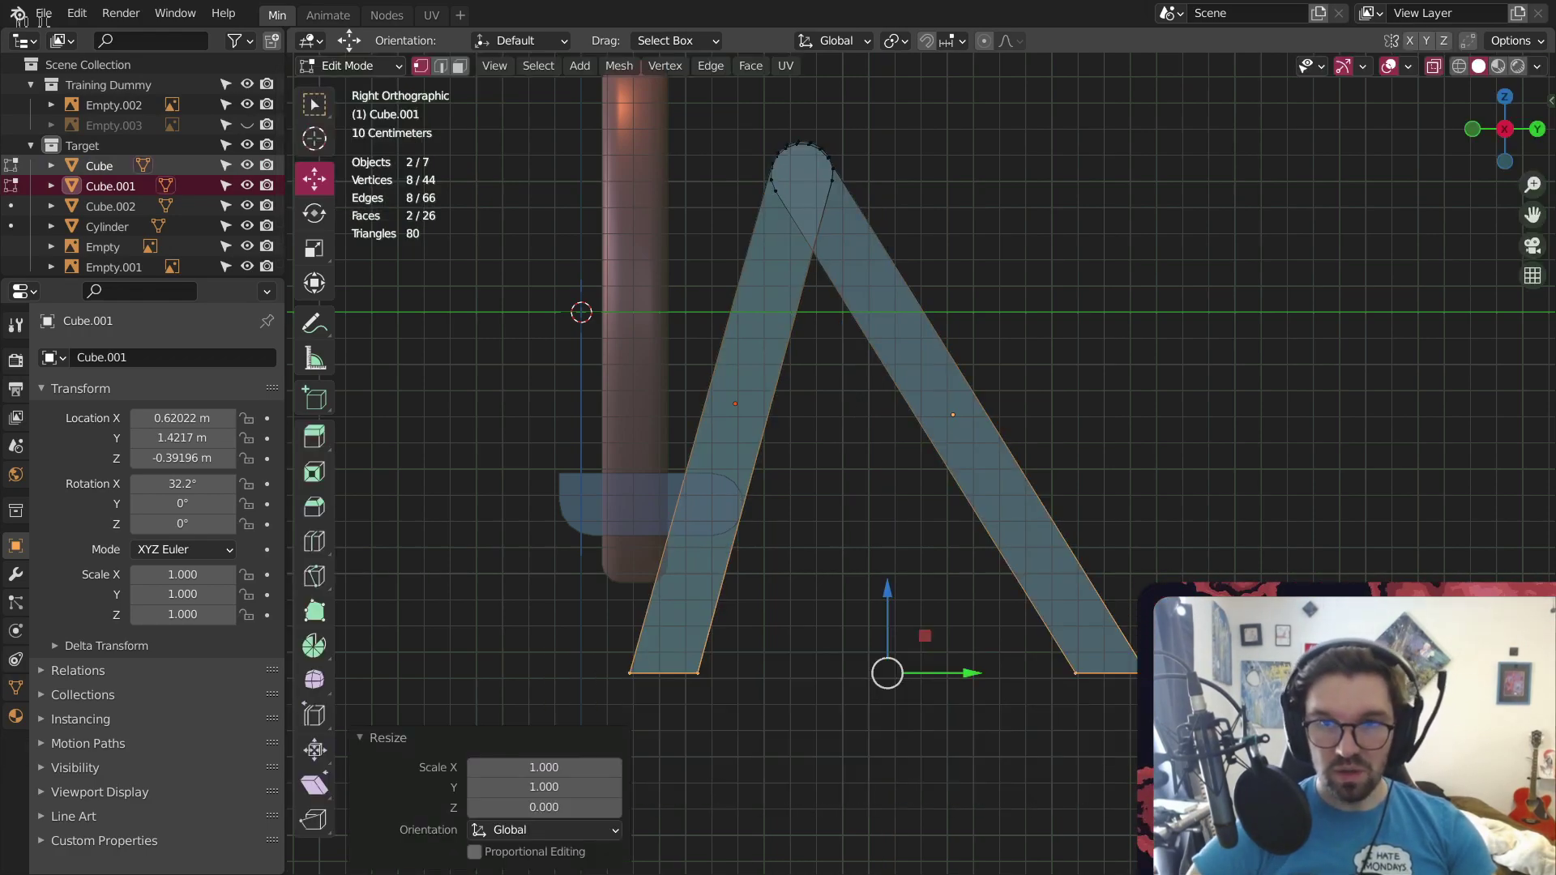
key("Tab")
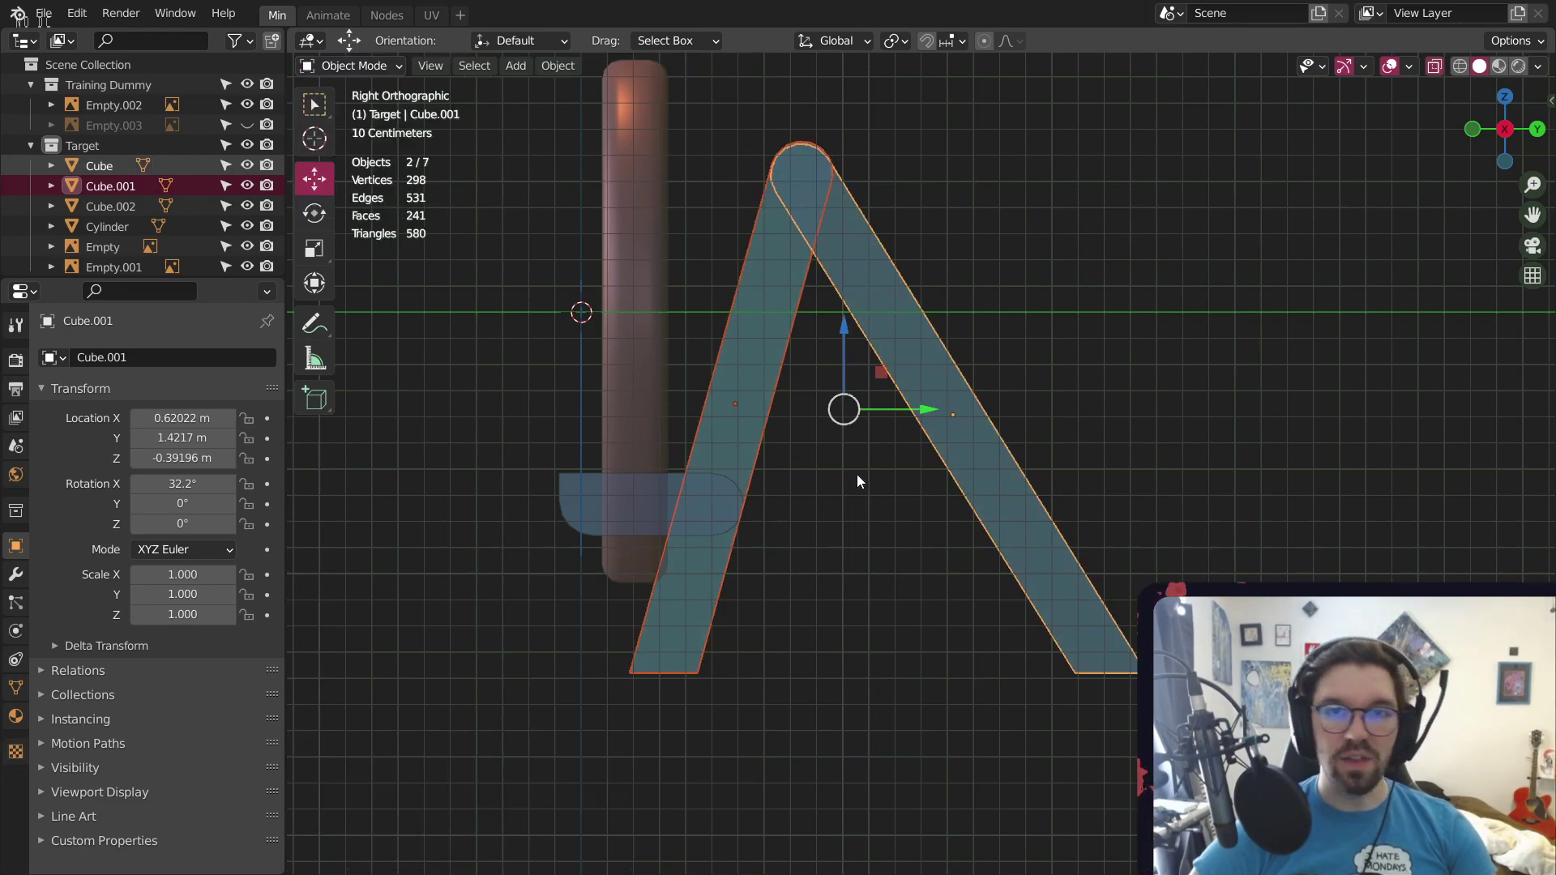
Examine the legs' feet, the top joint and the holder beam from several perspective angles
left_click(835, 466)
middle_click_drag(812, 449, 812, 292)
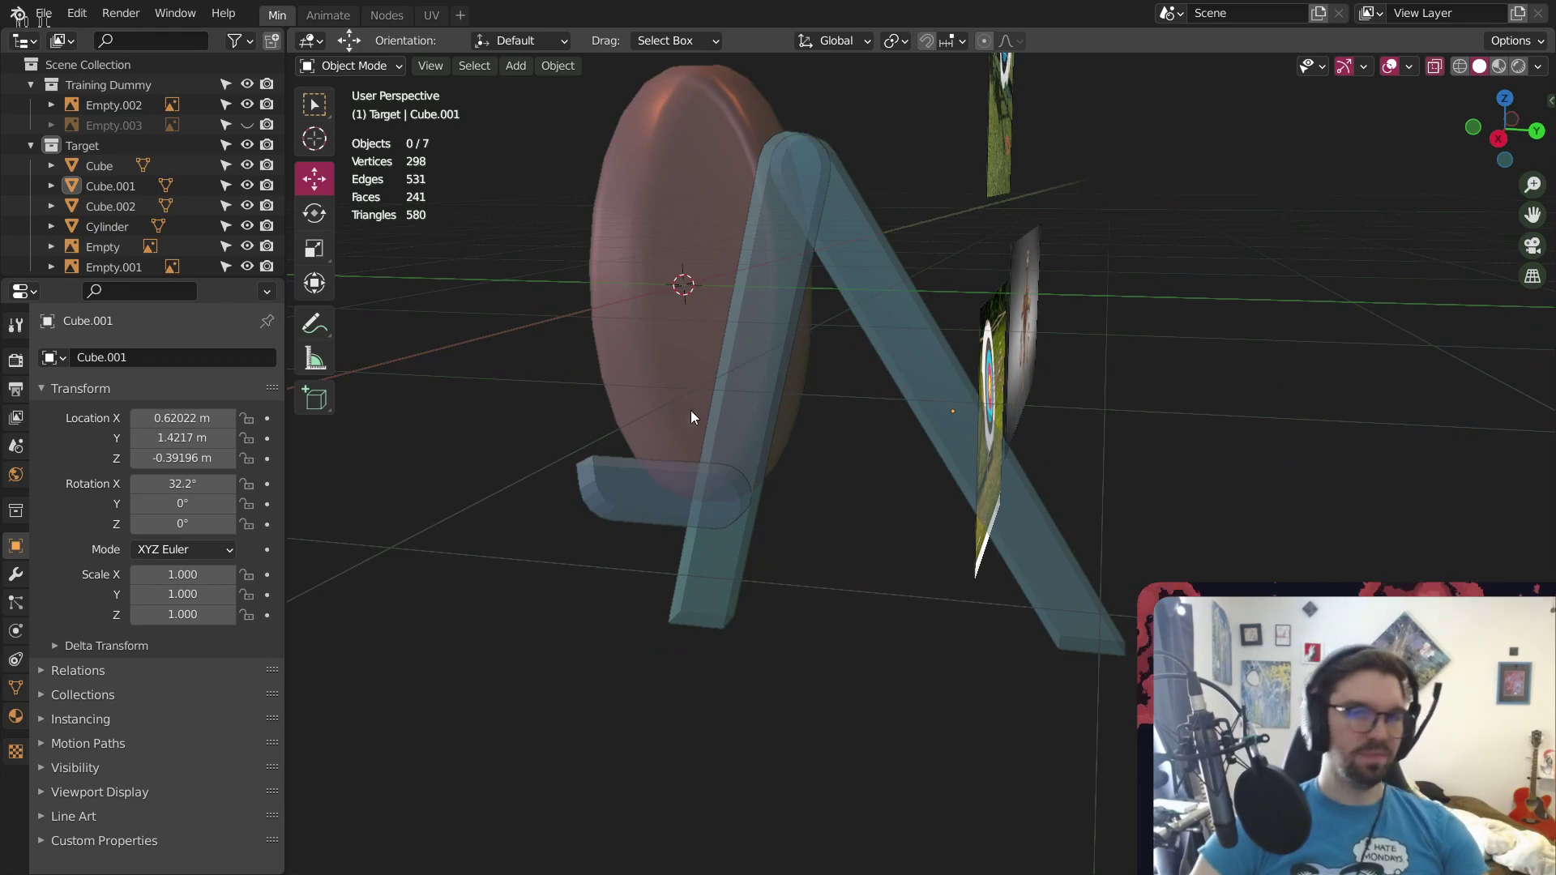
middle_click_drag(690, 410, 877, 531)
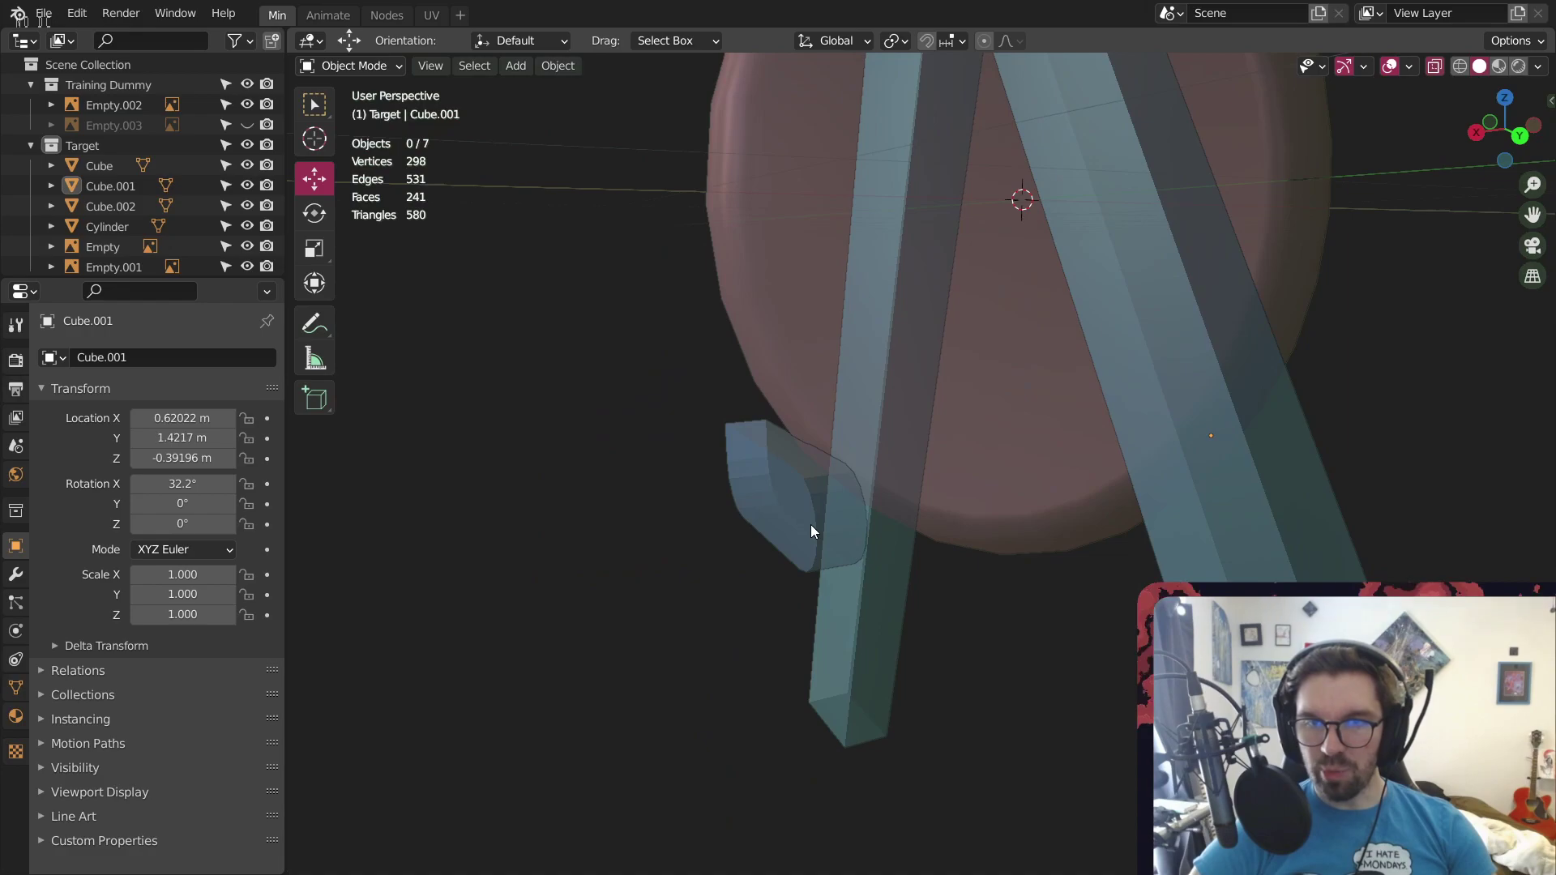
scroll(1228, 460, "down", 2)
middle_click_drag(1034, 368, 966, 486, "shift")
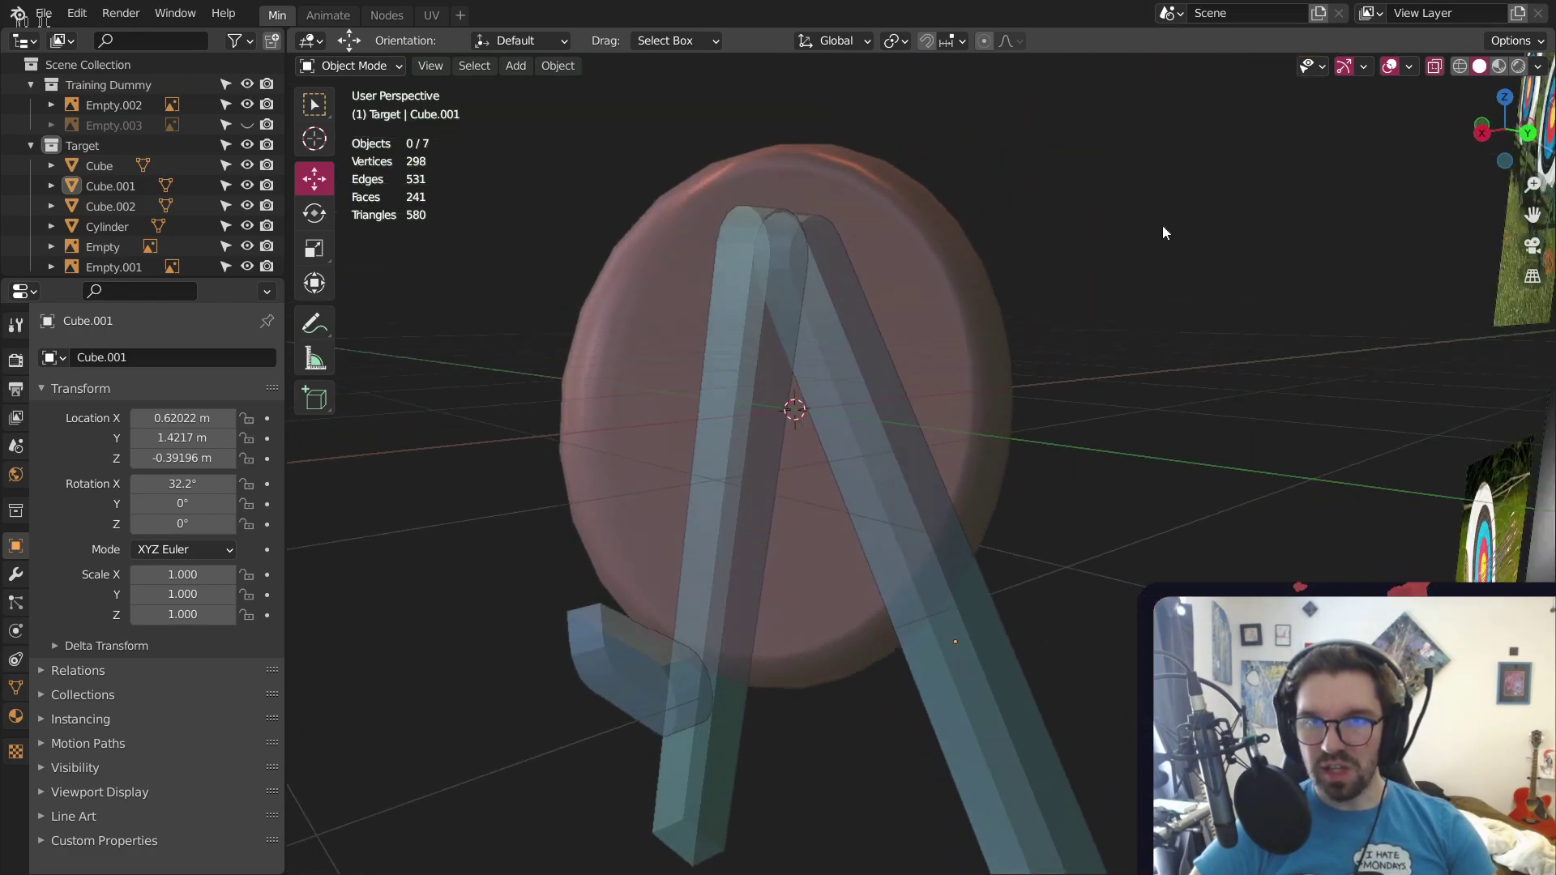
middle_click_drag(924, 753, 1039, 694)
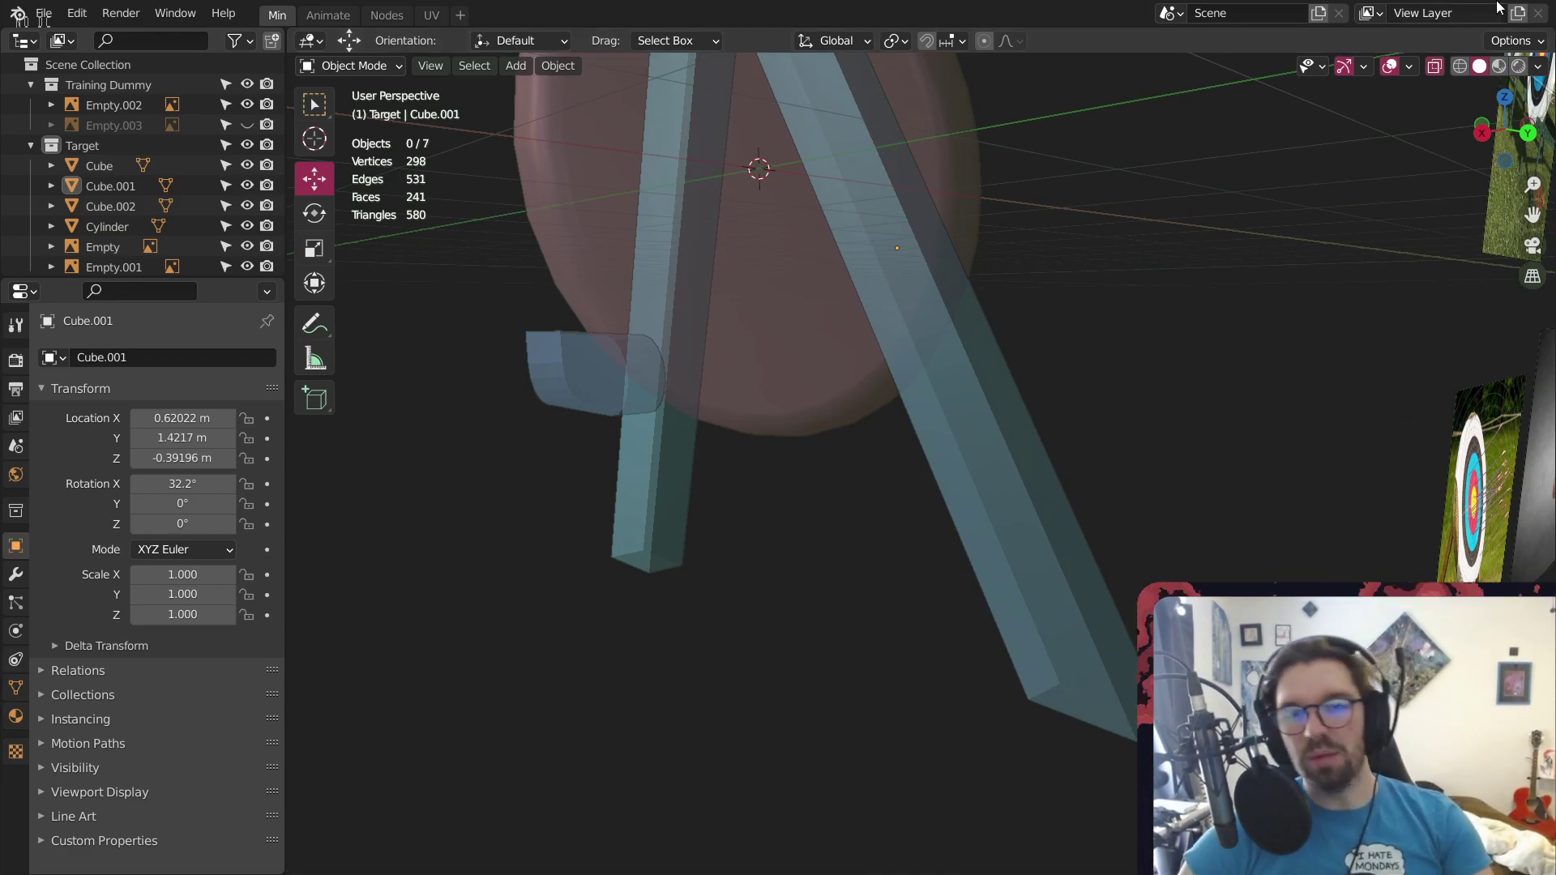
middle_click_drag(717, 349, 604, 424)
left_click(345, 66)
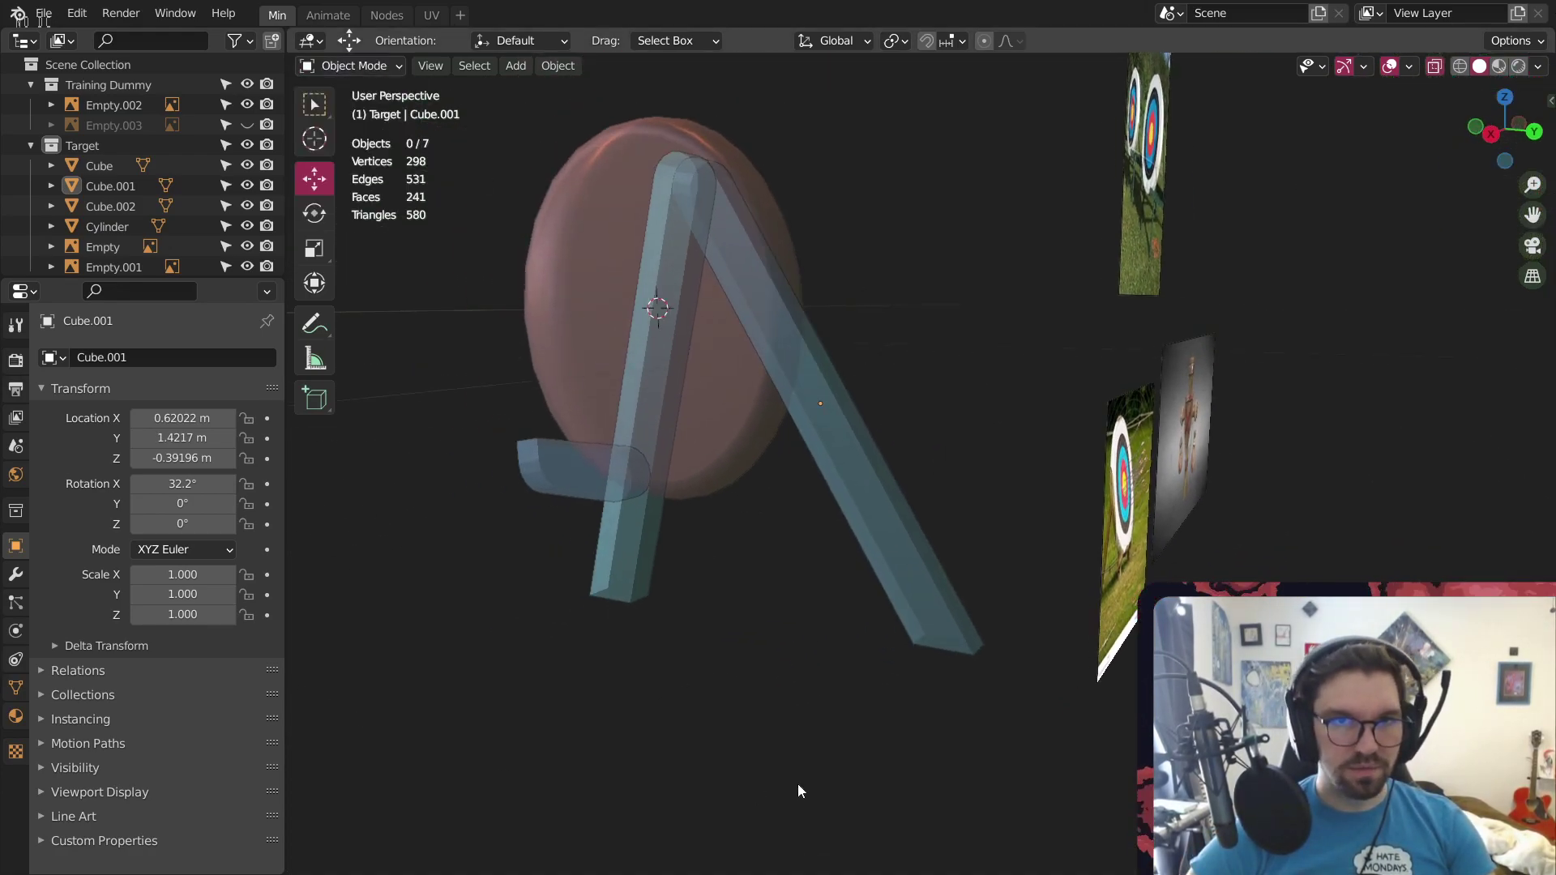
left_click(343, 66)
left_click(347, 91)
left_click(315, 179)
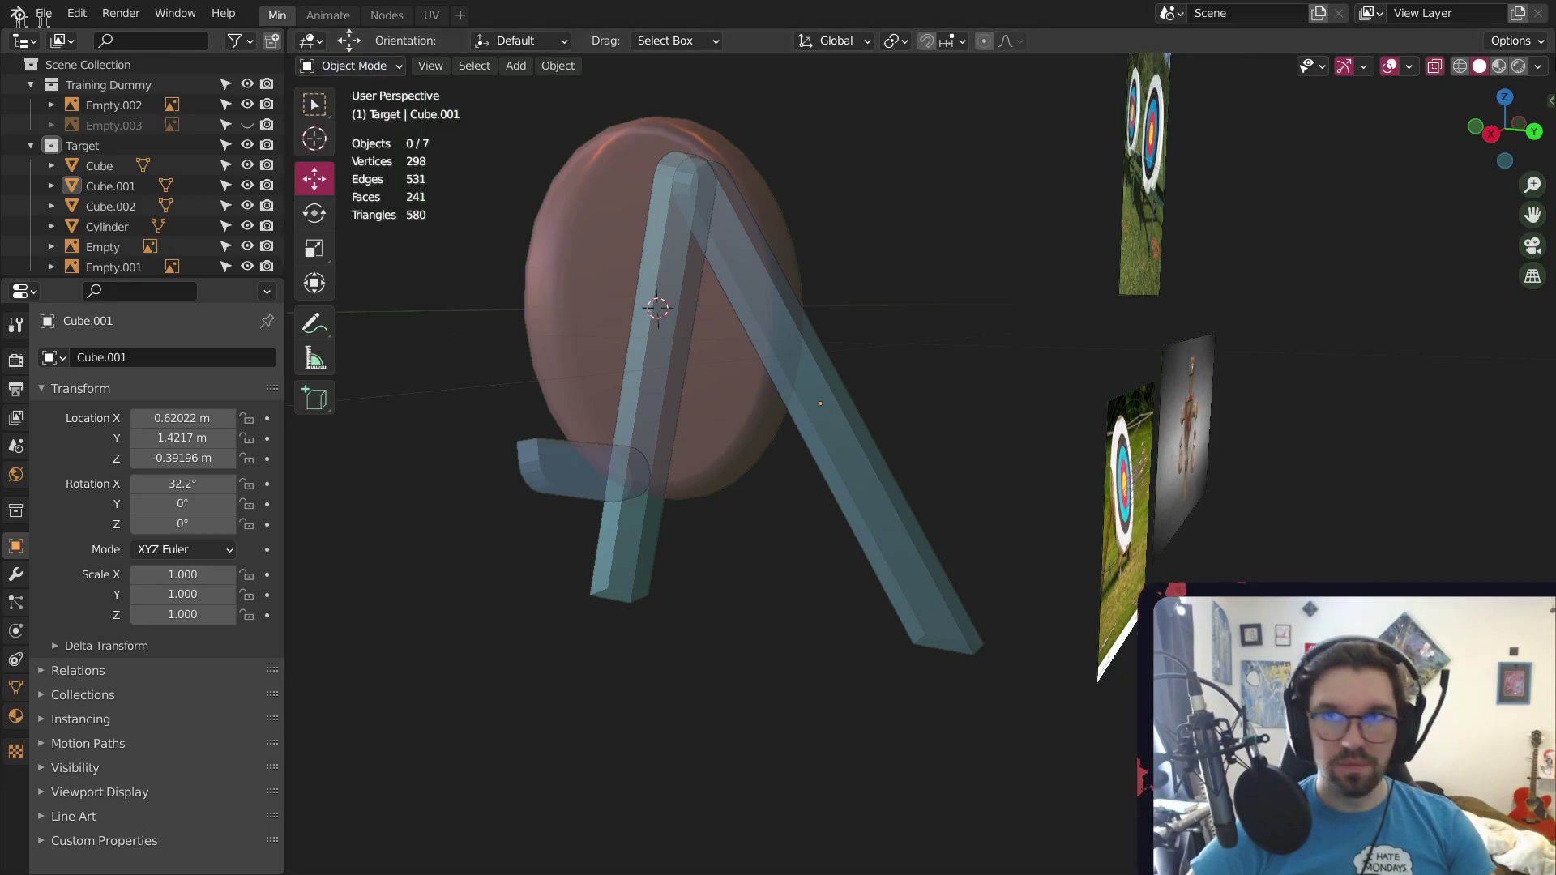
Turn off X-ray display and bring the whole stand into side view, leaving nothing selected
left_click(1432, 70)
middle_click_drag(598, 817, 826, 417)
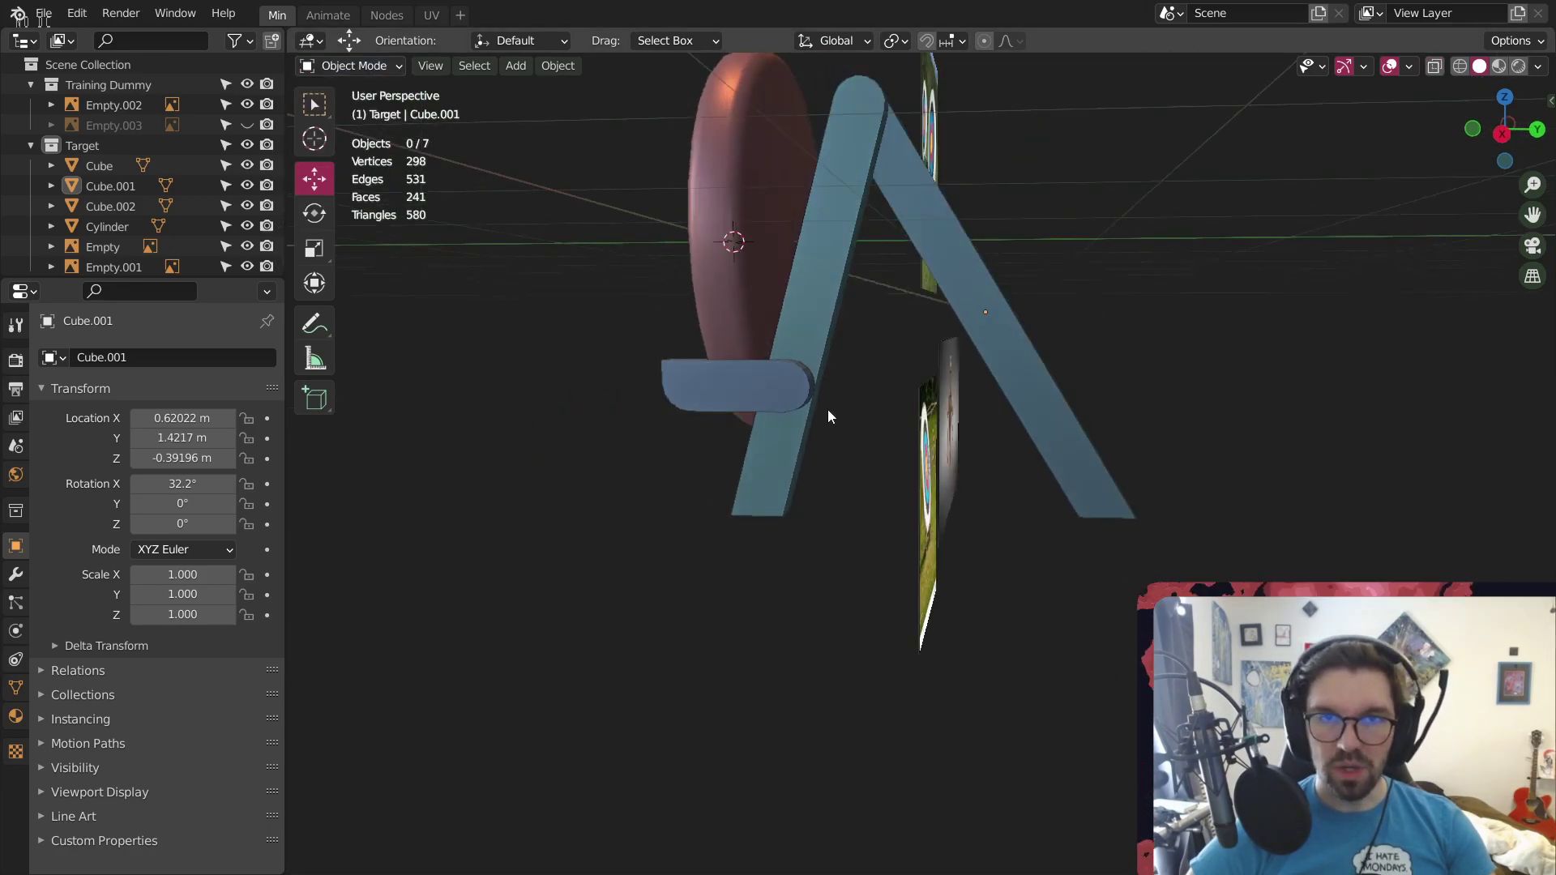
left_click(809, 389)
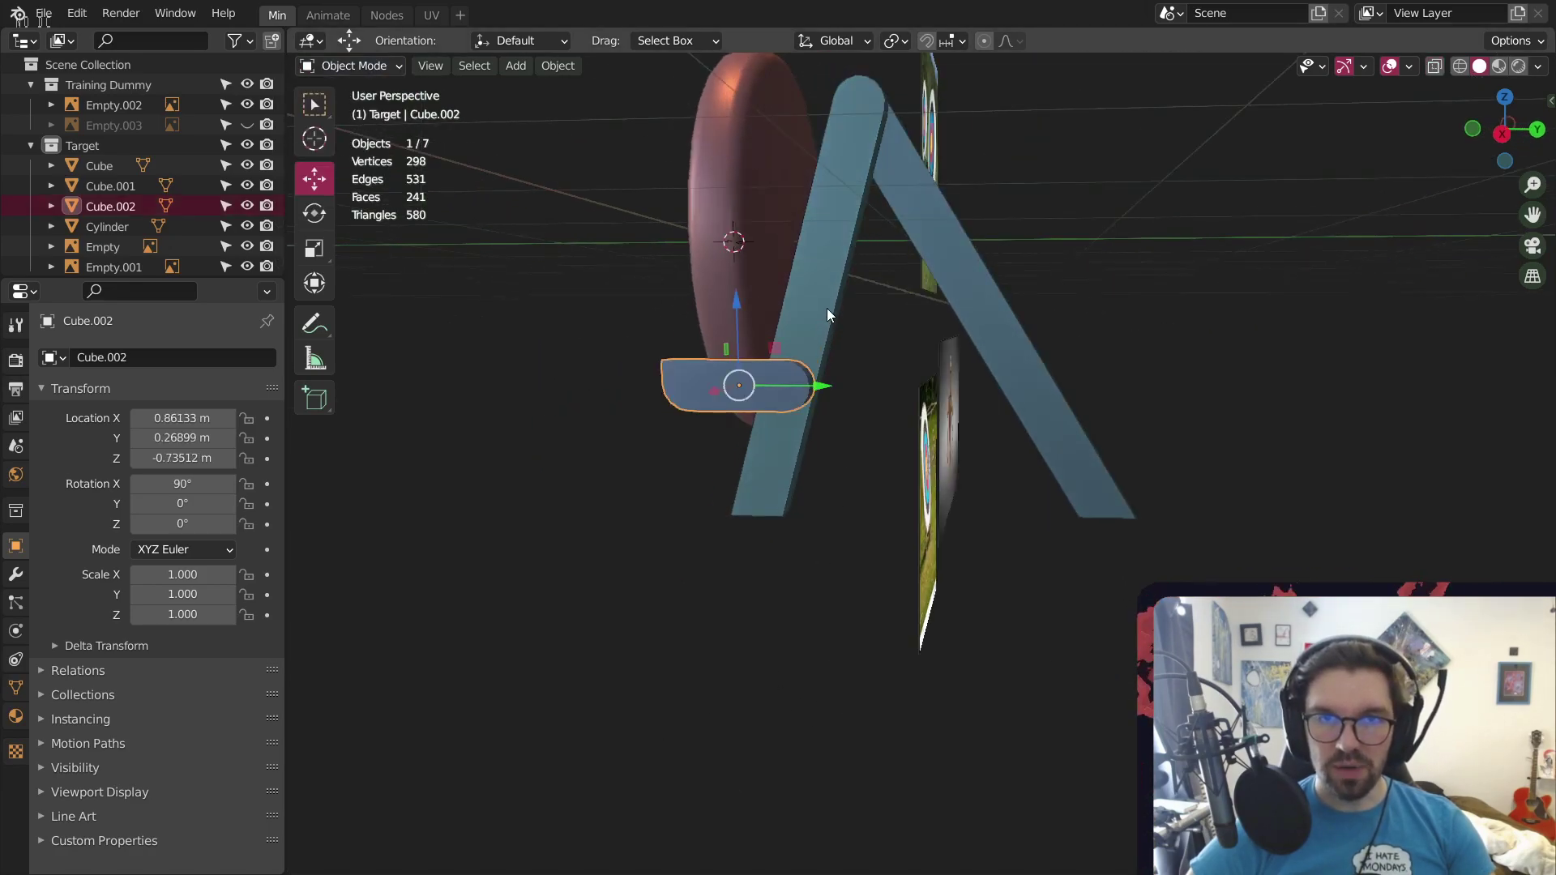
left_click(867, 566)
middle_click_drag(927, 490, 795, 649, "shift")
Rename the round target disc's object as Target
left_click(579, 480)
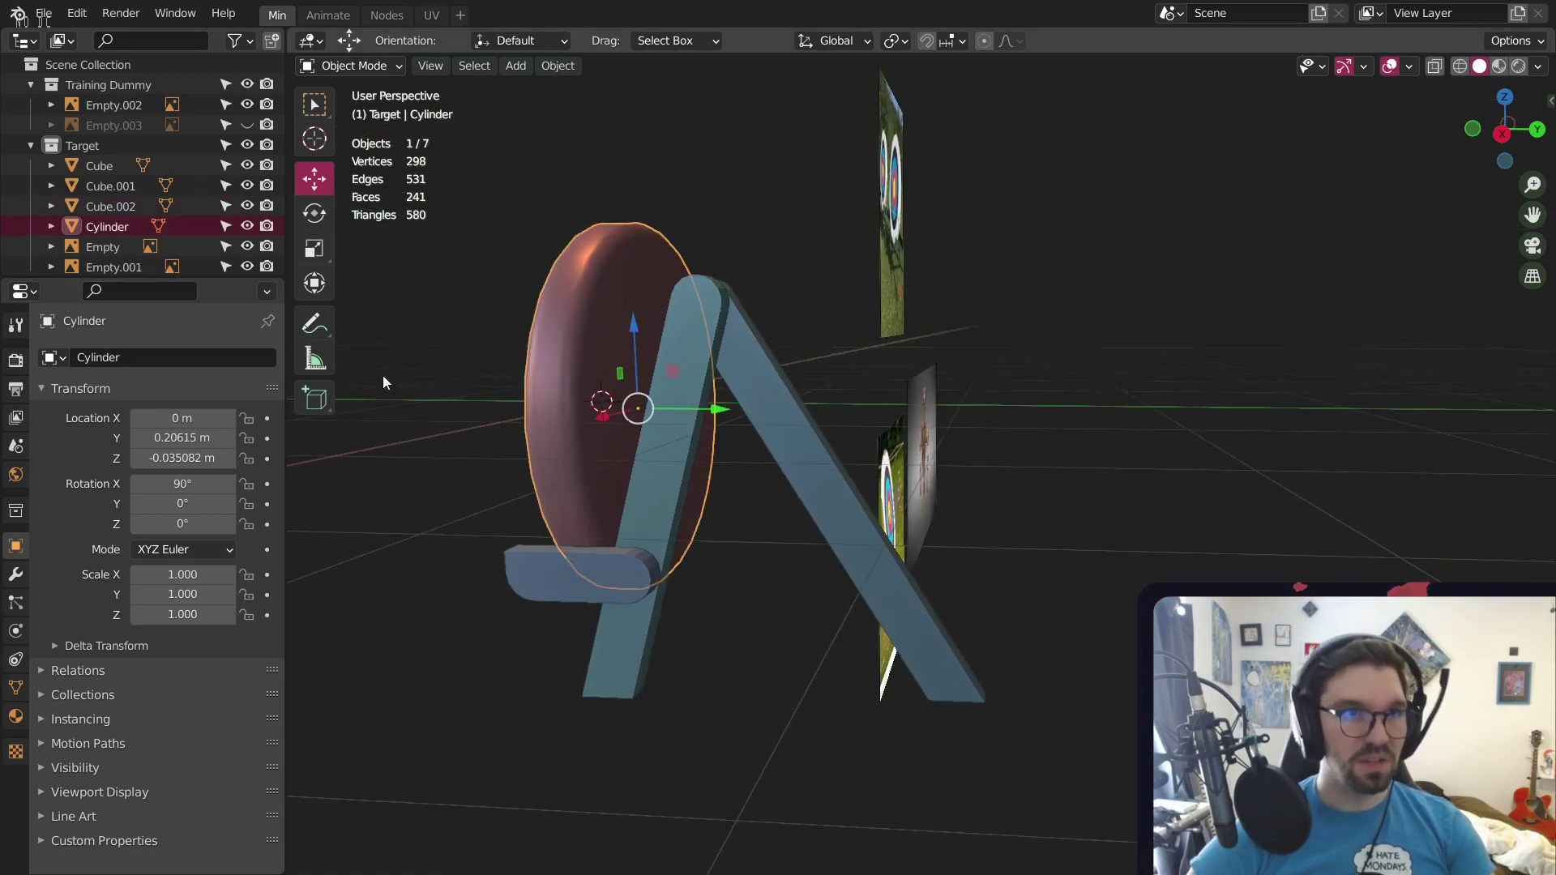
double_click(113, 226)
type("Targ")
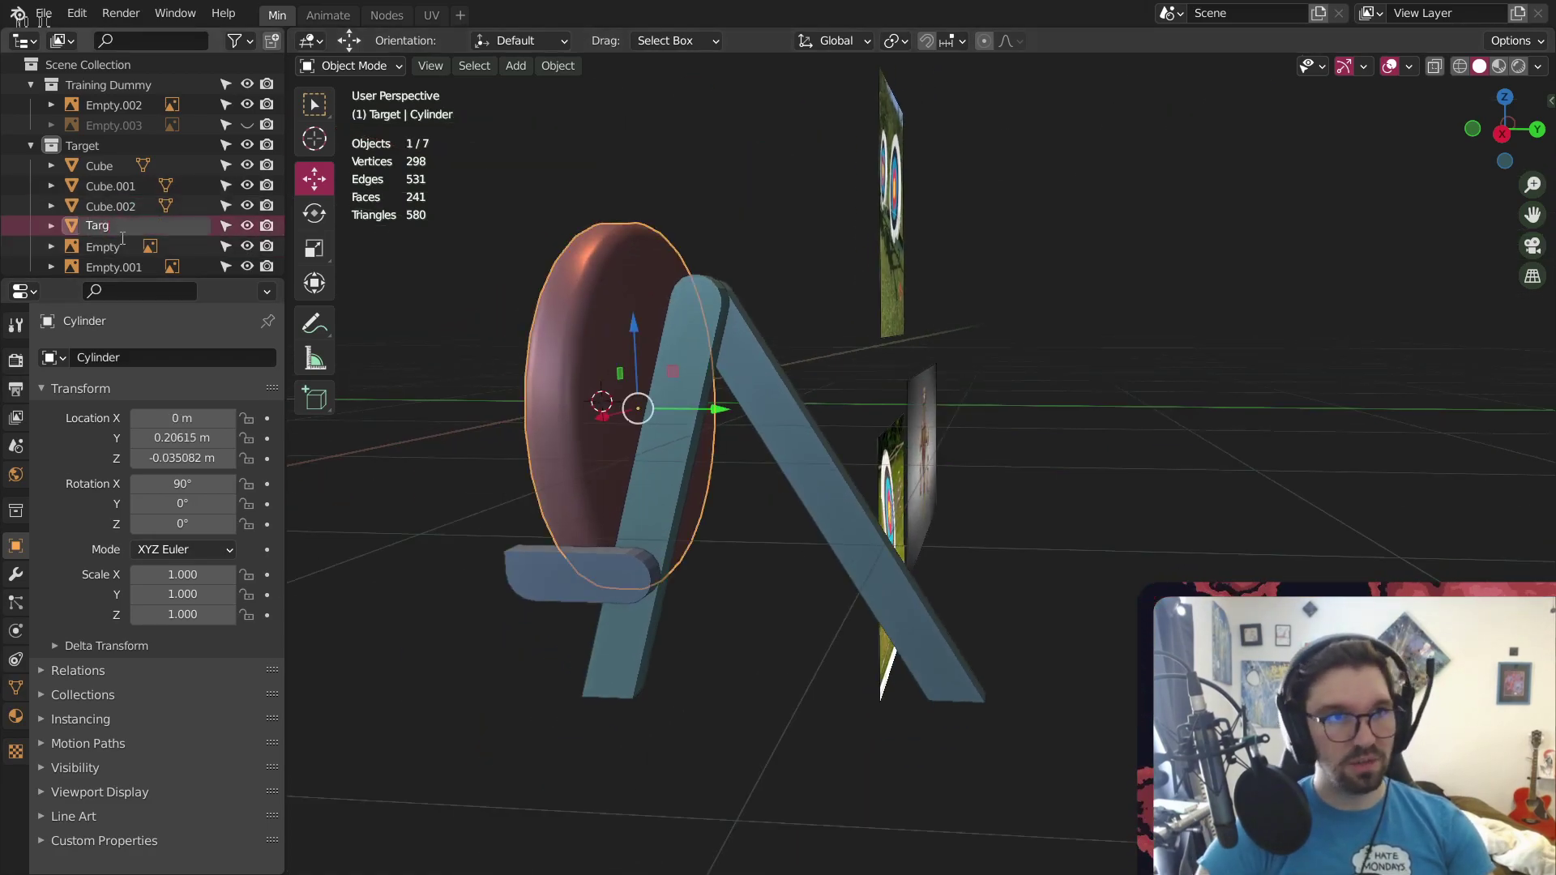
type("et")
key("Return")
Rename the horizontal beam under the disc as Target Frame Holder
left_click(608, 590)
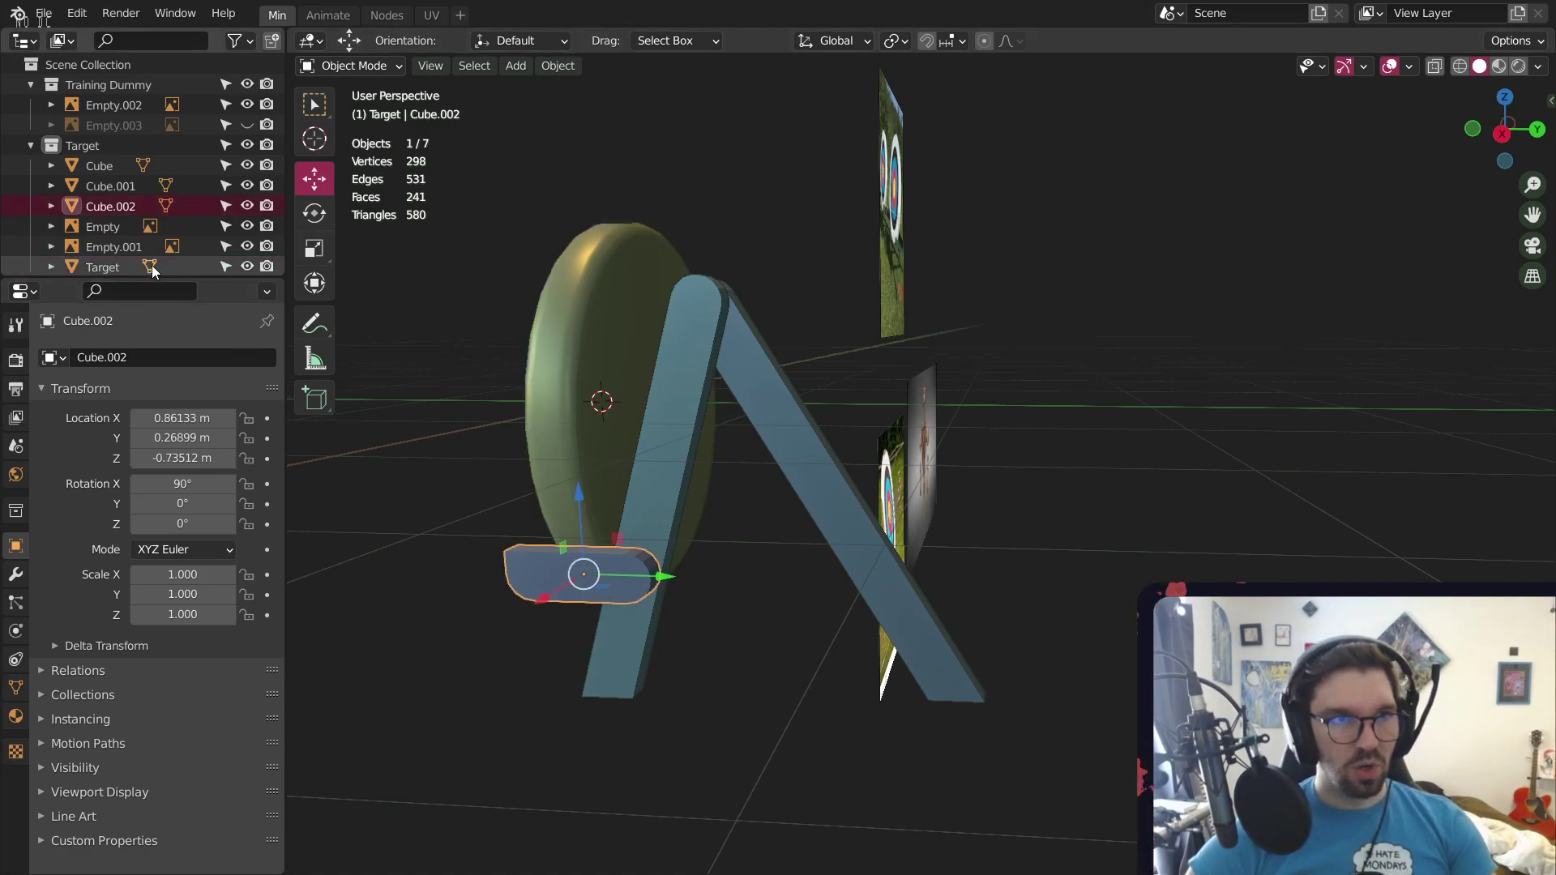
key("F2")
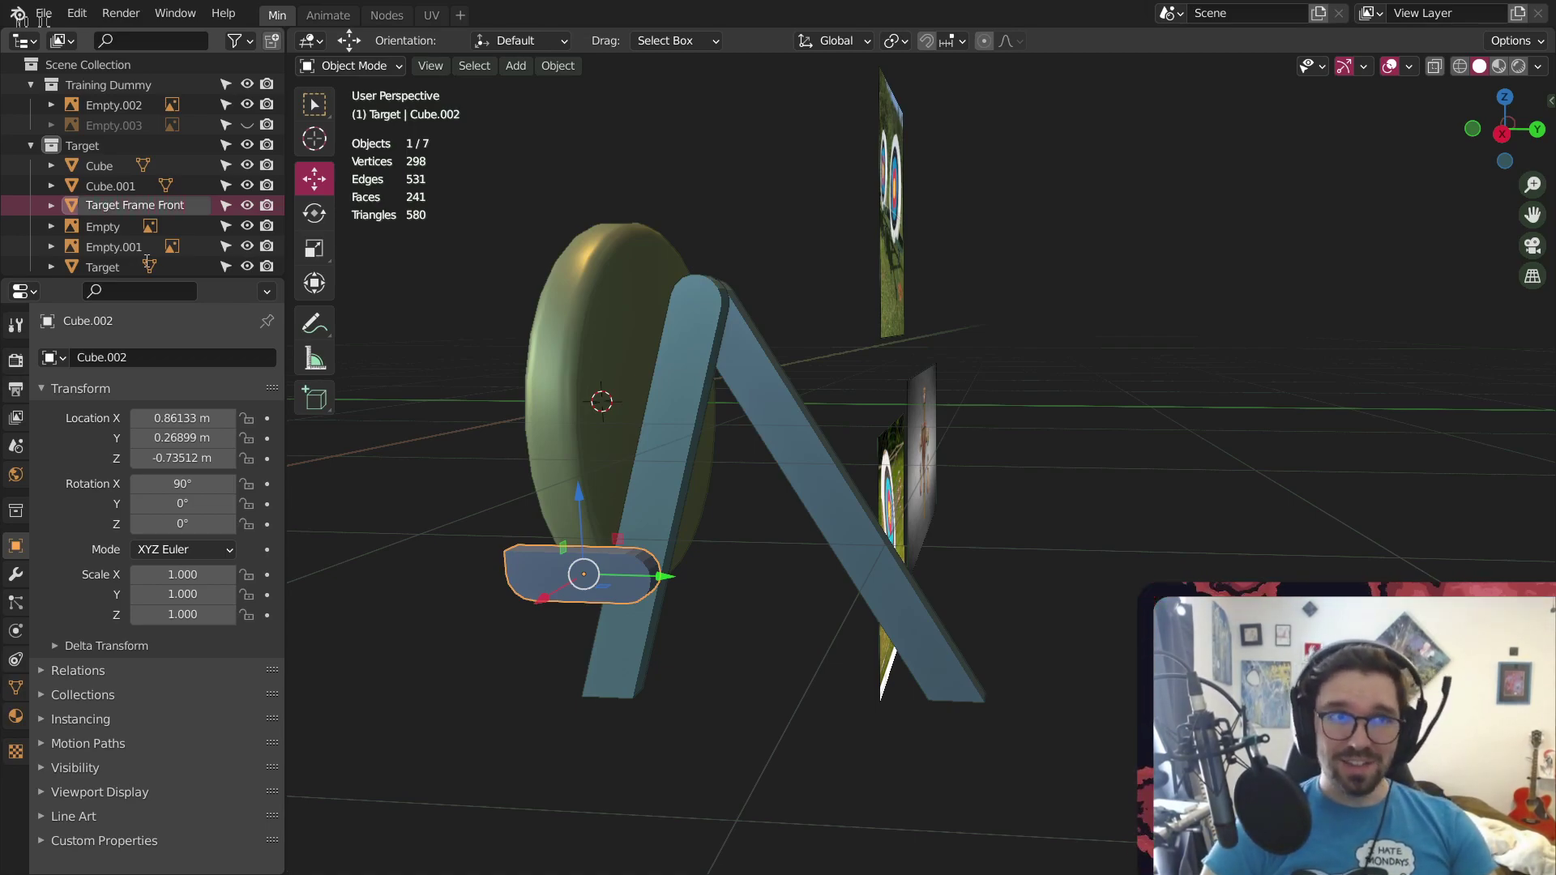
type("er")
key("Return")
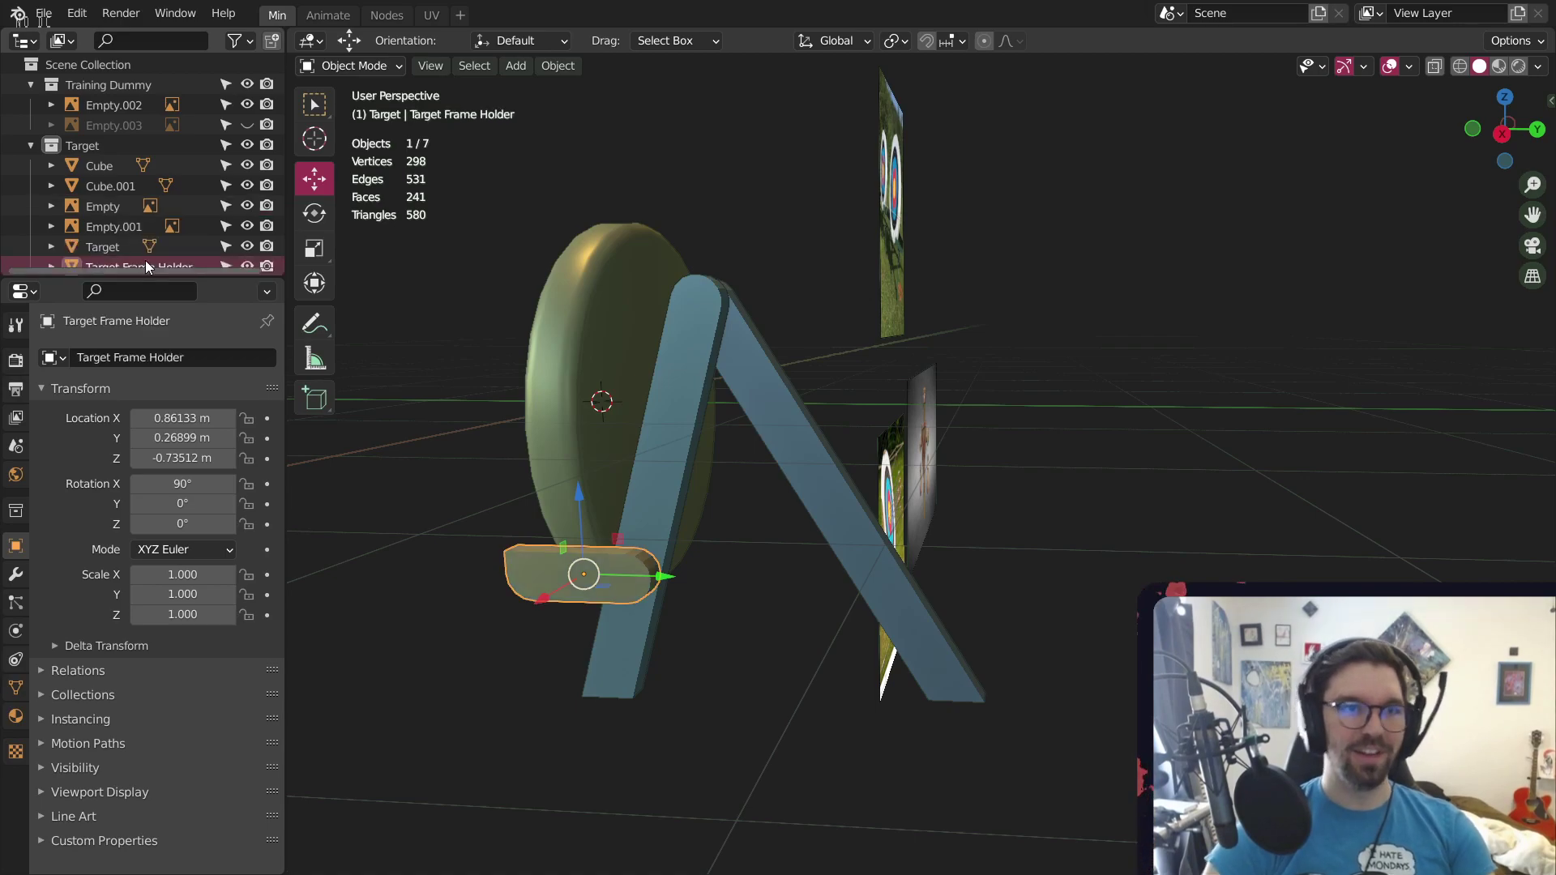
Rename the front leg as Target Frame Front
left_click(669, 383)
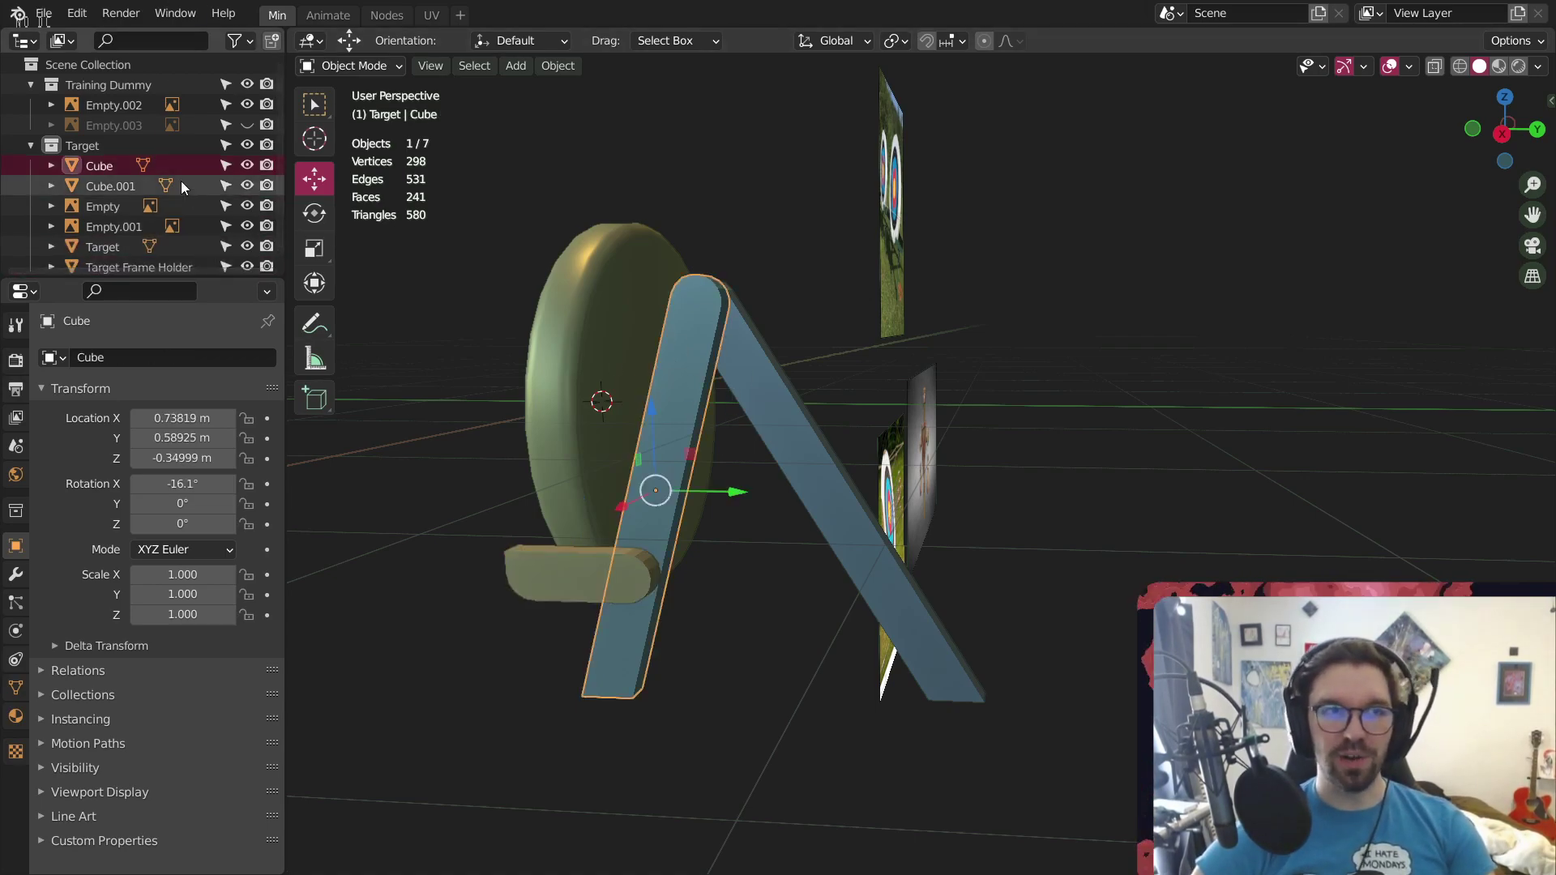
double_click(110, 161)
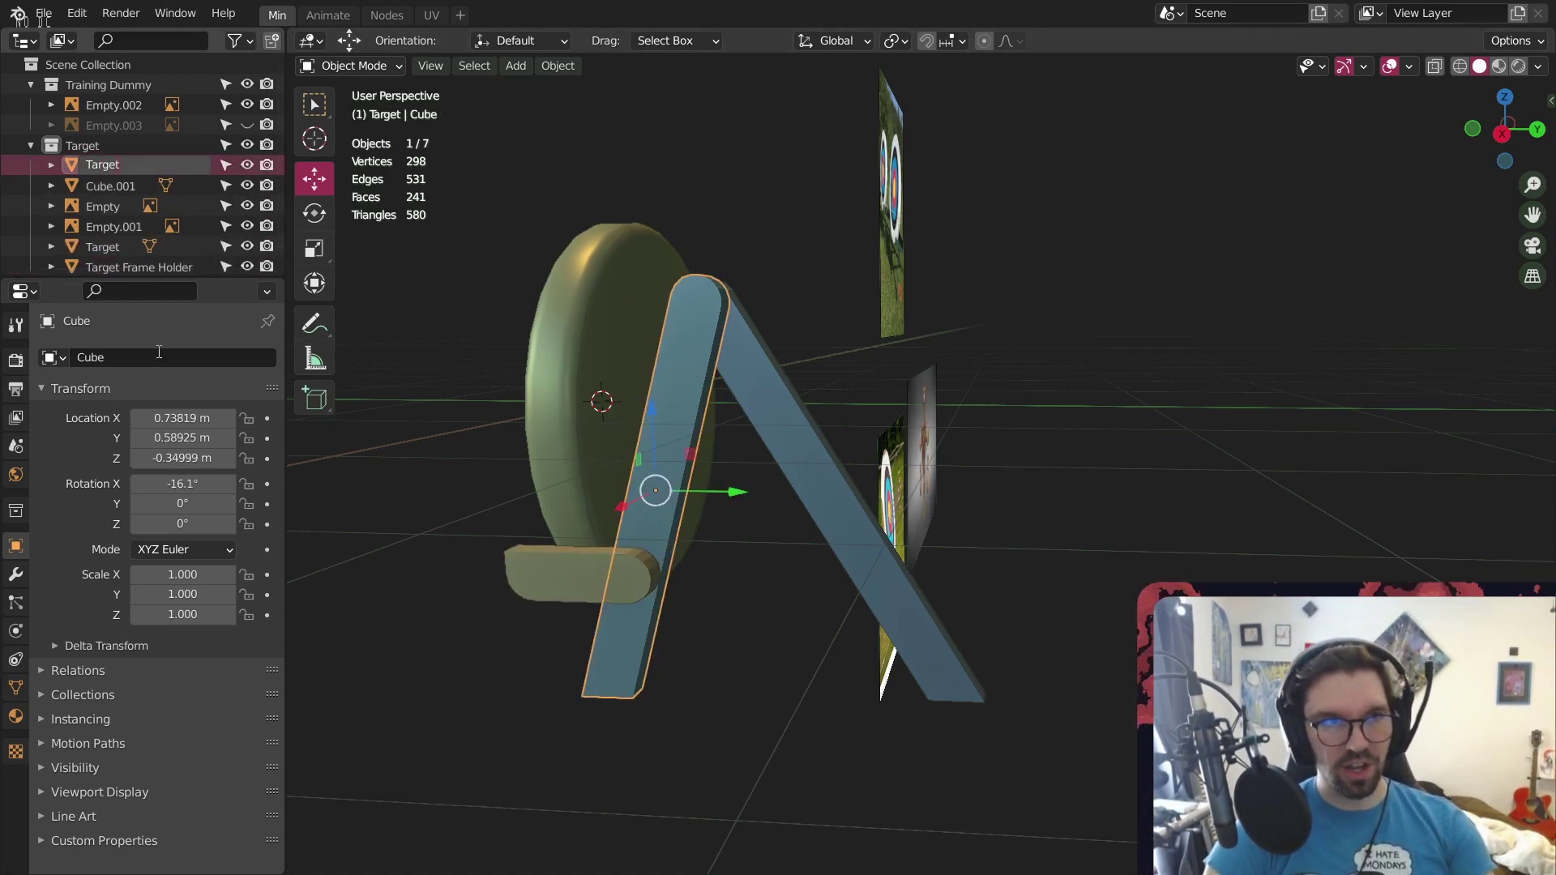
type("Target Frame Front")
key("Return")
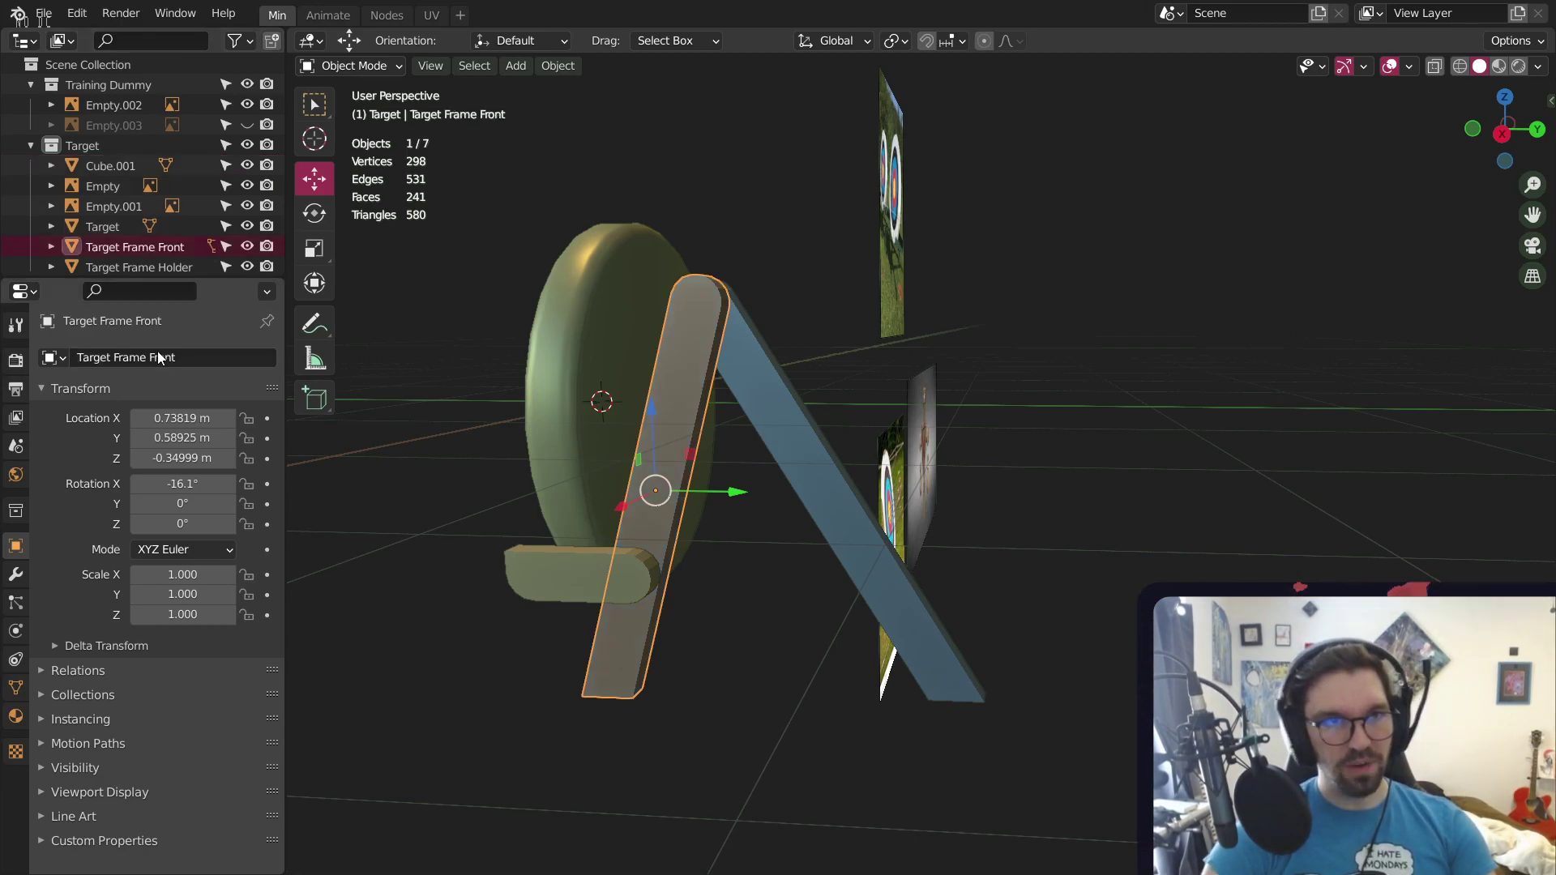
Rename the rear leg as Target Frame Back
left_click(737, 433)
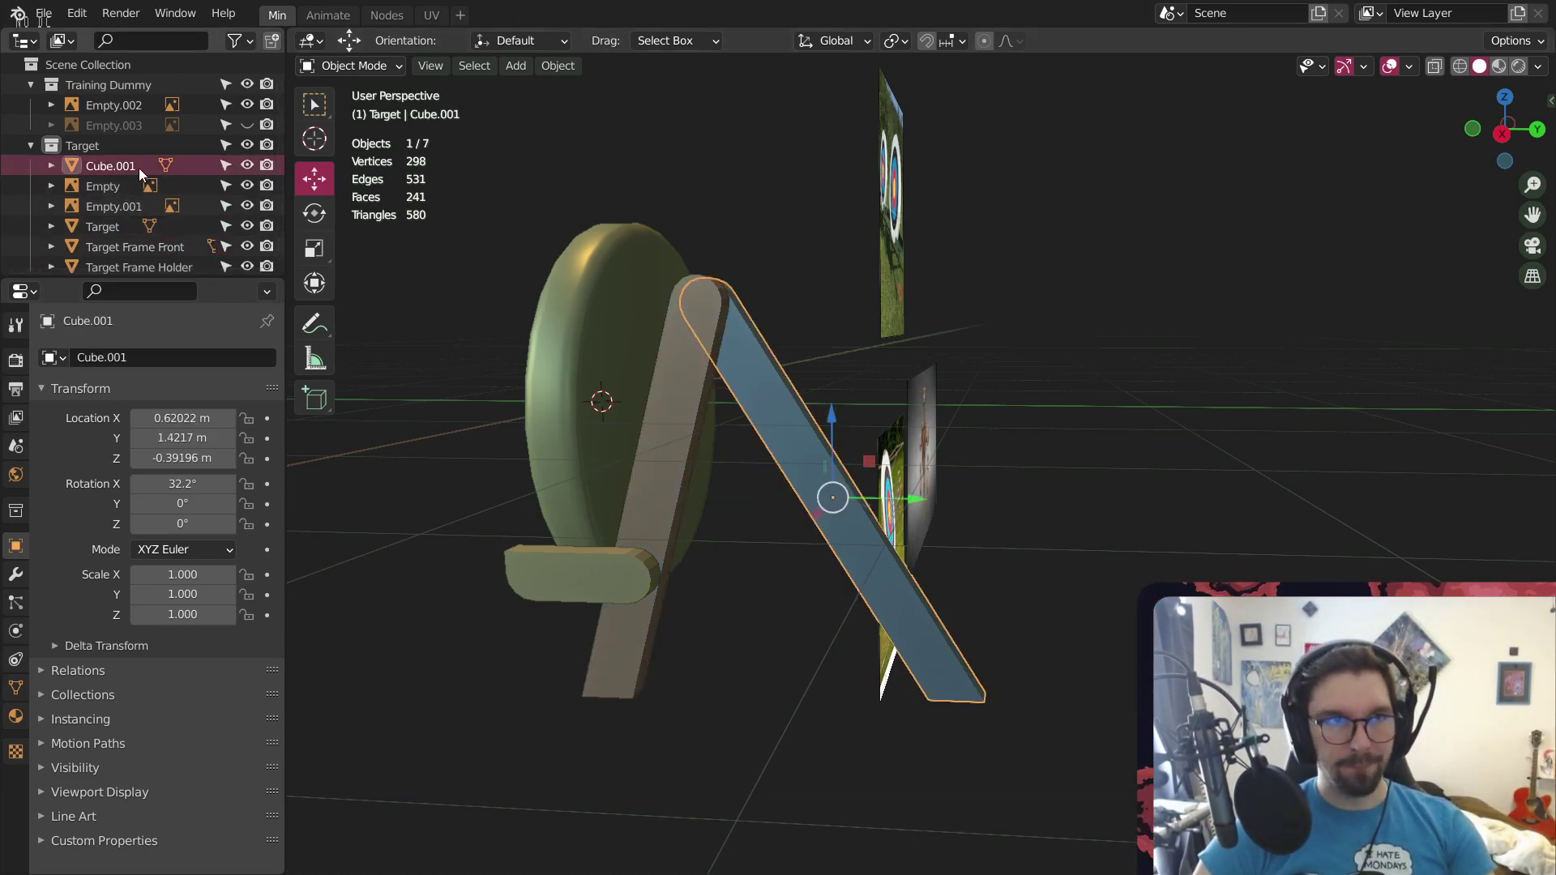
type("Target F")
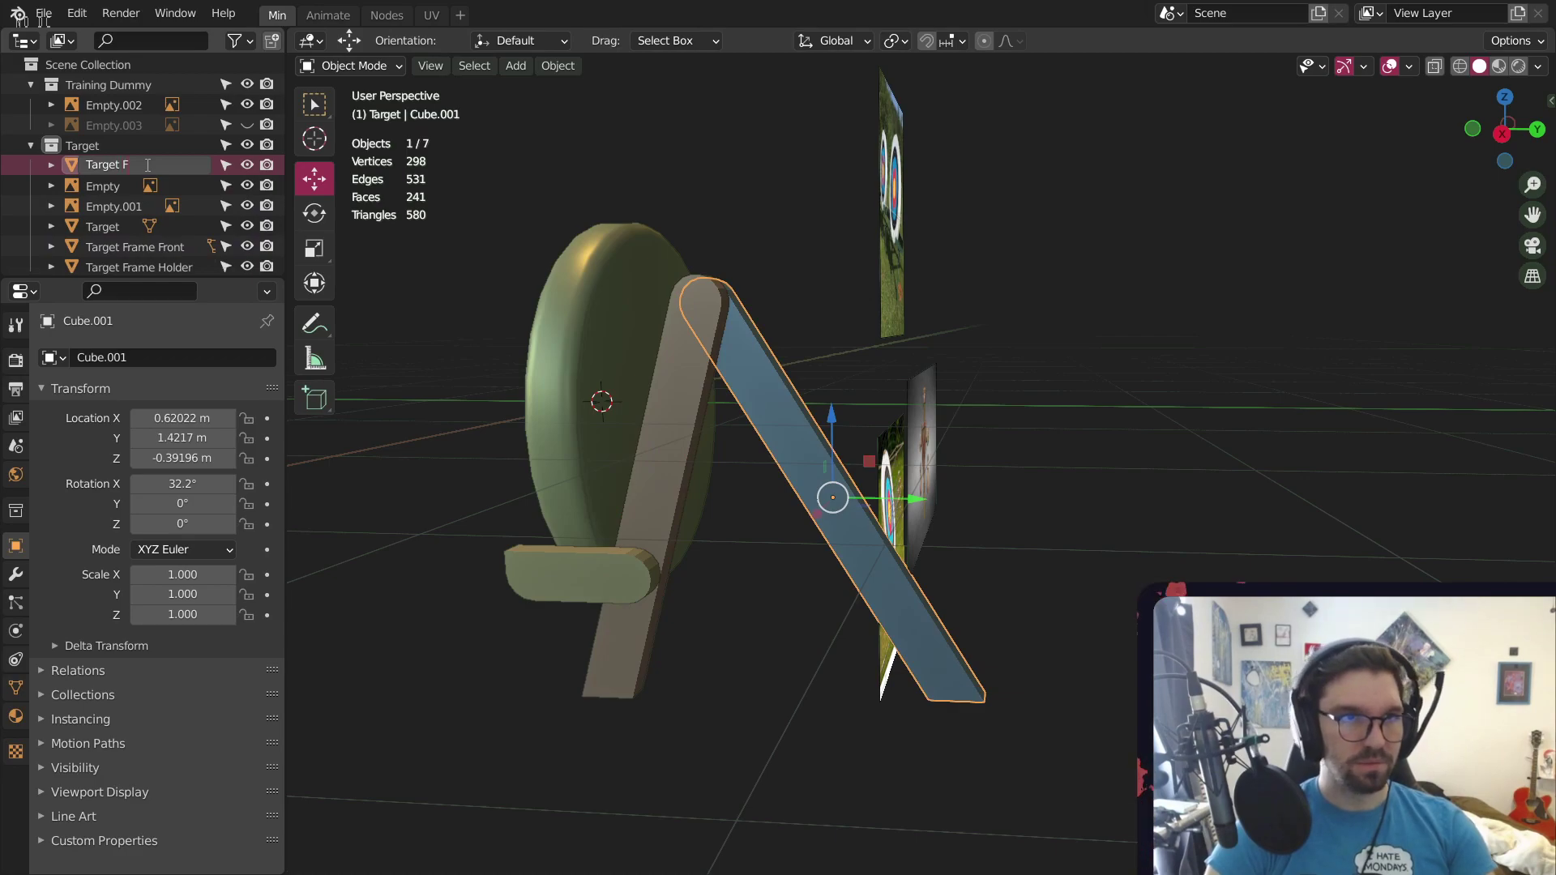
type("rame Back")
key("Return")
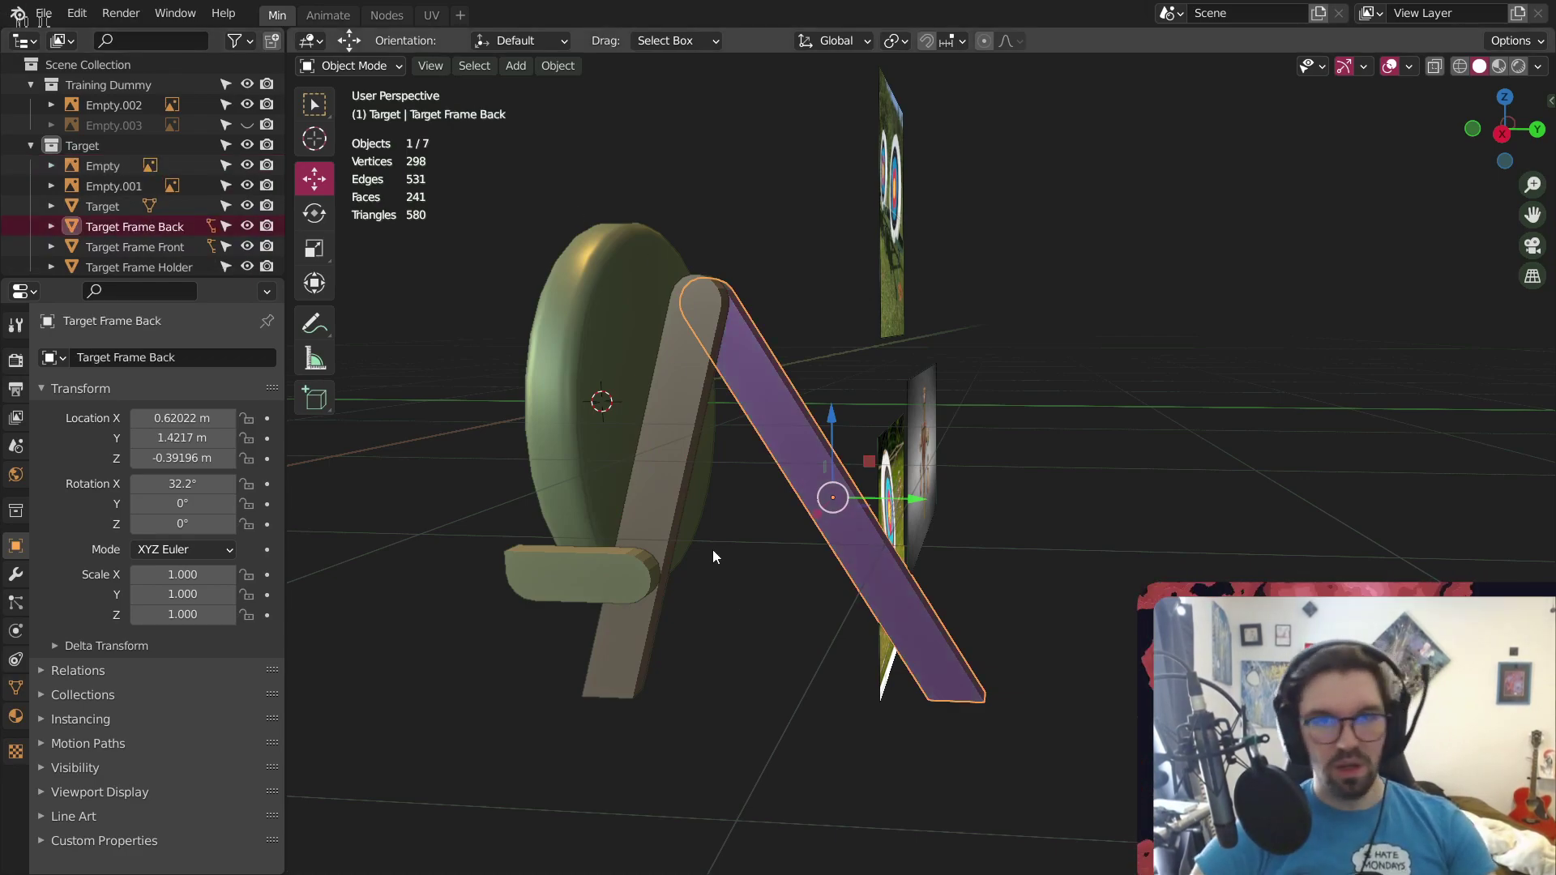
Add an X-axis Mirror modifier to the holder beam under the disc, using Target as the mirror object
left_click(571, 585)
left_click(15, 574)
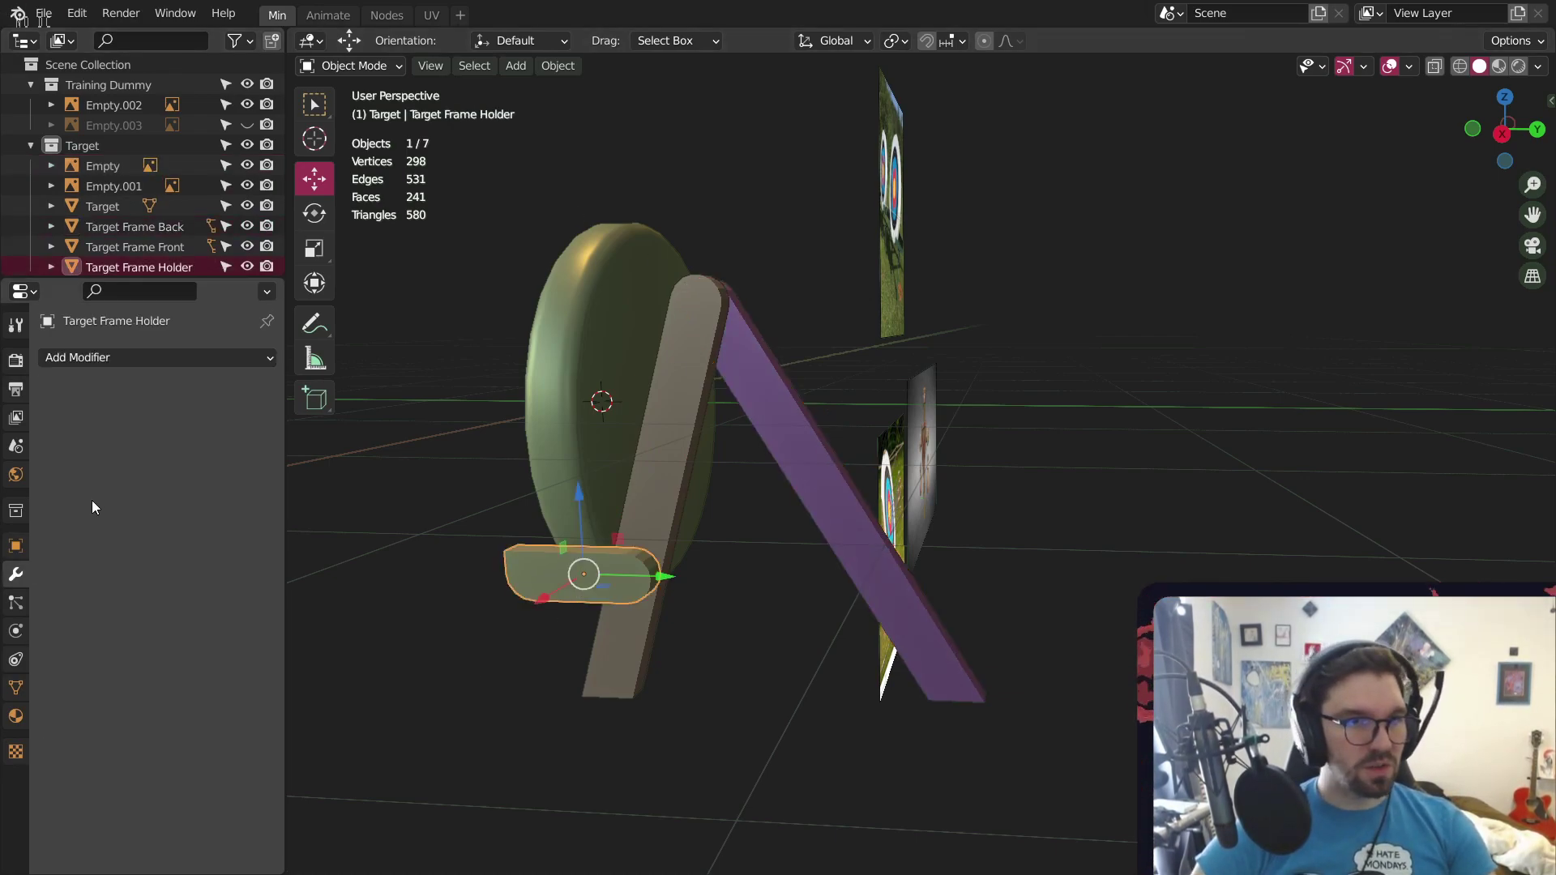
left_click(175, 355)
left_click(271, 589)
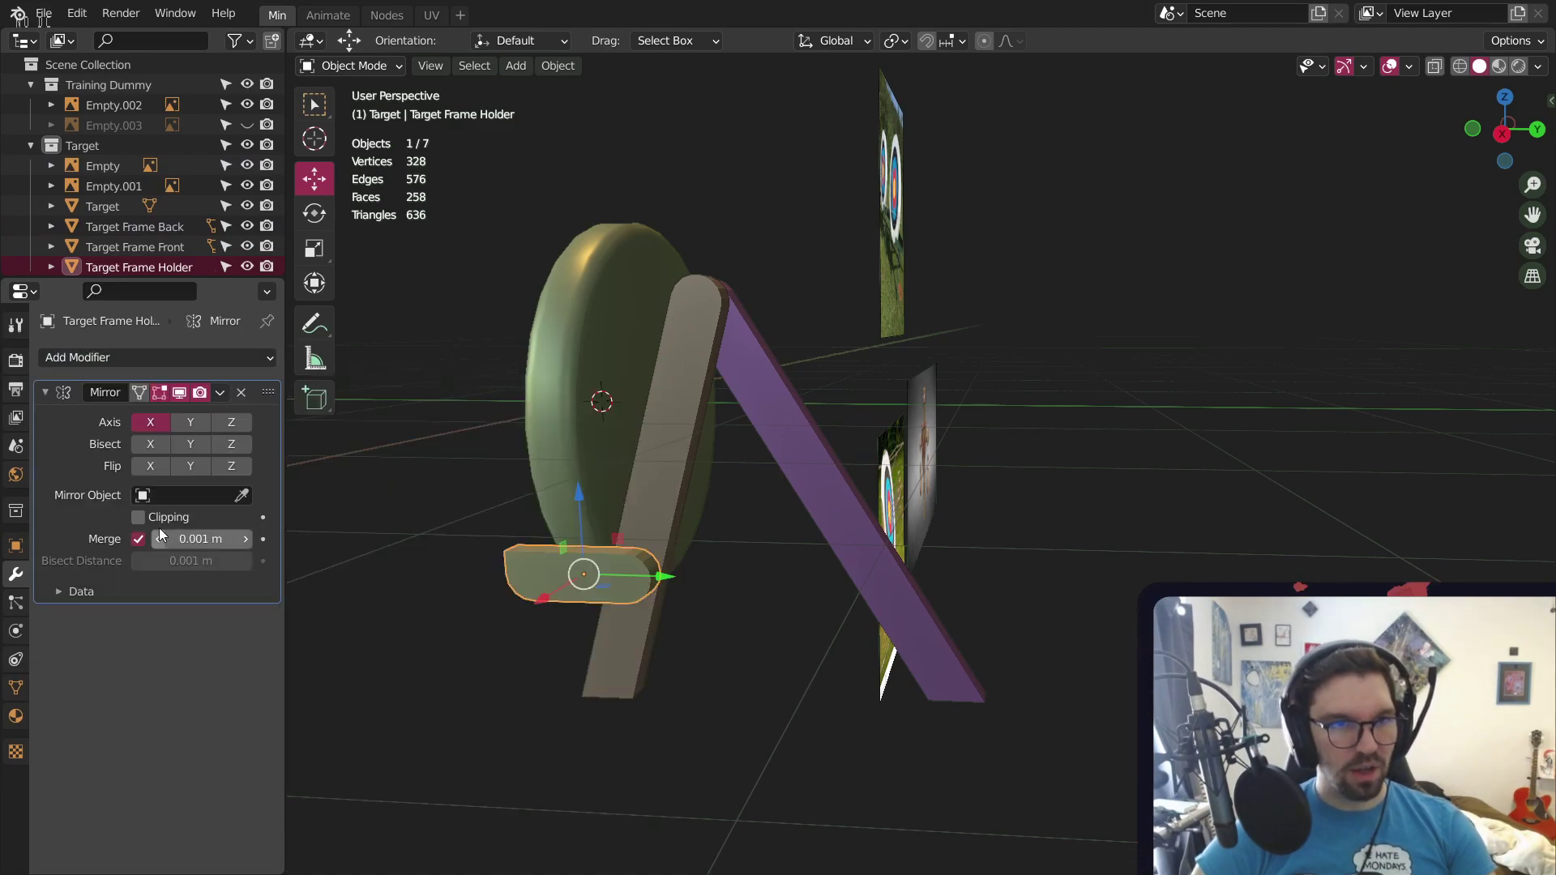
left_click(190, 495)
left_click(208, 607)
left_click(575, 791)
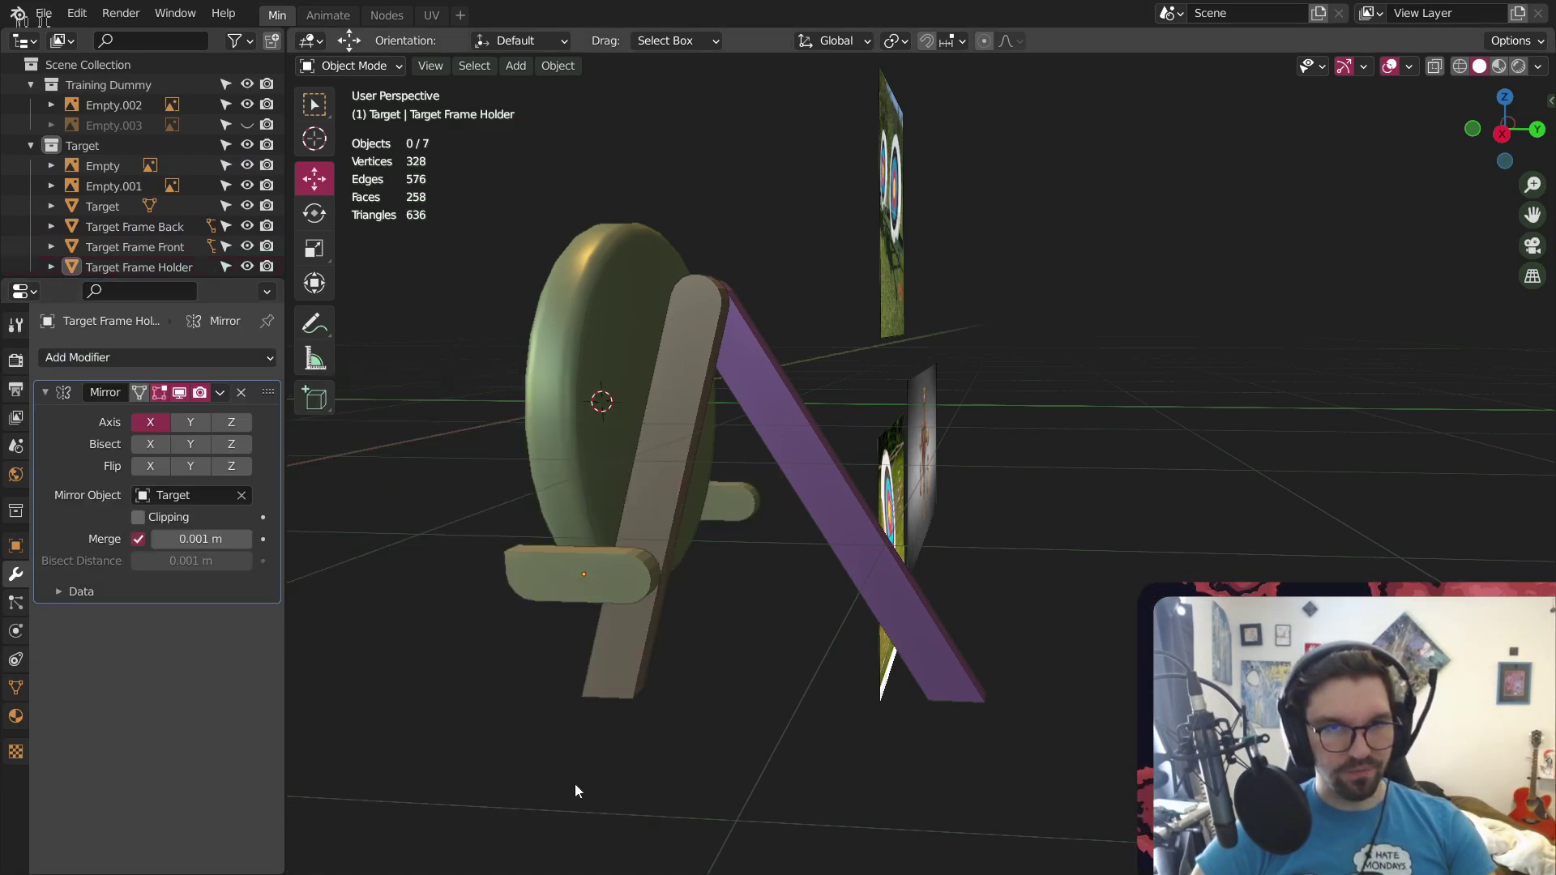
Copy the holder beam's Mirror modifier to the front and back legs
left_click(814, 489)
left_click(653, 489, "shift")
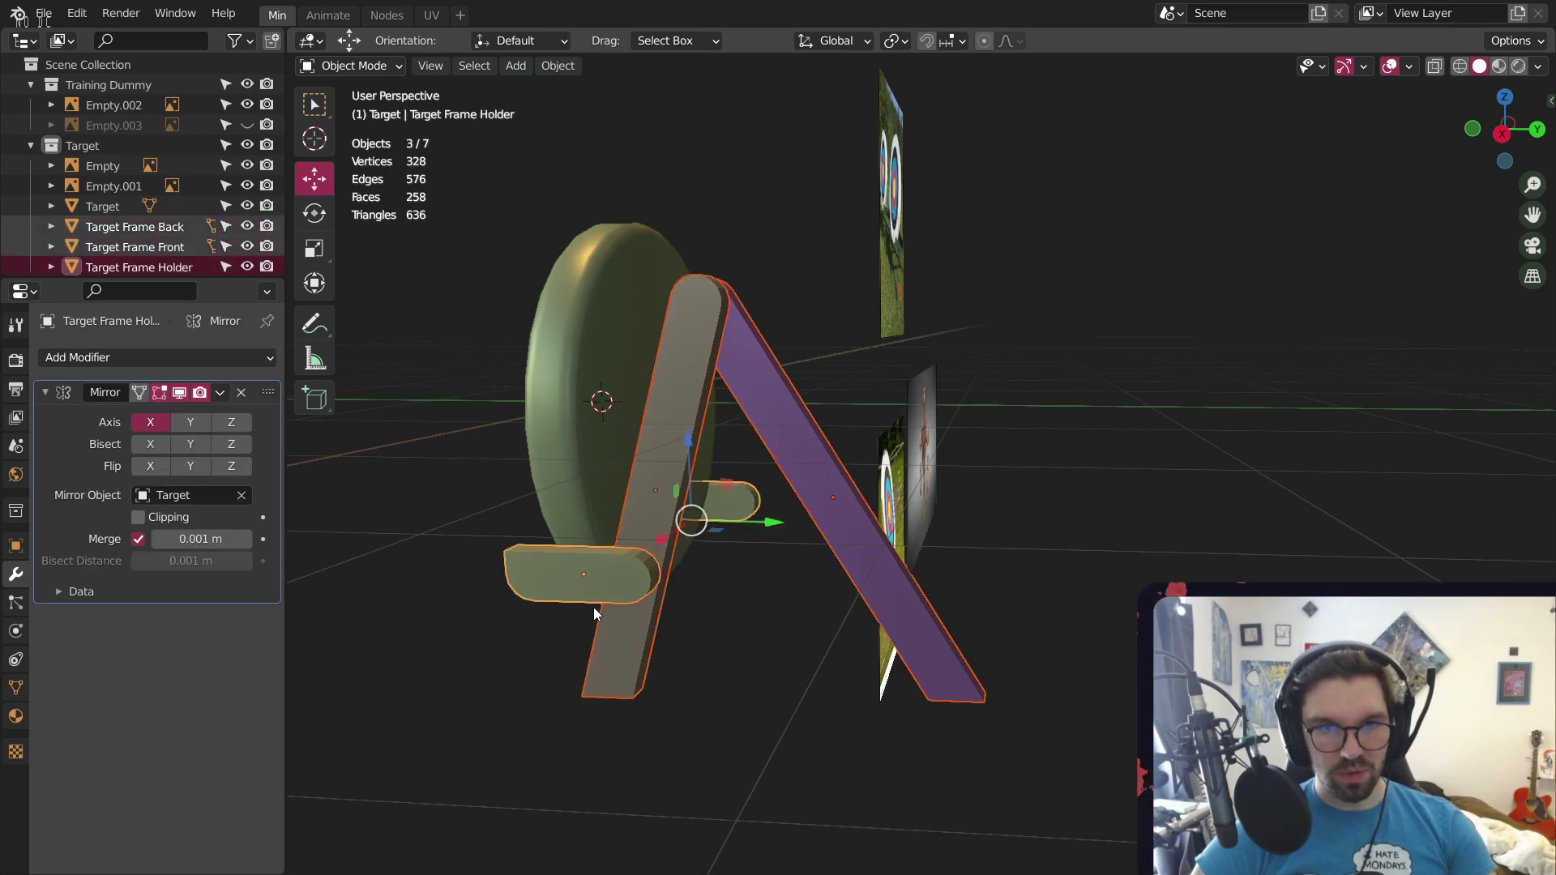
key("ctrl+l")
mouse_move(595, 599)
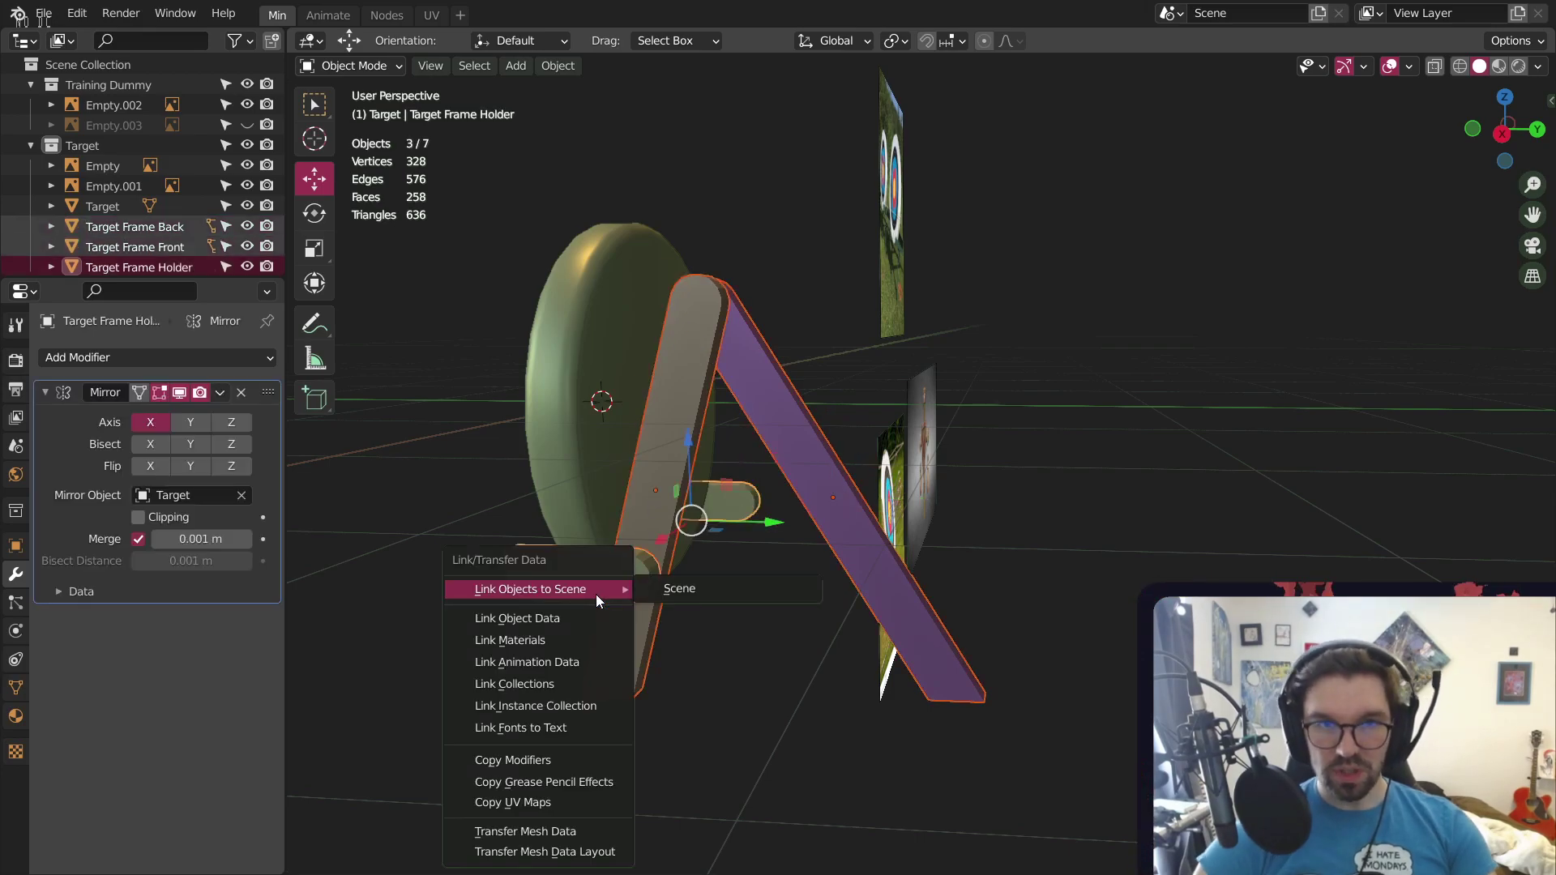
left_click(556, 759)
left_click(718, 725)
middle_click_drag(816, 484, 798, 534)
scroll(939, 462, "down", 3)
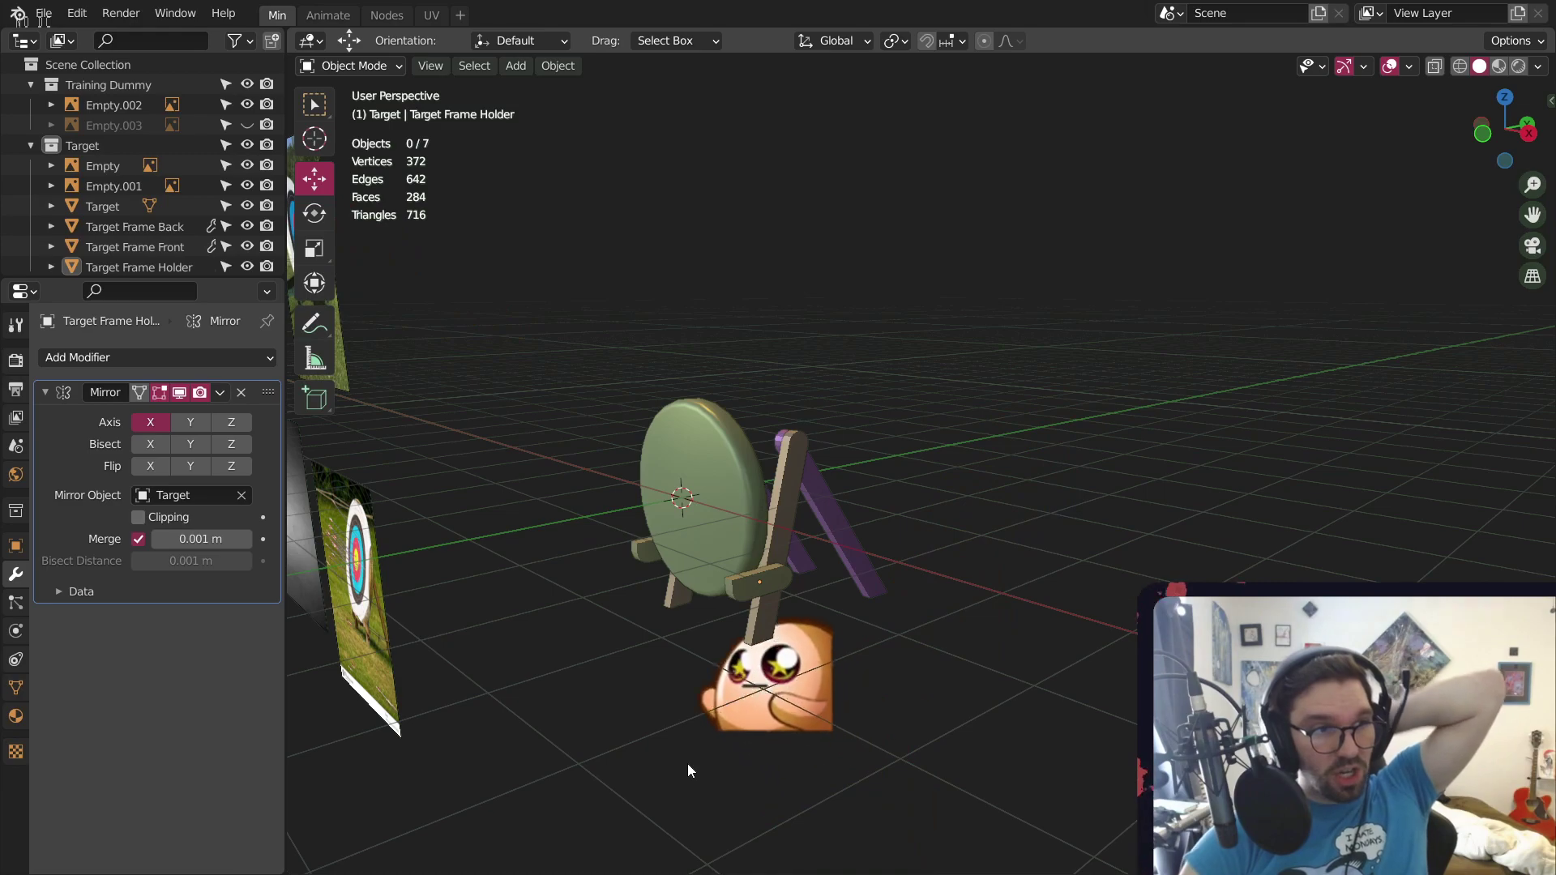
middle_click_drag(513, 567, 817, 533)
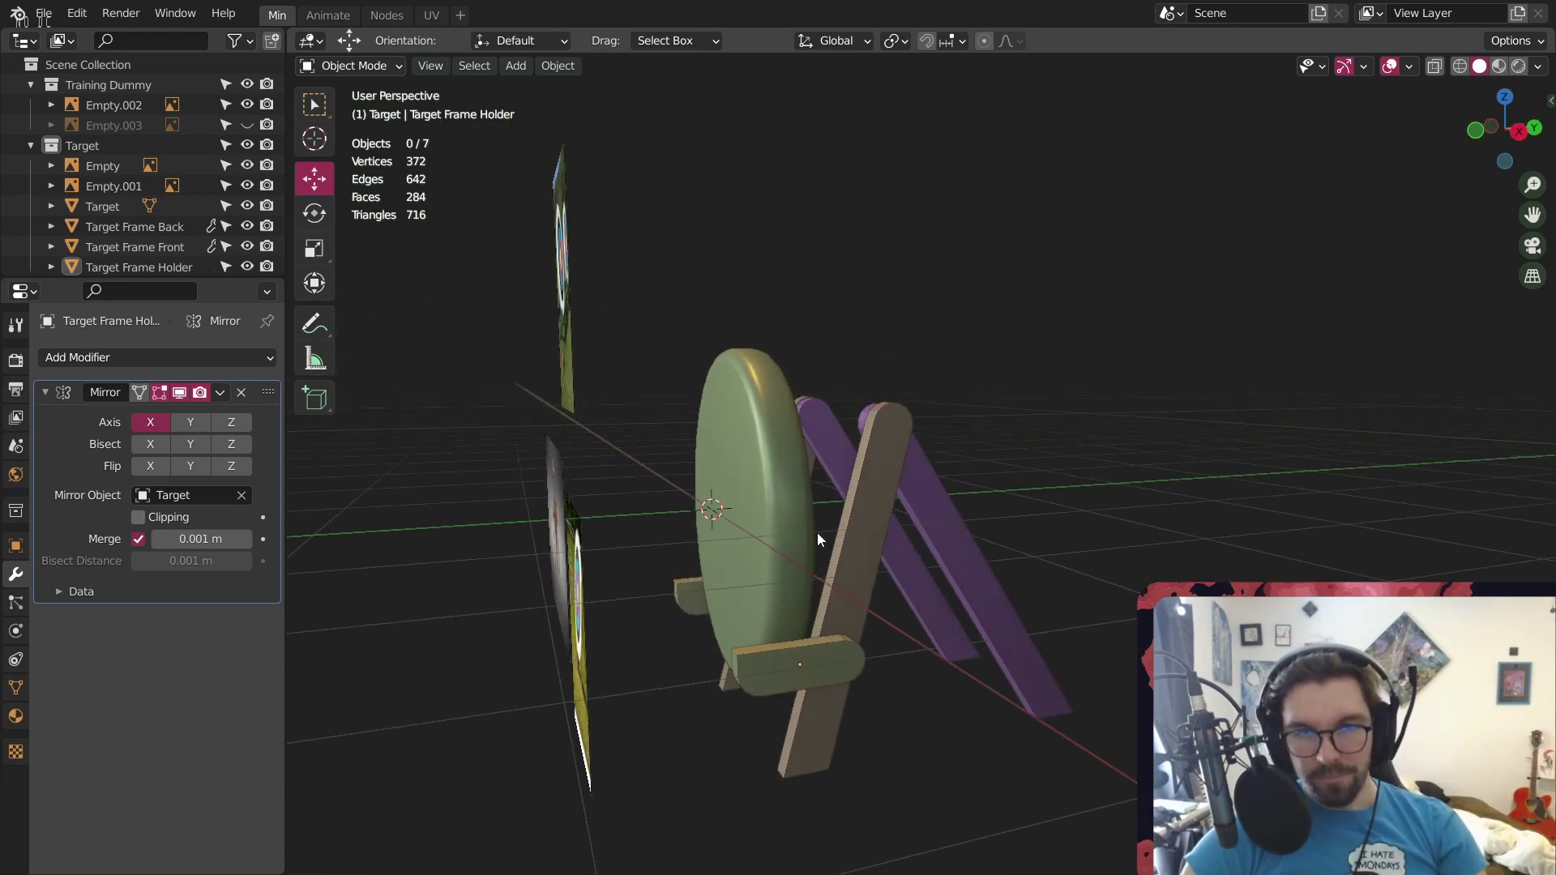
Check the front leg's X rotation in right side view and select the target disc for rotating
left_click(760, 577)
middle_click_drag(760, 577, 661, 543)
scroll(654, 410, "up", 5)
middle_click_drag(654, 410, 750, 474, "shift")
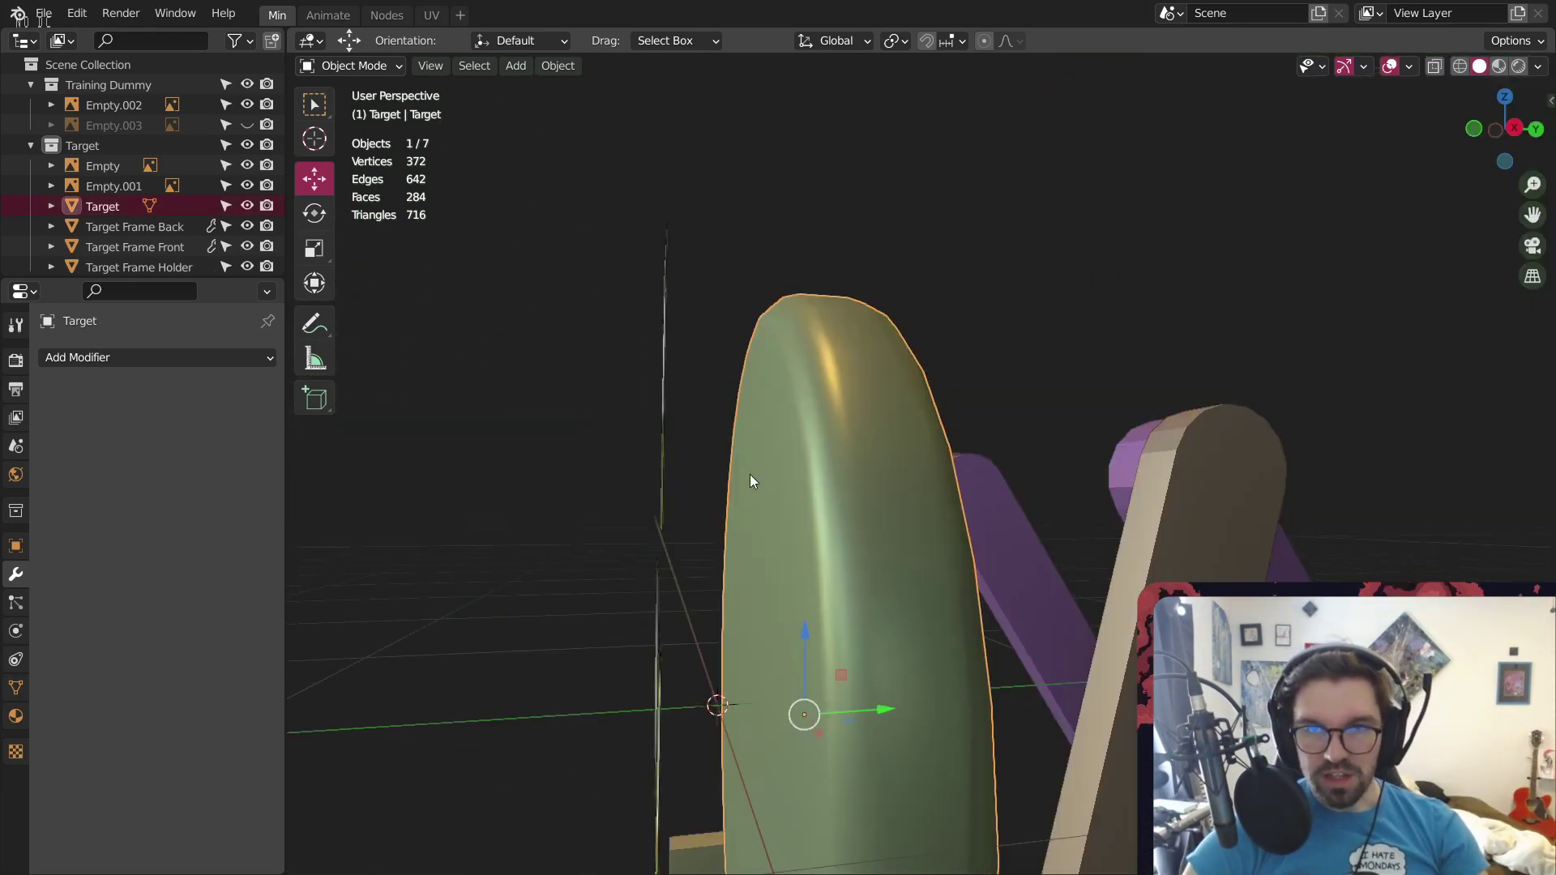
scroll(750, 474, "down", 8)
scroll(724, 451, "up", 2)
scroll(724, 451, "up", 1)
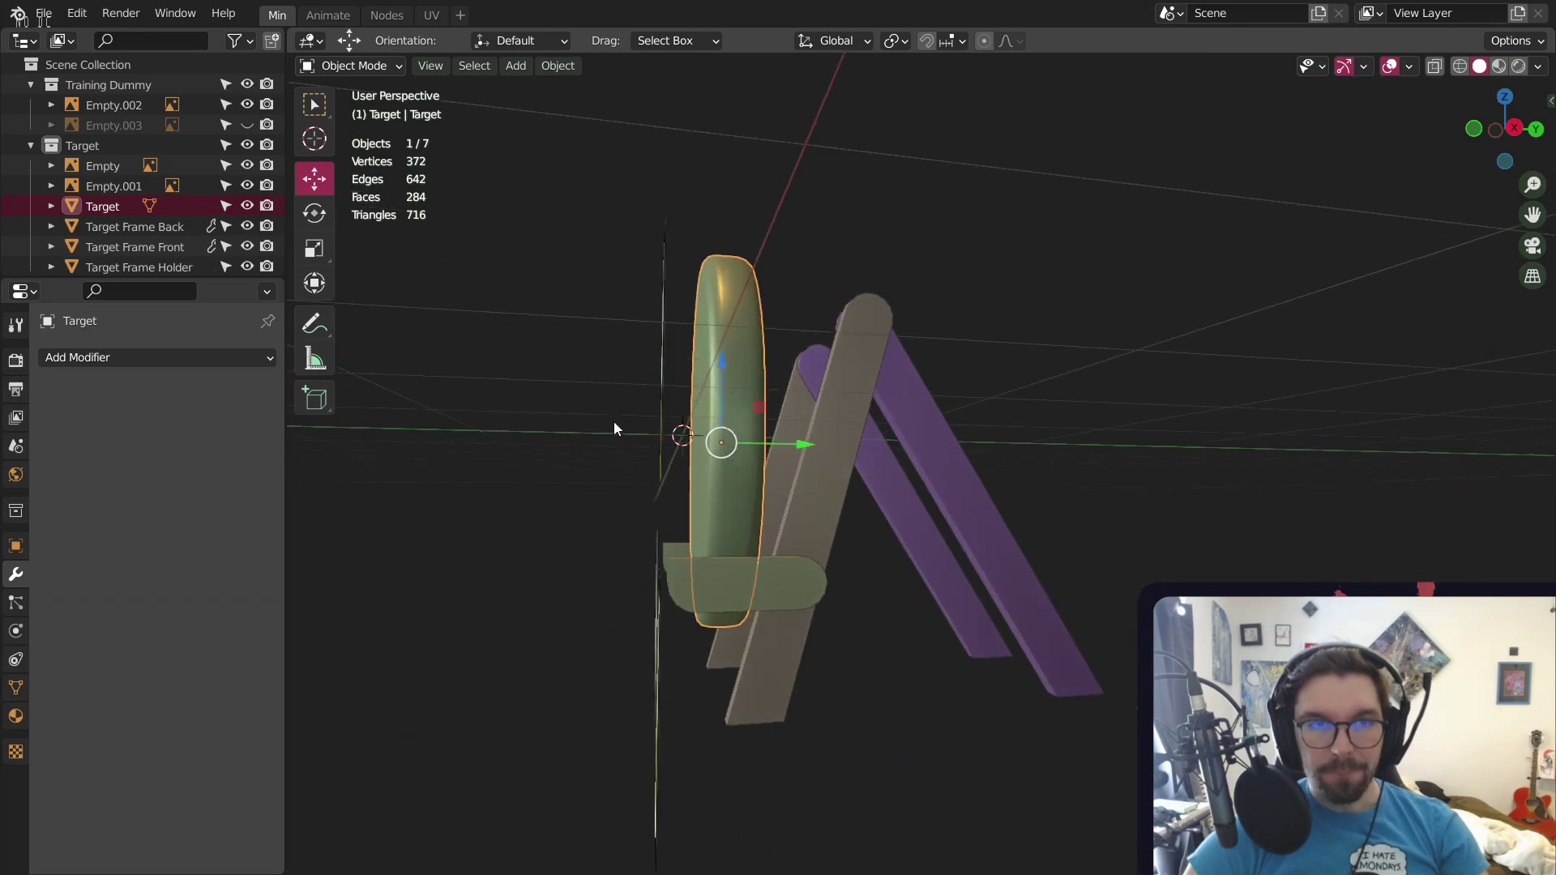
left_click(308, 213)
left_click(1514, 128)
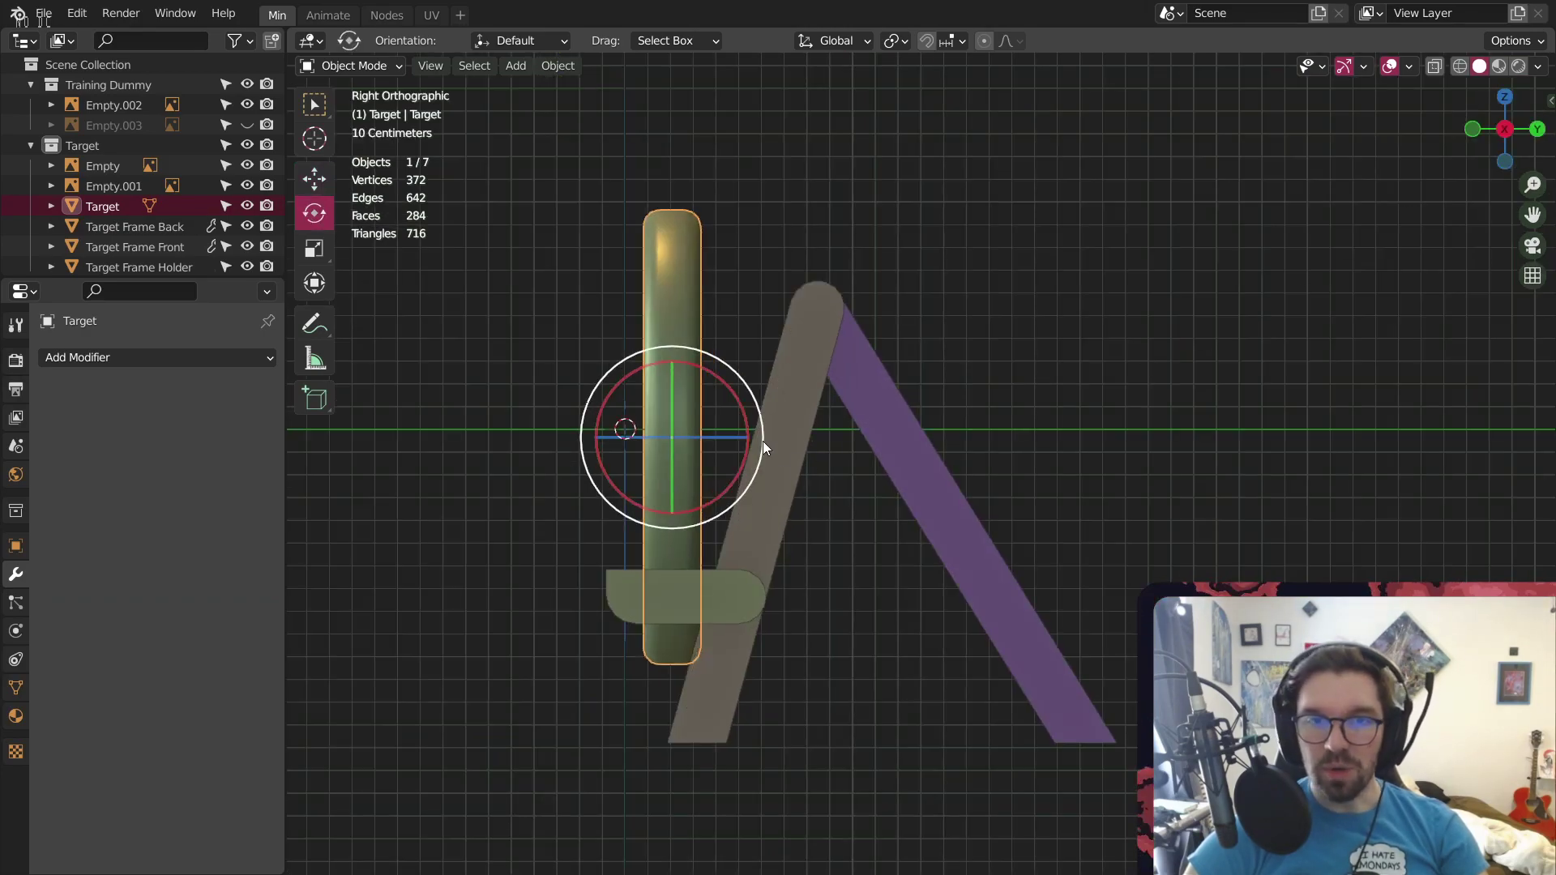
left_click(761, 441)
left_click(17, 552)
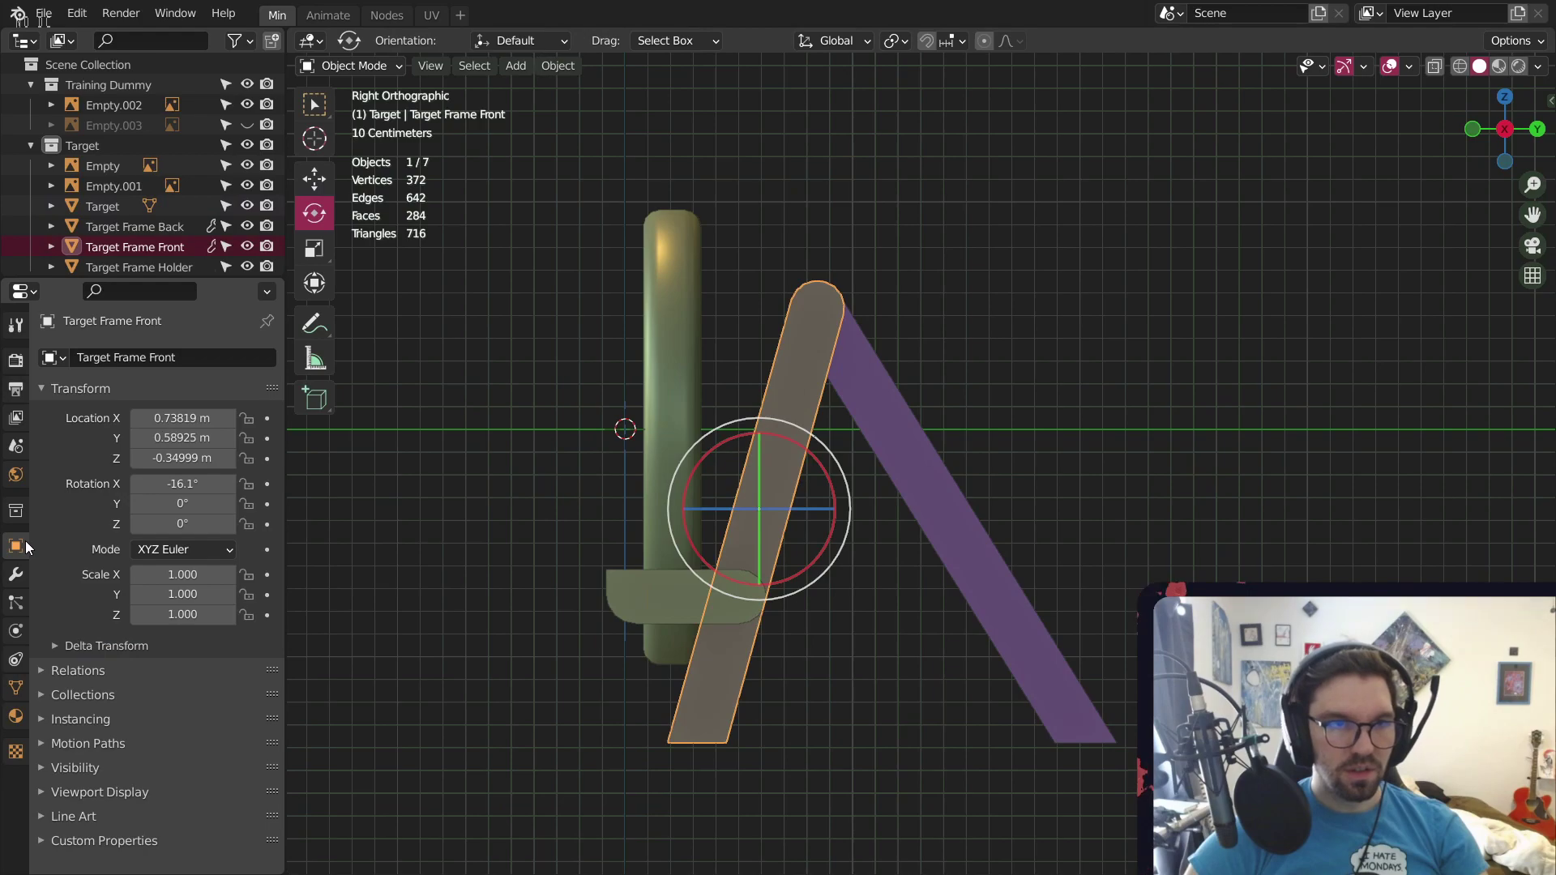
left_click(679, 303)
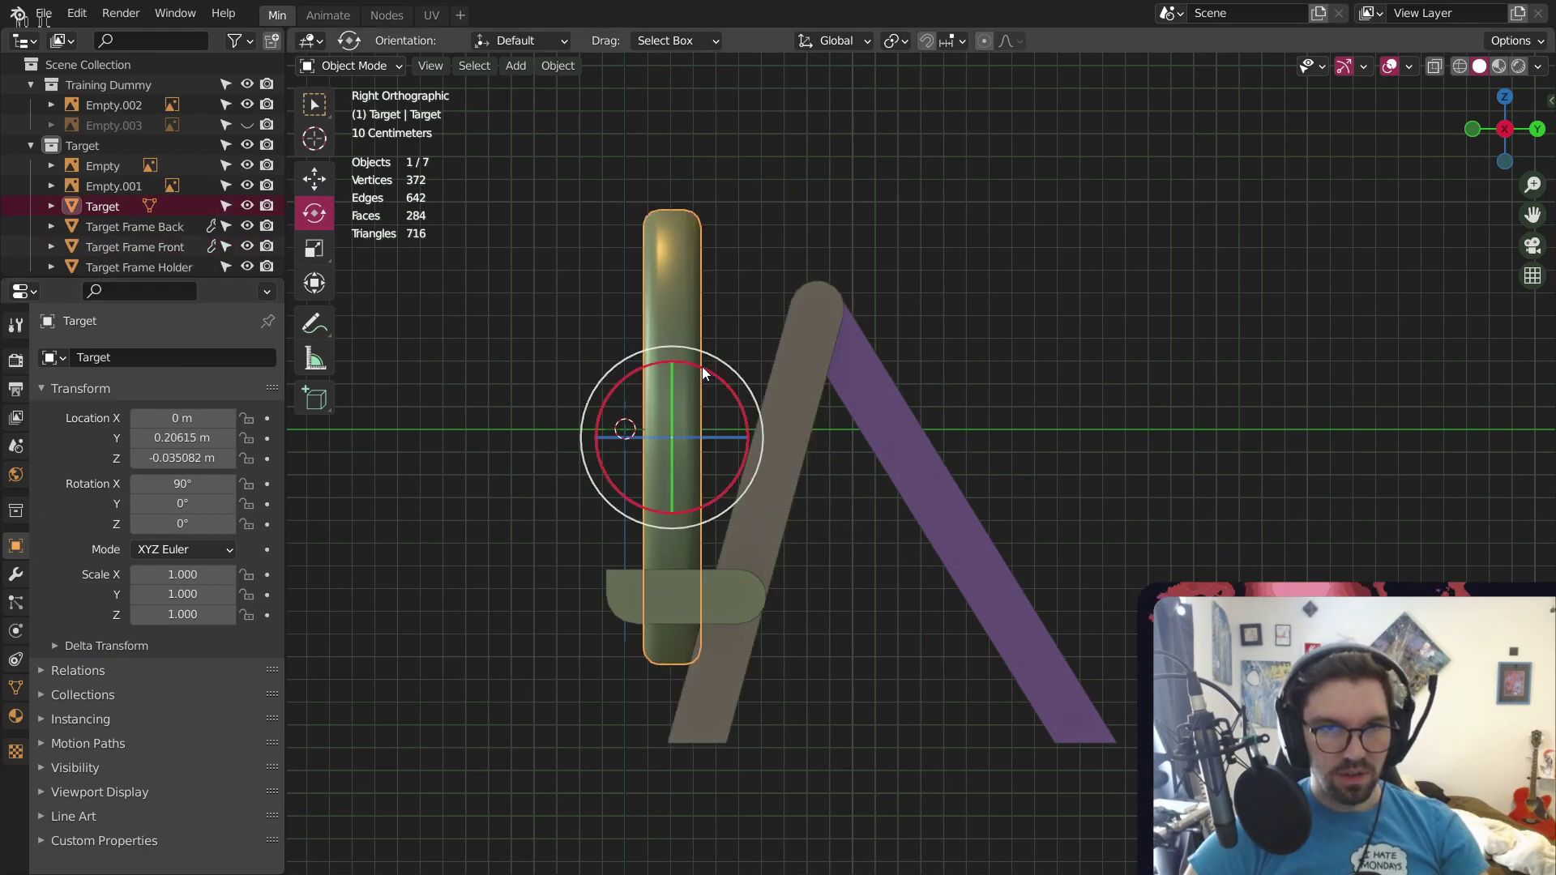
Apply the target disc's rotation while keeping its upright orientation
left_click_drag(640, 367, 658, 362)
right_click(655, 365)
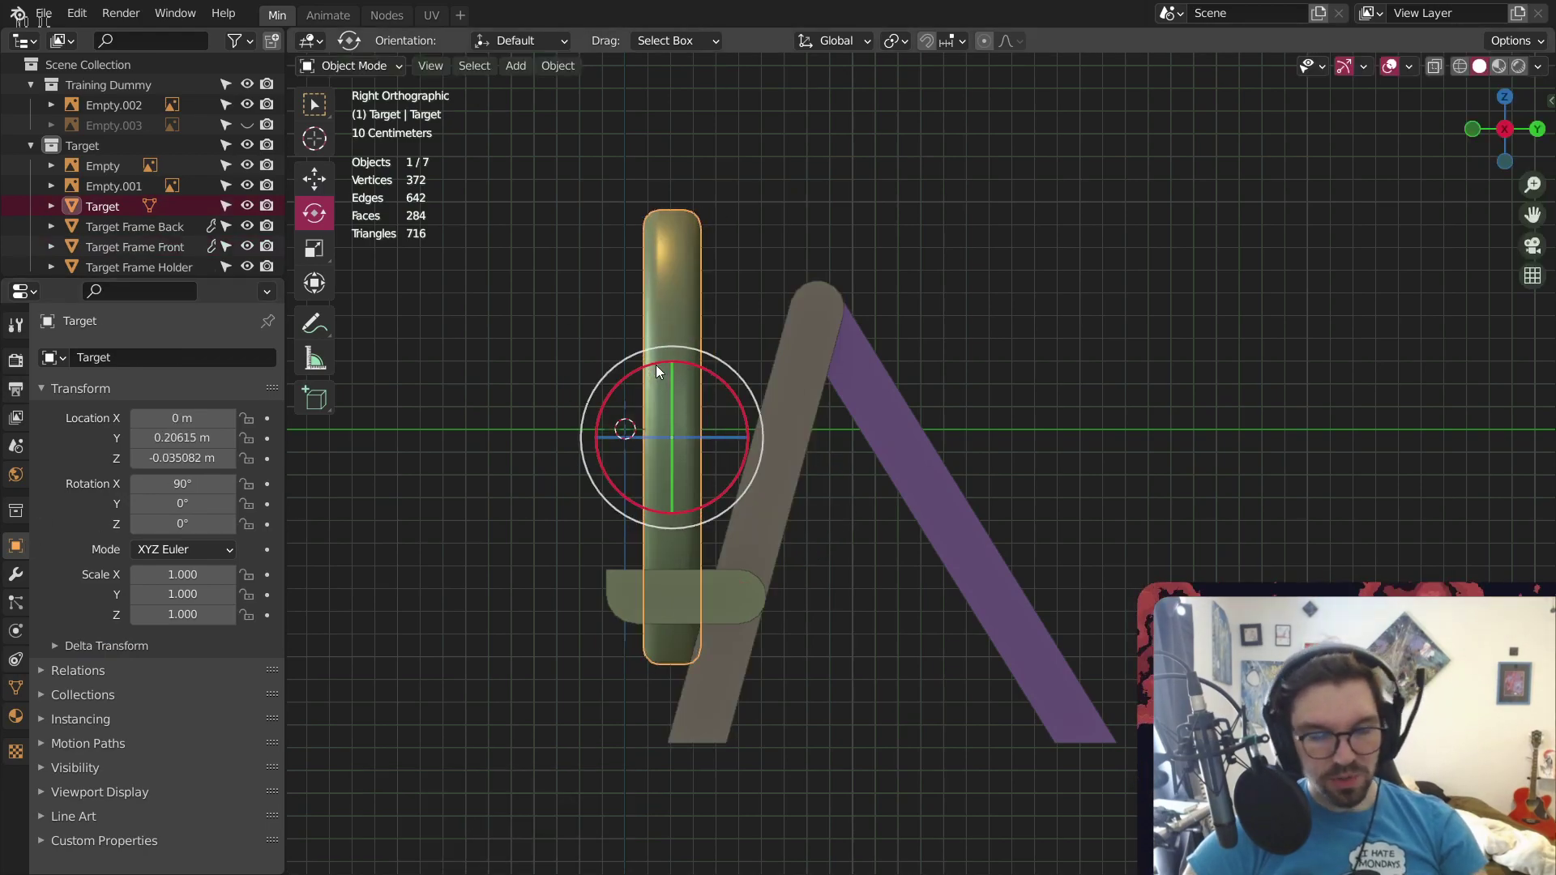
key("ctrl+a")
left_click(624, 352)
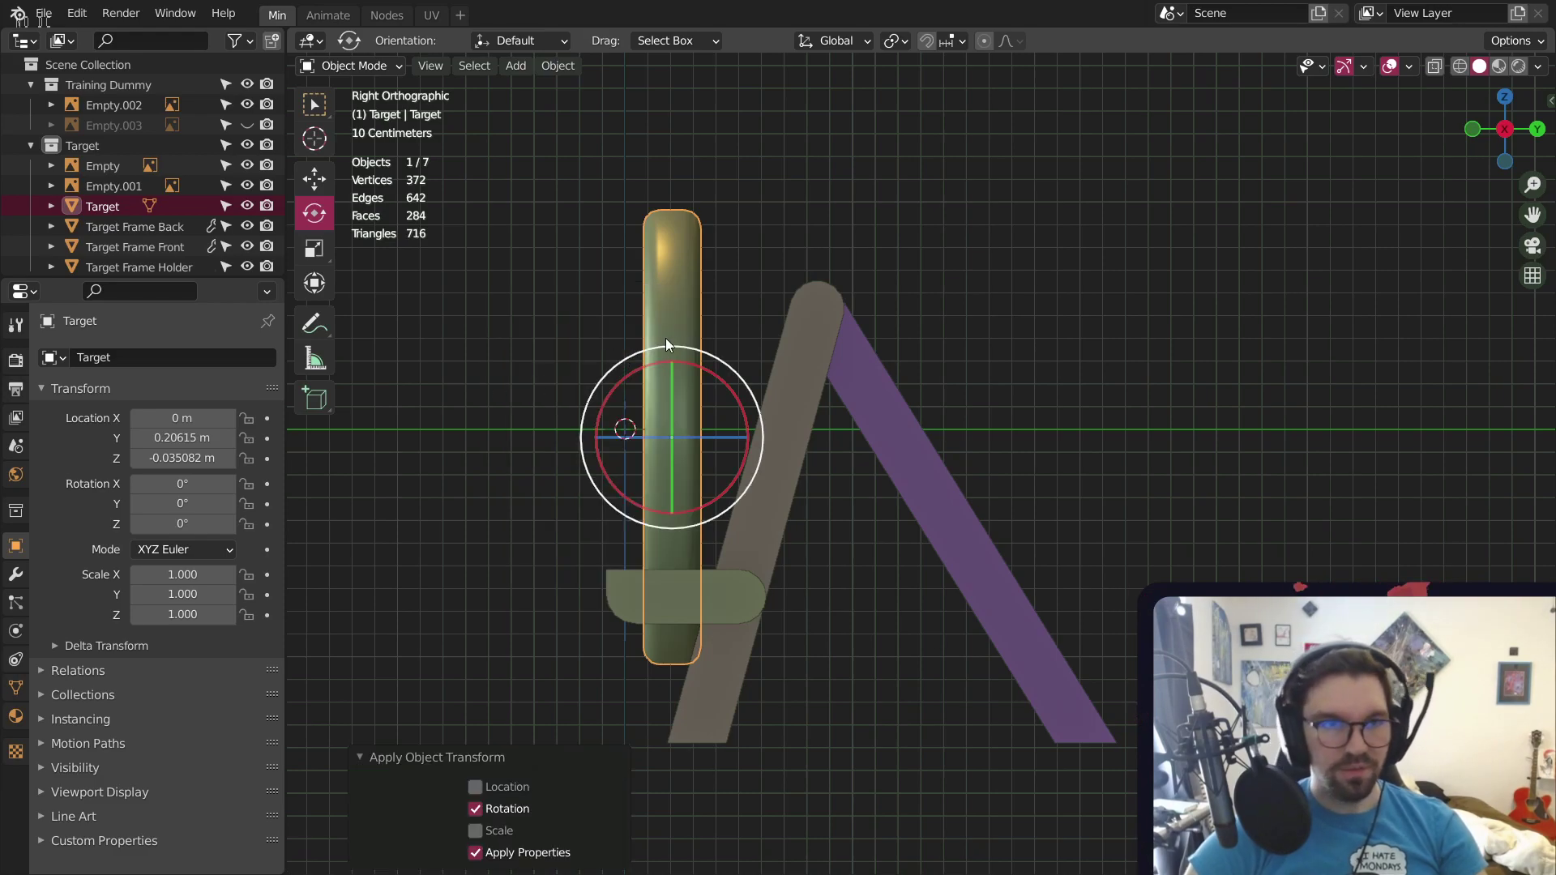
Tilt the target disc parallel to the front leg with an X rotation of -16.1°
left_click_drag(627, 376, 634, 371)
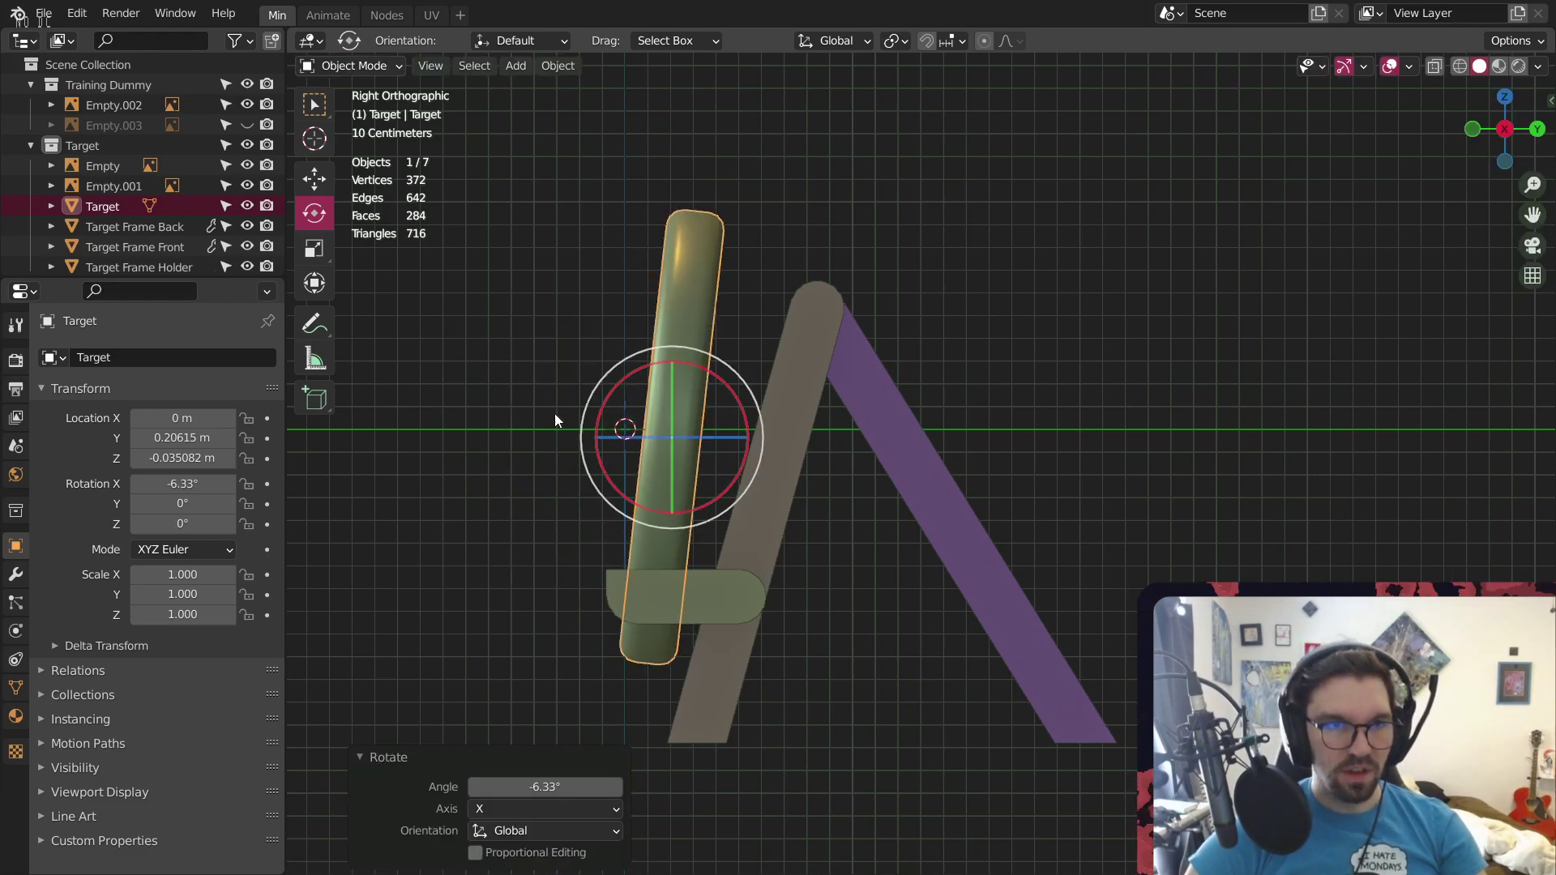
left_click(182, 484)
type("-16.1")
key("Return")
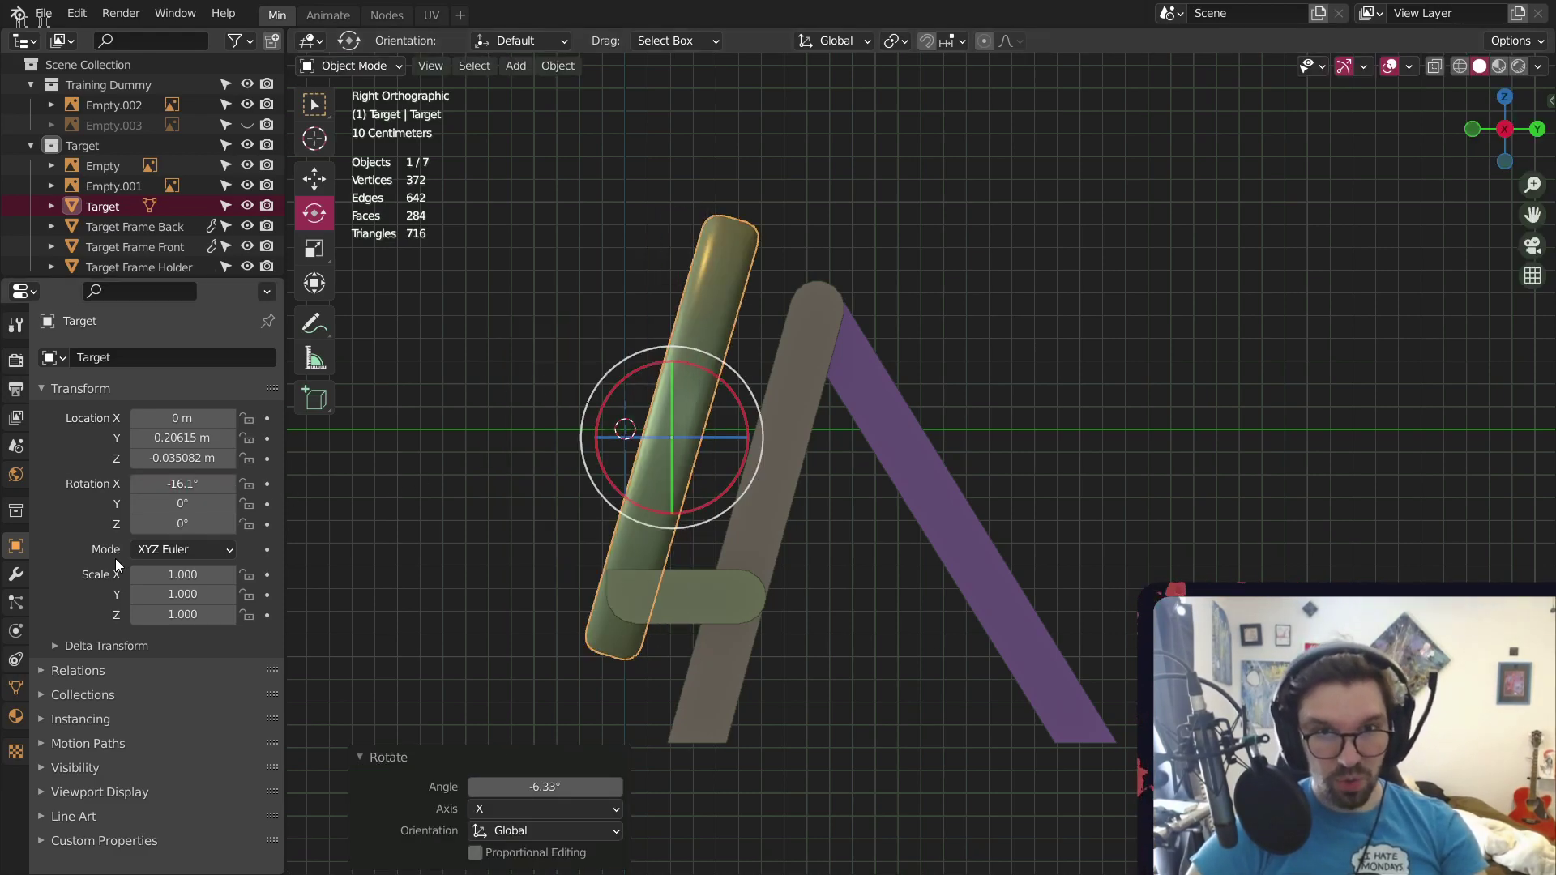
Move the tilted disc back against the front legs, to about 0.427 m on Y
left_click(315, 178)
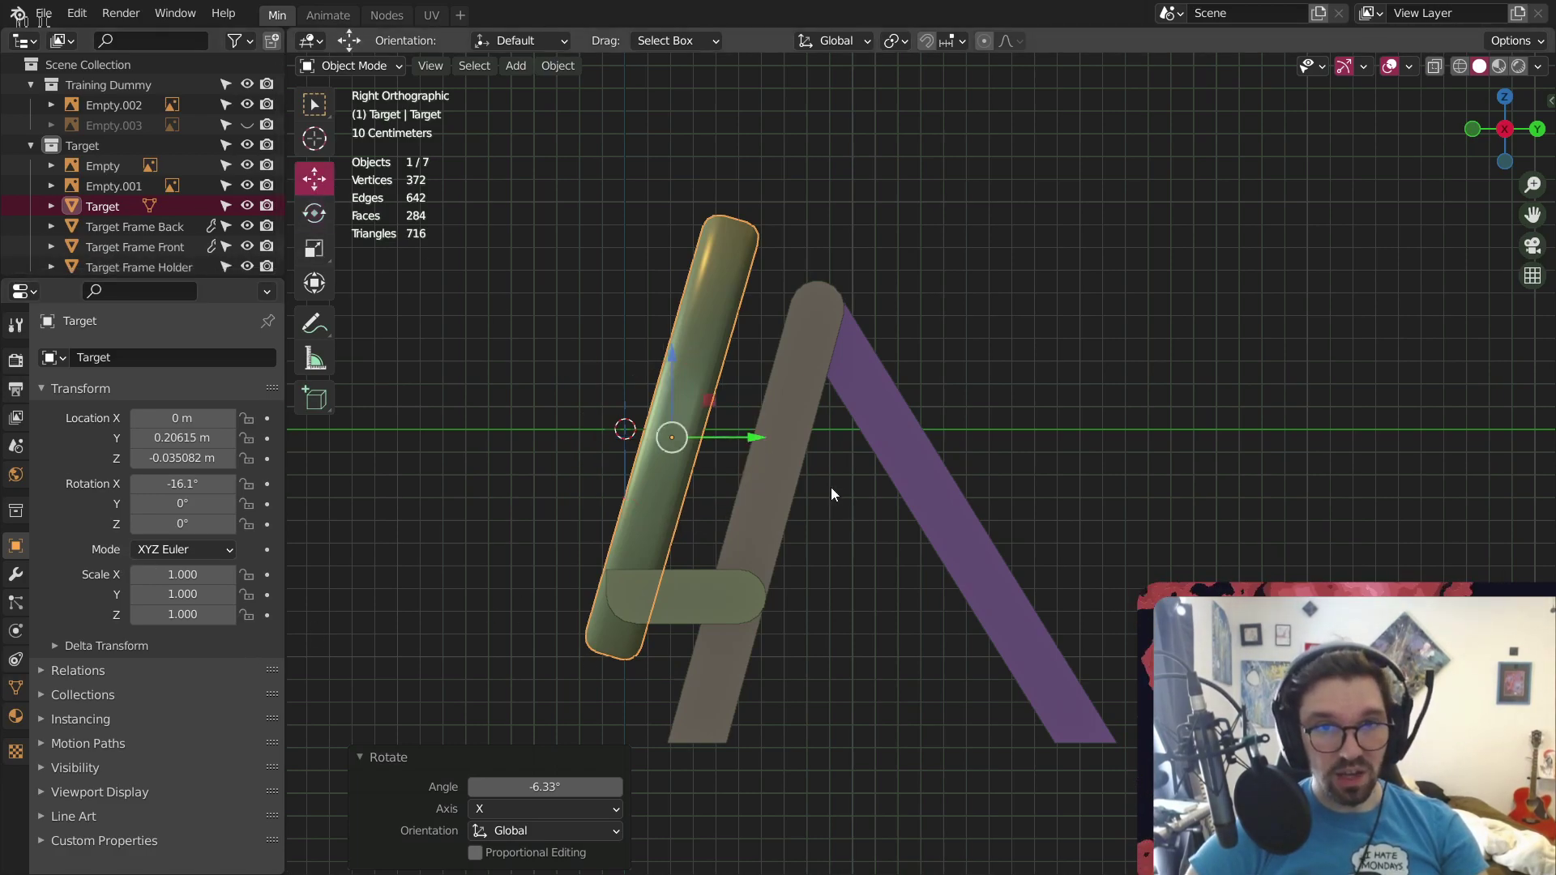
left_click_drag(759, 438, 809, 438)
left_click(891, 523)
scroll(766, 372, "up", 4)
middle_click_drag(758, 372, 746, 417)
scroll(650, 519, "down", 1)
middle_click_drag(649, 519, 750, 494)
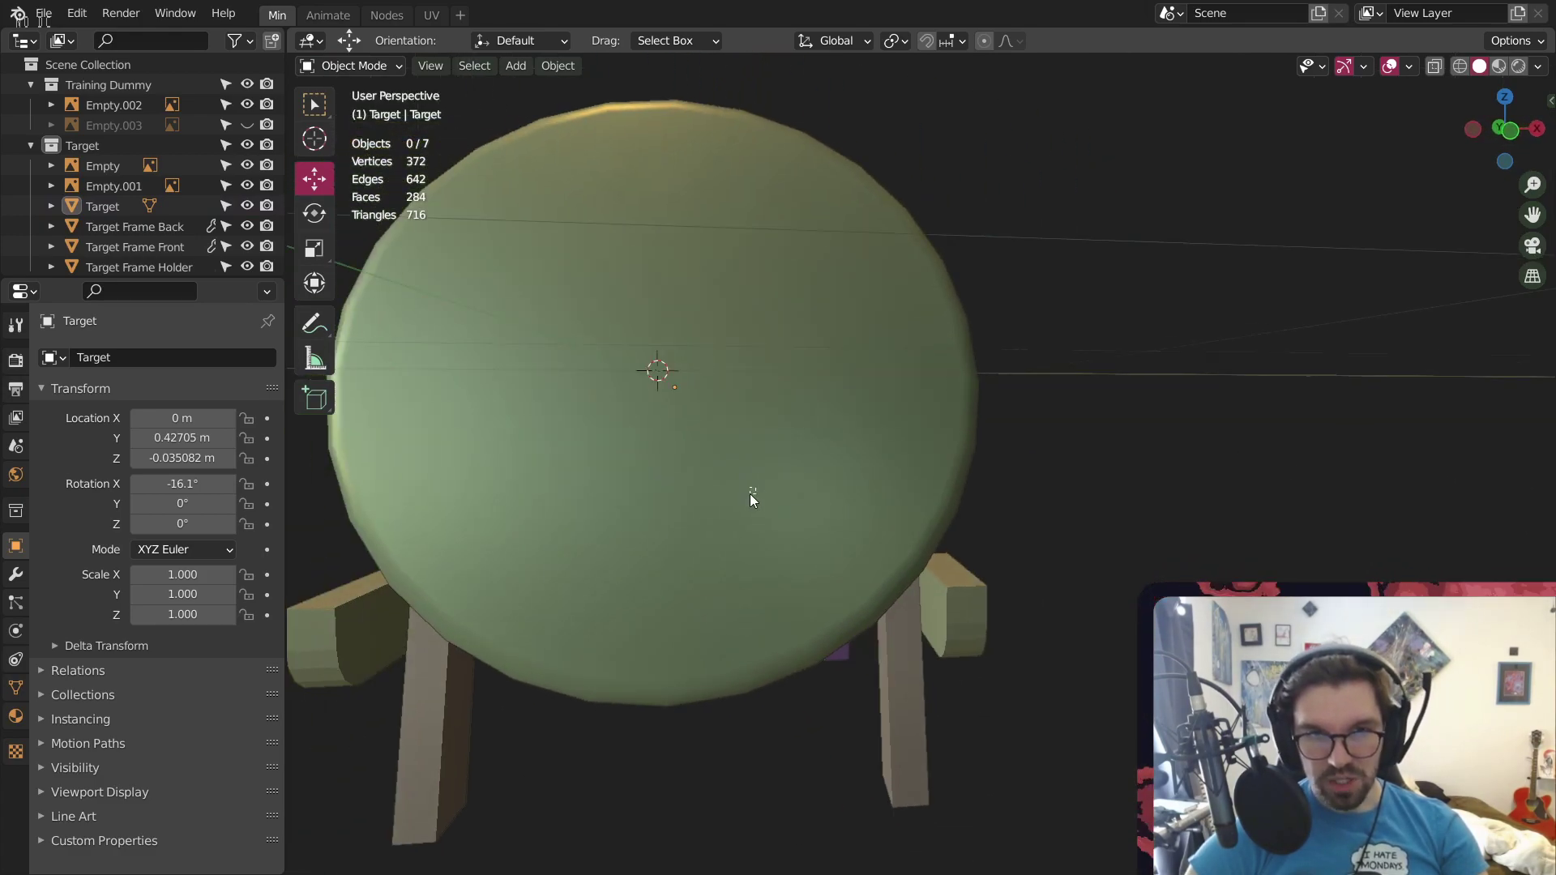
Fine-tune the disc's height over the holder beams, lowering it to about -0.056 m on Z and raising it slightly
left_click(654, 308)
left_click_drag(668, 299, 661, 309)
left_click(1047, 518)
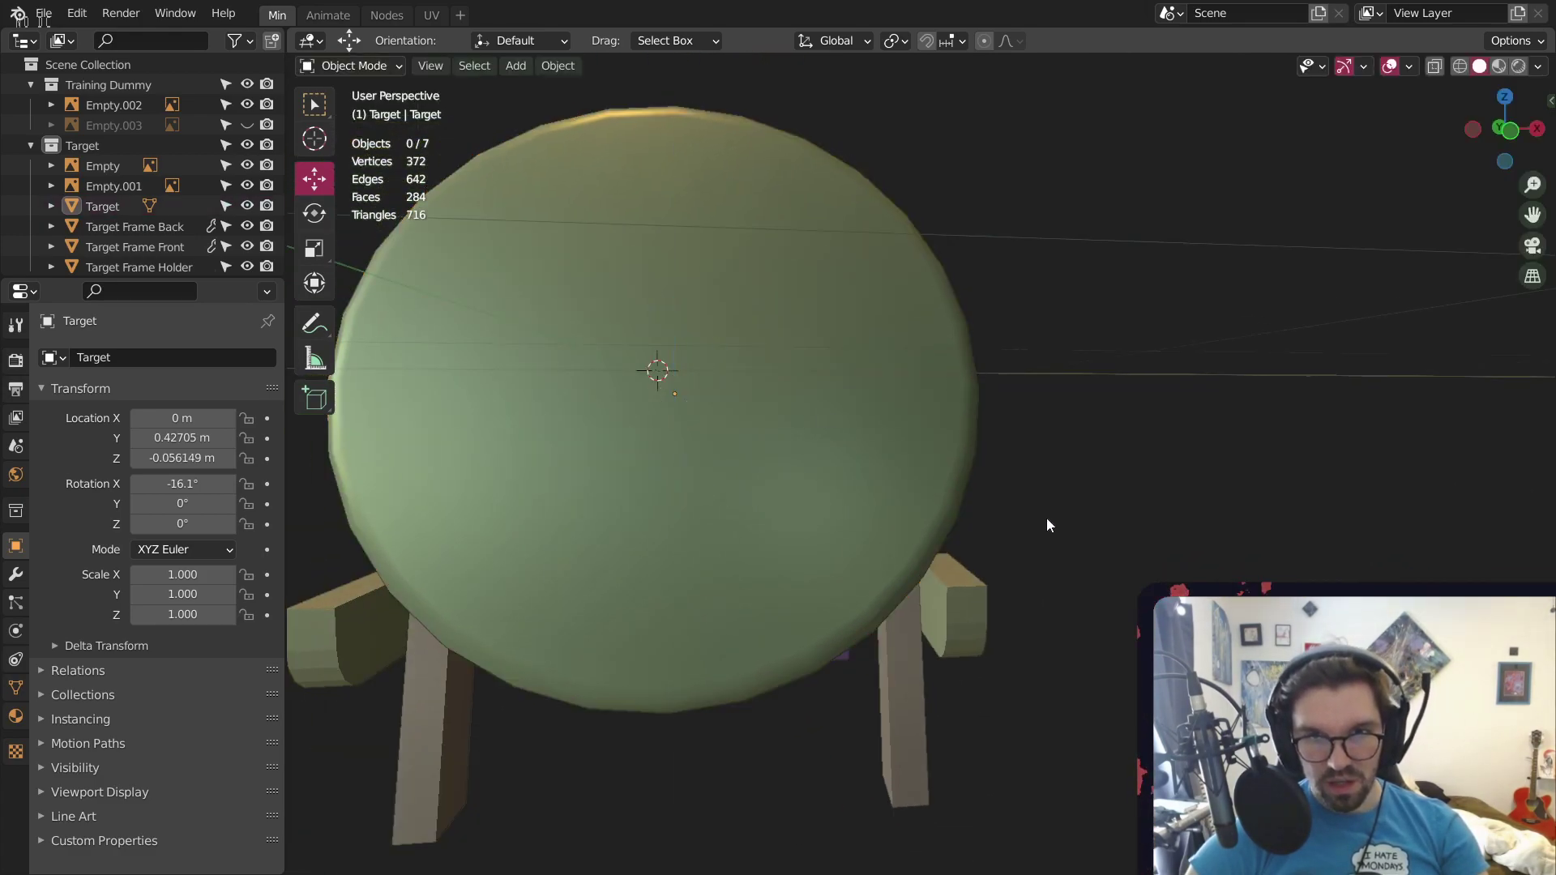
scroll(915, 559, "up", 4)
middle_click_drag(918, 548, 849, 561)
left_click(801, 520)
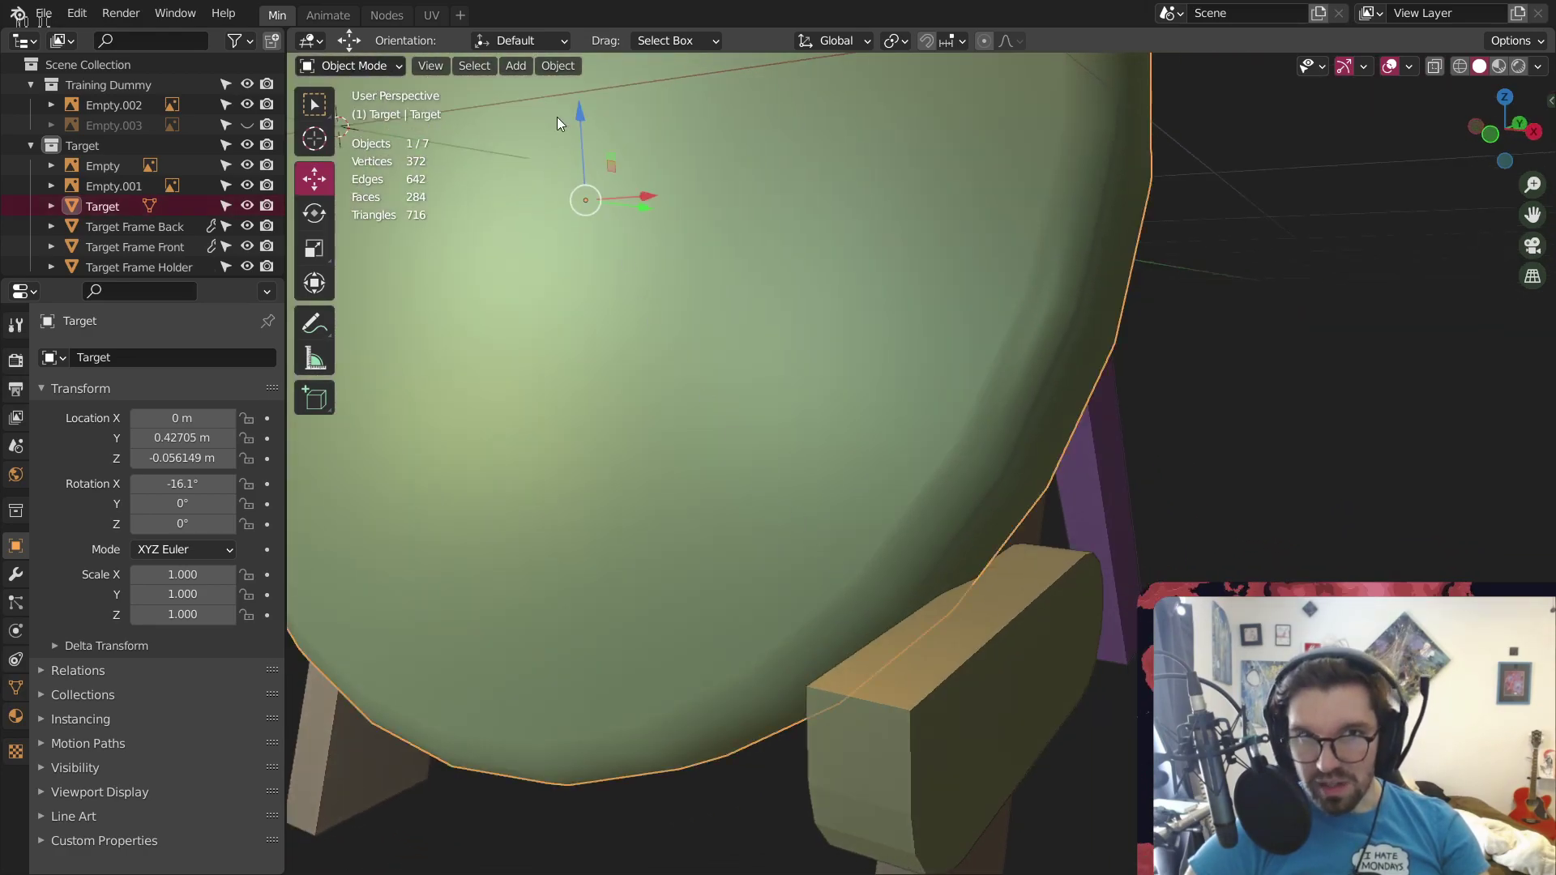
left_click_drag(580, 110, 580, 99)
left_click(1305, 374)
Examine from several angles how the disc sits on the holder beams and how the legs meet at their tops
middle_click_drag(1223, 361, 992, 479)
left_click(896, 539)
left_click(898, 556)
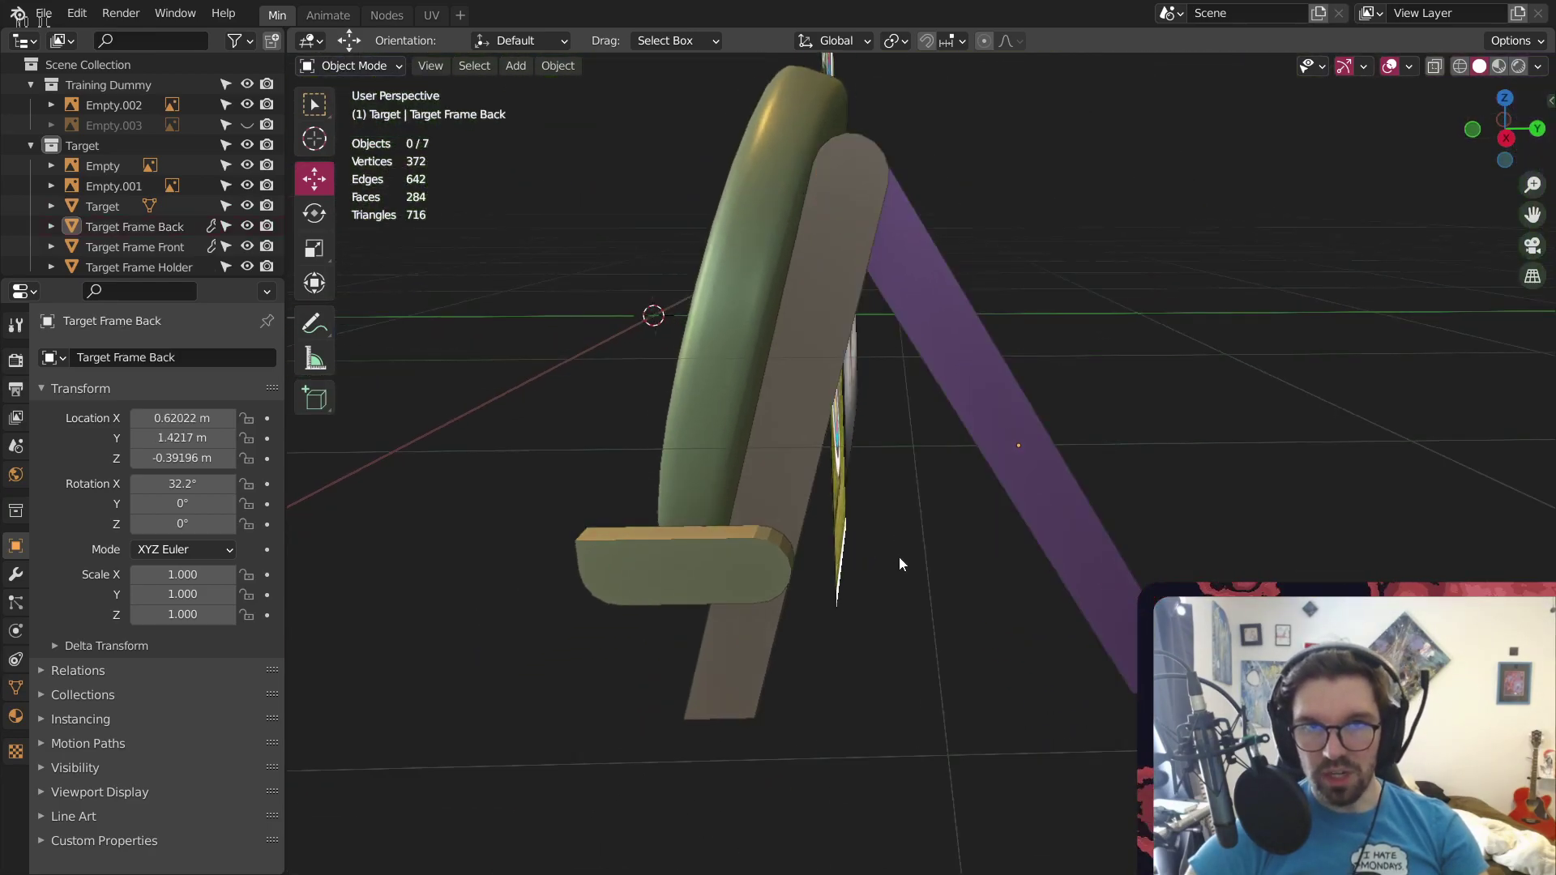
scroll(898, 557, "down", 4)
middle_click_drag(898, 557, 1202, 517)
middle_click_drag(955, 561, 864, 571)
scroll(851, 570, "up", 5)
left_click(802, 572)
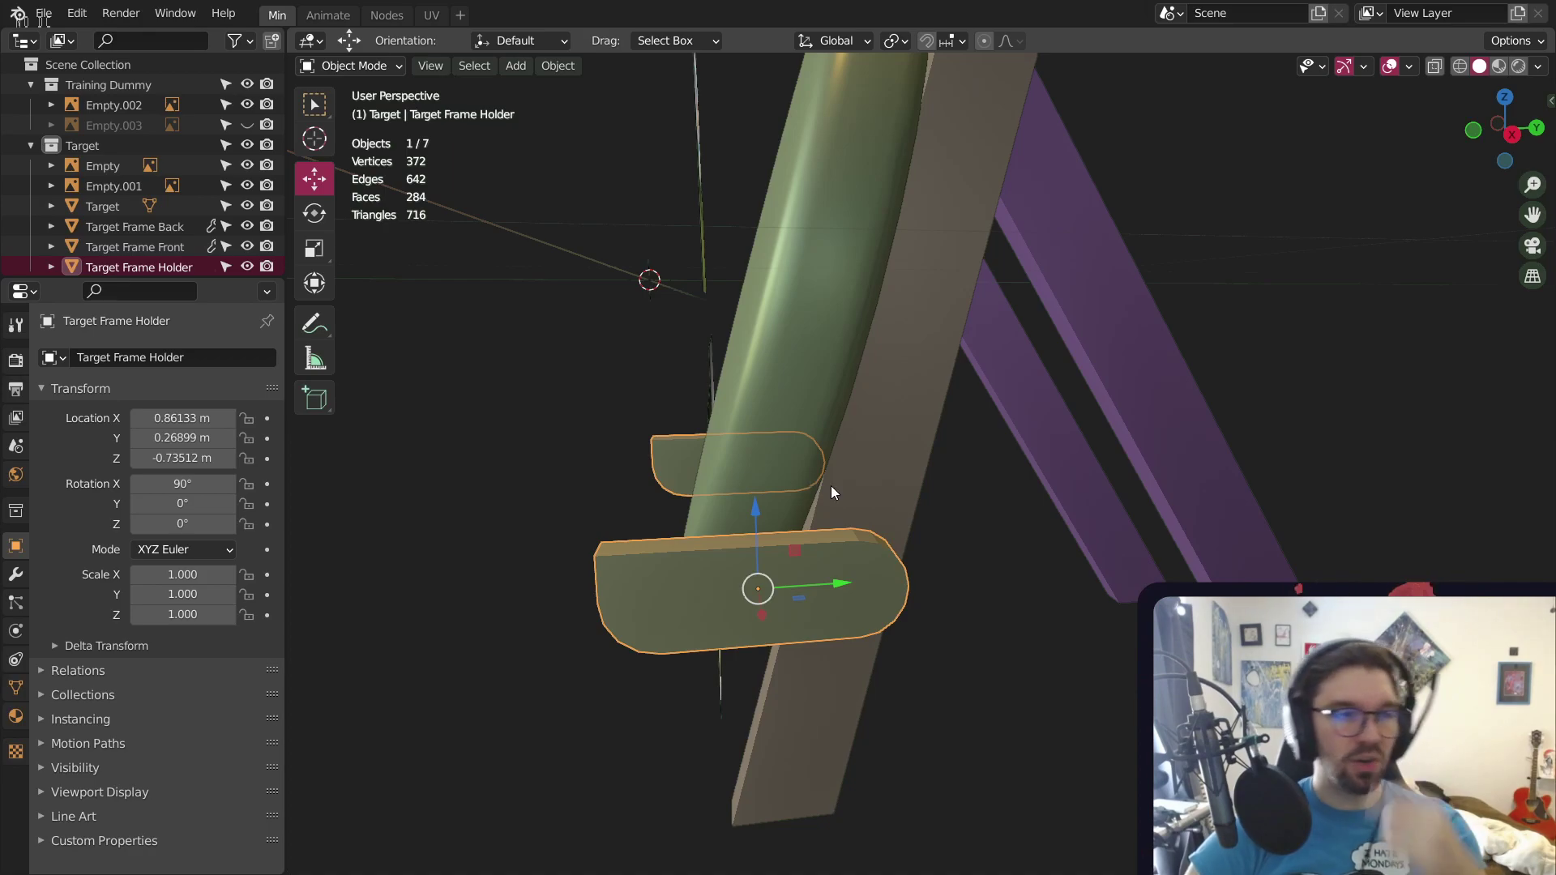
middle_click_drag(830, 485, 980, 548)
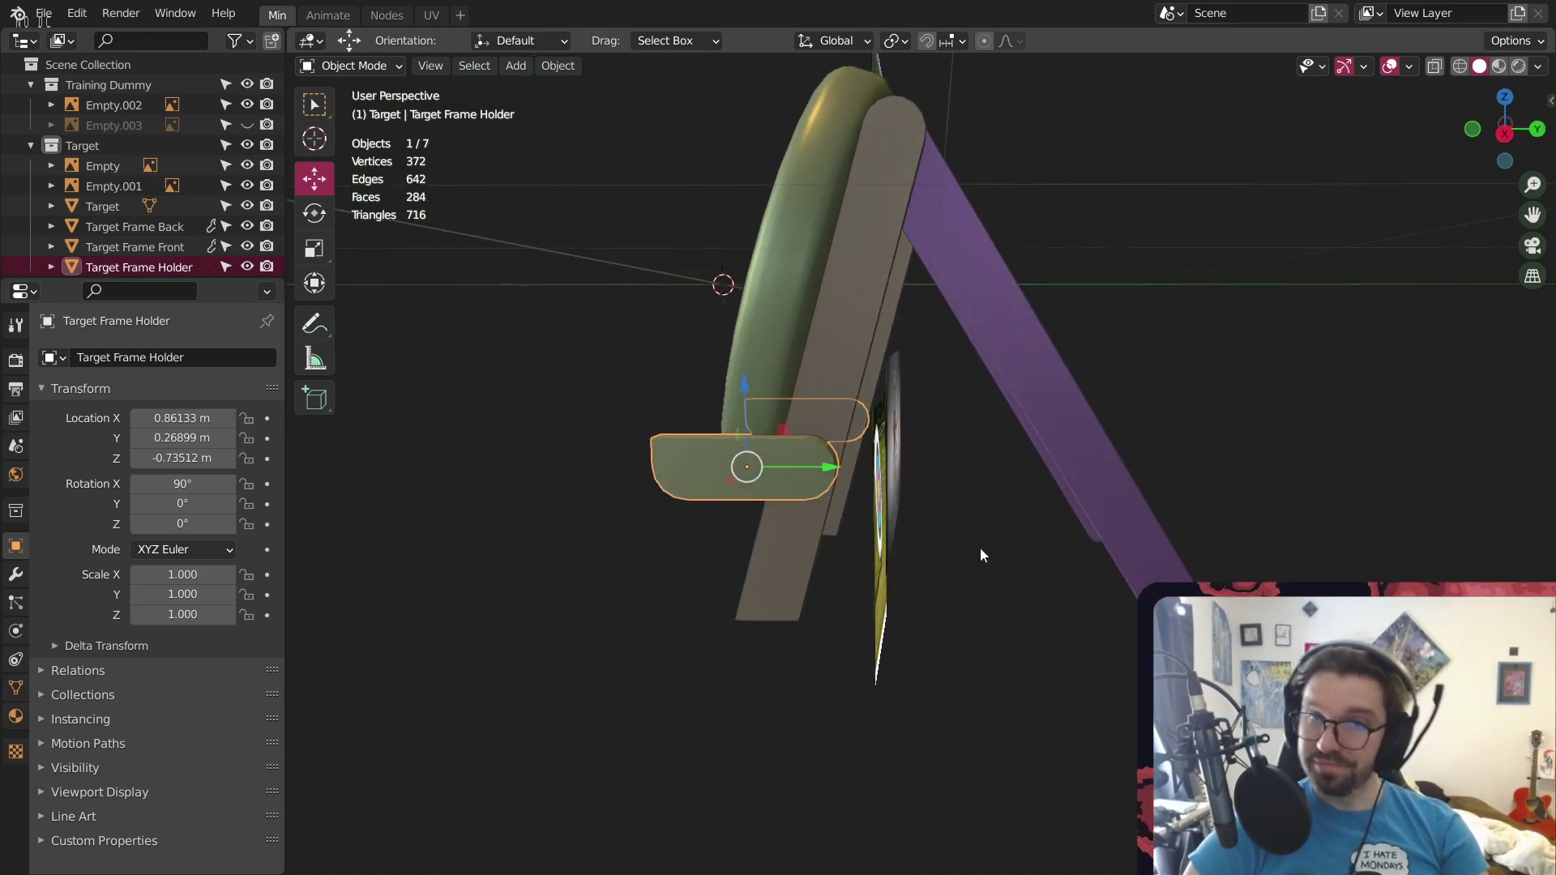
left_click(980, 548)
middle_click_drag(940, 494, 762, 261)
scroll(902, 410, "down", 3)
scroll(1097, 212, "up", 2)
middle_click_drag(1098, 212, 1018, 518)
Raise the back legs very slightly along Z, to about -0.391 m
left_click(1015, 516)
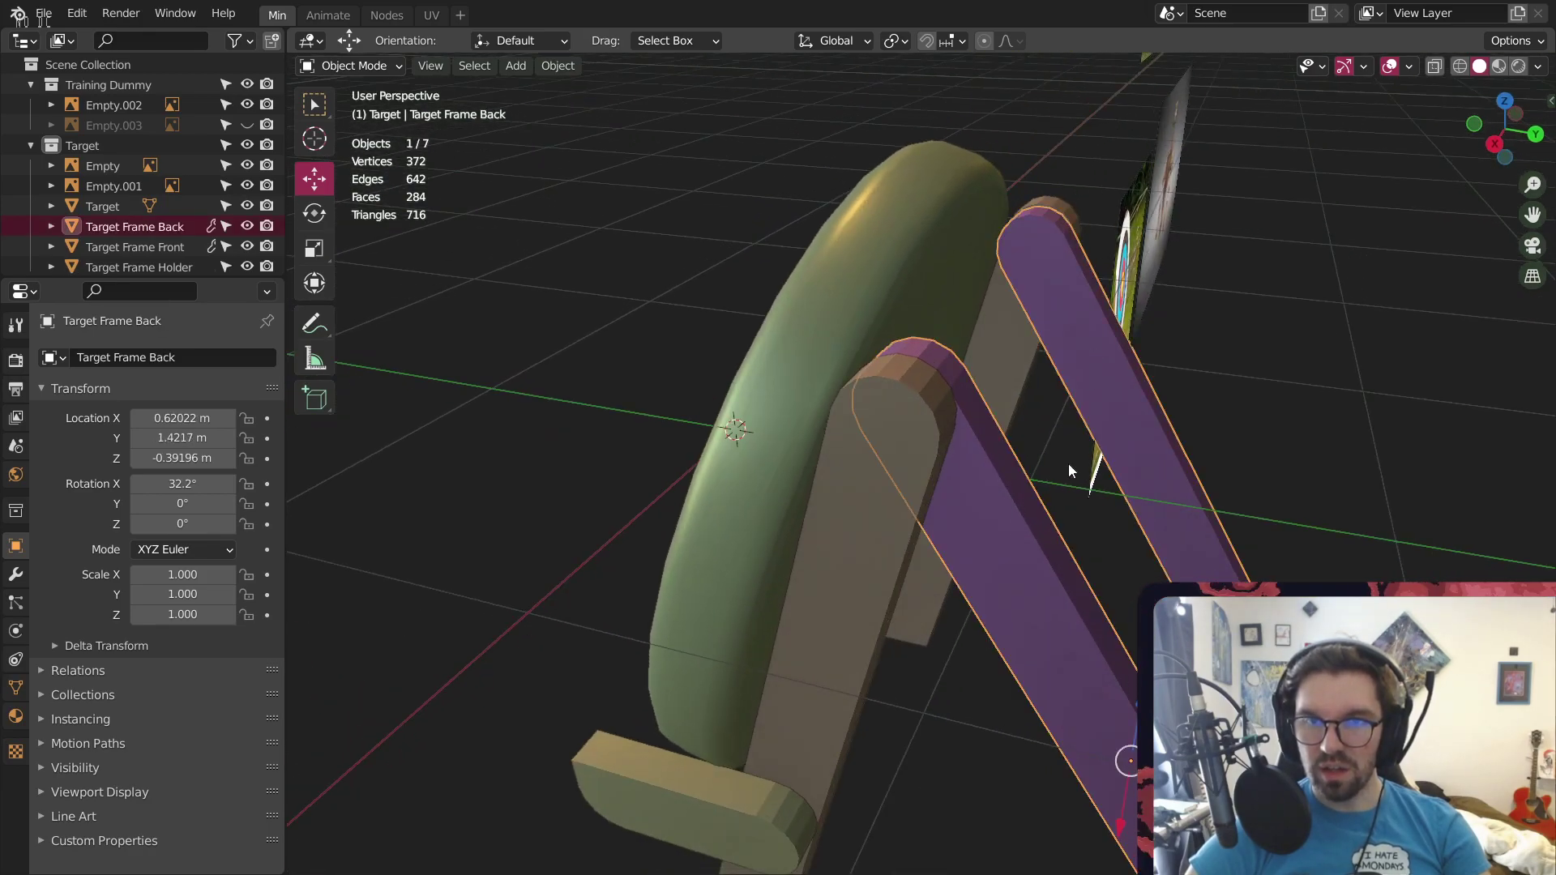
key("g")
key("z")
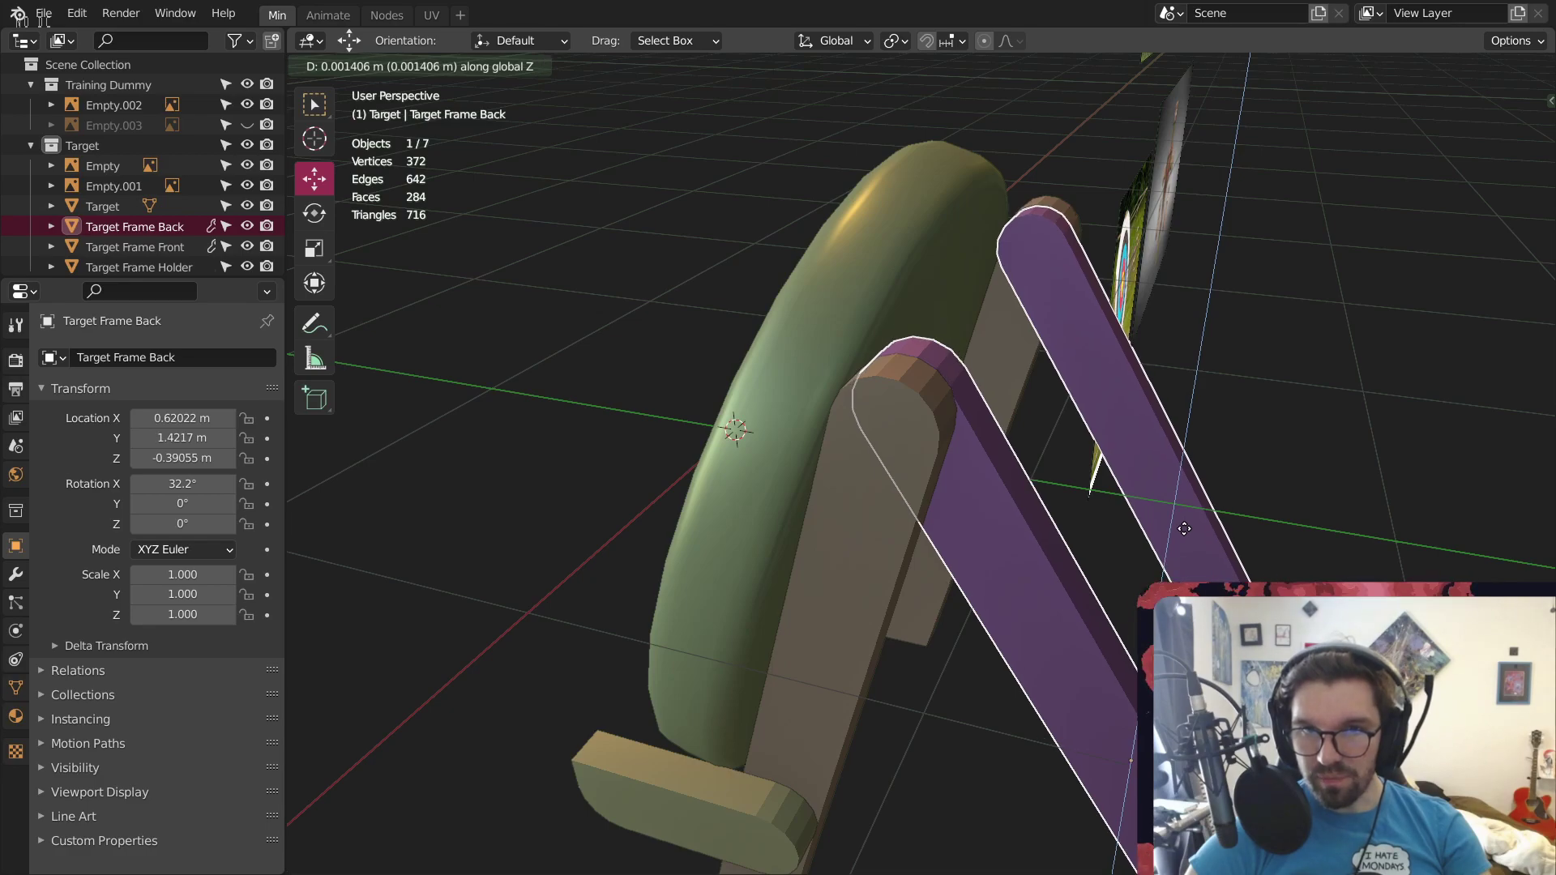
left_click(1182, 531)
left_click(1319, 449)
Readjust the back legs' height to about -0.389 m on Z to line up their rounded tops with the front legs
middle_click_drag(1102, 321, 1034, 311)
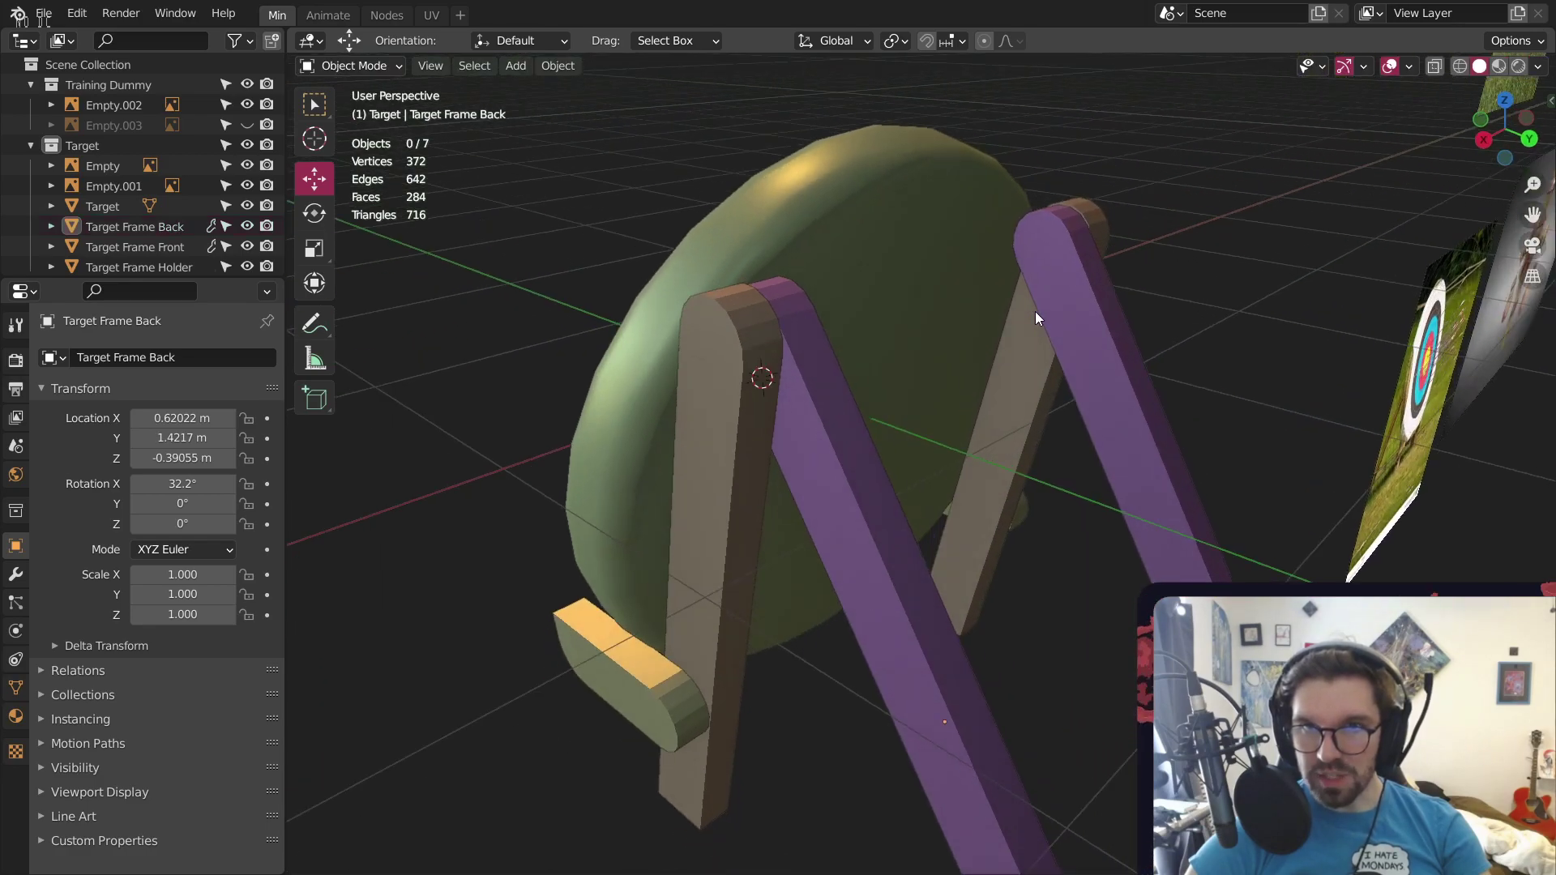
left_click(864, 464)
key("g")
key("z")
left_click(860, 467)
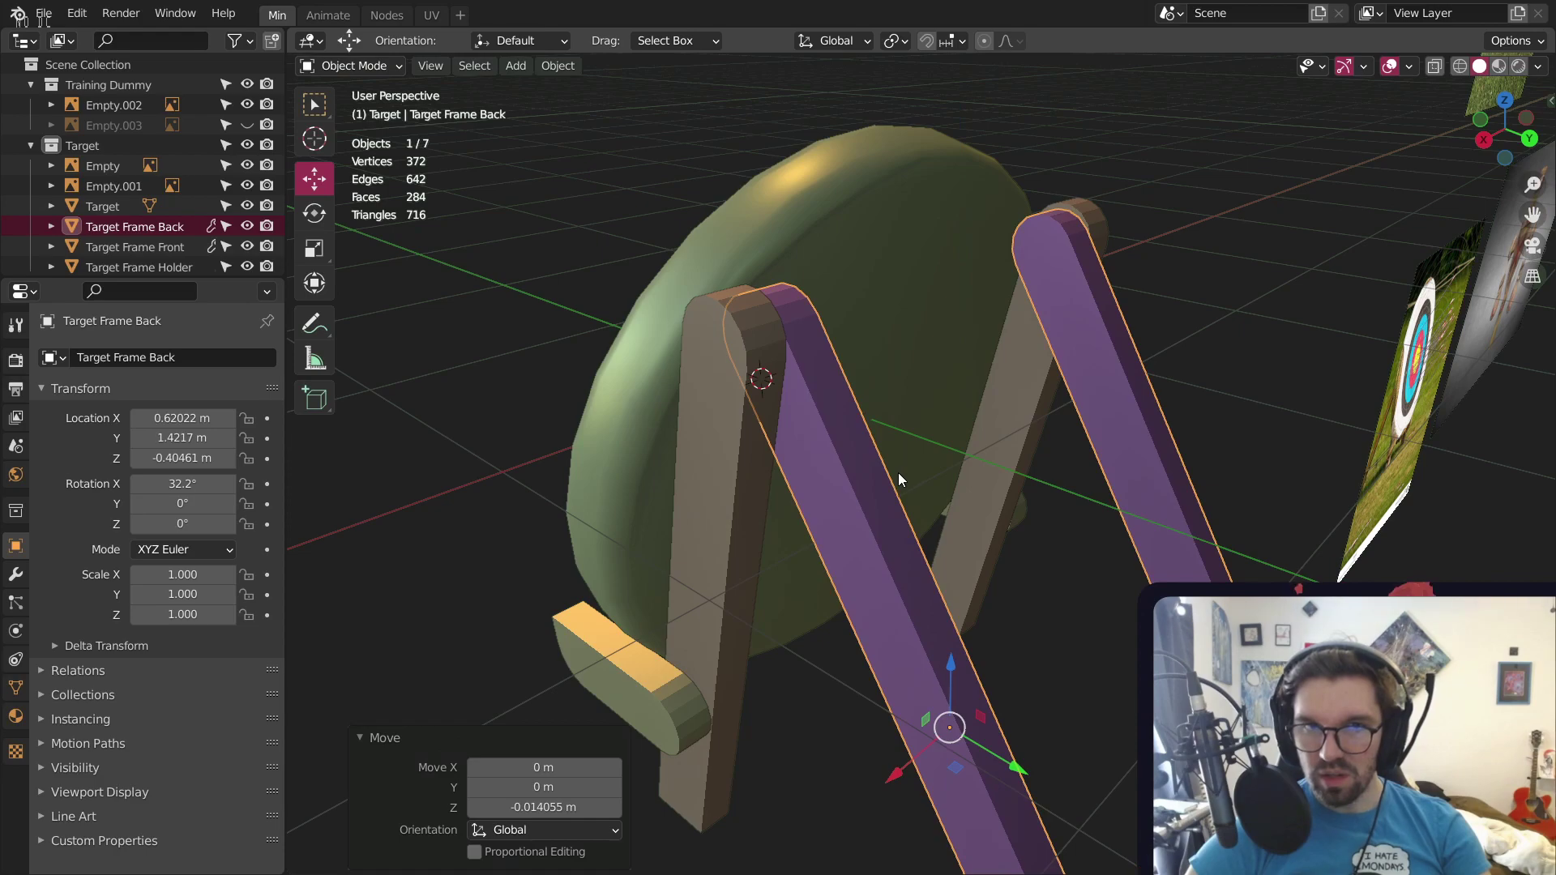
key("g")
key("z")
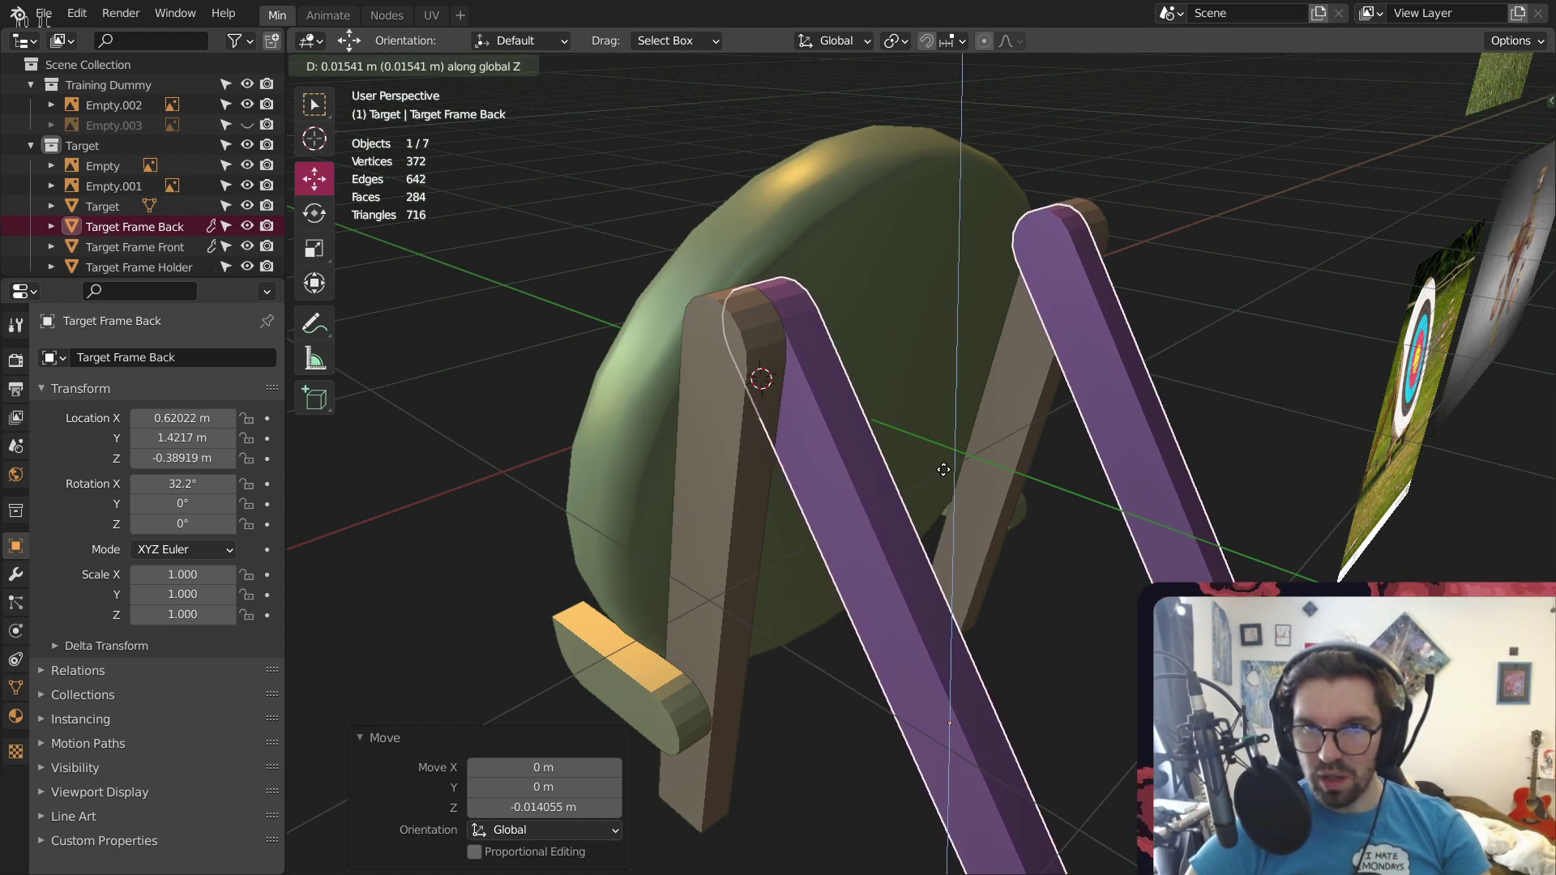
left_click(945, 470)
left_click(1214, 245)
Nudge the back legs up to about -0.384 m on Z so their tops sit closer to flush with the front legs
middle_click_drag(1061, 238, 994, 236)
scroll(973, 243, "up", 2)
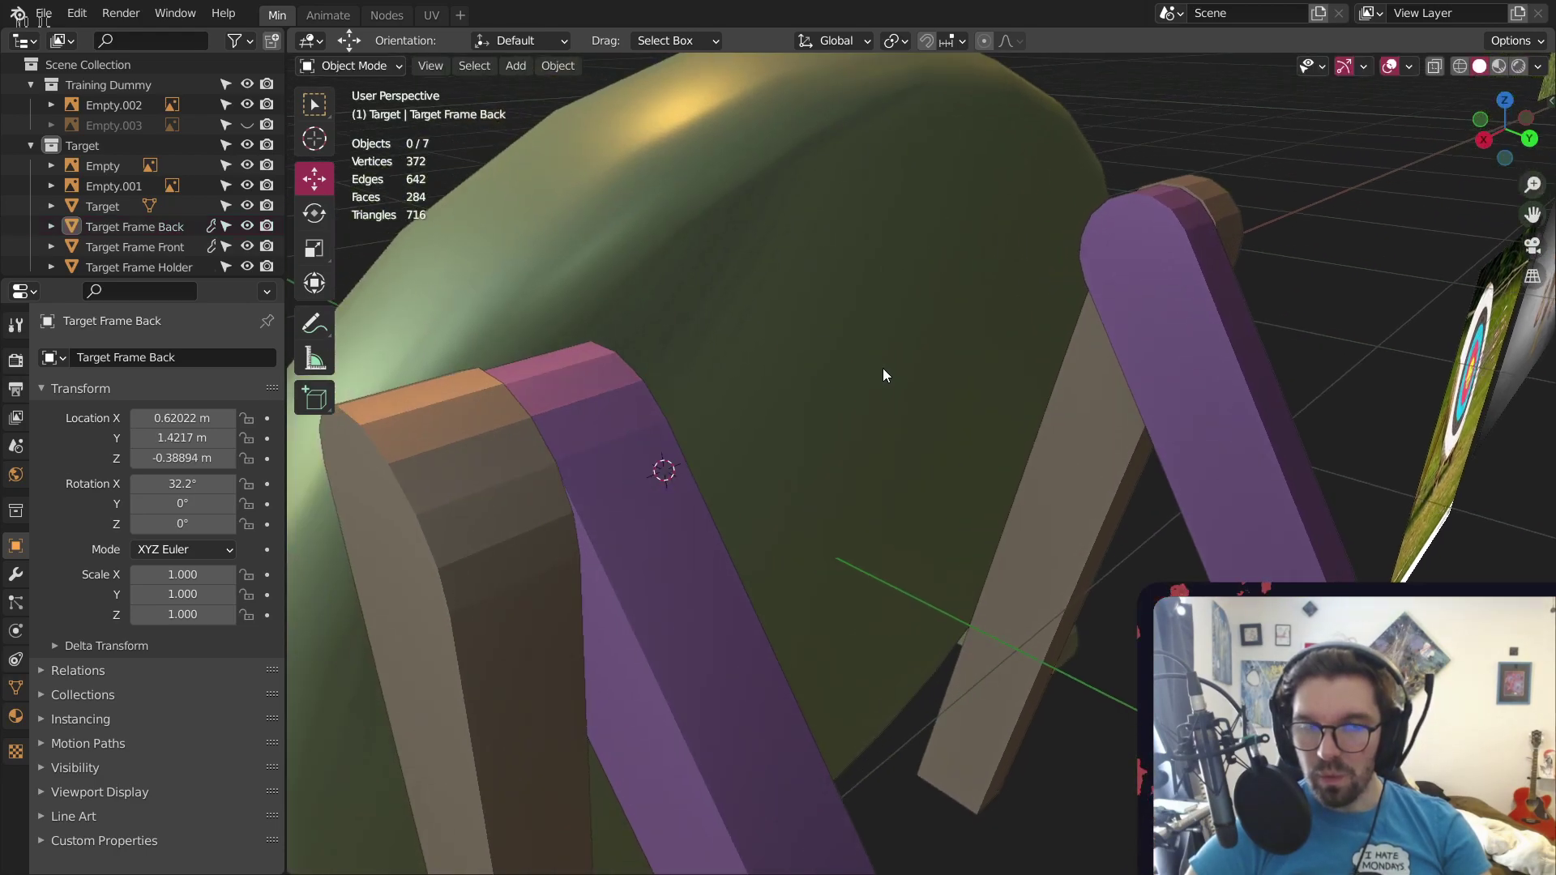
key("z")
left_click(1212, 437)
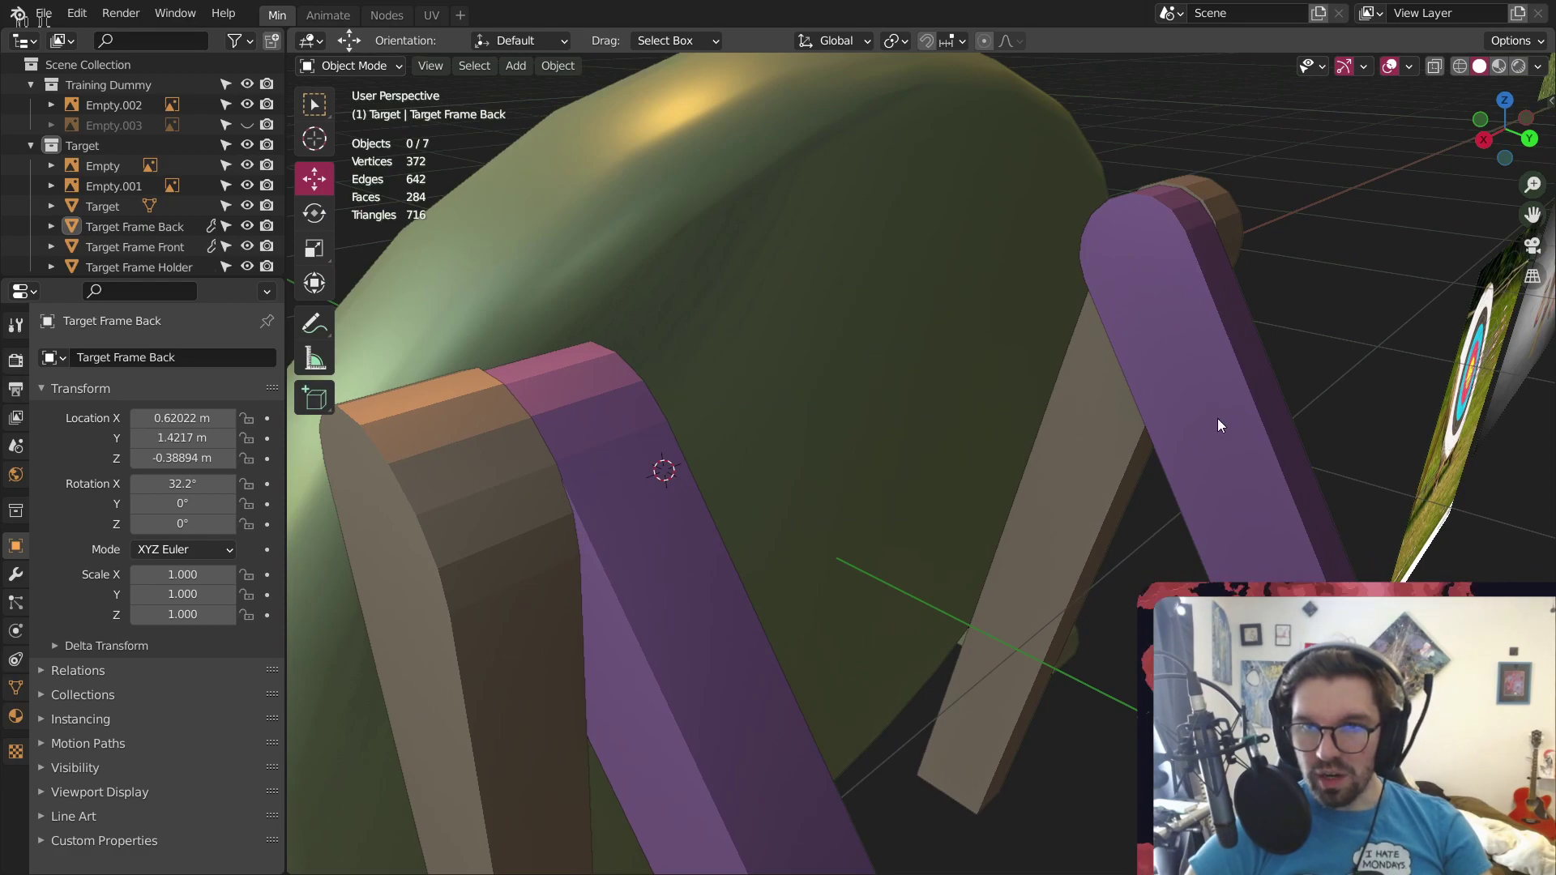
left_click(1217, 418)
key("g")
key("z")
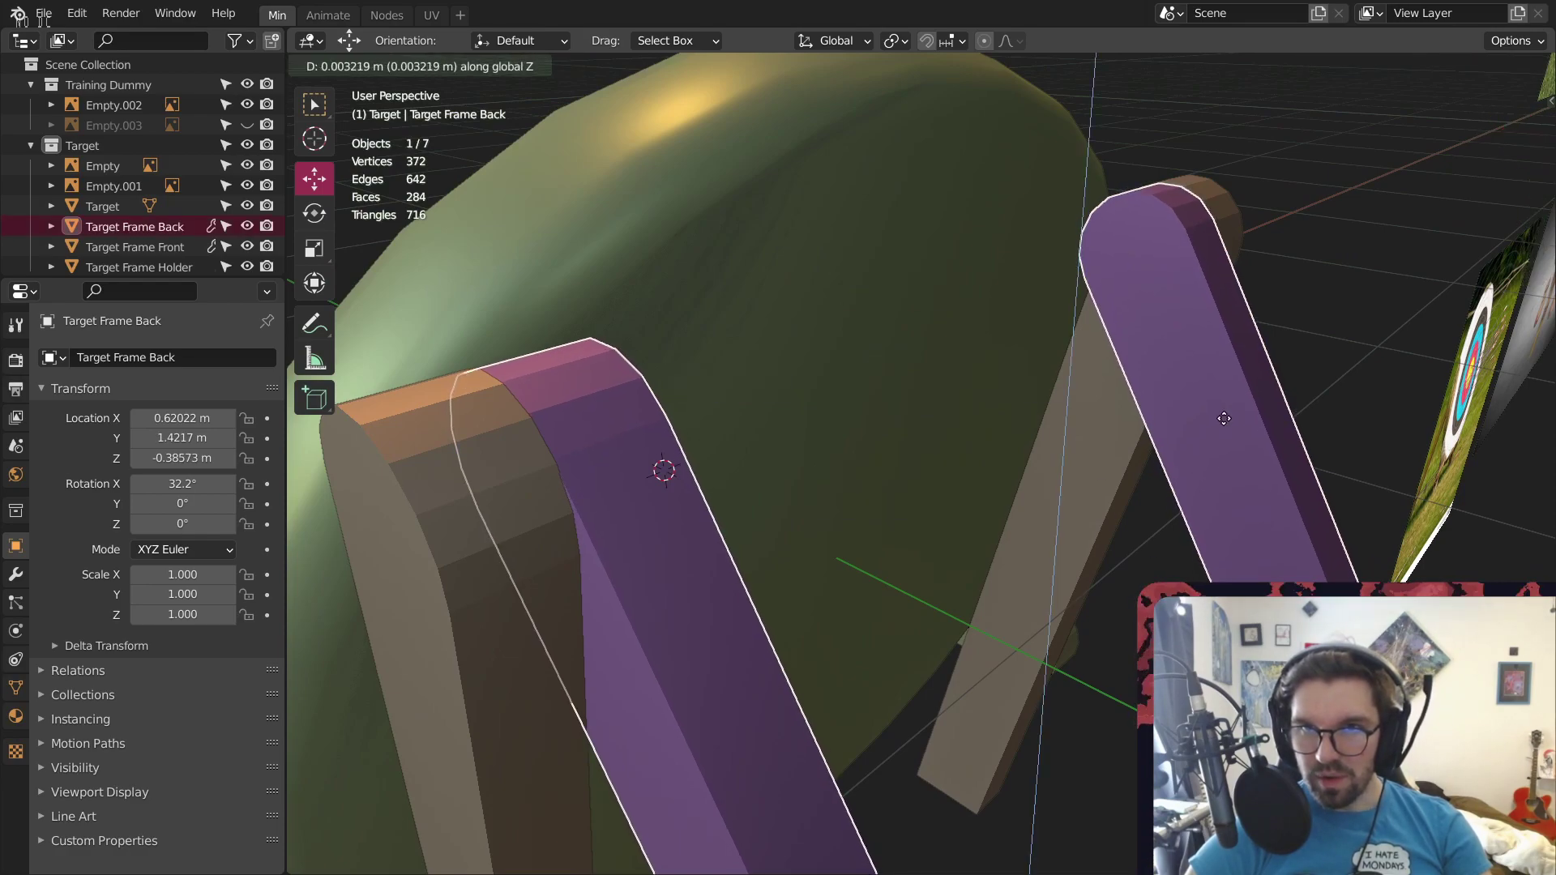
left_click(1223, 417)
left_click(1306, 333)
scroll(1207, 187, "up", 6)
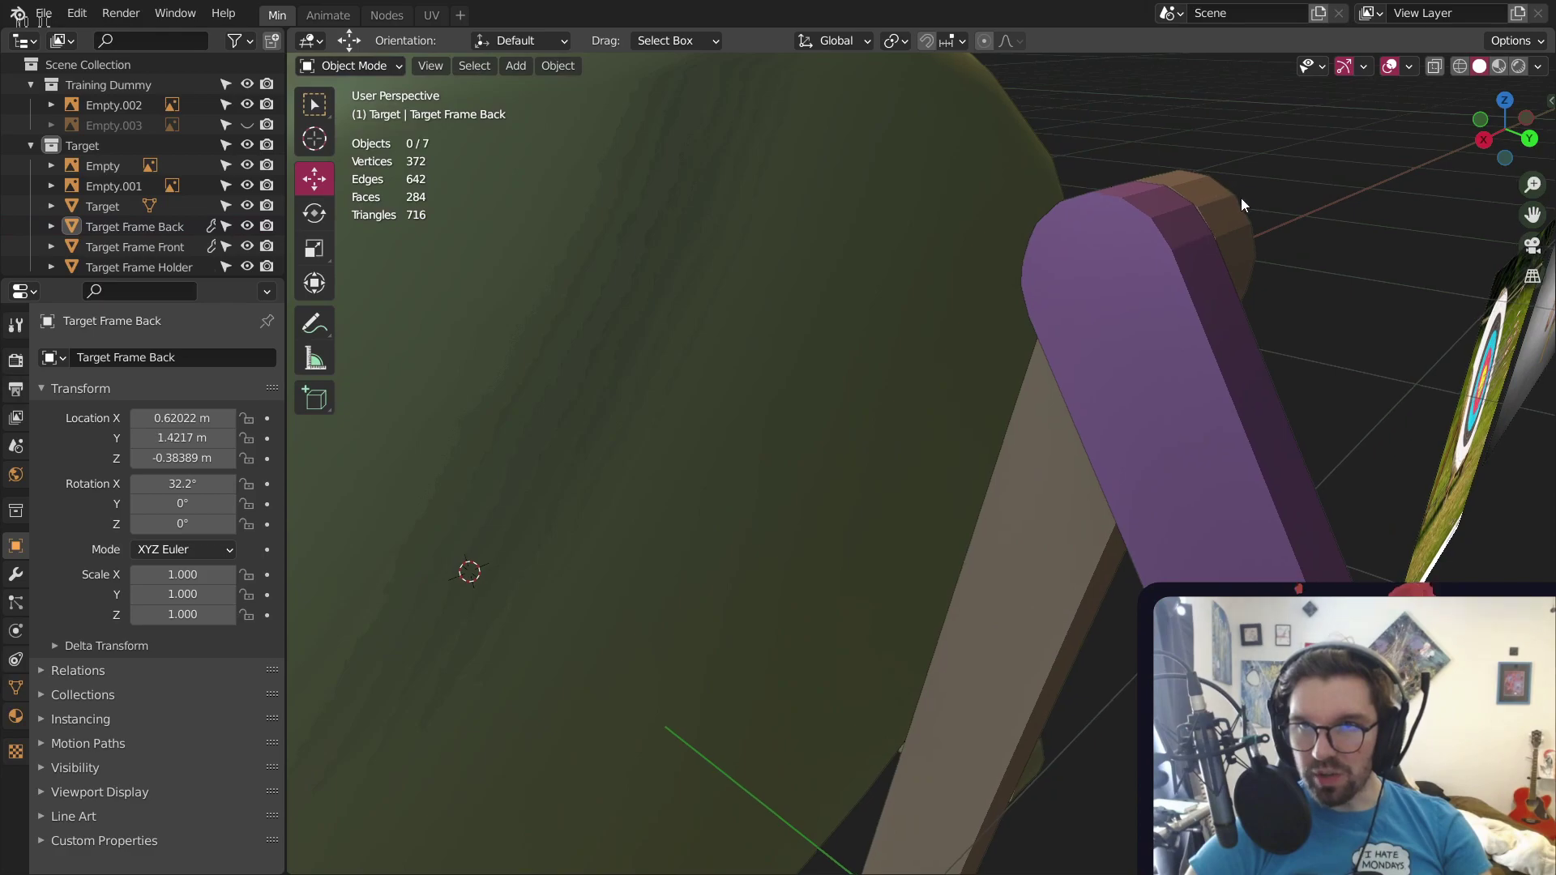
Shift the back legs slightly along Y, to about 1.429 m, so their rounded tops fit the front legs better
middle_click_drag(1045, 353, 1114, 348)
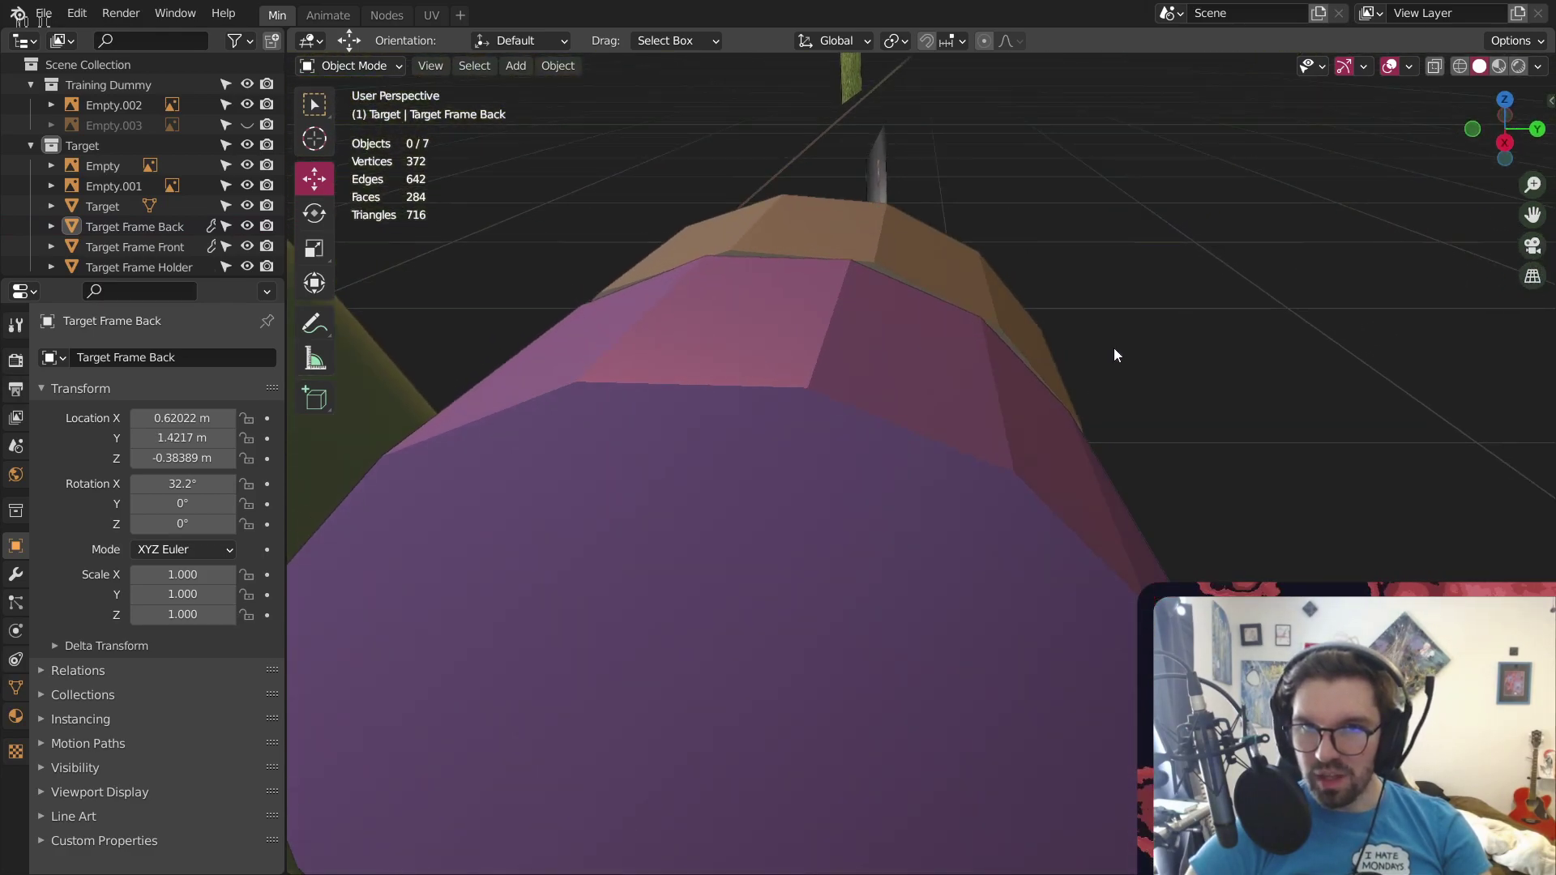
left_click(926, 529)
key("g")
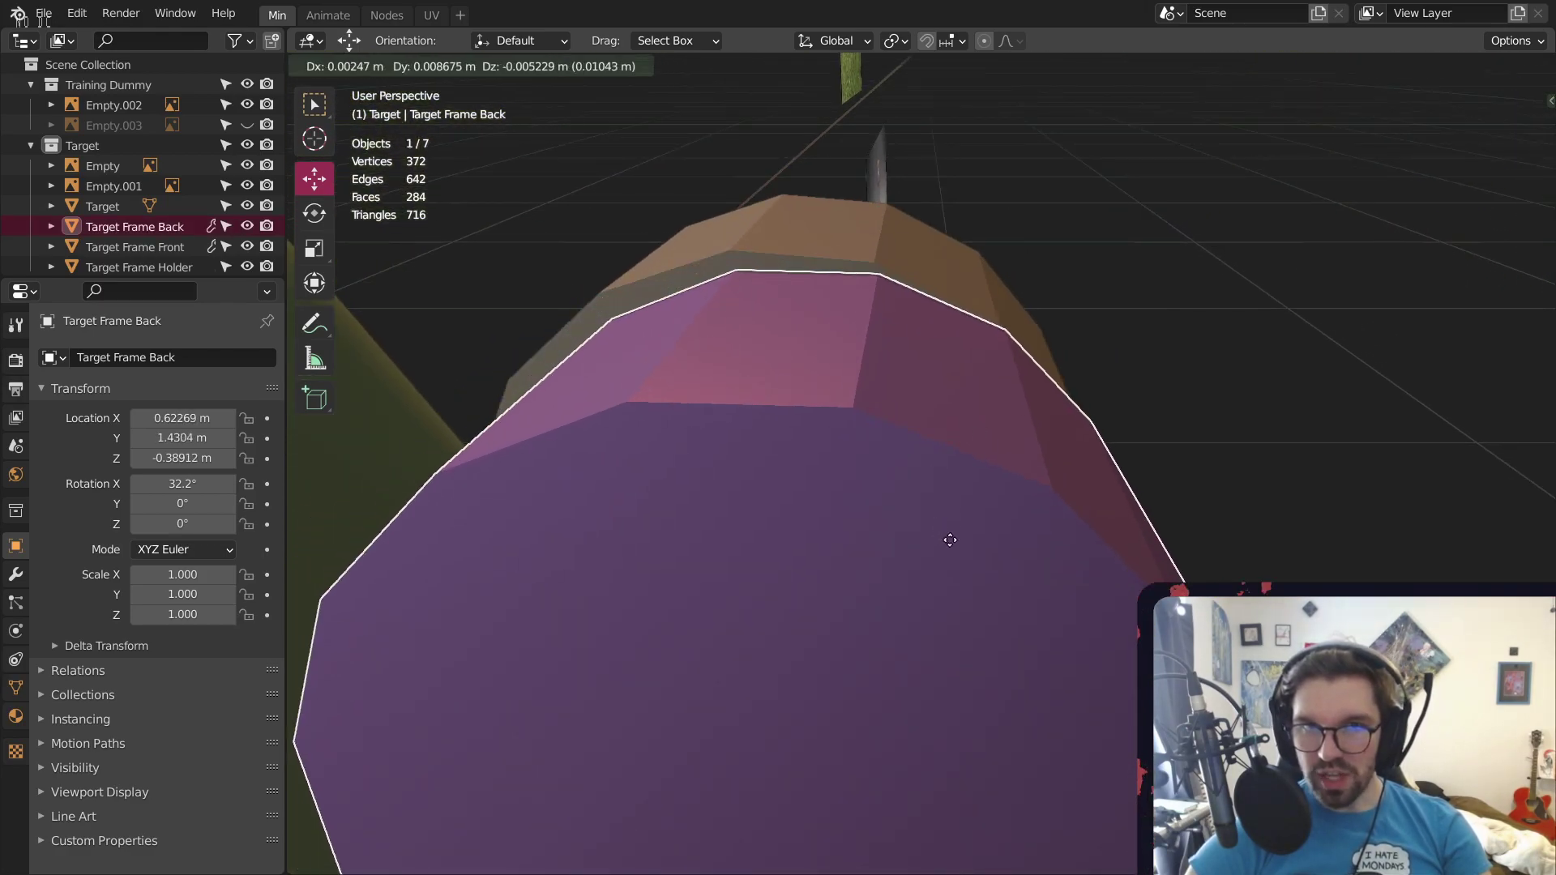
left_click(946, 516)
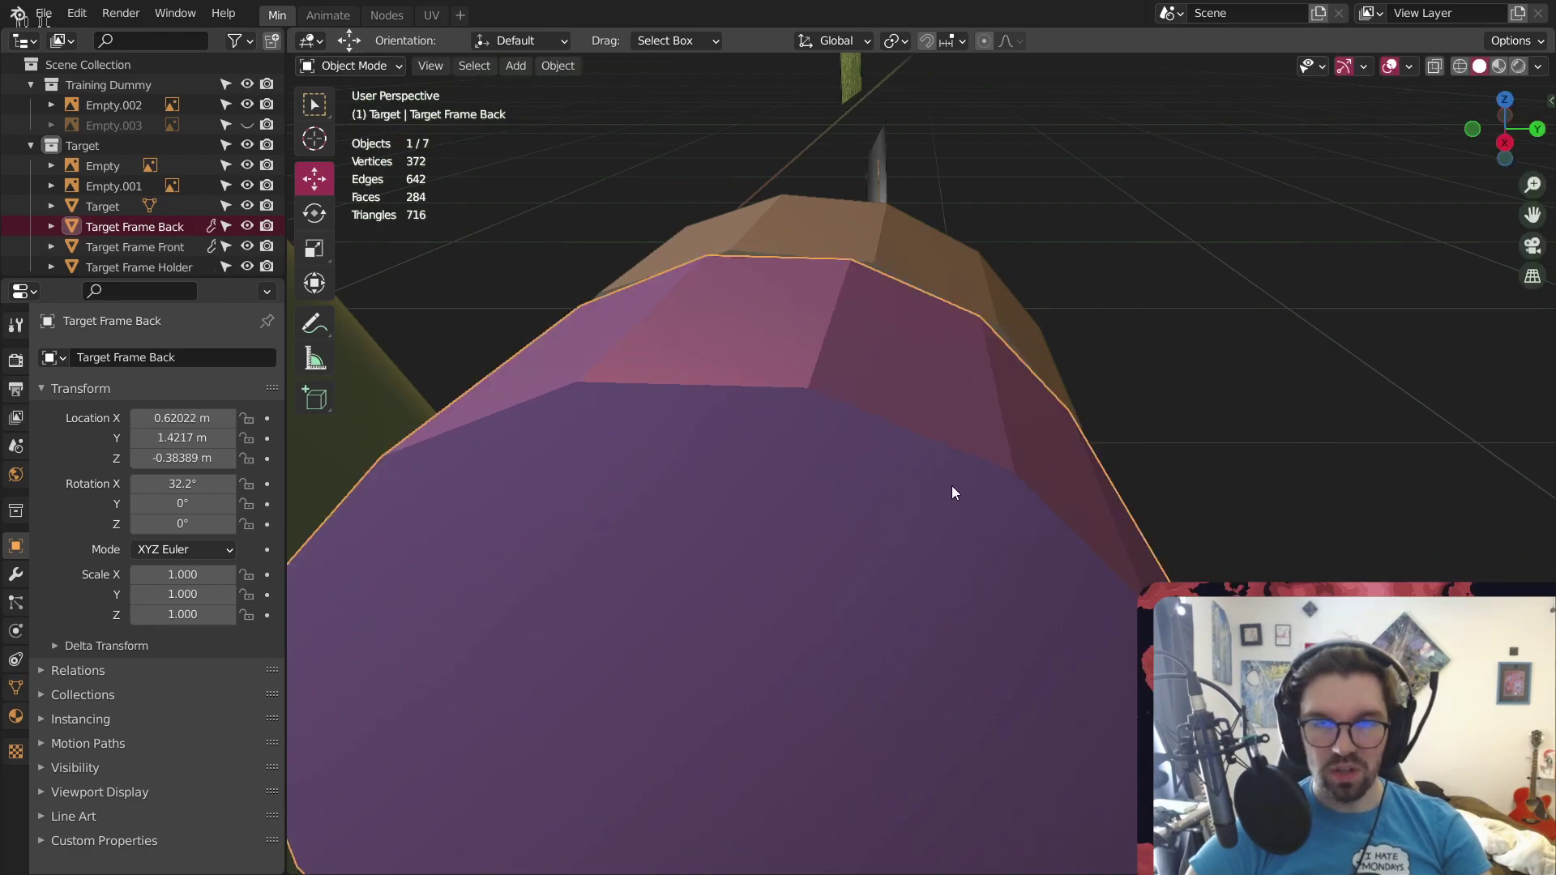
key("g")
key("y")
left_click(901, 520)
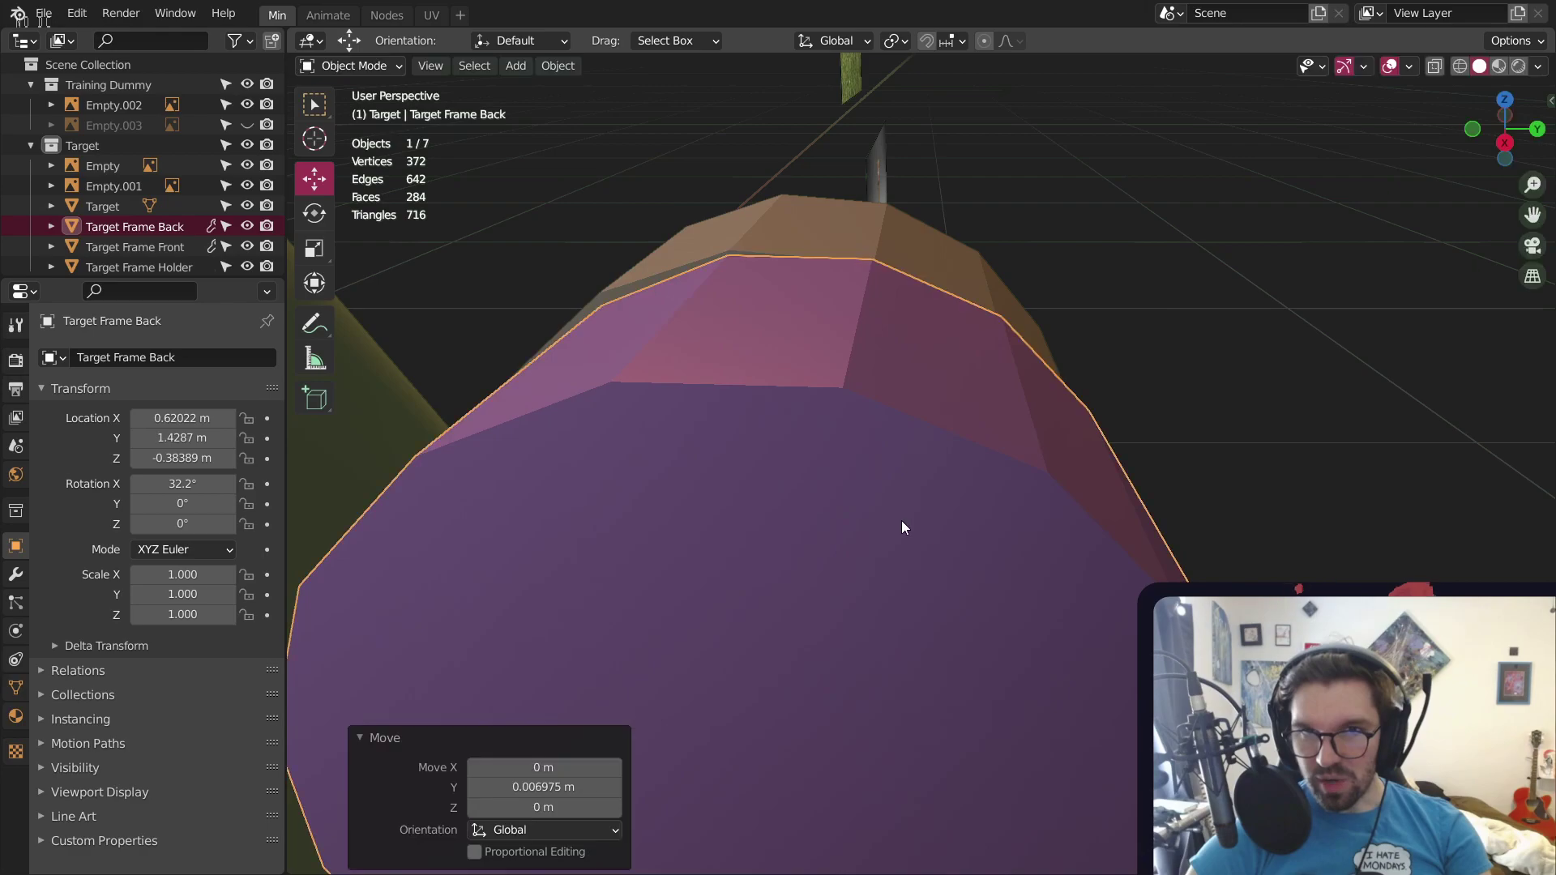
Lower the back legs very slightly along Z, to about -0.386 m
key("g")
key("z")
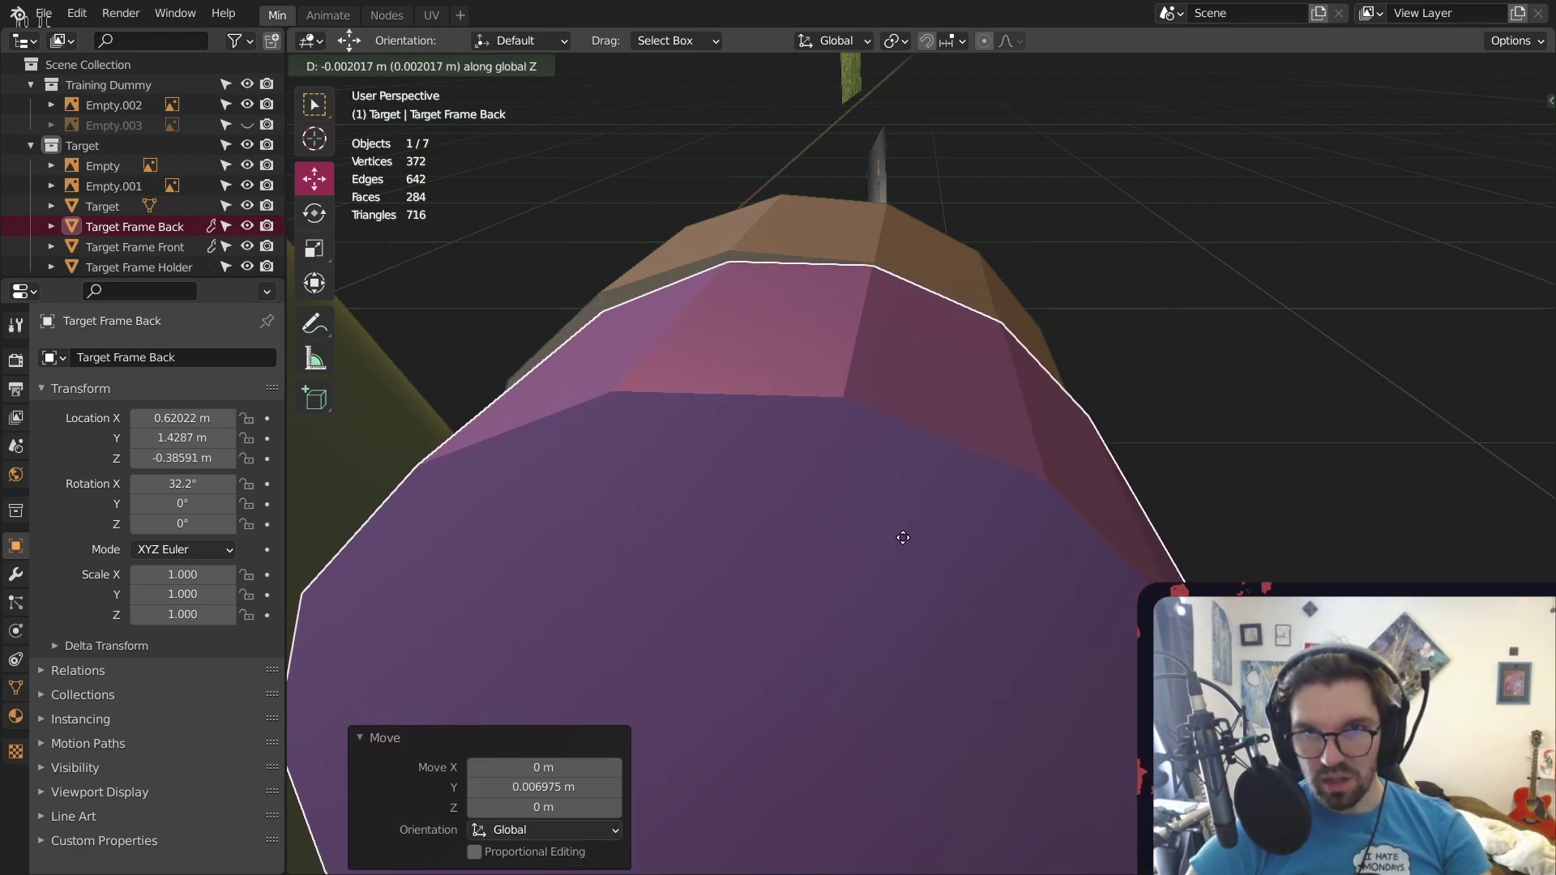
left_click(901, 538)
Deselect the legs and examine the fit of the whole stand from several angles, ending in the back orthographic view
left_click(1219, 353)
middle_click_drag(1219, 353, 778, 405)
scroll(854, 381, "down", 8)
middle_click_drag(810, 476, 919, 321)
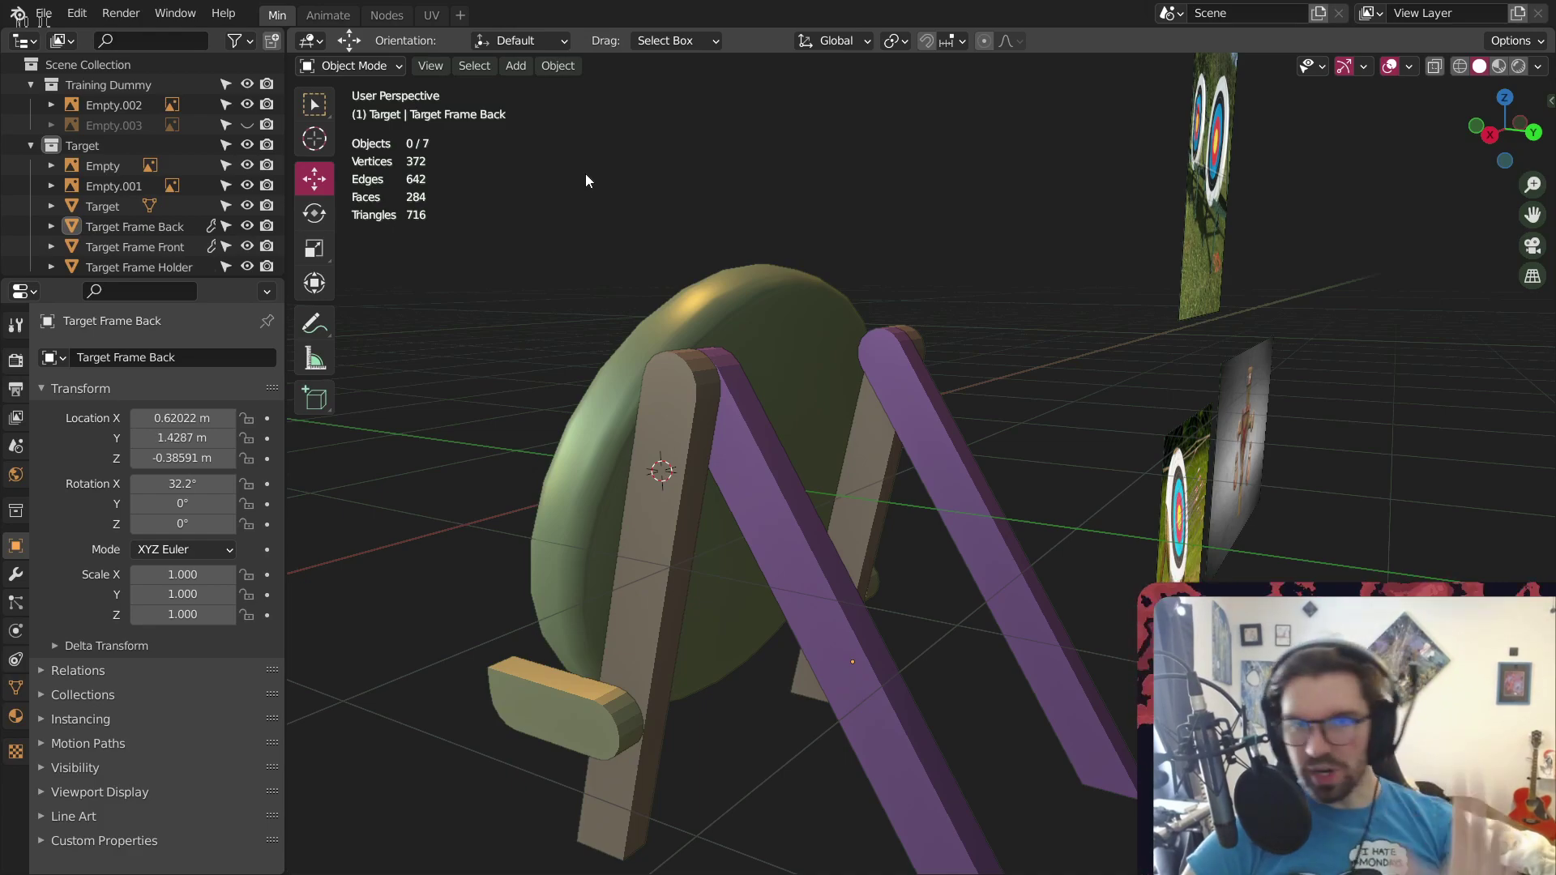
middle_click_drag(791, 351, 613, 420)
middle_click_drag(931, 684, 903, 600)
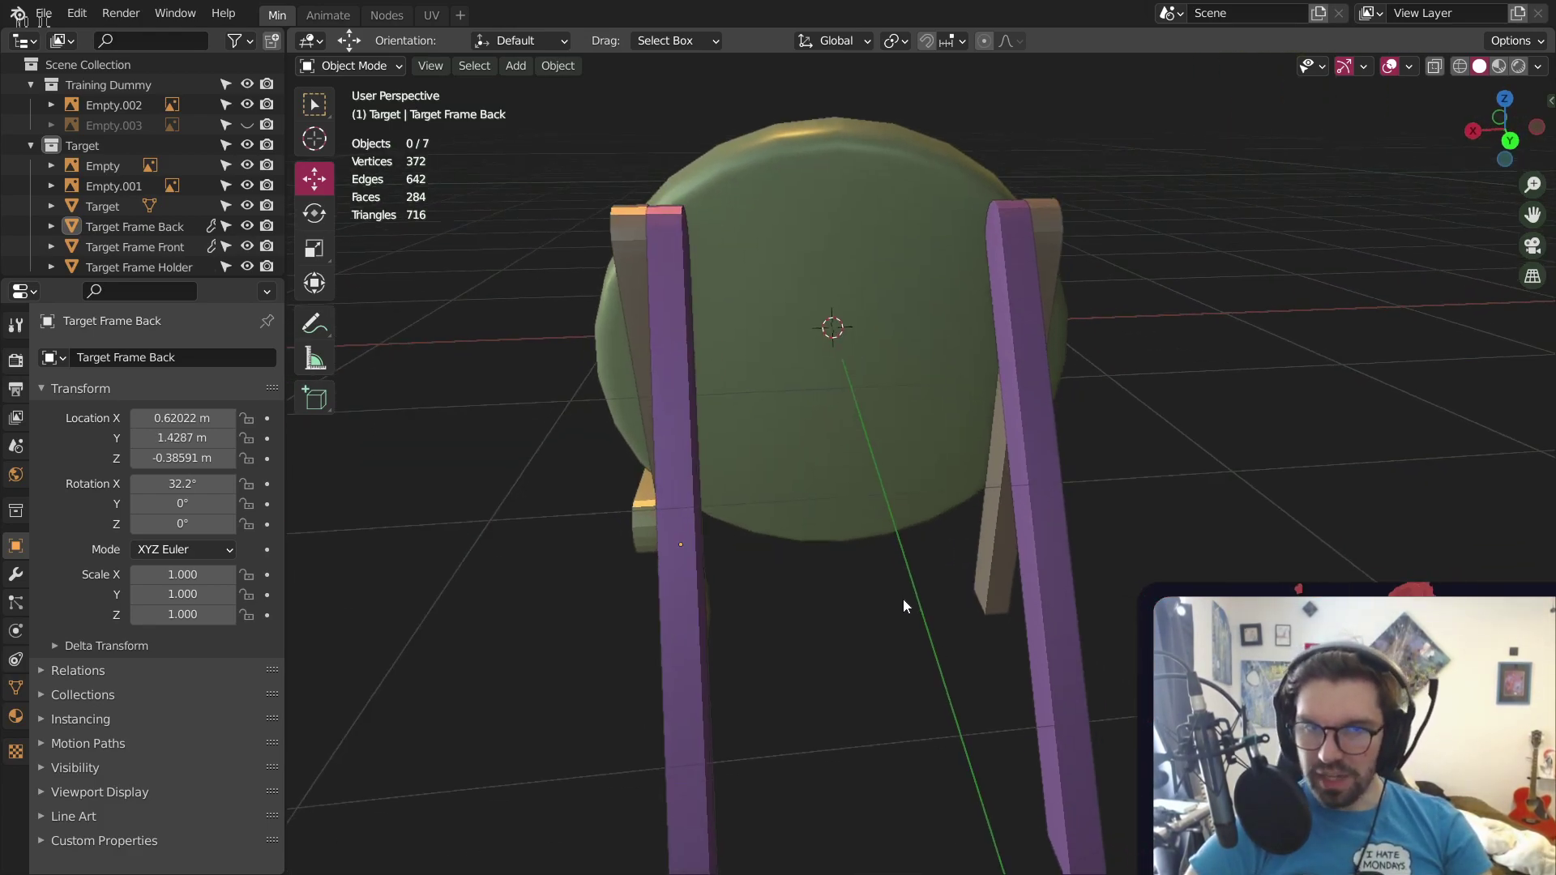
left_click(524, 70)
mouse_move(532, 90)
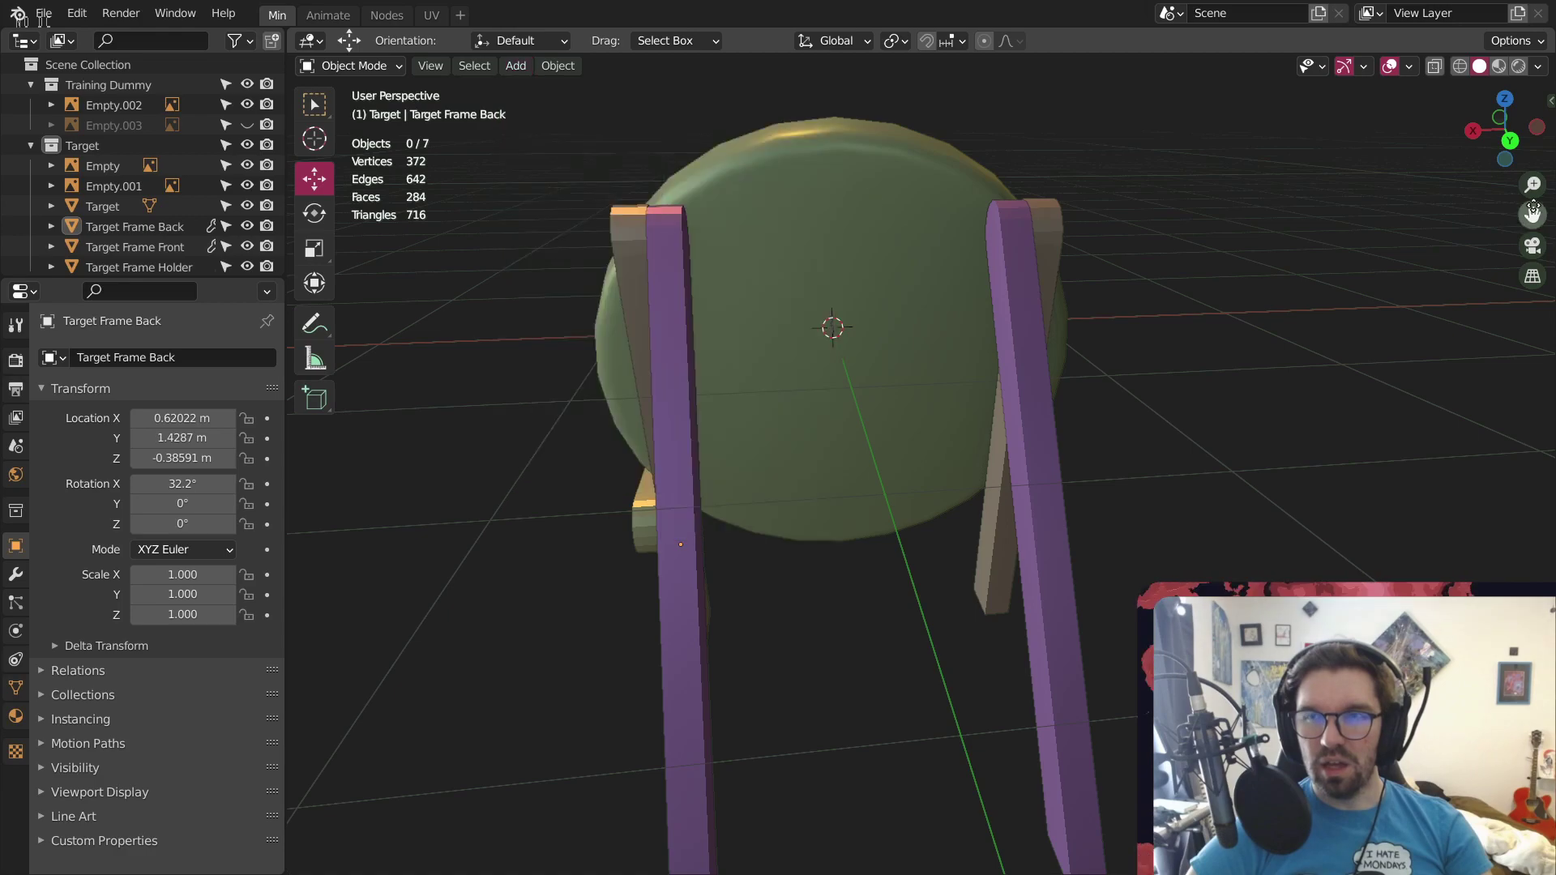
left_click(1509, 141)
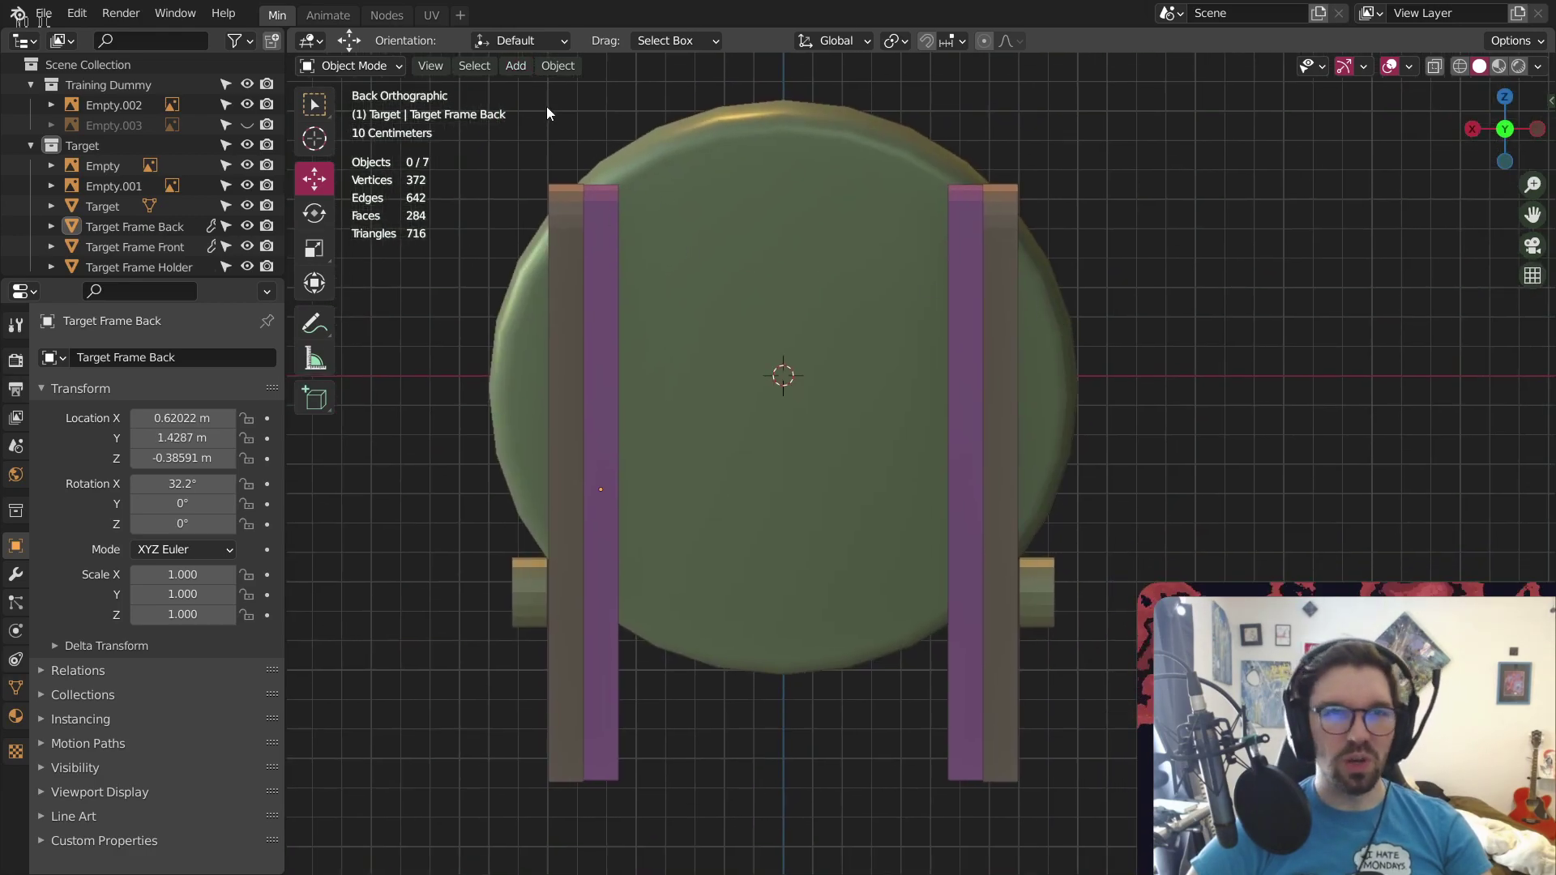
left_click(522, 61)
mouse_move(570, 91)
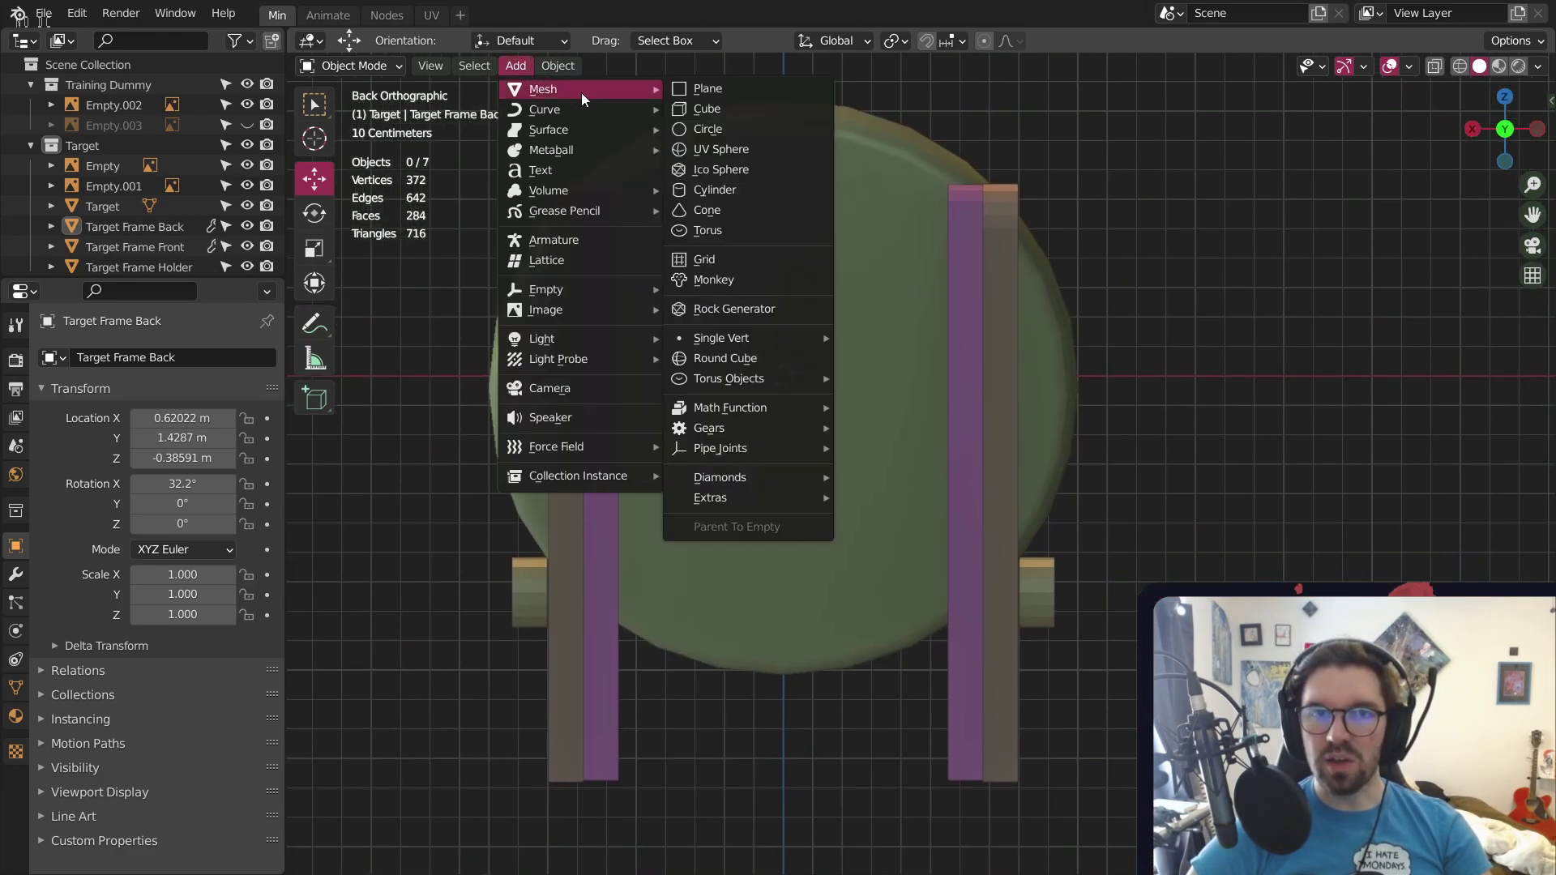
left_click(709, 164)
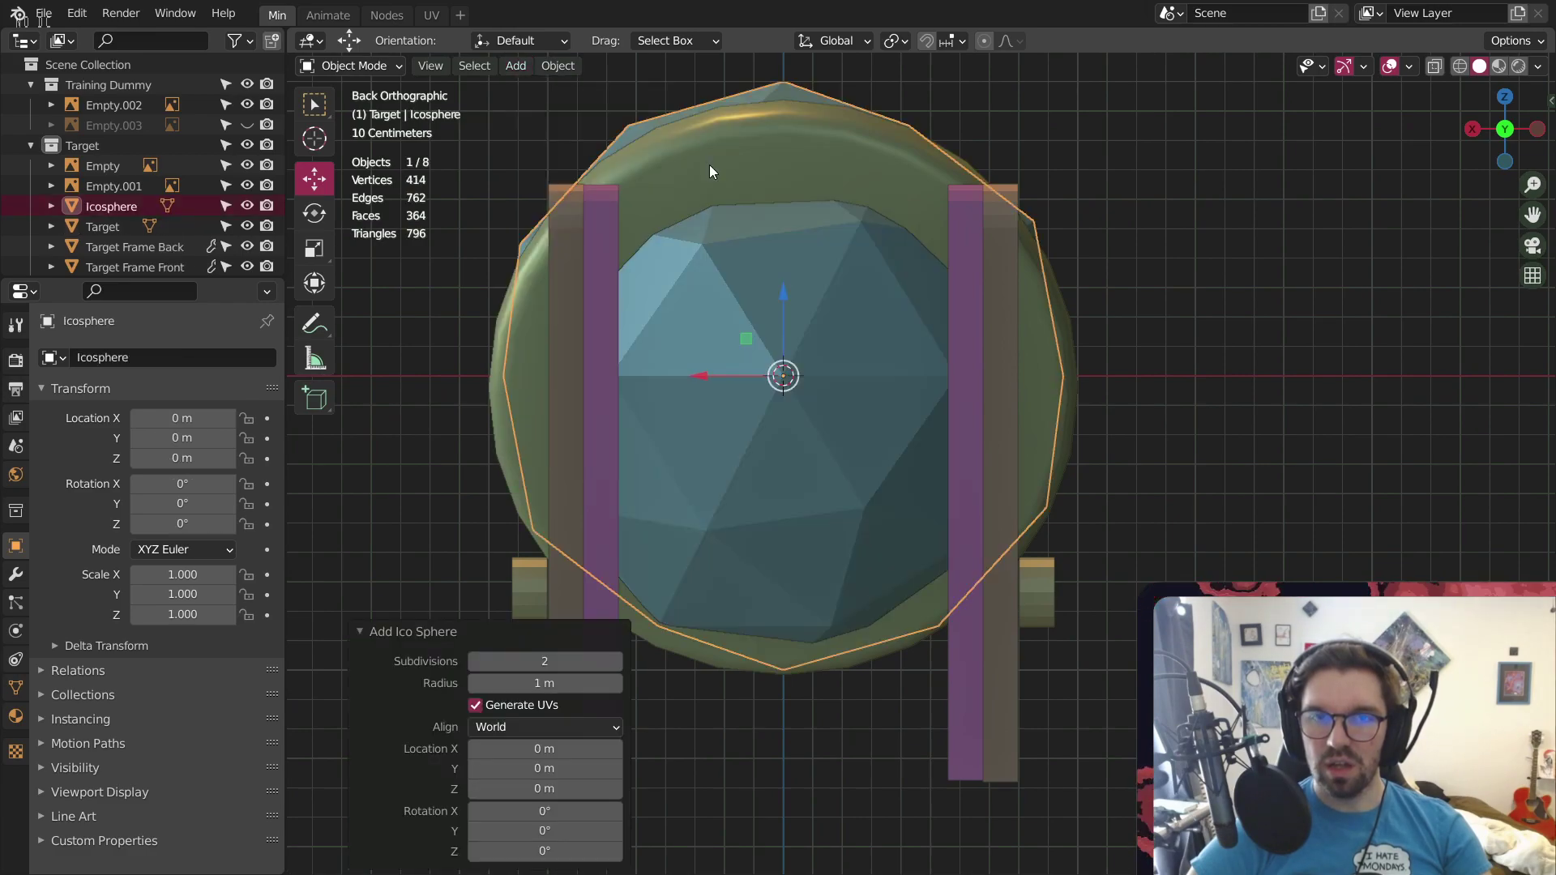
key("Delete")
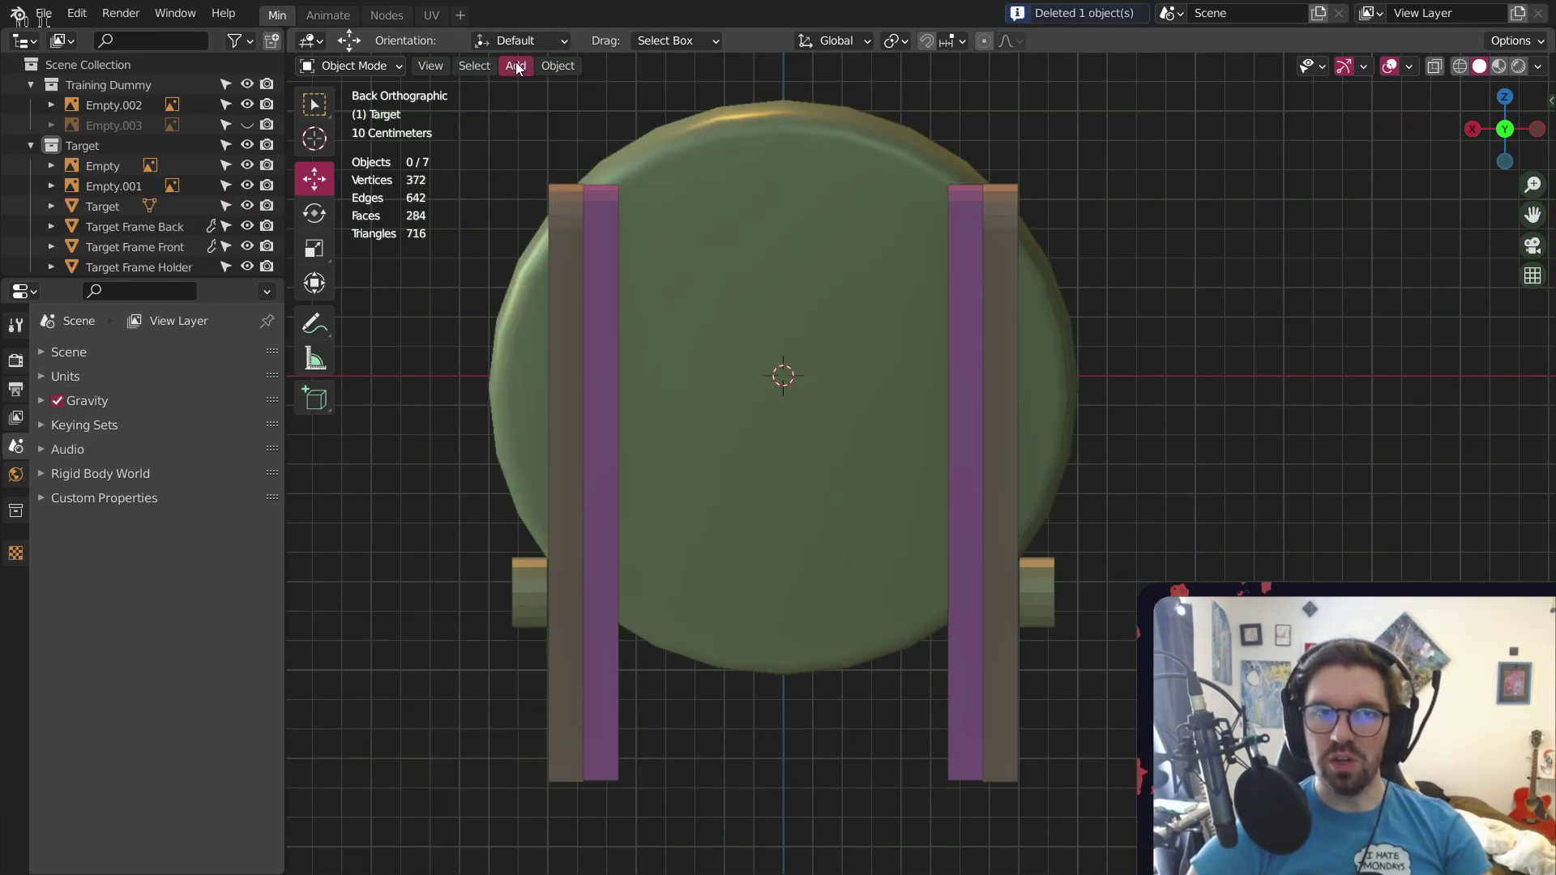
Add a UV sphere at the world origin and rotate it 90° about Y
left_click(515, 66)
mouse_move(581, 84)
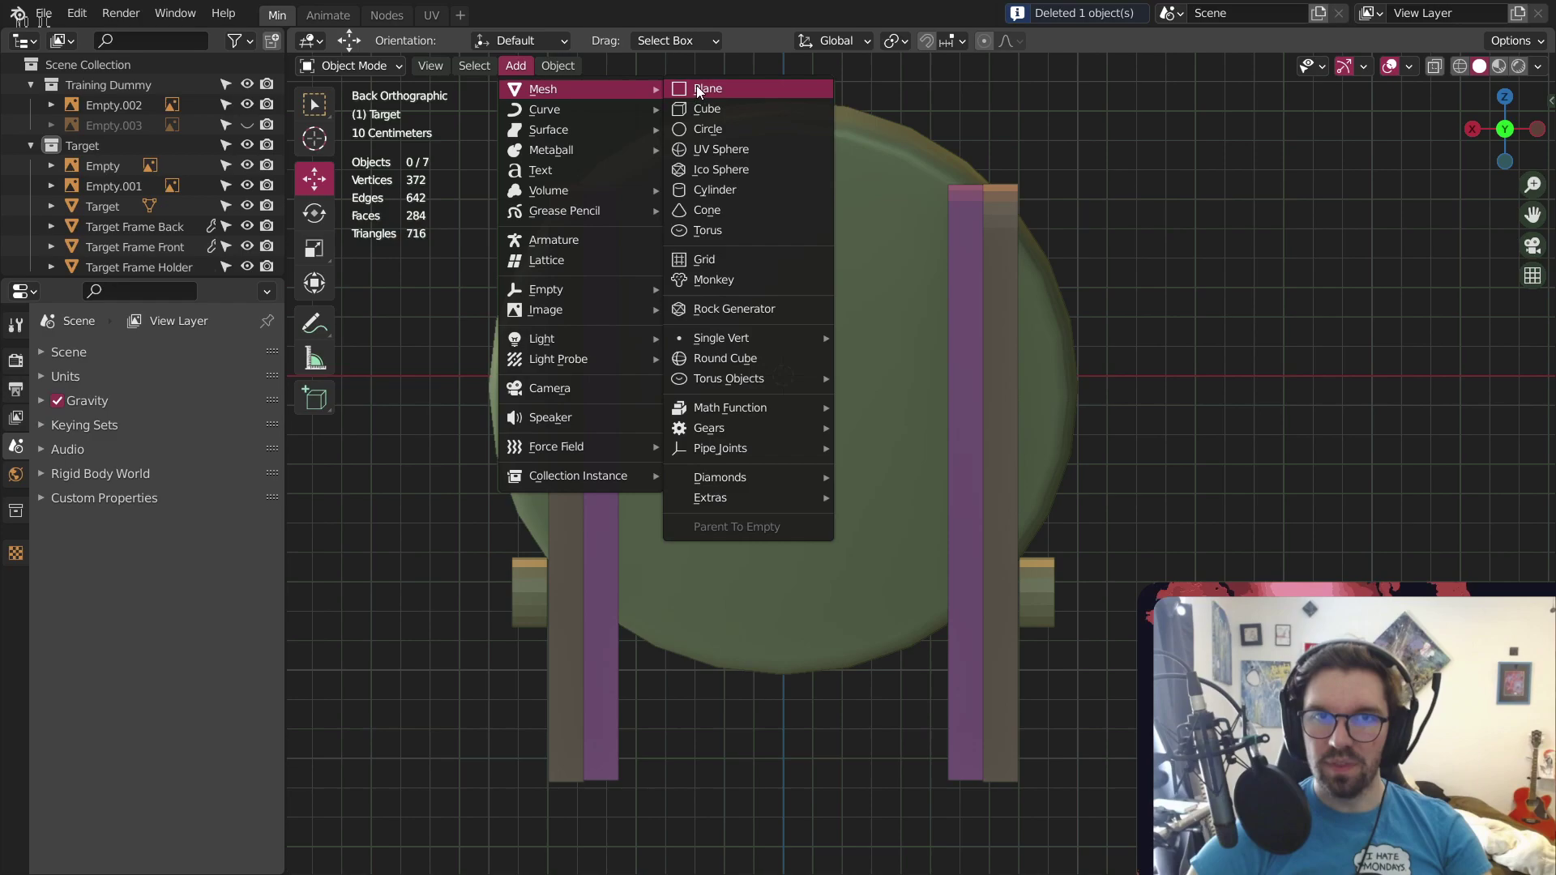
left_click(712, 140)
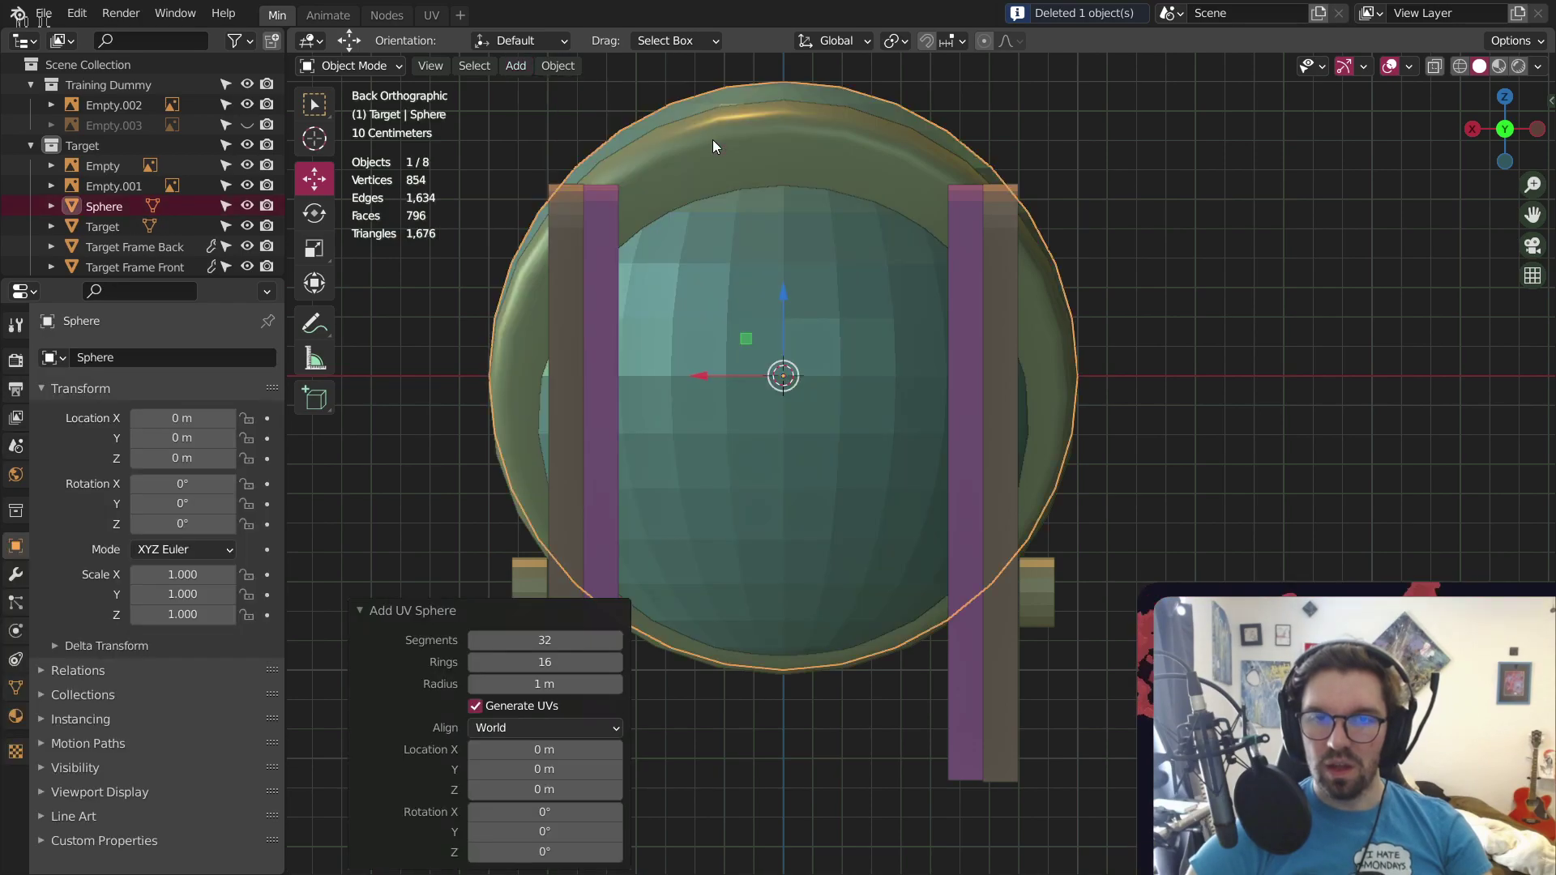
left_click(561, 830)
type("90")
key("Return")
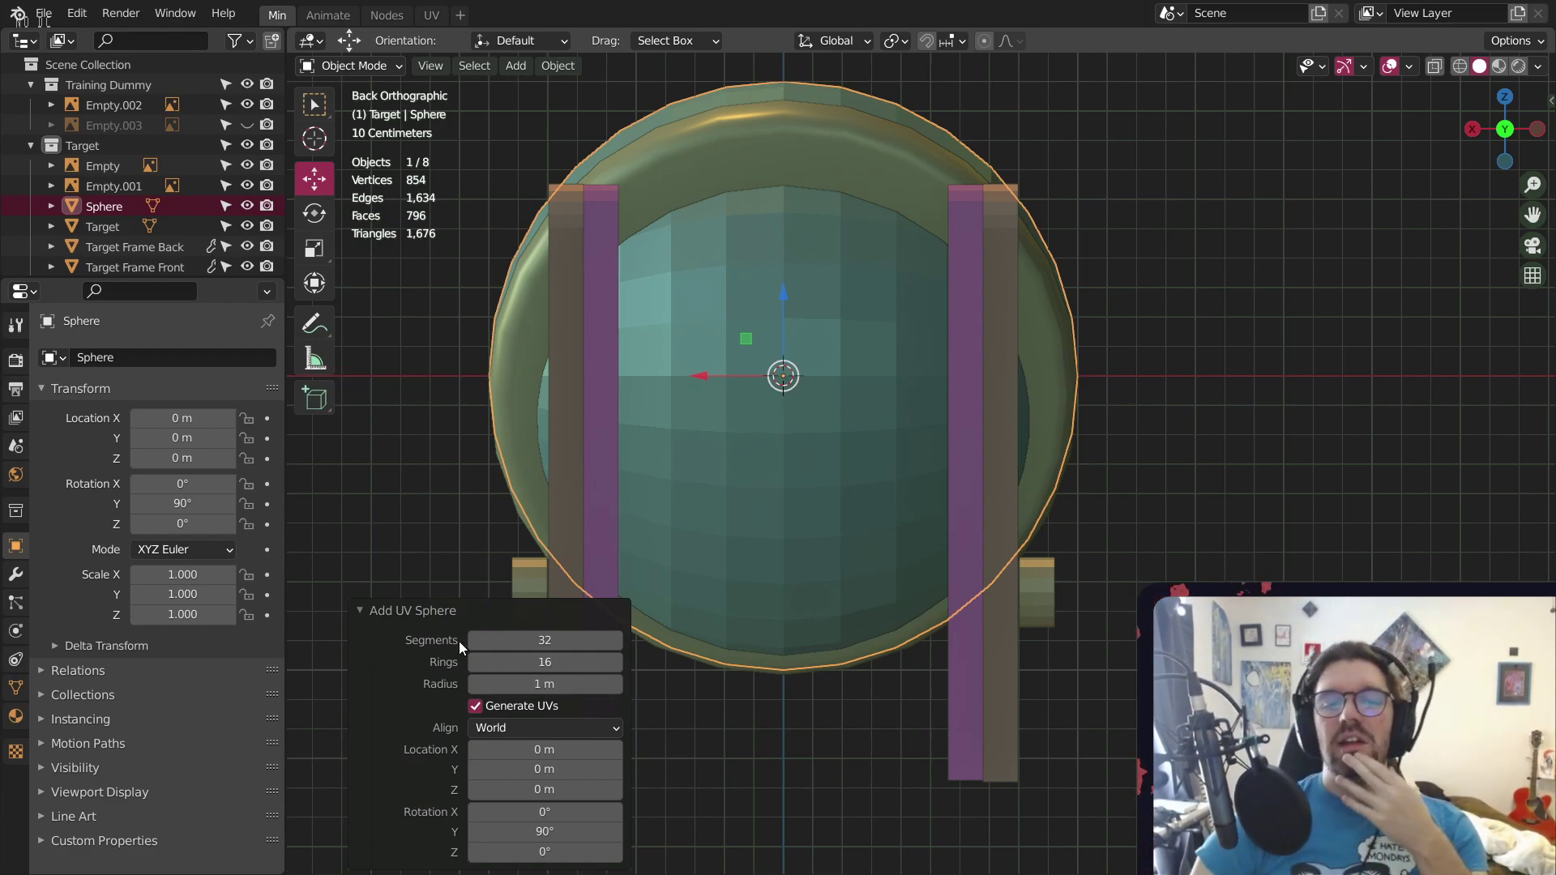
Set the new UV sphere to 24 segments and 14 rings
left_click(551, 640)
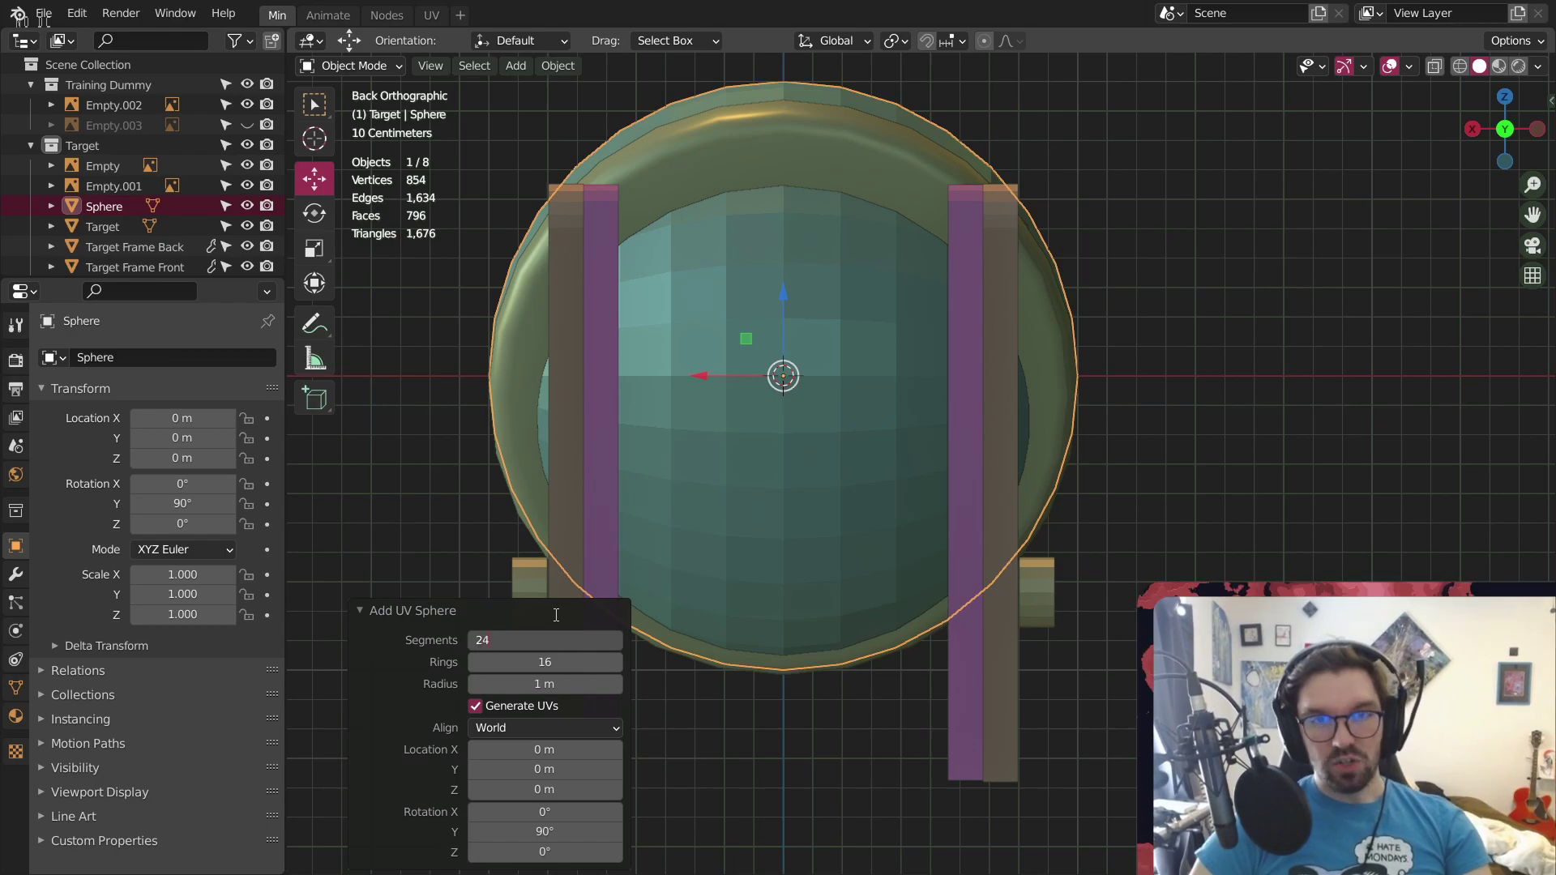
type("24")
key("Return")
left_click(556, 656)
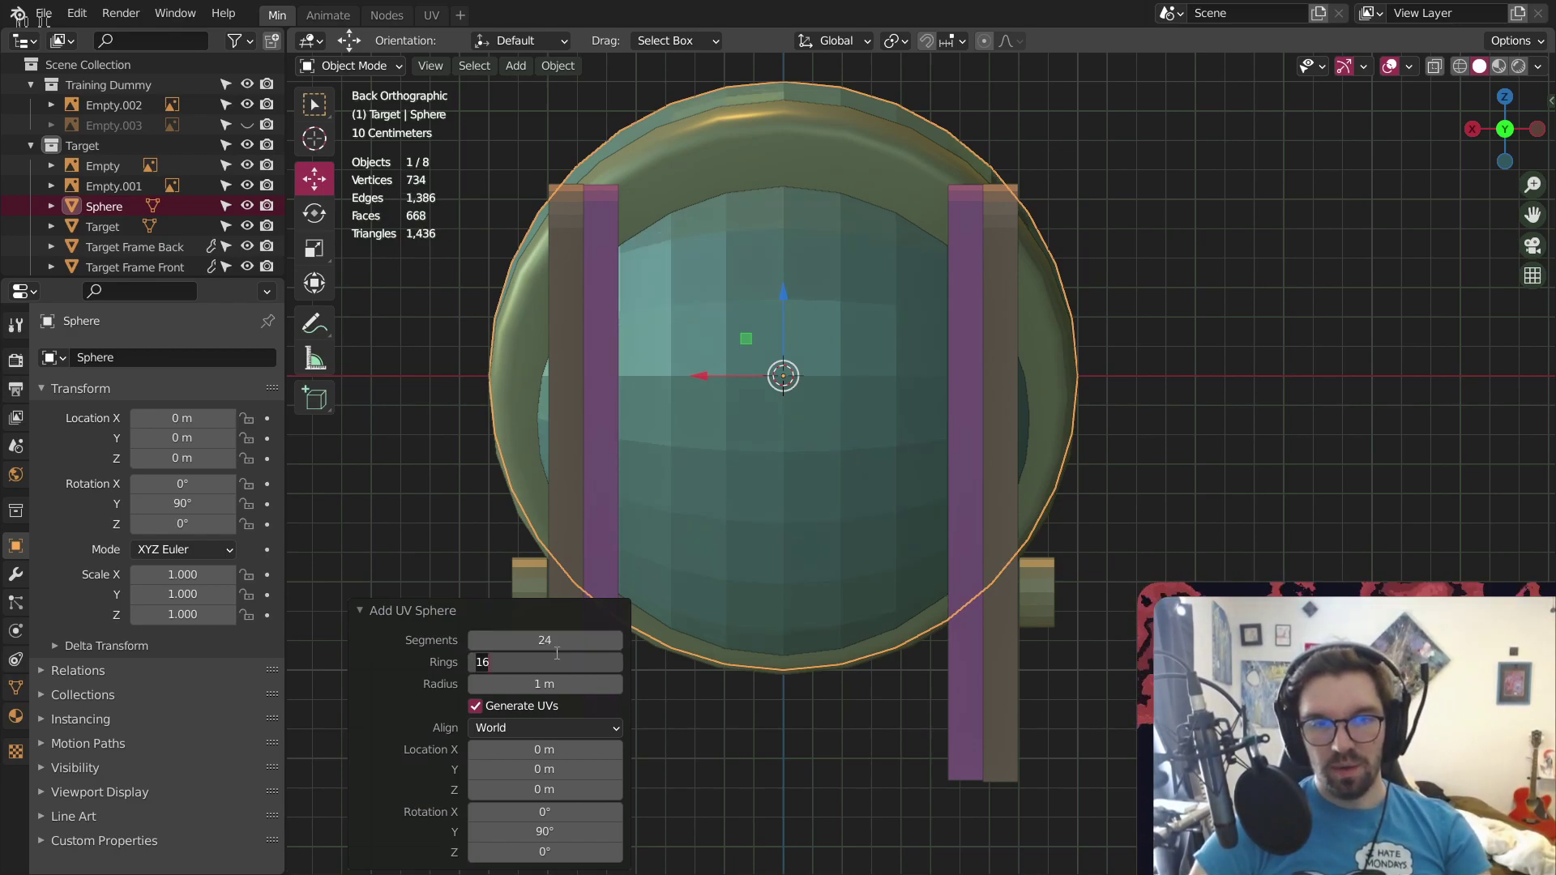
type("12")
key("Return")
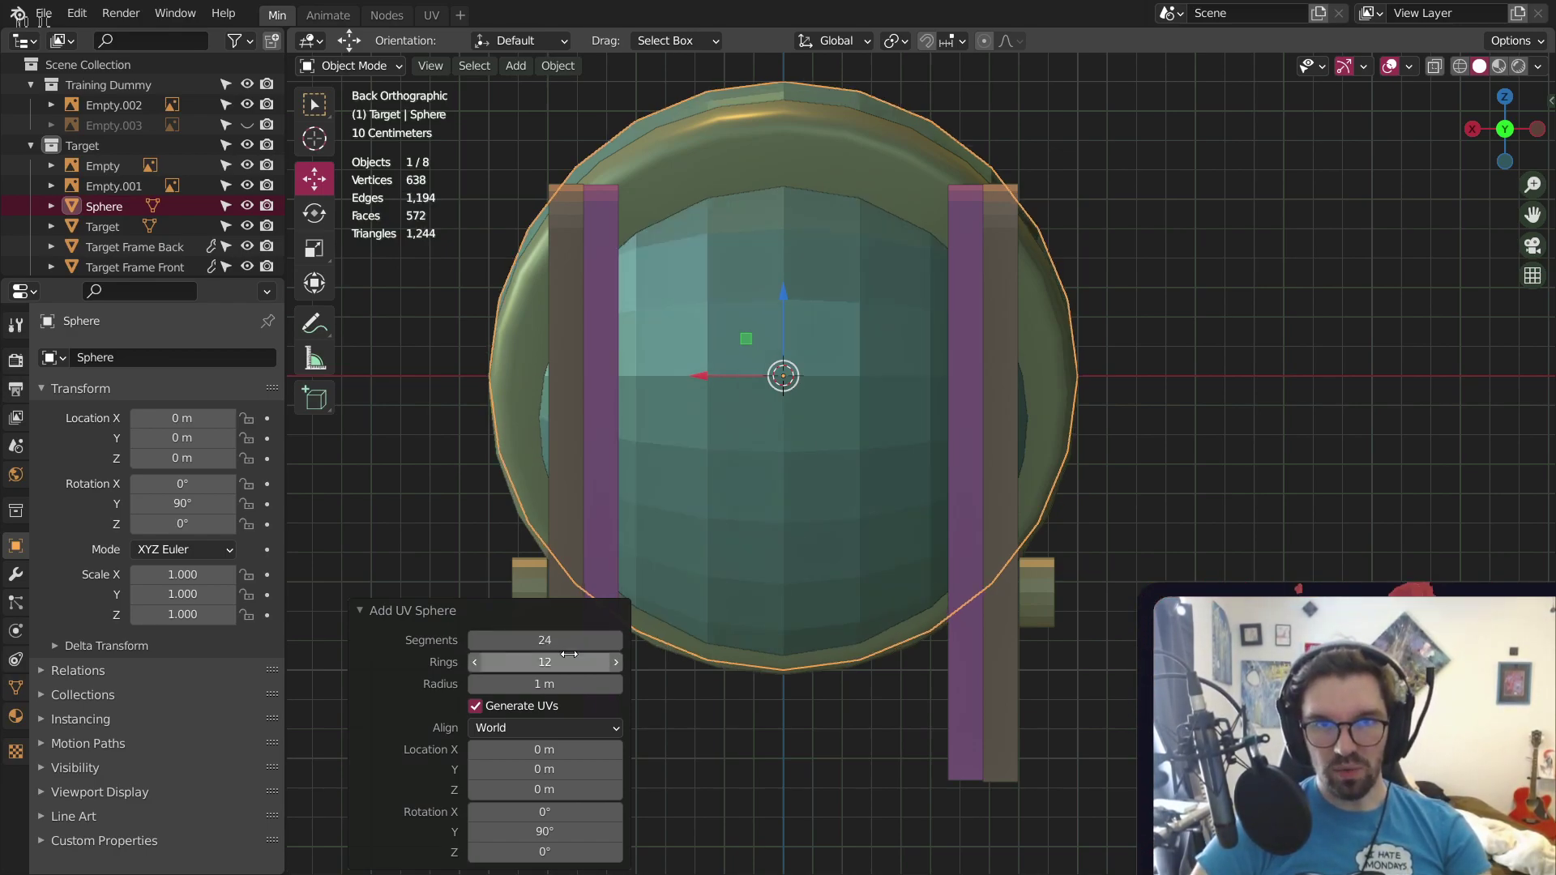
left_click(570, 657)
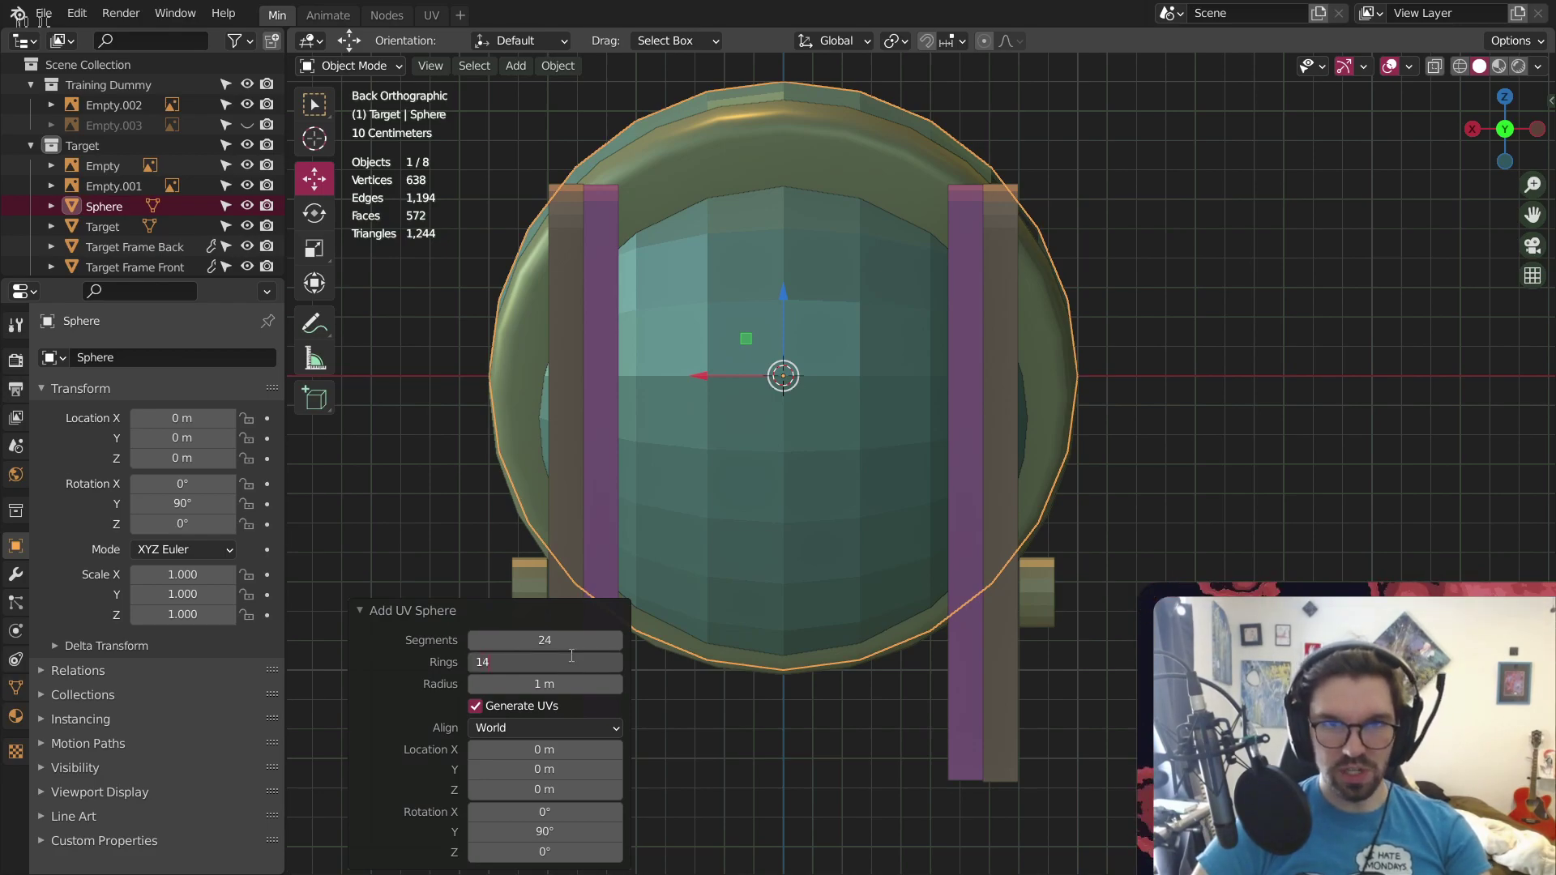
type("14")
key("Return")
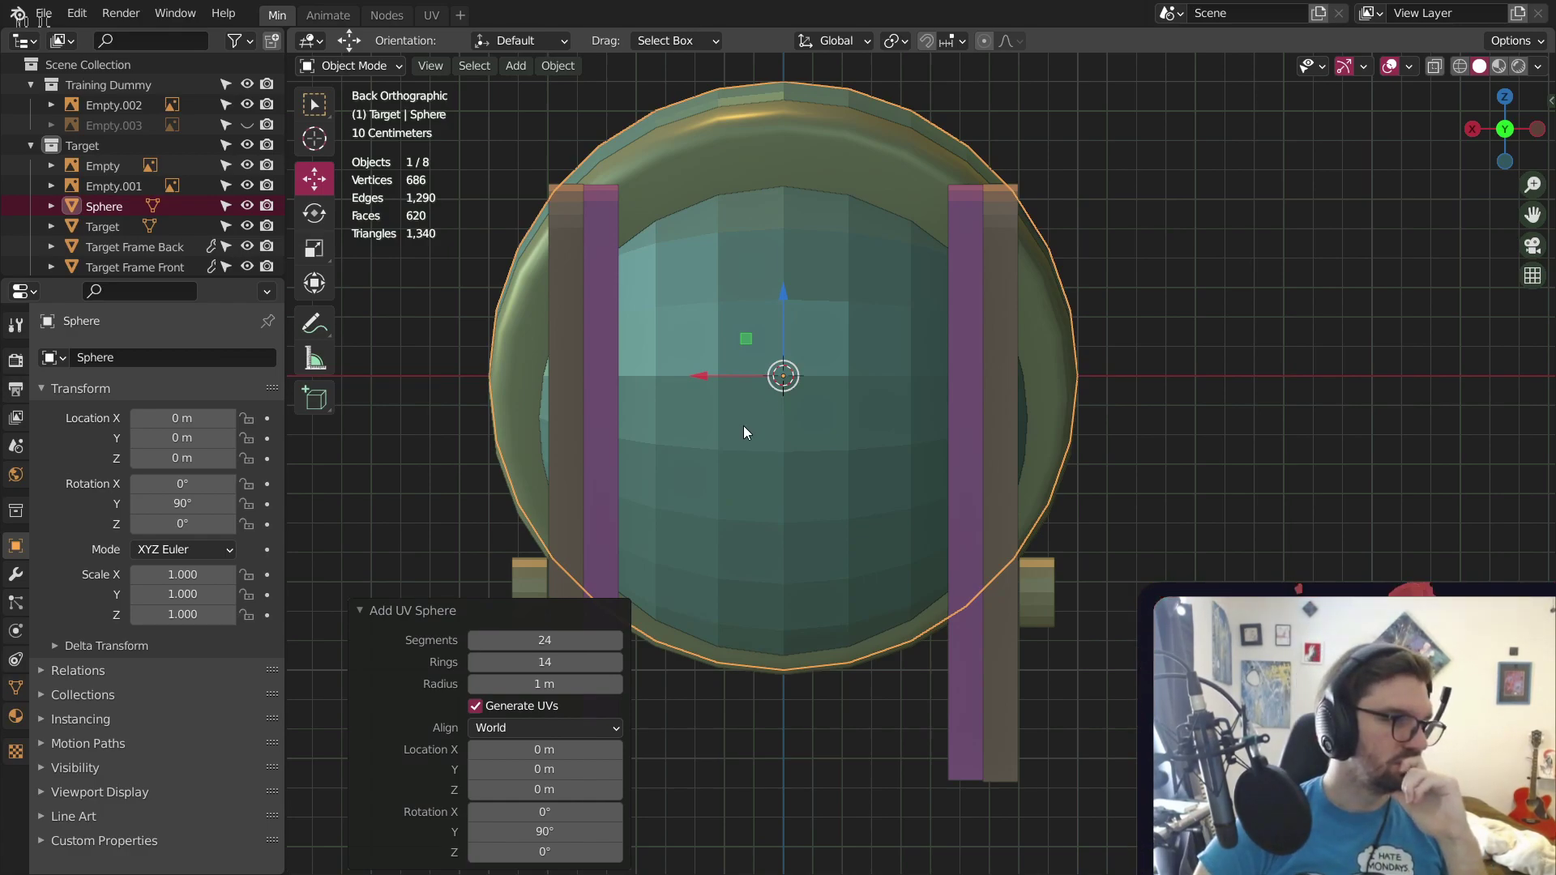
Move the sphere about 0.774 m along Y to behind the disc and scale it down uniformly
middle_click_drag(743, 425, 776, 420)
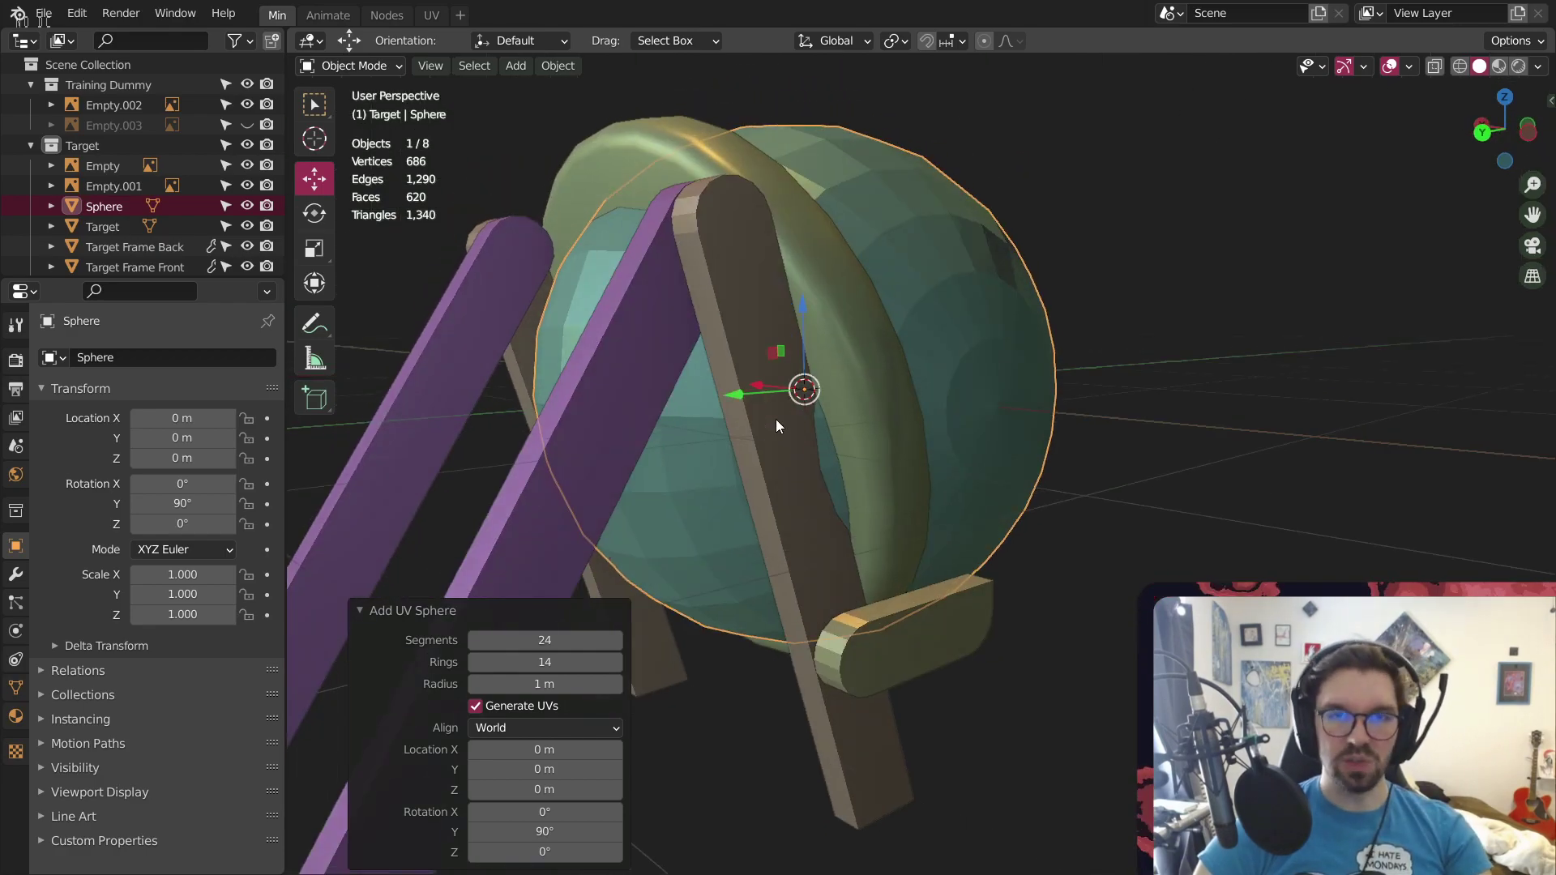
left_click_drag(729, 403, 549, 417)
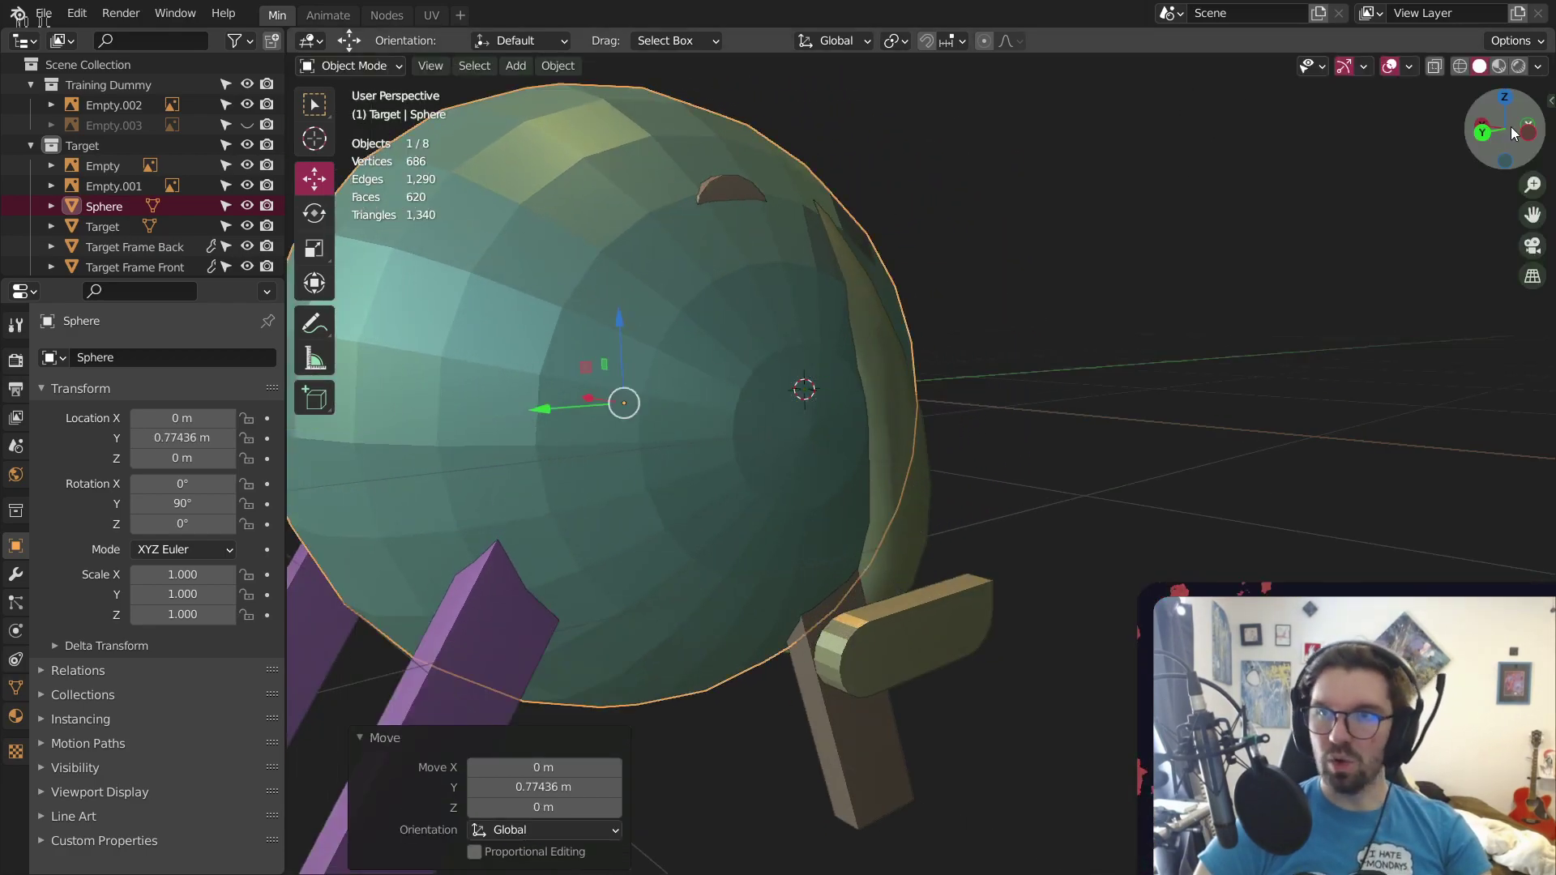
left_click(1480, 139)
key("s")
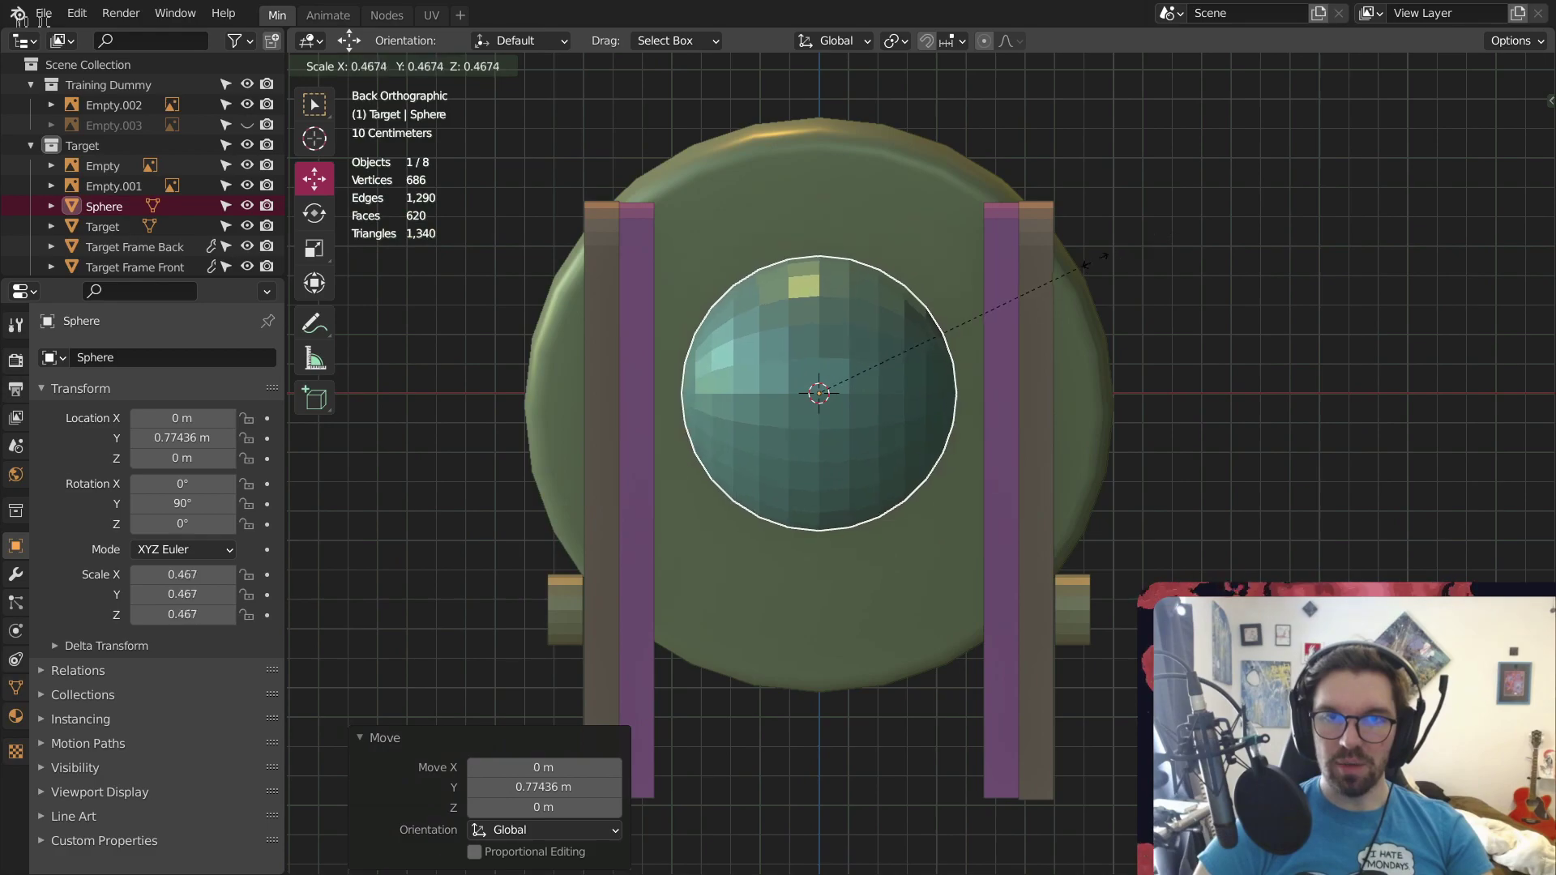
left_click(862, 326)
Move the sphere up and over to the front leg's top, about 0.743 m on X, and shrink it to scale 0.073
left_click_drag(820, 312, 821, 156)
left_click_drag(737, 245, 523, 249)
key("s")
left_click(684, 226)
Position the sphere within the front leg's rounded top, at about 0.853 m on Y and 0.560 m on Z
middle_click_drag(684, 225, 917, 347)
scroll(806, 319, "up", 1)
scroll(917, 346, "up", 2)
left_click_drag(768, 305, 820, 305)
left_click_drag(732, 248, 753, 202)
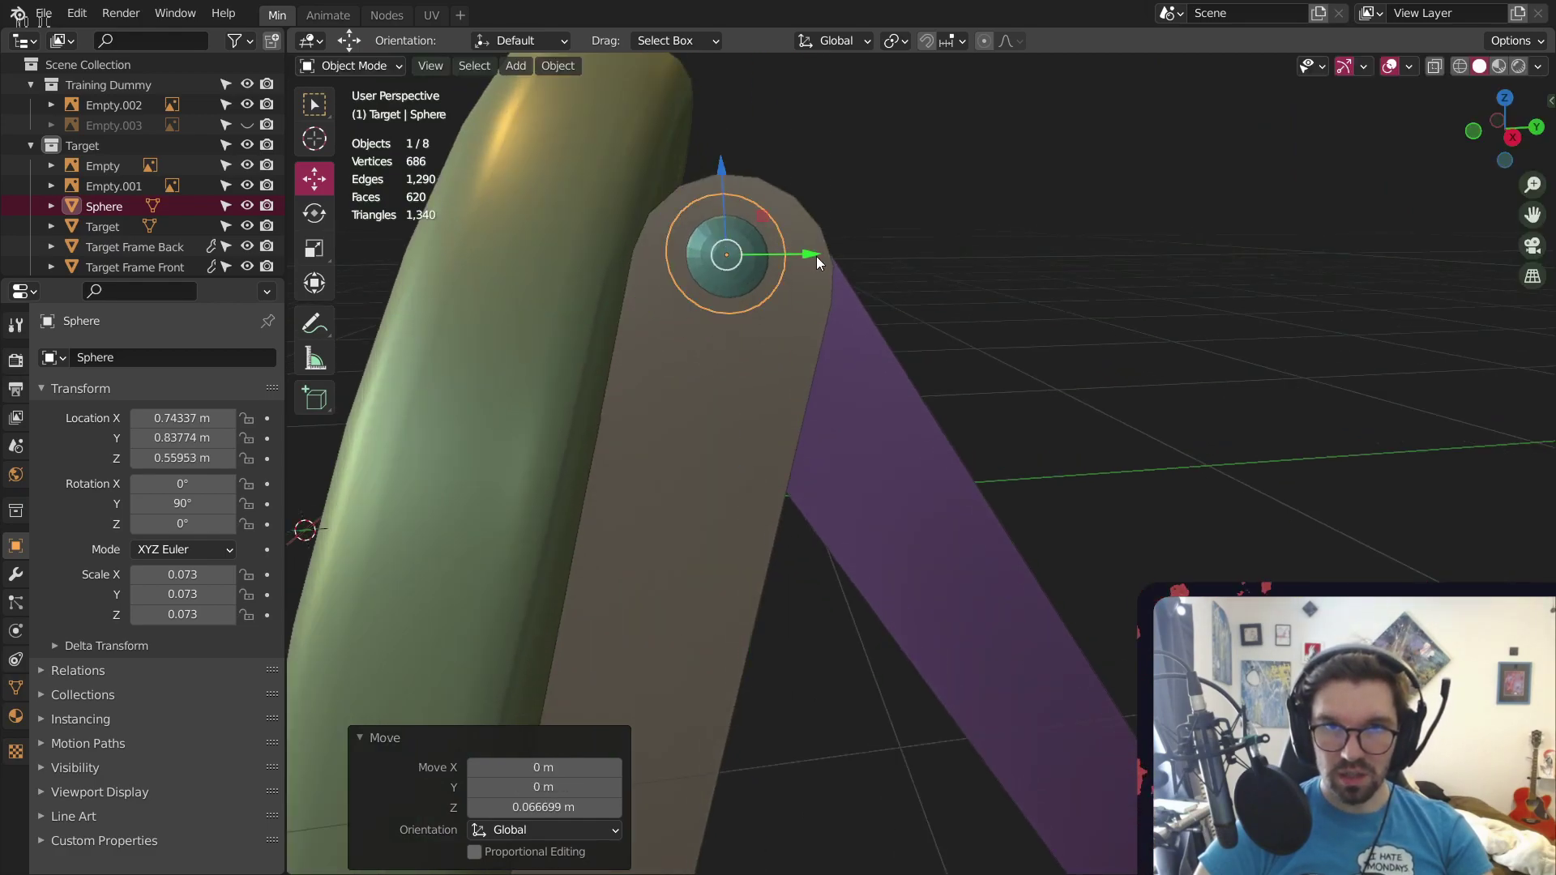
left_click_drag(817, 258, 830, 255)
Using a see-through back view, move the sphere outward along X to about 0.796 m so it protrudes from the front leg's outer face
middle_click_drag(830, 254, 626, 266)
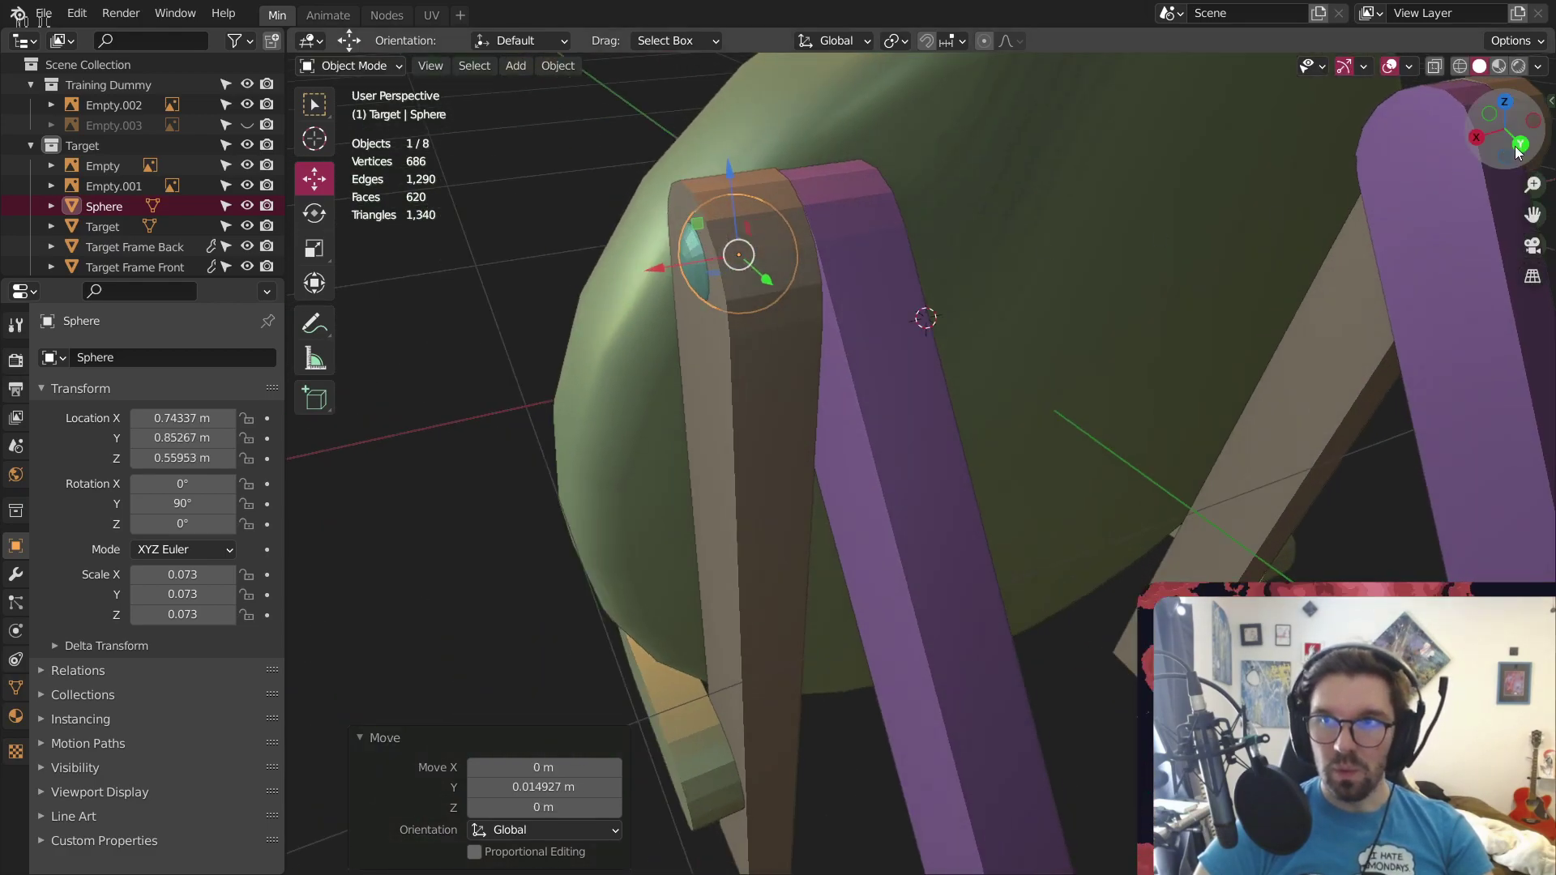
left_click(1519, 152)
scroll(732, 259, "up", 4)
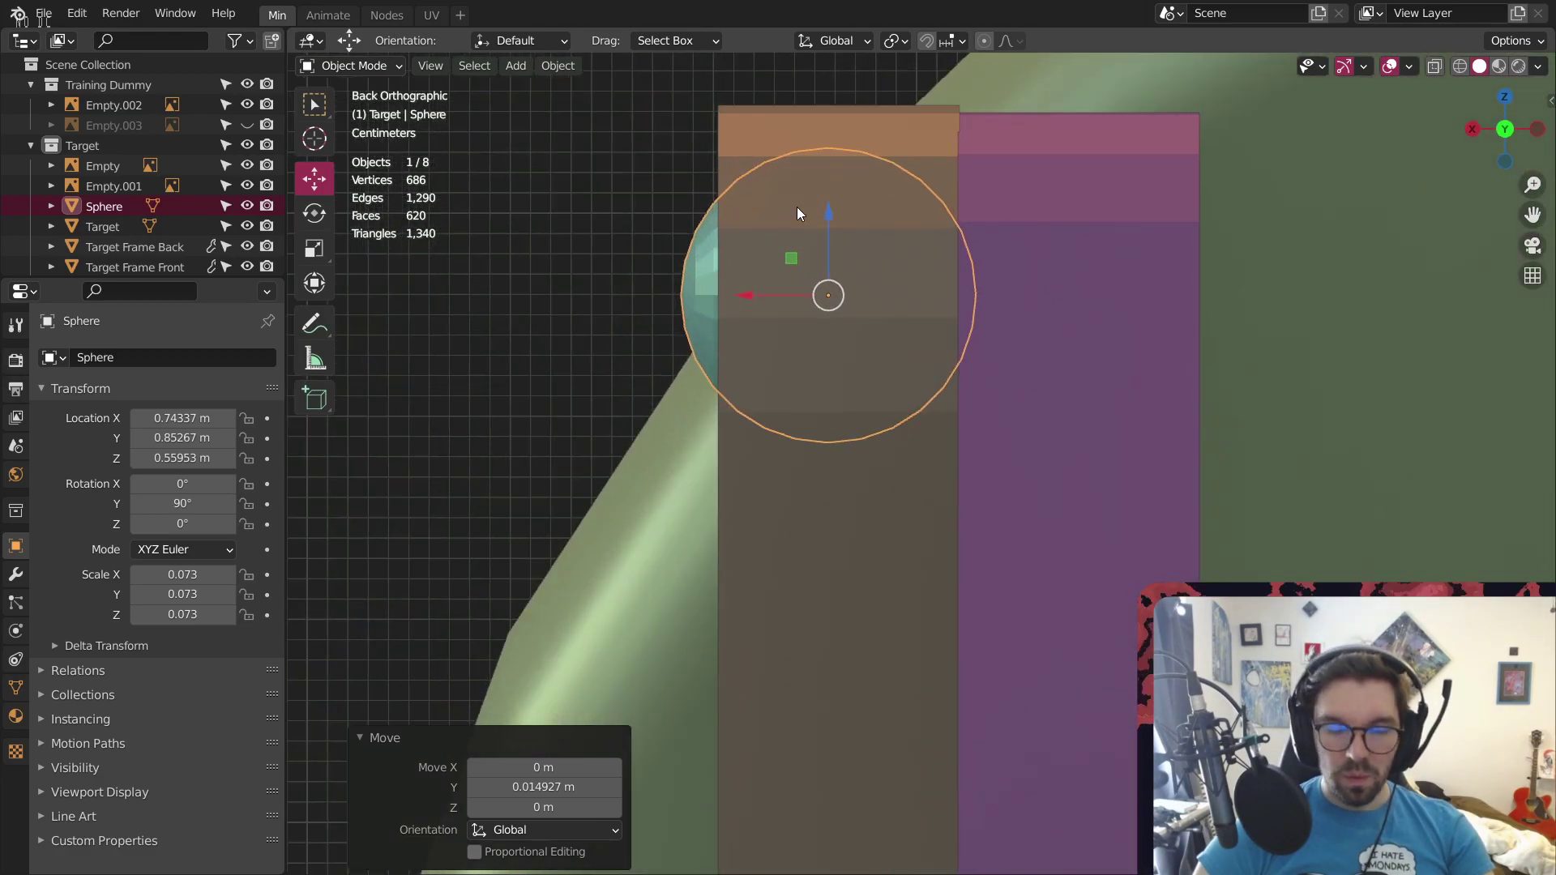
left_click(1435, 68)
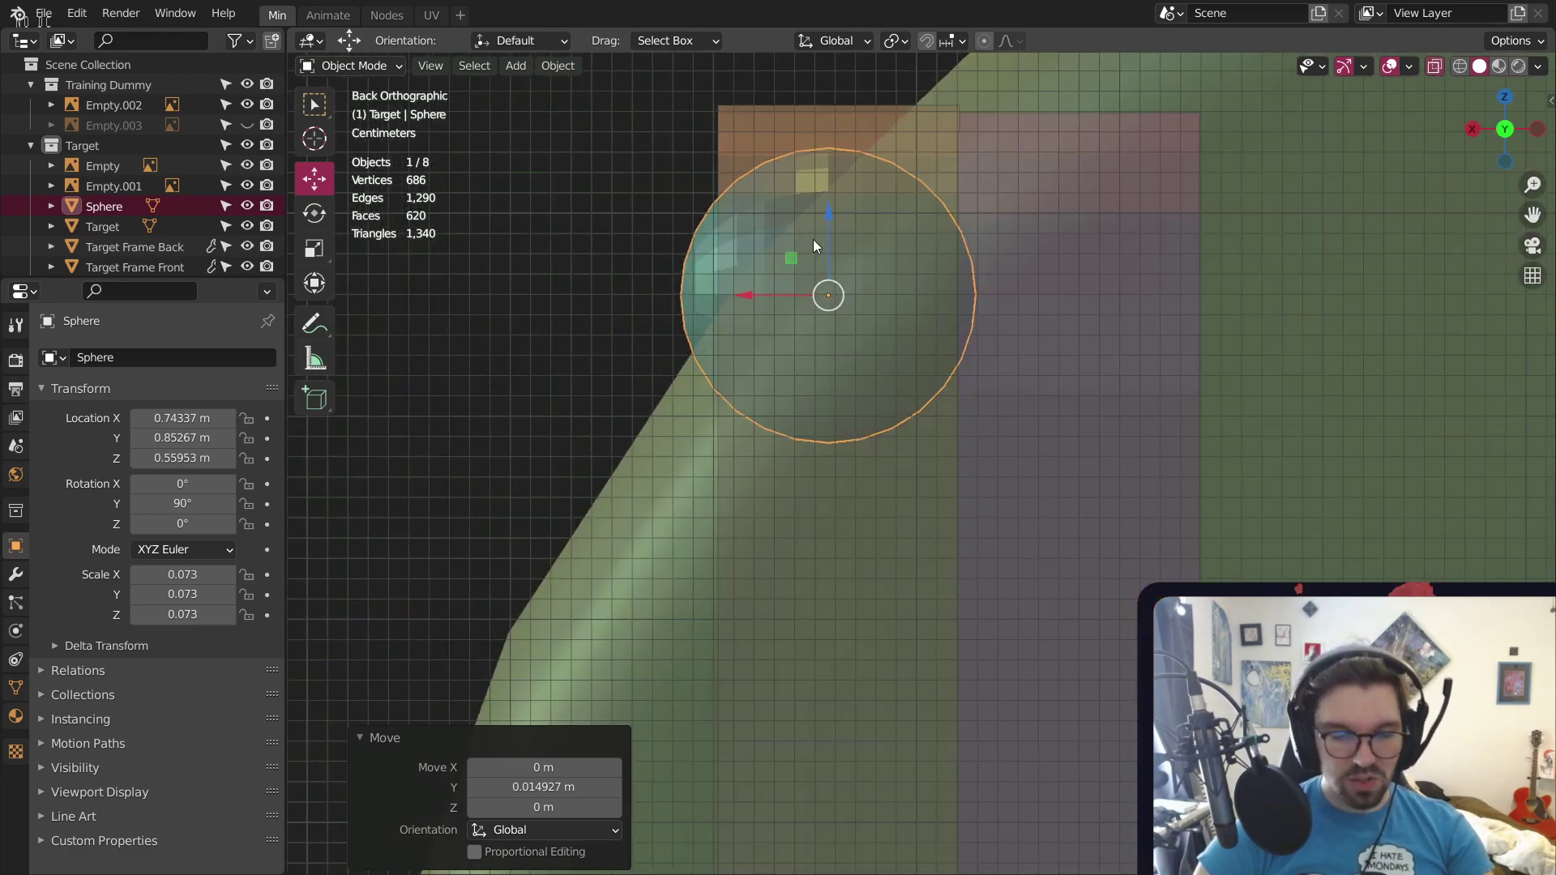
key("g")
key("x")
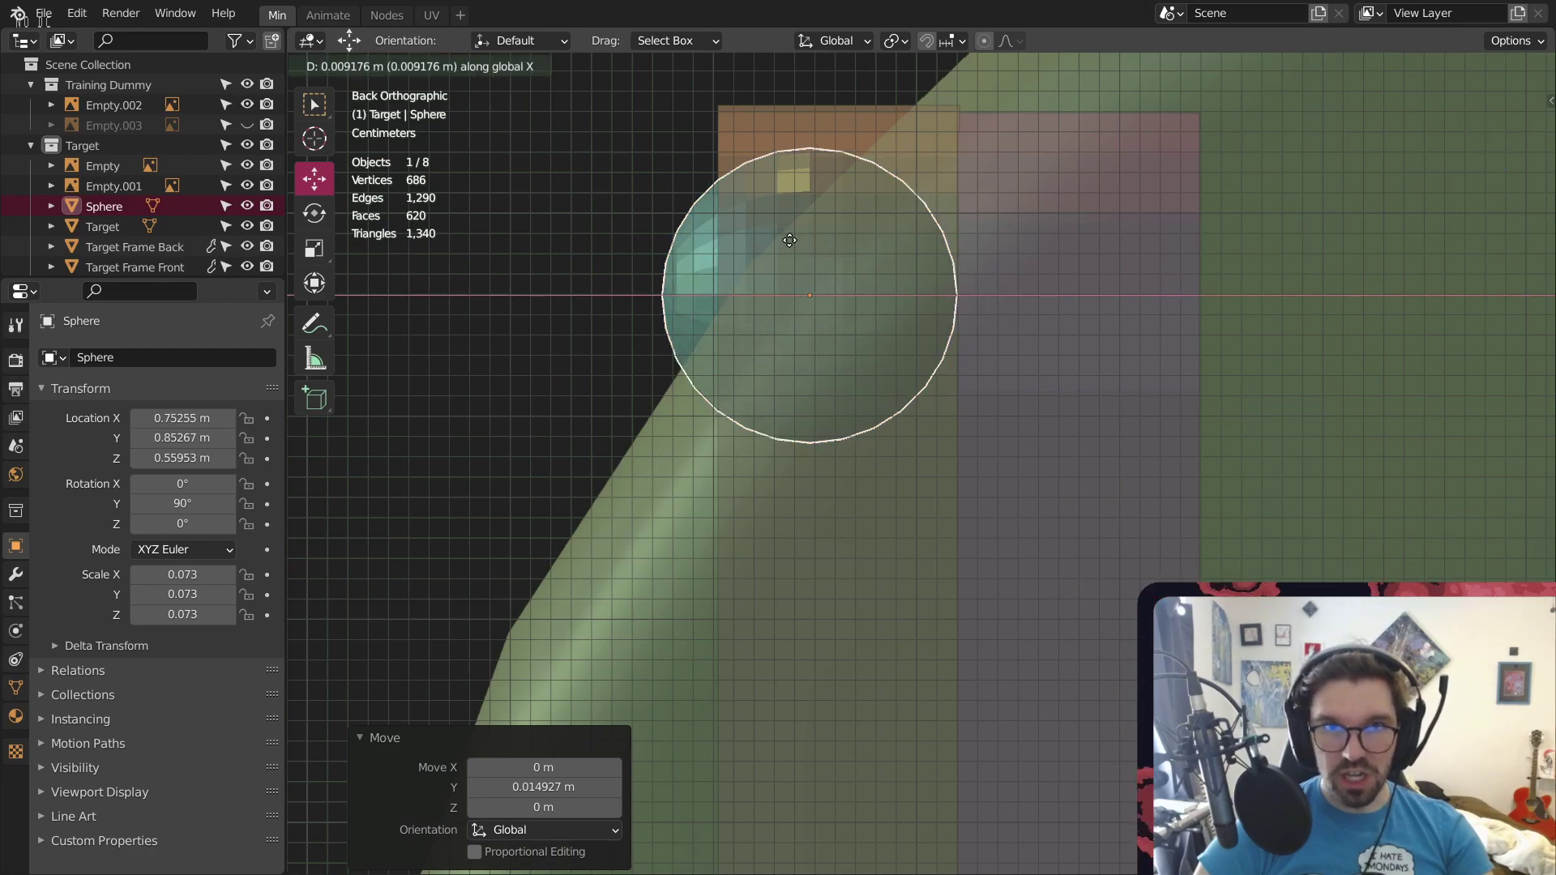
left_click(706, 254)
middle_click_drag(821, 261, 883, 235)
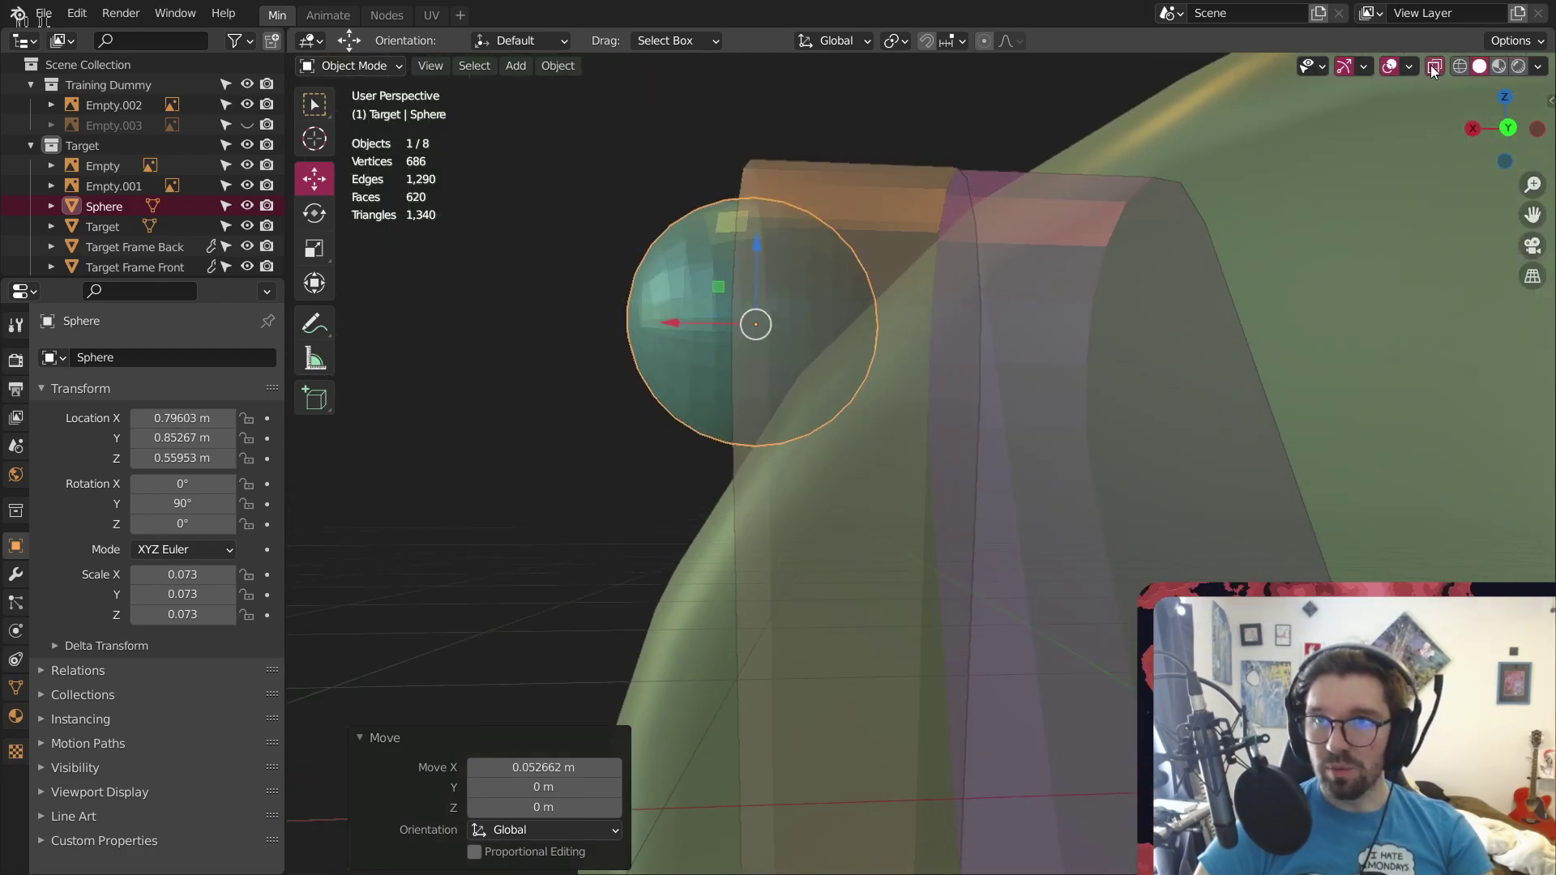
left_click(1434, 66)
Shift the sphere in the YZ plane to about 0.843 m Y and 0.544 m Z, and scale it down to 0.045
middle_click_drag(932, 341, 798, 300)
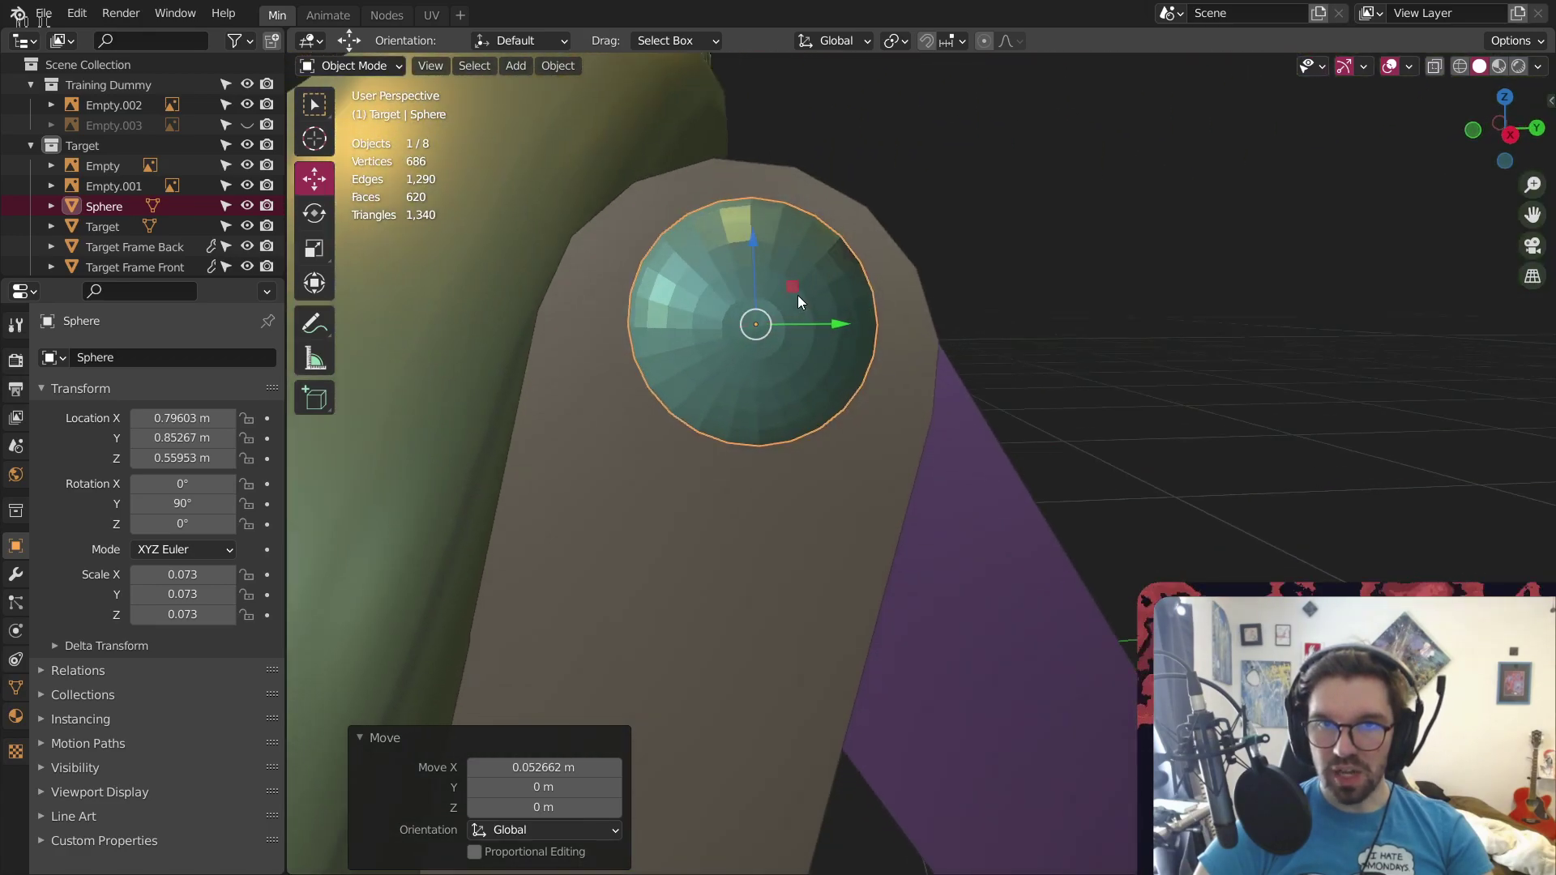
key("g")
key("shift+x")
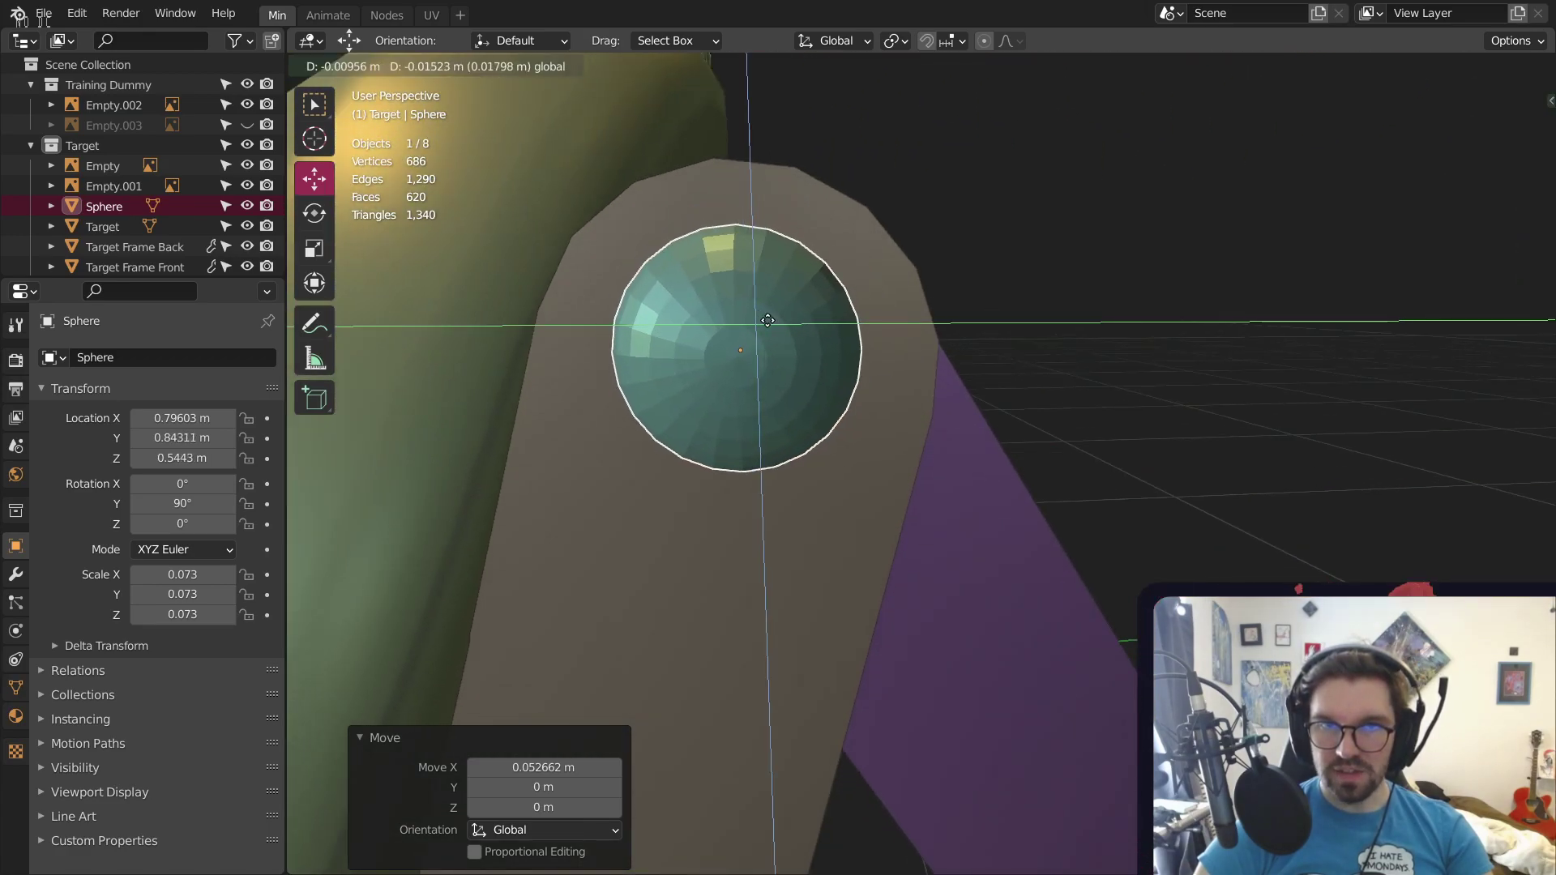
left_click(767, 320)
key("s")
left_click(903, 285)
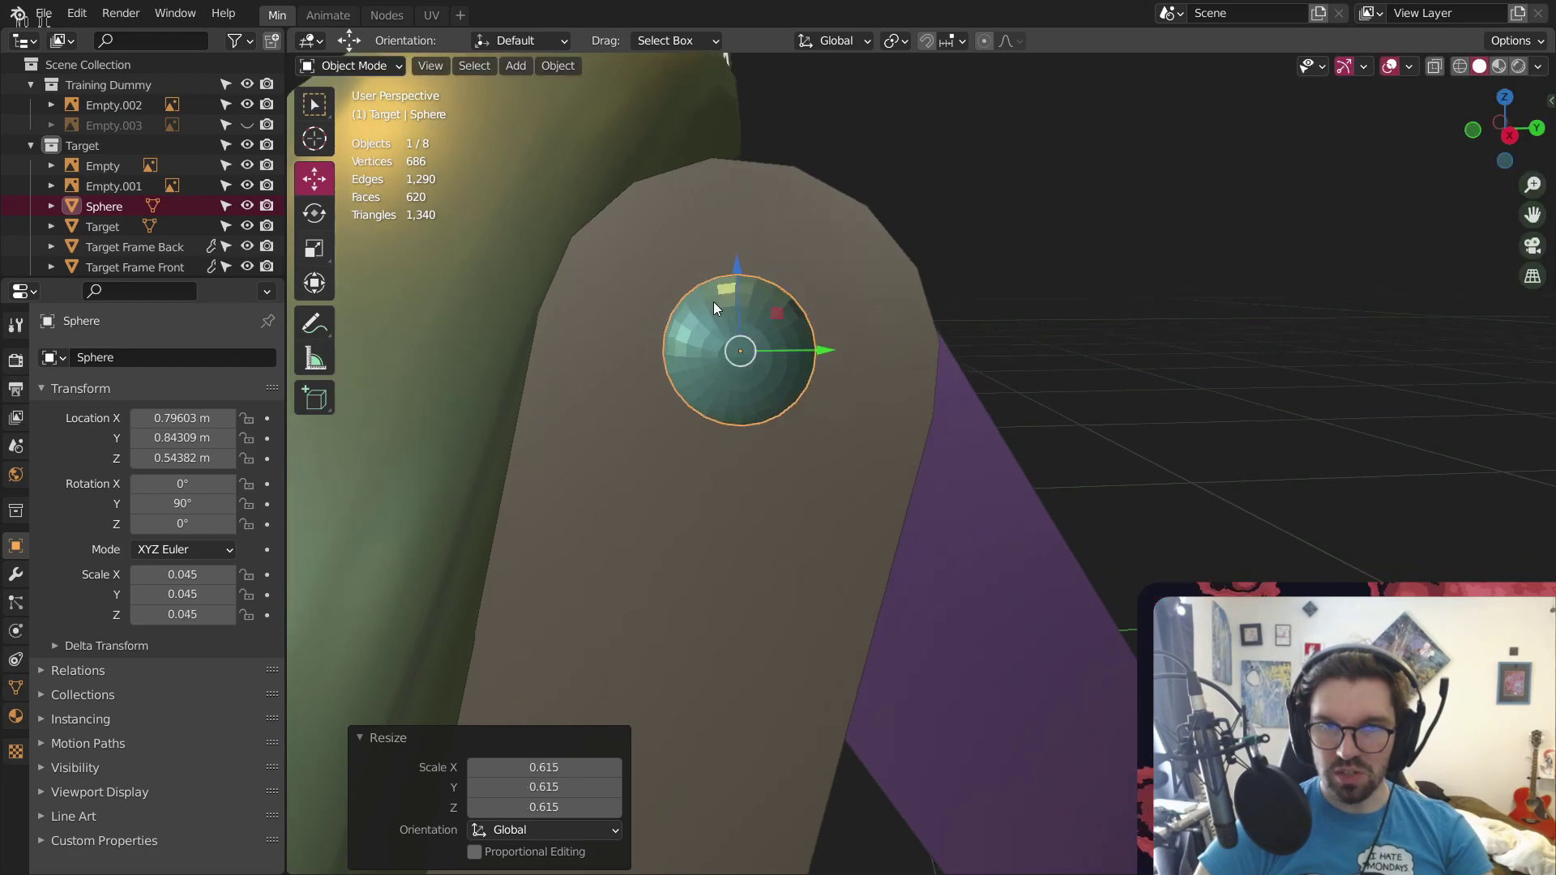
Flatten the sphere along global X by a factor of about 0.519 to form a shallow bolt head
middle_click_drag(713, 302, 587, 303)
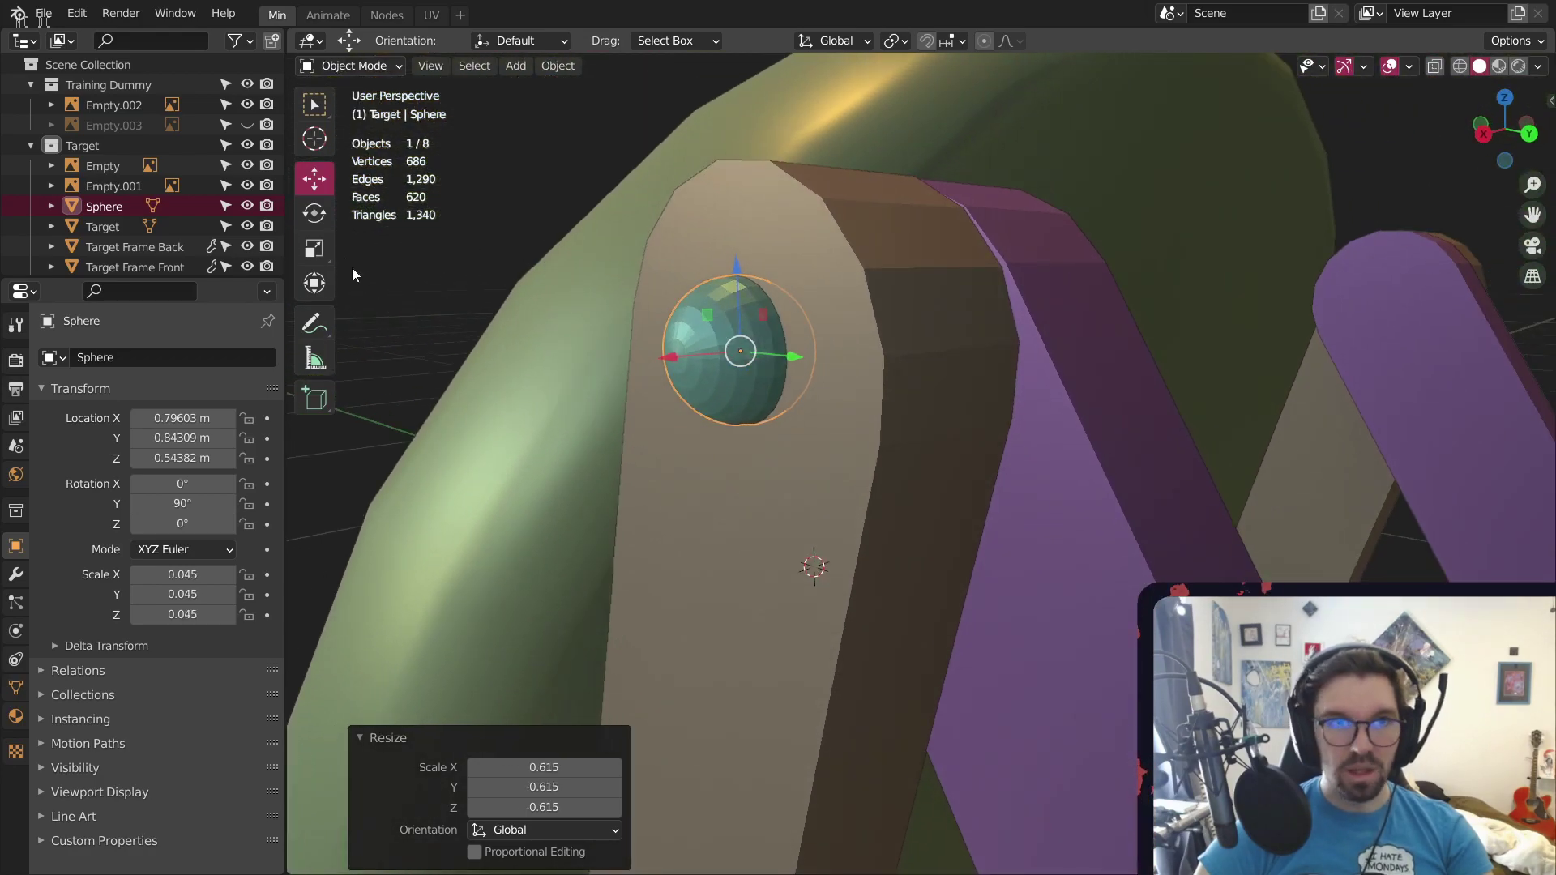
left_click(314, 248)
middle_click_drag(838, 334, 648, 354)
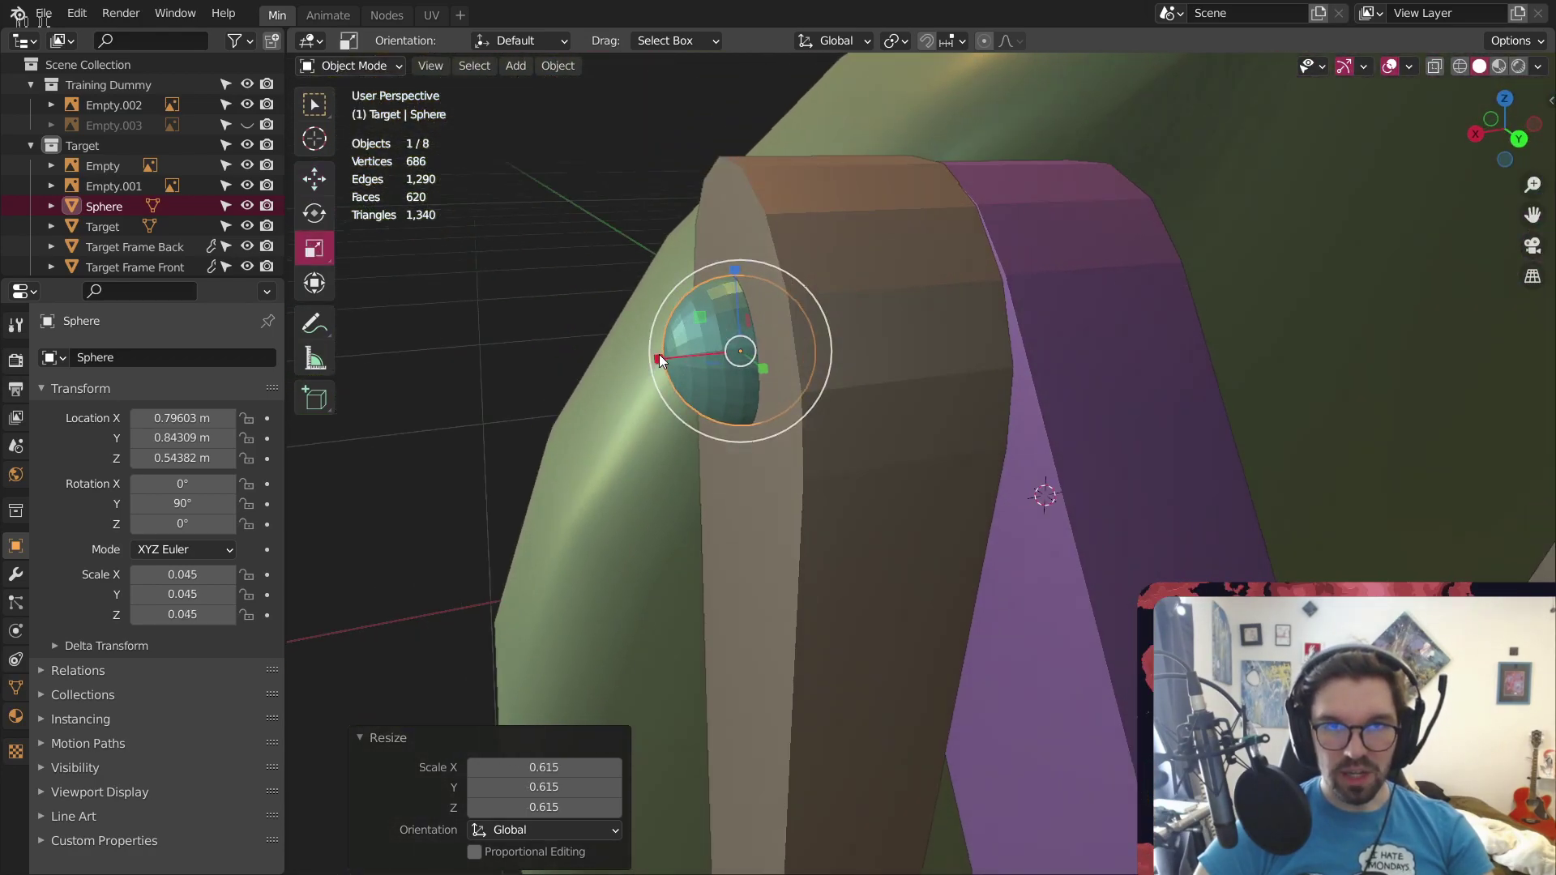
left_click_drag(659, 354, 701, 349)
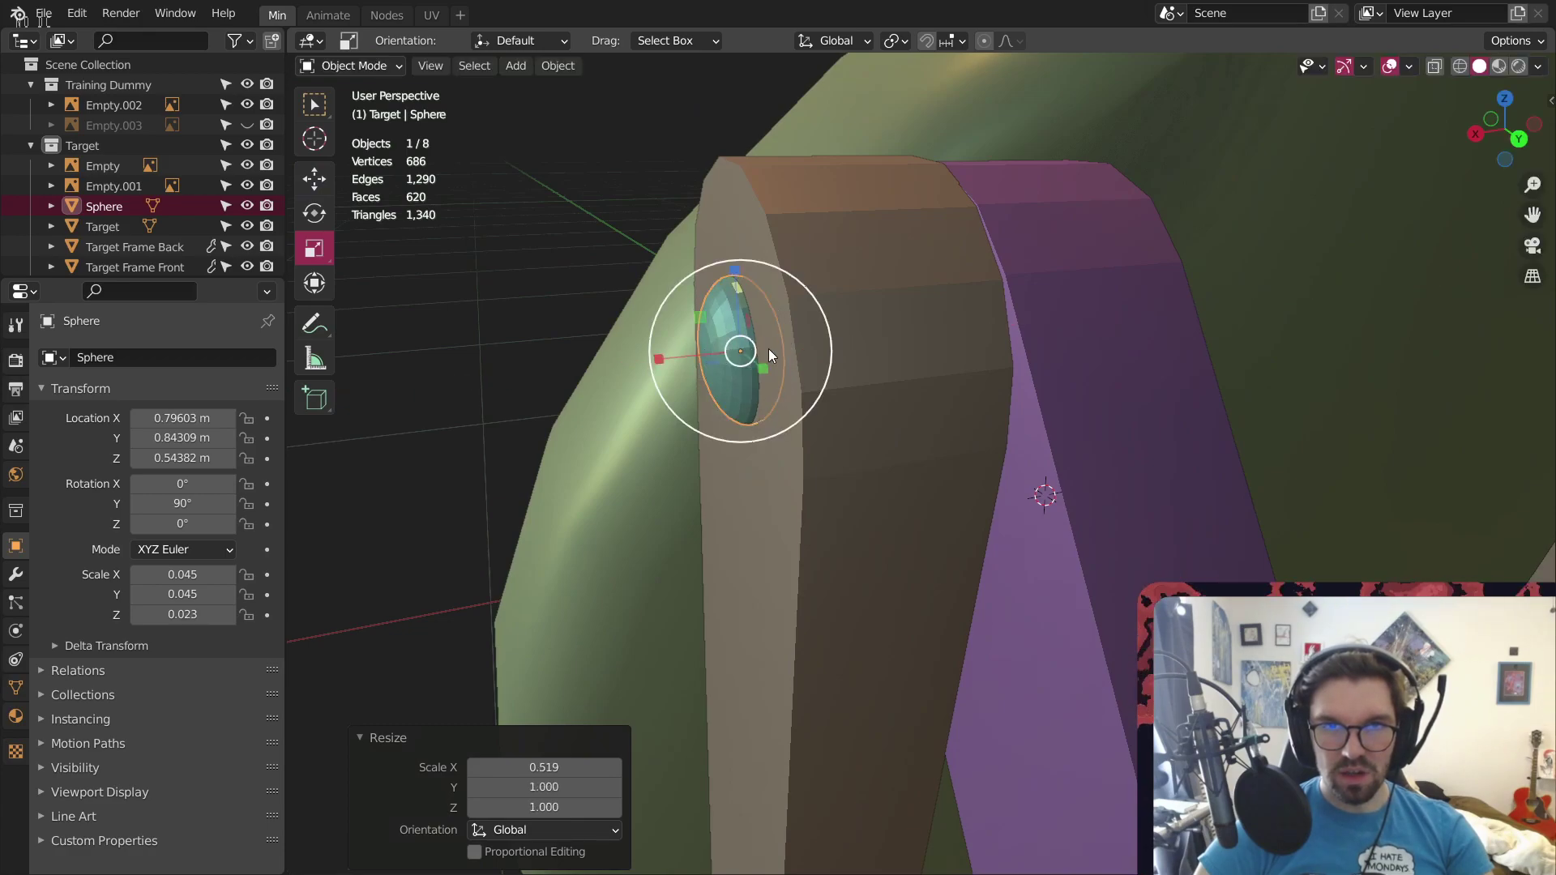
Apply smooth shading to the flattened bolt head on the front leg
middle_click_drag(768, 349, 940, 312)
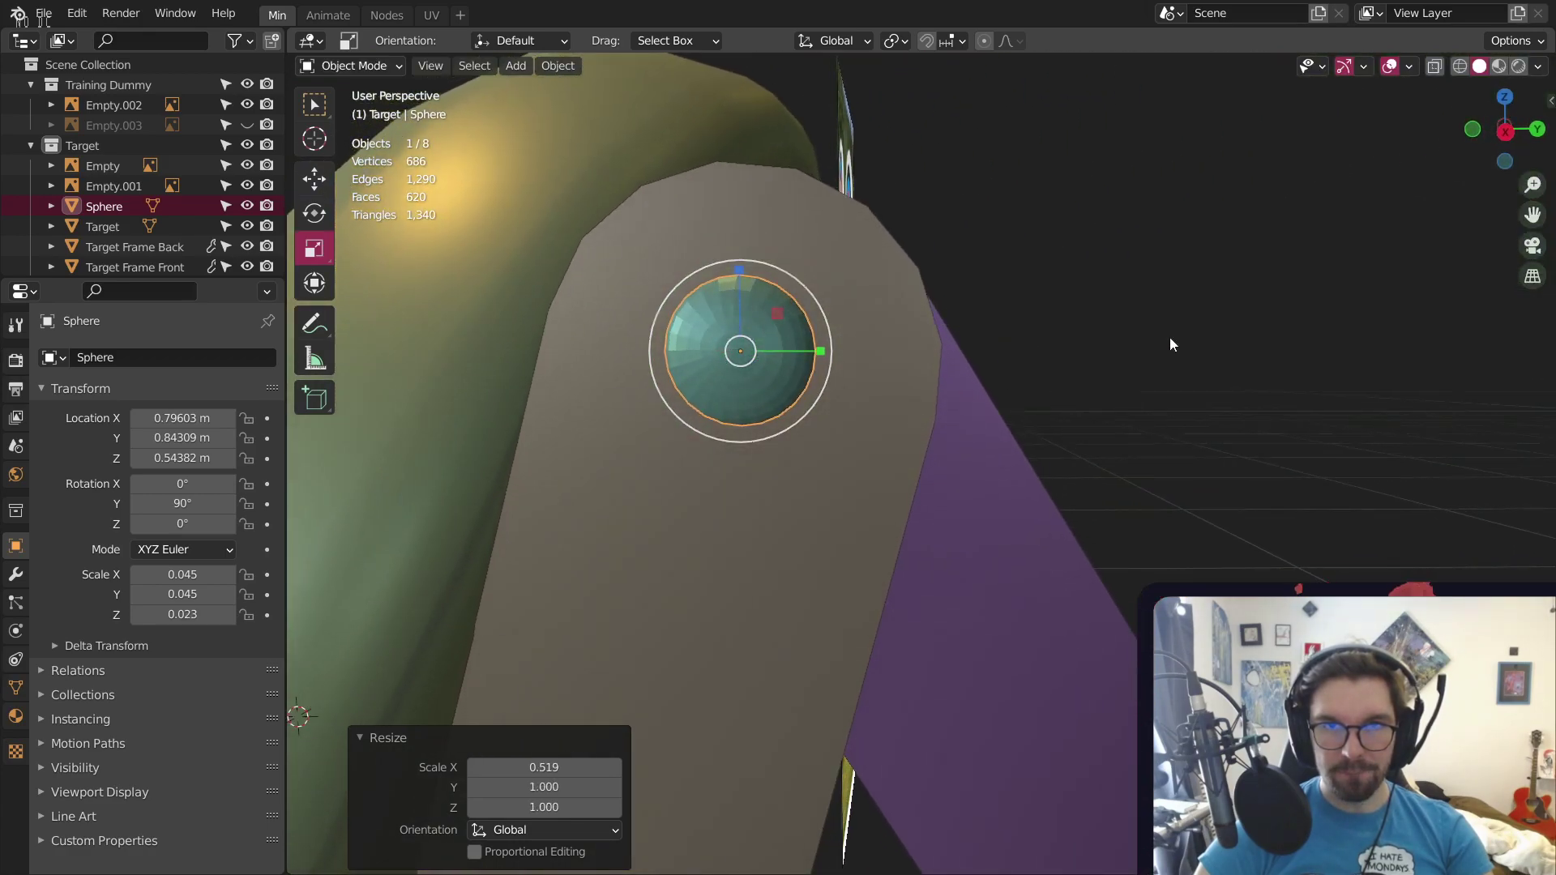
right_click(727, 355)
left_click(728, 353)
left_click(895, 269)
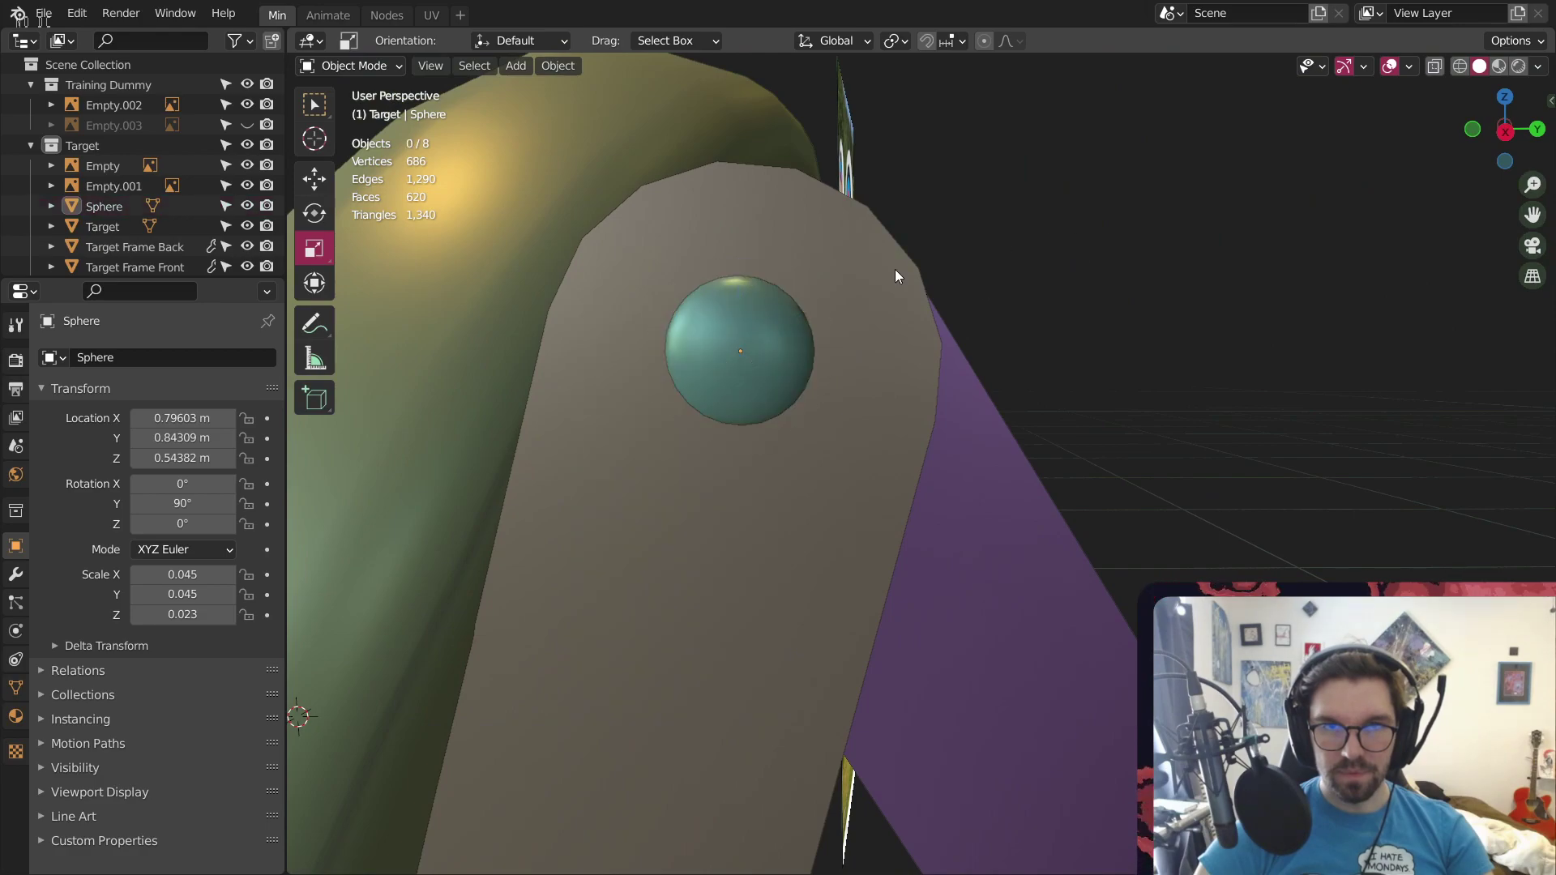
middle_click_drag(895, 269, 625, 413)
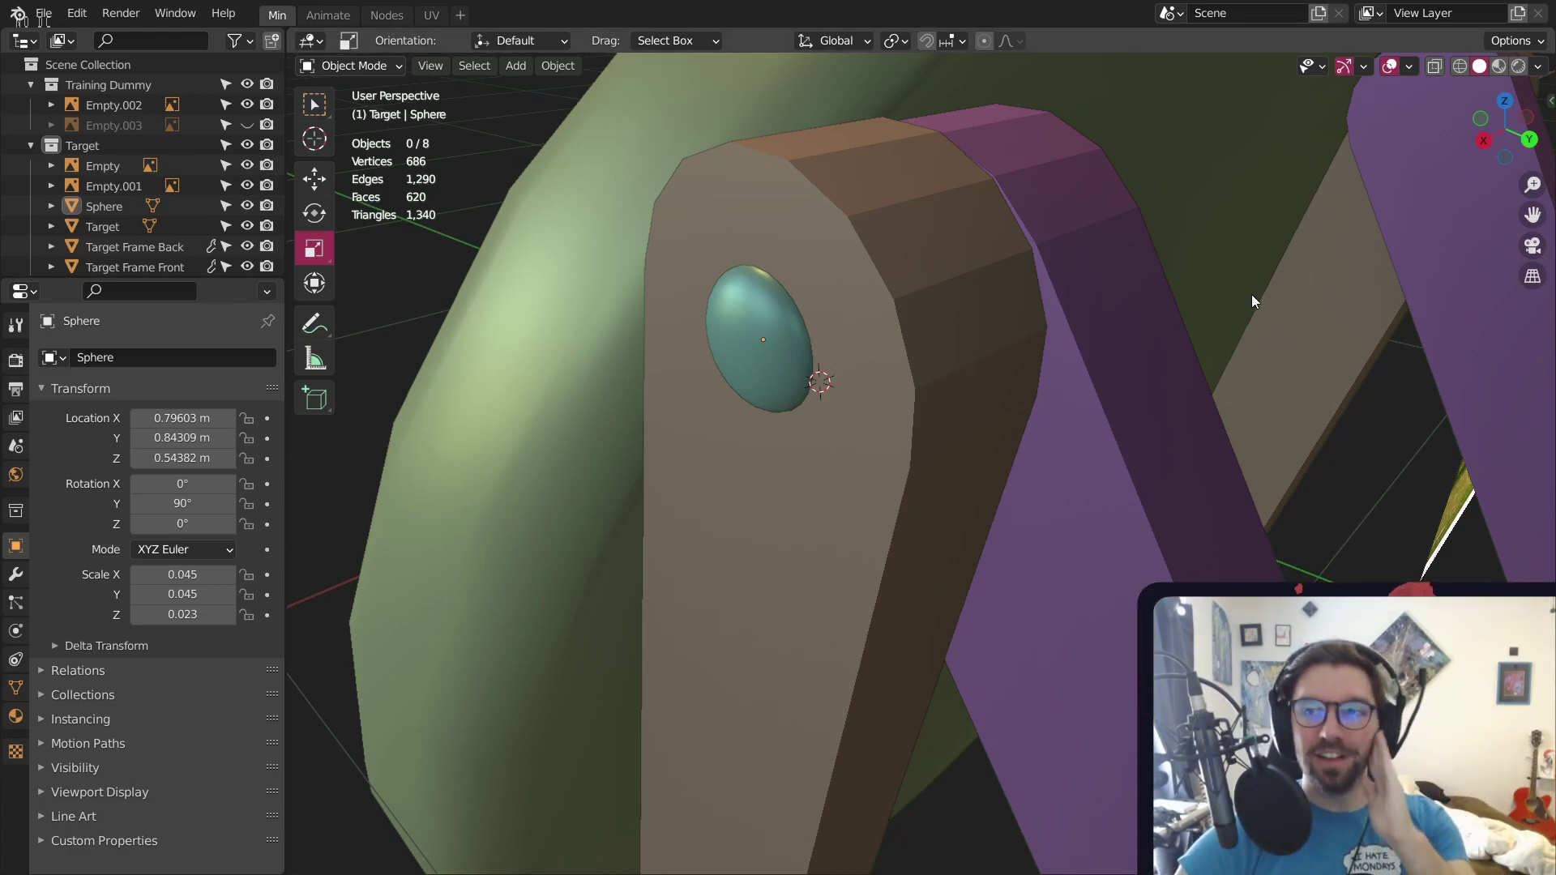
In a see-through back view, delete the vertices of the bolt head's inner half that lie inside the leg
left_click(1530, 141)
left_click(847, 361)
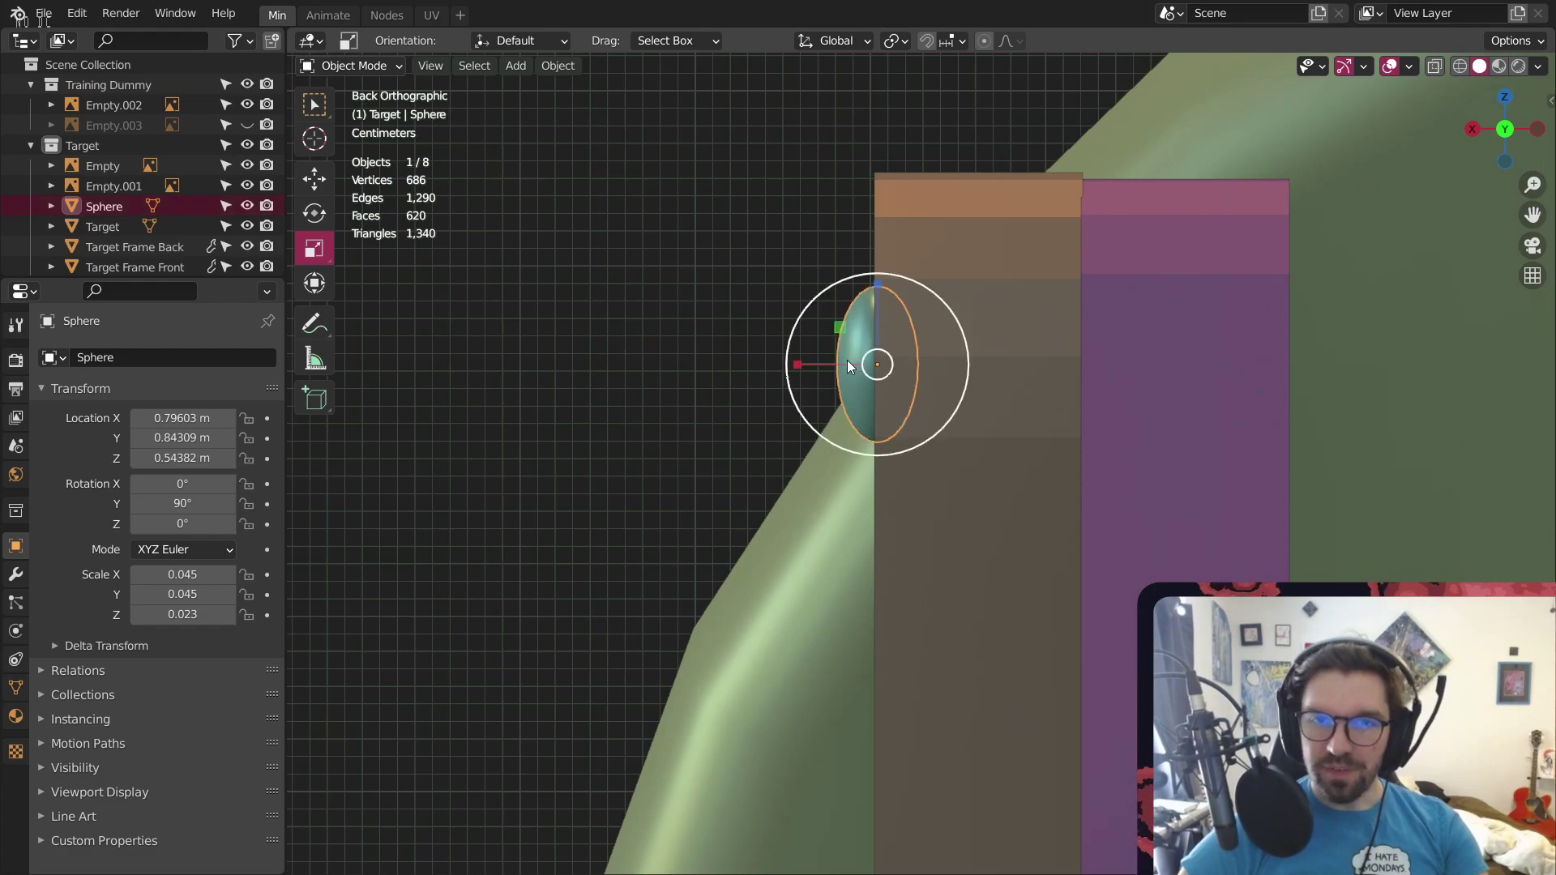
middle_click_drag(1000, 342, 867, 329, "shift")
left_click(1434, 68)
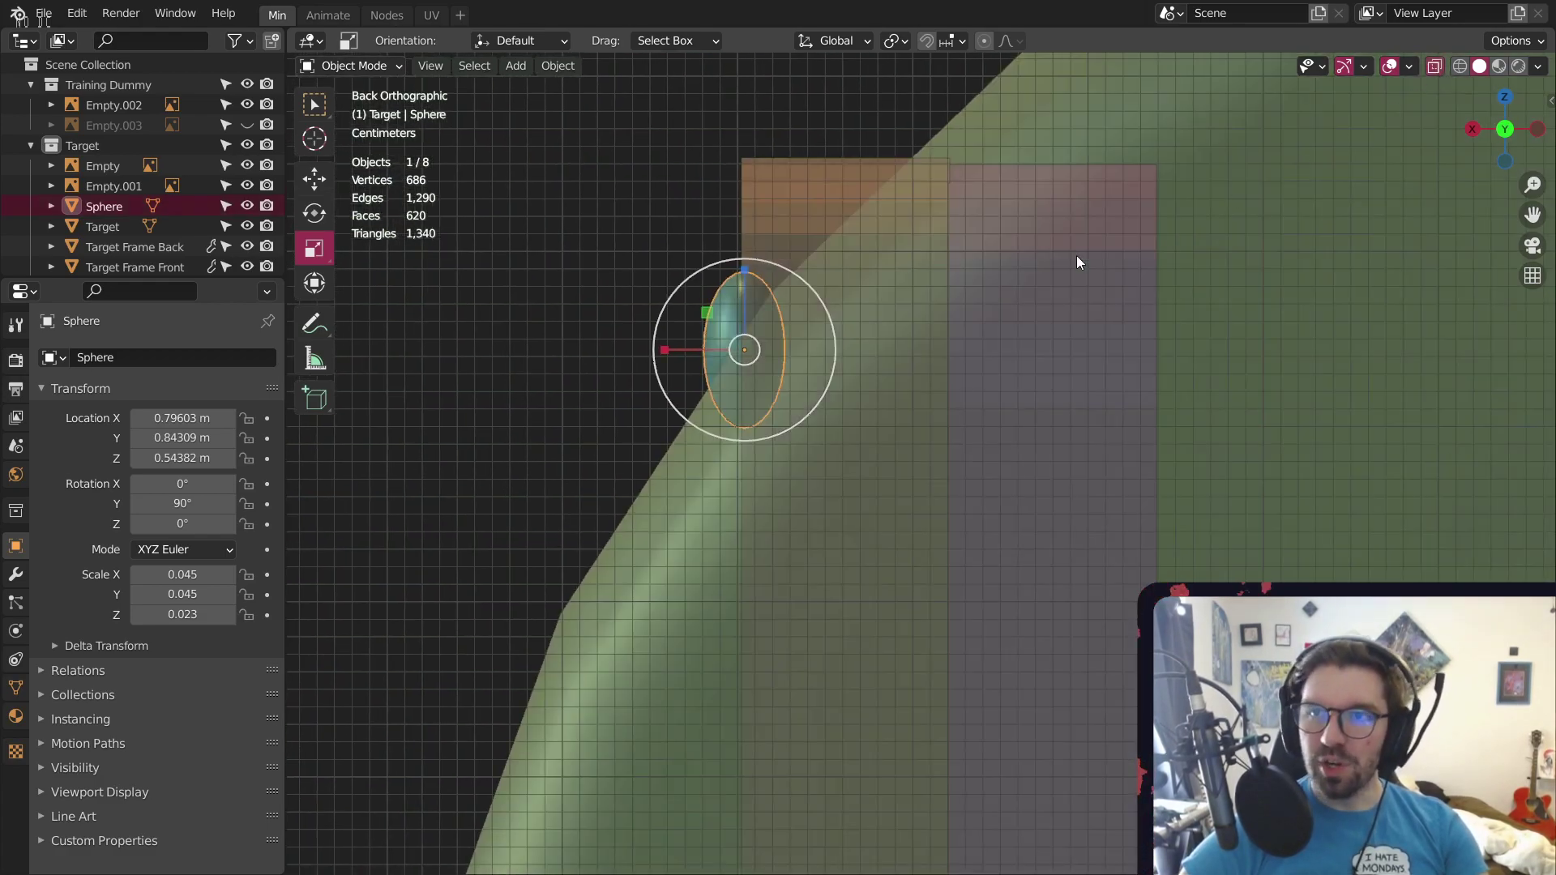
left_click(335, 66)
left_click(342, 114)
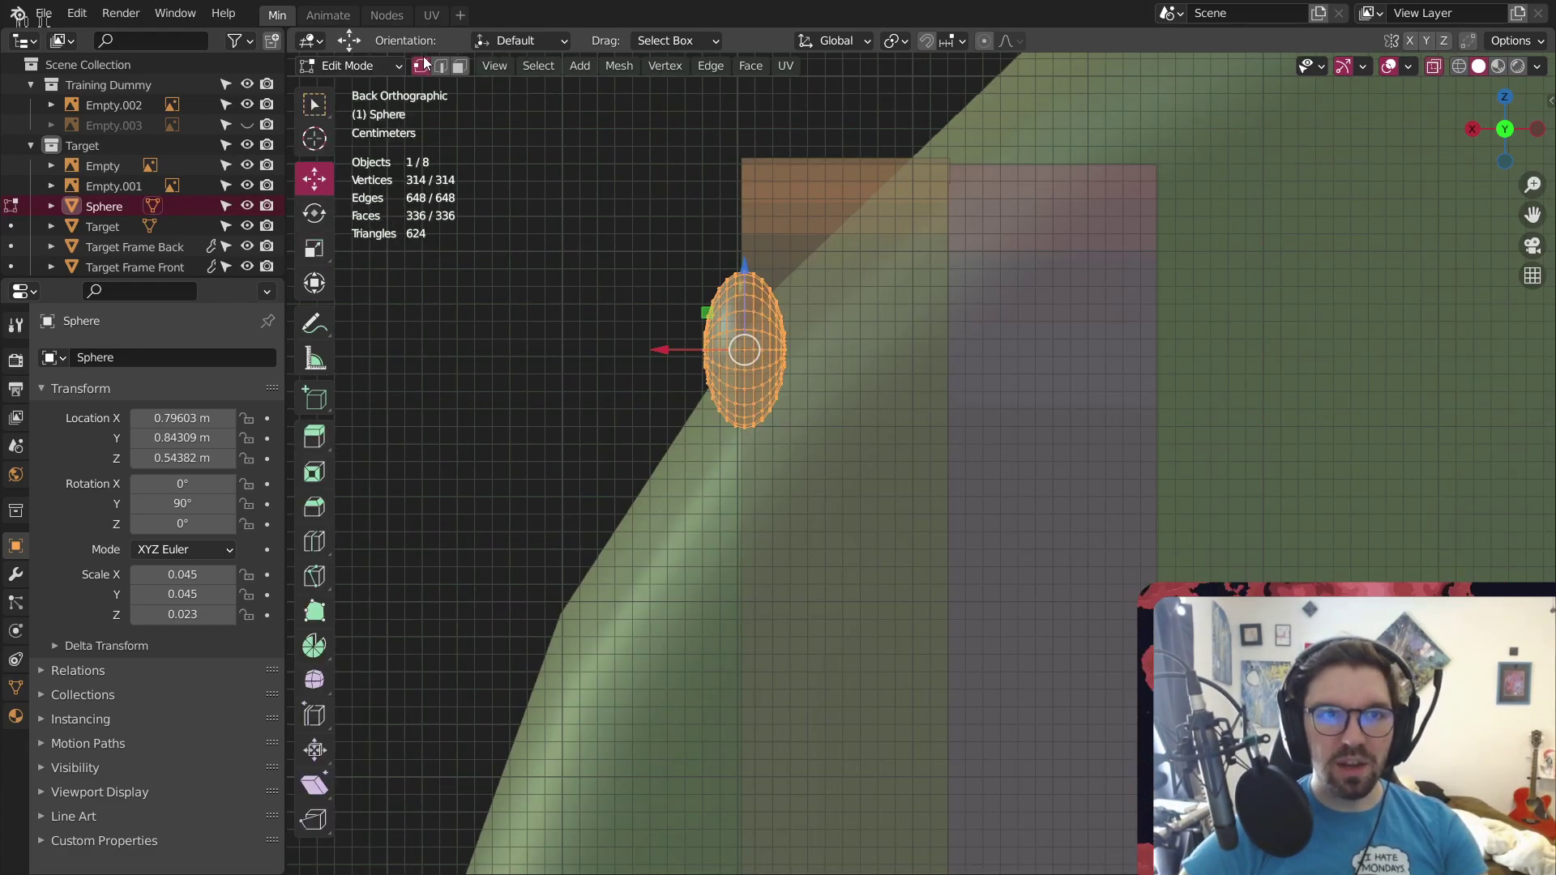
scroll(801, 239, "up", 3)
left_click_drag(790, 249, 702, 629)
key("x")
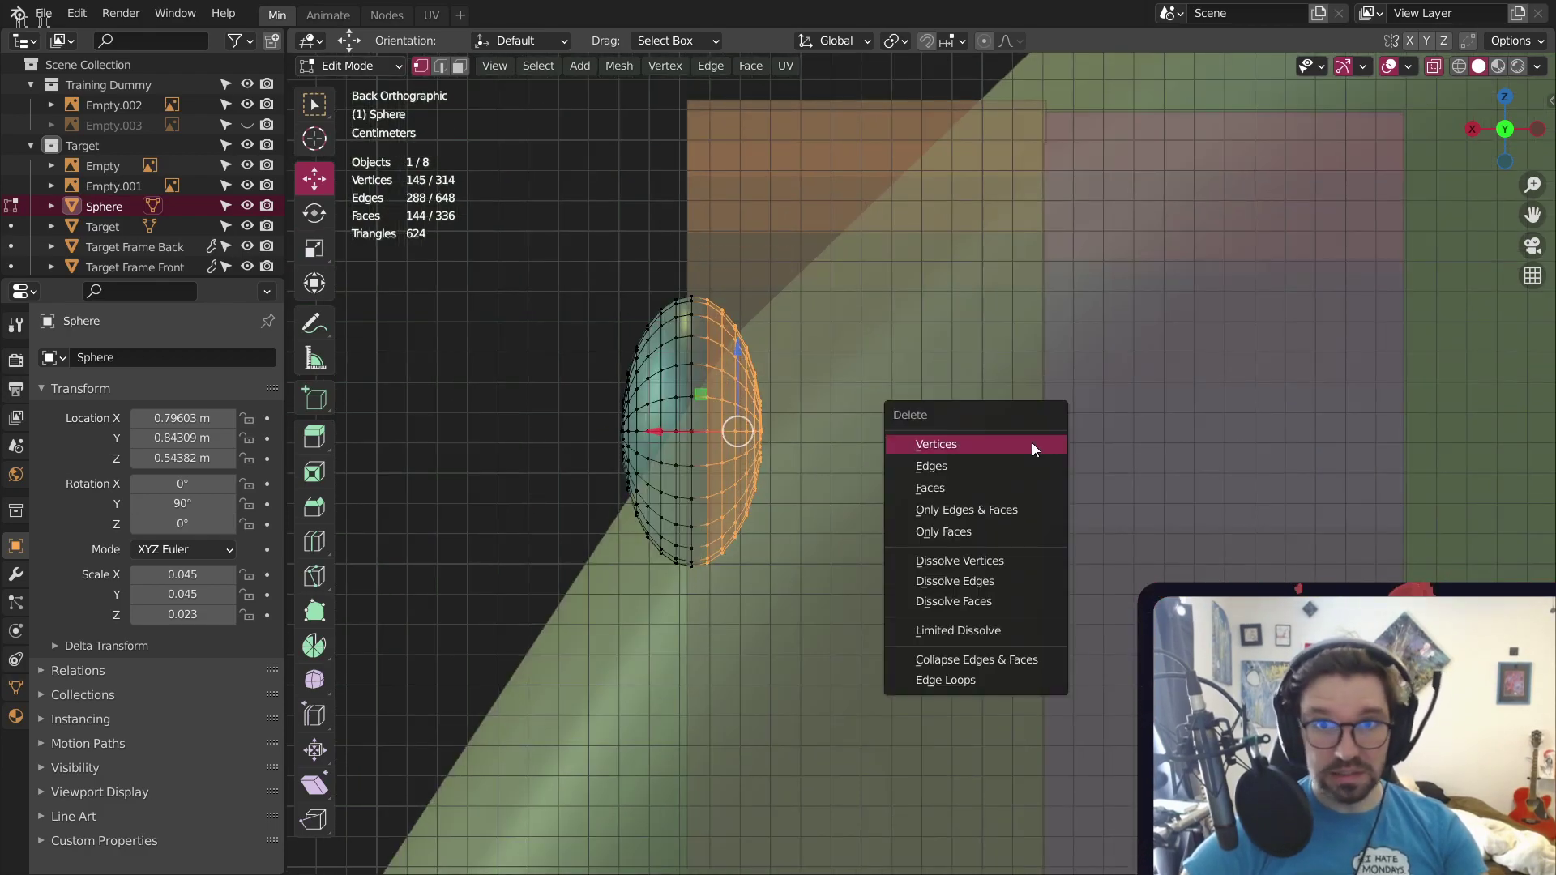
left_click(1032, 443)
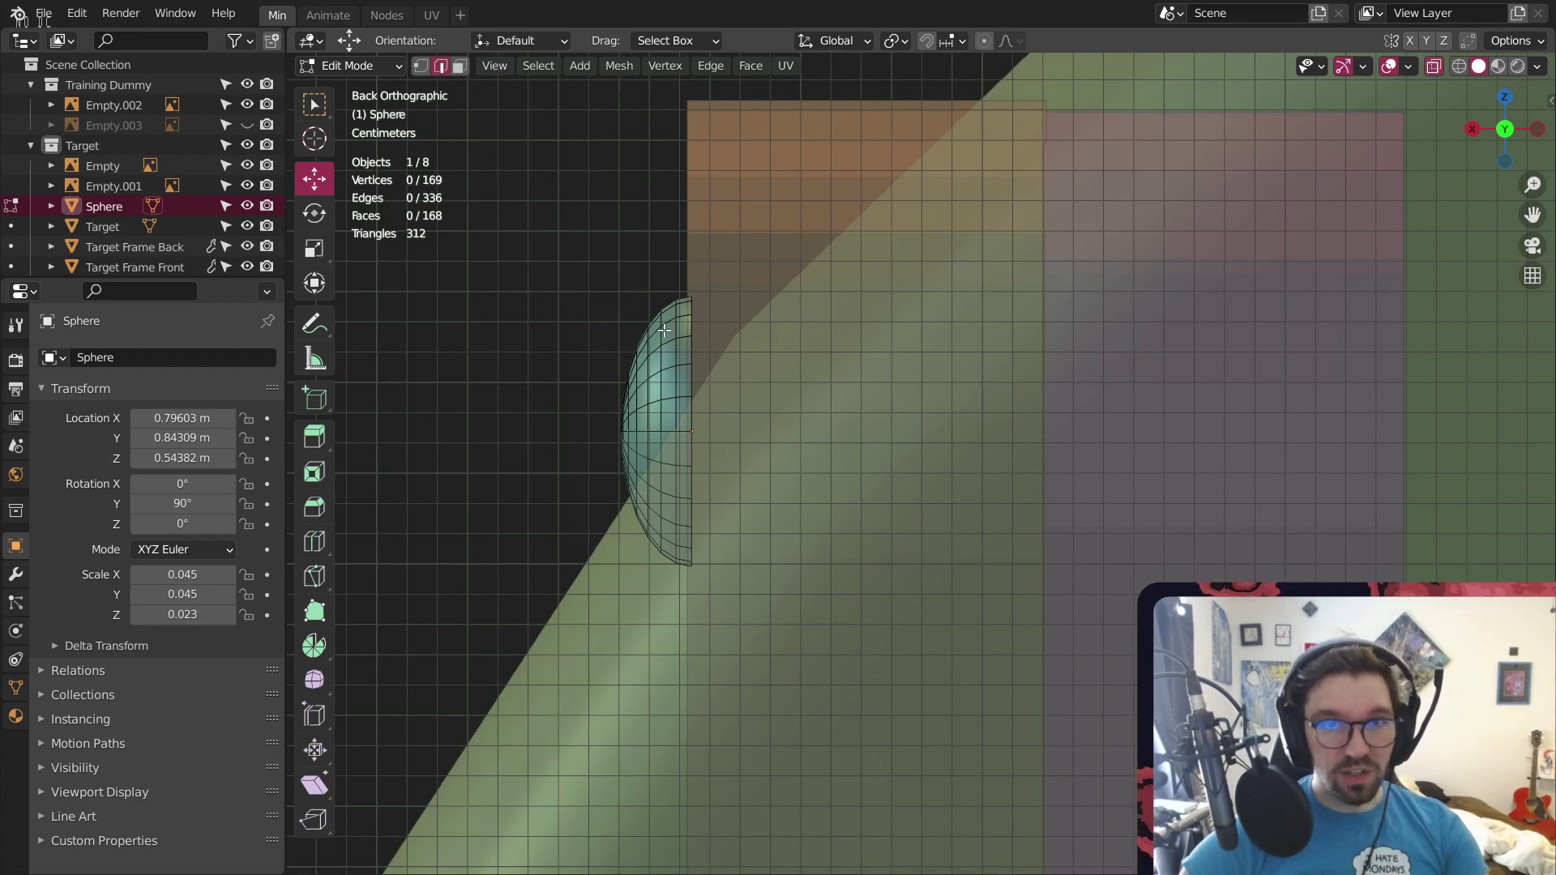
Fill the half-sphere's open edge loop with a face and inset that face by about 0.536 m
left_click(695, 327, "alt")
key("f")
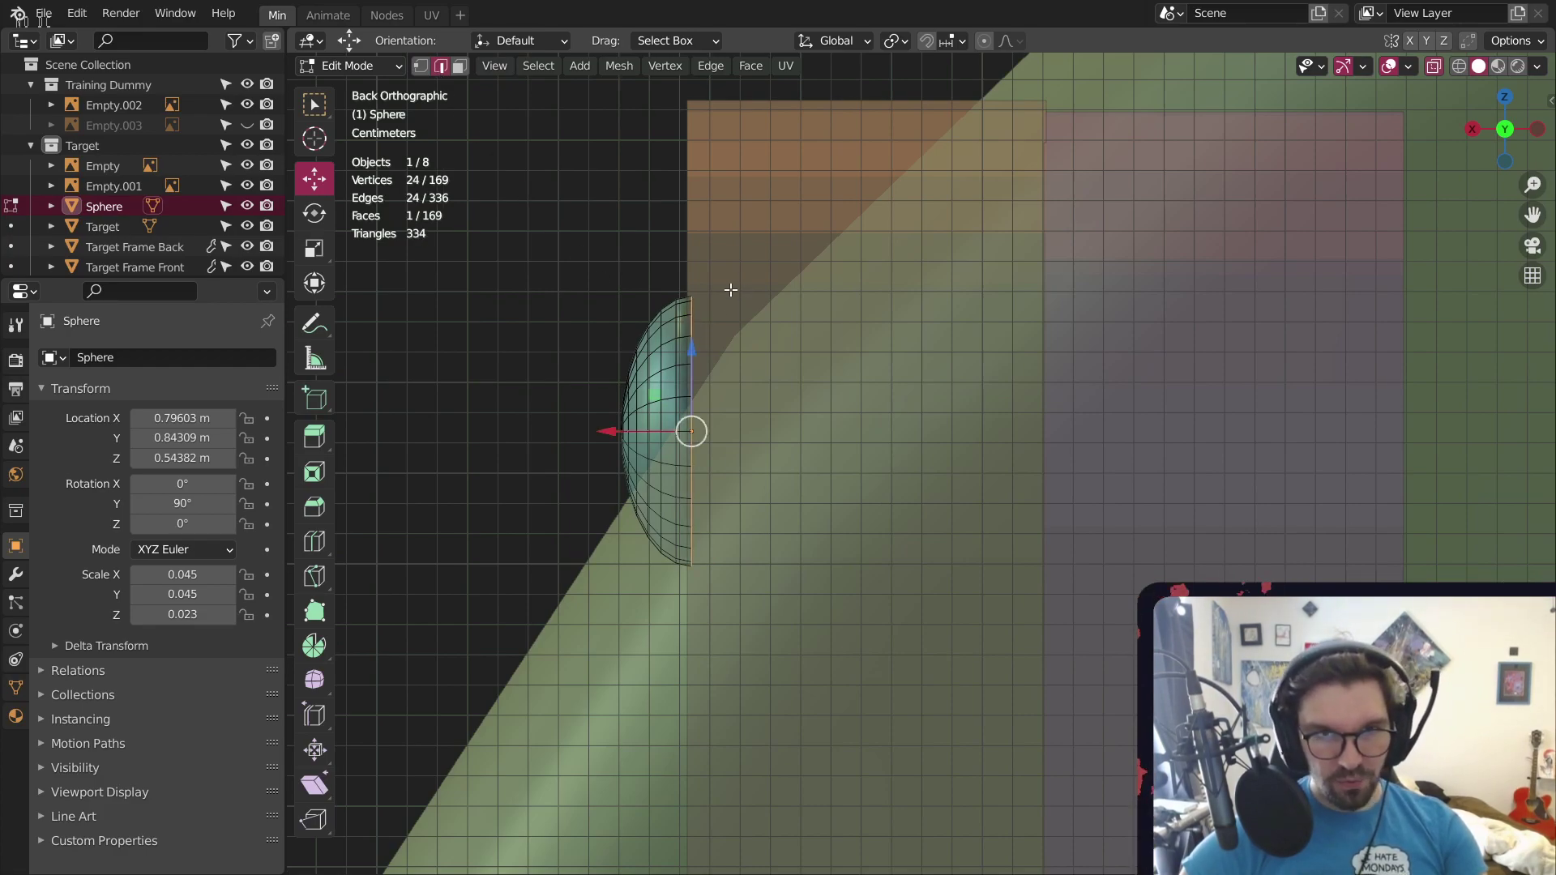
middle_click_drag(729, 289, 571, 393)
key("i")
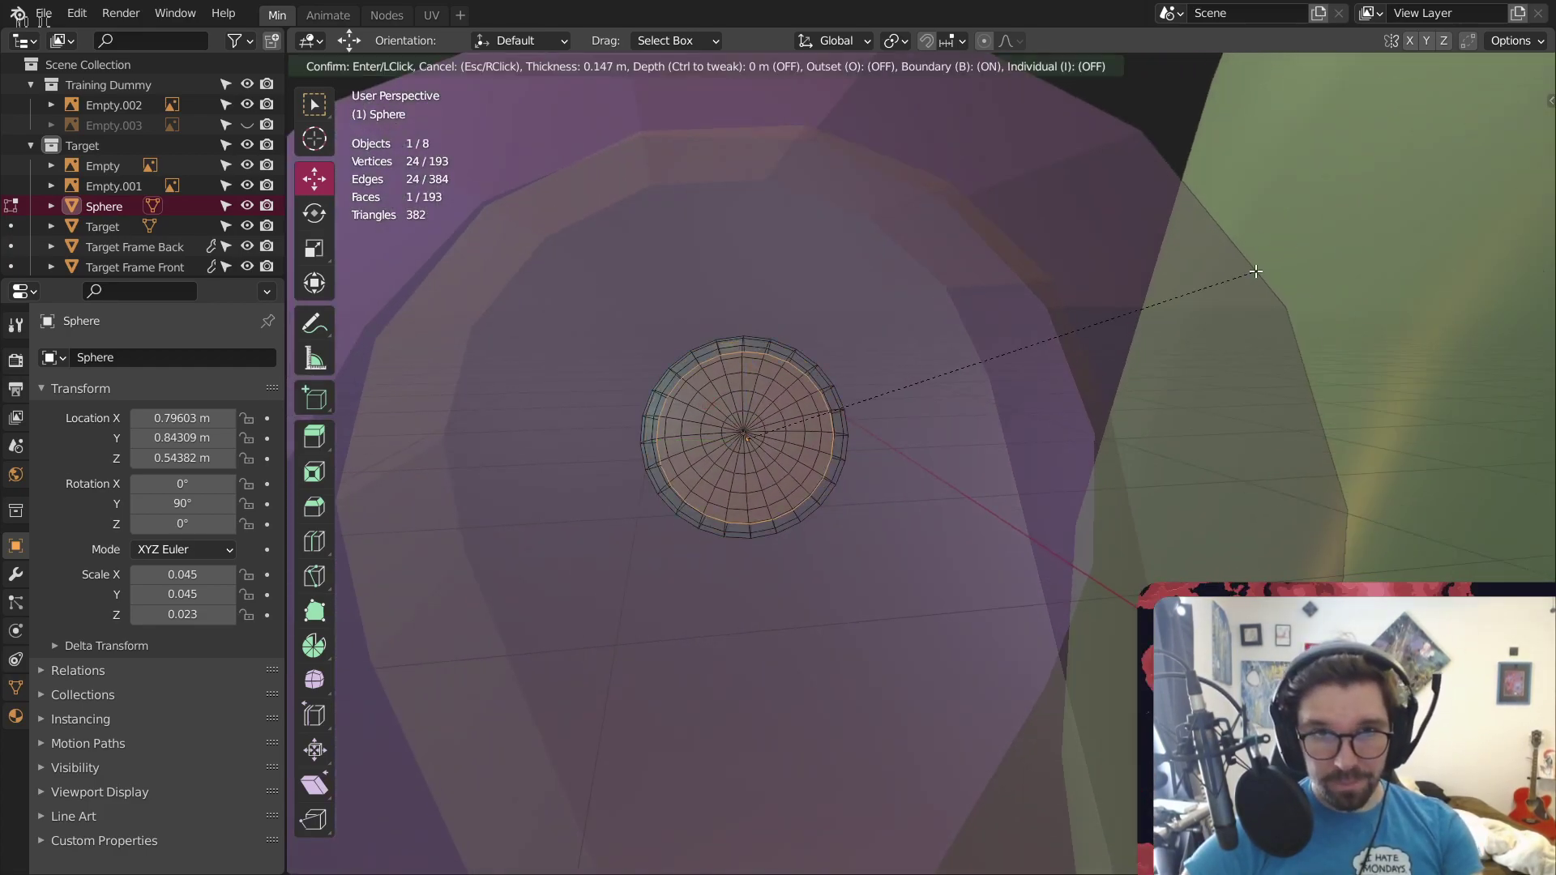
left_click(1223, 296)
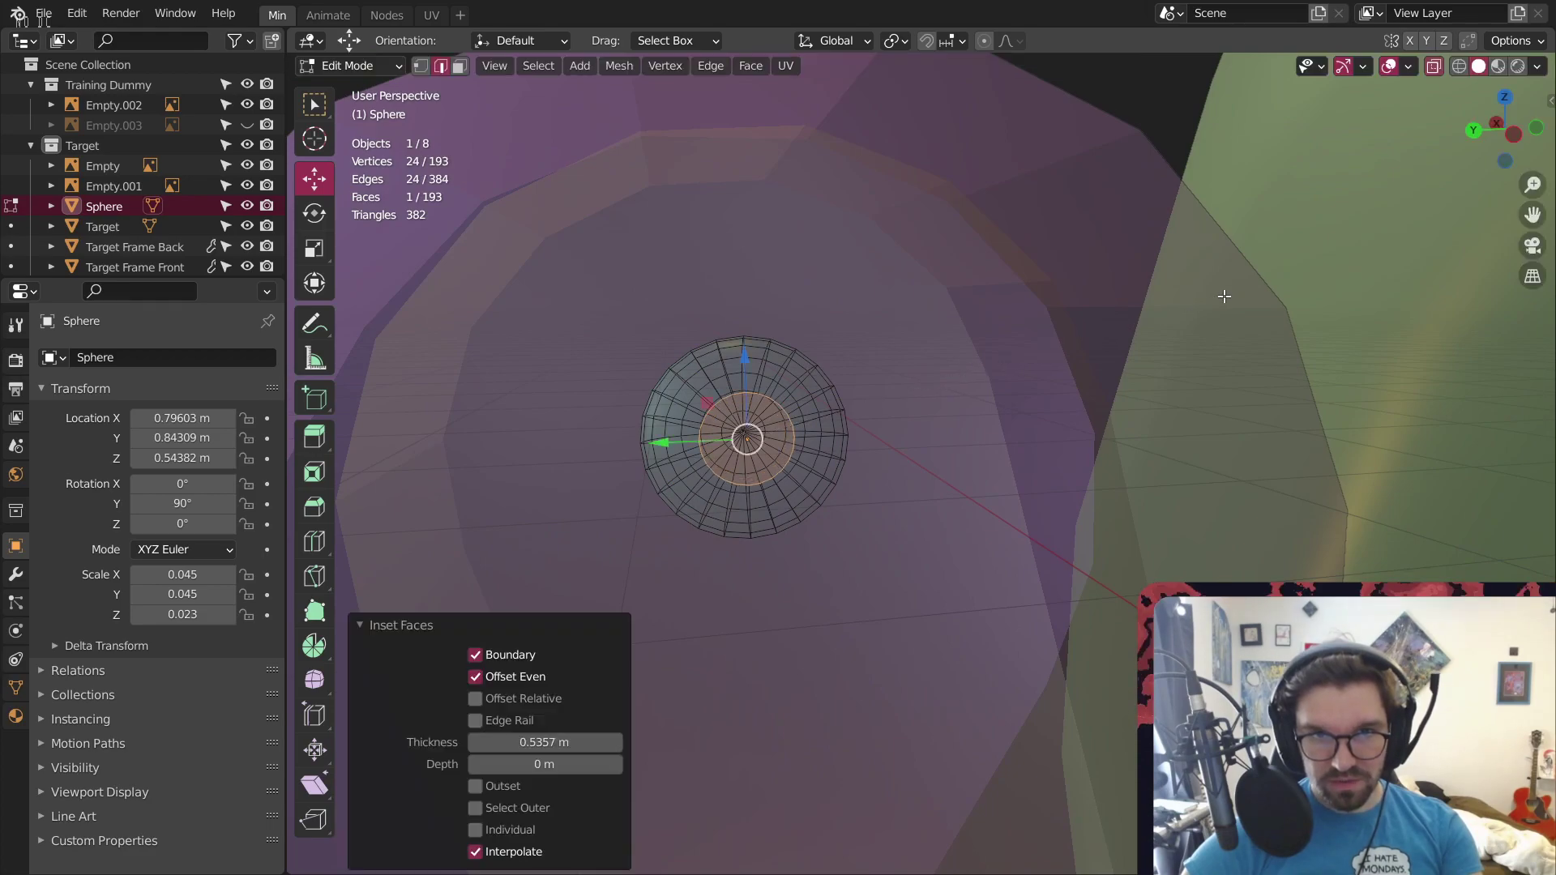
Extrude the inset face along its normals by about 7.05 m to form a rod through the legs
scroll(745, 502, "down", 2)
middle_click_drag(745, 493, 914, 499)
right_click(812, 491)
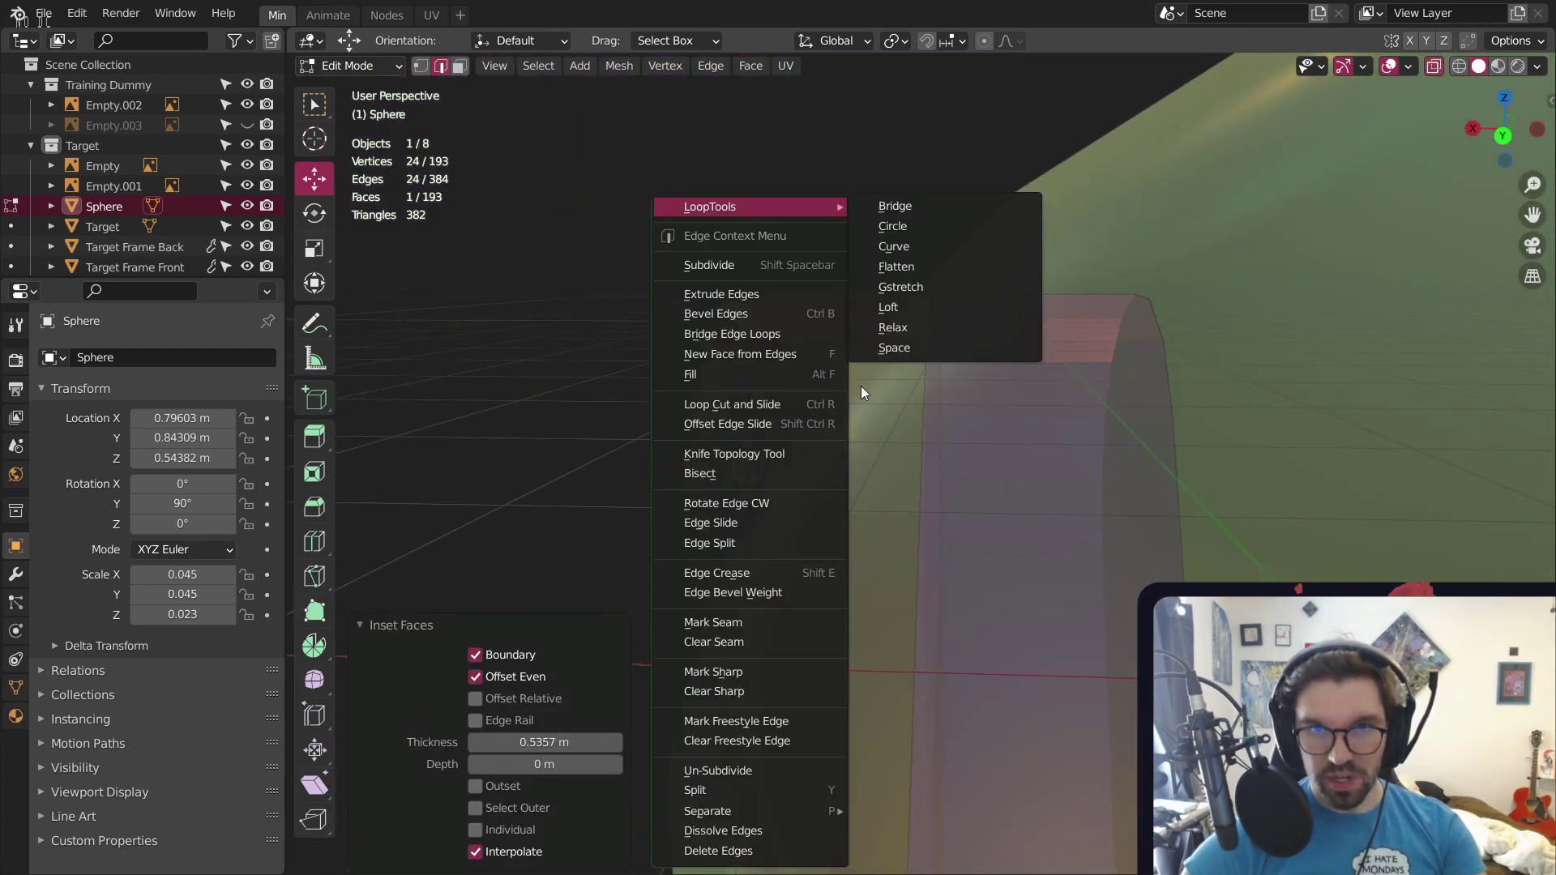
left_click(458, 65)
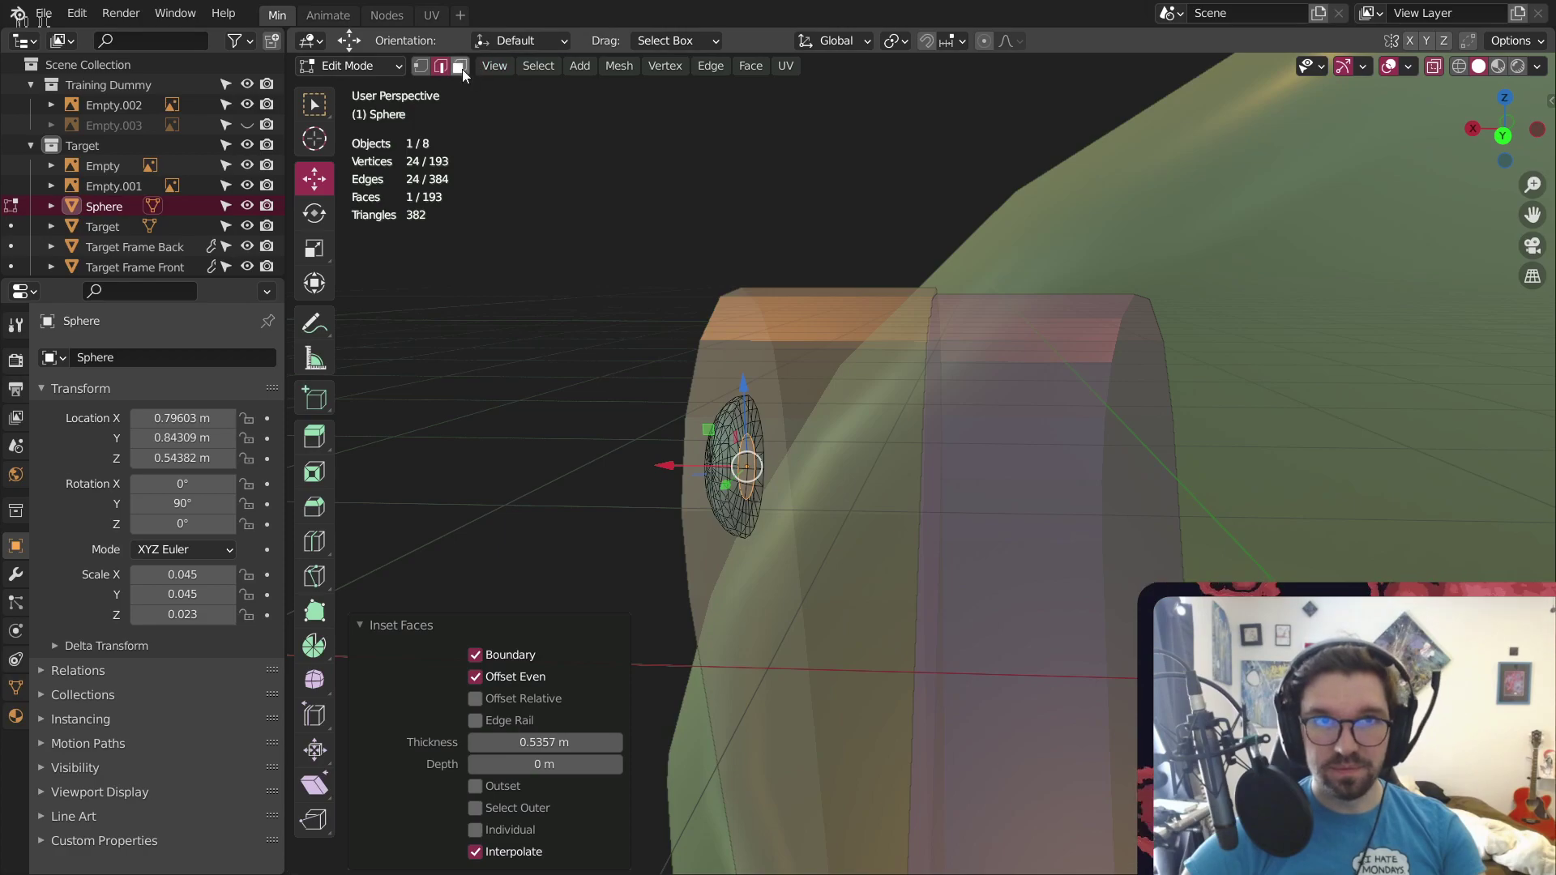
right_click(746, 486)
left_click(702, 561)
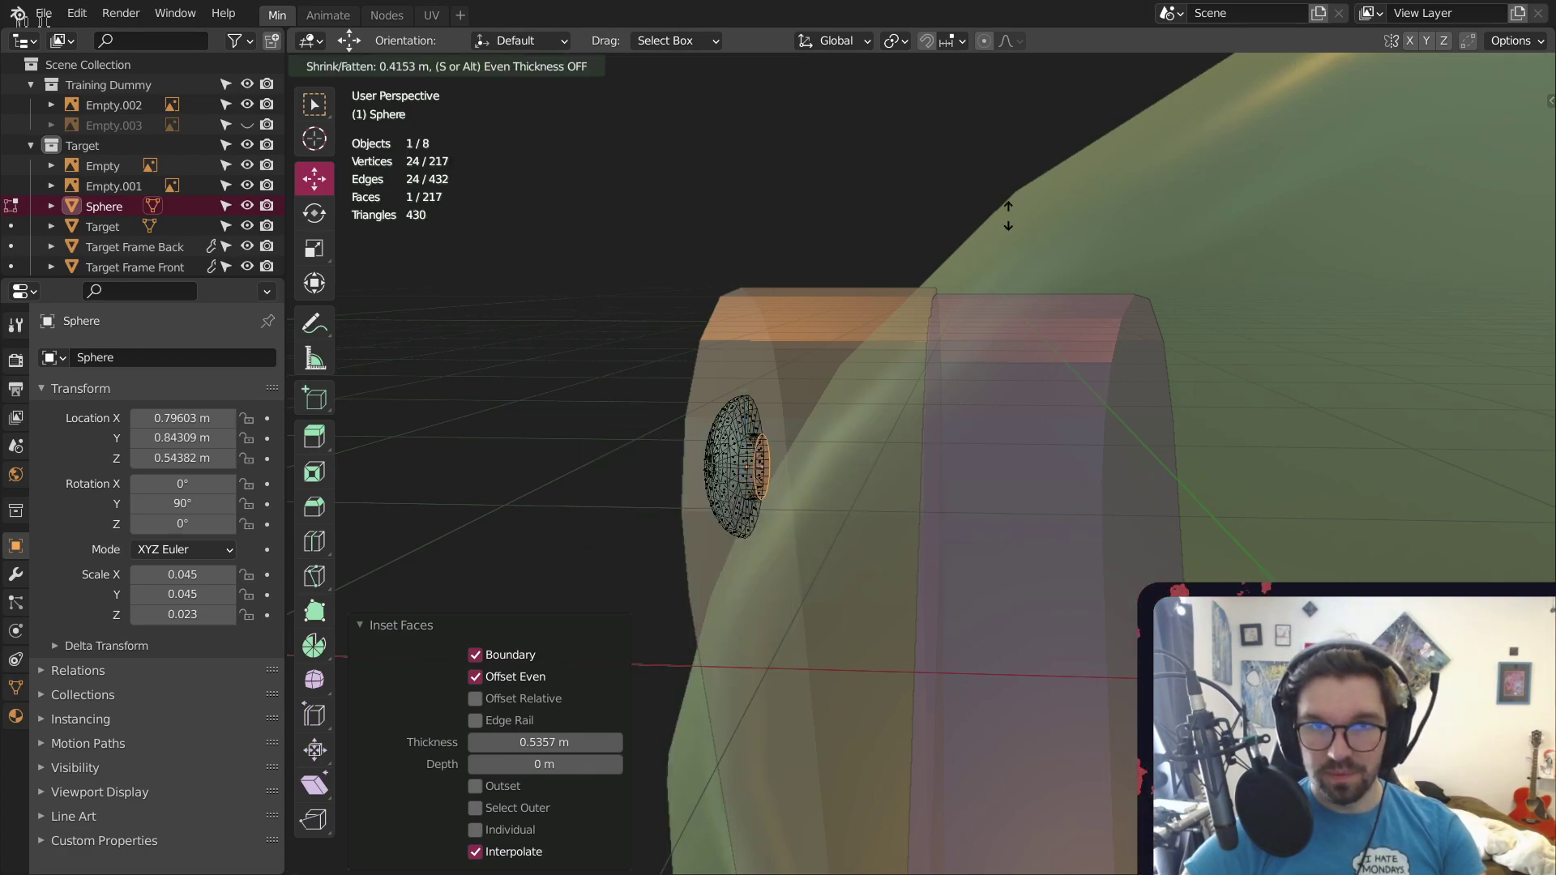
left_click(1365, 306)
In back view, move the rod's end face along global X by -0.6 m towards the target's centre
scroll(1010, 451, "down", 5)
middle_click_drag(1264, 559, 794, 397, "shift")
left_click(1501, 129)
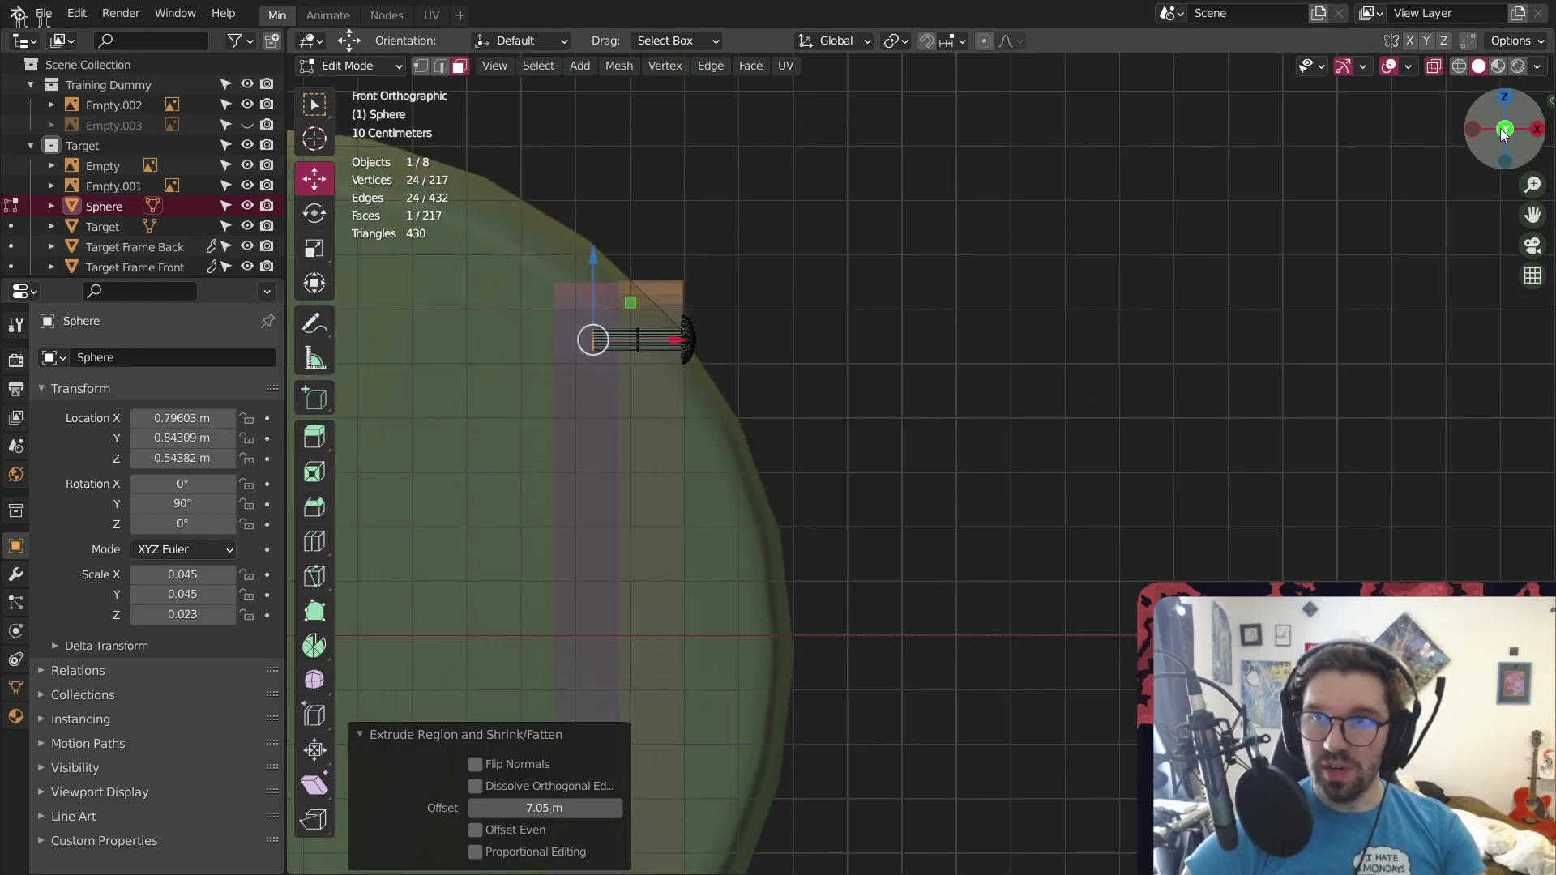
left_click(1501, 128)
left_click(1501, 128)
left_click(1501, 132)
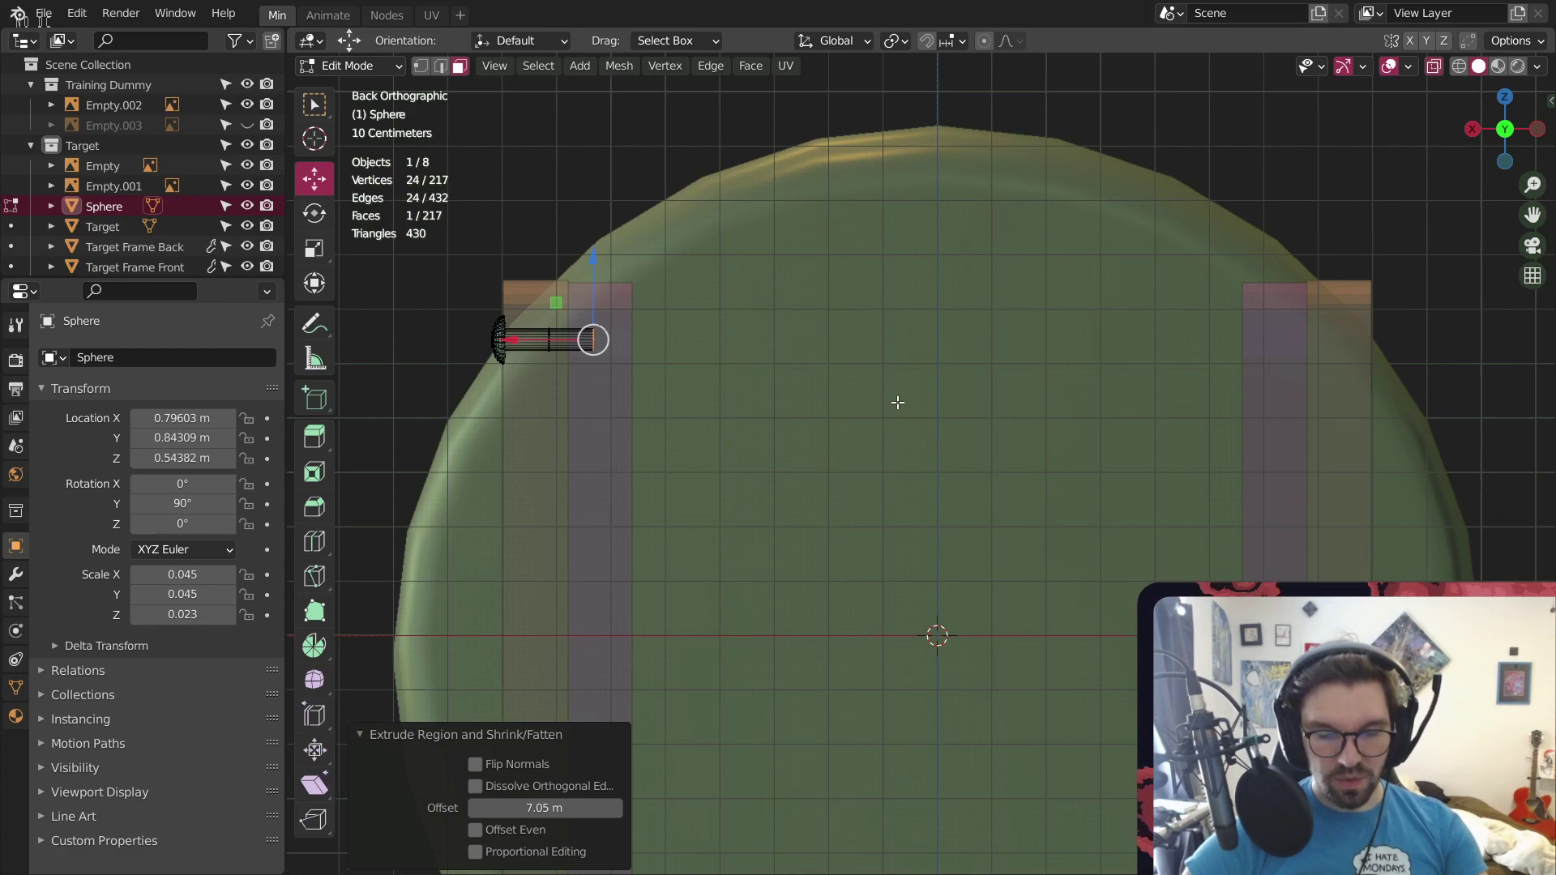
key("g")
key("x")
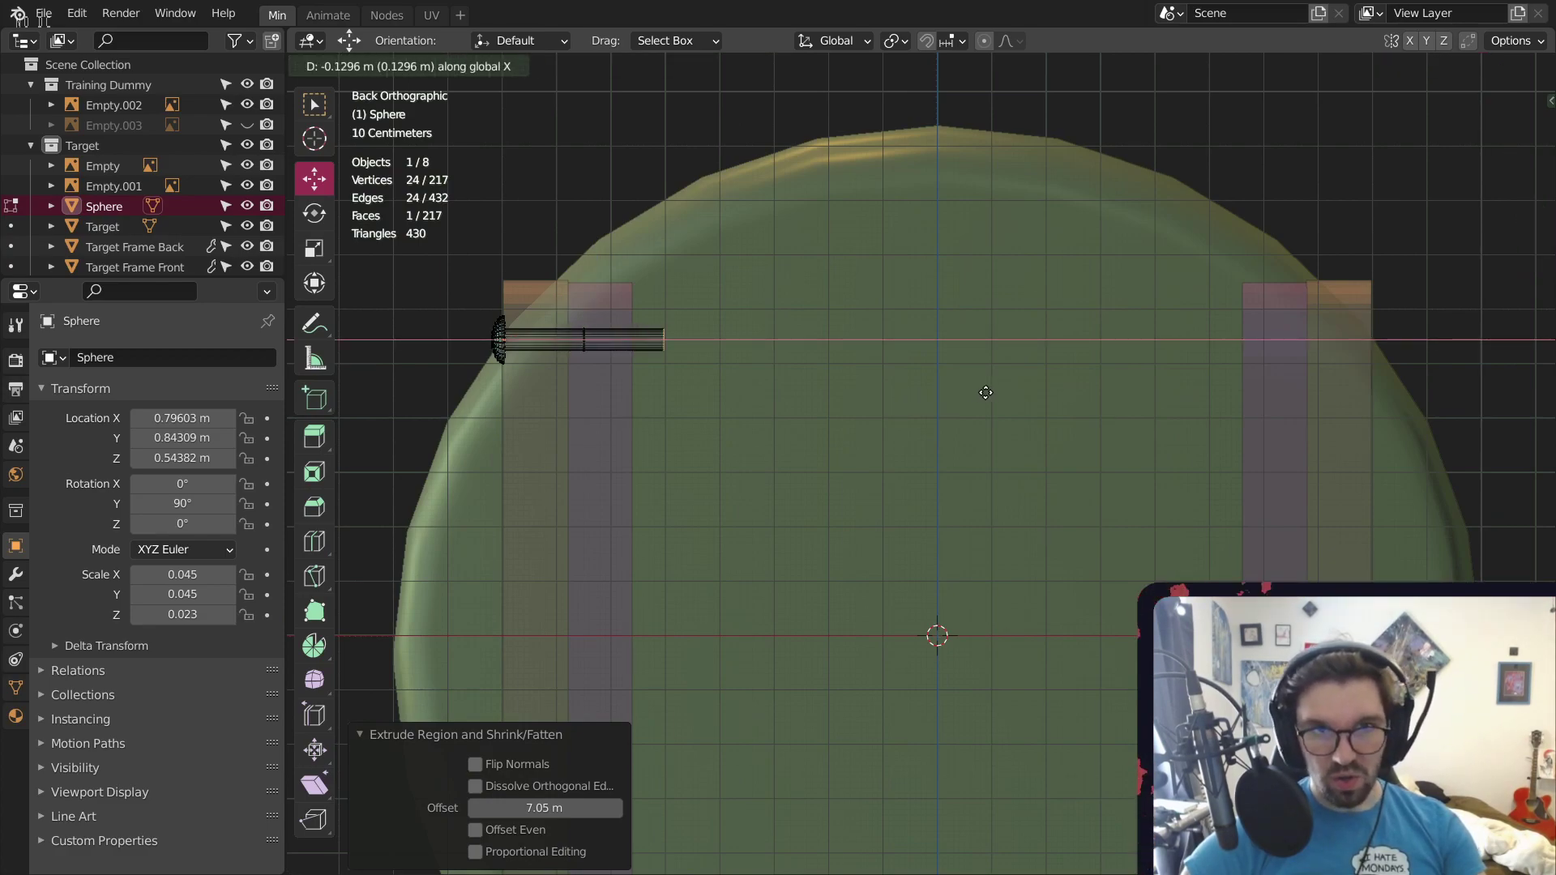
left_click(1213, 351)
Delete the end face of the rod near the target's centre, leaving that end open
scroll(916, 348, "up", 10)
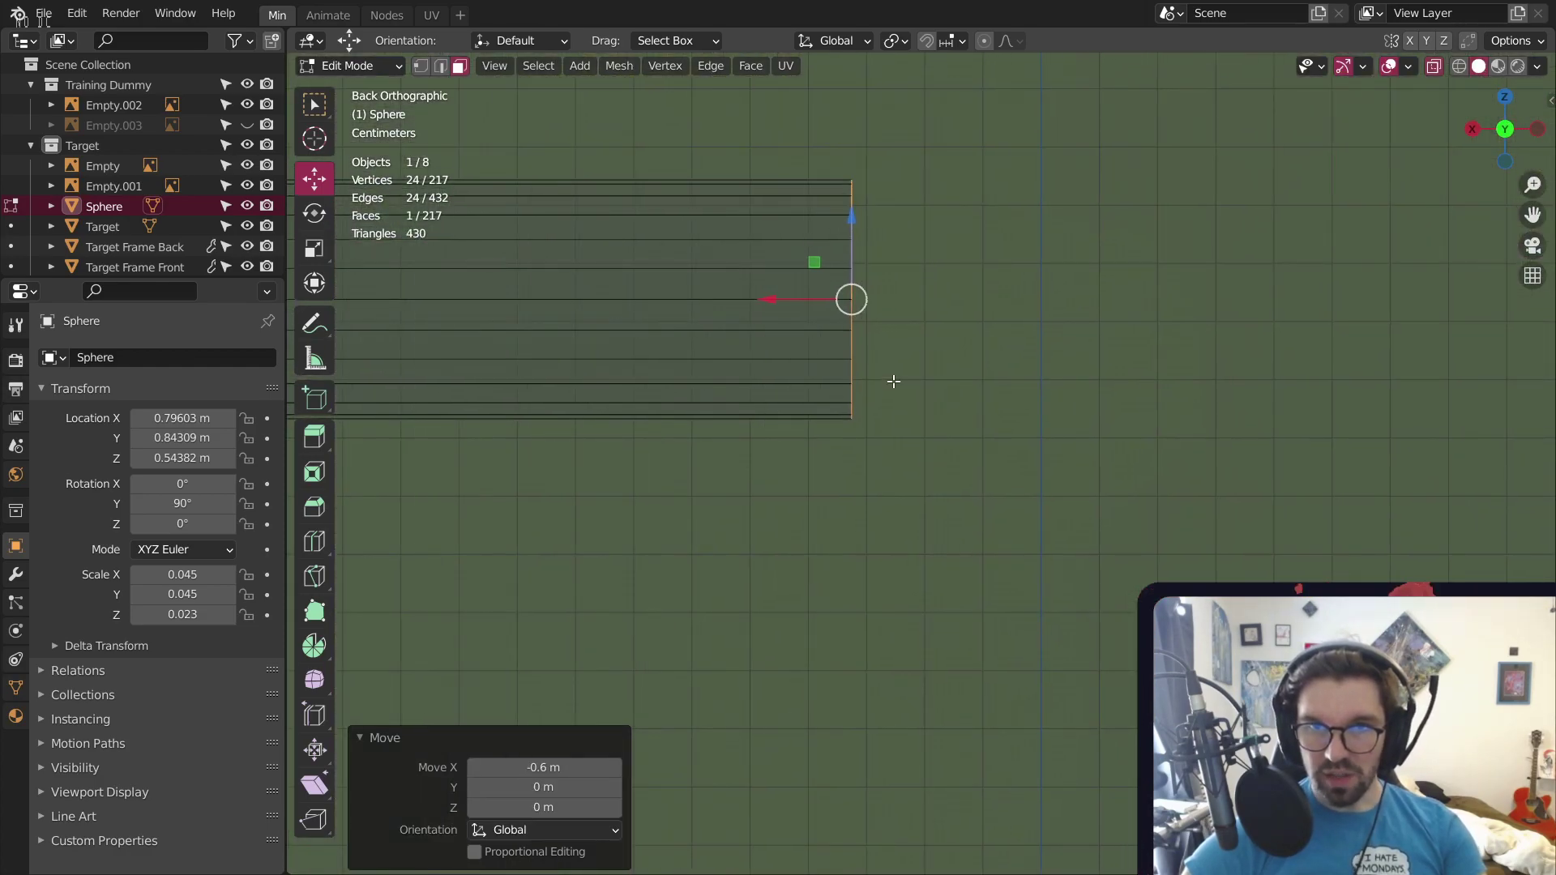
middle_click_drag(893, 381, 867, 361)
key("x")
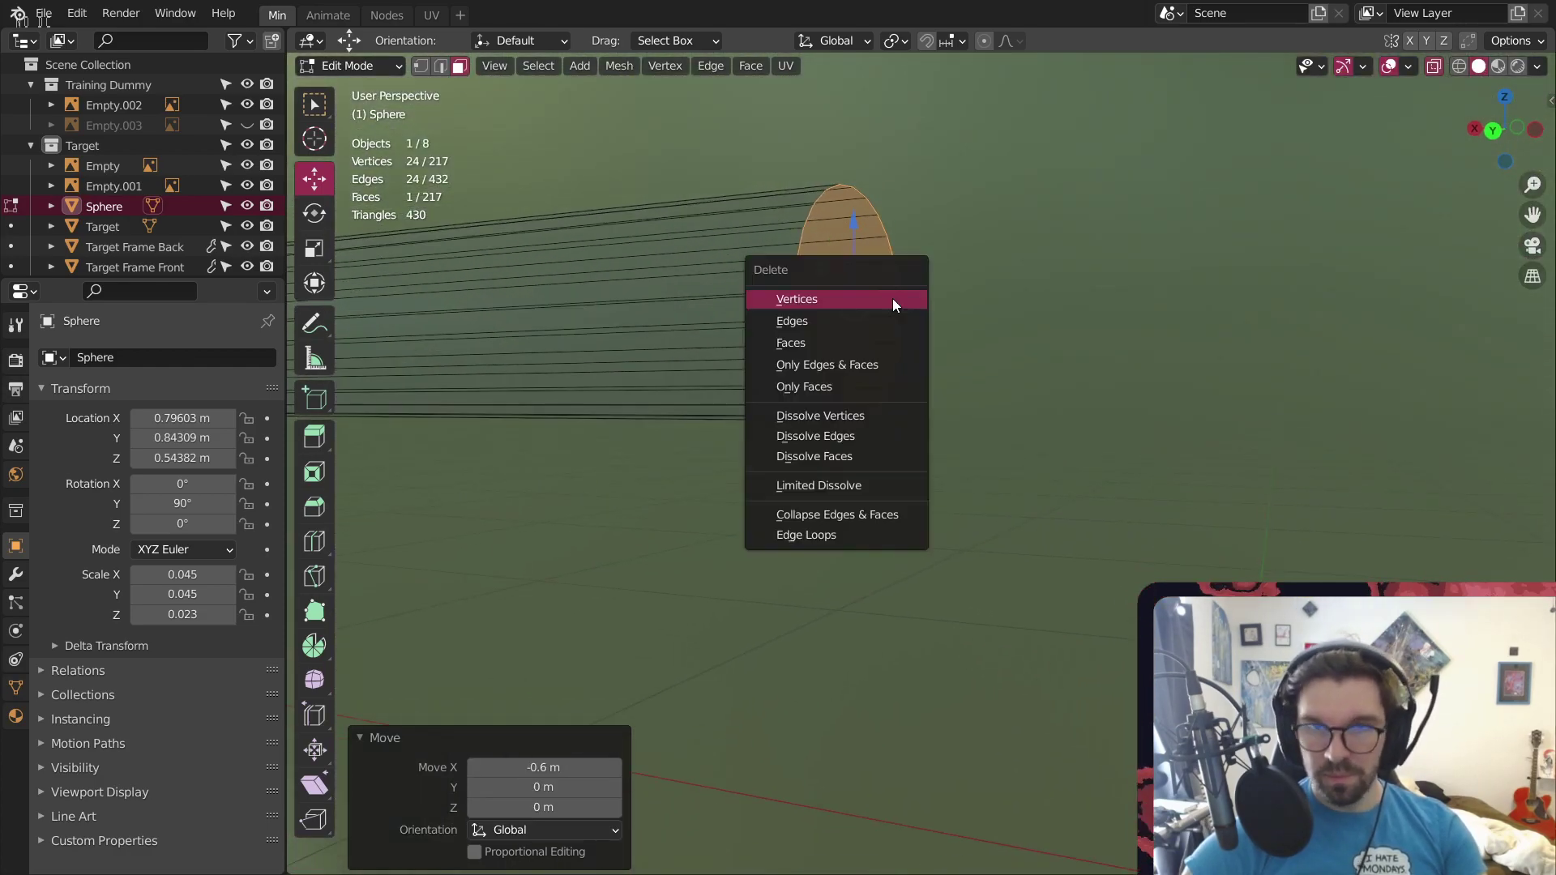
key("Escape")
key("x")
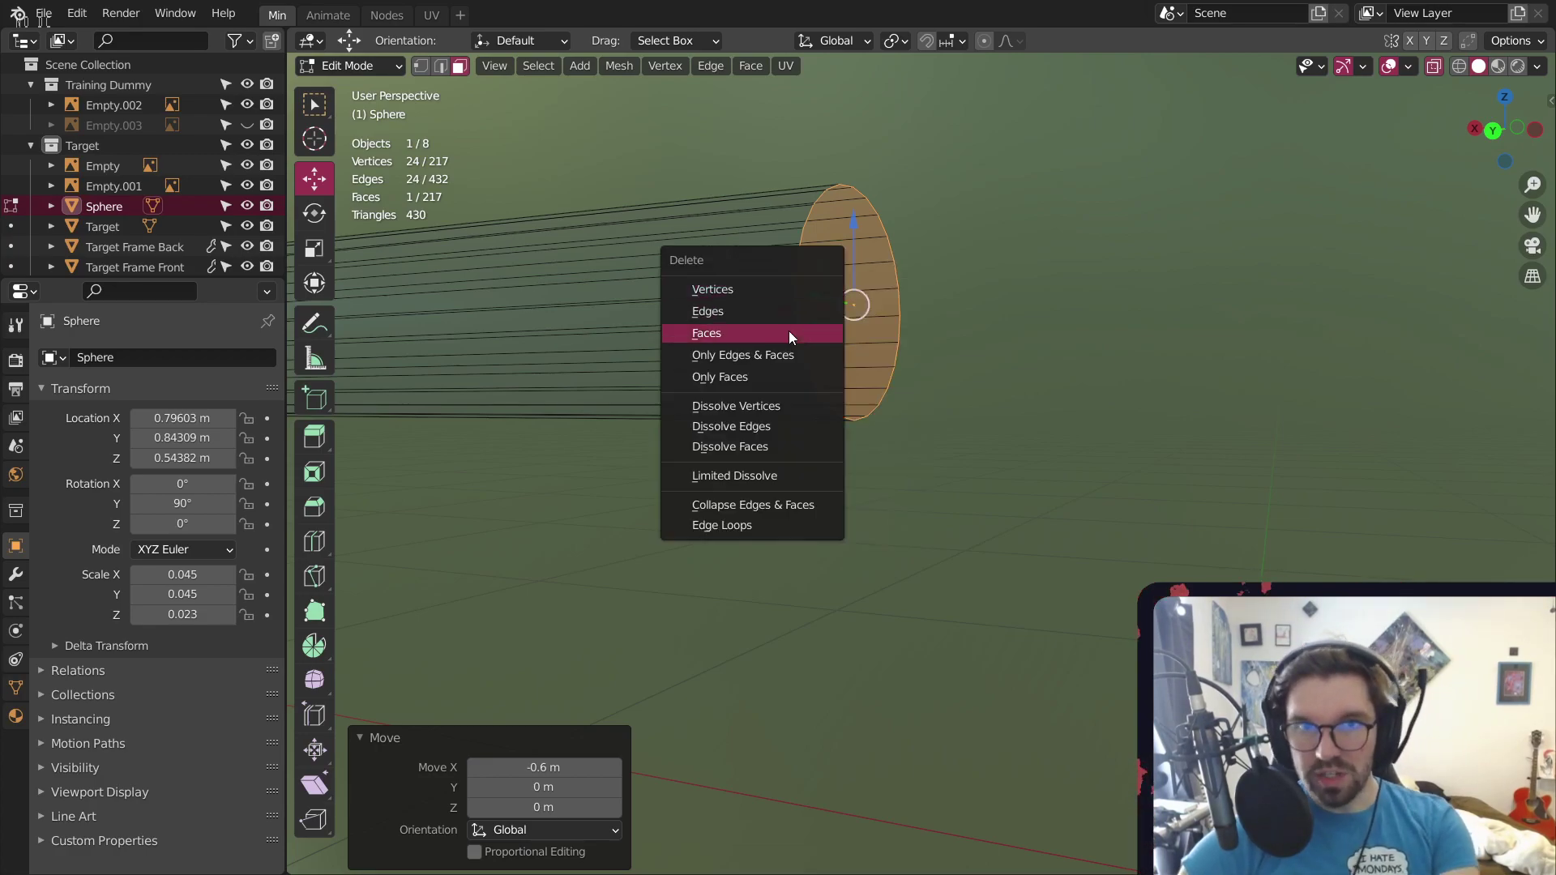
left_click(783, 330)
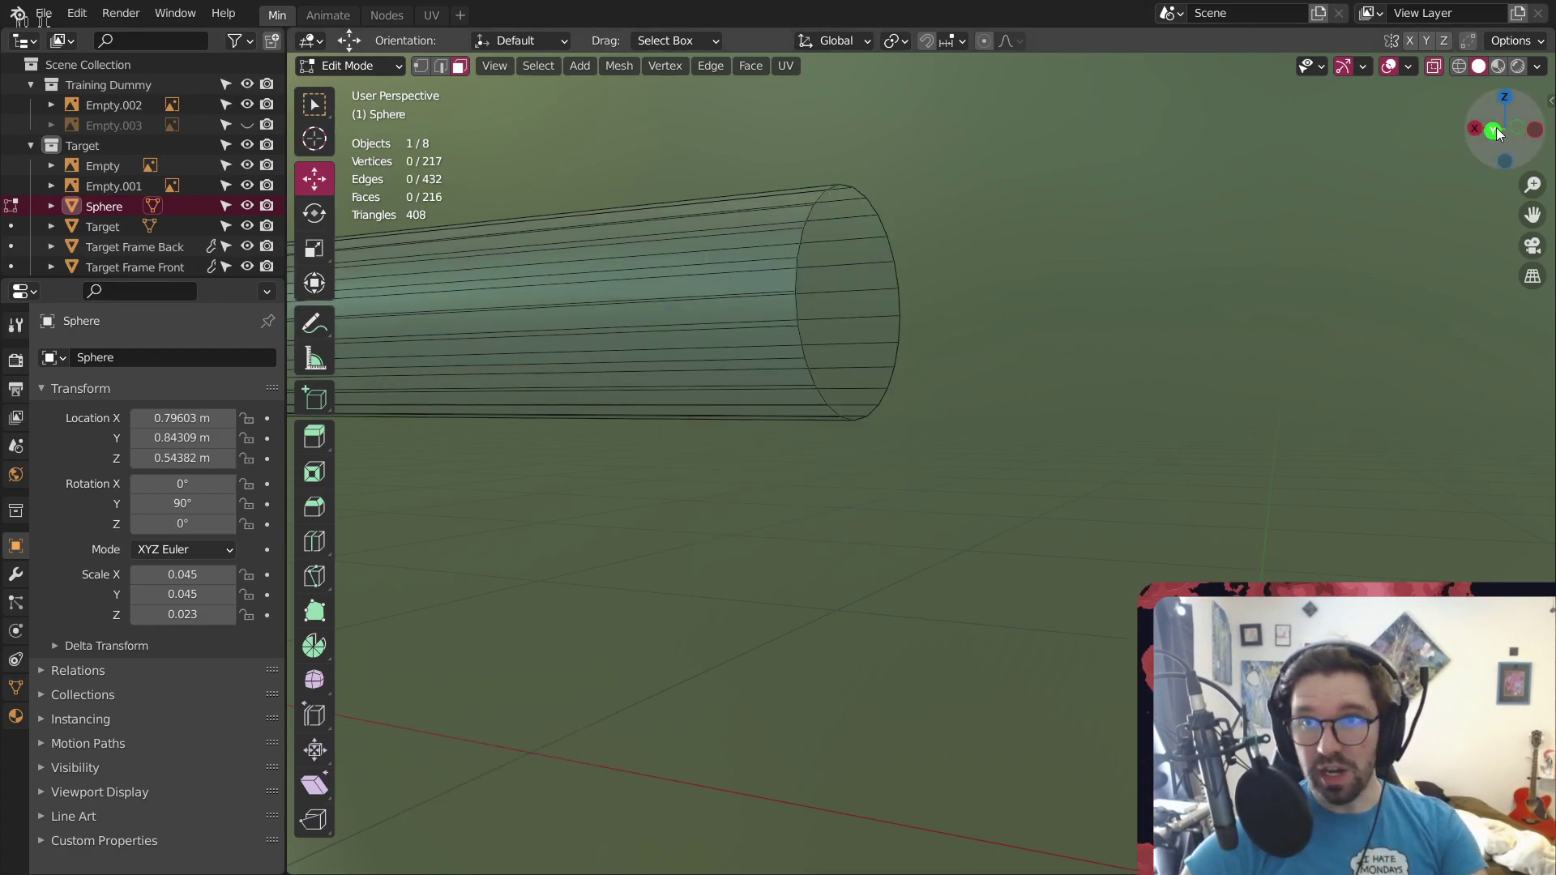
Select the rod's open end vertices in back view and move them about -0.032 m along X towards the centre line
left_click(1496, 132)
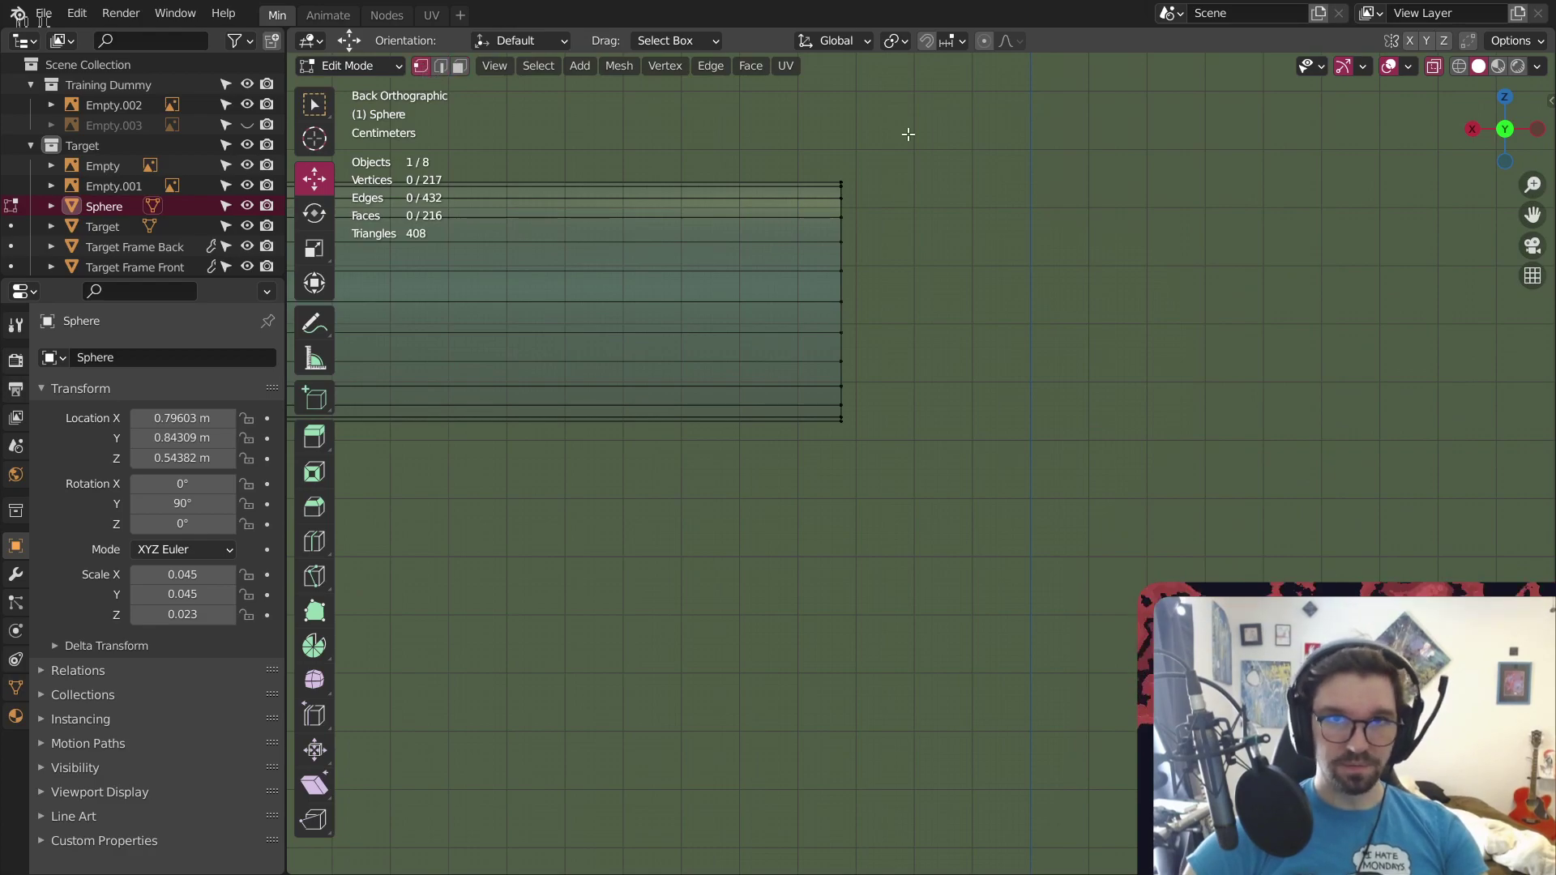
left_click_drag(901, 137, 733, 514)
scroll(610, 415, "down", 2)
scroll(756, 343, "up", 2)
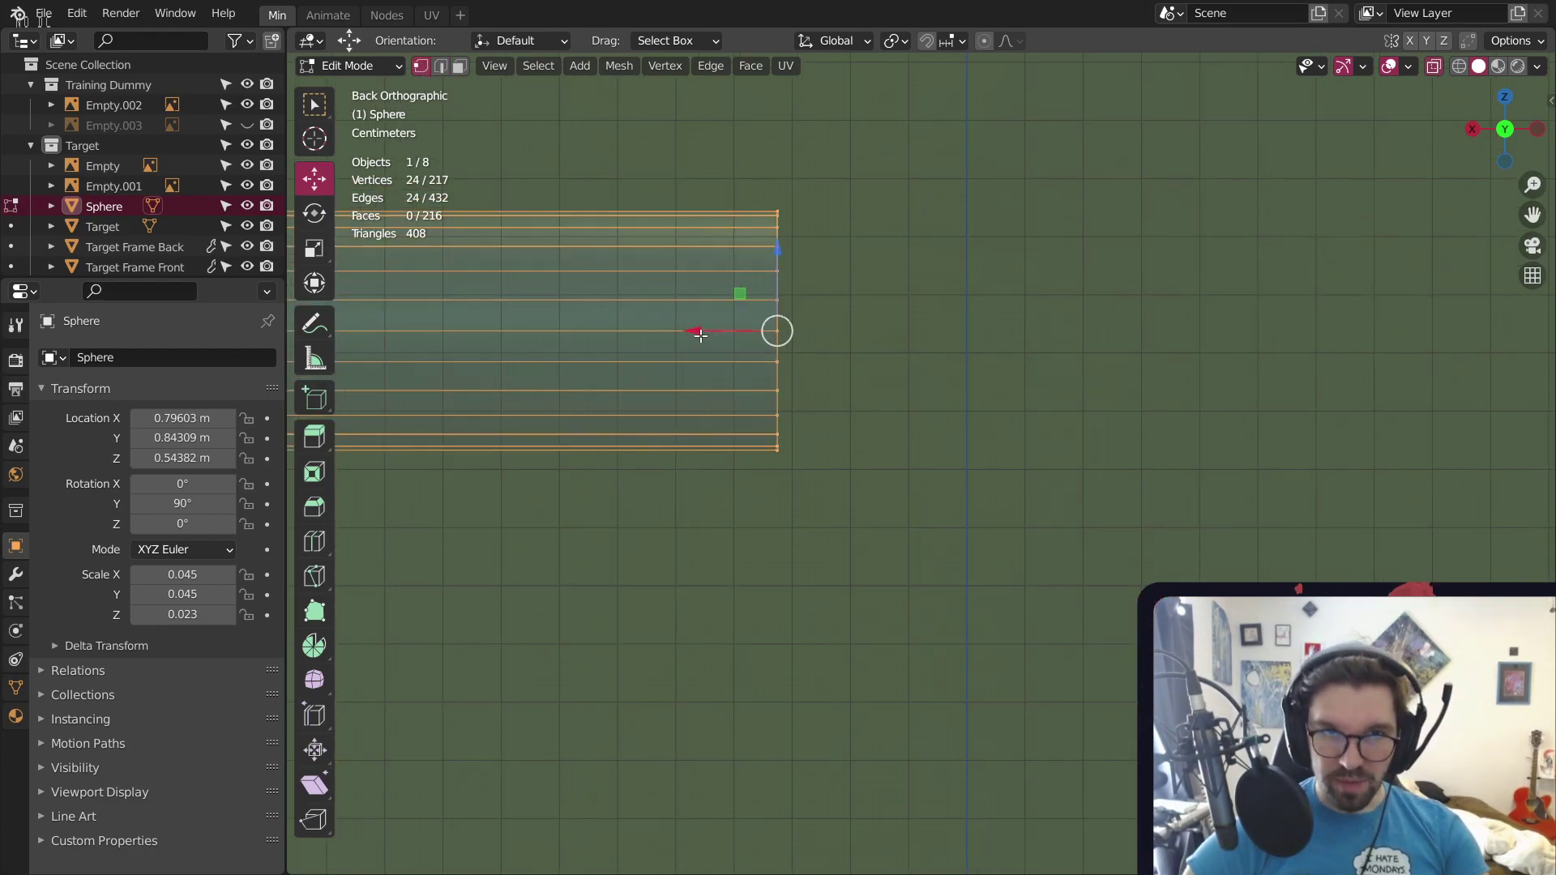
left_click_drag(701, 334, 883, 324)
Nudge the rod's open end along X by about -0.000648 m and -0.000029 m to align it with the centre line
scroll(964, 340, "up", 6)
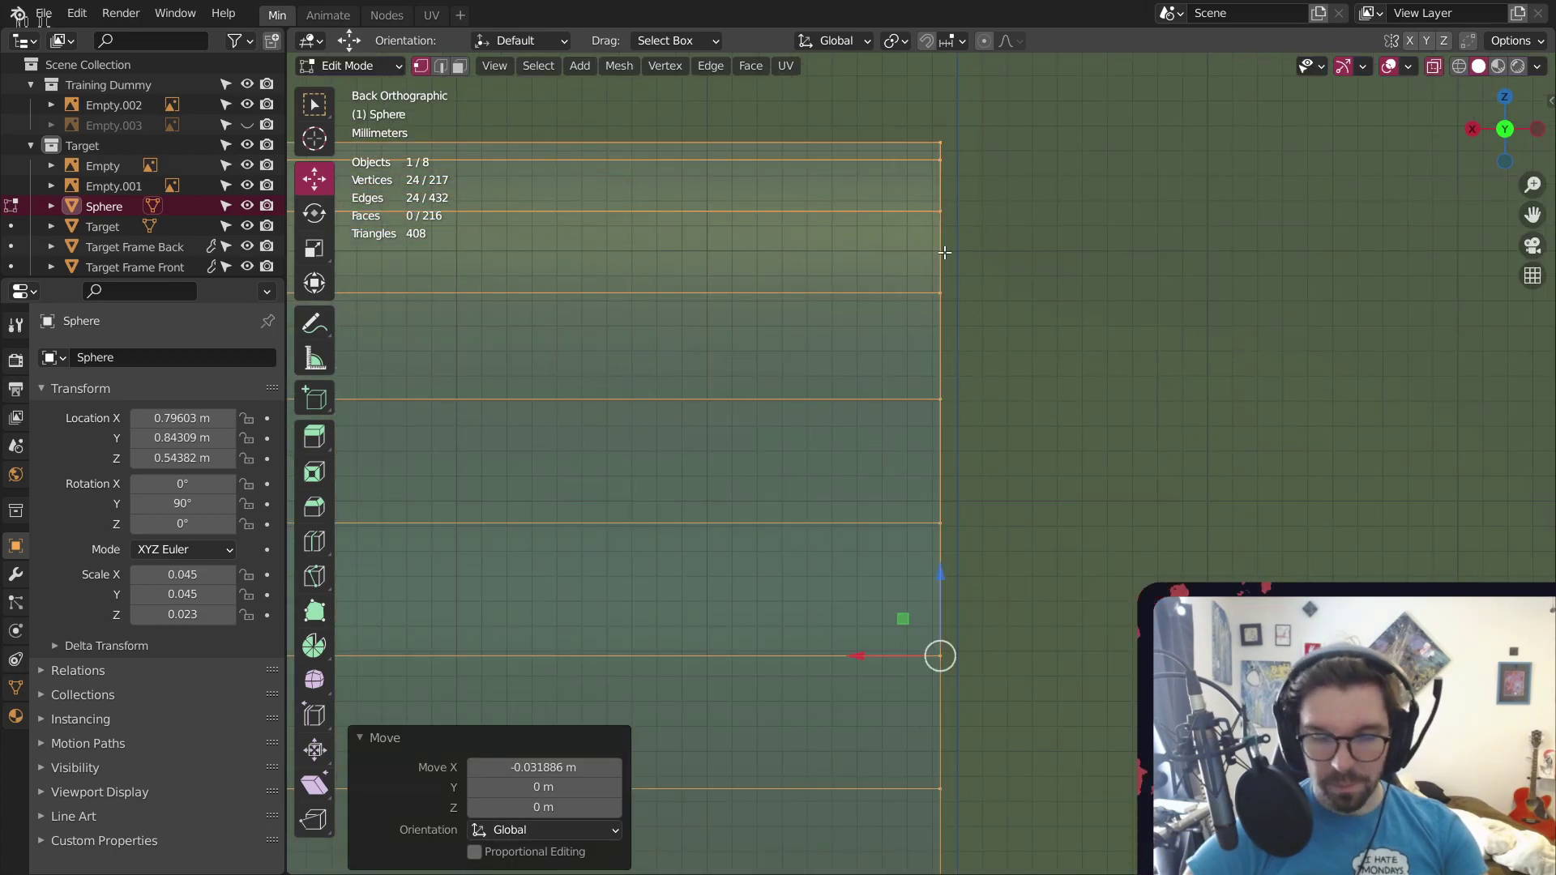
key("g")
key("x")
left_click(961, 233)
middle_click_drag(958, 258, 964, 159, "ctrl")
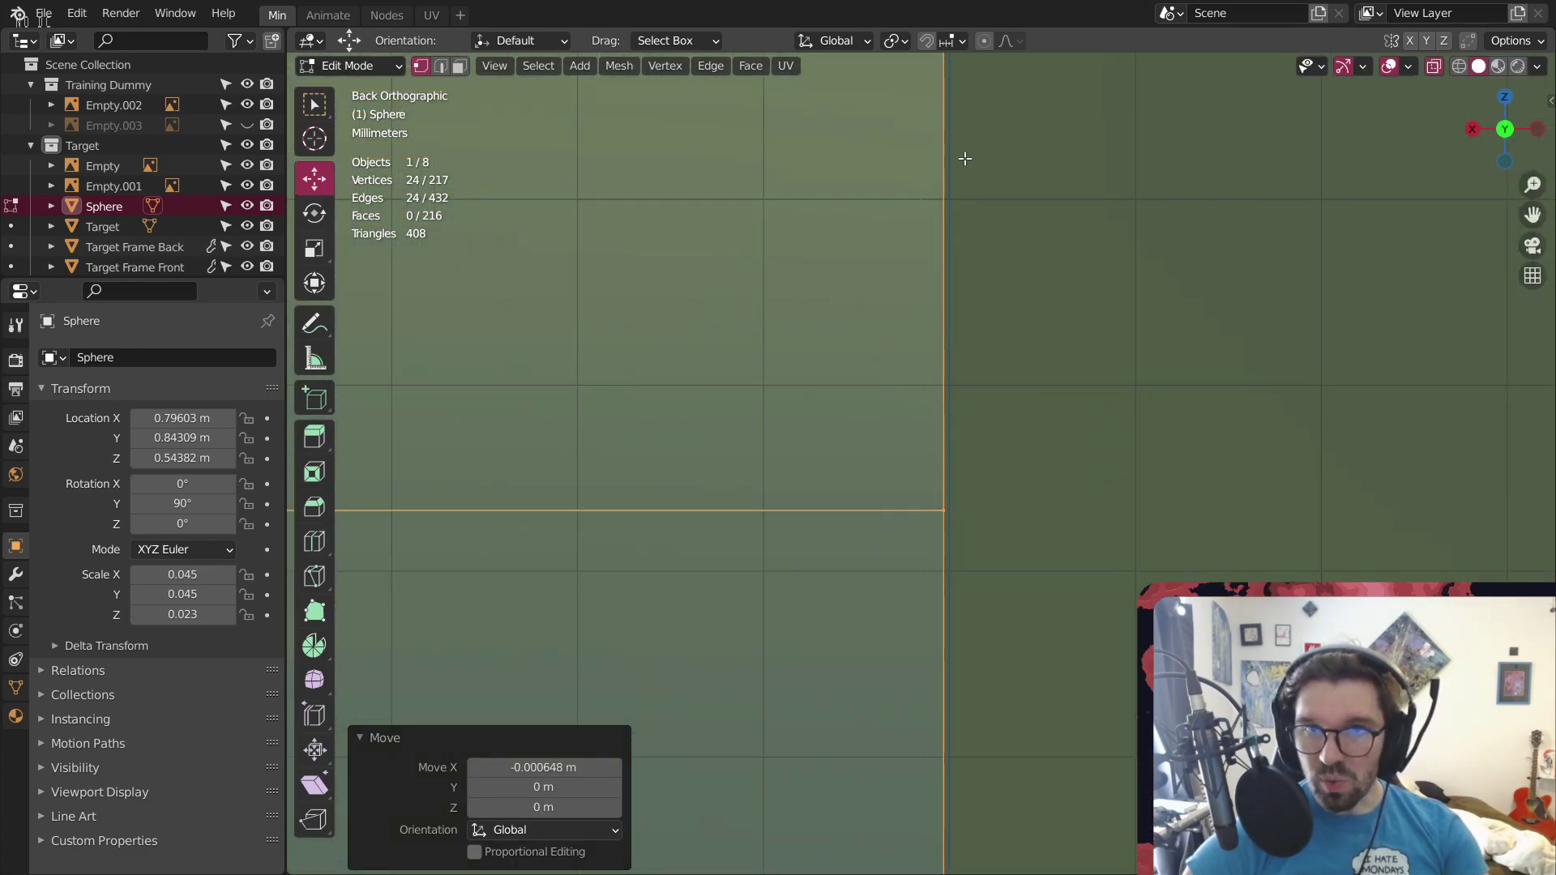
scroll(932, 365, "up", 3)
key("g")
key("x")
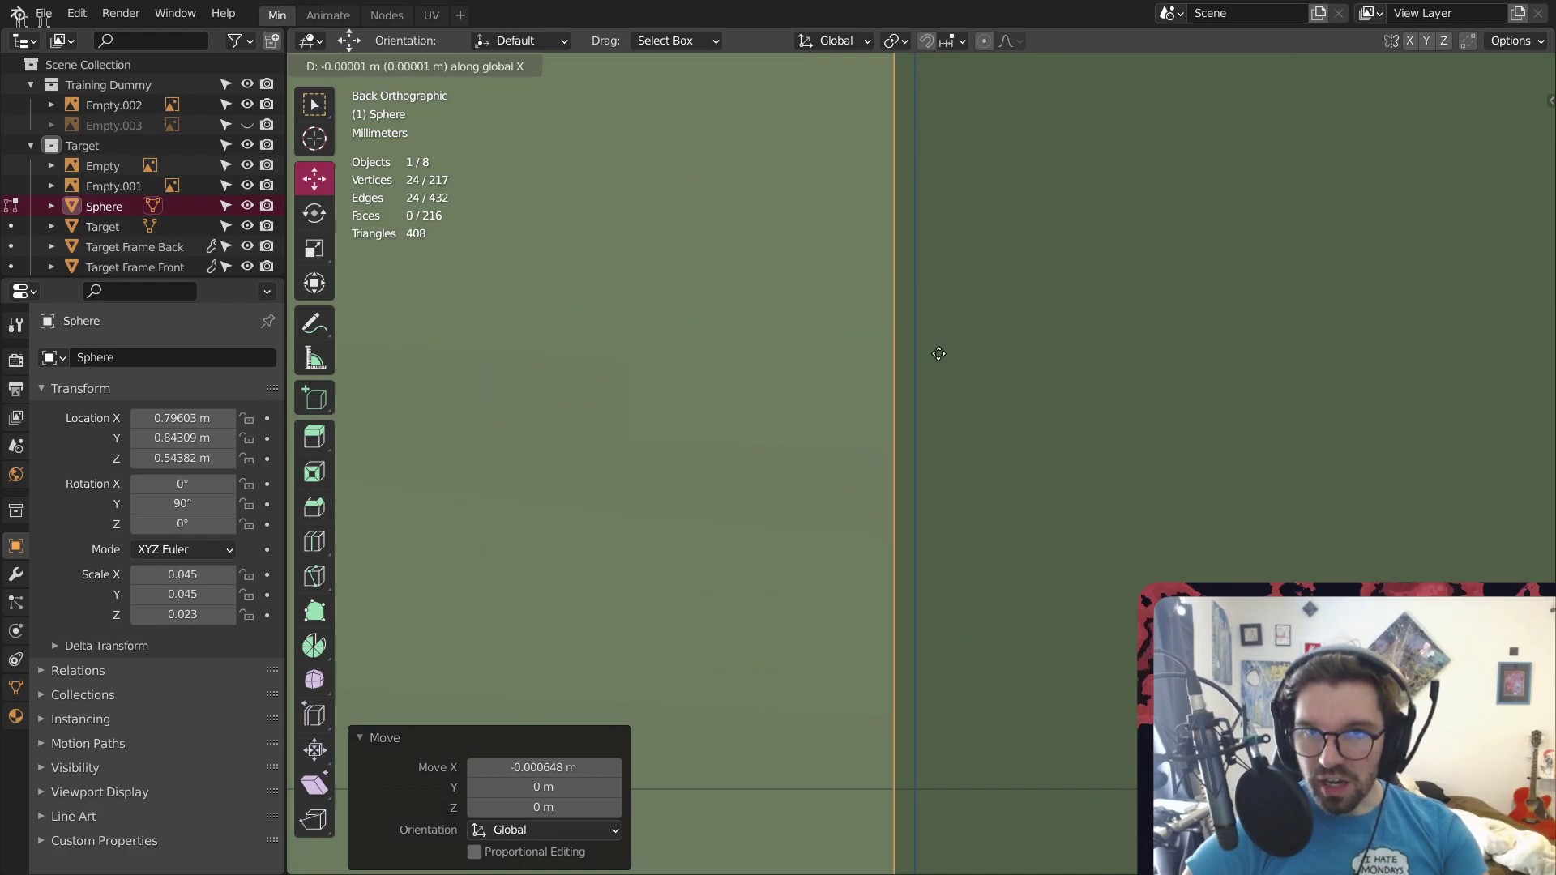
left_click(953, 354)
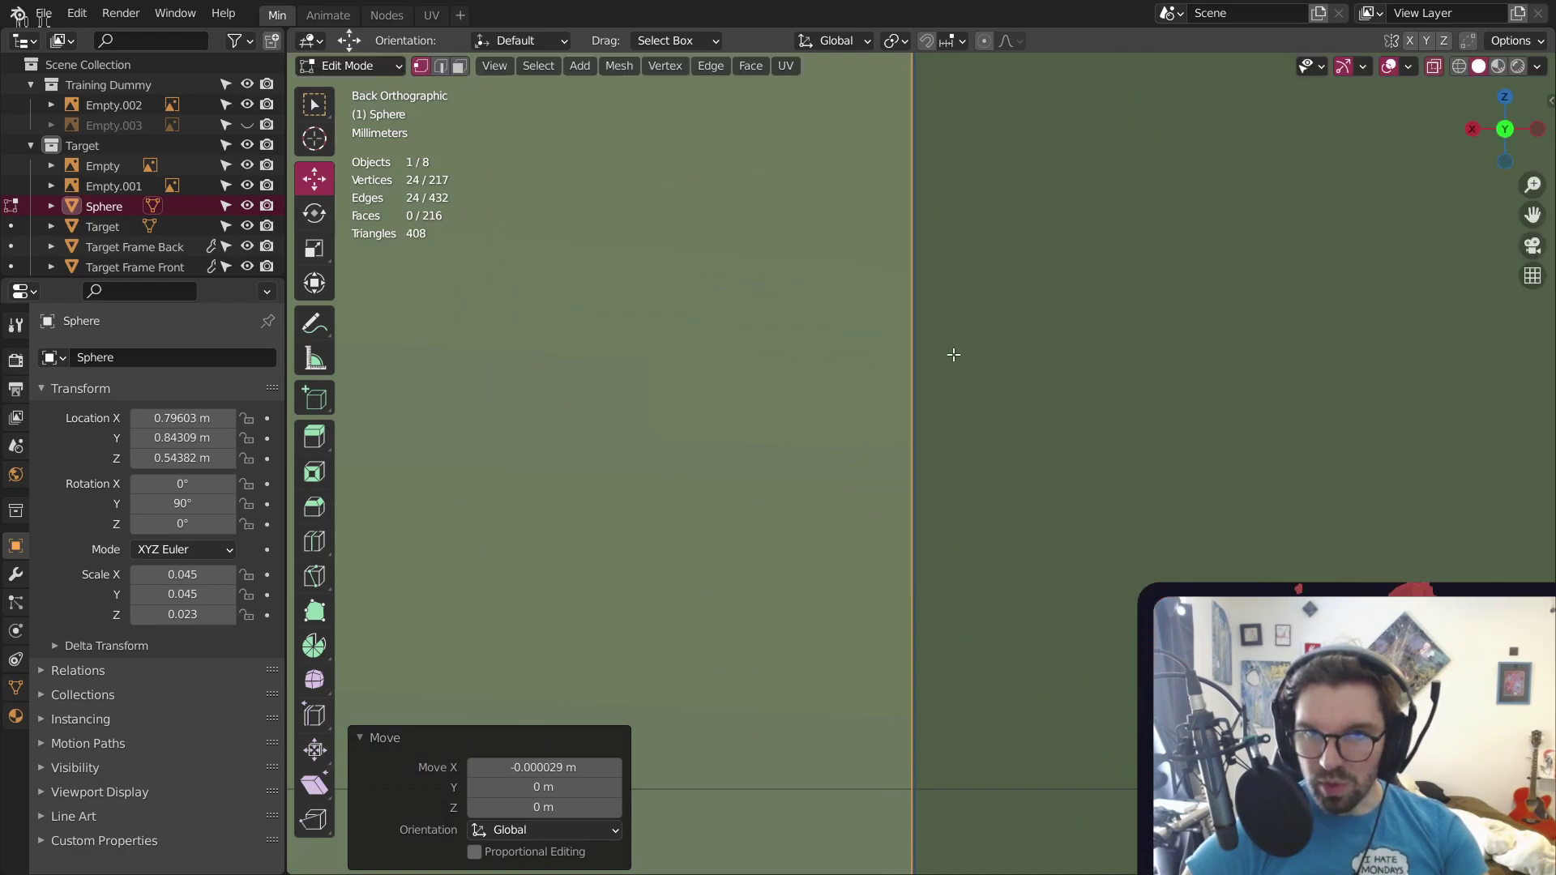
Return to object mode and rename the bolt rod object as Target Frame Link Upper
scroll(953, 354, "down", 5)
scroll(829, 385, "down", 4)
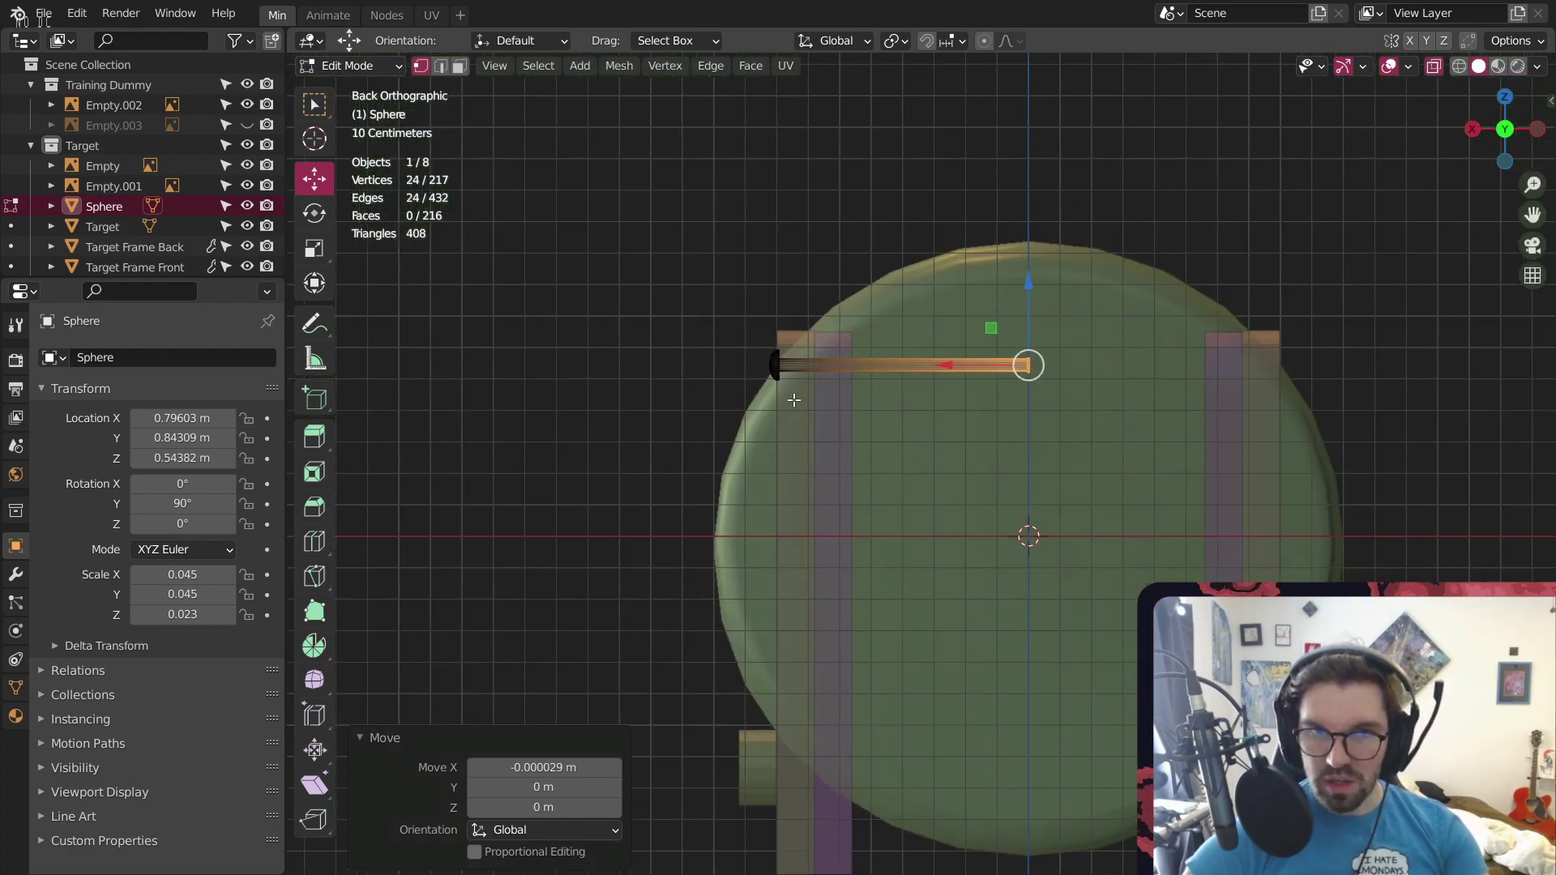
left_click(352, 69)
left_click(349, 62)
left_click(820, 353)
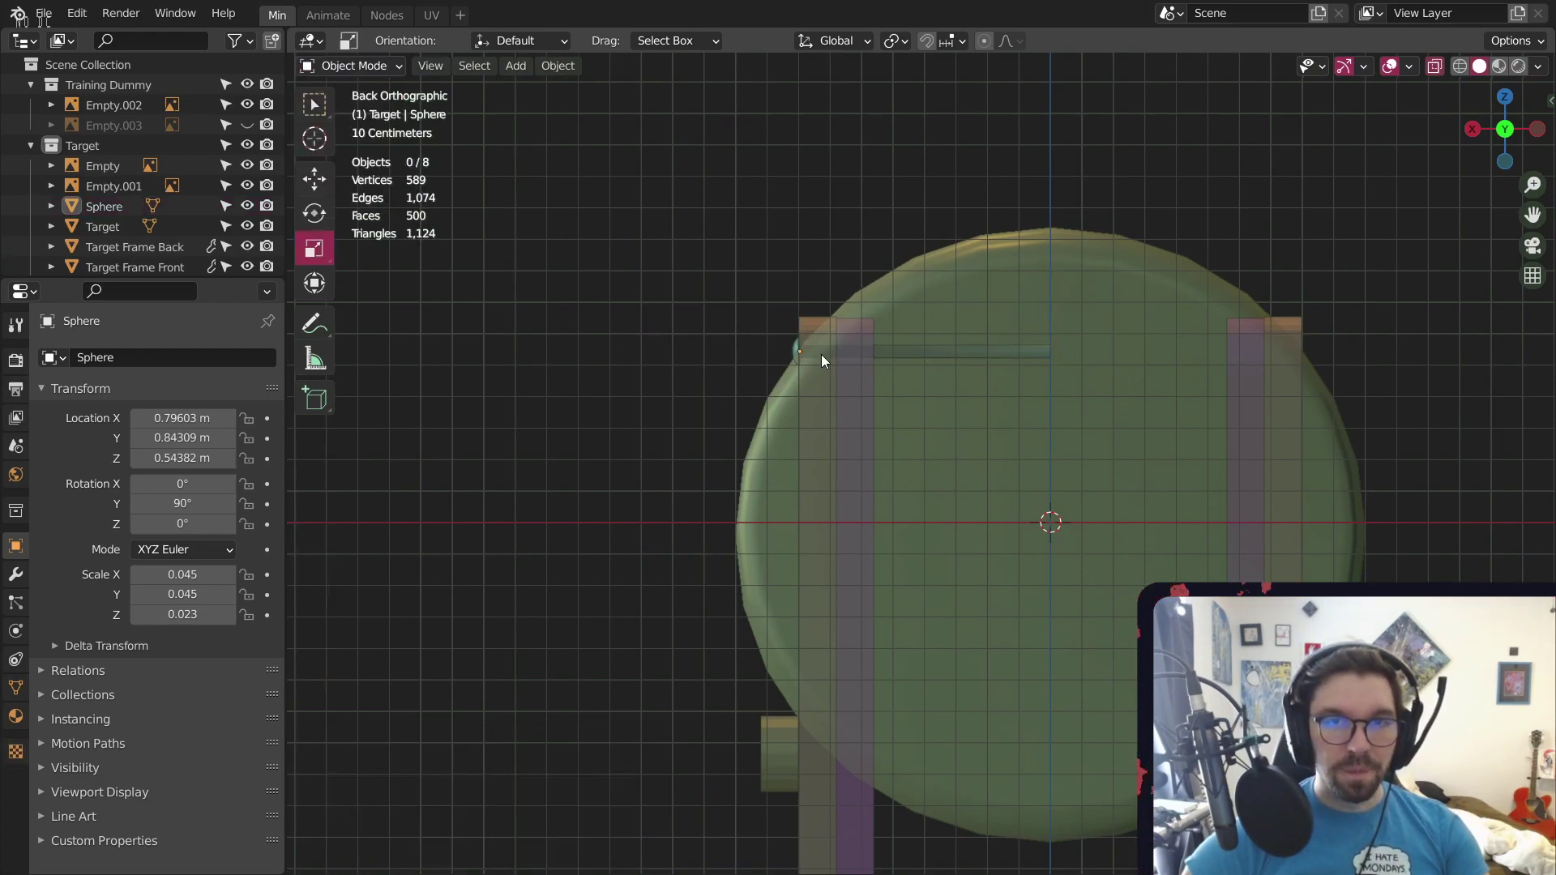
left_click(947, 353)
left_click(797, 350)
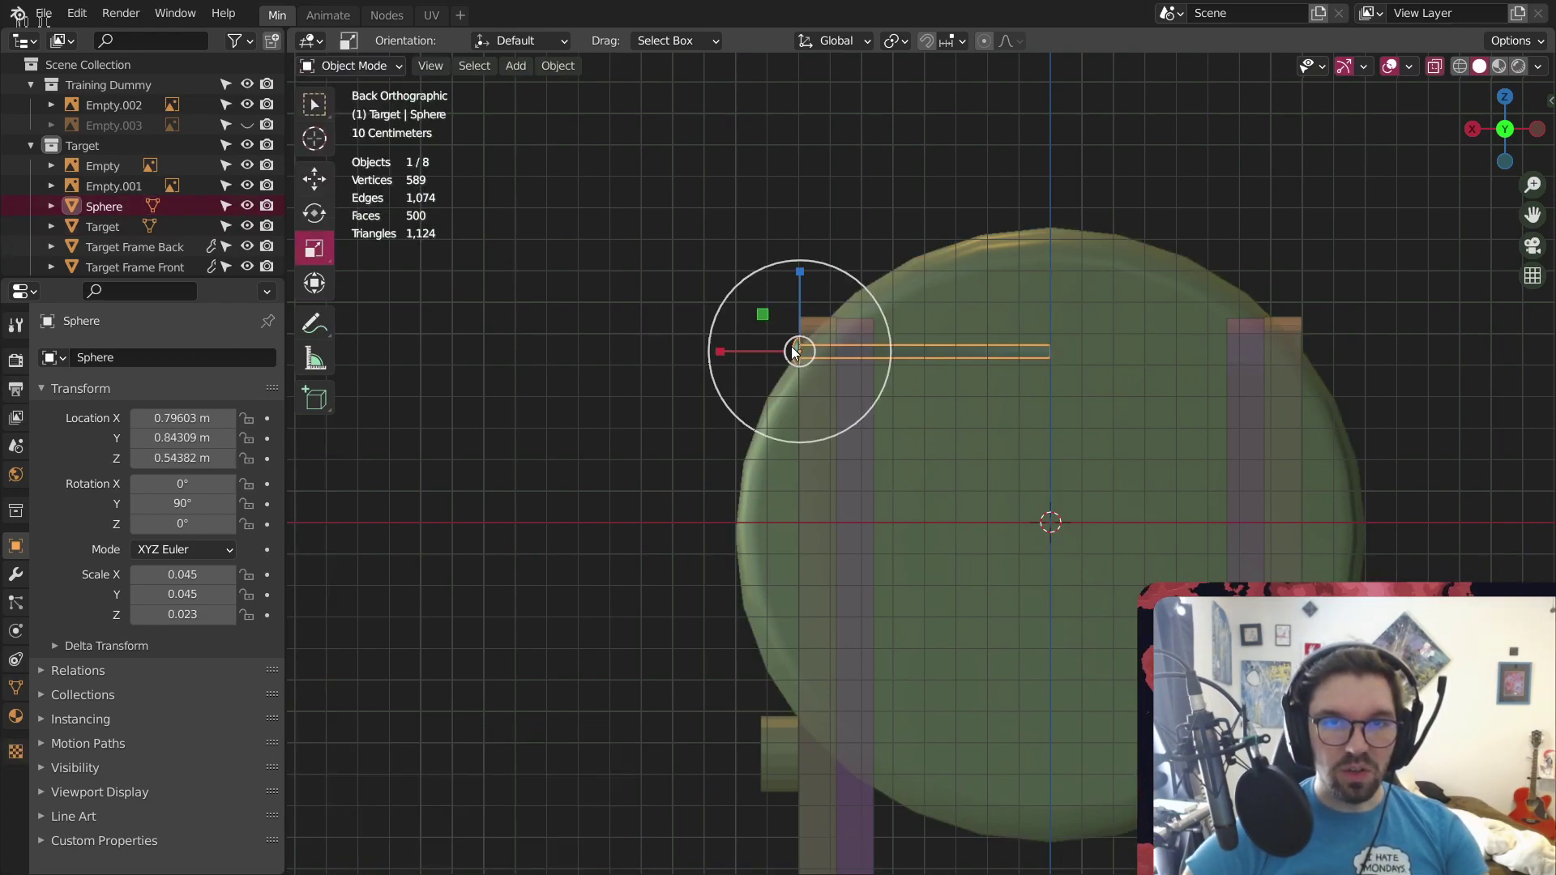
scroll(114, 209, "down", 1)
double_click(105, 186)
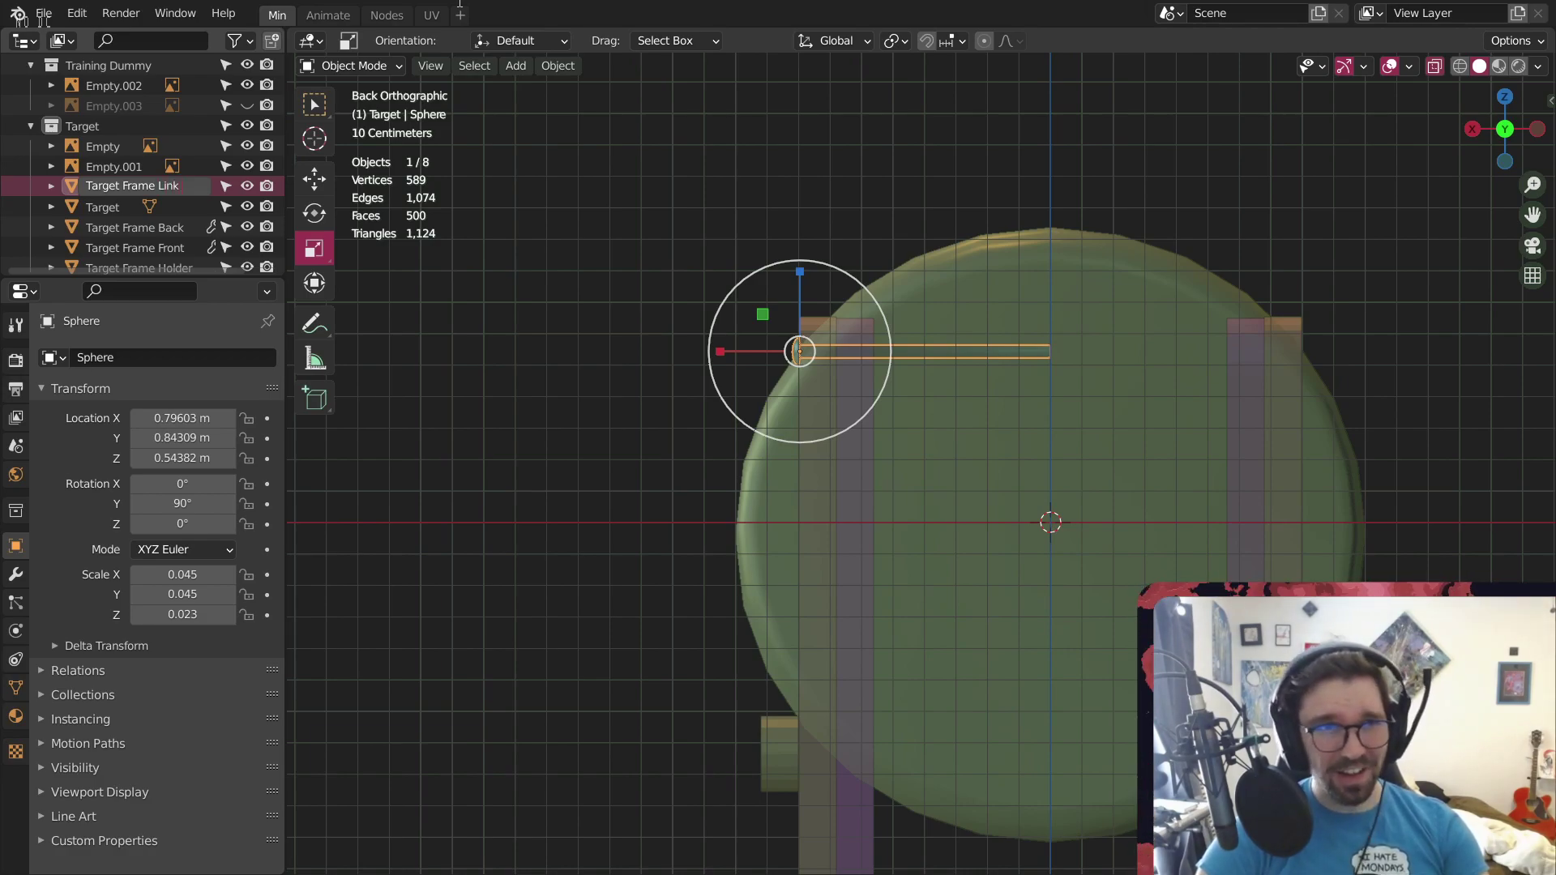
type("r")
key("Return")
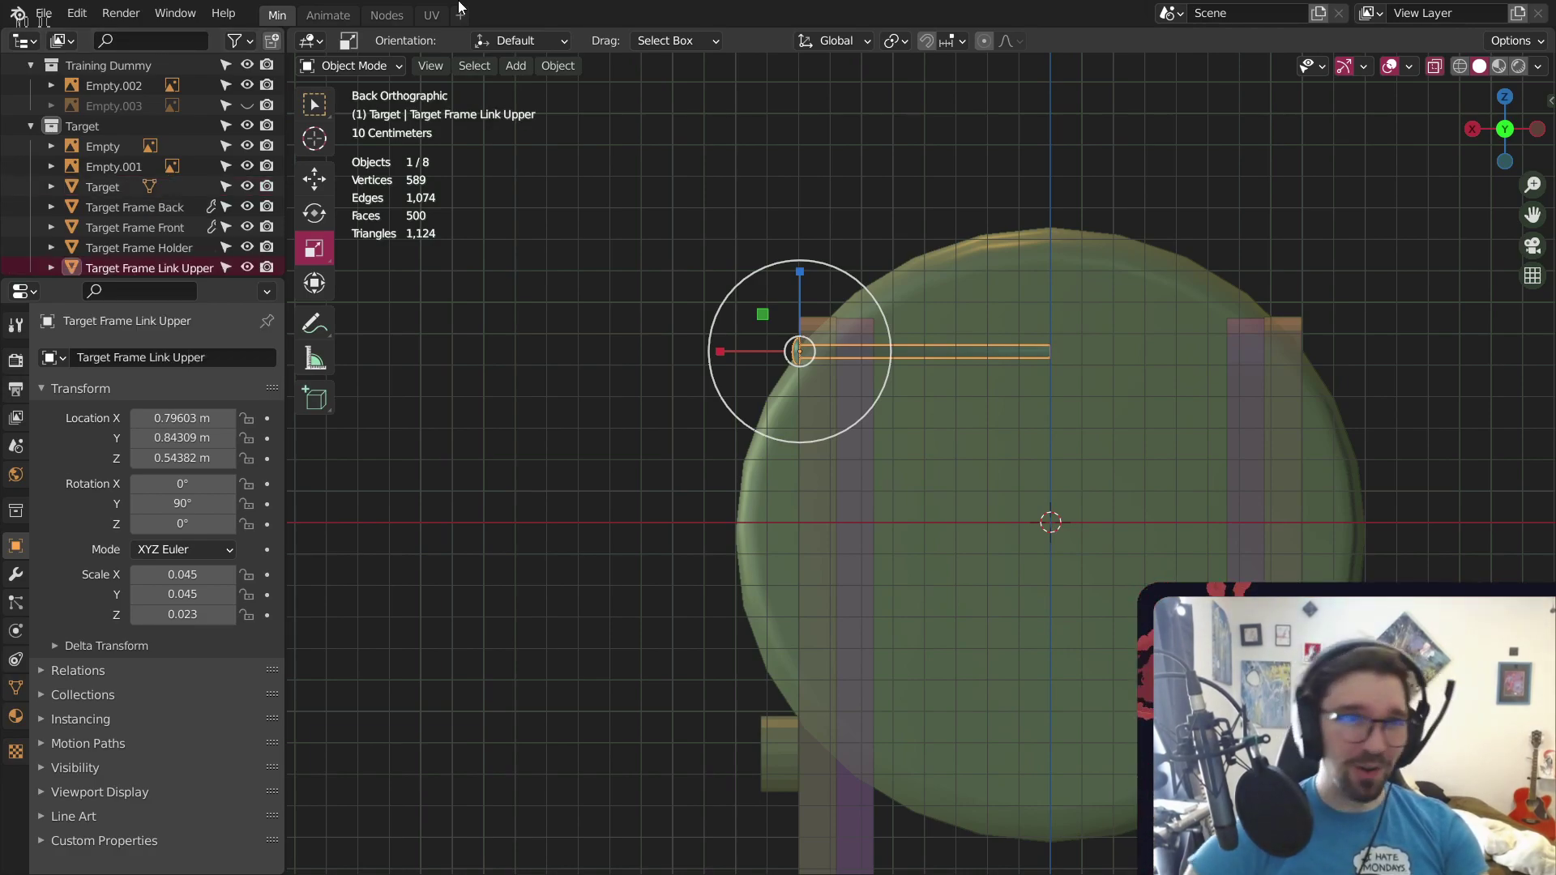
Try to select the upper link rod at its bolt head
left_click(669, 401)
scroll(711, 292, "up", 2)
left_click(712, 292)
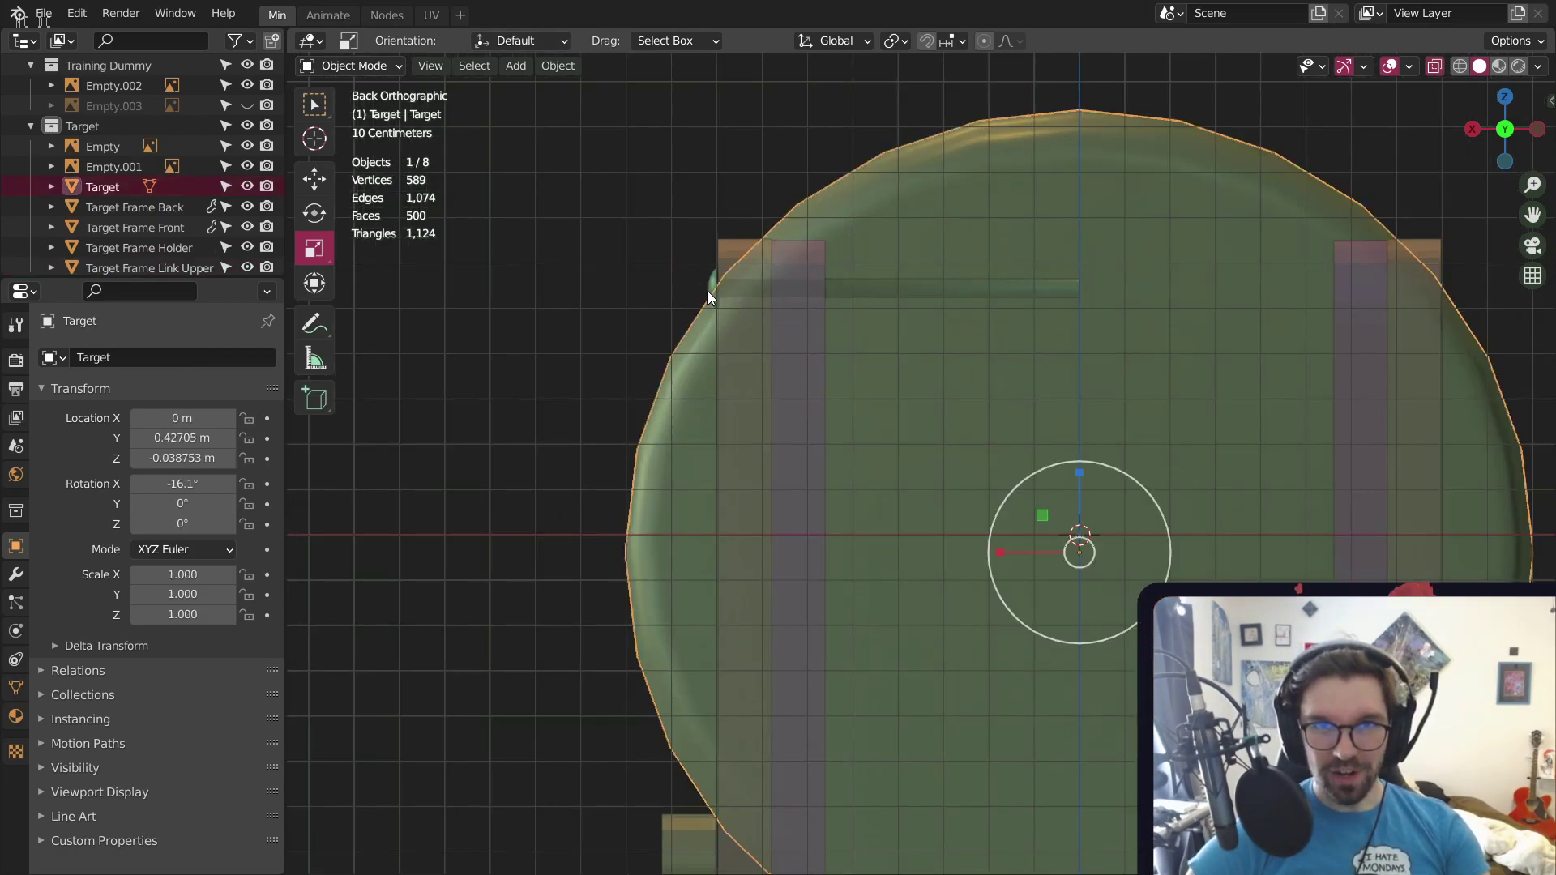
Duplicate the upper frame link and move the copy down beside the target holder, to about X 1.03 m and Z -0.71 m
left_click(709, 291)
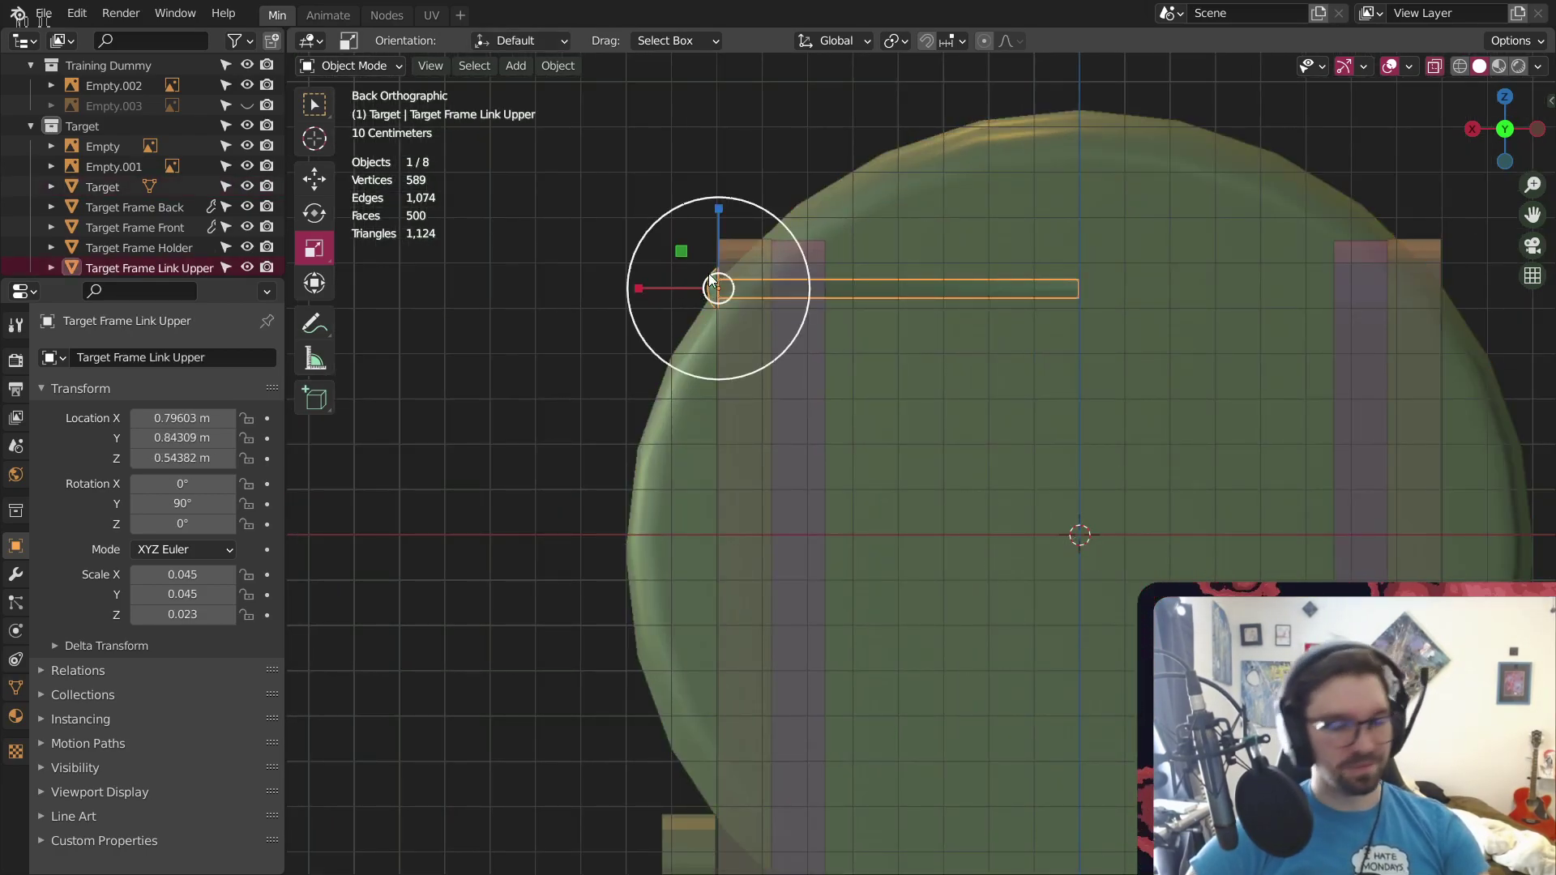
key("ctrl+c")
key("ctrl+v")
left_click(327, 186)
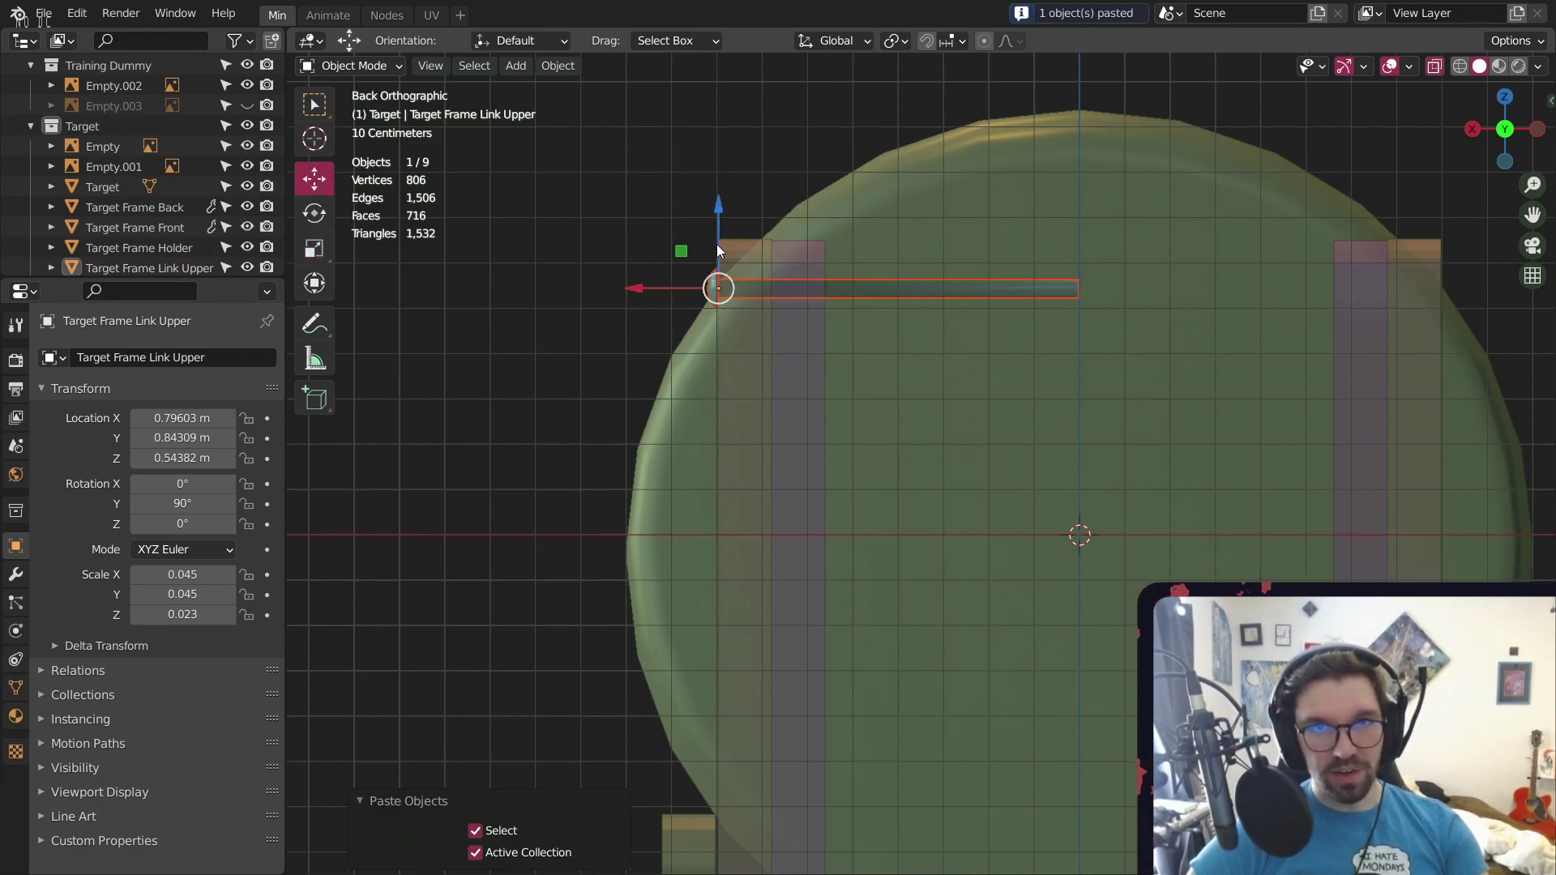
left_click_drag(683, 256, 571, 587)
middle_click_drag(570, 587, 595, 275, "shift")
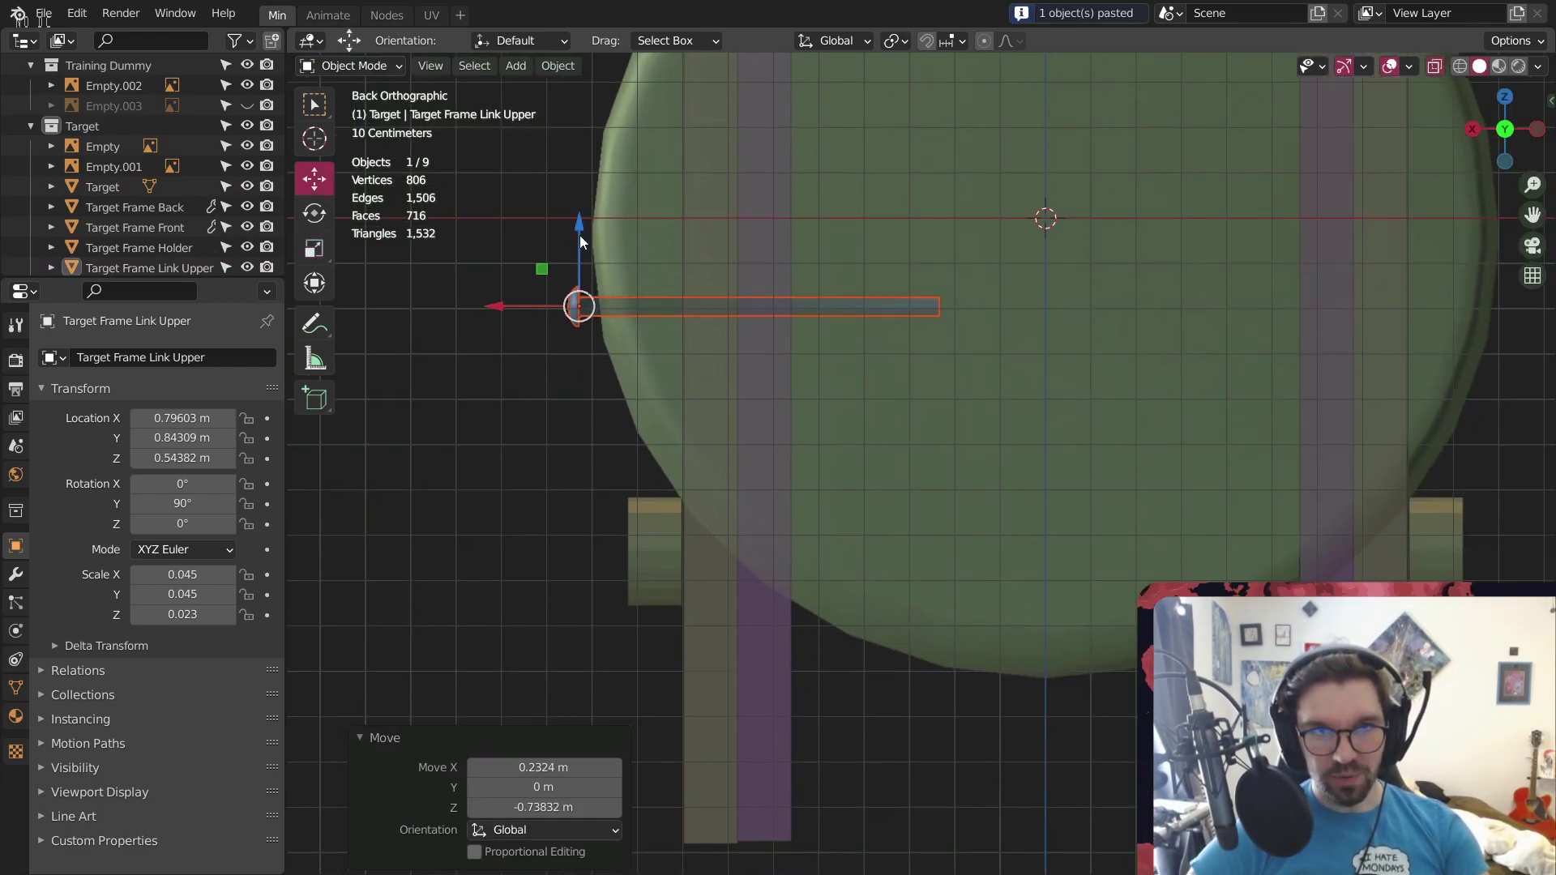
left_click_drag(581, 235, 668, 469)
middle_click_drag(668, 469, 794, 542)
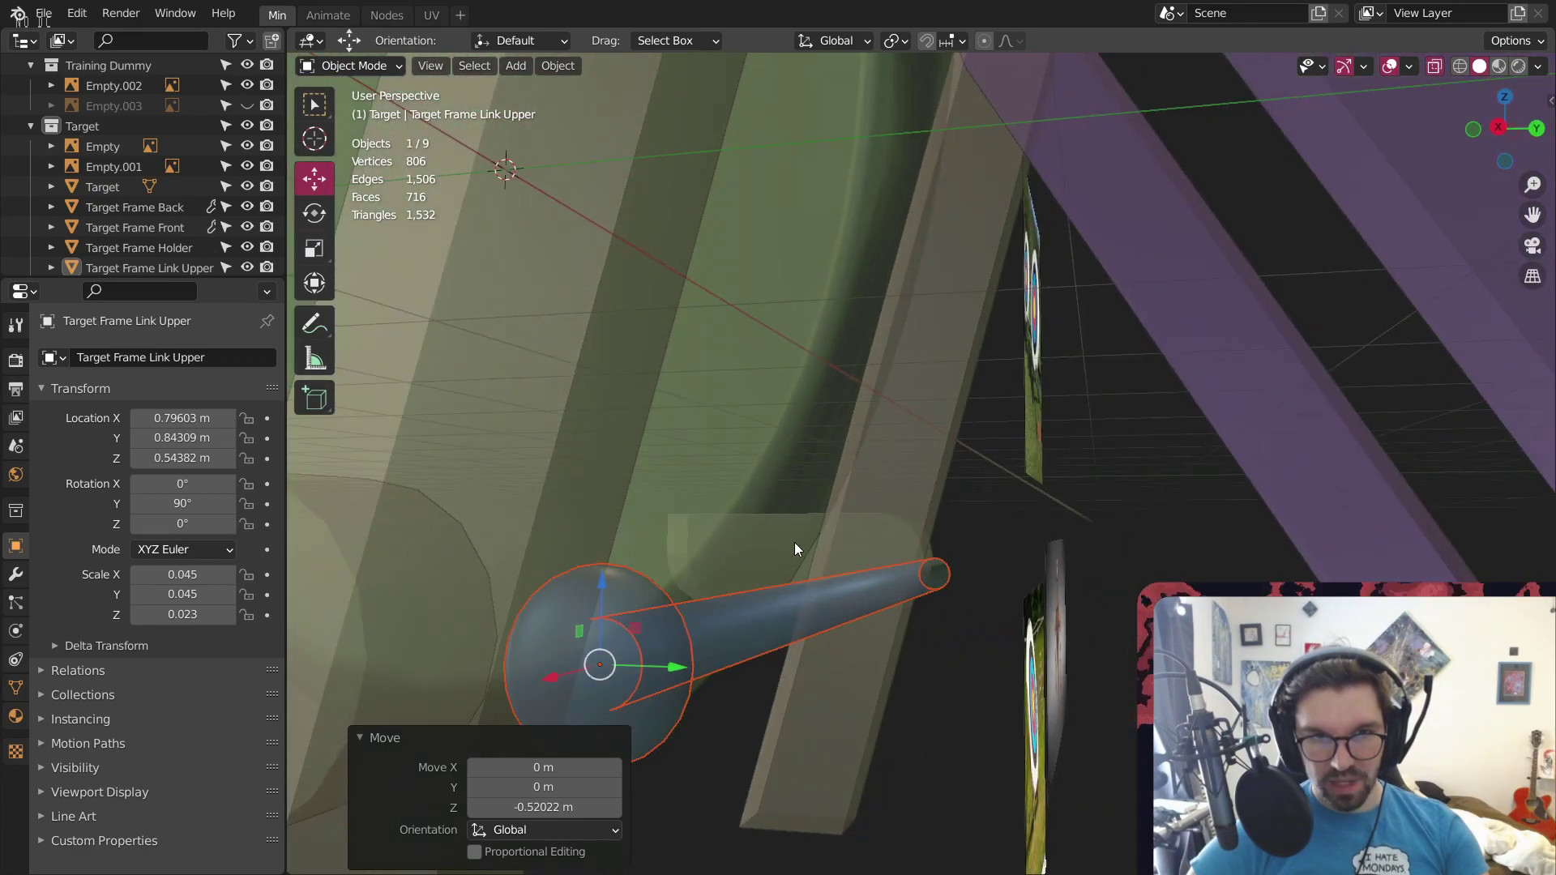
With X-ray display off, move the copied link in side view onto the holder's rounded end, about Y 0.492 m and Z -0.742 m
scroll(794, 542, "down", 3)
key("alt+a")
middle_click_drag(1151, 446, 1272, 373, "shift")
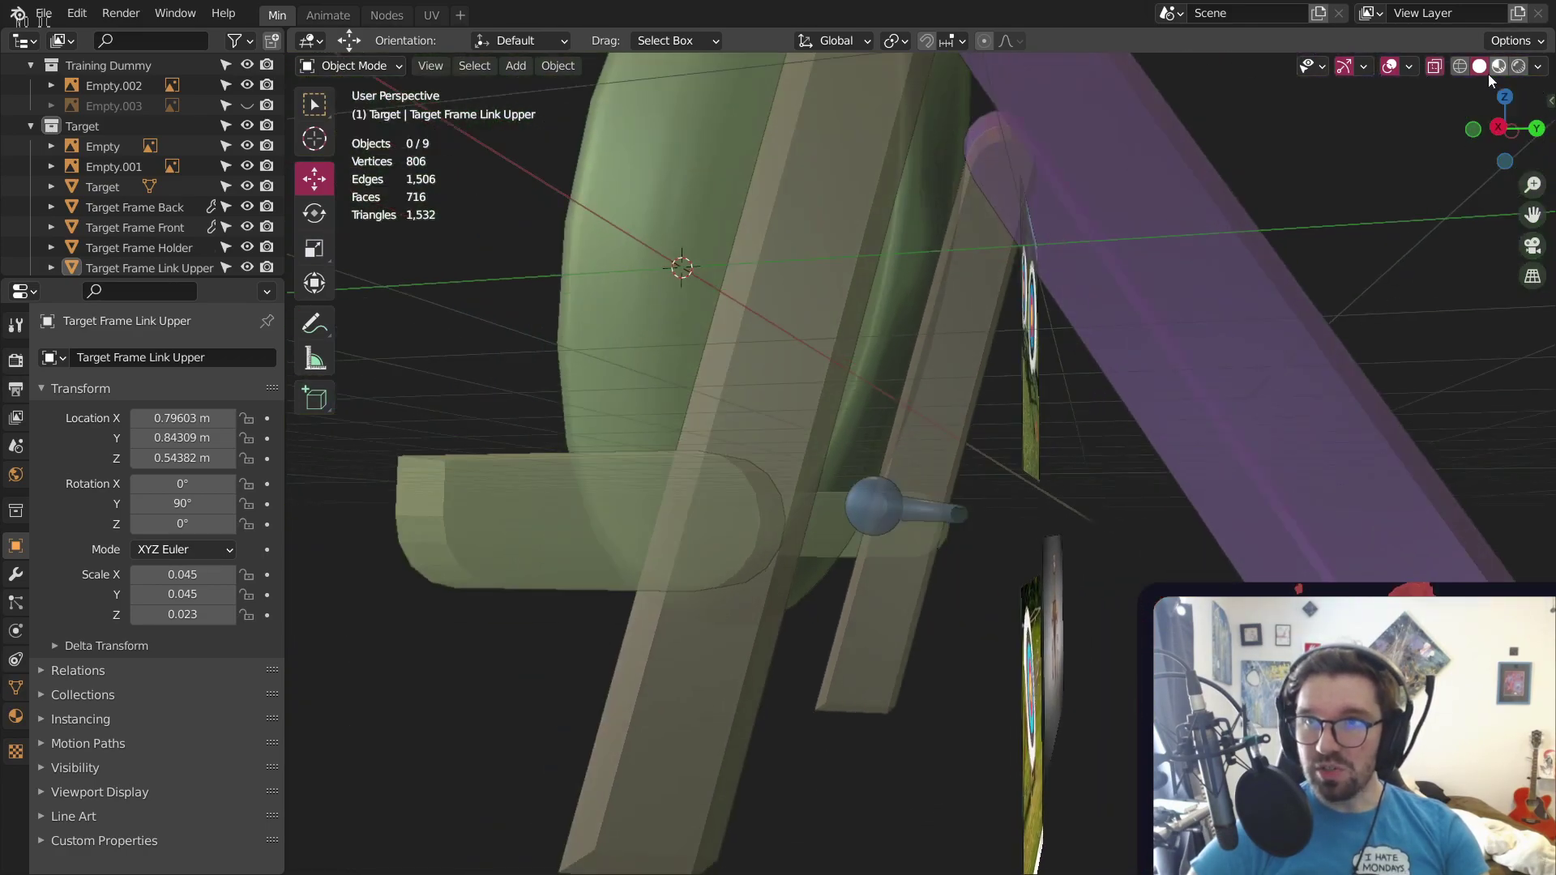
left_click(1434, 66)
left_click(892, 512)
middle_click_drag(891, 513, 973, 513)
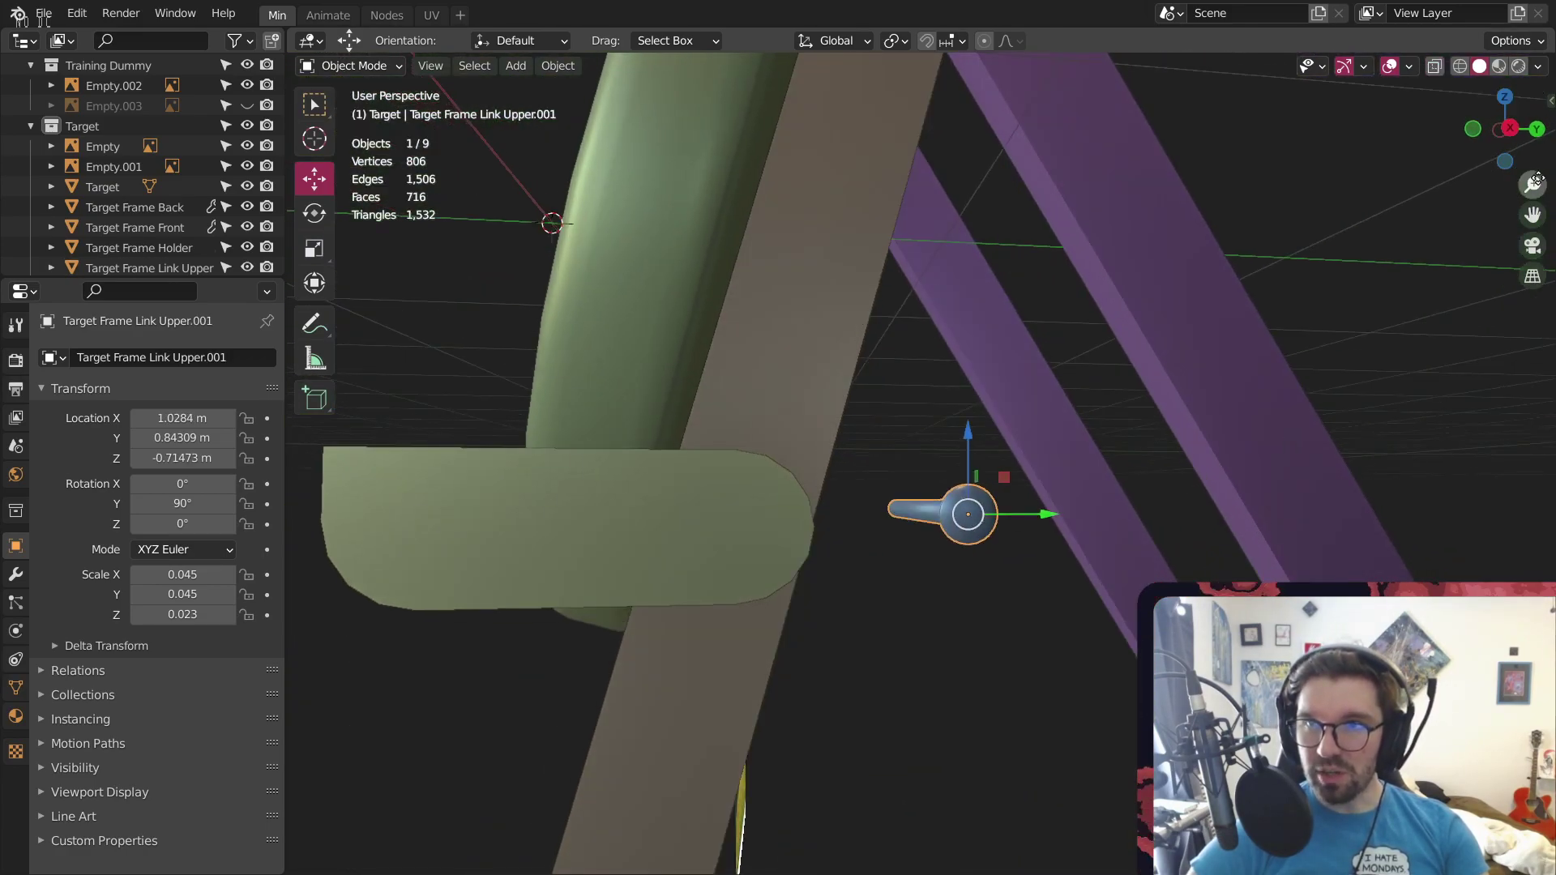
left_click(1504, 129)
left_click_drag(1017, 518, 817, 529)
left_click_drag(722, 432, 722, 441)
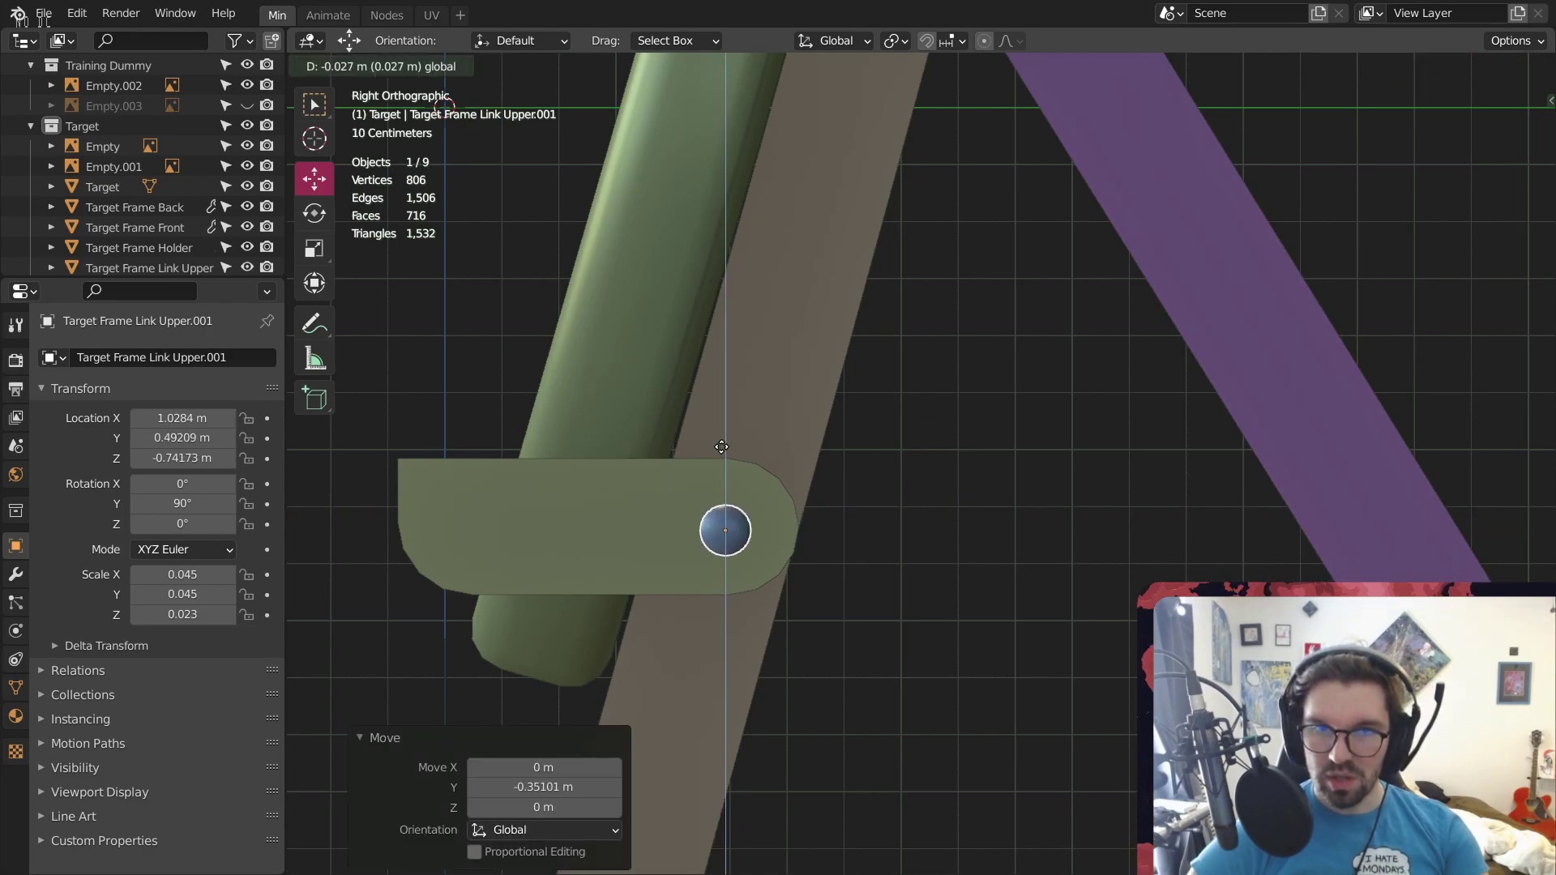
left_click(724, 450)
Move the copied link inward along X to about 0.92 m so its head sits against the holder's outer face
middle_click_drag(723, 450, 443, 534)
scroll(443, 535, "down", 4)
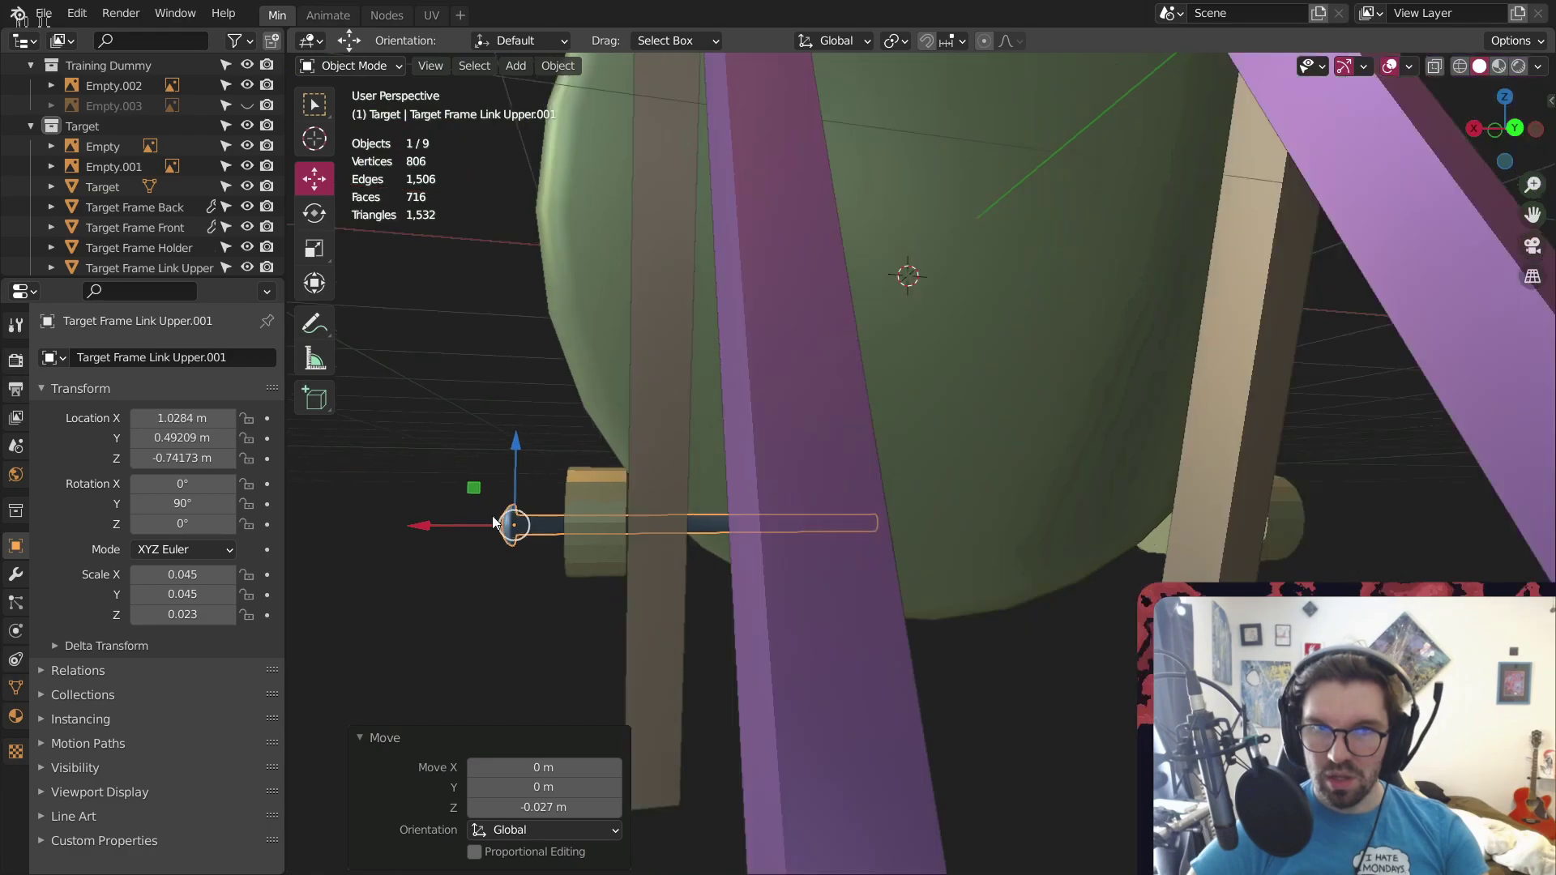
middle_click_drag(581, 438, 591, 478)
scroll(559, 498, "up", 5)
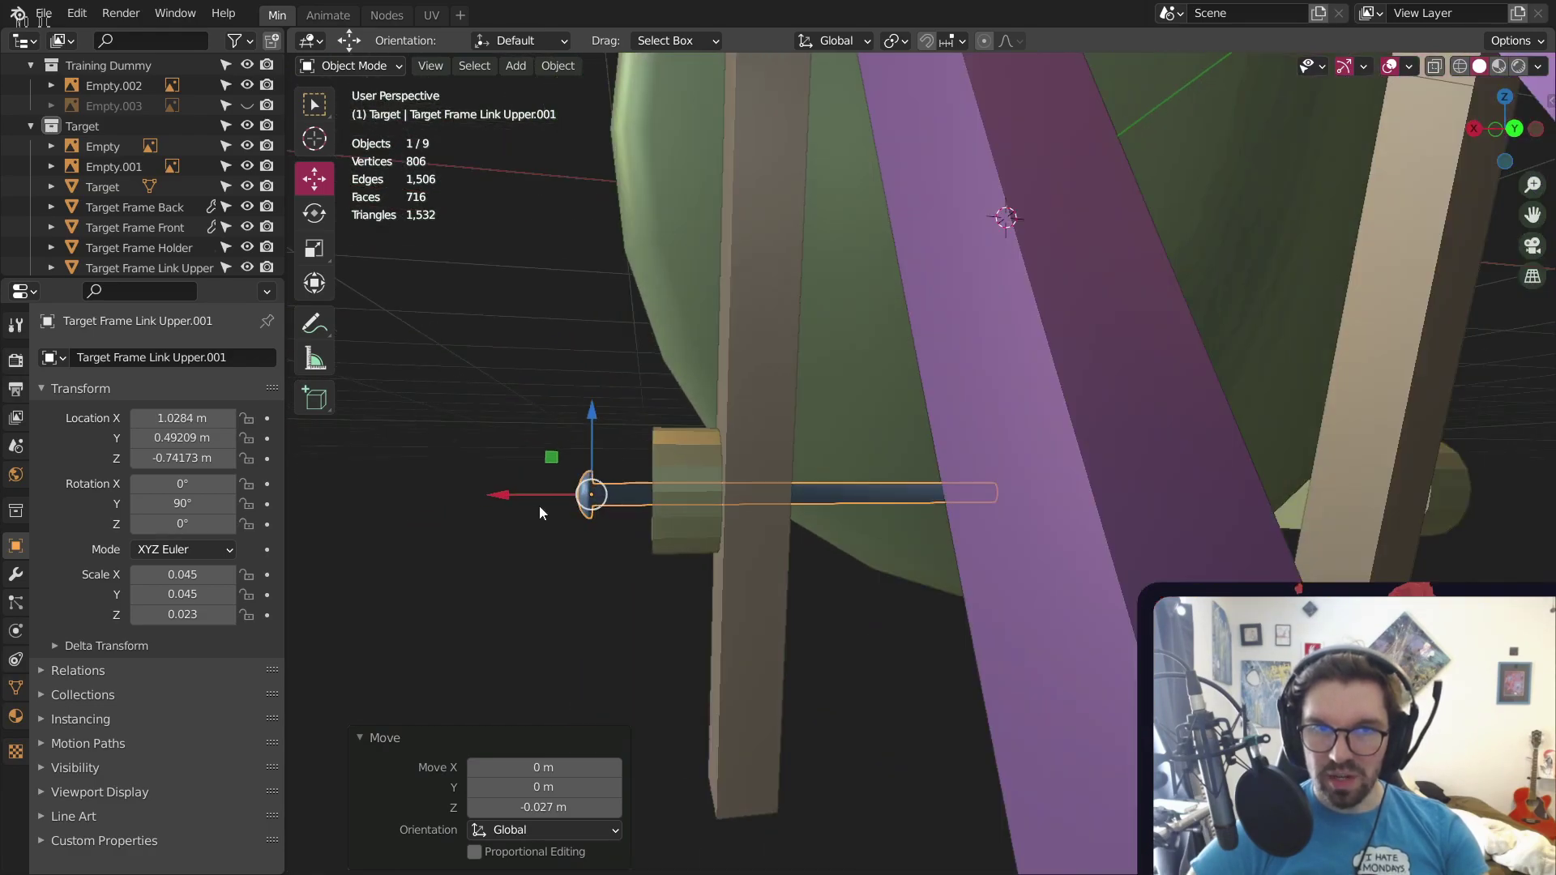
key("g")
key("x")
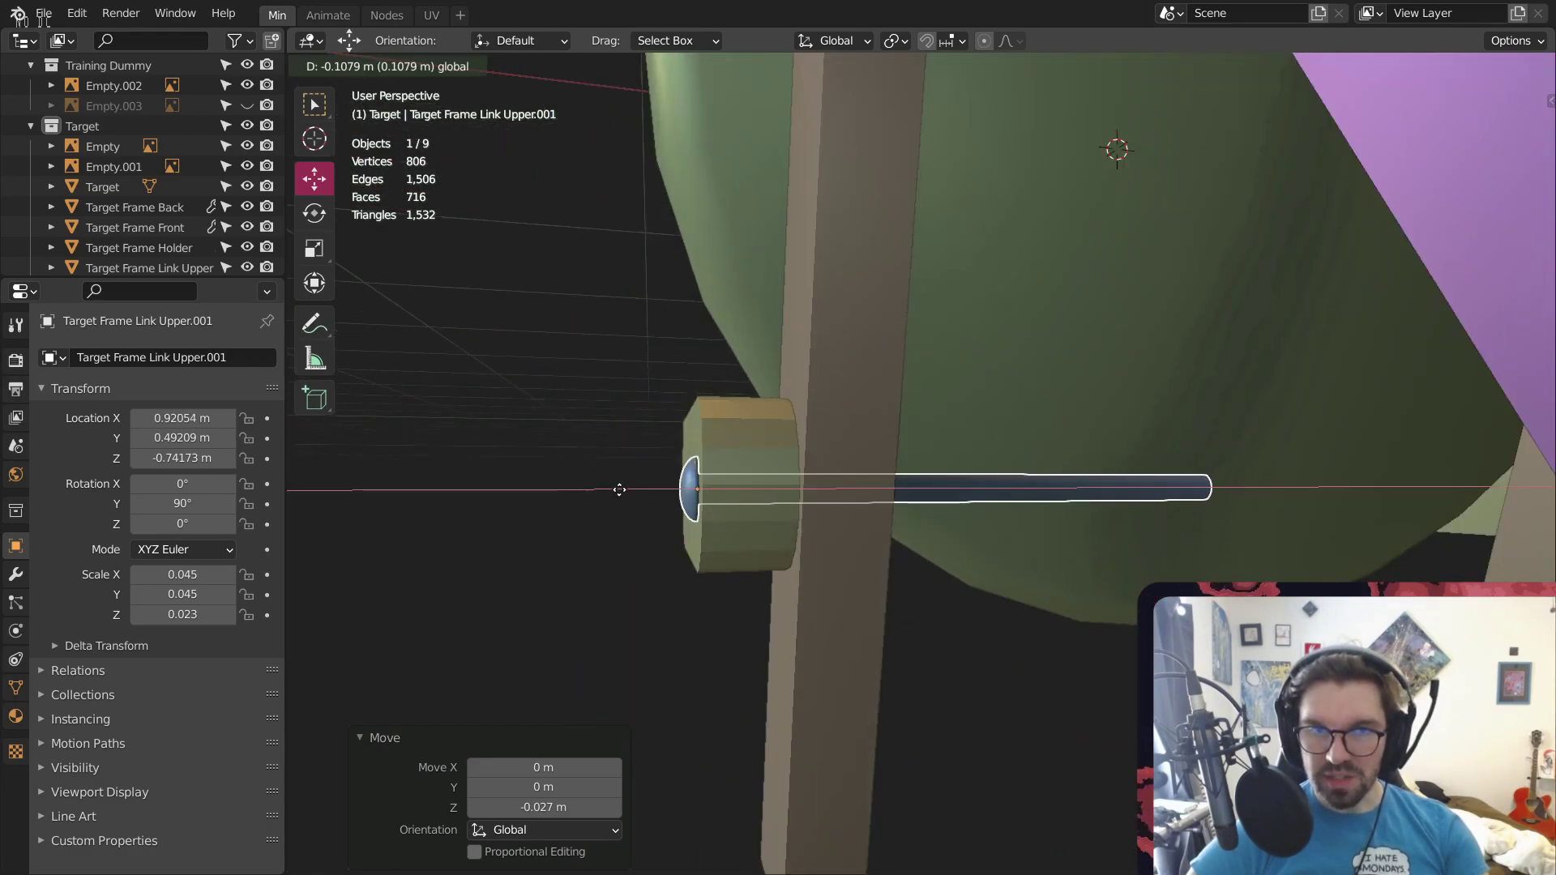
left_click(621, 488)
scroll(681, 485, "up", 4)
left_click(1515, 129)
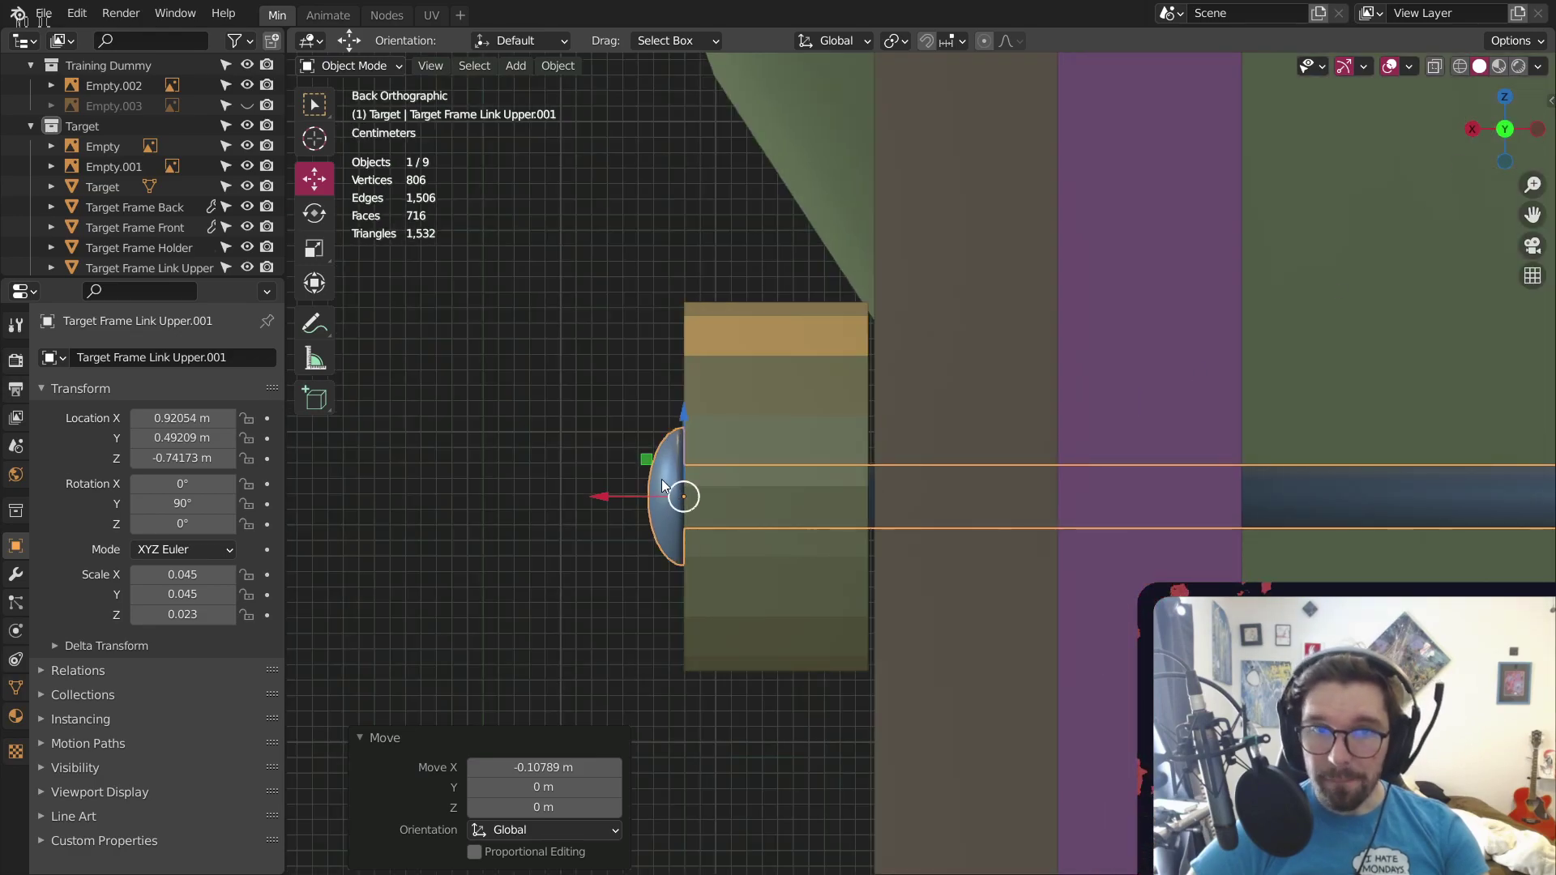
scroll(648, 482, "up", 3)
left_click_drag(722, 467, 715, 467)
Fine-tune the link head's position on the holder's rounded end in side view, to about Y 0.511 m and Z -0.732 m
left_click(1472, 129)
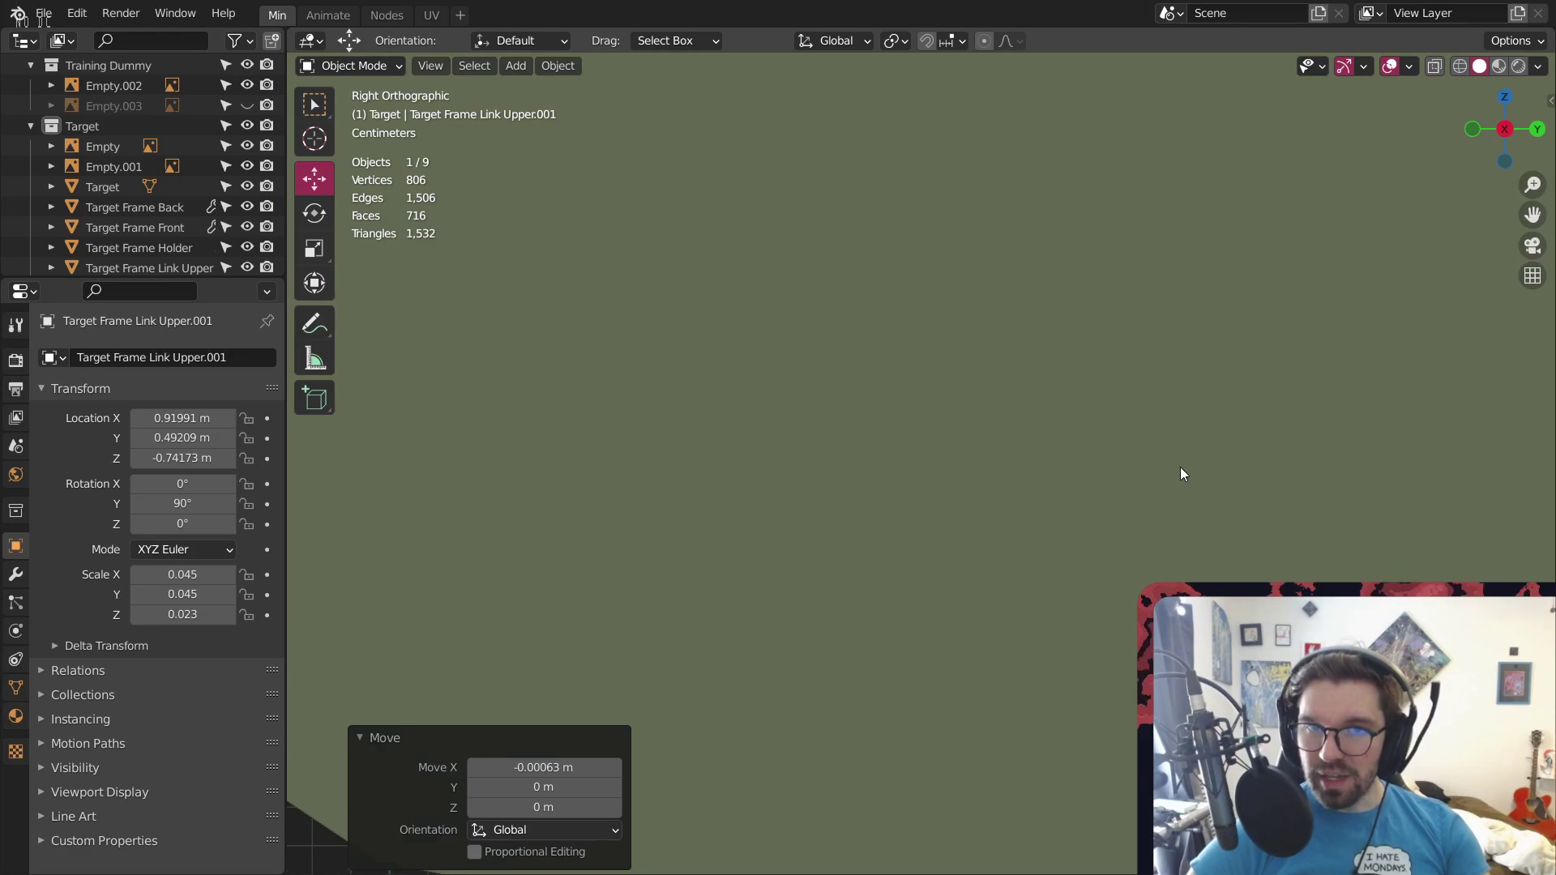
scroll(1179, 467, "up", 6)
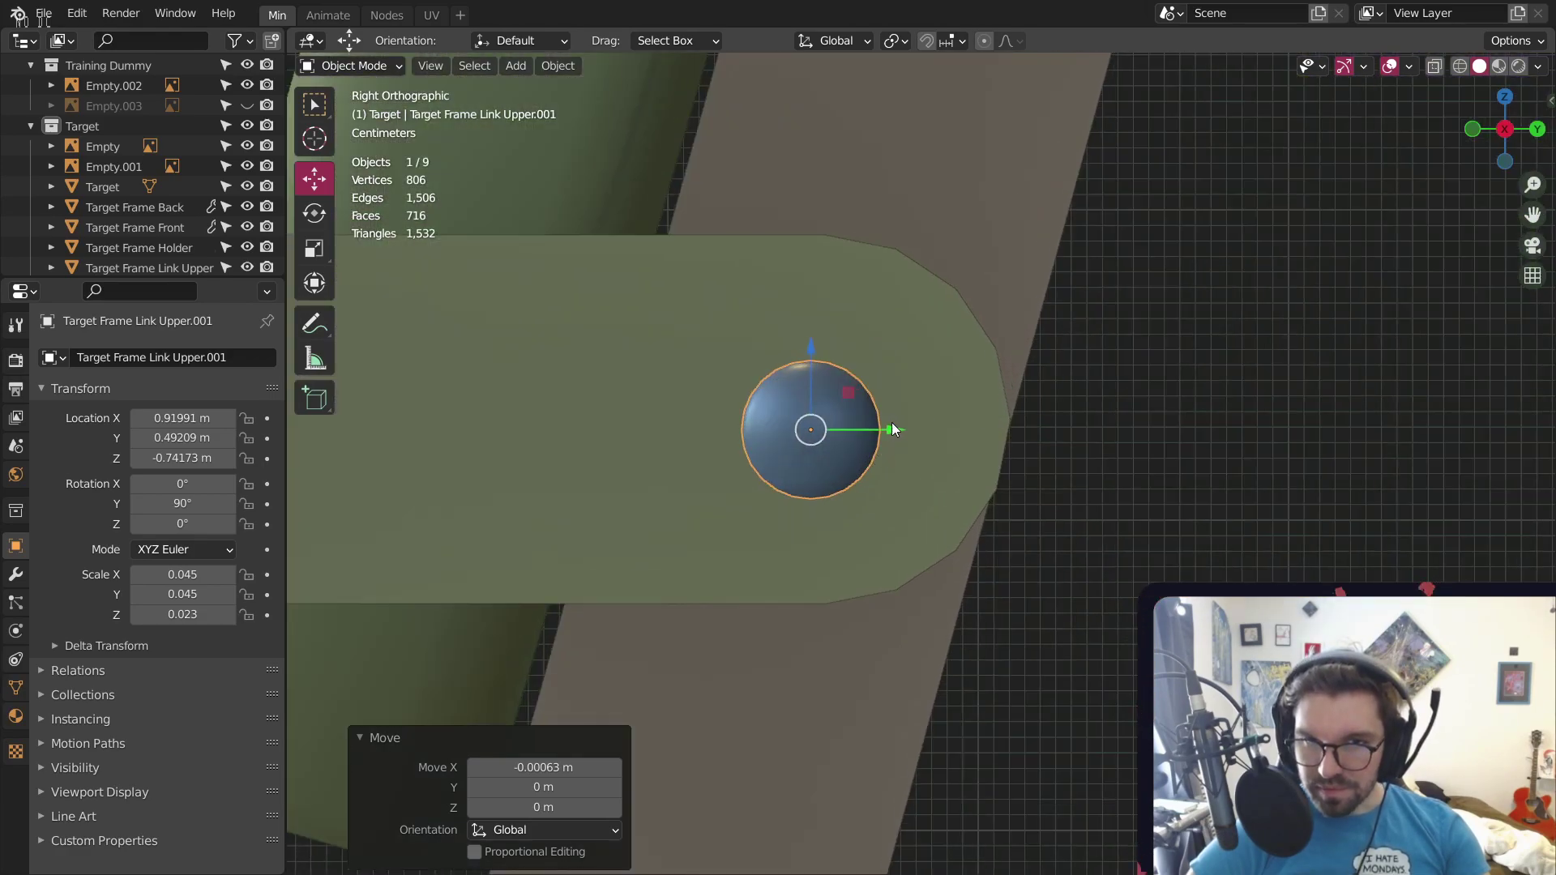
left_click_drag(892, 429, 889, 430)
left_click_drag(811, 344, 801, 324)
left_click_drag(887, 417, 922, 409)
left_click_drag(839, 339, 837, 343)
left_click(1243, 445)
Open the lower link's mesh for editing in back view and enable X-ray display
scroll(1216, 442, "down", 6)
middle_click_drag(1135, 429, 940, 430)
middle_click_drag(1301, 466, 773, 480, "shift")
scroll(773, 480, "up", 1)
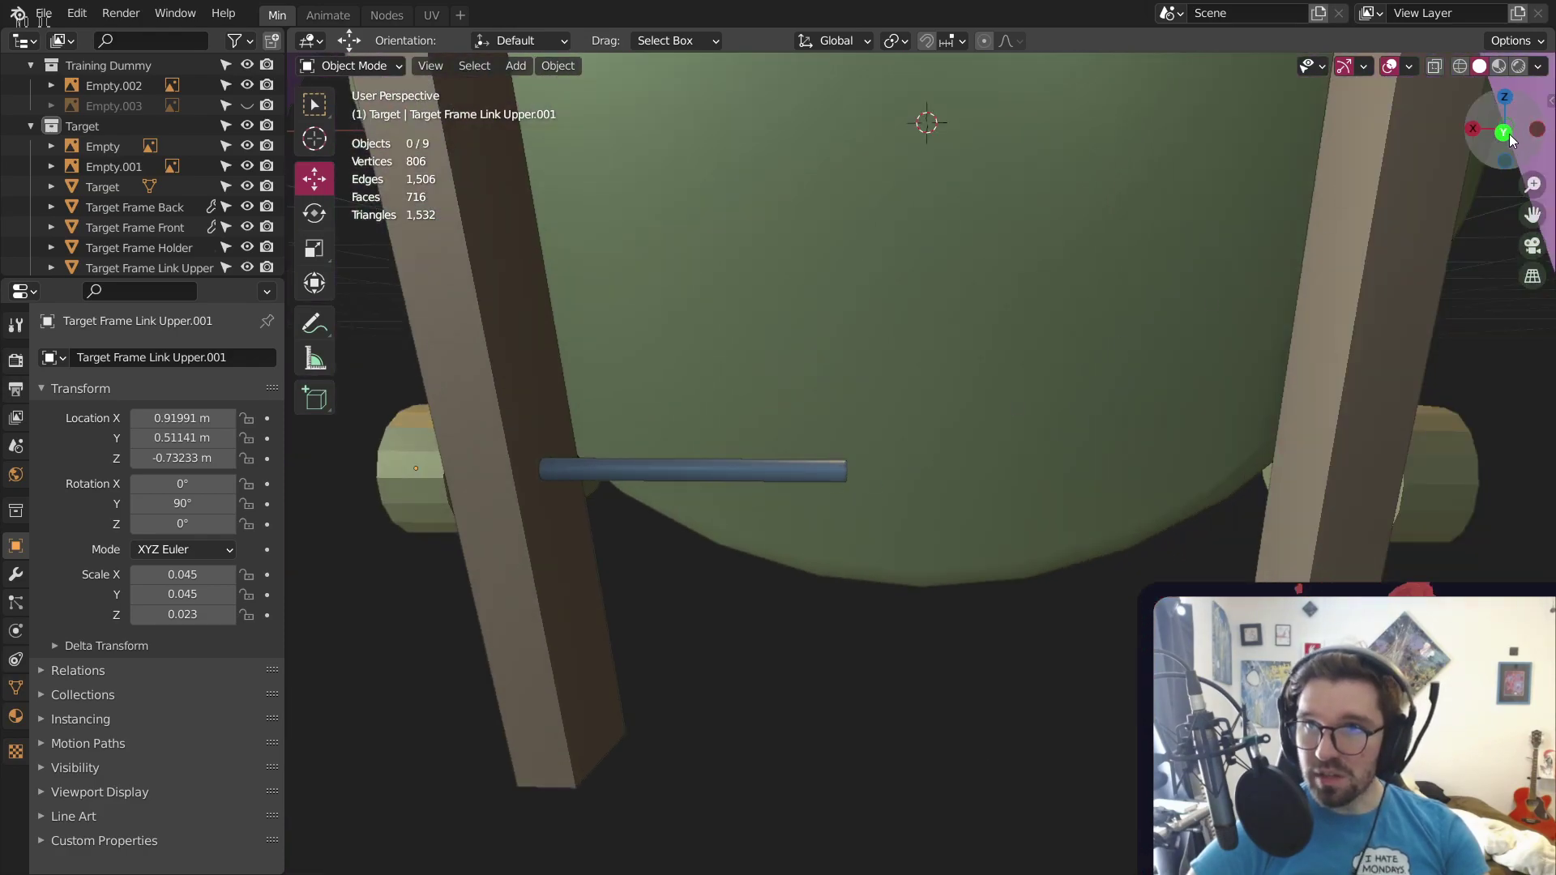
left_click(1509, 138)
left_click(817, 470)
left_click(356, 65)
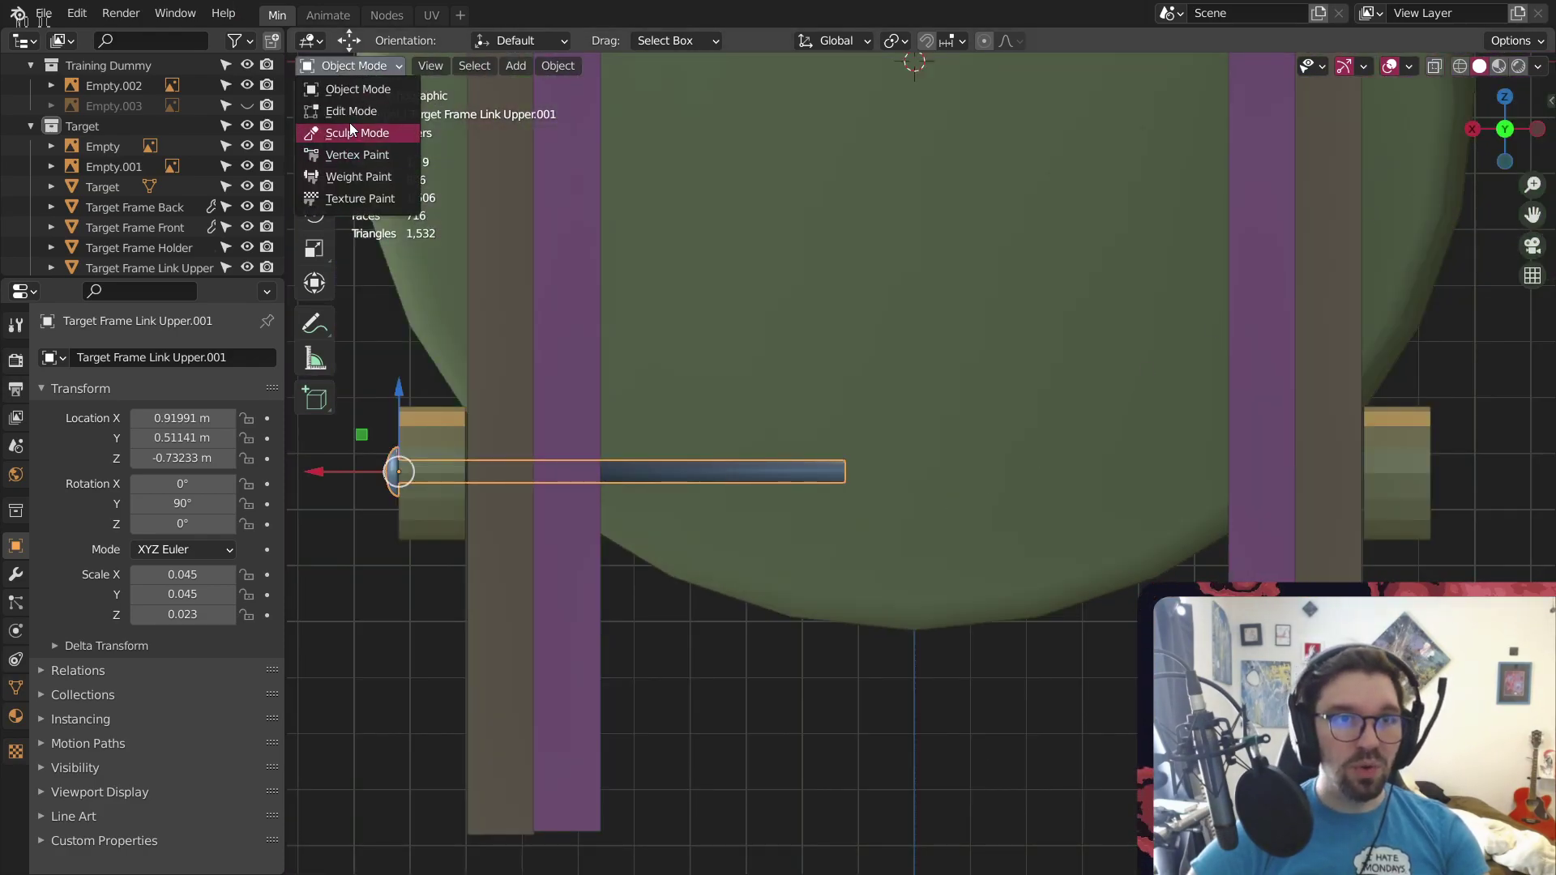
left_click(351, 111)
scroll(870, 410, "up", 2)
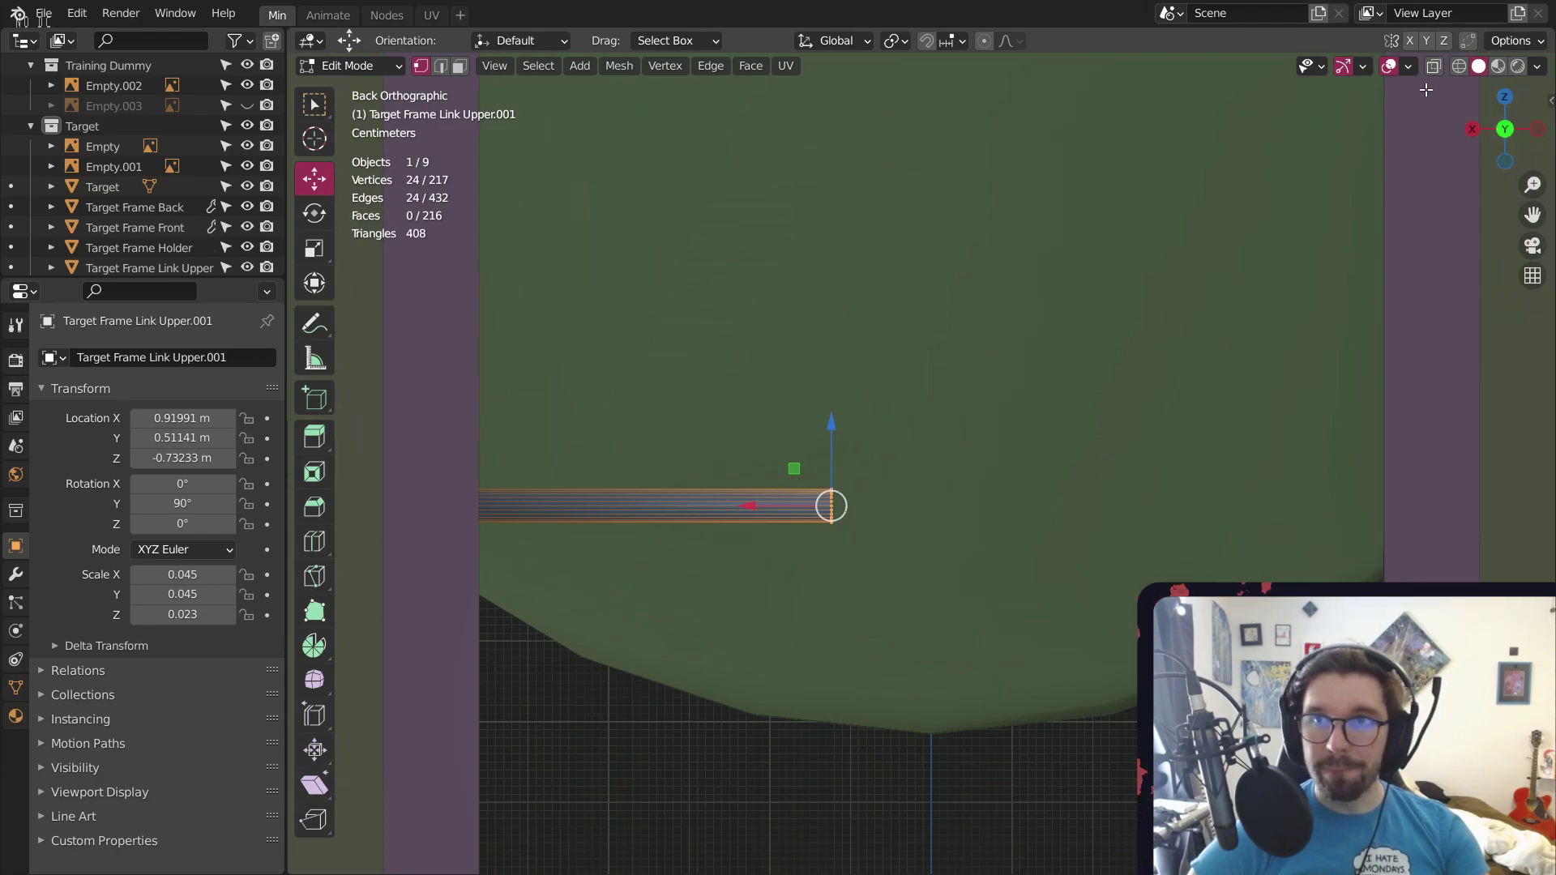
left_click(1434, 66)
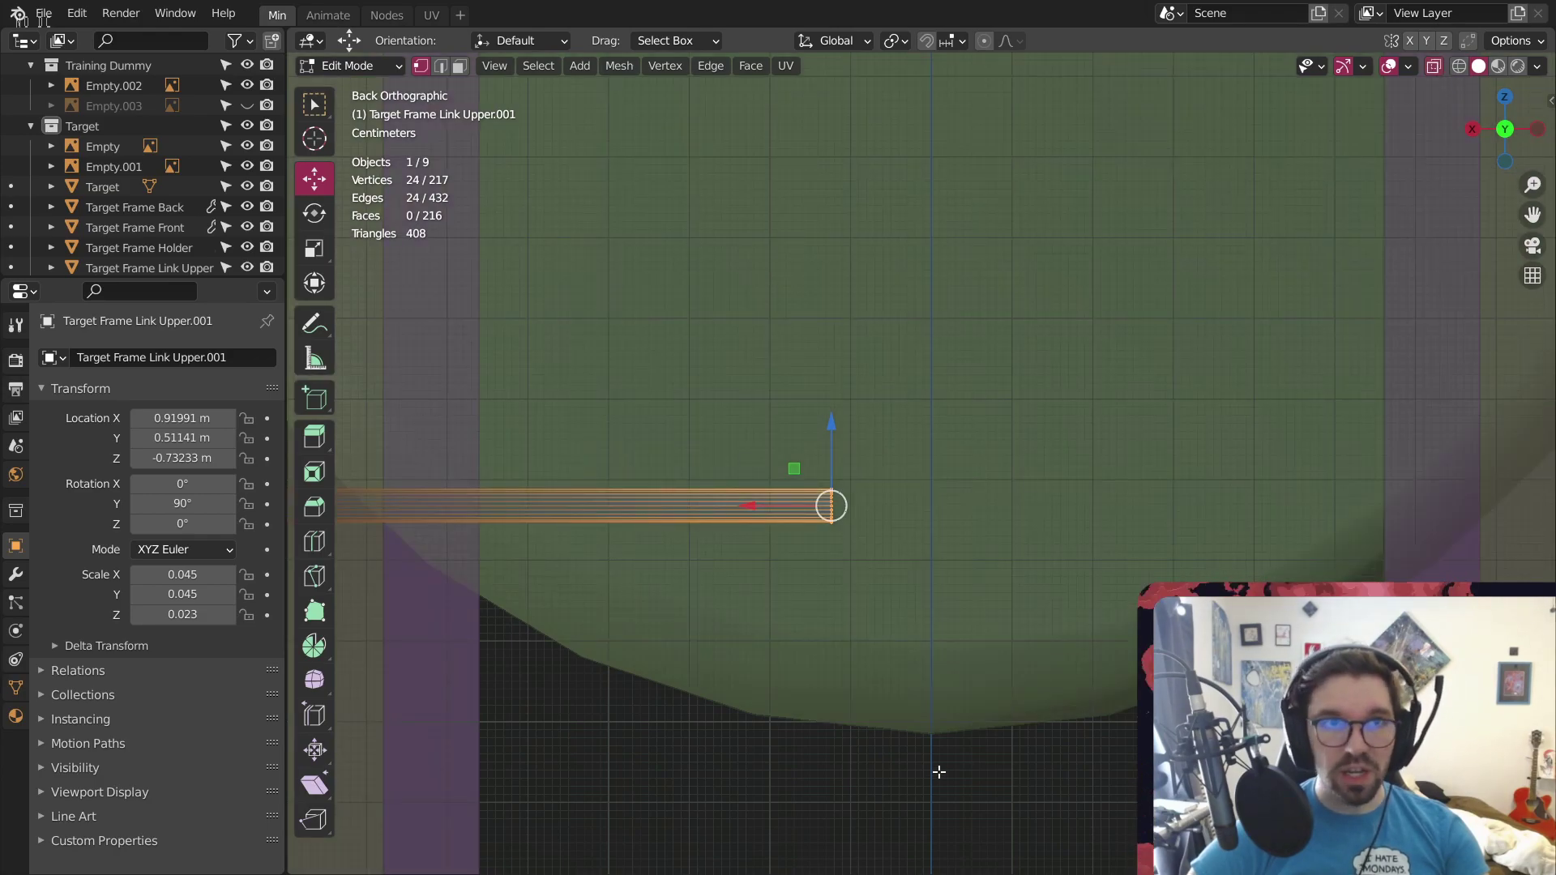
Extend the lower rod's inner end vertices about 0.12 m along X towards the target's centre line
left_click_drag(806, 686, 806, 608)
key("ctrl+z")
scroll(804, 569, "up", 9)
middle_click_drag(1306, 332, 878, 449, "shift")
scroll(878, 449, "up", 2)
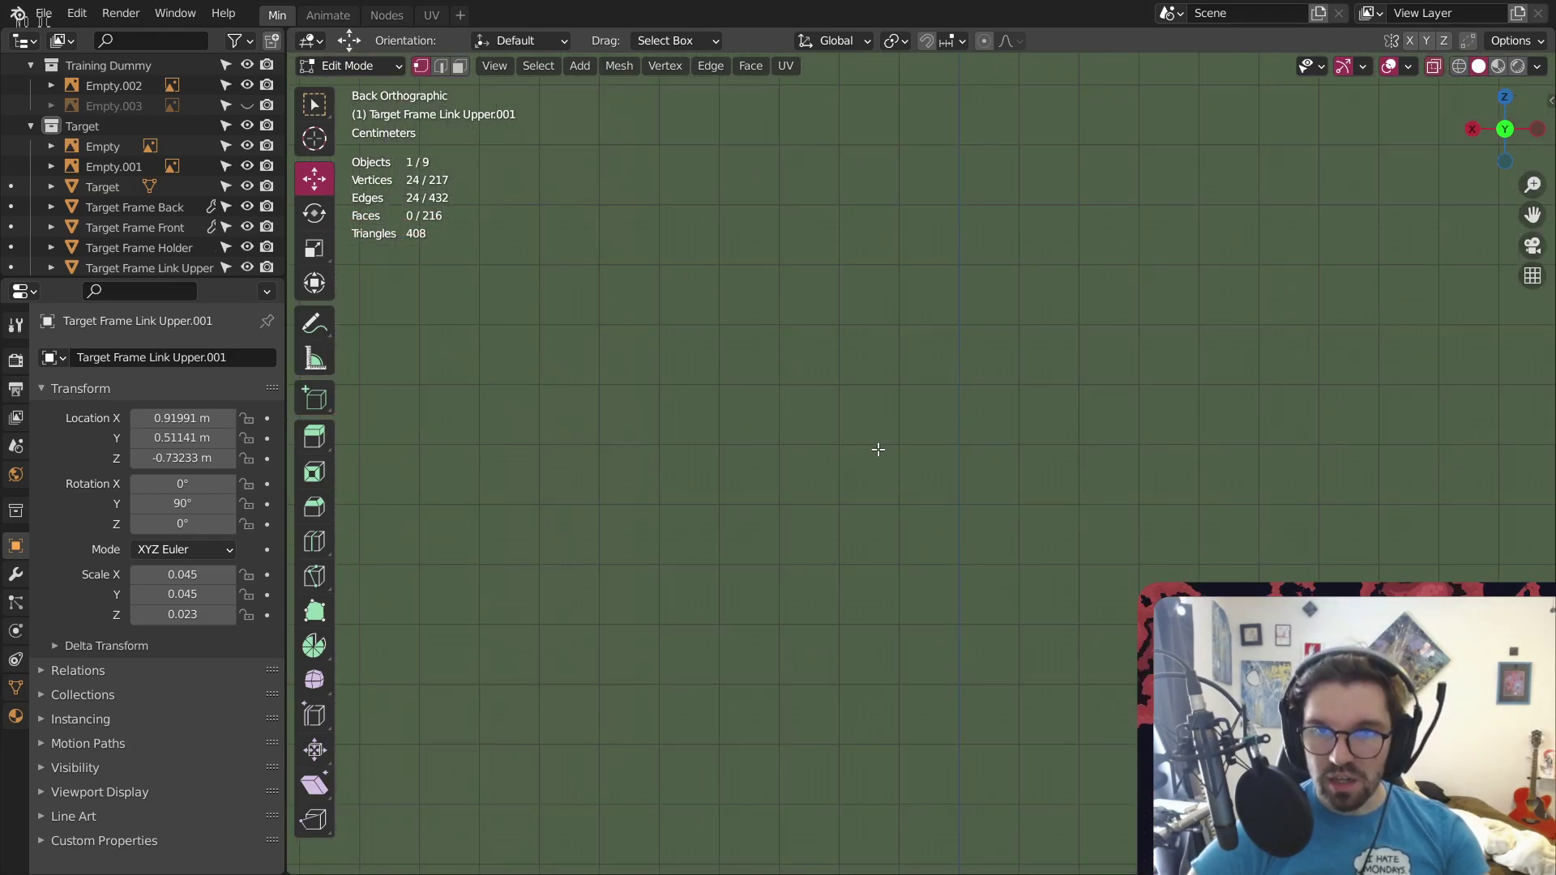
key("g")
key("x")
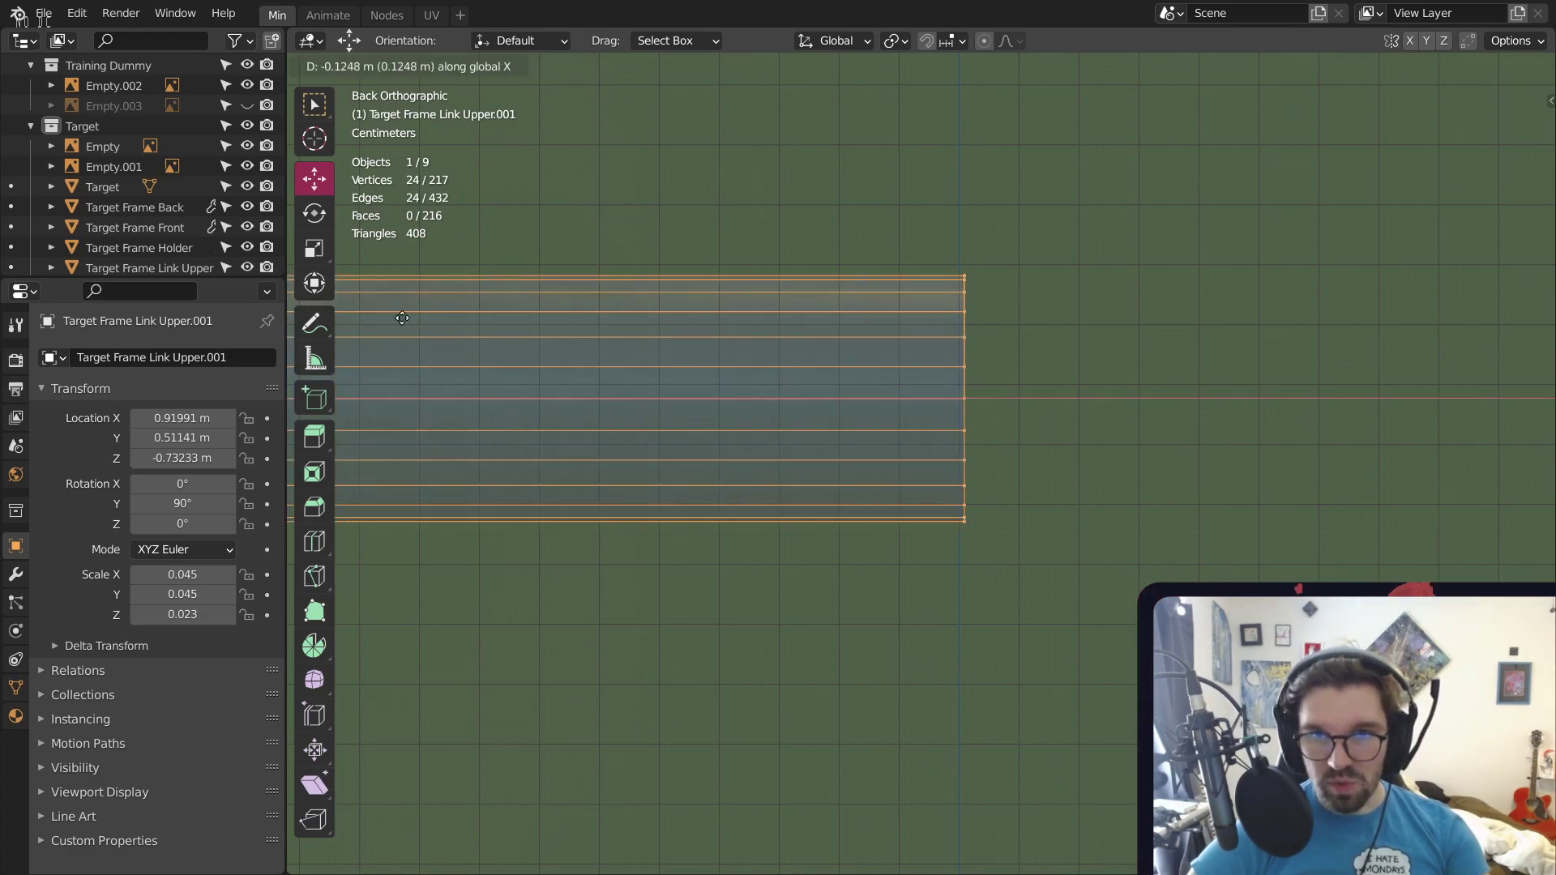
left_click(335, 326)
scroll(688, 733, "up", 6)
key("g")
key("x")
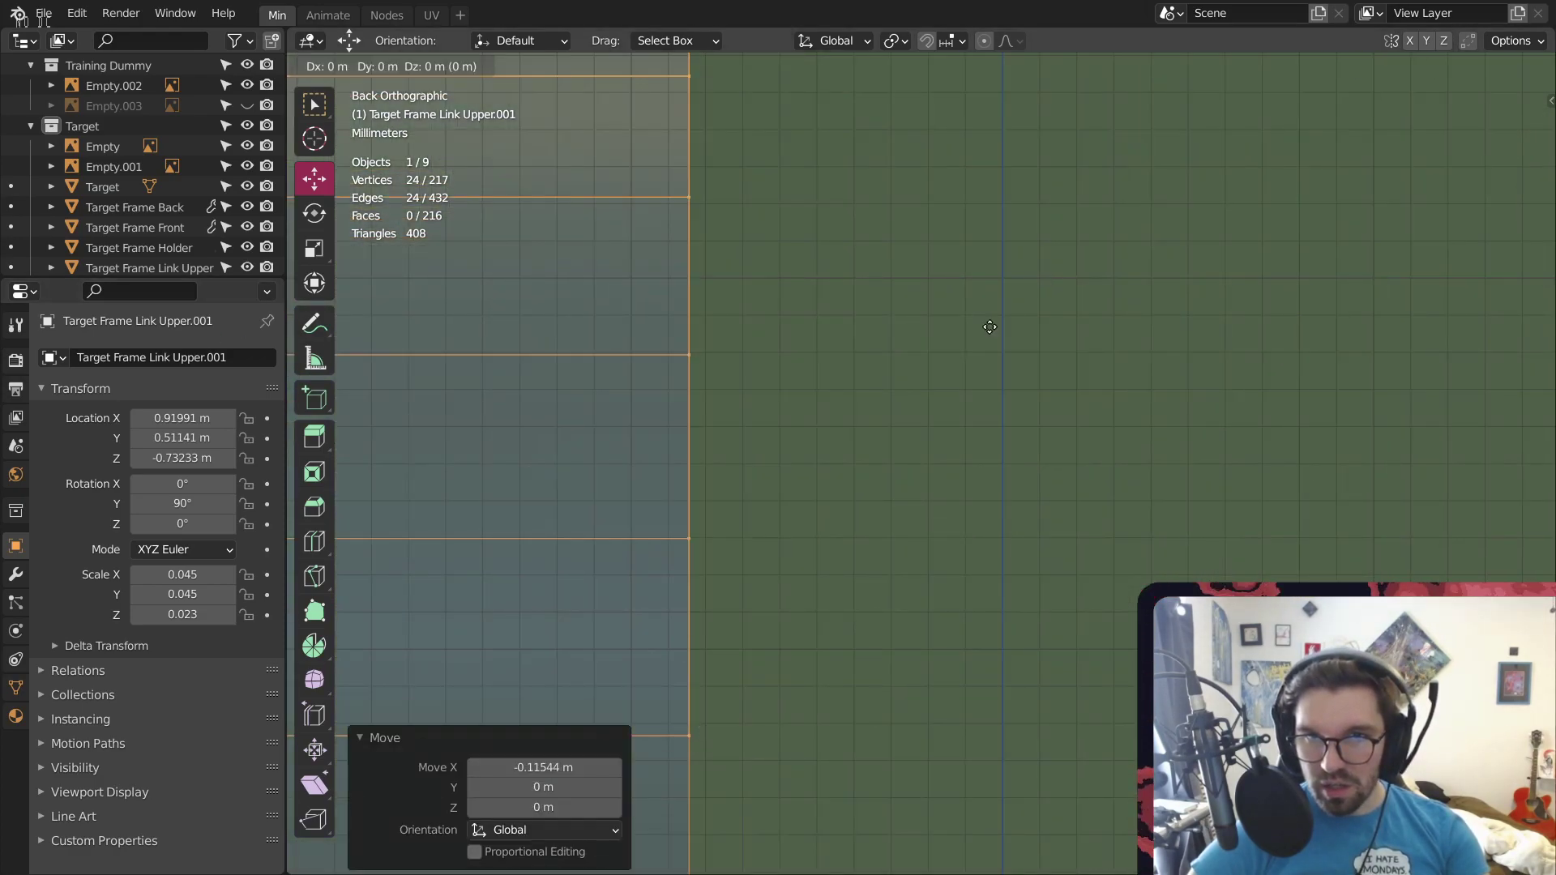
left_click(1175, 342)
Nudge the rod's inner end vertices about 0.0013 m further along X, exactly onto the centre line
scroll(932, 365, "up", 3)
key("g")
key("x")
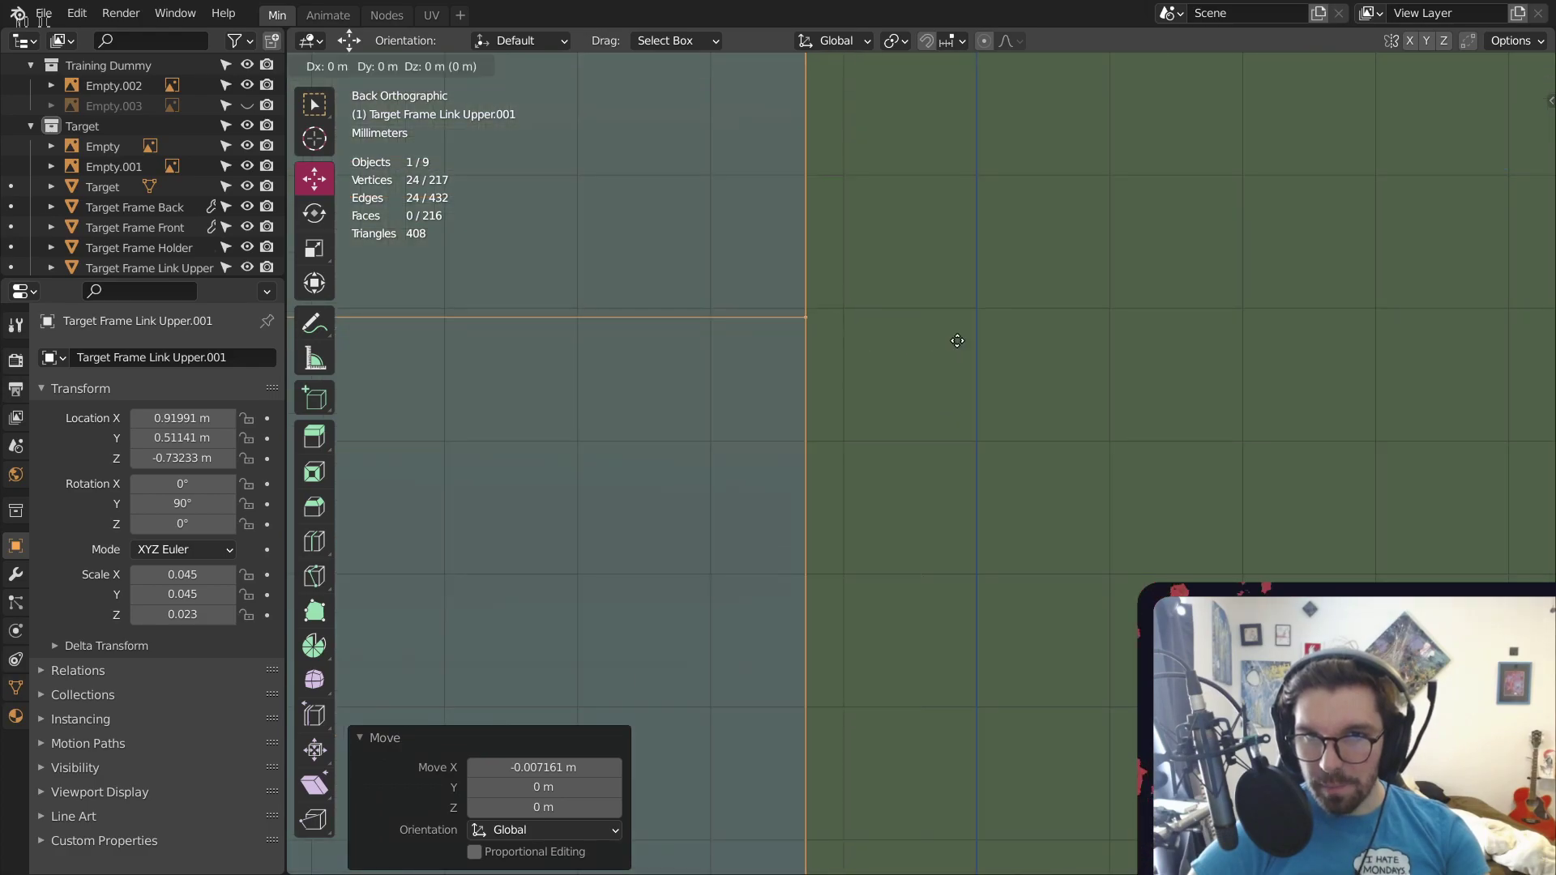
left_click(1130, 350)
scroll(1054, 332, "up", 3)
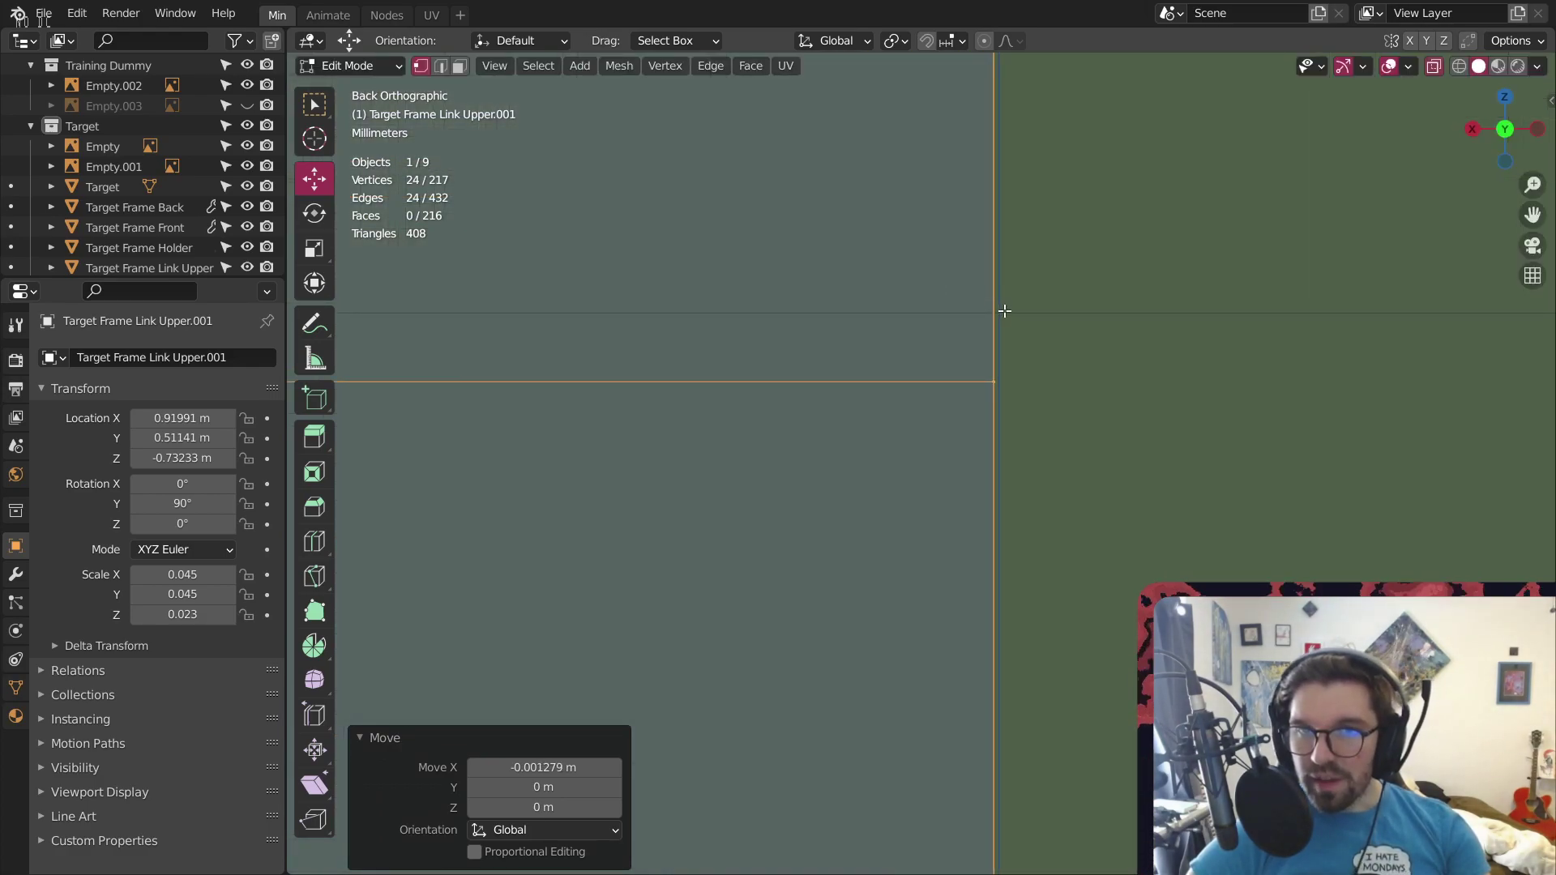
key("g")
key("x")
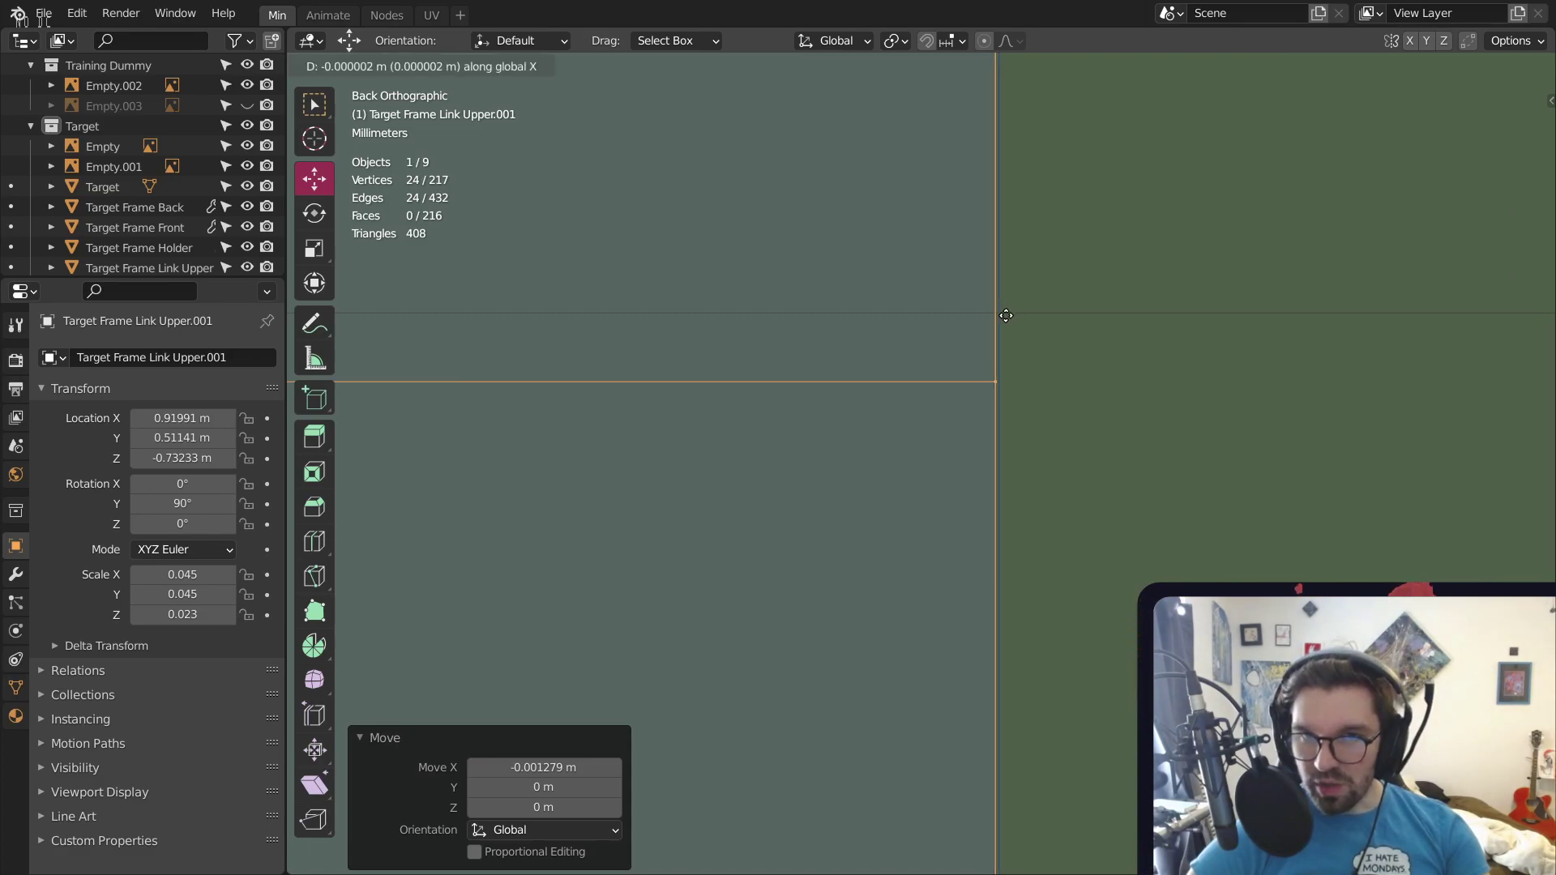
left_click(1007, 317)
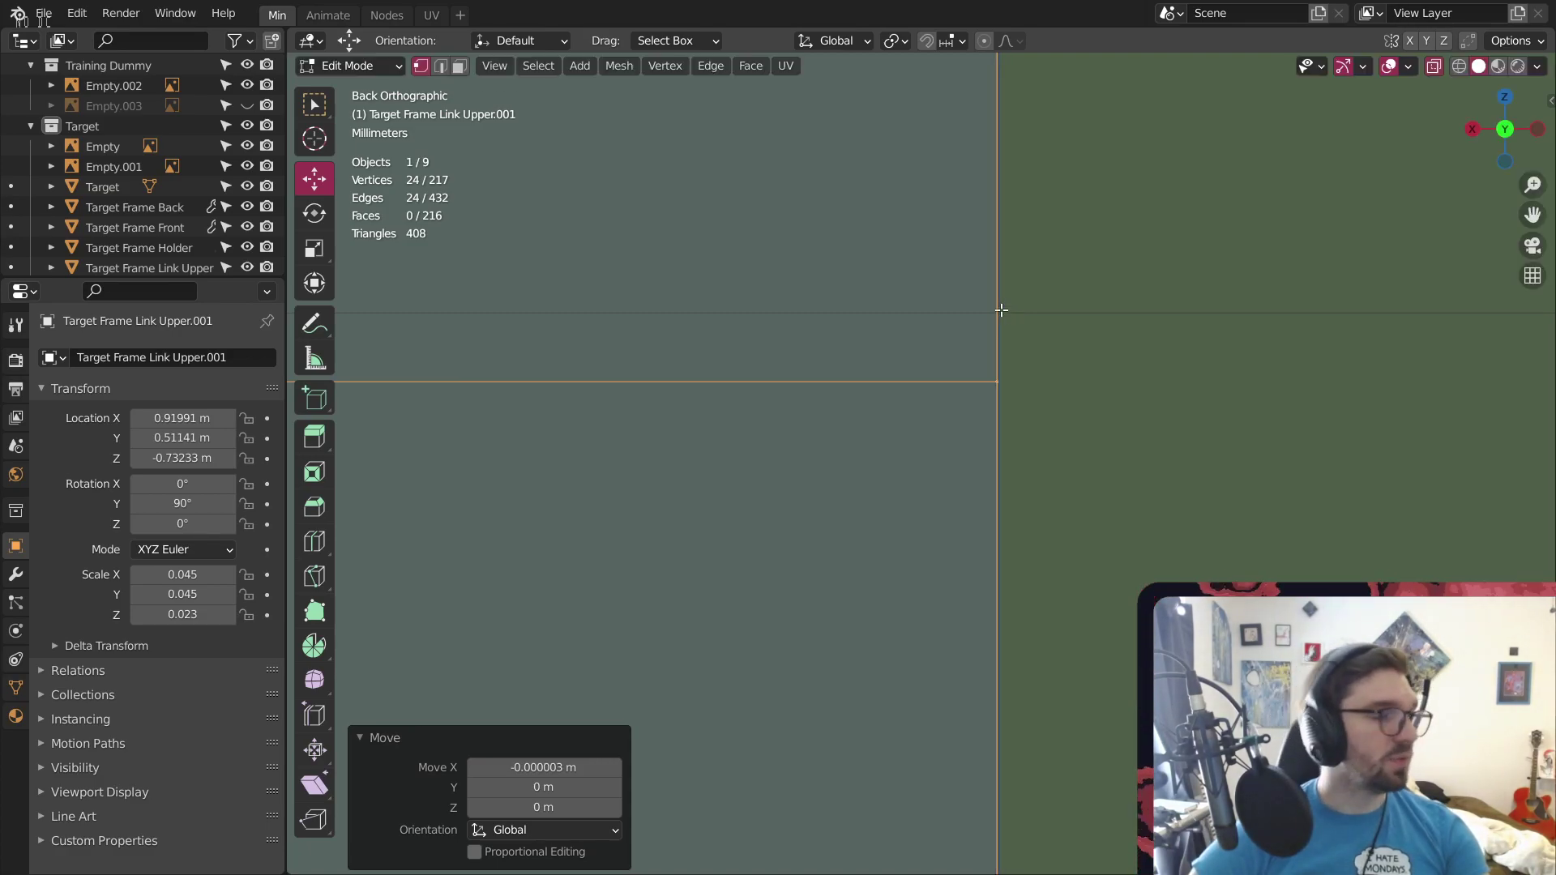
scroll(910, 288, "down", 5)
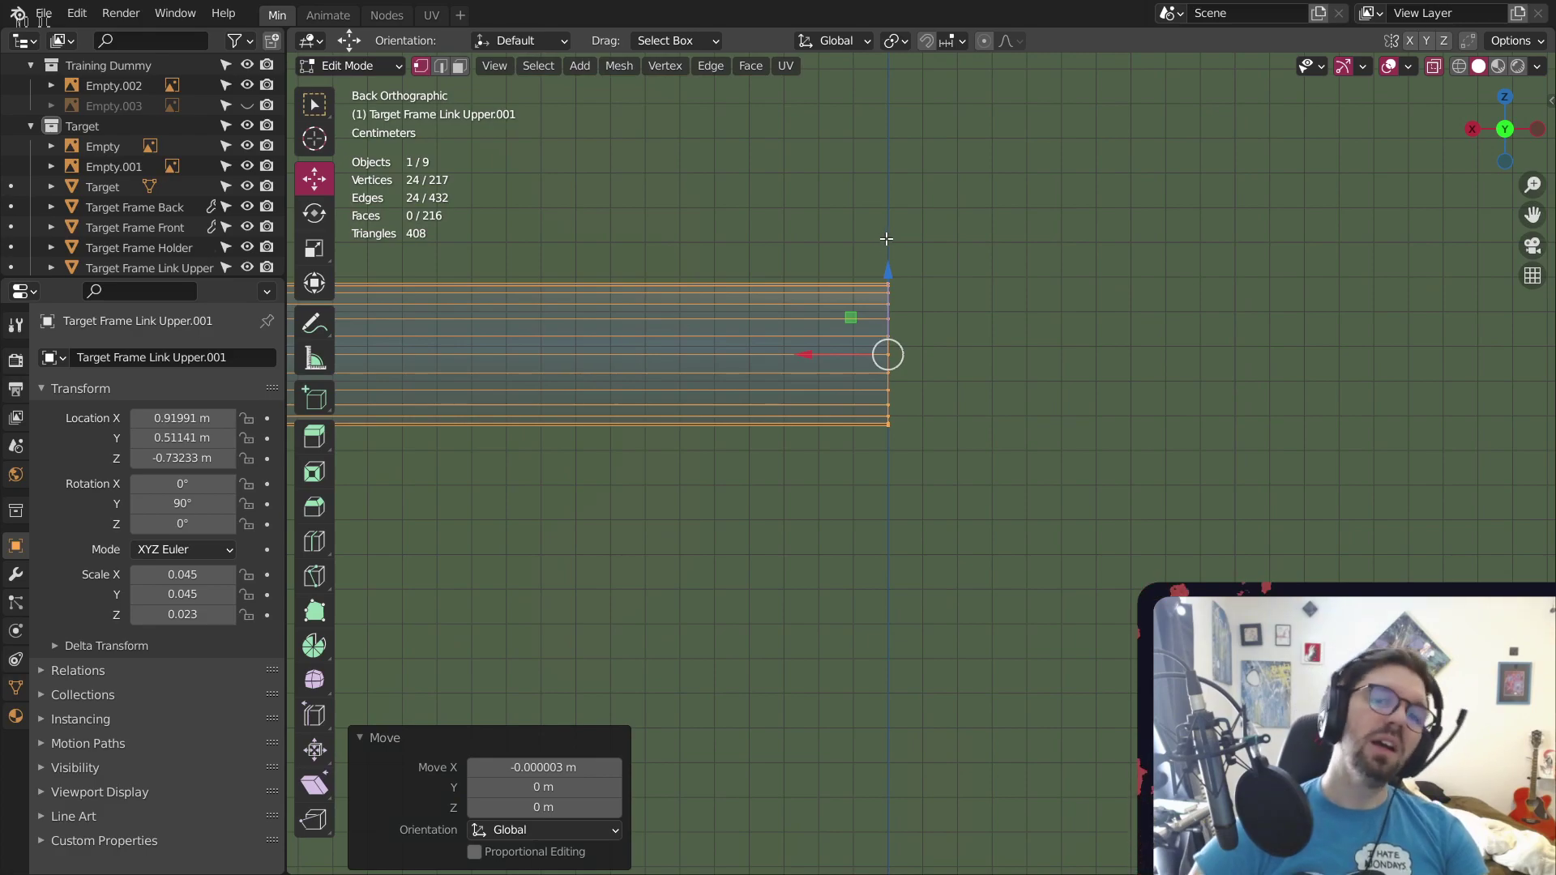
Return the lower link to Object Mode, clear the selection and turn off X-ray display
middle_click_drag(819, 375, 970, 615)
left_click(970, 615)
left_click(366, 65)
left_click(360, 84)
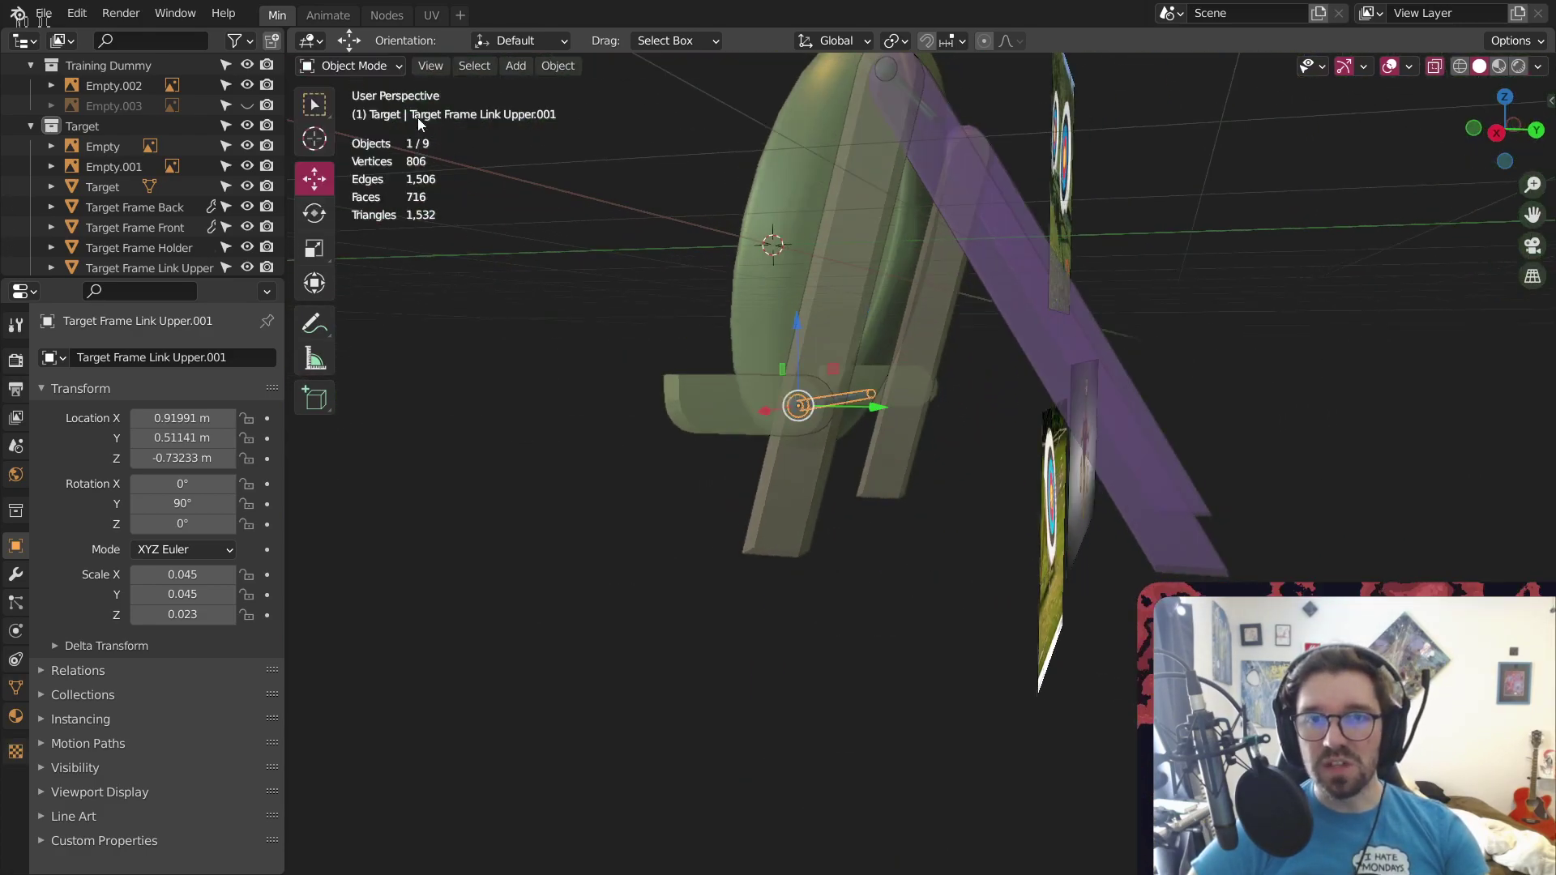
middle_click_drag(685, 269, 646, 385)
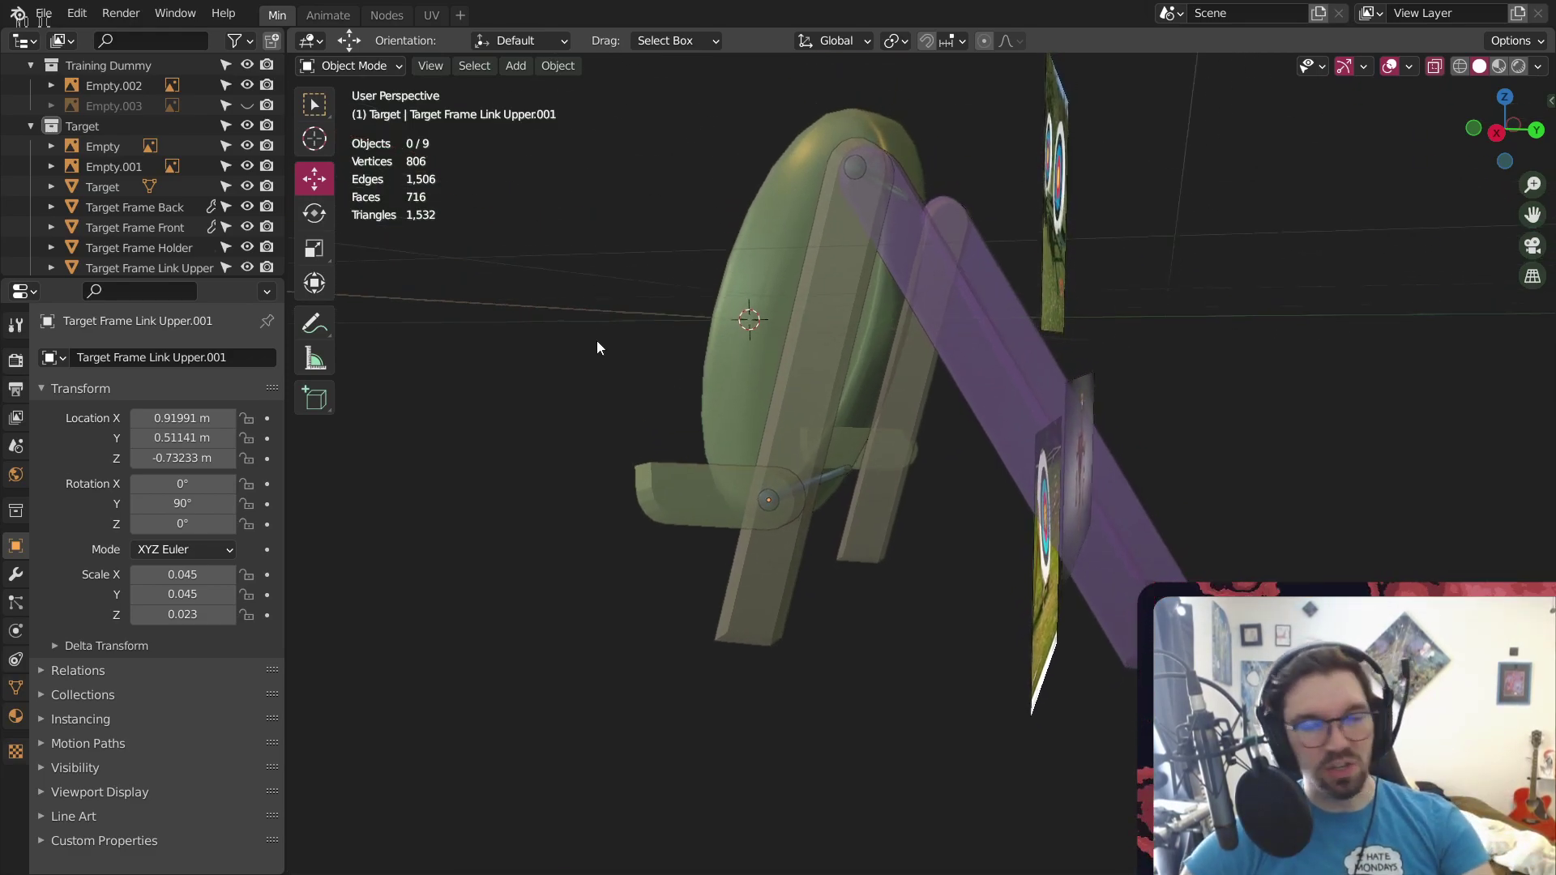
middle_click_drag(886, 321, 809, 430)
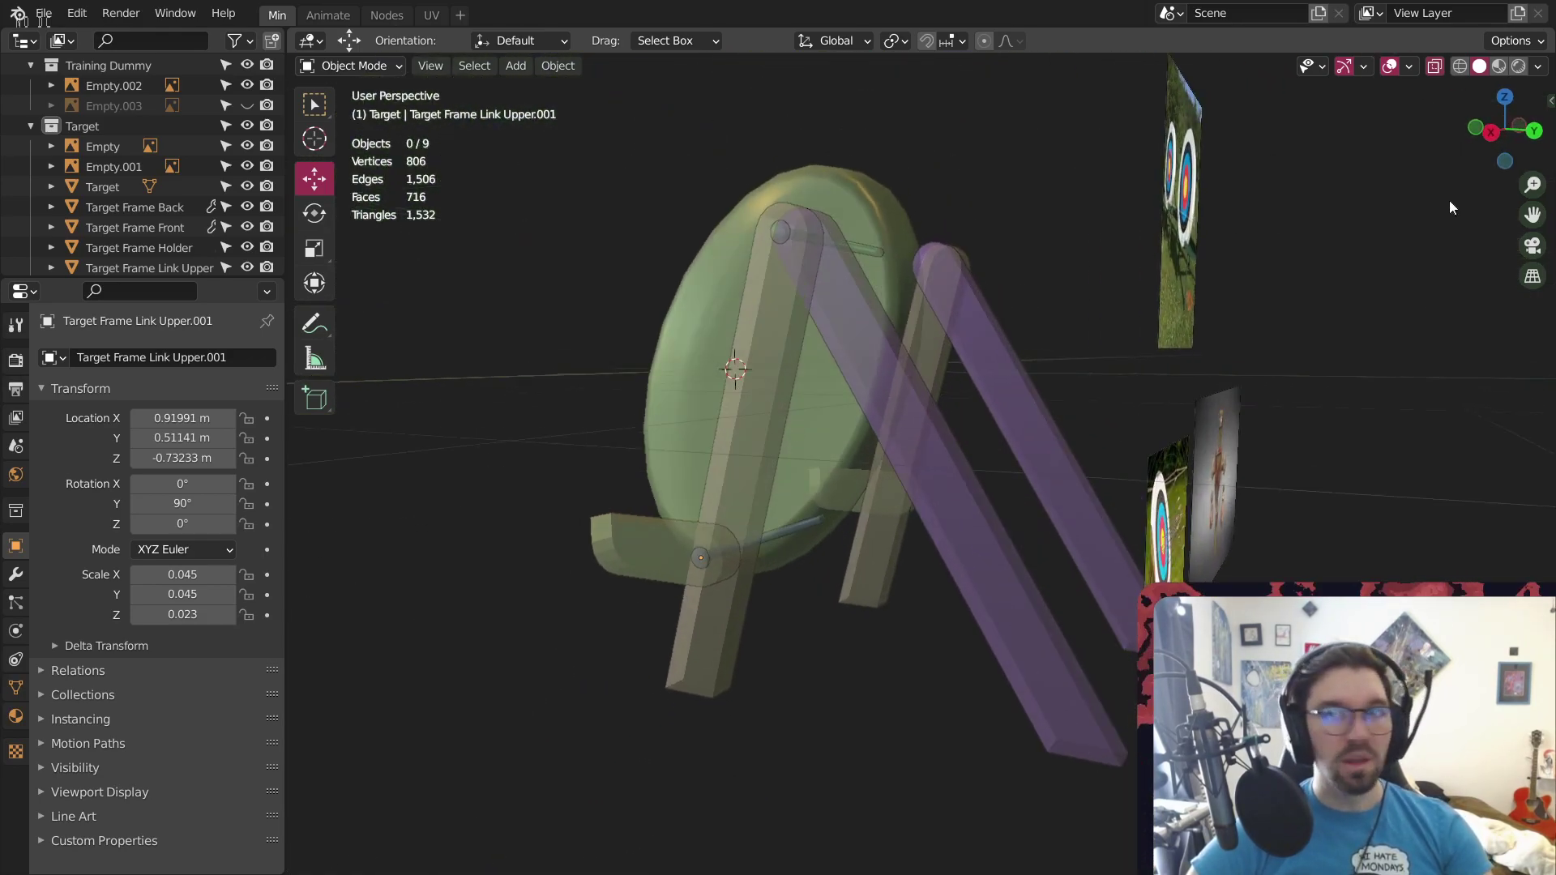
left_click(1434, 66)
Copy the modifiers of the front frame leg to the upper and lower links so both rods span the frame
middle_click_drag(851, 325, 883, 241)
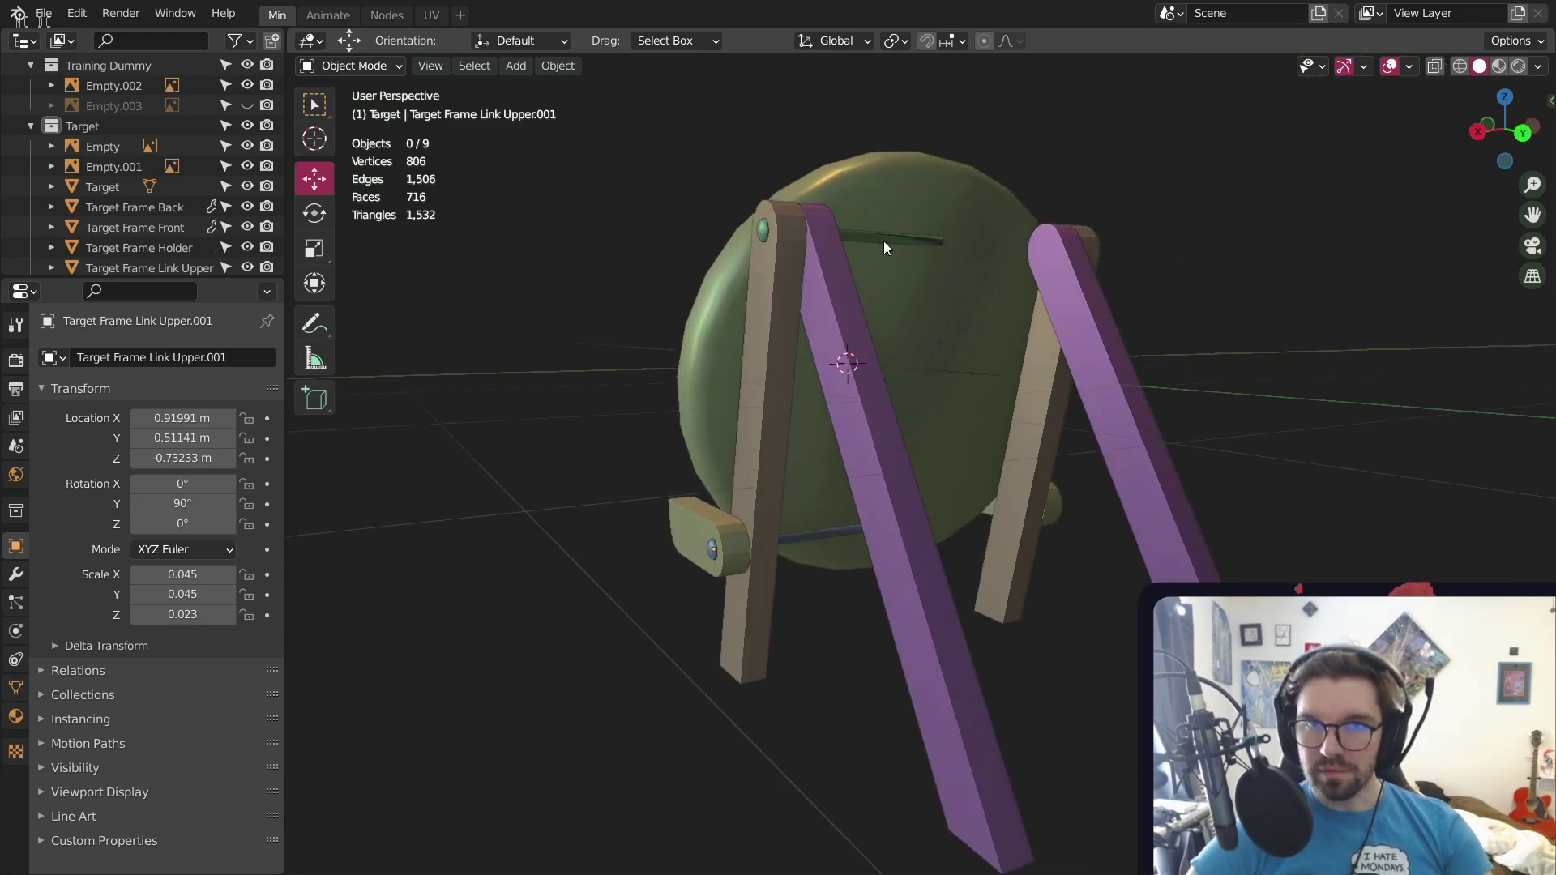
left_click(905, 242)
left_click(806, 538, "shift")
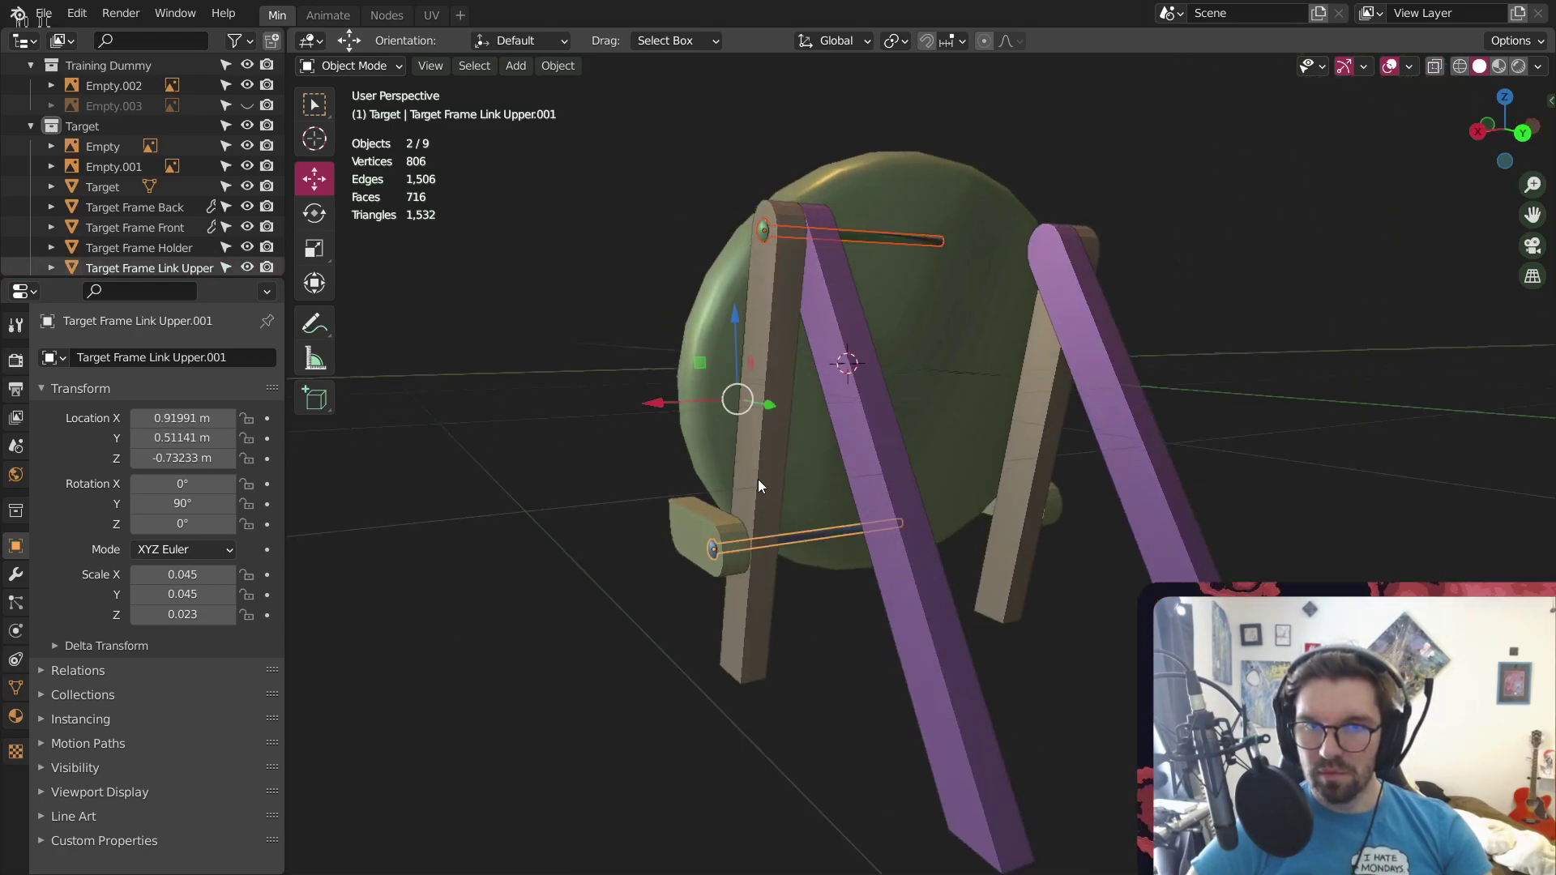
left_click(744, 474, "shift")
key("ctrl+l")
left_click(742, 470)
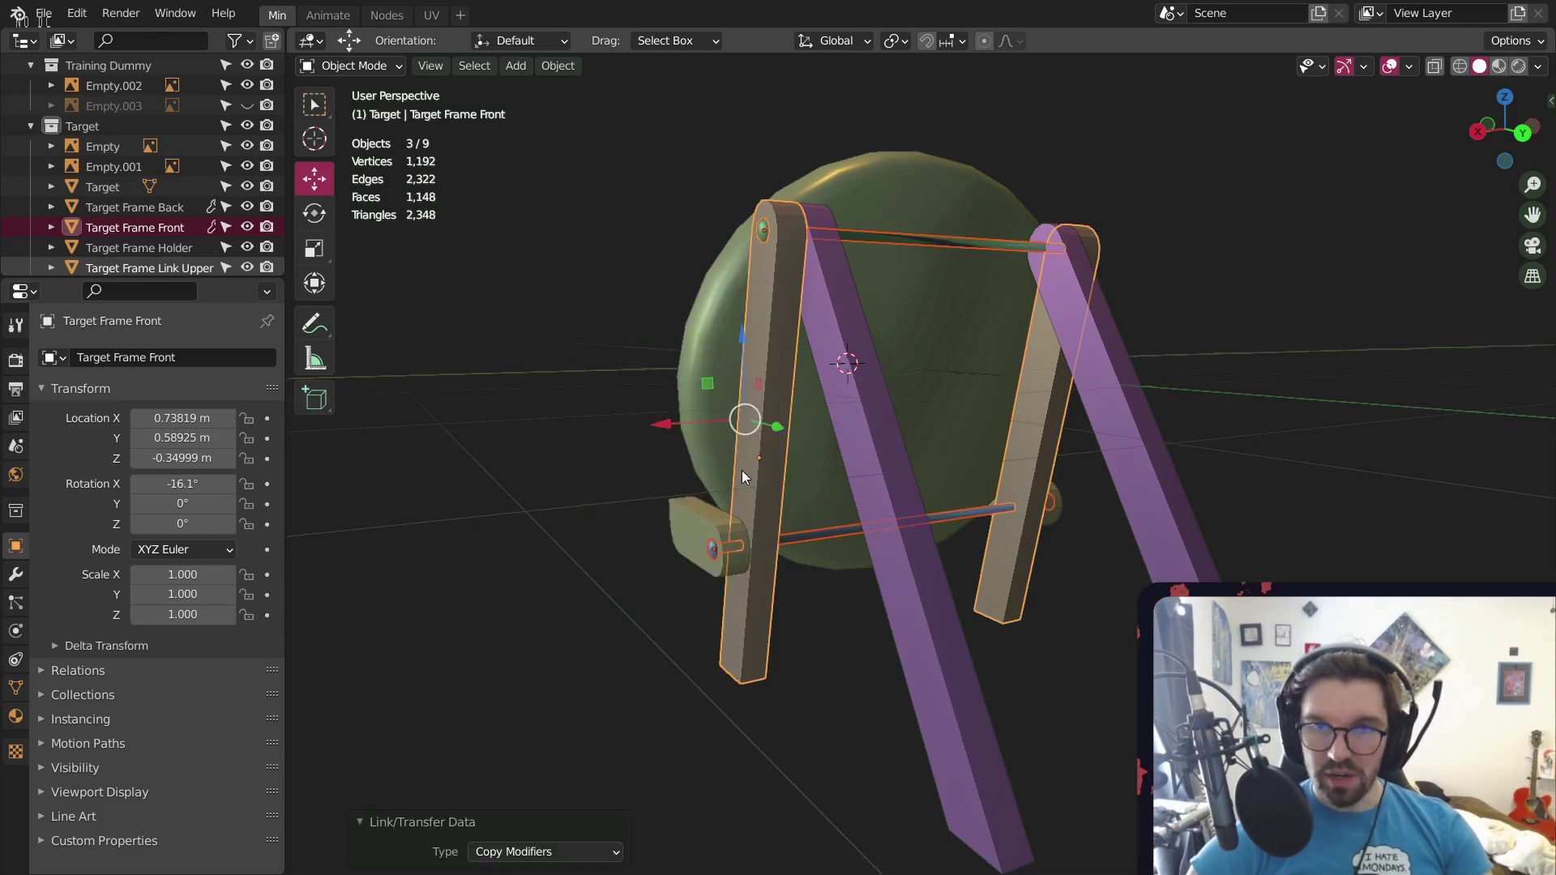
left_click(1110, 731)
middle_click_drag(1110, 731, 1105, 433)
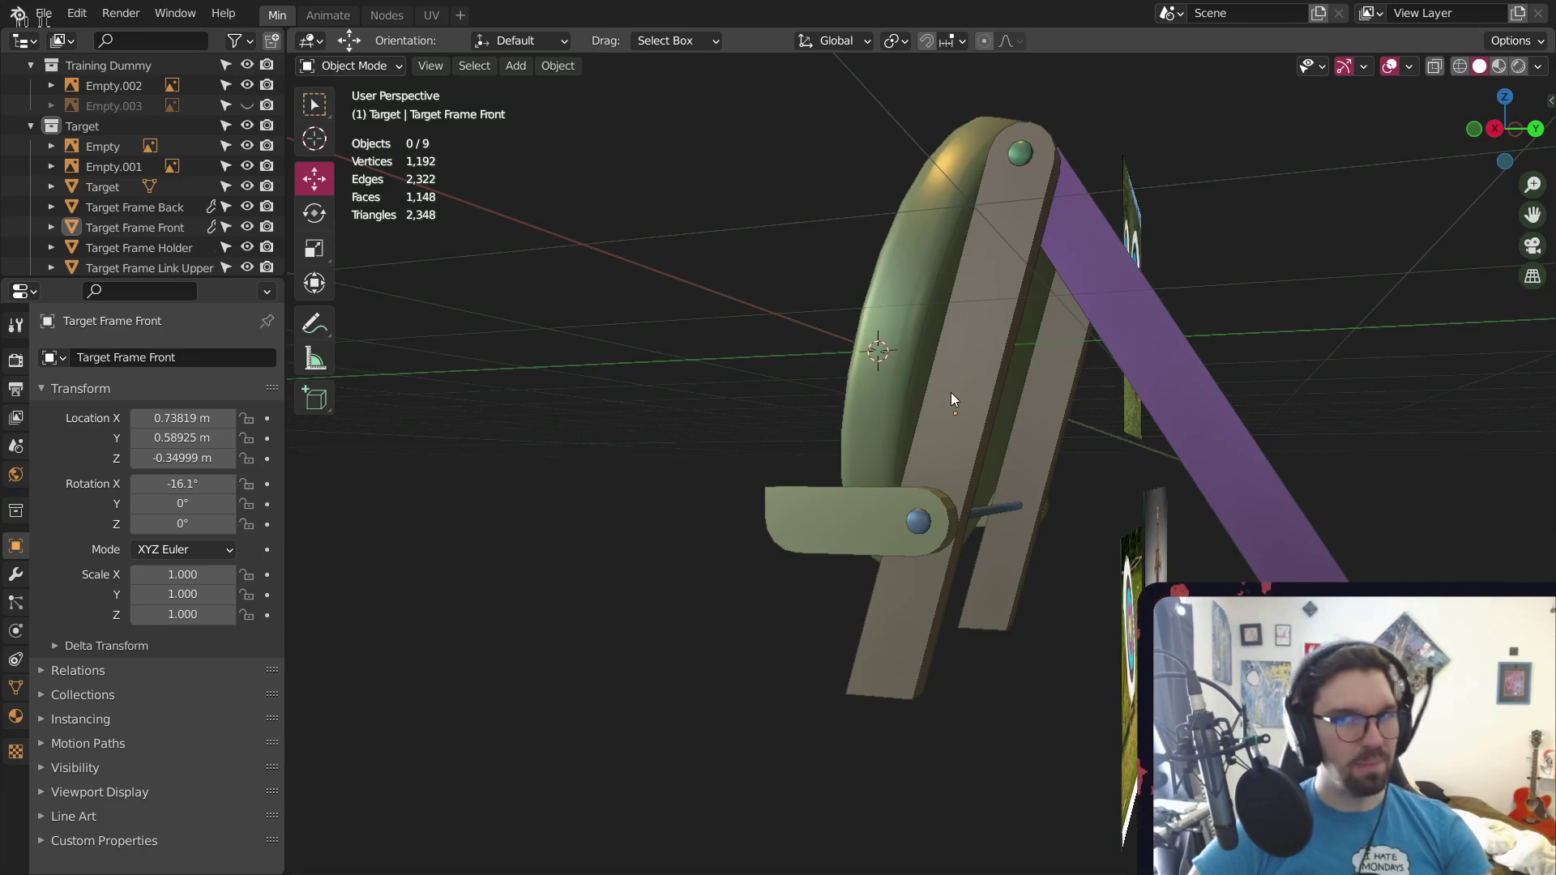
middle_click_drag(951, 392, 1121, 261)
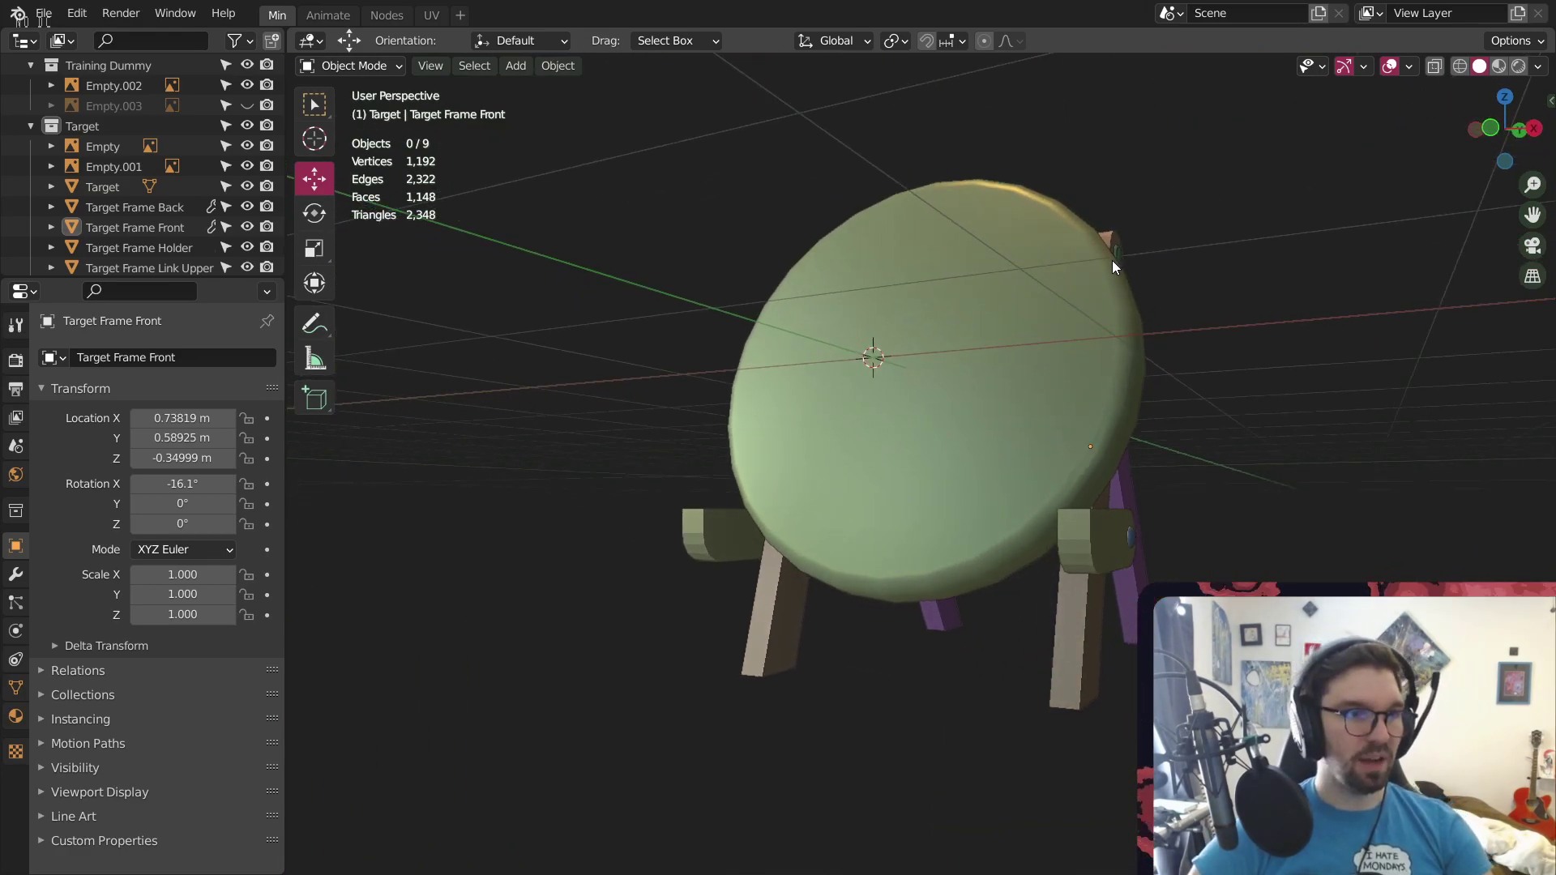
scroll(1078, 290, "down", 2)
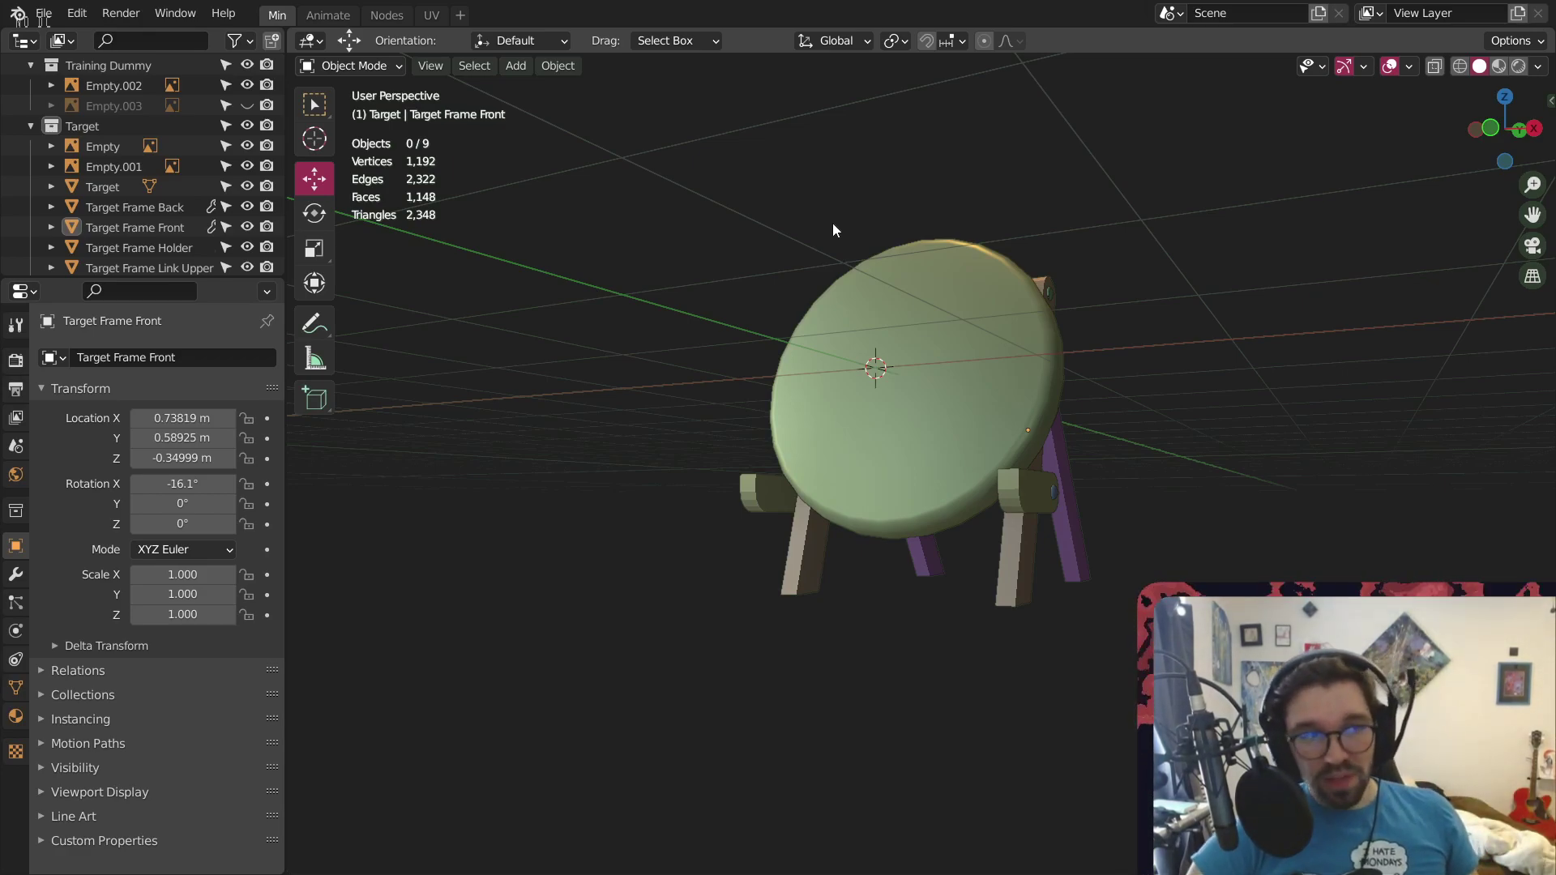
middle_click_drag(1272, 108, 1084, 463)
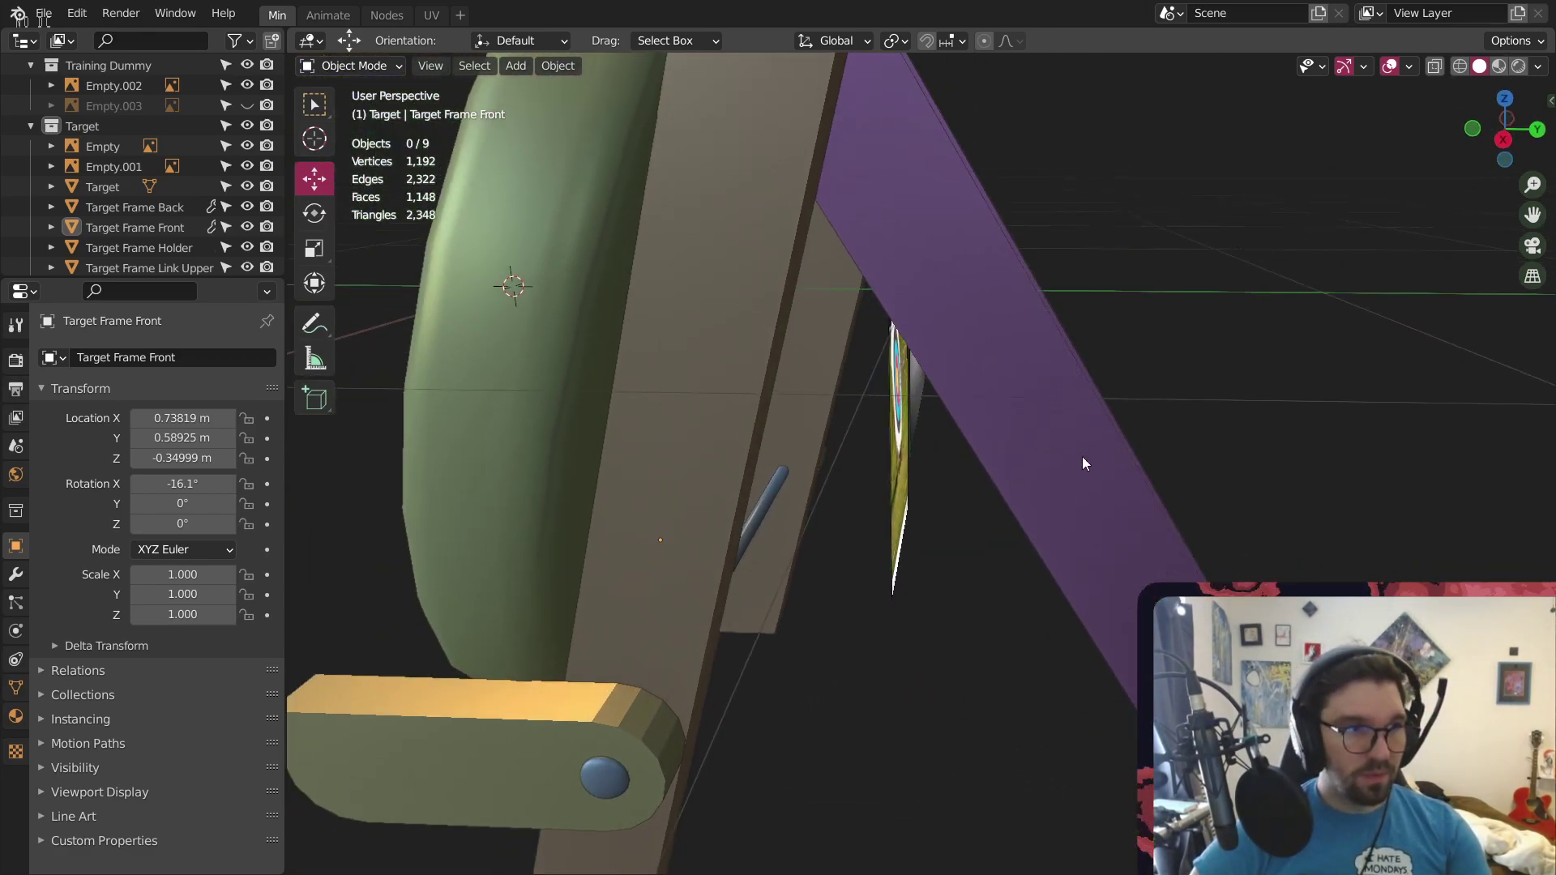
Add a Bevel modifier to the target frame holder after its Mirror modifier
middle_click_drag(496, 678, 819, 572, "shift")
left_click(1342, 461)
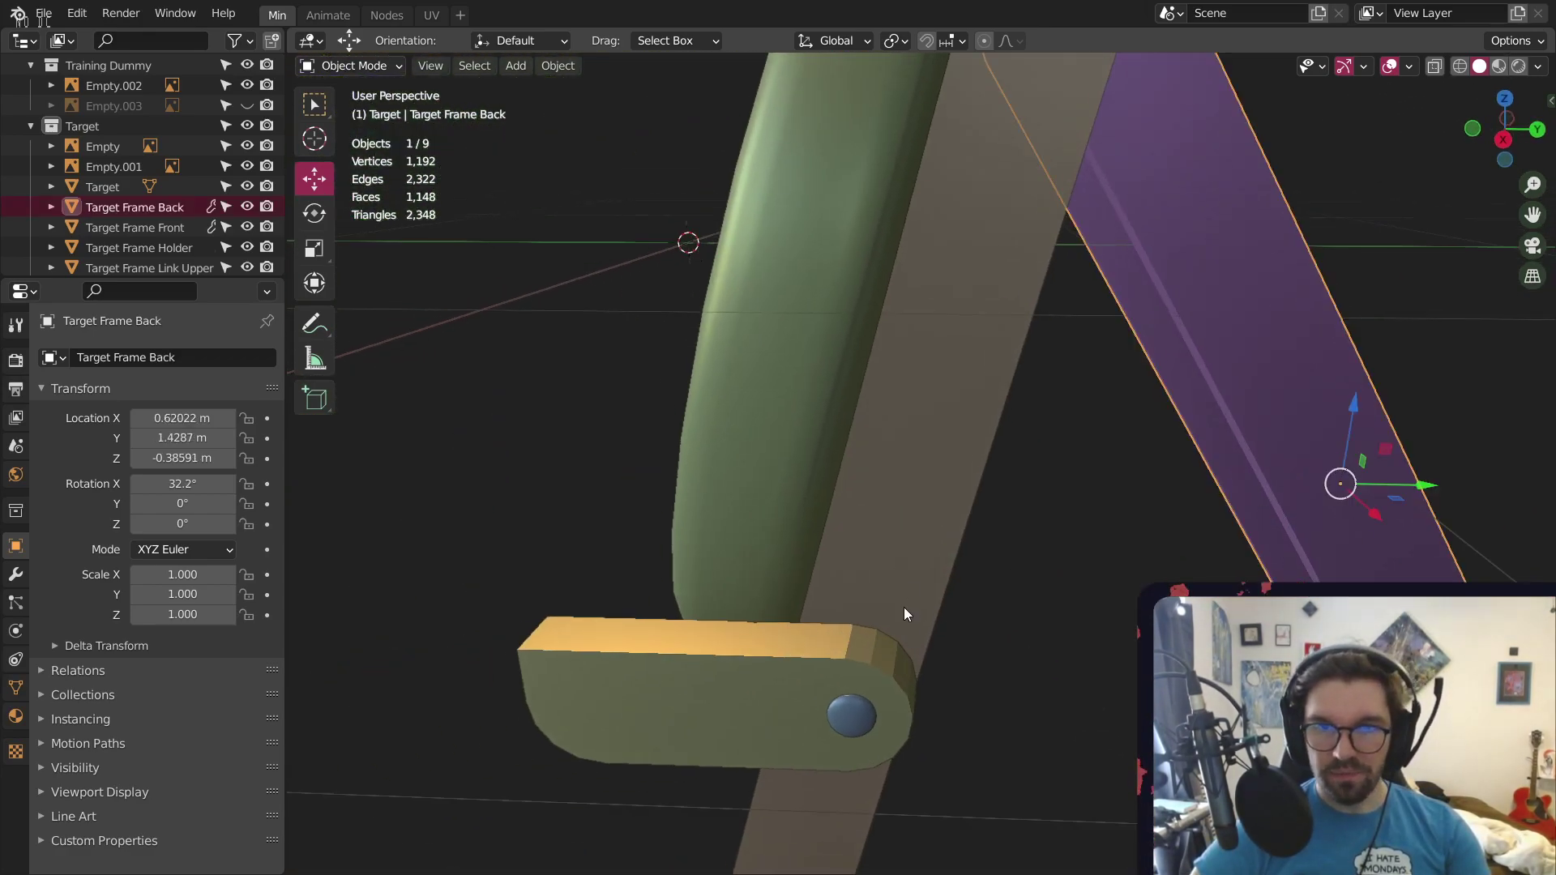
left_click(903, 606)
left_click(750, 681)
middle_click_drag(717, 697, 576, 654)
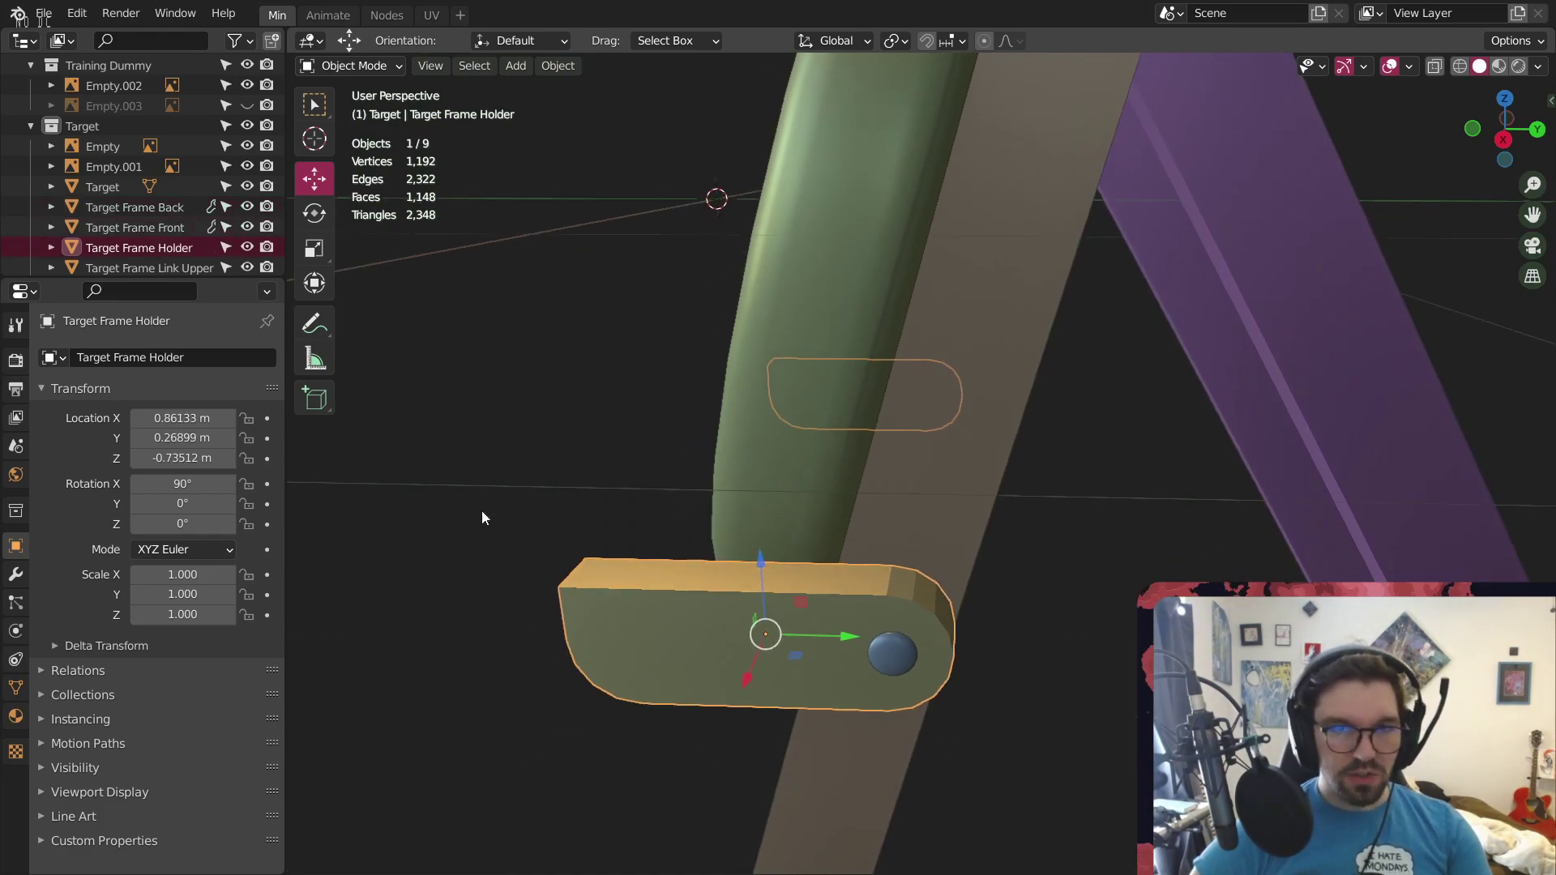
key("alt+a")
left_click(629, 670)
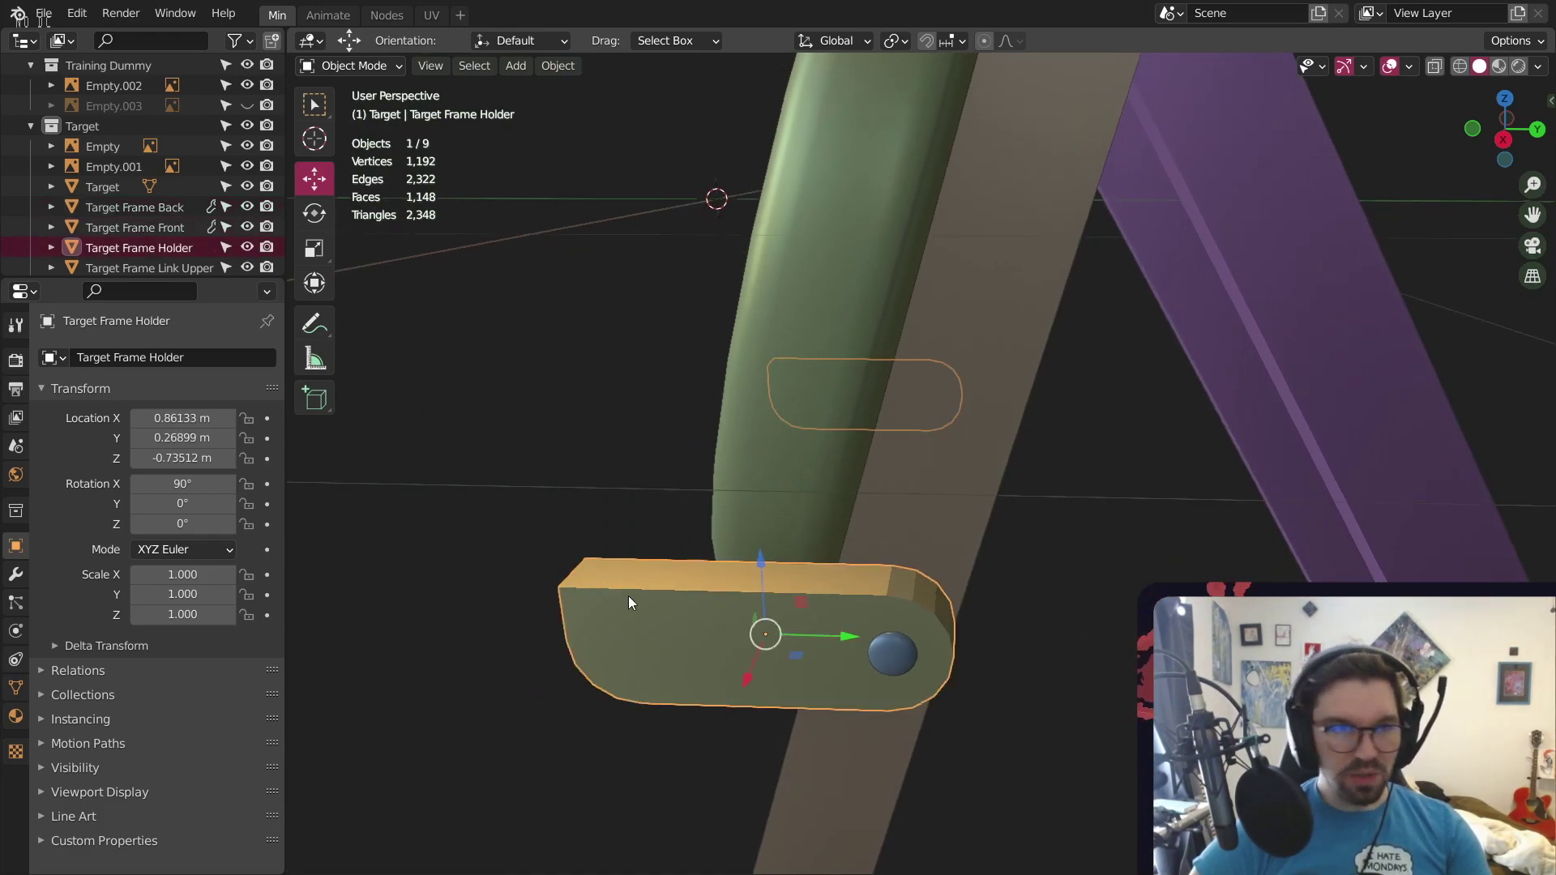
left_click(17, 574)
left_click(227, 357)
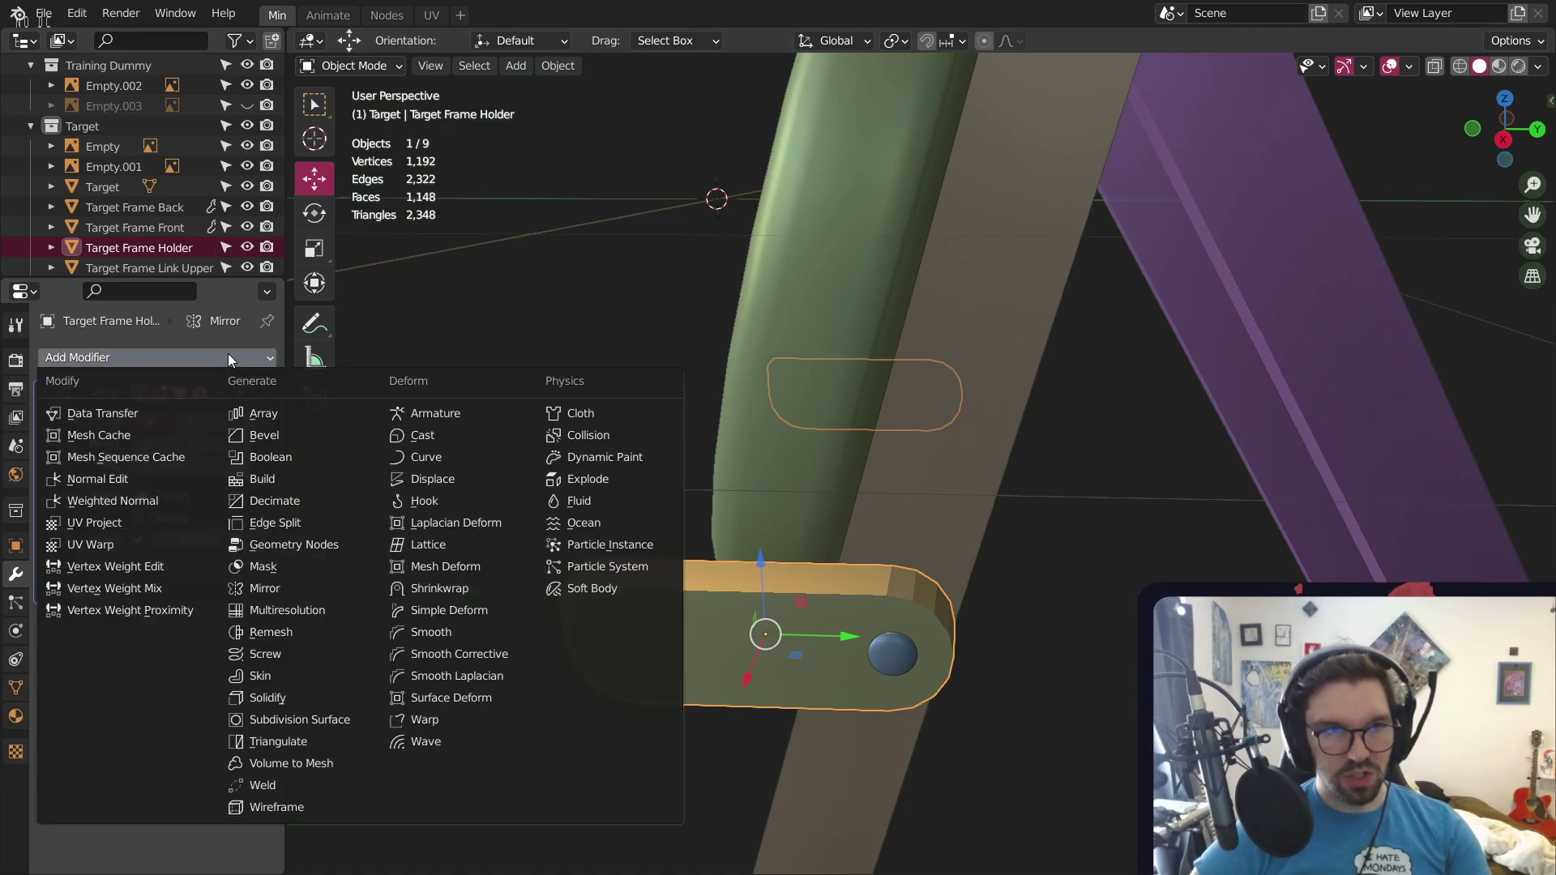
left_click(280, 436)
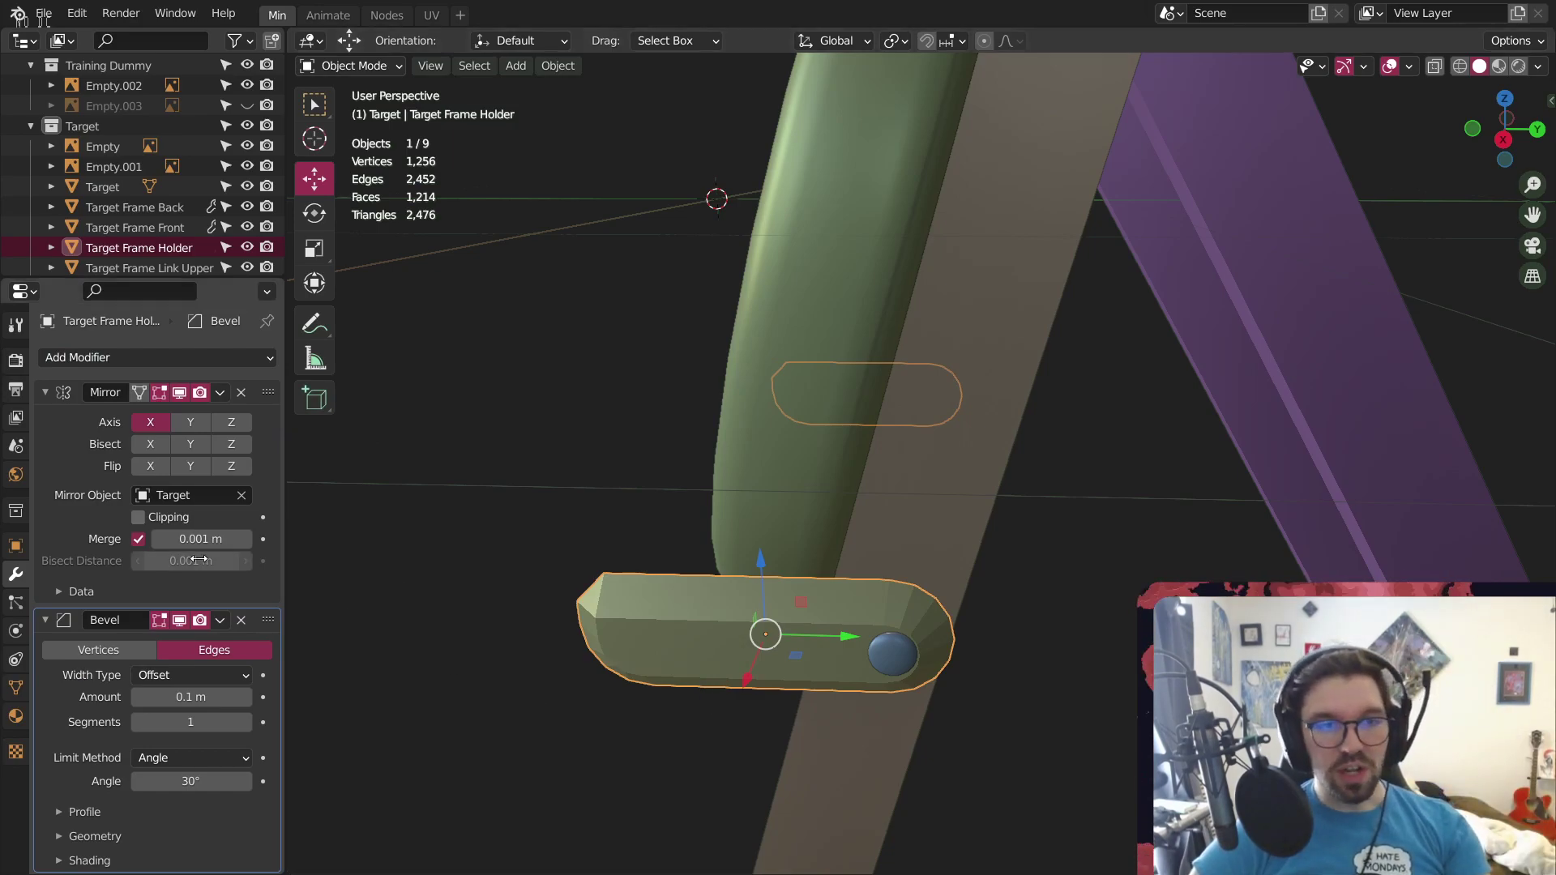
Set the holder's bevel amount to 0.01 m
left_click(141, 695)
left_click(141, 696)
left_click(141, 695)
left_click(141, 695)
left_click(141, 695)
left_click(141, 696)
left_click(142, 696)
left_click(141, 695)
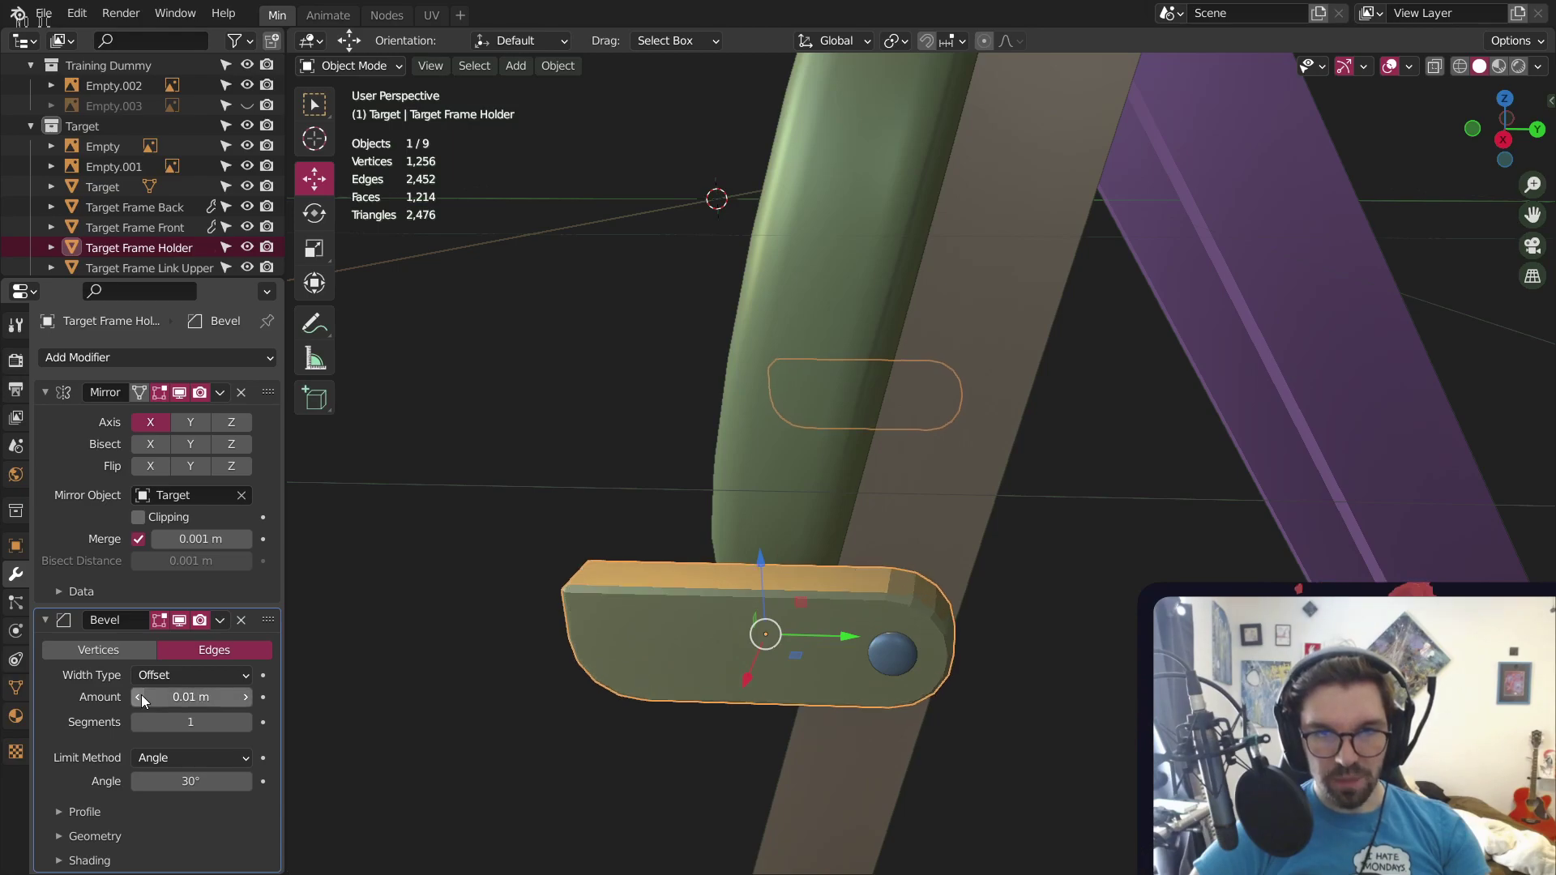
left_click(141, 694)
left_click(246, 699)
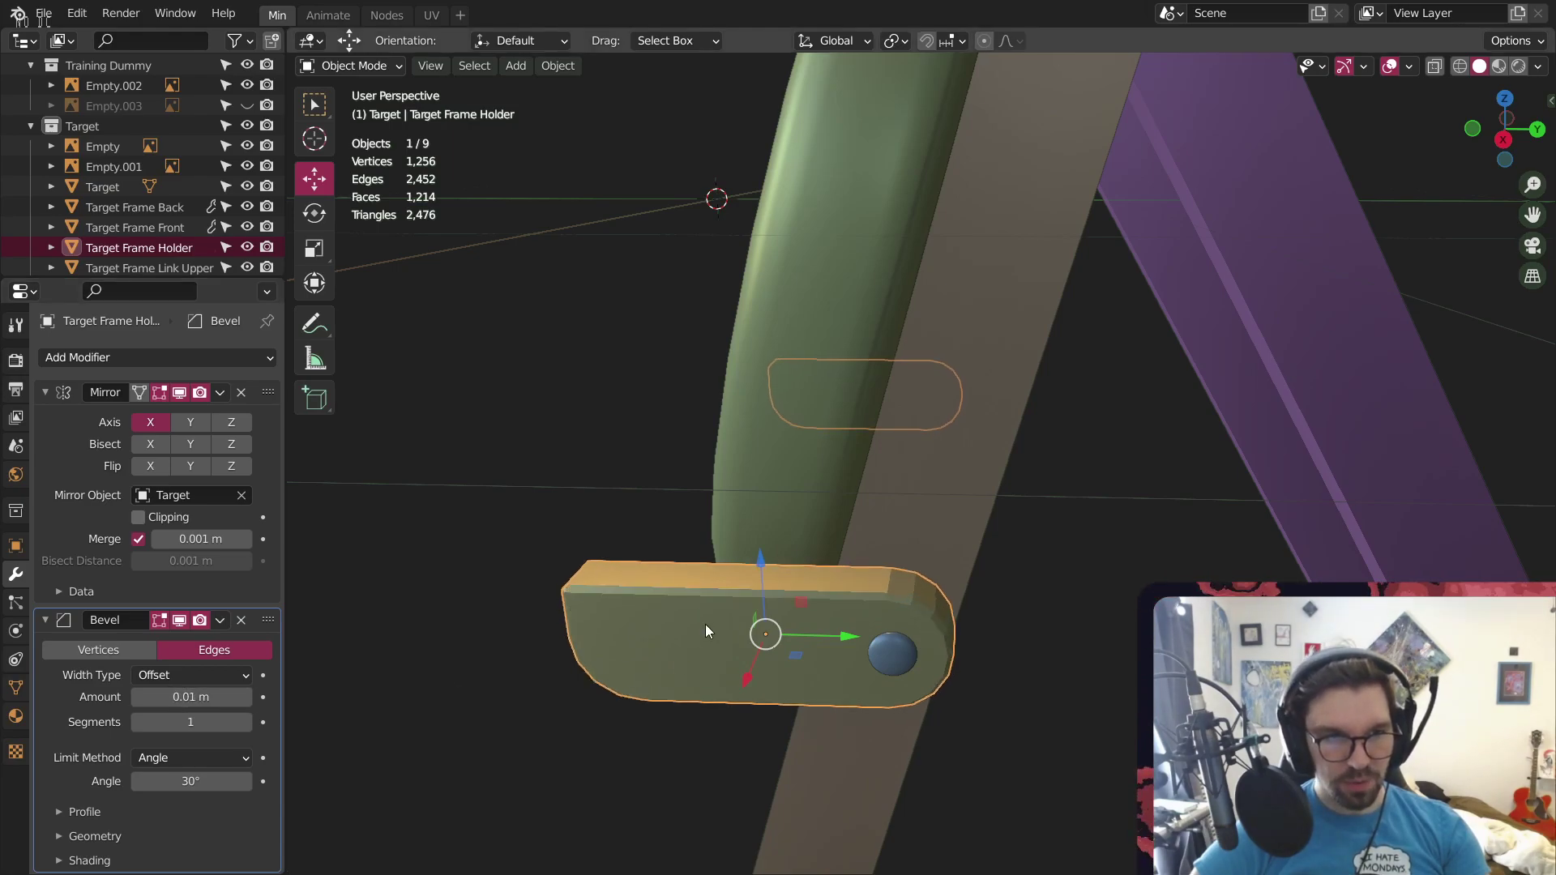
Save the file and apply the scale of the target frame holder
scroll(705, 624, "up", 4)
key("ctrl+s")
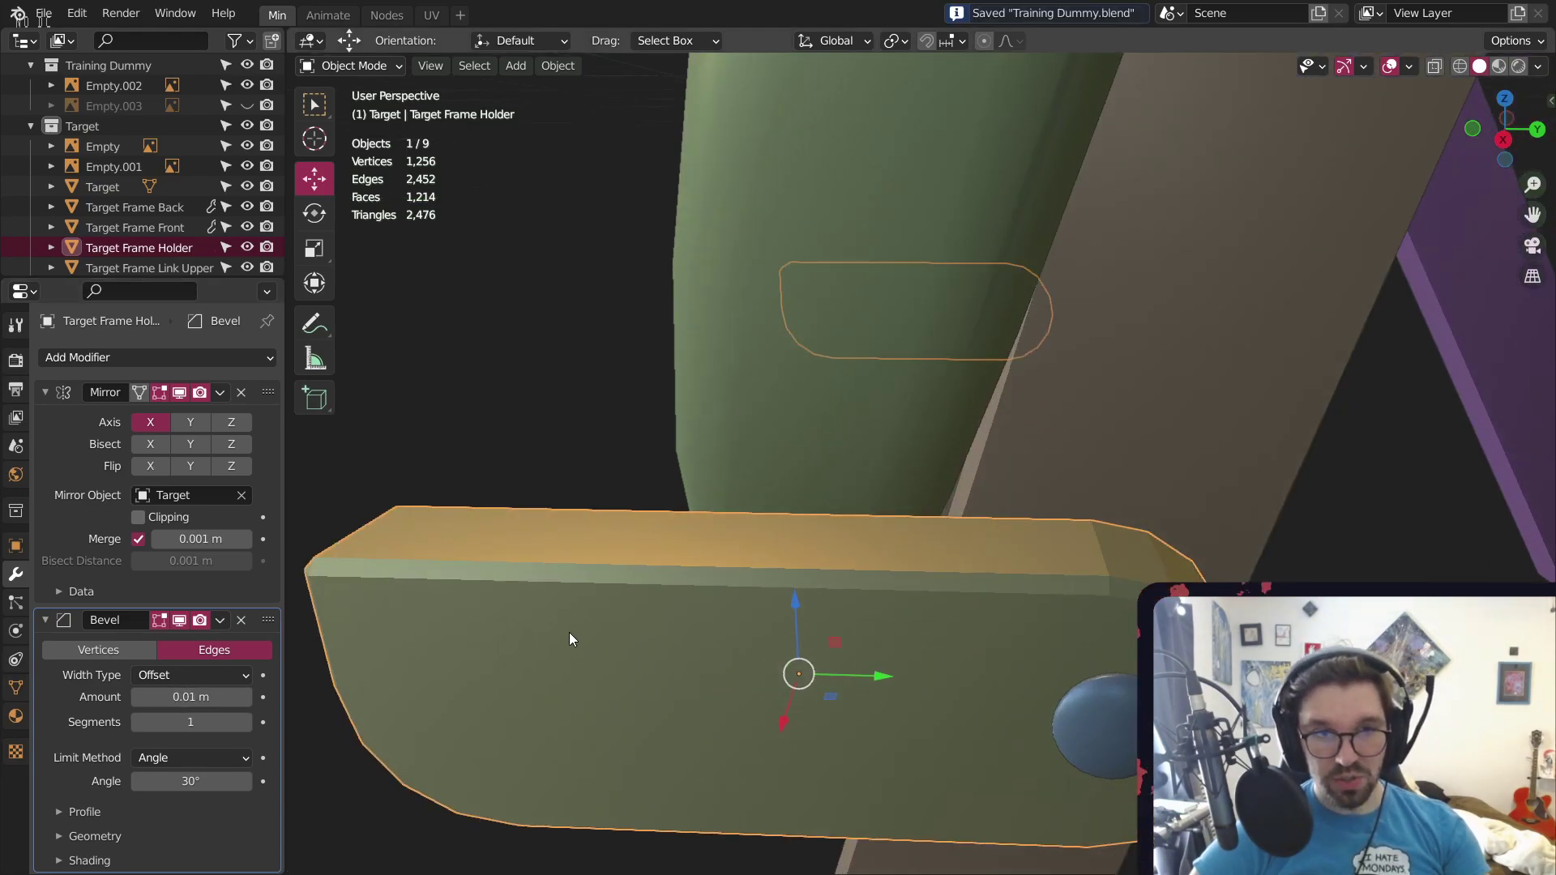
key("ctrl+a")
left_click(568, 632)
middle_click_drag(564, 633, 624, 602, "shift")
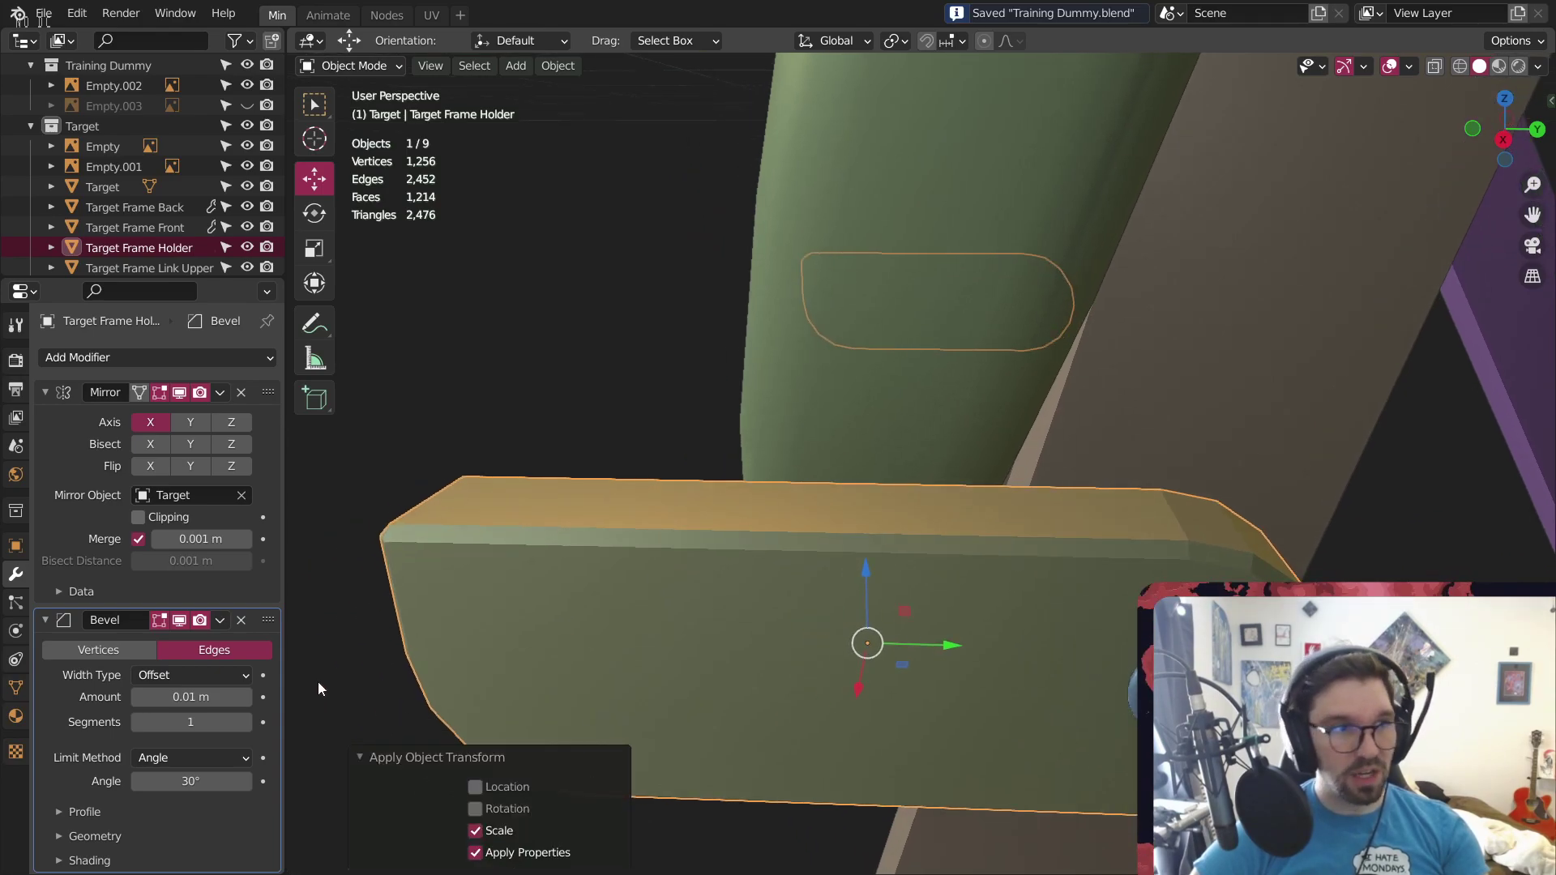
Set the holder's bevel to 3 segments and shade the holder smooth
left_click(246, 722)
left_click(245, 722)
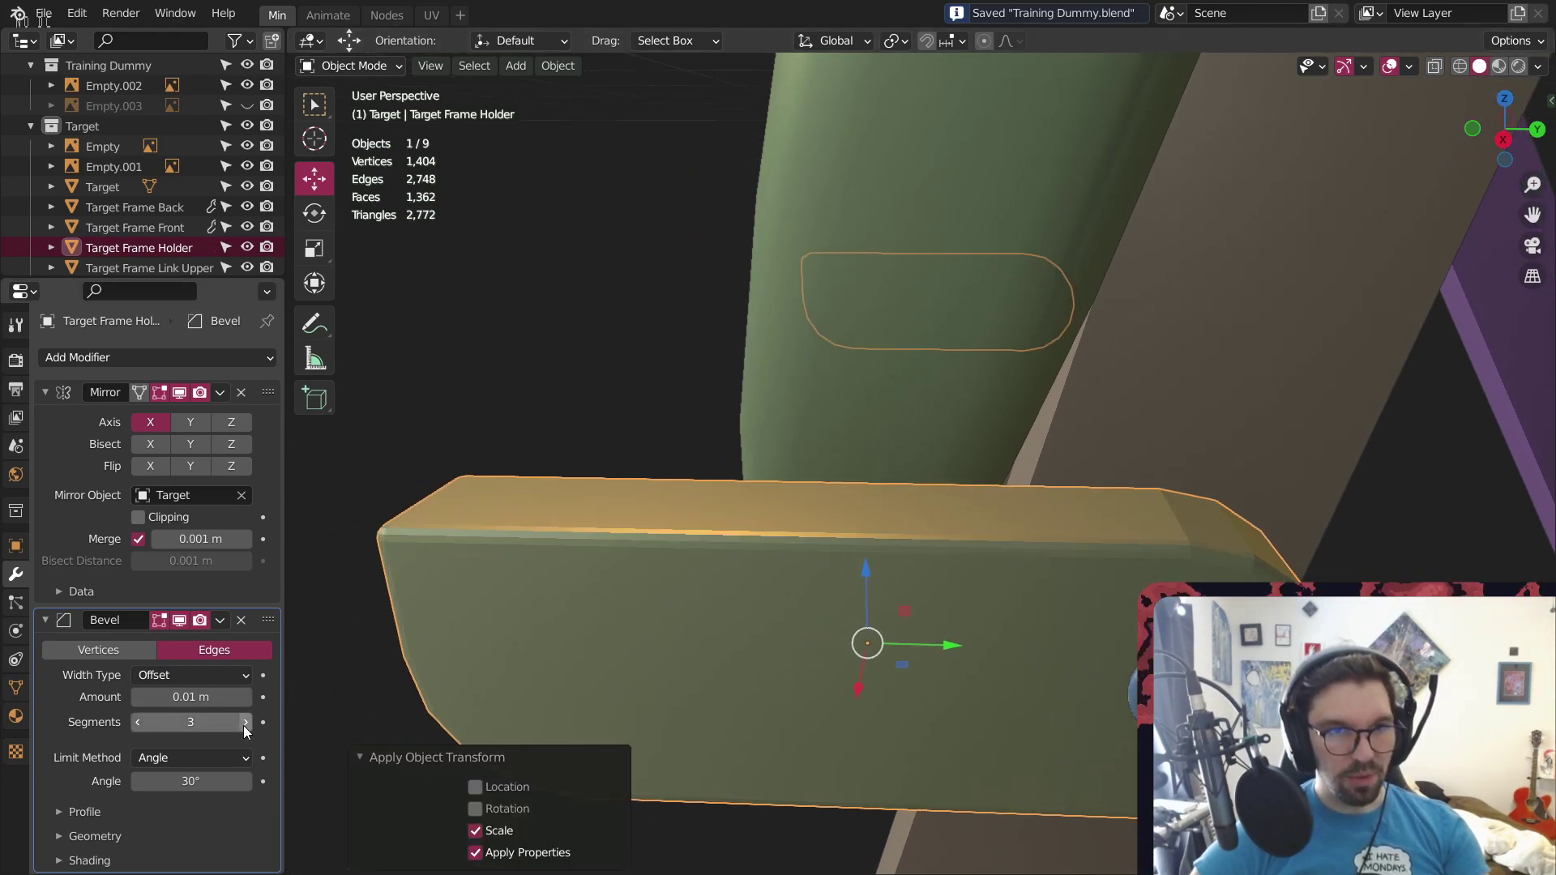
right_click(517, 562)
left_click(483, 501)
Shade the front and back frame legs smooth, then clear the selection
left_click(1310, 329)
right_click(1310, 329)
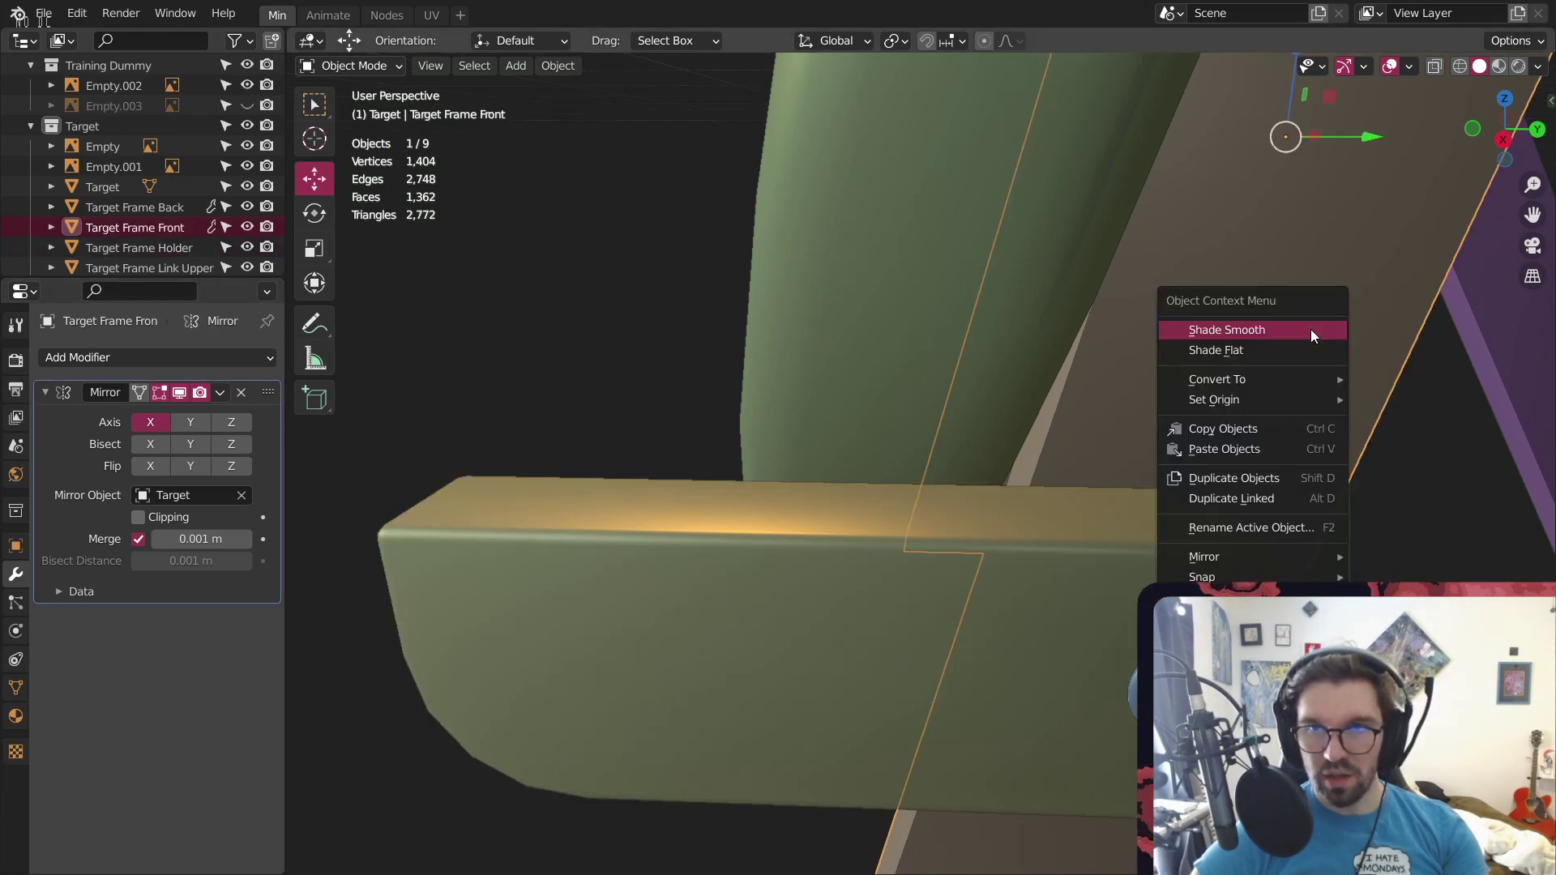
left_click(1310, 329)
scroll(1310, 329, "down", 4)
middle_click_drag(1432, 411, 1001, 571, "shift")
scroll(559, 559, "down", 1)
left_click(785, 528)
right_click(791, 512)
left_click(791, 512)
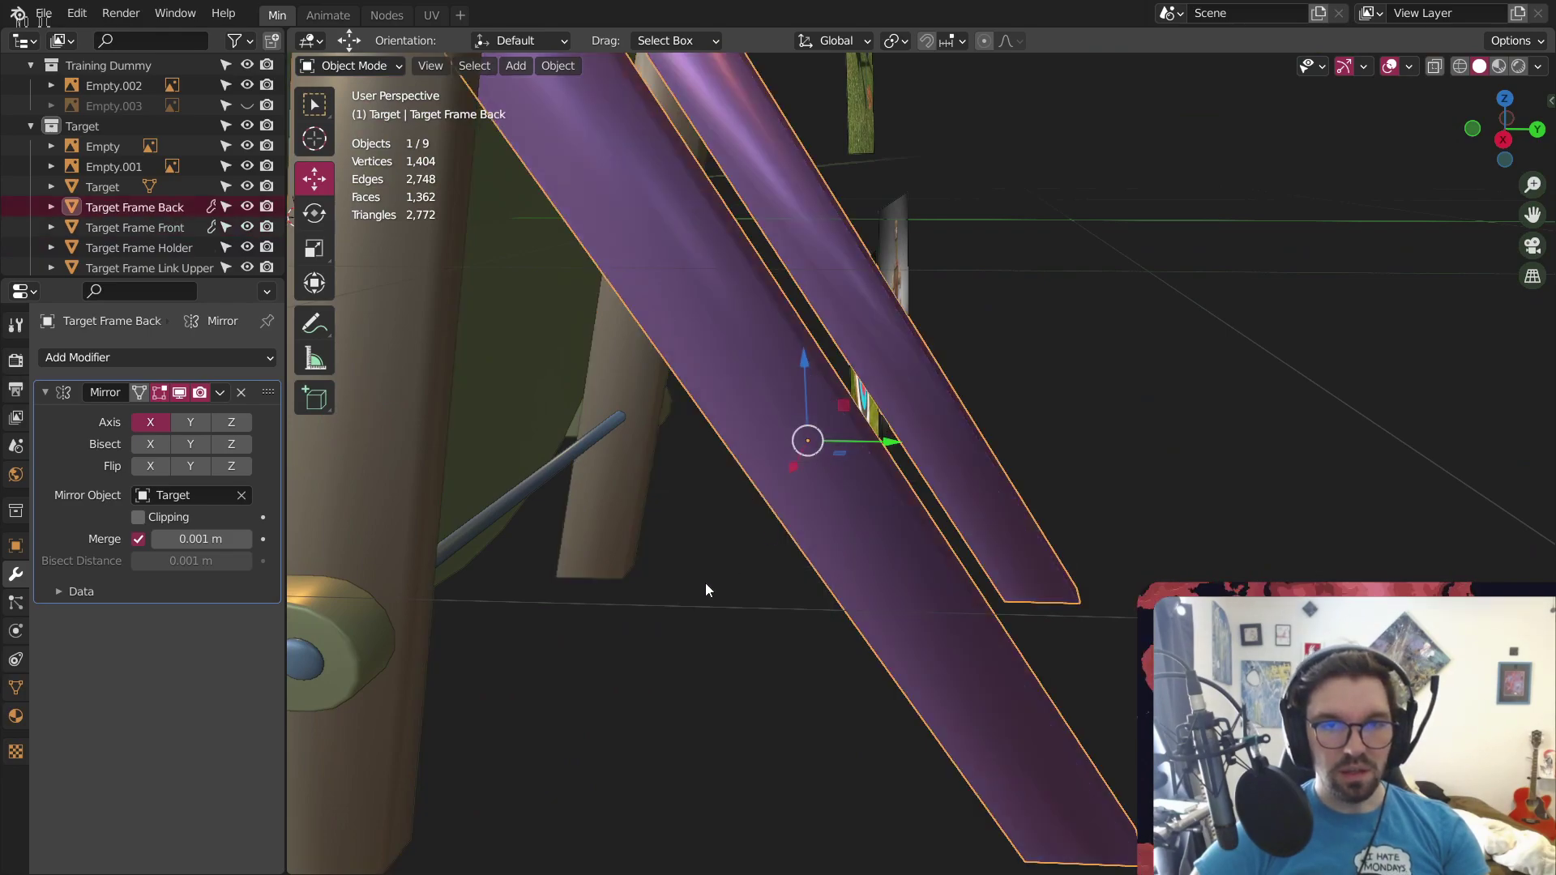
left_click(705, 582)
scroll(673, 608, "down", 4)
middle_click_drag(663, 616, 827, 566, "shift")
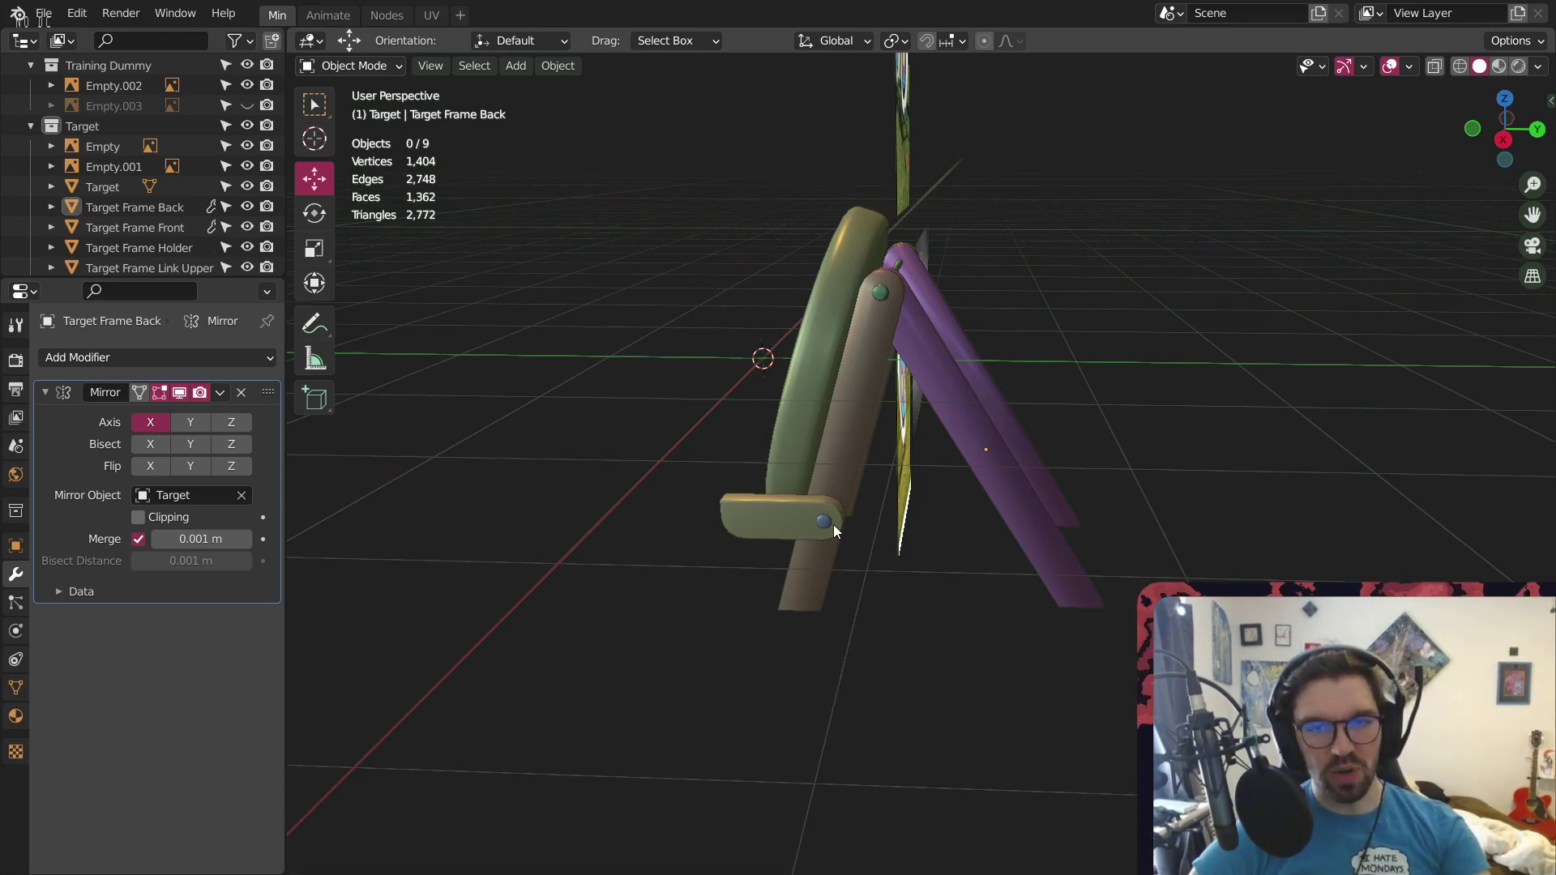
Copy the holder's Mirror and Bevel modifiers to the front and back frame legs and clear the selection
scroll(833, 524, "up", 6)
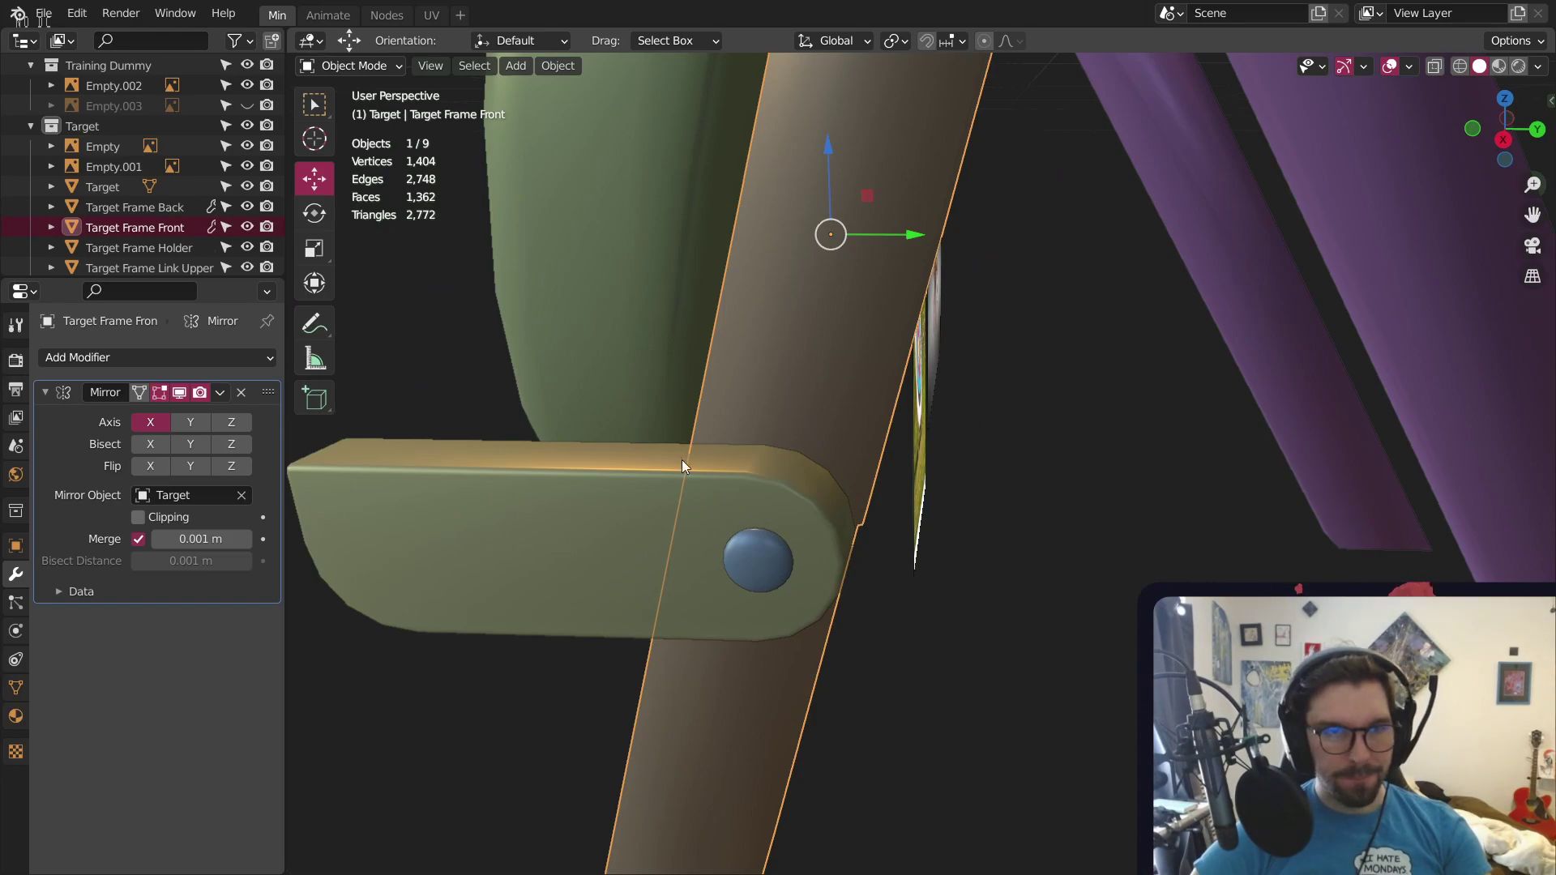
left_click(652, 486)
left_click(804, 426)
left_click(1379, 391)
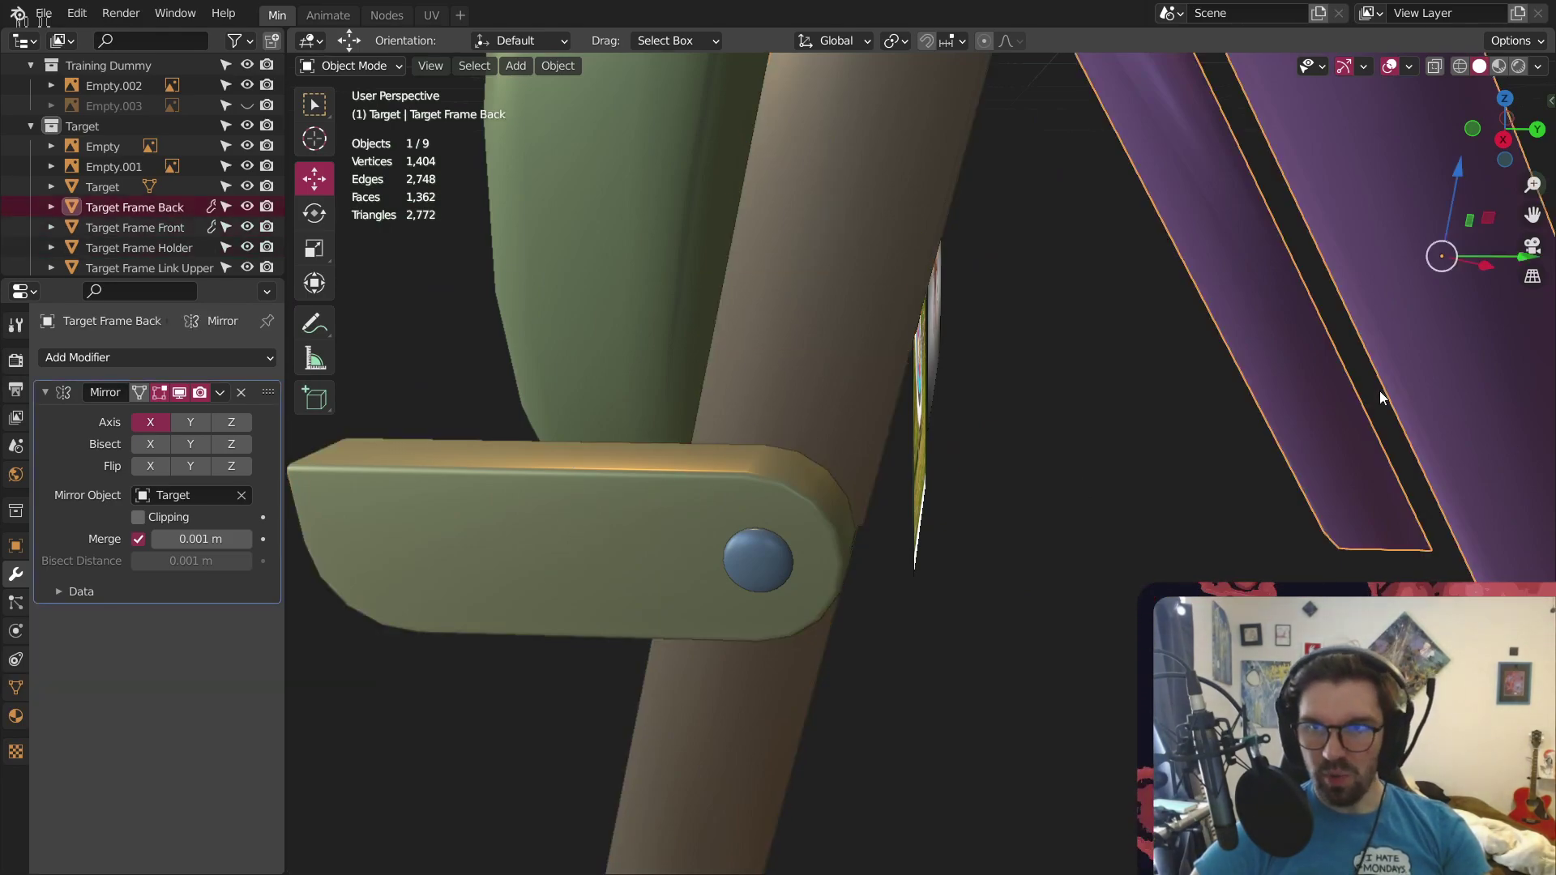
left_click(857, 360, "shift")
left_click(693, 507, "shift")
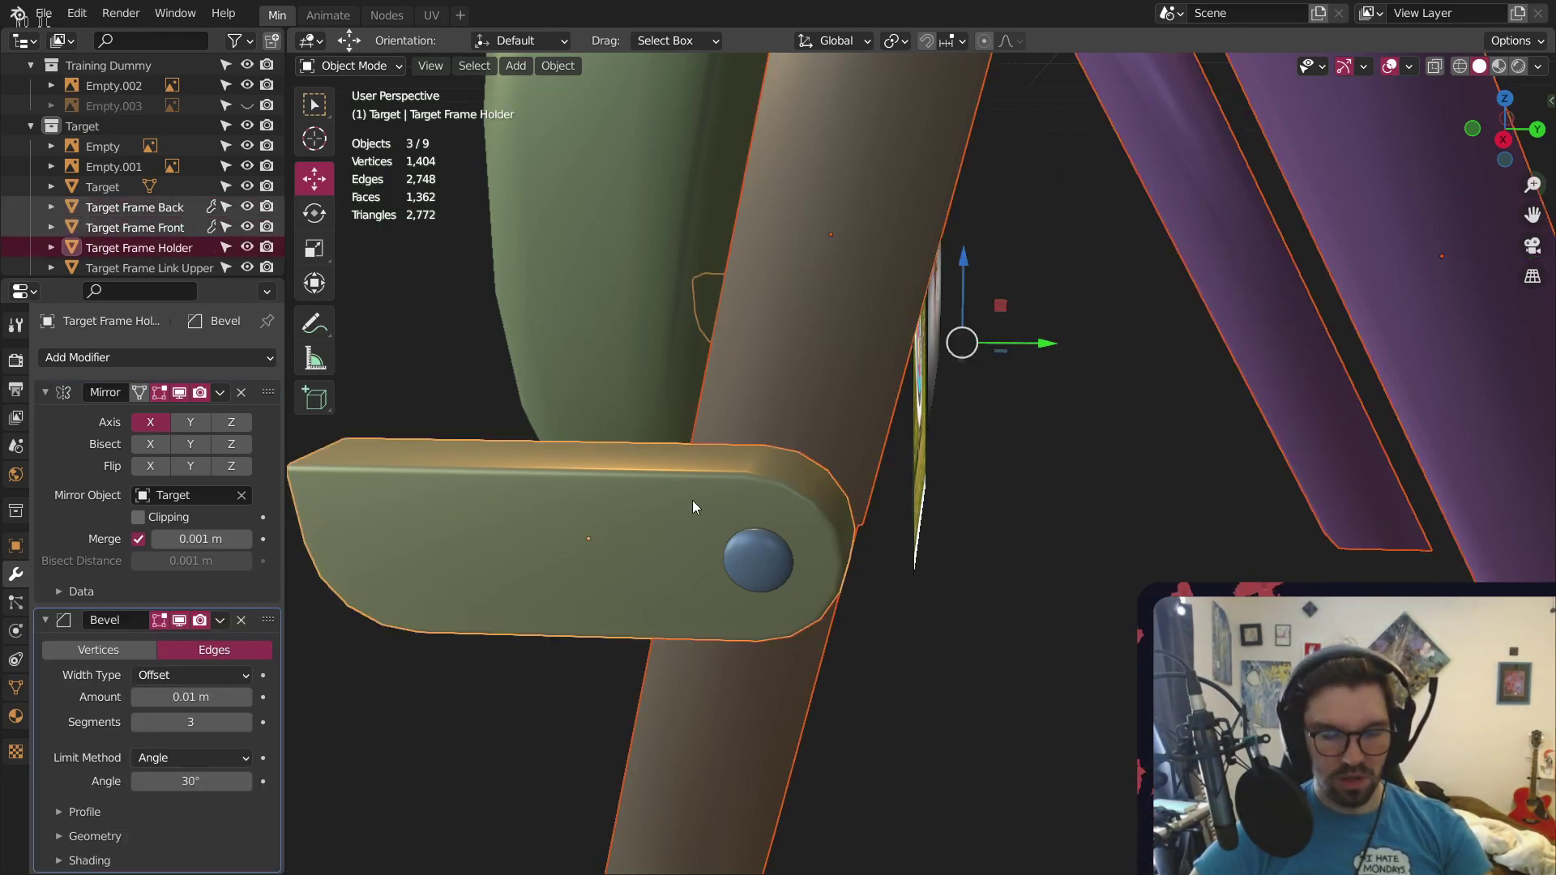
key("ctrl+l")
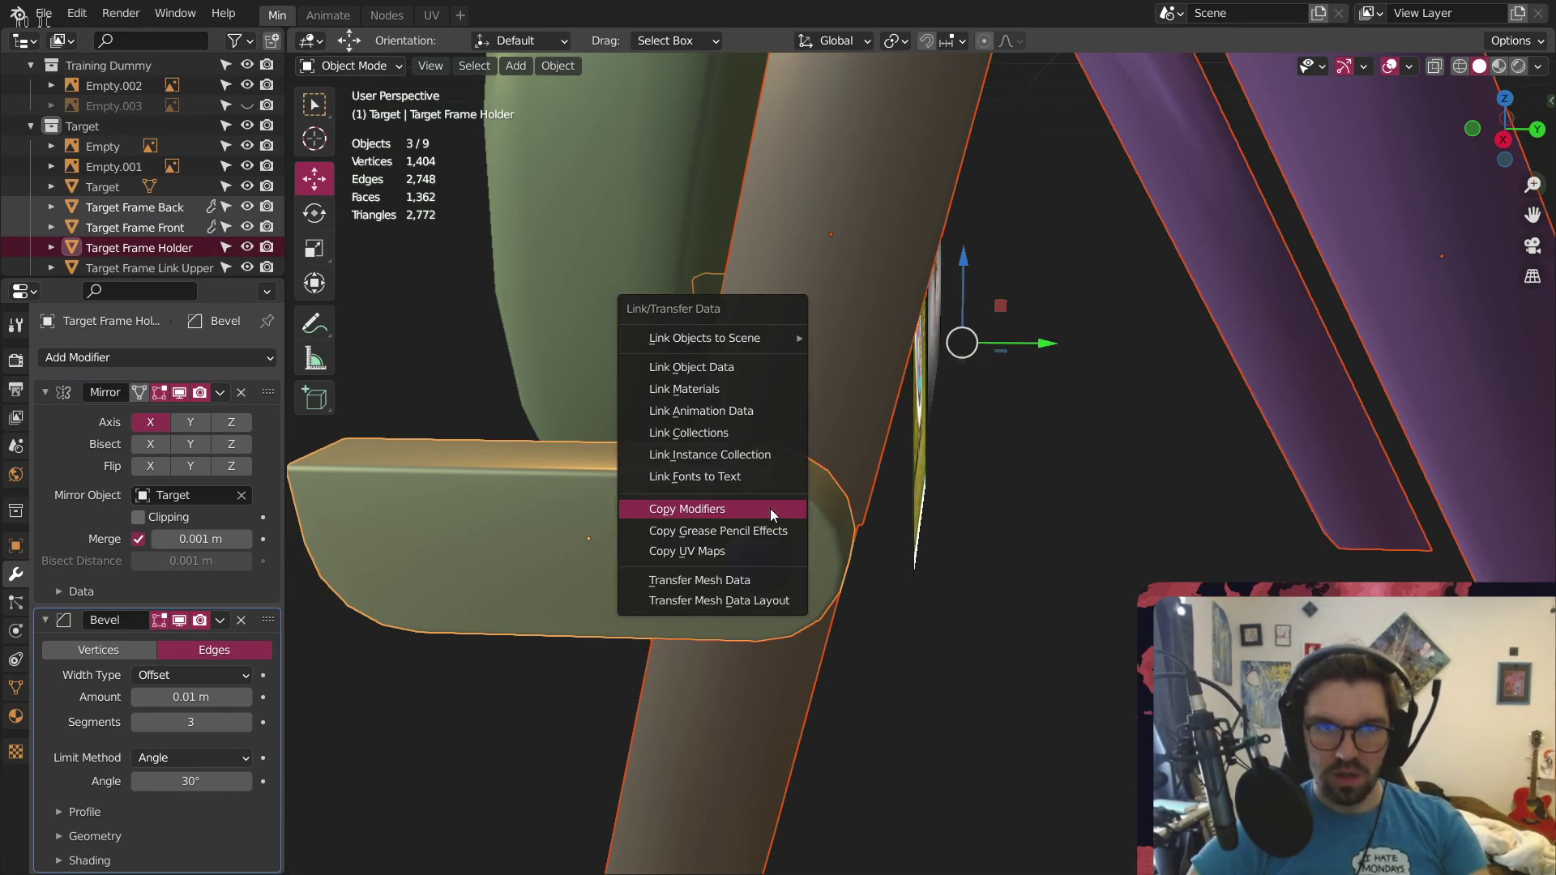
left_click(770, 508)
left_click(933, 702)
Set the bevel amount to 0.02 m on the holder, the front frame legs and the back frame legs
middle_click_drag(934, 702, 797, 299)
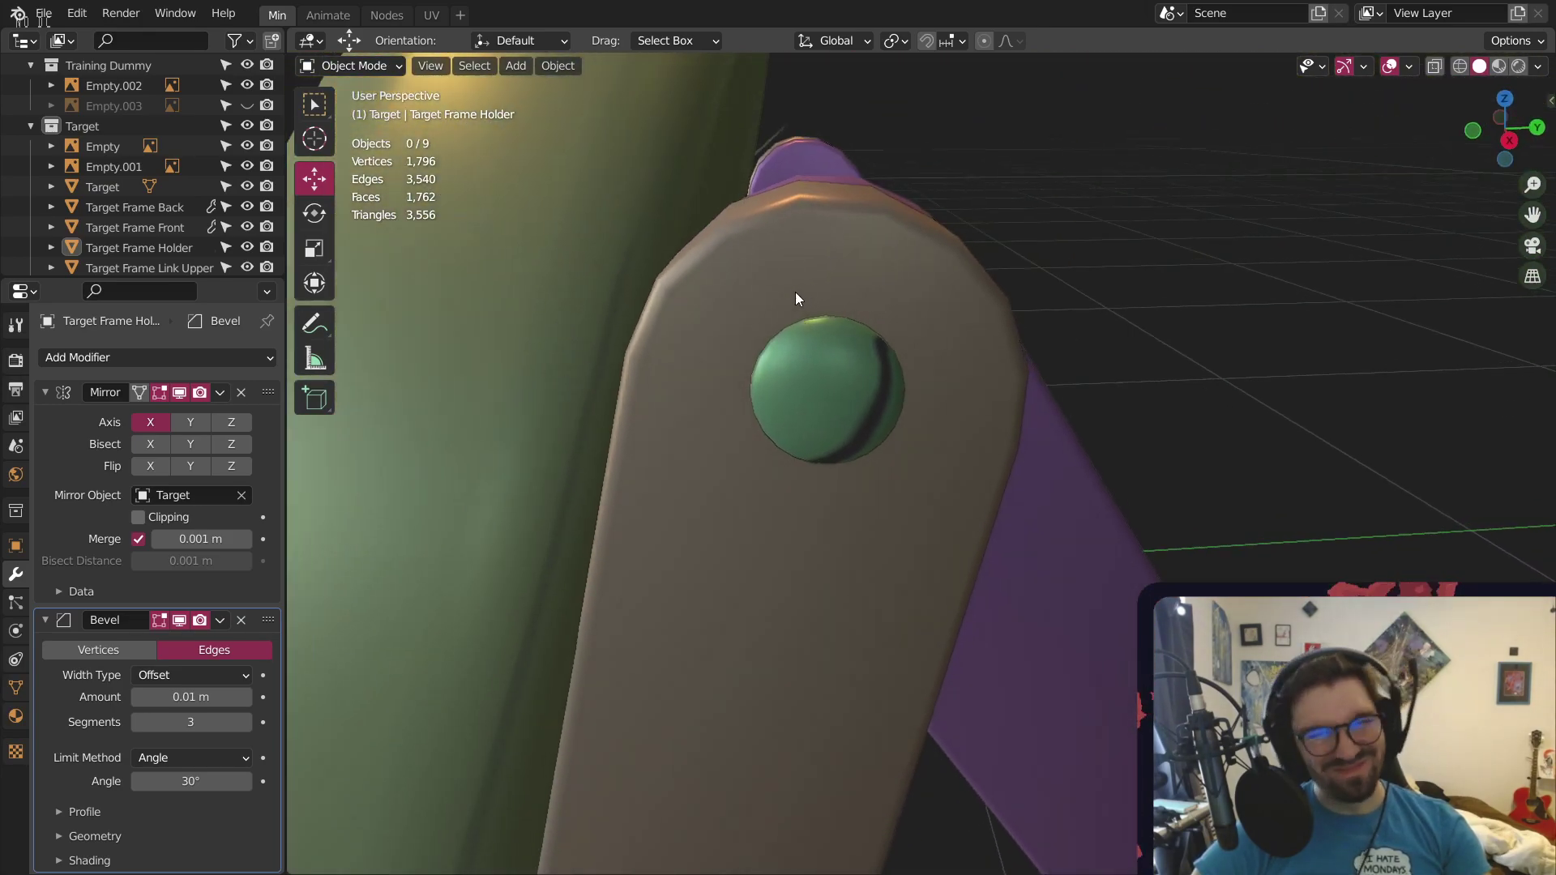
left_click(245, 698)
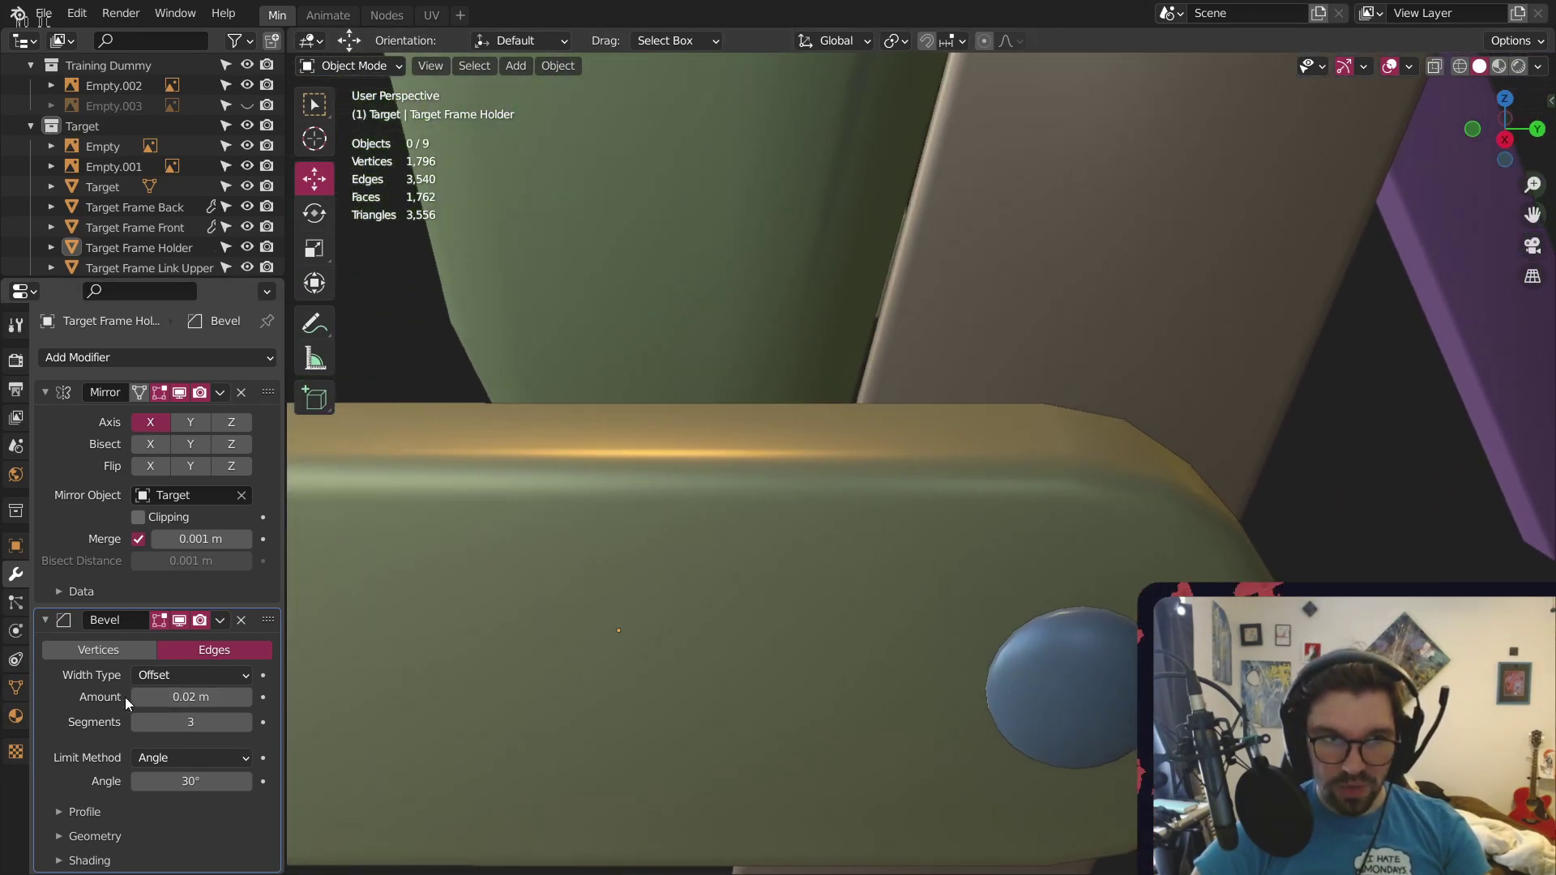
left_click(136, 698)
left_click(245, 700)
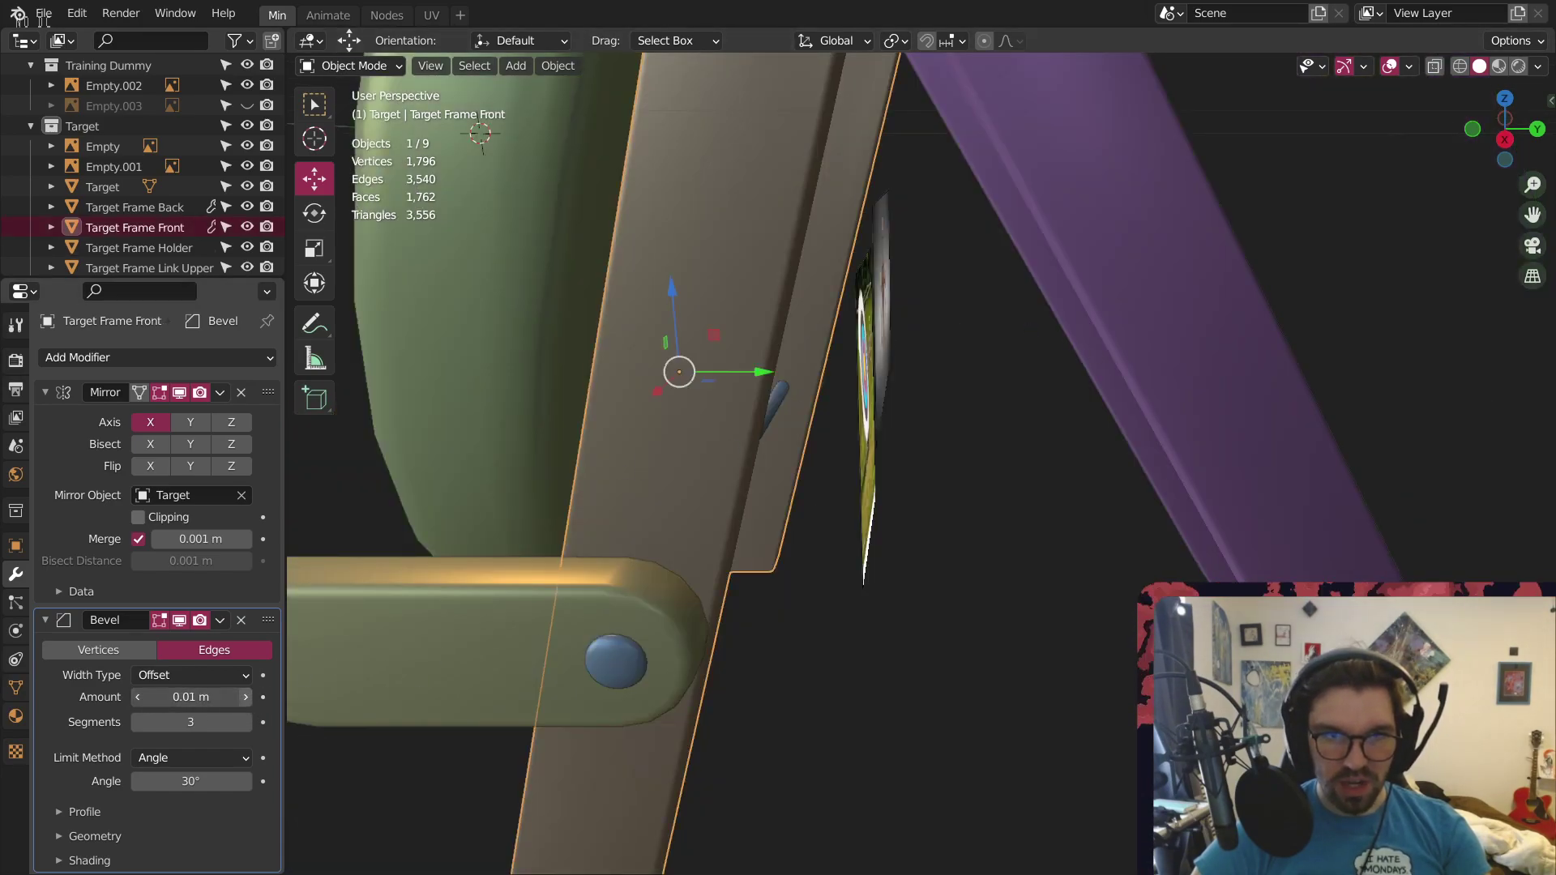
left_click(1135, 371)
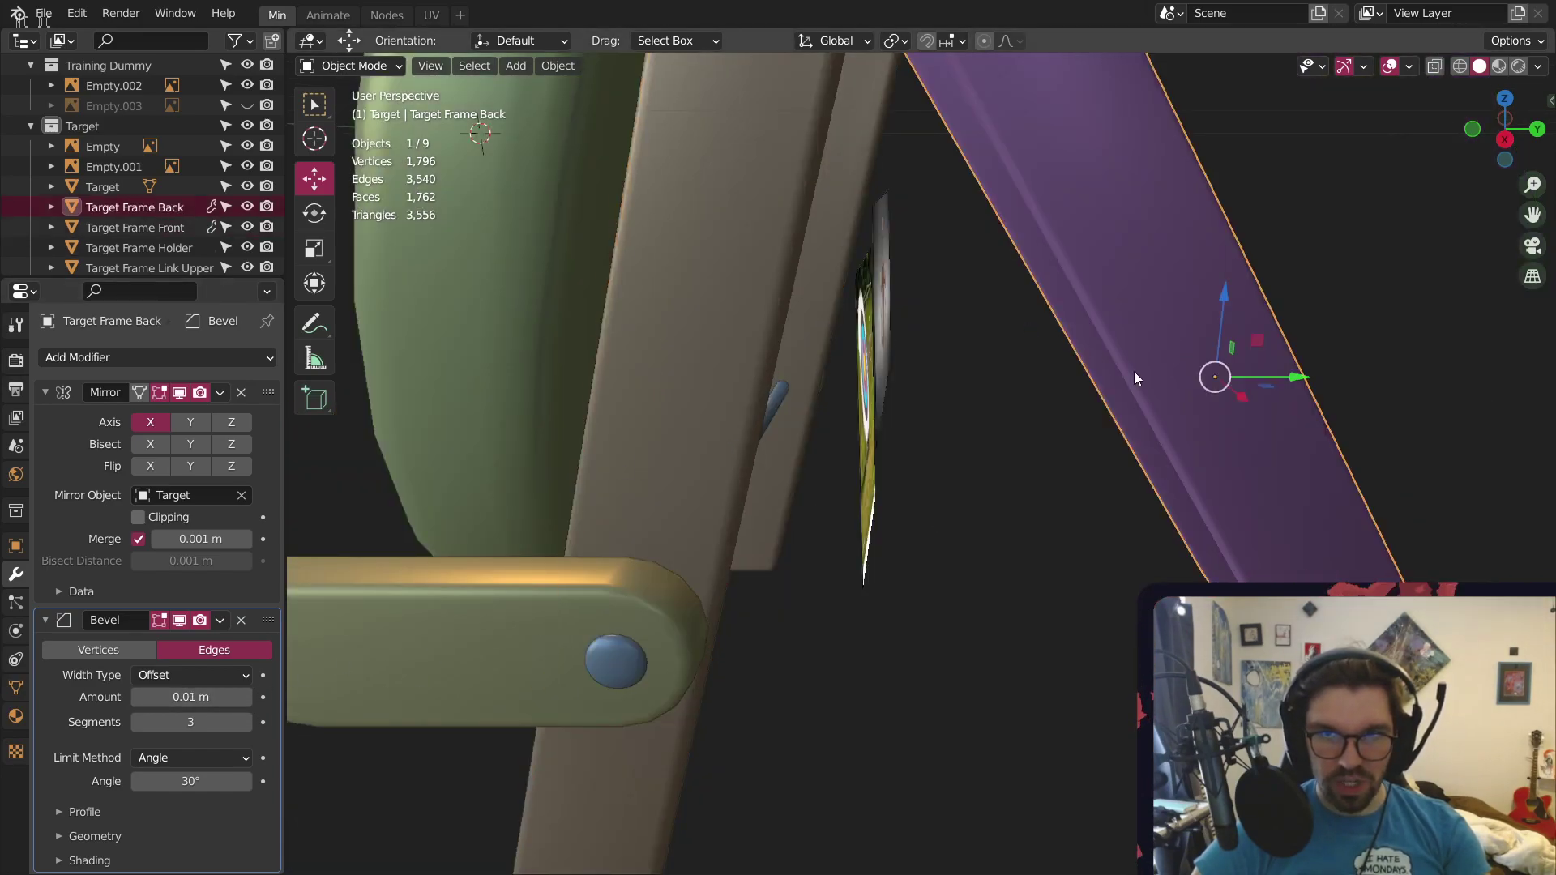
left_click(241, 696)
Examine the rounded edges and overall shape of the target stand from several angles
scroll(617, 405, "down", 5)
middle_click_drag(731, 298, 734, 440, "shift")
scroll(732, 288, "up", 1)
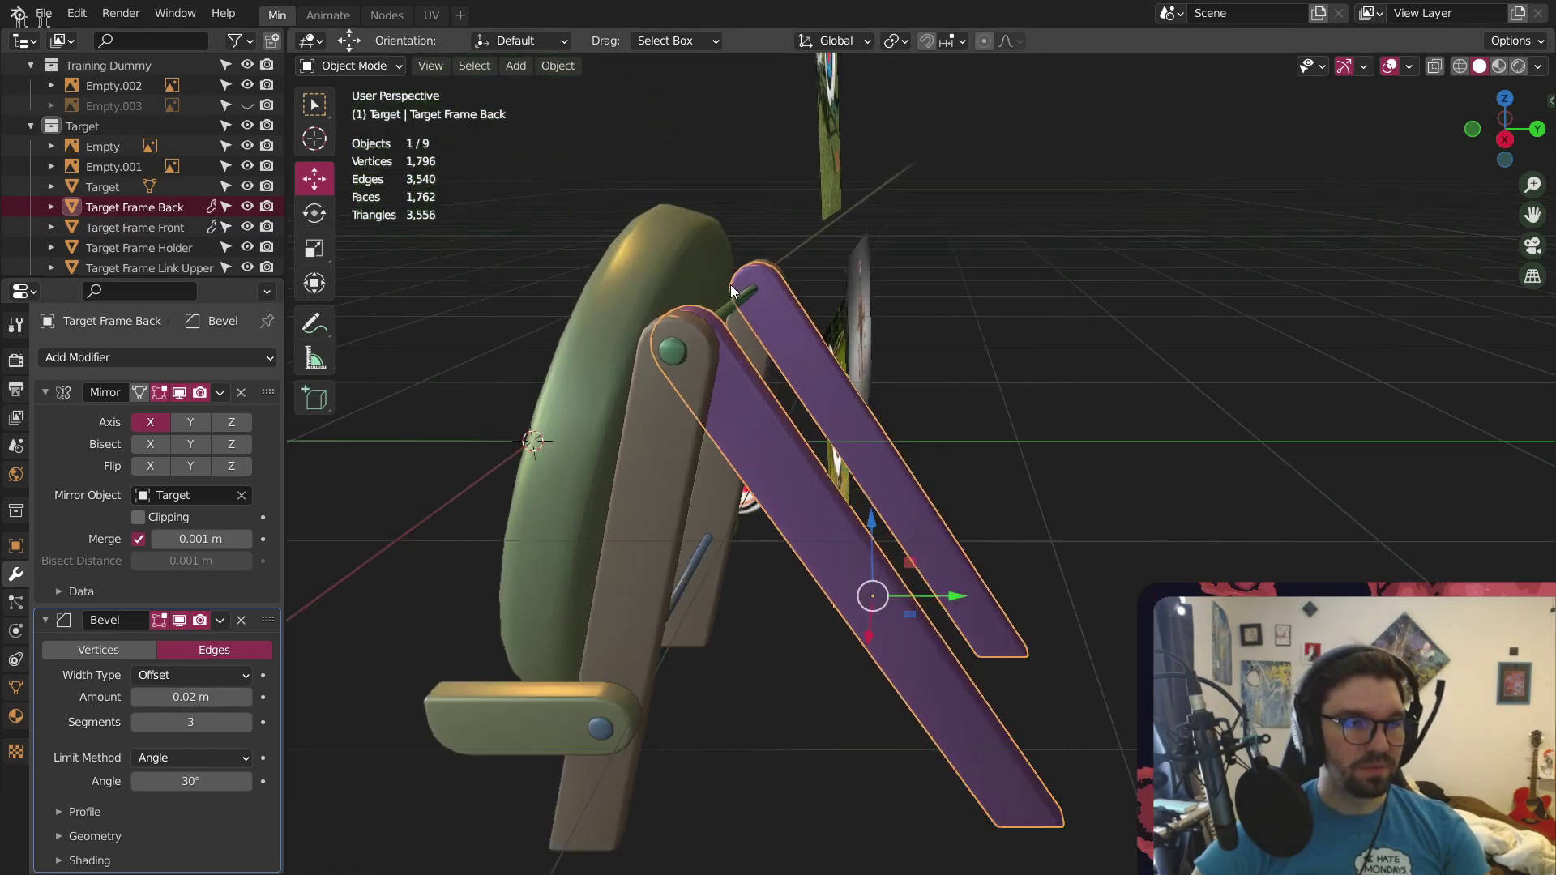
scroll(730, 290, "up", 2)
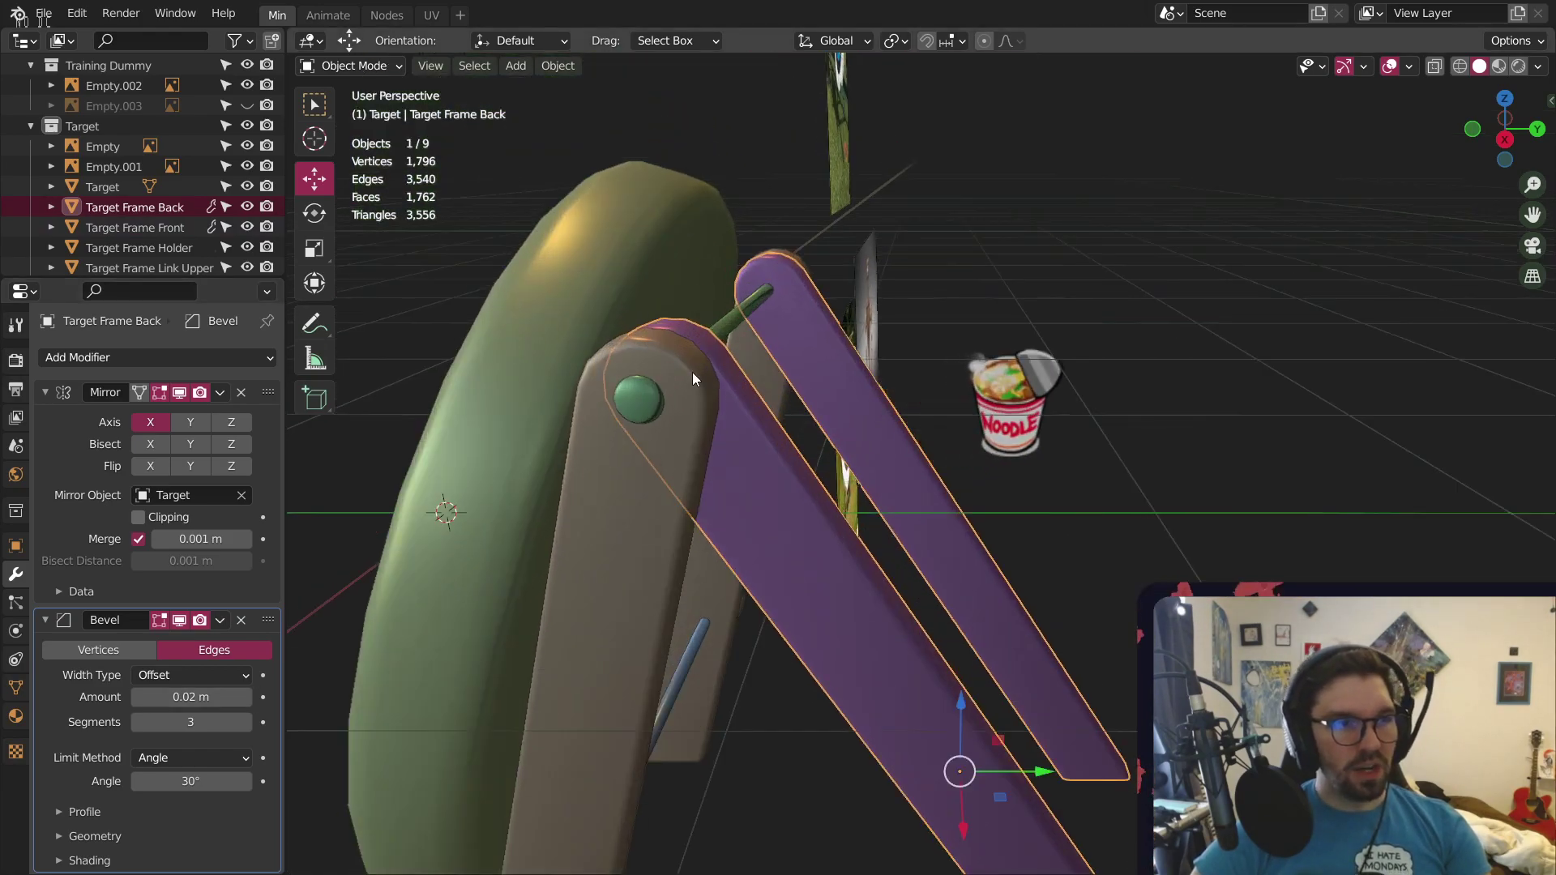
middle_click_drag(692, 372, 710, 331)
scroll(620, 308, "up", 4)
left_click(1378, 387)
scroll(917, 365, "down", 4)
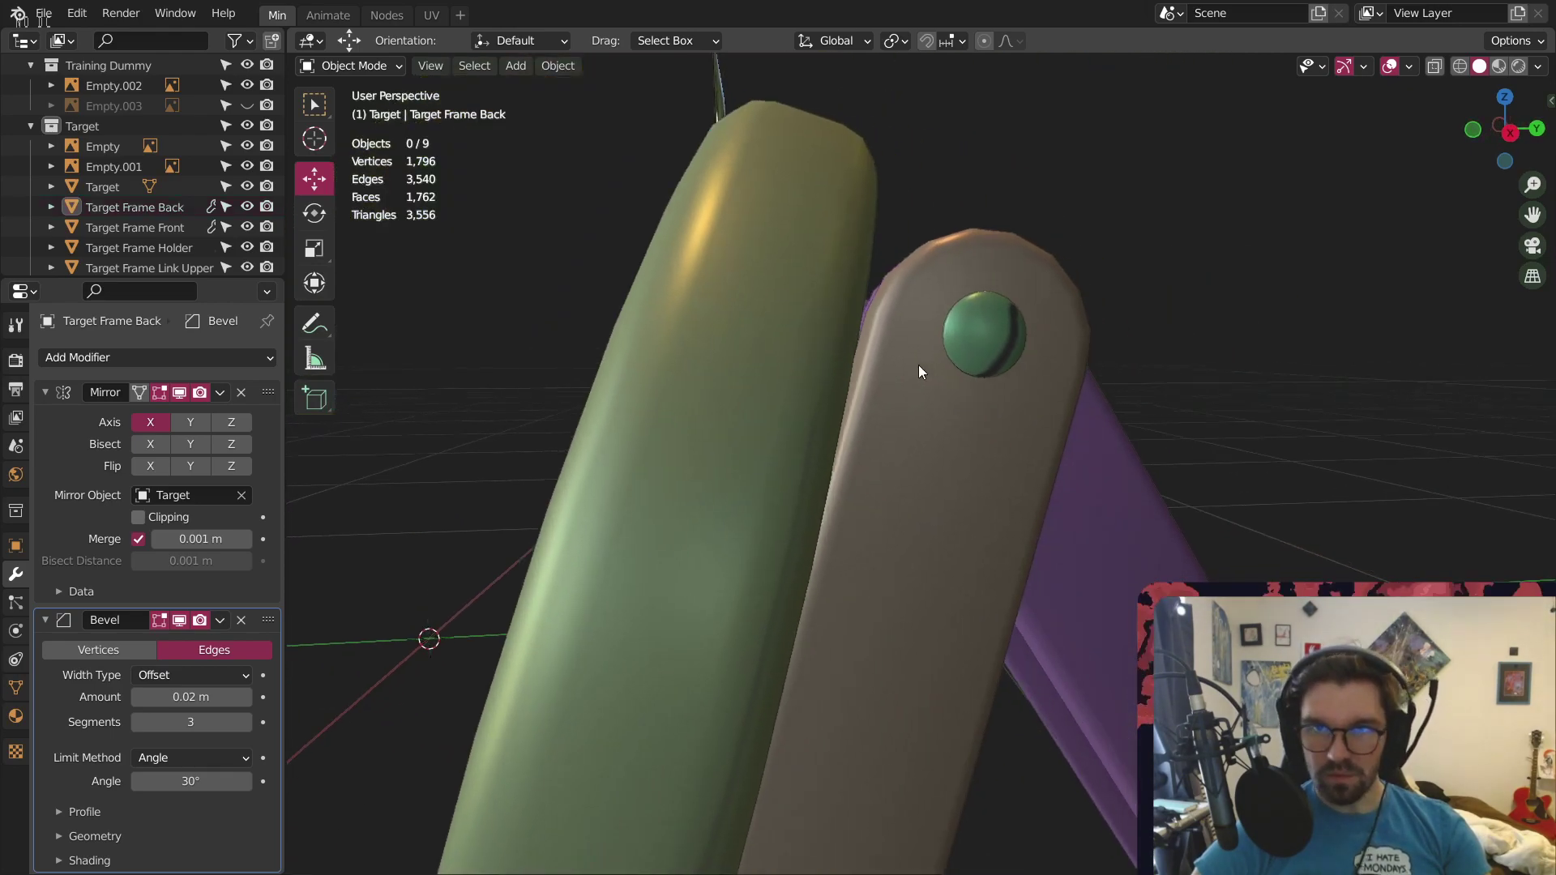
middle_click_drag(917, 372, 986, 421)
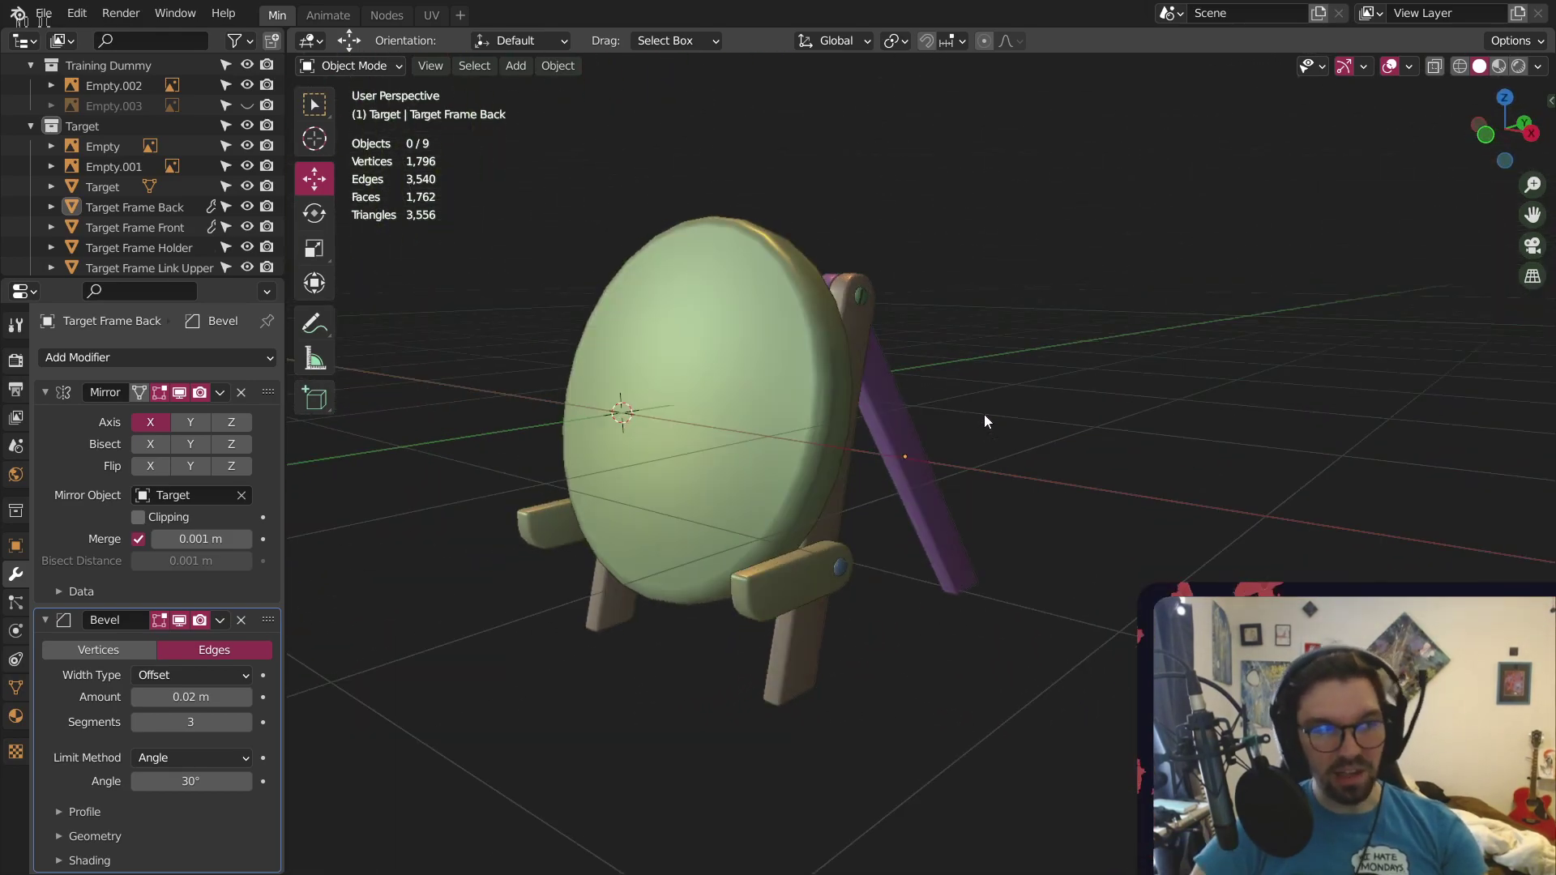
middle_click_drag(728, 332, 776, 444)
scroll(859, 416, "down", 3)
middle_click_drag(859, 416, 984, 706)
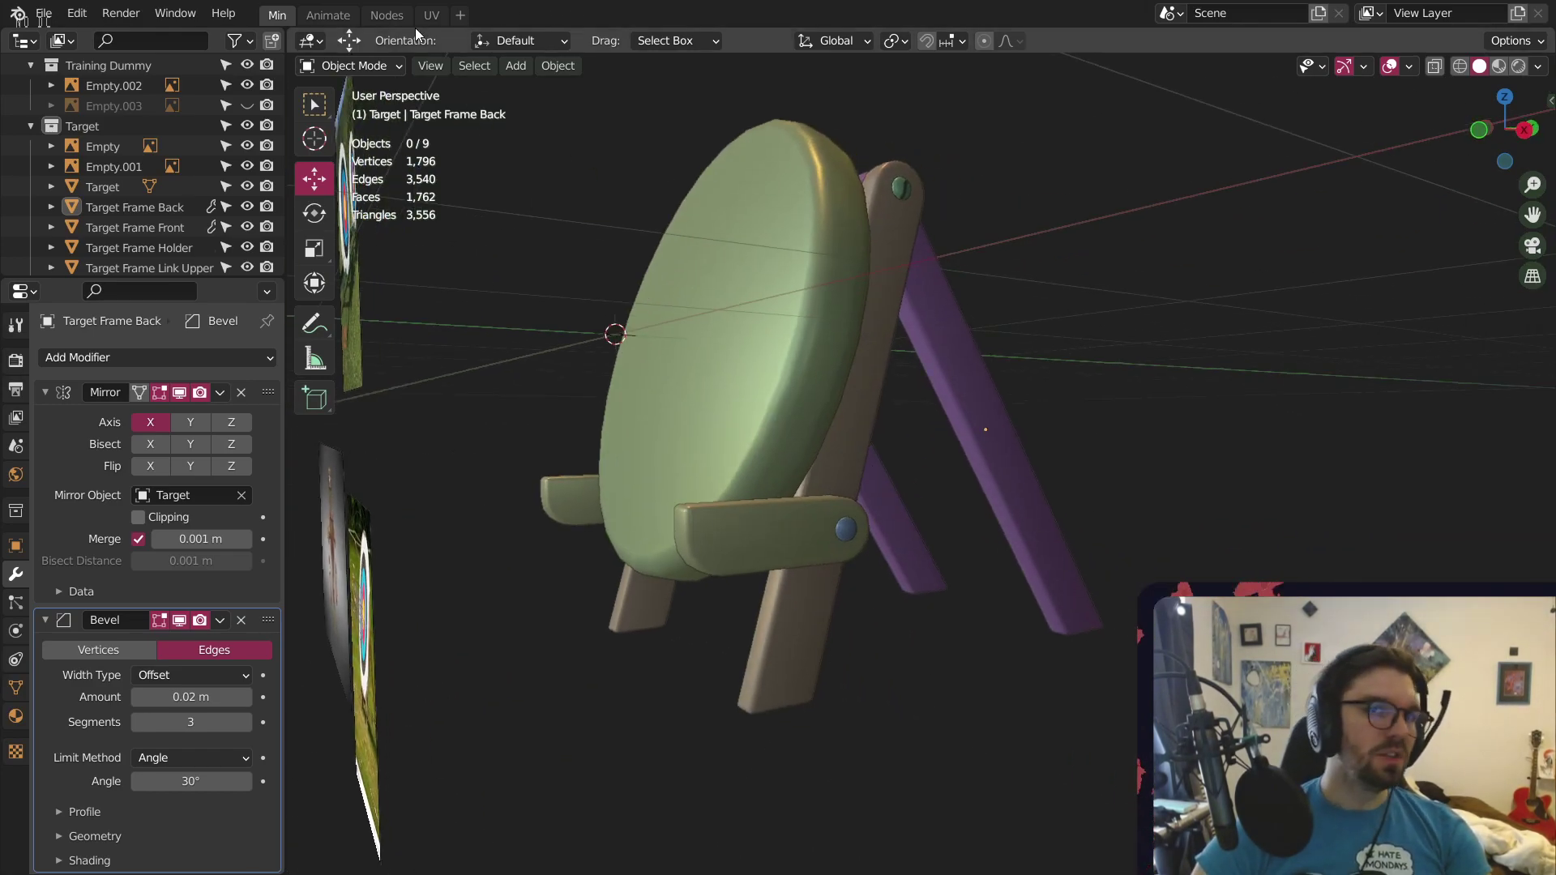
Switch to the Nodes workspace and assign the existing Q Oak material to the front frame legs
left_click(386, 15)
middle_click_drag(910, 393, 796, 329)
scroll(733, 351, "up", 3)
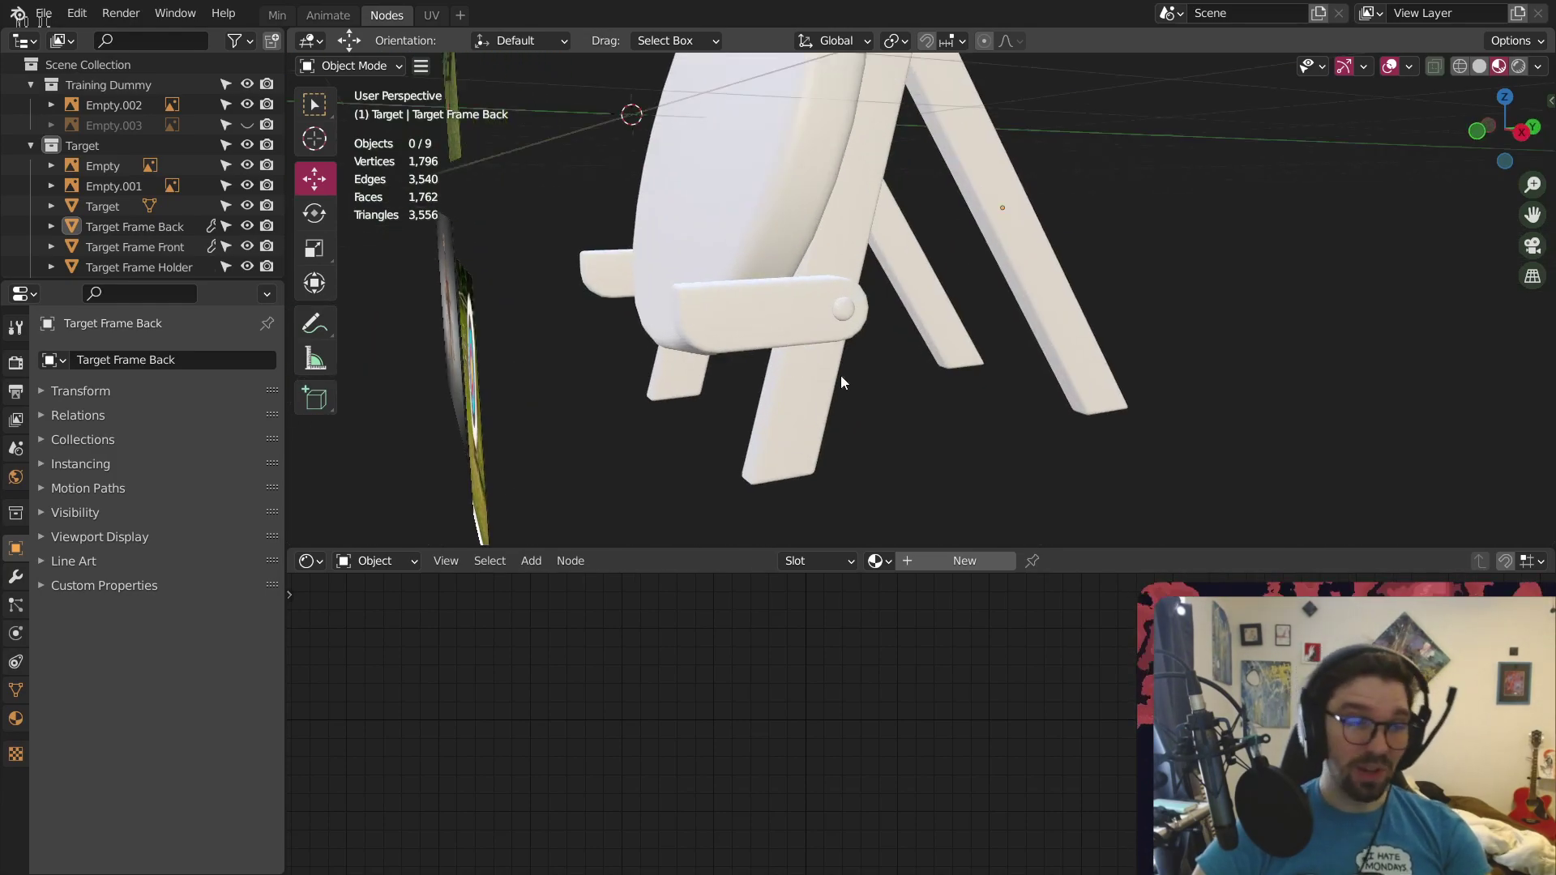
scroll(838, 351, "up", 1)
left_click(838, 352)
scroll(854, 314, "up", 2)
left_click(1008, 425)
middle_click_drag(1008, 425, 622, 470, "shift")
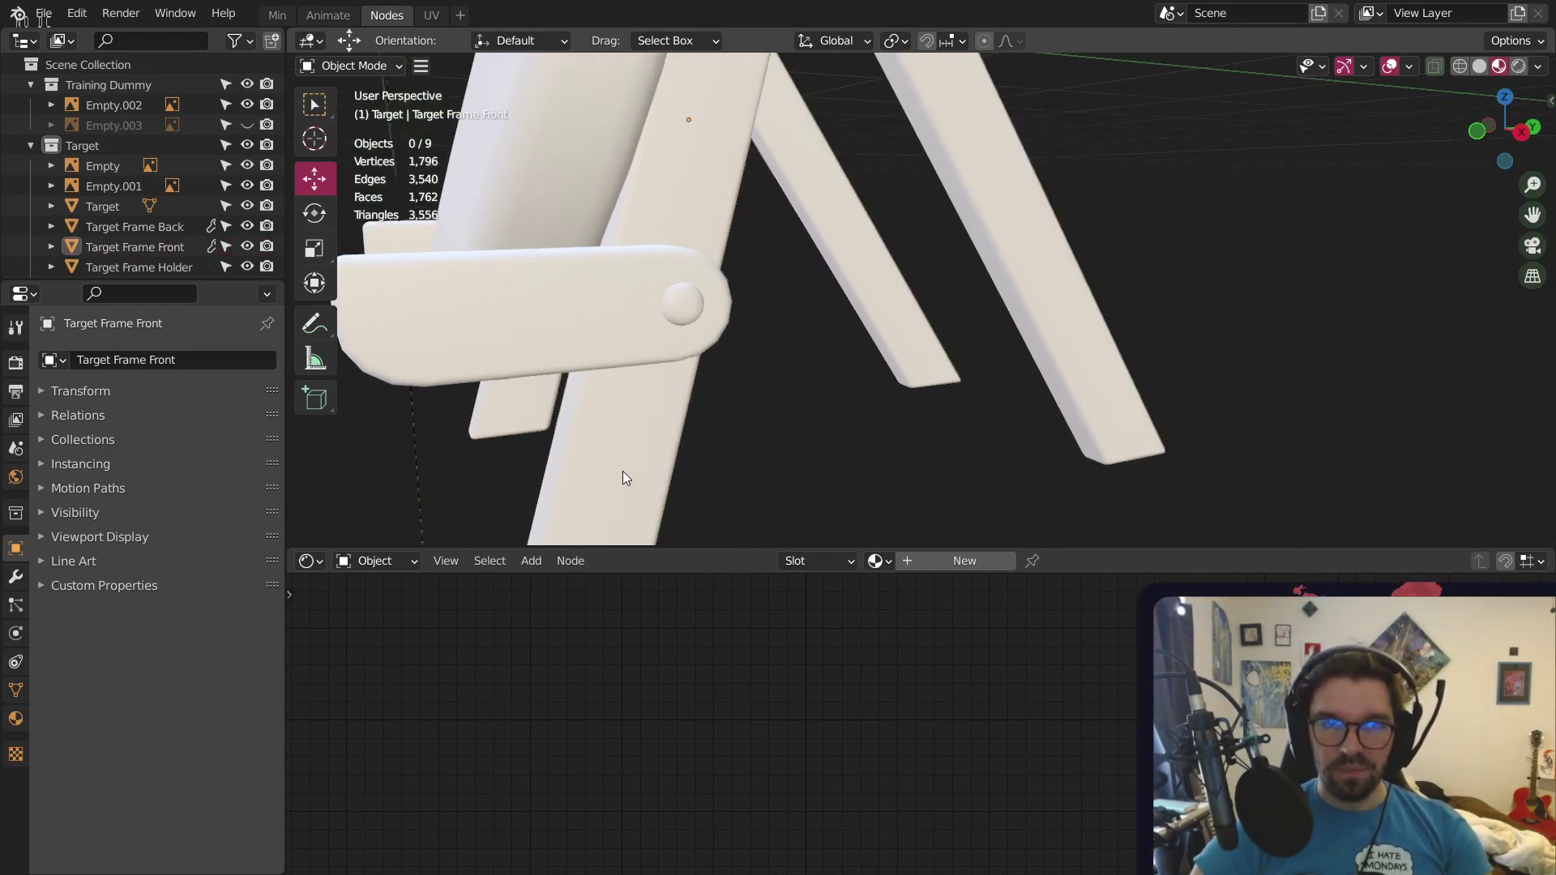
left_click(622, 470)
left_click(878, 561)
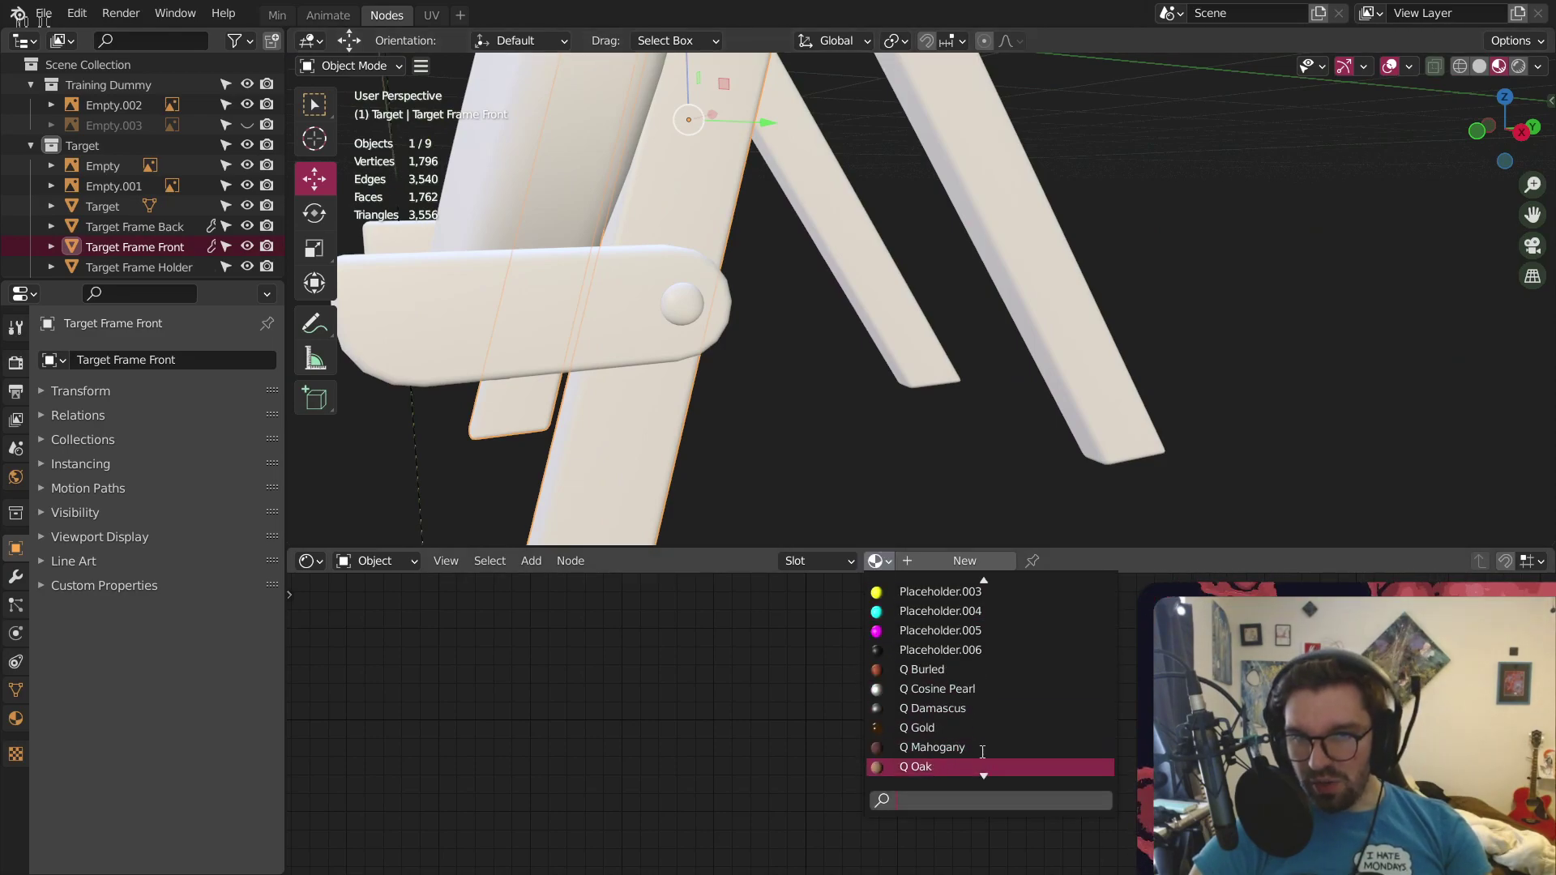
scroll(982, 753, "down", 2)
left_click(919, 710)
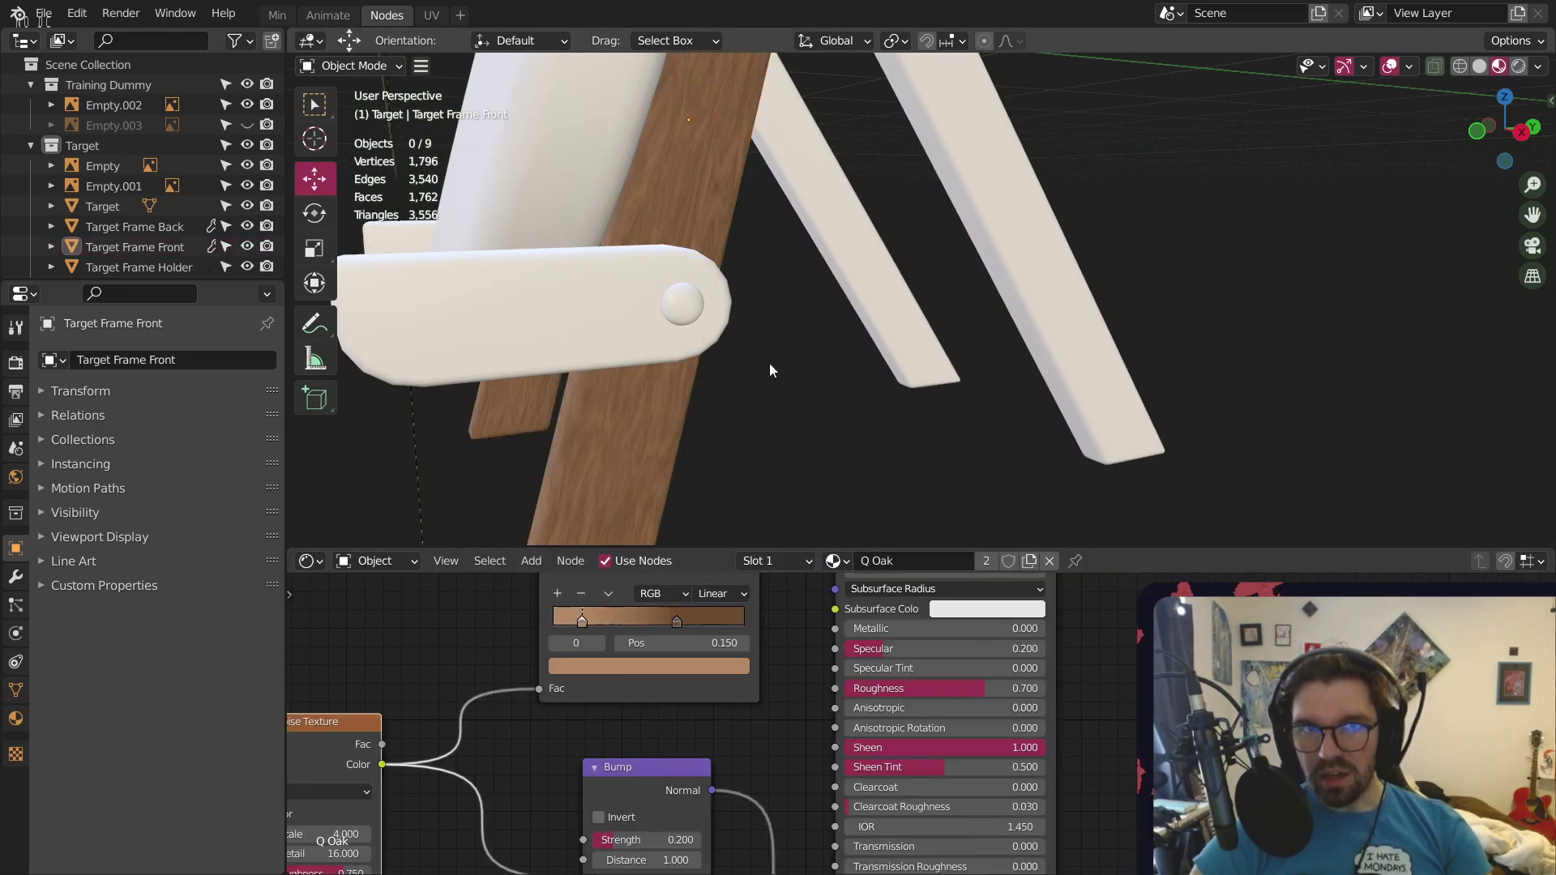
Assign the Q Oak material to the target frame holder and the back frame legs
left_click(611, 312)
left_click(877, 561)
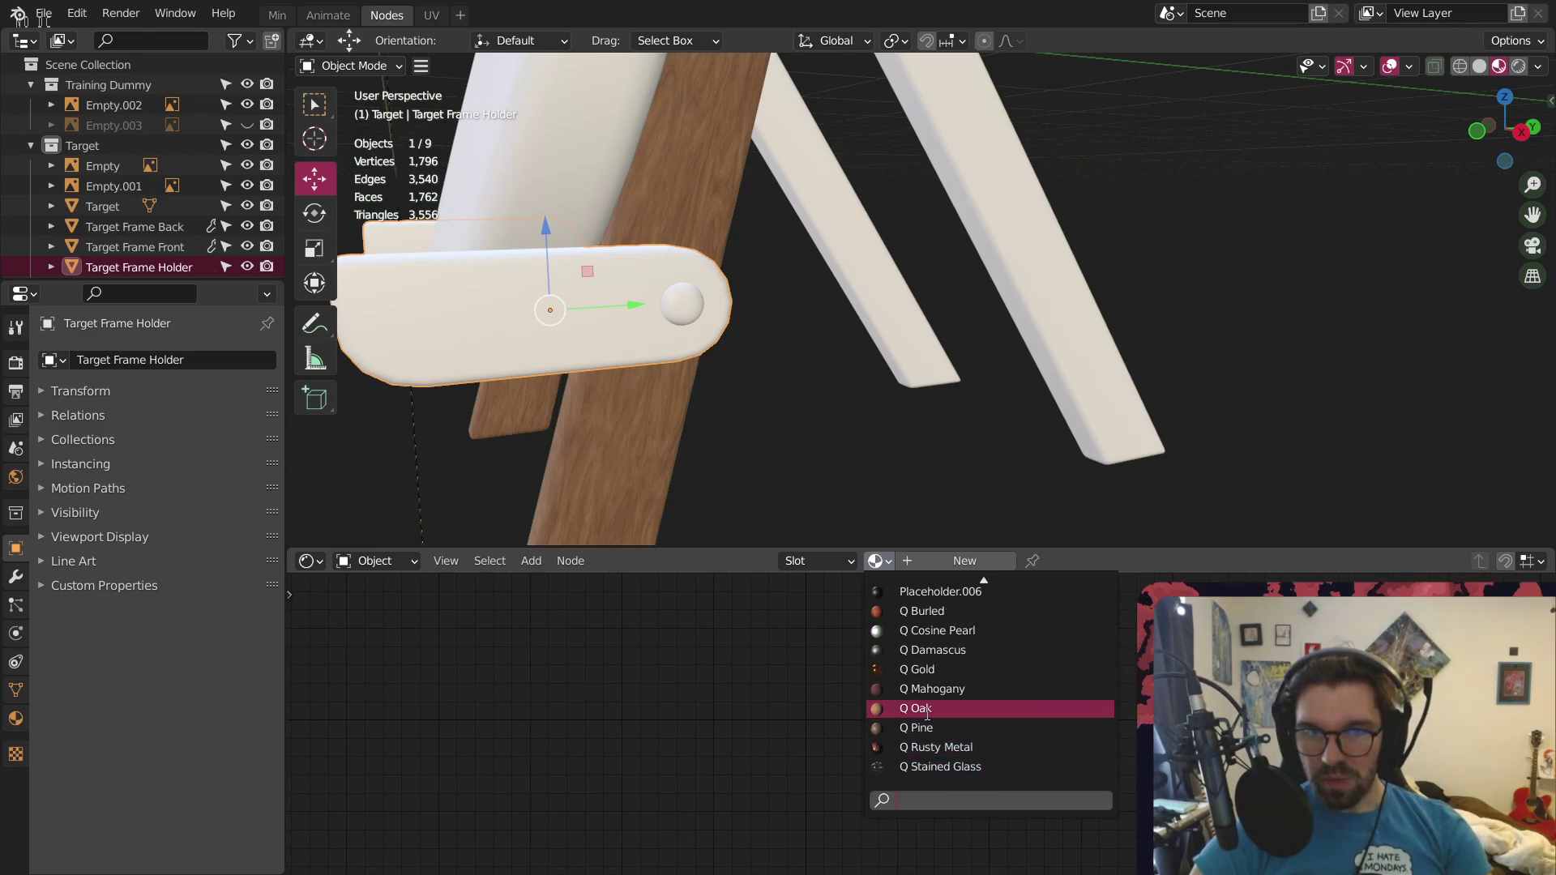
left_click(931, 708)
left_click(1078, 309)
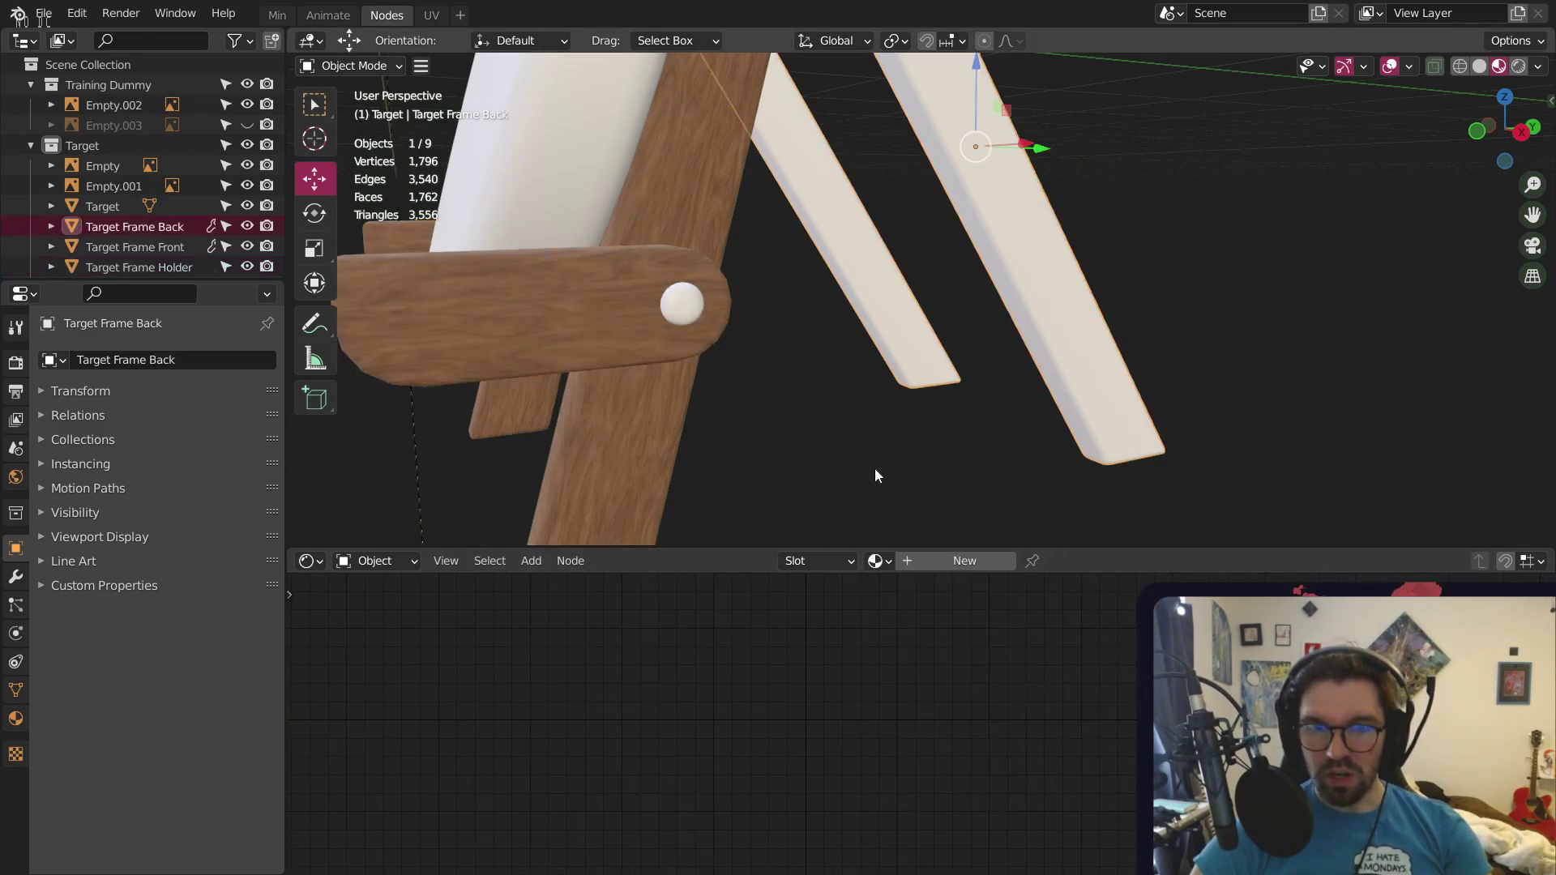
left_click(880, 561)
scroll(945, 729, "down", 3)
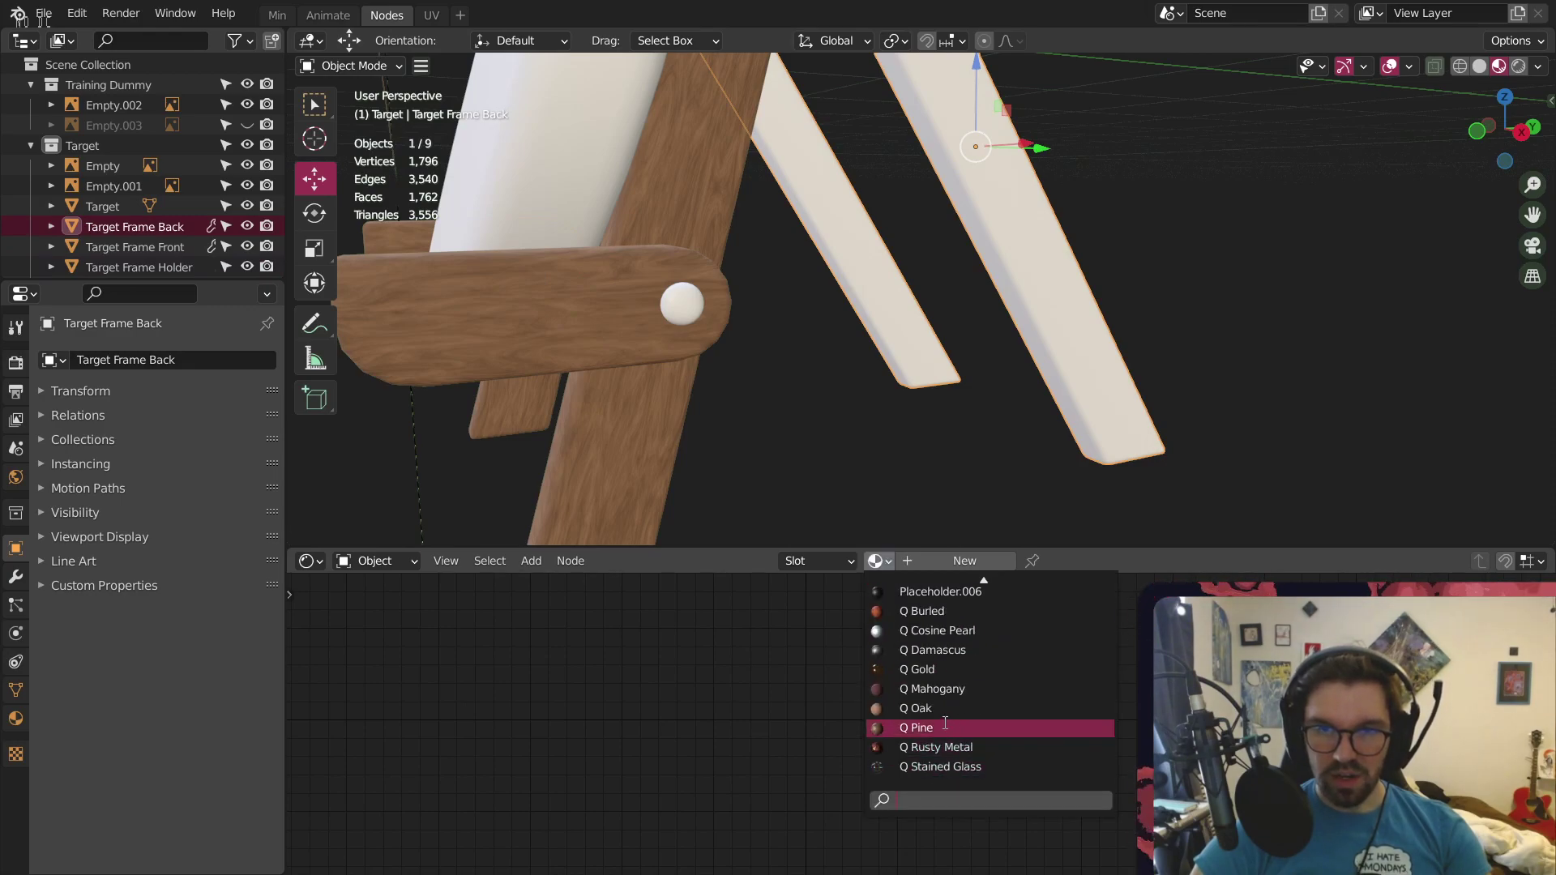
left_click(941, 708)
left_click(731, 454)
Make a separate copy of the Q Oak material for the front frame legs and name it Style Oak
left_click(655, 454)
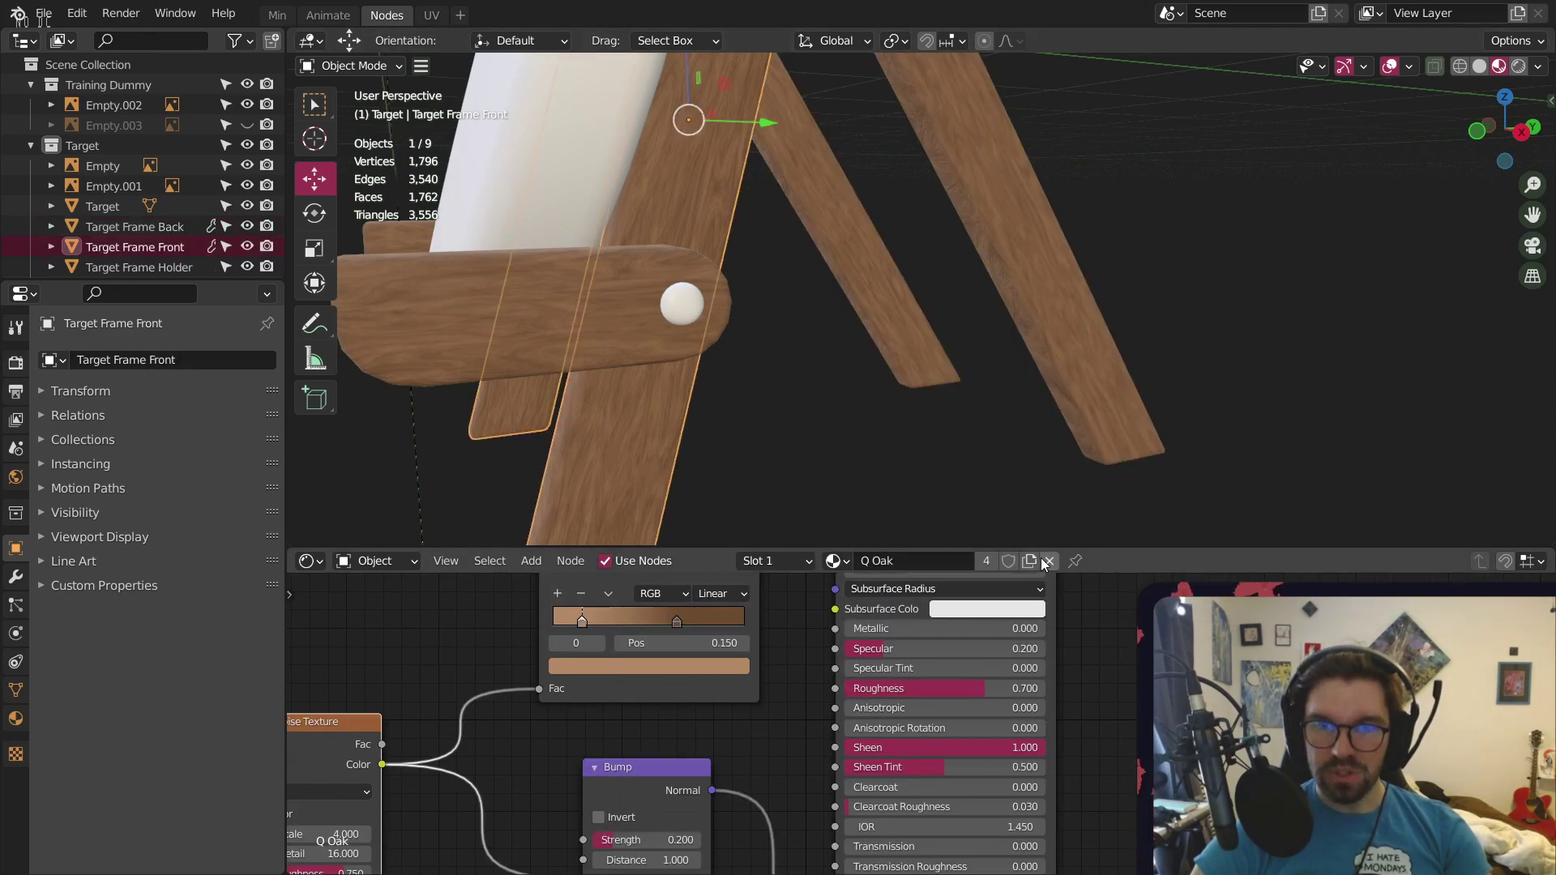
double_click(901, 559)
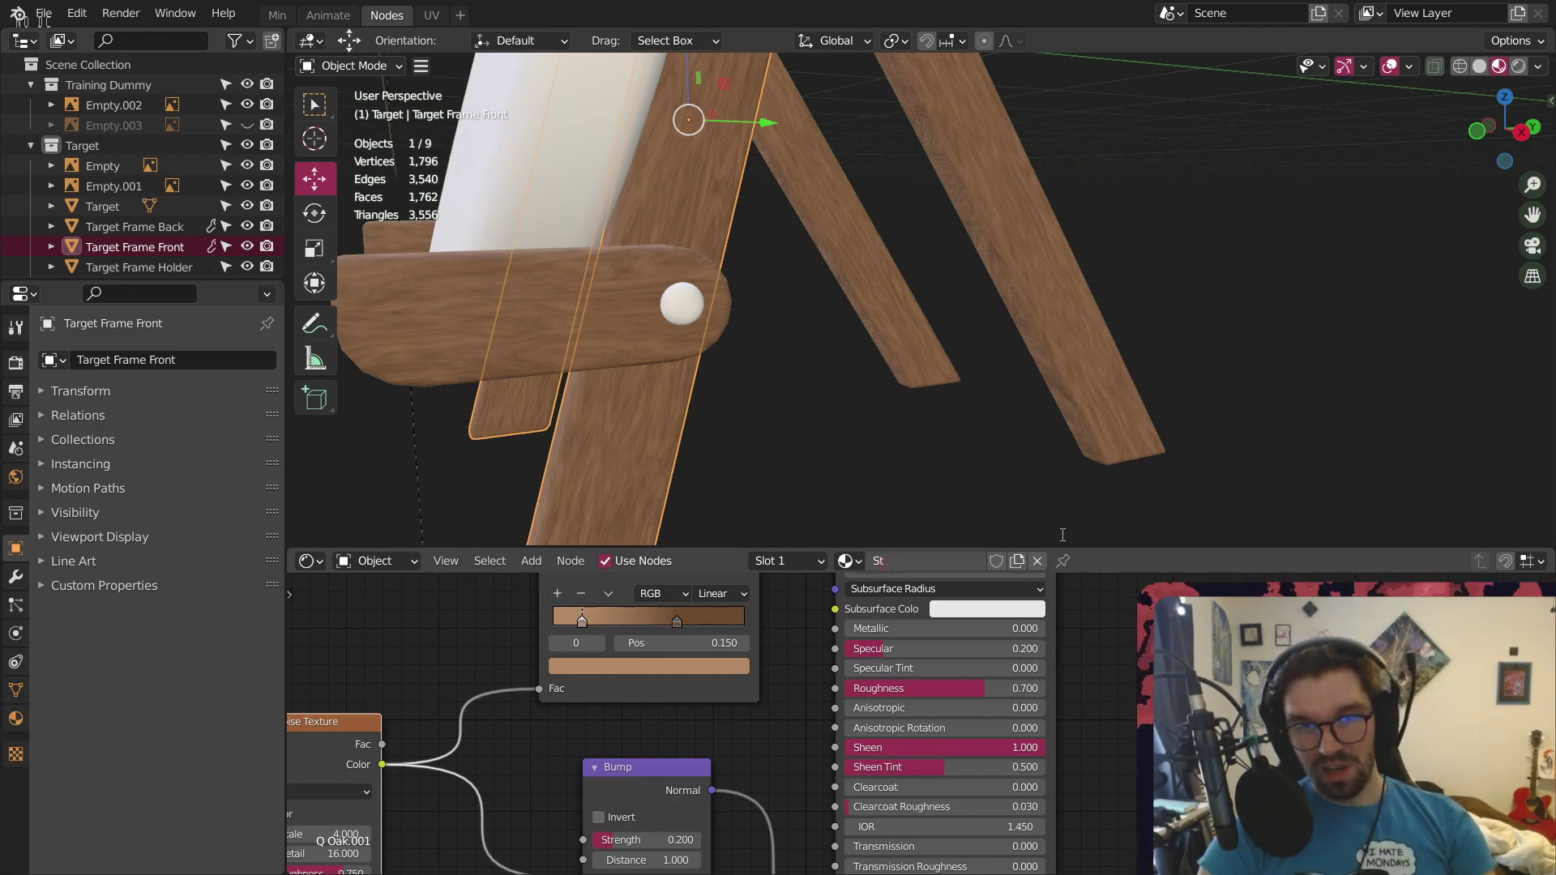
type("Style Oak")
key("Return")
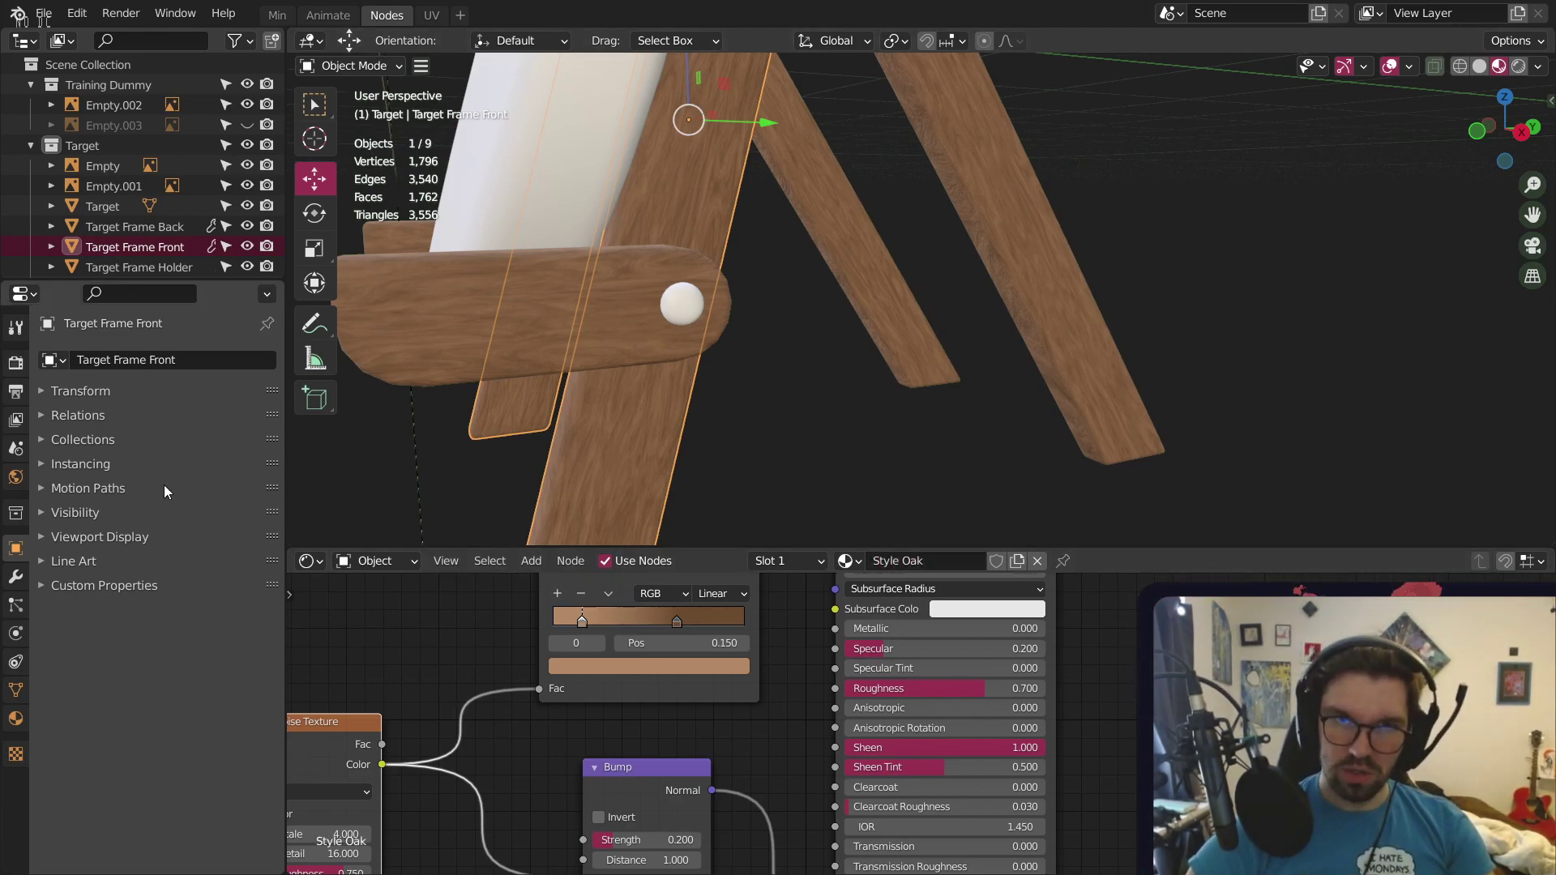
Set the scale of the Style Oak material's Noise Texture to 2
left_click(717, 428)
middle_click_drag(717, 428, 787, 350)
scroll(844, 255, "down", 2)
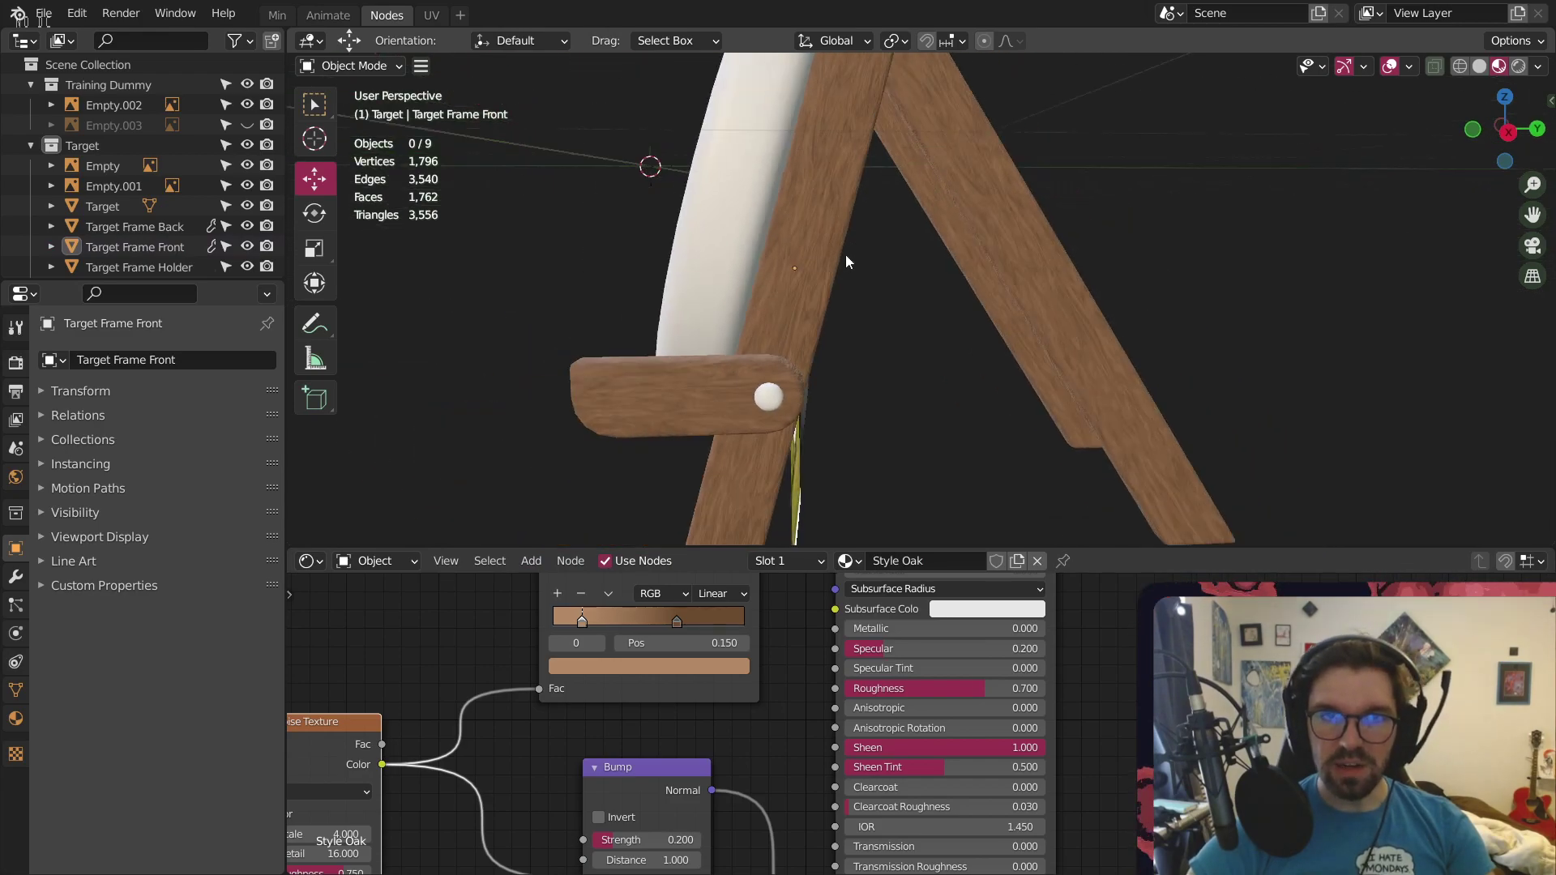
middle_click_drag(829, 138, 824, 235, "shift")
scroll(833, 274, "up", 8)
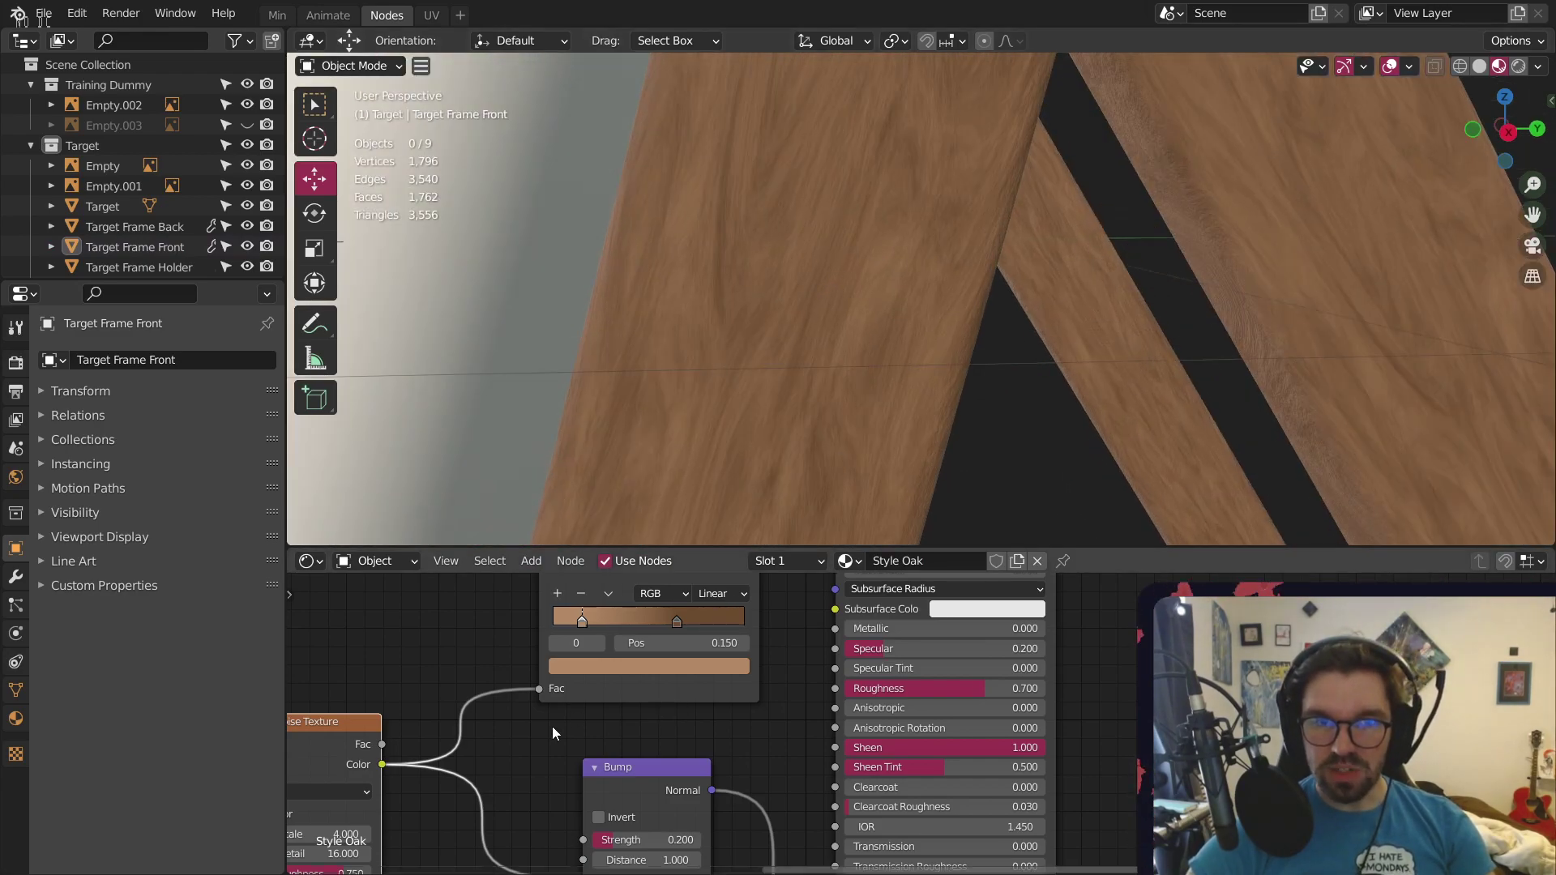
middle_click_drag(508, 741, 758, 640)
middle_click_drag(727, 718, 887, 750)
middle_click_drag(615, 682, 893, 663)
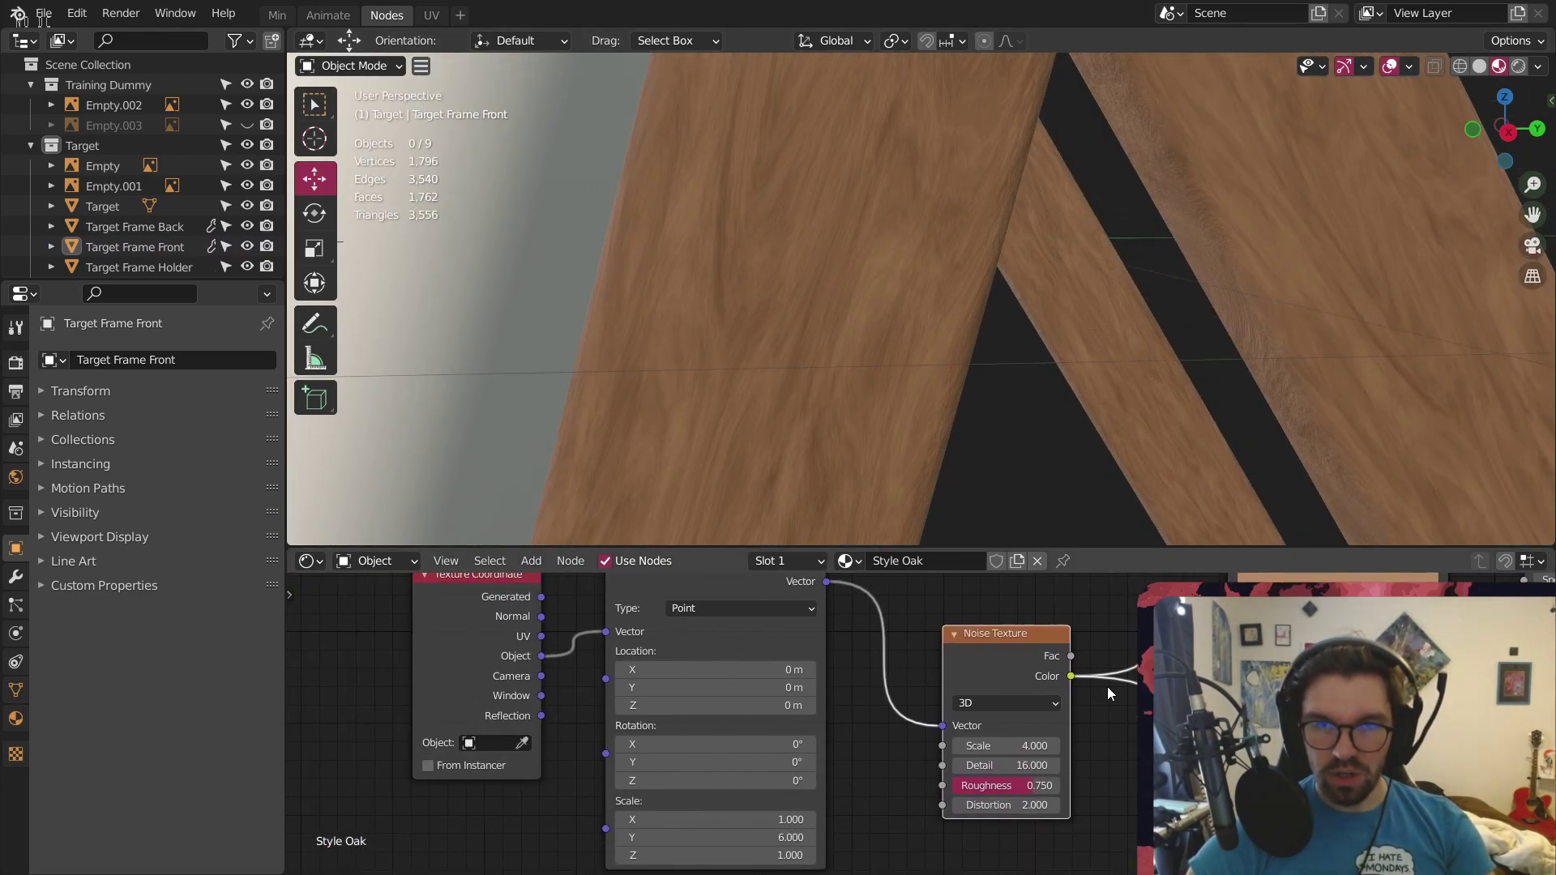
scroll(843, 765, "up", 1)
scroll(868, 683, "up", 2)
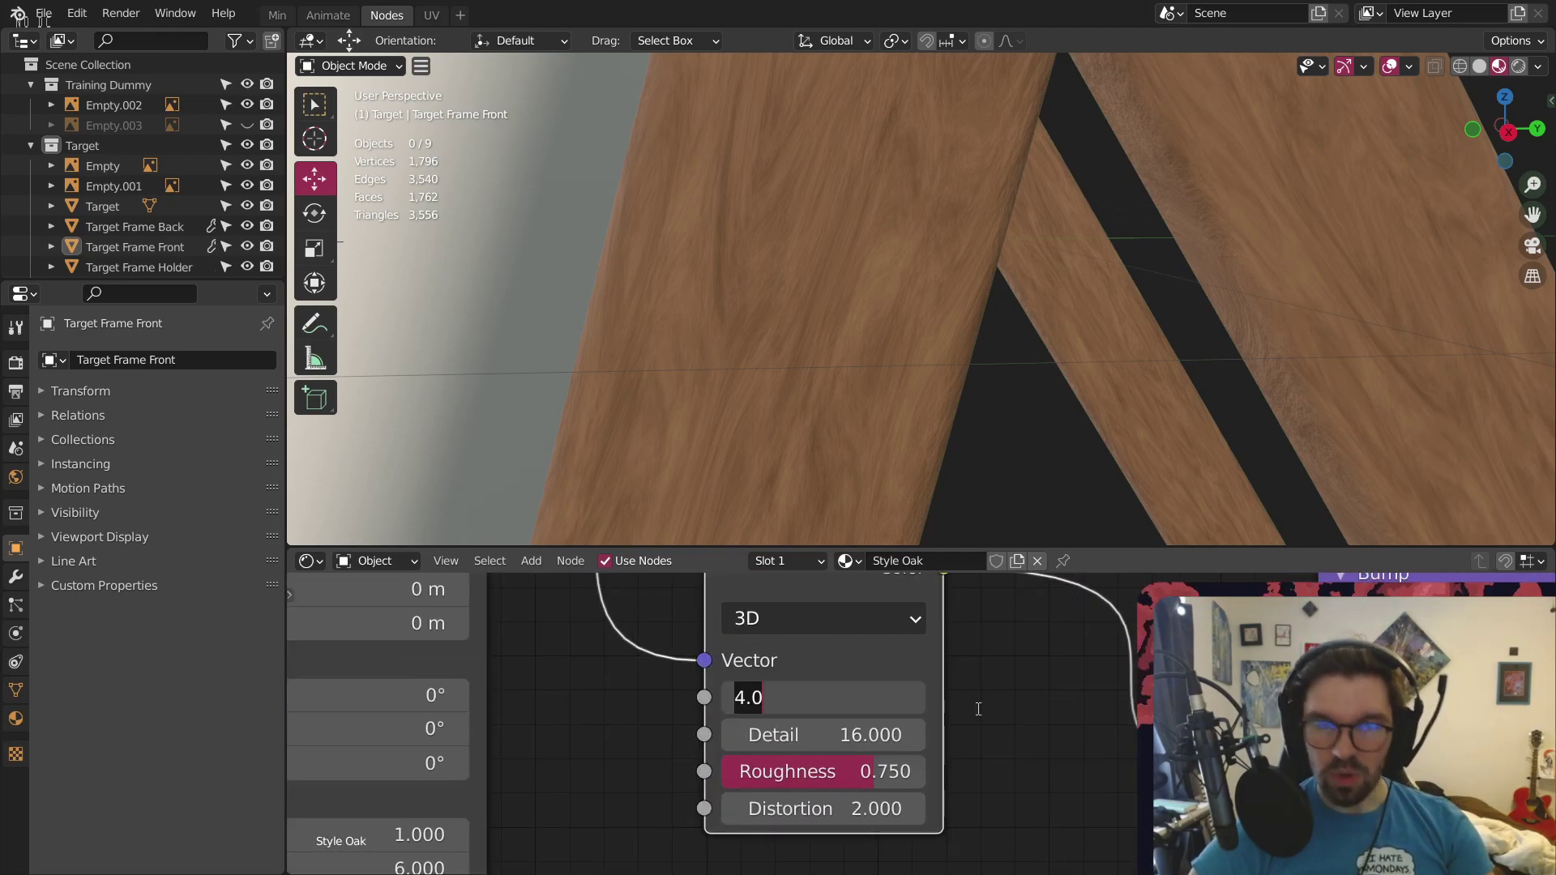
key("Return")
scroll(802, 201, "down", 5)
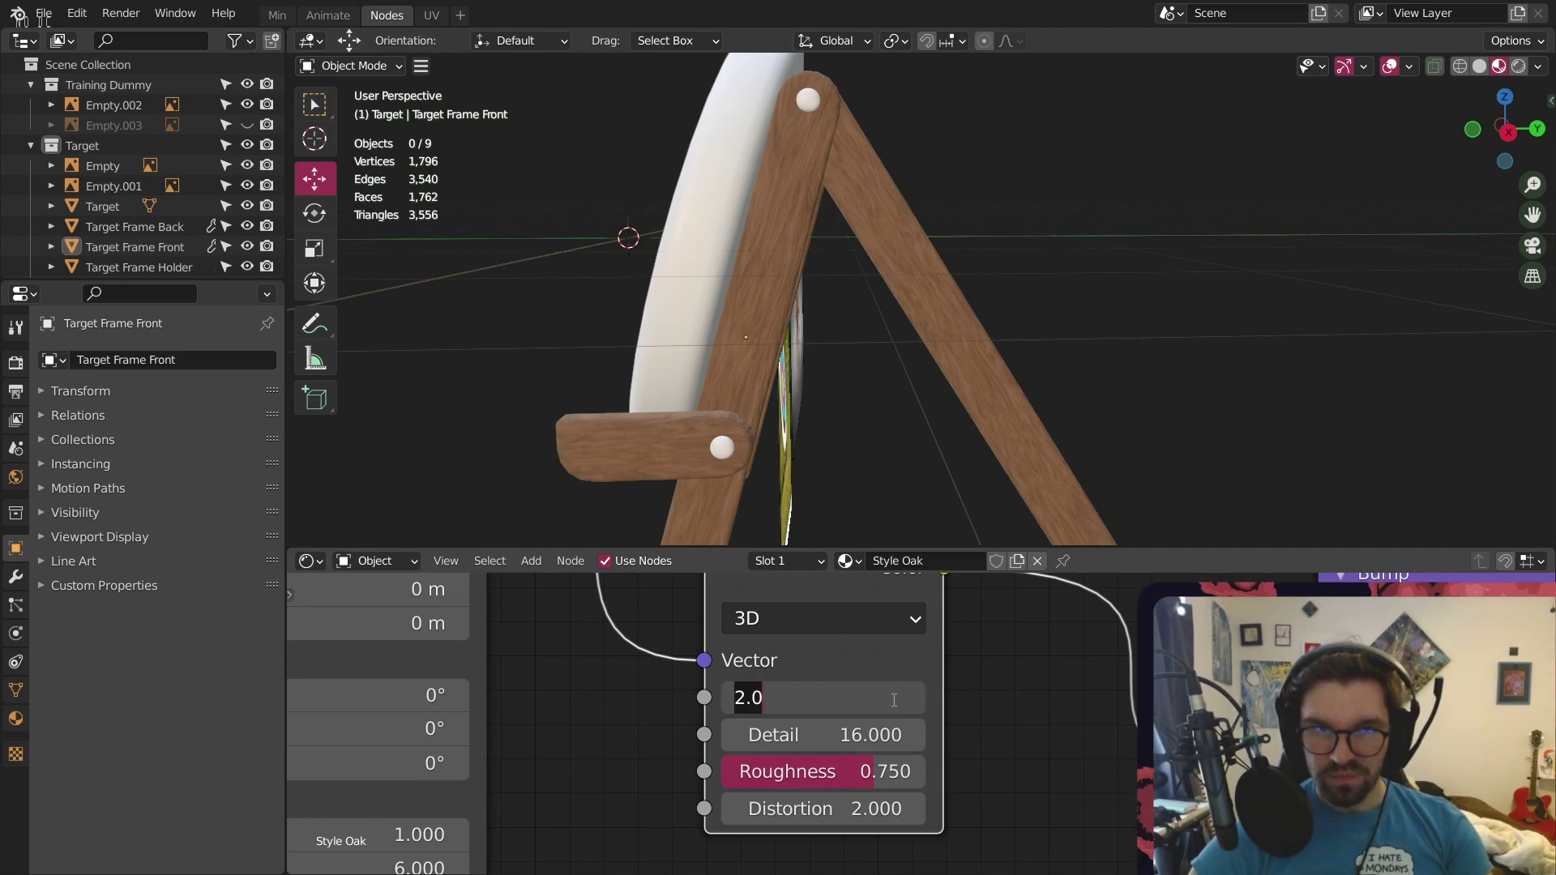
Try a Noise Texture scale of 1 for the Style Oak grain
type("1")
key("Return")
left_click_drag(818, 663, 813, 670)
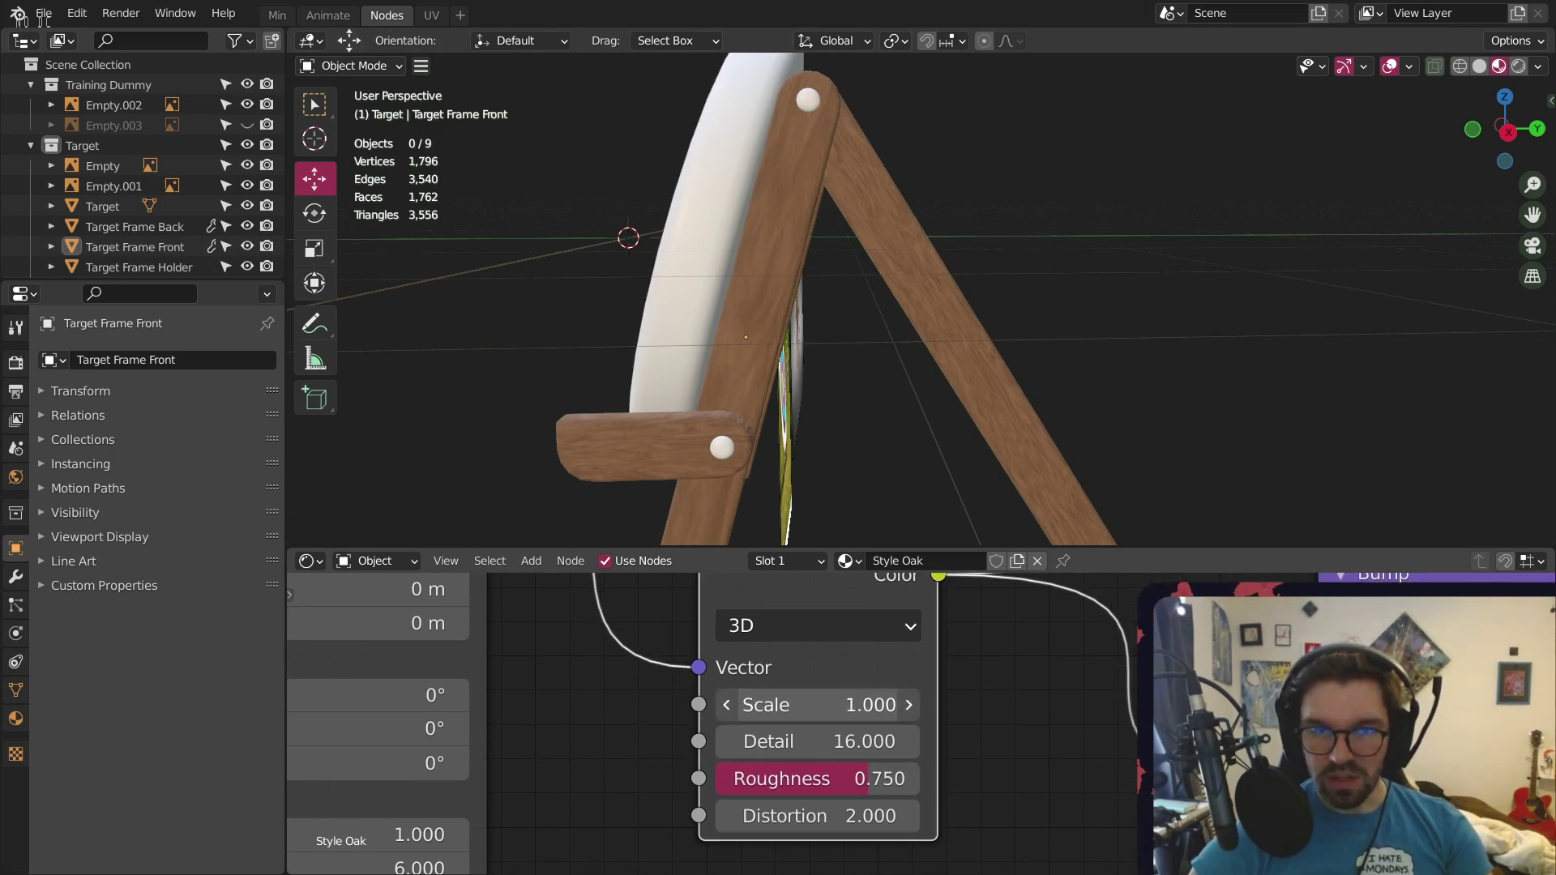
Return the Noise Texture's scale to 2 and set its roughness to 0.6
scroll(745, 267, "up", 8)
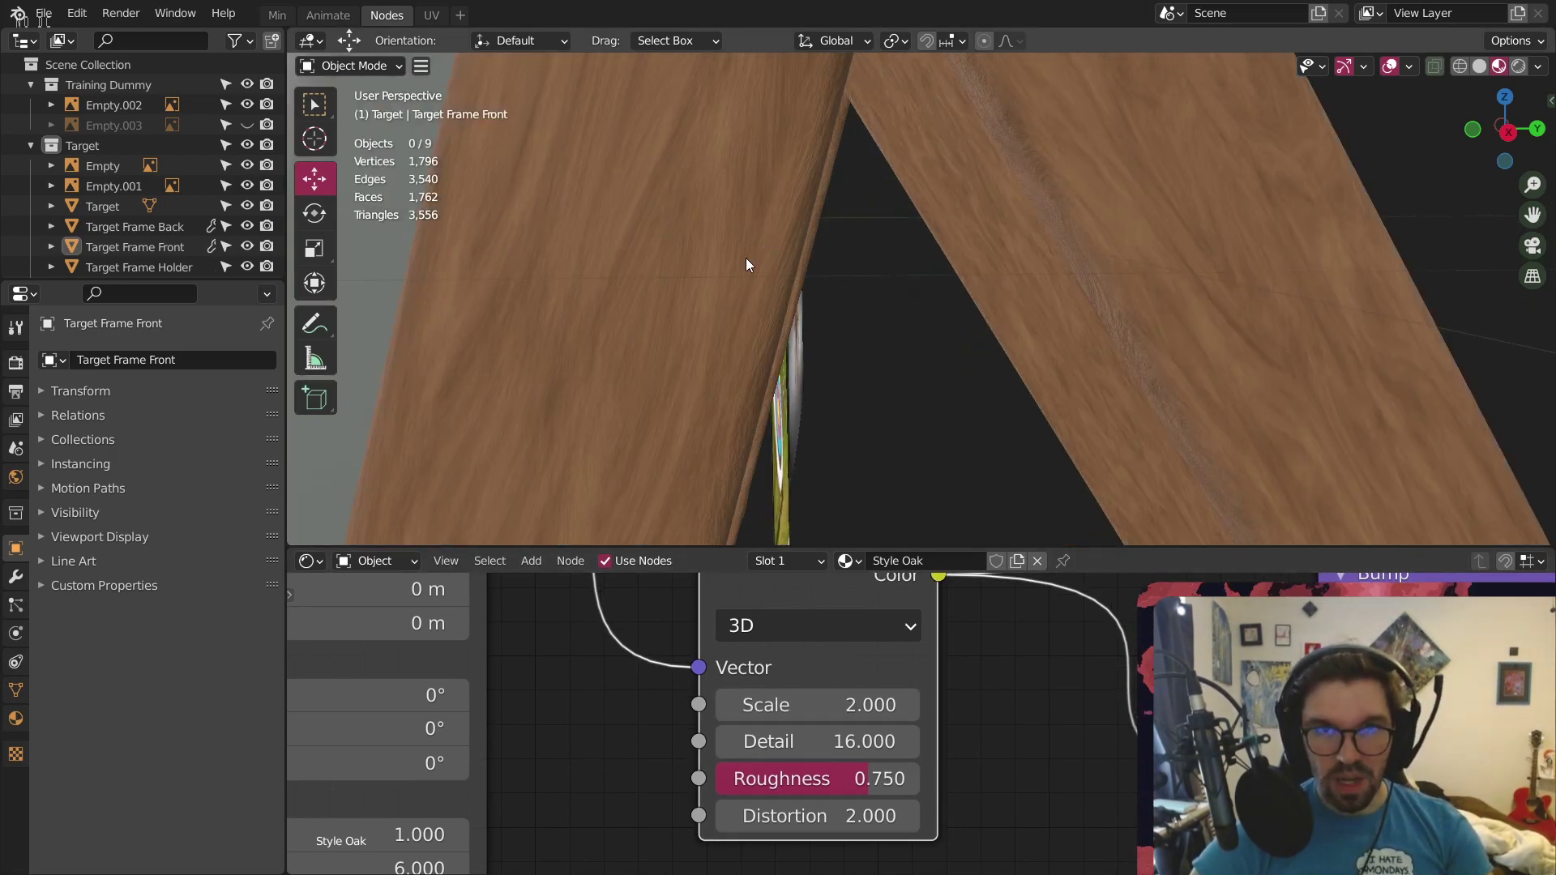
middle_click_drag(653, 382, 872, 382, "shift")
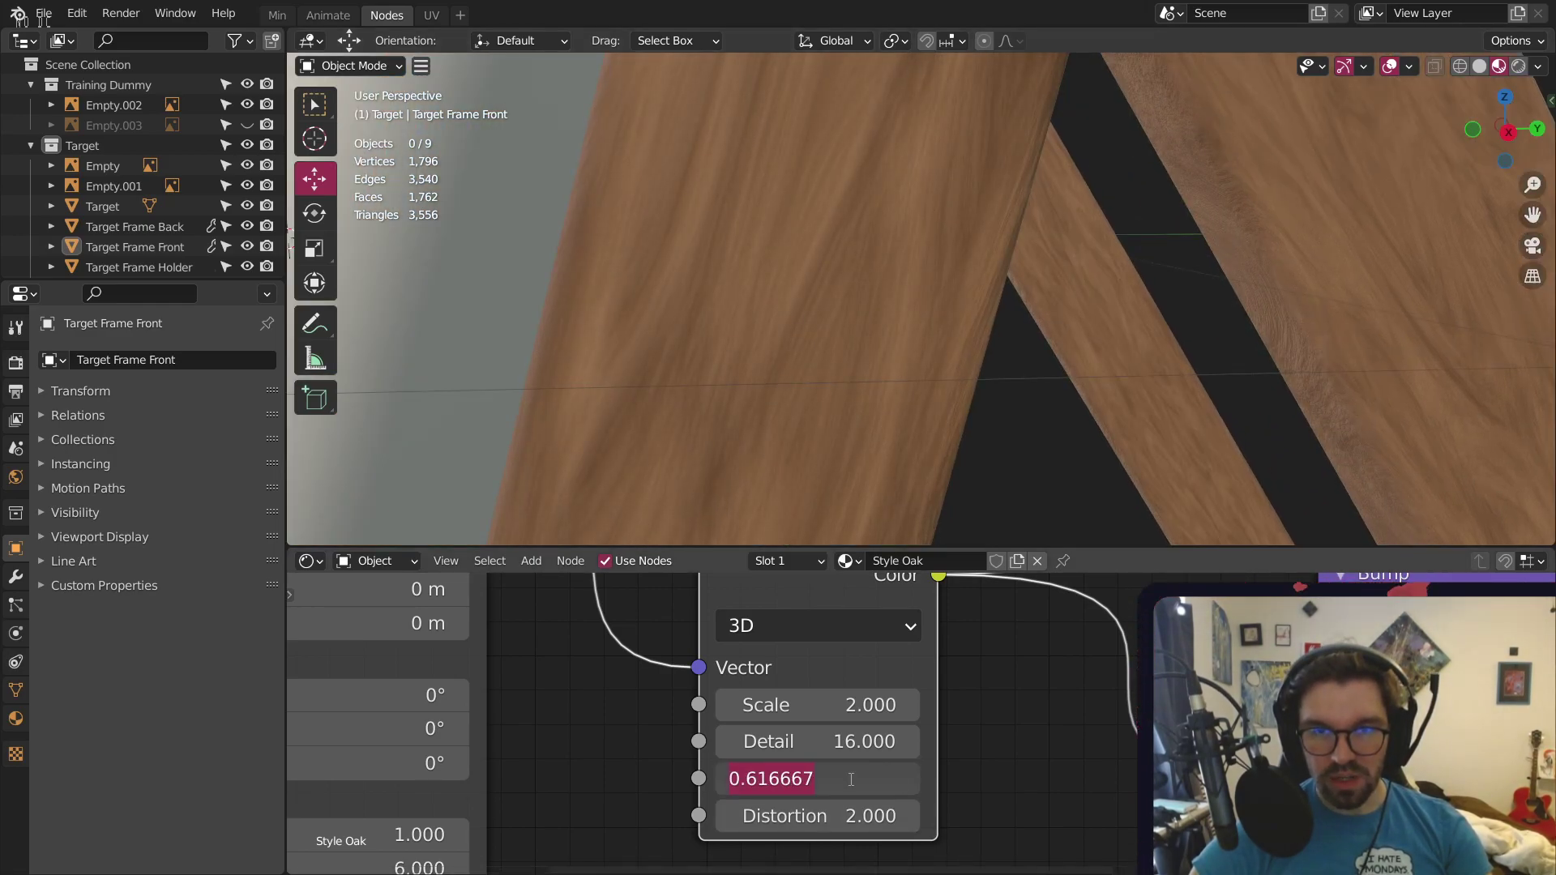
scroll(1231, 677, "down", 12)
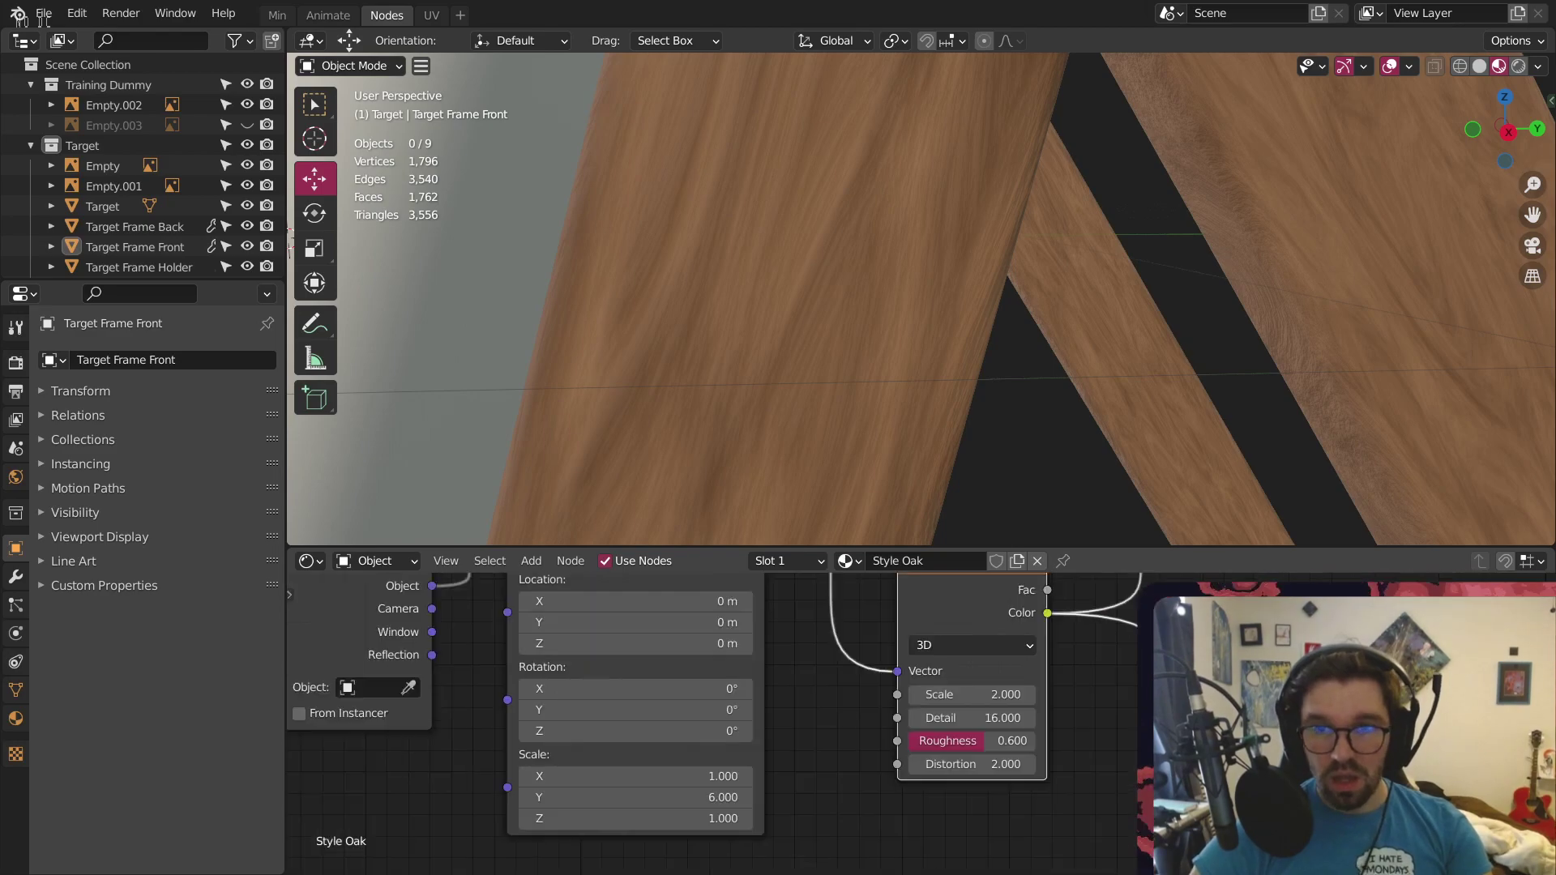
Bring the ColorRamp's stops closer together, with the light stop at about 0.349 and the dark stop at about 0.569
middle_click_drag(1261, 637, 986, 840)
scroll(1085, 704, "up", 14)
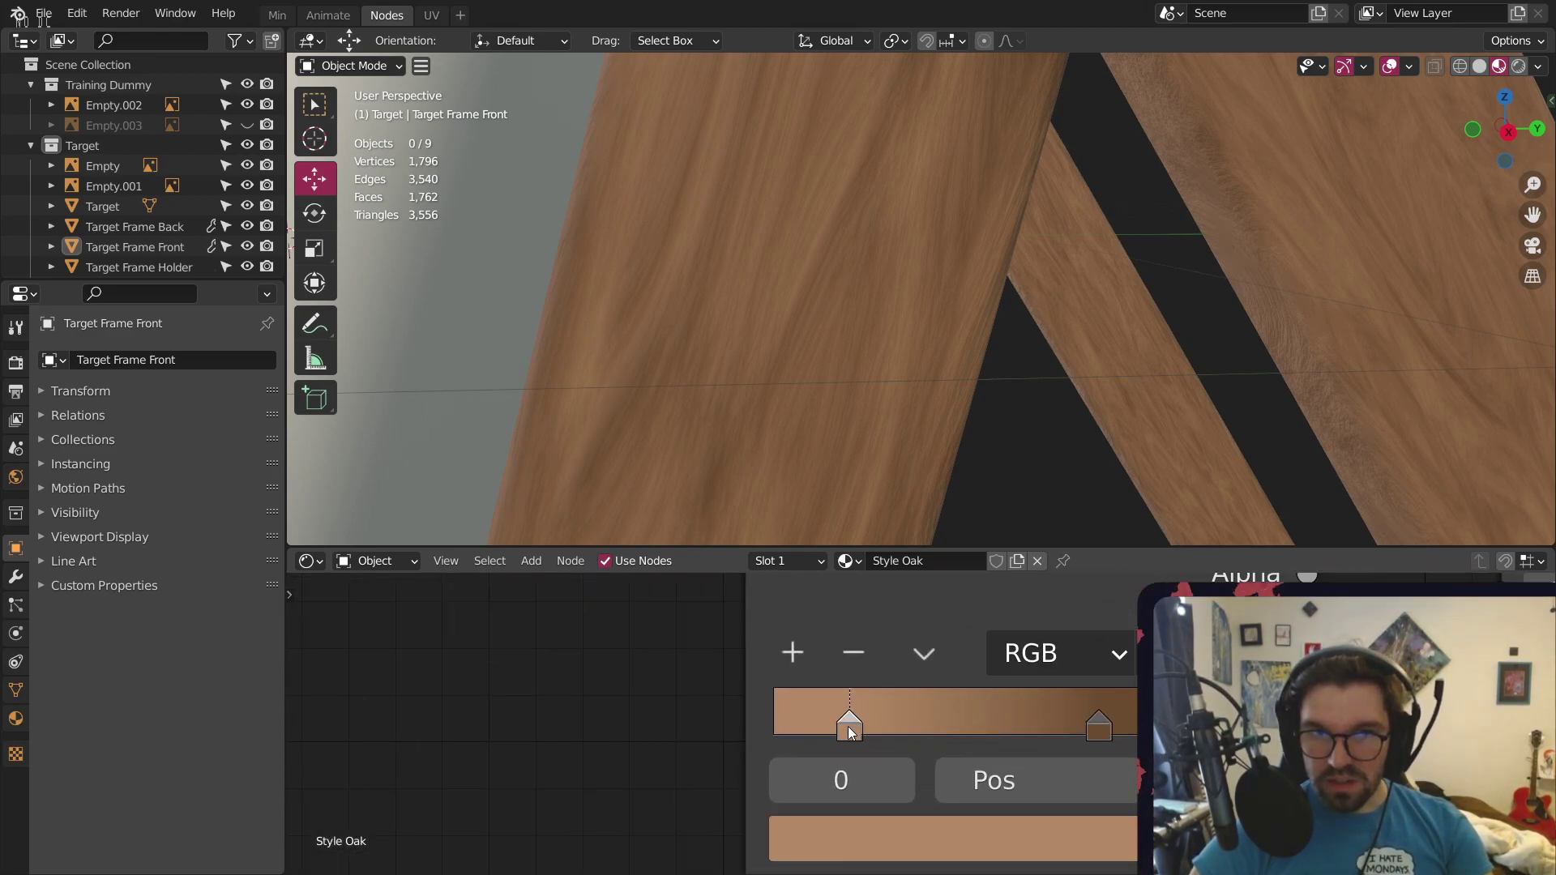
mouse_move(1101, 735)
left_mouse_down()
mouse_move(989, 729)
mouse_move(1068, 713)
mouse_move(1058, 721)
left_mouse_up()
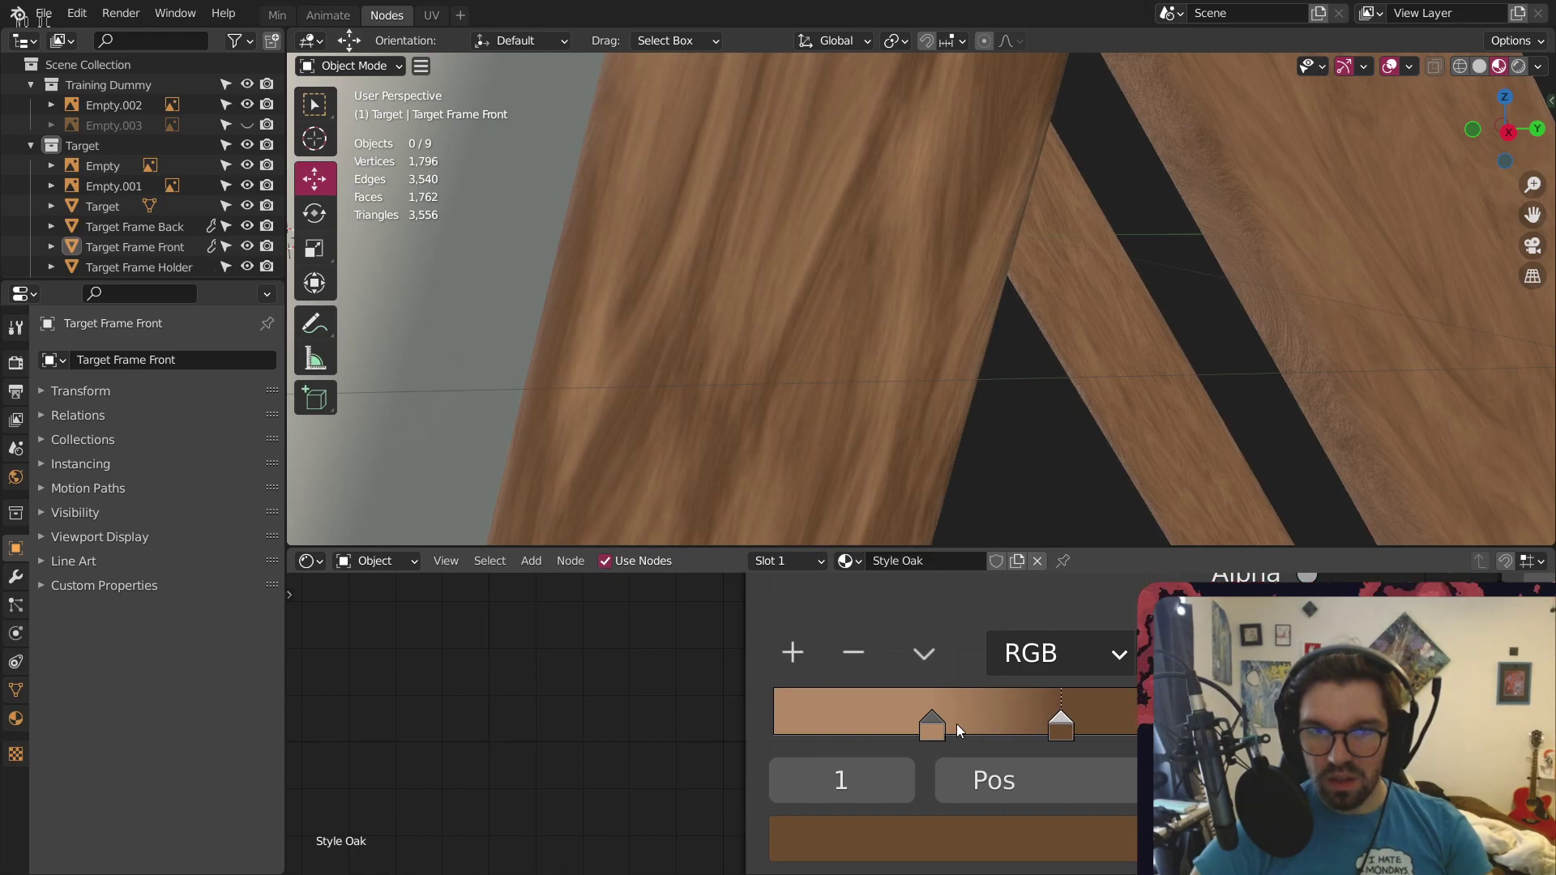
mouse_move(957, 722)
left_mouse_down()
mouse_move(969, 723)
mouse_move(956, 726)
left_mouse_up()
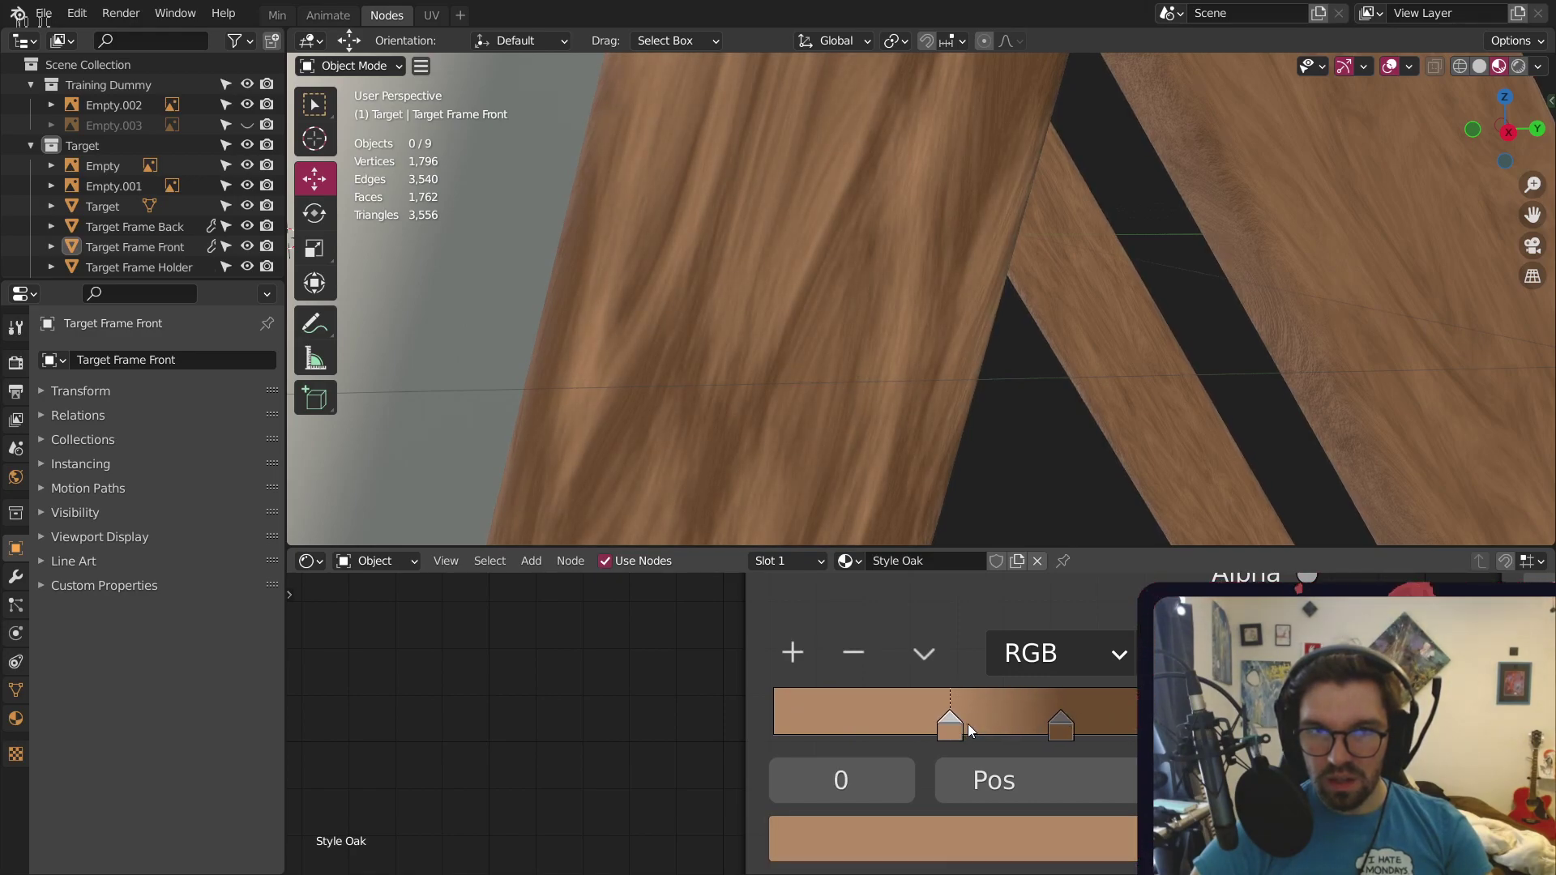
scroll(809, 295, "down", 6)
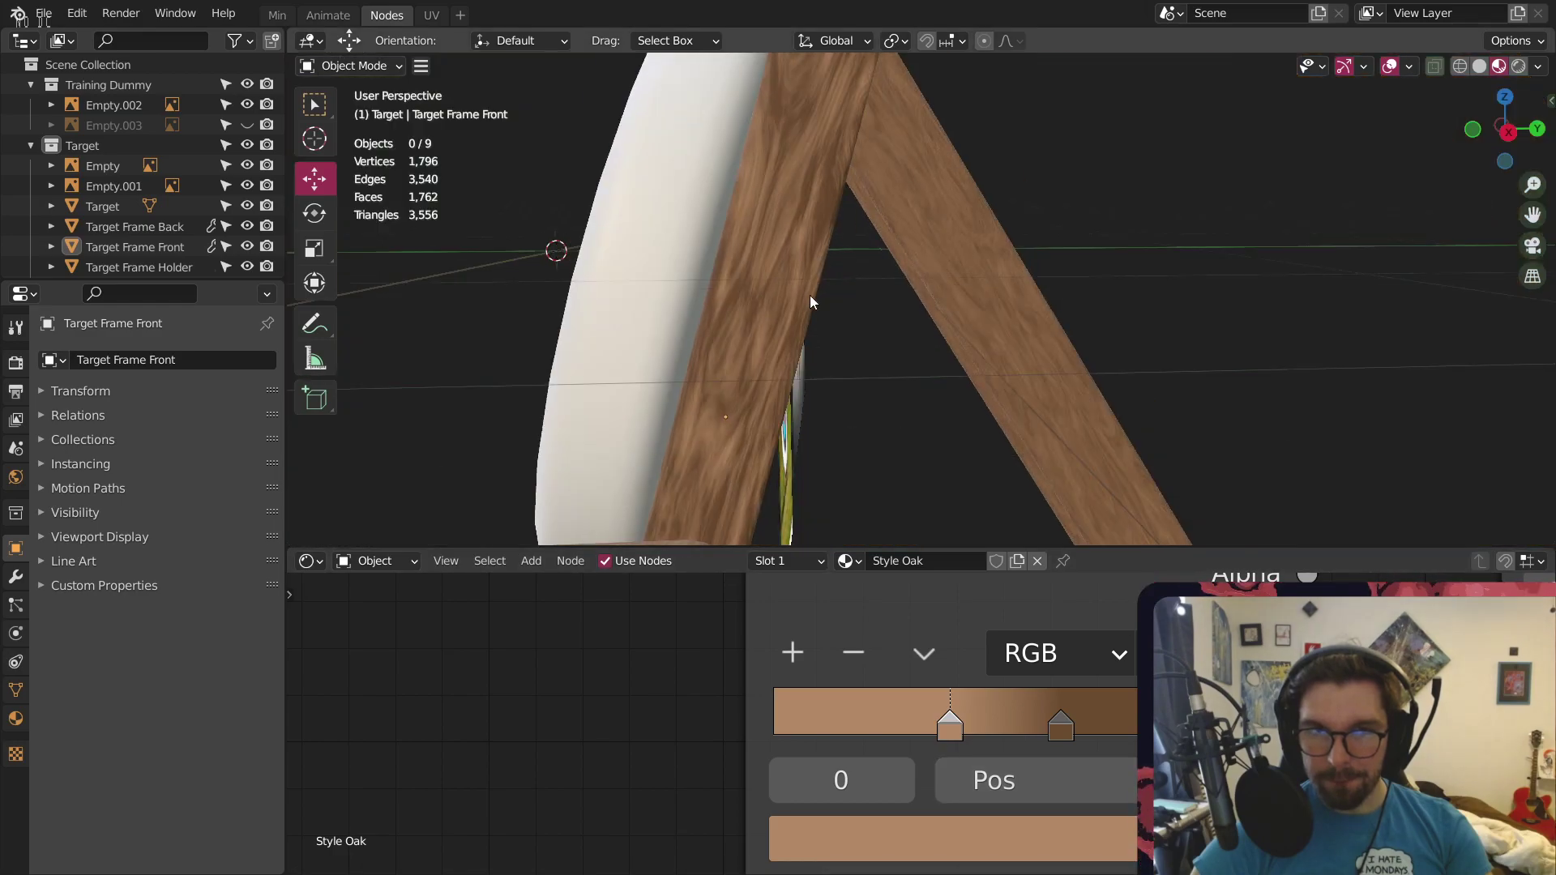
scroll(804, 175, "up", 6)
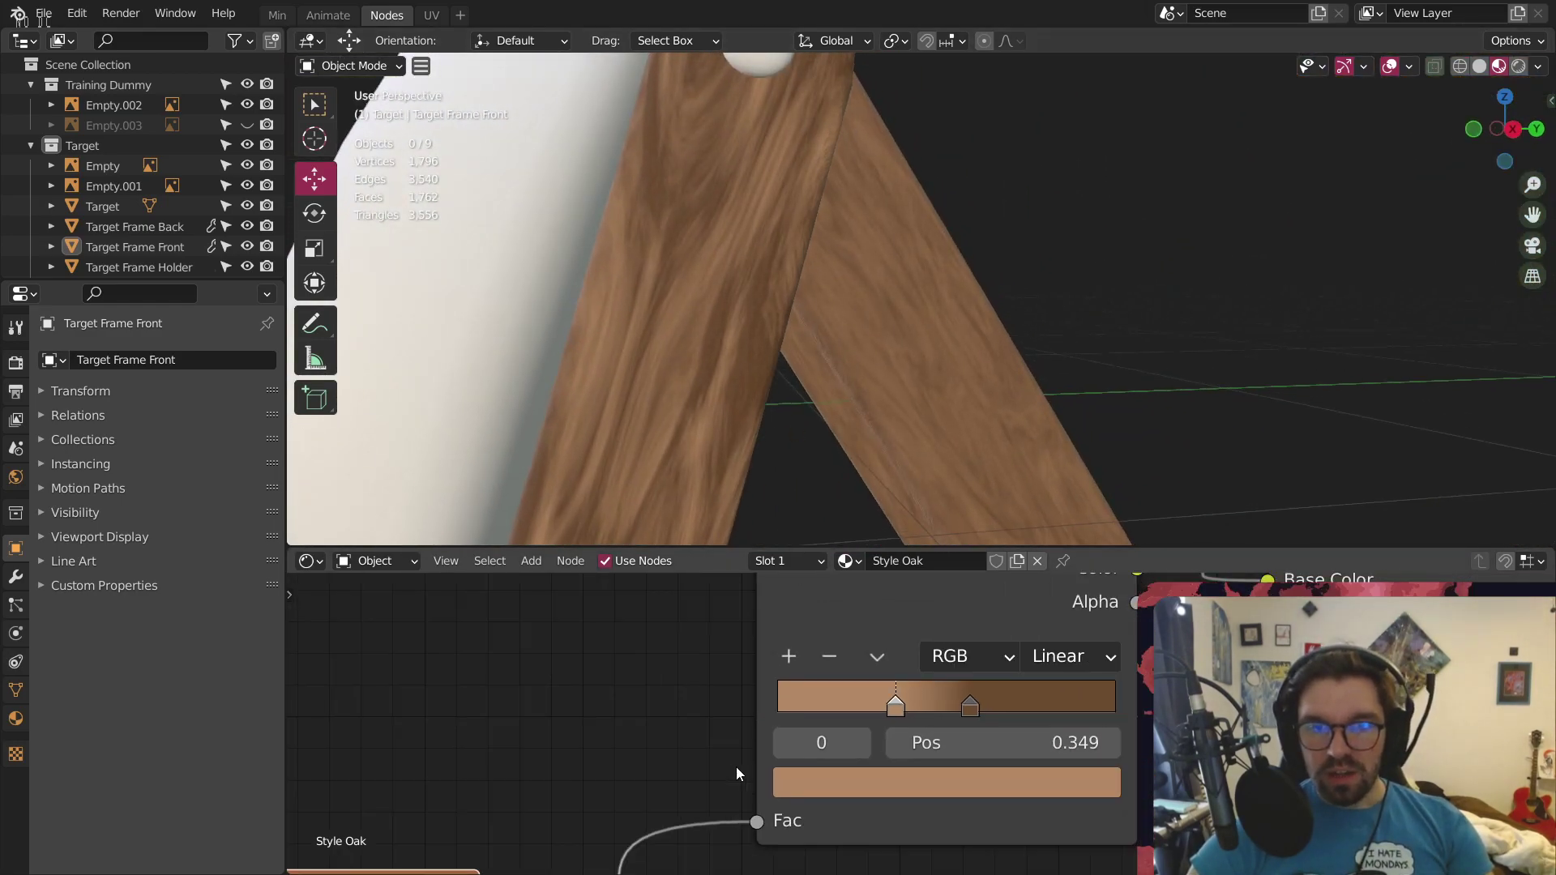
Move the Texture Coordinate, Mapping, Noise Texture and ColorRamp nodes together away from the Bump node to make room
scroll(735, 767, "down", 5)
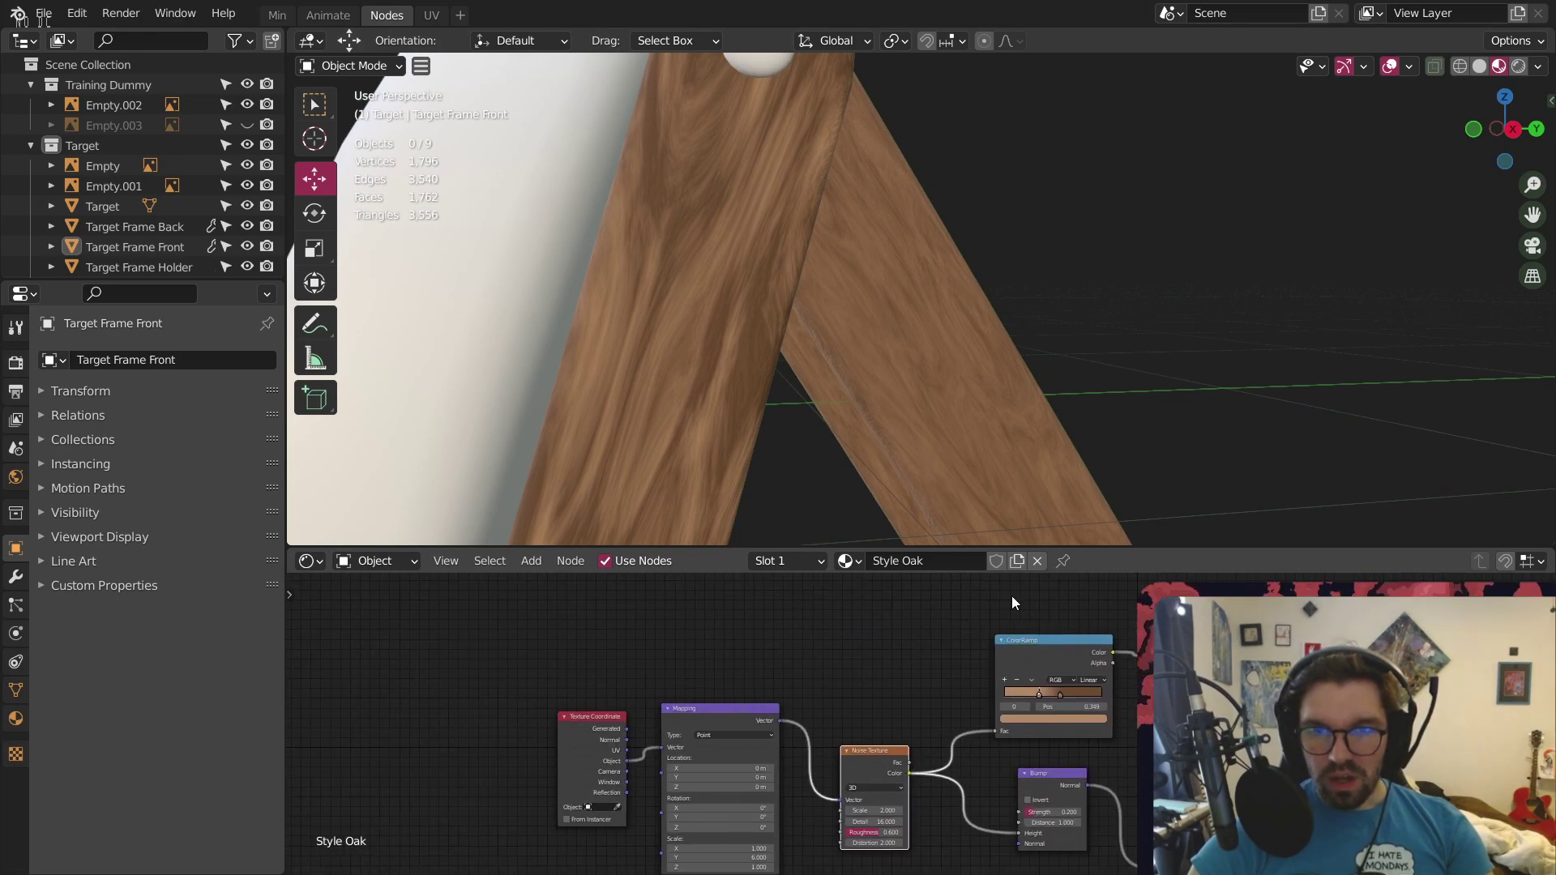
left_click_drag(1011, 602, 653, 779)
left_click_drag(857, 754, 730, 714)
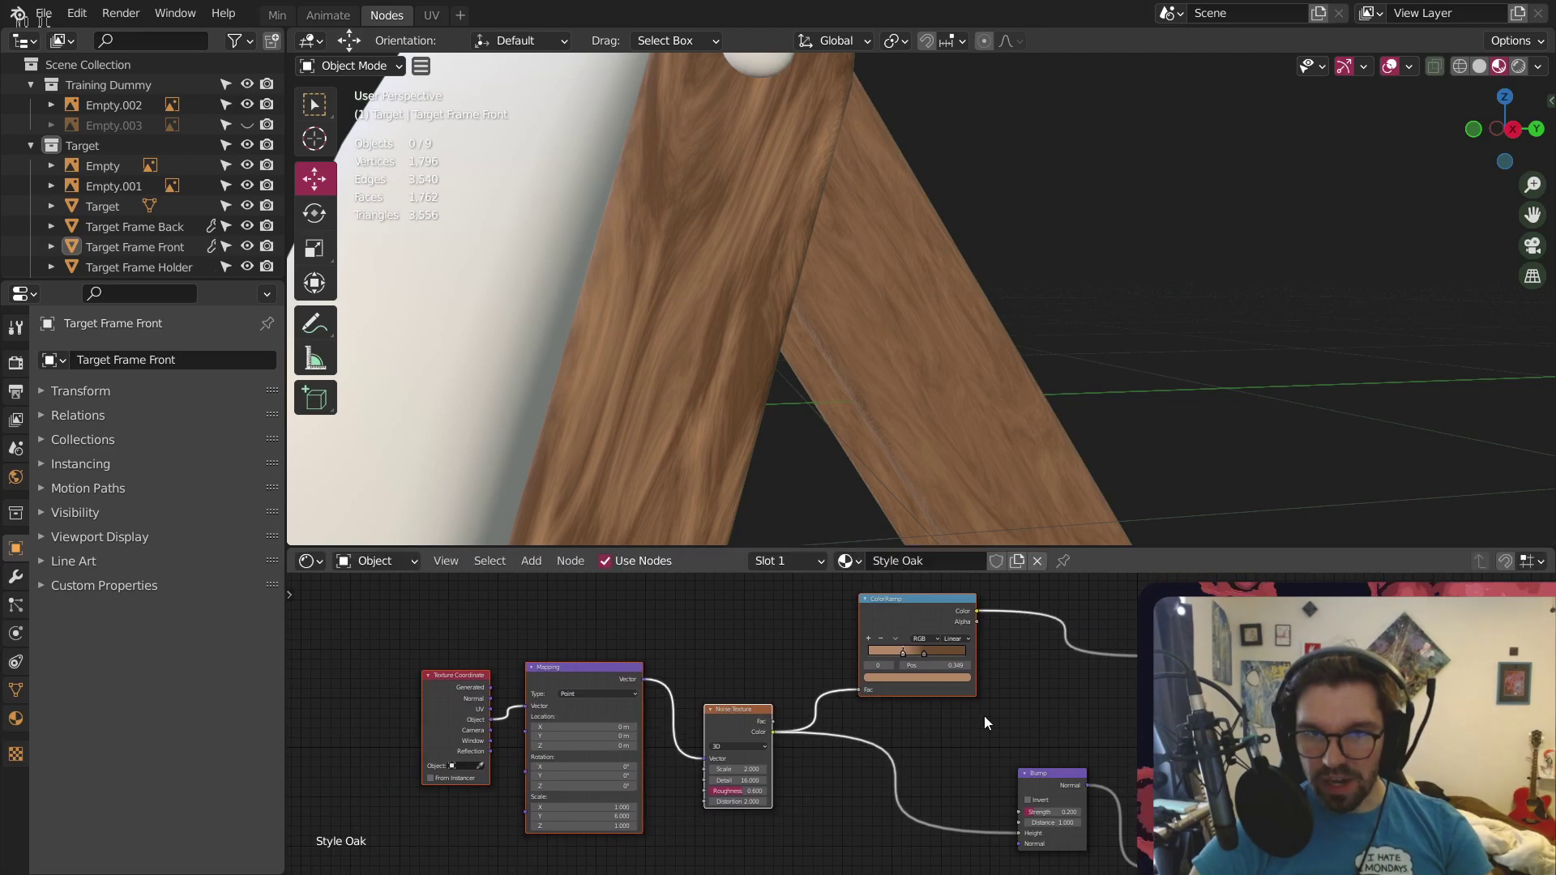
Duplicate the ColorRamp and insert the copy on the link between the Noise Texture color and the Bump height
scroll(900, 732, "up", 2)
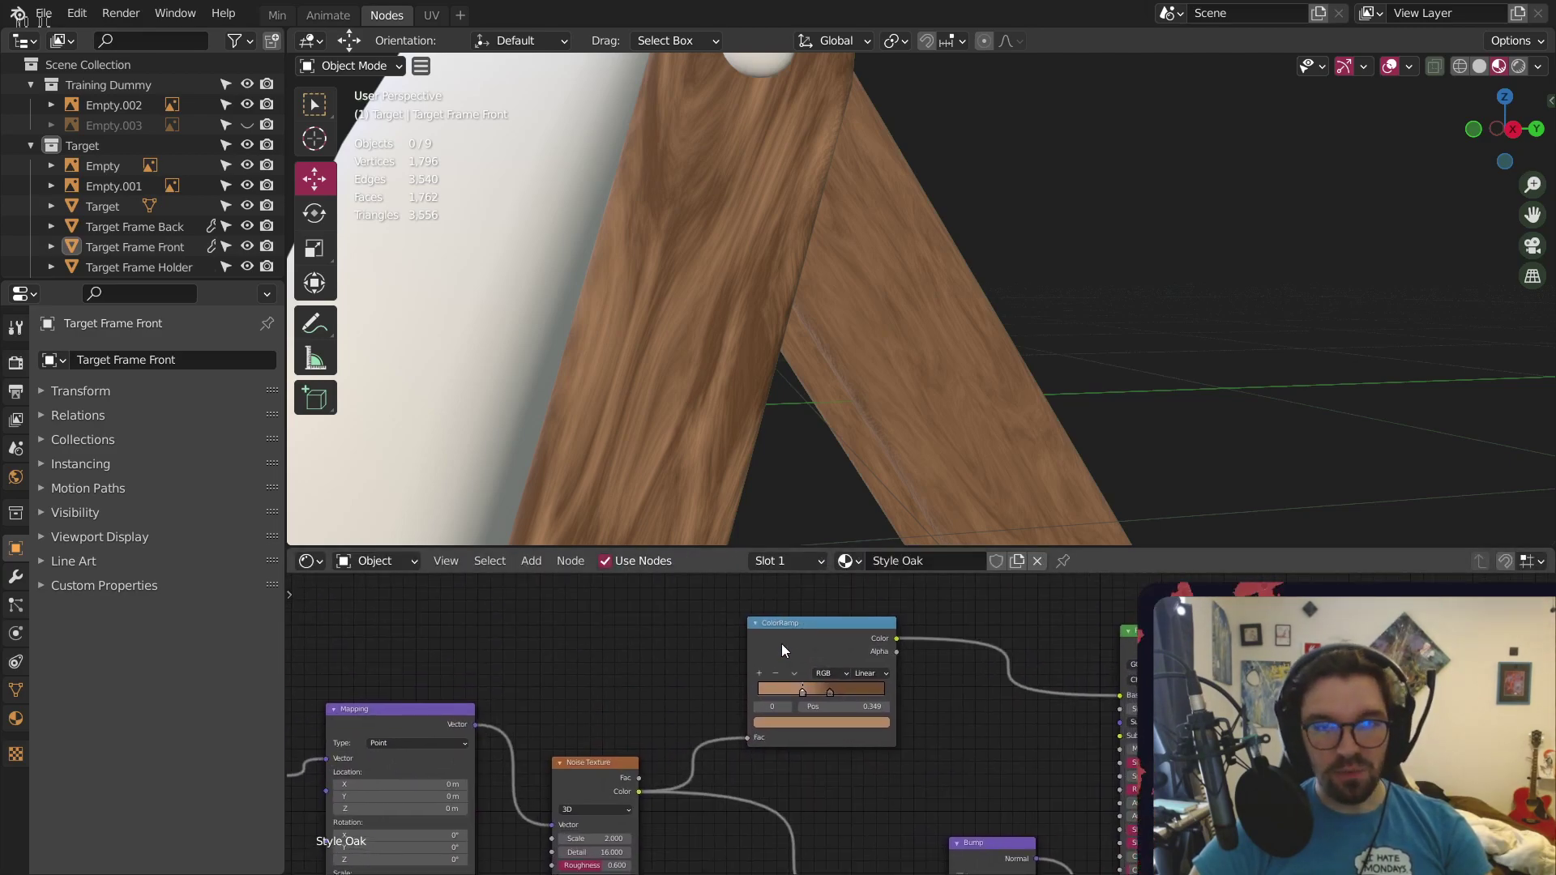
key("shift+d")
left_click(785, 802)
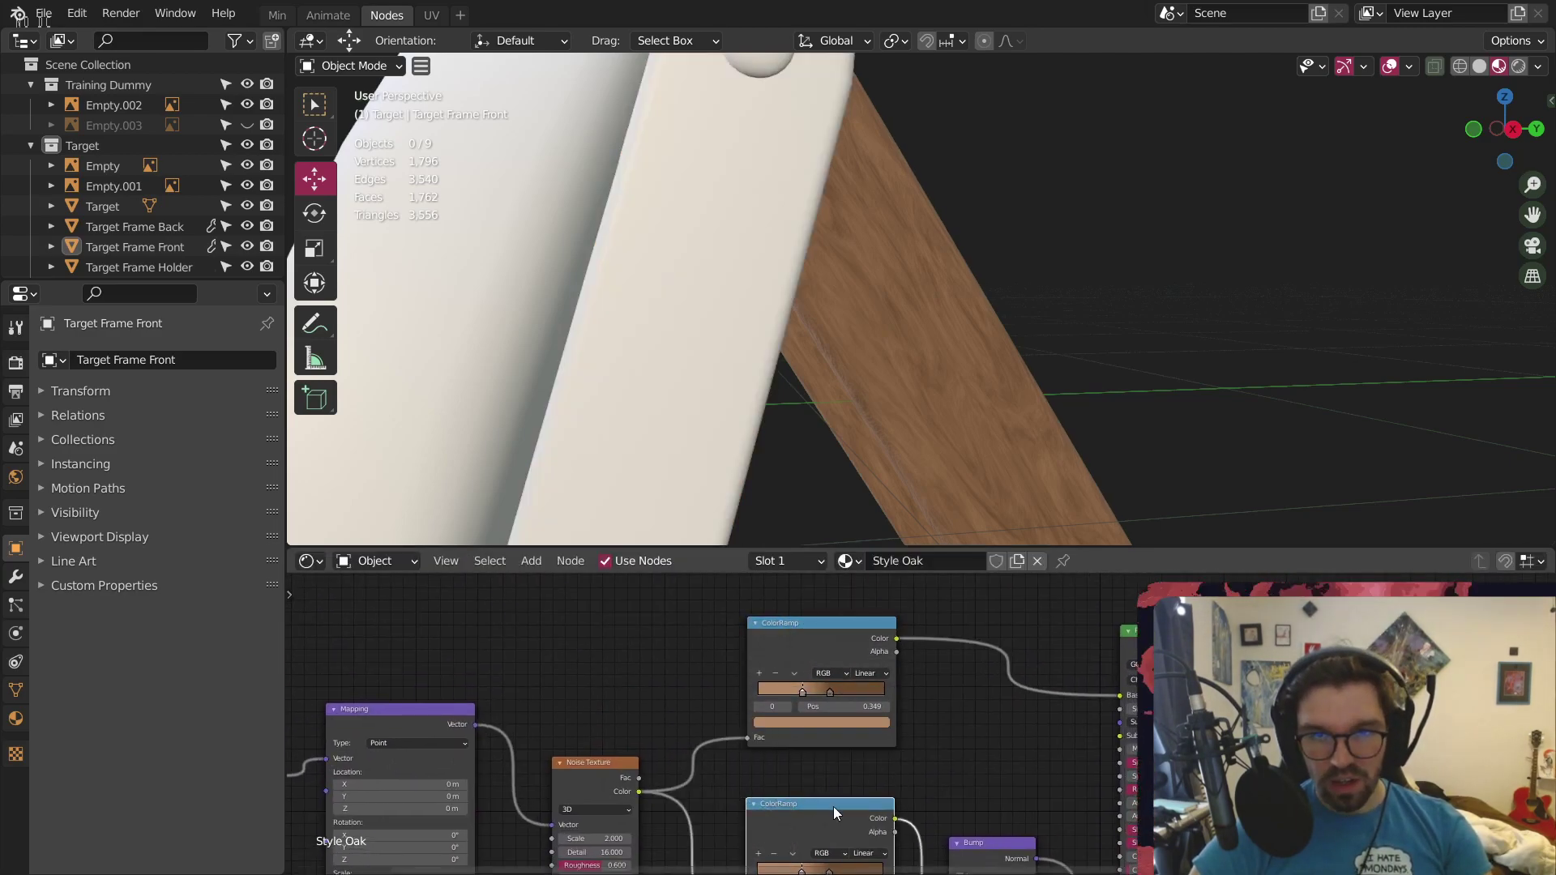
middle_click_drag(846, 795, 830, 719)
scroll(829, 723, "up", 3)
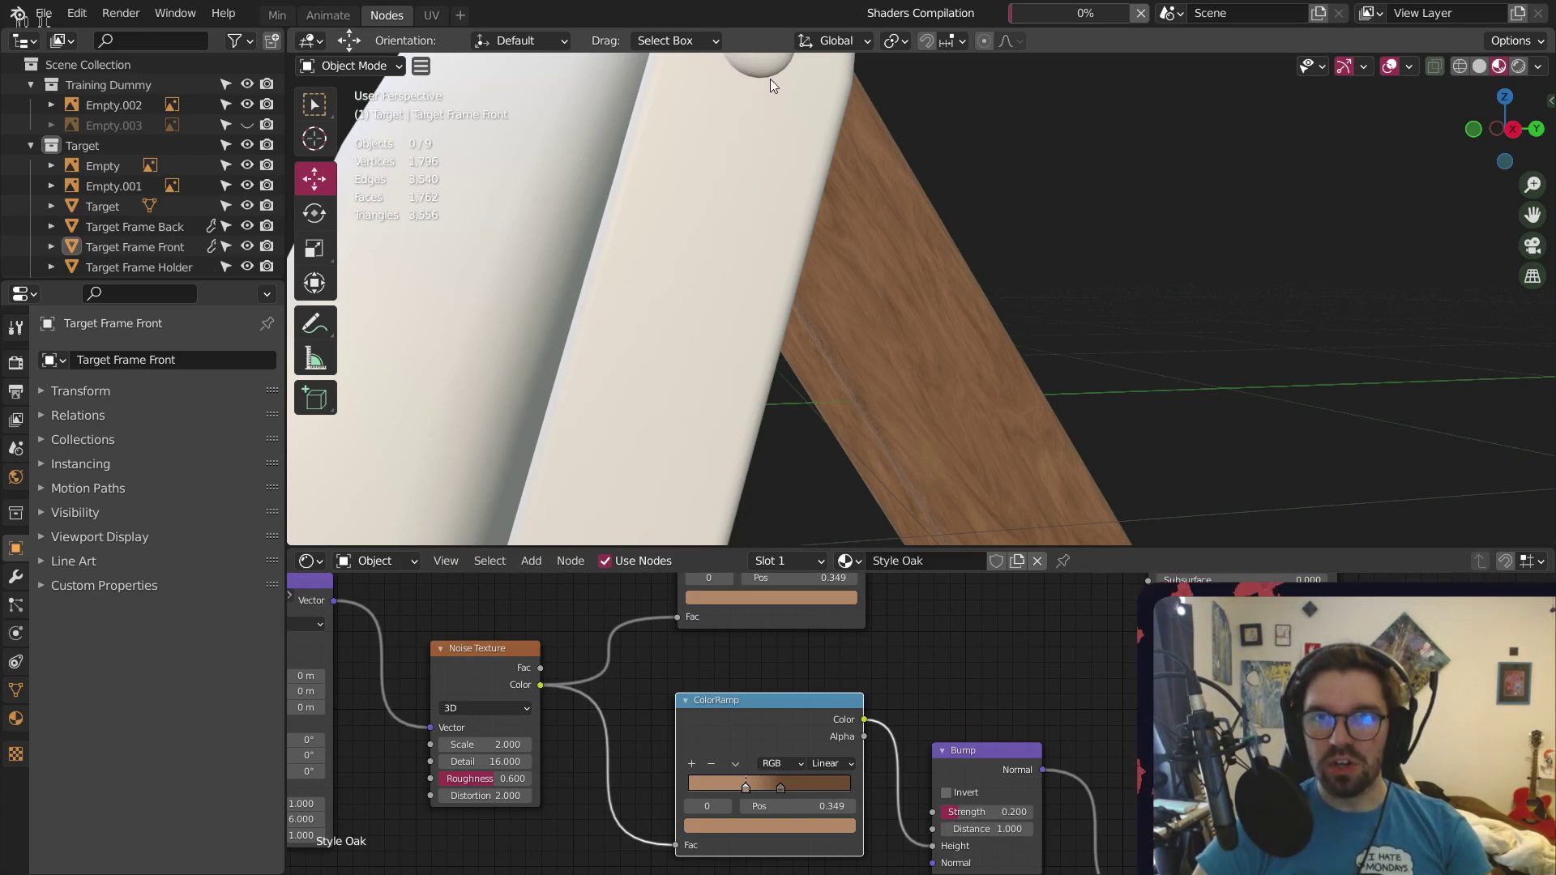
Set the light stop to 0.3 and the dark stop to 0.6 on the ColorRamp that drives the base color
middle_click_drag(744, 185, 713, 298)
scroll(721, 159, "up", 4)
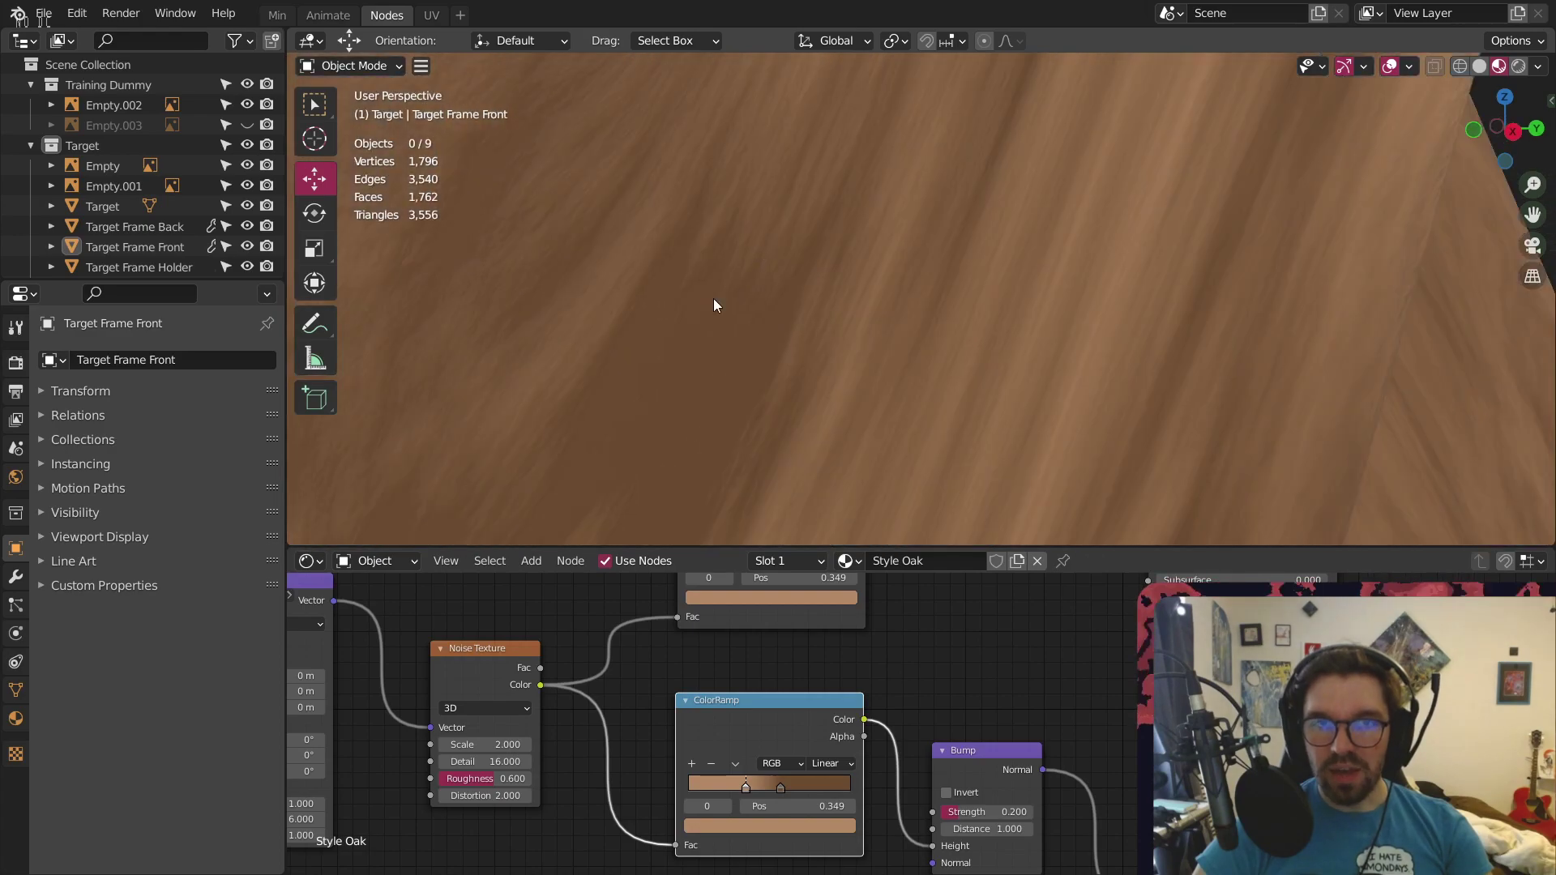
scroll(673, 306, "down", 6)
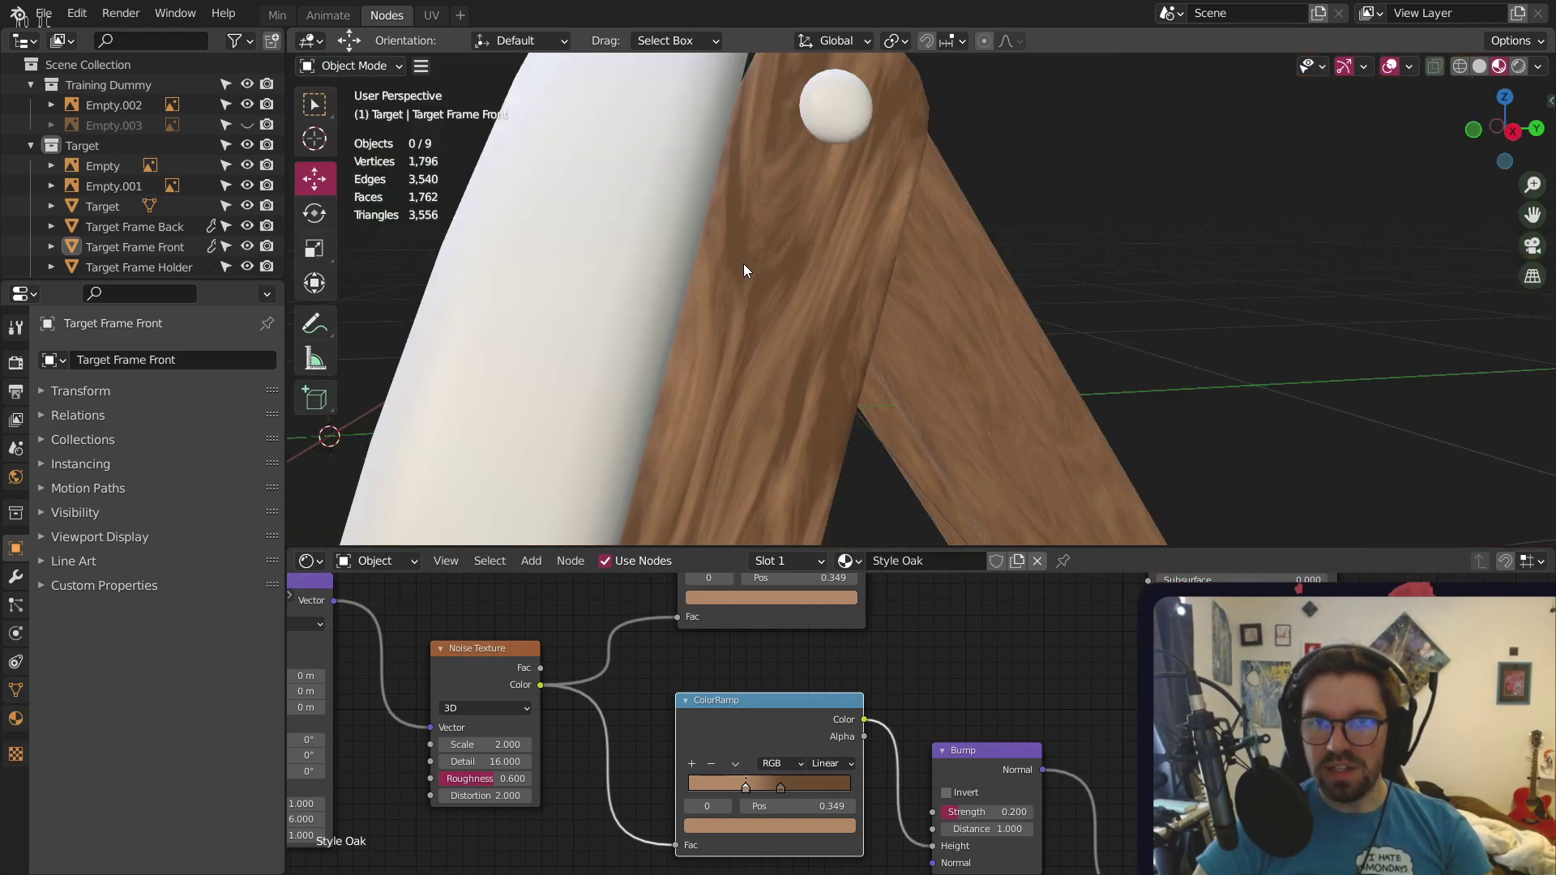
scroll(742, 440, "up", 2)
scroll(743, 434, "up", 1)
scroll(790, 632, "up", 4)
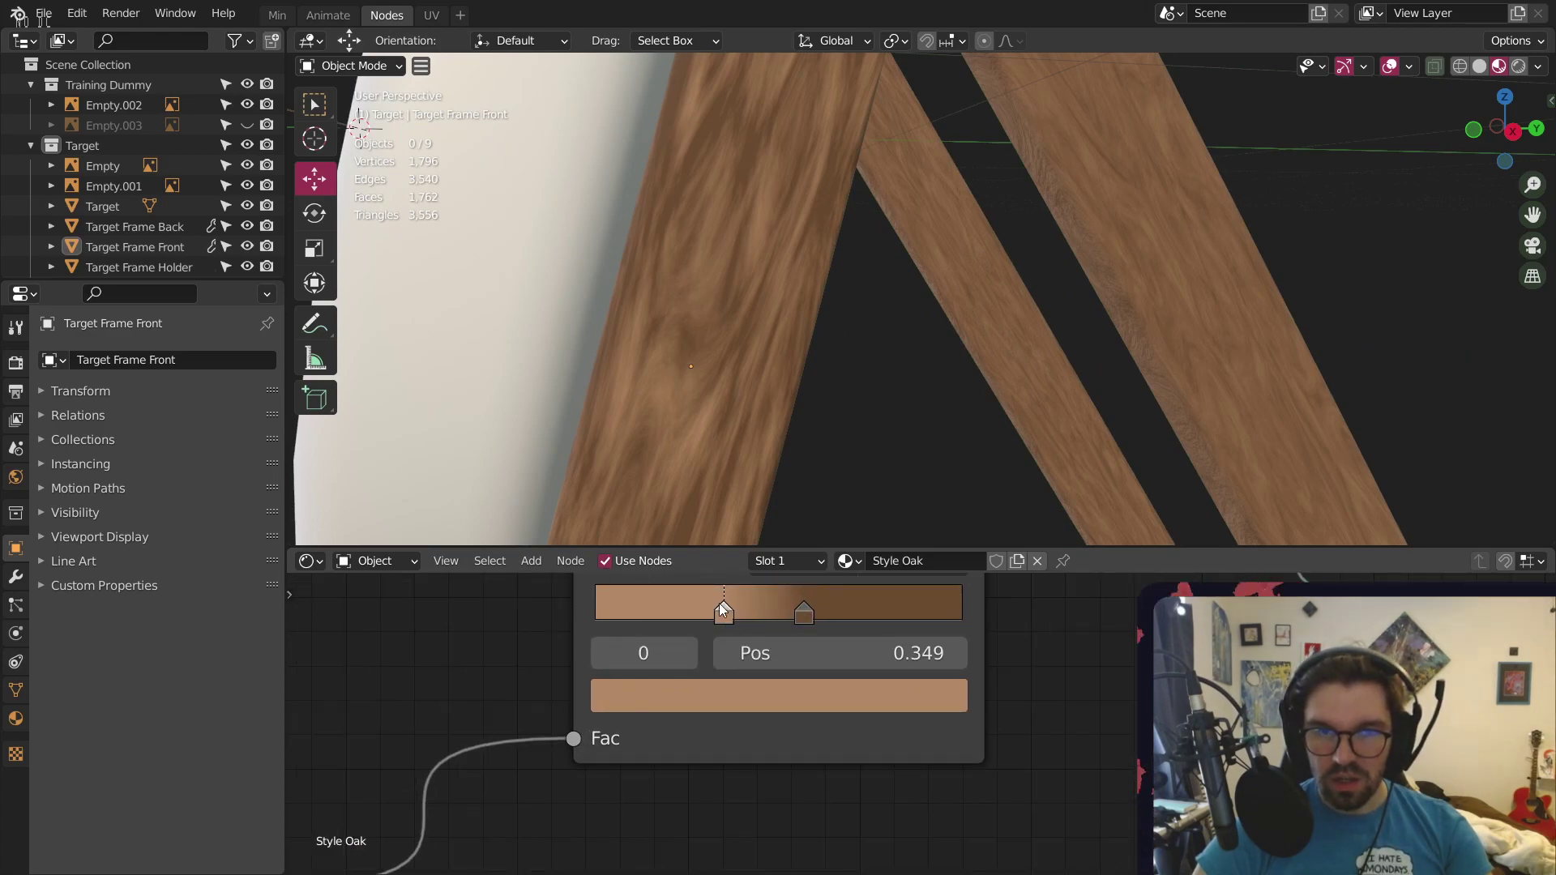
left_click(881, 655)
type(".3")
key("Return")
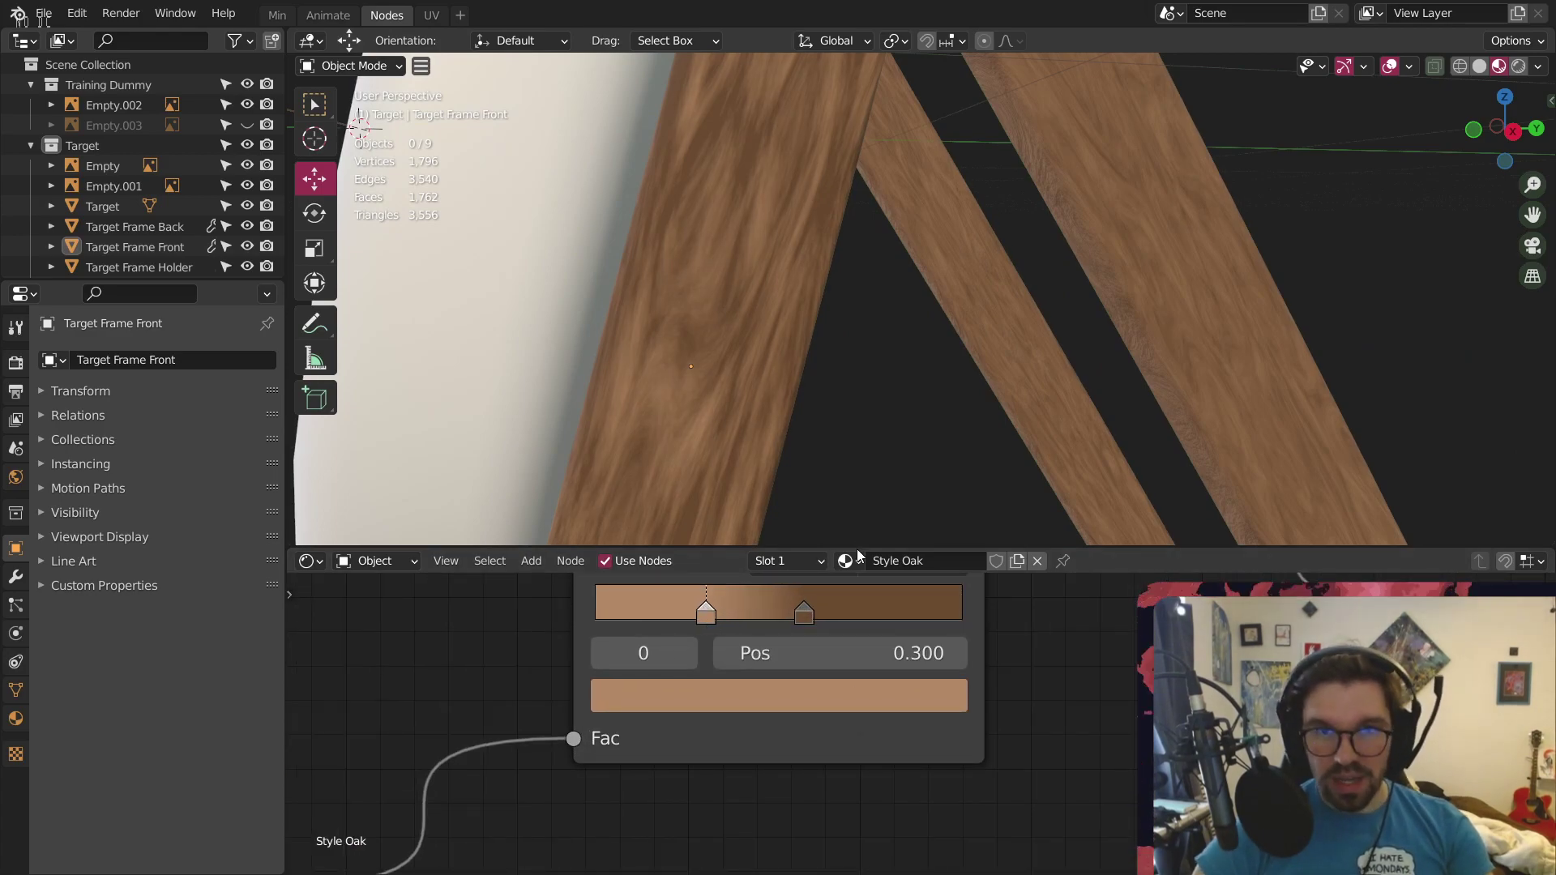
left_click(802, 614)
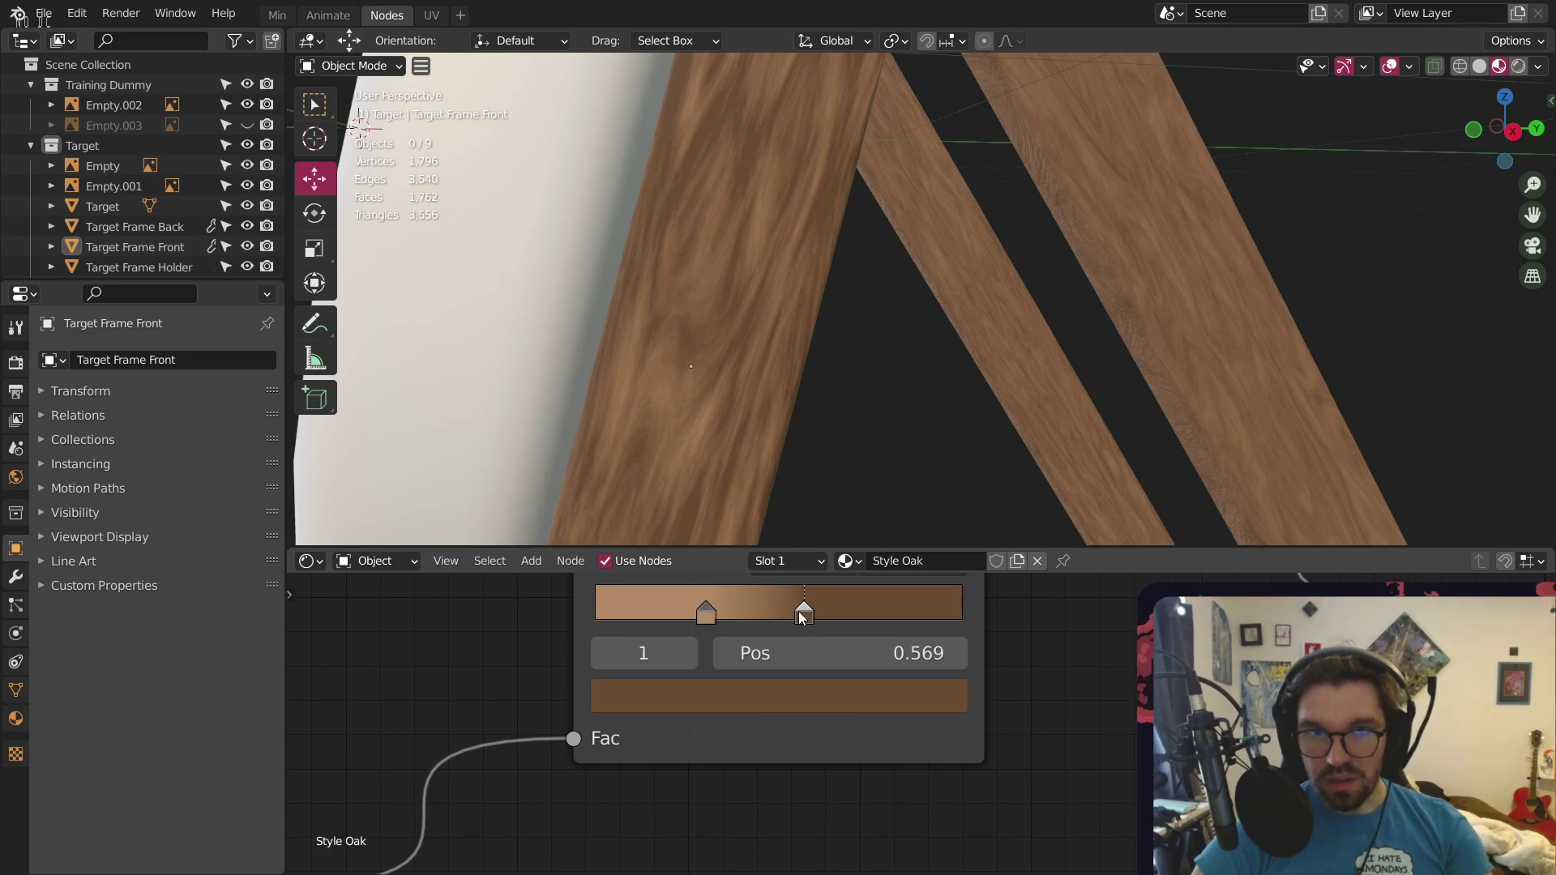
left_click(851, 653)
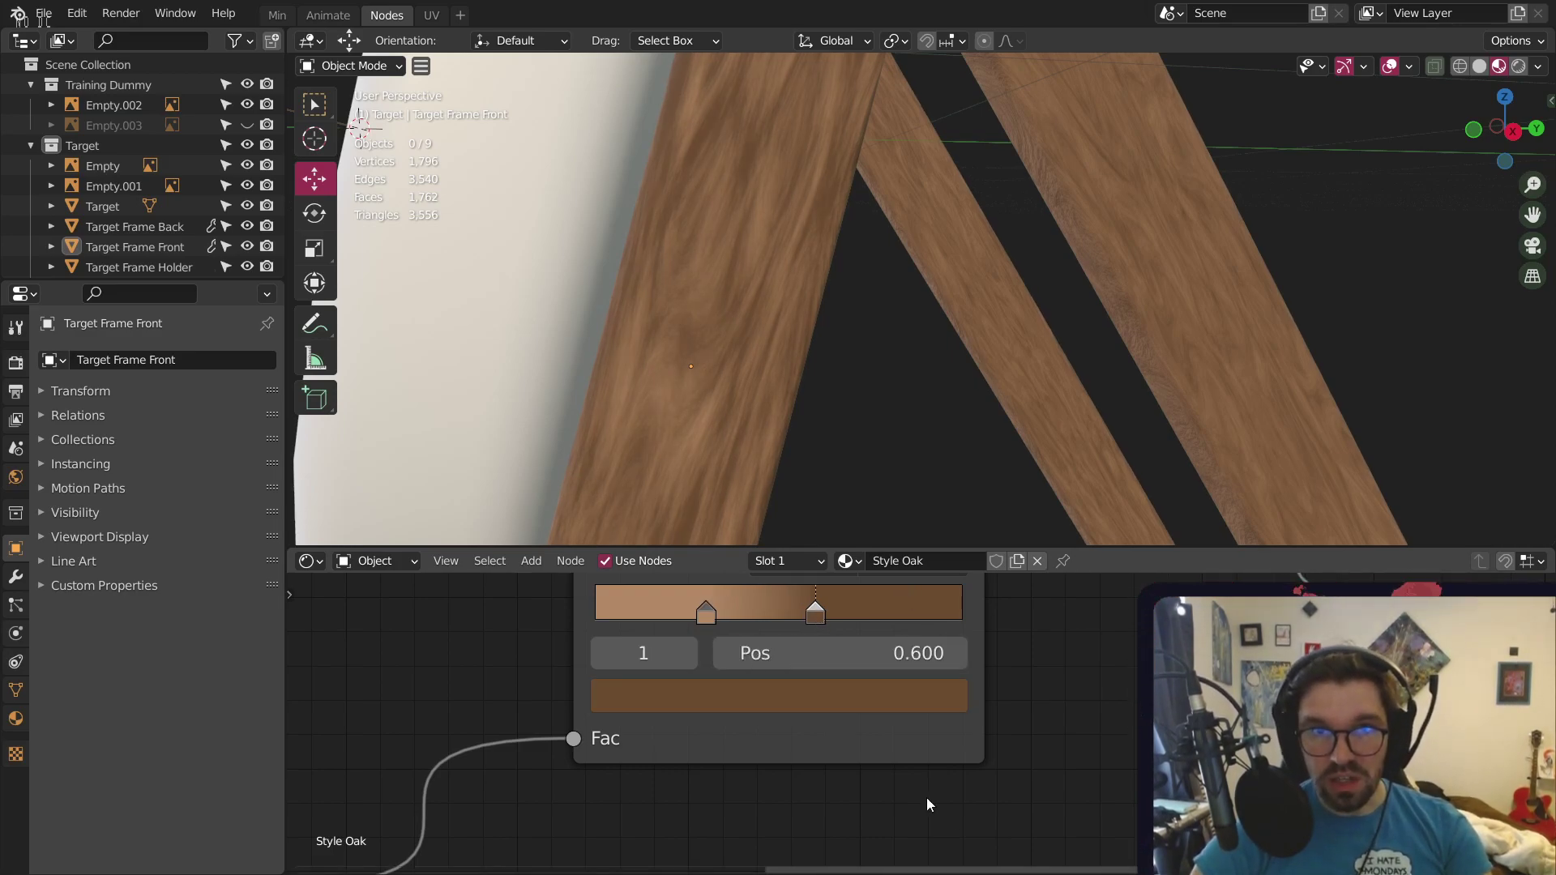
Set the light stop to 0.3 and the dark stop to 0.6 on the ColorRamp that feeds the Bump node
scroll(972, 826, "down", 5)
middle_click_drag(1018, 837, 956, 637)
middle_click_drag(879, 744, 872, 705)
scroll(795, 790, "up", 4)
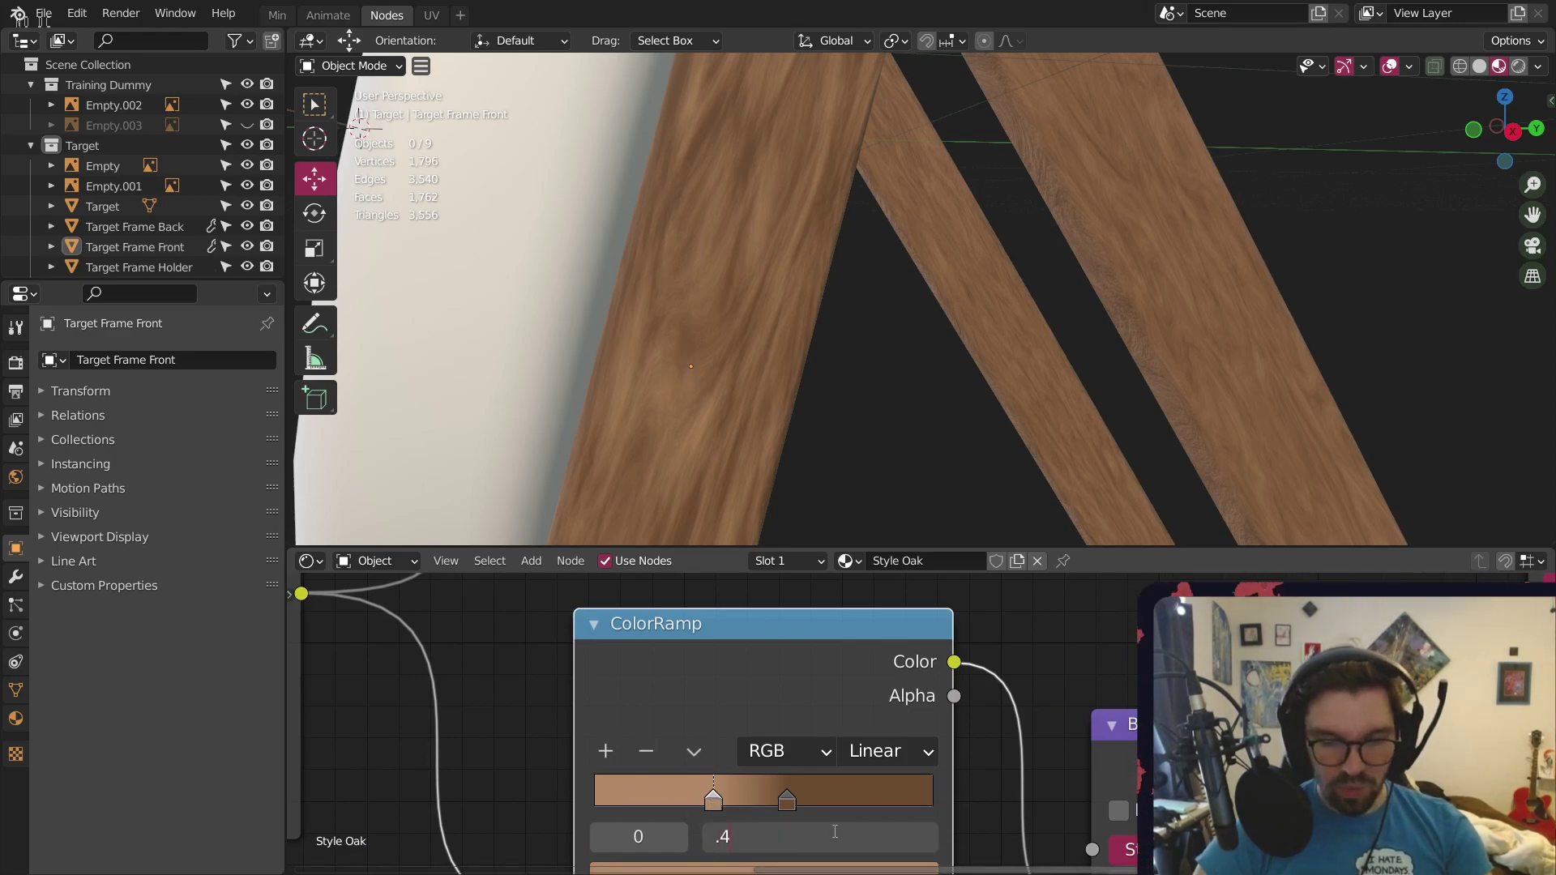
left_click(787, 801)
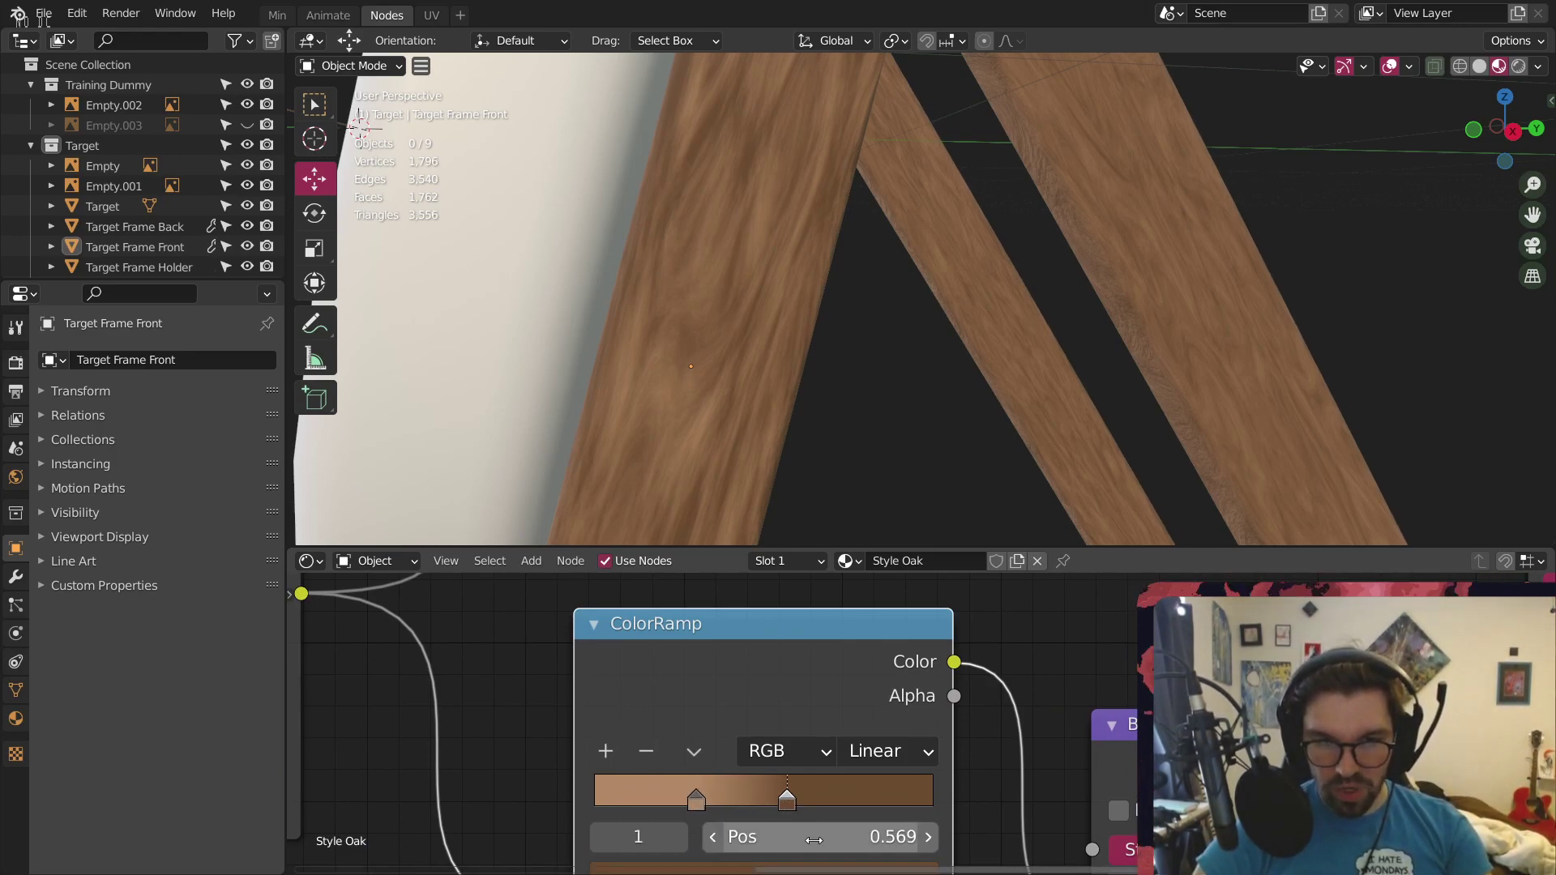
left_click(850, 831)
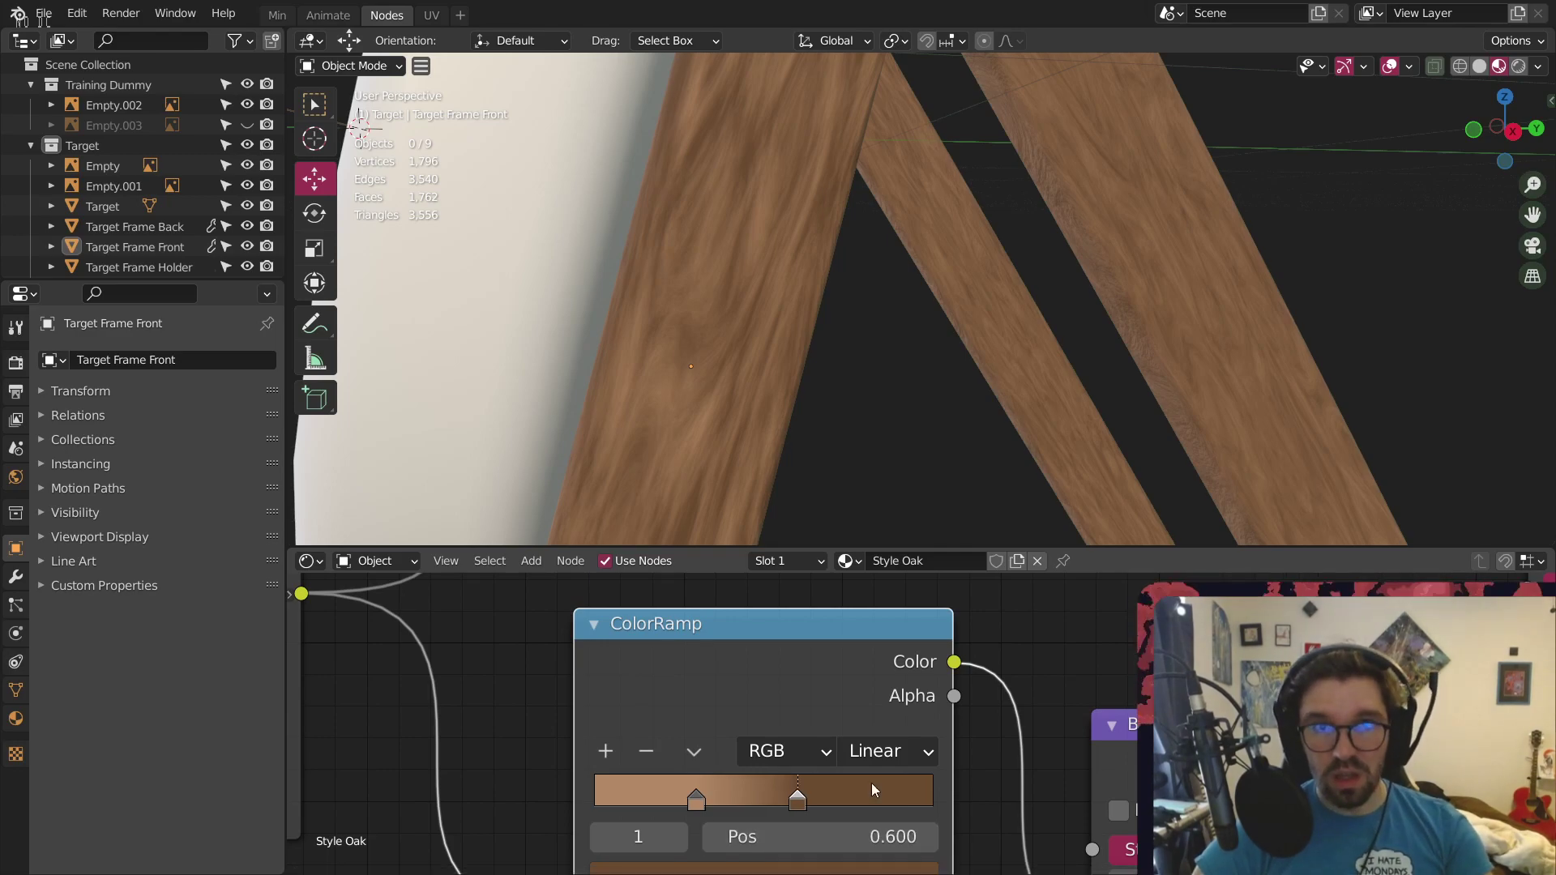
Examine the wood grain on the frame legs from several angles, along with the Noise Texture and Mapping settings
scroll(946, 369, "down", 10)
middle_click_drag(946, 369, 854, 386)
scroll(843, 297, "up", 5)
scroll(835, 300, "up", 3)
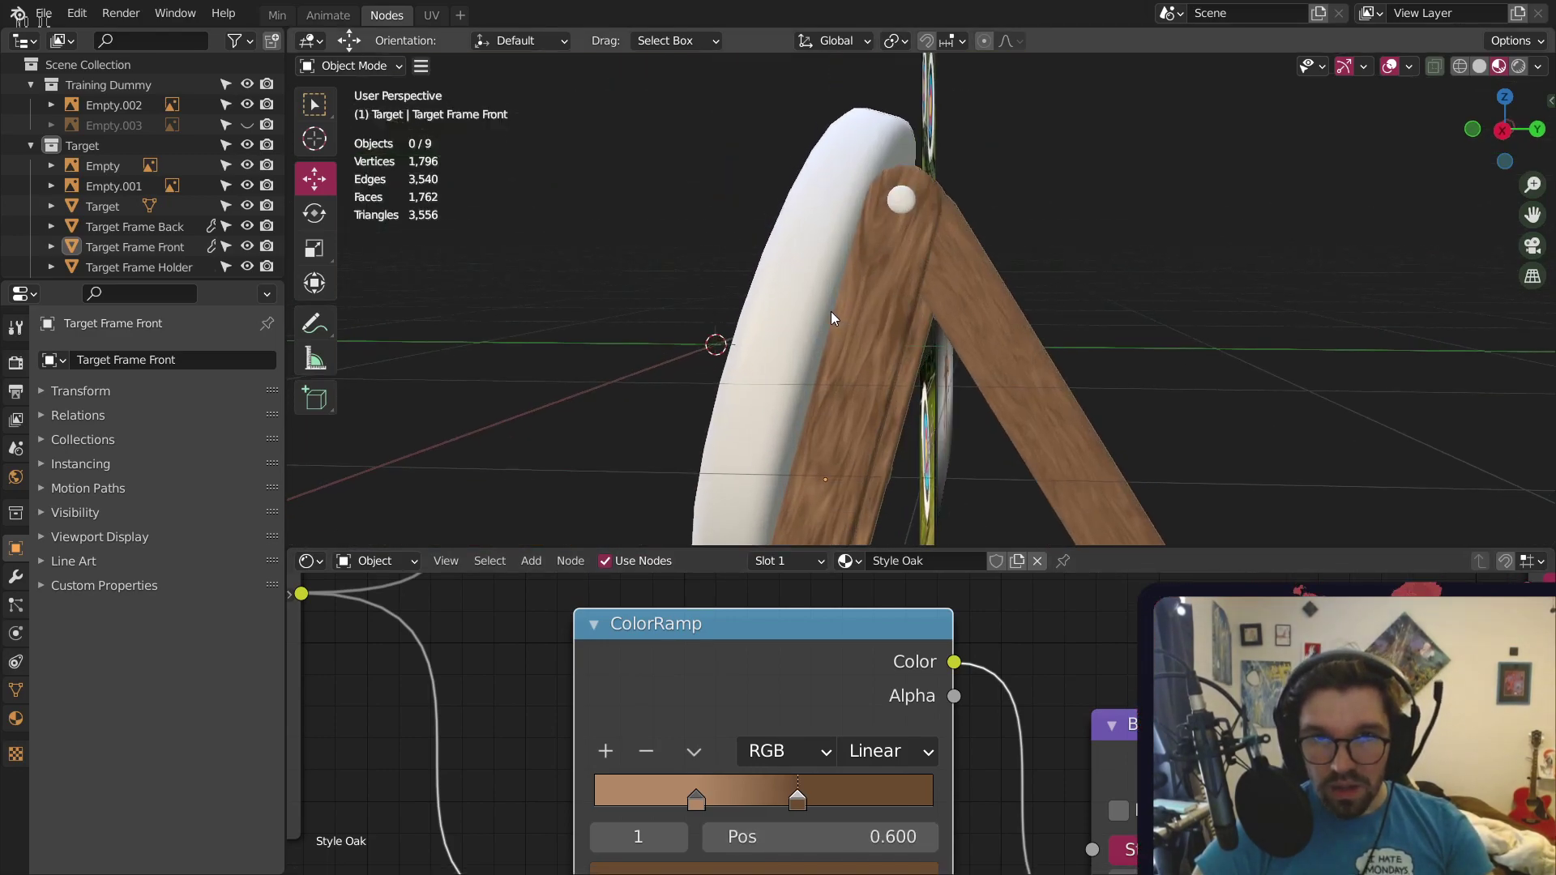
middle_click_drag(830, 311, 989, 262)
scroll(990, 263, "up", 3)
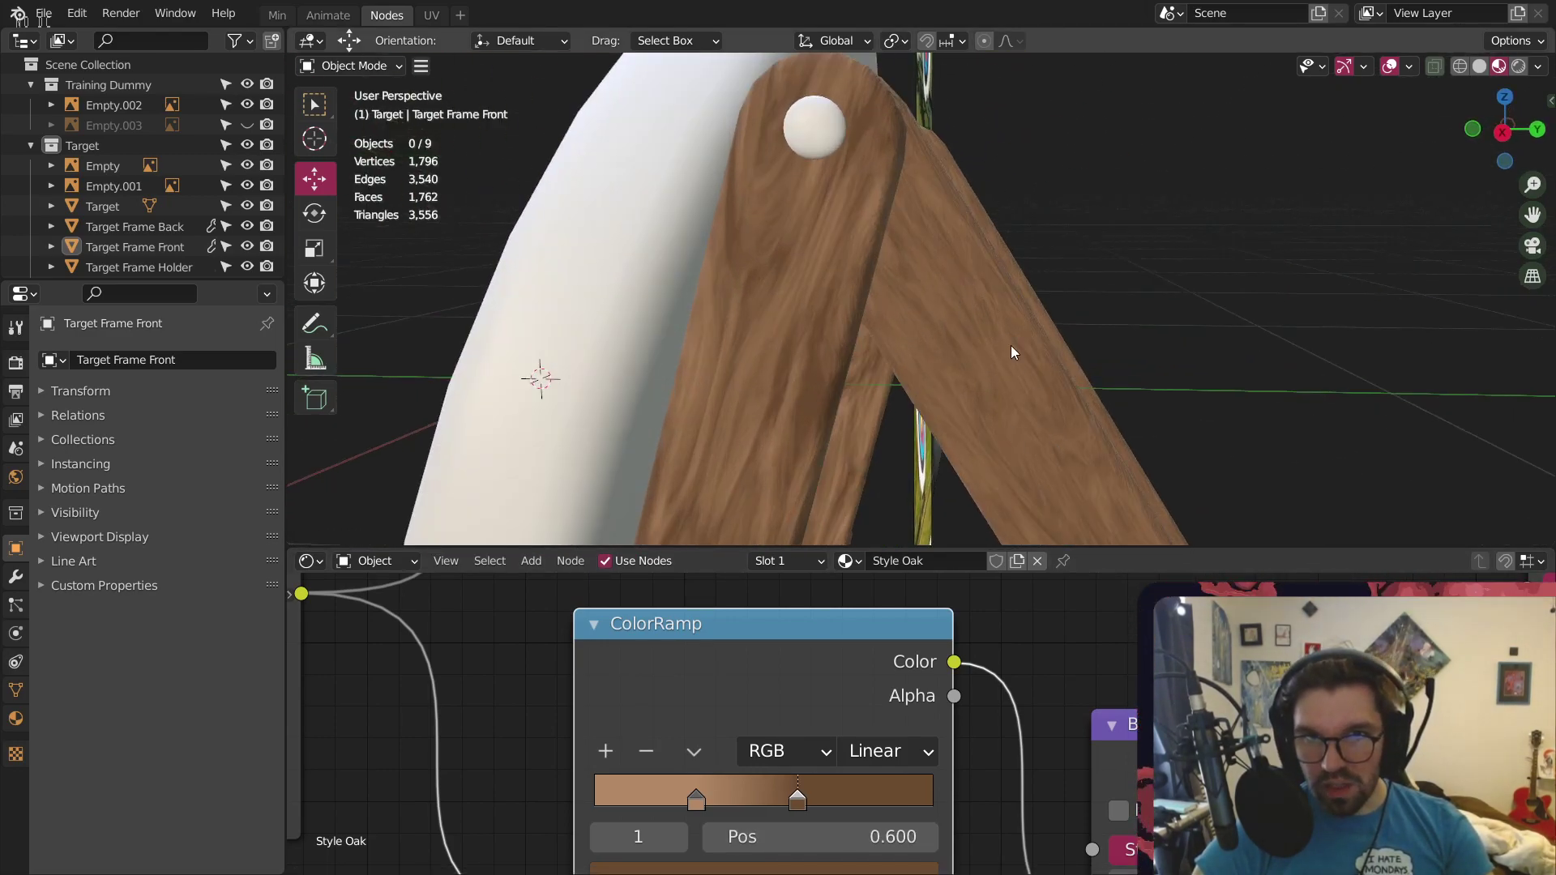
middle_click_drag(1010, 345, 702, 193)
middle_click_drag(564, 815, 901, 715)
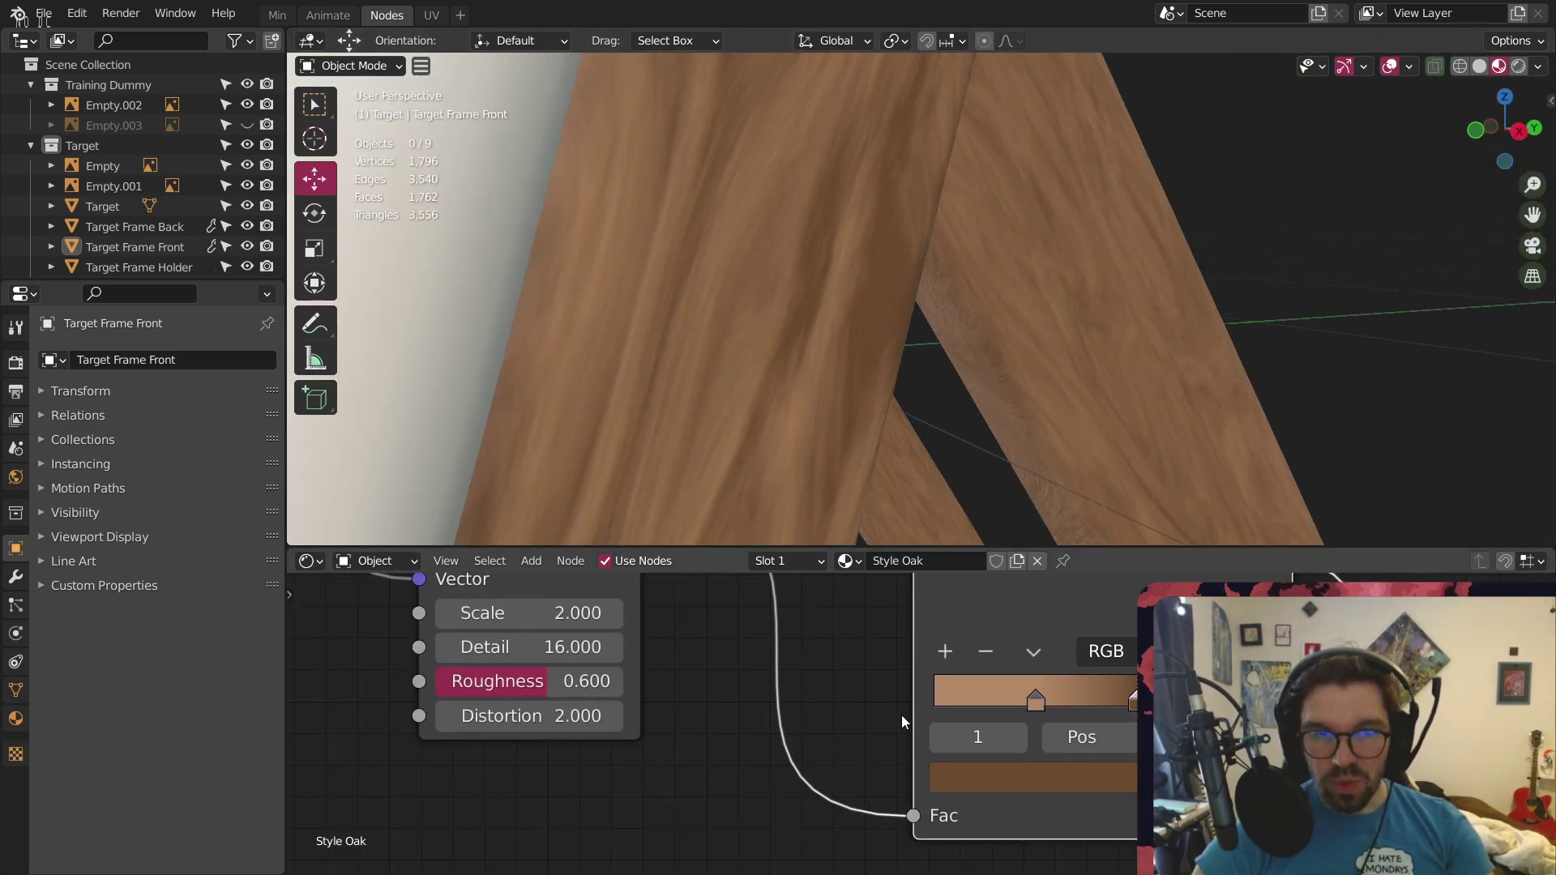
scroll(902, 716, "down", 5)
middle_click_drag(698, 694, 994, 734)
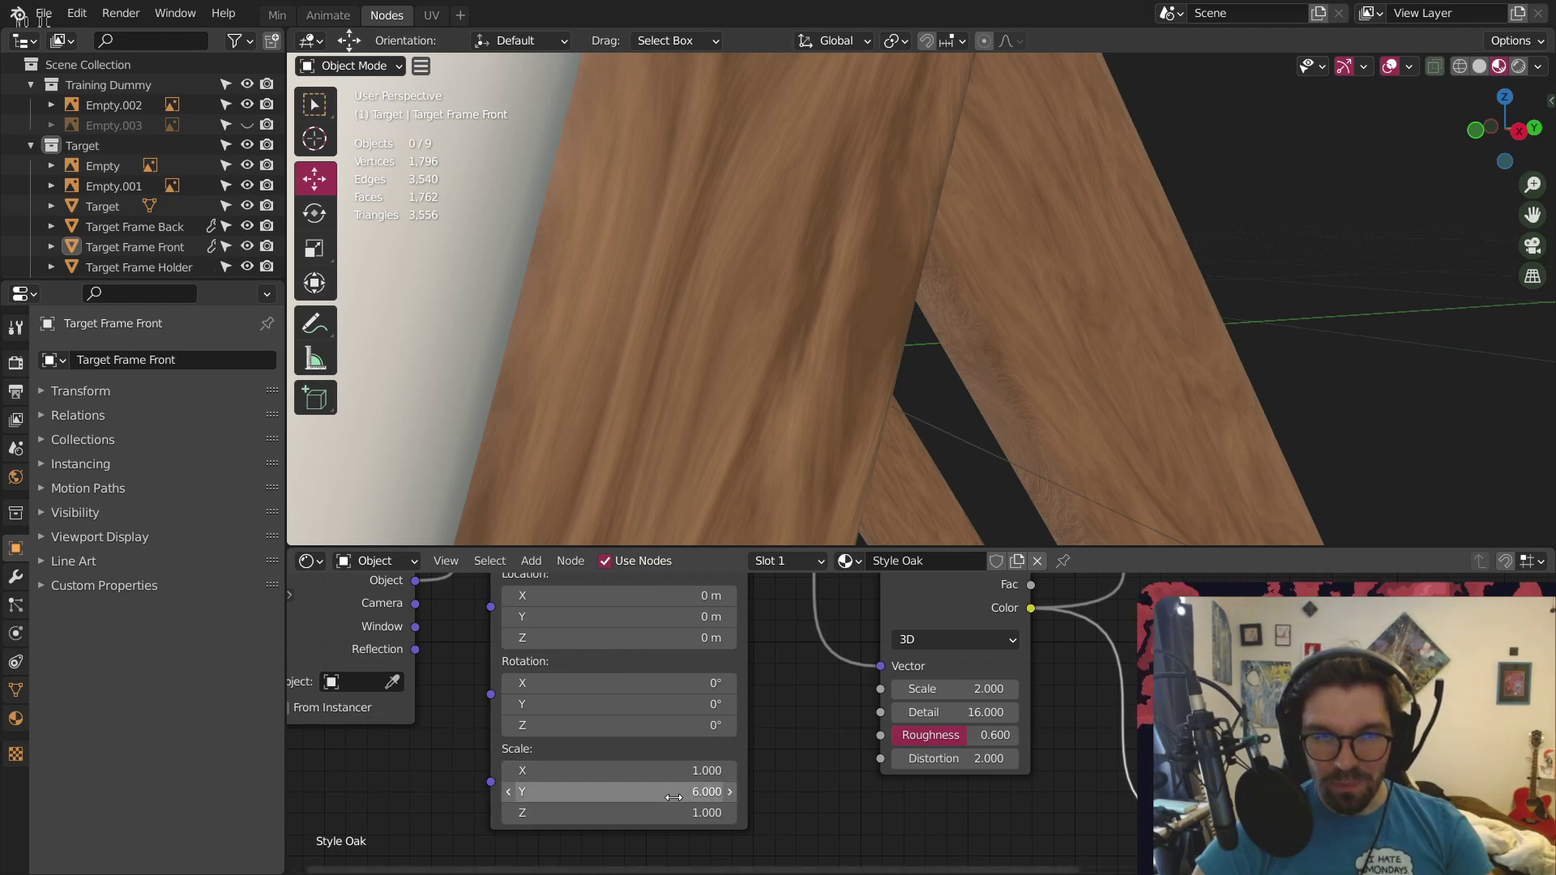
Try Y scales of 4 and 10 on the Mapping node to compare the wood grain stretch
key("Return")
scroll(961, 291, "down", 9)
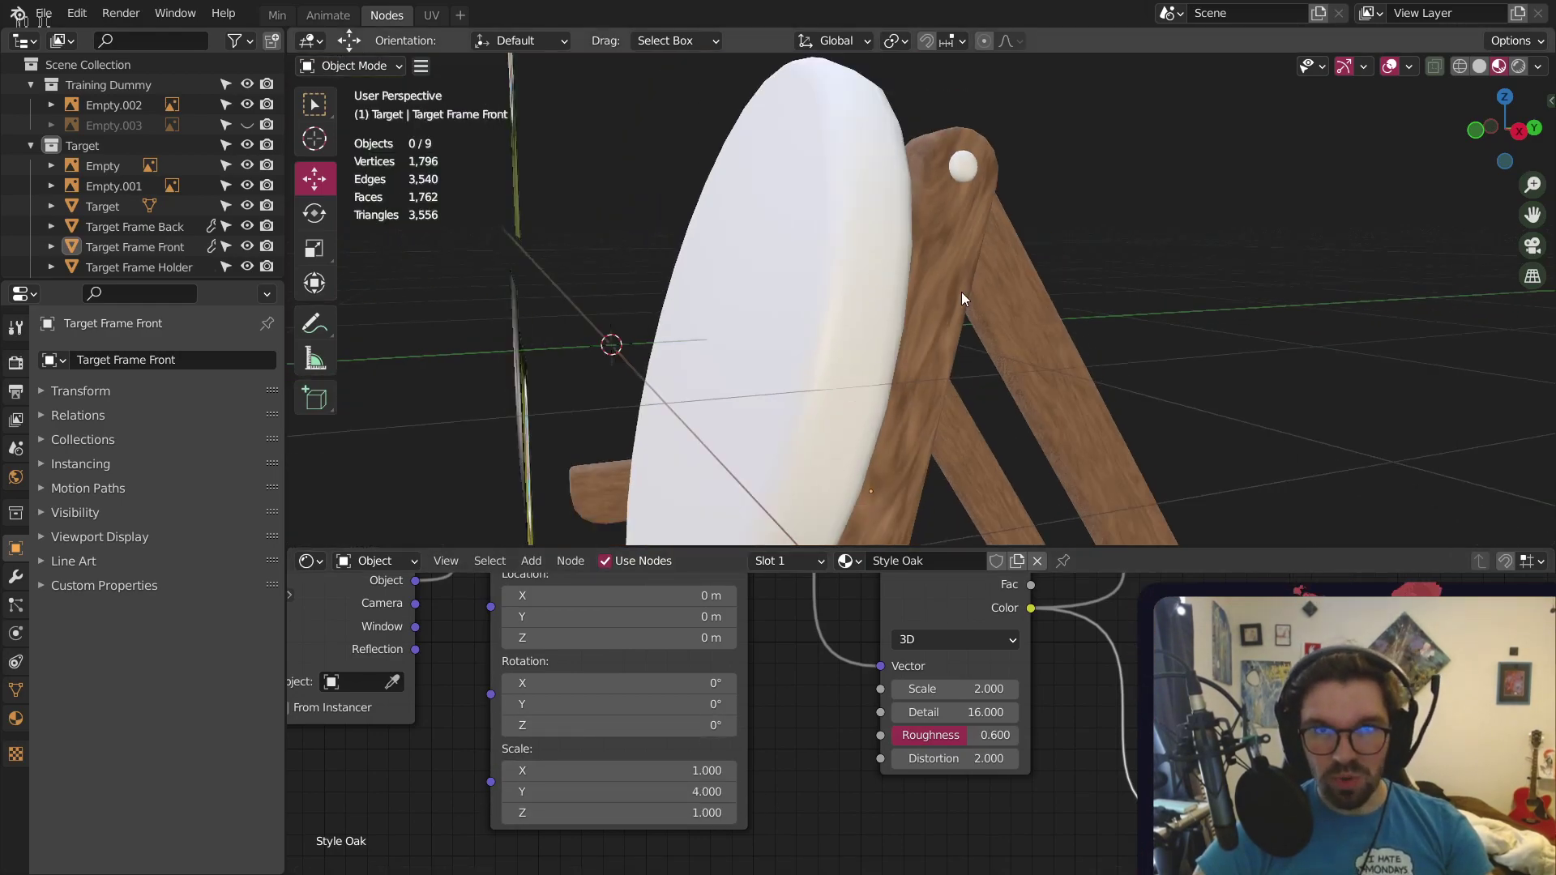
middle_click_drag(961, 292, 896, 247, "shift")
left_click(632, 792)
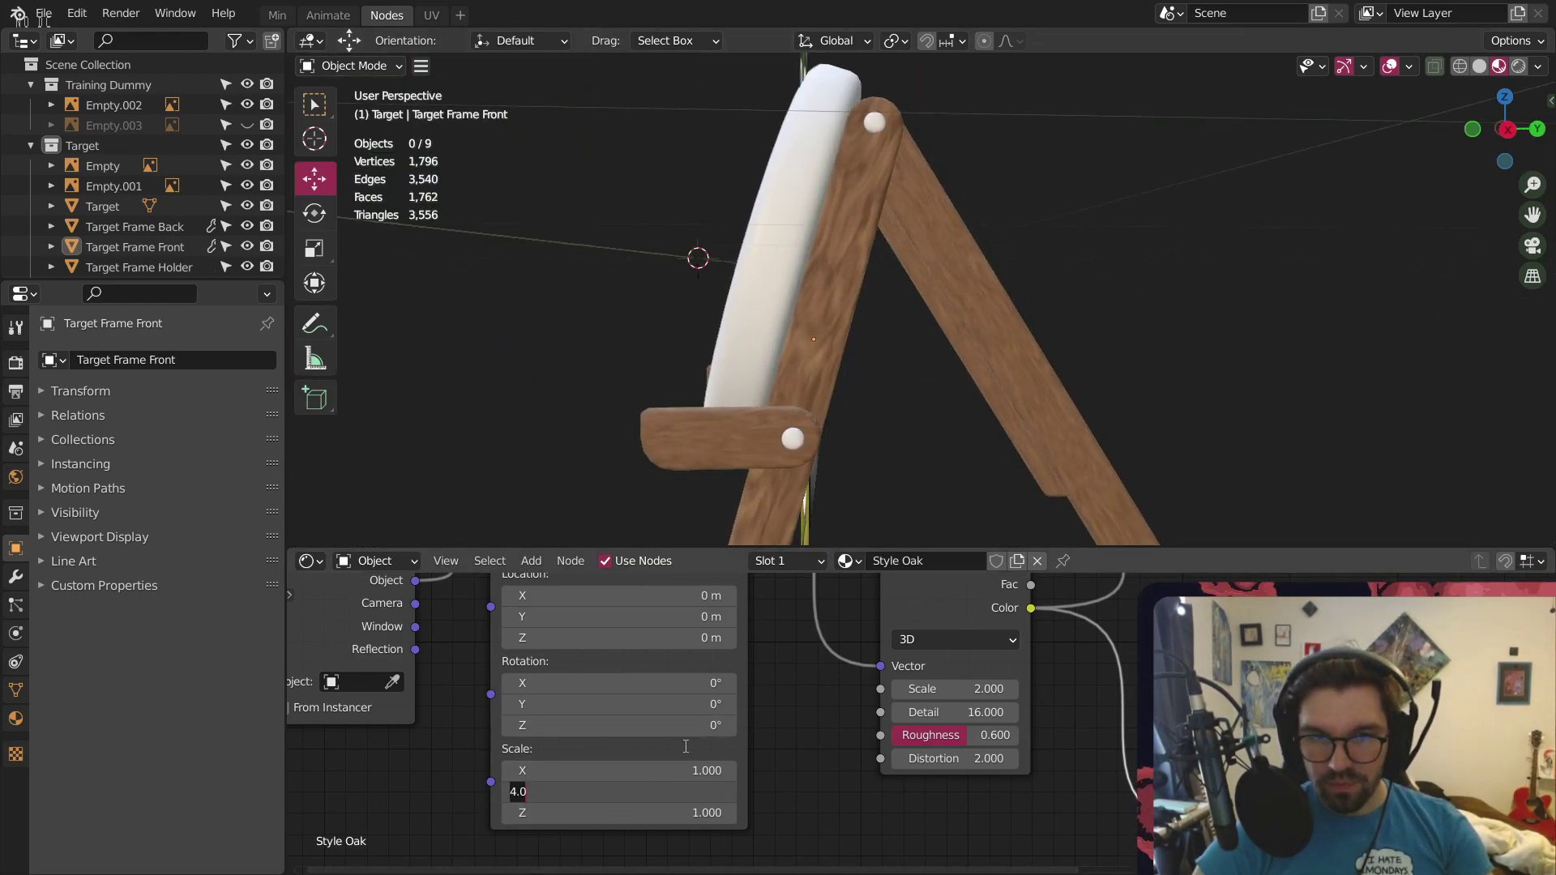
type("10")
key("Return")
scroll(853, 226, "up", 5)
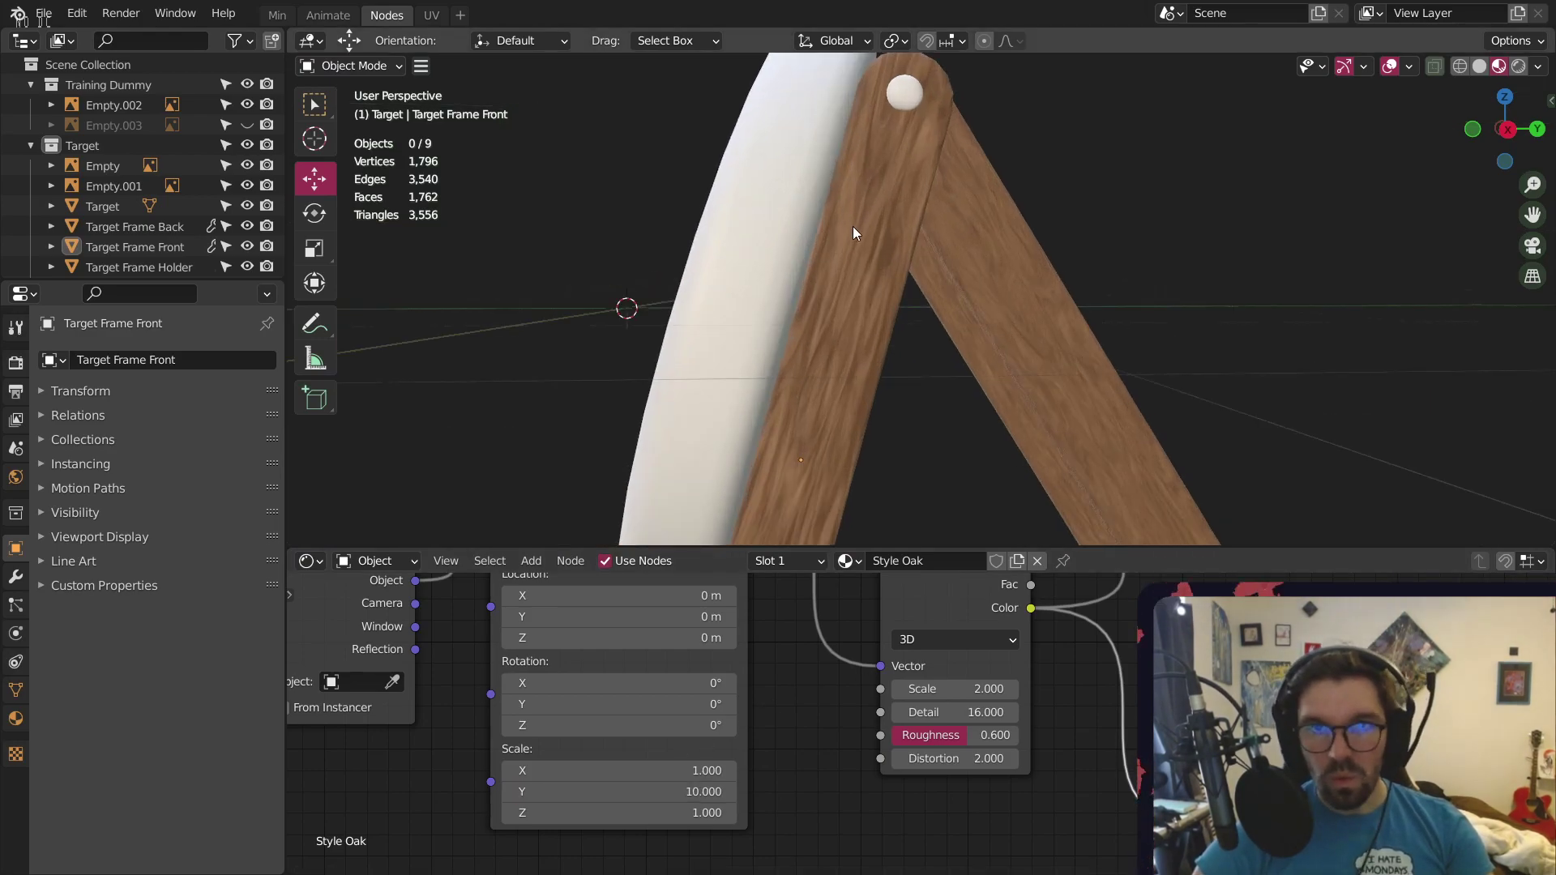
Set the Mapping node's Y scale to 8 and check the grain on the front leg
double_click(640, 792)
type("8")
key("Return")
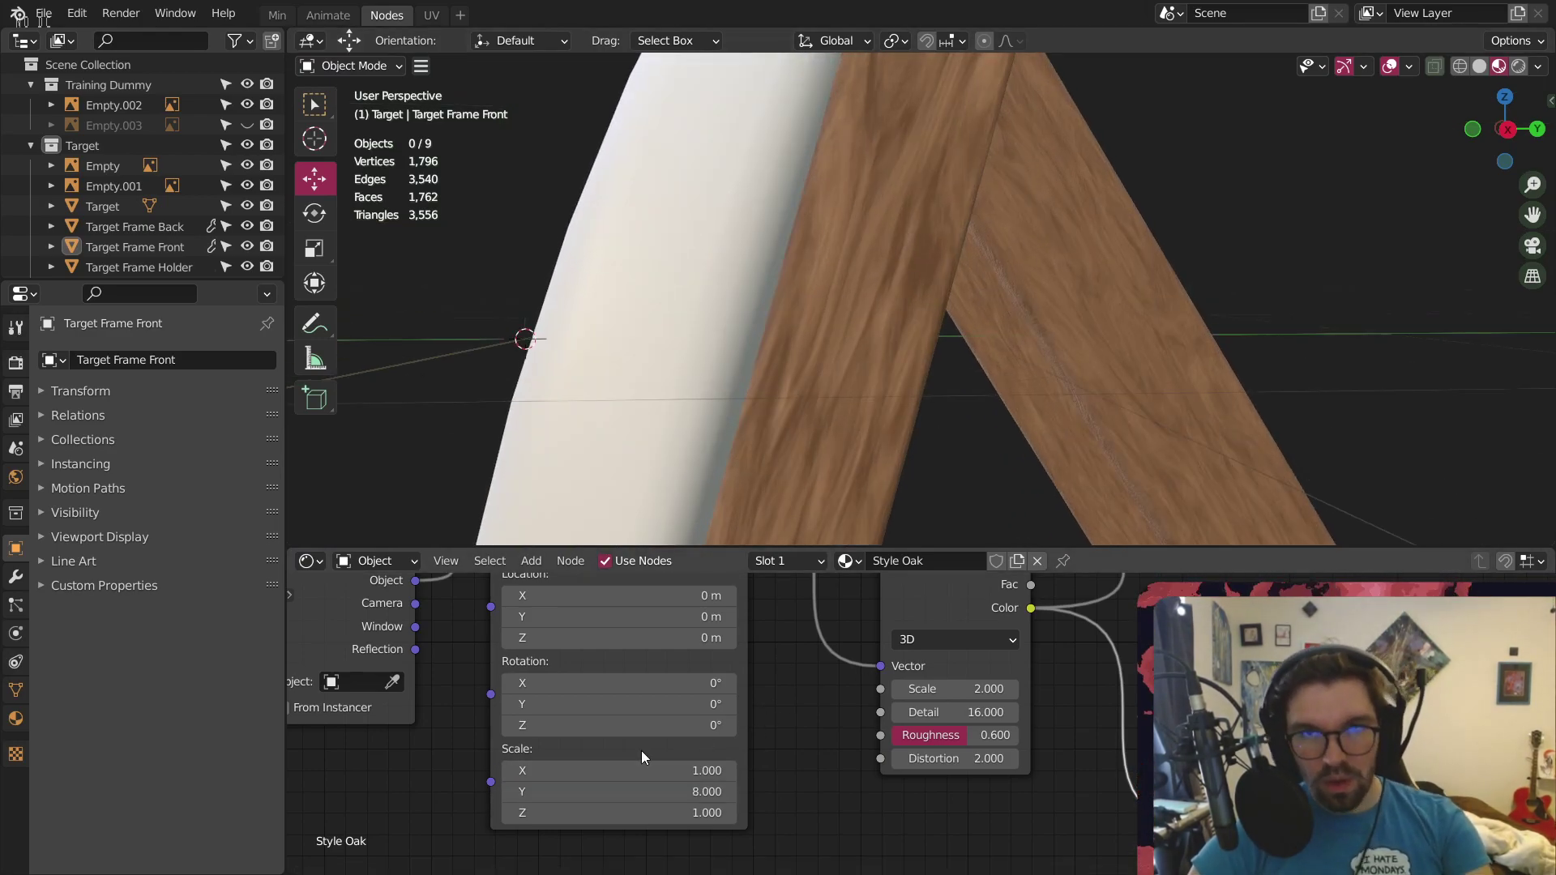
middle_click_drag(982, 480, 825, 321)
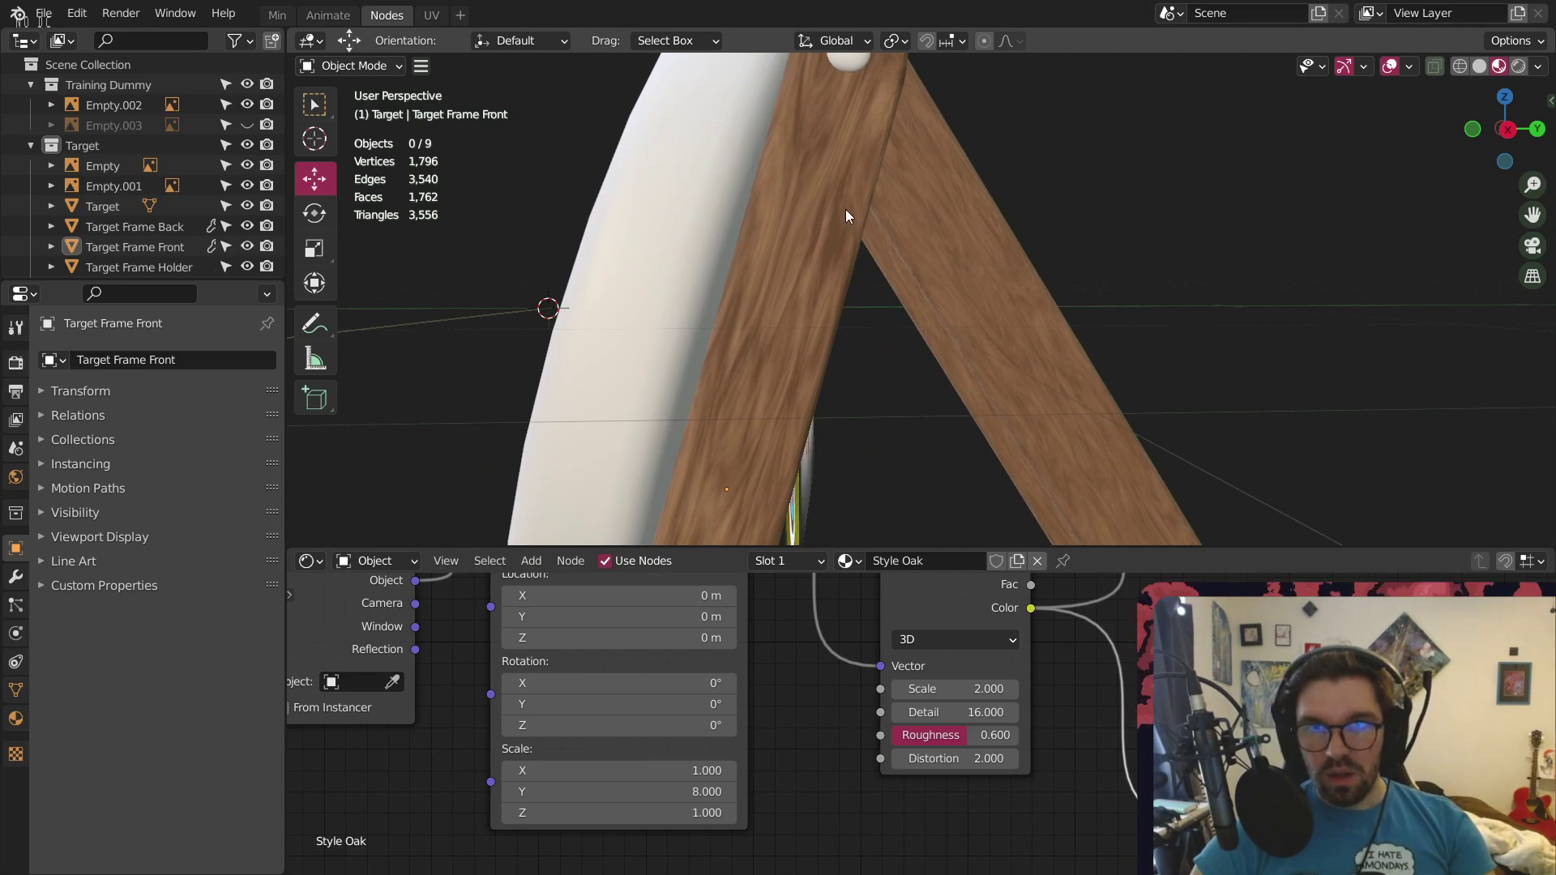
middle_click_drag(828, 176, 771, 211)
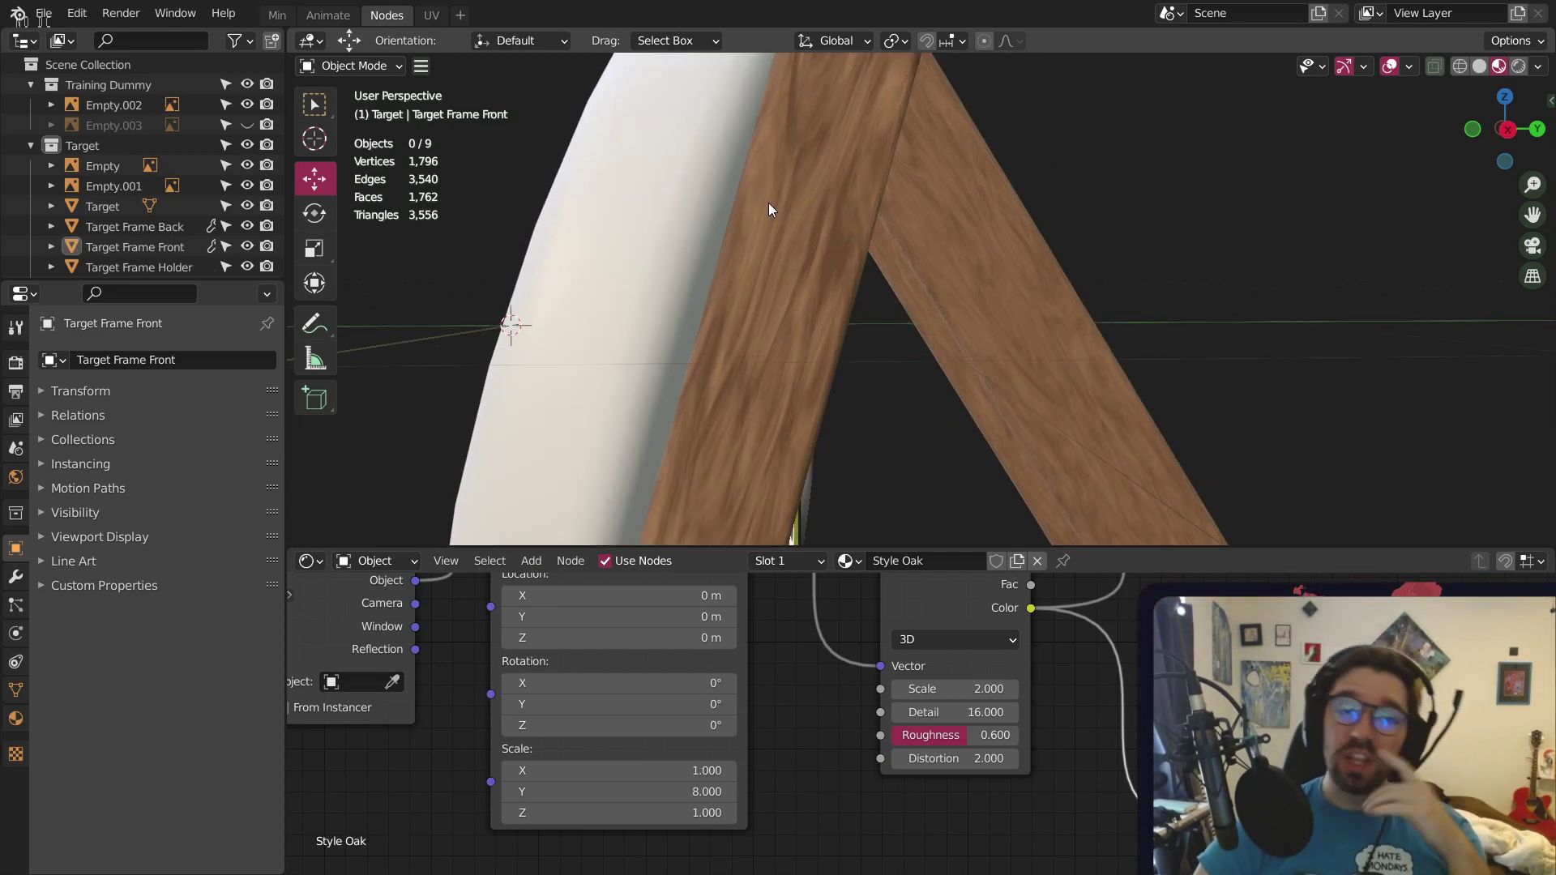
scroll(813, 227, "up", 2)
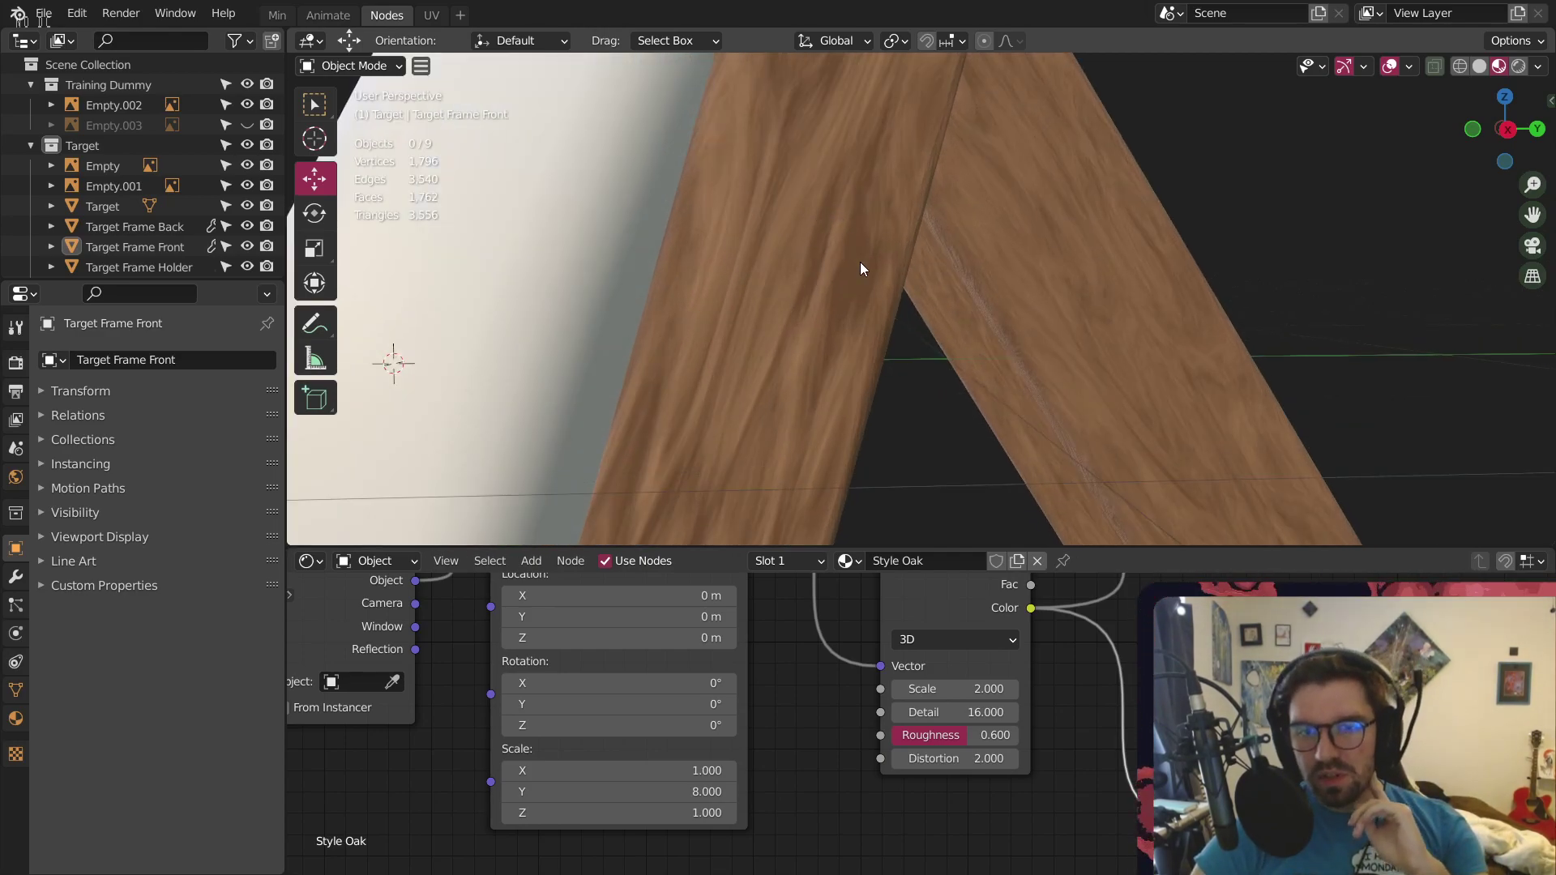
Change the light stop of the ColorRamp that feeds the Bump node to pure white
middle_click_drag(1072, 718, 840, 689)
scroll(946, 688, "up", 3)
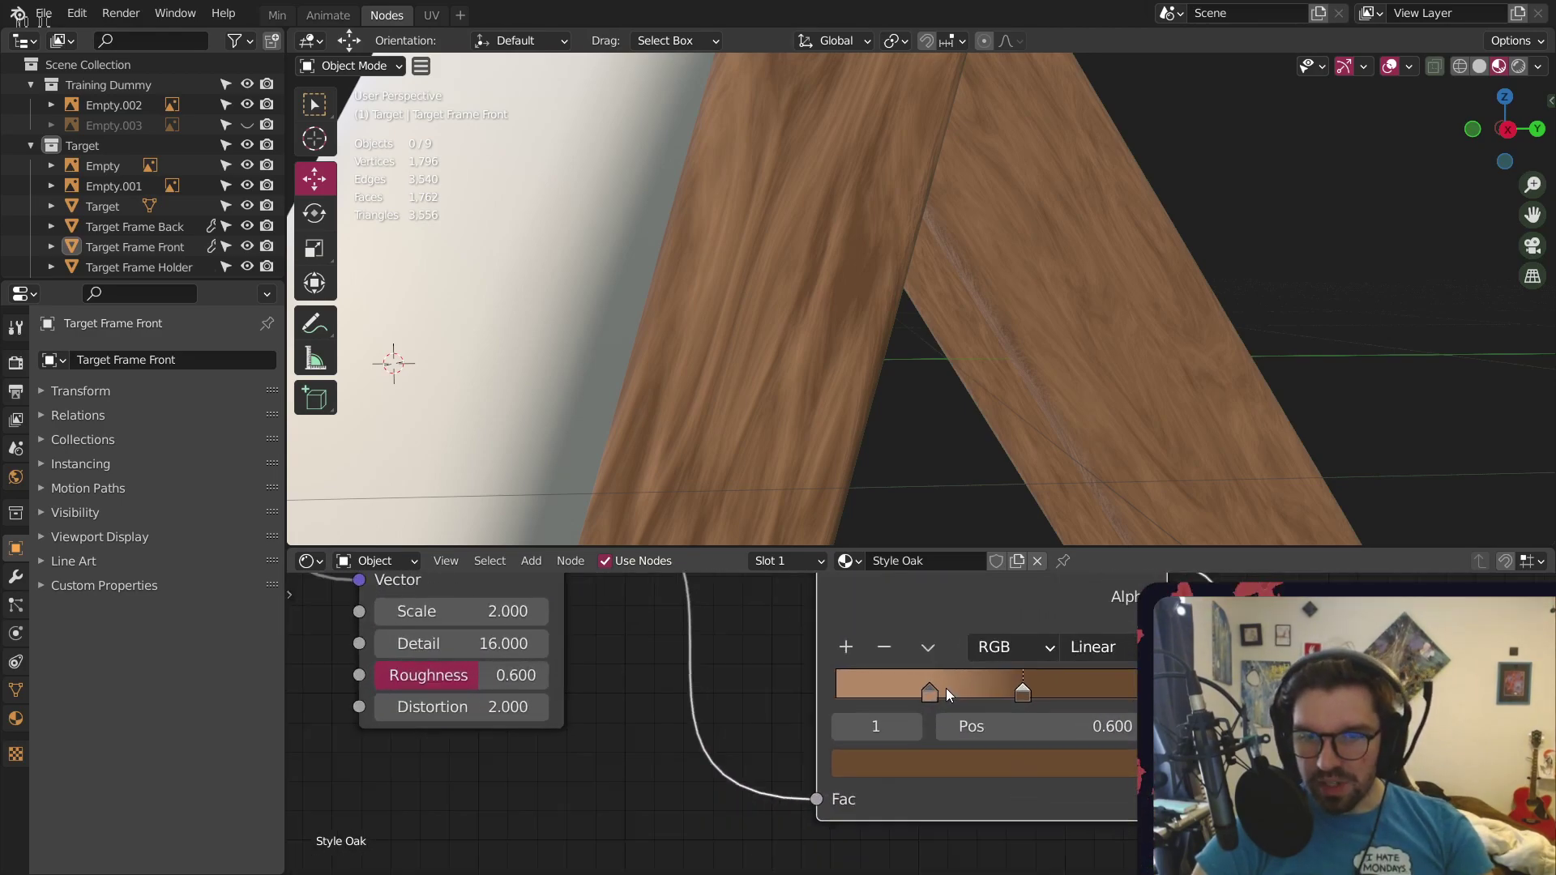
scroll(946, 688, "up", 2)
left_click(927, 693)
left_click(969, 803)
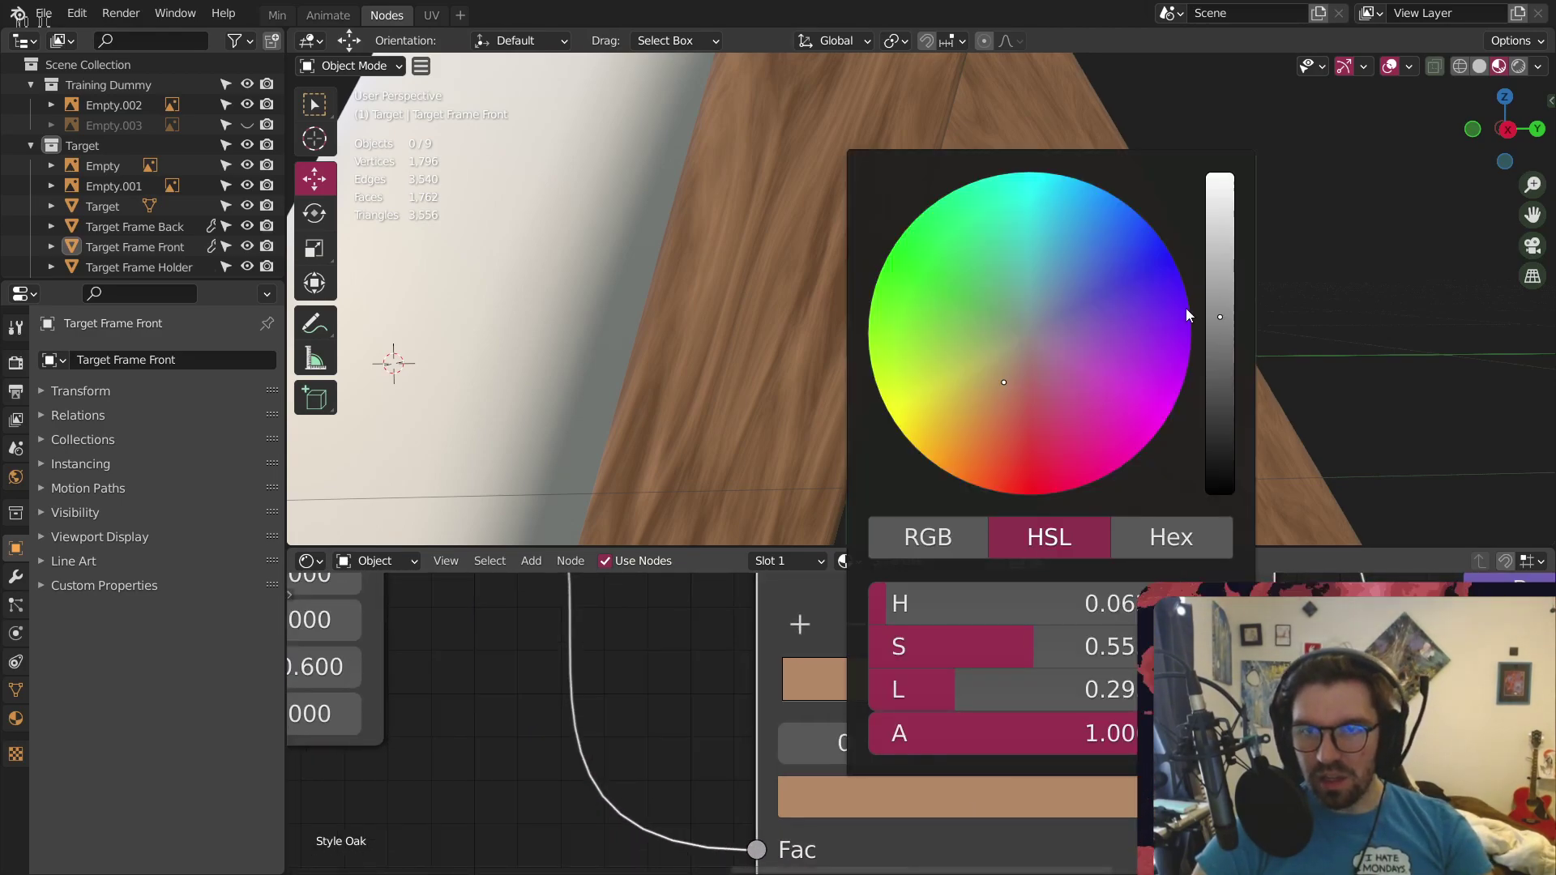
left_click_drag(1227, 239, 1240, 162)
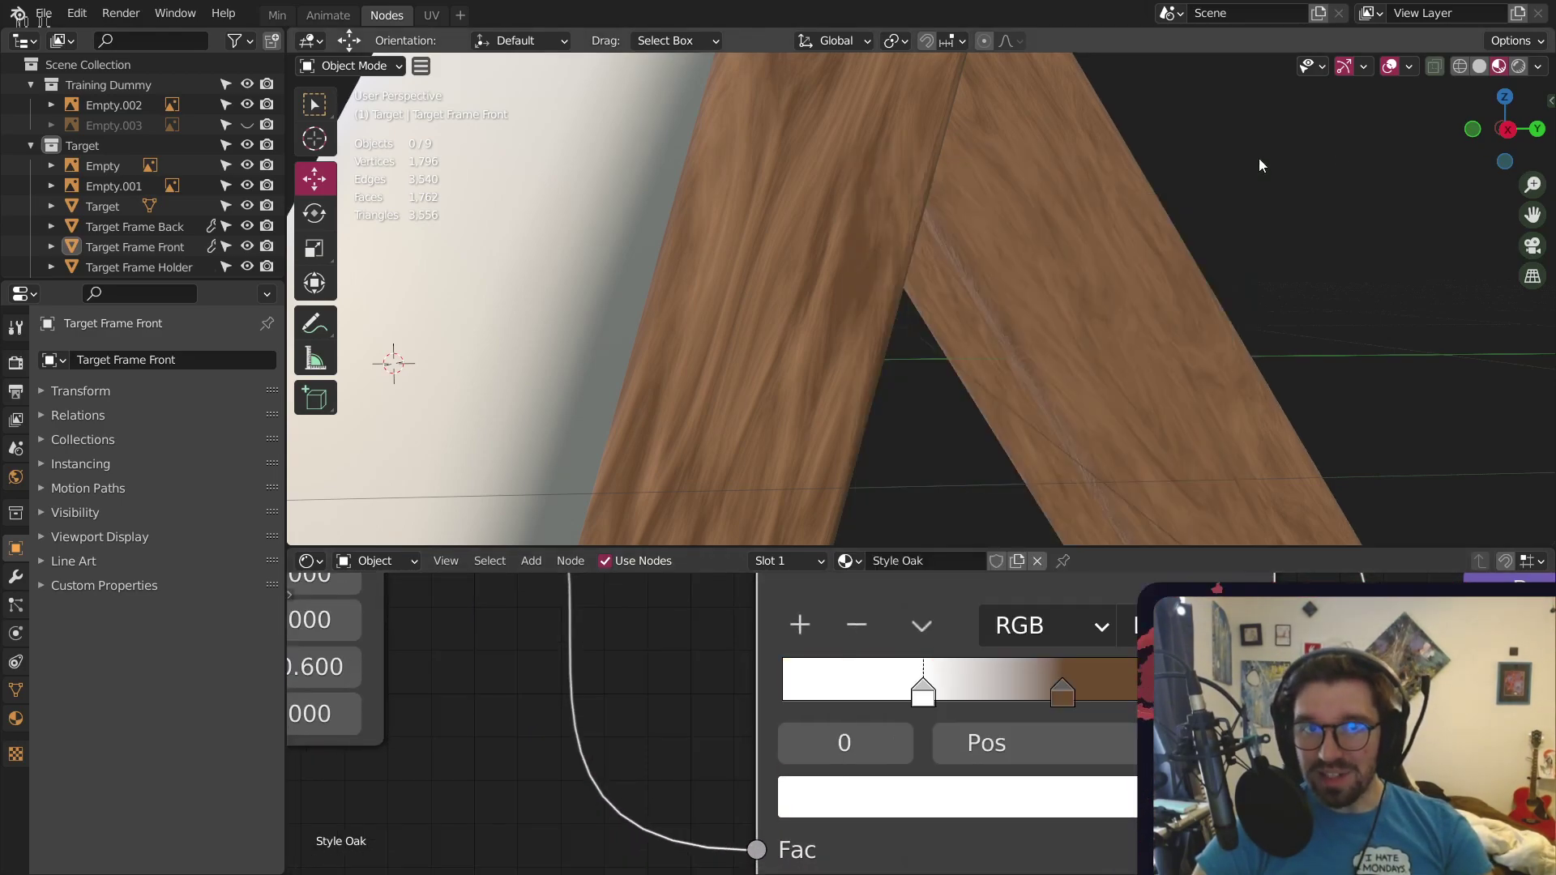
Change the dark stop of the ColorRamp that feeds the Bump node to black
left_click(1066, 692)
key("ctrl+z")
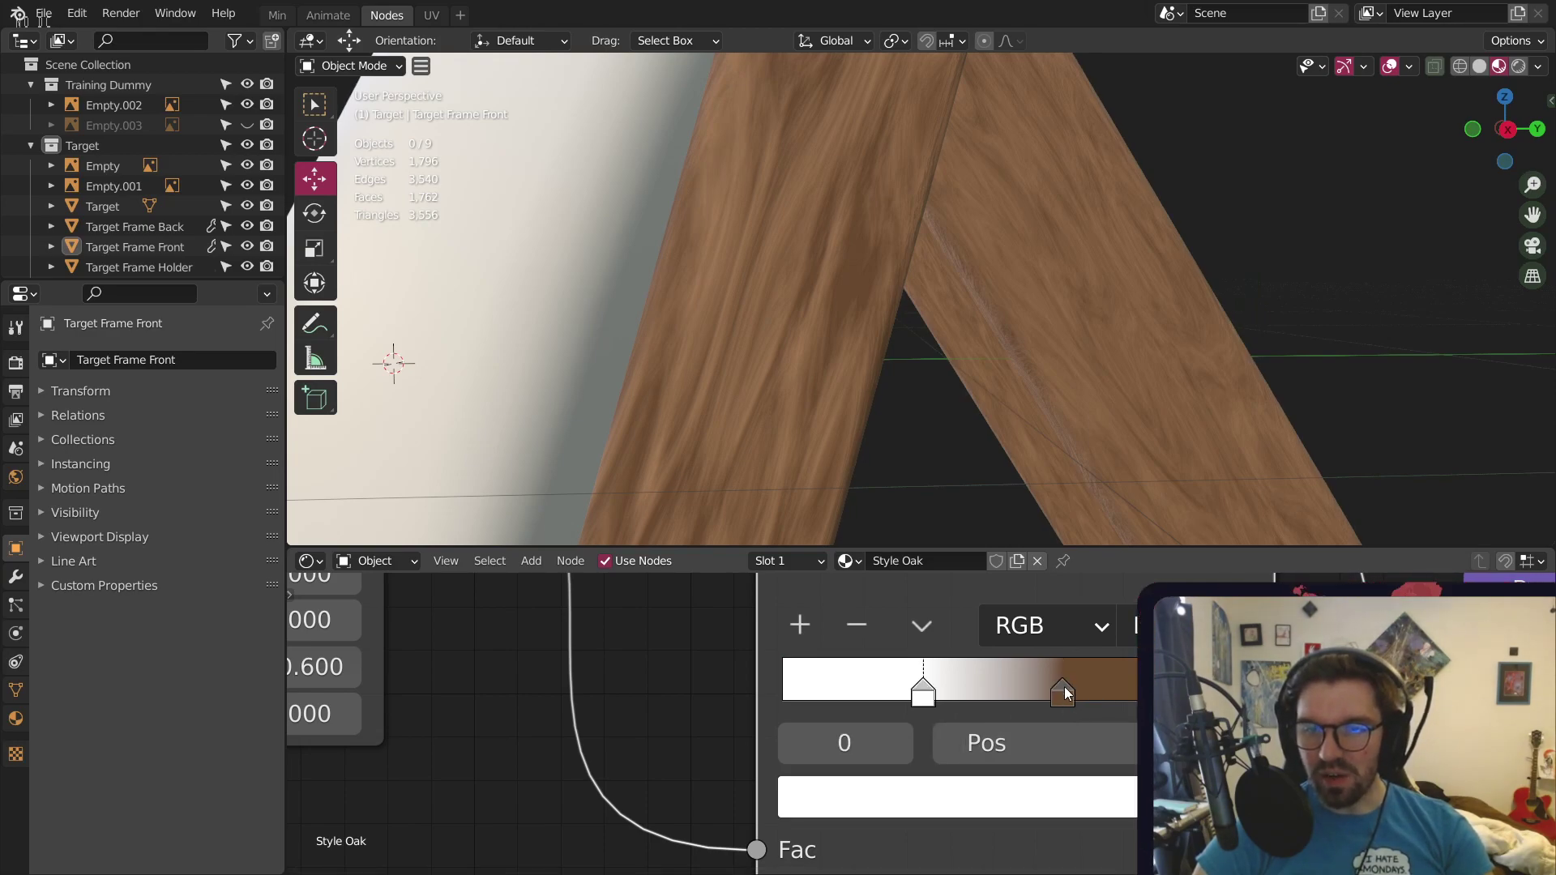
left_click(1063, 687)
left_click(1061, 778)
left_click_drag(1212, 447, 1220, 490)
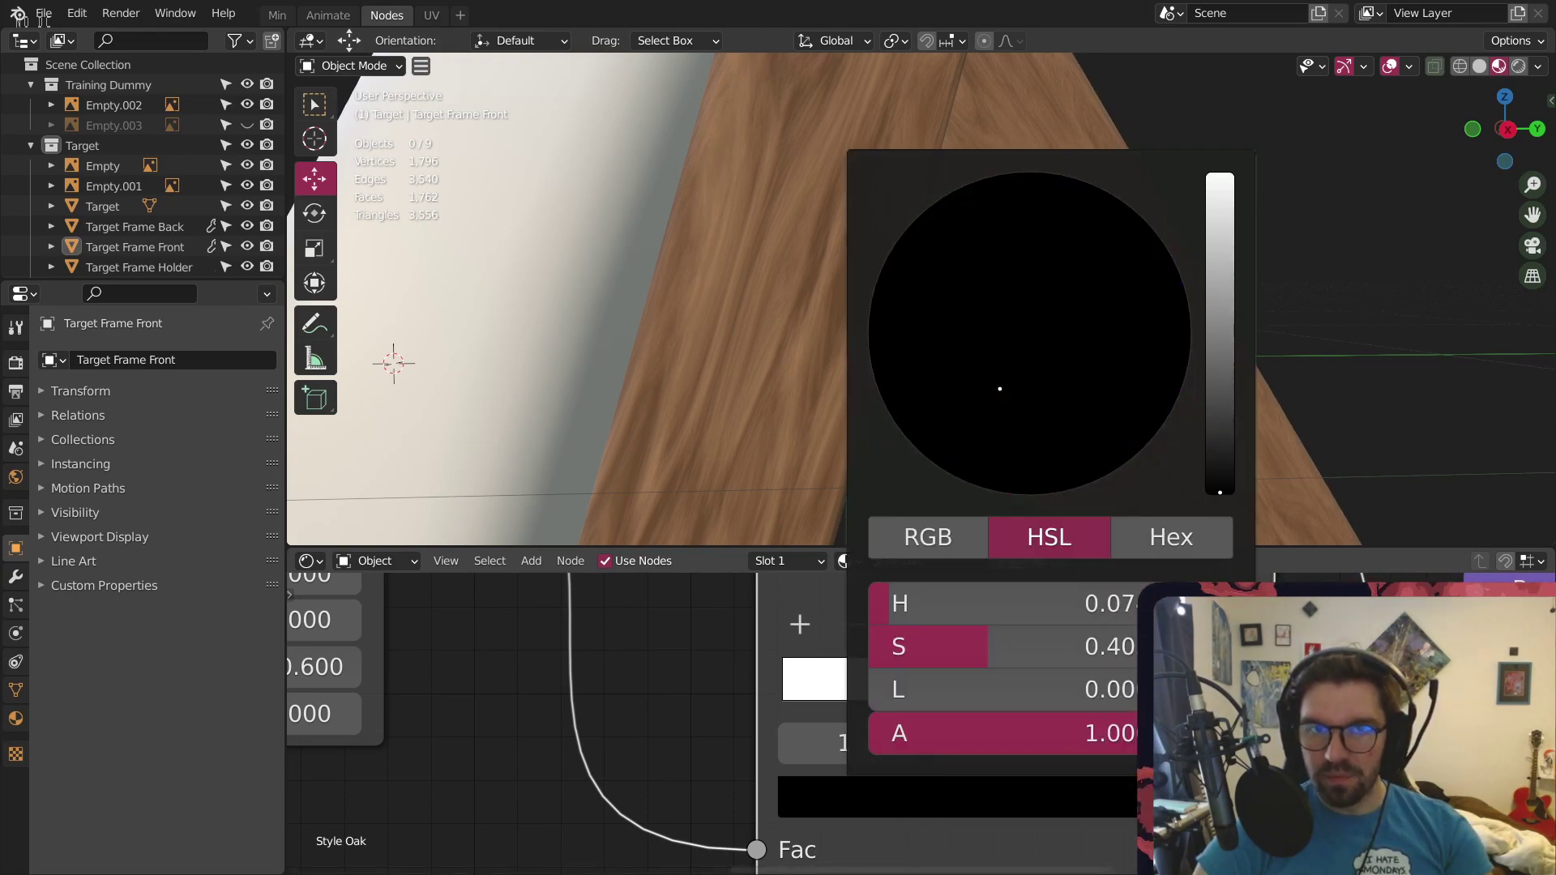
Set the Bump node's strength to 0.4
scroll(956, 275, "down", 5)
scroll(820, 313, "up", 5)
scroll(819, 312, "up", 5)
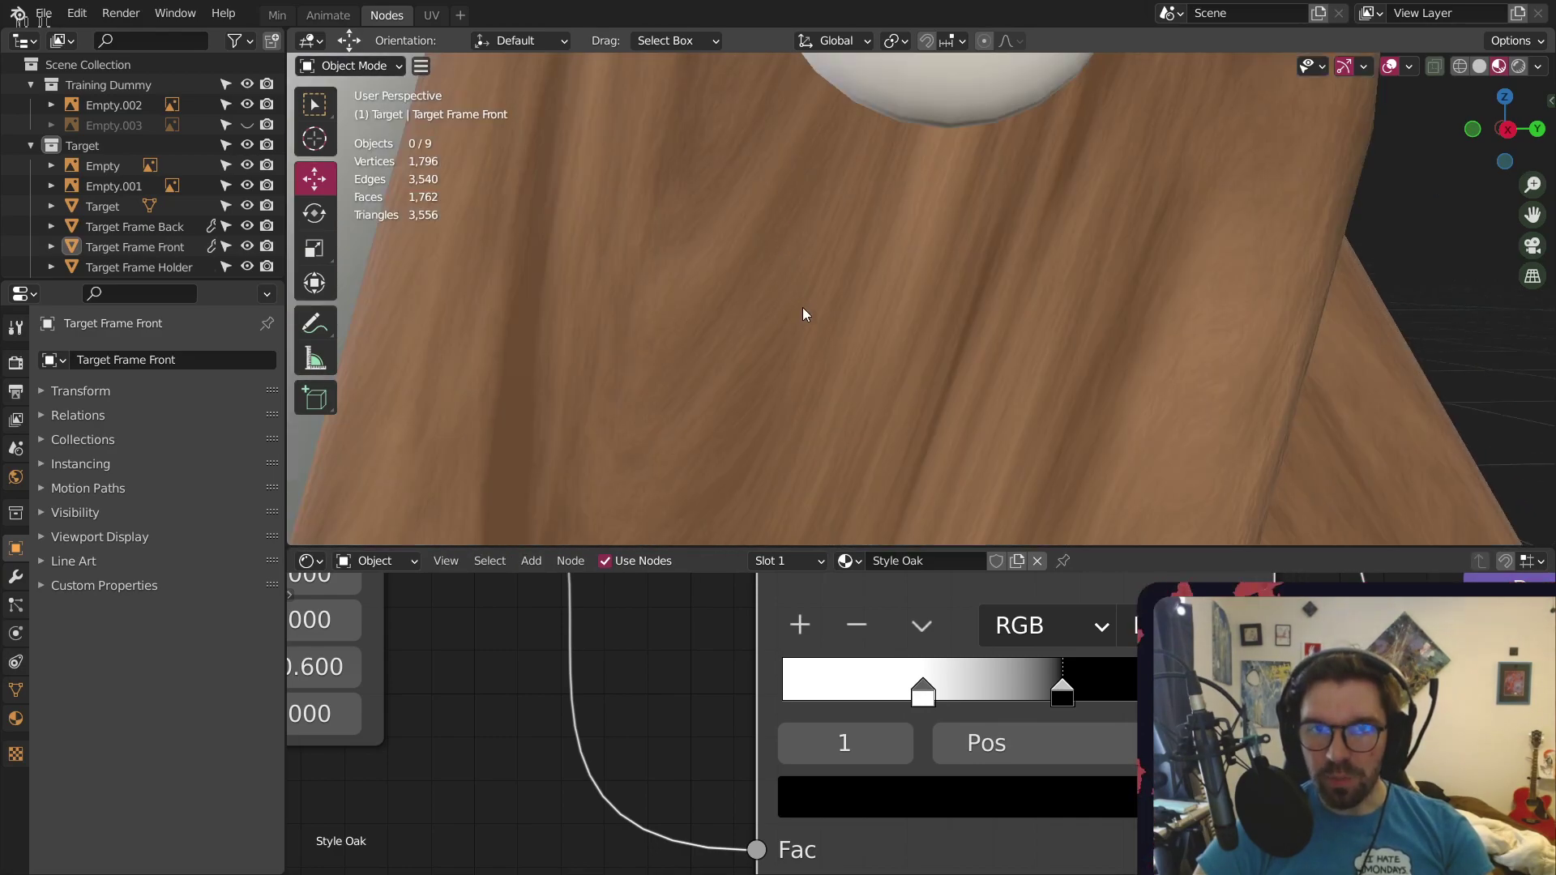
middle_click_drag(1428, 761, 969, 694)
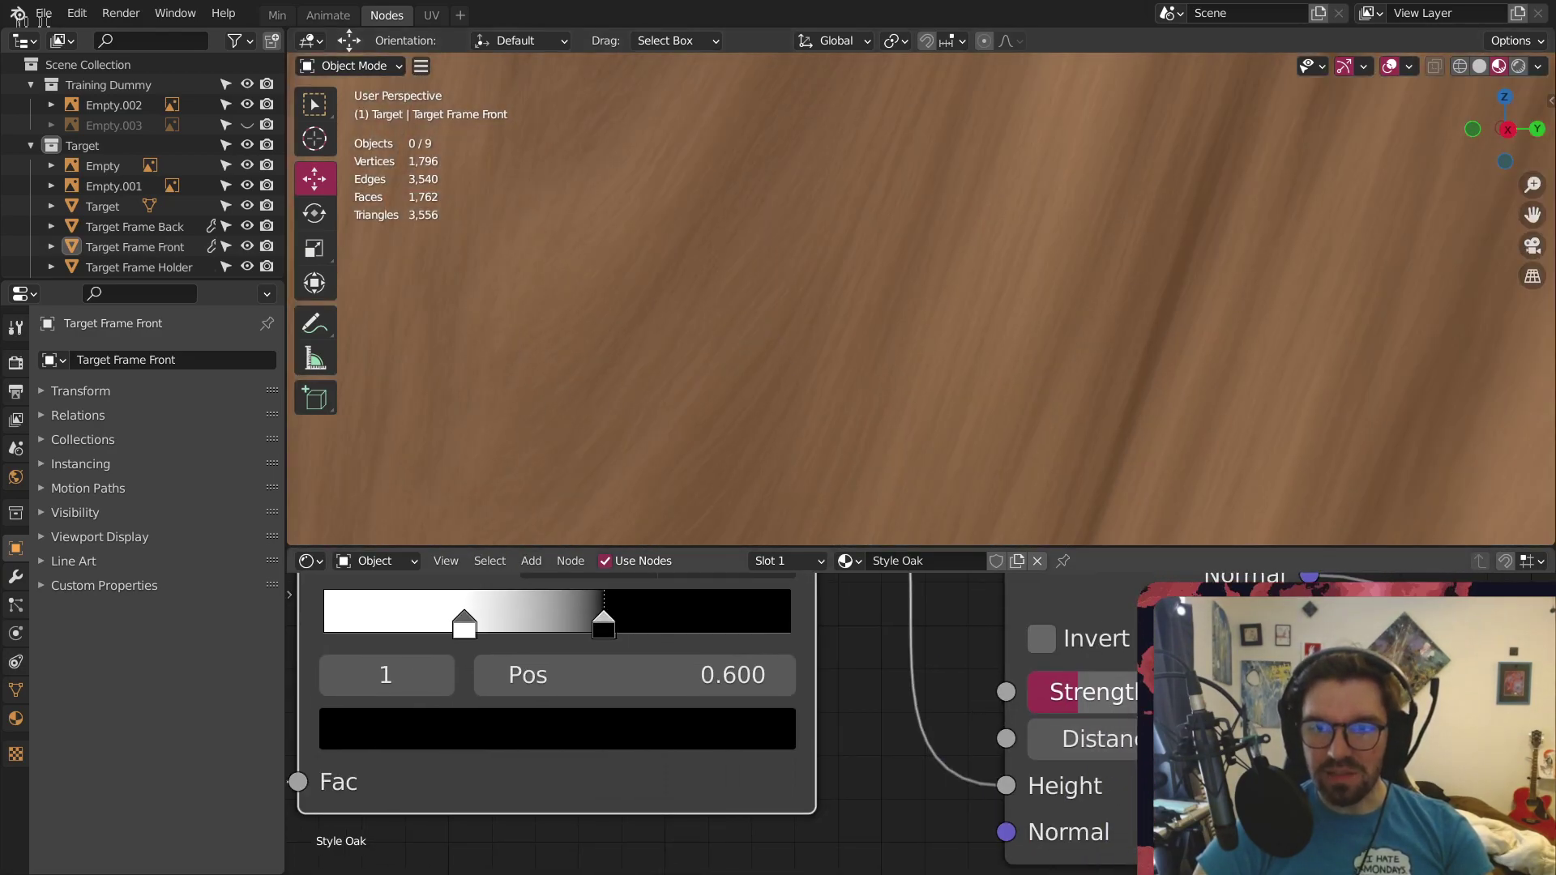
double_click(1070, 691)
type("0.4")
key("Return")
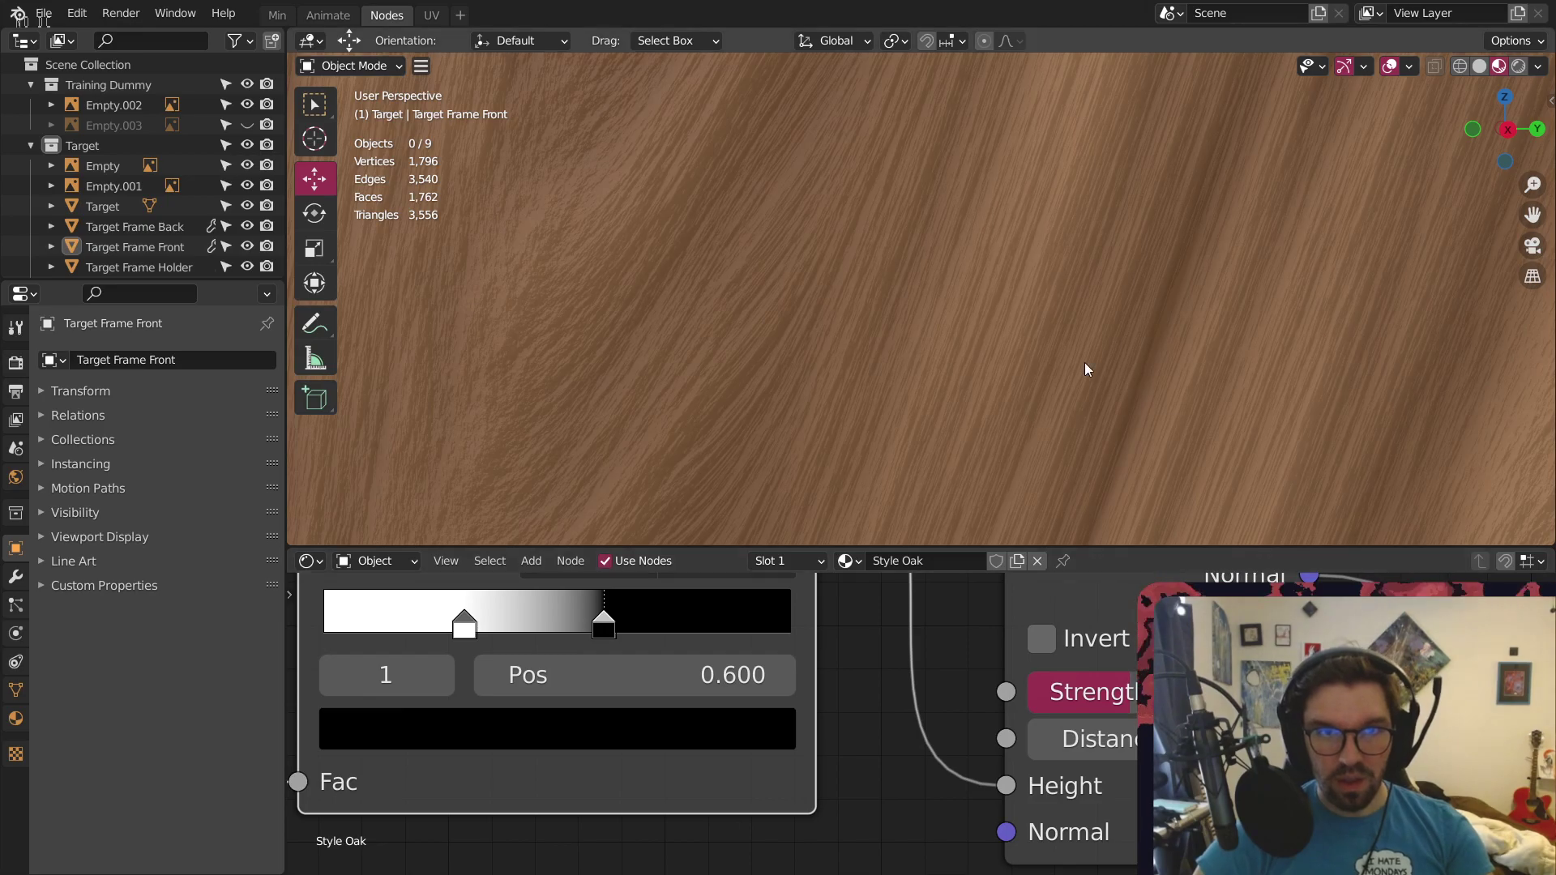
Lower the Bump node's strength to 0.3 after checking the relief on the front leg
scroll(921, 216, "down", 6)
middle_click_drag(843, 278, 1056, 517)
left_click(1082, 691)
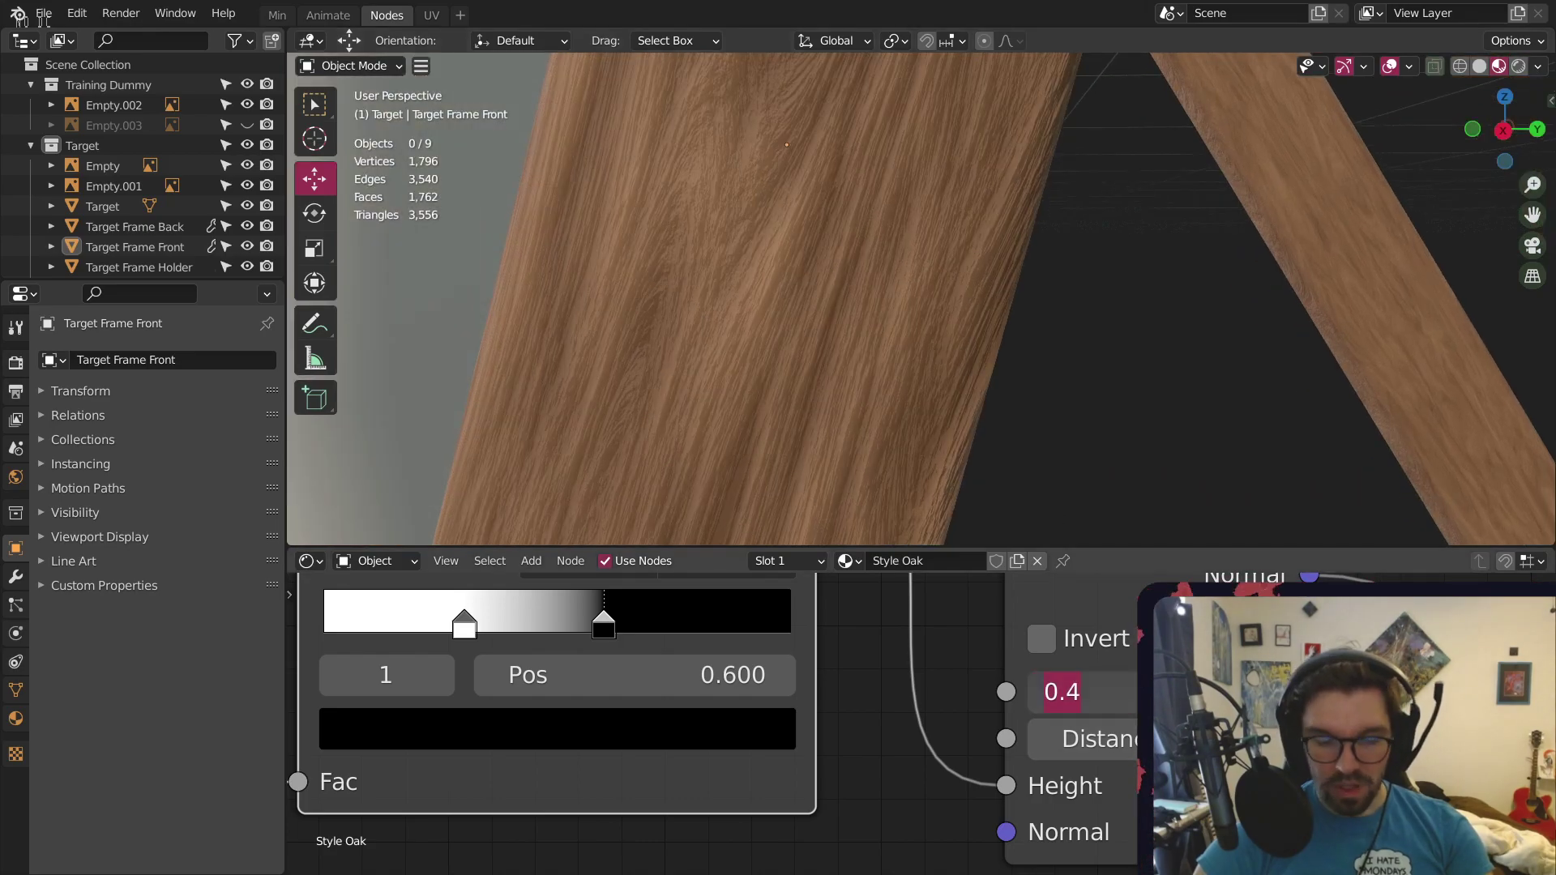
type(".3")
key("Return")
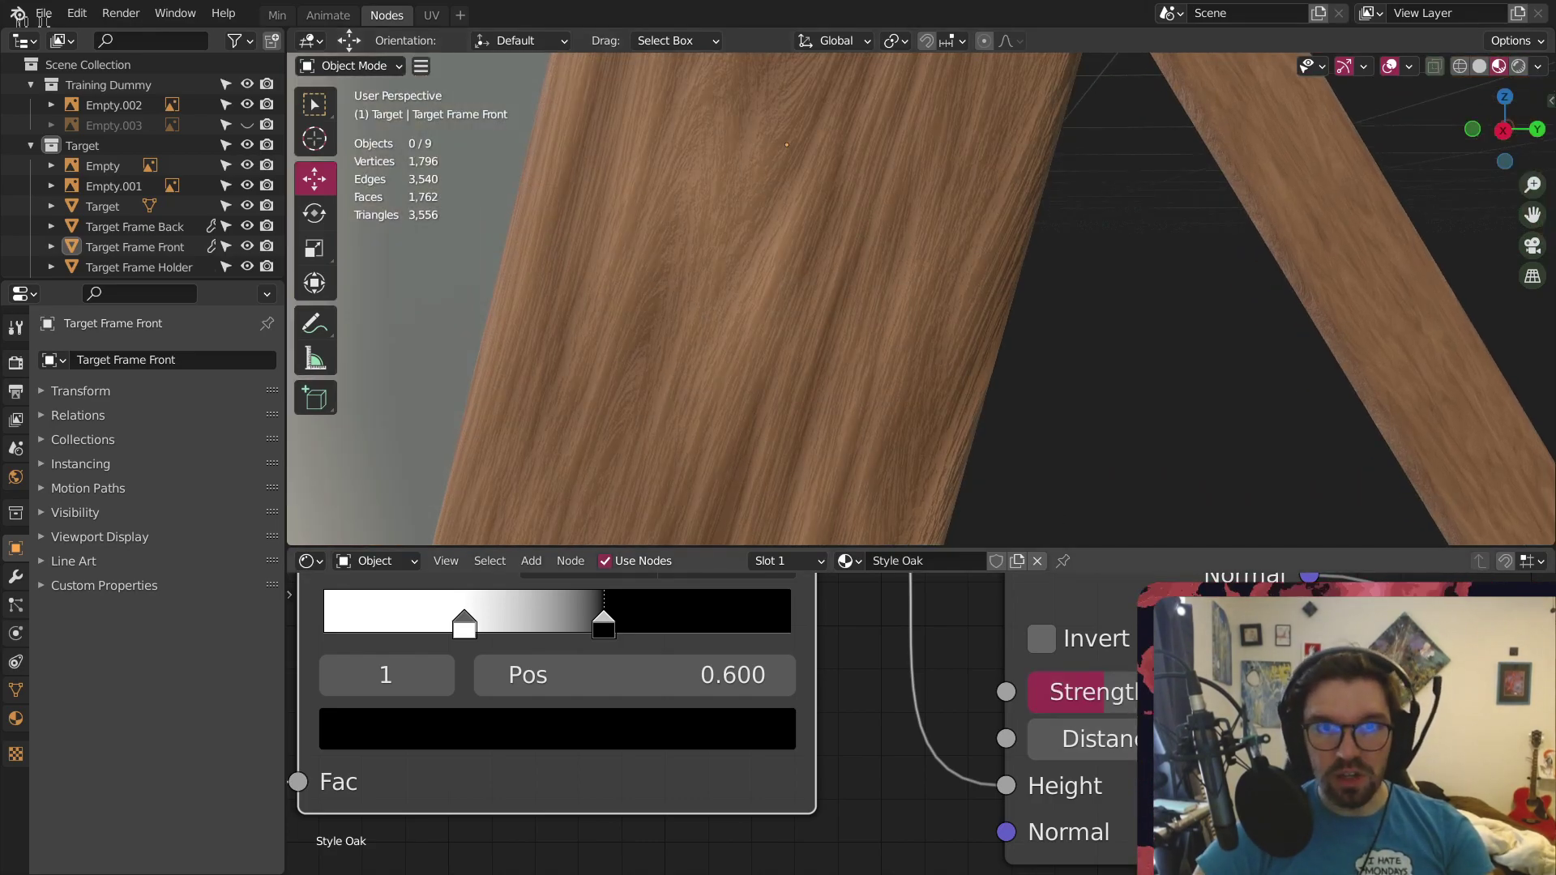
Set the dark stop's position to 0.7 on the ColorRamp that drives the base color
scroll(899, 316, "down", 5)
middle_click_drag(1048, 371, 1023, 285)
middle_click_drag(1060, 192, 970, 302, "shift")
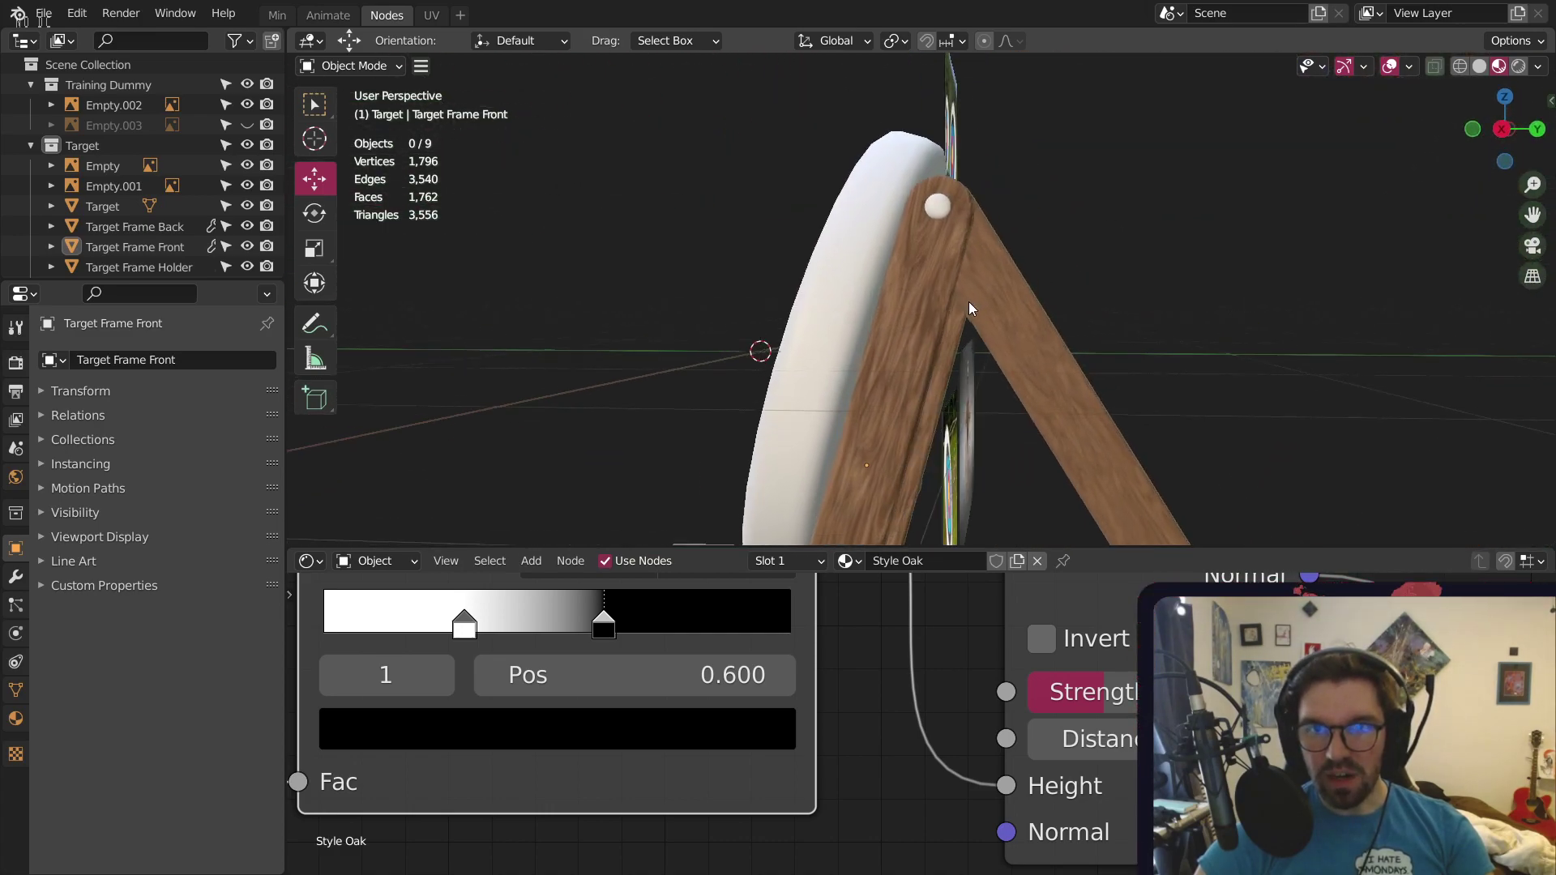
scroll(967, 299, "up", 4)
middle_click_drag(932, 689, 1023, 872)
middle_click_drag(1023, 625, 1059, 766)
middle_click_drag(1032, 654, 1120, 844)
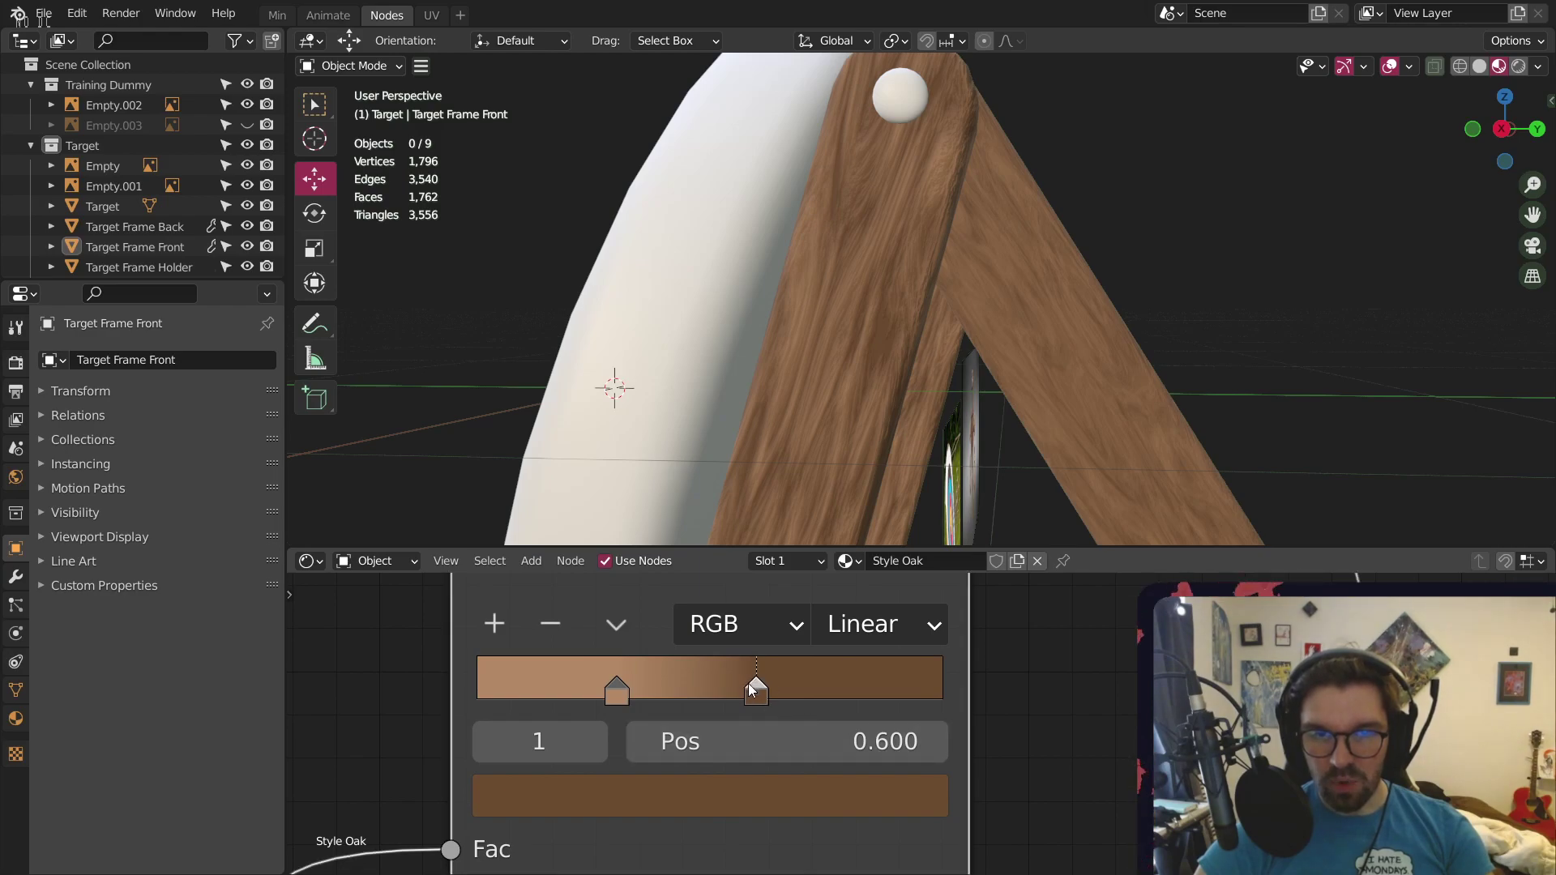
double_click(758, 742)
type(".7")
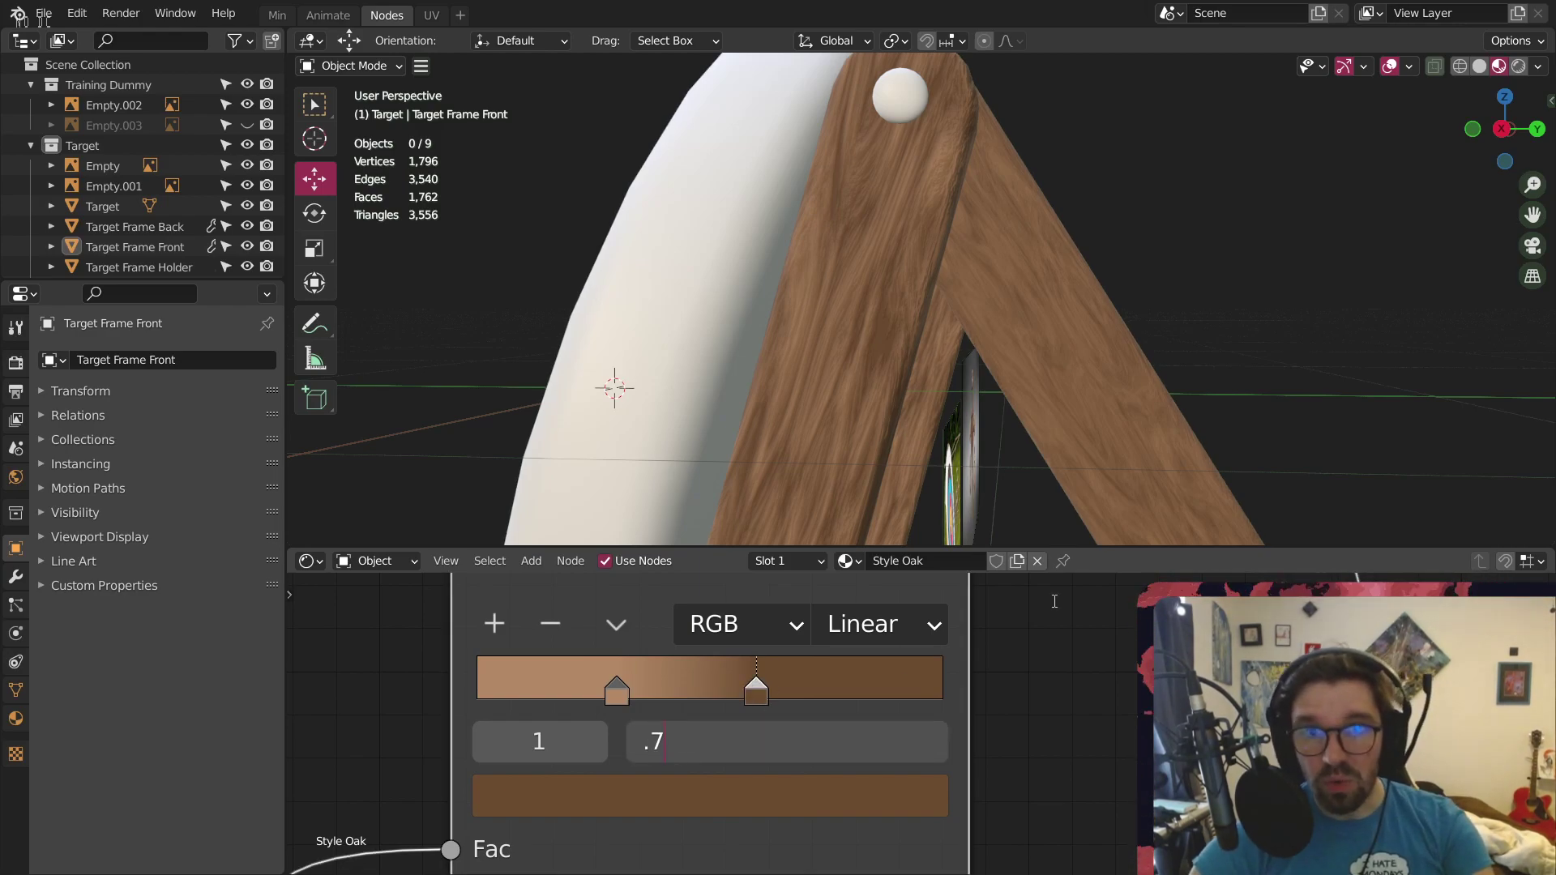
key("Return")
Set the black stop's position to 0.7 on the ColorRamp that feeds the Bump node
scroll(1031, 787, "down", 5)
middle_click_drag(1032, 792, 979, 674)
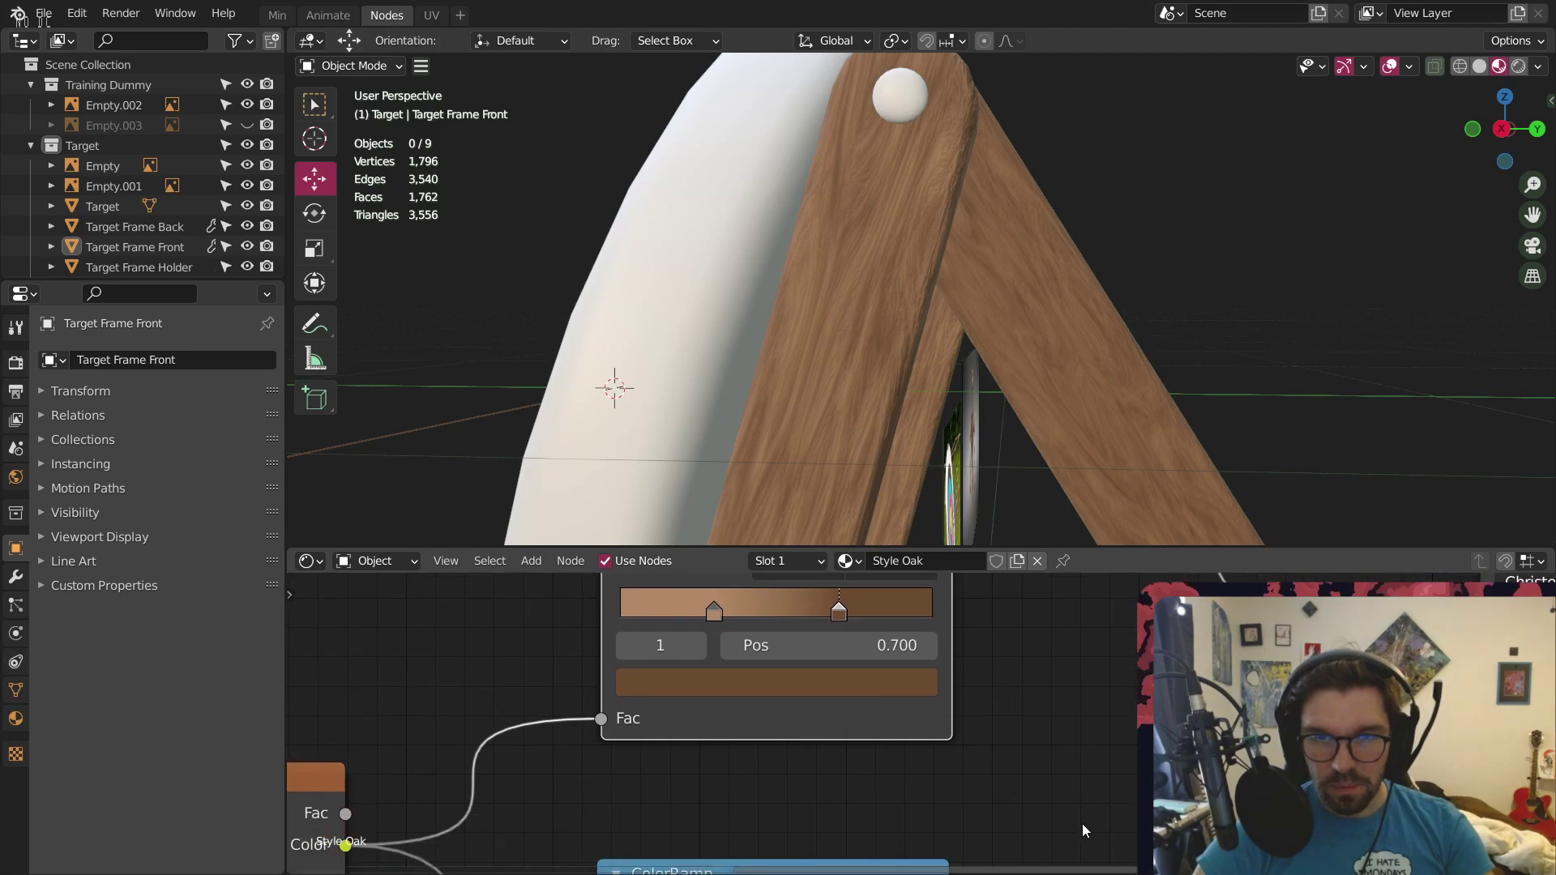
middle_click_drag(1082, 824, 1028, 547)
left_click(755, 751)
double_click(793, 772)
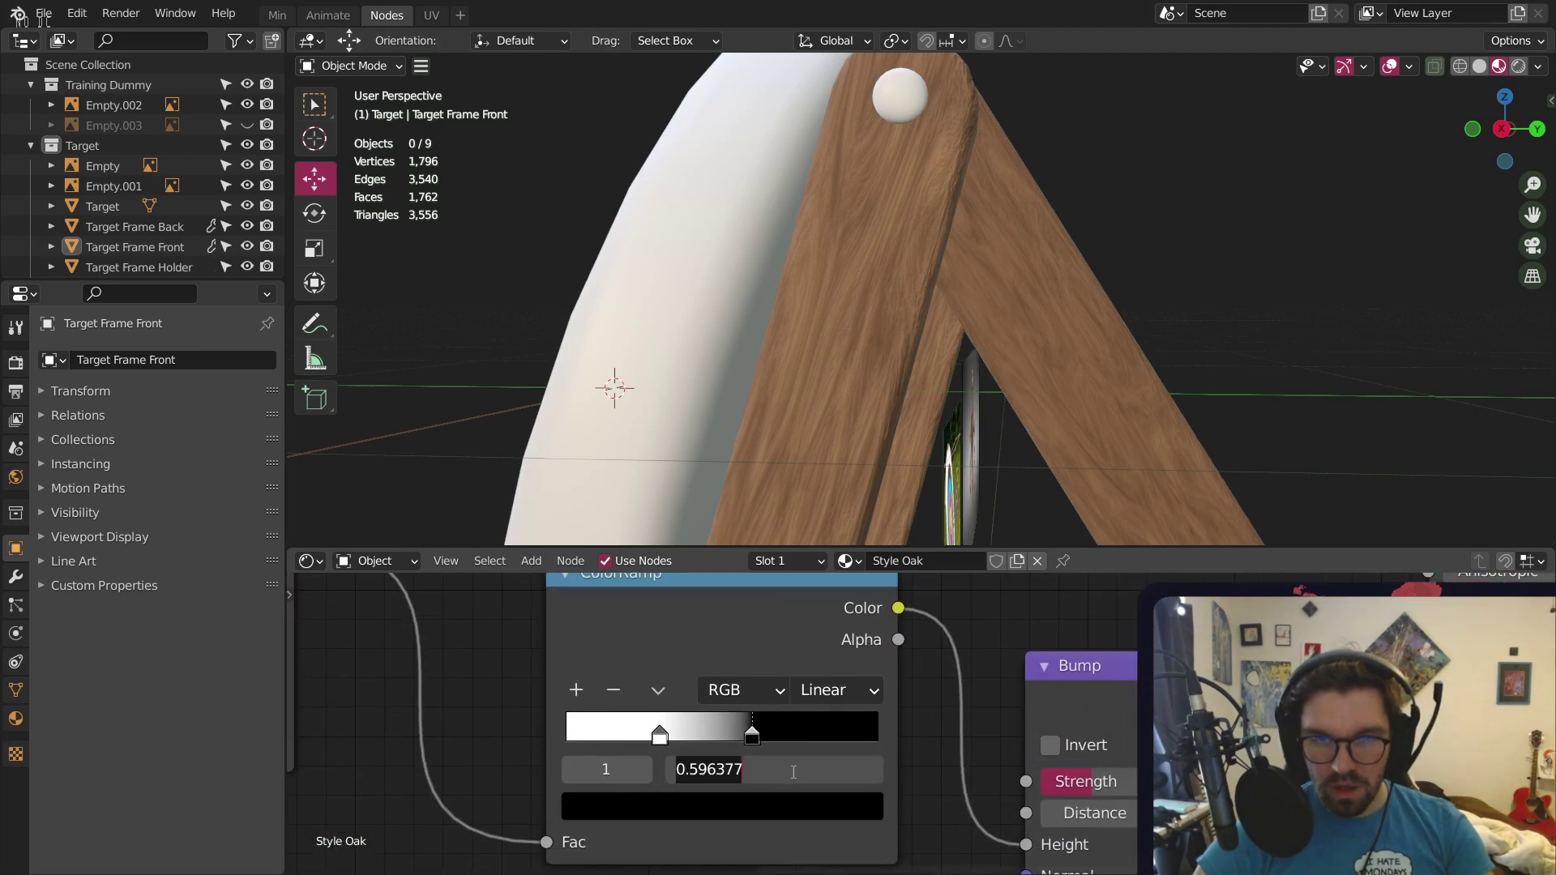
type(".7")
key("Return")
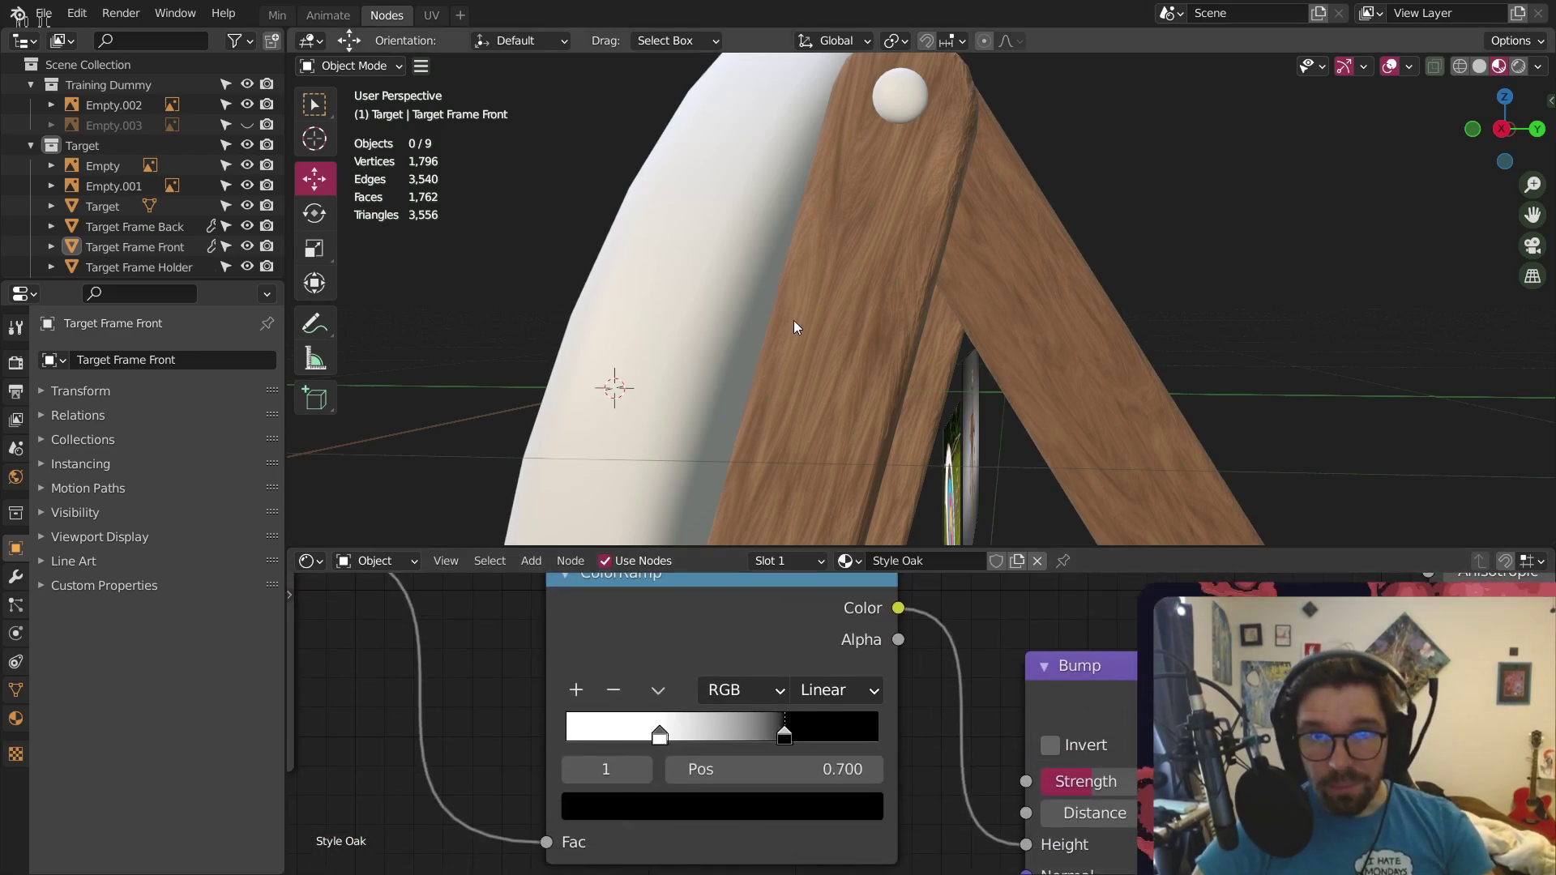
Set the Bump node's strength to 0.5
scroll(909, 324, "up", 4)
scroll(909, 324, "up", 2)
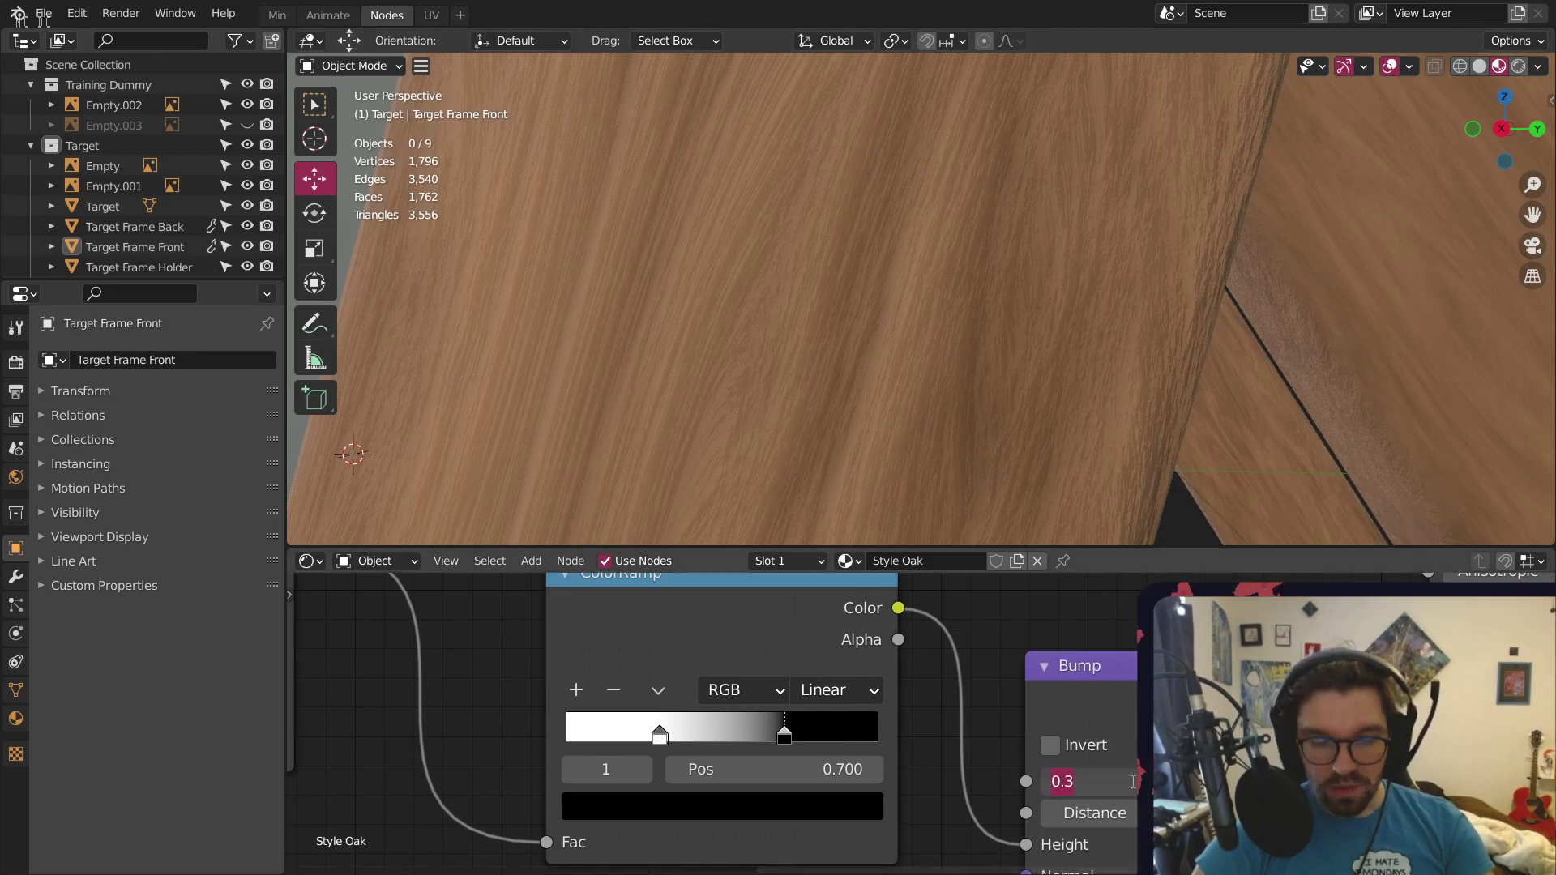
left_click(1133, 782)
type(".5")
key("Return")
scroll(945, 204, "down", 7)
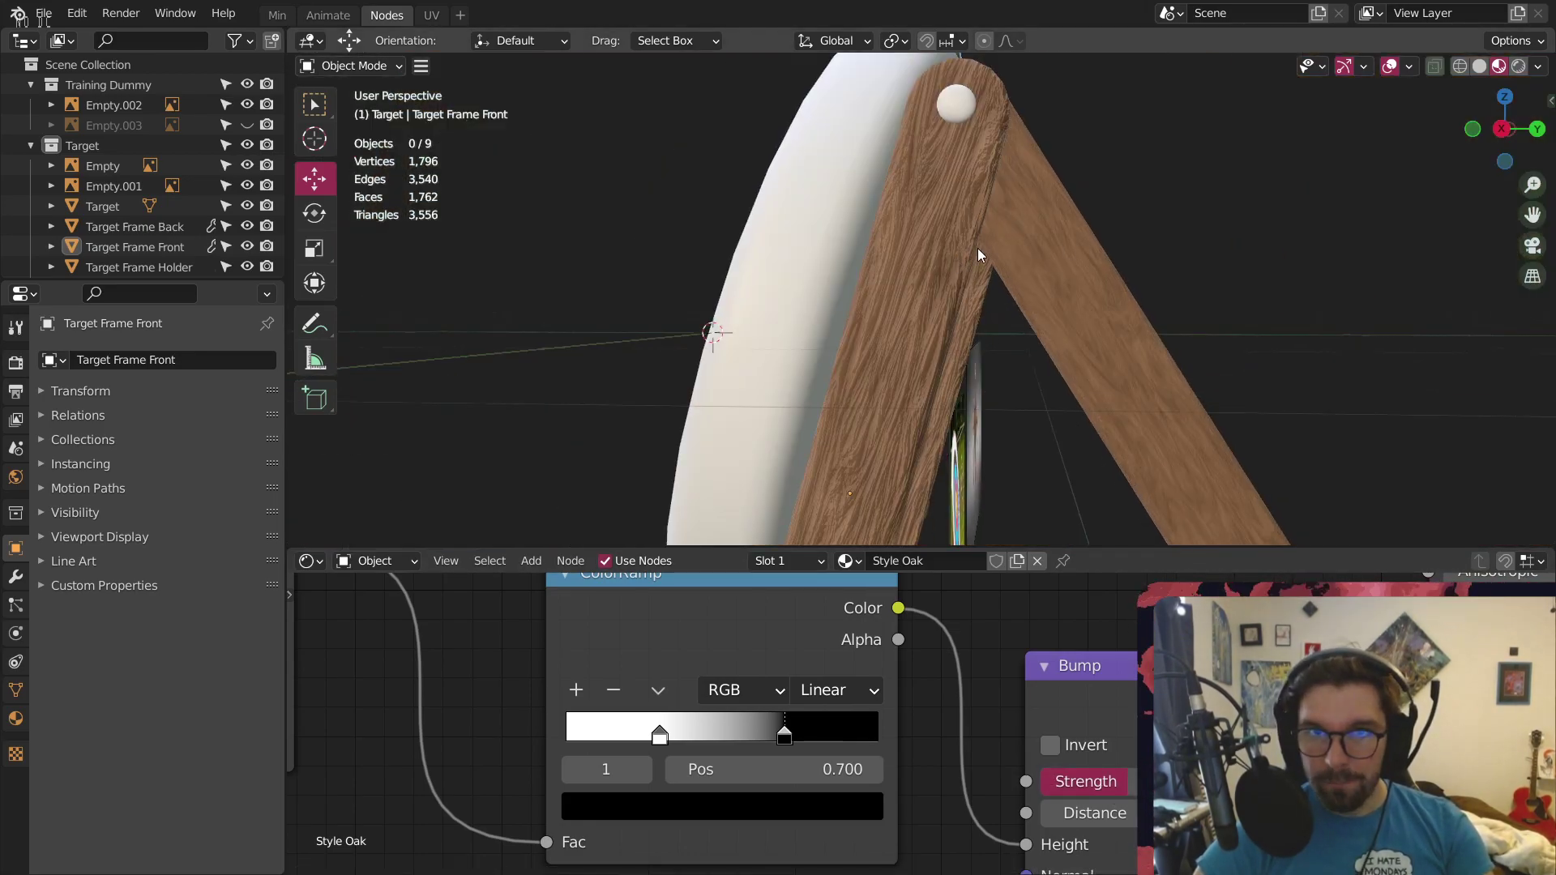
Examine the raised wood grain on the front legs up close and compare it with the other frame parts
middle_click_drag(925, 254, 977, 279, "shift")
scroll(976, 280, "up", 6)
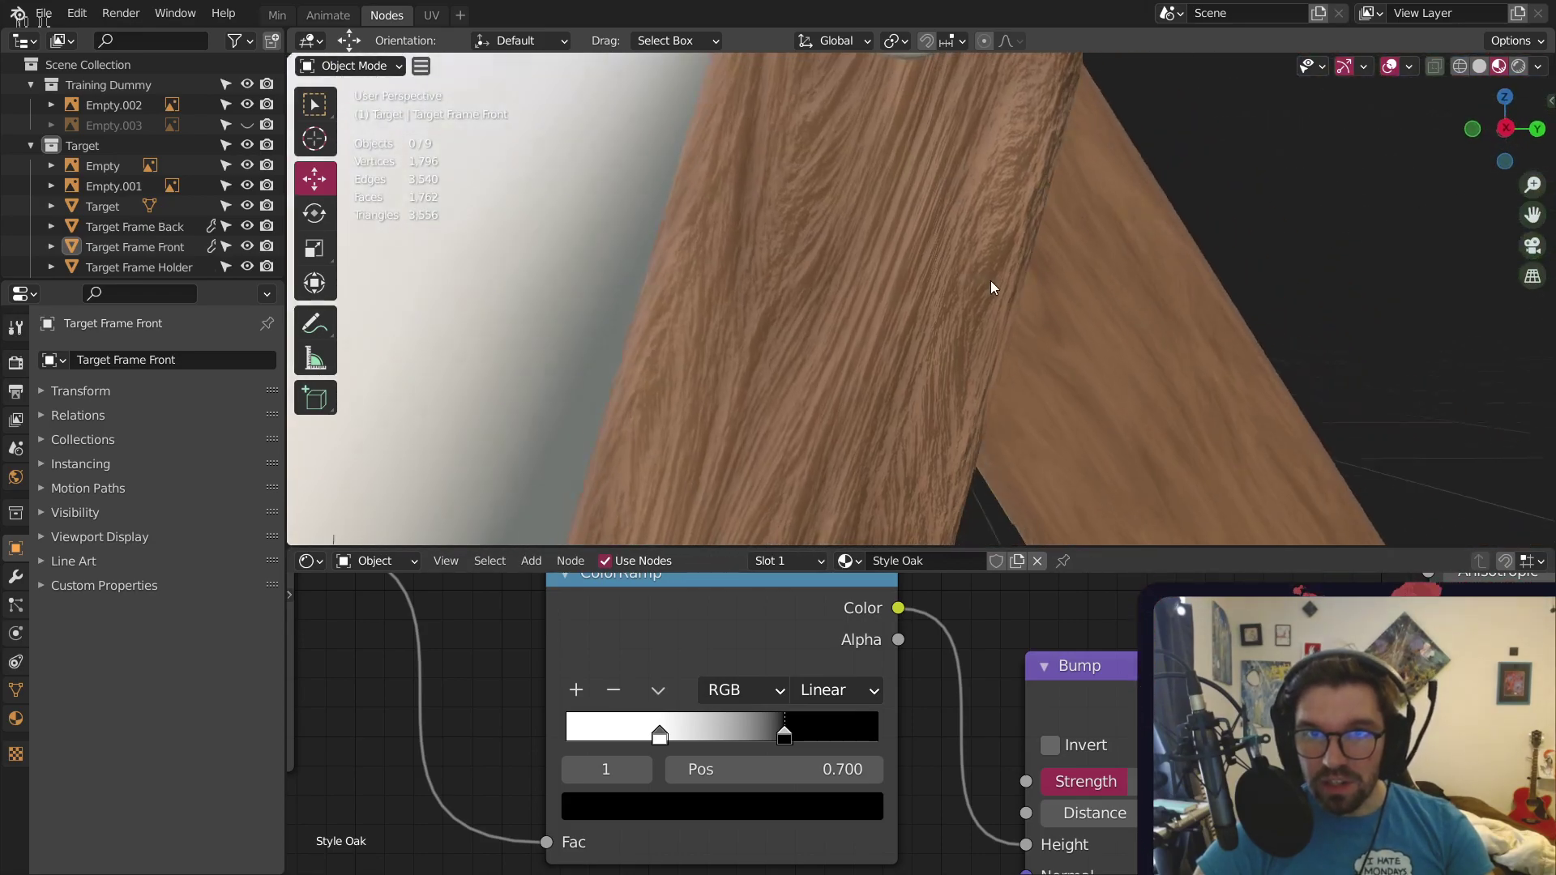
scroll(980, 331, "up", 3)
middle_click_drag(897, 229, 814, 210)
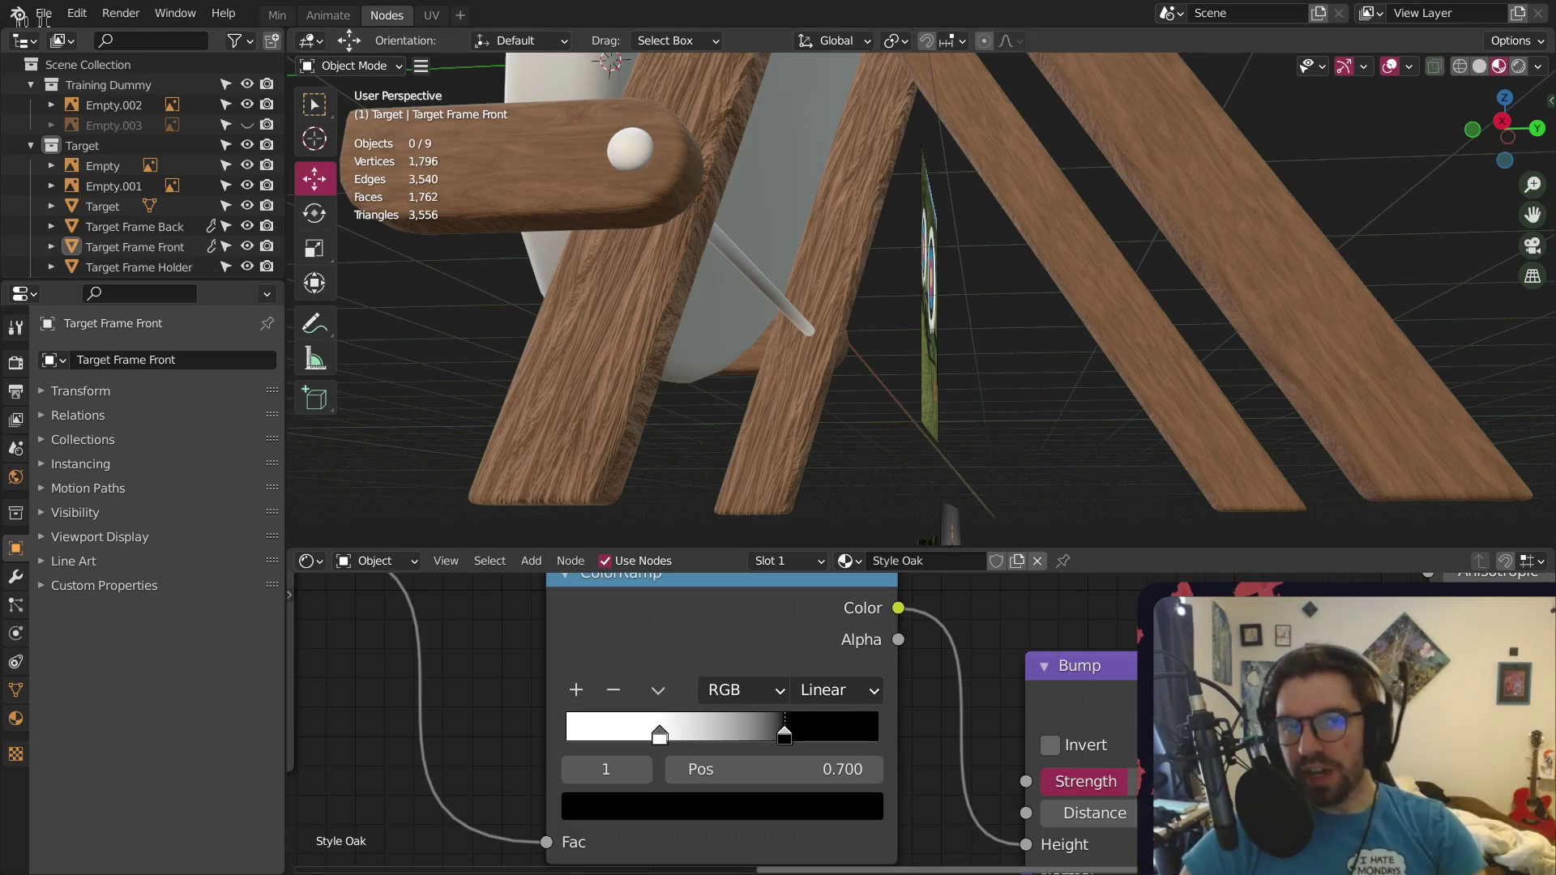
middle_click_drag(839, 363, 904, 238)
scroll(844, 358, "down", 5)
scroll(864, 170, "up", 2)
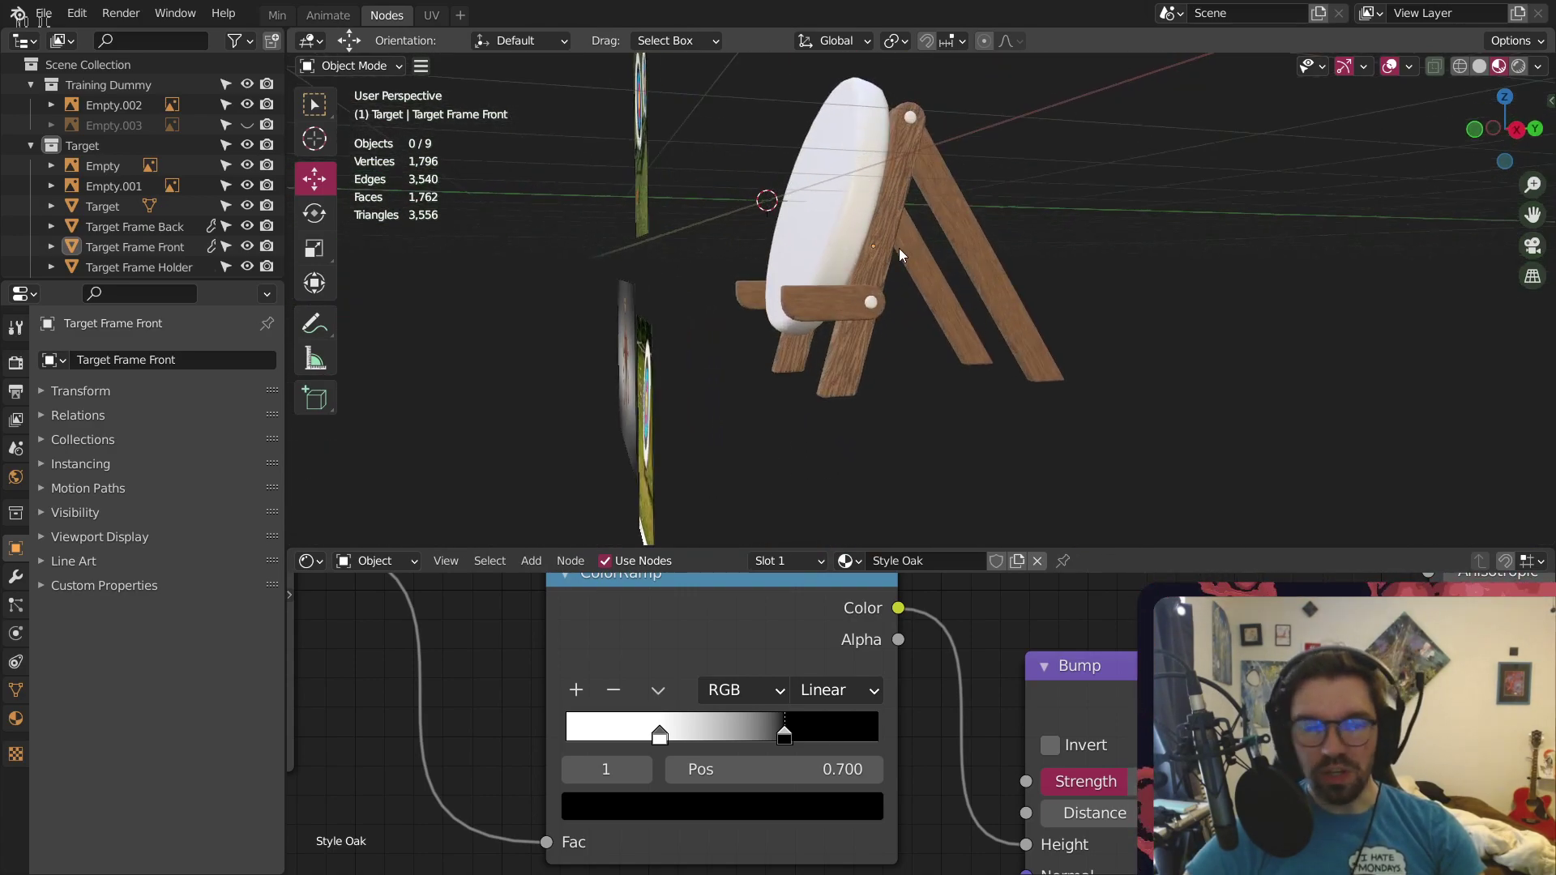
scroll(900, 255, "up", 4)
Select the back frame and holder together with the front frame, keeping Target Frame Front as the active object
left_click(770, 250)
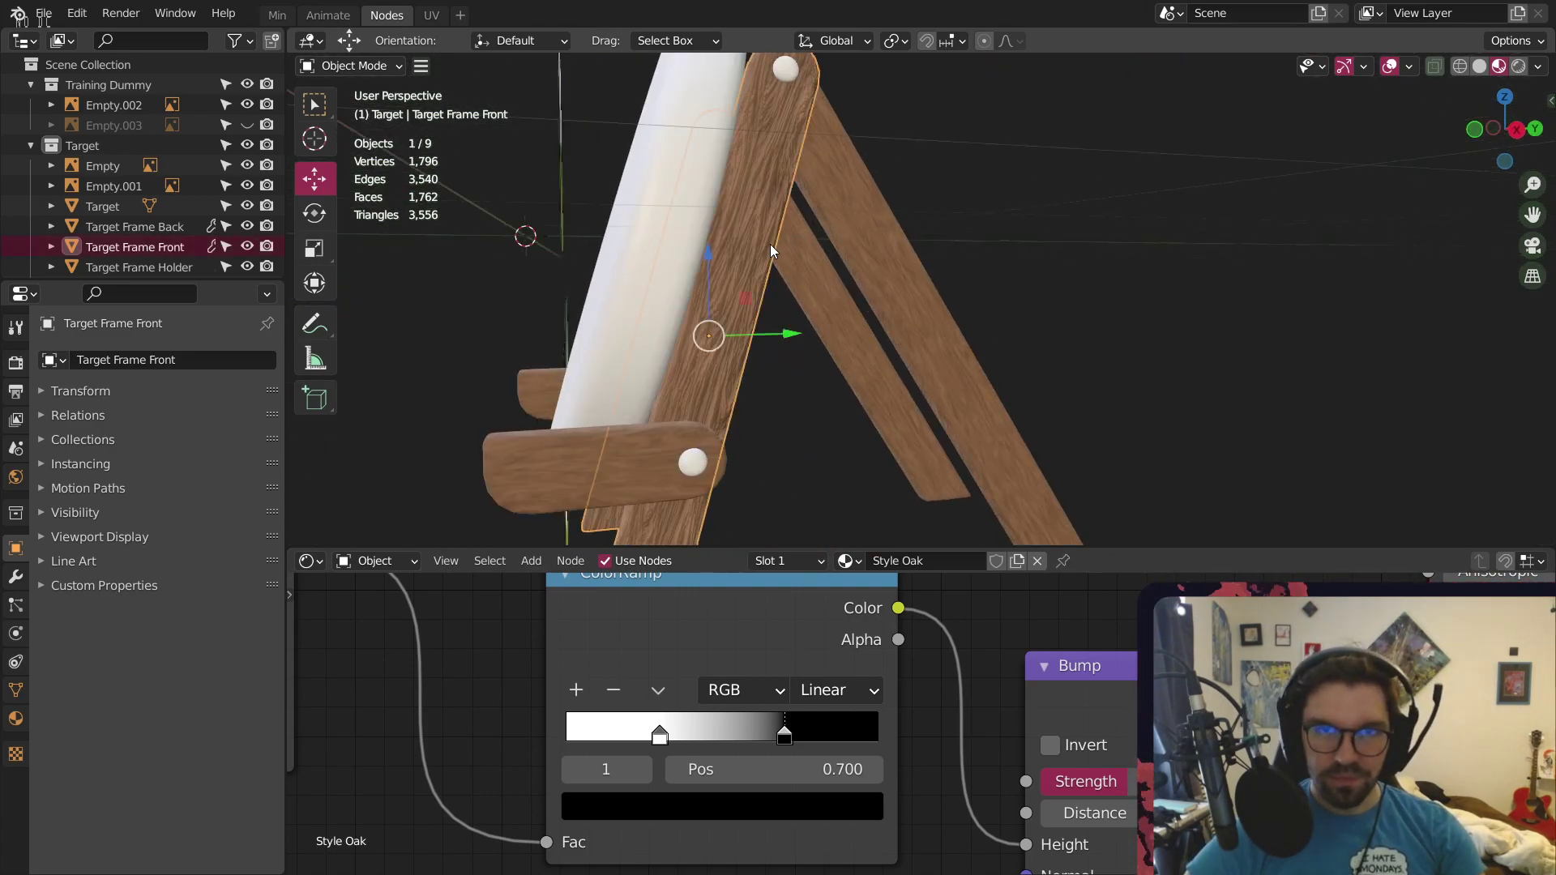
left_click(881, 285, "shift")
left_click(659, 463, "shift")
left_click(691, 411, "shift")
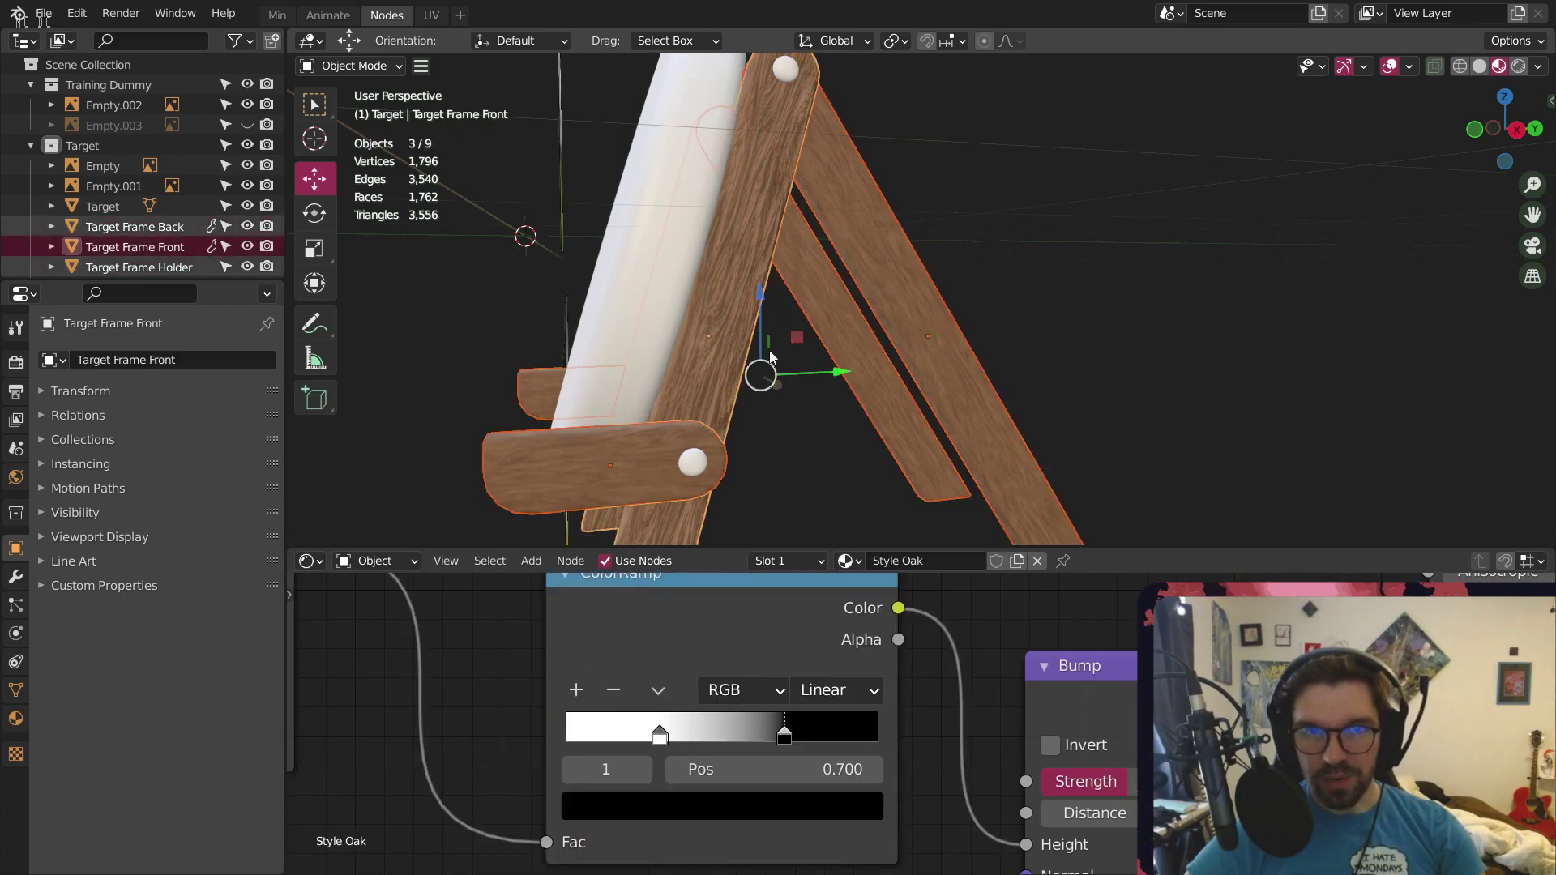
Try copying the modifiers from Target Frame Front to the other selected frame parts and undo it
key("ctrl+l")
left_click(718, 496)
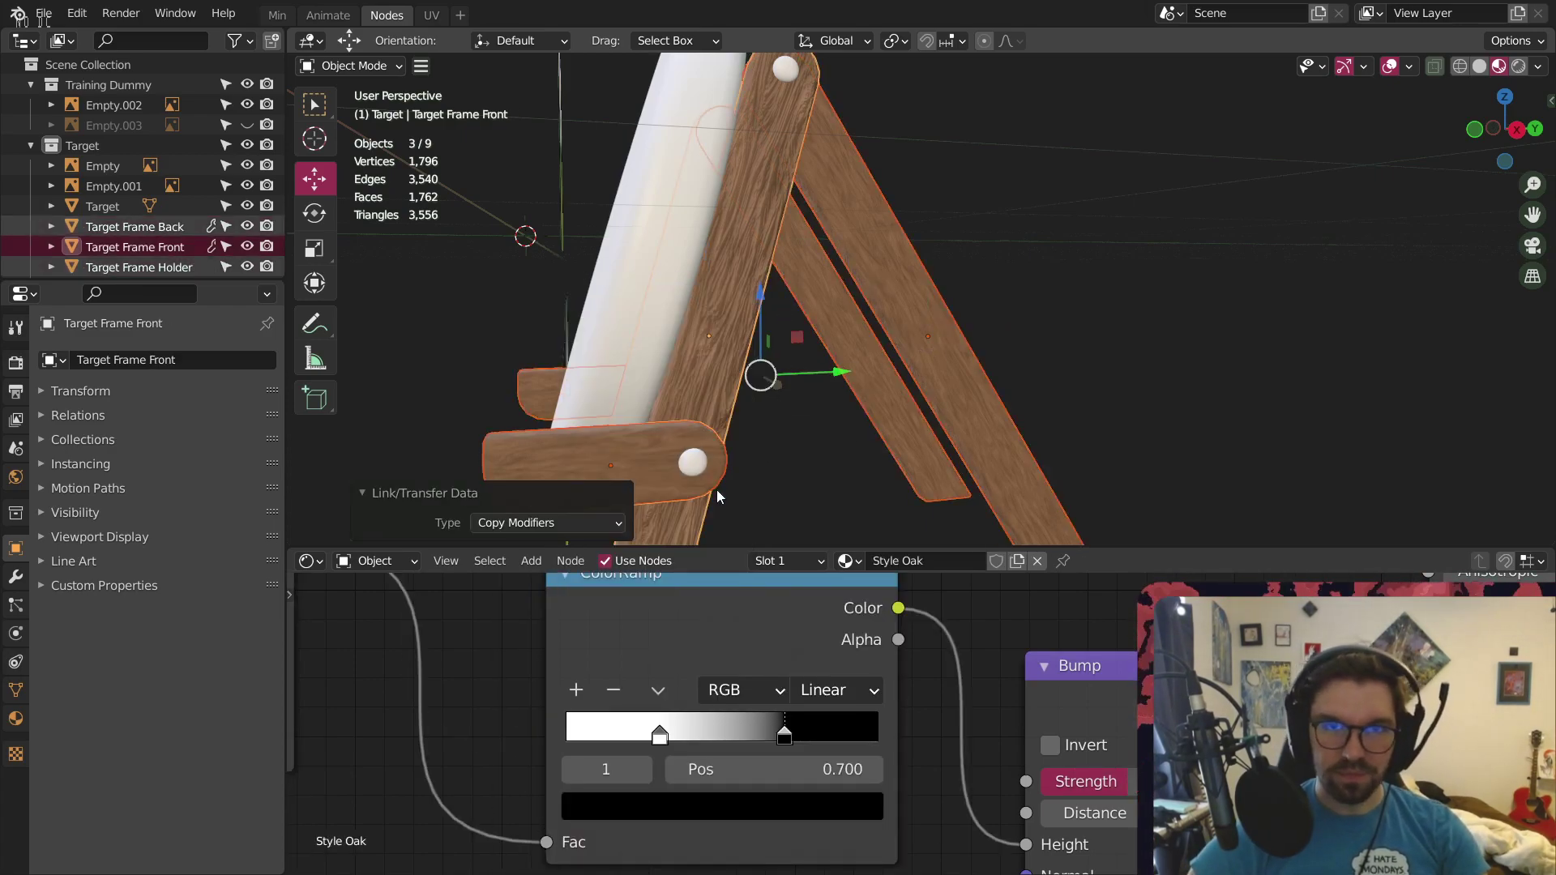
key("ctrl+l")
key("ctrl+z")
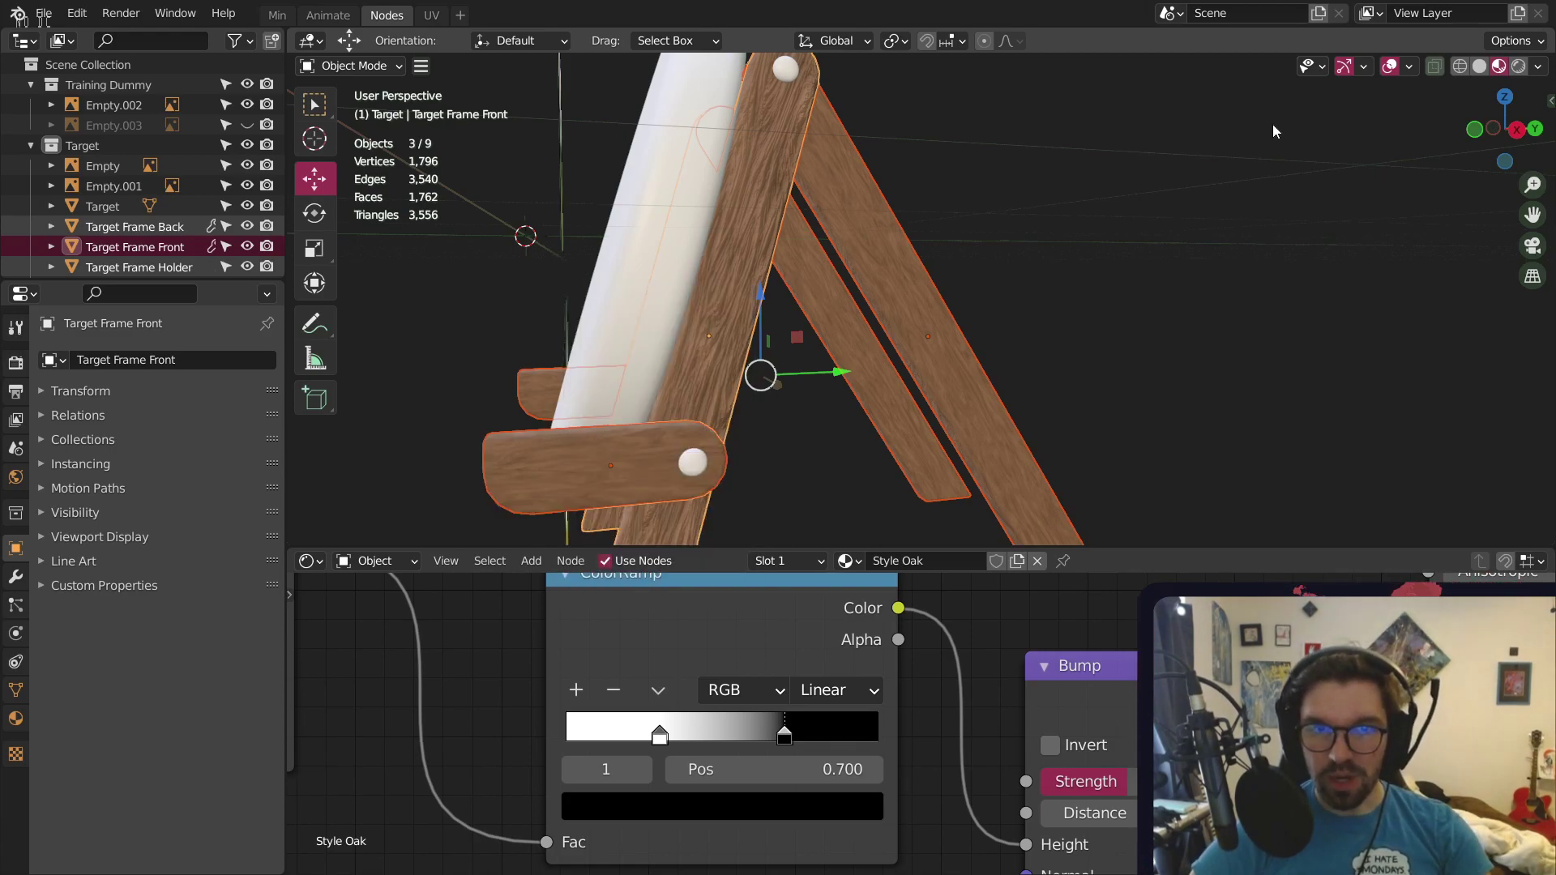
Link the Style Oak material from Target Frame Front to the back frame and holder, and clear the selection
left_click(731, 322, "shift")
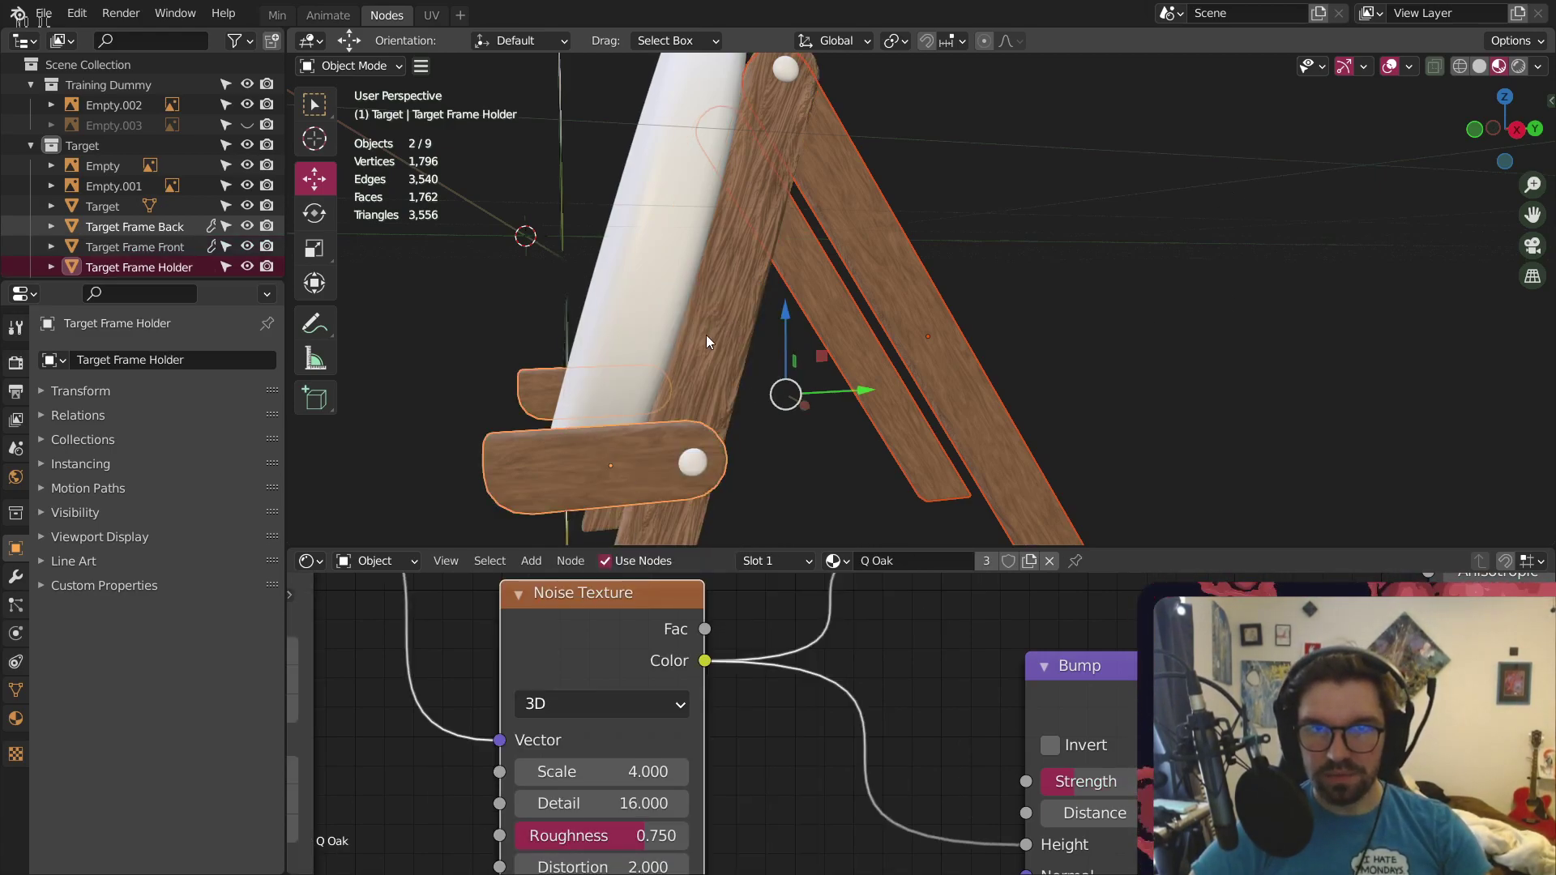
left_click(706, 338, "shift")
key("ctrl+l")
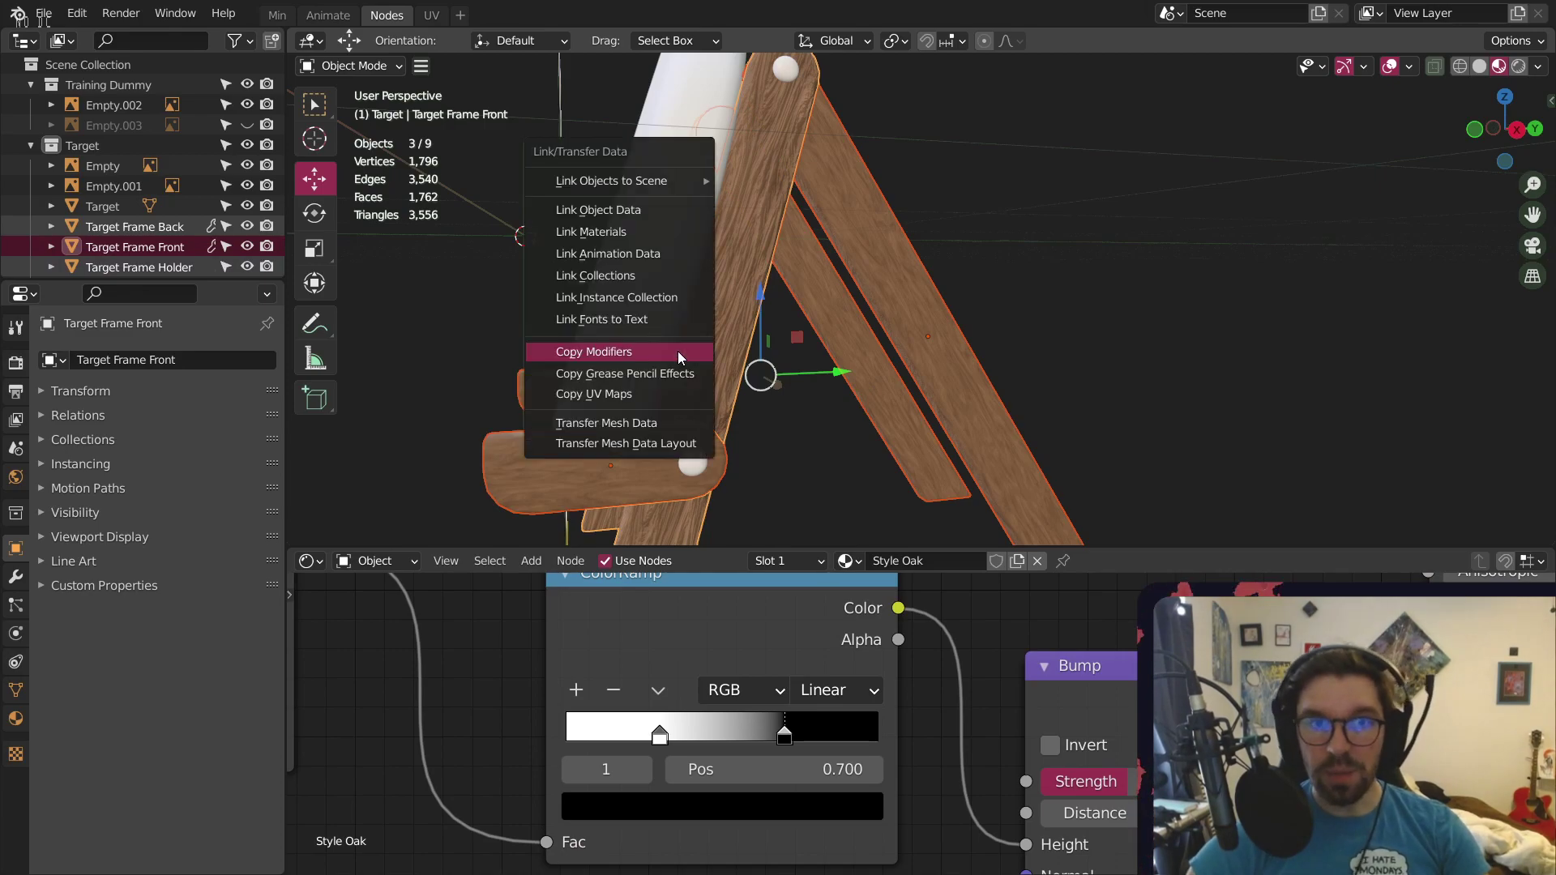
left_click(627, 236)
left_click(938, 153)
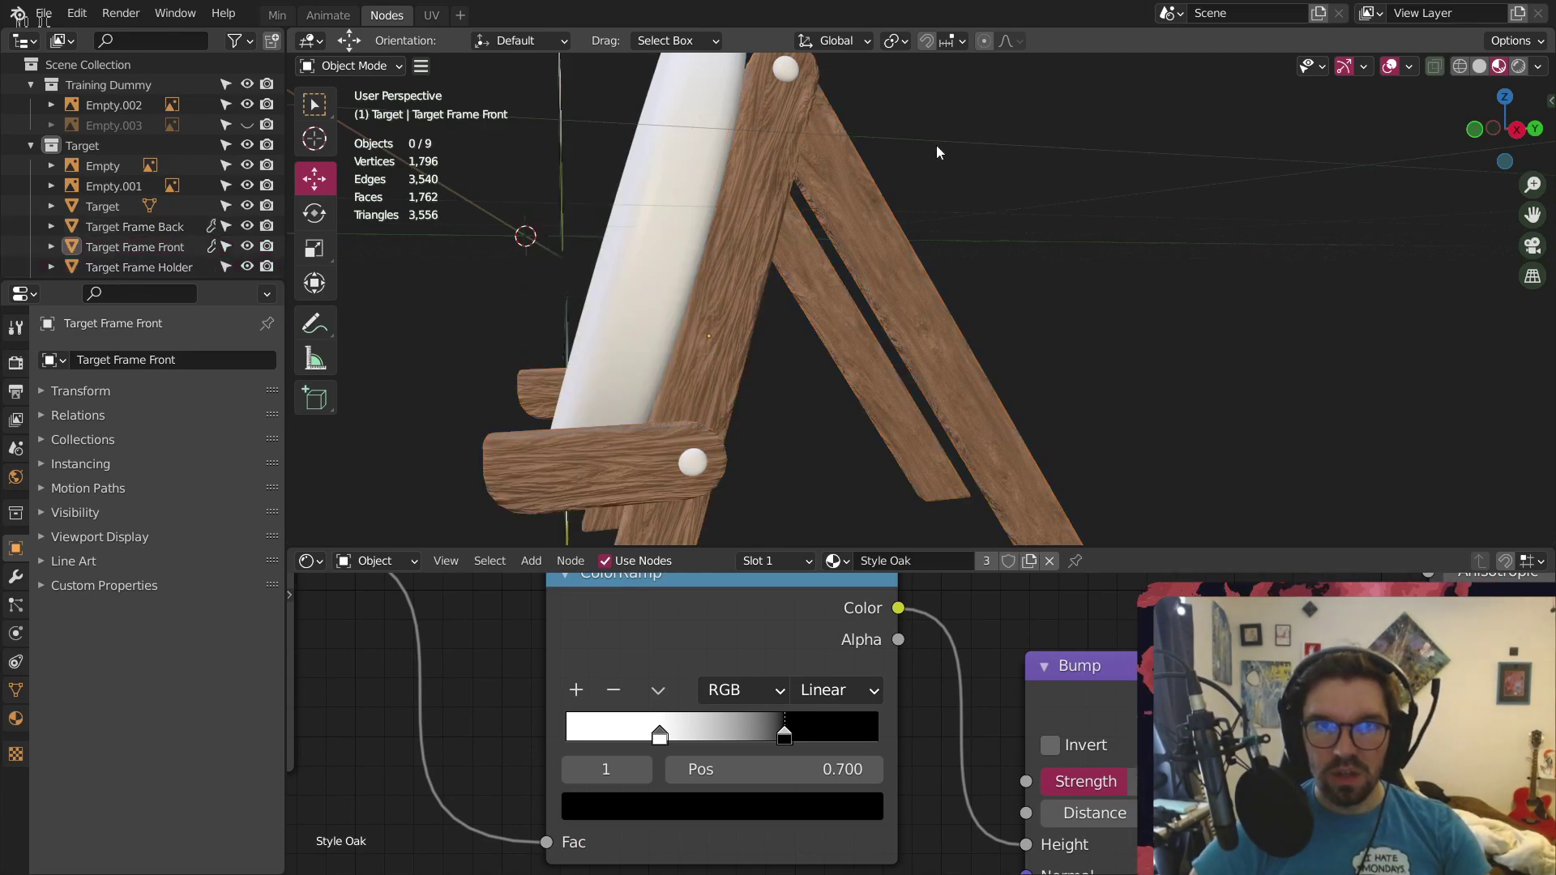
Apply the scale of the back frame and of the front frame
middle_click_drag(830, 144, 764, 153)
scroll(875, 158, "up", 3)
left_click(851, 215)
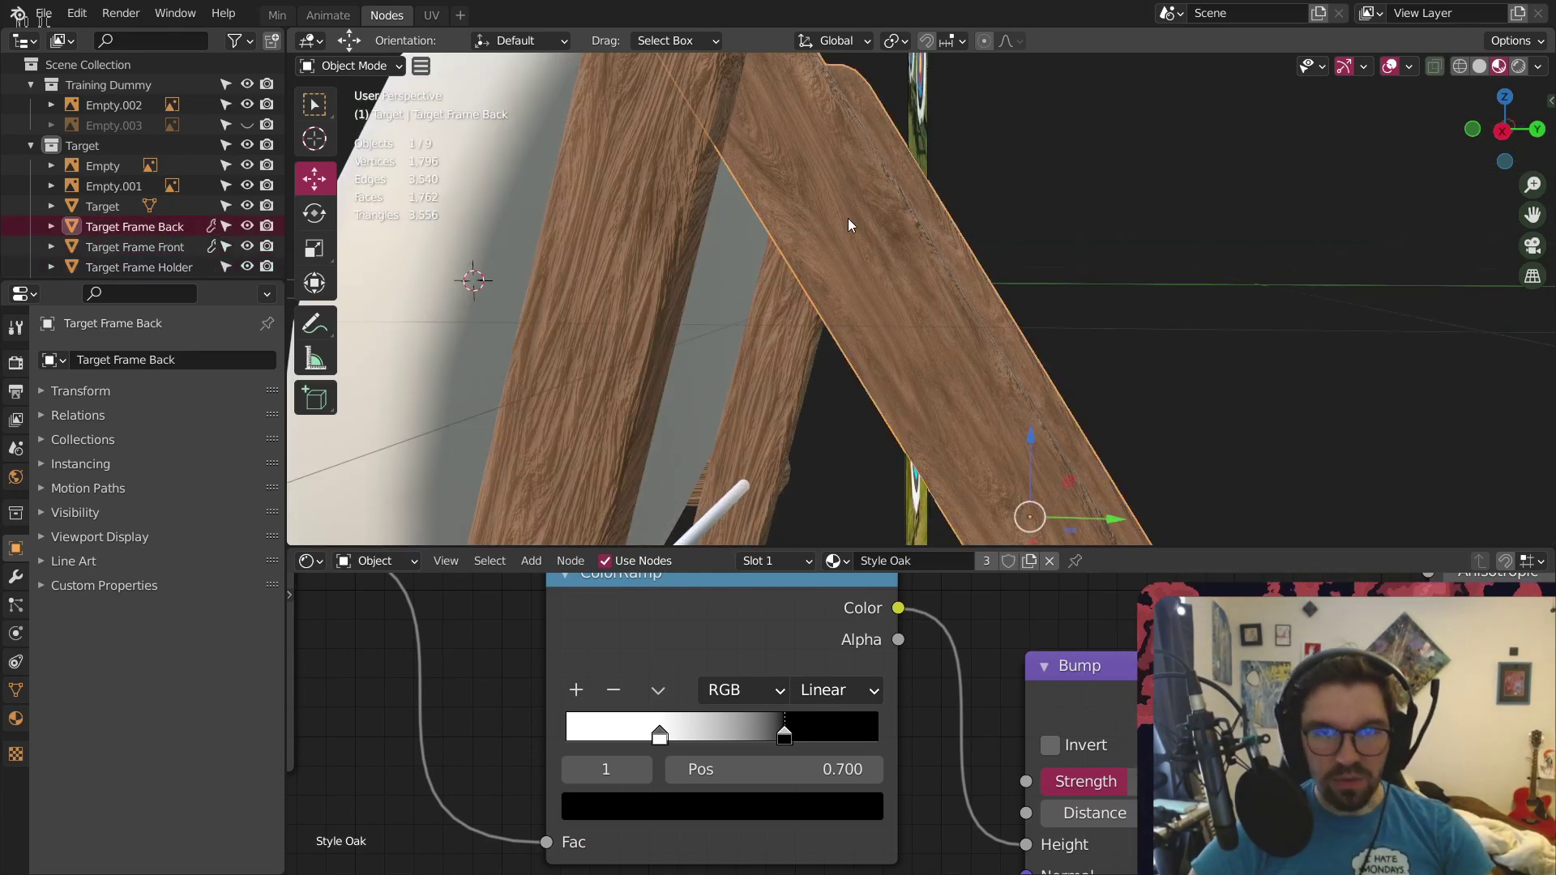
key("ctrl+a")
left_click(848, 222)
left_click(624, 267)
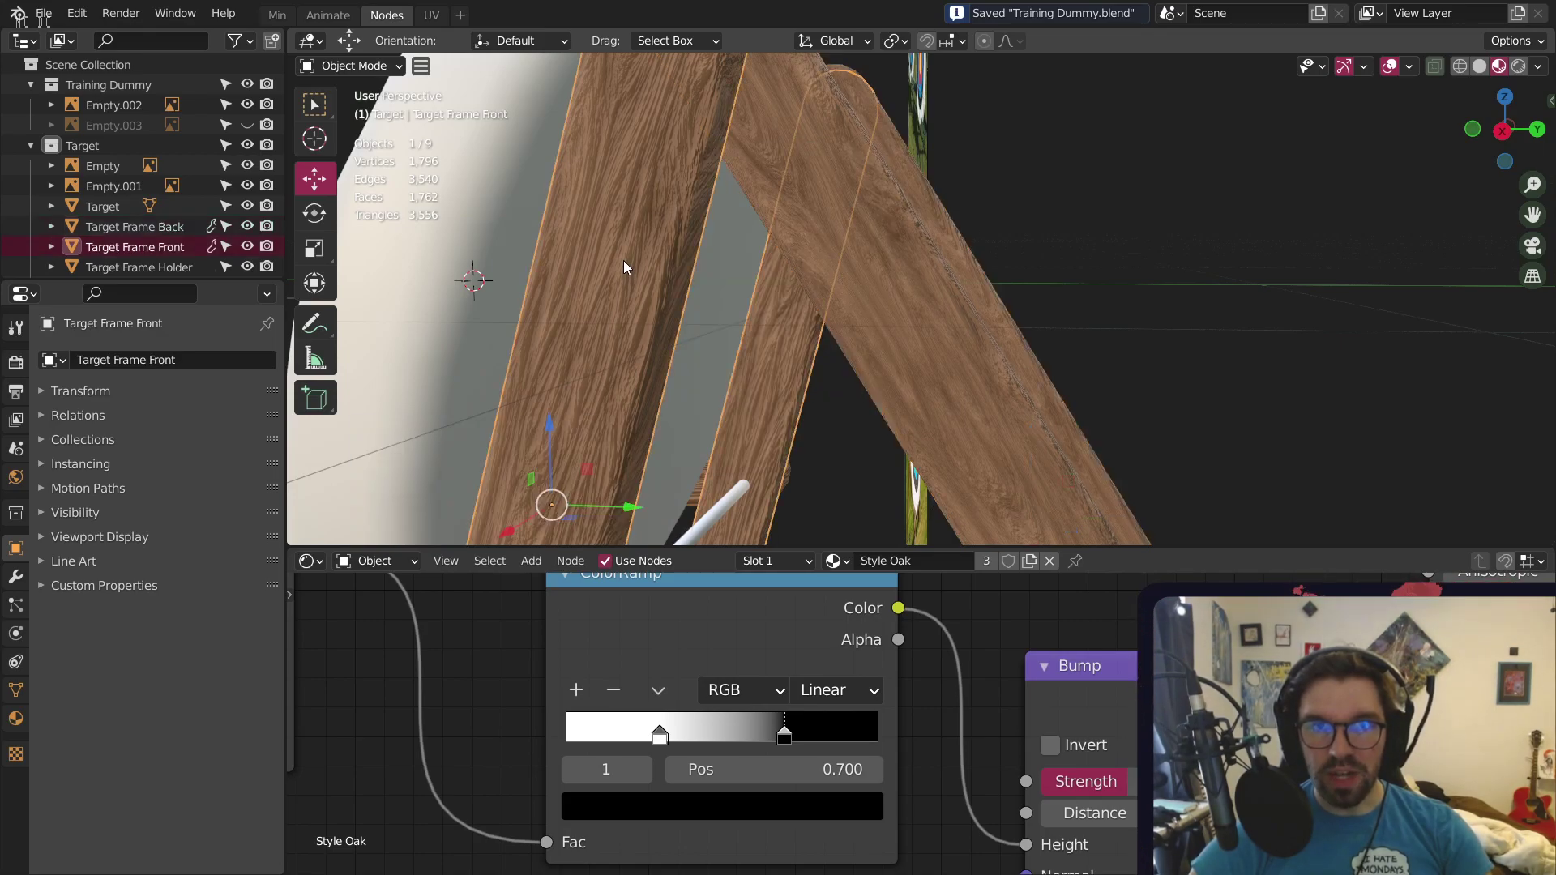
key("ctrl+a")
left_click(624, 267)
Apply the scale of Target Frame Holder and clear the selection
scroll(624, 268, "down", 4)
middle_click_drag(620, 527, 667, 333, "shift")
left_click(667, 333)
key("ctrl+a")
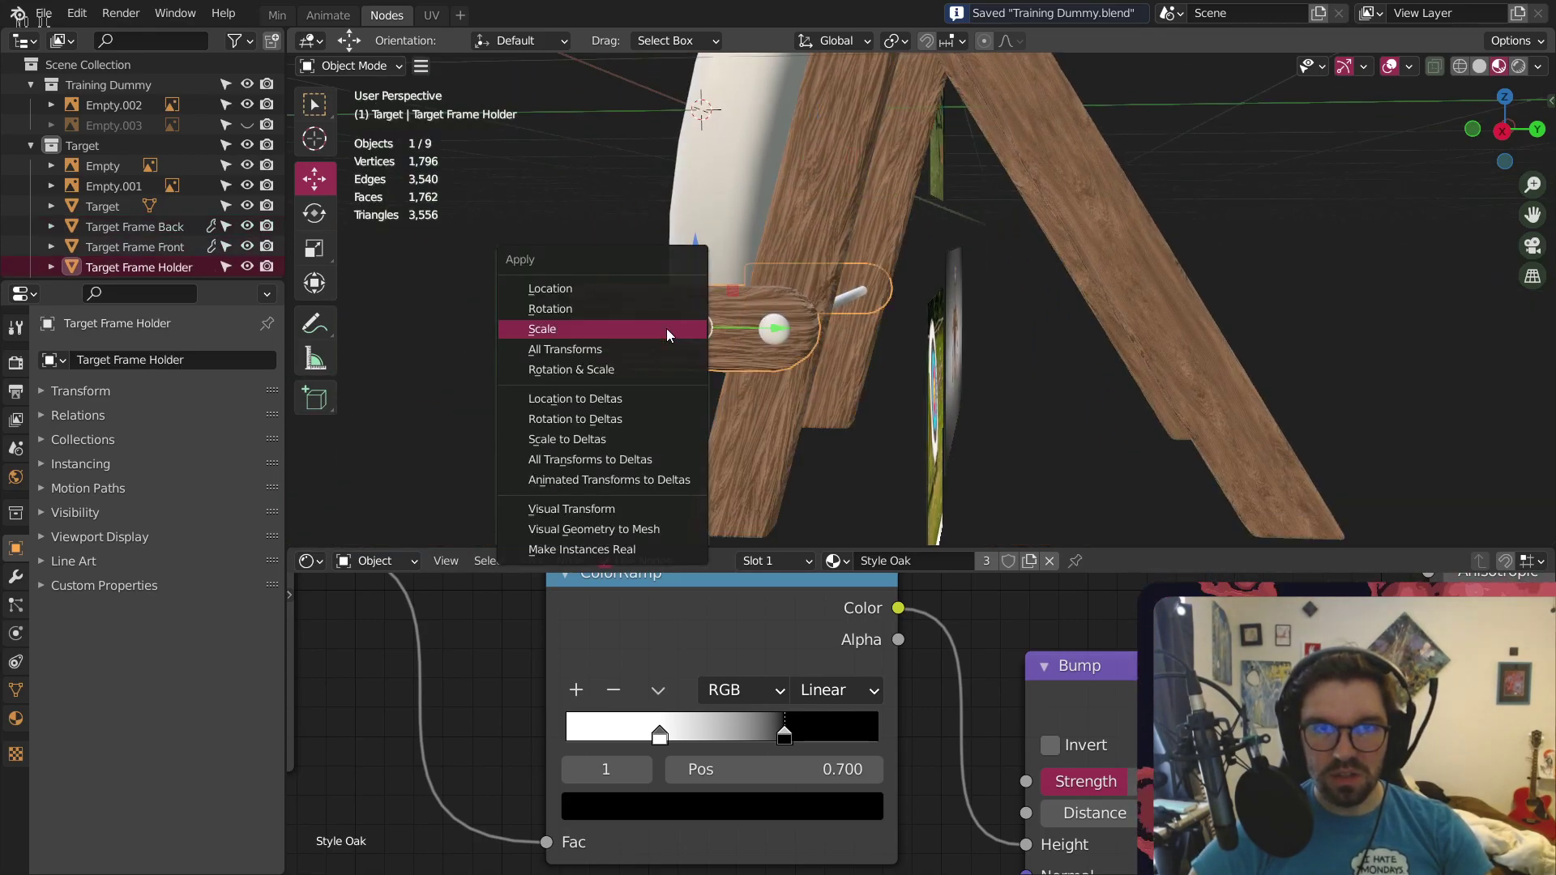
left_click(667, 330)
left_click(993, 435)
middle_click_drag(995, 435, 843, 238)
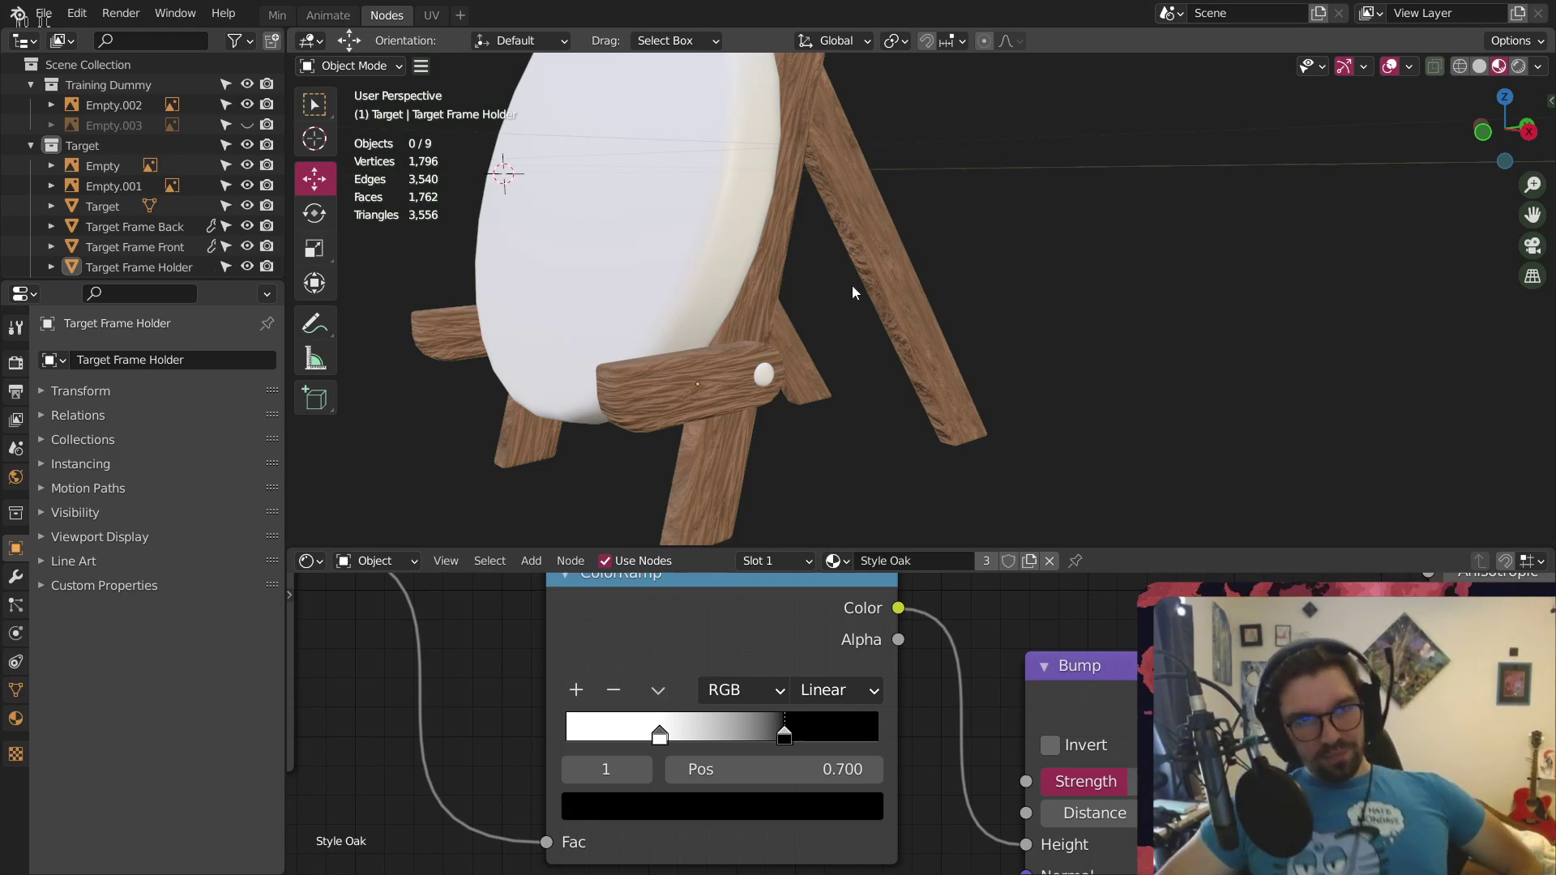
Examine the training dummy reference with the red-crossed shield and hanging sacks up close, including its wood and metal bands
scroll(790, 119, "down", 6)
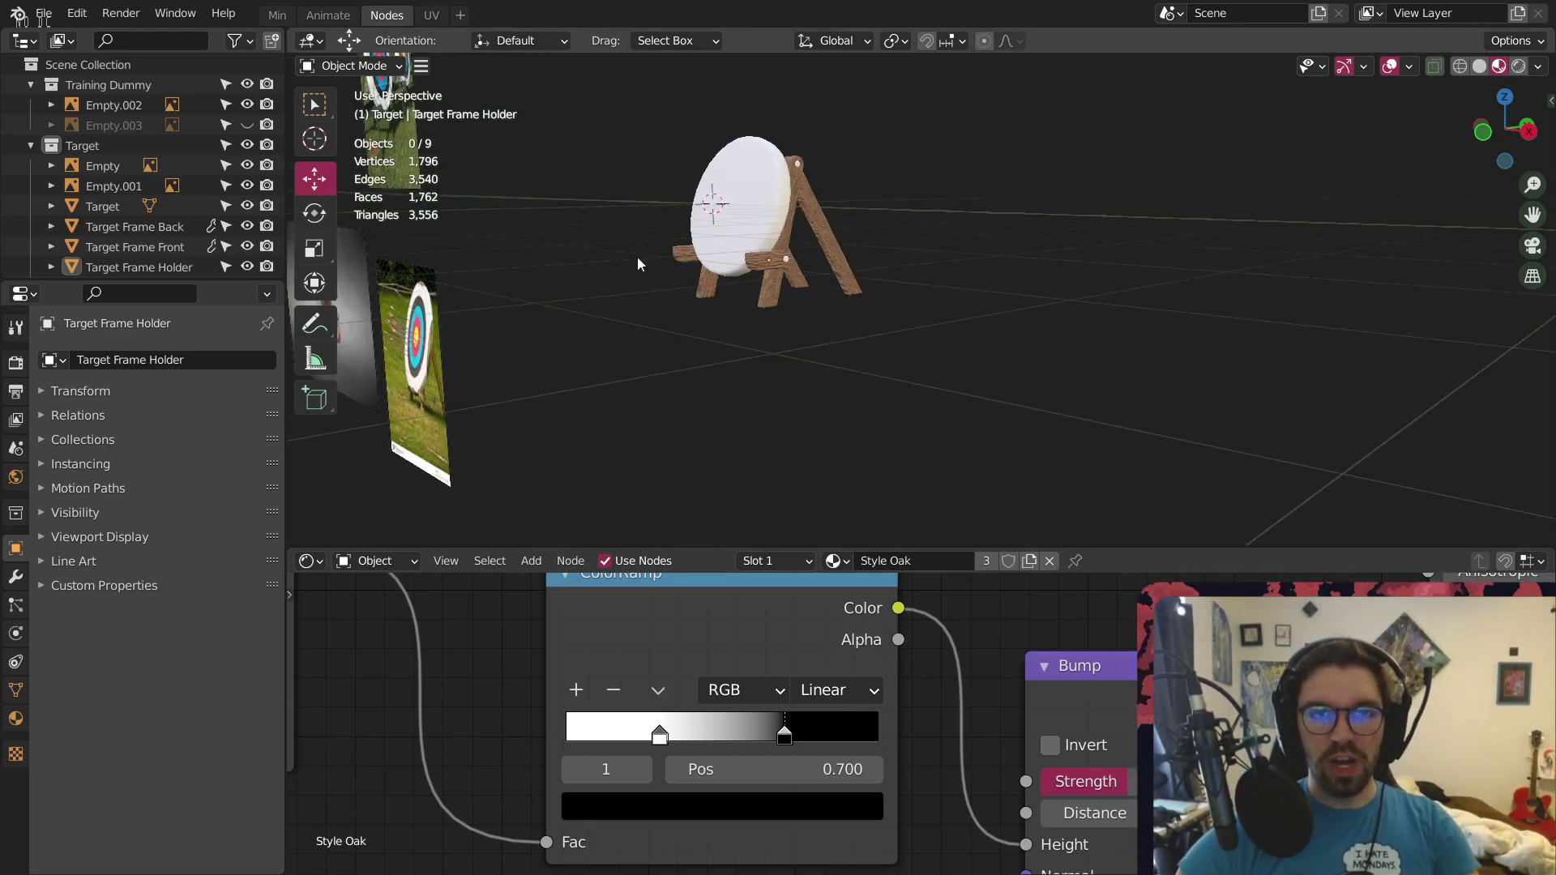
middle_click_drag(639, 264, 1212, 299, "shift")
middle_click_drag(745, 299, 911, 267)
scroll(715, 267, "up", 6)
scroll(740, 282, "up", 5)
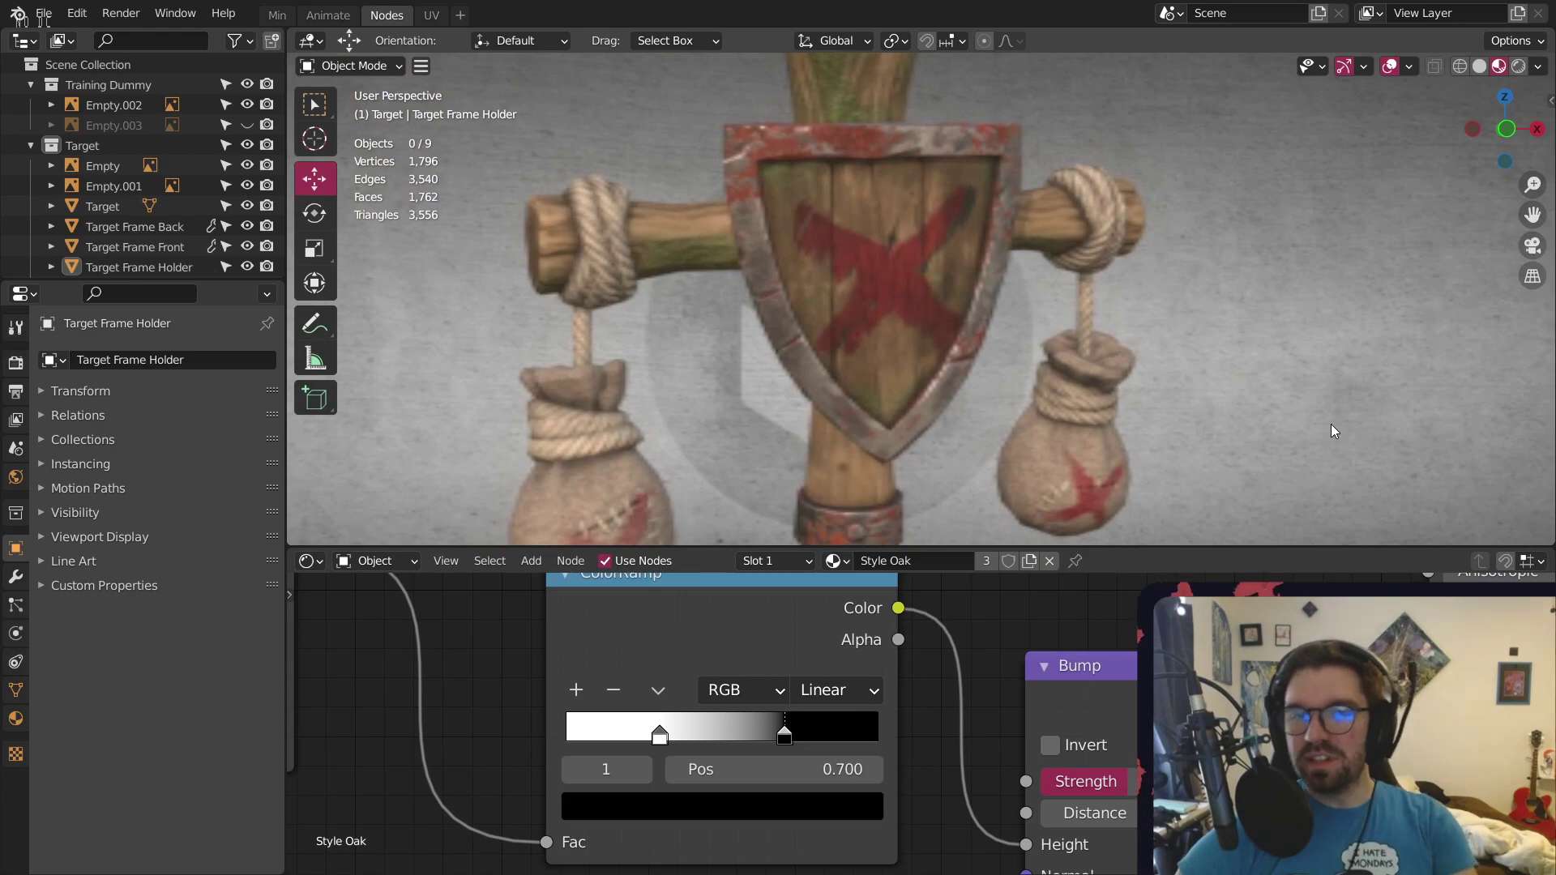
scroll(1009, 264, "down", 5)
middle_click_drag(966, 225, 851, 232, "shift")
scroll(851, 231, "up", 5)
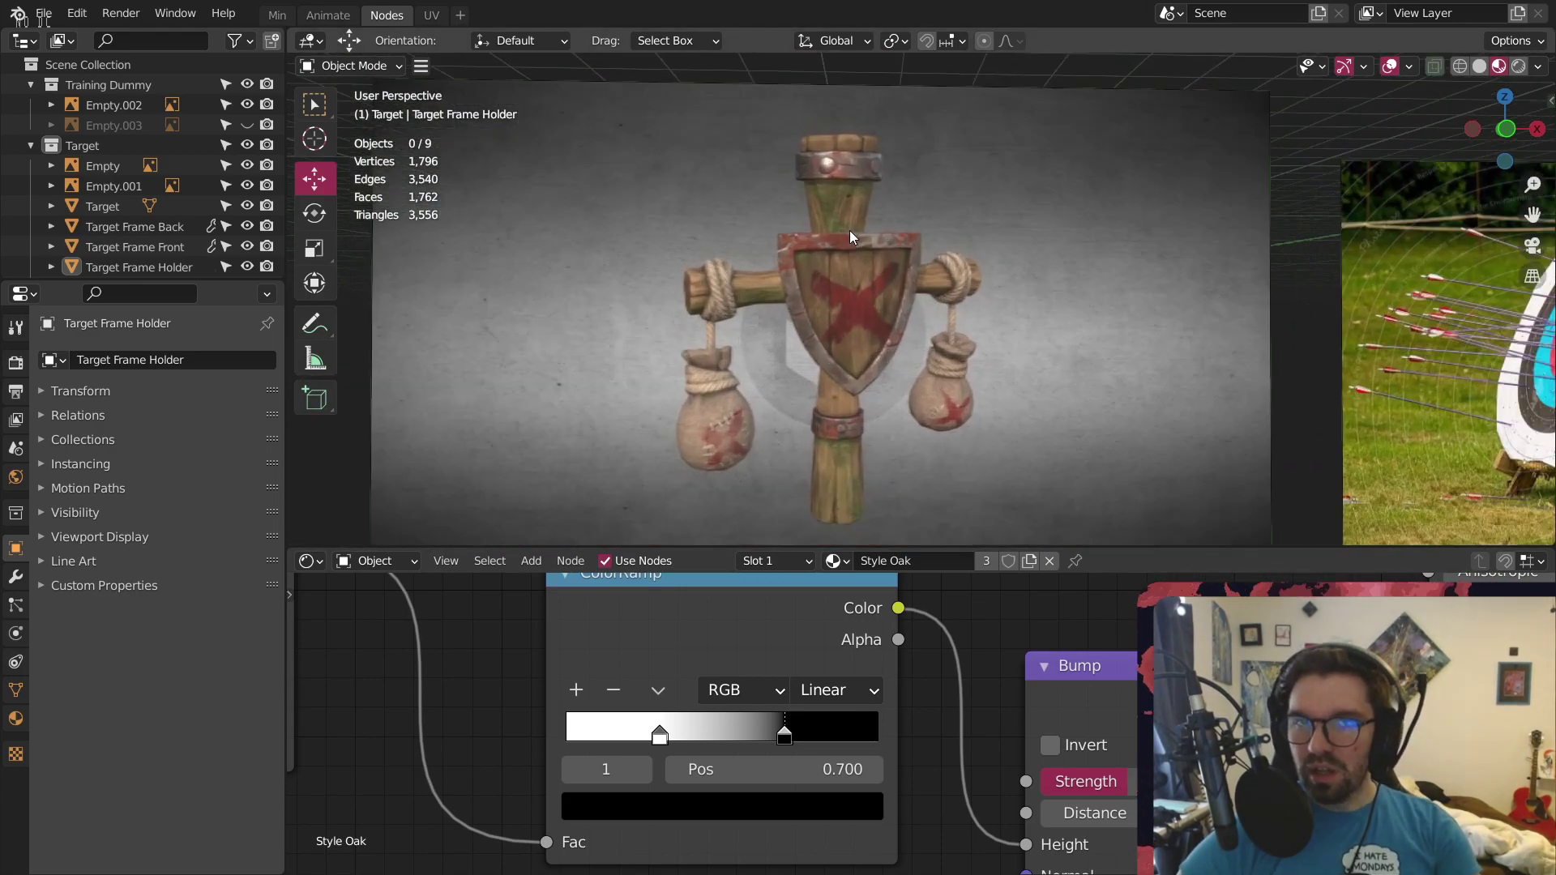
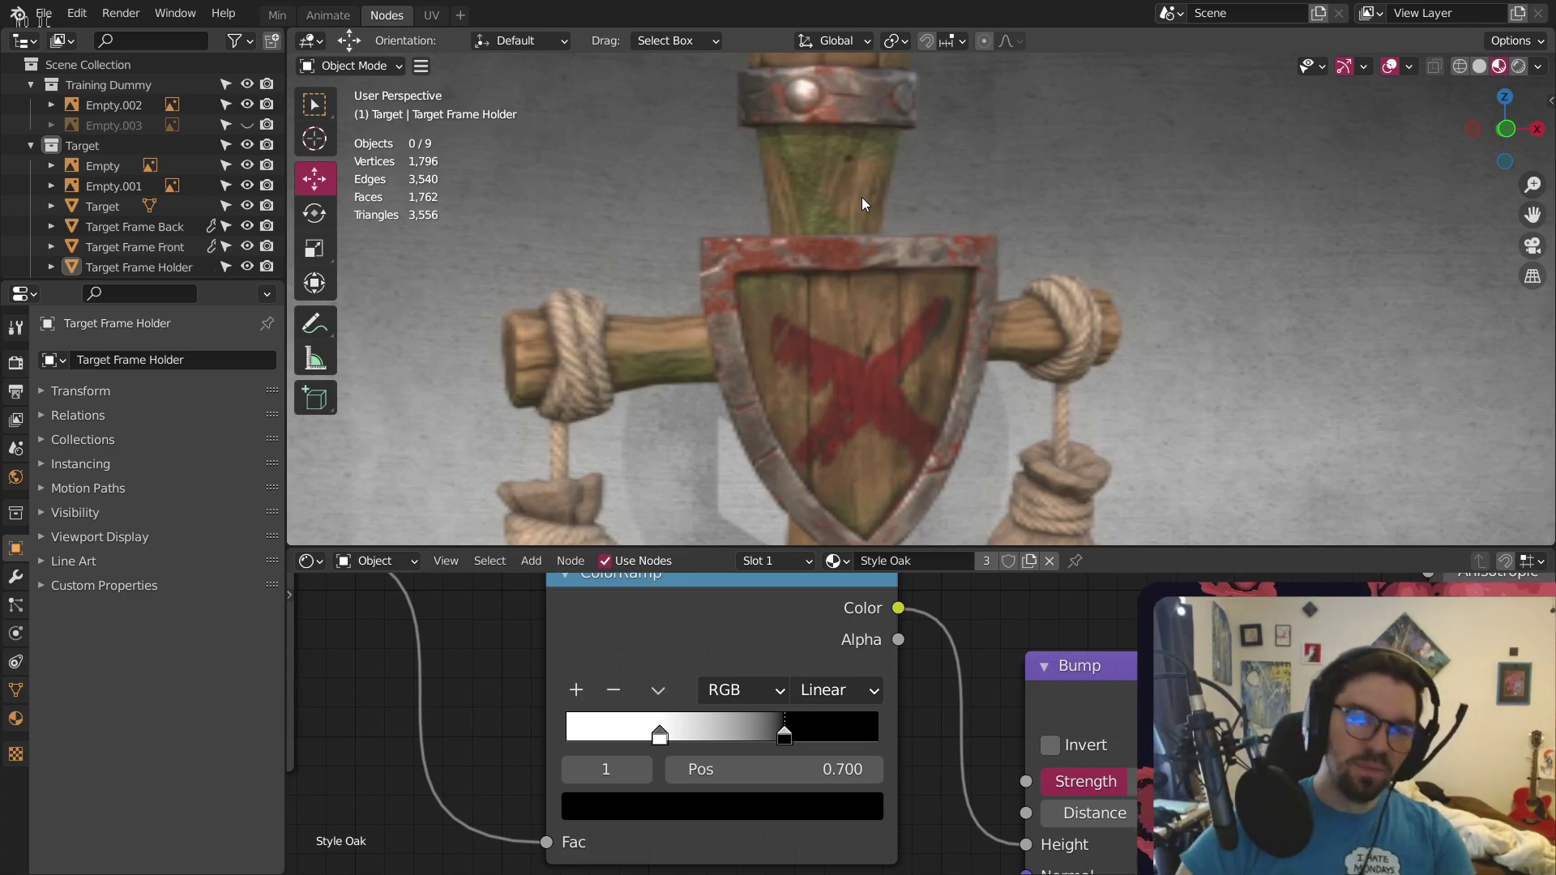
Unhide the reference image Empty.003, move it along X out from behind the target photo, and clear the selection
scroll(862, 197, "down", 10)
left_click(247, 125)
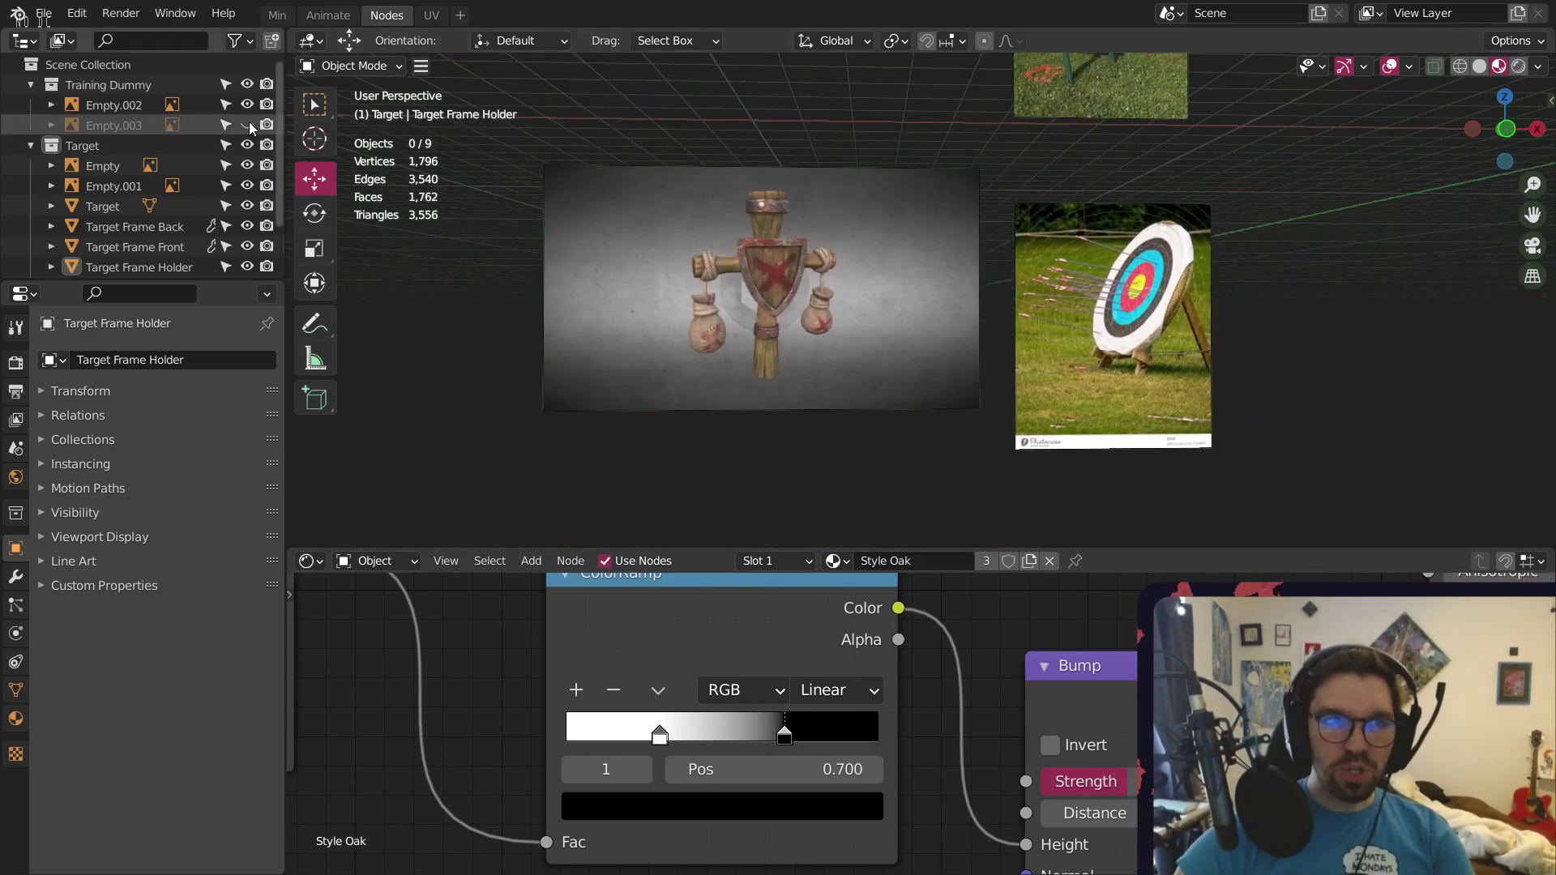
middle_click_drag(871, 203, 873, 481)
left_click(1244, 234)
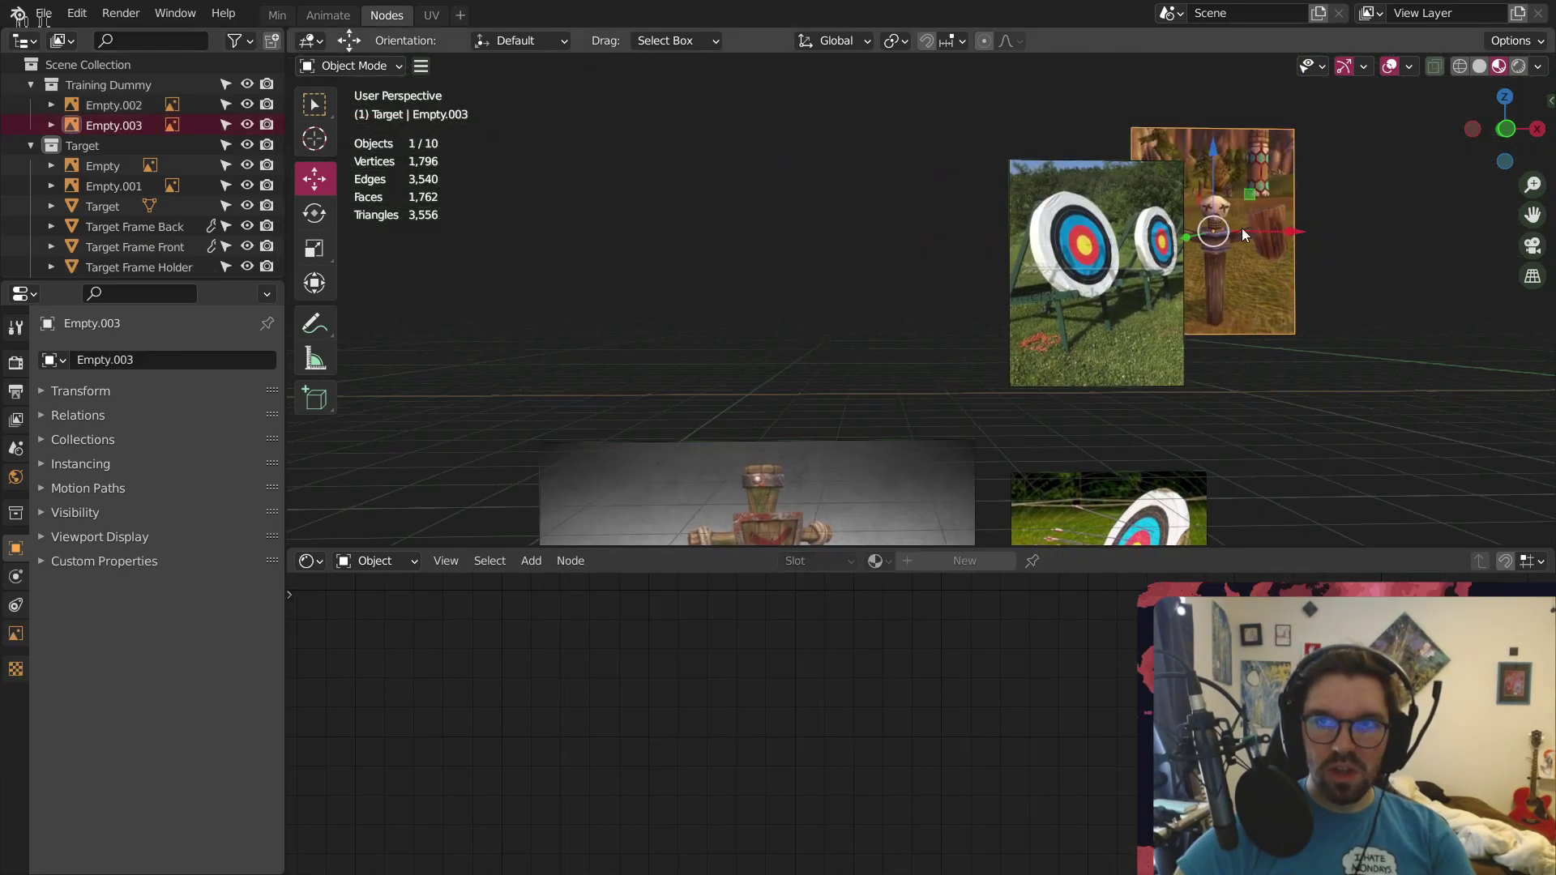
left_click_drag(1300, 233, 865, 232)
scroll(779, 230, "up", 10)
left_click(1306, 290)
Examine the post, arms, shield and painted head of the dummy in the Empty.003 reference image
middle_click_drag(1285, 291, 1213, 16, "shift")
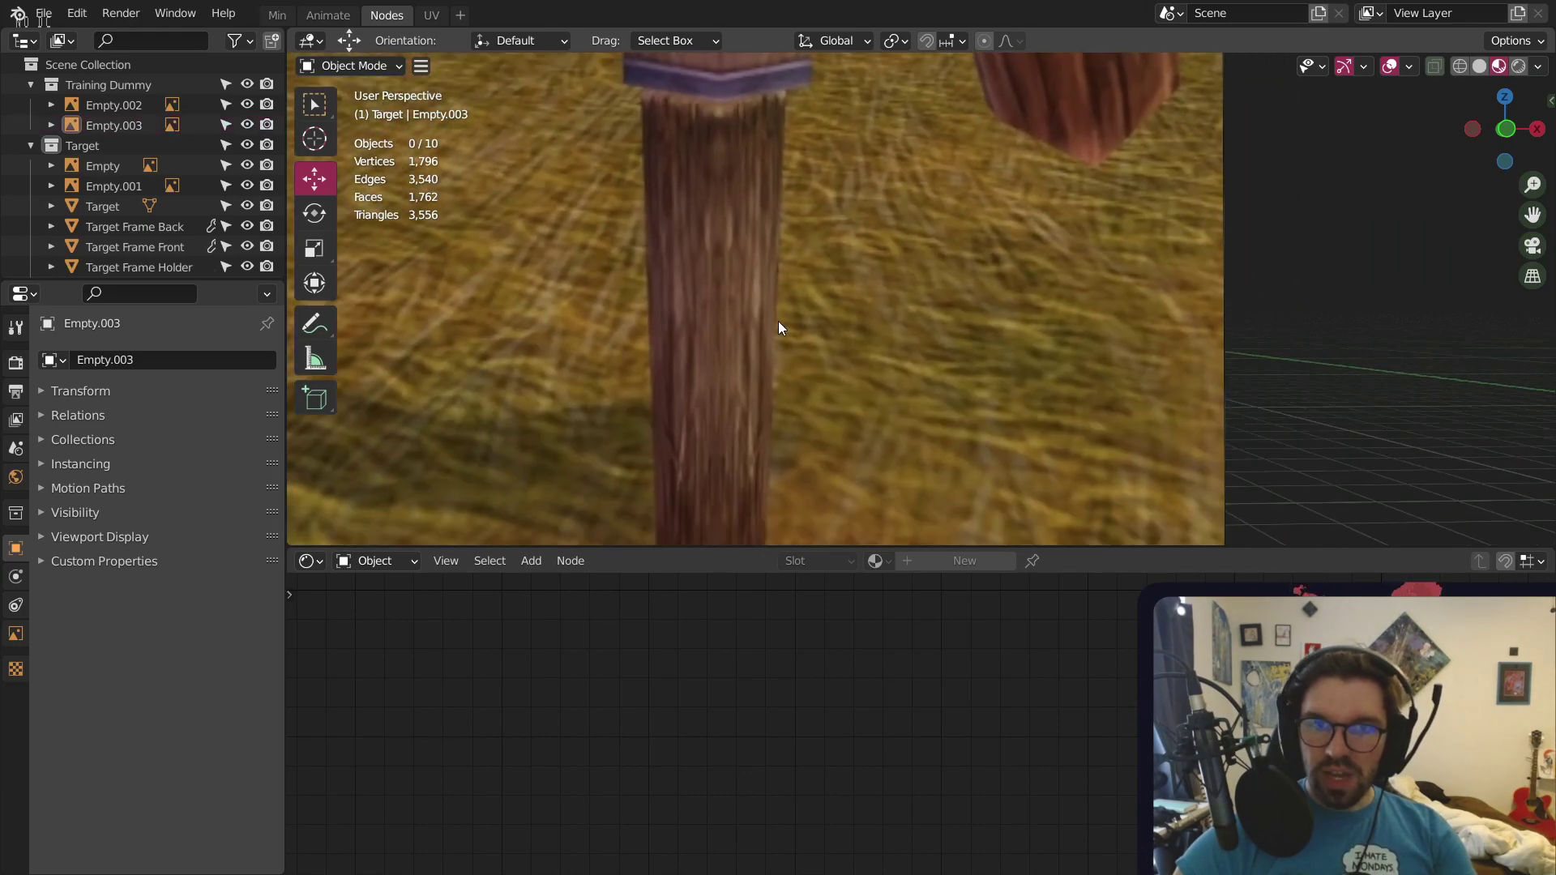
scroll(766, 275, "up", 5)
scroll(705, 240, "down", 5)
middle_click_drag(727, 235, 819, 316)
middle_click_drag(778, 248, 800, 397, "shift")
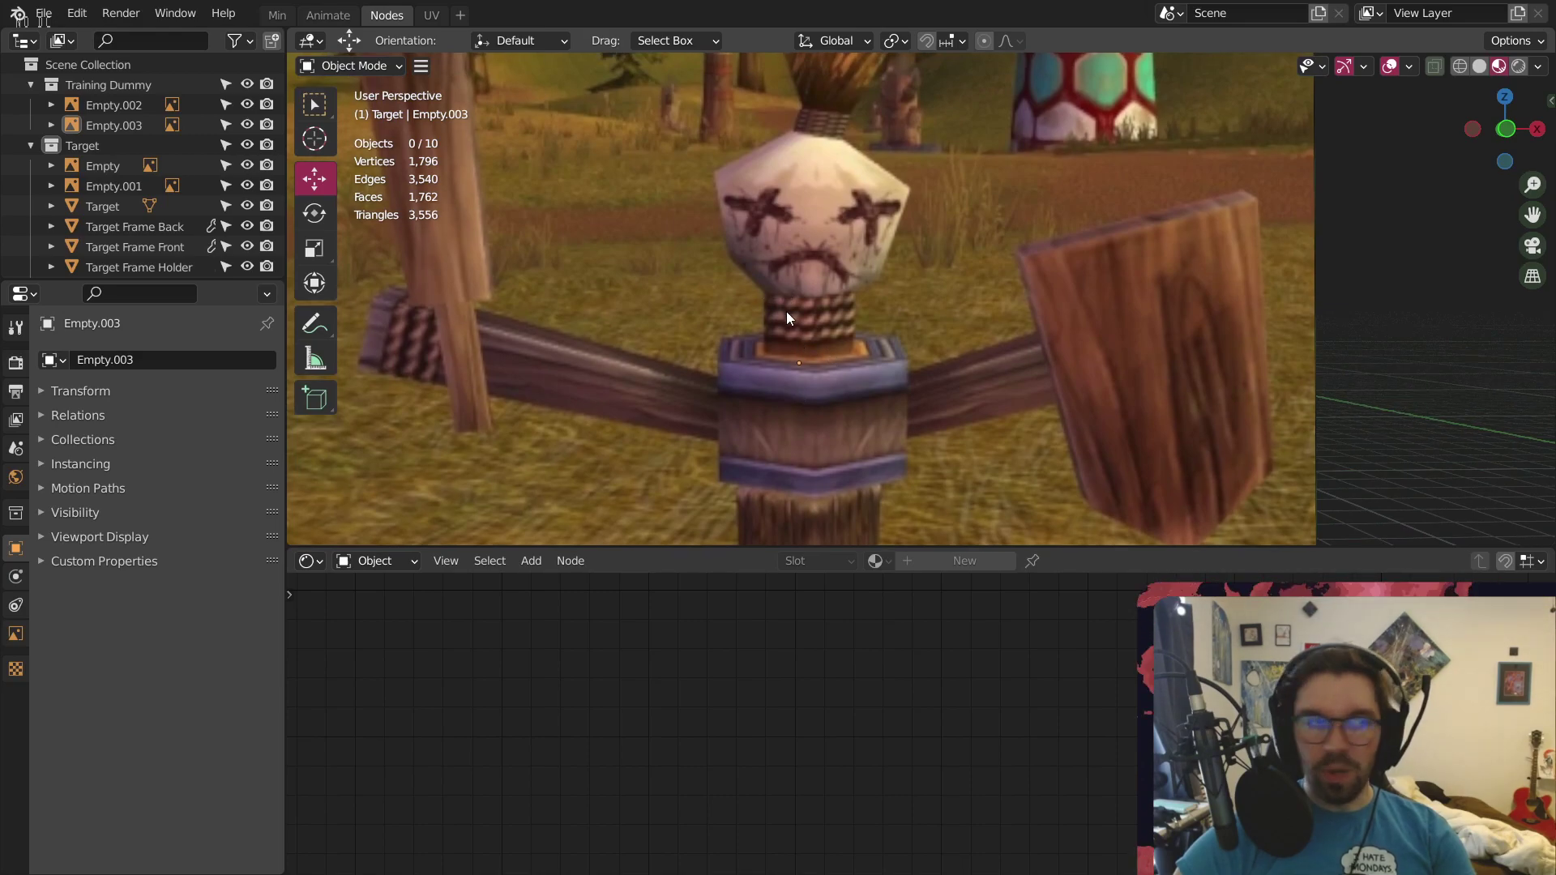
scroll(716, 156, "up", 4)
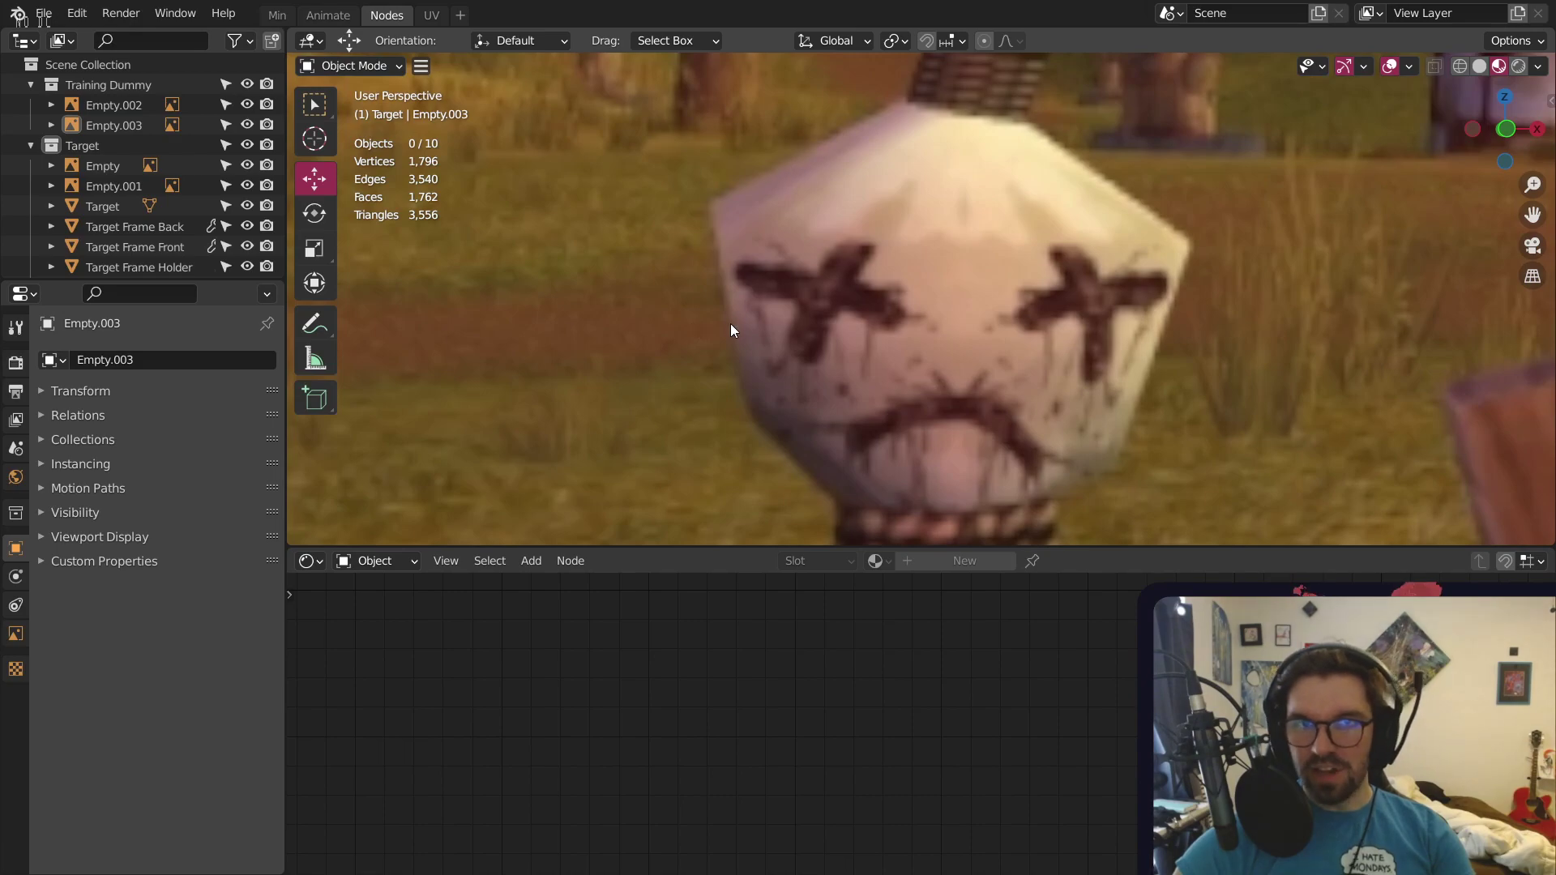
scroll(751, 249, "down", 10)
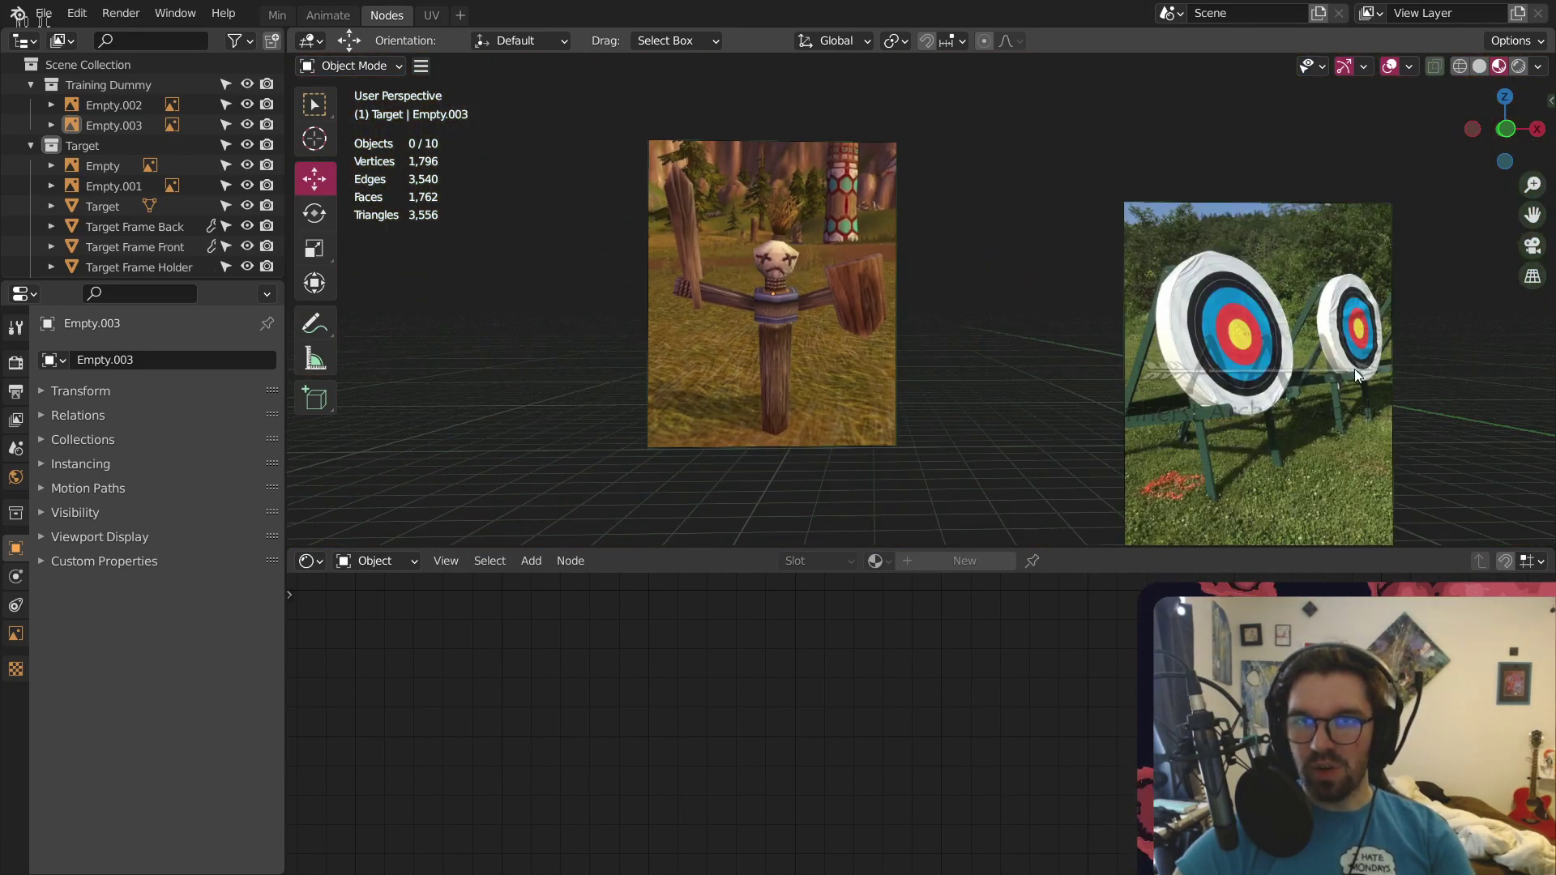
Select the link bolt on the target stand's holder and assign it the Q Rusty Metal material
middle_click_drag(1268, 437, 896, 311, "shift")
middle_click_drag(958, 256, 863, 323, "shift")
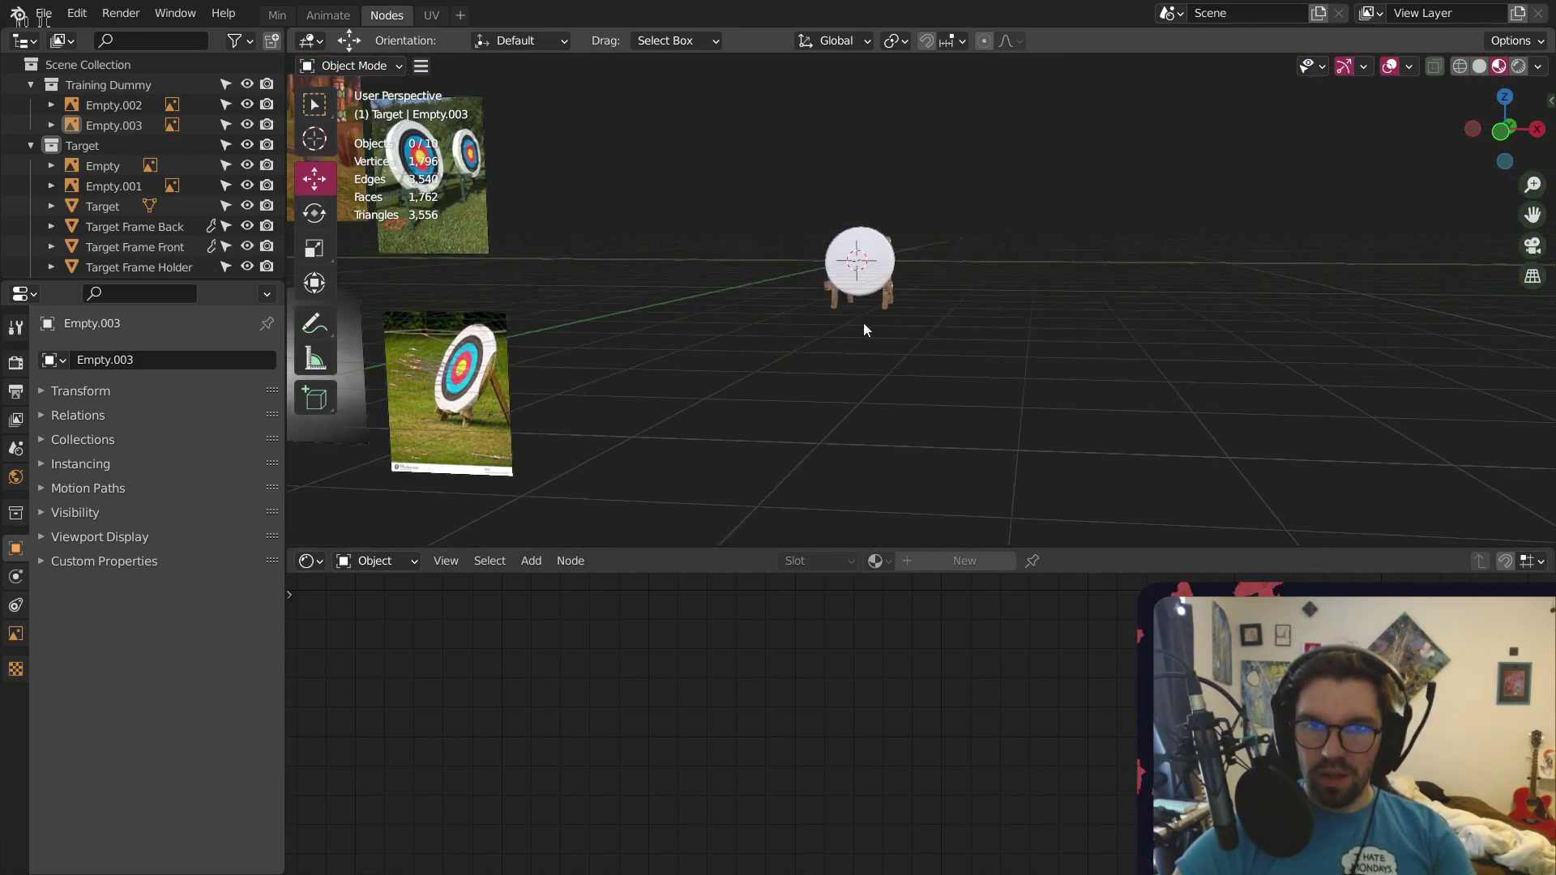
scroll(879, 259, "up", 8)
middle_click_drag(841, 239, 752, 302)
scroll(900, 320, "up", 6)
middle_click_drag(930, 418, 873, 464)
scroll(737, 312, "up", 5)
left_click(826, 422)
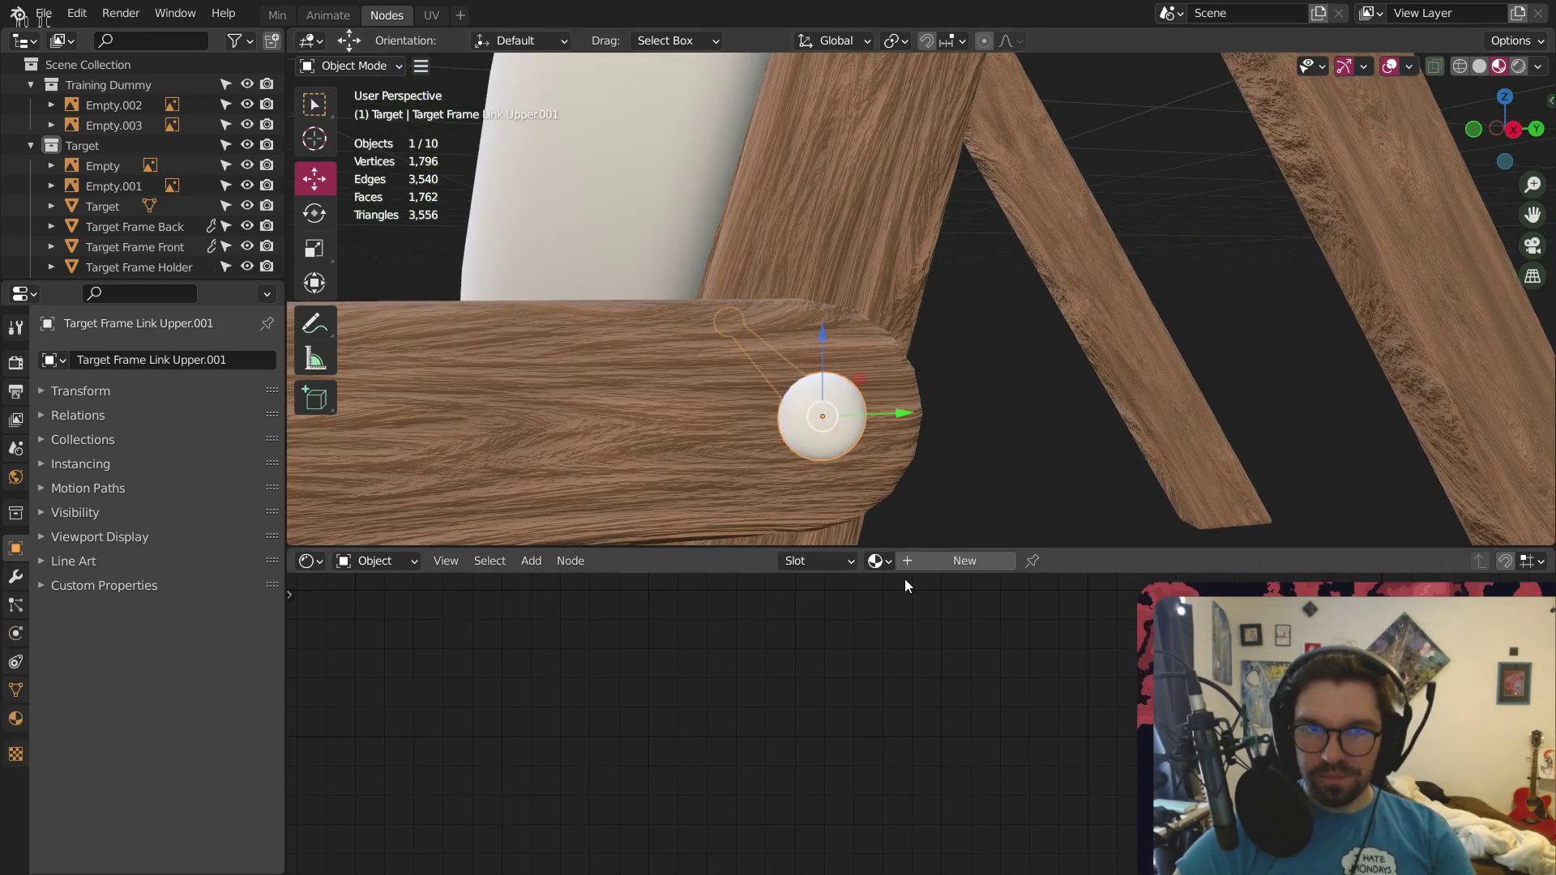
left_click(878, 563)
scroll(965, 774, "down", 15)
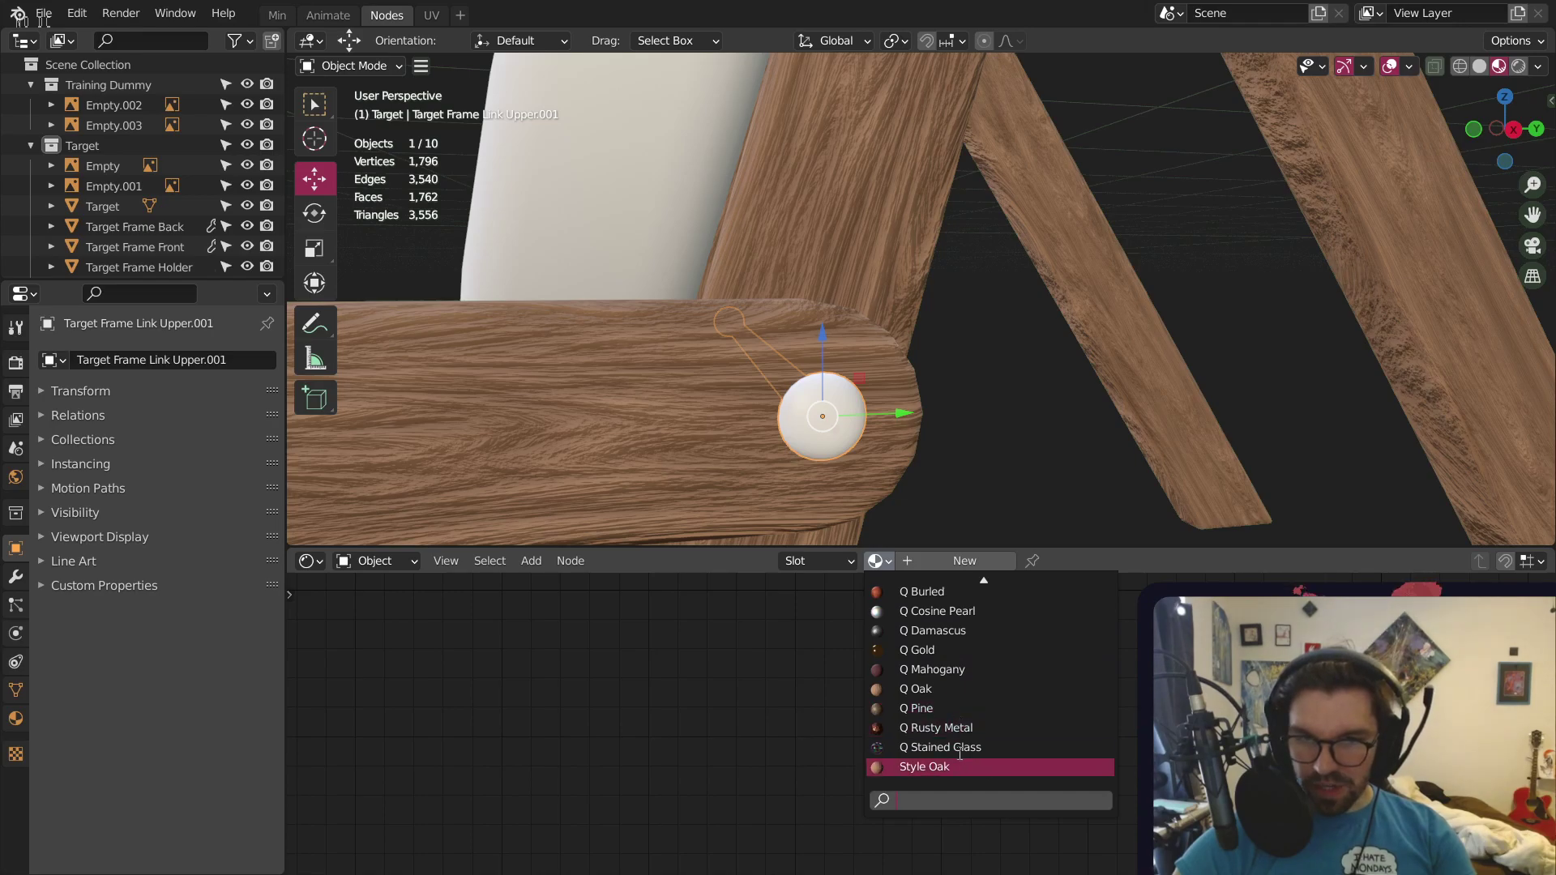
left_click(948, 727)
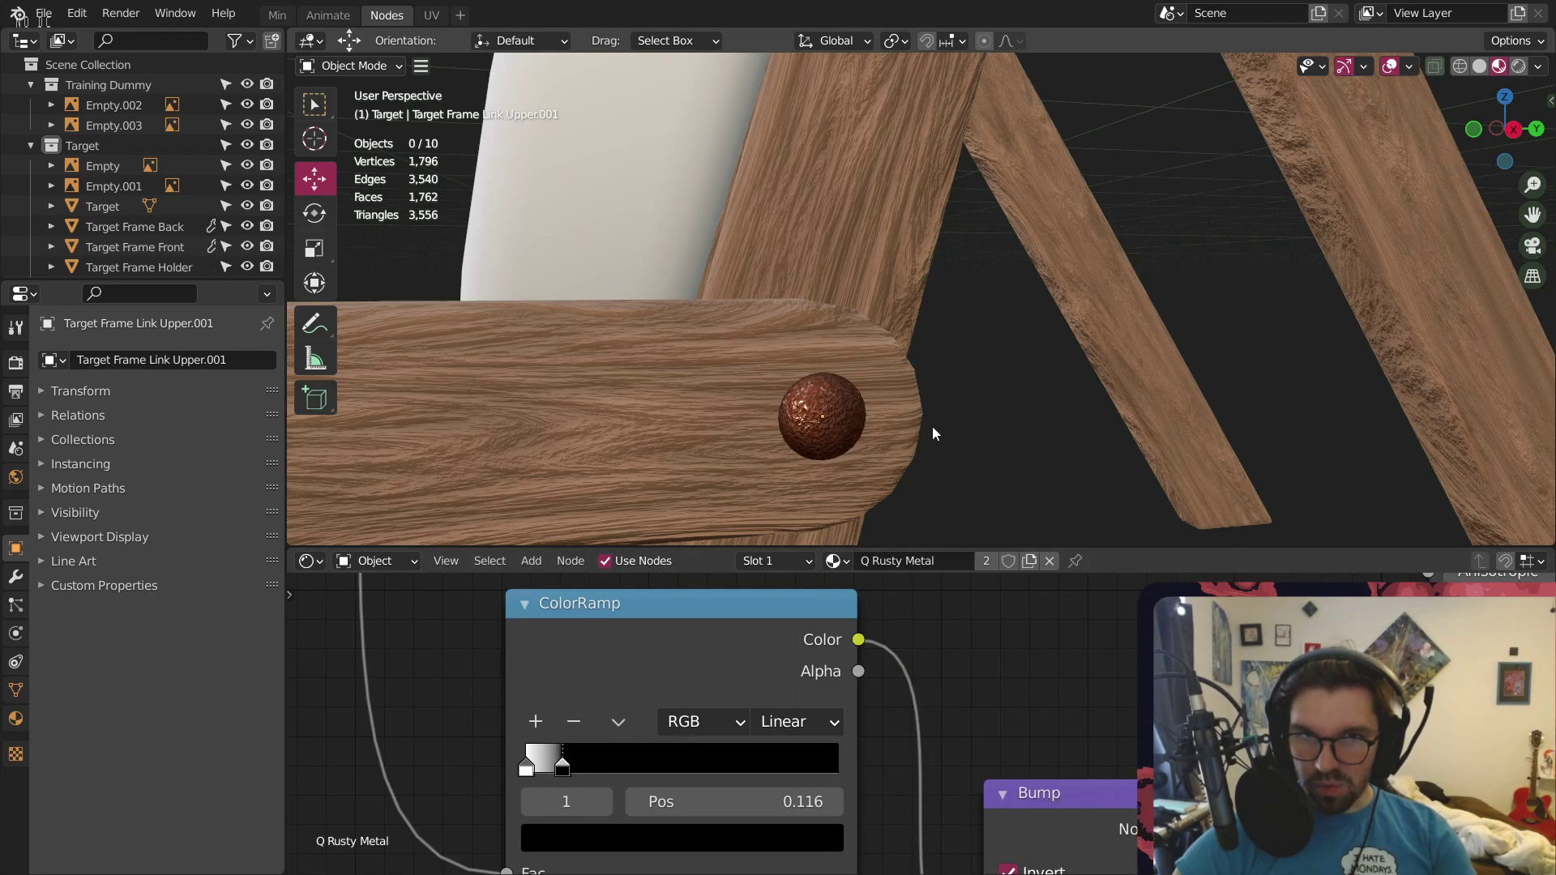
Make a separate copy of the bolt's rusty metal material and name it Style Rust
middle_click_drag(931, 435, 892, 594)
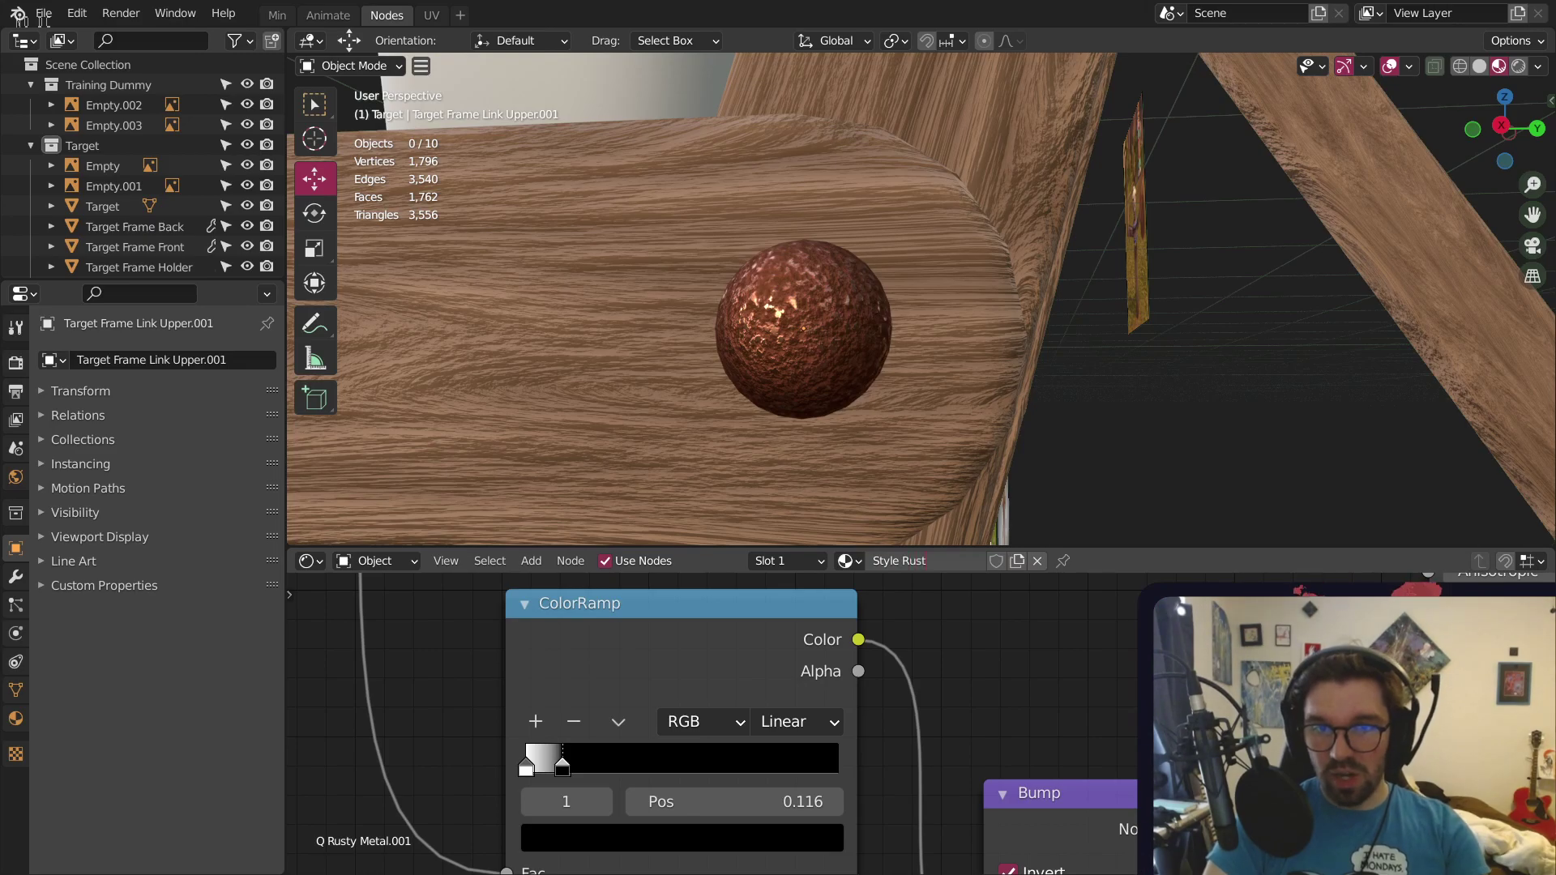
scroll(941, 673, "down", 5)
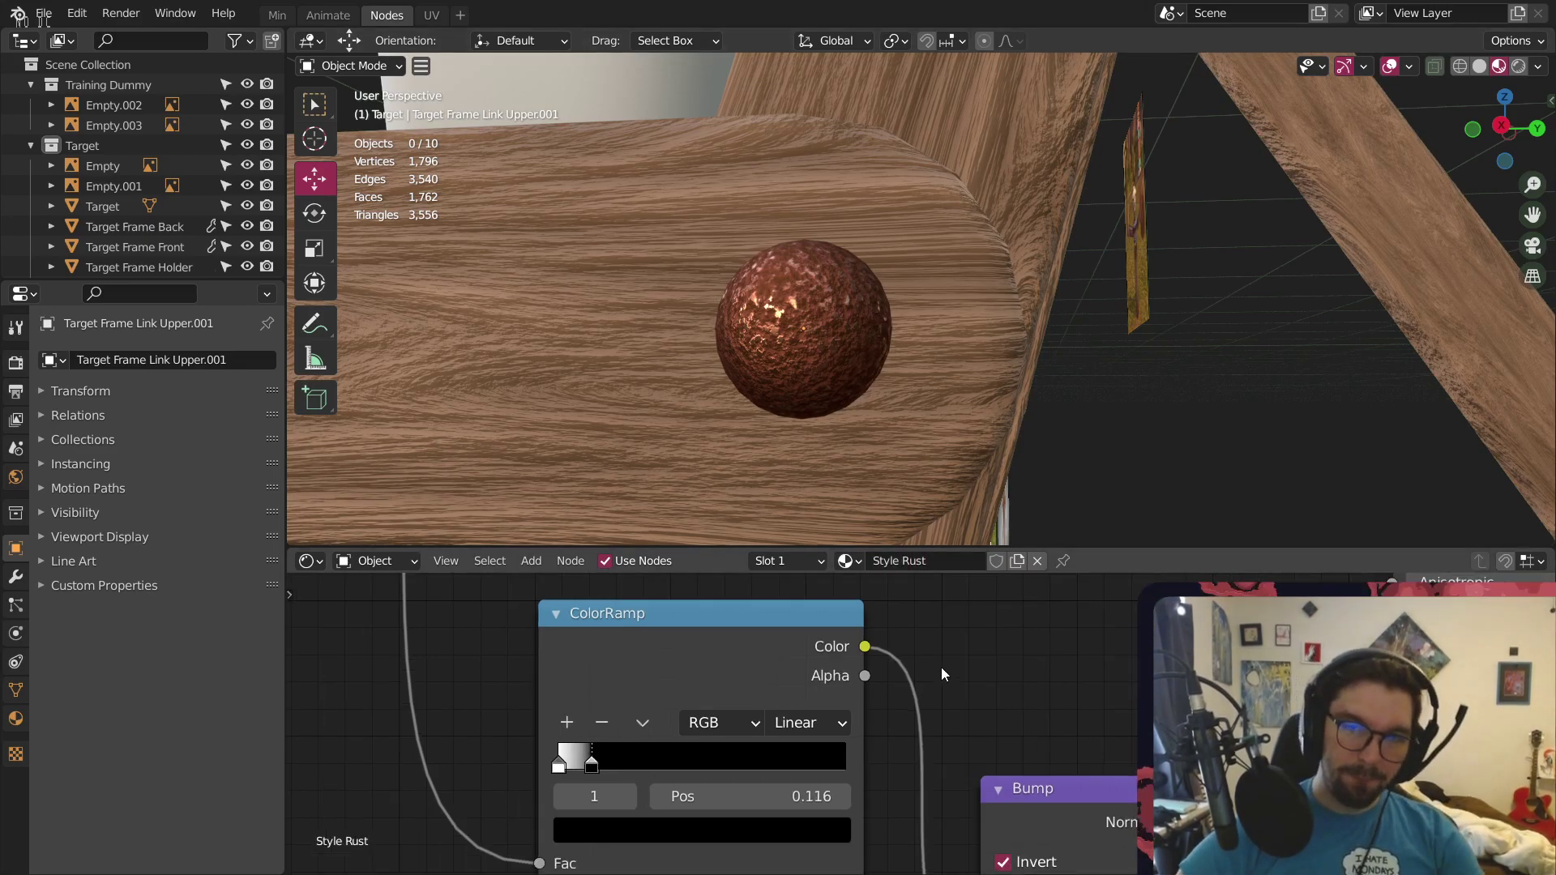
middle_click_drag(943, 675, 1013, 733)
middle_click_drag(616, 694, 844, 642)
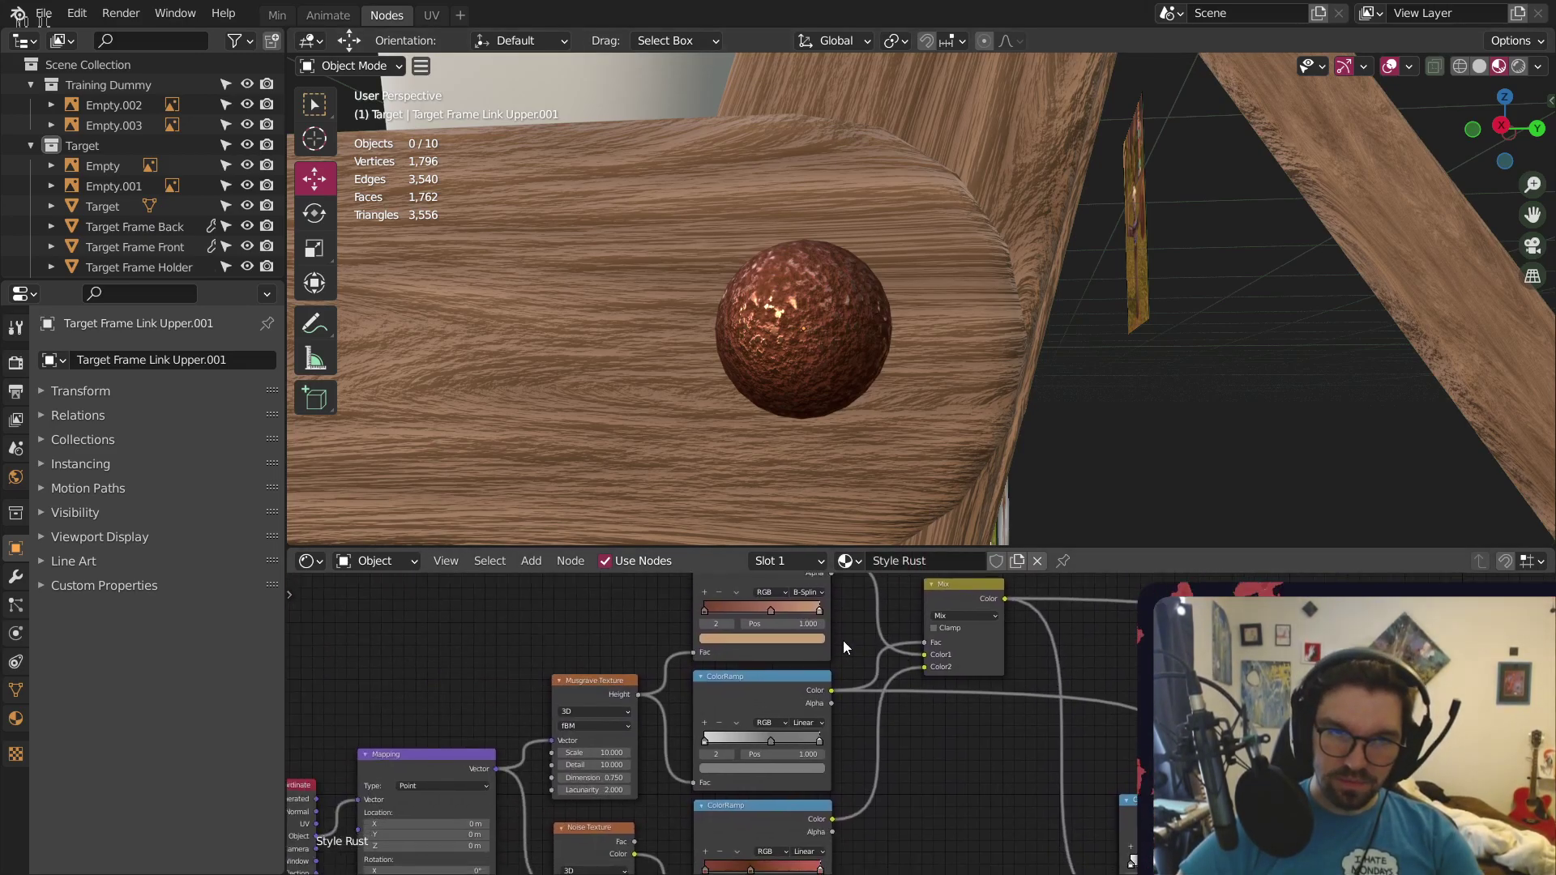
Move the middle stop of the grey ColorRamp fed by the Musgrave Texture to position 0.163 and check the bolt's surface
scroll(790, 618, "up", 5)
scroll(782, 334, "up", 6)
middle_click_drag(1056, 691, 1025, 654)
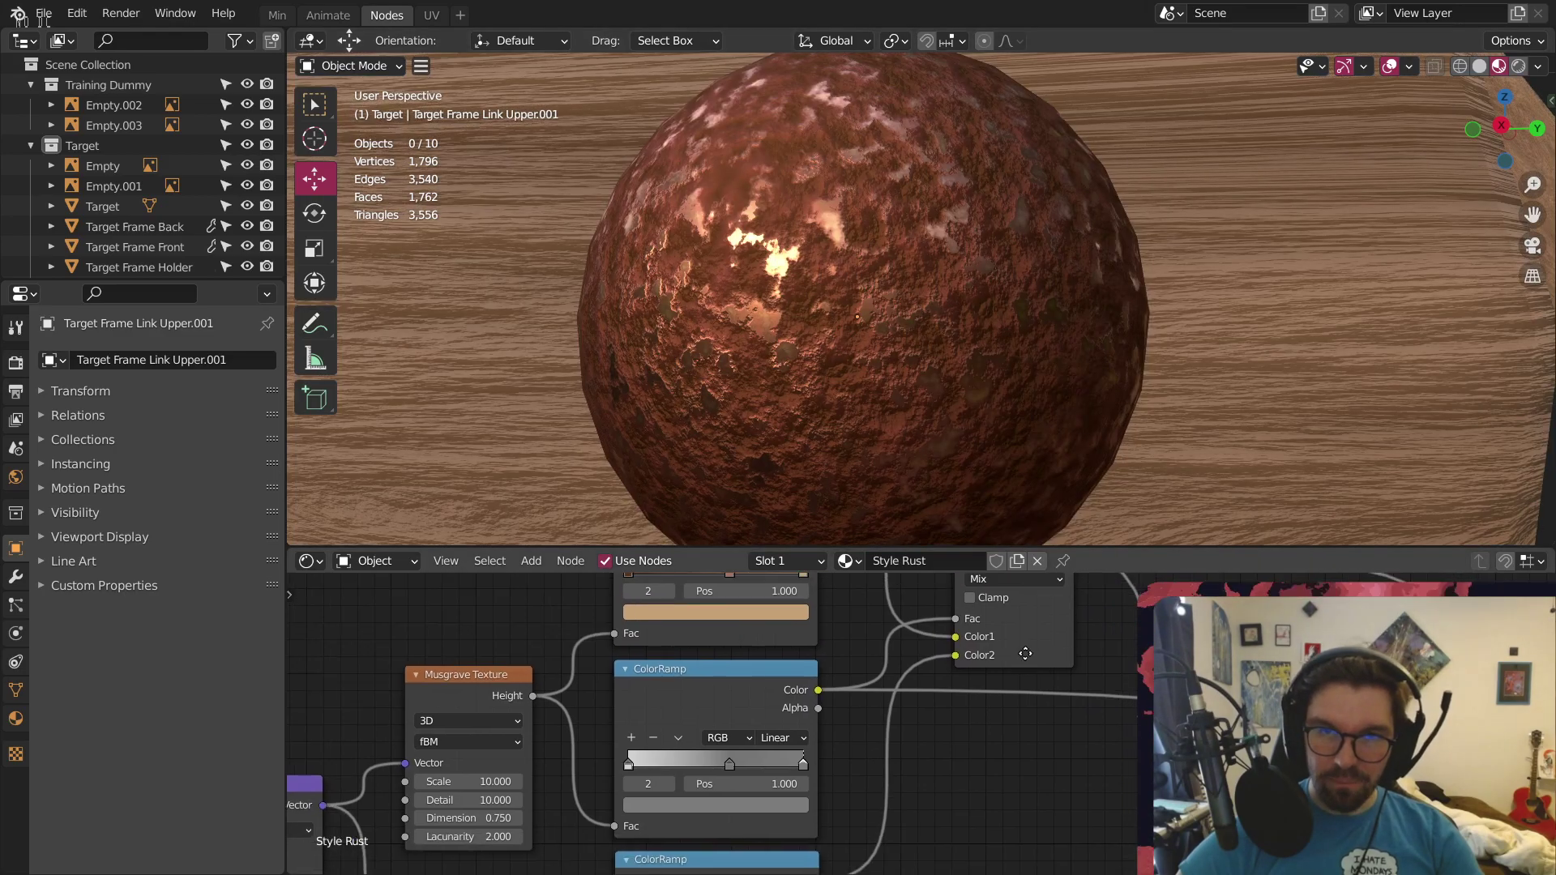
middle_click_drag(884, 721, 943, 689)
scroll(782, 267, "up", 3)
middle_click_drag(781, 244, 838, 286)
left_click_drag(789, 728, 747, 721)
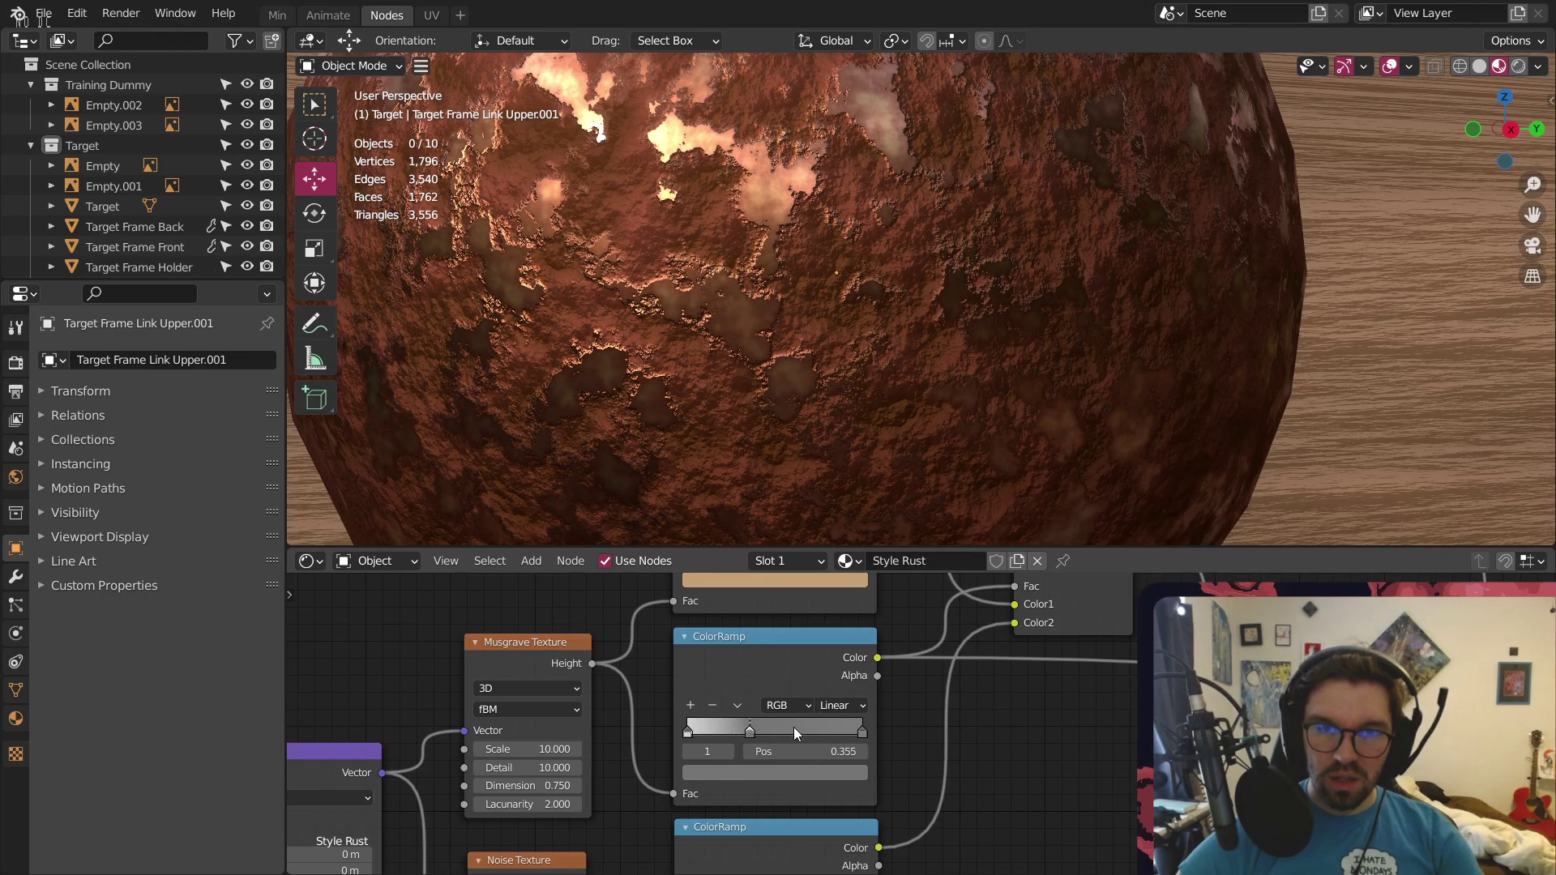
left_click_drag(862, 732, 764, 731)
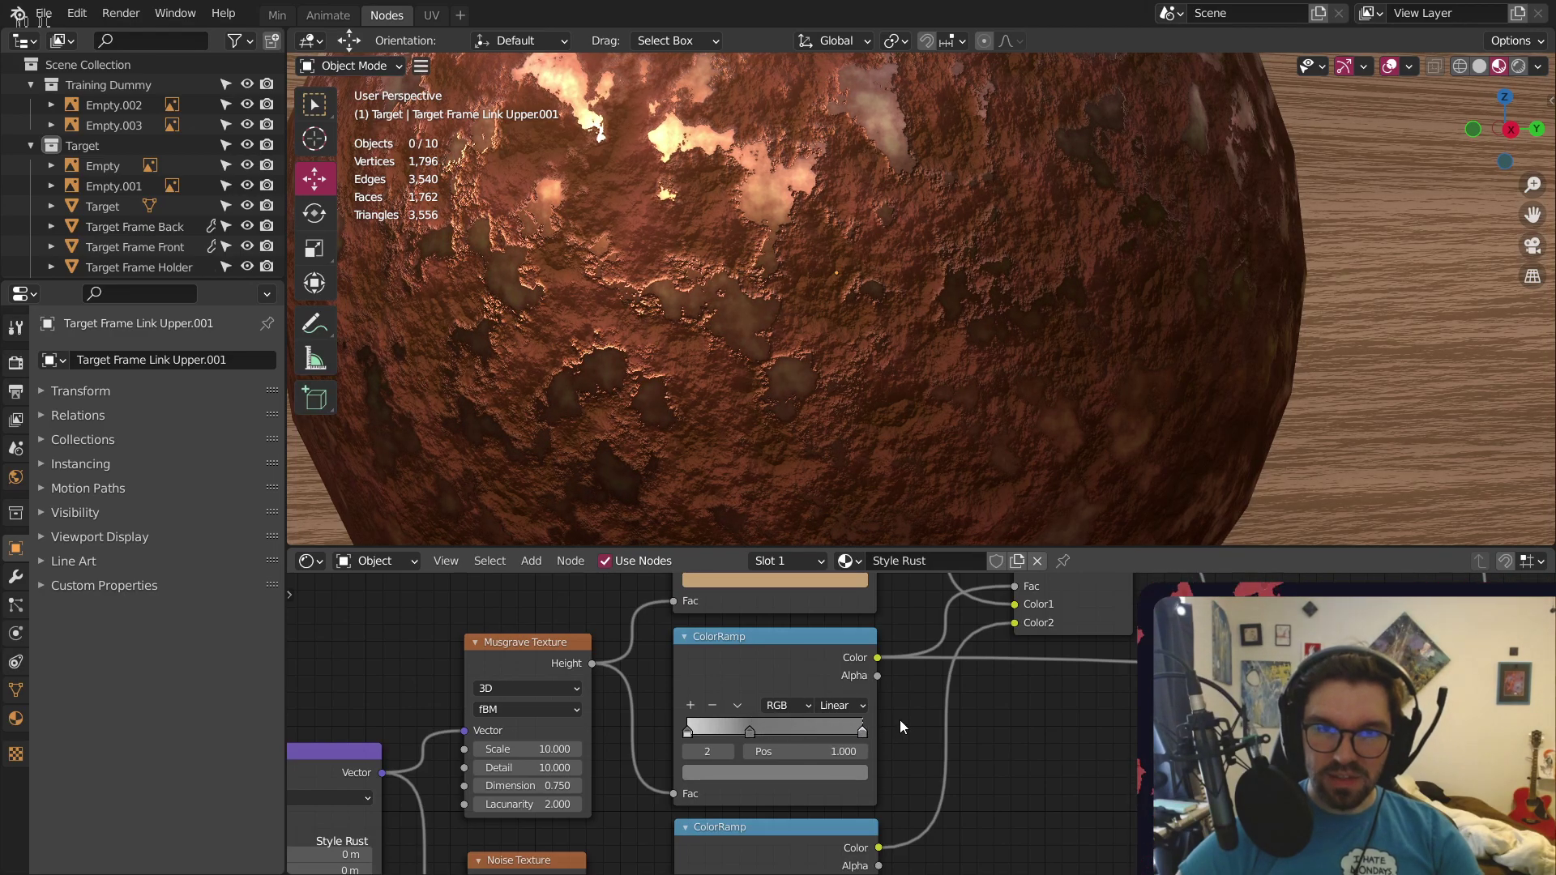
left_click_drag(727, 731, 722, 731)
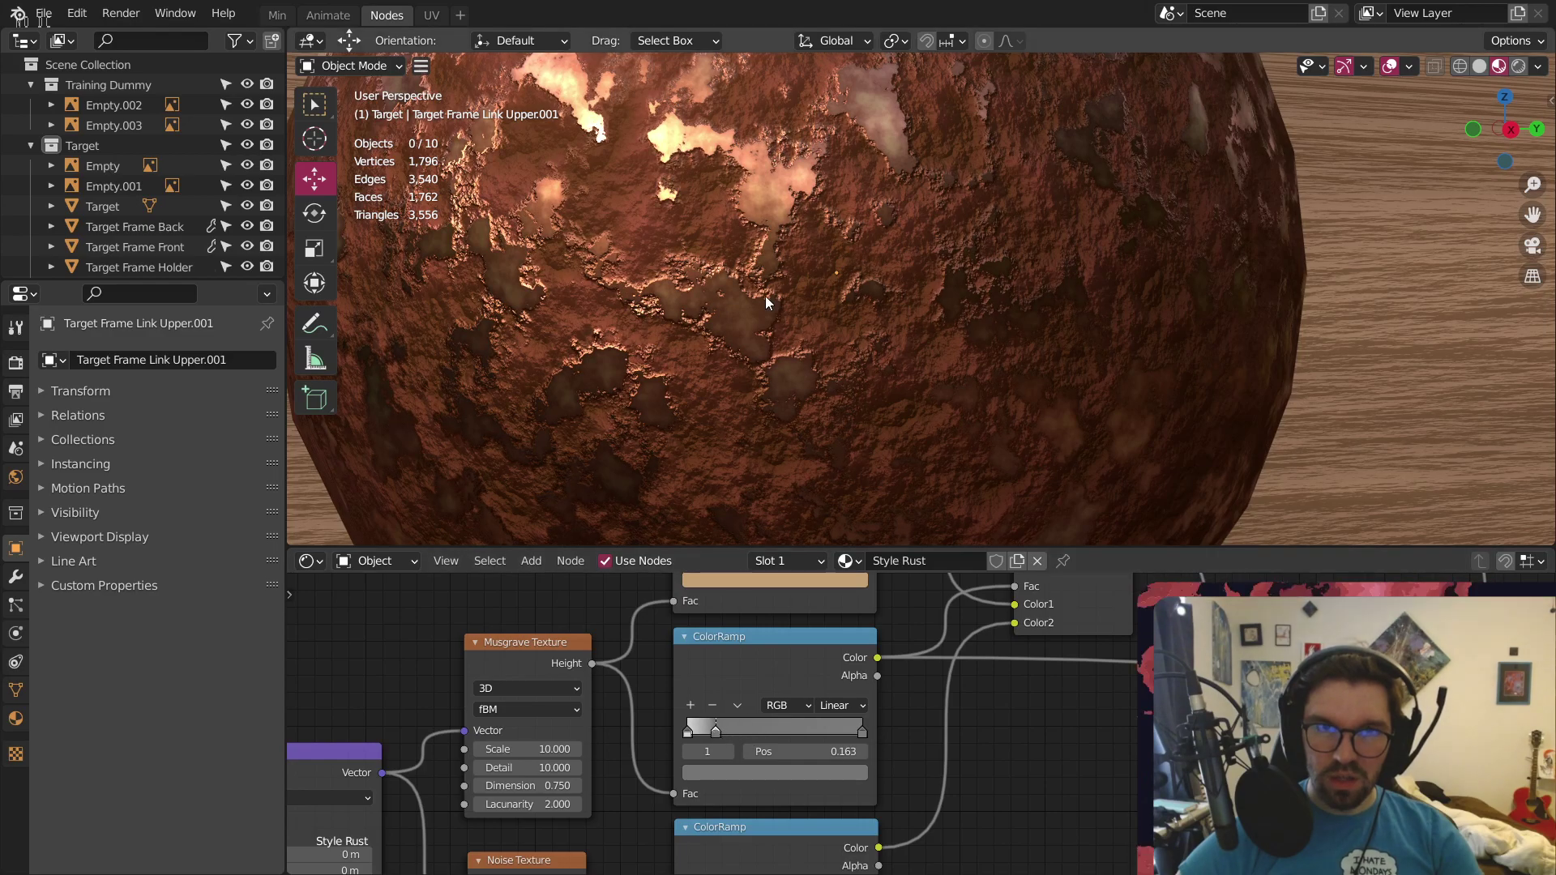
scroll(782, 300, "down", 4)
middle_click_drag(782, 300, 736, 245)
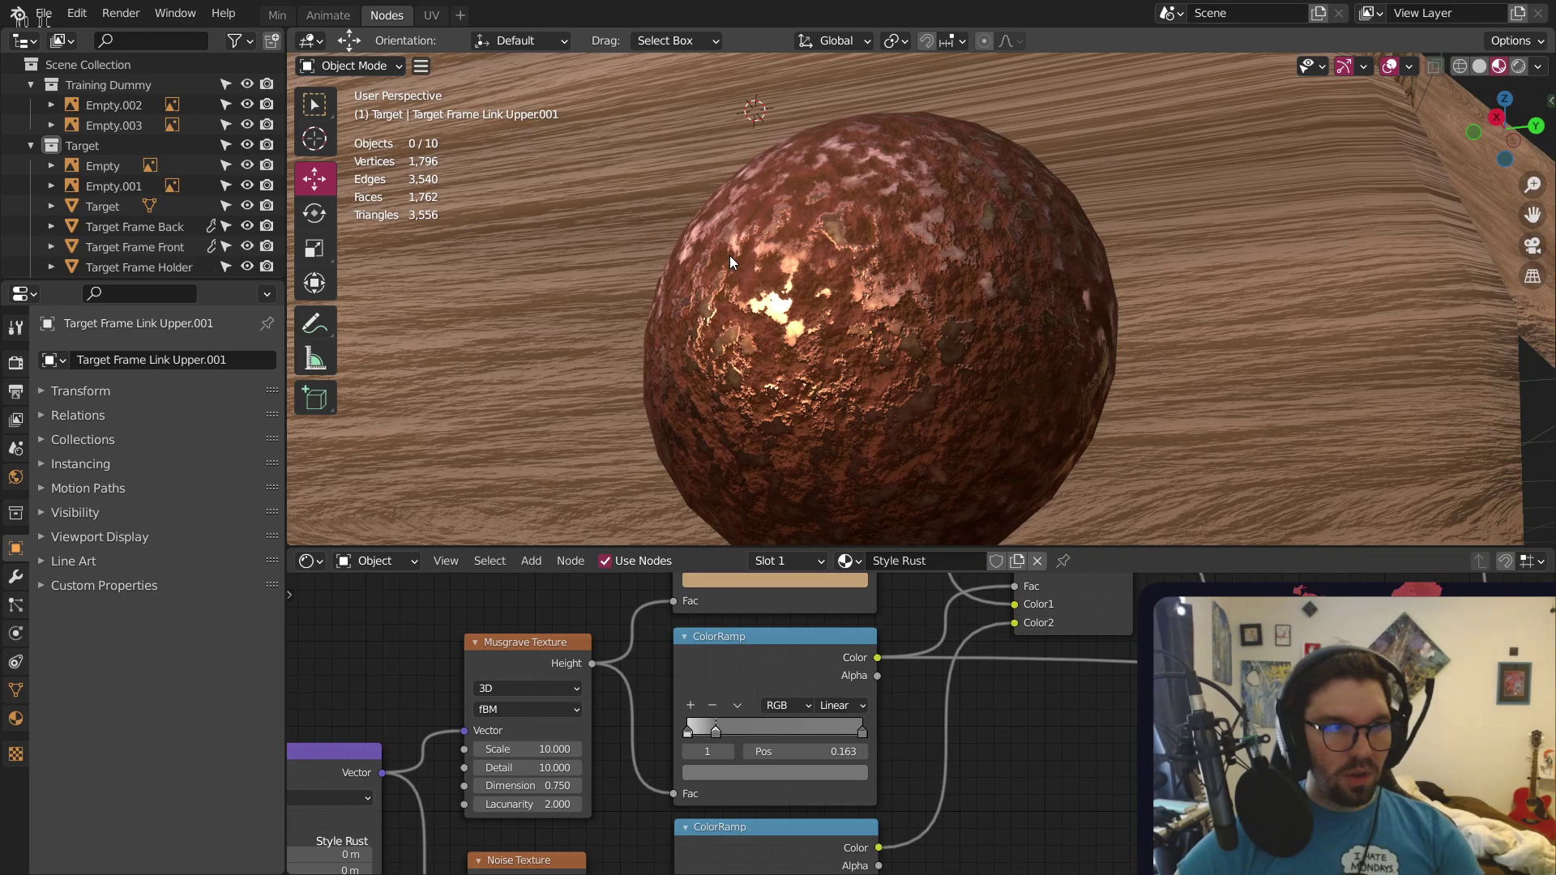
middle_click_drag(829, 309, 950, 372)
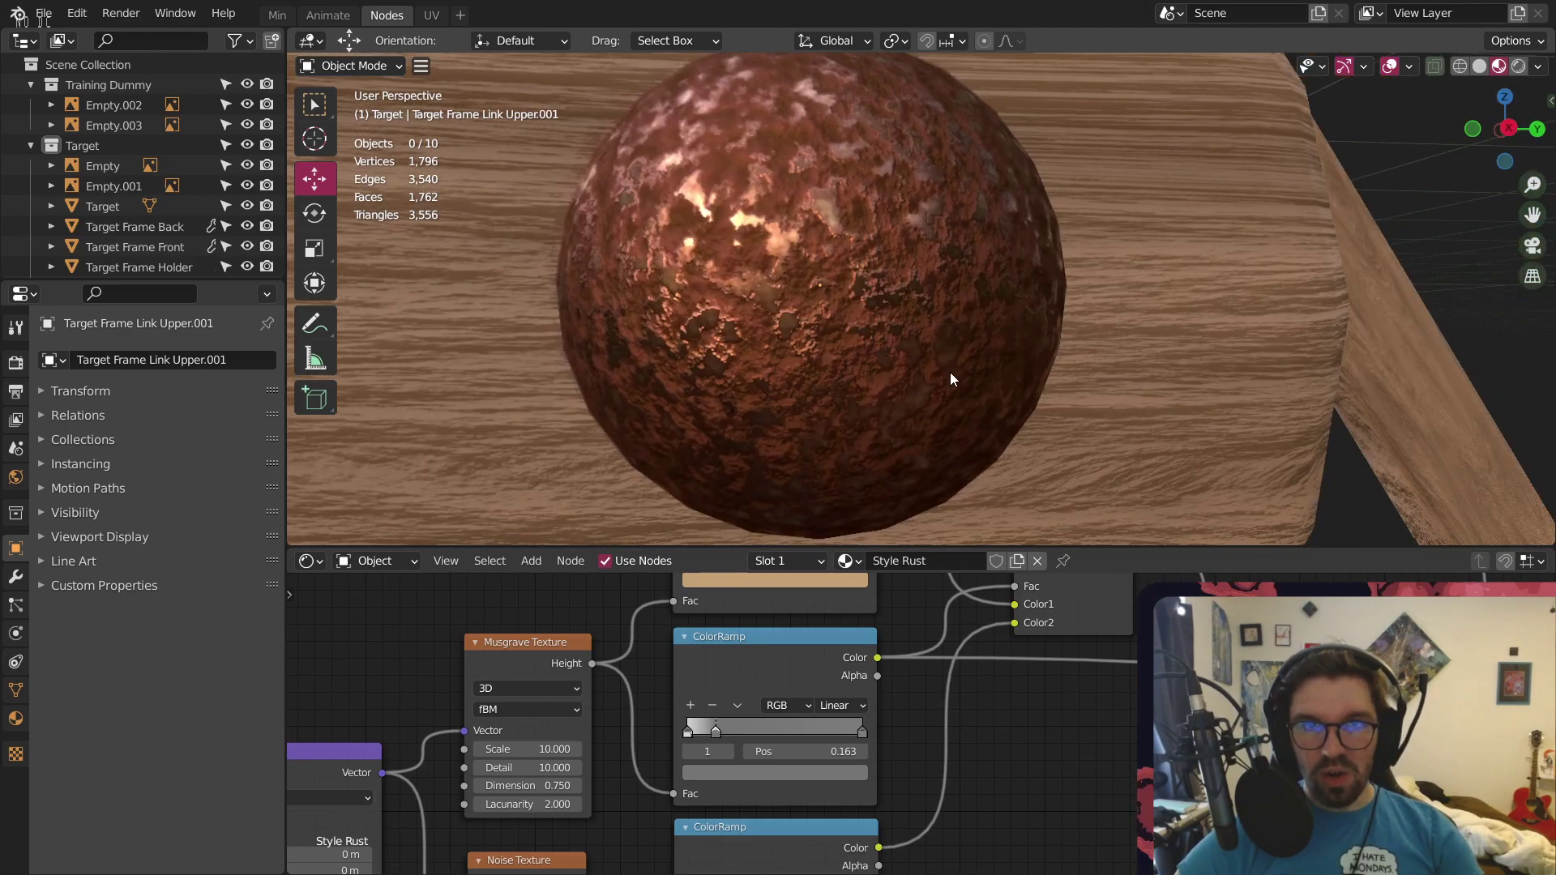
scroll(843, 616, "down", 2)
scroll(712, 700, "up", 6)
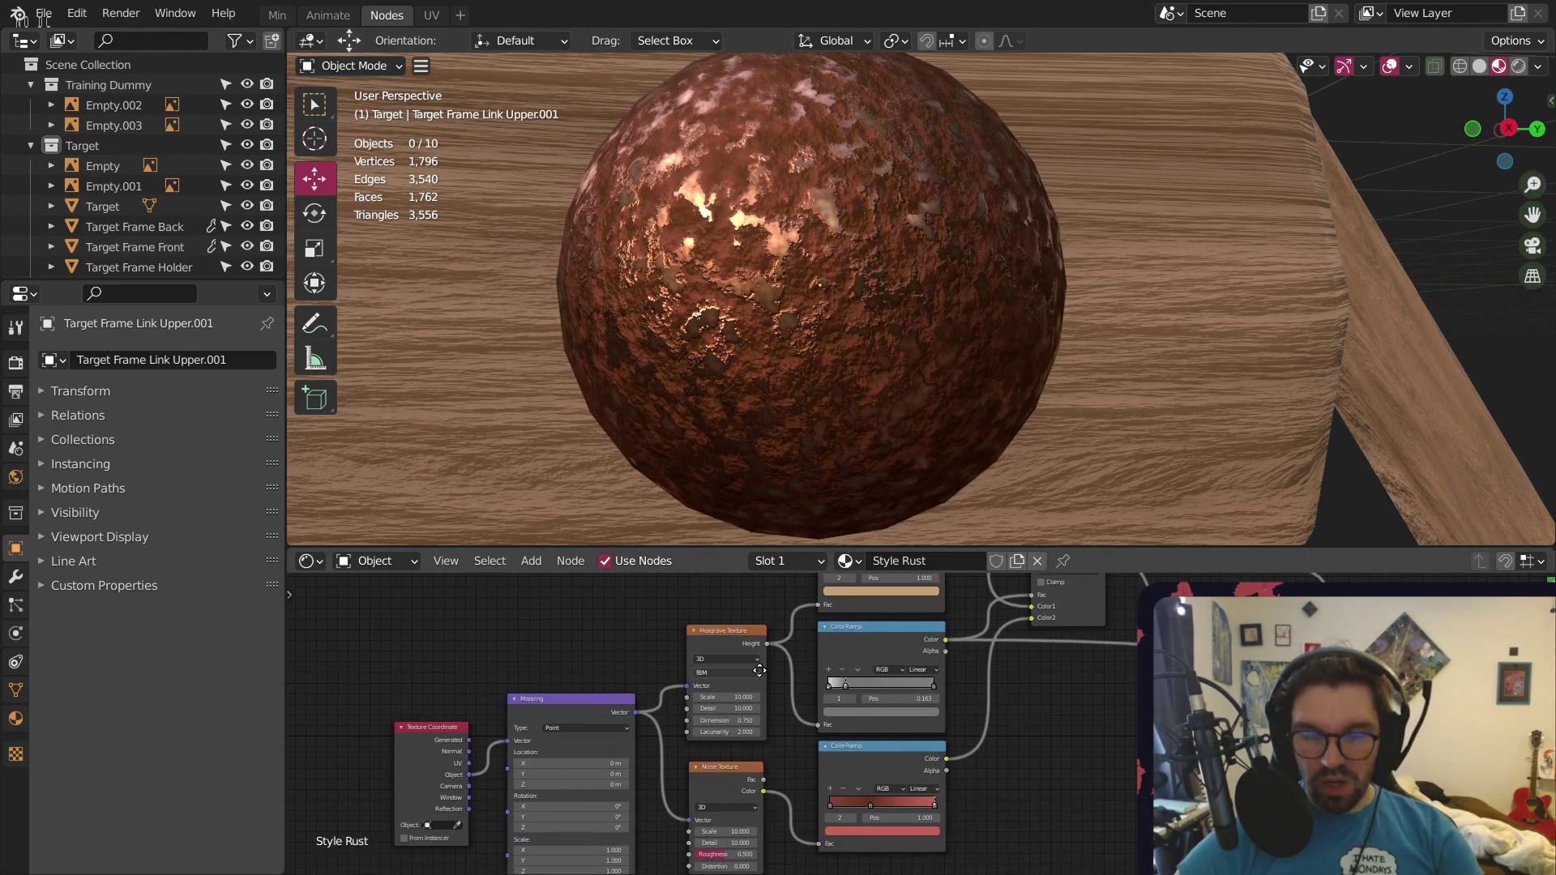
left_click(713, 709)
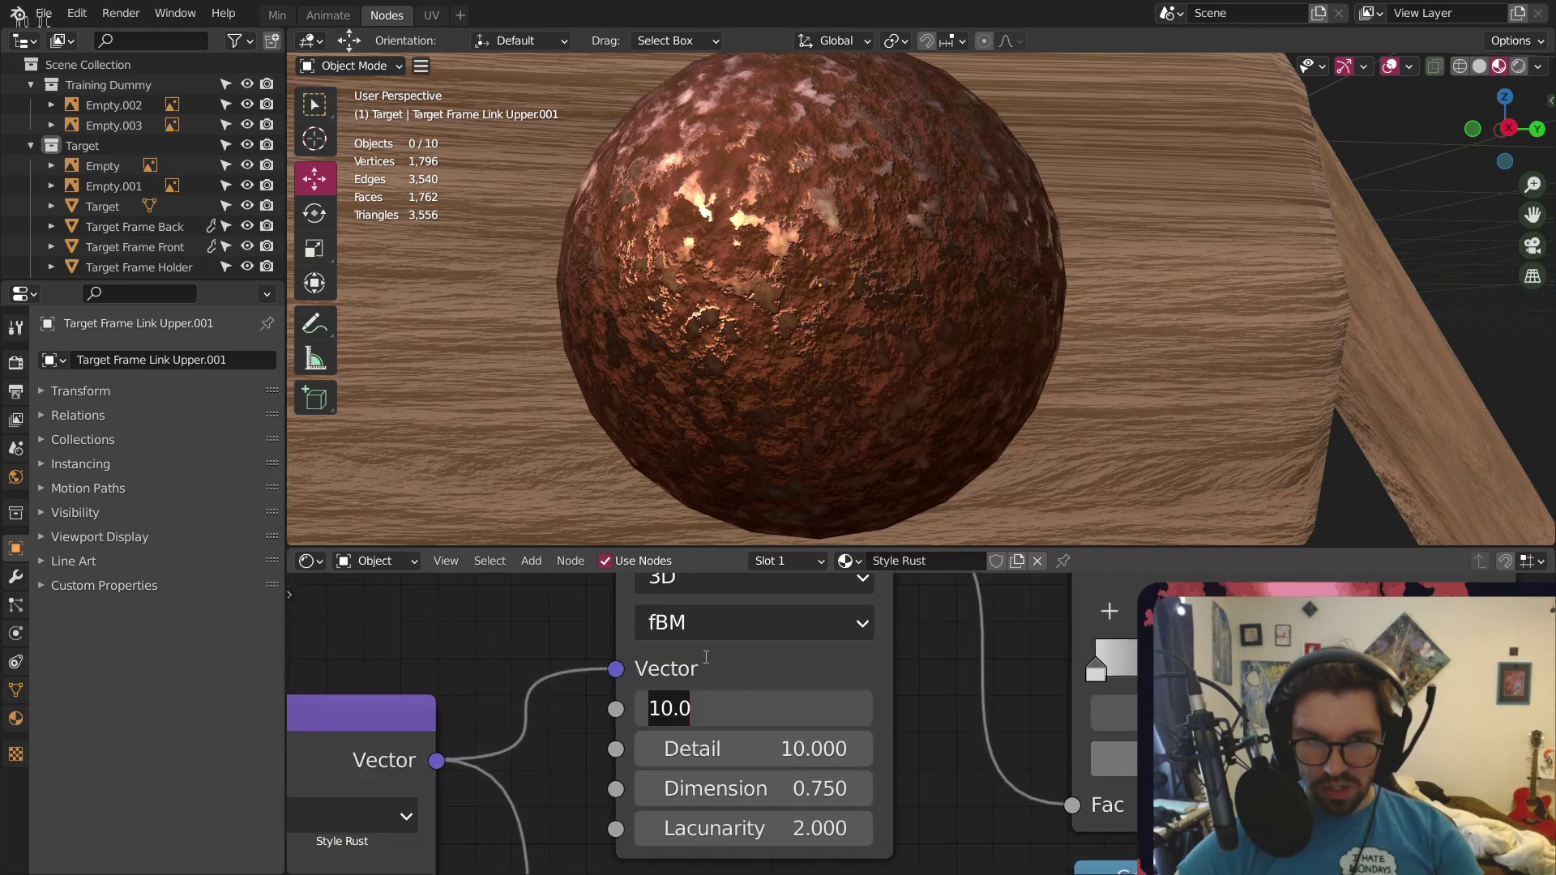
left_click(849, 329)
Select the rusty link bolt, save the file and apply the bolt's scale
left_click(848, 330)
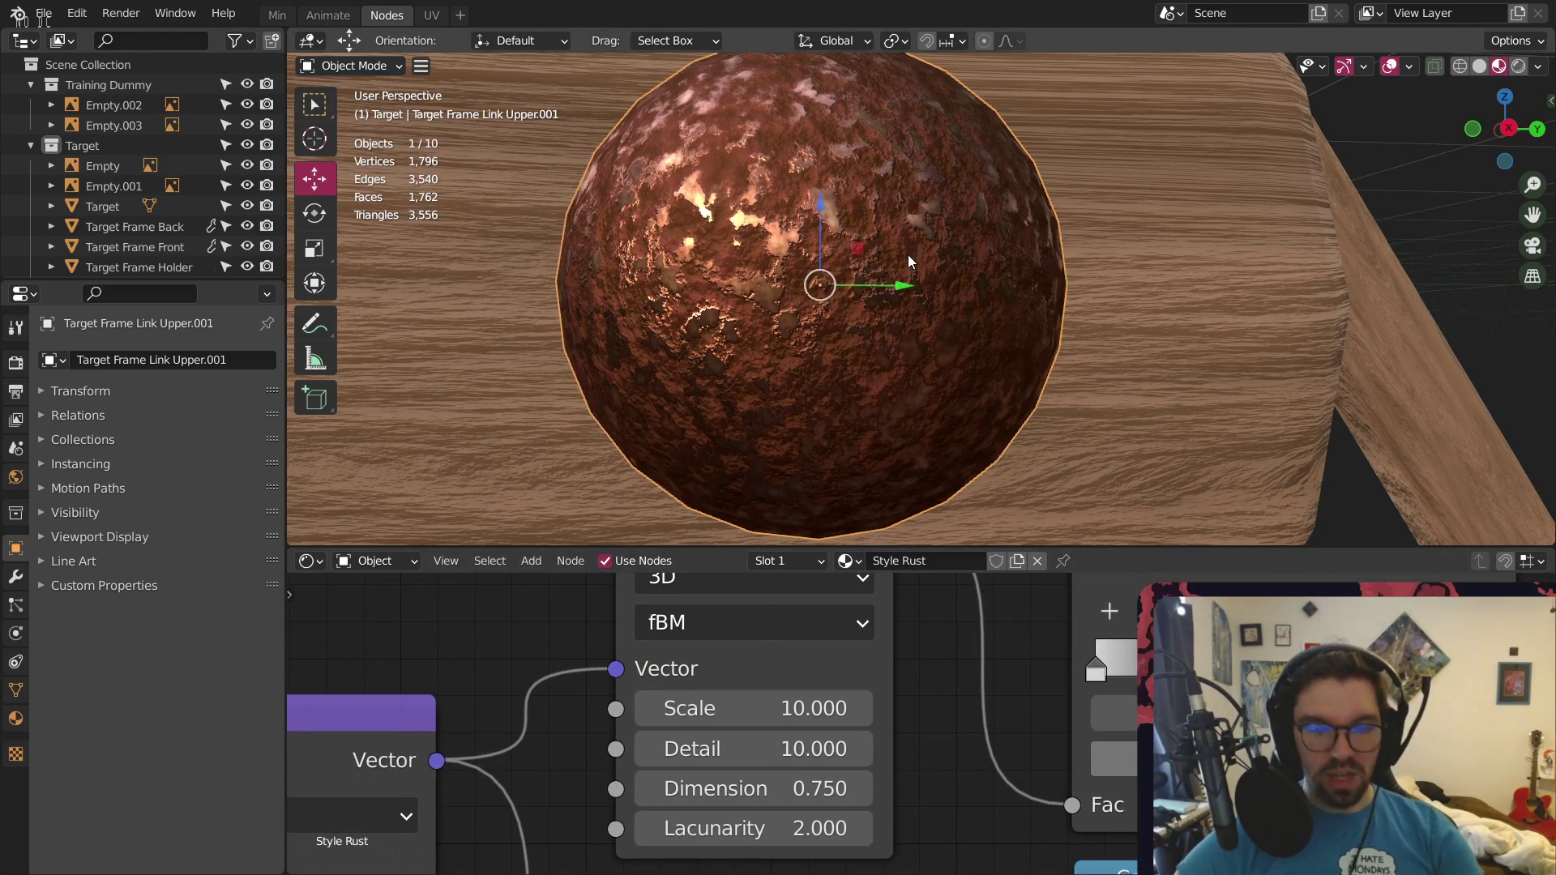
key("ctrl+s")
key("ctrl+a")
left_click(840, 299)
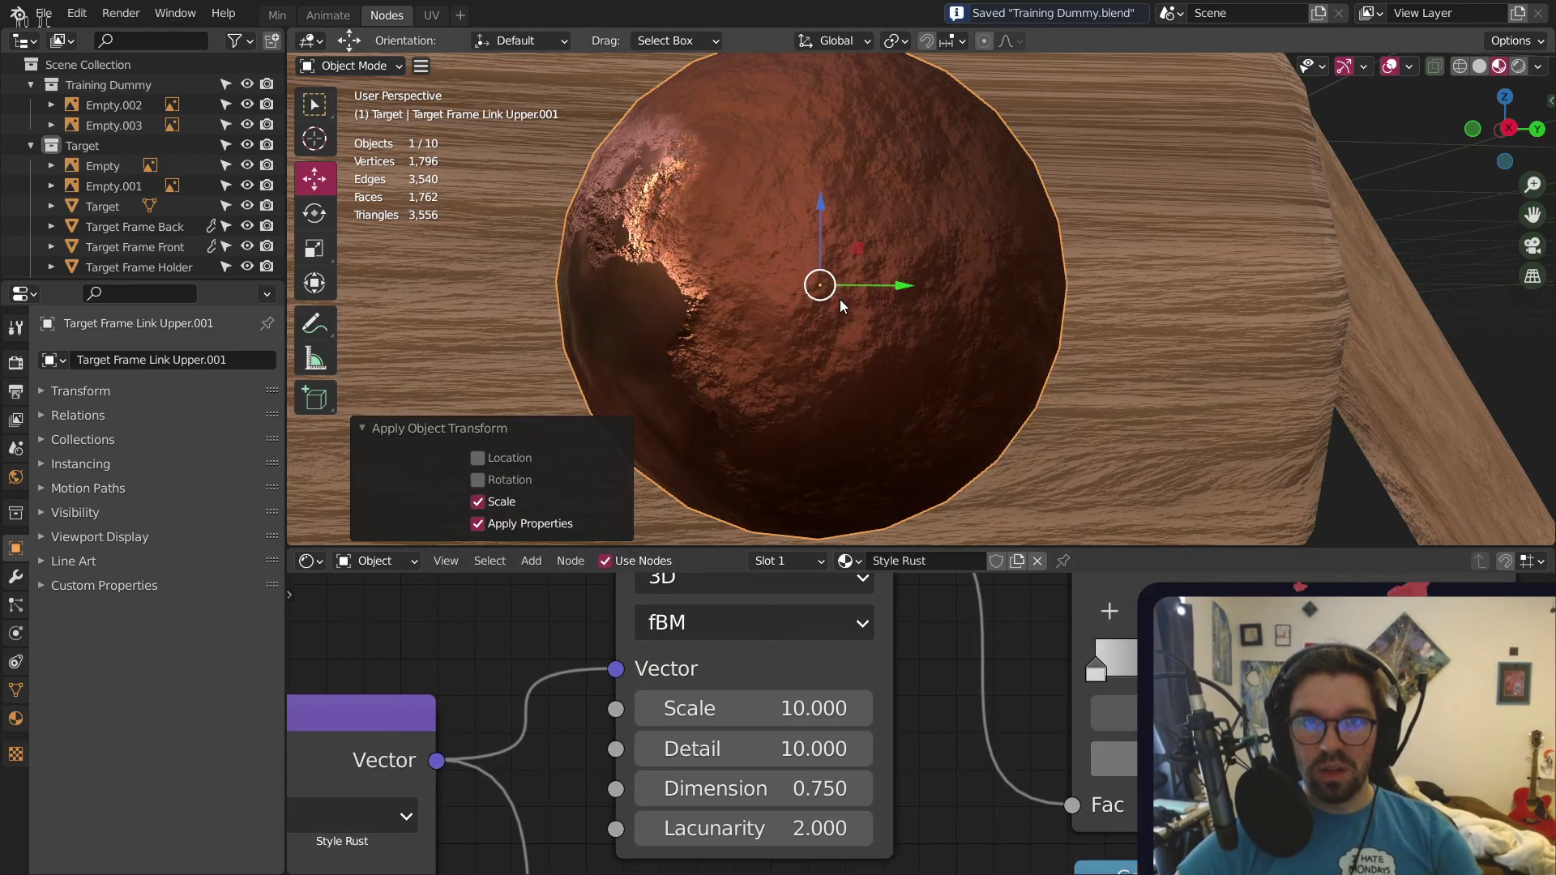
Set the Musgrave Texture scale of Style Rust to 20 and inspect the bolt from another angle
middle_click_drag(839, 299, 867, 332)
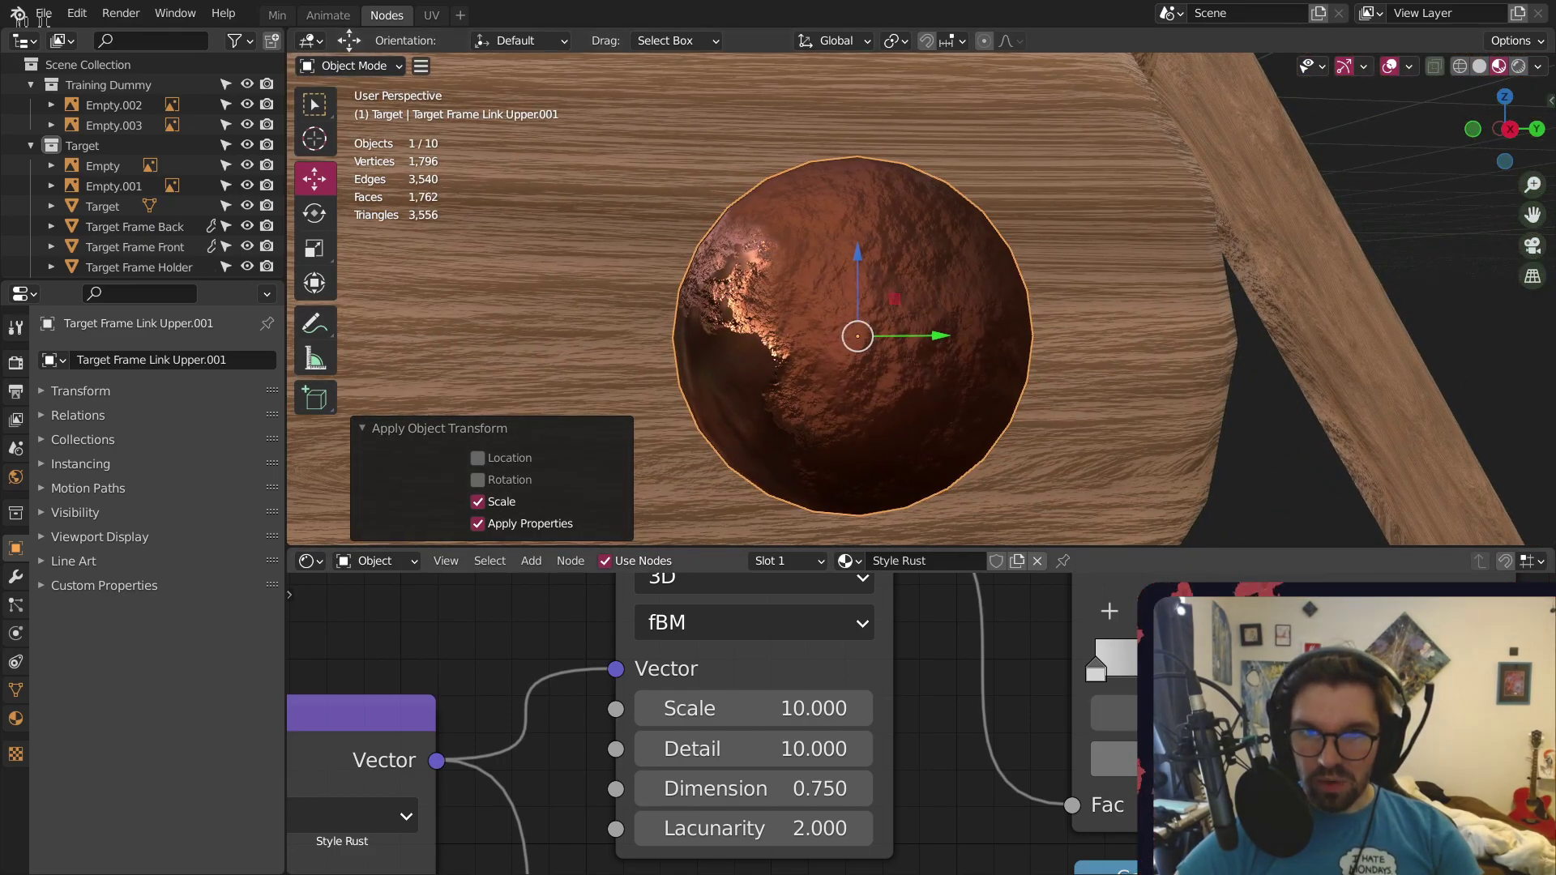
middle_click_drag(940, 702, 993, 678)
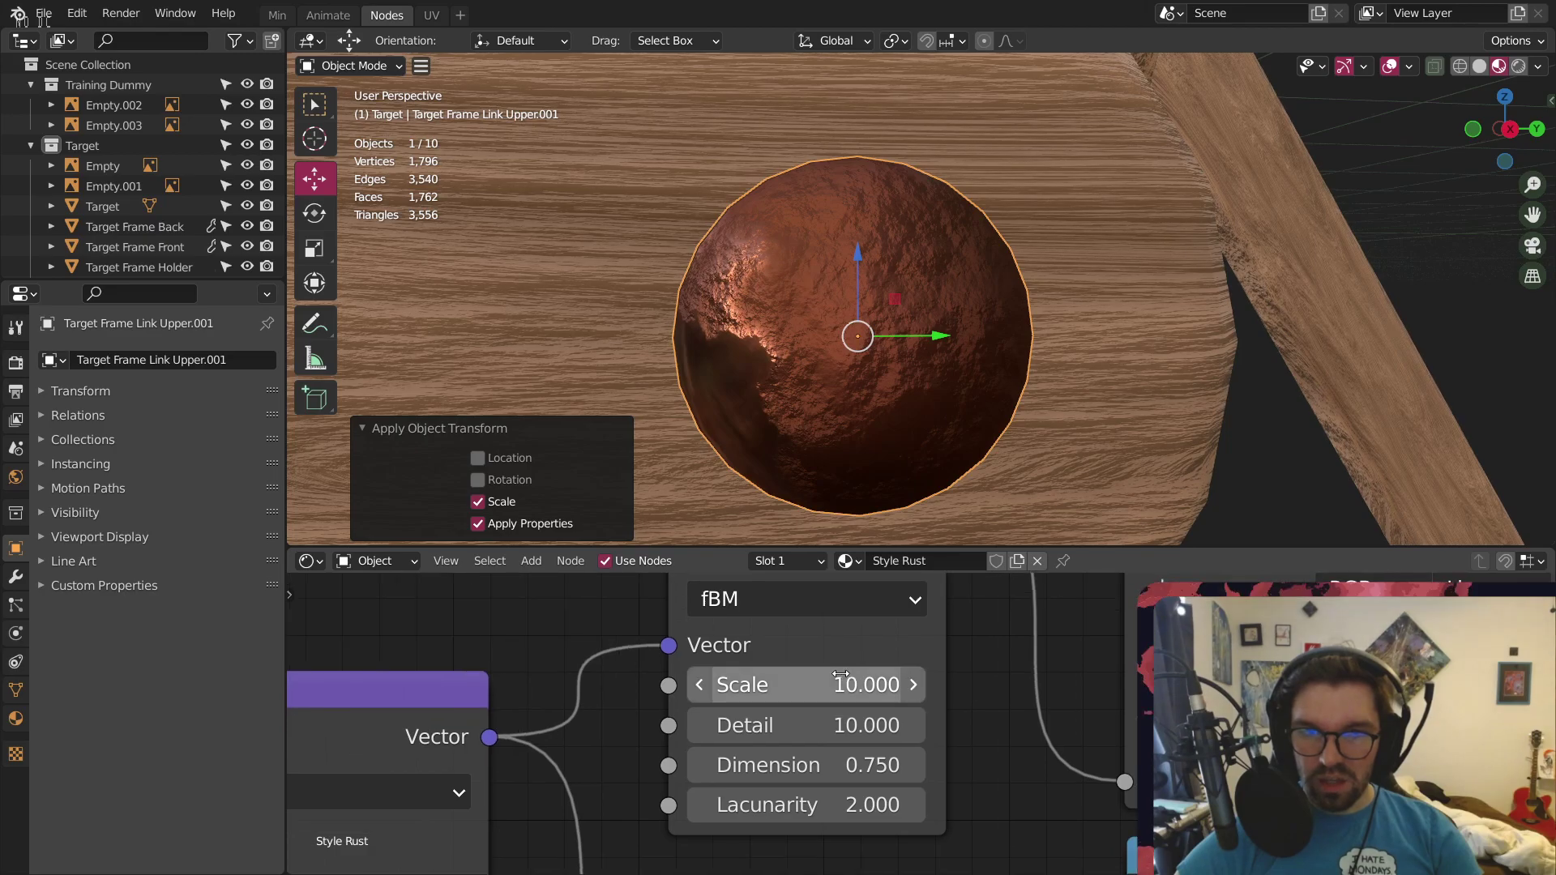
left_click(858, 685)
type("20")
key("Return")
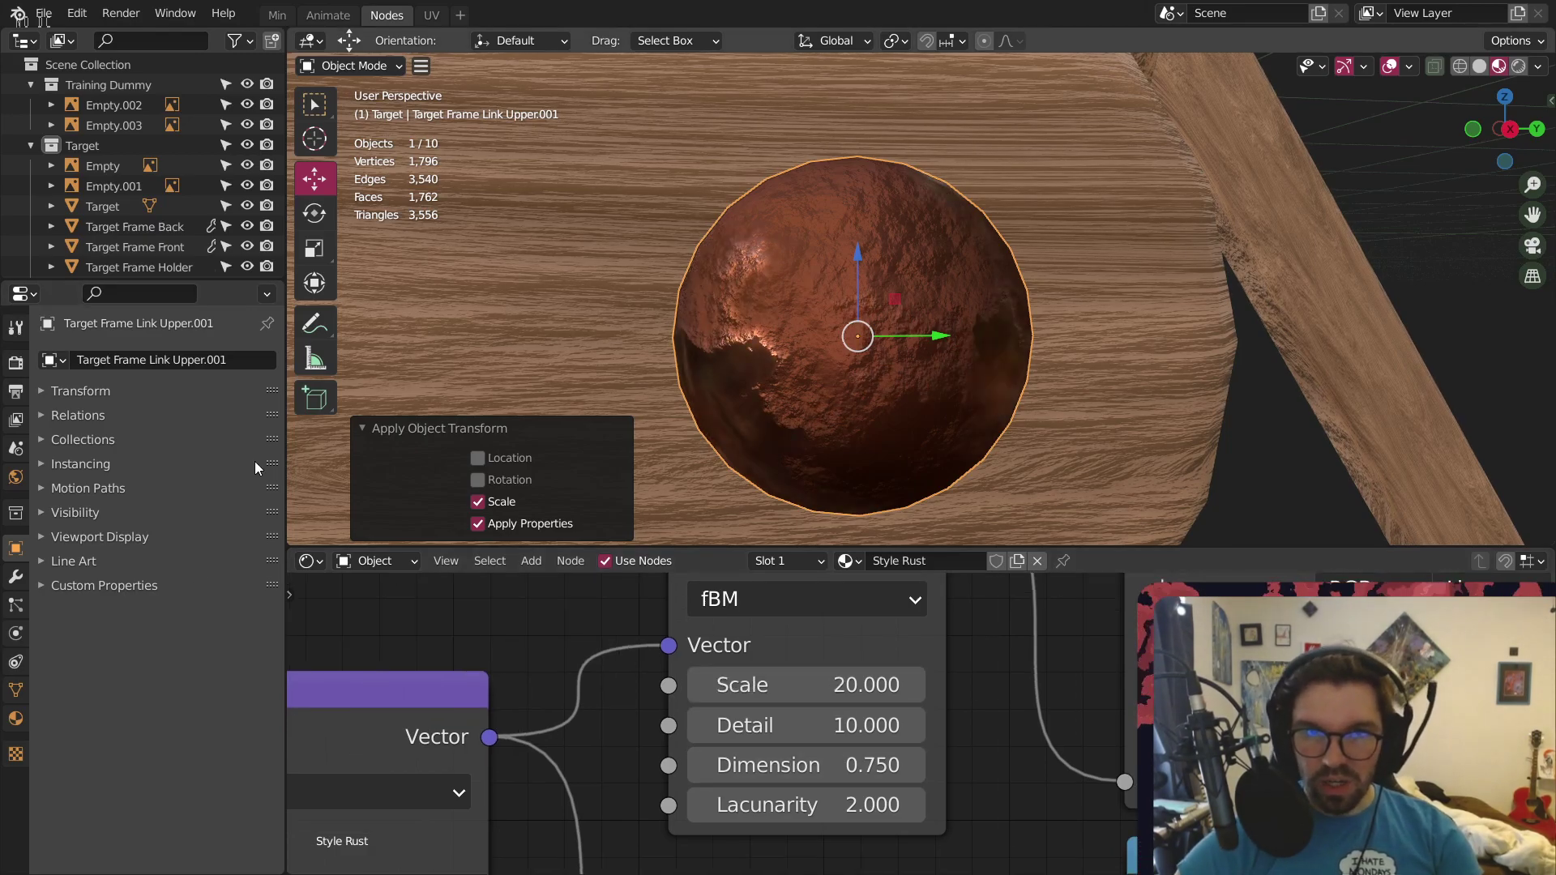
middle_click_drag(835, 321, 954, 171)
scroll(680, 275, "up", 2)
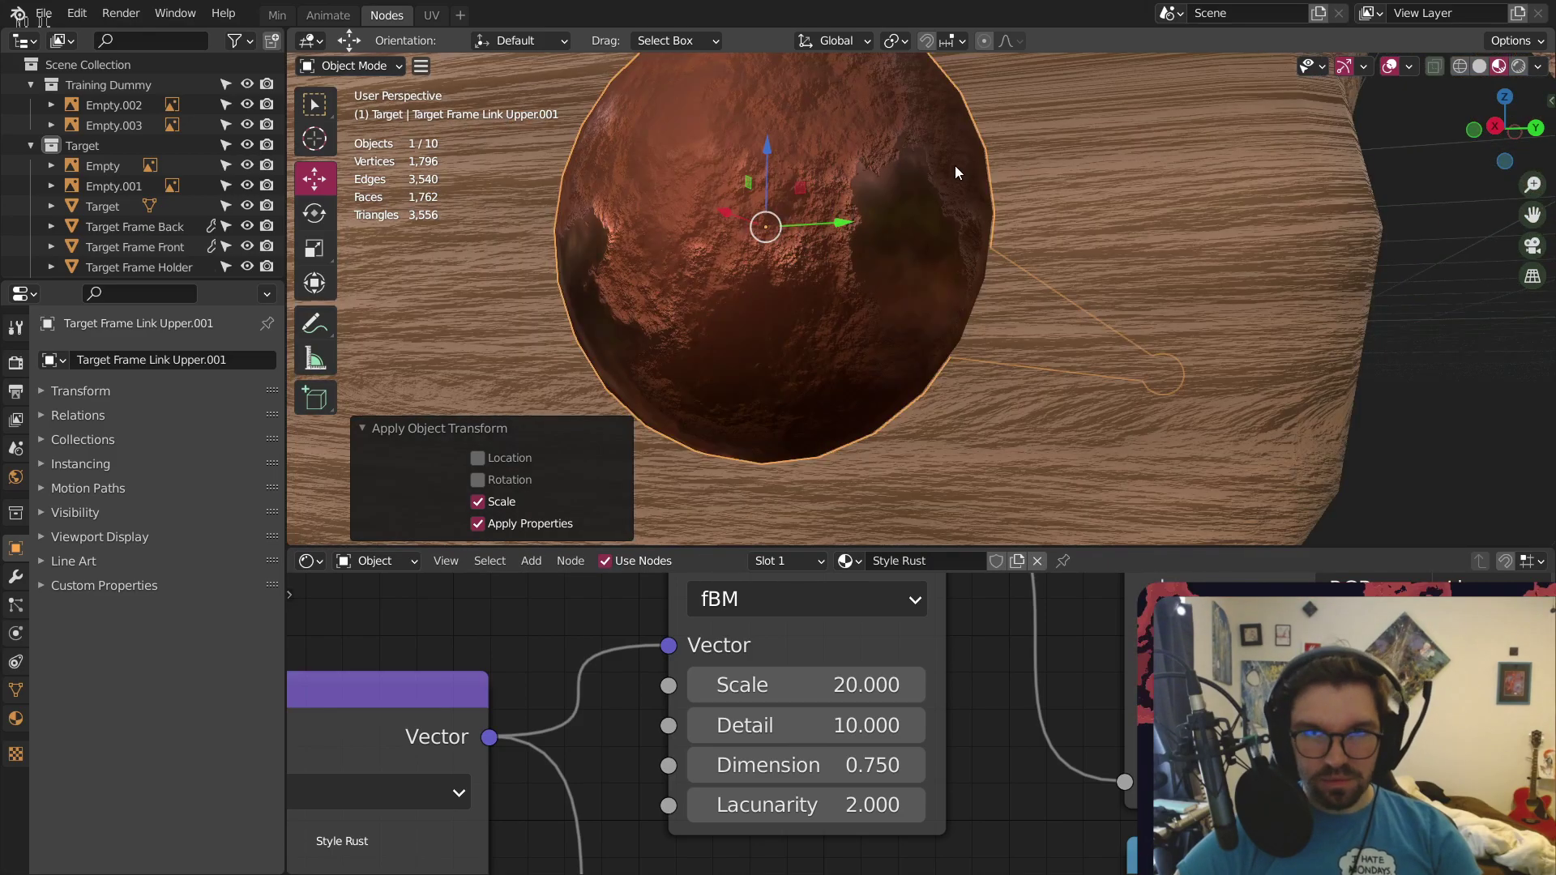
Set the saturation of the first colour stop in Style Rust's B-Spline rust ColorRamp to 0.3
middle_click_drag(863, 229, 848, 230)
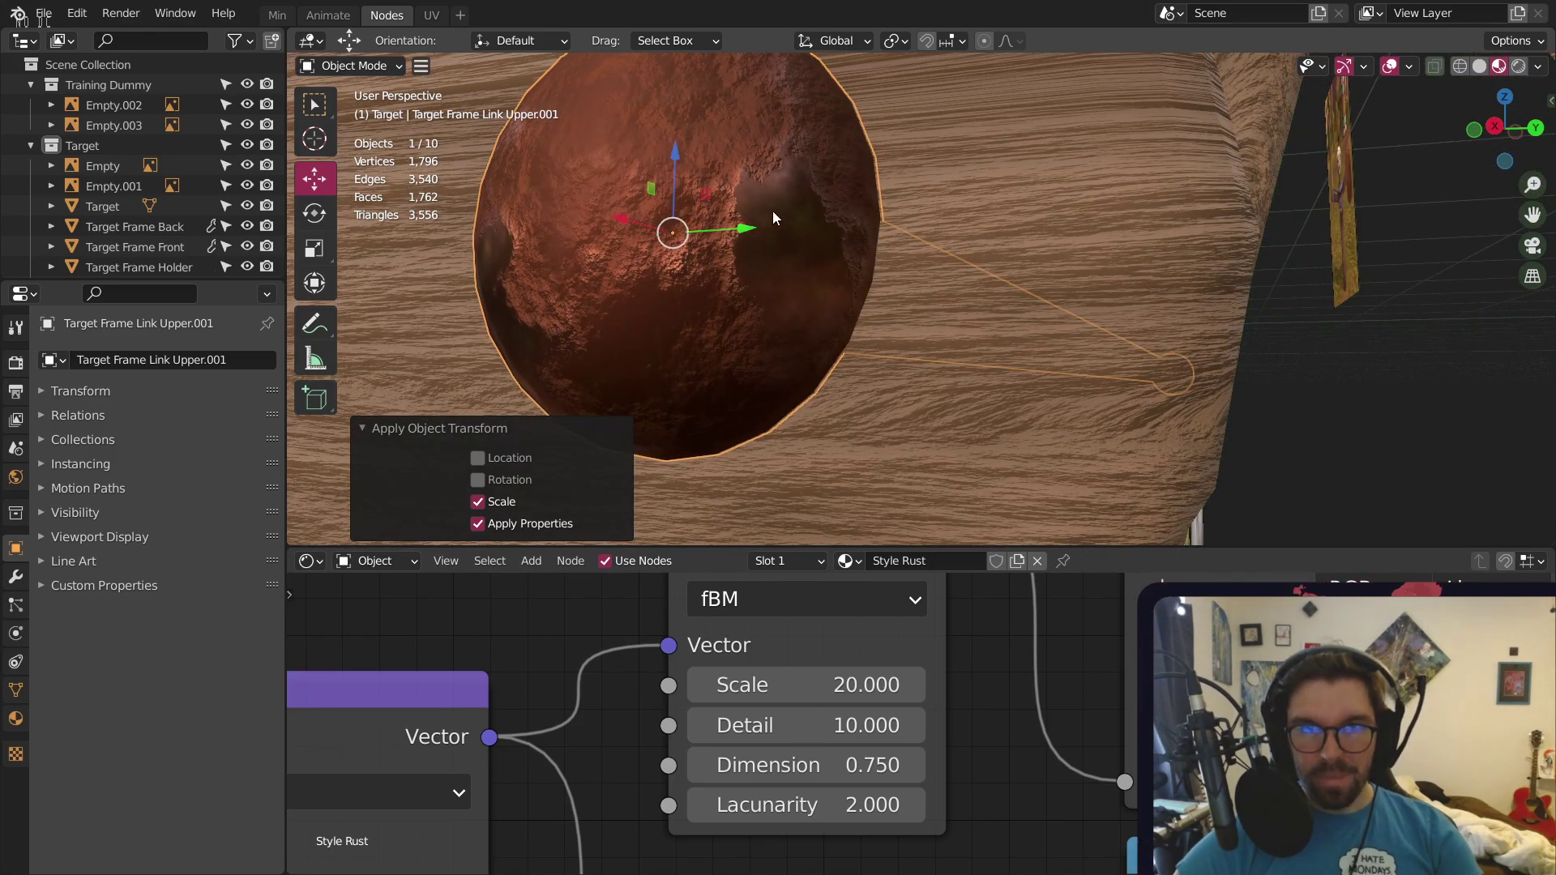
middle_click_drag(1067, 658, 858, 615)
scroll(1058, 702, "down", 3)
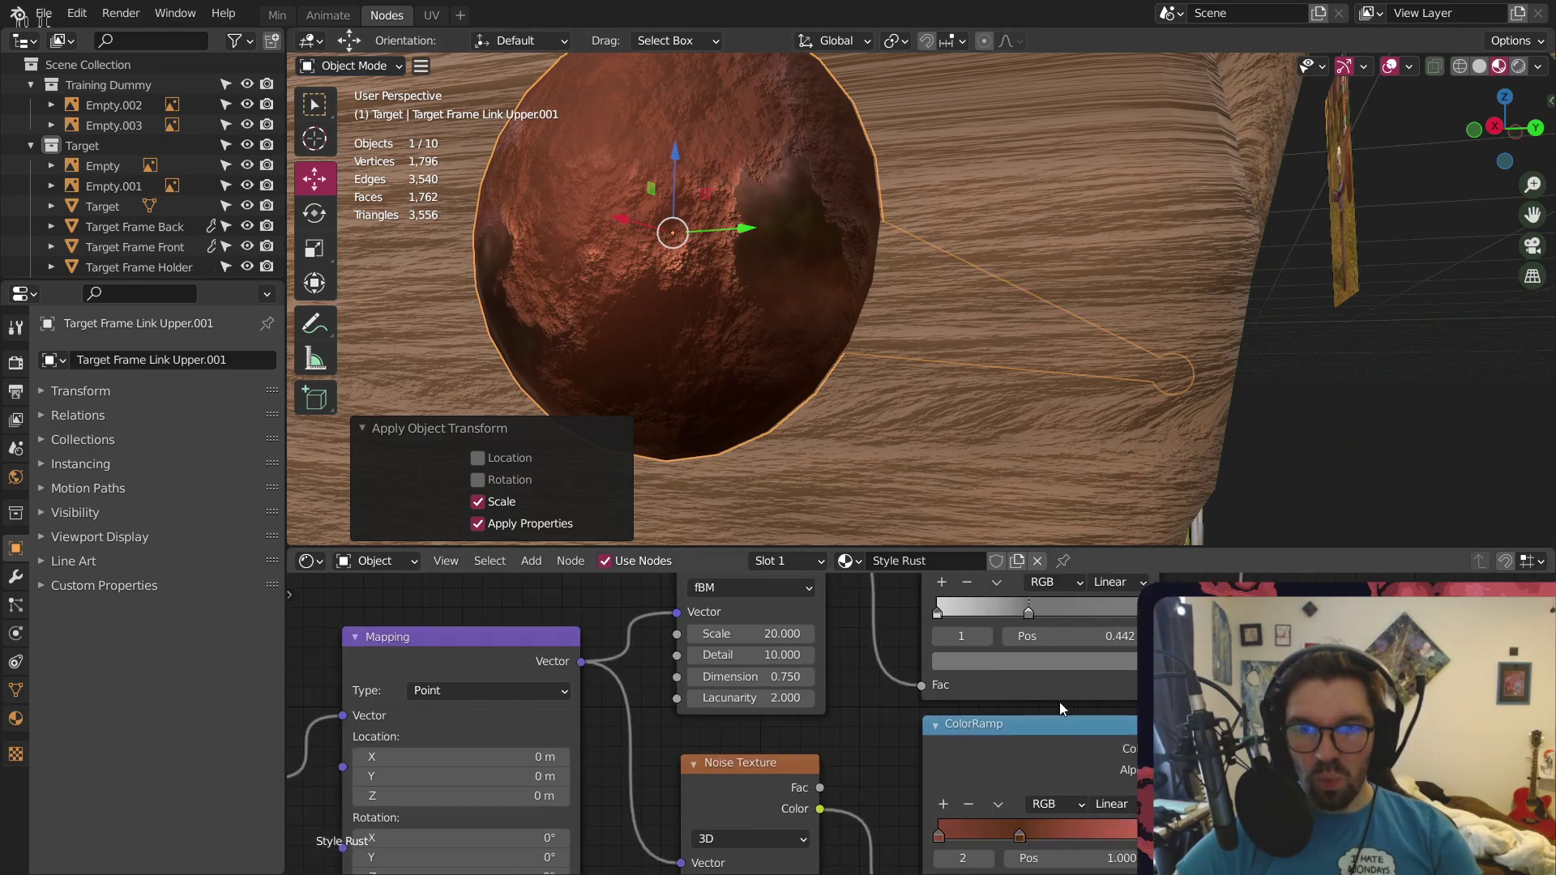
middle_click_drag(985, 583, 1014, 795)
middle_click_drag(980, 644, 1004, 756)
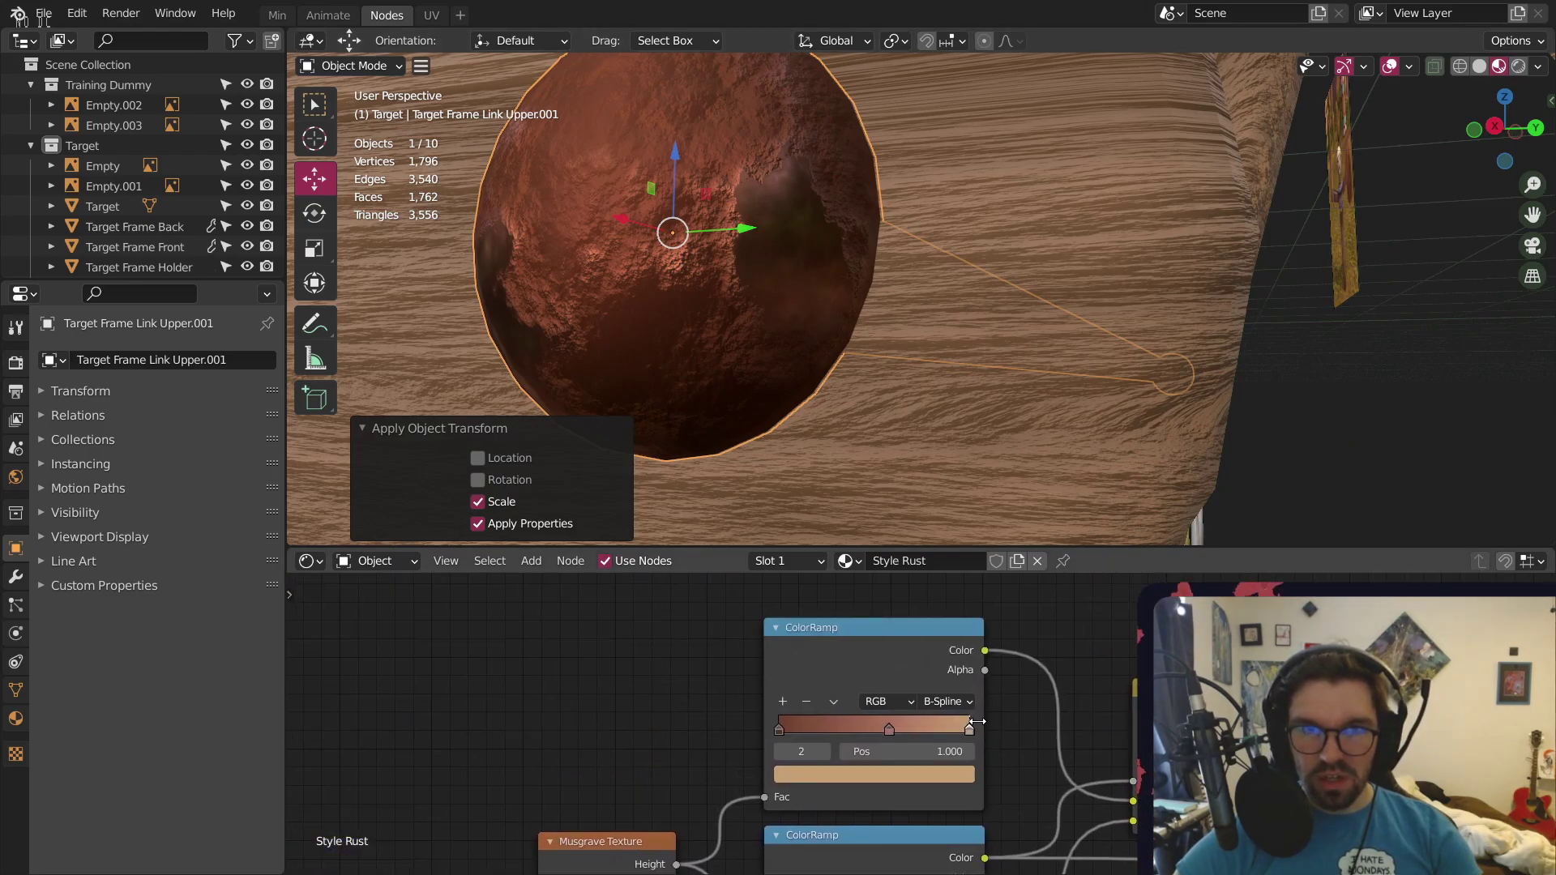
scroll(797, 238, "up", 1)
scroll(974, 677, "up", 4)
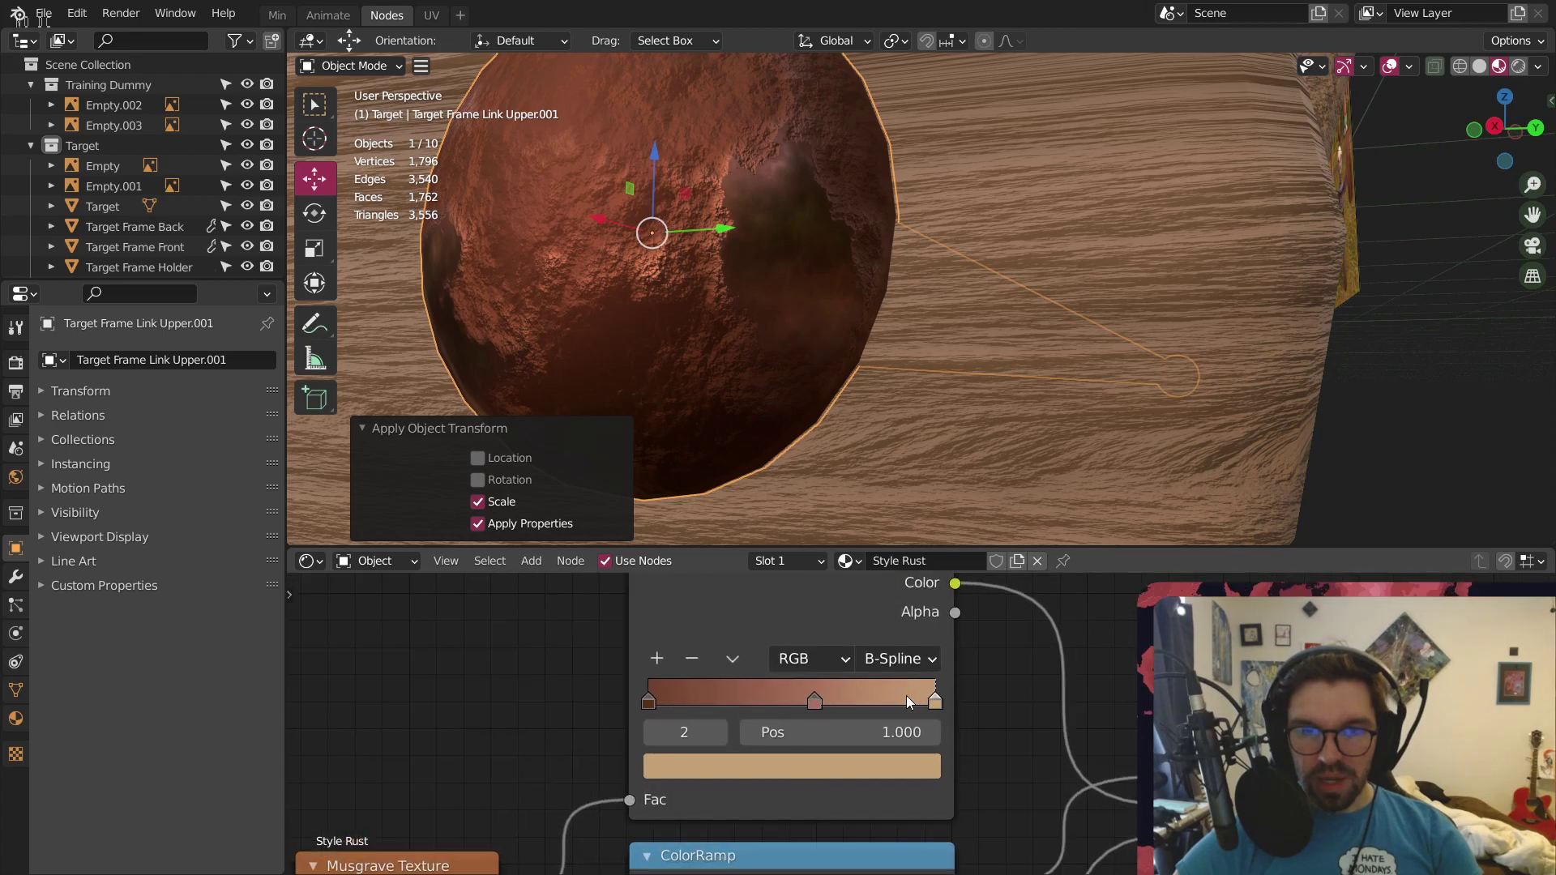
left_click(552, 710)
left_click(634, 795)
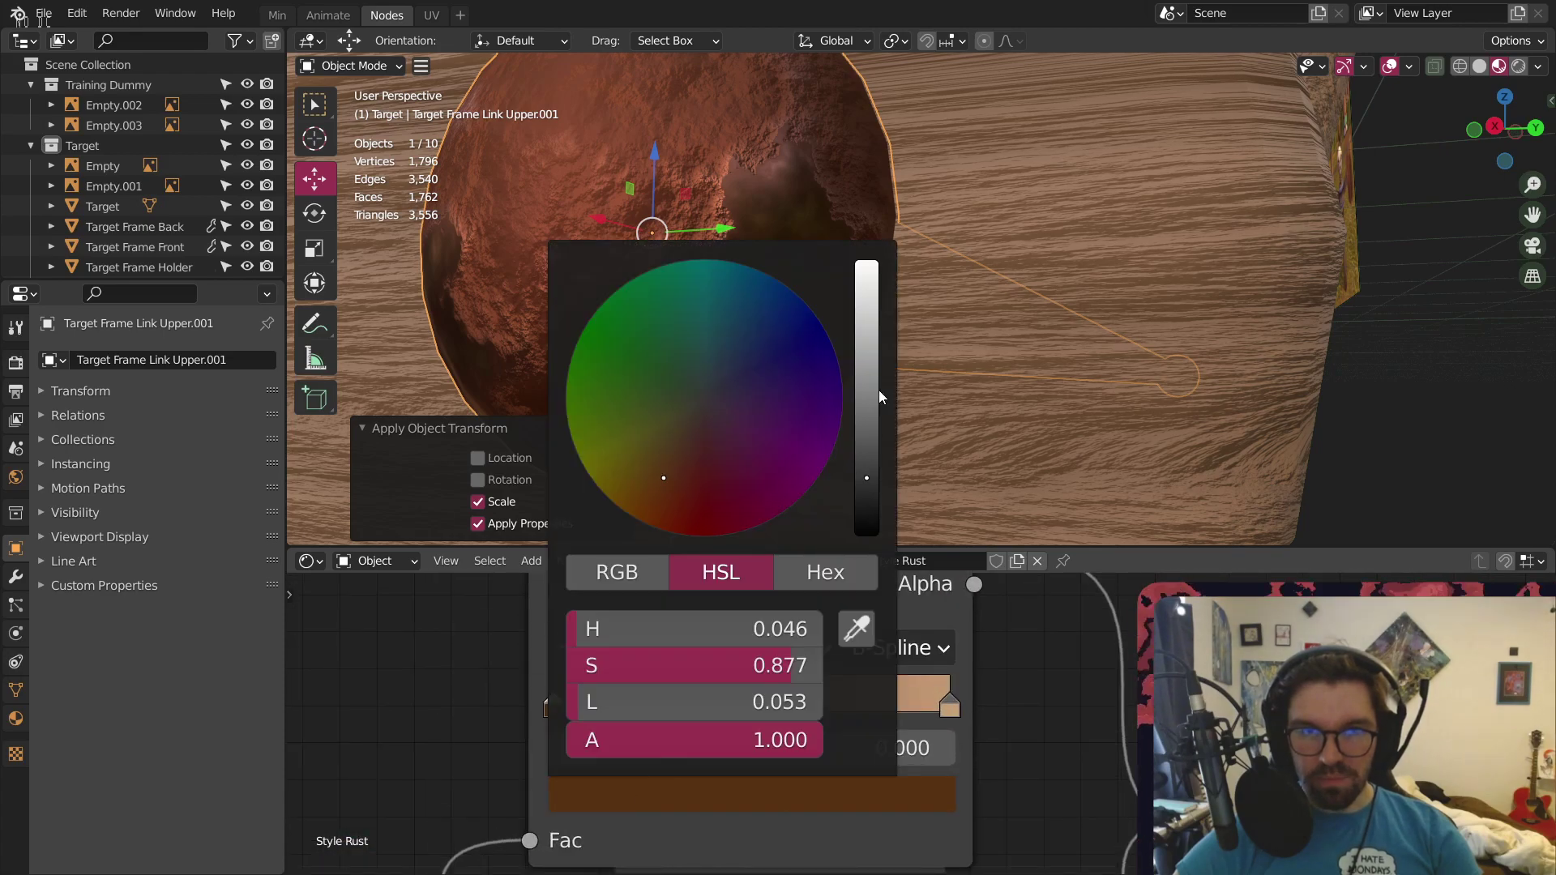
left_click_drag(777, 683, 738, 683)
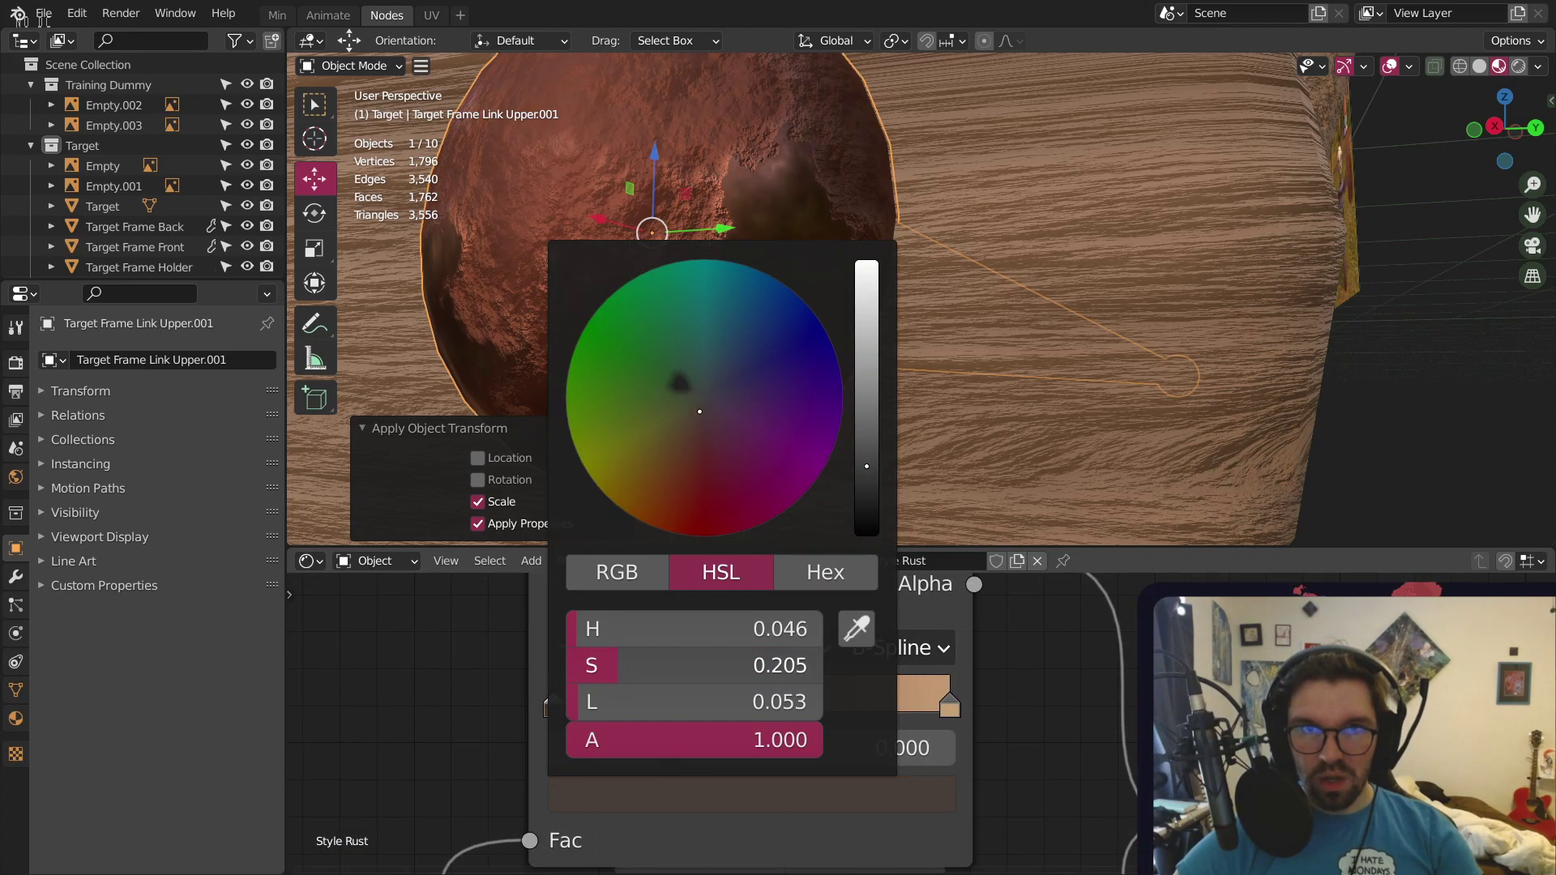
left_click(644, 665)
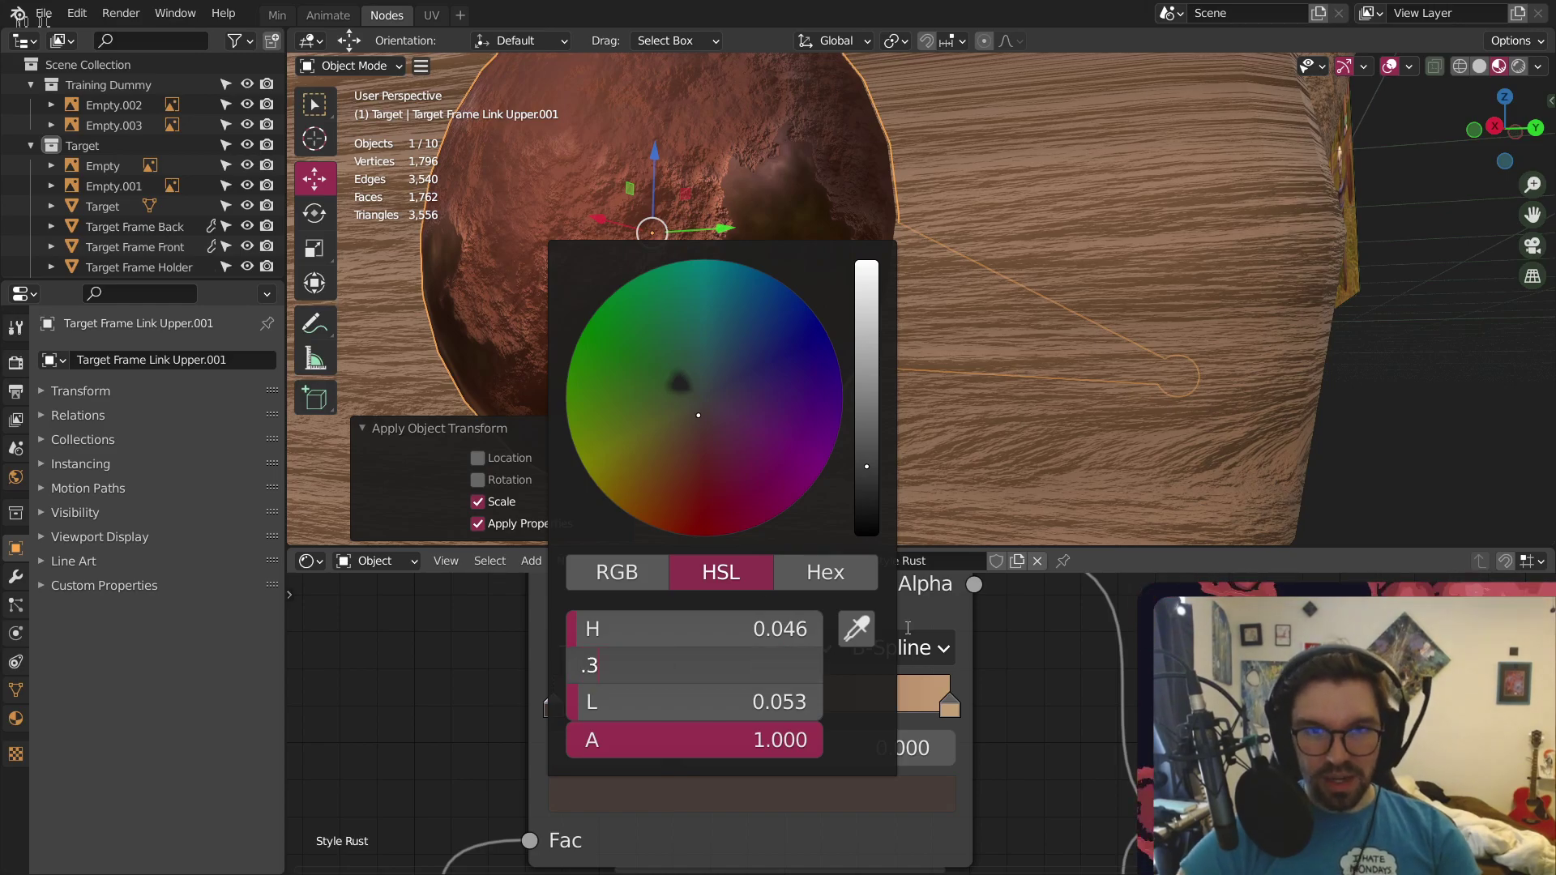
type(".3")
key("Return")
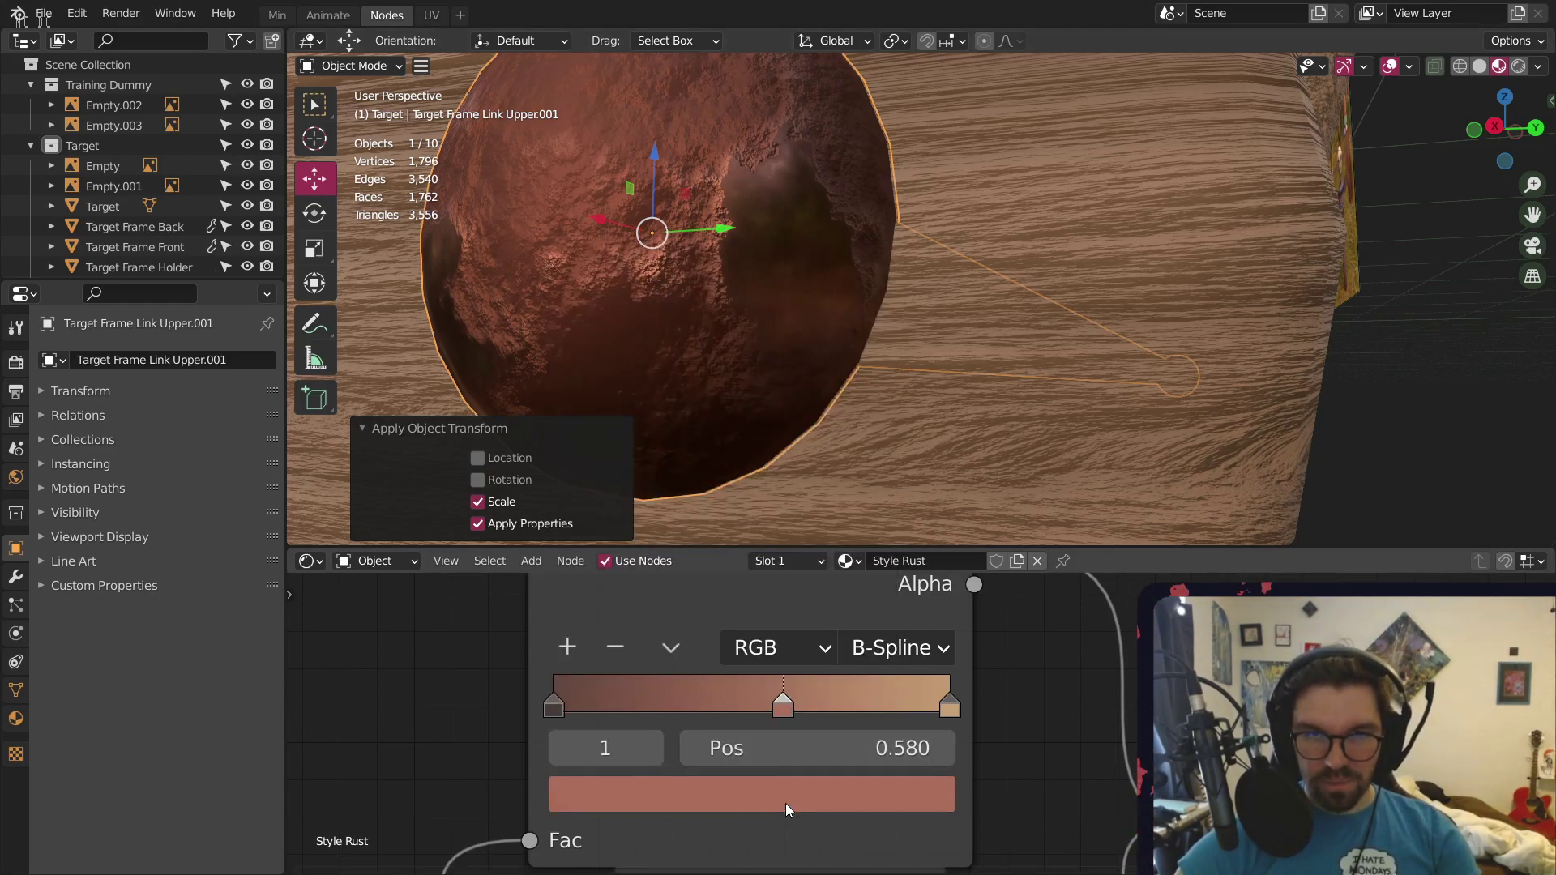
Set the saturation of the rust ColorRamp's middle stop at position 0.580 to 0.2
left_click(785, 804)
left_click(810, 665)
type(".2")
key("Return")
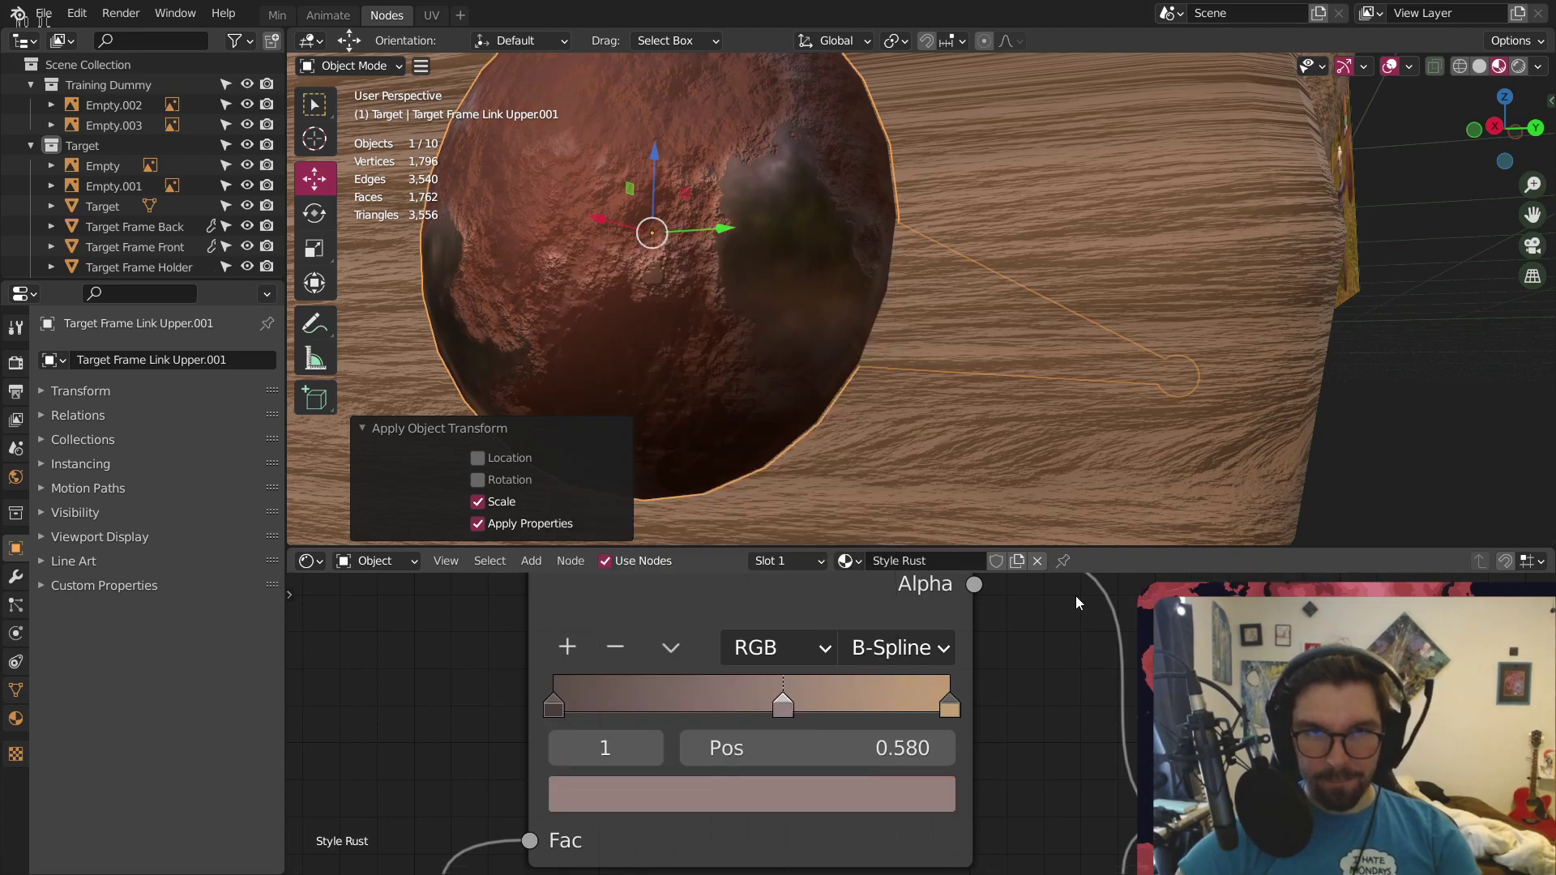
Set the saturation of the rust ColorRamp's last stop to 0.3, deselect the bolt and check its surface
left_click(949, 704)
left_click(914, 804)
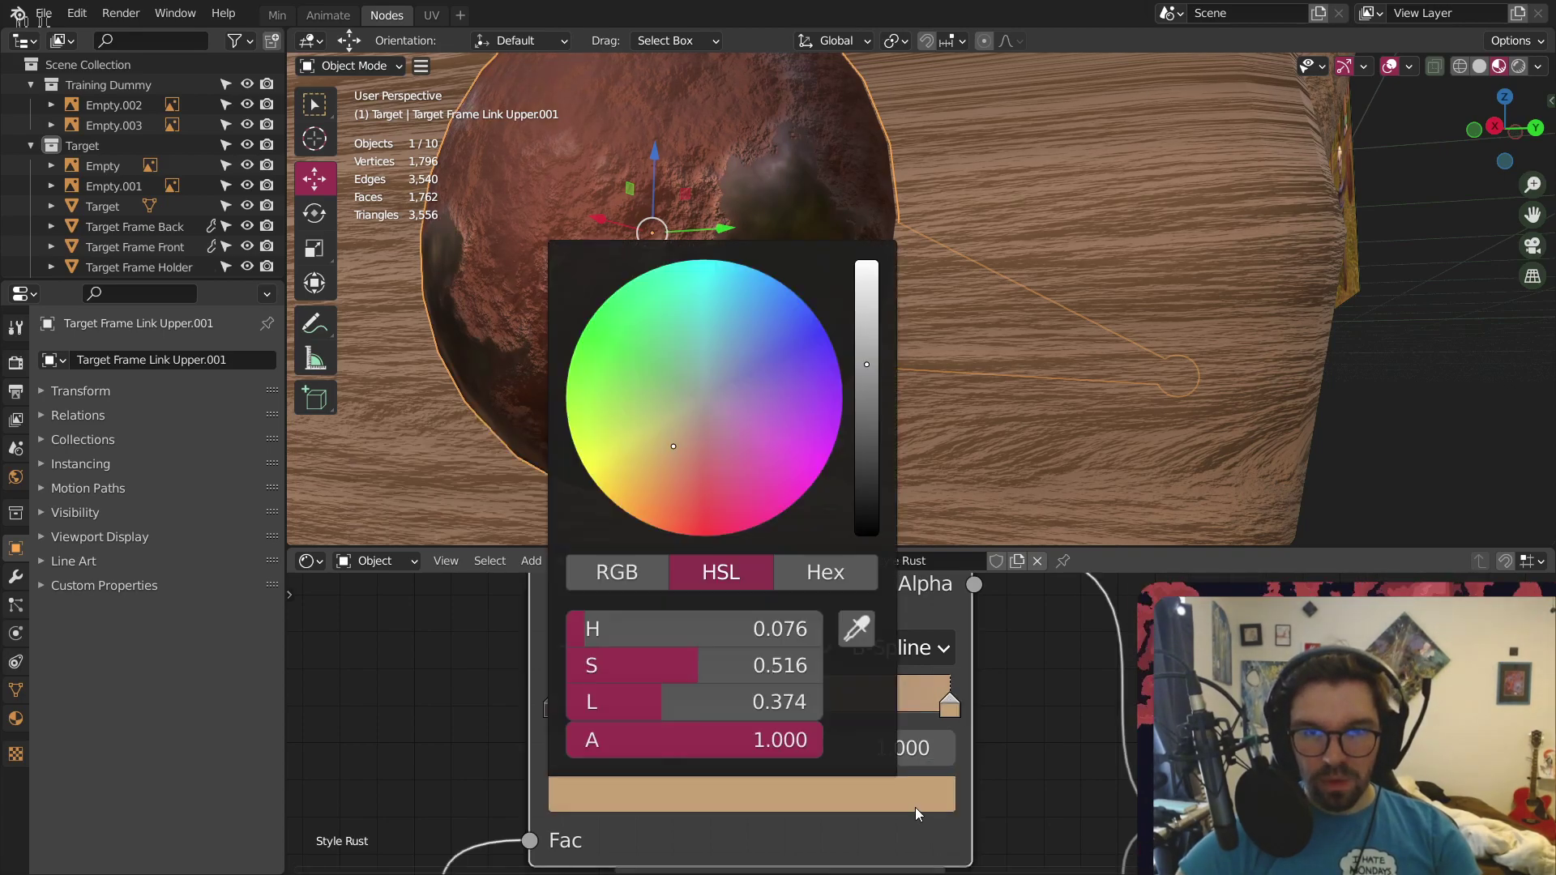
left_click(804, 668)
type(".3")
key("Return")
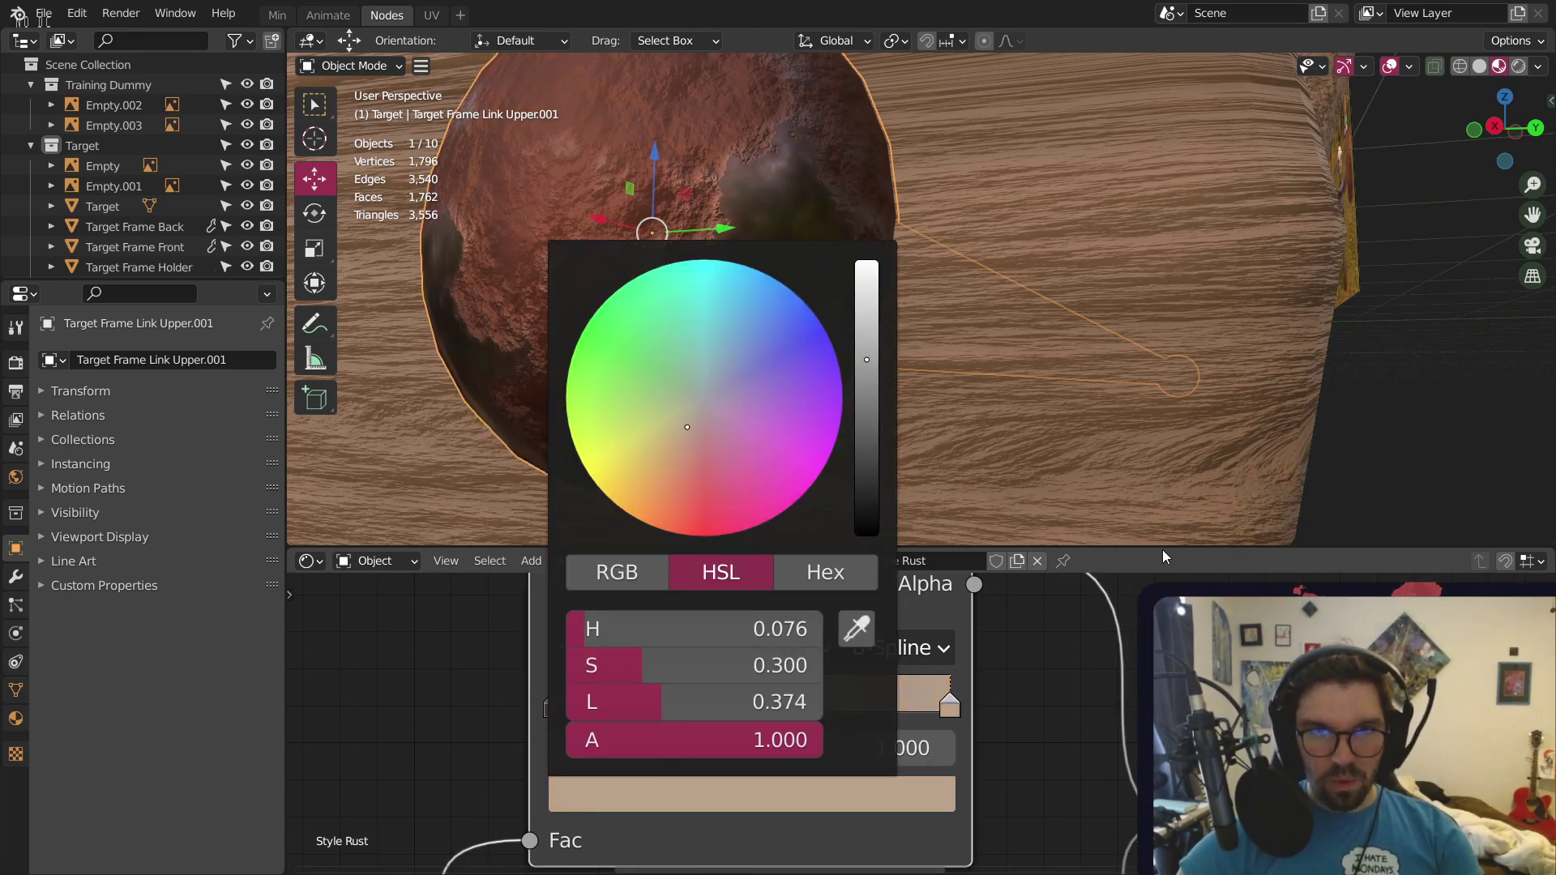
key("alt+a")
middle_click_drag(833, 230, 673, 369)
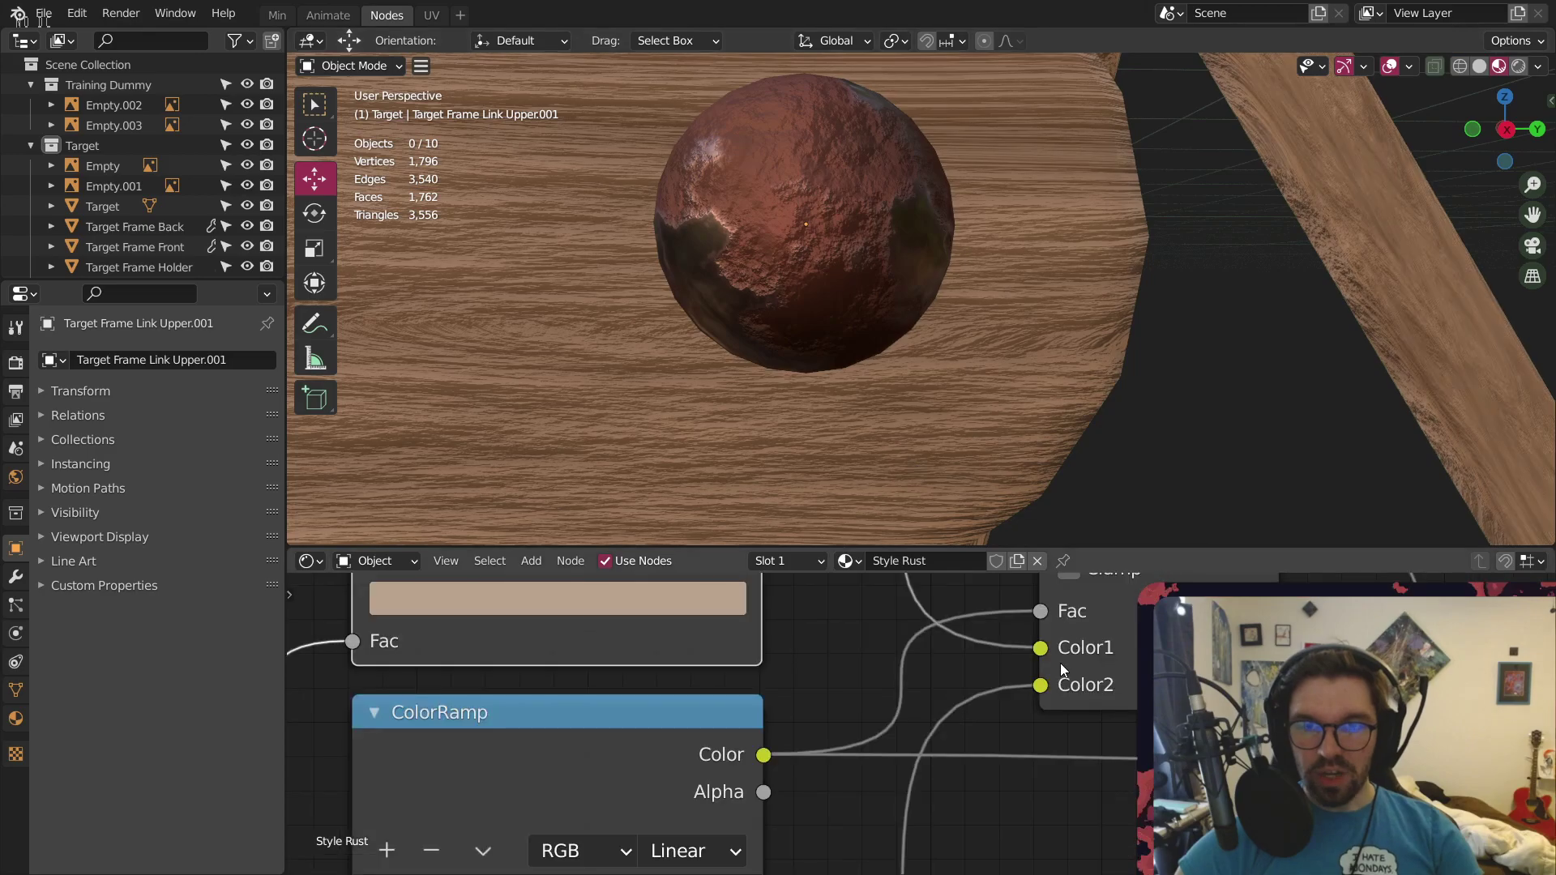
Swap the links of the Mix node's Color1 and Color2 inputs, view the bolt, and swap them back
left_click_drag(1040, 647, 1040, 685)
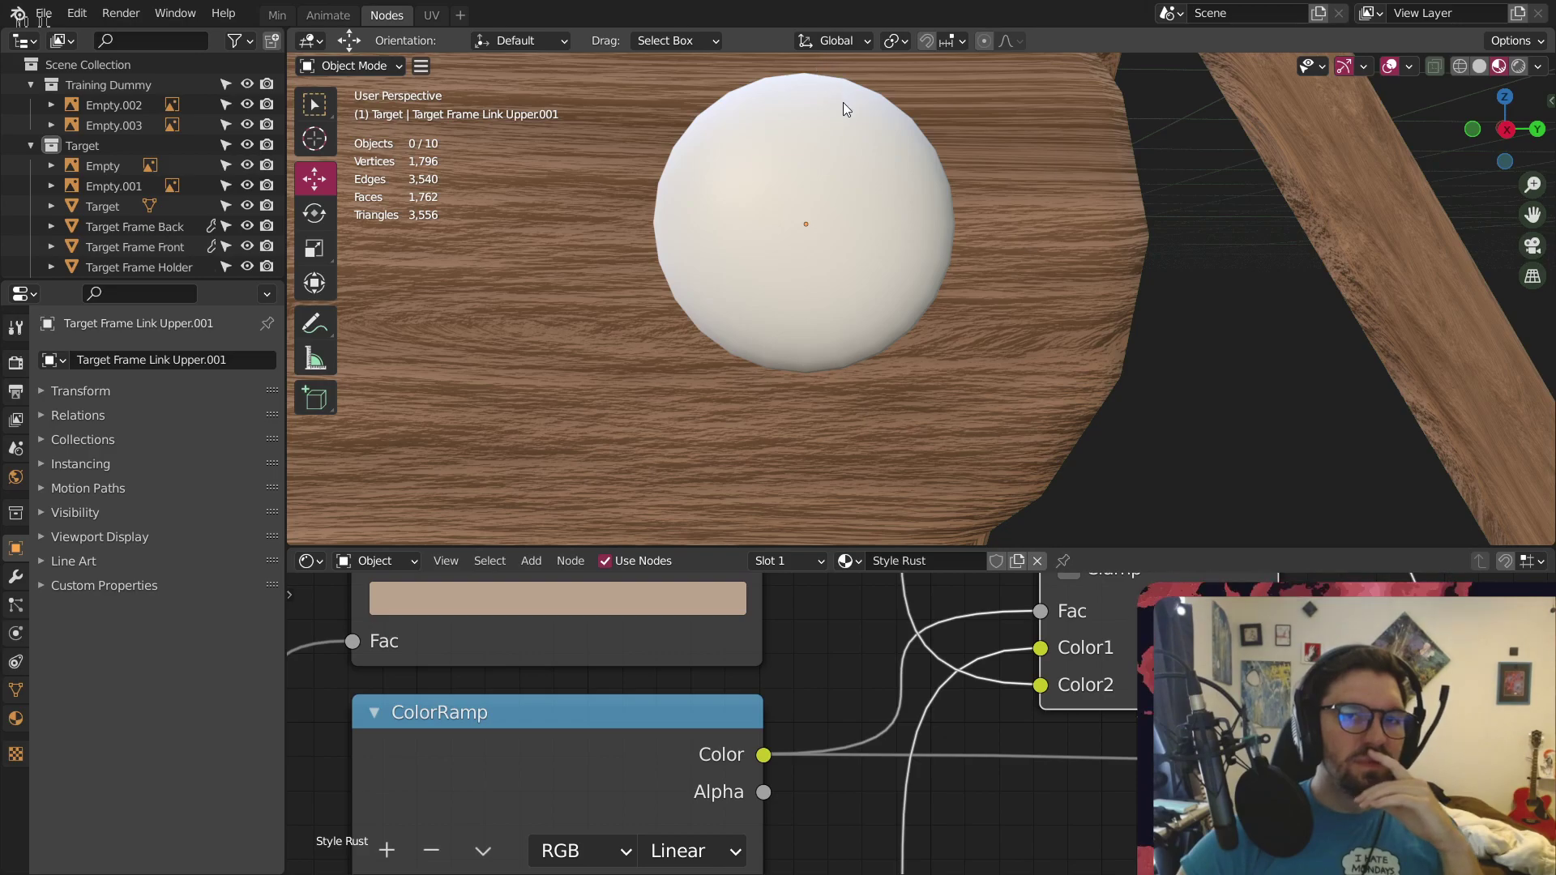
scroll(826, 154, "up", 2)
scroll(809, 206, "up", 1)
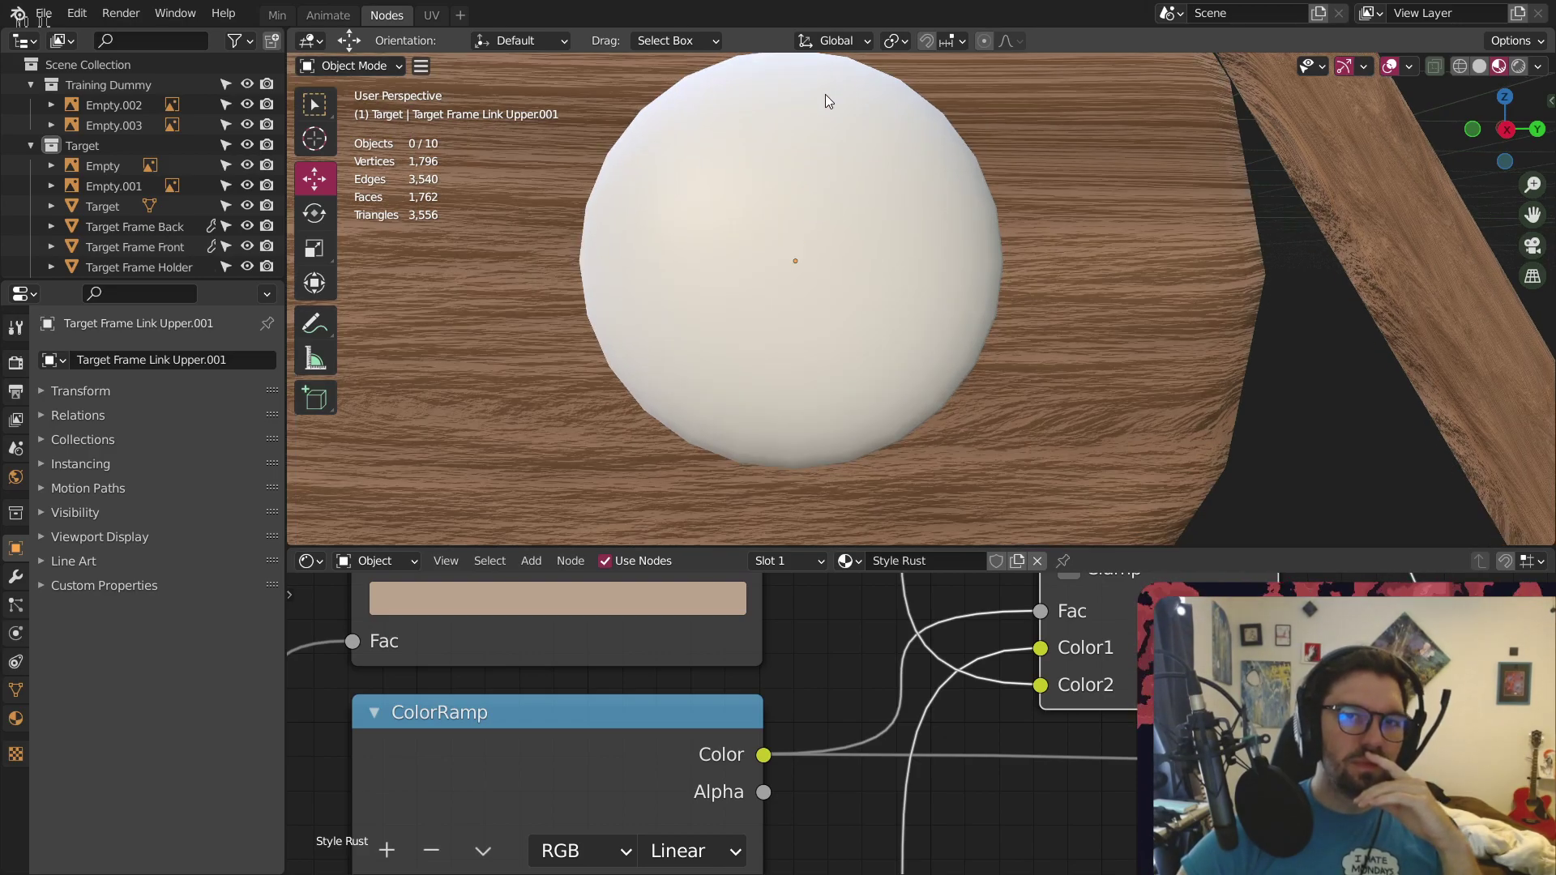
middle_click_drag(768, 294, 883, 235)
left_click_drag(1036, 673, 1039, 685)
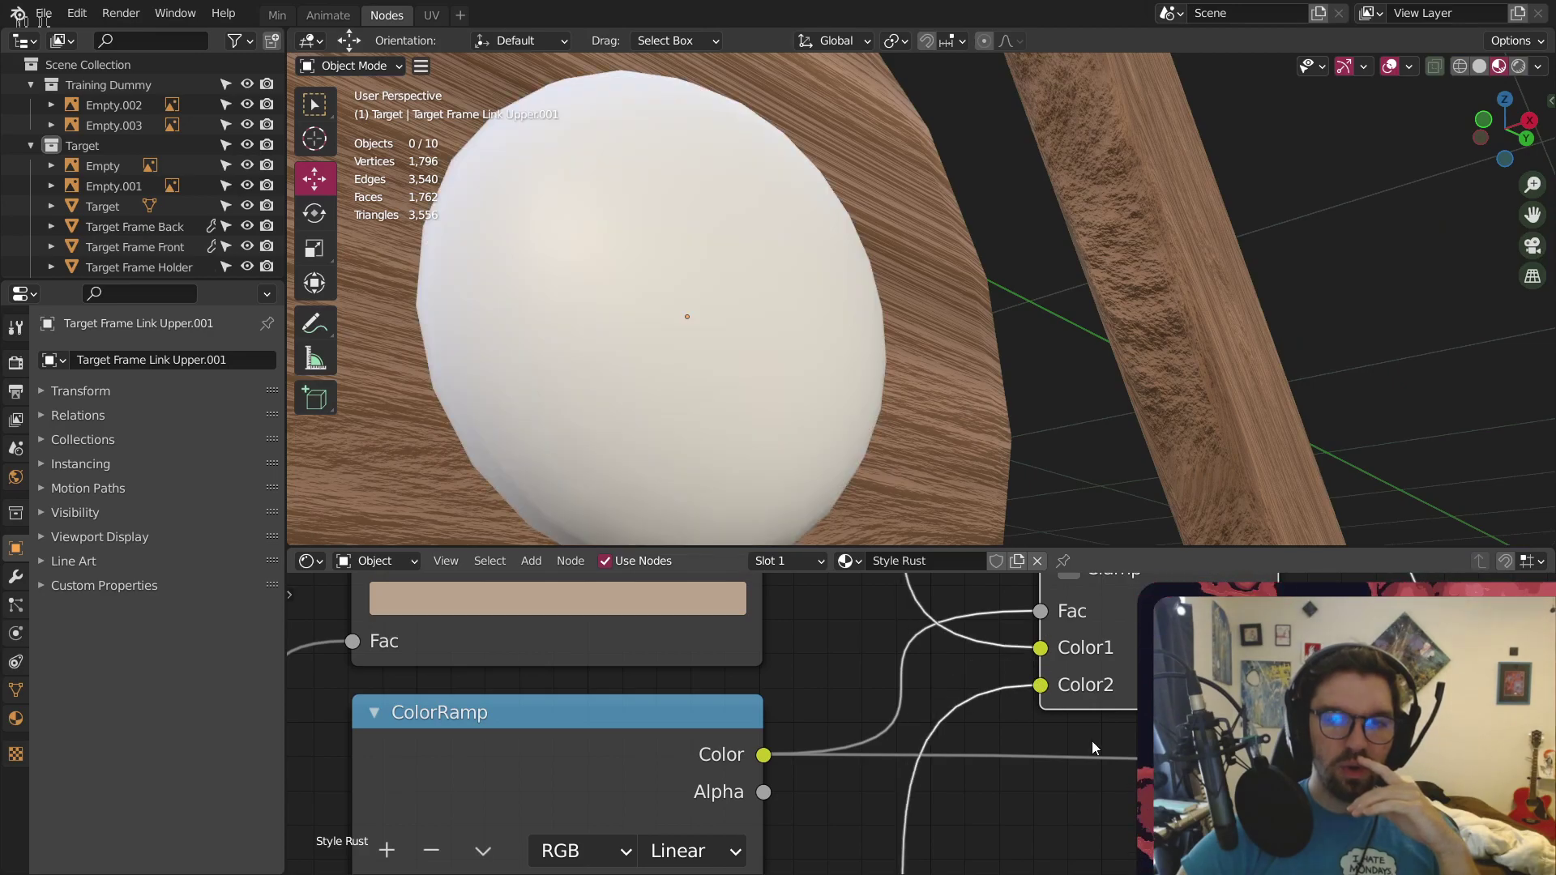
Swap the links between the Mix node's Color1 and Color2 inputs again
scroll(1146, 765, "down", 14)
middle_click_drag(1258, 817, 940, 849)
scroll(848, 755, "up", 7)
scroll(846, 754, "up", 4)
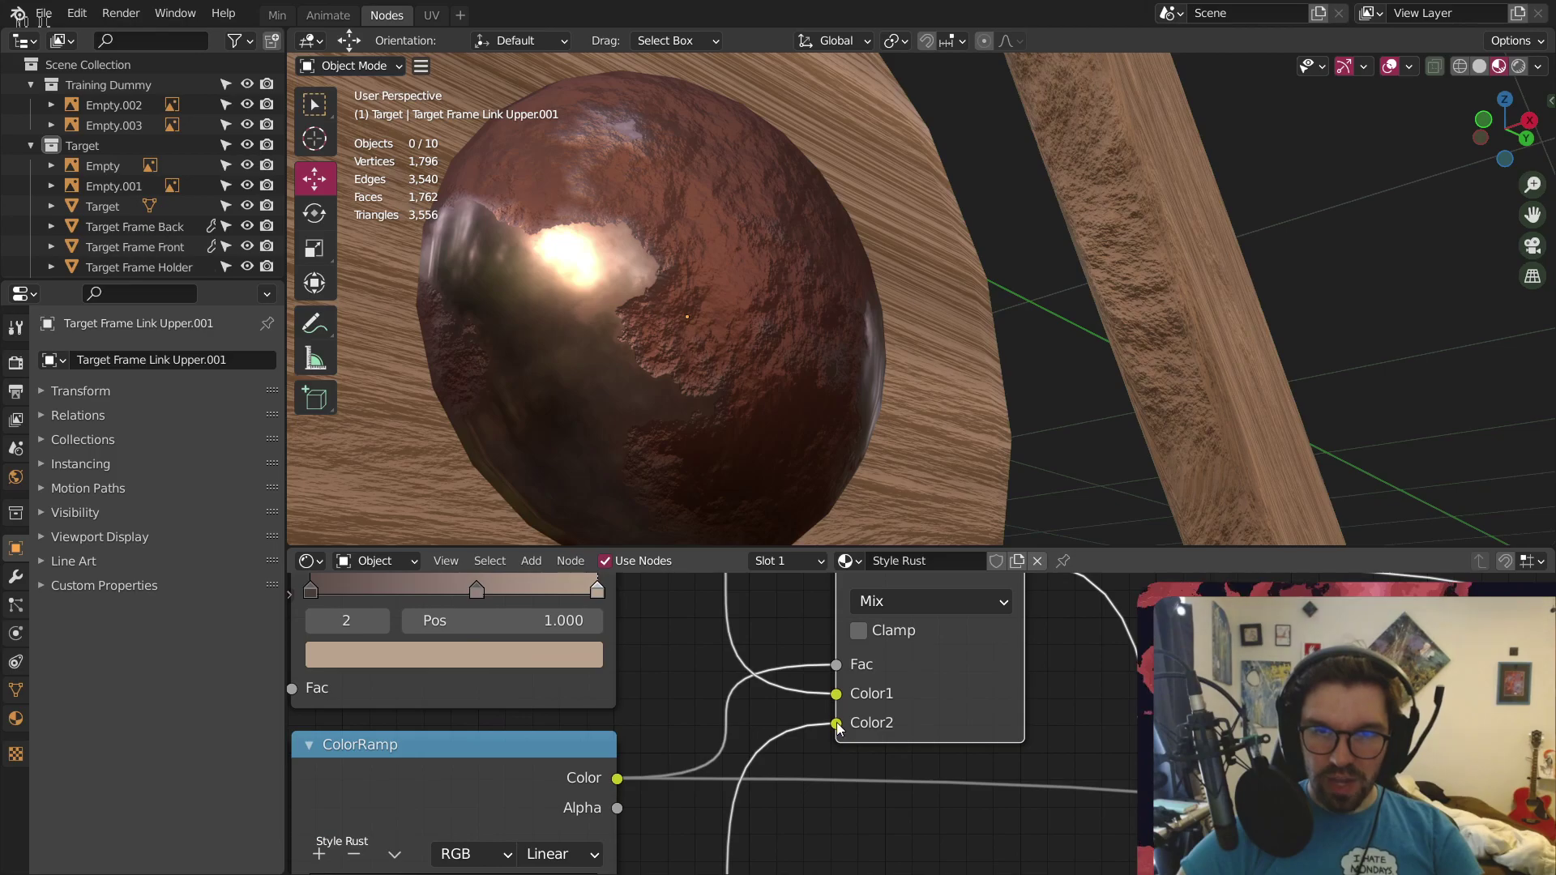
left_click_drag(834, 722, 834, 693)
Reverse the ColorRamp feeding the Bump node, with black at the start and the white stop at position 0.083
middle_click_drag(1252, 850, 793, 381)
middle_click_drag(1170, 692, 1020, 587)
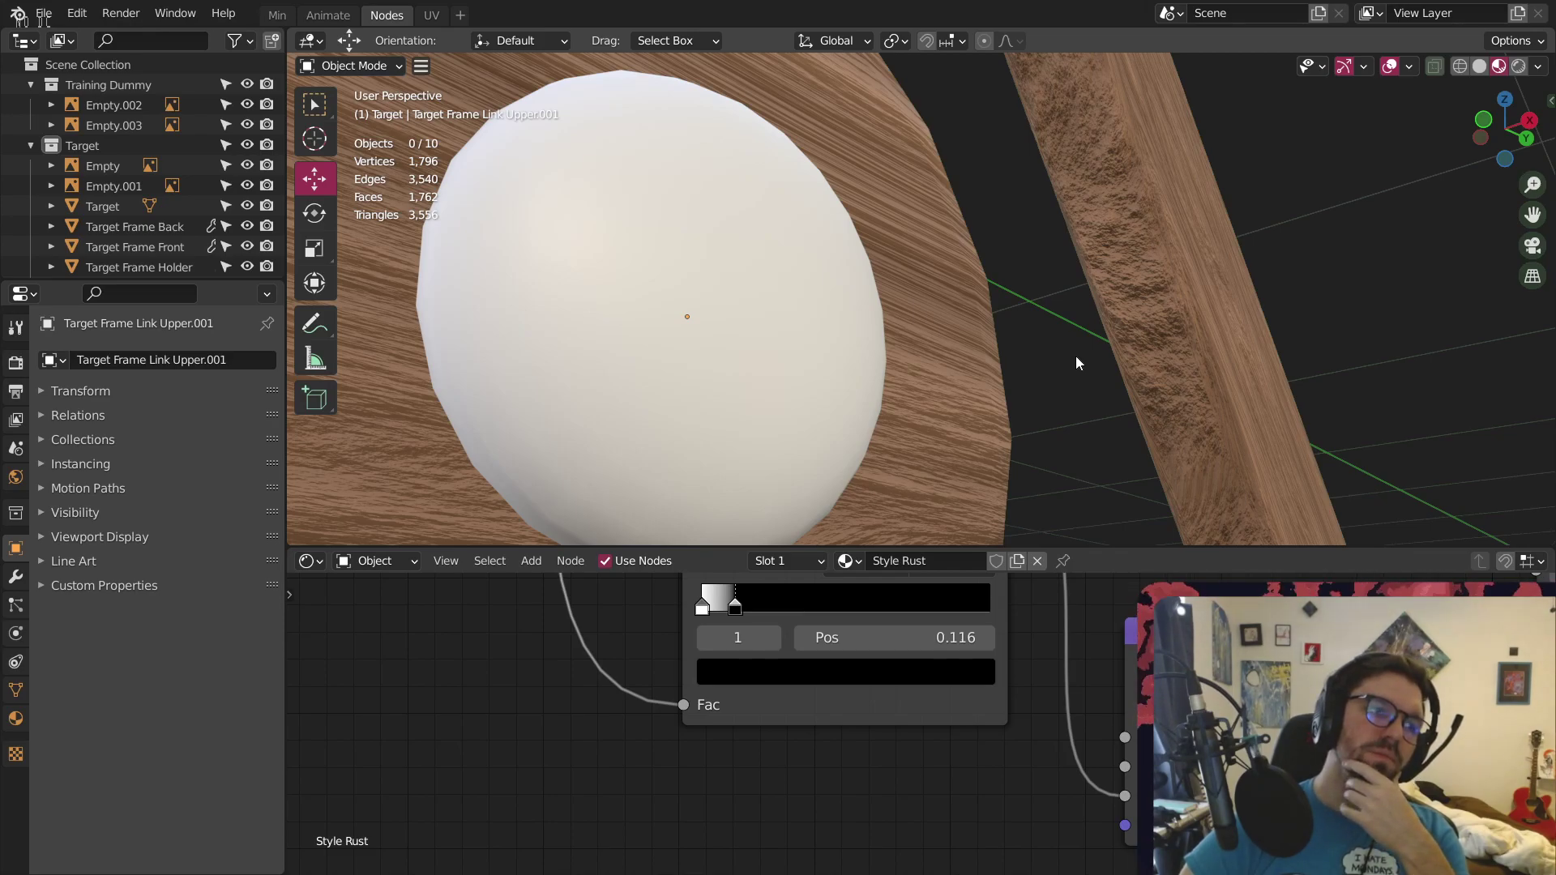
mouse_move(702, 292)
middle_mouse_down()
mouse_move(587, 418)
mouse_move(629, 331)
mouse_move(712, 290)
mouse_move(590, 362)
mouse_move(486, 339)
mouse_move(576, 332)
mouse_move(946, 203)
mouse_move(865, 235)
mouse_move(996, 271)
mouse_move(973, 269)
mouse_move(973, 344)
mouse_move(907, 357)
middle_mouse_up()
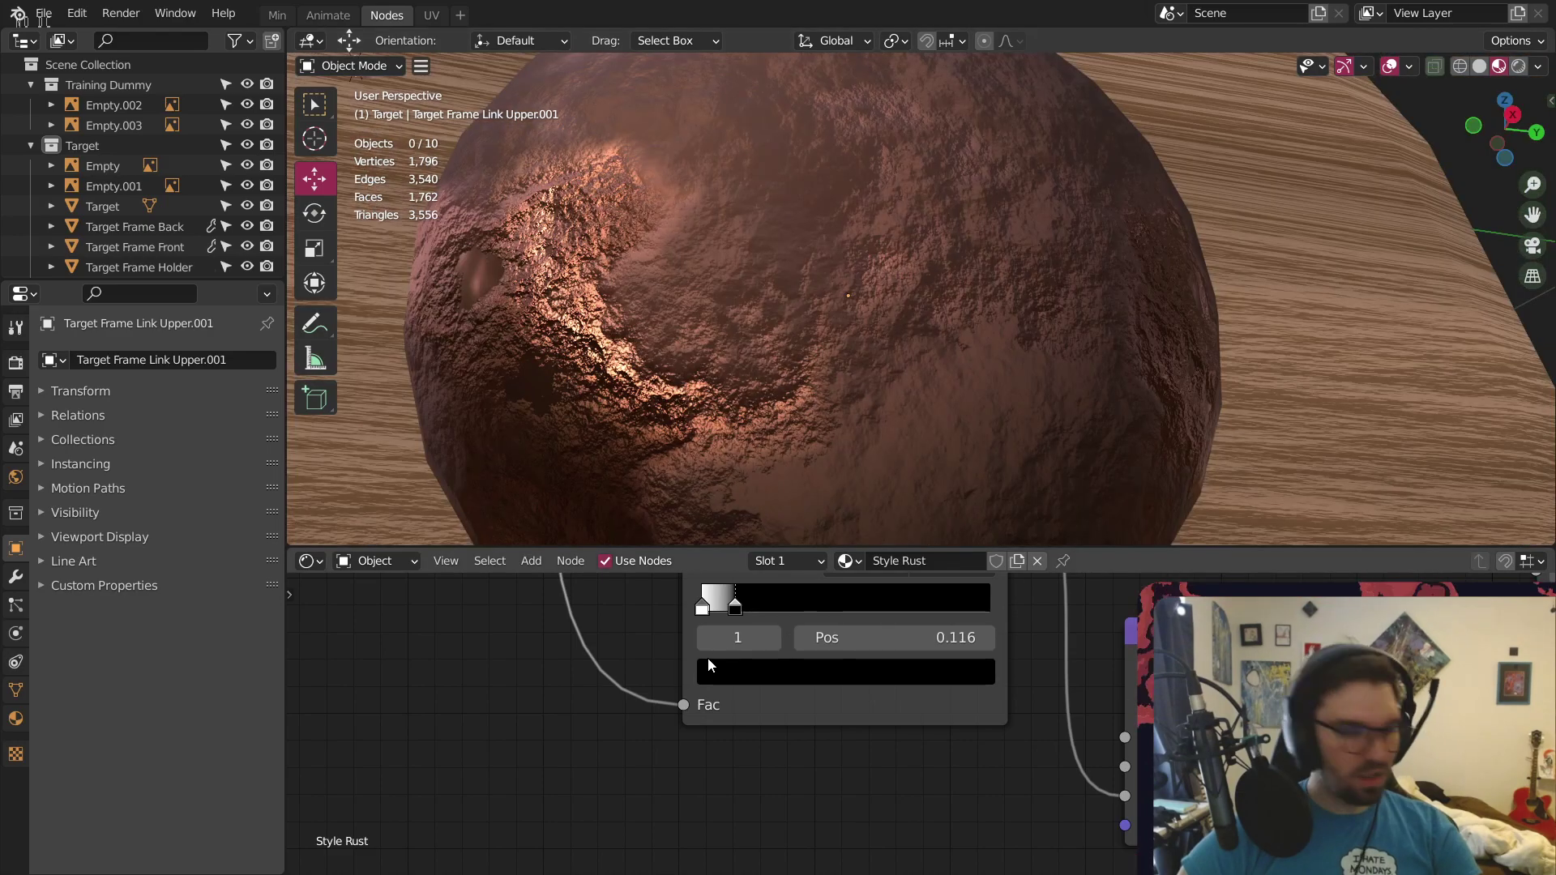
mouse_move(702, 606)
left_mouse_down()
mouse_move(753, 610)
mouse_move(687, 608)
mouse_move(811, 607)
mouse_move(707, 611)
mouse_move(727, 613)
left_mouse_up()
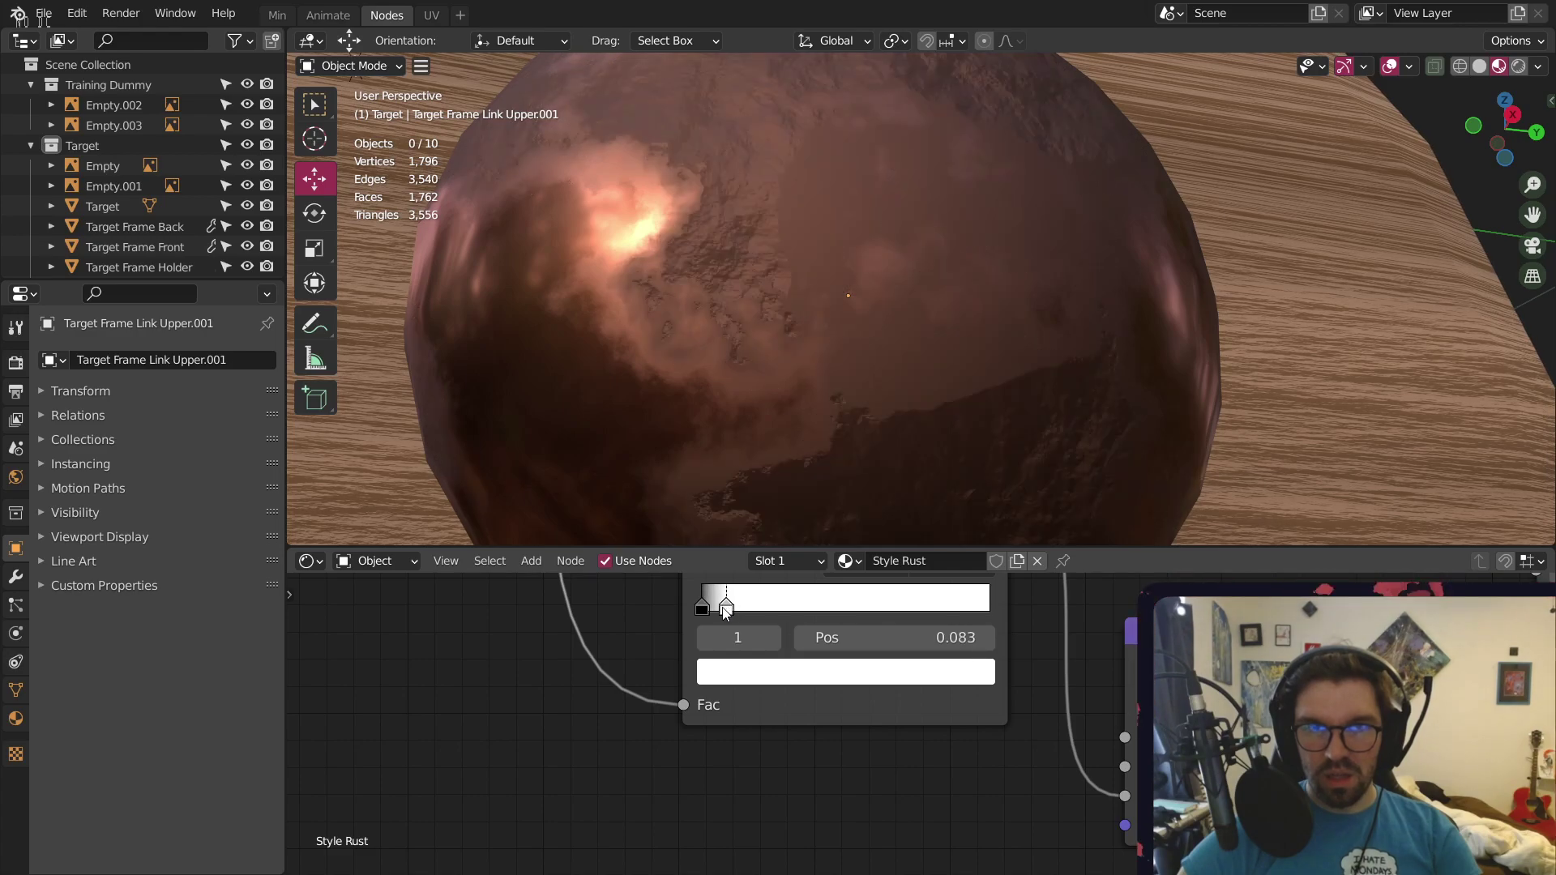
Return the Mix node's Color1 and Color2 links to their original order
scroll(762, 283, "down", 4)
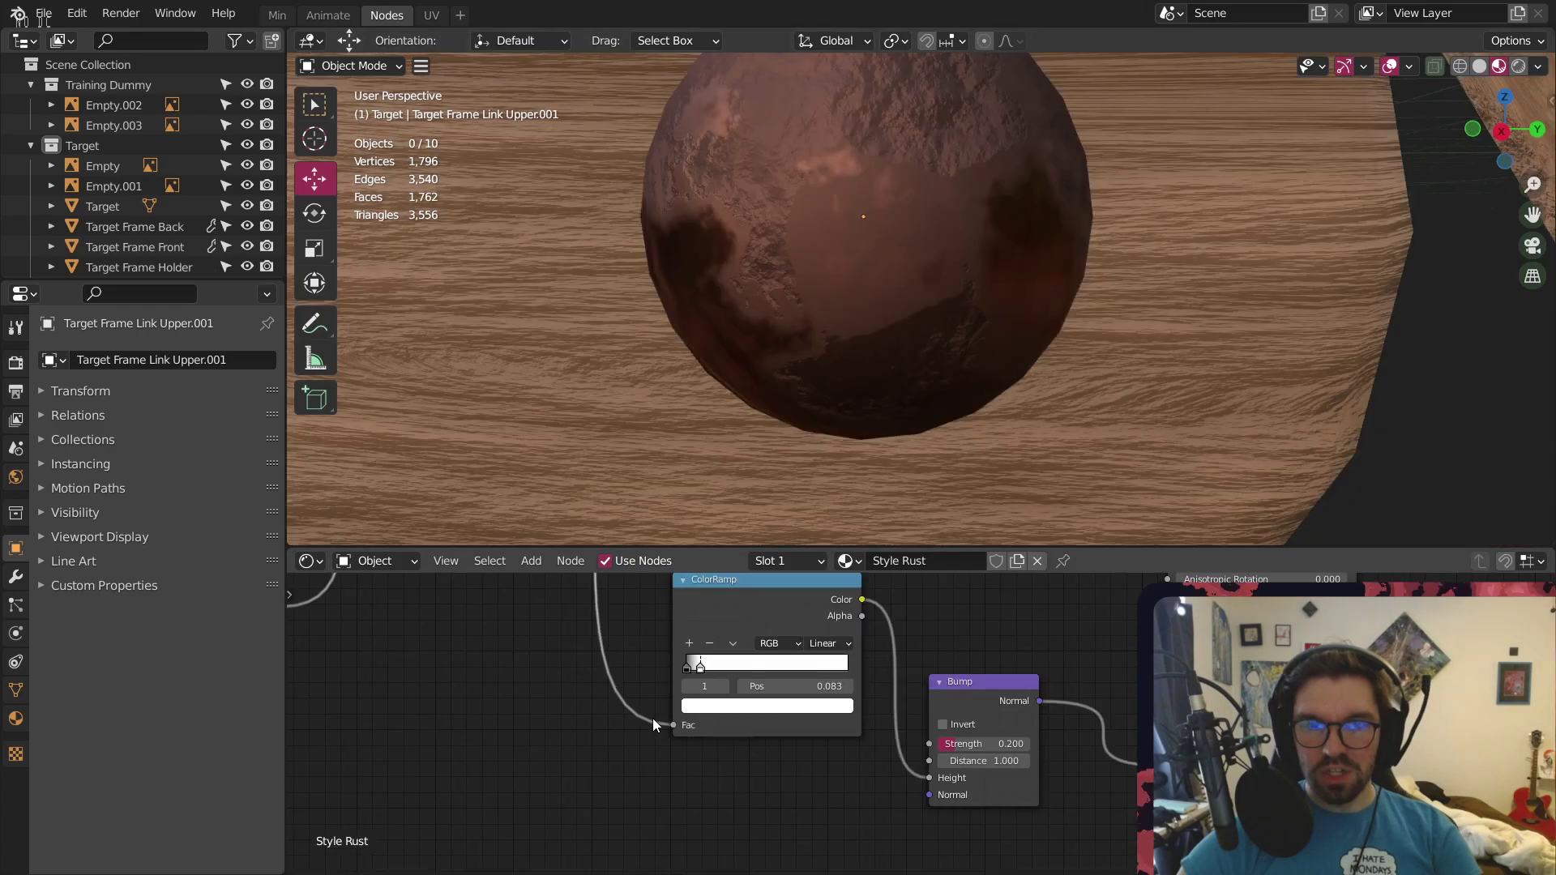
middle_click_drag(653, 718, 888, 760)
scroll(889, 763, "up", 10)
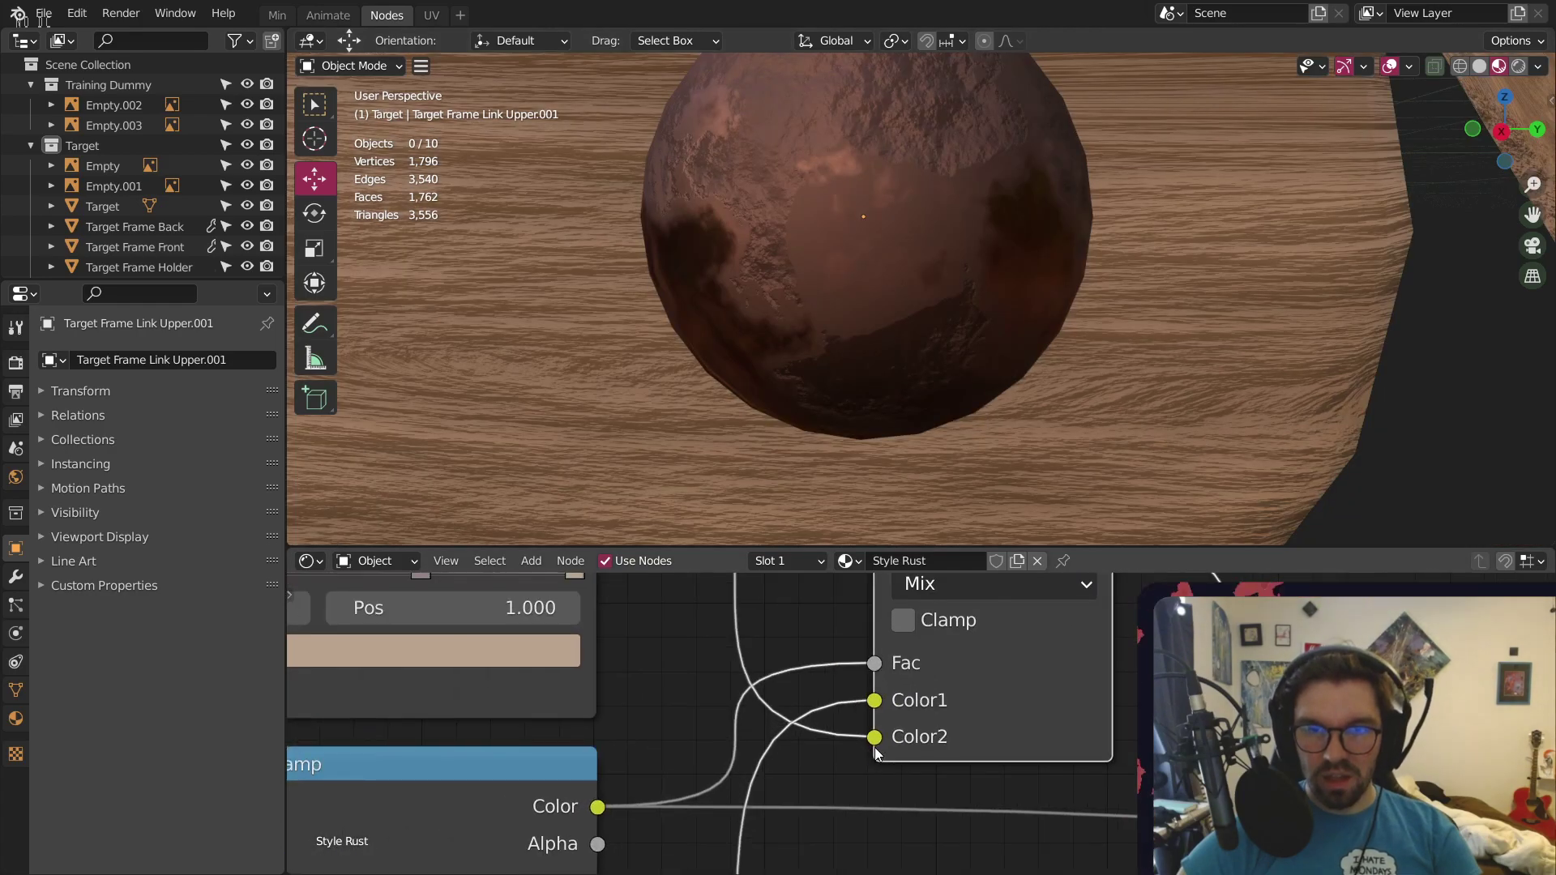
left_click_drag(875, 737, 884, 705)
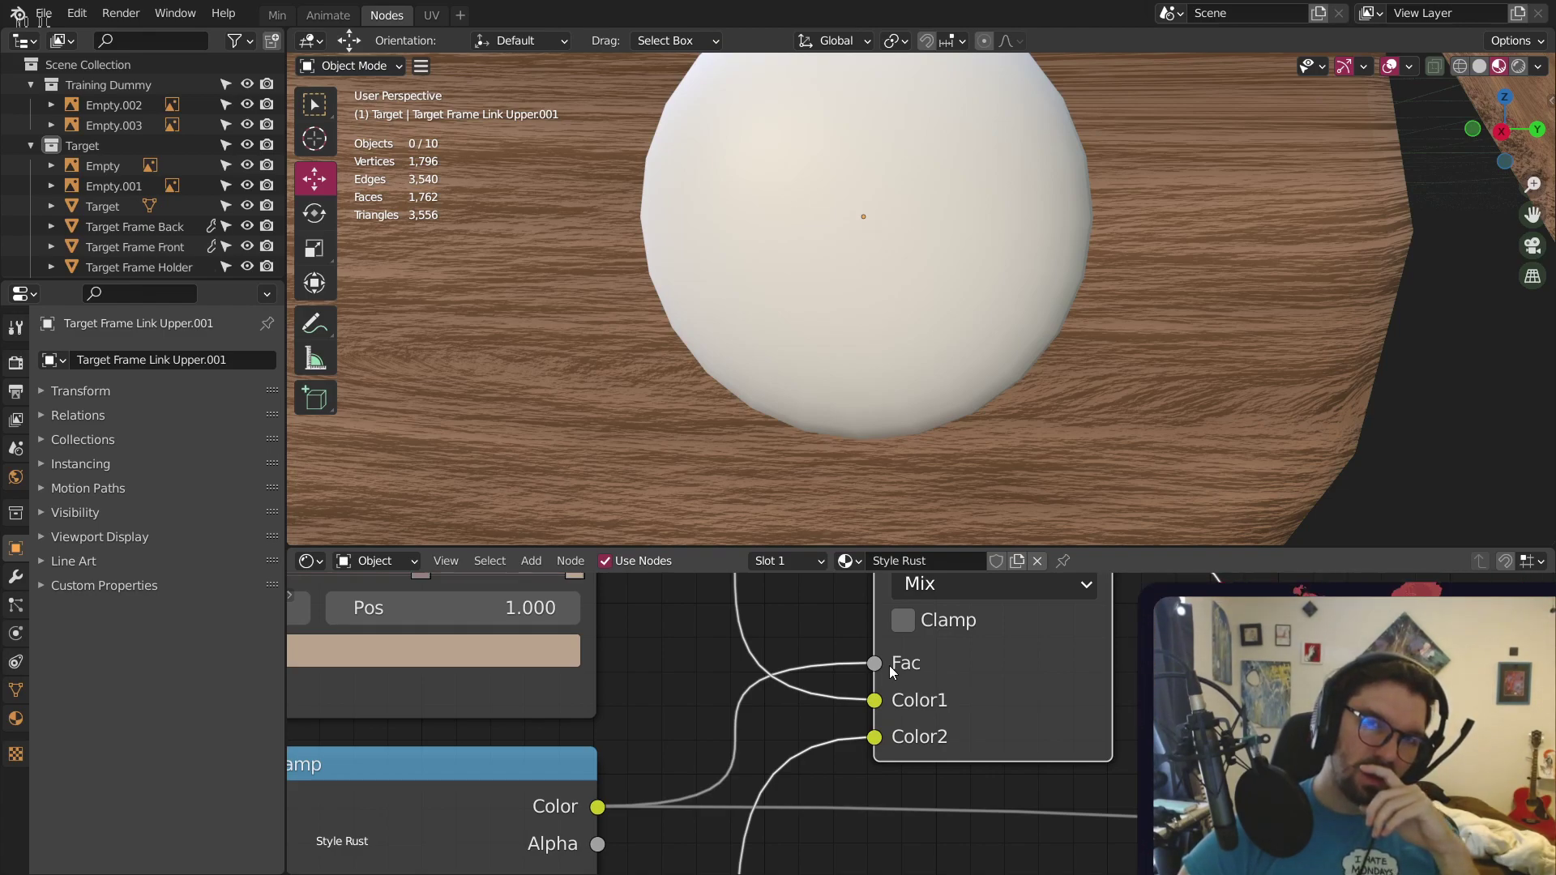
Move the white stop of the Bump node's ColorRamp to position 0.101
middle_click_drag(799, 274, 902, 305)
scroll(863, 225, "up", 5)
scroll(1128, 734, "down", 4)
middle_click_drag(1128, 734, 867, 575)
middle_click_drag(1087, 851, 883, 618)
scroll(855, 738, "up", 8)
left_click_drag(757, 718, 786, 708)
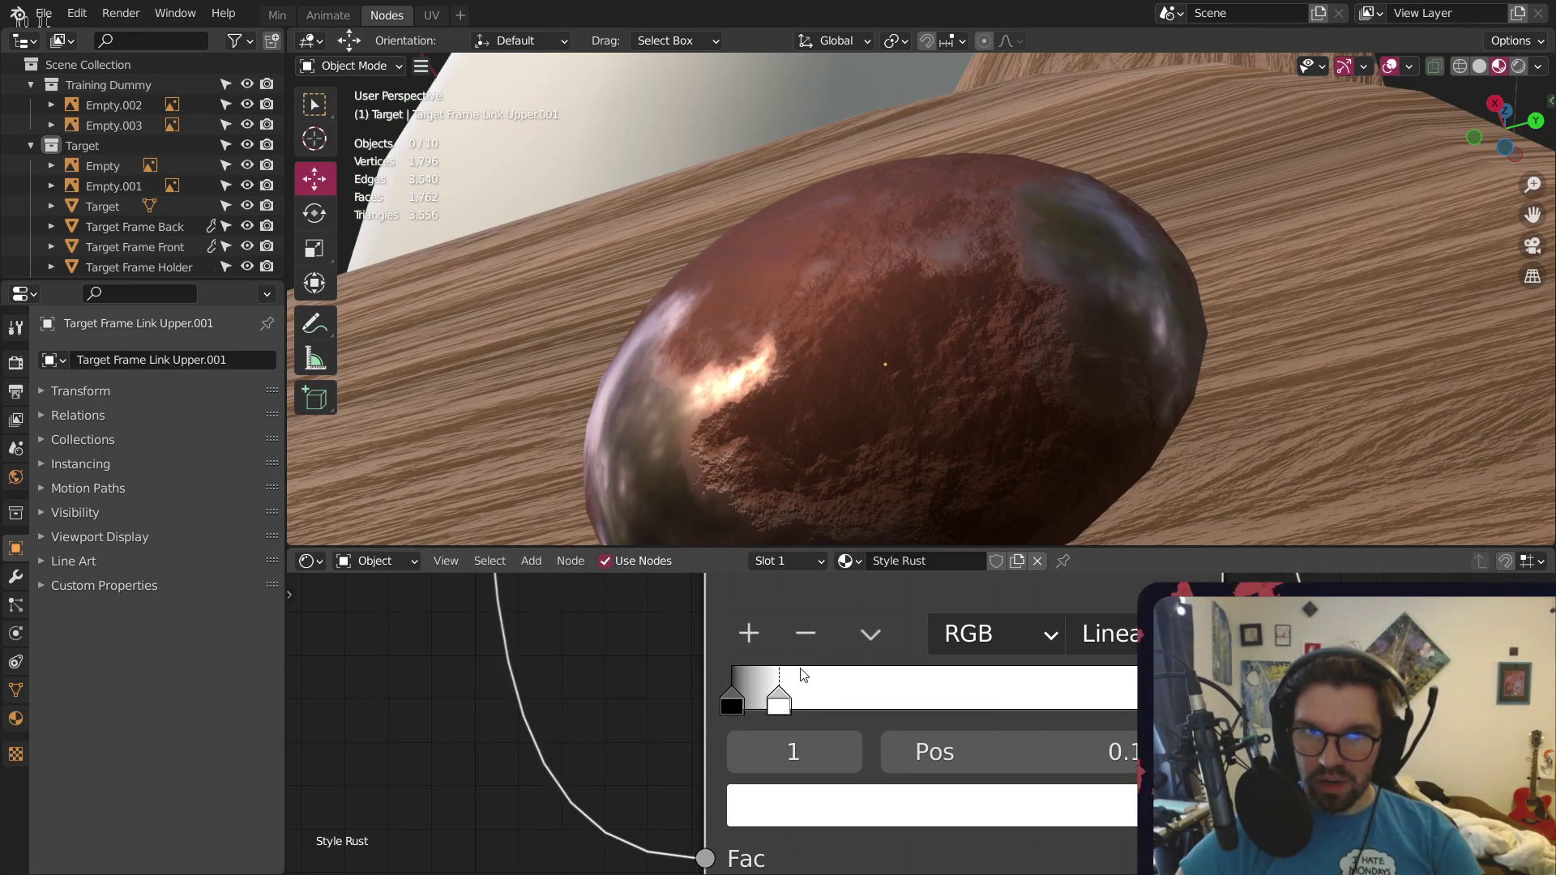
Select the link bolt on the opposite side of the frame's top and assign it the Style Rust material
mouse_move(864, 340)
middle_mouse_down()
mouse_move(903, 316)
mouse_move(903, 236)
mouse_move(838, 327)
mouse_move(737, 250)
mouse_move(668, 259)
mouse_move(659, 332)
mouse_move(884, 310)
mouse_move(844, 313)
mouse_move(810, 260)
mouse_move(954, 285)
mouse_move(774, 293)
middle_mouse_up()
scroll(903, 236, "down", 4)
scroll(843, 313, "down", 4)
middle_click_drag(1032, 303, 849, 271, "shift")
scroll(804, 287, "up", 6)
scroll(832, 276, "up", 6)
scroll(829, 294, "down", 1)
scroll(843, 231, "up", 3)
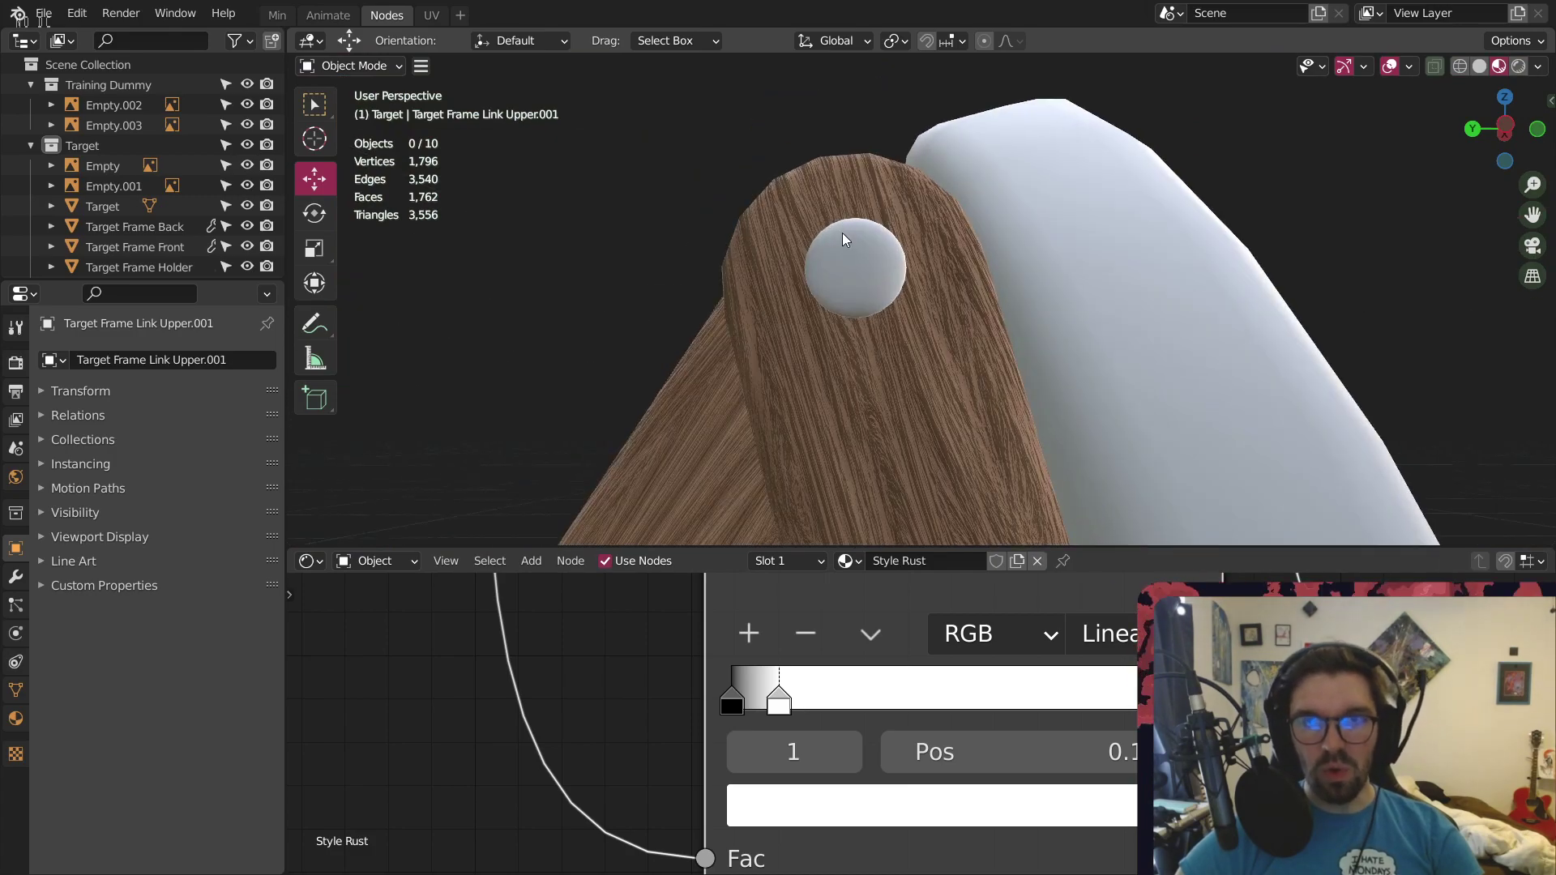
left_click(843, 232)
left_click(884, 564)
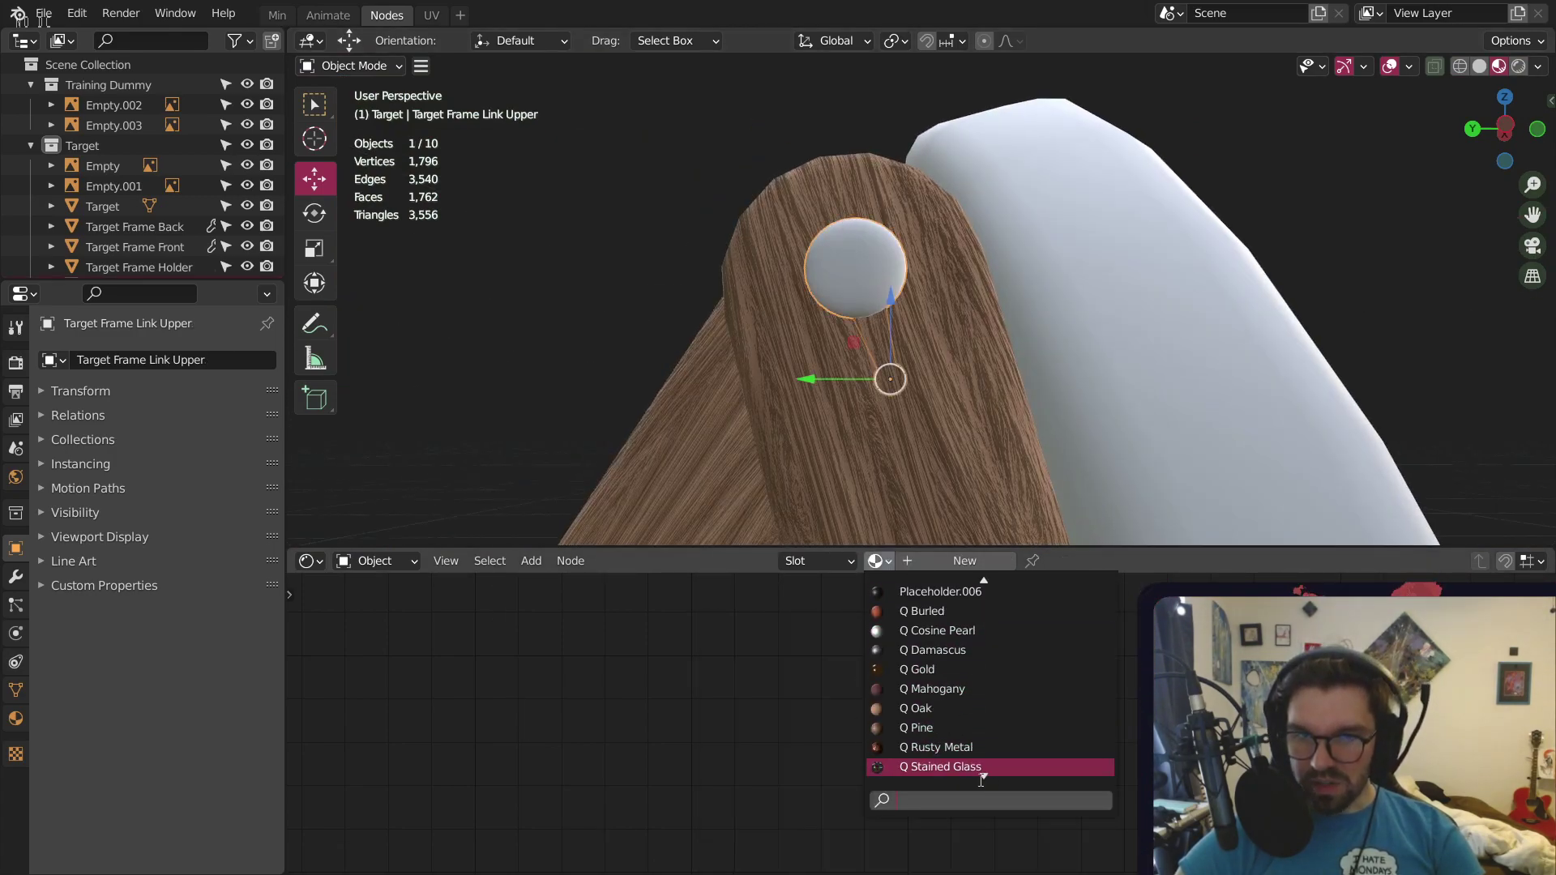
left_click(964, 766)
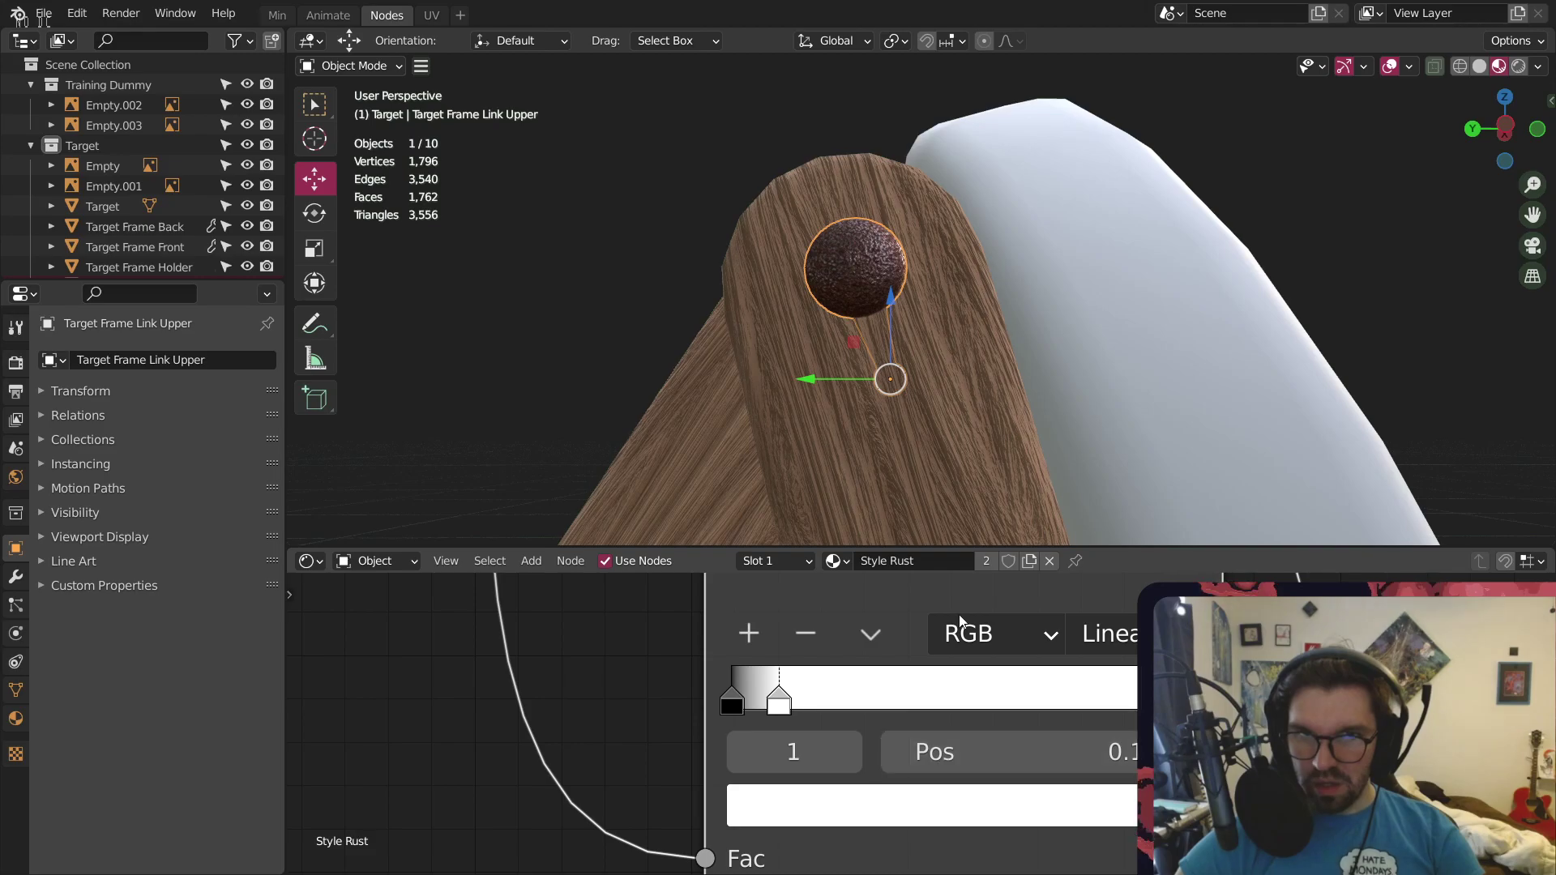
Apply the newly rusted upper link bolt's scale and deselect it
key("ctrl+a")
left_click(877, 299)
key("alt+a")
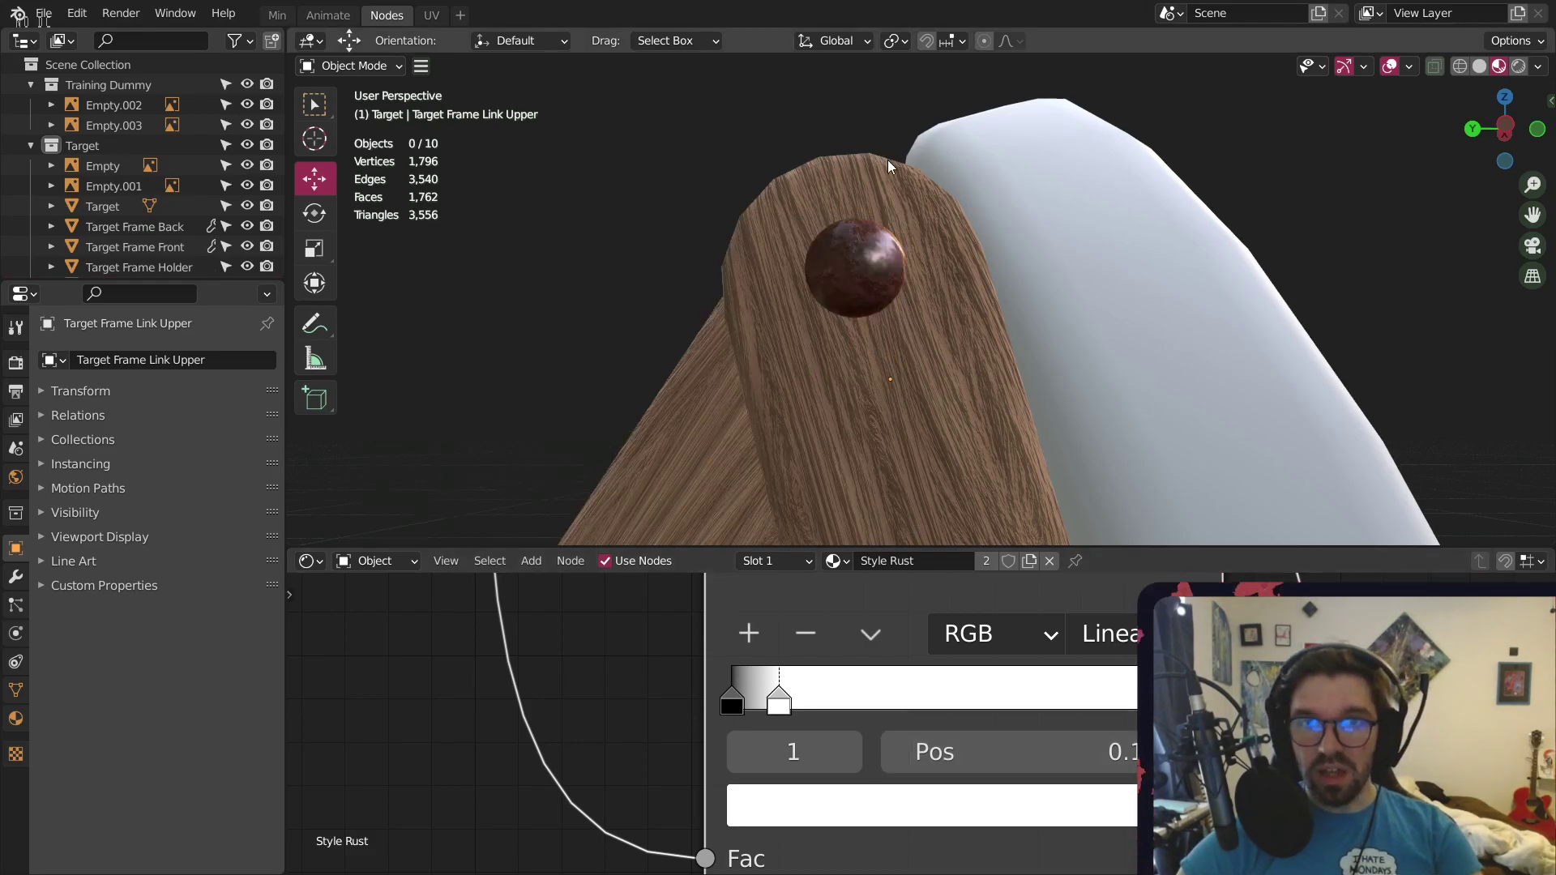
Examine the Style Rust surface on the link bolts from several sides of the stand
middle_click_drag(888, 158, 947, 350)
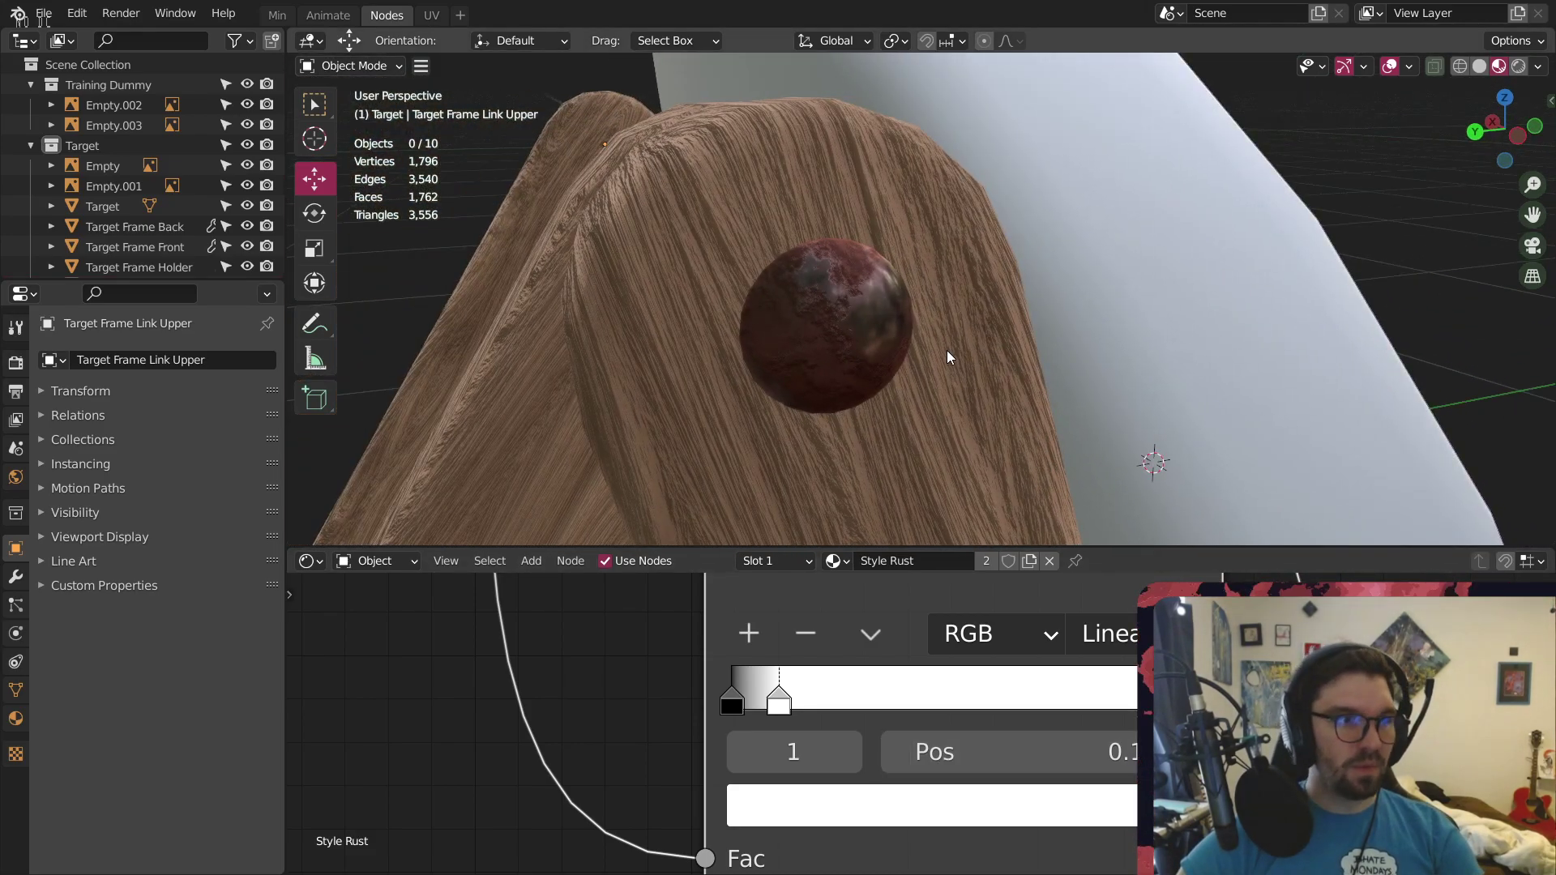
middle_click_drag(841, 339, 868, 402)
scroll(768, 402, "up", 10)
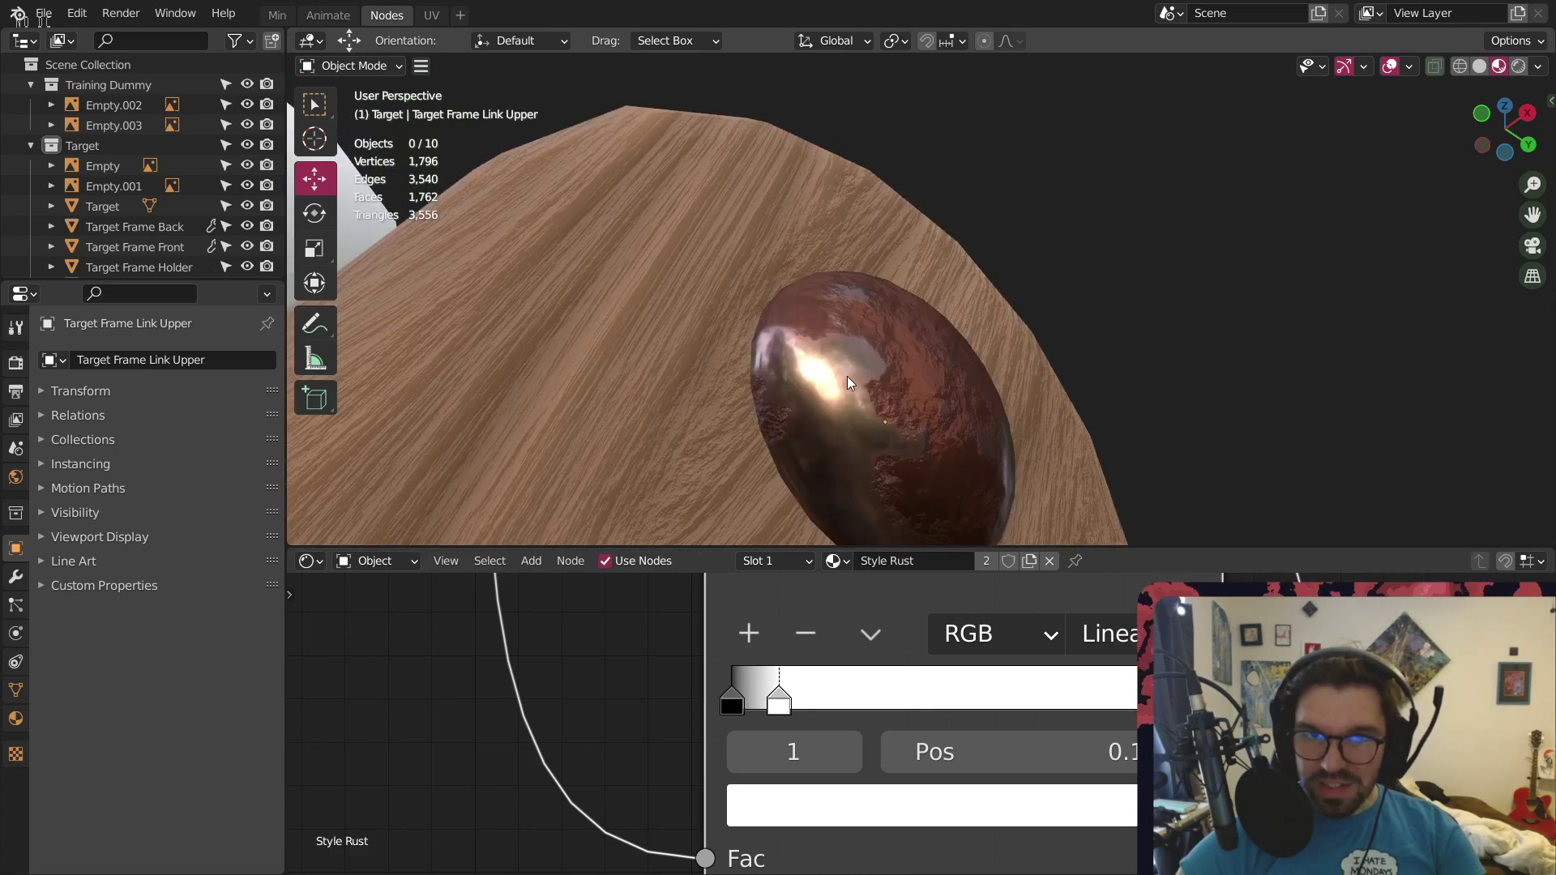
scroll(847, 376, "down", 9)
middle_click_drag(785, 464, 867, 145, "ctrl")
scroll(781, 329, "down", 4)
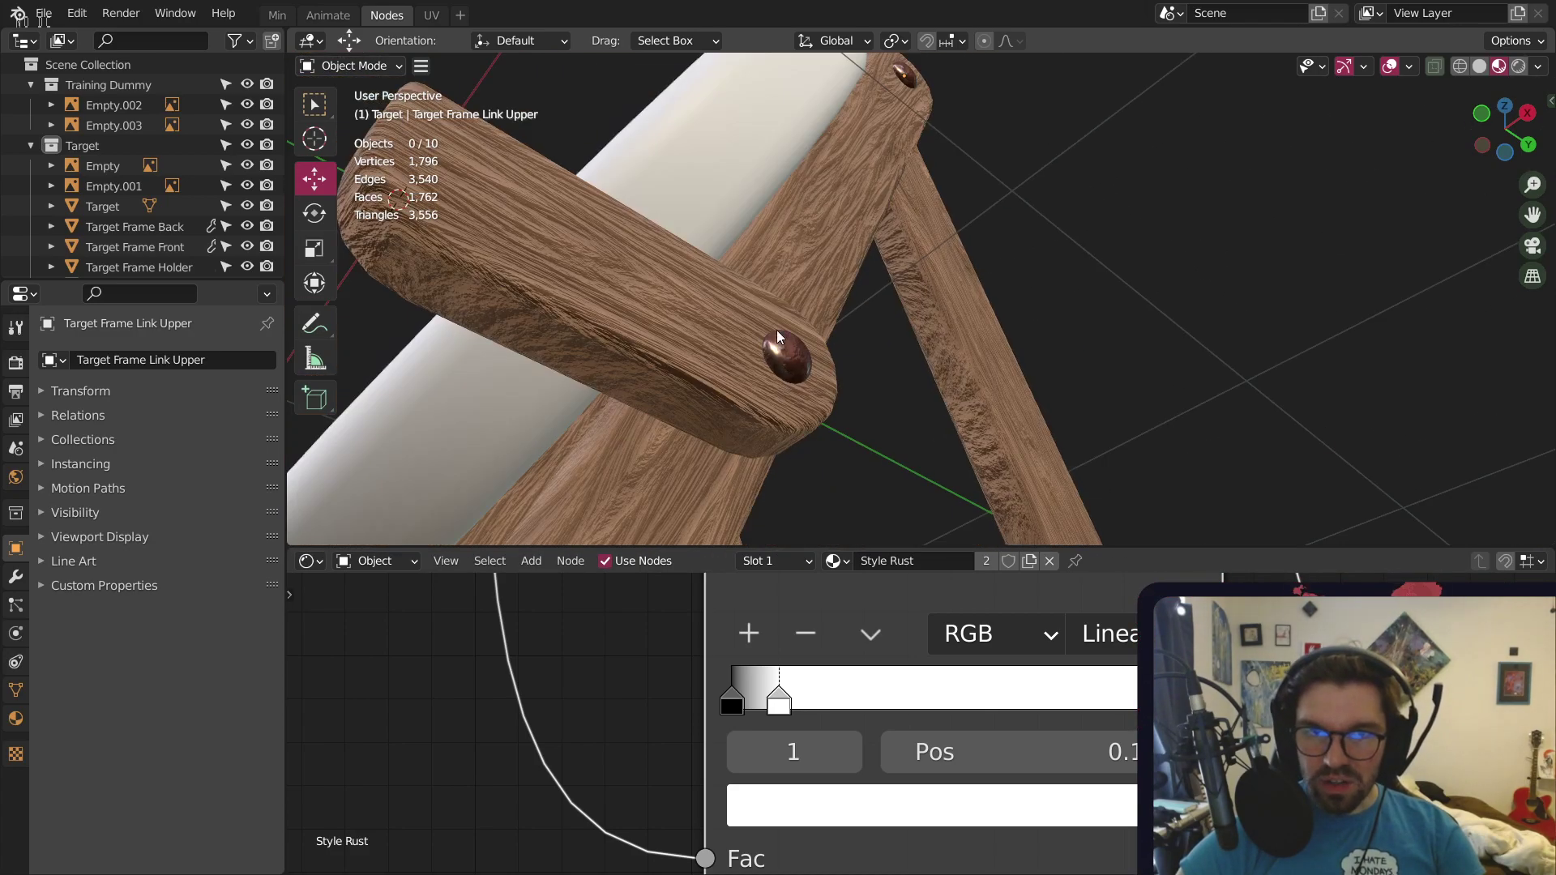
middle_click_drag(861, 212, 811, 470, "shift")
middle_click_drag(898, 267, 749, 251)
scroll(804, 424, "up", 8)
Select the upper link bolt and move its Texture Coordinate node up, clearing space before the Mapping node
left_click(747, 316)
scroll(598, 609, "down", 6)
middle_click_drag(598, 609, 771, 677)
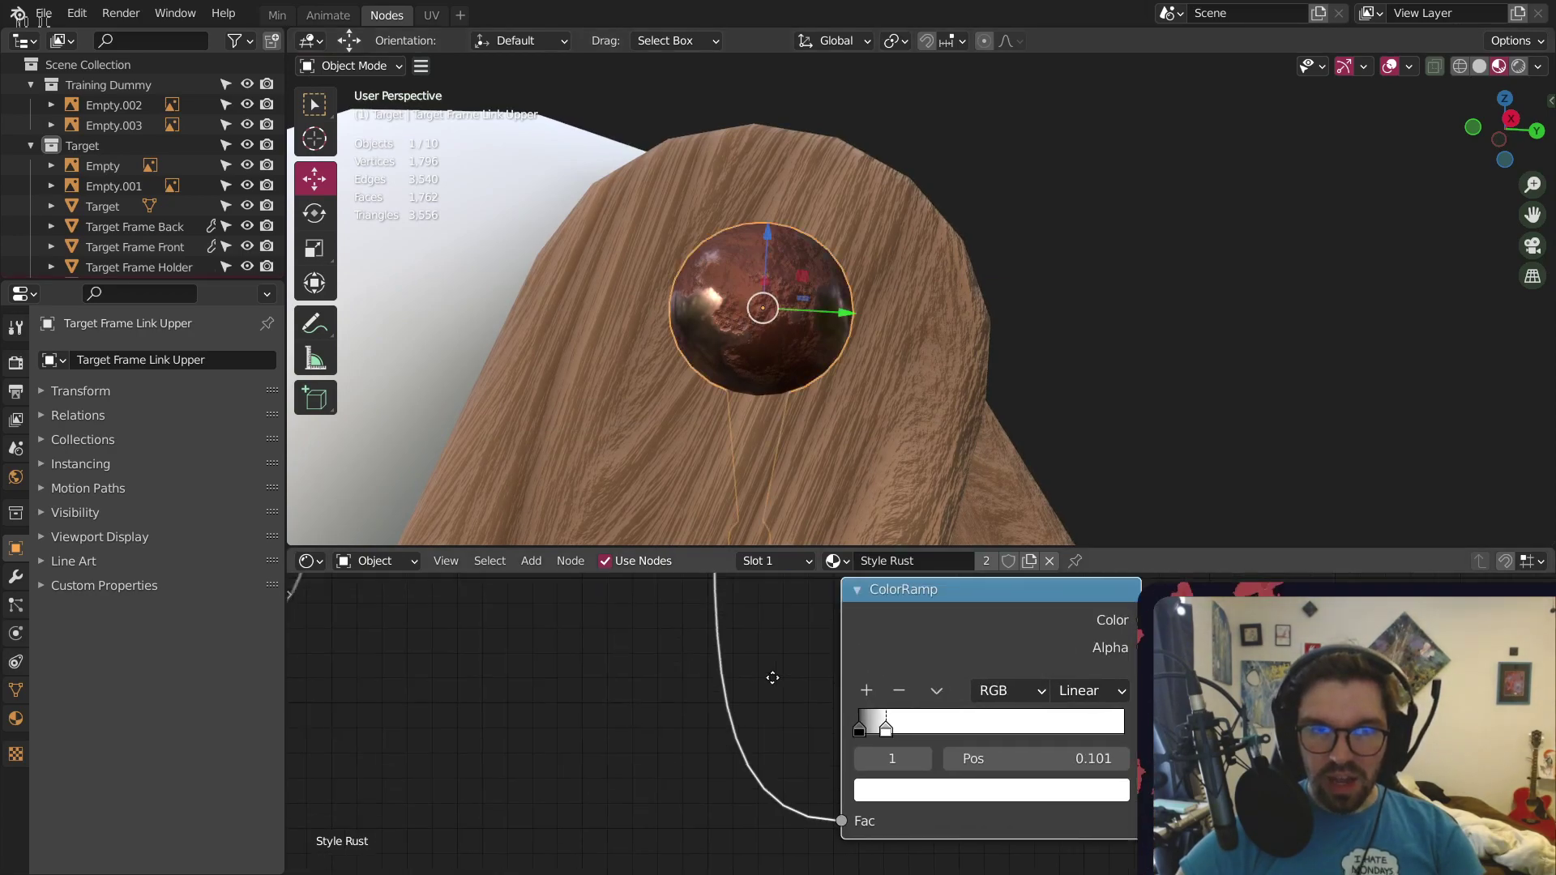
scroll(771, 678, "down", 5)
middle_click_drag(652, 673, 1094, 707)
middle_click_drag(995, 610, 1033, 705)
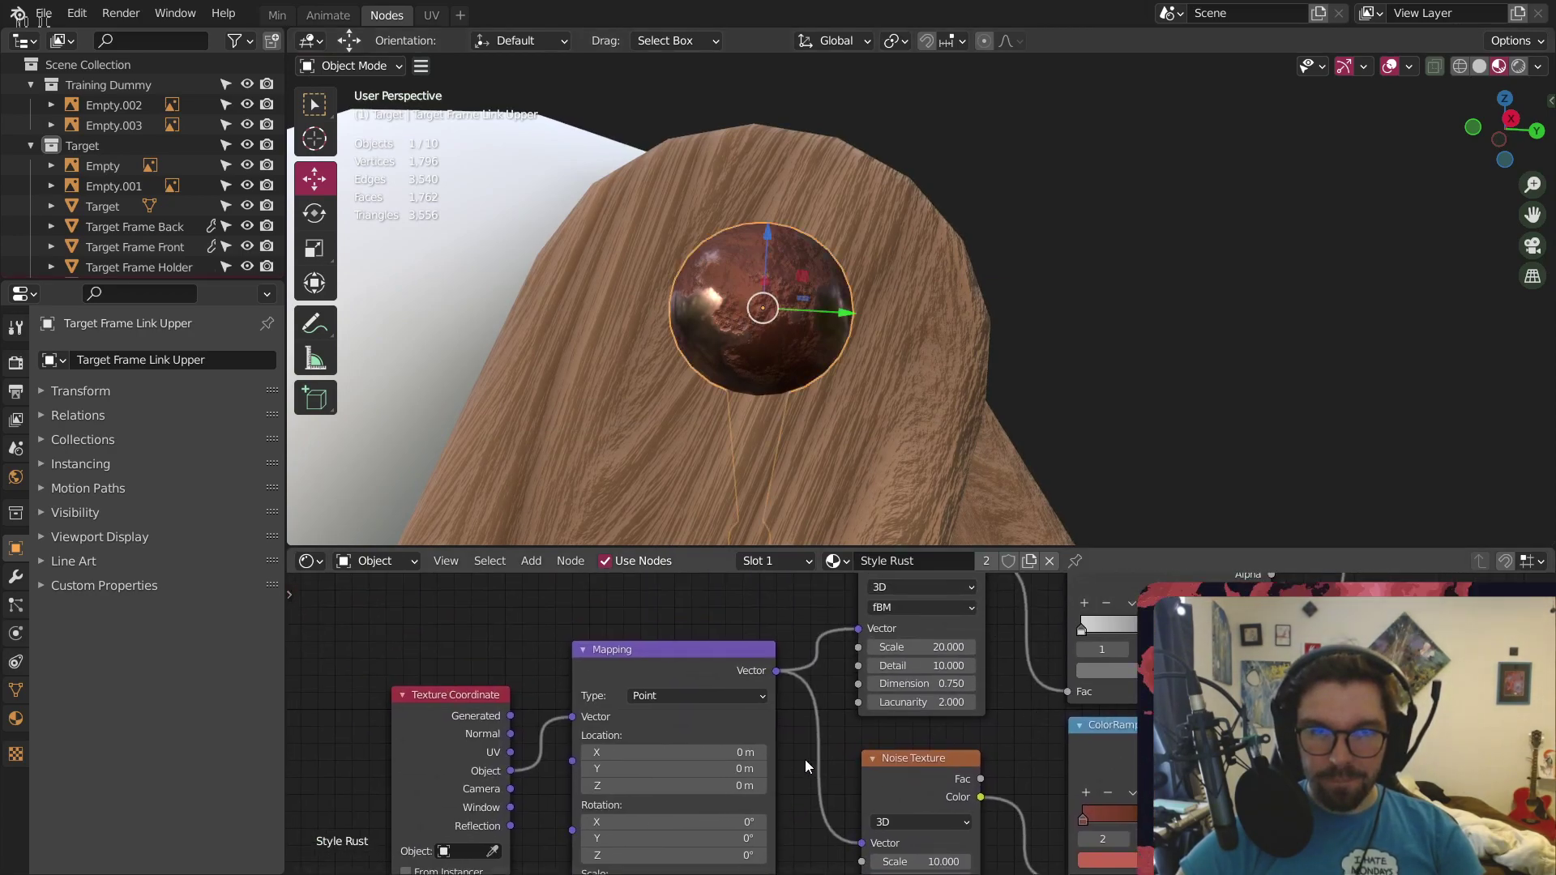
middle_click_drag(805, 760, 957, 680)
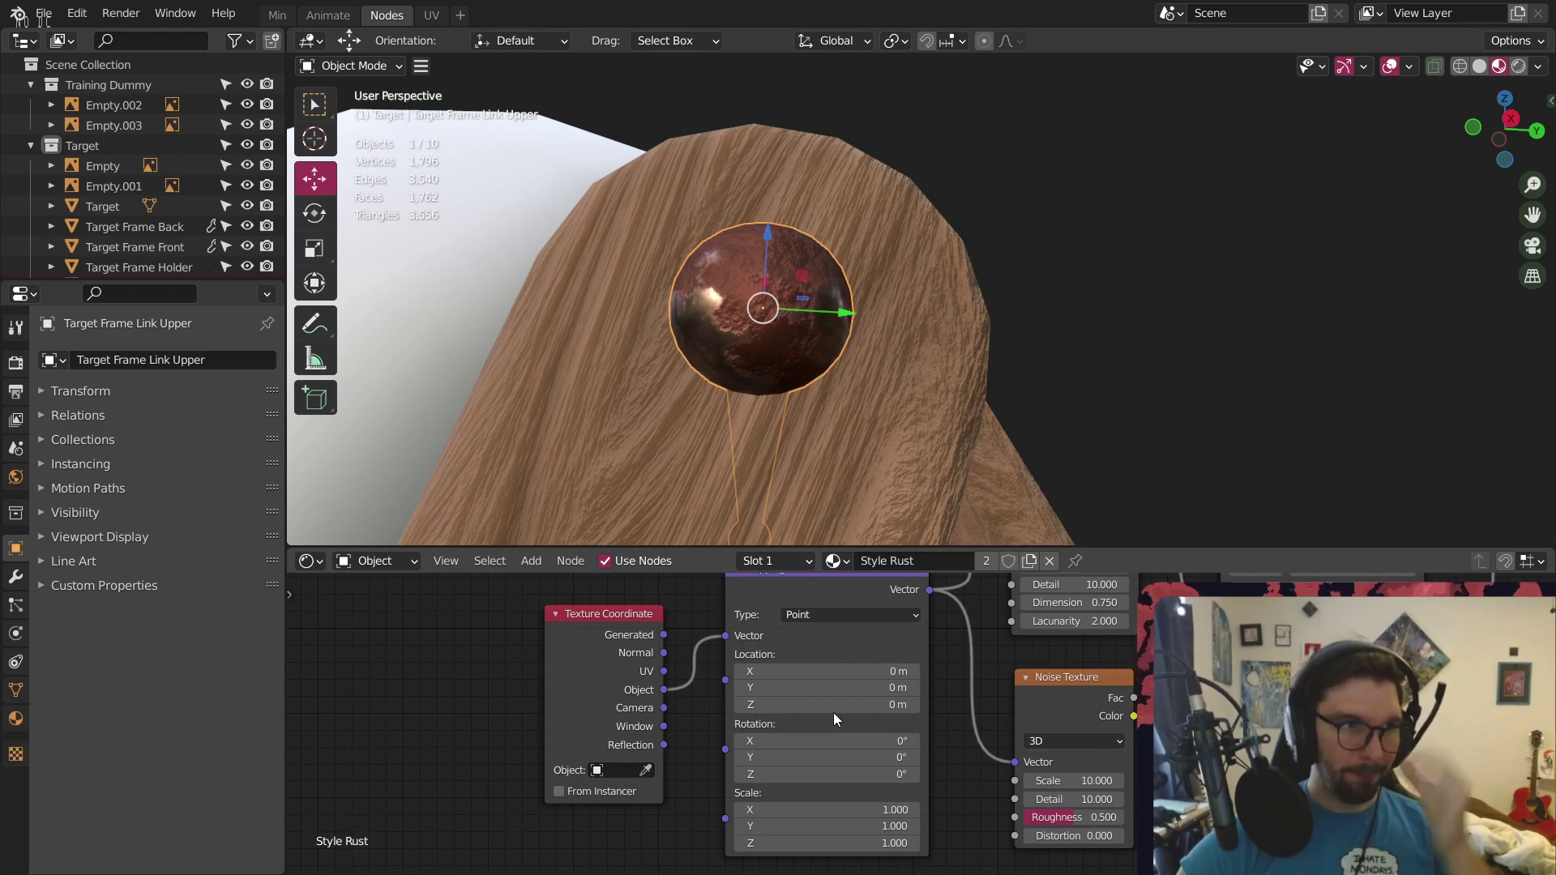
middle_click_drag(842, 678, 923, 742)
left_click_drag(726, 683, 698, 490)
left_click(527, 562)
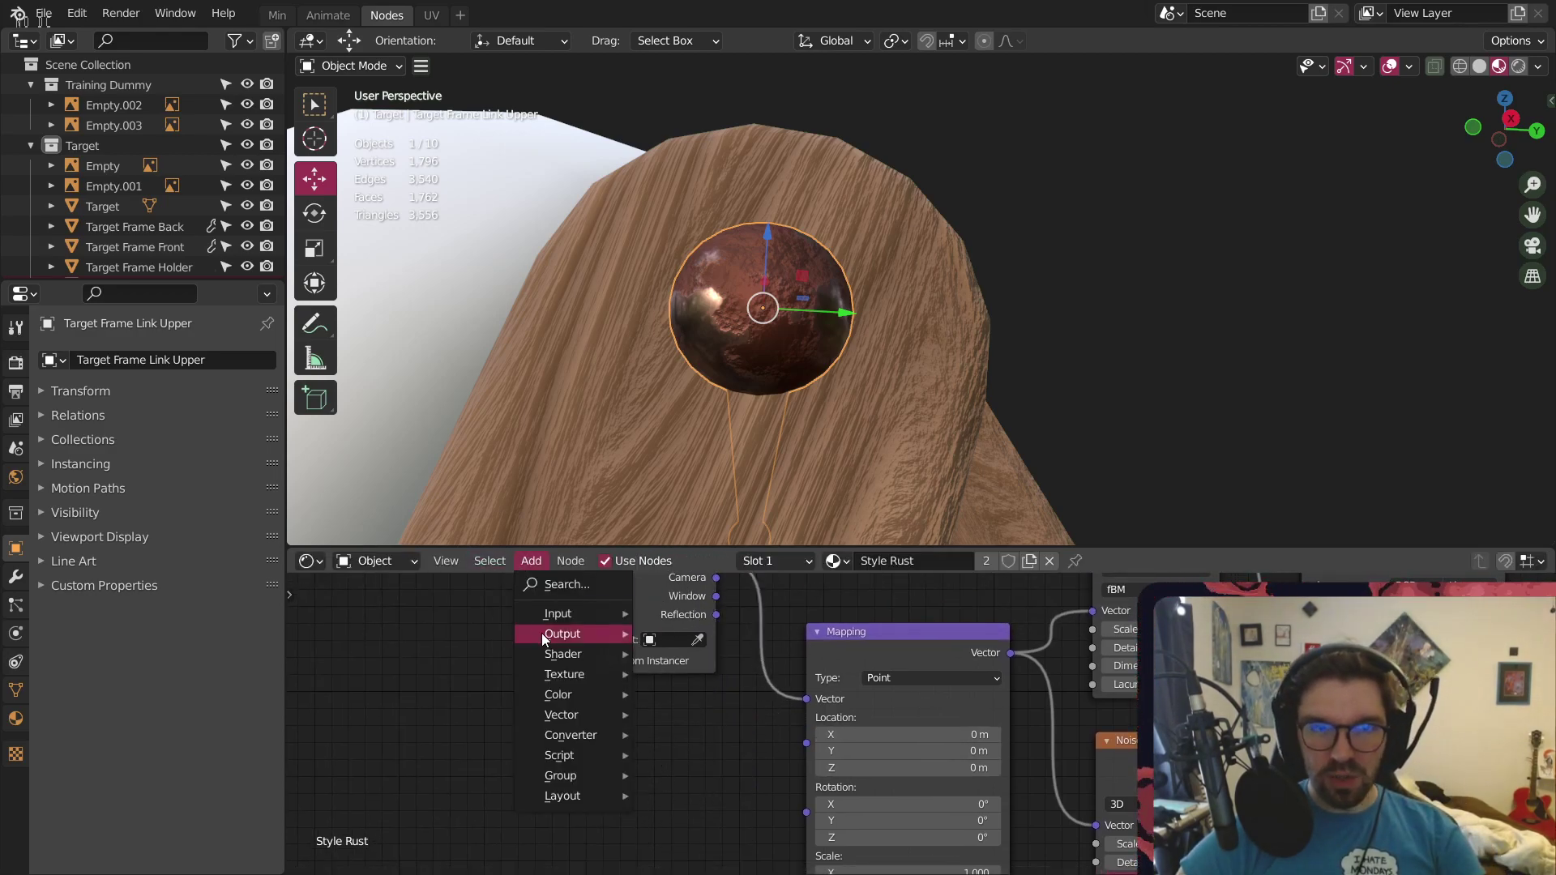
key("Escape")
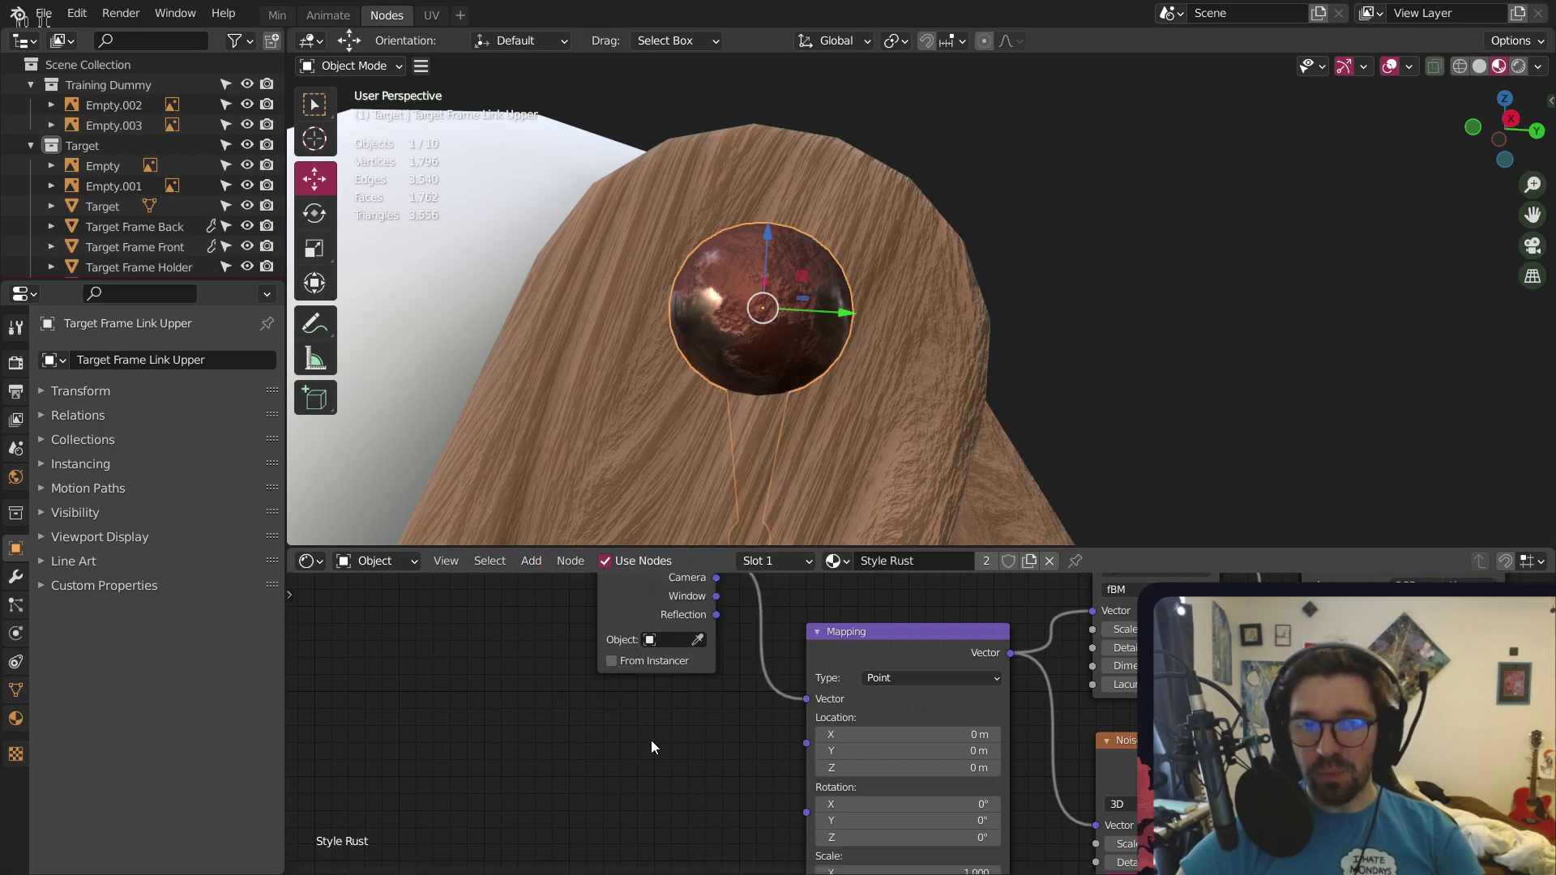
Add an Object Info node to Style Rust and link its Random output to the Mapping node's Rotation input
left_click(527, 561)
mouse_move(577, 621)
left_click(733, 414)
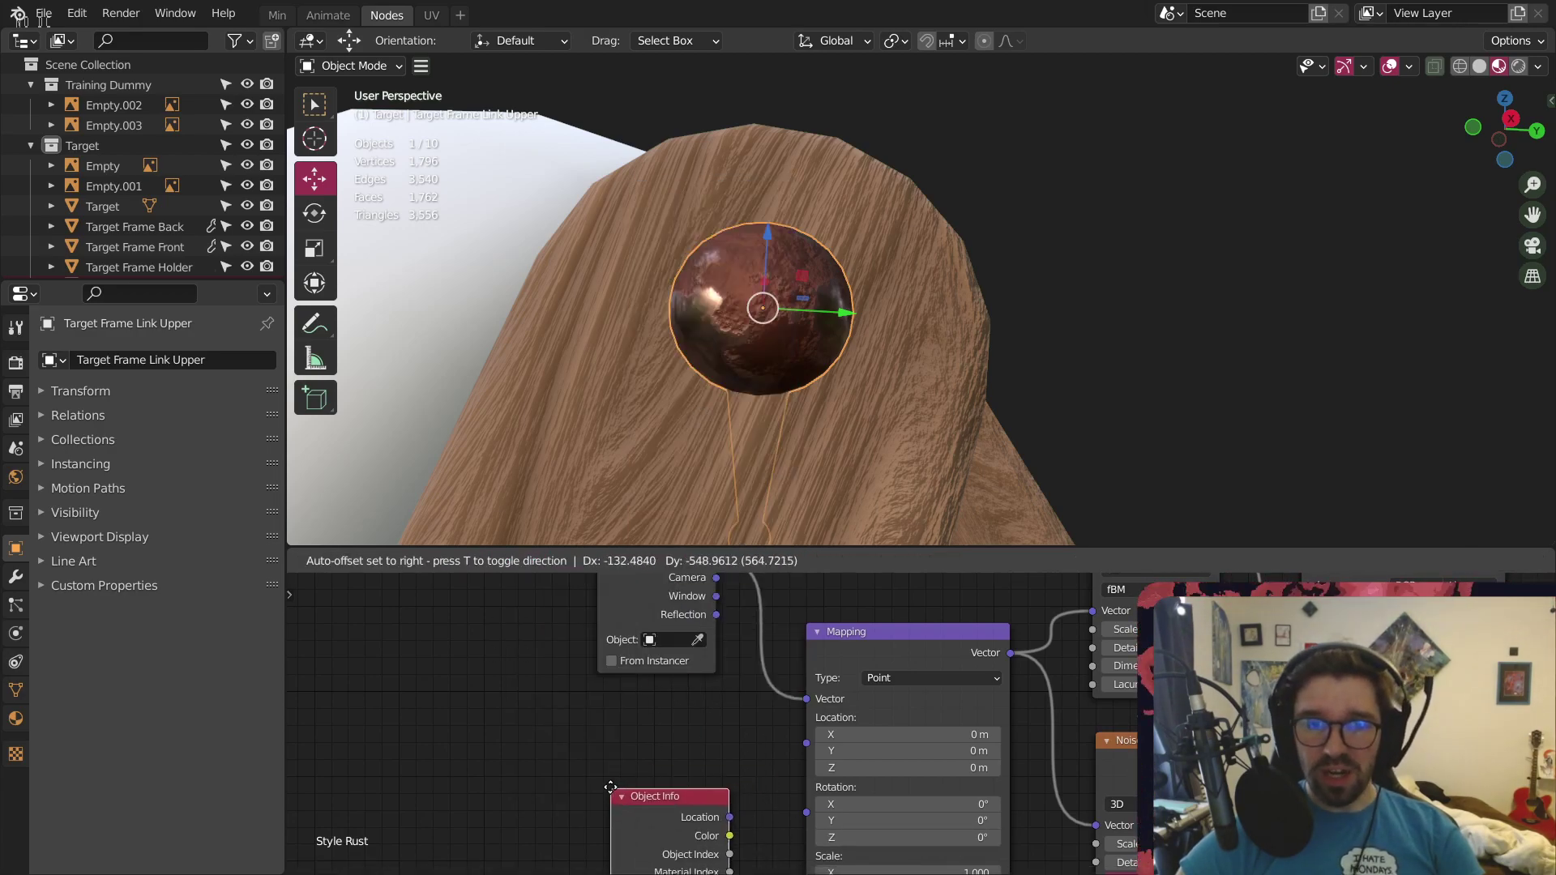
left_click(594, 714)
left_click_drag(764, 811, 809, 808)
left_click_drag(667, 716, 674, 748)
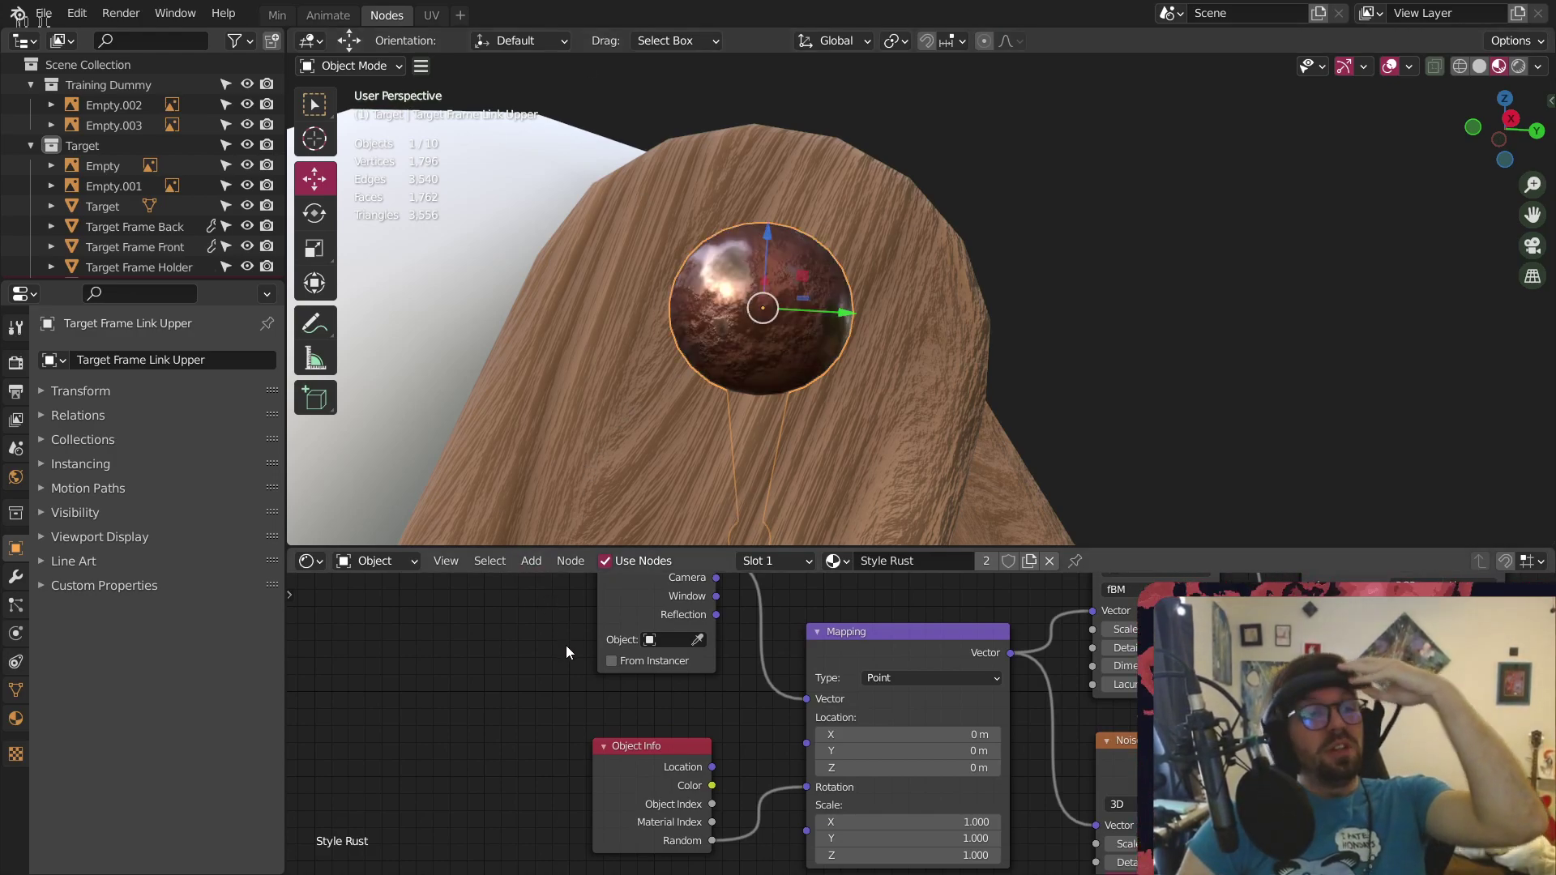
Deselect the upper link bolt and compare the rust pattern on the link bolts around the frame
left_click(1203, 227)
scroll(747, 314, "down", 2)
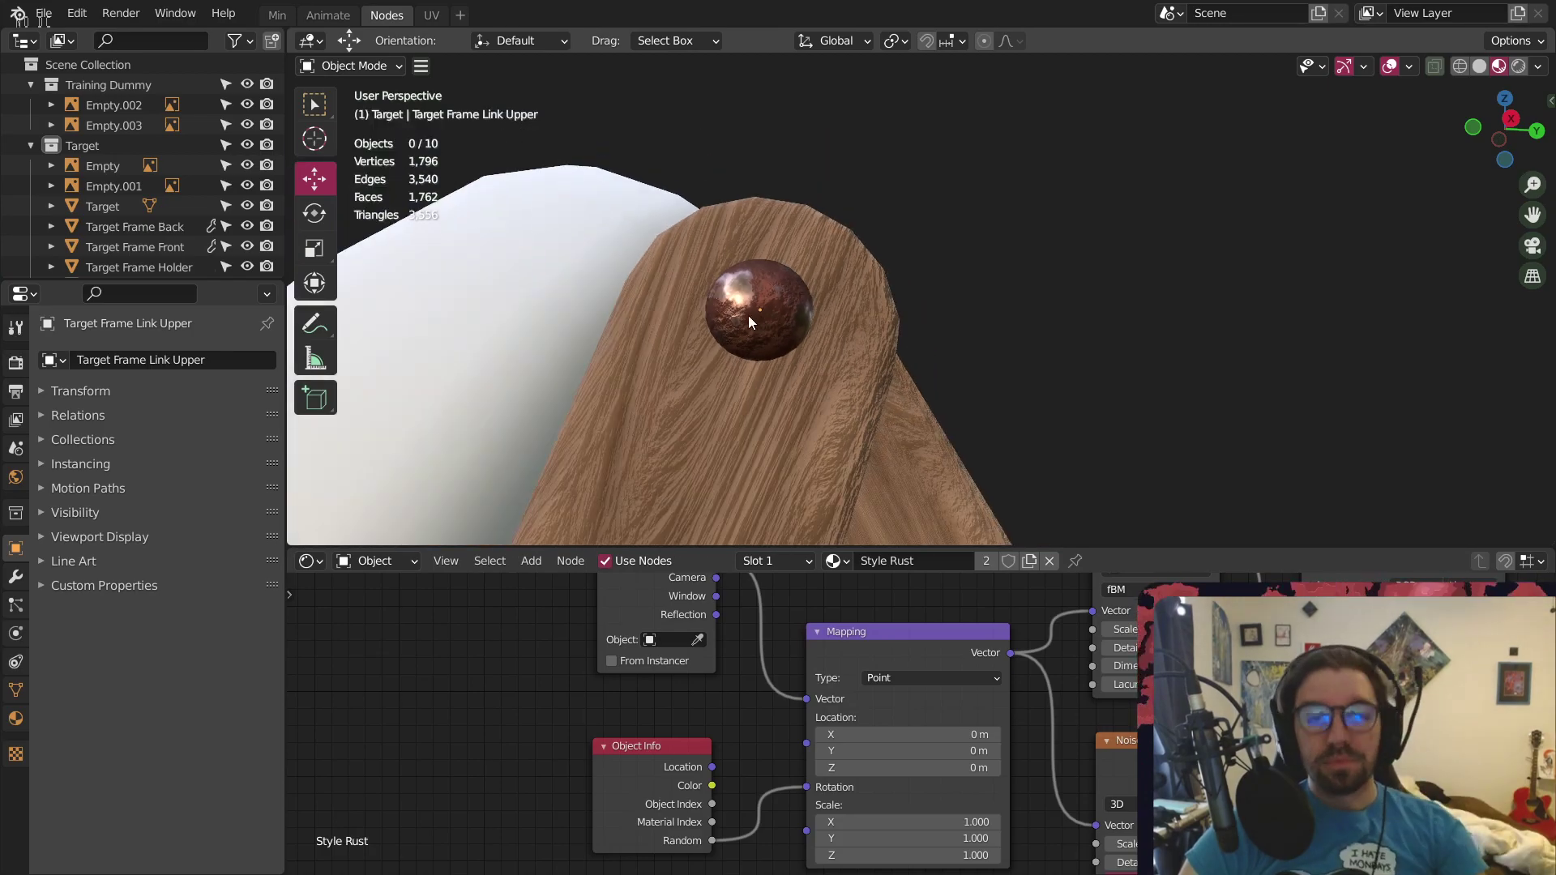
scroll(747, 421, "down", 4)
middle_click_drag(829, 466, 883, 110, "shift")
middle_click_drag(851, 745, 856, 582)
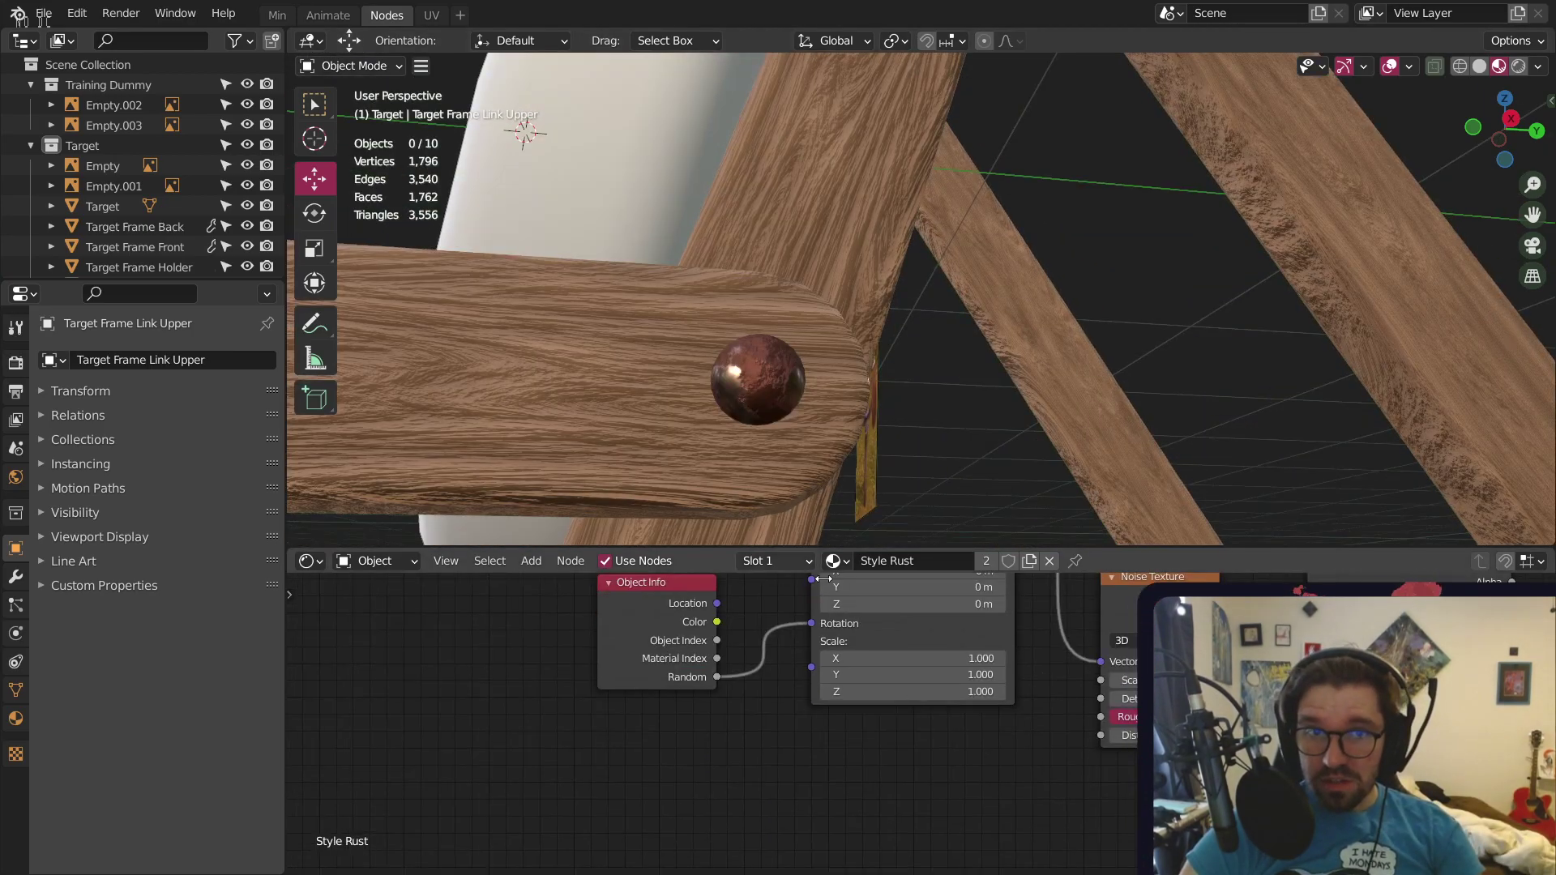
middle_click_drag(857, 225, 948, 545, "shift")
scroll(917, 454, "down", 3)
scroll(931, 233, "up", 9)
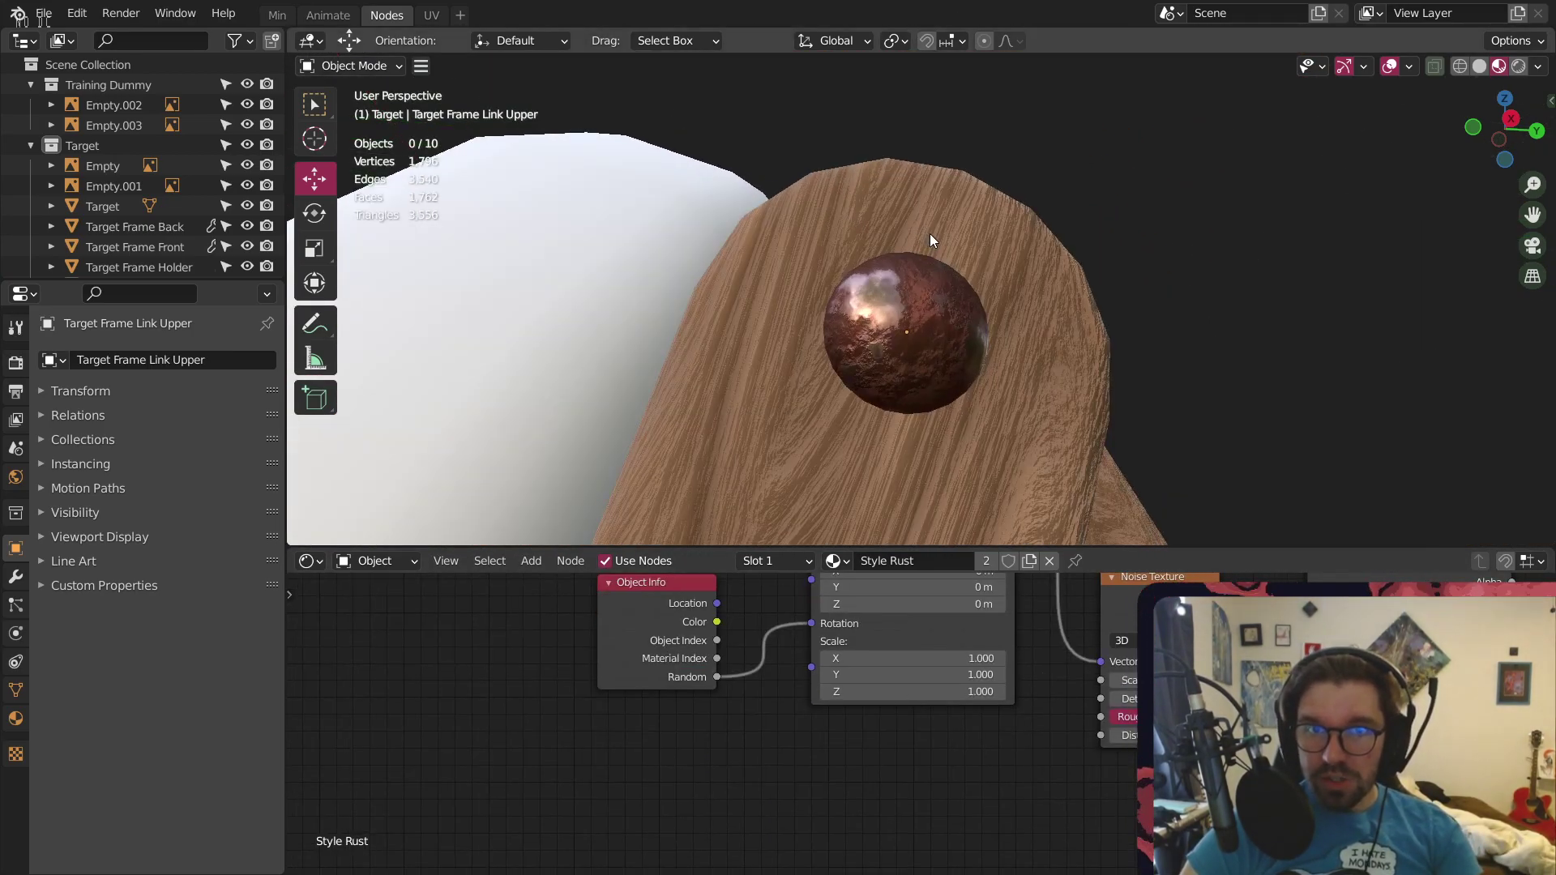
scroll(1175, 357, "down", 4)
middle_click_drag(1174, 358, 869, 298, "shift")
middle_click_drag(905, 644, 910, 867)
middle_click_drag(879, 425, 819, 86)
scroll(1106, 355, "down", 3)
scroll(1105, 355, "down", 6)
scroll(836, 288, "down", 4)
Move the two archery target reference images closer to the target model and raise the lower one slightly
middle_click_drag(862, 392, 622, 239)
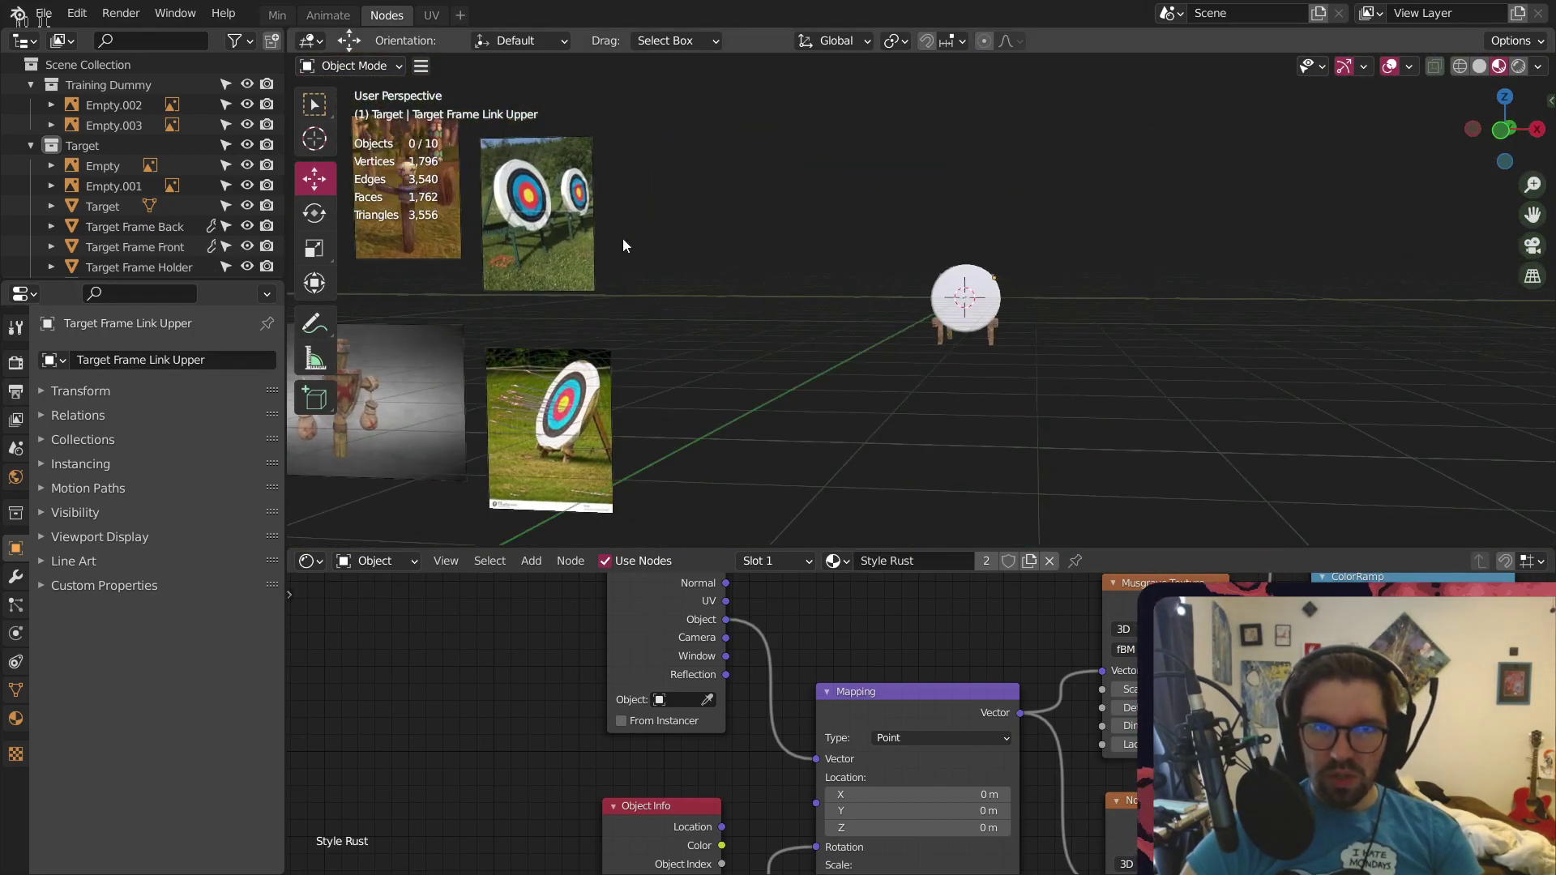
left_click_drag(669, 212, 486, 486)
key("g")
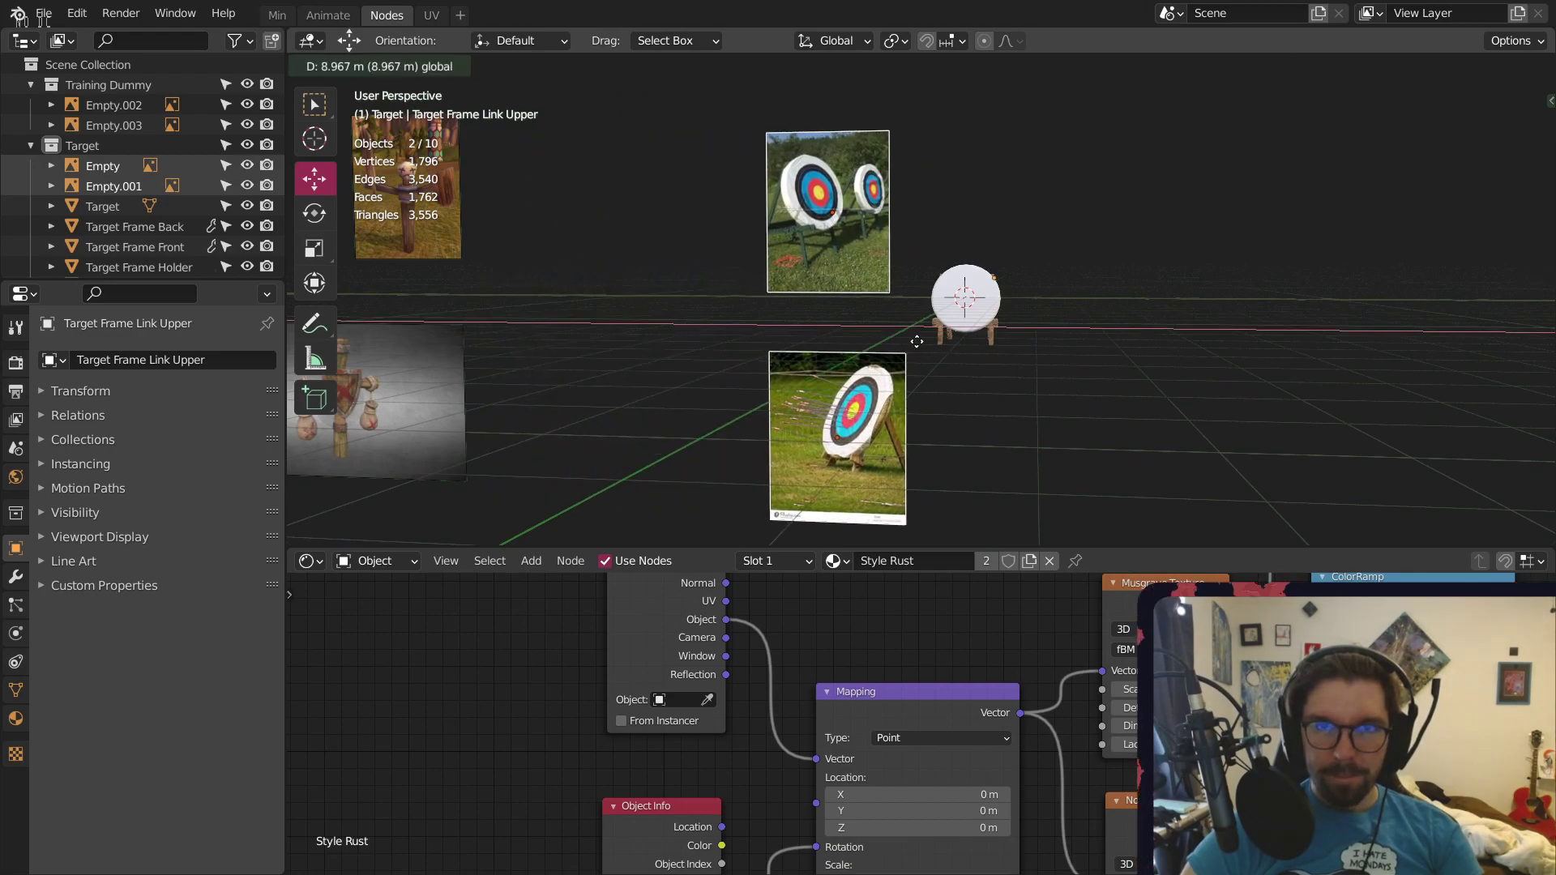
left_click(859, 370)
left_click(791, 419)
left_click_drag(836, 352, 836, 327)
left_click(970, 256)
Examine the lower reference photo's target face and woven straw edge up close
scroll(742, 428, "up", 8)
middle_click_drag(1086, 245, 810, 266, "shift")
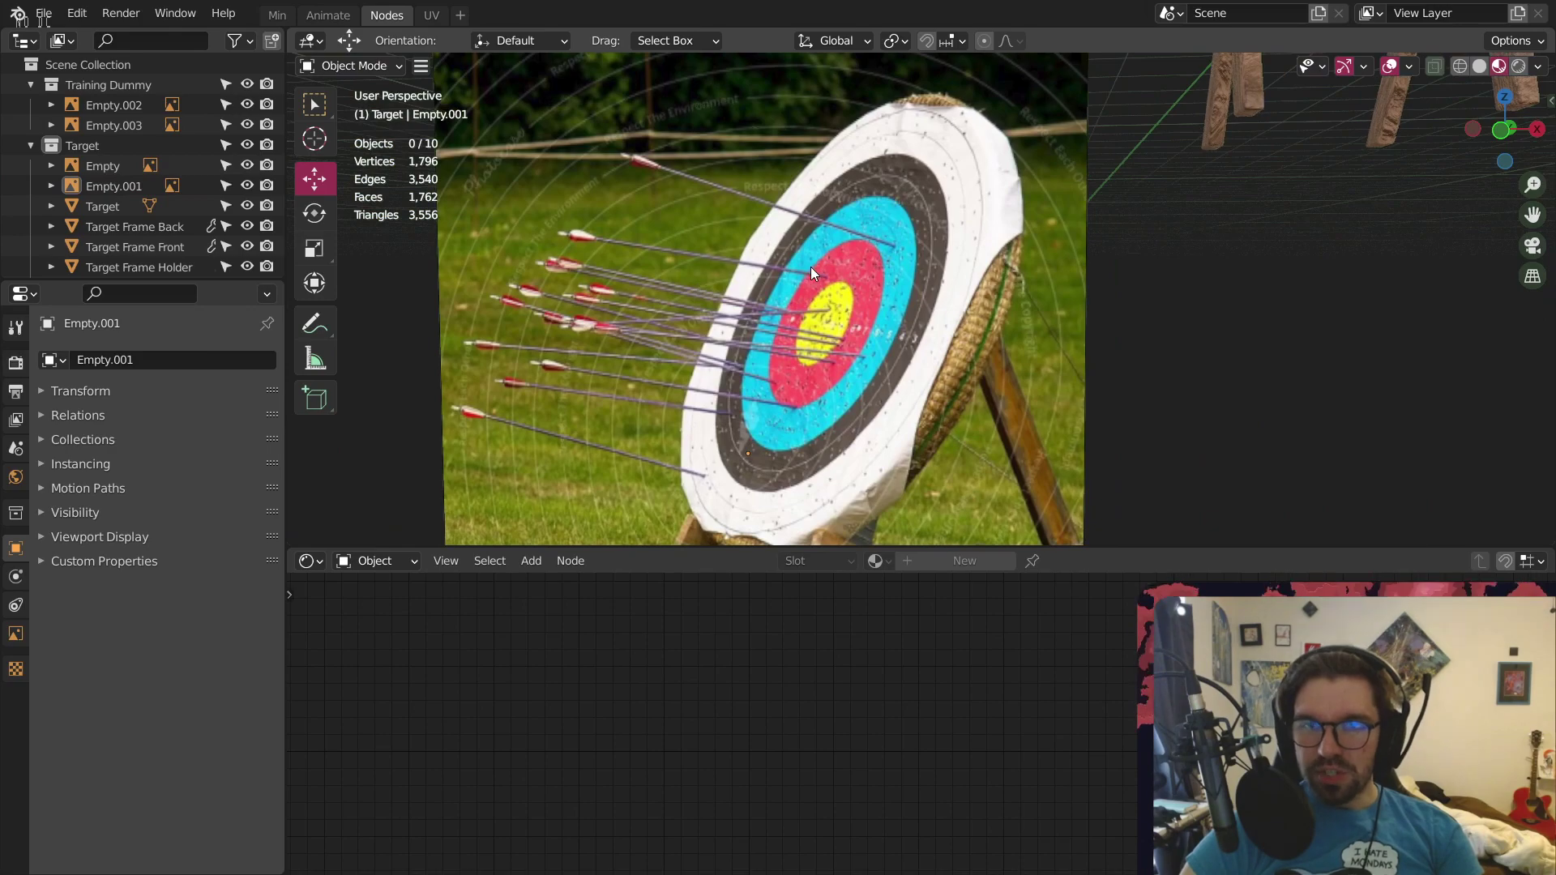
scroll(811, 266, "up", 3)
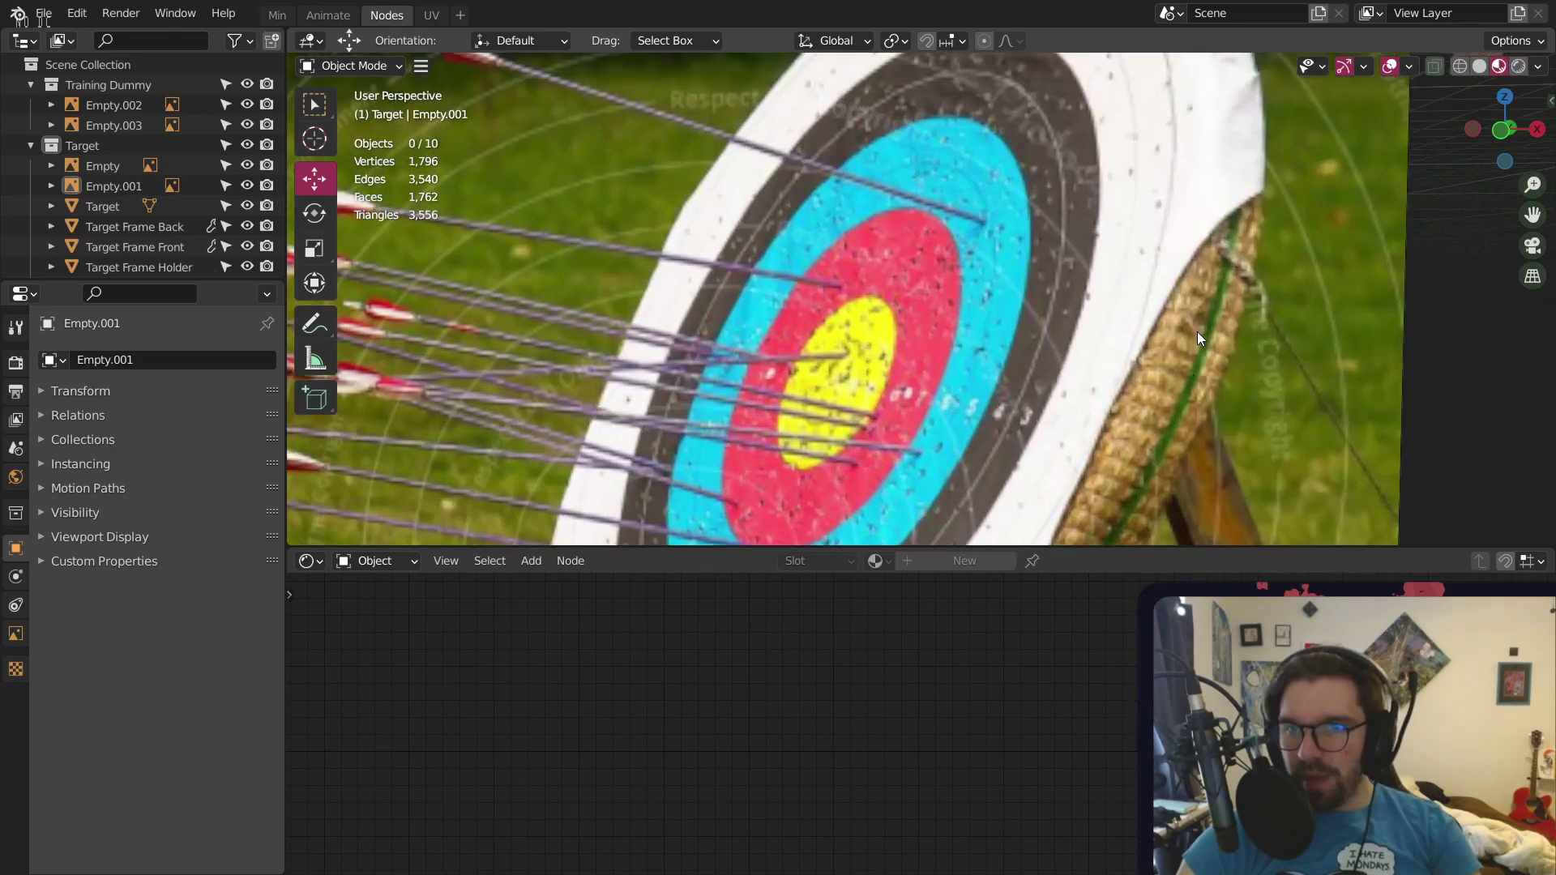
middle_click_drag(1198, 333, 1063, 288, "shift")
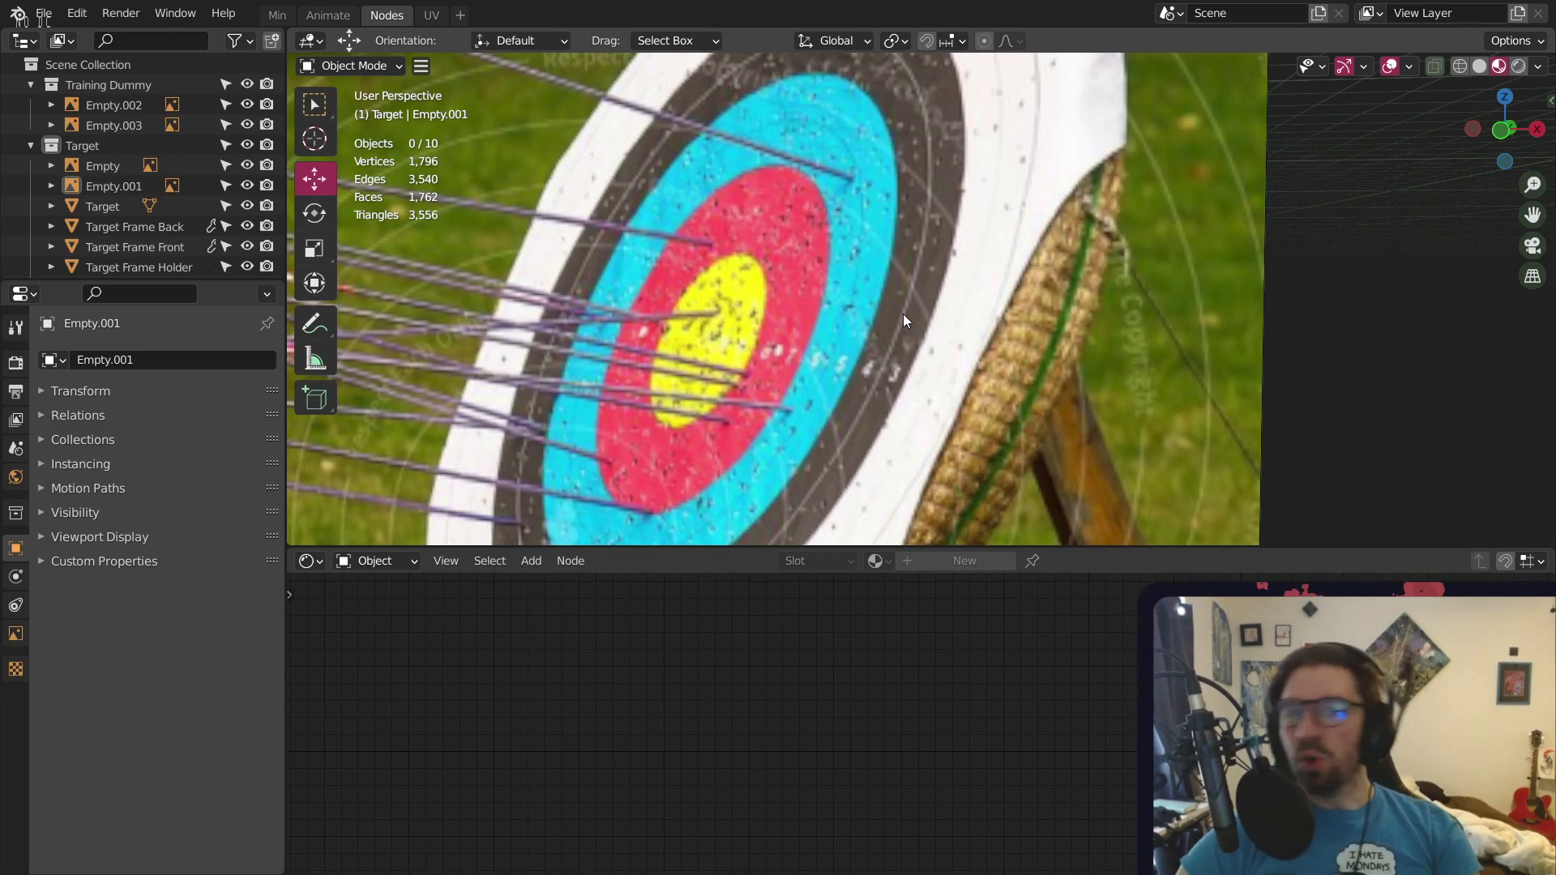
scroll(1134, 324, "down", 6)
Select the white target disc and create a new material for it named Tatami Target
scroll(907, 344, "up", 4)
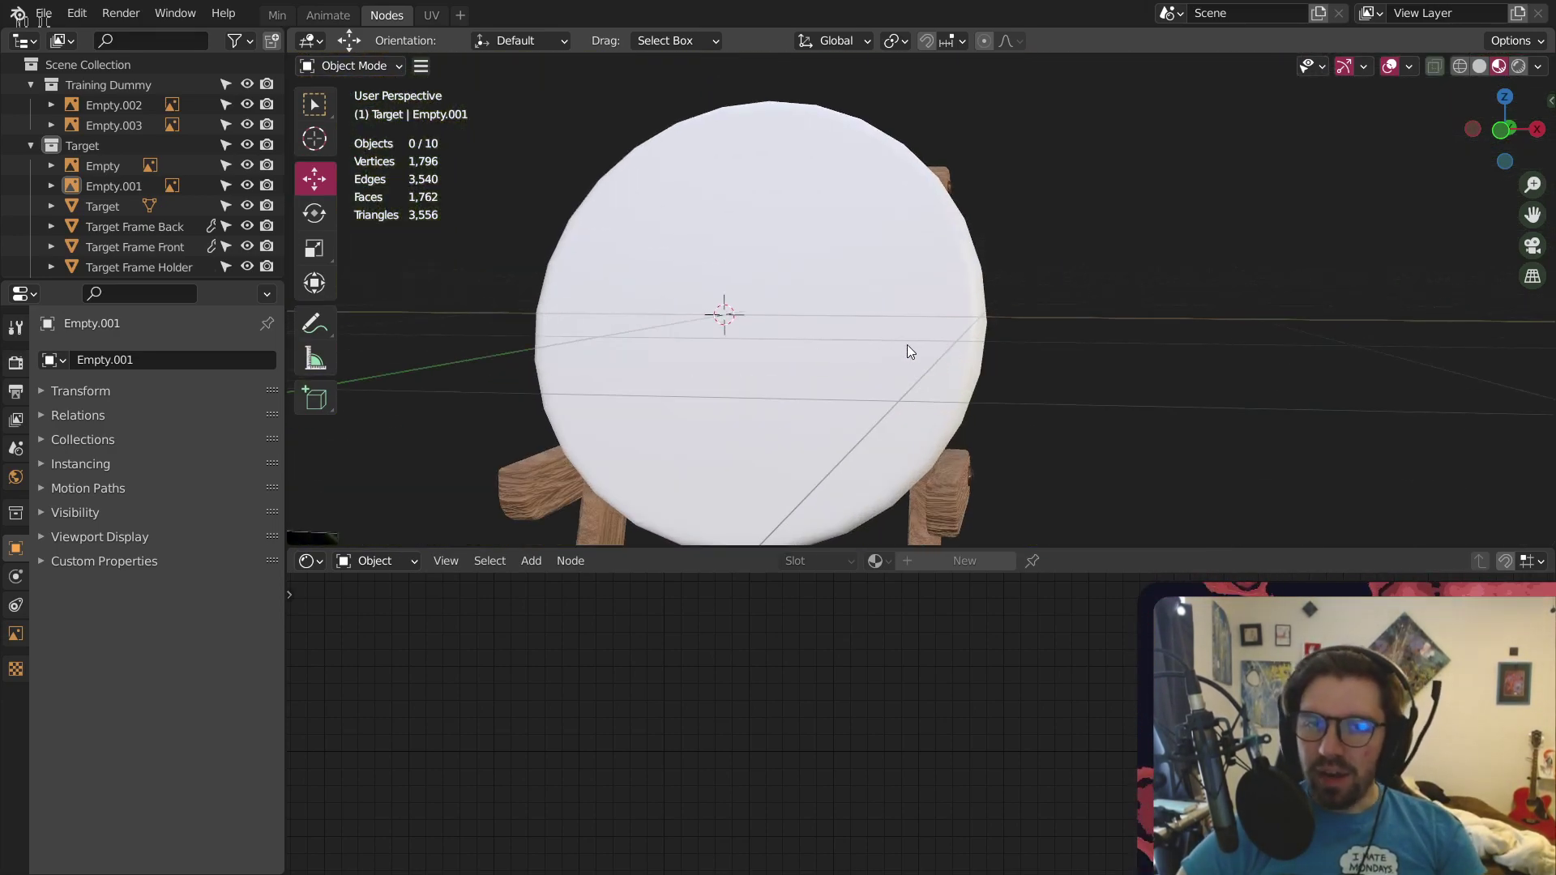
left_click(891, 333)
scroll(1013, 304, "up", 5)
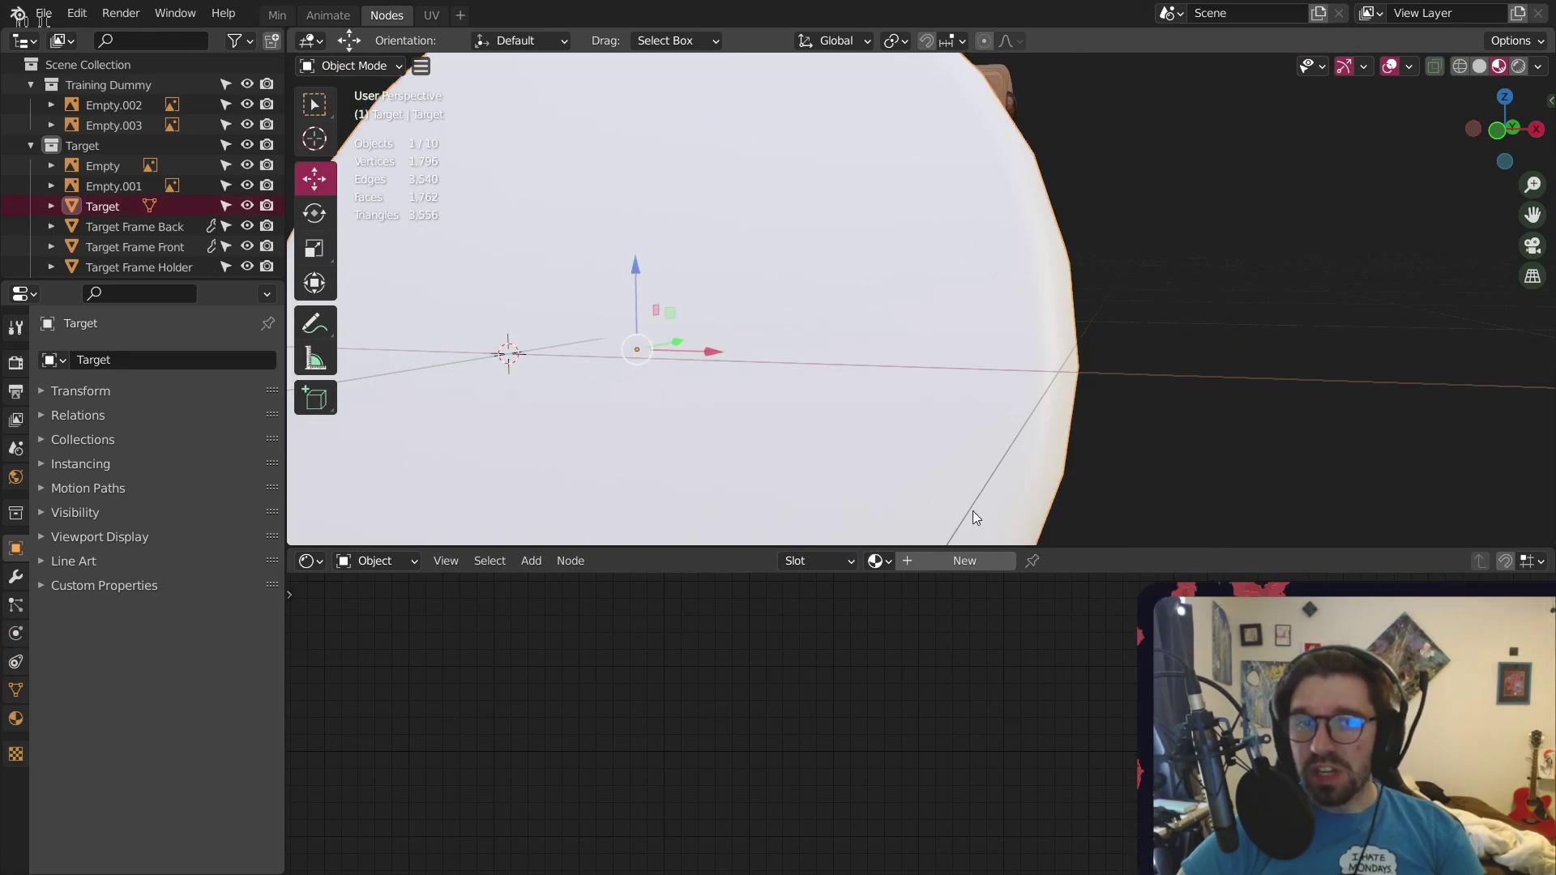
left_click(919, 557)
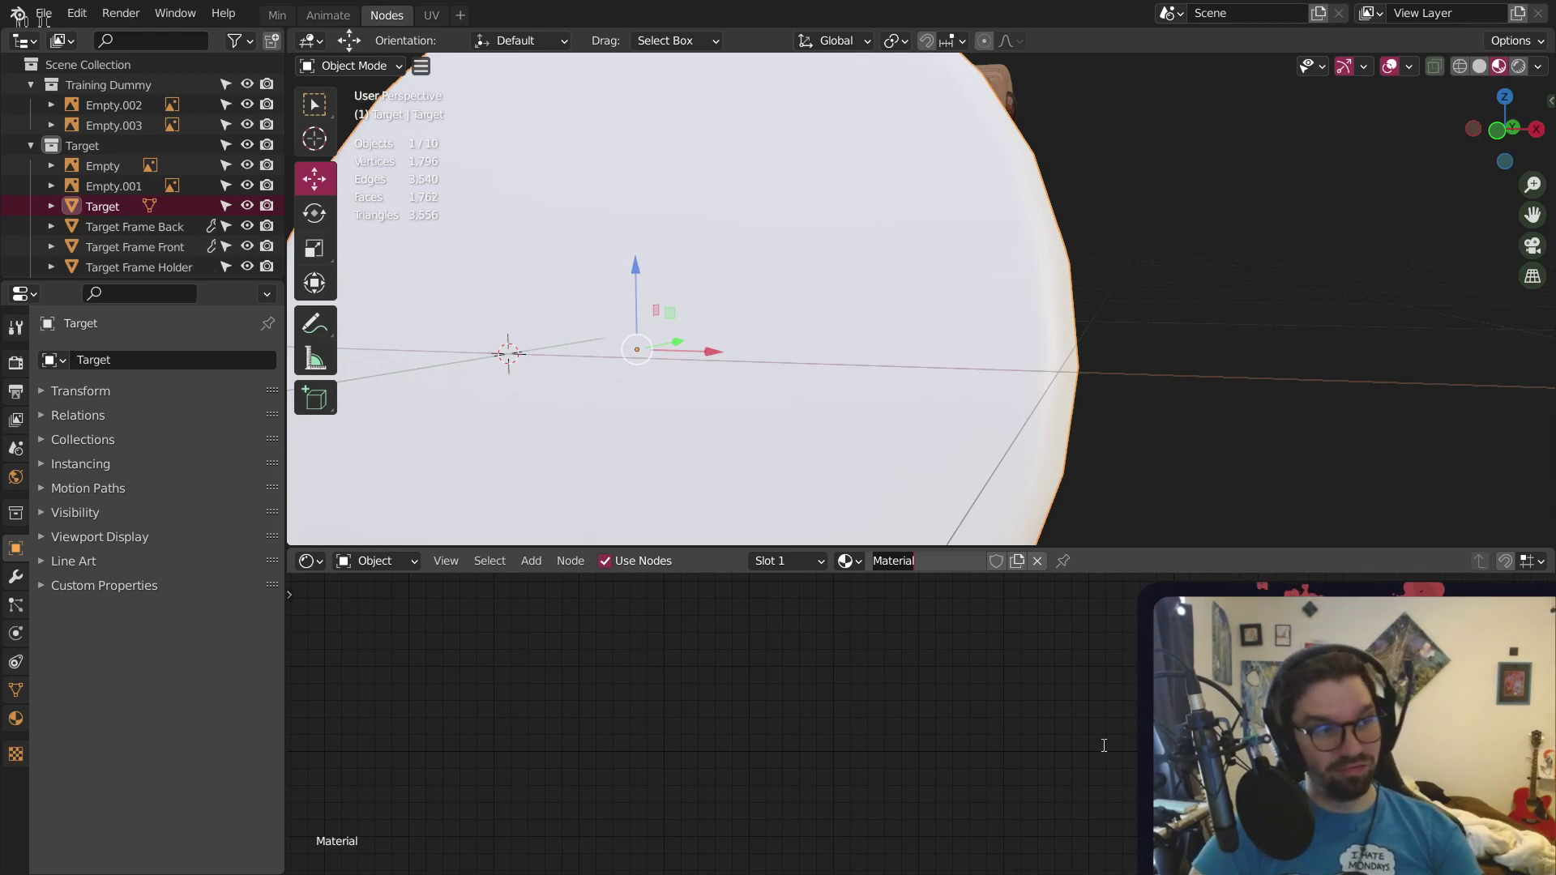
type("Tatami")
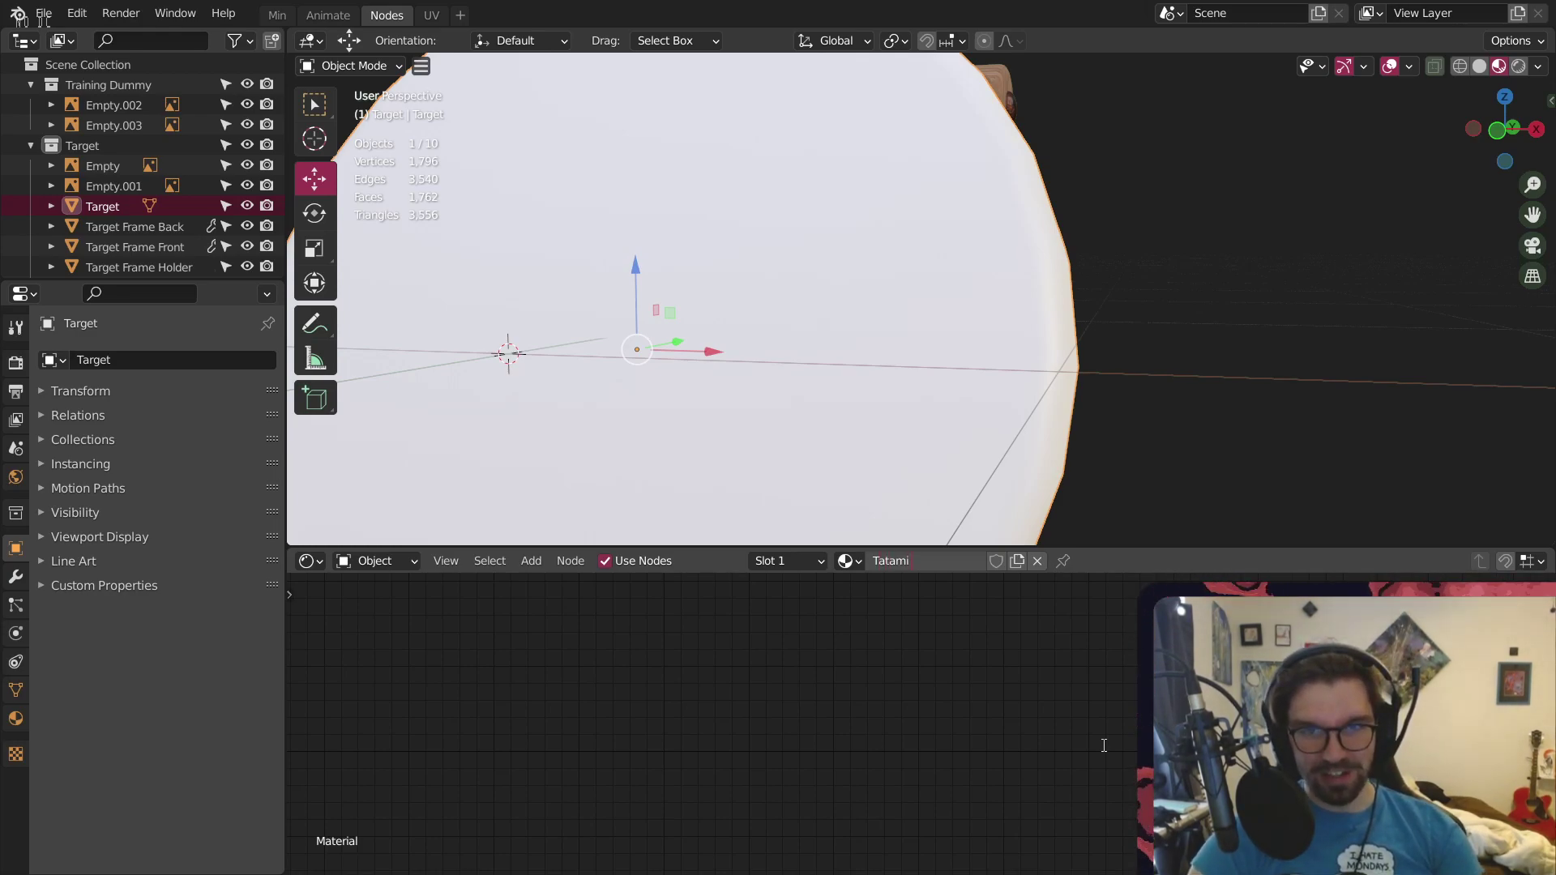
type(" Target")
key("Return")
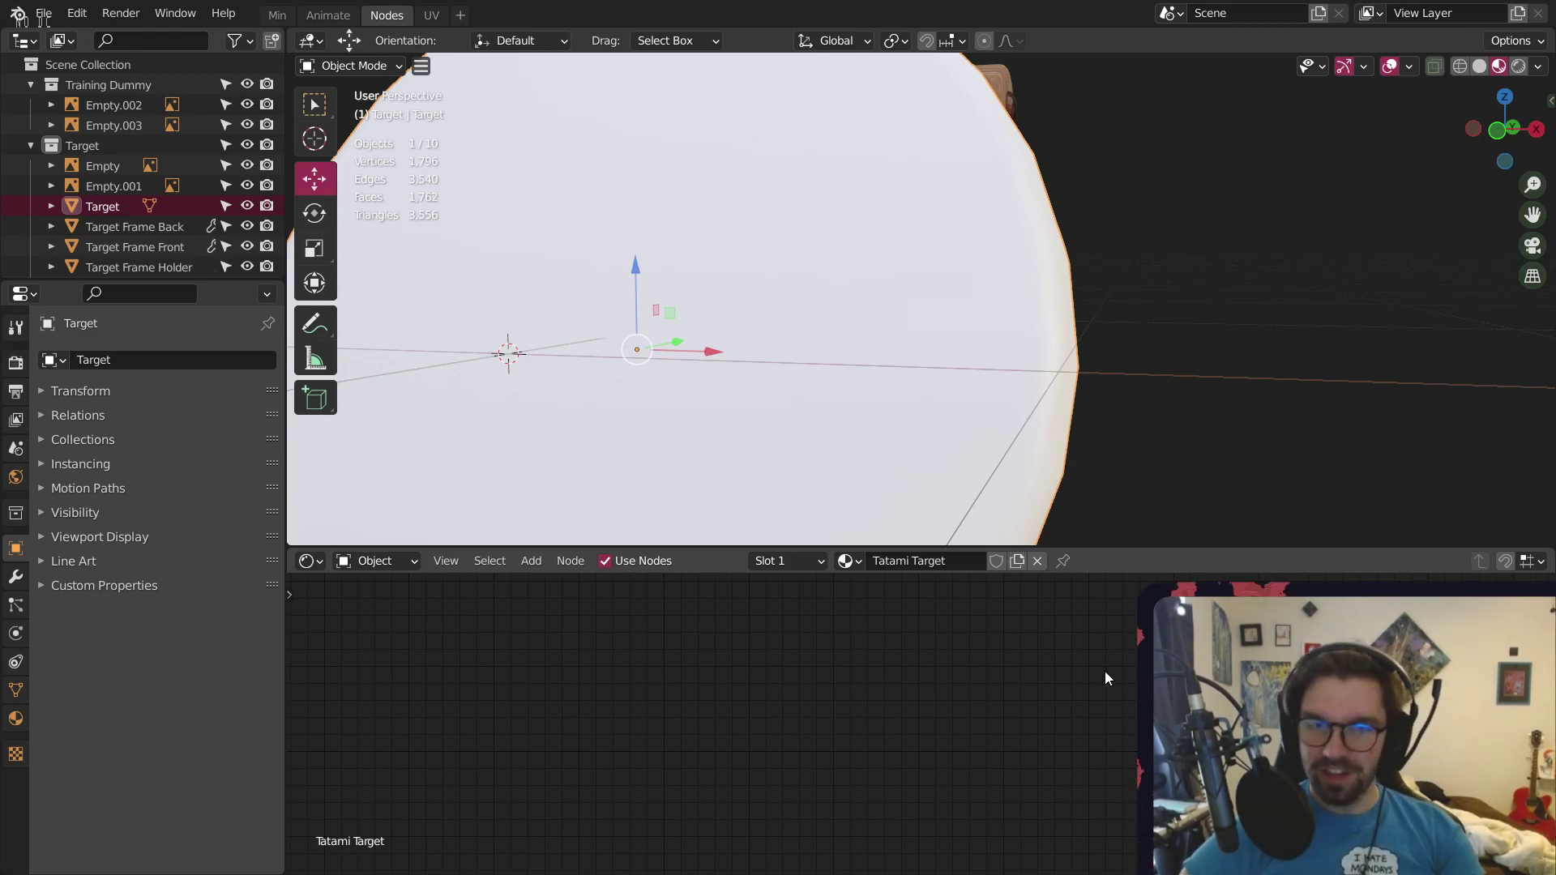
Add a Bump node before the Principled BSDF in the Tatami Target material
middle_click_drag(1105, 678, 1024, 677)
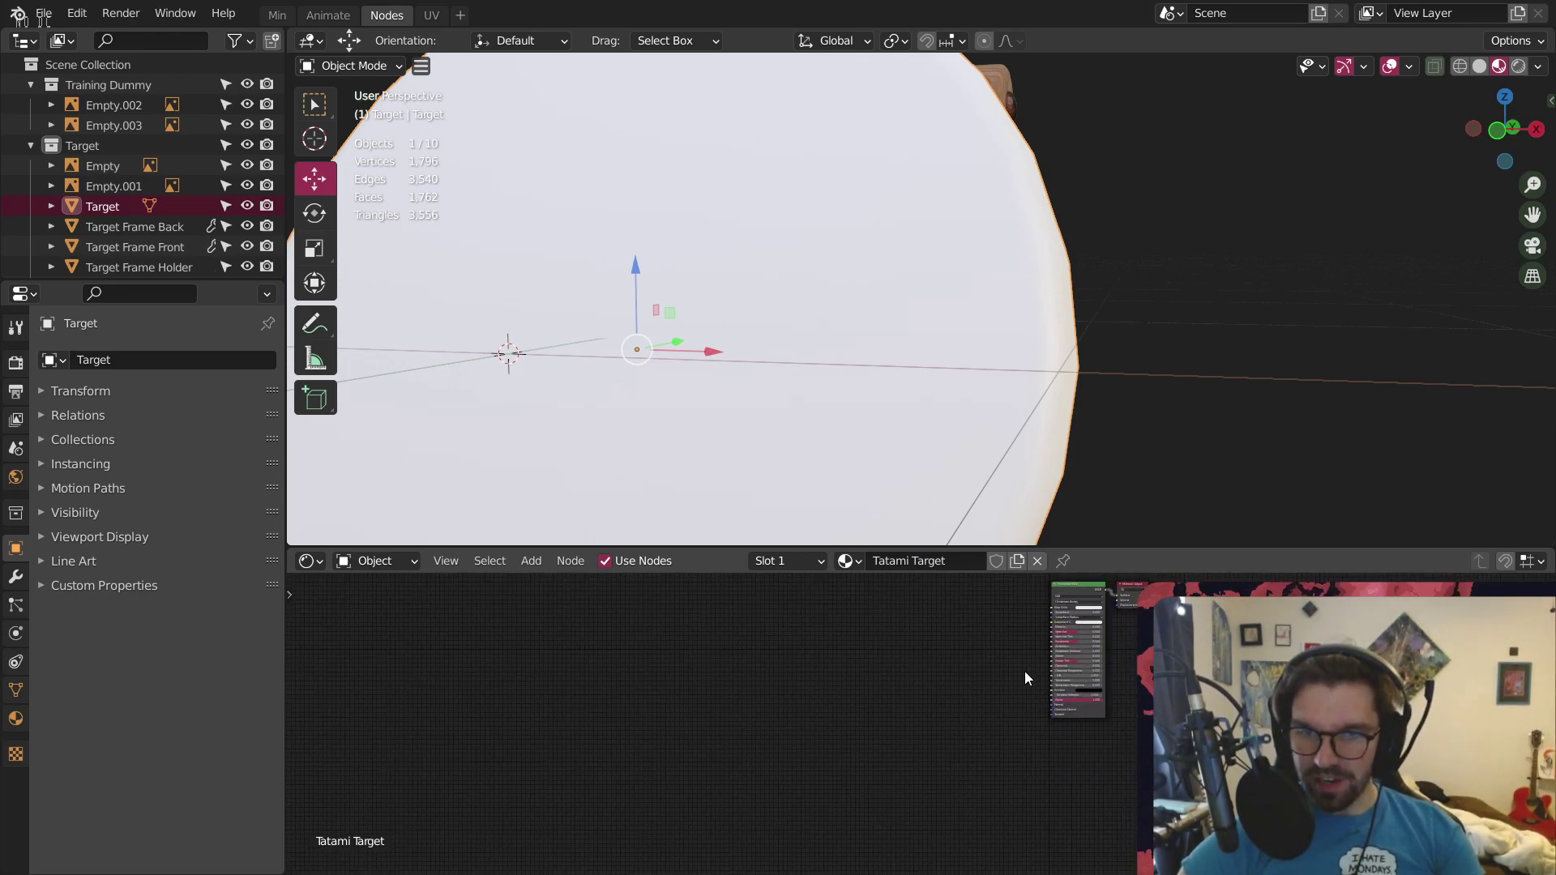
scroll(1040, 687, "up", 17)
middle_click_drag(1096, 731, 839, 686)
scroll(897, 691, "up", 5)
scroll(898, 684, "up", 1)
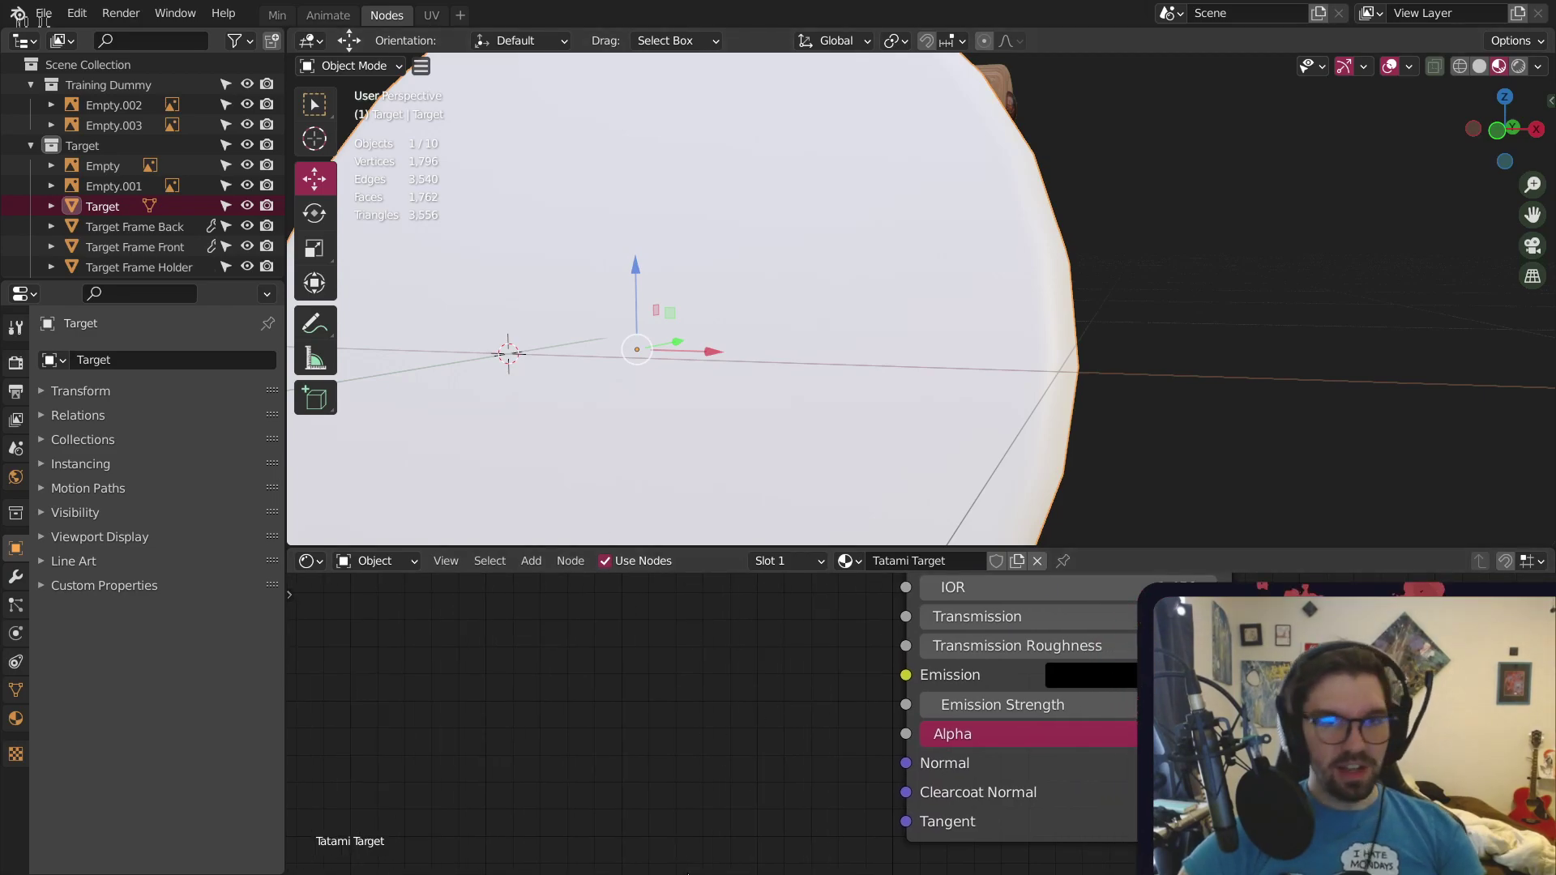
left_click(525, 564)
mouse_move(585, 654)
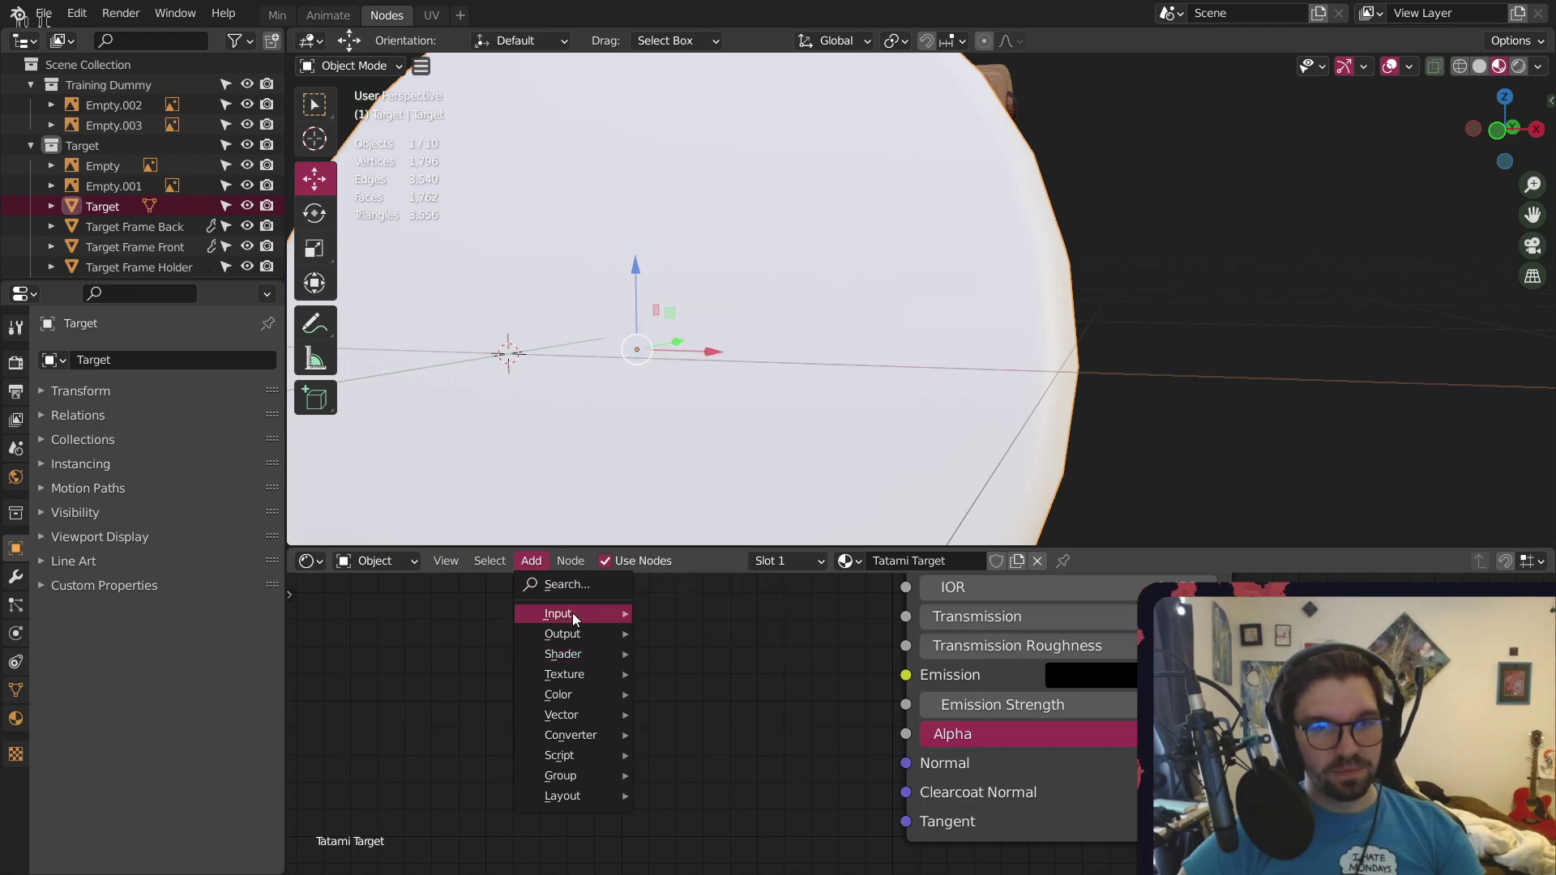
mouse_move(571, 610)
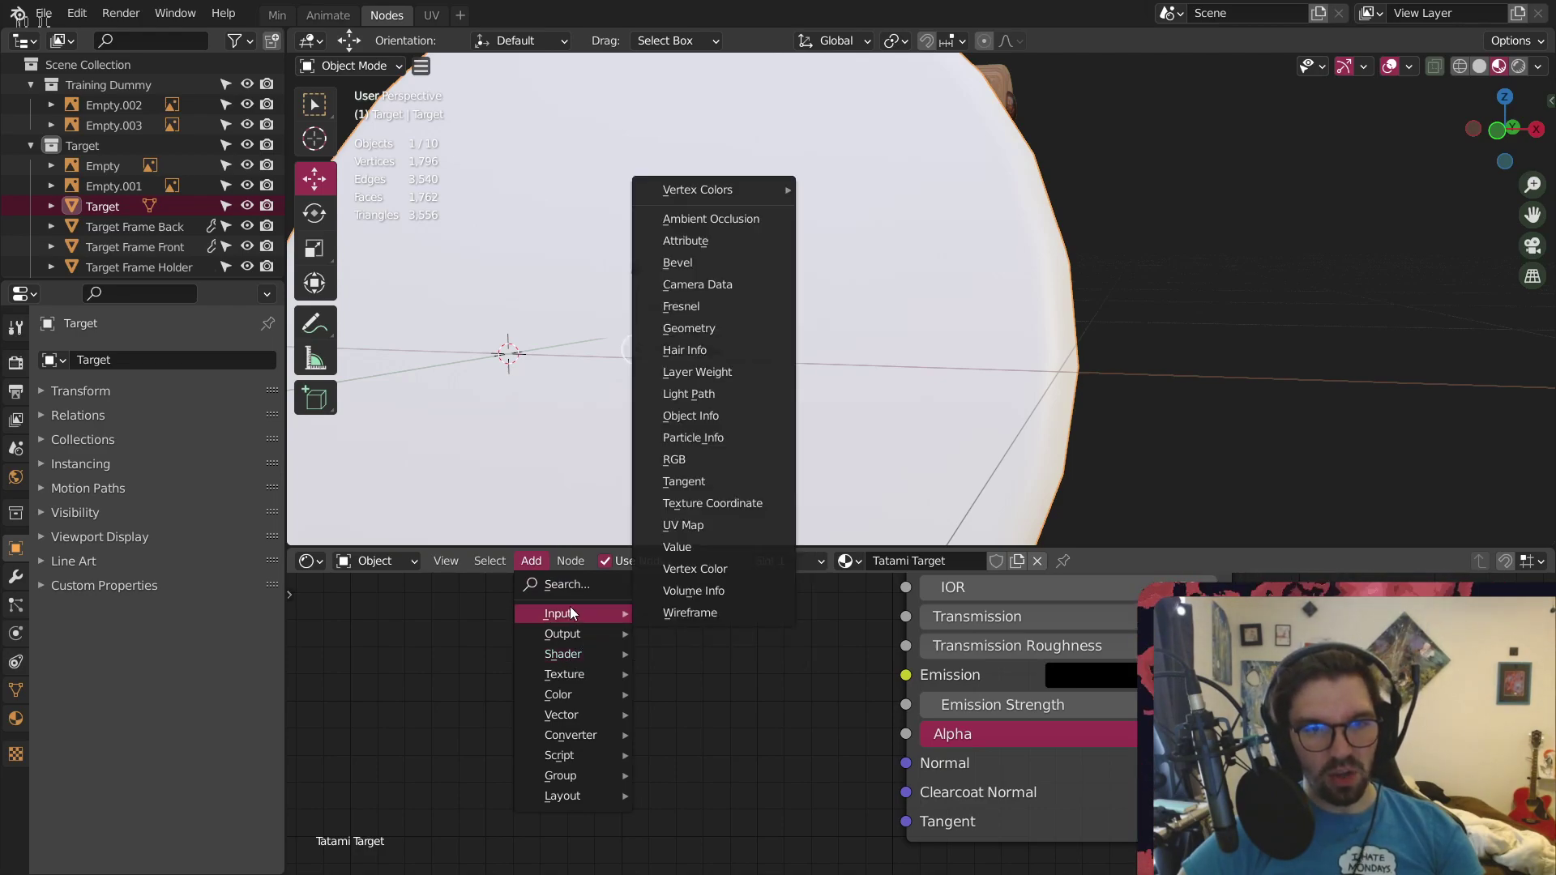
mouse_move(557, 717)
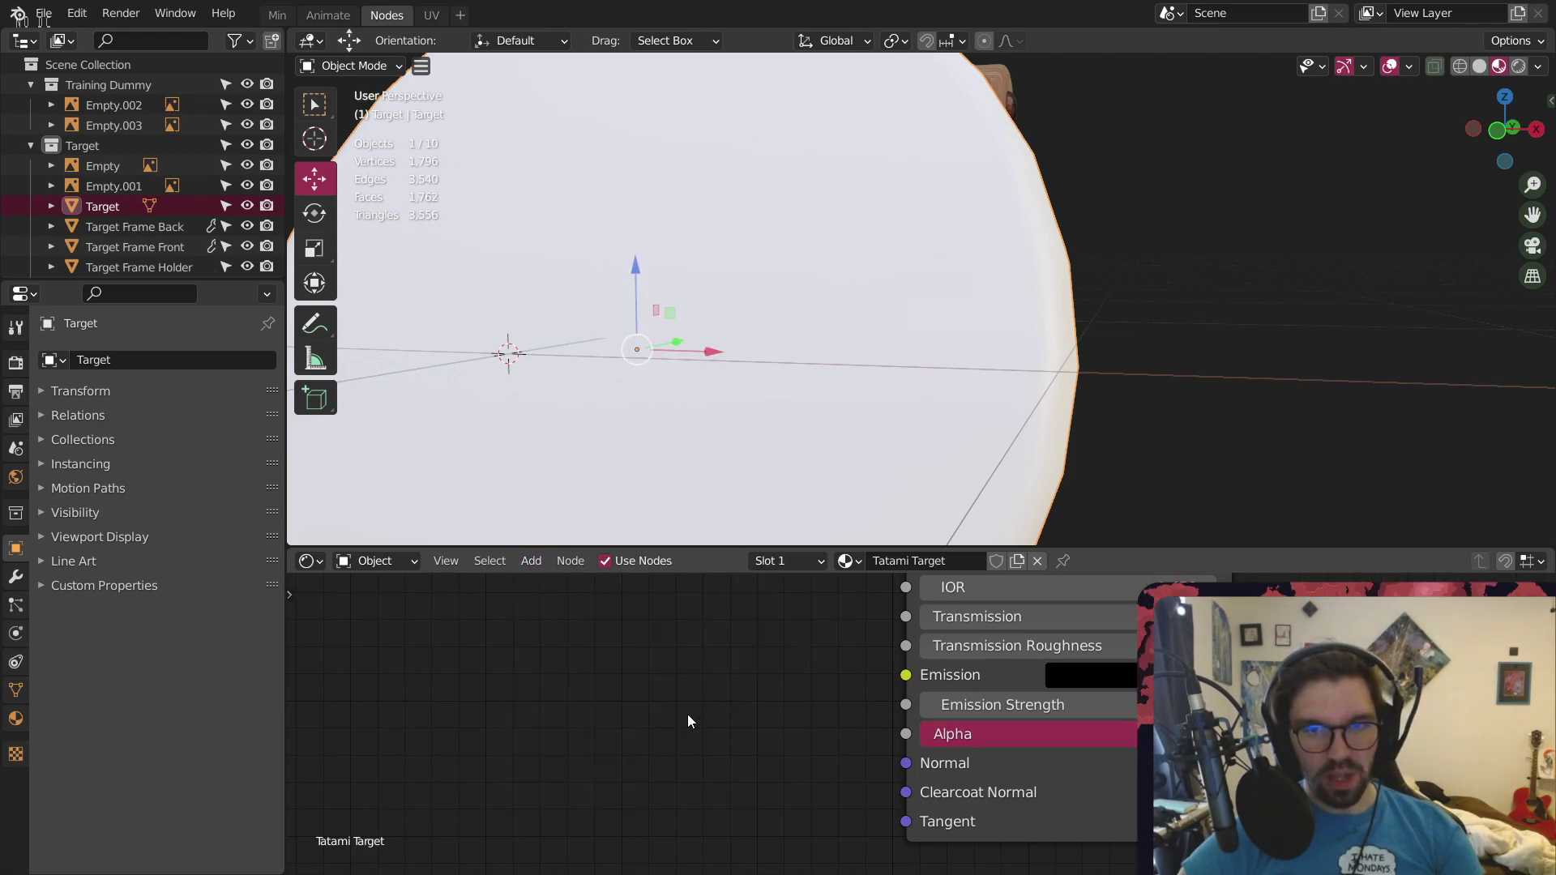
left_click(532, 562)
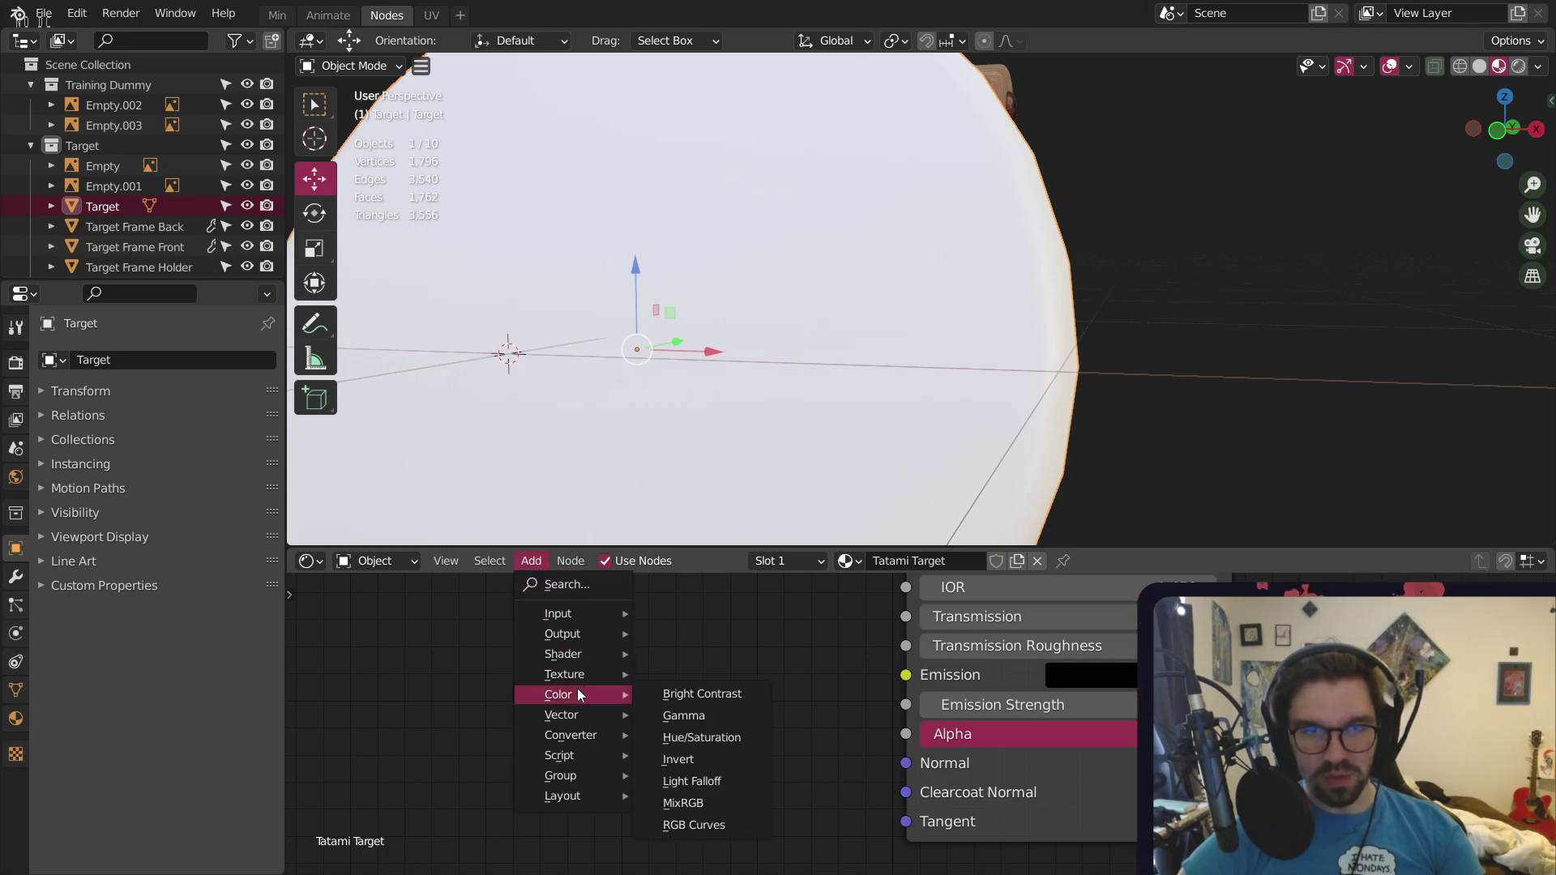
mouse_move(583, 714)
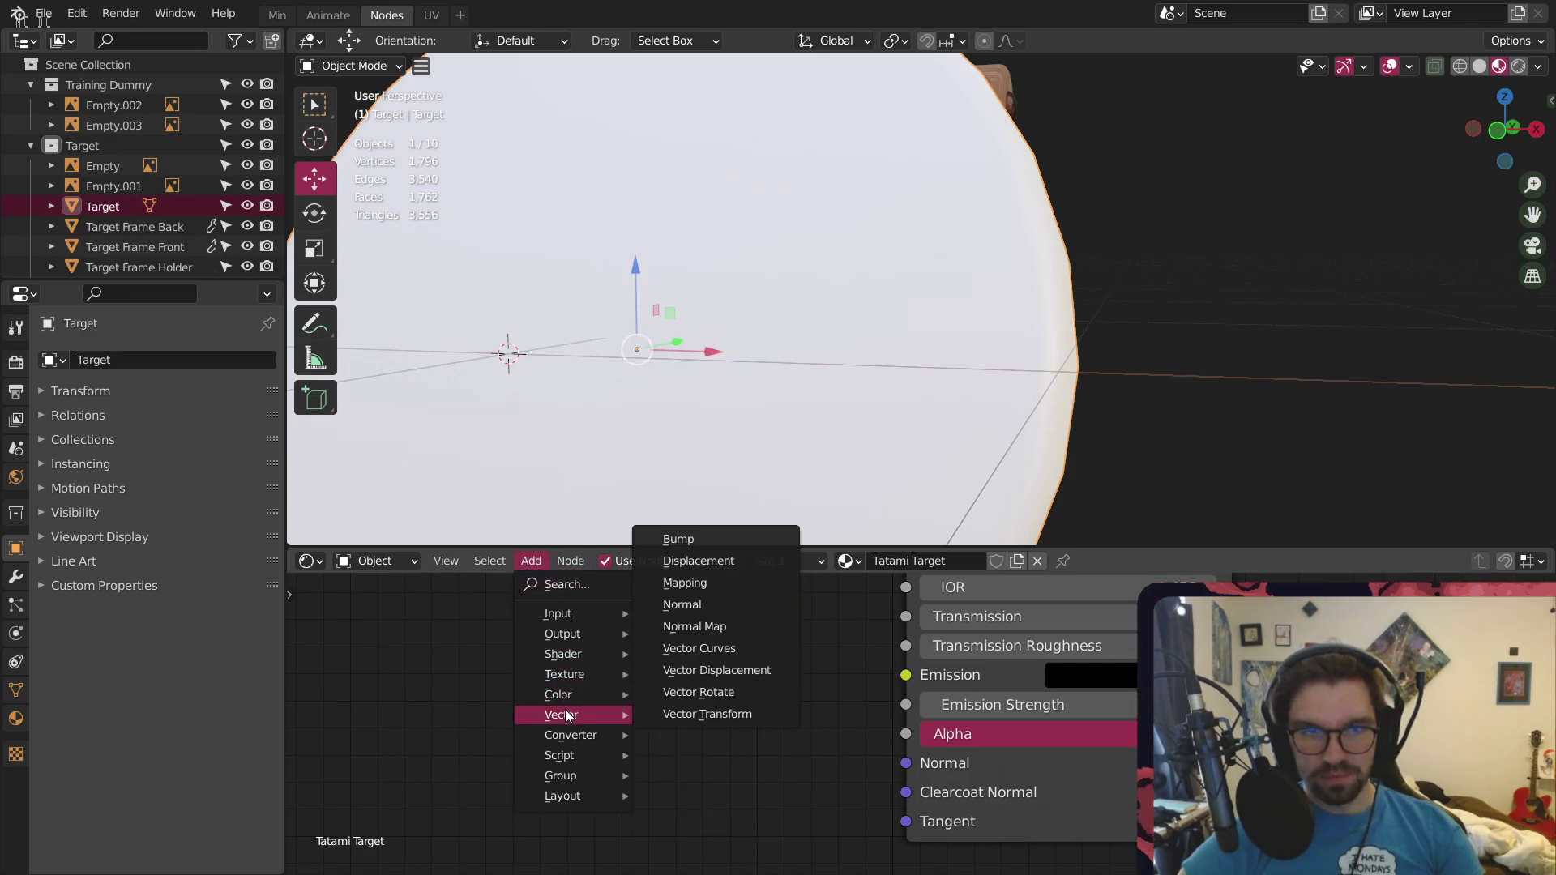
left_click(678, 539)
left_click(733, 661)
scroll(606, 620, "down", 4)
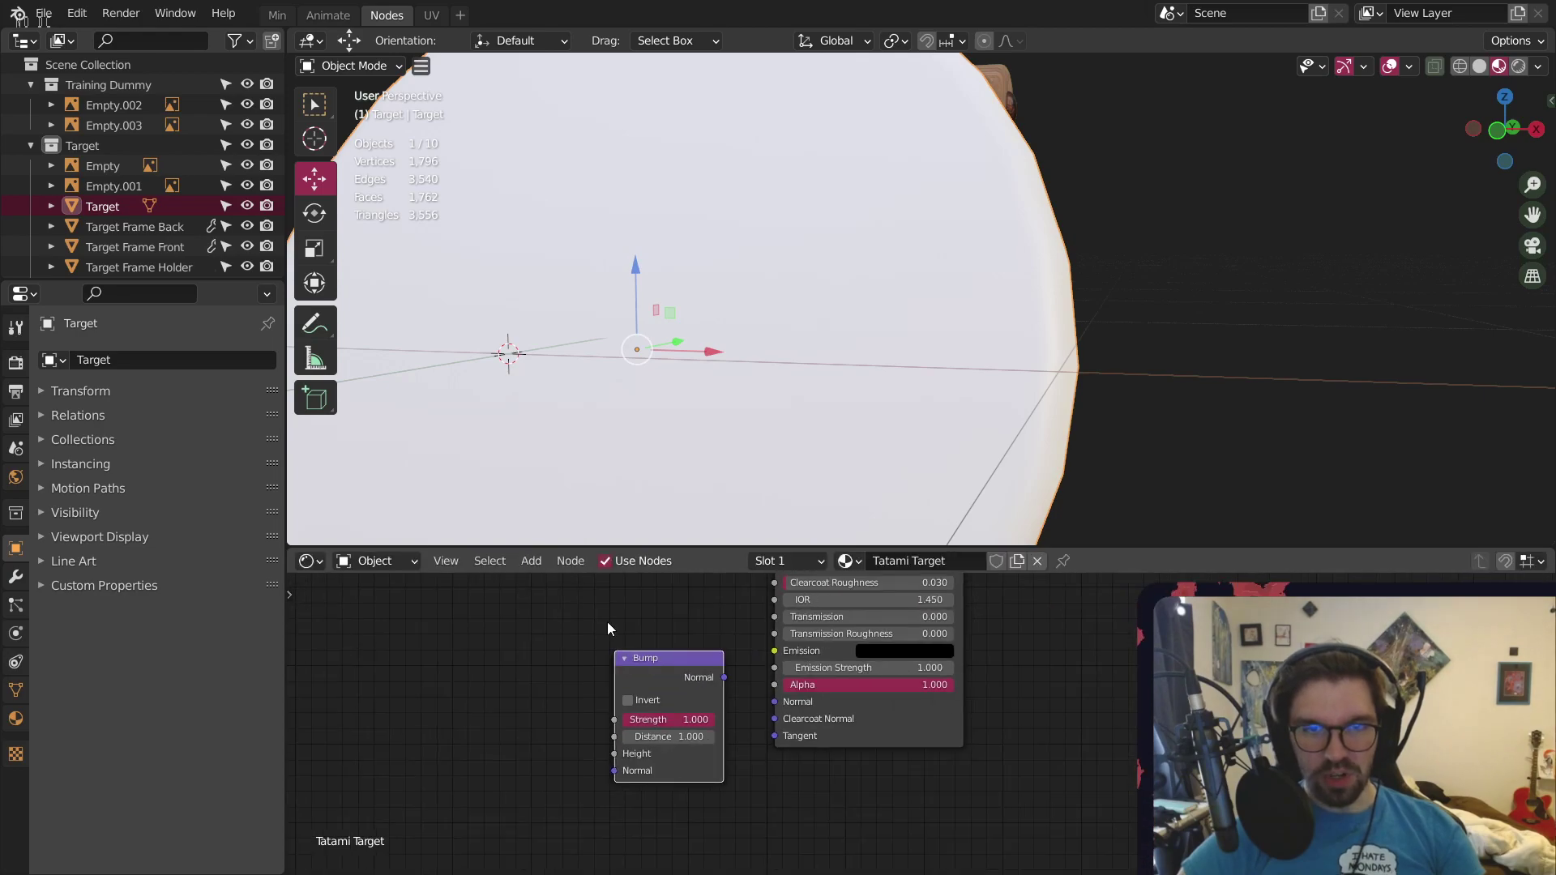
Link the Bump node's Normal output to the Principled BSDF's Normal input
left_click_drag(800, 710, 791, 753)
scroll(847, 776, "up", 4)
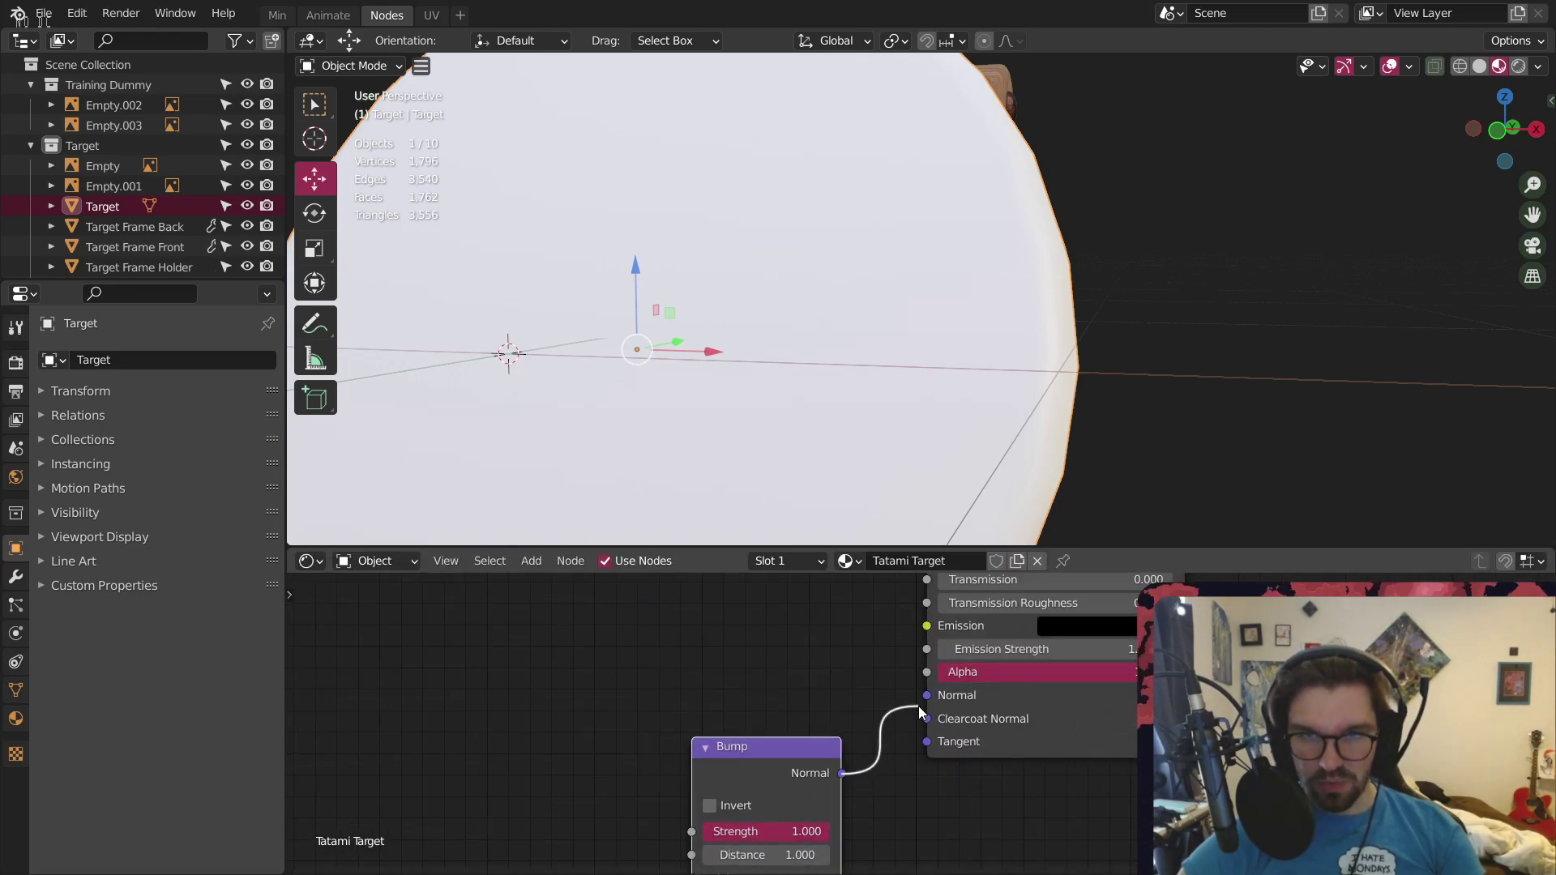
left_click_drag(921, 712, 924, 697)
Add a Wave Texture node and place it well before the Bump node, leaving space between them
middle_click_drag(435, 769, 650, 697)
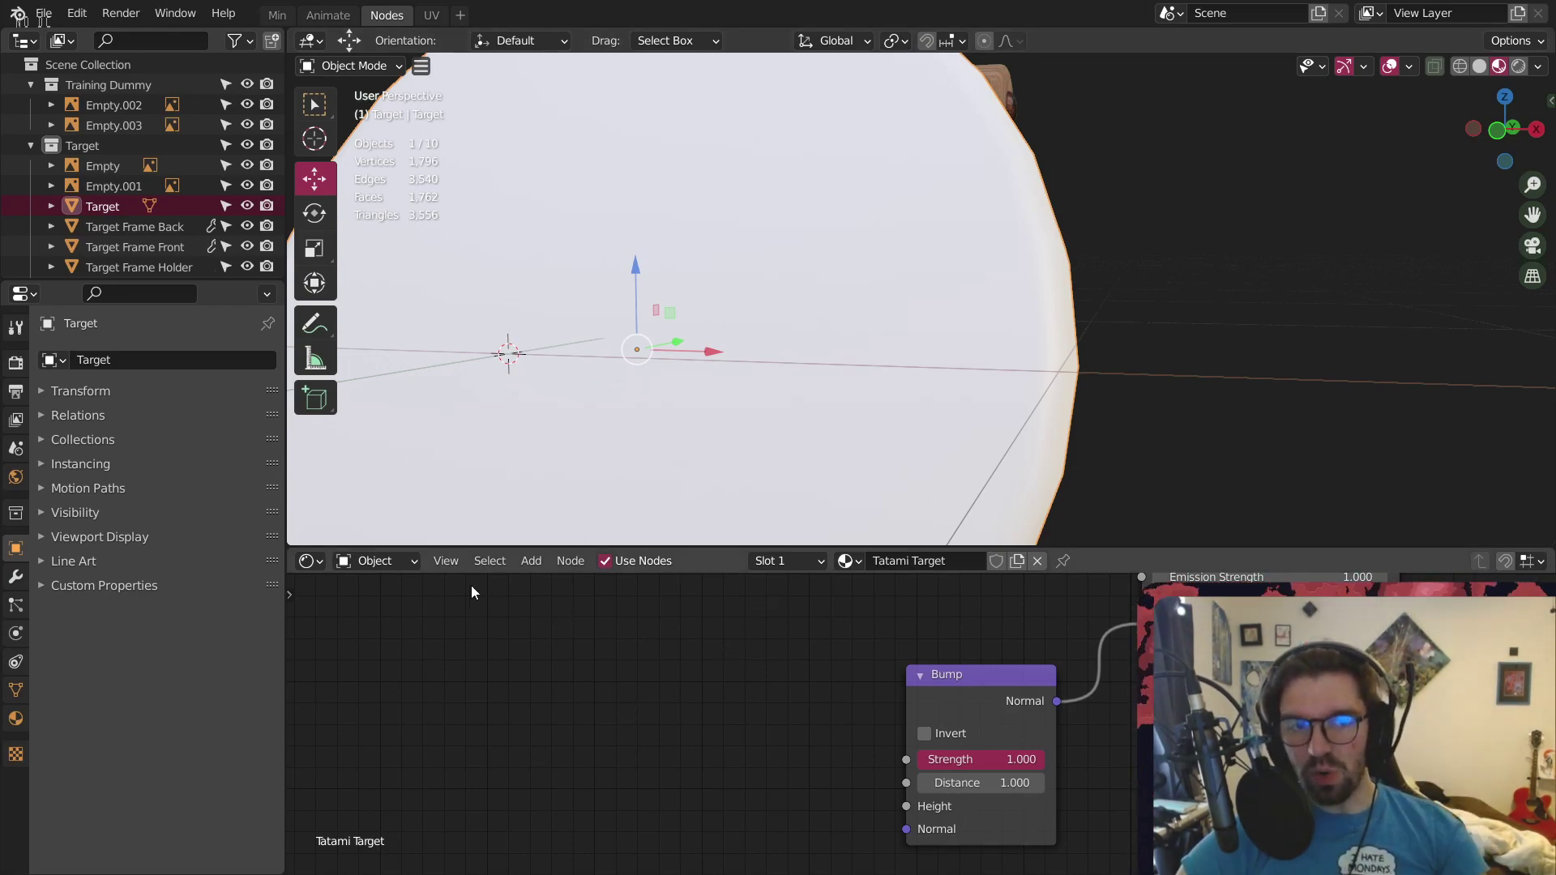
left_click(528, 561)
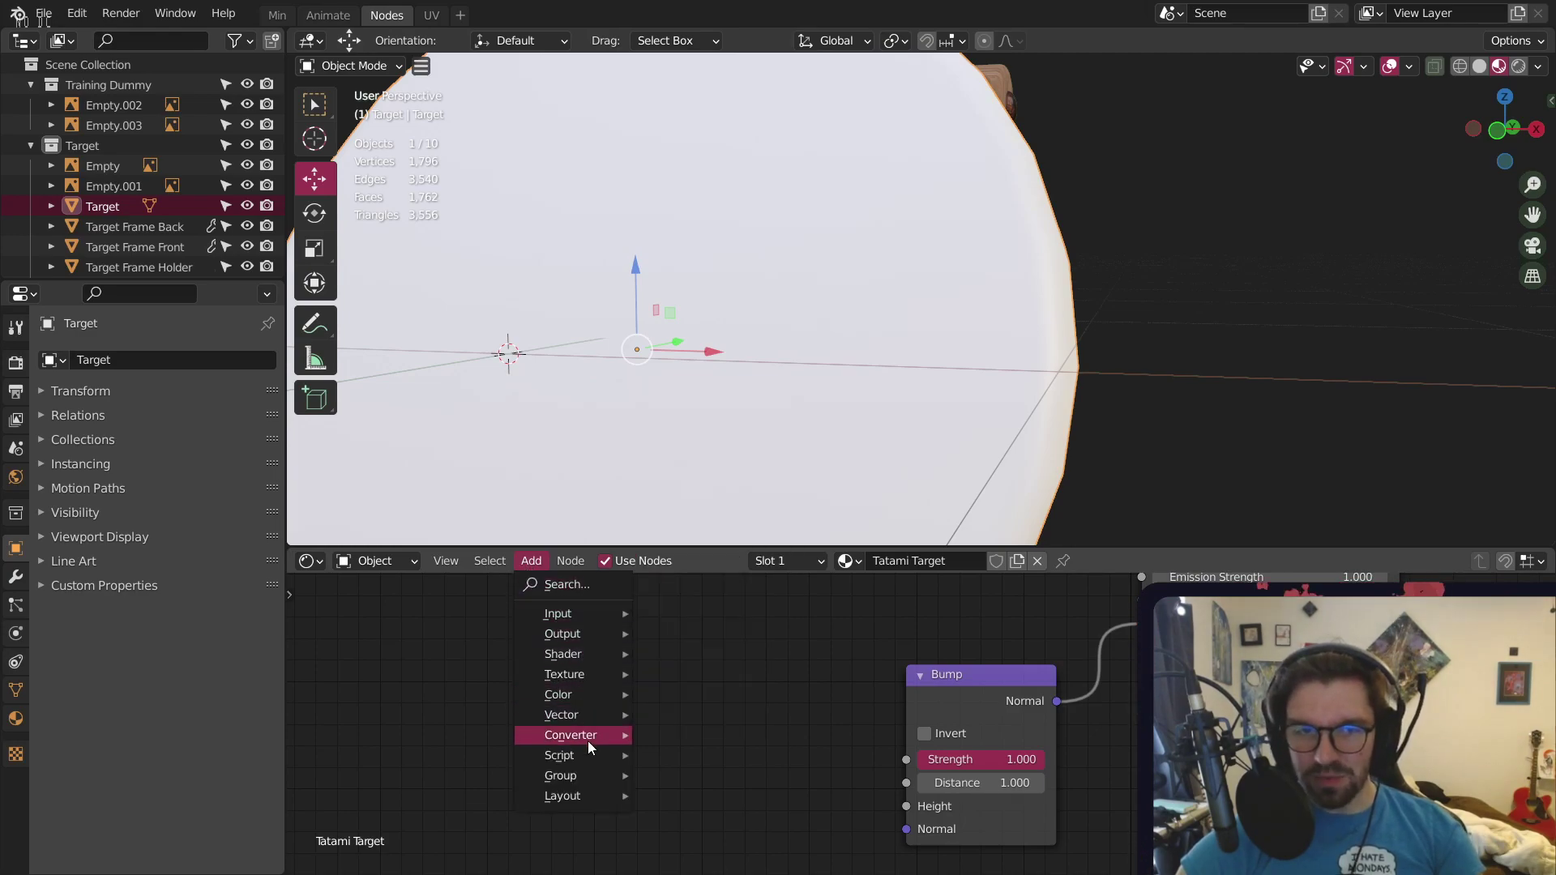
mouse_move(587, 734)
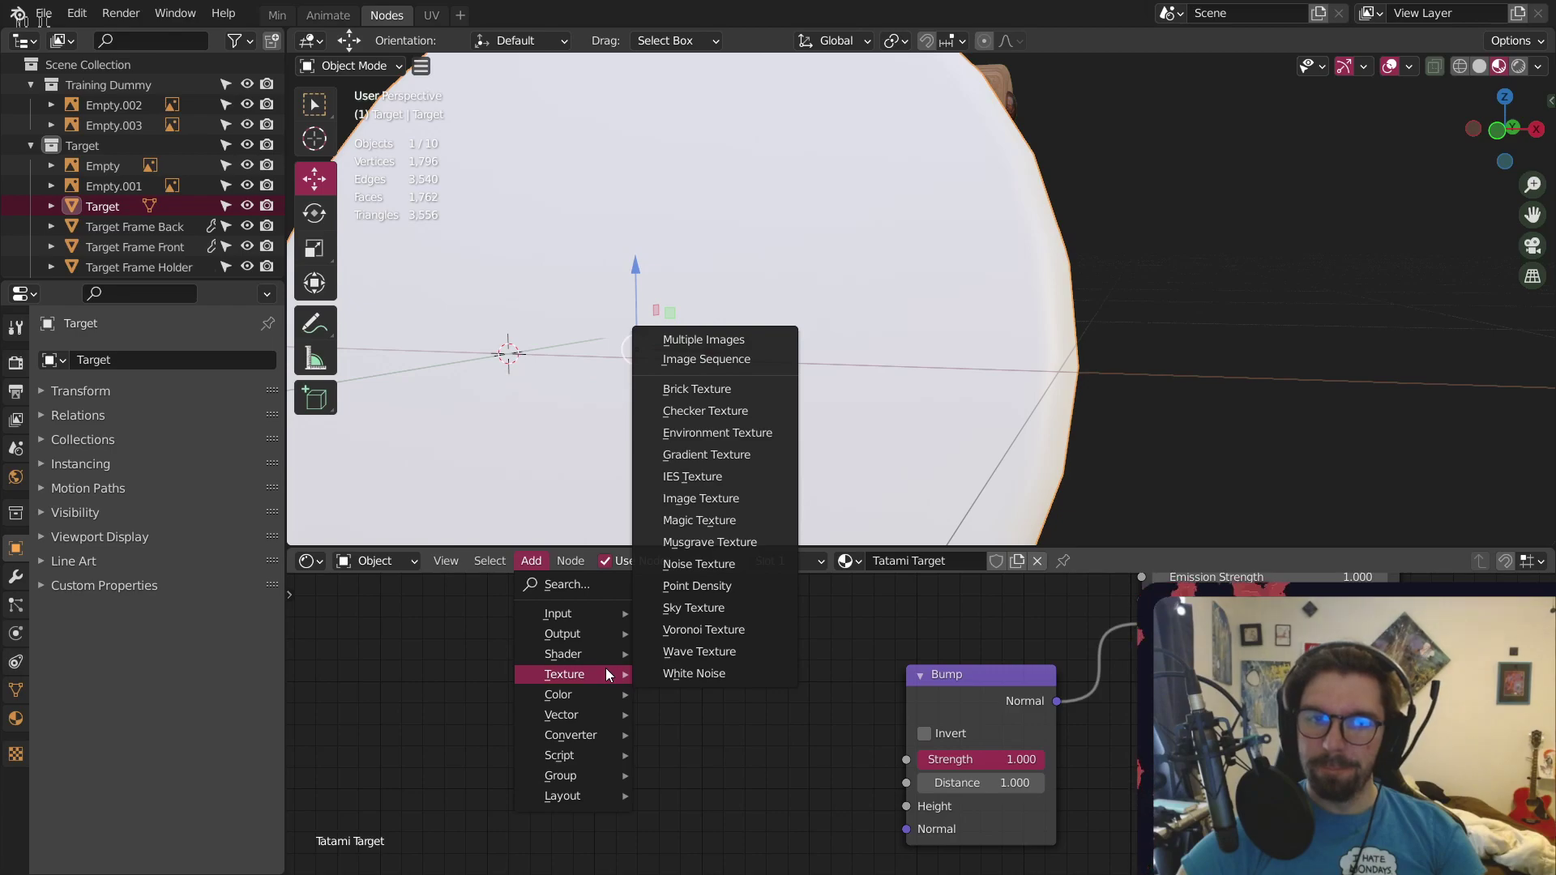
left_click(699, 652)
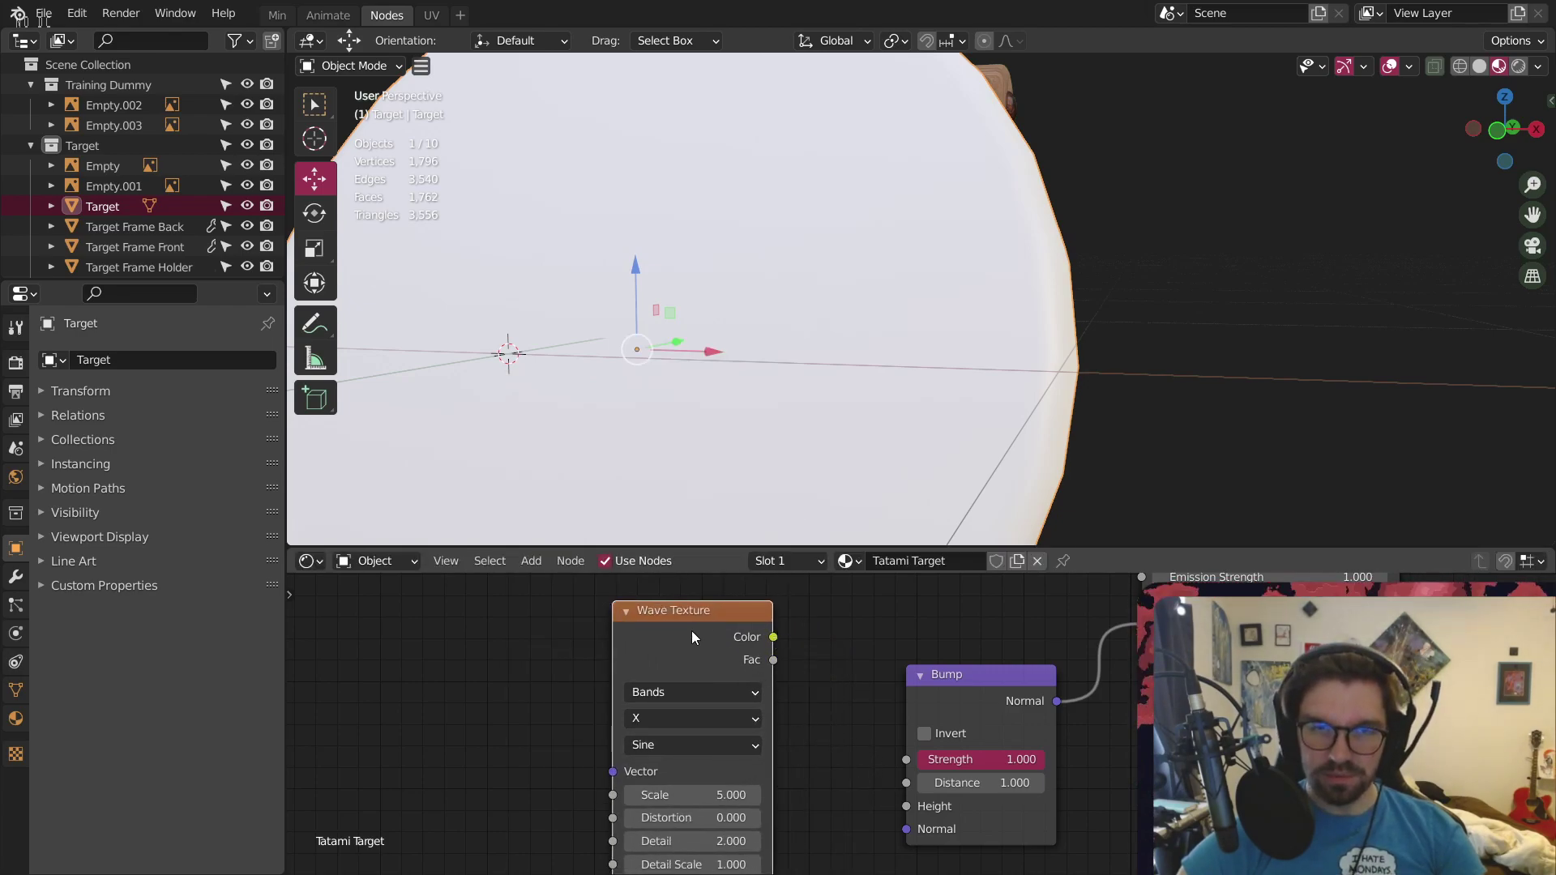
left_click_drag(692, 631, 424, 623)
Move the Wave Texture node up so it sits about level with the top of the Principled BSDF
middle_click_drag(514, 696, 691, 671)
left_click(541, 579)
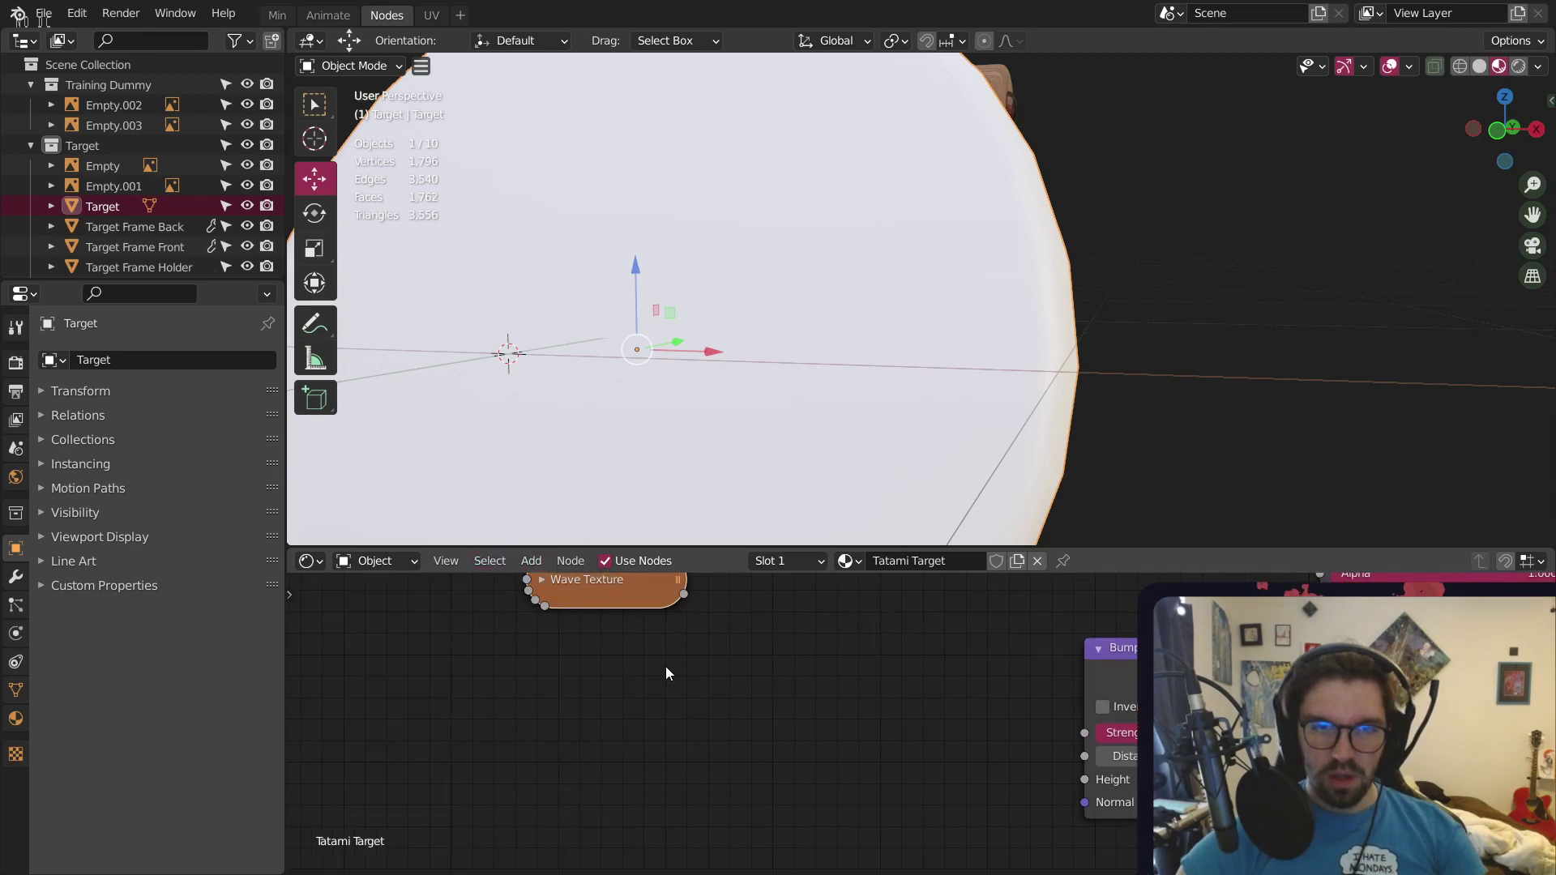
middle_click_drag(561, 611, 568, 635)
left_click(552, 609)
middle_click_drag(711, 678, 777, 843)
scroll(816, 746, "down", 3)
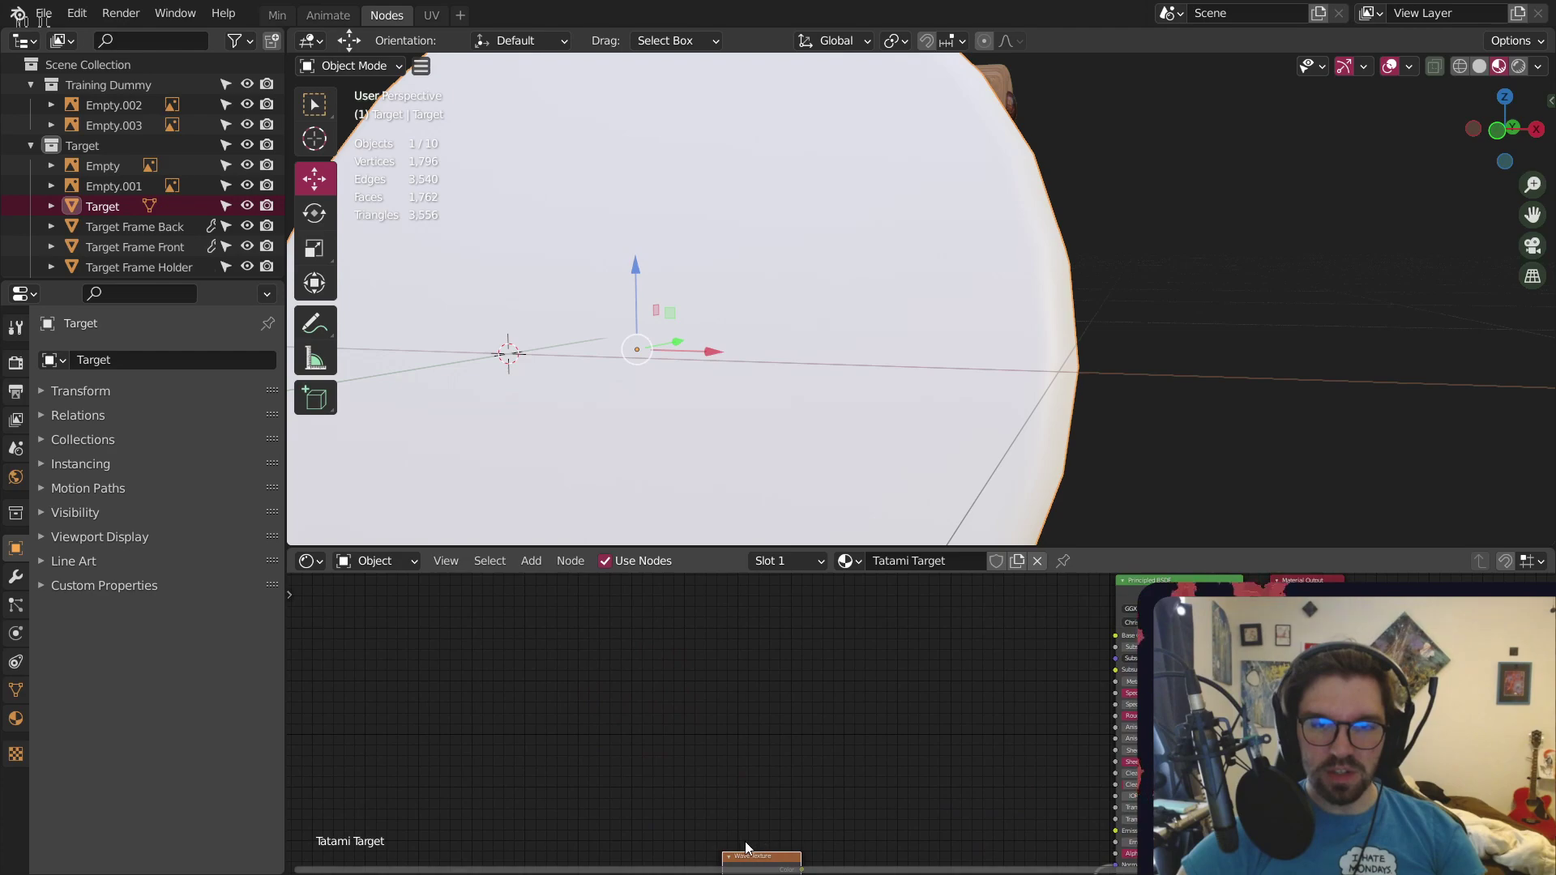
left_click_drag(765, 855, 776, 559)
middle_click_drag(893, 602, 863, 668)
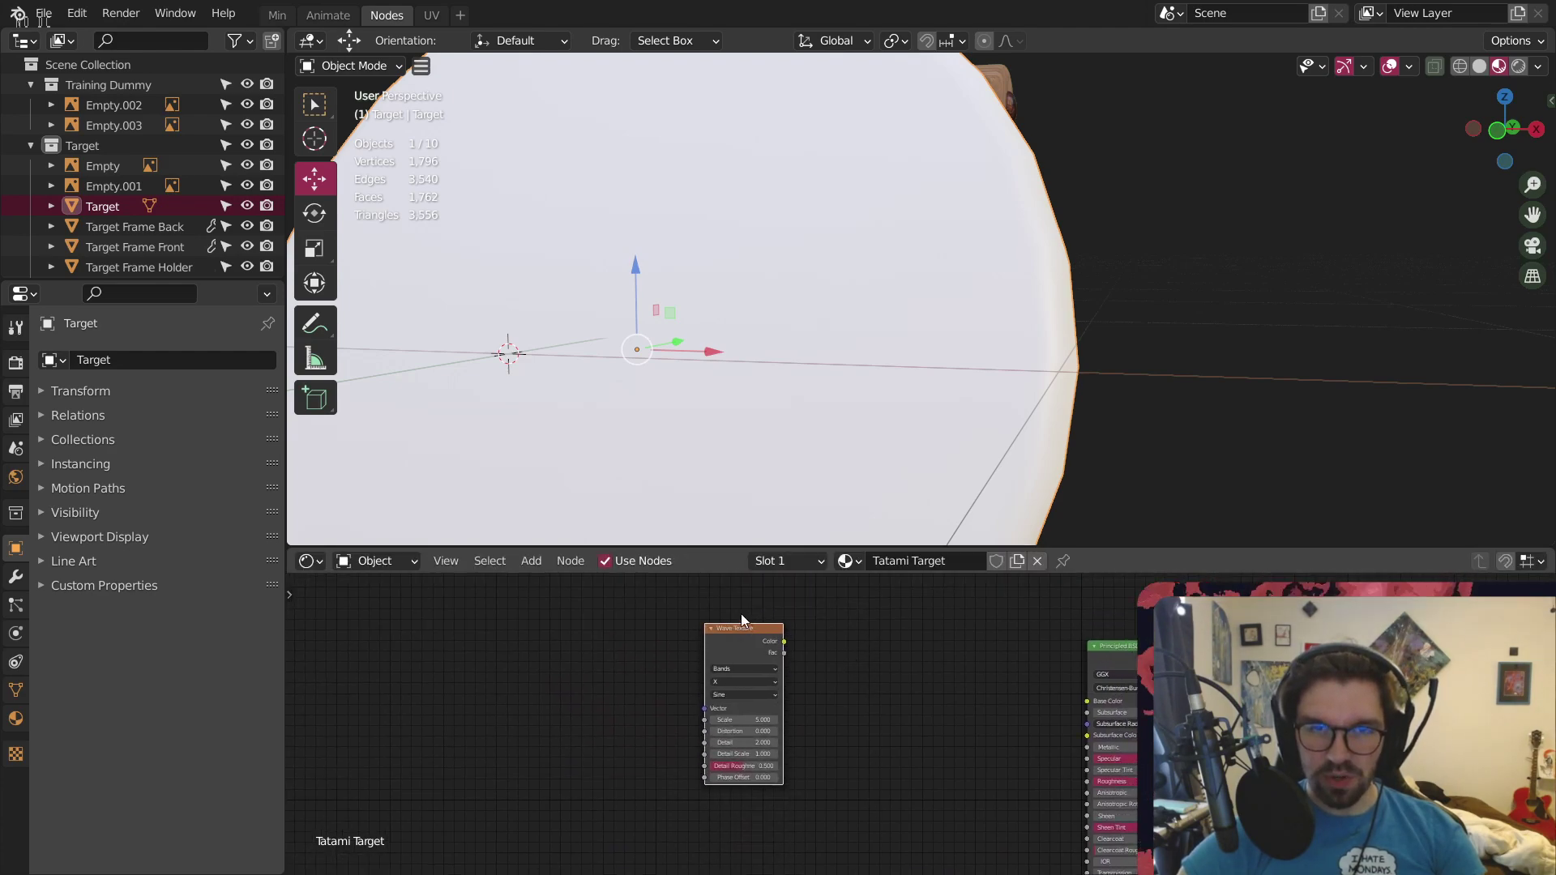
left_click_drag(738, 638, 752, 616)
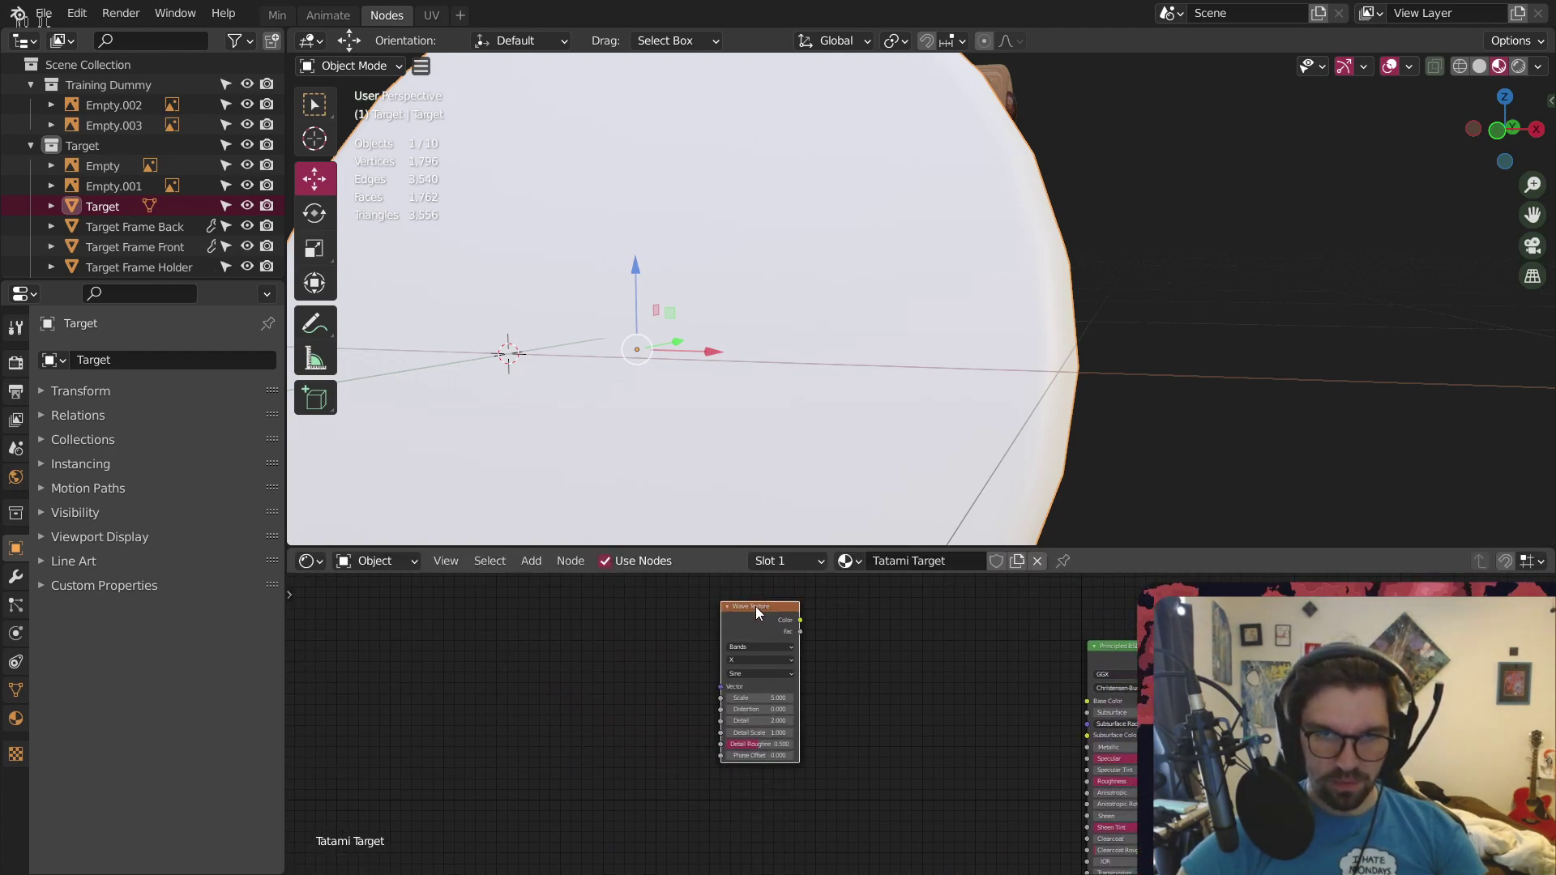
Duplicate the Wave Texture node directly below the original and add a MixRGB node between the pair and the Principled BSDF
key("shift+d")
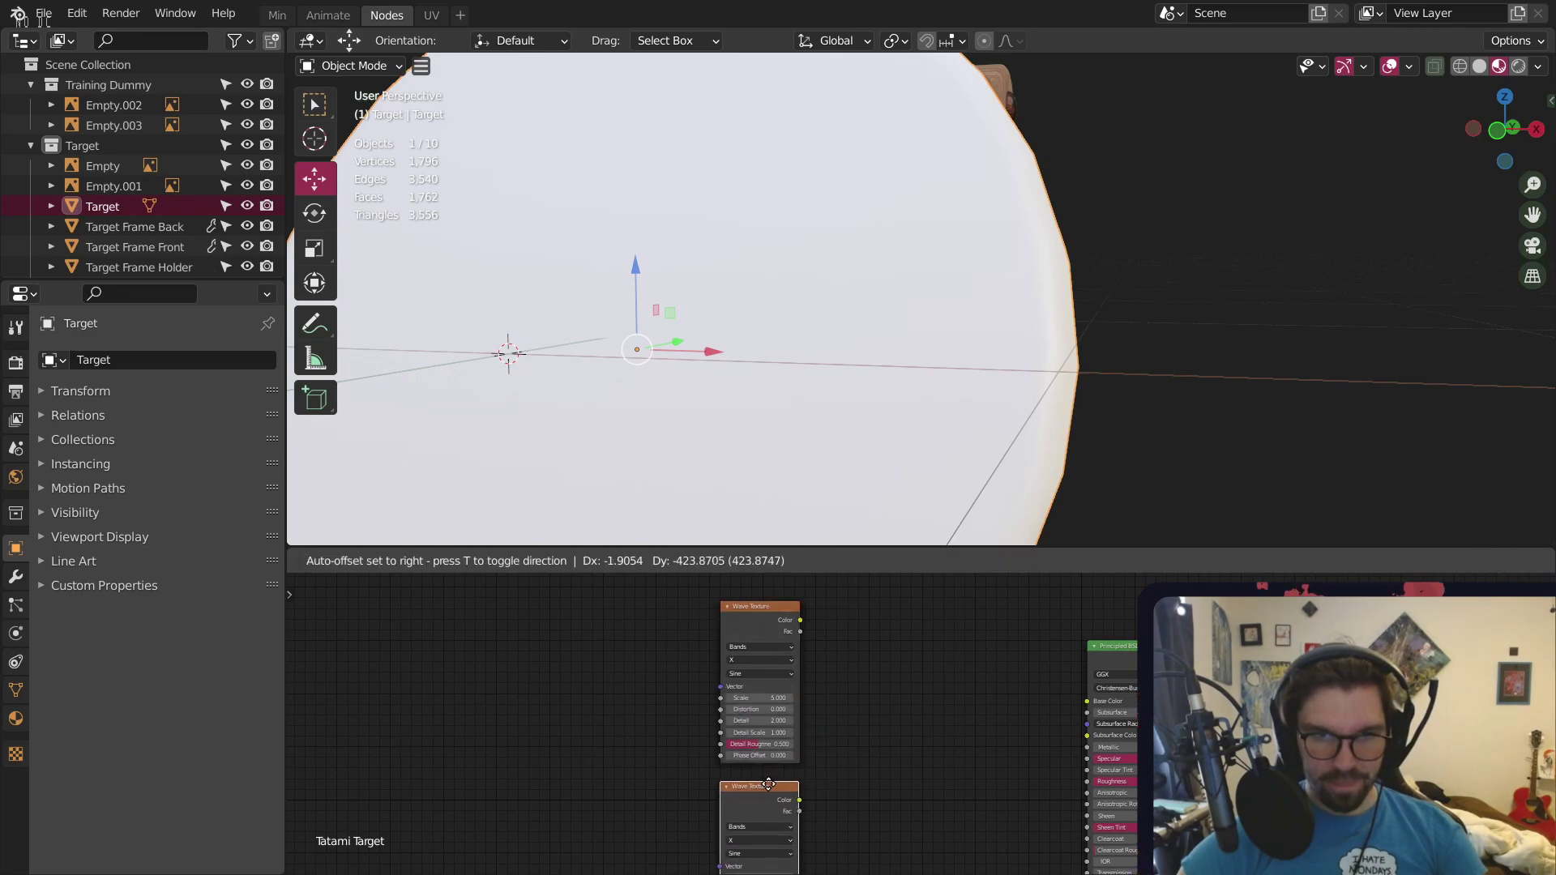
left_click(769, 780)
left_click(529, 563)
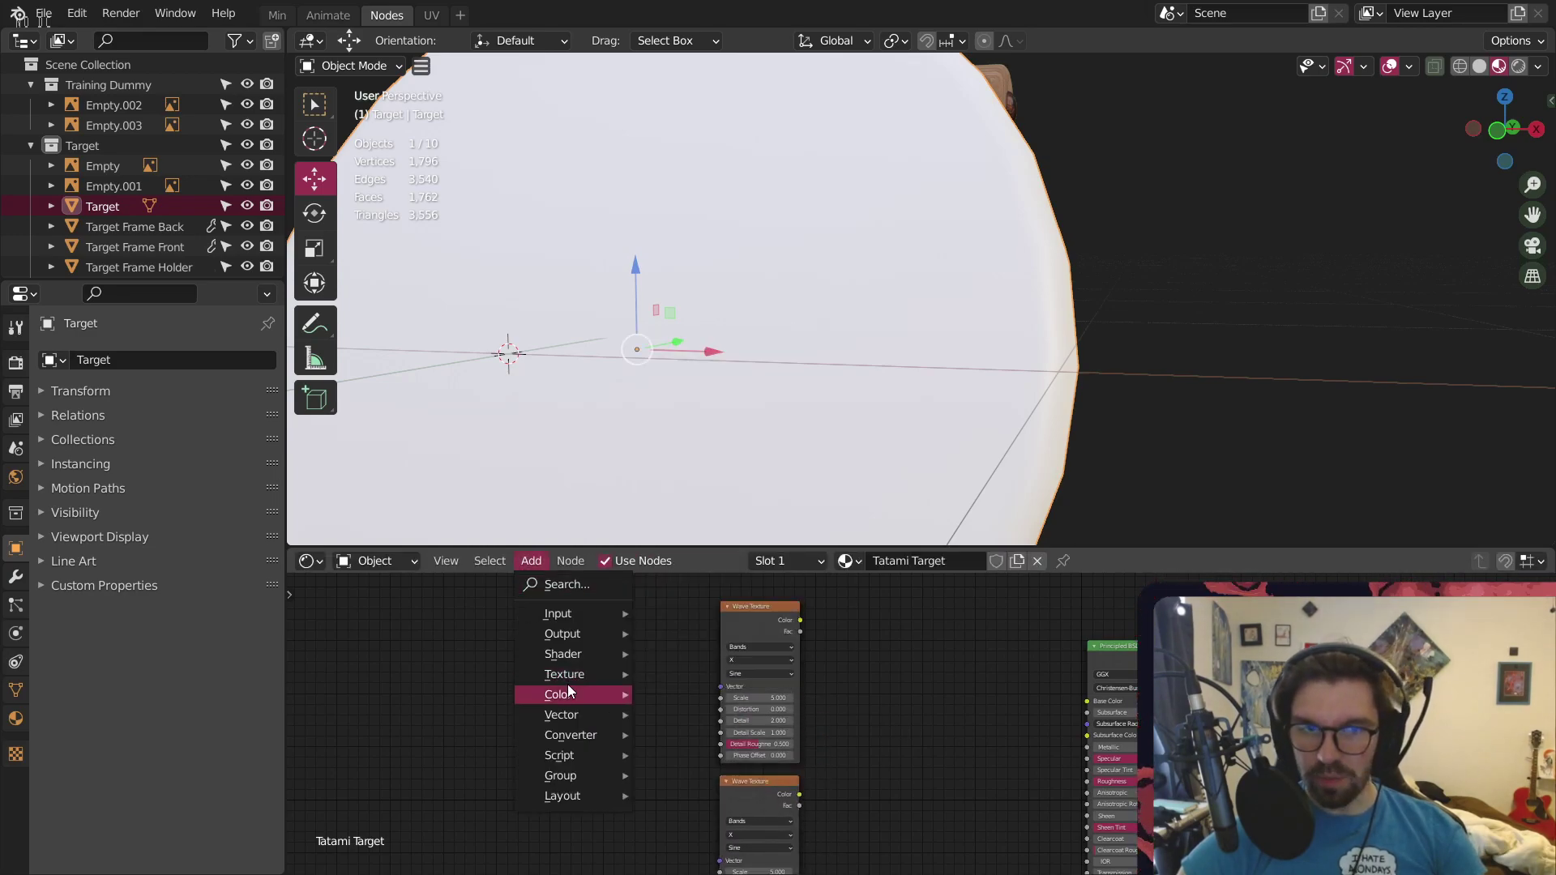
mouse_move(613, 698)
left_click(697, 802)
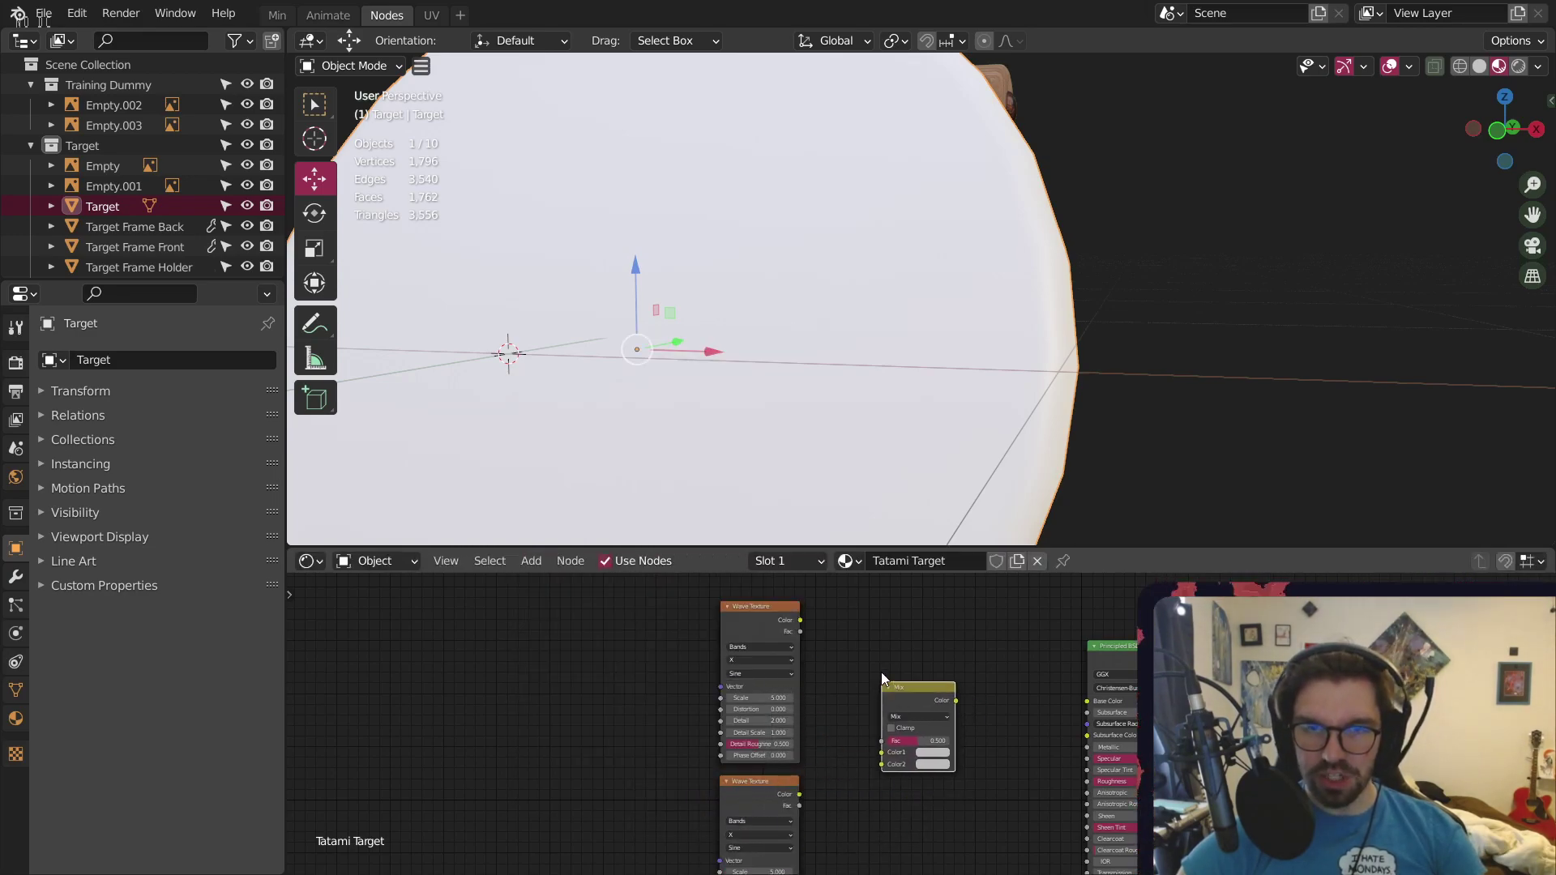
Link both Wave Textures through the Mix node's Color1 and Color2 into Base Color, and try adding mapping nodes to the upper Wave Texture
left_click_drag(800, 620, 881, 752)
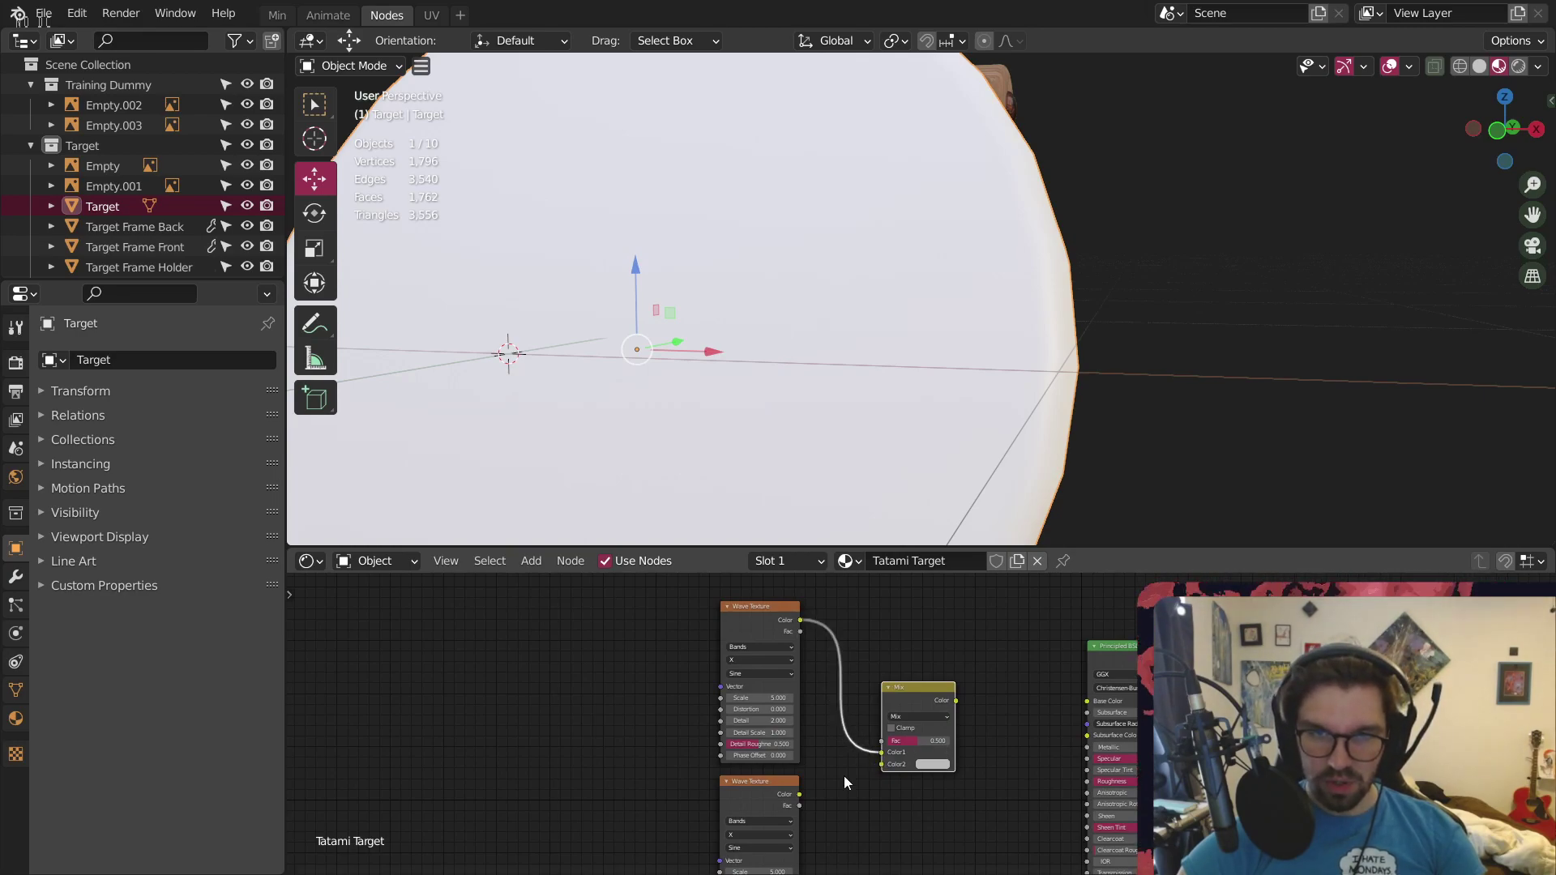
left_click_drag(806, 794, 880, 764)
left_click_drag(911, 697, 1086, 701)
middle_click_drag(773, 618, 926, 619)
left_click(911, 610)
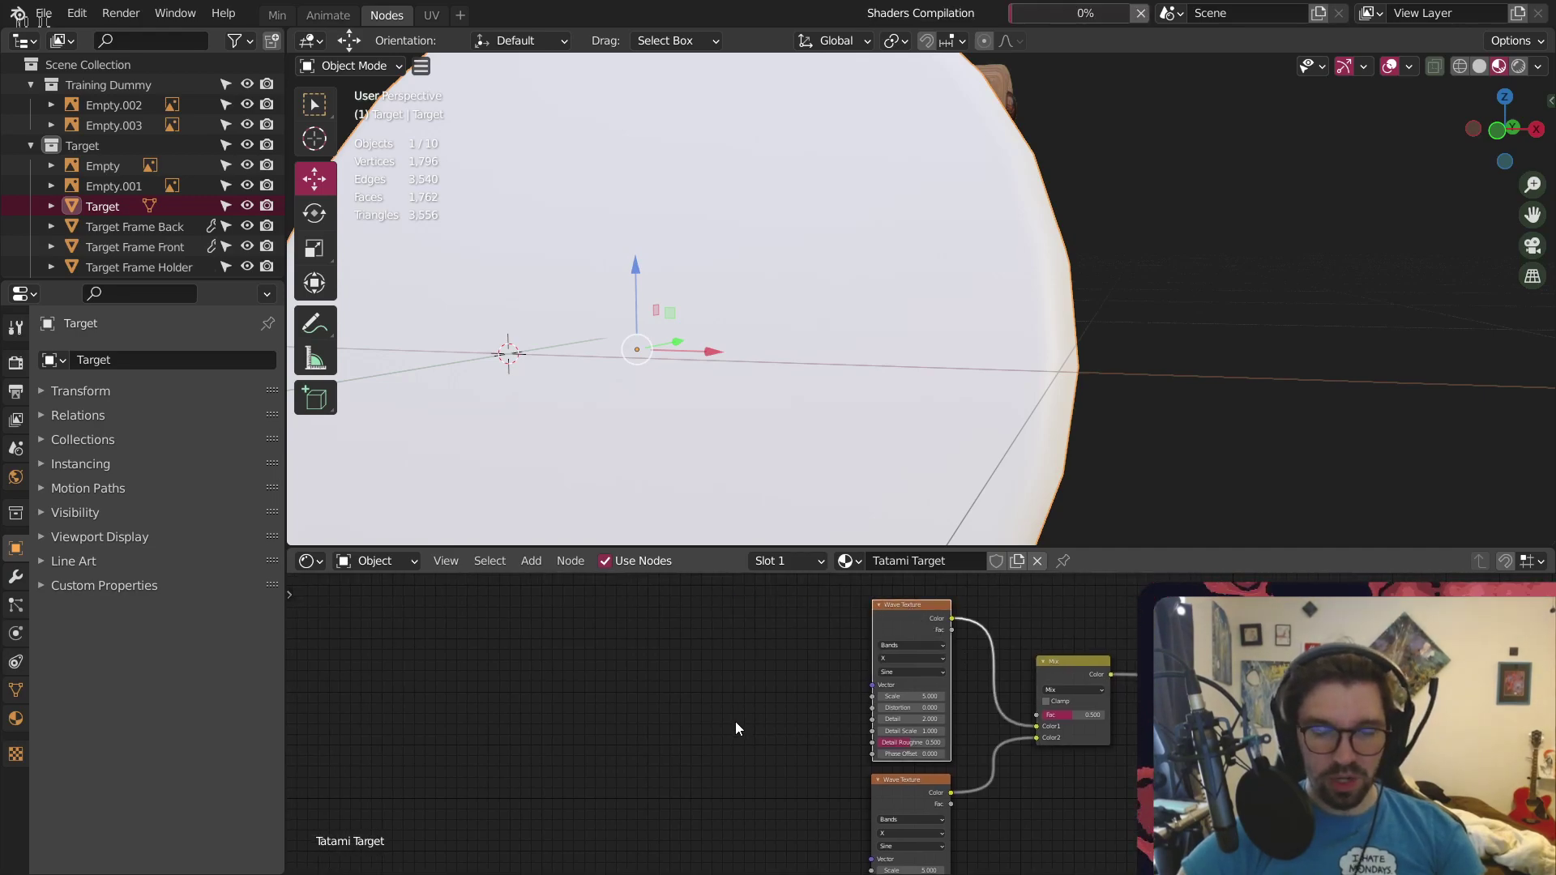
key("ctrl+t")
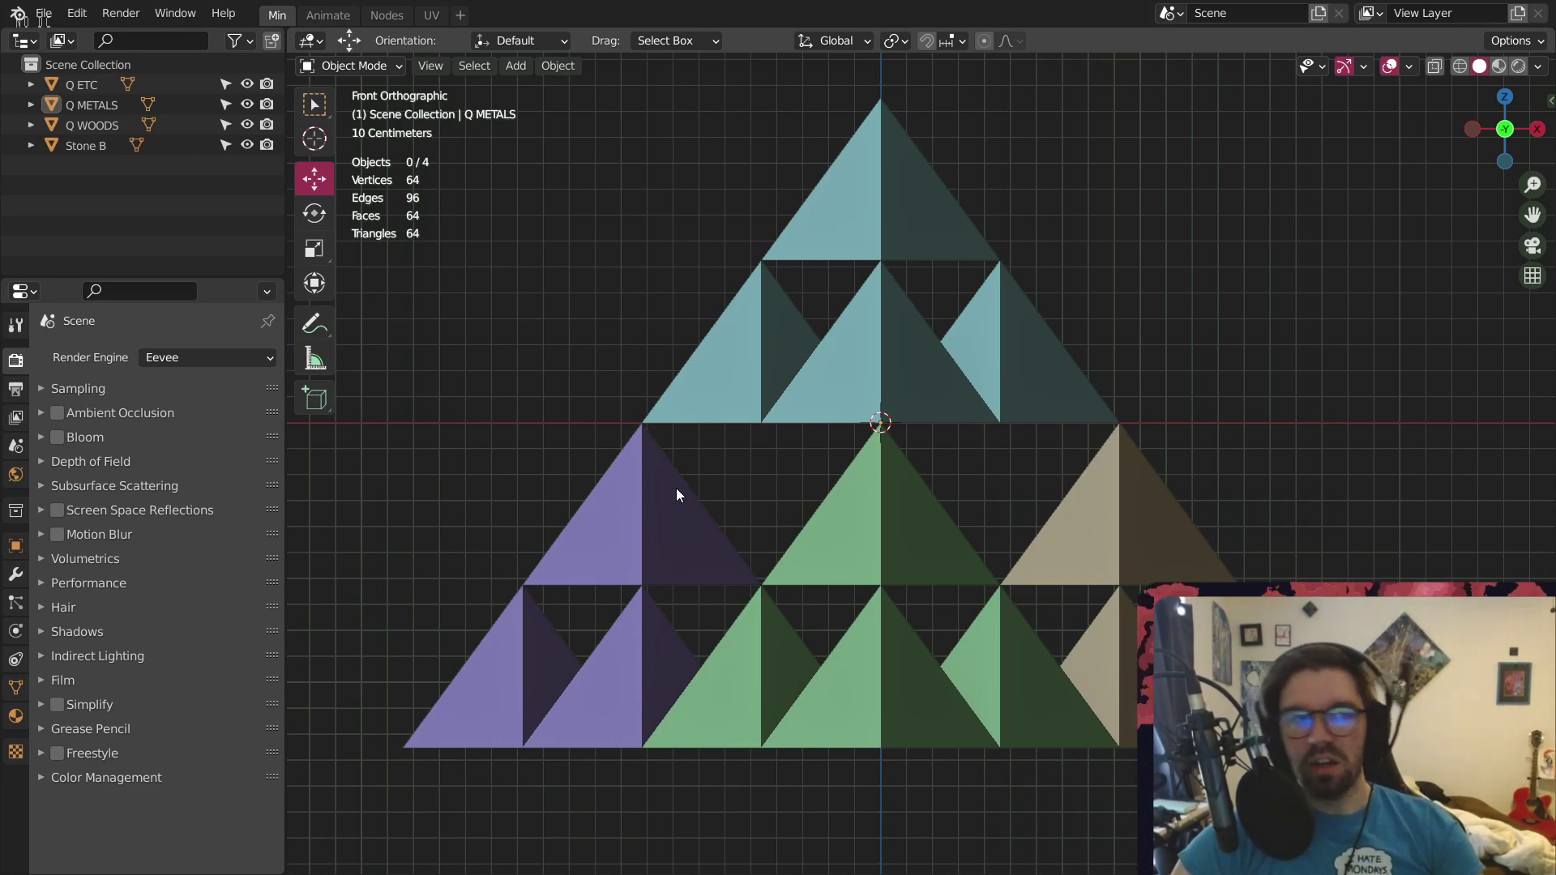
Recover the Training Dummy project, return to the Nodes workspace with the whole target stand in view, and save the file
left_click(43, 13)
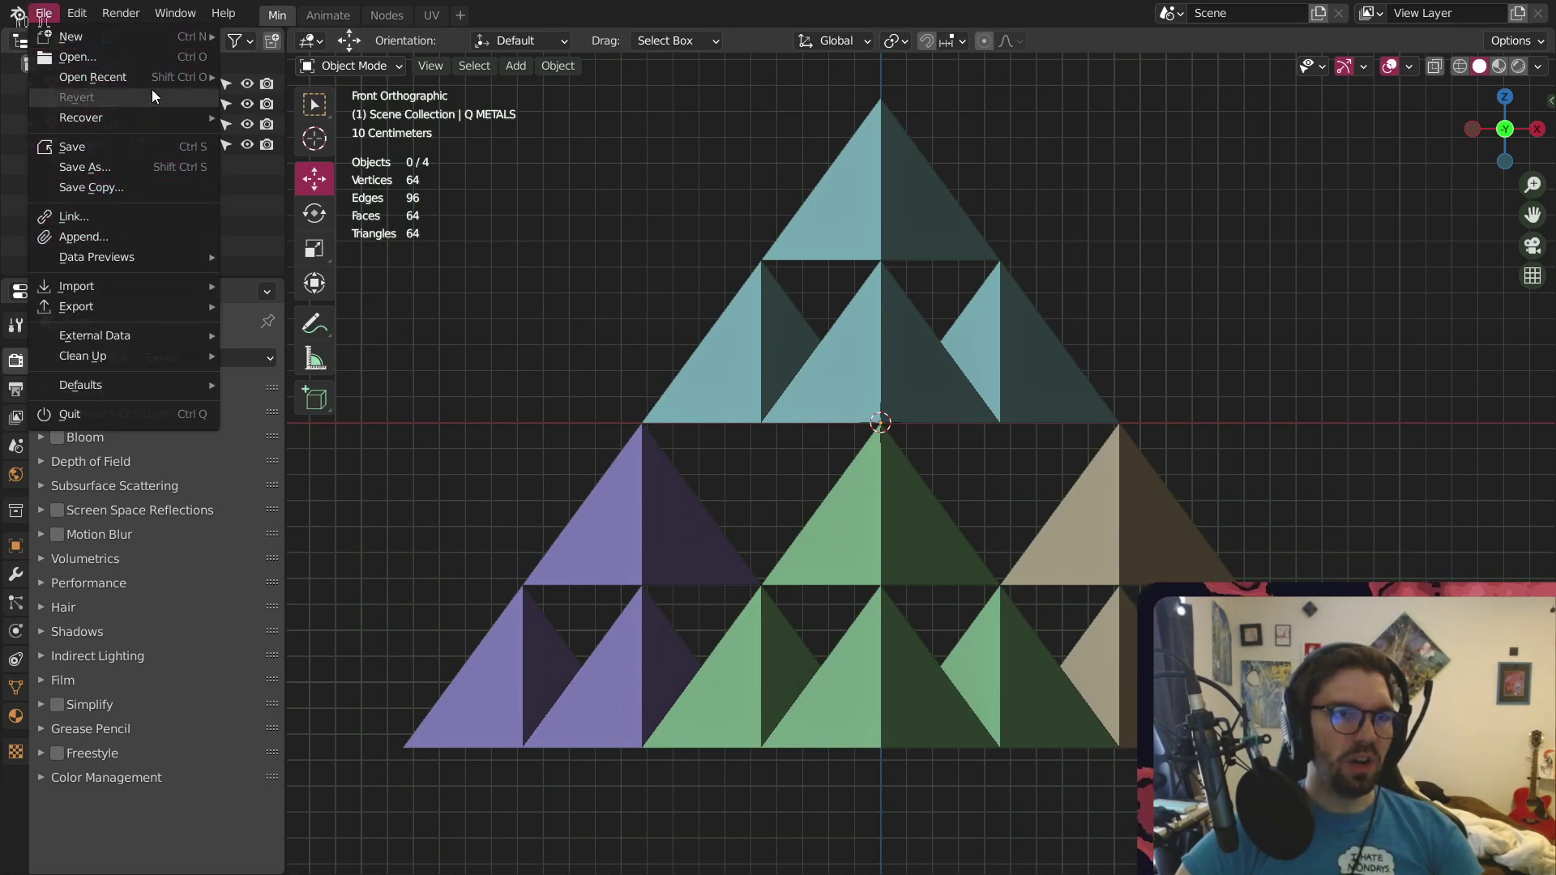
mouse_move(154, 116)
left_click(267, 140)
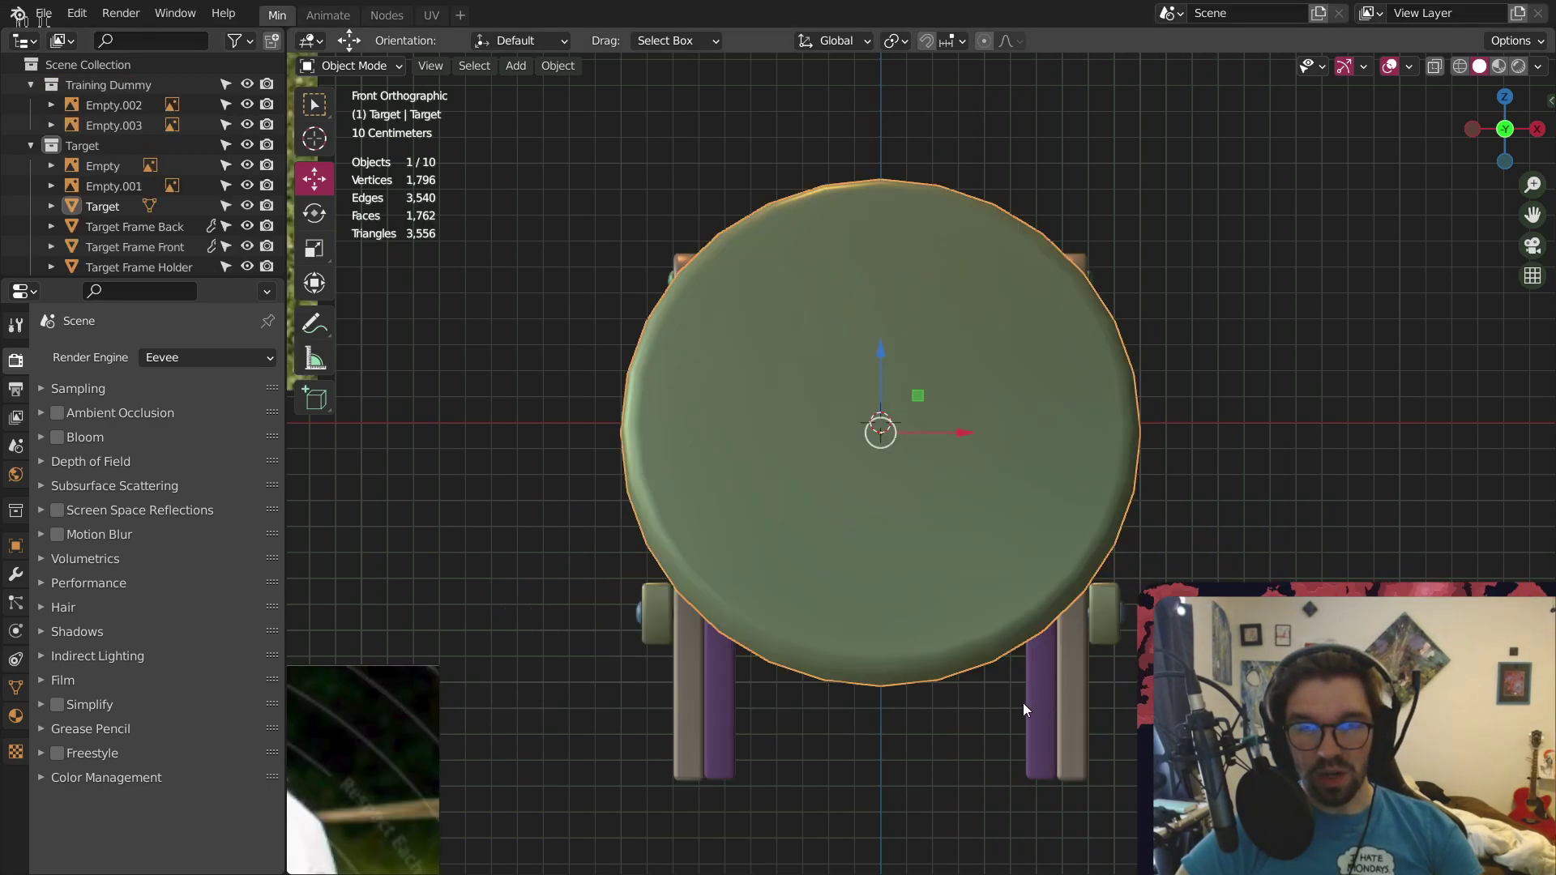
middle_click_drag(669, 610, 586, 226)
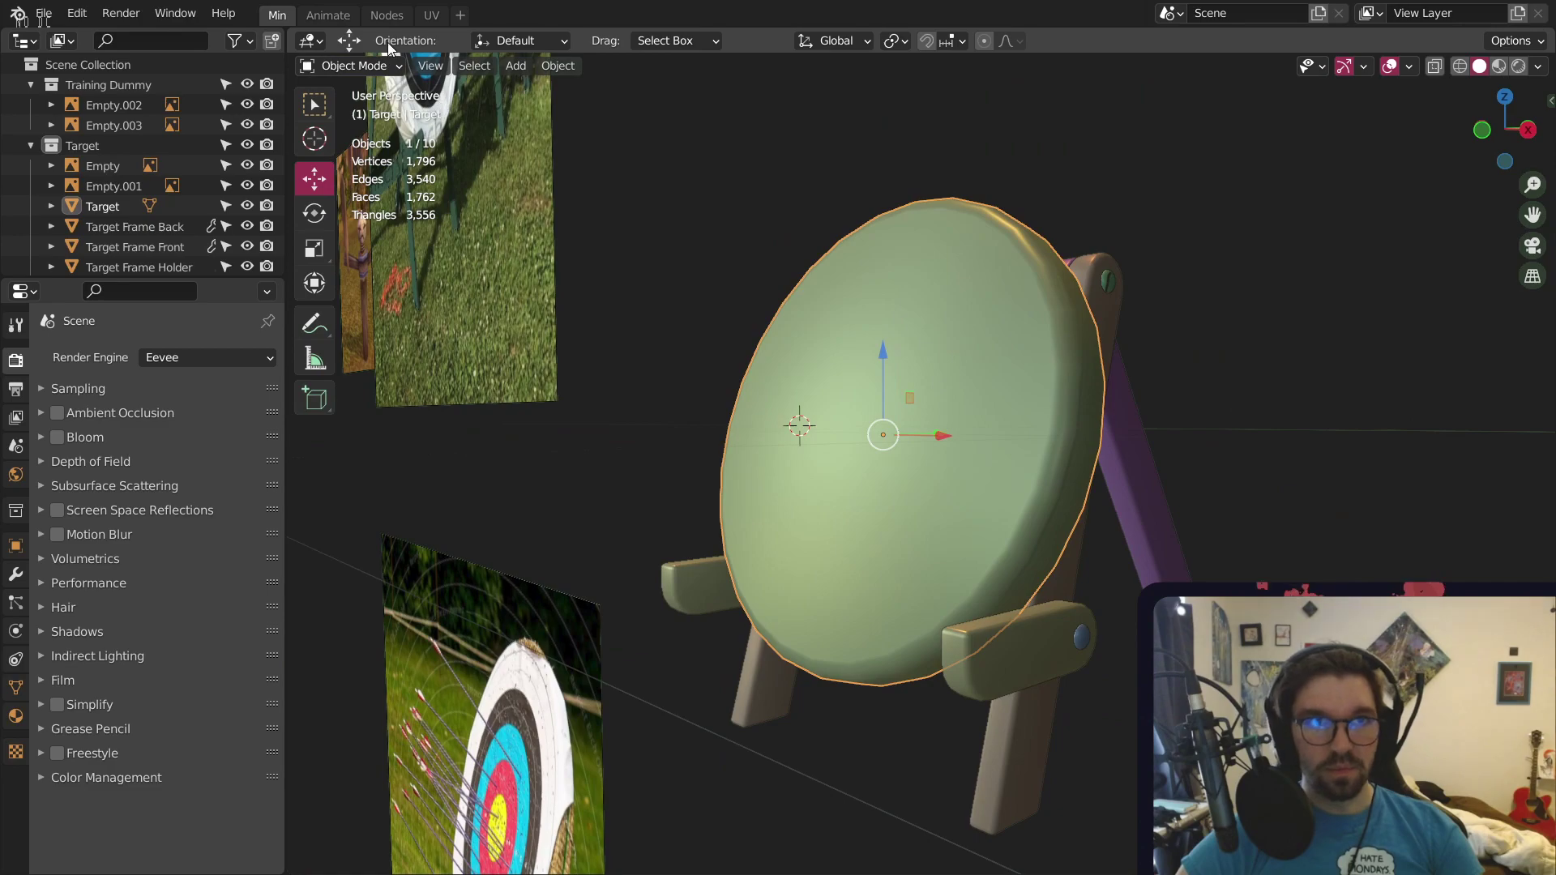
left_click(387, 14)
middle_click_drag(1062, 280, 1111, 250)
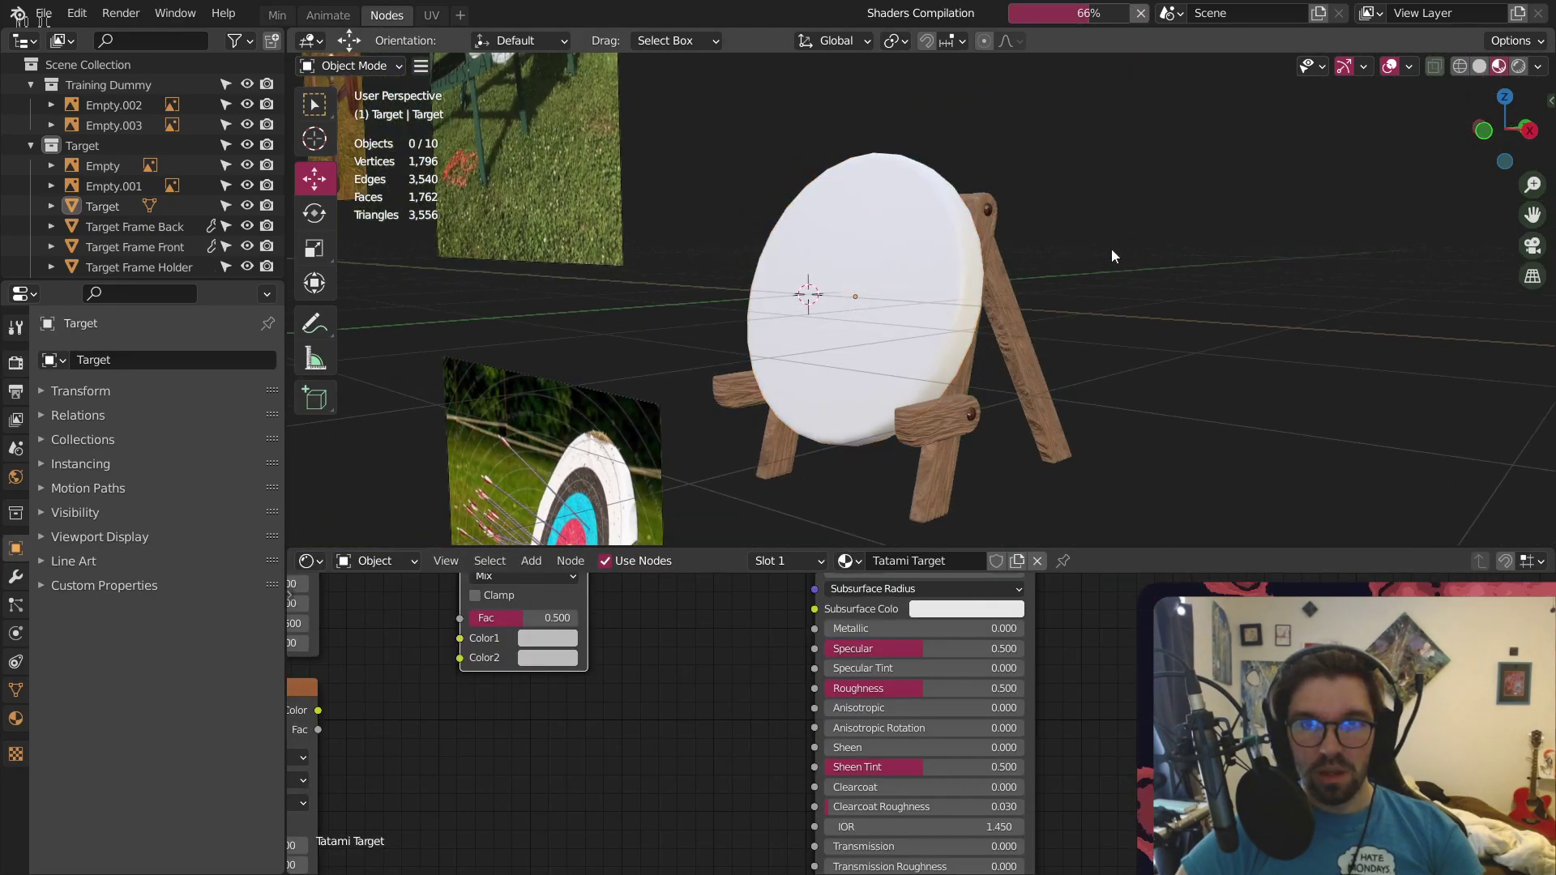
key("ctrl+s")
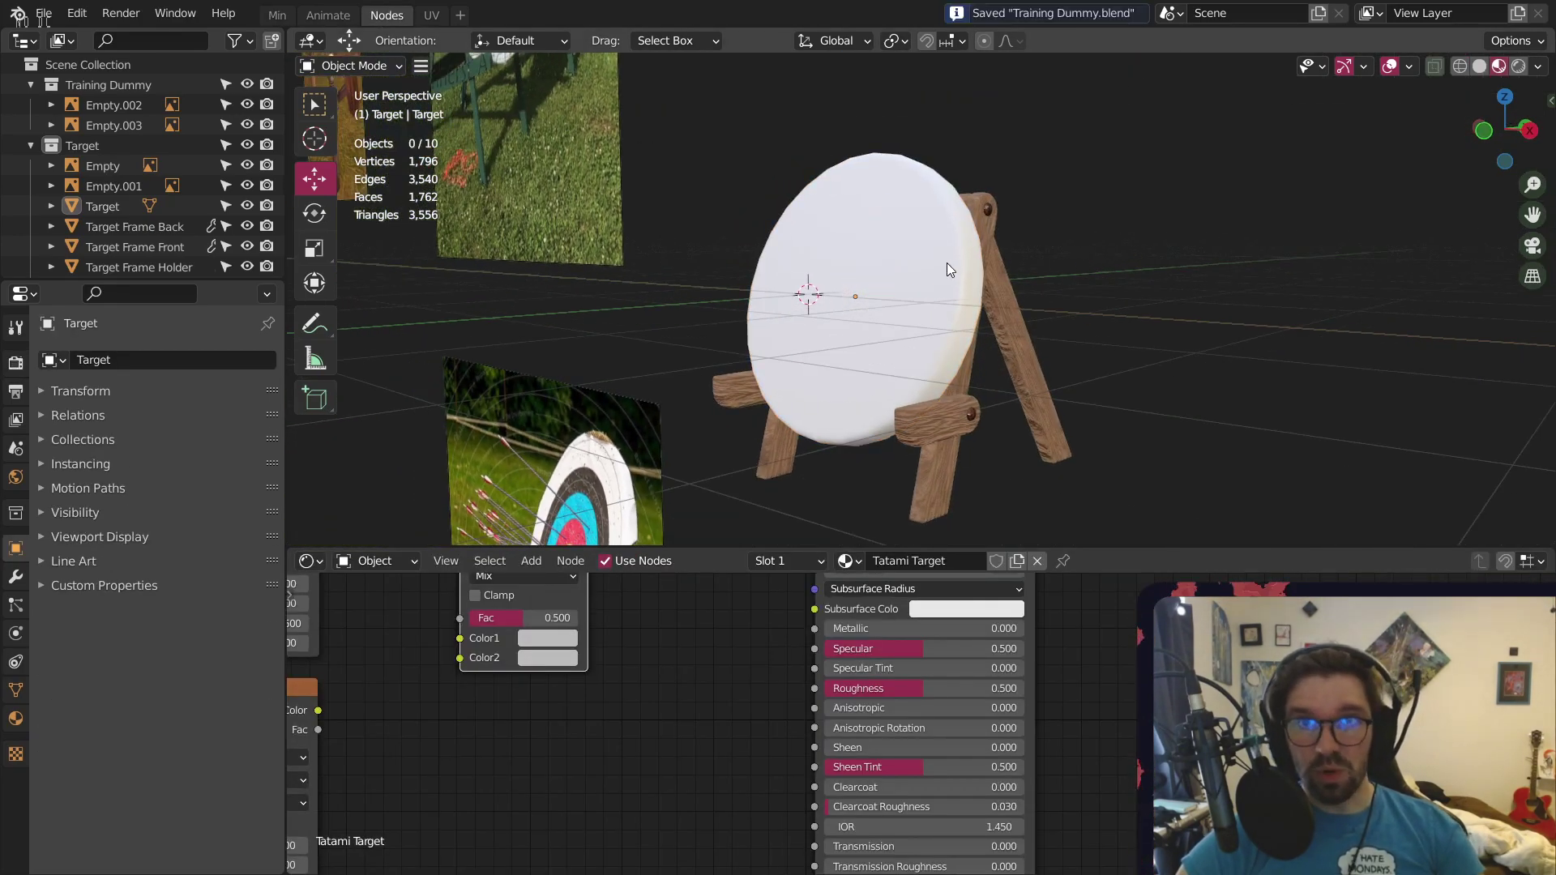
Link the two Wave Textures' Color outputs to the Mix node's Color1 and Color2, and the Mix output to the Principled BSDF's Base Color
middle_click_drag(701, 604, 787, 726)
scroll(789, 727, "down", 4)
middle_click_drag(617, 664, 755, 662)
left_click_drag(680, 578, 799, 750)
left_click_drag(680, 798, 784, 761)
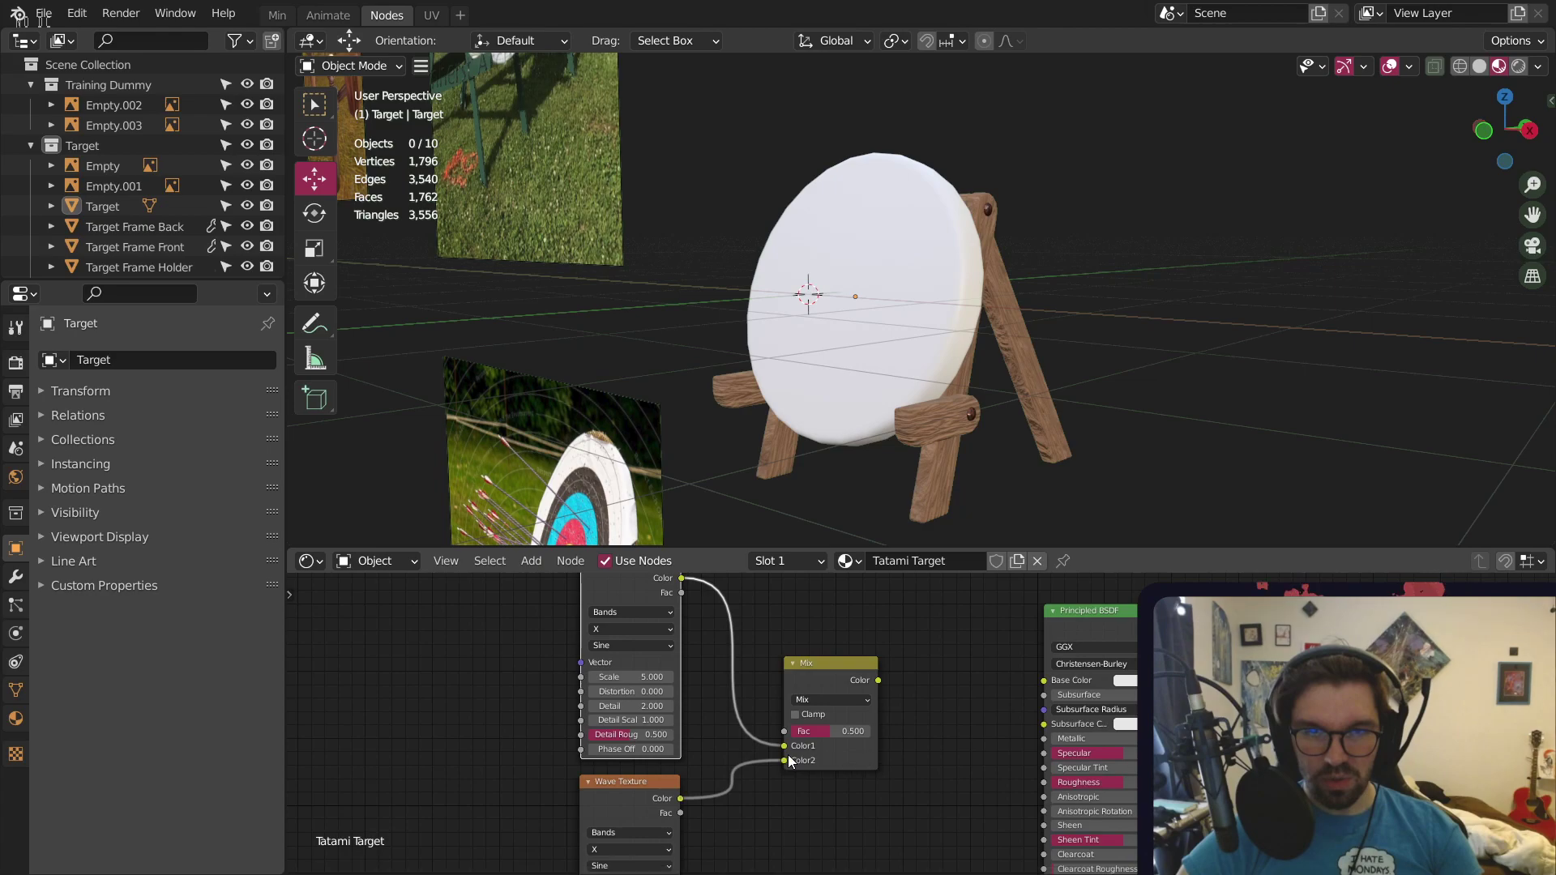
left_click_drag(878, 680, 1043, 679)
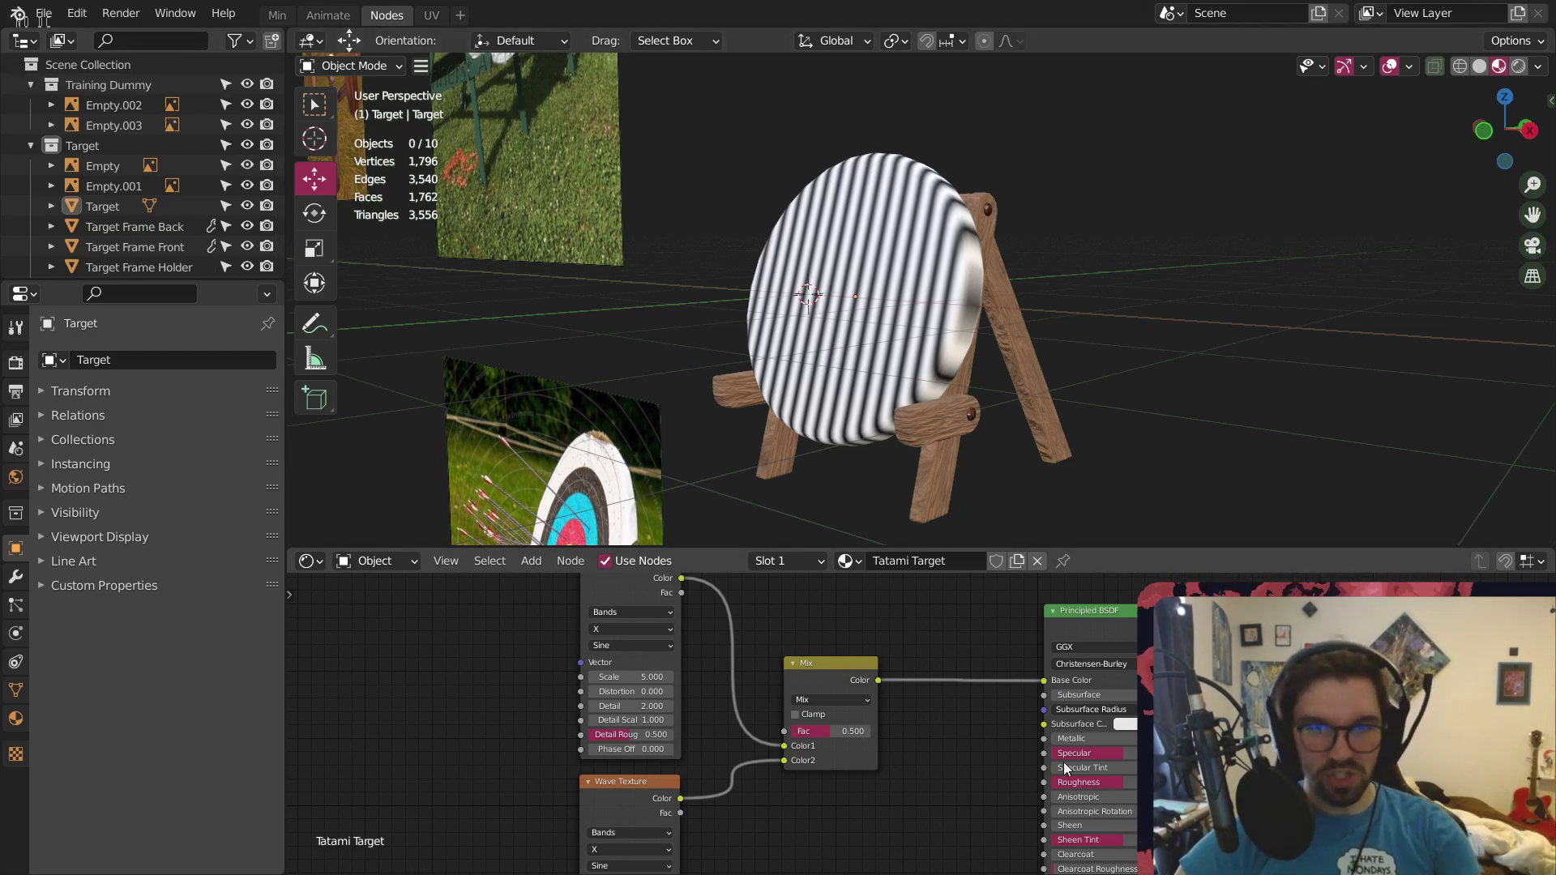
left_click_drag(833, 668, 826, 635)
Add linked Mapping and Texture Coordinate nodes to the upper Wave Texture and move the pair away from it to leave space
middle_click_drag(737, 654, 903, 718)
left_click(785, 625)
key("ctrl+t")
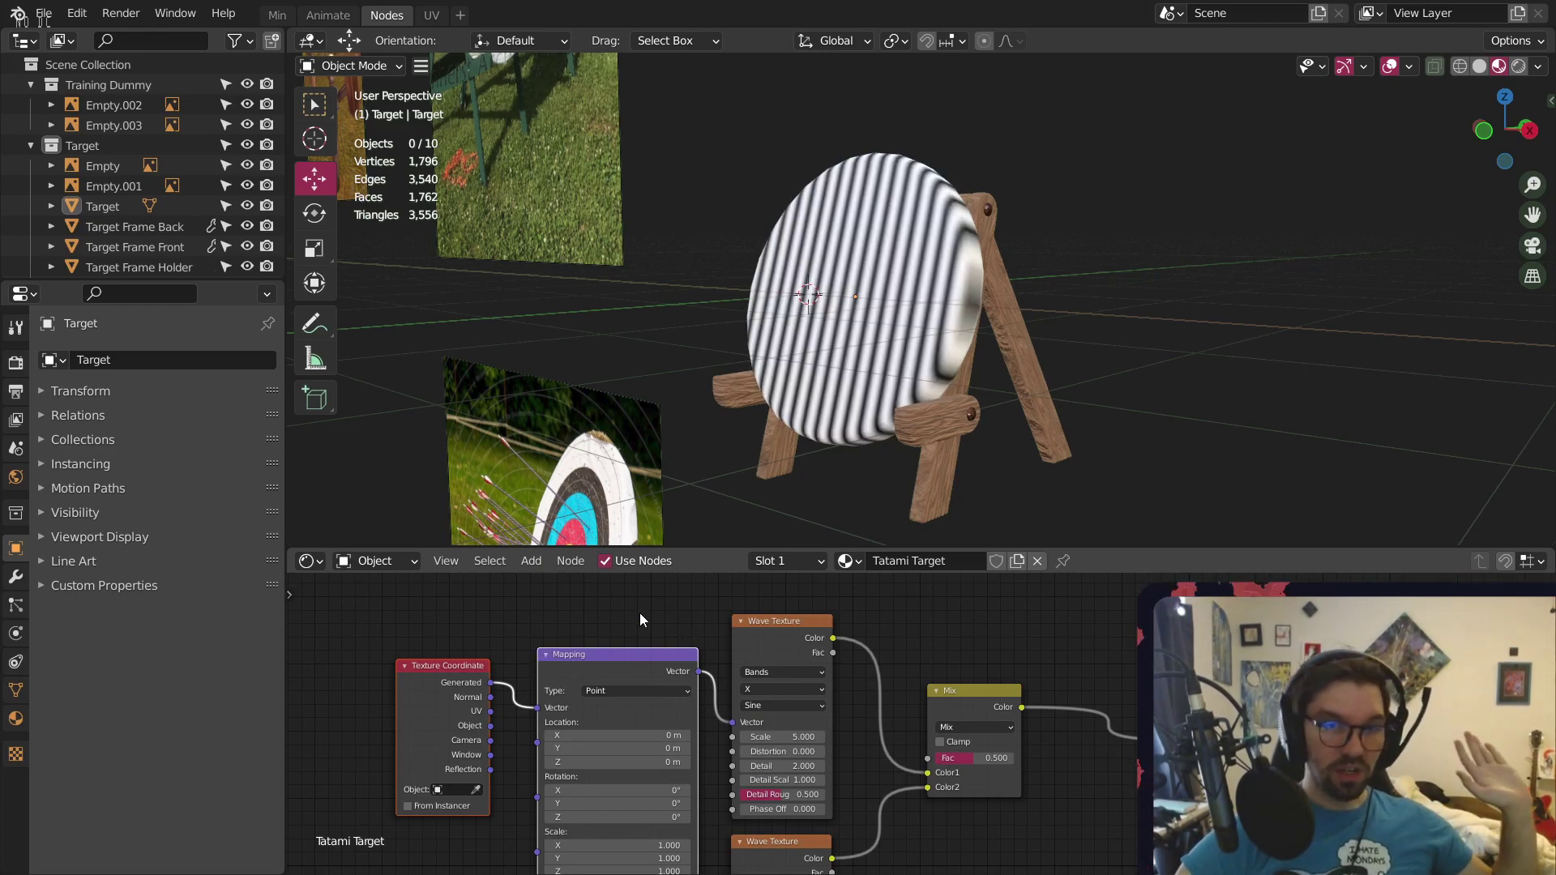
middle_click_drag(463, 696, 601, 634)
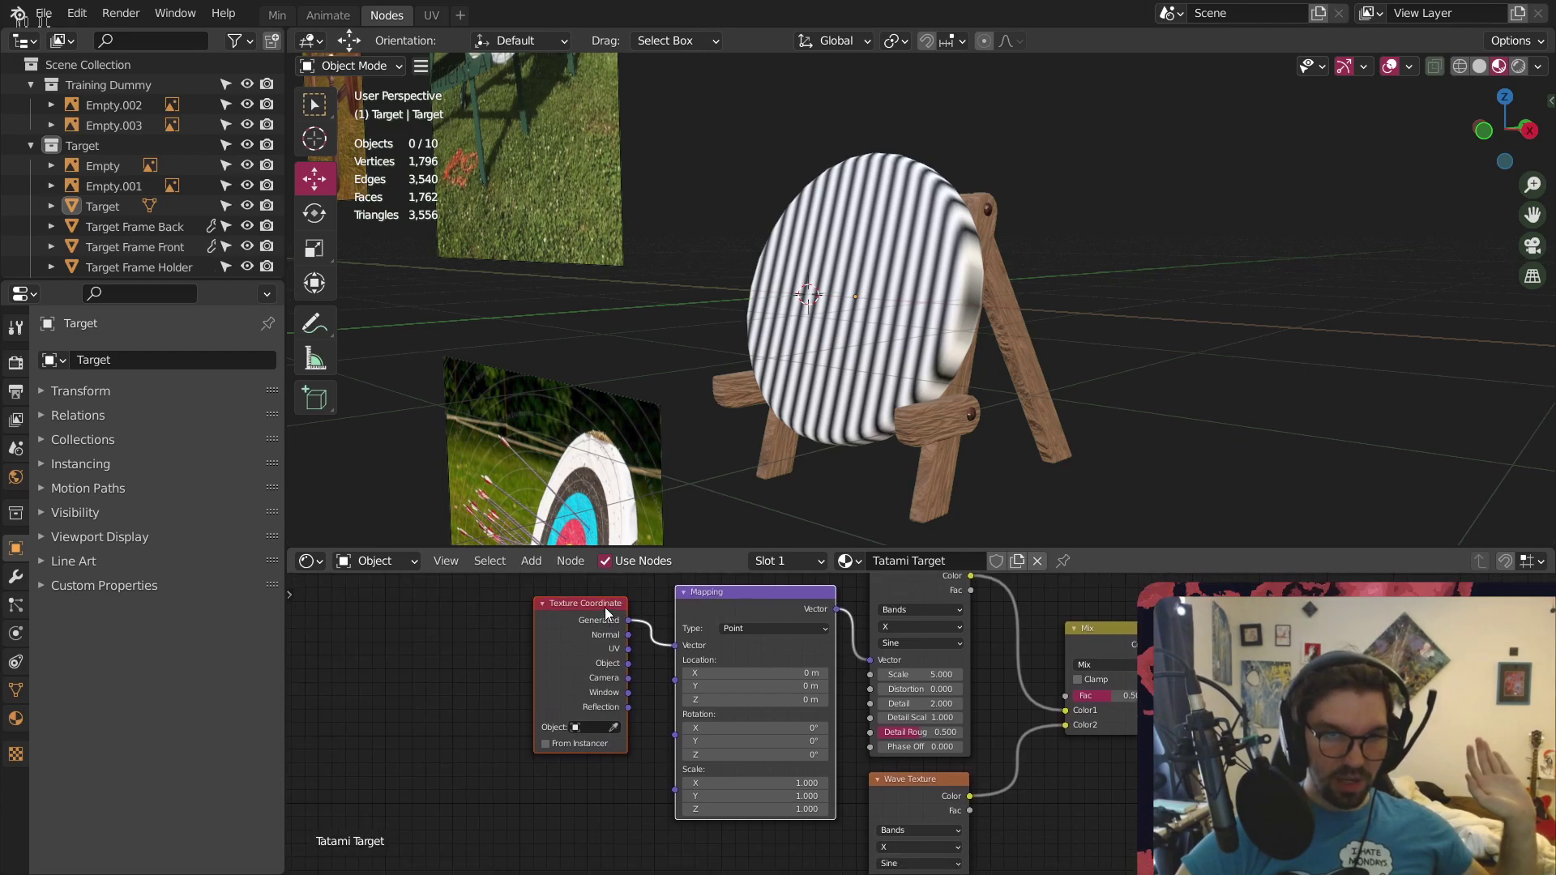
left_click_drag(604, 607, 535, 731)
Link the Mapping node's Vector output to the lower Wave Texture's Vector input and save the file
middle_click_drag(782, 762, 675, 661)
left_click(681, 674)
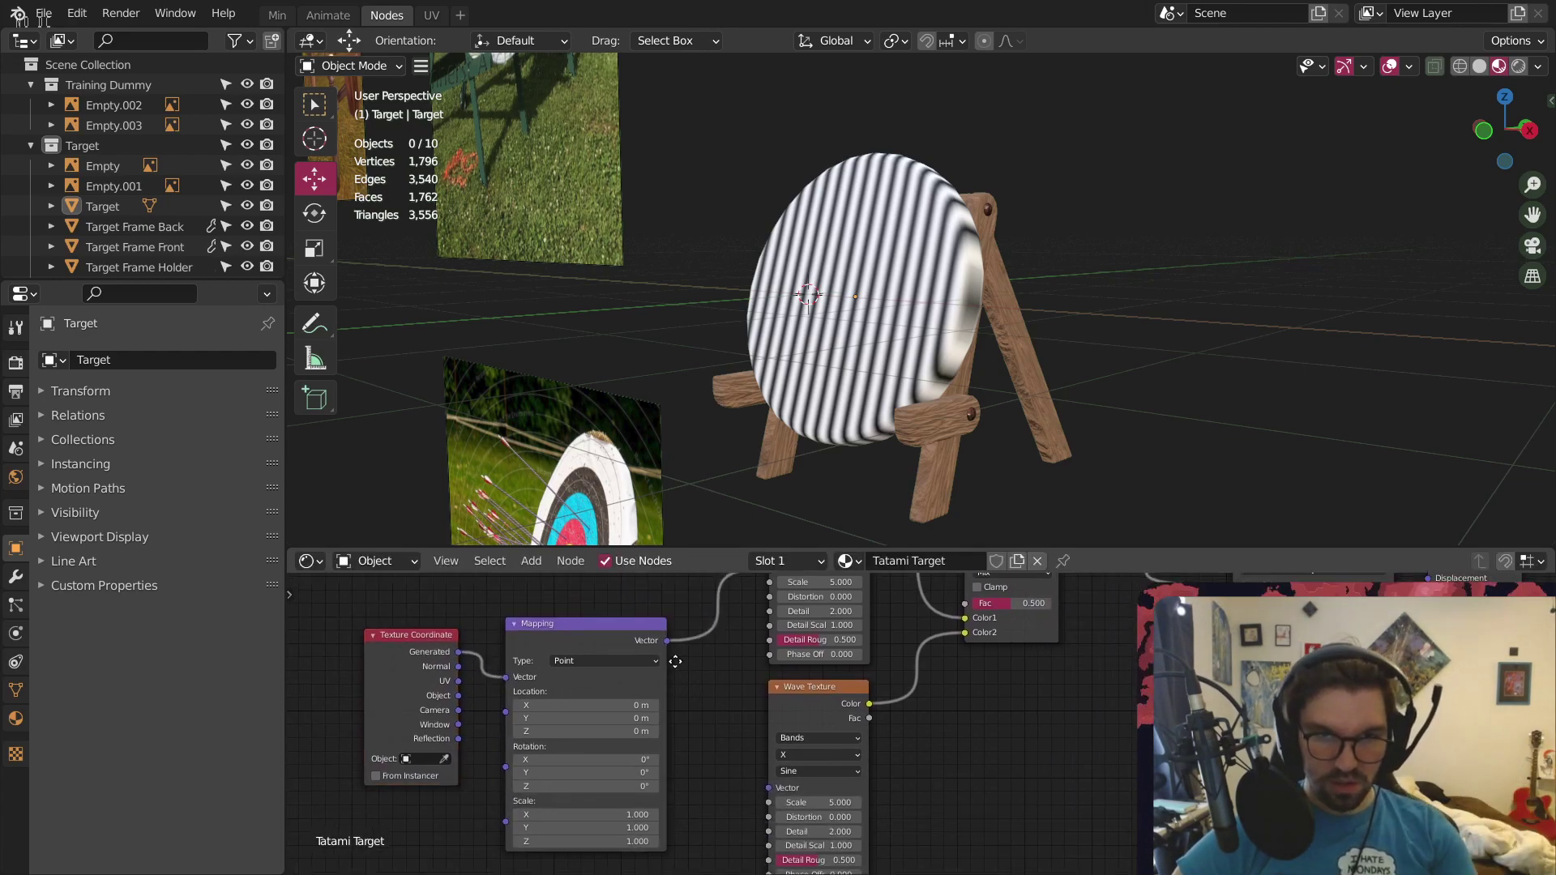
scroll(675, 661, "up", 1)
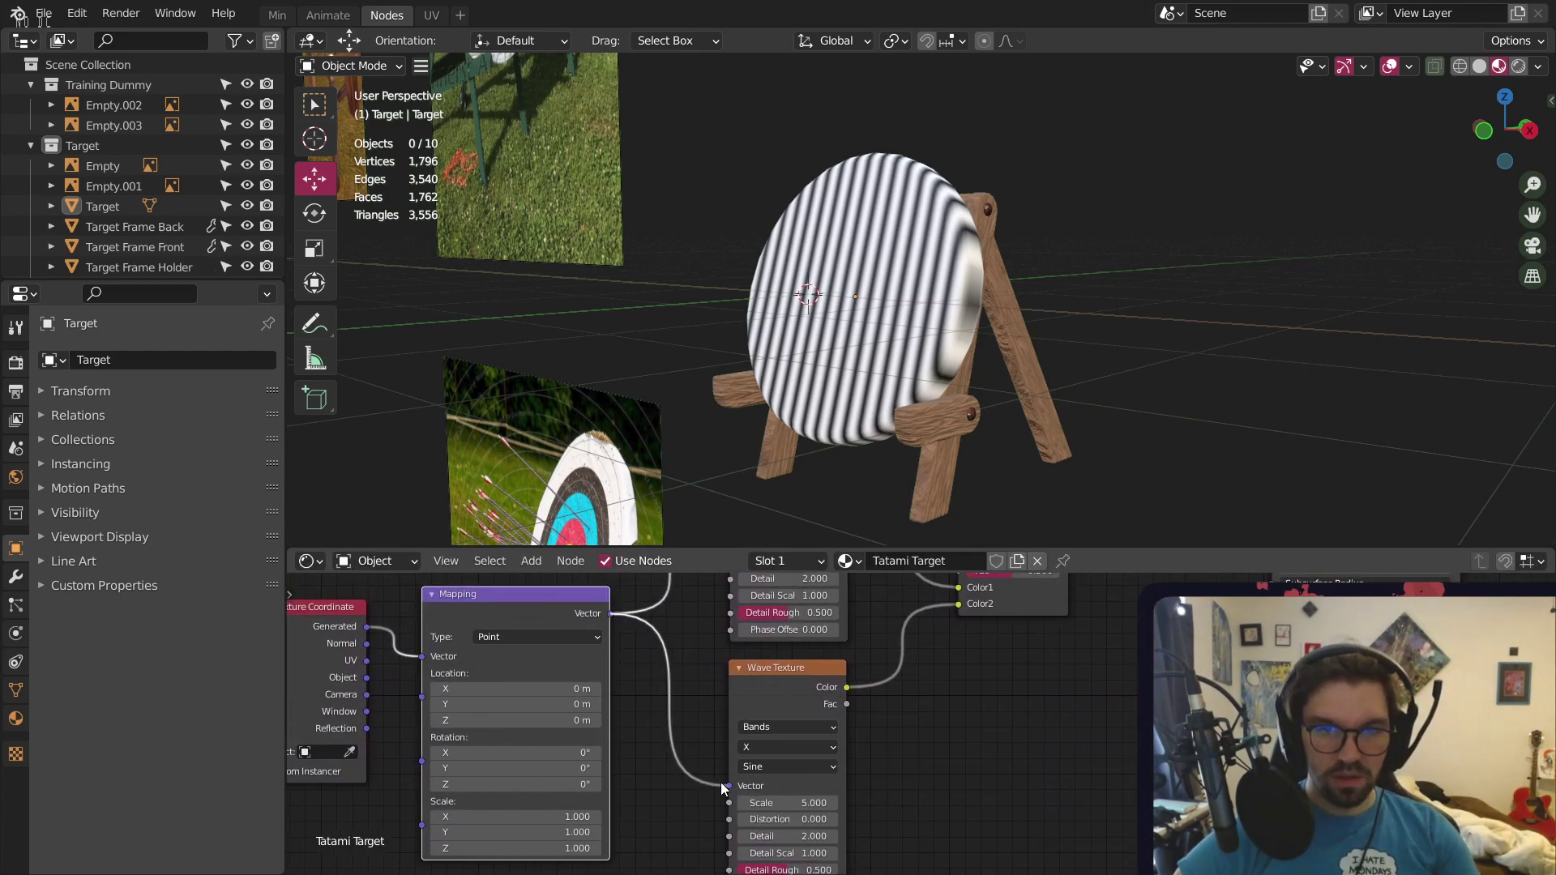
left_click_drag(721, 786, 728, 786)
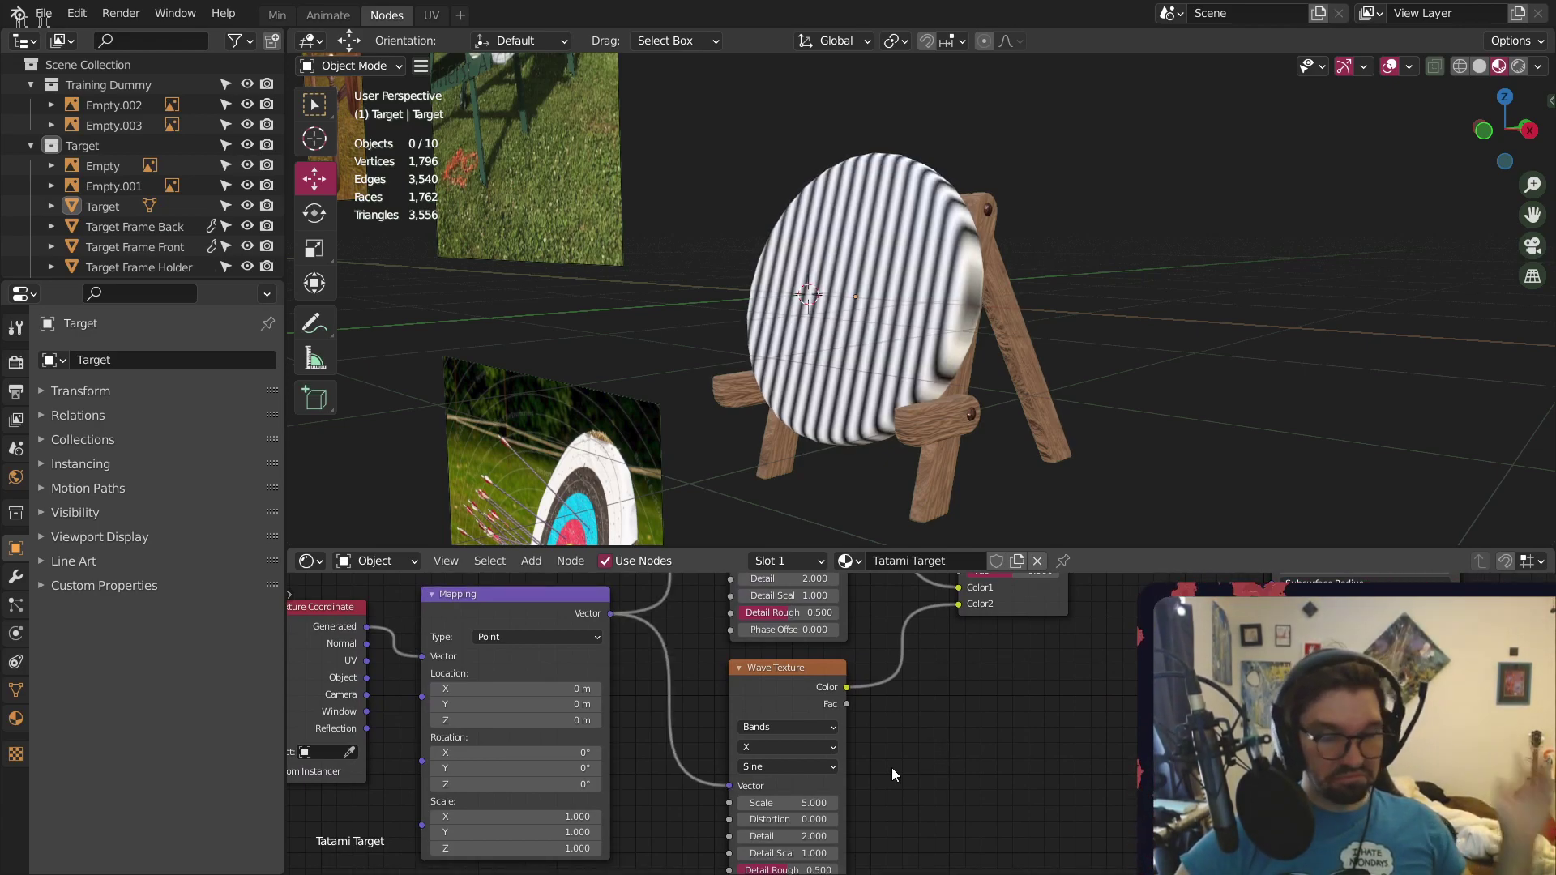
key("ctrl+s")
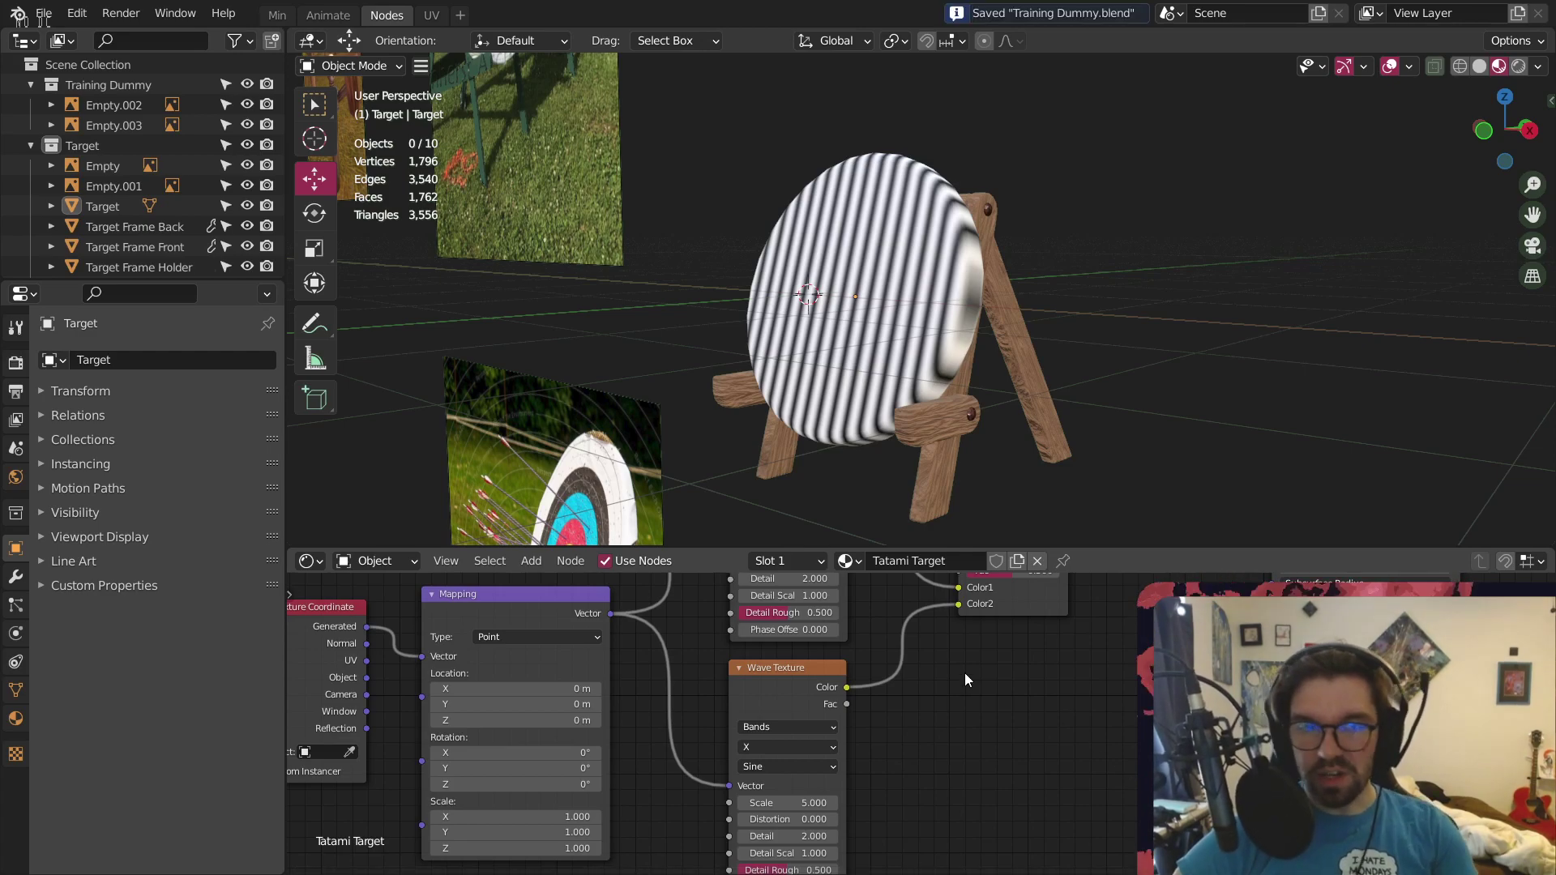
Apply the scale of the Target disc and deselect it
middle_click_drag(965, 678, 962, 734)
left_click(922, 362)
key("ctrl+a")
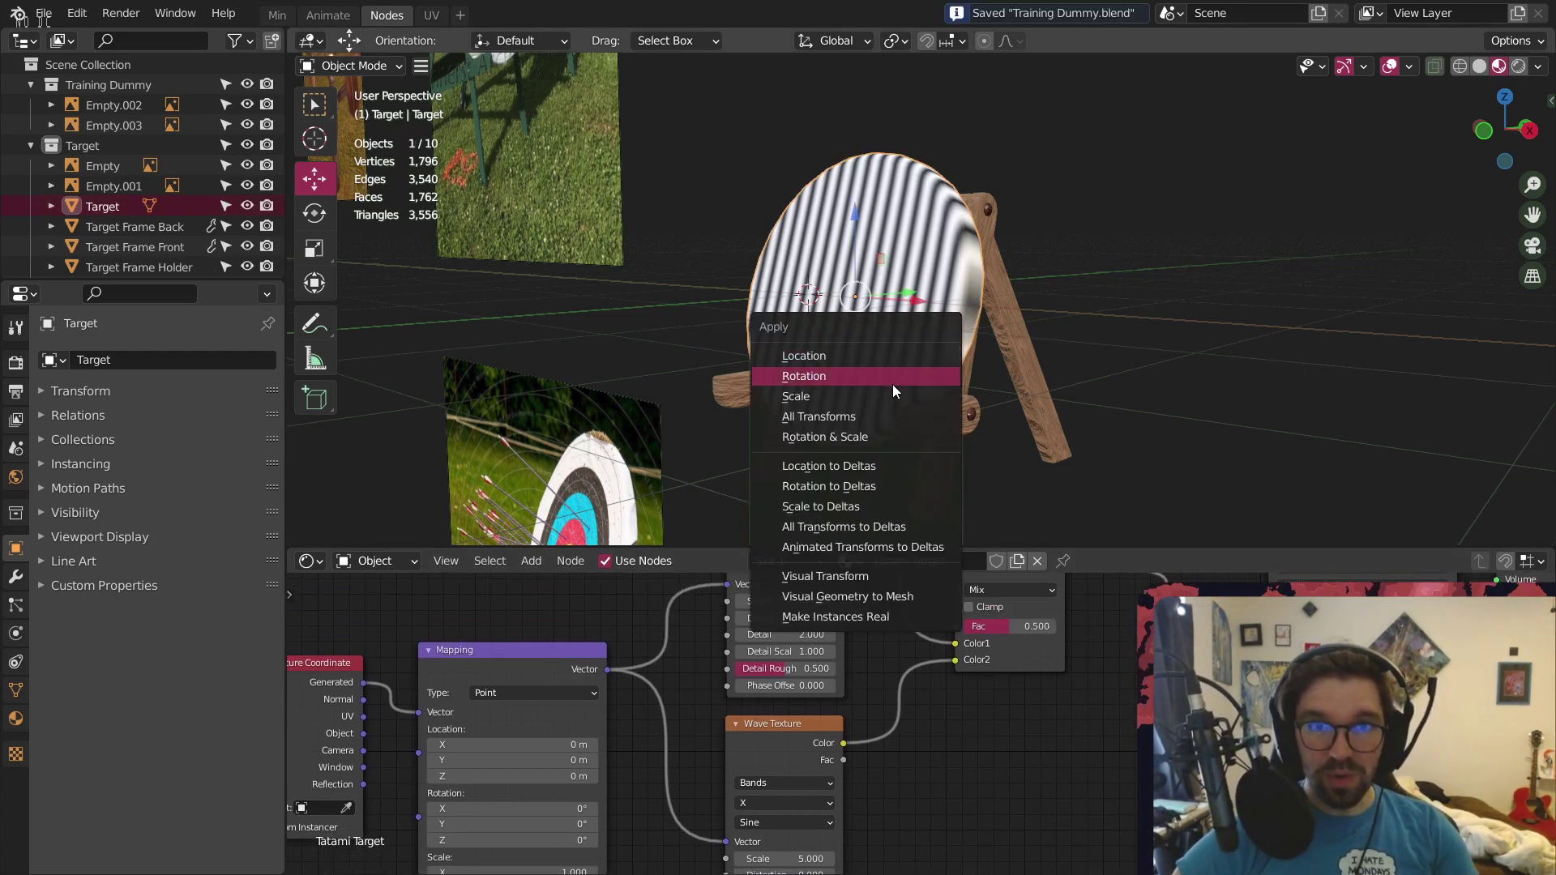
left_click(892, 397)
left_click(876, 522)
Set the upper Wave Texture's type to Rings with the Spherical direction
middle_click_drag(989, 691, 963, 731)
scroll(953, 680, "up", 6)
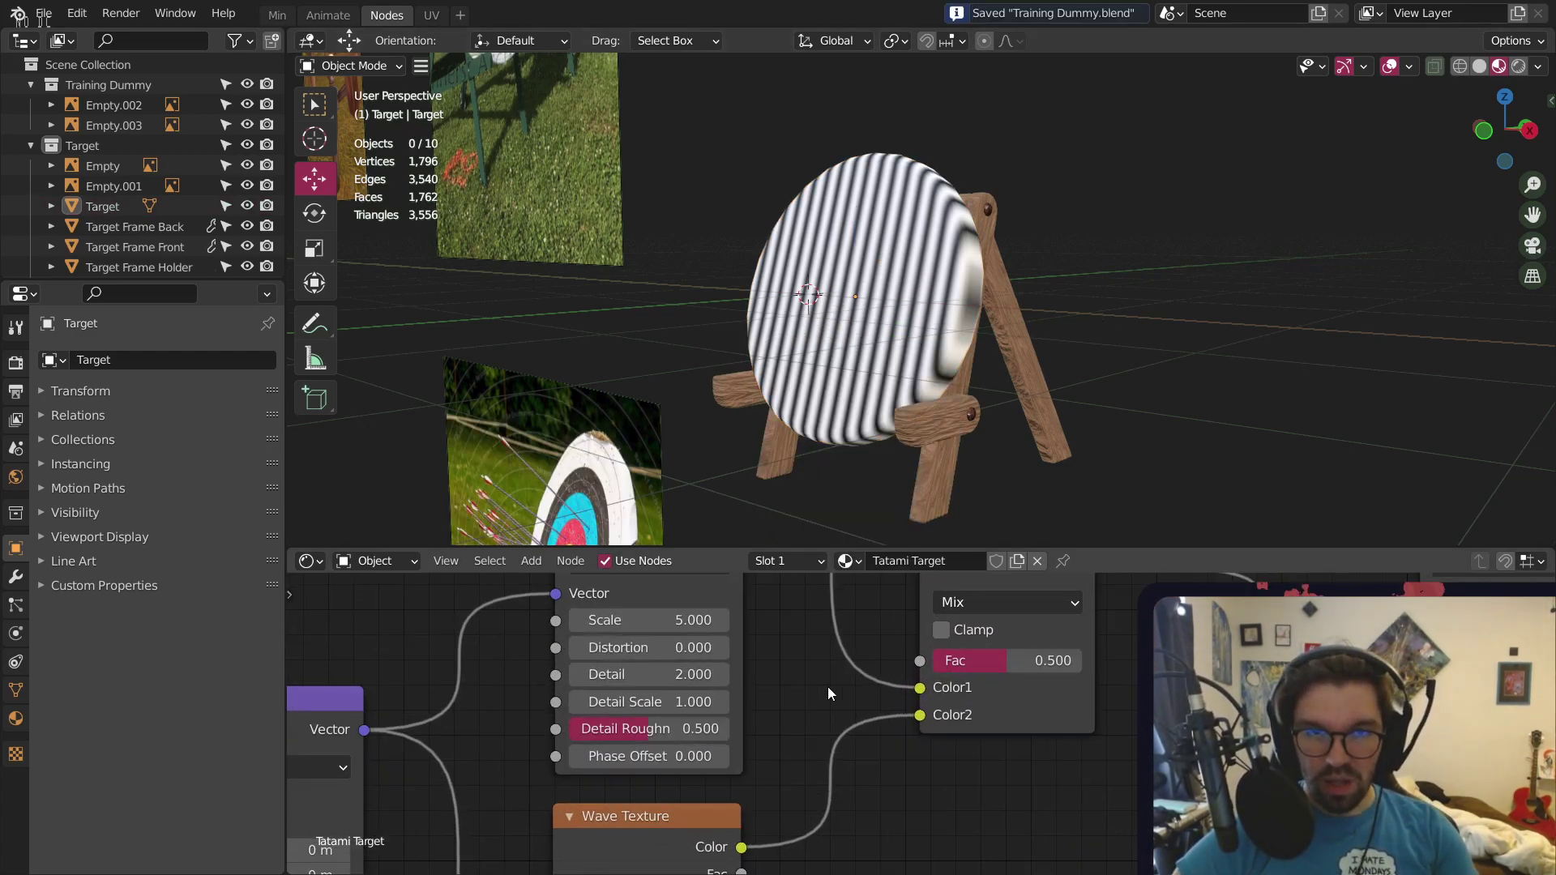
middle_click_drag(760, 660, 635, 721)
scroll(935, 677, "up", 1)
scroll(935, 677, "up", 4)
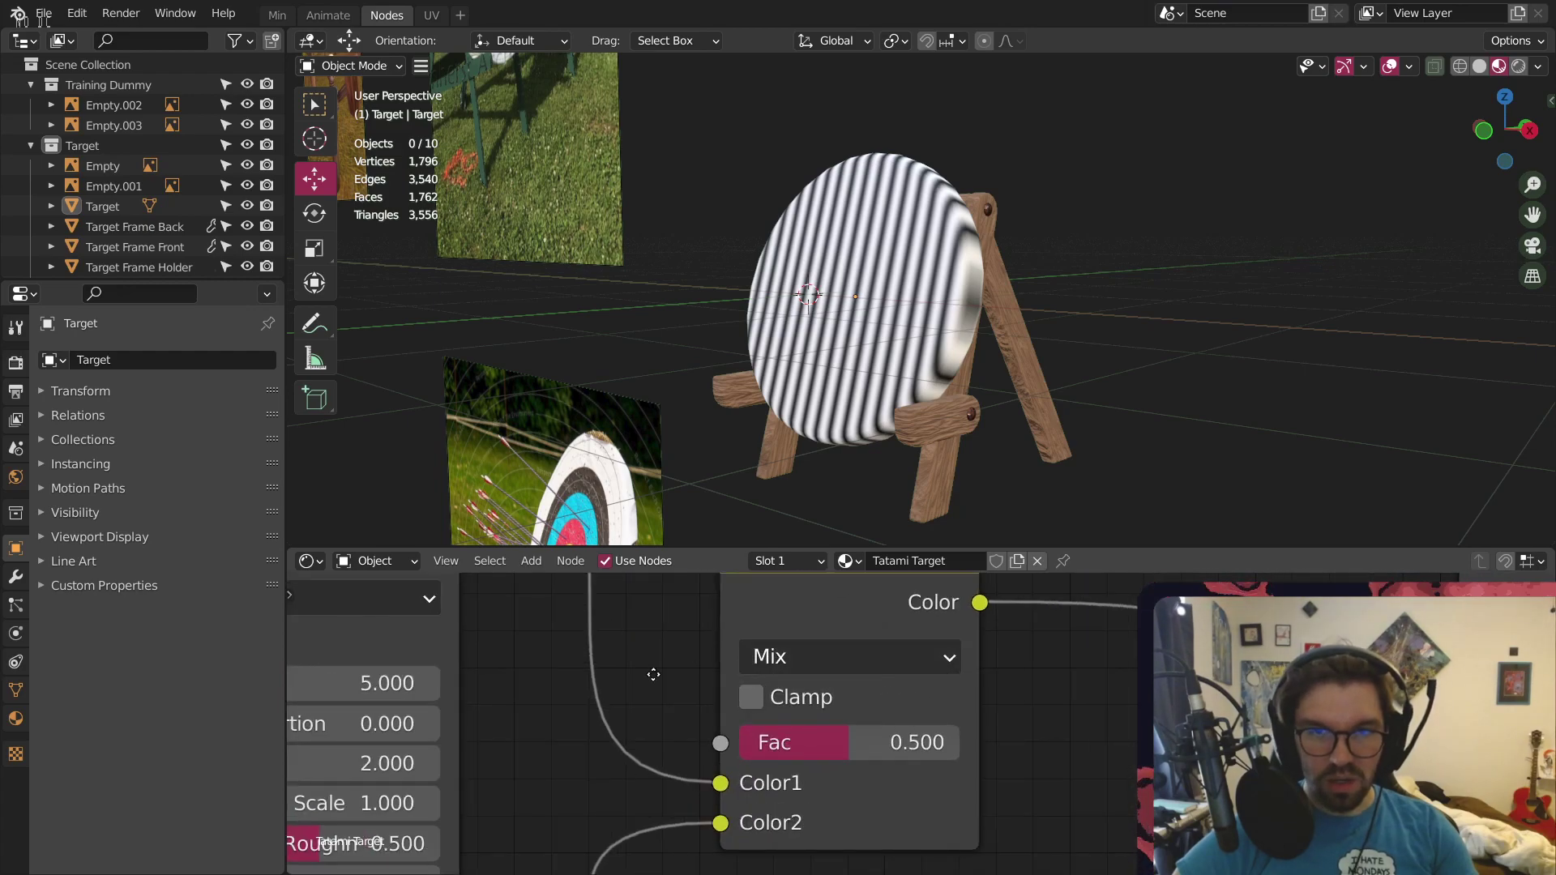
middle_click_drag(527, 667, 844, 756)
scroll(733, 658, "down", 5)
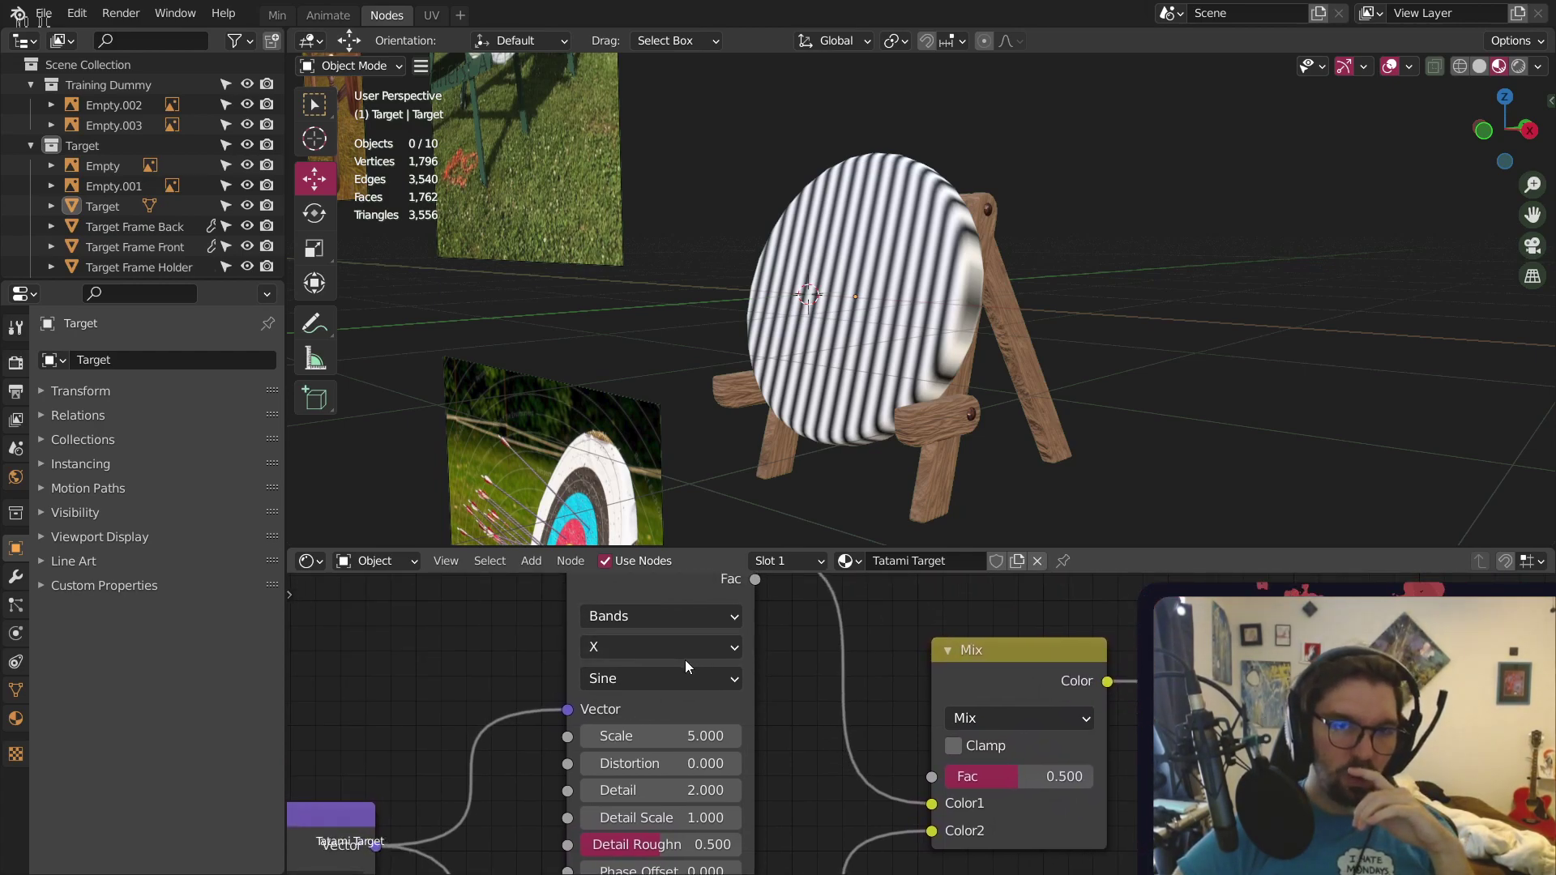
left_click(678, 616)
left_click(619, 664)
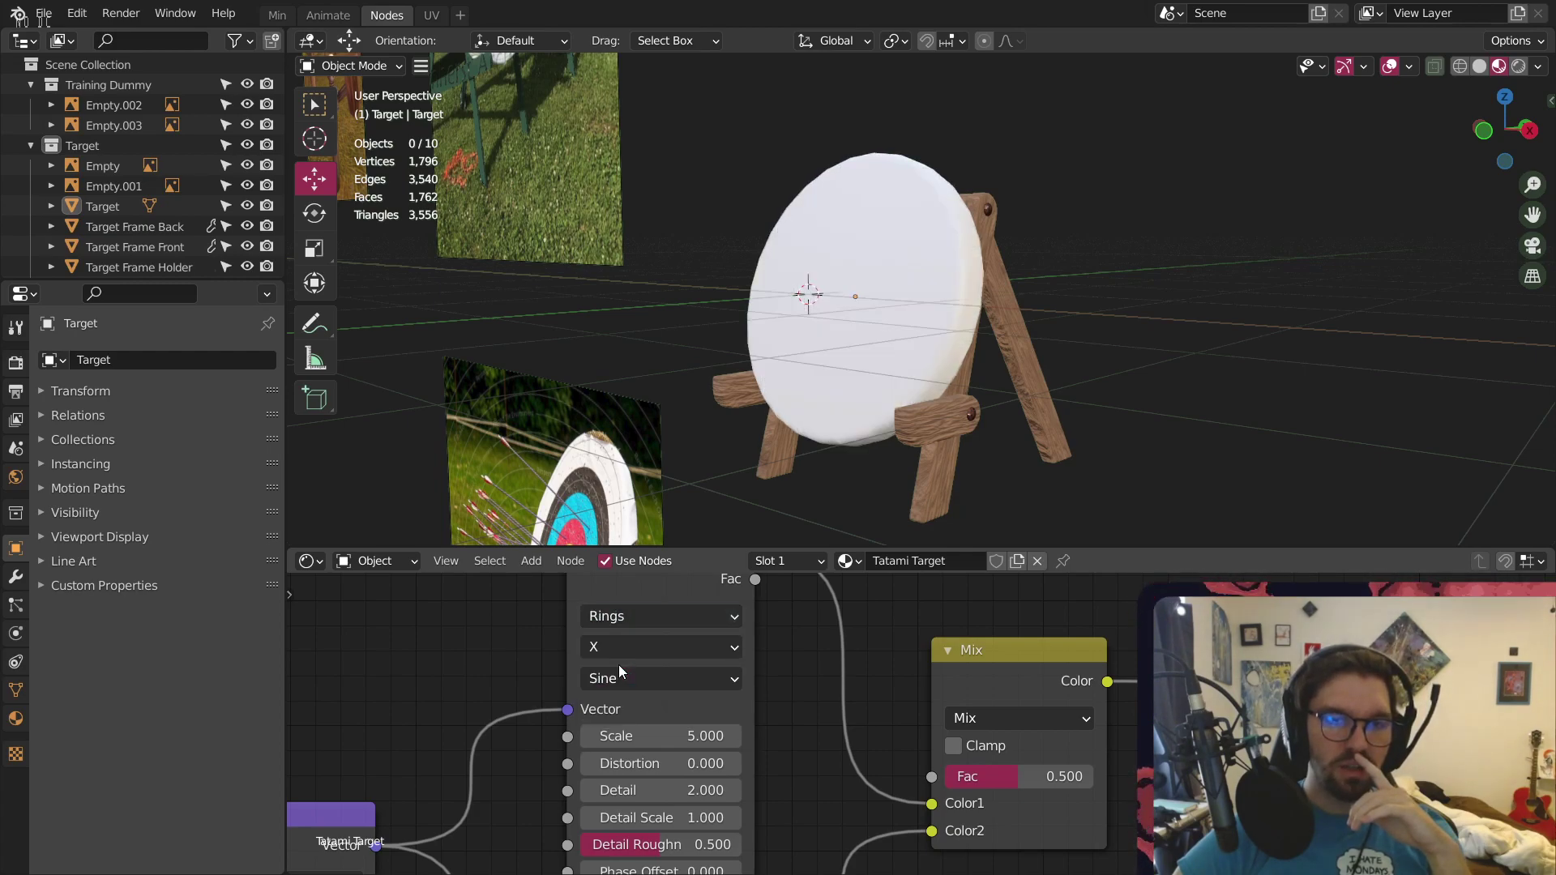
left_click(637, 653)
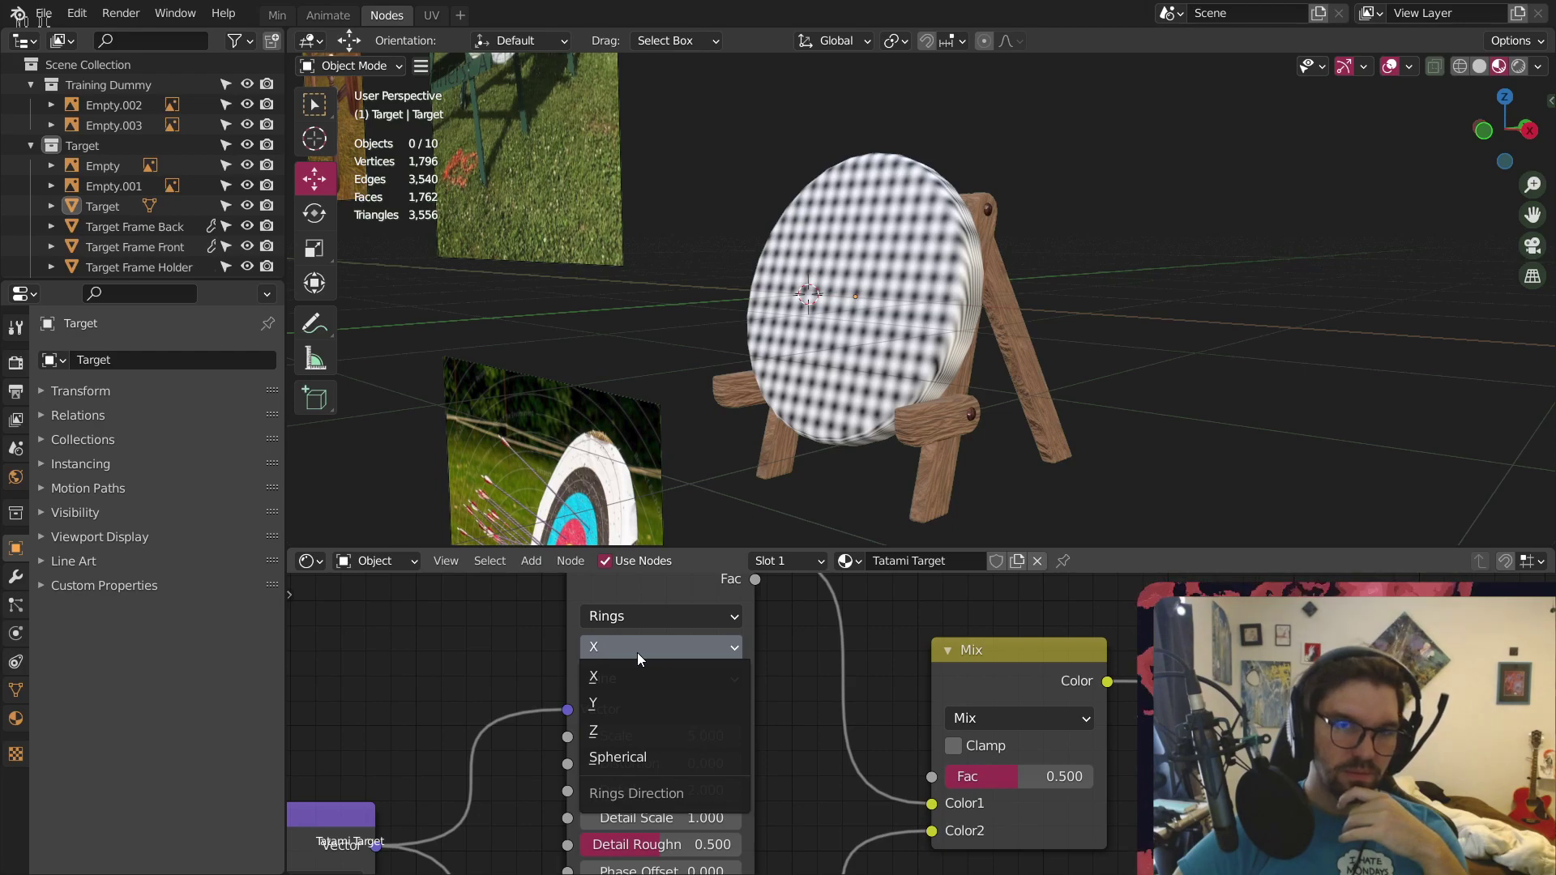
left_click(634, 758)
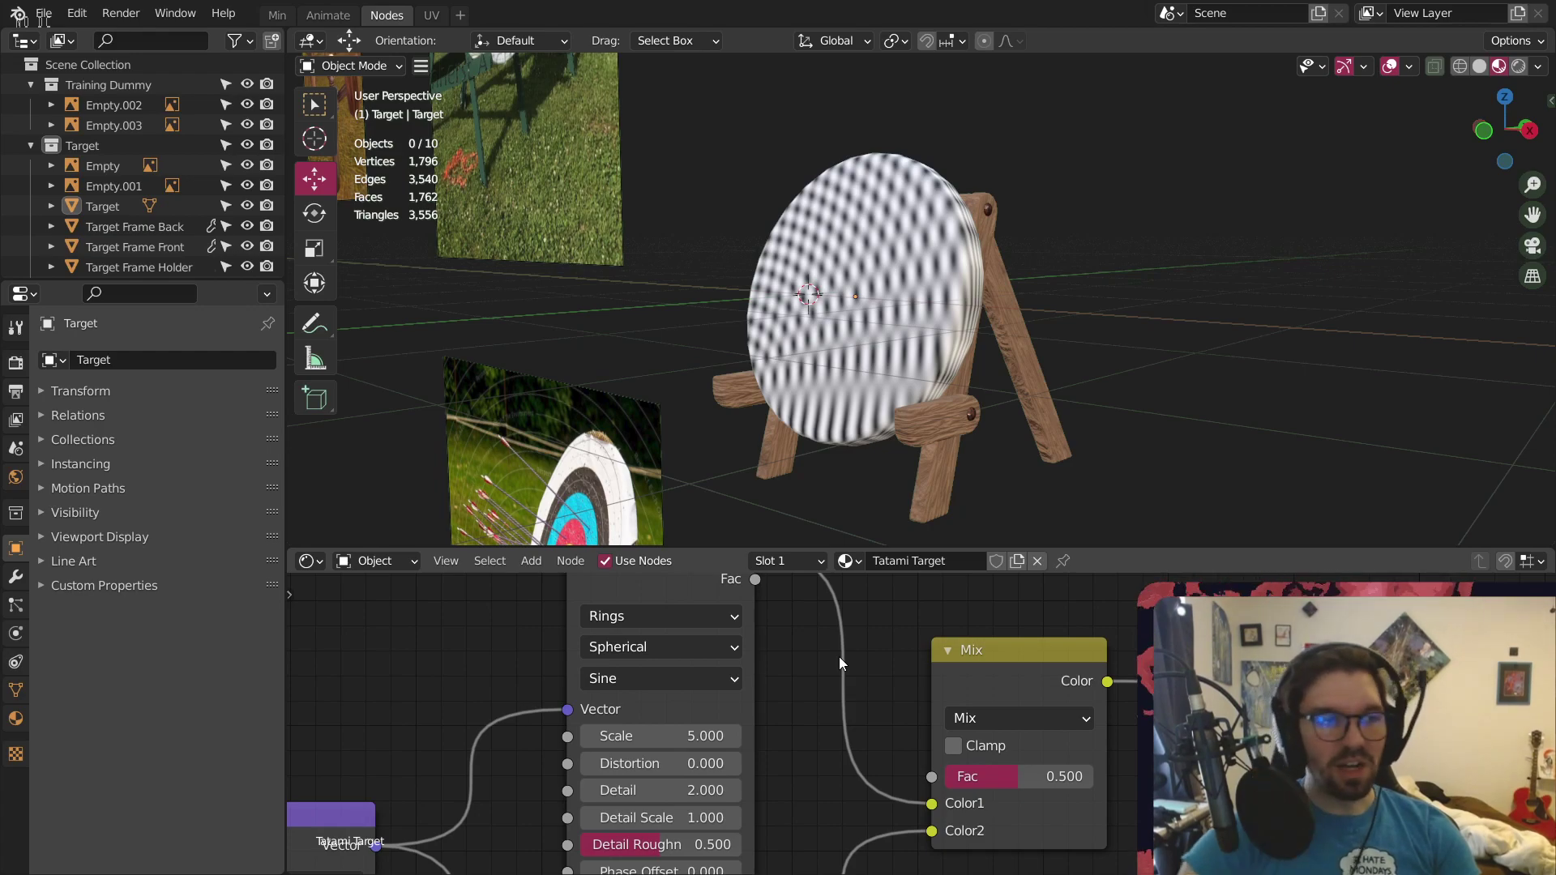
Set the lower Wave Texture's bands direction to Z
middle_click_drag(794, 724, 783, 620)
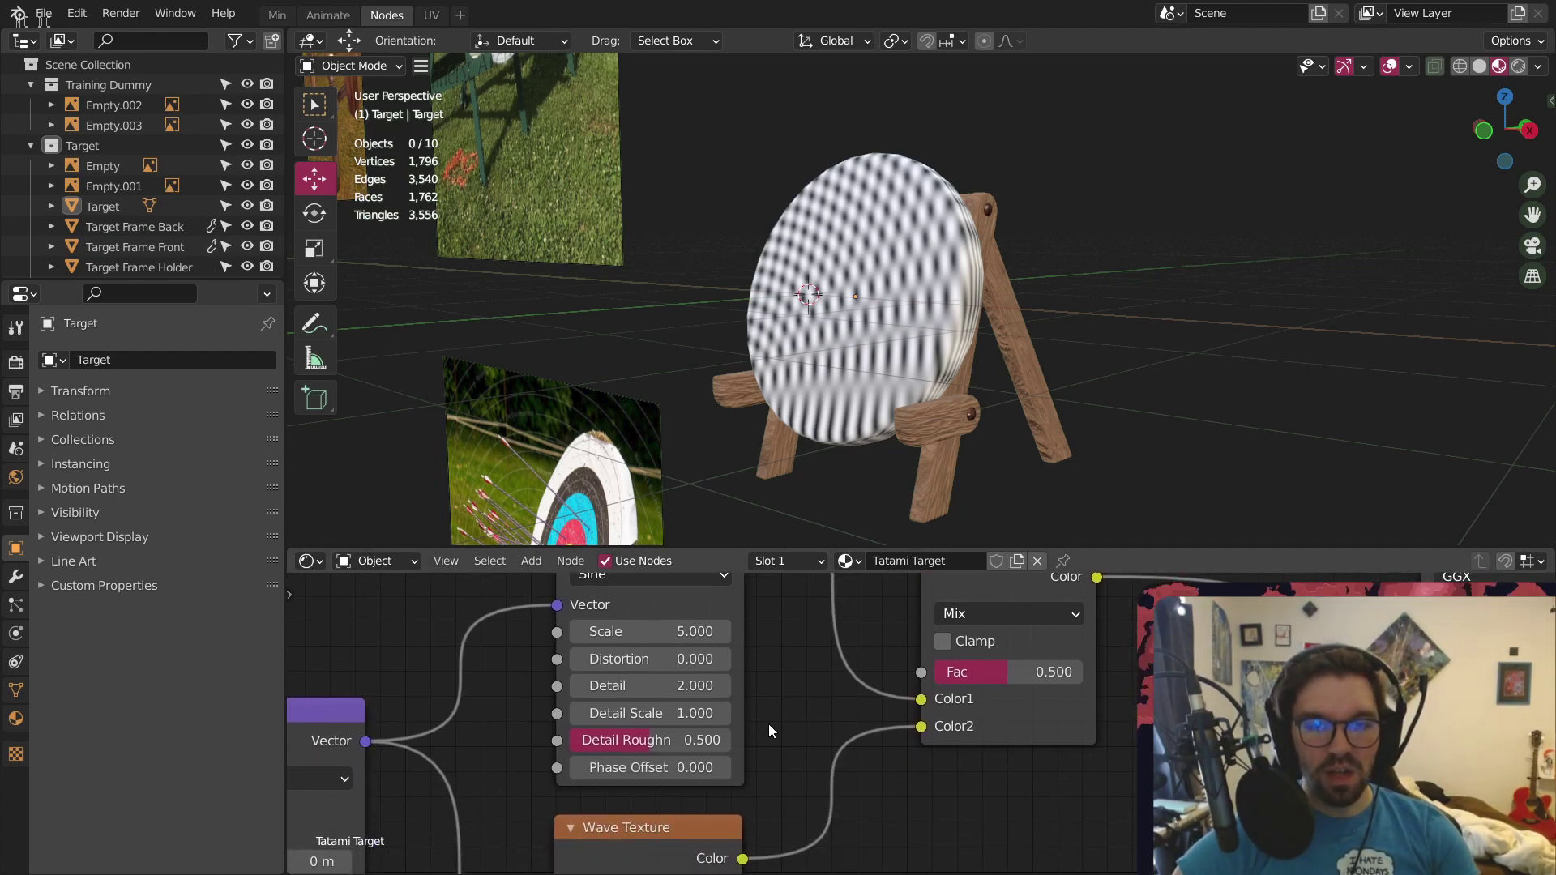
middle_click_drag(780, 799, 763, 628)
middle_click_drag(762, 764, 842, 691)
scroll(764, 679, "up", 3)
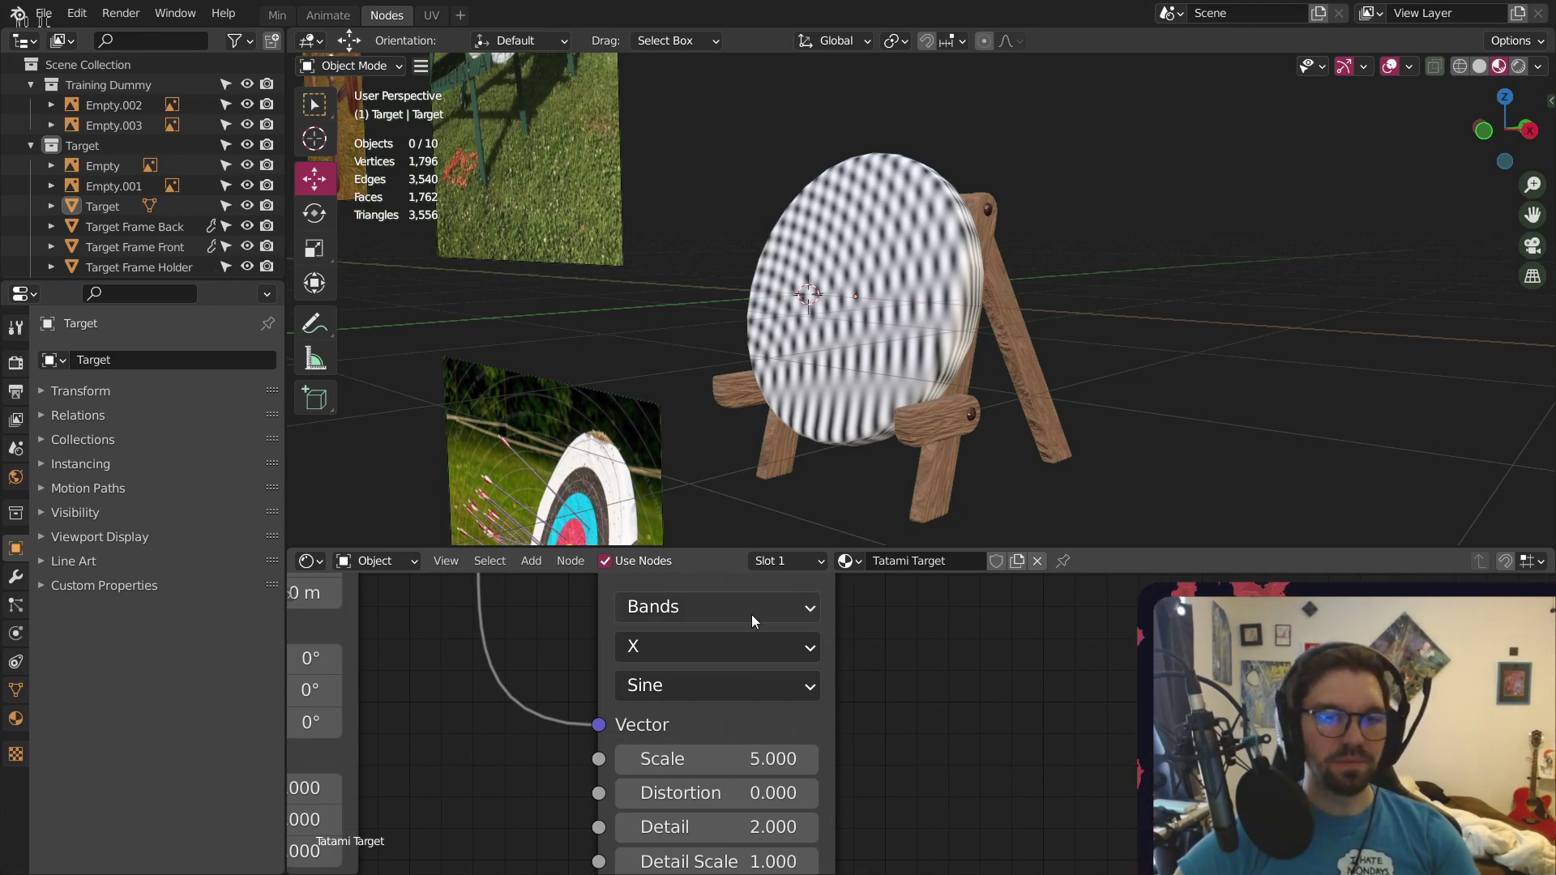
left_click(684, 646)
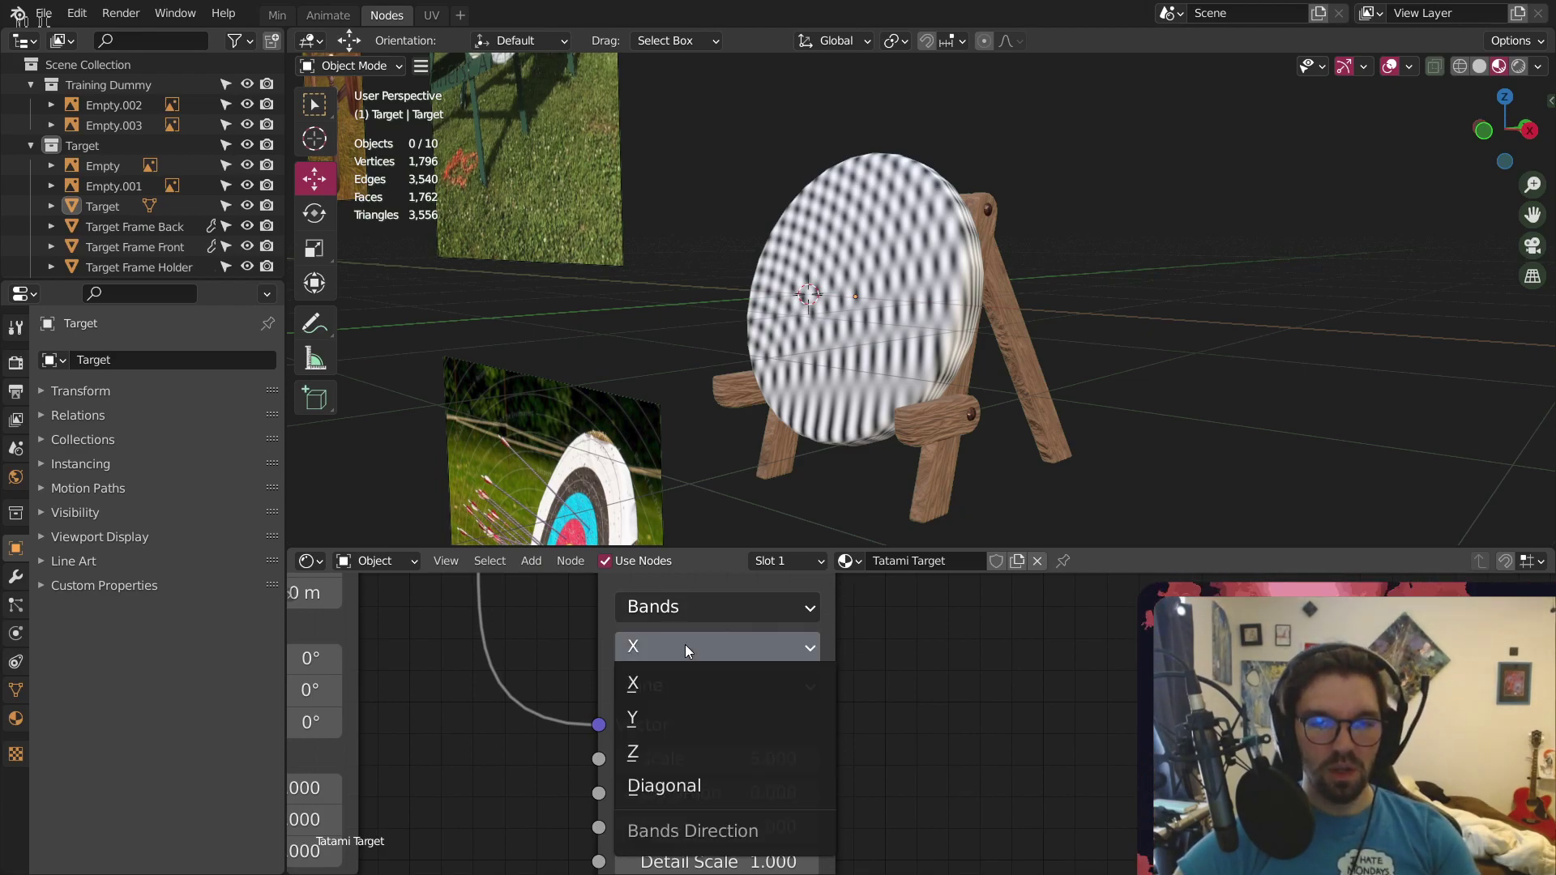
left_click(688, 756)
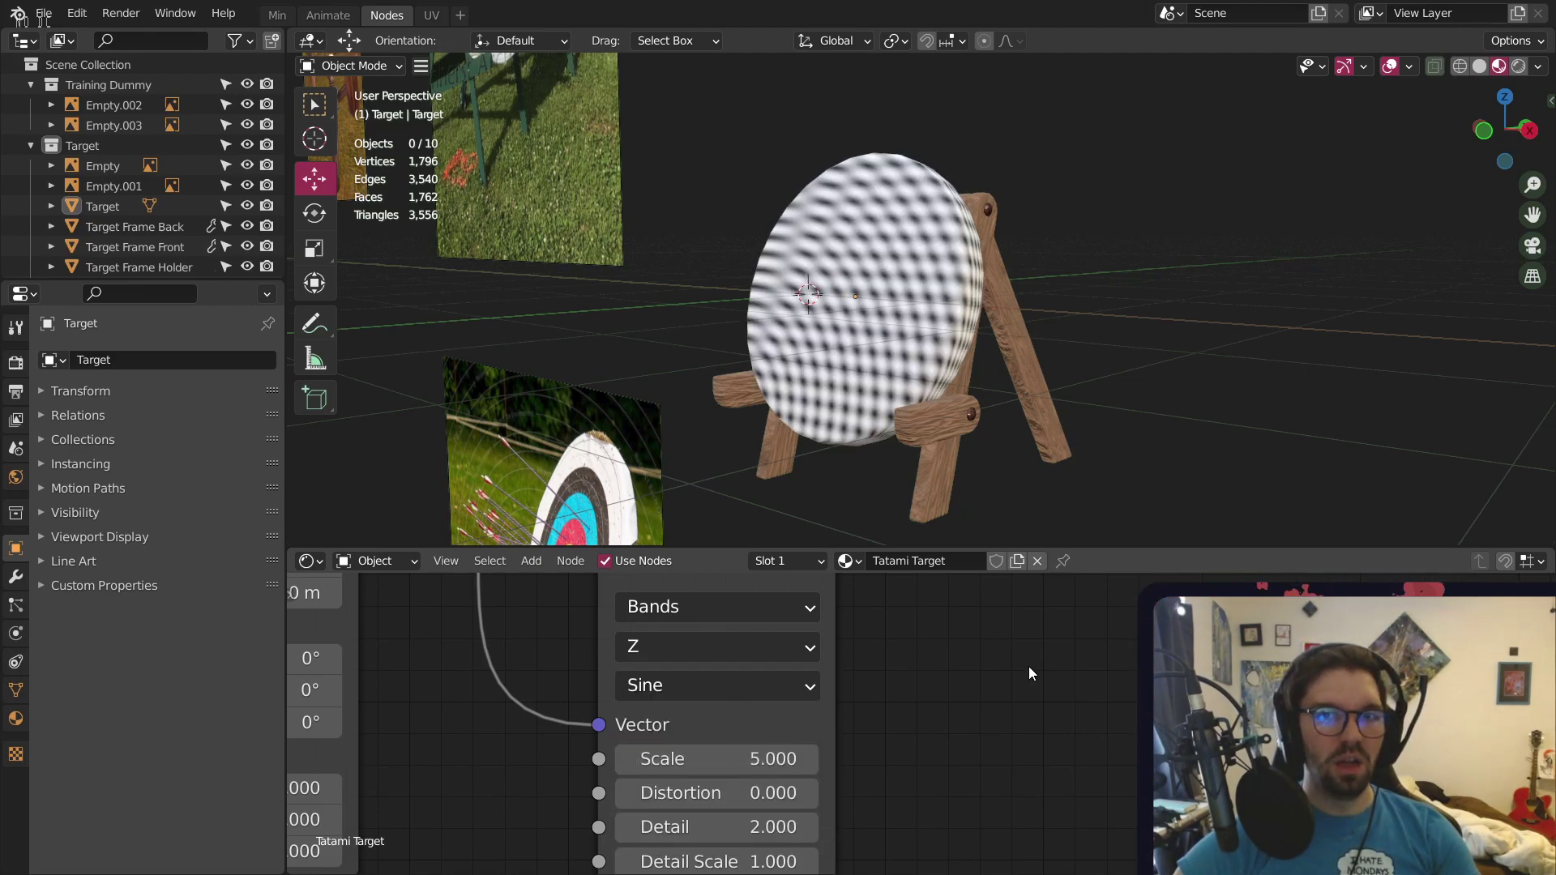
Drive the Mapping node's Vector input from the Texture Coordinate's Object output instead of Generated, and inspect the pattern on the disc
middle_click_drag(816, 306, 940, 298)
scroll(518, 805, "down", 8)
middle_click_drag(478, 683, 1113, 727)
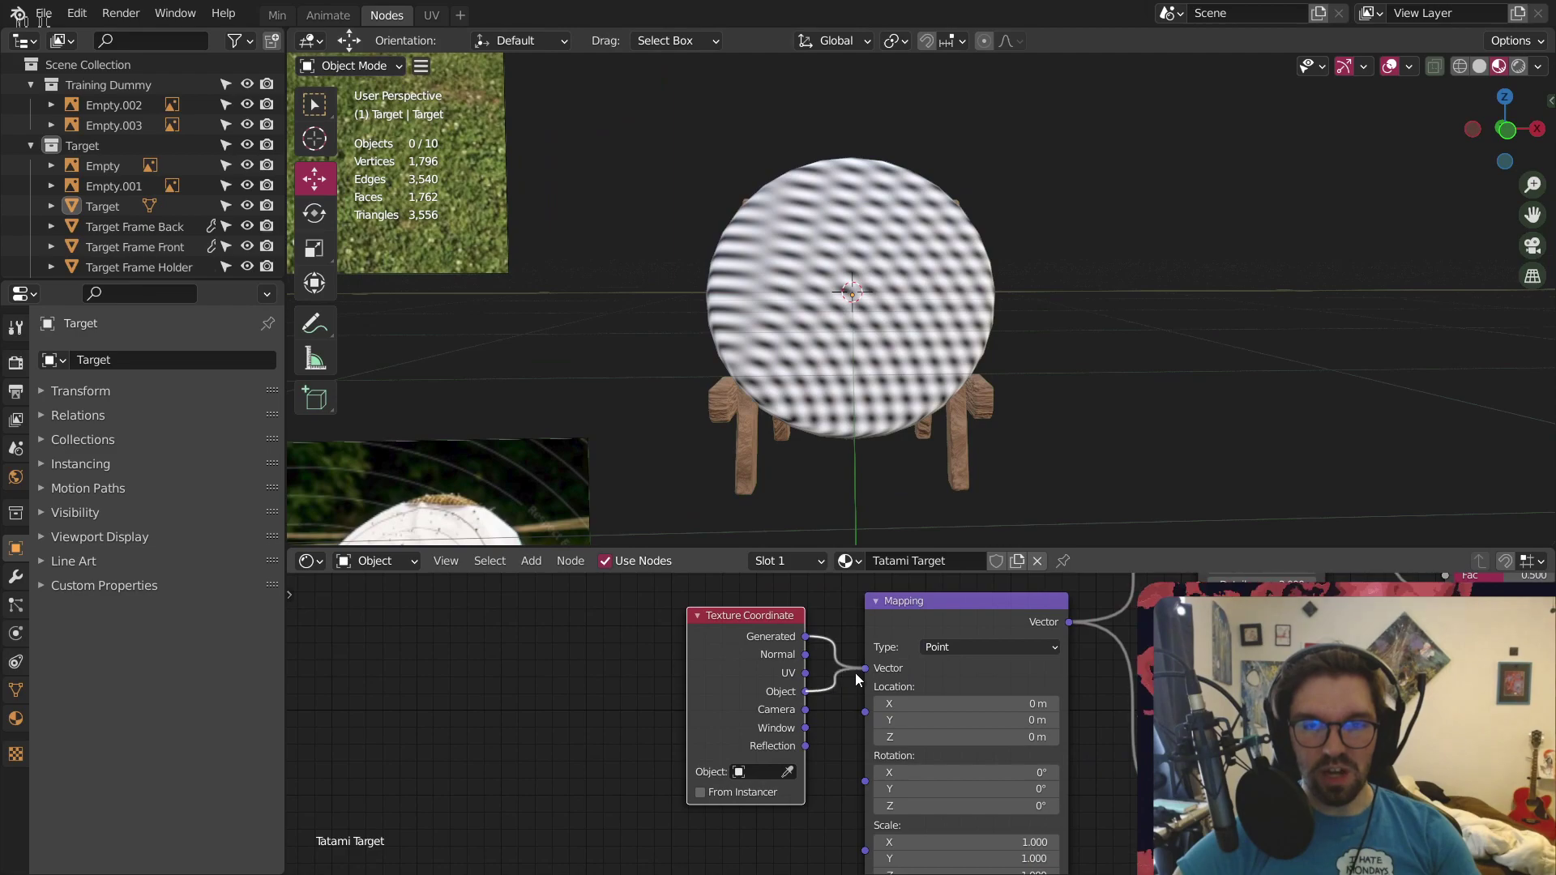
left_click_drag(858, 679, 866, 669)
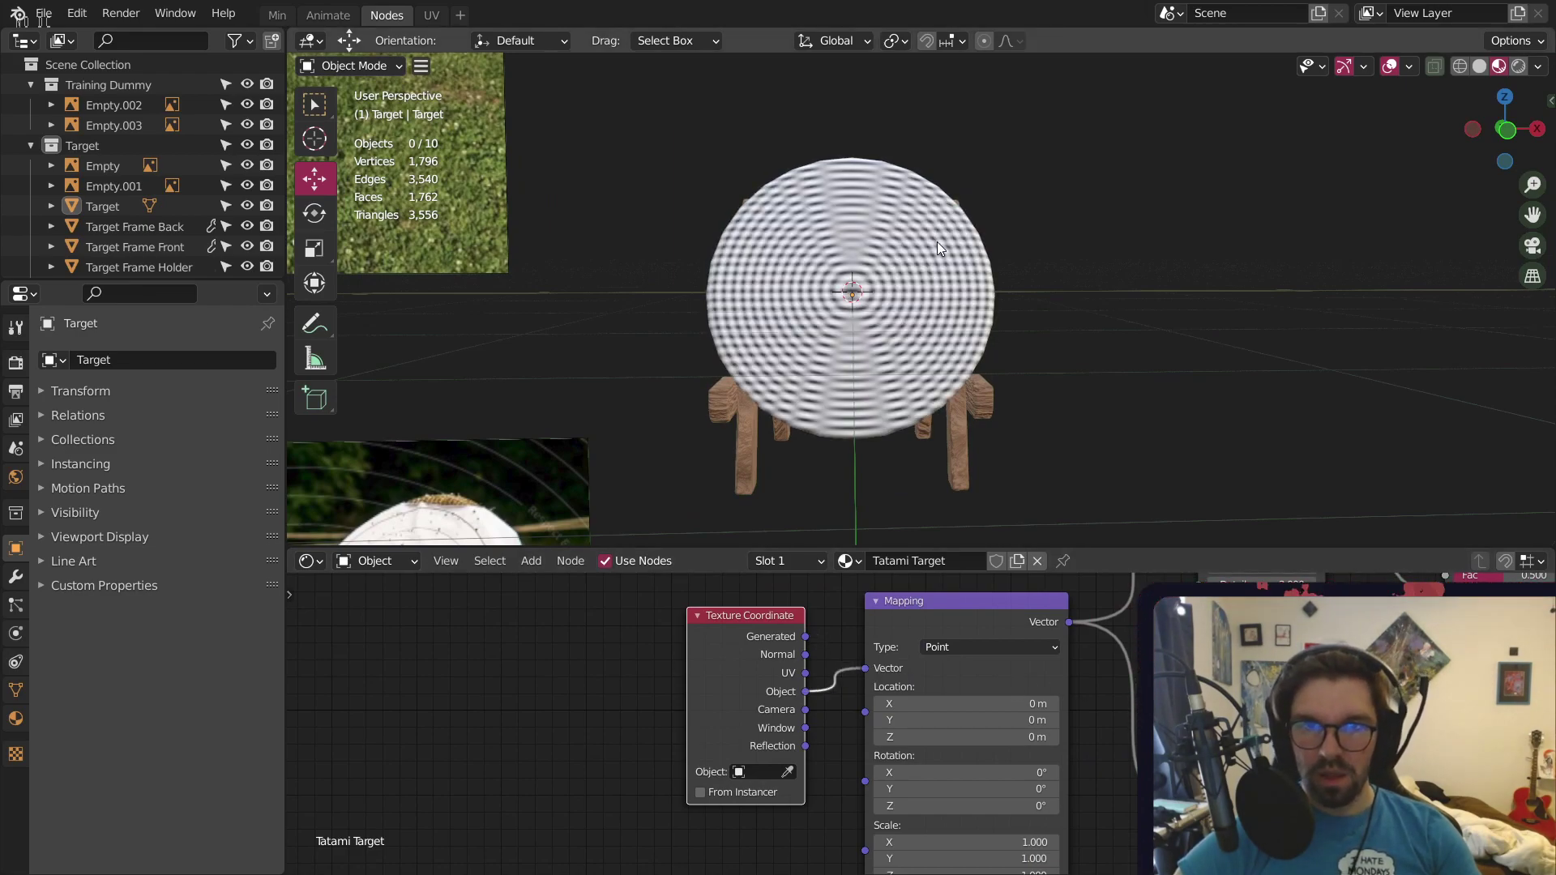
scroll(867, 272, "up", 4)
middle_click_drag(882, 300, 900, 375)
scroll(1043, 737, "down", 3)
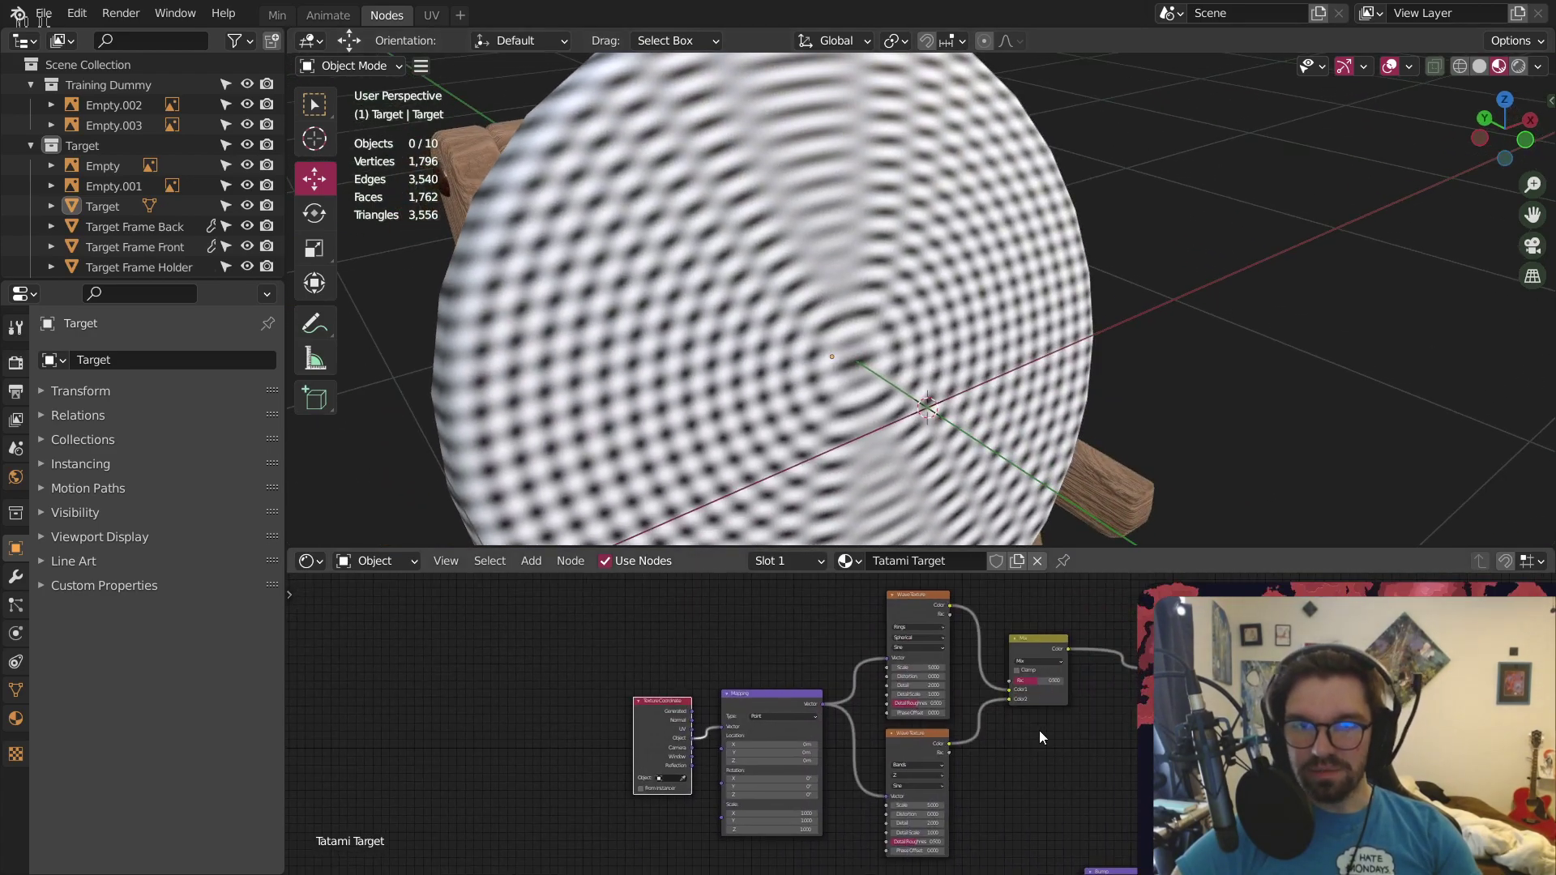
Move the coordinate, mapping, wave and Mix nodes farther from the Principled BSDF, leaving a wide gap between the Wave Textures and the Mix node
left_click_drag(975, 580, 539, 846)
left_click_drag(757, 699, 557, 702)
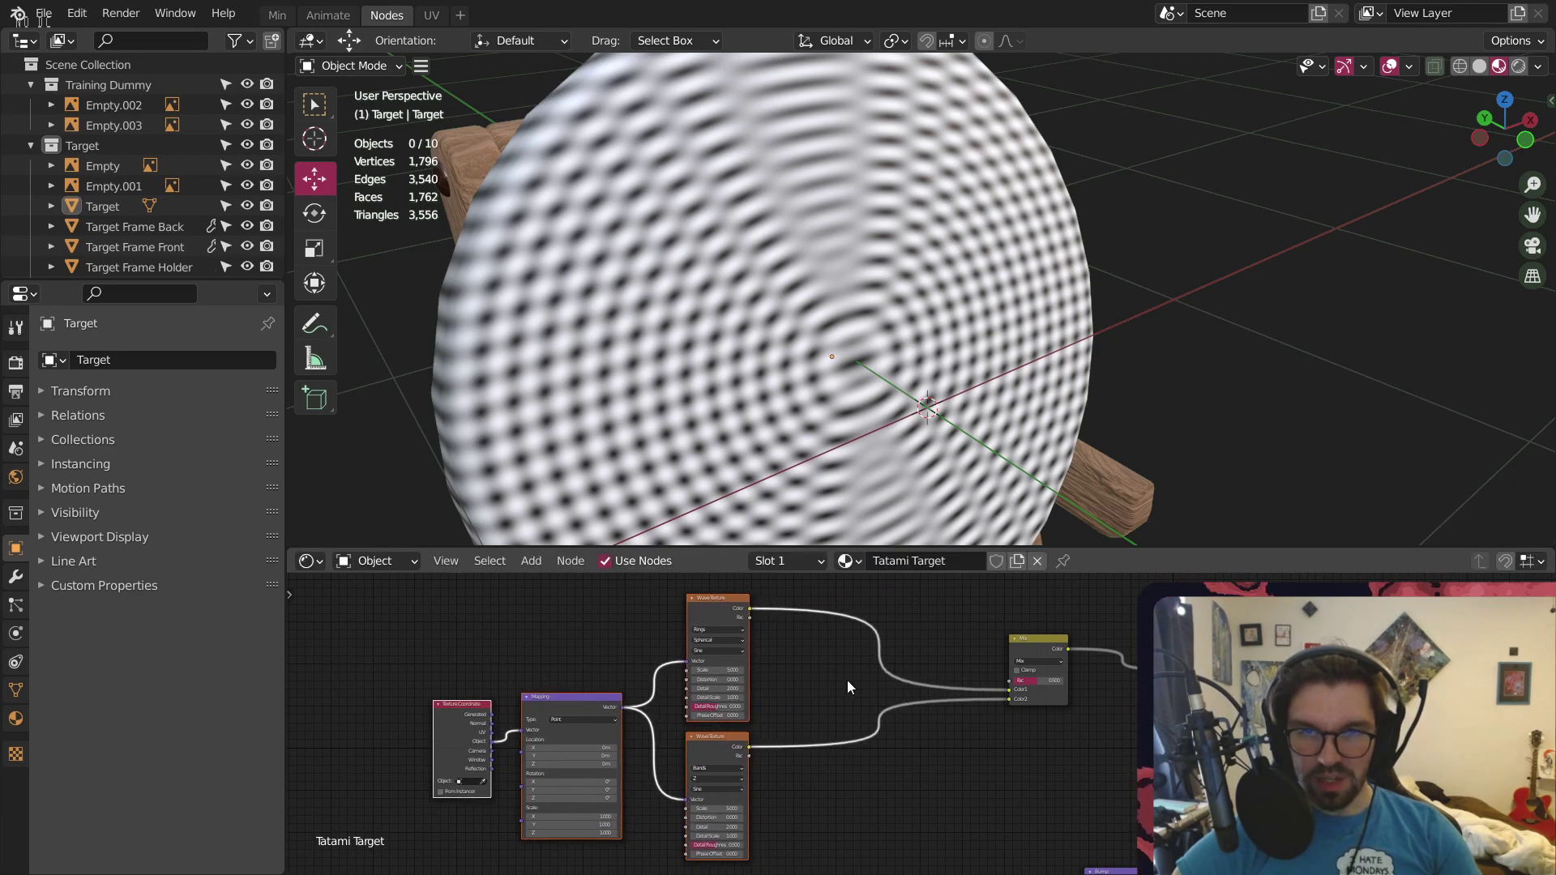
left_click_drag(1048, 639, 945, 632)
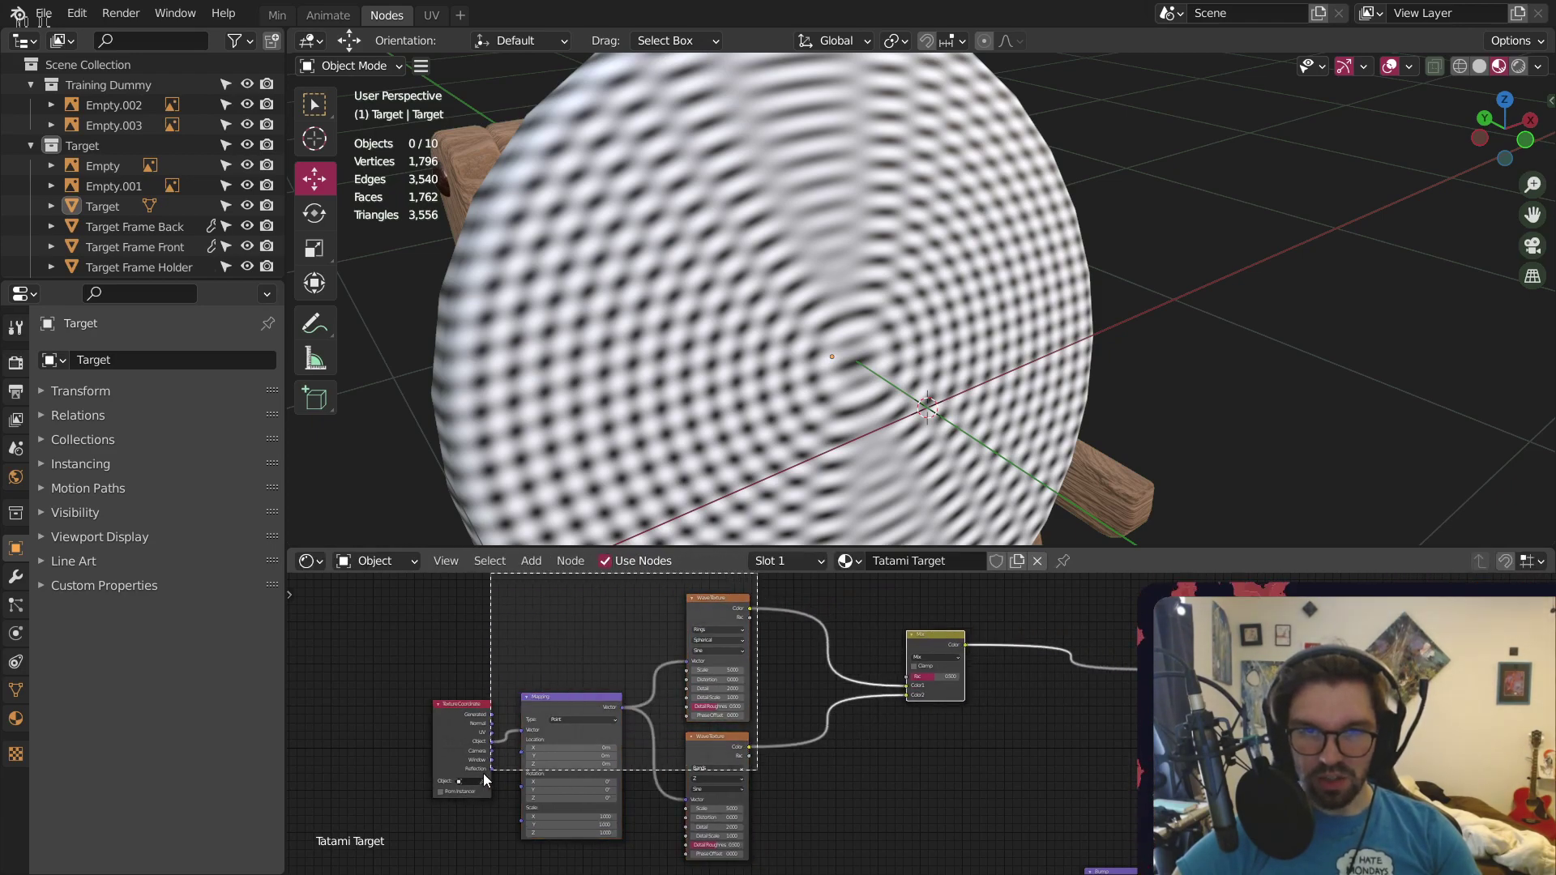
left_click(553, 696)
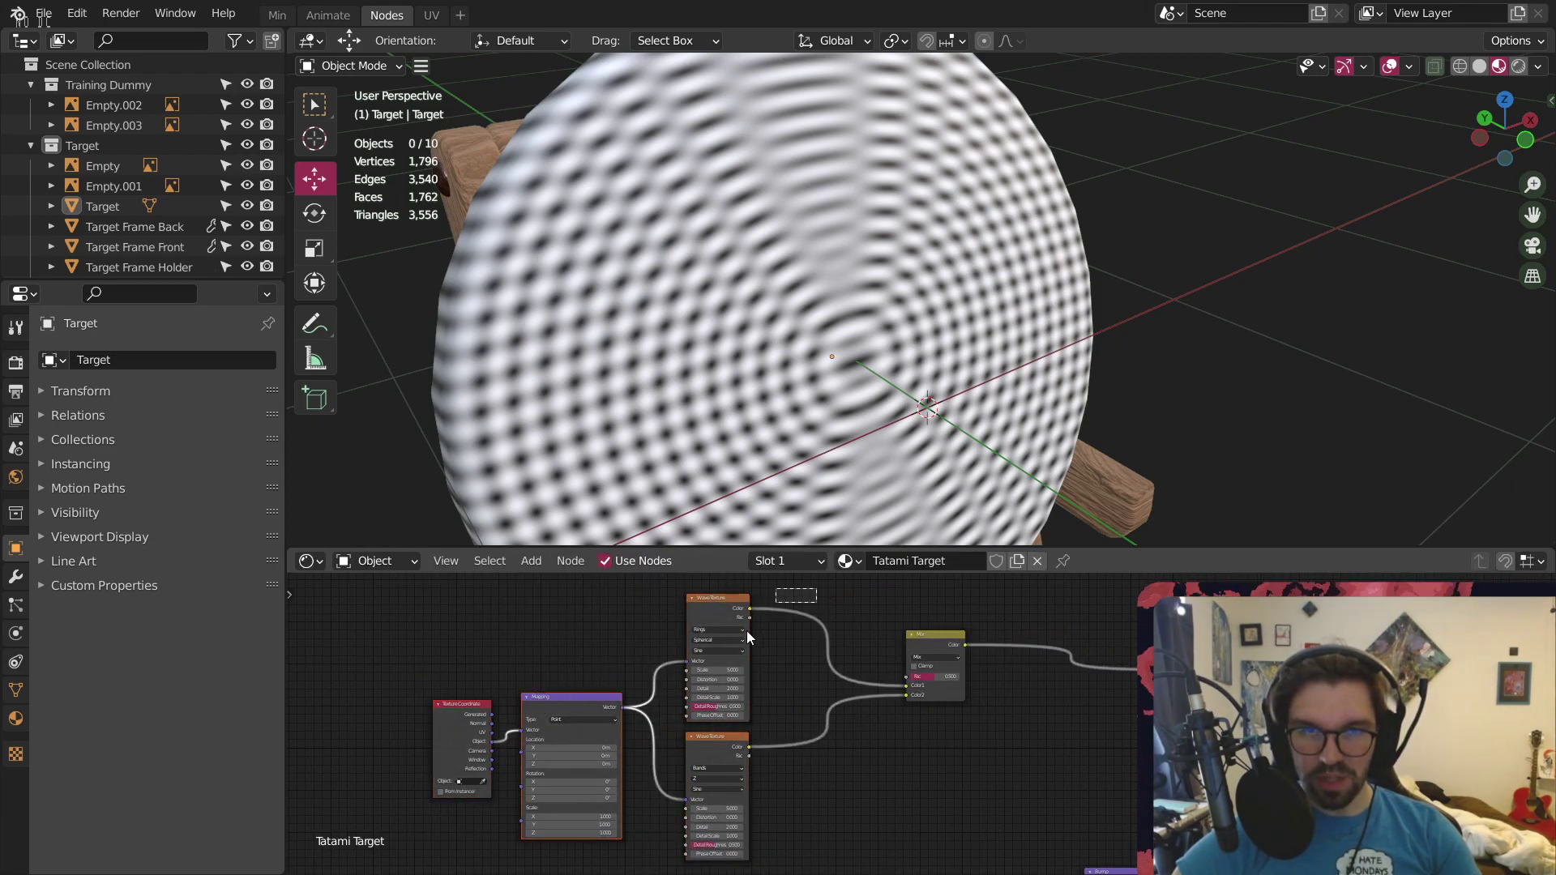
left_click_drag(747, 637, 442, 815)
left_click_drag(557, 698, 471, 716)
left_click(779, 690)
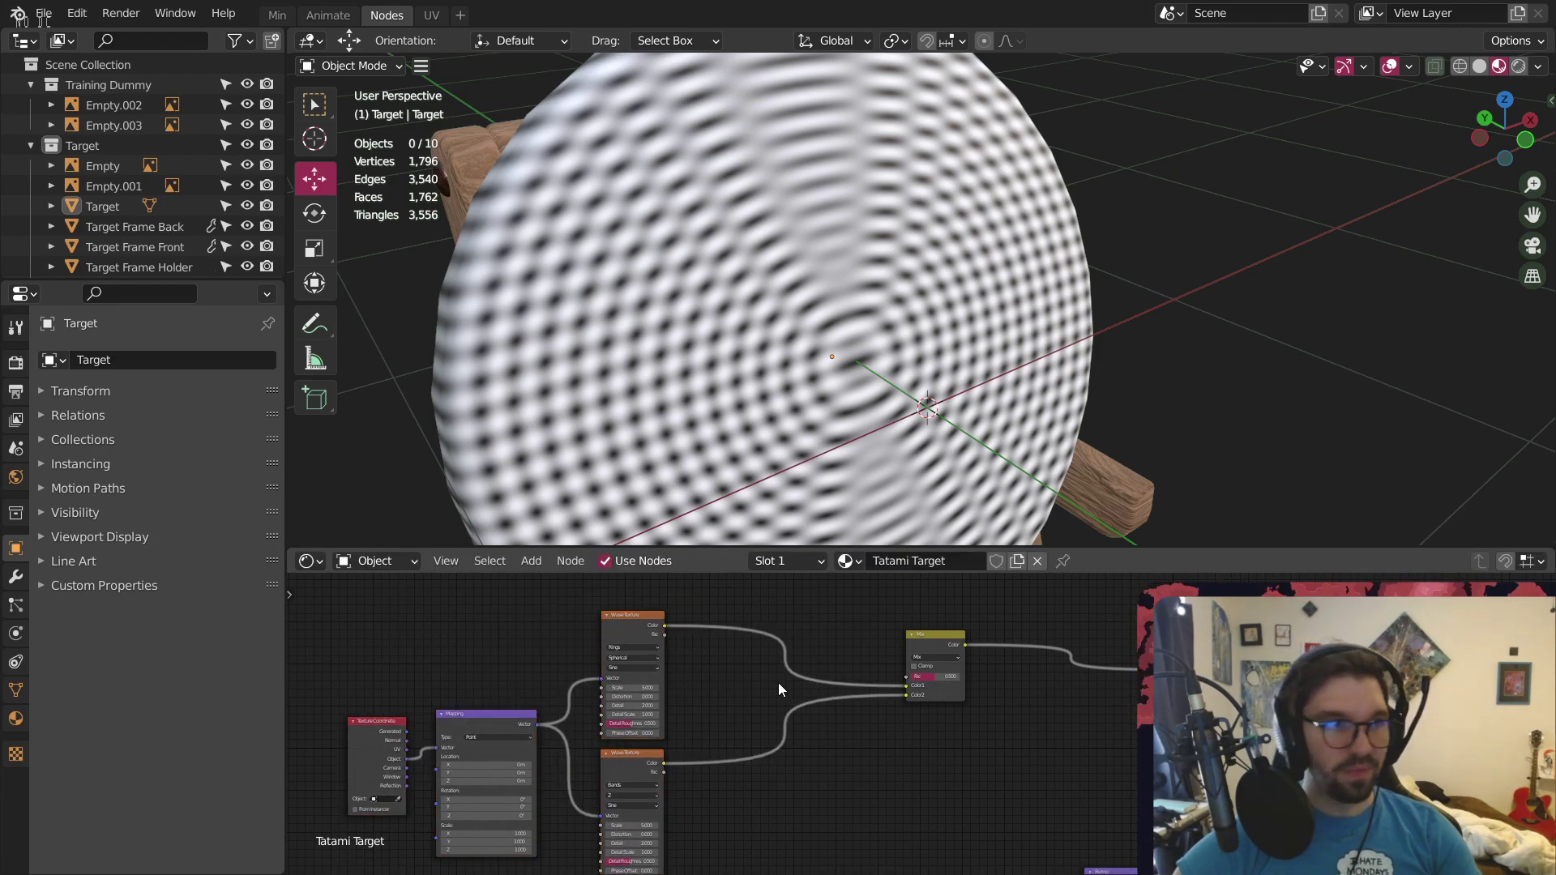
Set the scale of the upper, ring-type Wave Texture to 10
middle_click_drag(778, 690, 693, 650)
scroll(590, 674, "up", 9)
middle_click_drag(565, 675, 769, 709)
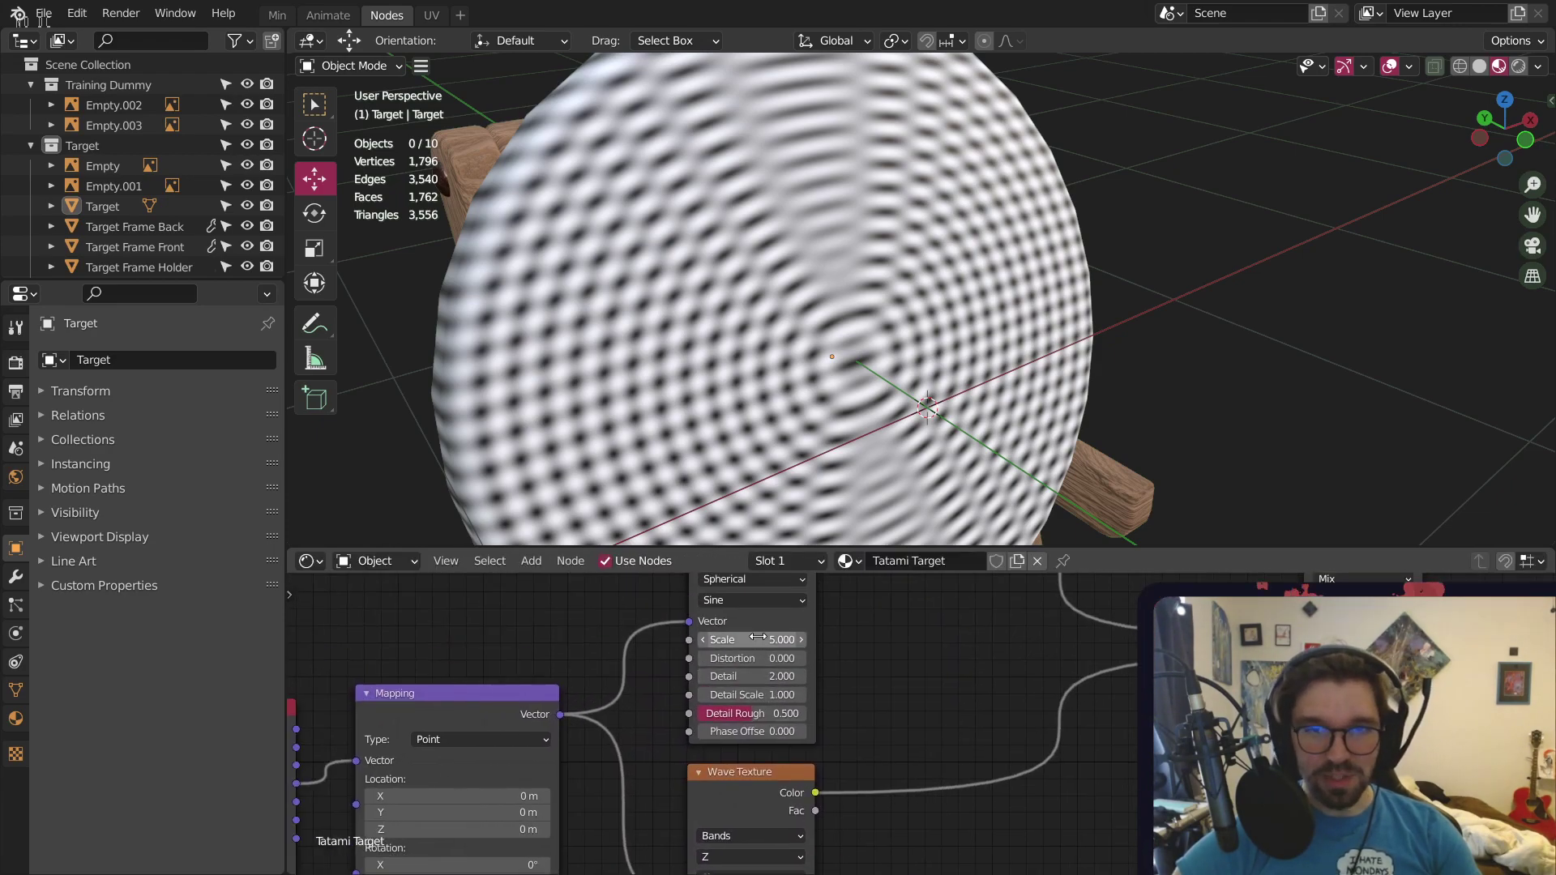
scroll(758, 638, "up", 2)
left_click(744, 646)
type("10")
key("Return")
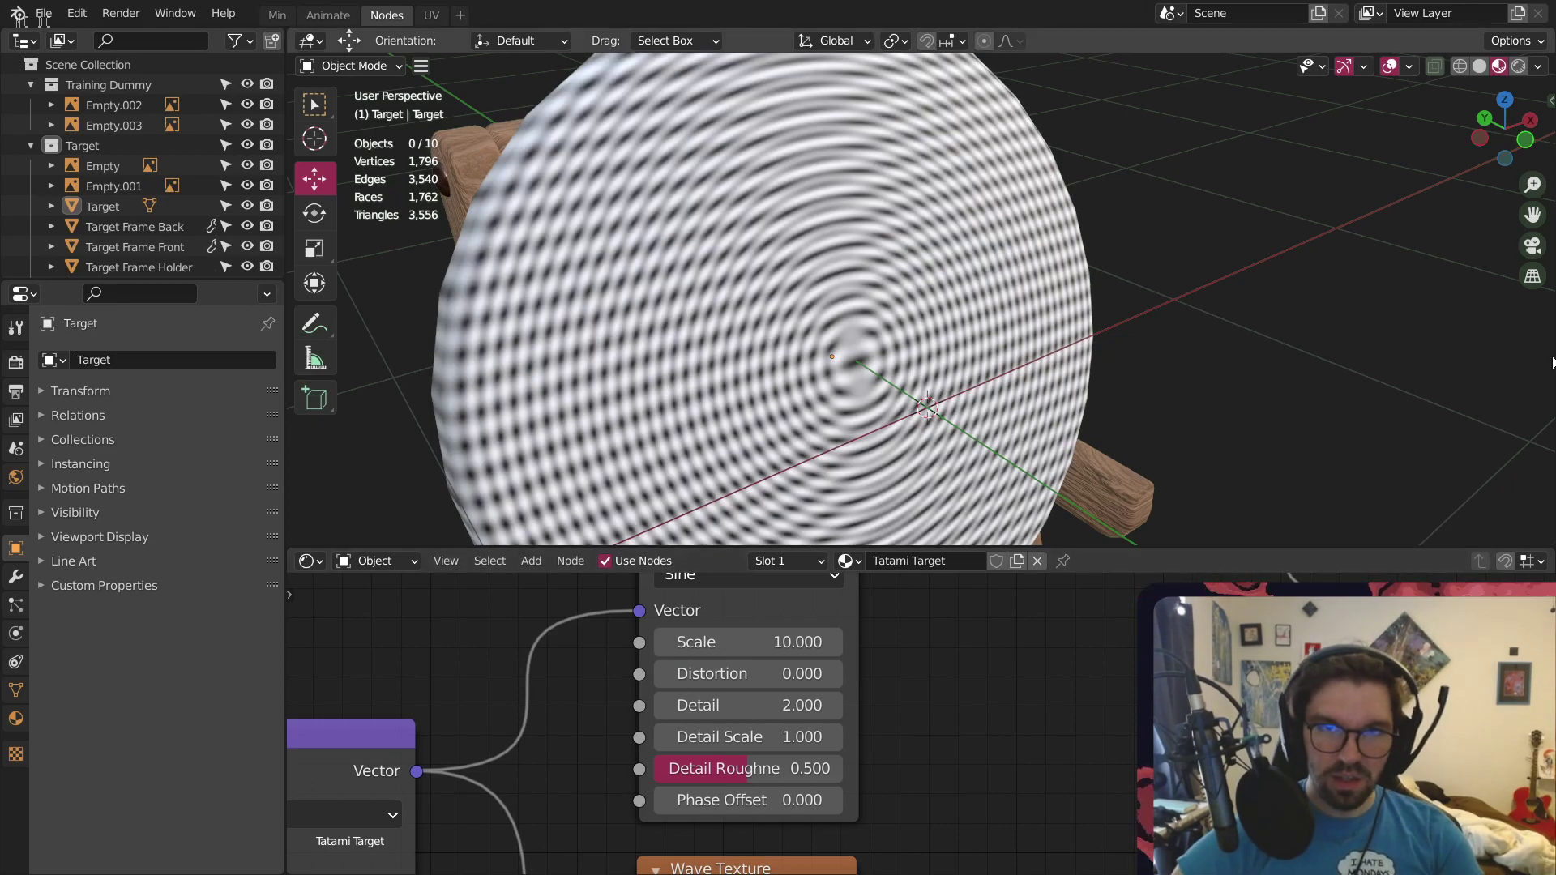
Set the scale of the lower, bands-type Wave Texture to 20 and inspect the pattern on the disc's face and rim
middle_click_drag(890, 752, 1004, 585)
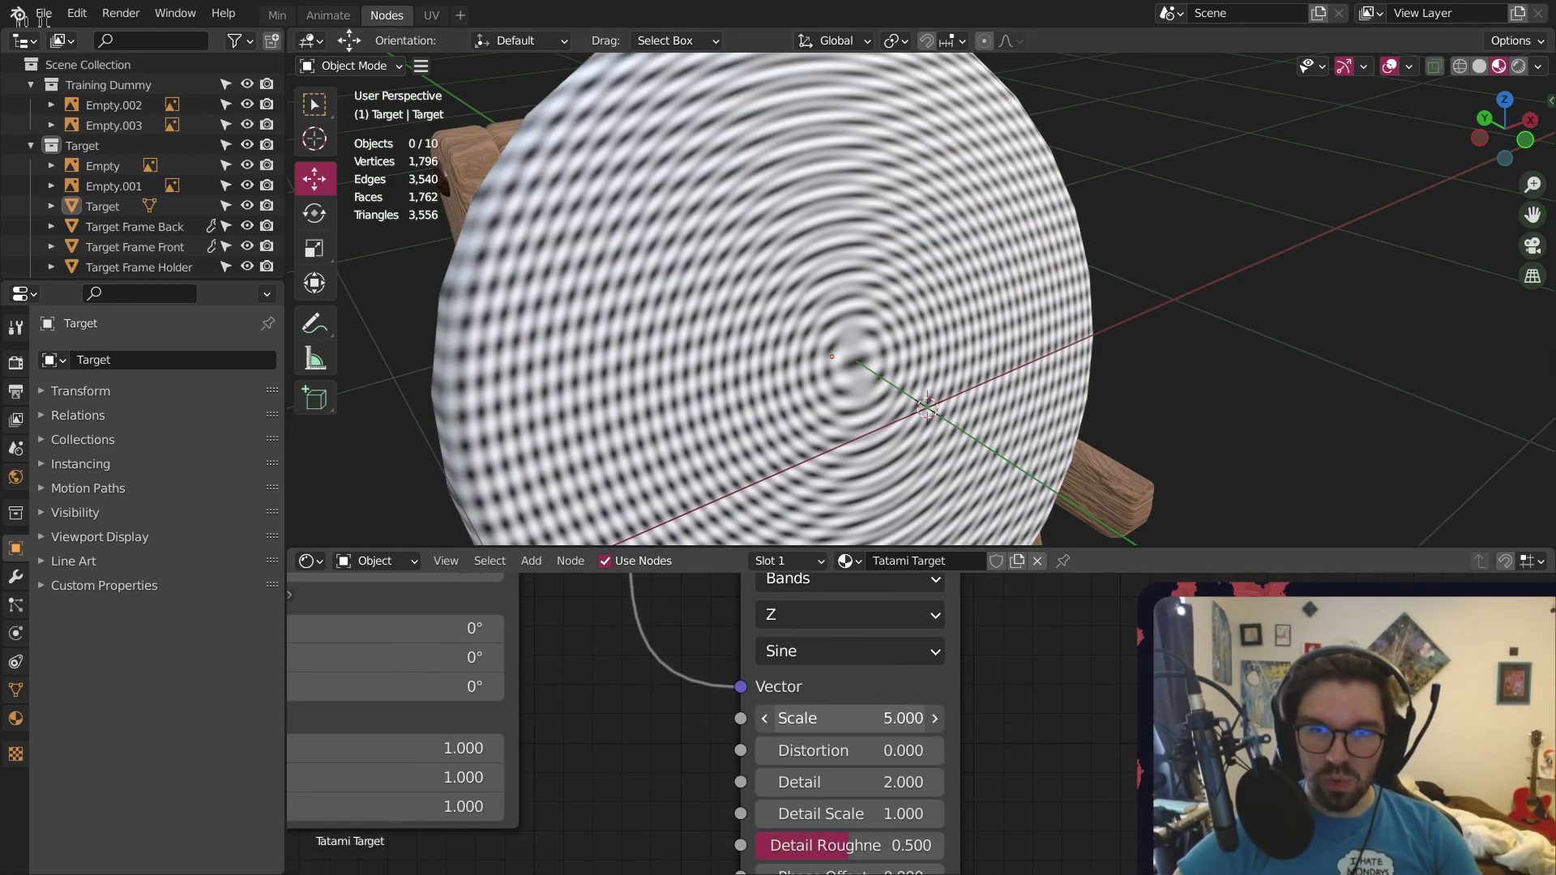
left_click(843, 718)
type("20")
key("Return")
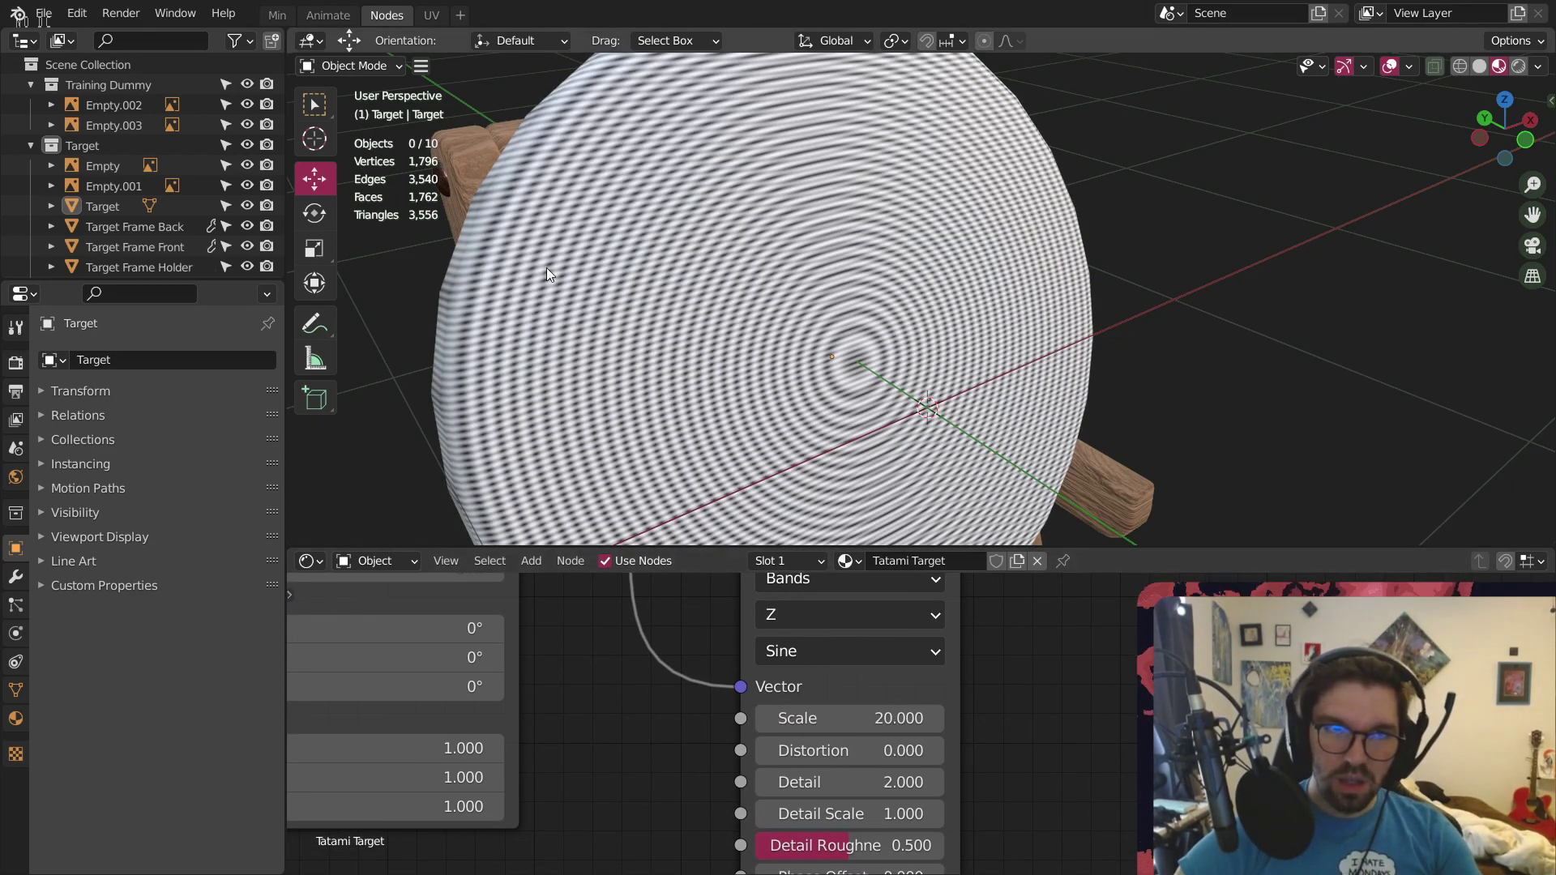
middle_click_drag(547, 268, 785, 295)
scroll(546, 295, "up", 3)
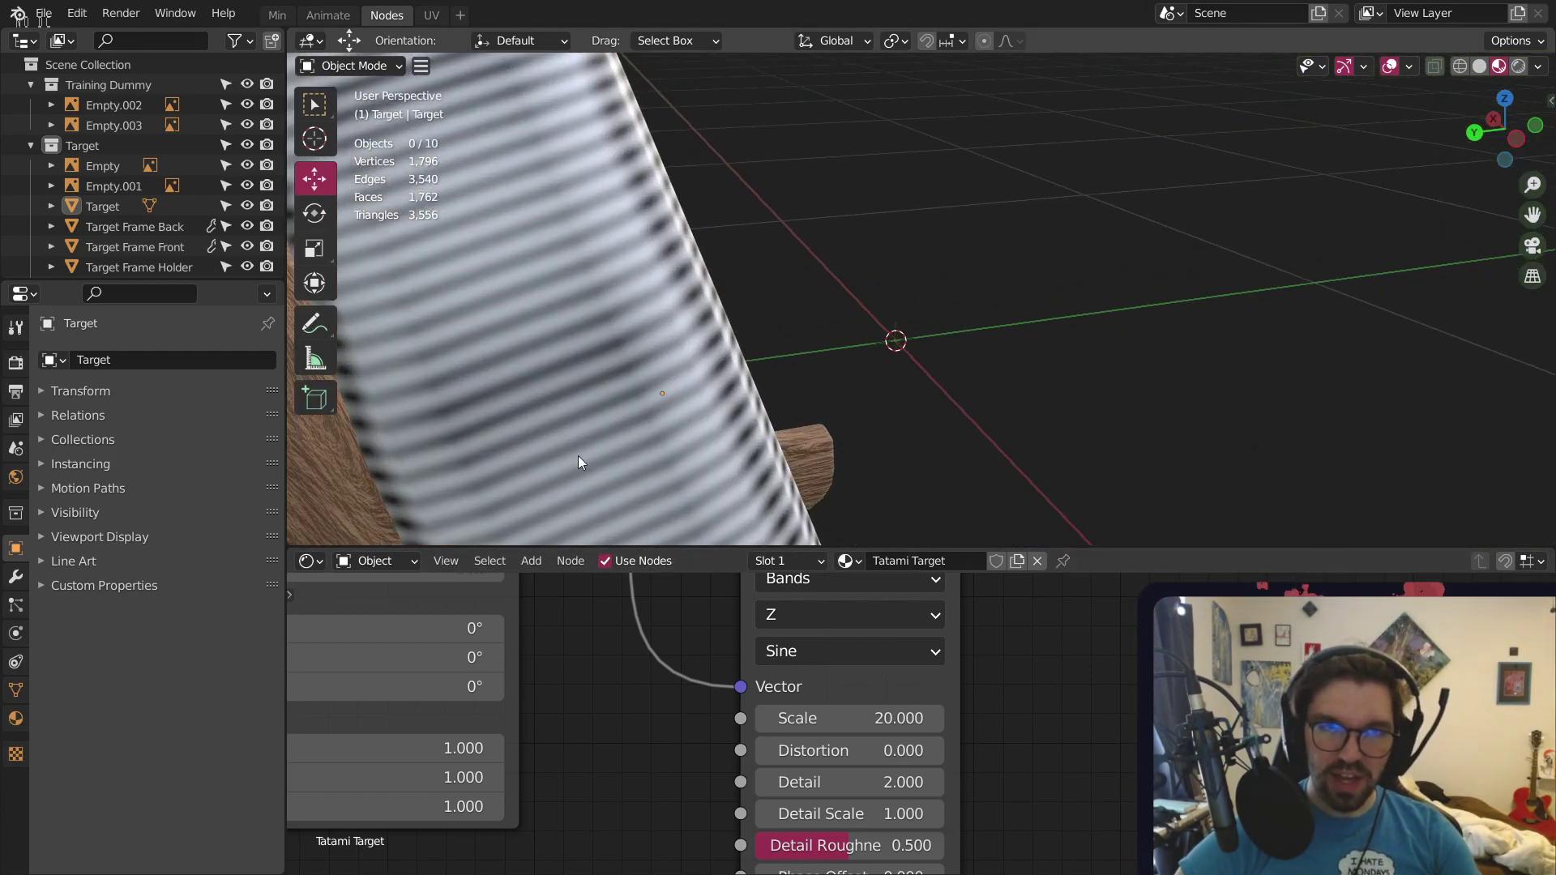
middle_click_drag(577, 455, 912, 348)
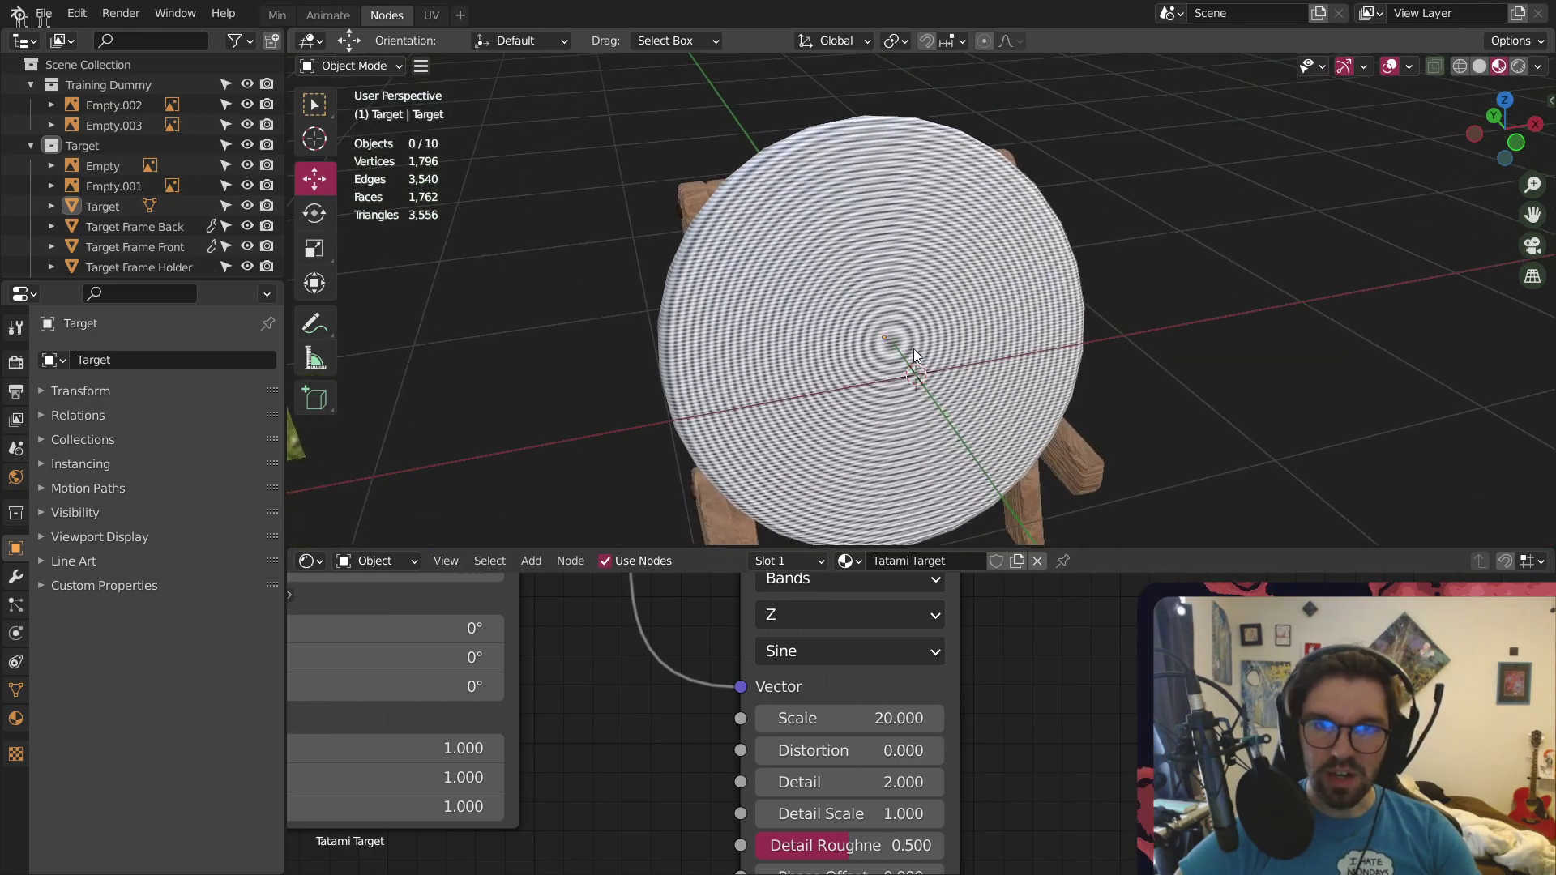
scroll(870, 337, "up", 6)
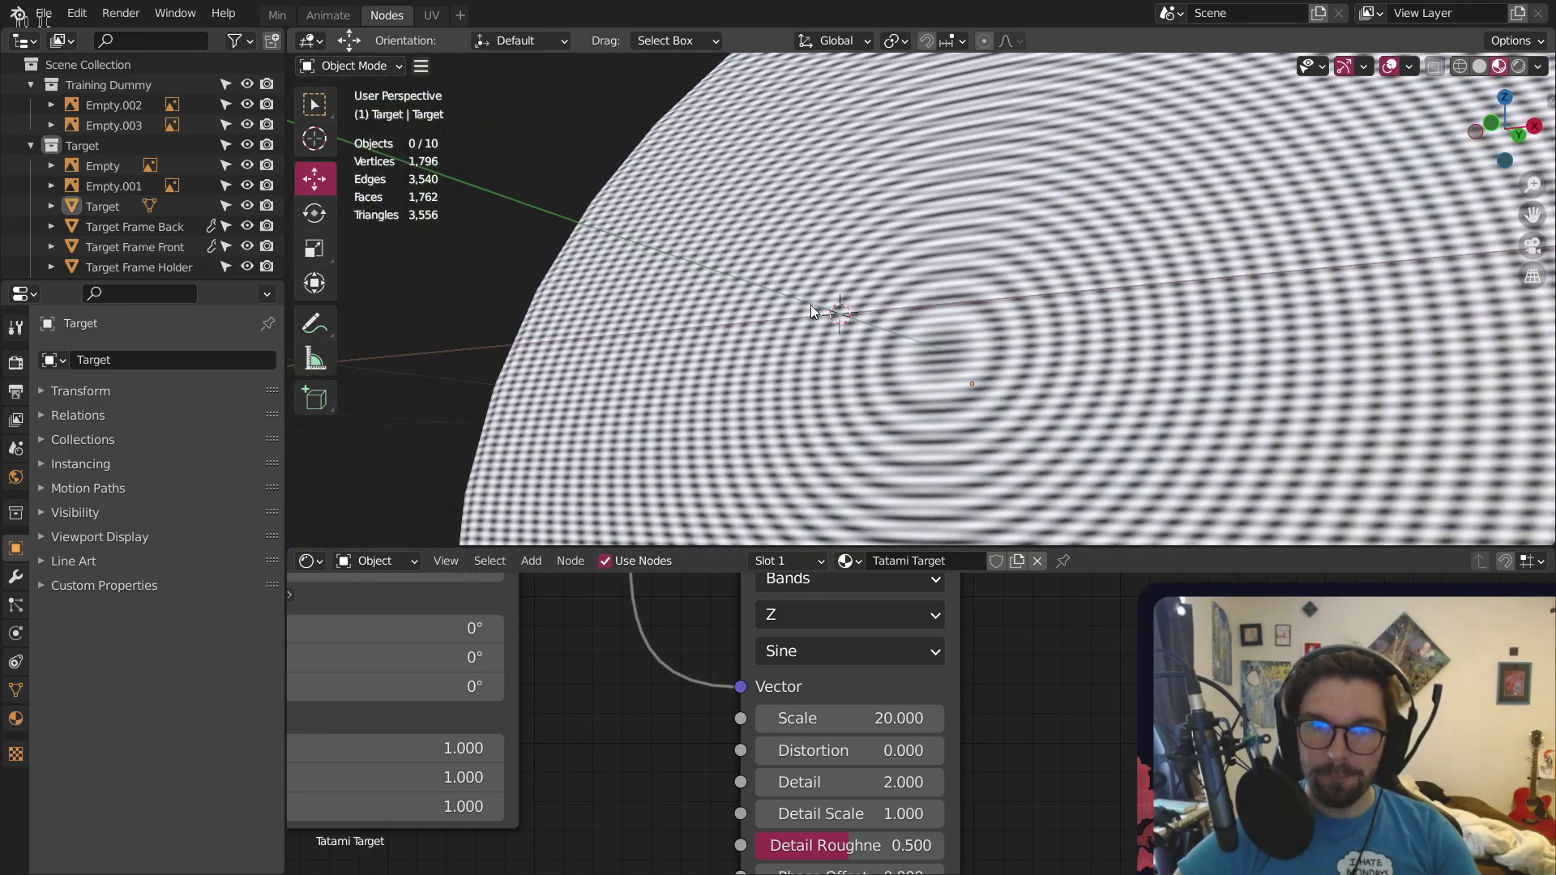
middle_click_drag(811, 305, 841, 362)
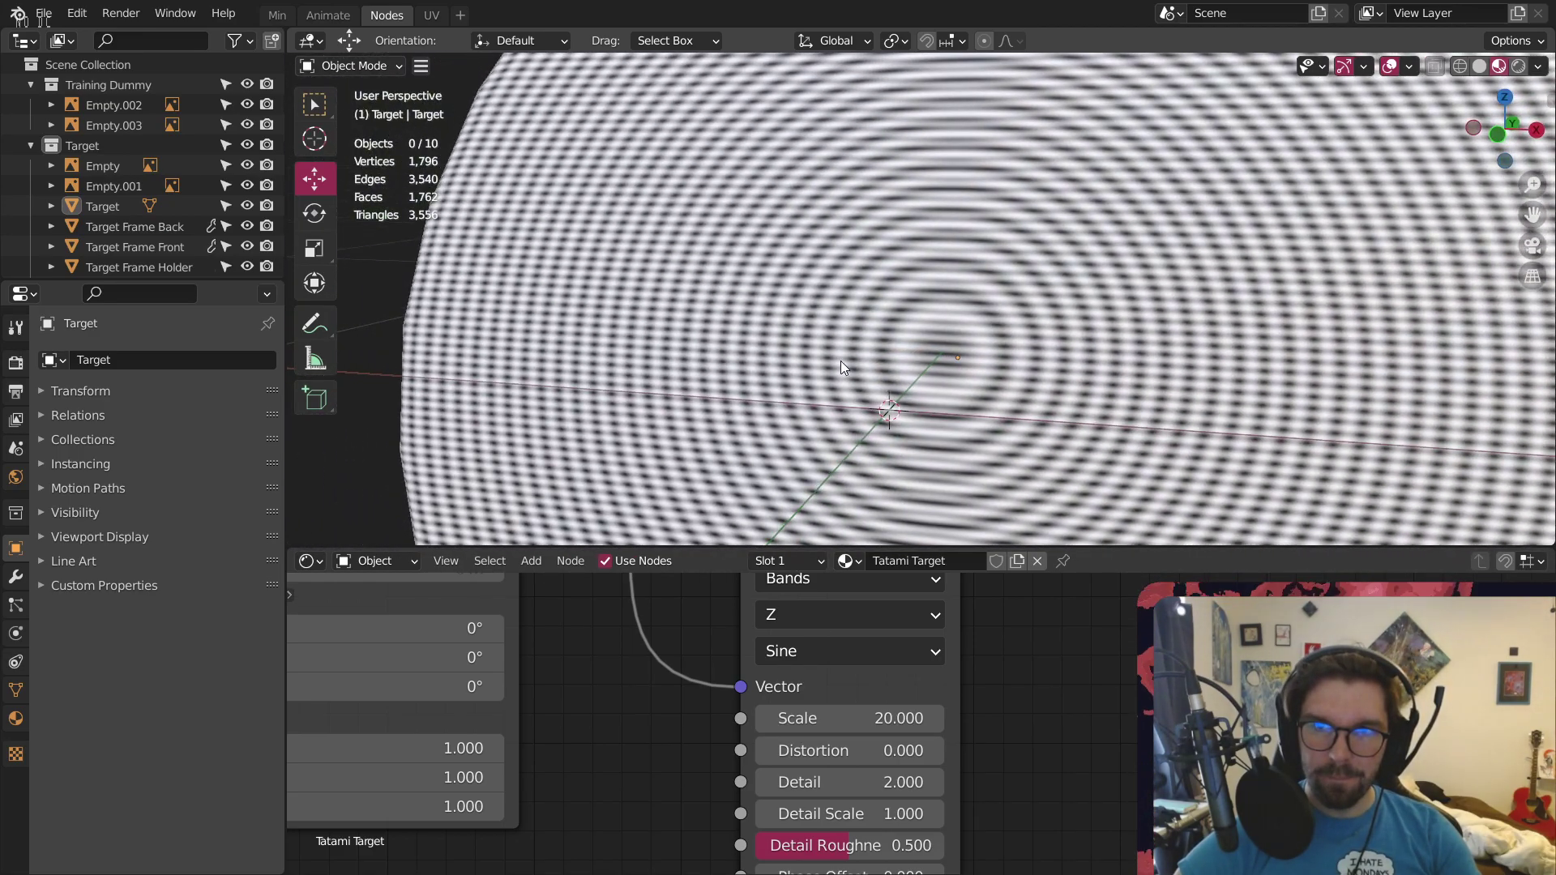
Insert a ColorRamp node on the link between the lower Wave Texture and the Mix node's Color2 input
scroll(896, 717, "down", 5)
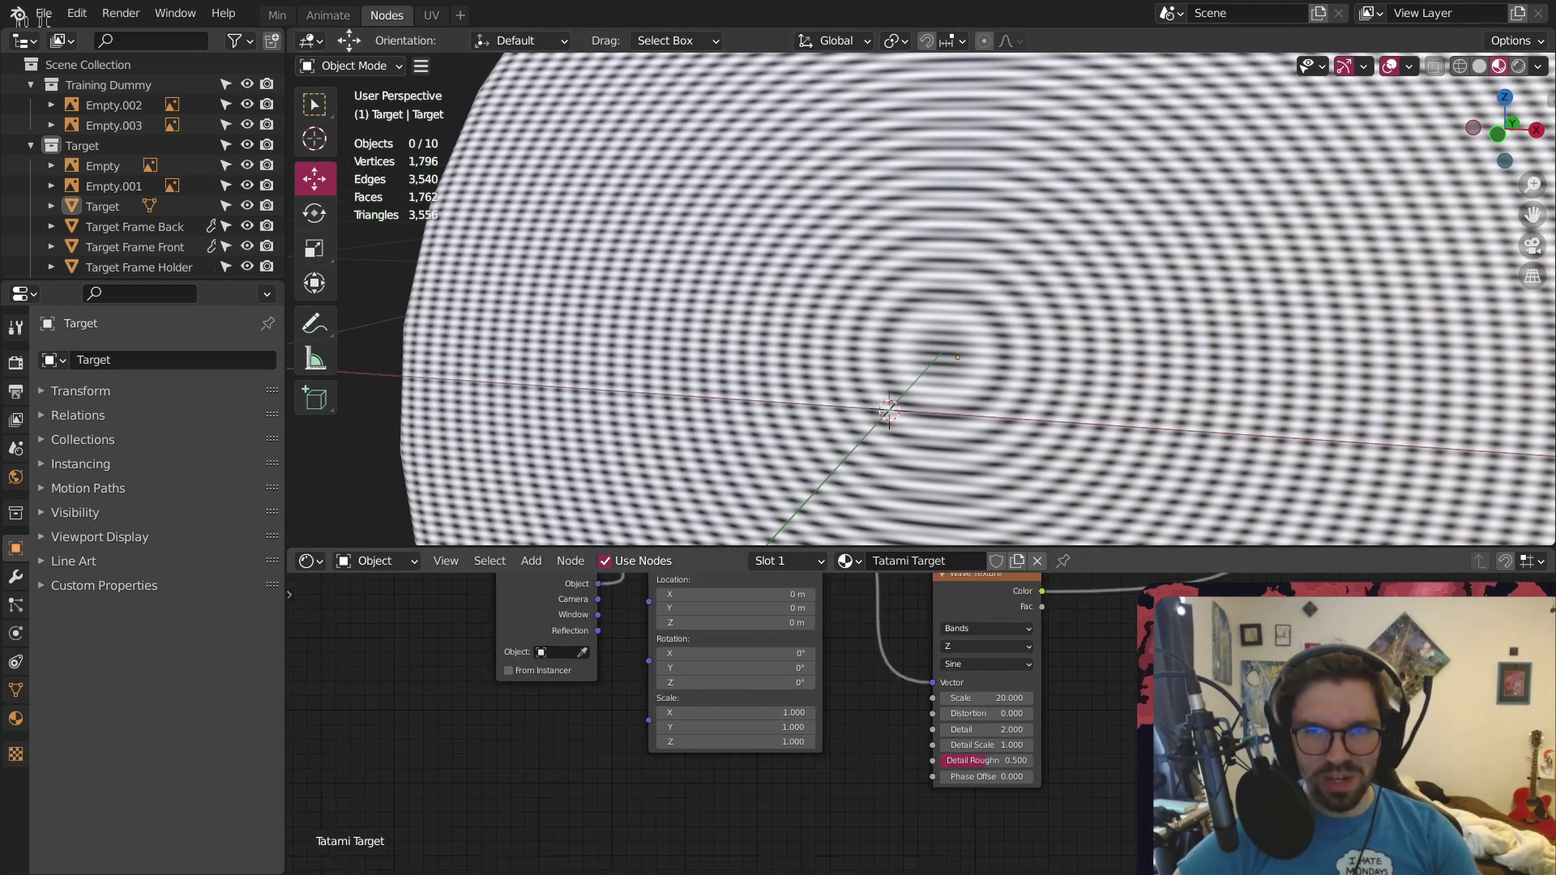
middle_click_drag(917, 648, 919, 736)
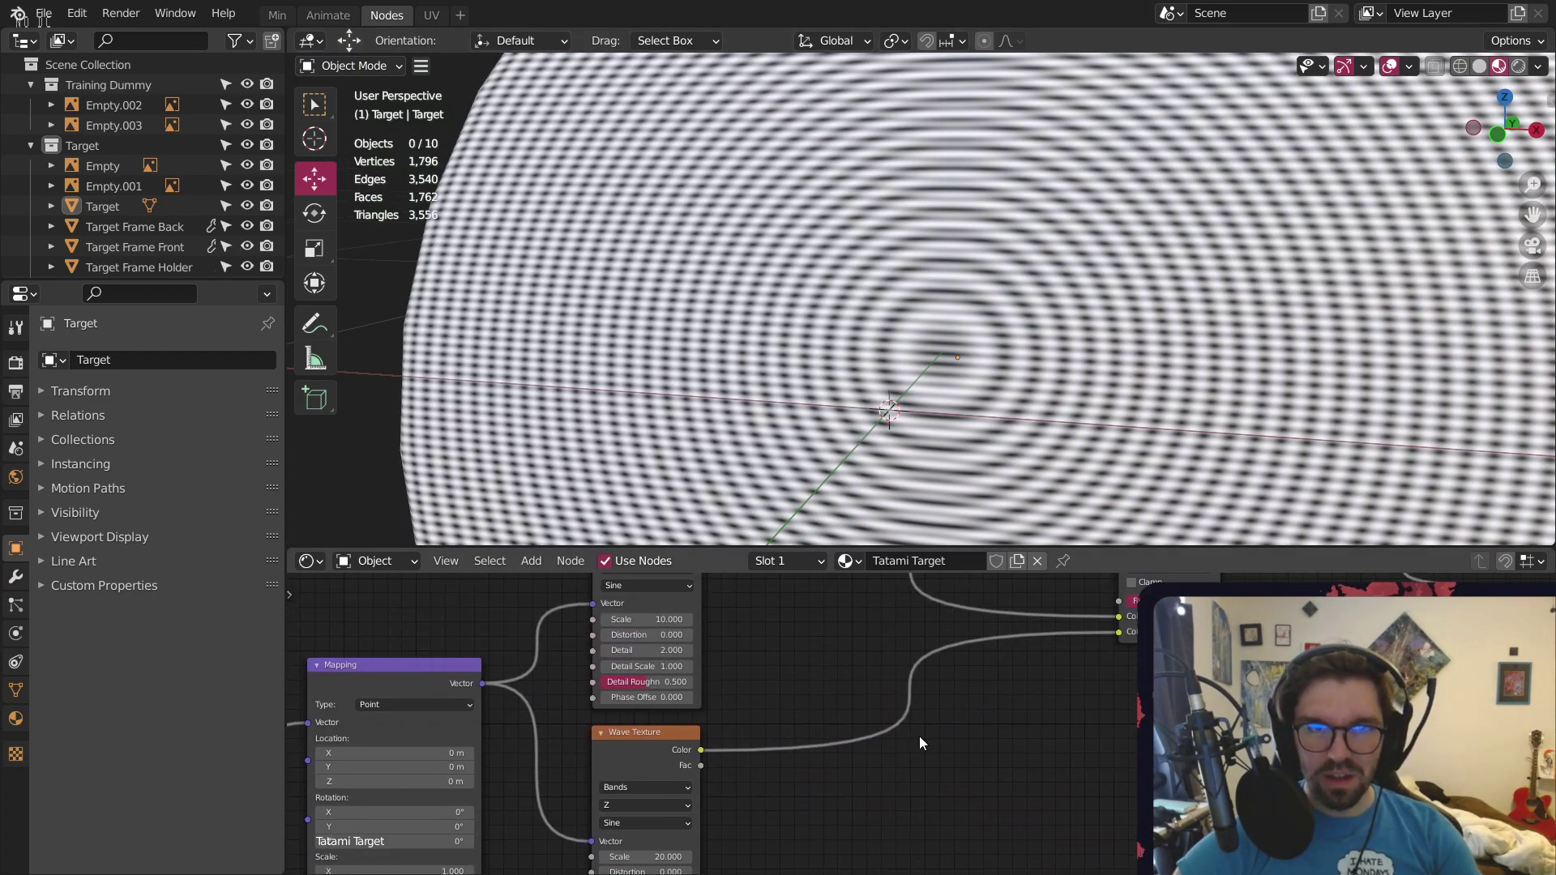
left_click(523, 560)
mouse_move(601, 736)
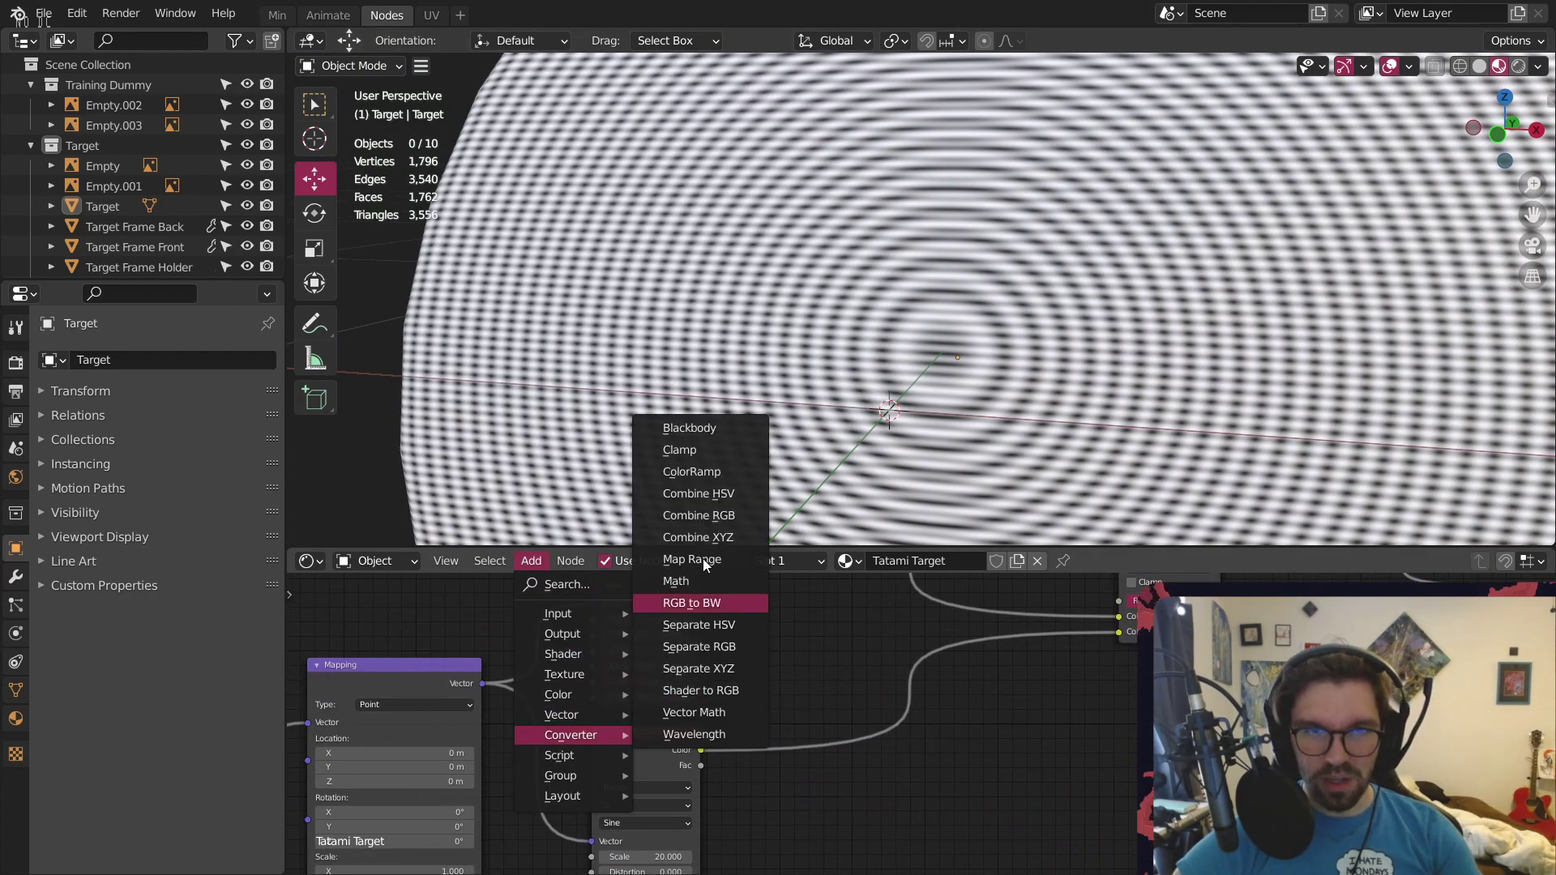
left_click(696, 471)
left_click(934, 668)
Insert a duplicate of the ColorRamp between the upper Wave Texture and the Mix node, align the two ramps, and save the file
scroll(950, 682, "up", 1, "shift")
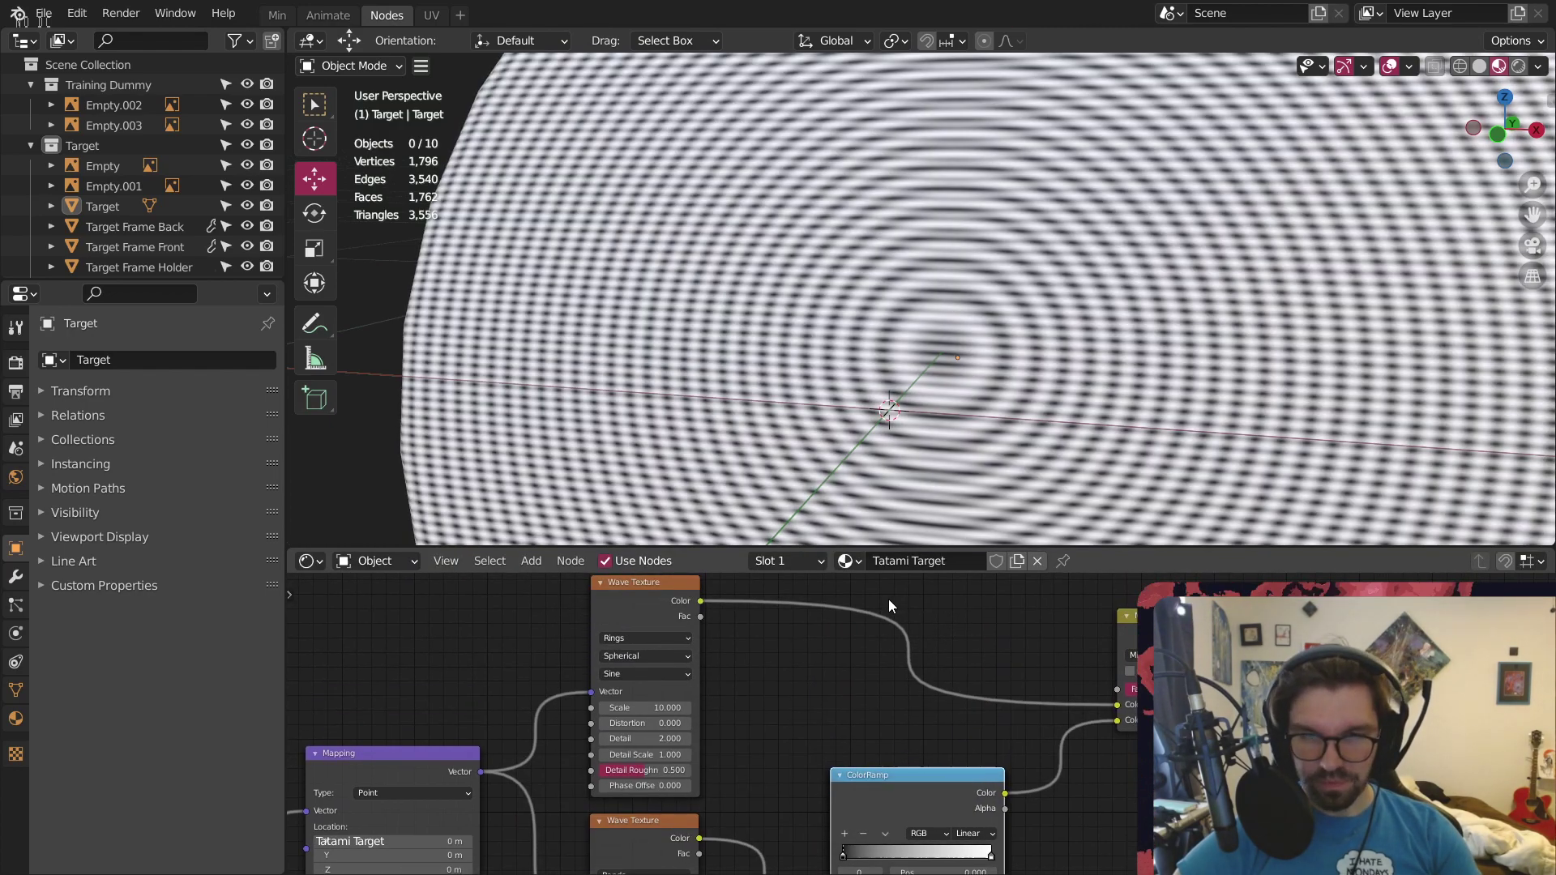
key("shift+d")
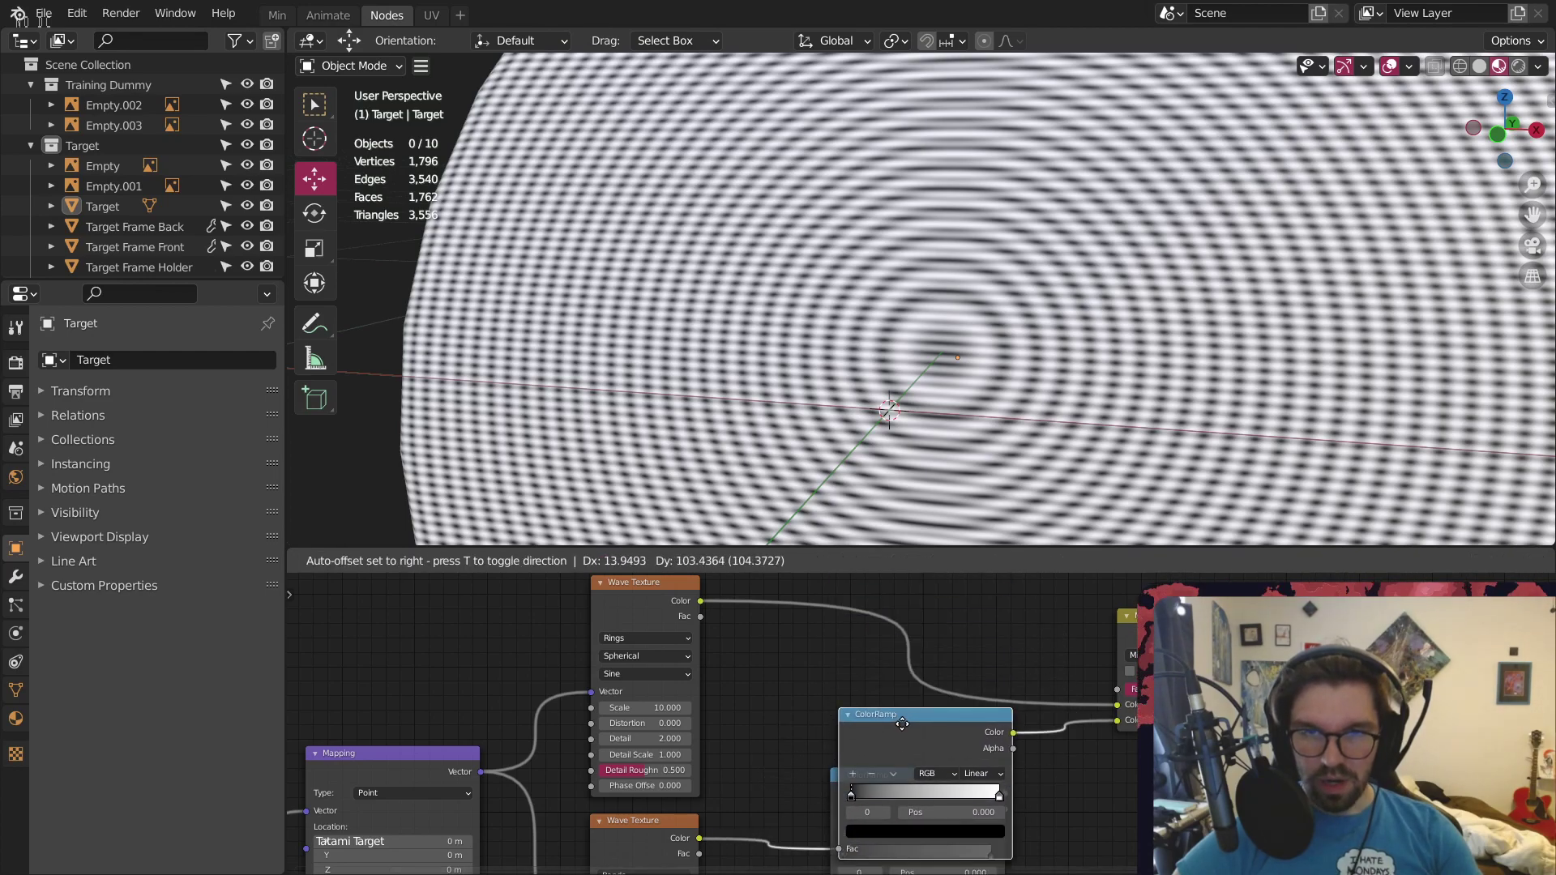
left_click(888, 776)
left_click_drag(888, 776, 888, 609)
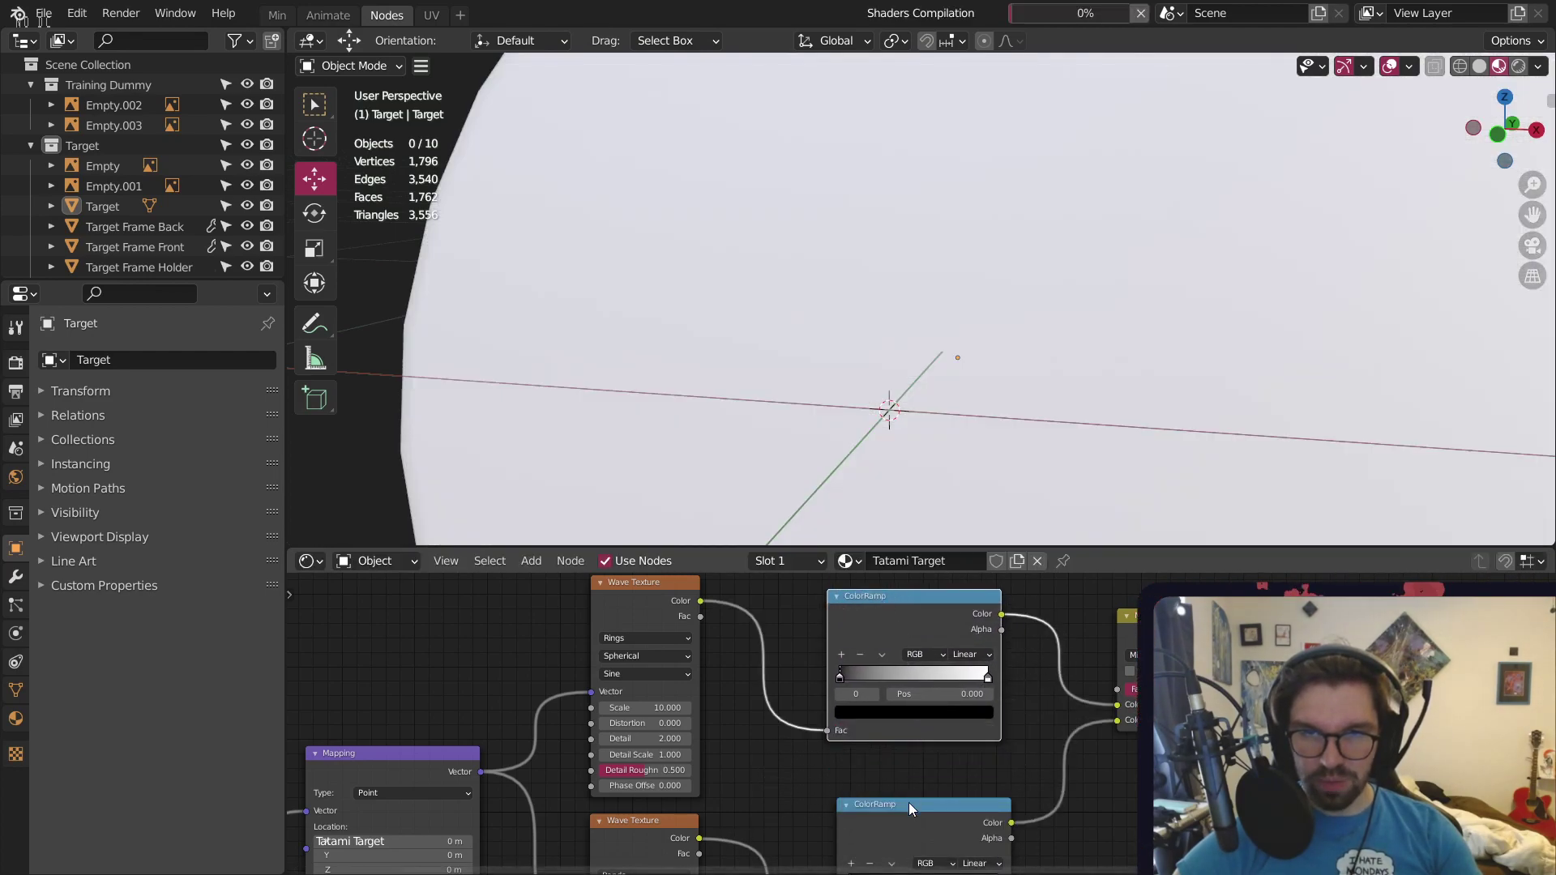
left_click_drag(907, 802, 898, 780)
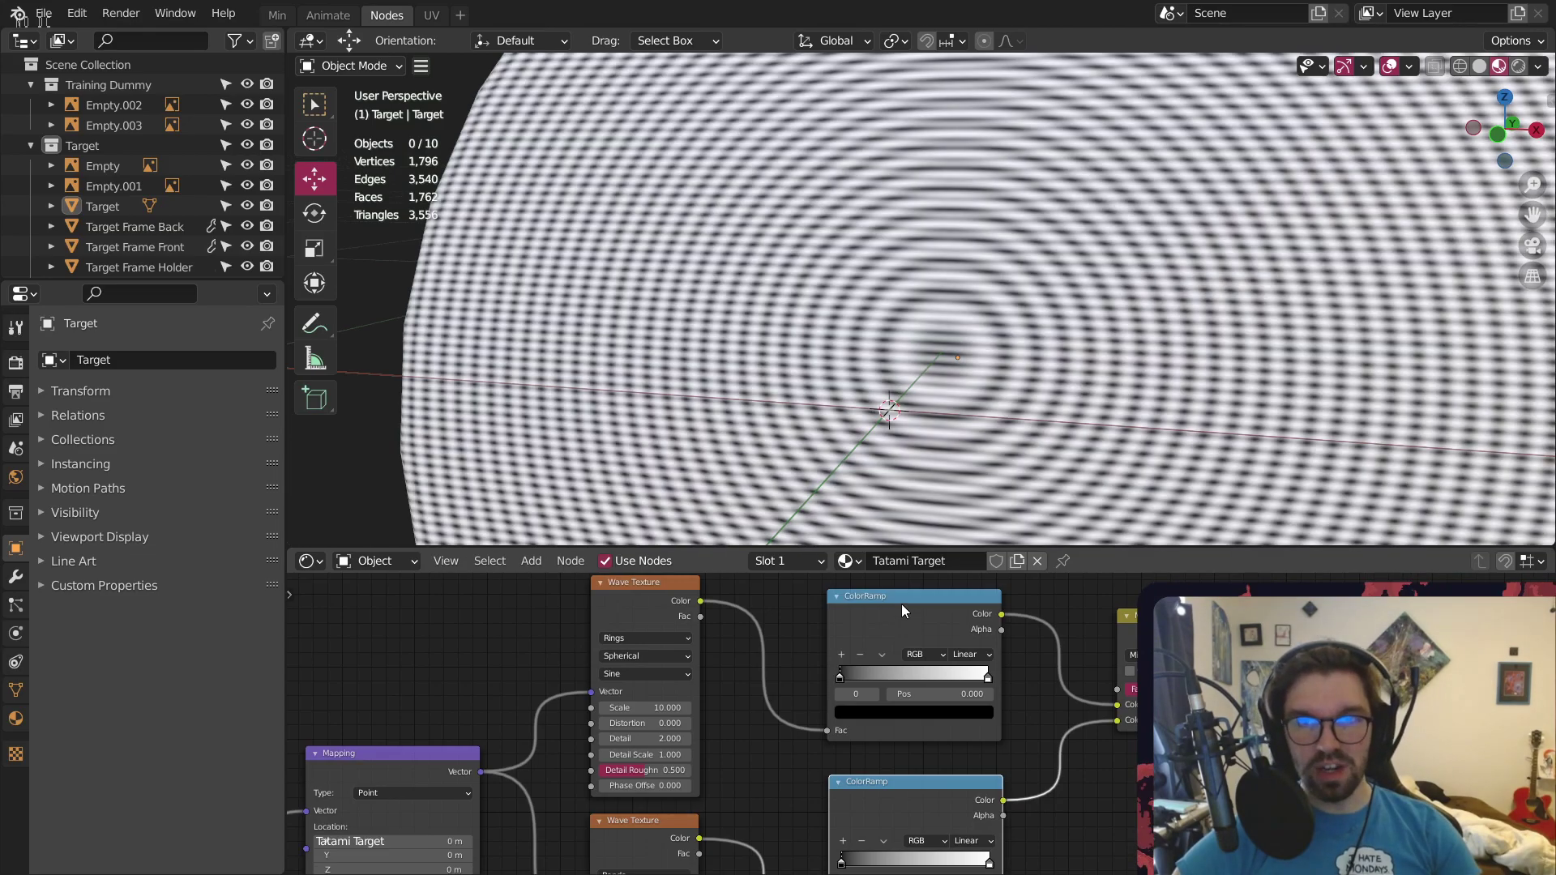
key("ctrl+s")
Set the black stop of the upper ColorRamp to position 0.3
middle_click_drag(1043, 683, 921, 627)
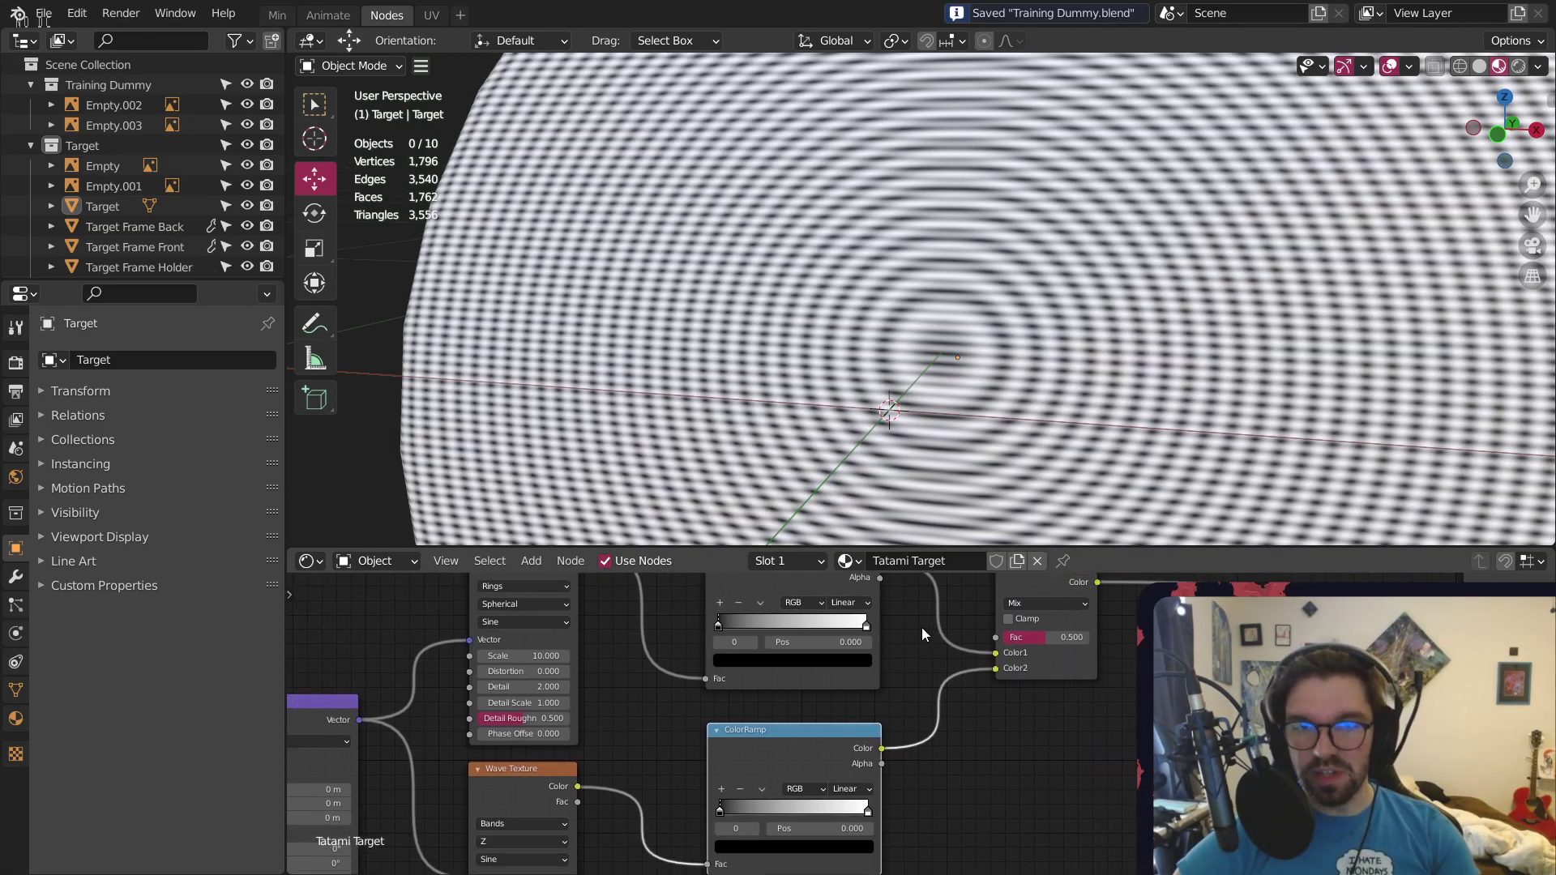
scroll(766, 621, "up", 3)
middle_click_drag(695, 626, 698, 659)
scroll(698, 660, "up", 2)
left_click_drag(676, 663, 767, 660)
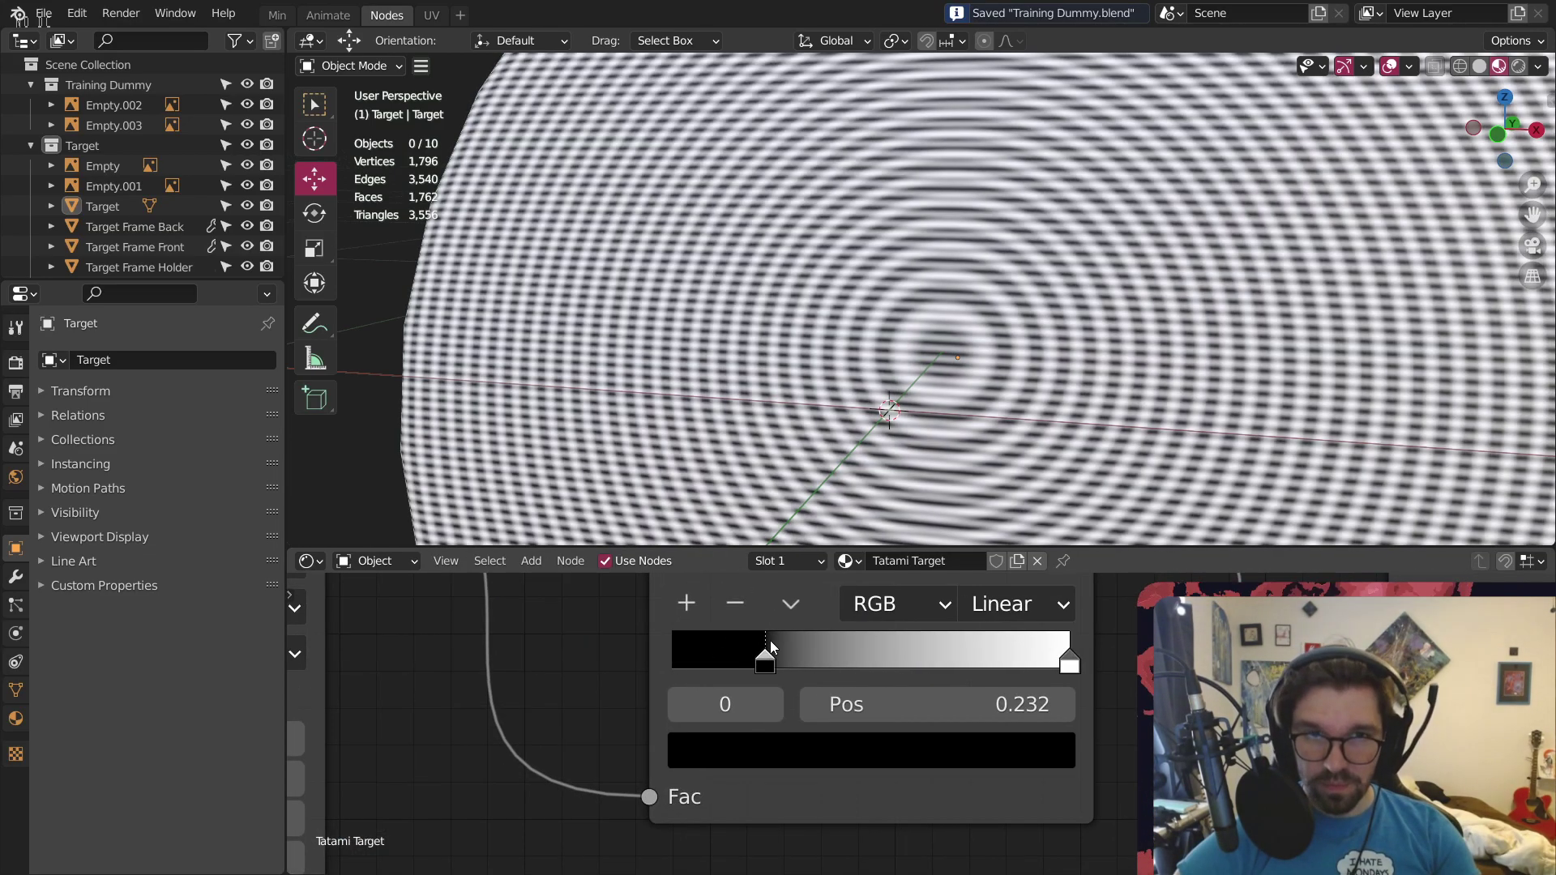
left_click(950, 713)
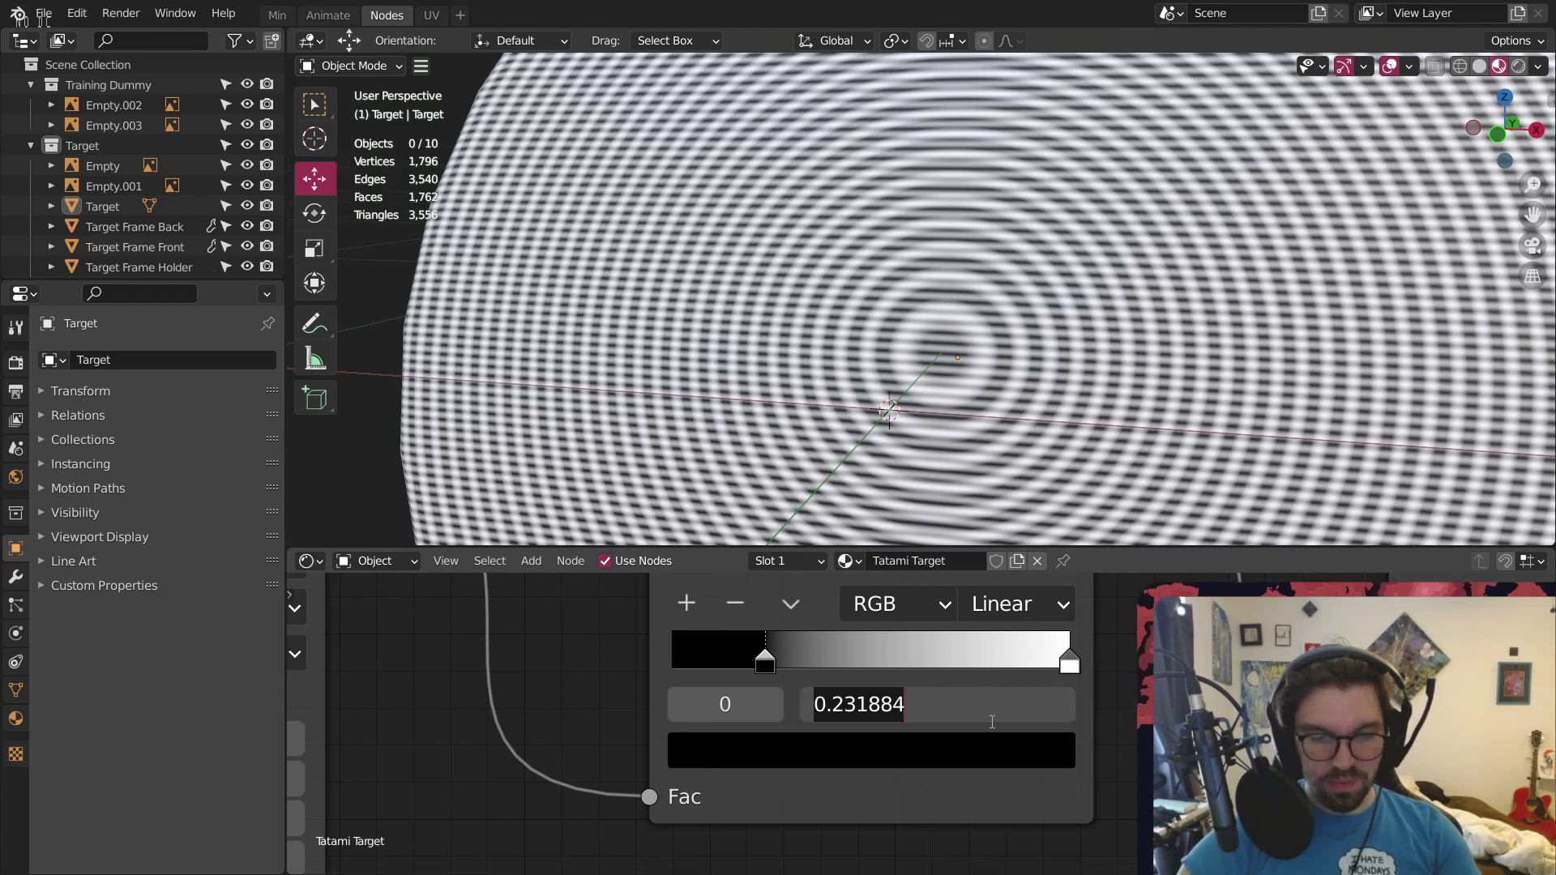
type("0.3")
key("Return")
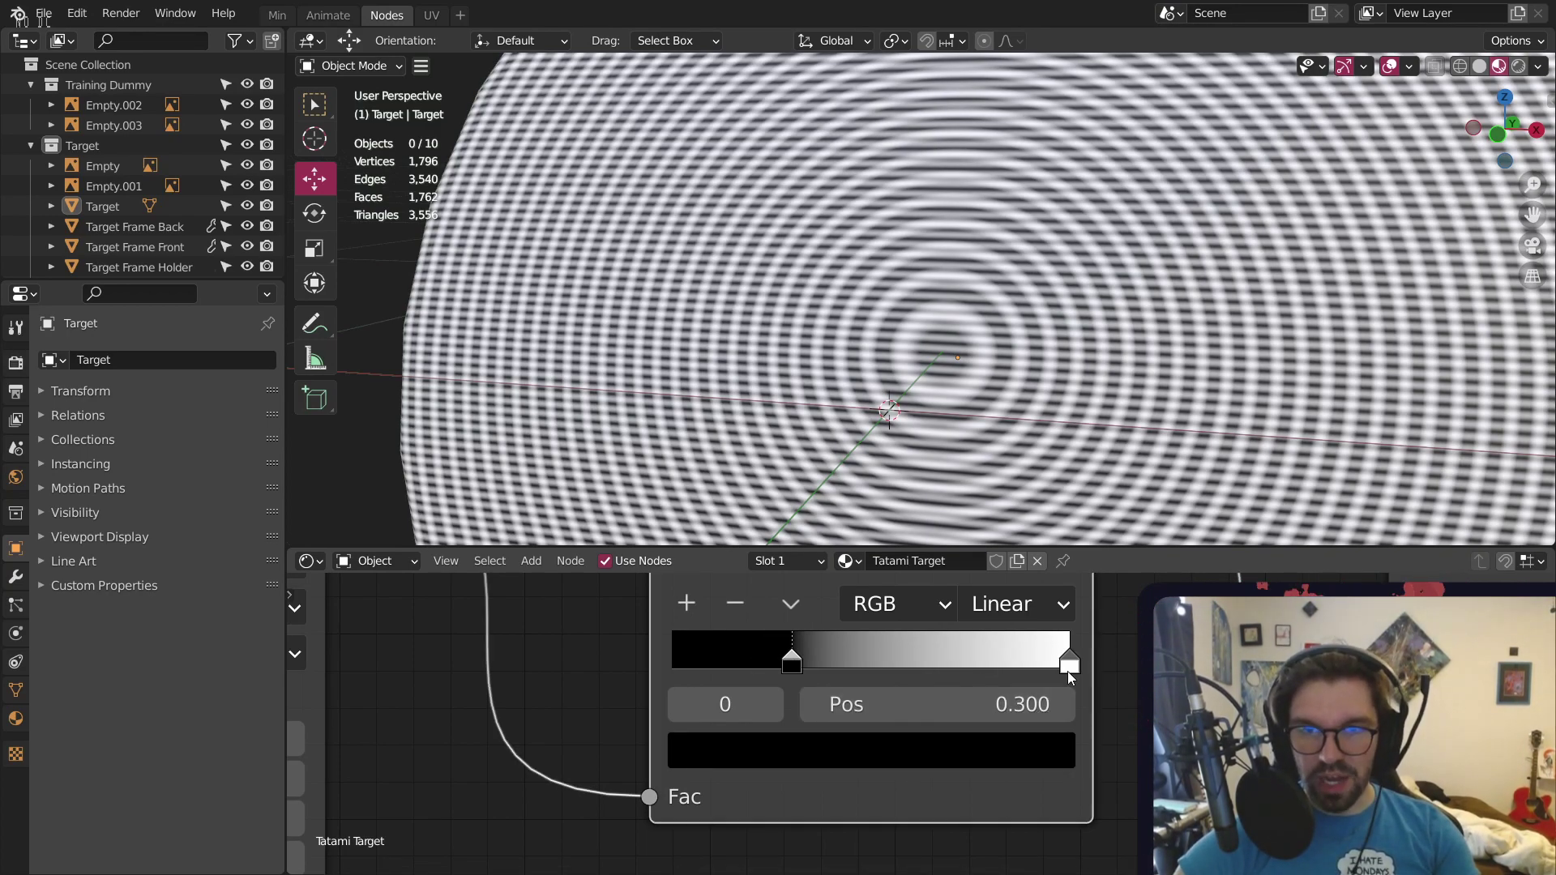
Set the white stop of the upper ColorRamp to position 0.5
left_click(1055, 669)
left_click(1032, 701)
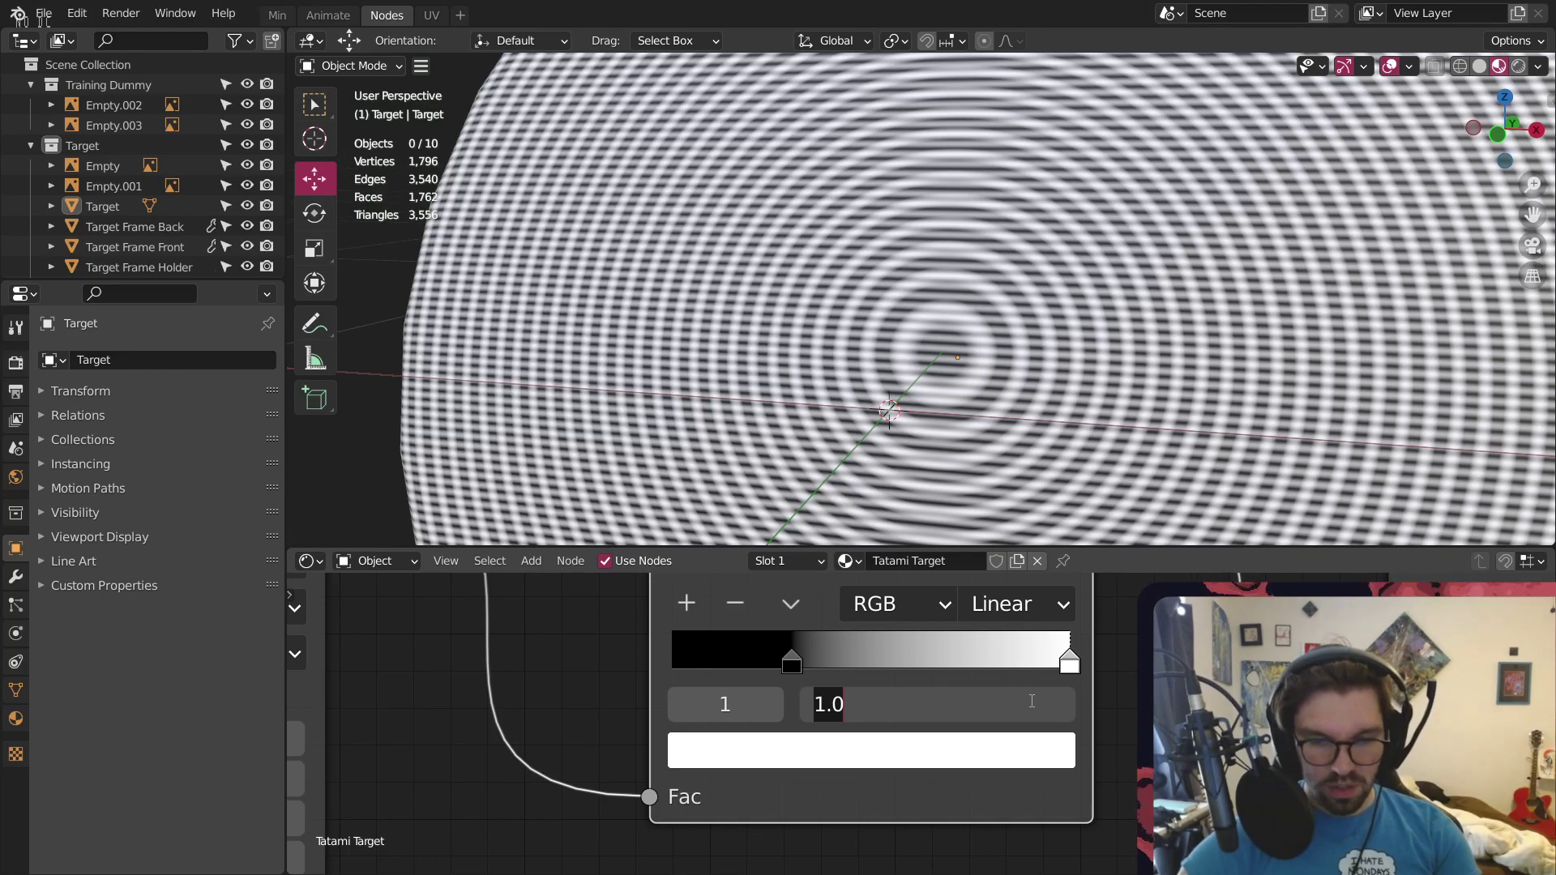
type("0.5")
key("Return")
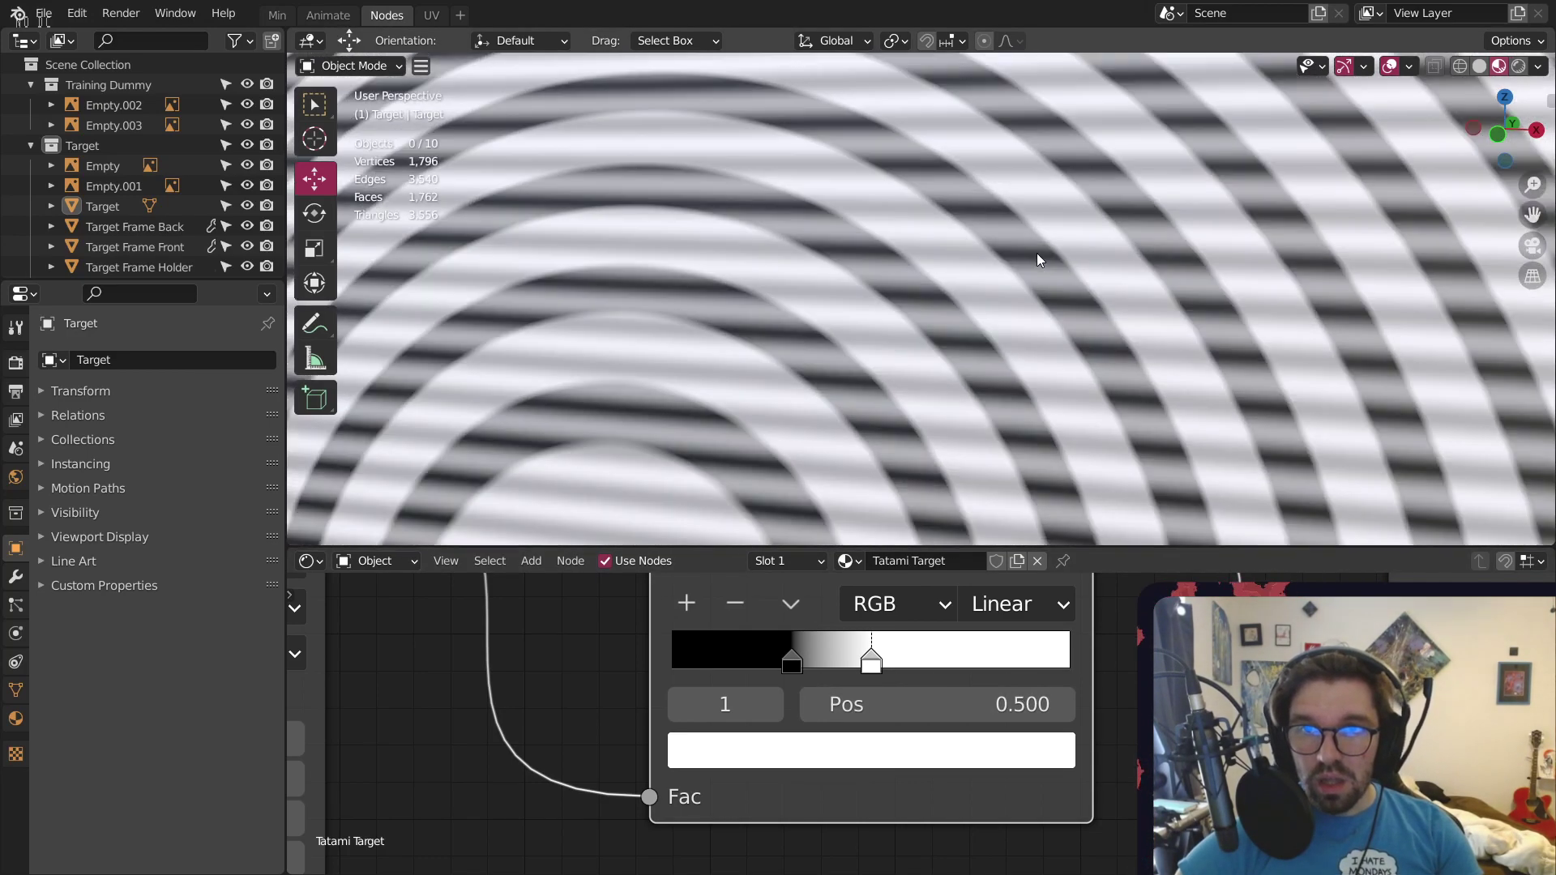
scroll(1033, 279, "down", 8)
Set the black stop of the lower ColorRamp to position 0.3
middle_click_drag(1115, 814, 1160, 428)
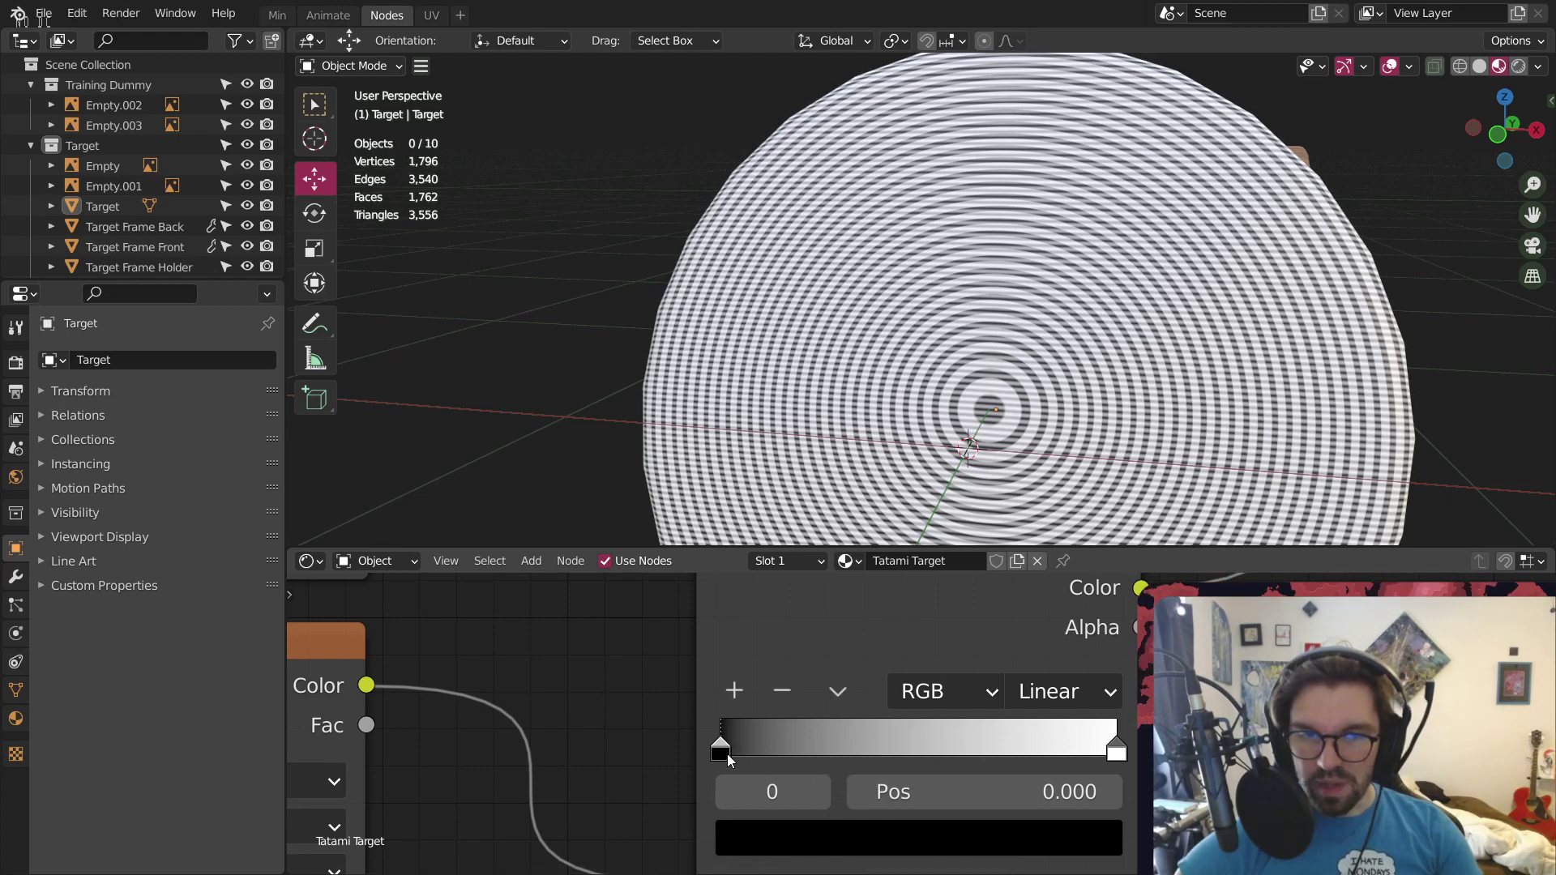
left_click(977, 788)
type(".3")
key("Return")
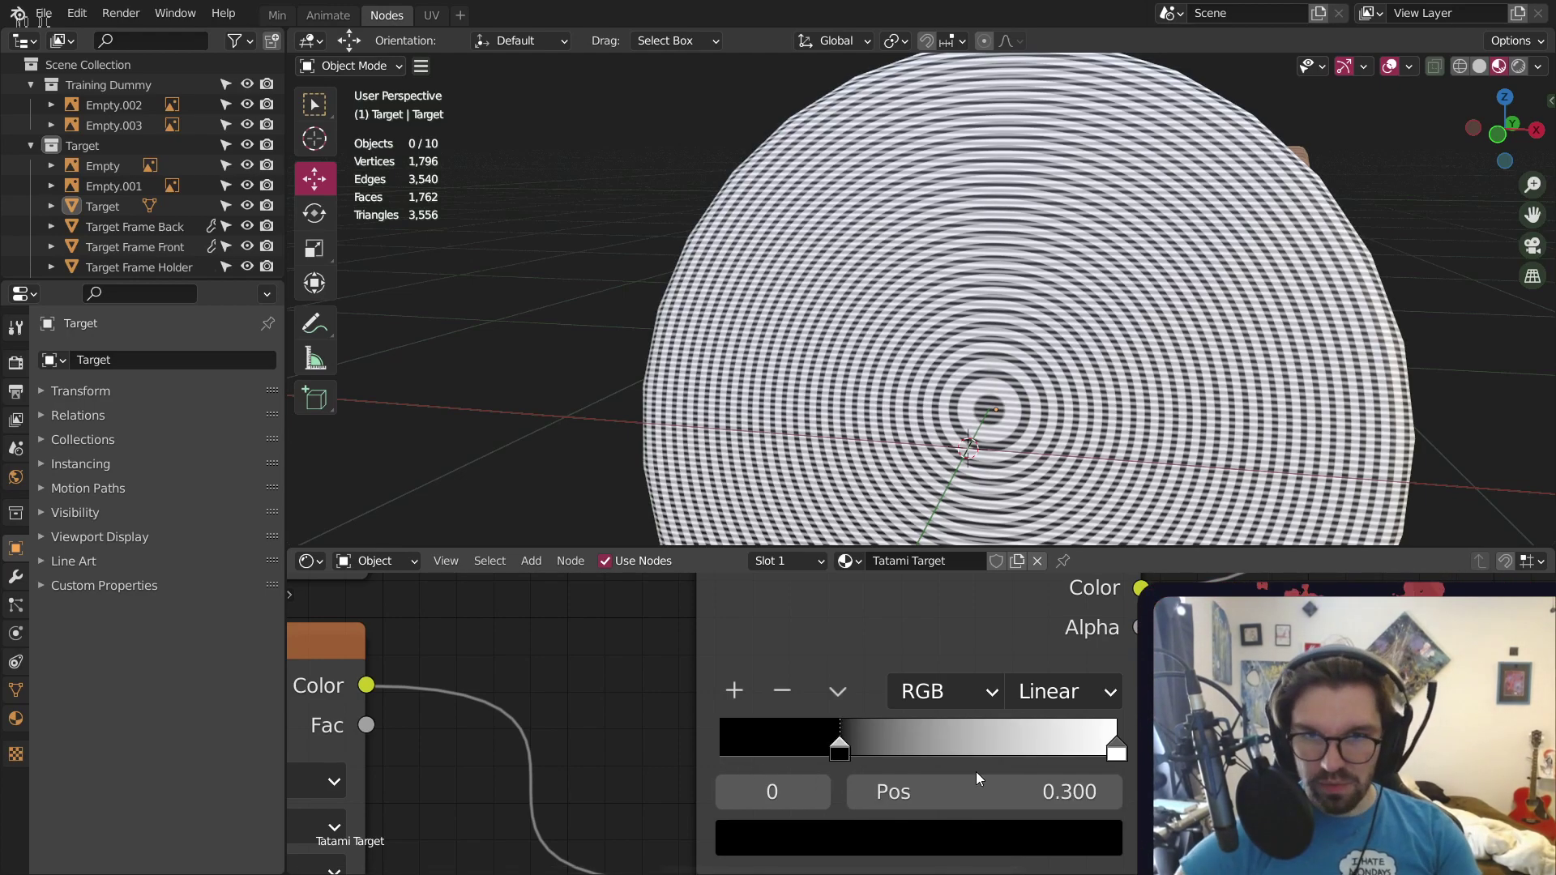
Set the white stop of the lower ColorRamp to position 0.5 and check the weave on the target's face and rim
left_click(1115, 750)
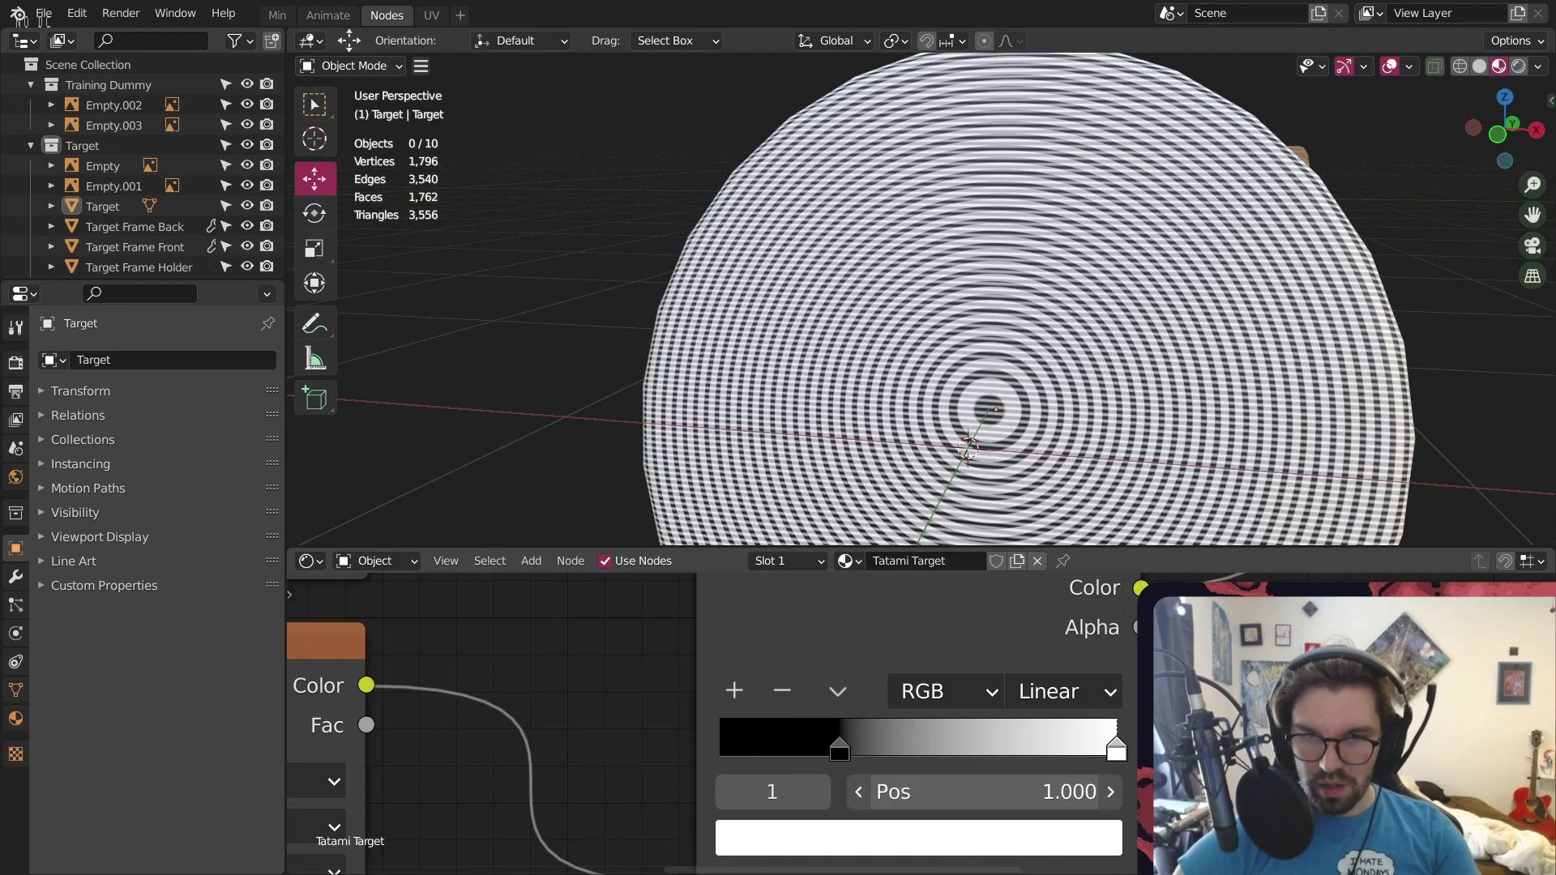
left_click(956, 790)
type(".5")
key("Return")
scroll(928, 186, "up", 8)
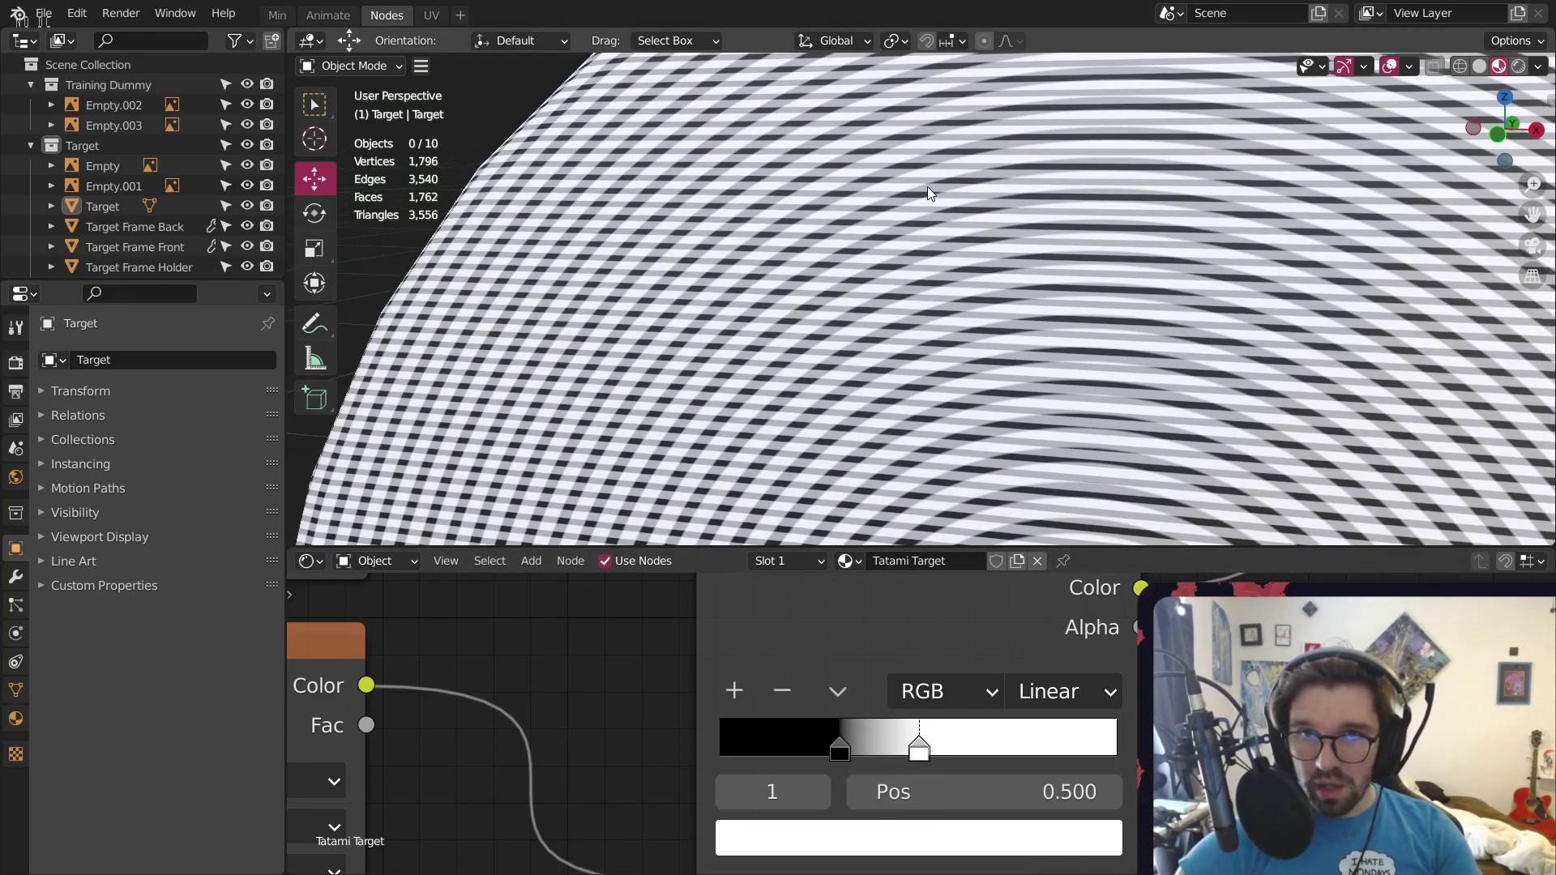
scroll(1062, 279, "down", 8)
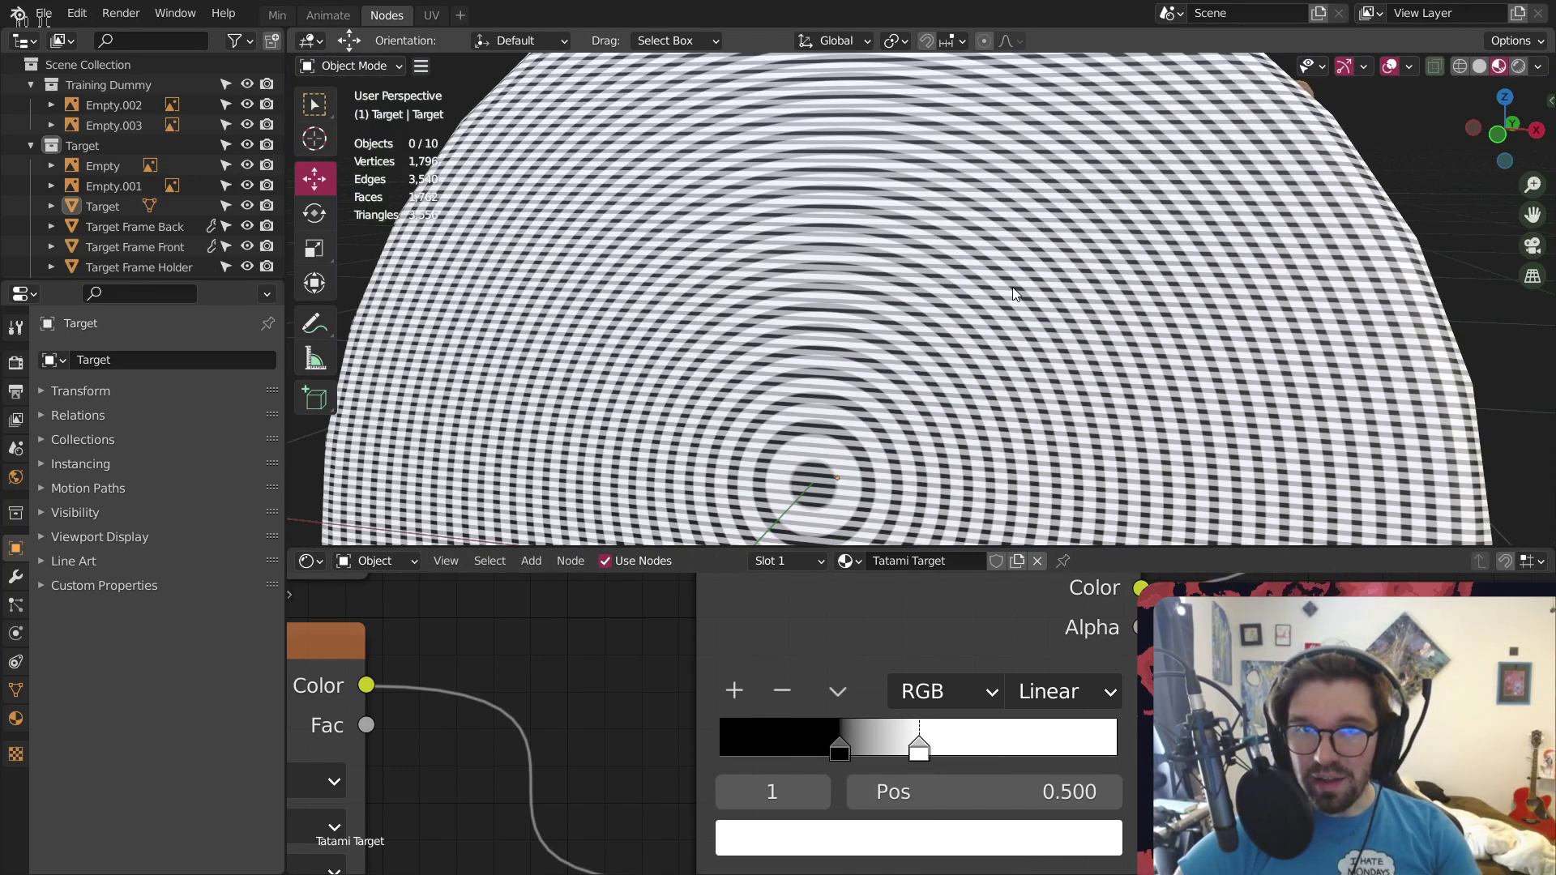
middle_click_drag(1013, 287, 903, 324)
scroll(1005, 336, "up", 4)
scroll(1155, 352, "up", 3)
middle_click_drag(1155, 352, 1208, 338)
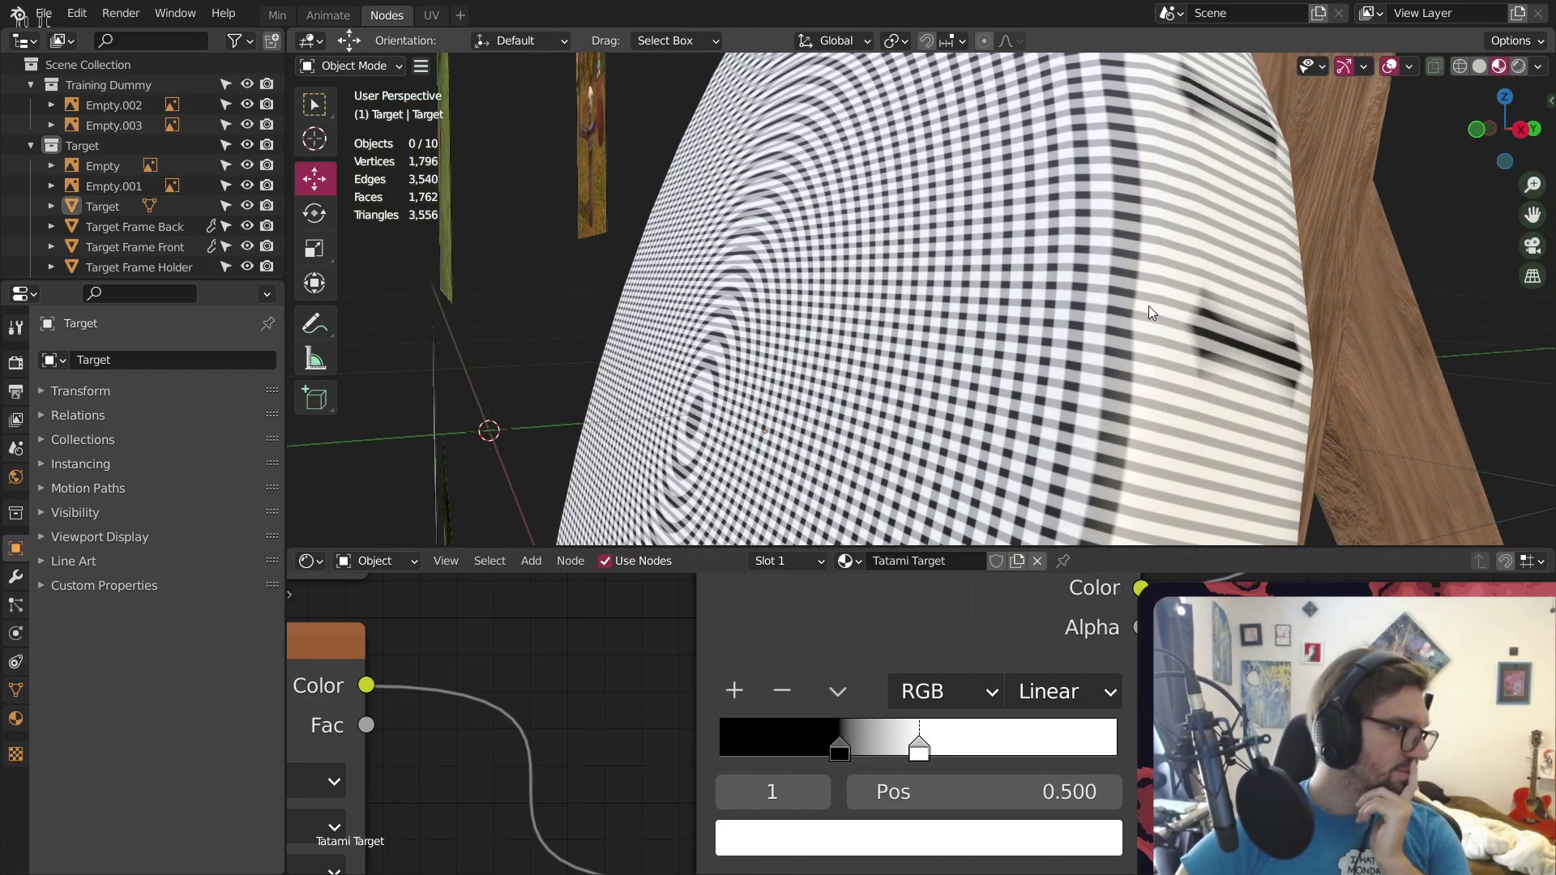
Try the Add and Multiply blend modes on the Mix node that combines the two ColorRamps
scroll(1361, 685, "down", 7)
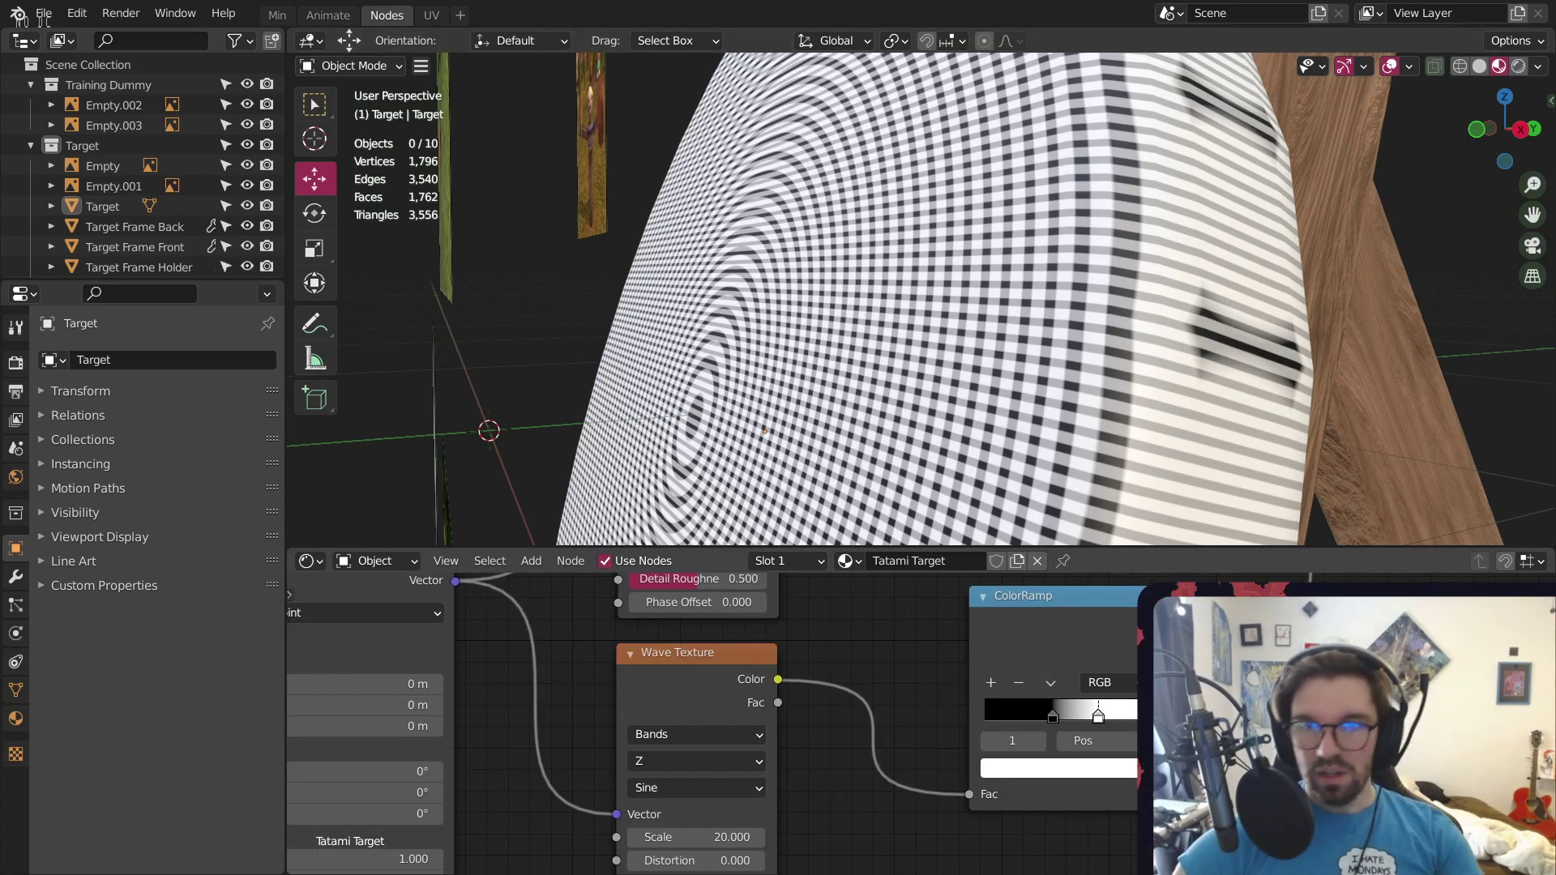
middle_click_drag(1459, 608, 1143, 872)
scroll(1003, 592, "up", 5)
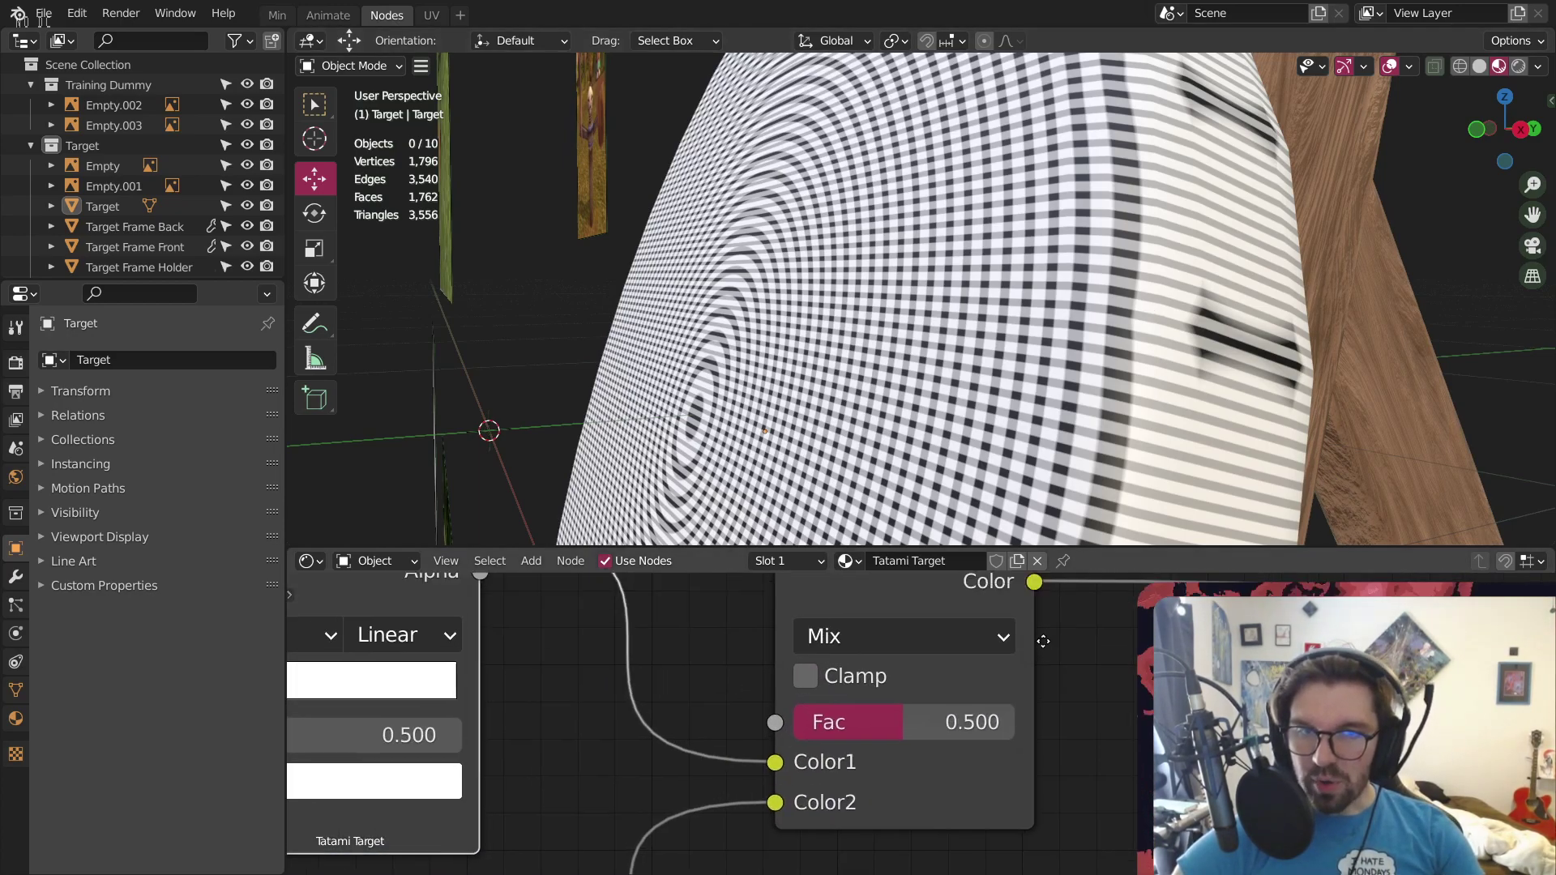
left_click(956, 663)
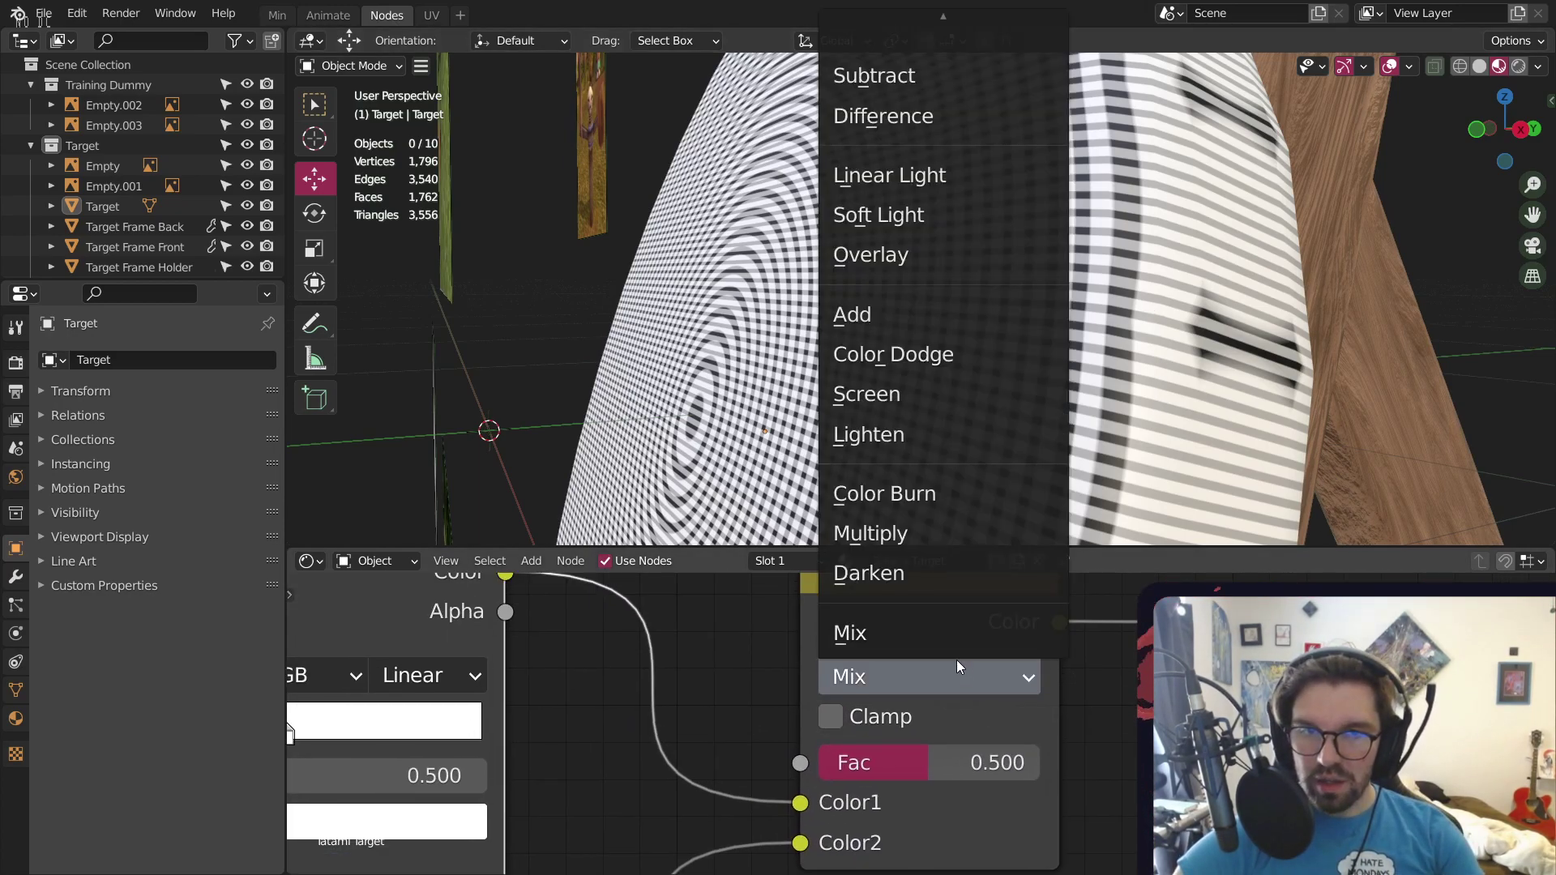
left_click(902, 328)
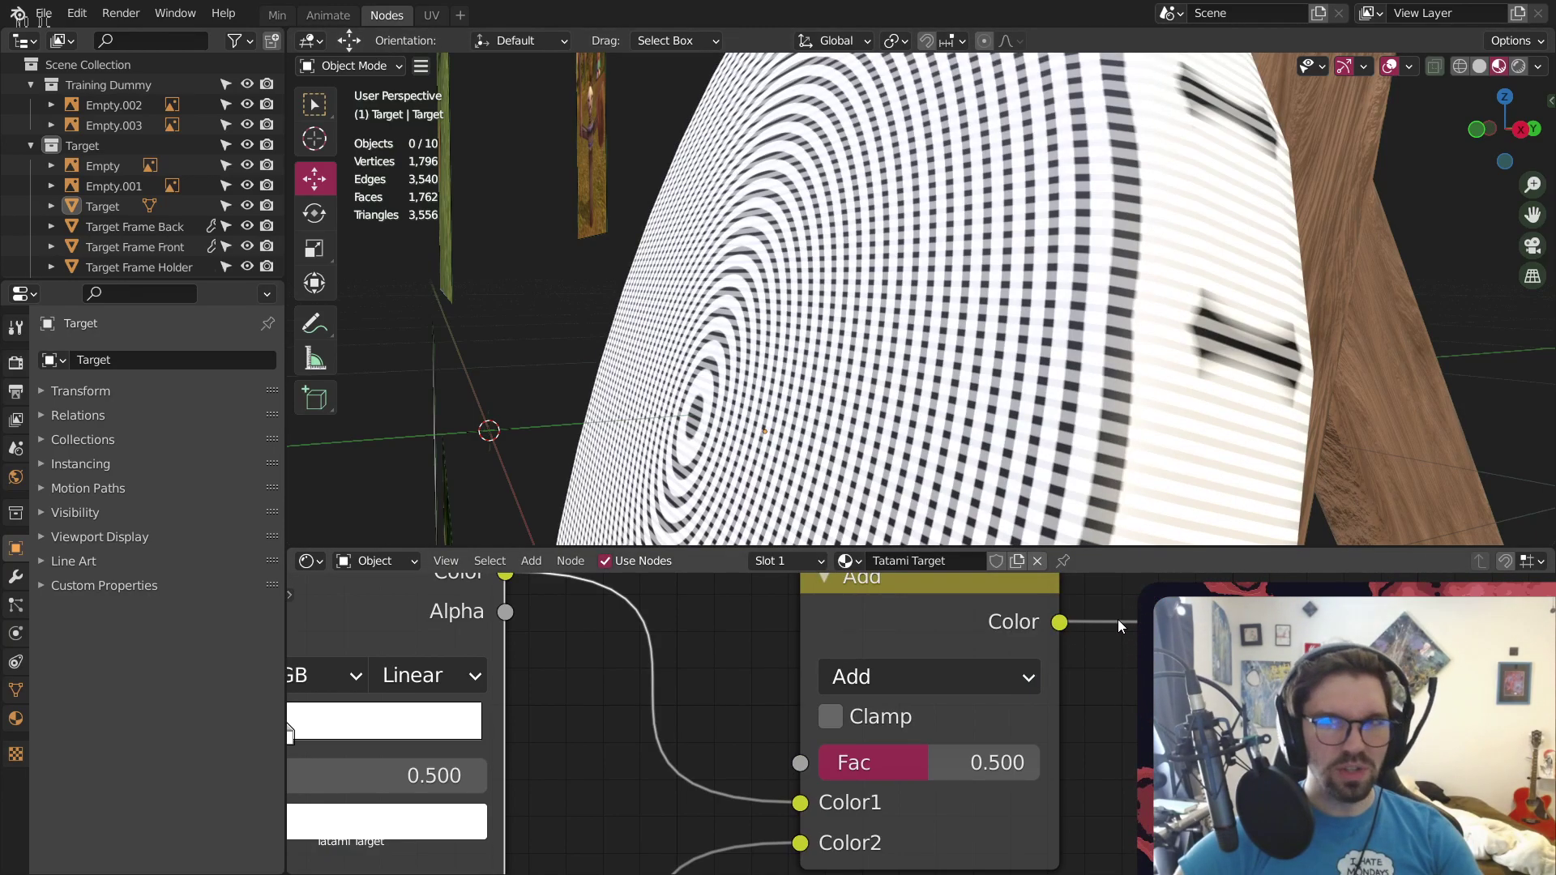
left_click(956, 673)
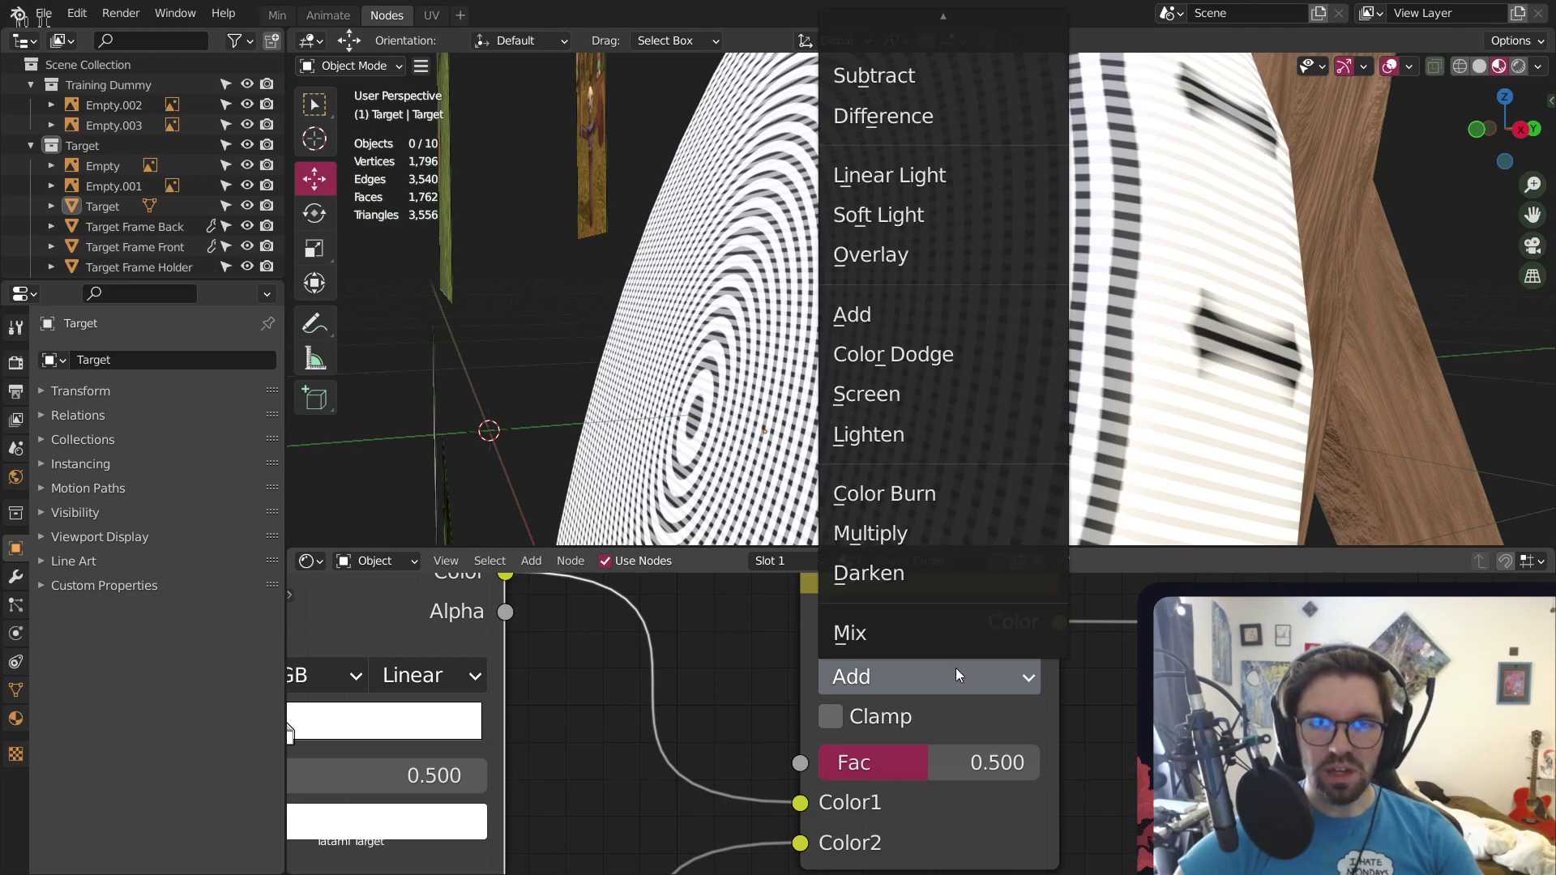
left_click(911, 528)
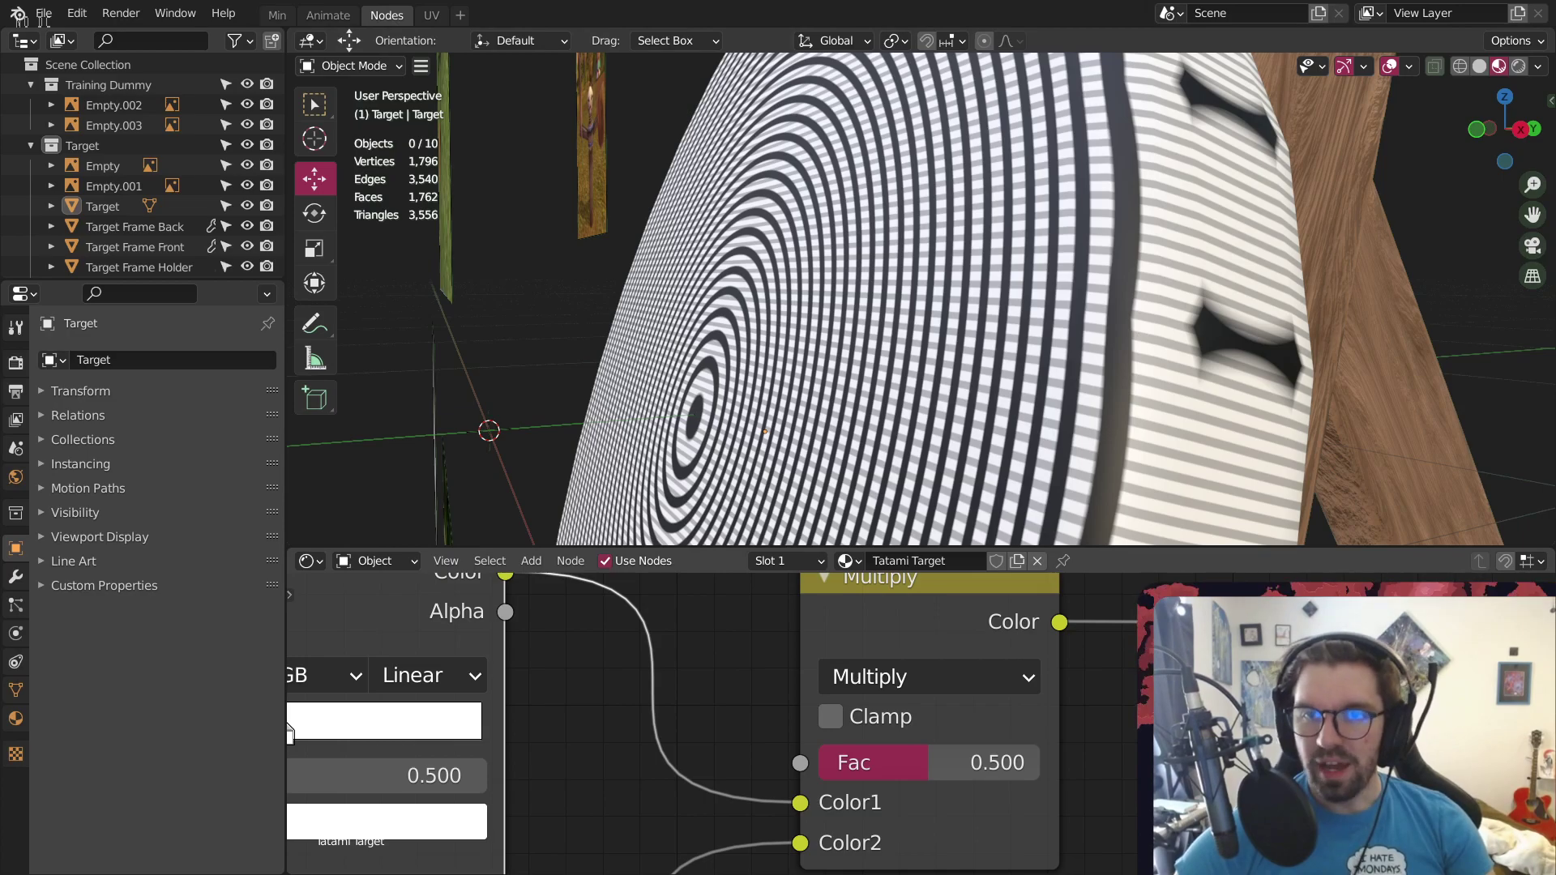
Set the blend mode of the node combining the two ColorRamps to Linear Light
left_click(924, 691)
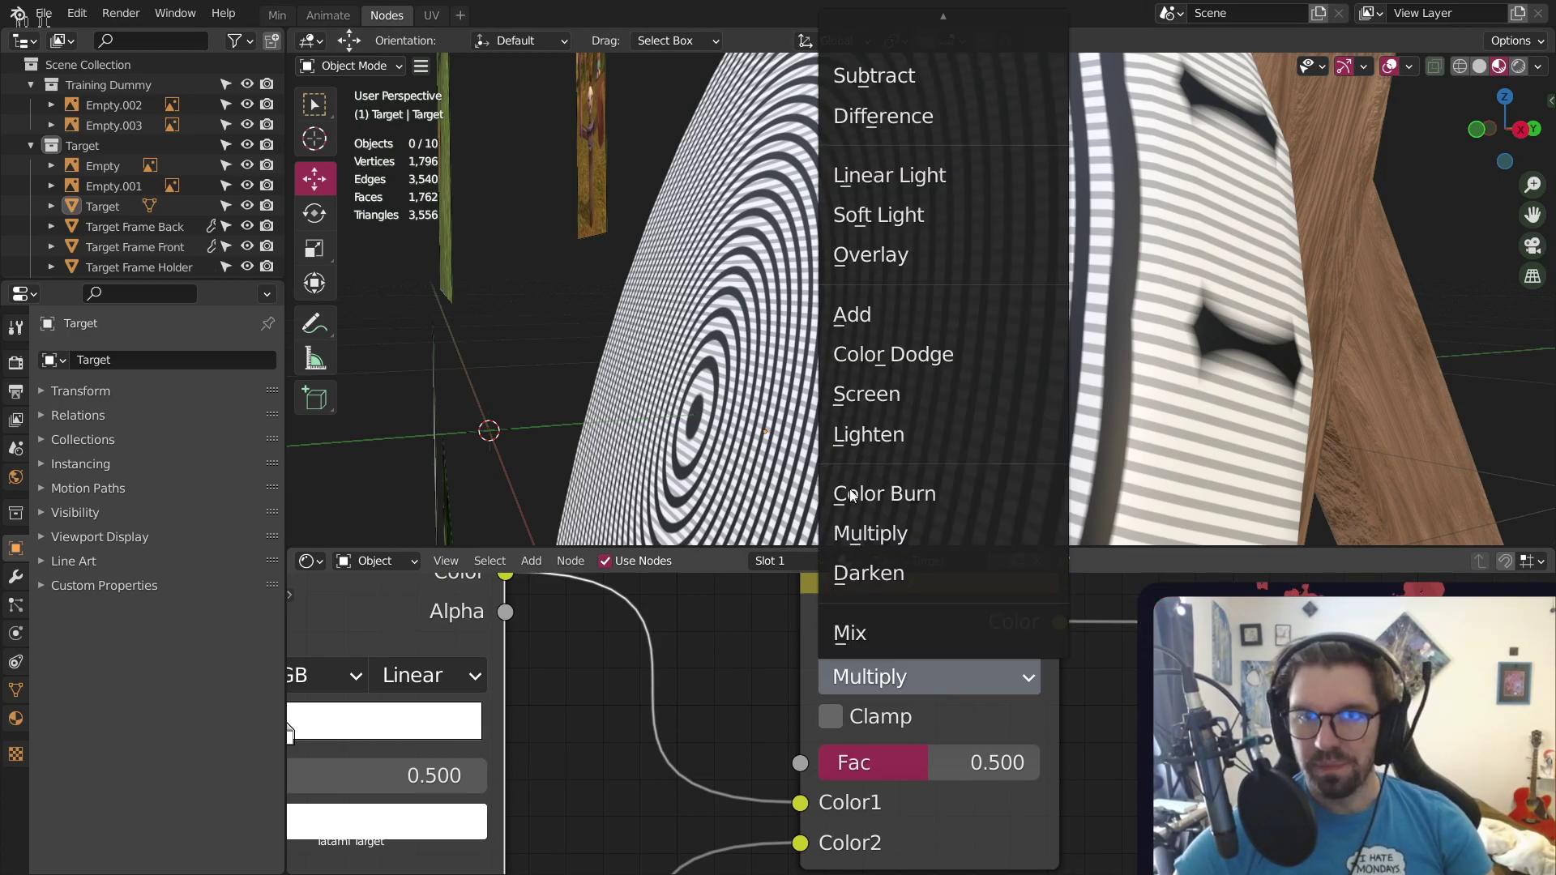
left_click(908, 177)
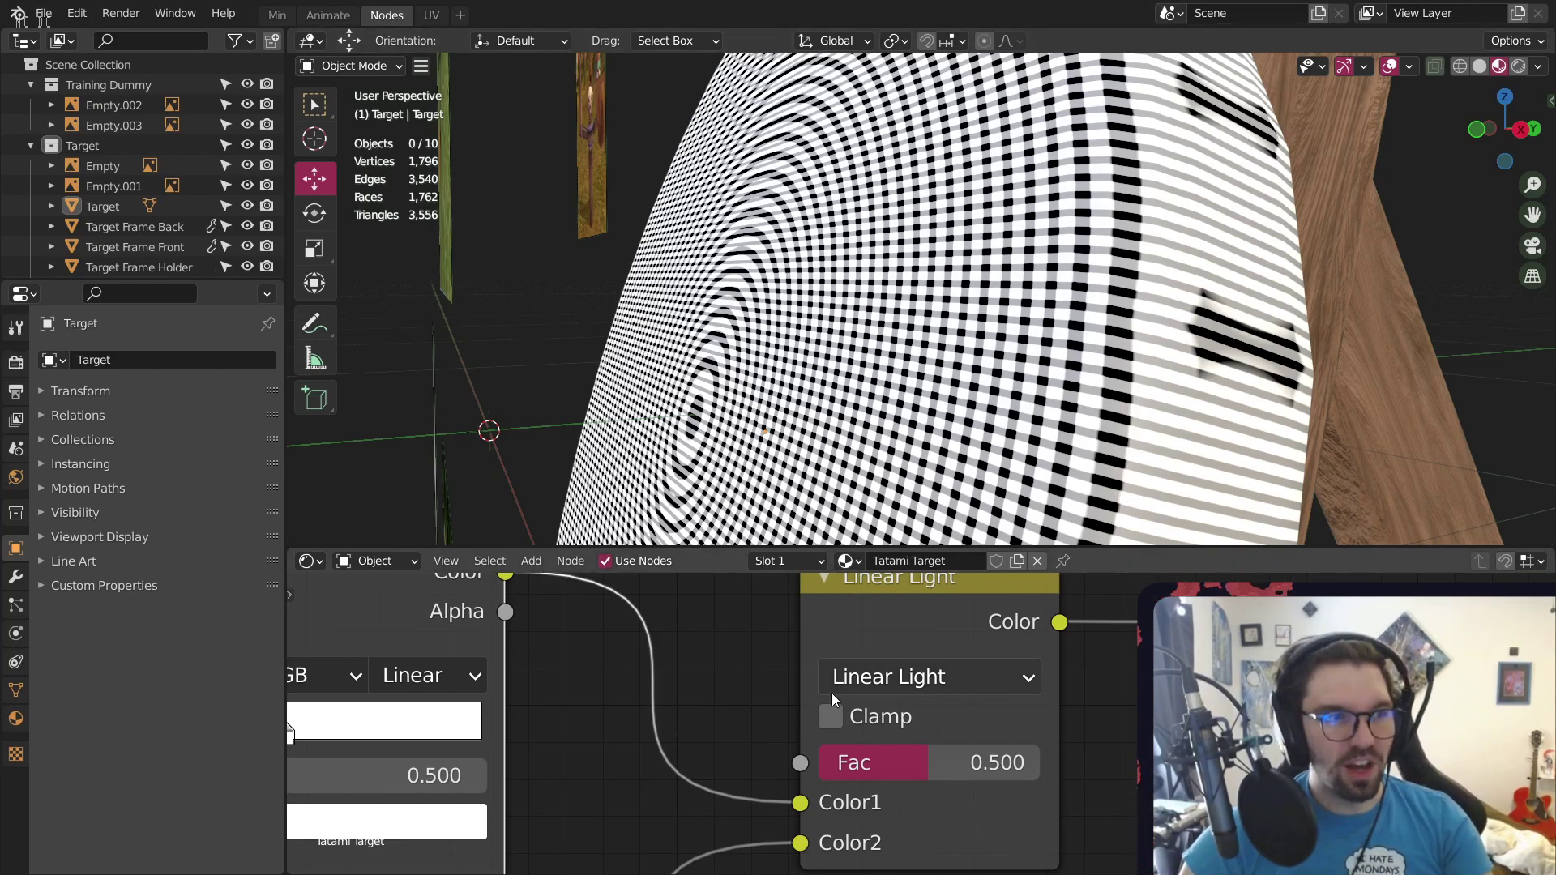
Set the node combining the two ColorRamps to Difference blending with a factor of 1.0
left_click(913, 681)
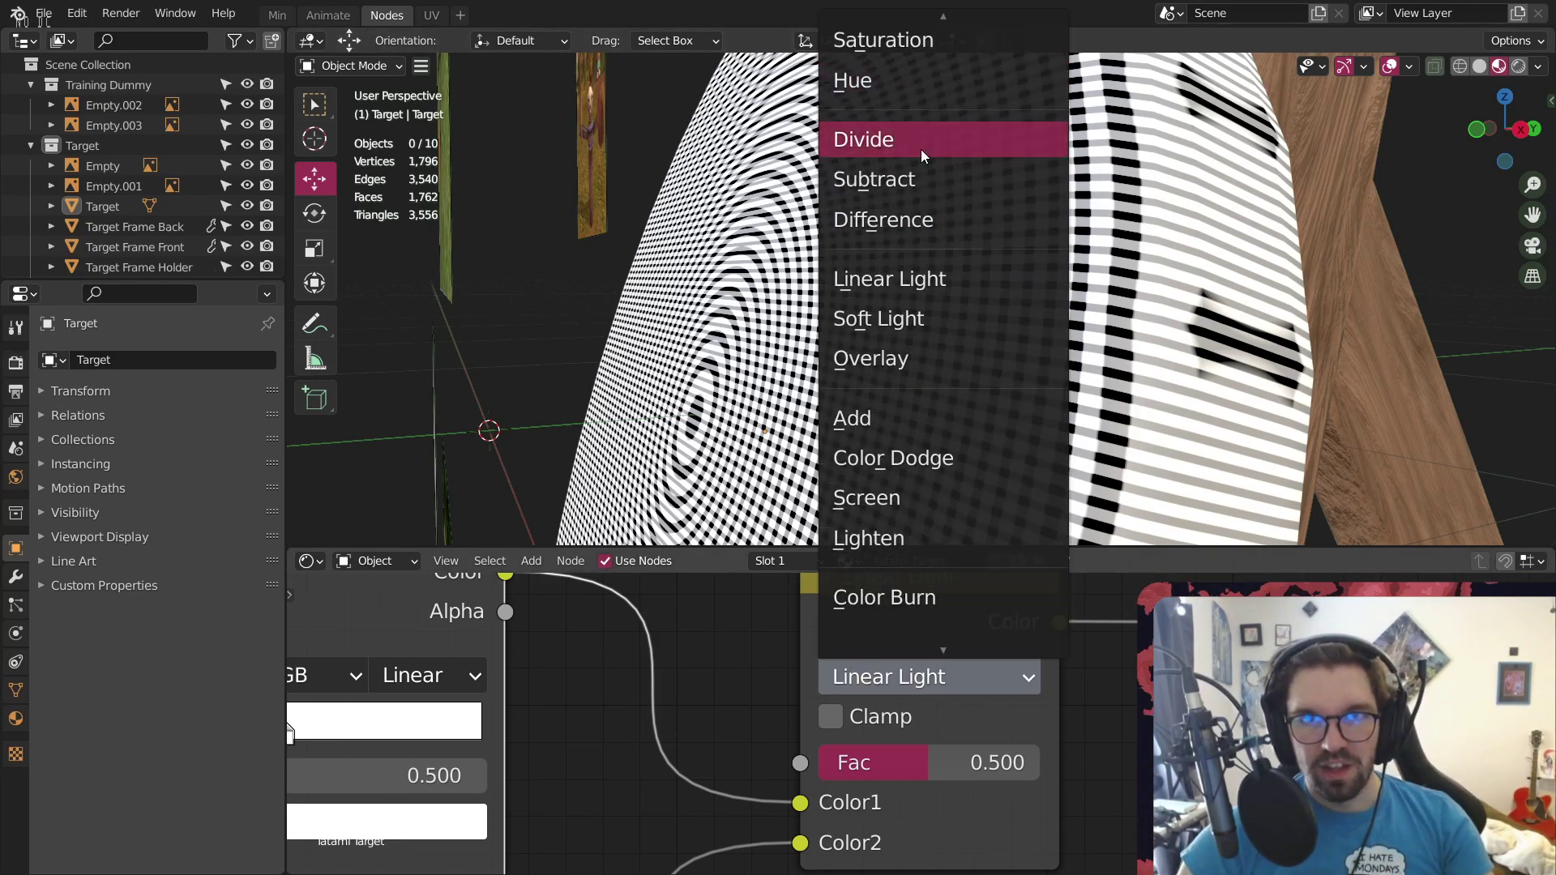
left_click(898, 231)
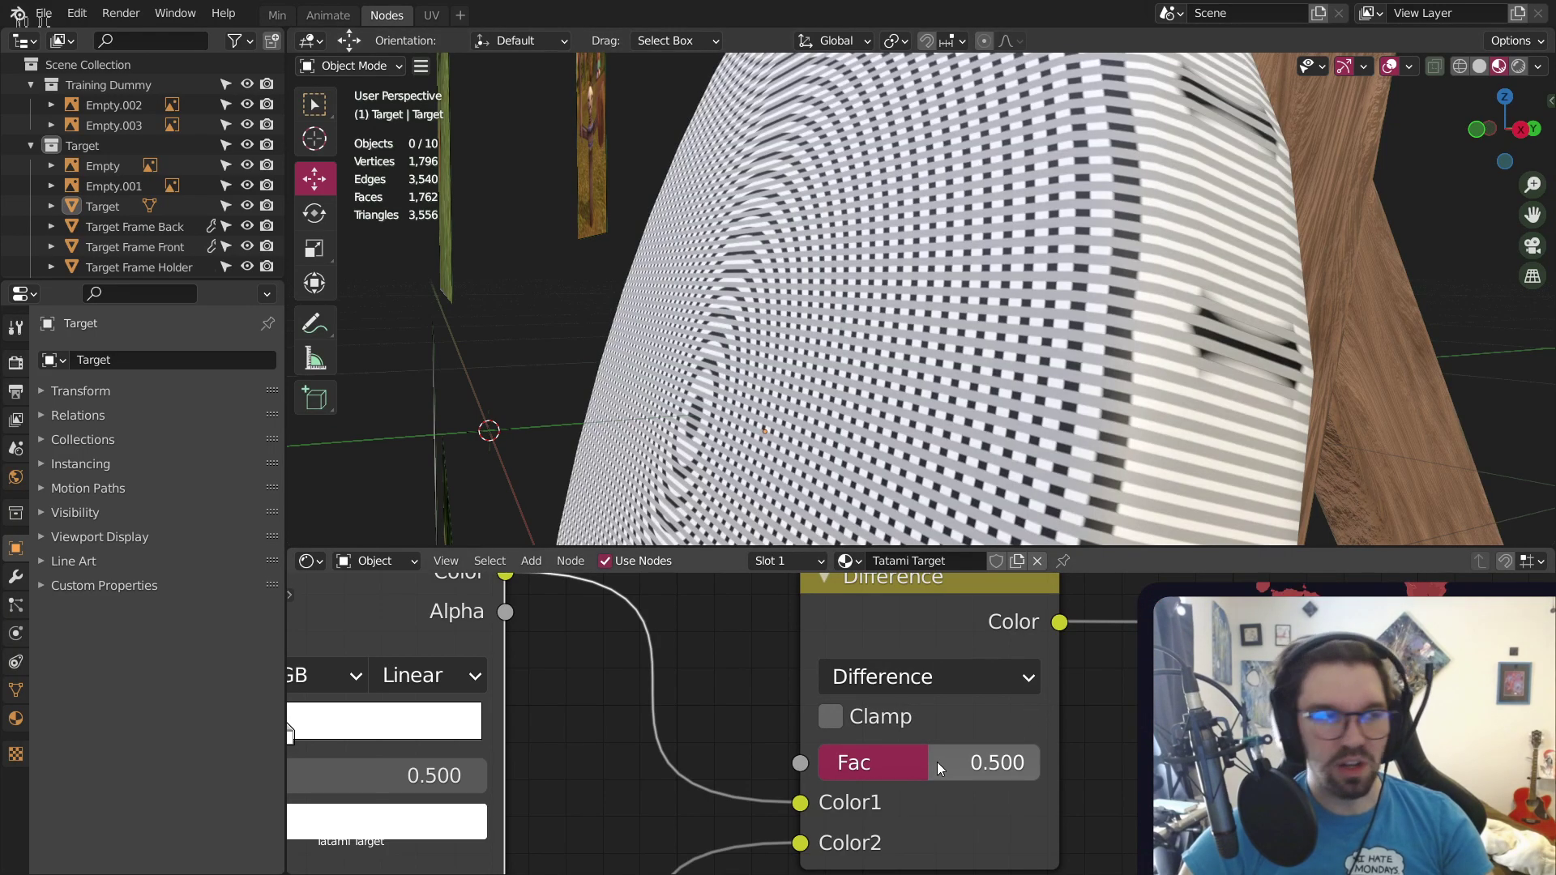
left_click_drag(937, 762, 1047, 762)
Set the white stop of the upper ColorRamp to position 1.0
middle_click_drag(754, 274, 953, 326)
middle_click_drag(612, 726, 927, 663)
left_click_drag(597, 668, 887, 663)
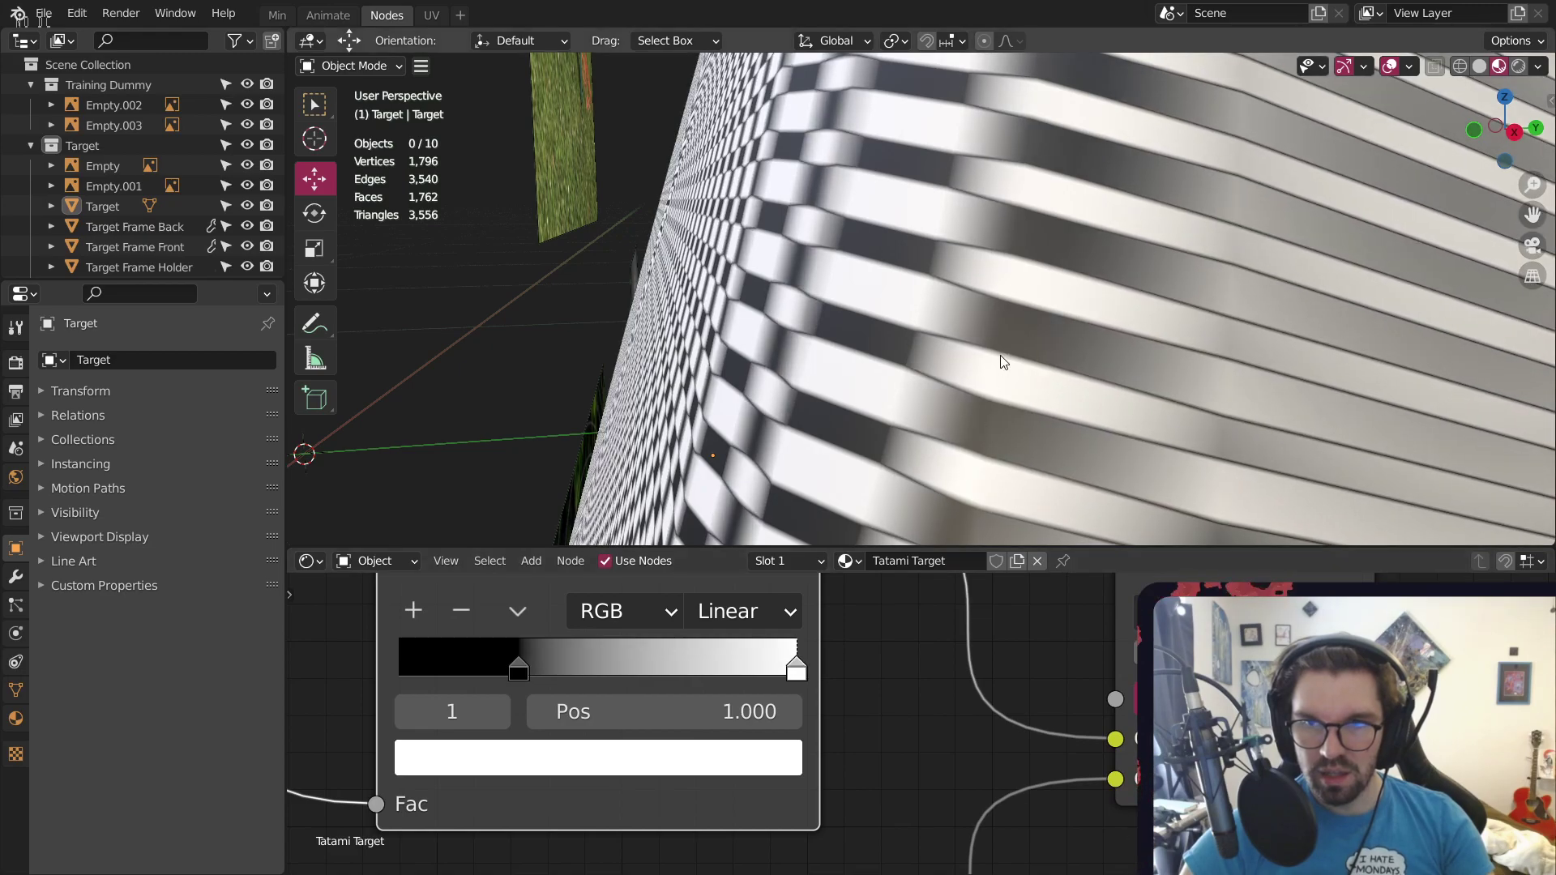
middle_click_drag(980, 406, 1042, 361)
scroll(739, 720, "down", 1)
Set the white stop of the lower ColorRamp to position 1.0 and check the softened weave on the target's rim
scroll(729, 754, "down", 2)
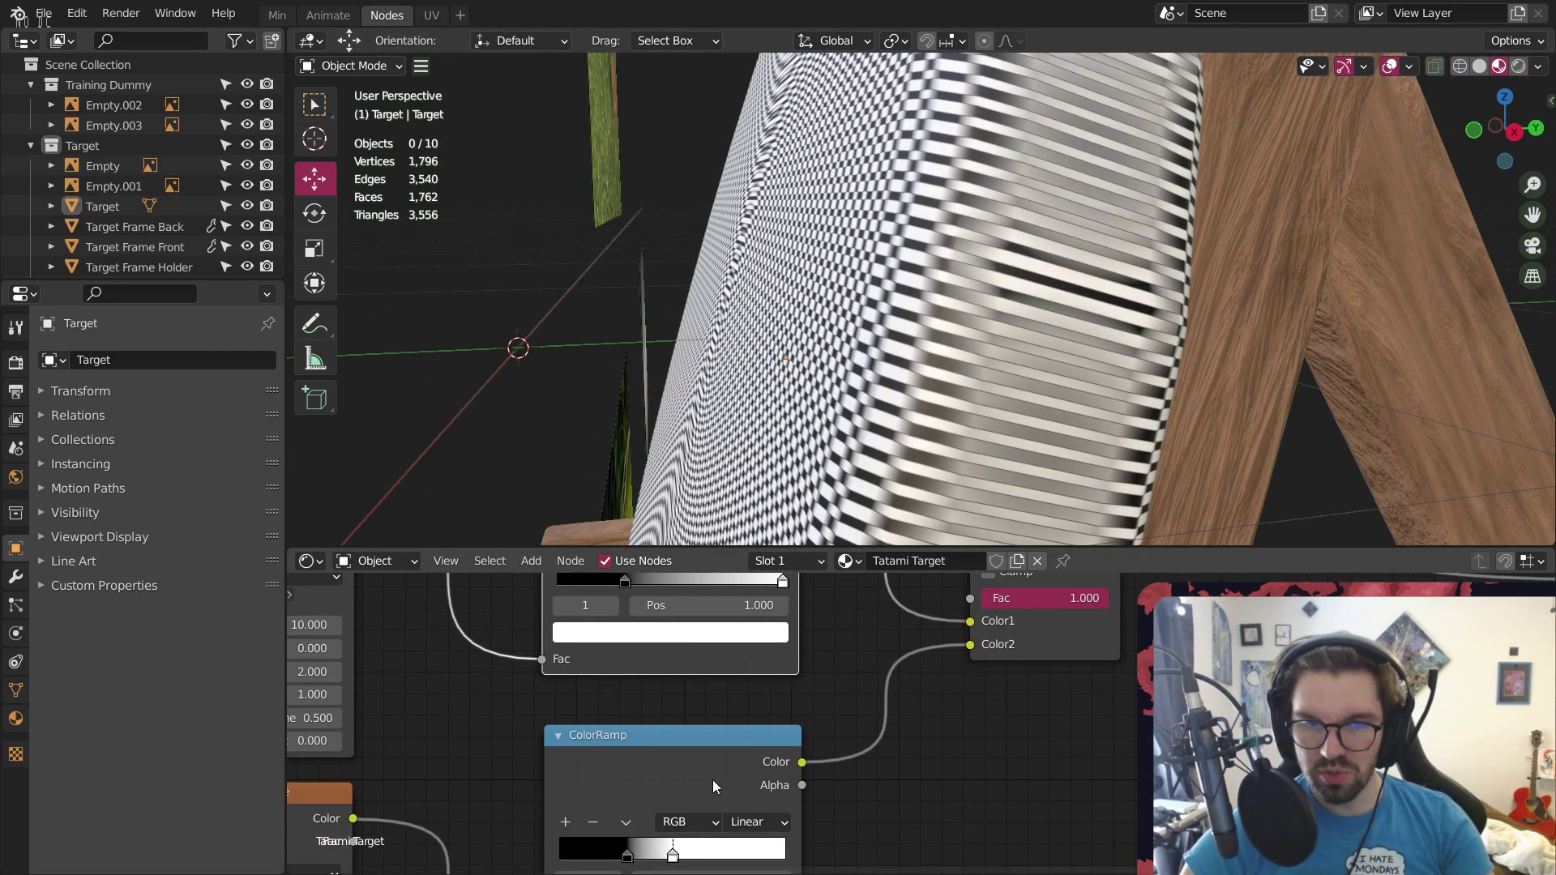
left_click_drag(673, 861, 785, 856)
key("ctrl+z")
middle_click_drag(892, 243, 1020, 221)
scroll(943, 264, "up", 6)
scroll(697, 353, "down", 7)
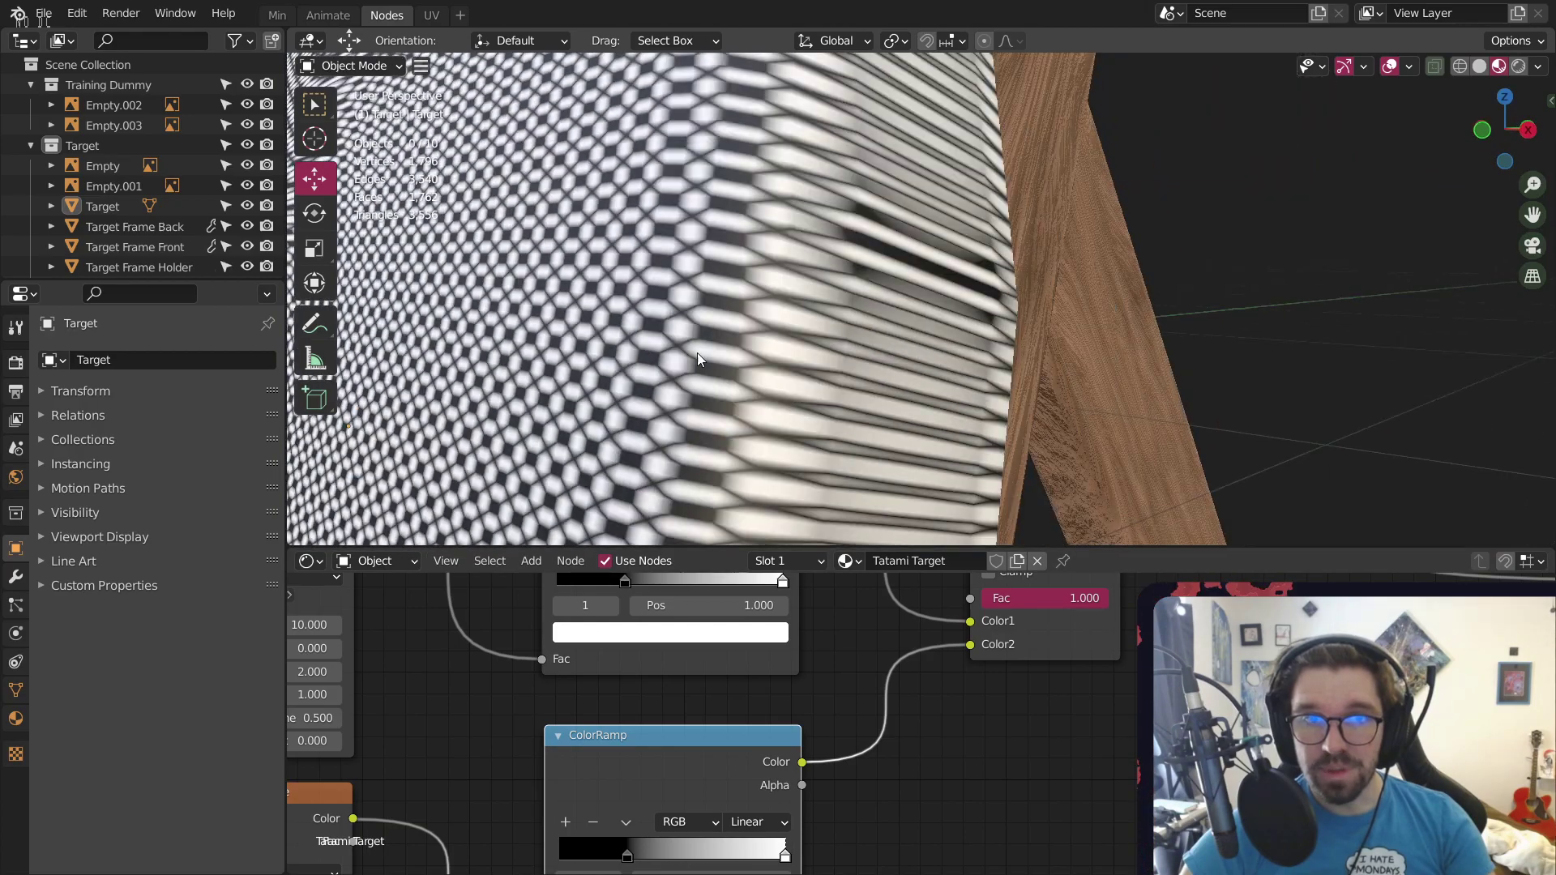
middle_click_drag(708, 332, 1073, 370)
scroll(802, 713, "down", 7)
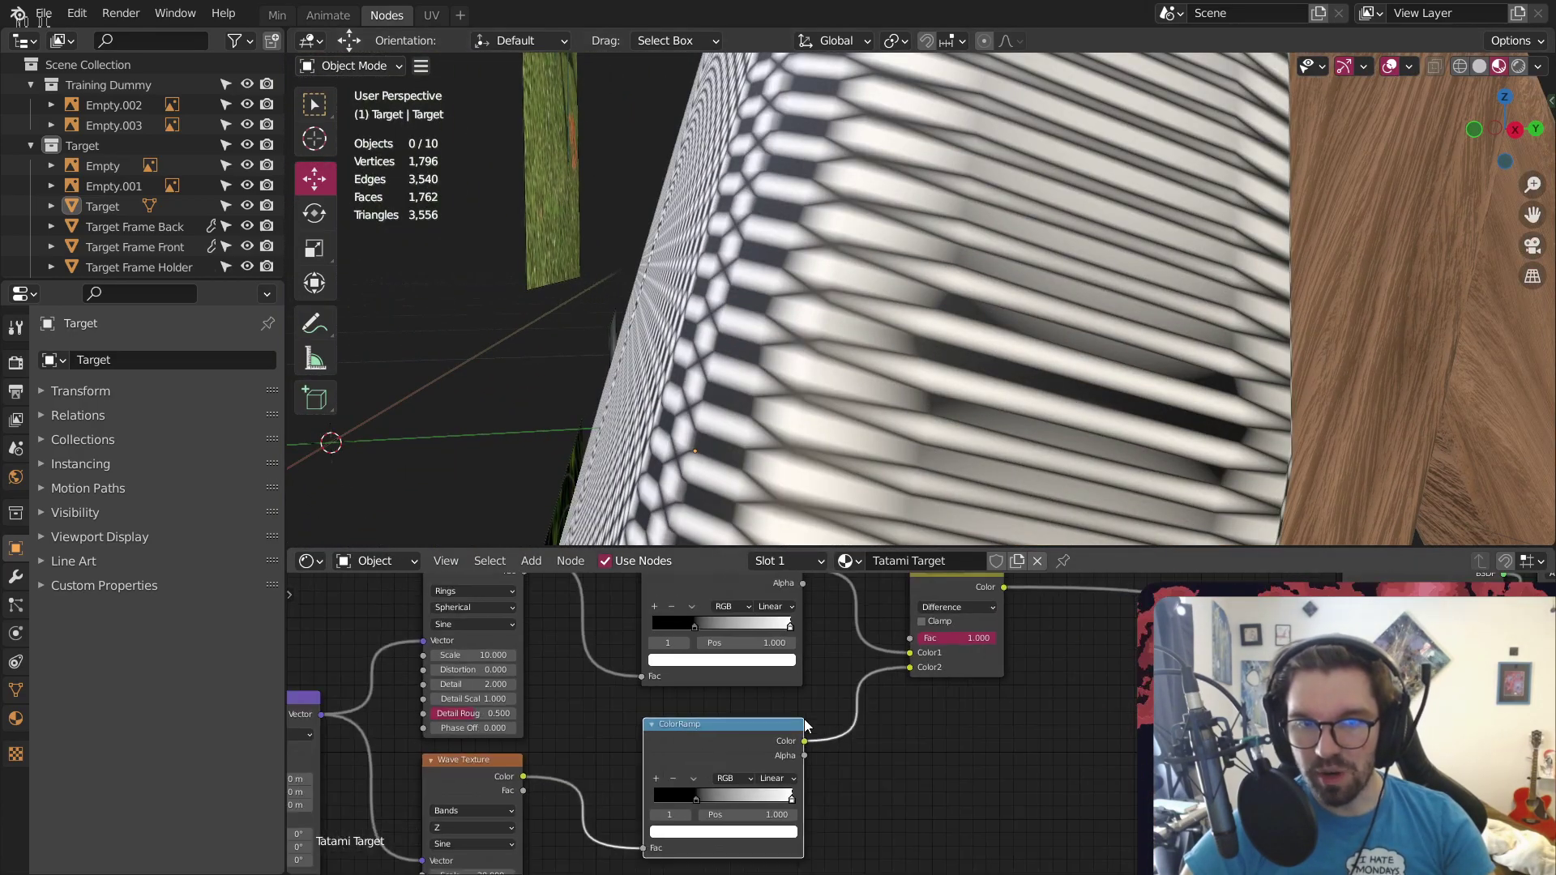
Set the Detail Roughness of both the rings and bands Wave Textures to 1.0
middle_click_drag(556, 749, 851, 733)
scroll(851, 729, "up", 9)
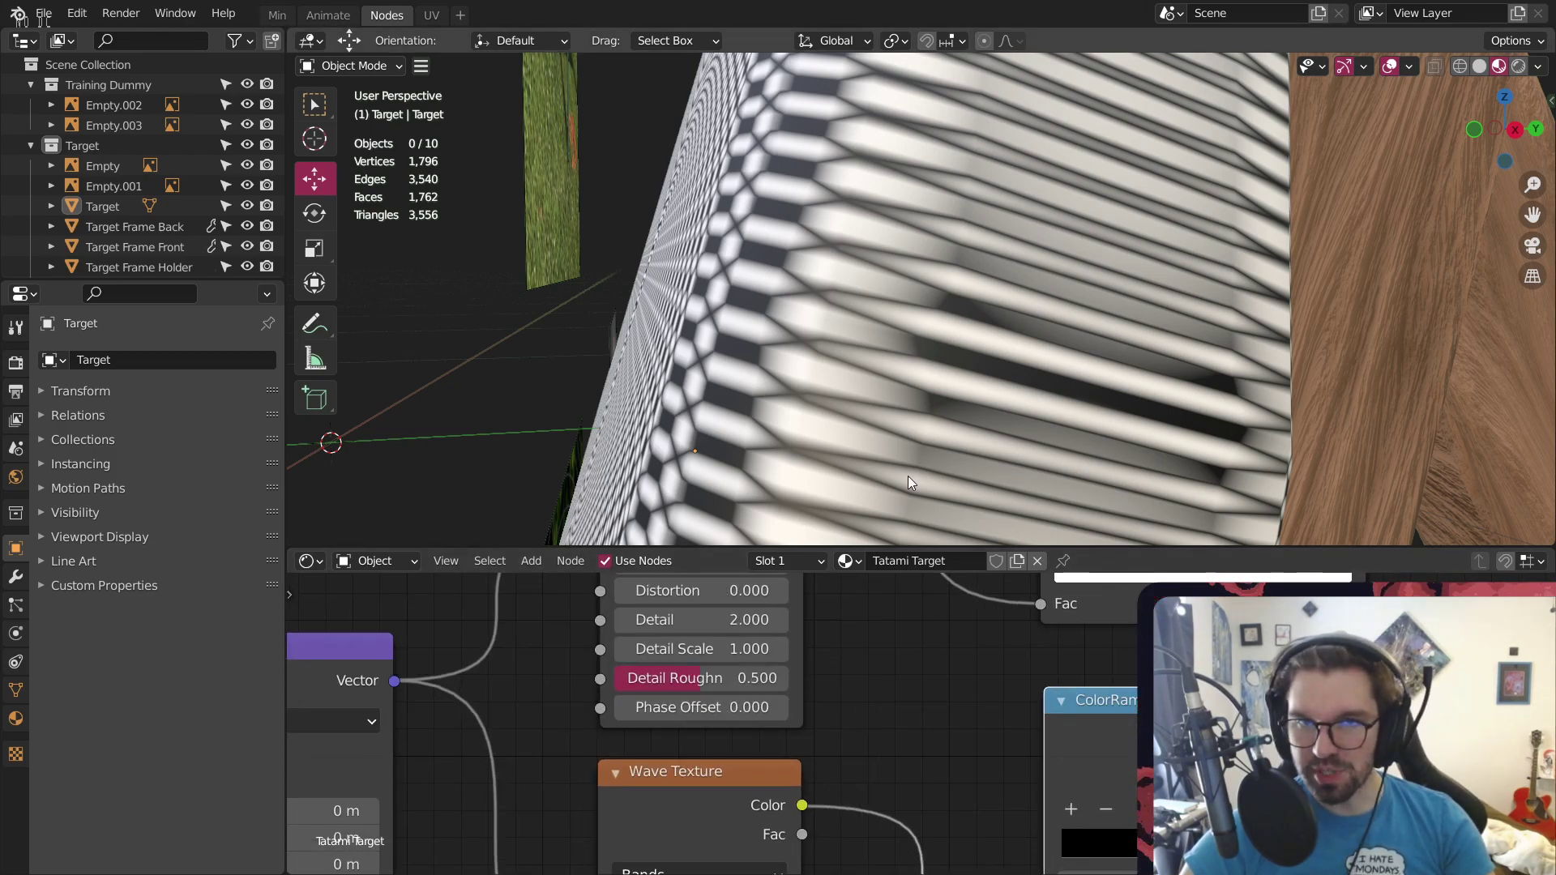
scroll(718, 689, "up", 2)
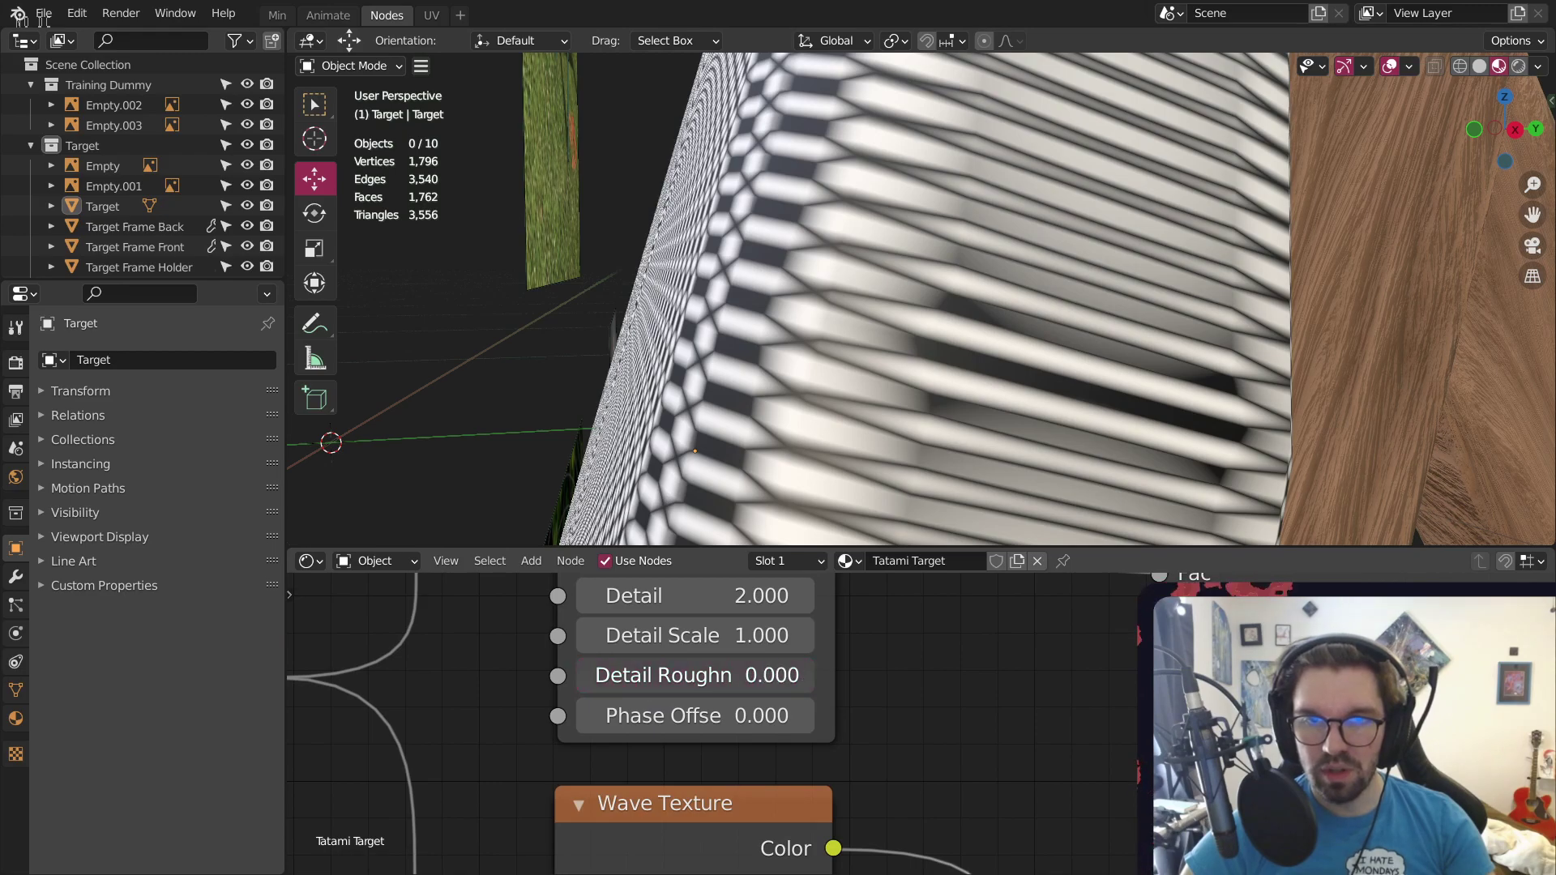
middle_click_drag(883, 787, 863, 487)
middle_click_drag(847, 823, 835, 601)
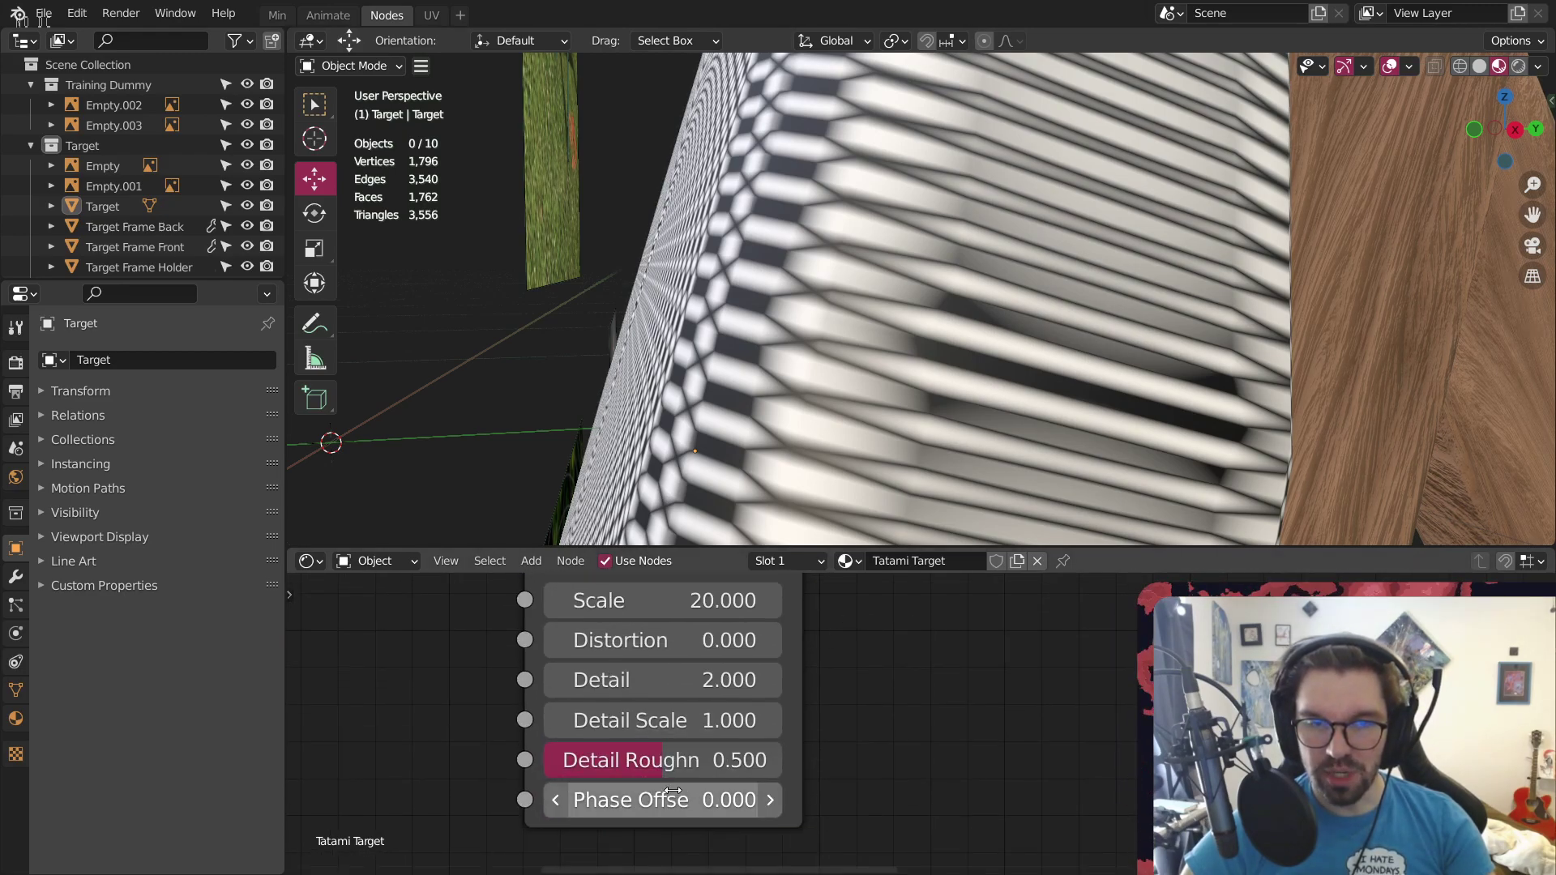
left_click_drag(721, 760, 843, 760)
Set the Distortion of both the bands and rings Wave Textures to 5
middle_click_drag(801, 667, 828, 763)
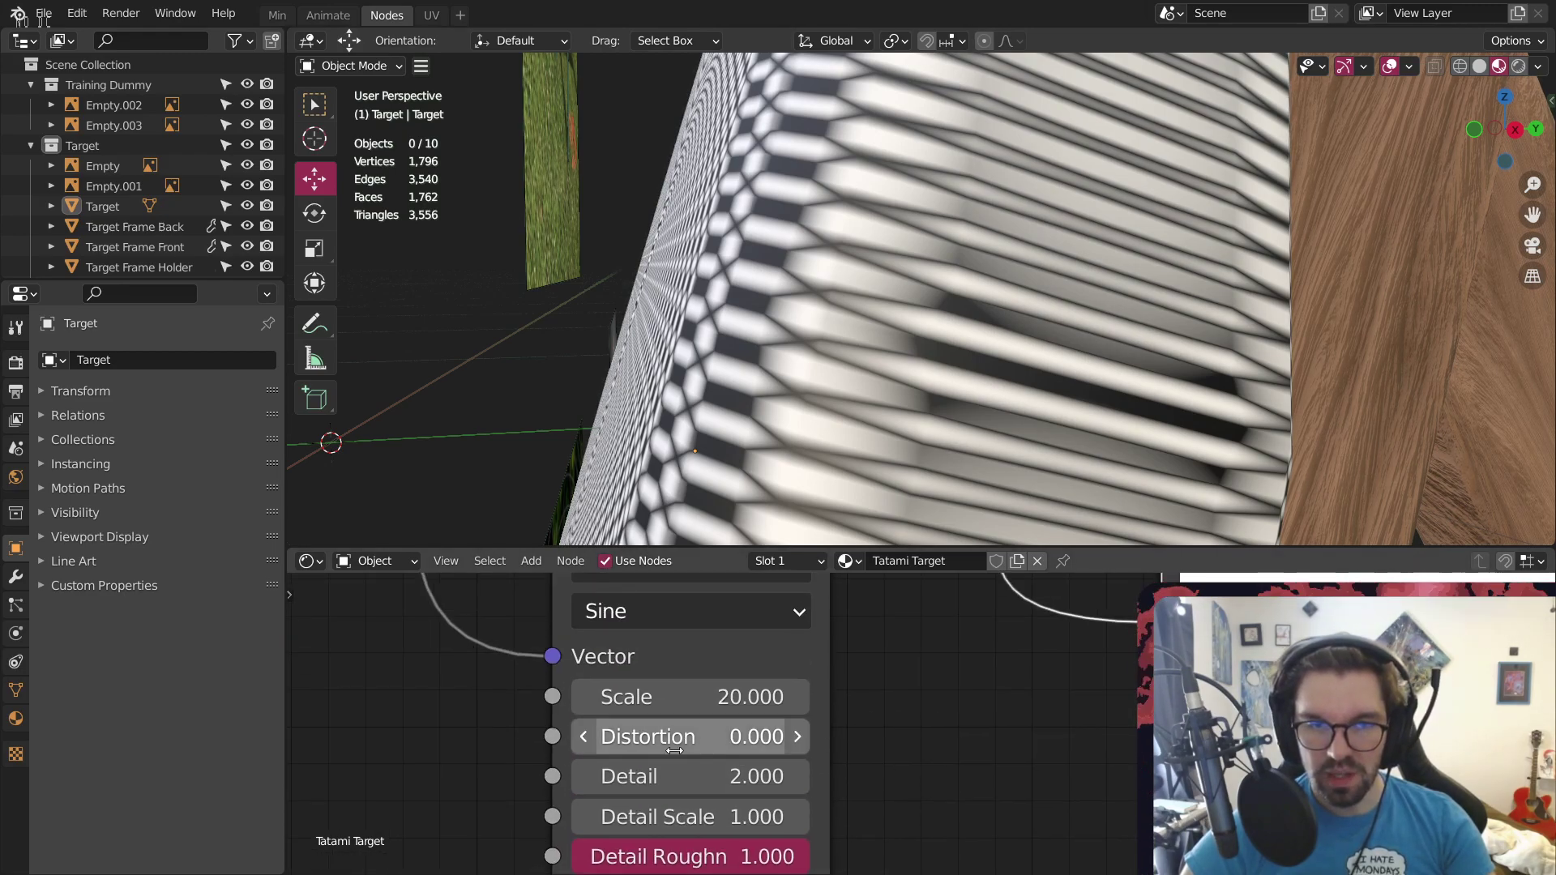
left_click(734, 727)
type("5")
key("Return")
scroll(979, 684, "down", 3)
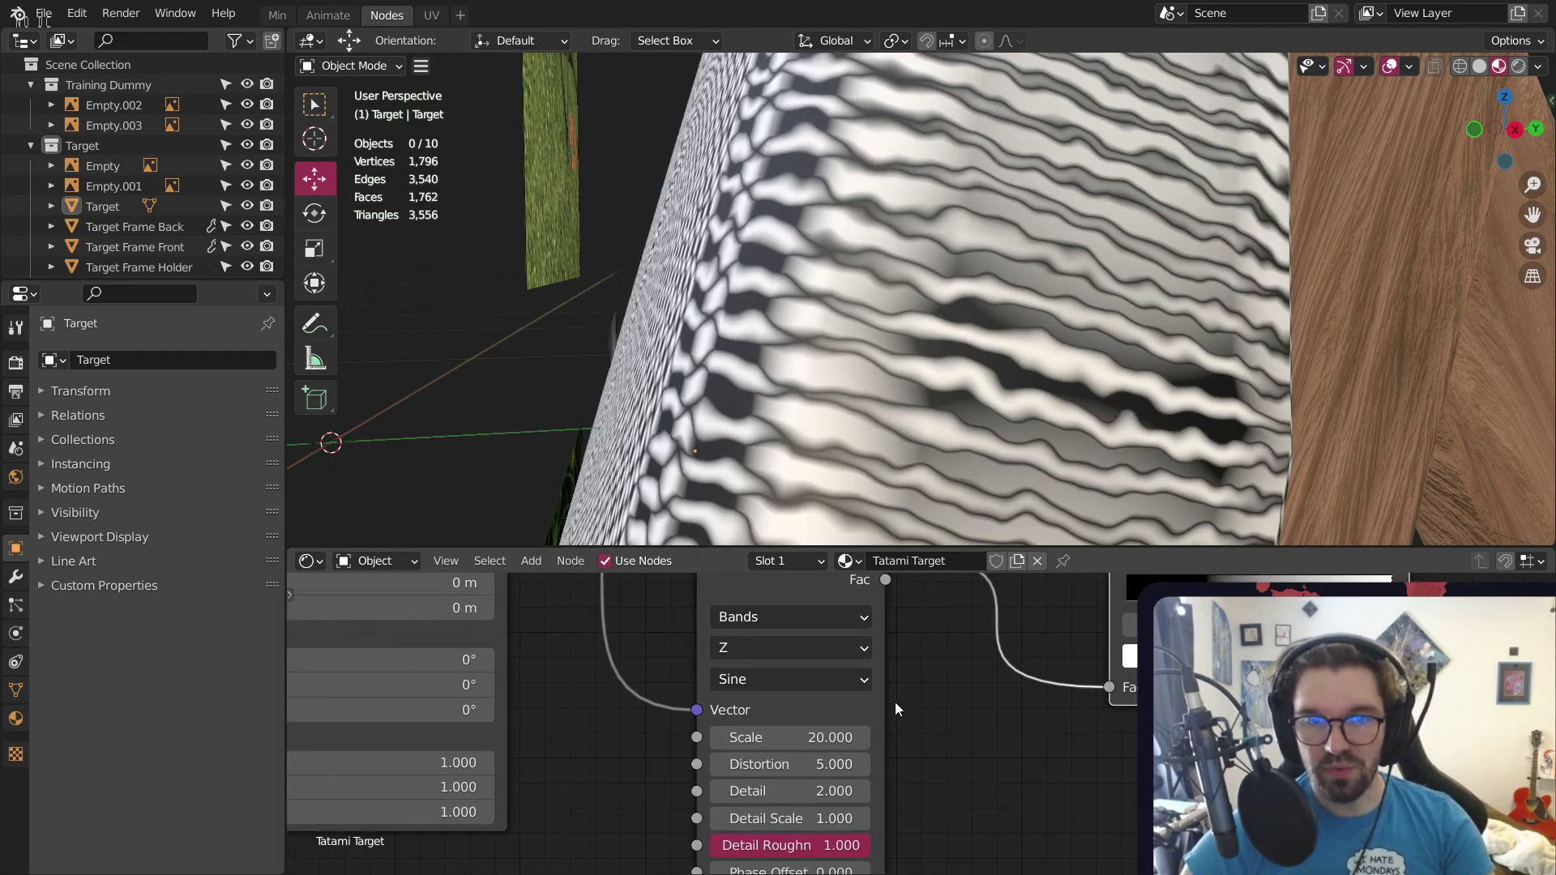
mouse_move(896, 708)
middle_mouse_down()
mouse_move(943, 846)
mouse_move(931, 874)
middle_mouse_up()
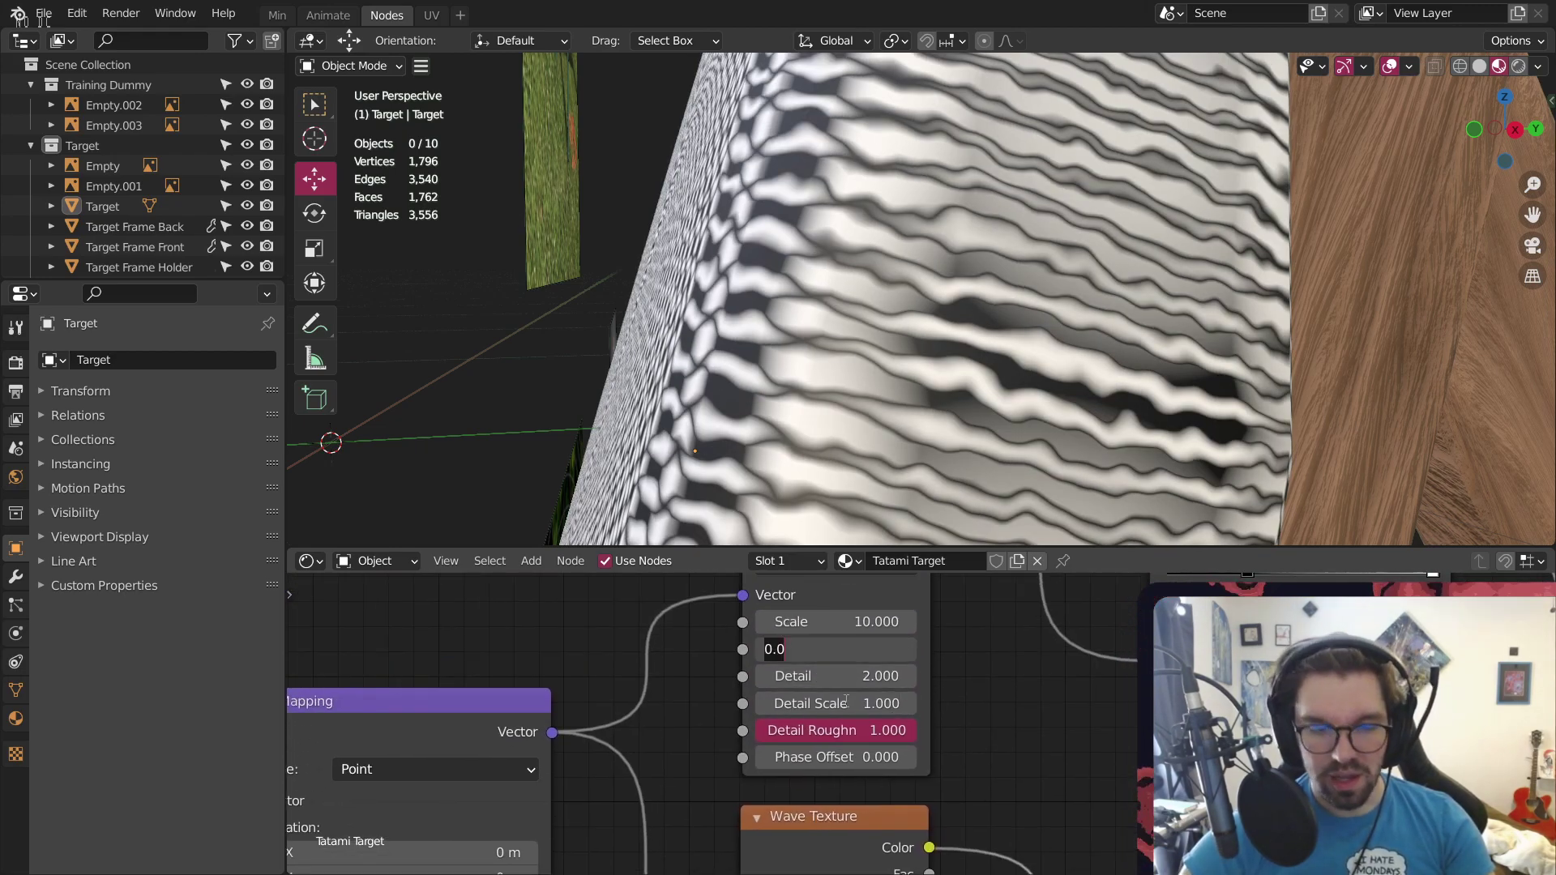
type("5")
key("Return")
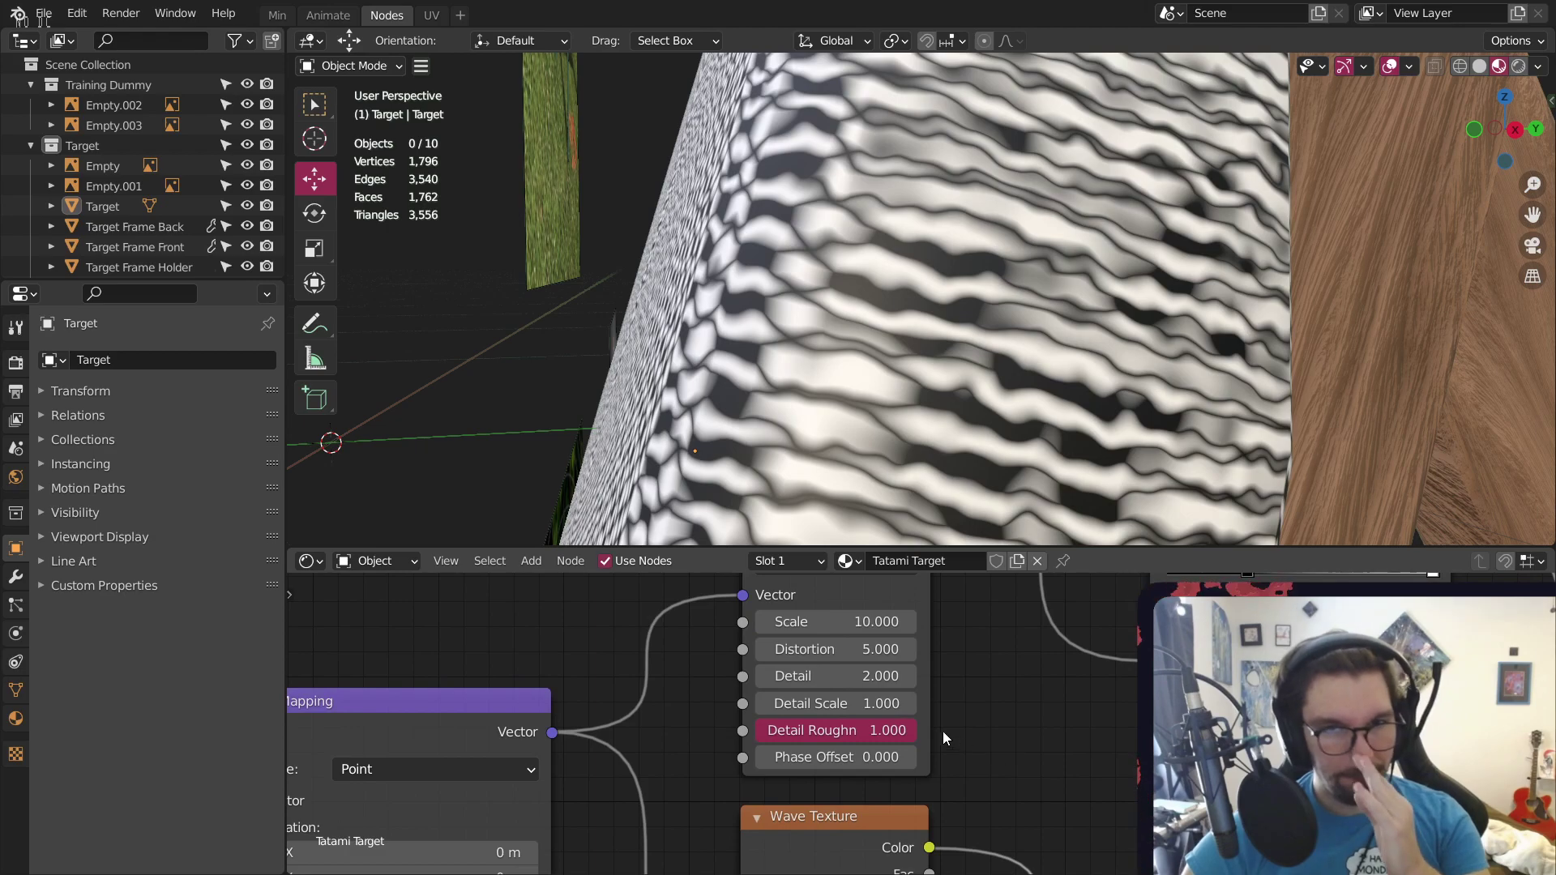
Set the Detail of both Wave Textures to 16 and check the fibres on the target's rim
left_click_drag(797, 666, 1153, 665)
scroll(797, 701, "down", 2)
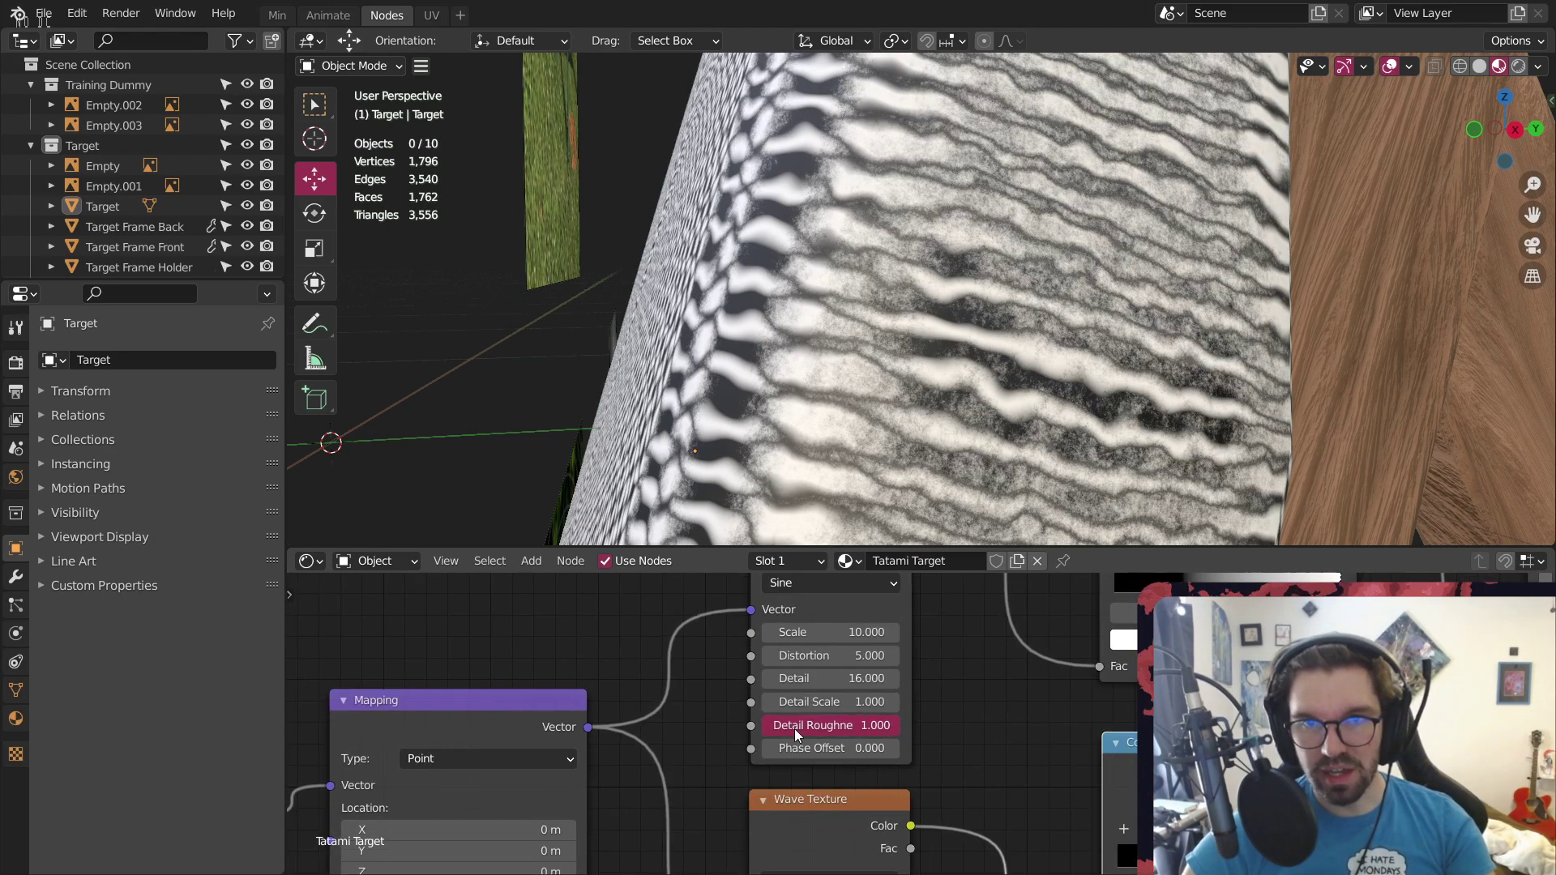
middle_click_drag(885, 871, 823, 610)
left_click_drag(742, 755, 875, 756)
middle_click_drag(796, 154, 867, 348)
Set the Distortion of both the bands and rings Wave Textures to 2
scroll(815, 770, "up", 3)
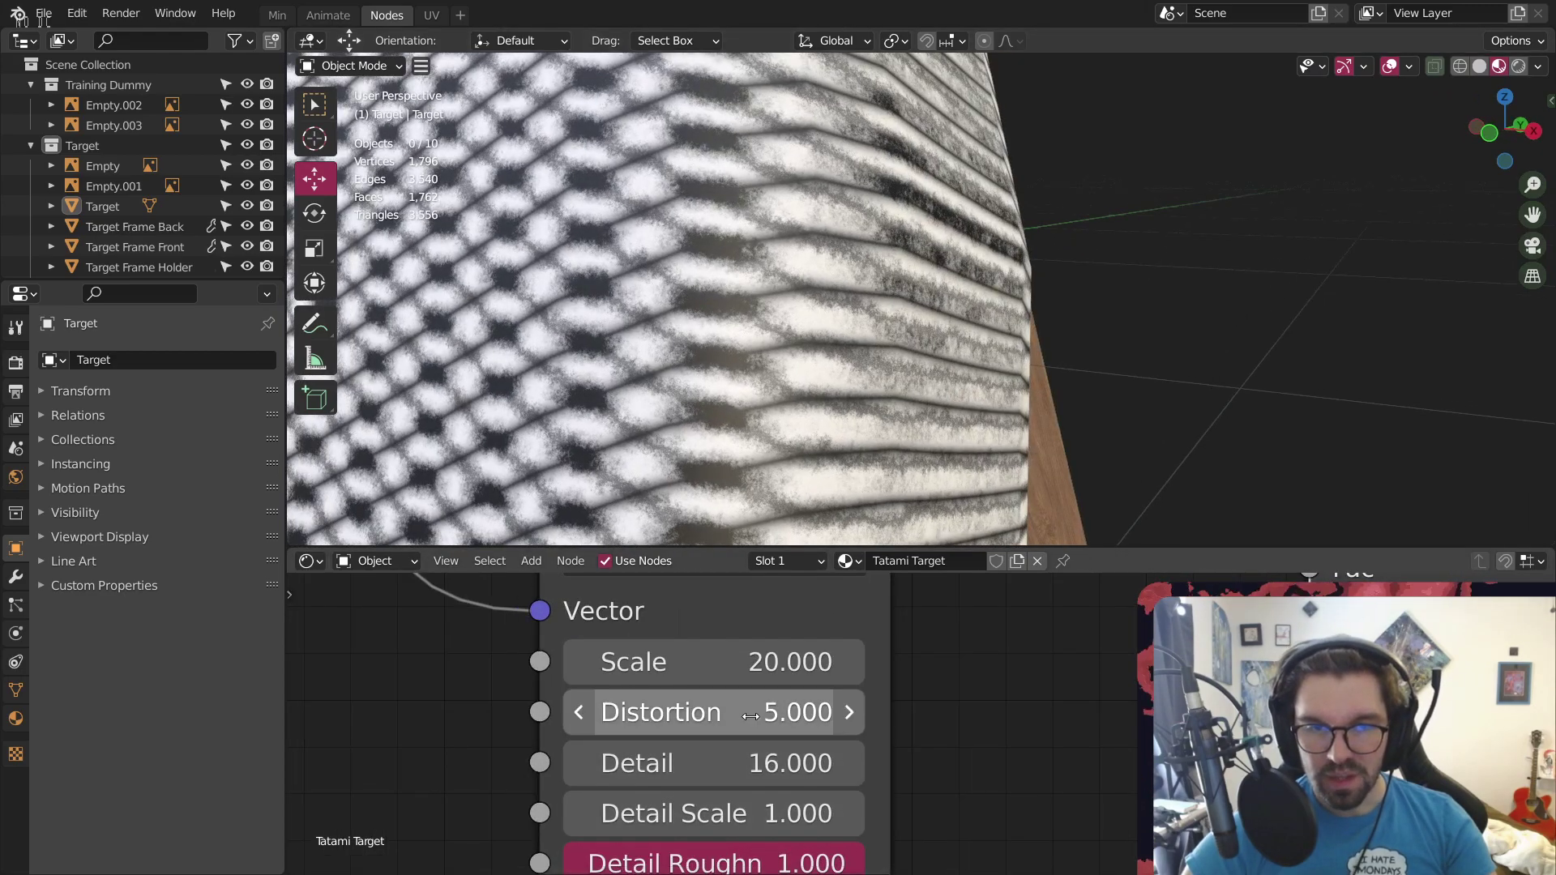
double_click(802, 713)
key("Return")
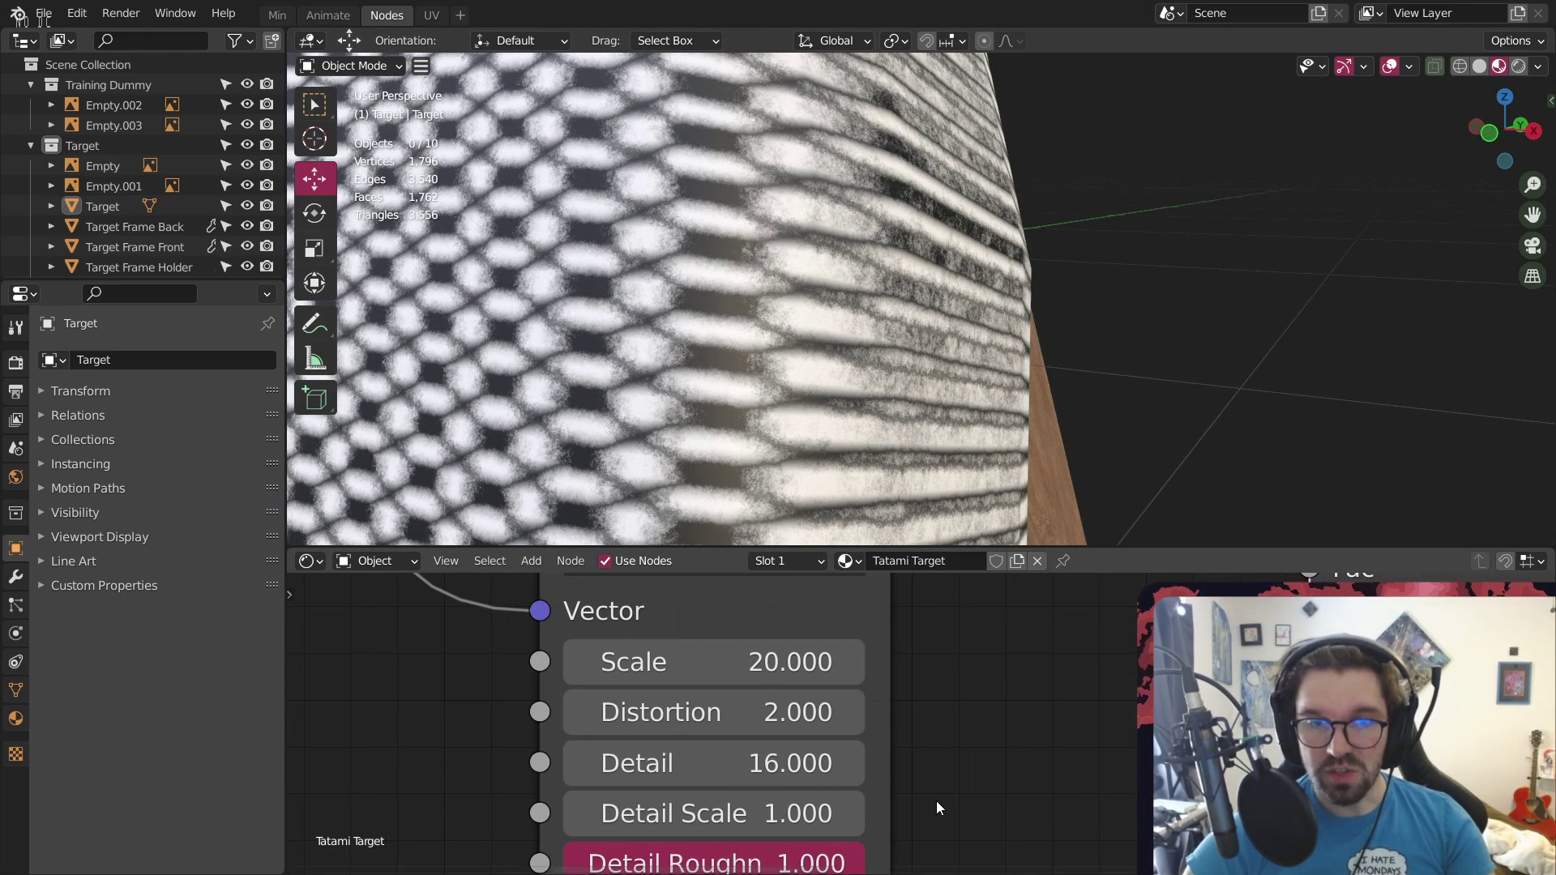
scroll(940, 786, "down", 6)
middle_click_drag(953, 608, 952, 820)
middle_click_drag(917, 702, 911, 724)
scroll(891, 709, "up", 3)
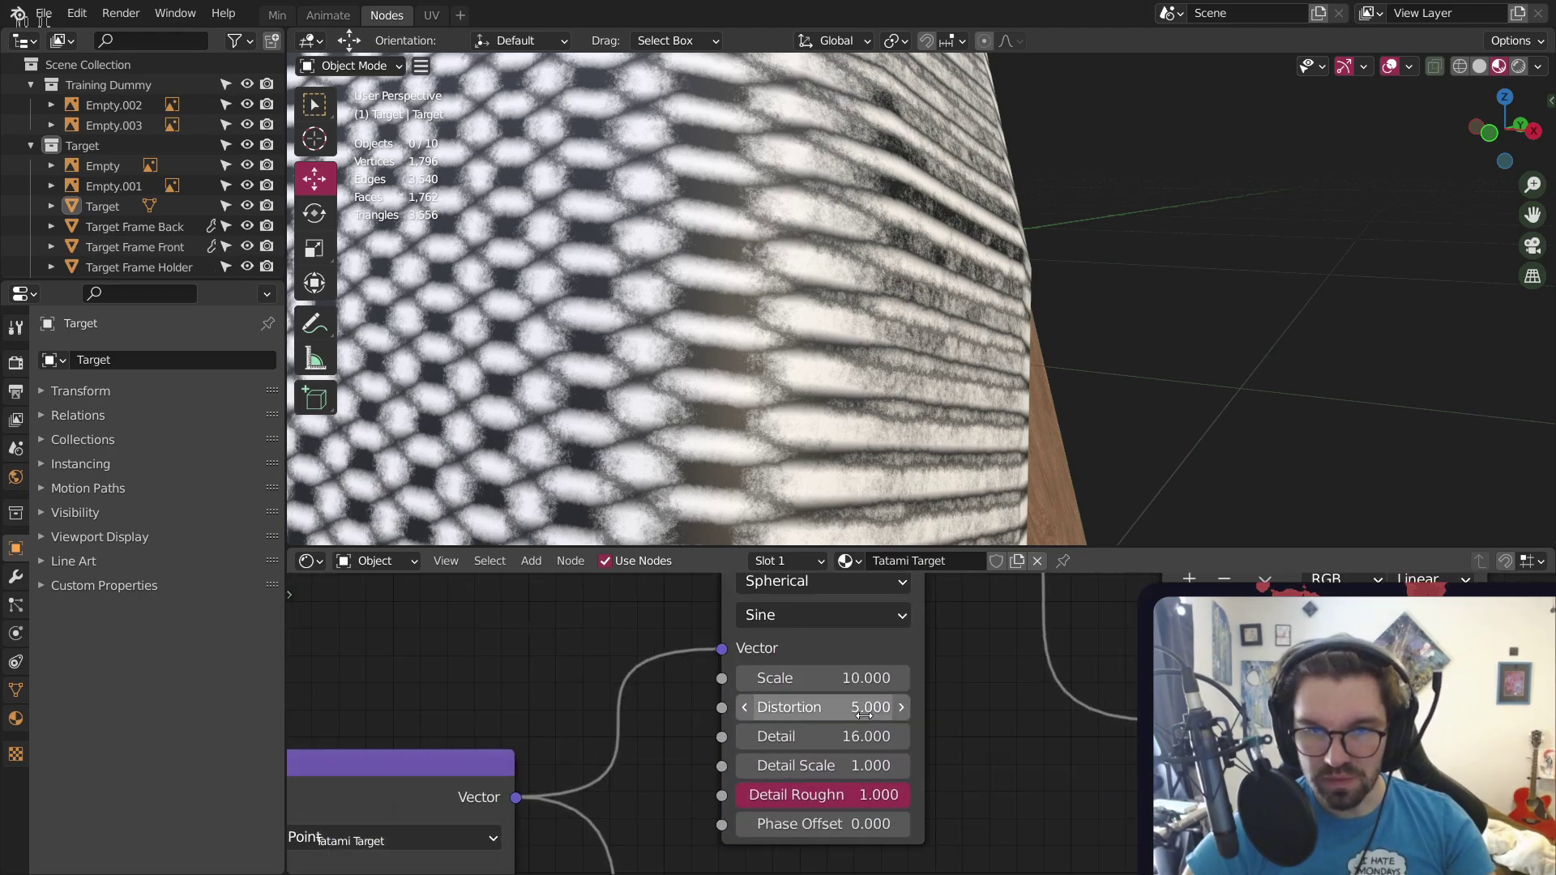
type("2")
key("Return")
Set the Detail Roughness of both the rings and bands Wave Textures to 0.75
middle_click_drag(993, 182, 869, 214)
scroll(856, 233, "up", 5)
scroll(833, 712, "down", 3)
scroll(754, 738, "up", 5)
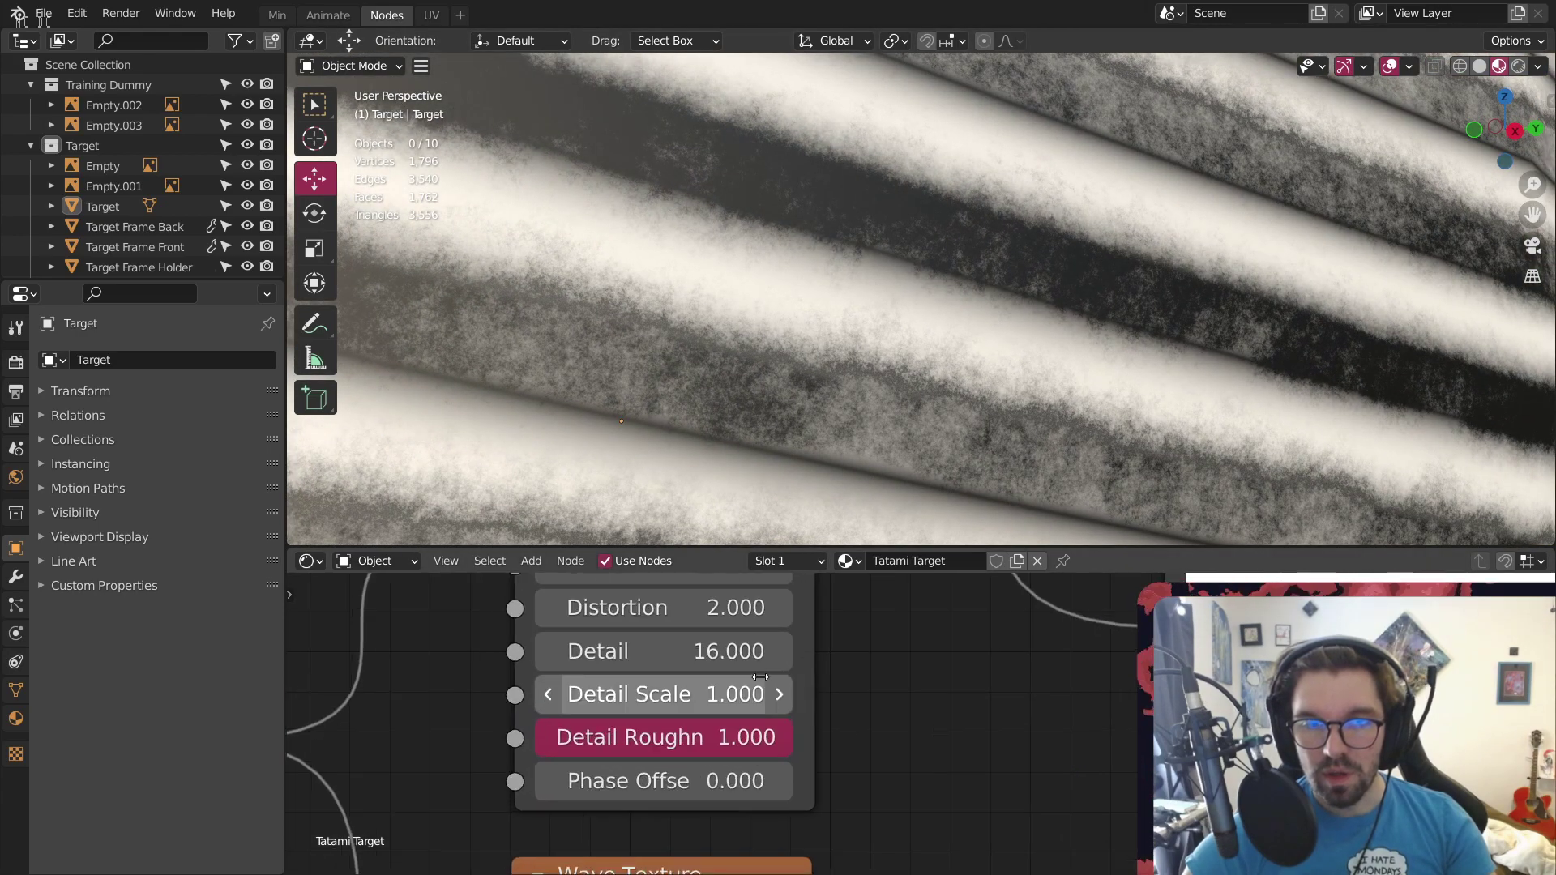
mouse_move(746, 748)
left_mouse_down()
mouse_move(692, 748)
mouse_move(721, 748)
left_mouse_up()
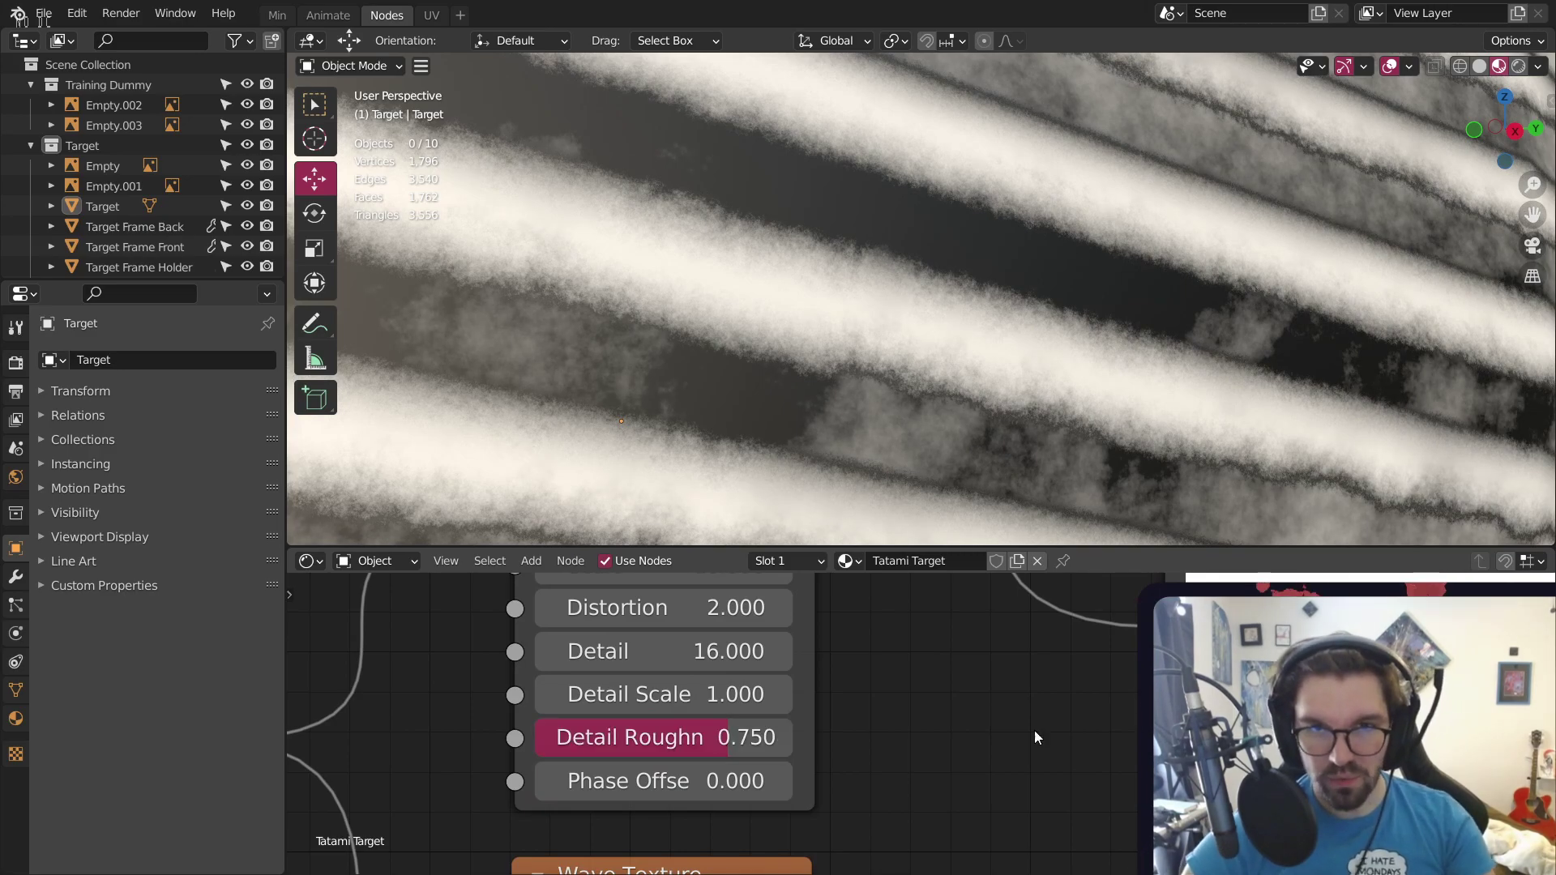
scroll(1034, 738, "down", 8)
middle_click_drag(972, 810, 917, 616)
scroll(861, 798, "up", 6)
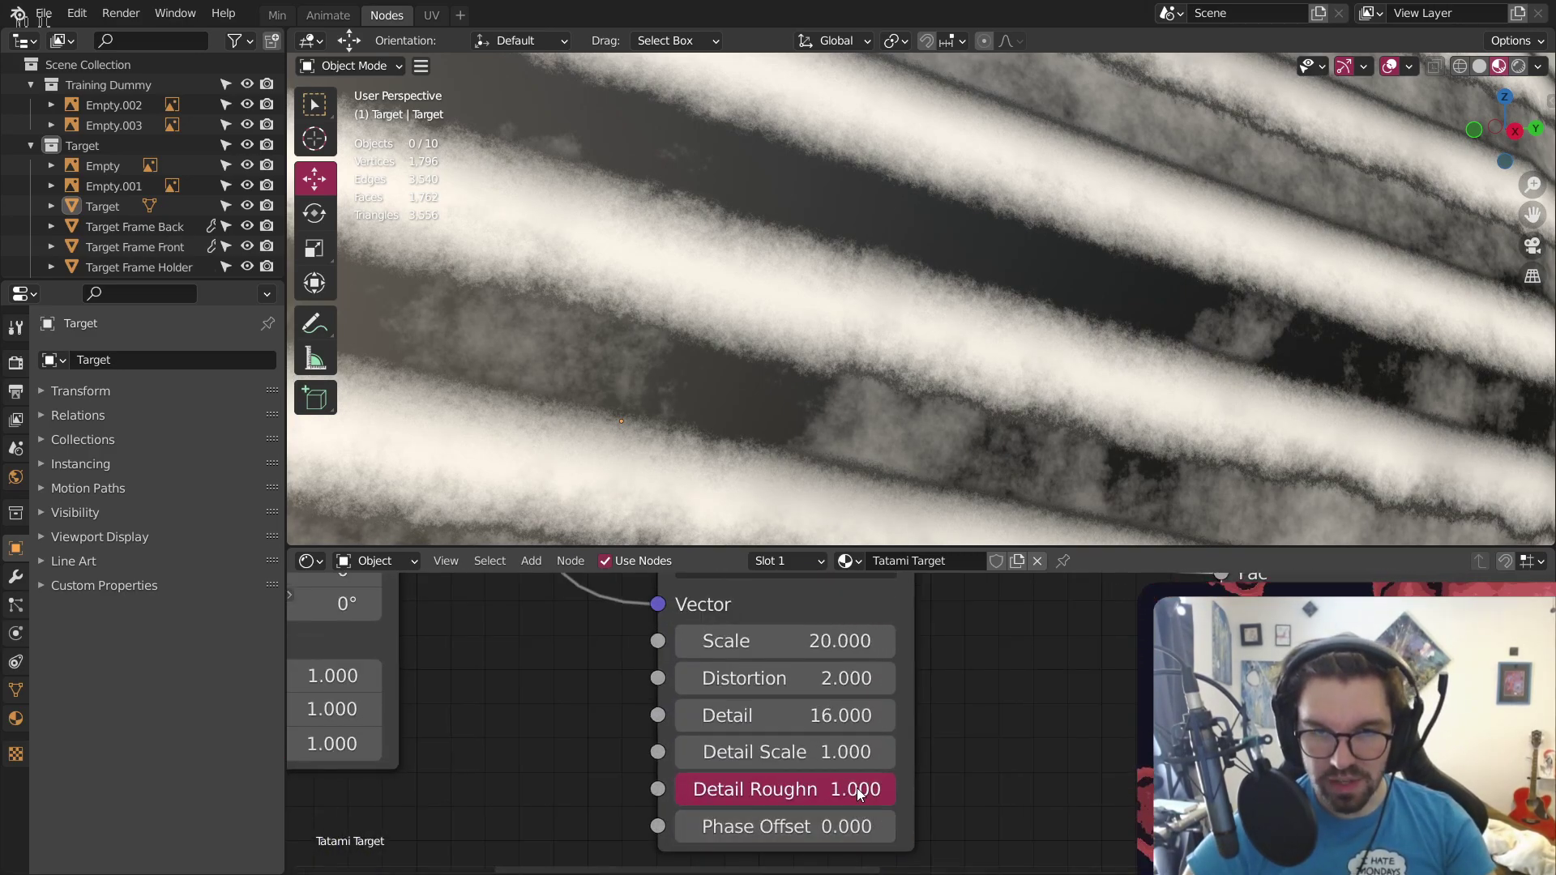
key("Return")
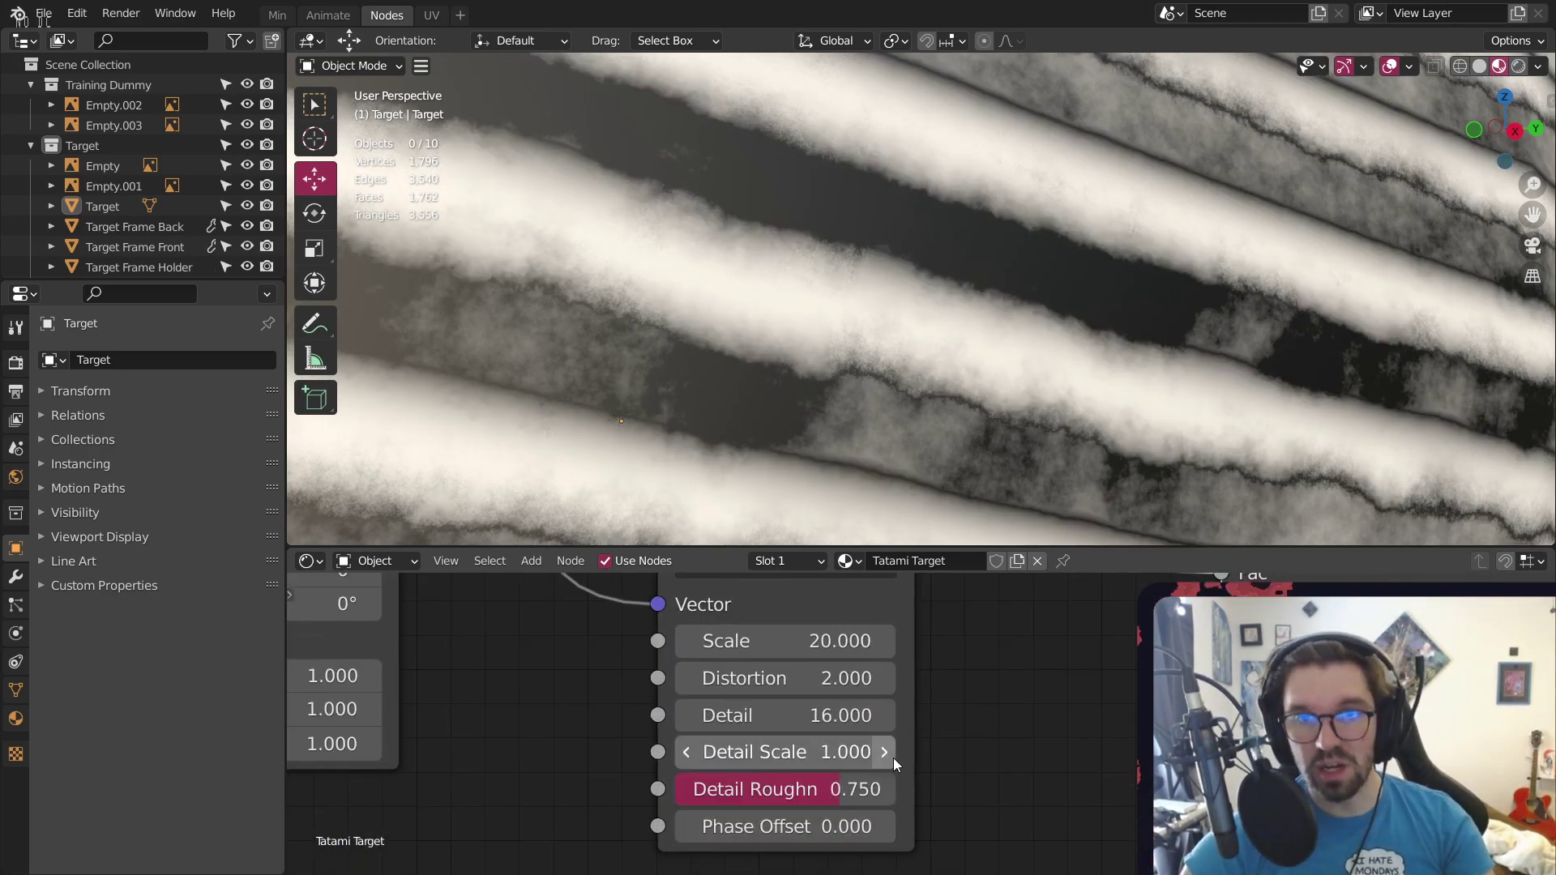
Set the Detail Scale of both the bands and rings Wave Textures to 2
scroll(775, 261, "down", 4)
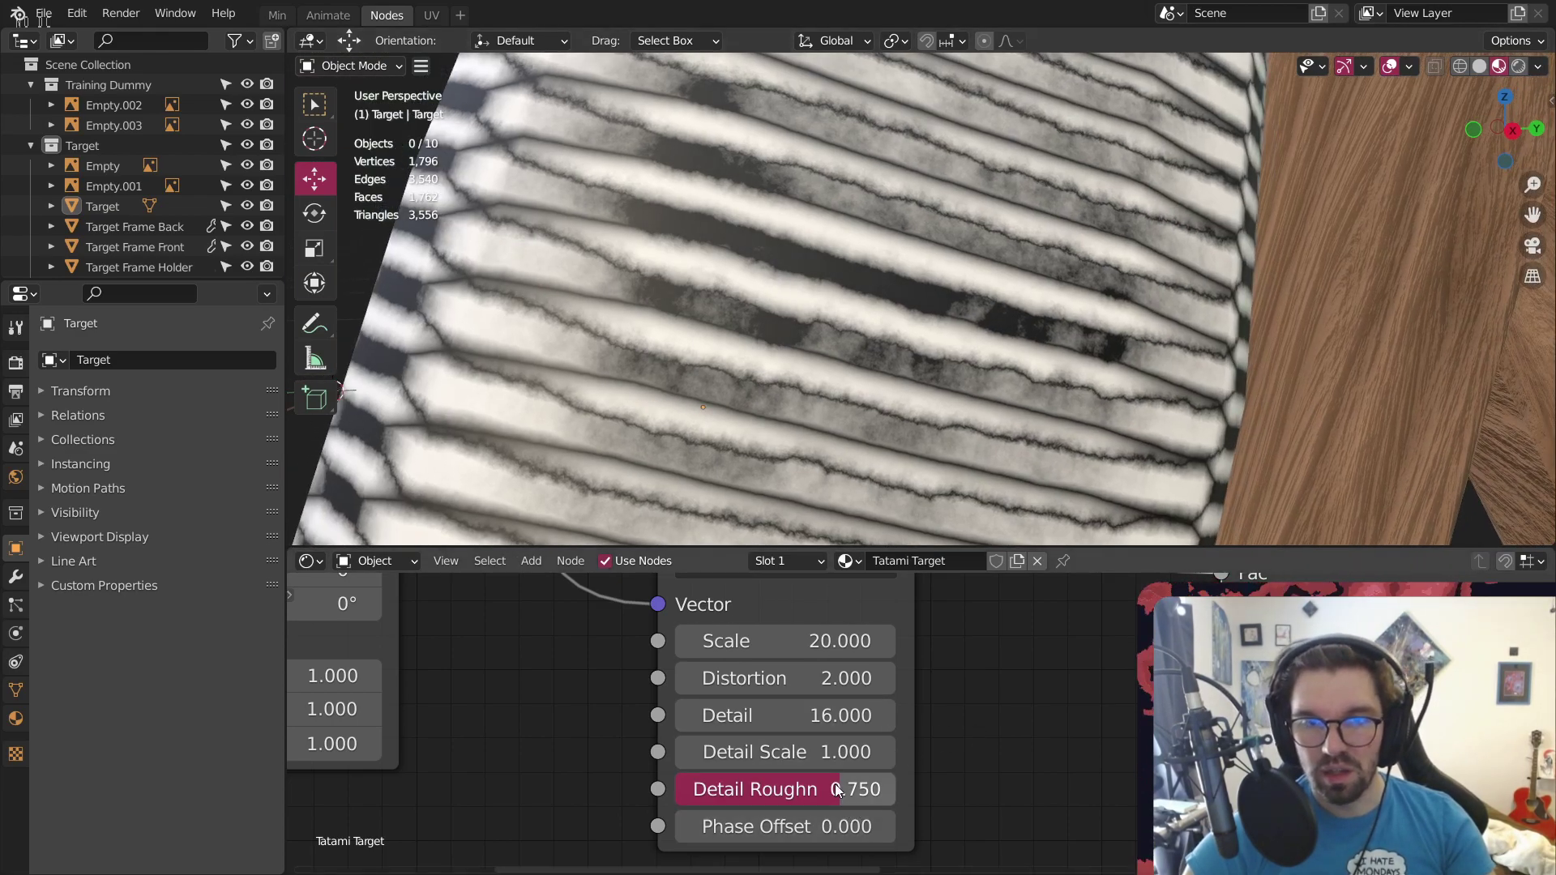
double_click(859, 752)
type("2")
key("Return")
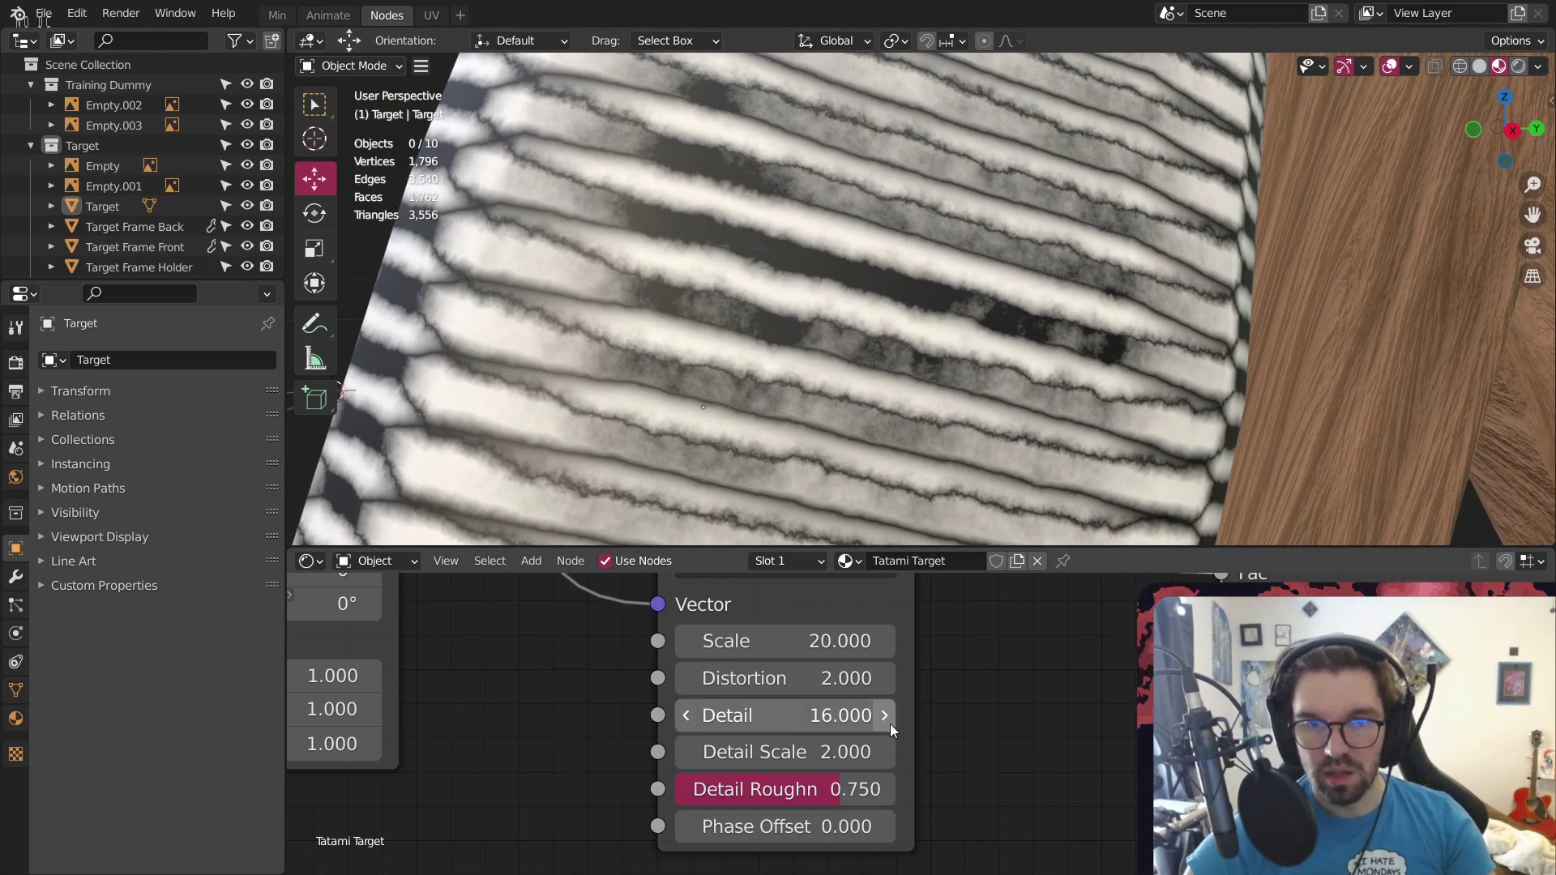
scroll(945, 805, "down", 3)
scroll(983, 792, "up", 3)
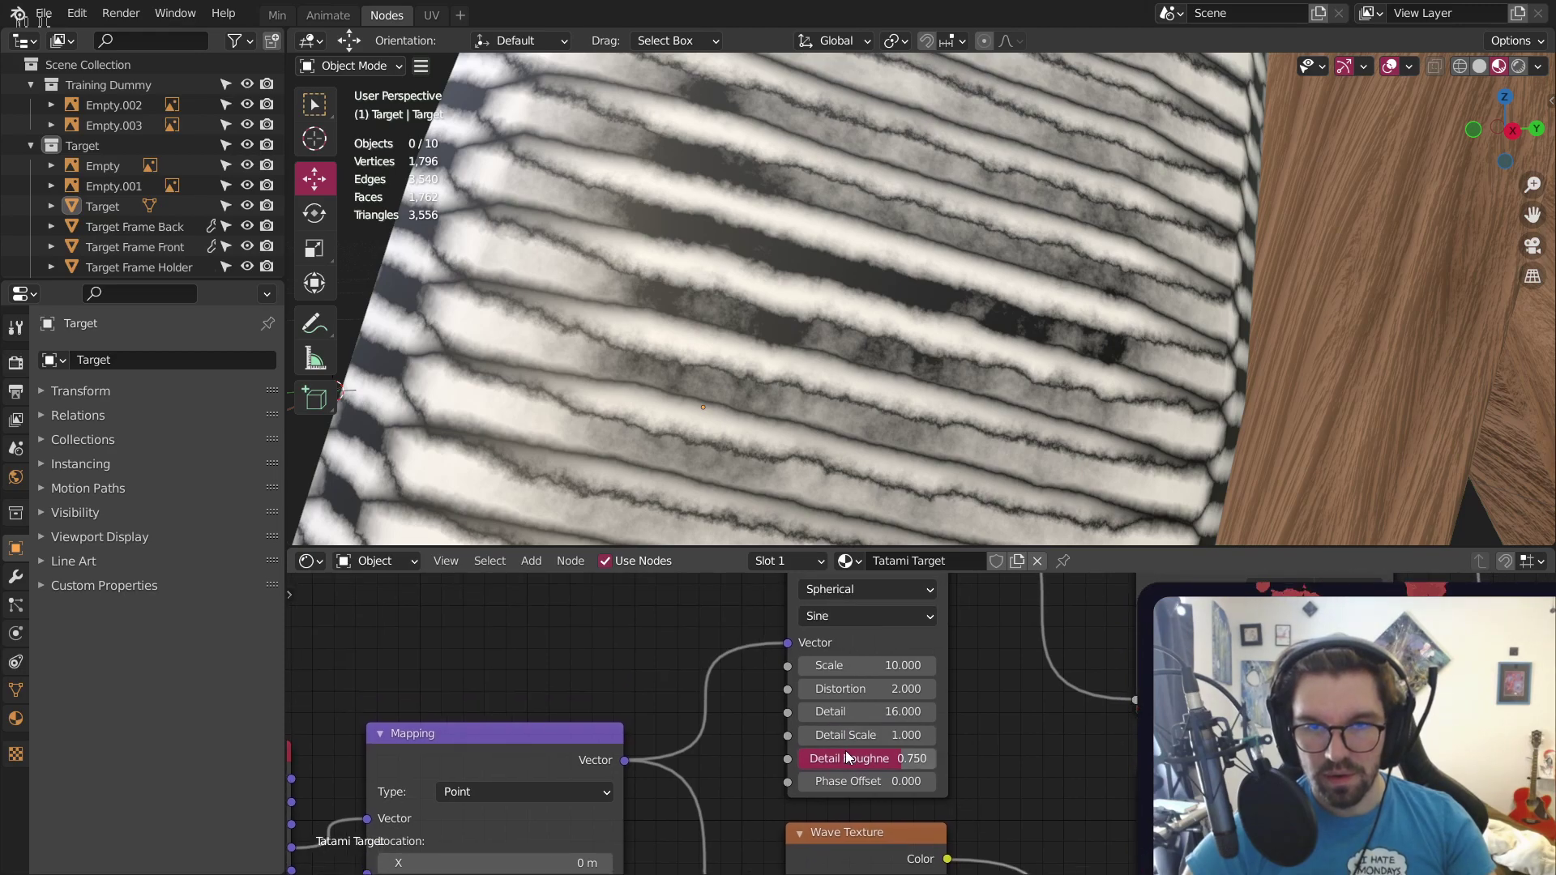
type("2")
key("Return")
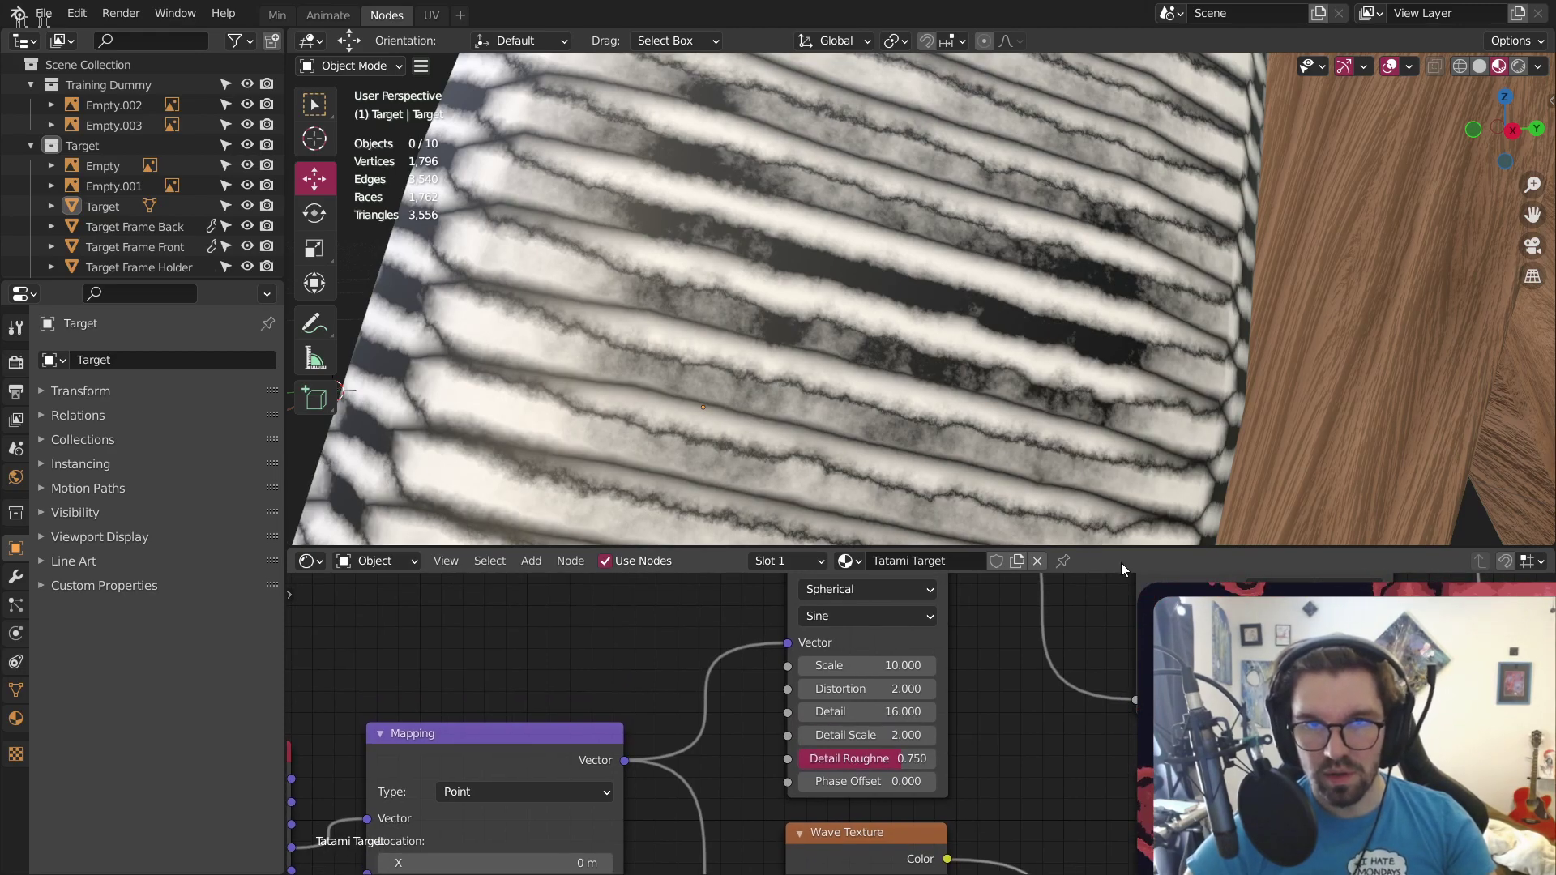
Examine the distorted weave pattern on the target's face and around its rim
scroll(873, 254, "down", 5)
middle_click_drag(873, 254, 1005, 268)
scroll(786, 318, "down", 2)
middle_click_drag(786, 318, 1282, 251, "shift")
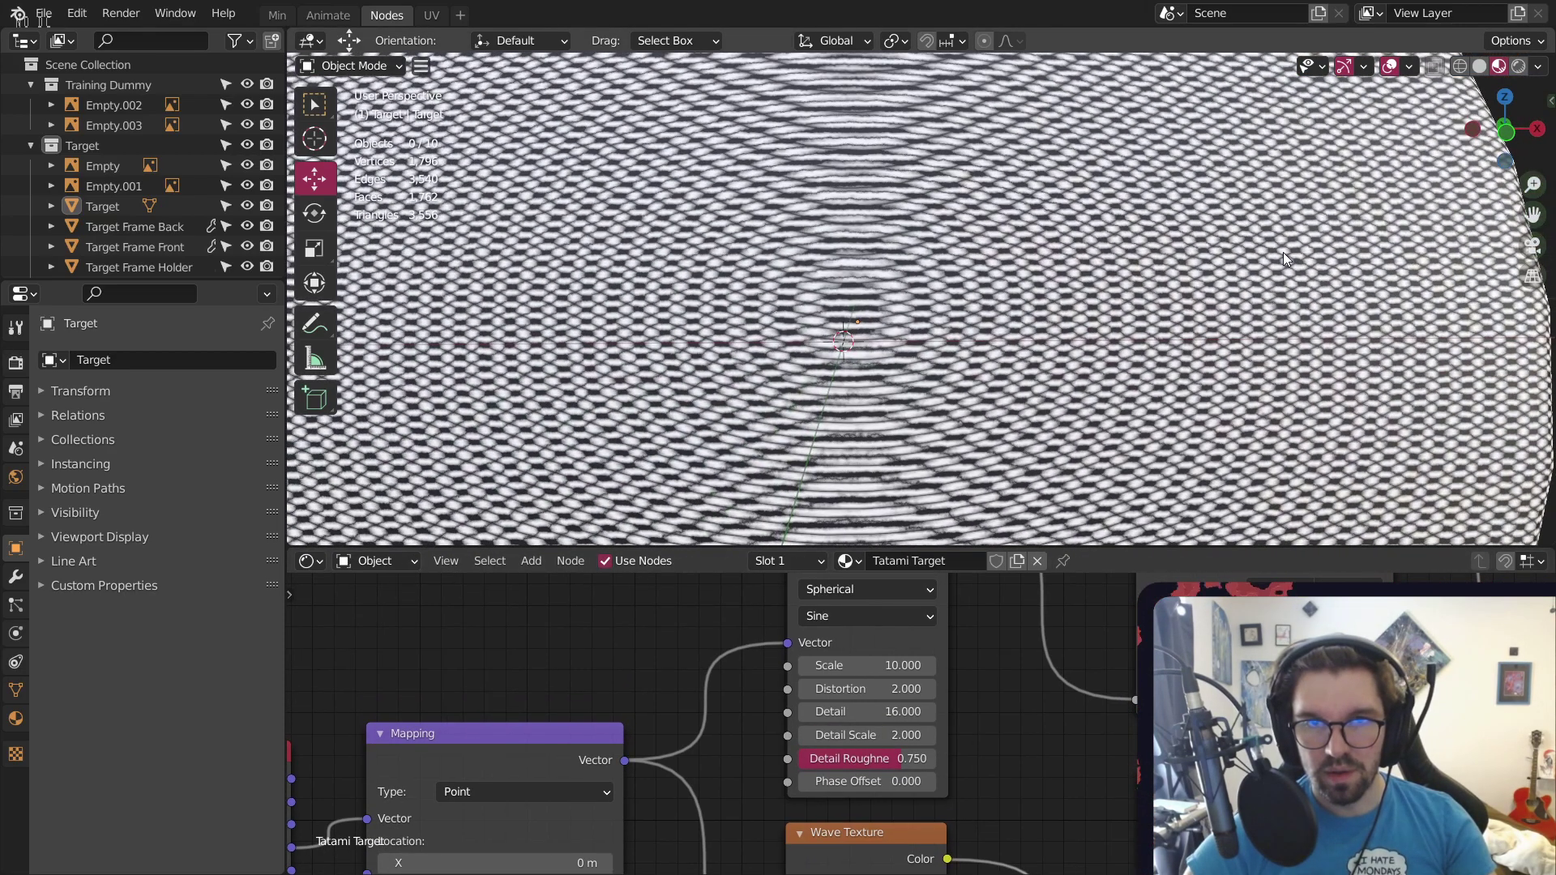
scroll(1072, 331, "up", 6)
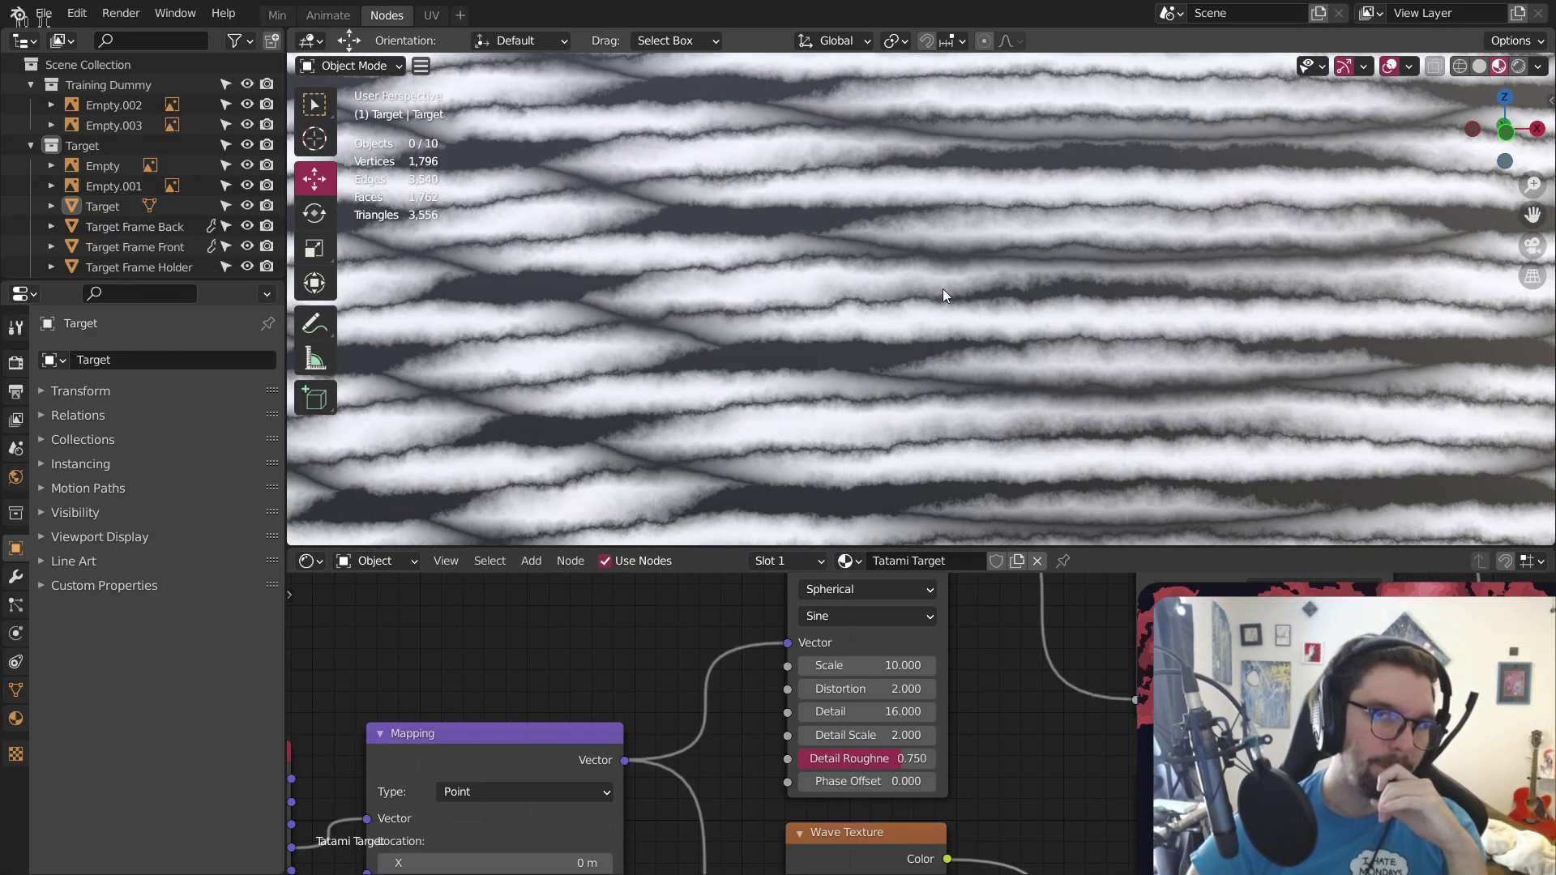
scroll(942, 288, "down", 5)
middle_click_drag(888, 344, 1069, 336)
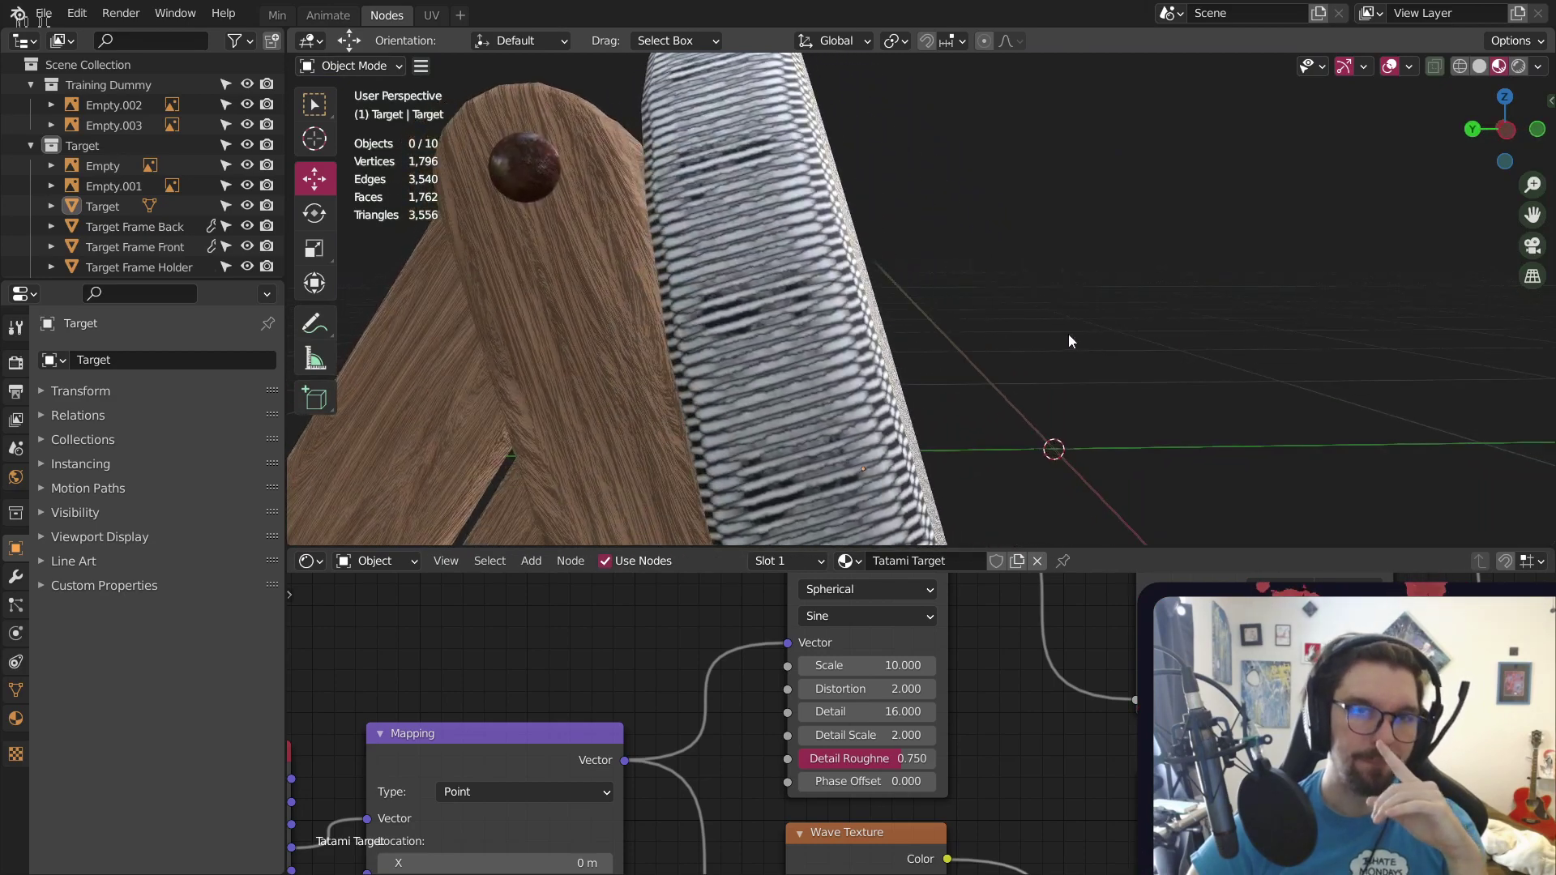
scroll(746, 277, "up", 6)
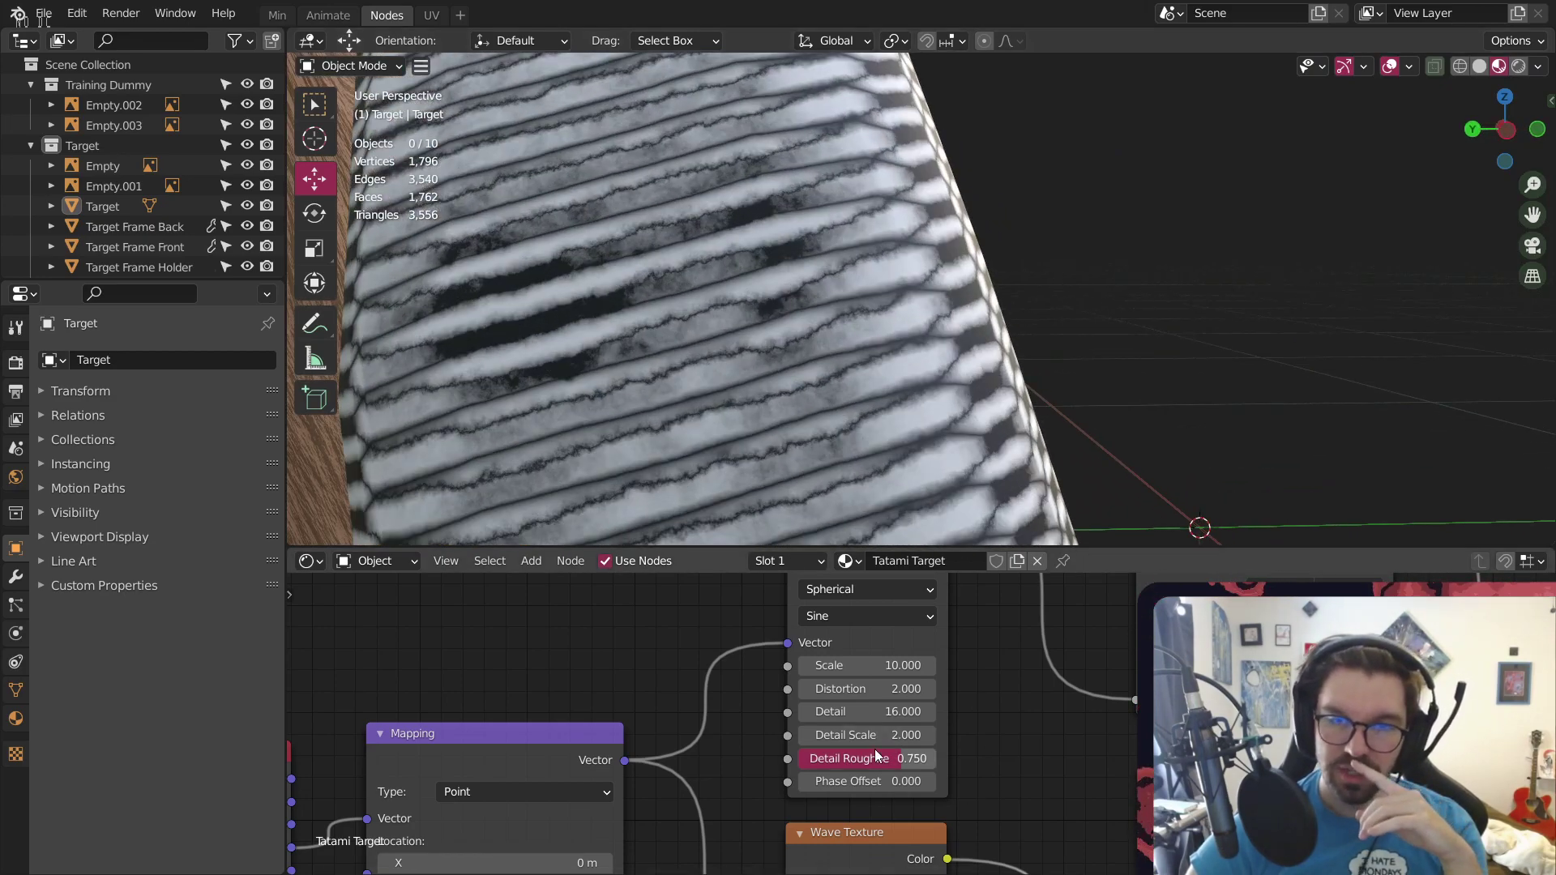
Set the Detail Roughness of both Wave Textures to 1.0 and check the weave on the target's face and rim
left_click_drag(875, 754, 935, 755)
middle_click_drag(989, 830, 940, 620)
middle_click_drag(903, 799, 891, 698)
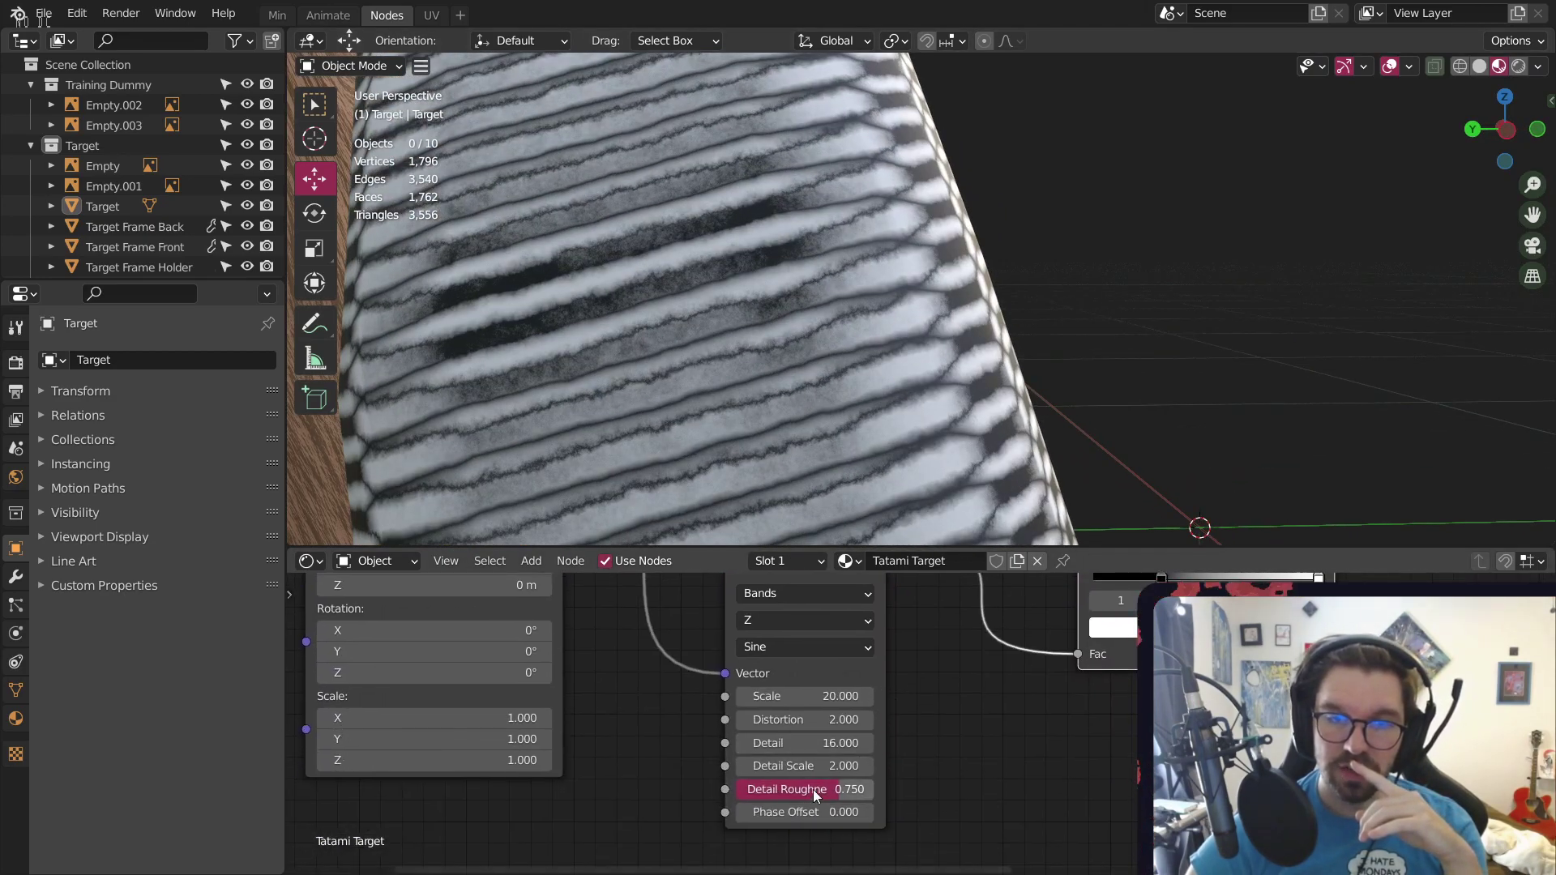
left_click_drag(838, 789, 942, 724)
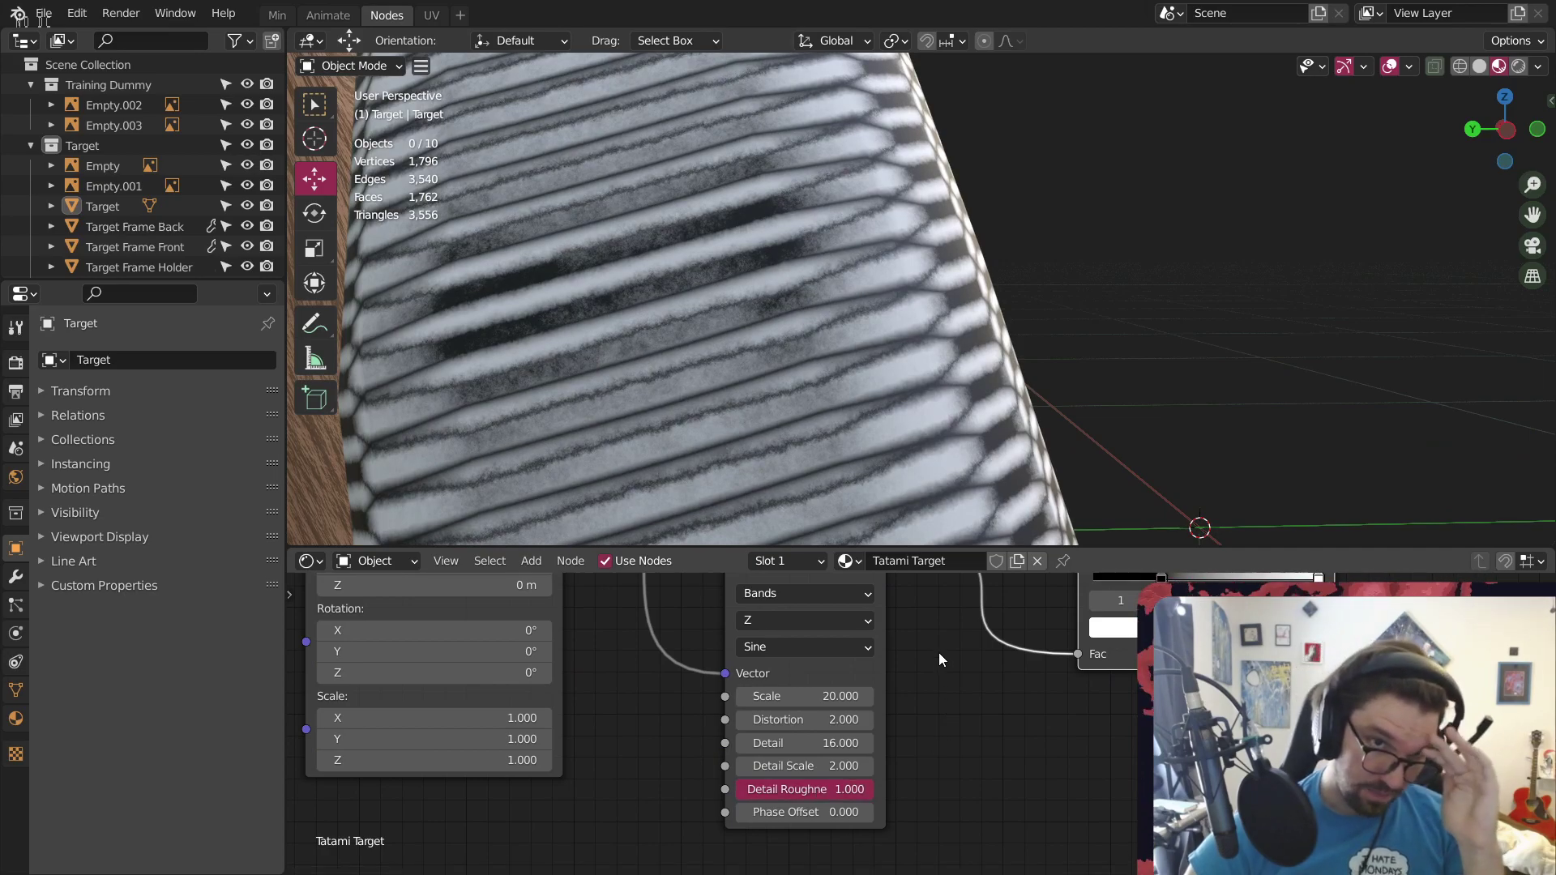
middle_click_drag(695, 337, 850, 366)
scroll(1091, 235, "down", 6)
scroll(1268, 219, "up", 6)
mouse_move(1086, 241)
middle_mouse_down()
mouse_move(993, 226)
mouse_move(1058, 219)
mouse_move(1080, 249)
middle_mouse_up()
scroll(975, 252, "down", 7)
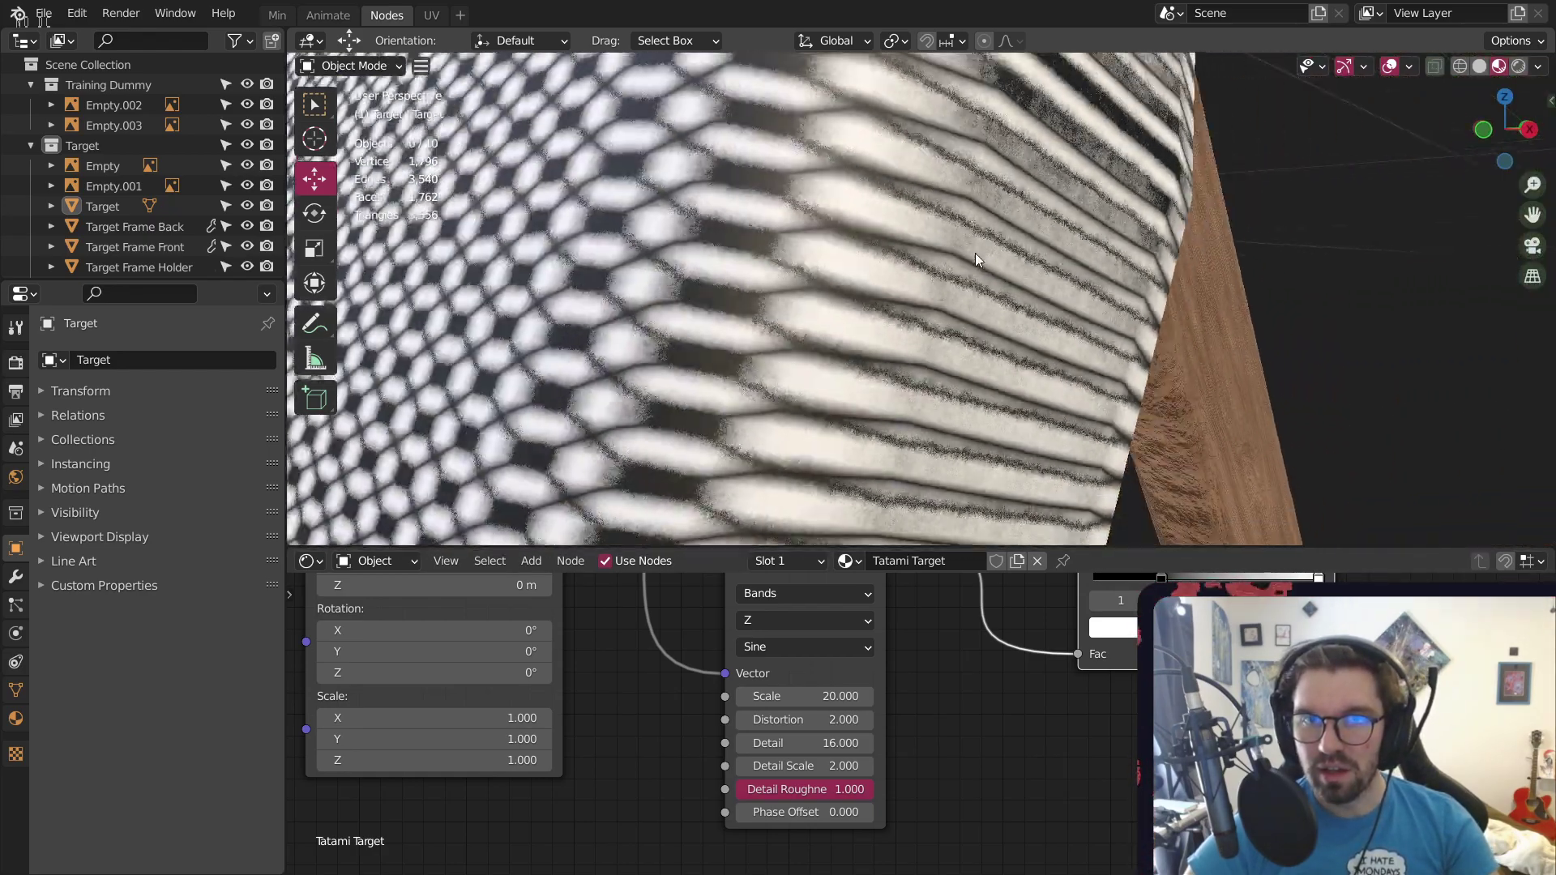
middle_click_drag(829, 298, 1054, 340)
scroll(1055, 275, "down", 3)
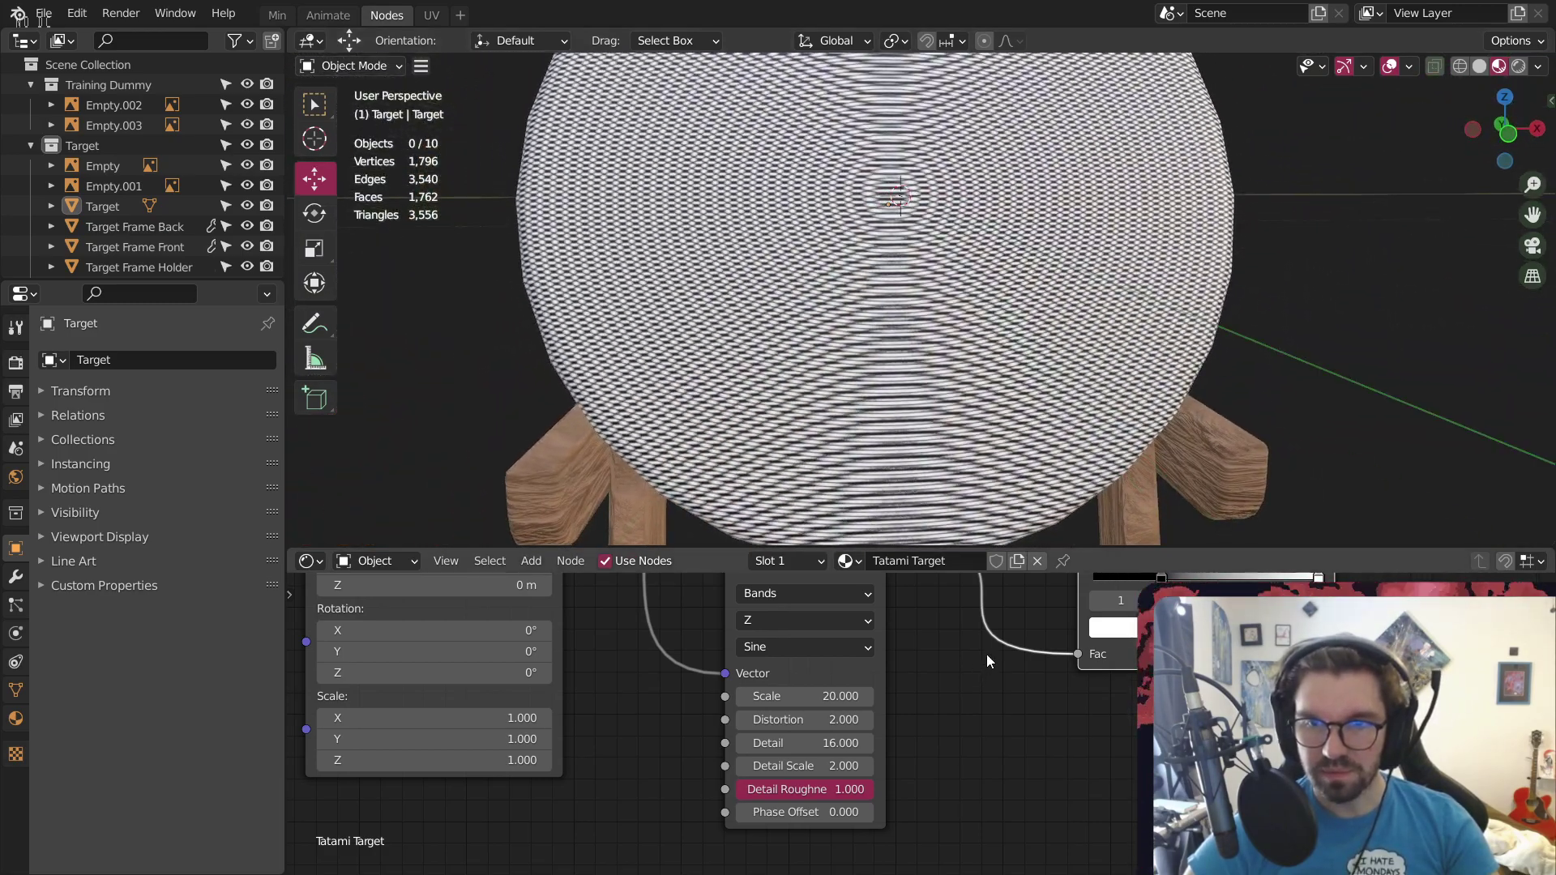
Move the coordinate, mapping, Wave Texture, ColorRamp and Difference nodes together to a lower spot in the node tree
scroll(985, 654, "down", 5)
key("Home")
left_click_drag(1078, 601, 545, 829)
left_click_drag(830, 605, 788, 709)
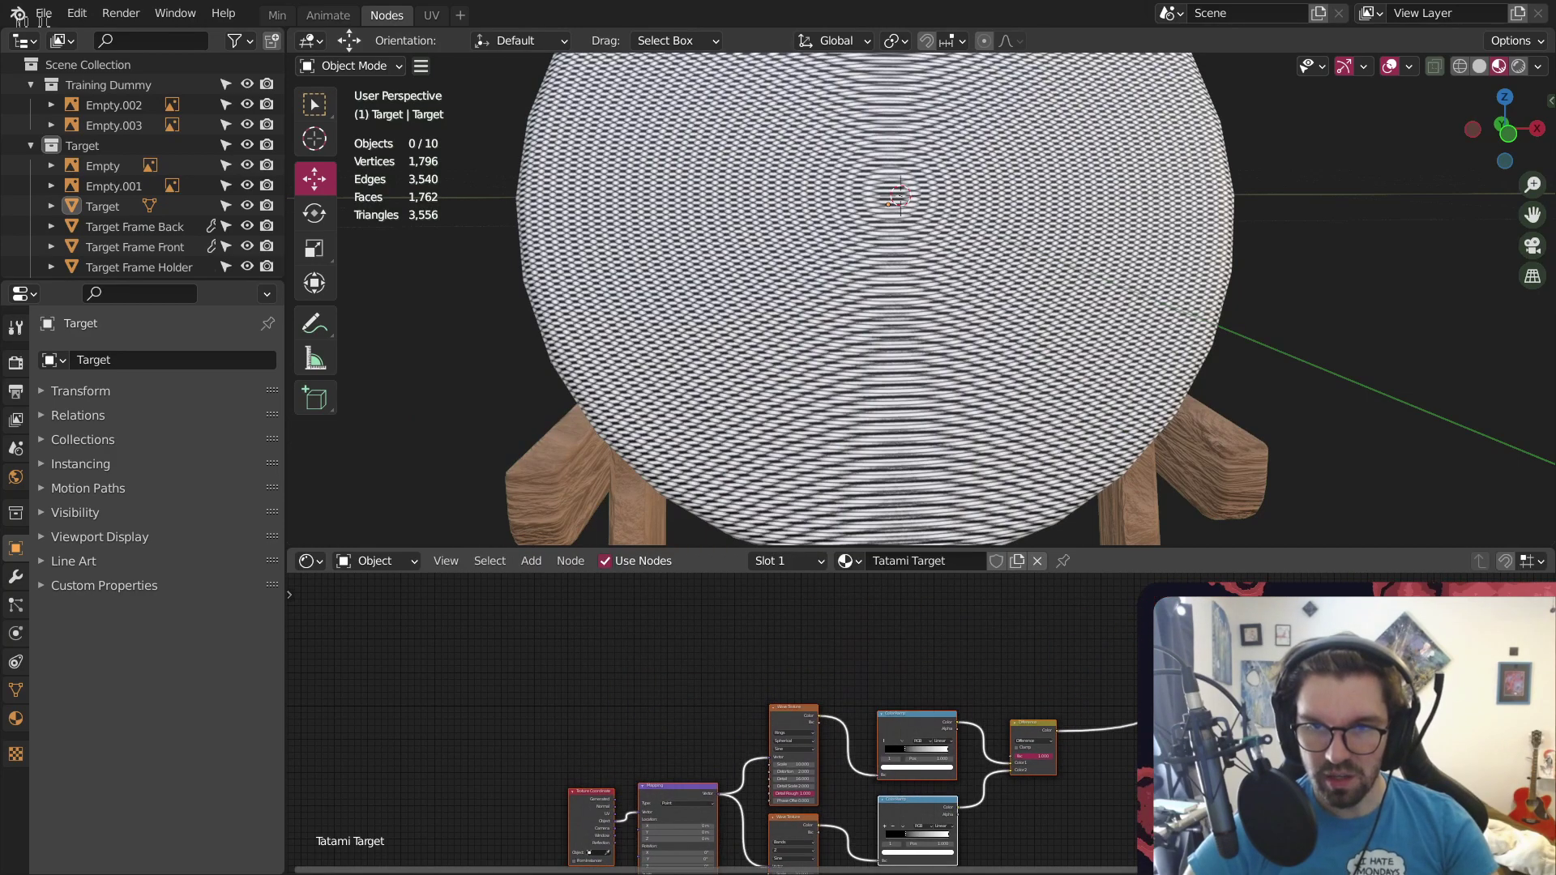
middle_click_drag(1134, 797, 882, 671)
scroll(882, 671, "up", 1)
left_click(869, 649)
middle_click_drag(809, 579, 746, 640)
scroll(746, 646, "up", 4)
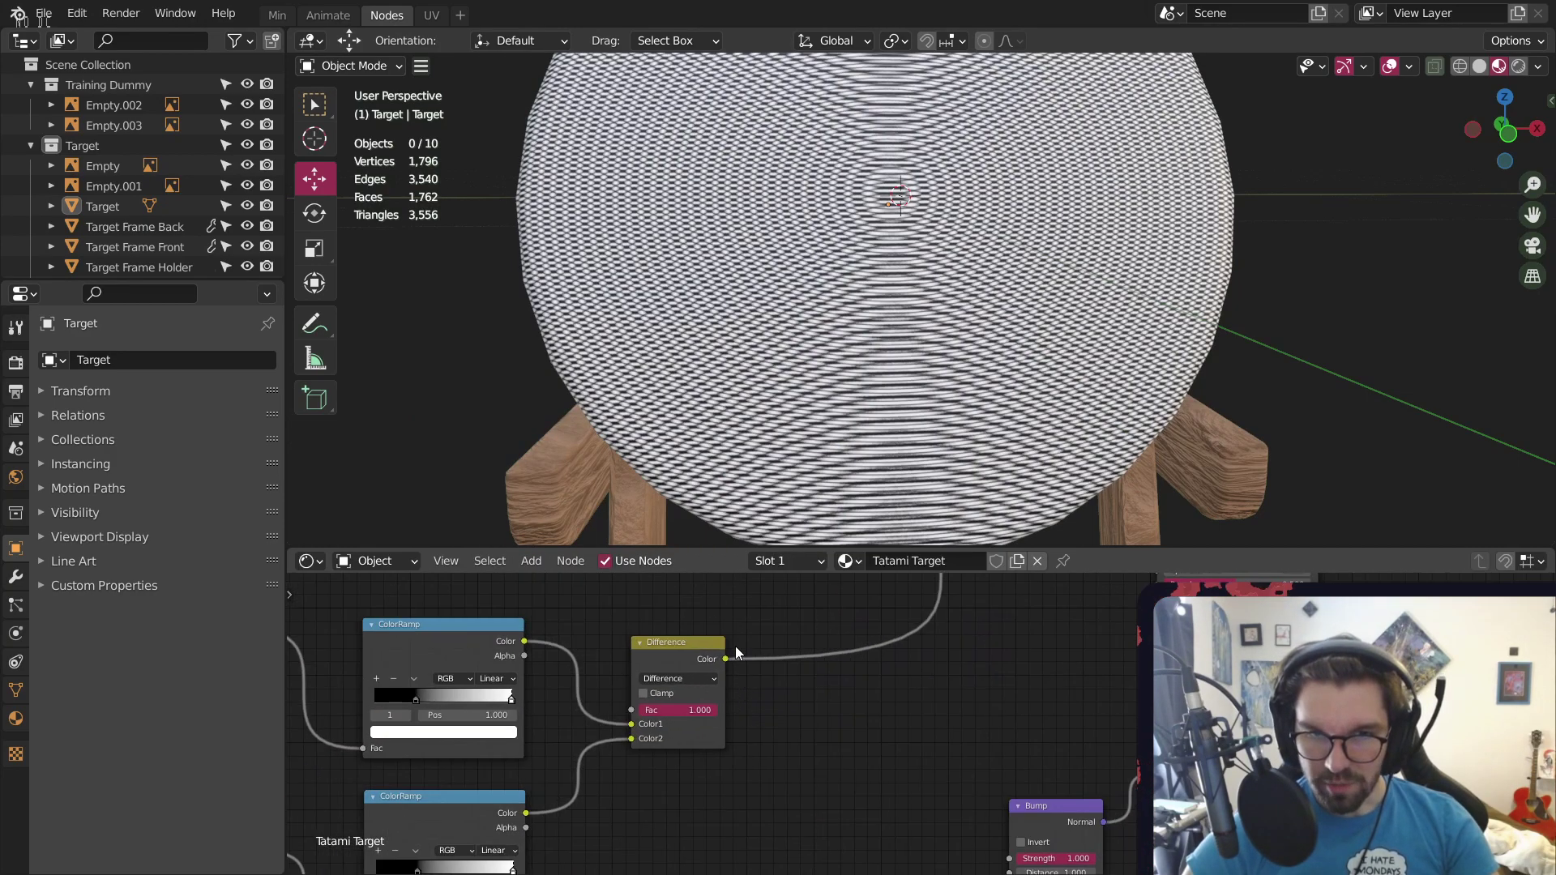
Feed the Difference color into the Bump node's Height instead of the Base Color and check the weave's relief up close
scroll(754, 689, "down", 2)
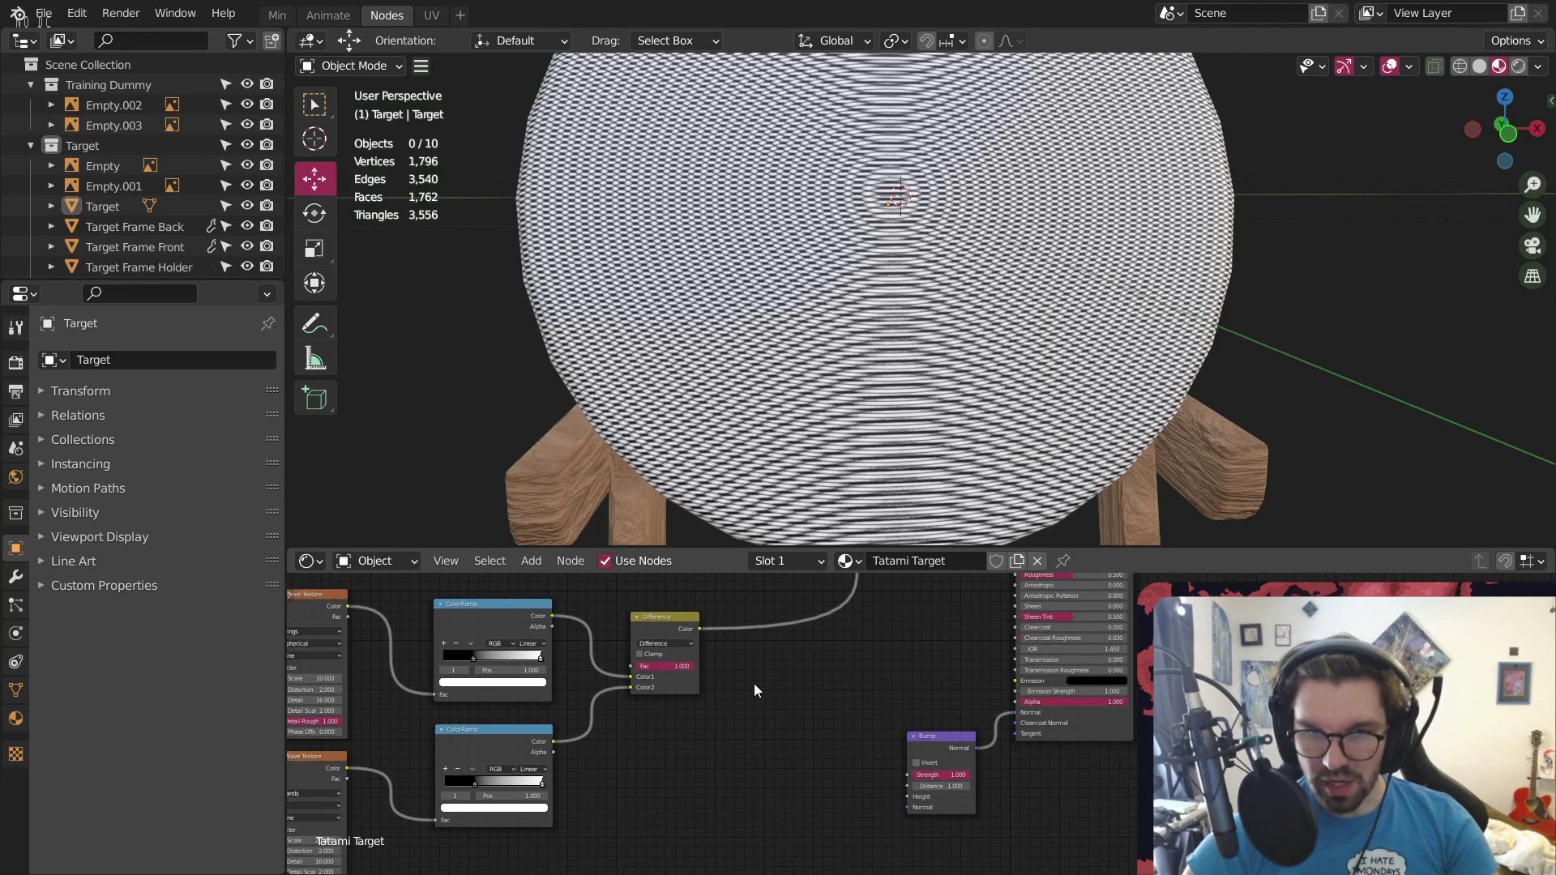
mouse_move(700, 628)
left_mouse_down()
mouse_move(800, 740)
mouse_move(919, 798)
left_mouse_up()
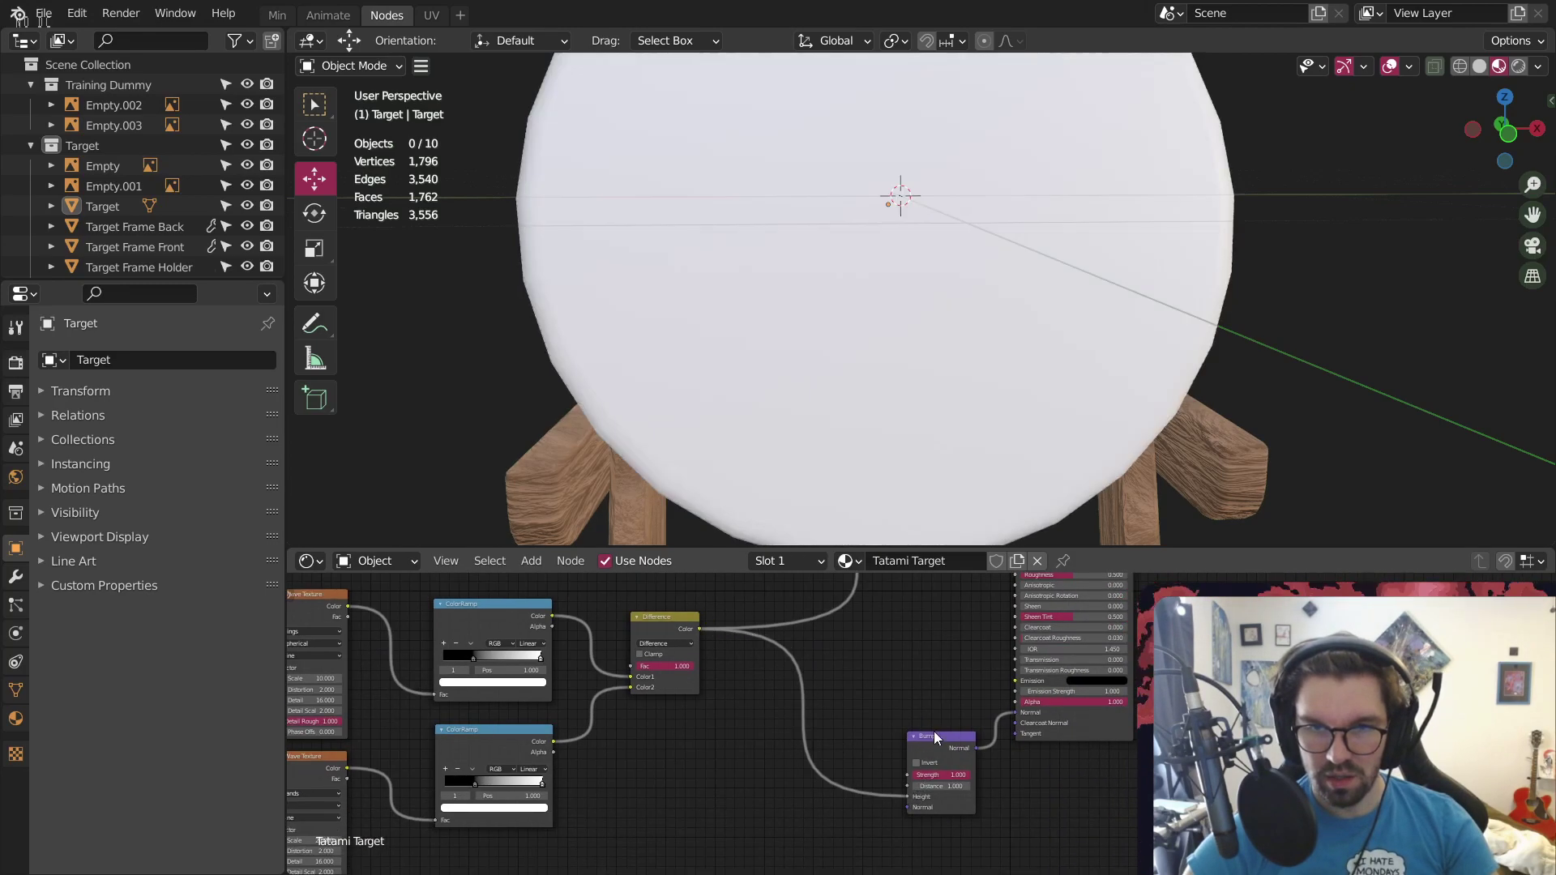
middle_click_drag(973, 606, 948, 744)
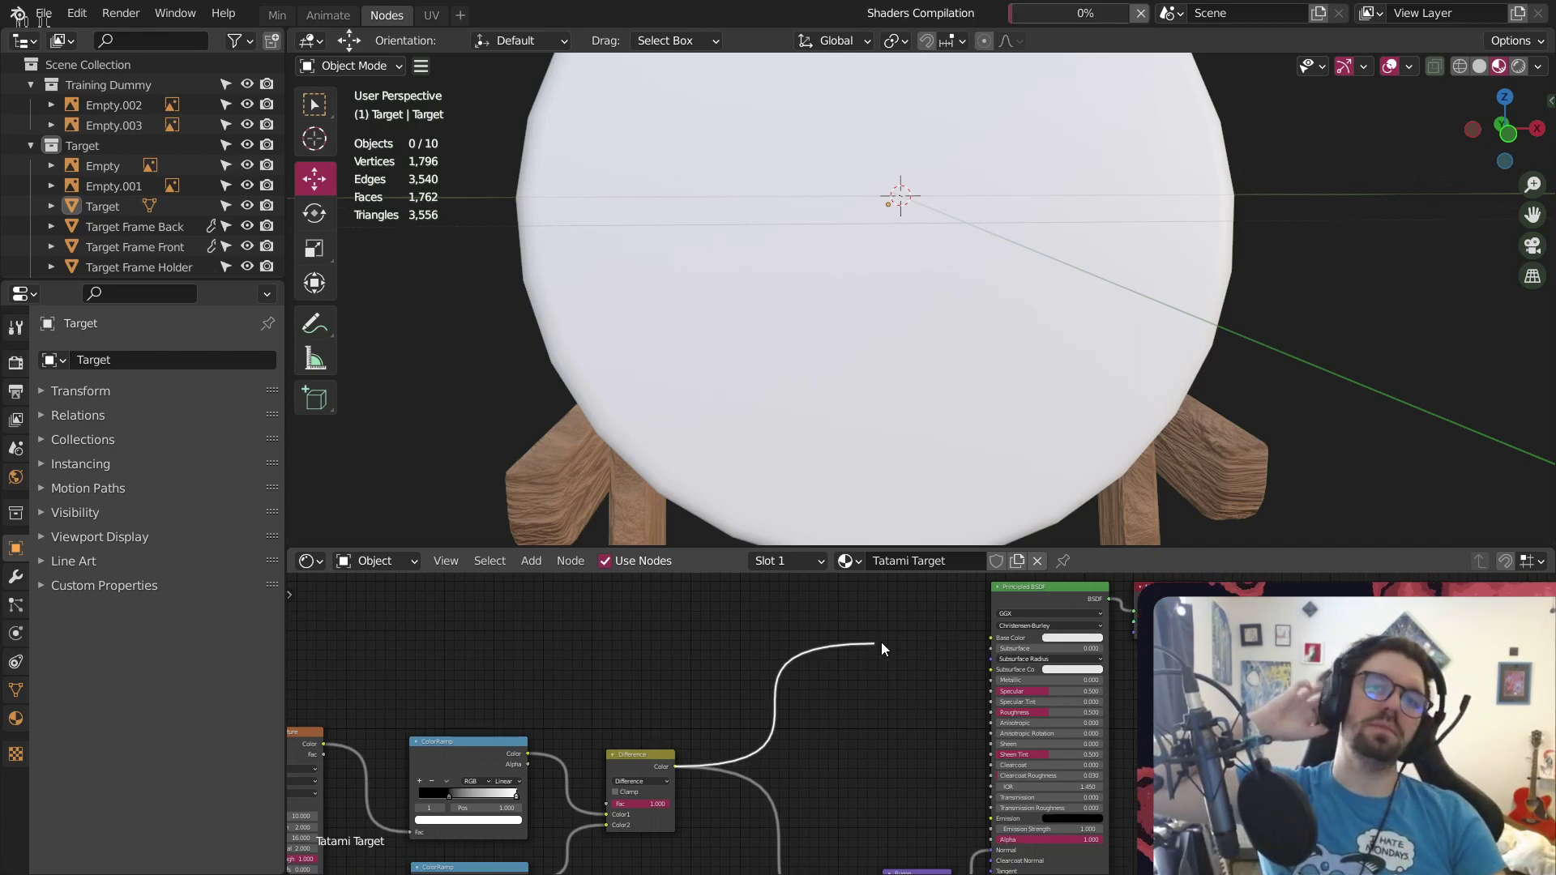
left_click_drag(881, 642, 882, 642)
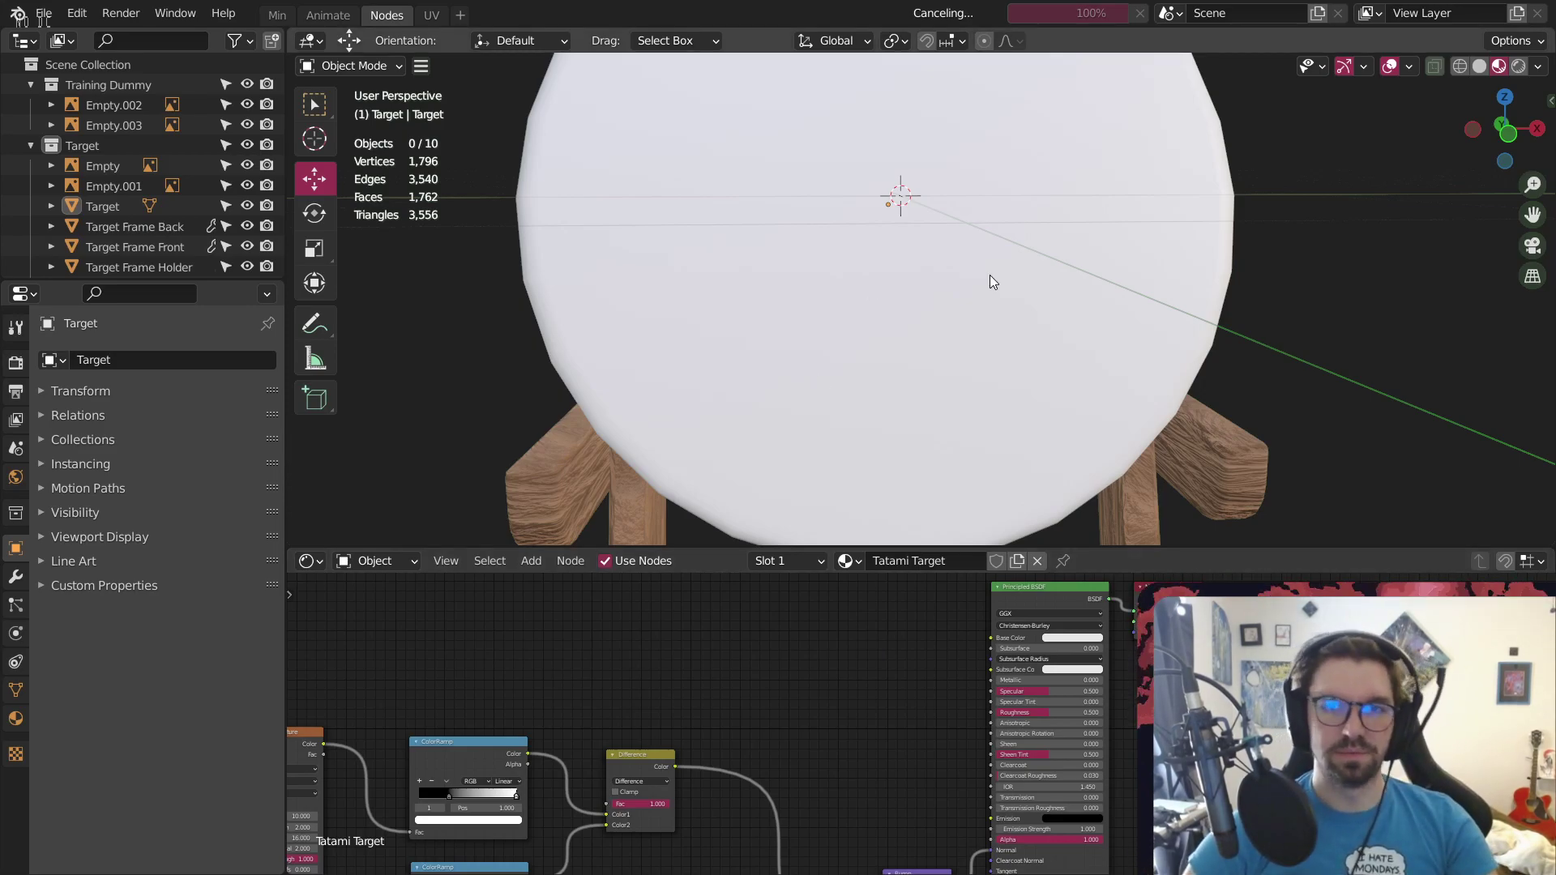
scroll(906, 193, "up", 6)
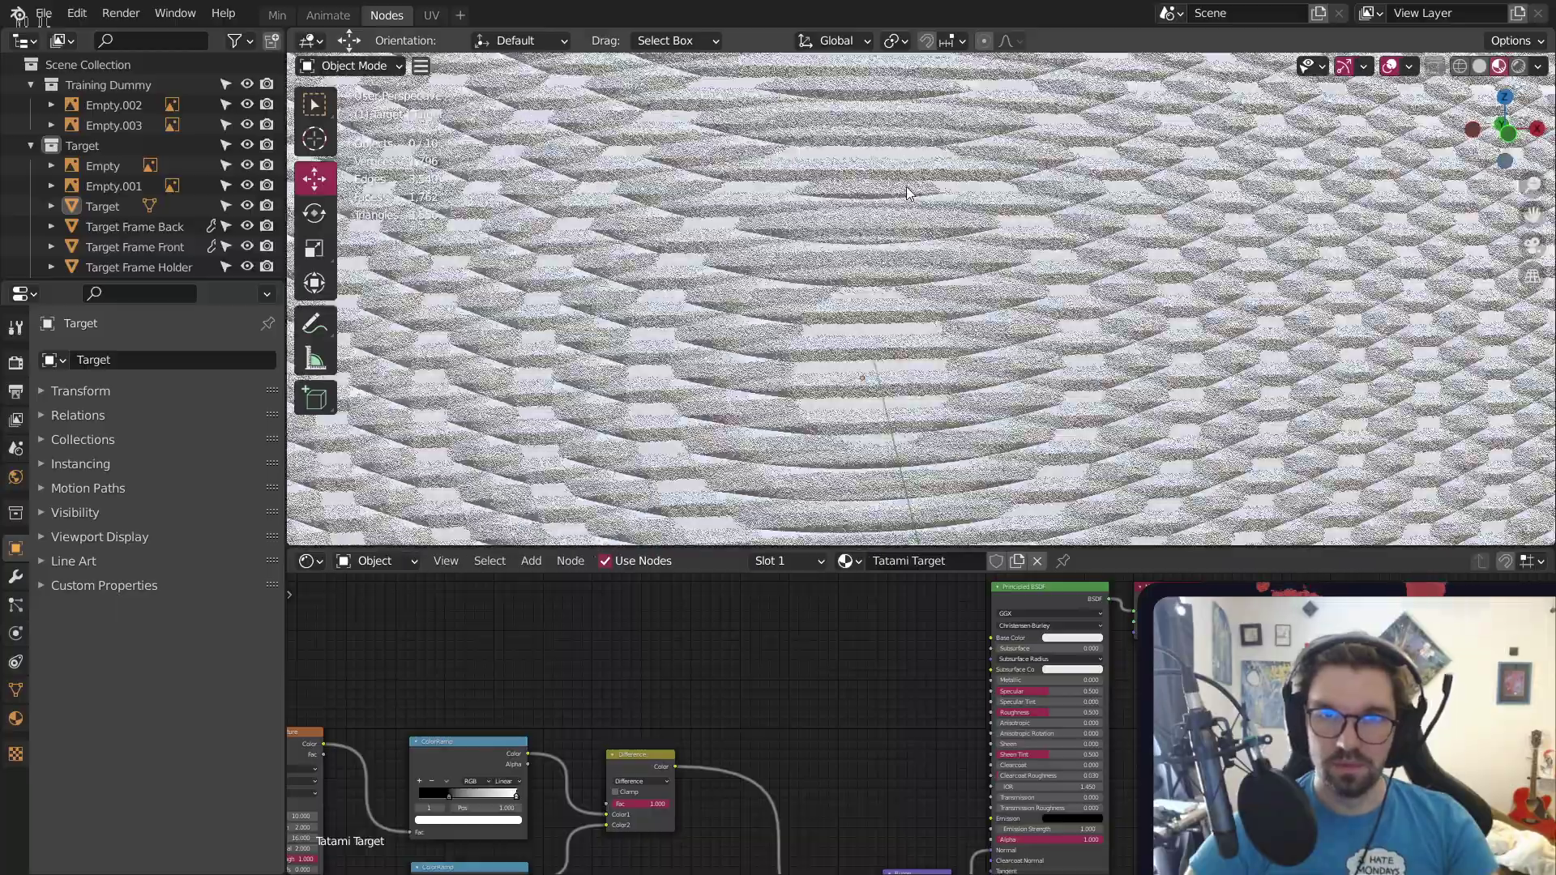
scroll(919, 198, "down", 8)
middle_click_drag(919, 198, 984, 299)
scroll(945, 226, "up", 4)
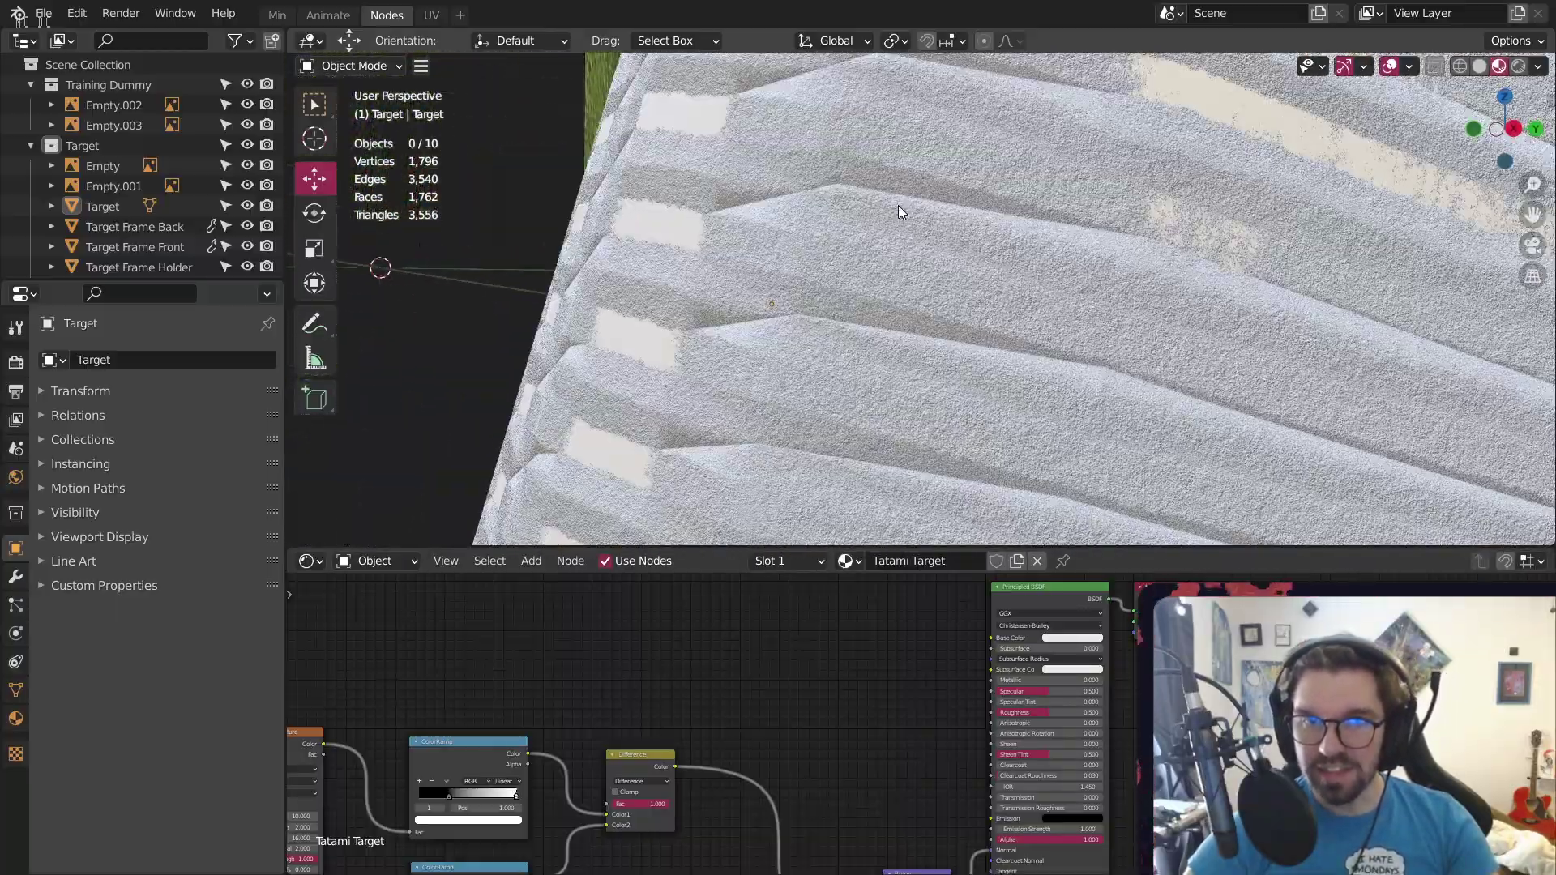
middle_click_drag(940, 208, 919, 261)
scroll(873, 254, "down", 8)
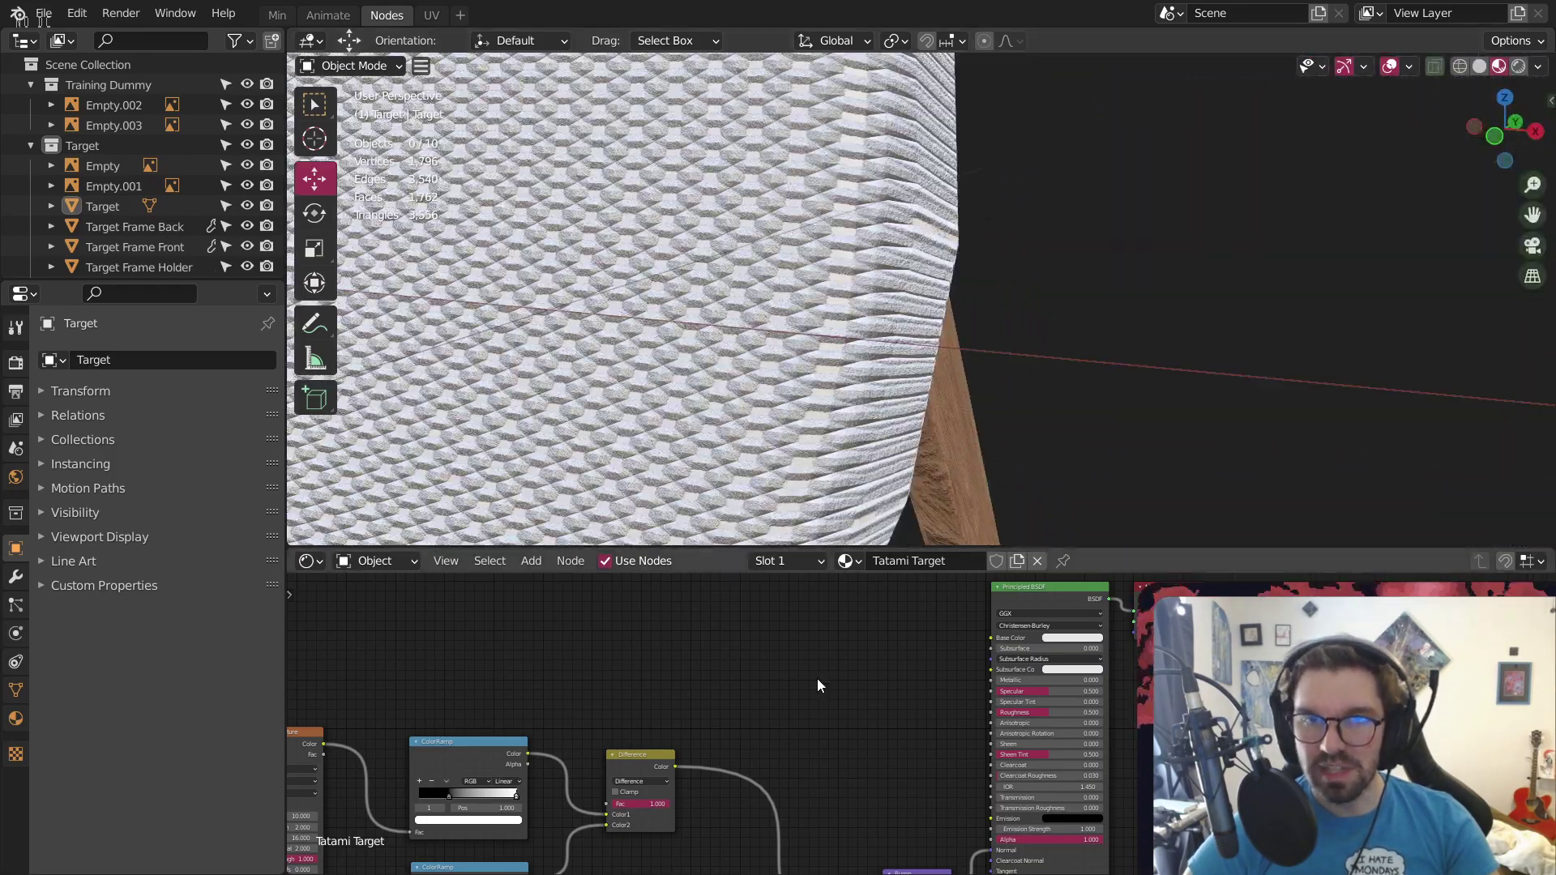
Move the black stops of both ColorRamps to position 0, check the relief on the rim, and save the file
middle_click_drag(784, 703, 1292, 467)
scroll(953, 714, "up", 15)
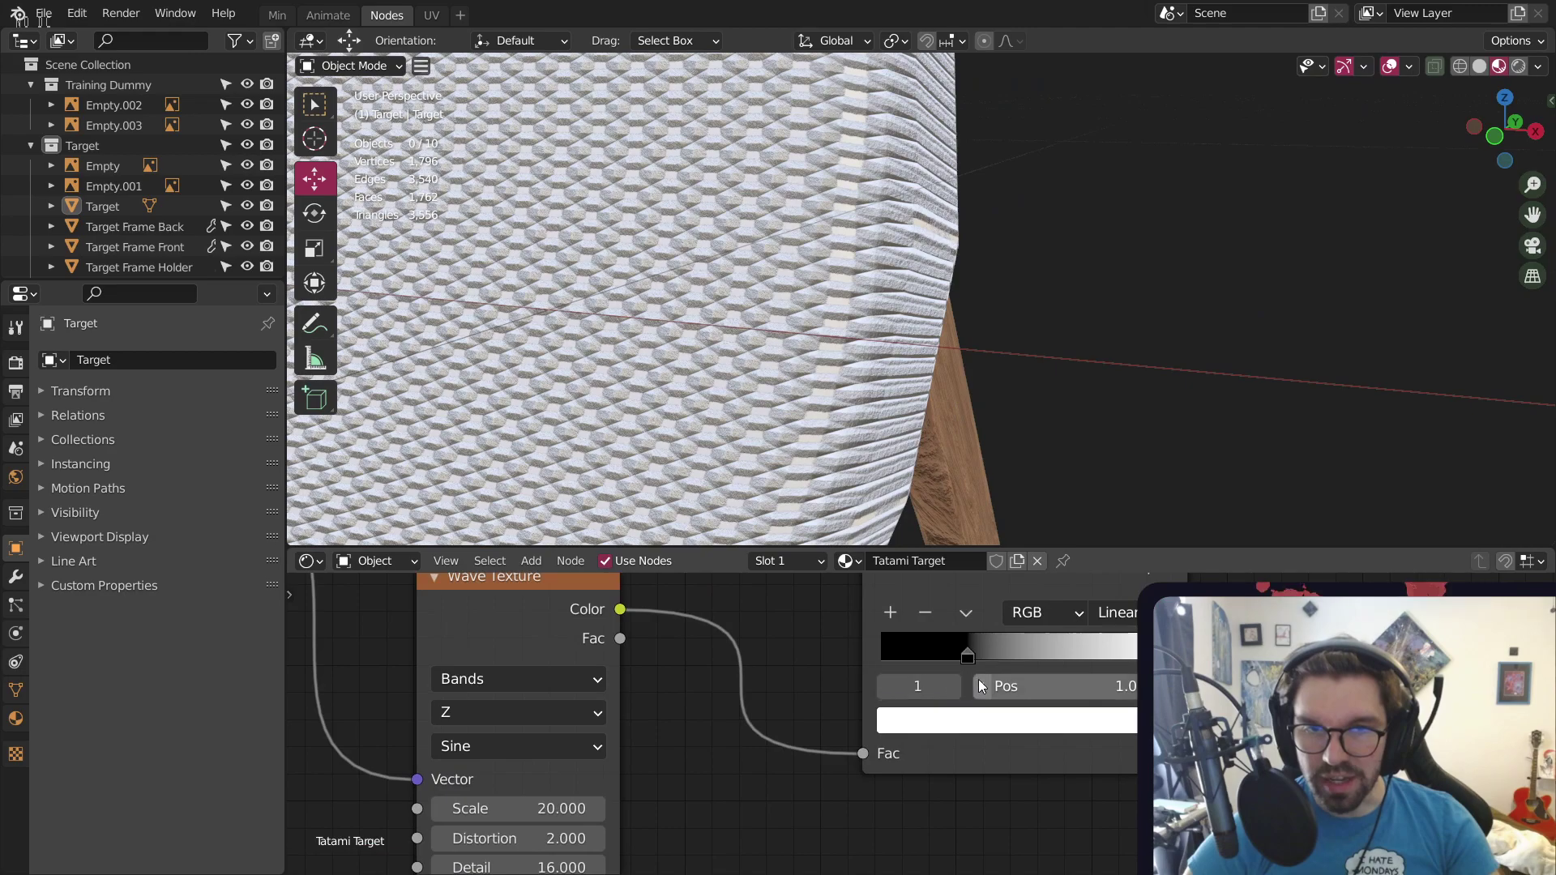
left_click_drag(966, 640, 790, 654)
mouse_move(783, 623)
middle_mouse_down()
mouse_move(877, 829)
mouse_move(1008, 741)
middle_mouse_up()
left_click_drag(1050, 600, 892, 600)
mouse_move(857, 228)
middle_mouse_down()
mouse_move(785, 233)
mouse_move(794, 285)
mouse_move(1009, 290)
mouse_move(998, 318)
mouse_move(814, 310)
mouse_move(684, 268)
mouse_move(699, 308)
mouse_move(861, 201)
middle_mouse_up()
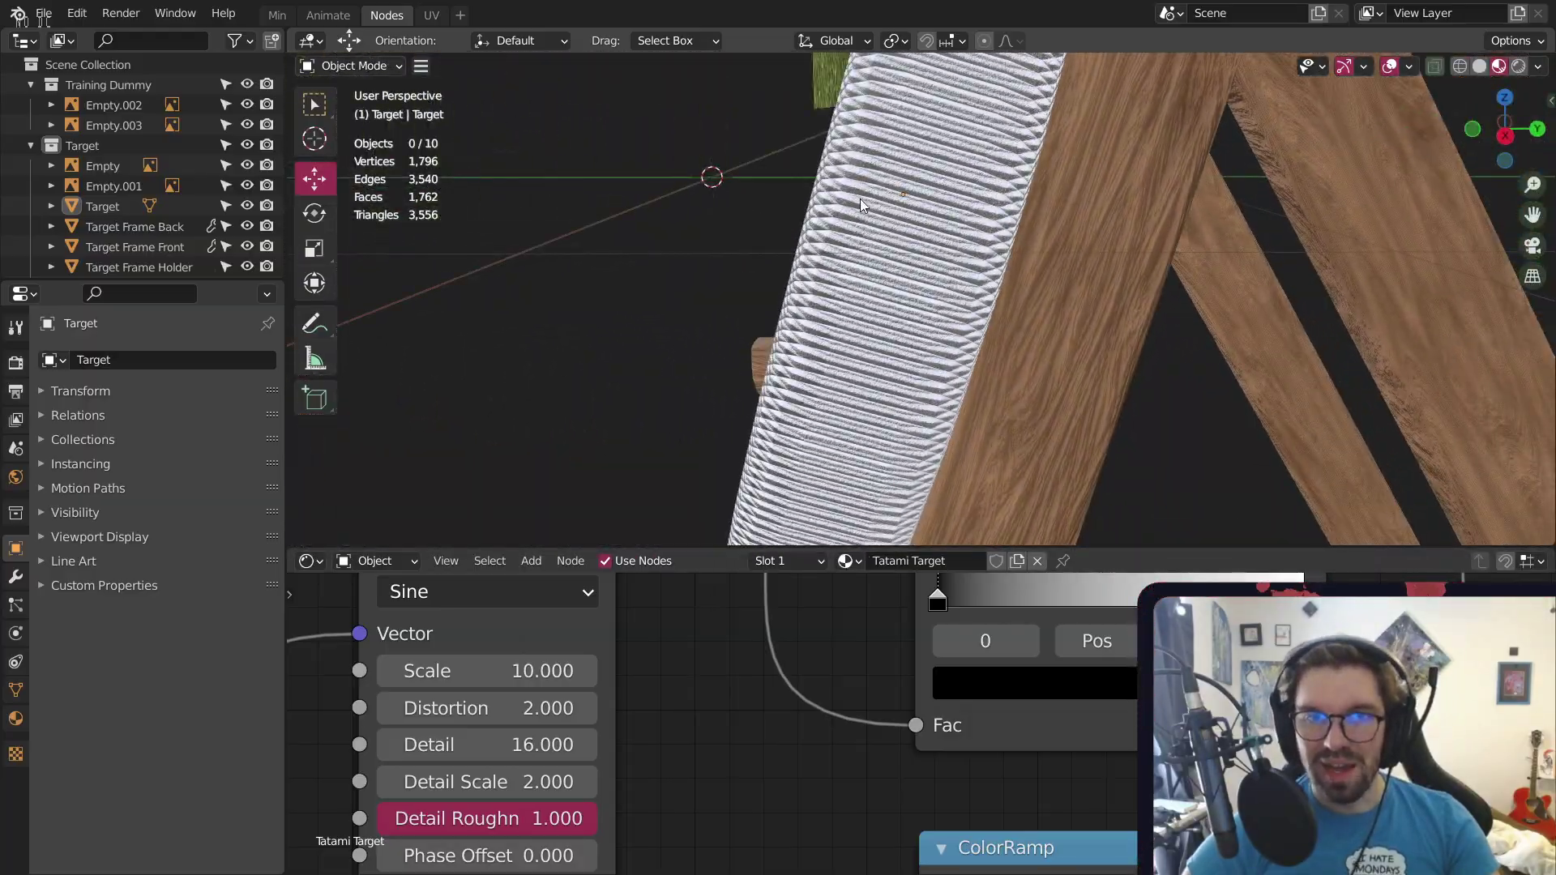
scroll(727, 723, "down", 6)
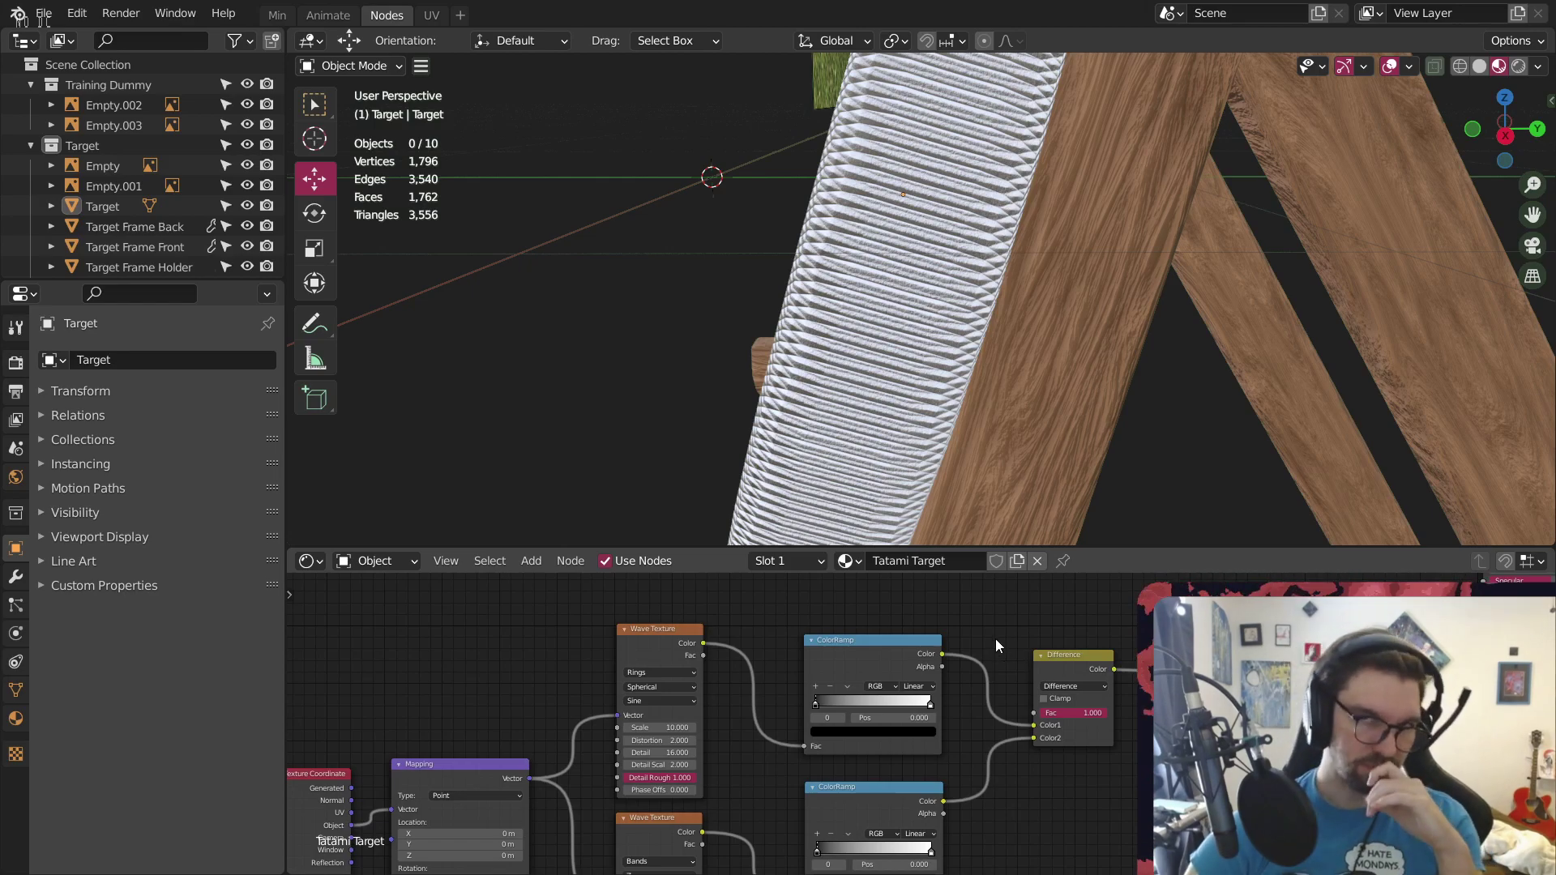
middle_click_drag(736, 304, 1023, 202)
scroll(840, 269, "down", 3)
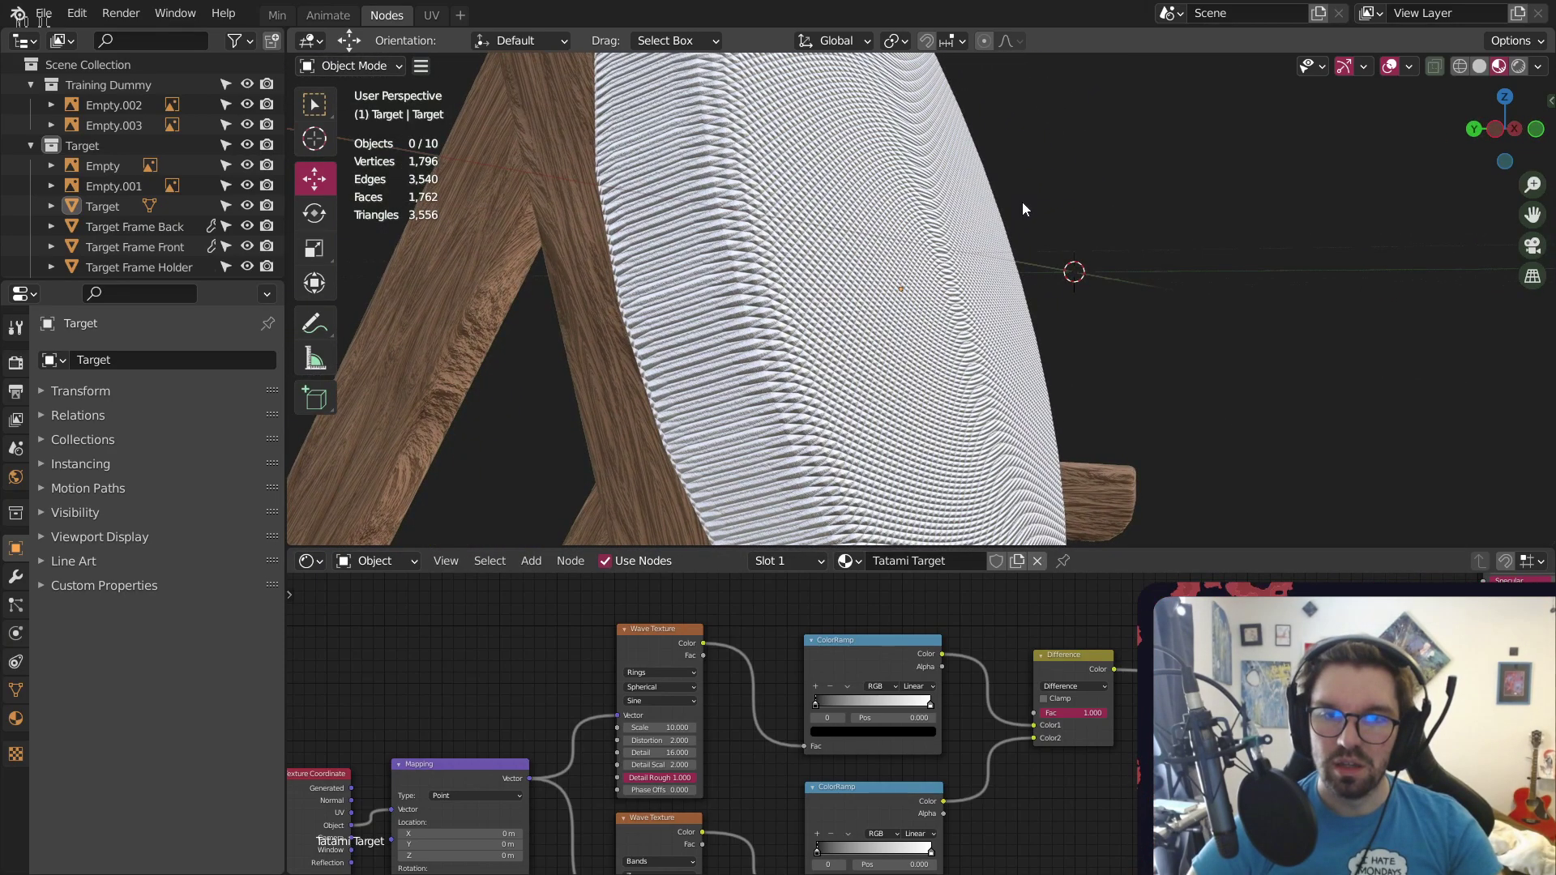
scroll(940, 667, "down", 3)
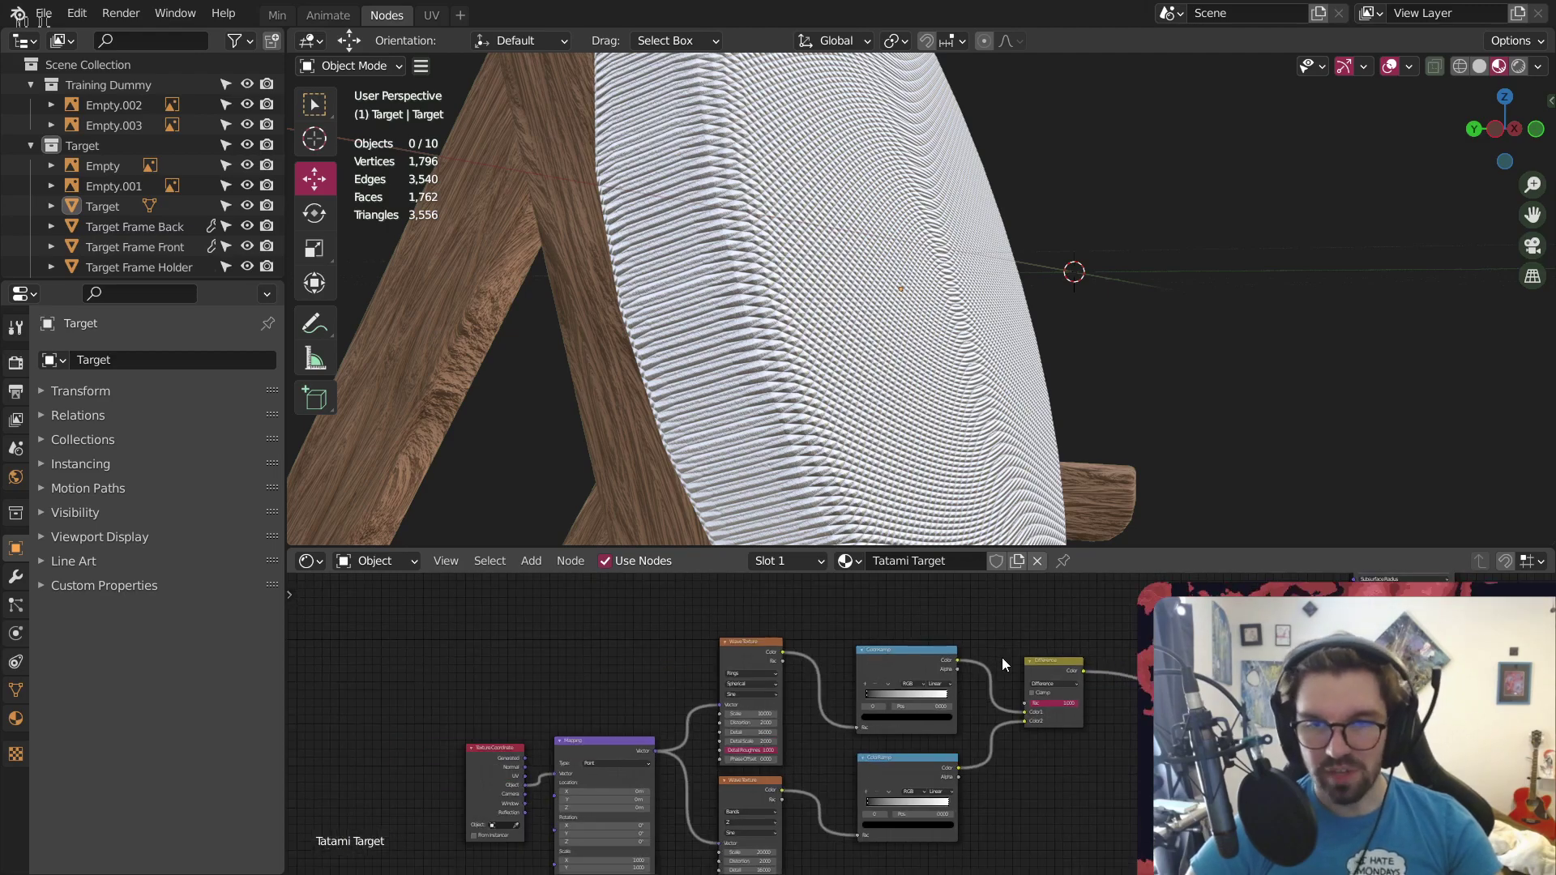
key("ctrl+s")
Move the Texture Coordinate and Mapping nodes to a higher spot in the node tree relative to the Wave Textures
left_click_drag(1128, 602, 519, 802)
key("g")
left_click(587, 731)
left_click(587, 731)
middle_click_drag(596, 697, 752, 649)
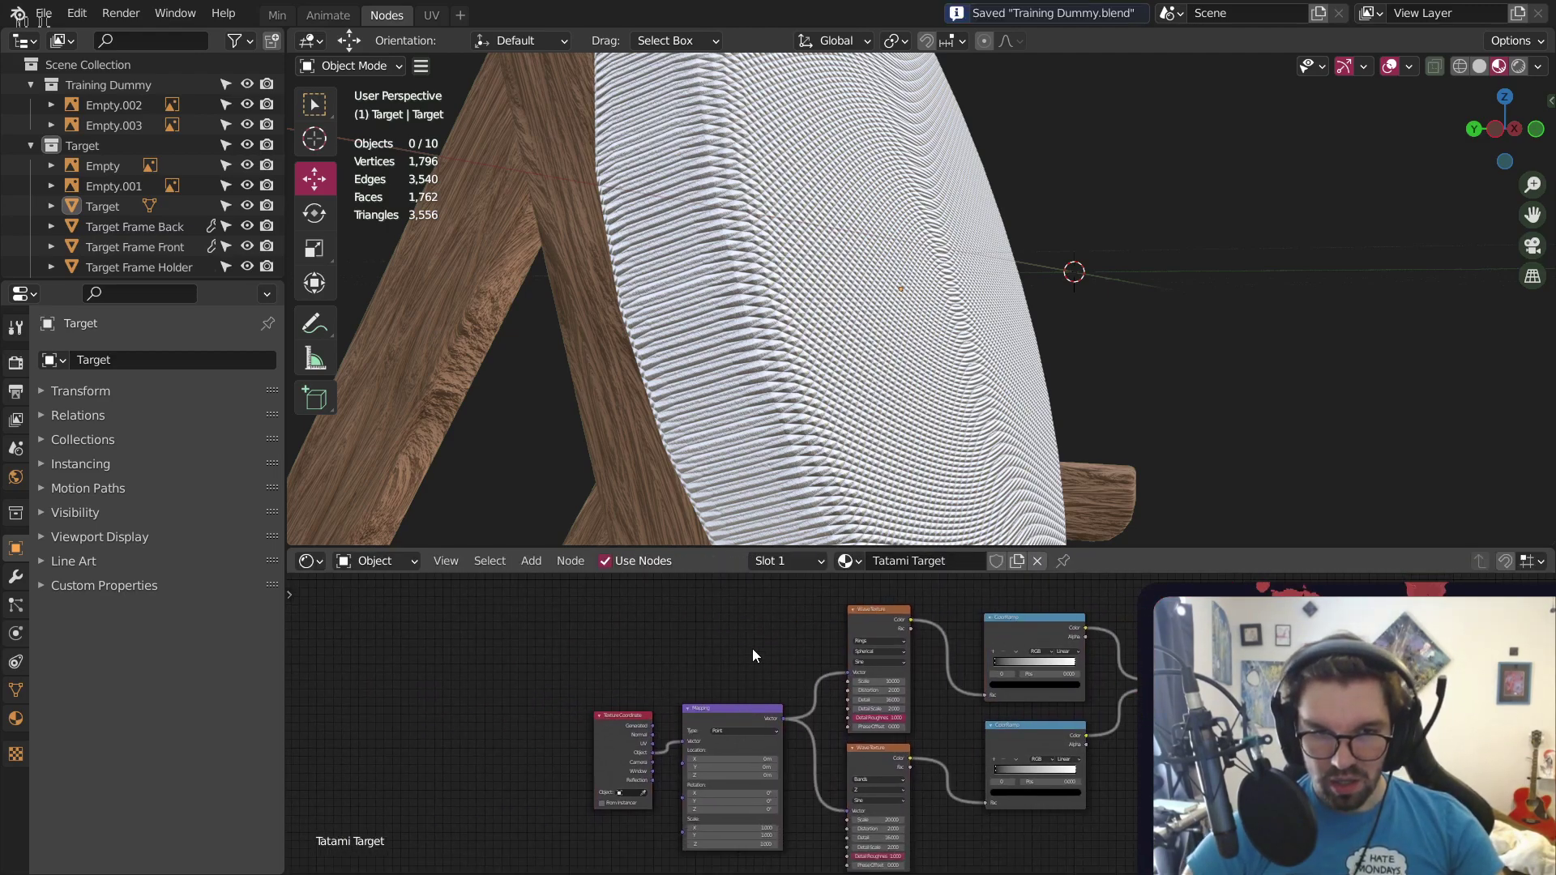
left_click_drag(555, 784, 702, 726)
middle_click_drag(706, 725, 712, 788)
left_click_drag(731, 771, 649, 584)
middle_click_drag(1064, 593, 700, 810)
scroll(700, 811, "up", 3)
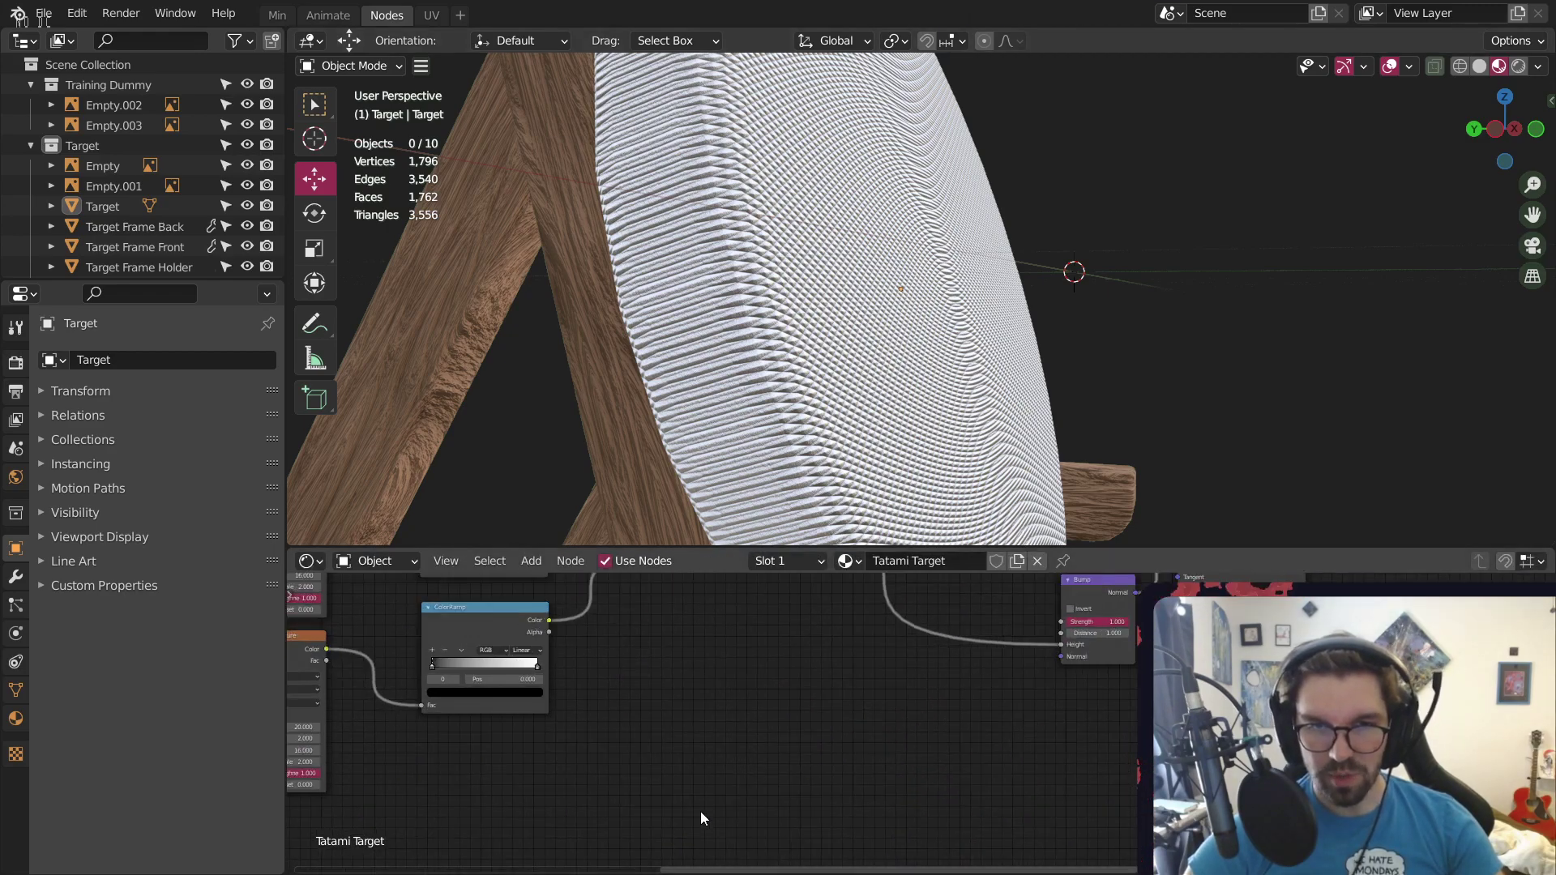
Duplicate the Difference node and insert the copy into the link between the first Difference node and the Bump node
middle_click_drag(815, 646, 962, 862)
left_click(831, 705)
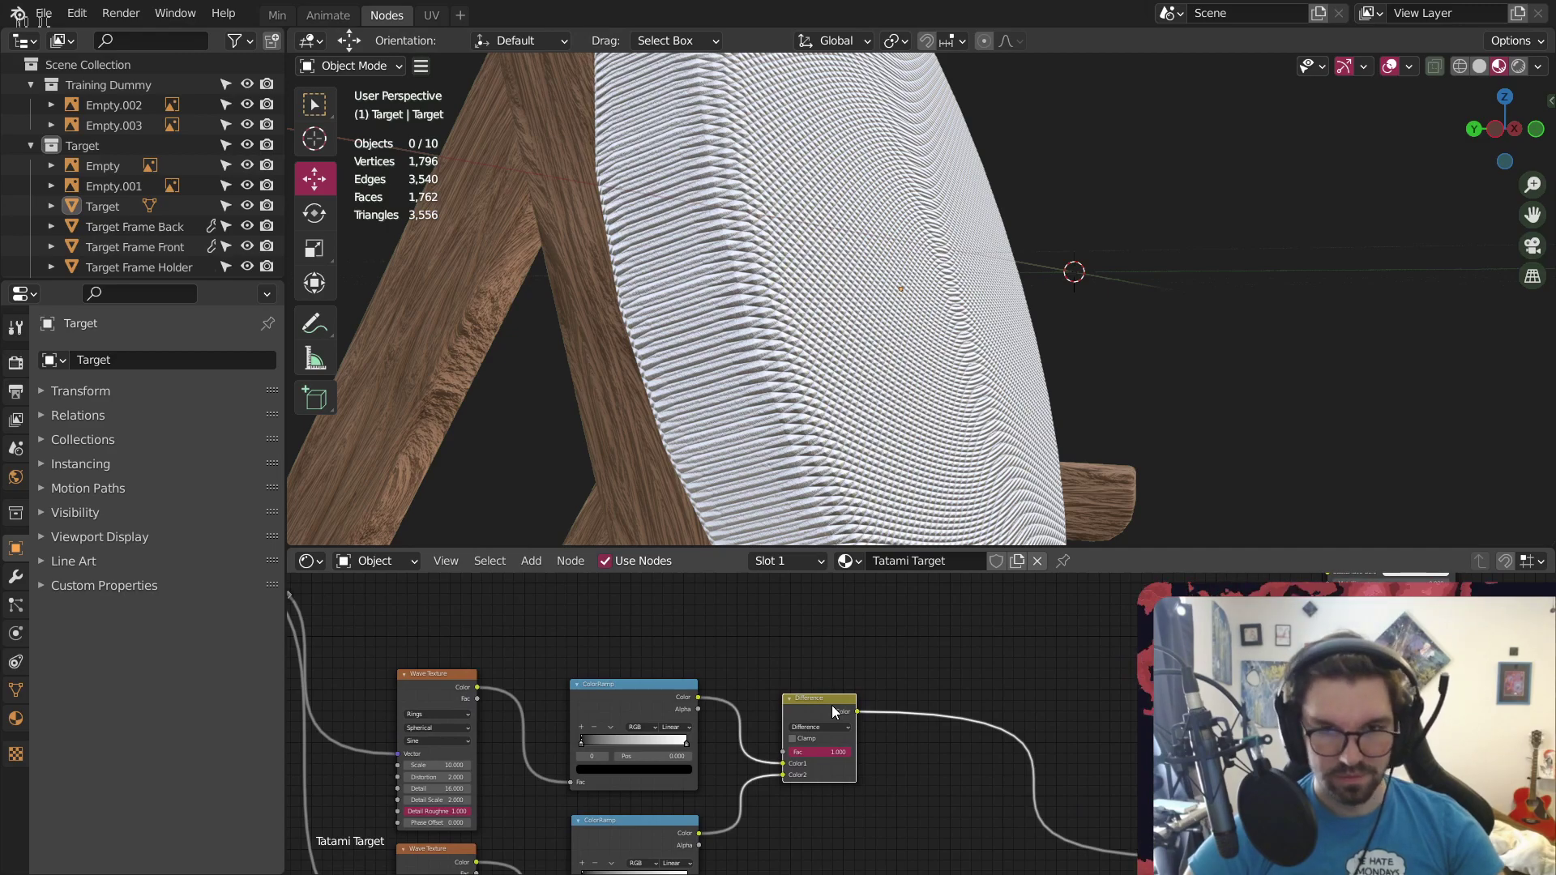
key("shift+d")
left_click(1085, 775)
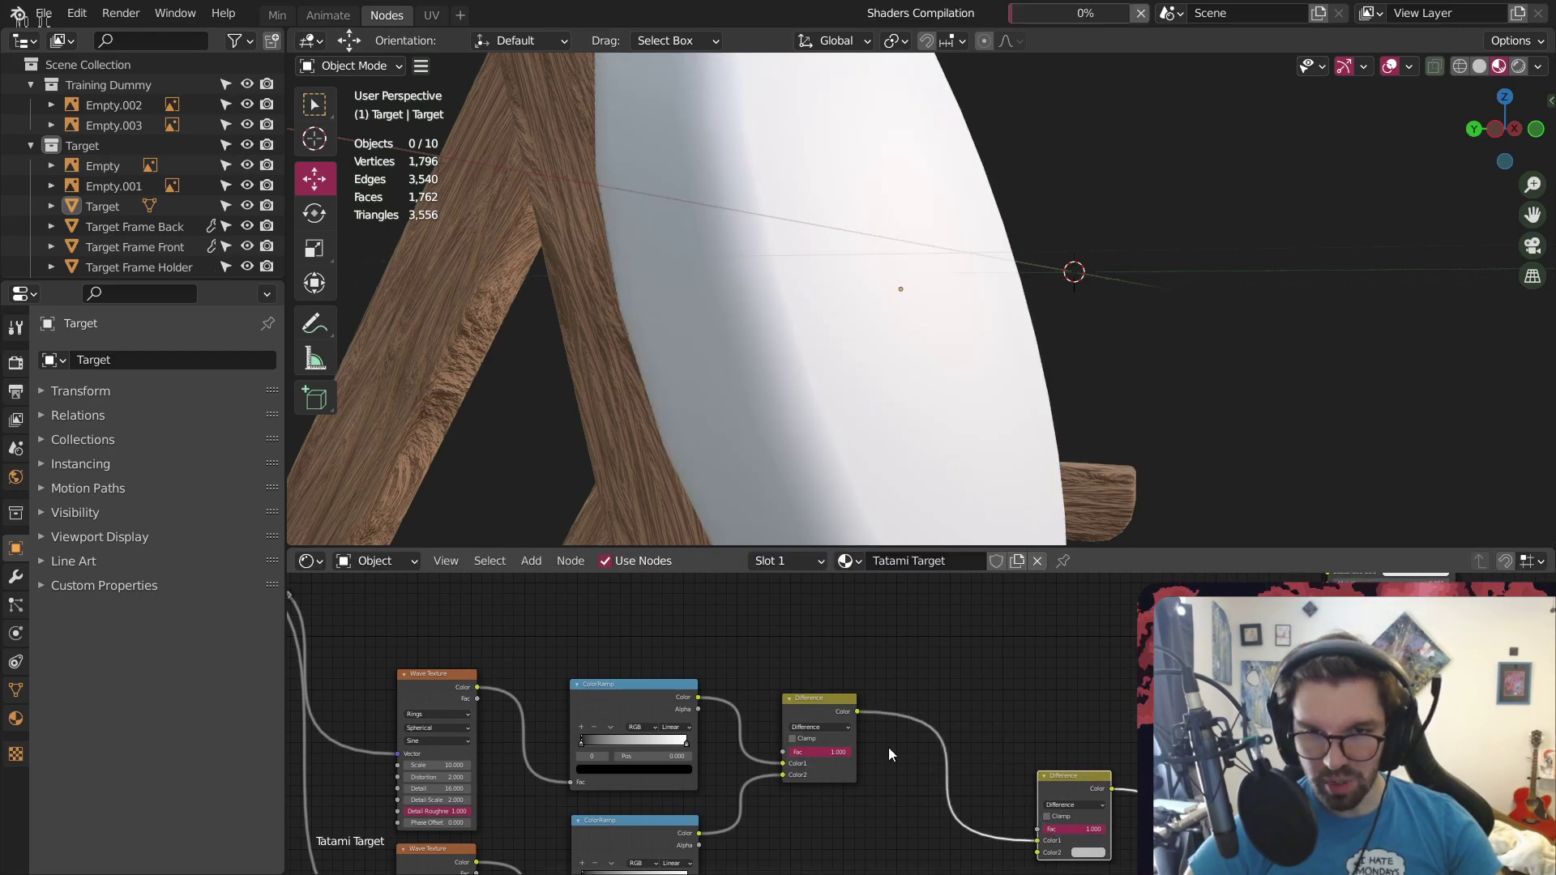
Duplicate the rings Wave Texture and place the copy unconnected above the first Difference node, undoing any accidental insertion into a link
middle_click_drag(501, 722, 625, 744)
left_click(567, 698)
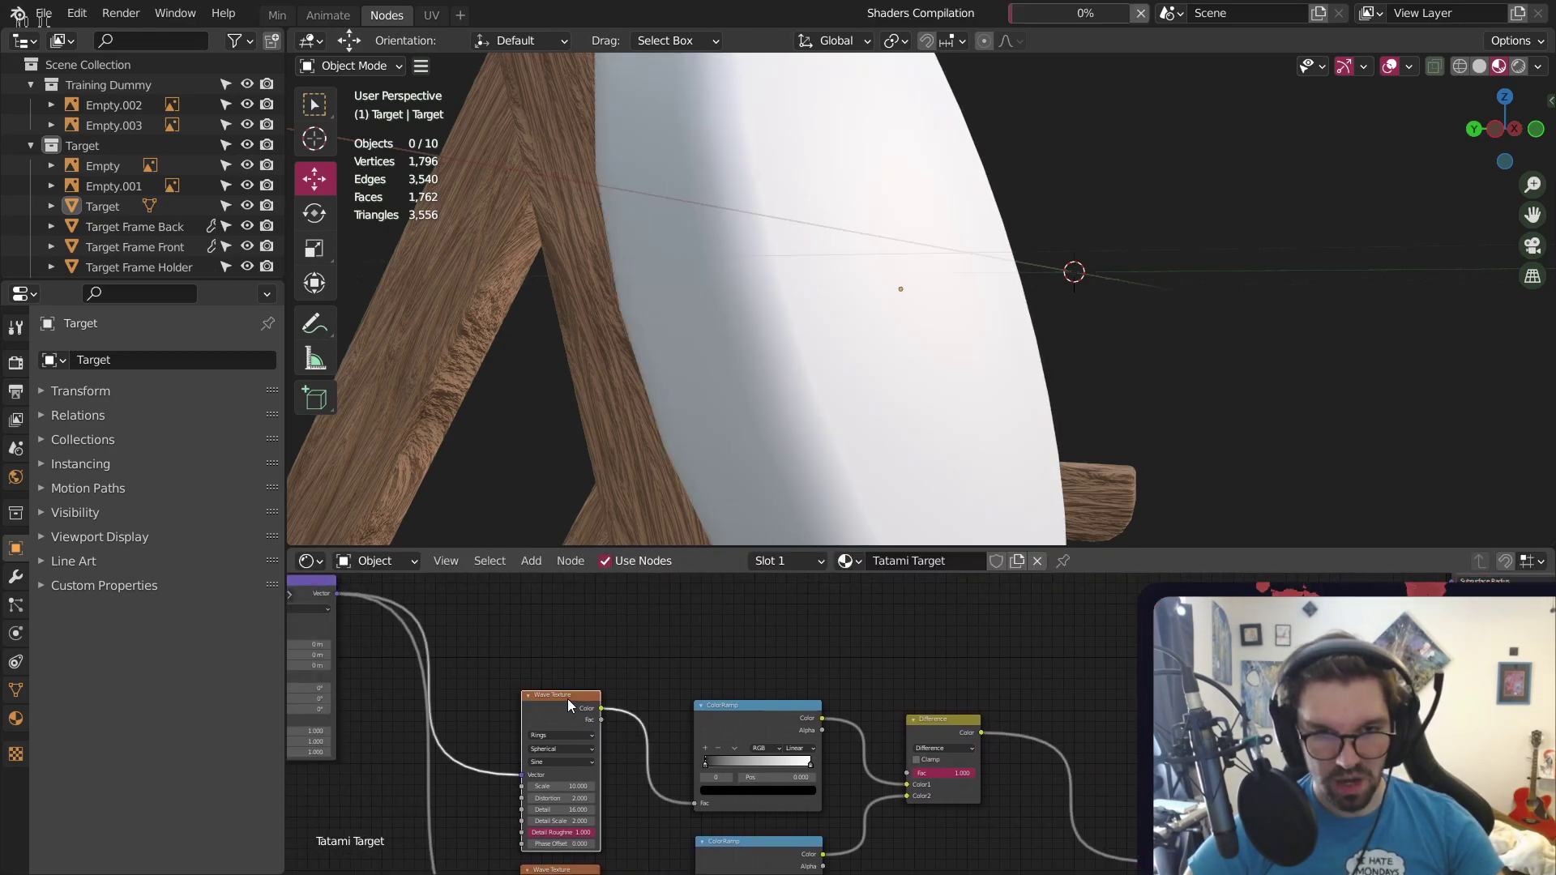
key("shift+d")
left_click(975, 593)
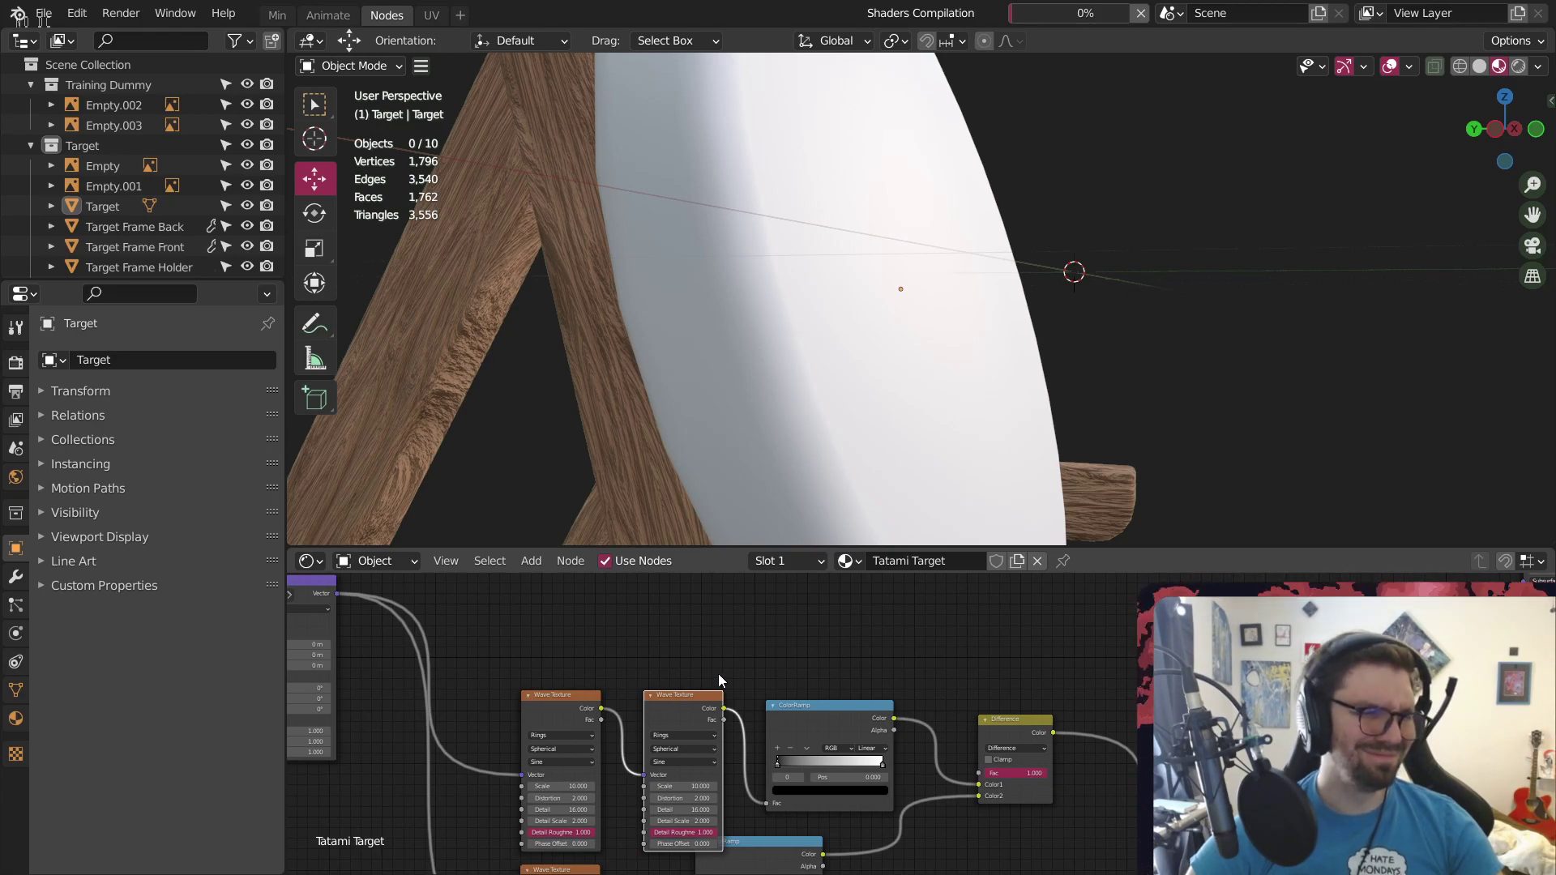
key("ctrl+shift+z")
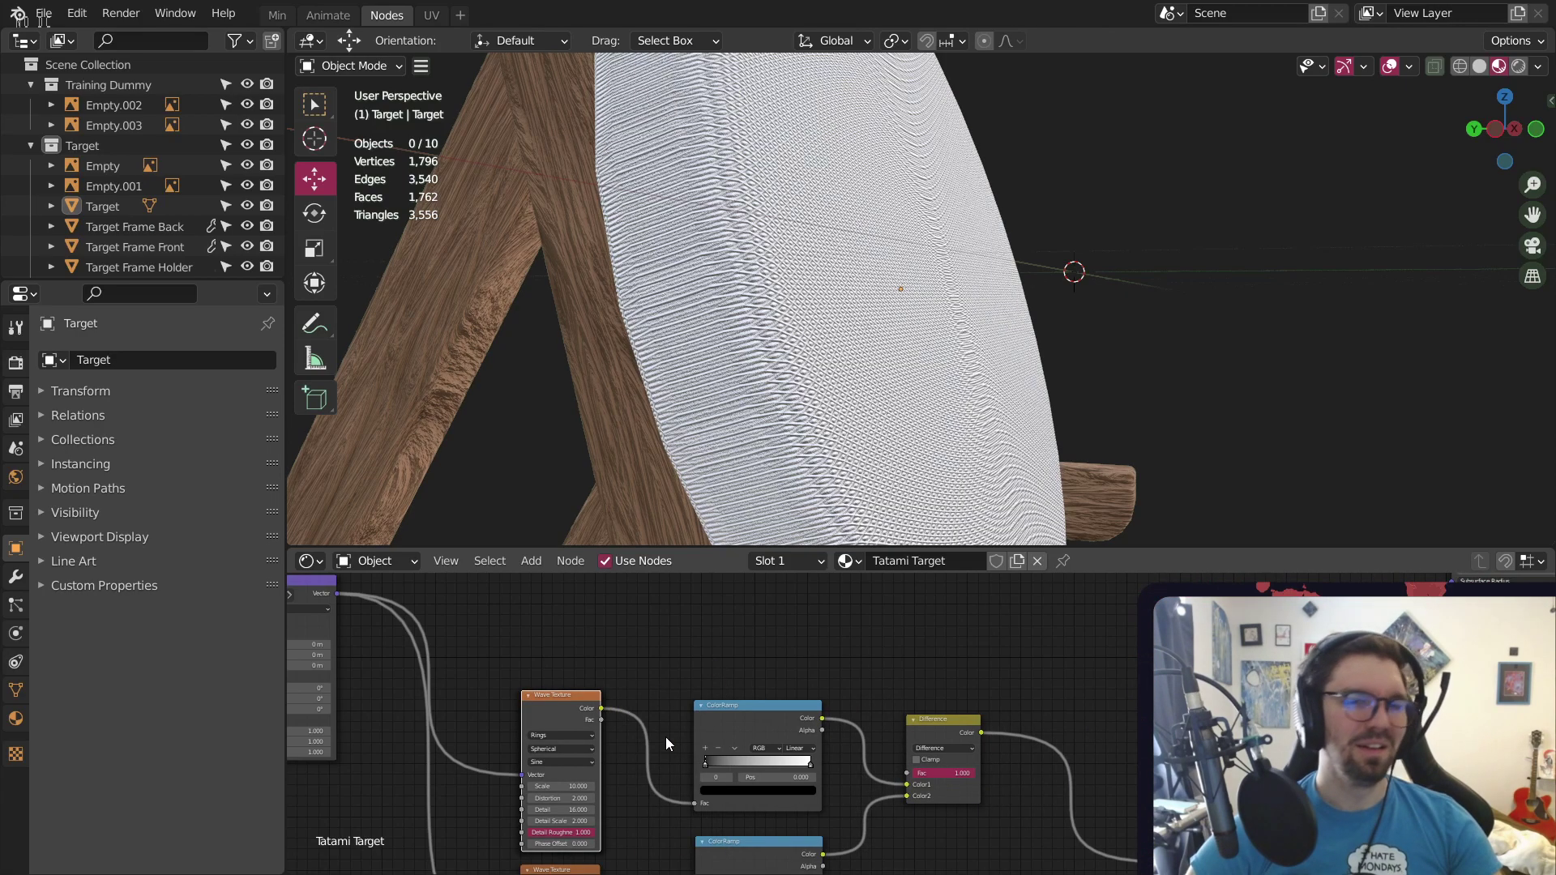
key("shift+d")
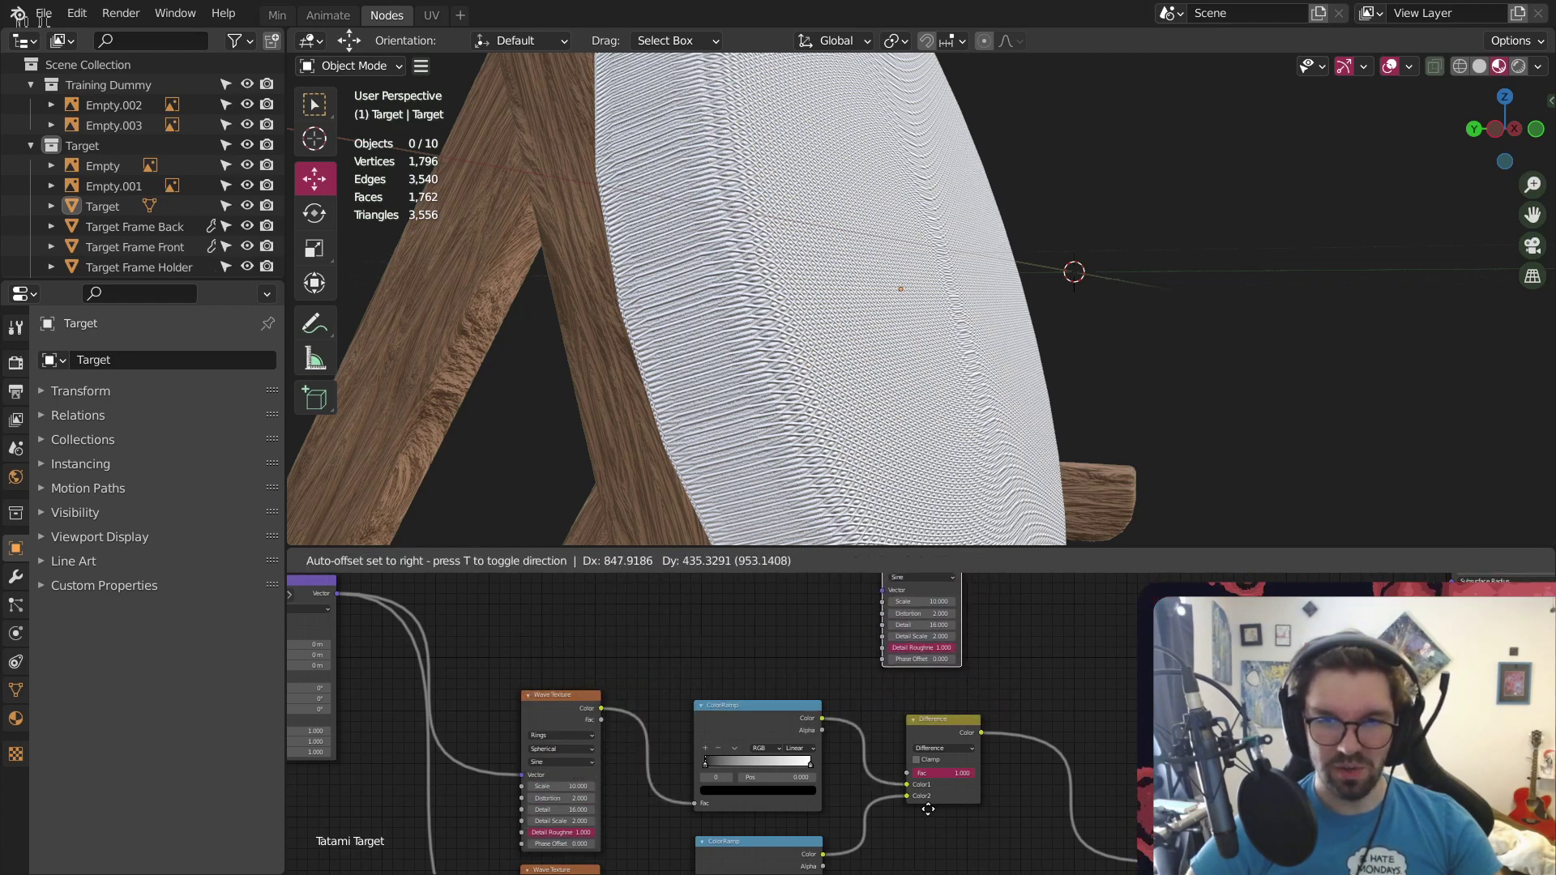
left_click(952, 828)
Connect the Mapping vector to the copied Wave Texture and its Color output to the second Difference node's Color2
middle_click_drag(338, 601, 452, 671)
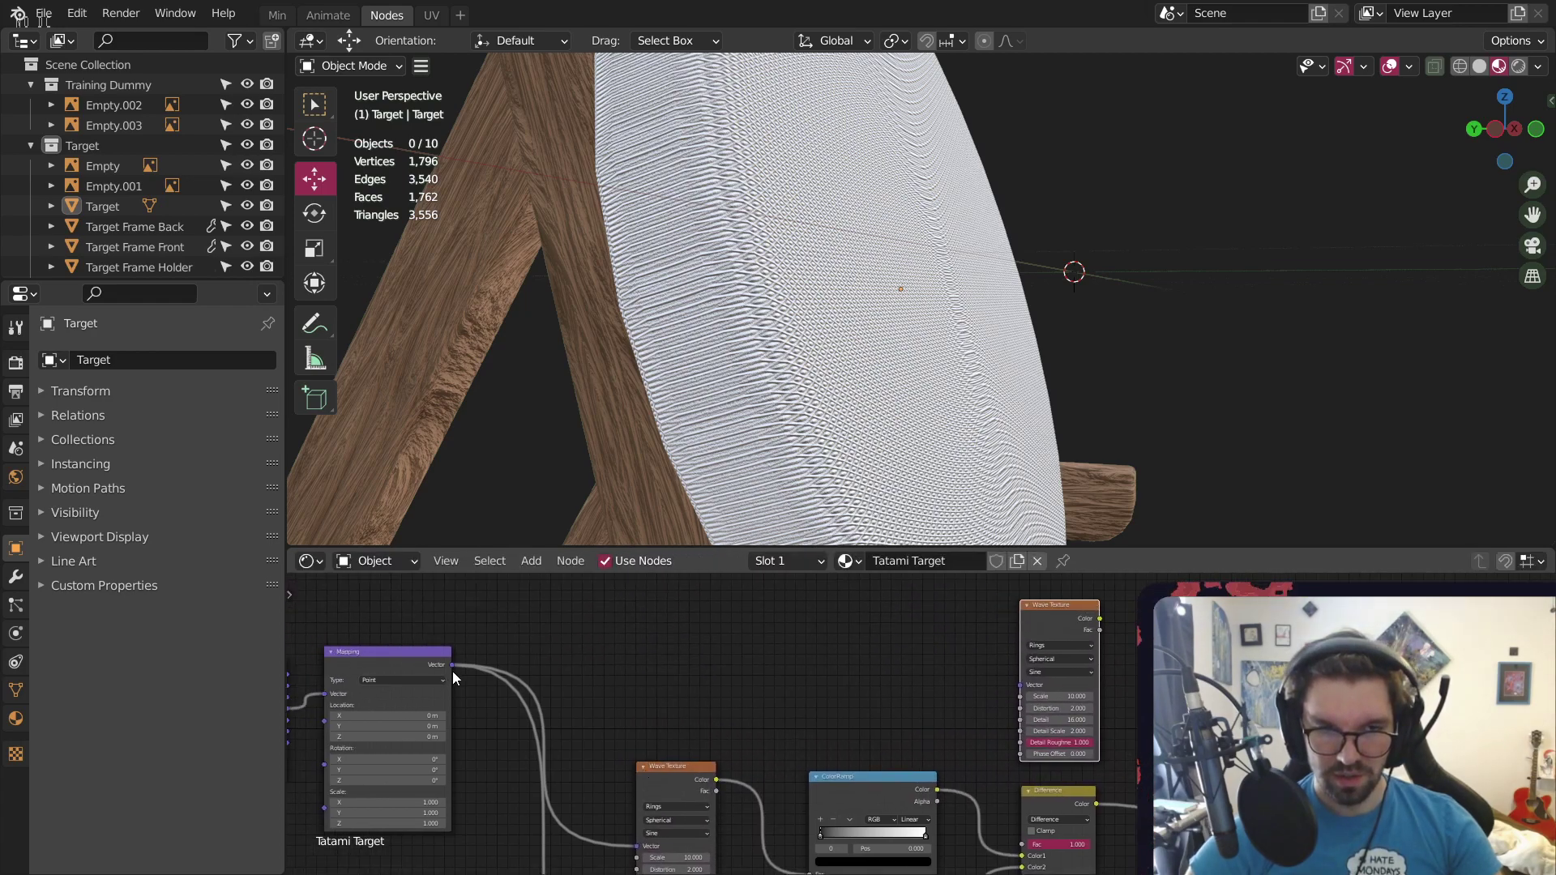
left_click_drag(728, 702, 1026, 685)
middle_click_drag(1024, 688, 705, 590)
scroll(934, 645, "down", 2)
middle_click_drag(933, 645, 760, 654)
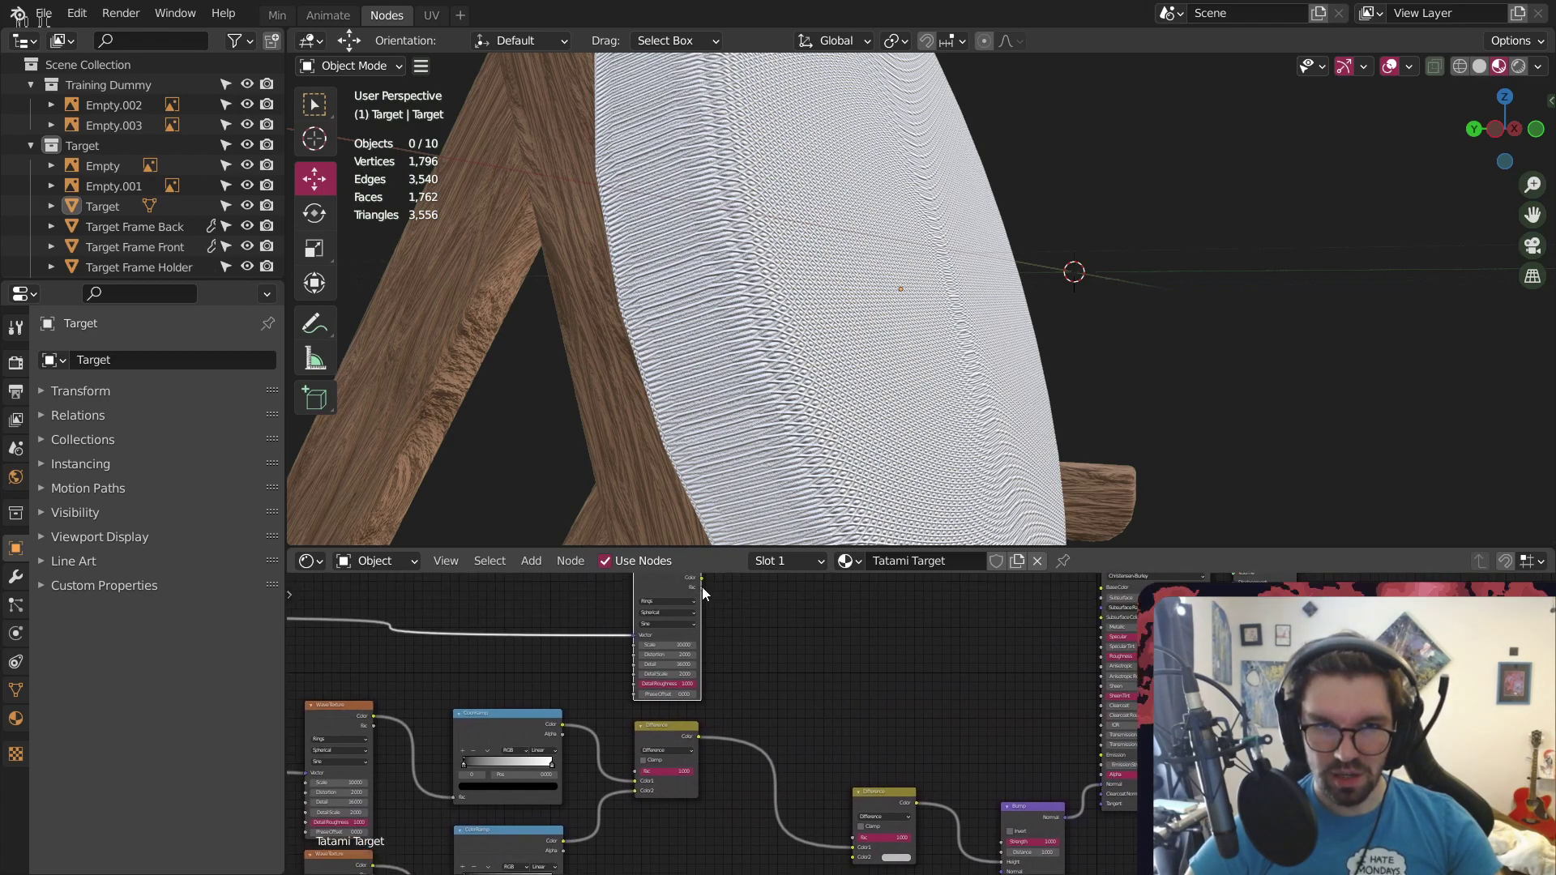
left_click_drag(818, 776, 853, 856)
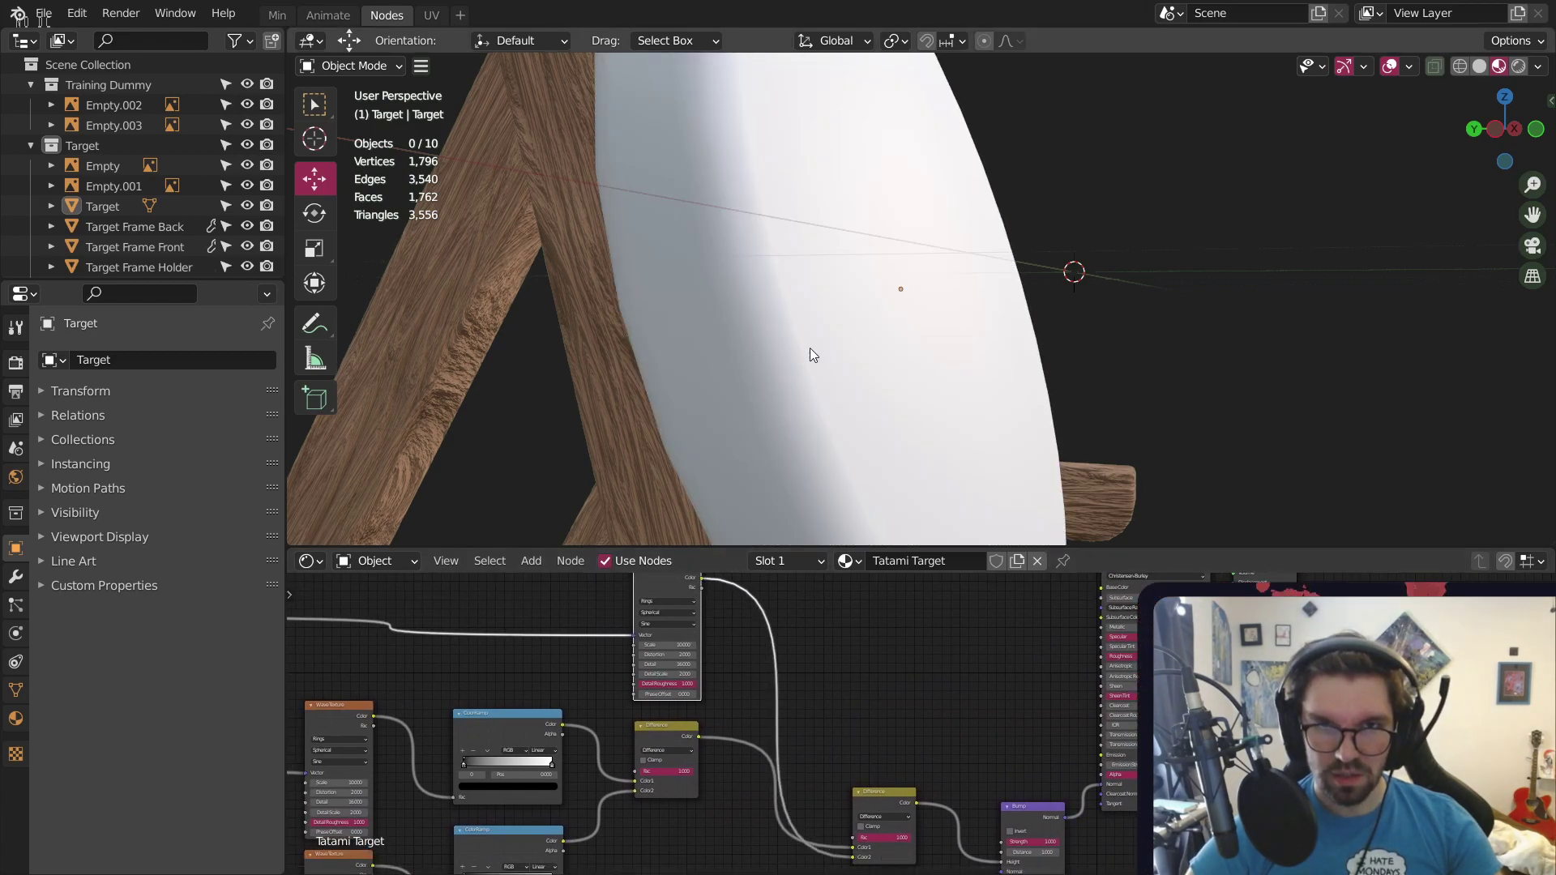
Try Y as the copied Wave Texture's rings direction and check the weave on the target's rim and face
scroll(663, 608, "up", 5)
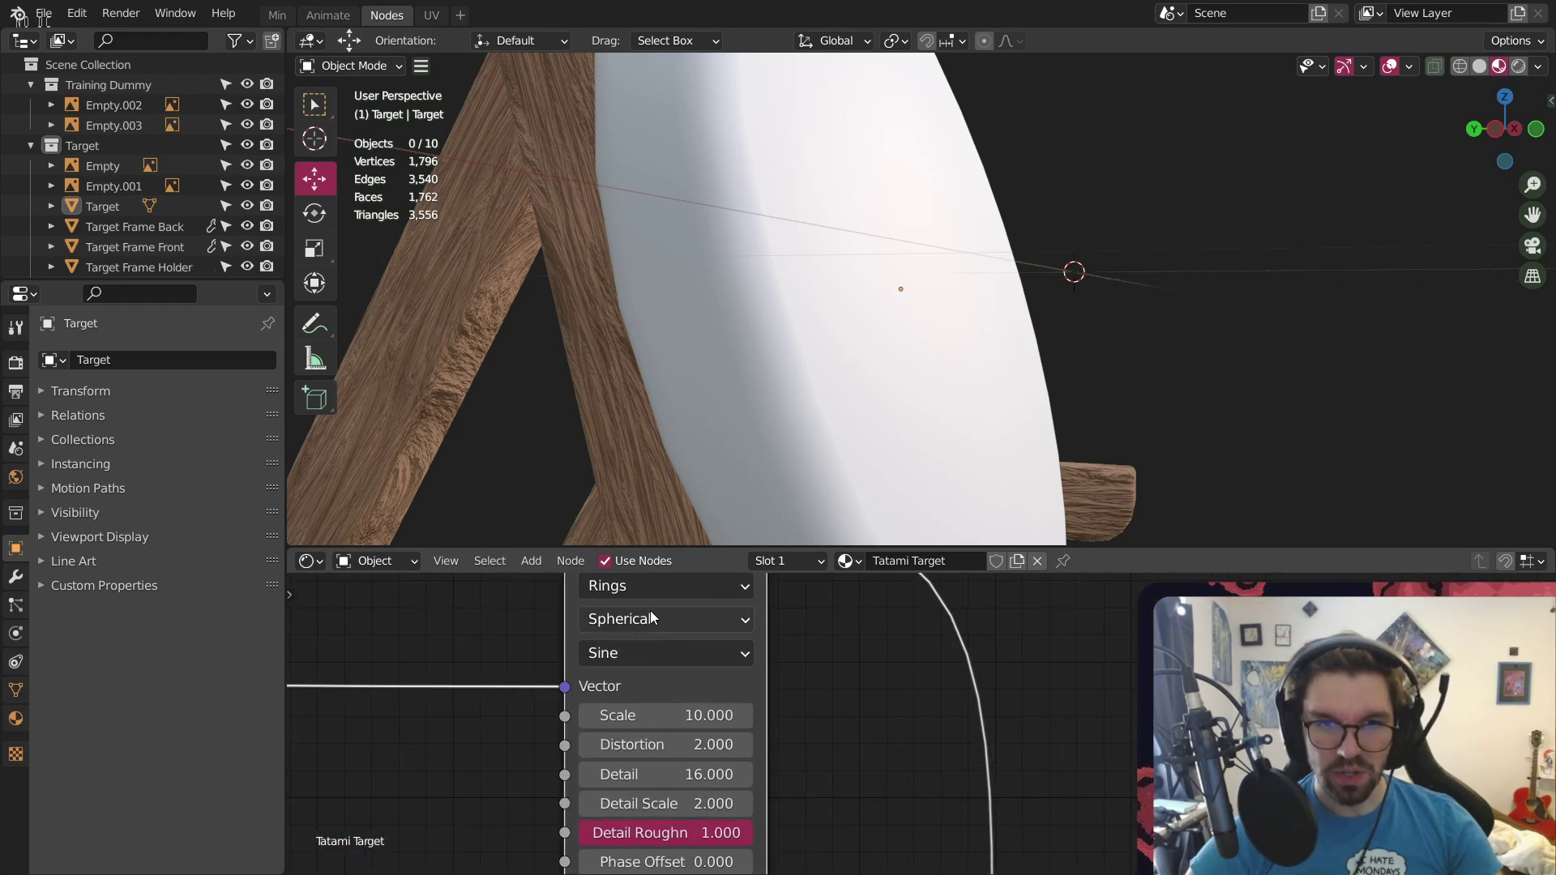
left_click(650, 611)
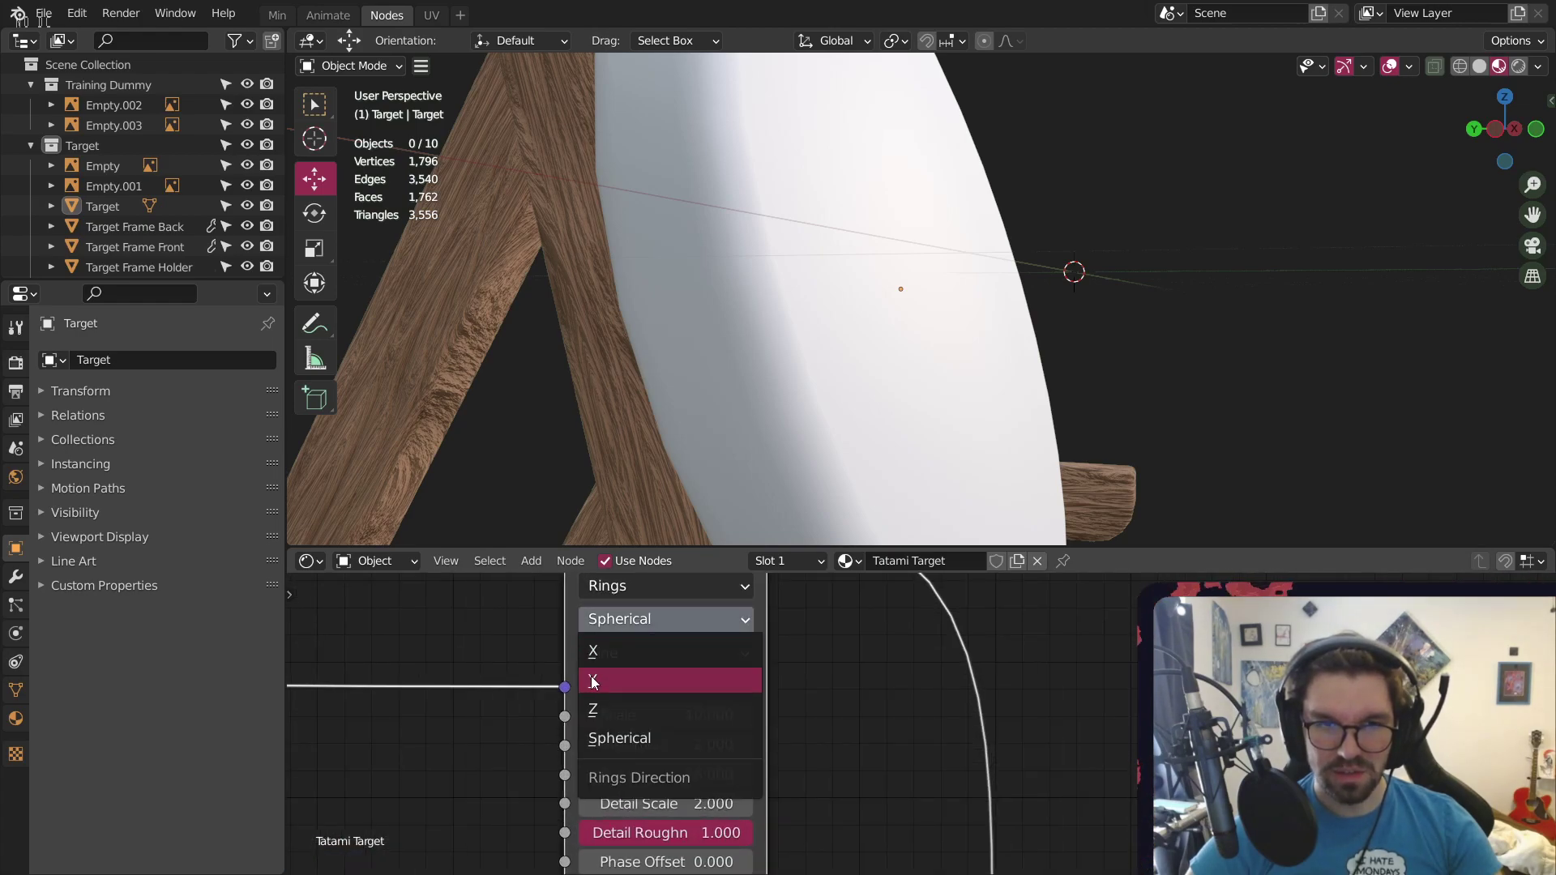
left_click(673, 708)
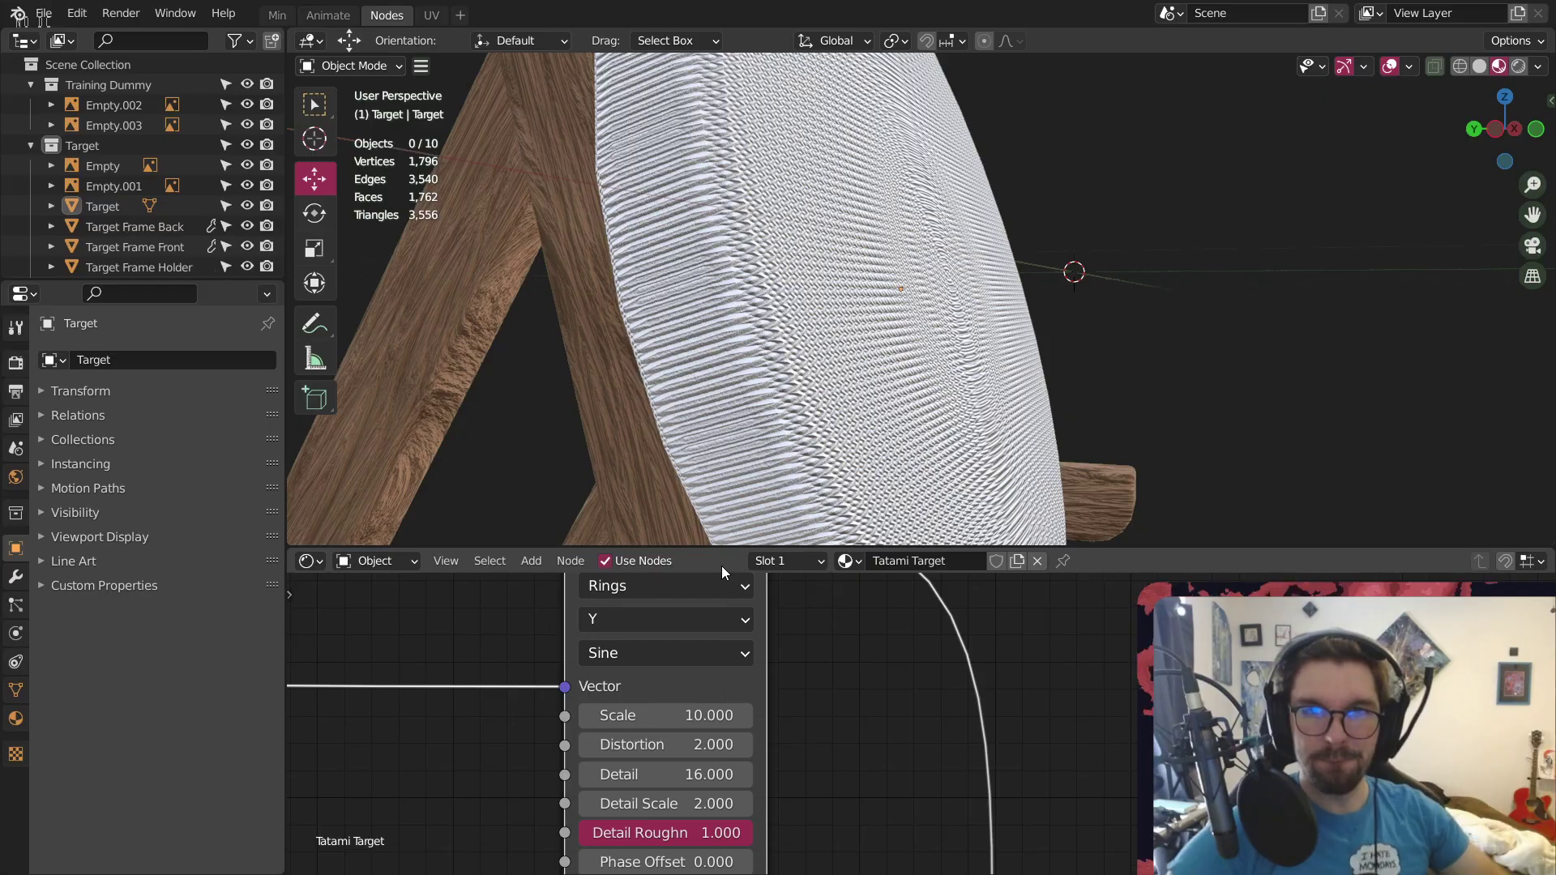
scroll(936, 177, "up", 4)
middle_click_drag(810, 237, 765, 266)
scroll(765, 266, "up", 4)
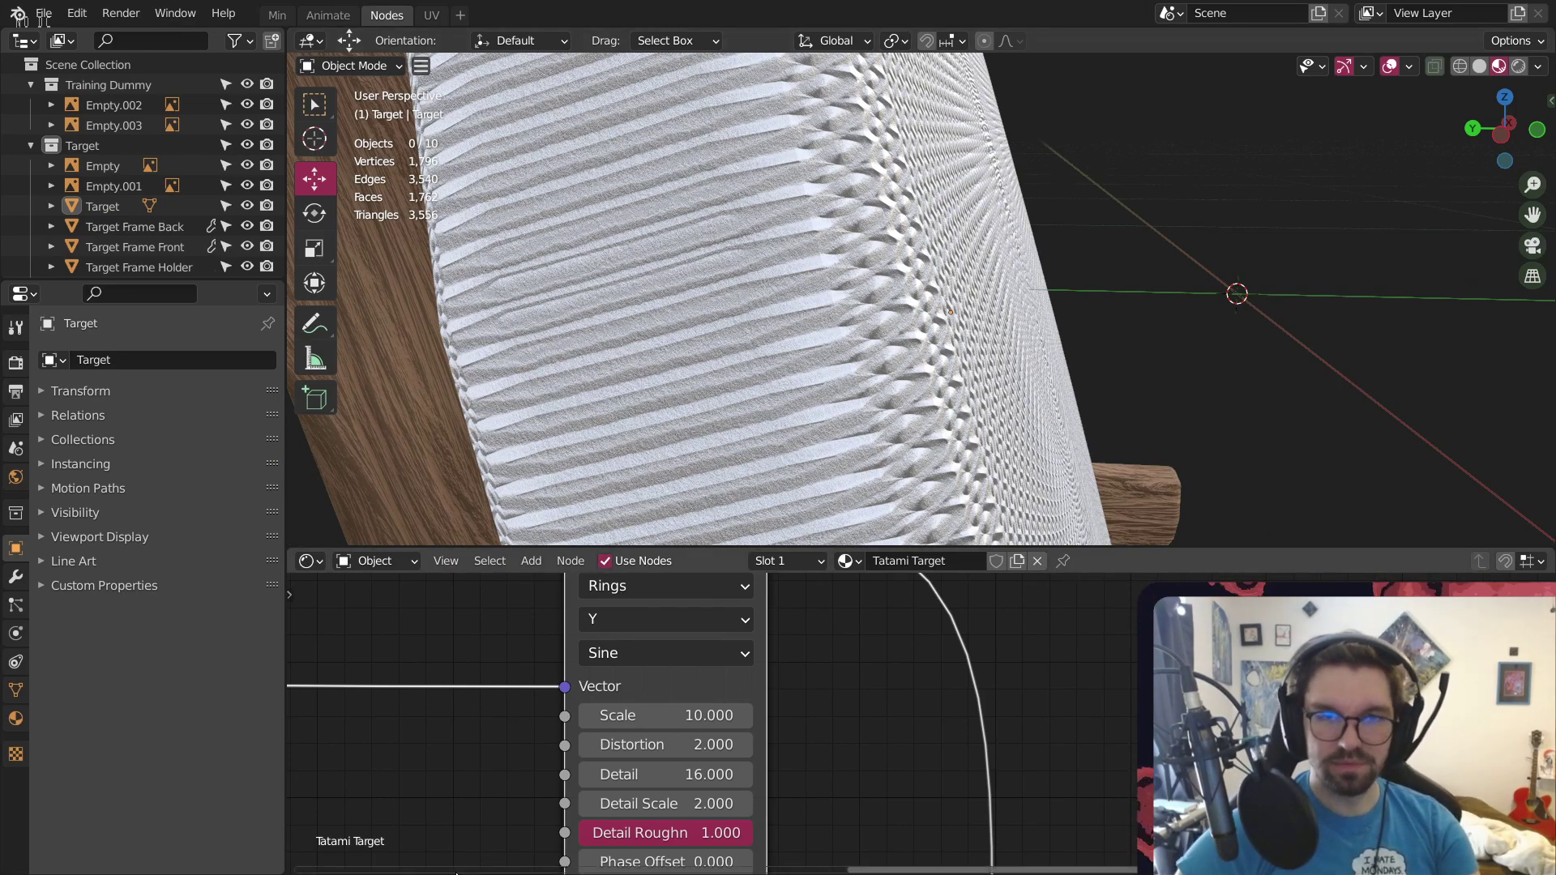
Set the copied Wave Texture's rings direction to X and examine the weave on the target's rim and face
left_click(663, 620)
left_click(615, 653)
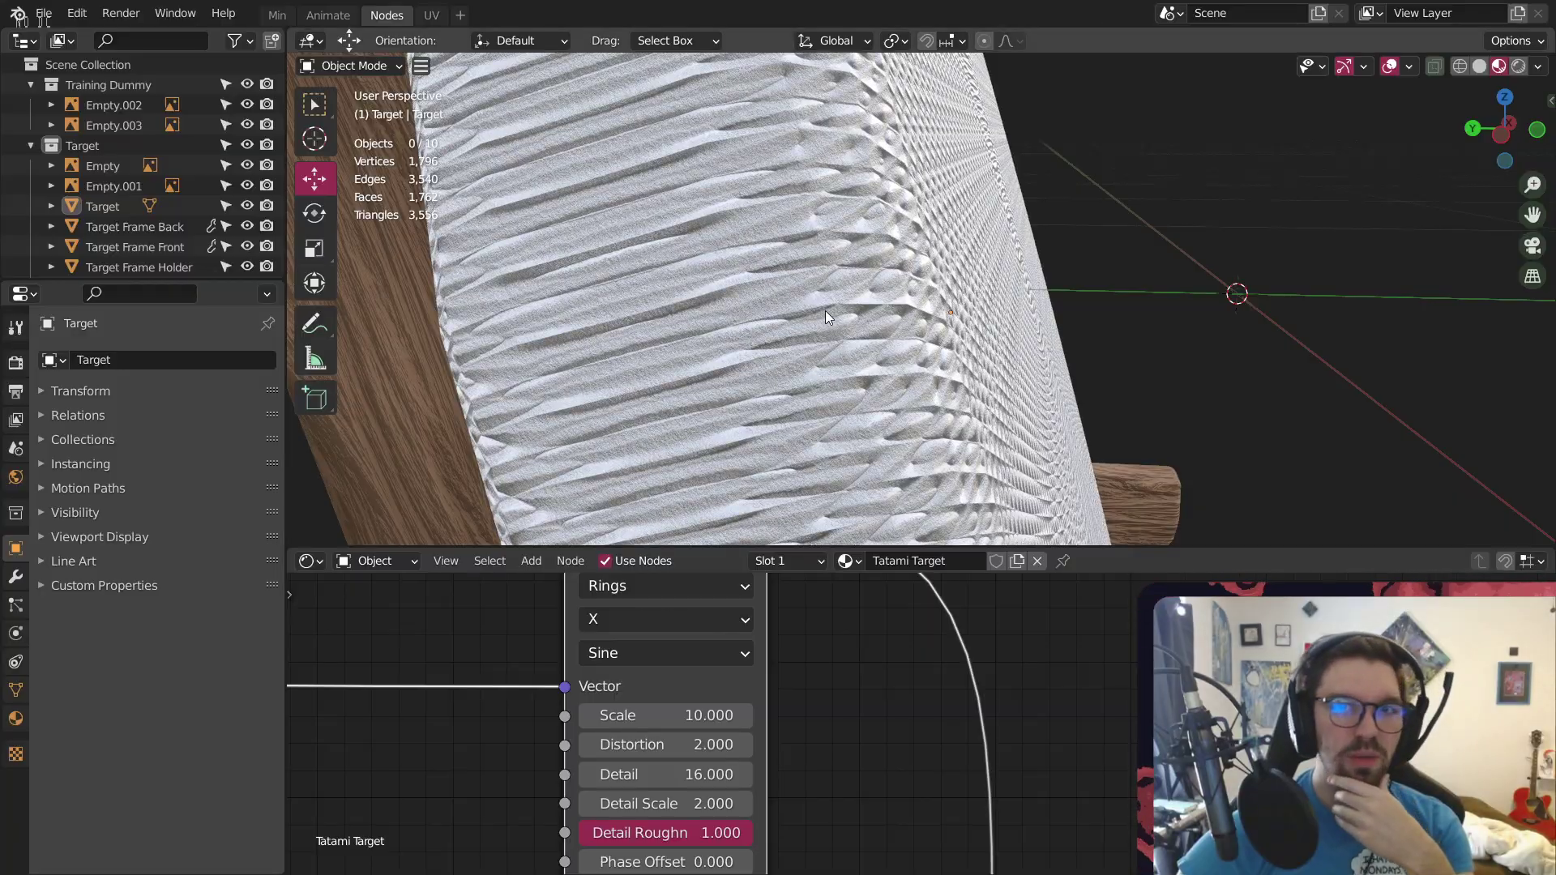
middle_click_drag(825, 310, 720, 337)
scroll(703, 321, "up", 4)
scroll(767, 325, "up", 3)
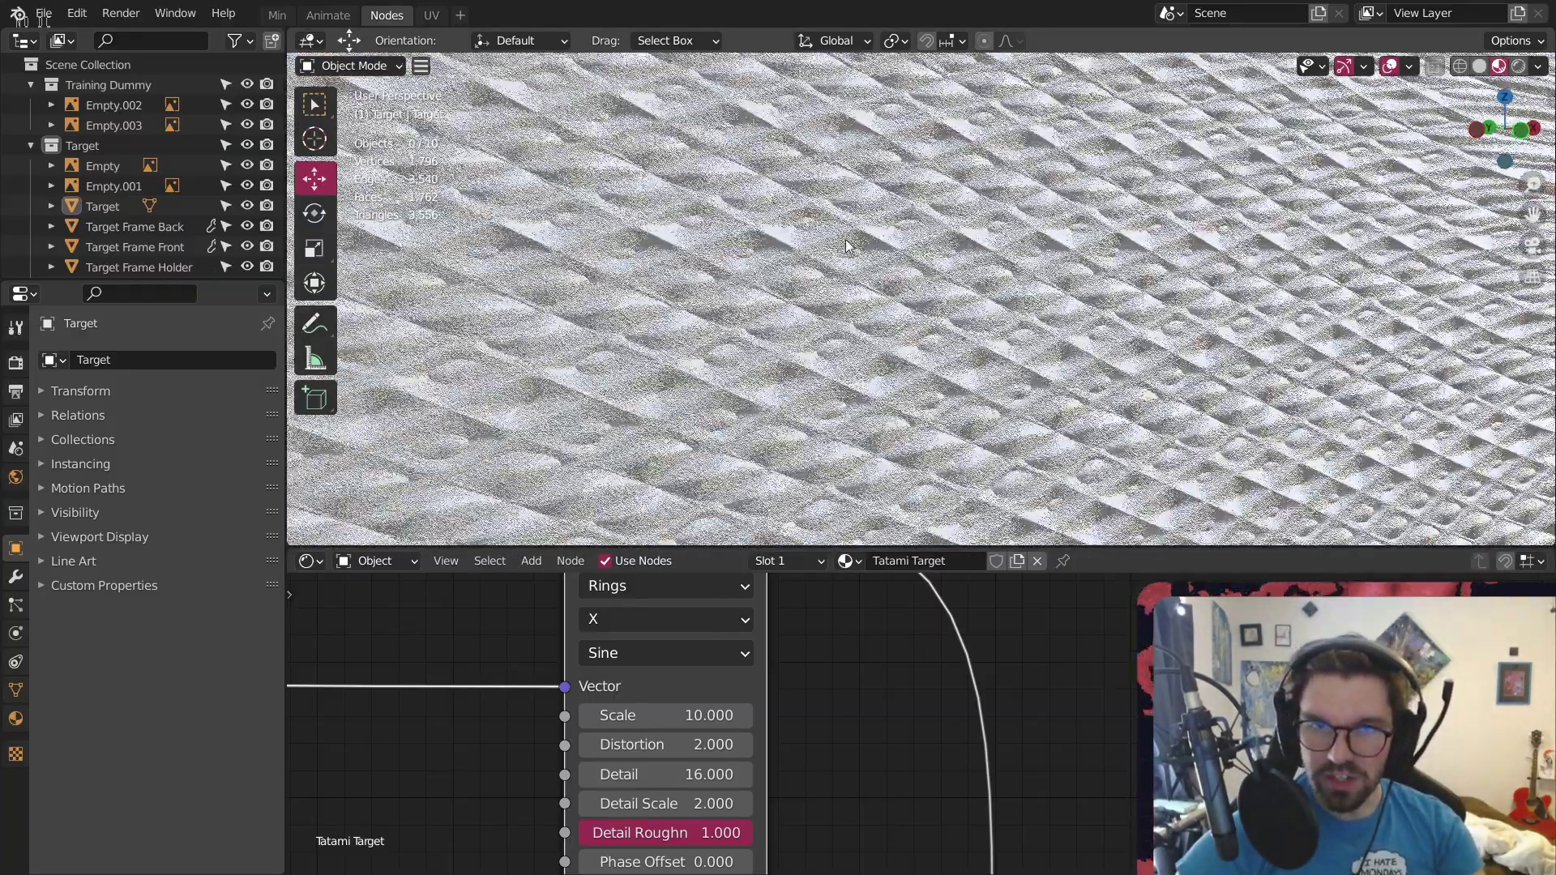
scroll(782, 283, "down", 6)
middle_click_drag(781, 283, 898, 286)
scroll(586, 368, "up", 4)
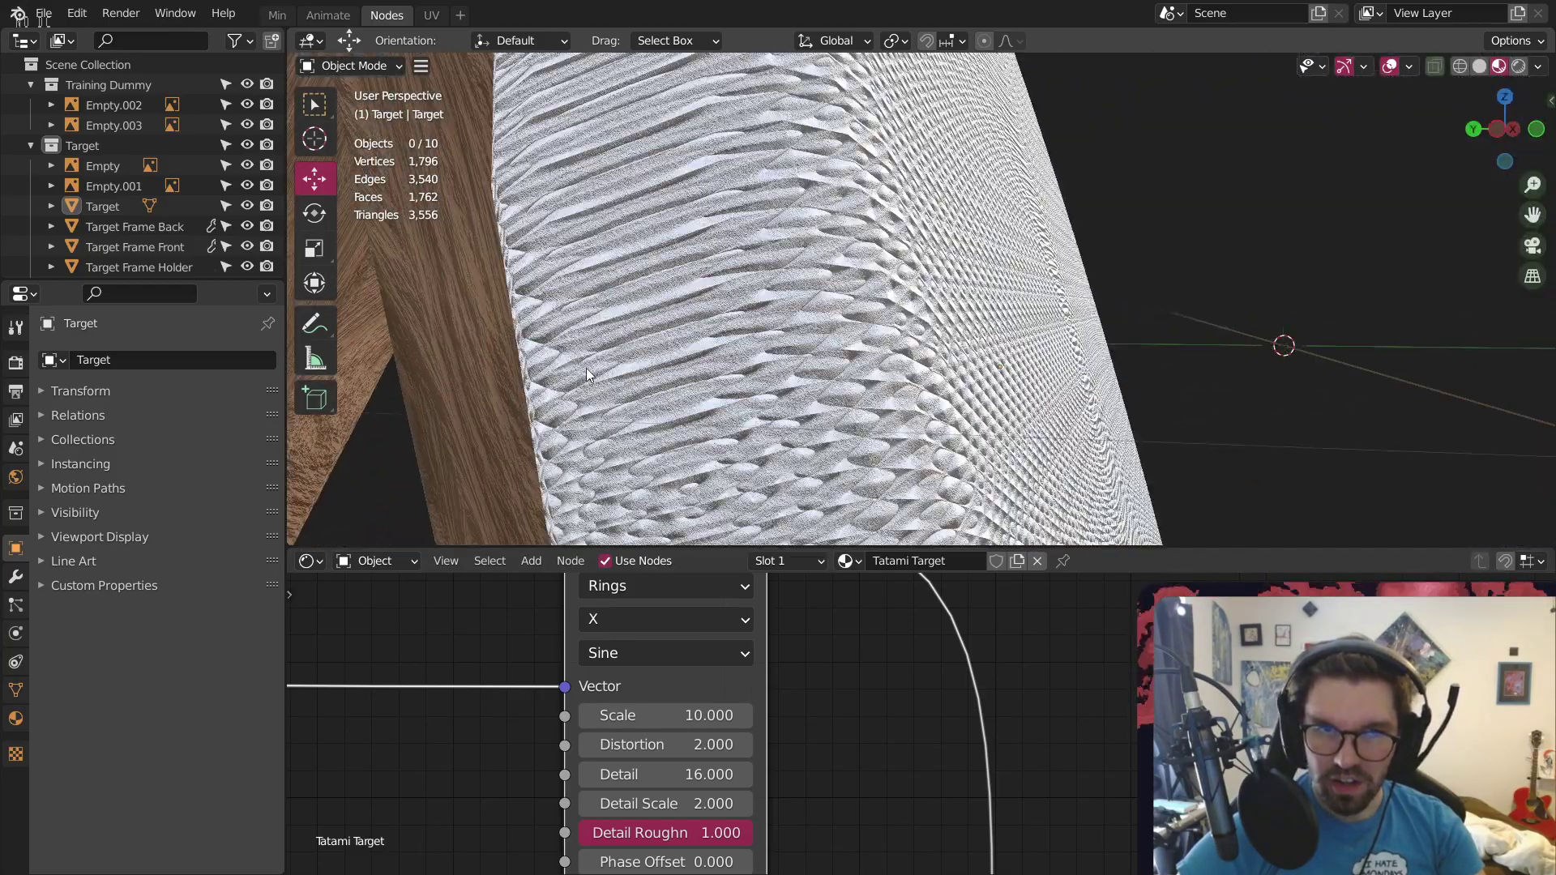
scroll(757, 436, "down", 3)
middle_click_drag(757, 436, 753, 330, "shift")
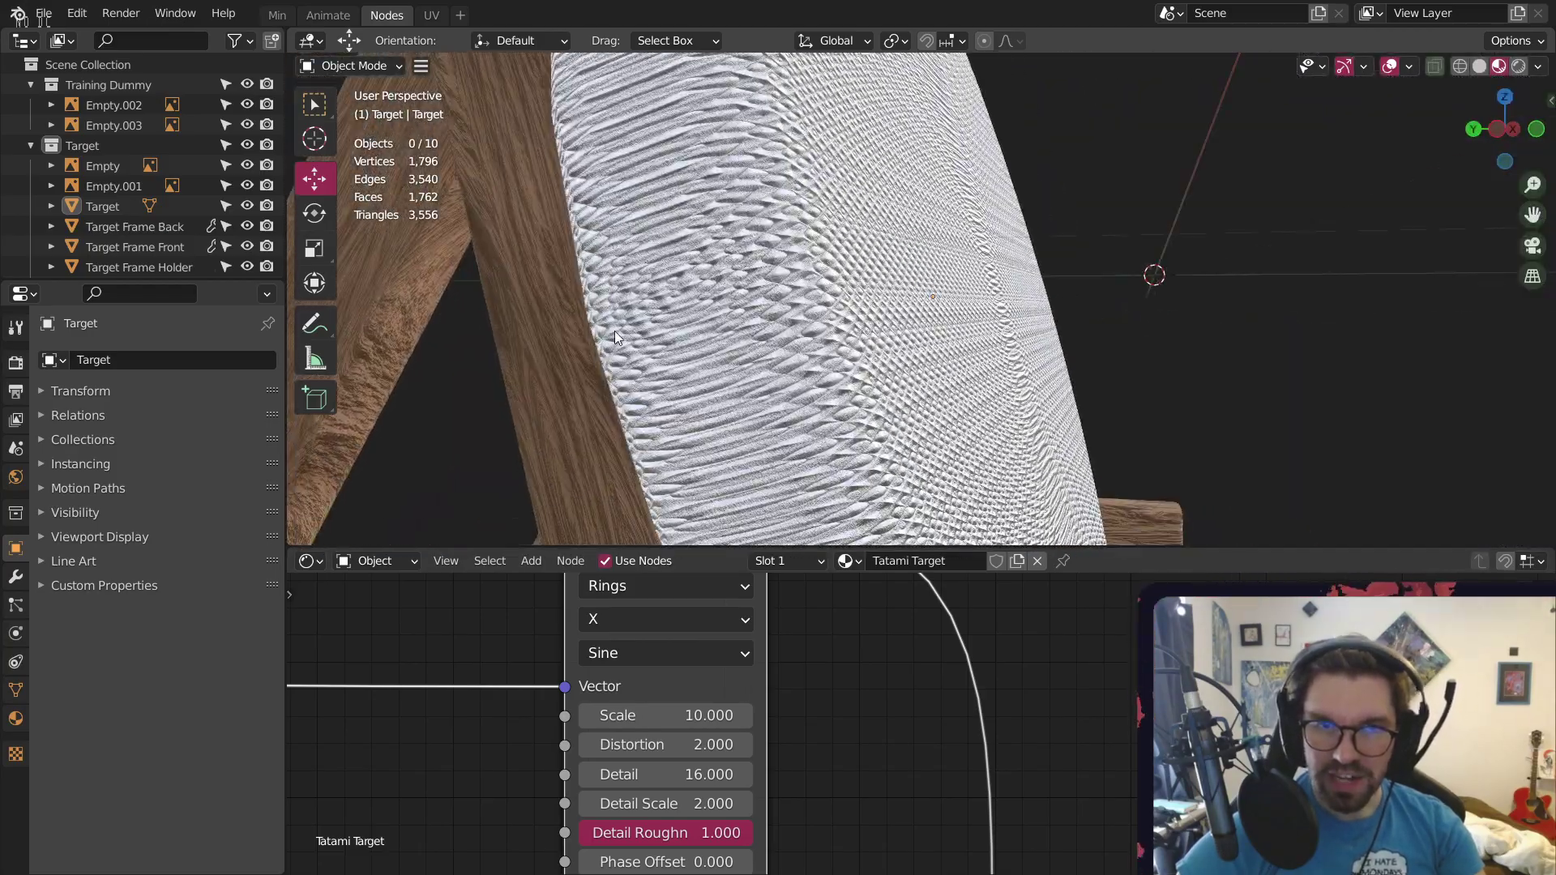
Set the selected Wave Texture node's type to Bands and its bands direction to Y
left_click(672, 585)
left_click(639, 616)
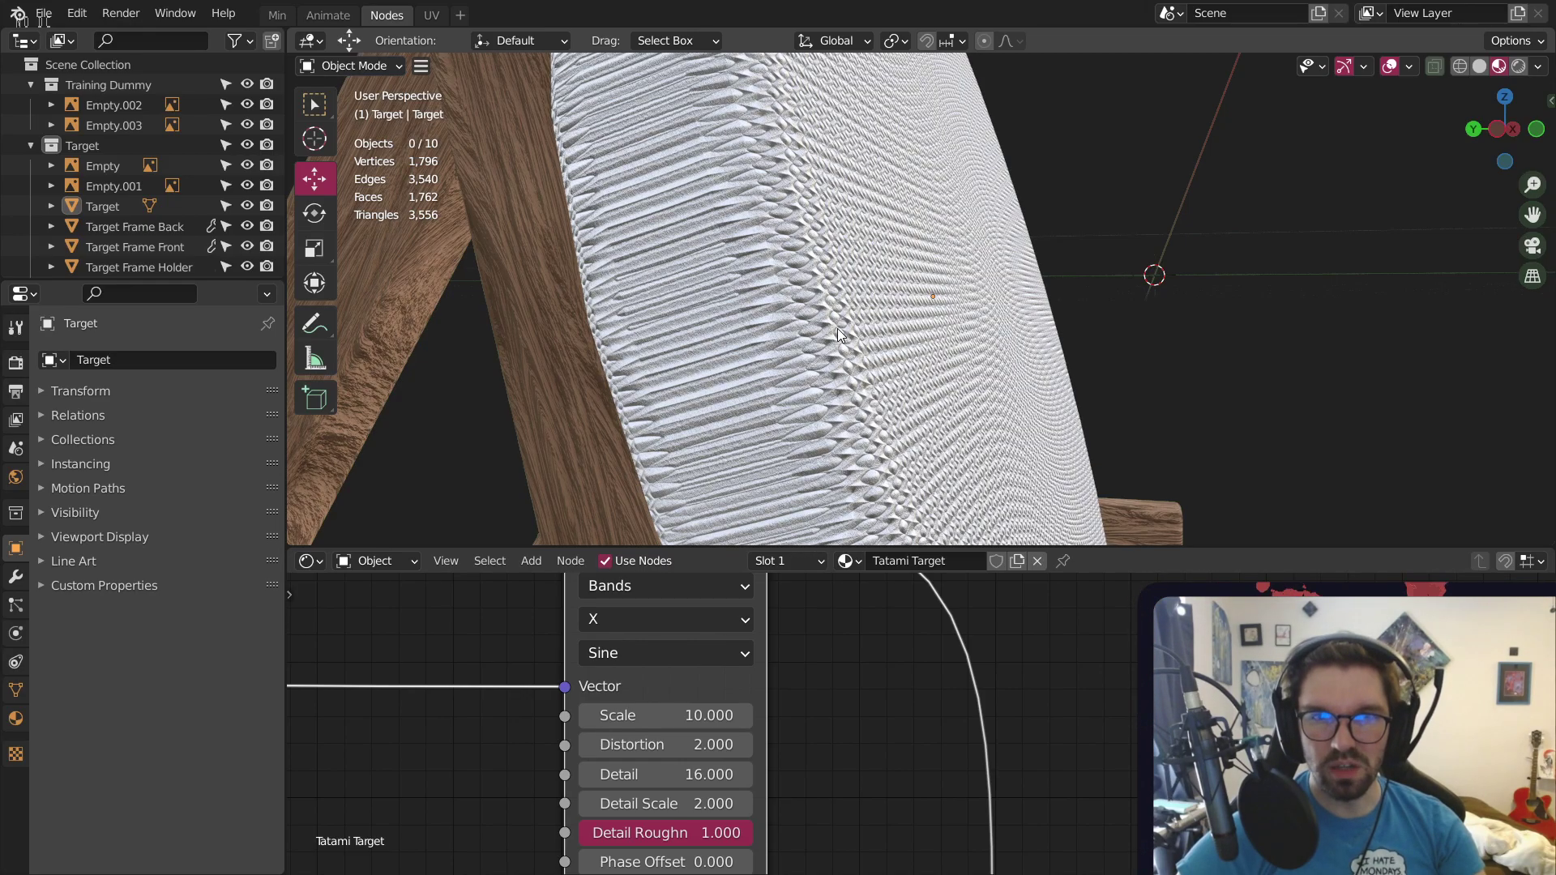
middle_click_drag(684, 328, 794, 289)
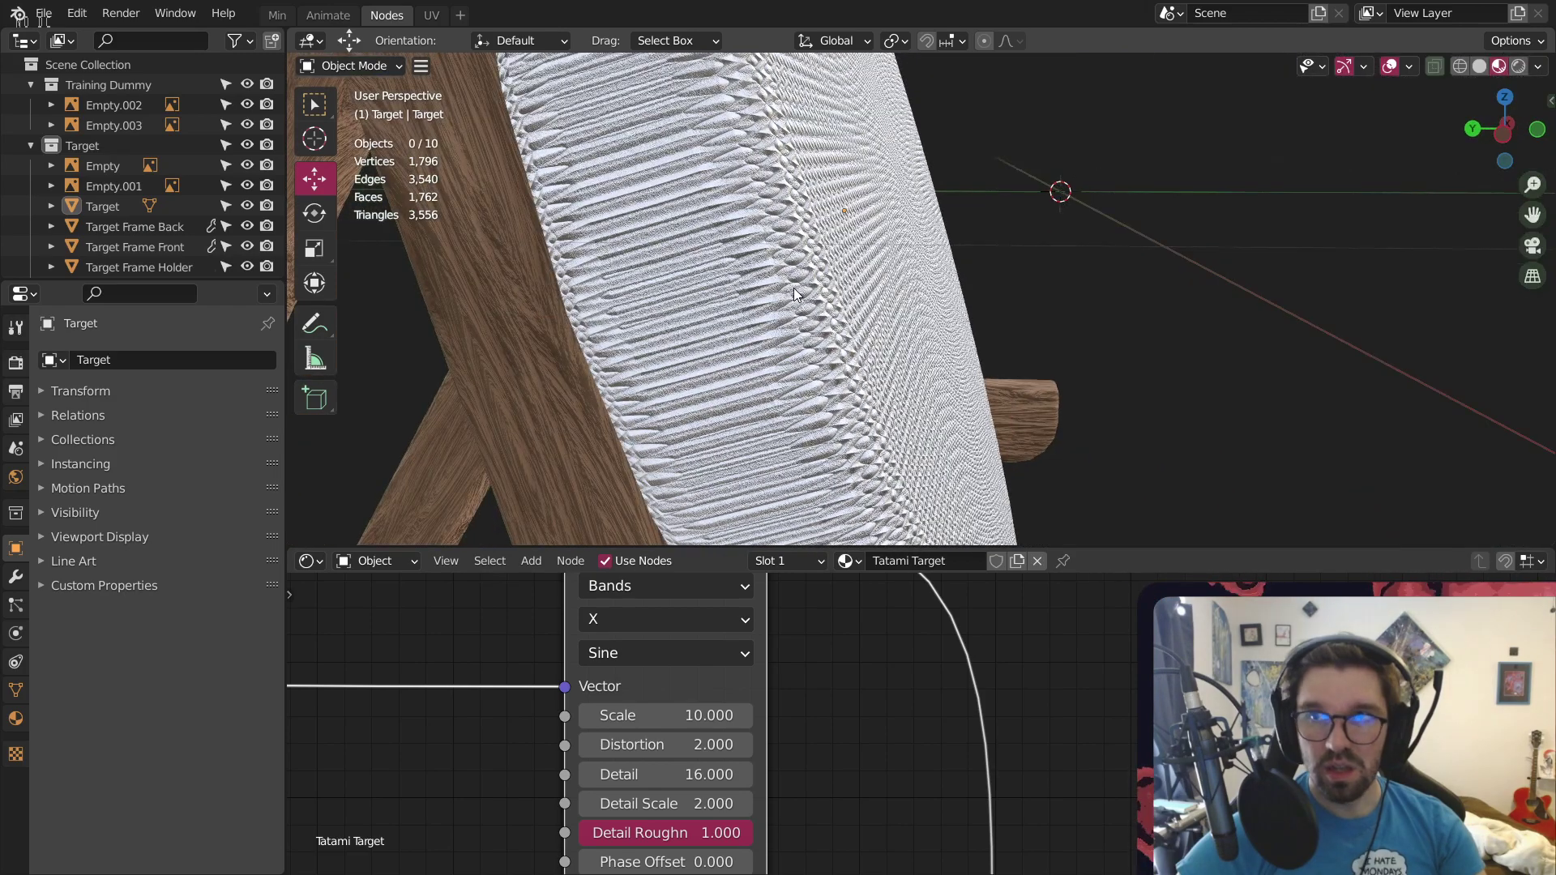
left_click(664, 622)
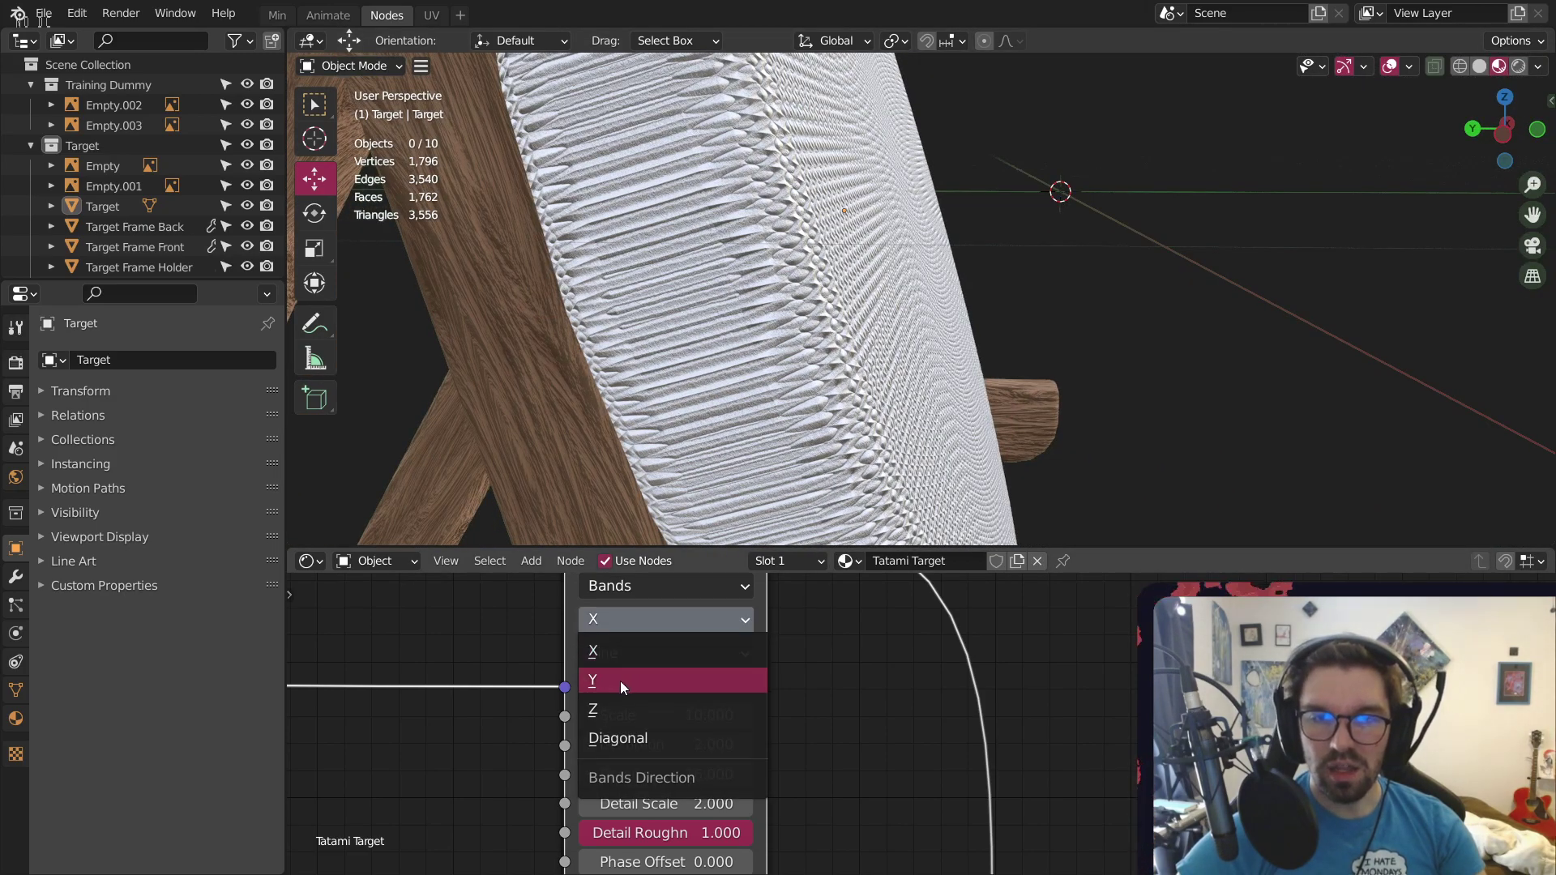
left_click(620, 681)
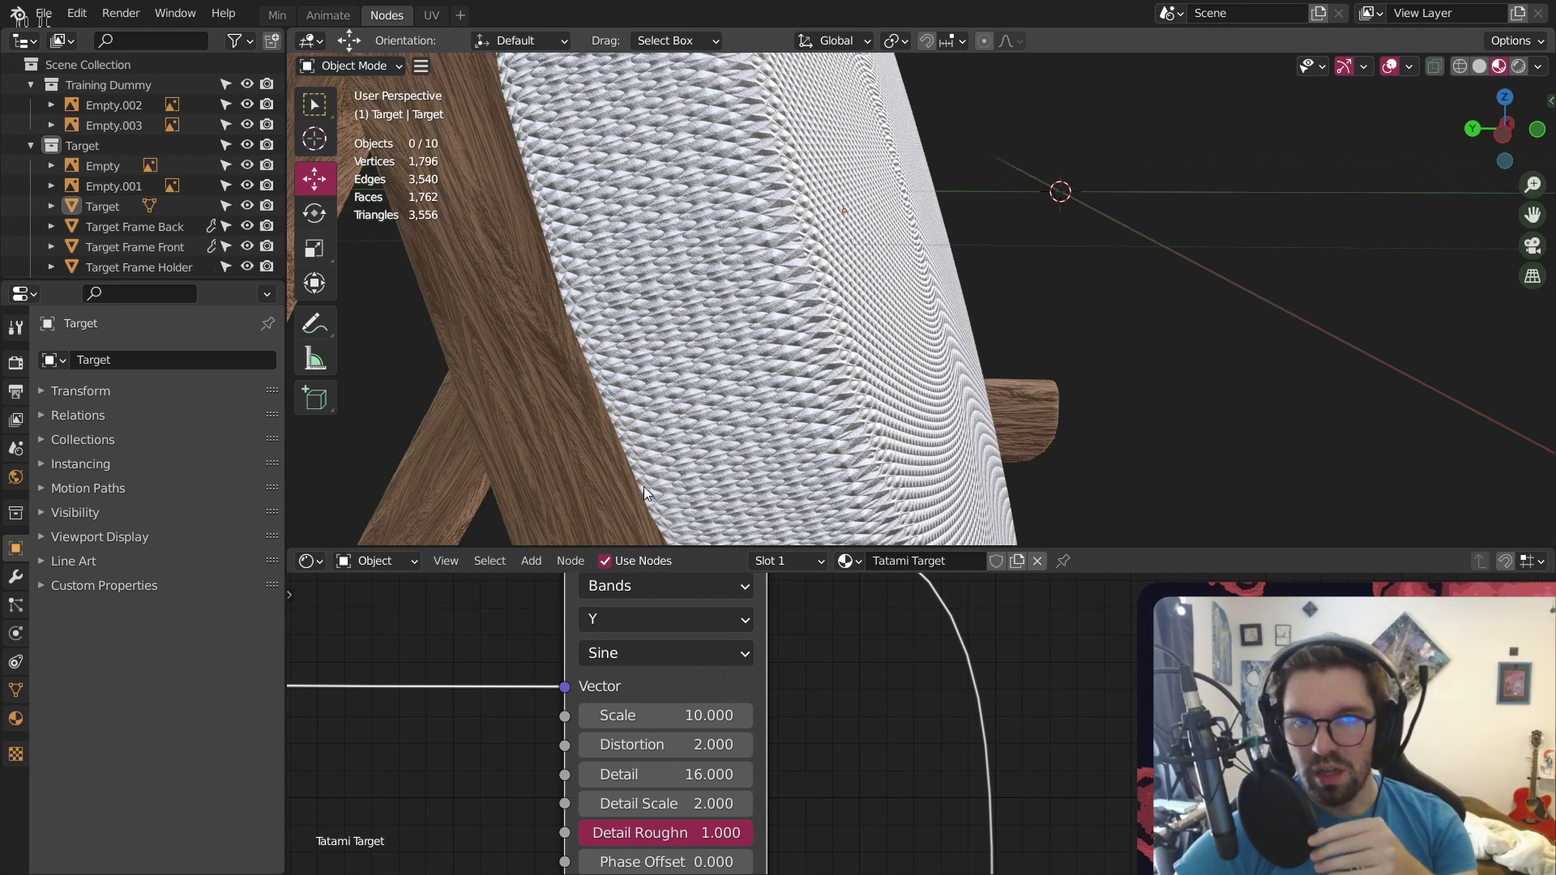
middle_click_drag(648, 237, 745, 311)
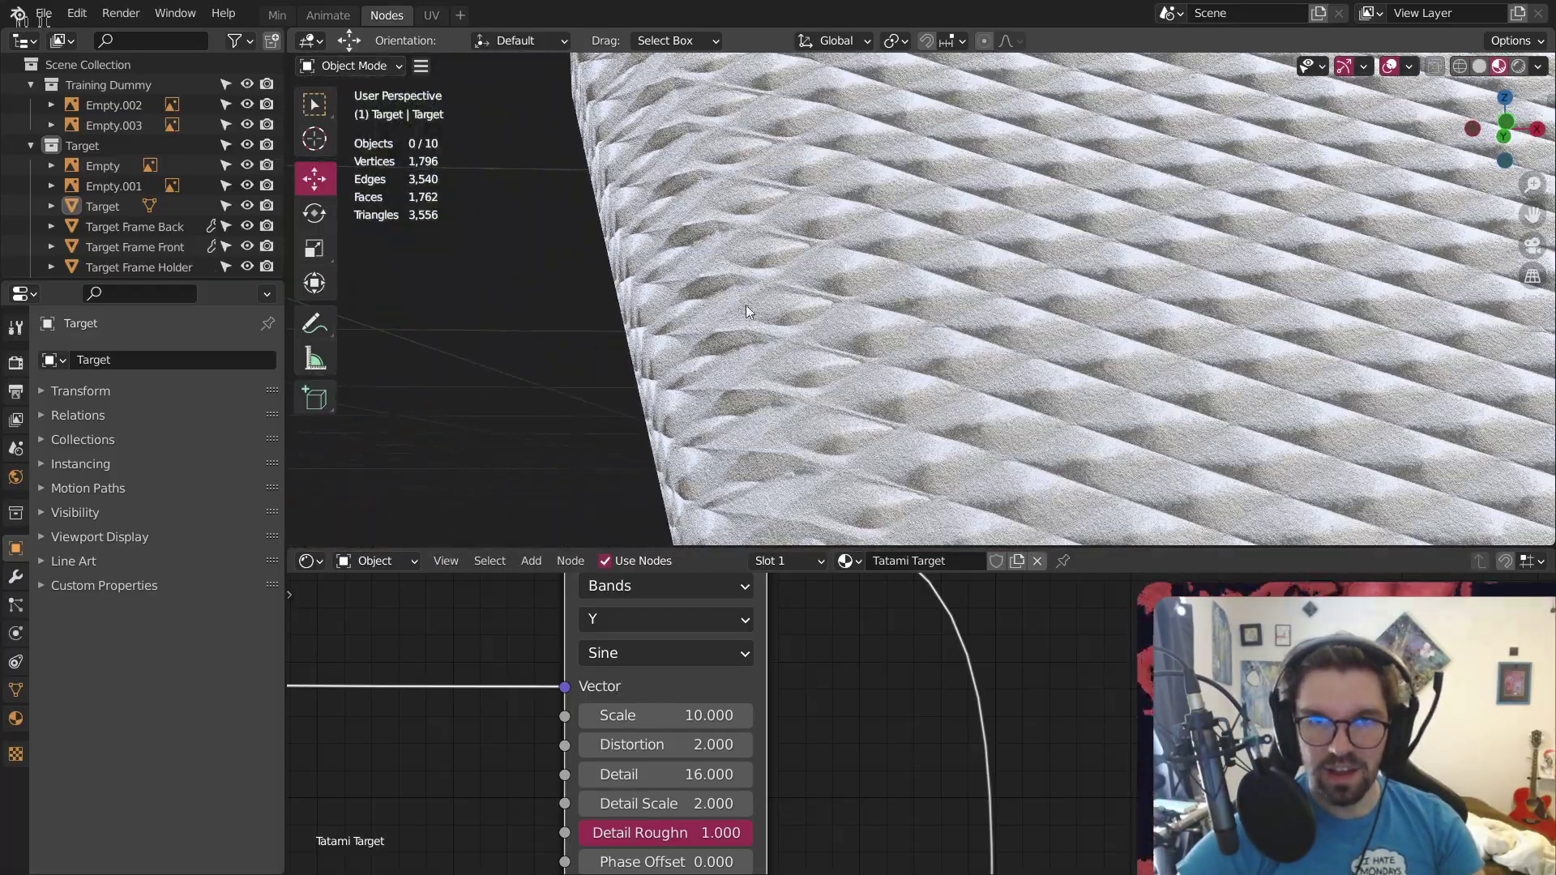
Check the weave across the target's front face, deselect the target and save the file
scroll(746, 305, "down", 10)
middle_click_drag(932, 191, 815, 261)
scroll(816, 261, "up", 3)
left_click(792, 257)
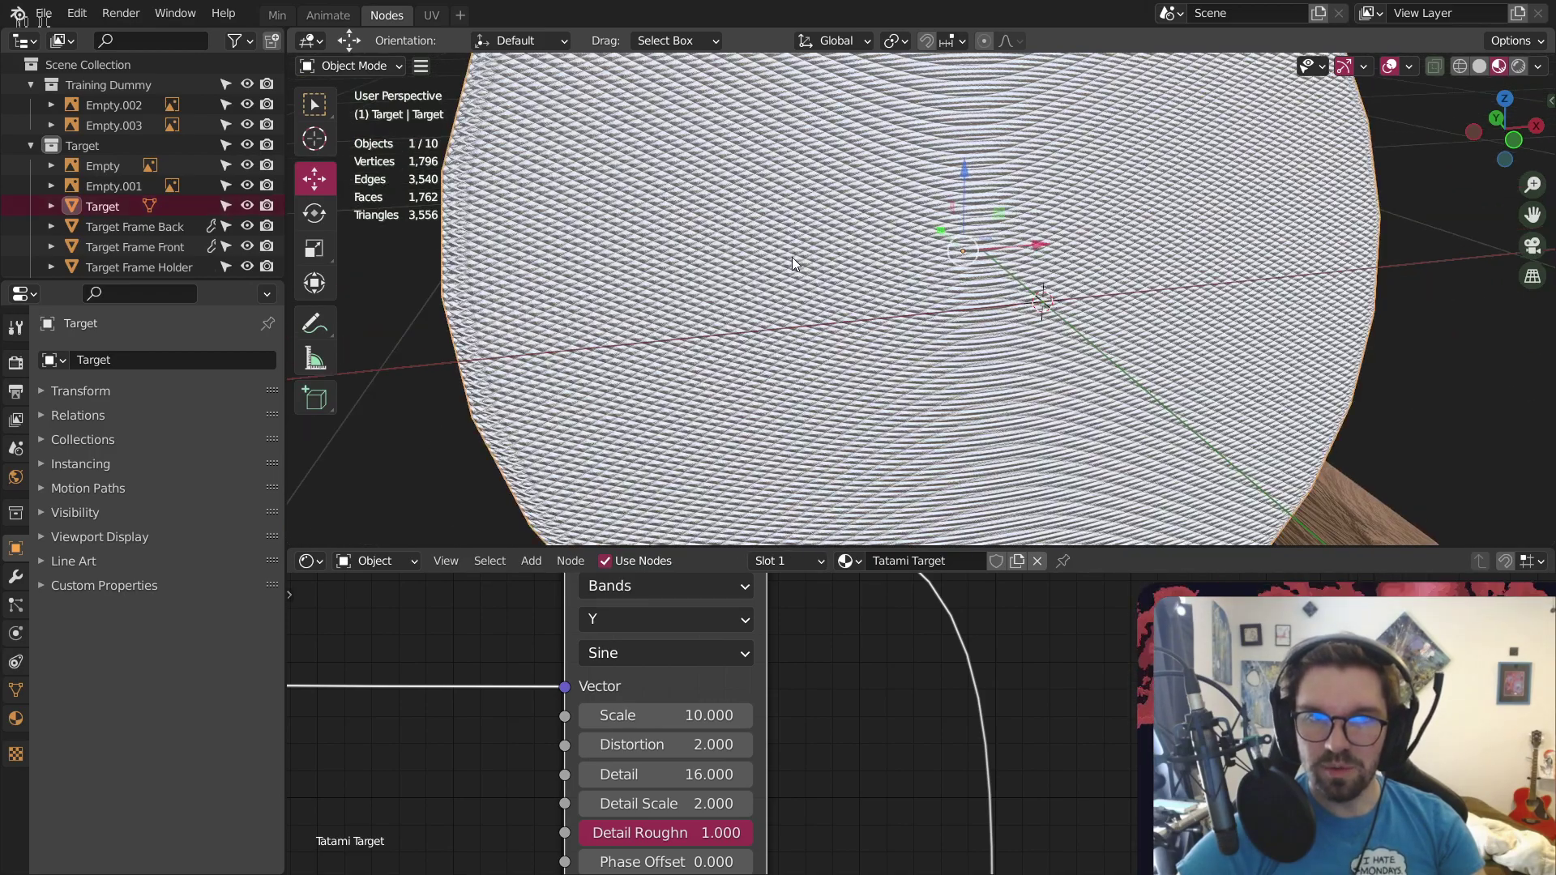
scroll(971, 237, "down", 2)
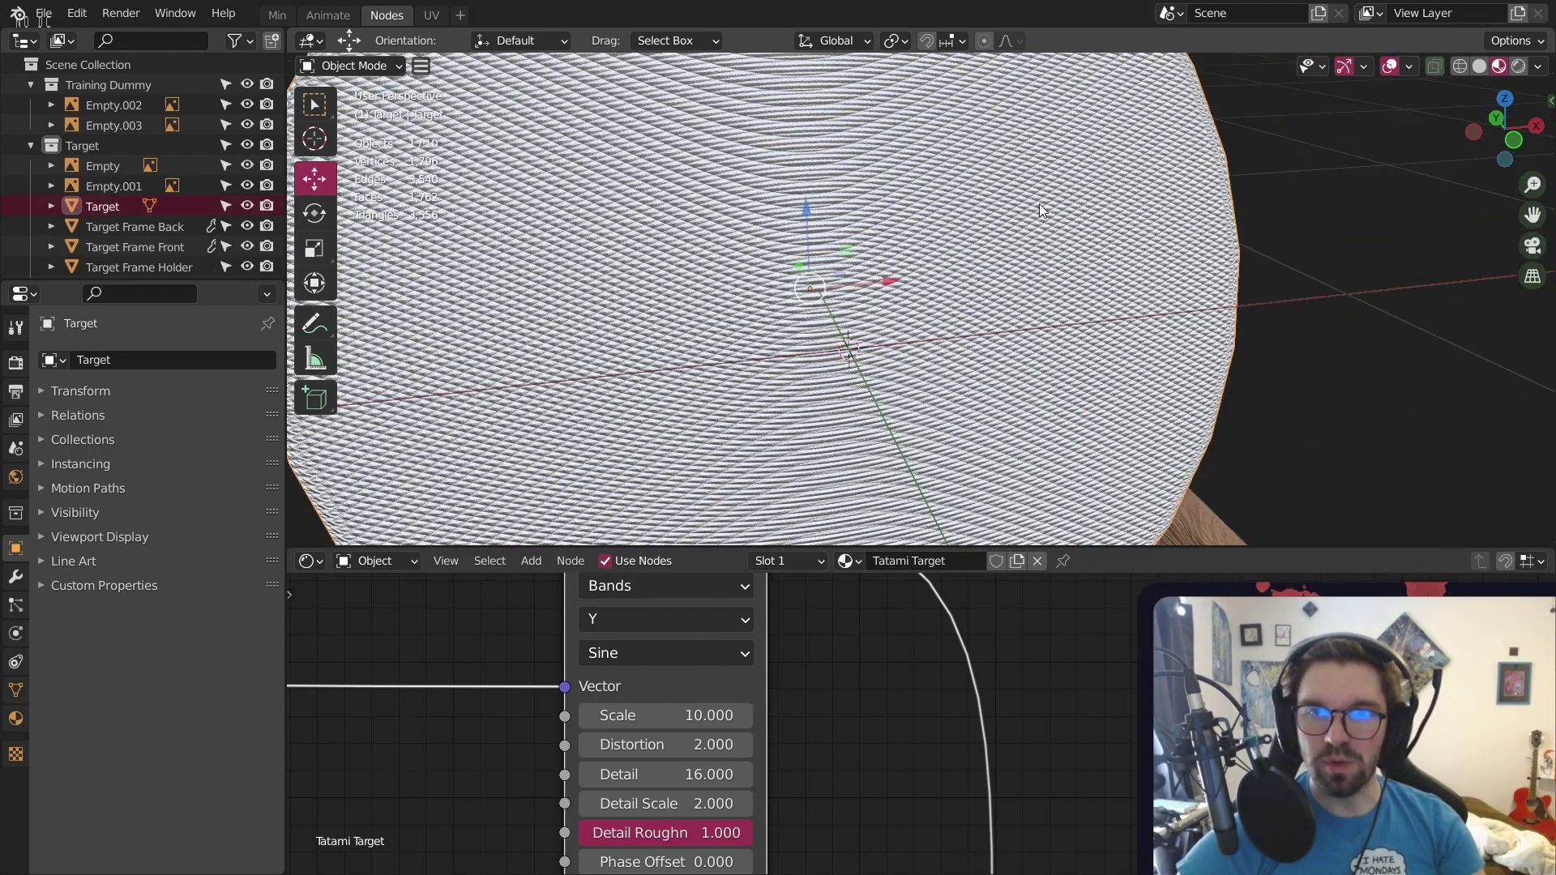
scroll(1229, 226, "down", 2)
left_click(1229, 235)
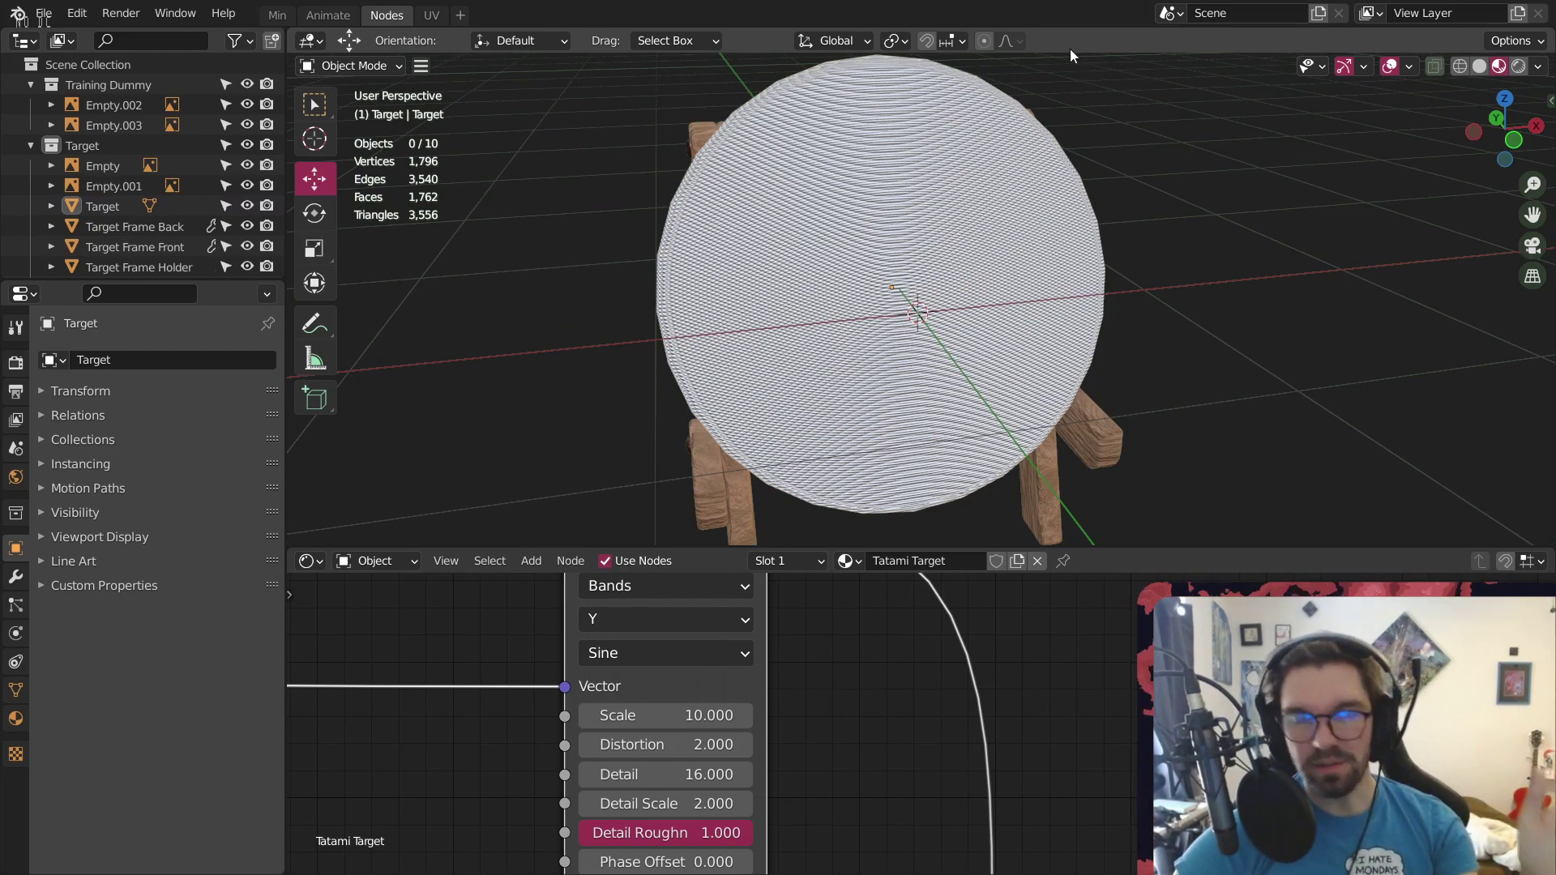
key("ctrl+s")
Compare the target model with the two archery target reference photos
scroll(996, 227, "down", 6)
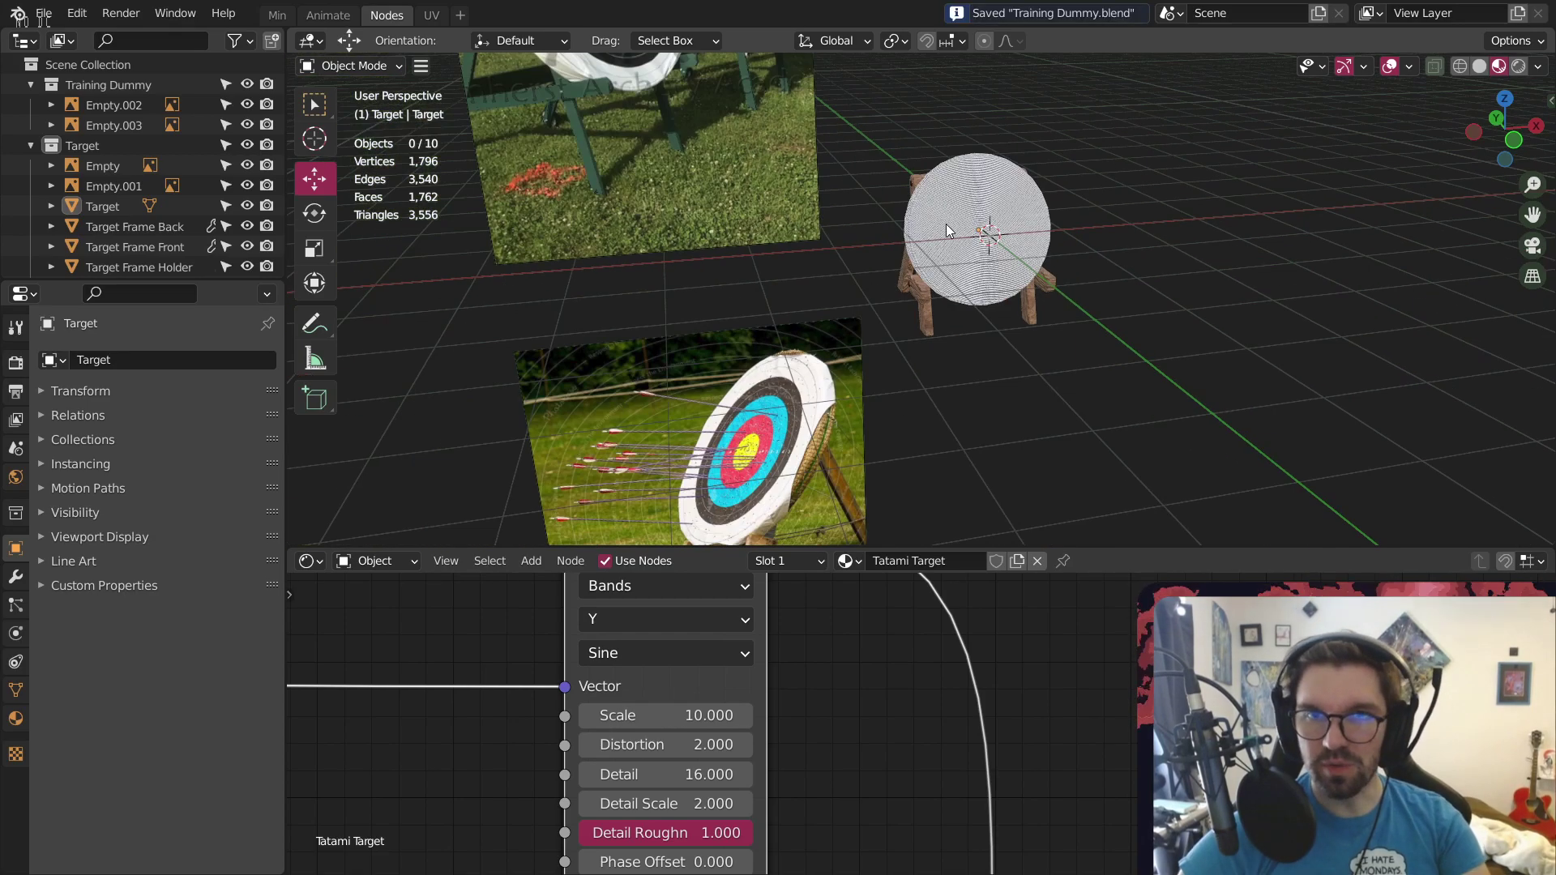
middle_click_drag(924, 316, 880, 271)
scroll(699, 499, "up", 4)
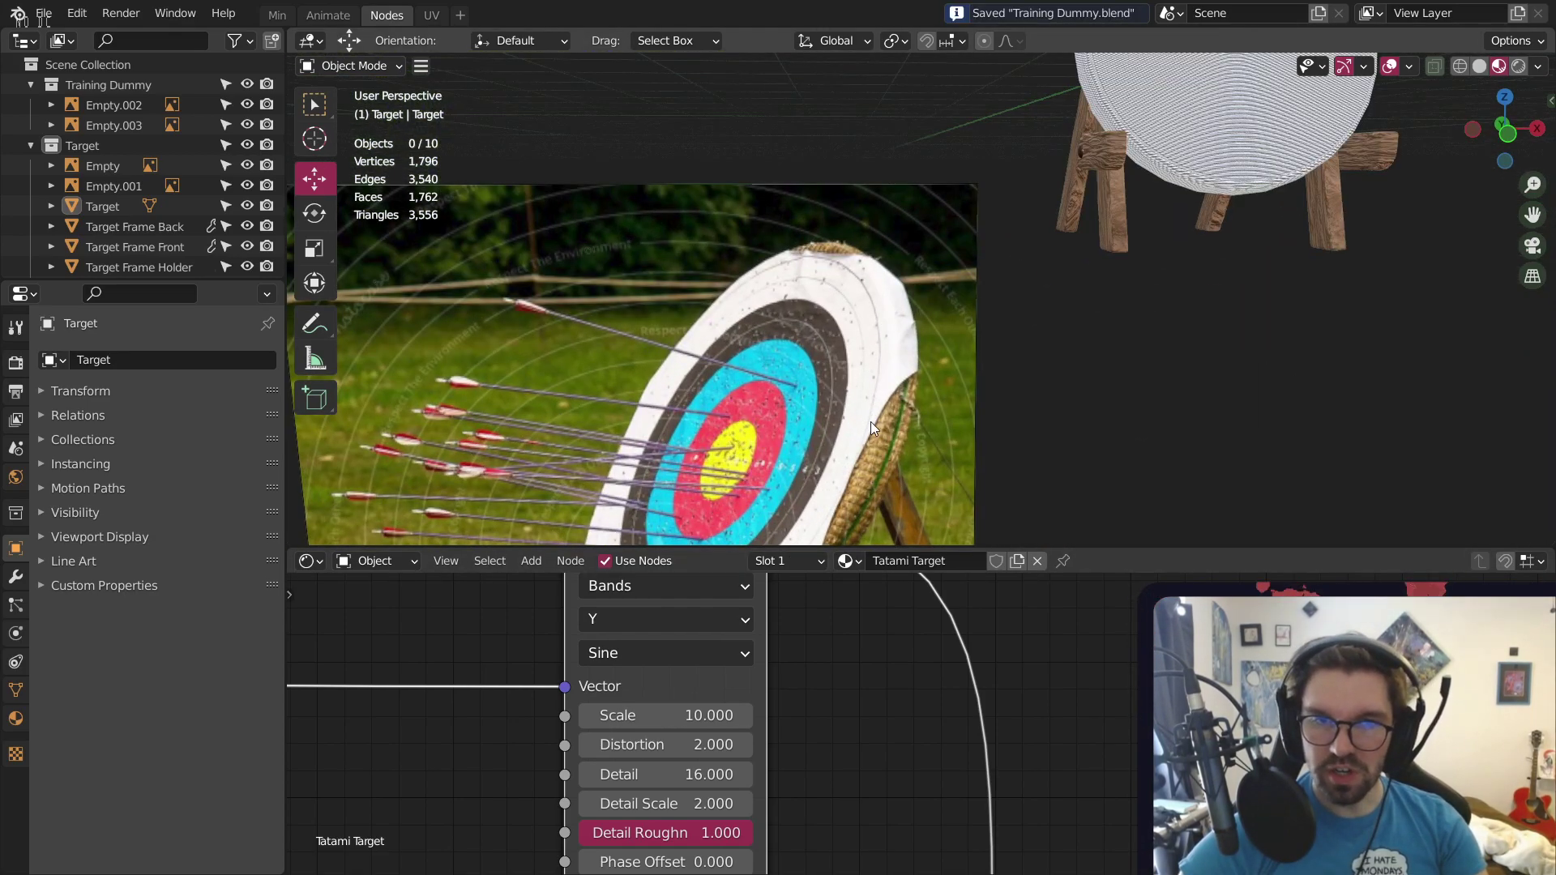
scroll(893, 324, "down", 5)
middle_click_drag(877, 185, 919, 371, "shift")
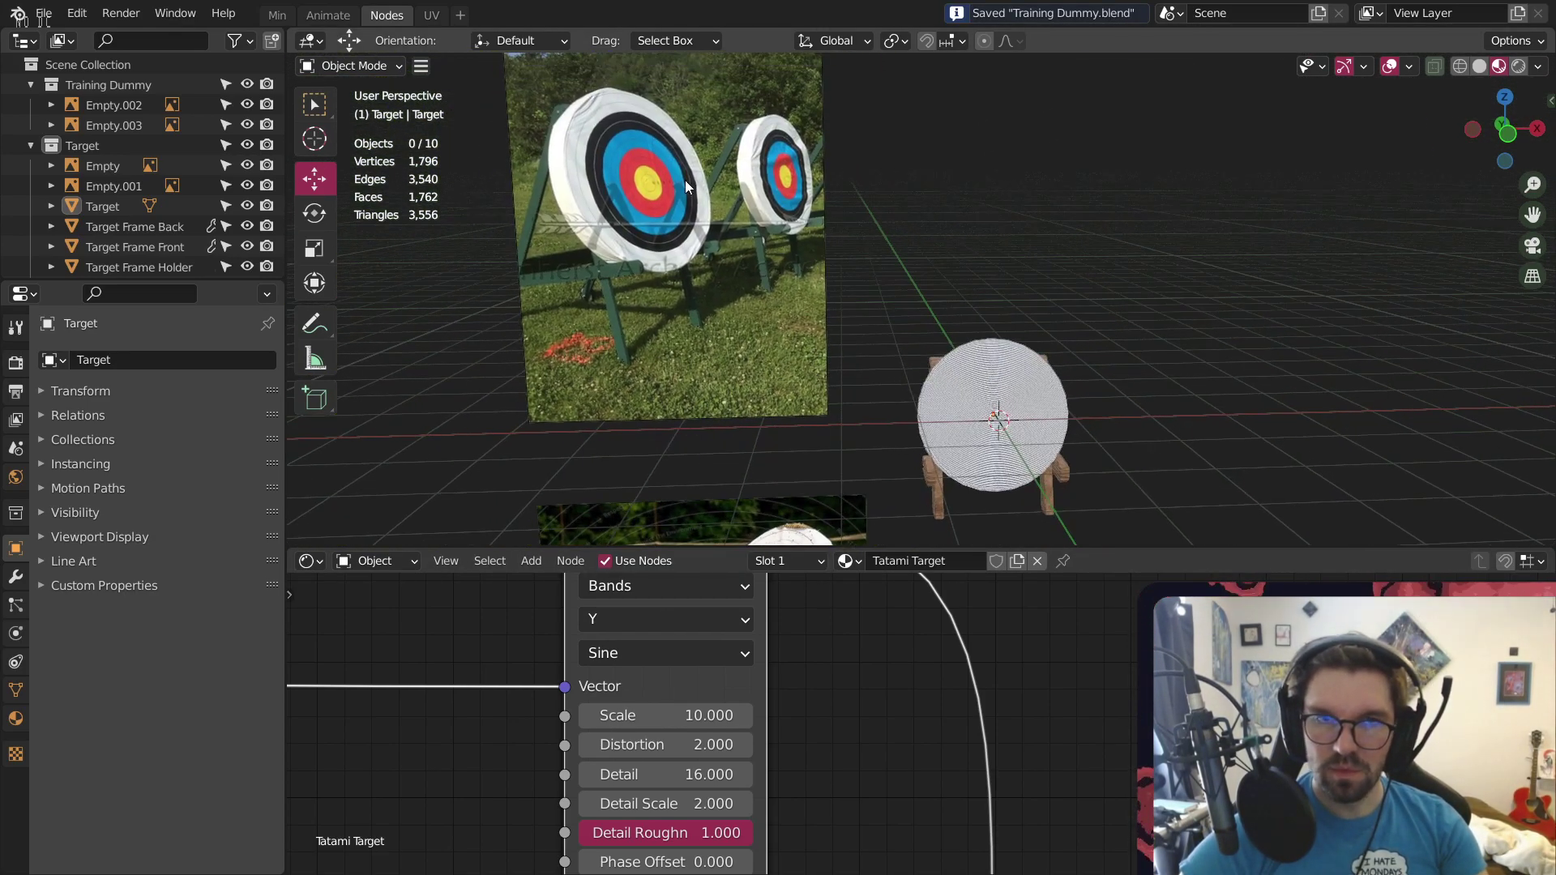
scroll(686, 183, "up", 3)
middle_click_drag(1053, 478, 834, 251, "shift")
scroll(834, 251, "down", 1)
Shift the Tamari Target texture nodes slightly downward together in the node graph
scroll(899, 736, "down", 6)
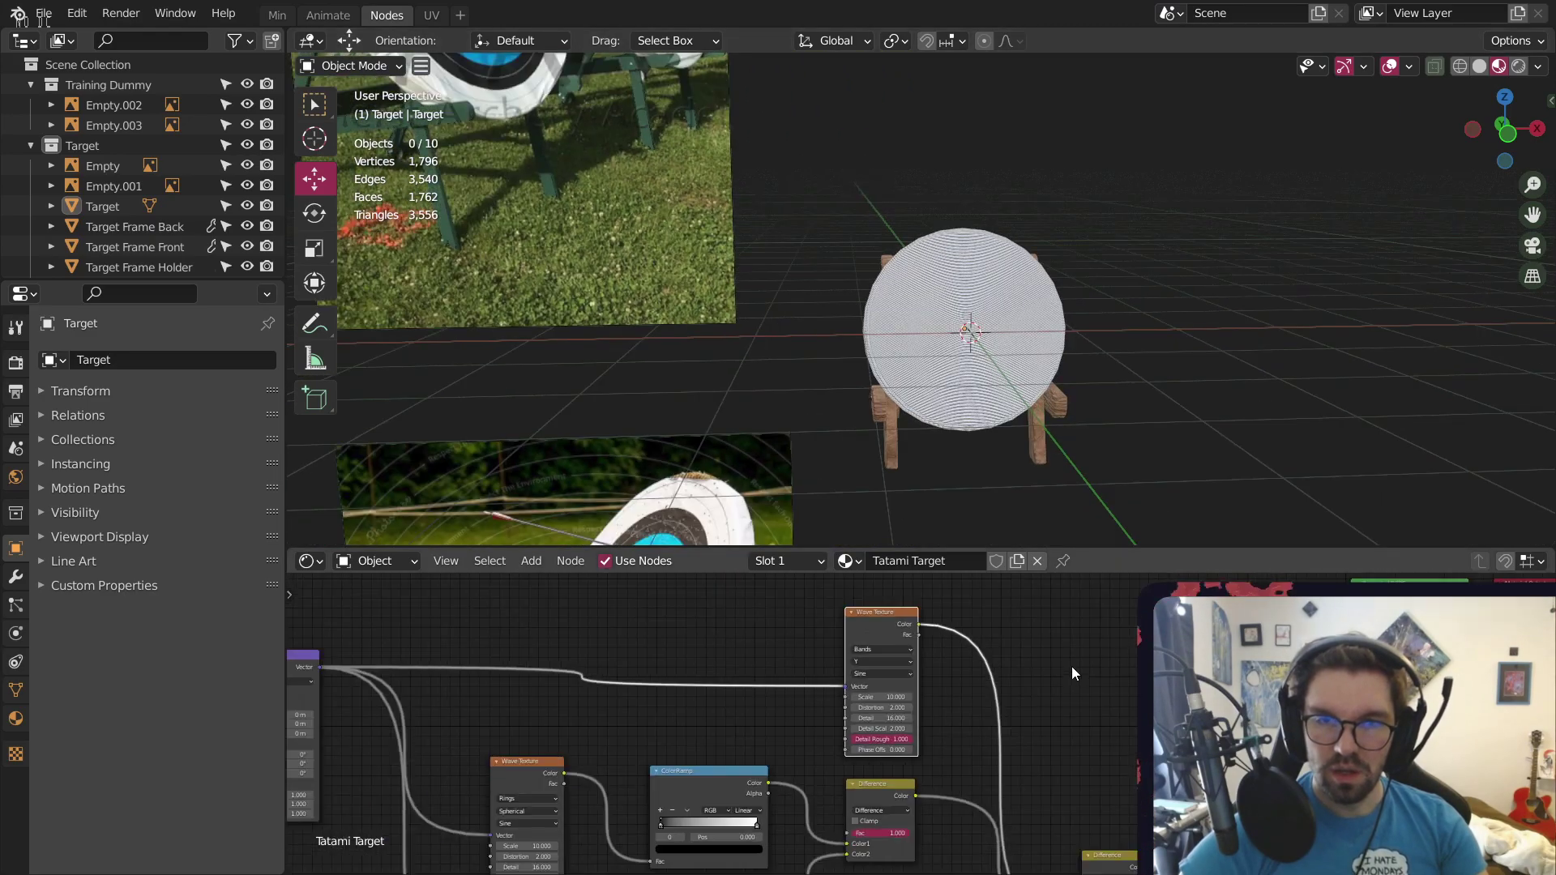
scroll(1034, 625, "down", 3)
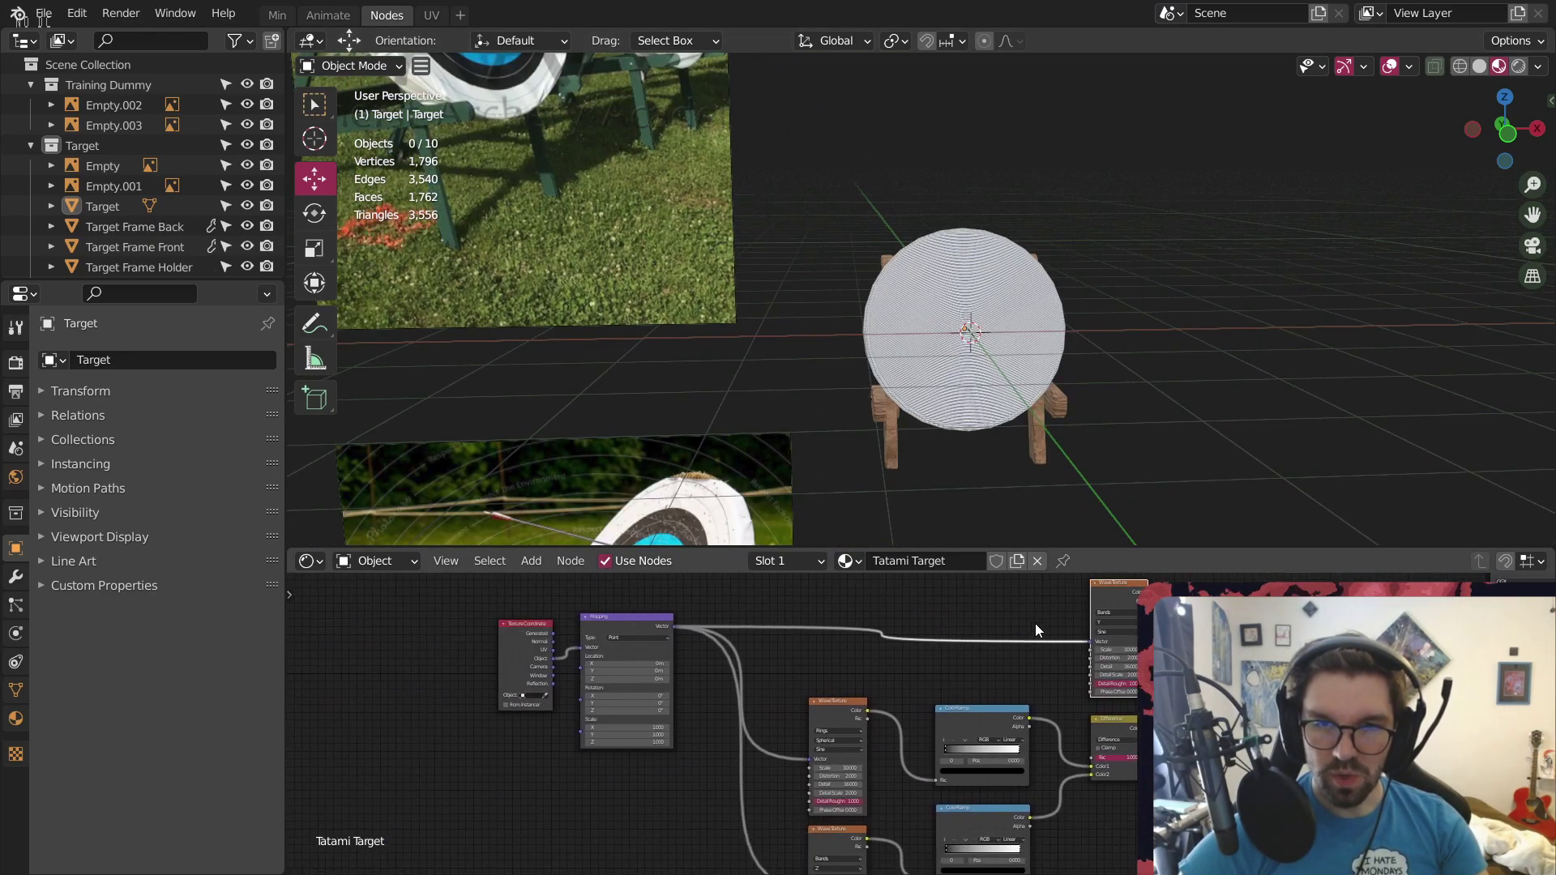
mouse_move(1086, 641)
middle_mouse_down()
mouse_move(989, 652)
mouse_move(1096, 658)
middle_mouse_up()
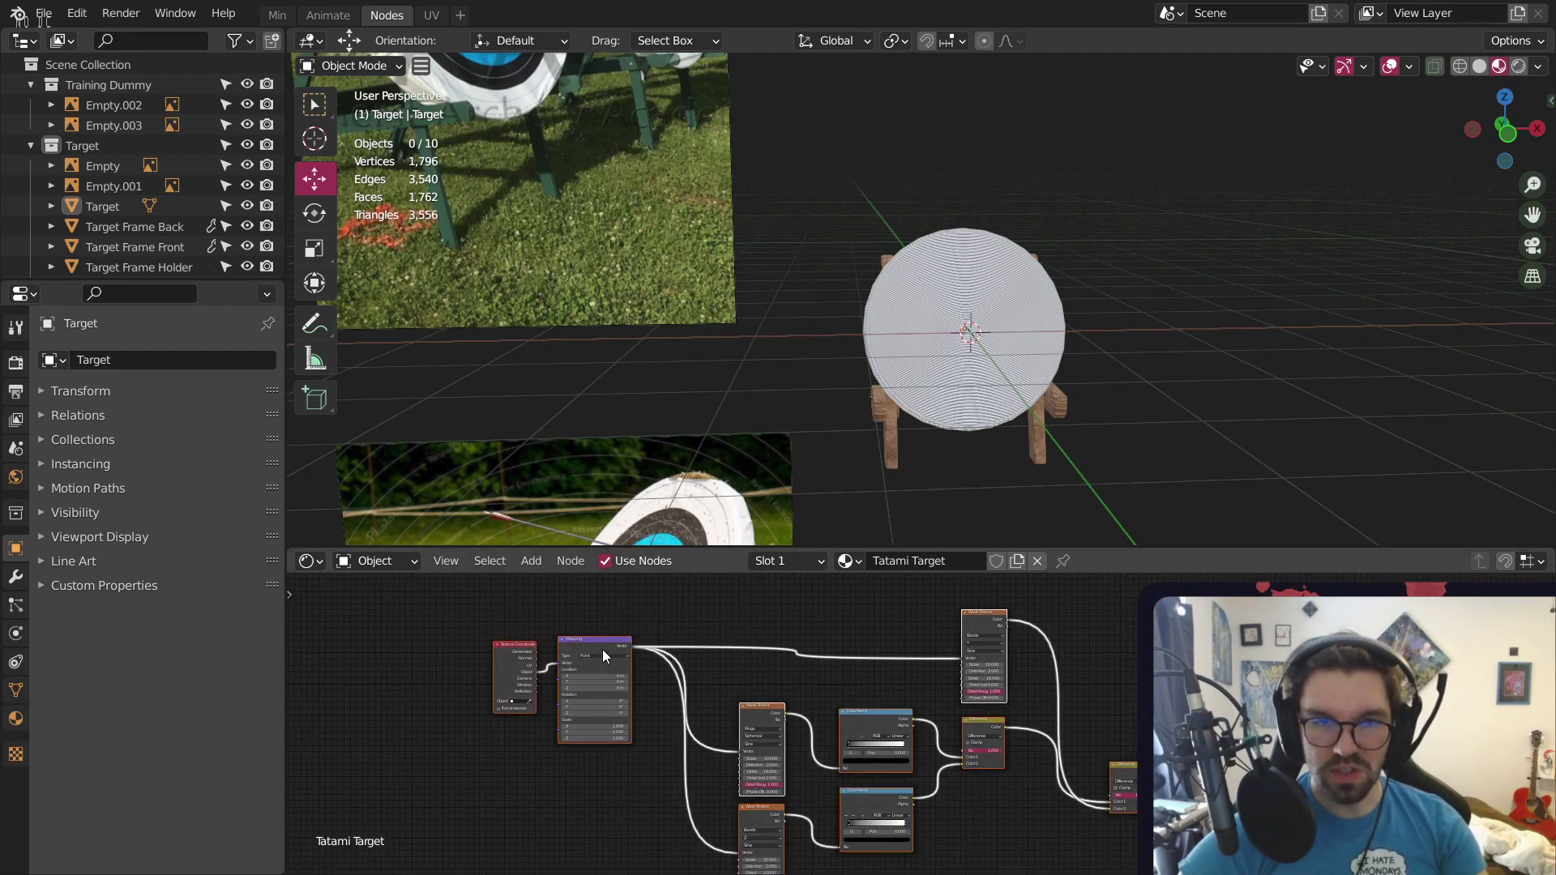
left_click_drag(602, 649, 600, 694)
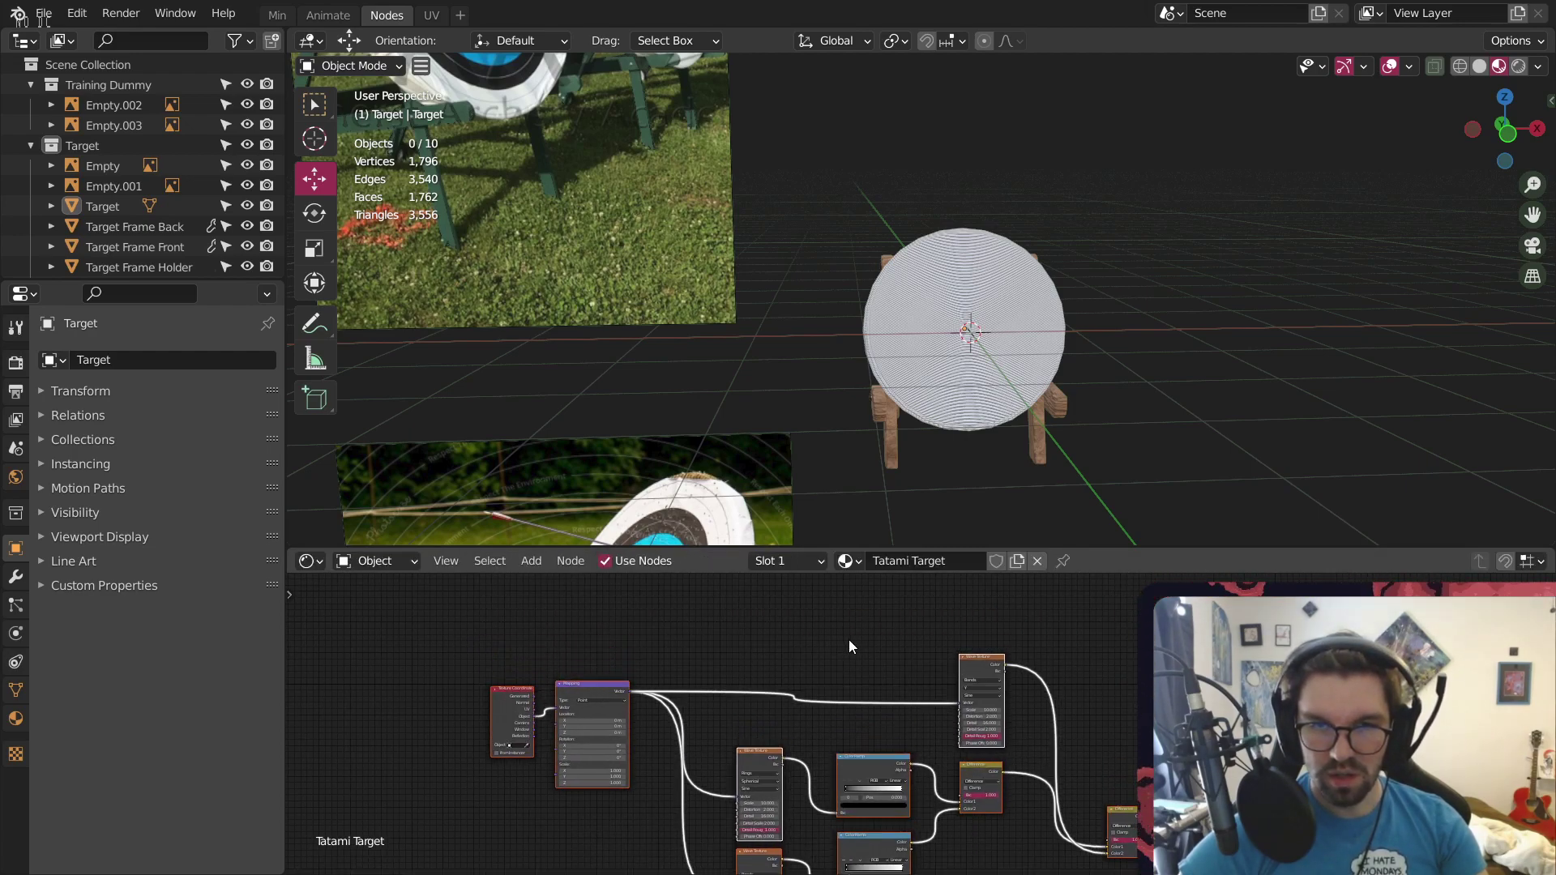
left_click(849, 647)
Move the Texture Coordinate and Mapping nodes together, higher above the Wave Texture nodes
scroll(906, 656, "up", 3)
middle_click_drag(1098, 682, 1075, 638)
middle_click_drag(504, 646, 631, 663)
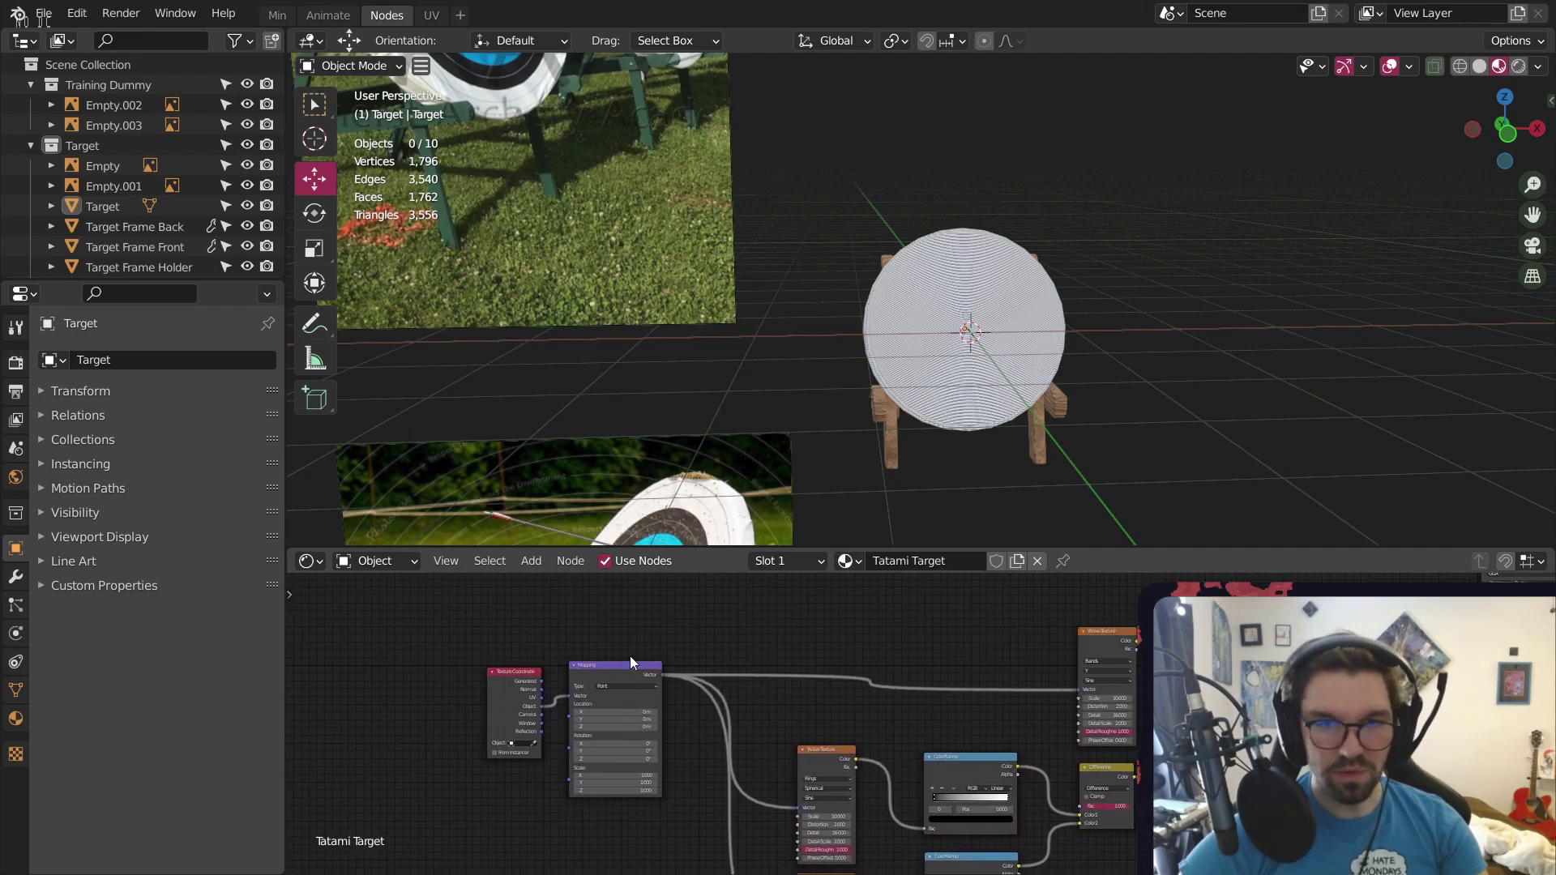
left_click_drag(641, 634, 451, 856)
left_click_drag(619, 680, 611, 595)
middle_click_drag(1028, 621, 840, 691)
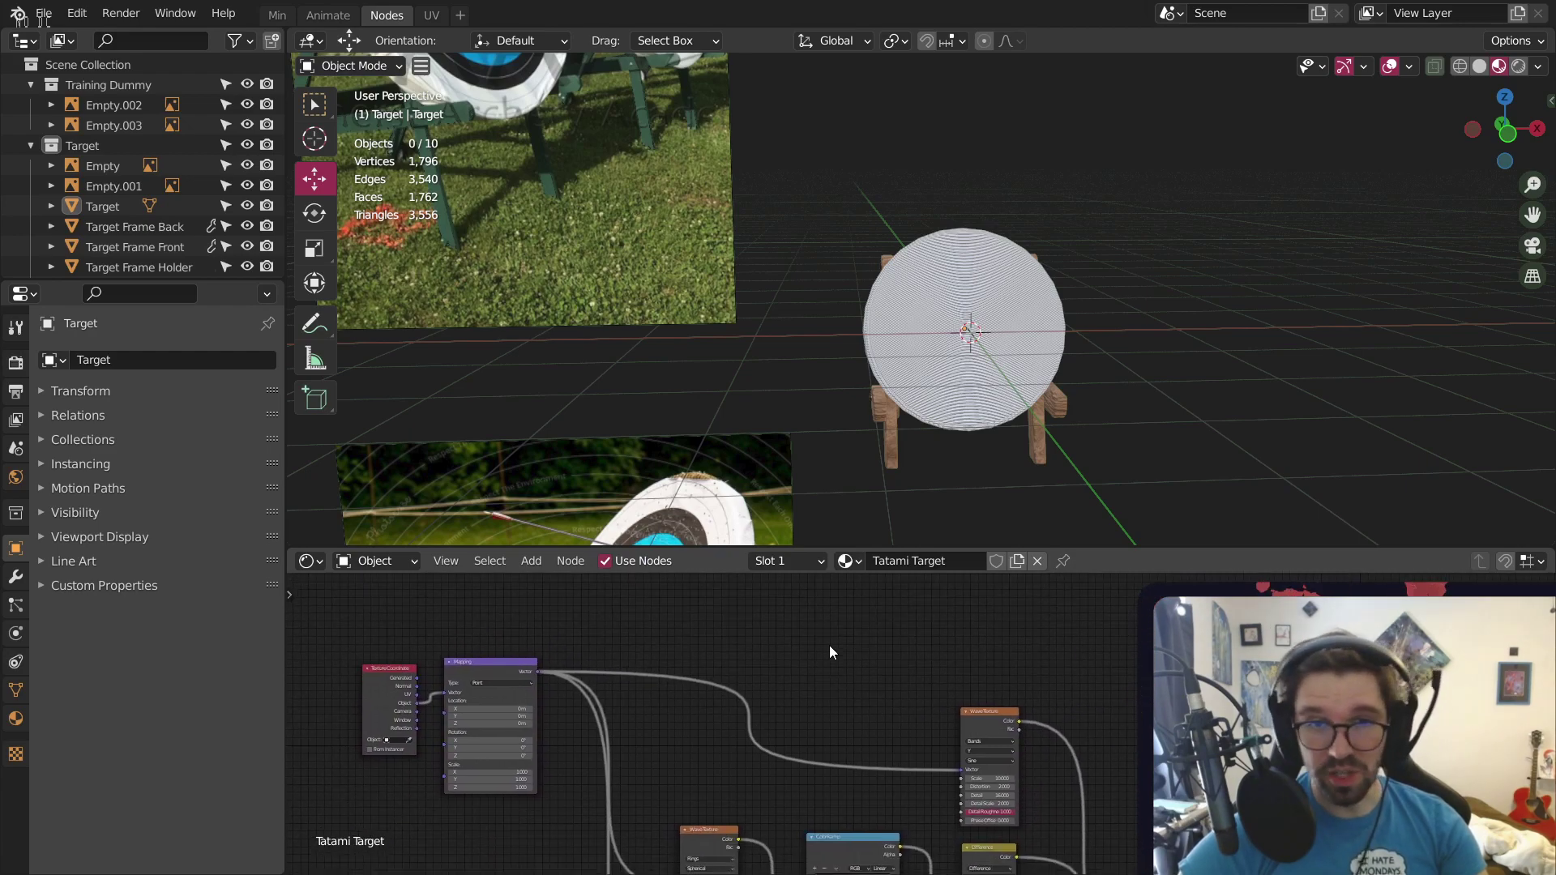
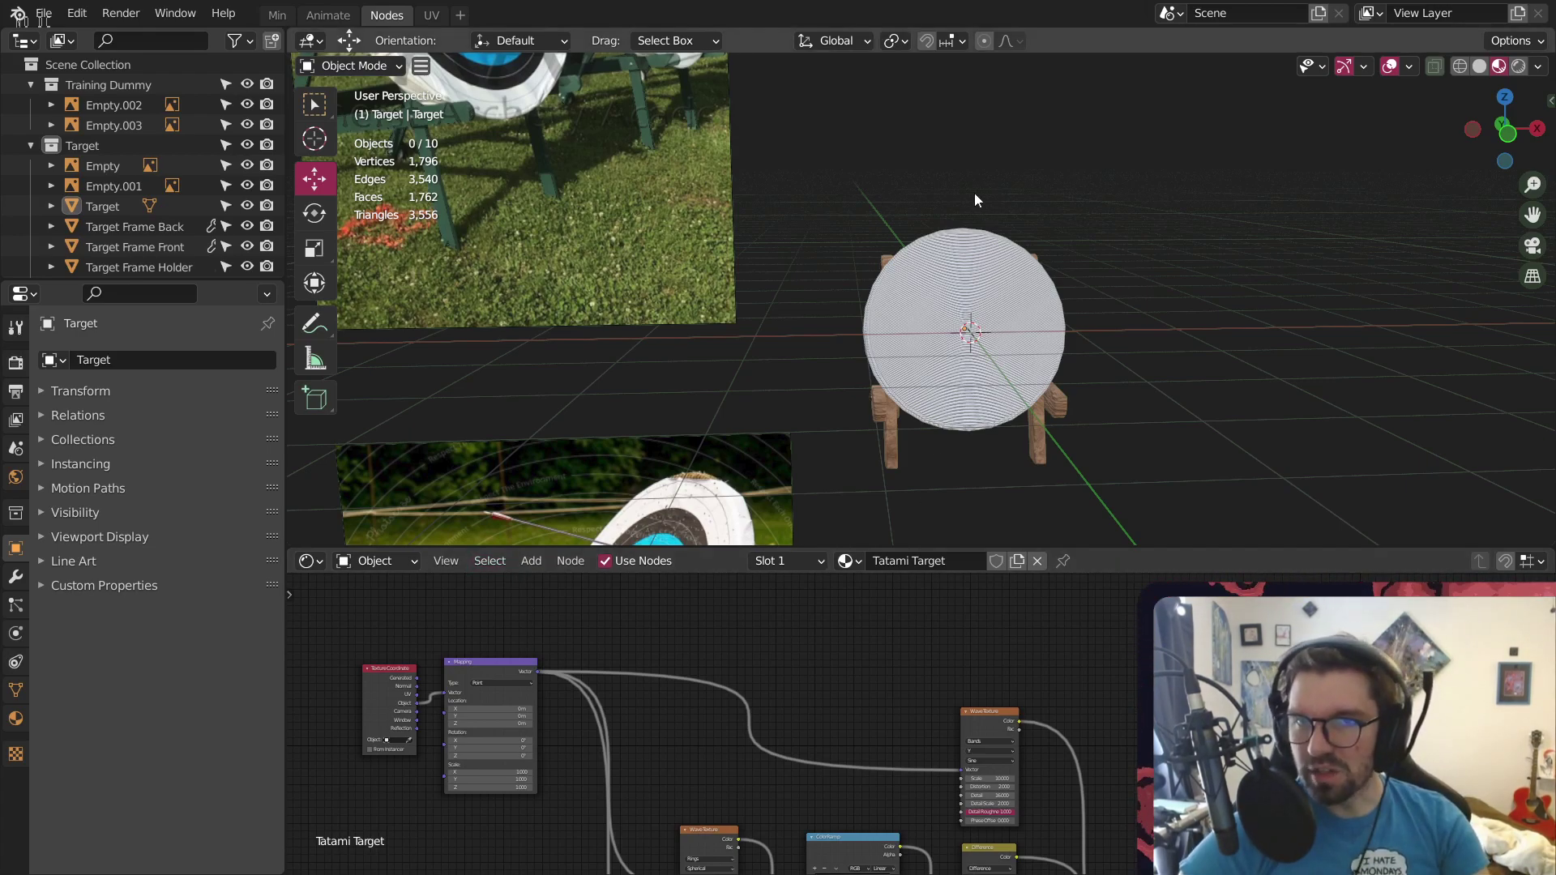
Examine the woven bump pattern close up on the target's face and along its edge
scroll(974, 192, "up", 10)
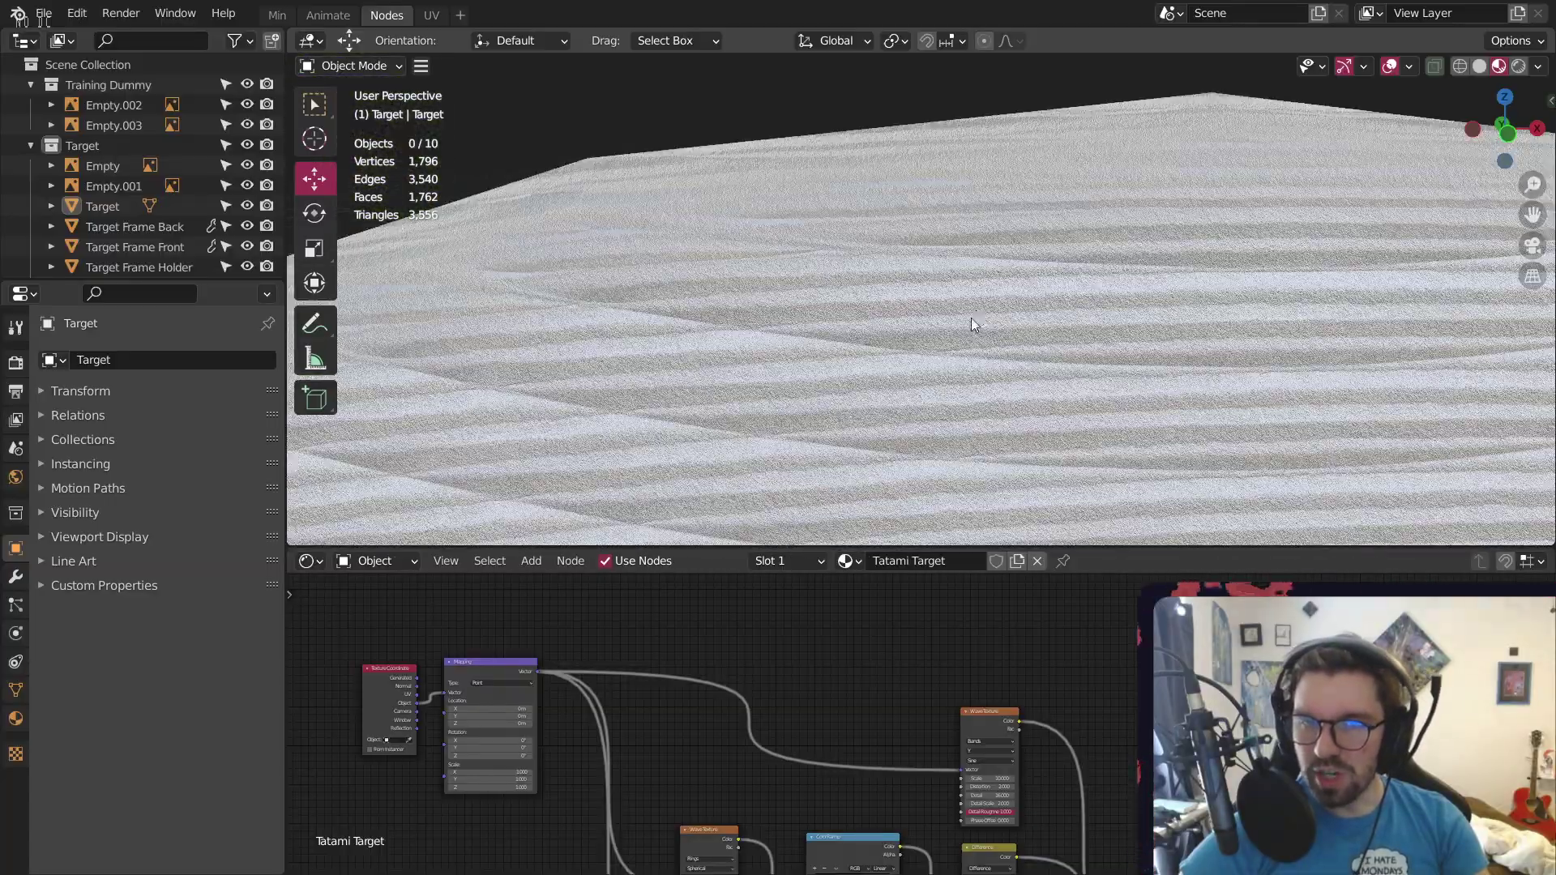
scroll(971, 318, "down", 9)
middle_click_drag(971, 318, 981, 57, "shift")
scroll(812, 305, "up", 8)
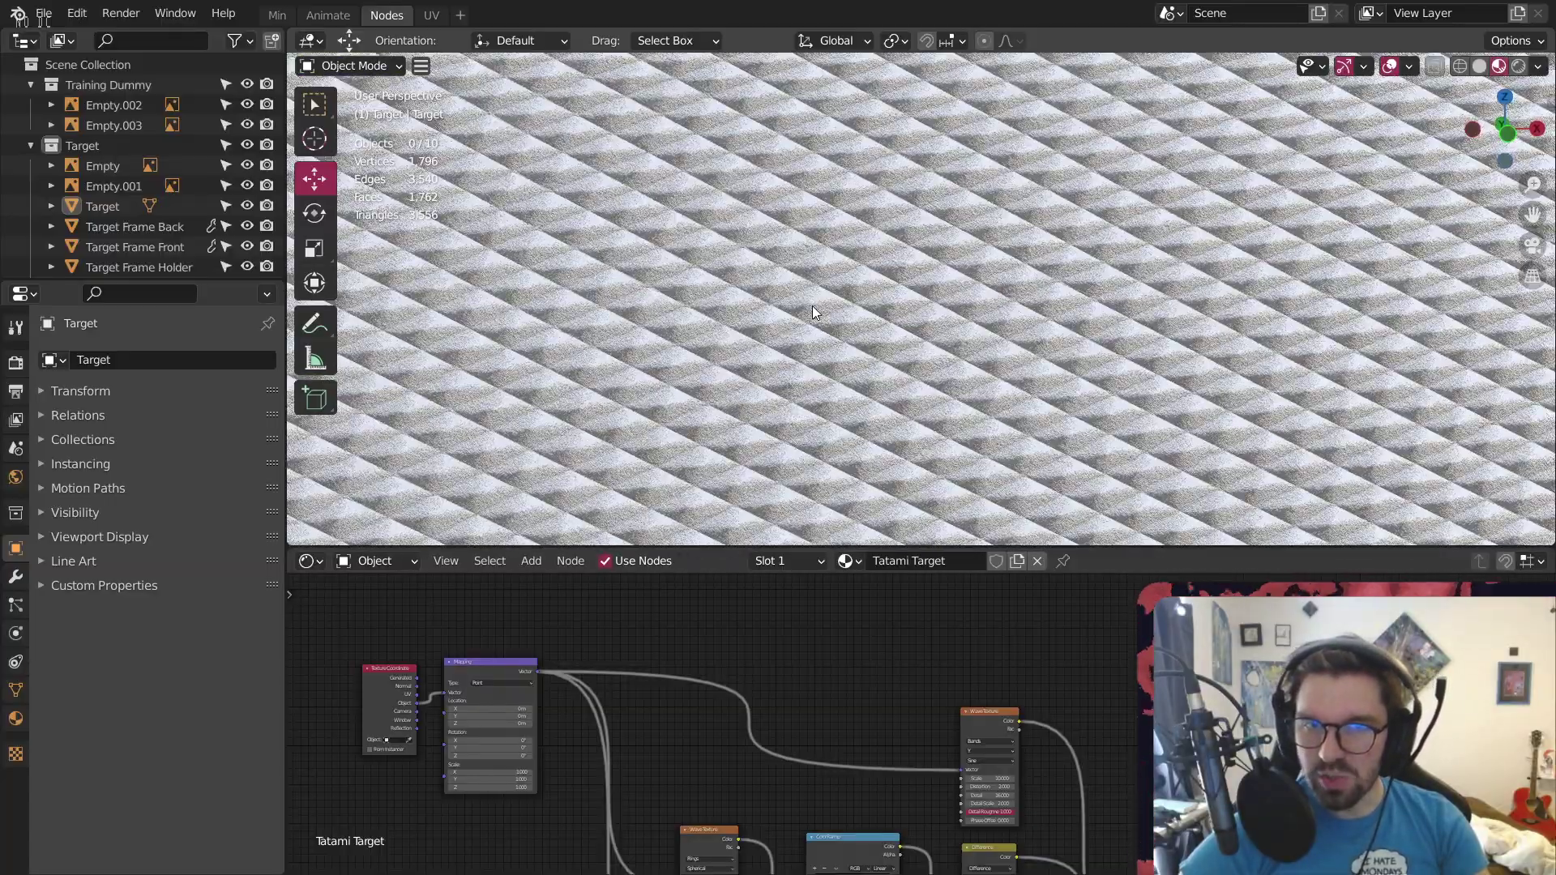
scroll(810, 329, "up", 4)
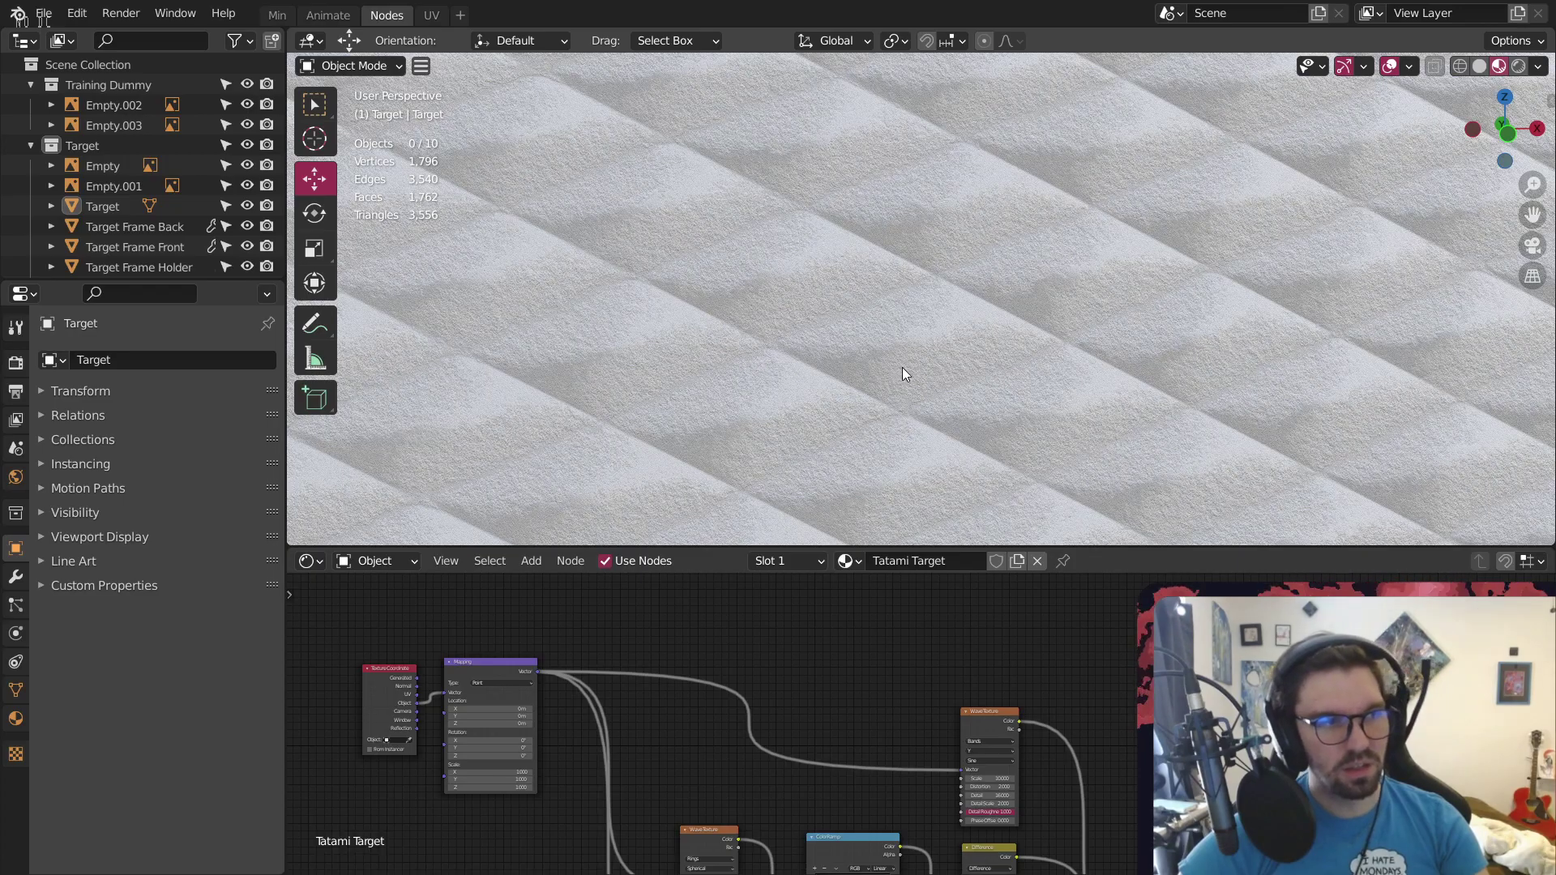
scroll(903, 368, "down", 12)
middle_click_drag(705, 285, 744, 274)
scroll(713, 286, "up", 4)
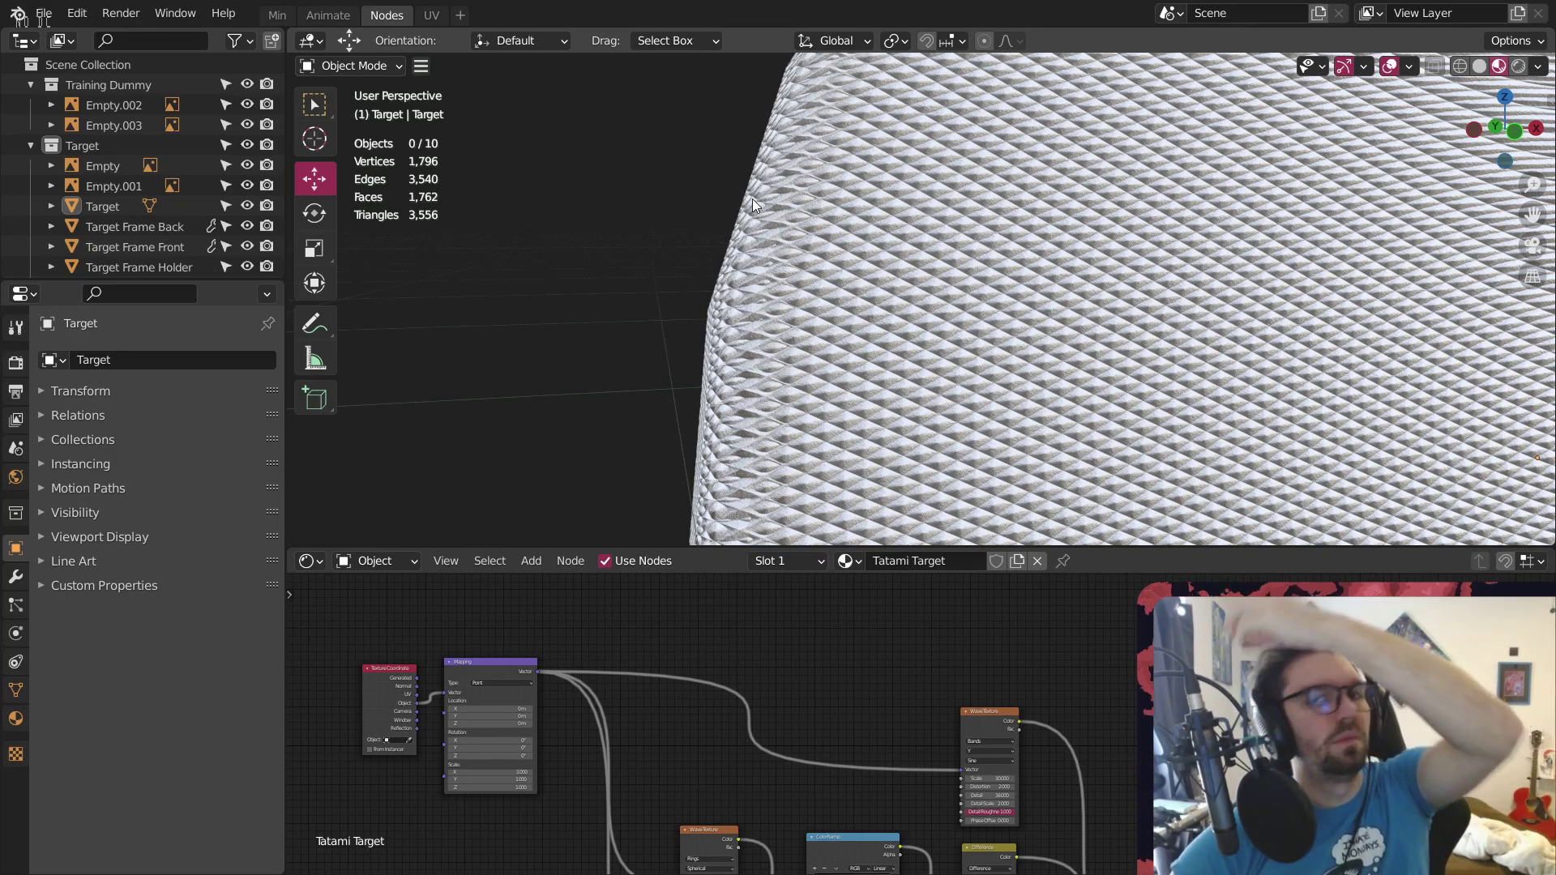
scroll(947, 212, "down", 5)
scroll(955, 251, "up", 6)
middle_click_drag(945, 217, 865, 283)
scroll(934, 265, "down", 4)
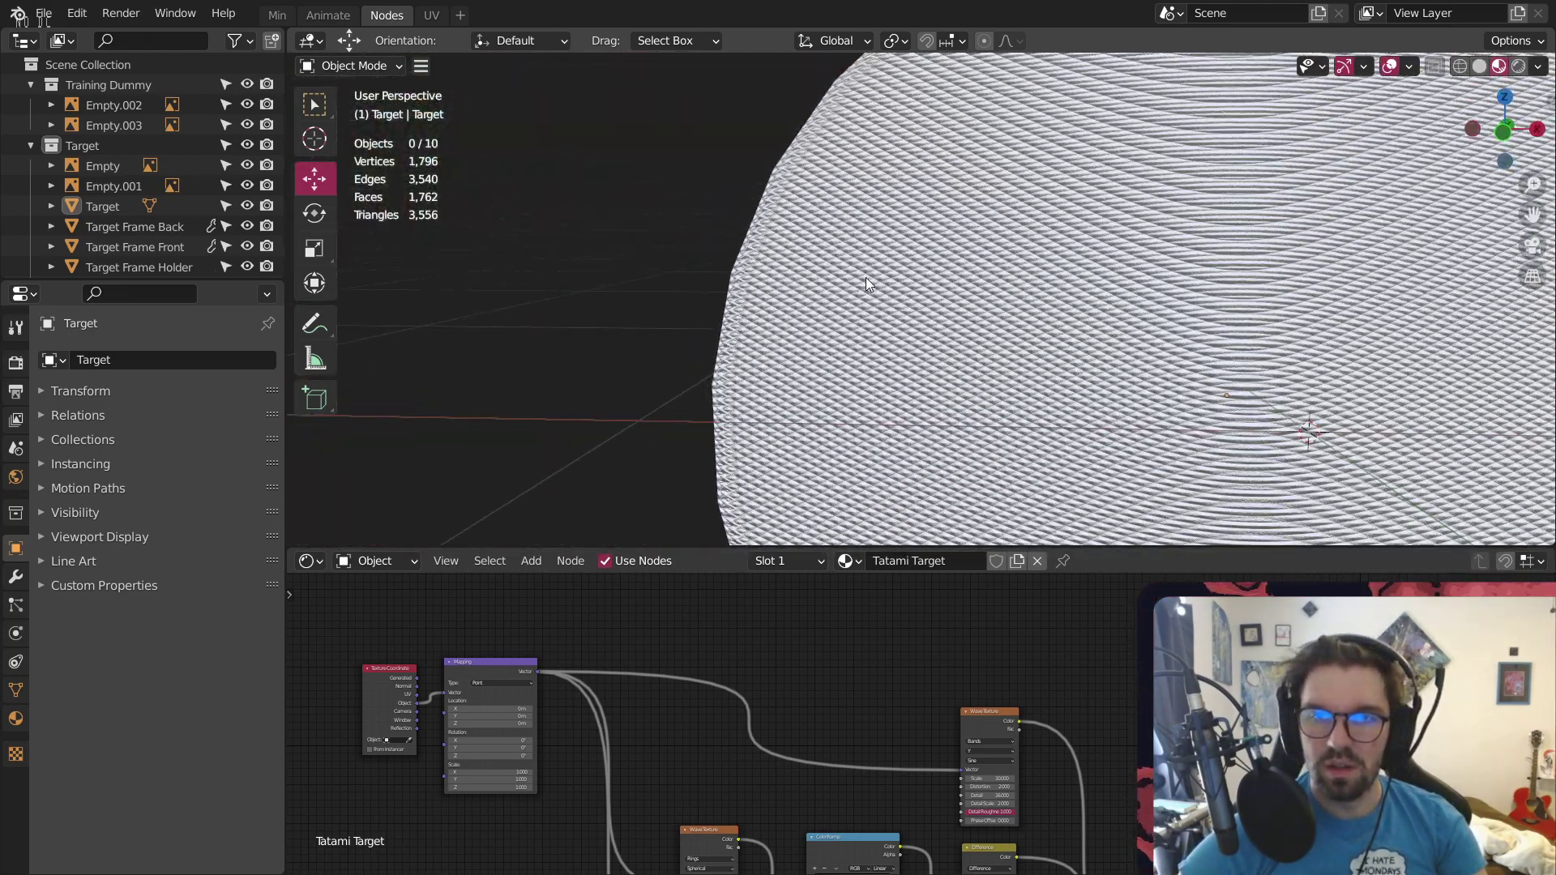
scroll(1090, 712, "down", 5)
Move the last Difference node and the nodes feeding it left to make room before the Bump node
middle_click_drag(1089, 712, 943, 522)
middle_click_drag(1088, 707, 1134, 801)
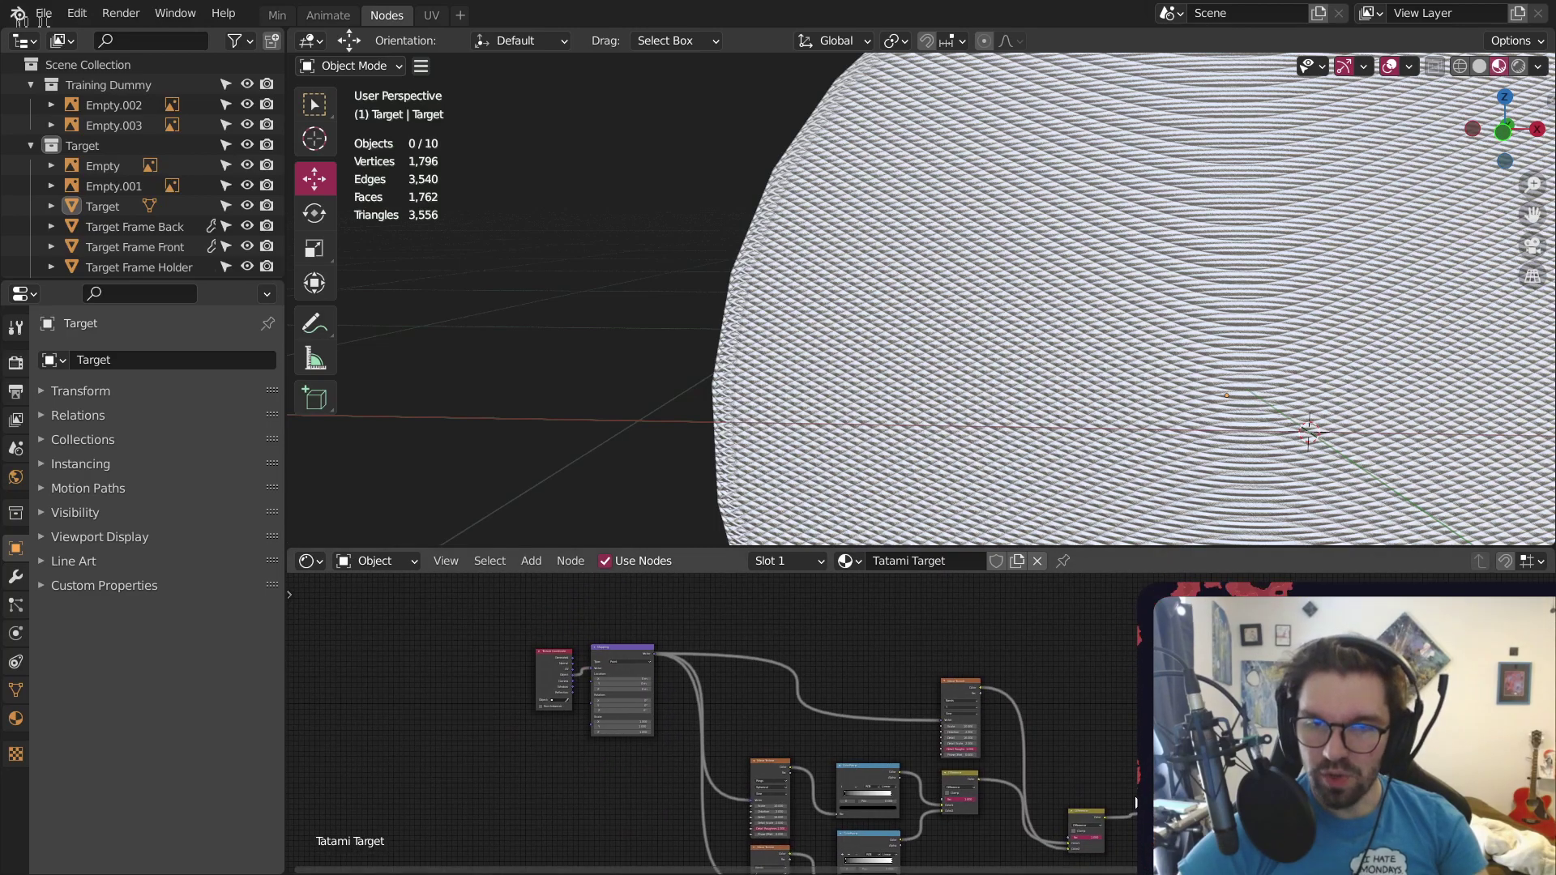
left_click_drag(1079, 818, 1034, 836)
left_click_drag(1094, 621, 484, 870)
left_click_drag(770, 768, 687, 800)
left_click(1070, 788)
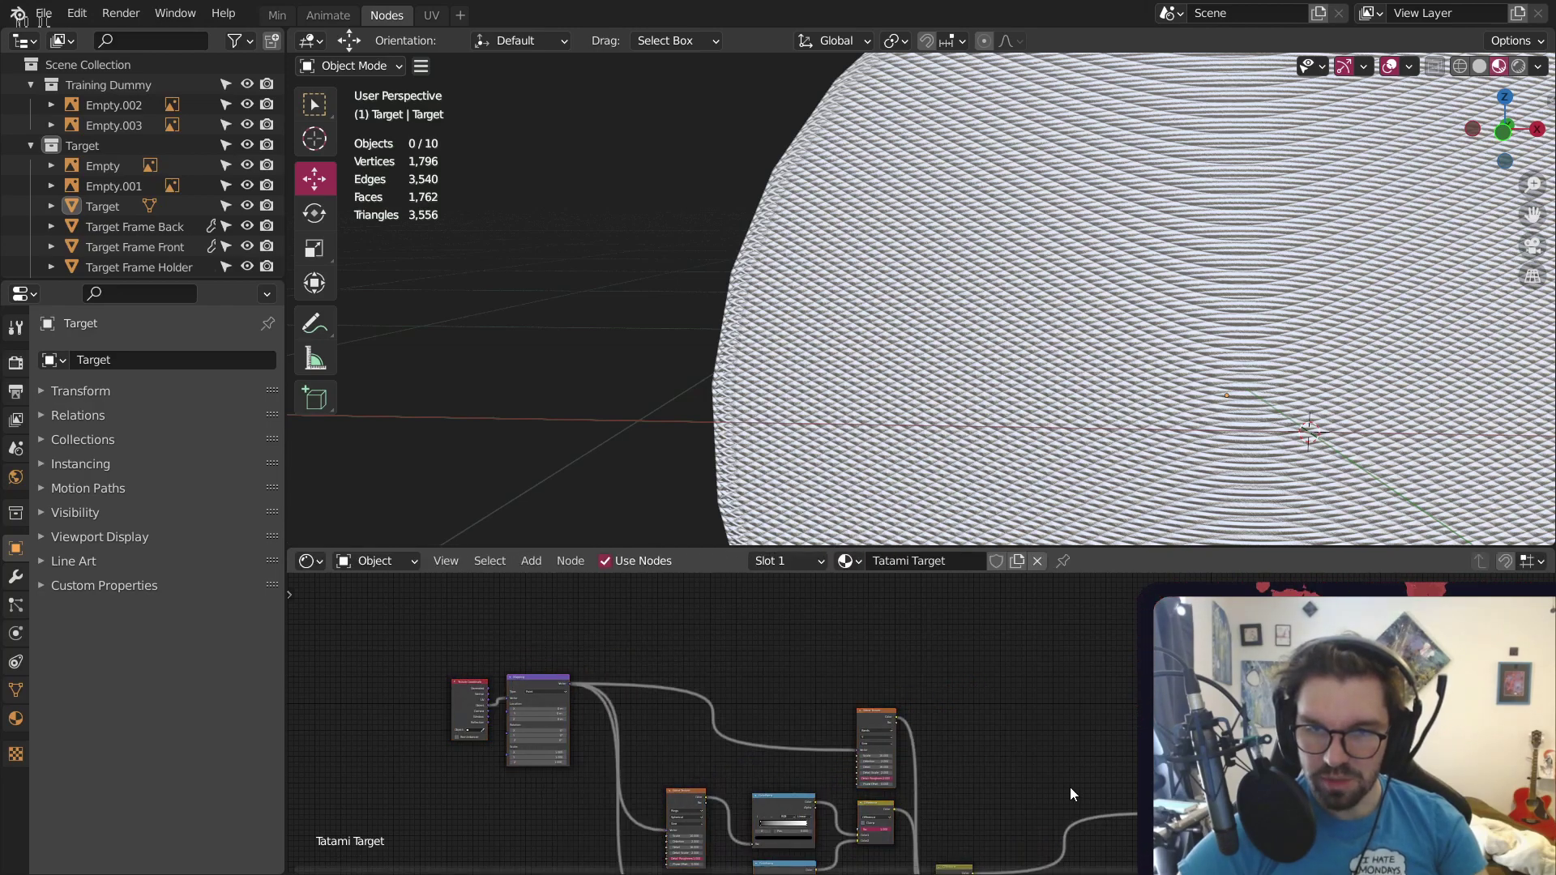
Insert an RGB Curves node on the link between the last Difference node and the Bump node's Height
middle_click_drag(976, 854, 810, 698)
scroll(810, 697, "up", 2)
left_click(539, 567)
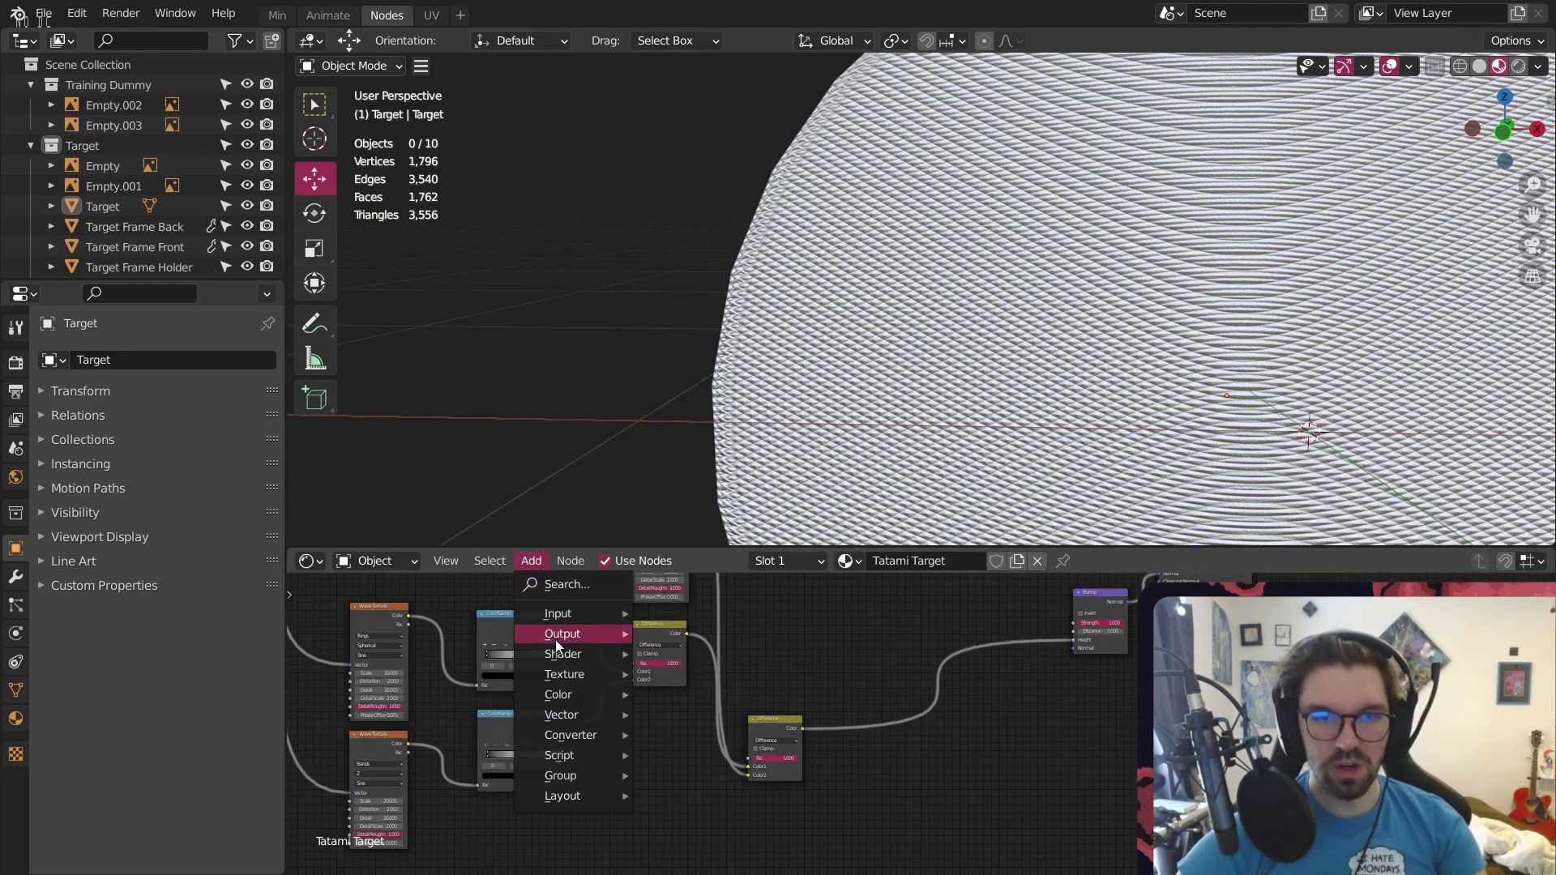
mouse_move(565, 693)
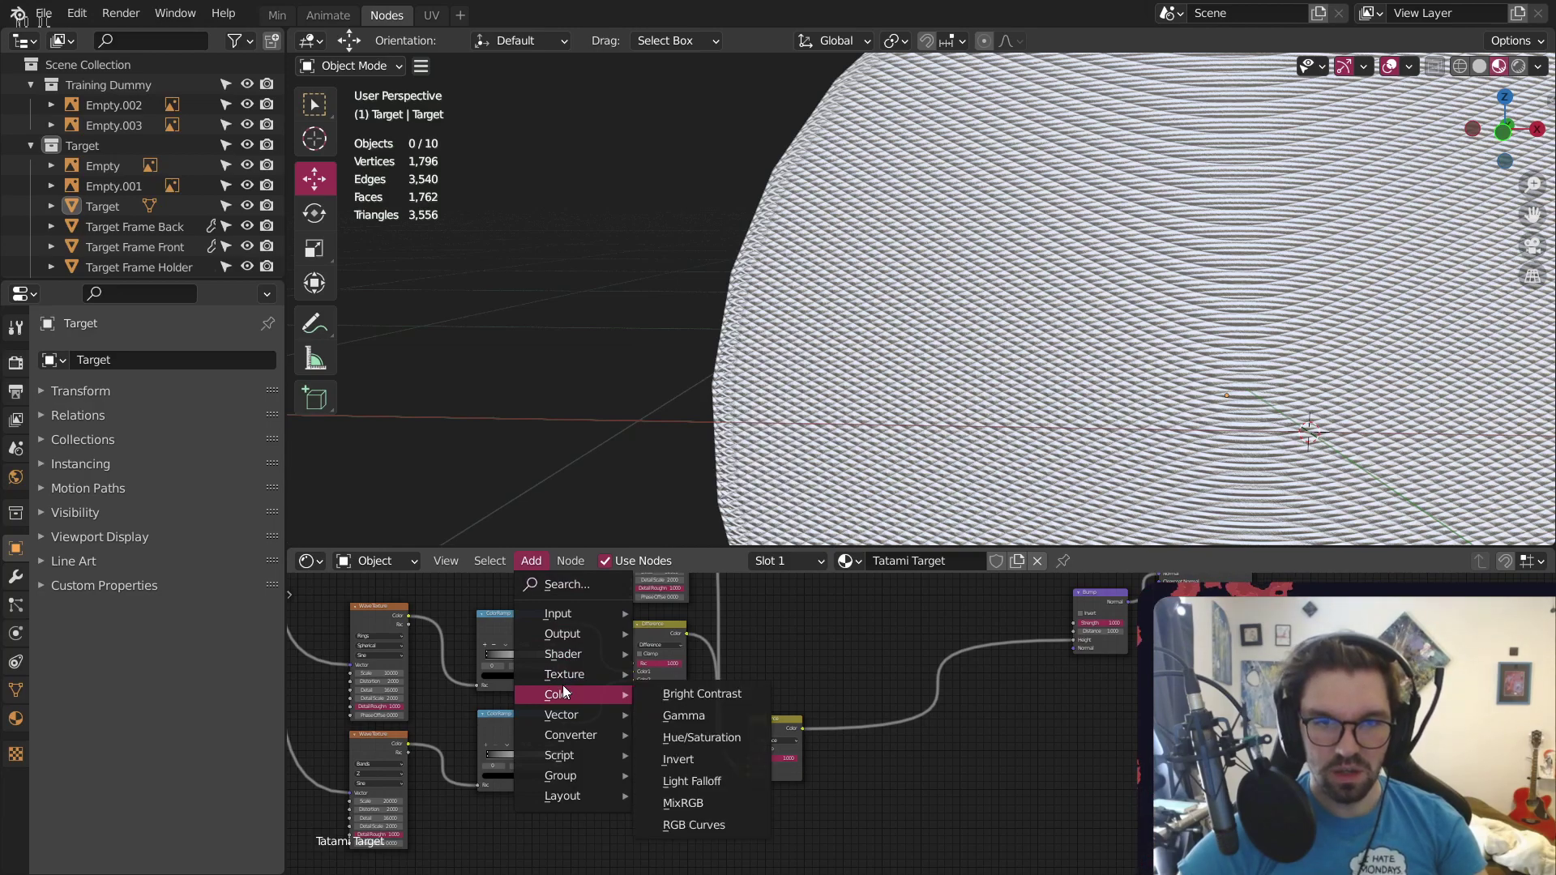
left_click(719, 826)
left_click(888, 646)
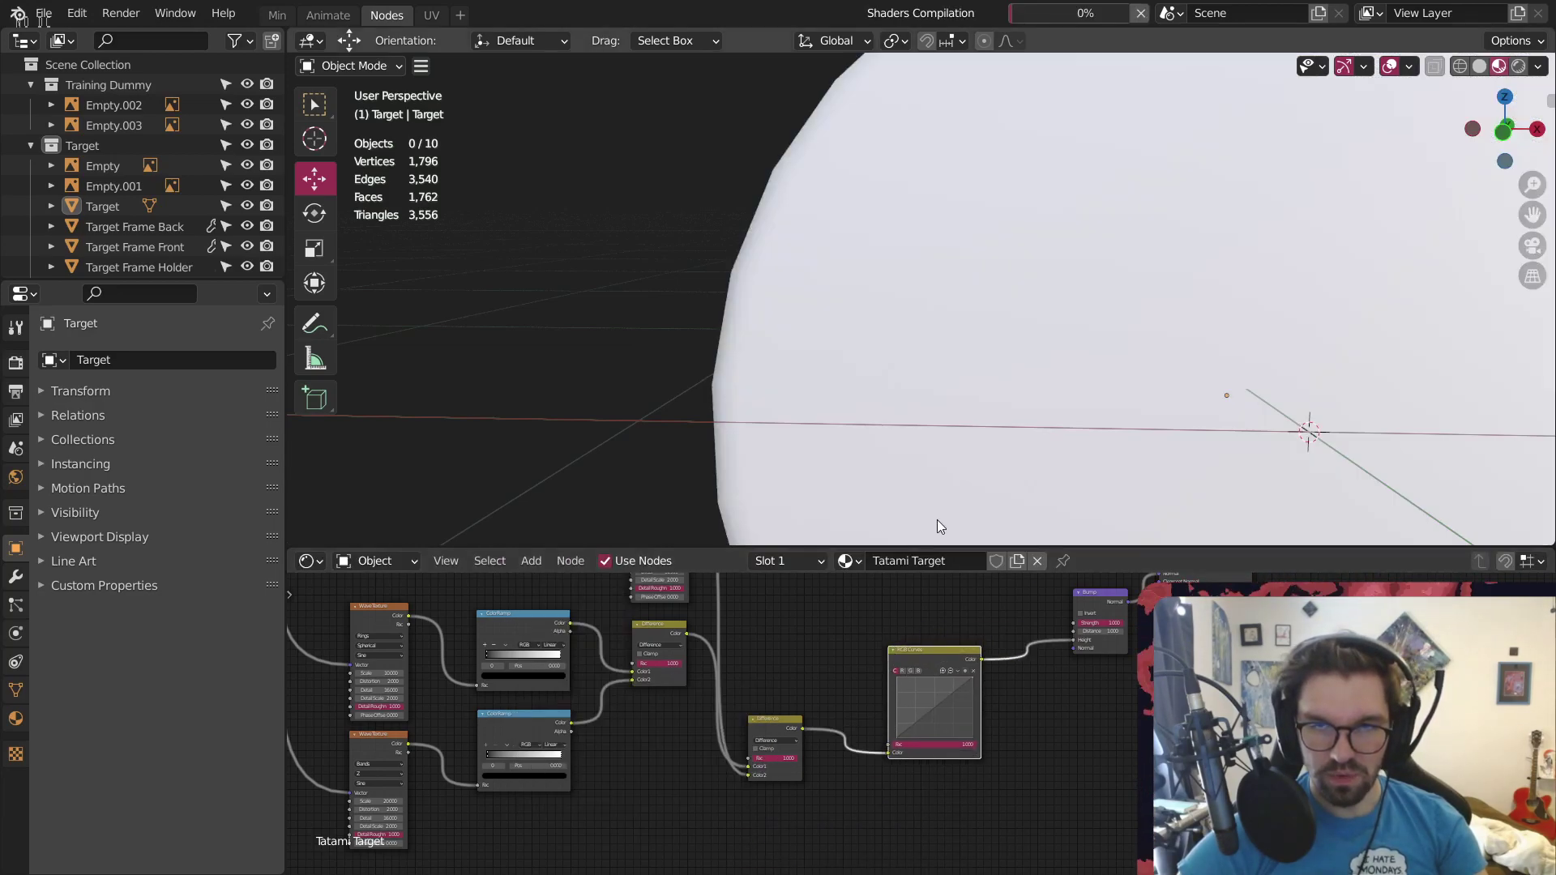
Add two points to the RGB Curves node's combined curve, at about X 0.33, Y 0.48 and X 0.69, Y 0.06
middle_click_drag(987, 240, 746, 283)
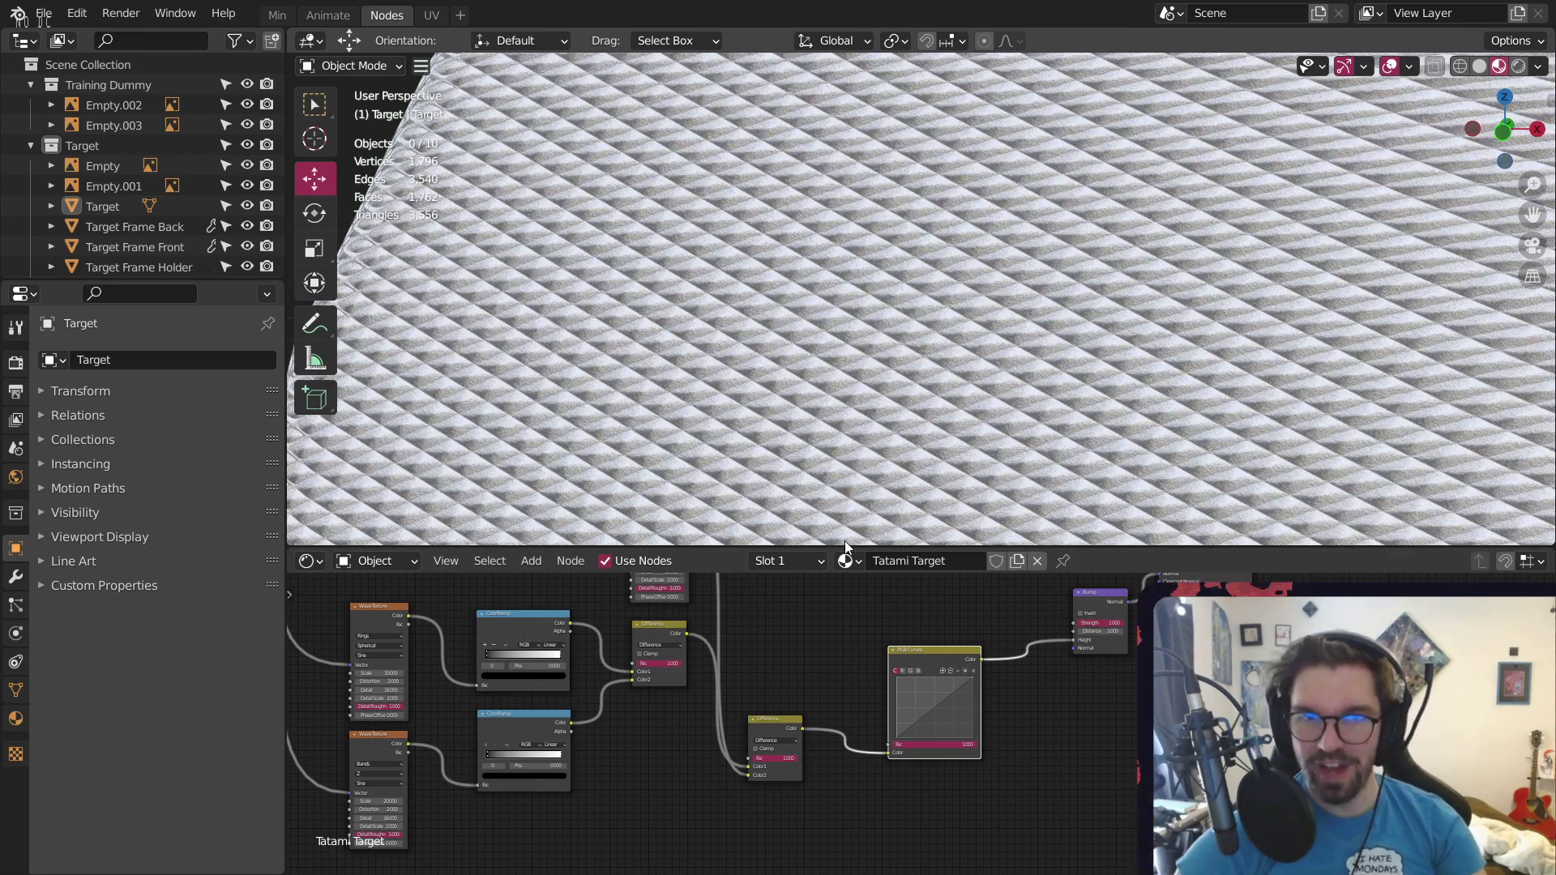
scroll(777, 331, "up", 3)
scroll(932, 713, "up", 3)
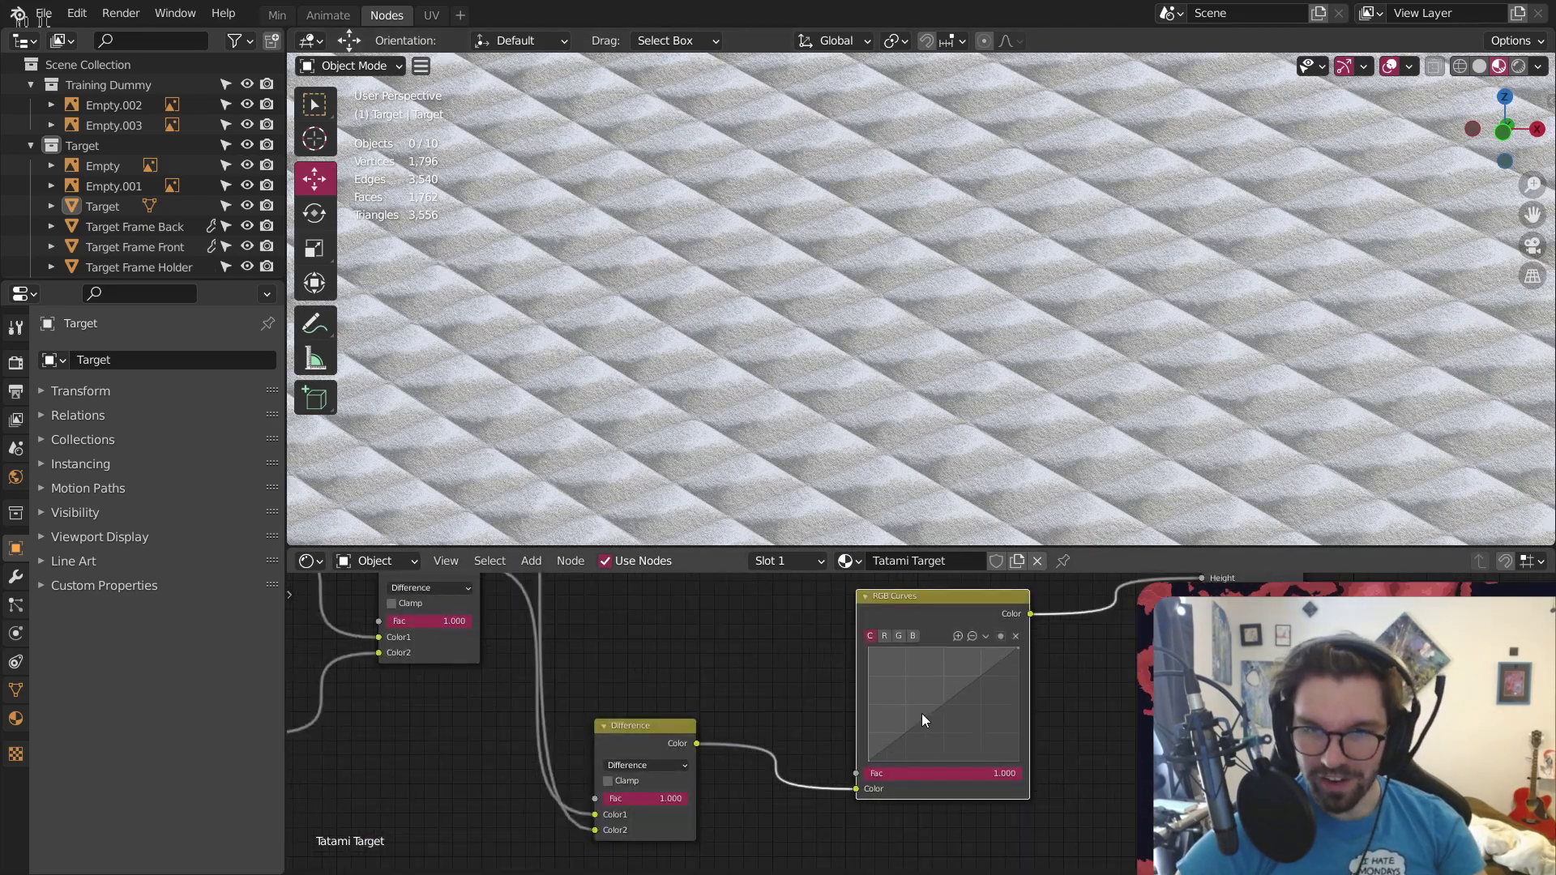
mouse_move(932, 715)
left_mouse_down()
mouse_move(993, 717)
mouse_move(956, 652)
mouse_move(953, 666)
left_mouse_up()
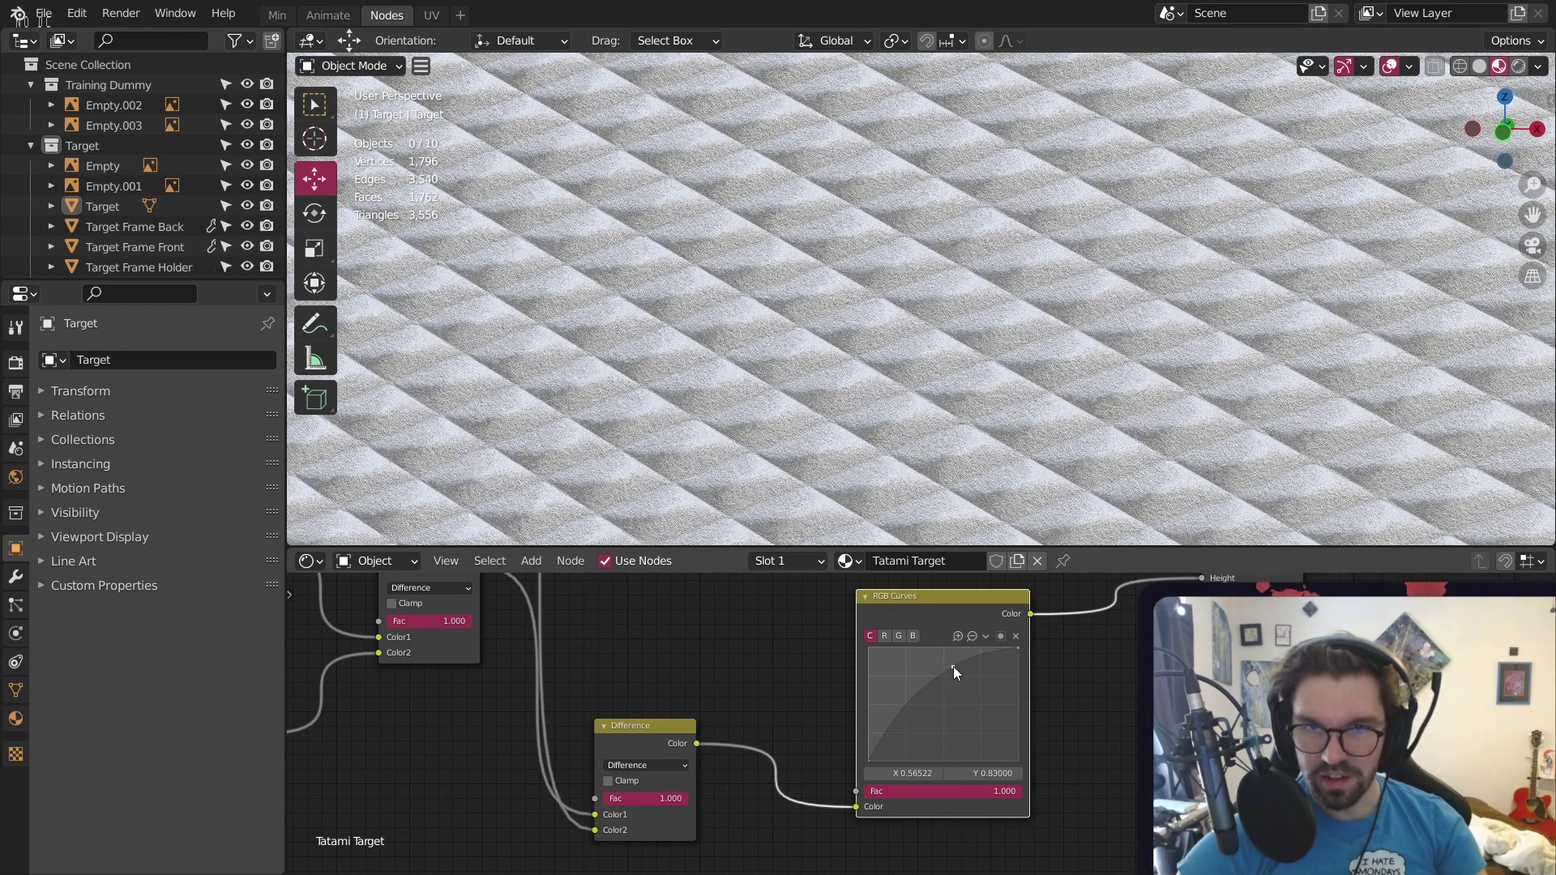
left_click_drag(925, 719, 969, 754)
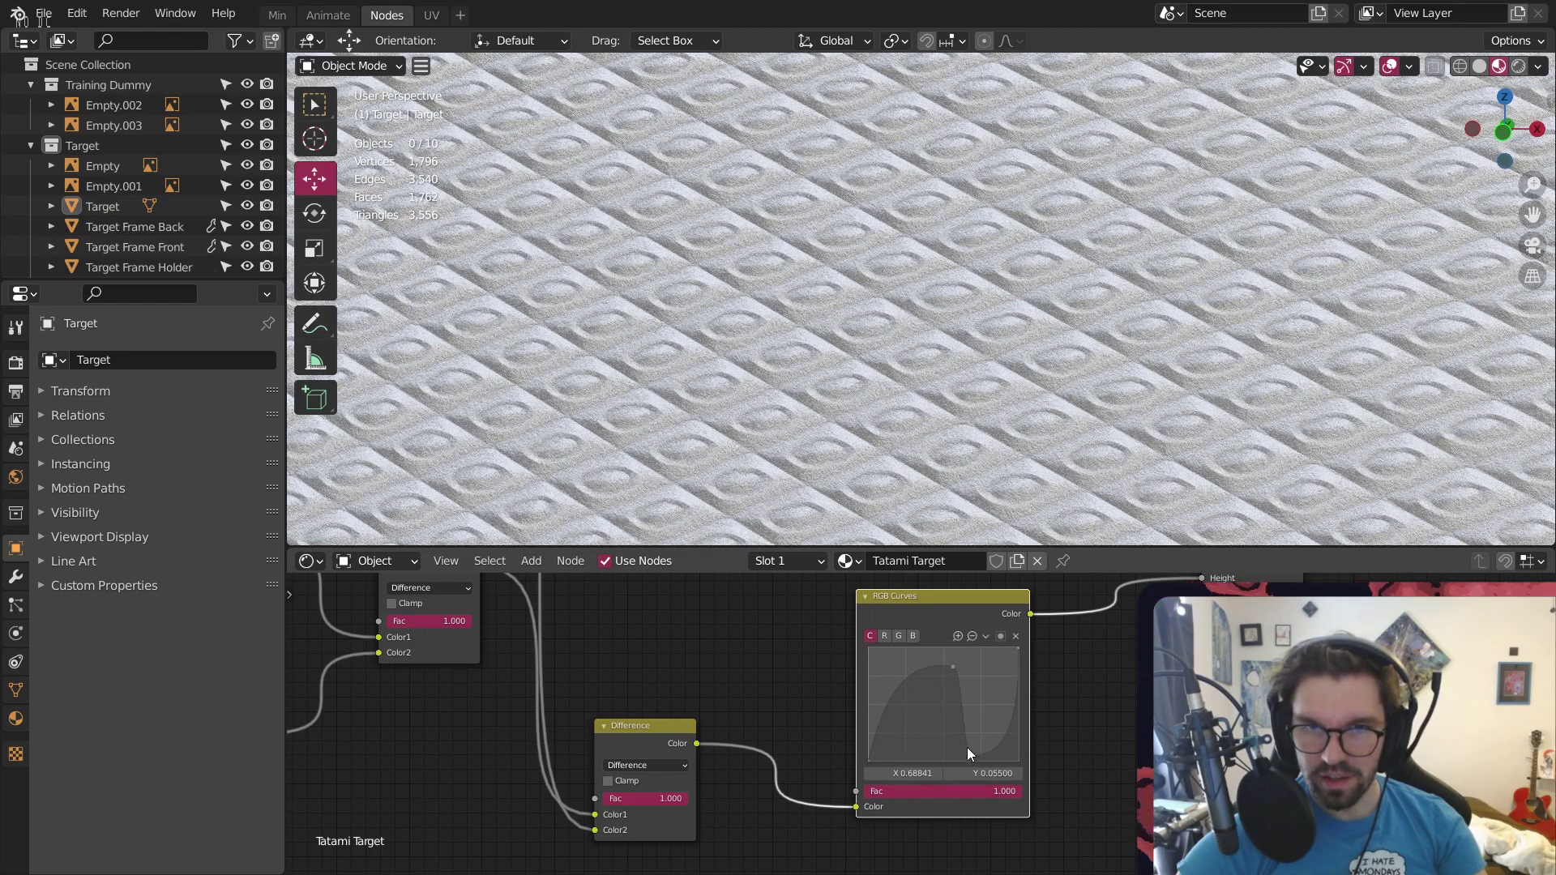
left_click_drag(954, 666, 918, 707)
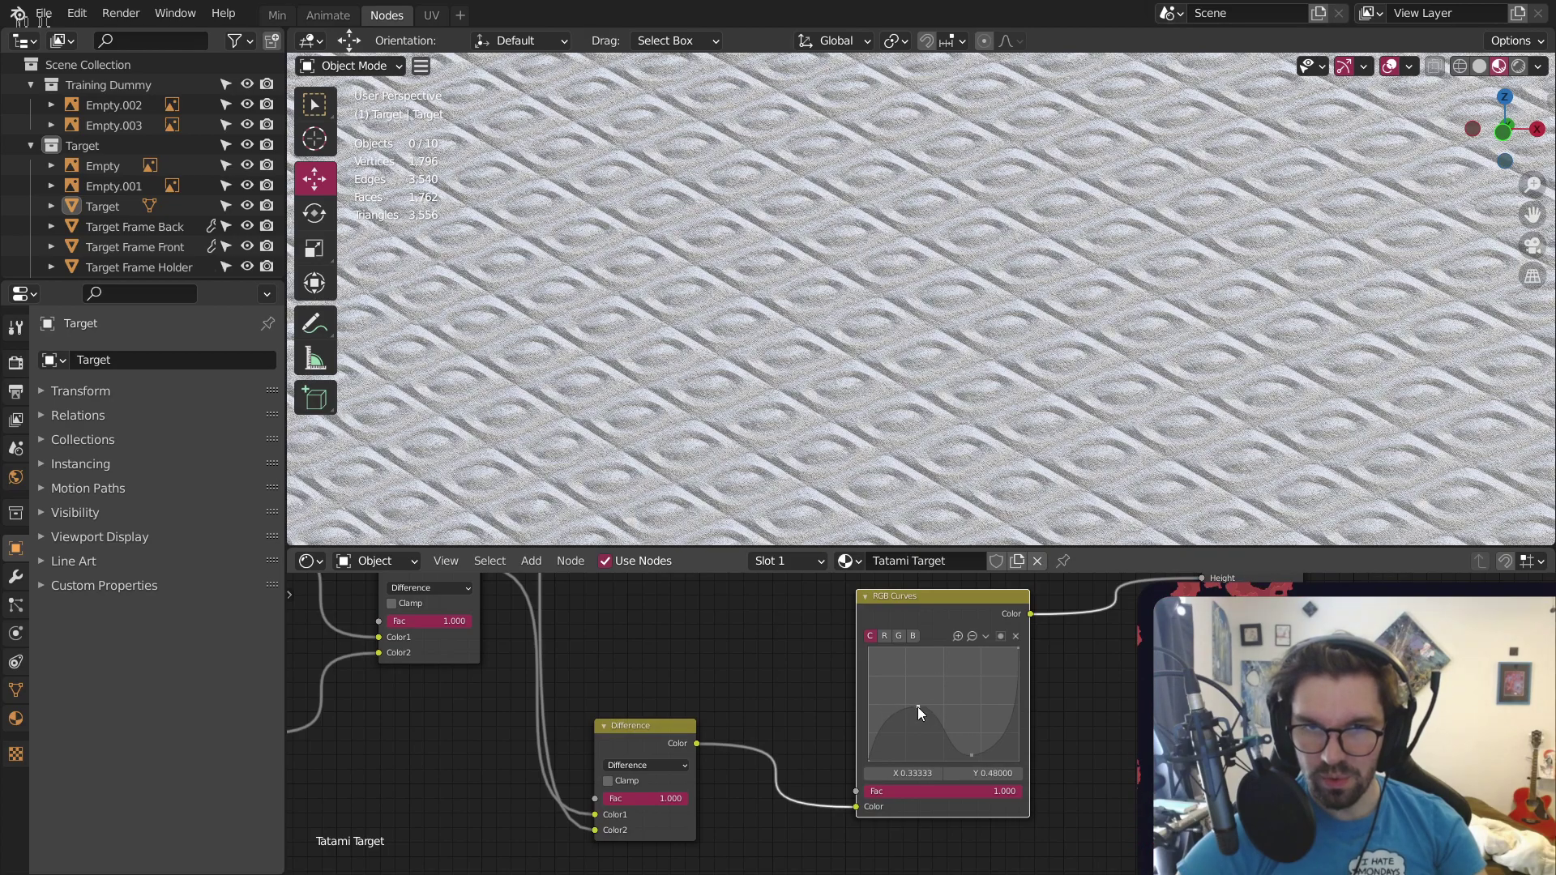
Reshape the RGB Curves node's combined curve by raising its upper end and adding a low point at about X 0.30, Y 0.08
left_click_drag(972, 756, 981, 652)
left_click_drag(900, 719, 916, 751)
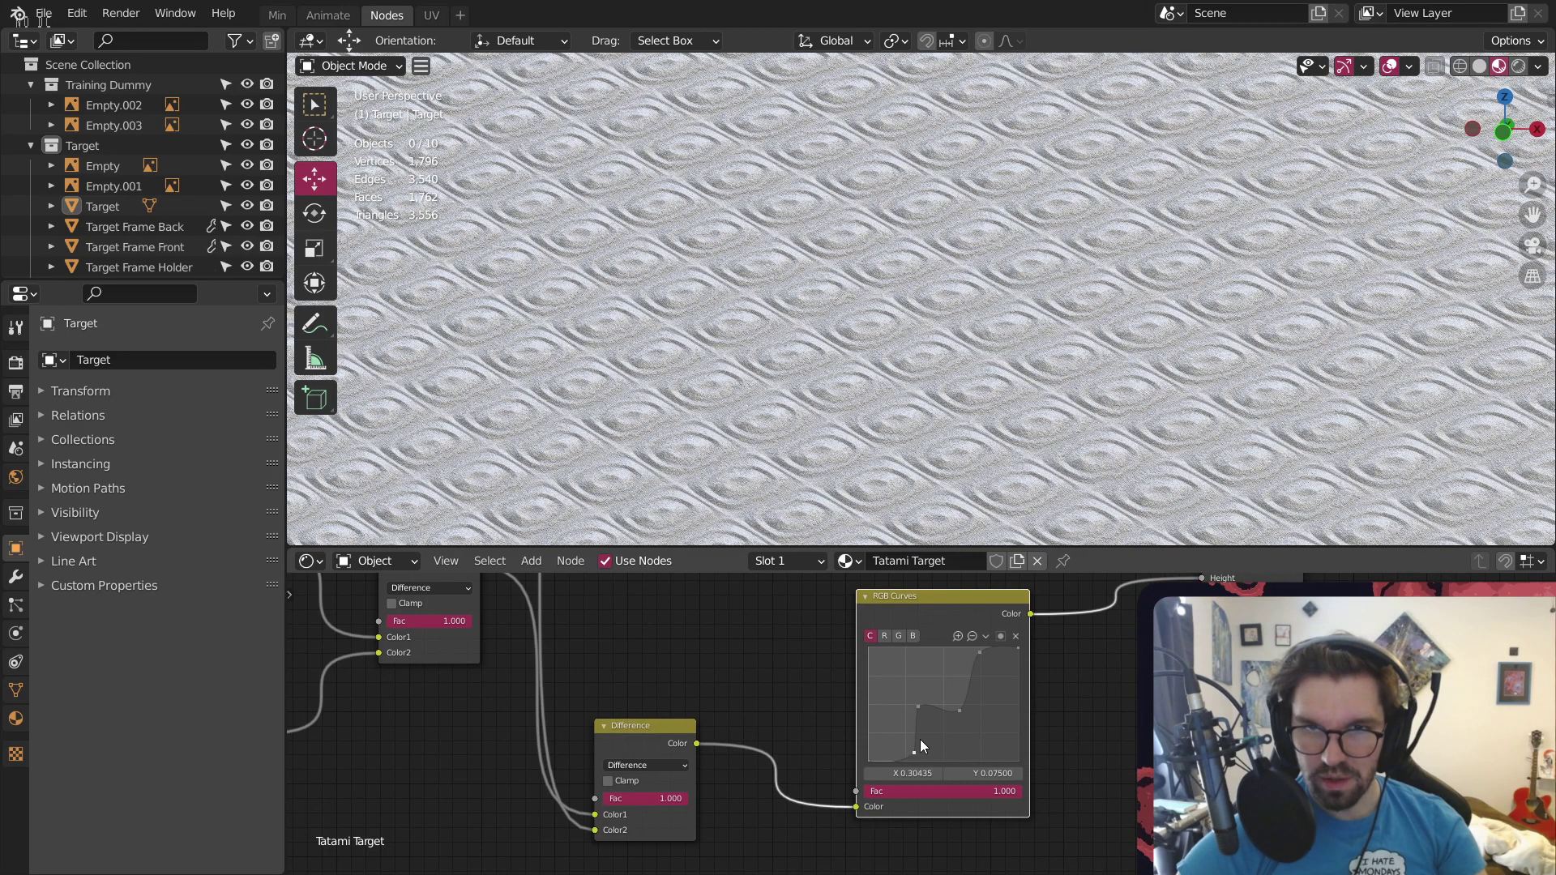
Delete the RGB Curves node's two middle curve points, at about X 0.33 and X 0.61
left_click(919, 707)
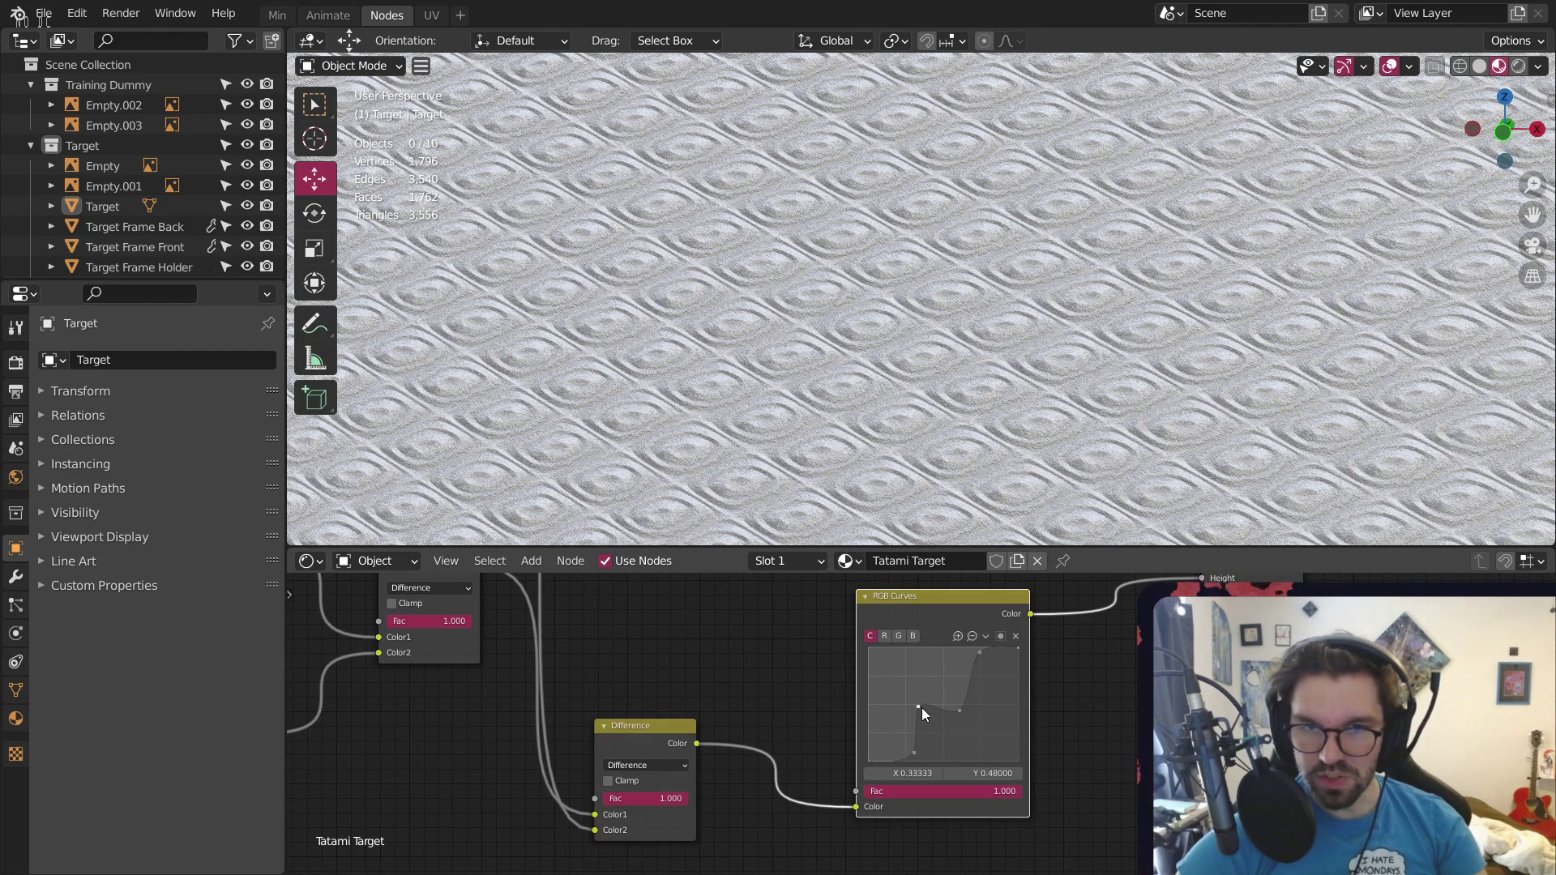
key("x")
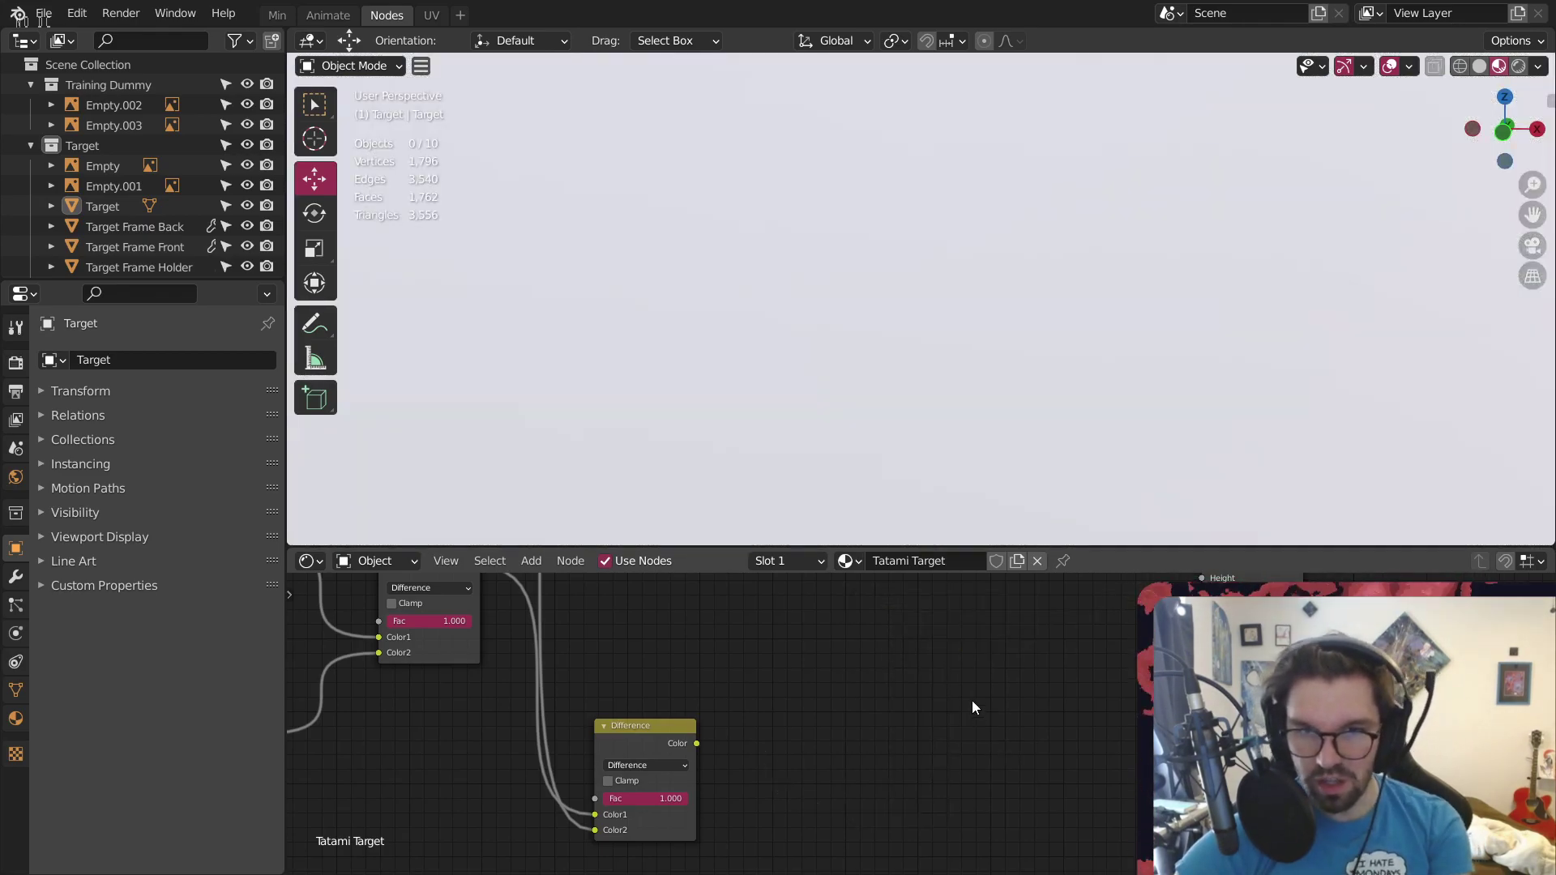
key("ctrl+z")
scroll(1002, 663, "up", 2)
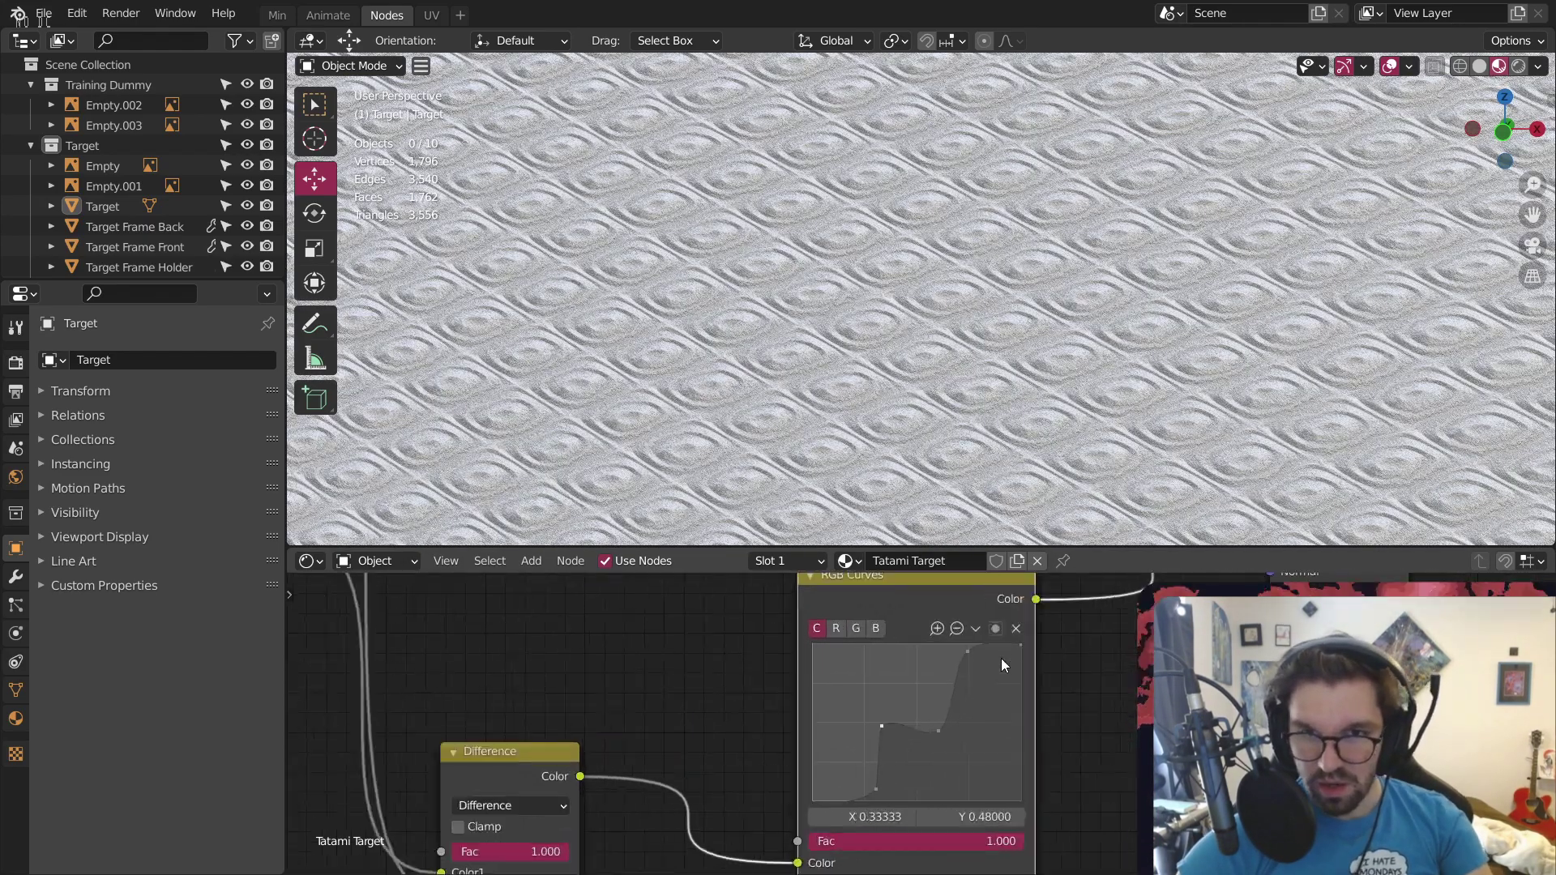
scroll(996, 658, "up", 4)
scroll(954, 669, "down", 3)
middle_click_drag(986, 697, 940, 681)
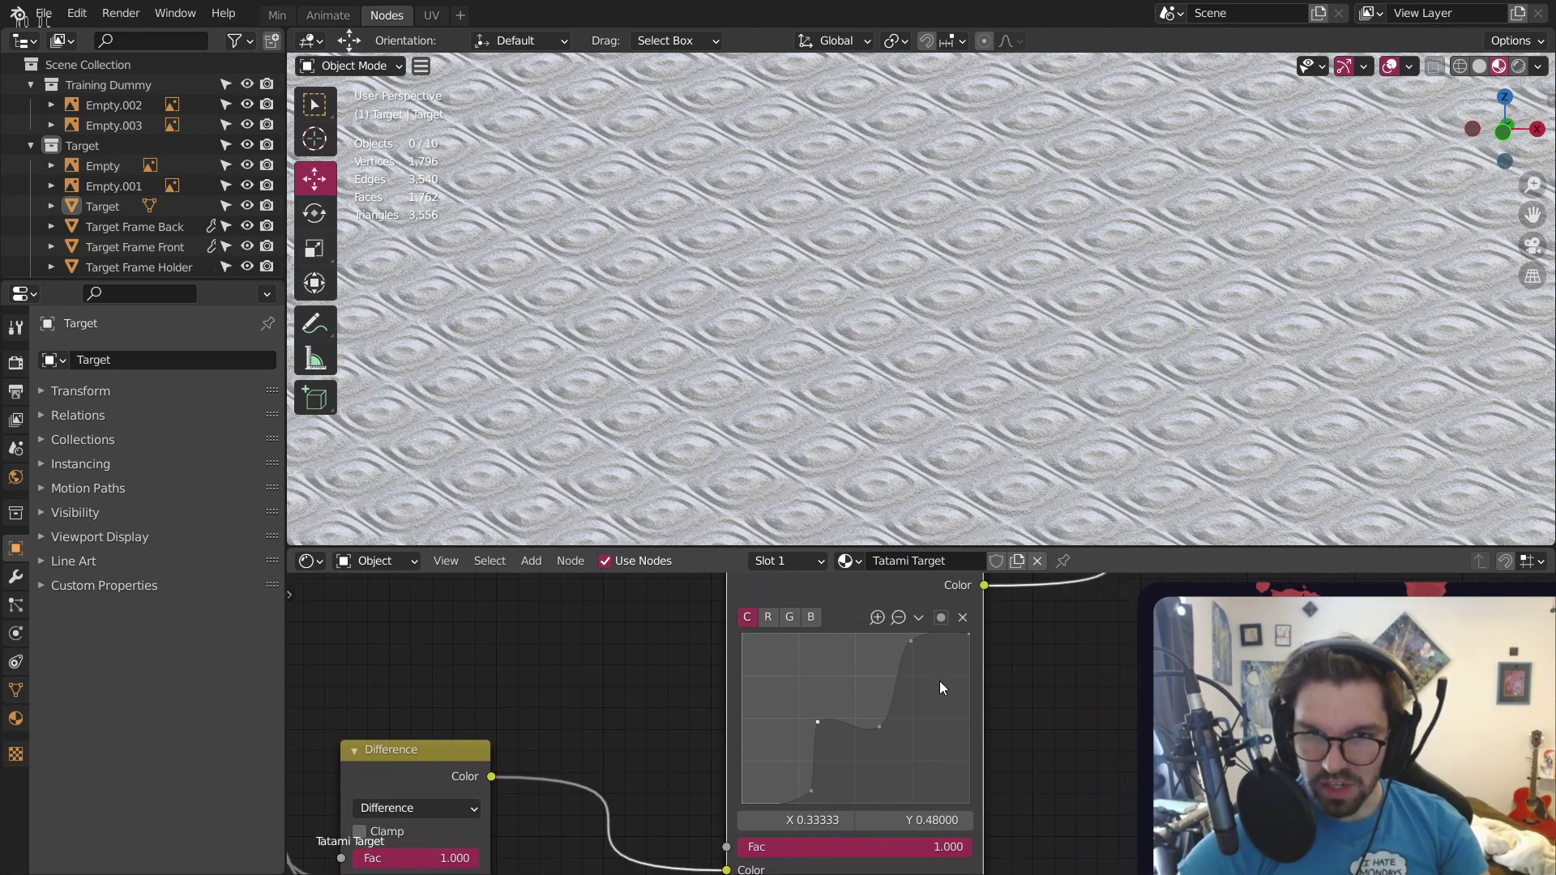
left_click(963, 618)
left_click(880, 727)
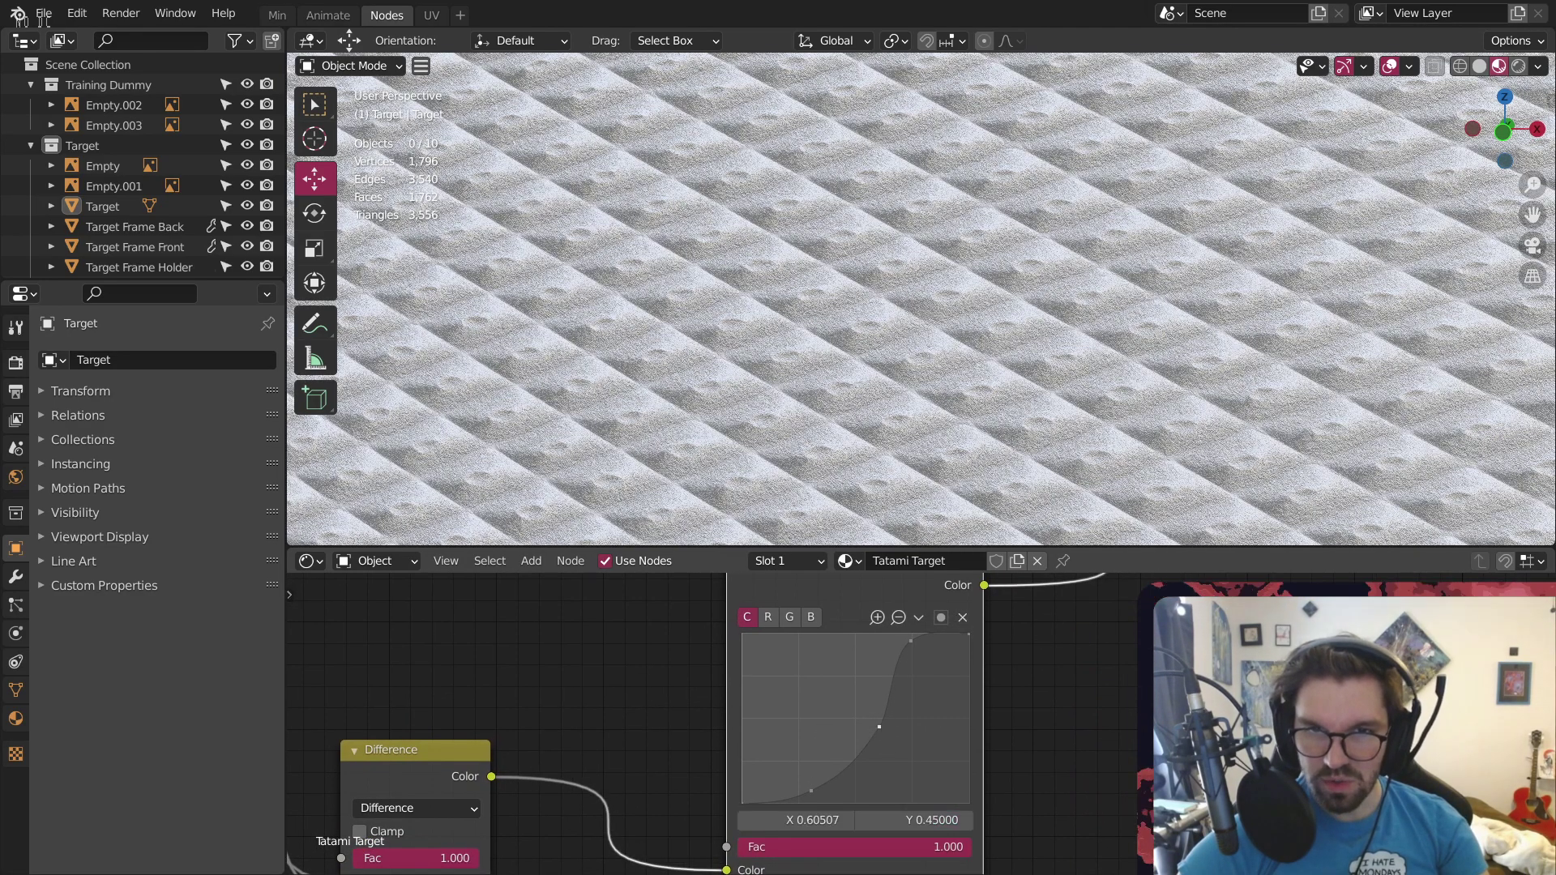
key("Delete")
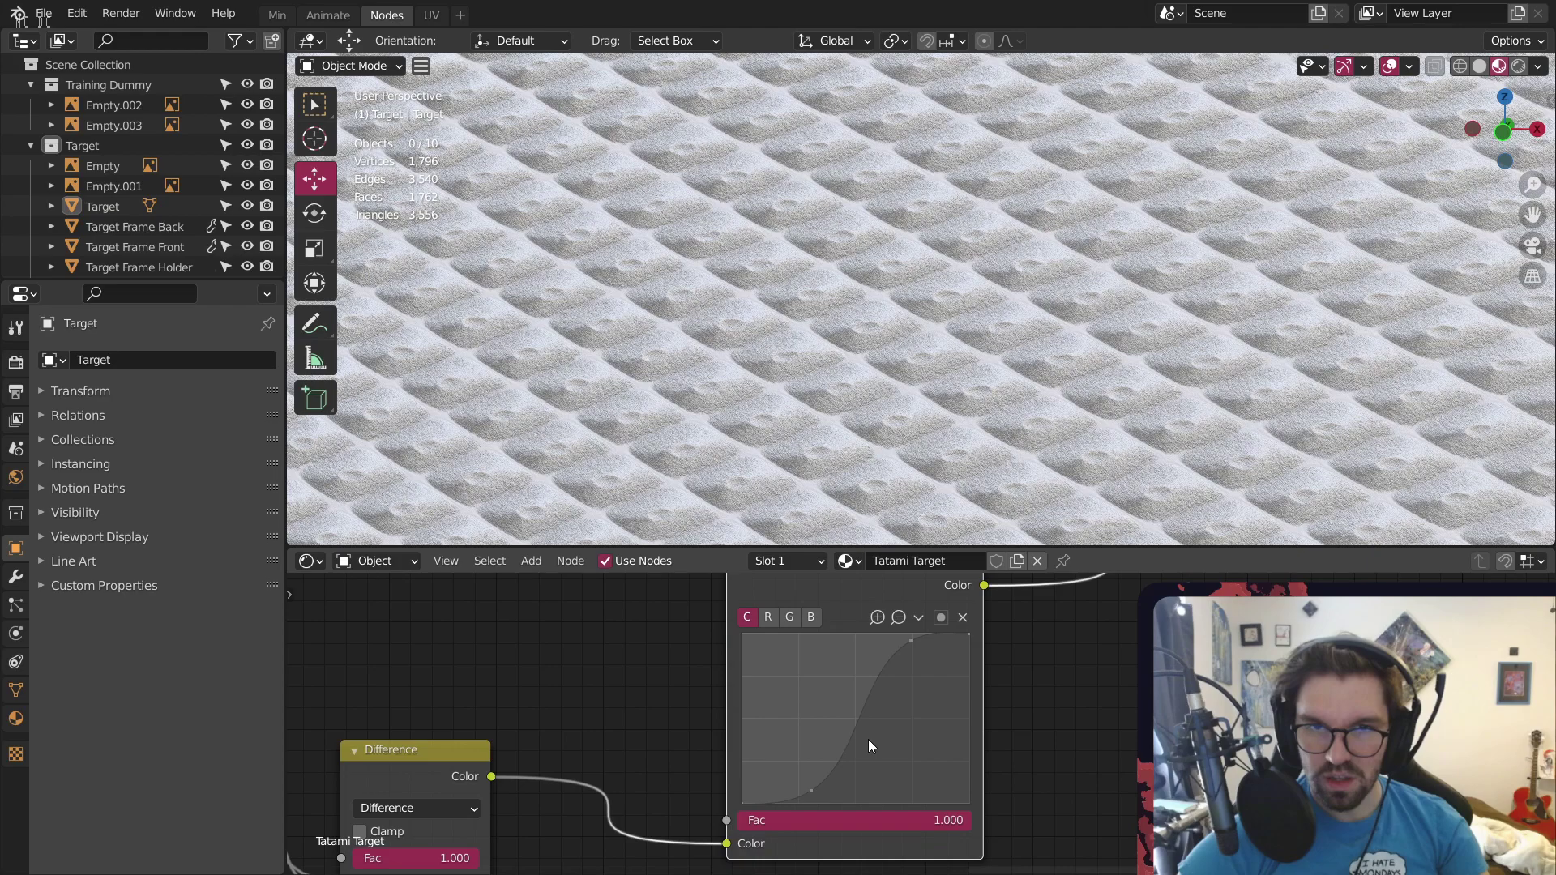
Move the two remaining inner curve points to about X 0.11, Y 0.90 and X 0.31, Y 0.04, and inspect the target's weave
left_click_drag(811, 790, 766, 651)
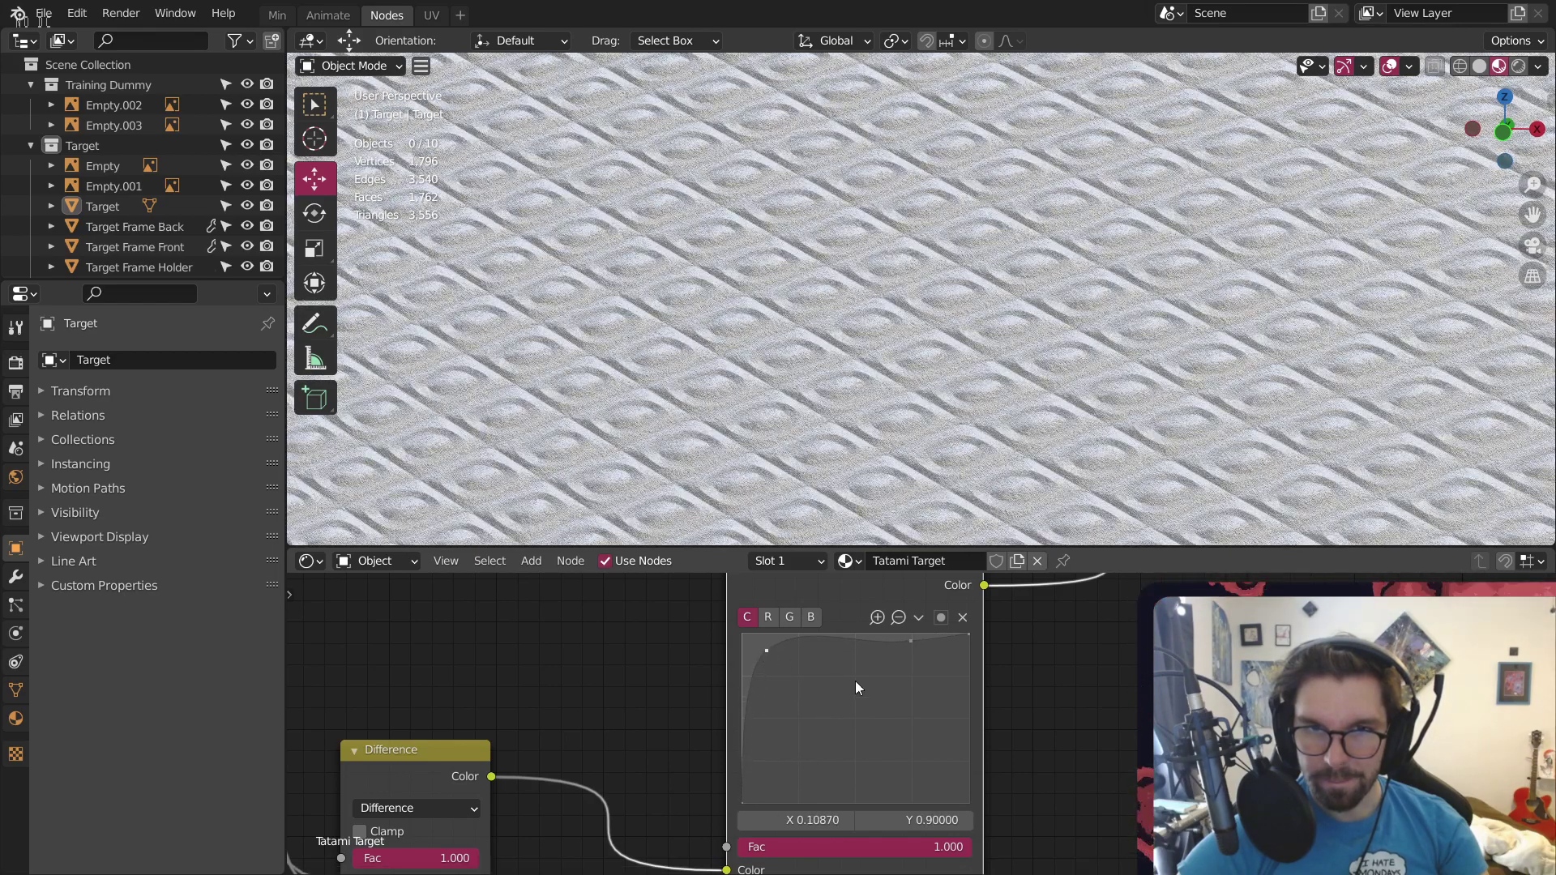
left_click_drag(913, 641, 810, 799)
scroll(875, 389, "down", 12)
middle_click_drag(872, 382, 859, 247, "shift")
scroll(573, 344, "up", 7)
middle_click_drag(658, 348, 733, 373)
scroll(716, 340, "up", 7)
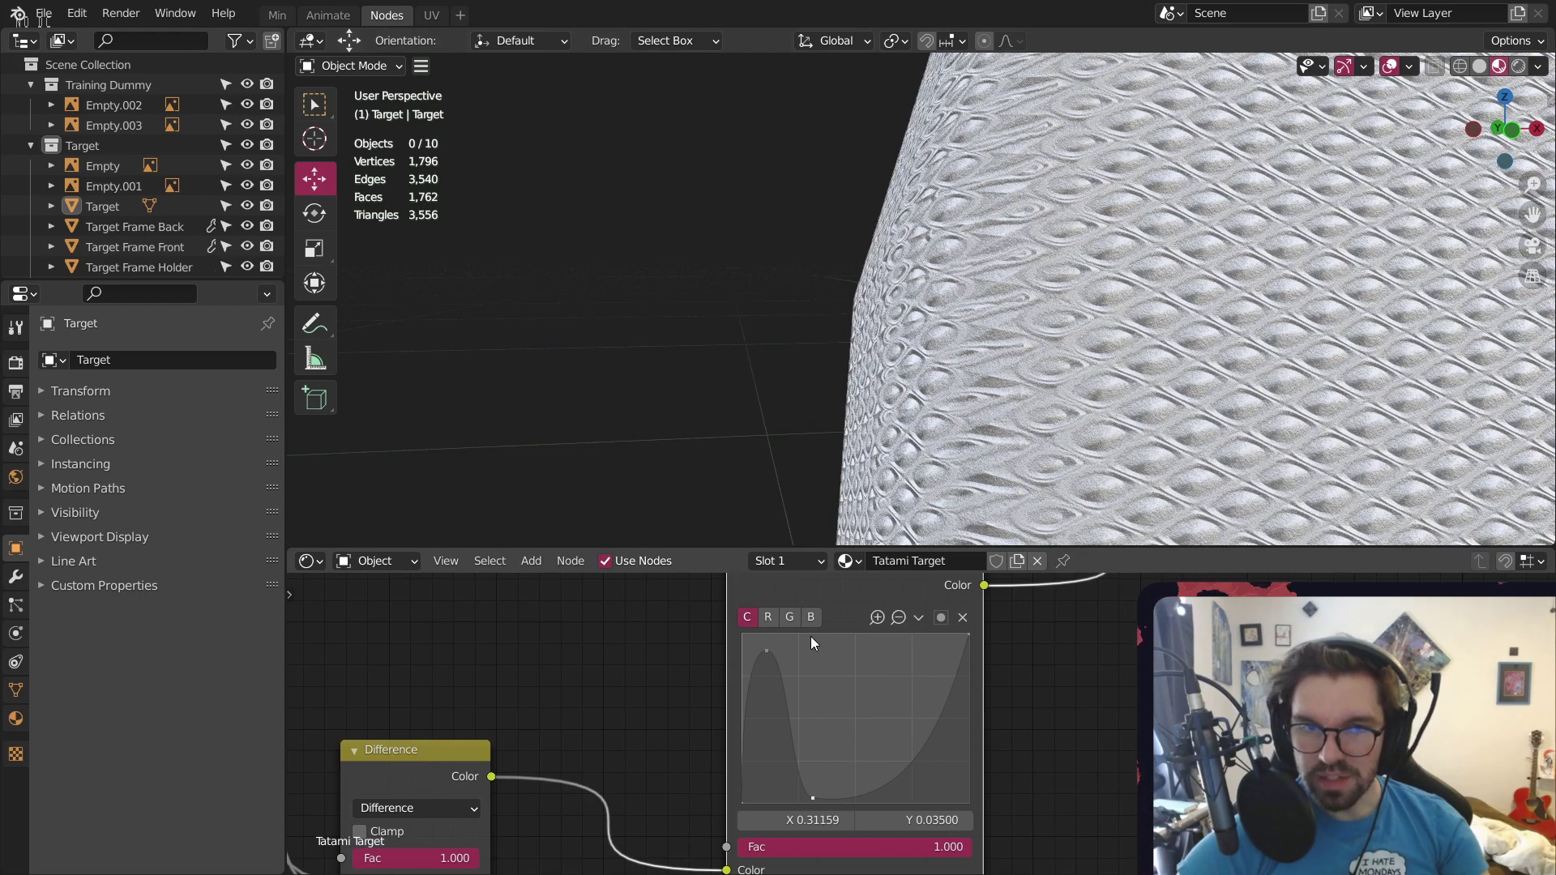
Link the last Difference node's Color directly to the Bump node's Height and delete the RGB Curves node
scroll(594, 687, "down", 7)
middle_click_drag(595, 694, 655, 744)
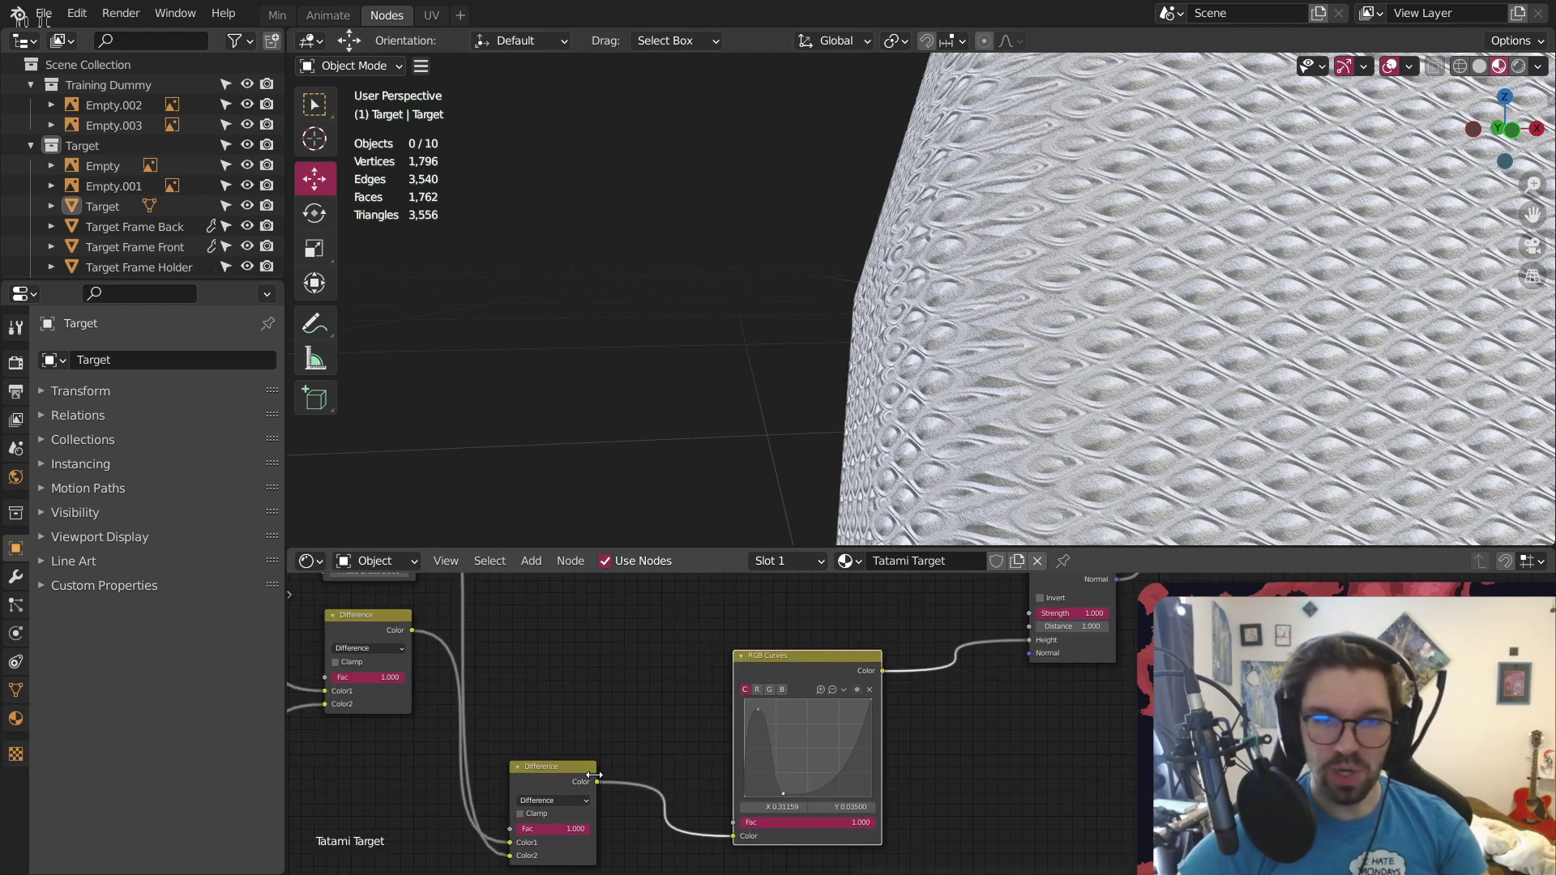
left_click_drag(770, 759, 1029, 639)
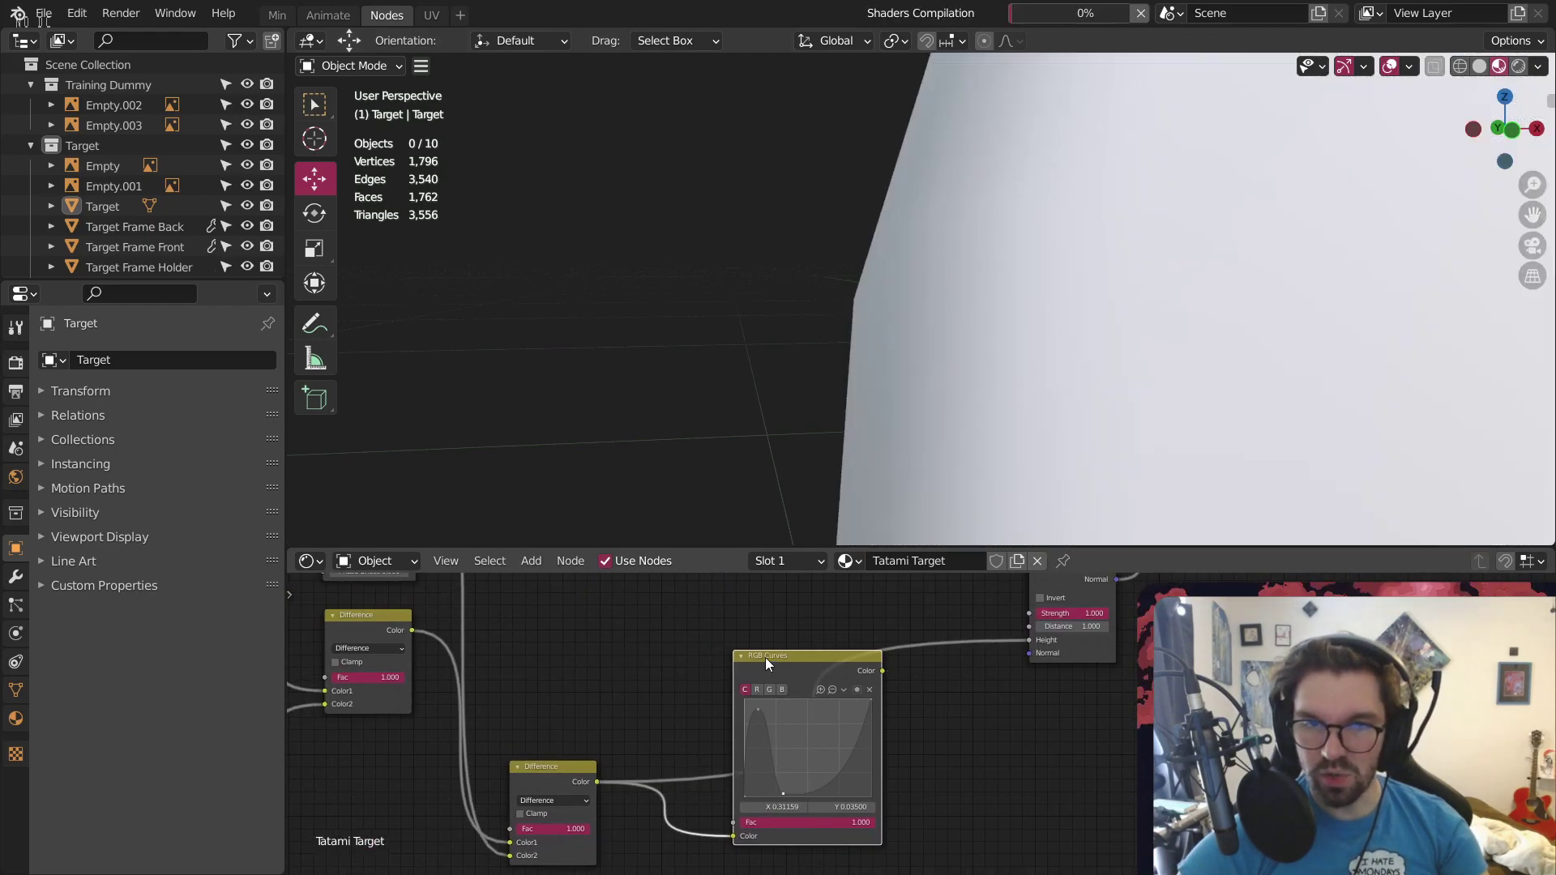
key("x")
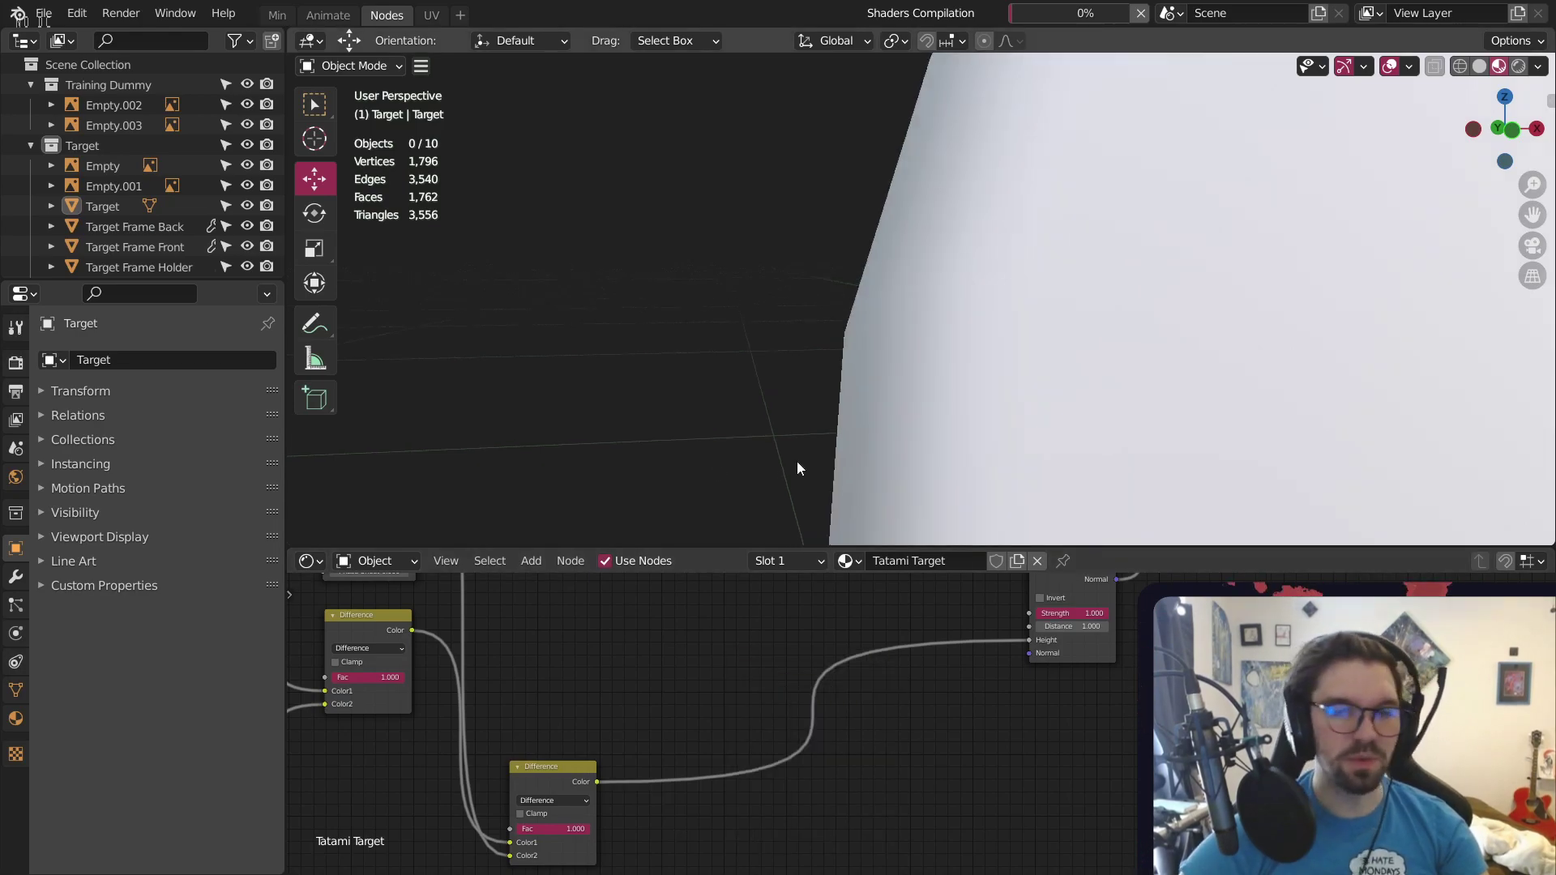
Add a Gradient Texture node in the empty area above the wave texture nodes
scroll(746, 610, "down", 3)
scroll(768, 525, "down", 6)
scroll(878, 446, "up", 4)
middle_click_drag(878, 416, 707, 272, "shift")
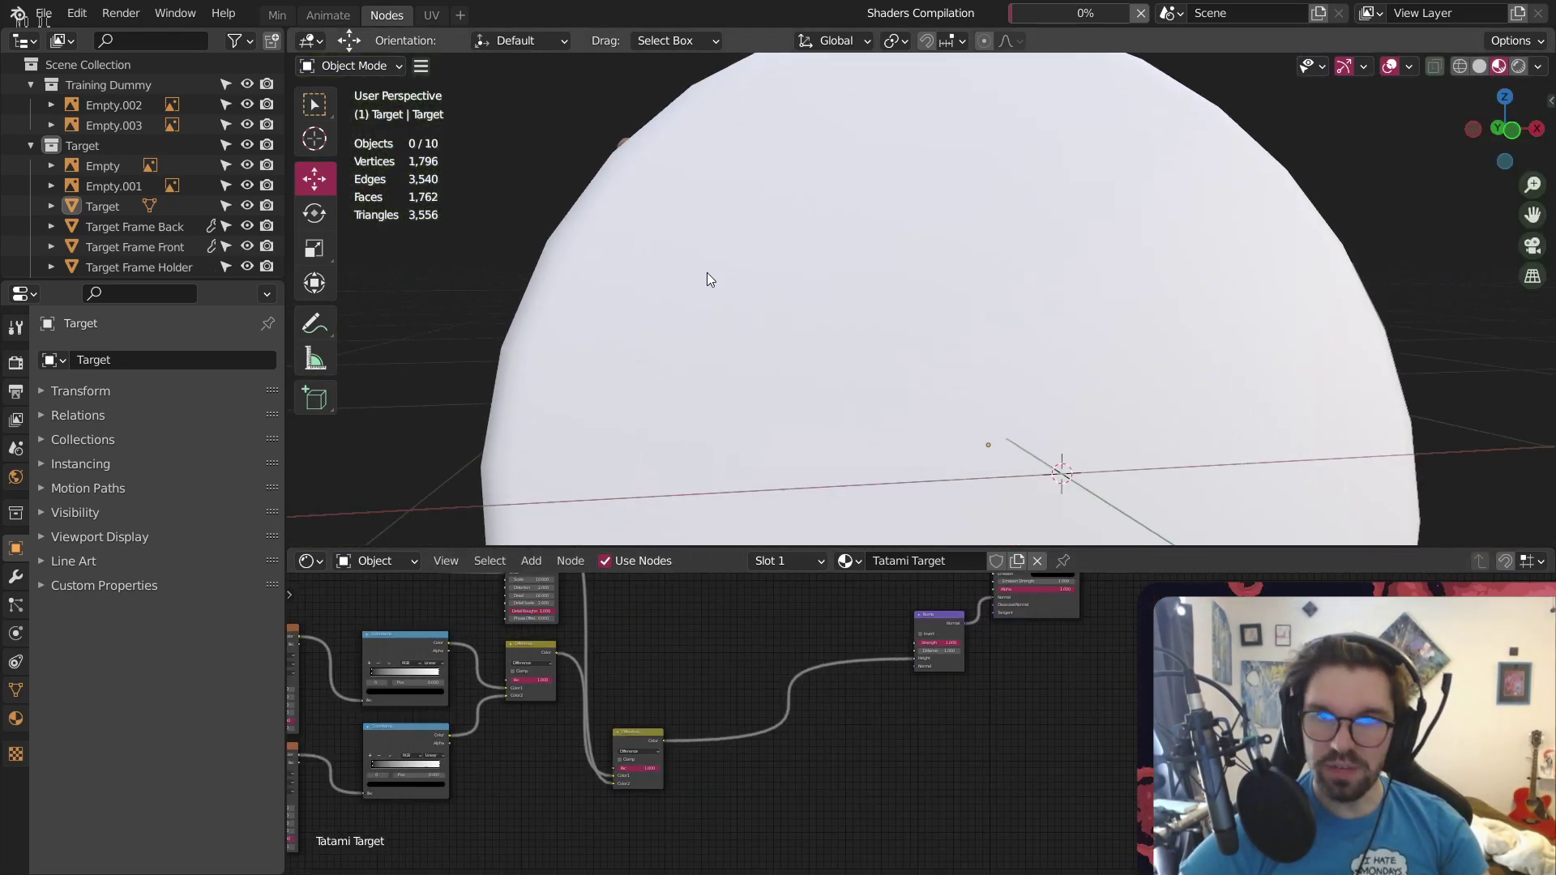
scroll(636, 636, "down", 6)
middle_click_drag(636, 636, 866, 758)
middle_click_drag(955, 636, 879, 687)
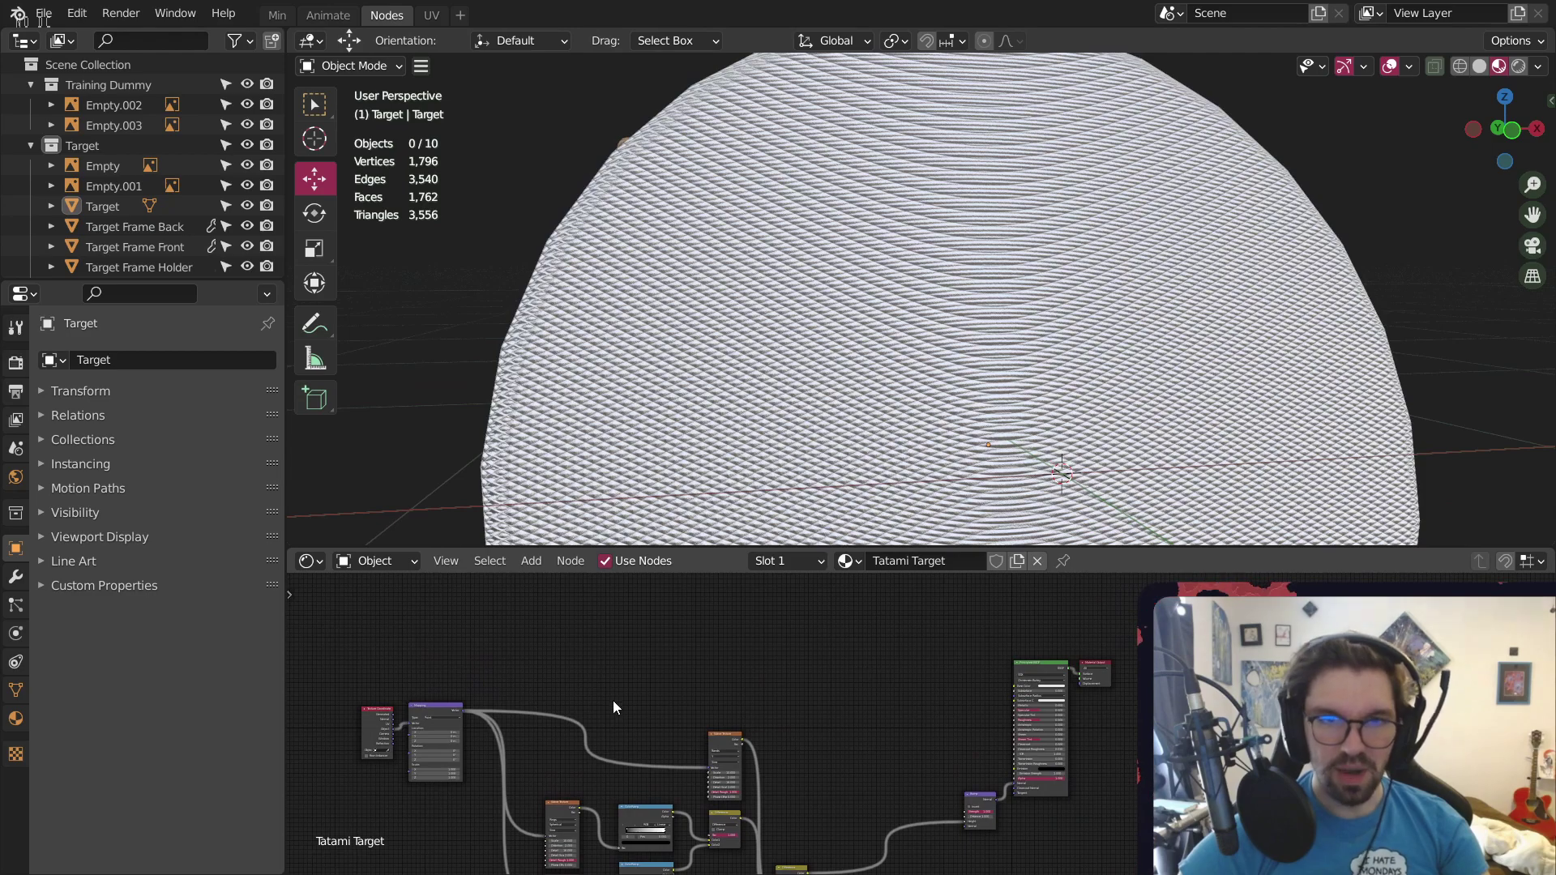
key("Home")
left_click(531, 561)
mouse_move(561, 658)
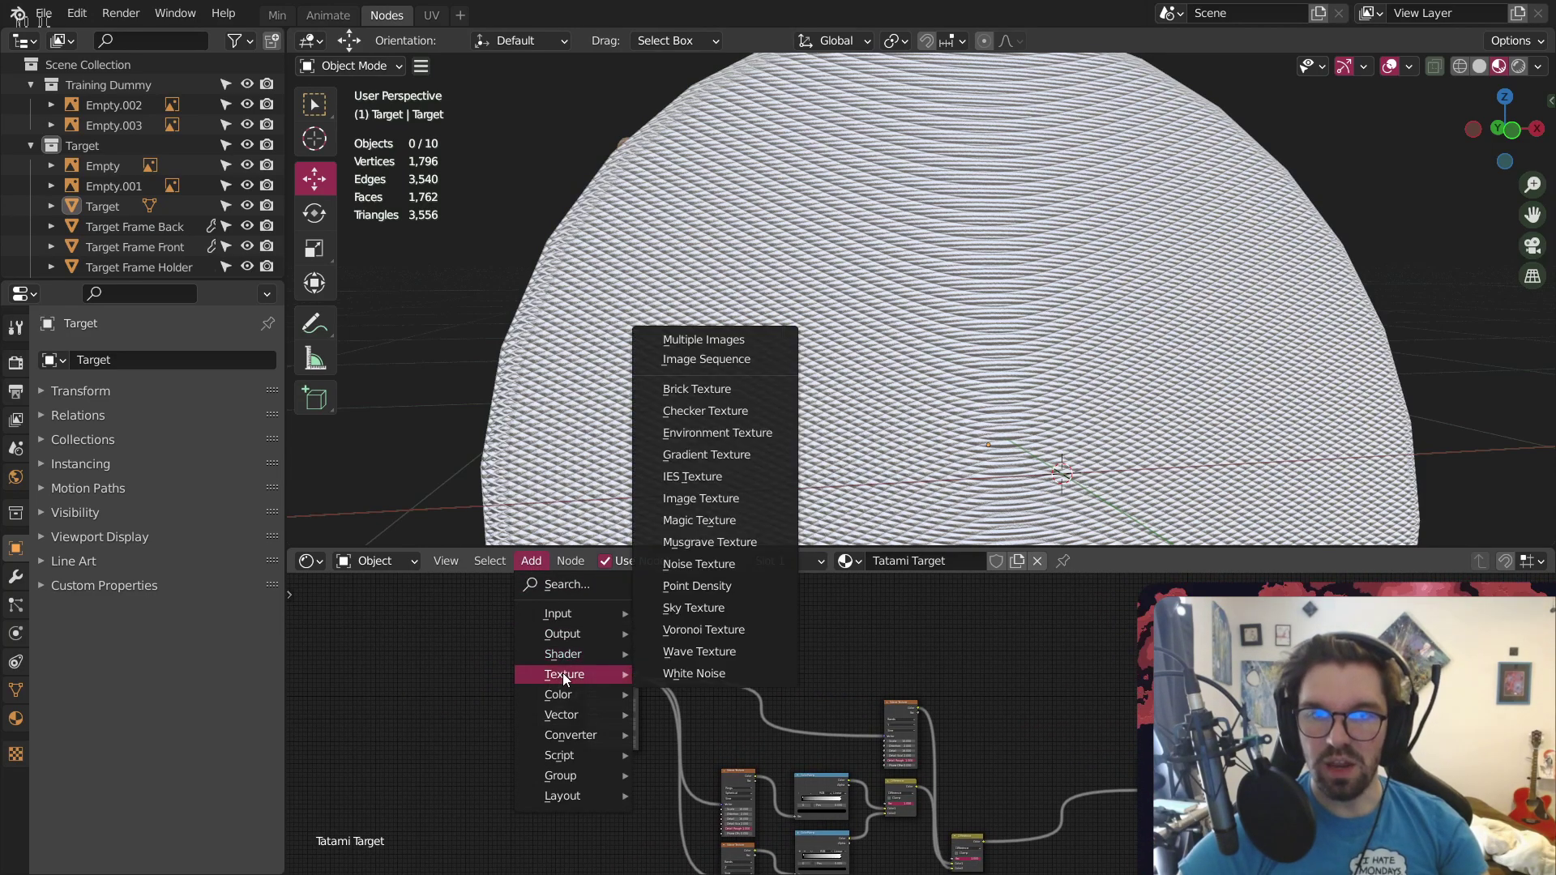
left_click(705, 455)
left_click(866, 652)
scroll(637, 702, "up", 2)
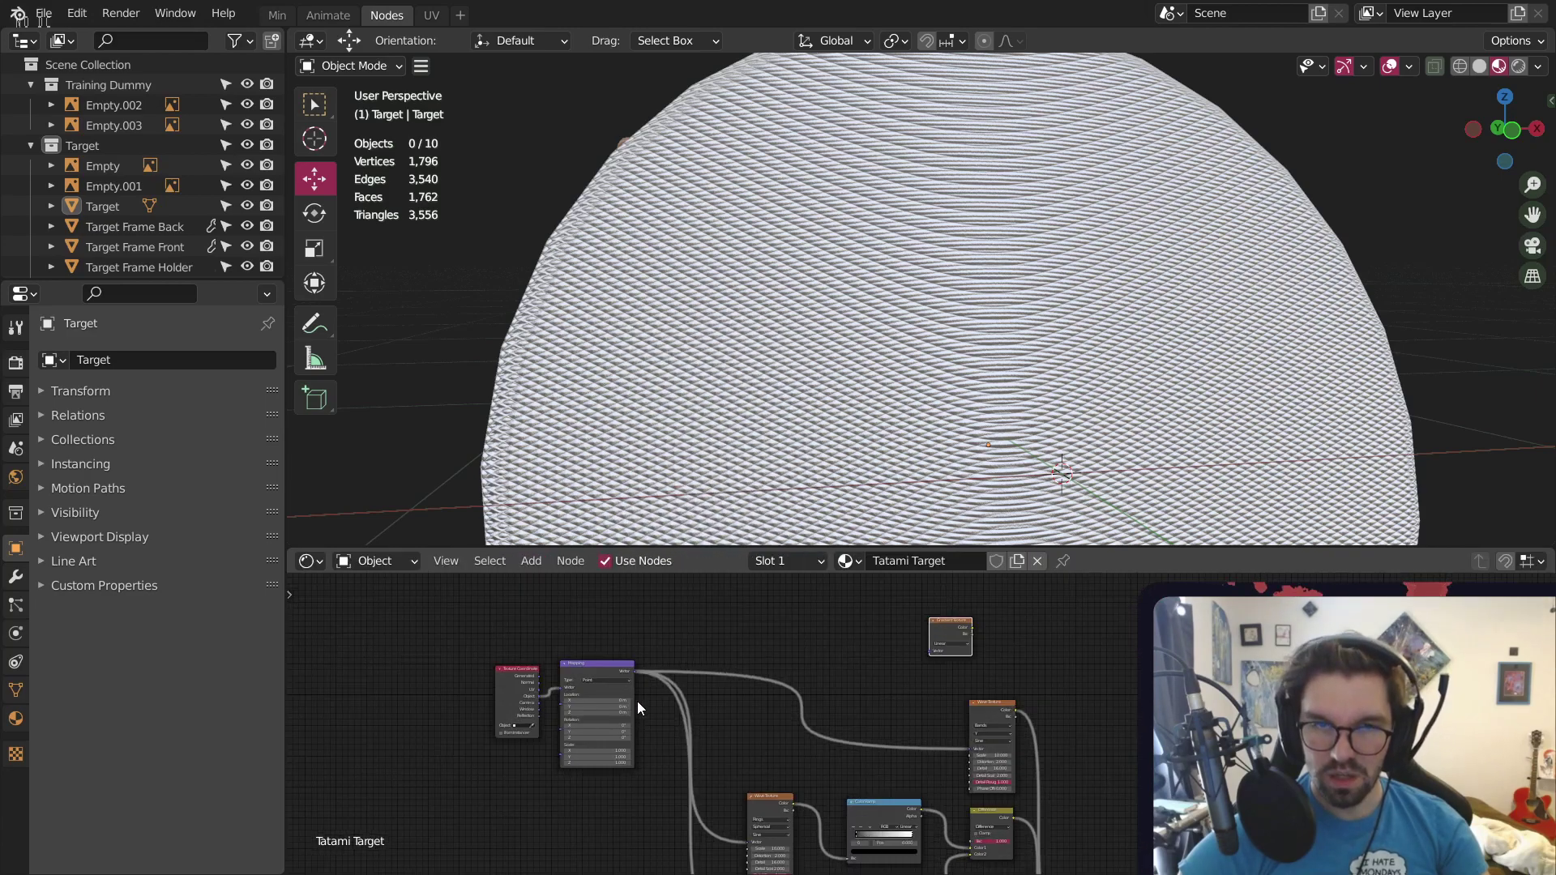
Move the Mapping node down, duplicate it above, and link the Texture Coordinate's Object output to the copy's Vector input
left_click_drag(628, 662, 637, 786)
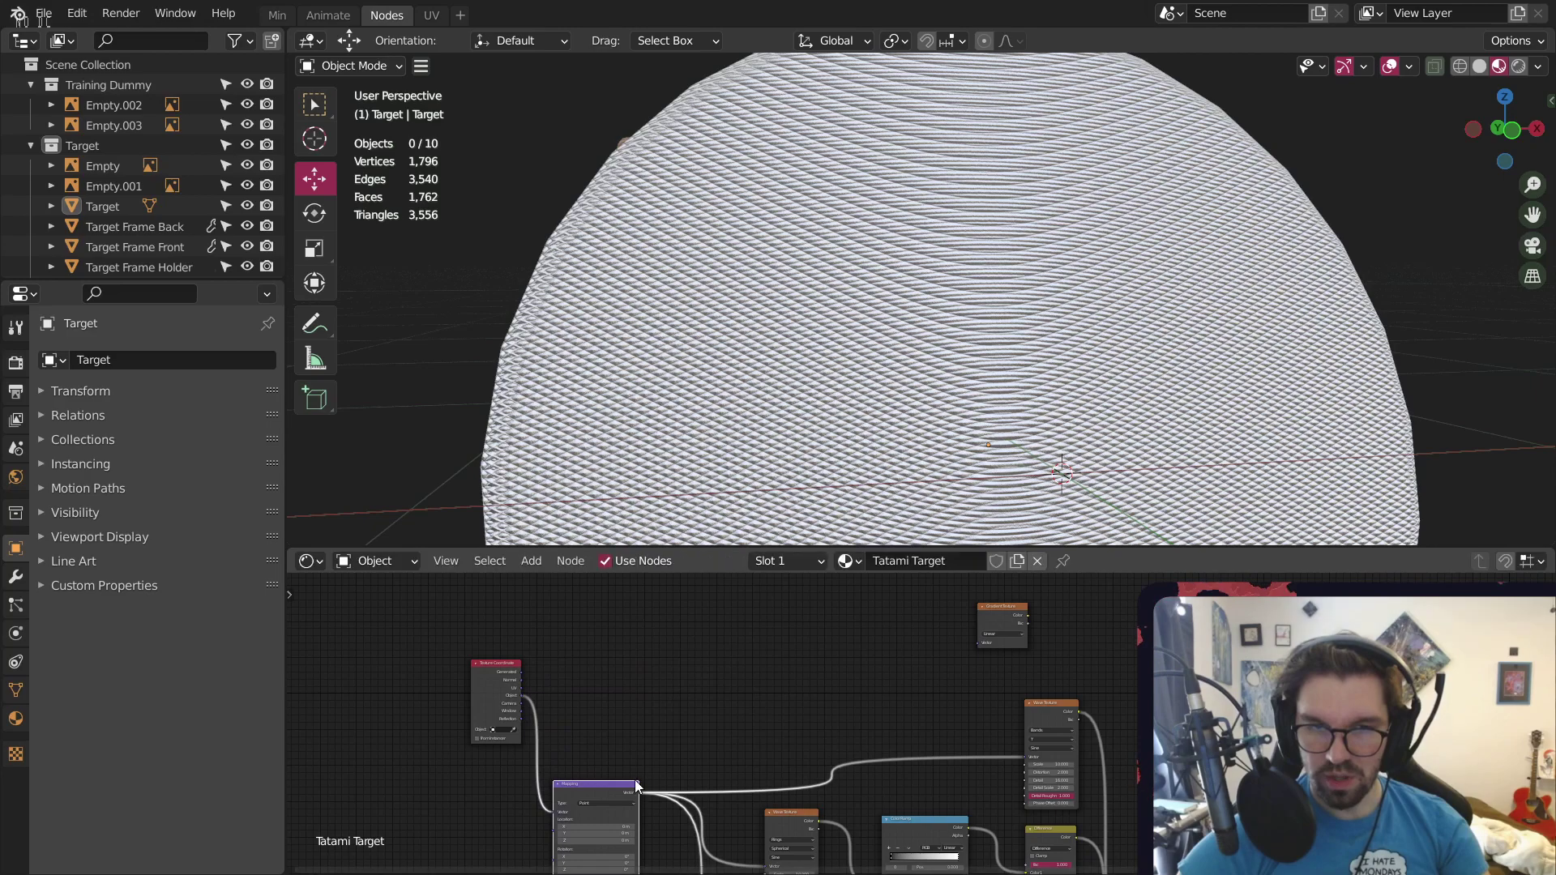
key("shift+d")
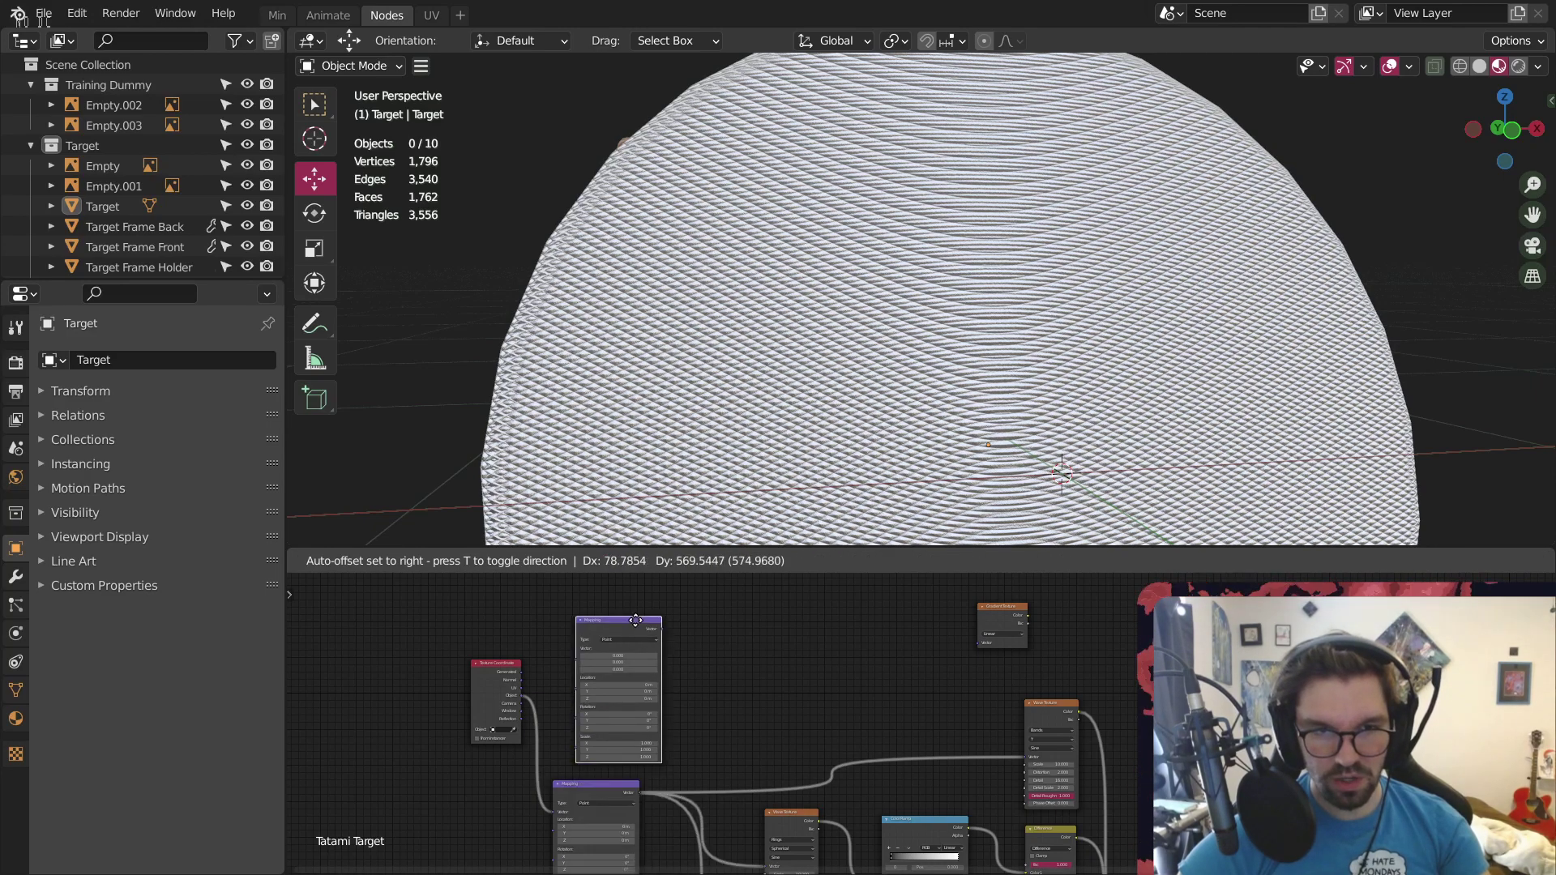
left_click(624, 618)
scroll(533, 699, "up", 3)
left_click_drag(532, 697, 567, 629)
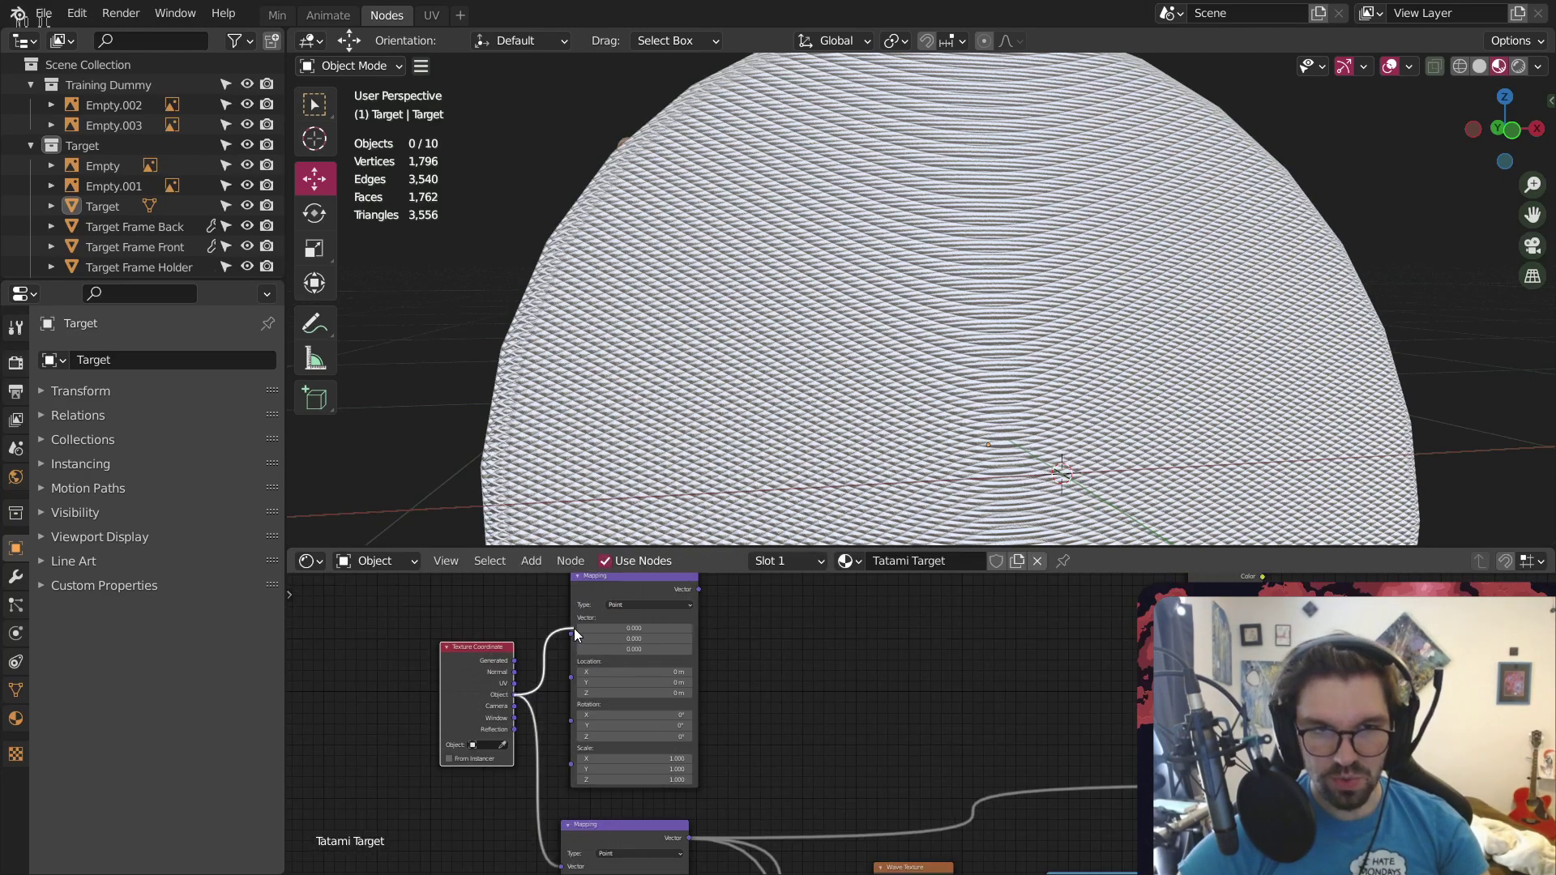
Link the duplicated Mapping node's Vector output to the Gradient Texture's Vector input
middle_click_drag(767, 596, 667, 724)
left_click_drag(530, 712, 908, 737)
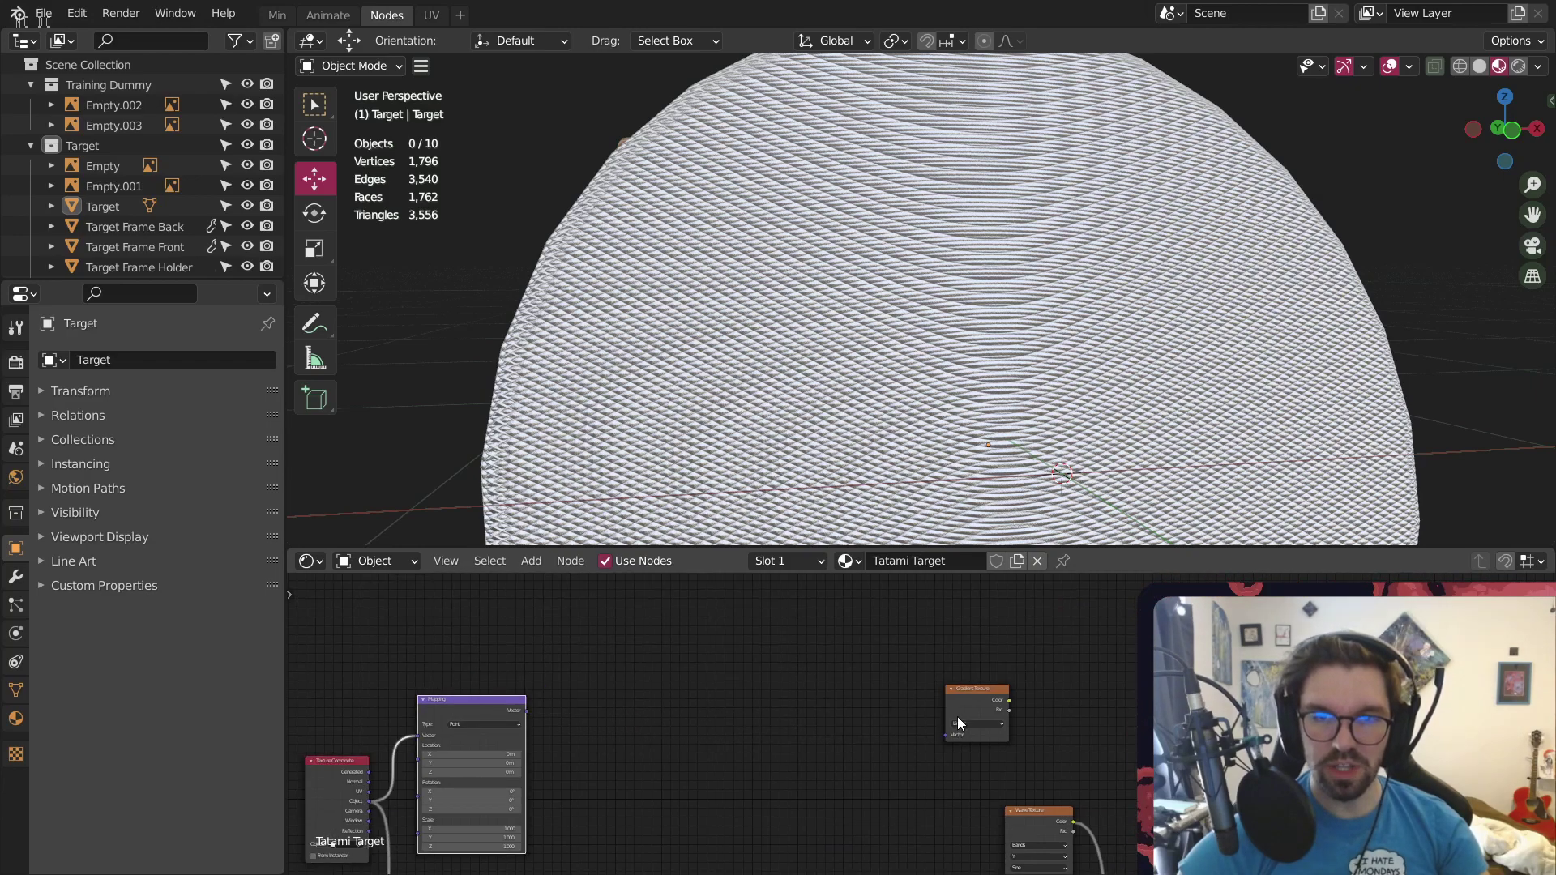
left_click_drag(526, 711, 807, 753)
left_click(944, 729)
Add a ColorRamp node after the Gradient Texture and link the gradient's Color output to its Fac
middle_click_drag(943, 730, 731, 647)
left_click(531, 561)
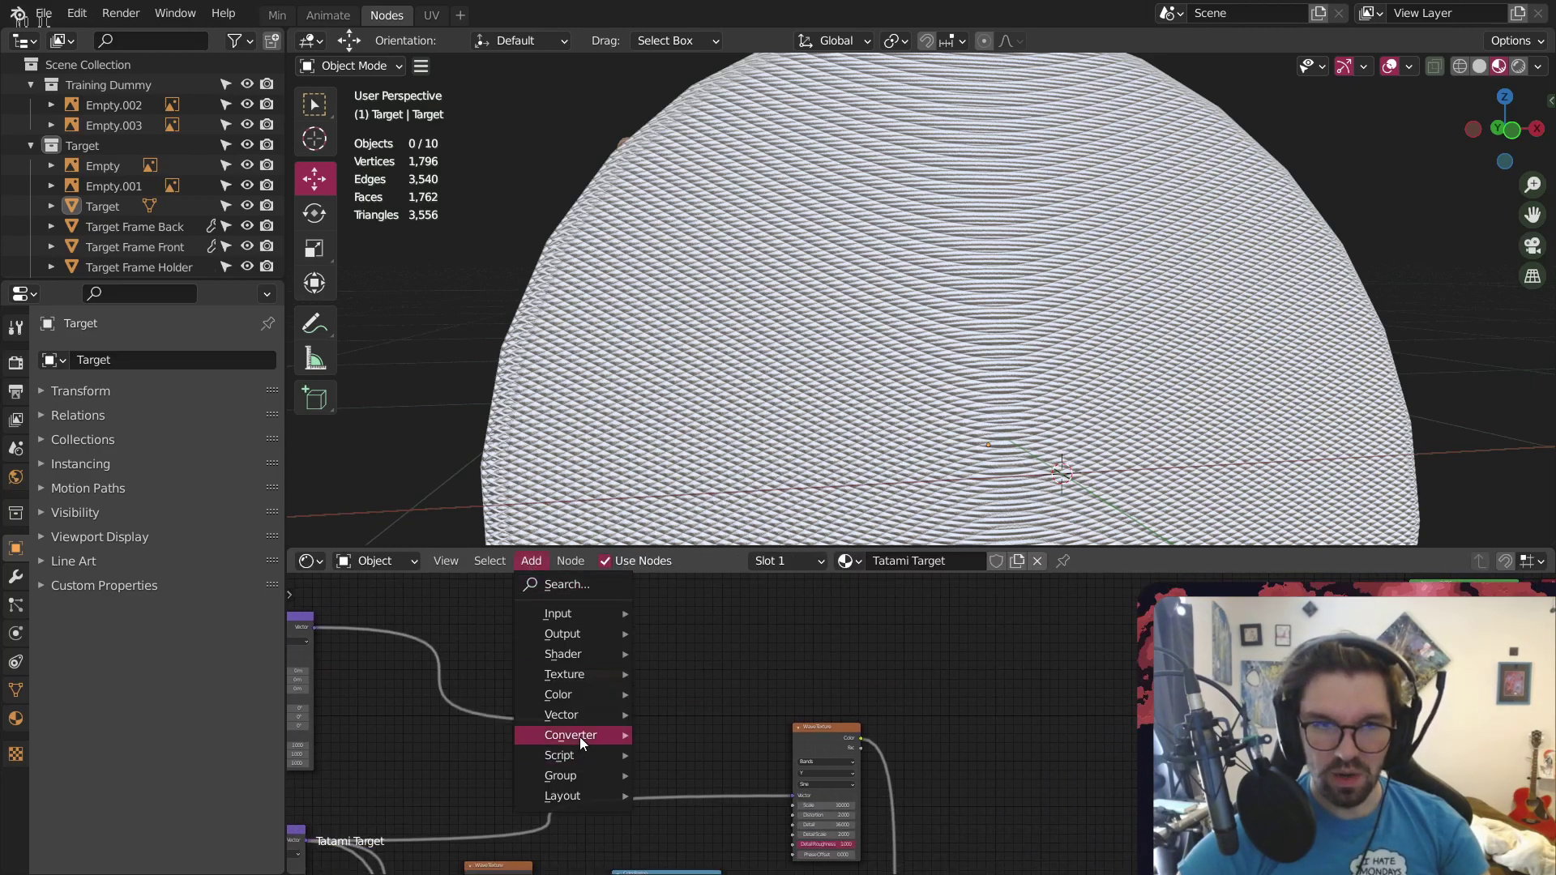
mouse_move(584, 735)
left_click(724, 472)
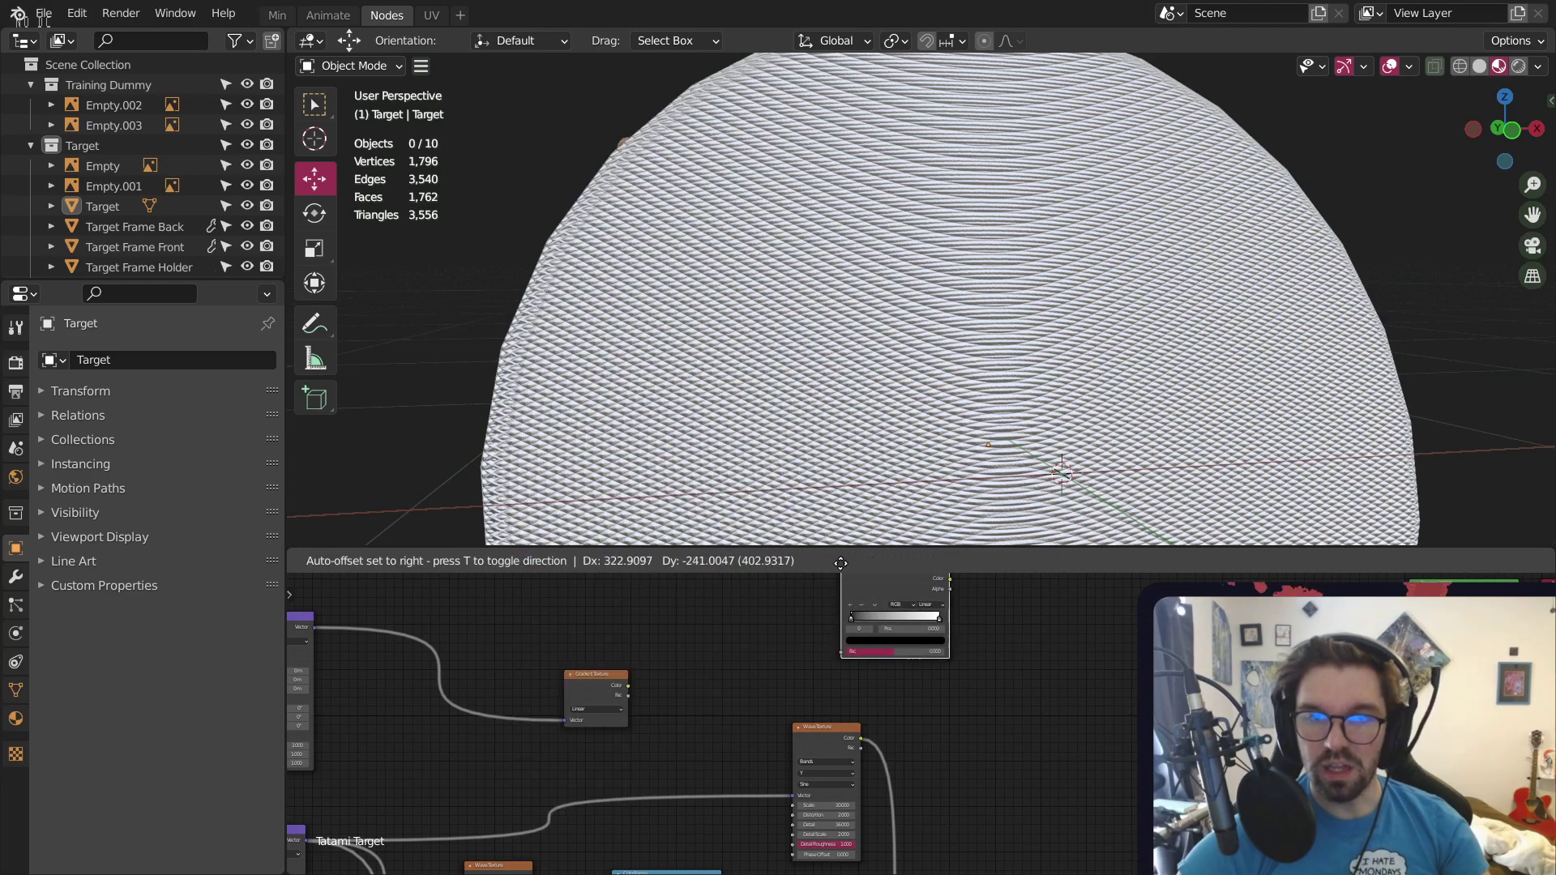
left_click(889, 658)
left_click_drag(629, 686, 835, 697)
left_click_drag(898, 623, 1047, 628)
Examine the colored rings of the archery target in the reference photo
middle_click_drag(782, 709, 543, 700)
scroll(746, 667, "up", 5)
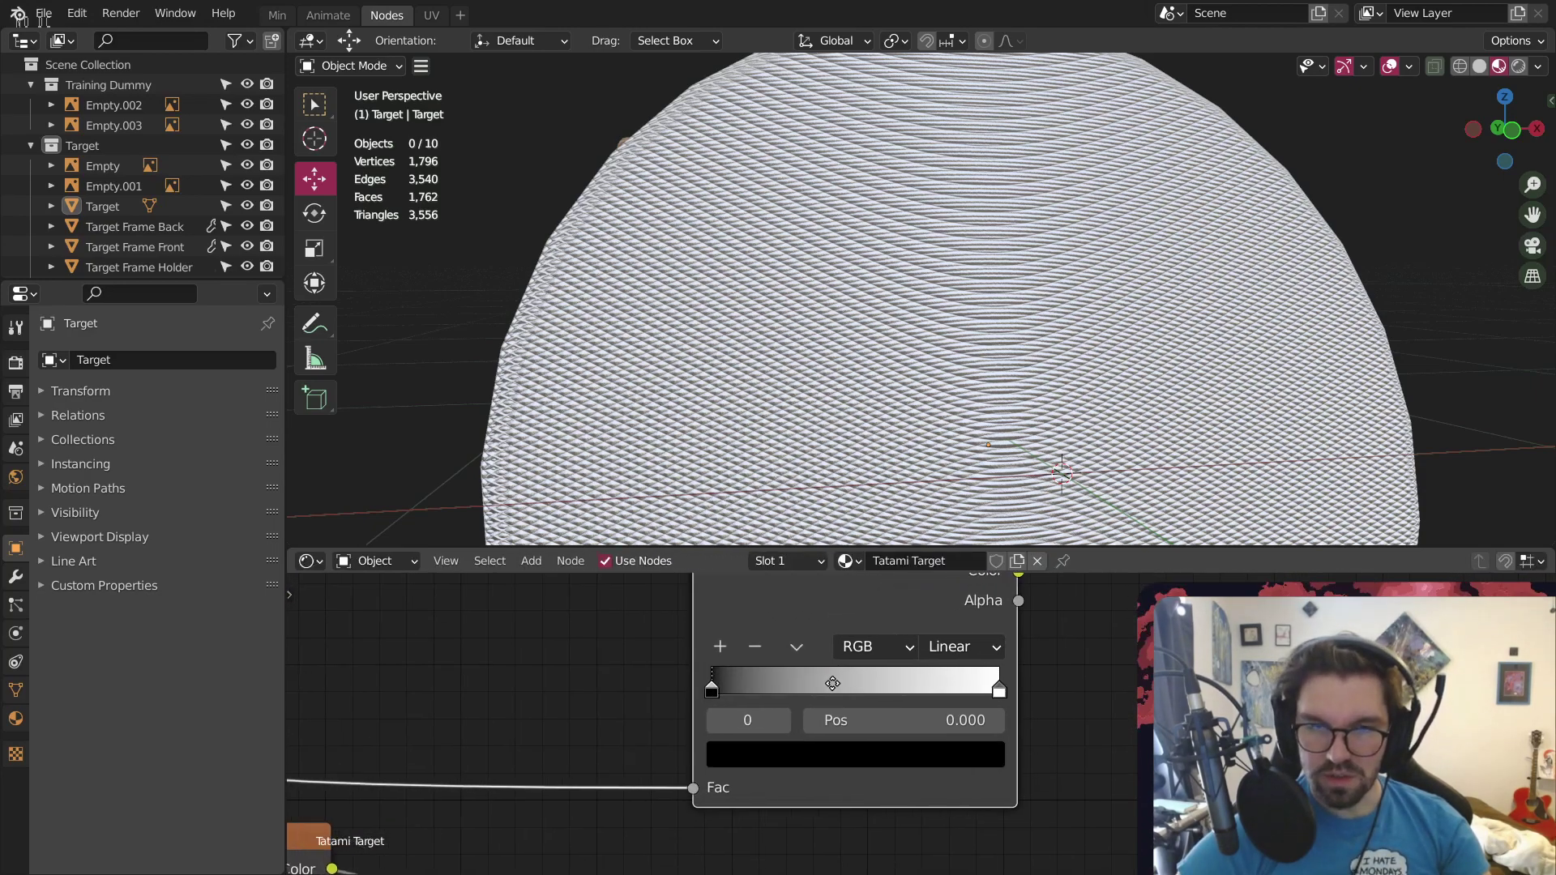
scroll(619, 355, "down", 6)
scroll(619, 355, "down", 2)
scroll(629, 415, "up", 8)
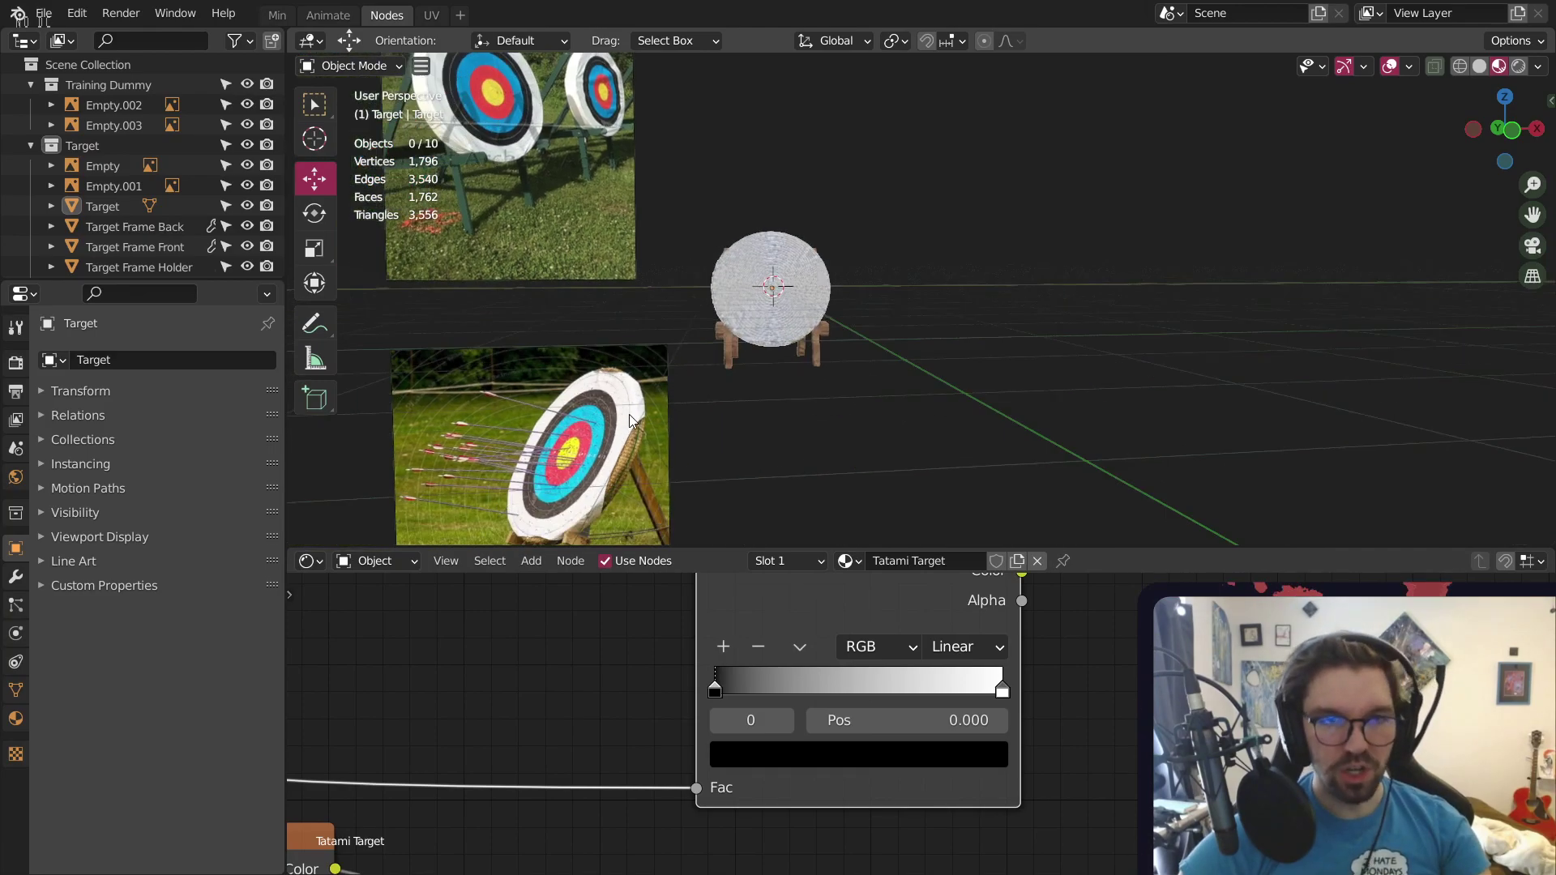
middle_click_drag(682, 396, 691, 394)
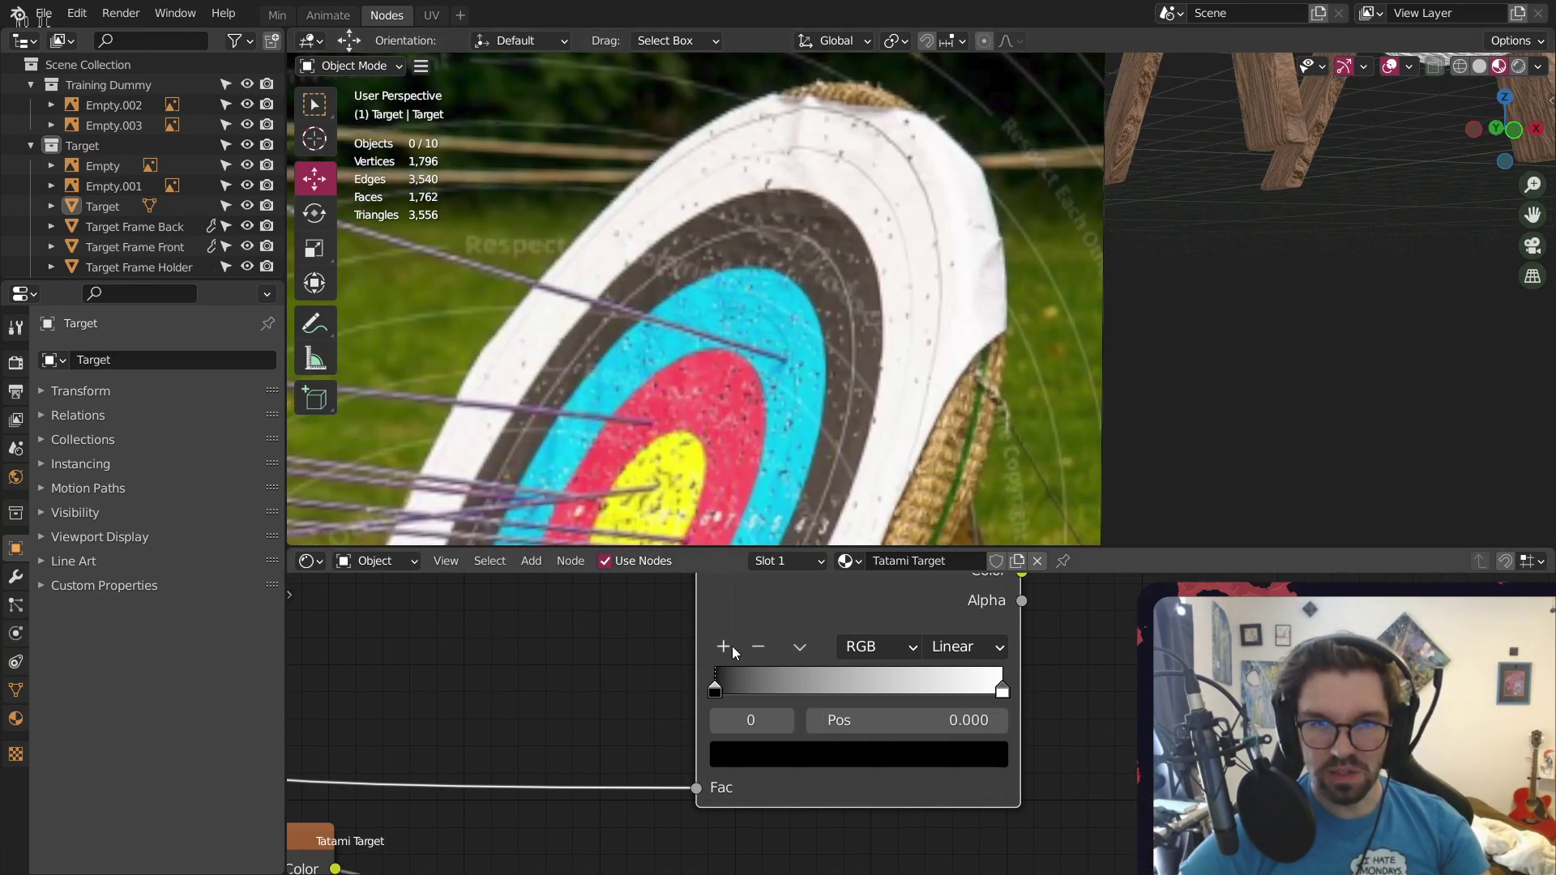
middle_click_drag(783, 353, 897, 285, "shift")
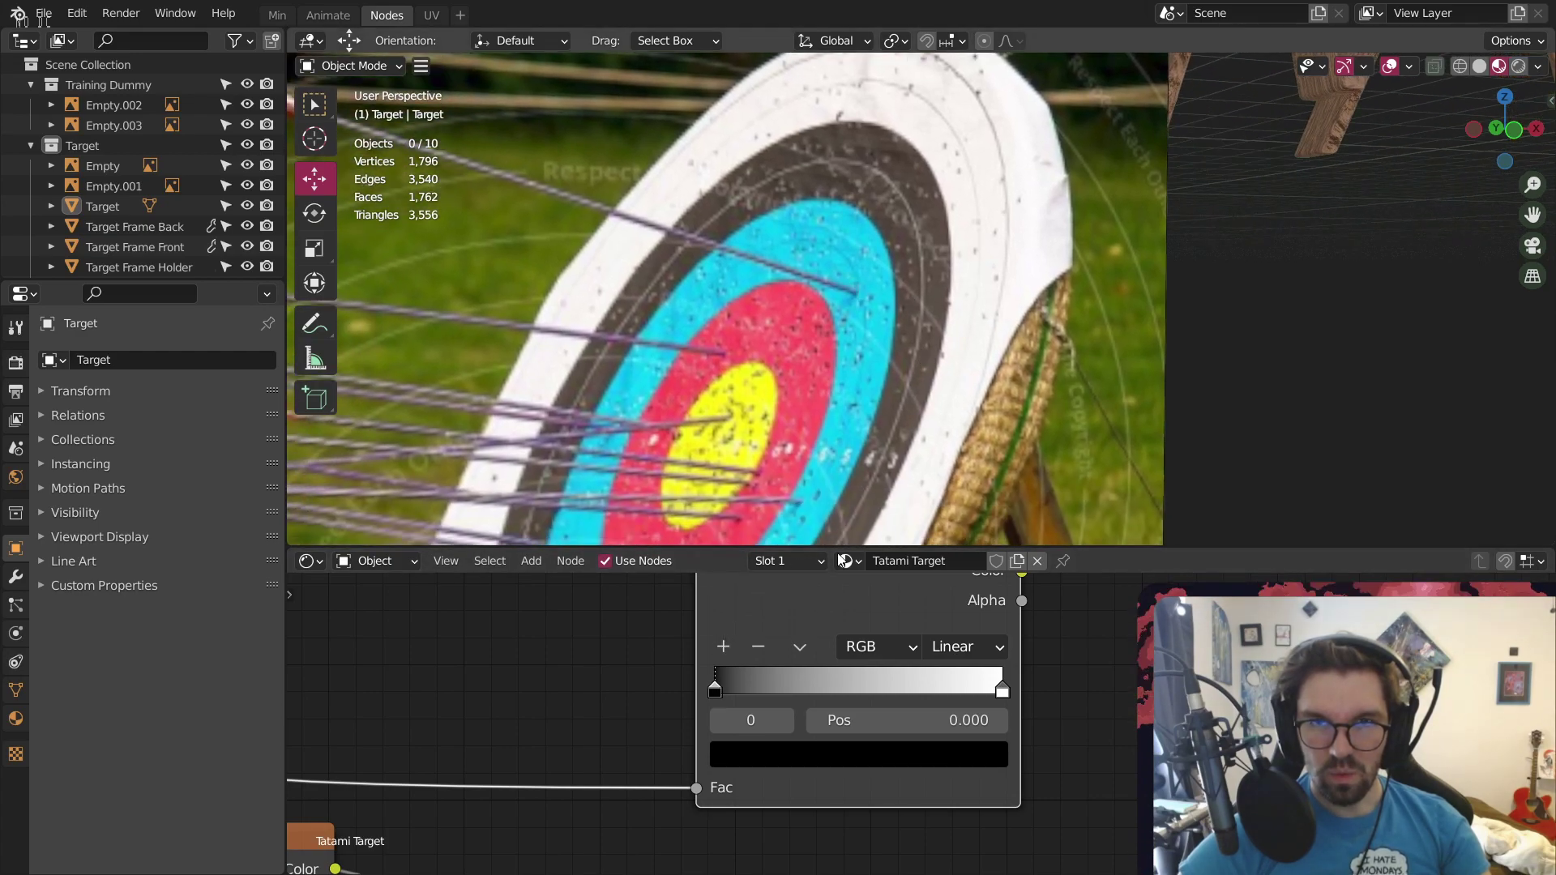
Add five stops to the new ColorRamp and distribute all its stops evenly
left_click(723, 646)
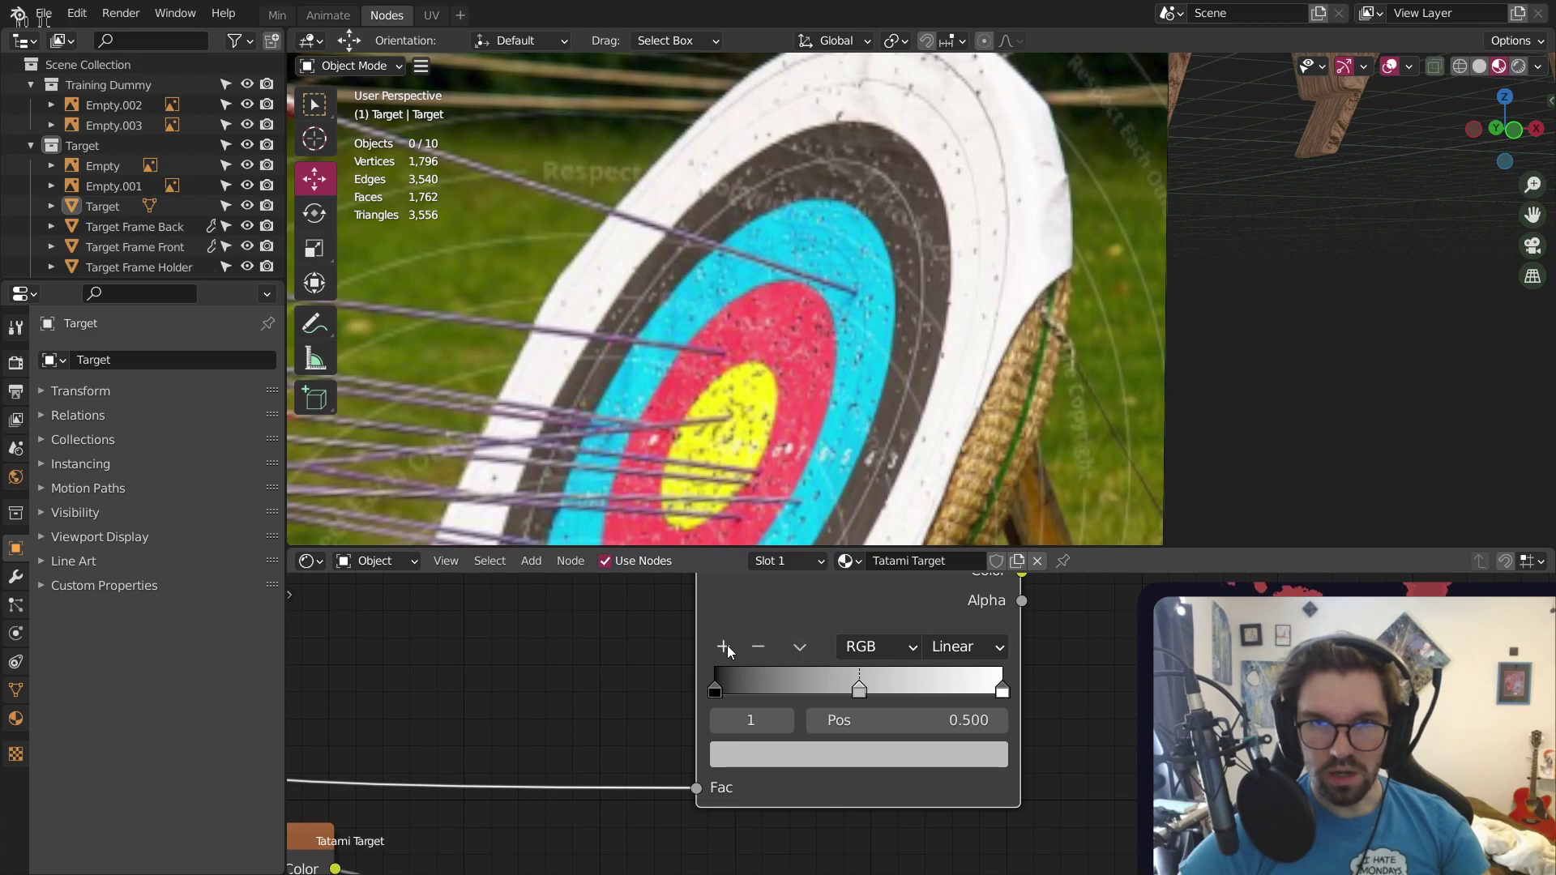
left_click(729, 646)
left_click(731, 646)
left_click(731, 645)
left_click(731, 646)
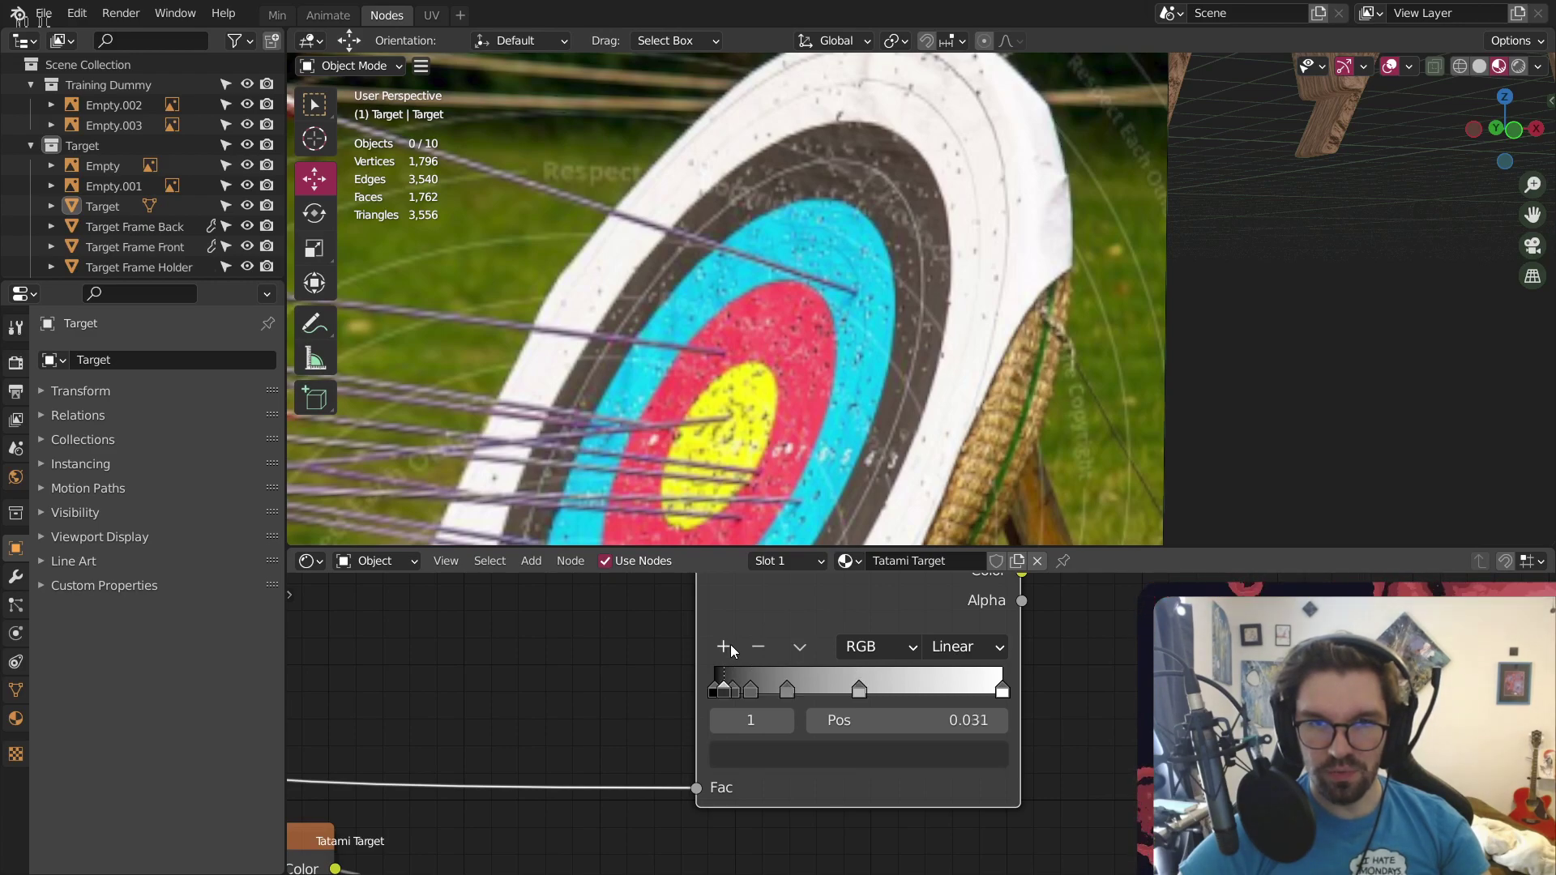
left_click(798, 648)
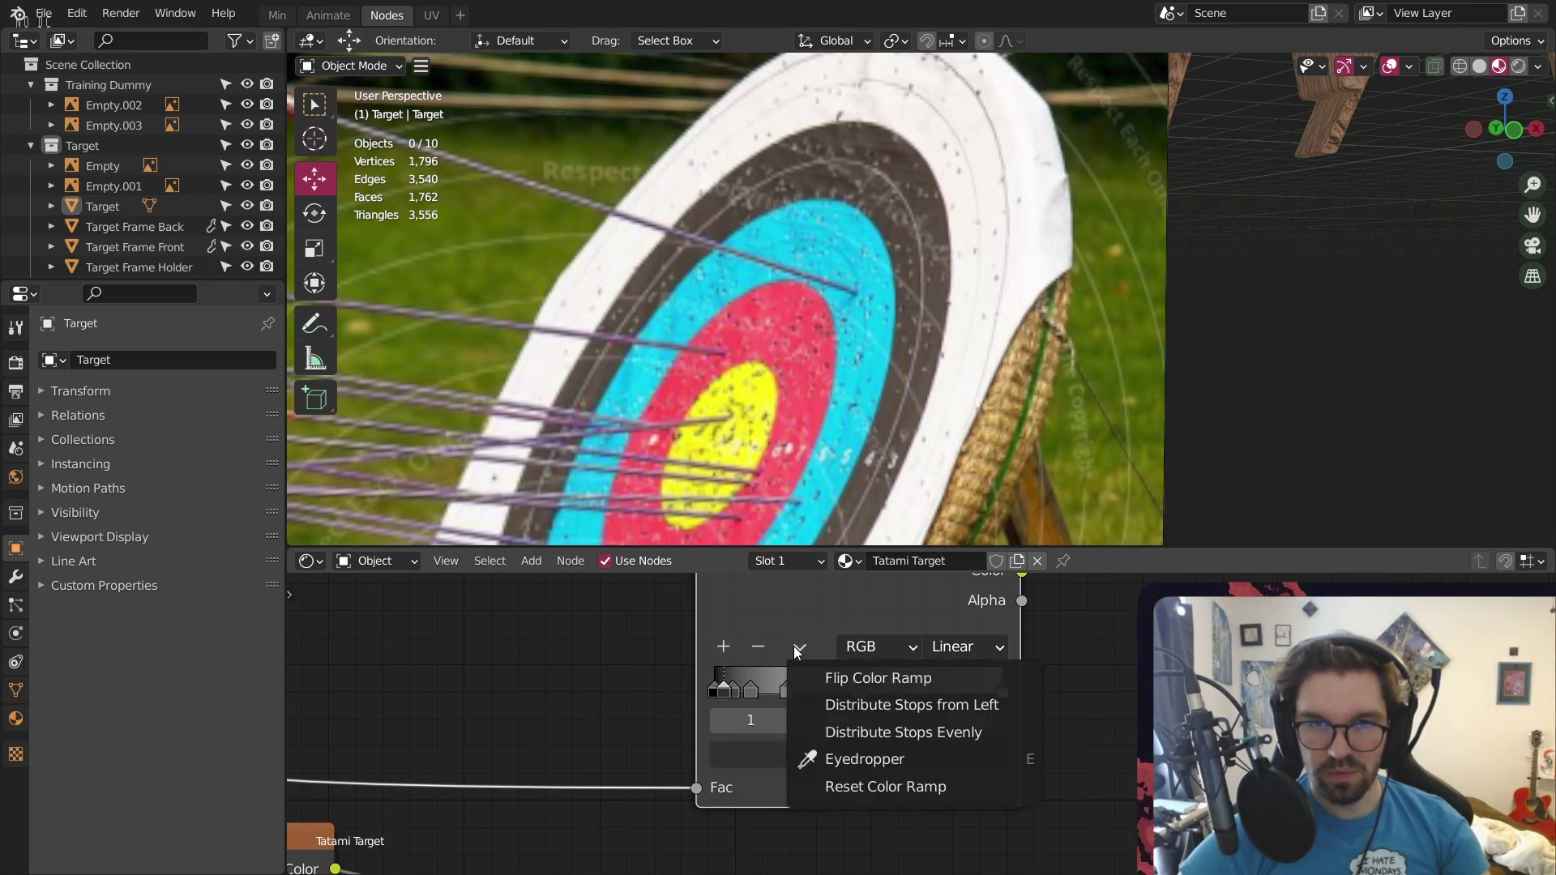
left_click(835, 733)
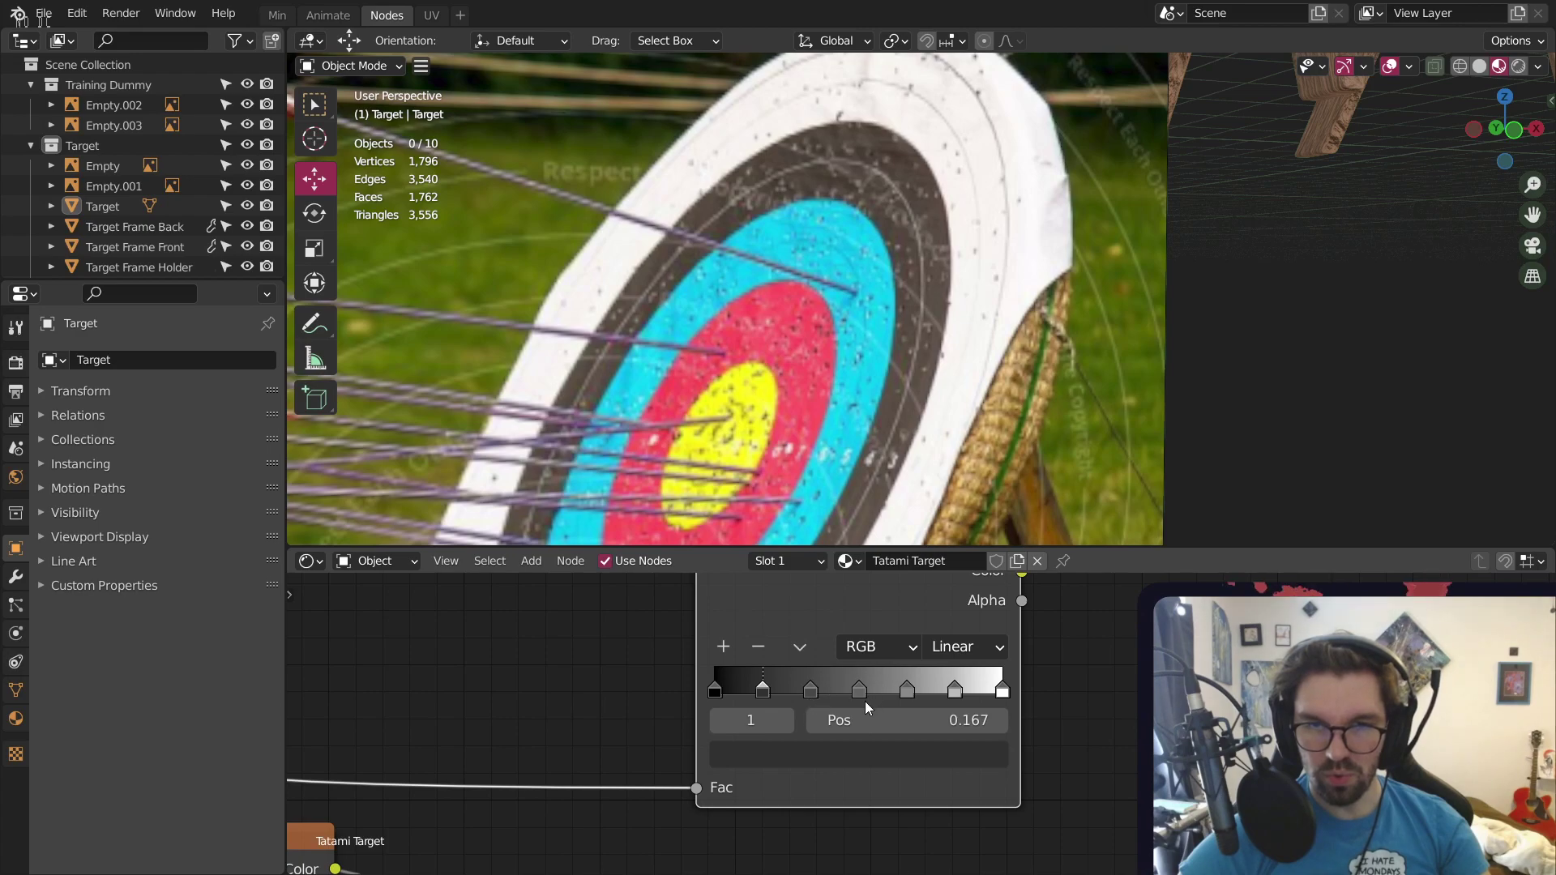
Remove the ColorRamp stop at position 0.833 and distribute the remaining stops evenly
left_click(956, 688)
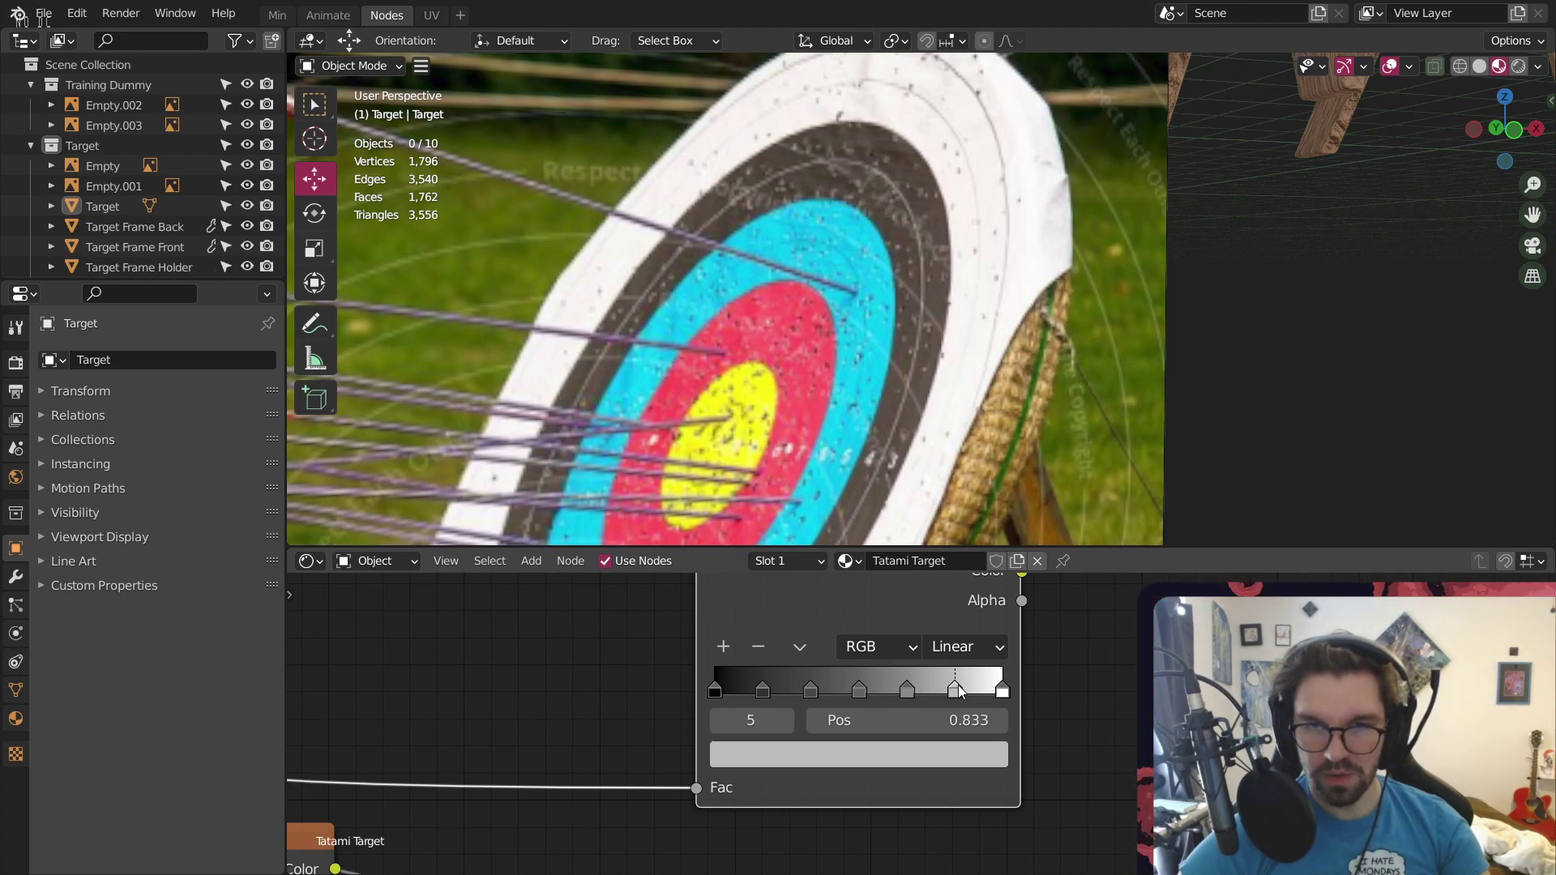
left_click(759, 645)
left_click(799, 646)
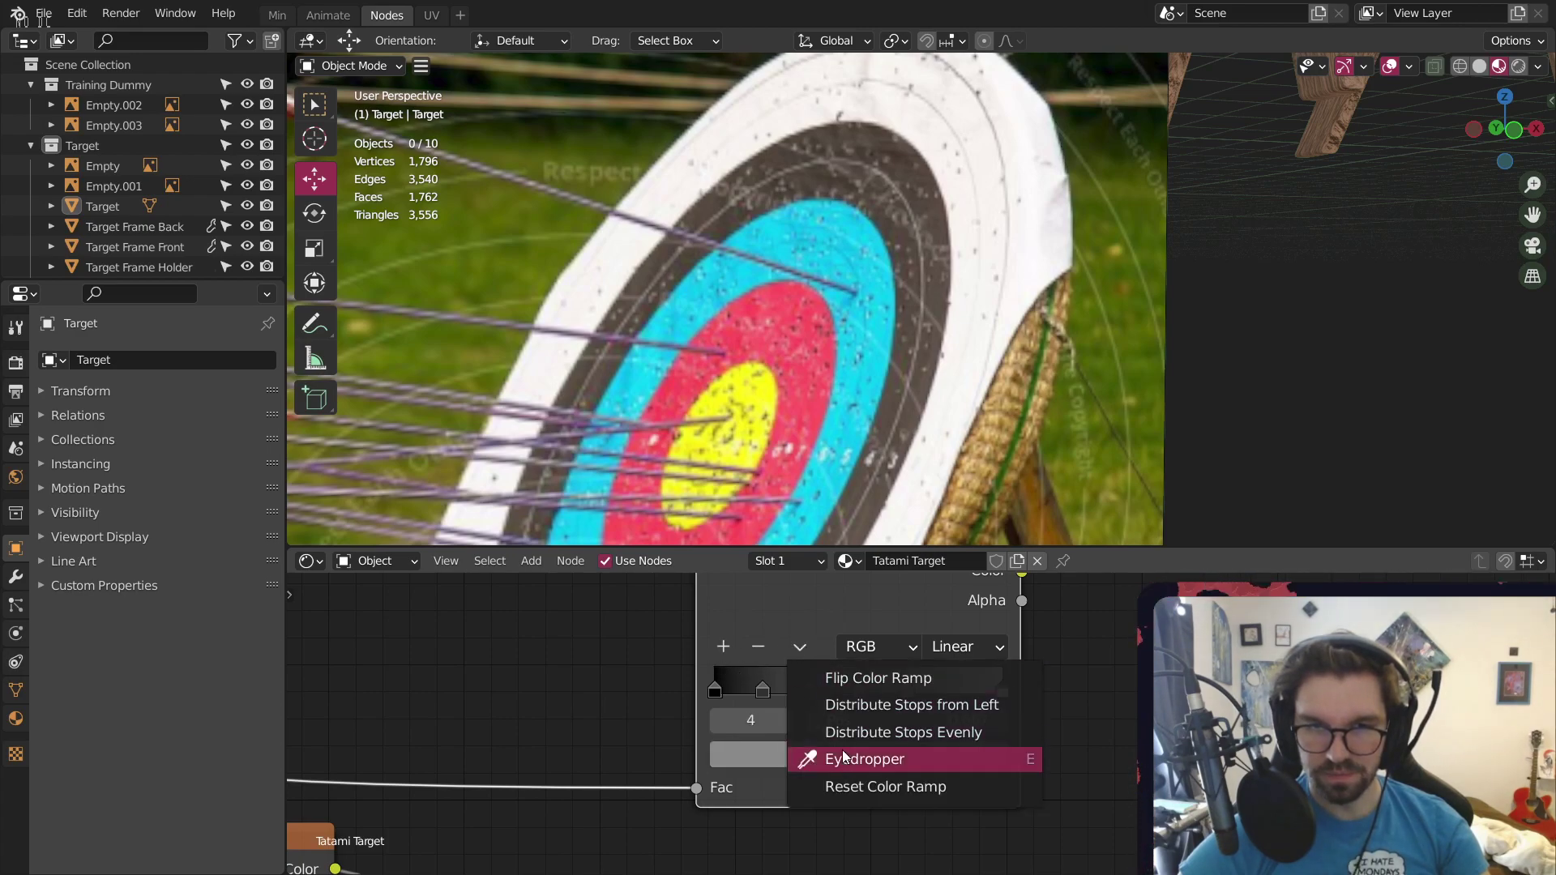
left_click(800, 645)
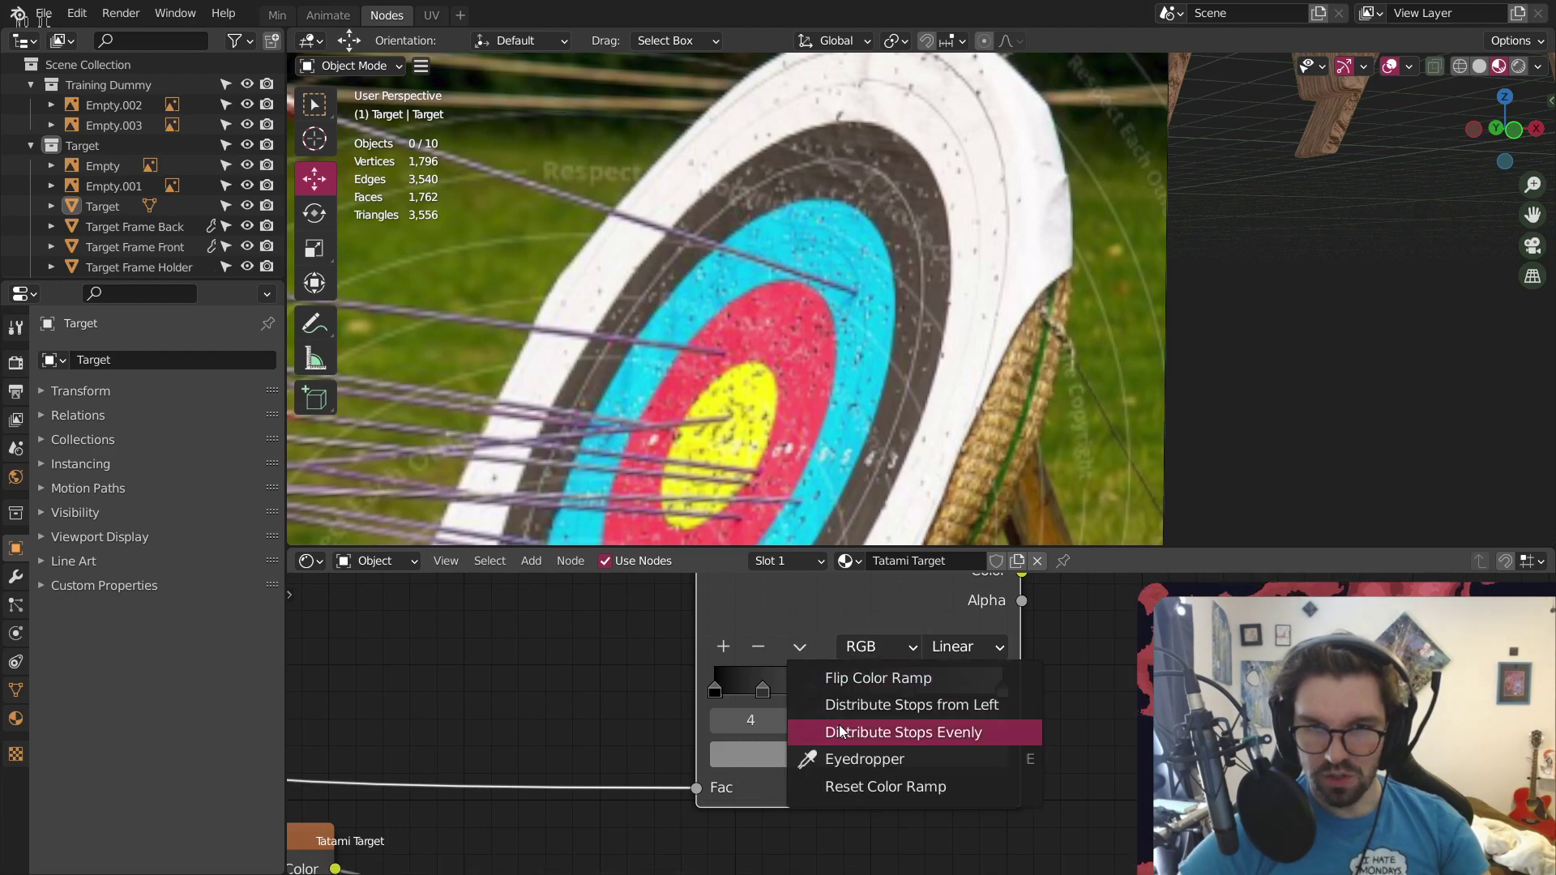
left_click(839, 731)
Delete the white end stop from the ColorRamp
left_click(784, 719)
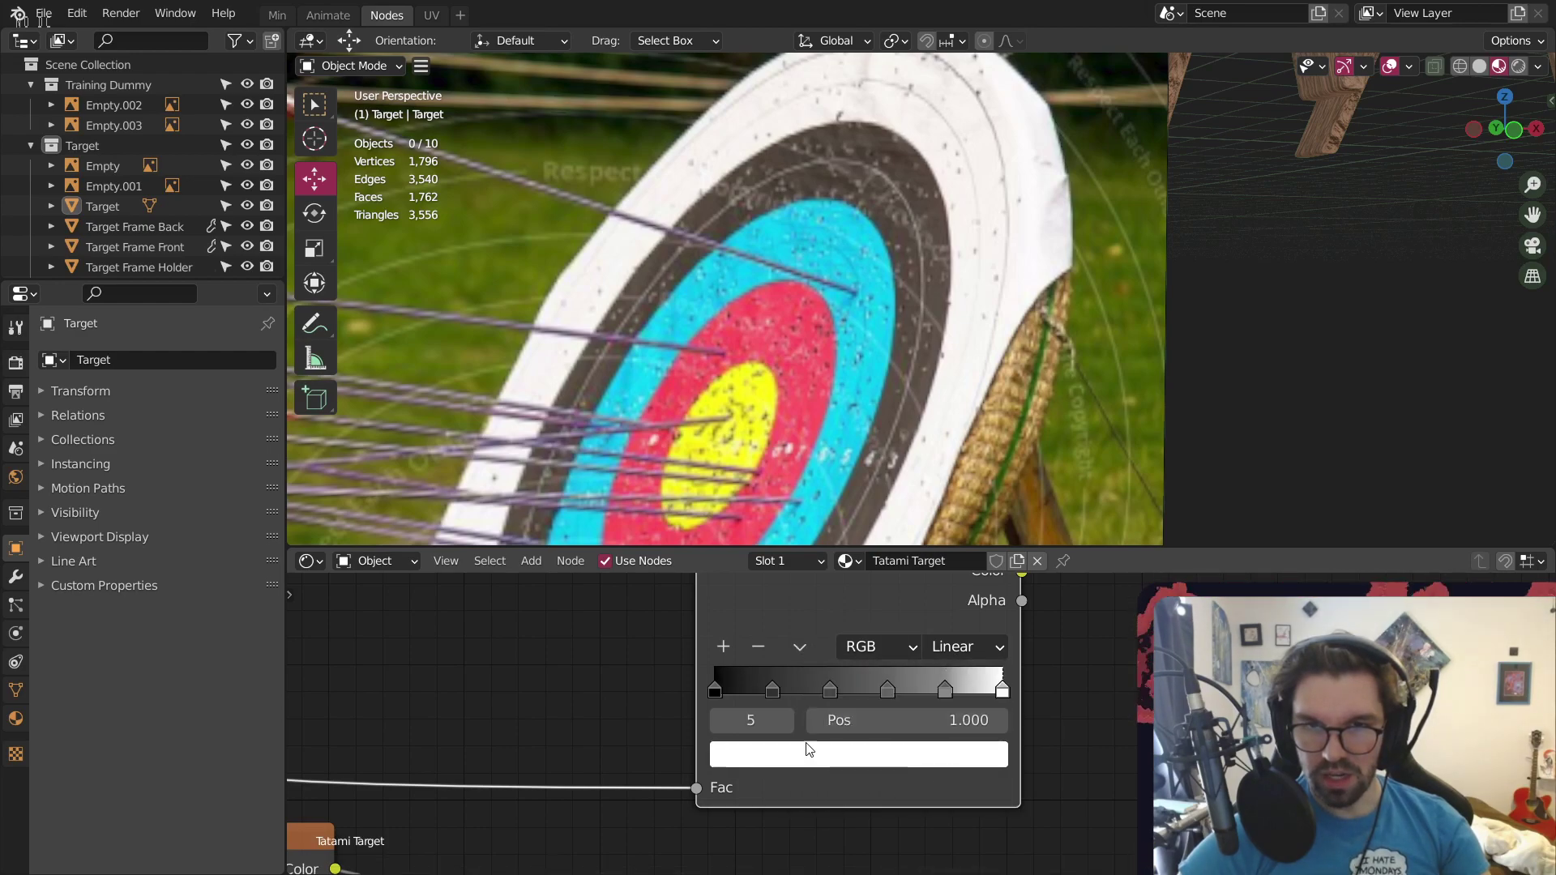
left_click(756, 645)
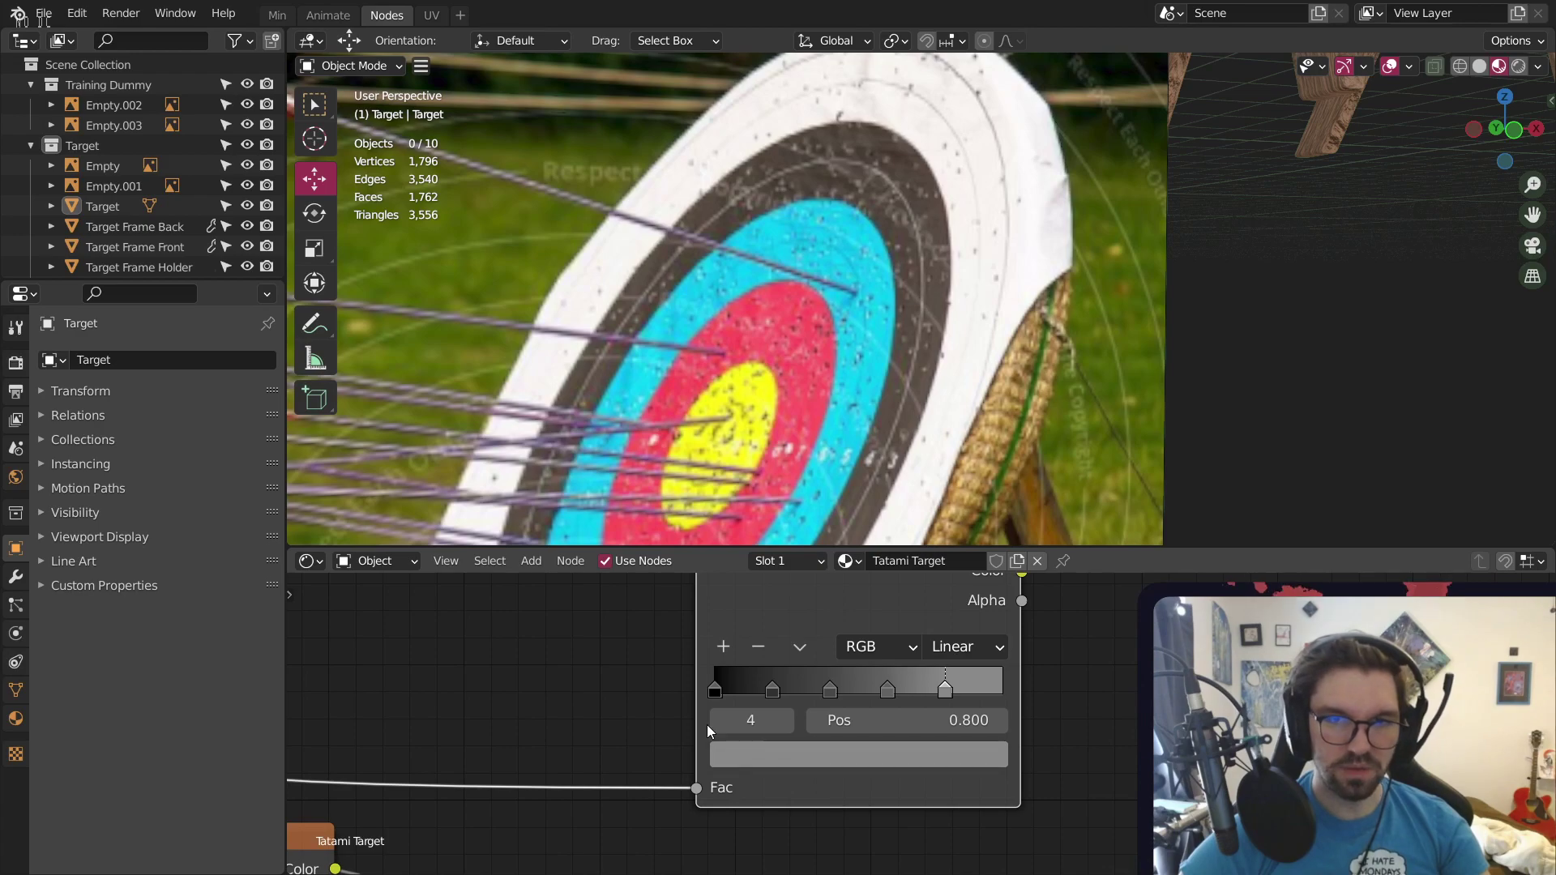
Set the ColorRamp's first stop to the tan color sampled from the reference photo's target edge
scroll(1060, 645, "down", 11)
middle_click_drag(1126, 651, 1022, 699)
middle_click_drag(865, 694, 943, 655)
scroll(886, 671, "up", 6)
left_click(887, 670)
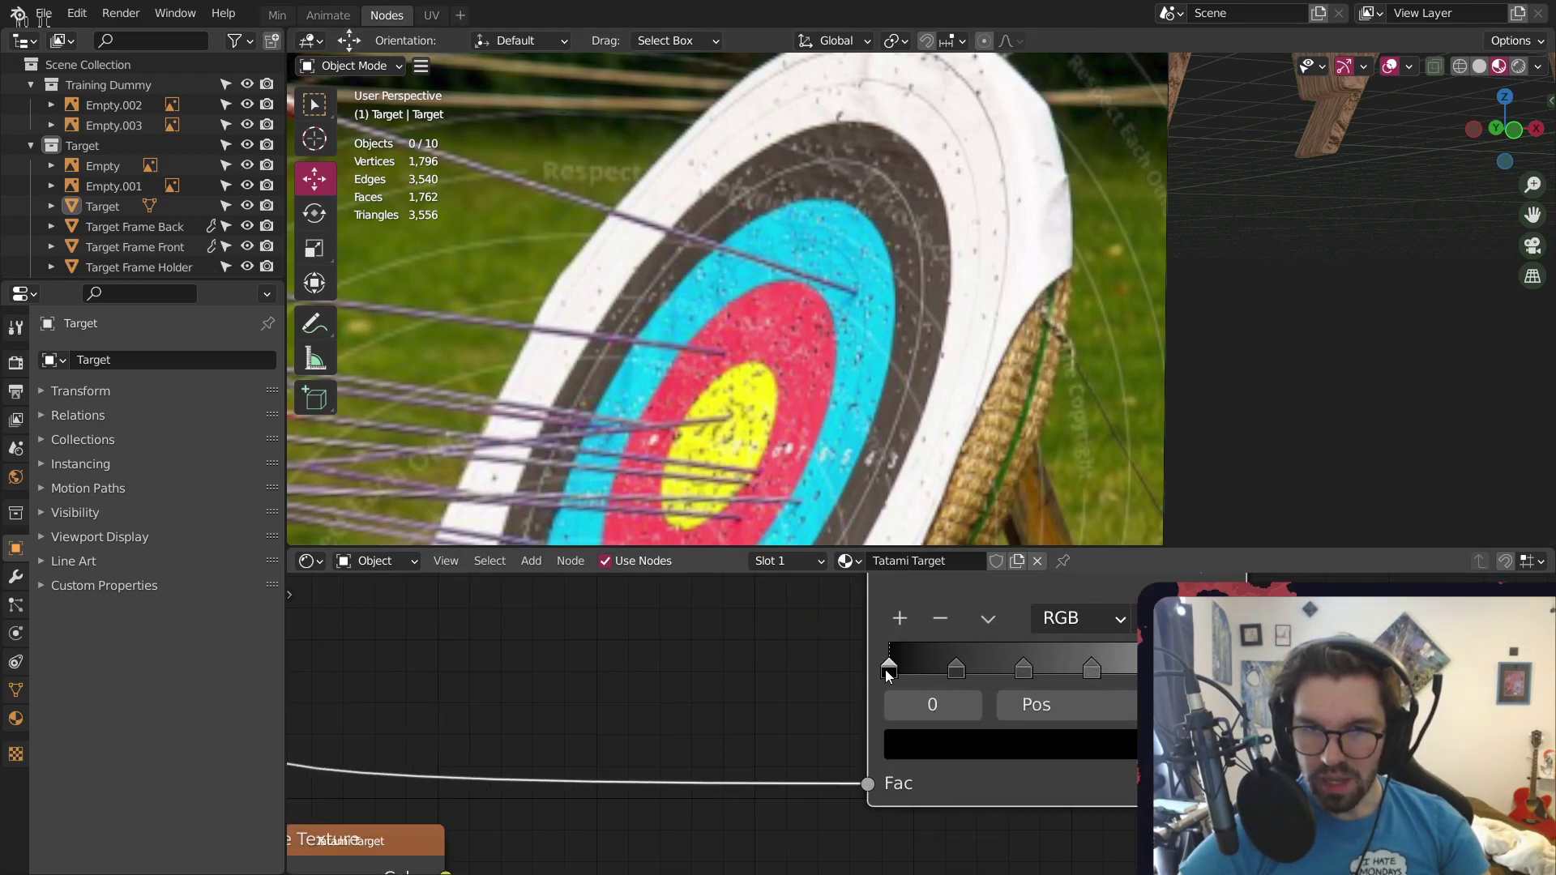
key("s")
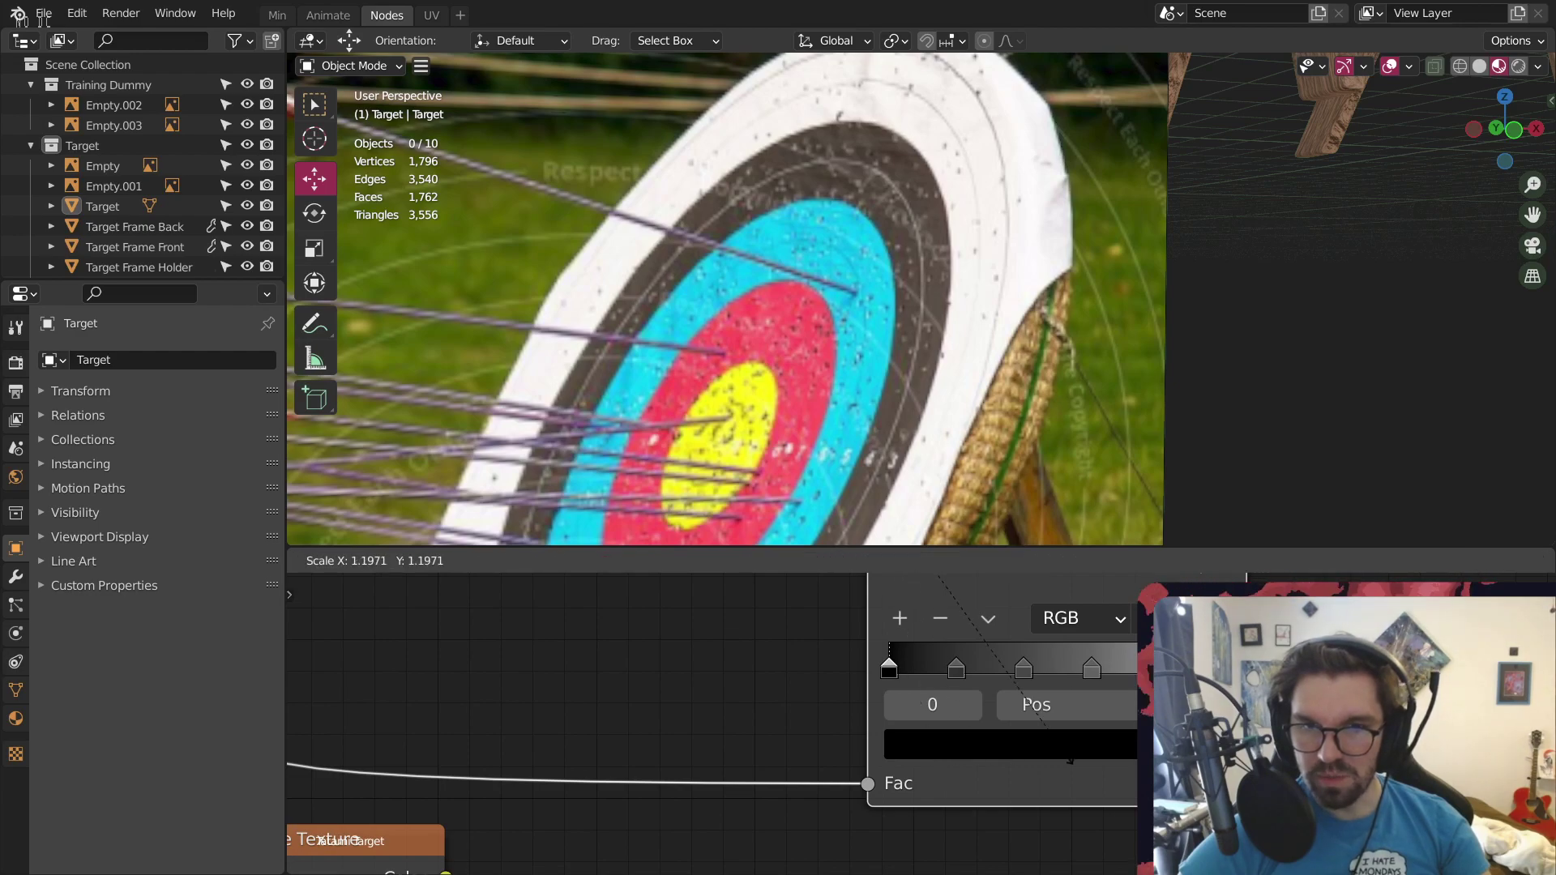
key("Escape")
left_click(959, 742)
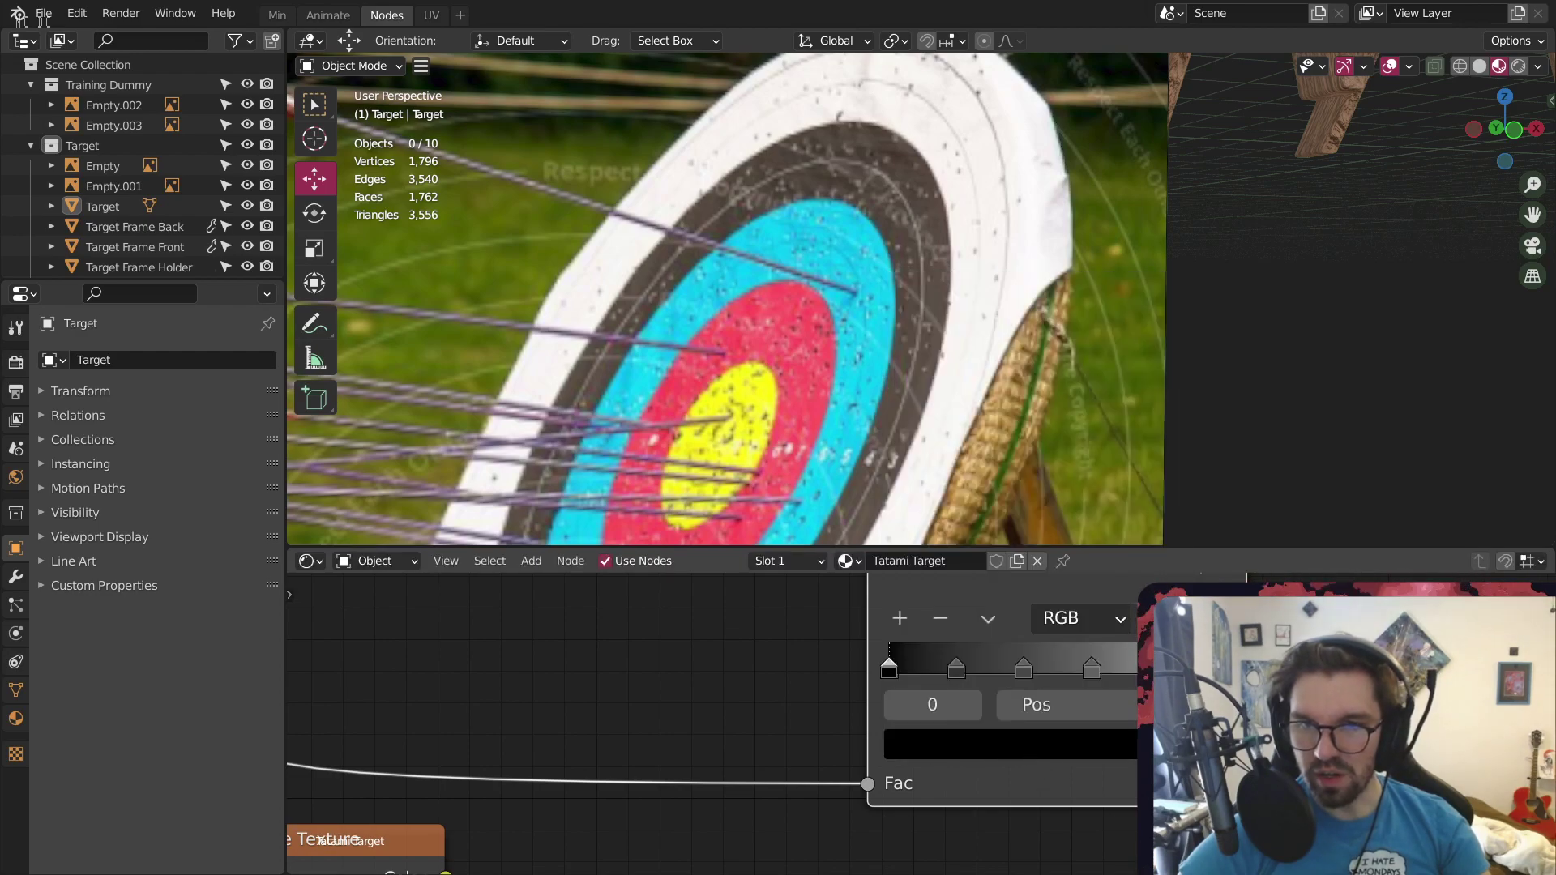
left_click(1115, 736)
left_click(1161, 601)
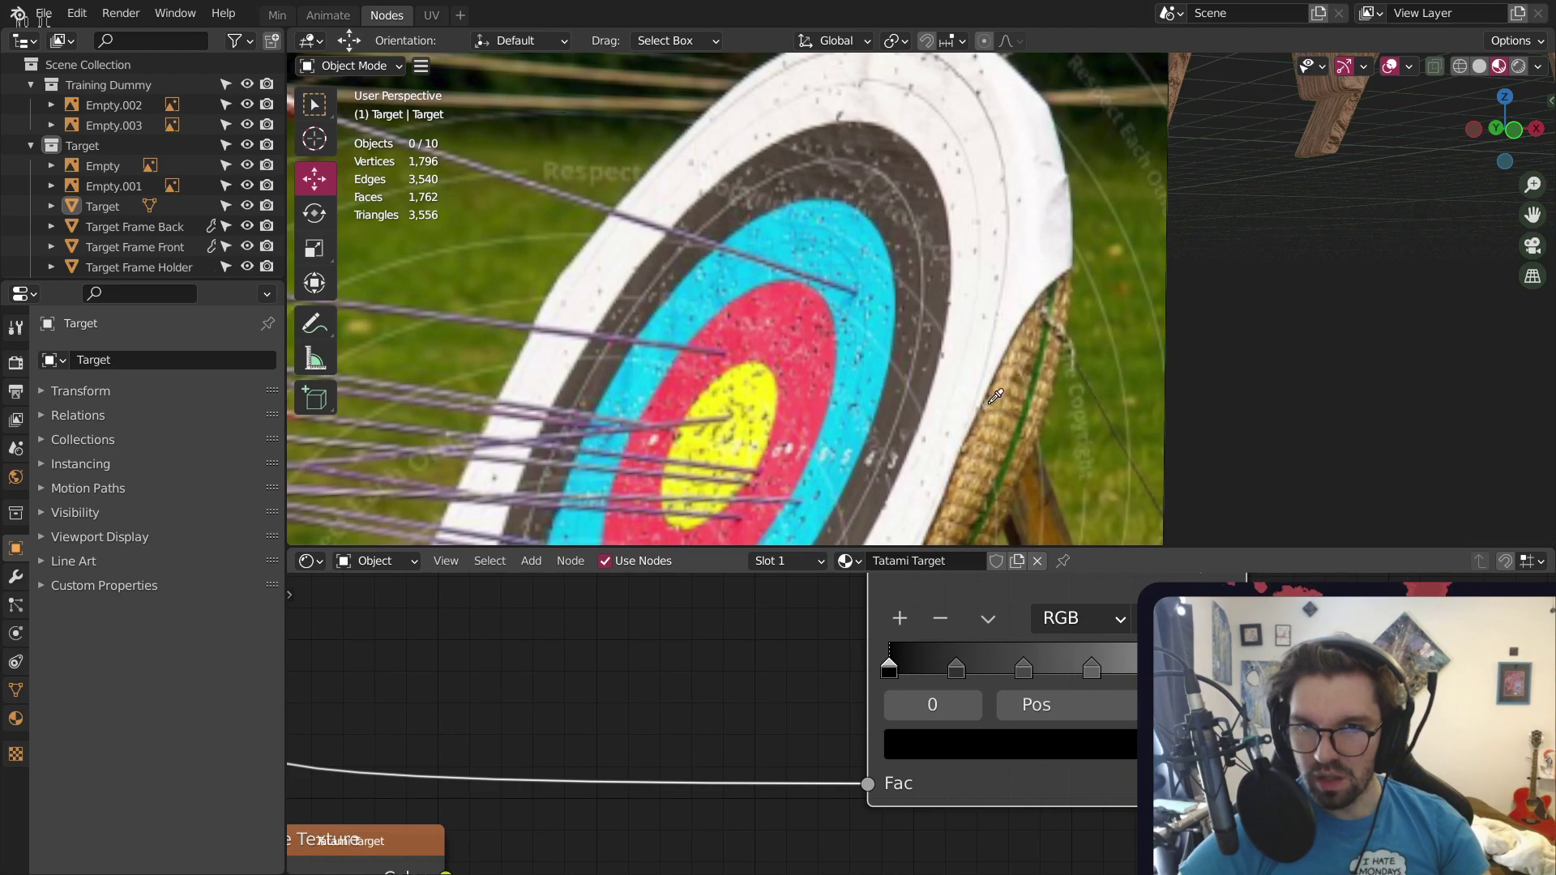
left_click(1009, 386)
Sample the photo's dark ring for the ColorRamp stop at 0.200 and darken it to a lightness of about 0.018
middle_click_drag(982, 679, 831, 648)
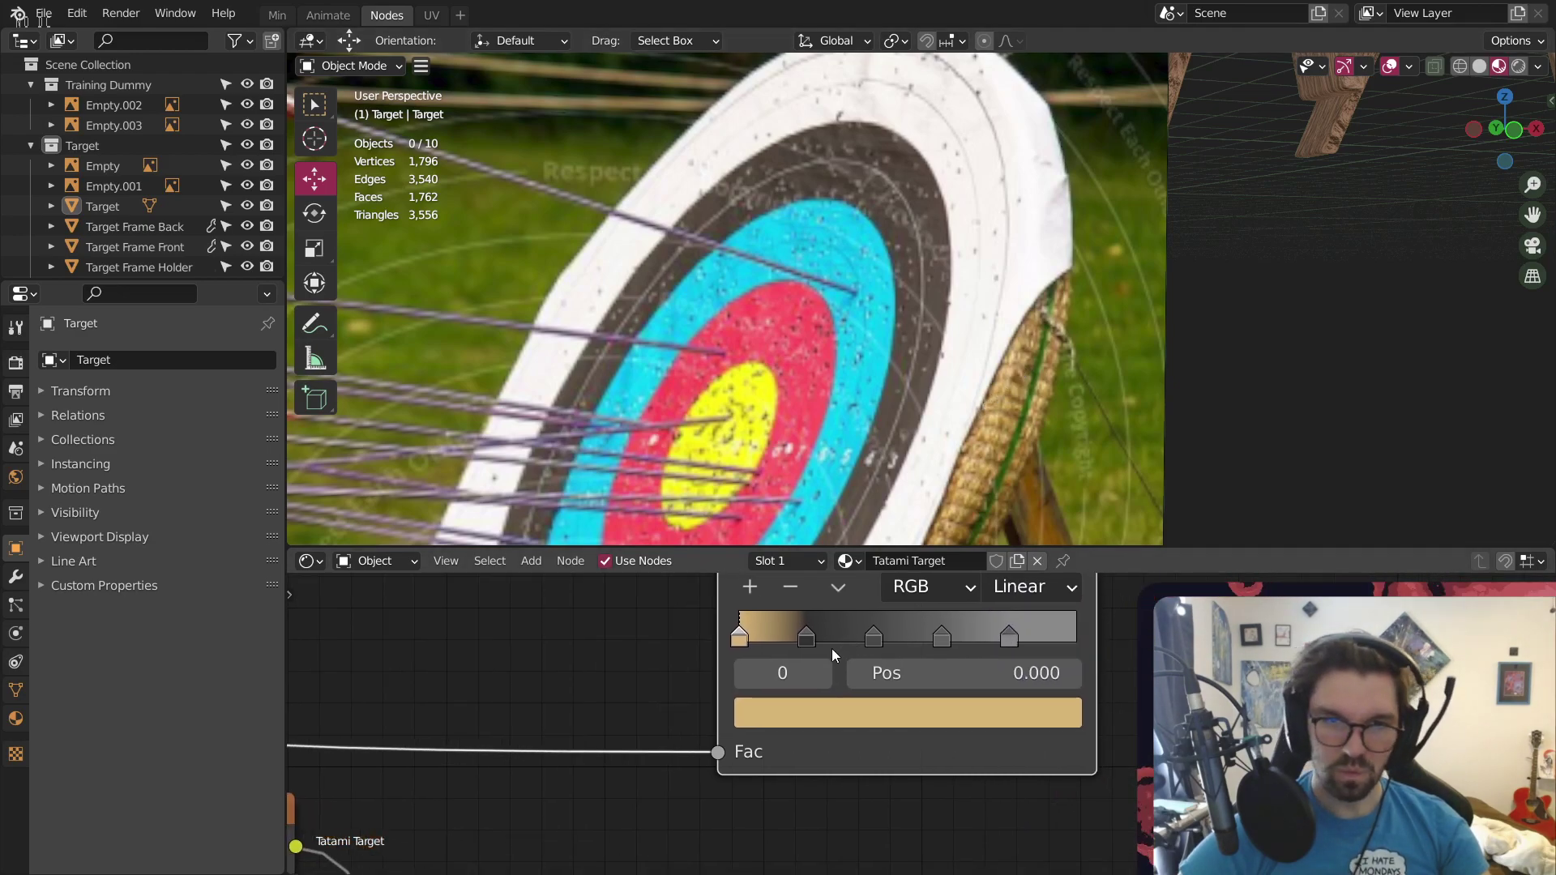
scroll(832, 648, "up", 1)
left_click(805, 630)
left_click(840, 741)
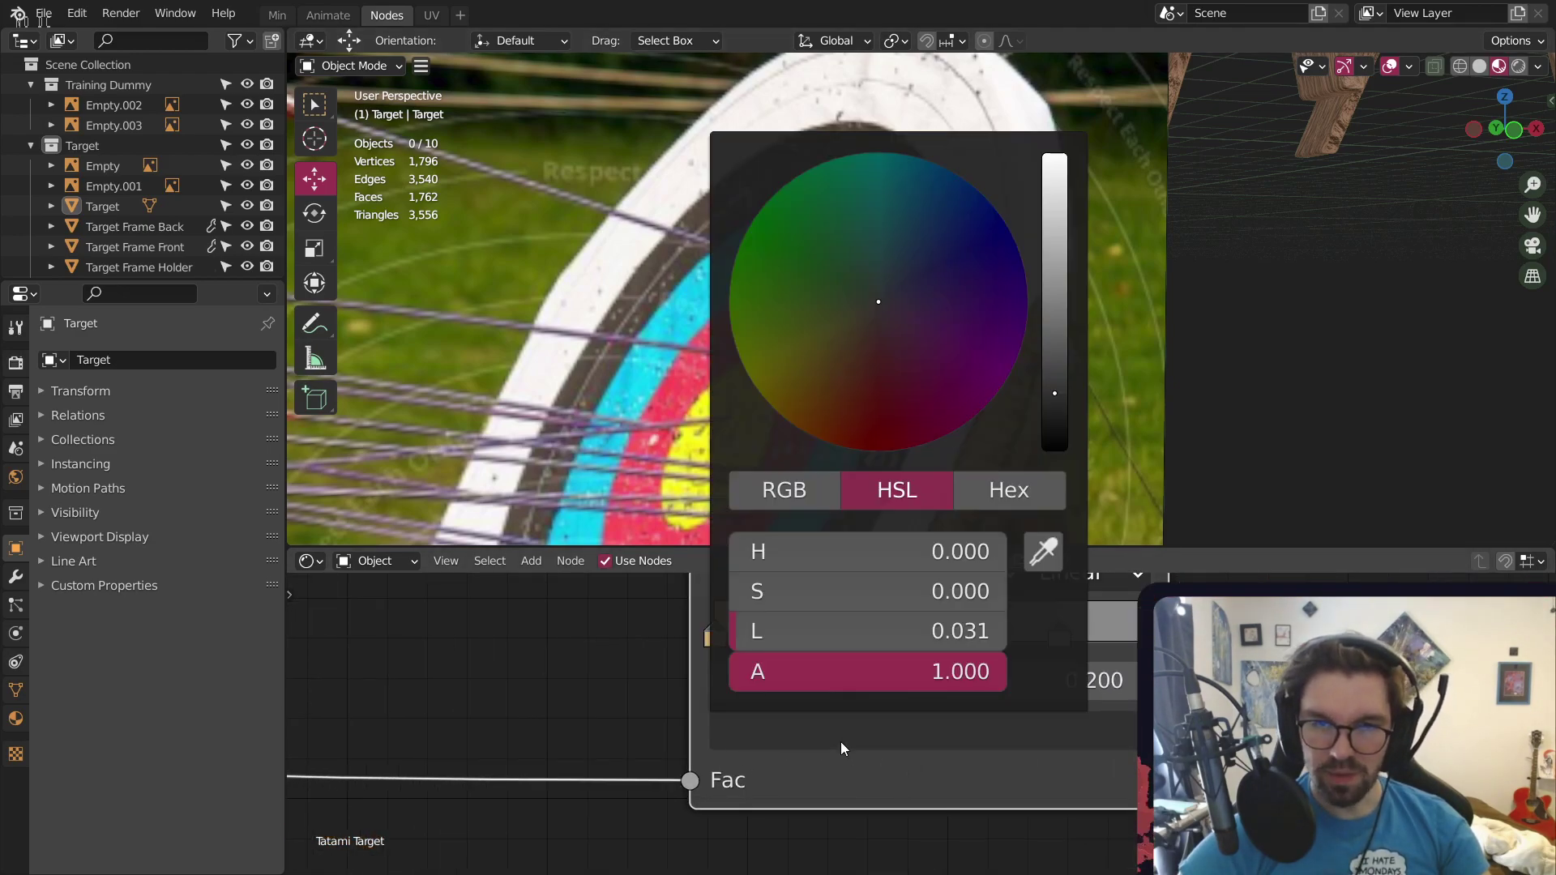
left_click(1057, 545)
left_click(961, 448)
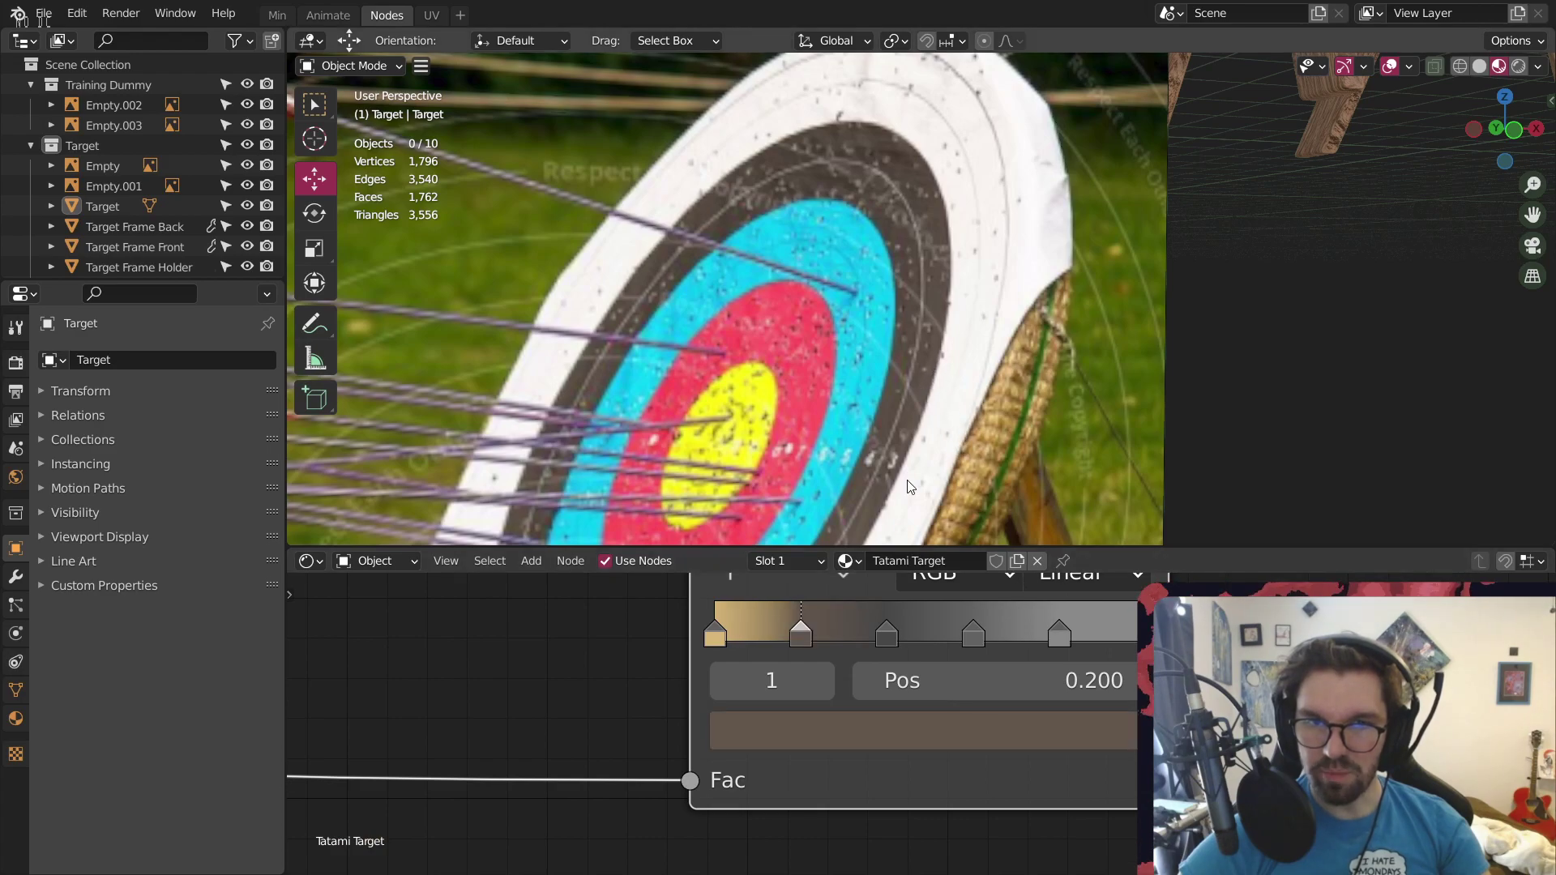
left_click(862, 722)
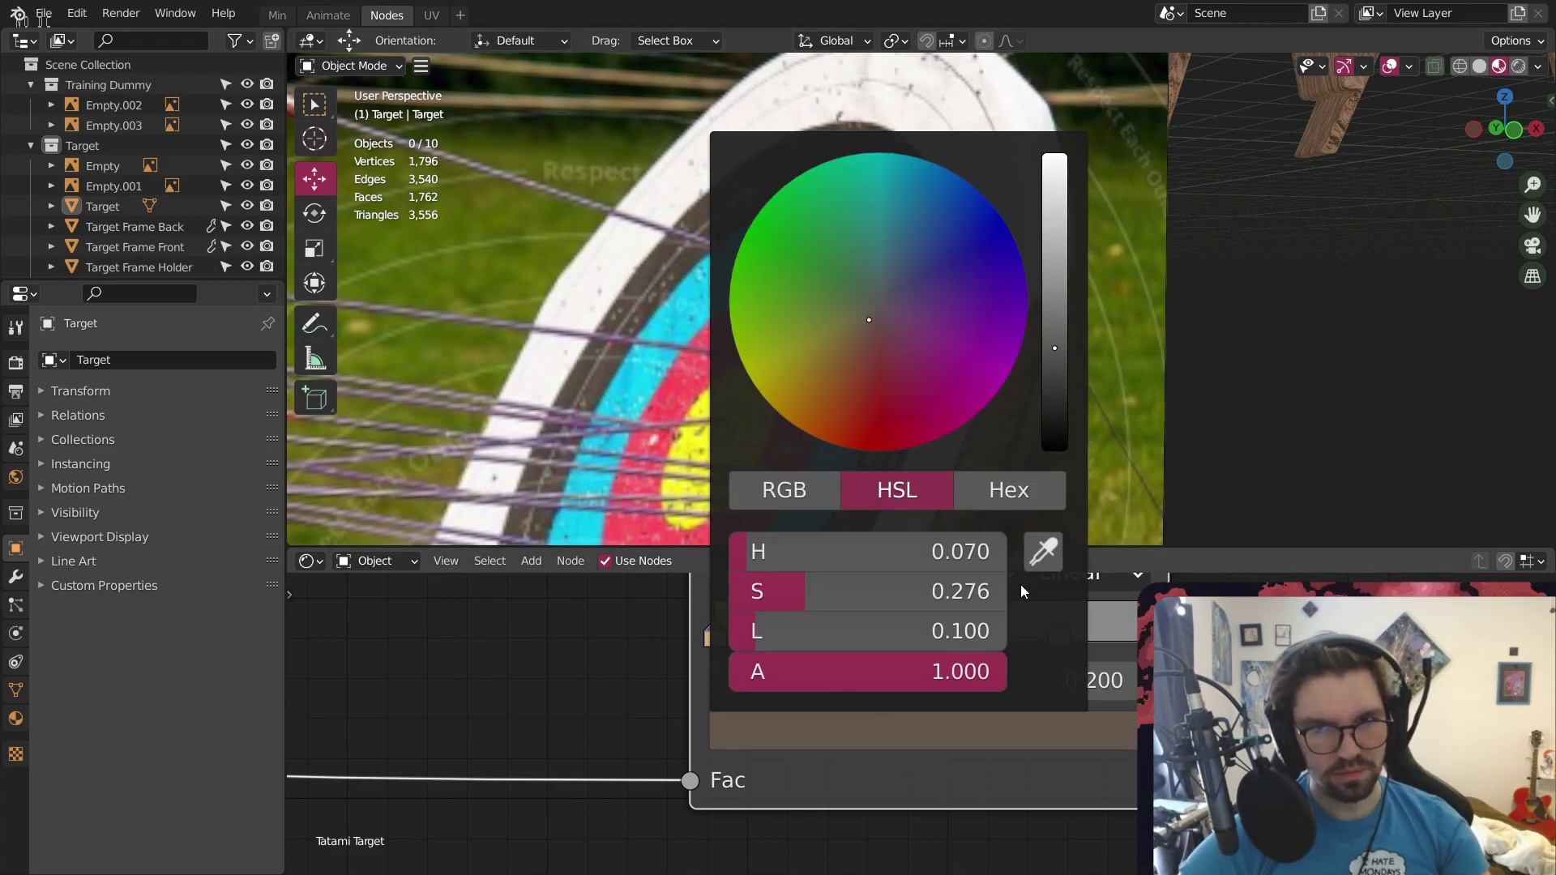
left_click_drag(1048, 382, 1055, 407)
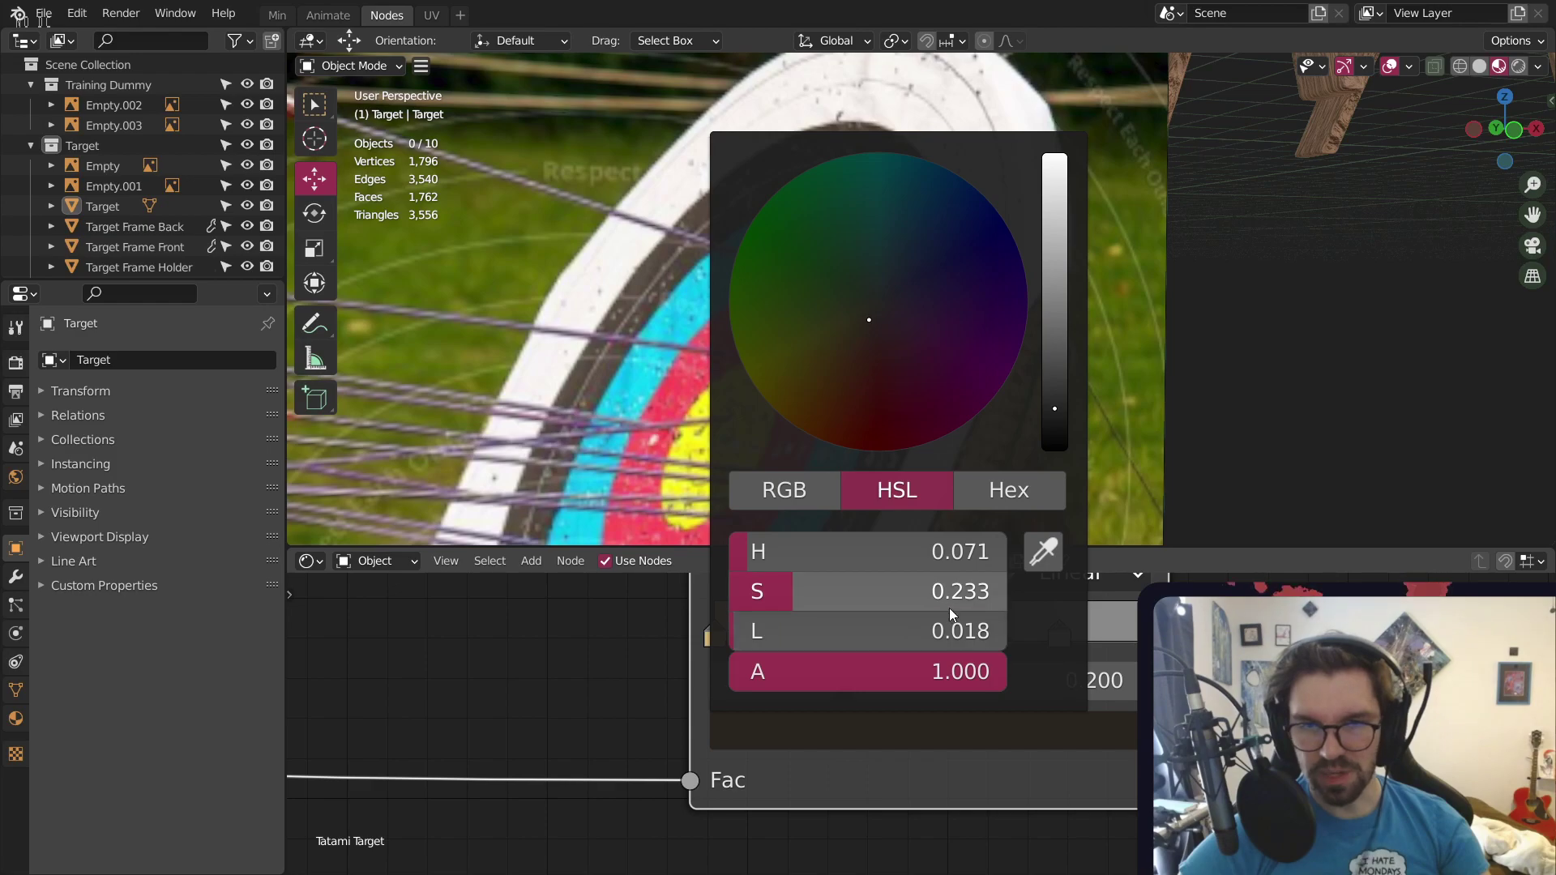
Color the ColorRamp stops at 0.400 and 0.600 with the cyan and red sampled from the photo's rings
left_click(887, 633)
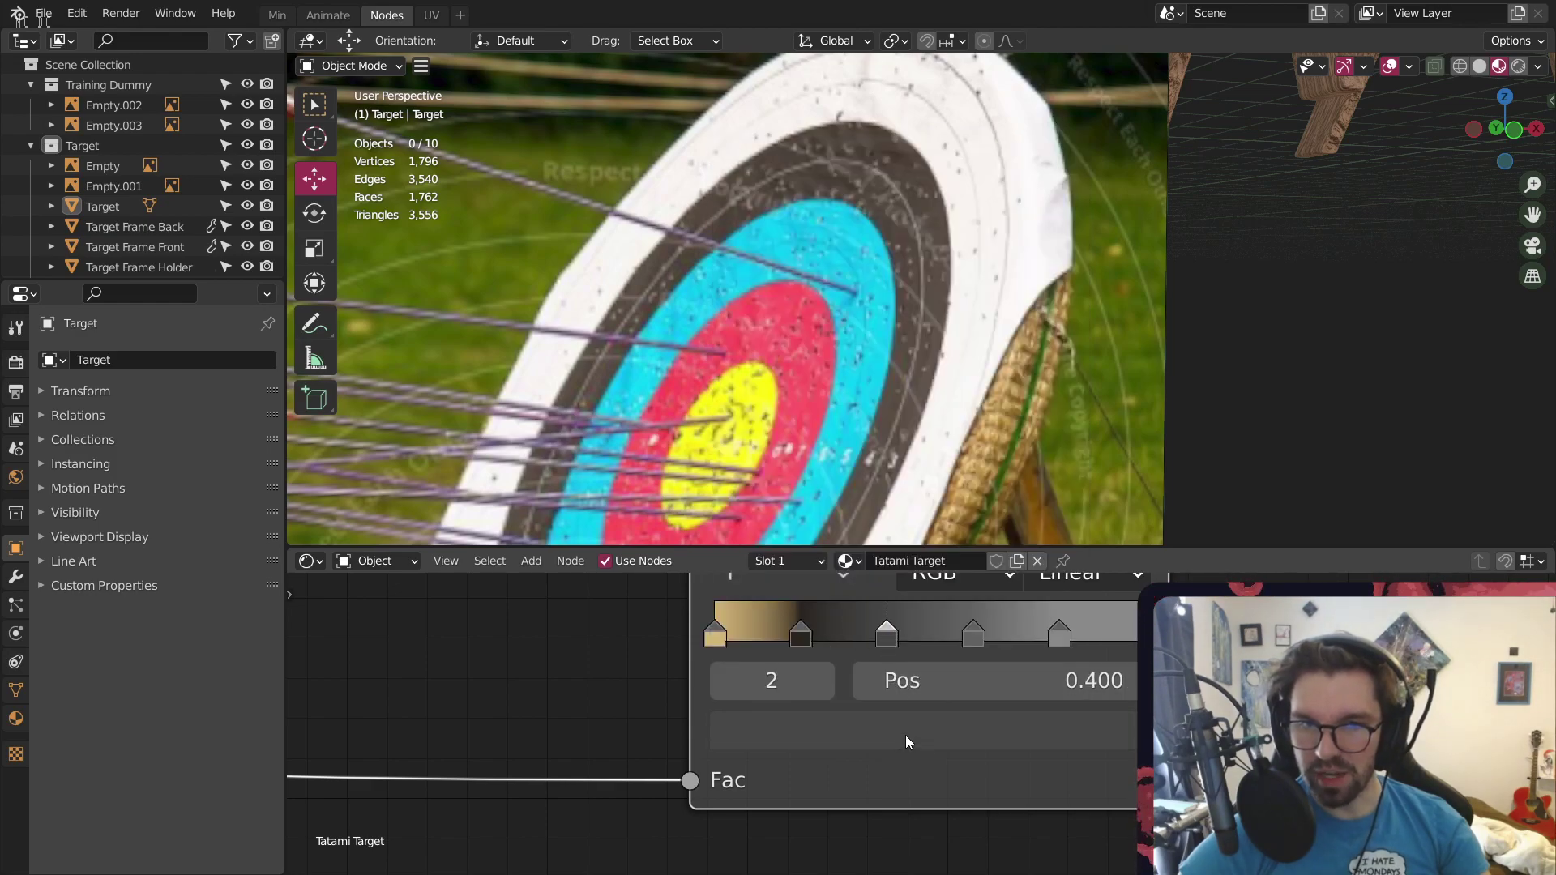
left_click(906, 736)
left_click(1045, 558)
left_click(886, 367)
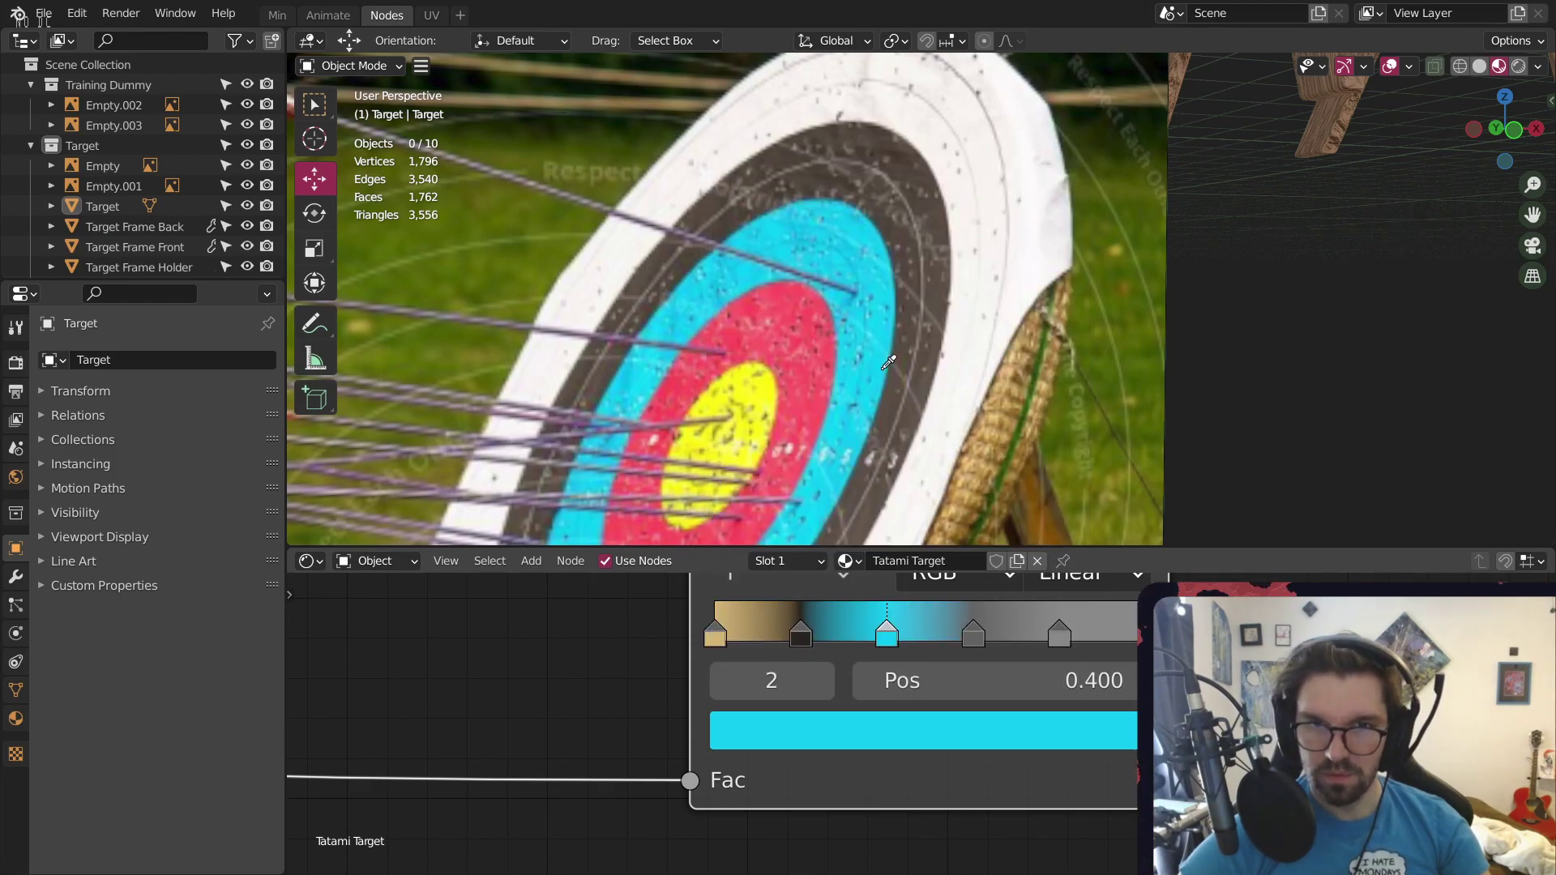
left_click(971, 630)
key("e")
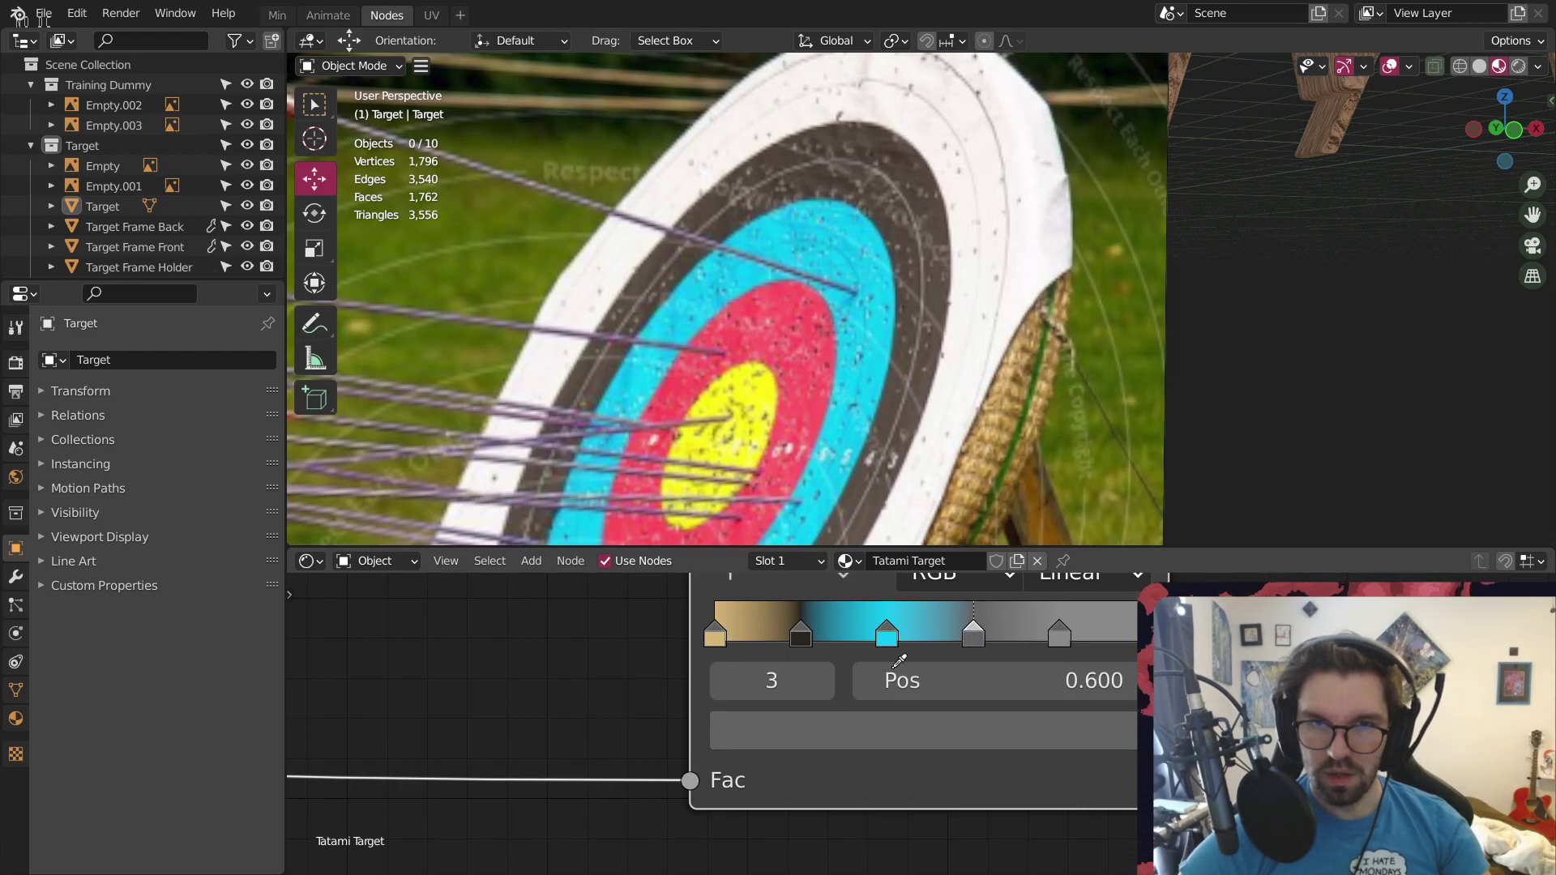
left_click(811, 422)
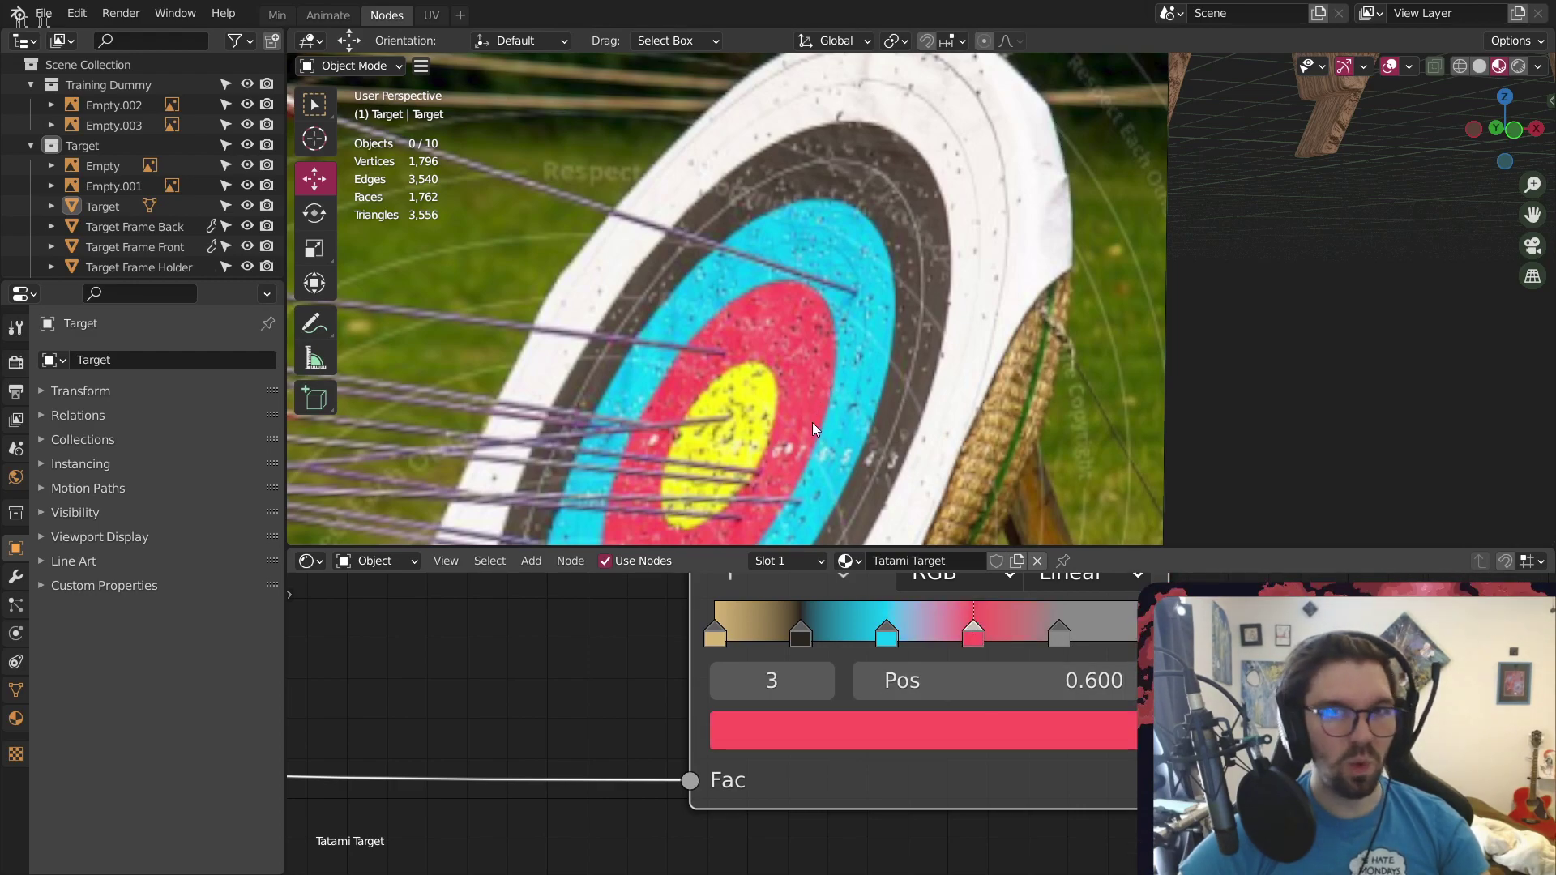
Color the stop at 0.800 with the yellow sampled from the photo's bullseye and set the ColorRamp interpolation to Constant
left_click(1059, 635)
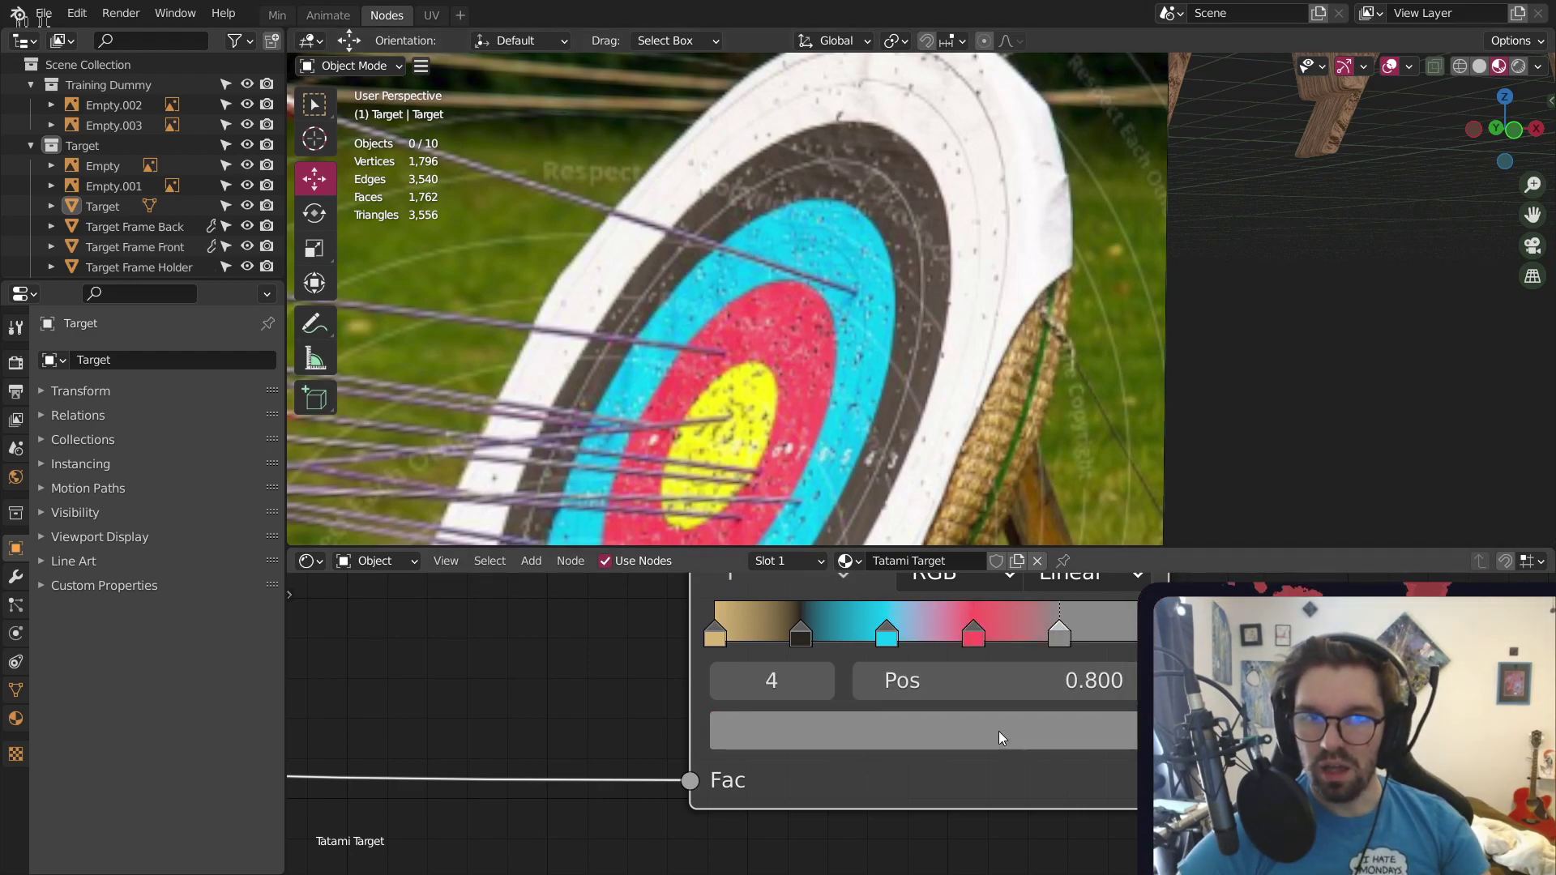
key("e")
left_click(747, 399)
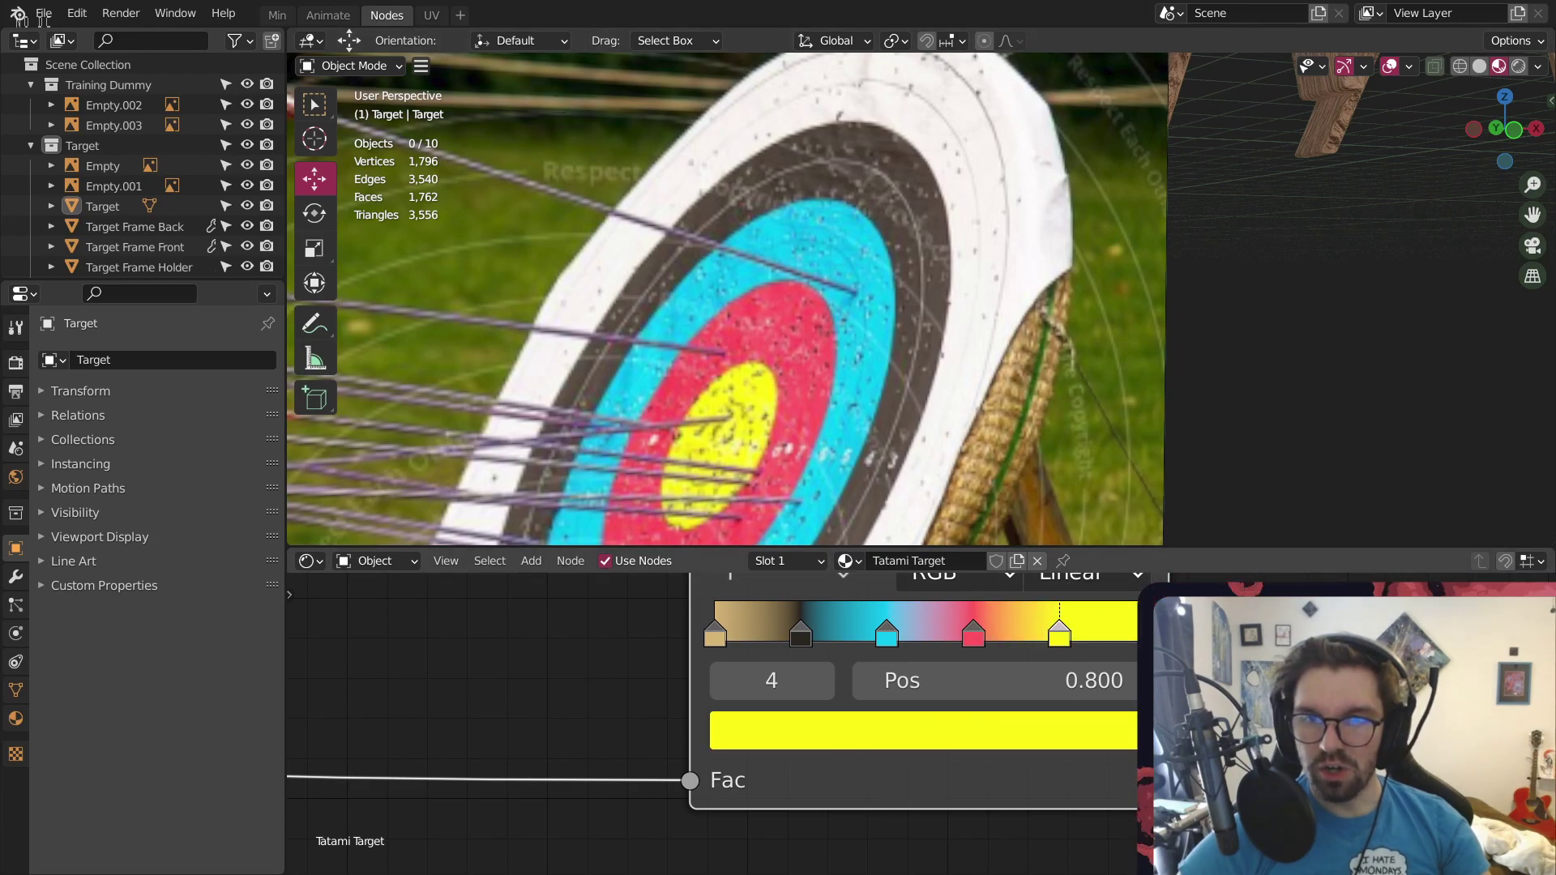
middle_click_drag(1129, 606, 1108, 671)
left_click(1078, 637)
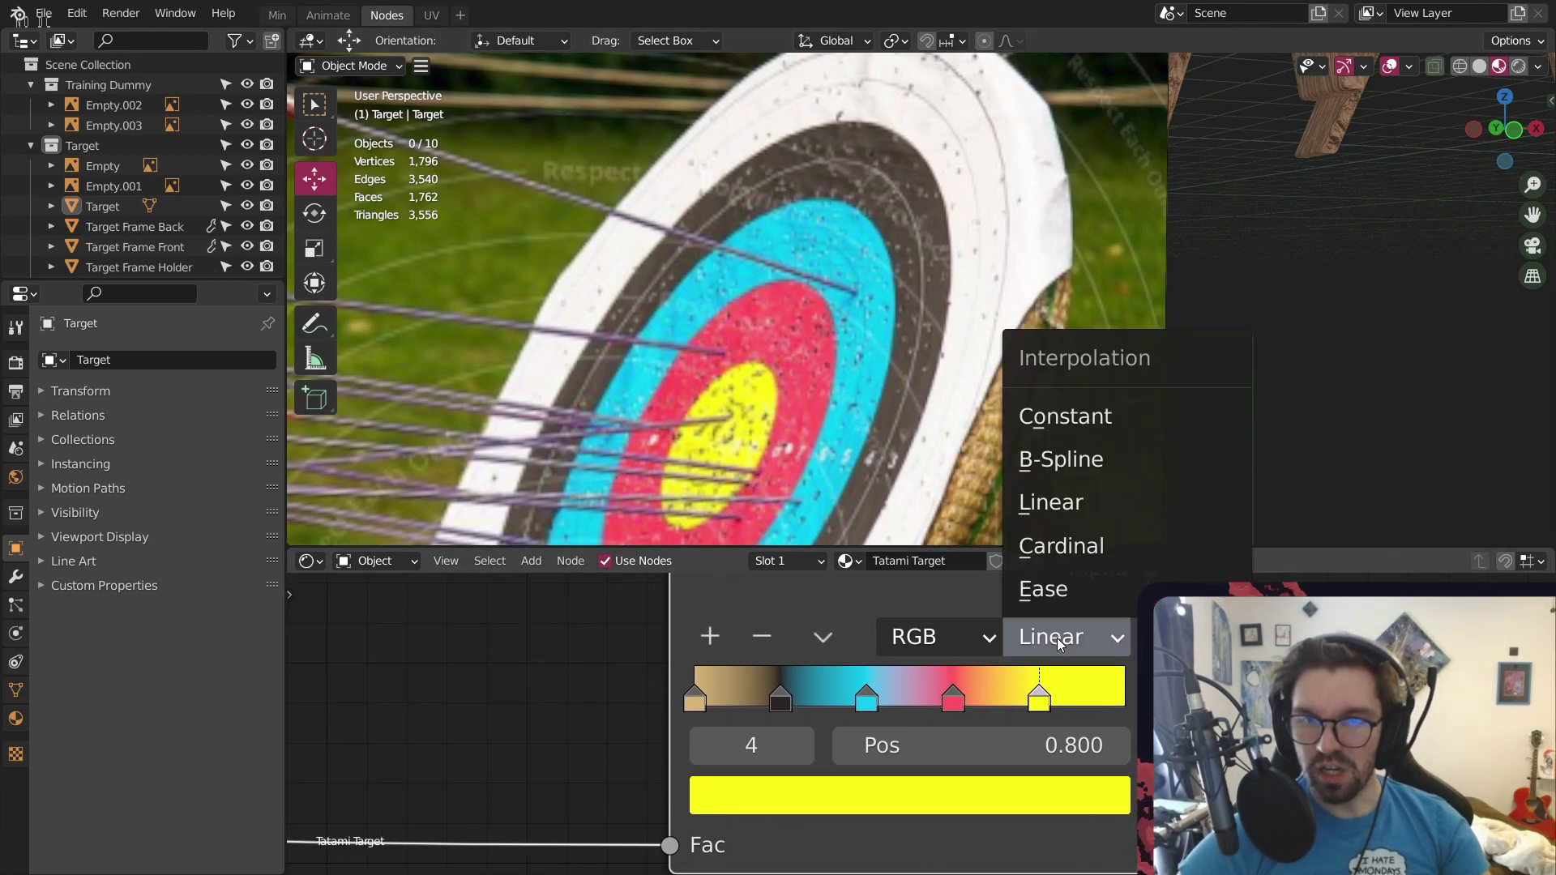
left_click(1066, 415)
Connect the ring ColorRamp's Color output to the shader's Base Color and save the file
scroll(1058, 693, "down", 5)
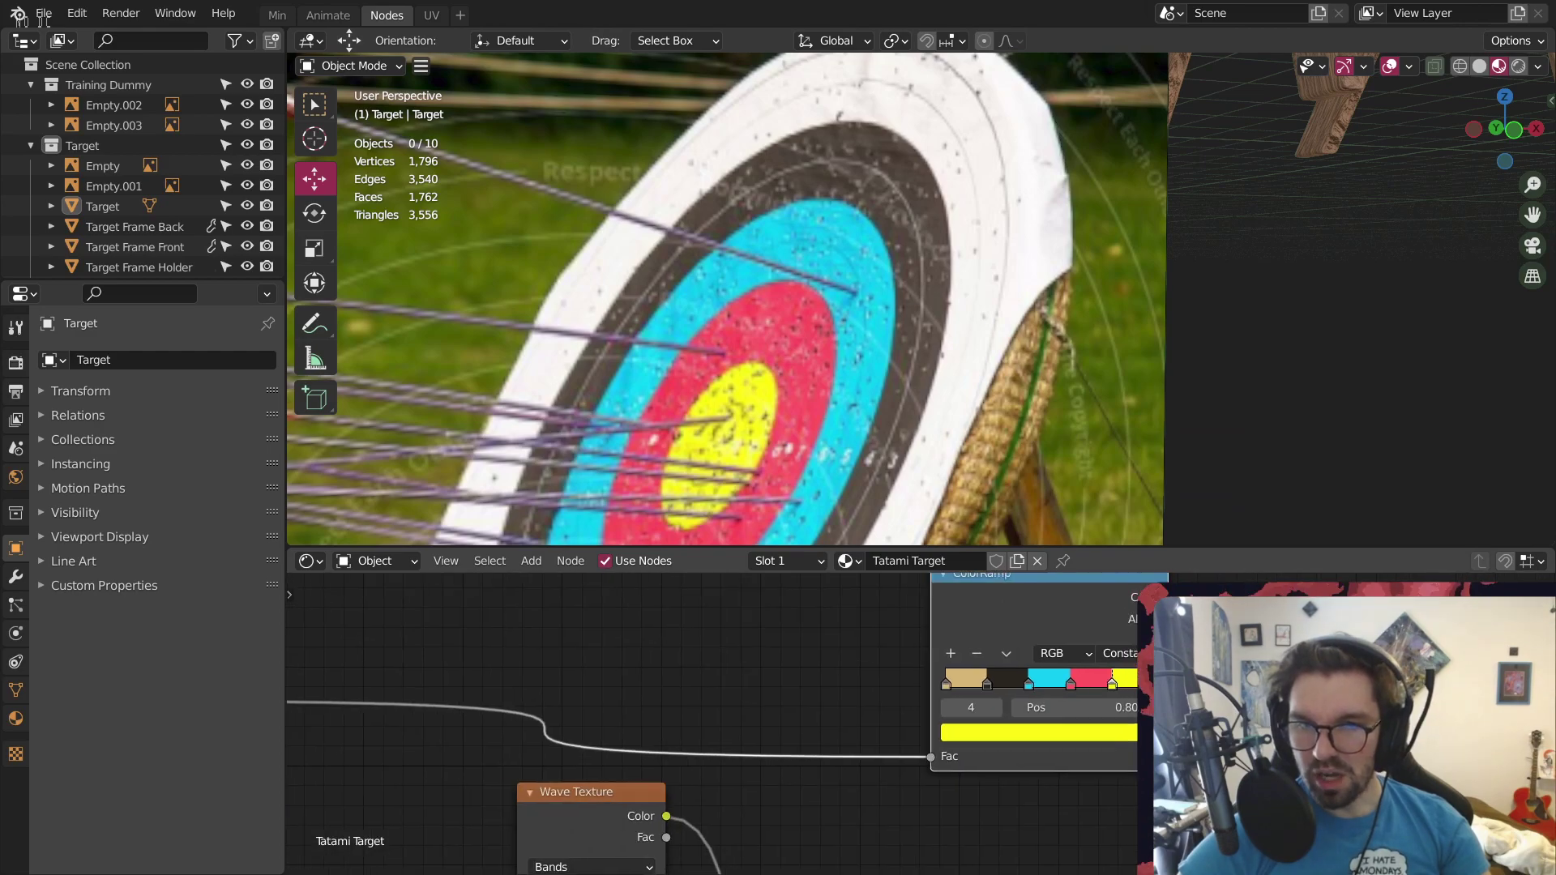
middle_click_drag(517, 780, 748, 737)
scroll(753, 740, "down", 4)
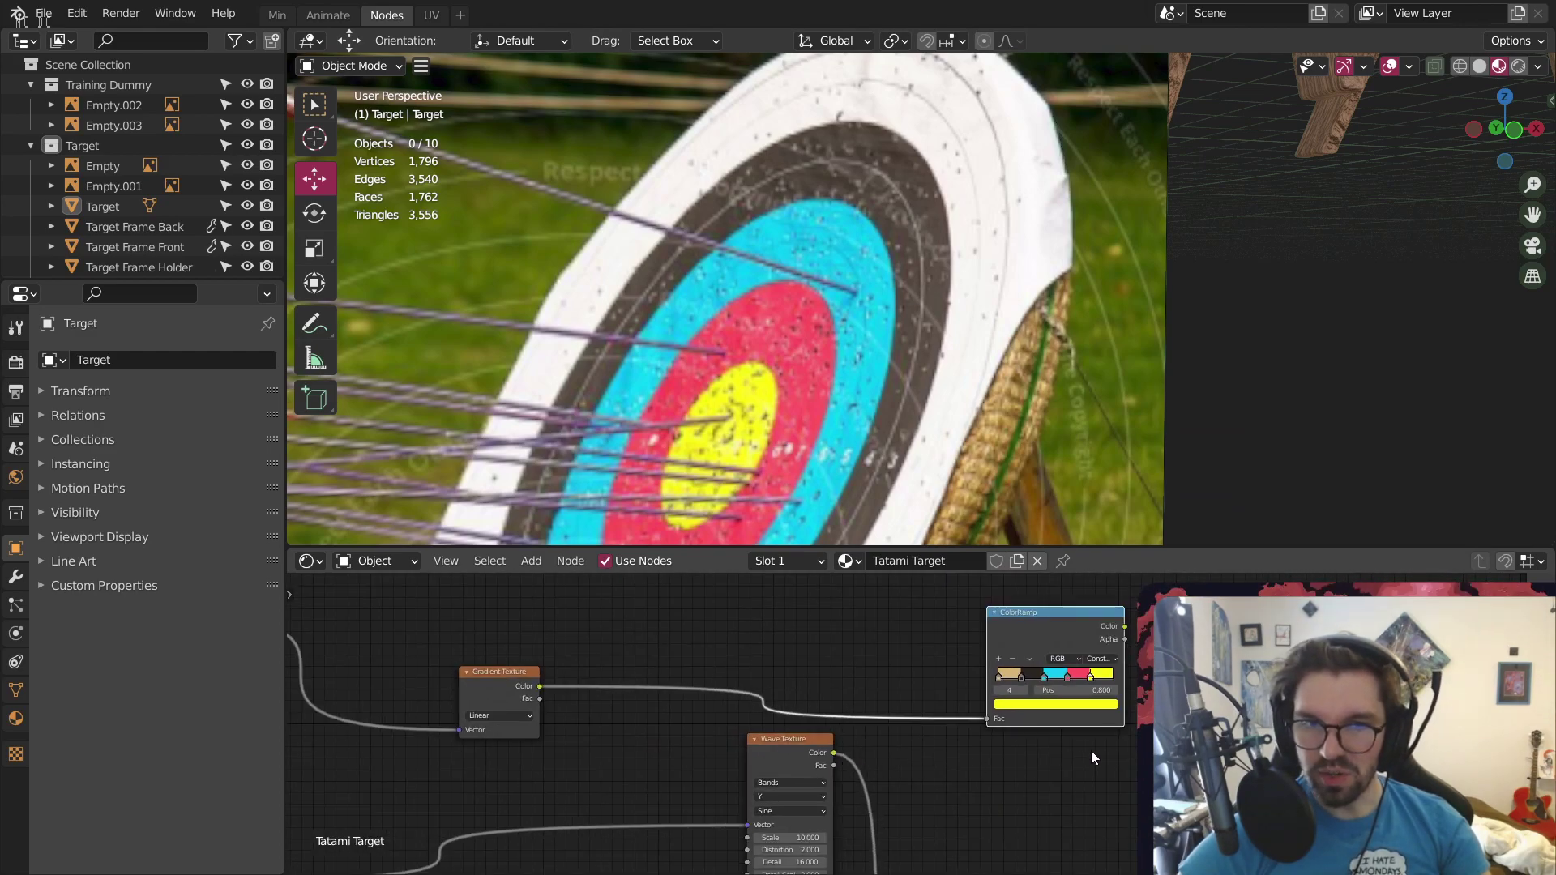
middle_click_drag(1243, 688, 688, 709)
scroll(608, 660, "up", 3)
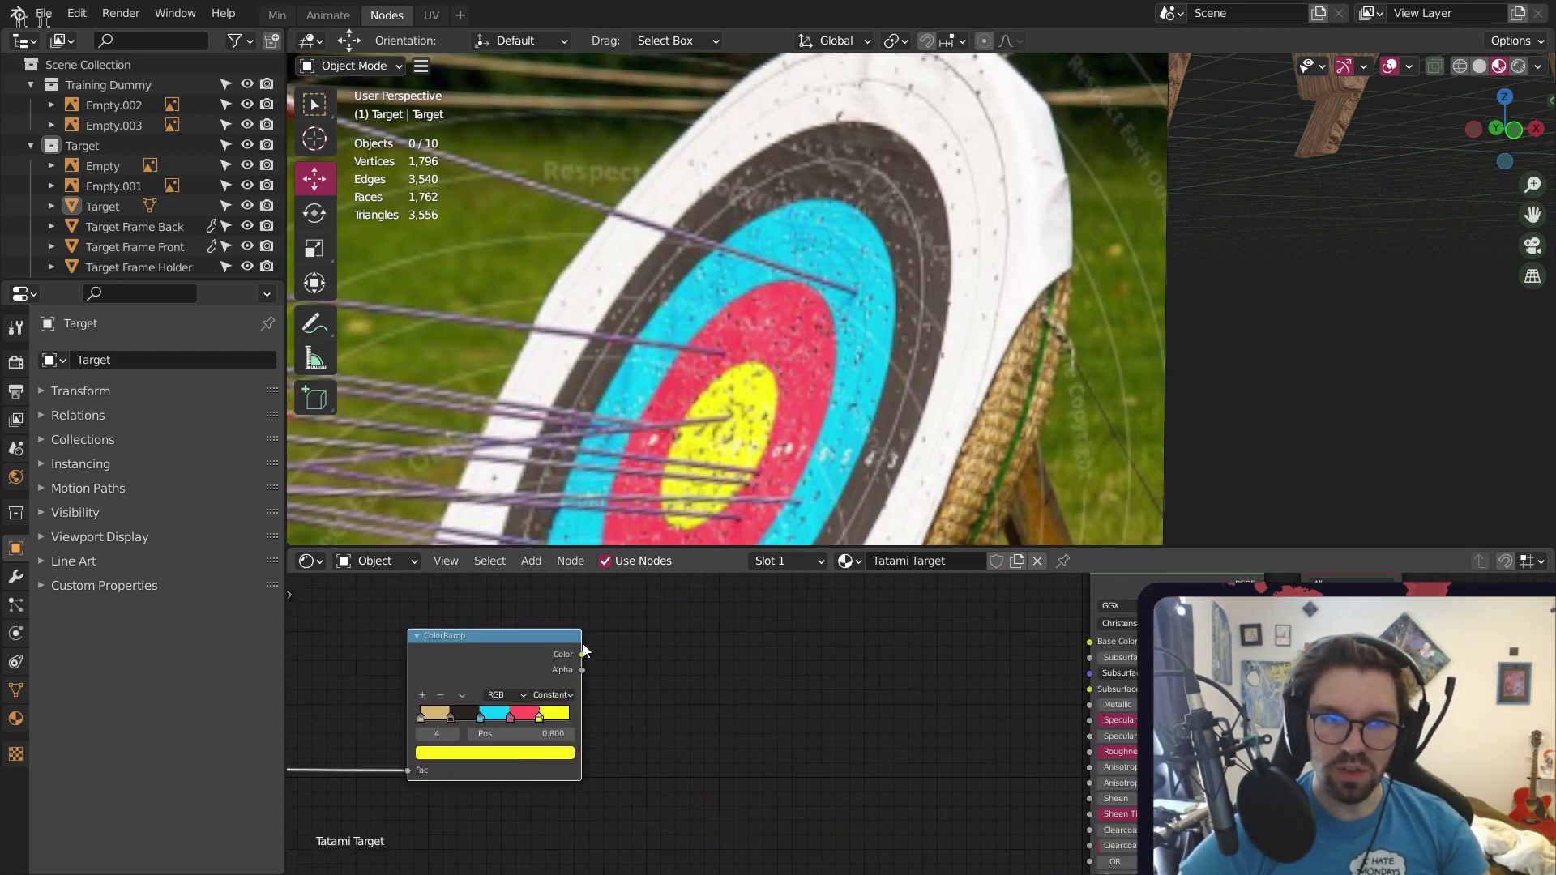
left_click_drag(583, 654, 1089, 642)
scroll(1248, 279, "down", 6)
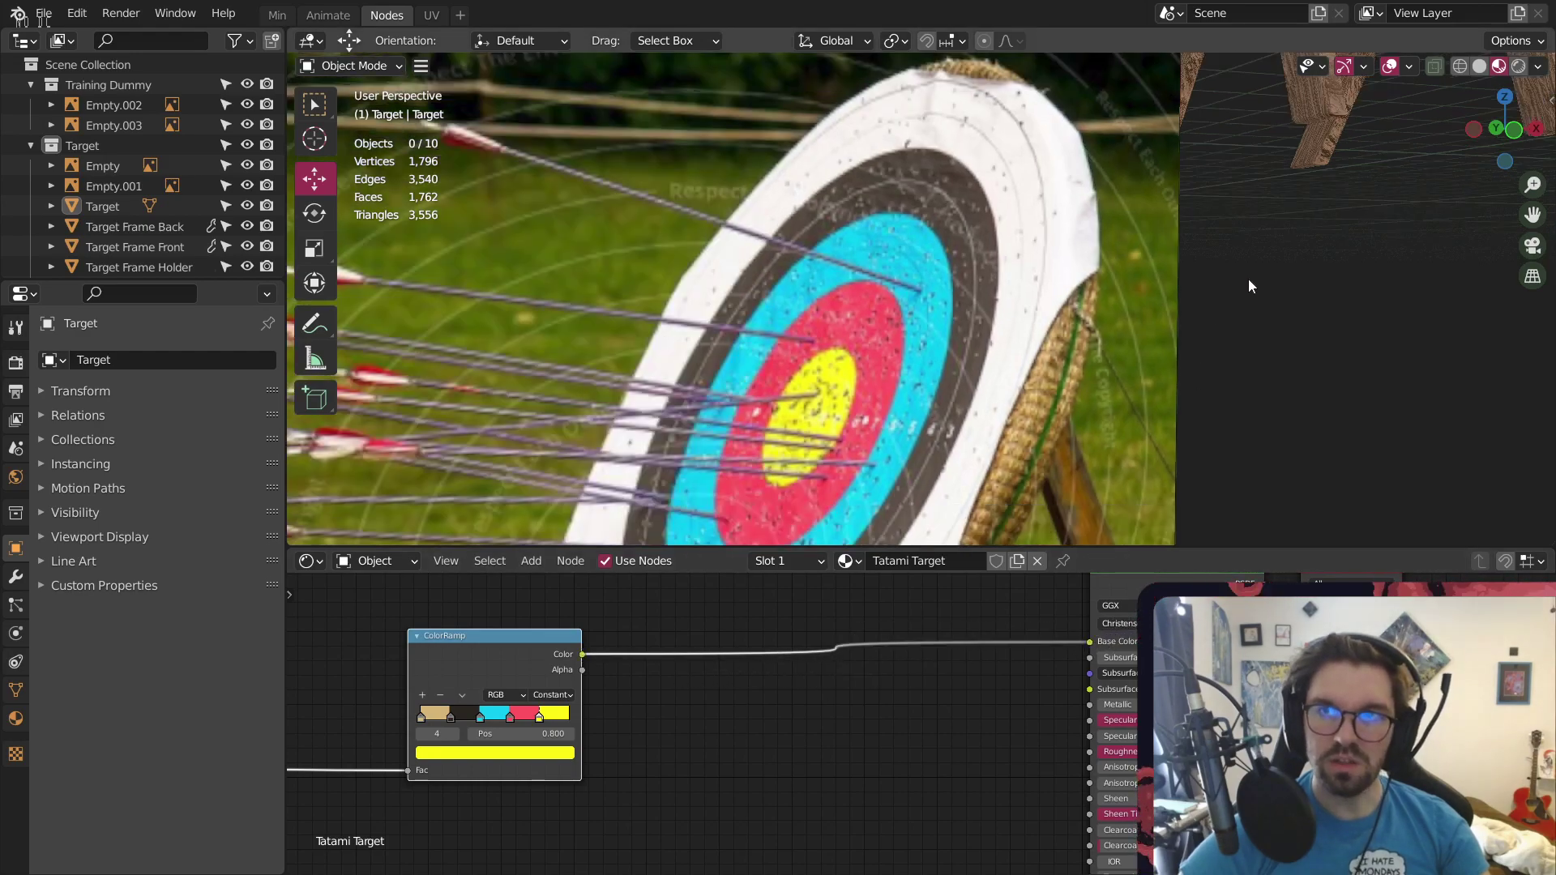
scroll(982, 267, "up", 4)
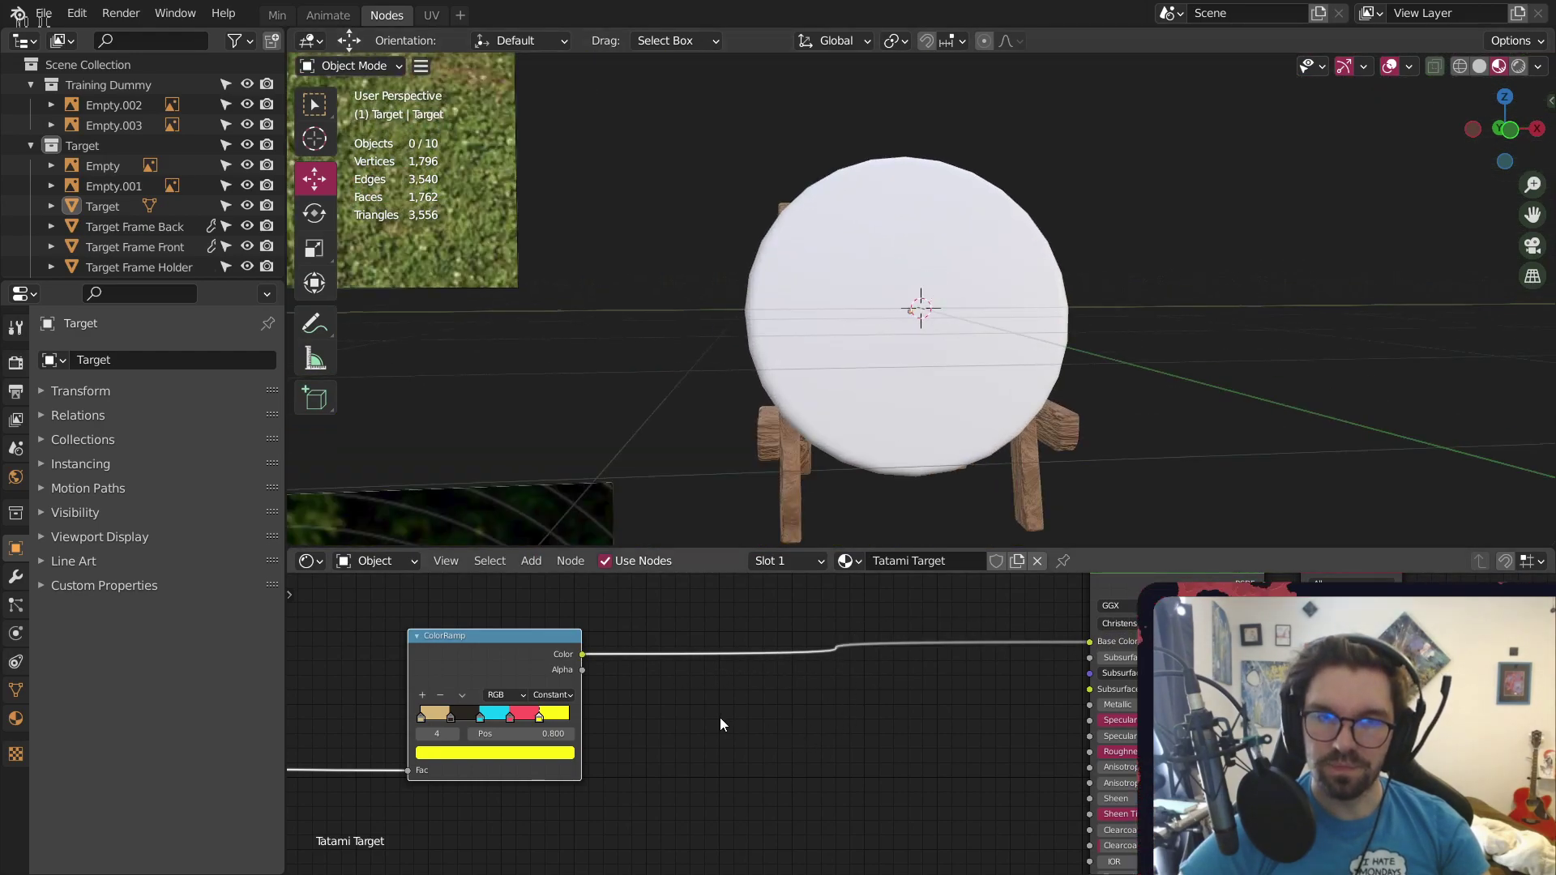
scroll(653, 697, "down", 6)
middle_click_drag(655, 697, 1010, 650)
scroll(950, 207, "up", 3)
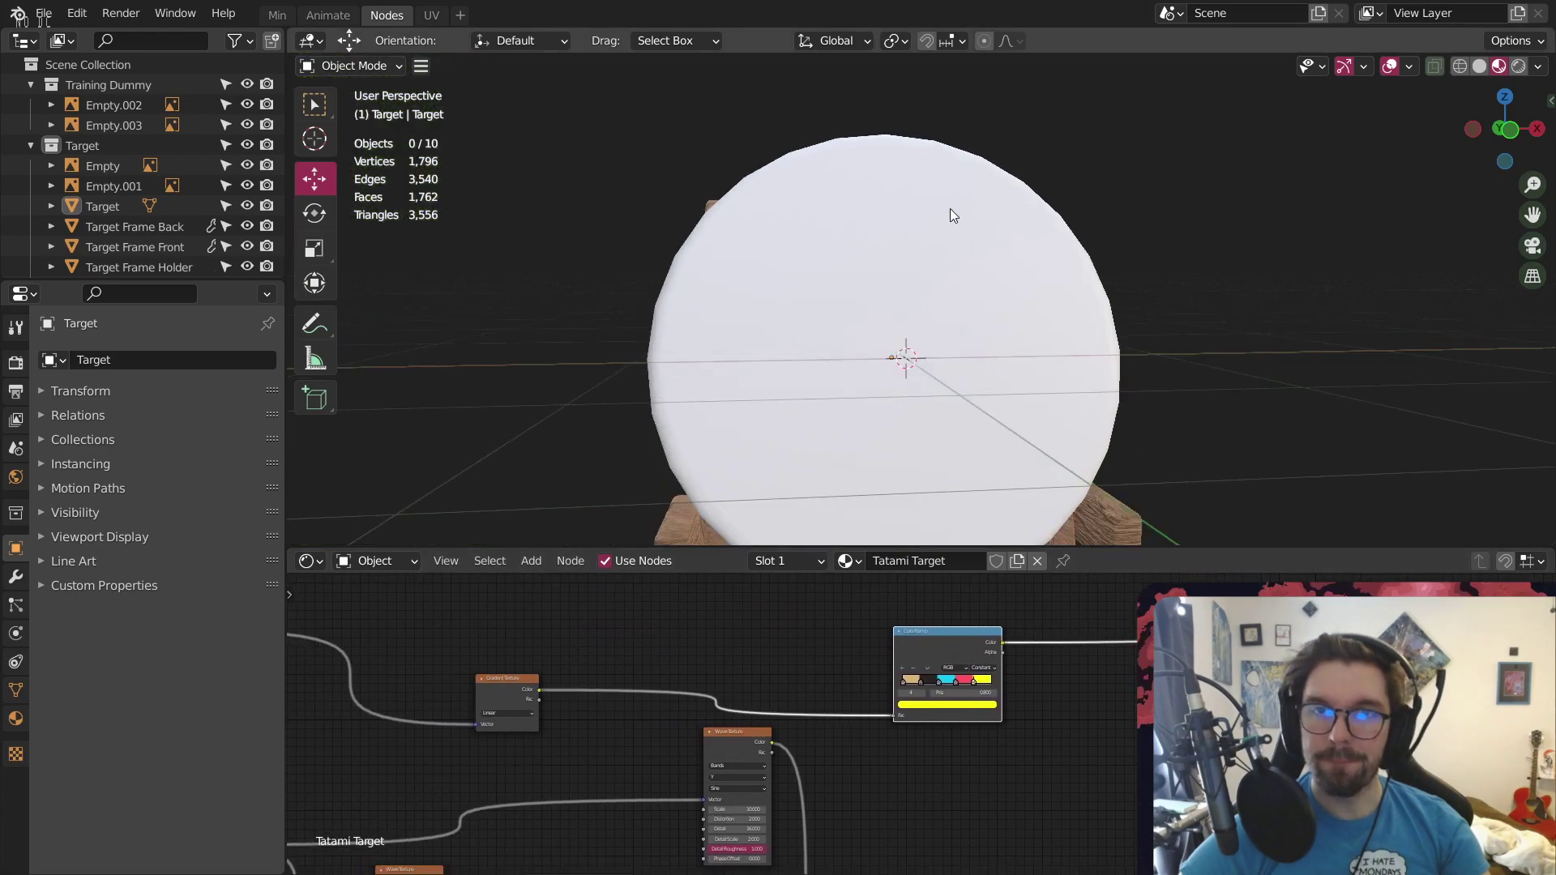
scroll(922, 317, "down", 1)
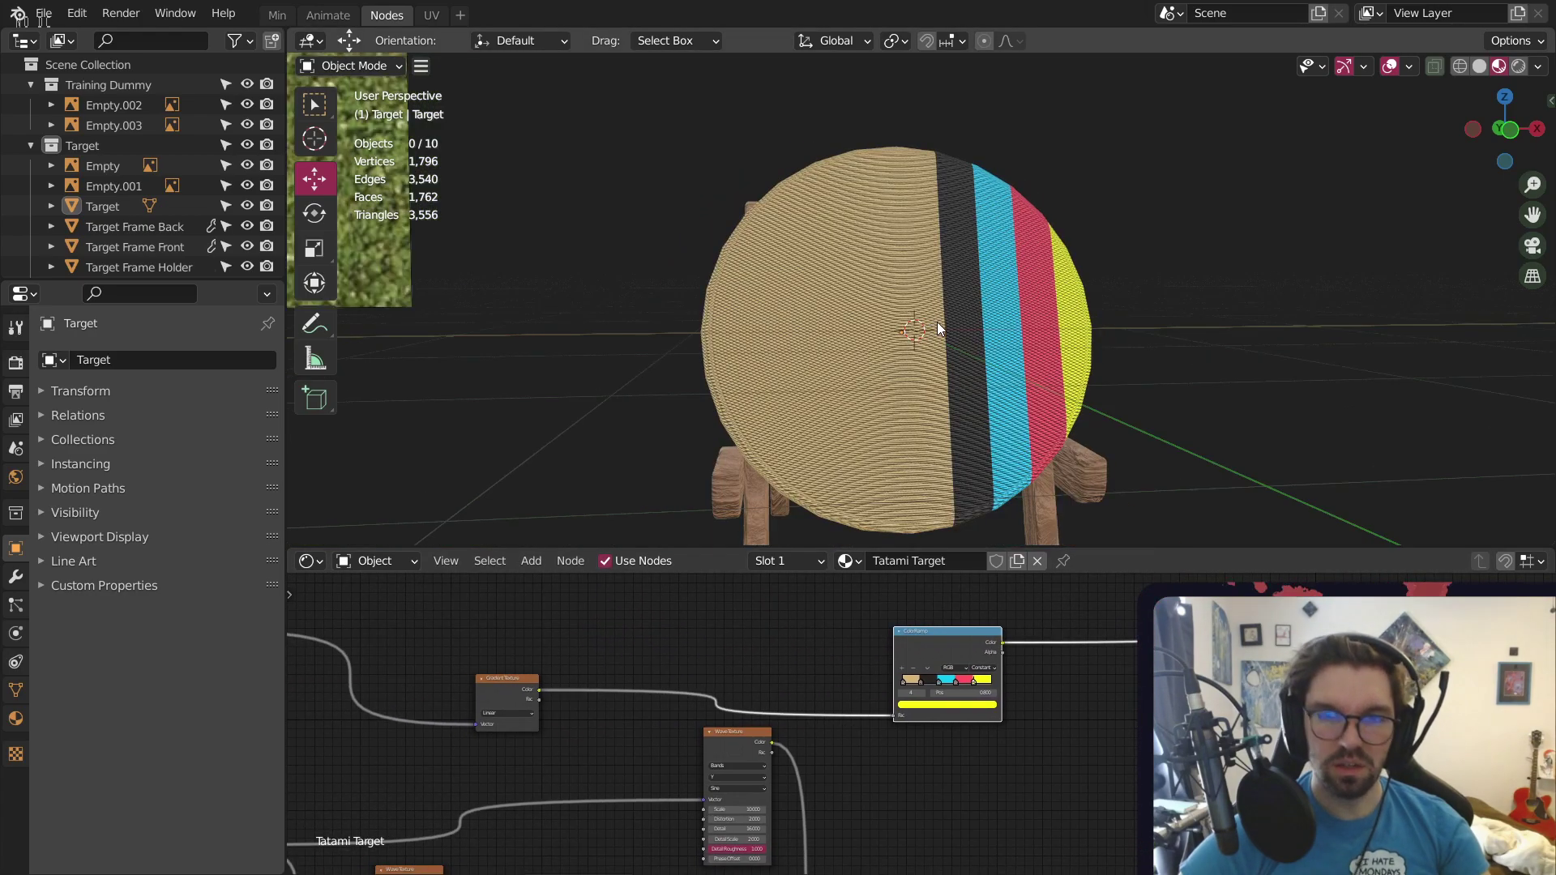
key("ctrl+s")
Set the Gradient Texture's gradient type to Spherical
scroll(835, 624, "up", 5)
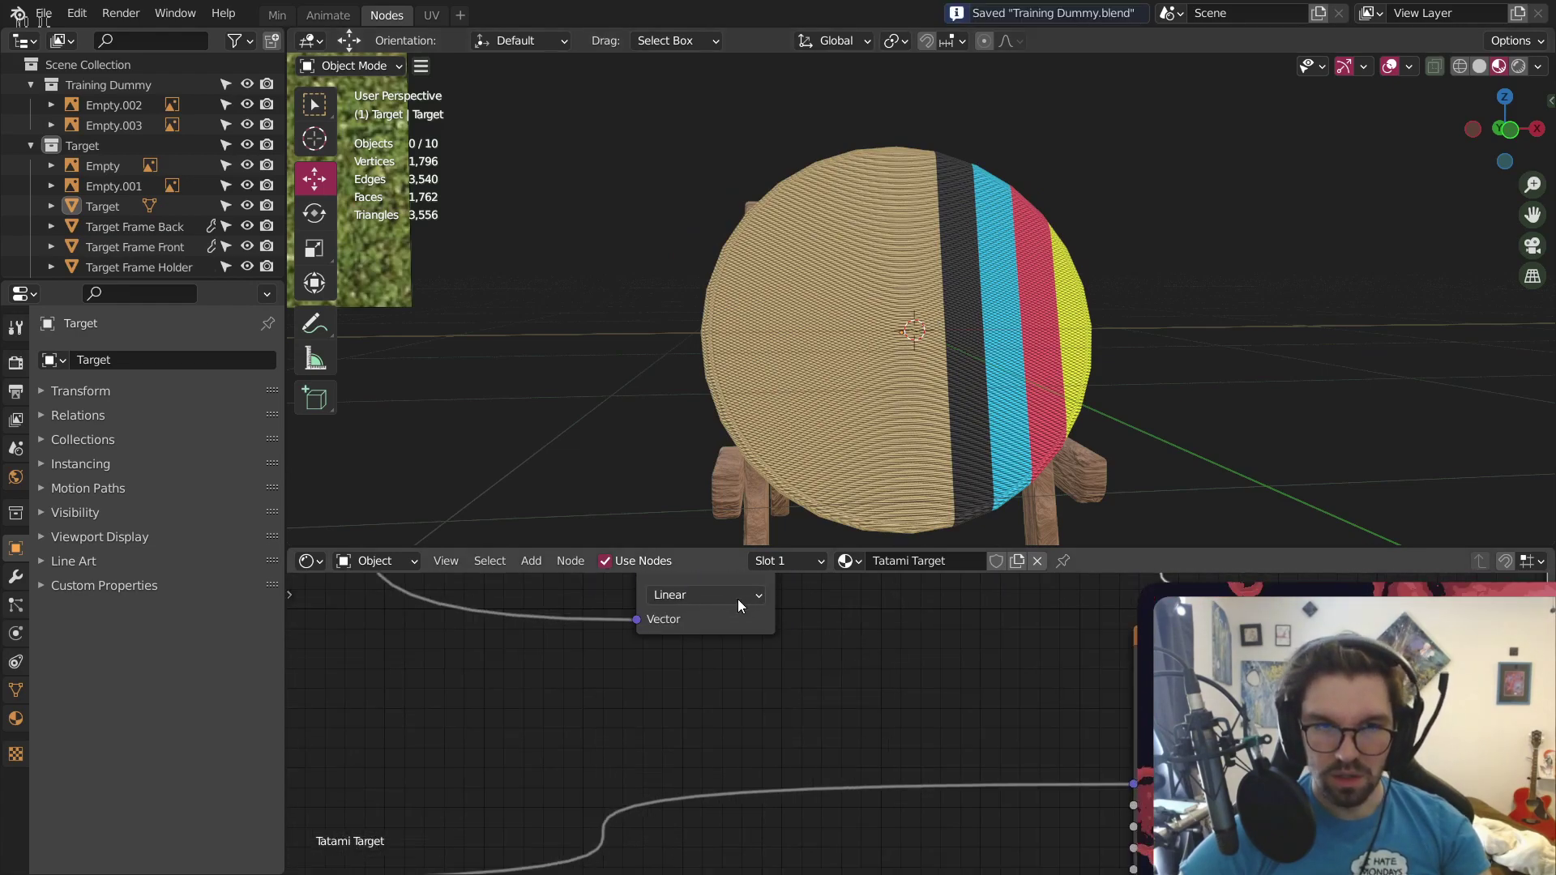
scroll(820, 645, "up", 4)
left_click(815, 634)
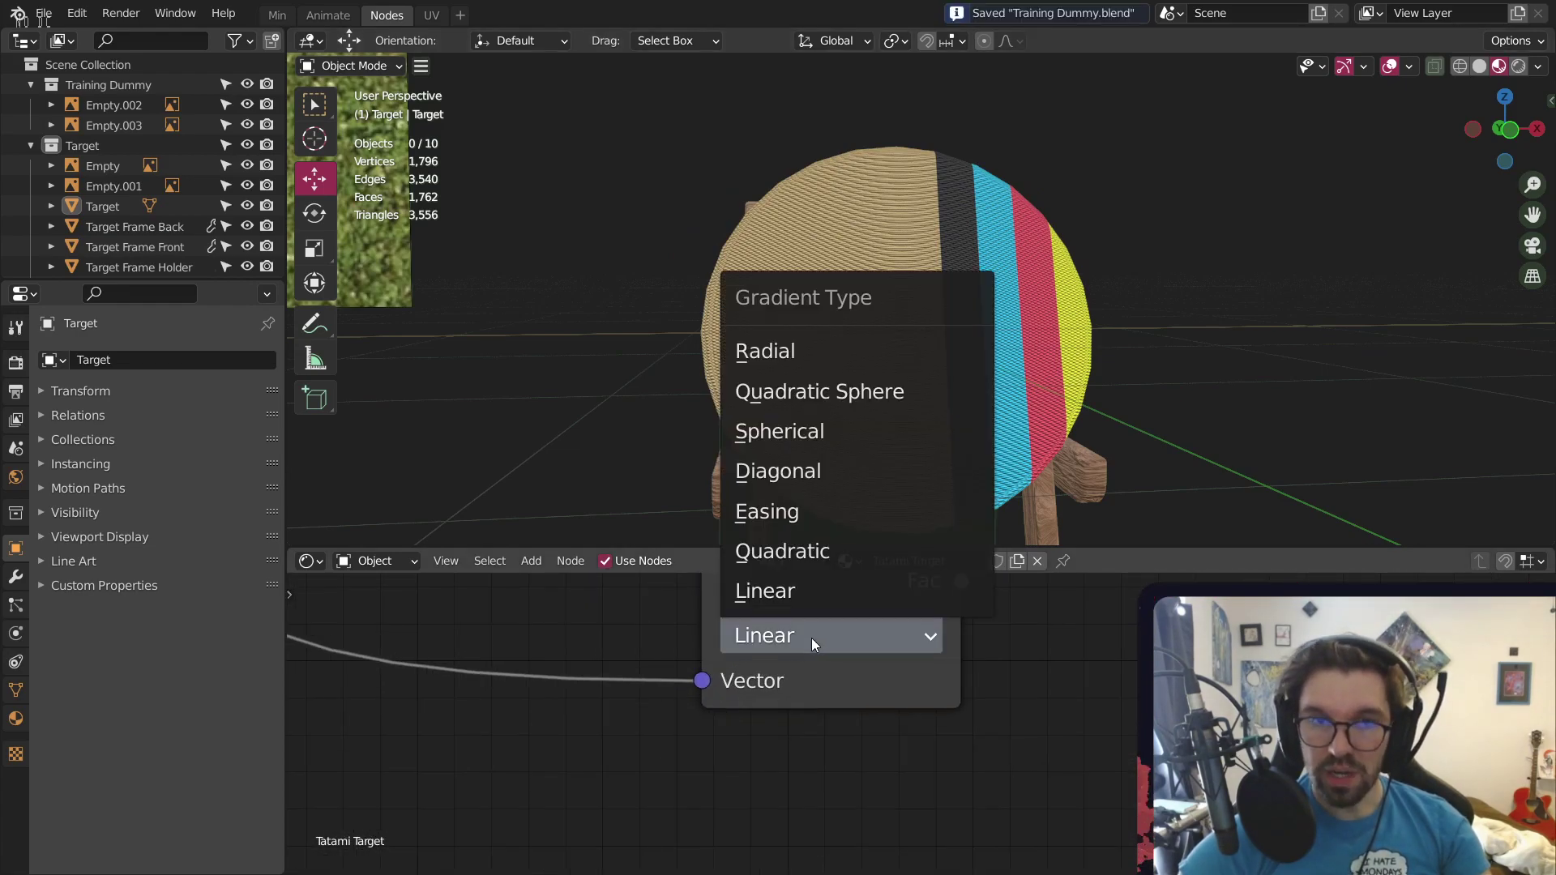
left_click(809, 424)
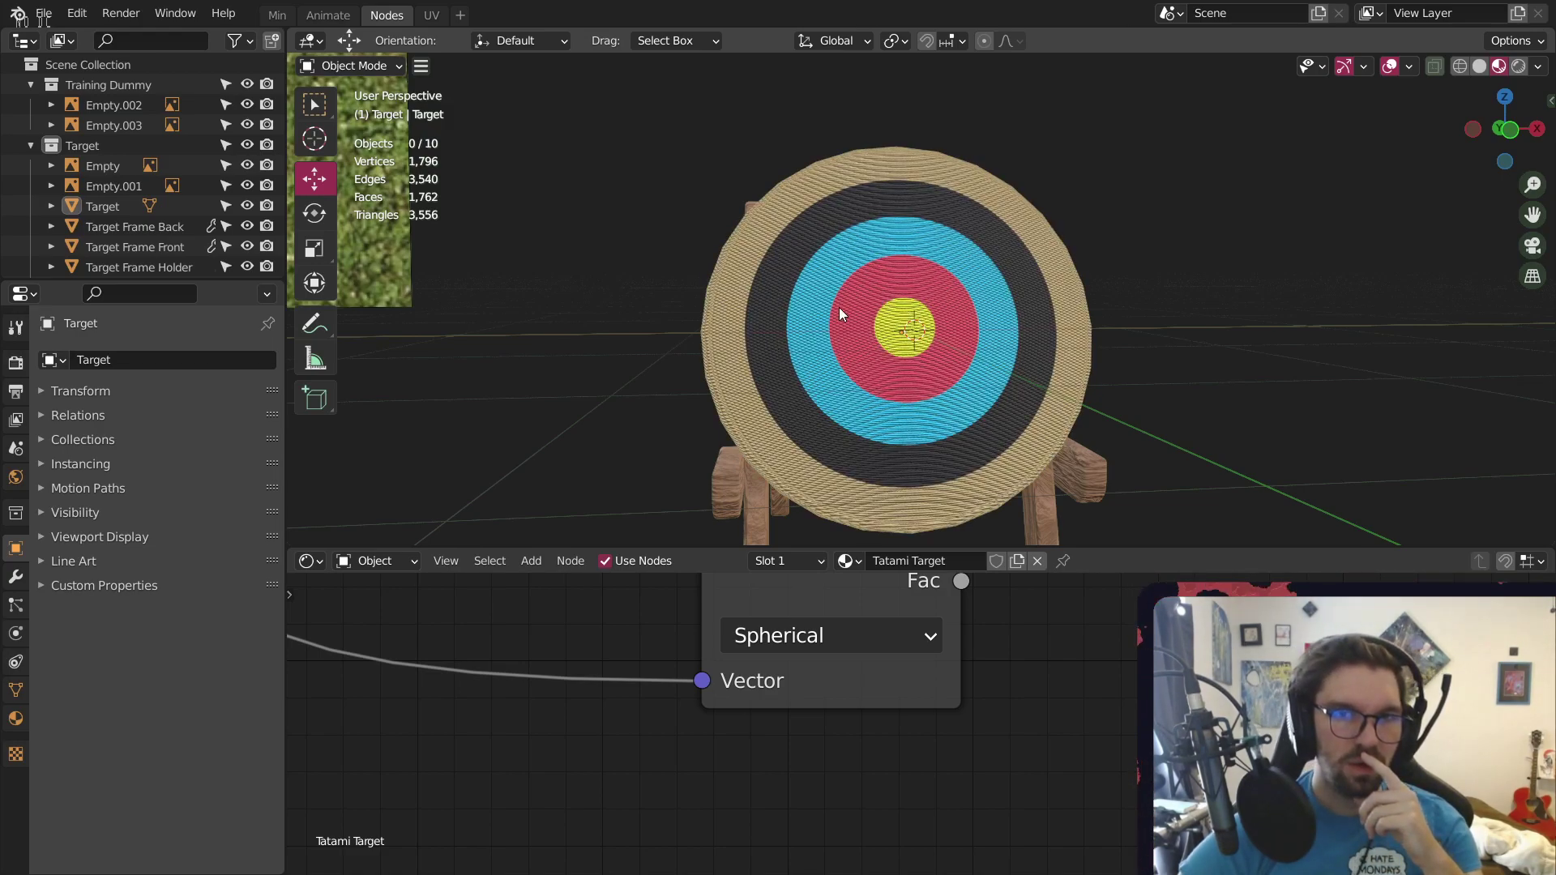
Set the Y scale of the gradient's Mapping node to 6.600 to keep the rings off the target's side
mouse_move(839, 308)
middle_mouse_down()
mouse_move(367, 295)
mouse_move(836, 316)
middle_mouse_up()
scroll(770, 702, "left", 10, "ctrl")
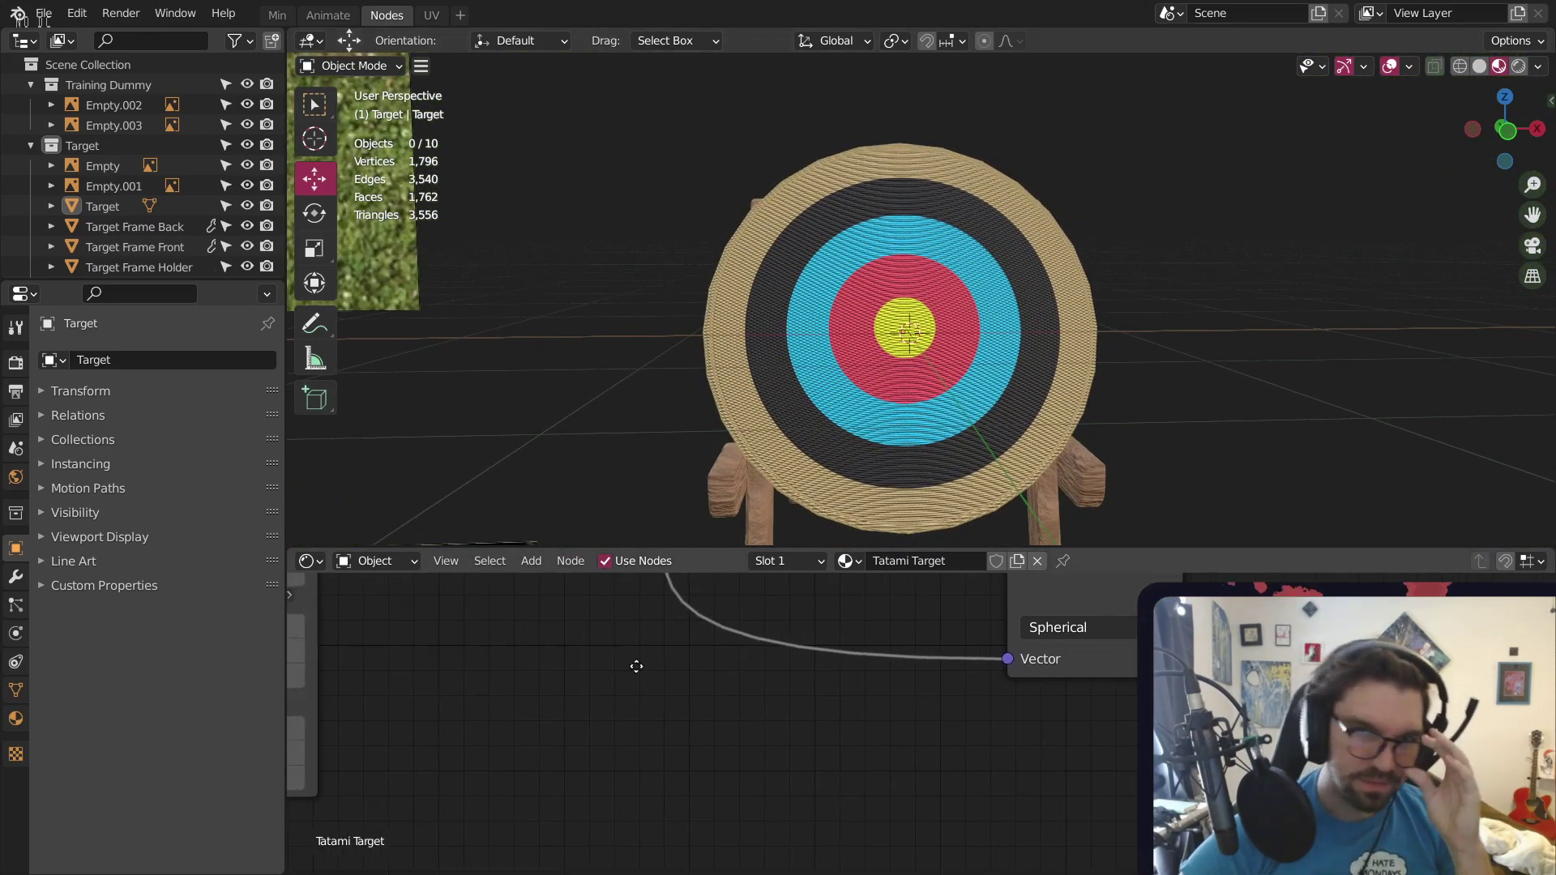
middle_click_drag(703, 681, 901, 697)
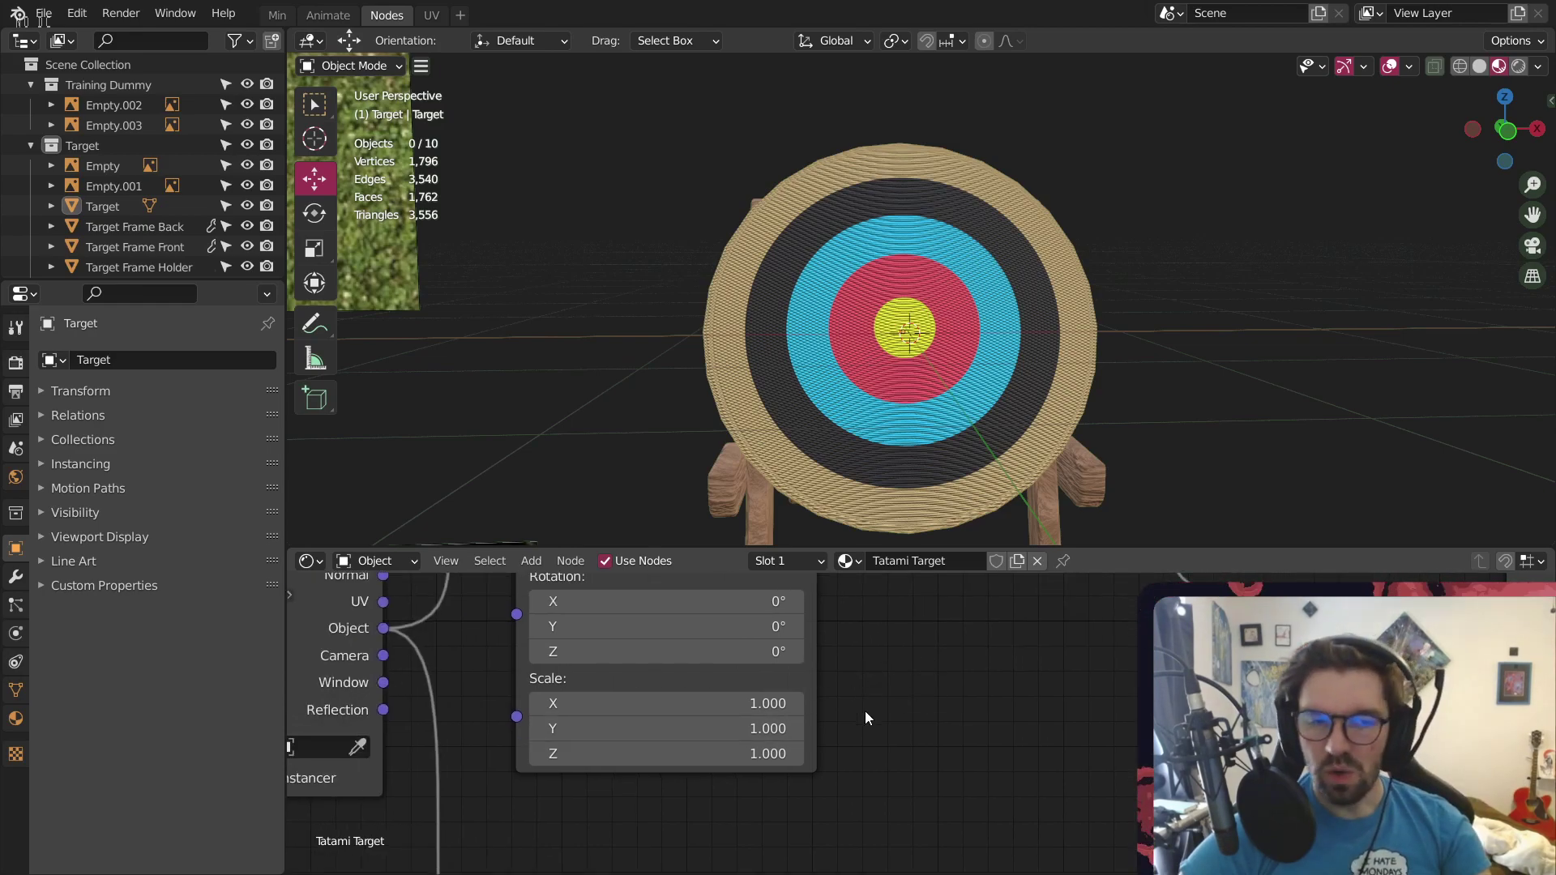
middle_click_drag(853, 308, 987, 325)
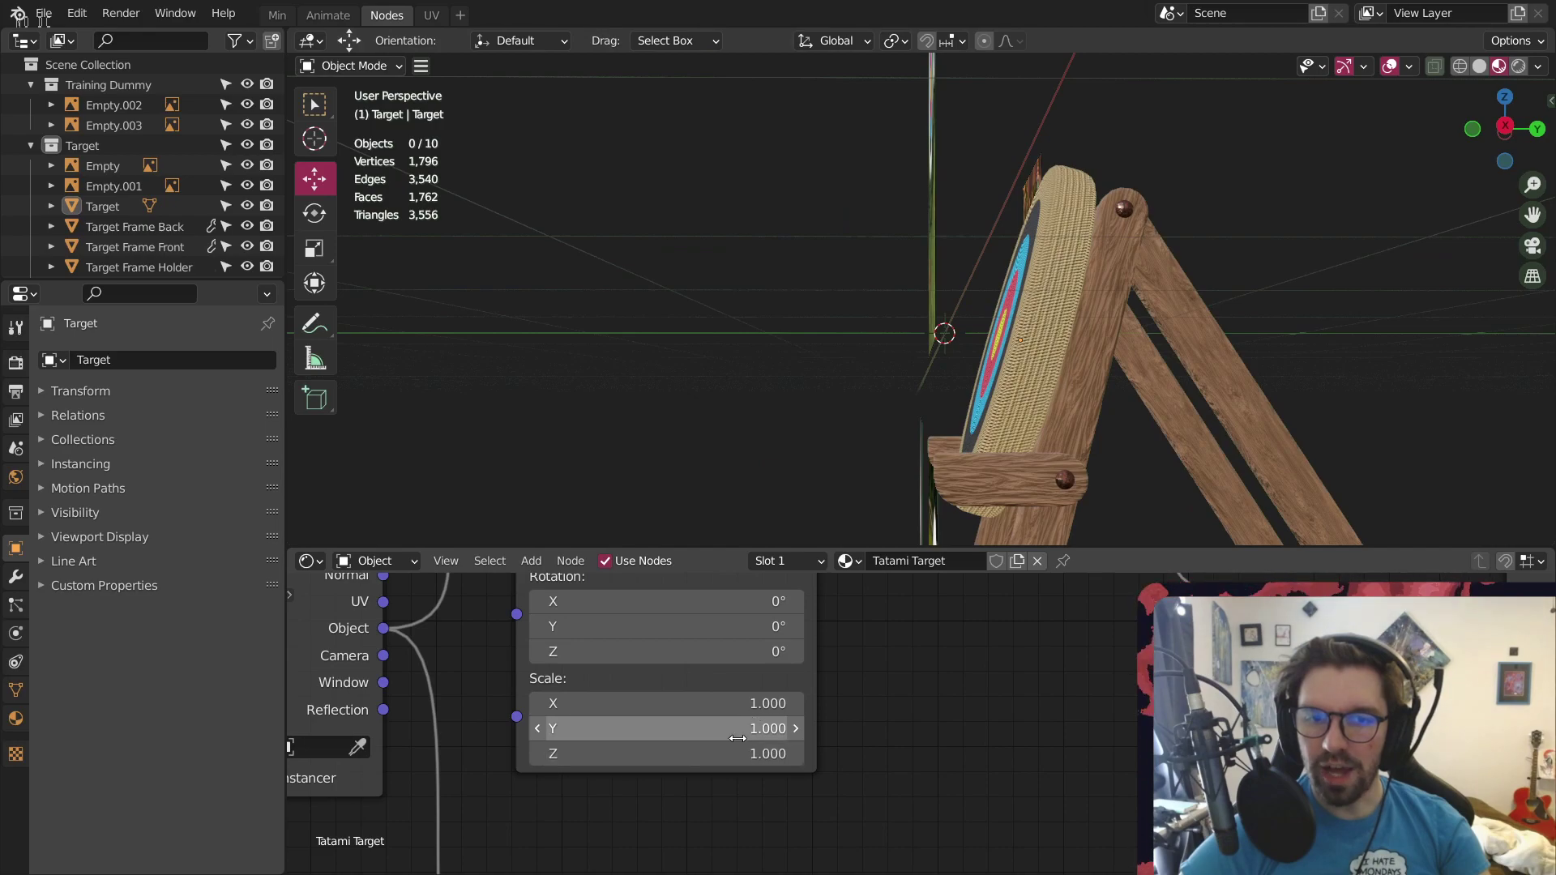
left_click_drag(754, 728, 815, 728)
middle_click_drag(1021, 332, 874, 335)
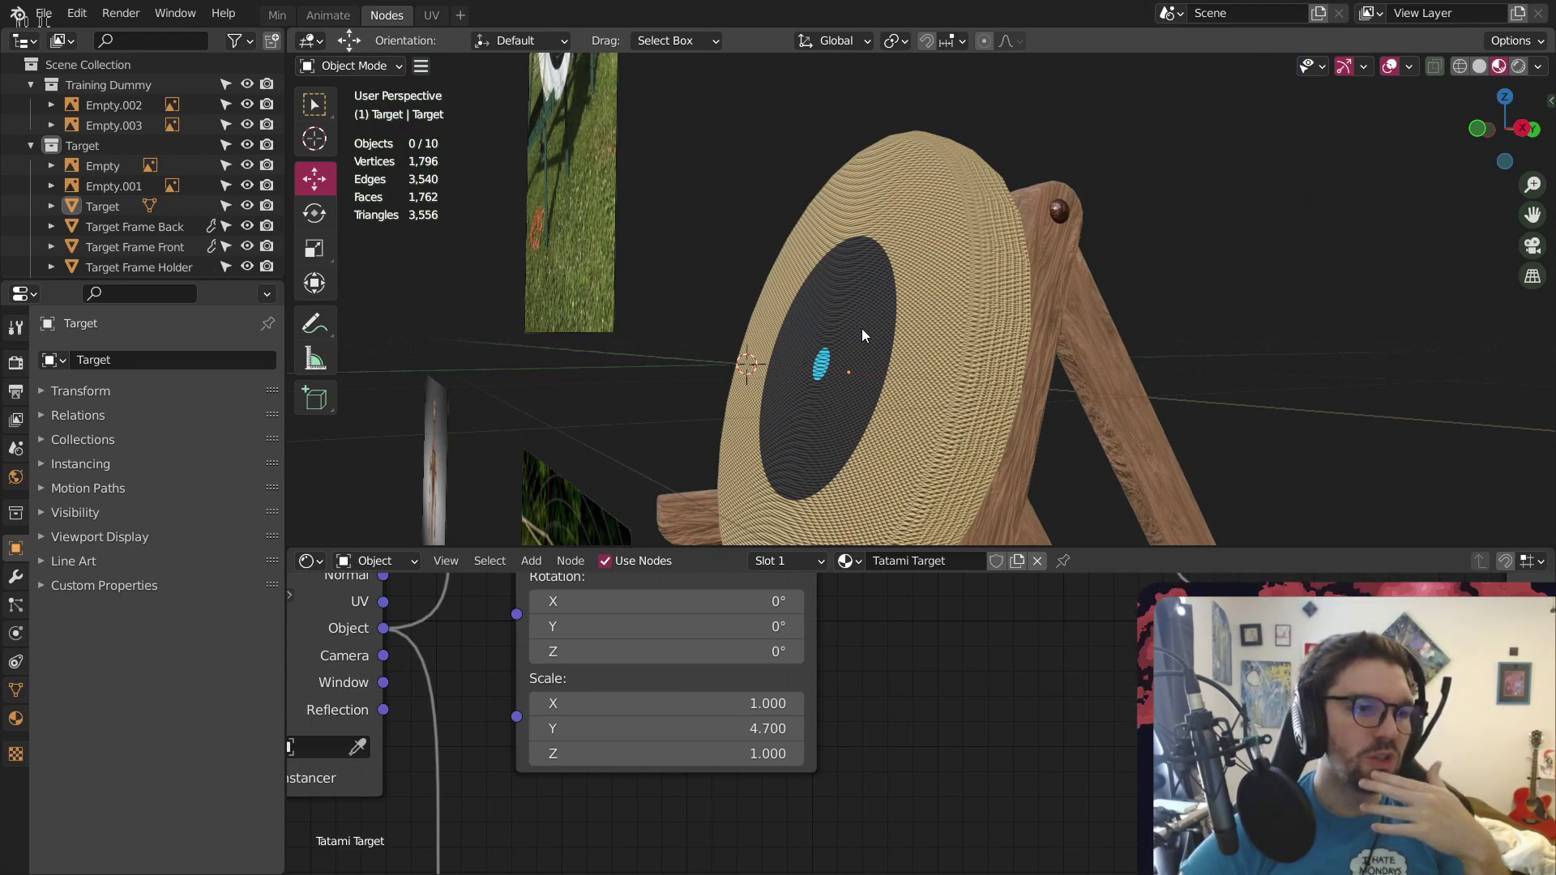
left_click_drag(599, 728, 630, 728)
Set the Y location of the gradient's Mapping node to 0.8 m to realign the rings on the target's front face
middle_click_drag(959, 611, 977, 792)
left_click(816, 705)
left_click(820, 703)
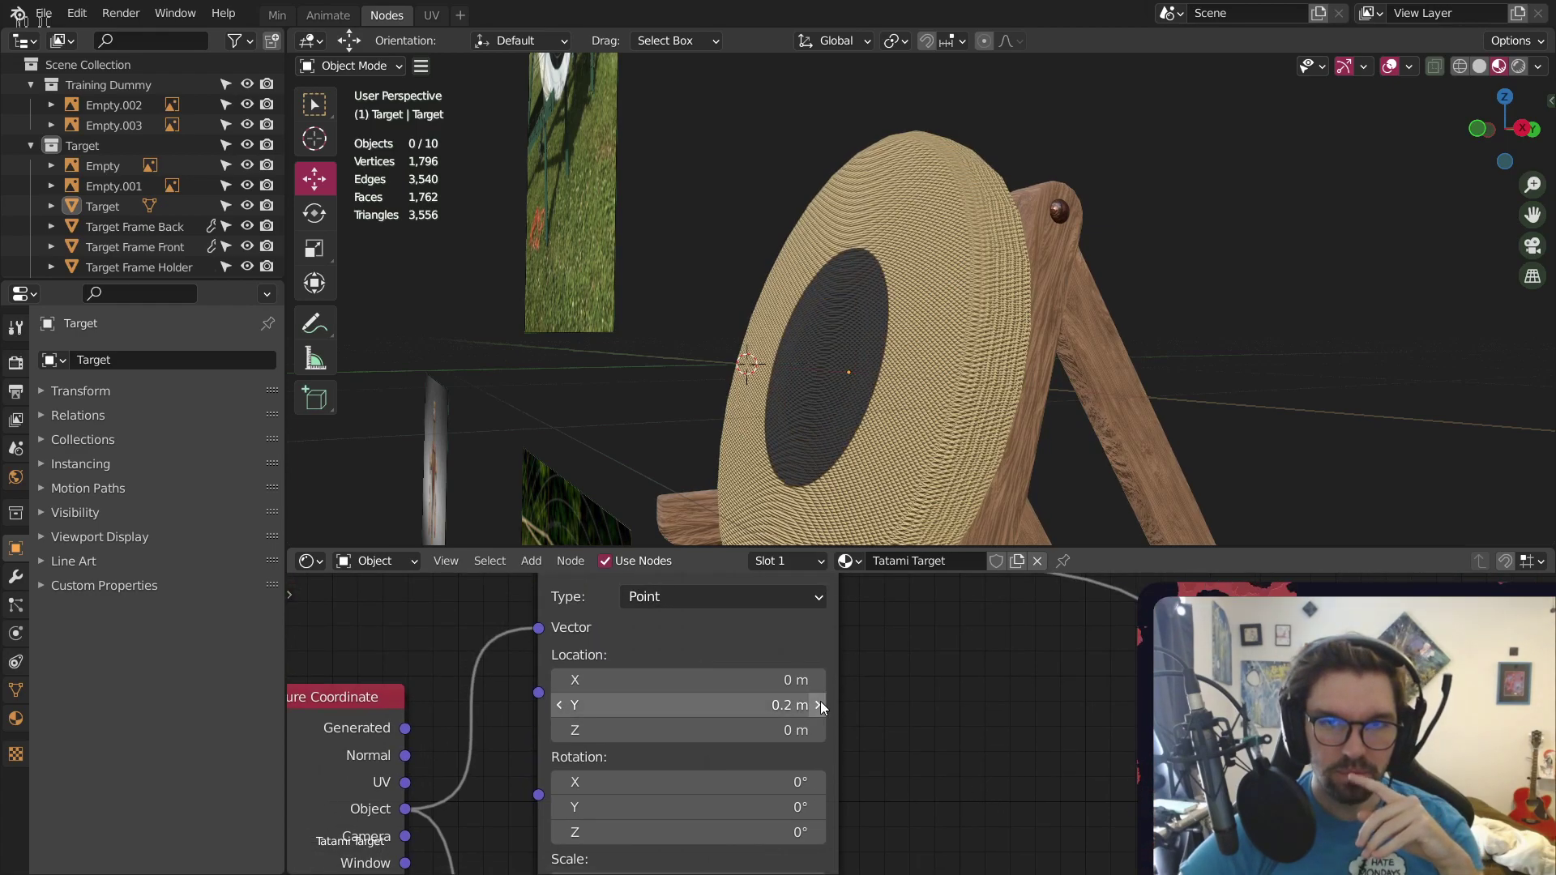
left_click(821, 702)
left_click(819, 705)
left_click(818, 705)
left_click(819, 705)
left_click(819, 705)
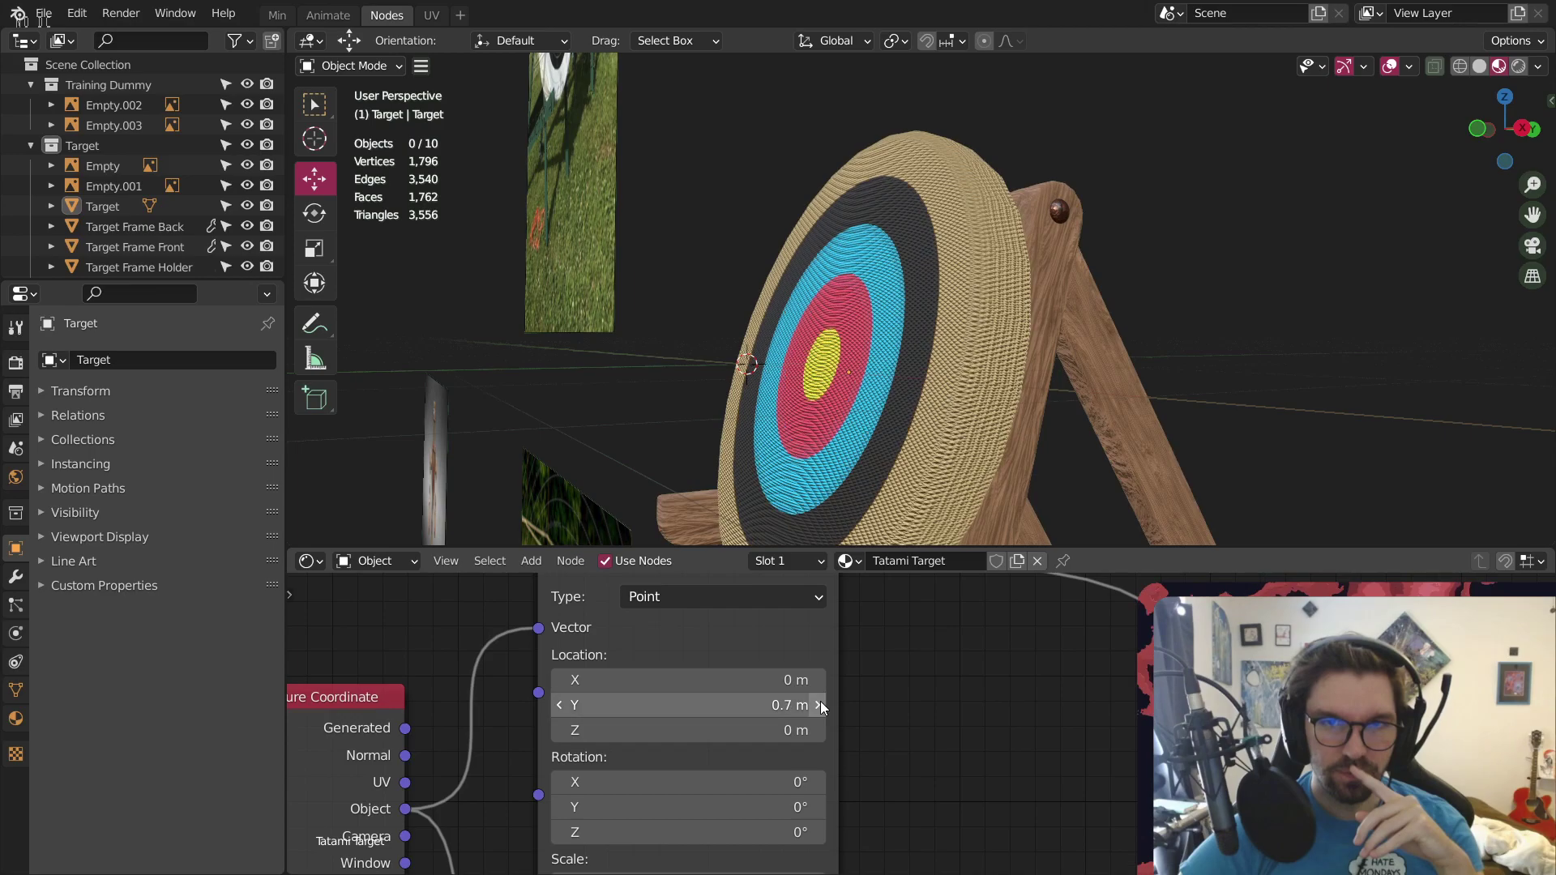
left_click(819, 705)
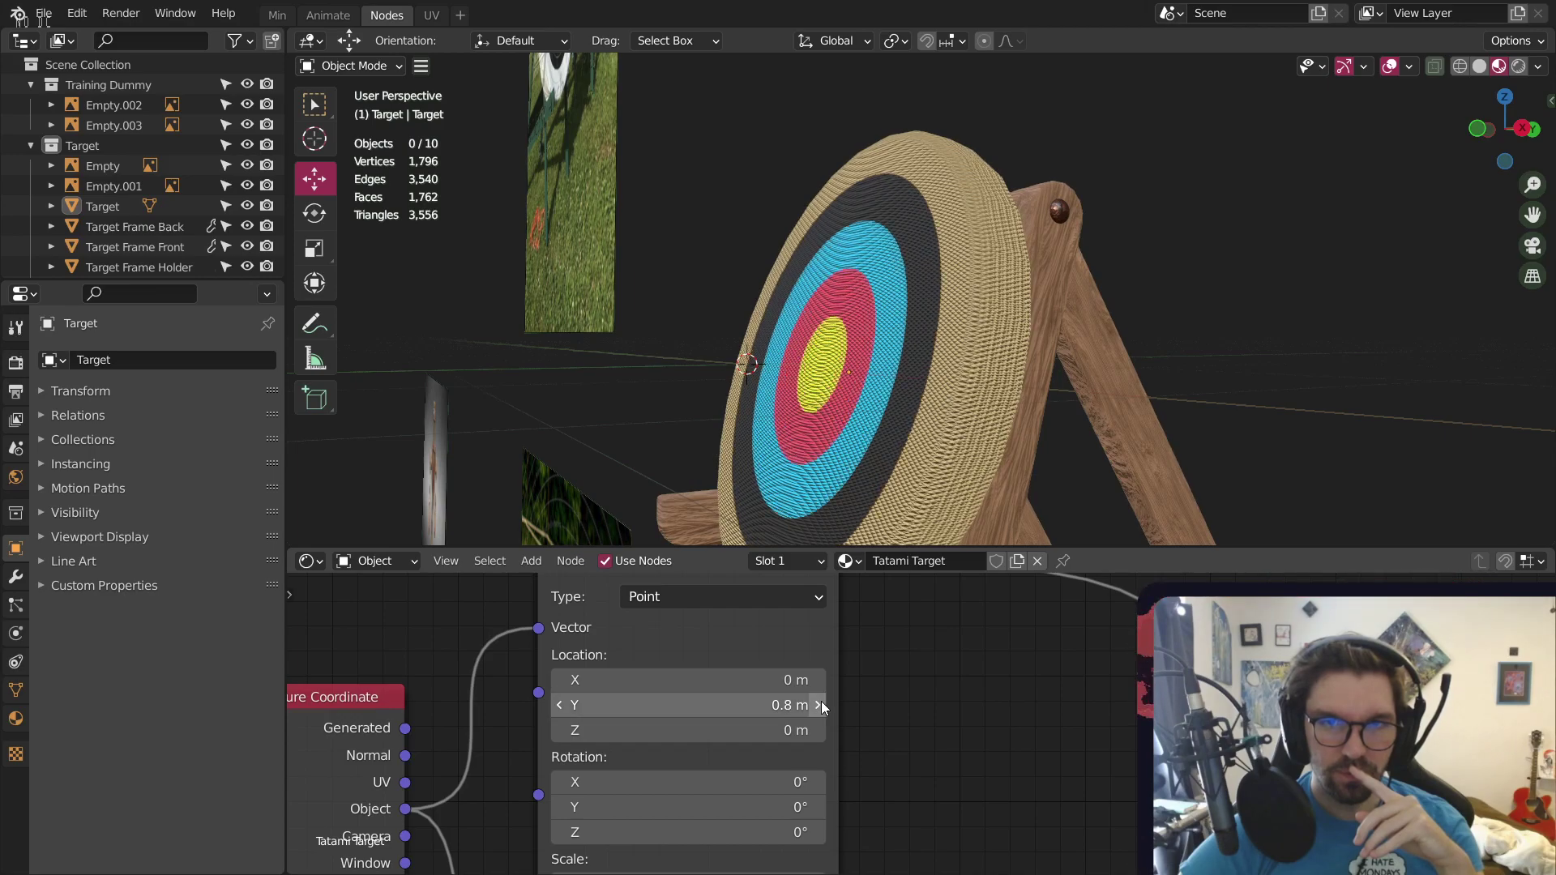
left_click(561, 705)
middle_click_drag(903, 435, 867, 369)
scroll(824, 321, "up", 7)
scroll(764, 360, "down", 7)
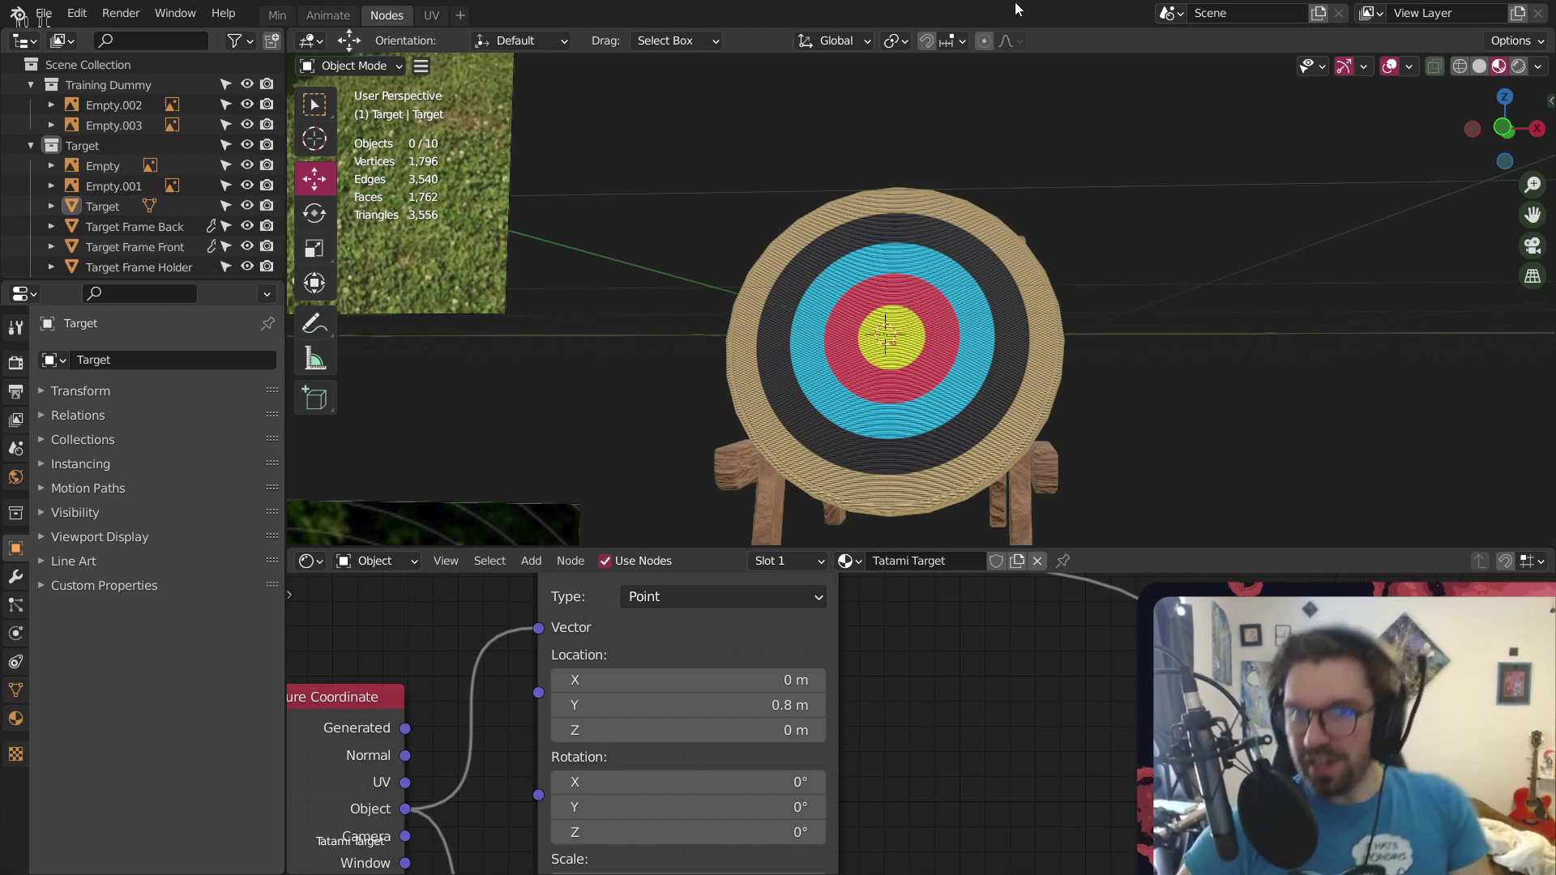
scroll(1005, 742, "down", 5)
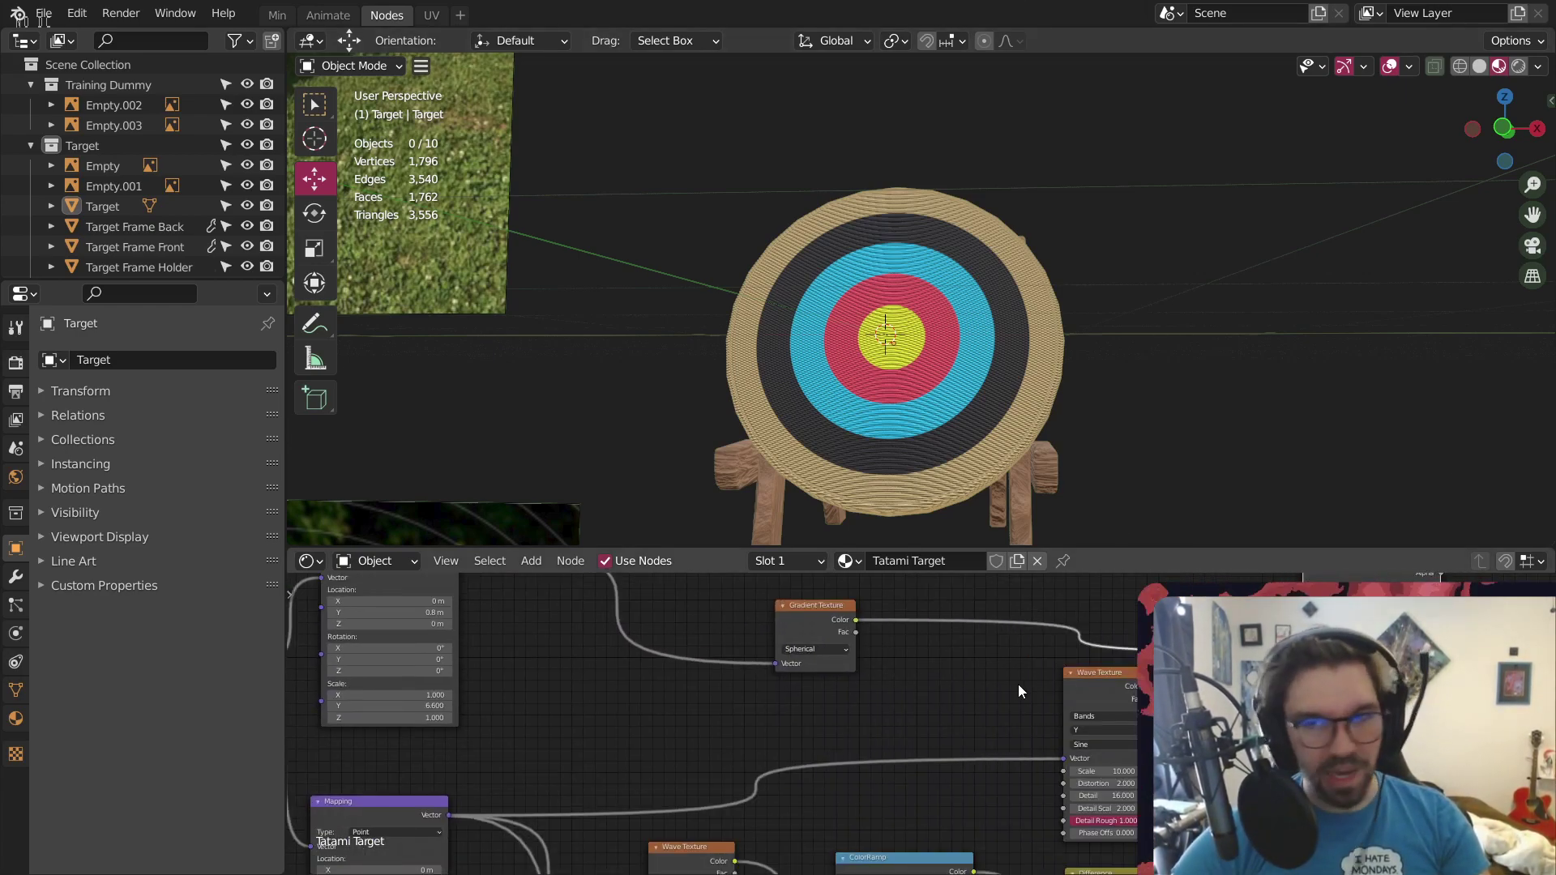
Reposition the ring ColorRamp above and beside the Gradient Texture, leaving free space beneath it
scroll(1018, 684, "down", 5)
middle_click_drag(1295, 733, 891, 765)
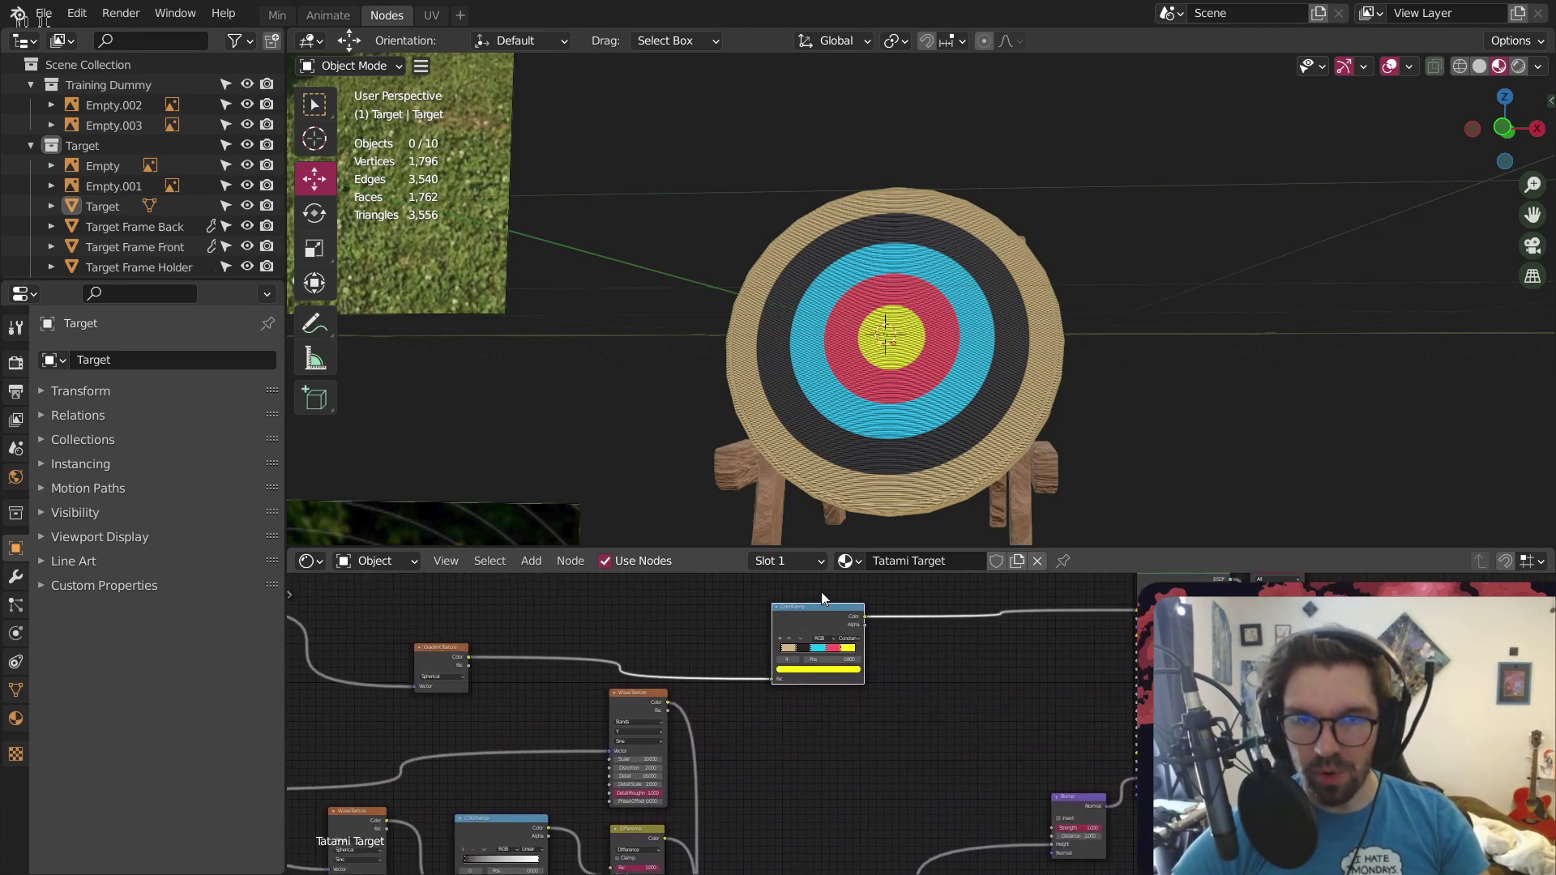
middle_click_drag(783, 681, 844, 728)
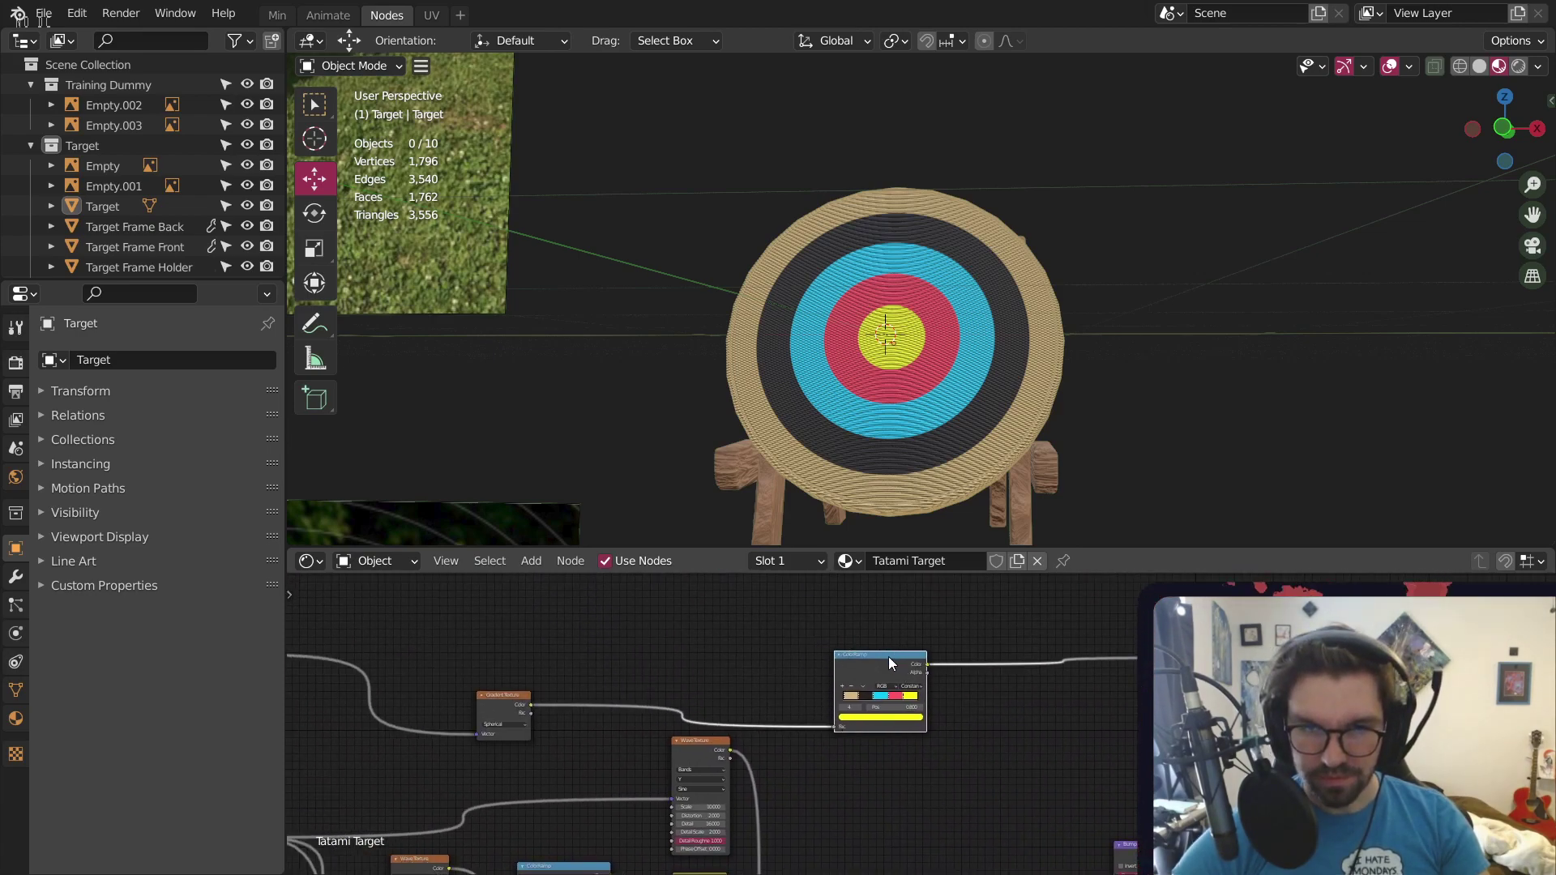
middle_click_drag(518, 707, 683, 684)
left_click_drag(681, 677, 873, 661)
scroll(838, 658, "down", 4)
middle_click_drag(904, 692, 743, 702)
scroll(890, 699, "up", 6)
left_click_drag(788, 630, 798, 533)
left_click(580, 663)
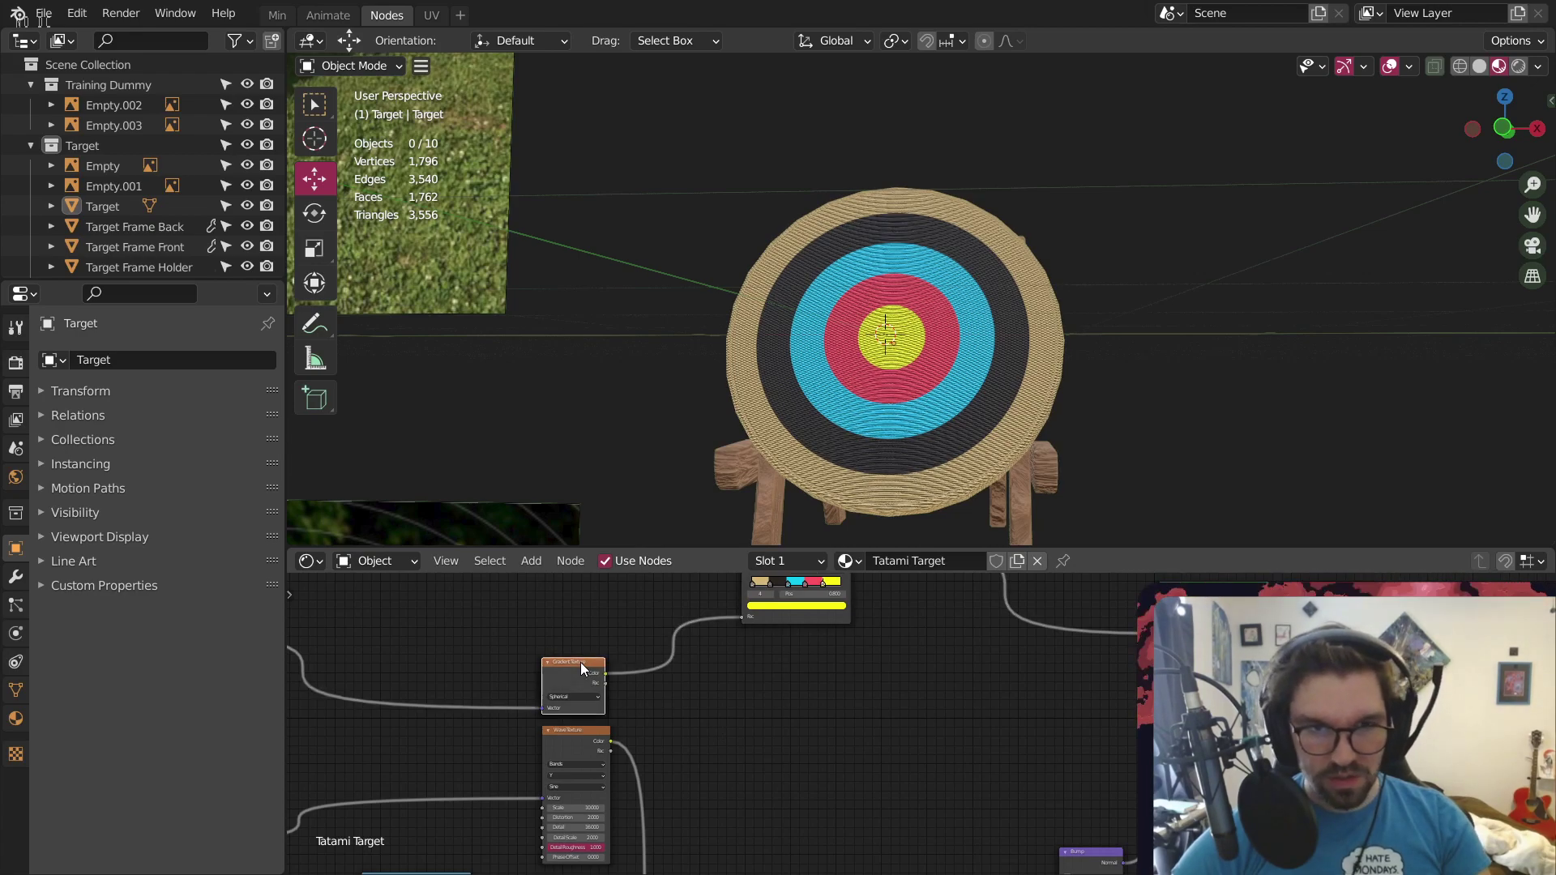
Duplicate the ring ColorRamp below the original and connect the Gradient Texture's Color output to the copy's Fac input
middle_click_drag(780, 734, 764, 784)
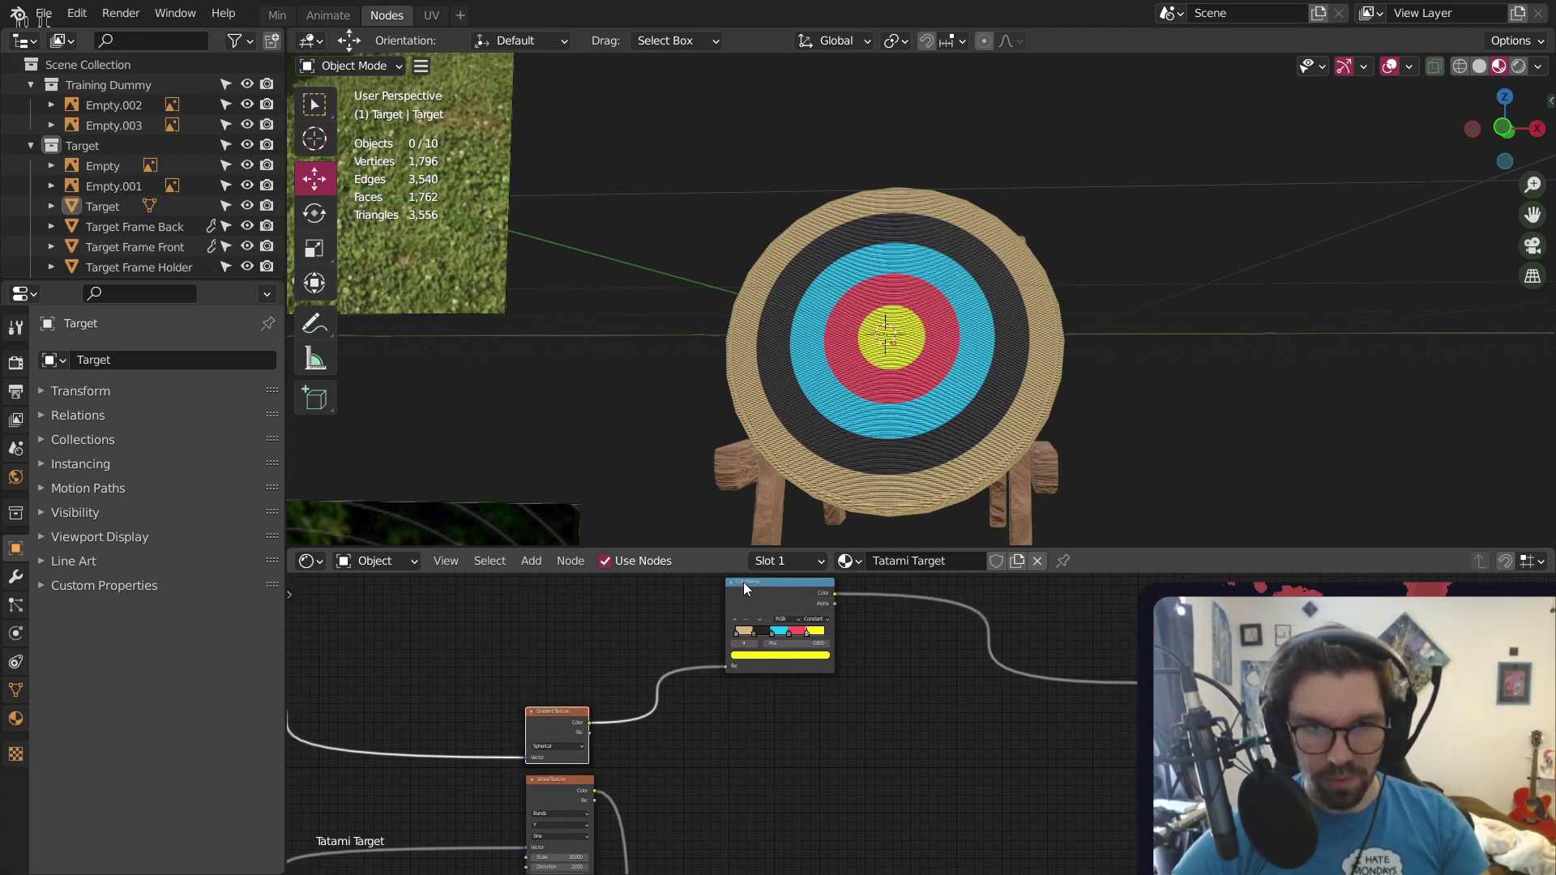
left_click(744, 588)
key("shift+d")
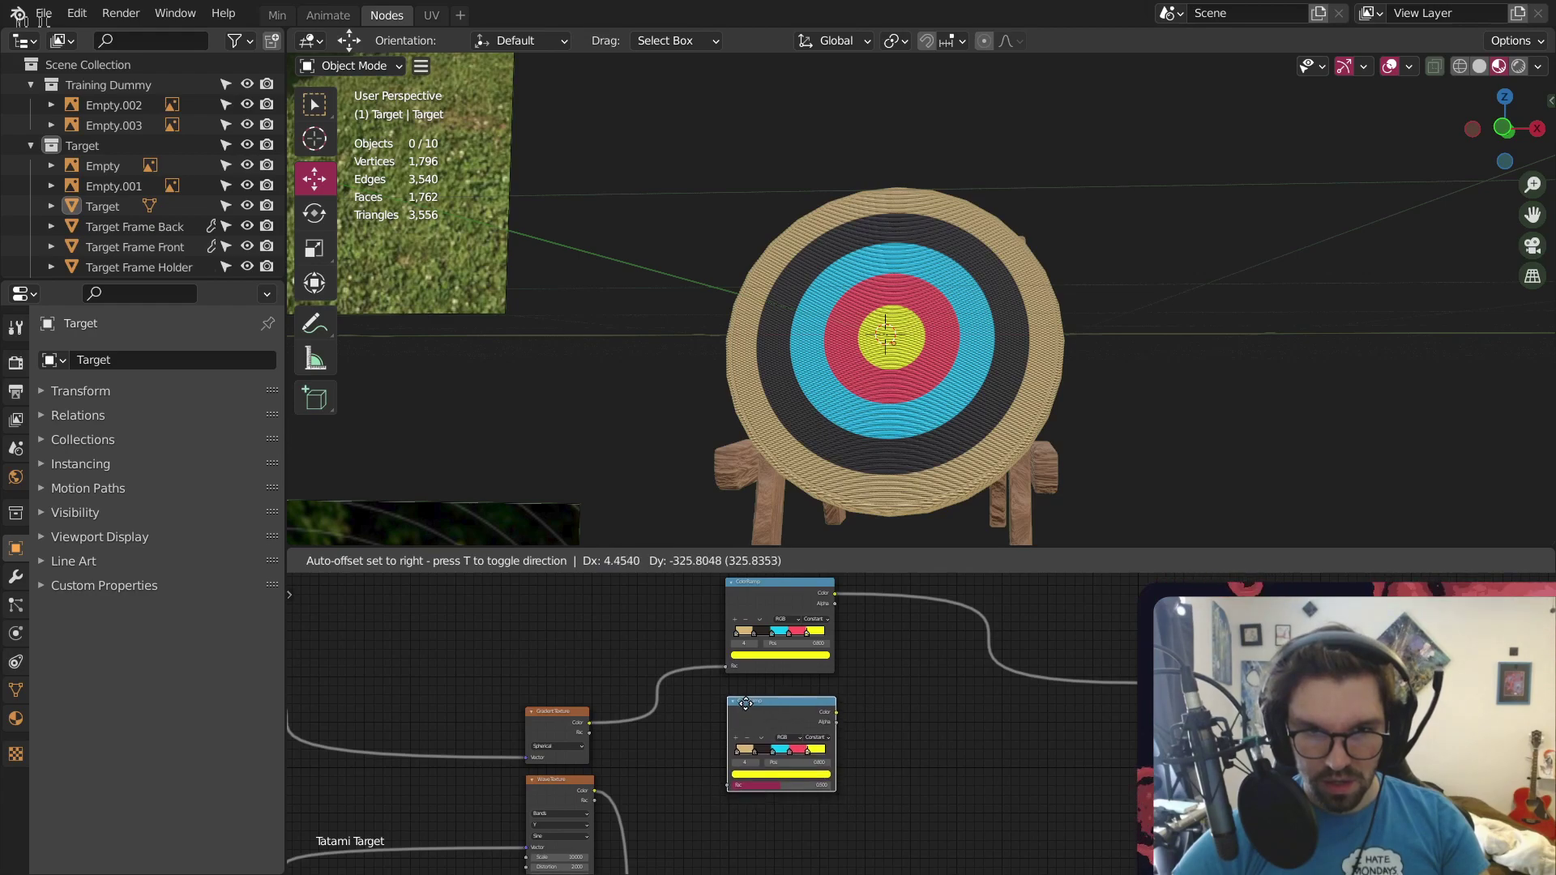
left_click(741, 702)
left_click_drag(590, 723, 726, 782)
middle_click_drag(939, 778, 921, 710)
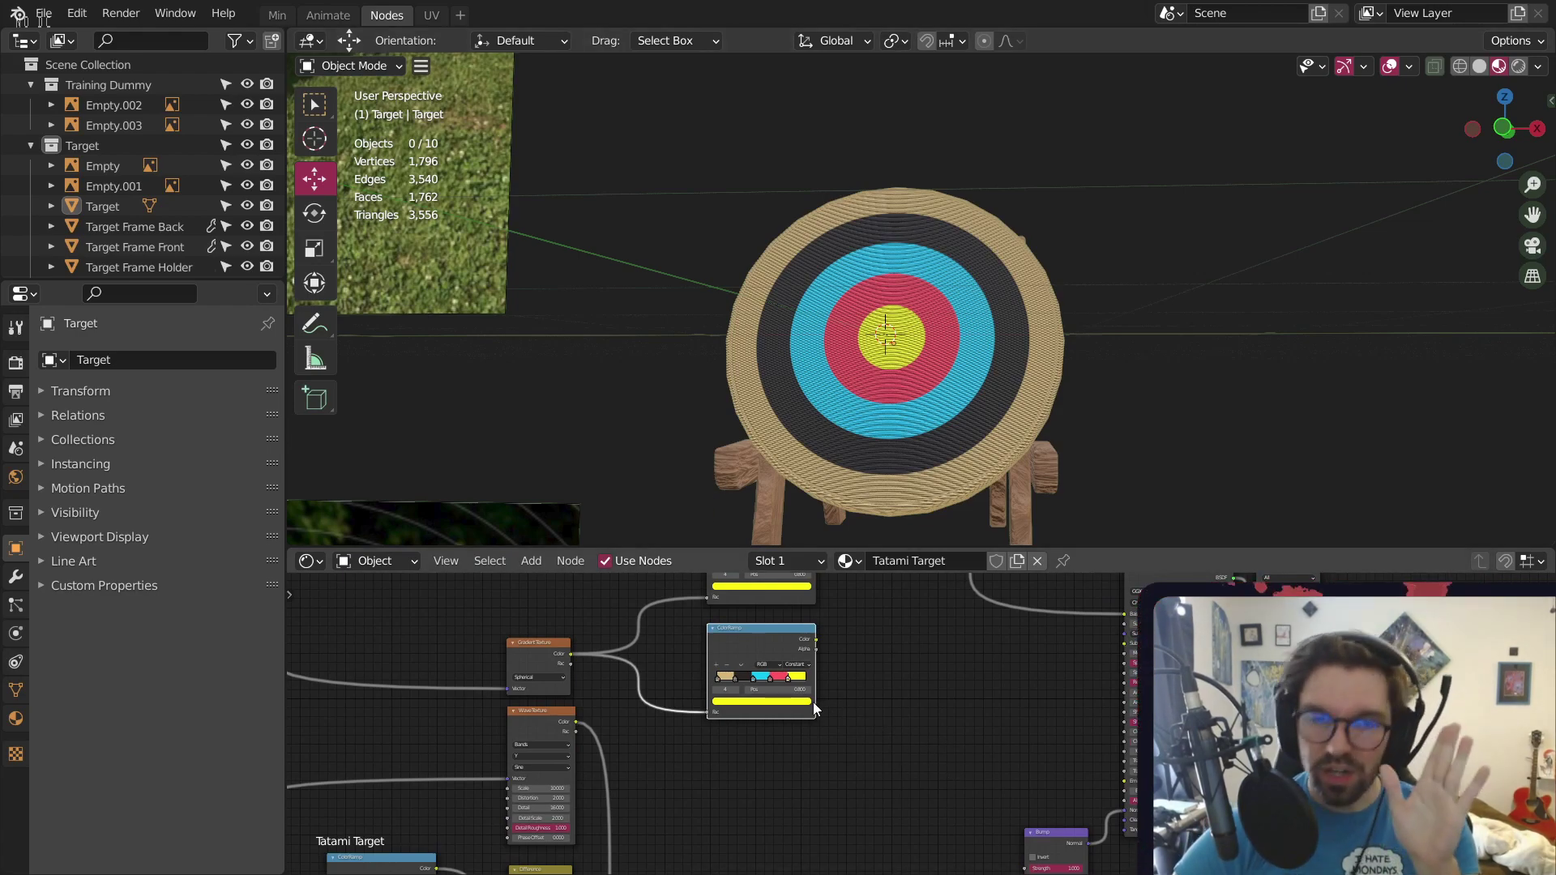
Delete the cyan, red and yellow stops from the duplicated ColorRamp
scroll(770, 681, "up", 5)
left_click(706, 671)
left_click(634, 626)
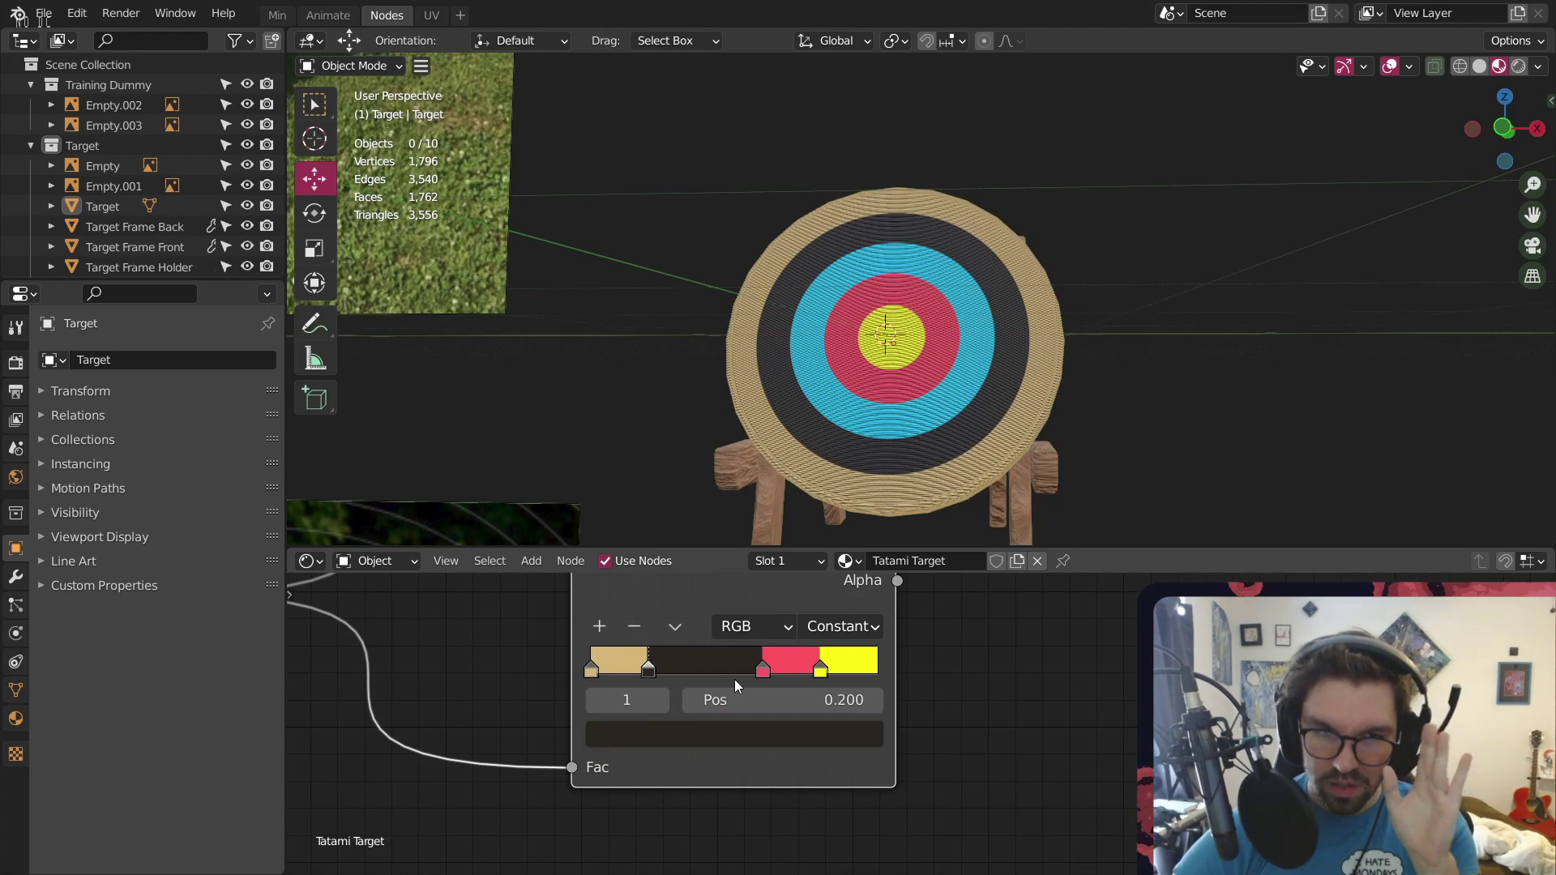
left_click(764, 672)
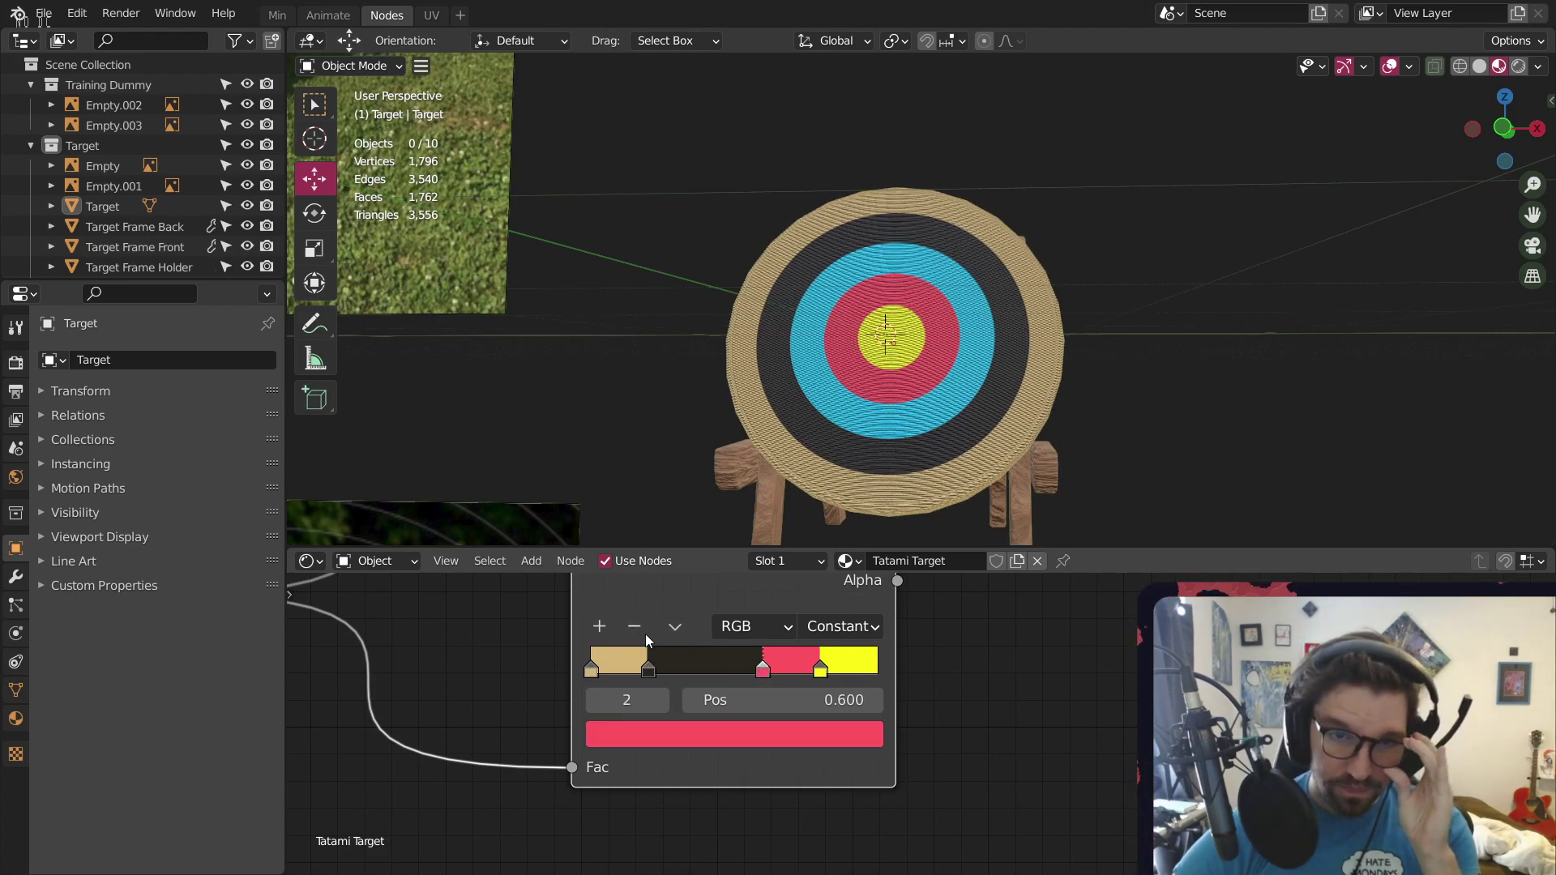
left_click(634, 626)
left_click(821, 671)
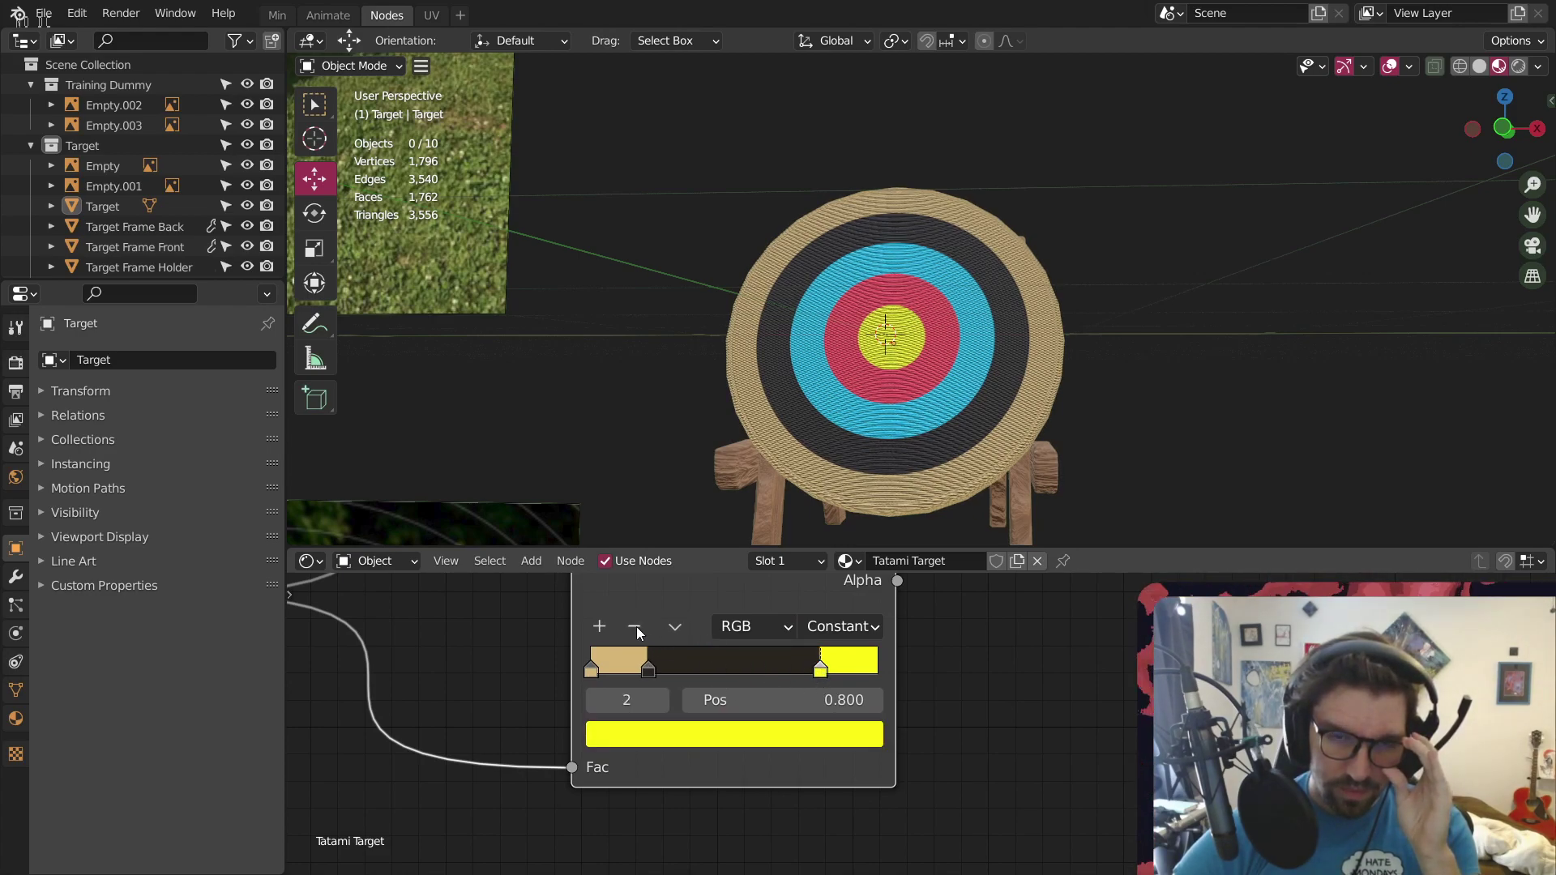
left_click(635, 628)
Change the duplicated ColorRamp's tan first stop to pure white
scroll(1052, 732, "down", 4)
scroll(1045, 730, "up", 4)
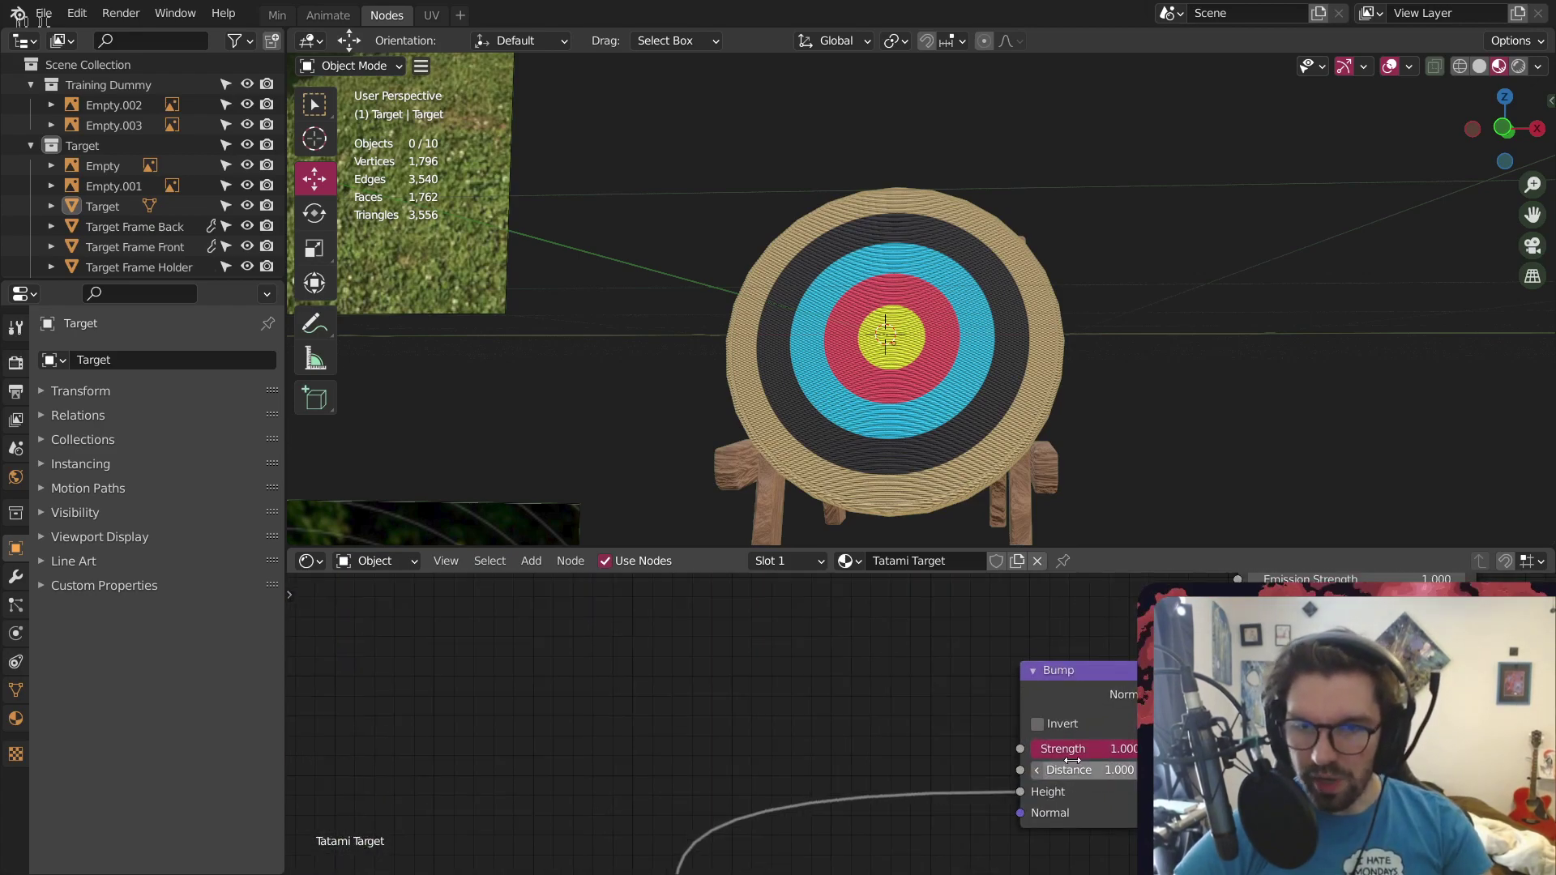
scroll(1071, 759, "up", 4)
scroll(890, 716, "down", 6)
middle_click_drag(856, 709, 1135, 819)
middle_click_drag(853, 660, 1016, 743)
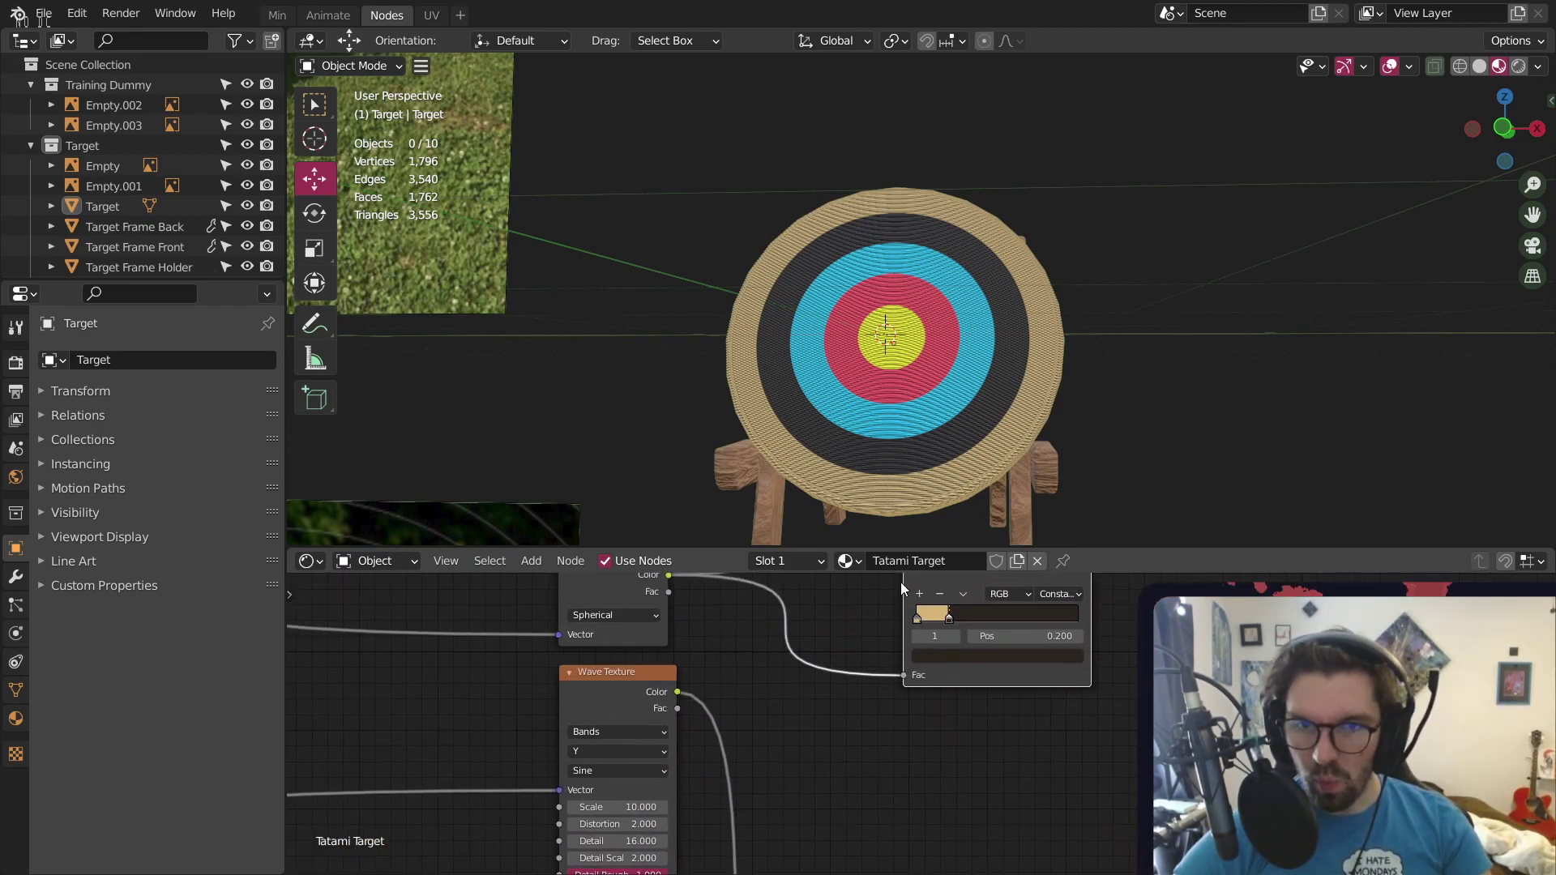
scroll(904, 616, "up", 6)
left_click(888, 629)
left_click(961, 716)
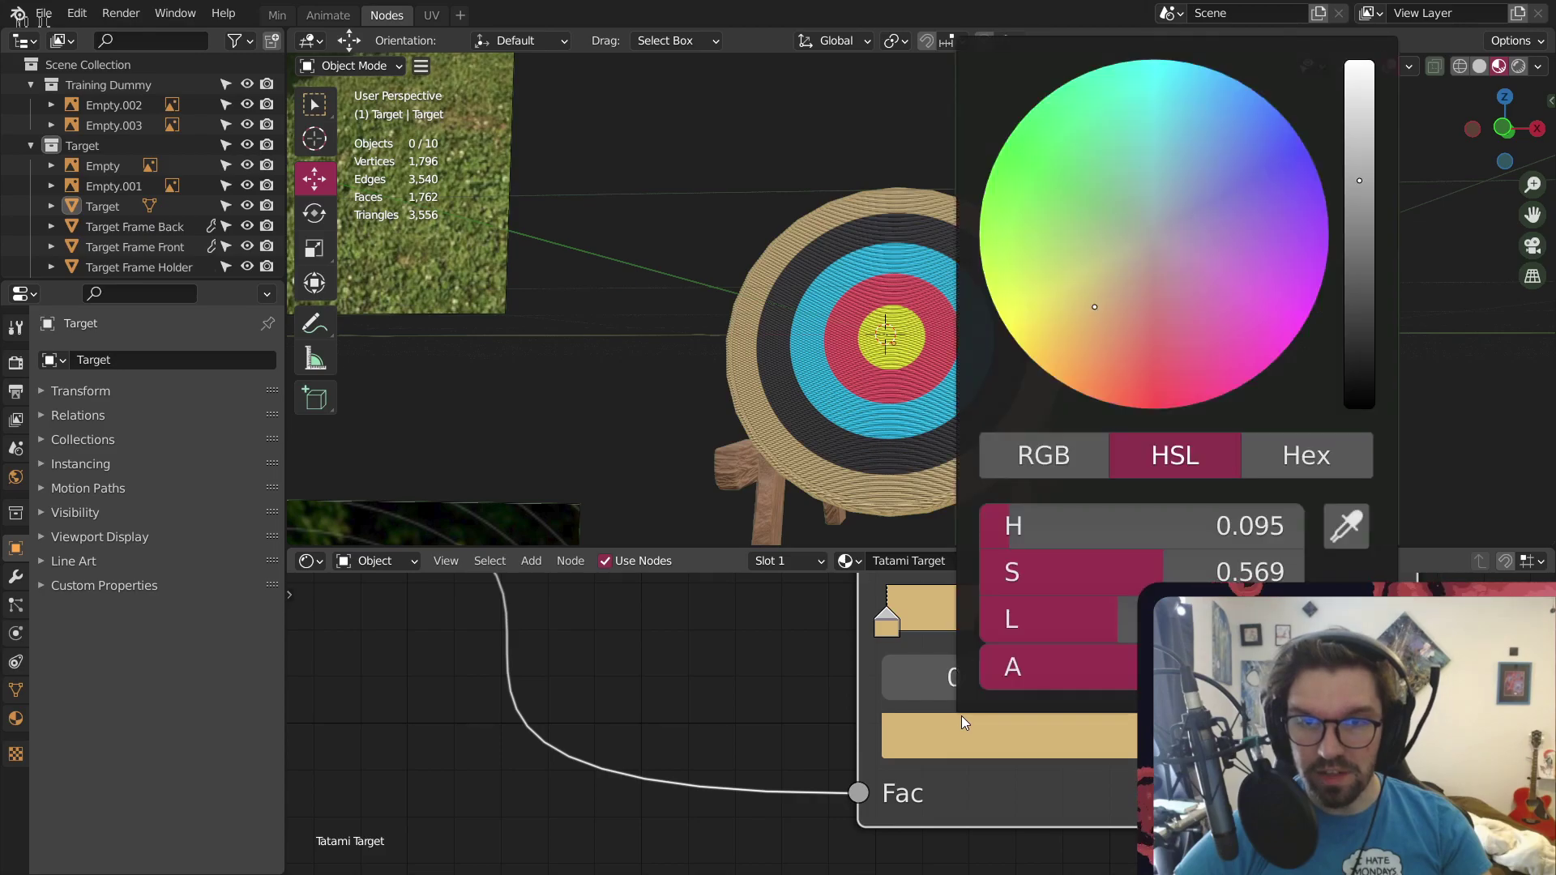
left_click_drag(1362, 157, 1352, 102)
Lower the white first stop's HSL lightness to 0.9 in the duplicated ColorRamp
scroll(1001, 296, "up", 6)
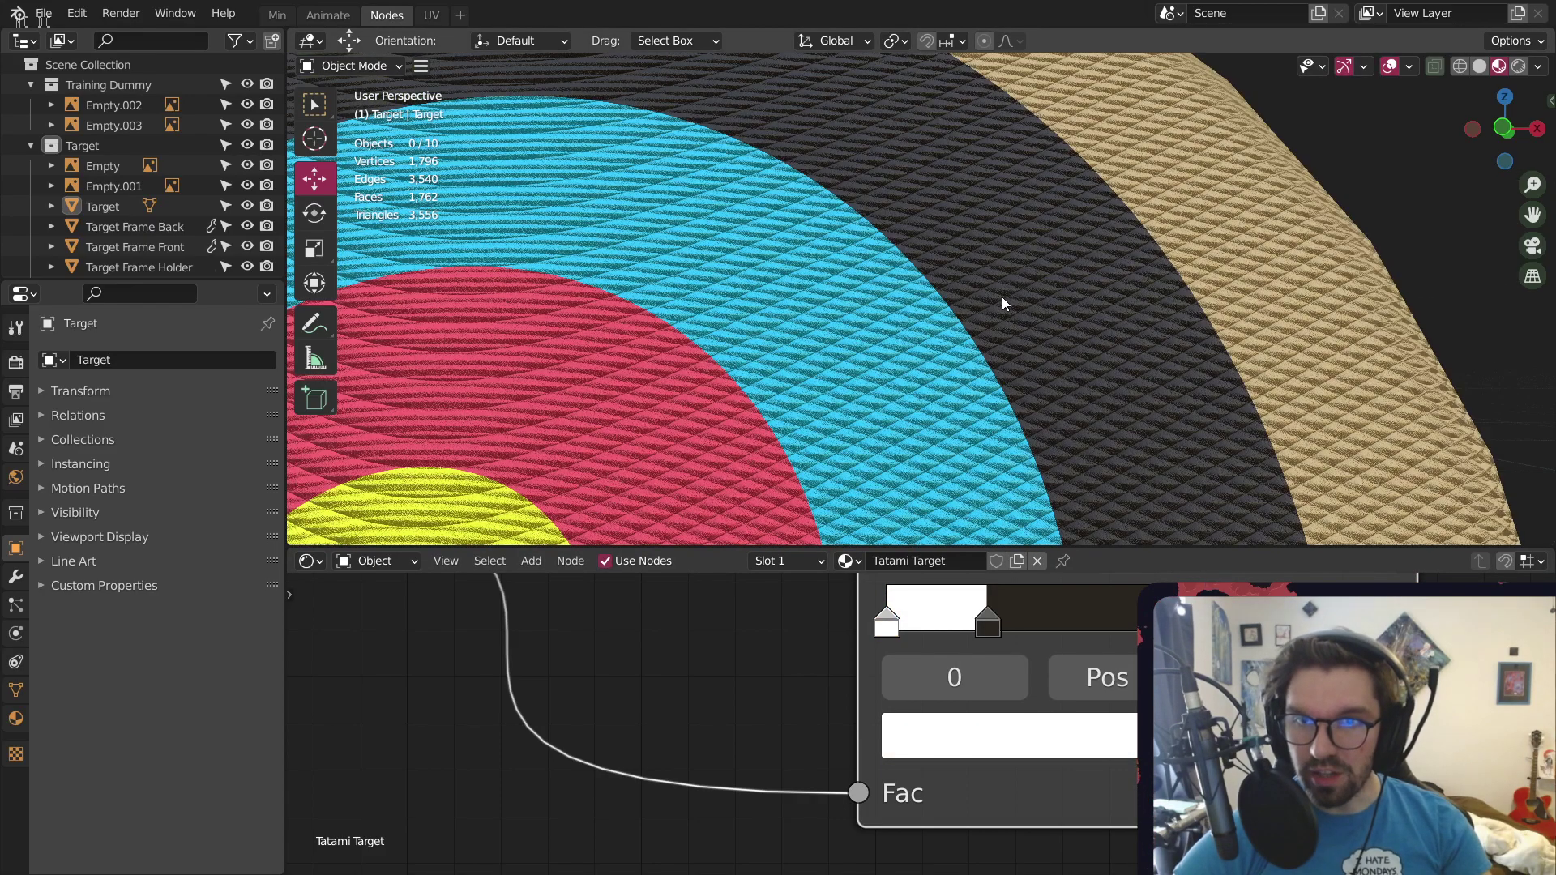
middle_click_drag(1019, 315, 960, 290)
left_click(973, 748)
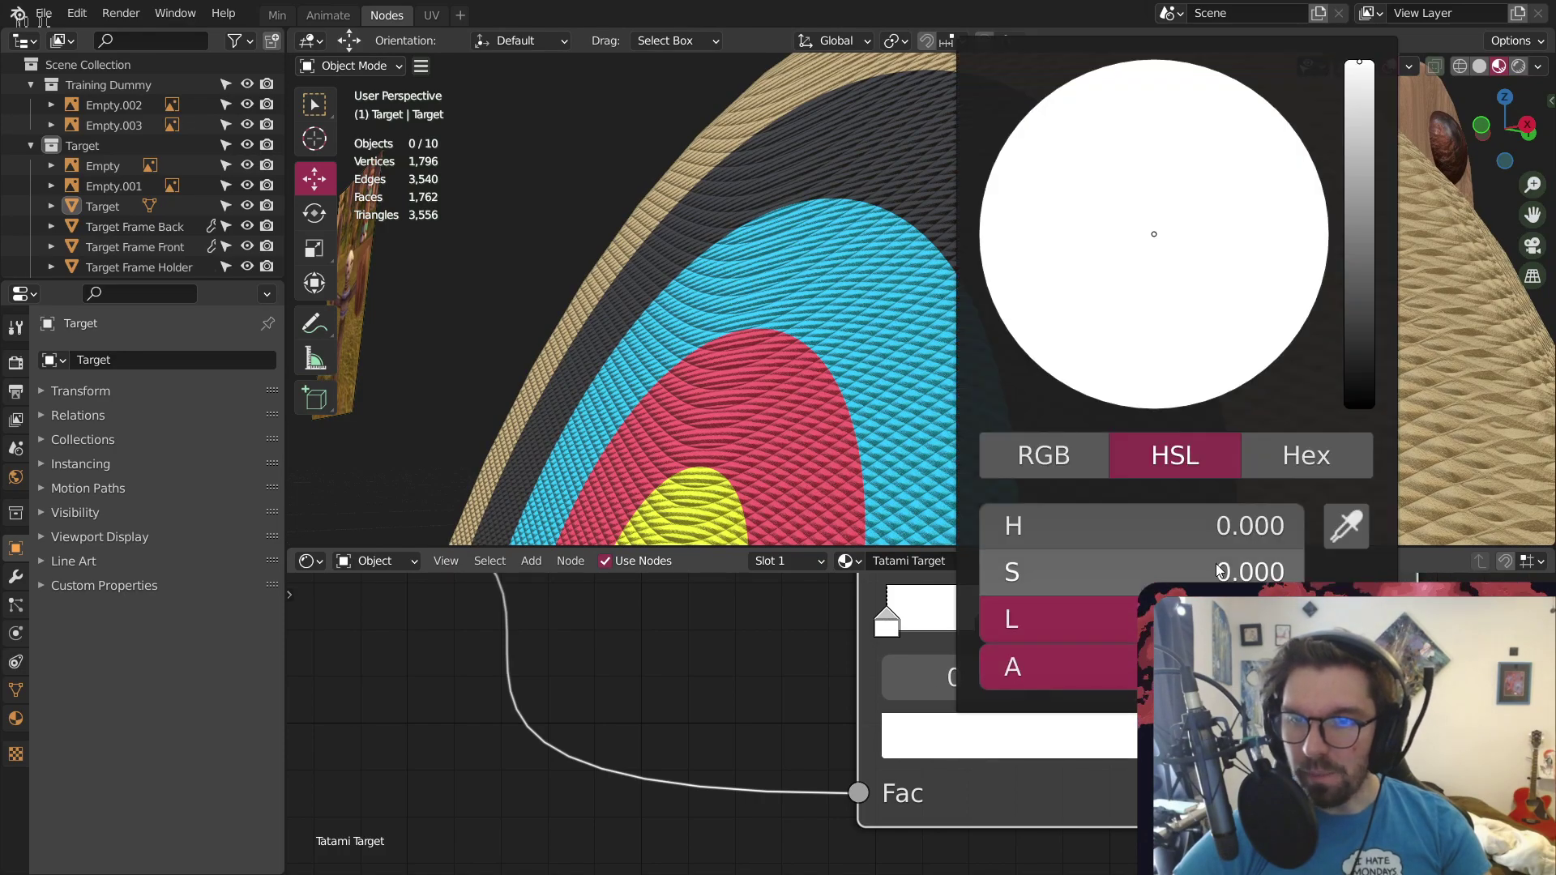
left_click(1208, 619)
type(".9")
key("Return")
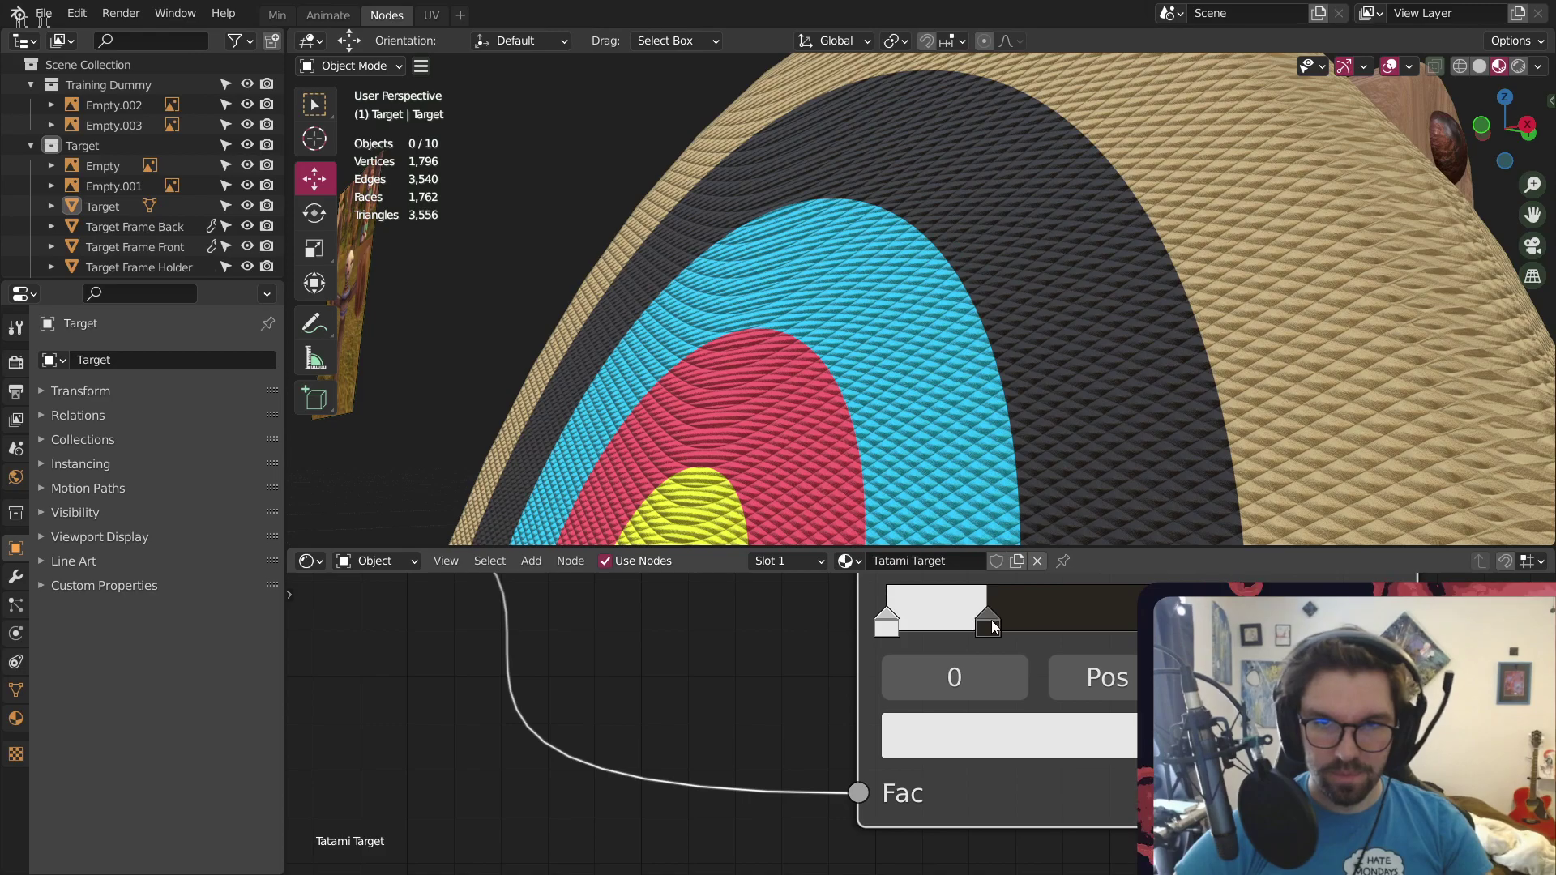
Make the duplicated ColorRamp's dark second stop a neutral grey with saturation 0 and lightness 0.5
left_click(994, 627)
left_click(1044, 736)
left_click_drag(1119, 572, 986, 569)
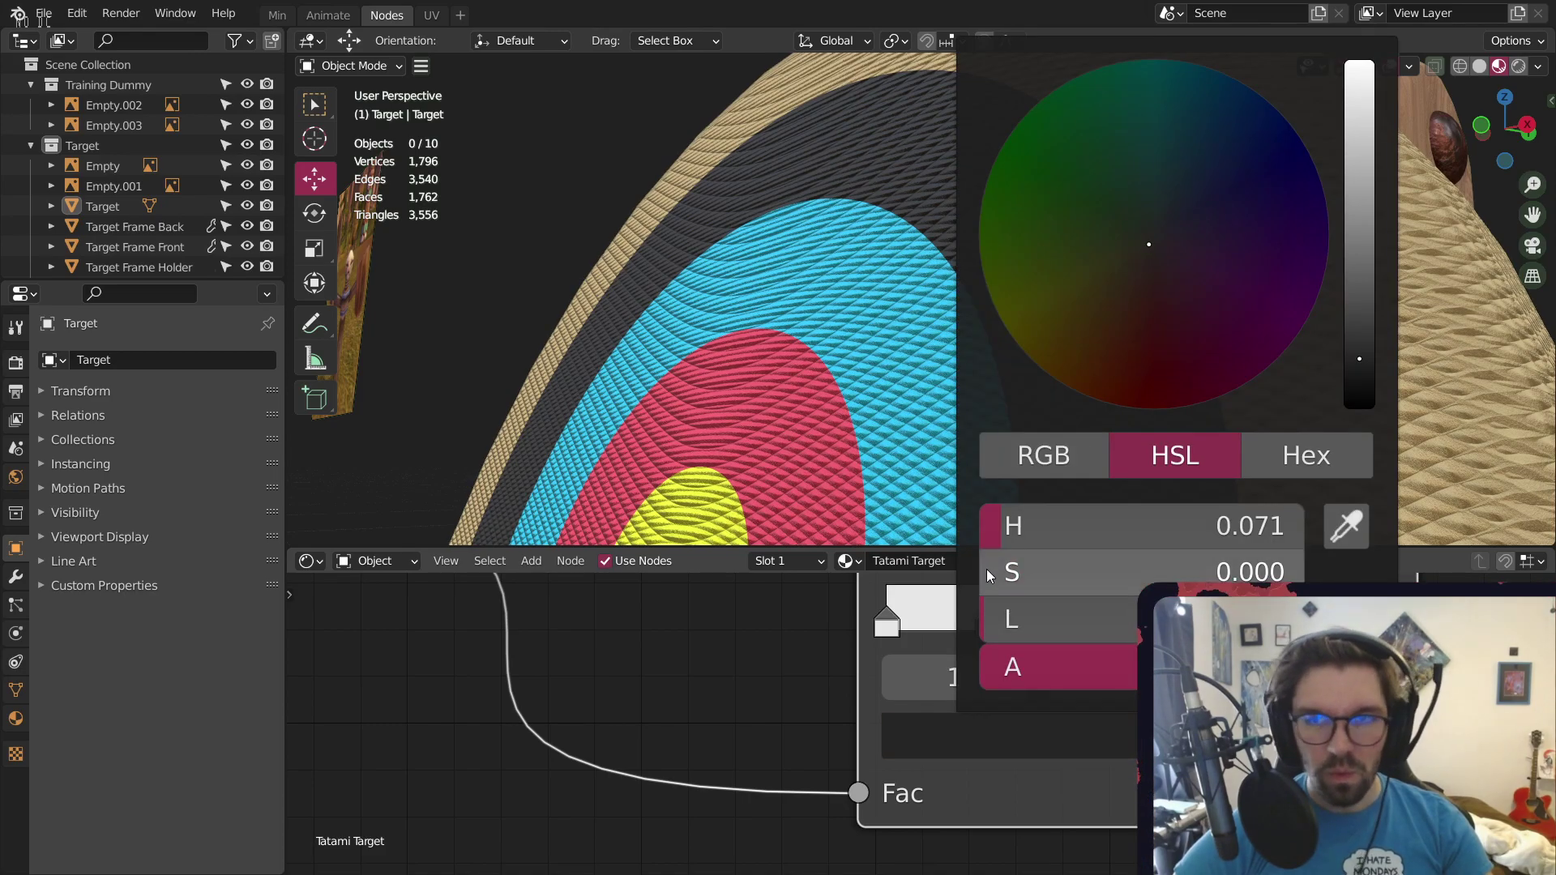
left_click(1047, 608)
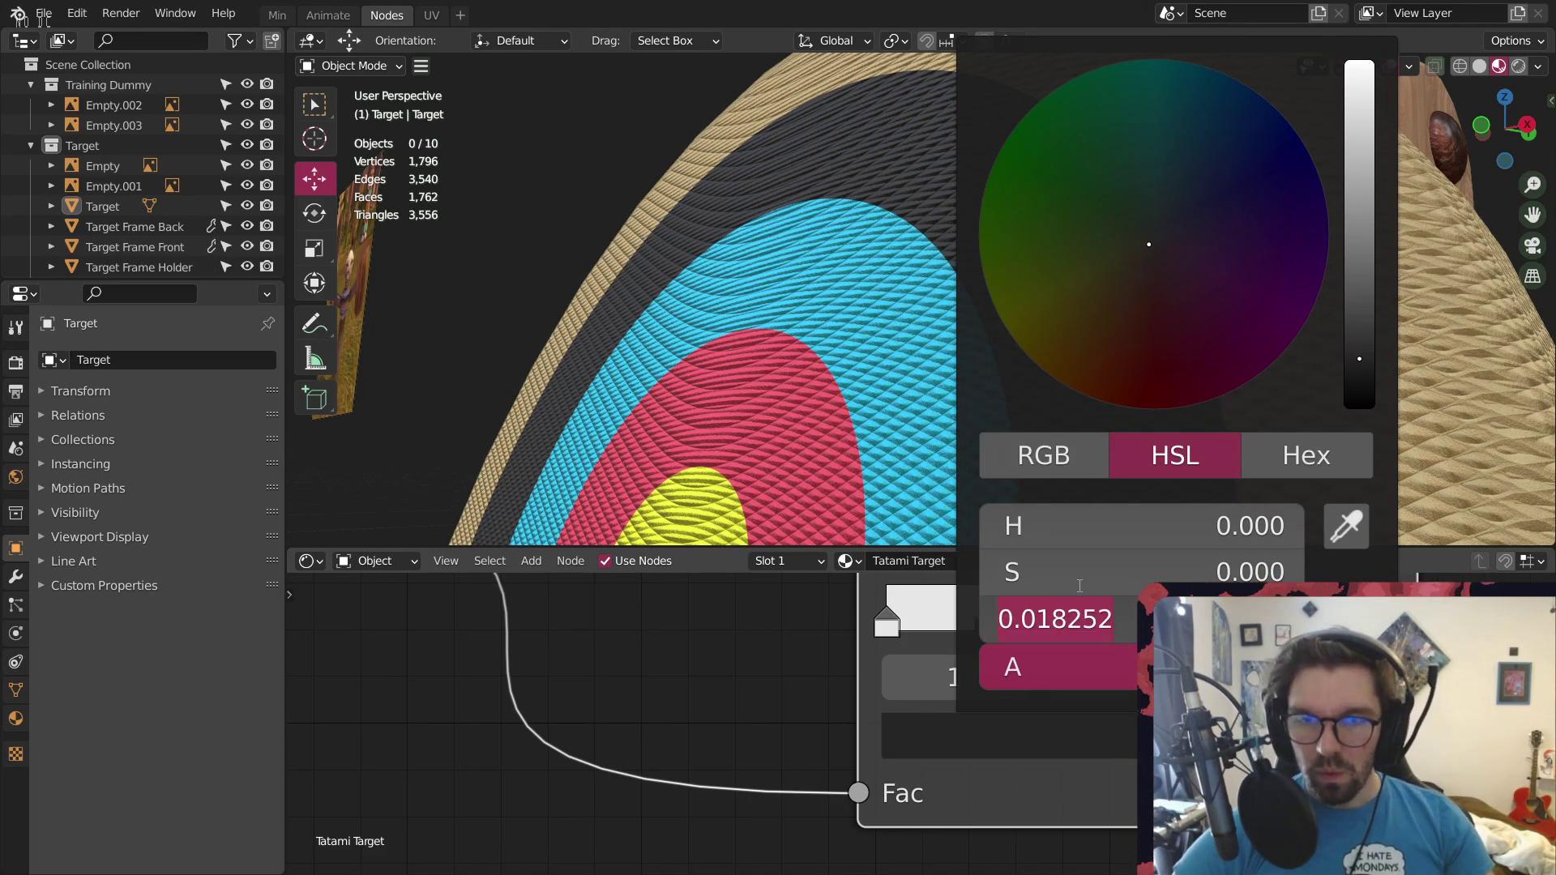
type("0.5")
key("Return")
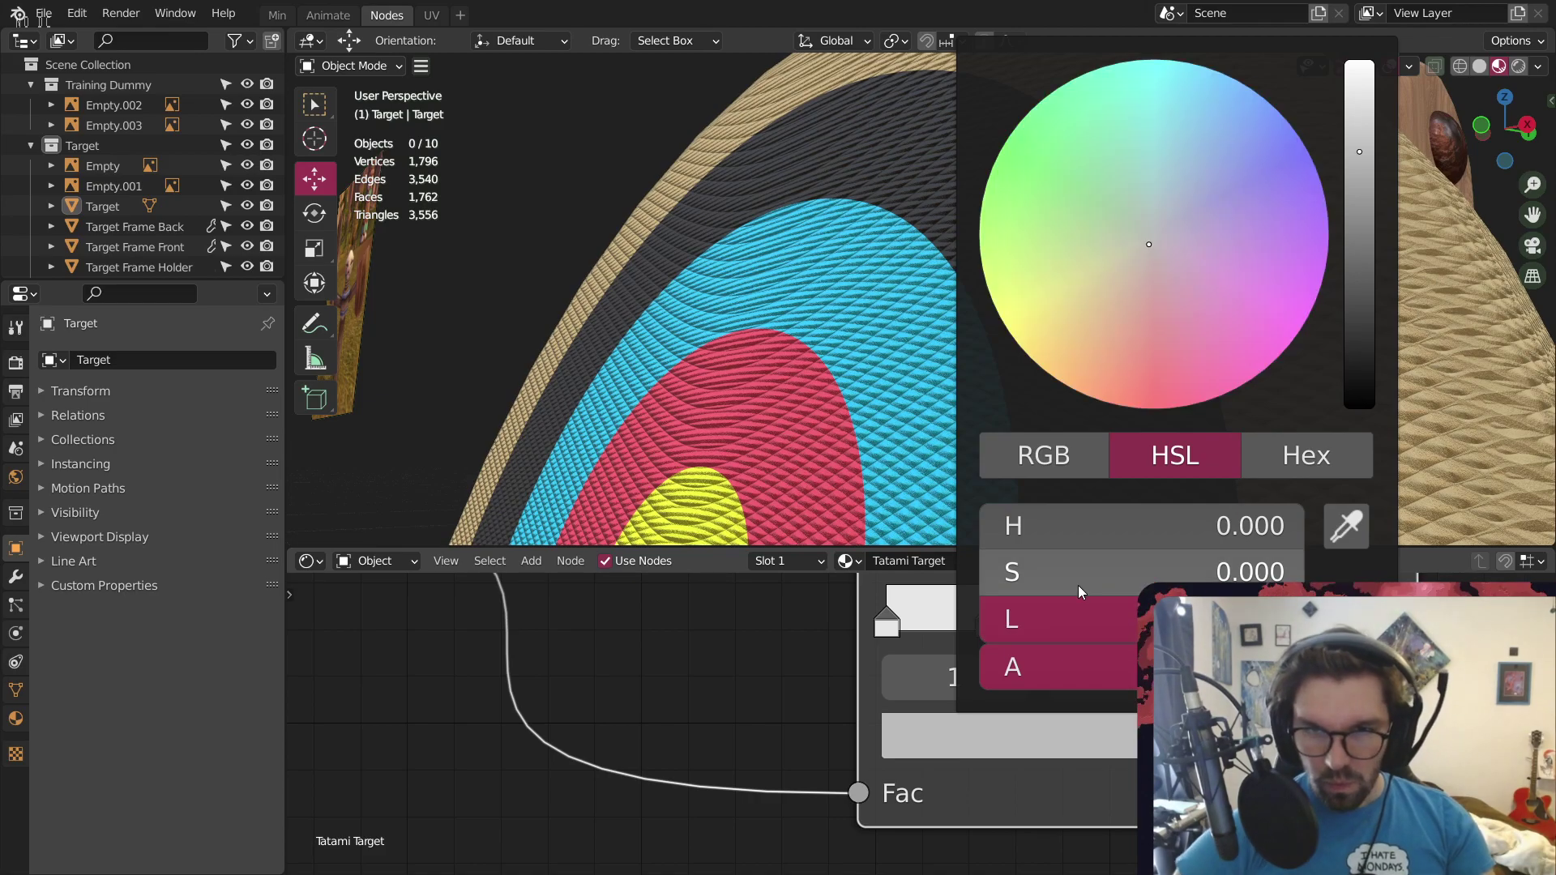
scroll(1083, 626, "down", 3)
scroll(1082, 625, "up", 3)
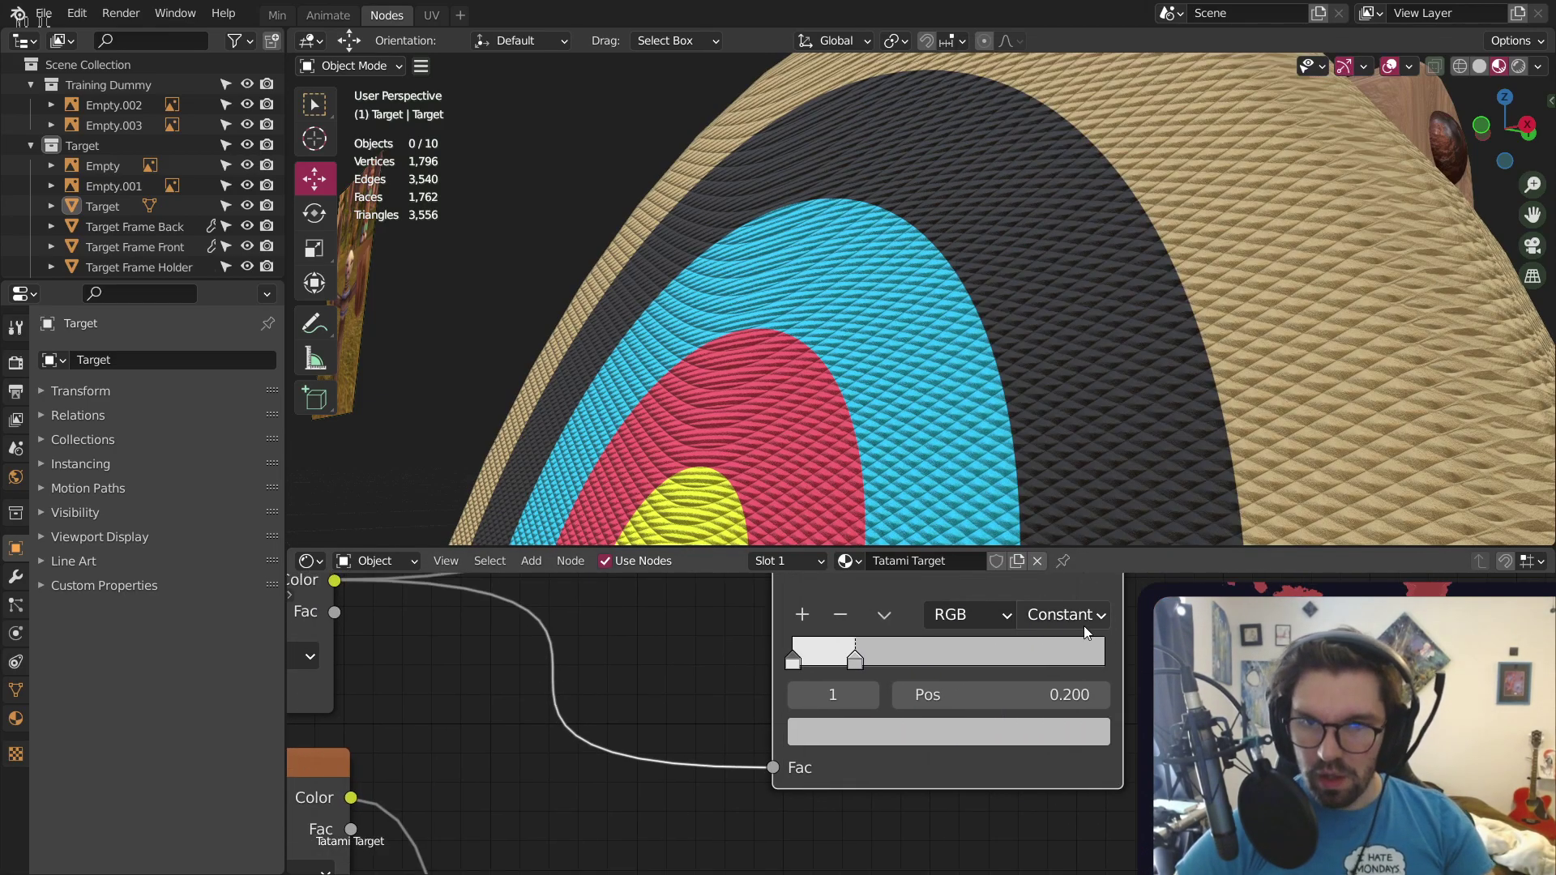
Set the duplicated ColorRamp's interpolation to Ease and its first stop's position to 0.15
left_click(1083, 625)
left_click(1045, 647)
scroll(765, 659, "up", 2)
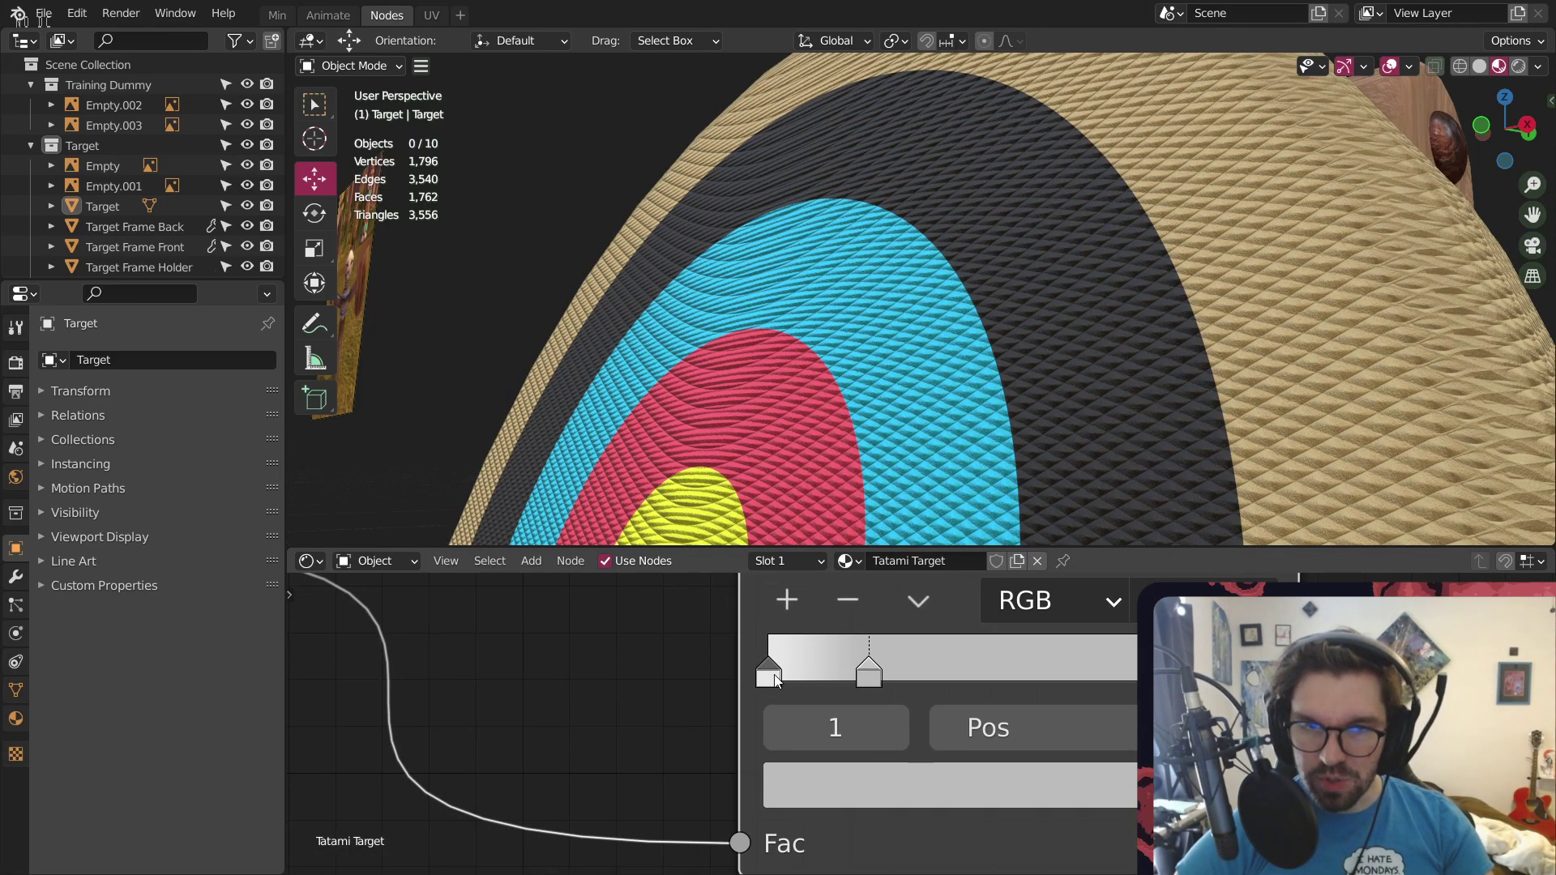
left_click_drag(770, 674, 828, 674)
left_click(1037, 728)
type(".15")
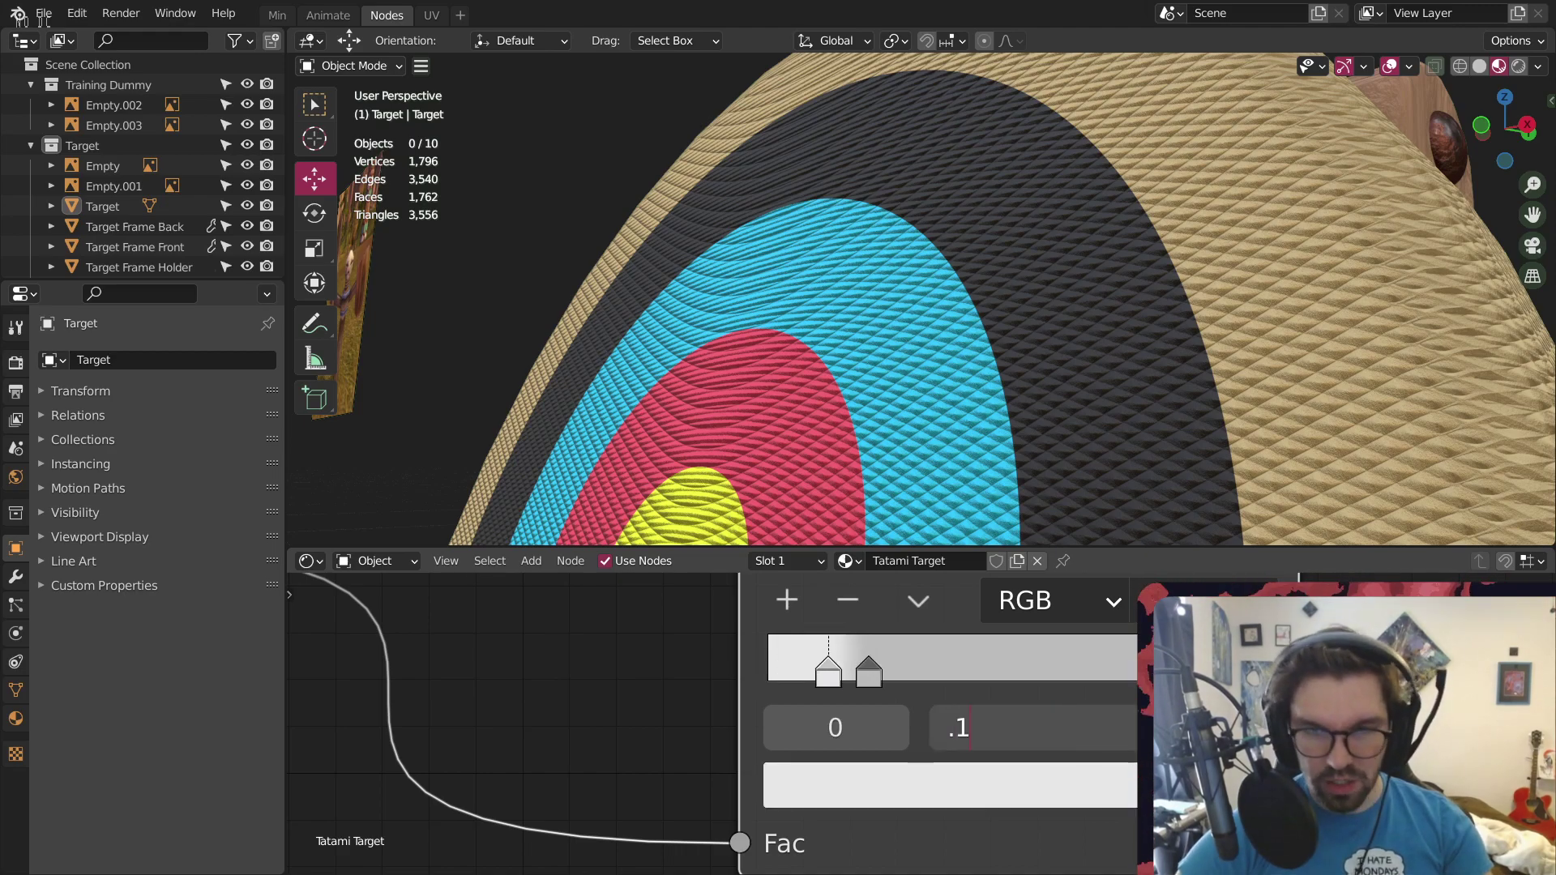
key("Return")
scroll(1146, 320, "down", 3)
Connect the duplicated ColorRamp's Color output to the Bump node's Strength input
scroll(763, 721, "down", 6)
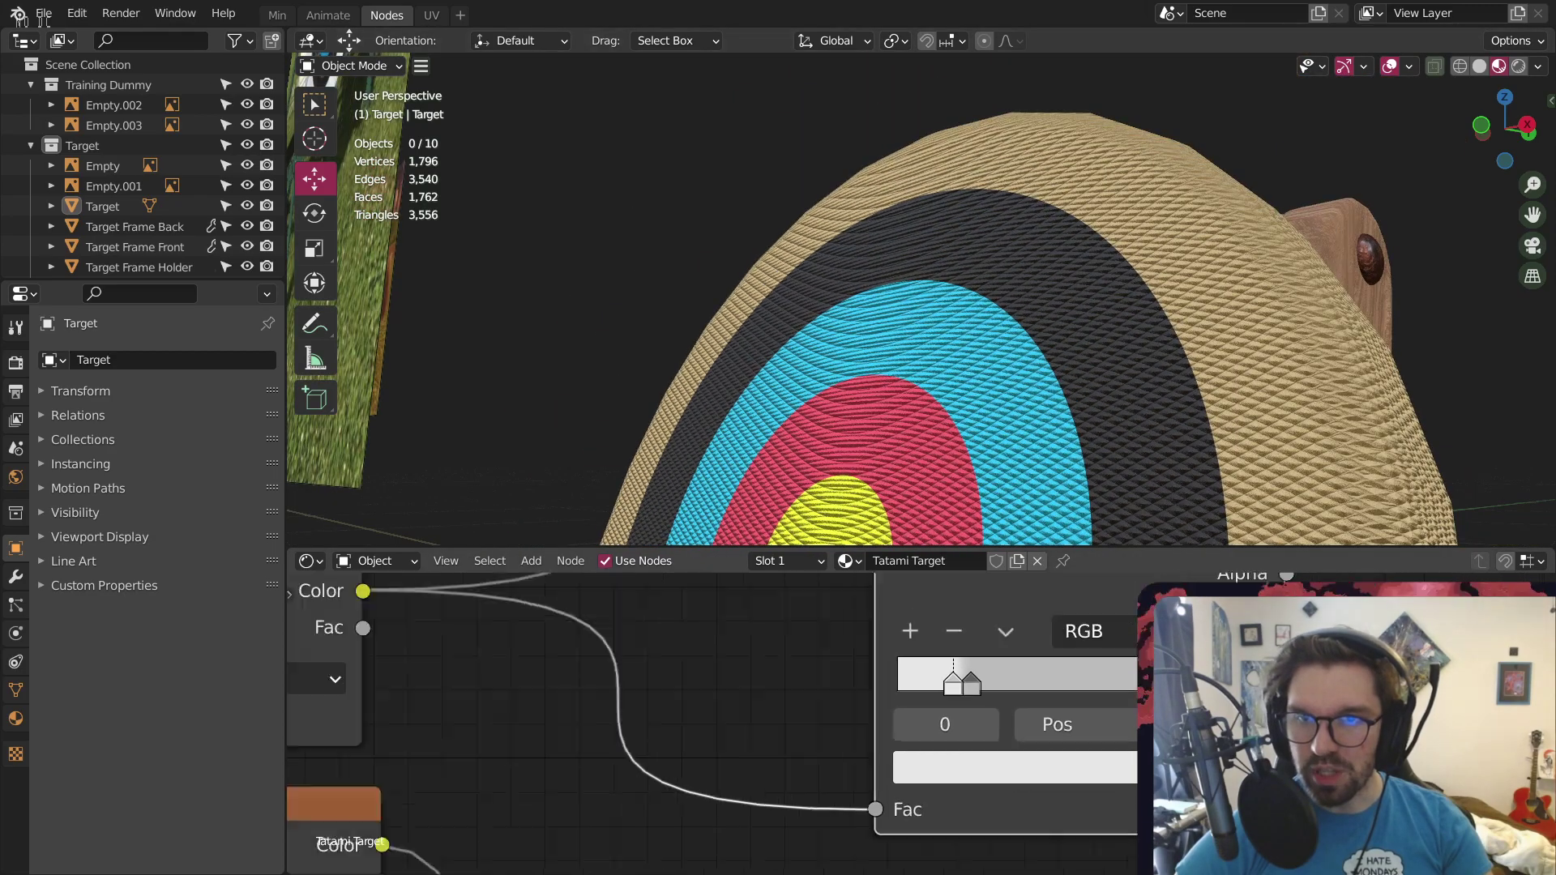
middle_click_drag(763, 721, 860, 689)
scroll(872, 647, "down", 3)
left_click_drag(778, 596, 987, 826)
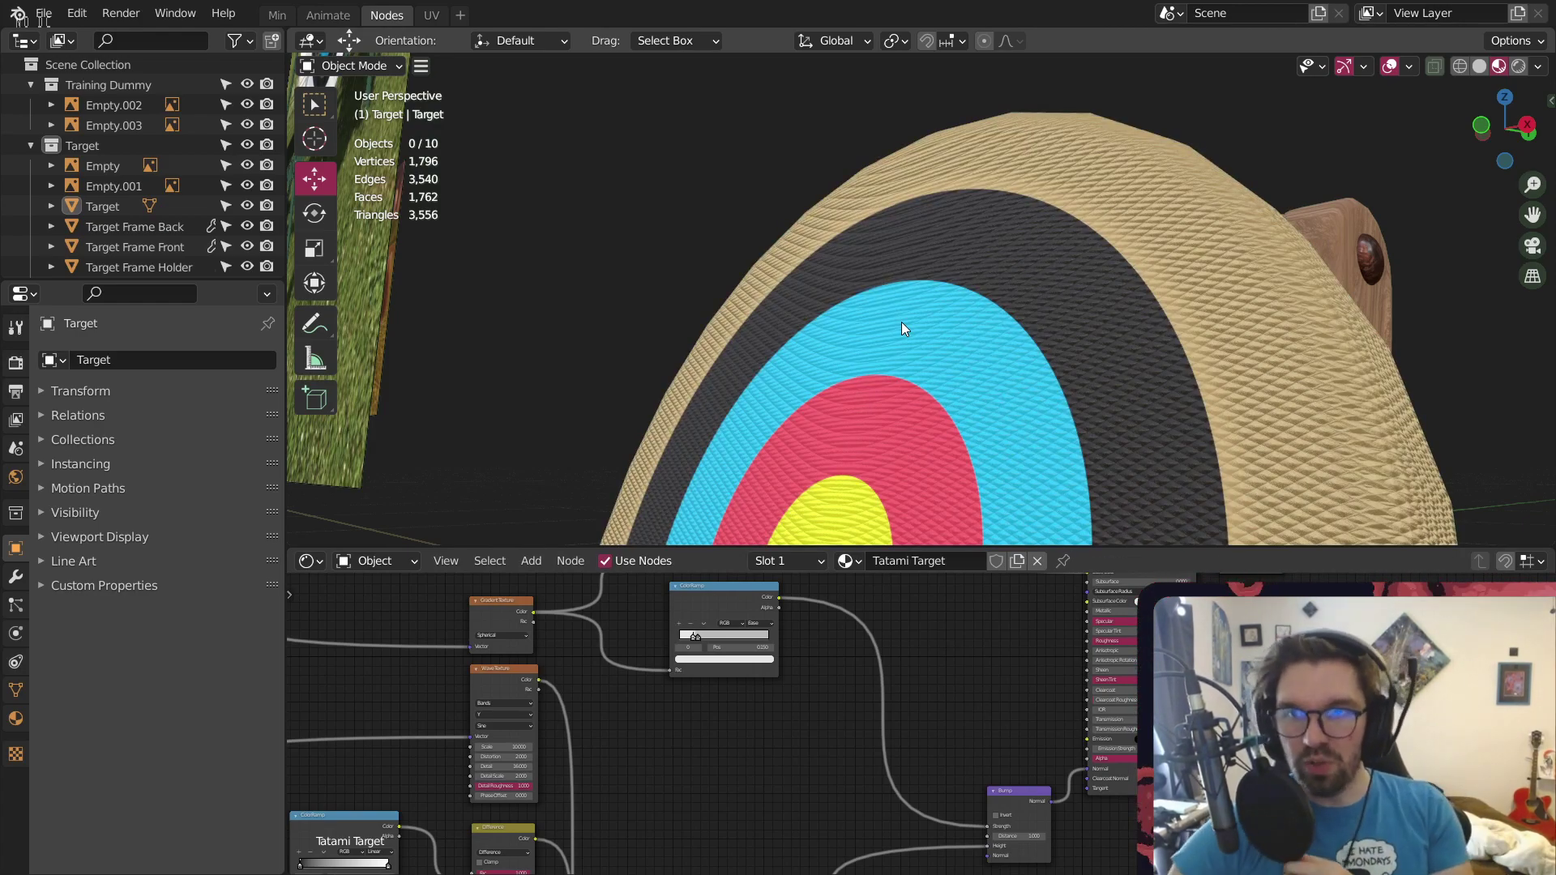
Set the lightness of the bump strength ColorRamp's second stop to 0.2
scroll(1142, 284, "up", 7)
middle_click_drag(1115, 342, 1169, 337)
scroll(993, 407, "down", 6)
middle_click_drag(893, 665, 949, 636)
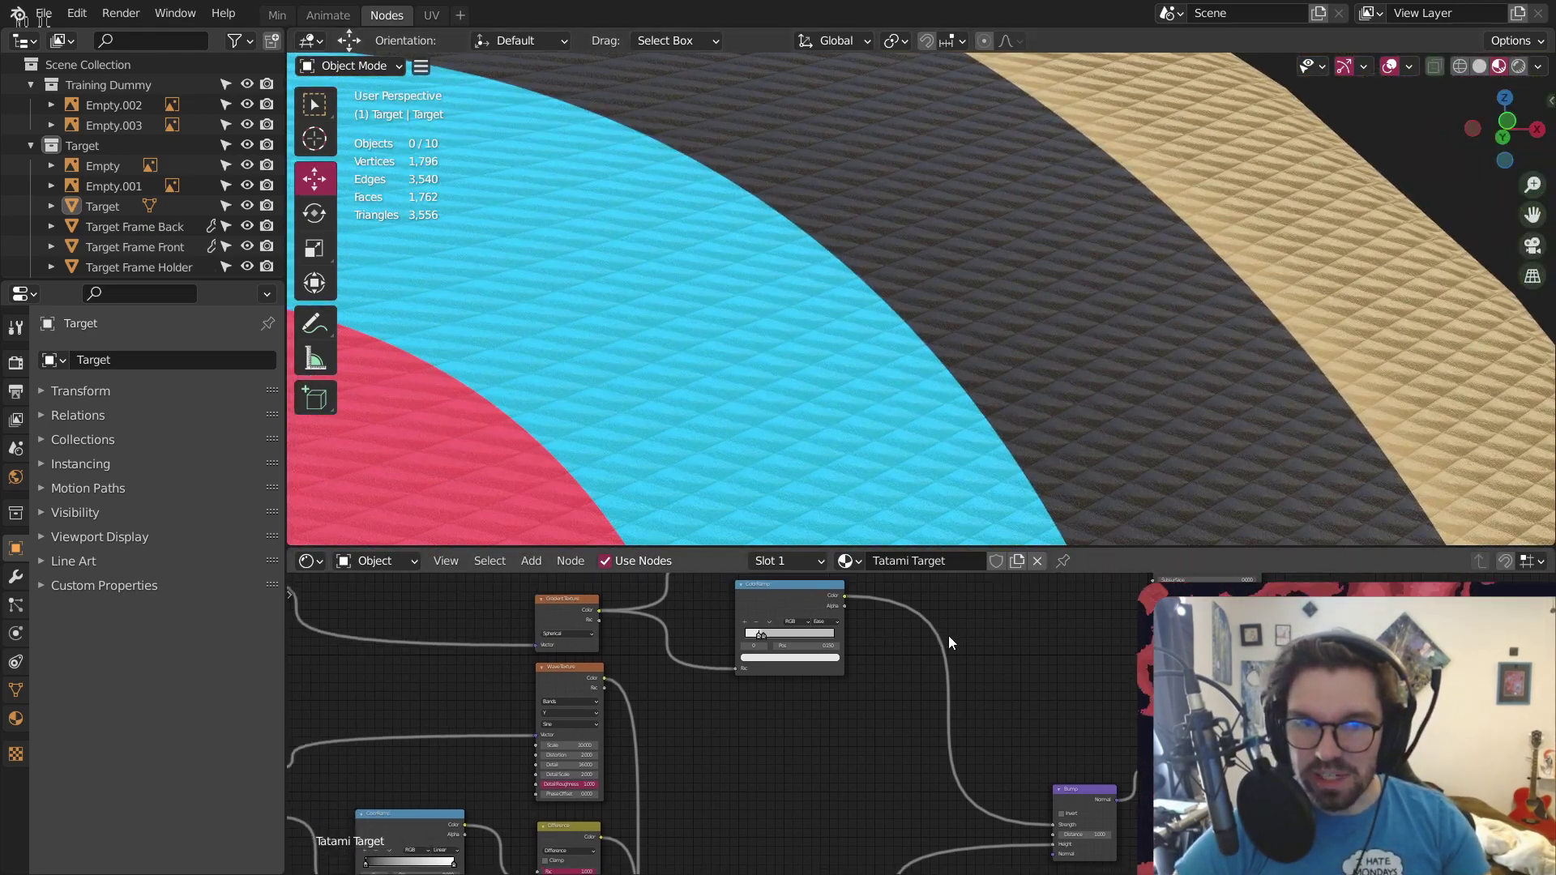
scroll(770, 645, "up", 2)
scroll(770, 645, "up", 3)
left_click(745, 640)
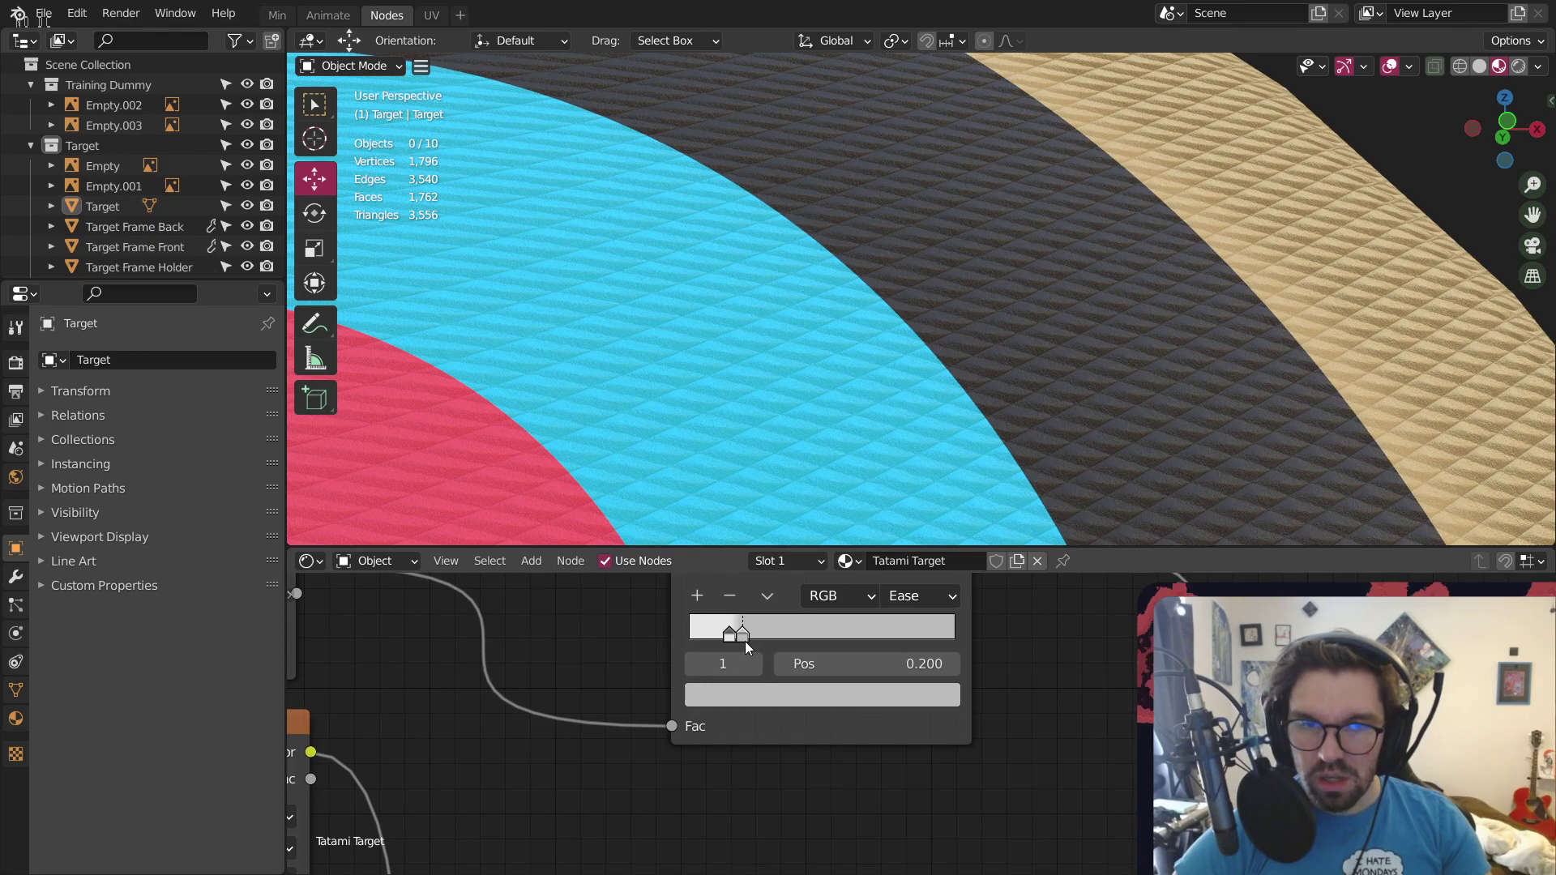
left_click(777, 698)
type("0.5")
key("Return")
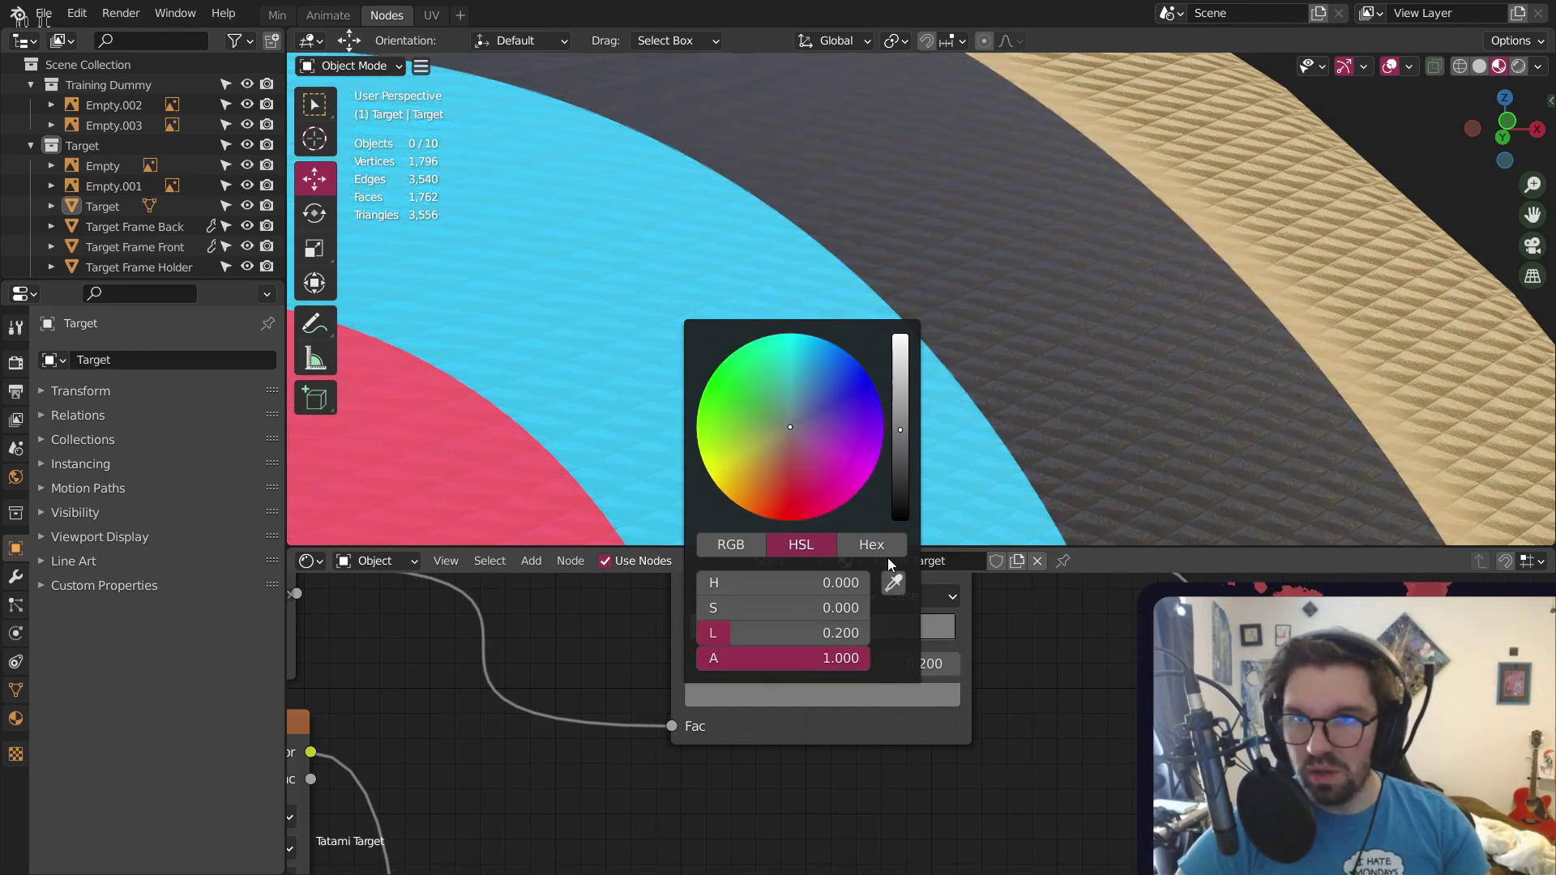
Reduce the second stop's lightness to 0.075 in the bump strength ColorRamp to flatten the painted rings' weave
scroll(996, 348, "down", 5)
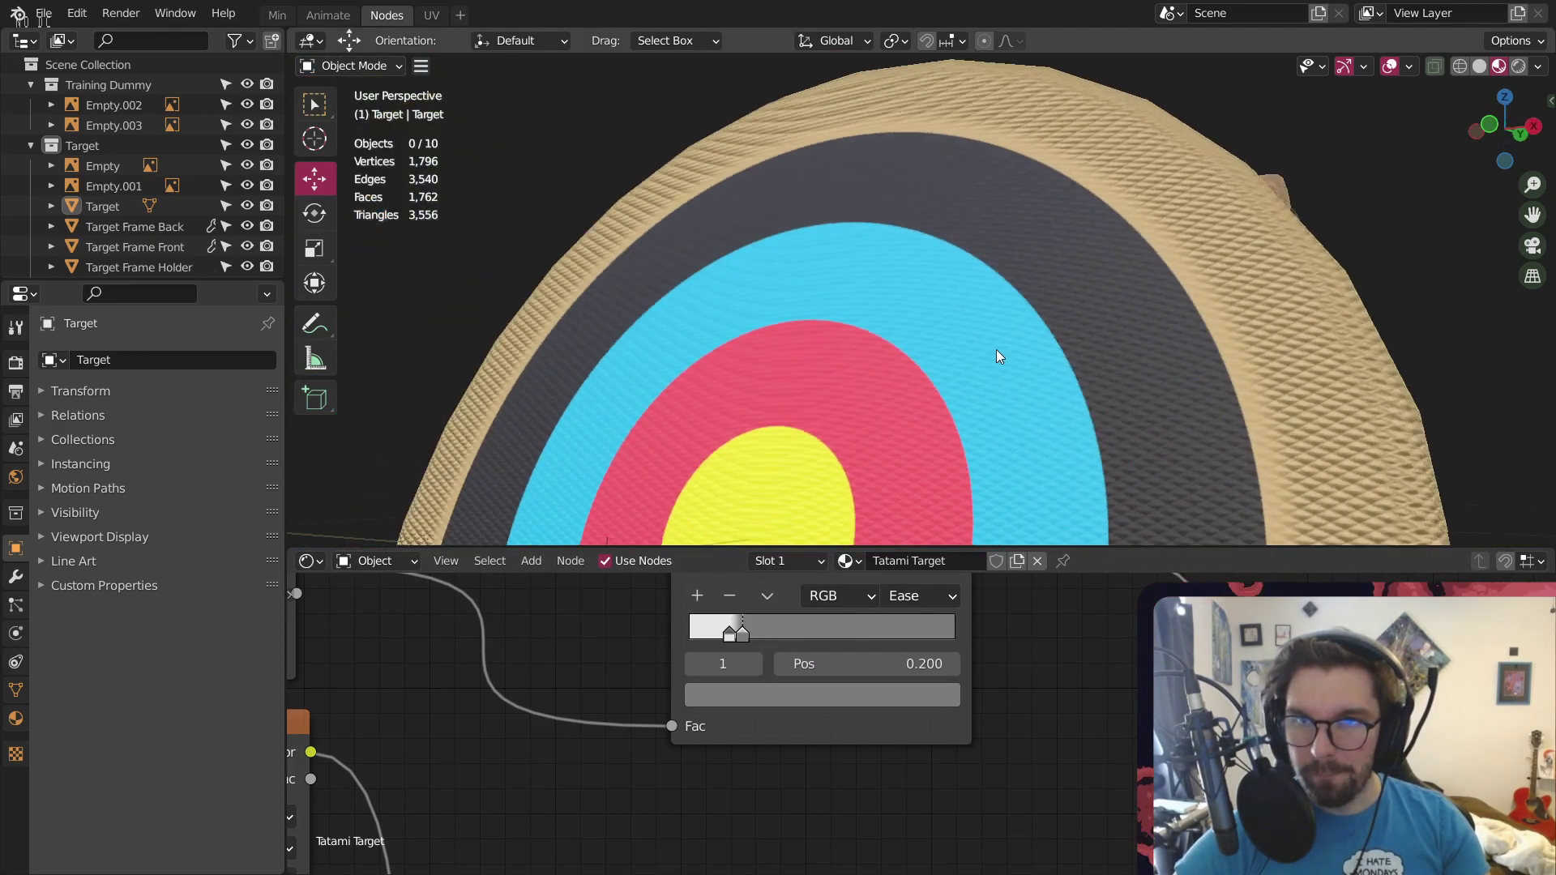
middle_click_drag(995, 348, 924, 470)
left_click(861, 694)
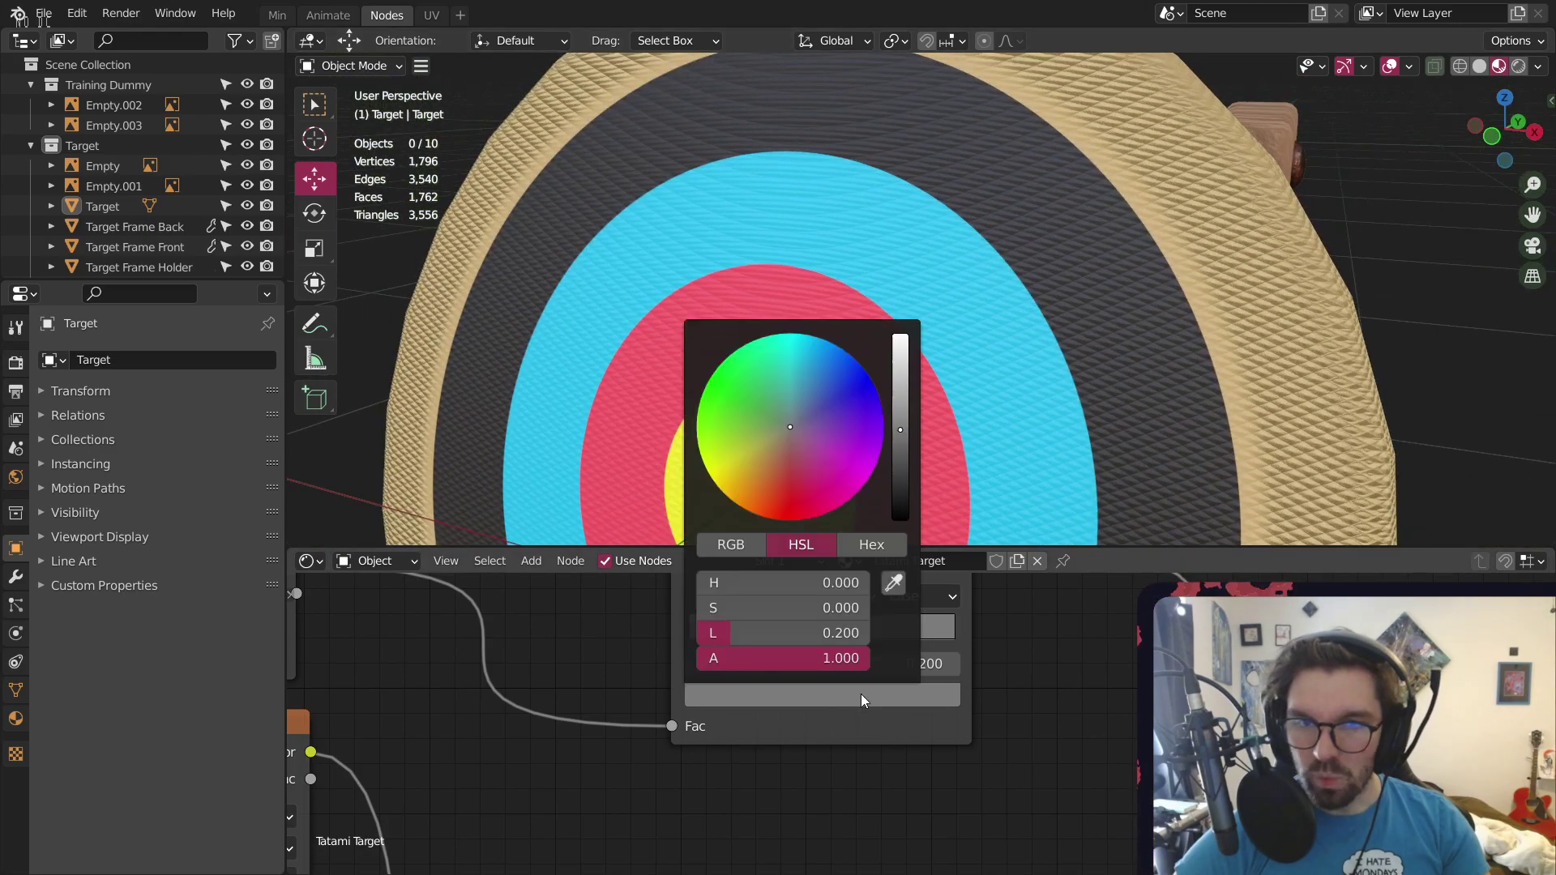
left_click(849, 634)
type("0.2")
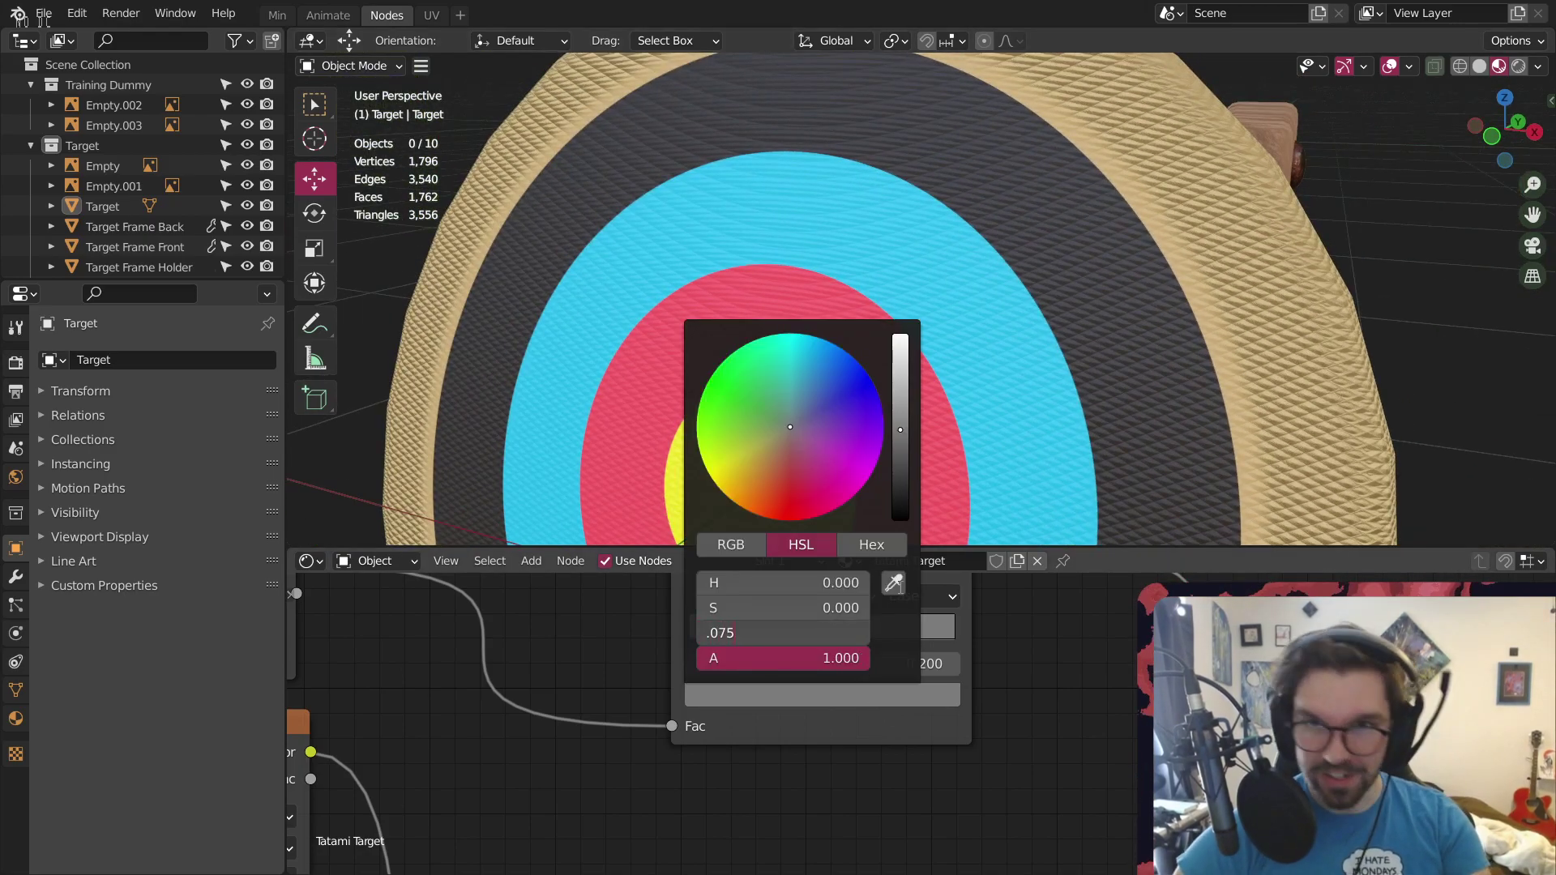
type("75")
key("Return")
scroll(1057, 276, "up", 5)
mouse_move(1105, 266)
middle_mouse_down()
mouse_move(1068, 204)
mouse_move(1156, 254)
mouse_move(1244, 268)
mouse_move(1118, 240)
middle_mouse_up()
scroll(1149, 275, "down", 3)
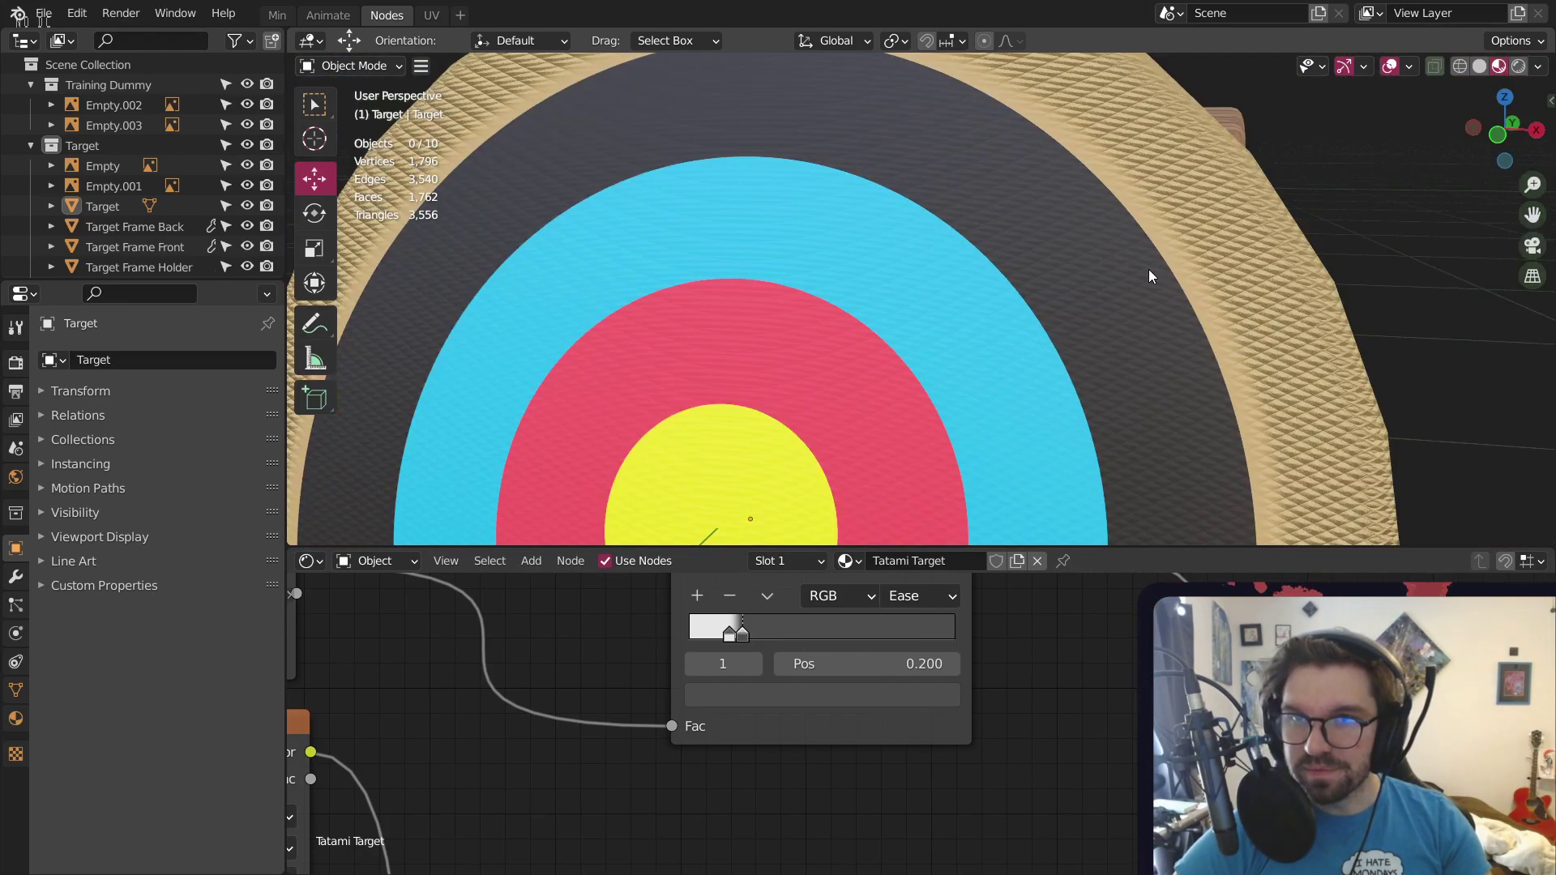
Set the bump strength ColorRamp's first stop position to 0.19 and check the weave transition at the black ring's edge
scroll(1149, 275, "up", 5)
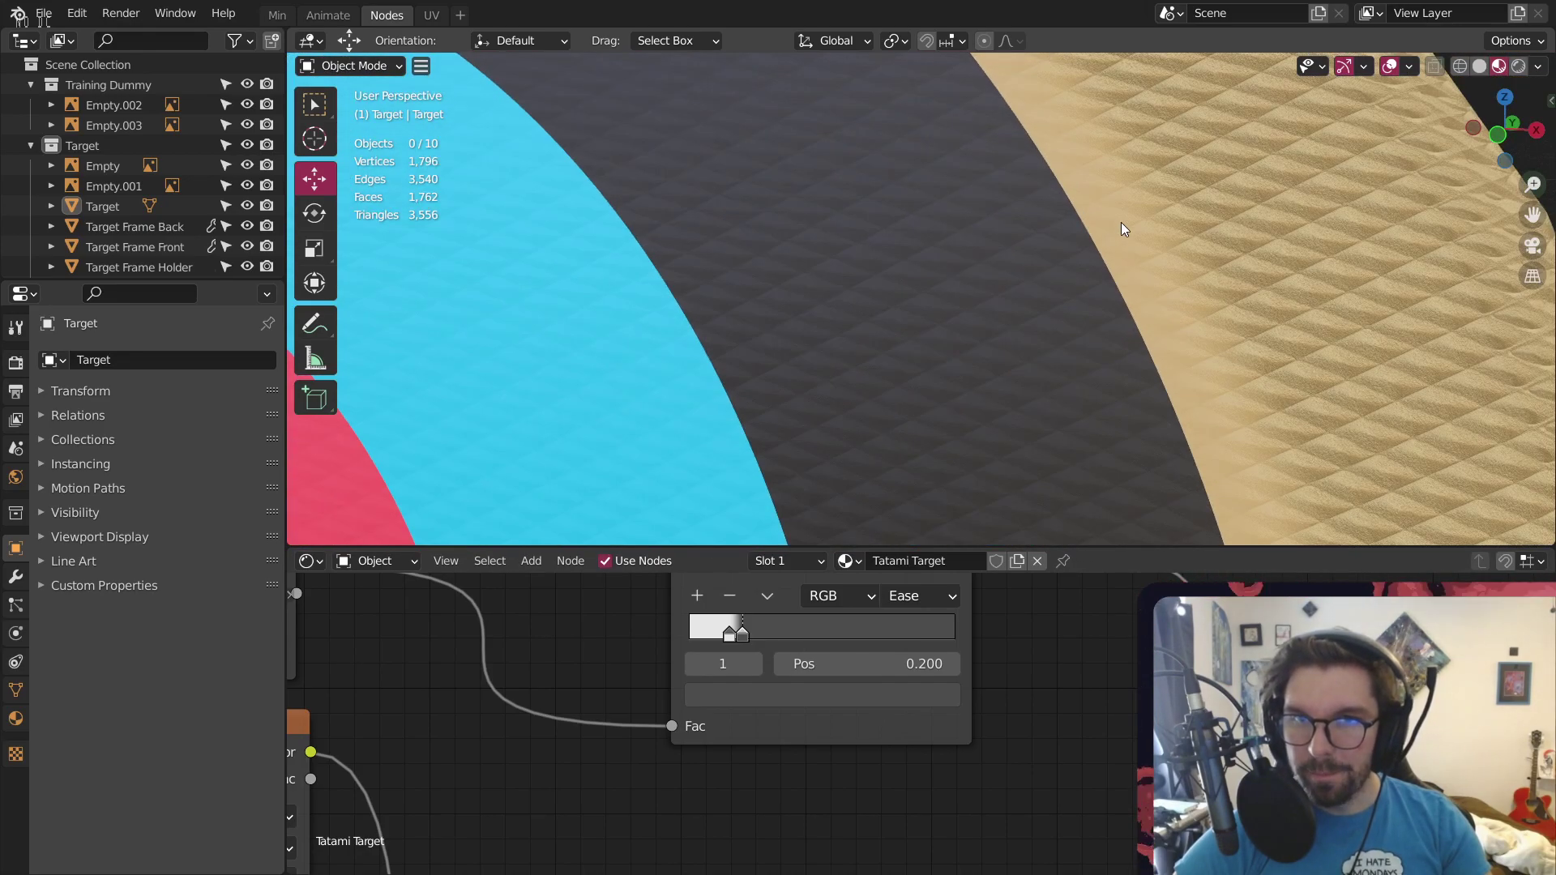
scroll(727, 620, "up", 3)
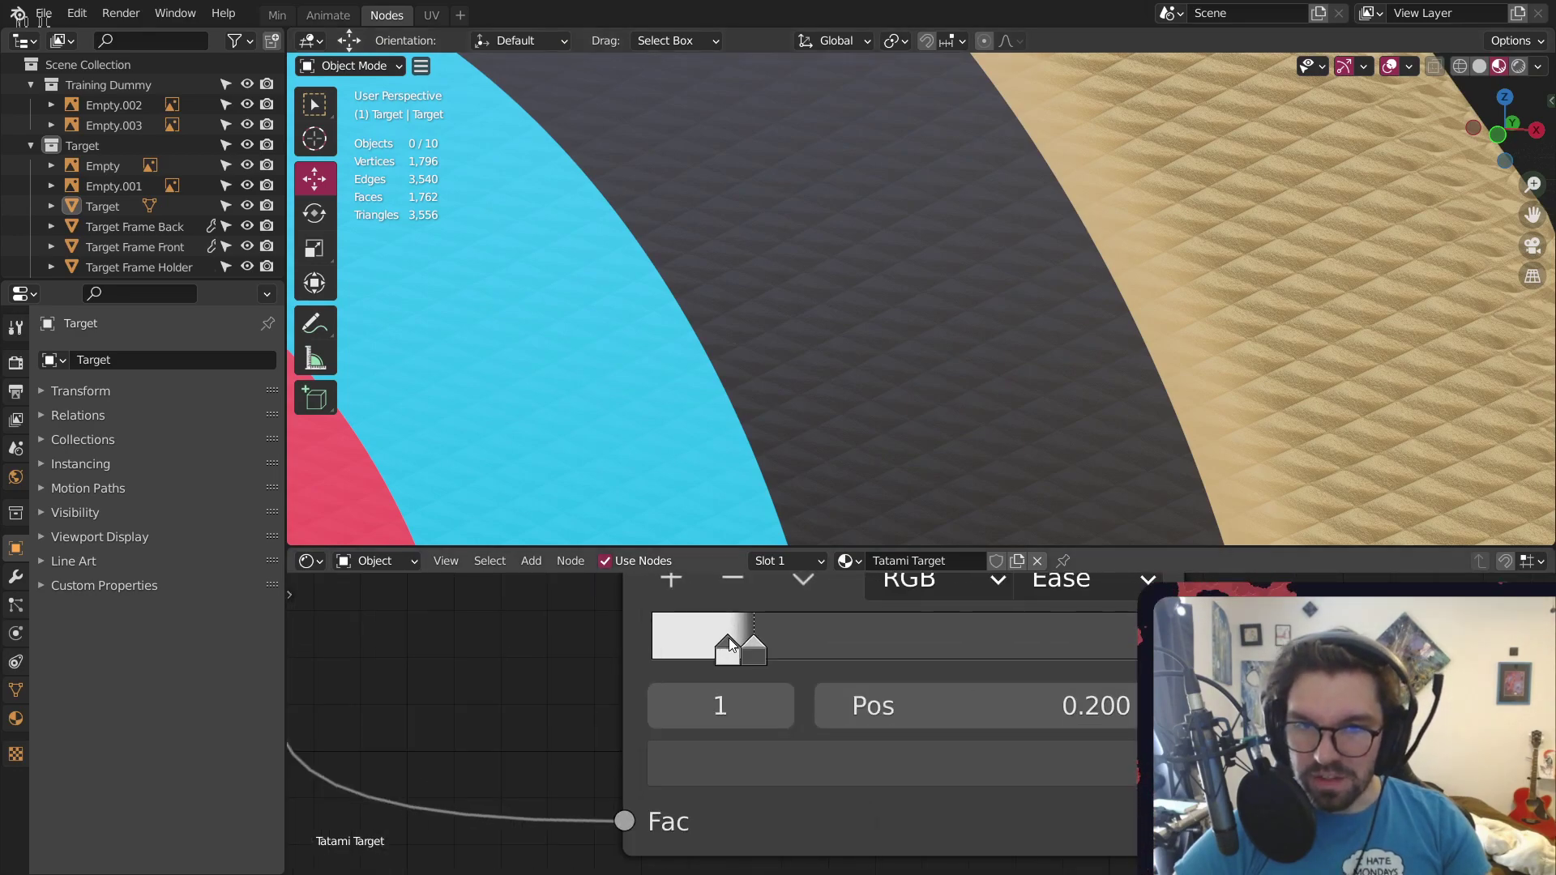
left_click(727, 645)
left_click(1017, 697)
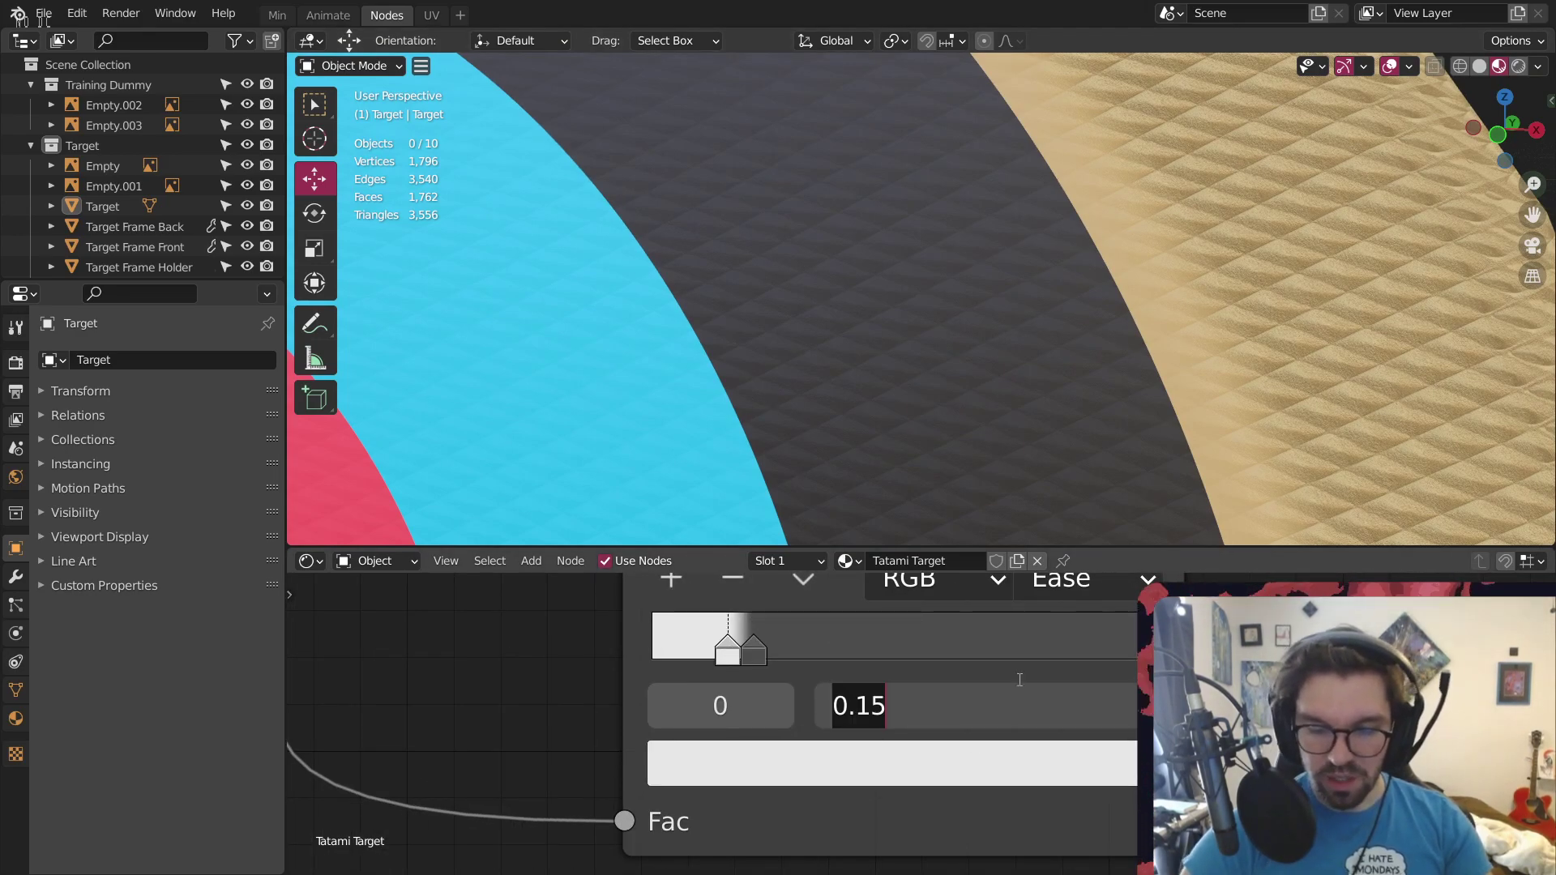
type(".19")
key("Return")
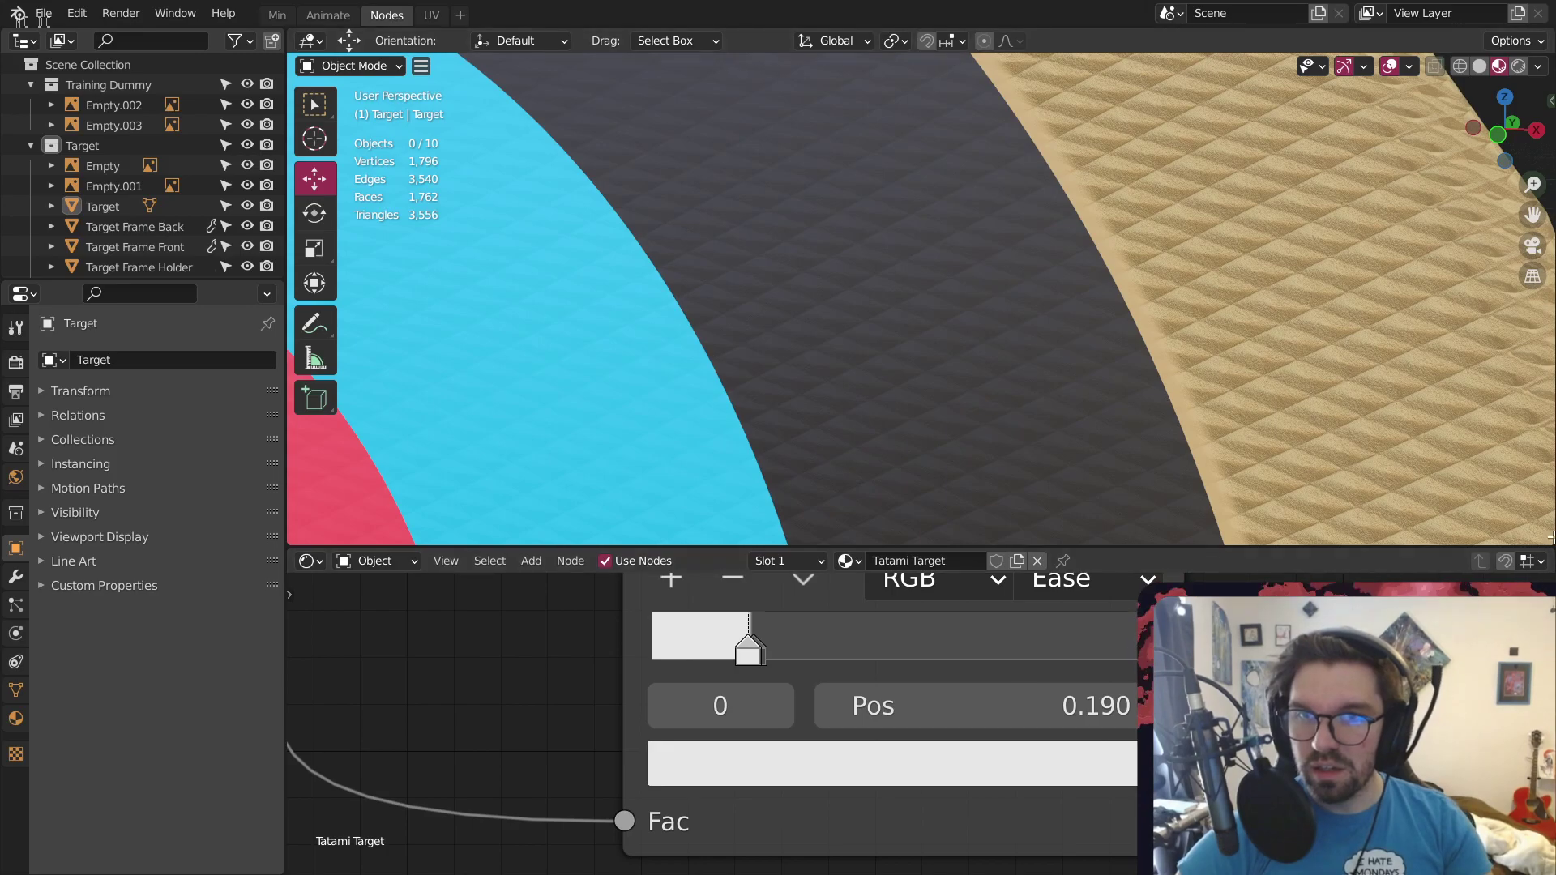
scroll(1101, 285, "down", 5)
middle_click_drag(1101, 284, 972, 261)
scroll(982, 231, "up", 6)
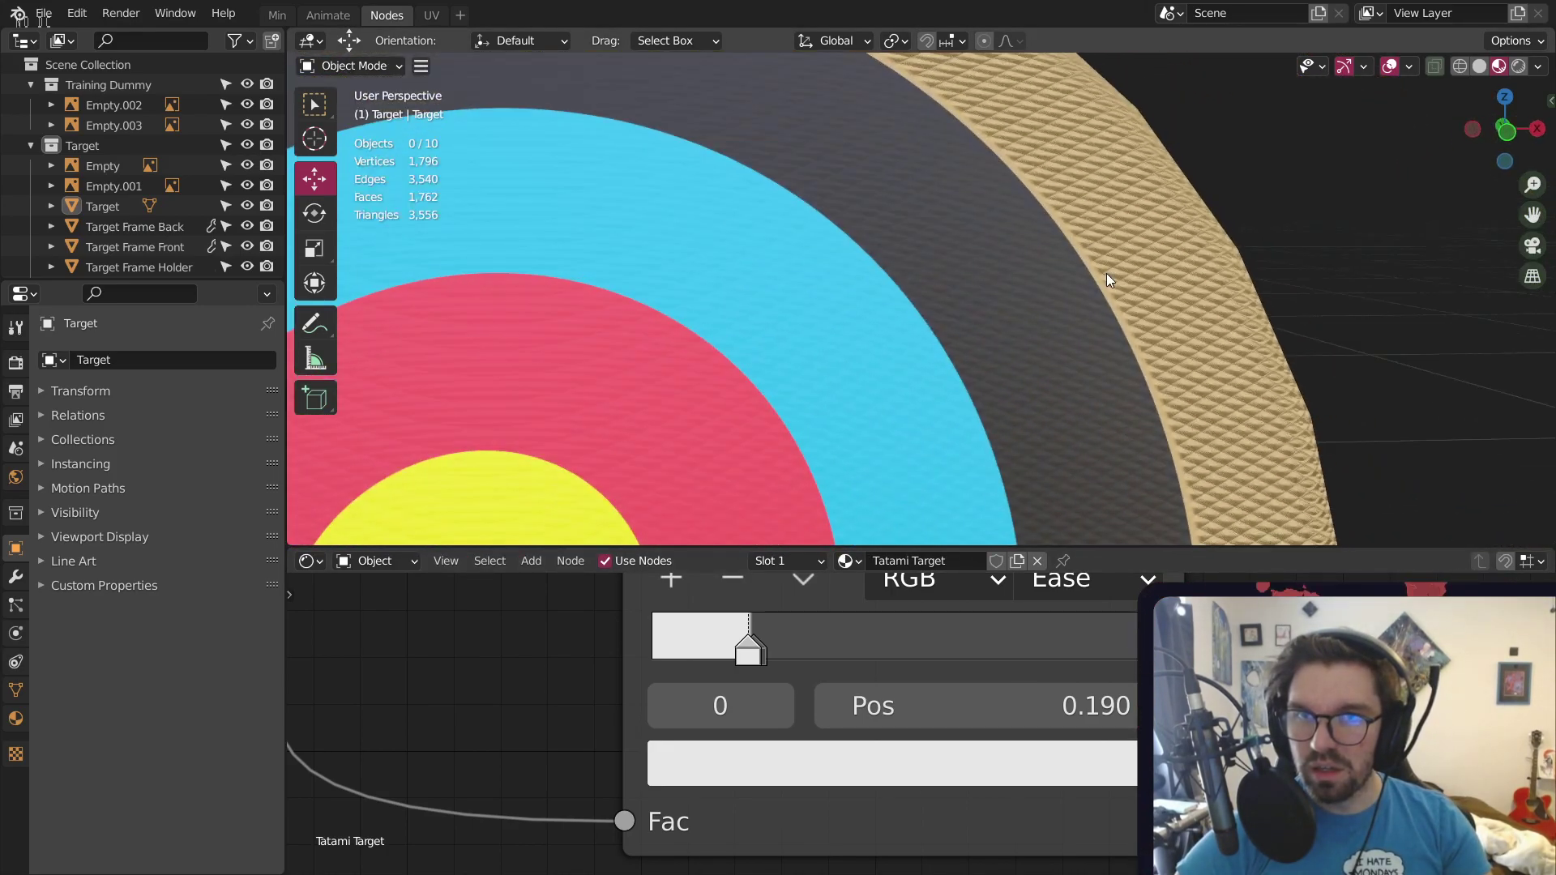
Set the bump strength ColorRamp's second stop position to 0.21 and check the weave transition outside the black ring
scroll(1106, 277, "up", 2)
left_click(766, 653)
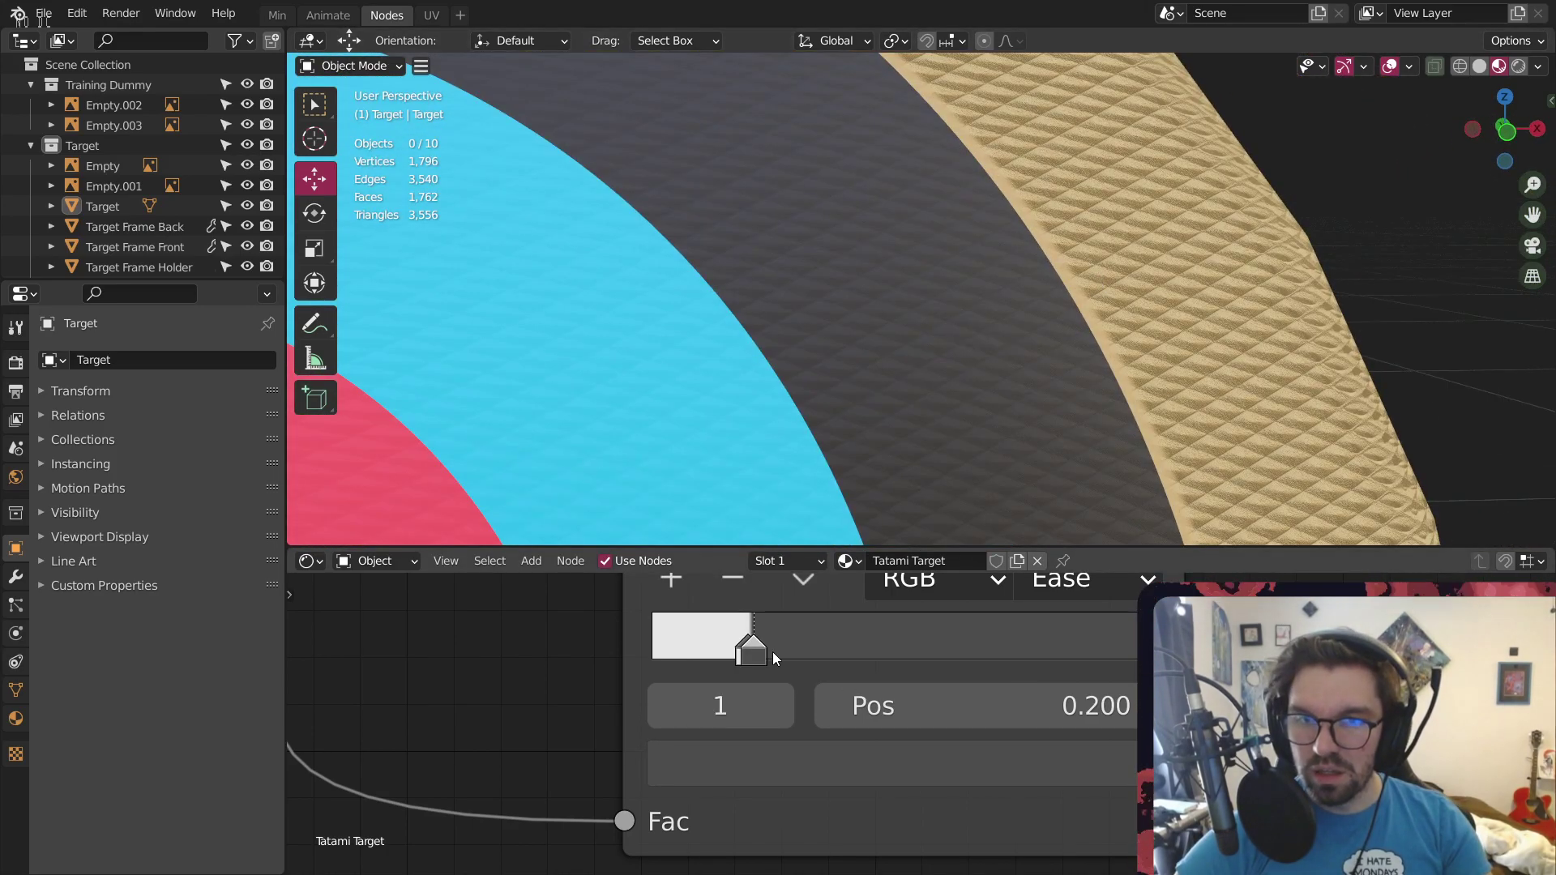
left_click(1042, 702)
type(".21")
key("Return")
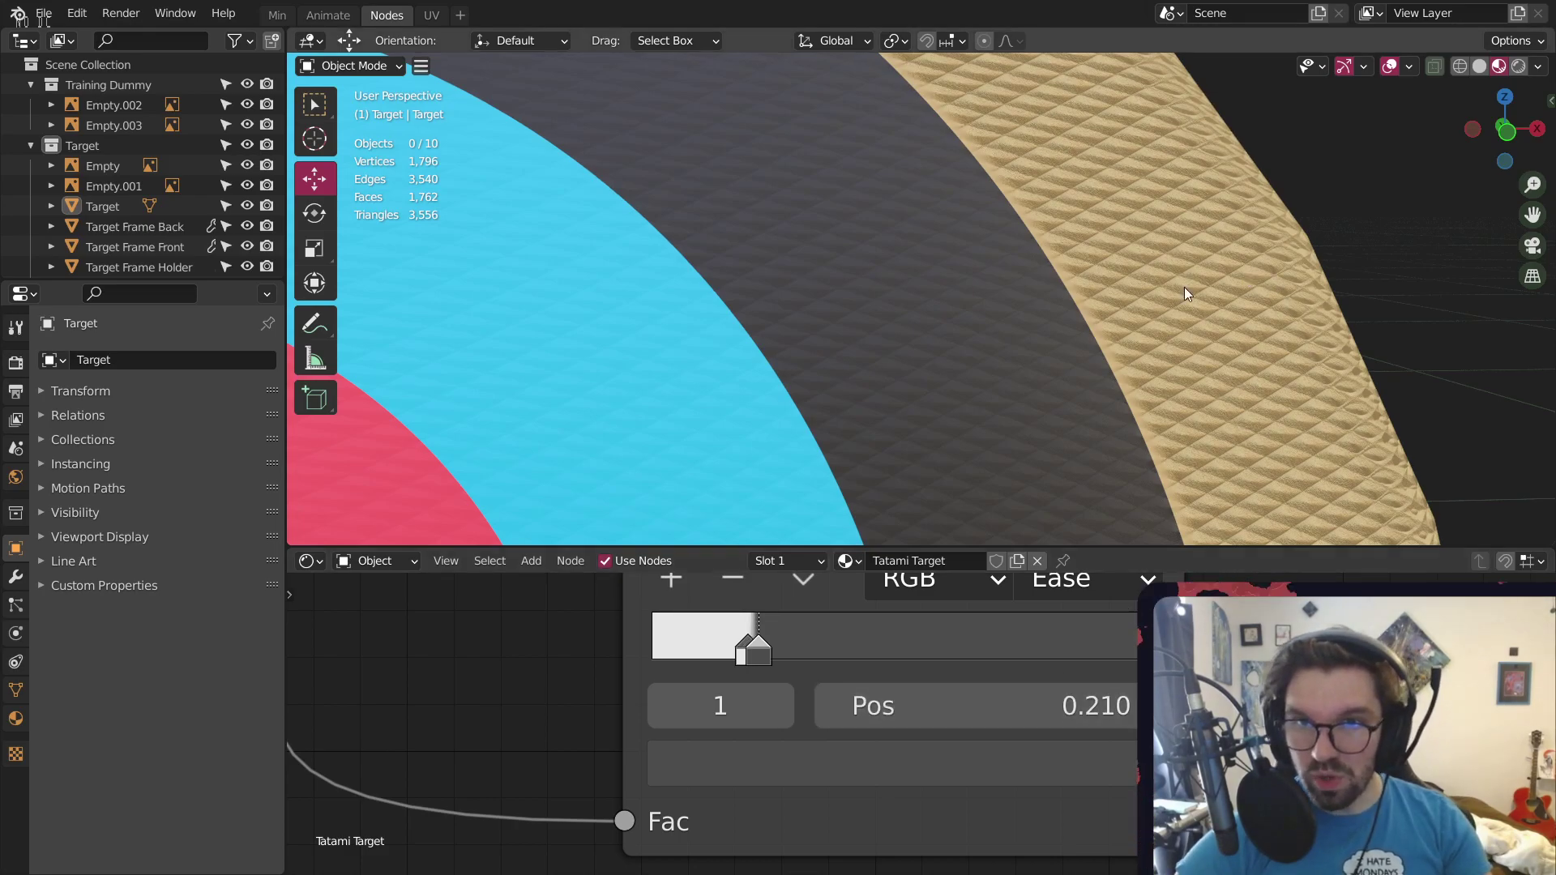
scroll(1135, 276, "up", 4)
mouse_move(1042, 256)
middle_mouse_down()
mouse_move(990, 299)
mouse_move(937, 265)
mouse_move(995, 217)
mouse_move(1049, 236)
mouse_move(1032, 281)
mouse_move(983, 278)
mouse_move(1056, 286)
mouse_move(1028, 312)
mouse_move(1047, 237)
middle_mouse_up()
scroll(982, 279, "down", 4)
scroll(980, 278, "down", 4)
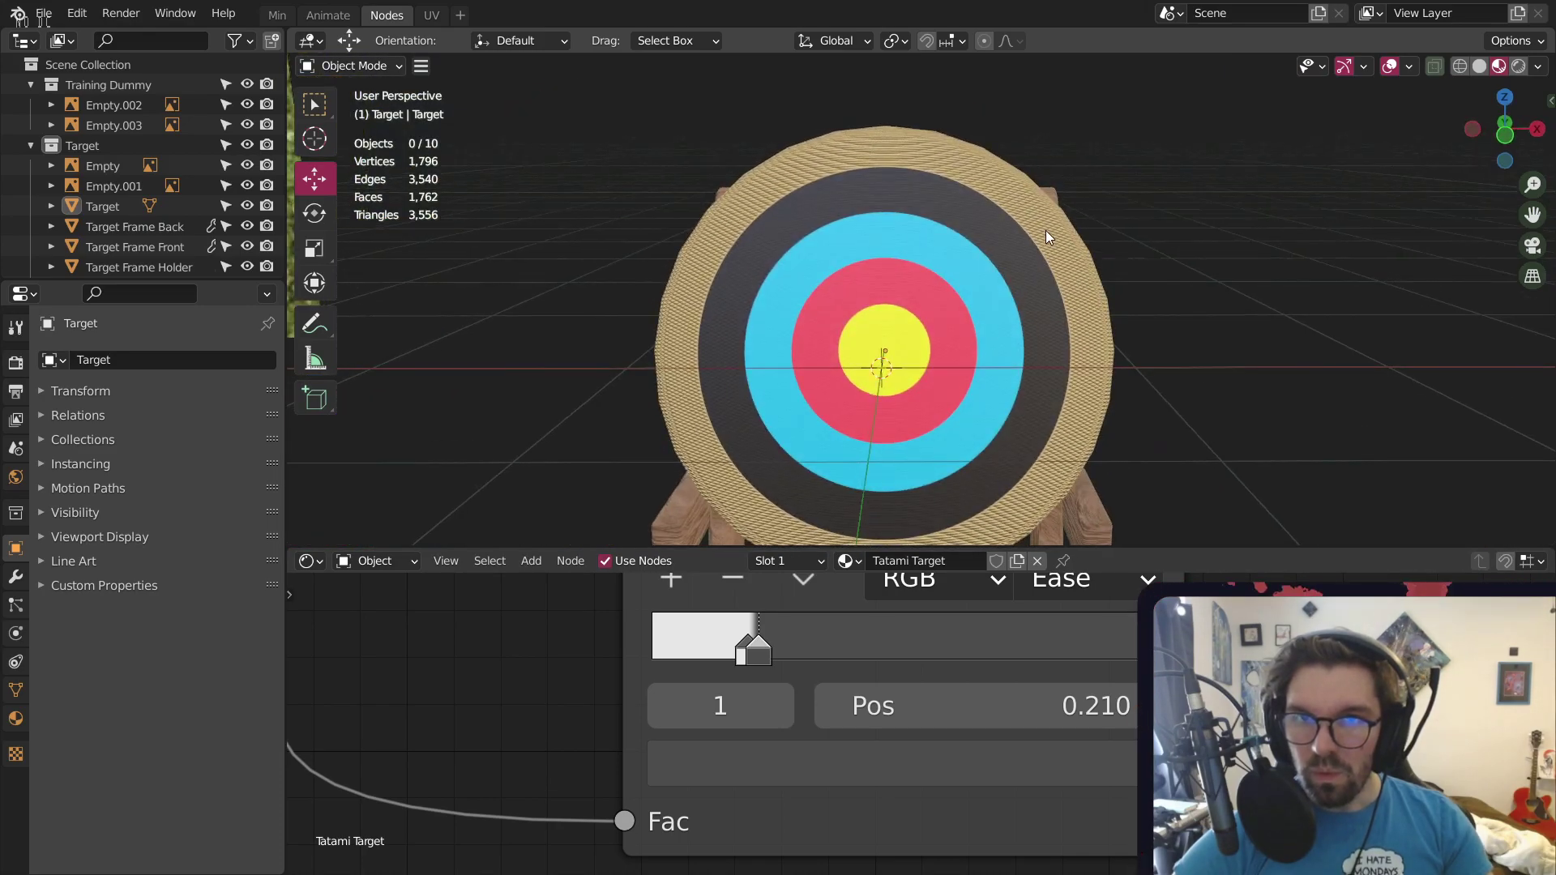
Examine the ring color ColorRamp's stops and how the black ring's edge meets the woven border up close and from an angle
scroll(908, 649, "down", 11)
middle_click_drag(924, 646, 983, 805)
middle_click_drag(991, 586, 1005, 697)
scroll(1002, 666, "up", 3)
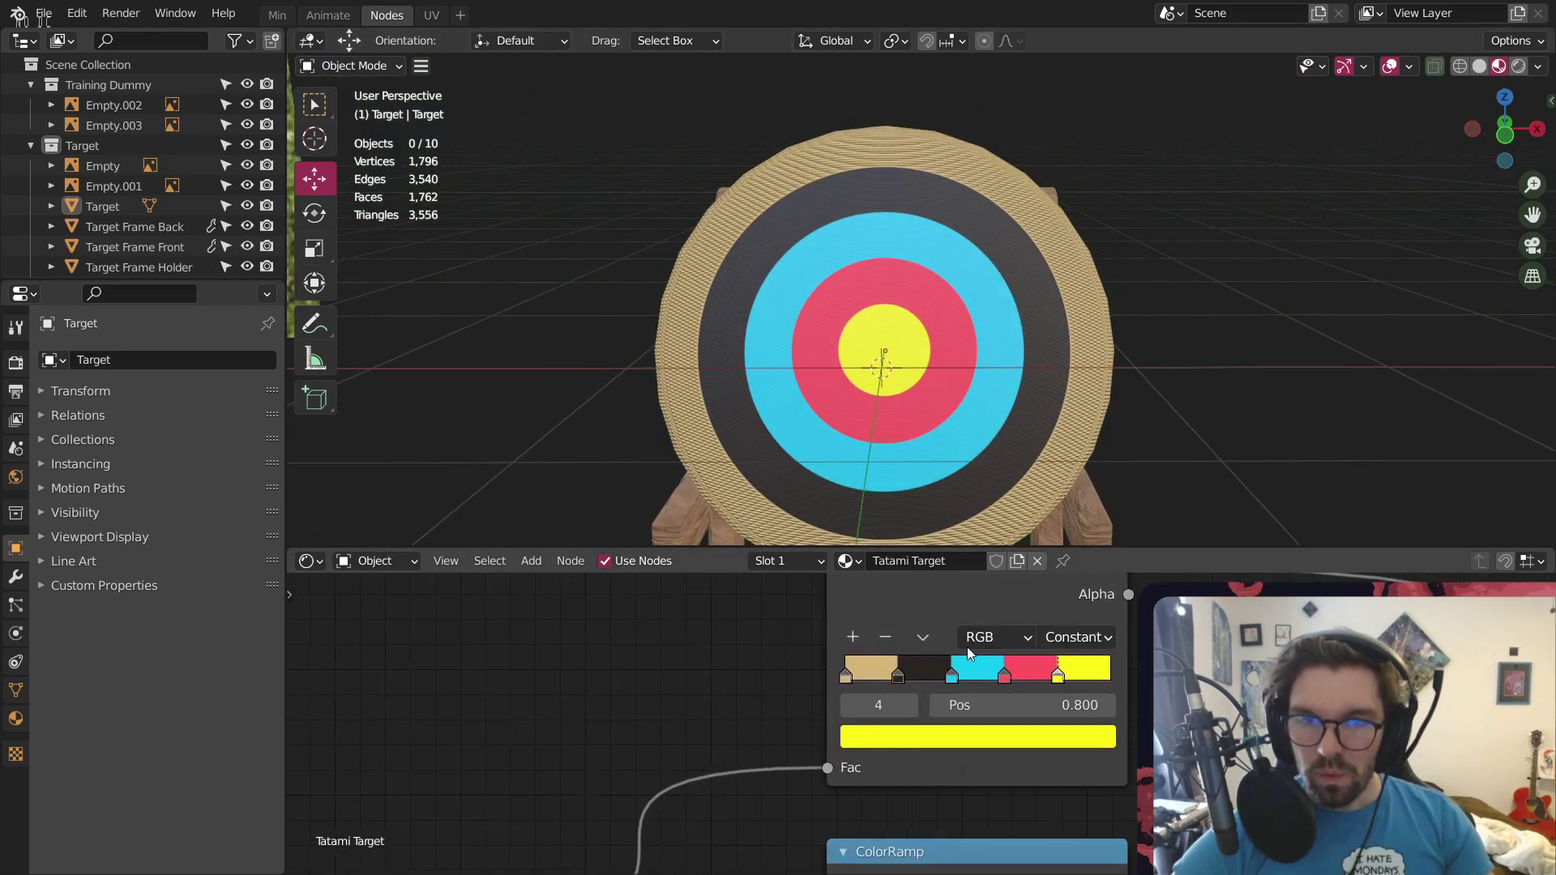
scroll(1012, 168, "up", 11)
middle_click_drag(957, 352, 986, 269)
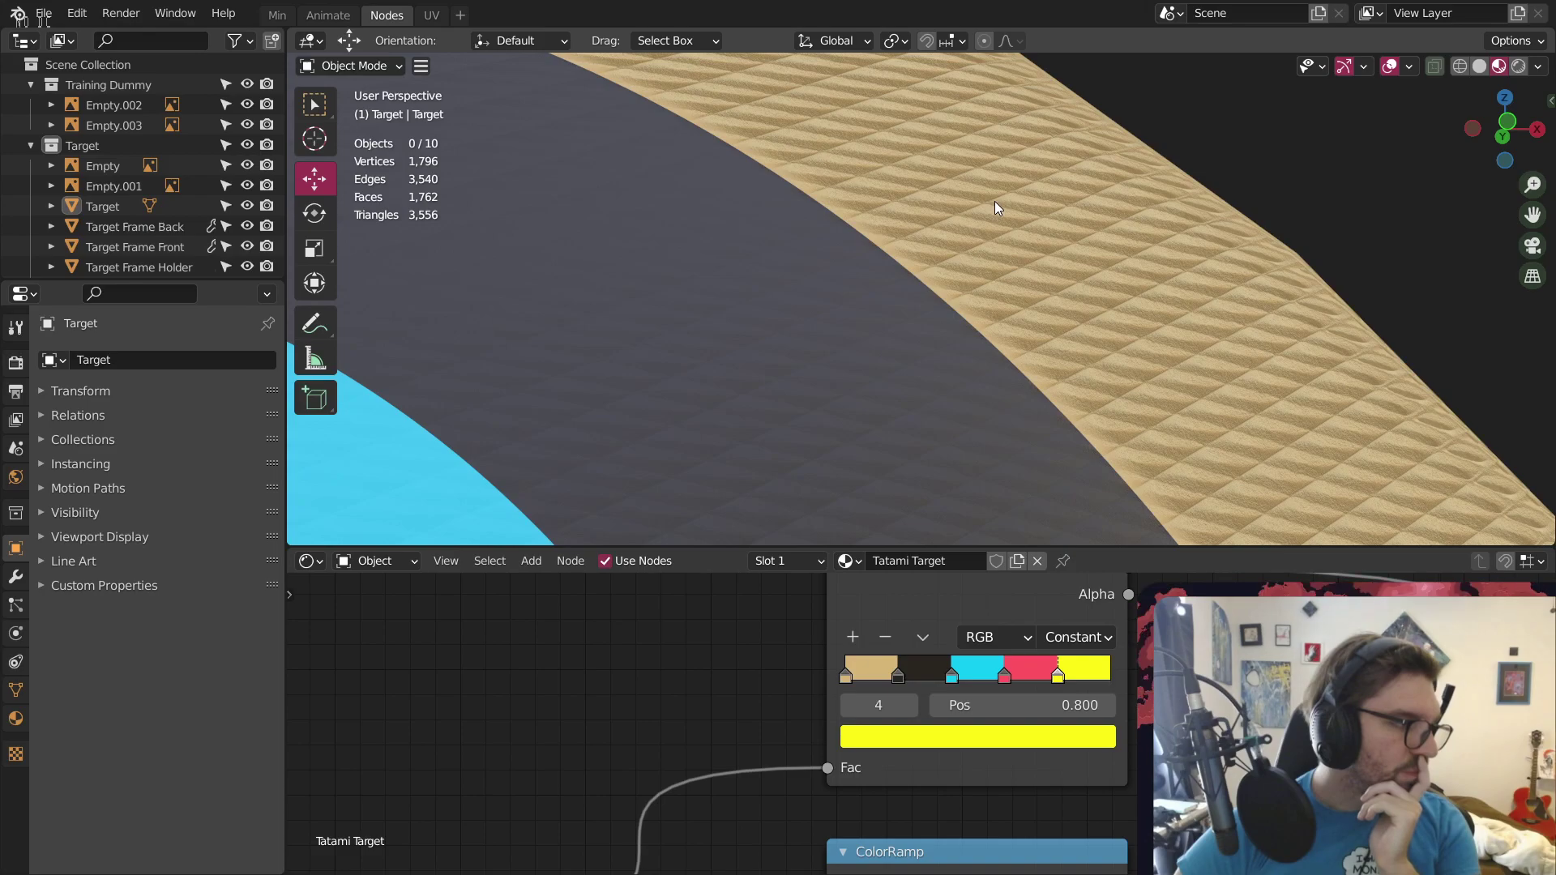
scroll(1065, 281, "up", 4)
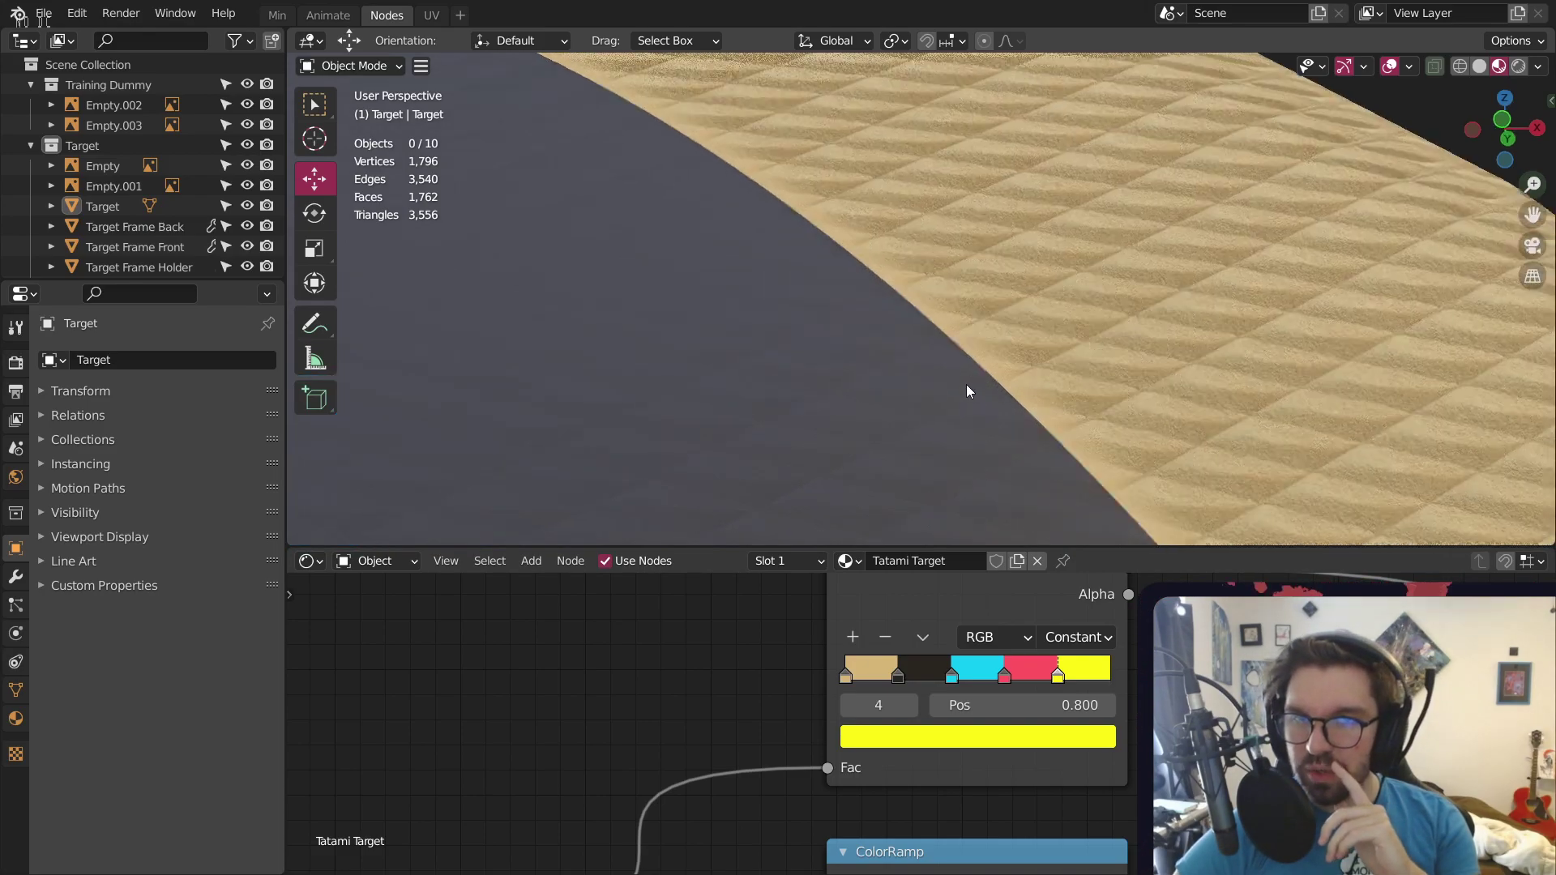
middle_click_drag(966, 384, 917, 397)
scroll(934, 334, "down", 8)
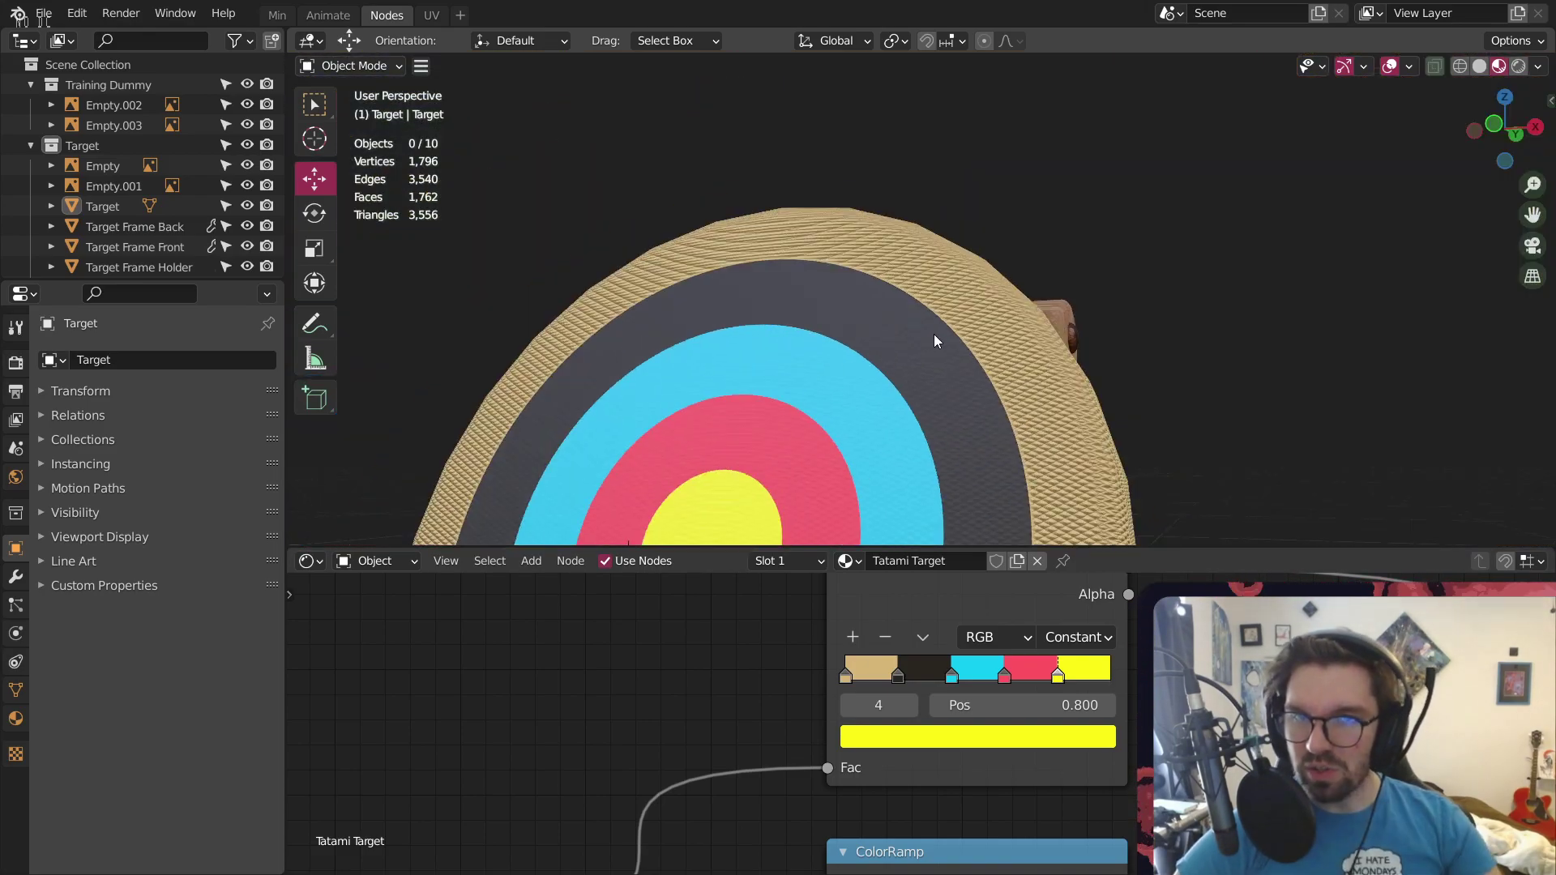
middle_click_drag(989, 297, 1043, 216, "shift")
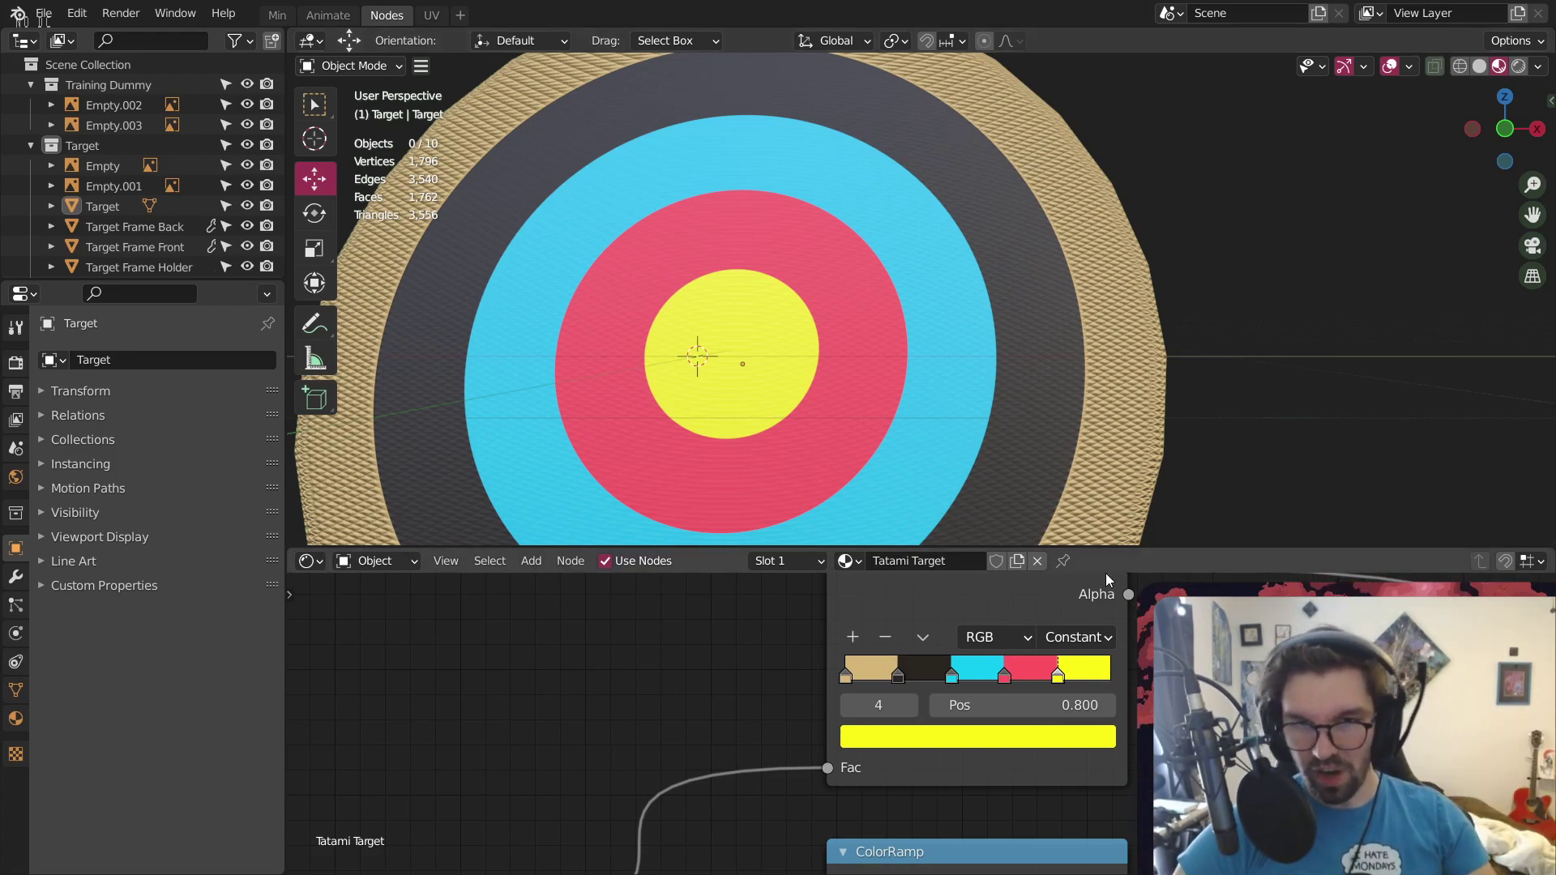
Duplicate the ring color ColorRamp, feed its Fac from the Gradient Texture's Color, and let its Color output drive the target's color
scroll(1121, 697, "down", 2)
left_click(956, 658)
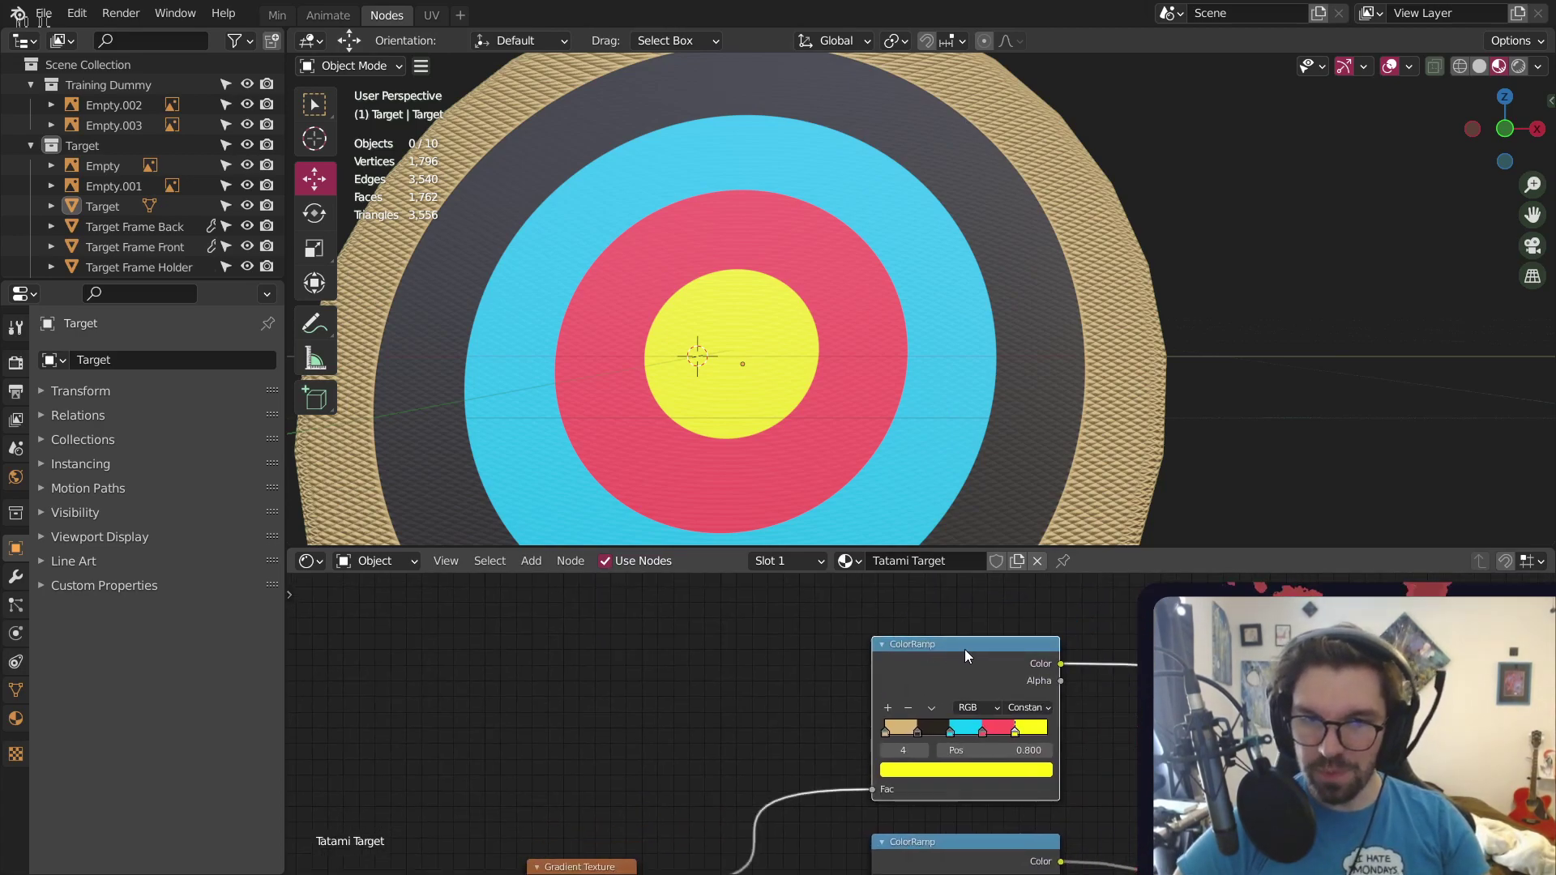
key("shift+d")
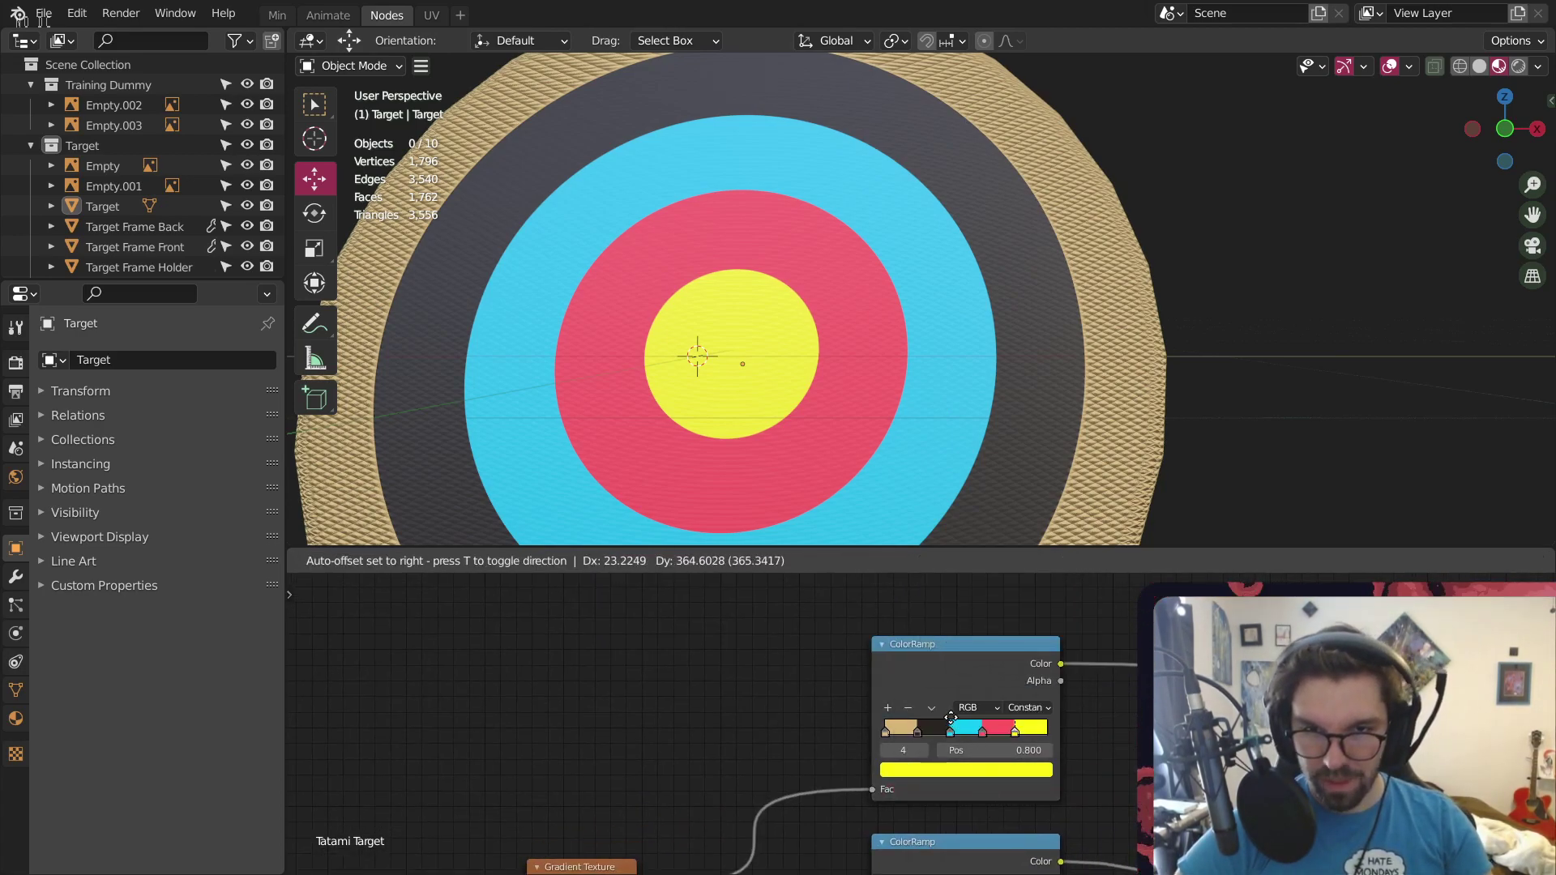
scroll(728, 719, "down", 1)
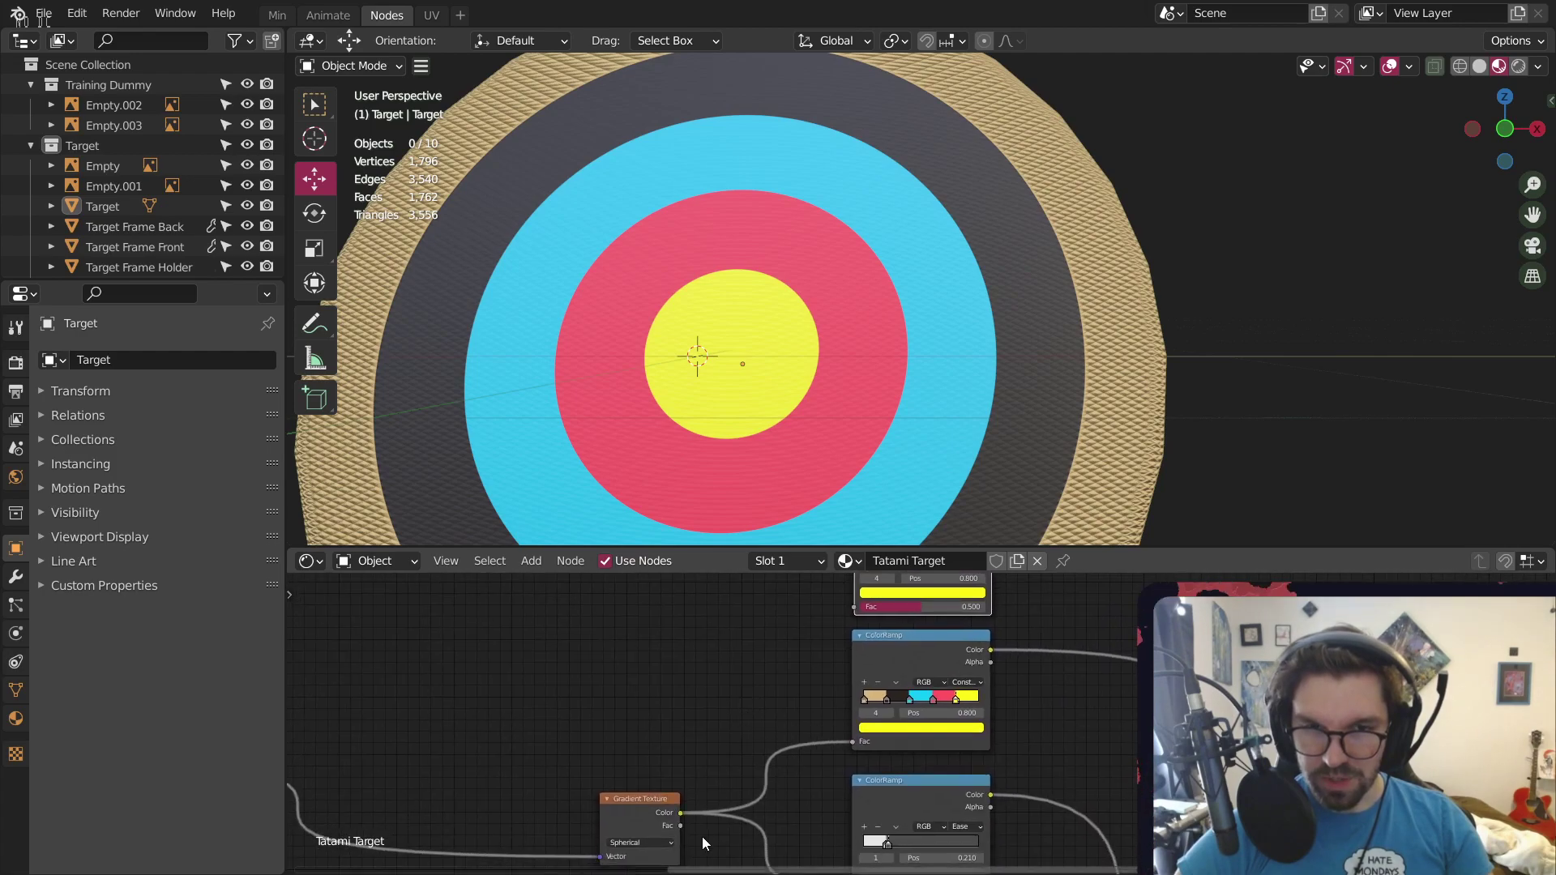
left_click_drag(680, 813, 857, 607)
middle_click_drag(1195, 574, 937, 638)
left_click_drag(776, 598, 1168, 844)
Set the black stop's position to 0.21 in the duplicated ring color ColorRamp
middle_click_drag(974, 701, 1134, 714)
scroll(841, 630, "up", 6)
scroll(833, 671, "up", 3)
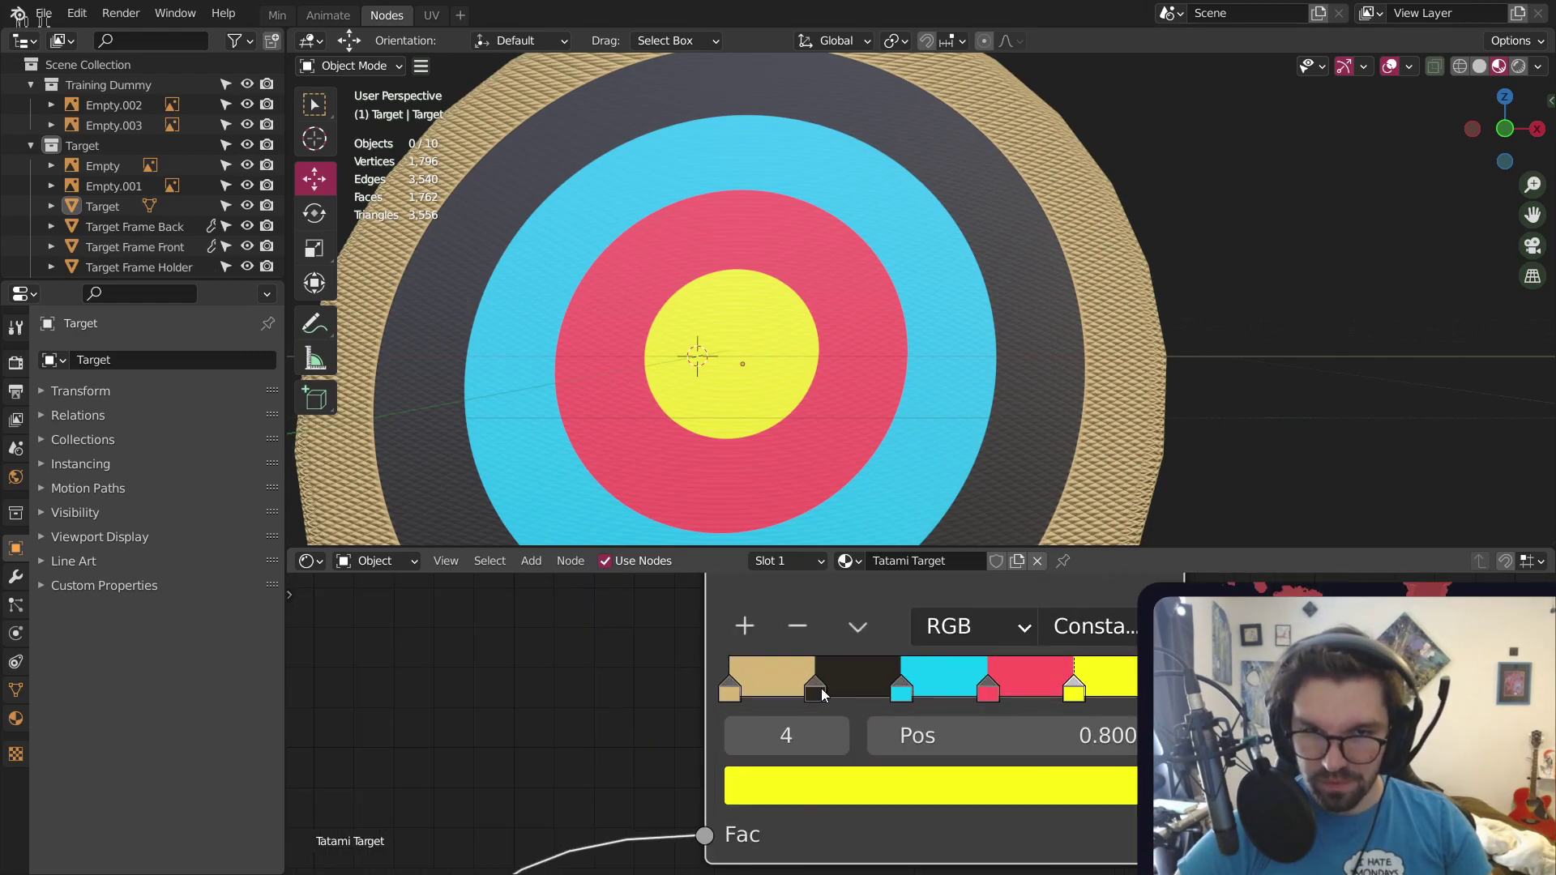
left_click(820, 690)
double_click(1037, 749)
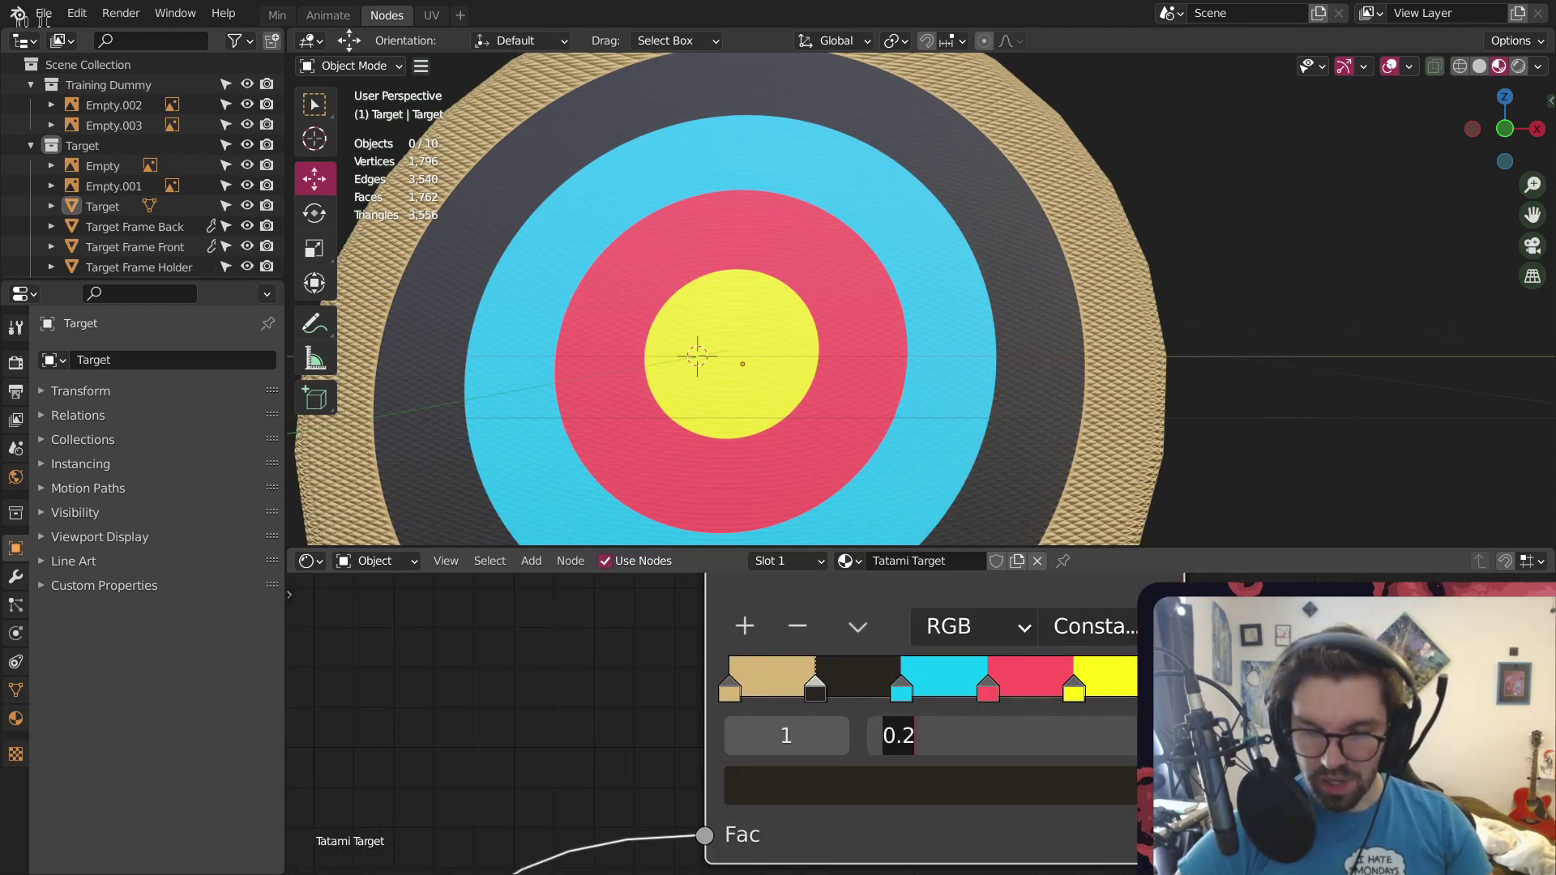
type(".21")
key("Return")
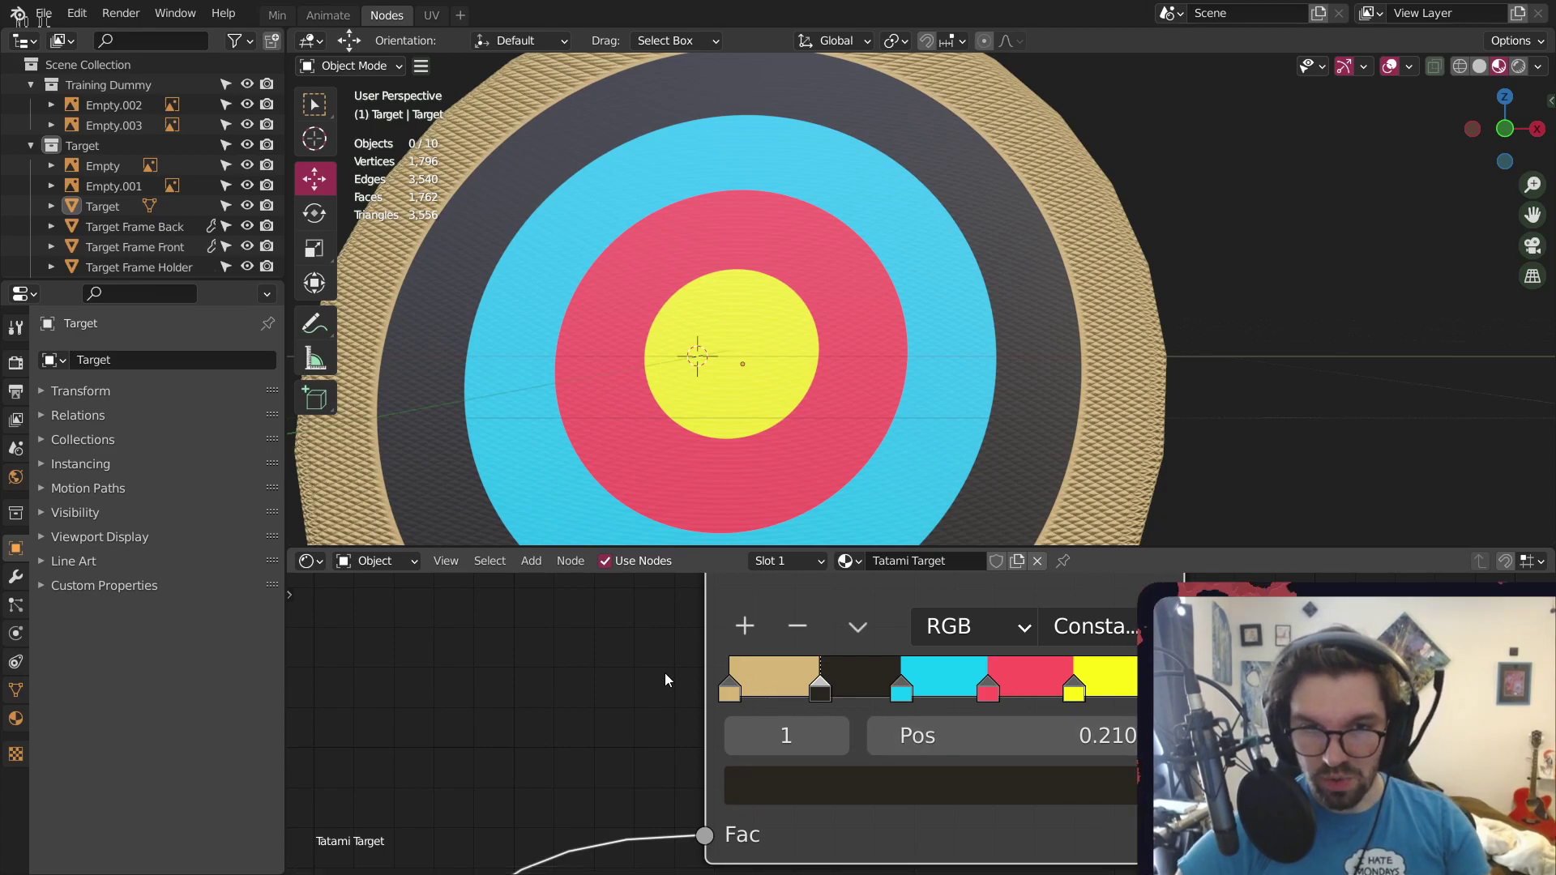
Set the tan stop's position to 0.19 in the duplicated ColorRamp and check the black ring's outer edge
left_click(733, 694)
double_click(997, 735)
type(".19")
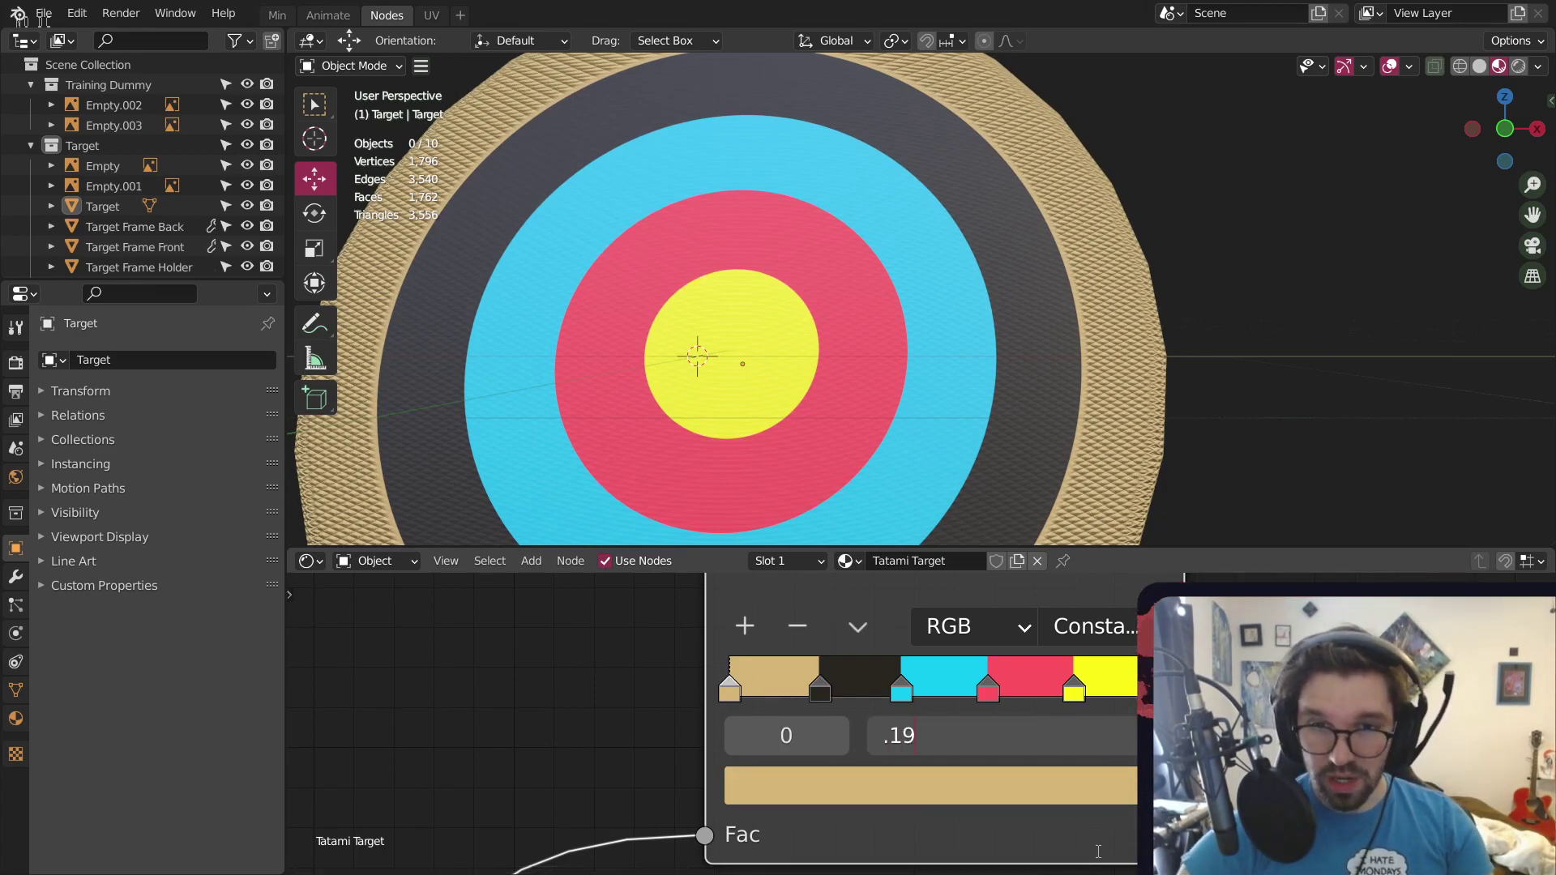
key("Return")
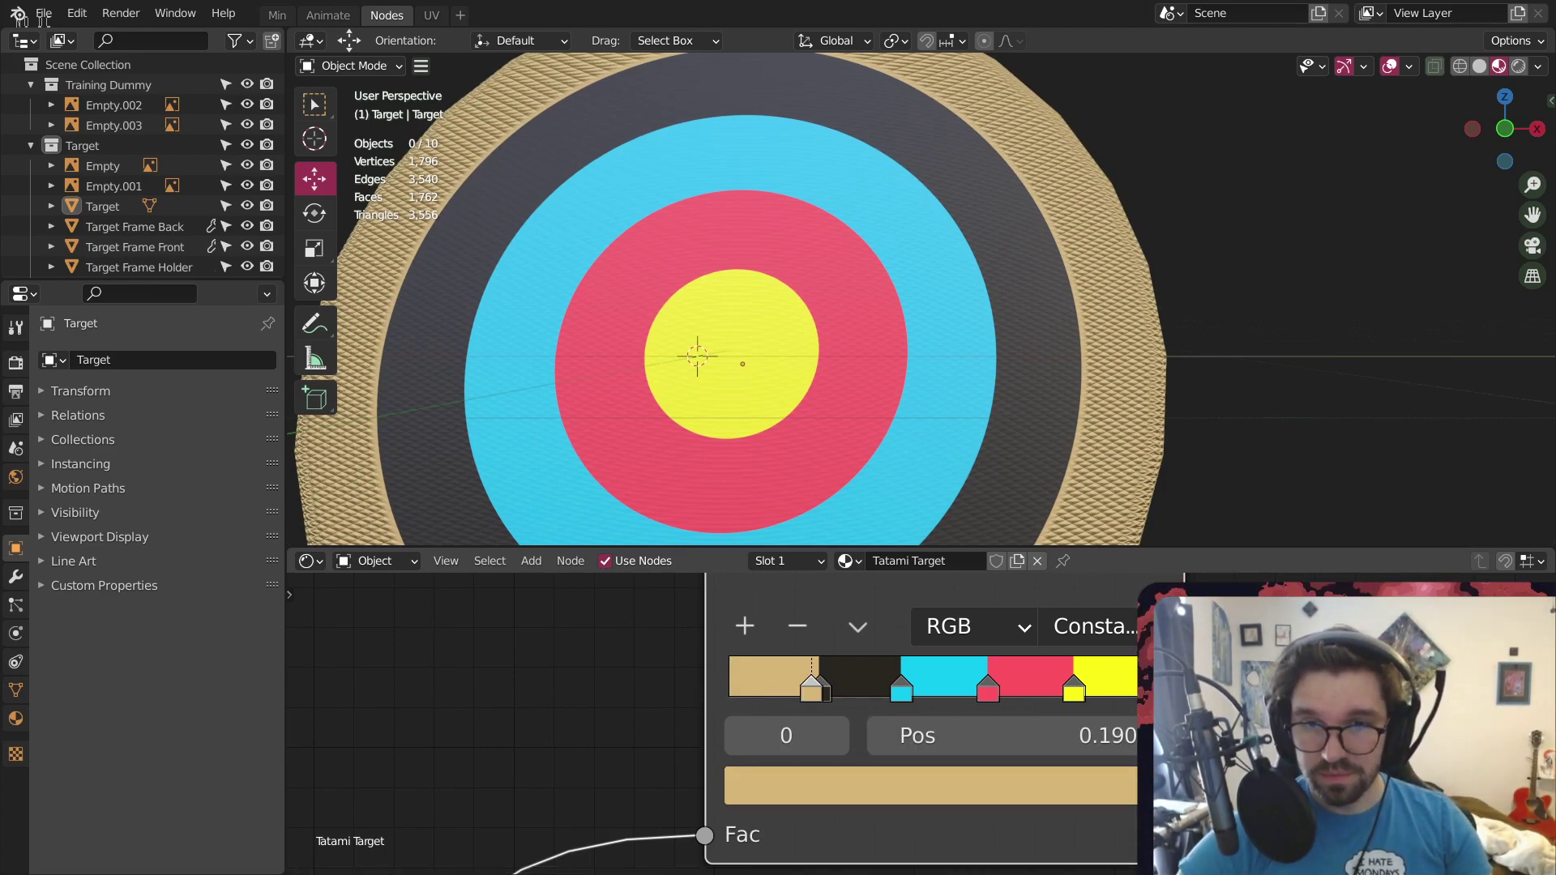
scroll(1060, 243, "up", 6)
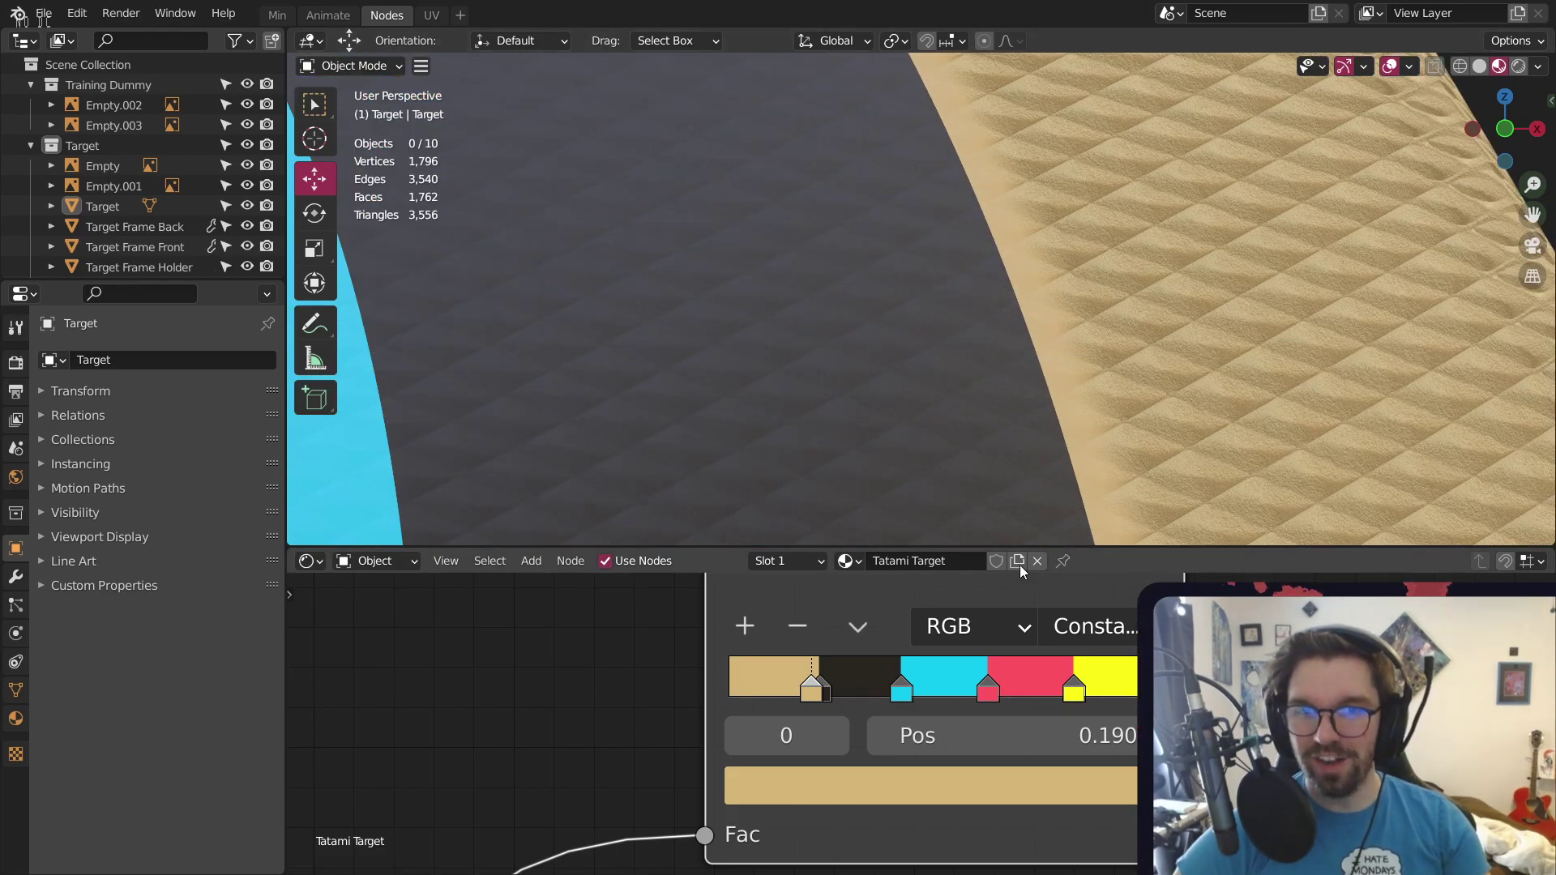
left_click(835, 693)
left_click(745, 624)
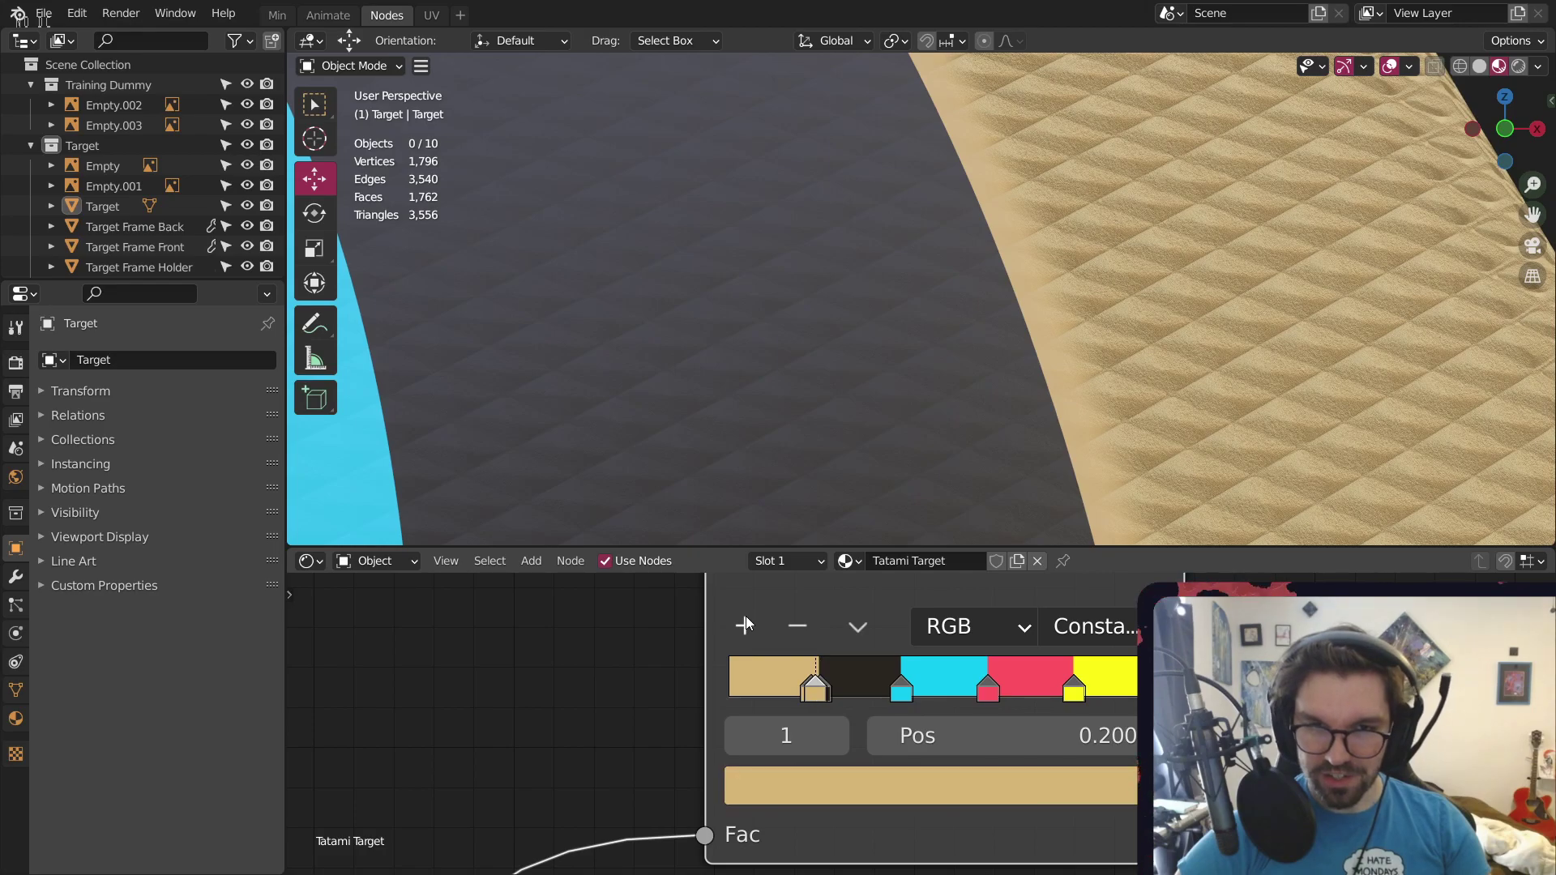
key("ctrl+z")
Add a second black stop just before the cyan one in the duplicated ColorRamp and set its position to 0.39
left_click(903, 691)
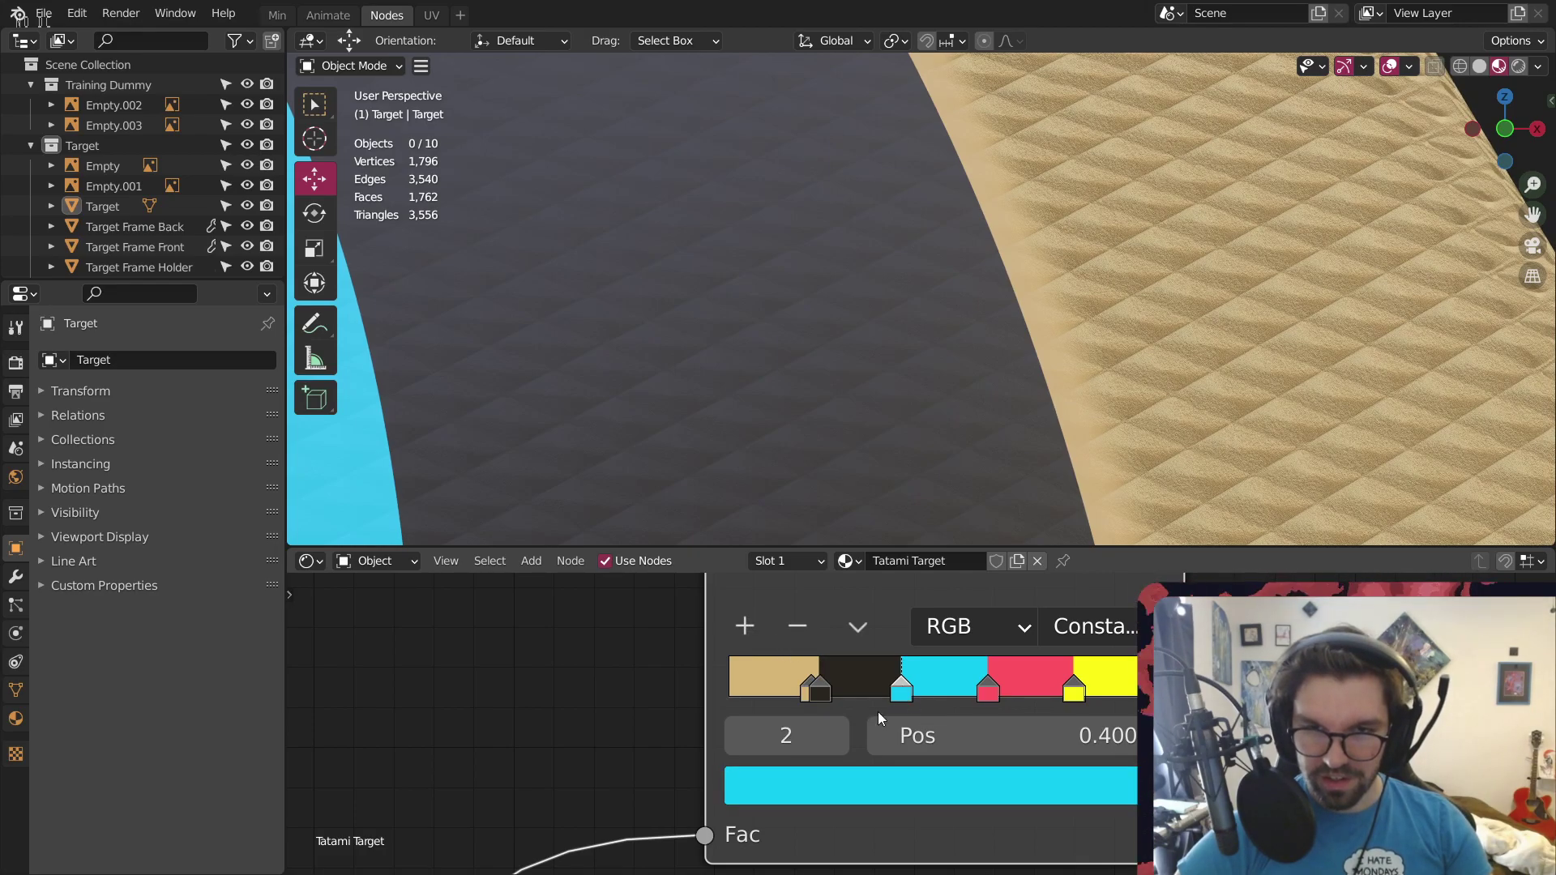
left_click(745, 626)
left_click(1064, 737)
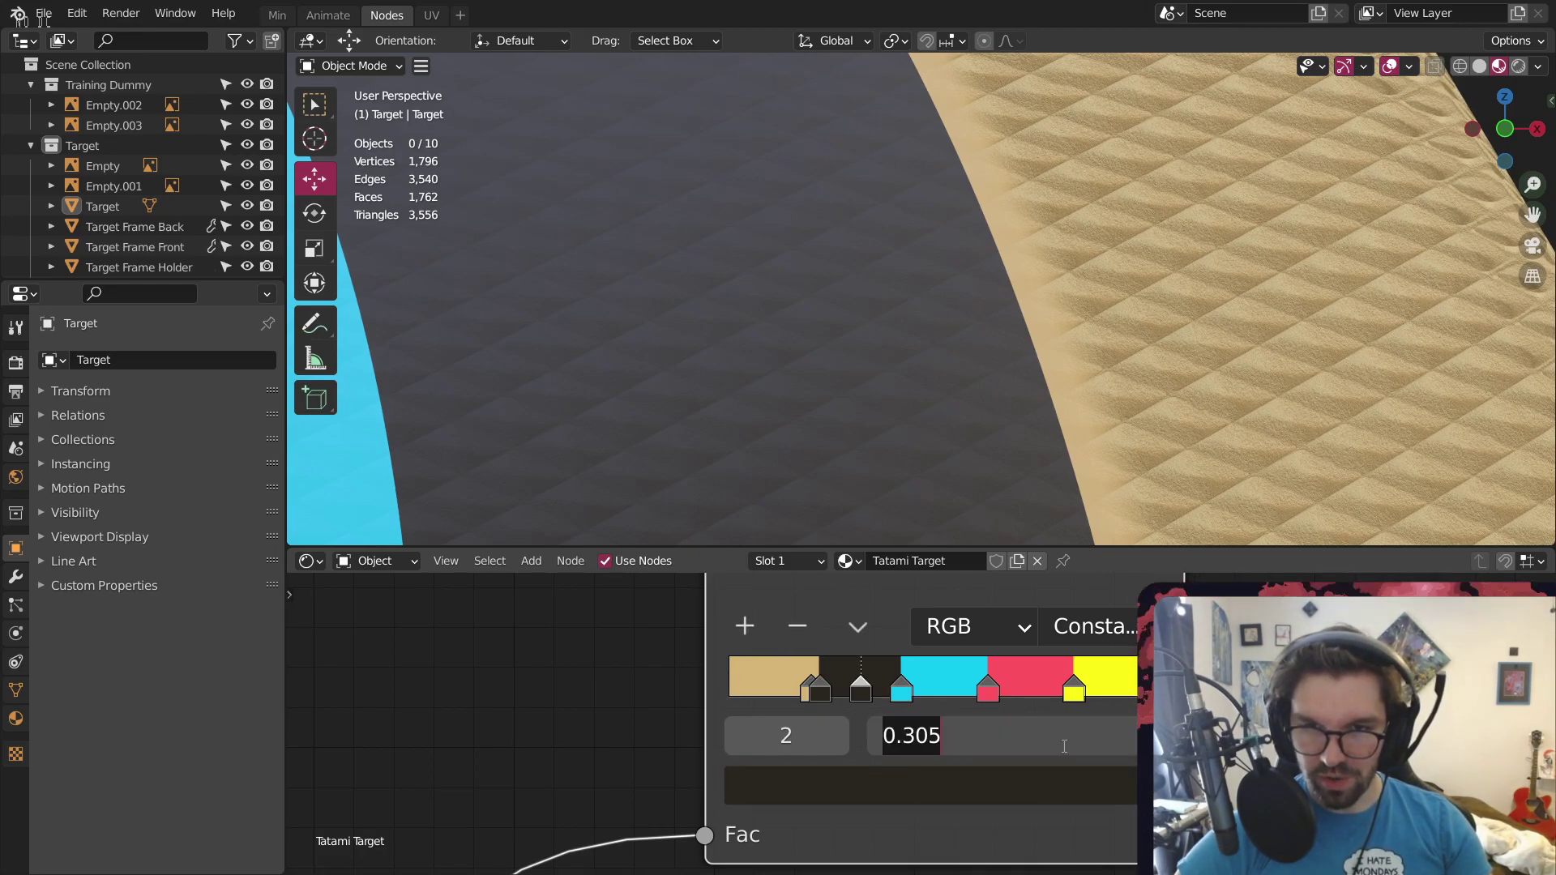
type(".399")
key("Return")
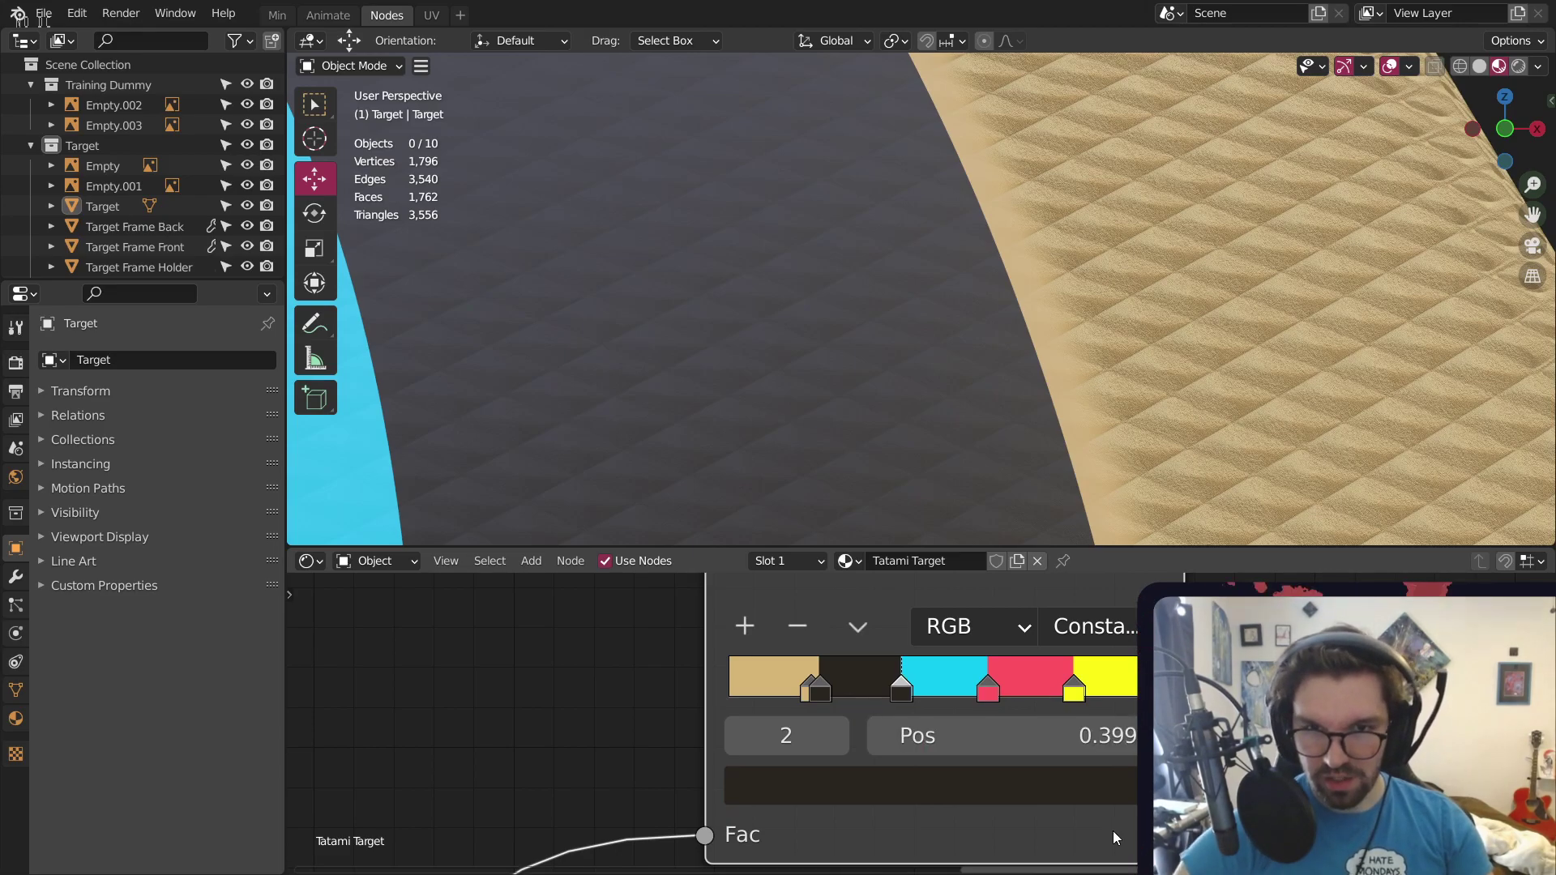
left_click(1023, 733)
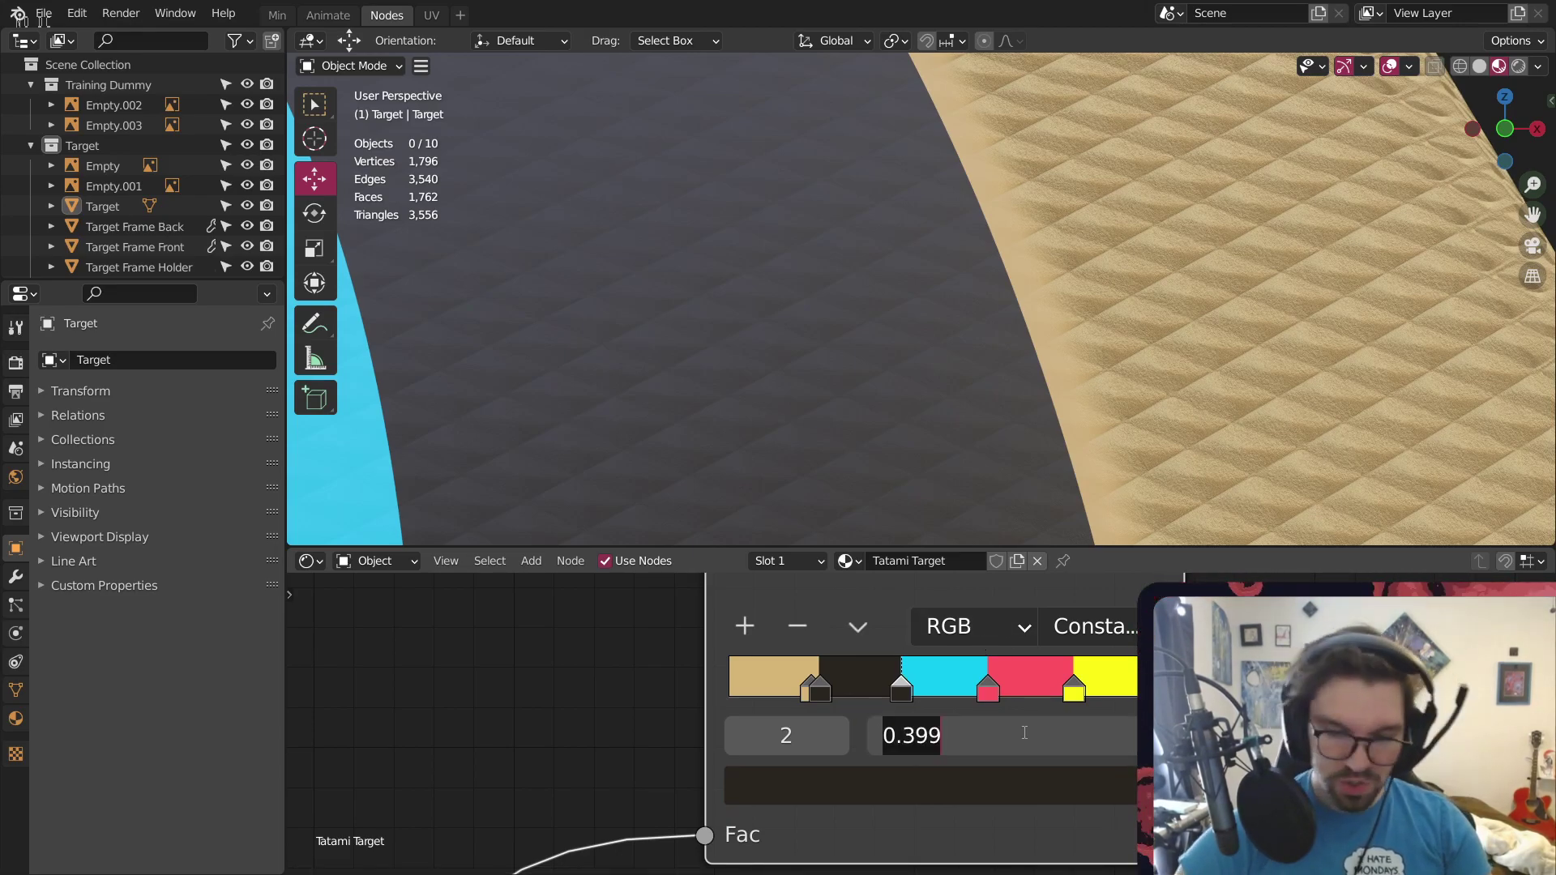
type(".")
key("Return")
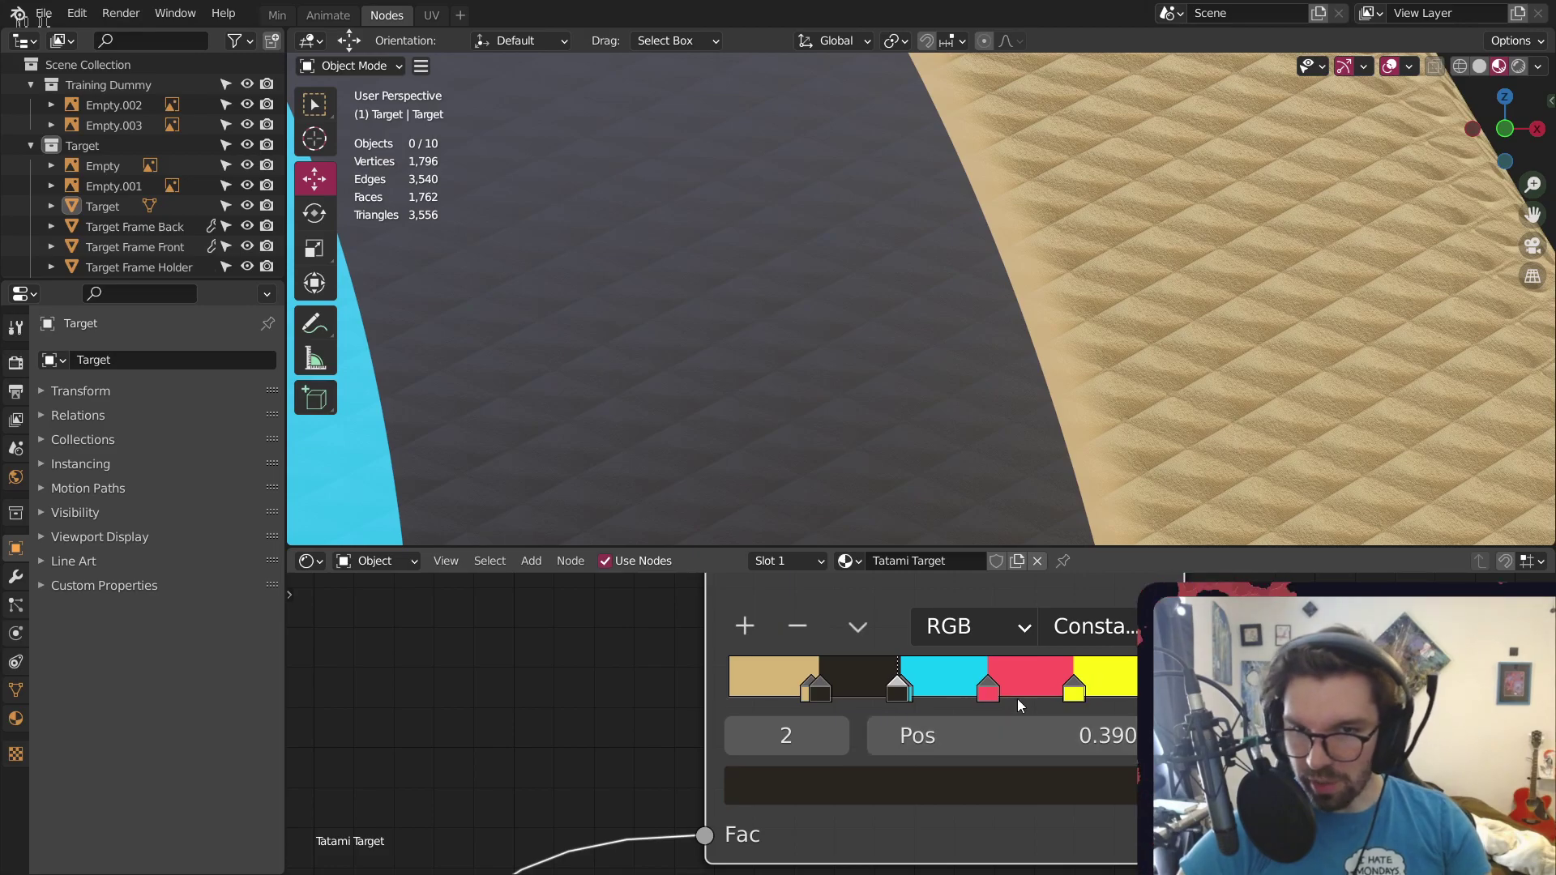
Add a second cyan stop just before the red one in the ring color ramp and set its position to 0.59
left_click(986, 689)
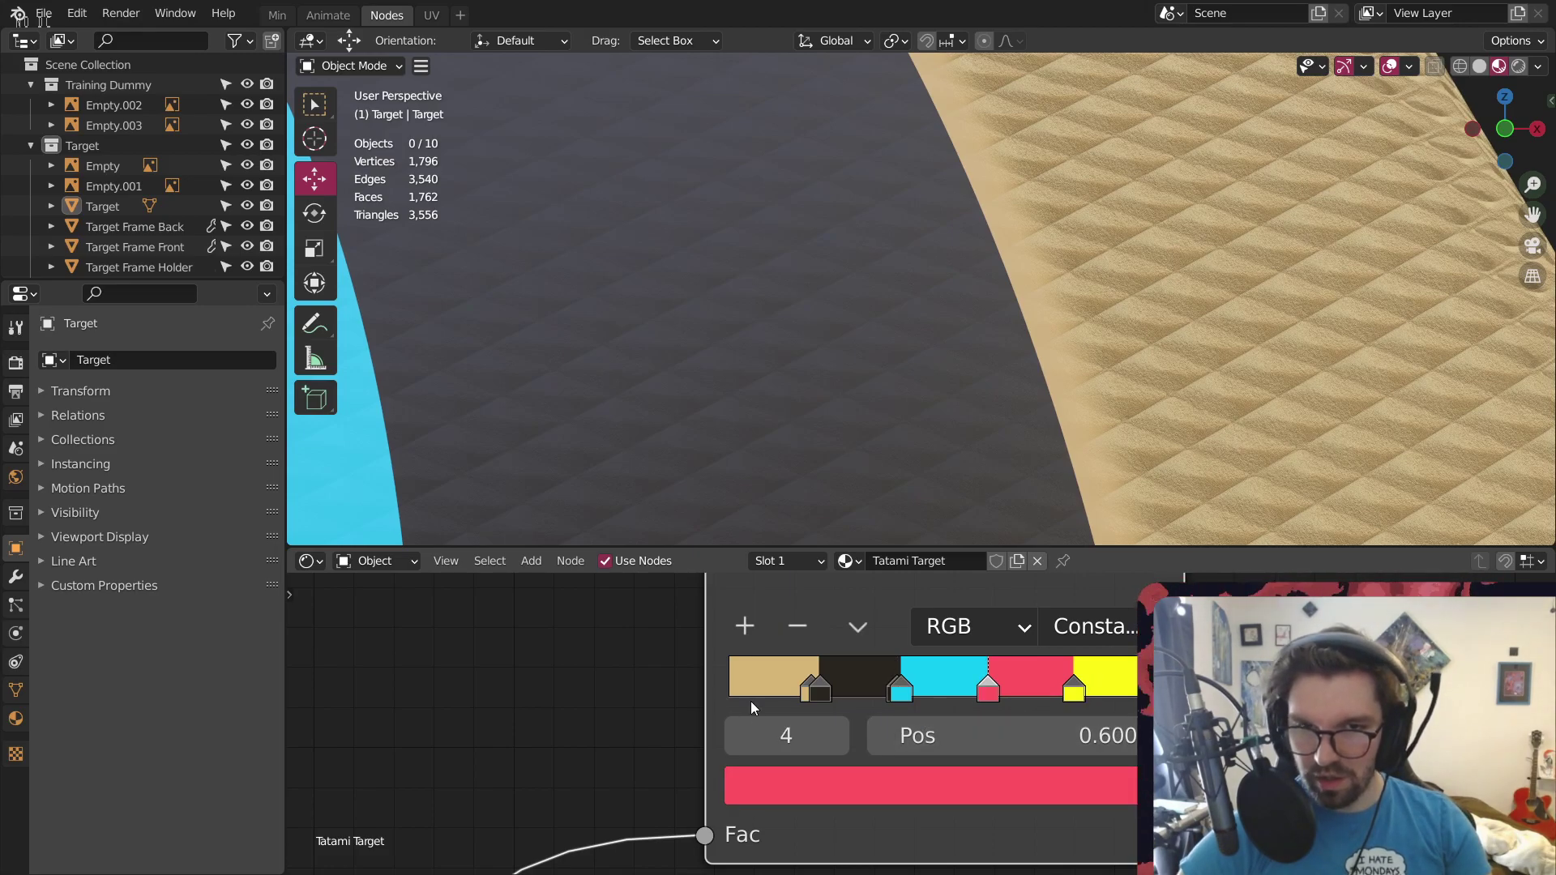
left_click(745, 626)
left_click(1019, 758)
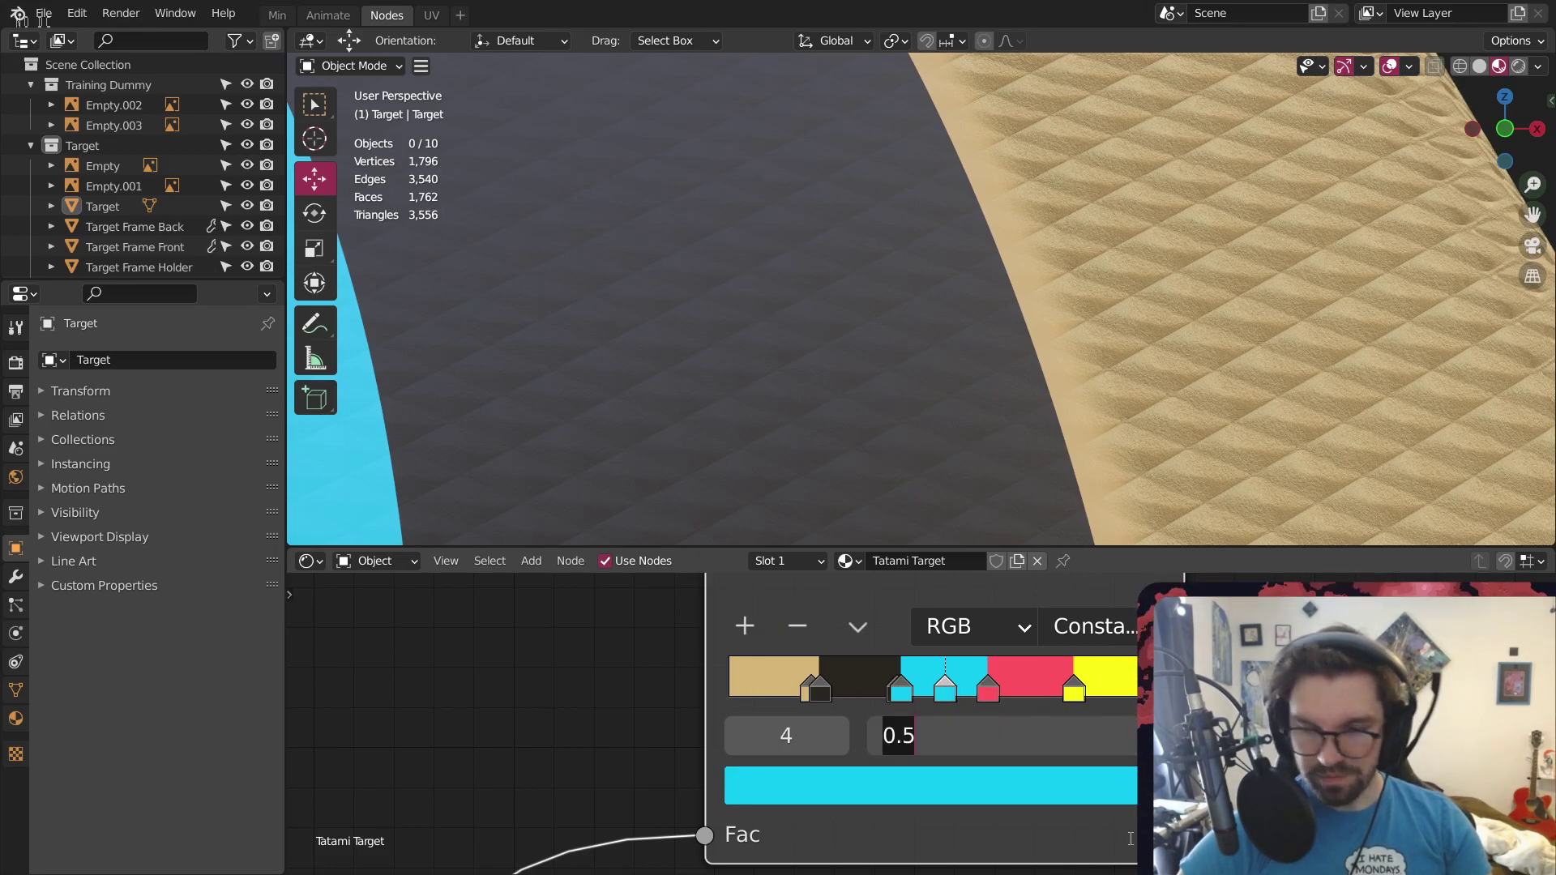
type(".59")
key("Return")
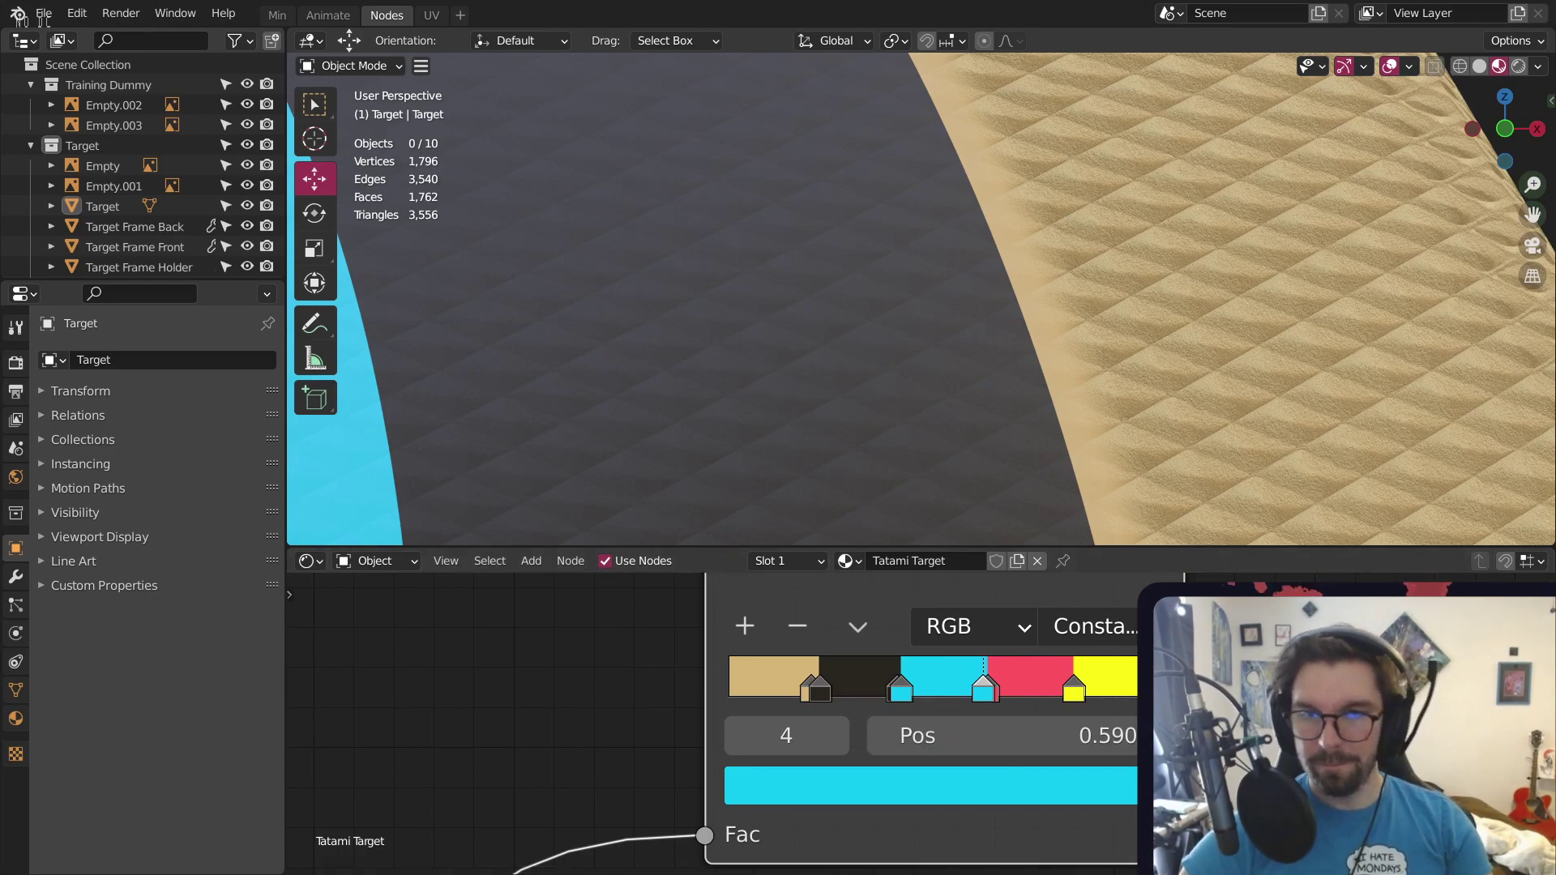
Add a second red stop just before the yellow one in the ring color ramp and set its position to 0.79
left_click(1072, 690)
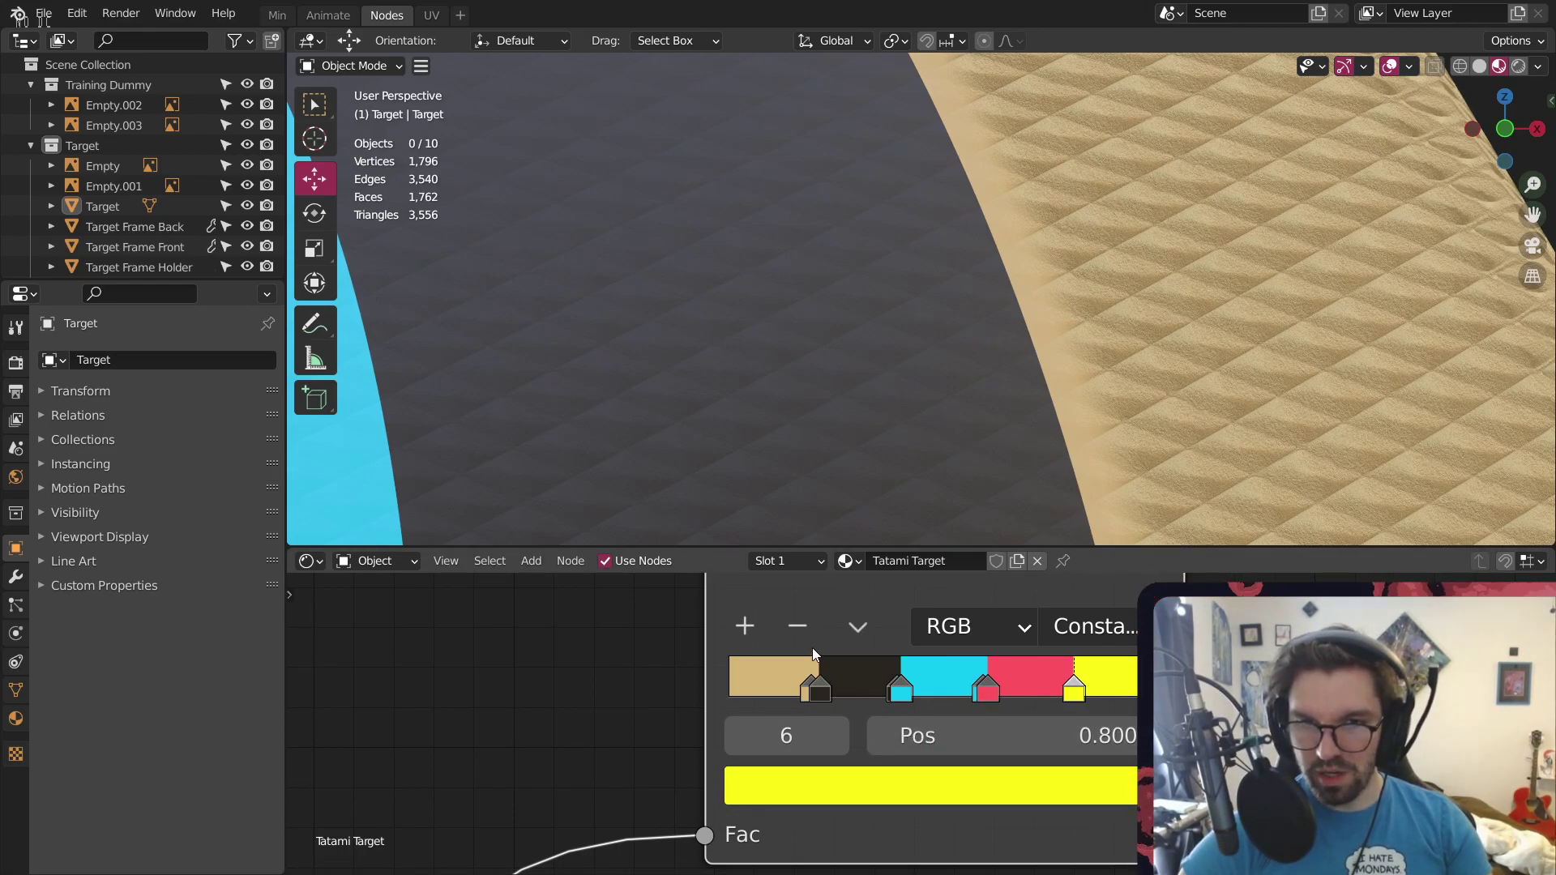
left_click(744, 625)
left_click(972, 738)
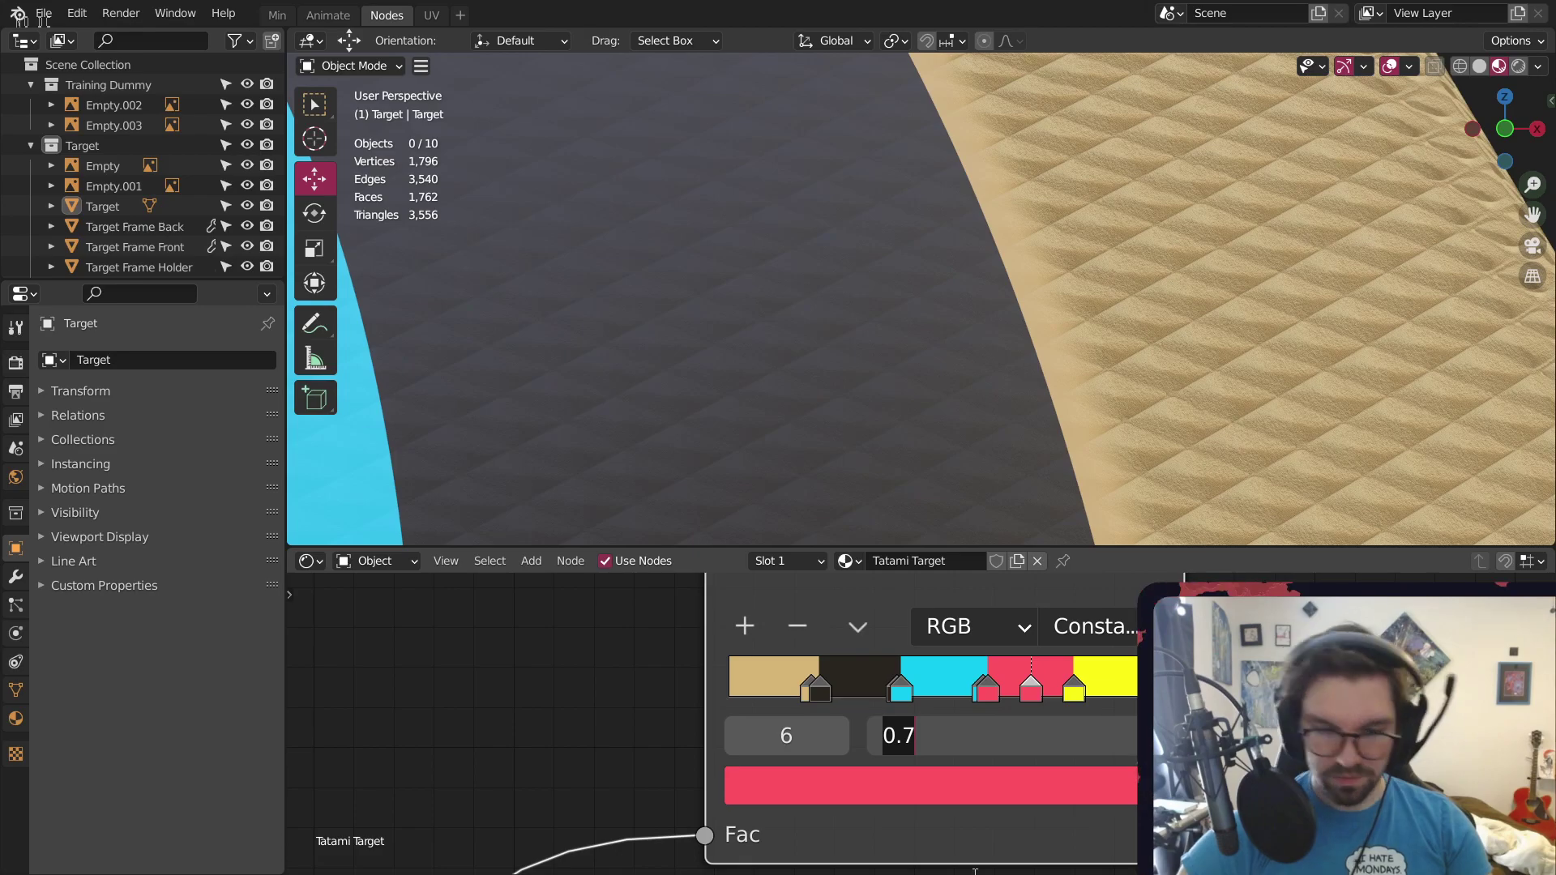
type(".79")
key("Return")
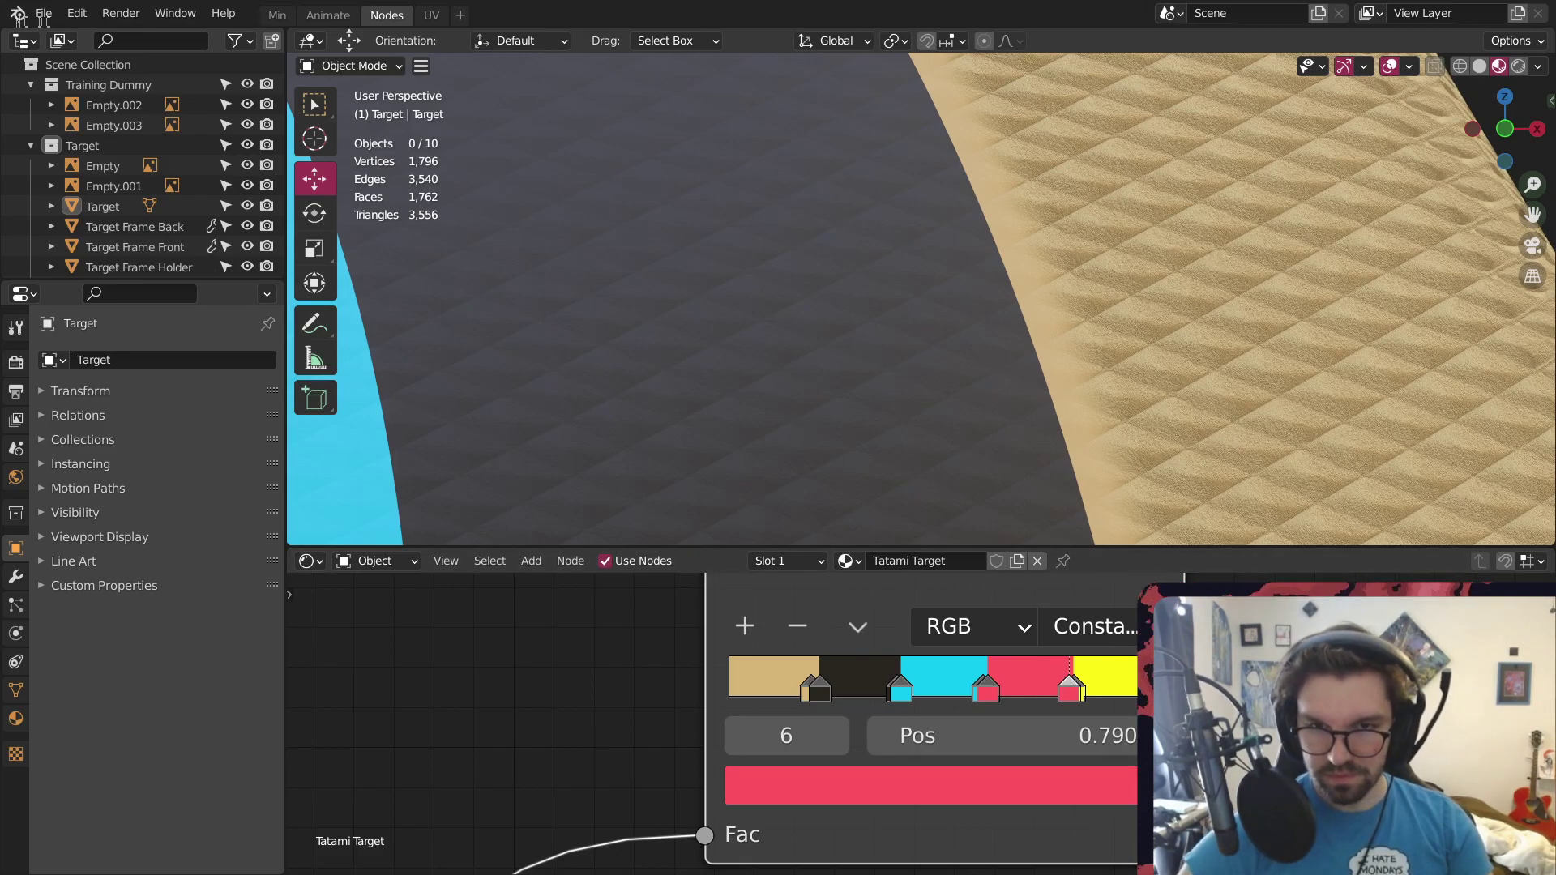
Switch the duplicated ring color ramp's interpolation to Ease and inspect the edges between the colored rings
left_click(1094, 626)
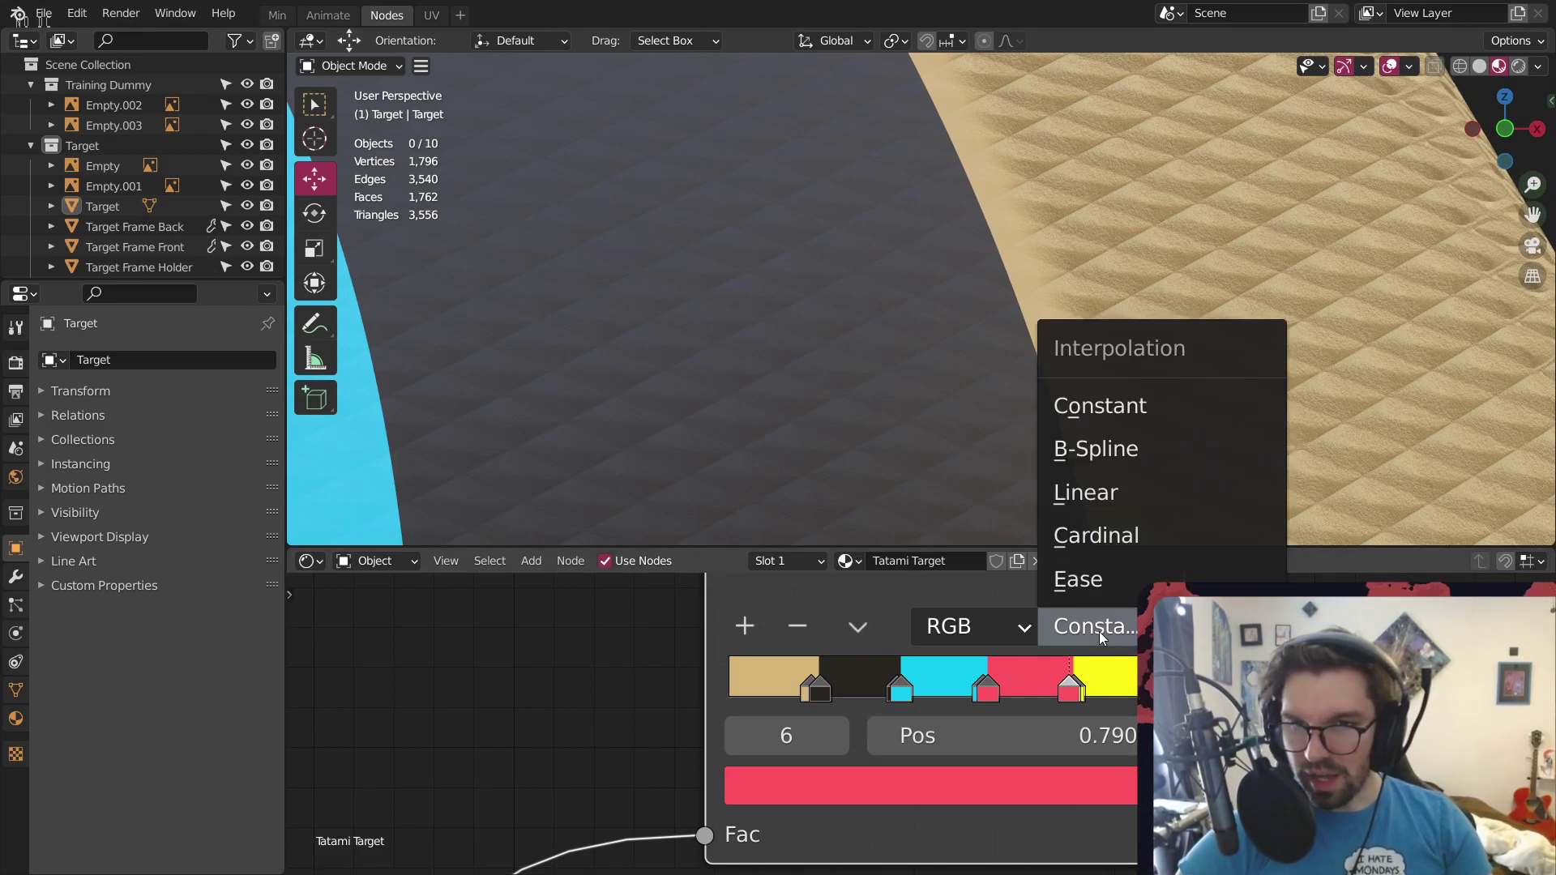
left_click(1079, 580)
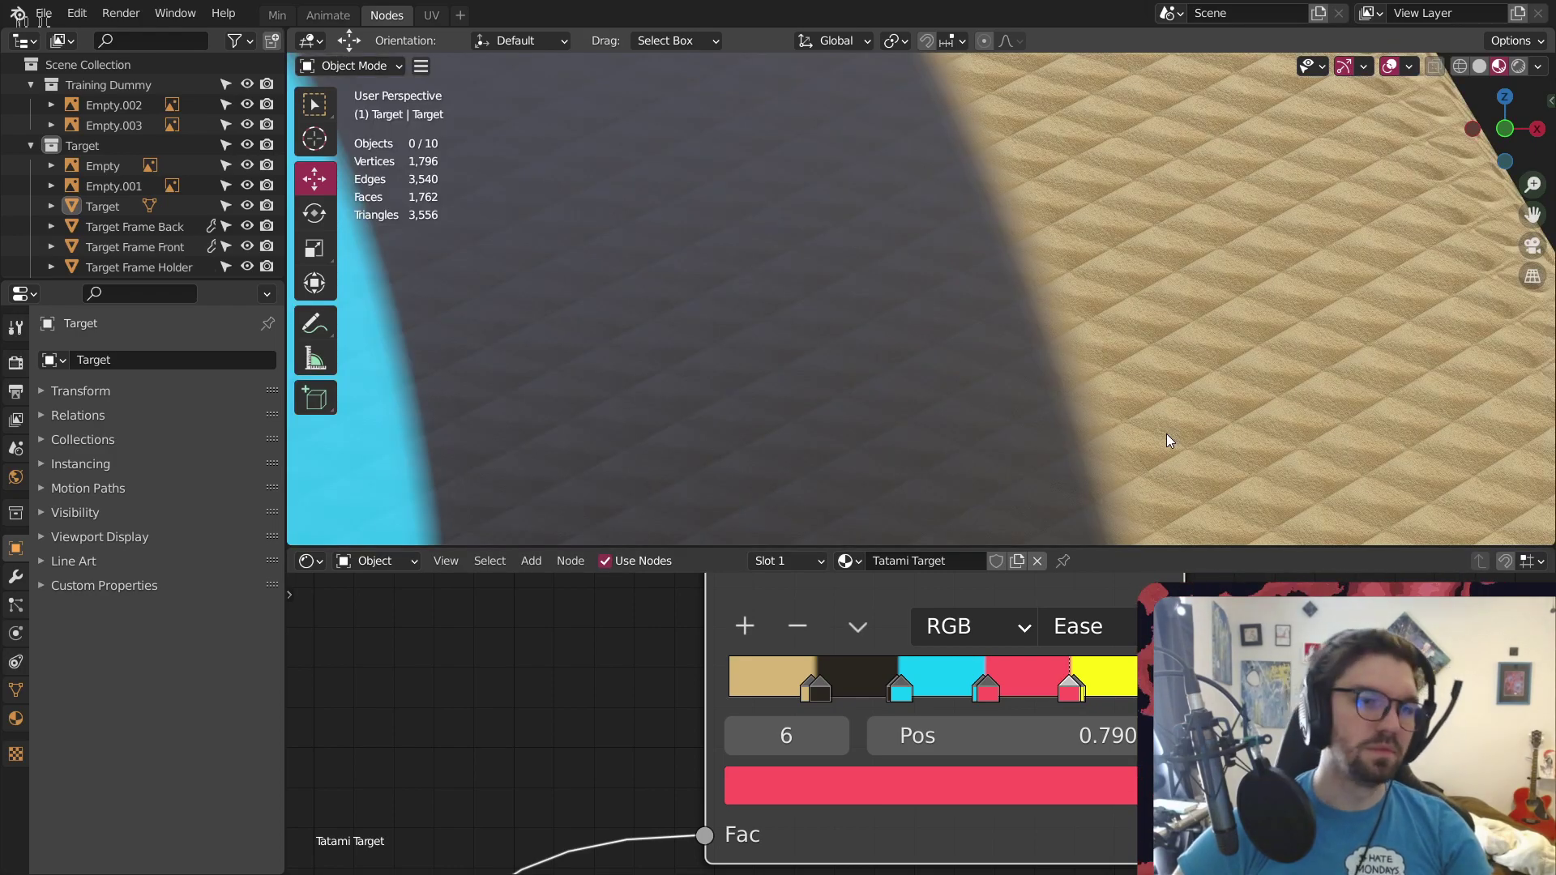
scroll(1013, 365, "down", 9)
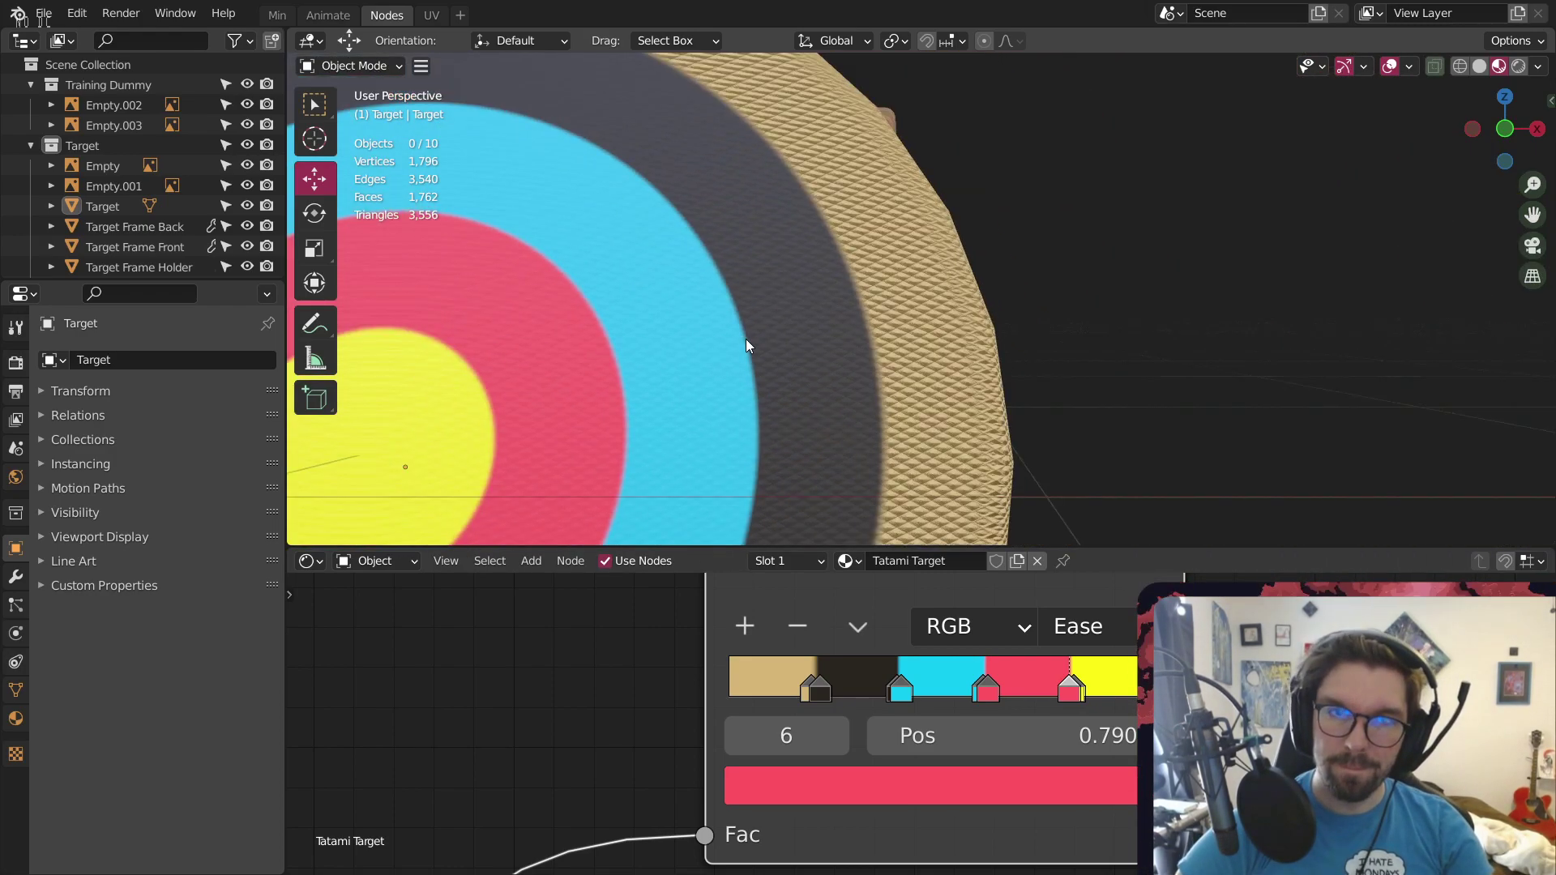
middle_click_drag(745, 339, 902, 208, "shift")
scroll(932, 220, "up", 8)
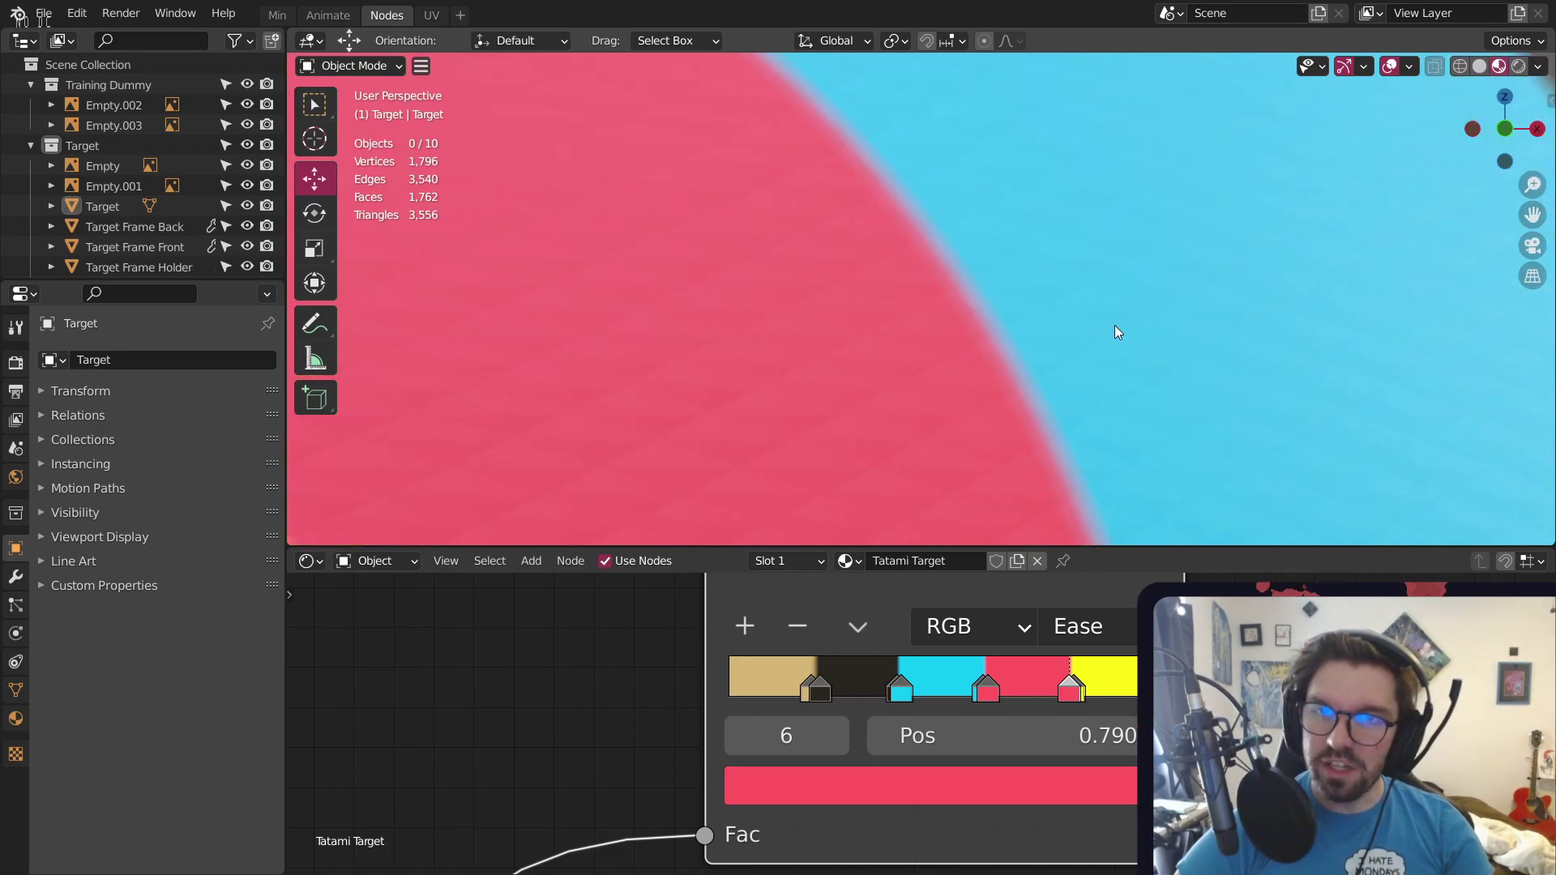
scroll(1115, 328, "up", 5)
scroll(1057, 332, "down", 10)
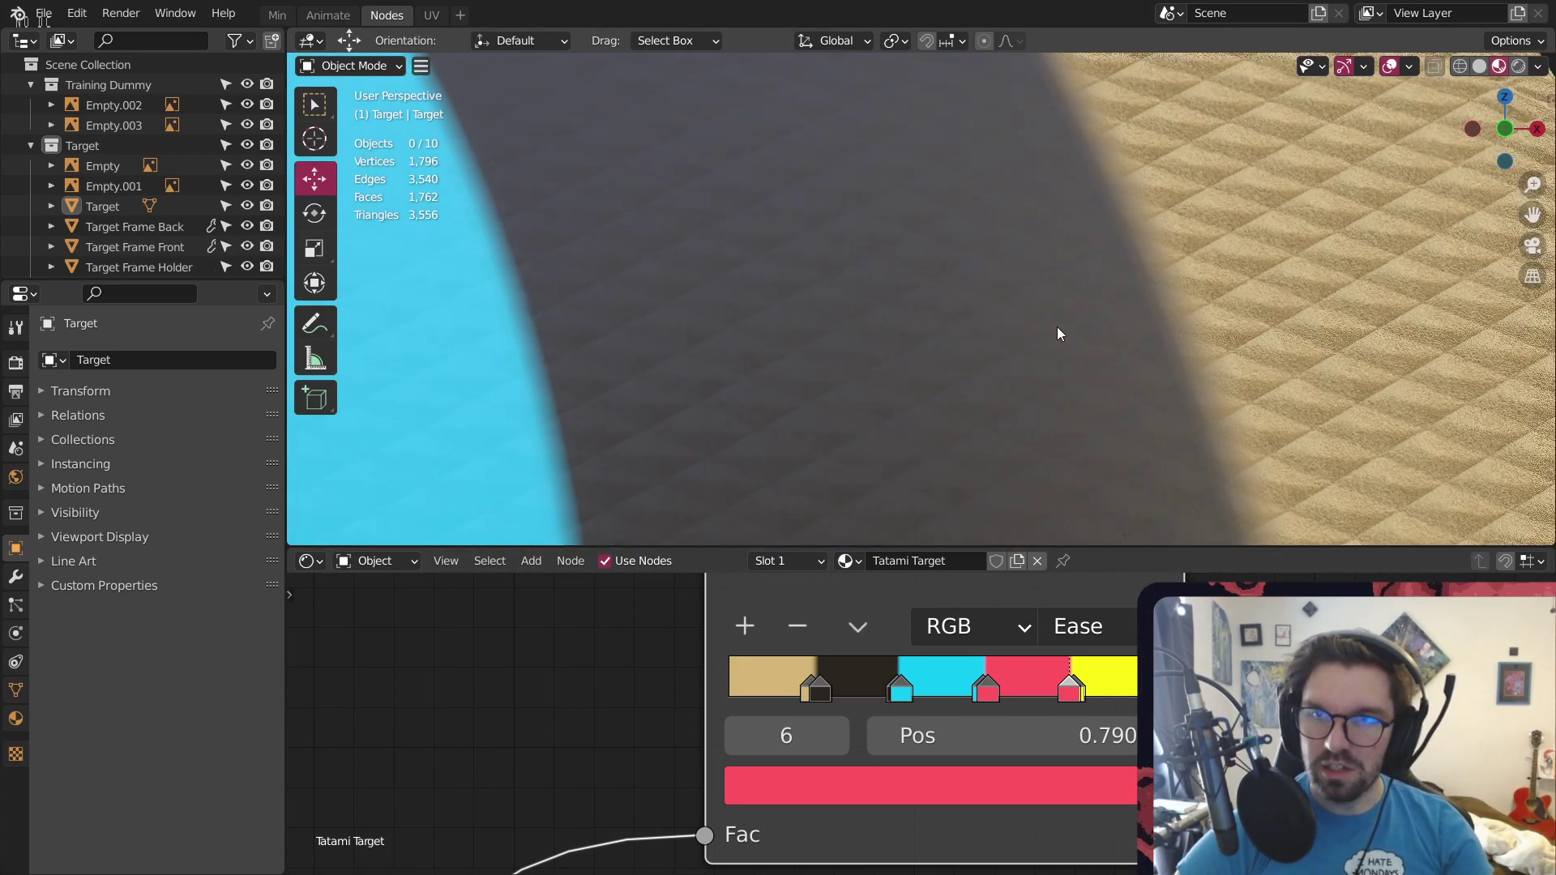
scroll(810, 337, "down", 2)
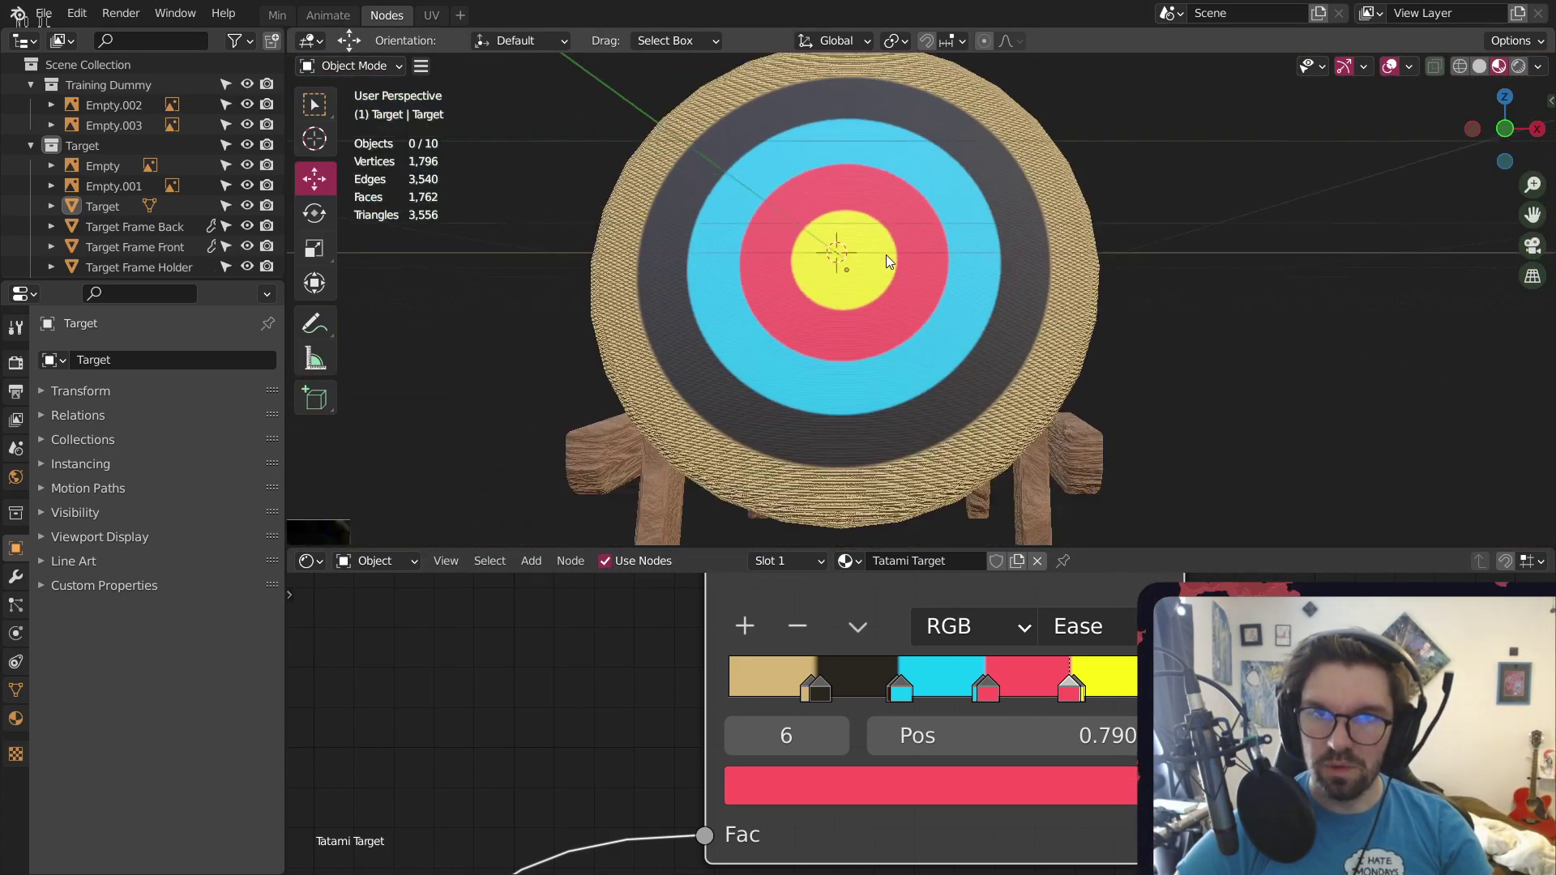
Set the lightness of the dark stop in the bump strength ColorRamp to 0.05
scroll(883, 253, "down", 4)
scroll(911, 278, "up", 3)
scroll(910, 277, "up", 8)
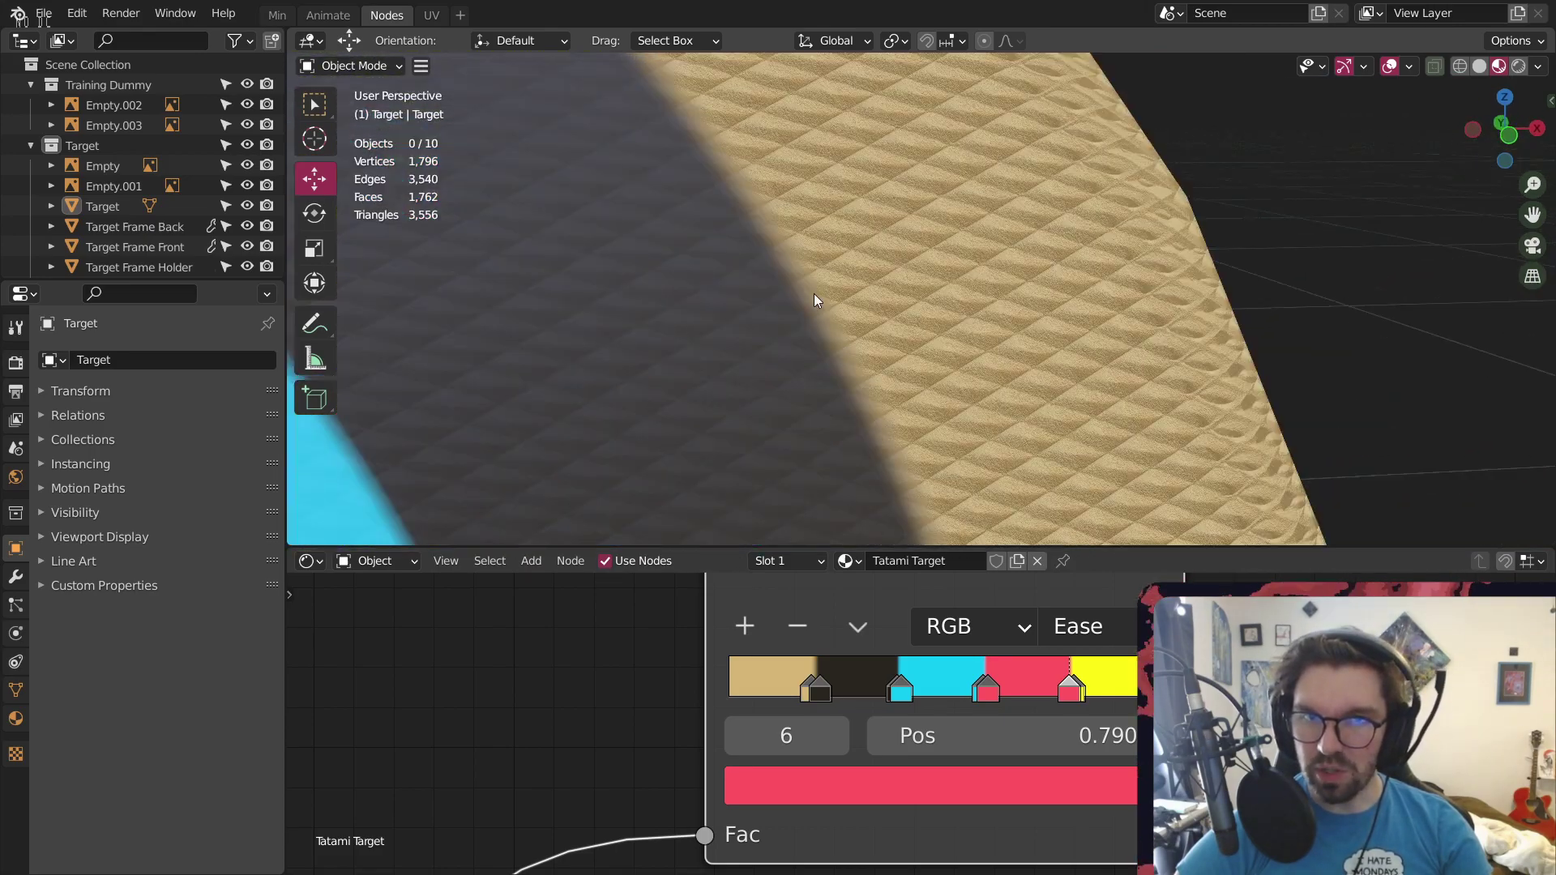
scroll(815, 304, "down", 5)
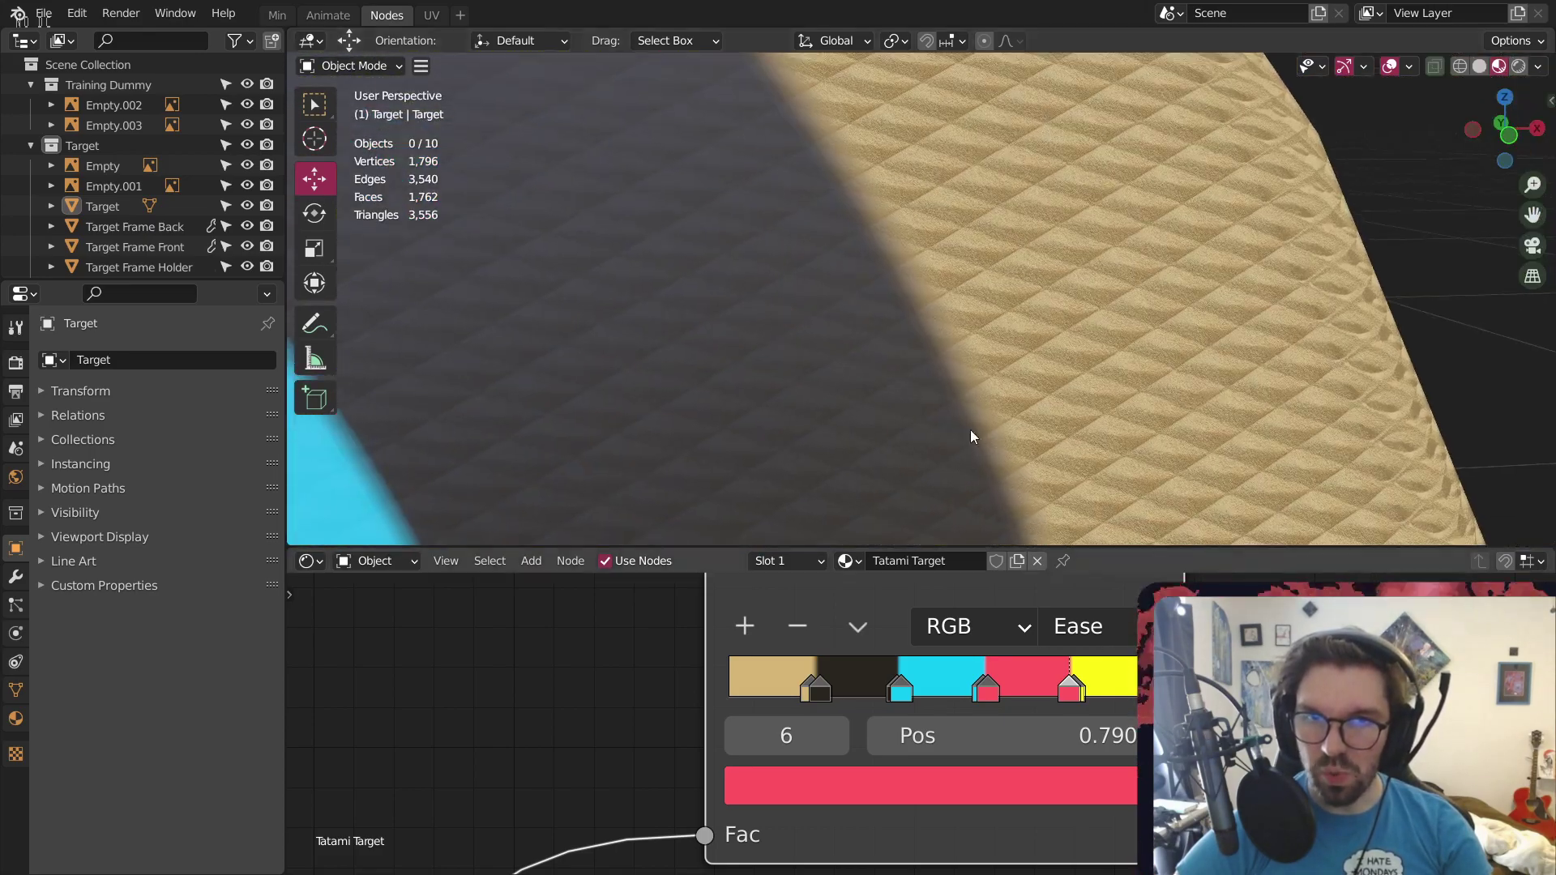
scroll(871, 815, "down", 4)
middle_click_drag(1059, 864, 1014, 646)
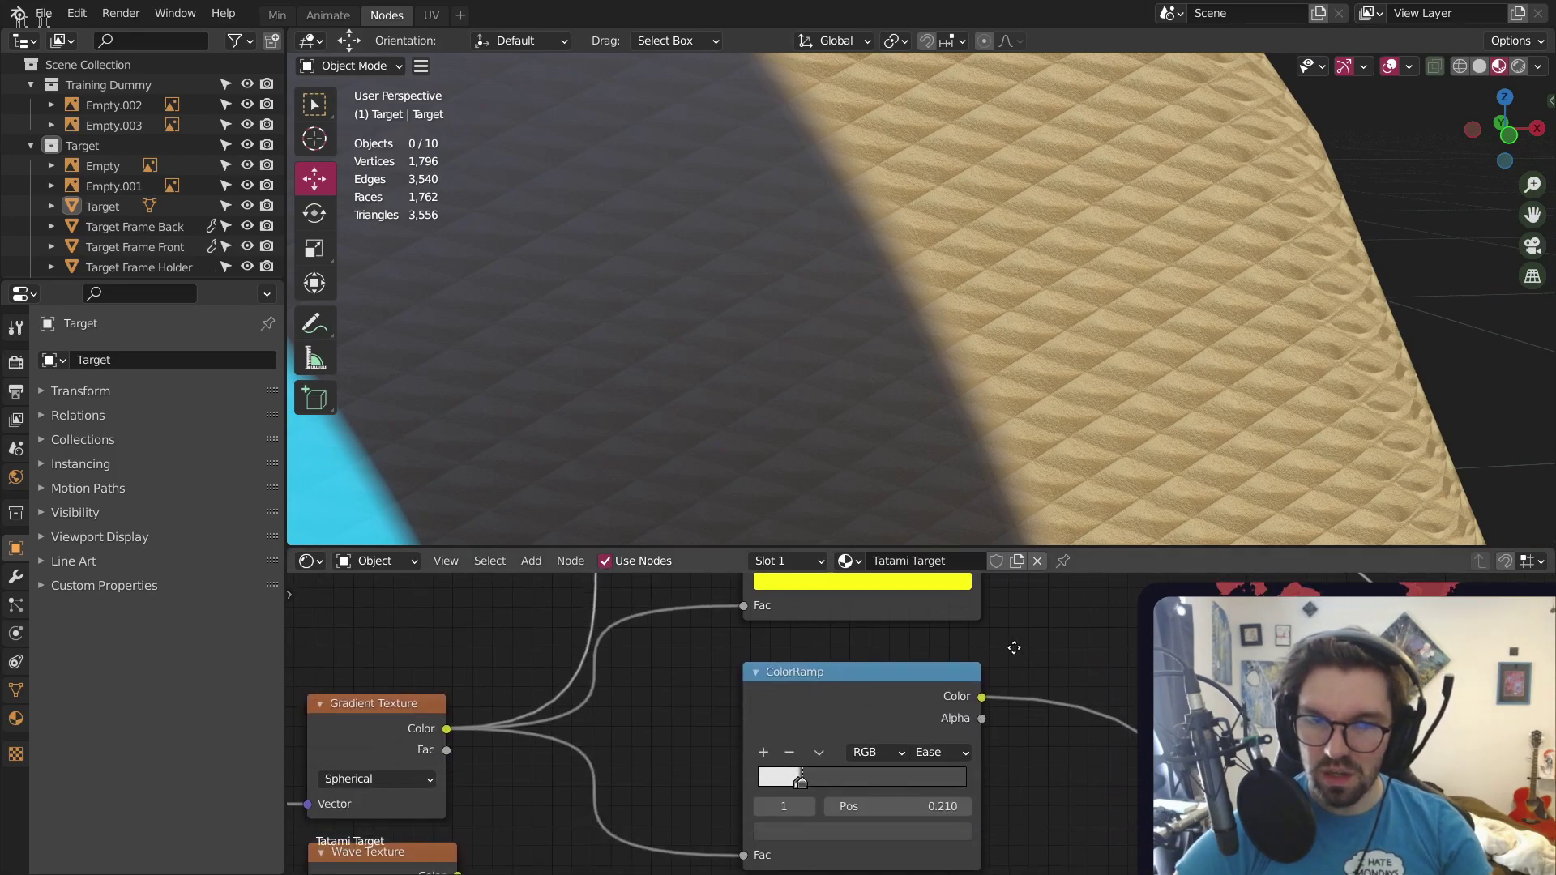
scroll(838, 761, "up", 6)
middle_click_drag(801, 799, 855, 675)
scroll(854, 674, "up", 2)
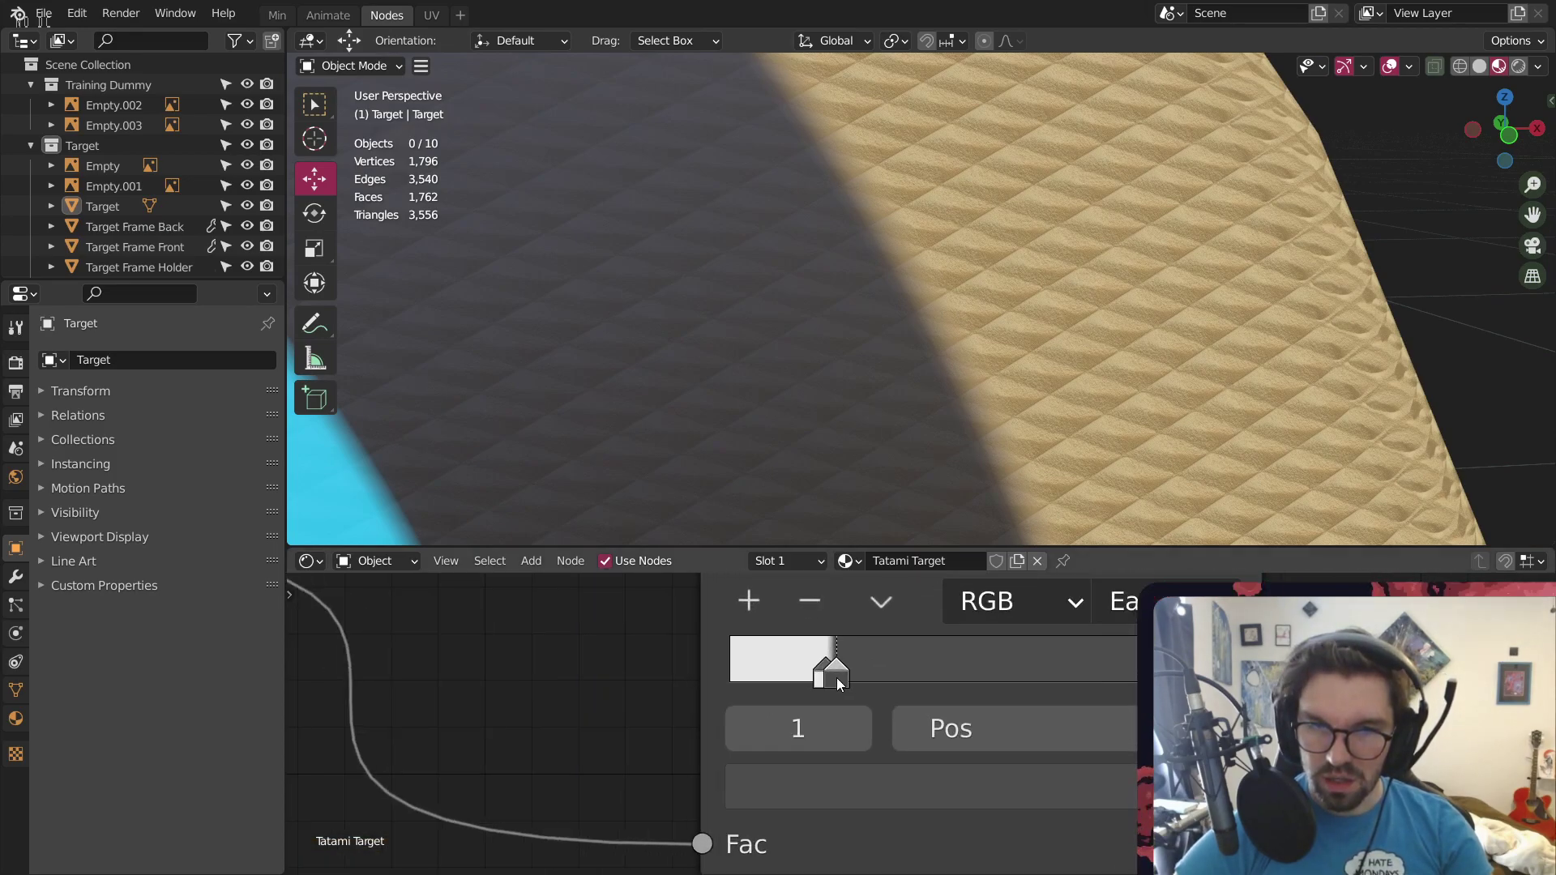
left_click(932, 808)
left_click(1000, 686)
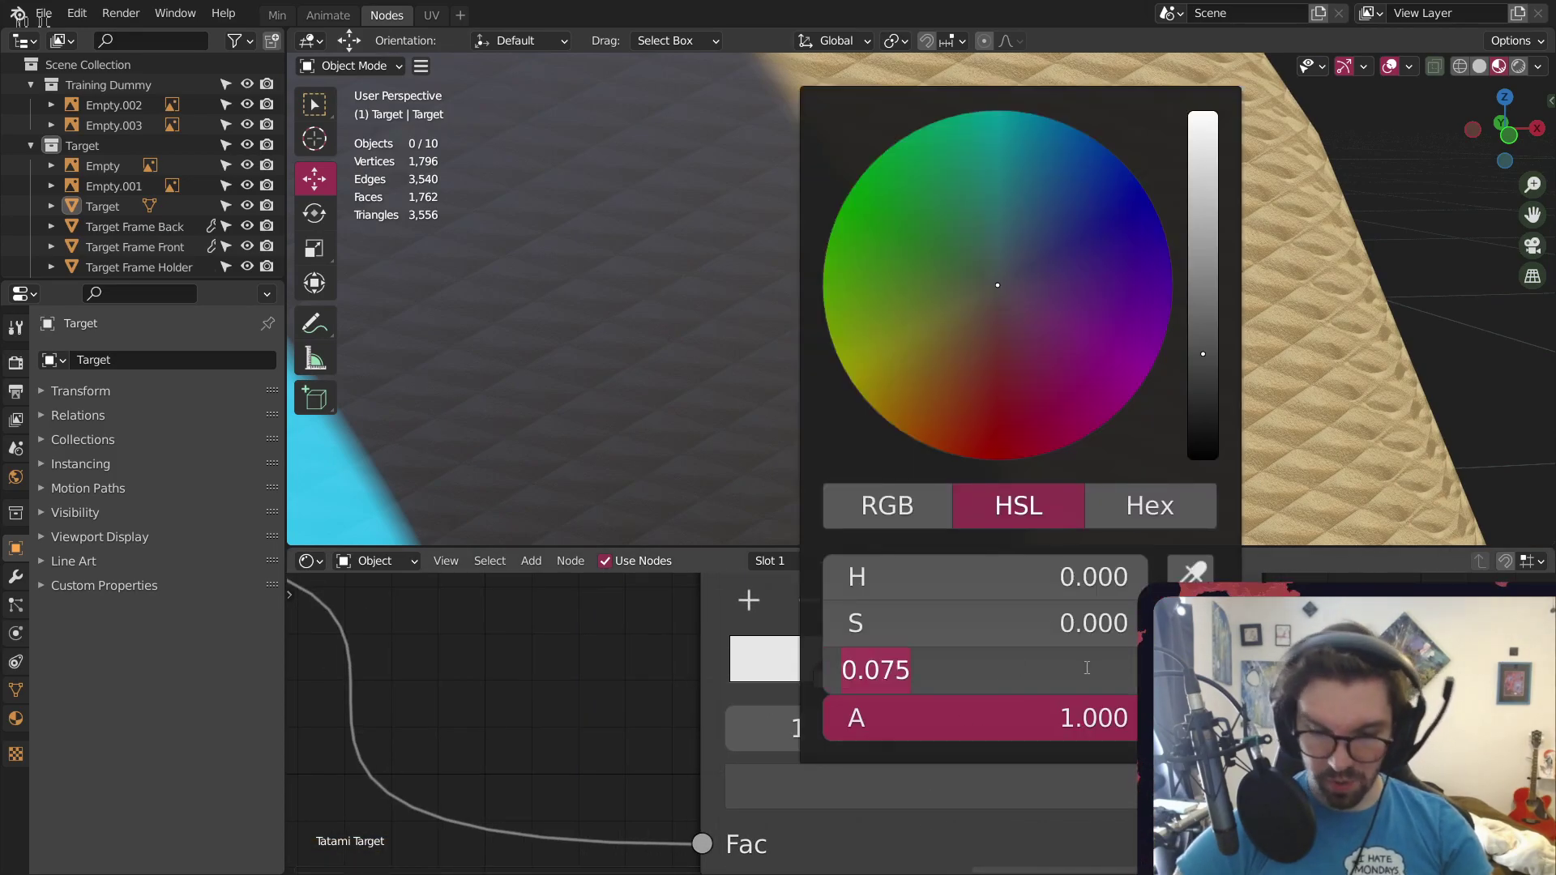
type(".05")
key("Return")
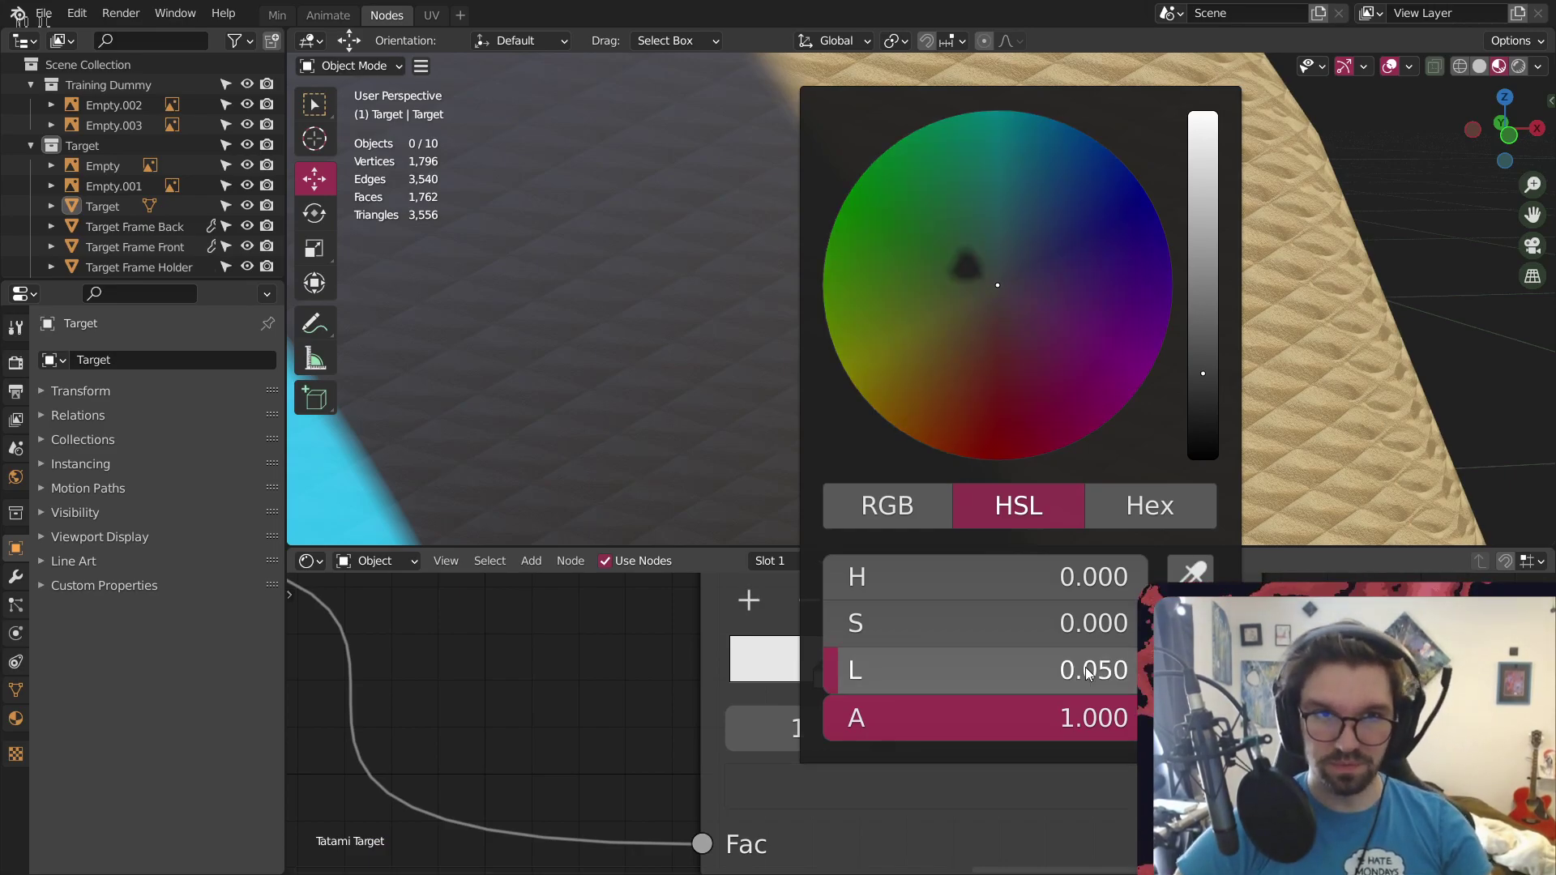
Reduce the lightness of the bump strength ramp's dark stop to 0.025
scroll(780, 376, "down", 3)
middle_click_drag(779, 376, 1071, 287)
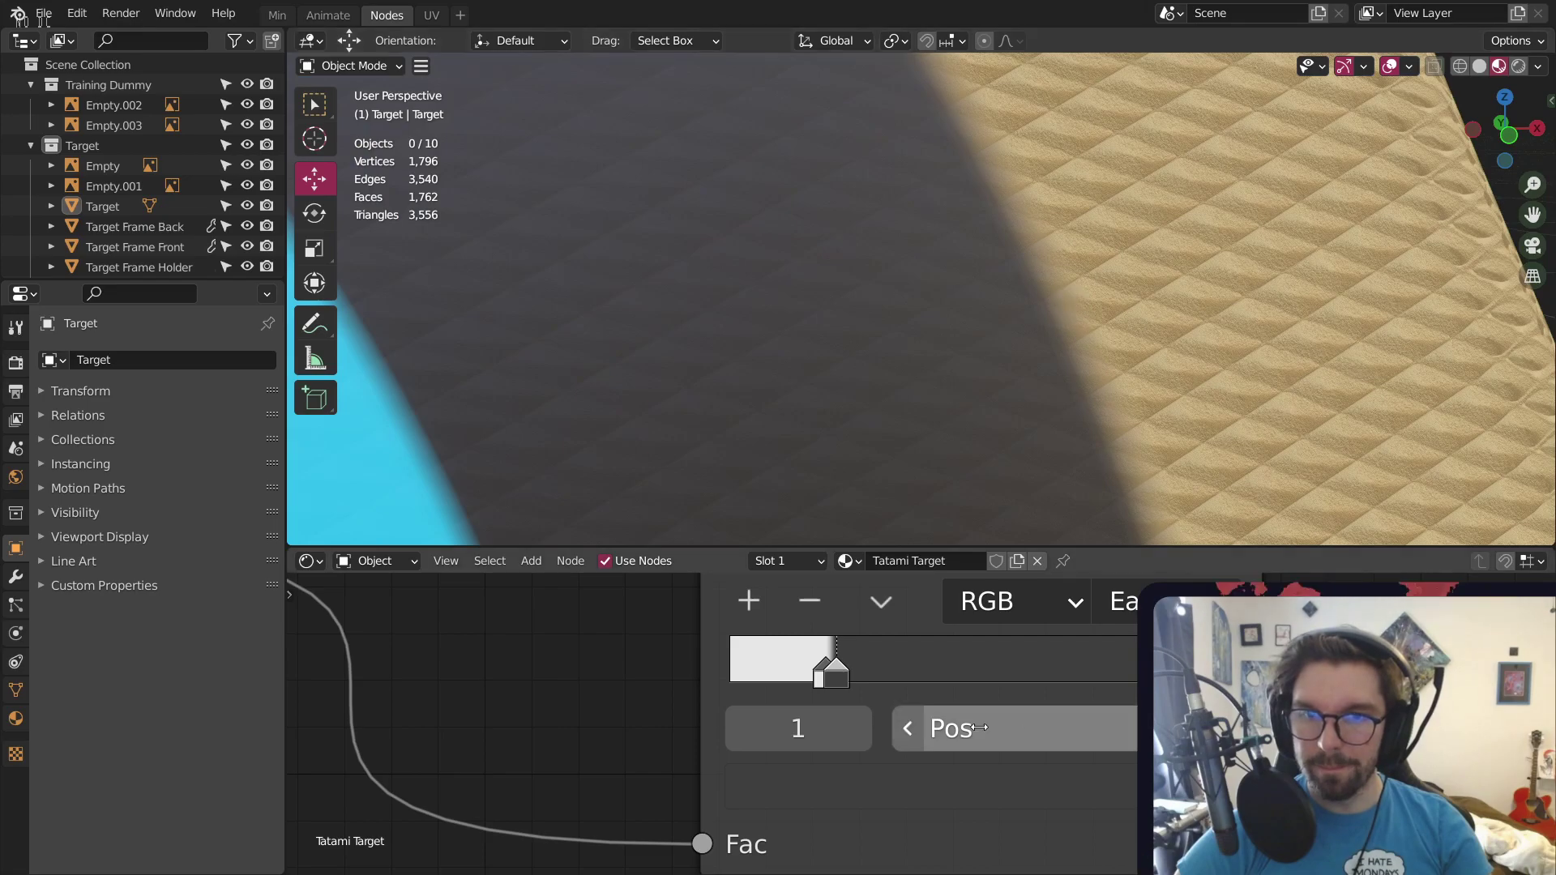
scroll(1156, 356, "down", 3)
scroll(1050, 349, "down", 3)
scroll(1081, 333, "up", 3)
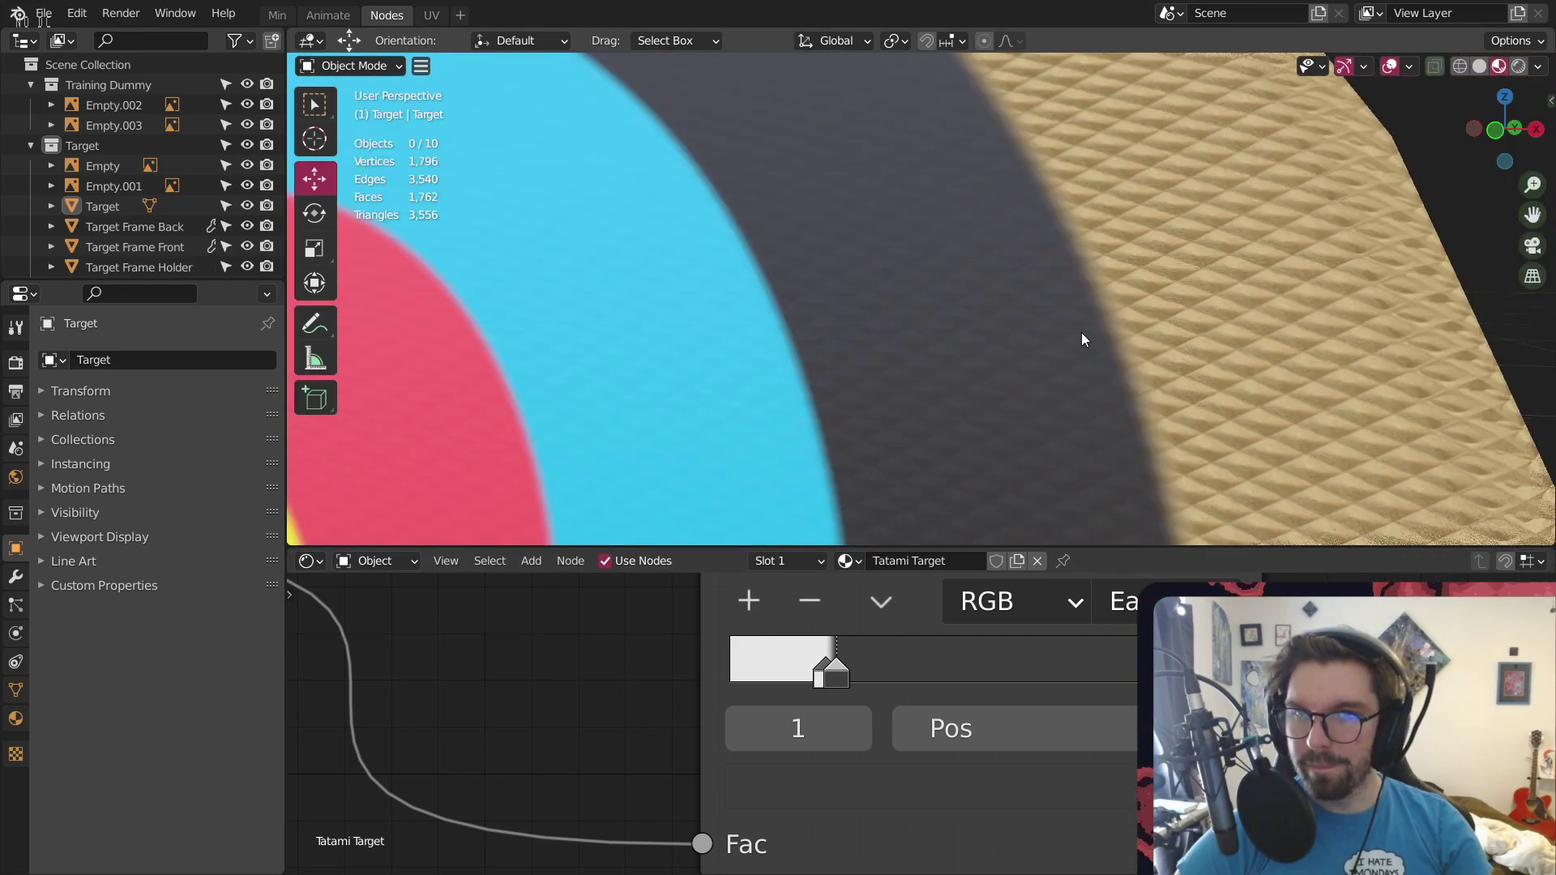
scroll(1046, 337, "up", 3)
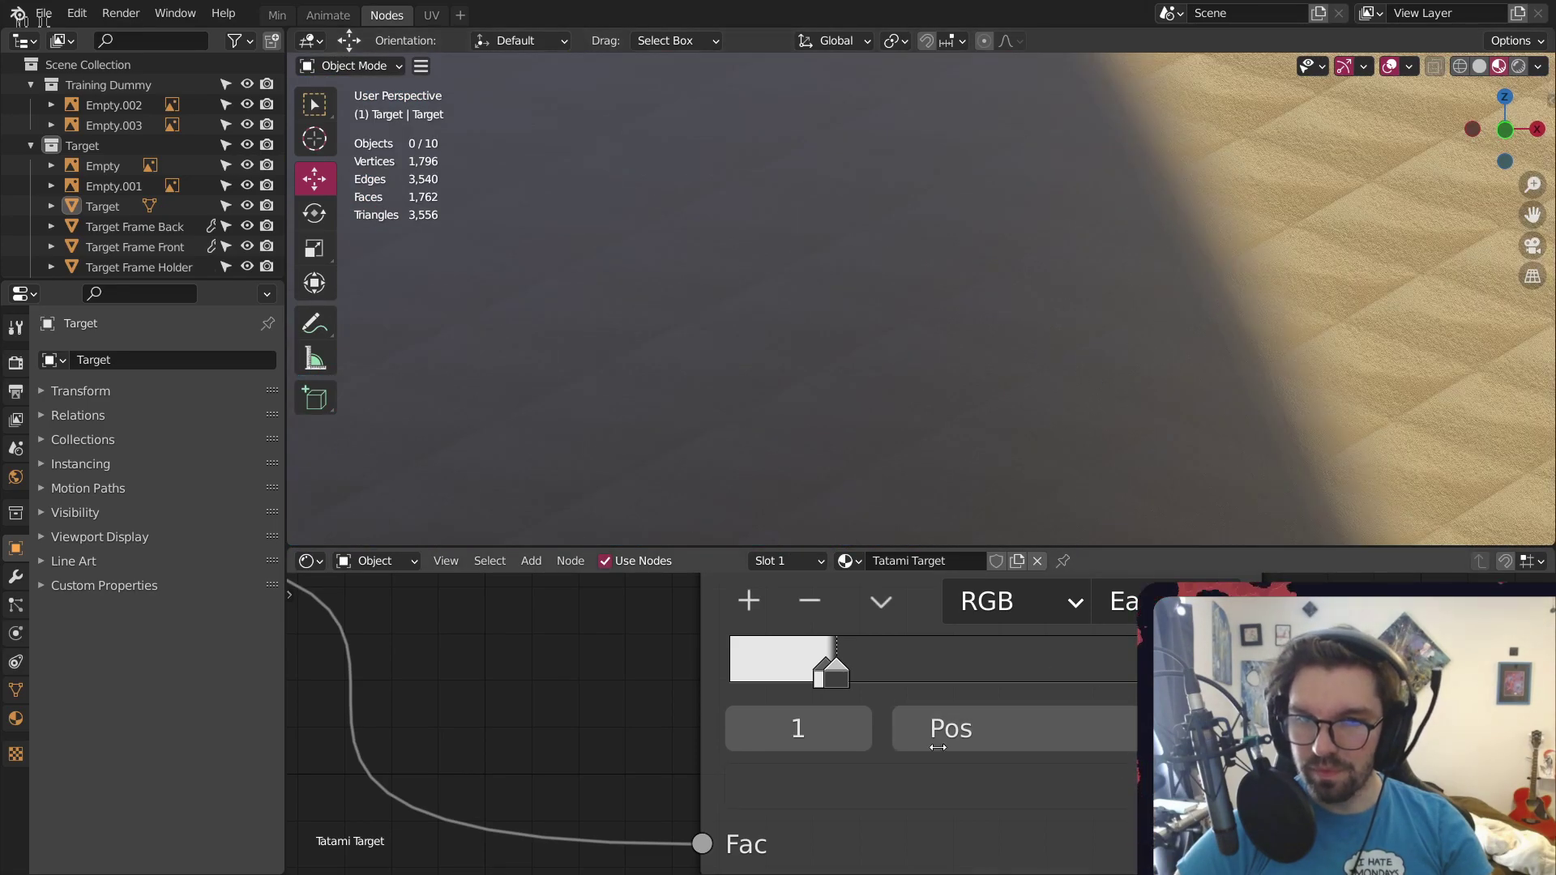
left_click(968, 784)
left_click(981, 670)
type(".025")
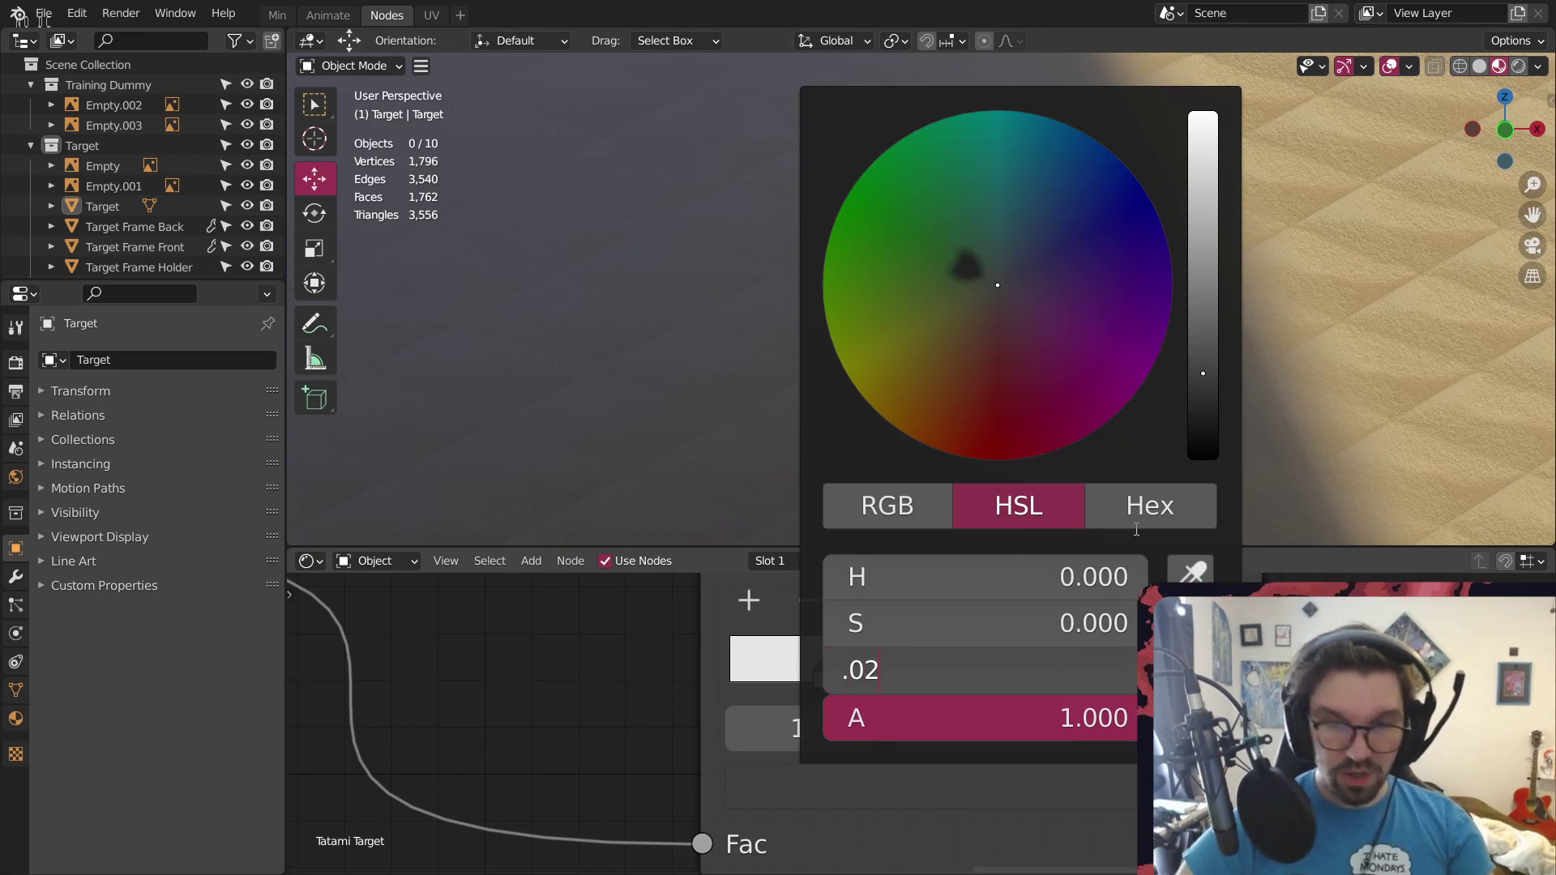
key("Return")
Examine the weave relief on the painted rings up close and the look of the whole target from several angles
scroll(862, 339, "down", 3)
middle_click_drag(862, 332, 1144, 201, "shift")
scroll(1054, 230, "up", 4)
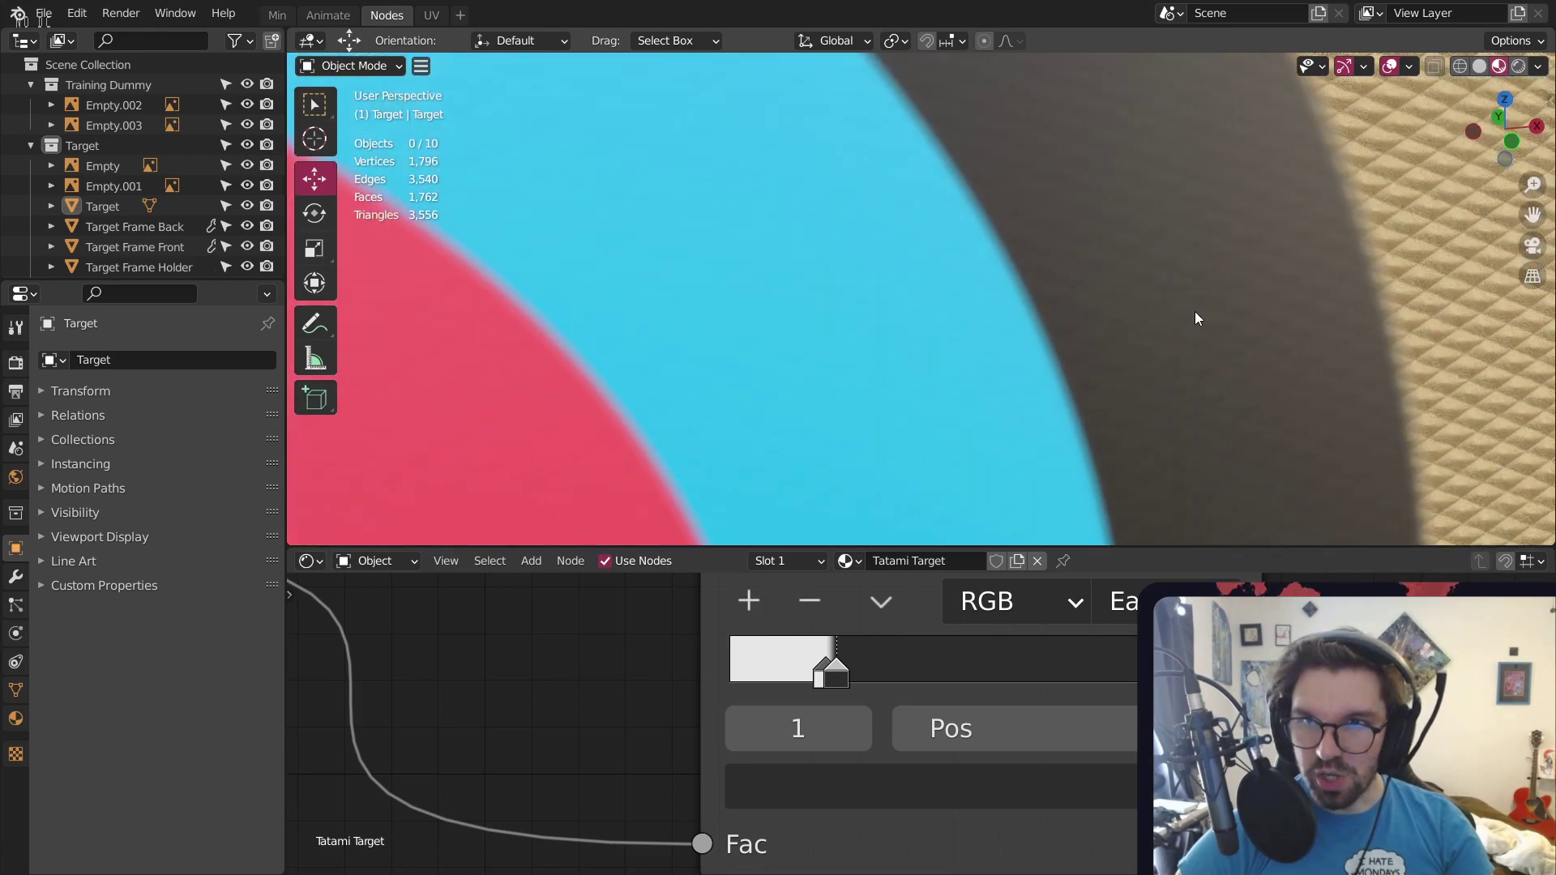
scroll(1195, 311, "up", 2)
scroll(1149, 177, "down", 5)
scroll(1101, 294, "down", 6)
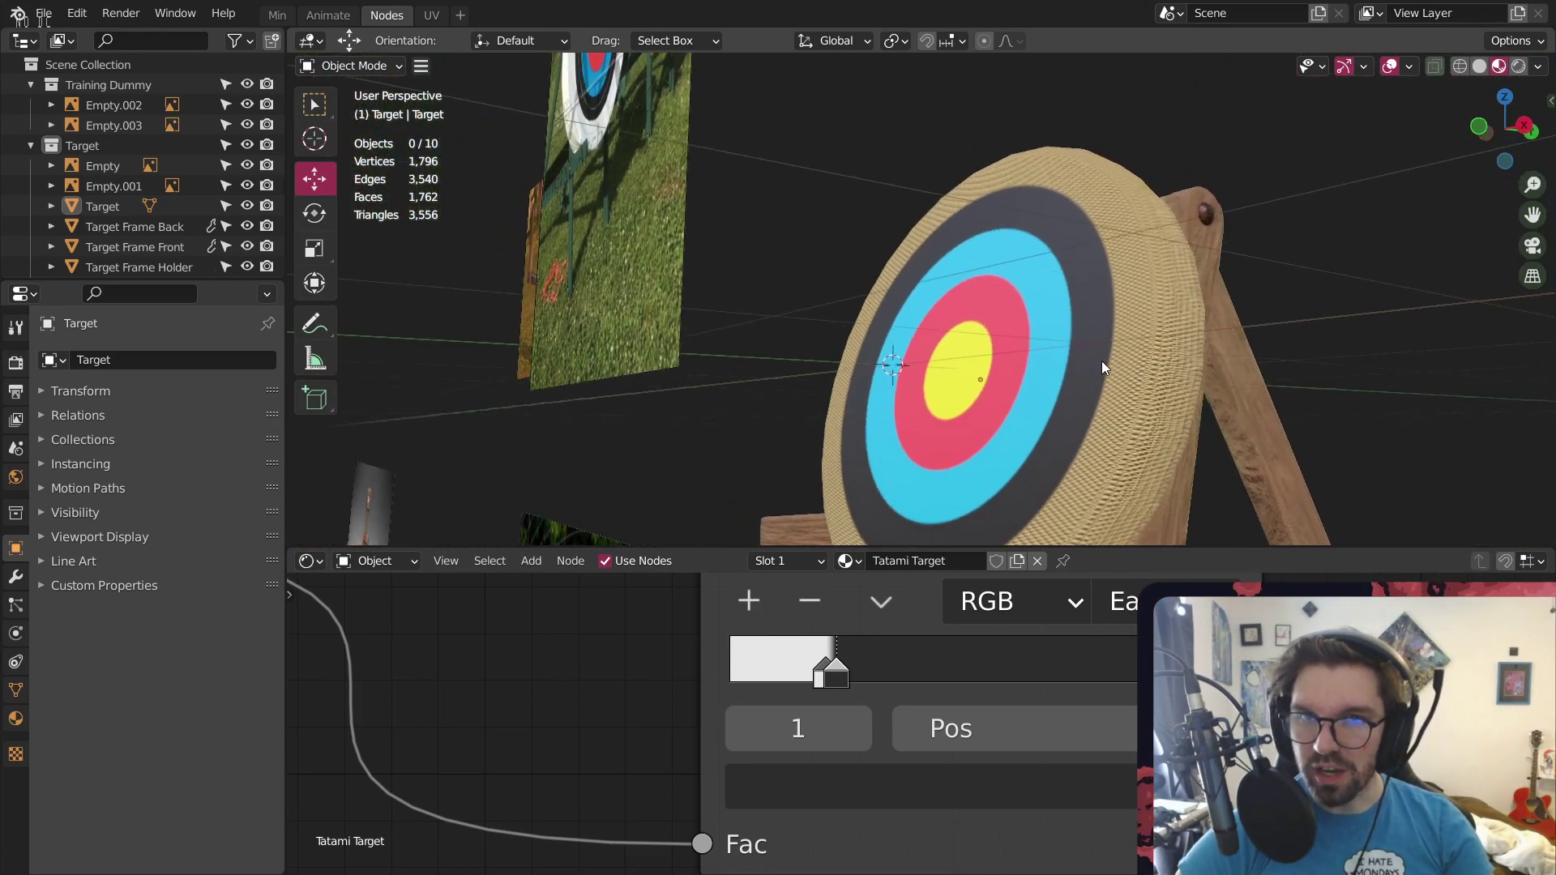
scroll(1326, 368, "up", 3)
middle_click_drag(1101, 362, 1077, 328)
scroll(1335, 381, "down", 4)
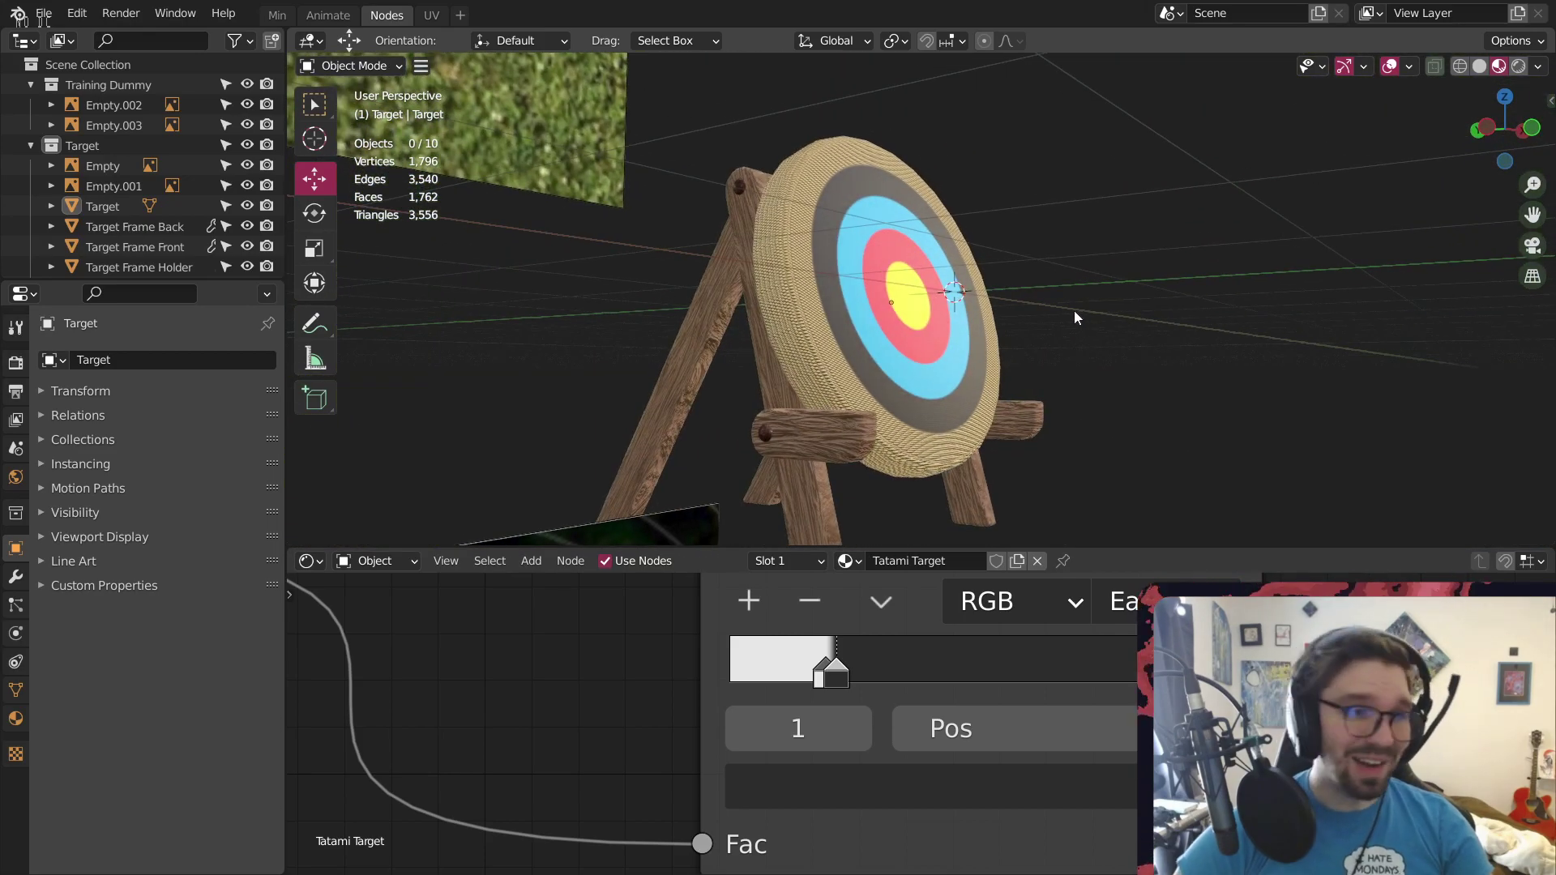
Set the Principled BSDF's Sheen to 1 and its Sheen Tint to 0
scroll(1371, 689, "down", 6)
middle_click_drag(1510, 683, 1094, 695)
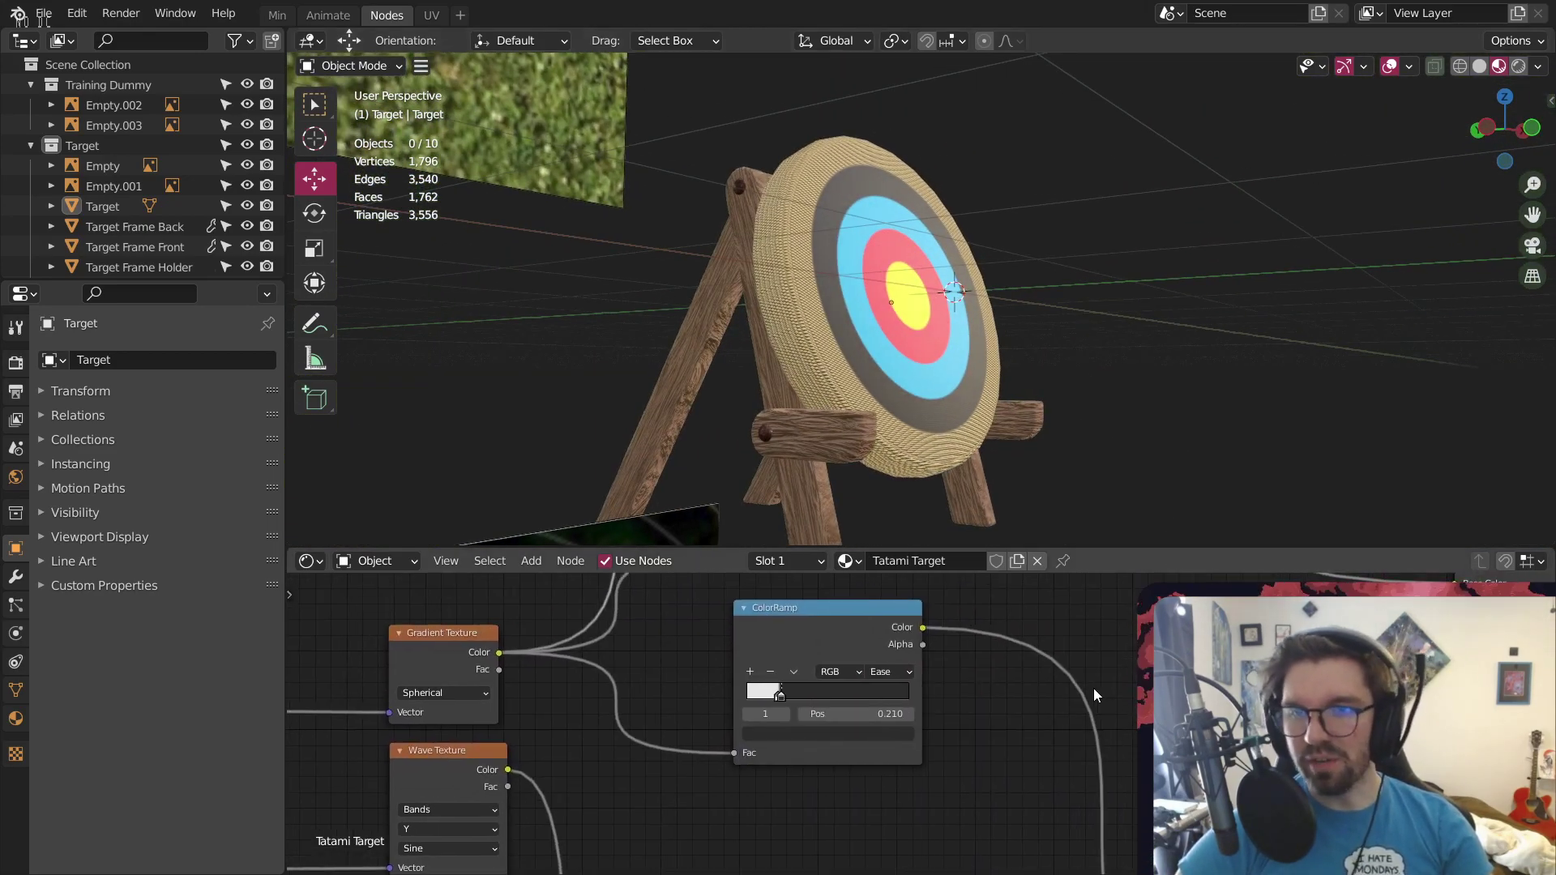
middle_click_drag(1224, 680, 984, 736)
scroll(984, 736, "down", 4)
middle_click_drag(1045, 677, 970, 660)
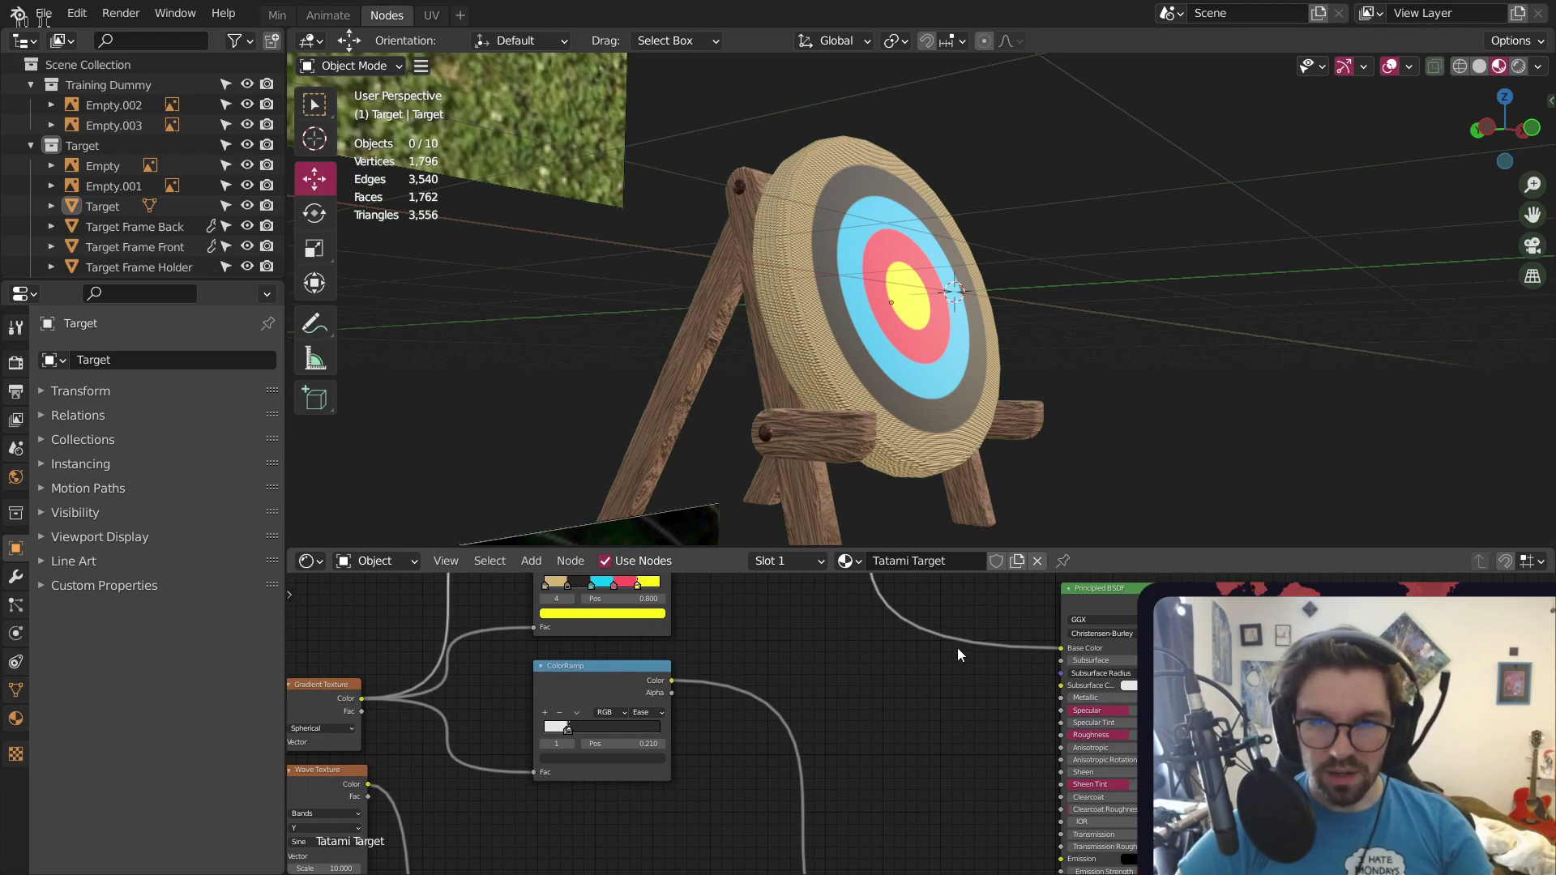
middle_click_drag(1096, 646, 960, 595)
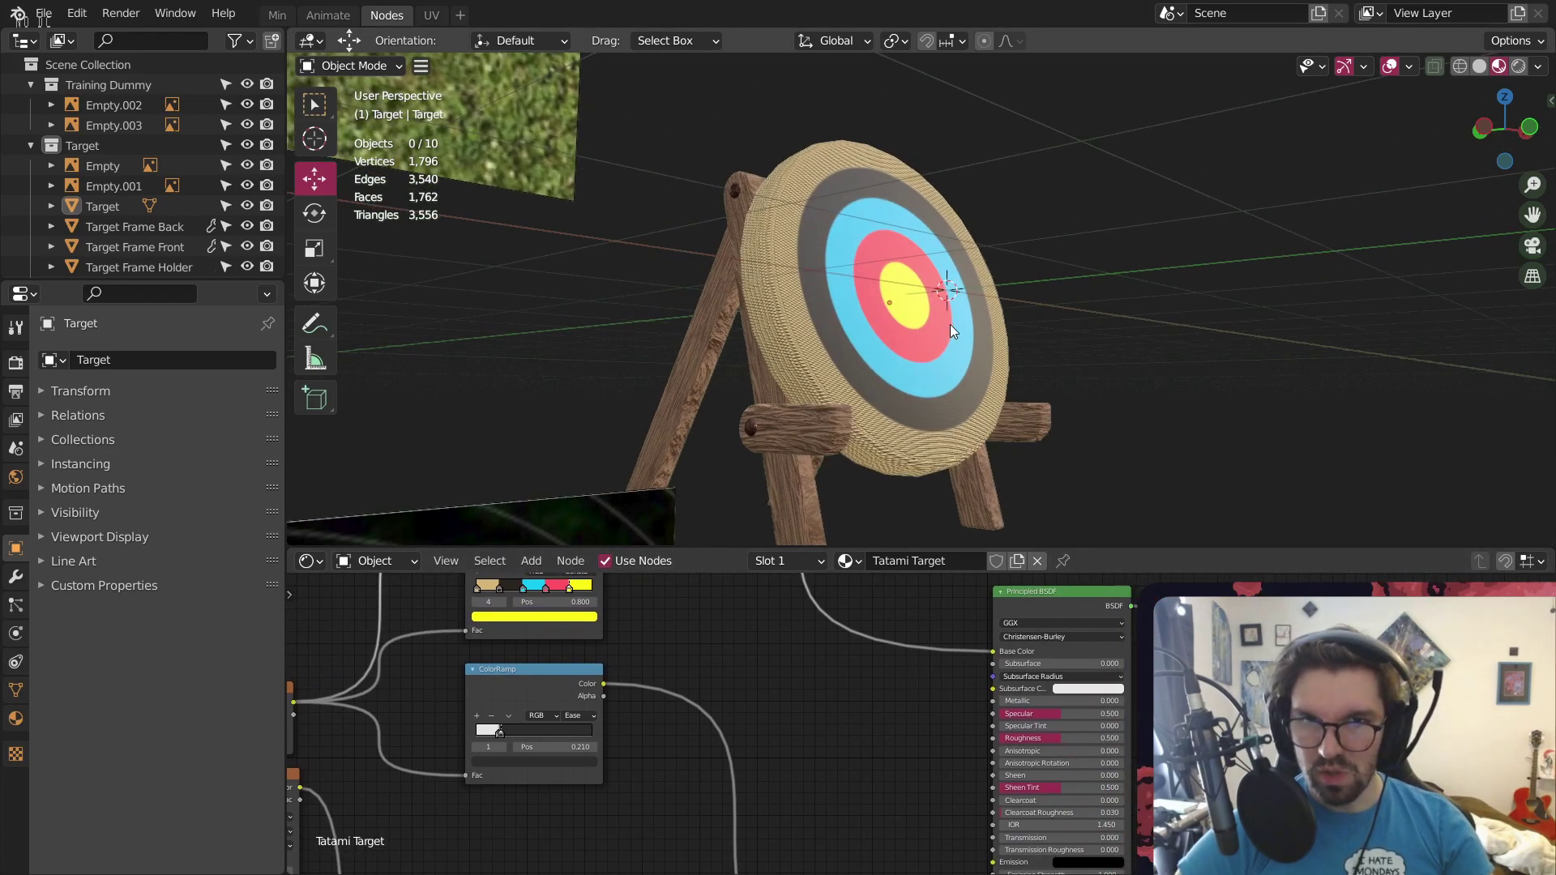
scroll(949, 324, "up", 4)
middle_click_drag(1183, 810, 1131, 763)
scroll(961, 680, "up", 4)
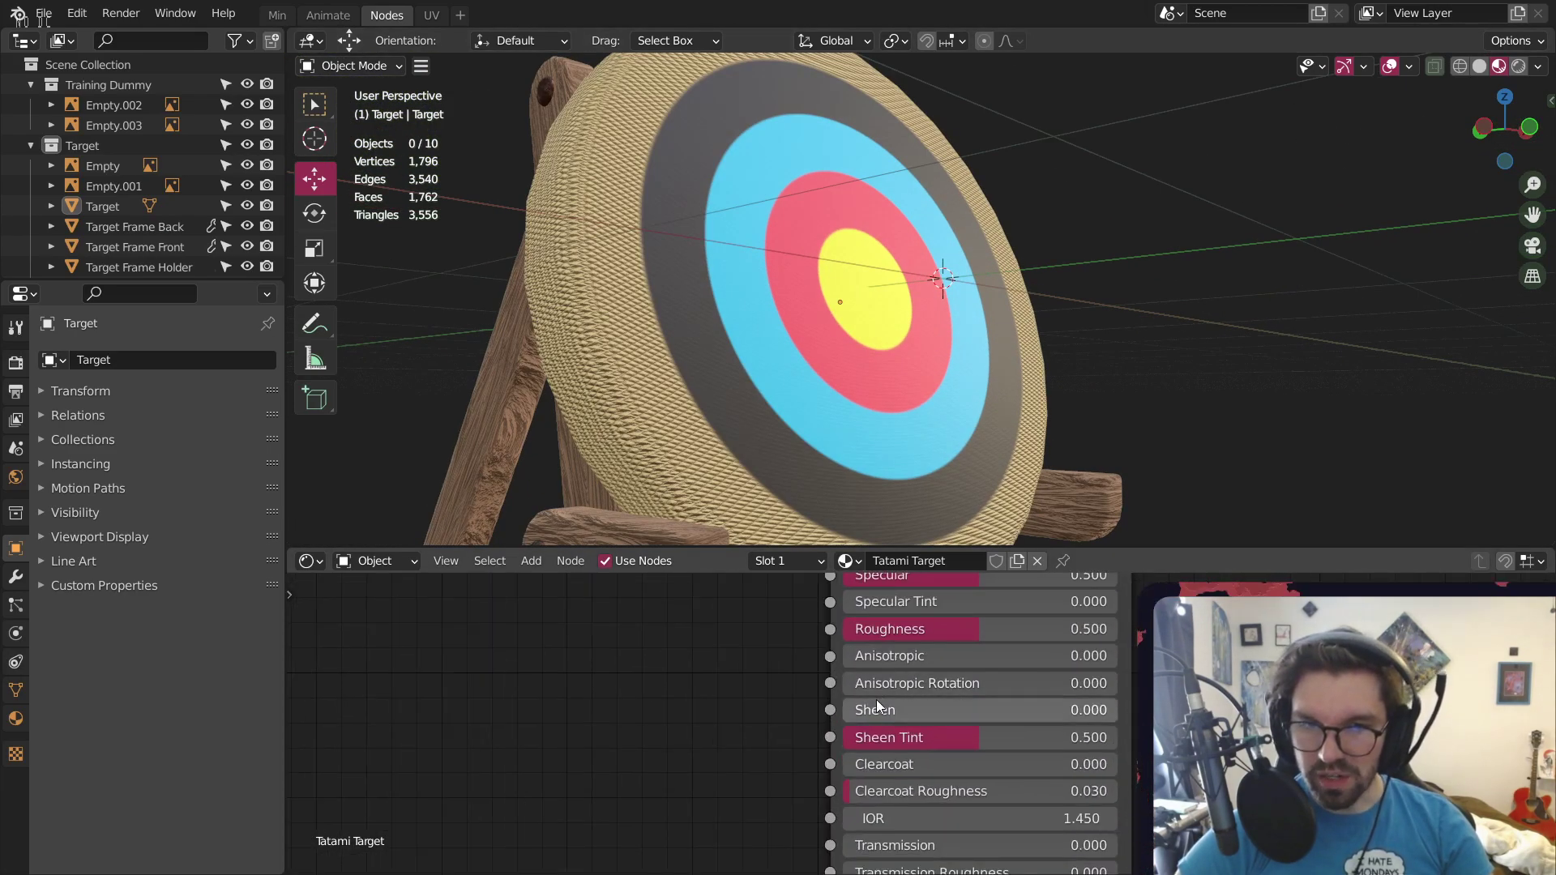
left_click_drag(877, 703, 1103, 747)
left_click_drag(976, 741, 843, 741)
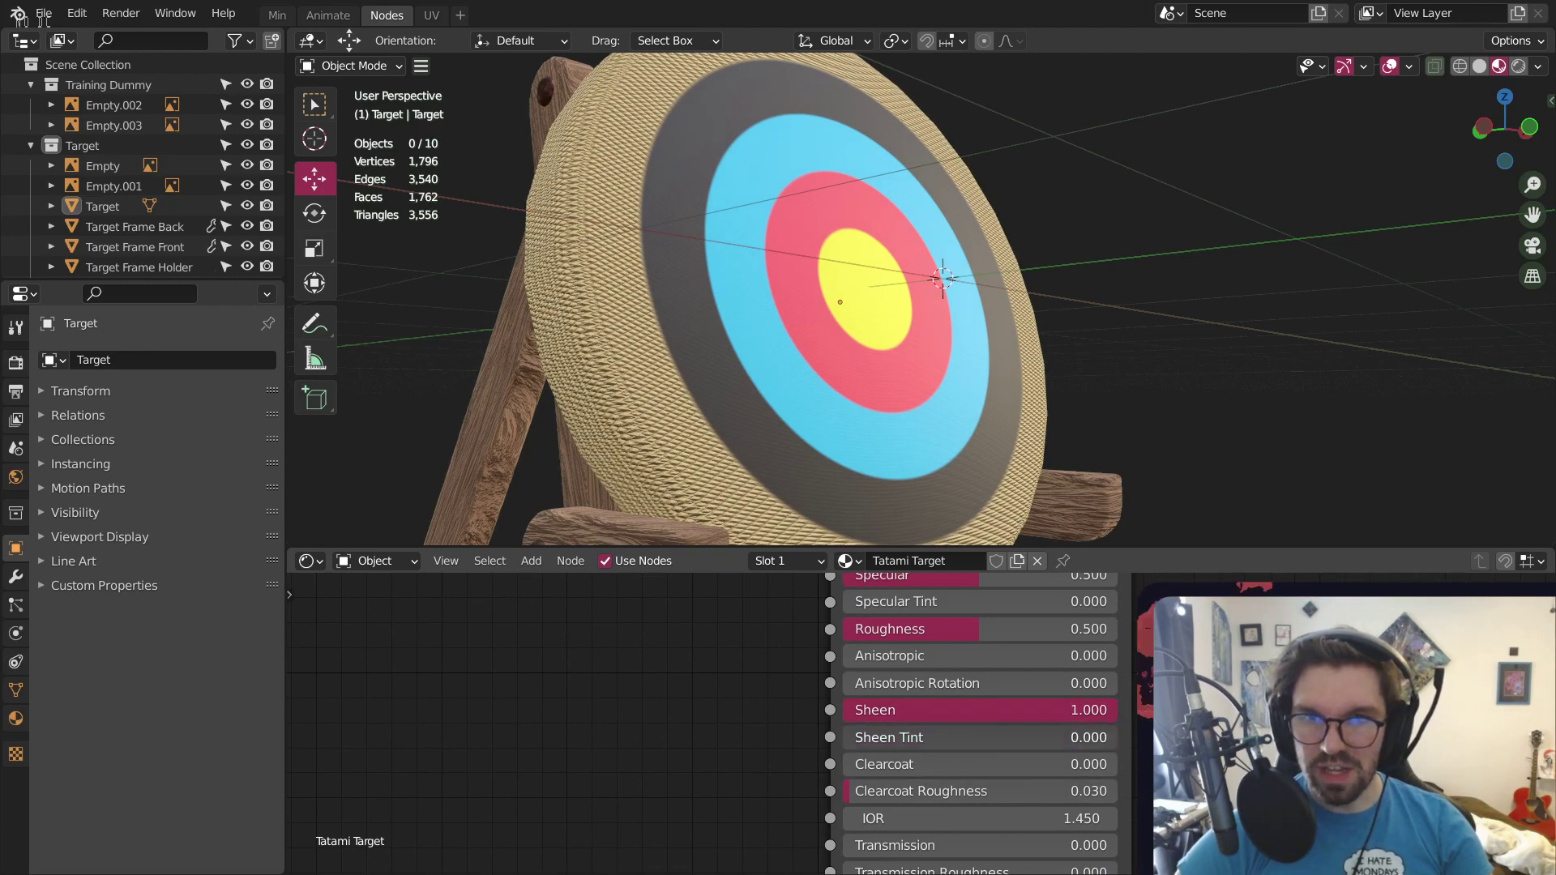
Switch the viewport to Rendered shading, clear the selection and save the file
left_click(937, 303)
middle_click_drag(1078, 299, 975, 290)
left_click(1518, 65)
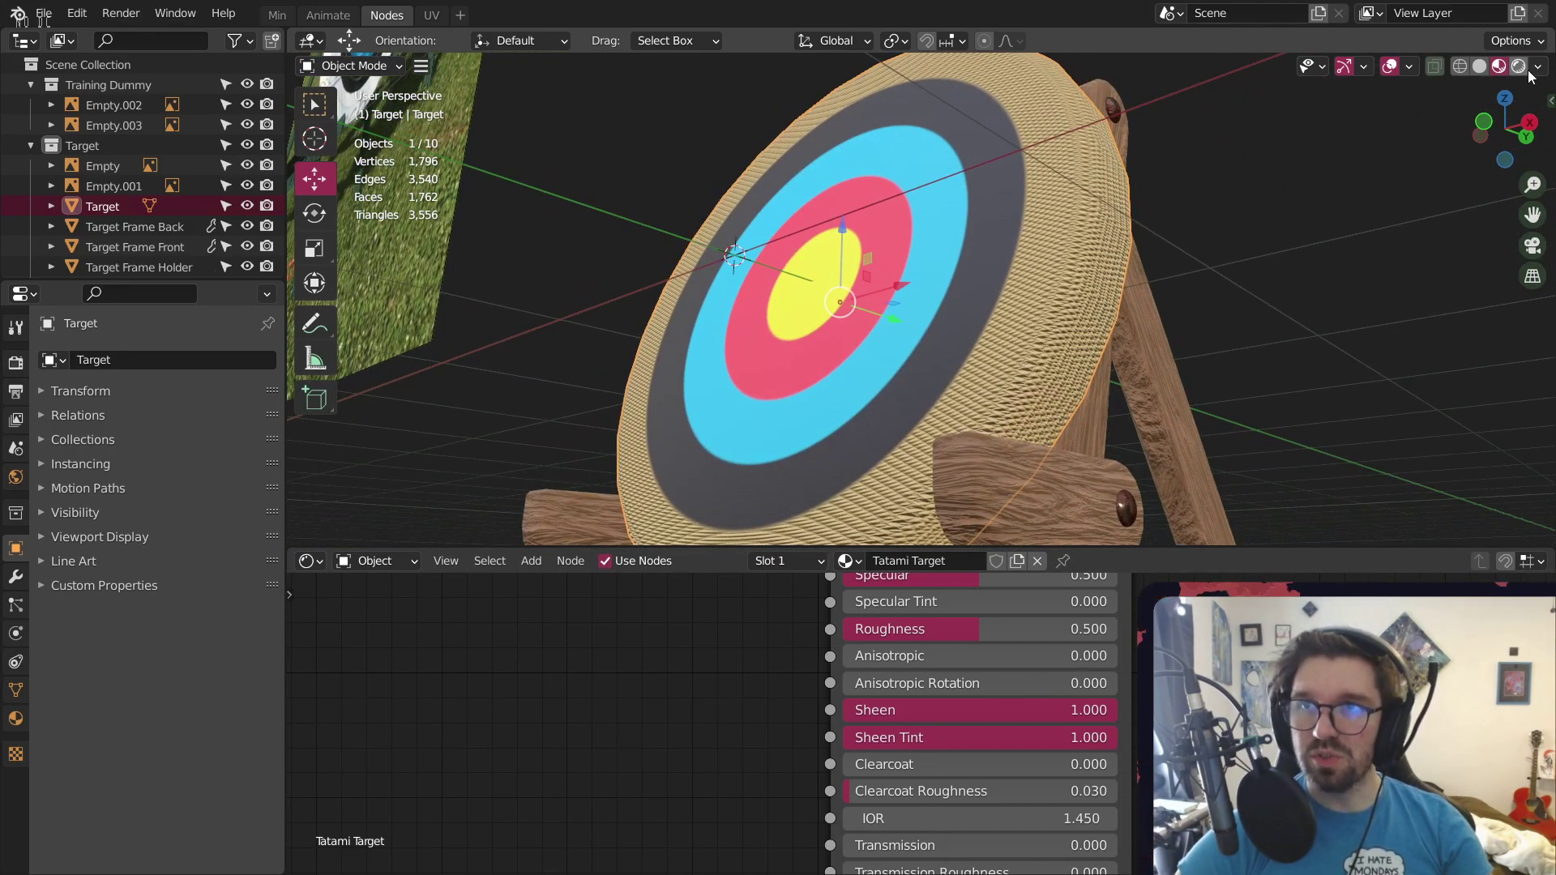
left_click(1281, 225)
key("ctrl+s")
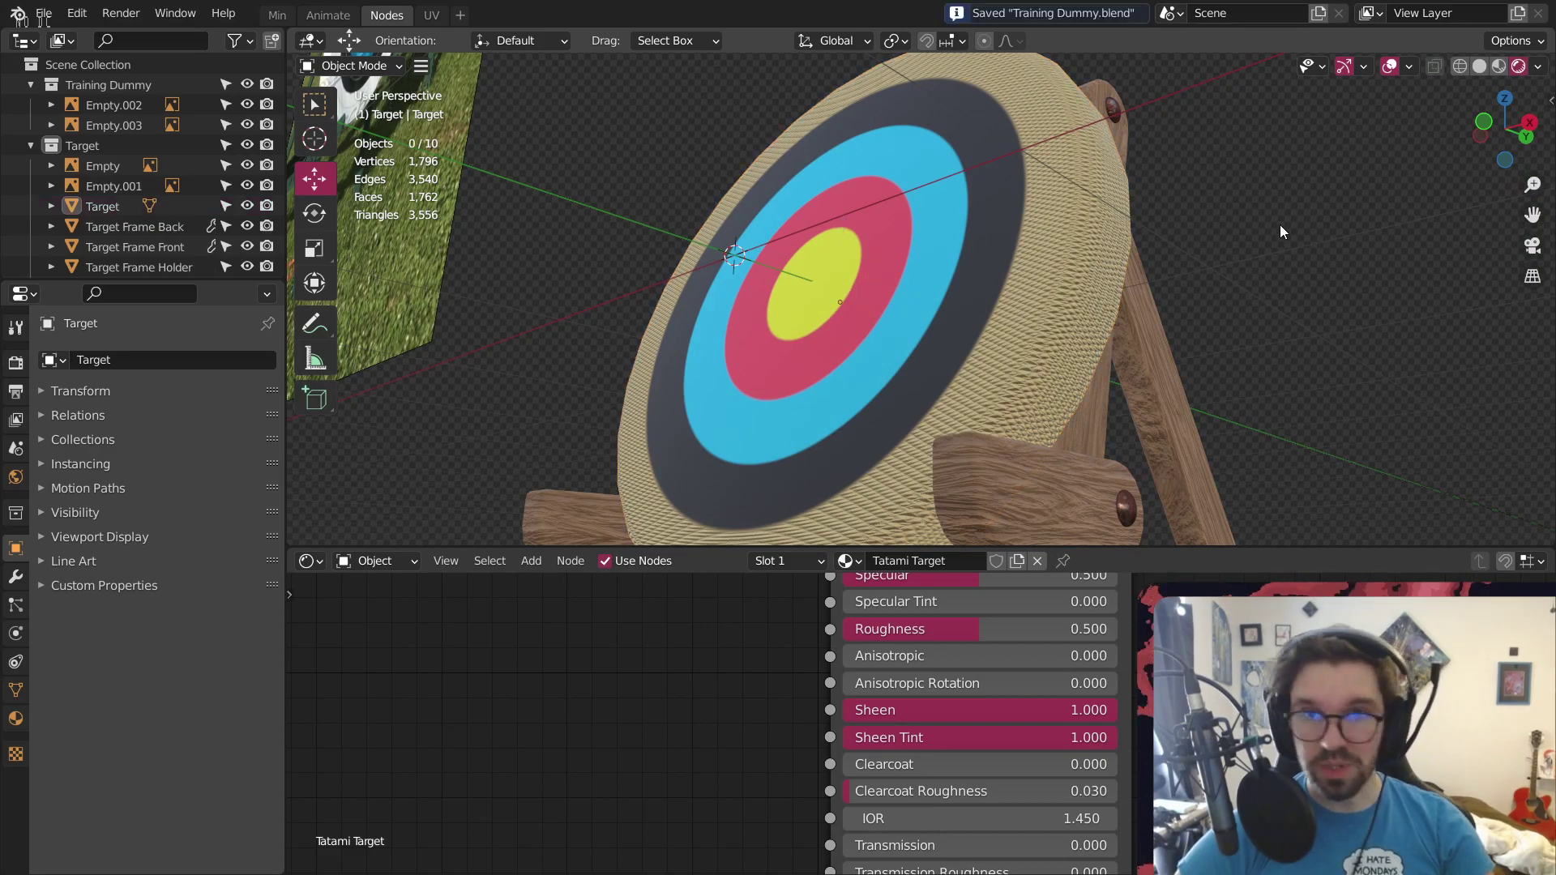
Set the target material's Sheen Tint to 1 and its Roughness to 0.75
left_click(971, 249)
middle_click_drag(971, 249, 1253, 309)
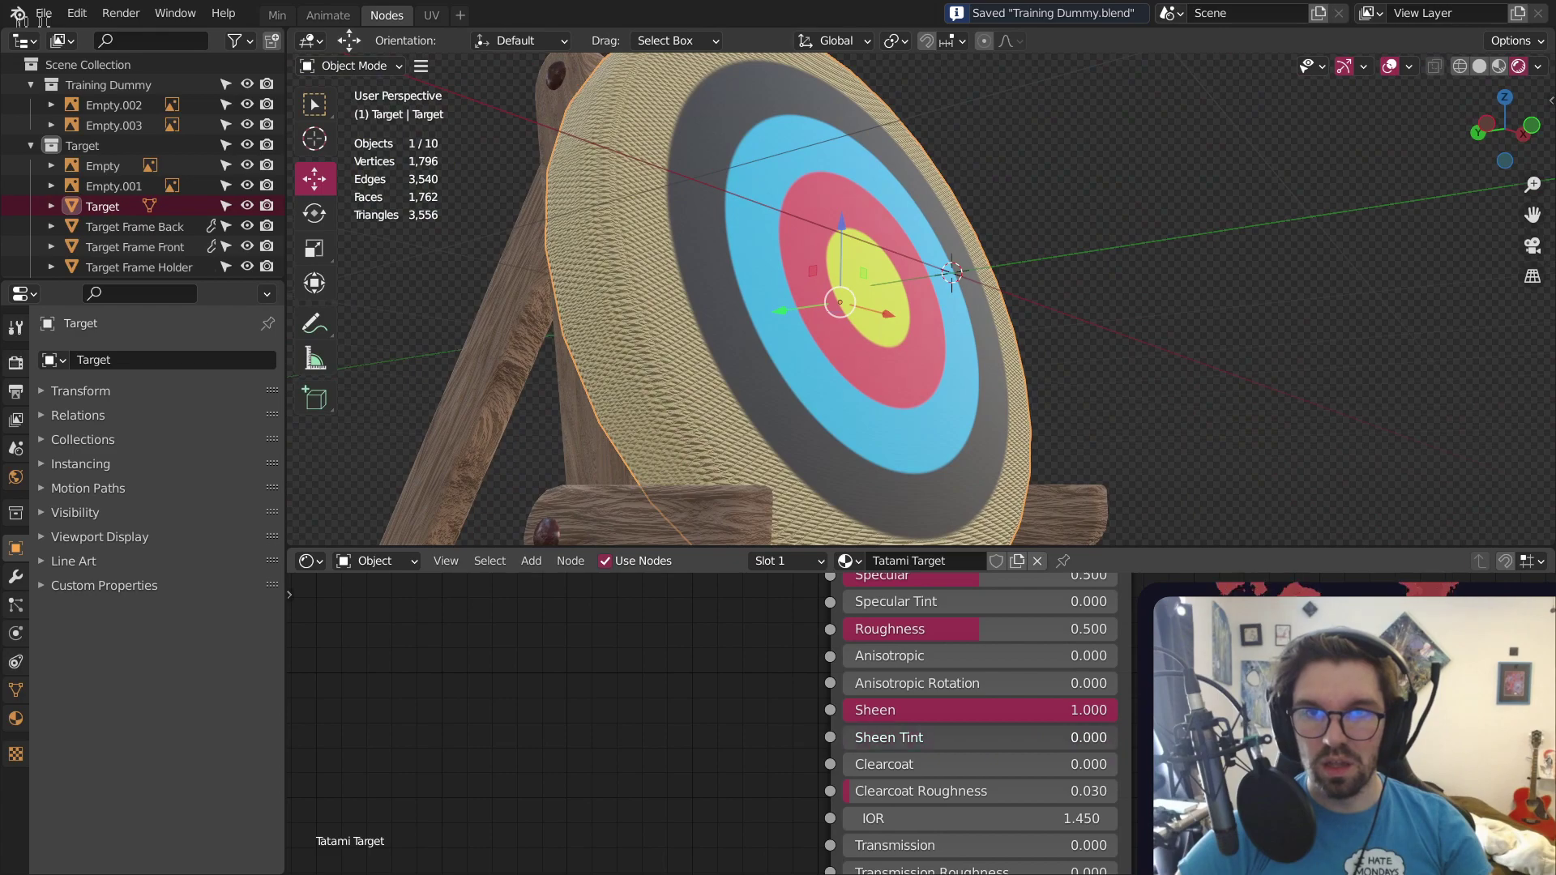
left_click_drag(891, 737, 1167, 737)
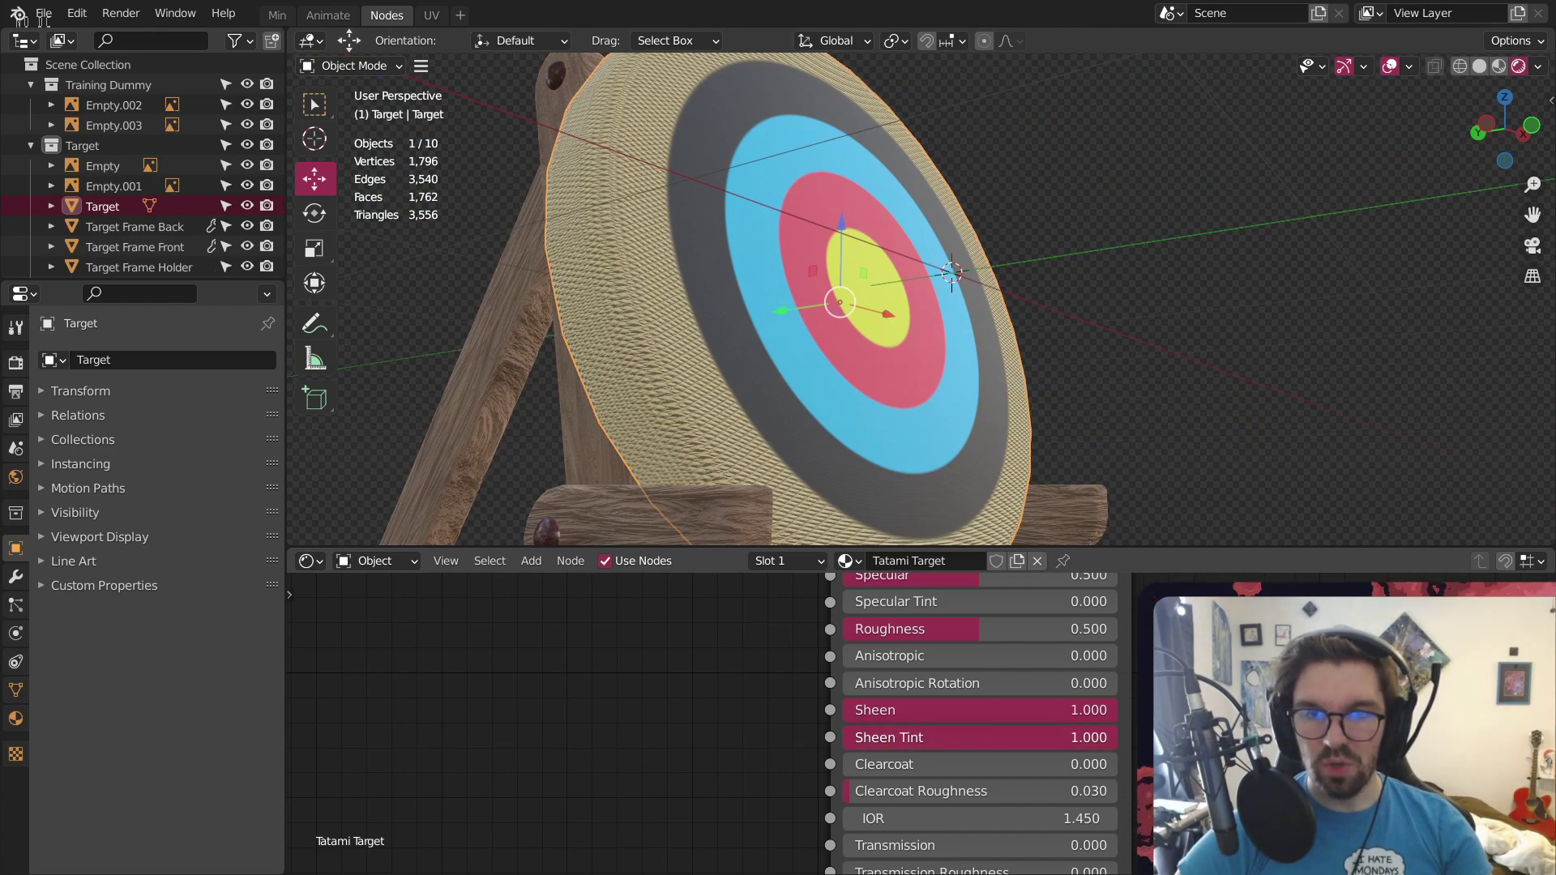
scroll(995, 674, "up", 1)
double_click(995, 666)
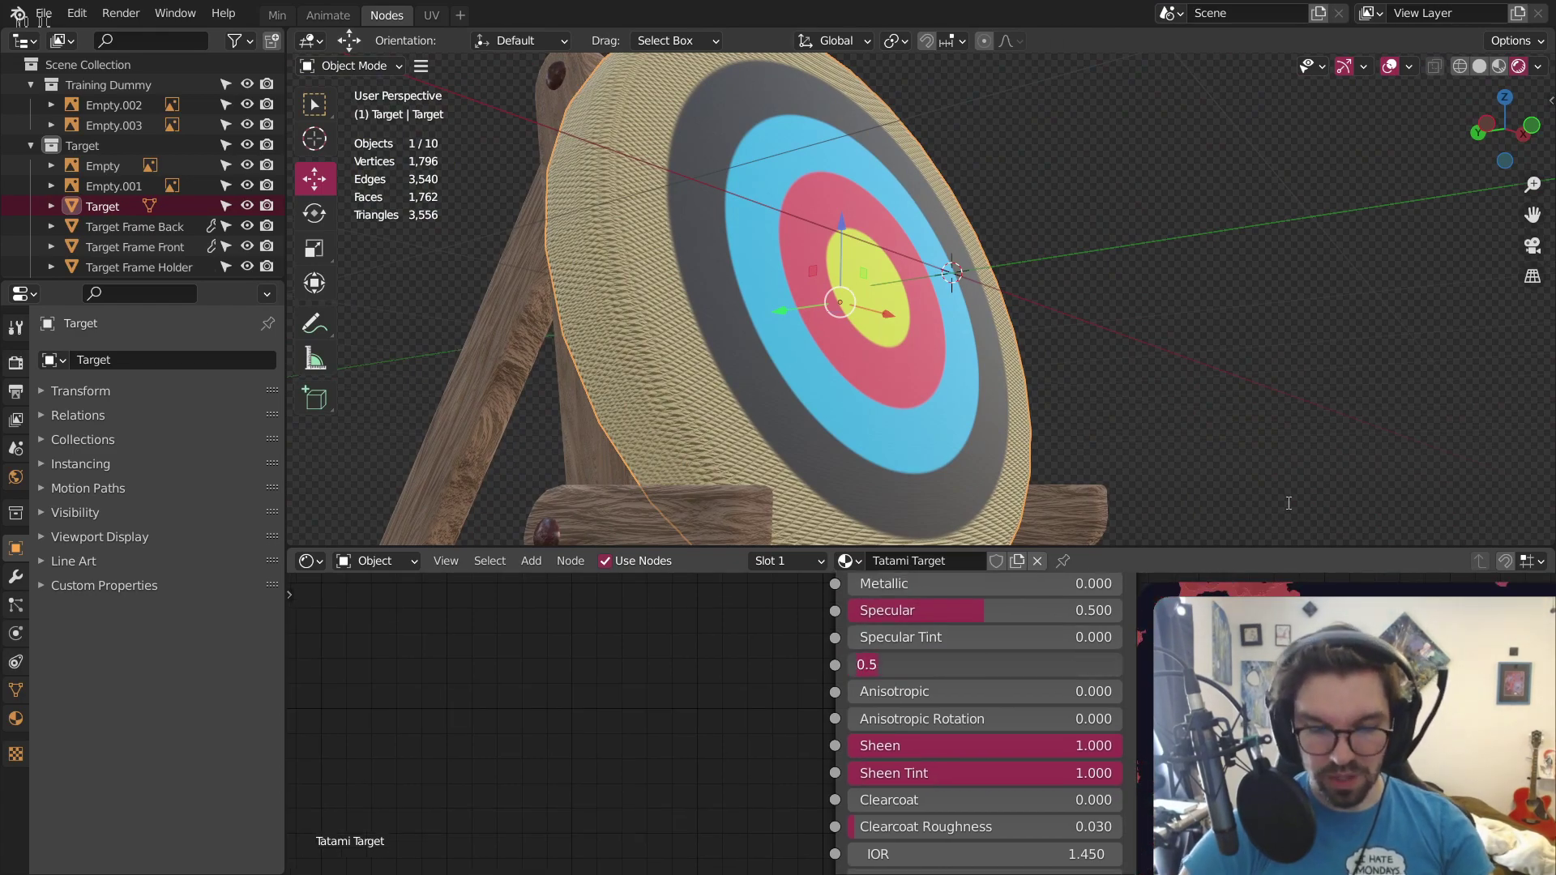
type(".75")
key("Return")
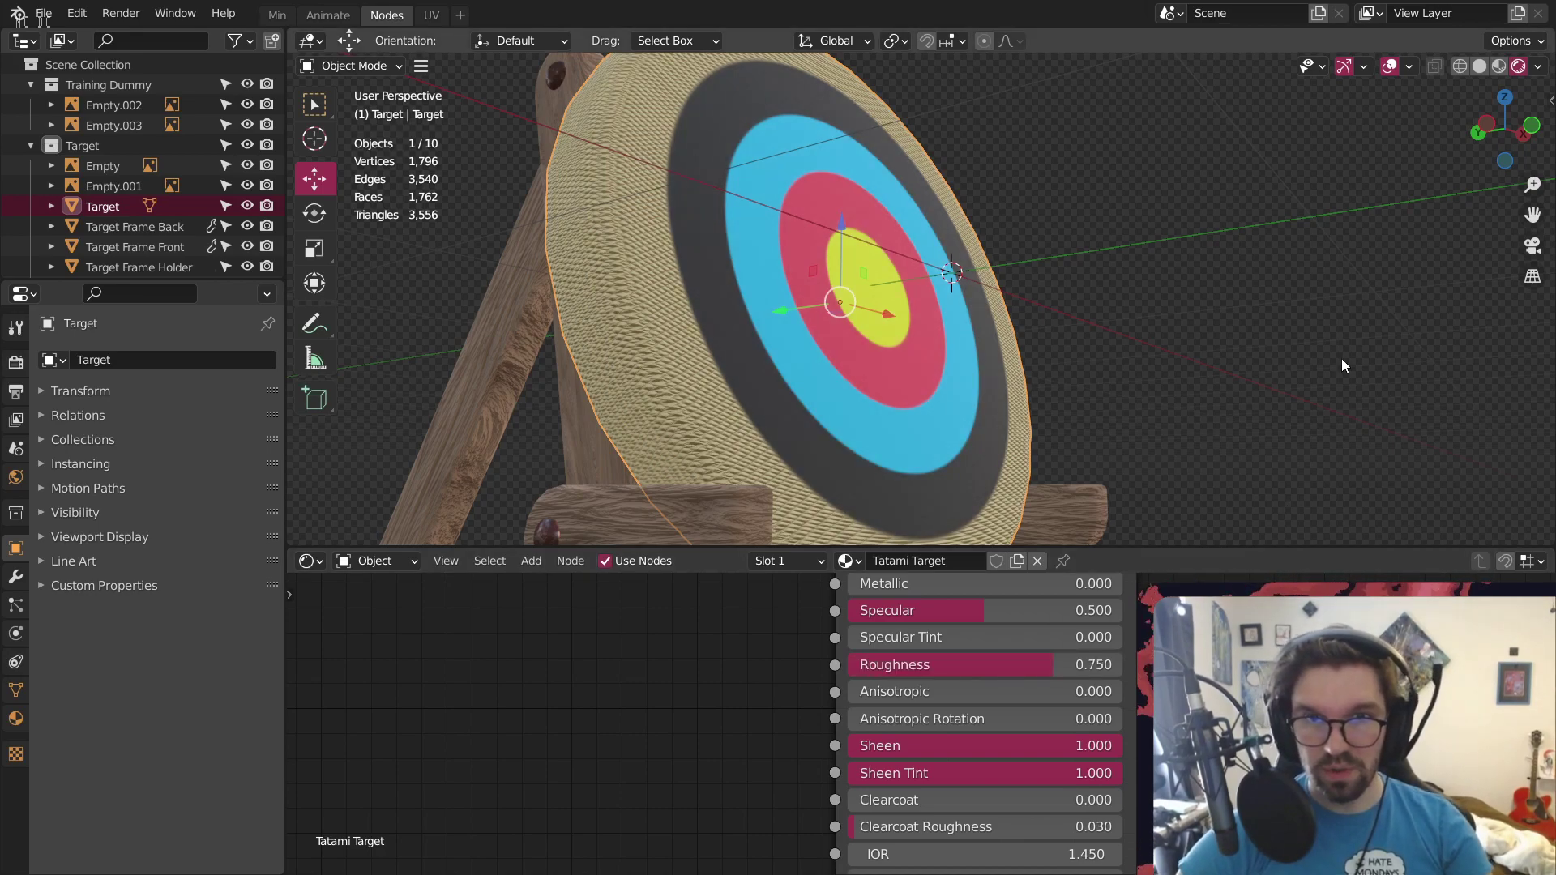
Deselect the target and set its material's Specular to 0.4
key("alt+a")
middle_click_drag(1000, 615, 980, 654)
left_click_drag(980, 653, 936, 653)
left_click(953, 648)
type(".")
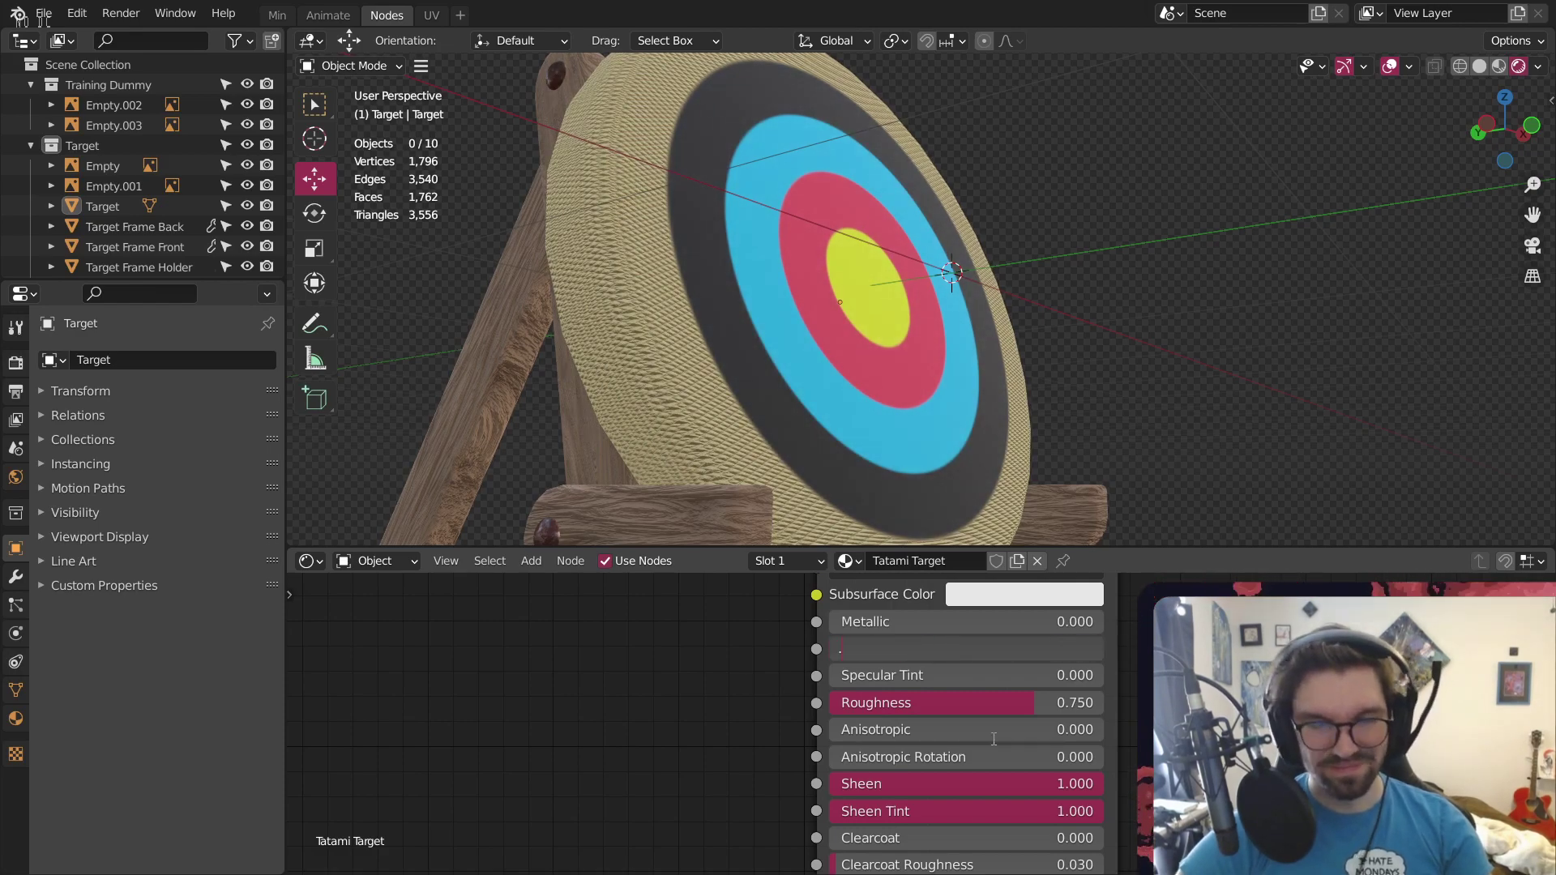
type("4")
key("Return")
Set the material's Specular to 0.25 and its Clearcoat Roughness to 0
left_click(1049, 655)
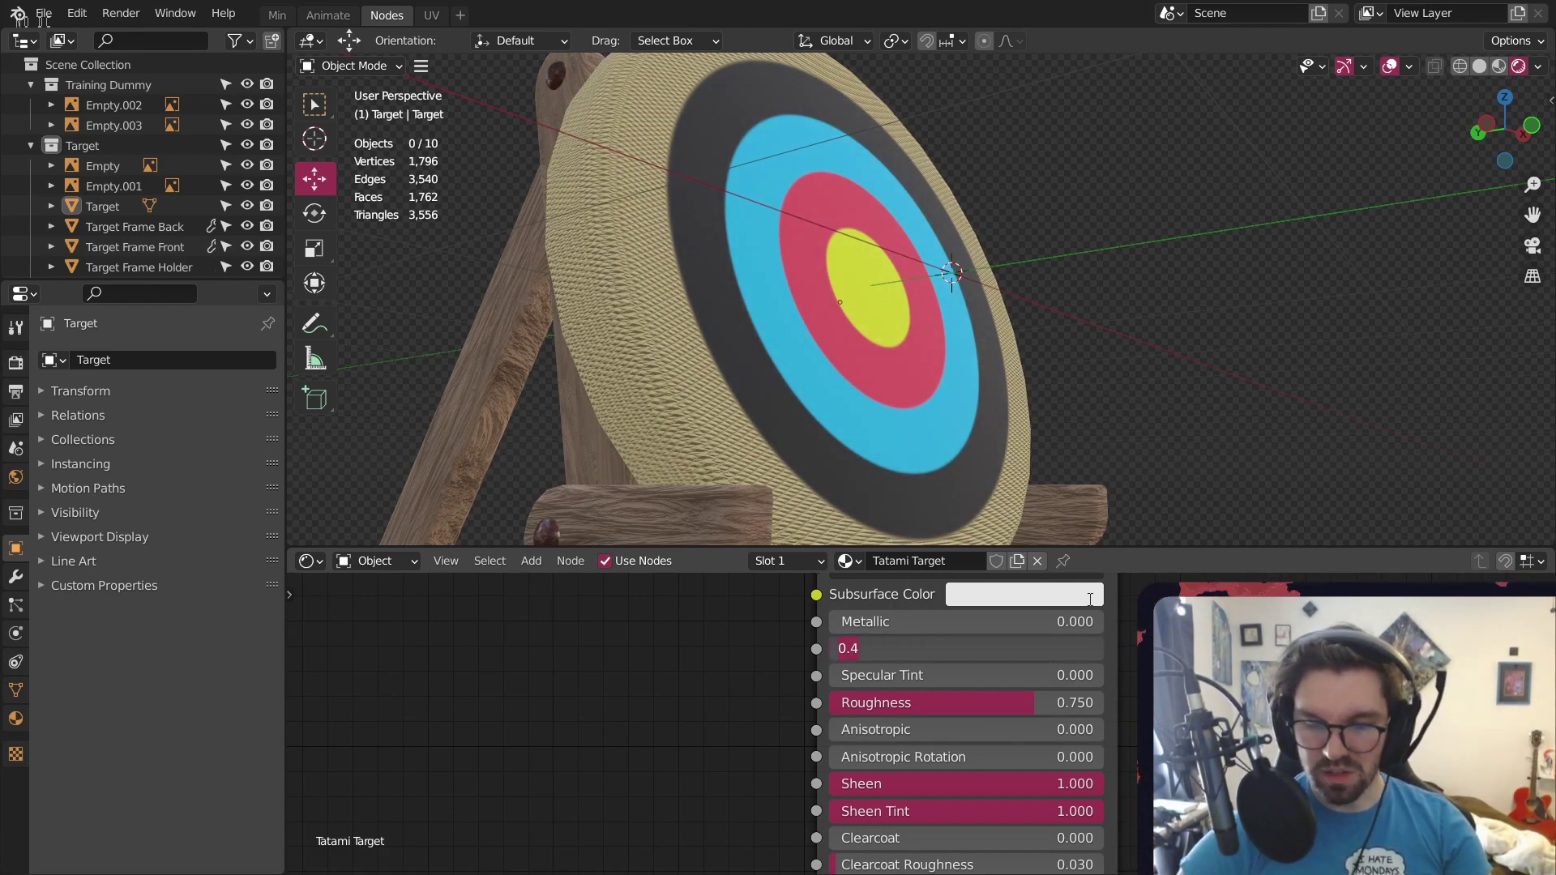
type(".25")
key("Return")
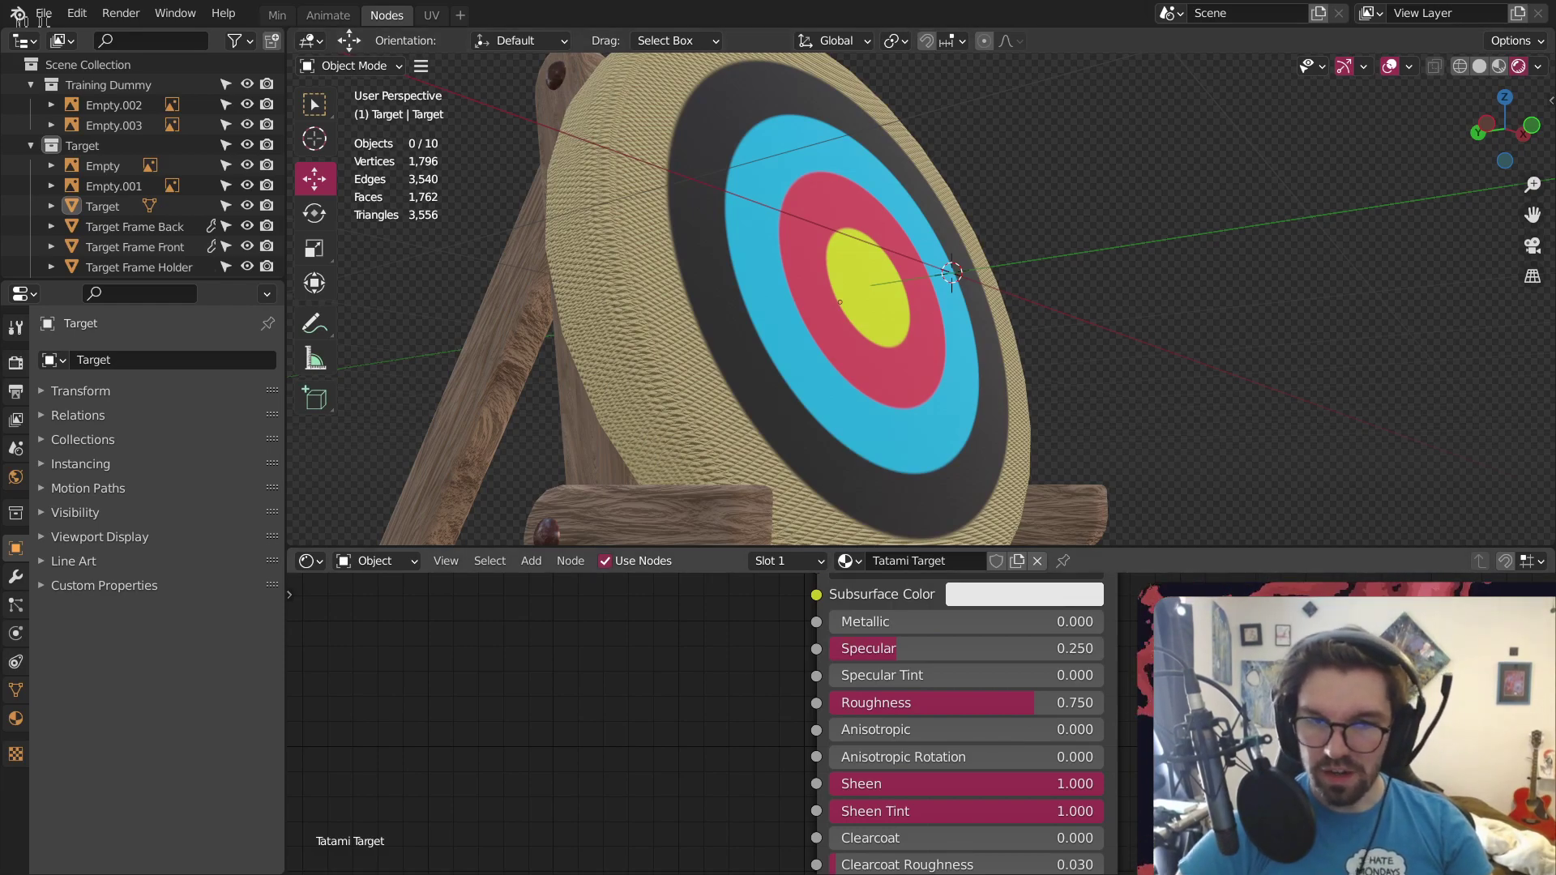
middle_click_drag(897, 857, 878, 739)
left_click_drag(878, 740, 784, 747)
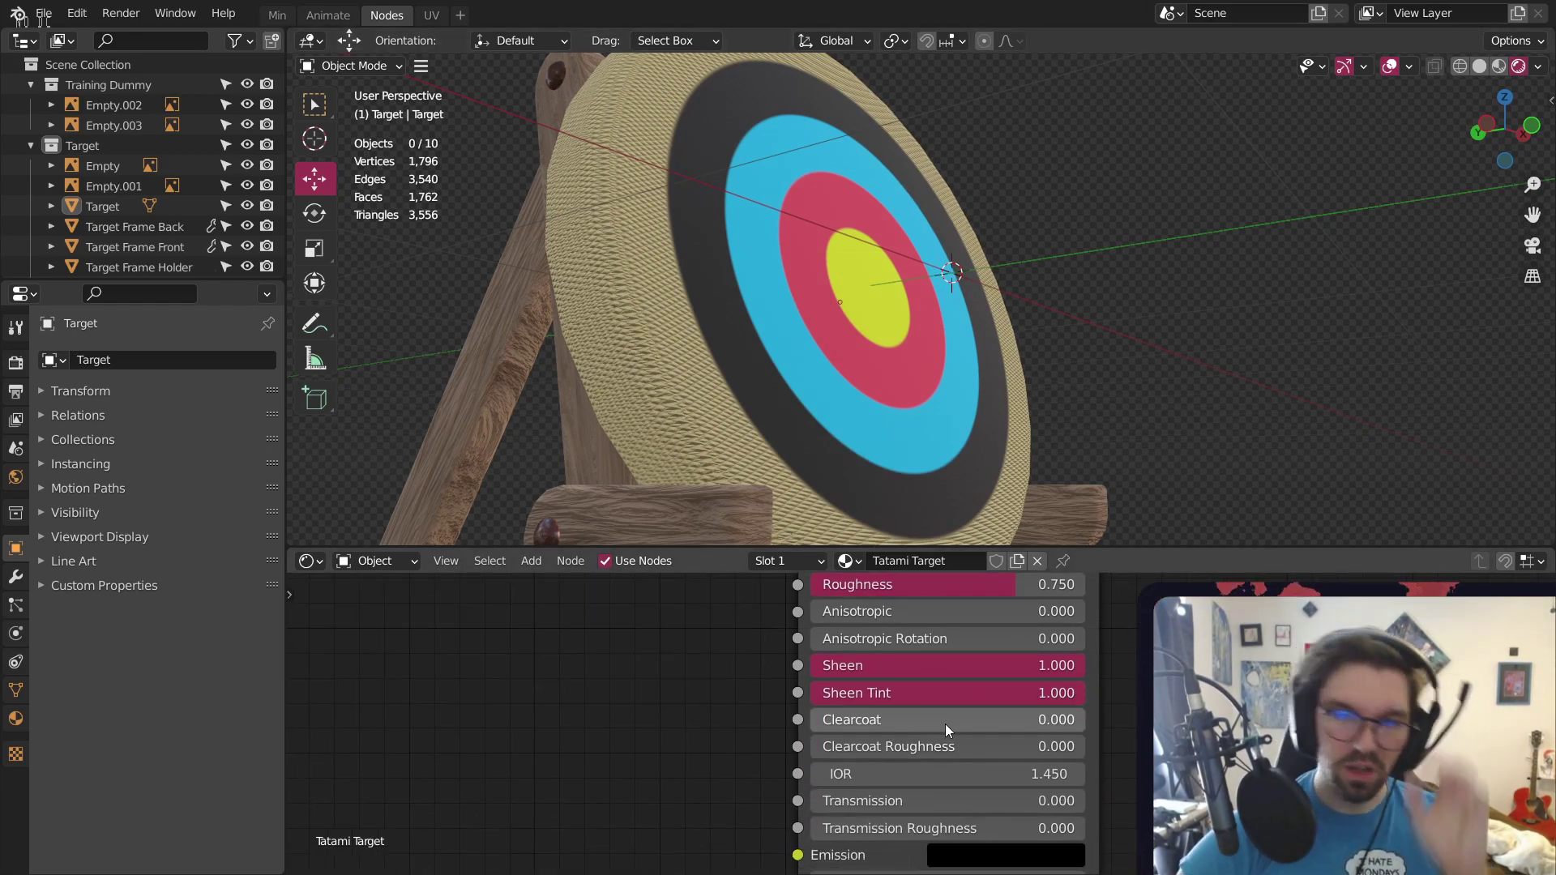
middle_click_drag(1005, 659, 932, 736)
Examine the woven side of the target and compare it with the straw edge in the archery reference images
middle_click_drag(989, 207, 745, 300)
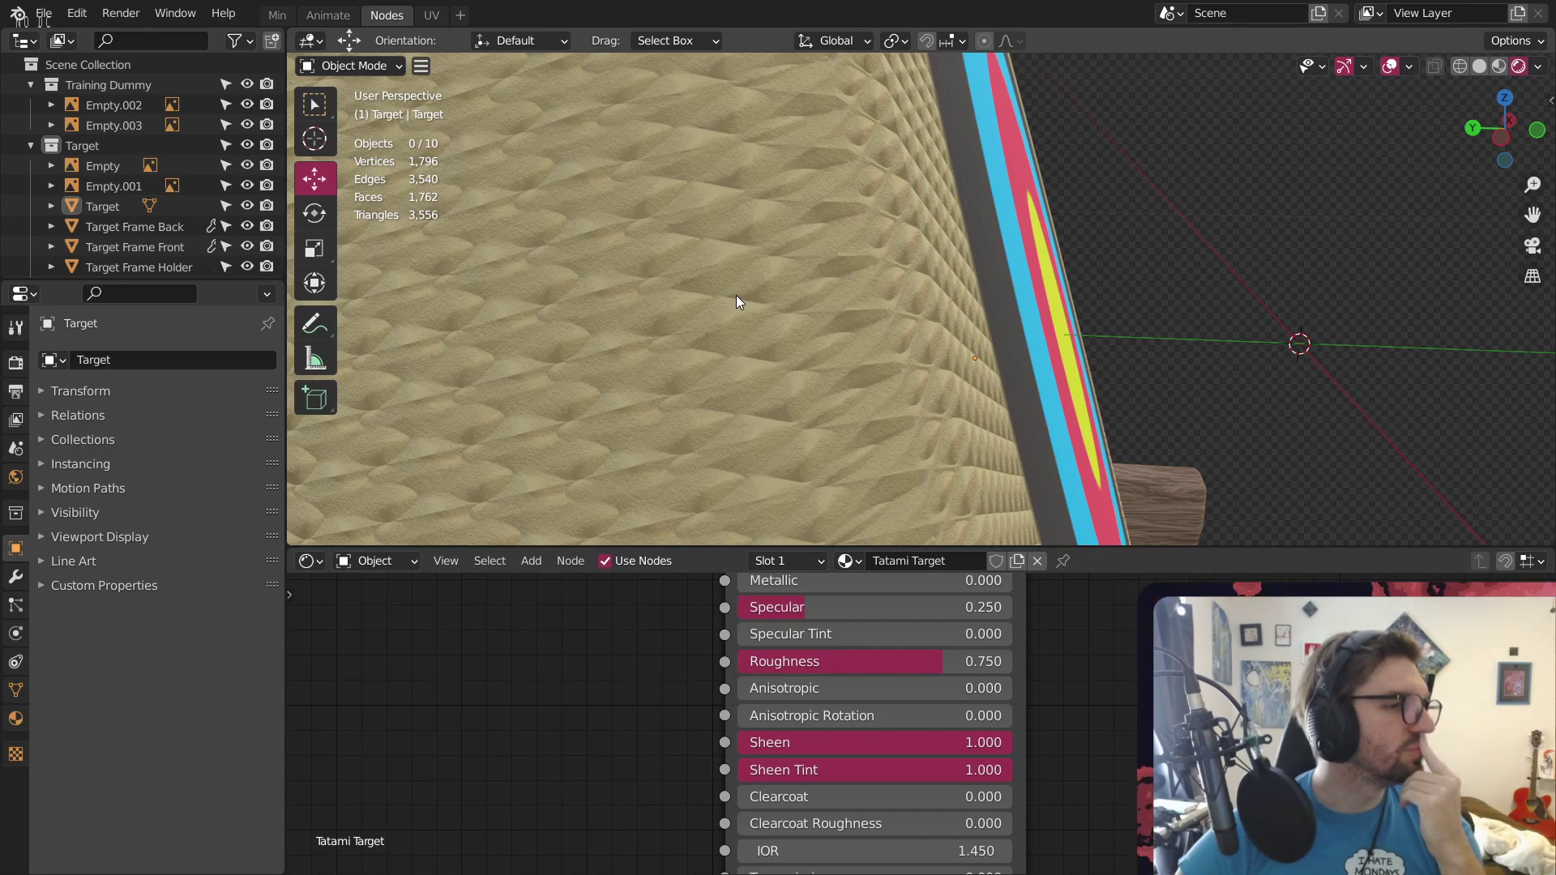
right_click(735, 298)
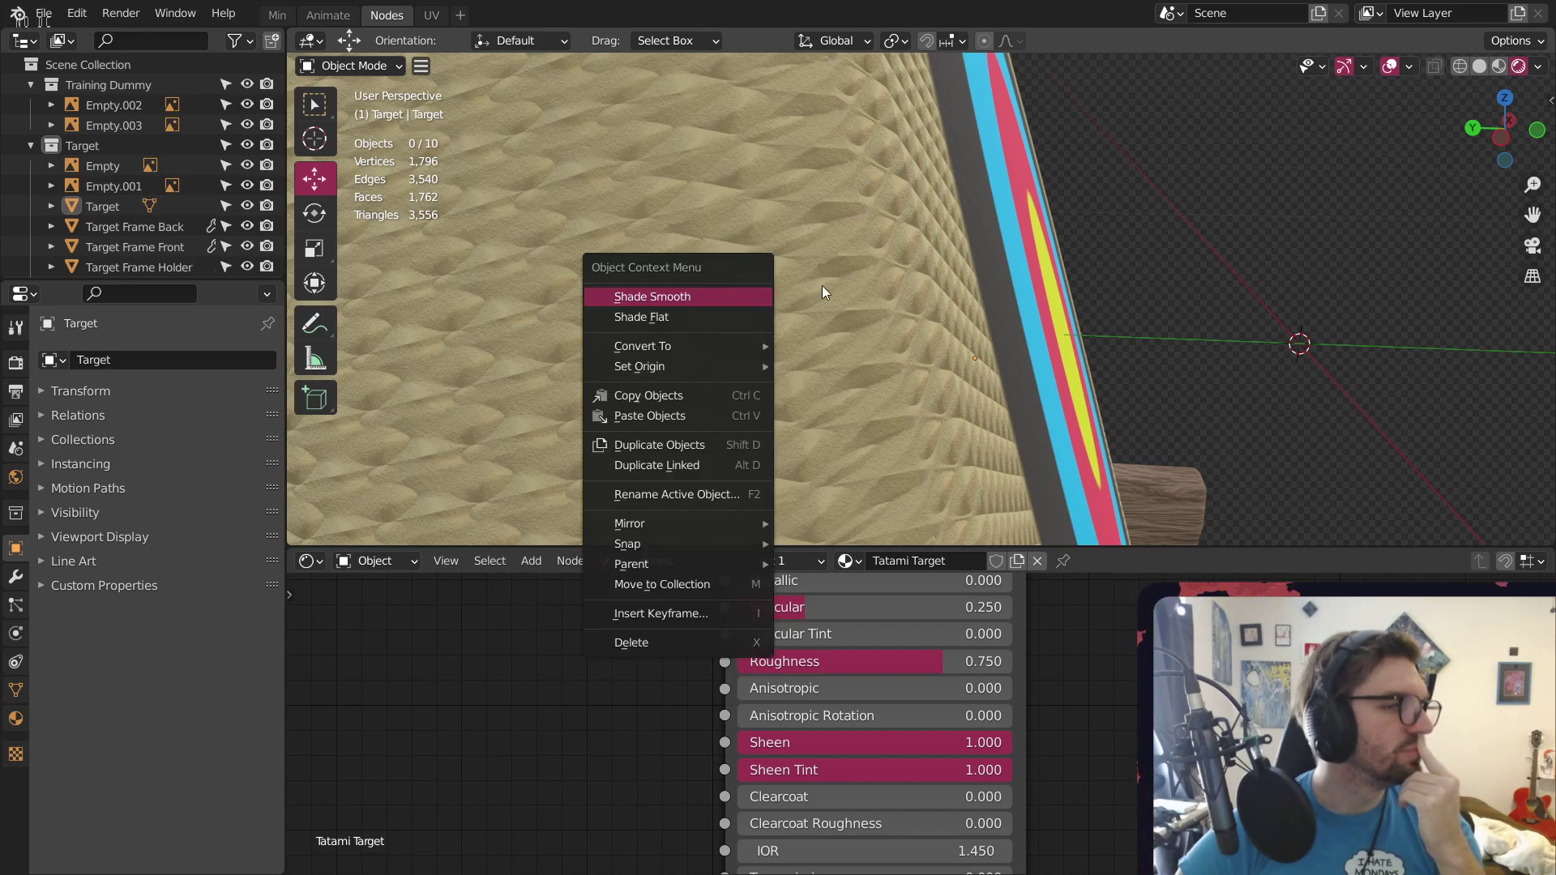
middle_click_drag(1174, 319, 1004, 347)
scroll(1004, 347, "down", 9)
middle_click_drag(1062, 225, 966, 349, "shift")
scroll(966, 349, "up", 4)
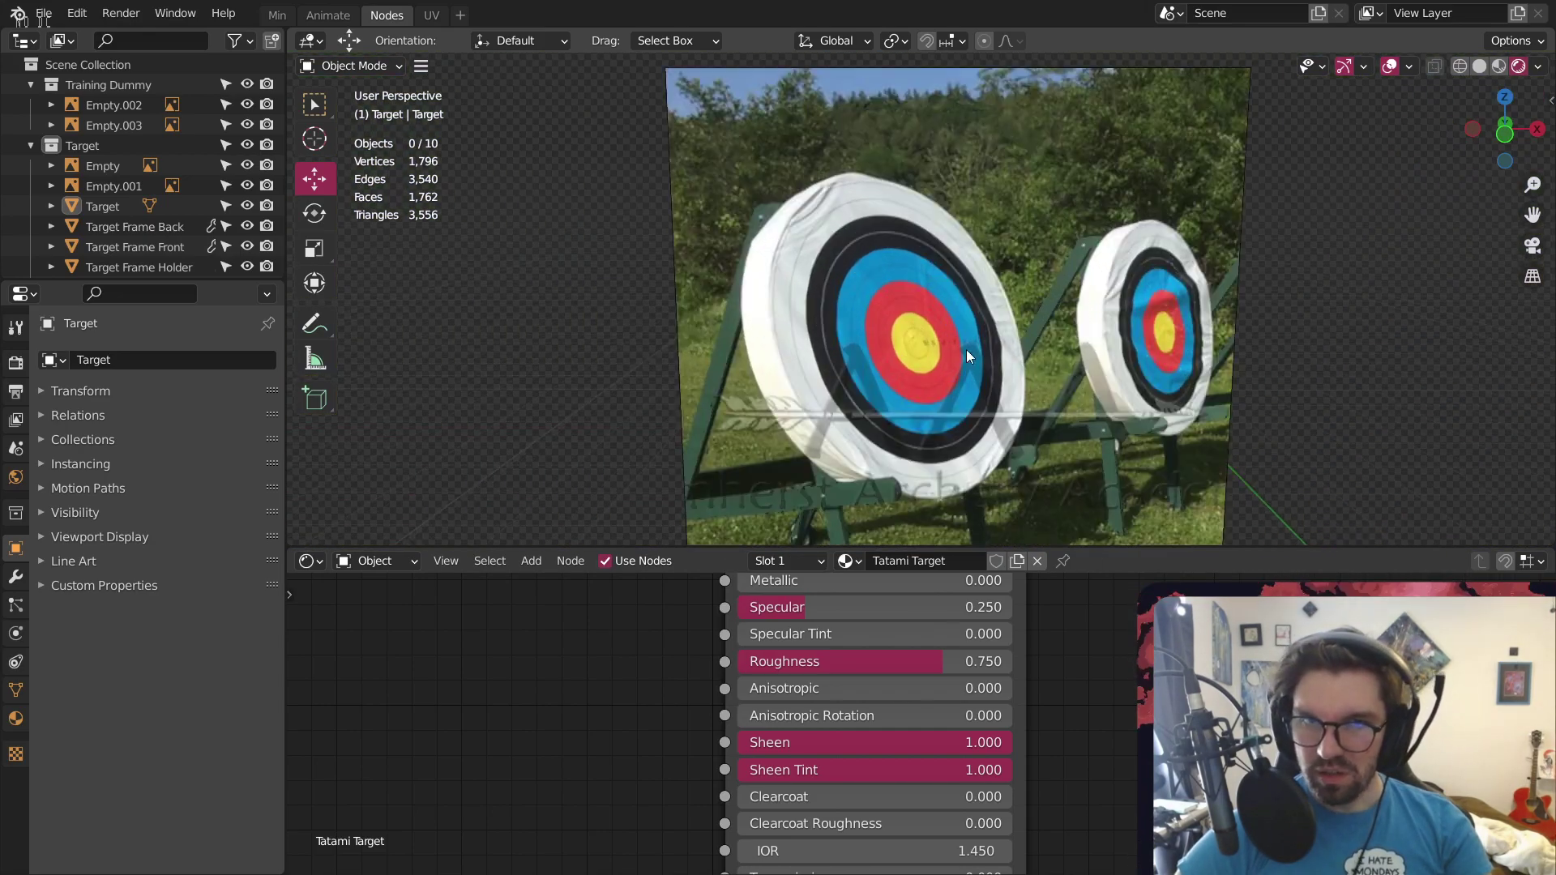
middle_click_drag(1005, 486, 859, 209, "shift")
middle_click_drag(1232, 519, 1106, 313, "shift")
scroll(891, 397, "up", 11)
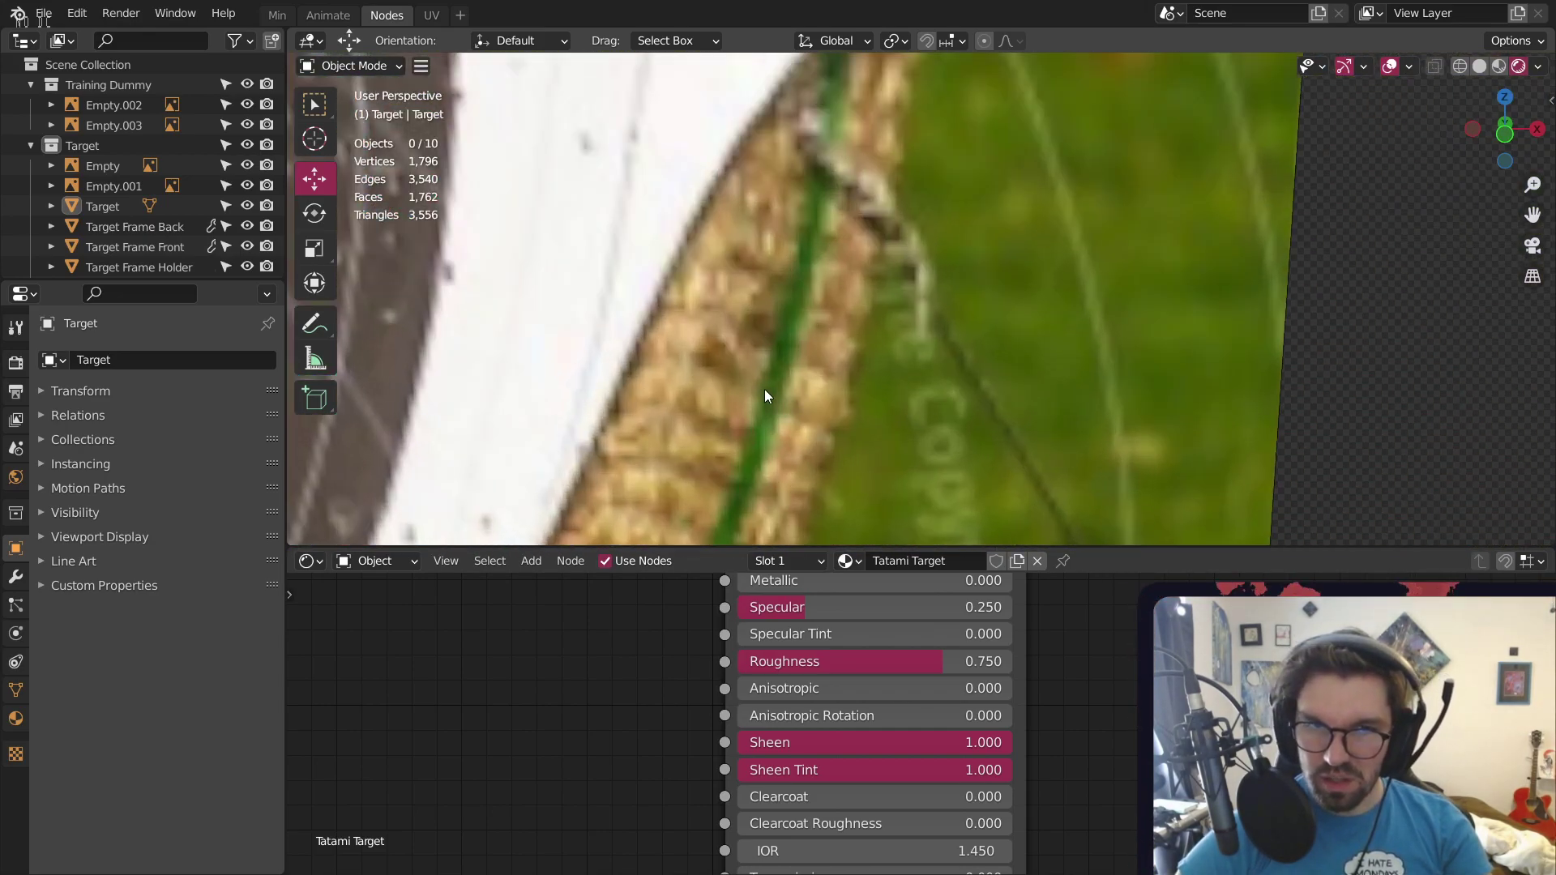
scroll(765, 389, "down", 8)
middle_click_drag(1170, 143, 982, 357, "shift")
scroll(982, 357, "down", 8)
middle_click_drag(1074, 258, 1010, 258)
scroll(864, 289, "up", 2)
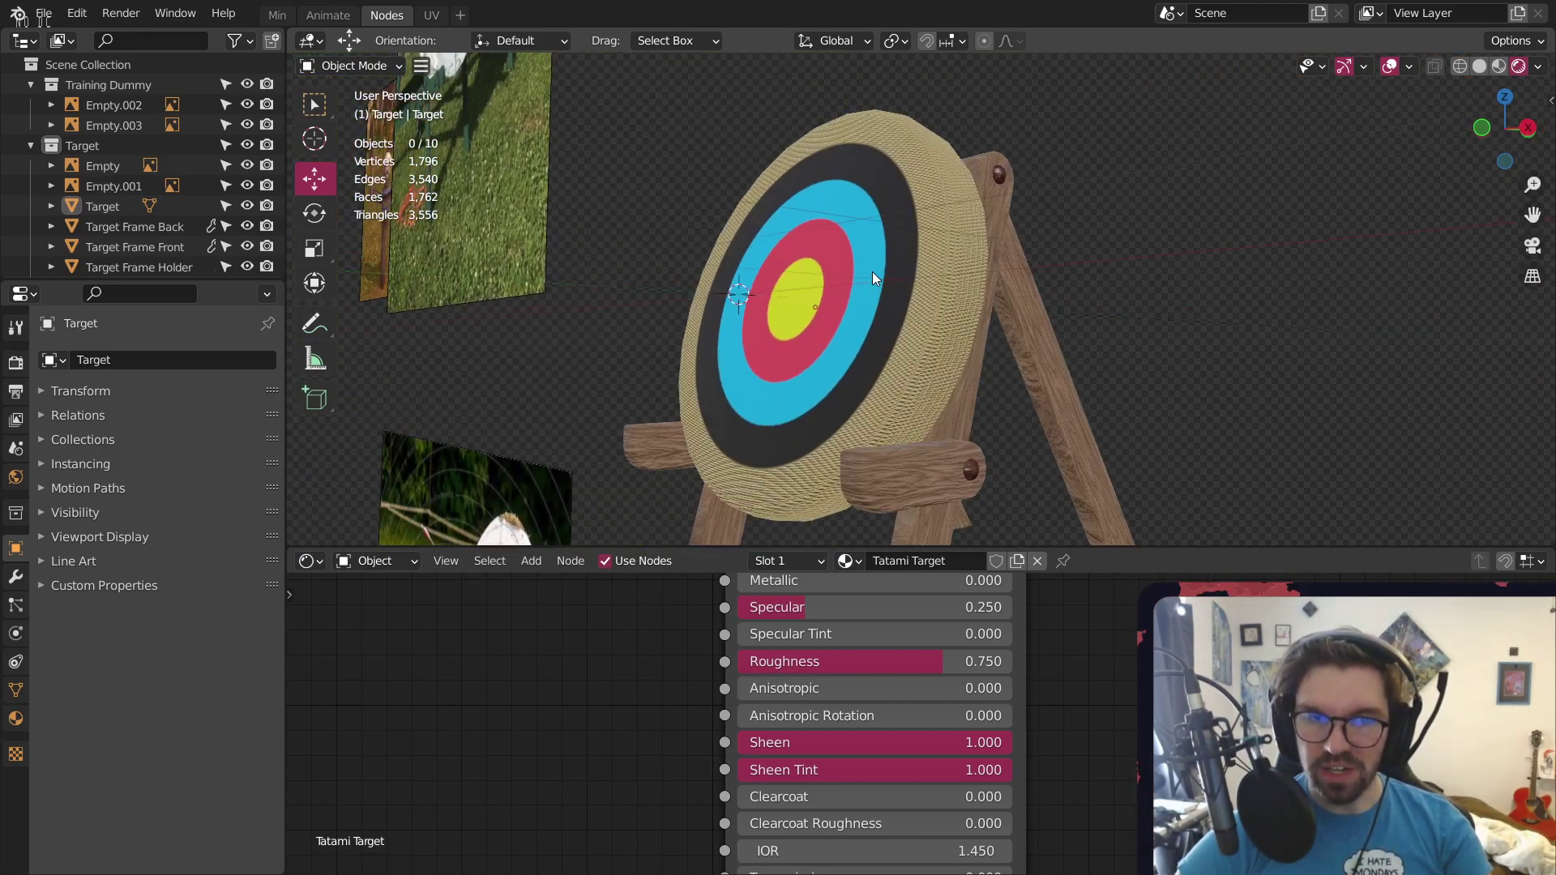
Save the file and delete the two archery target reference images from the scene
key("ctrl+s")
middle_click_drag(889, 289, 771, 379)
scroll(772, 378, "down", 4)
left_click(648, 448)
key("Delete")
left_click(639, 221)
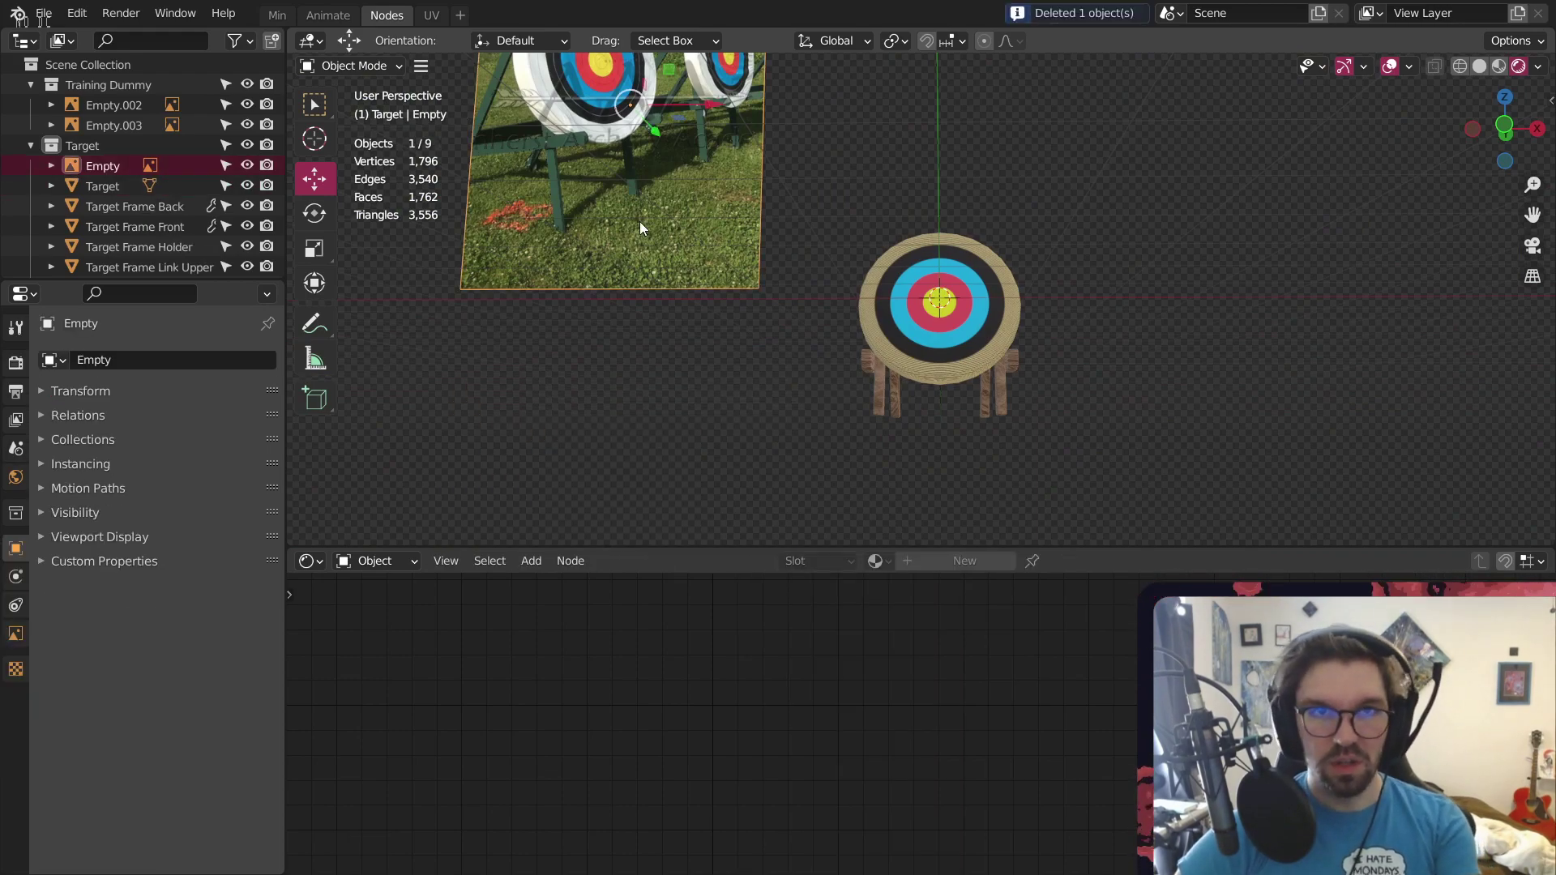
key("Delete")
middle_click_drag(769, 464, 781, 395)
scroll(781, 395, "up", 6)
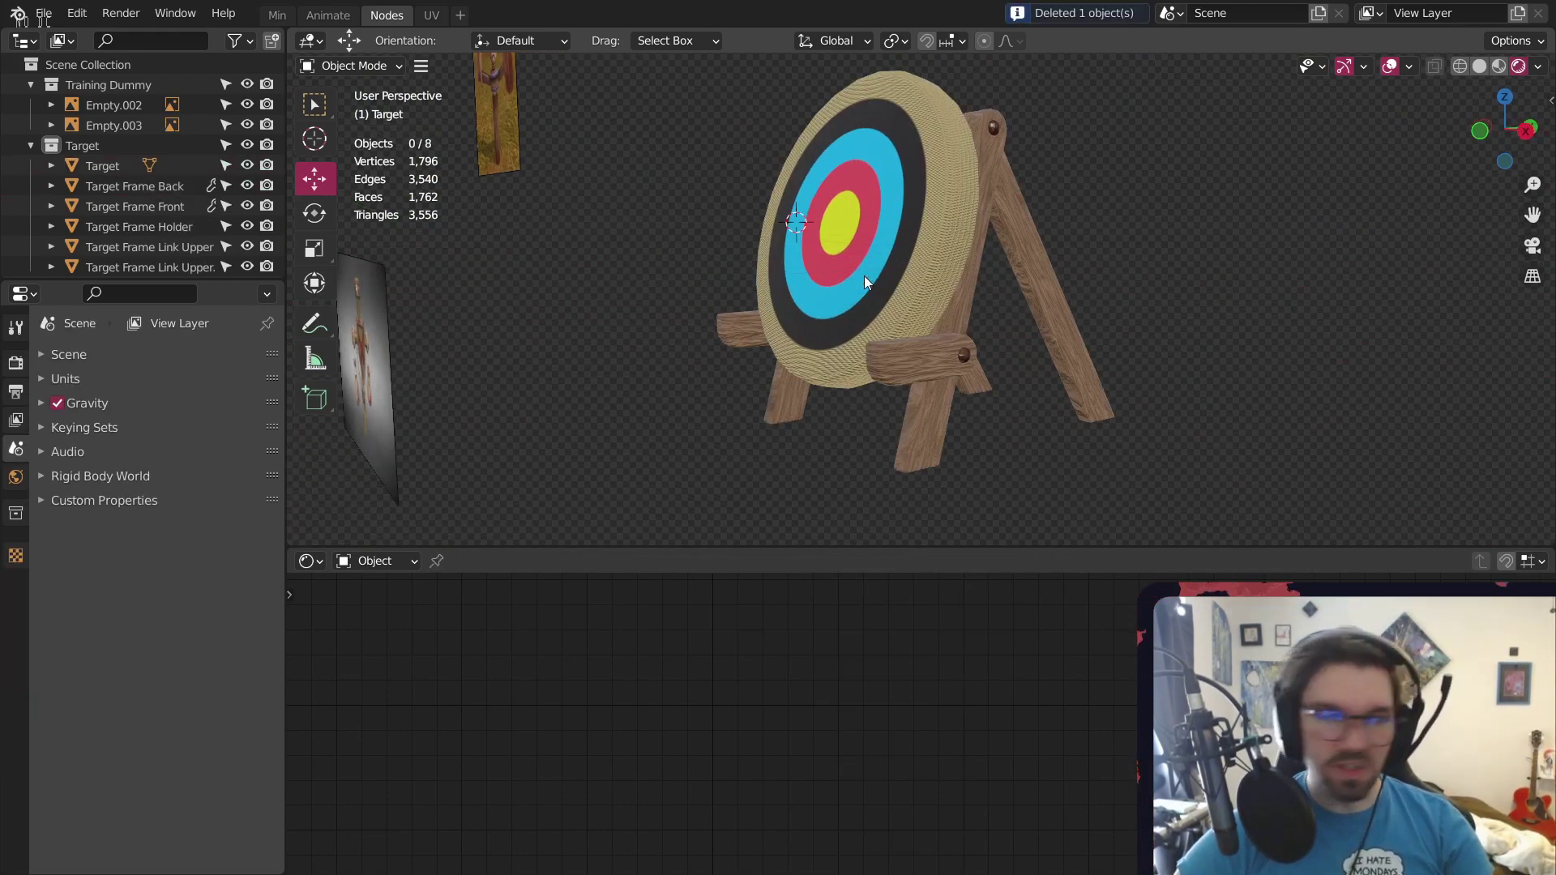
Switch to the Min workspace and hide the Target collection in the scene
middle_click_drag(894, 226, 936, 323)
scroll(885, 316, "down", 6)
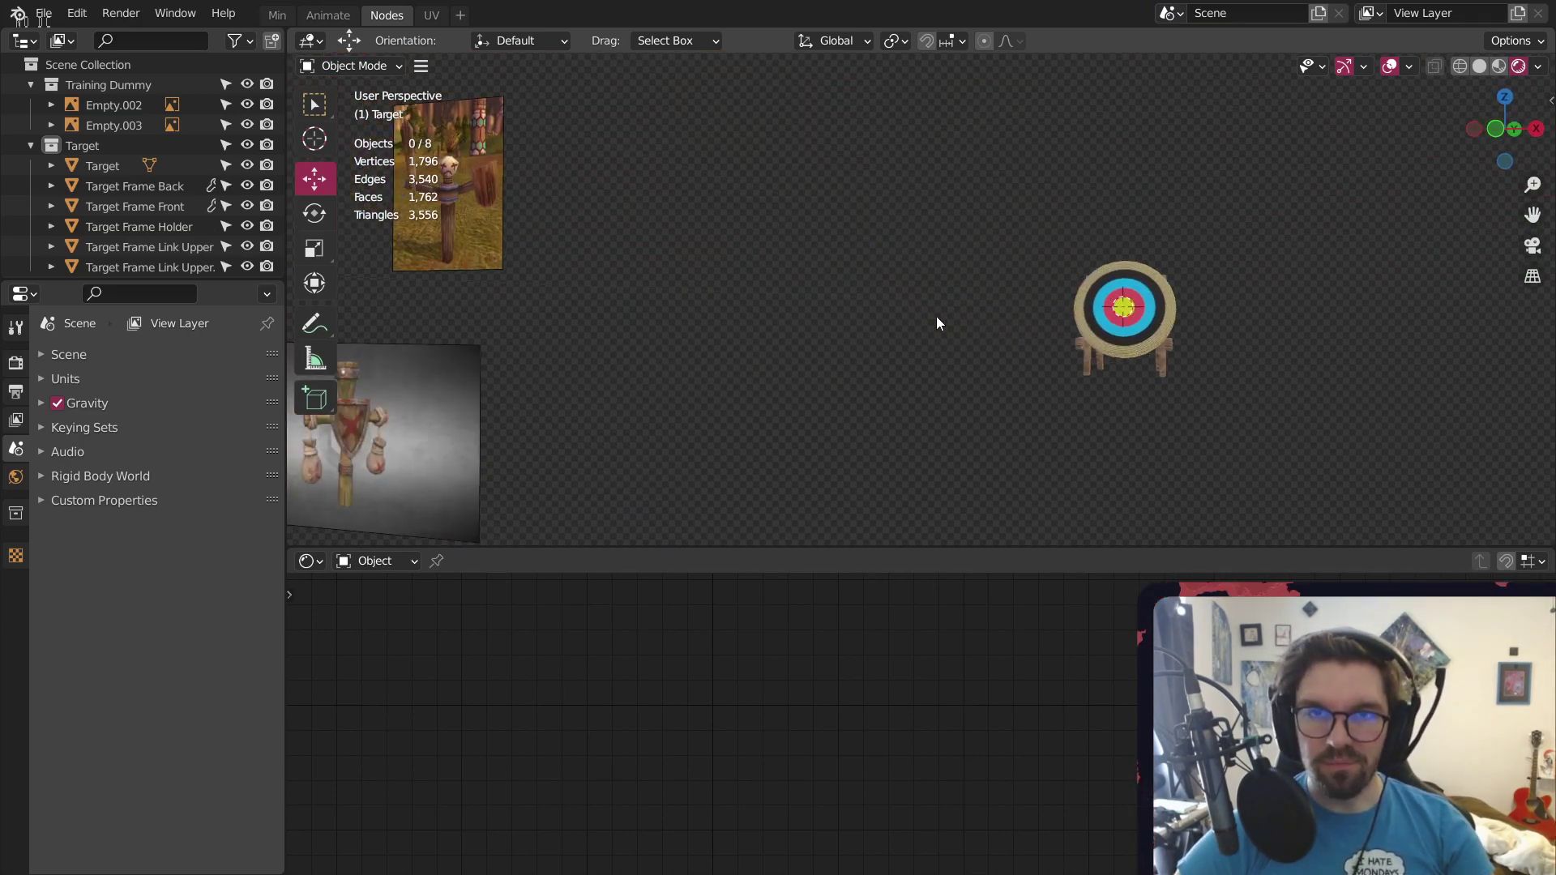
left_click(278, 15)
scroll(765, 416, "down", 6)
middle_click_drag(809, 413, 1002, 309)
left_click(954, 358)
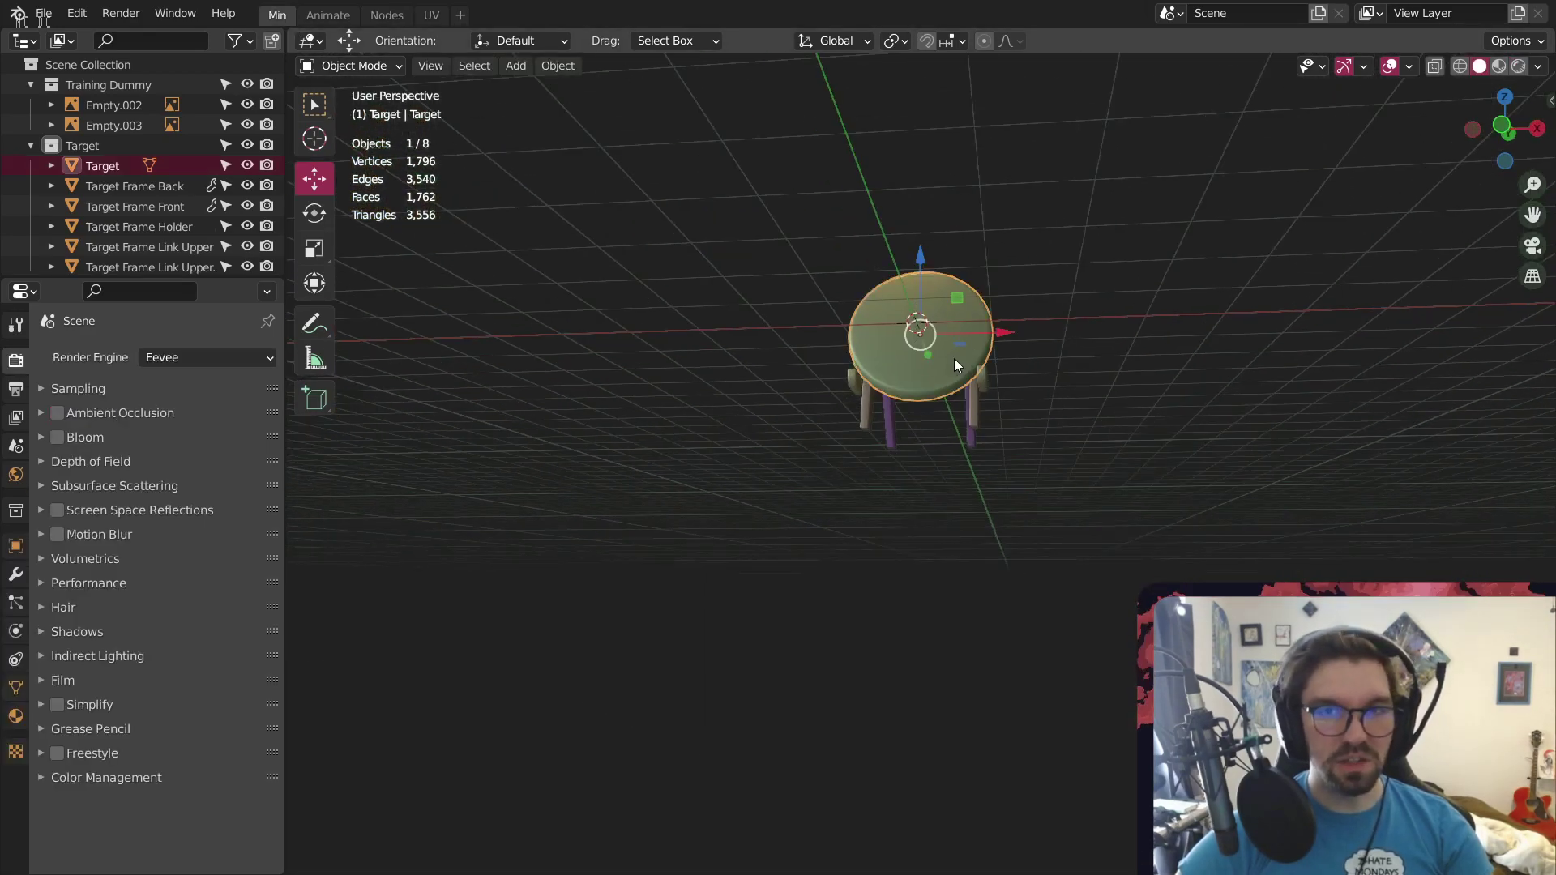
left_click(31, 145)
left_click(246, 144)
Select both training dummy reference images and move them about 2.72 m along the X axis, closer to the world origin
middle_click_drag(577, 358, 820, 304)
left_click_drag(771, 400, 1002, 386)
left_click(1141, 311)
middle_click_drag(1141, 316, 884, 341, "shift")
middle_click_drag(932, 389, 881, 340)
left_click_drag(799, 270, 563, 525)
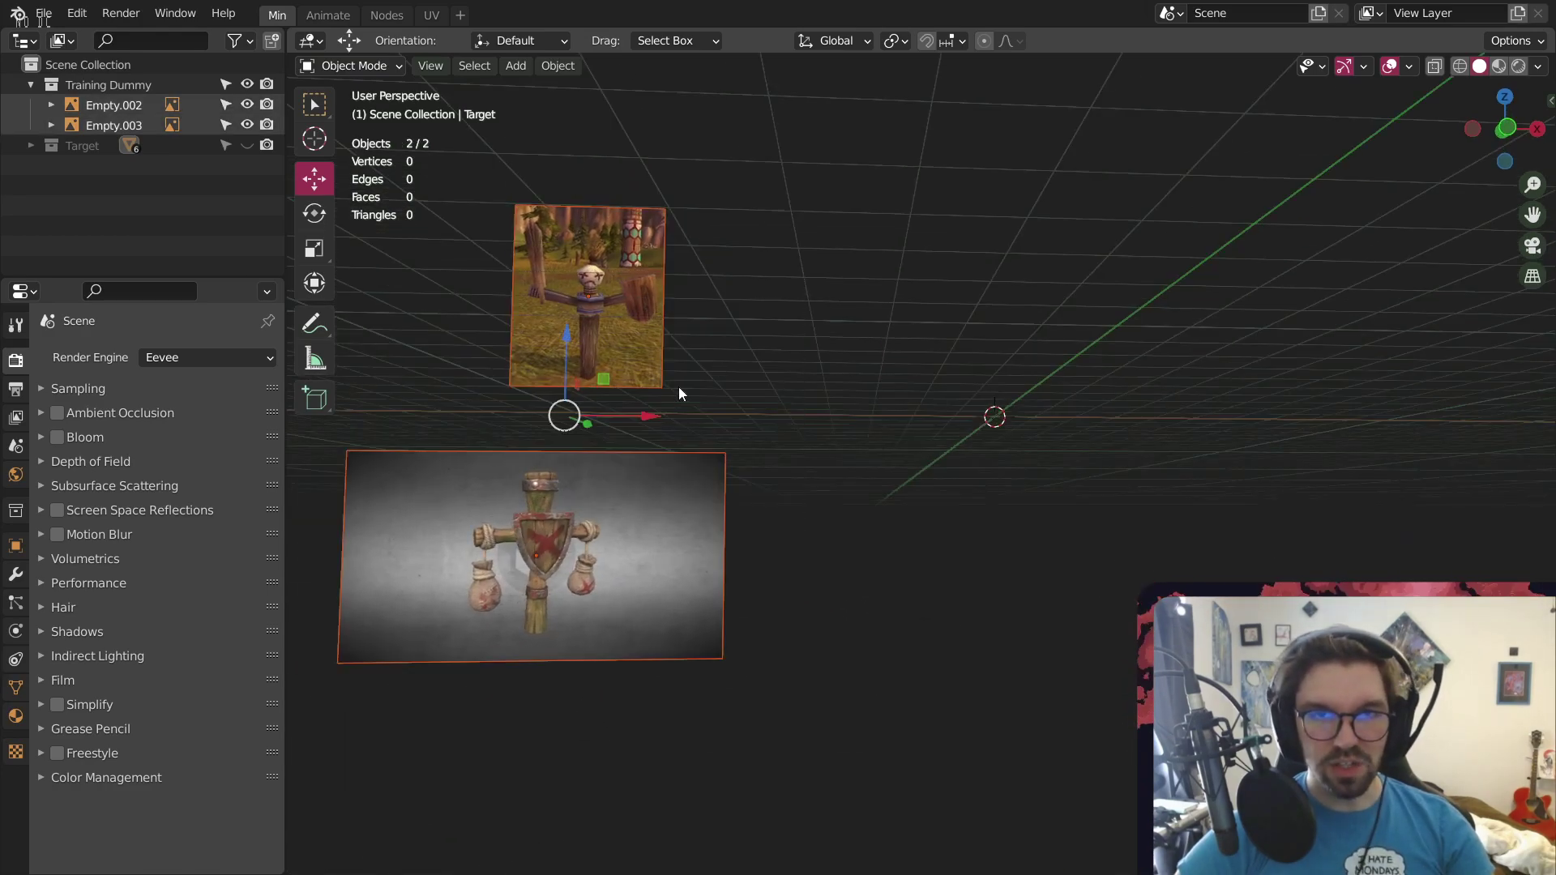
left_click_drag(648, 417, 760, 417)
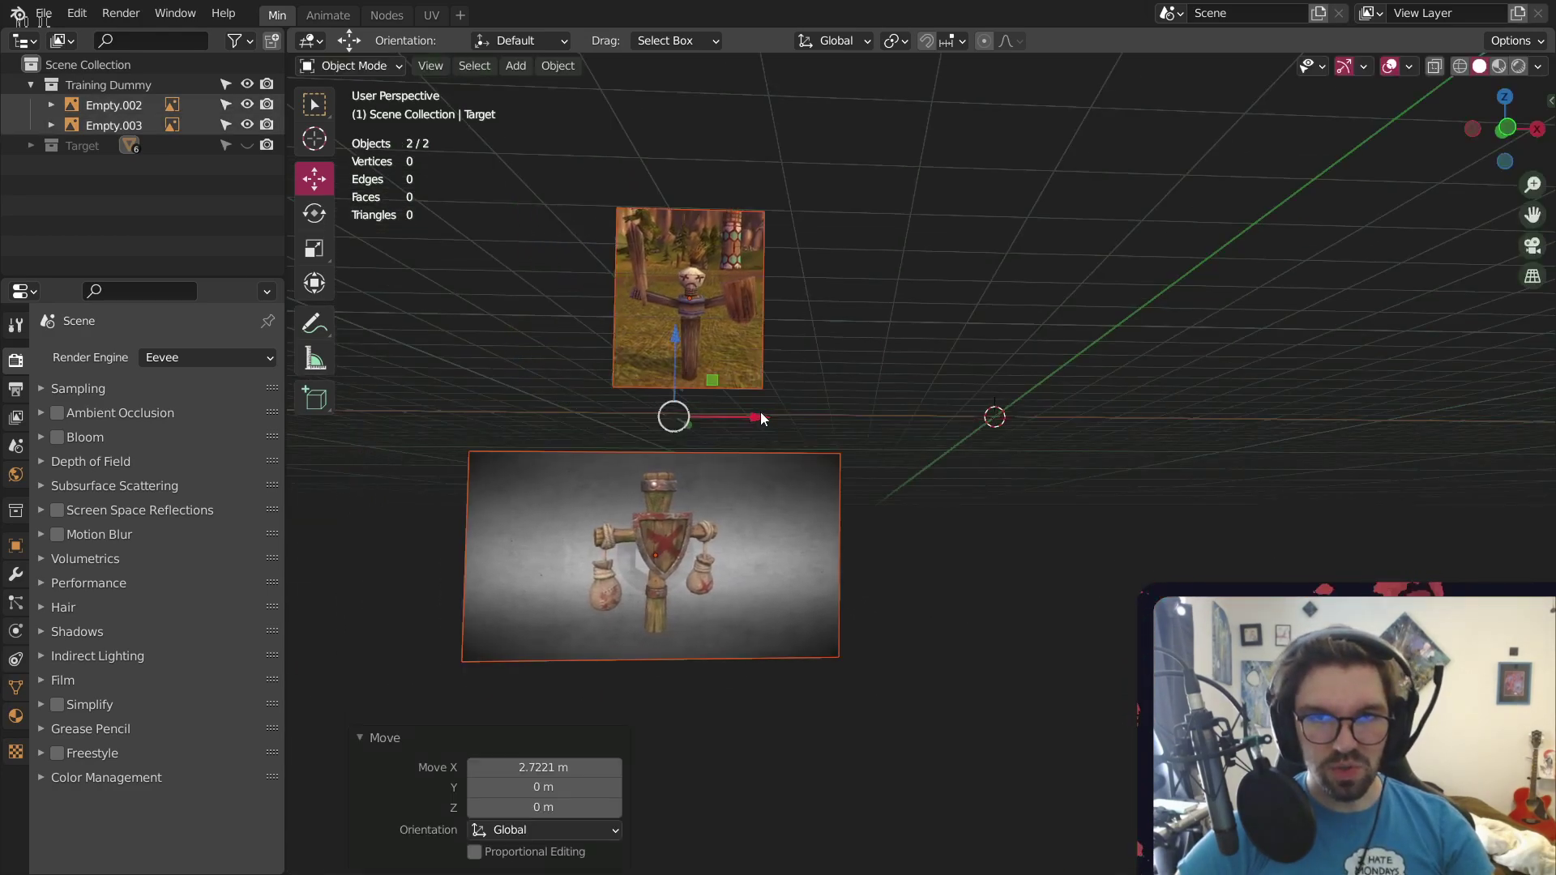
Add a cylinder mesh with 24 vertices at the world origin in front view
left_click(1505, 128)
key("alt+a")
middle_click_drag(989, 329, 956, 278, "shift")
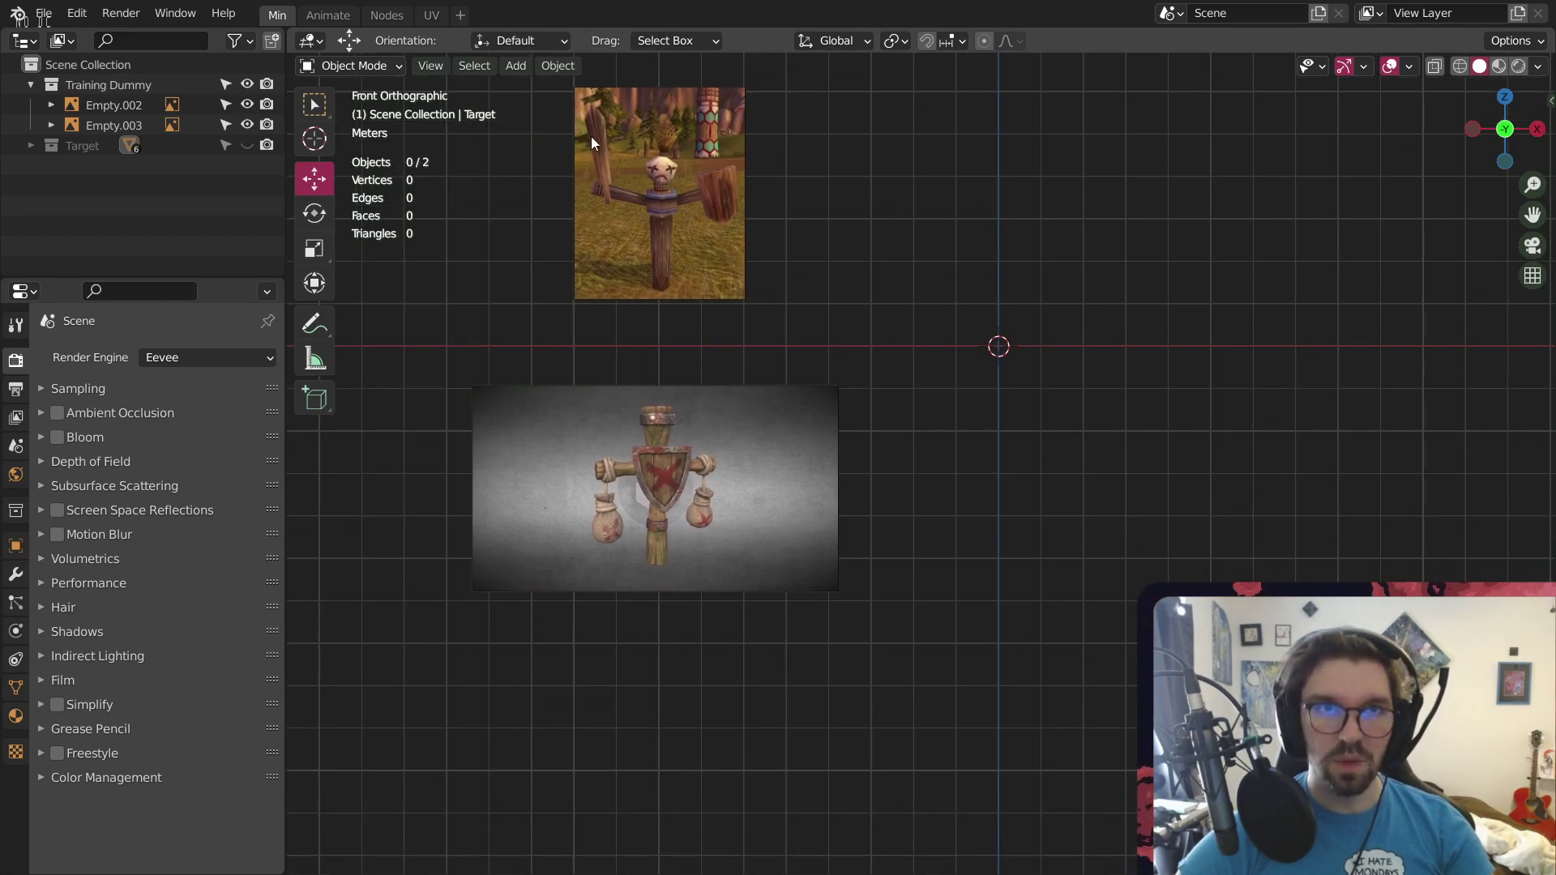
left_click(516, 66)
mouse_move(535, 89)
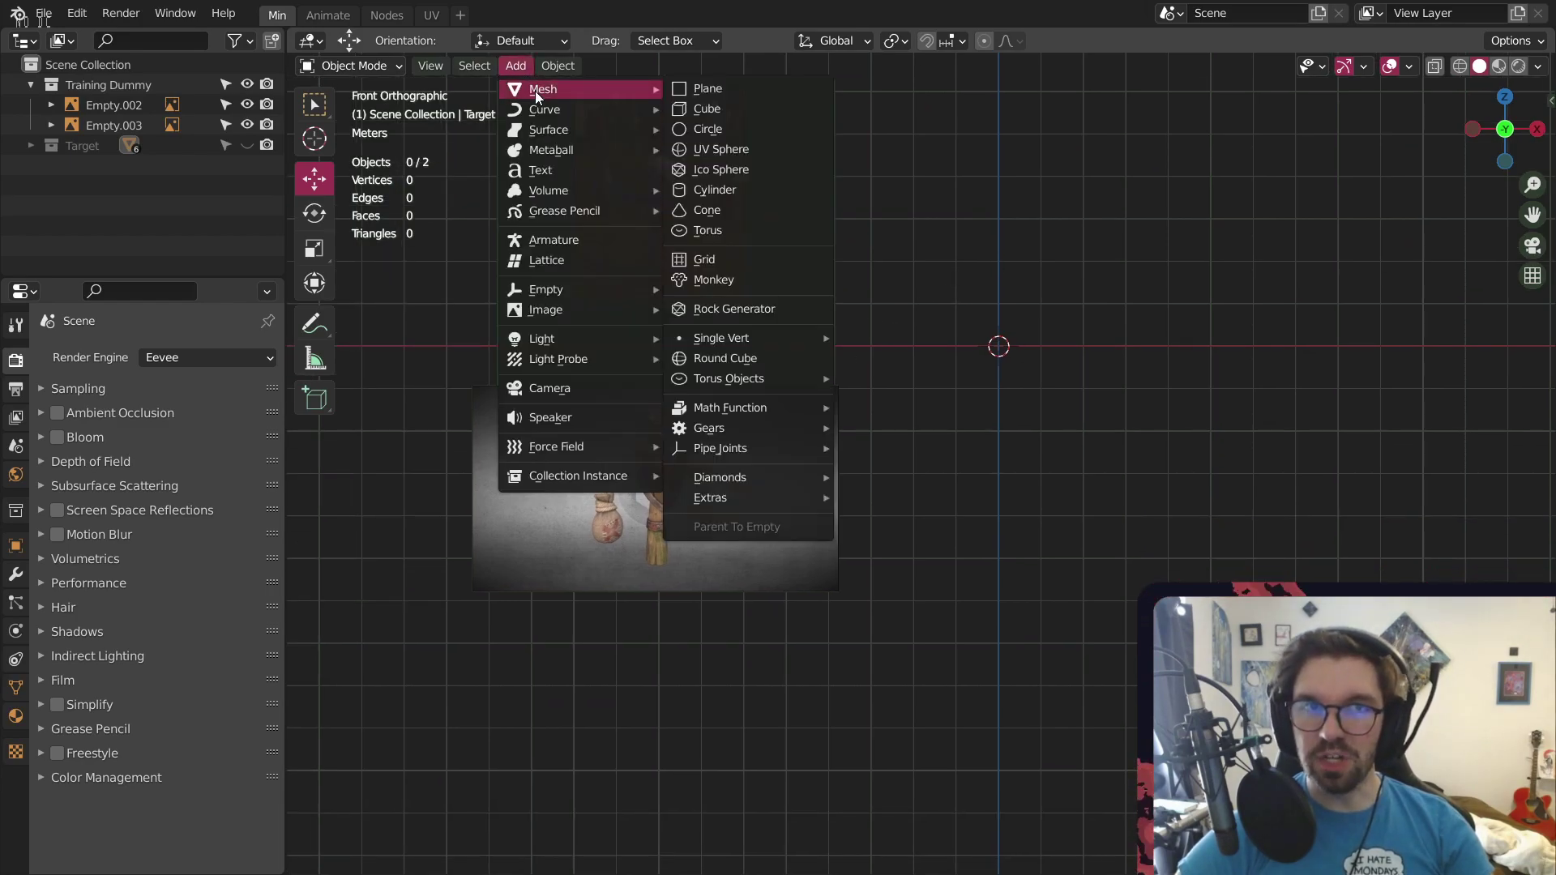
left_click(734, 191)
left_click(545, 617)
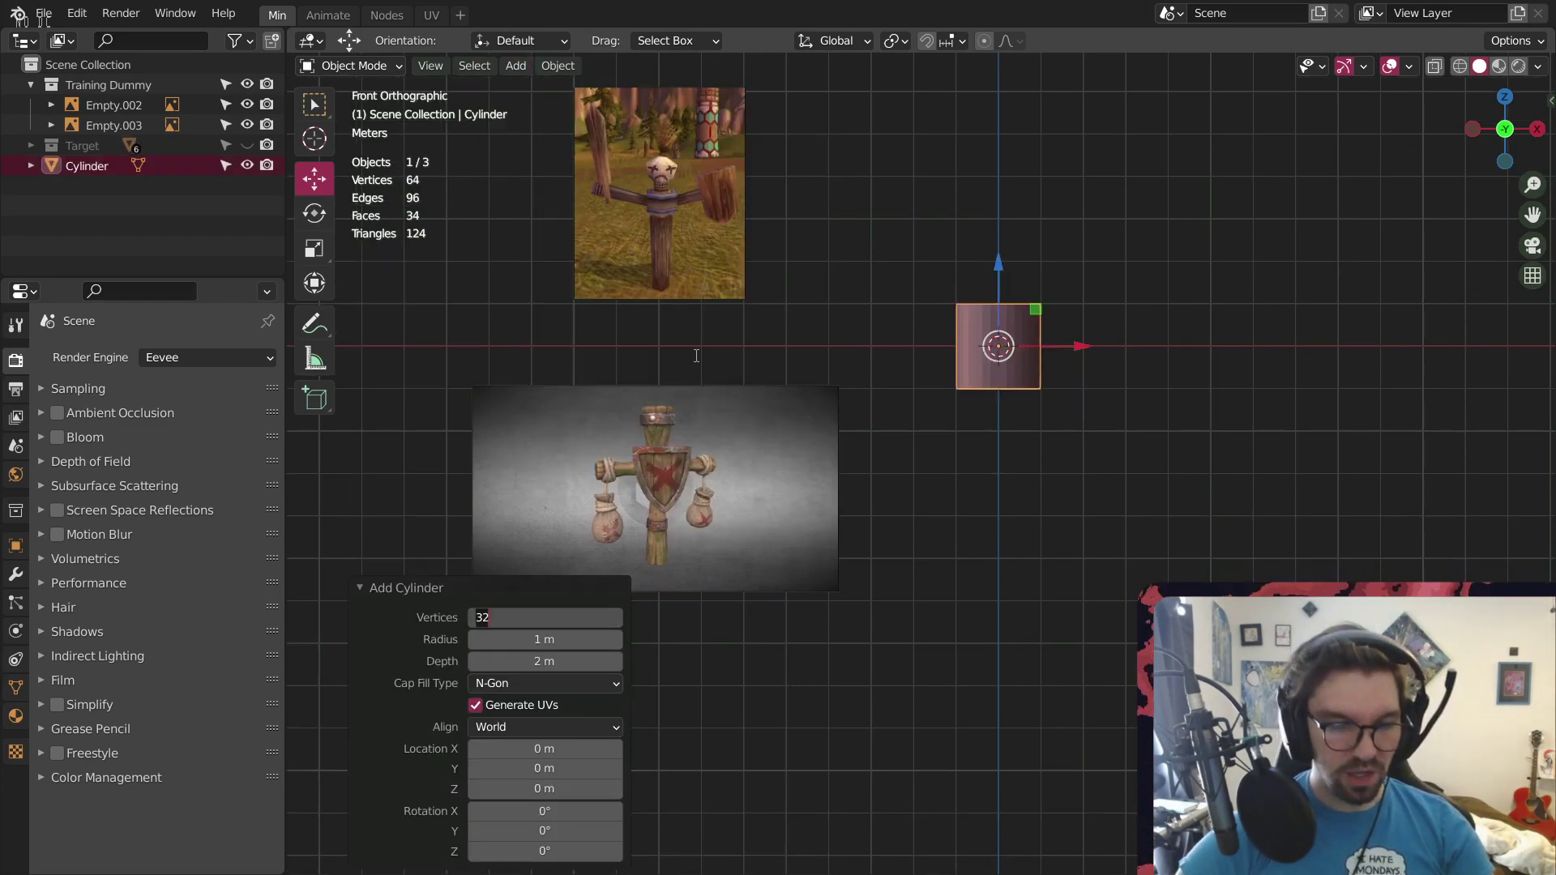
type("24")
key("Return")
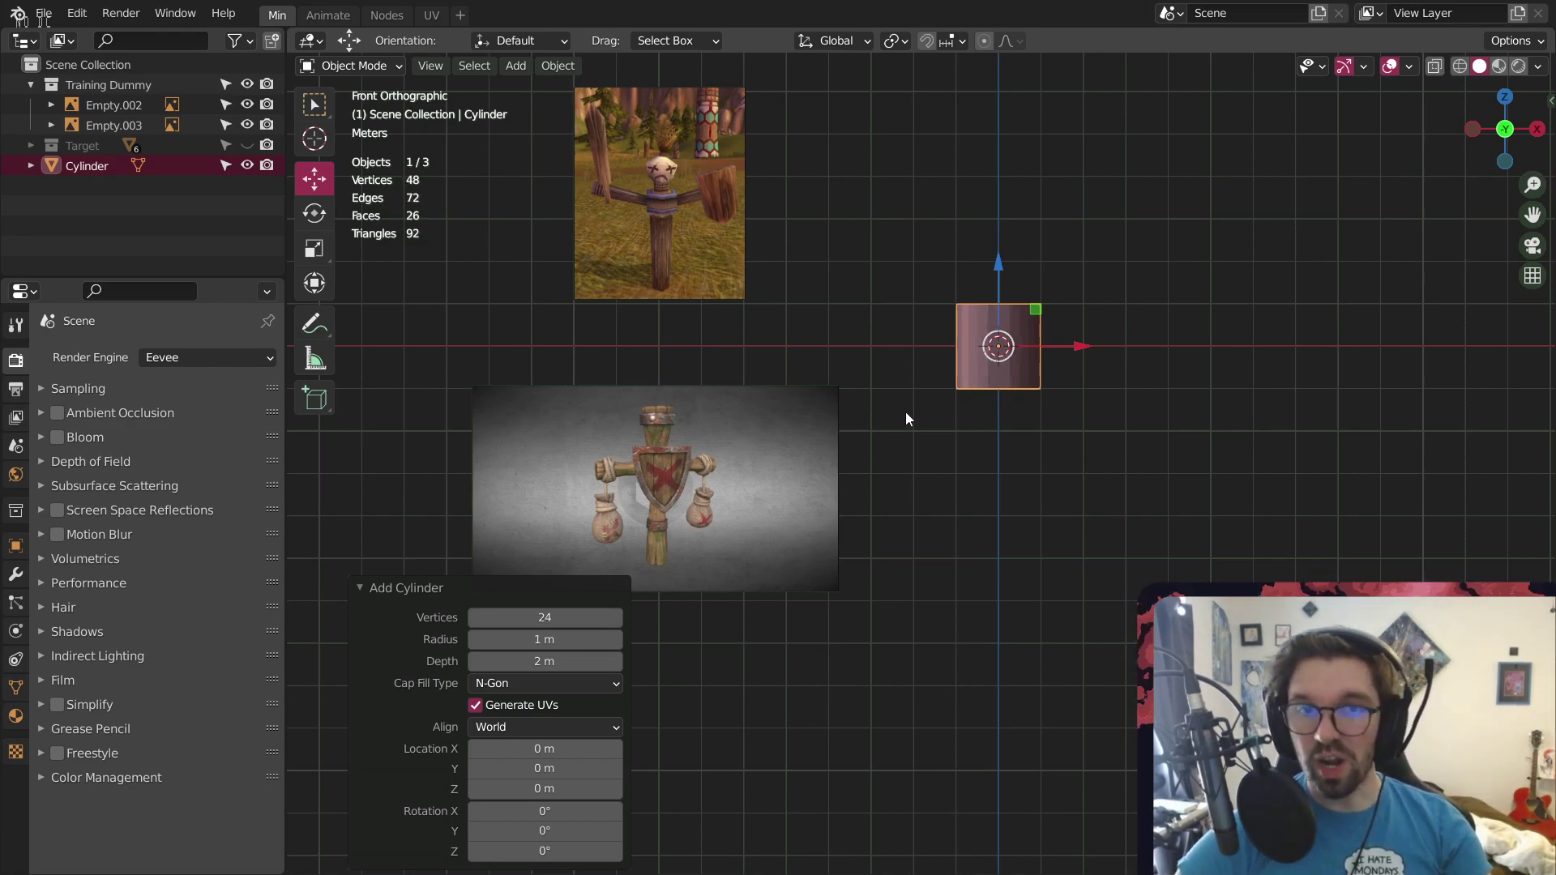
Shape the cylinder into a tall, thin post by scaling it down uniformly by 0.627 and 0.688 and stretching it along Z
middle_click_drag(916, 282, 826, 324, "shift")
middle_click_drag(819, 510, 859, 402, "shift")
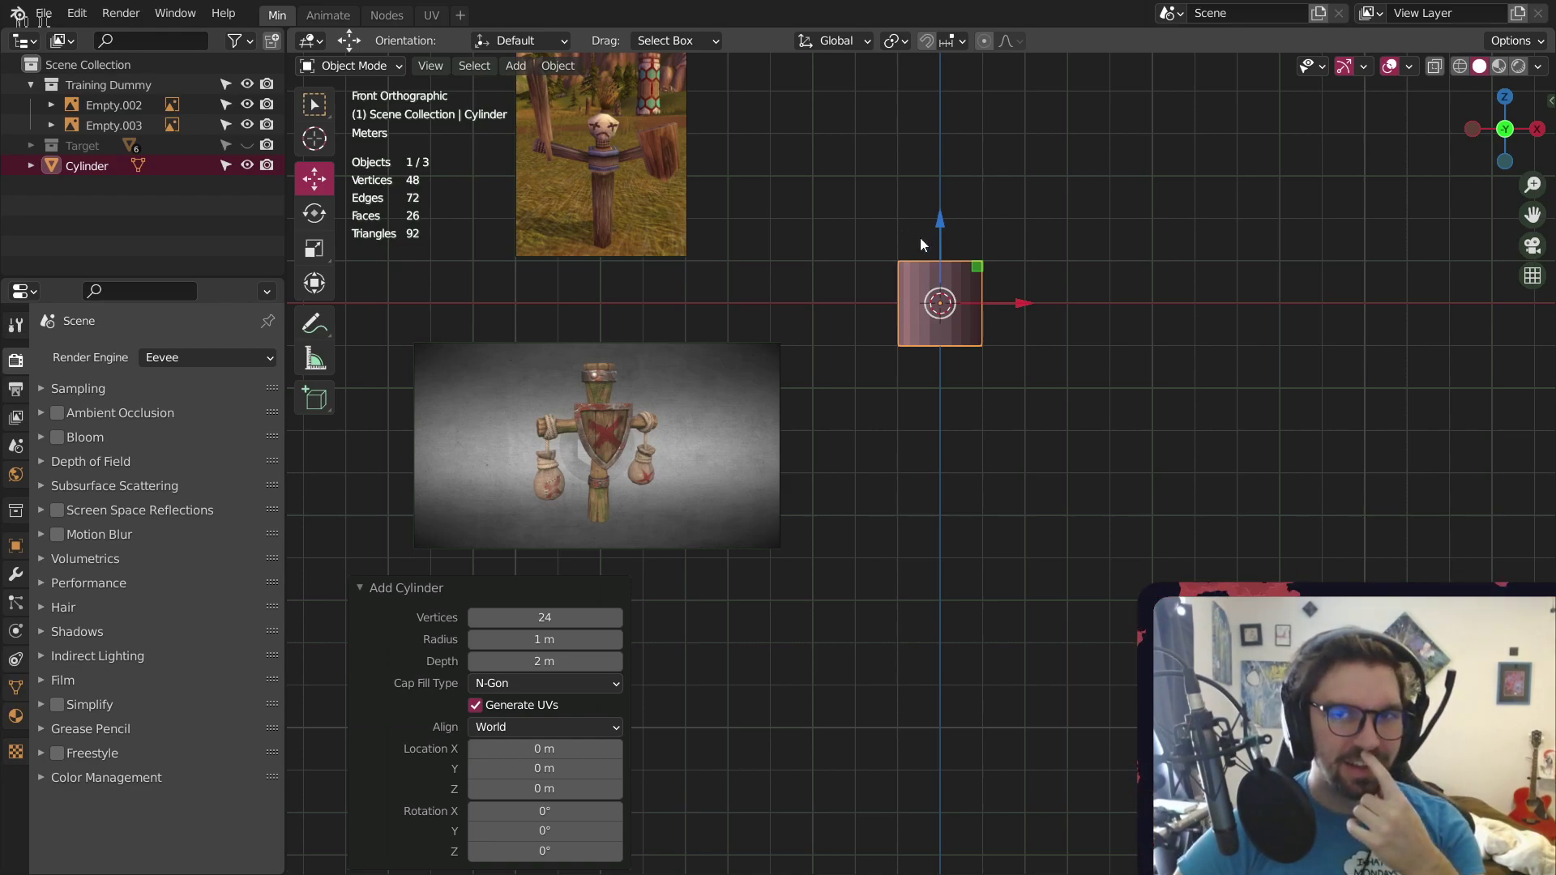
key("s")
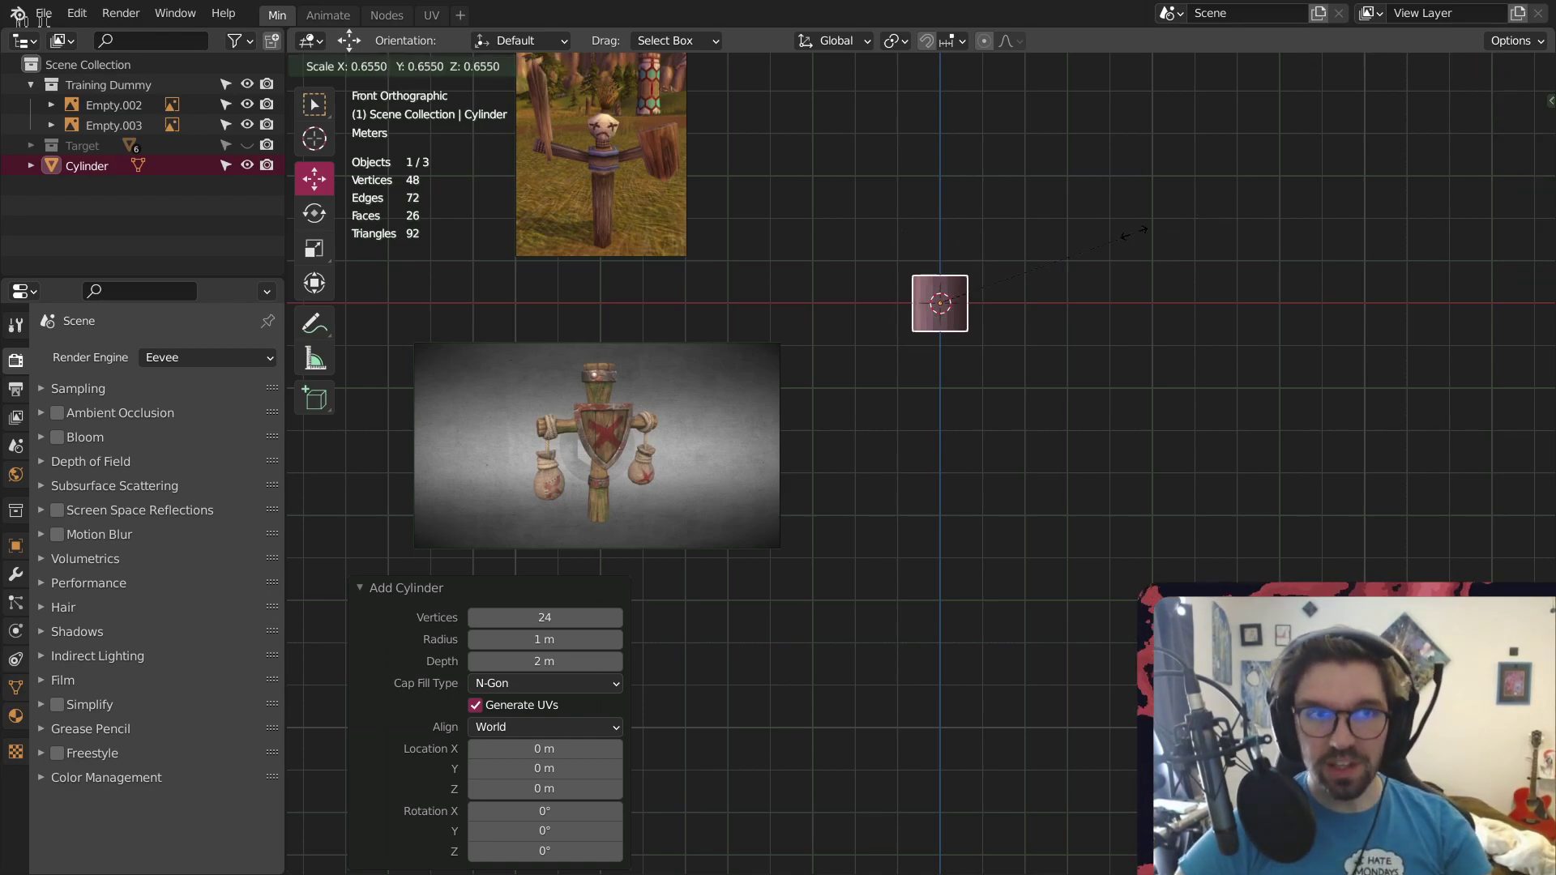
left_click(1133, 238)
left_click(314, 248)
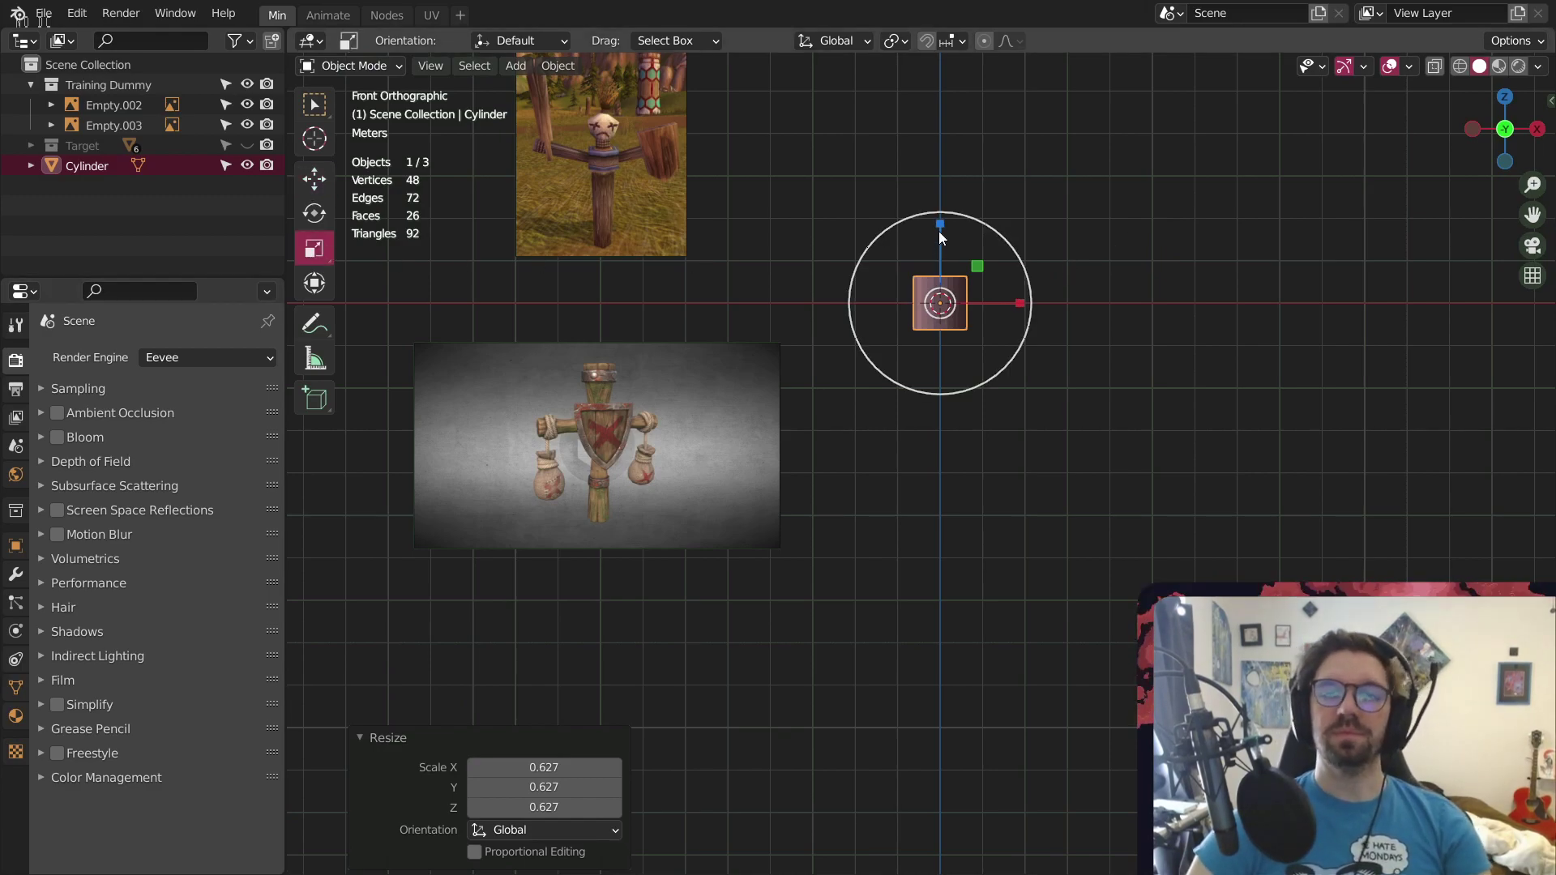
left_click_drag(940, 223, 981, 553)
key("s")
left_click(1261, 238)
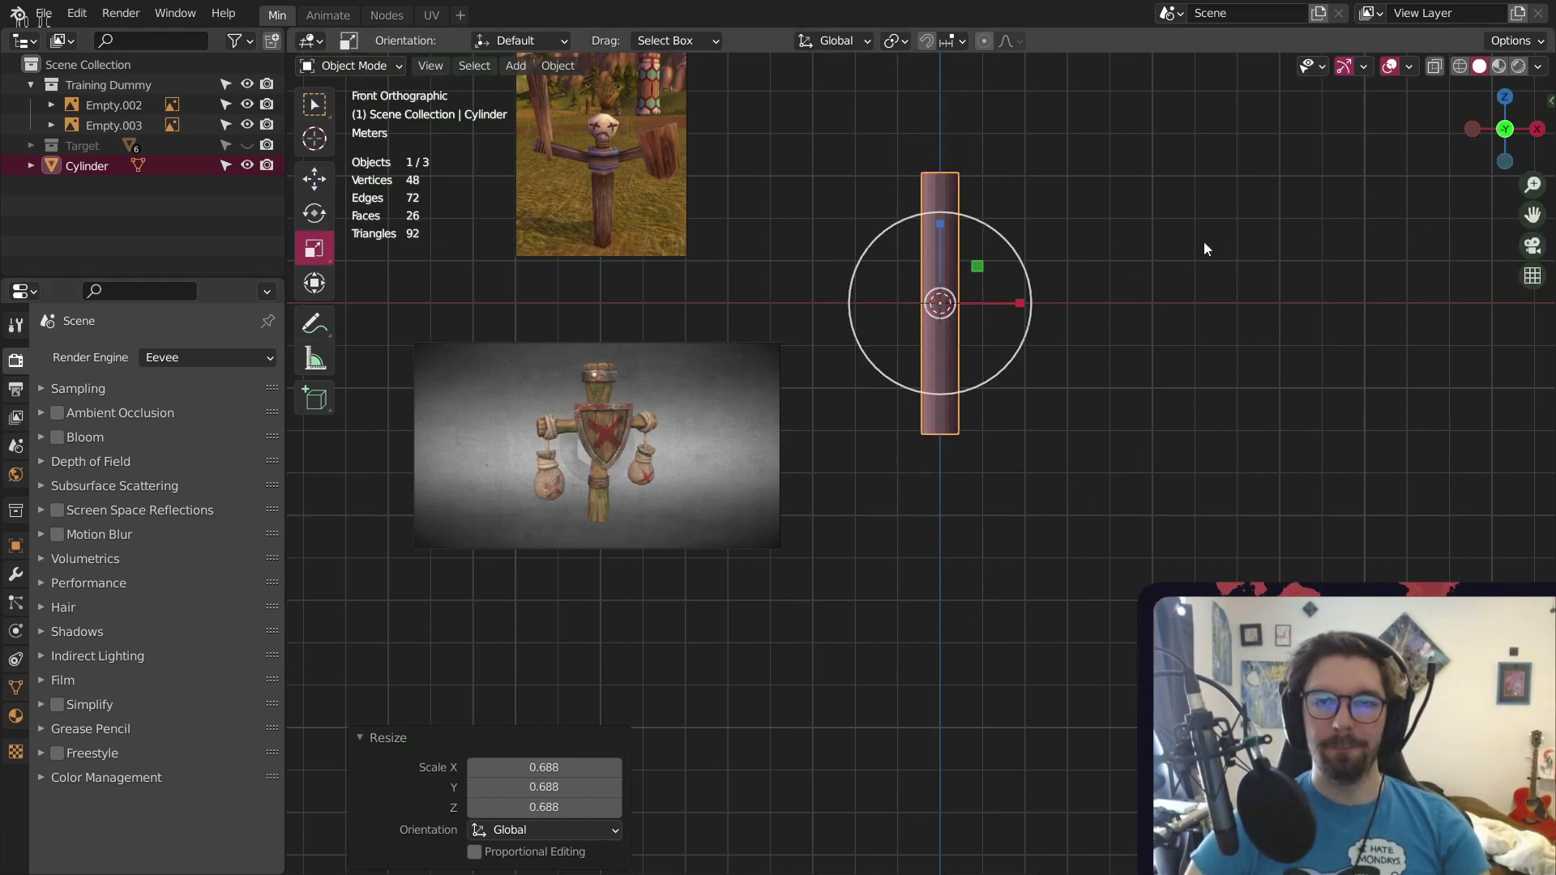
left_click_drag(940, 226, 942, 212)
left_click(1146, 240)
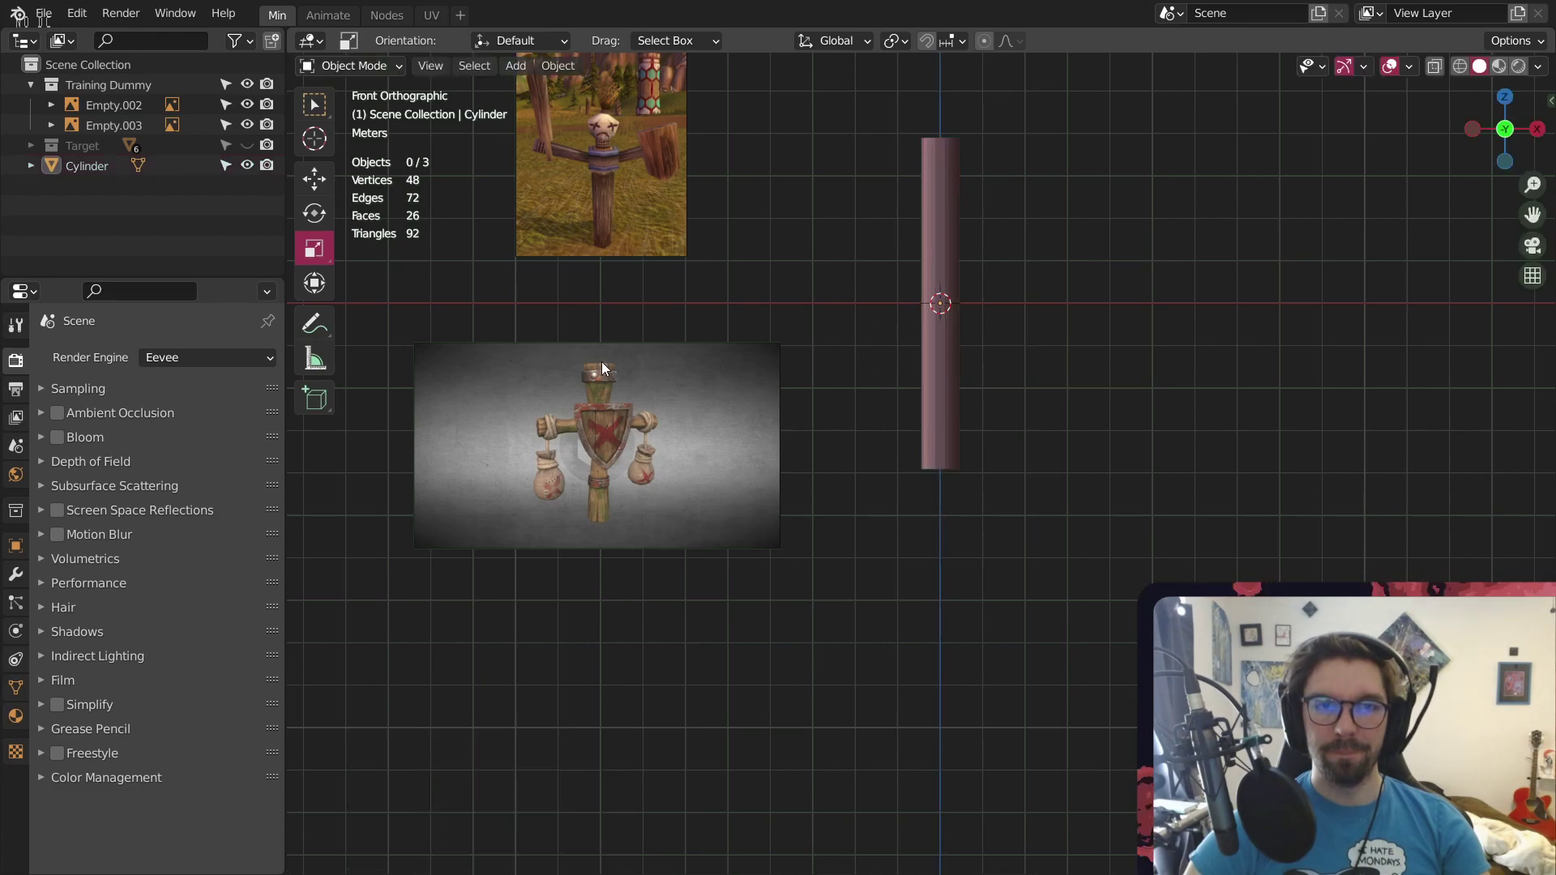
Move the post down along Z so that its upper part stays above the world origin
scroll(559, 397, "up", 1)
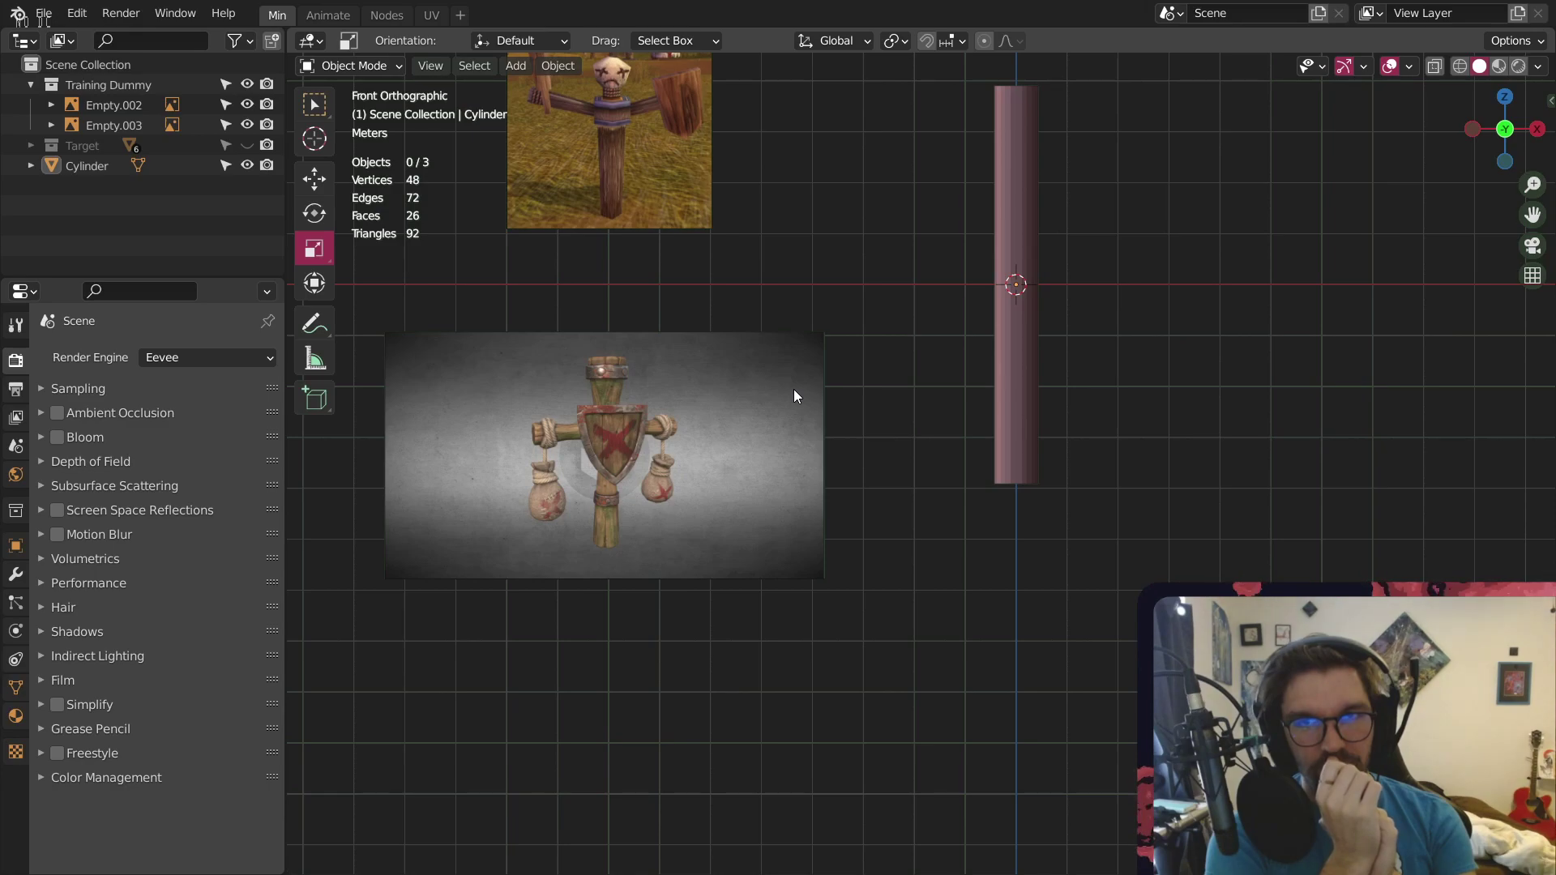
left_click(1016, 303)
left_click(316, 180)
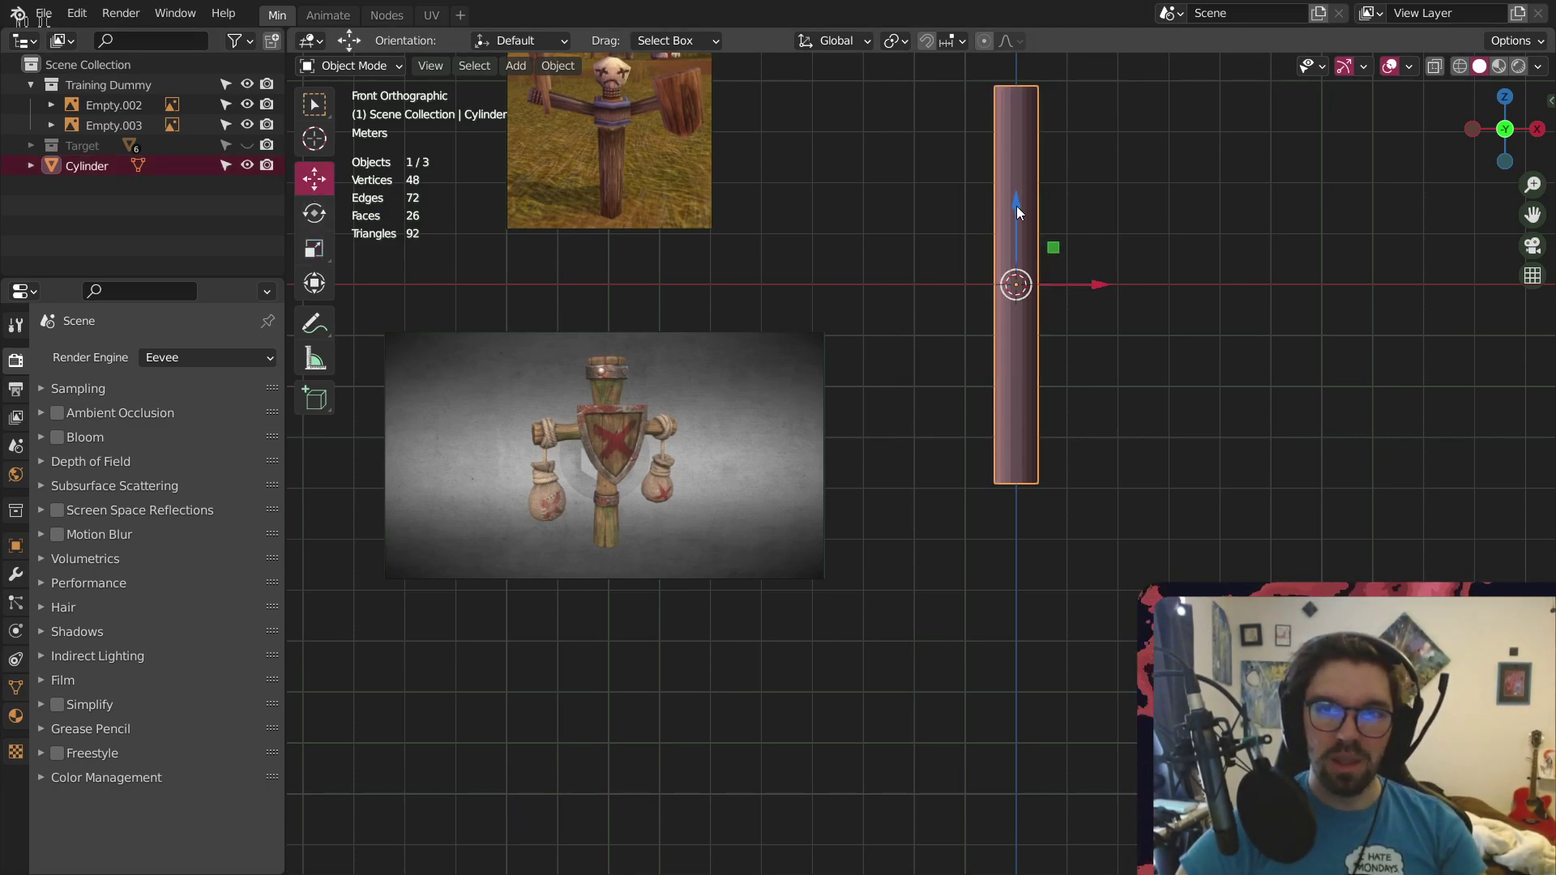
left_click_drag(1016, 206, 1110, 309)
middle_click_drag(1110, 310, 804, 379)
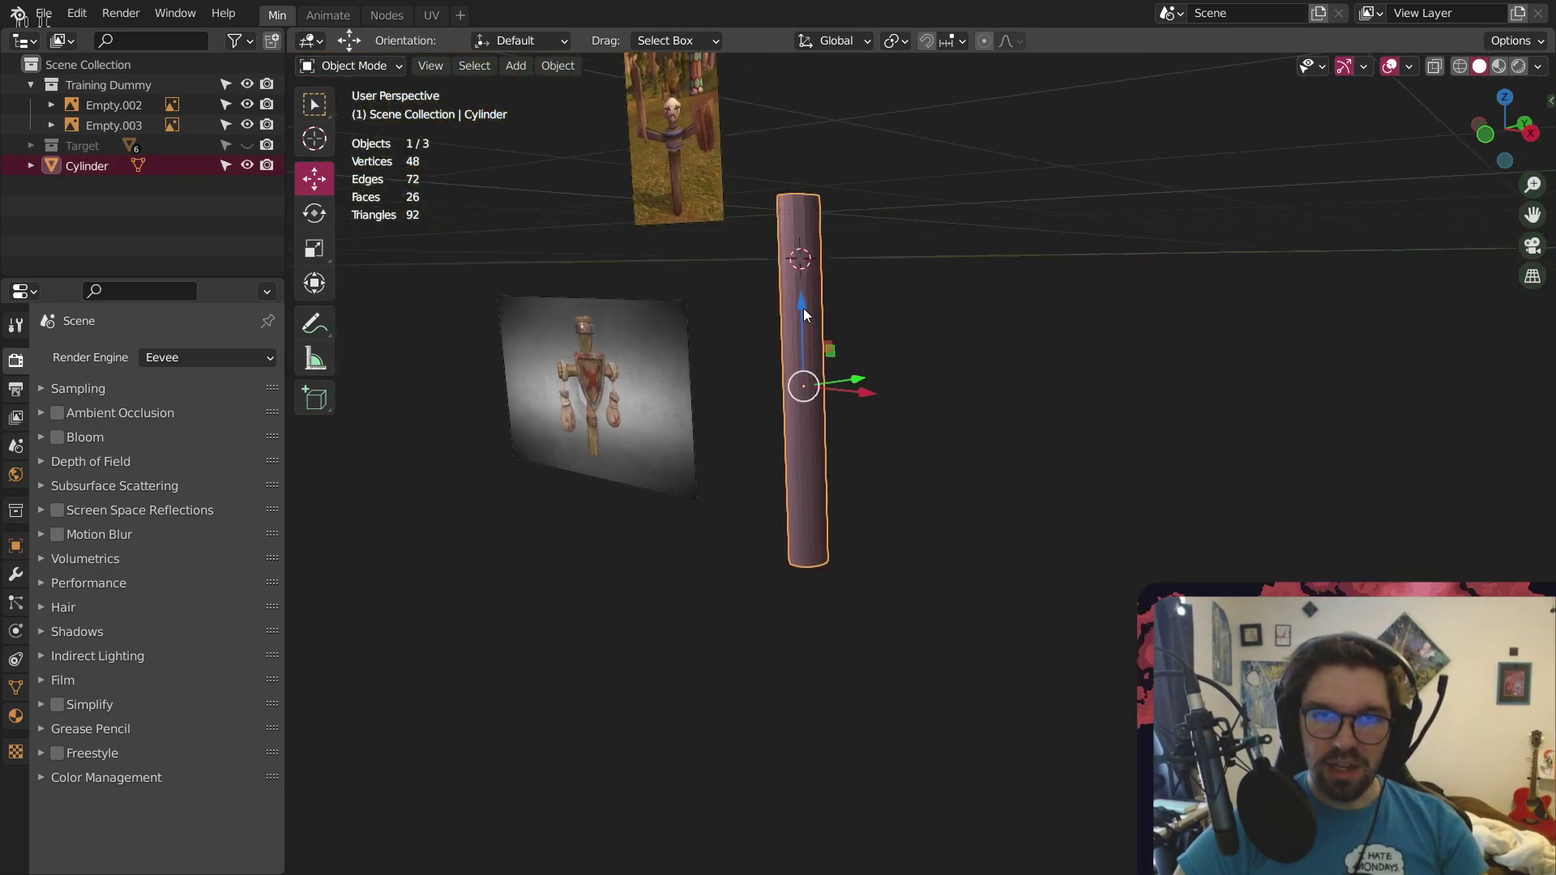
left_click_drag(804, 308, 804, 261)
scroll(852, 261, "up", 3)
middle_click_drag(969, 288, 893, 295)
left_click(893, 295)
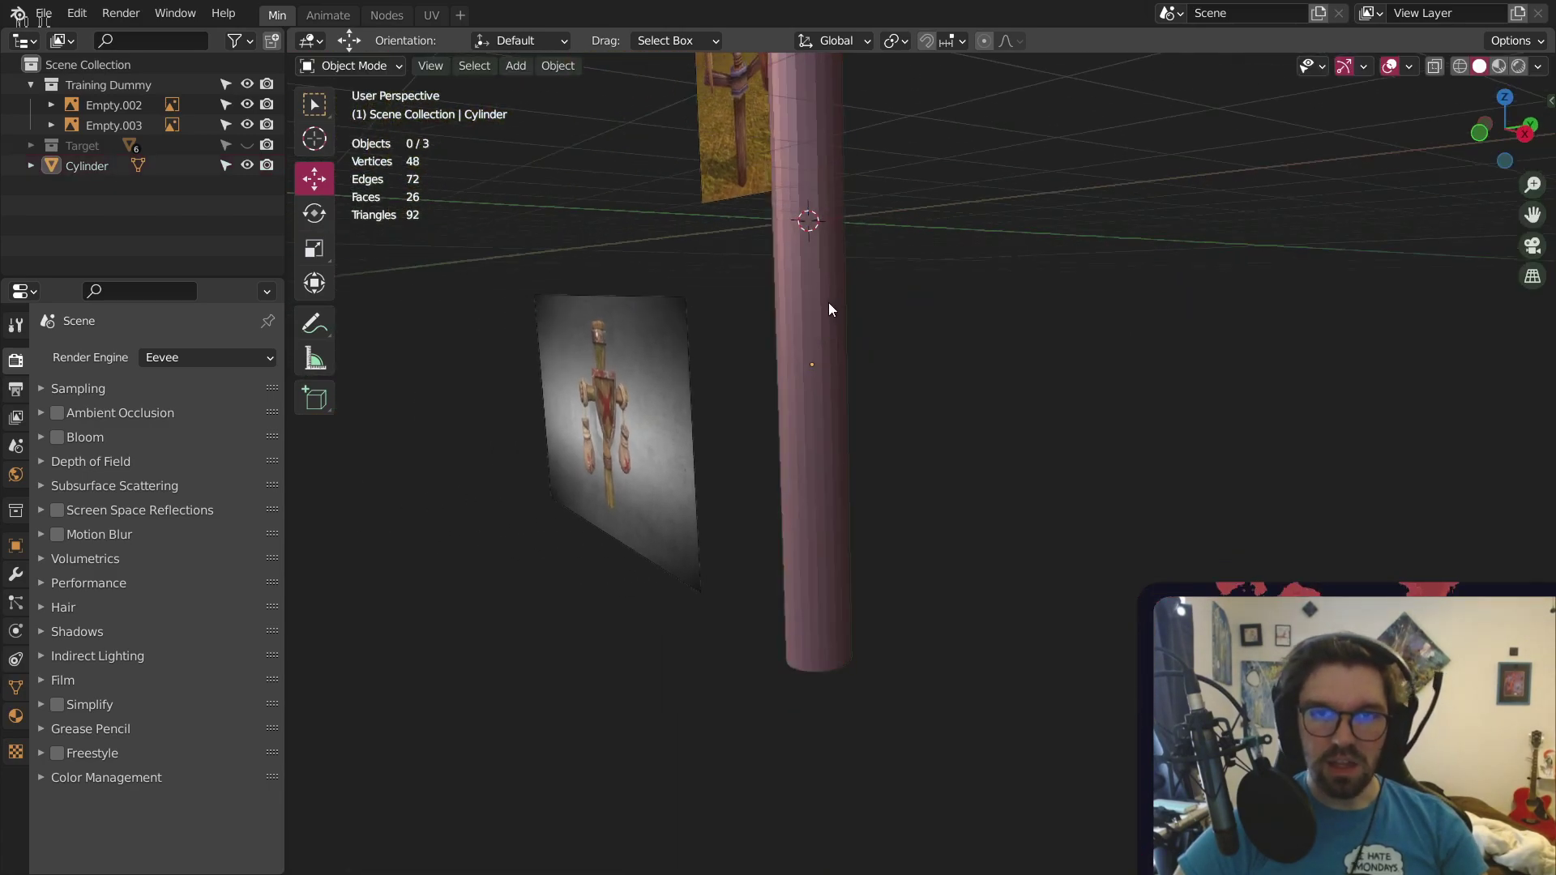
Shade the post smooth and enable Auto Smooth at 30° in its mesh normals settings
scroll(825, 307, "down", 3)
left_click(811, 328)
right_click(814, 329)
left_click(814, 329)
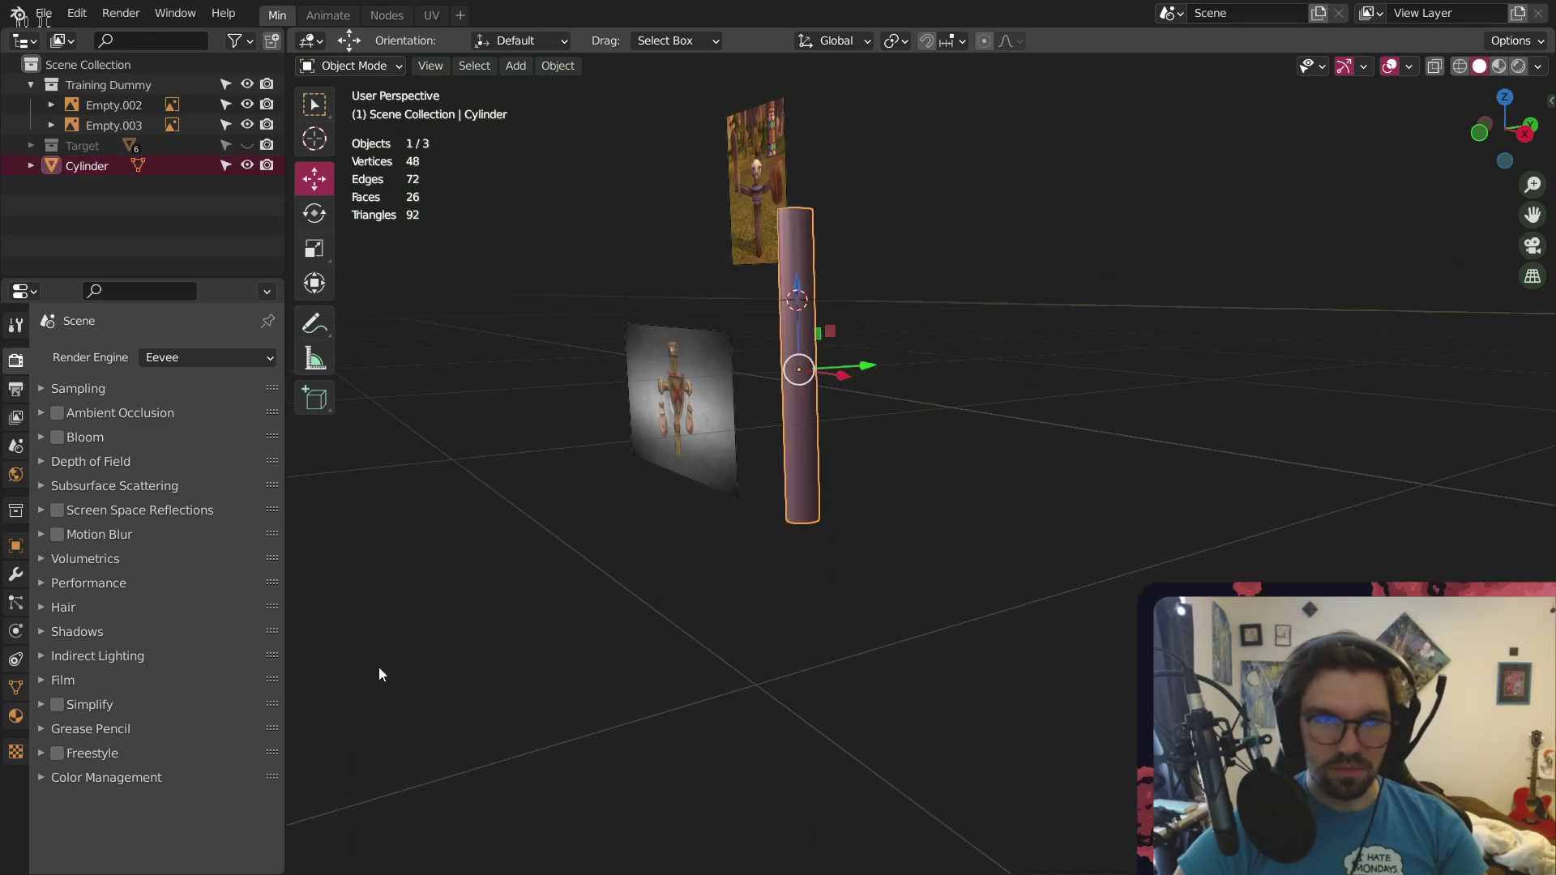
left_click(15, 687)
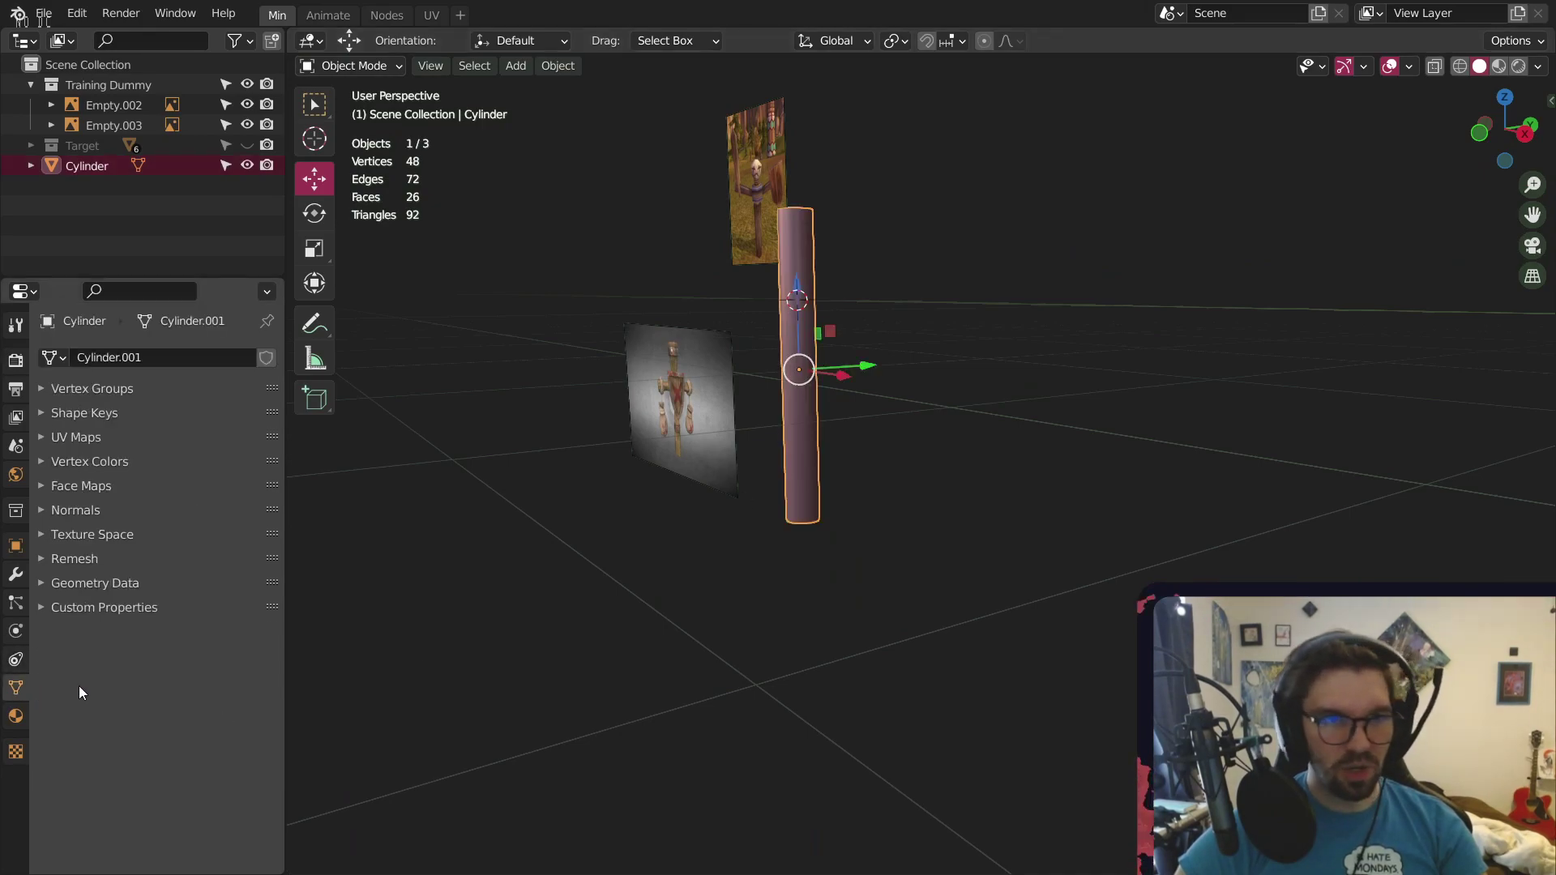
left_click(39, 512)
left_click(138, 540)
middle_click_drag(873, 165, 828, 261)
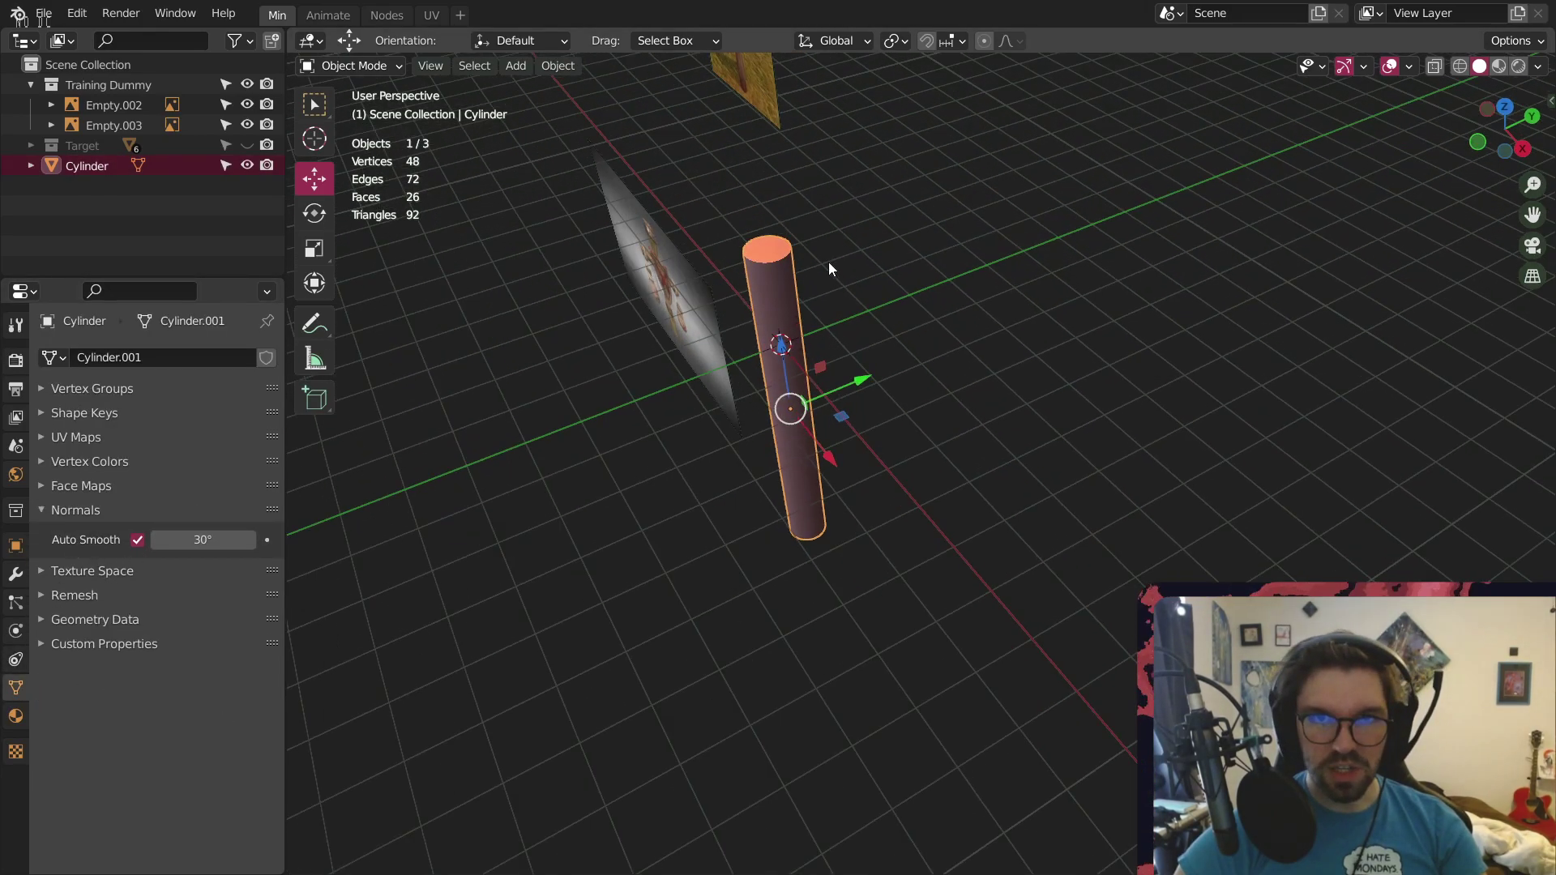
scroll(828, 261, "up", 3)
left_click(979, 291)
middle_click_drag(842, 406, 827, 309)
scroll(827, 309, "down", 3)
scroll(833, 407, "up", 2)
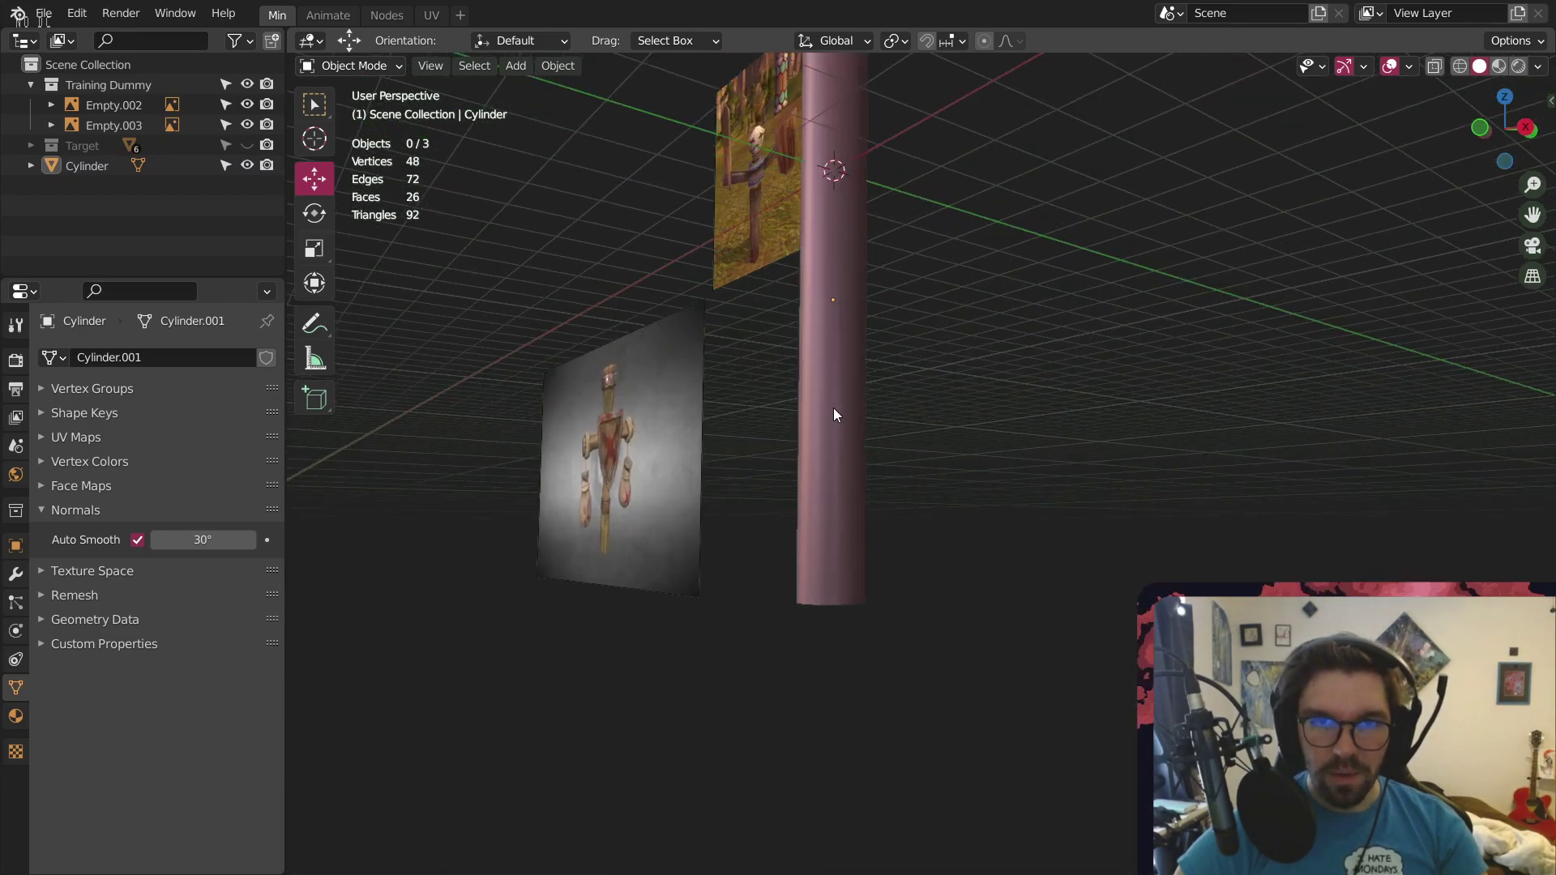
Enter Edit Mode on the post and add two horizontal edge loops just below the world origin in right view
left_click(833, 409)
left_click(349, 66)
left_click(349, 108)
middle_click_drag(590, 163, 726, 315)
left_click(1513, 135)
scroll(761, 486, "up", 4)
middle_click_drag(758, 506, 479, 512, "shift")
scroll(479, 512, "up", 2)
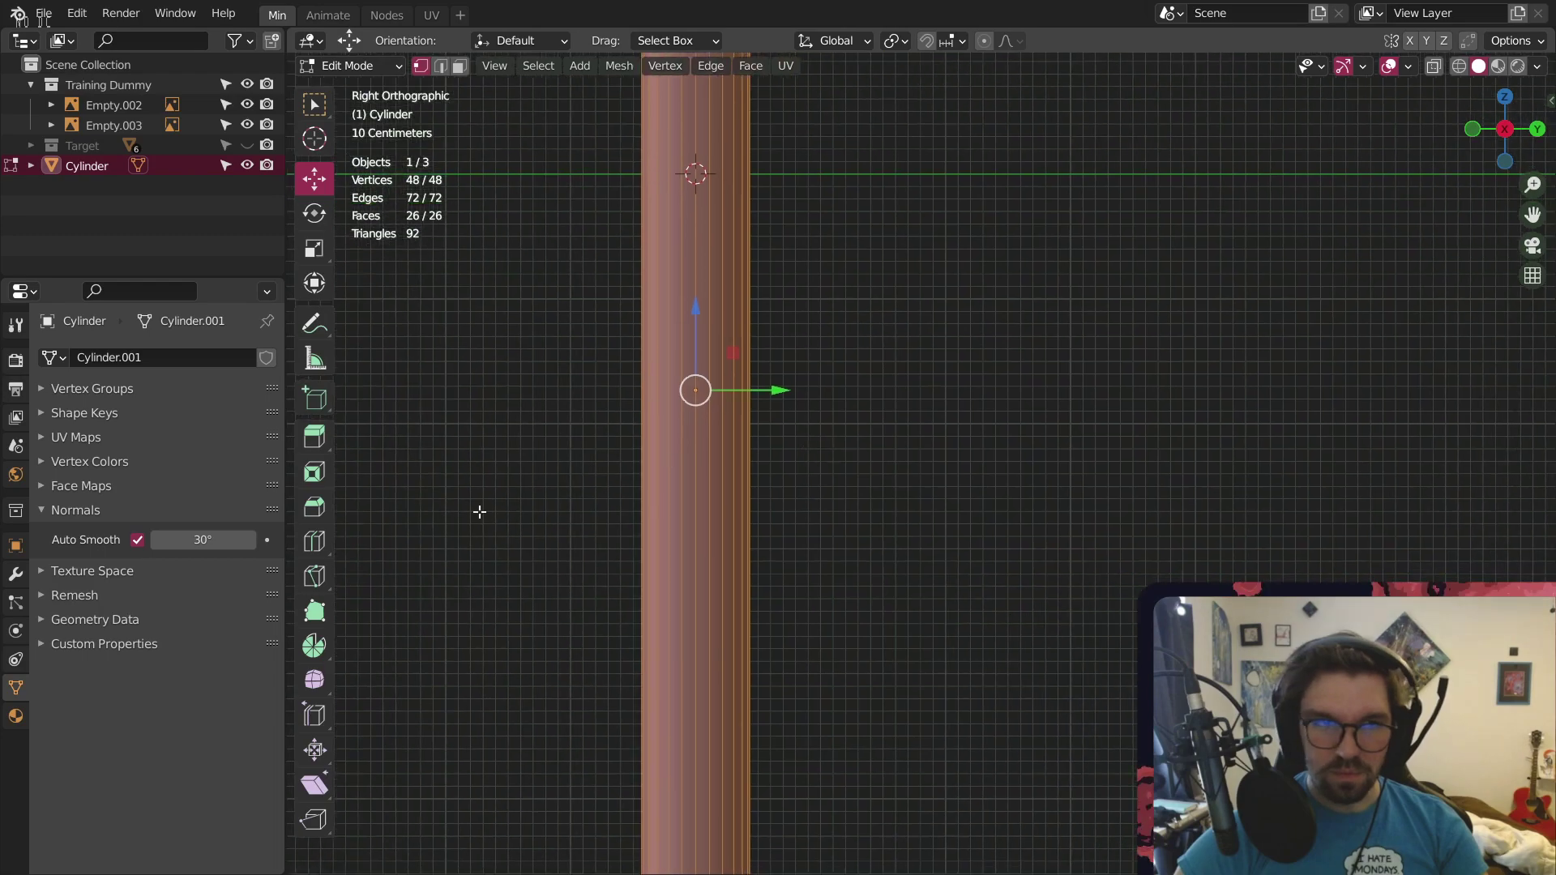
left_click(305, 549)
middle_click_drag(655, 635, 708, 556, "shift")
left_click_drag(783, 312, 802, 209)
middle_click_drag(821, 226, 843, 386, "shift")
left_click_drag(802, 185, 809, 272)
scroll(799, 267, "up", 3)
key("alt+a")
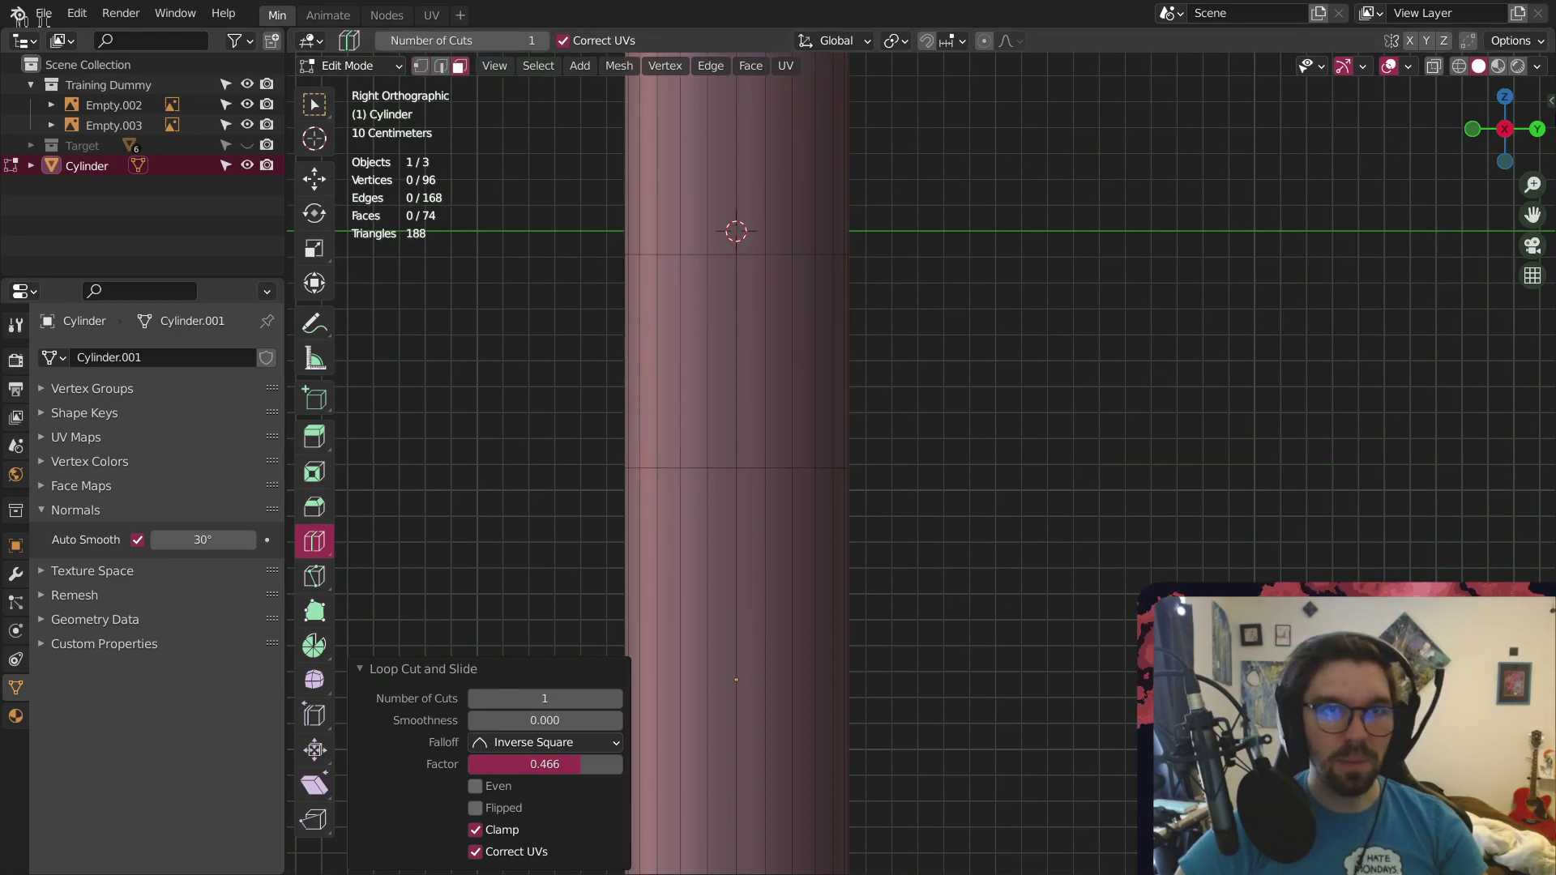
Turn on X-ray and delete the faces on one half of the post between the two edge loops
key("alt+z")
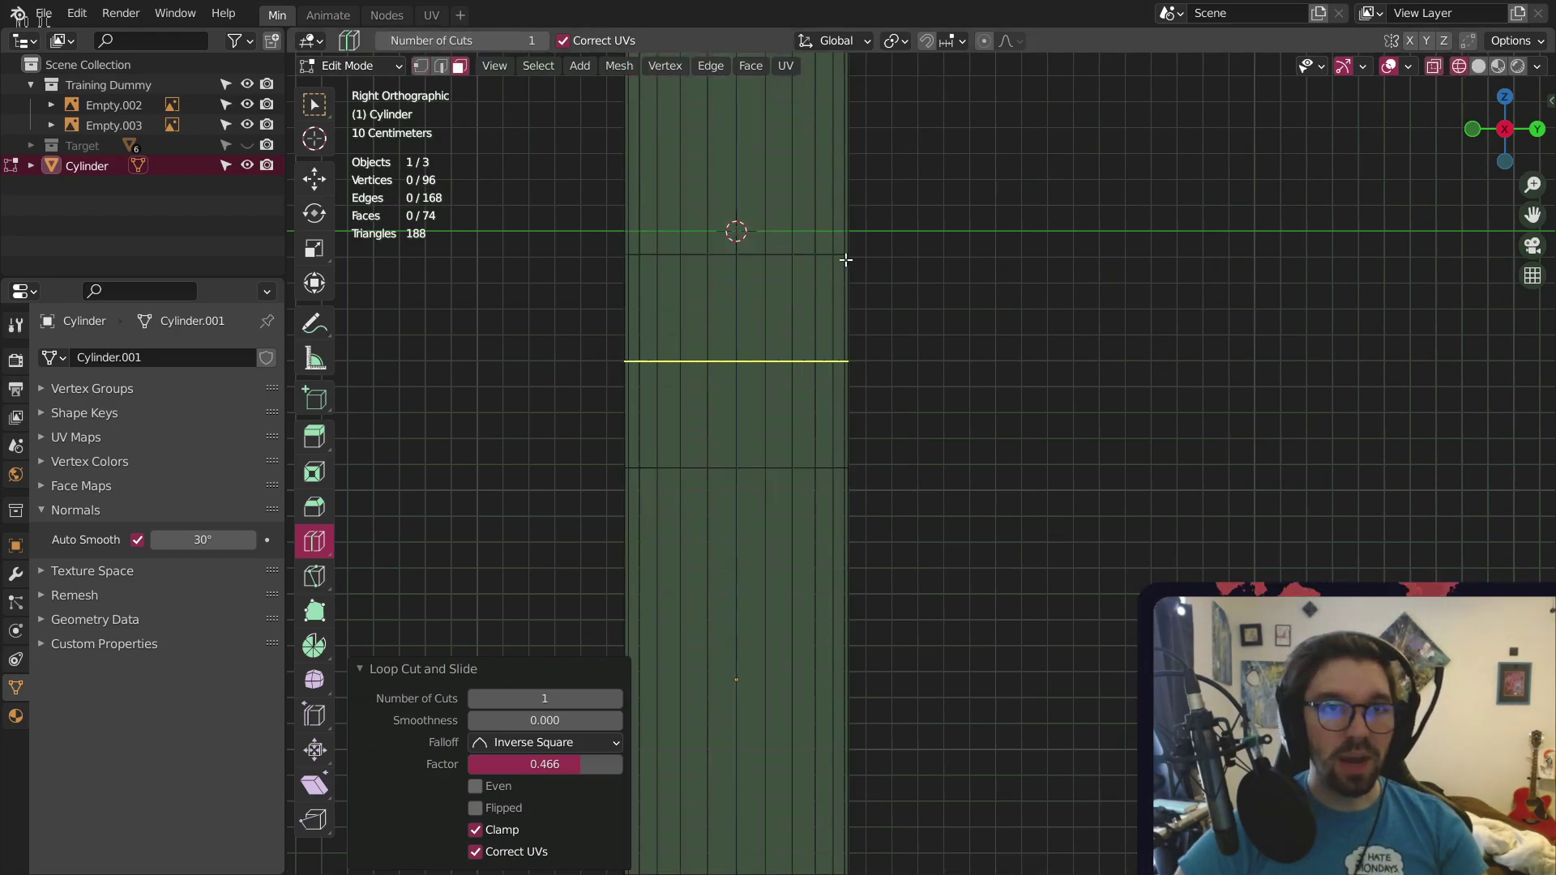
key("w")
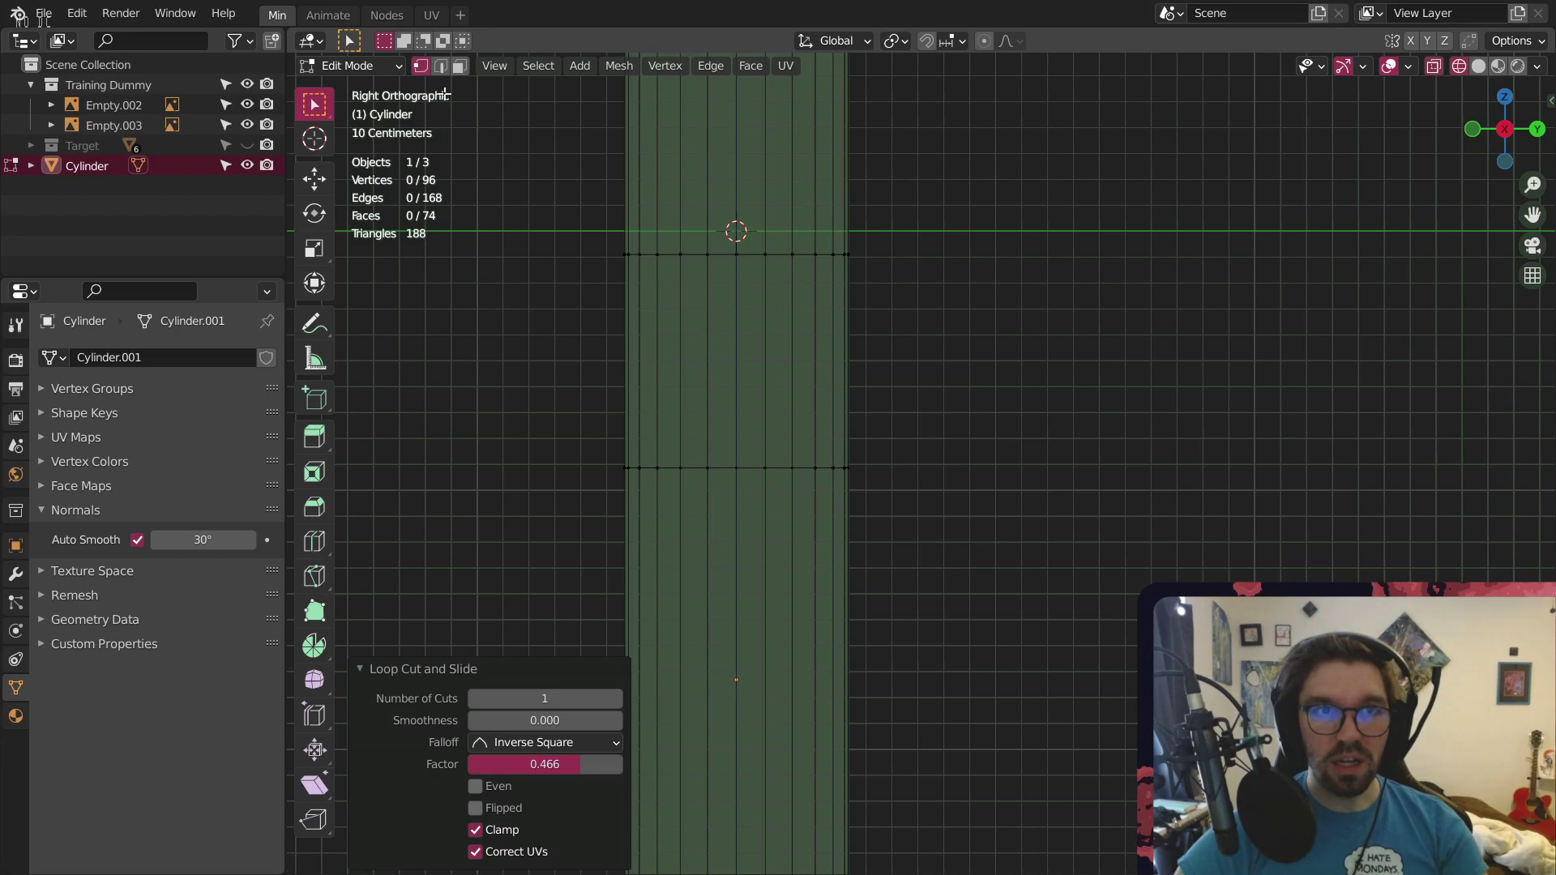
left_click_drag(956, 281, 734, 470)
right_click(757, 392)
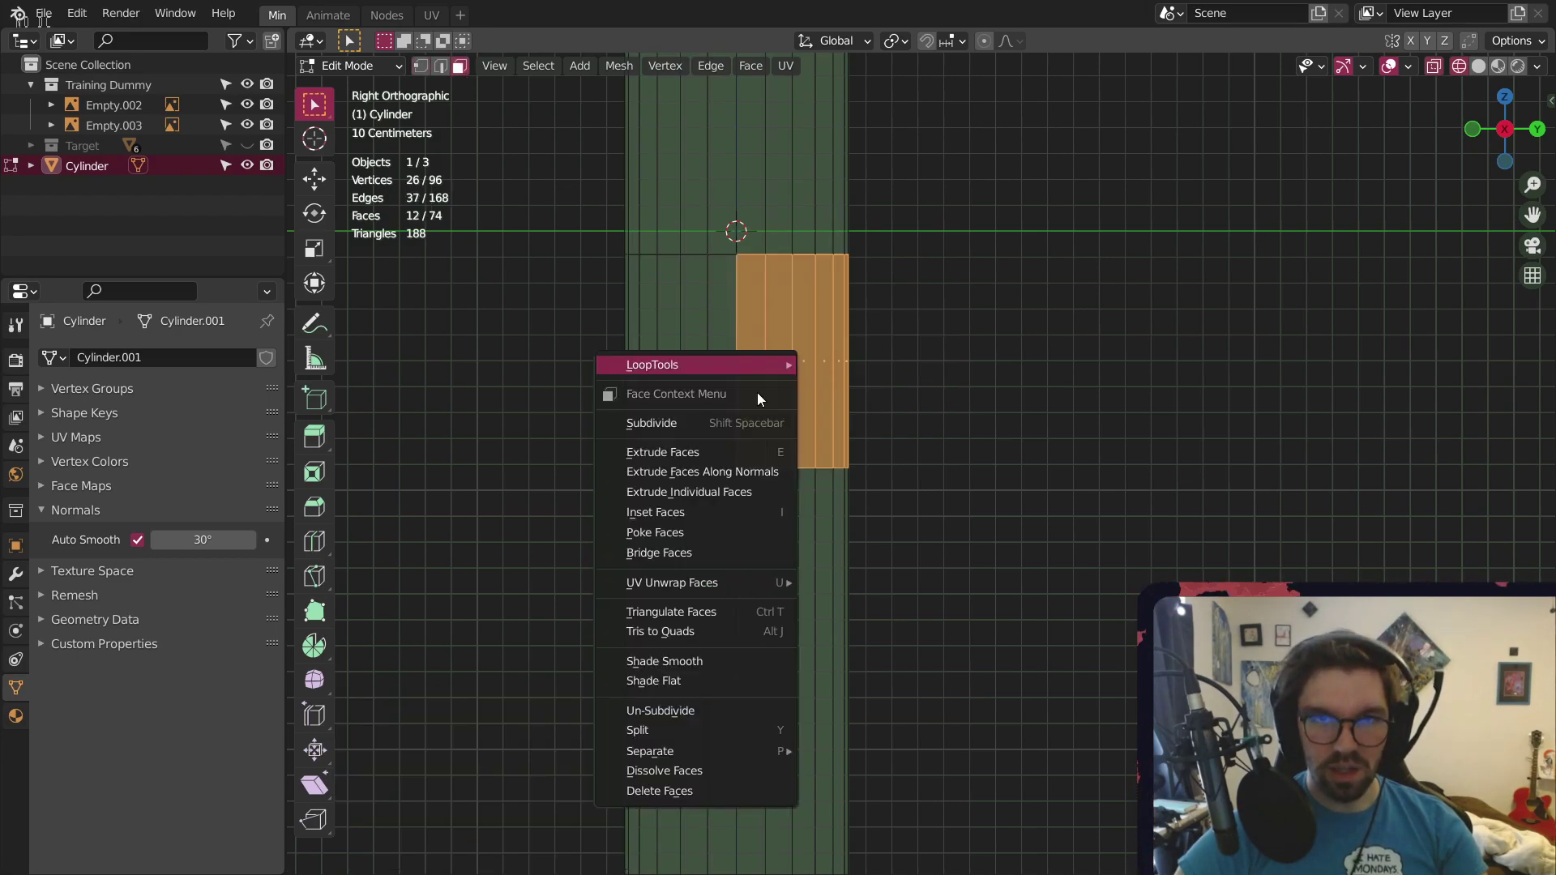
left_click(723, 796)
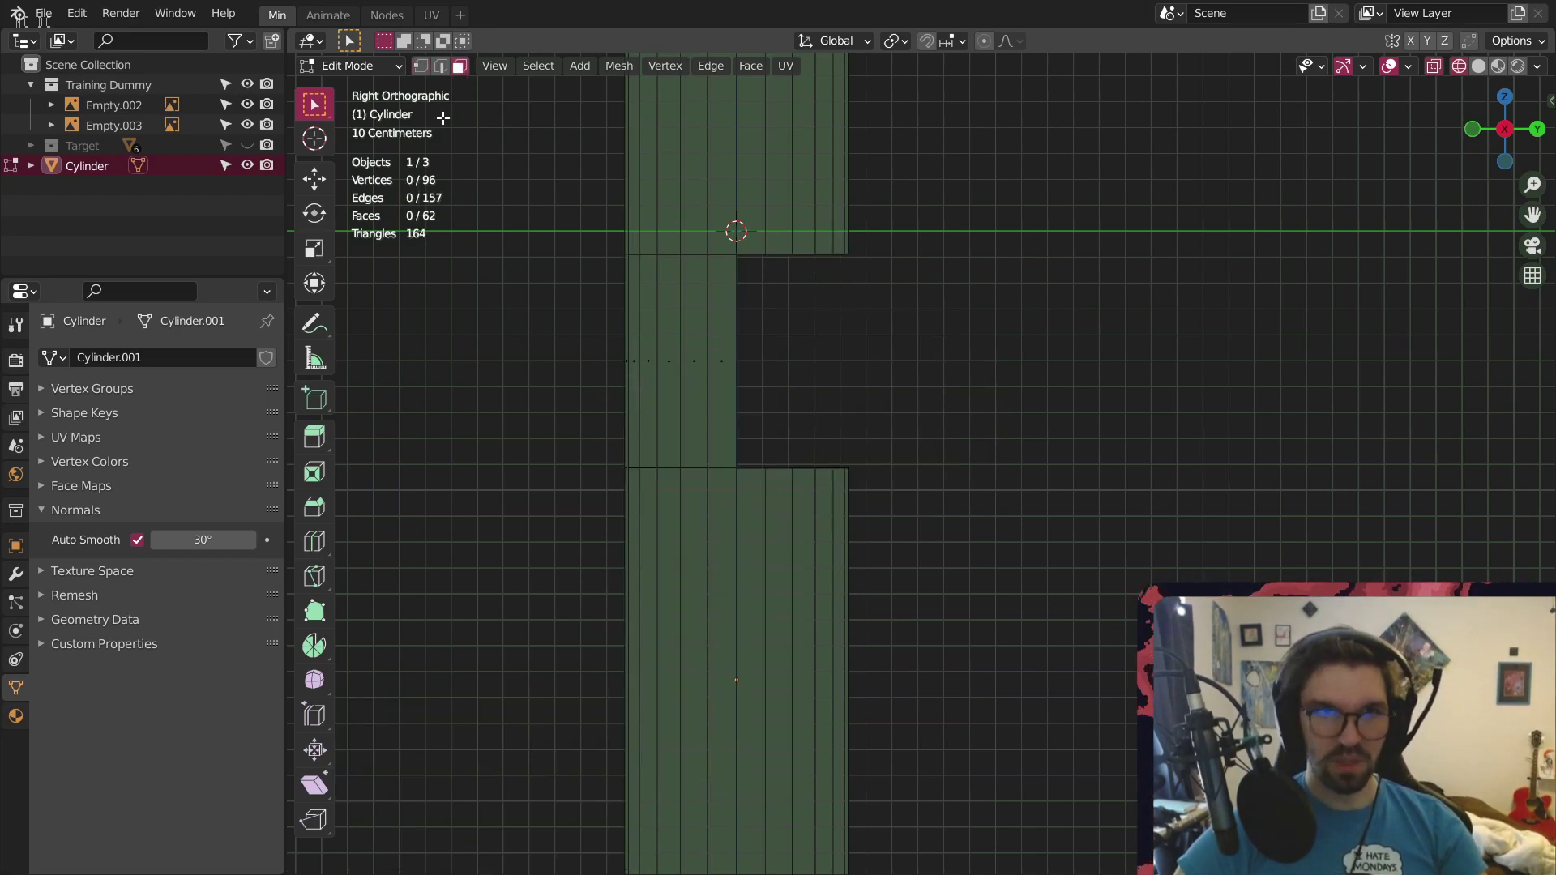
Select the vertices along the cutout's vertical edges and fill the flat back of the notch with a face
left_click(421, 66)
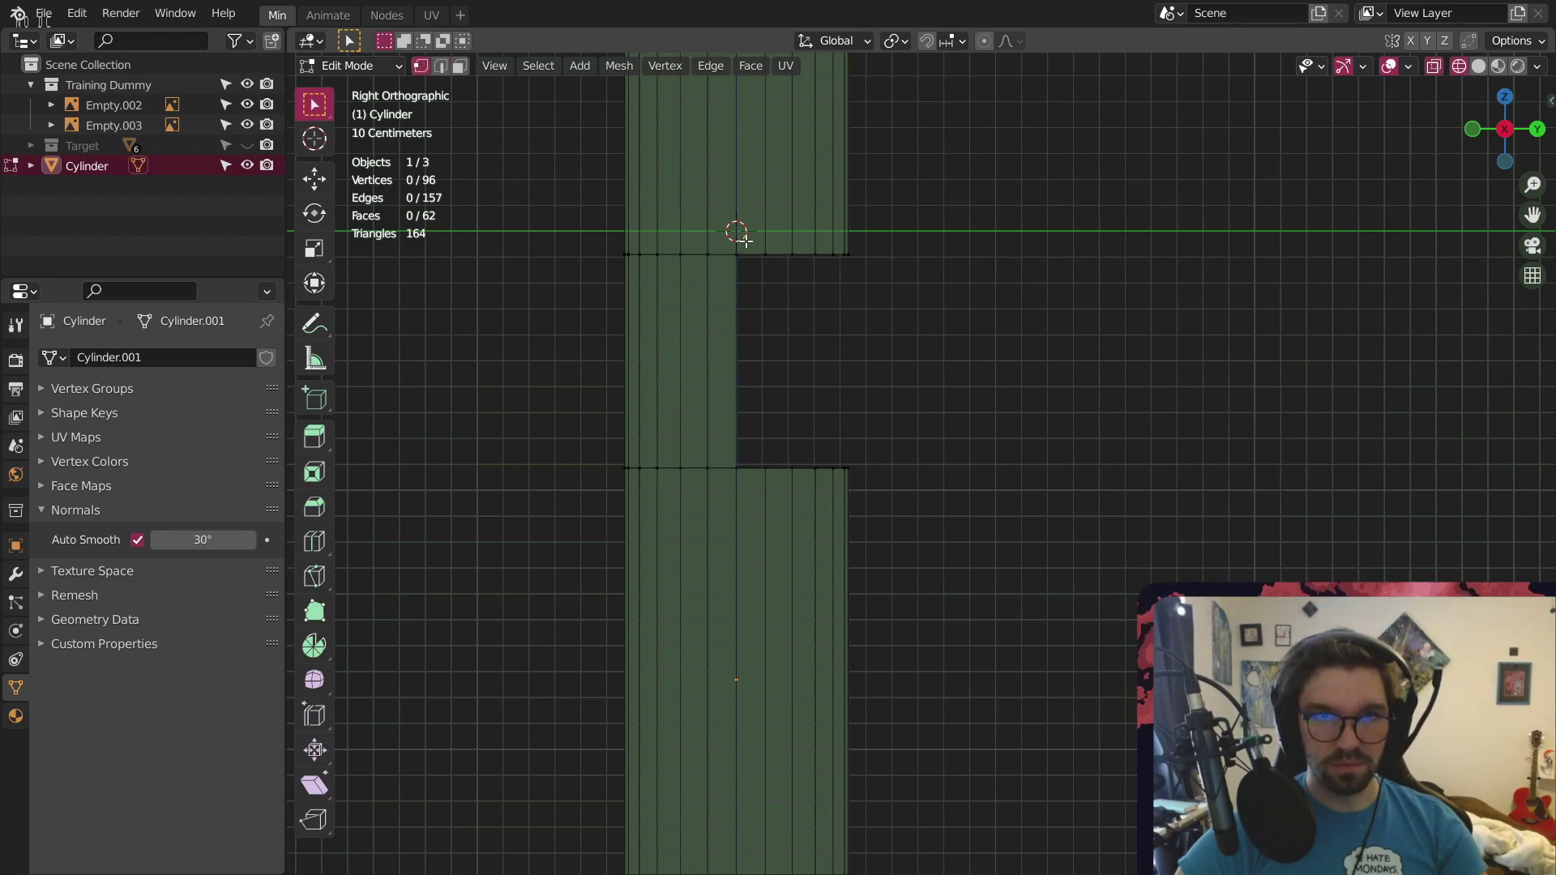
left_click_drag(744, 240, 718, 470)
key("alt+a")
middle_click_drag(783, 368, 702, 340)
middle_click_drag(903, 306, 965, 305)
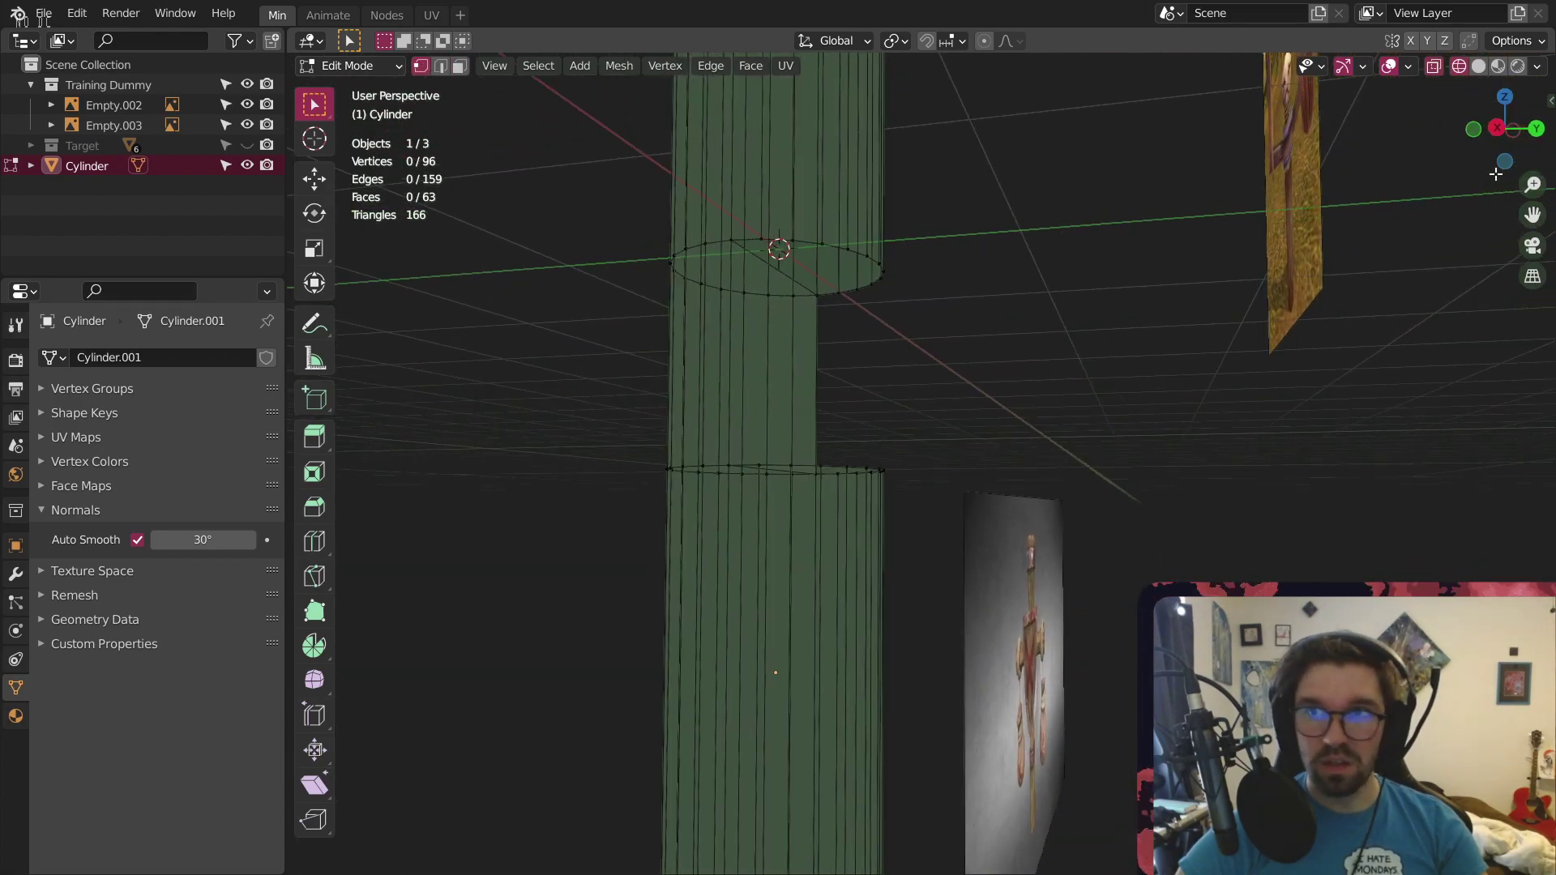
Fill the notch's upper and lower half-circle openings with faces, restore solid shading and return to Object Mode
left_click(1496, 128)
left_click_drag(979, 203, 759, 277)
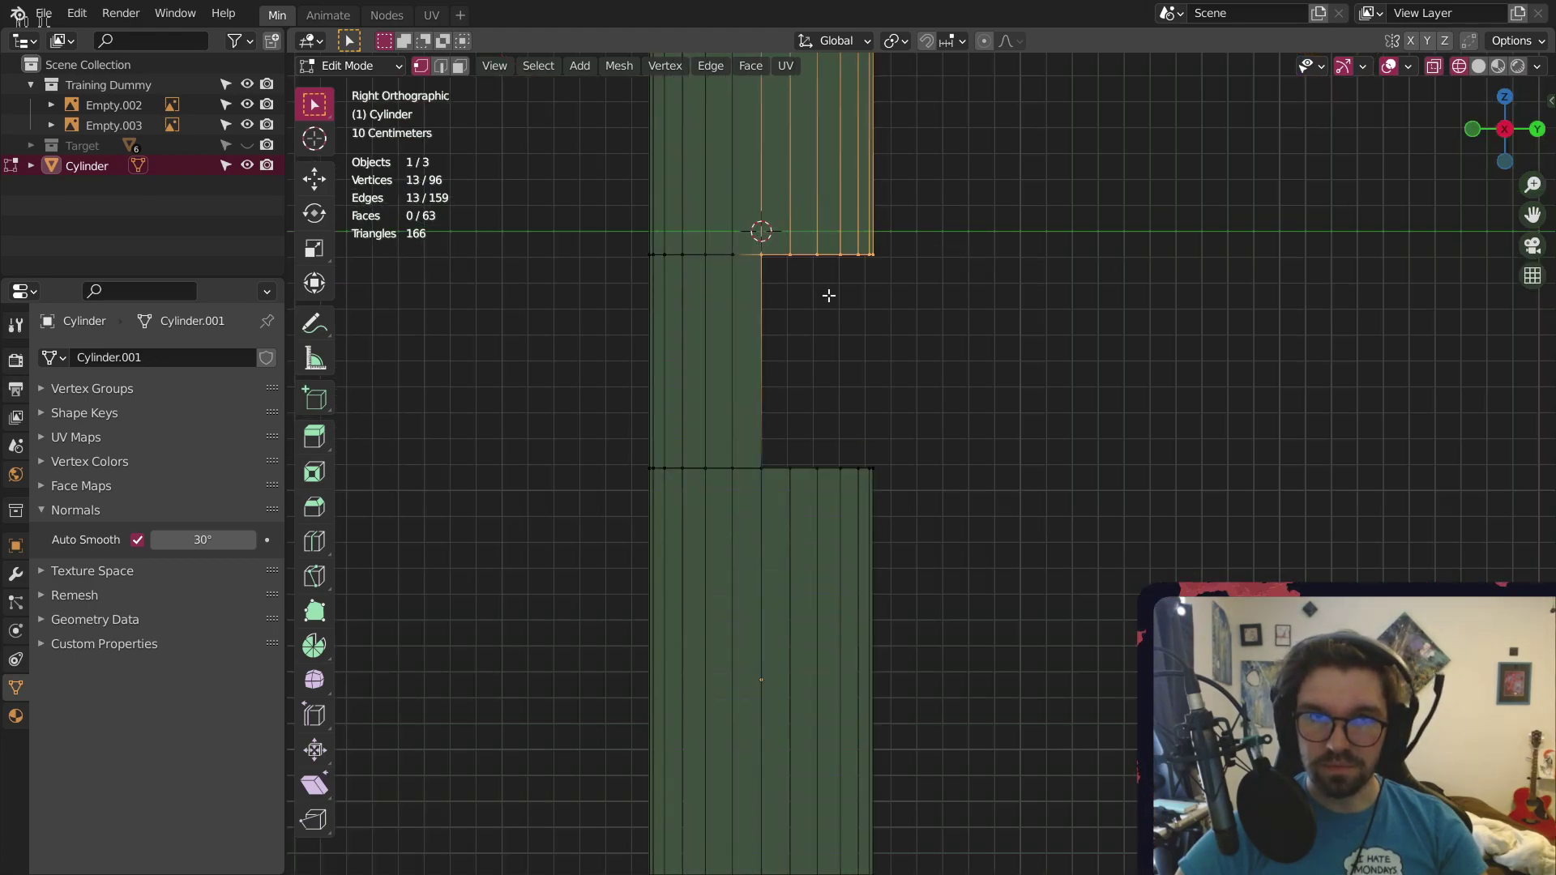
key("alt+a")
left_click_drag(935, 397, 755, 497)
key("f")
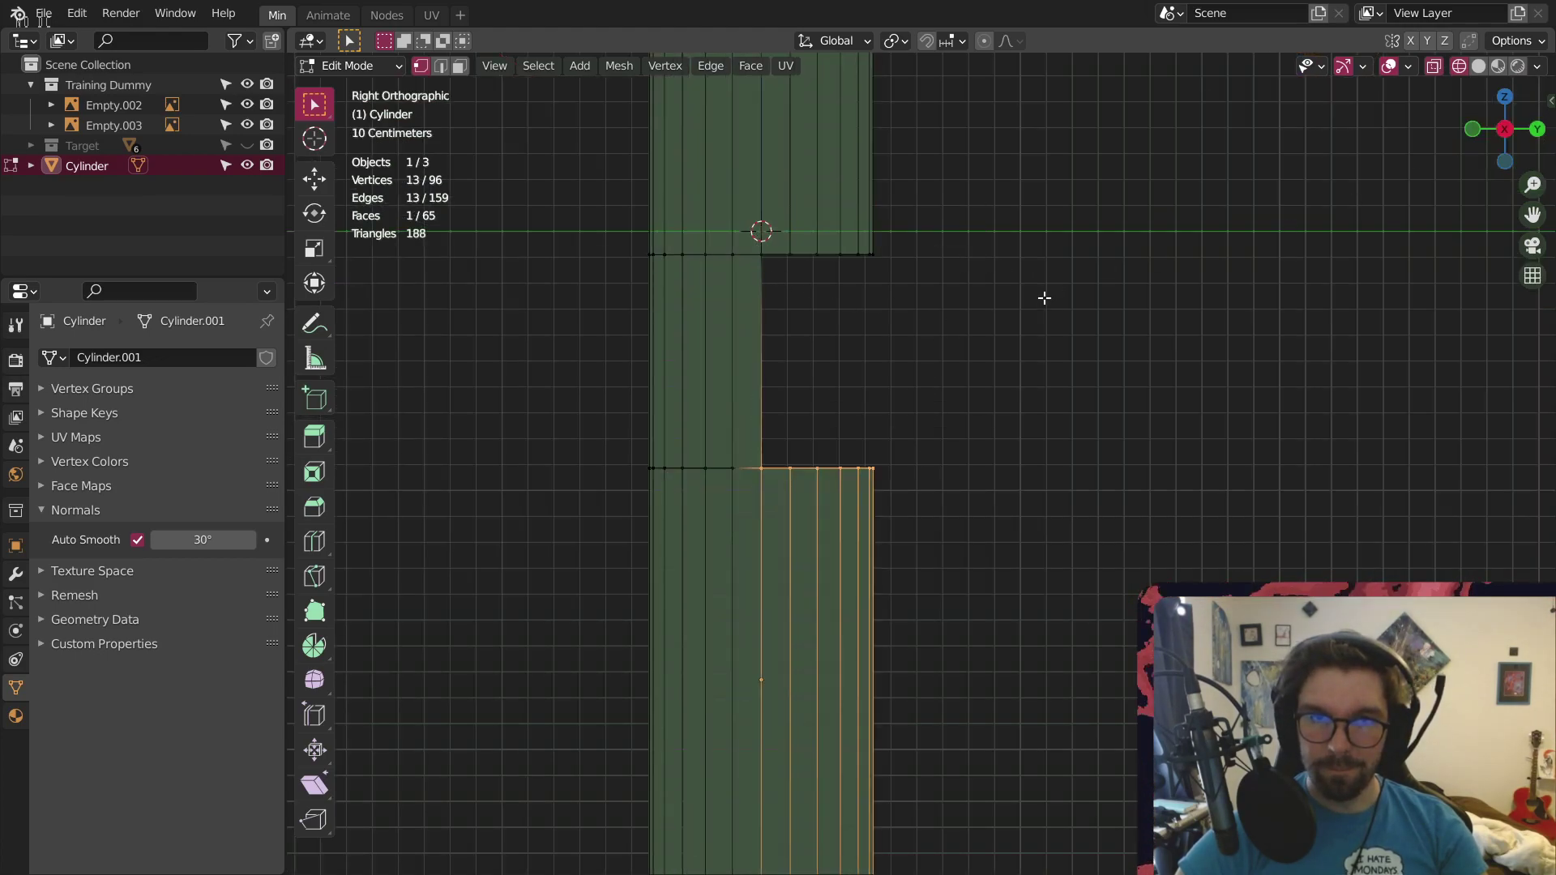
key("alt+a")
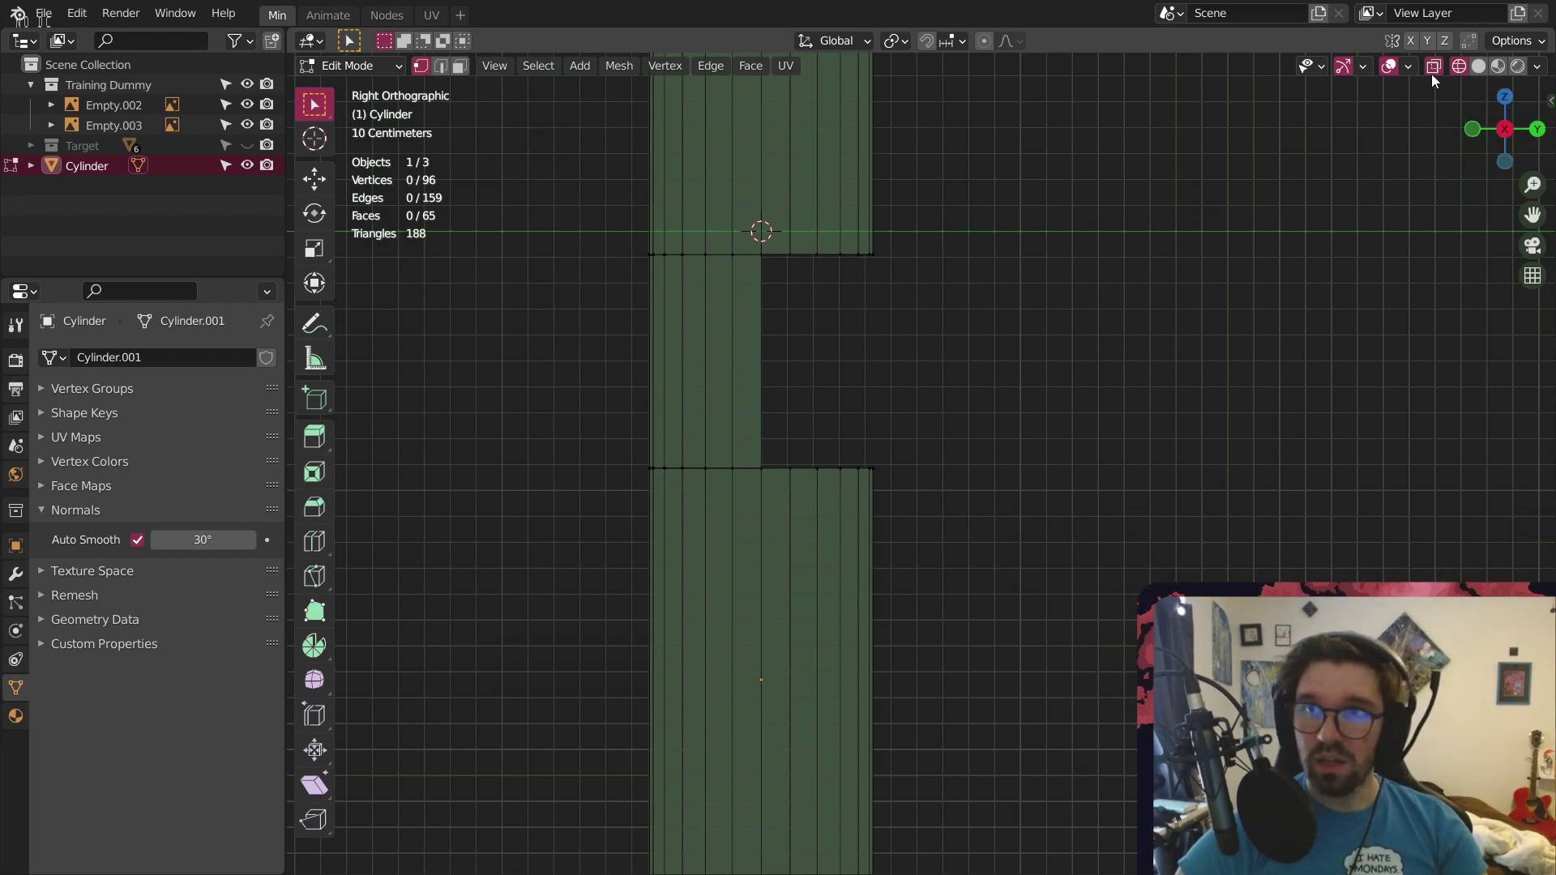
left_click(1476, 67)
middle_click_drag(851, 421, 721, 381)
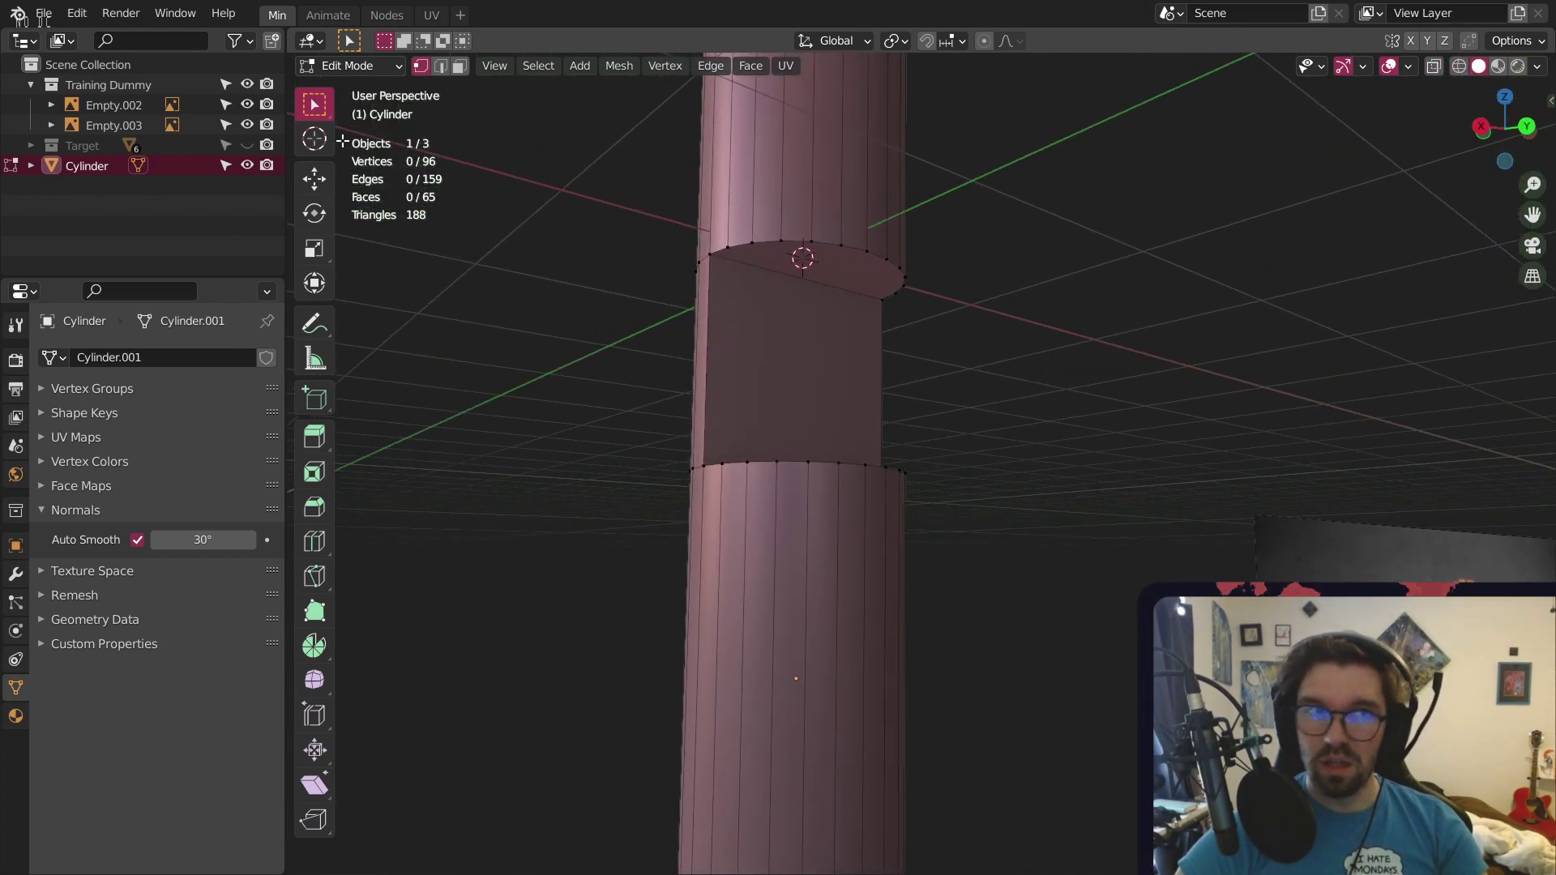
key("Tab")
left_click(538, 227)
Examine the training dummy reference image with the shield, crossbar and hanging sacks up close
middle_click_drag(538, 227, 909, 314)
scroll(909, 315, "down", 5)
middle_click_drag(703, 304, 1007, 458)
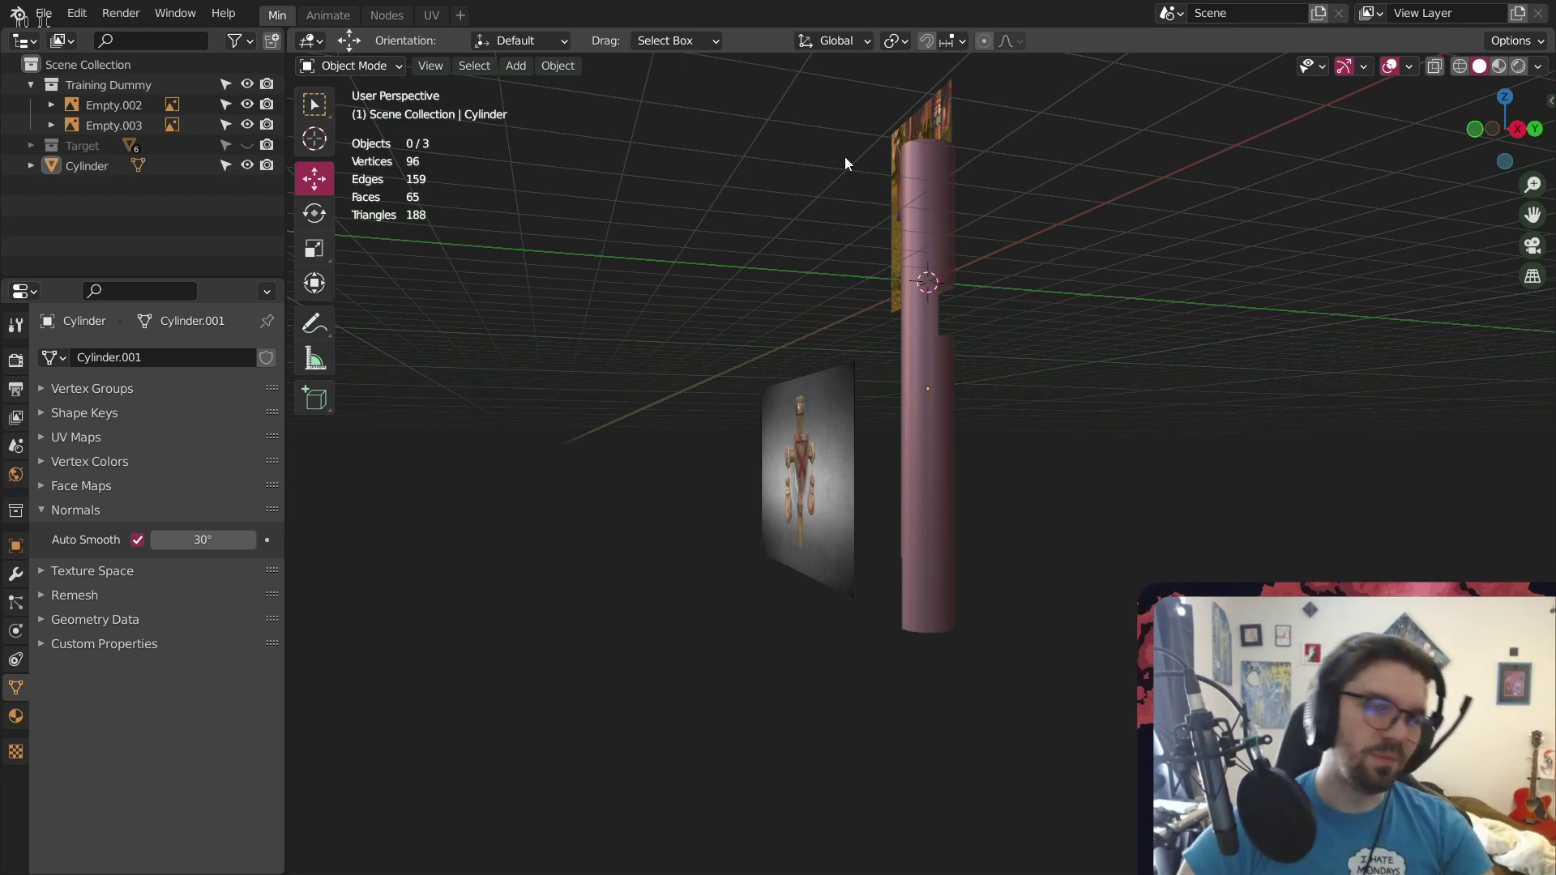
middle_click_drag(690, 492, 881, 452)
middle_click_drag(550, 476, 931, 485, "shift")
scroll(931, 485, "up", 6)
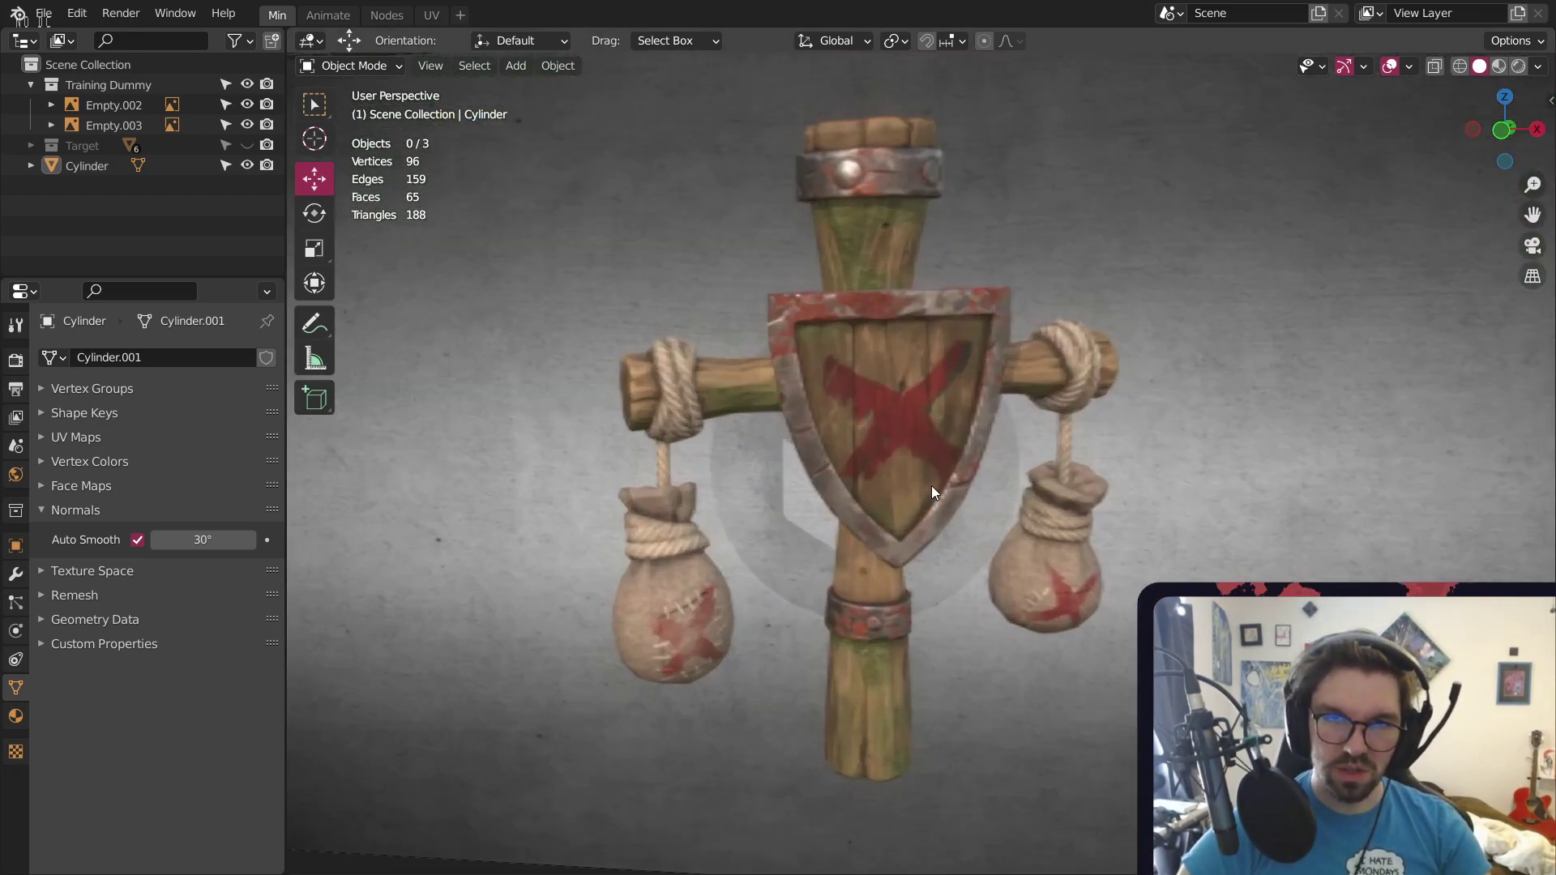
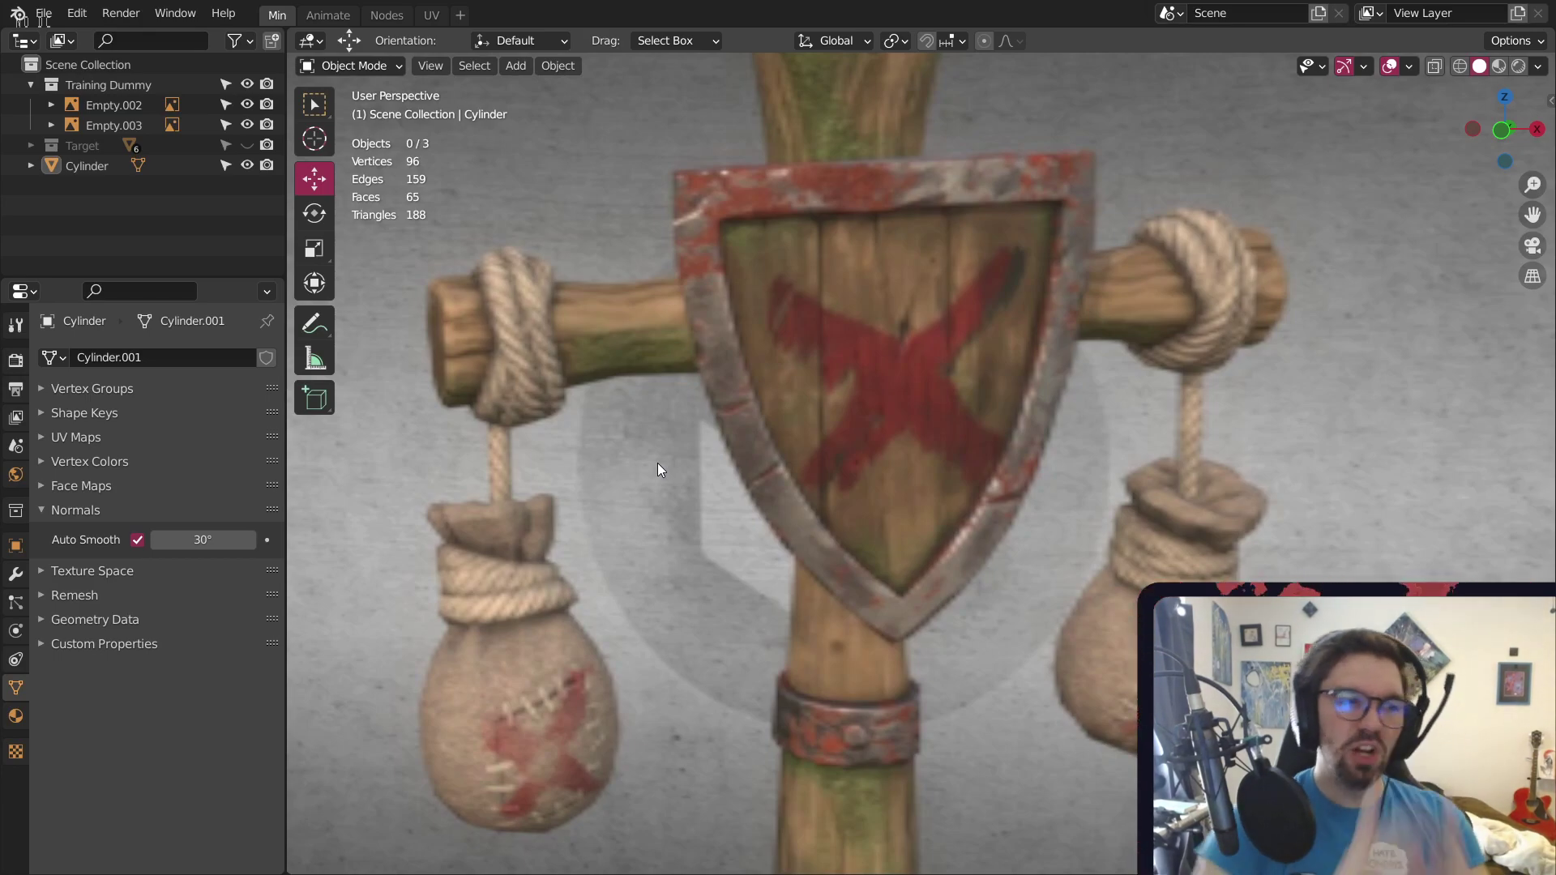
Undo the notch cutout and its edge loops so the post is a plain, uncut cylinder, and clear the selection
scroll(658, 464, "down", 6)
middle_click_drag(1008, 252, 795, 424)
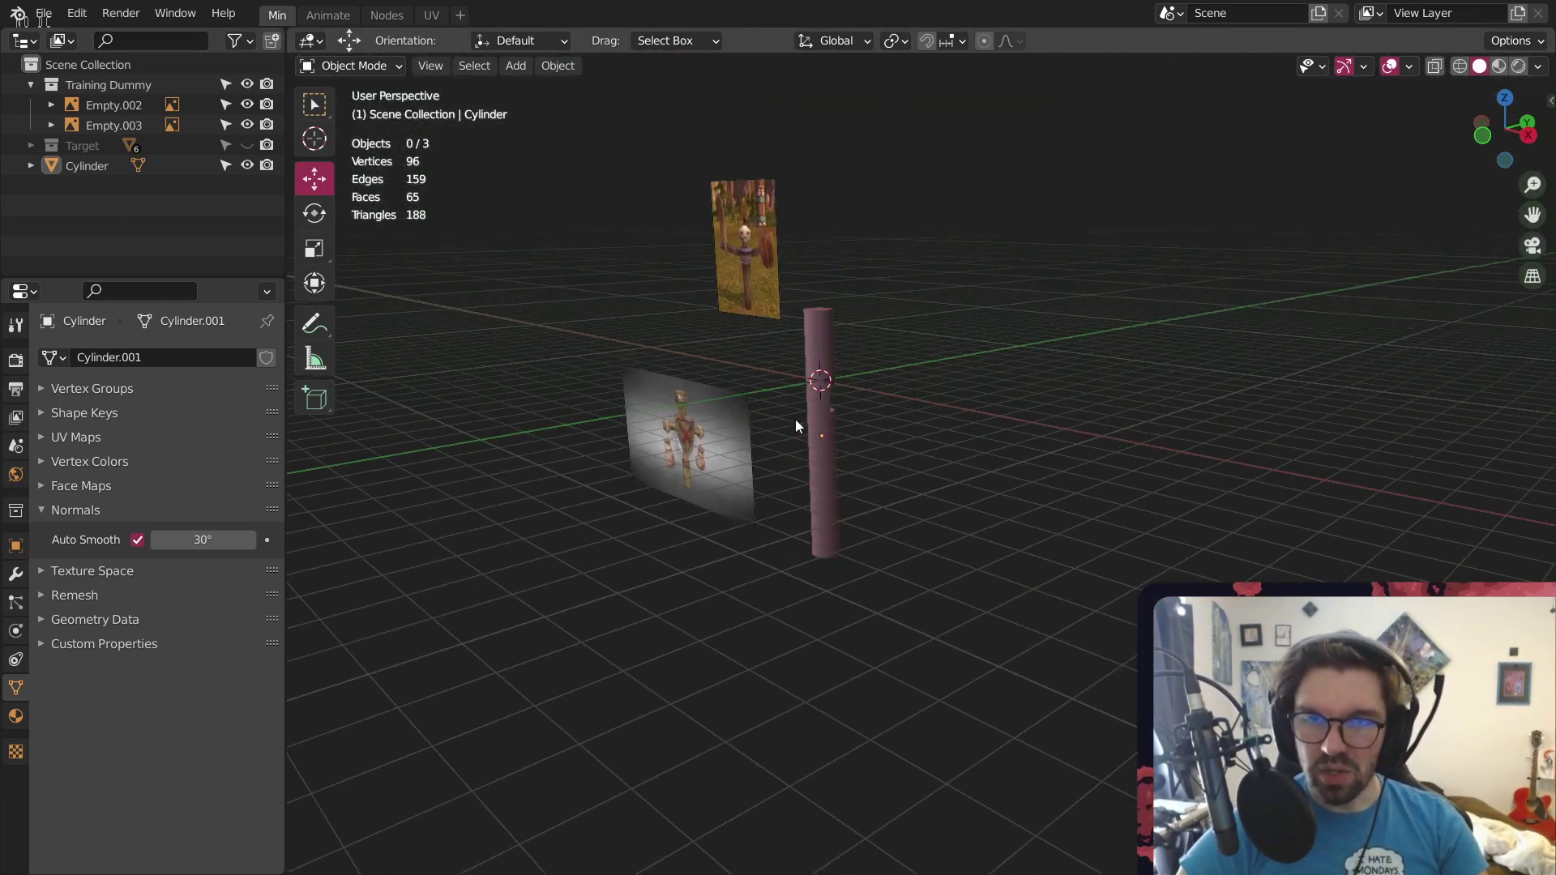
scroll(795, 424, "up", 5)
key("ctrl+z")
key("ctrl+z")
key("ctrl+z")
key("ctrl+z")
key("ctrl+z")
key("ctrl+z")
key("ctrl+z")
key("ctrl+z")
key("ctrl+z")
key("ctrl+z")
key("ctrl+z")
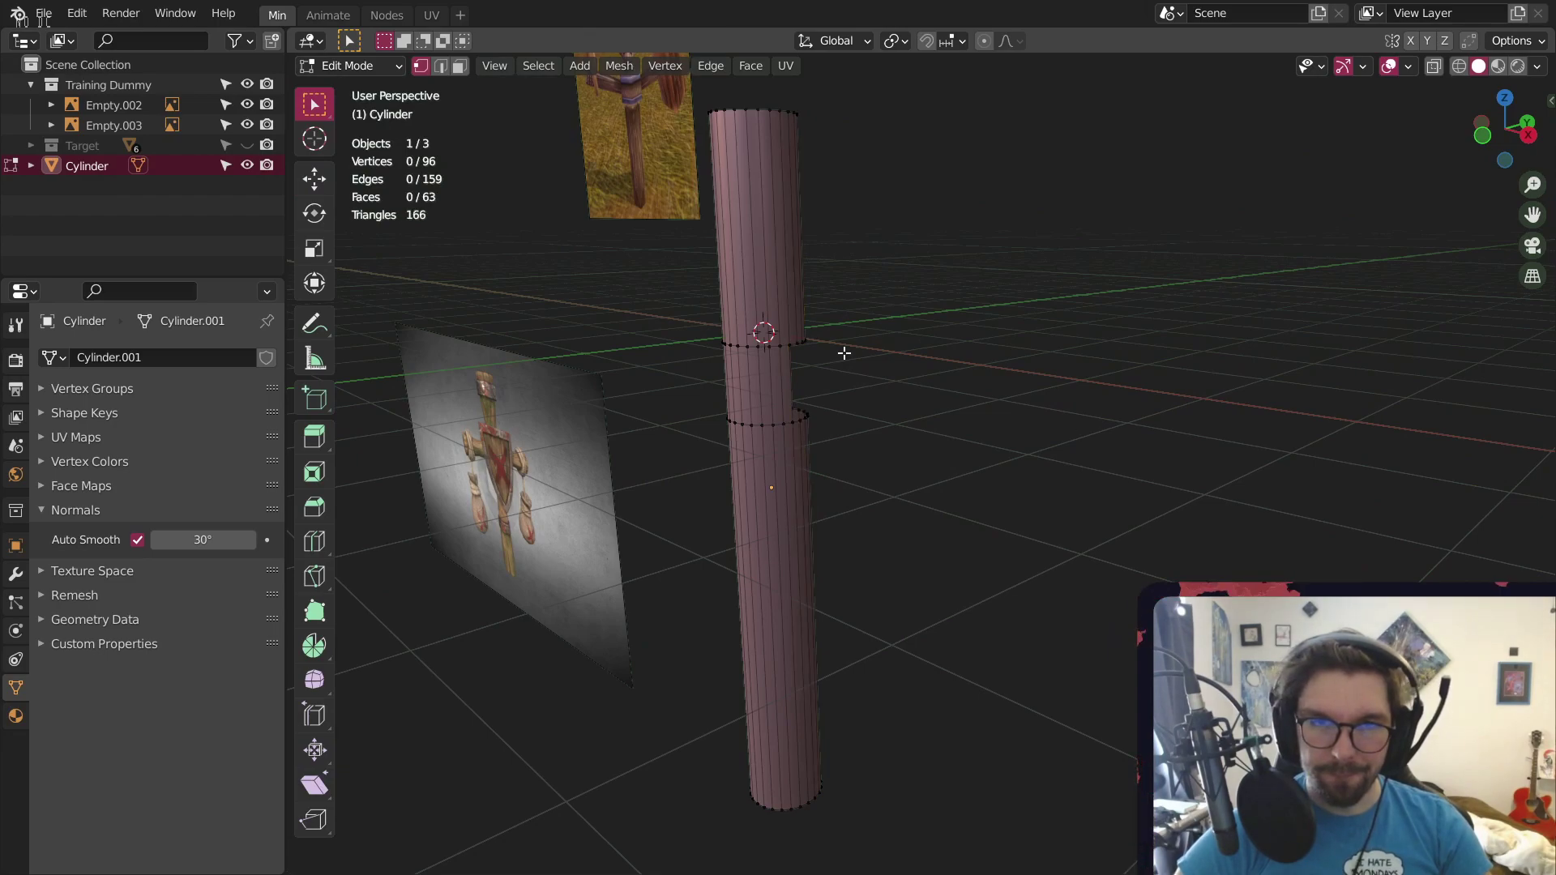
key("ctrl+z")
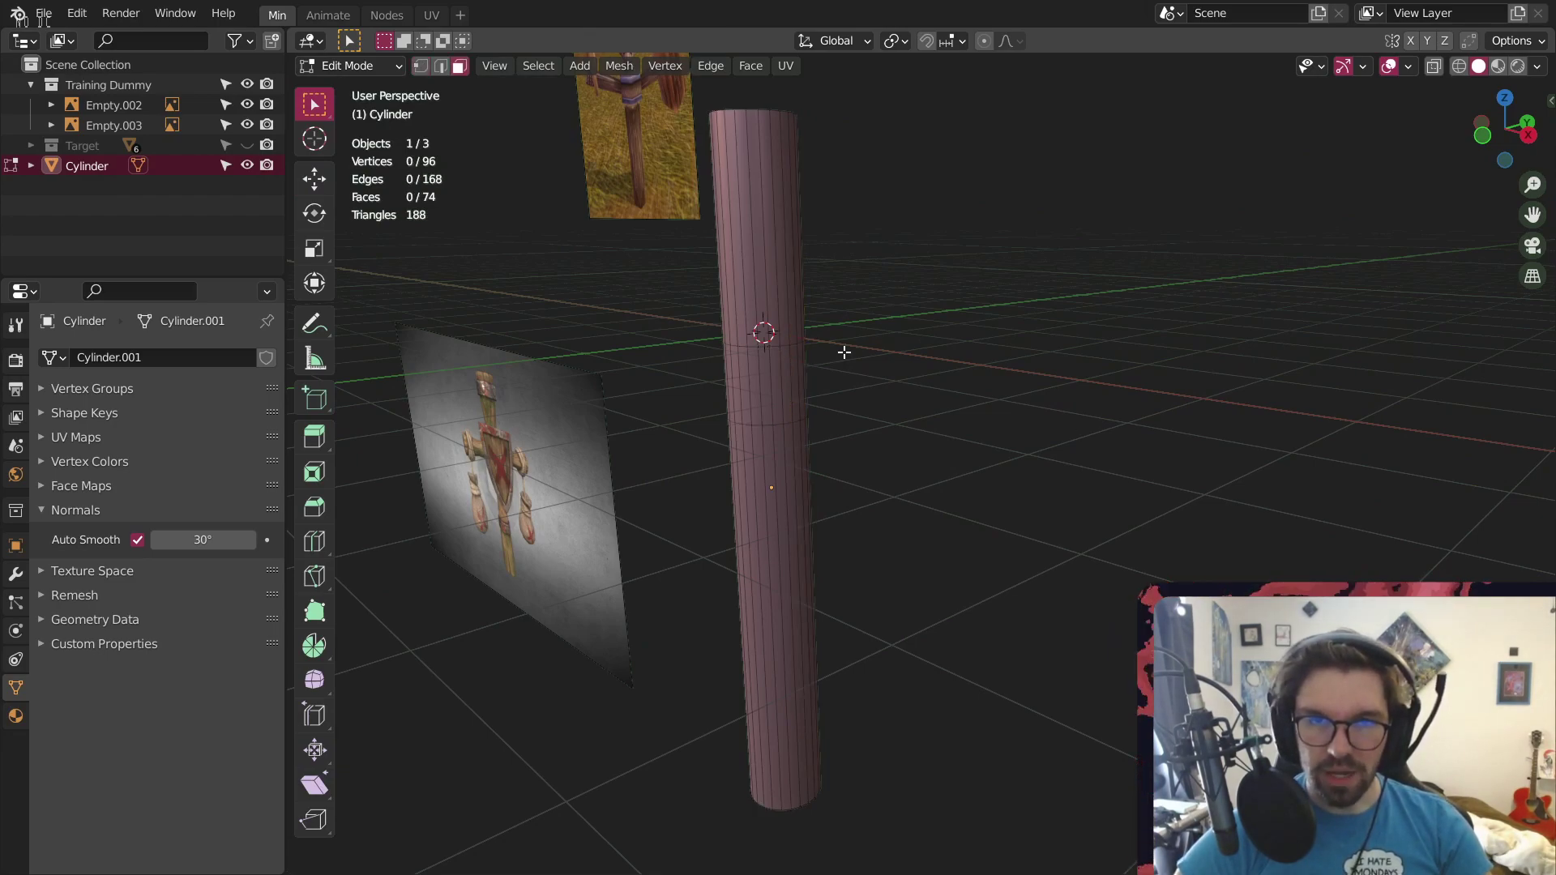
key("ctrl+z")
key("ctrl+z")
key("ctrl+z")
scroll(923, 348, "down", 4)
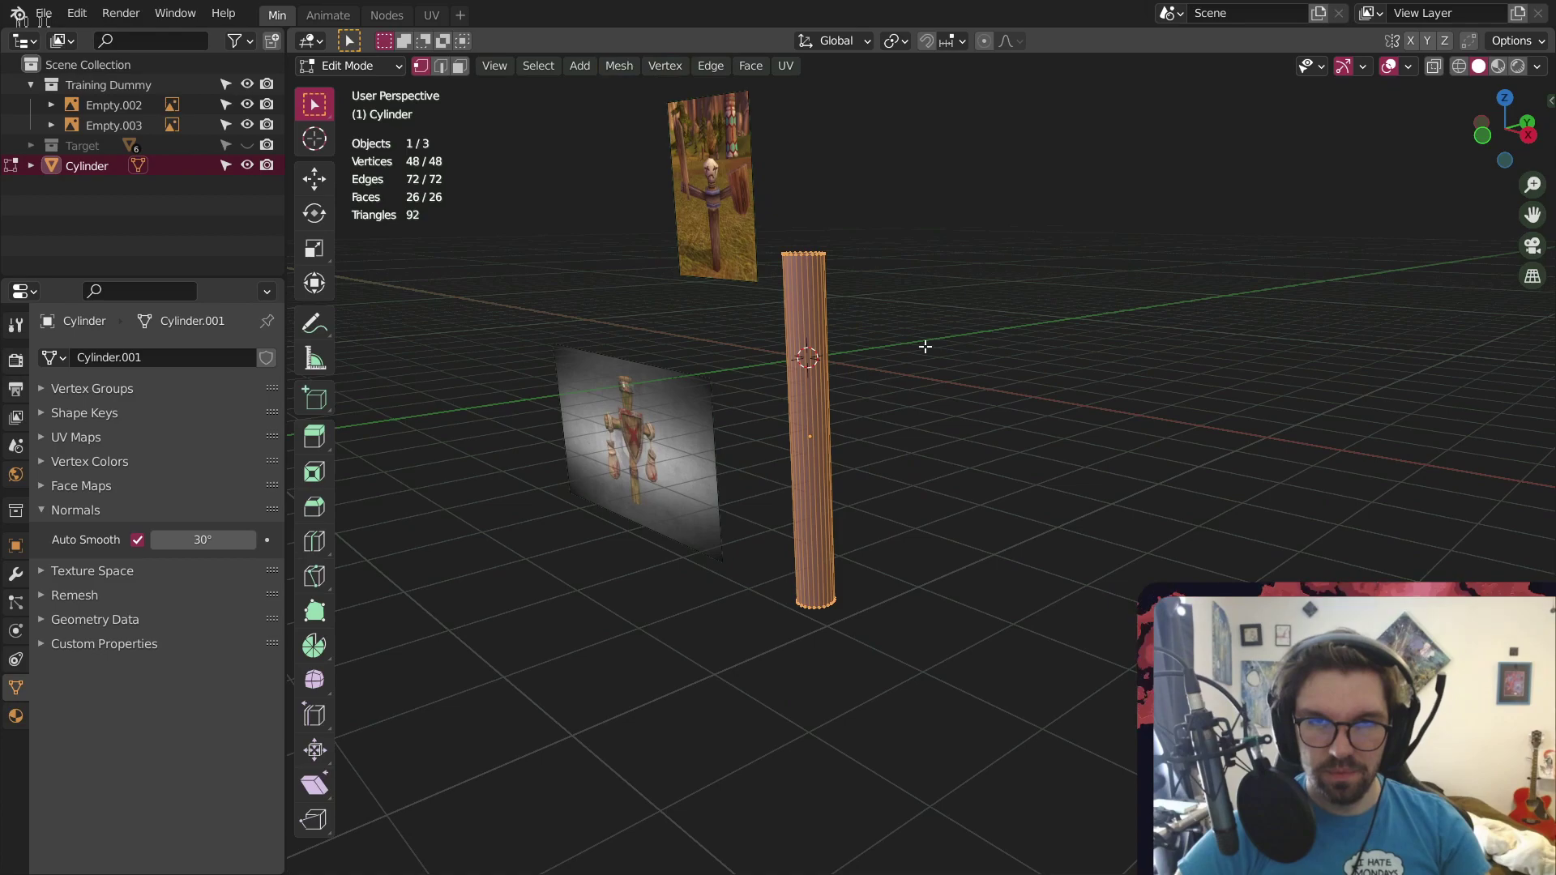
key("alt+a")
middle_click_drag(861, 408, 932, 392)
Move the cylinder into the Training Dummy collection and rename it Dummy Post
left_click(1500, 136)
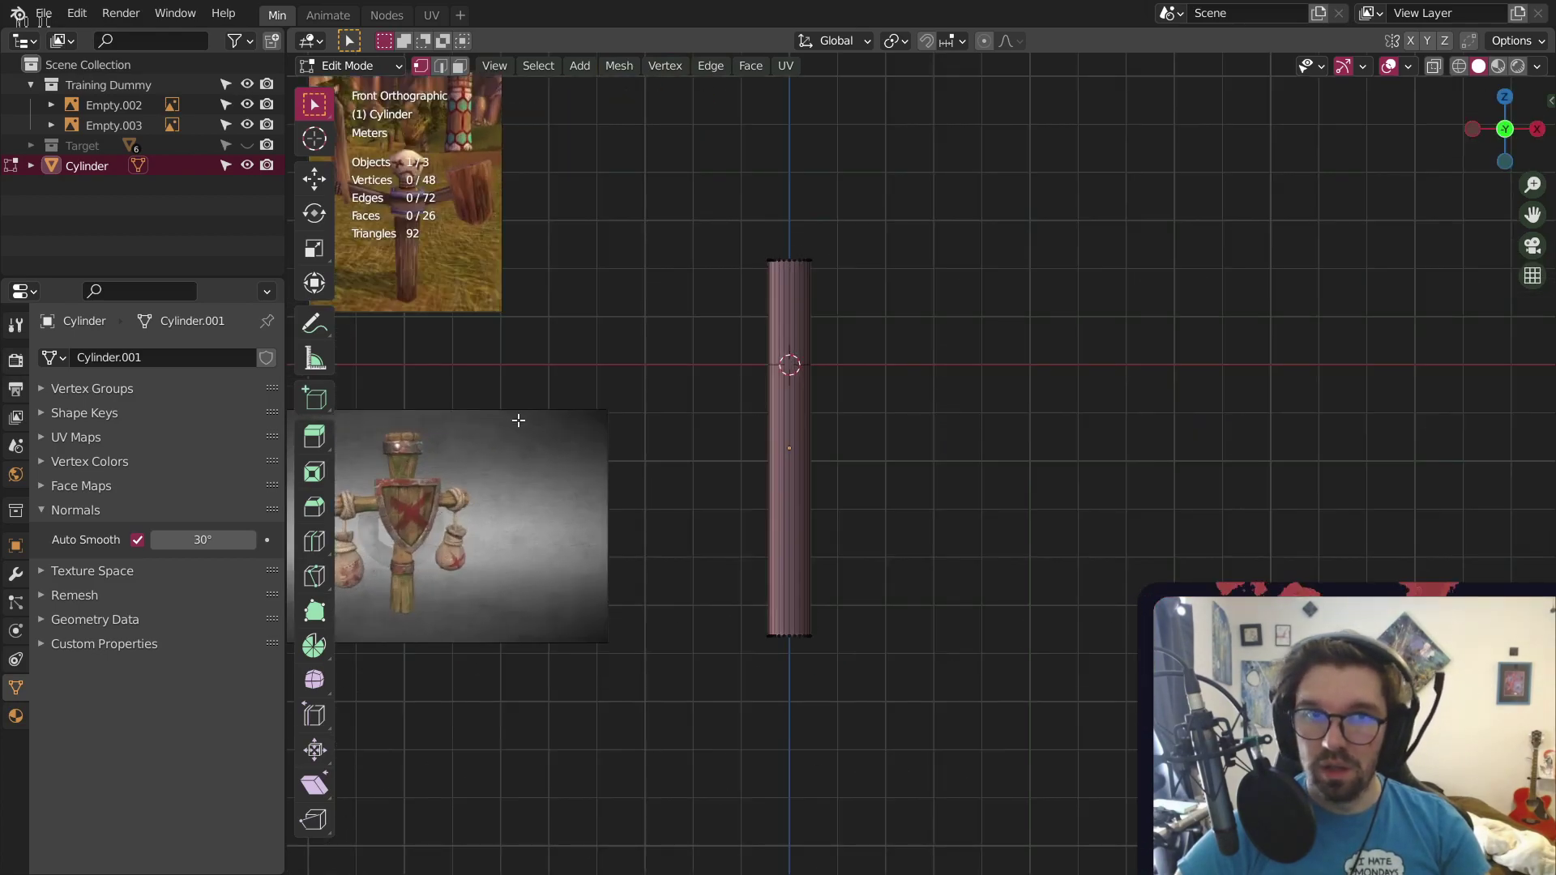
middle_click_drag(565, 415, 719, 414, "shift")
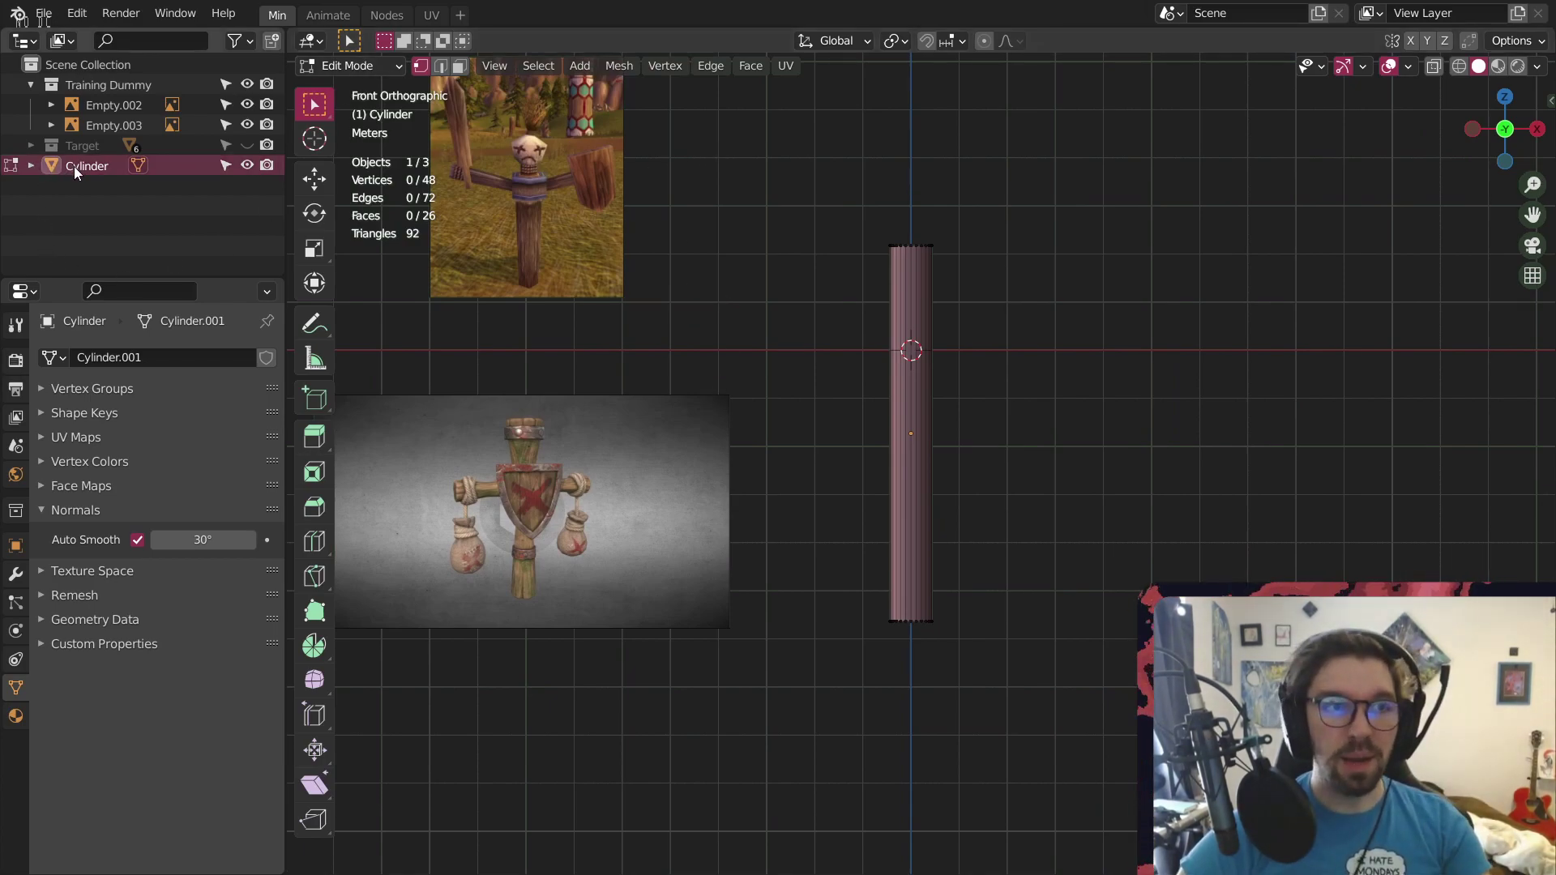
left_click_drag(75, 167, 91, 85)
double_click(112, 107)
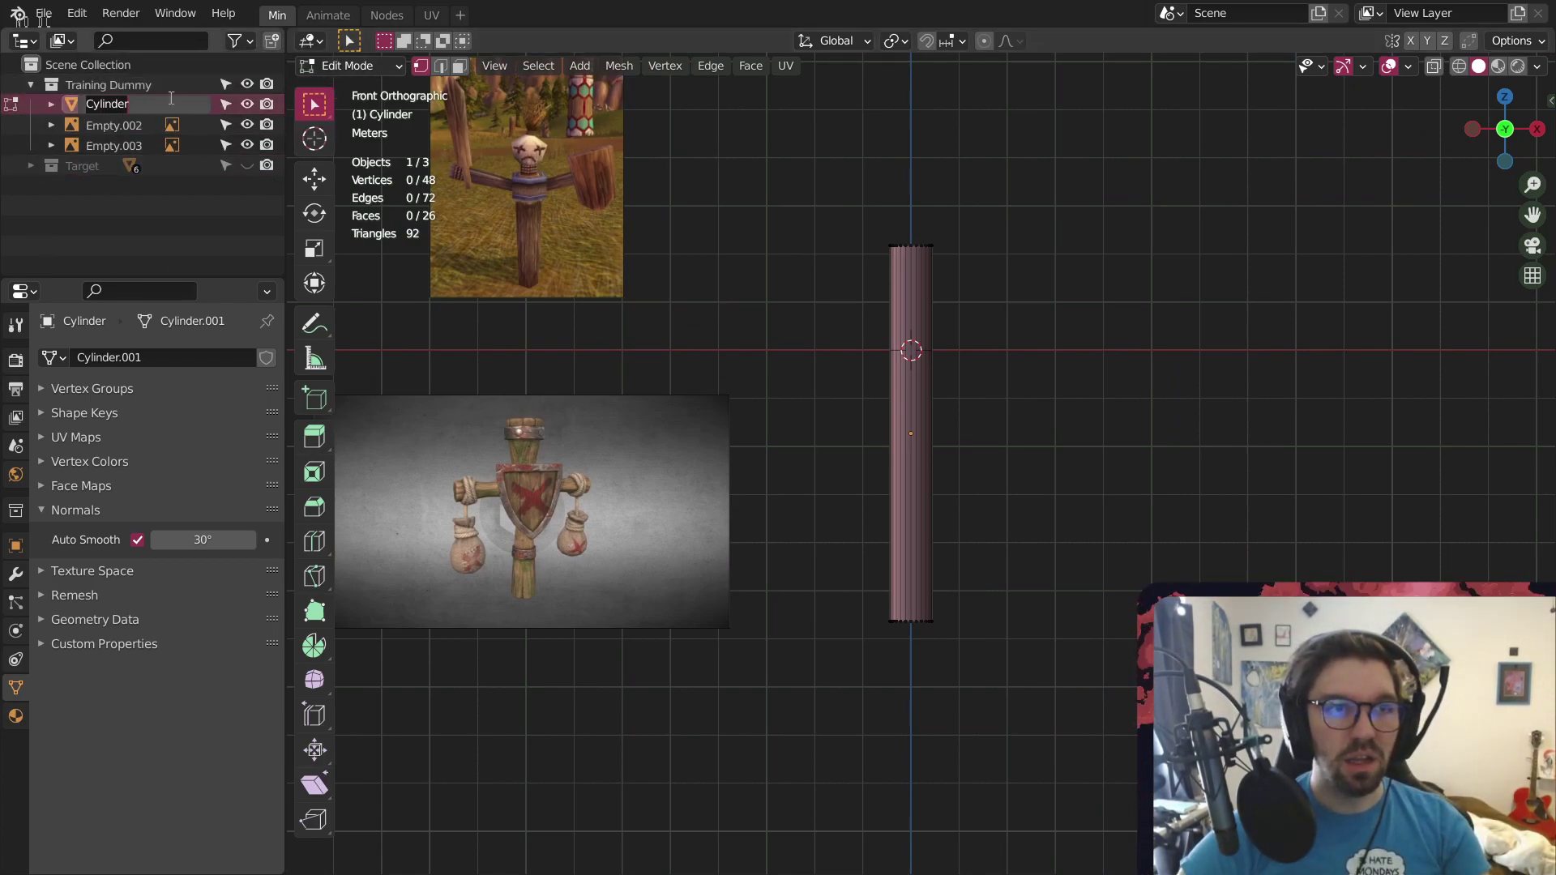
type("Dummy")
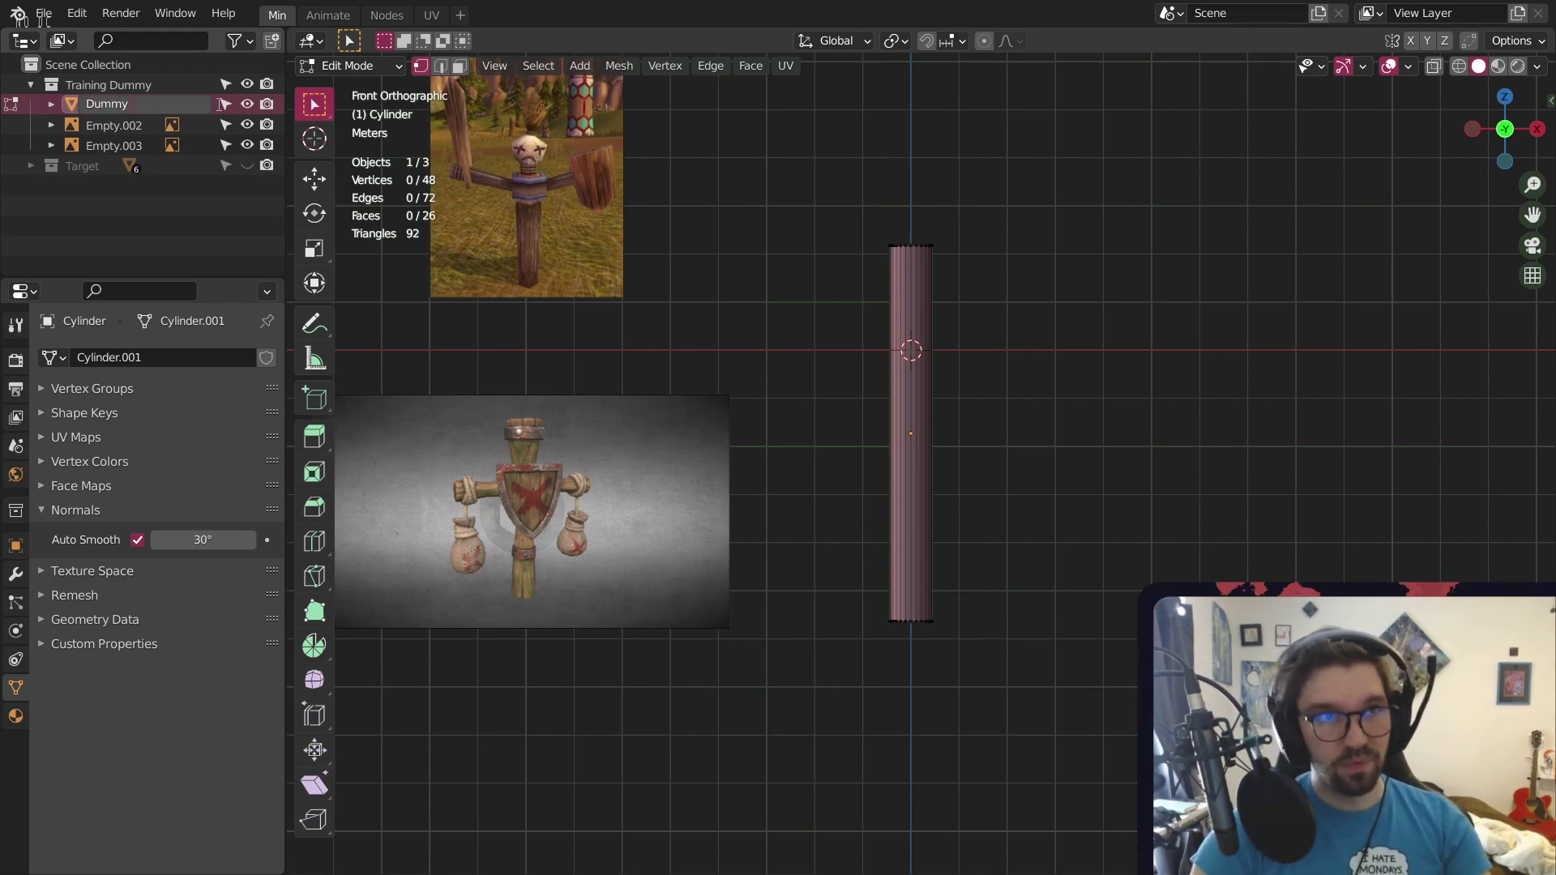
type(" Post")
key("Return")
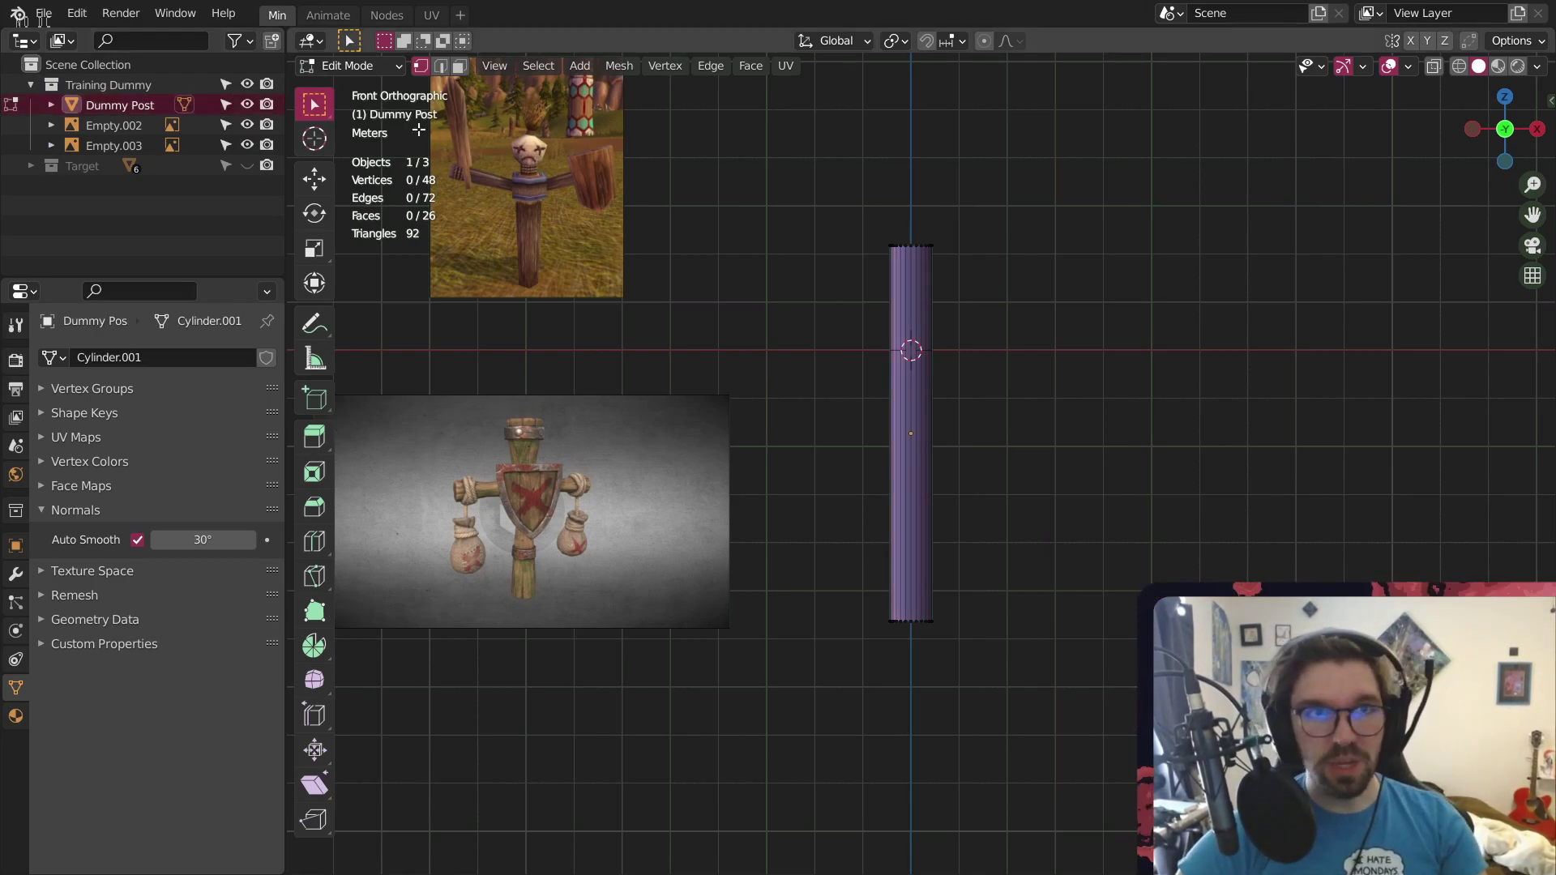
Return to Object Mode and add a cube to the Training Dummy collection as the base for the shield
left_click(349, 66)
left_click(349, 84)
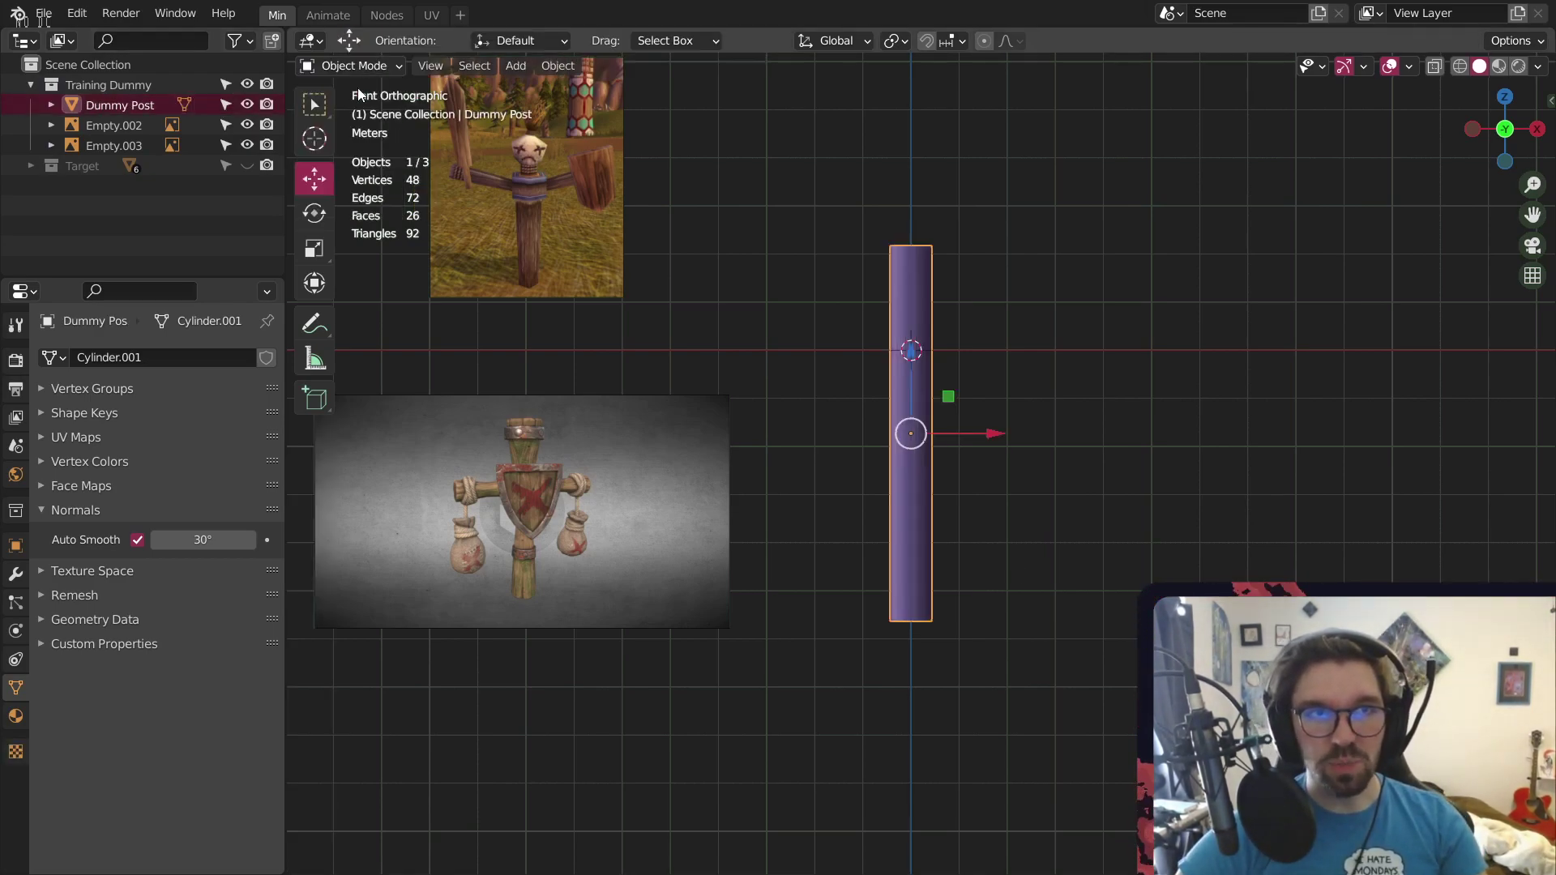
left_click(126, 85)
middle_click_drag(557, 325, 717, 337, "shift")
scroll(655, 515, "up", 7)
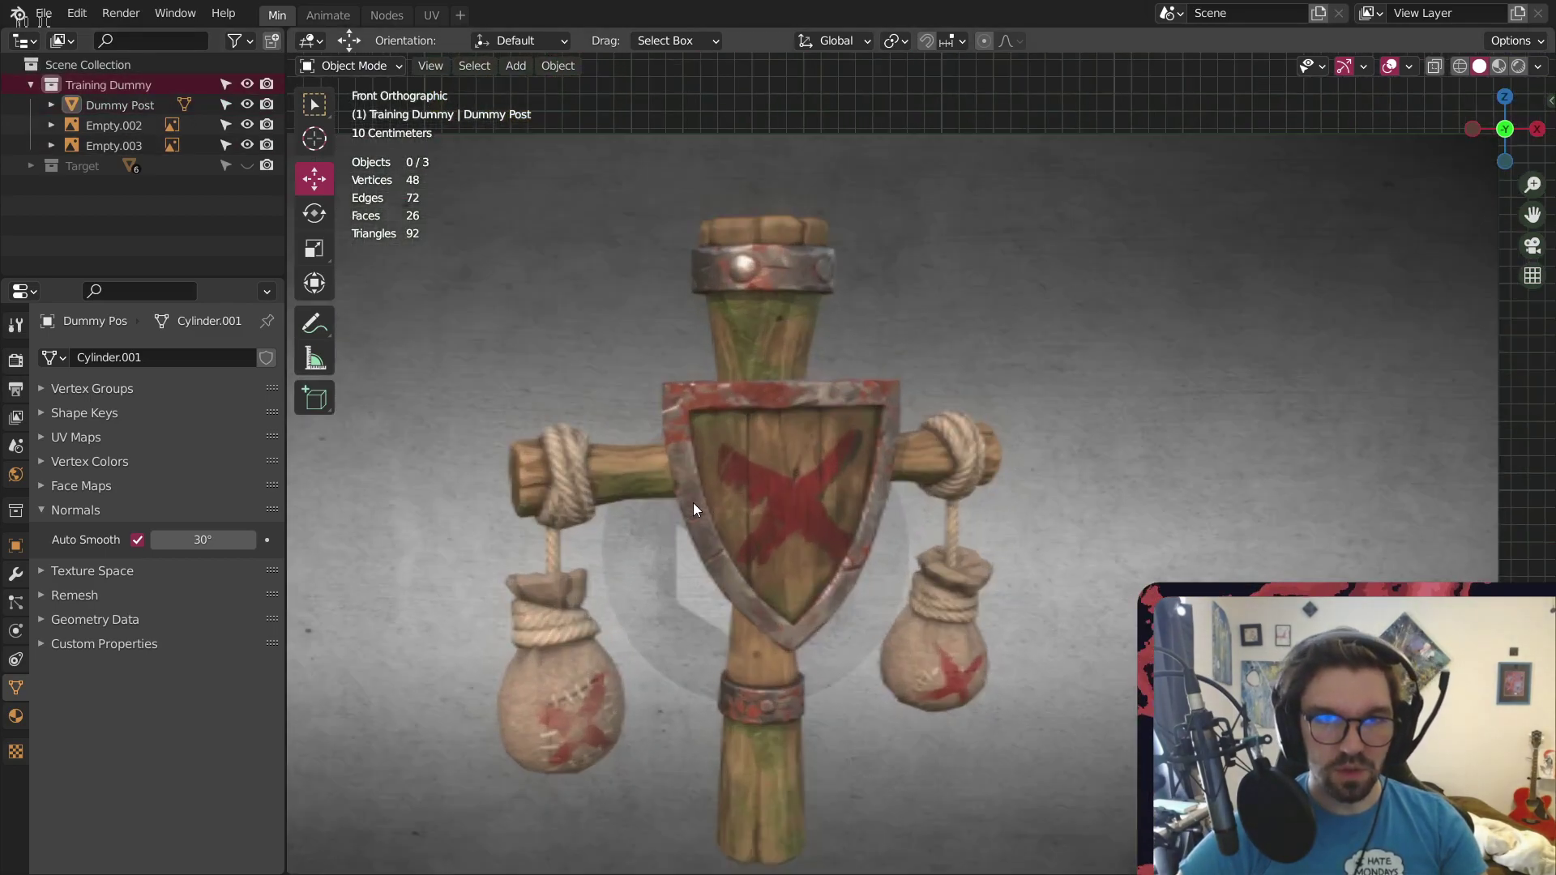
scroll(754, 498, "down", 6)
middle_click_drag(1079, 436, 741, 427, "shift")
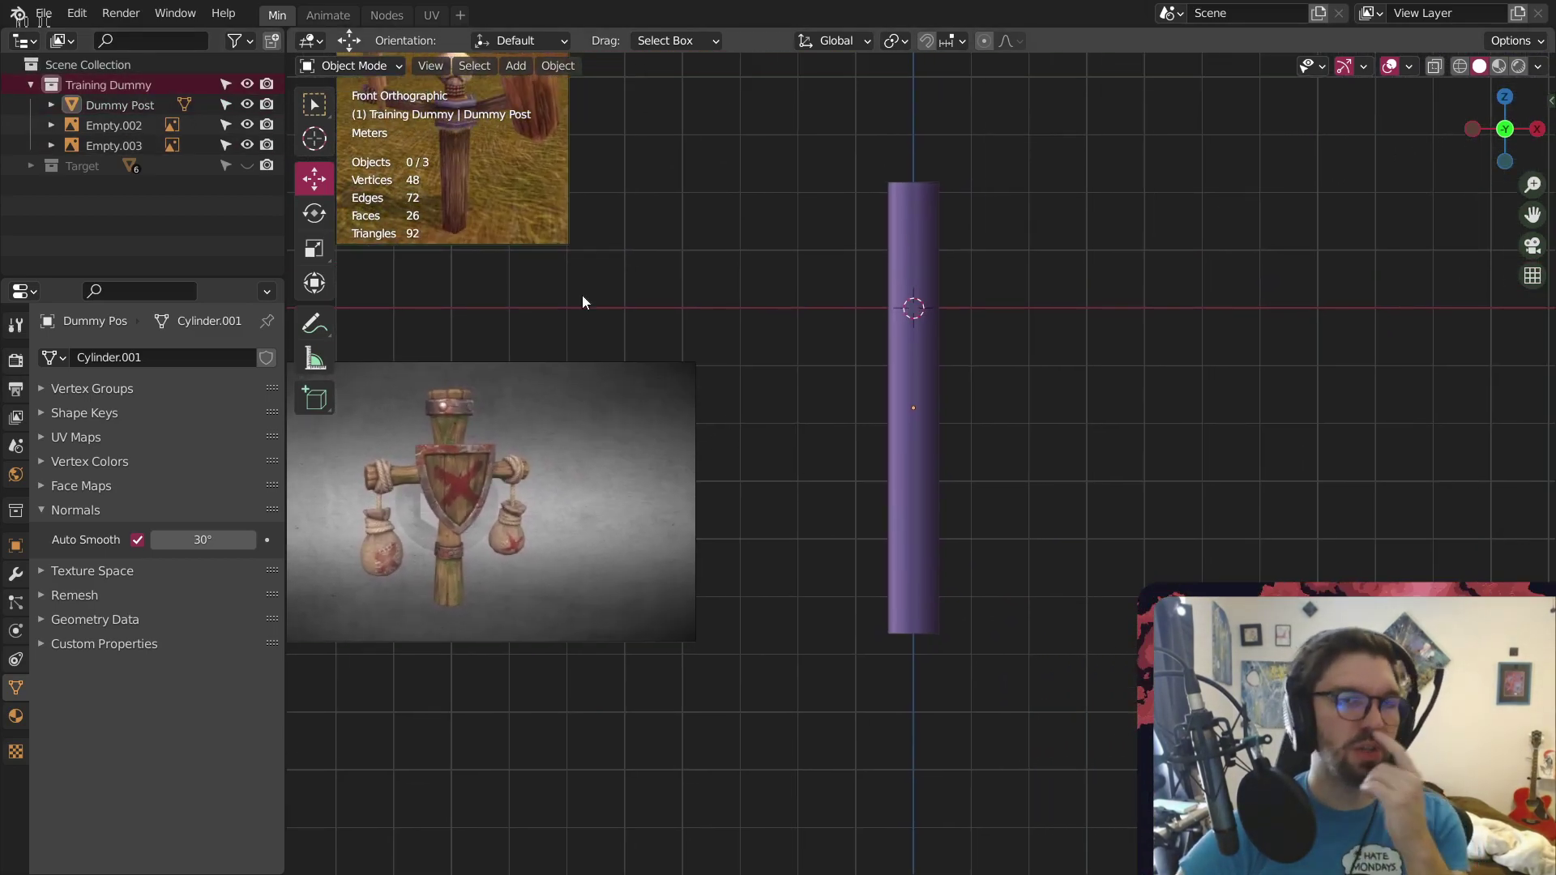
left_click(517, 66)
mouse_move(534, 86)
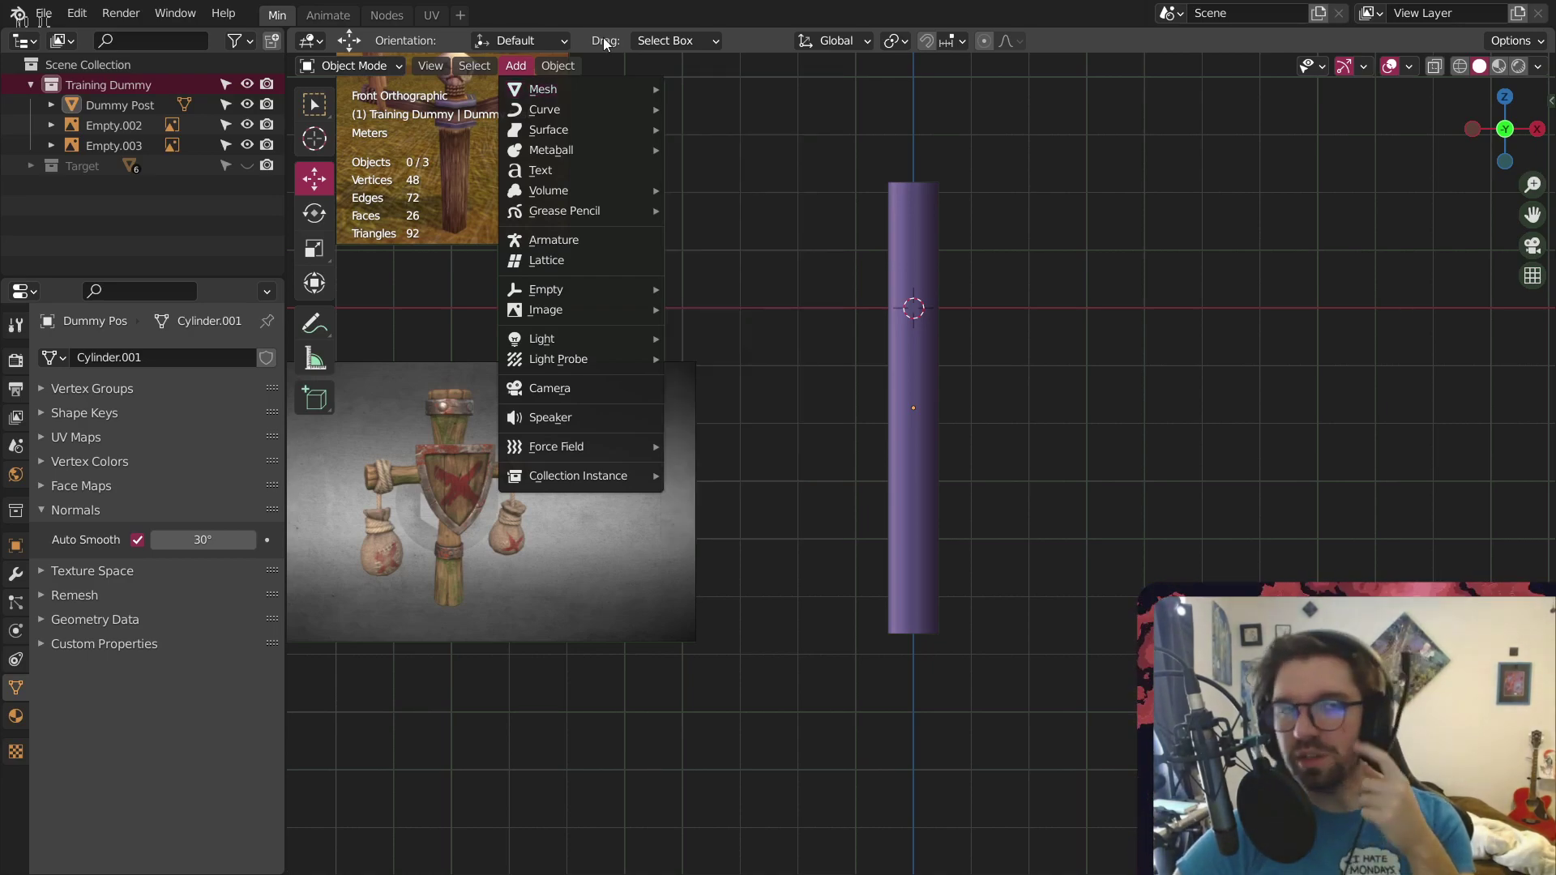
left_click(503, 73)
mouse_move(561, 92)
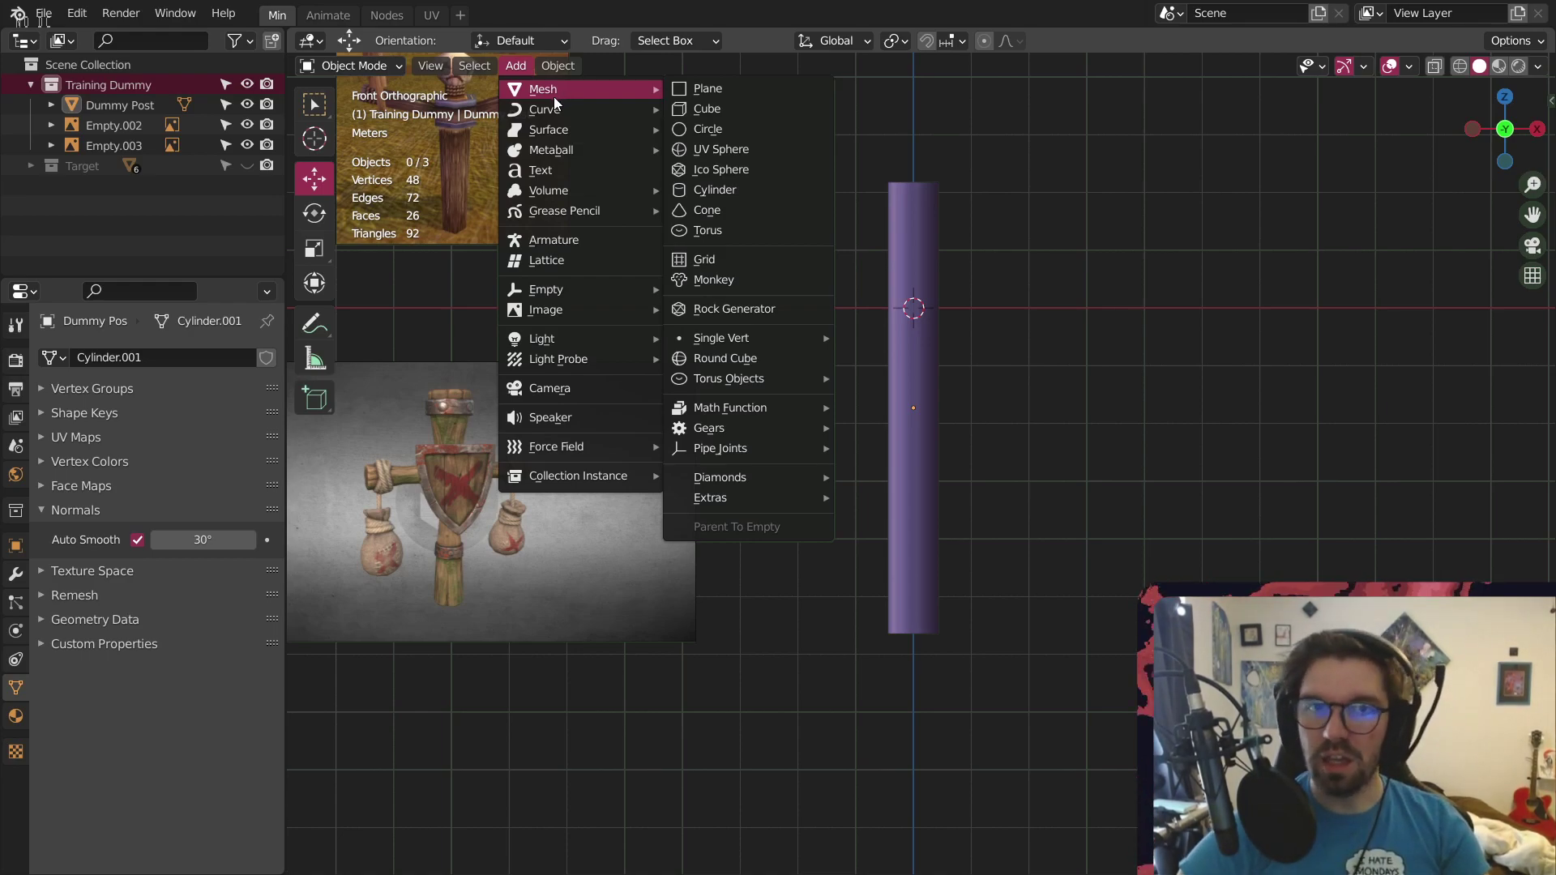
left_click(707, 109)
Move the cube about 4.57 m along negative Y so it stands clear in front of the post
middle_click_drag(754, 308, 997, 346)
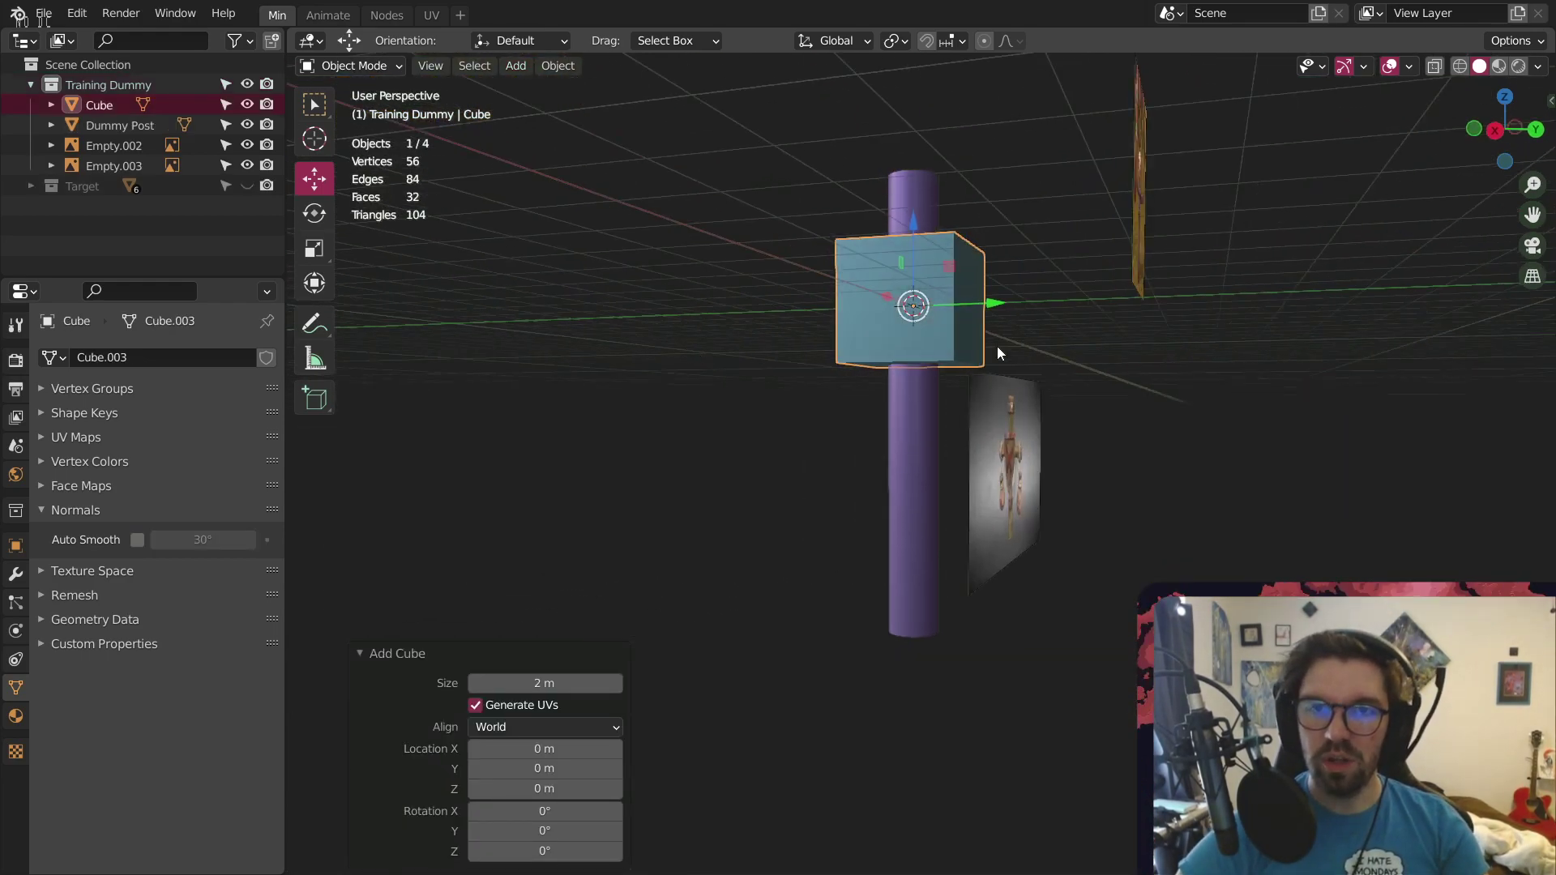
left_click_drag(990, 307, 757, 316)
middle_click_drag(723, 319, 951, 266)
scroll(721, 326, "up", 4)
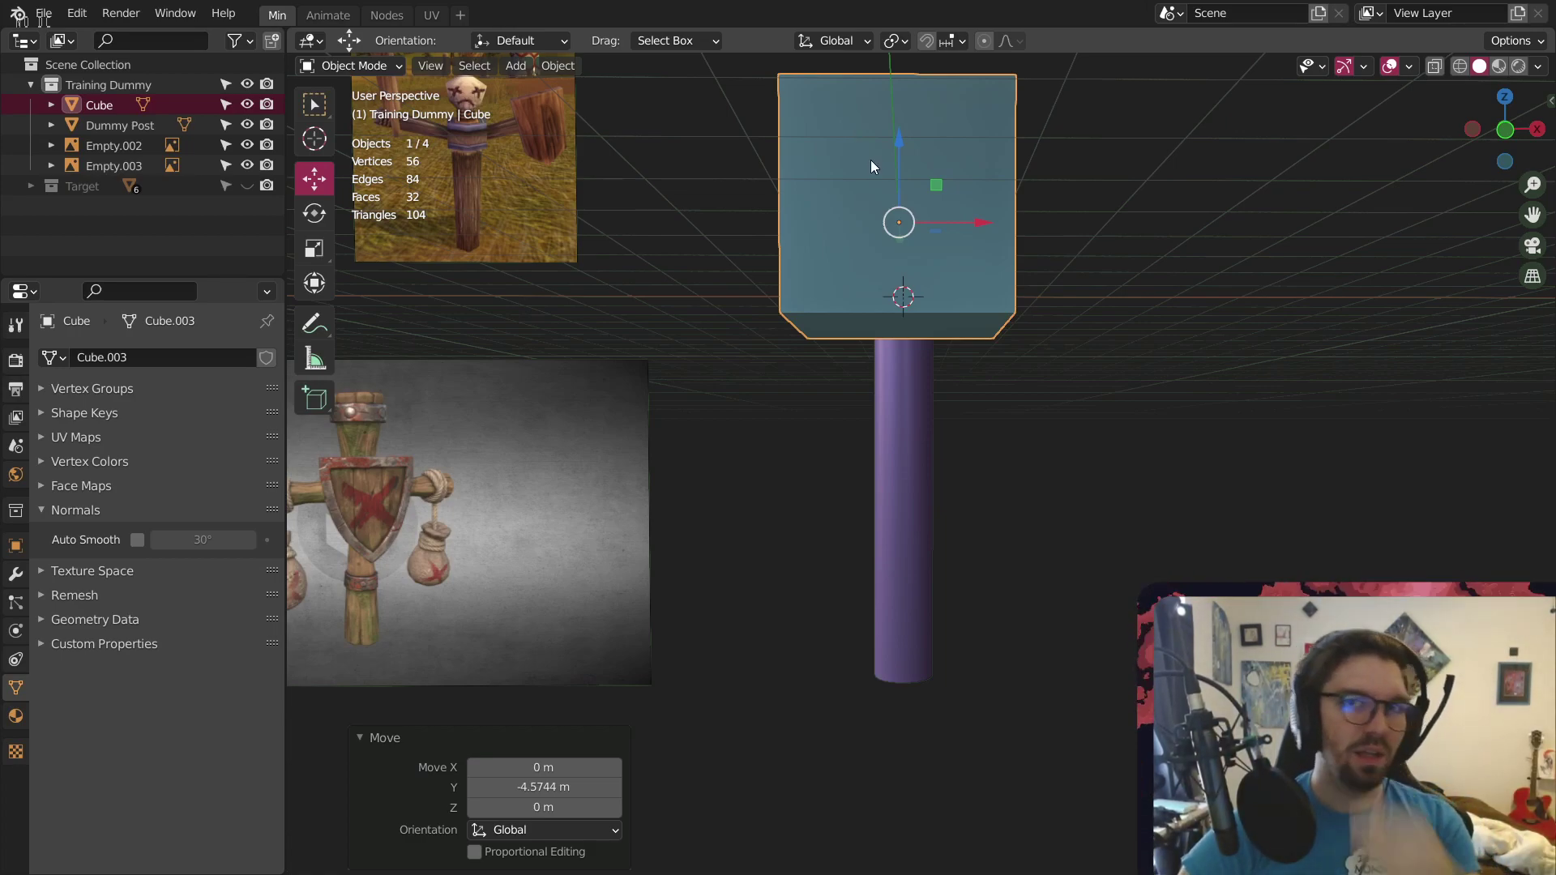
Flatten the cube into a thin slab by scaling it to 0.088 along Y
middle_click_drag(870, 159, 736, 295)
left_click(312, 258)
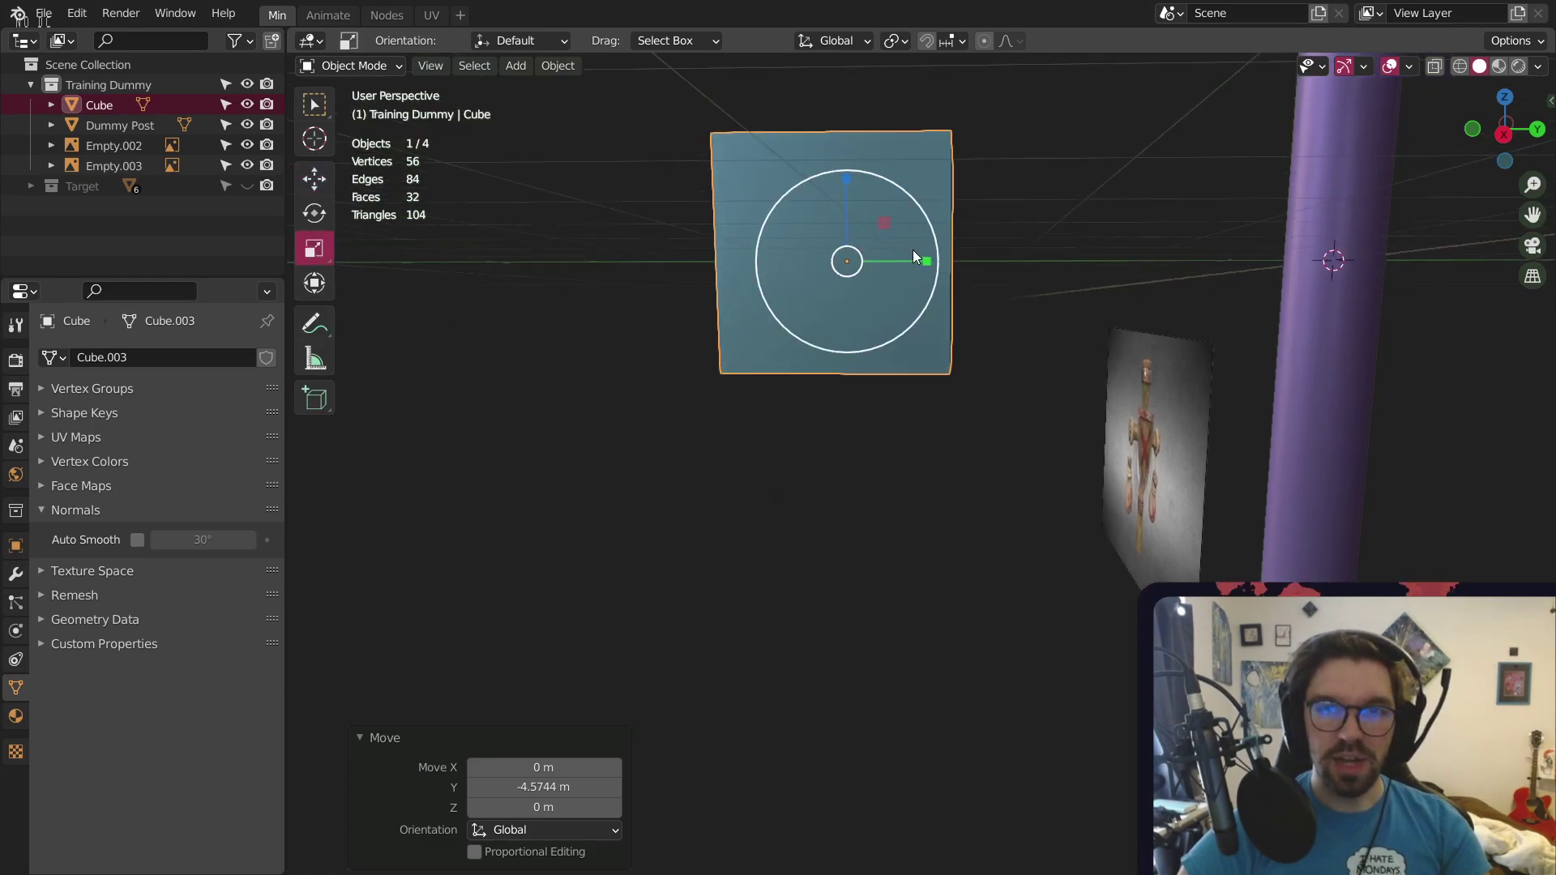
left_click_drag(920, 259, 859, 265)
middle_click_drag(859, 266, 823, 370)
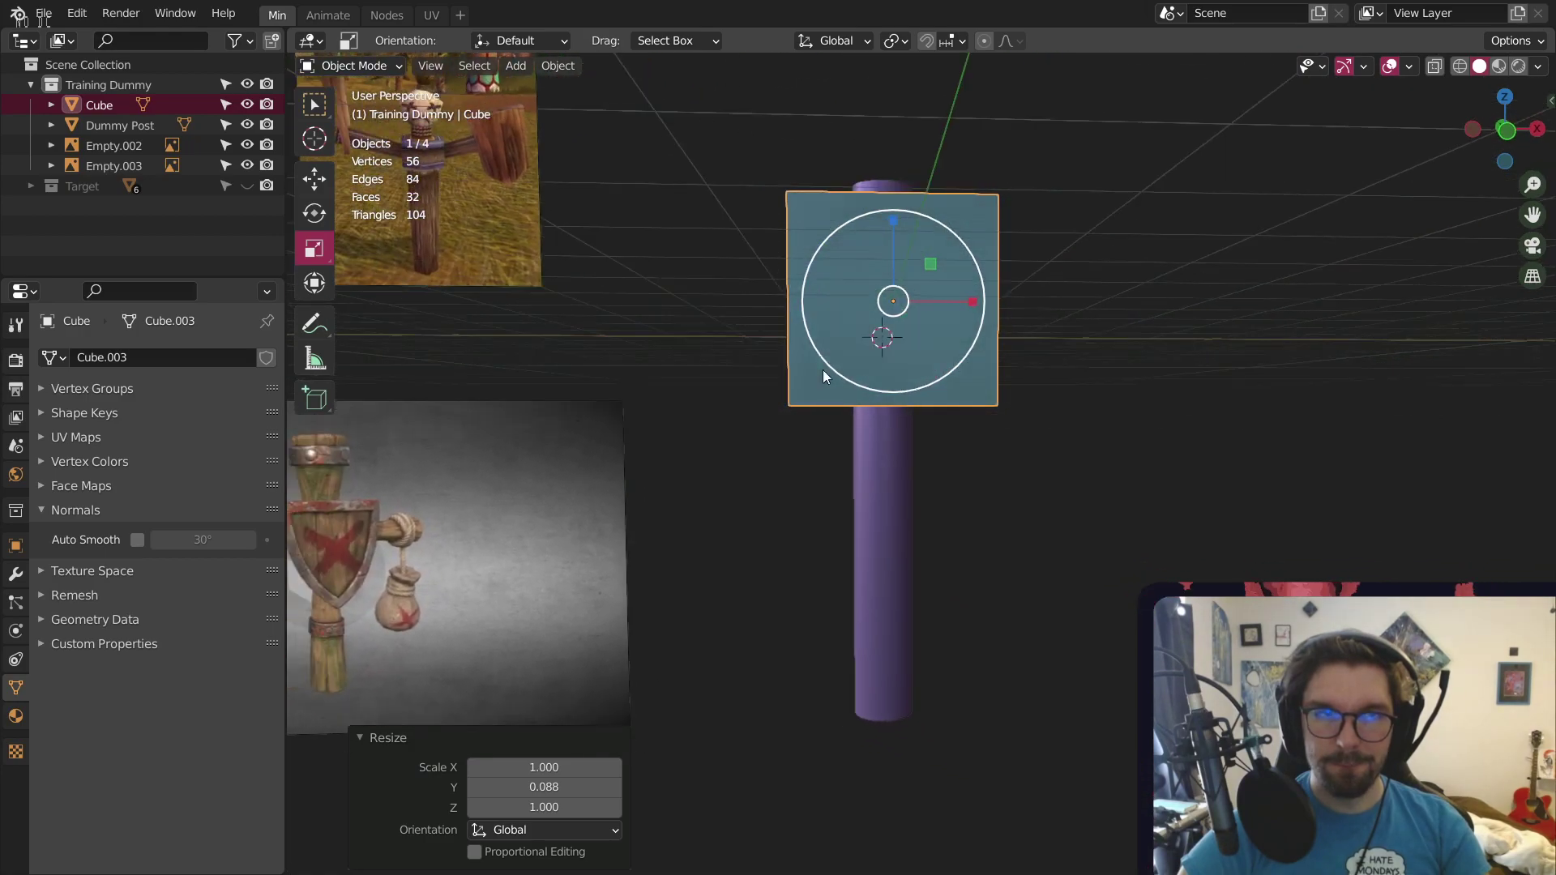
In Edit Mode, add one horizontal loop cut across the slab's upper half, slid to a factor of about -0.252
left_click(354, 67)
left_click(354, 132)
left_click(363, 66)
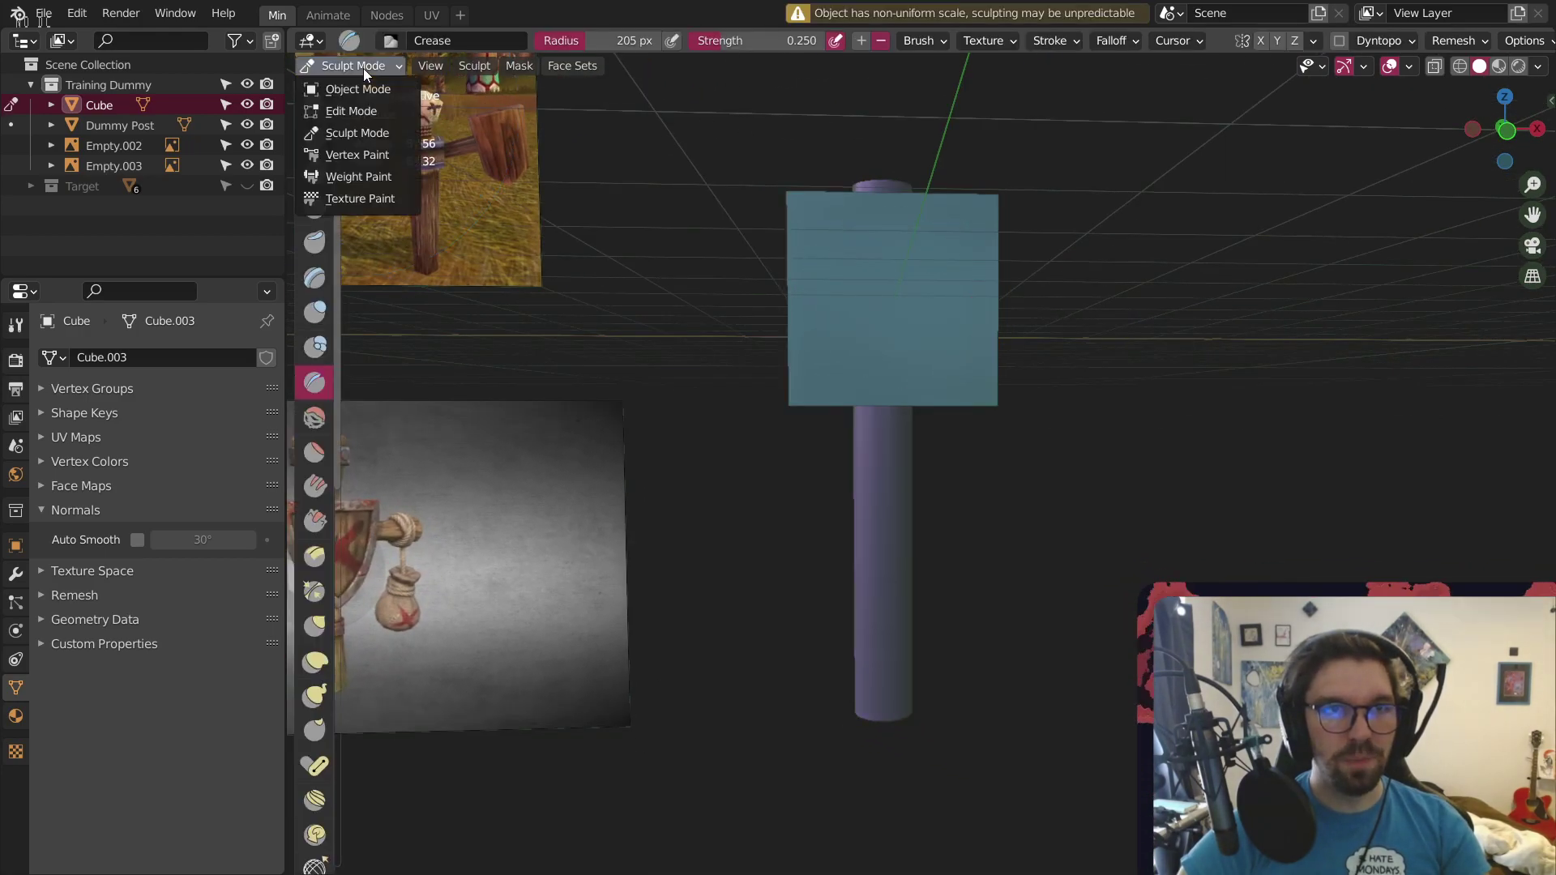
left_click(361, 112)
left_click(314, 541)
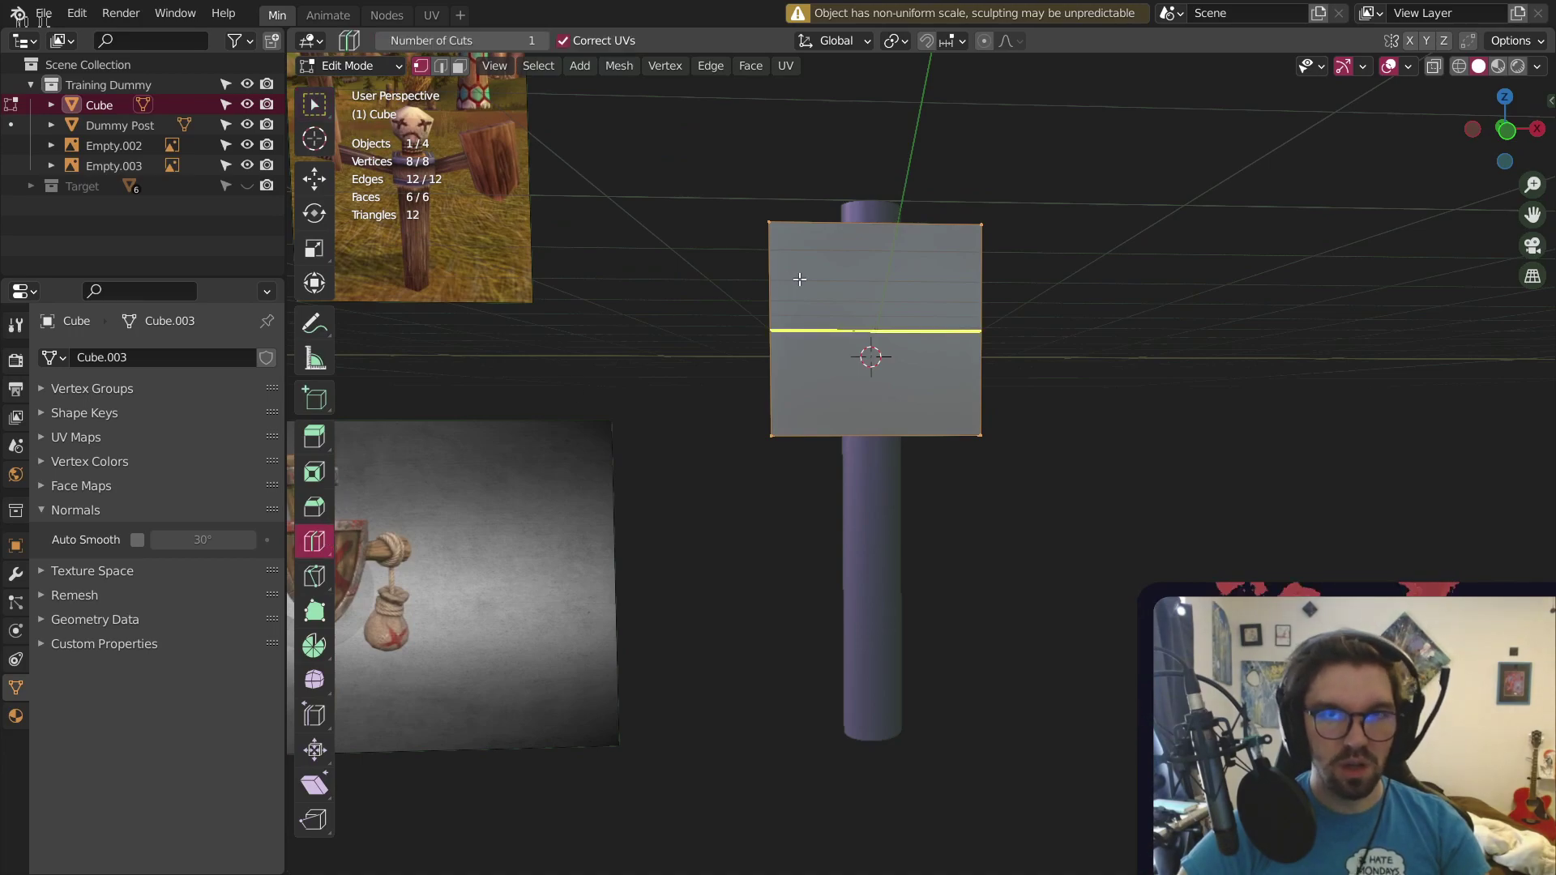
mouse_move(799, 280)
left_mouse_down()
mouse_move(804, 315)
mouse_move(827, 292)
left_mouse_up()
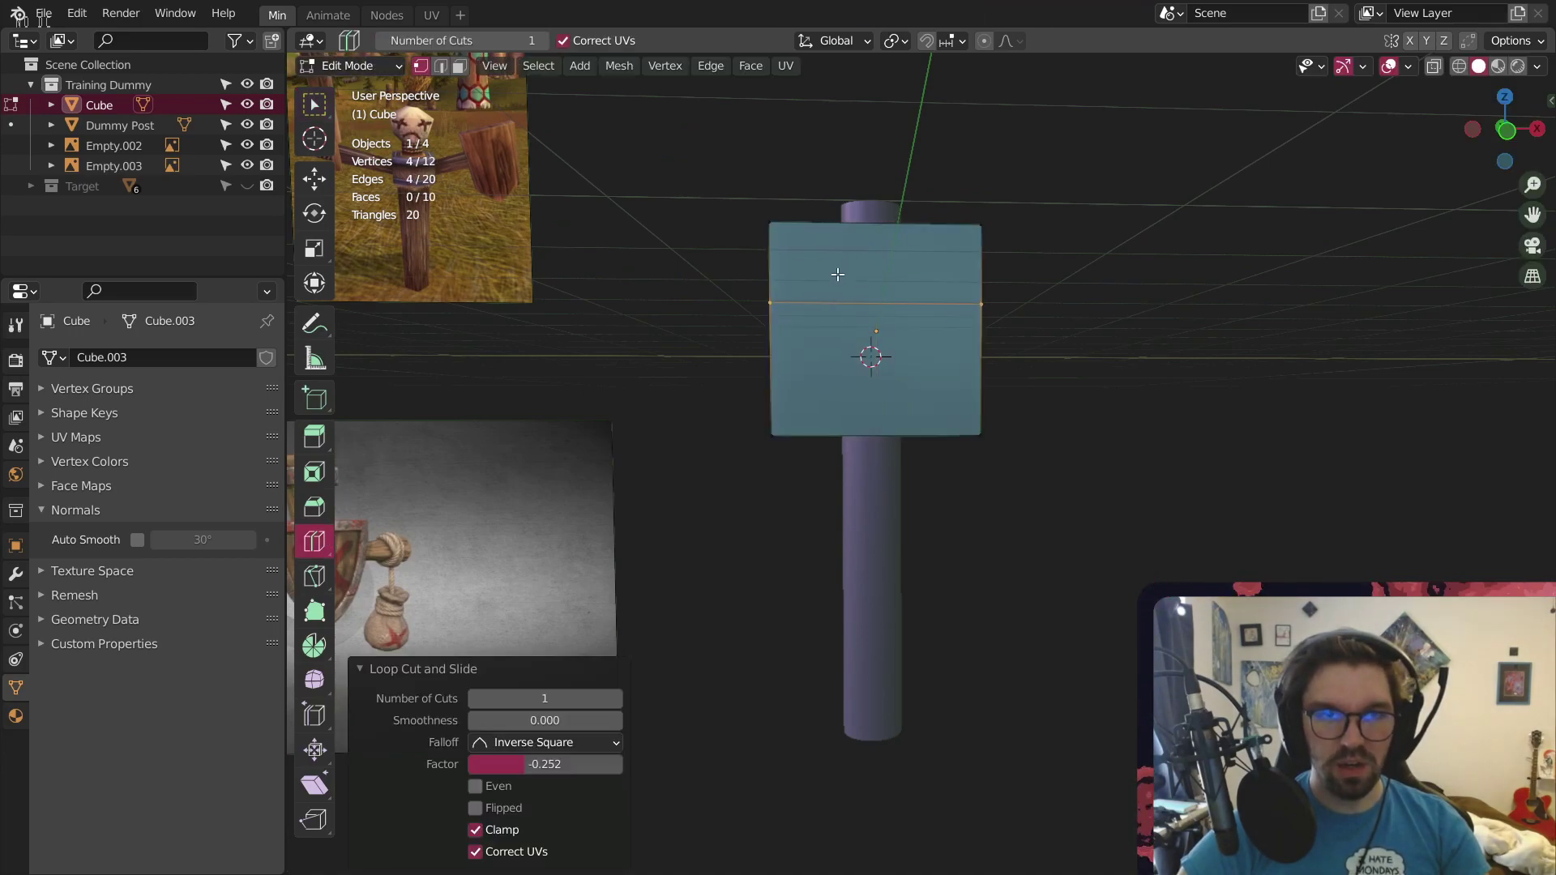
Try scaling the new edge loop uniformly to 0.951 to pinch the slab's sides
middle_click_drag(814, 305, 888, 290, "shift")
key("s")
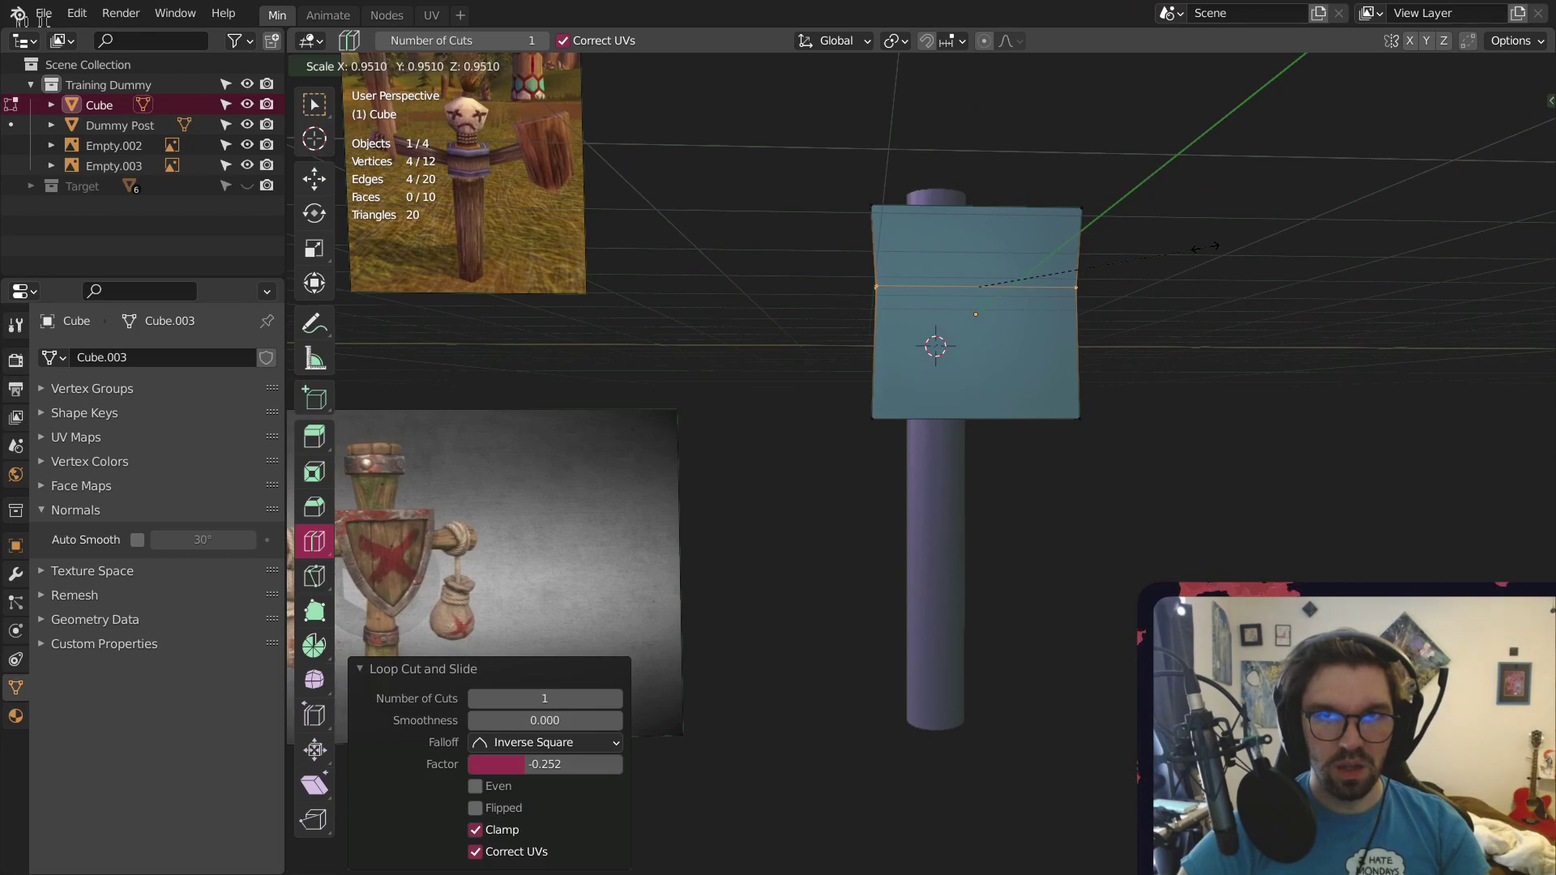
left_click(1205, 246)
middle_click_drag(964, 380, 878, 357, "shift")
Try tapering the slab to a point by uniformly scaling its bottom vertices by 0.111, 0.485 and 0.238
left_click(314, 104)
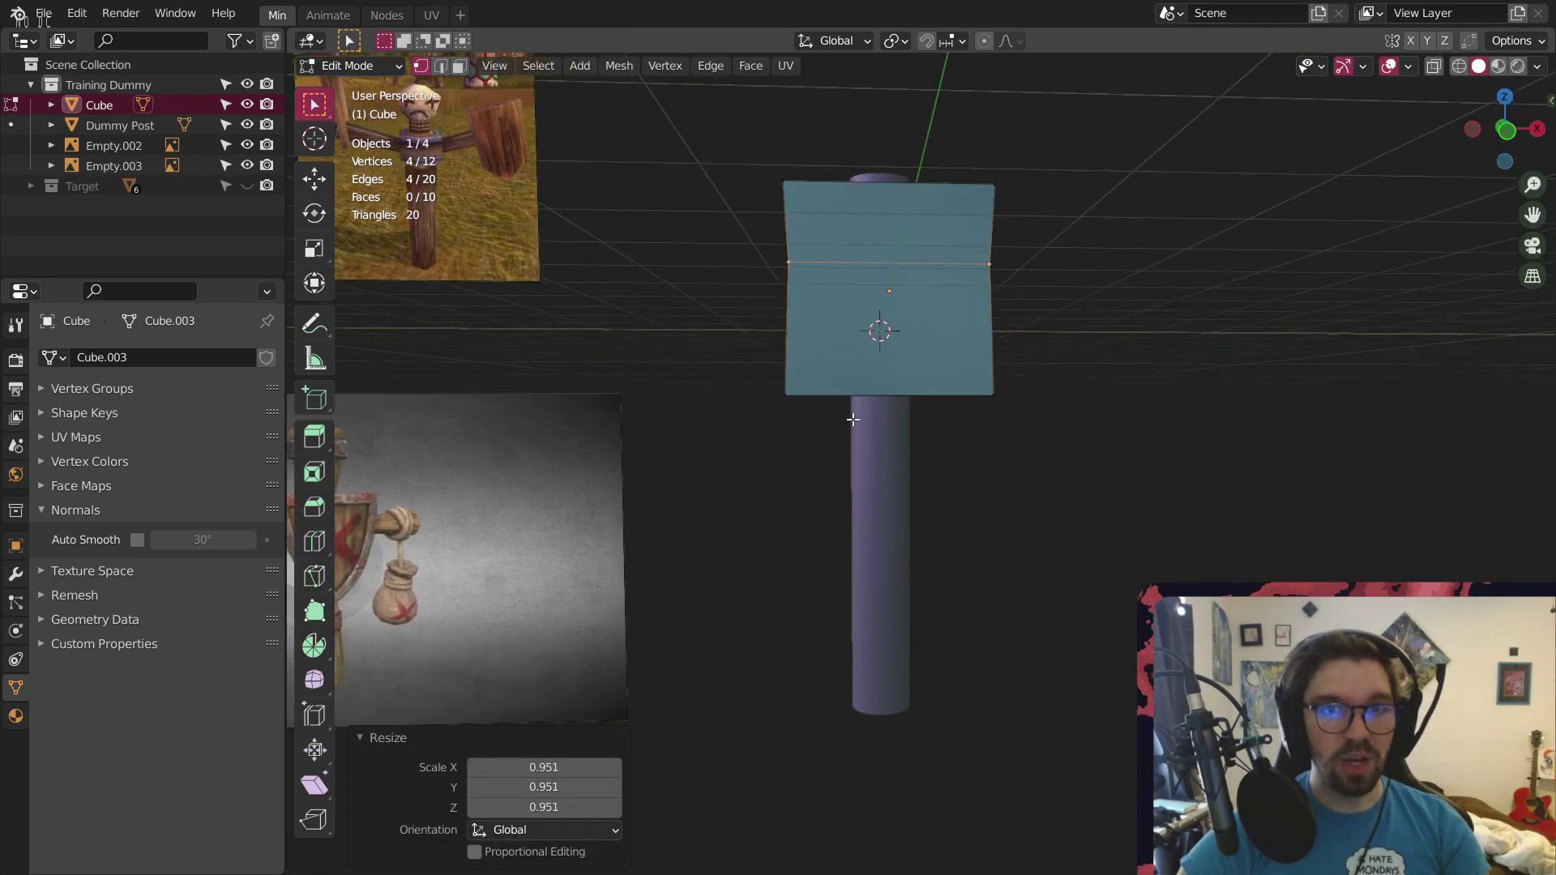
left_click_drag(749, 365, 1110, 491)
key("s")
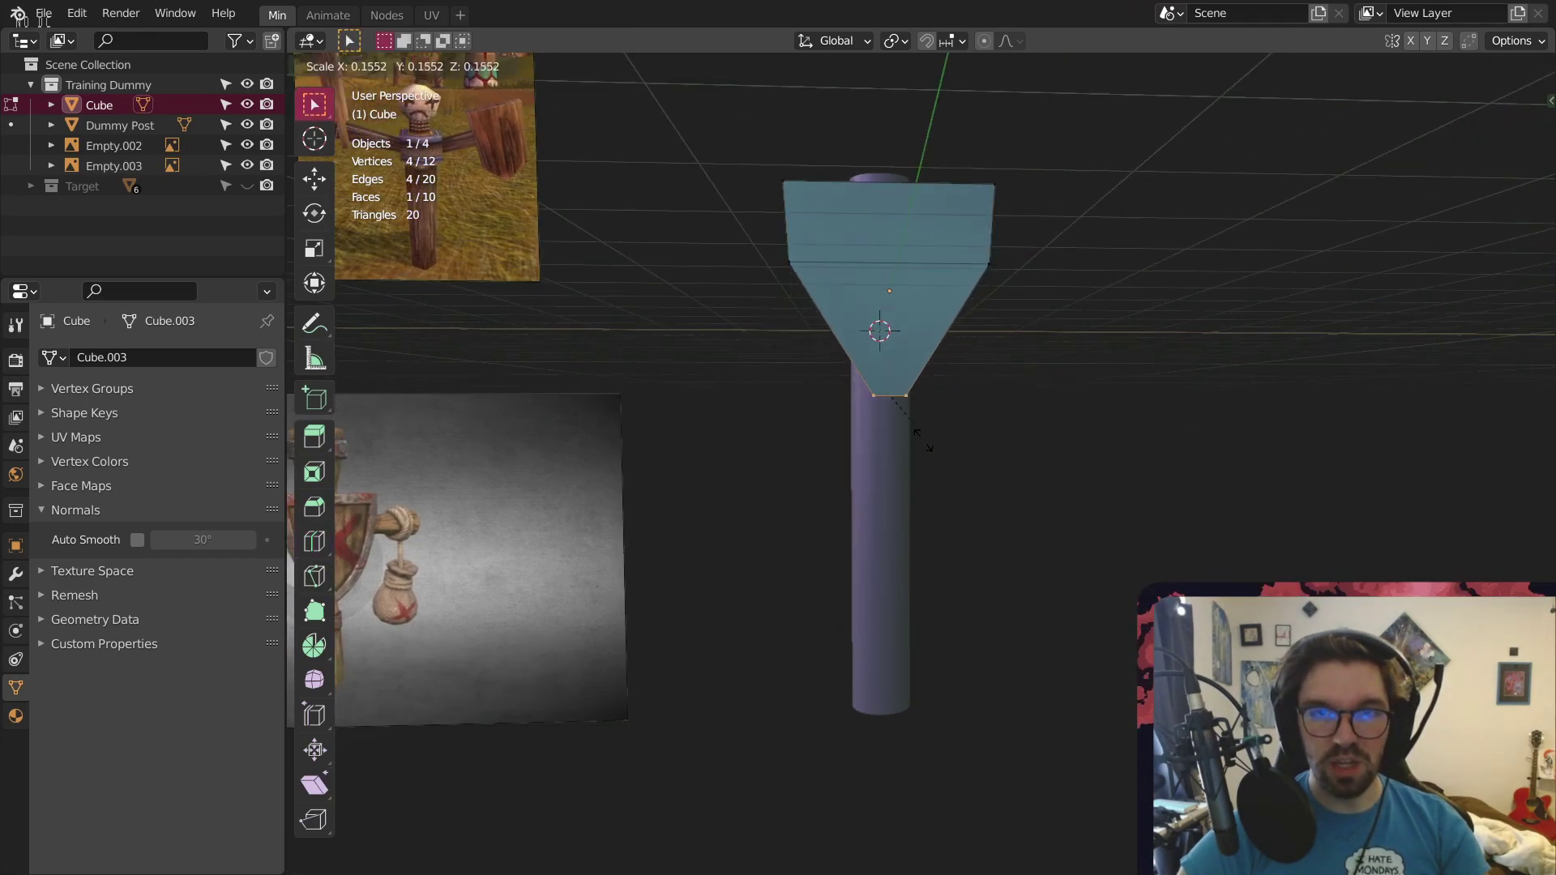
left_click(909, 432)
scroll(914, 382, "up", 4)
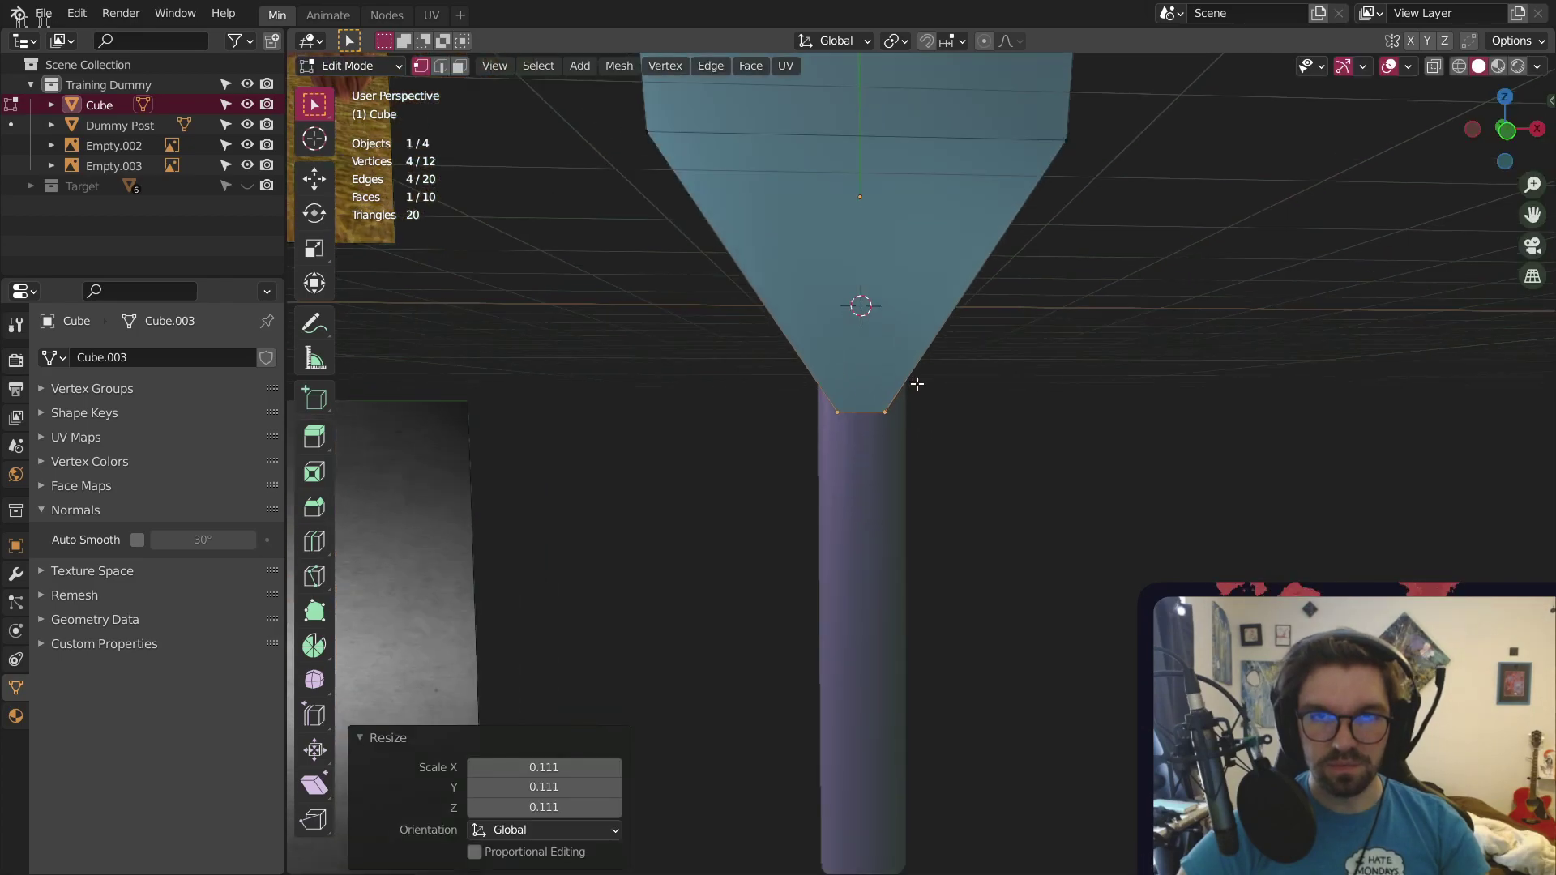
key("s")
left_click(972, 381)
scroll(931, 390, "down", 4)
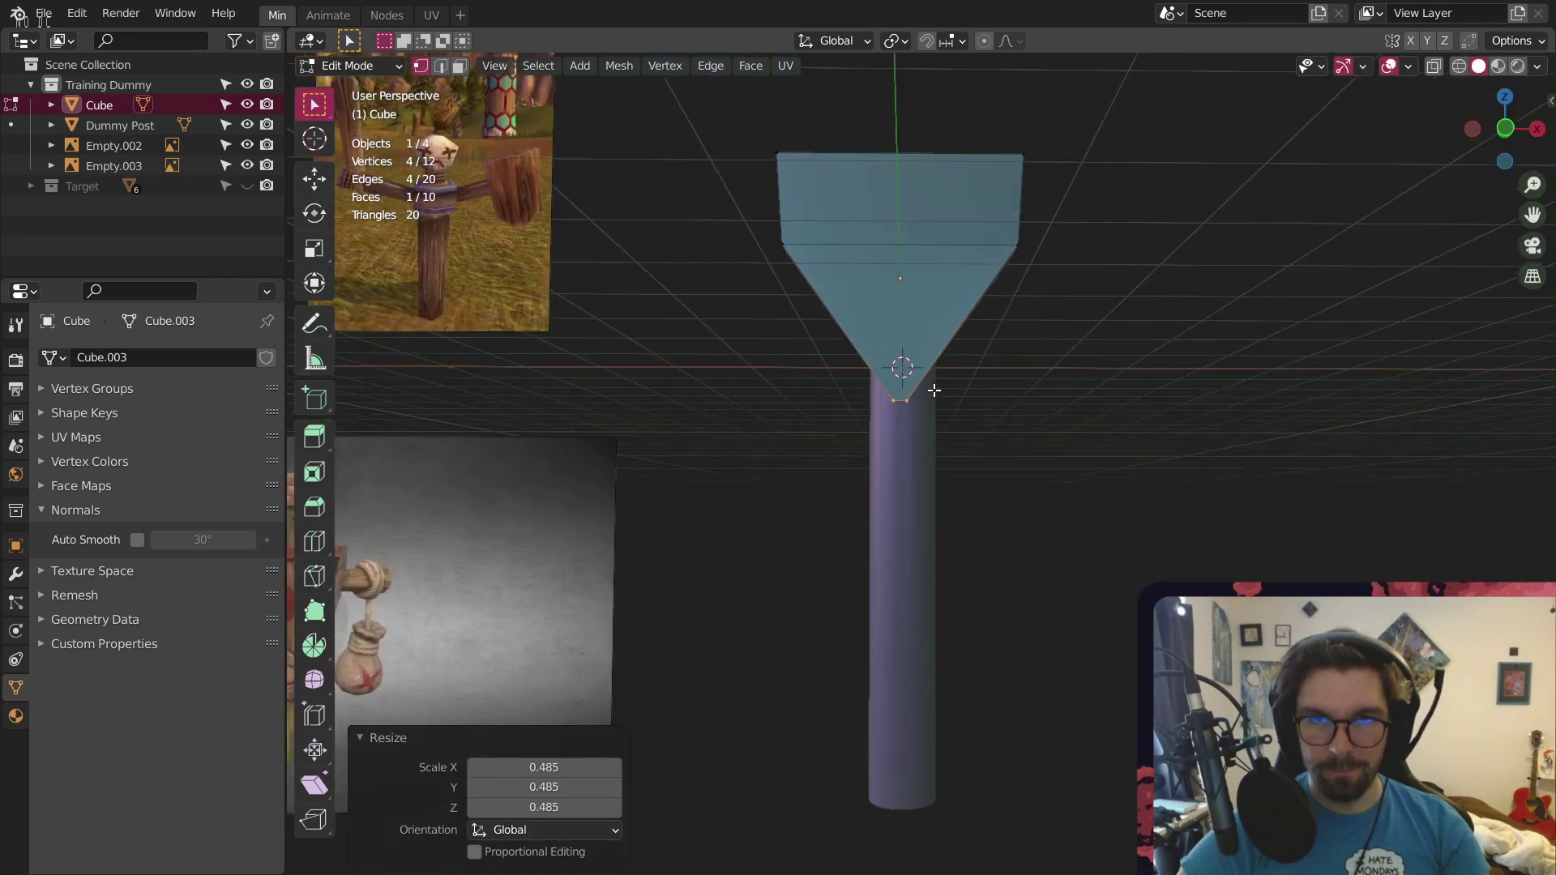
middle_click_drag(819, 405, 1029, 395, "shift")
middle_click_drag(1202, 373, 997, 350, "shift")
scroll(1020, 368, "up", 6)
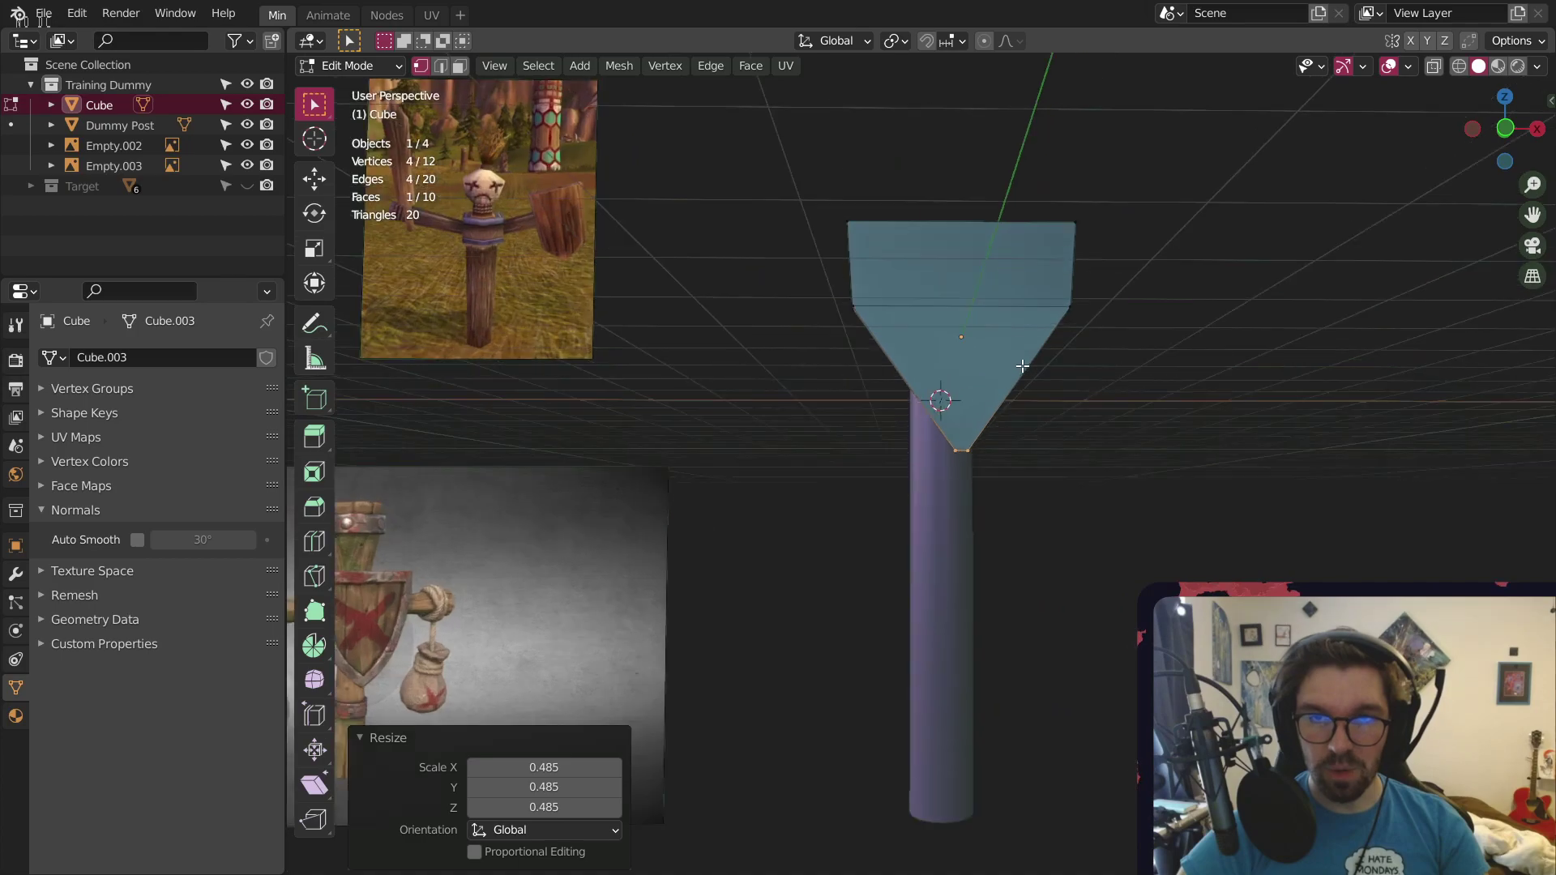
key("s")
left_click(886, 410)
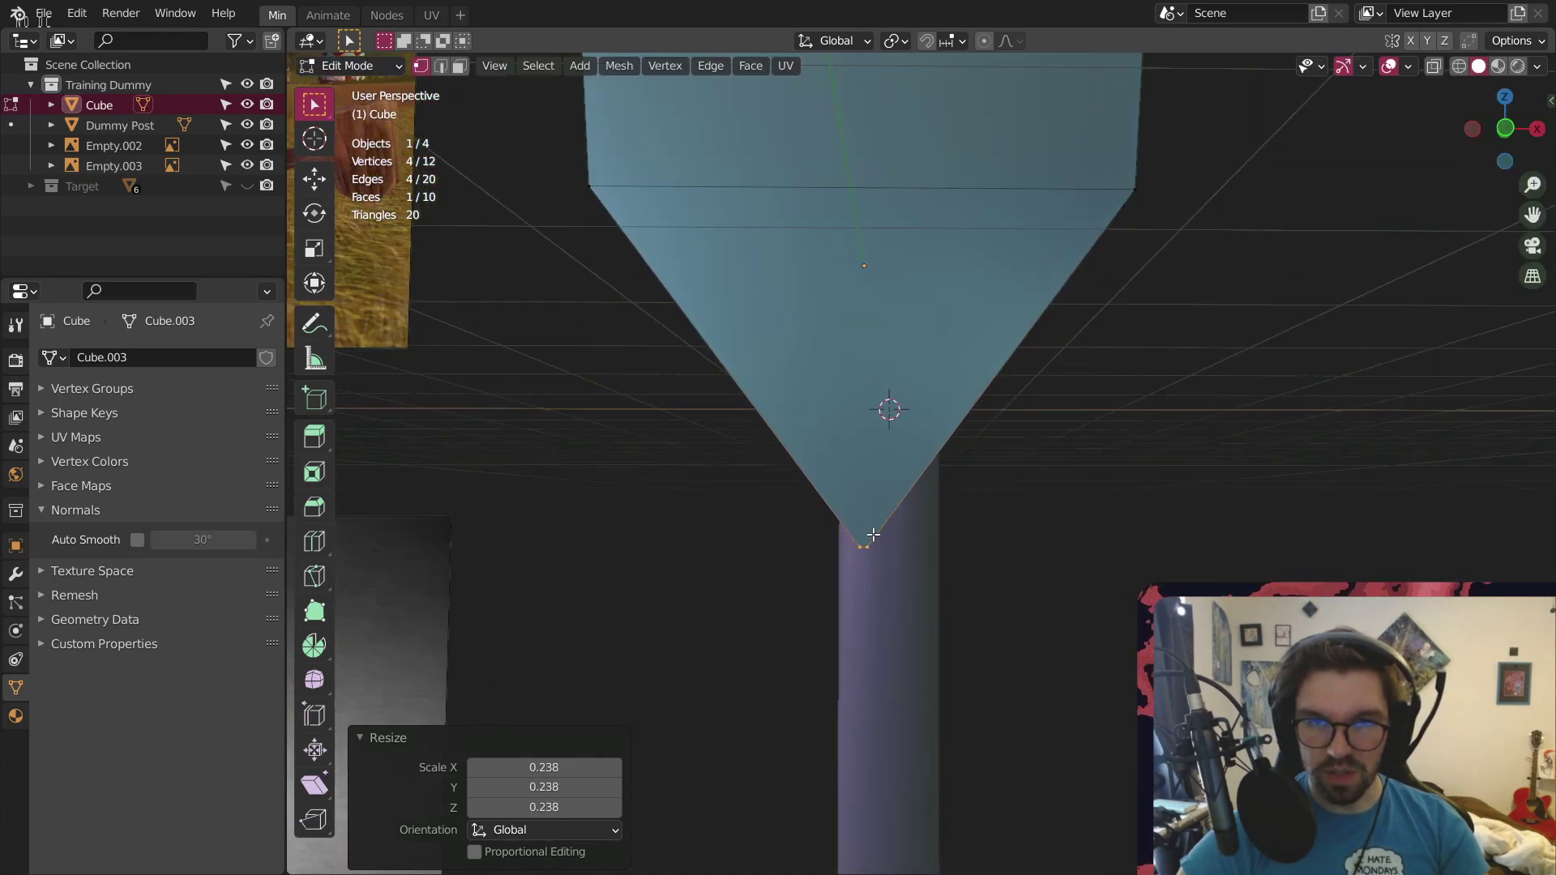
Undo the bottom taper and the uniform scaling of the edge loop, keeping the loop cut
middle_click_drag(885, 410, 802, 442)
key("ctrl+z")
key("ctrl+z")
key("ctrl+z")
scroll(875, 453, "down", 5)
key("ctrl+z")
key("ctrl+z")
Narrow the slab's edge loop slightly by scaling it along the X axis only
left_click(314, 248)
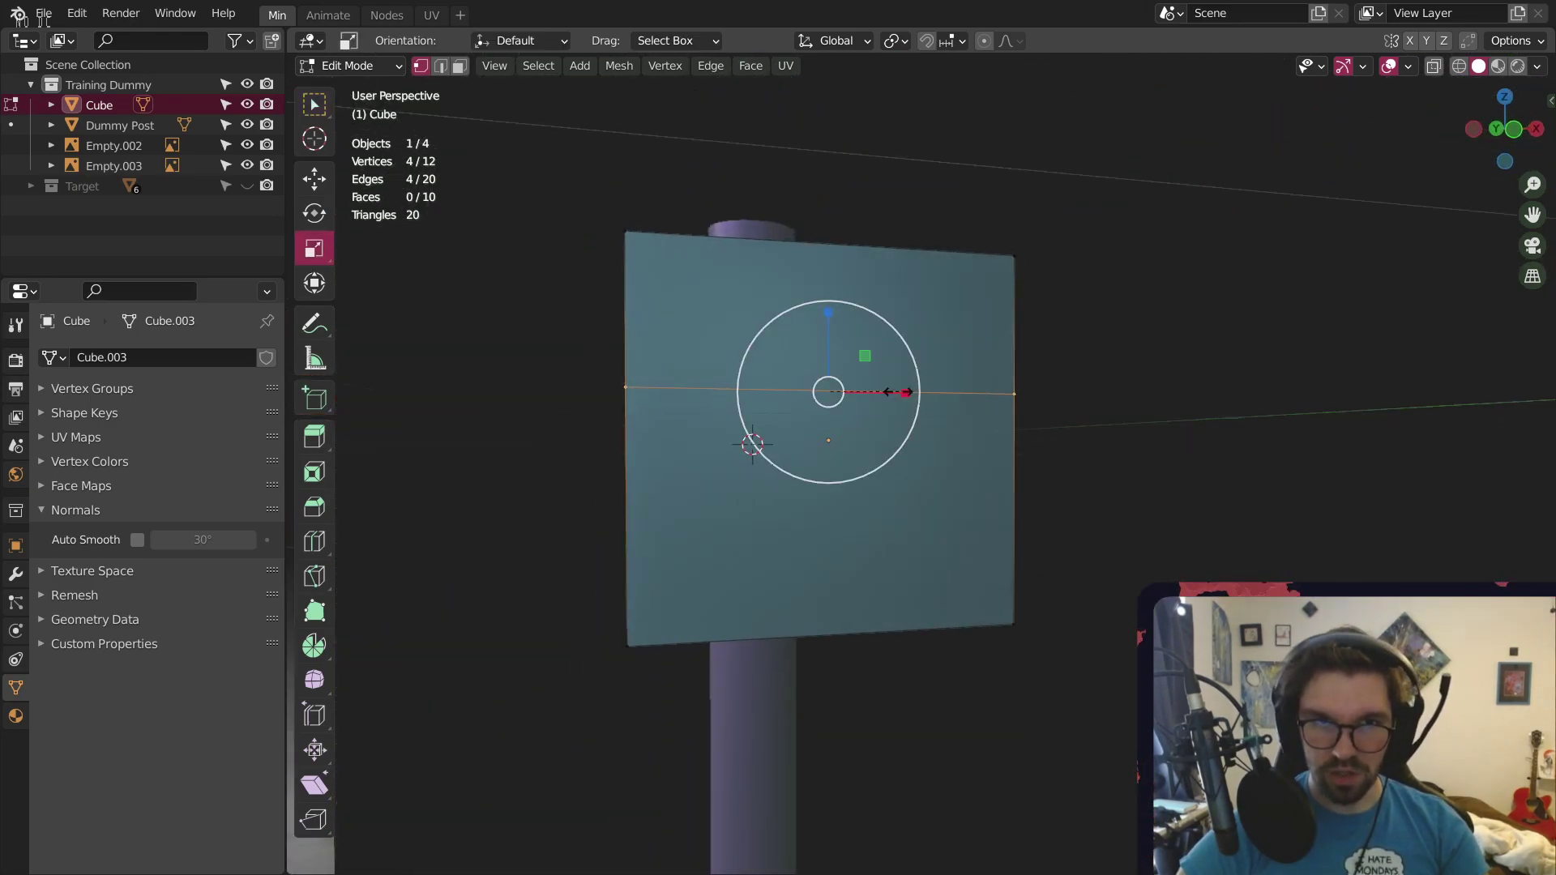
left_click_drag(888, 392, 882, 392)
middle_click_drag(881, 393, 774, 519)
Select the two front vertices at the slab's bottom corners and merge them at the last selected one
key("3")
left_click(685, 583)
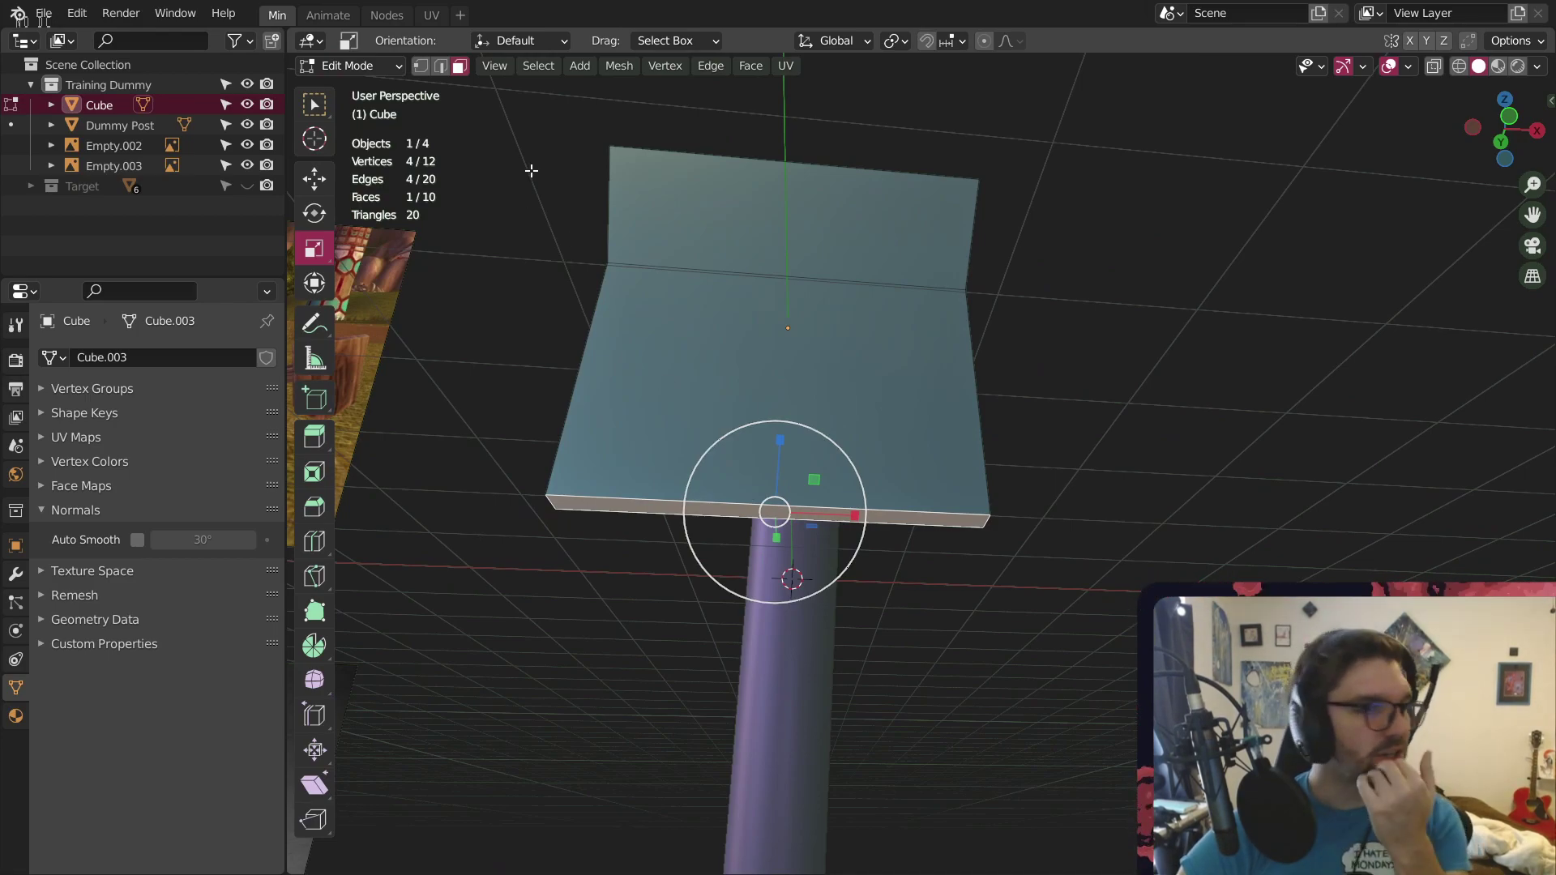
left_click(521, 487)
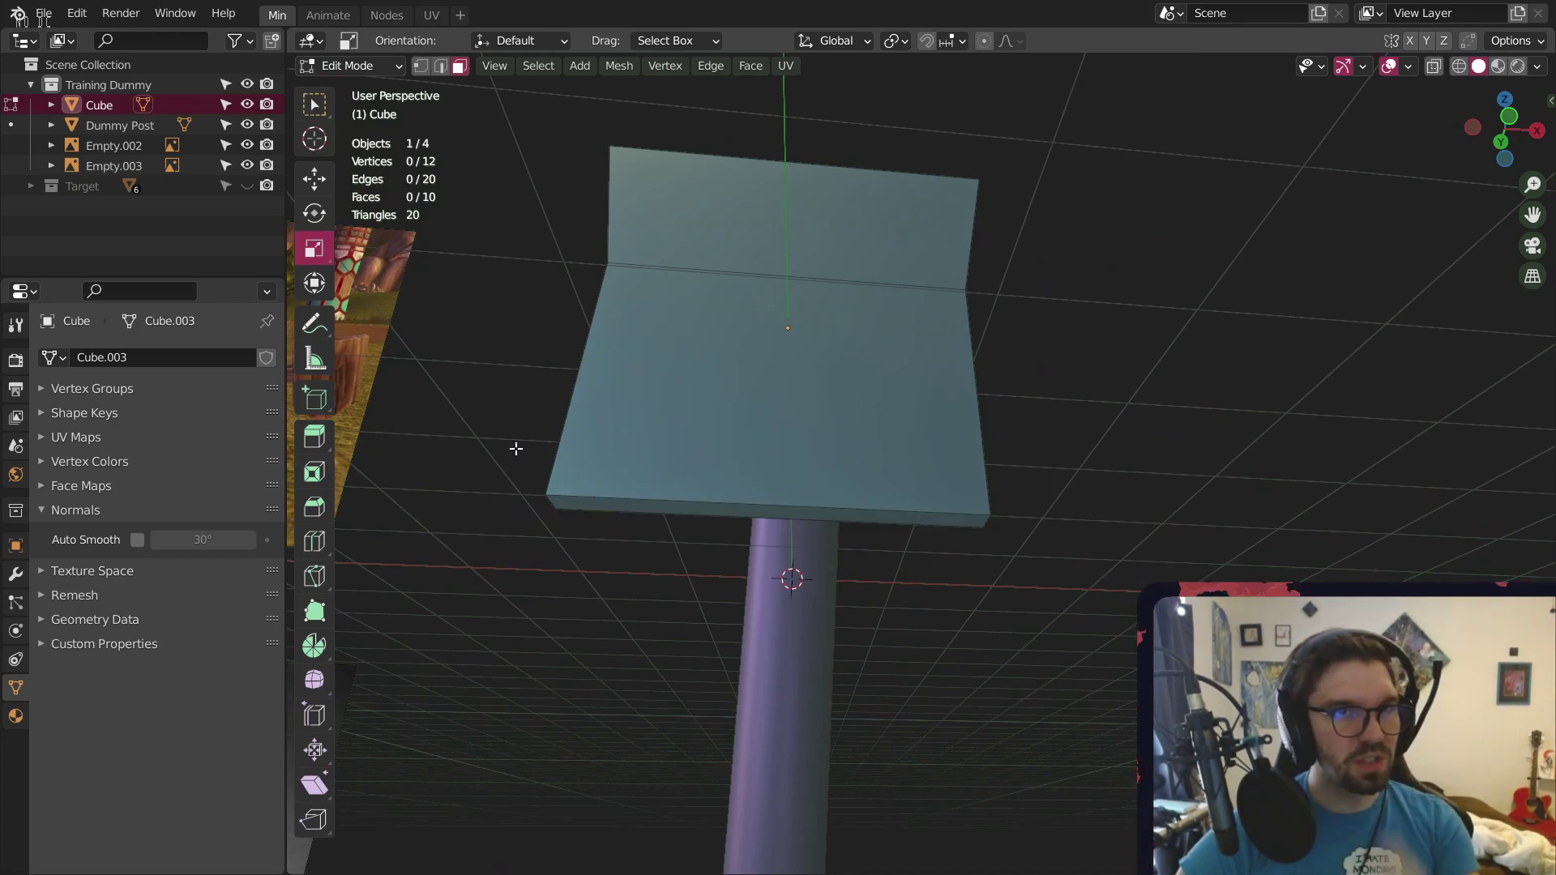
left_click(547, 493)
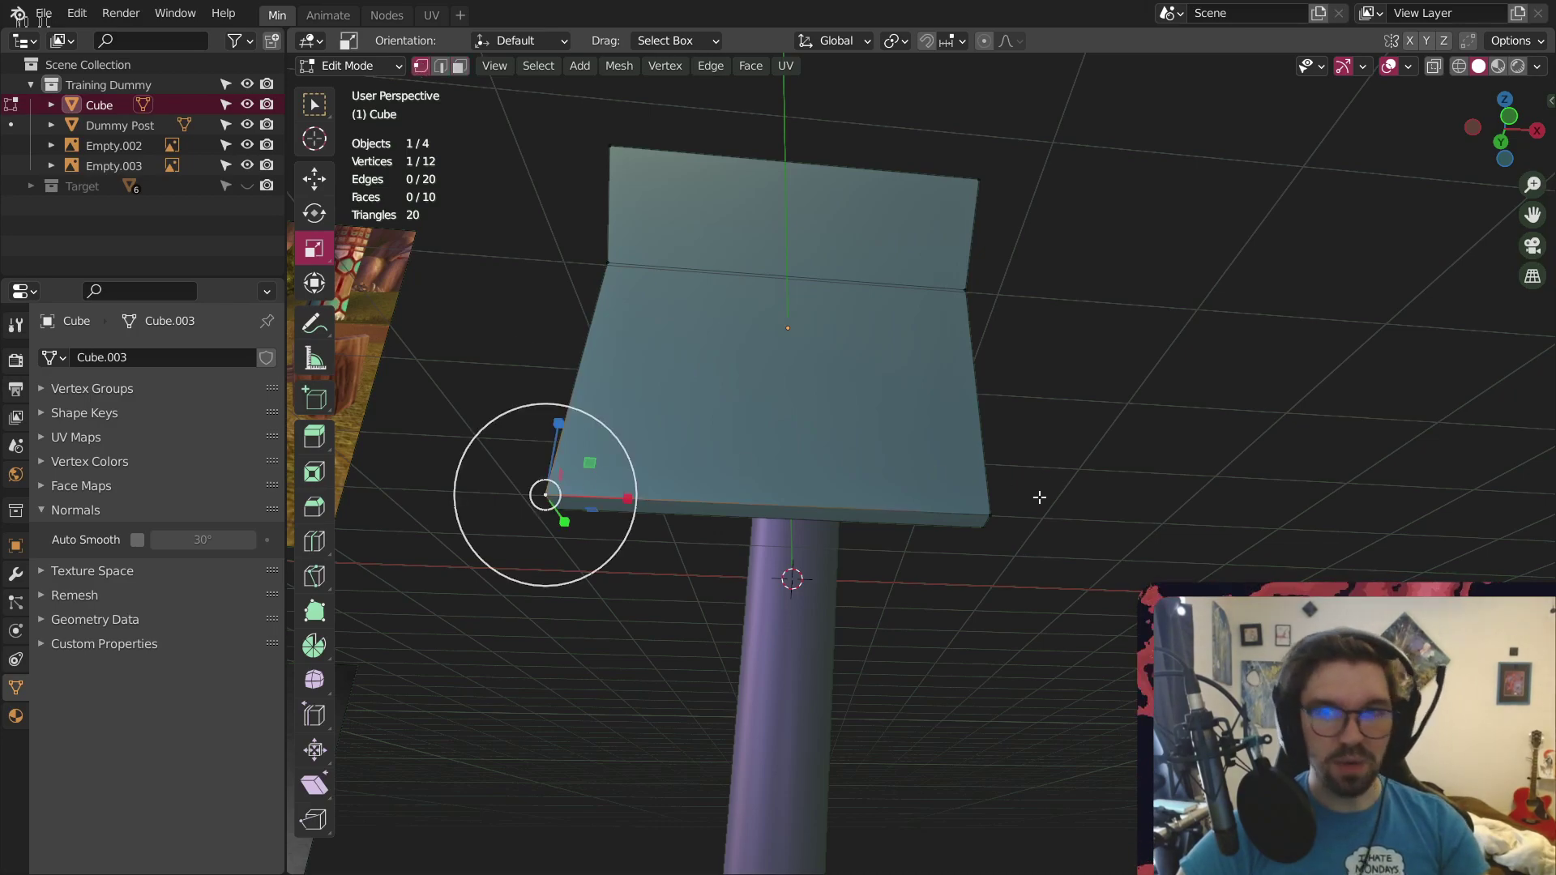
left_click(988, 513, "shift")
right_click(985, 508)
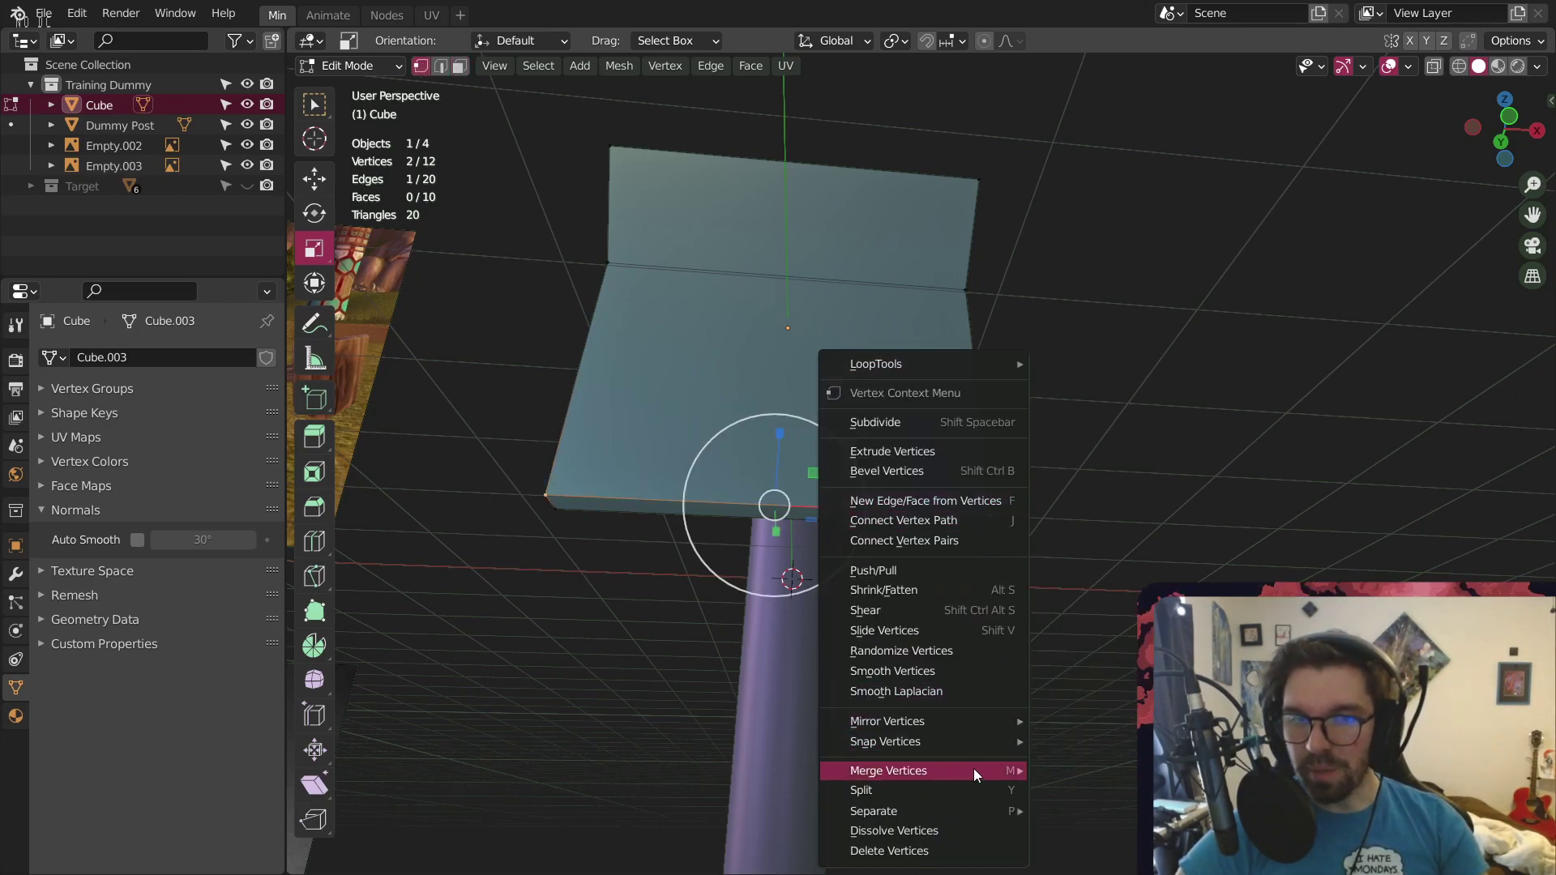
mouse_move(971, 770)
left_click(1098, 743)
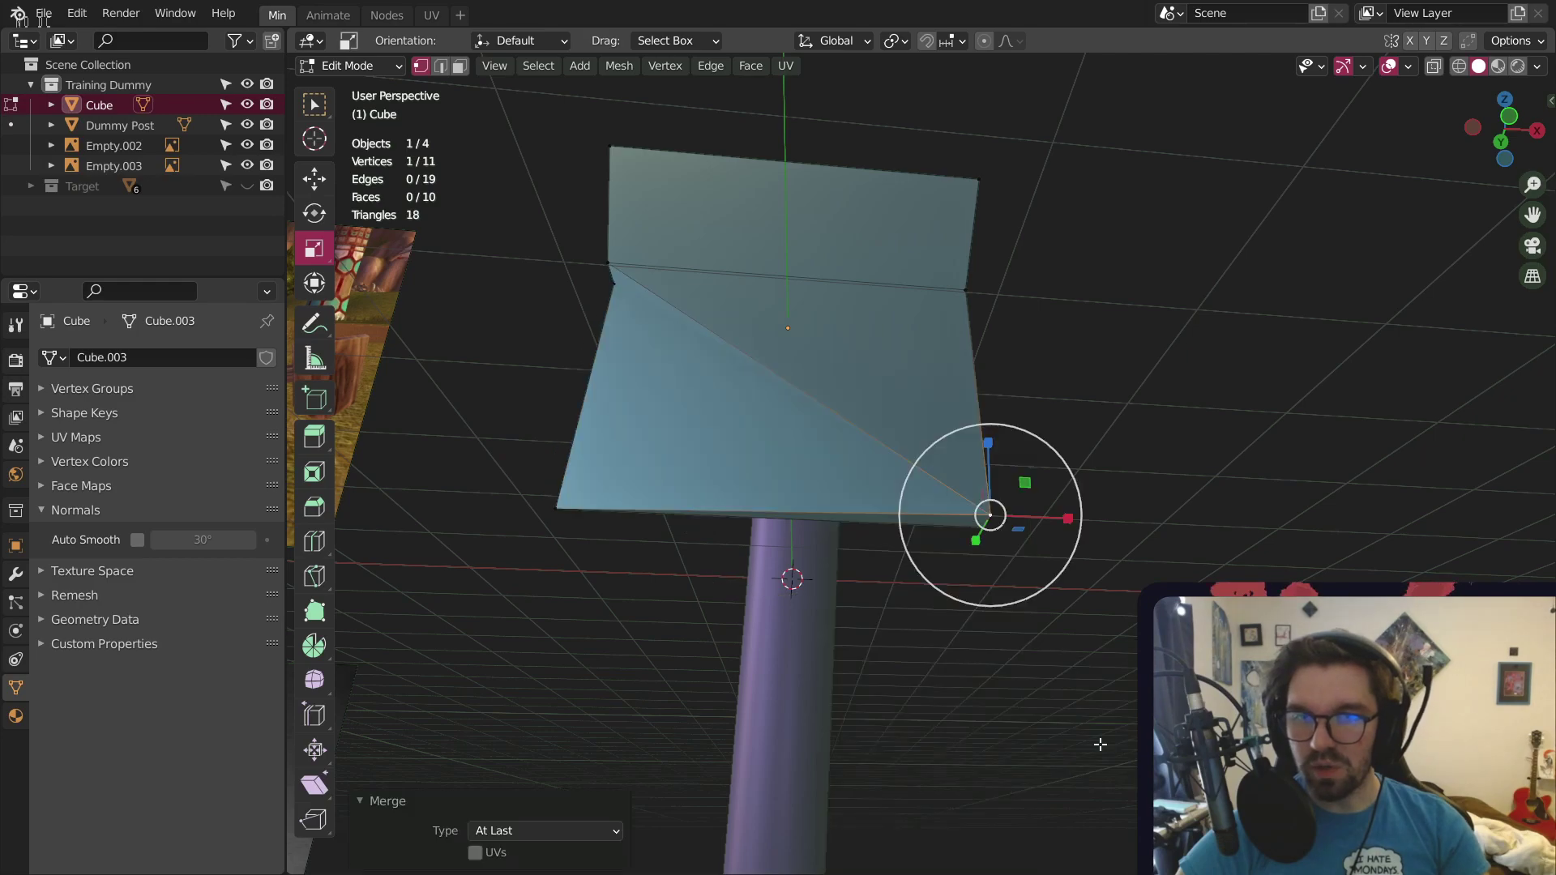
Undo the merge at last and merge the slab's two front bottom corner vertices at their center instead
key("ctrl+z")
right_click(985, 561)
mouse_move(1005, 561)
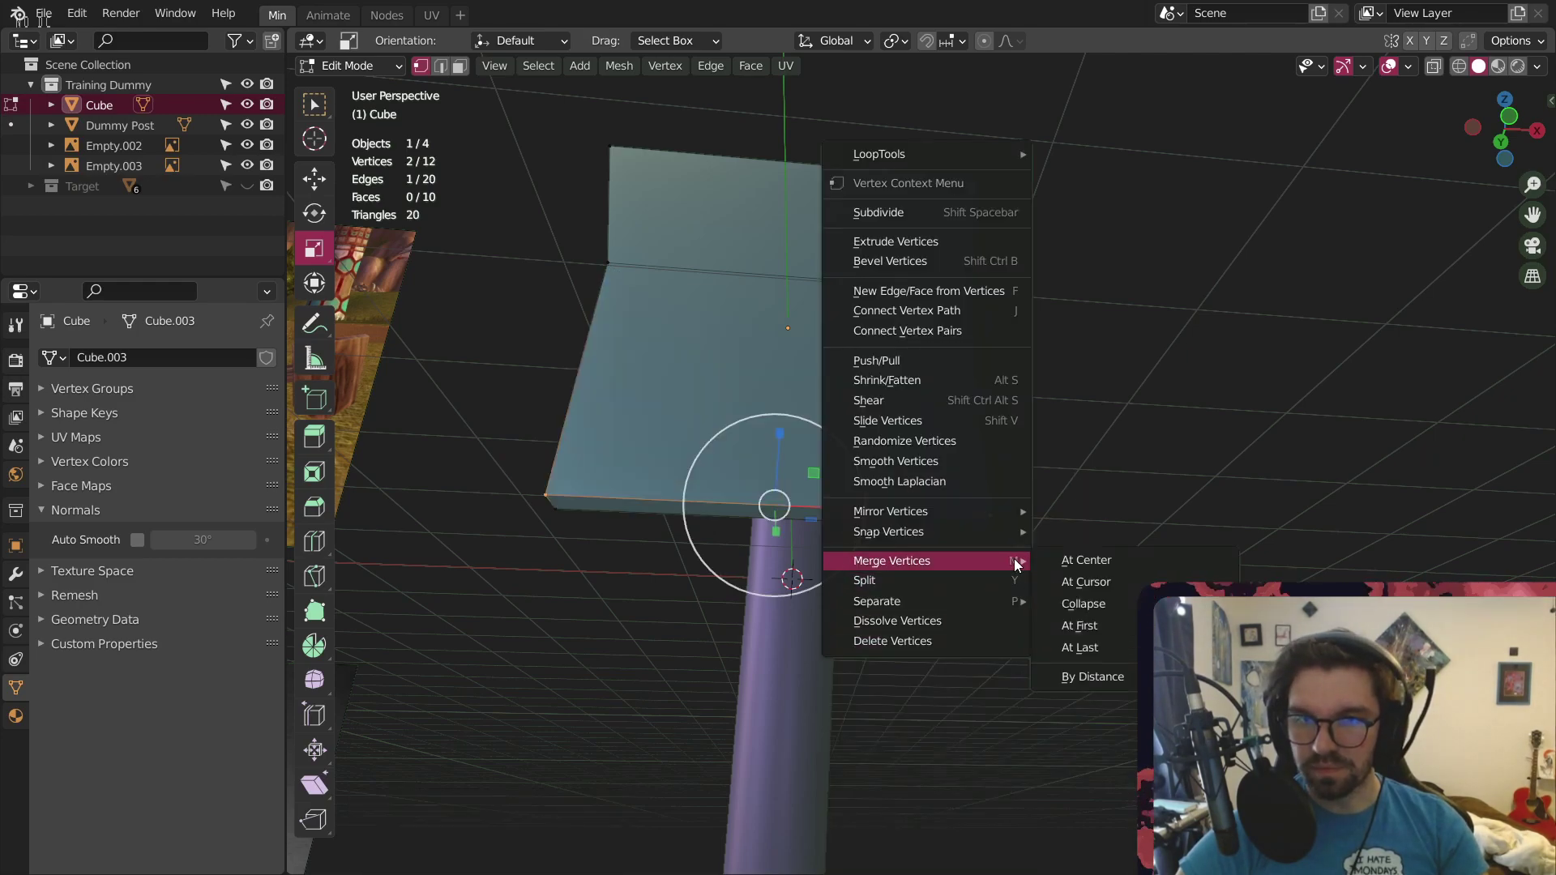
left_click(1088, 561)
Merge the two back bottom corner vertices at their center to complete the shield's pointed tip
left_click(983, 527)
left_click(551, 493, "shift")
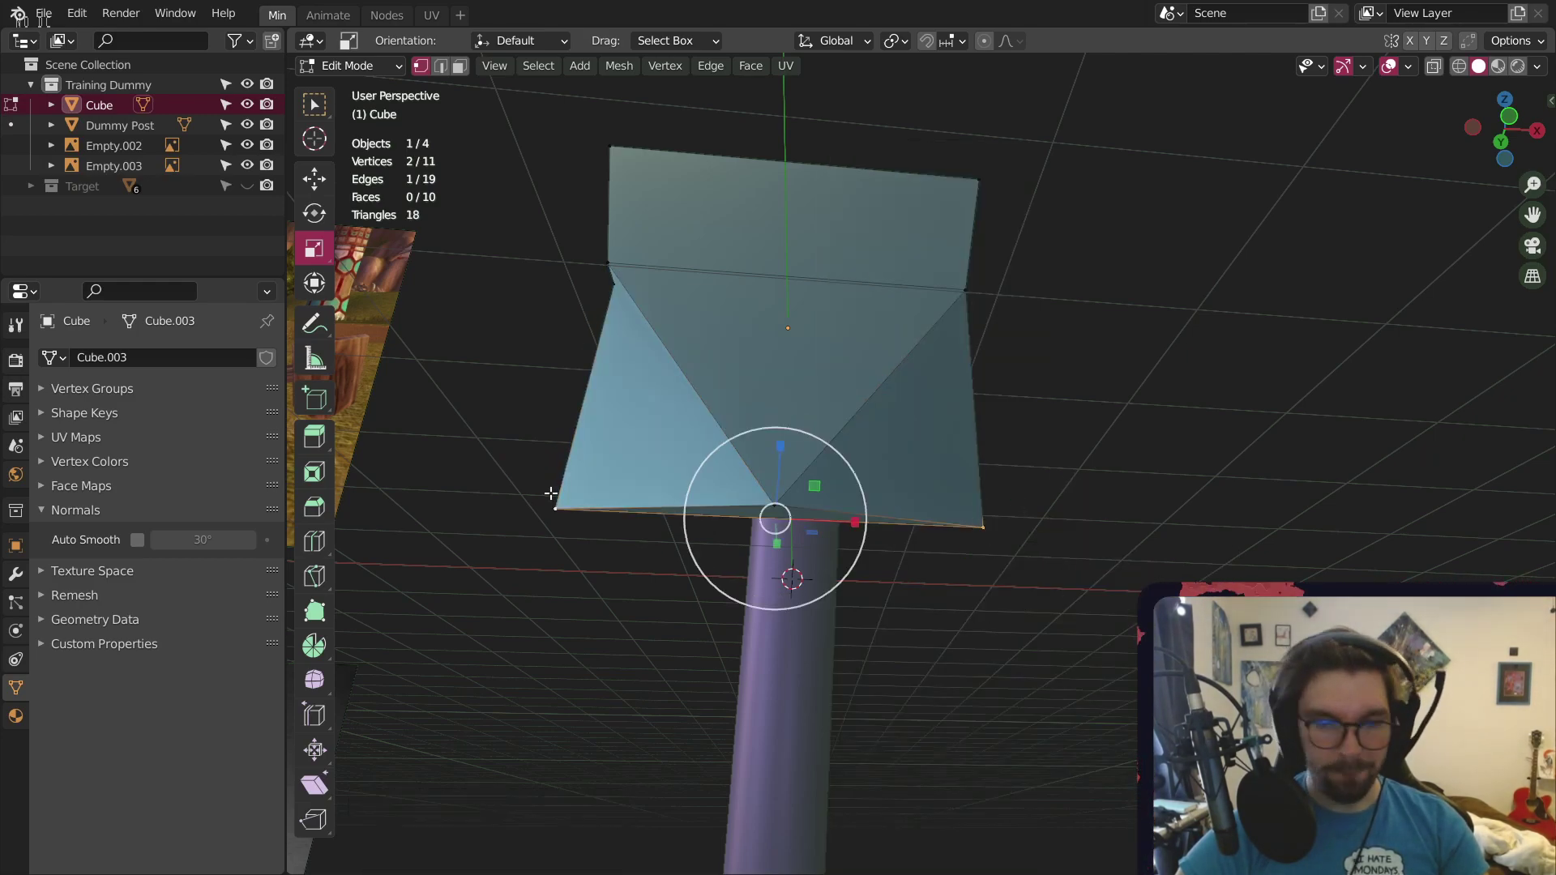
key("shift+r")
Apply the shield object's scale in Object Mode and return to editing its mesh
middle_click_drag(894, 372, 779, 449)
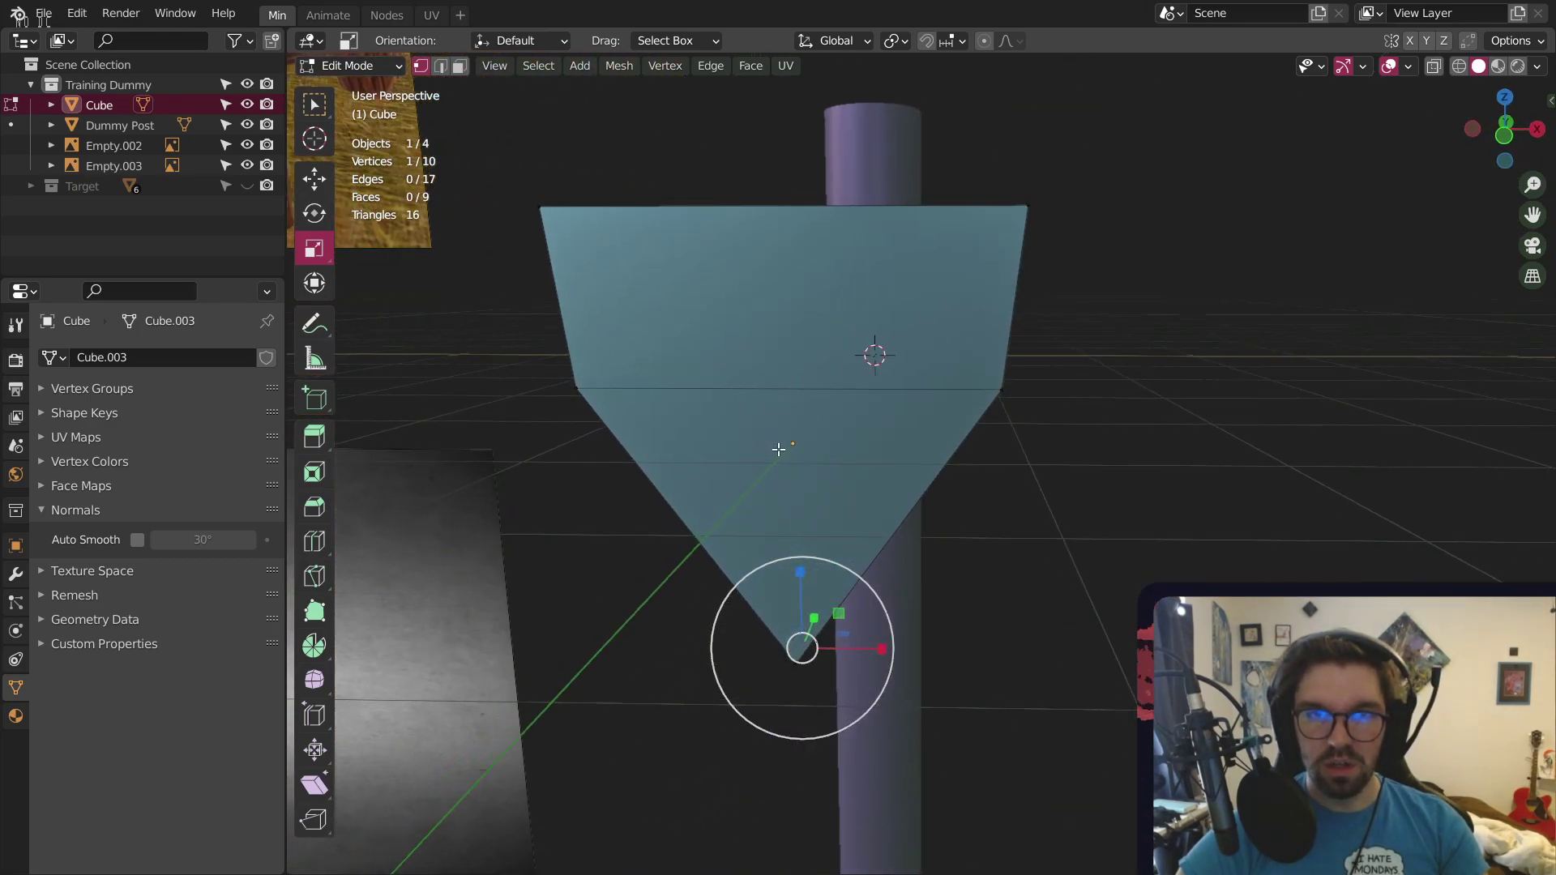
left_click(346, 66)
left_click(350, 84)
key("ctrl+a")
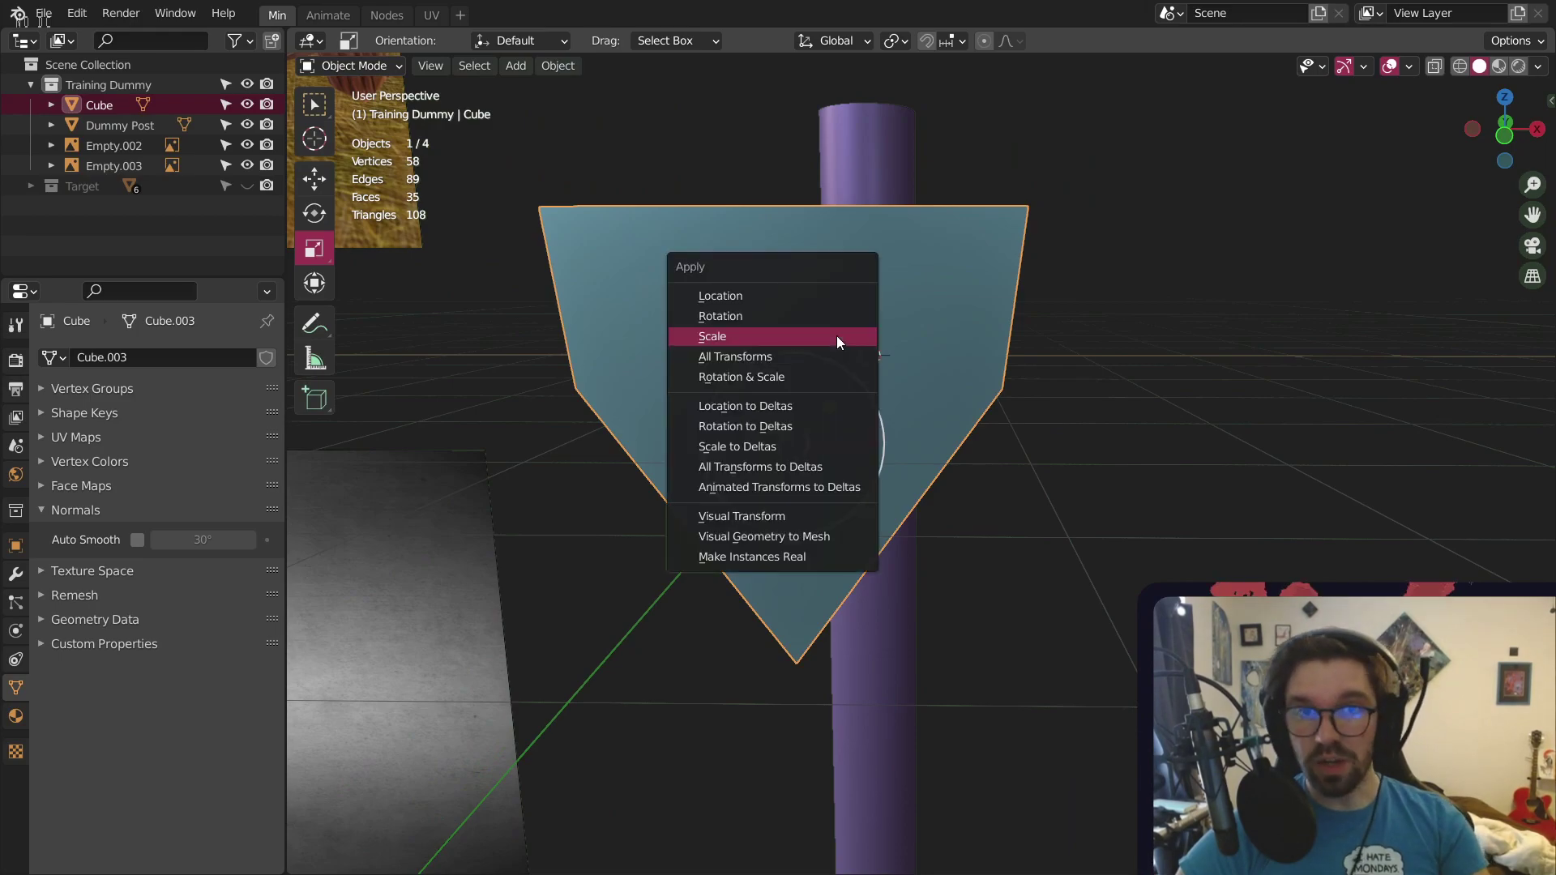
left_click(837, 335)
left_click(348, 66)
left_click(353, 106)
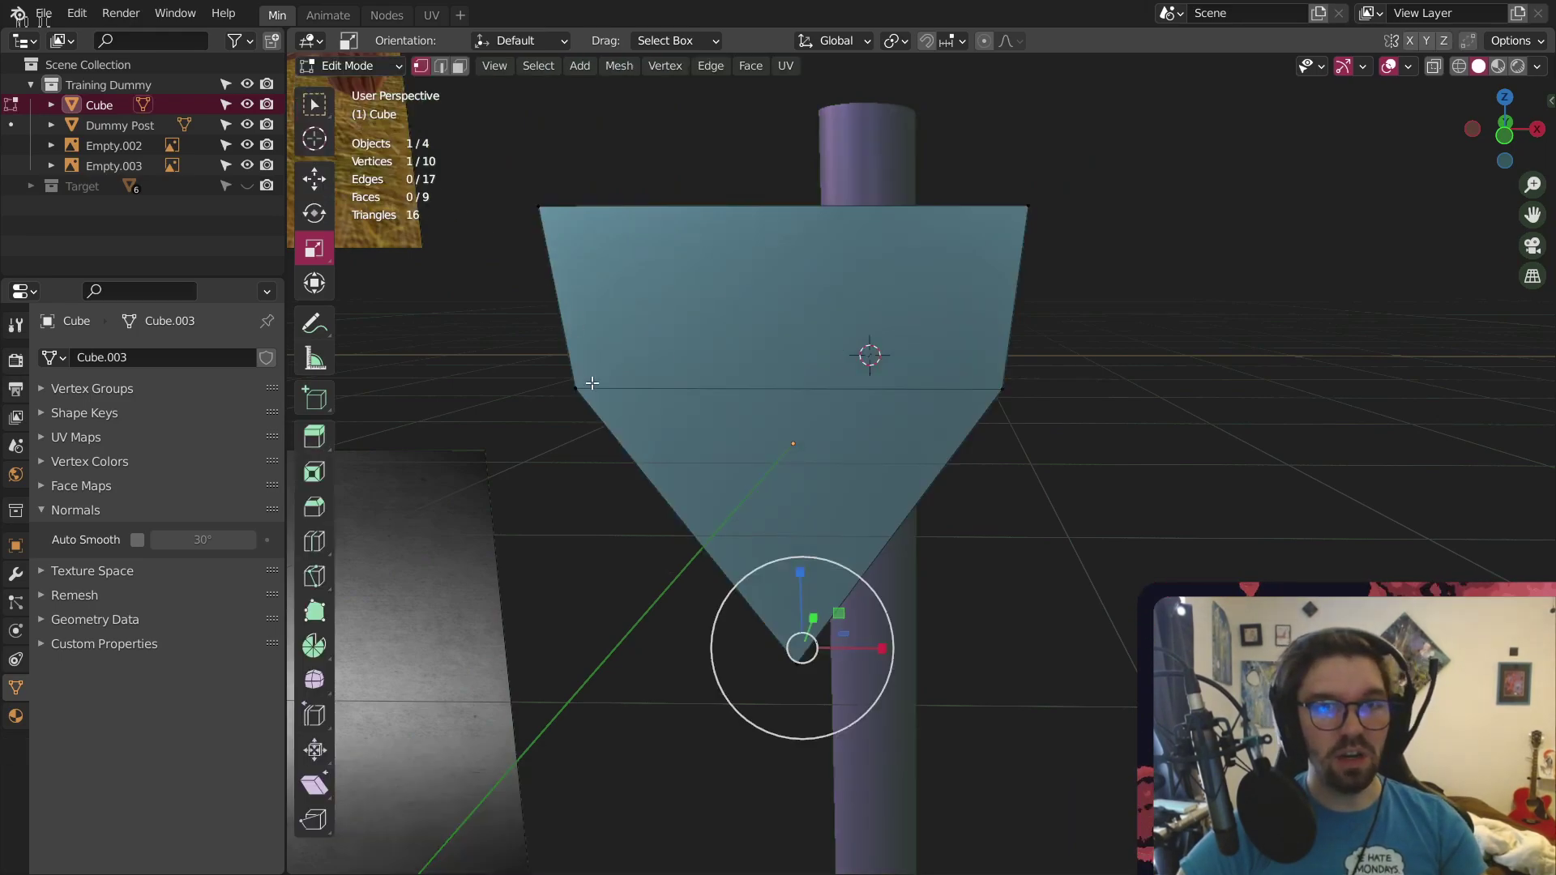
Try beveling the shield's horizontal edge loop with seven segments, then undo the bevel
left_click(440, 68)
left_click(666, 380, "alt")
middle_click_drag(924, 385, 907, 387)
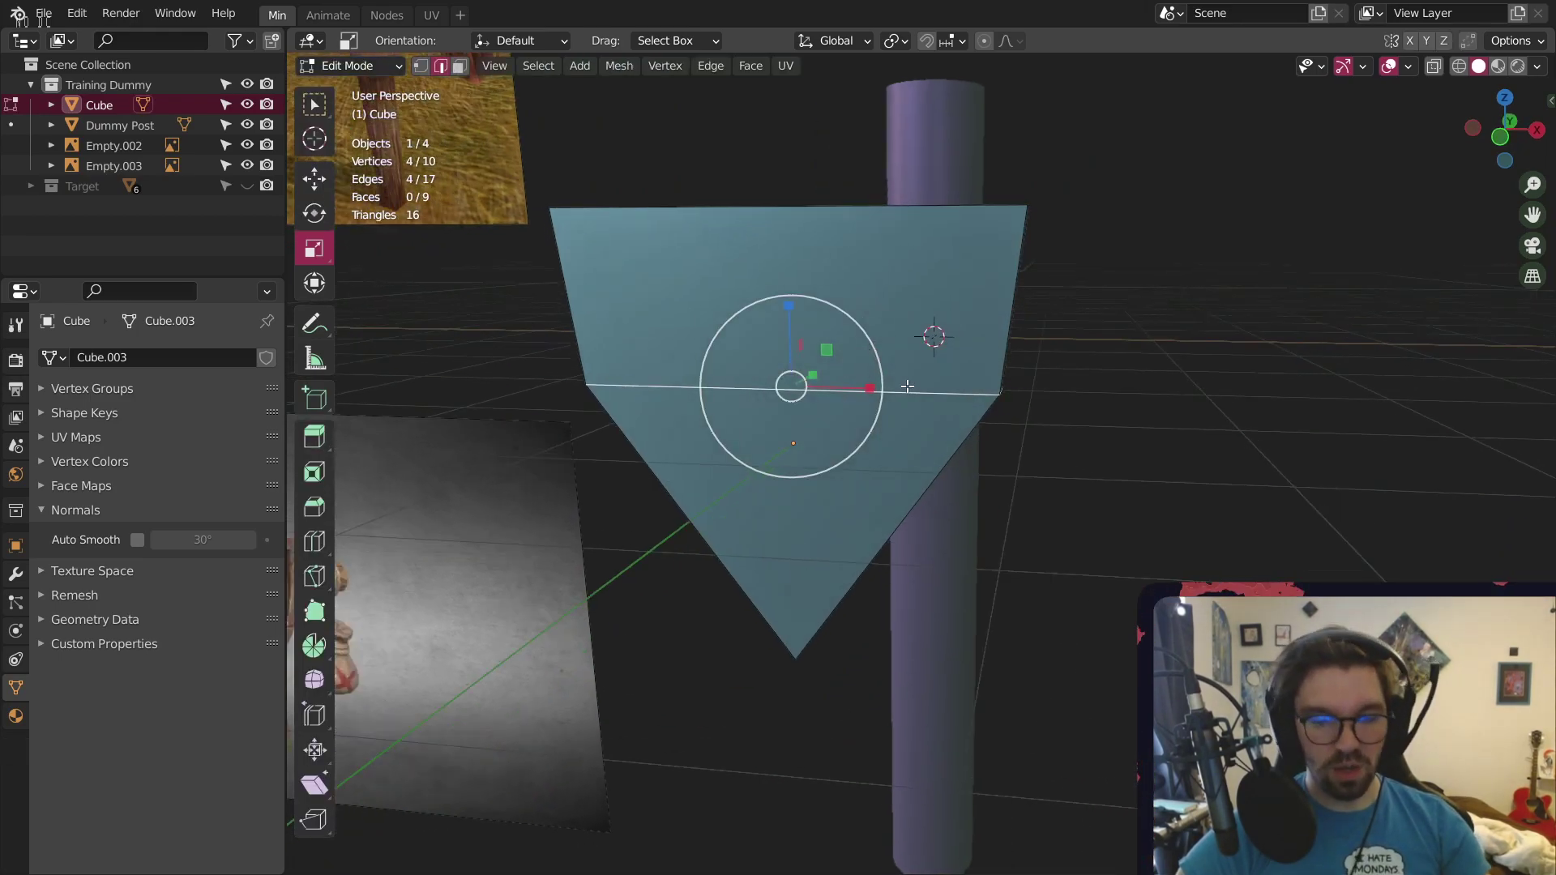
key("ctrl+b")
scroll(932, 337, "up", 4)
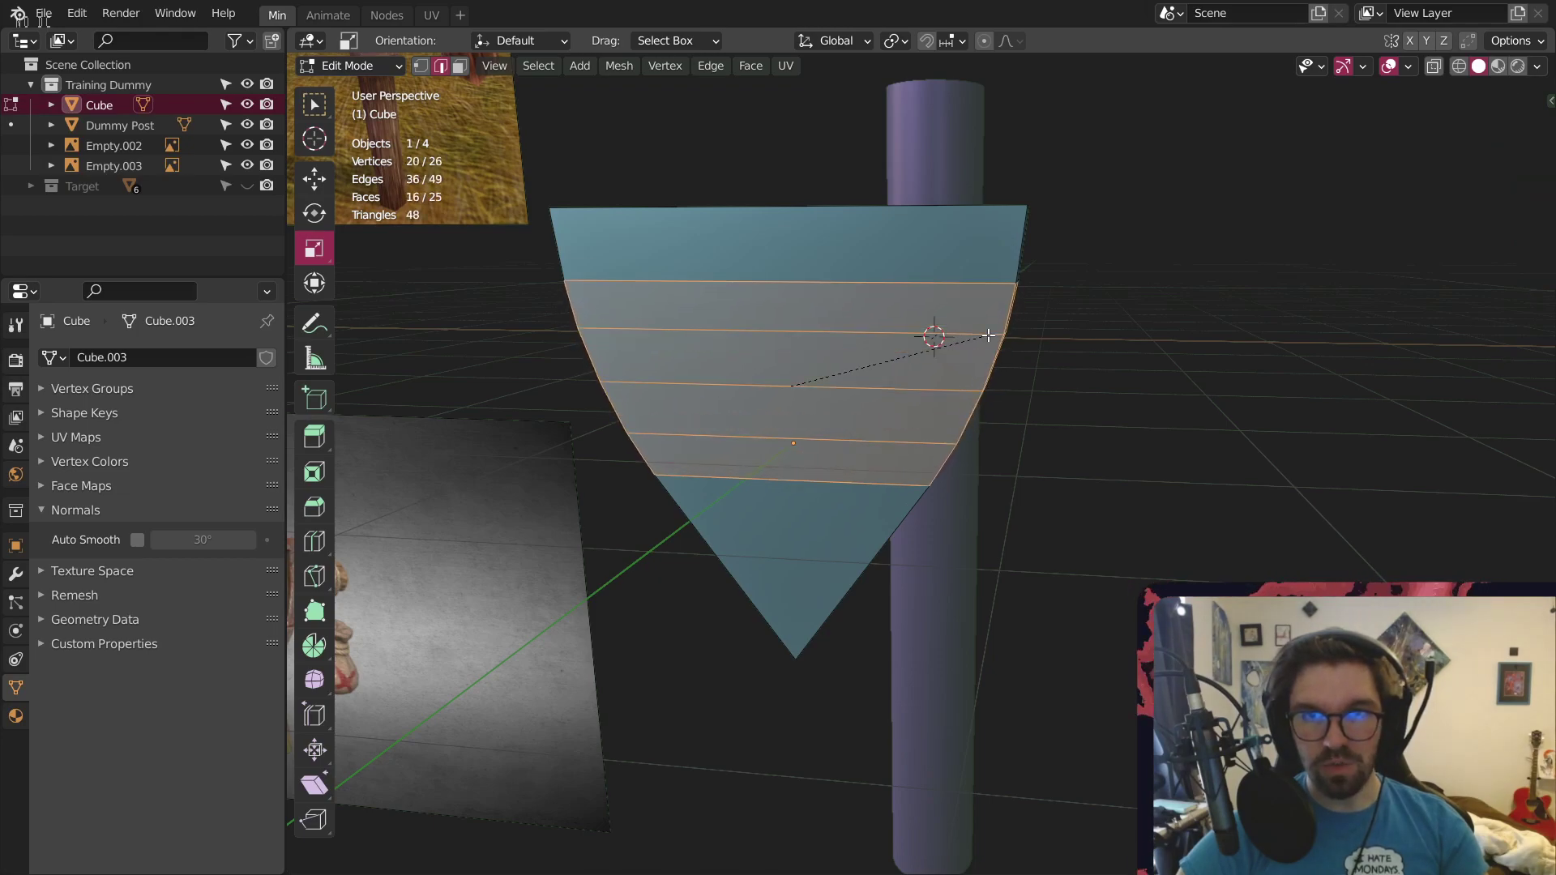
scroll(1023, 329, "up", 1)
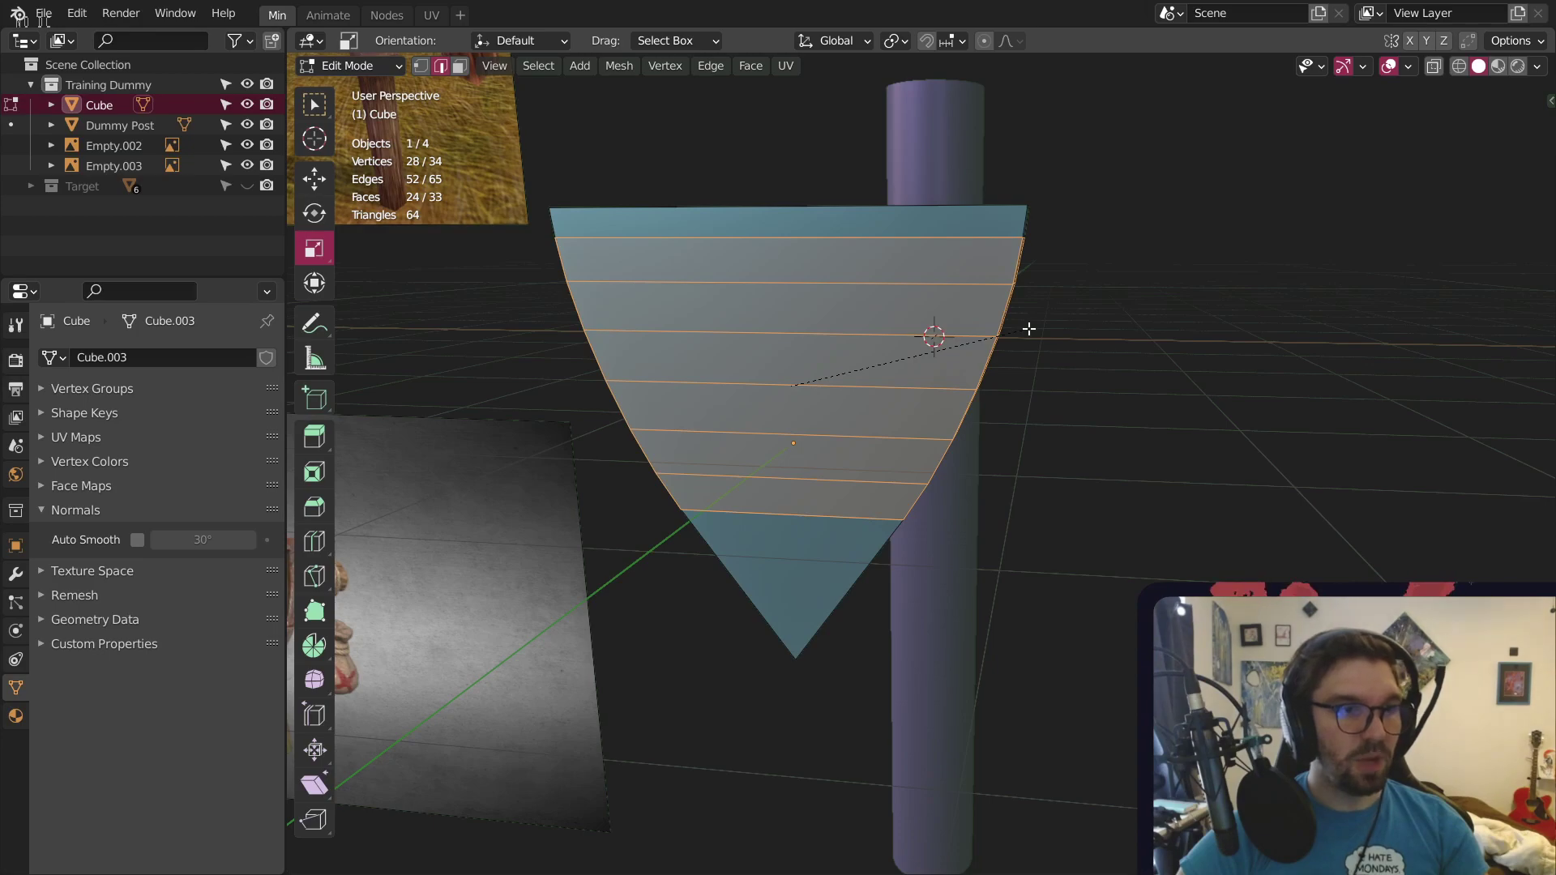
scroll(1025, 332, "up", 1)
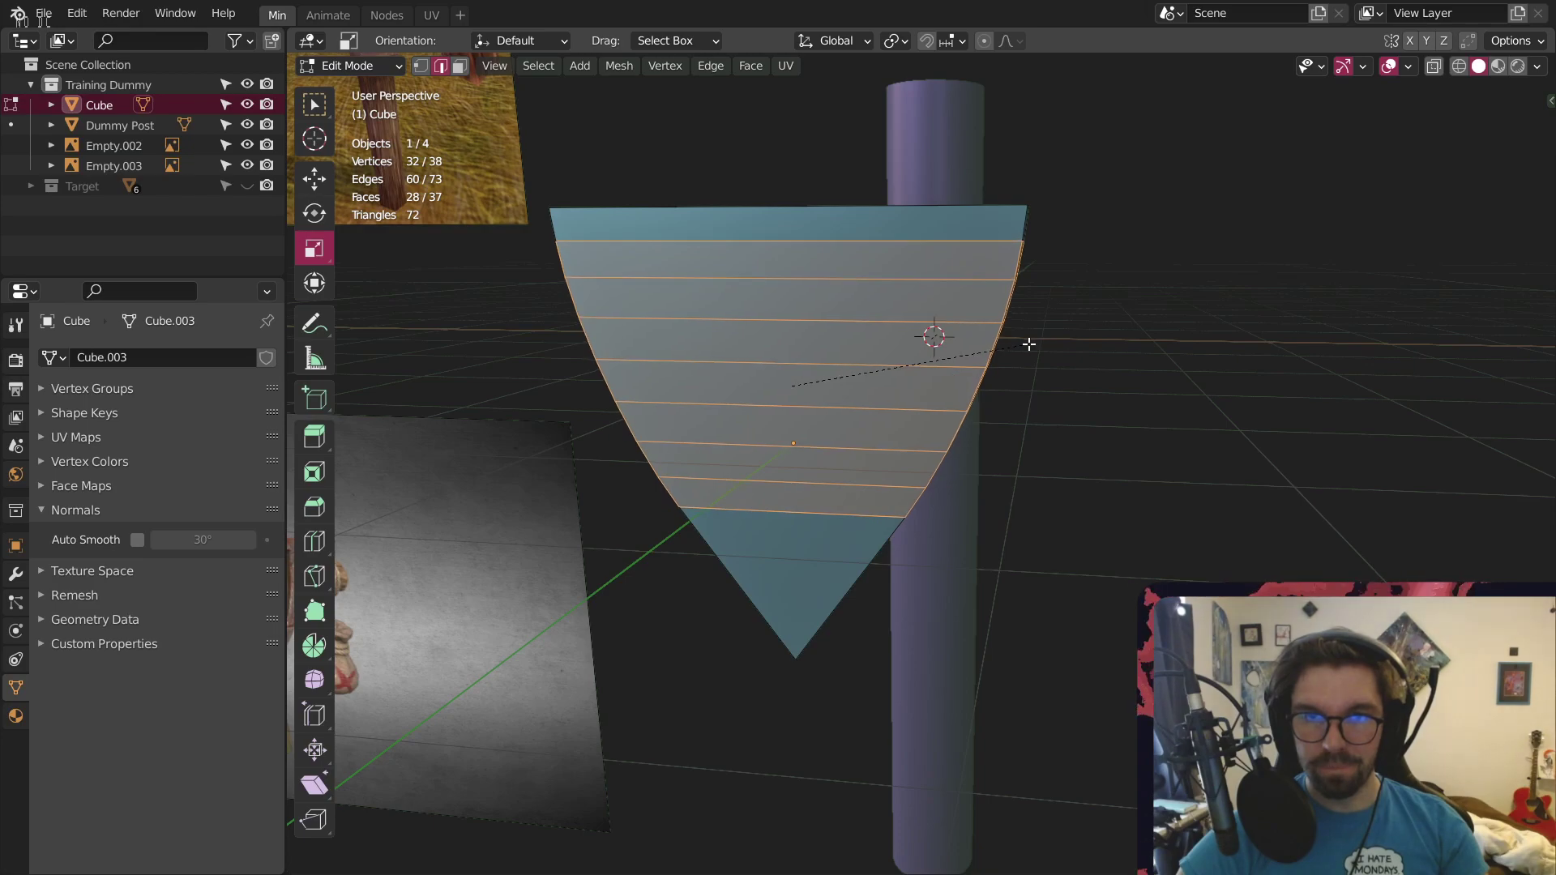
left_click(1028, 344)
scroll(624, 402, "down", 3)
key("ctrl+z")
Slide the horizontal edge loop toward the tip by a factor of about 0.158 and widen it slightly along X
middle_click_drag(611, 392, 732, 378)
scroll(707, 374, "up", 1)
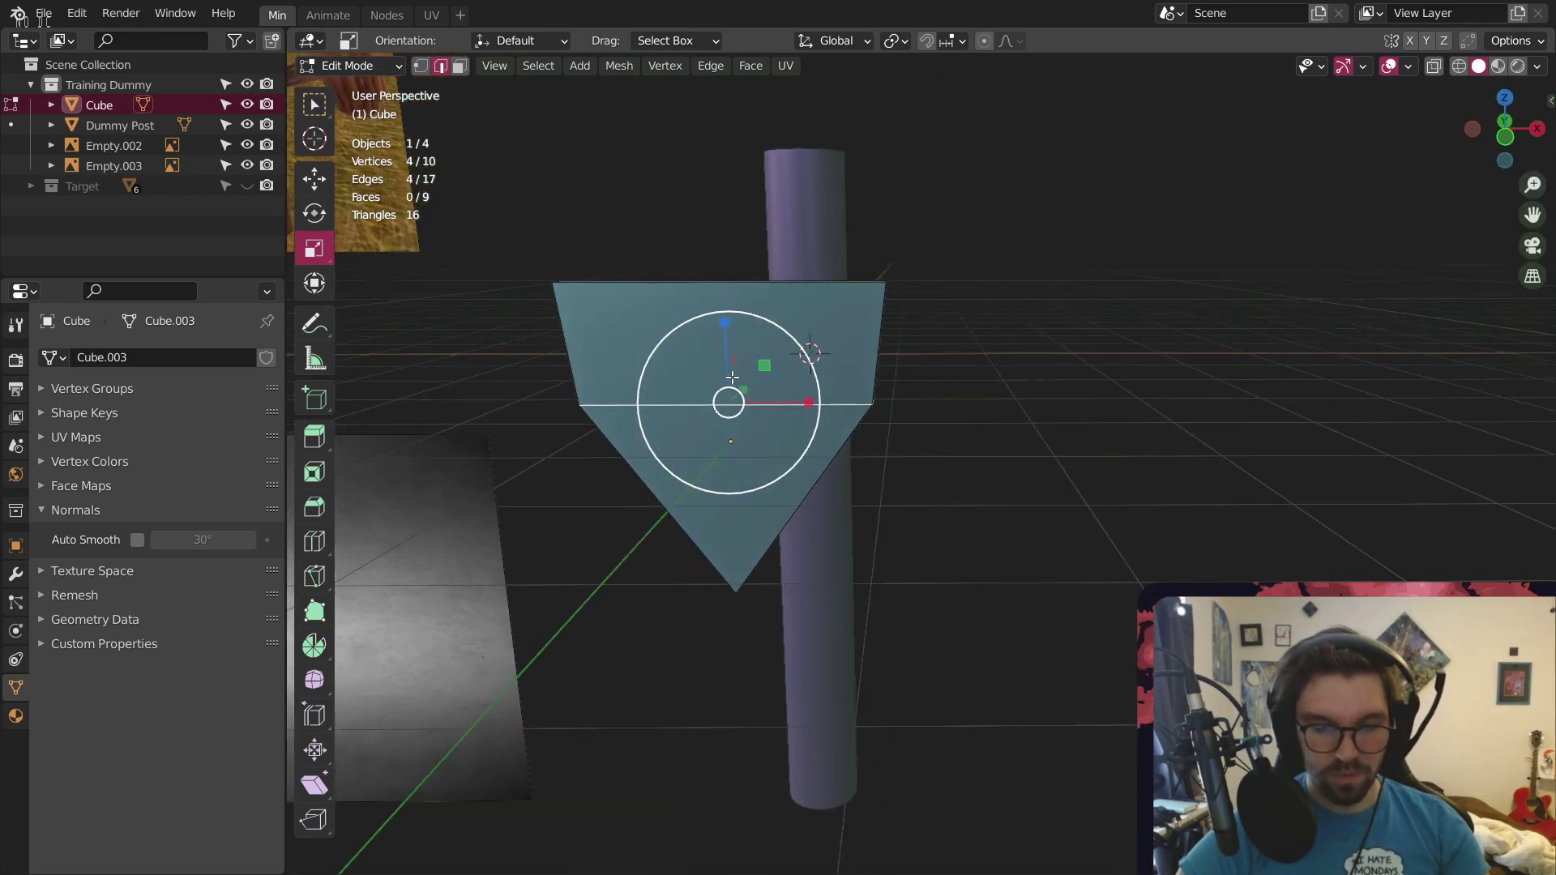
key("g")
key("g")
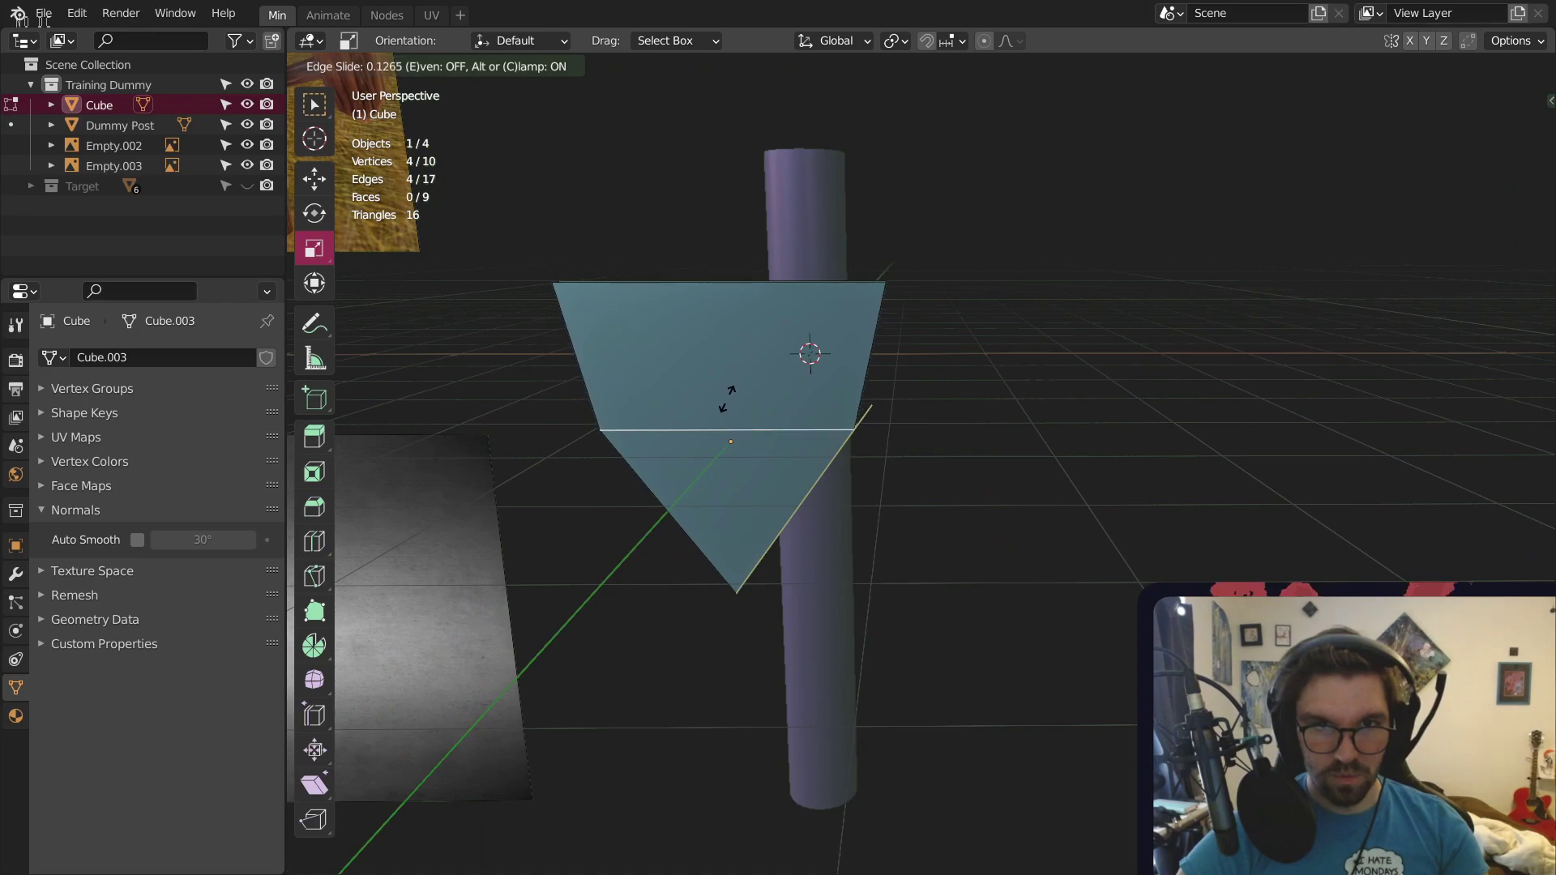
left_click(725, 406)
middle_click_drag(725, 406, 430, 314)
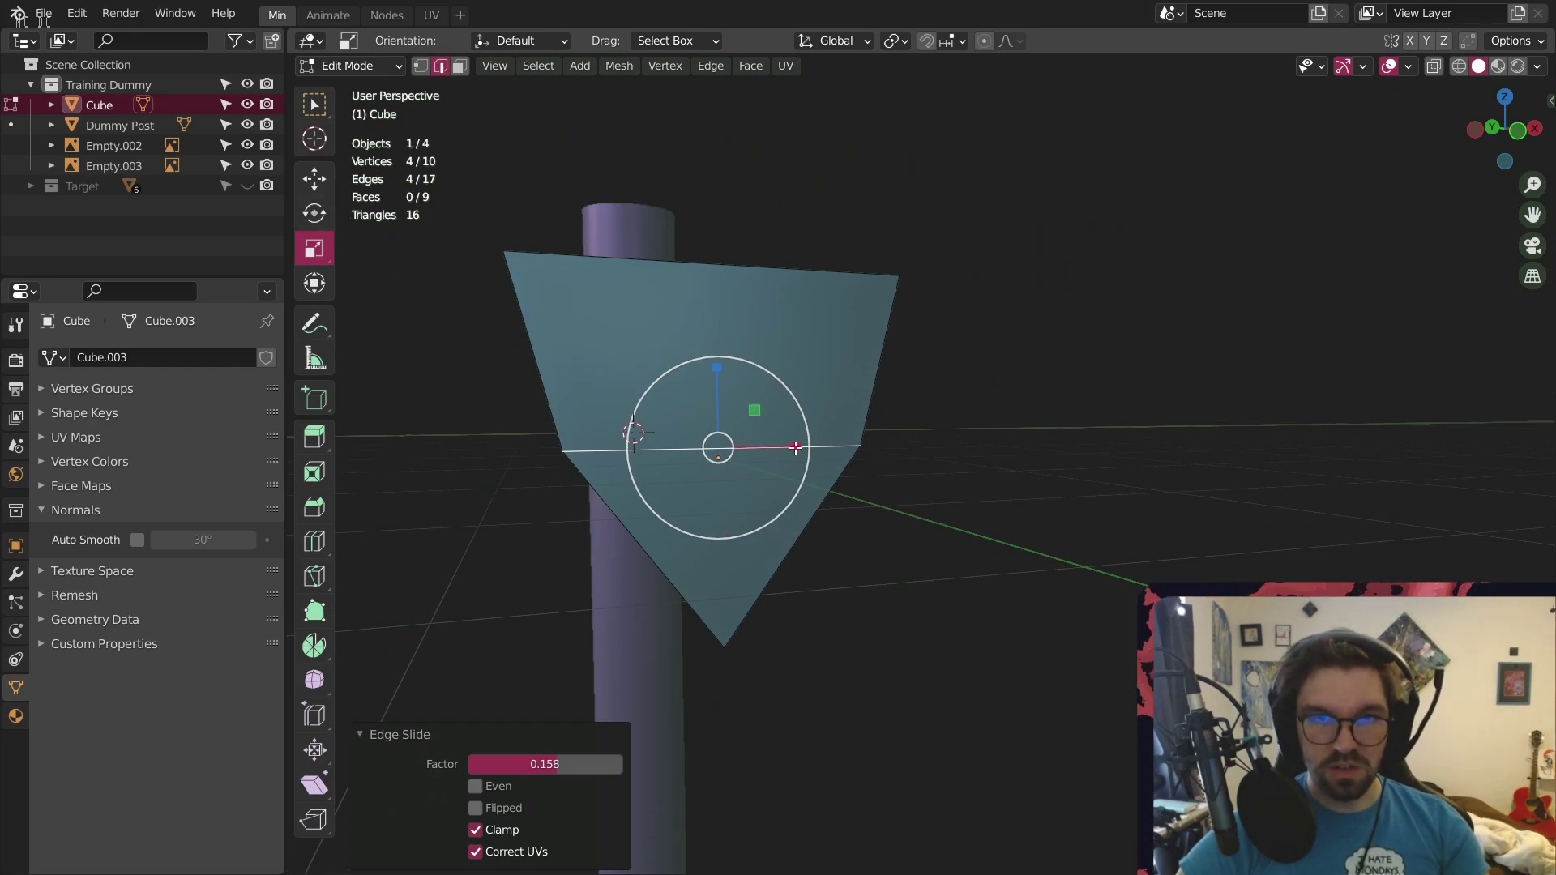
mouse_move(795, 446)
left_mouse_down()
mouse_move(808, 447)
mouse_move(795, 447)
left_mouse_up()
key("alt+a")
Leave mesh editing, apply the scale to the reshaped shield again, and go back into Edit Mode
left_click(361, 66)
left_click(361, 90)
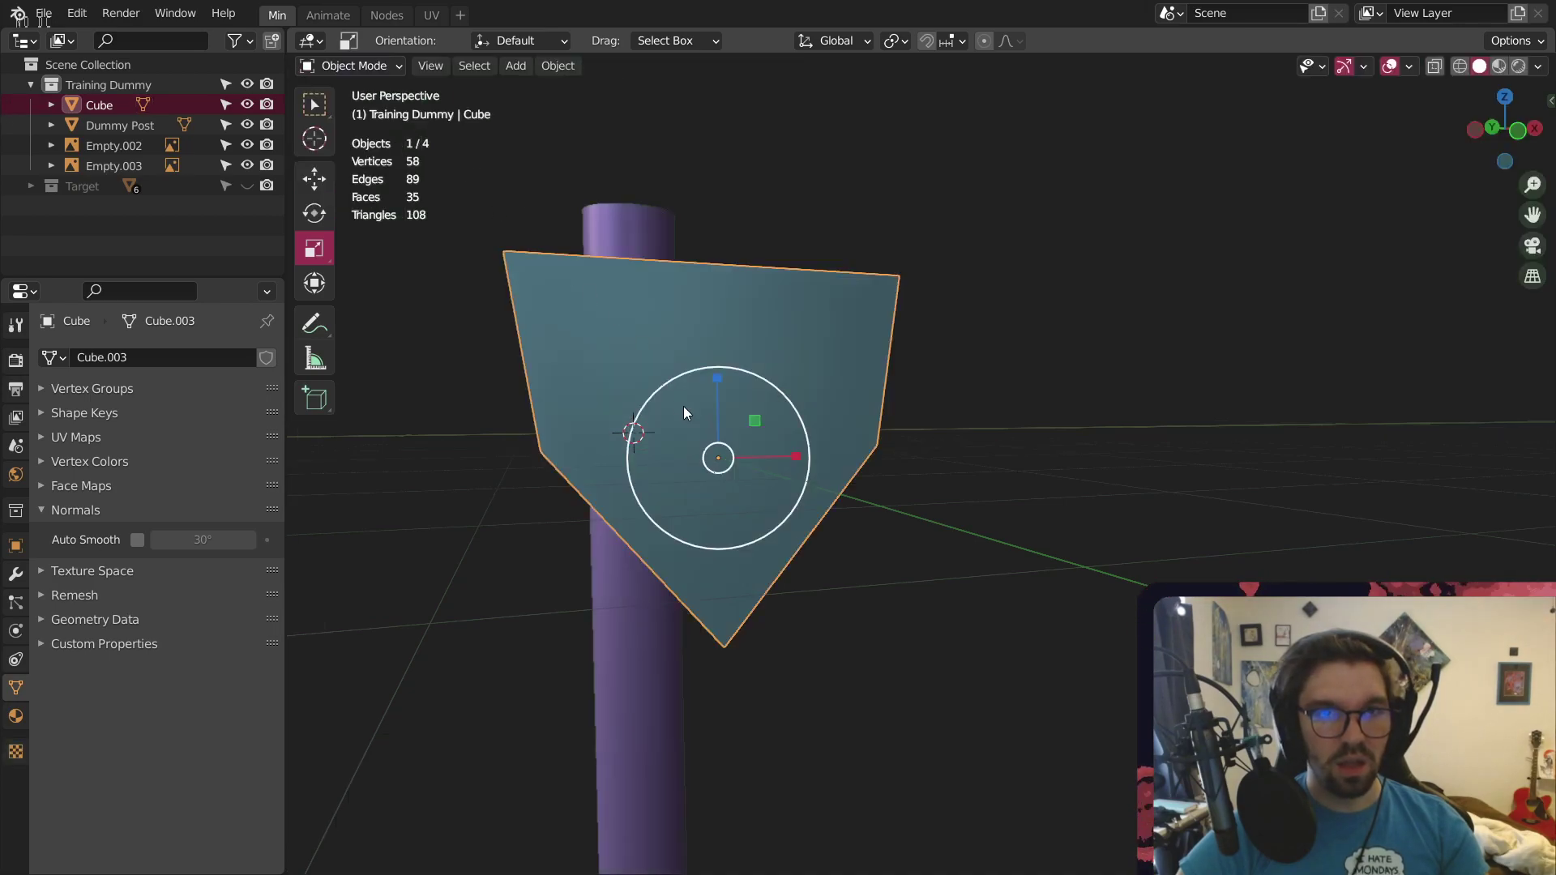
key("ctrl+a")
left_click(642, 376)
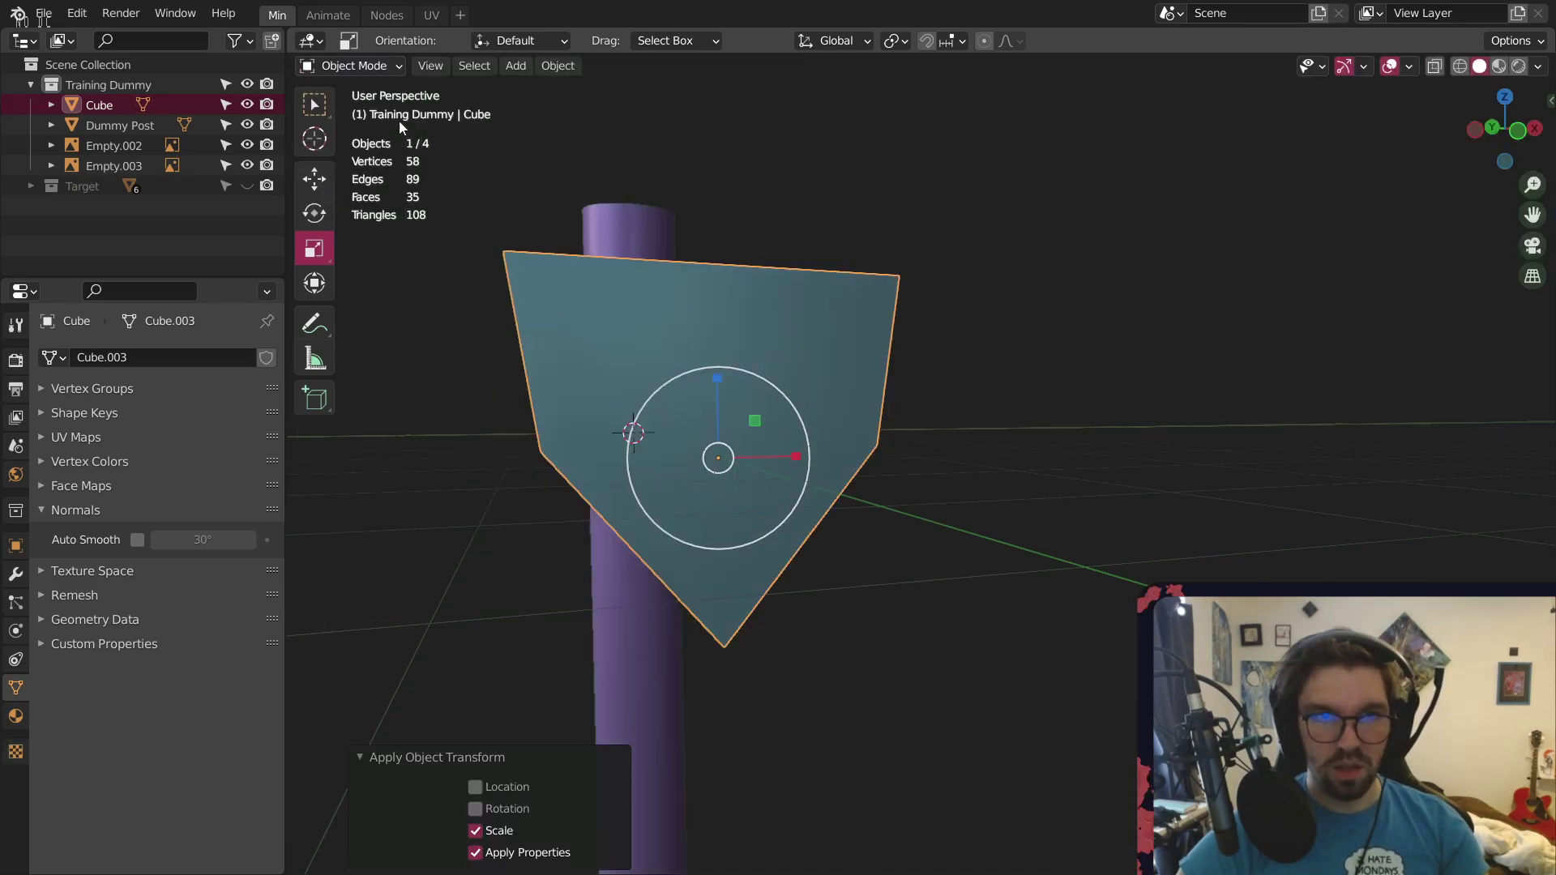
left_click(354, 65)
left_click(351, 114)
Bevel the shield's horizontal edge loop with eight segments, wide enough to curve the sides from near the top to near the tip
middle_click_drag(645, 289, 605, 297)
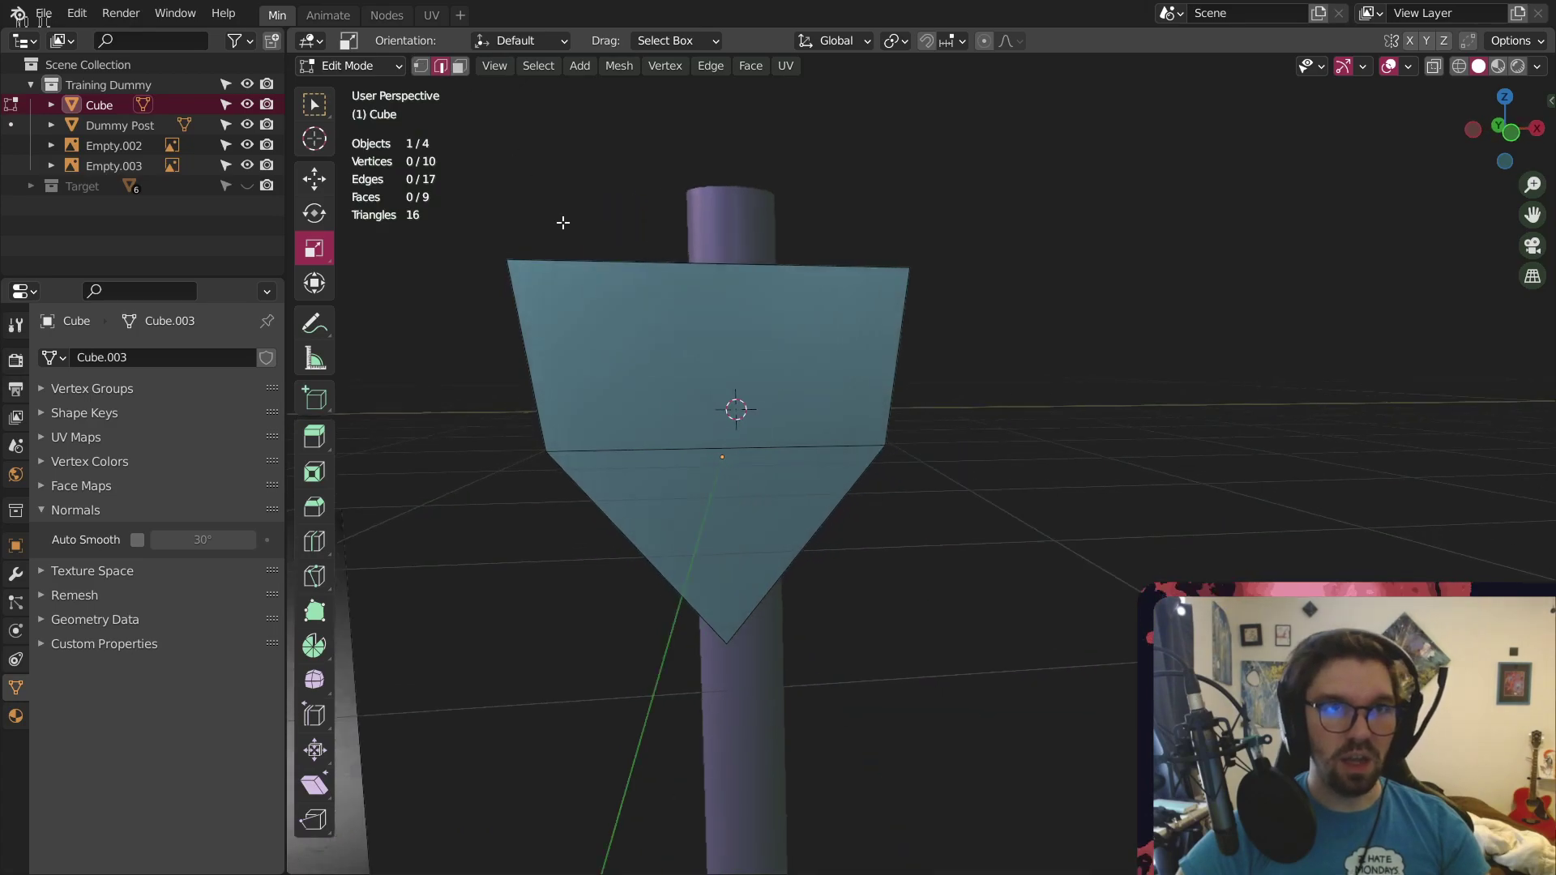
left_click(673, 433, "alt")
key("ctrl+b")
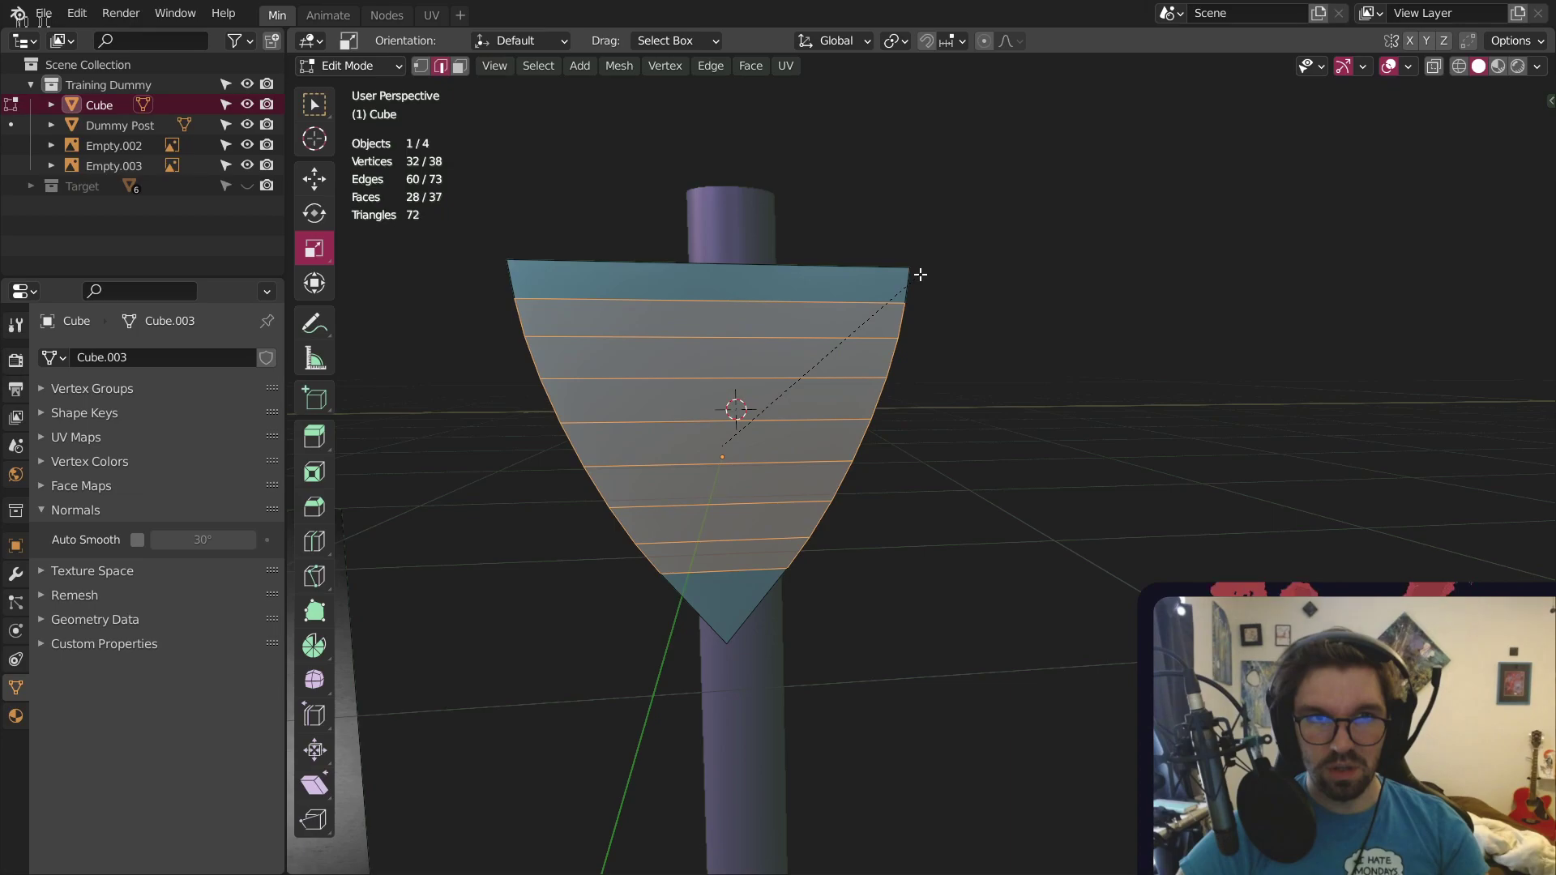
scroll(919, 270, "up", 2)
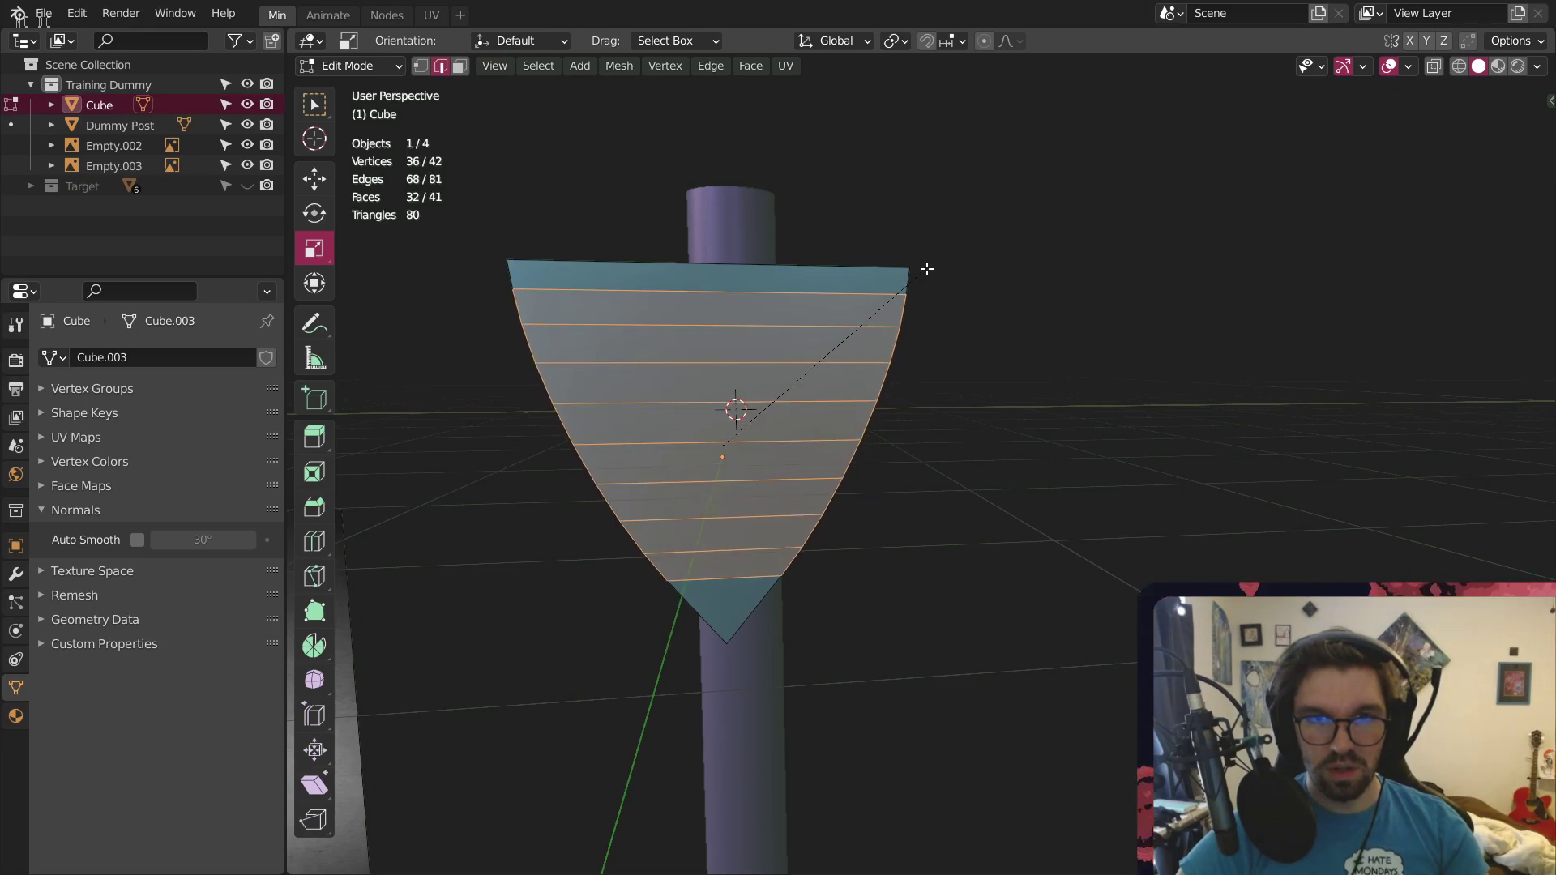
left_click(927, 269)
Select all ten front faces of the shield and inset them together by about 0.1282 m to form a rim
middle_click_drag(924, 267, 856, 379)
left_click(799, 304)
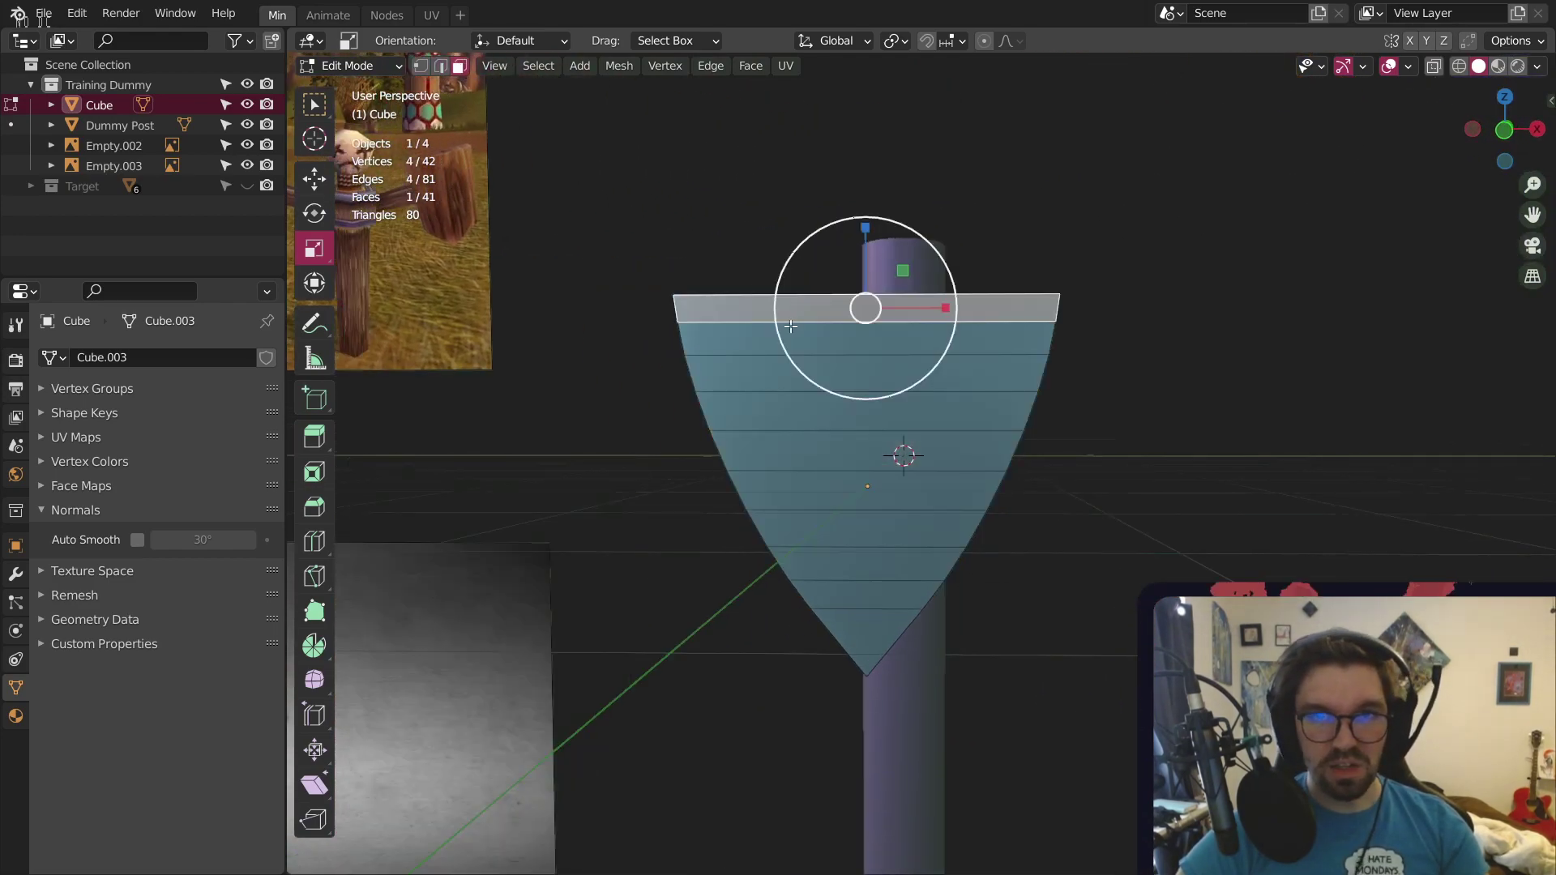
left_click(789, 333, "shift")
left_click(780, 369, "shift")
left_click(774, 410, "shift")
left_click(790, 454, "shift")
left_click(825, 493, "shift")
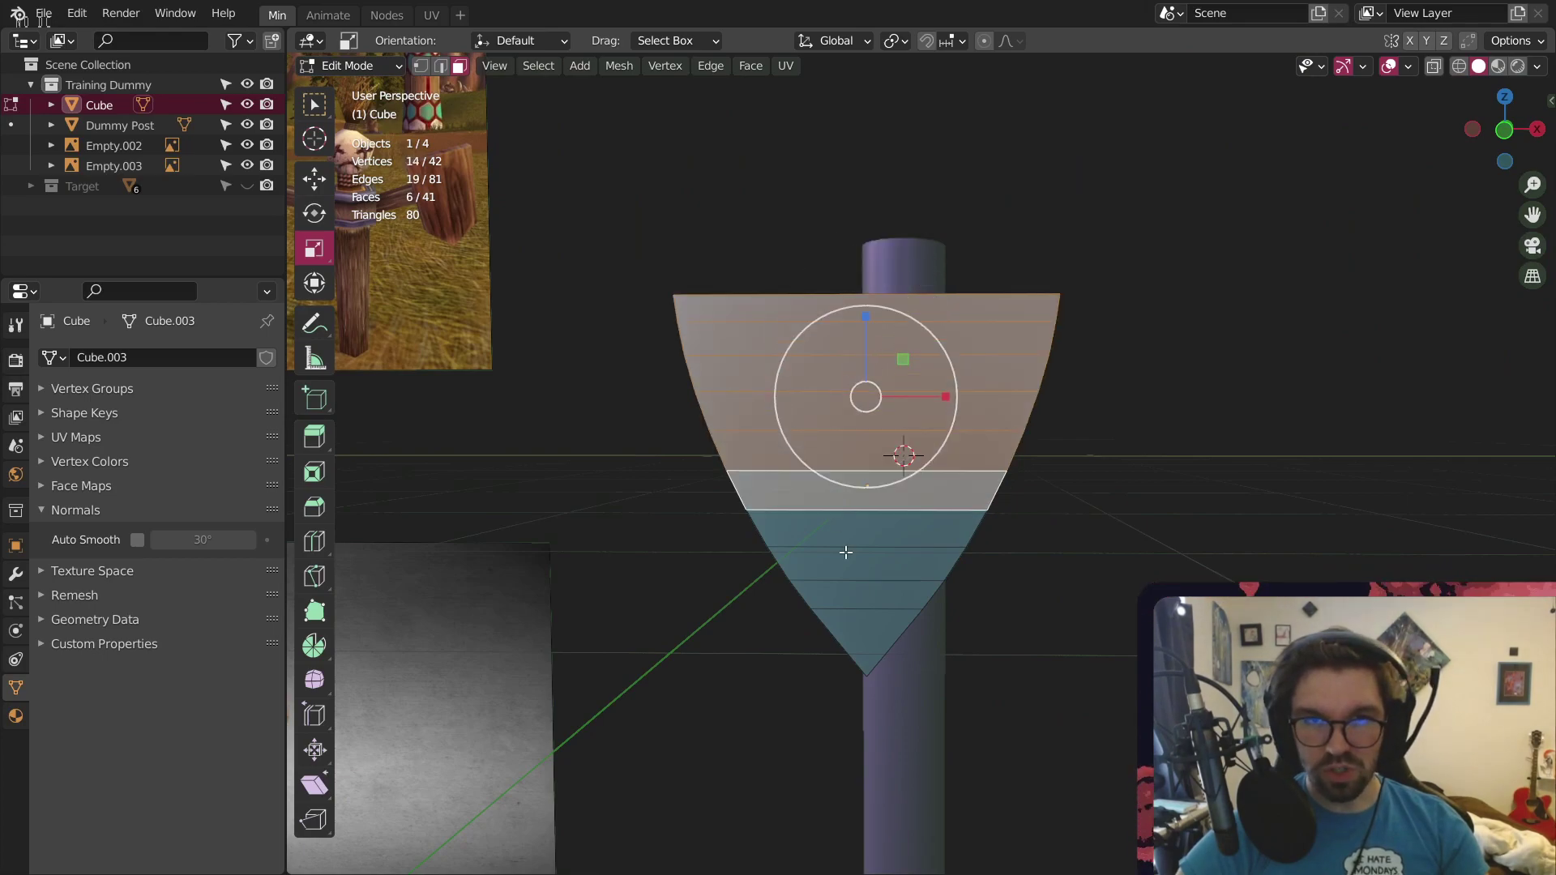
left_click(841, 531, "shift")
left_click(844, 565, "shift")
left_click(845, 594, "shift")
left_click(845, 619, "shift")
middle_click_drag(846, 618, 884, 600)
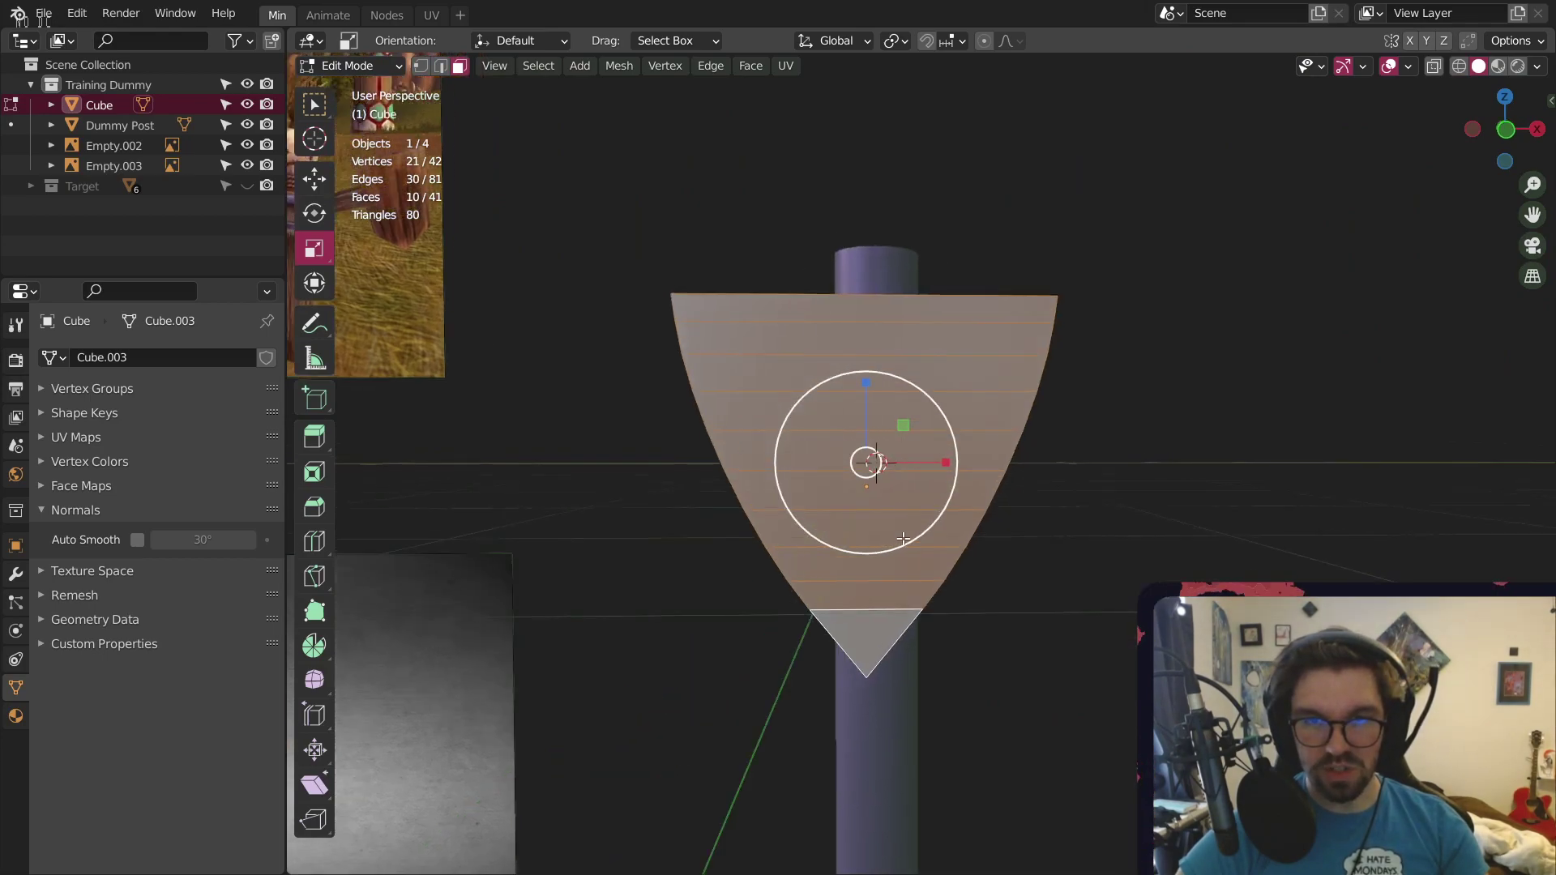
key("i")
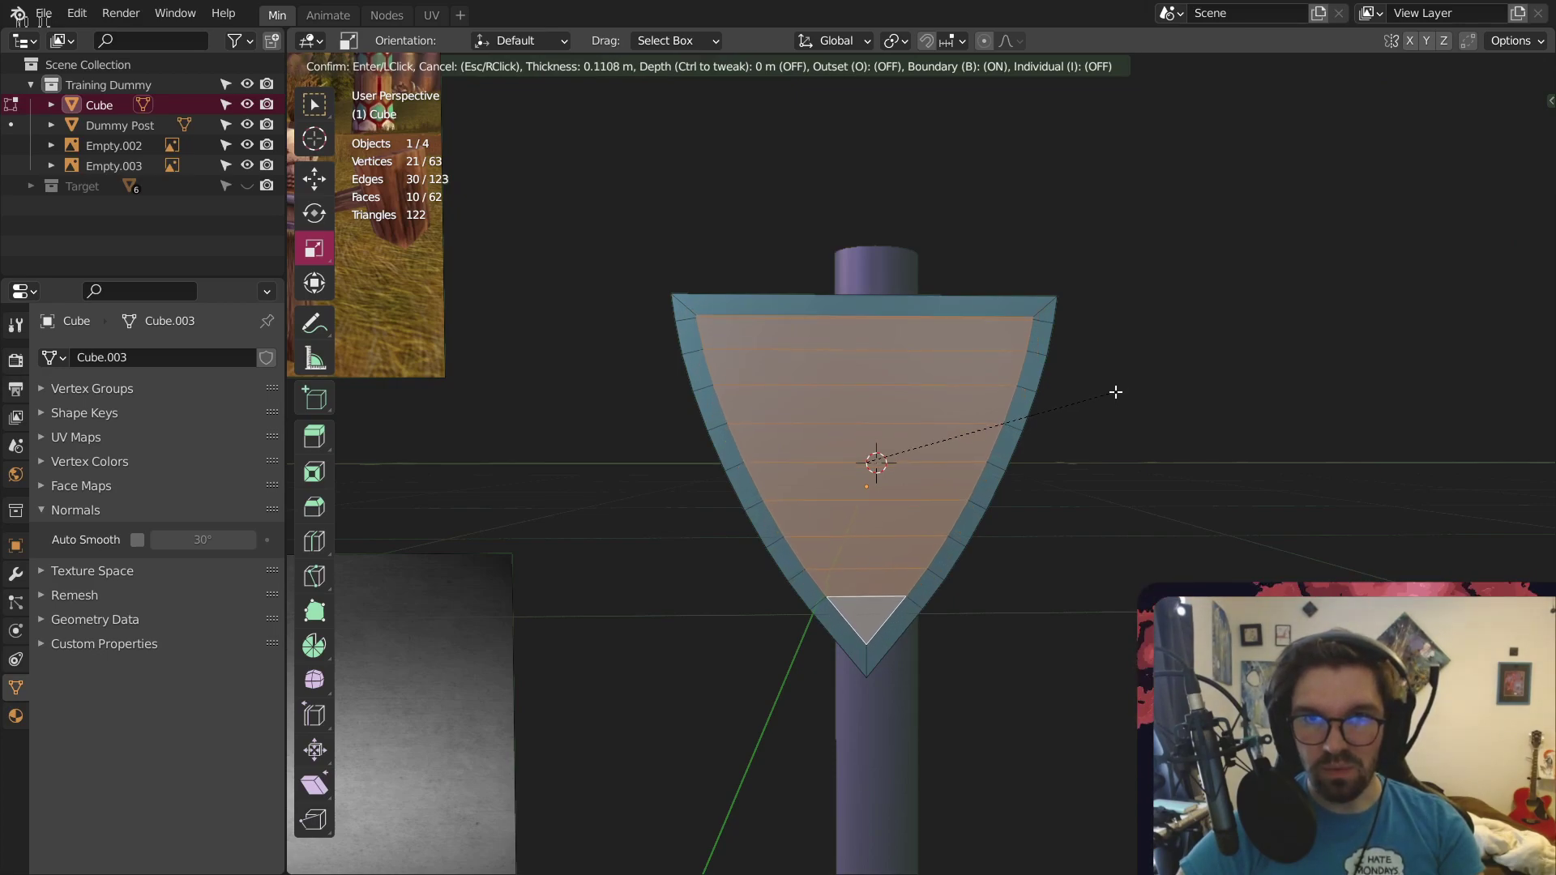
left_click(1113, 393)
Merge the two nearly overlapping vertices at the inset's upper-left corner at their center
scroll(1061, 282, "up", 5)
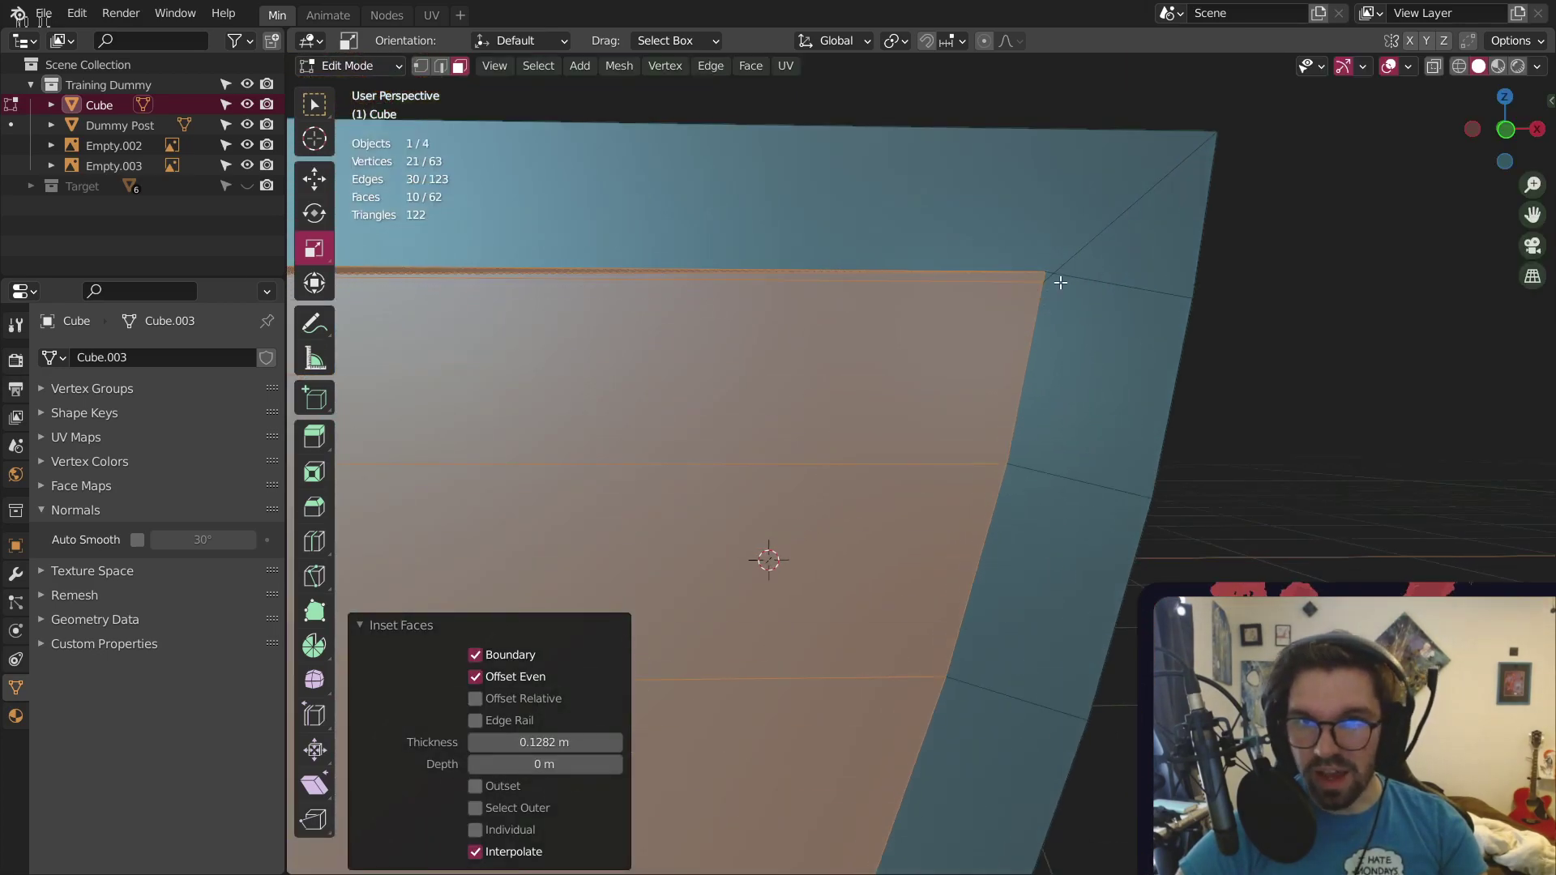
scroll(997, 332, "down", 6)
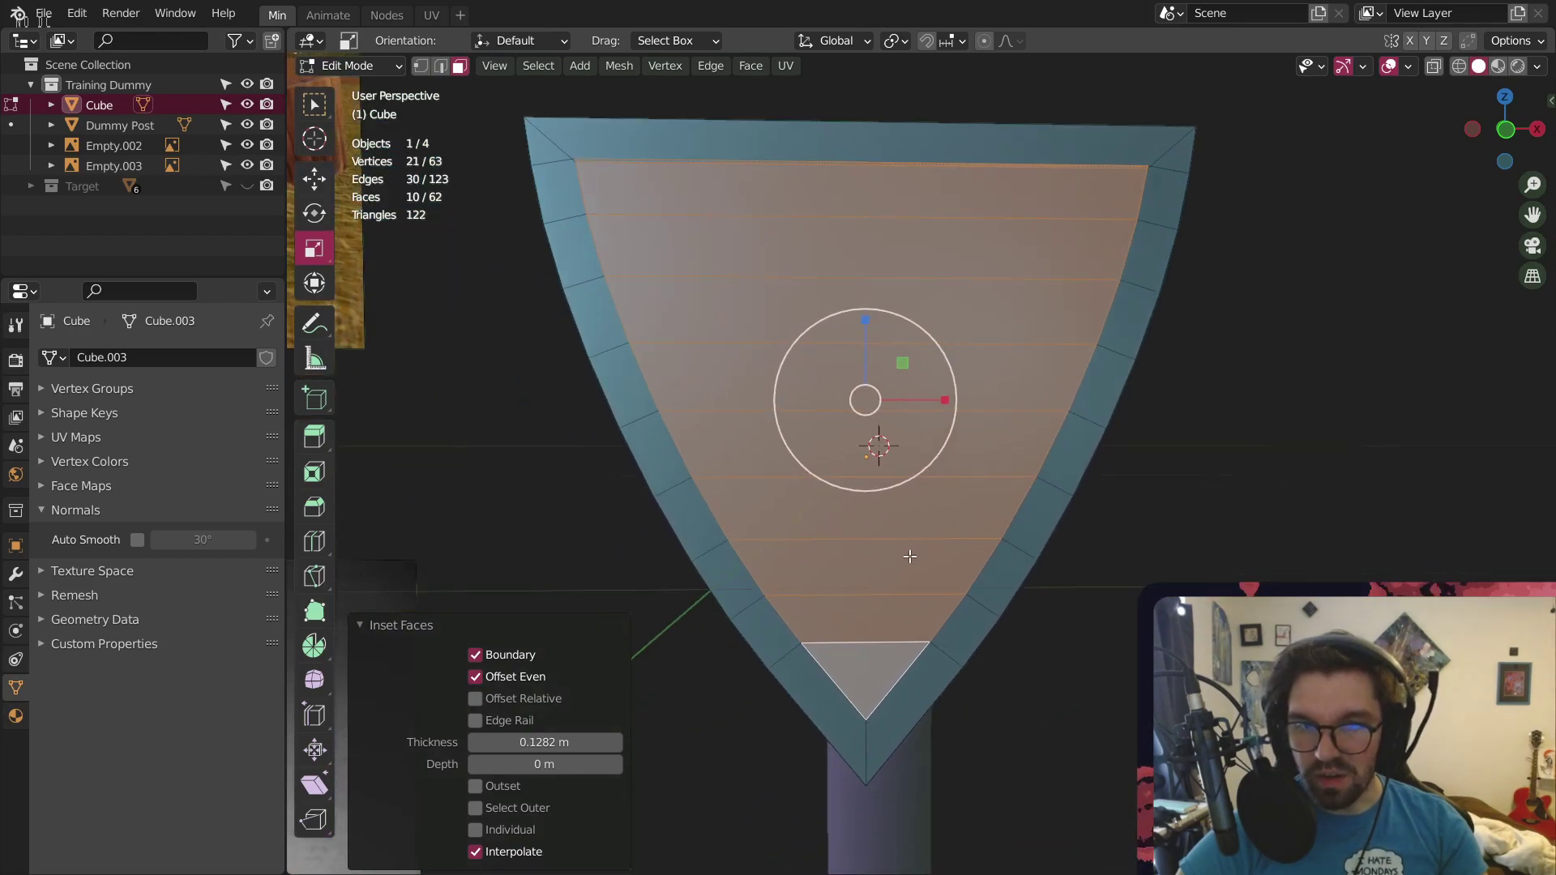
scroll(931, 503, "up", 6)
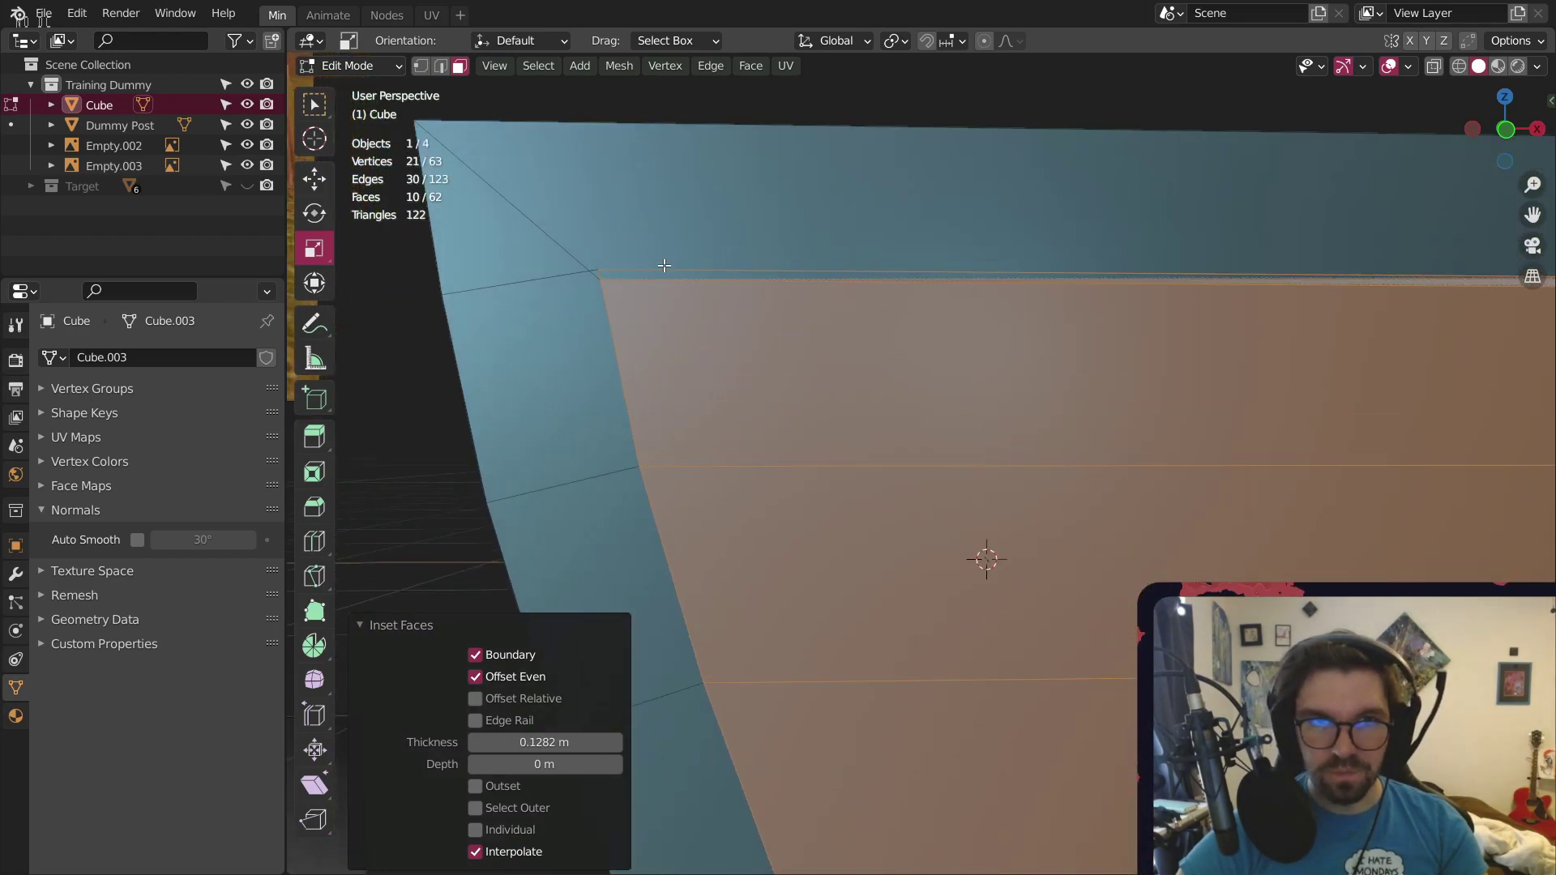
left_click(421, 65)
left_click_drag(630, 226, 566, 310)
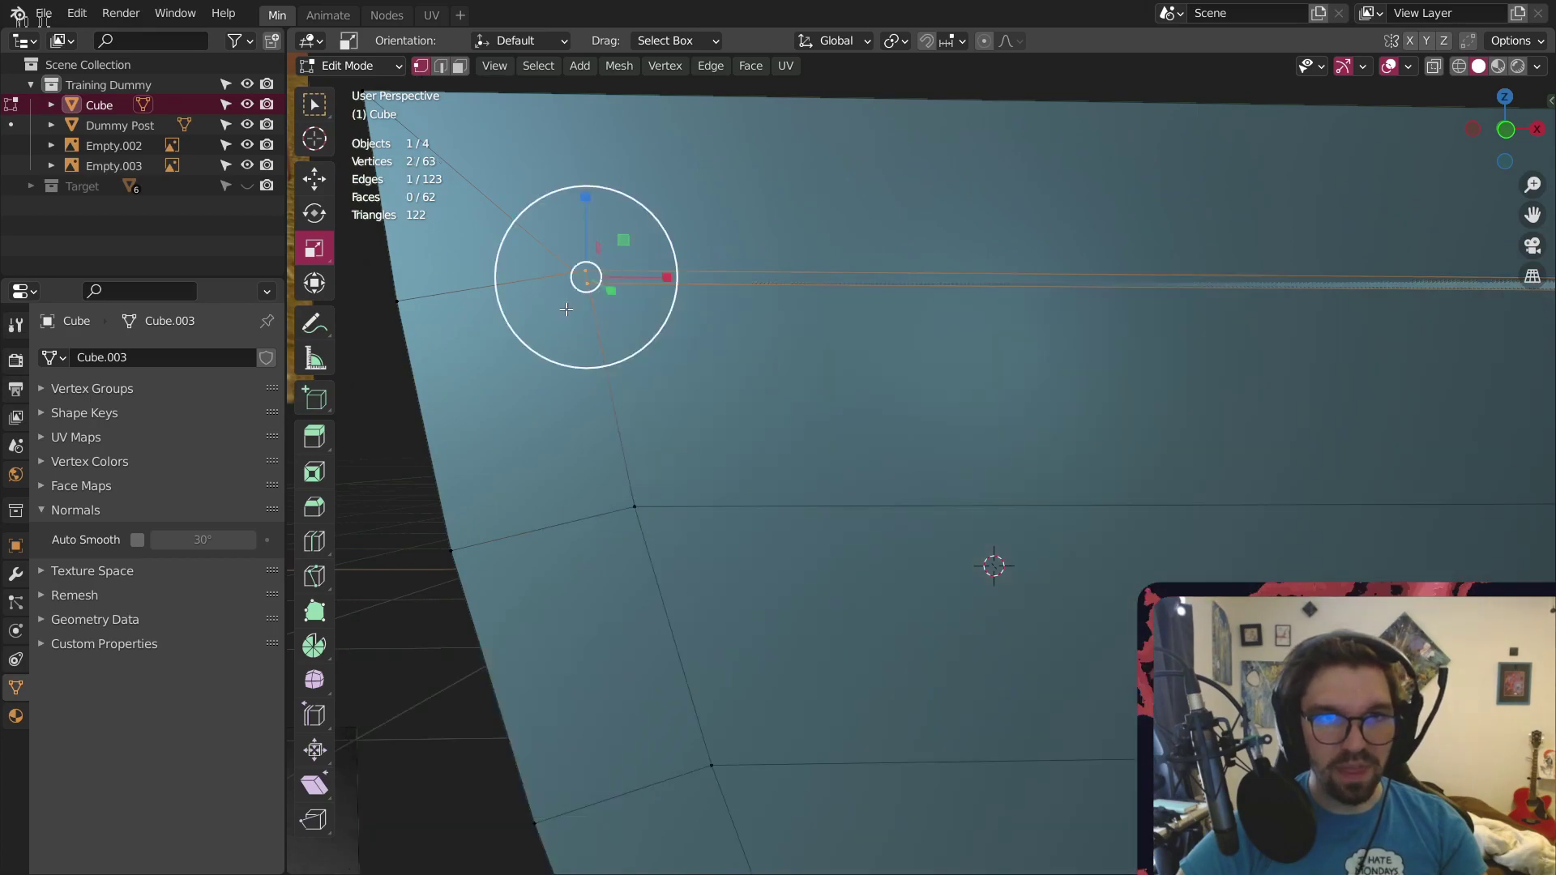
right_click(566, 302)
left_click(665, 429)
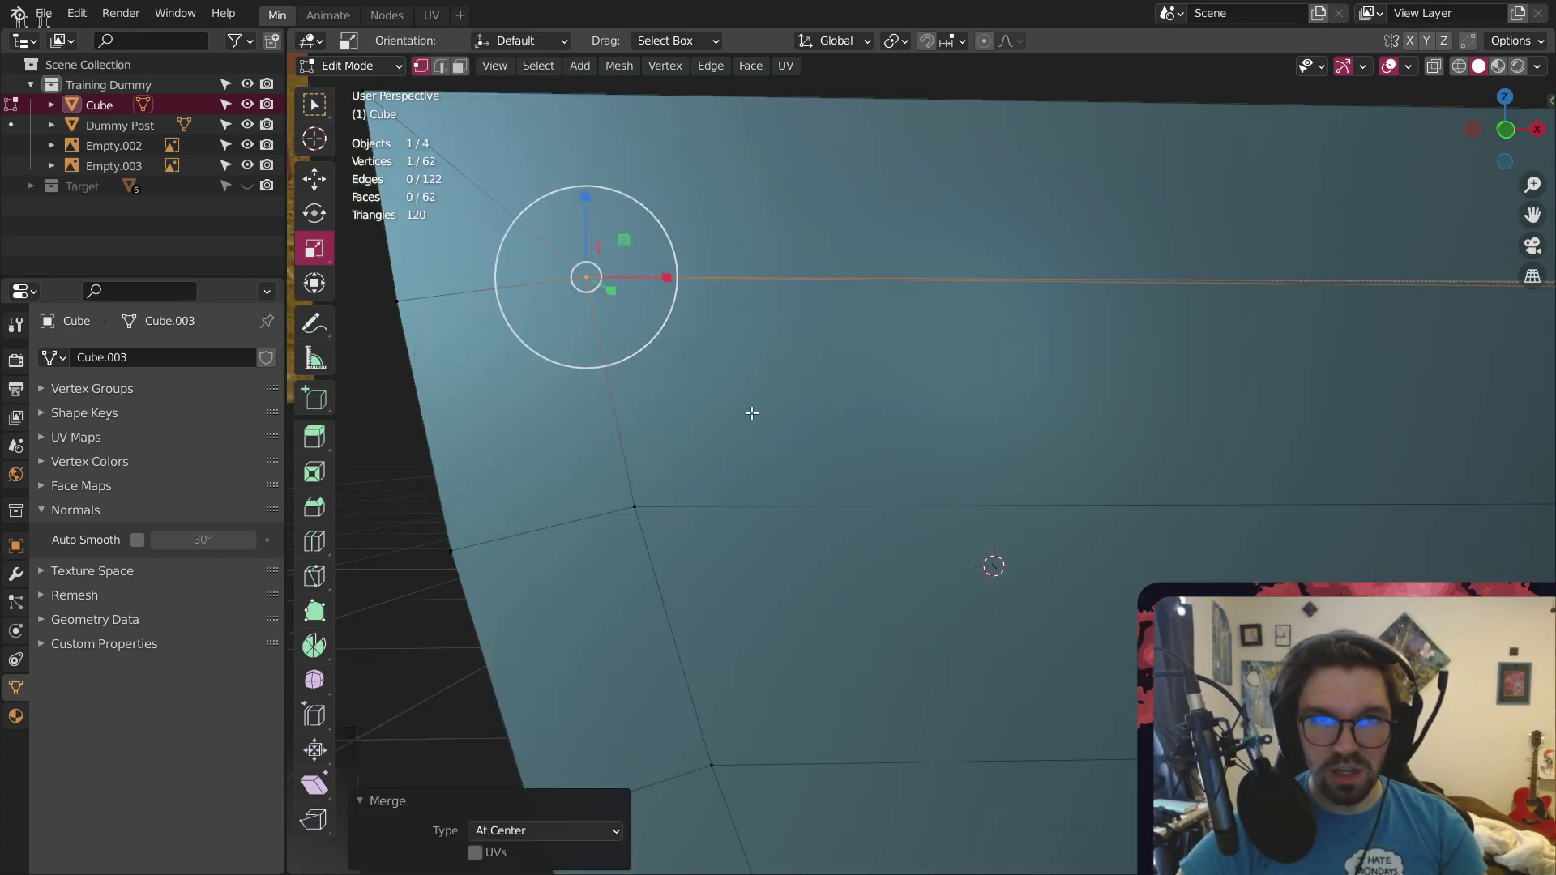
Merge the two nearly overlapping vertices at the inset's upper-right corner at their center
scroll(732, 361, "down", 5)
scroll(899, 342, "up", 2)
left_click(829, 389, "shift")
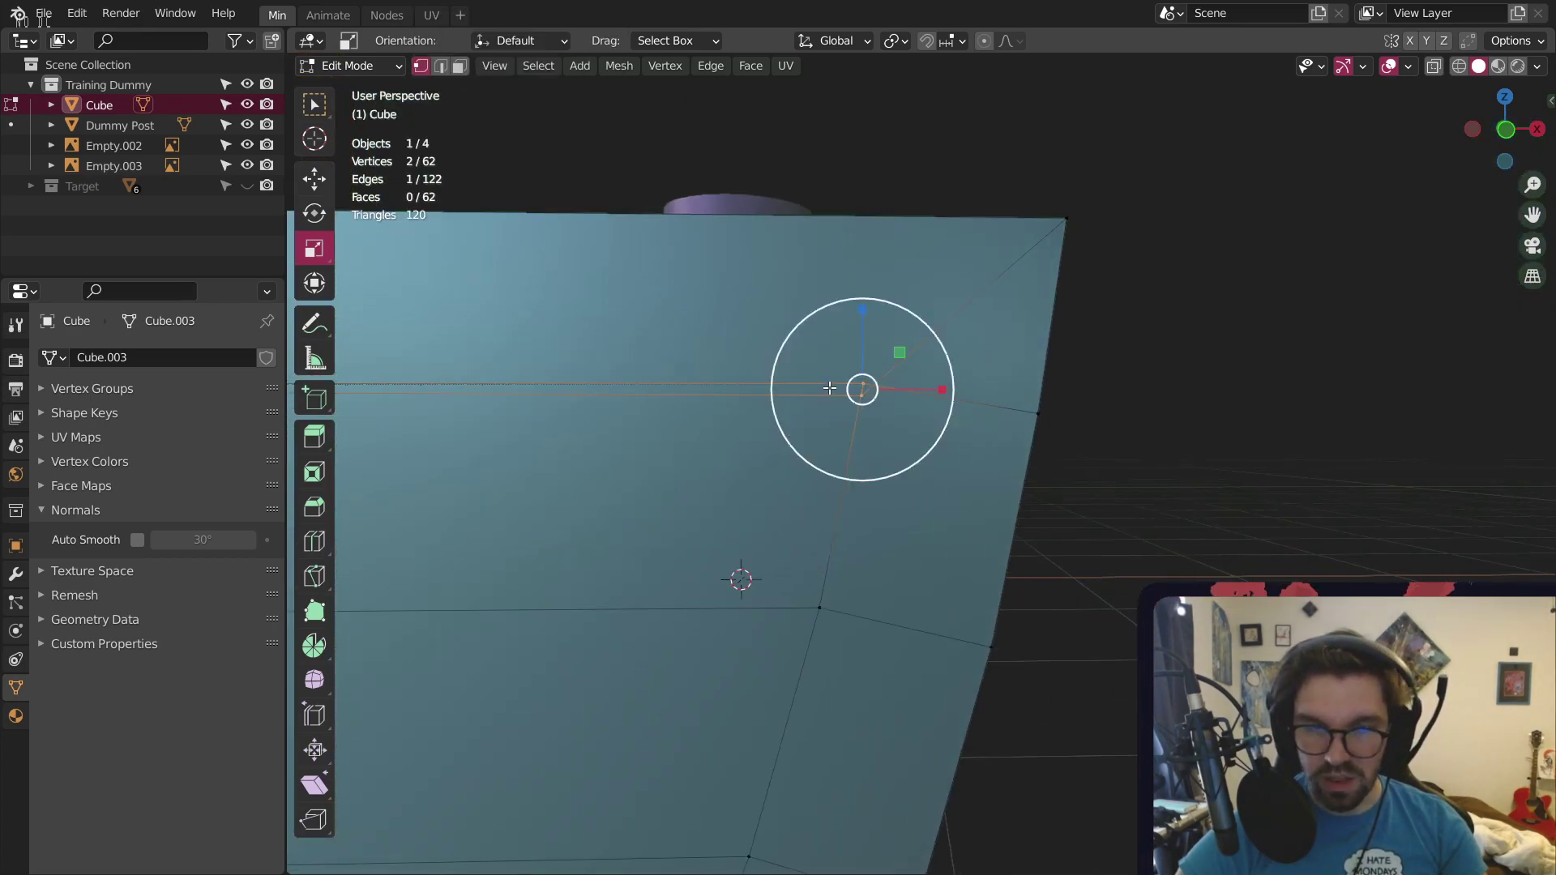
key("shift+r")
Select the nine inner front faces and extrude them inward along their normals by about -0.0415 m to recess the shield panel
scroll(831, 382, "down", 7)
middle_click_drag(722, 411, 931, 362, "shift")
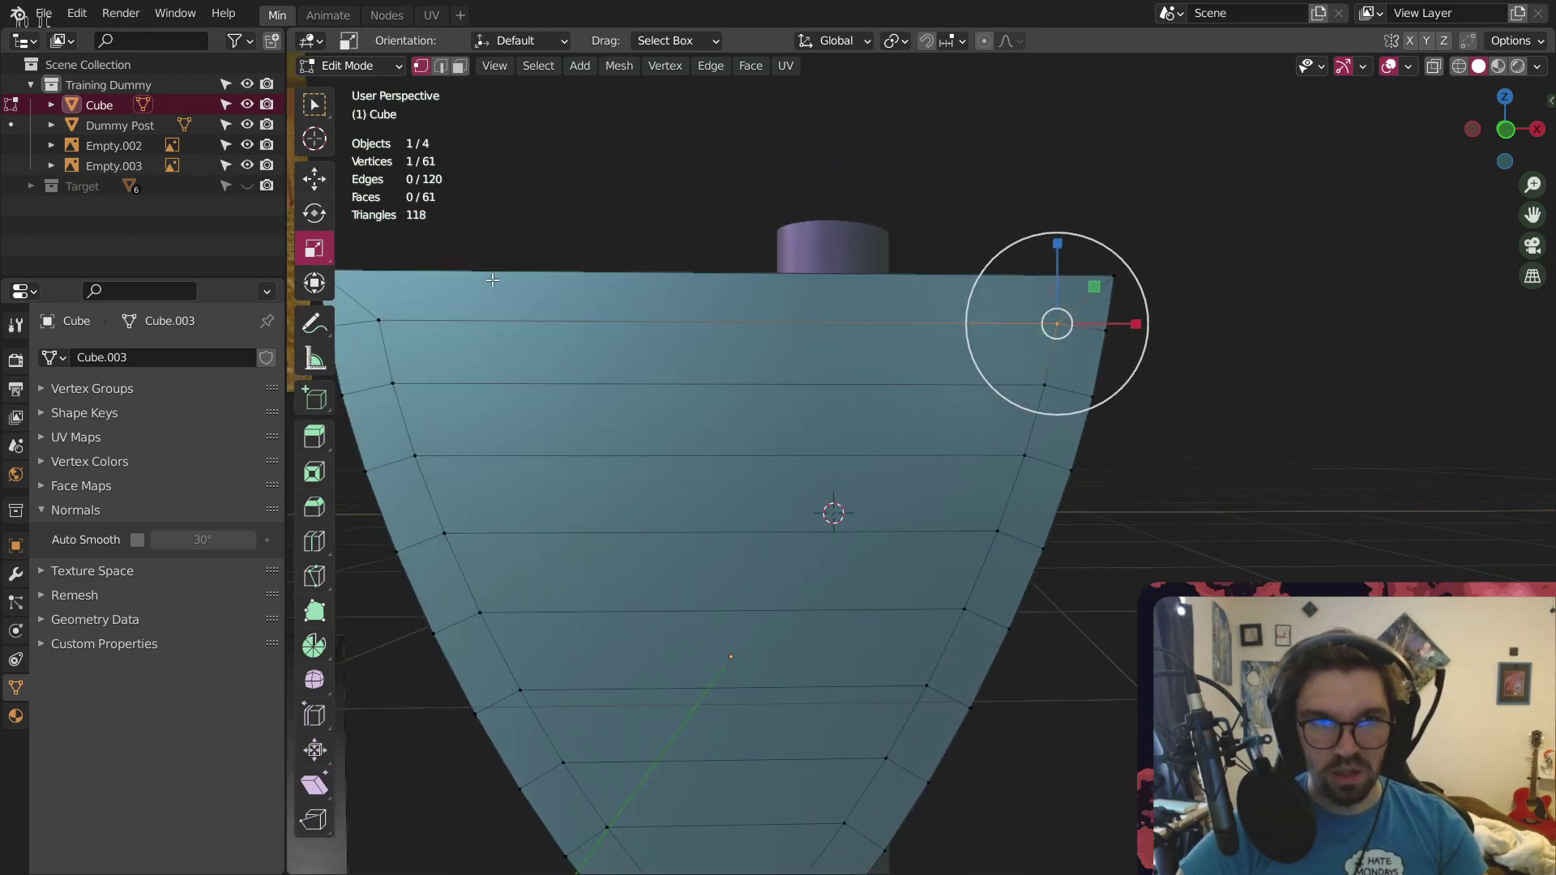
left_click(459, 66)
left_click(559, 353)
left_click(575, 417, "shift")
left_click(591, 494, "shift")
left_click(616, 594, "shift")
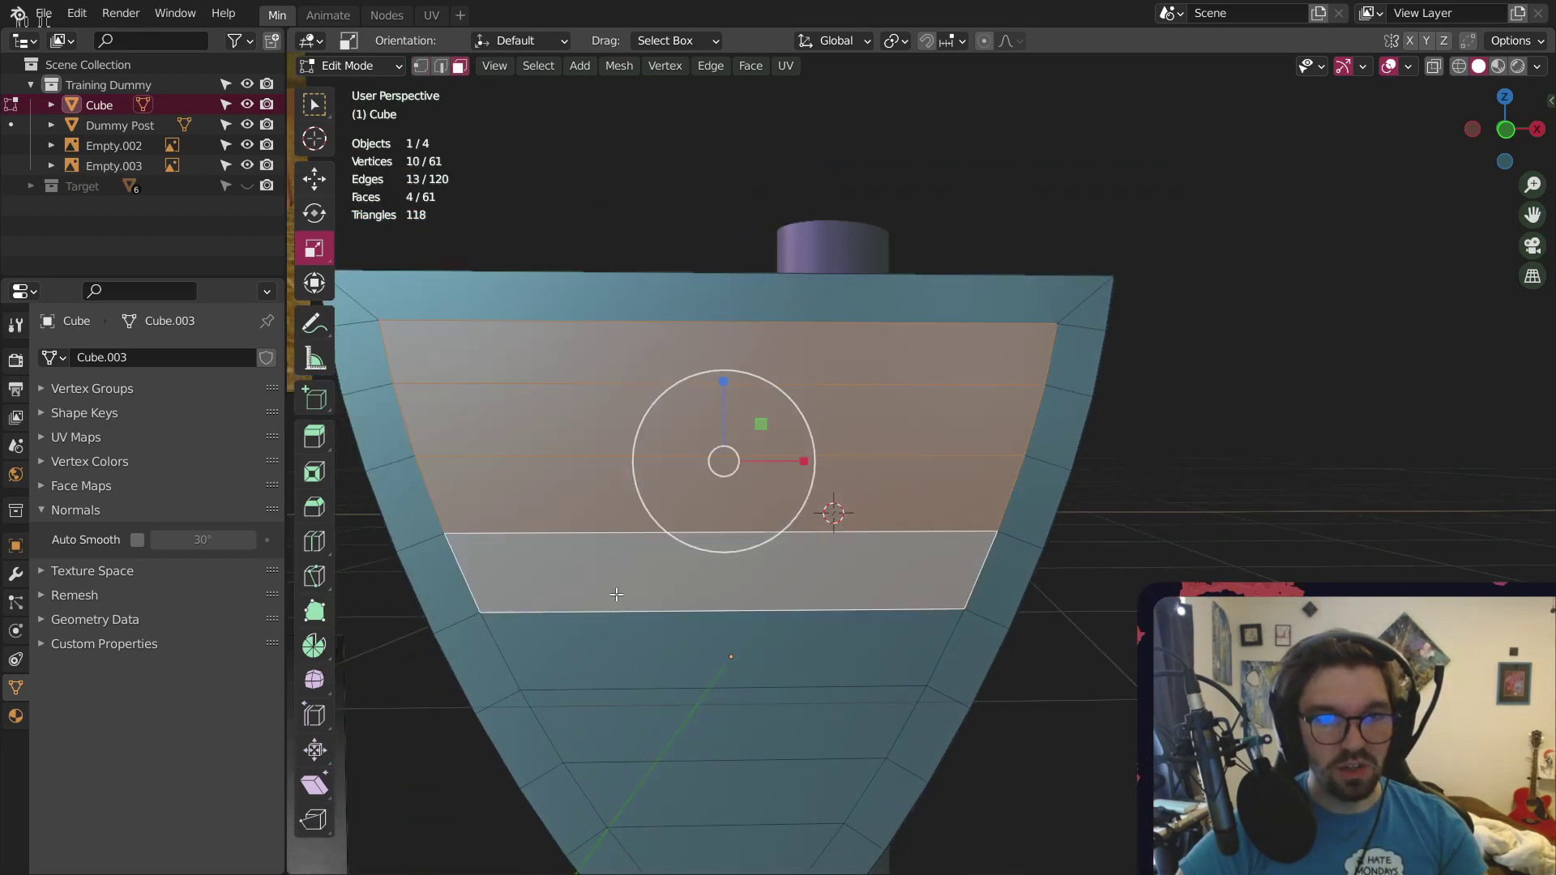
left_click(591, 673, "shift")
middle_click_drag(614, 734, 635, 593, "shift")
left_click(636, 603, "shift")
left_click(654, 641, "shift")
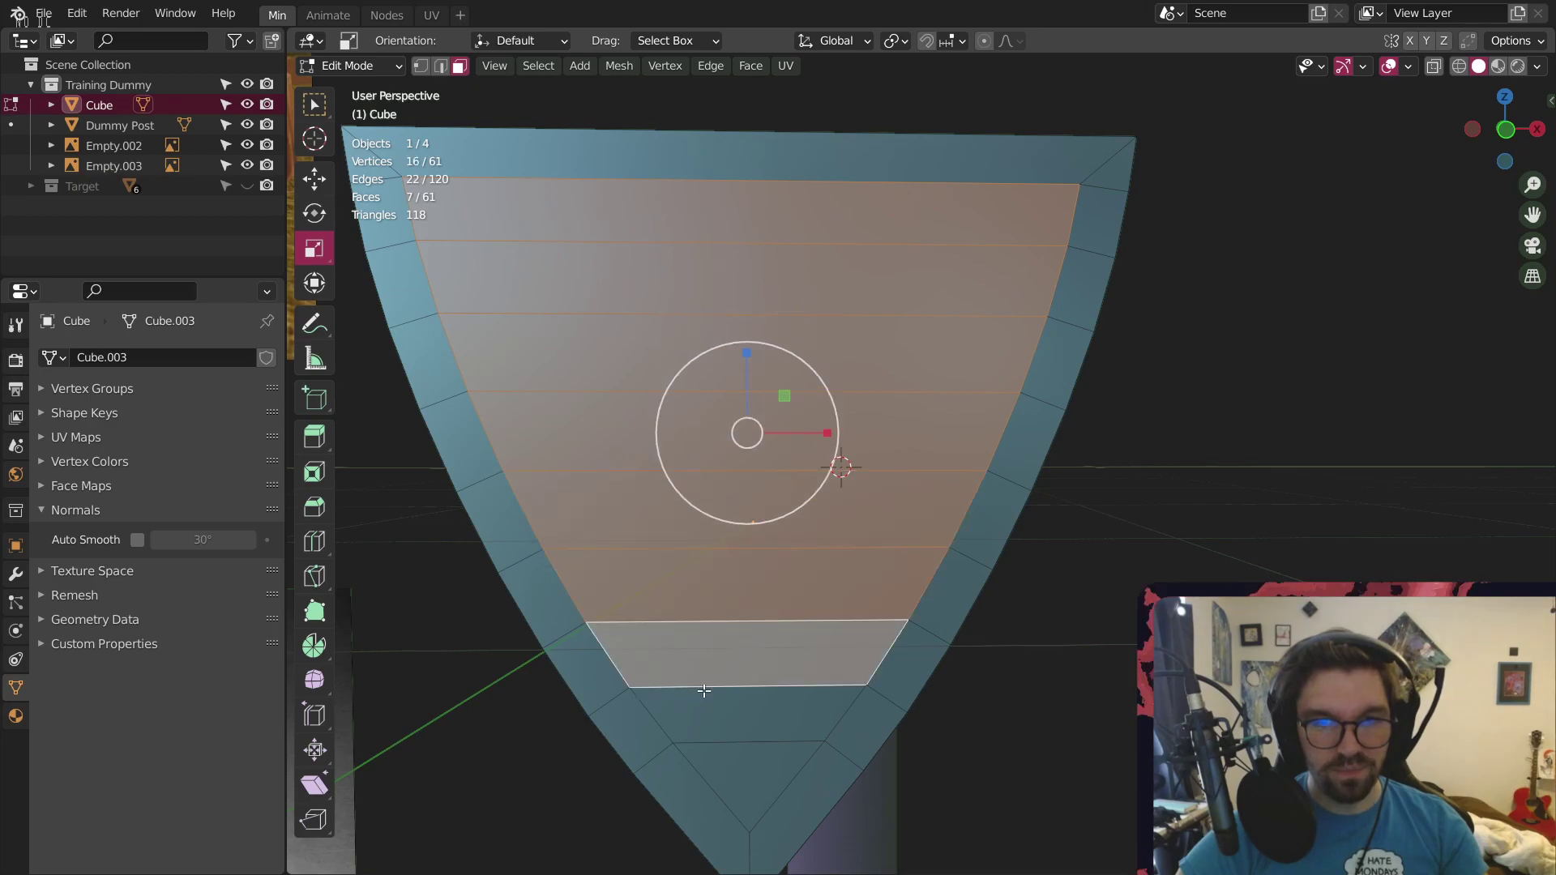
left_click(704, 706, "shift")
left_click(747, 782, "shift")
right_click(710, 486)
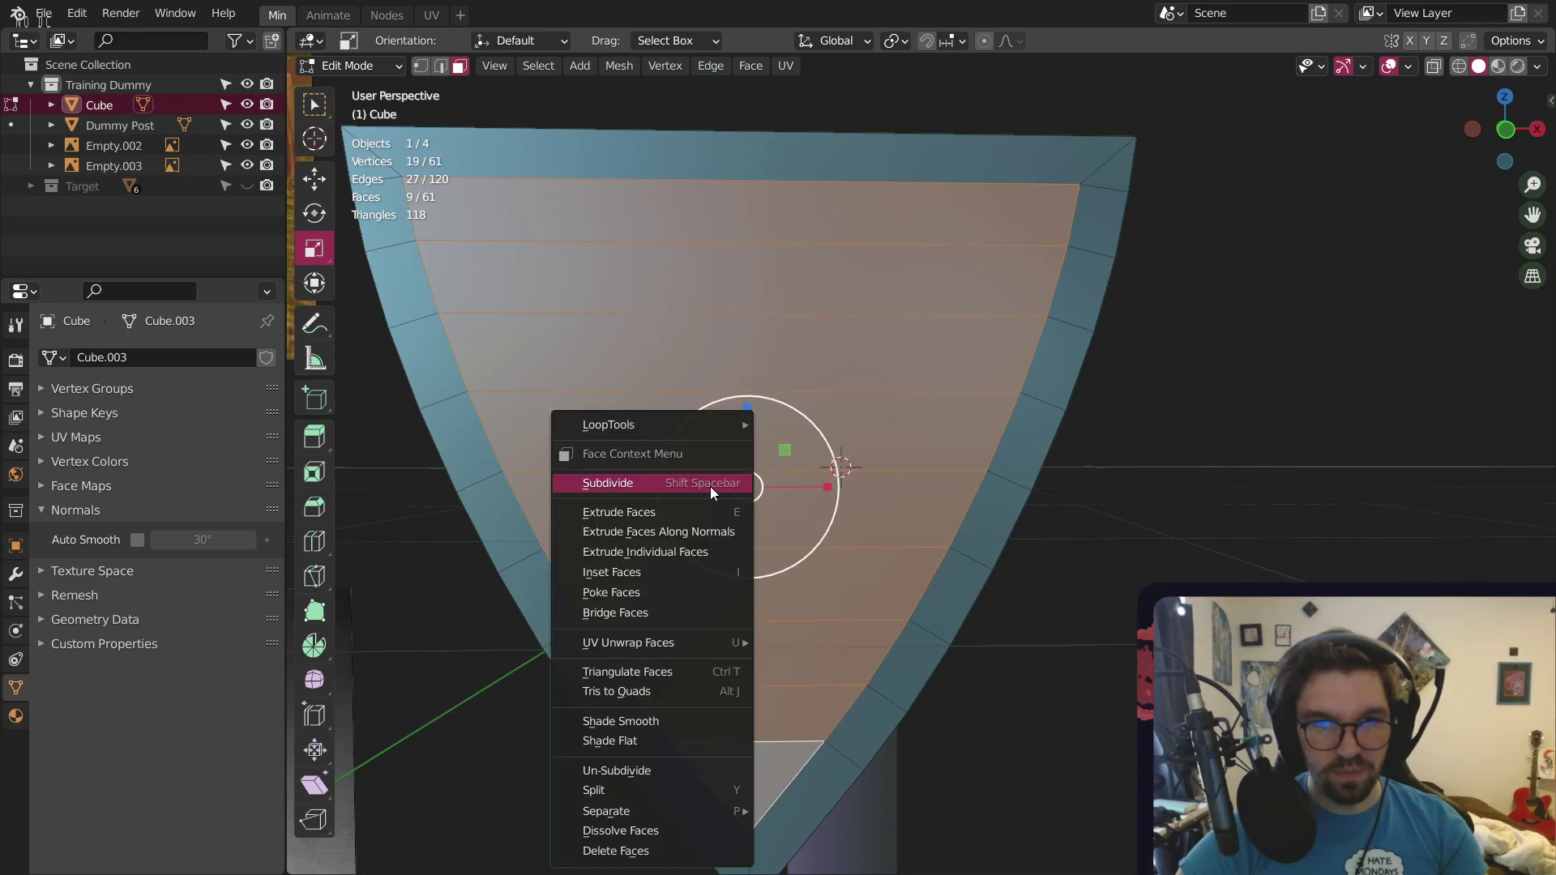
left_click(687, 530)
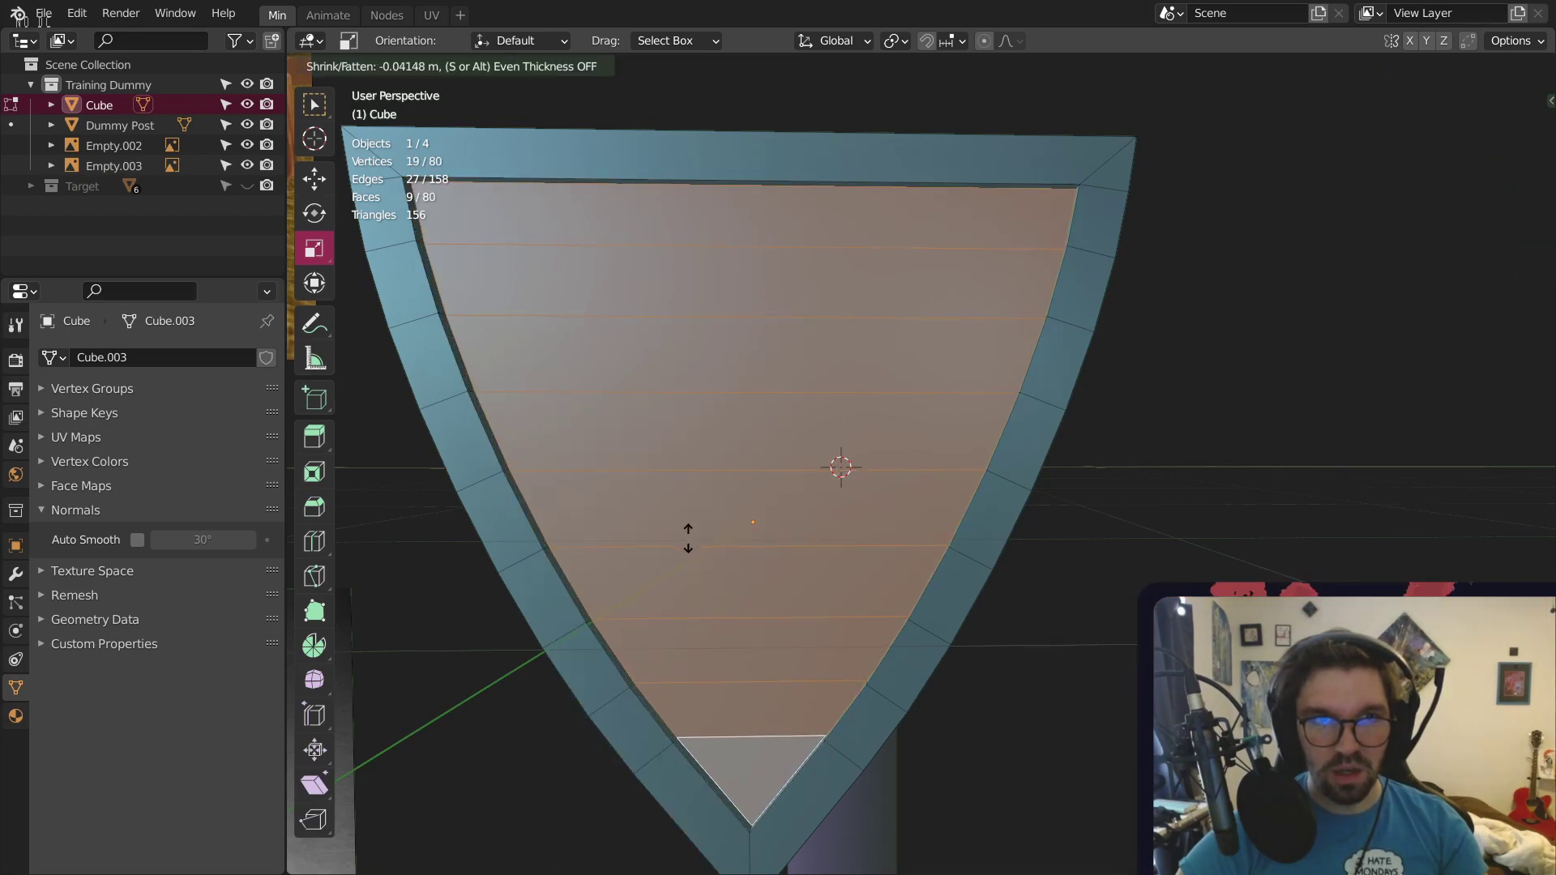
left_click(688, 538)
Compare the recessed shield and its rim with the shield on the dummy in the reference image
middle_click_drag(688, 538, 828, 413)
scroll(706, 407, "down", 4)
middle_click_drag(706, 407, 848, 403, "shift")
middle_click_drag(616, 421, 967, 250, "shift")
scroll(689, 389, "up", 3)
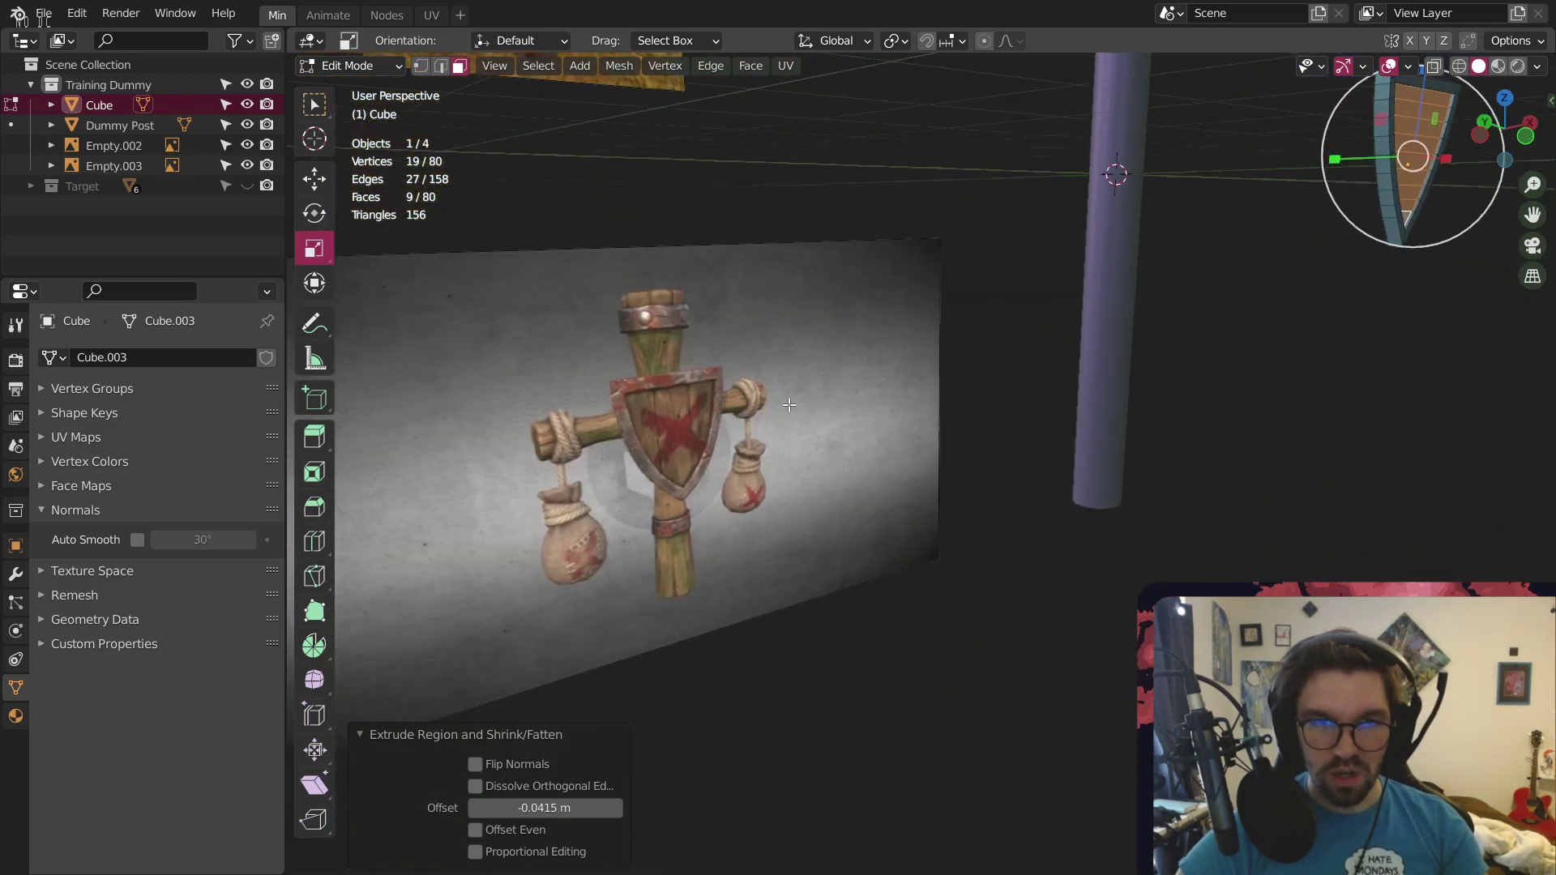
middle_click_drag(519, 341, 620, 414, "shift")
scroll(688, 367, "up", 2)
scroll(808, 284, "down", 6)
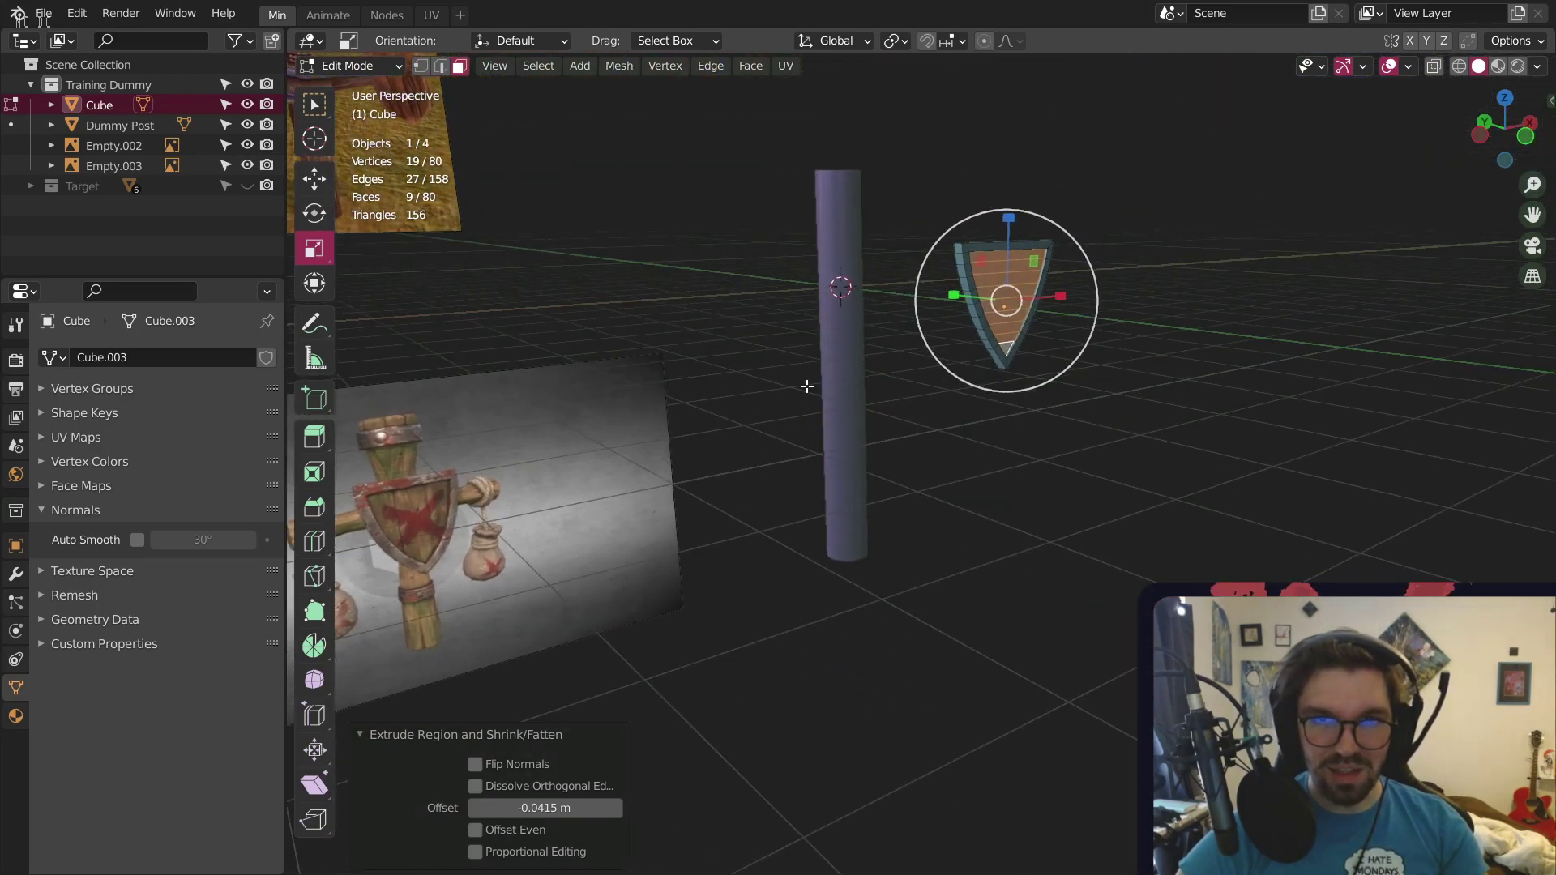
scroll(806, 386, "up", 8)
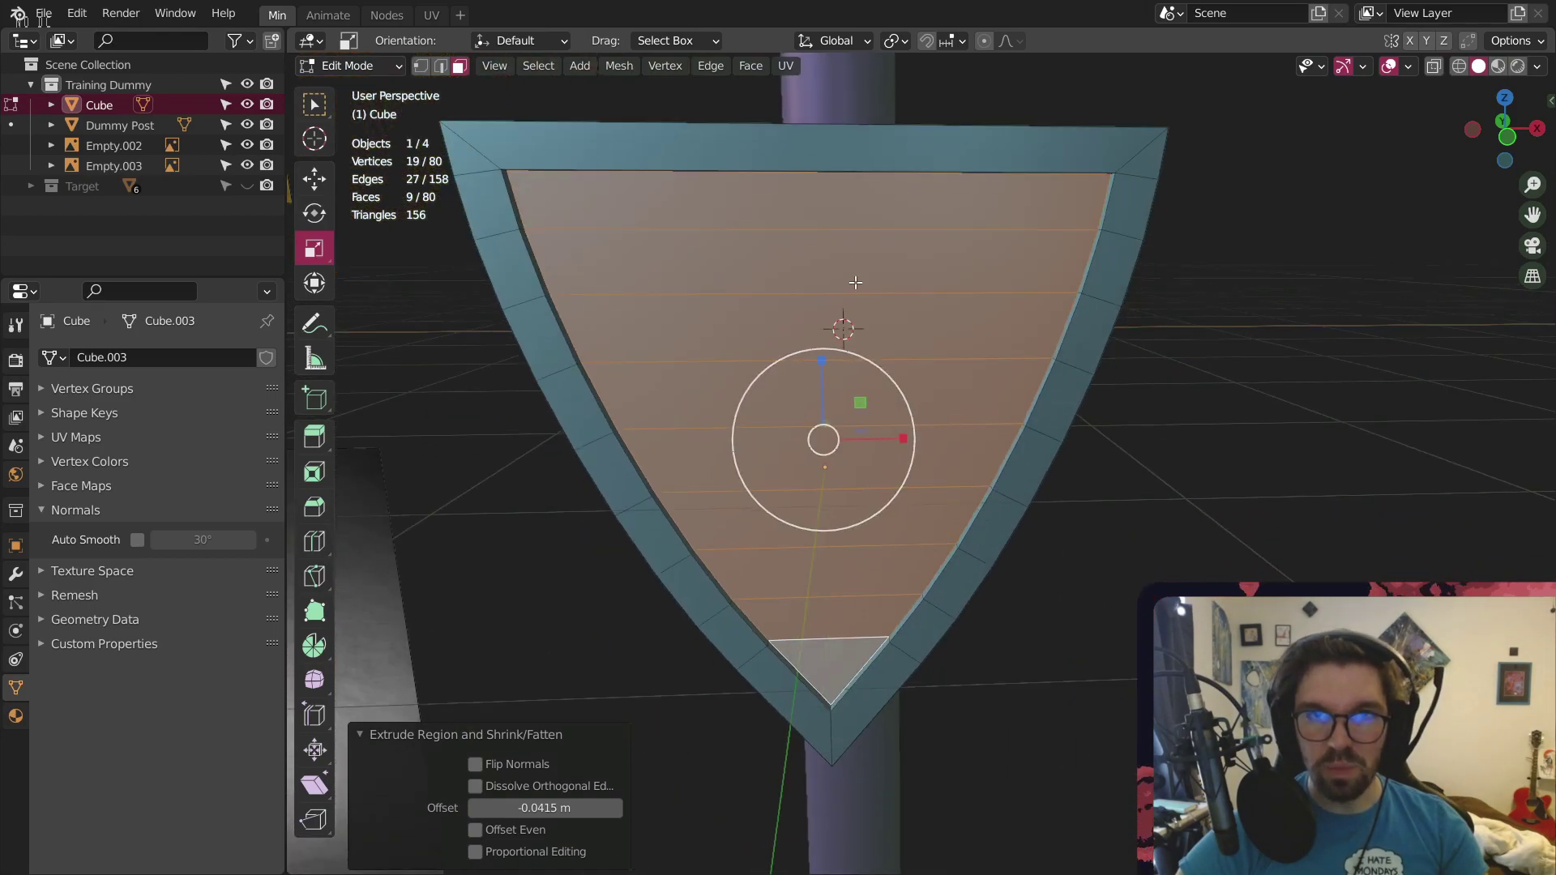
Add nine vertical loop cuts across the full width of the shield, running from its top edge to the lowest panel row
middle_click_drag(855, 283, 841, 367, "shift")
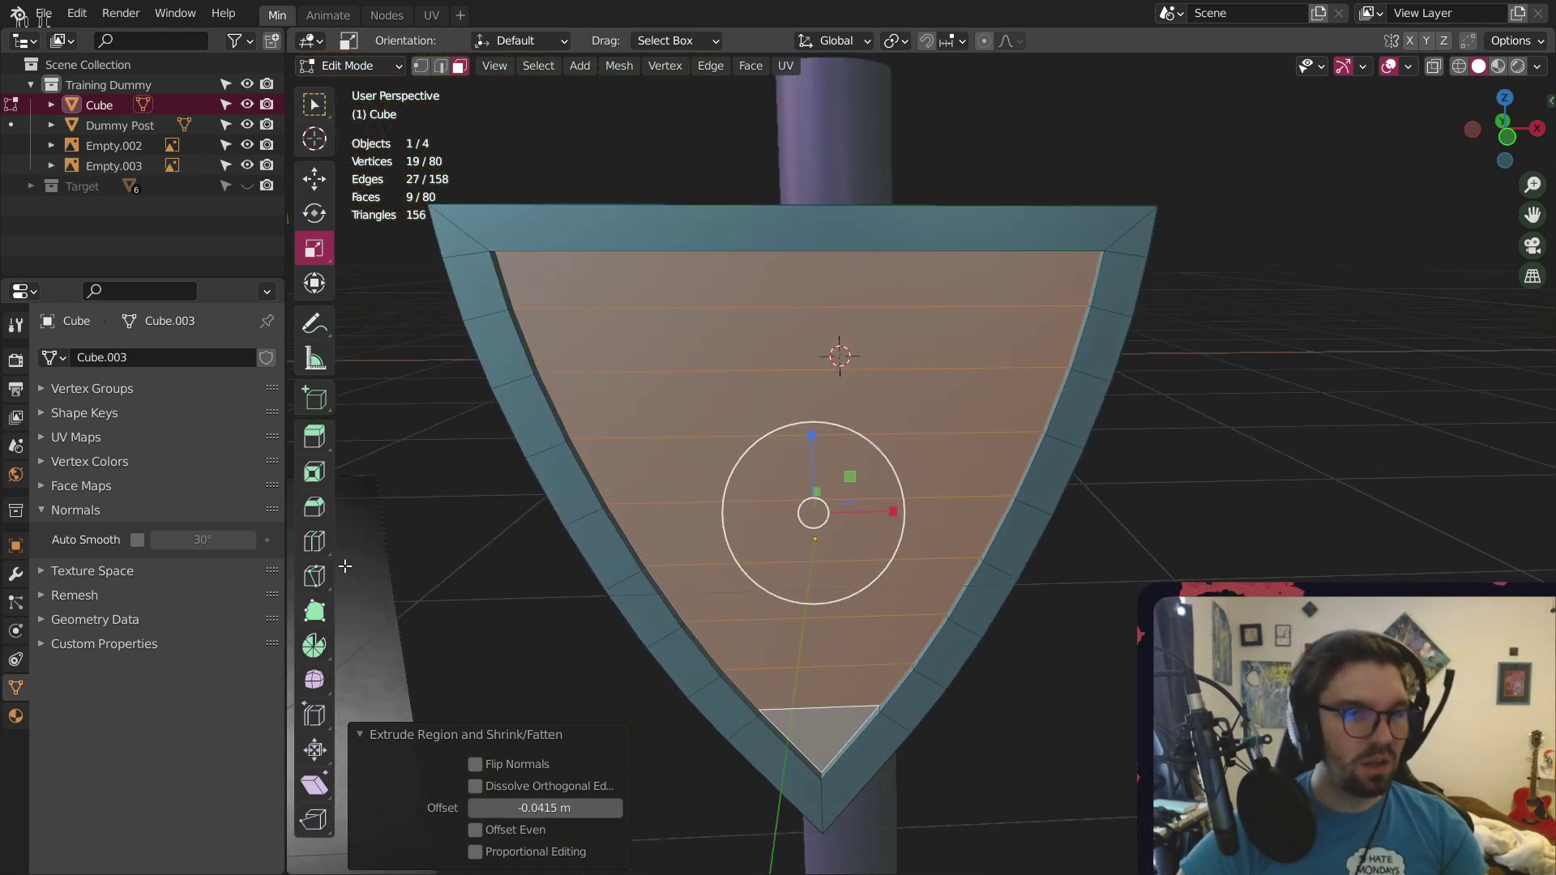
left_click(314, 541)
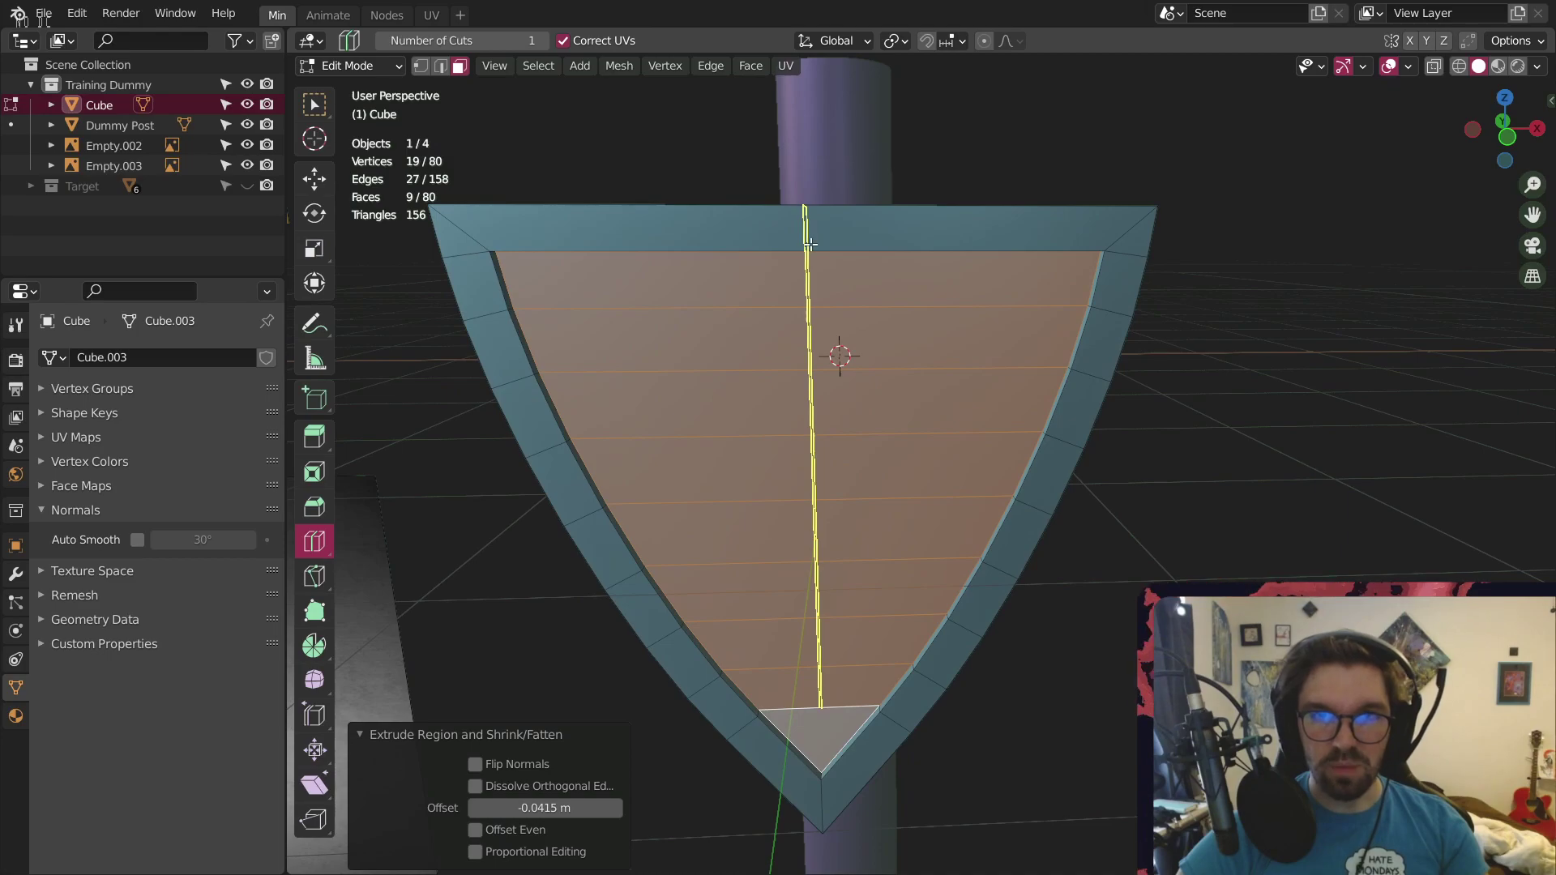
left_click(810, 244)
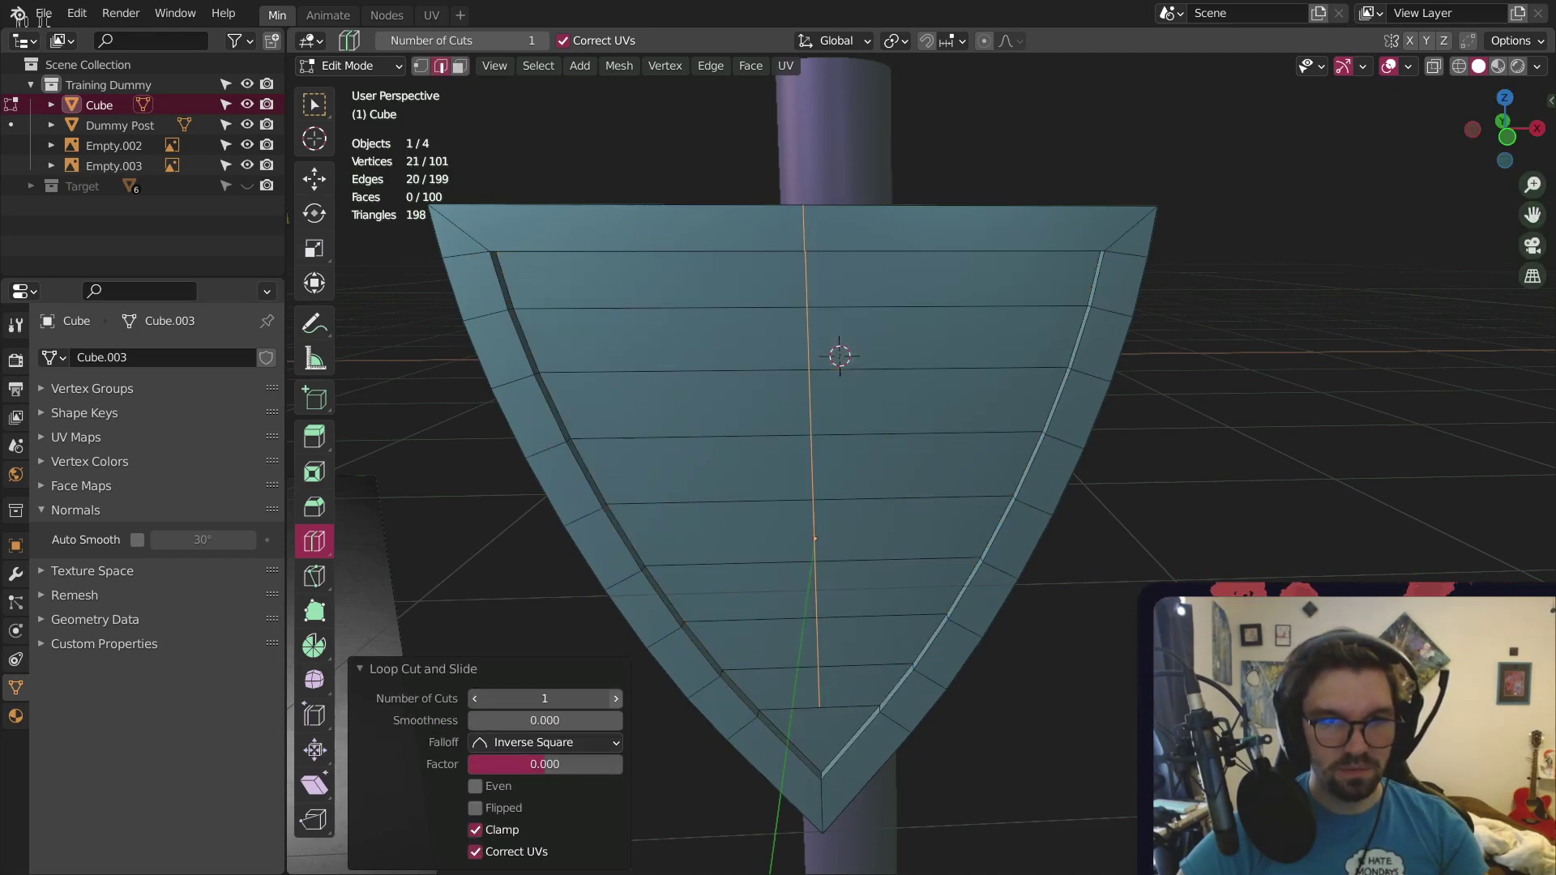
left_click(616, 699)
left_click(616, 699)
left_click(616, 699)
left_click(616, 699)
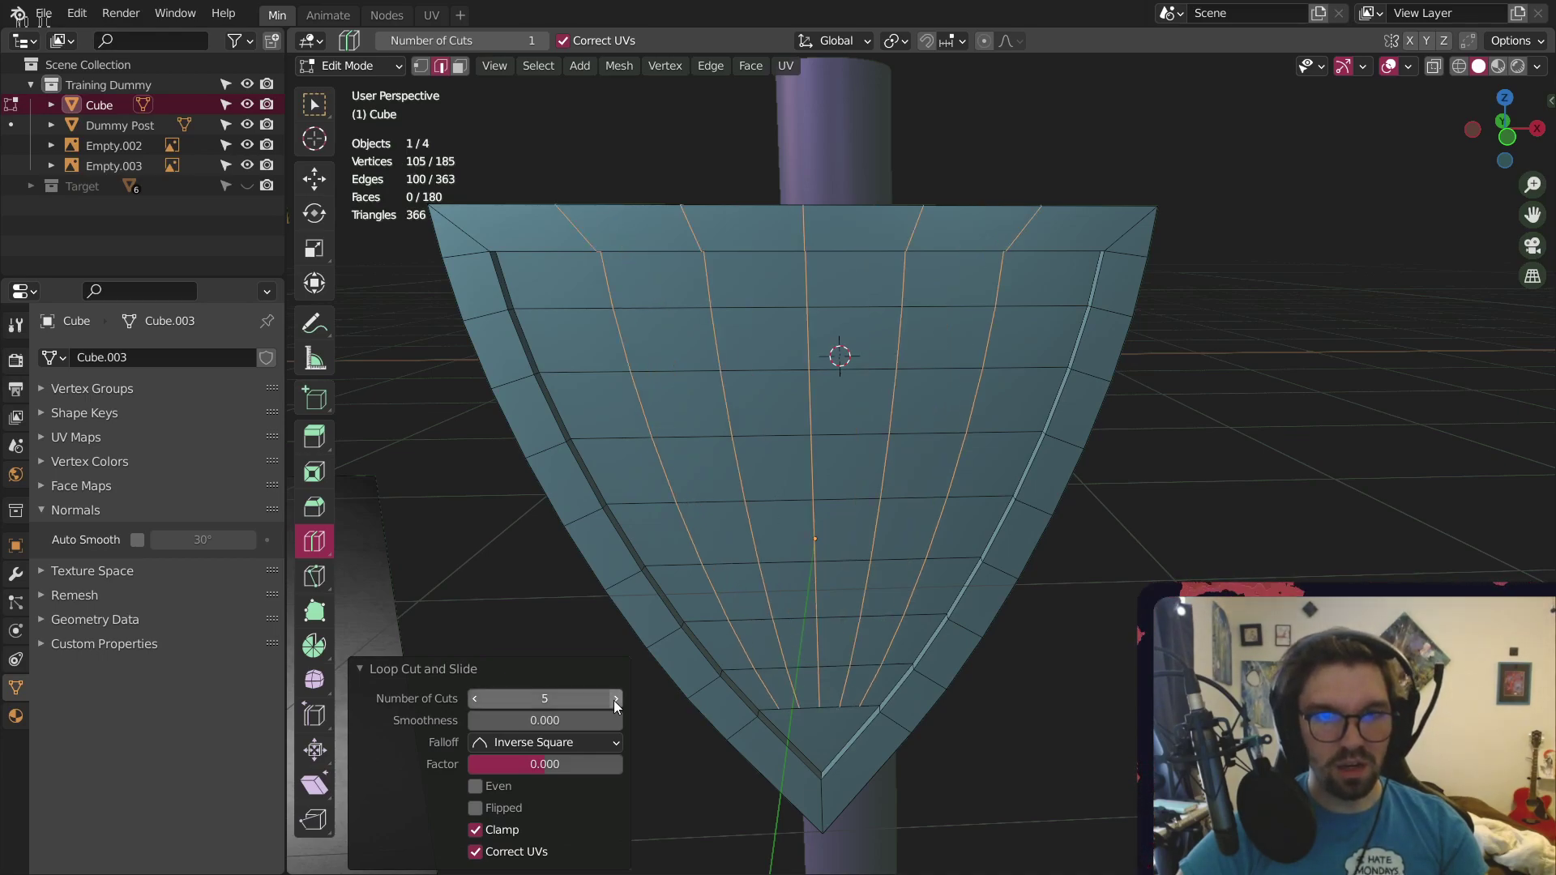
left_click(616, 698)
left_click(616, 699)
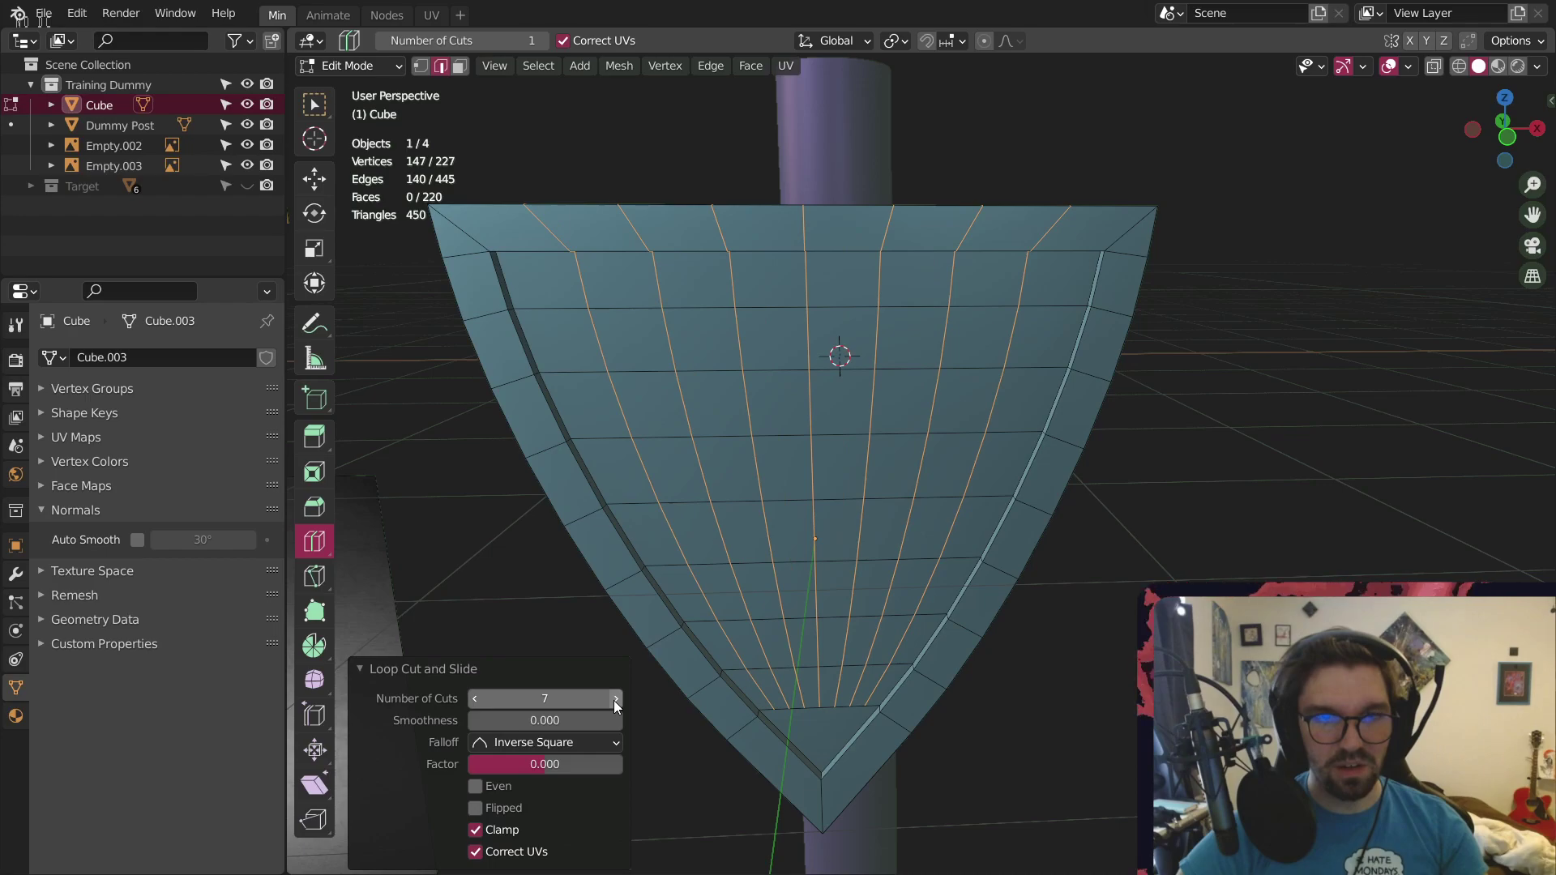
left_click(616, 698)
left_click(616, 698)
middle_click_drag(653, 556, 616, 527)
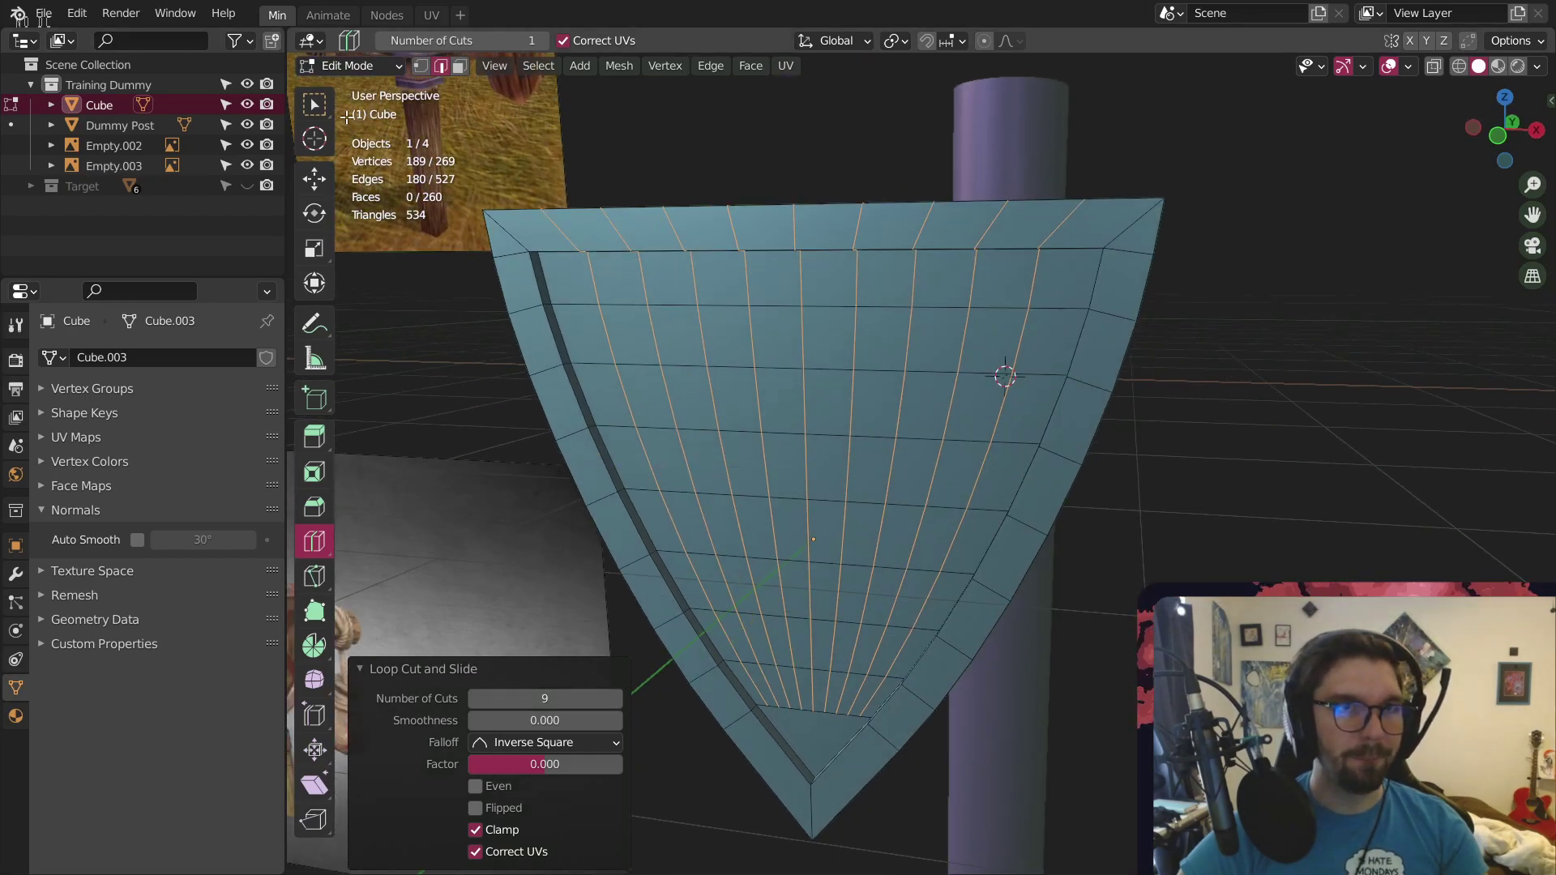
Connect the four bottom-row vertices left of centre on the recessed panel to the vertex at the panel's lower tip
left_click(315, 104)
left_click(421, 65)
left_click(619, 107)
middle_click_drag(731, 383, 774, 374)
middle_click_drag(751, 583, 740, 459, "shift")
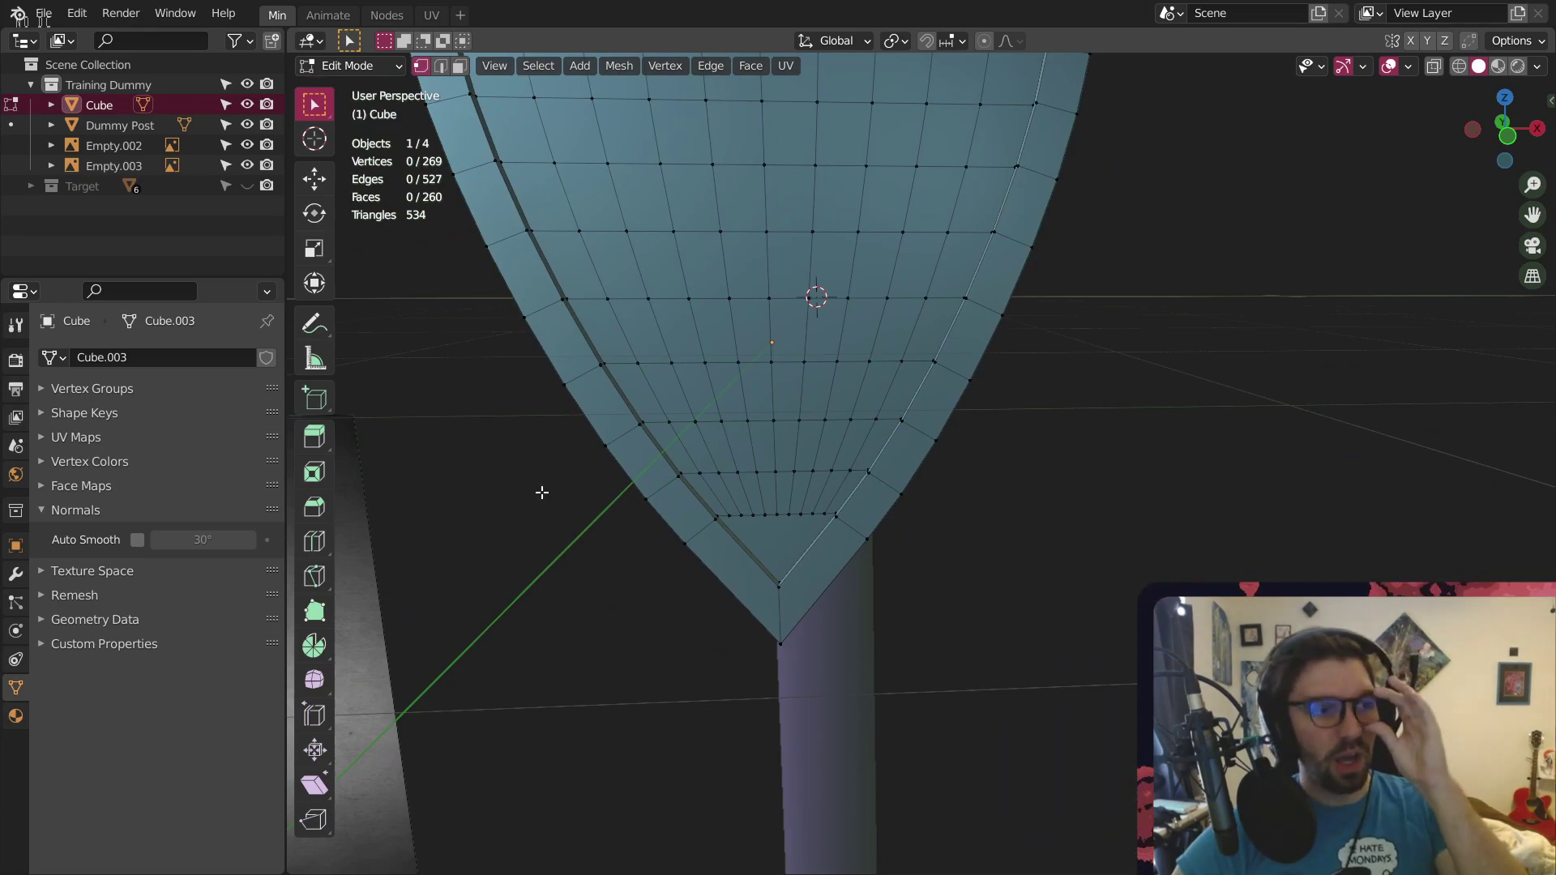
scroll(729, 510, "up", 2)
scroll(763, 544, "up", 3)
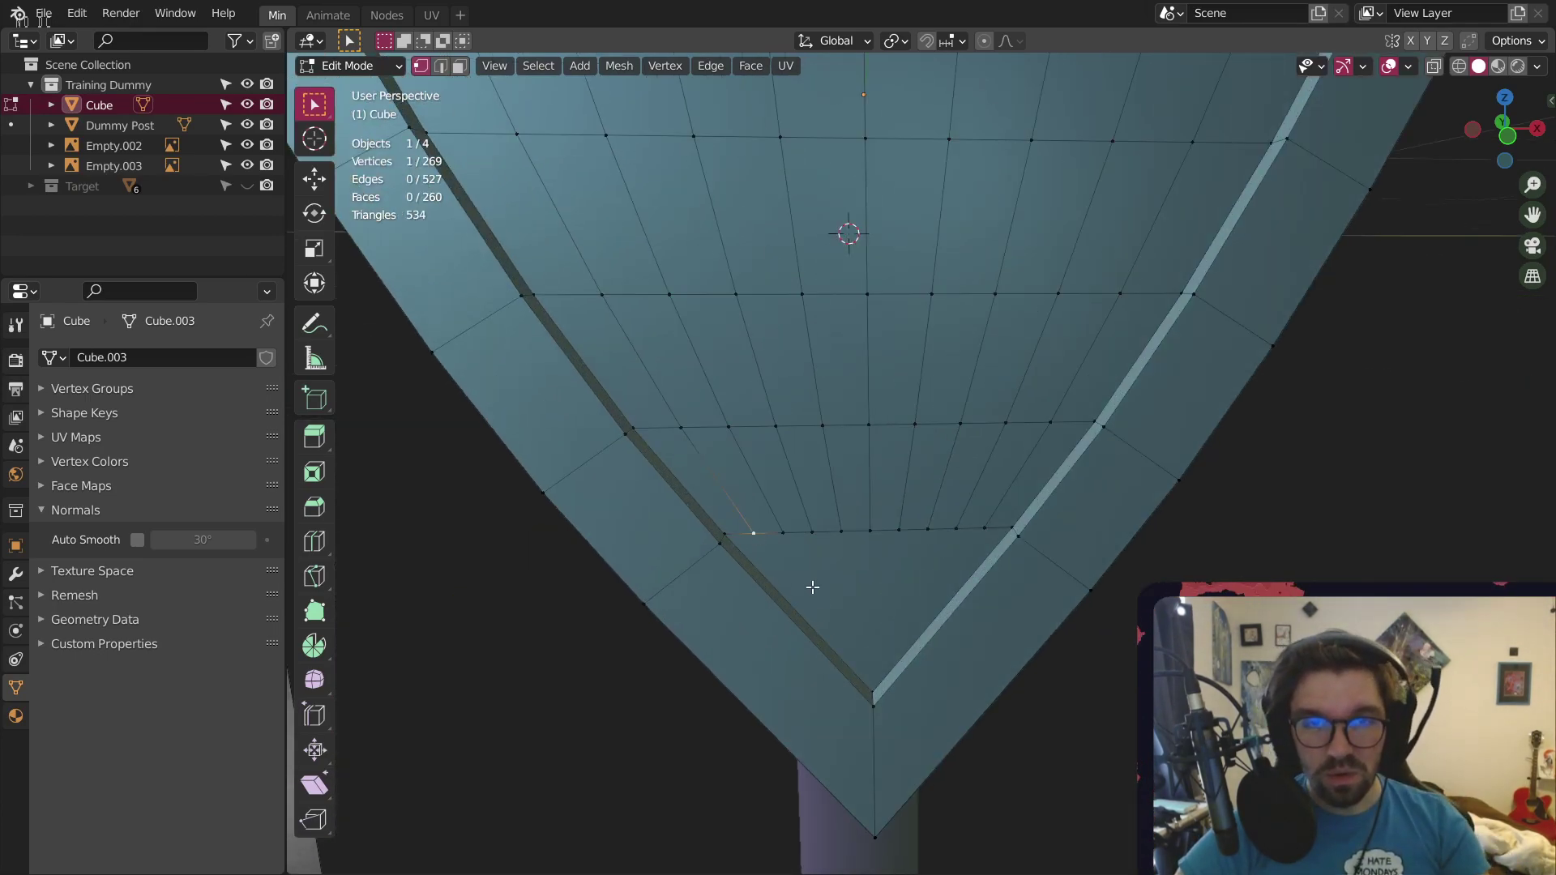
middle_click_drag(813, 588, 785, 571, "shift")
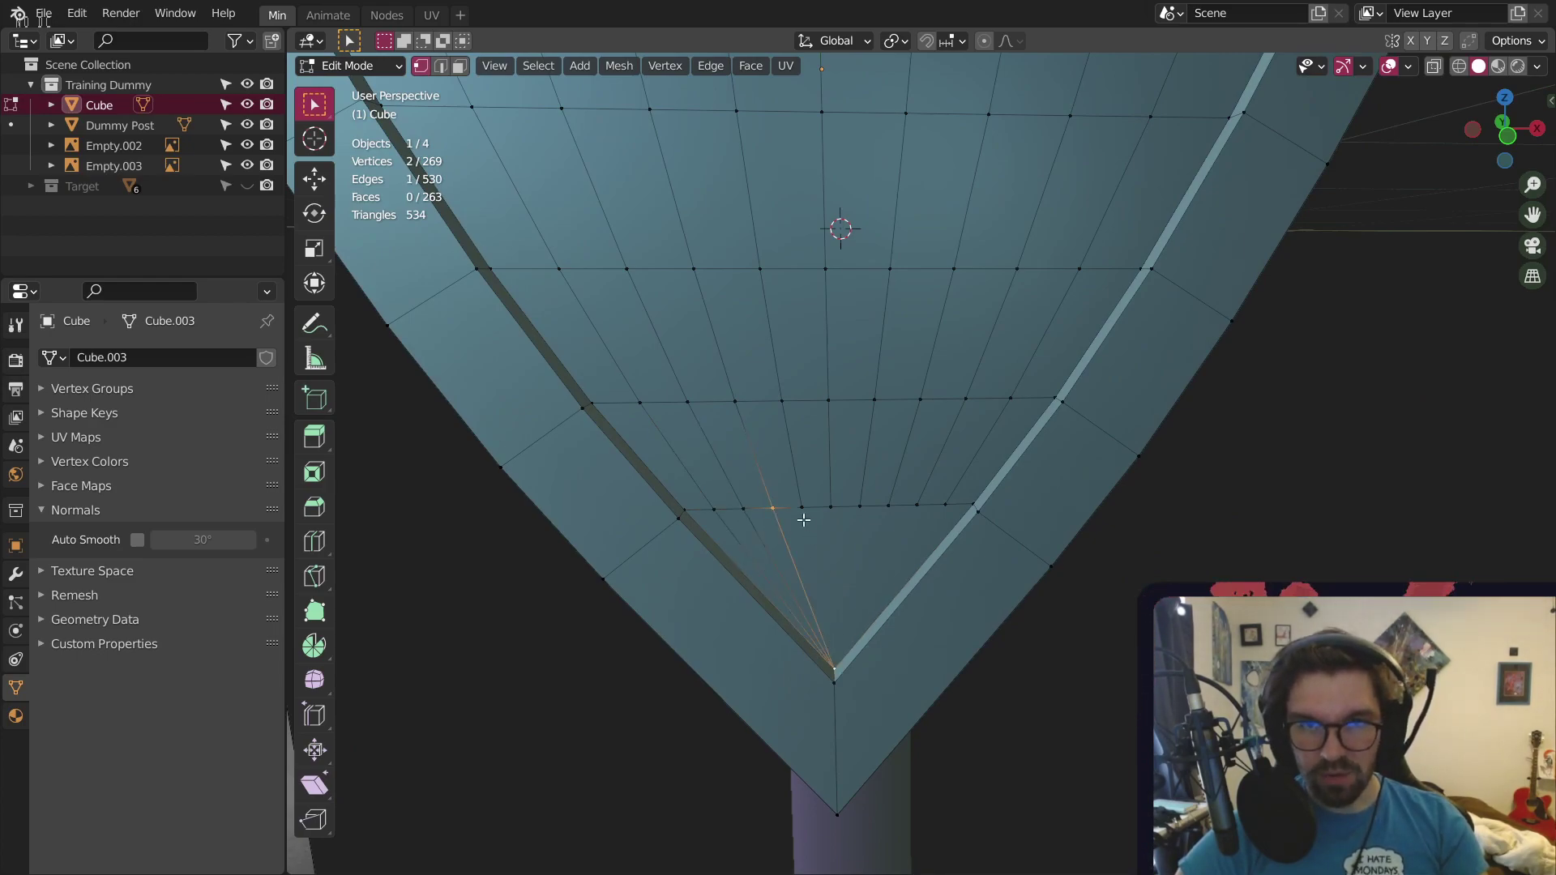
key("j")
scroll(839, 533, "up", 3)
Connect the bottom row's centre vertex and the four vertices right of it to the recessed panel's lower tip
left_click(833, 488)
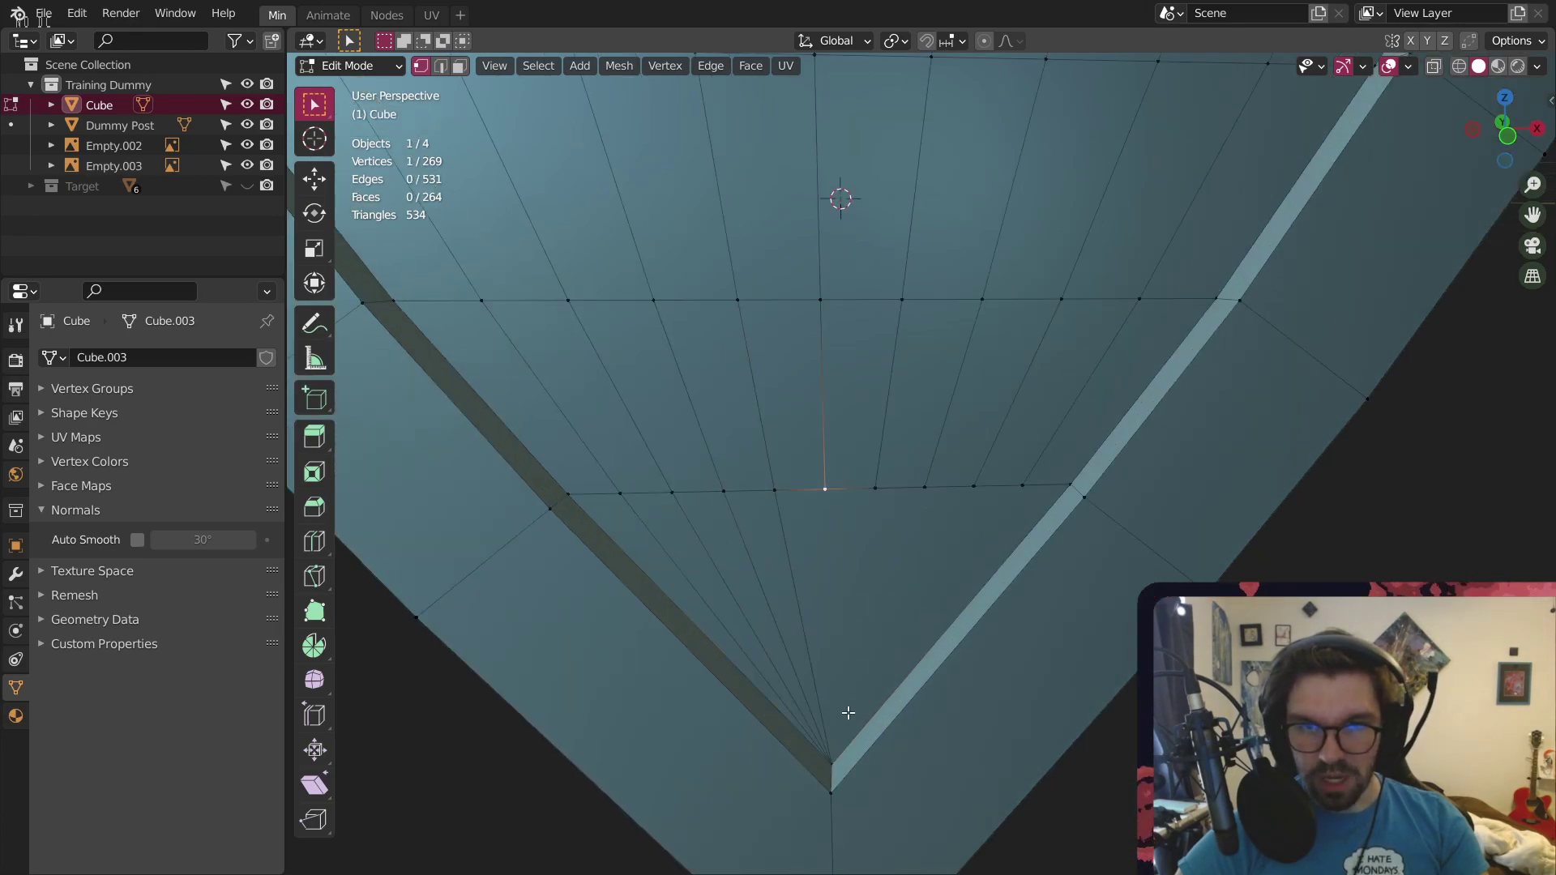
left_click(844, 720, "shift")
left_click(863, 517)
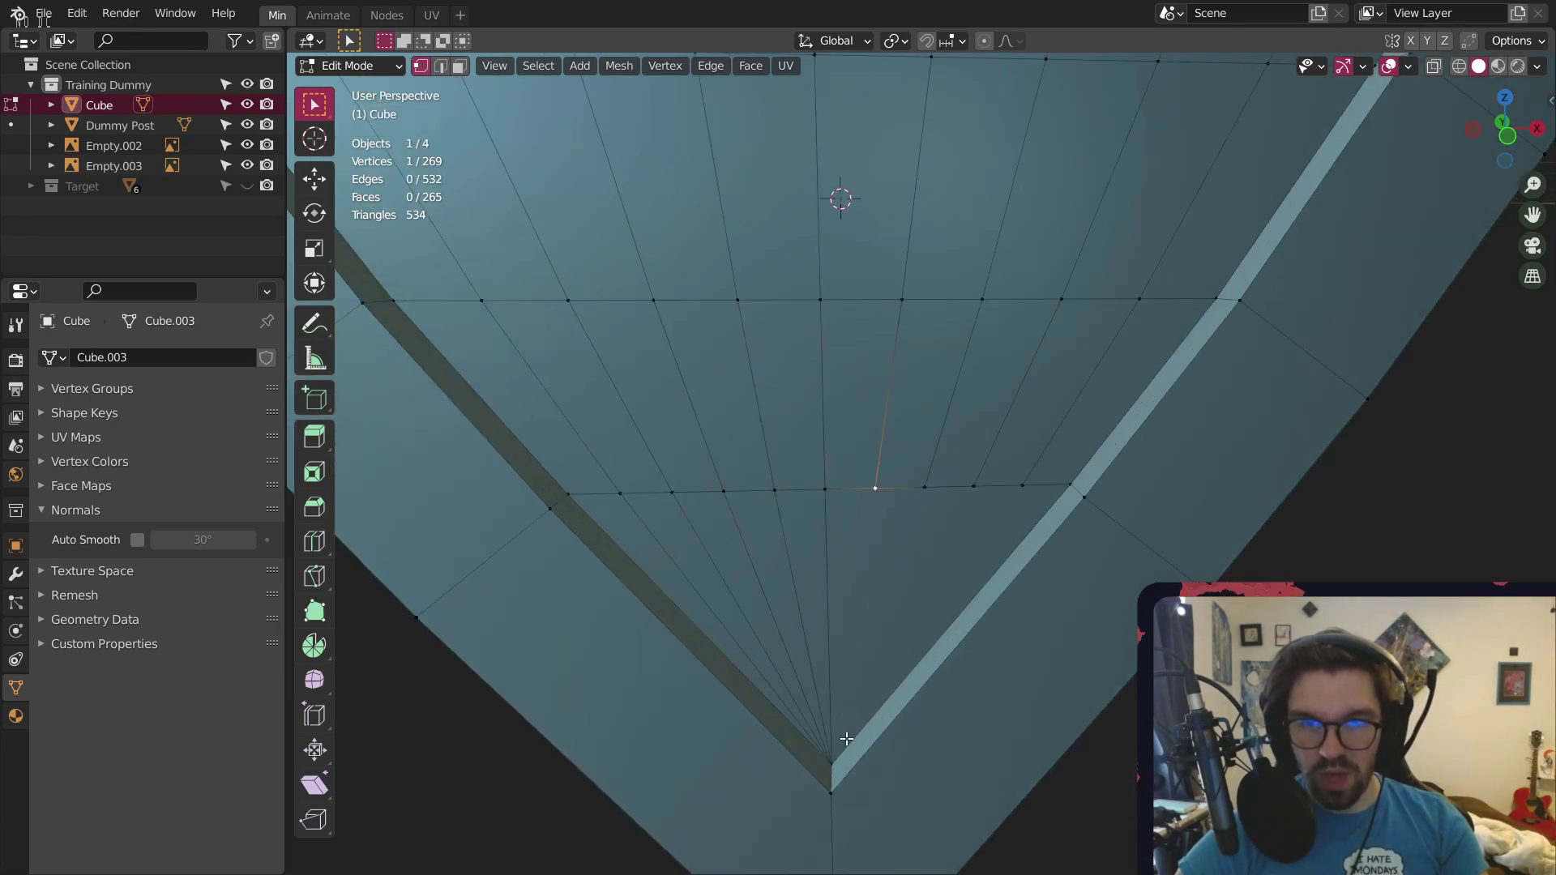
left_click(846, 738, "shift")
key("j")
left_click(924, 486)
left_click(849, 751, "shift")
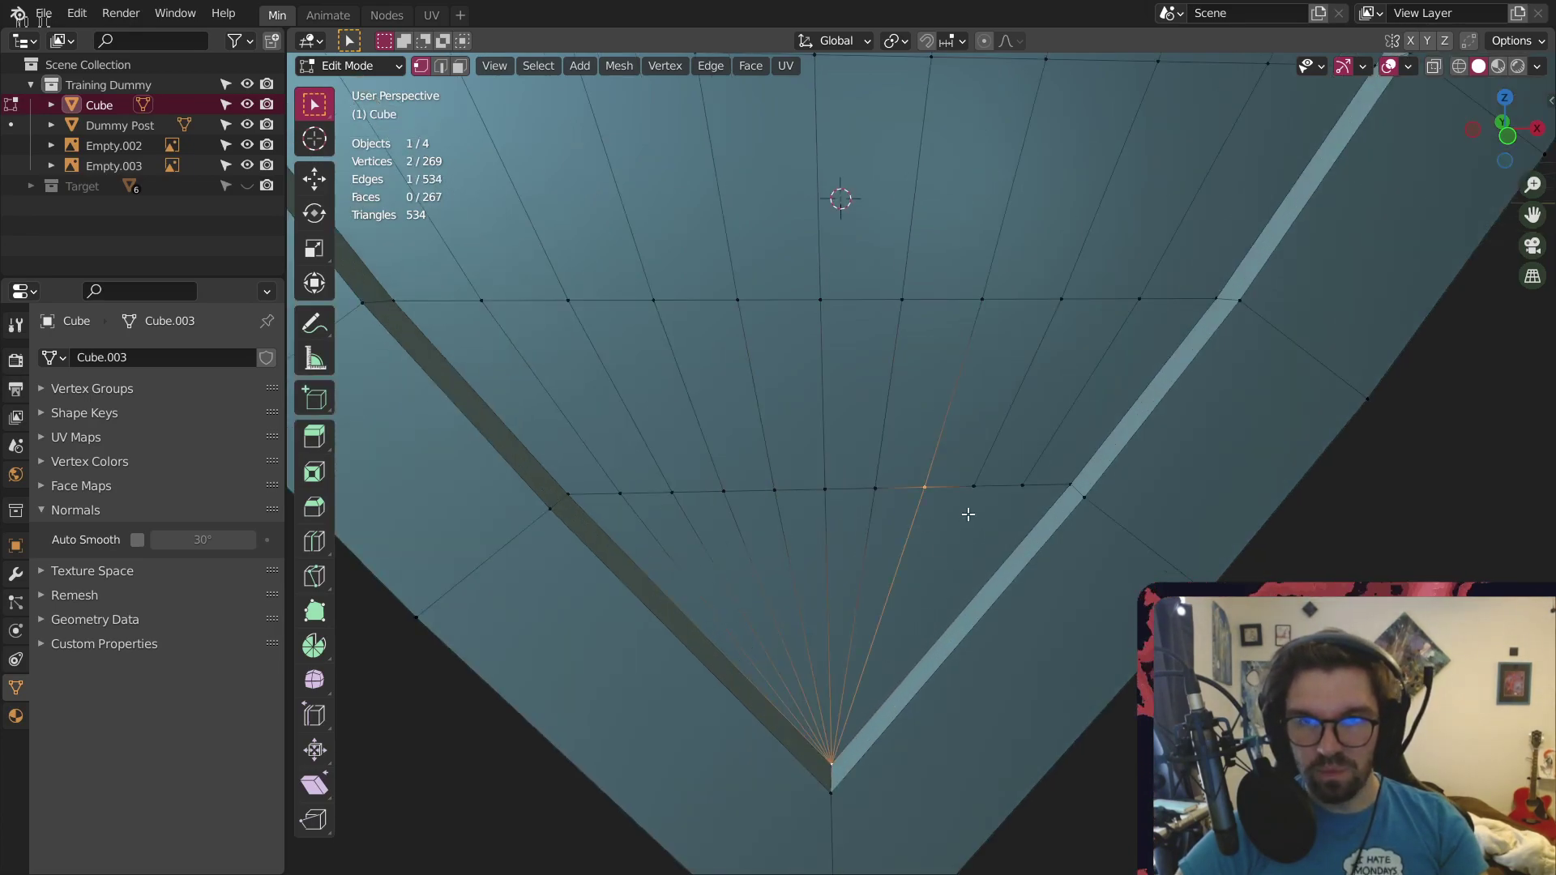
left_click(973, 486)
left_click(840, 753, "shift")
left_click(1023, 486)
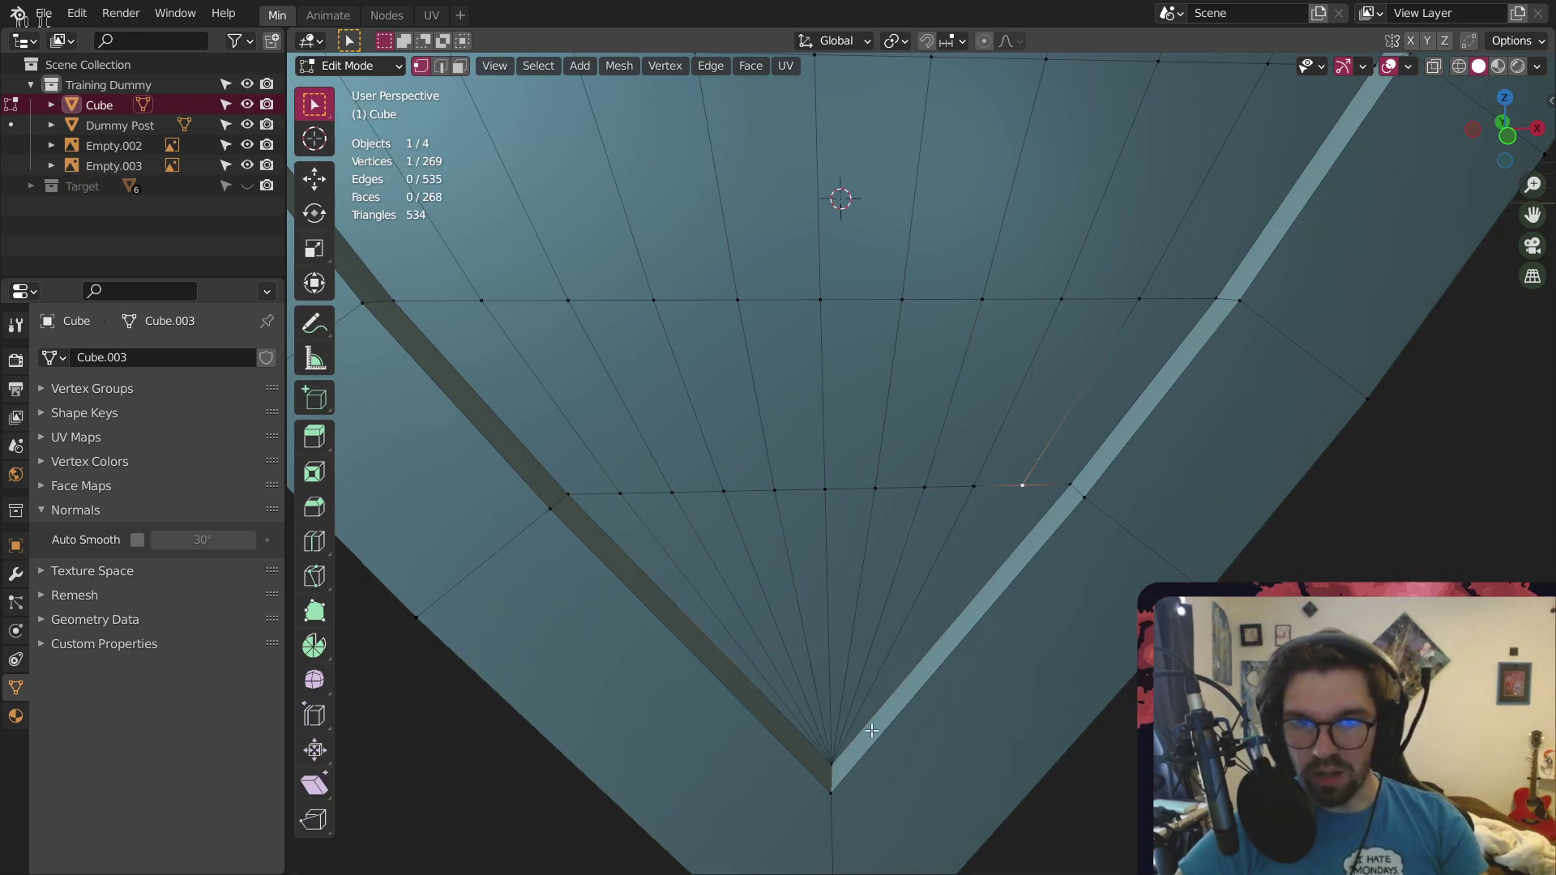
left_click(828, 752, "shift")
key("j")
Raise the shield's top centre edge 0.21258 m along Z using proportional editing with Root falloff and a proportional size of 0.600
scroll(851, 465, "down", 3)
middle_click_drag(914, 260, 795, 340, "shift")
scroll(794, 340, "down", 2)
scroll(789, 238, "up", 4)
scroll(729, 573, "down", 2)
middle_click_drag(606, 531, 658, 454, "shift")
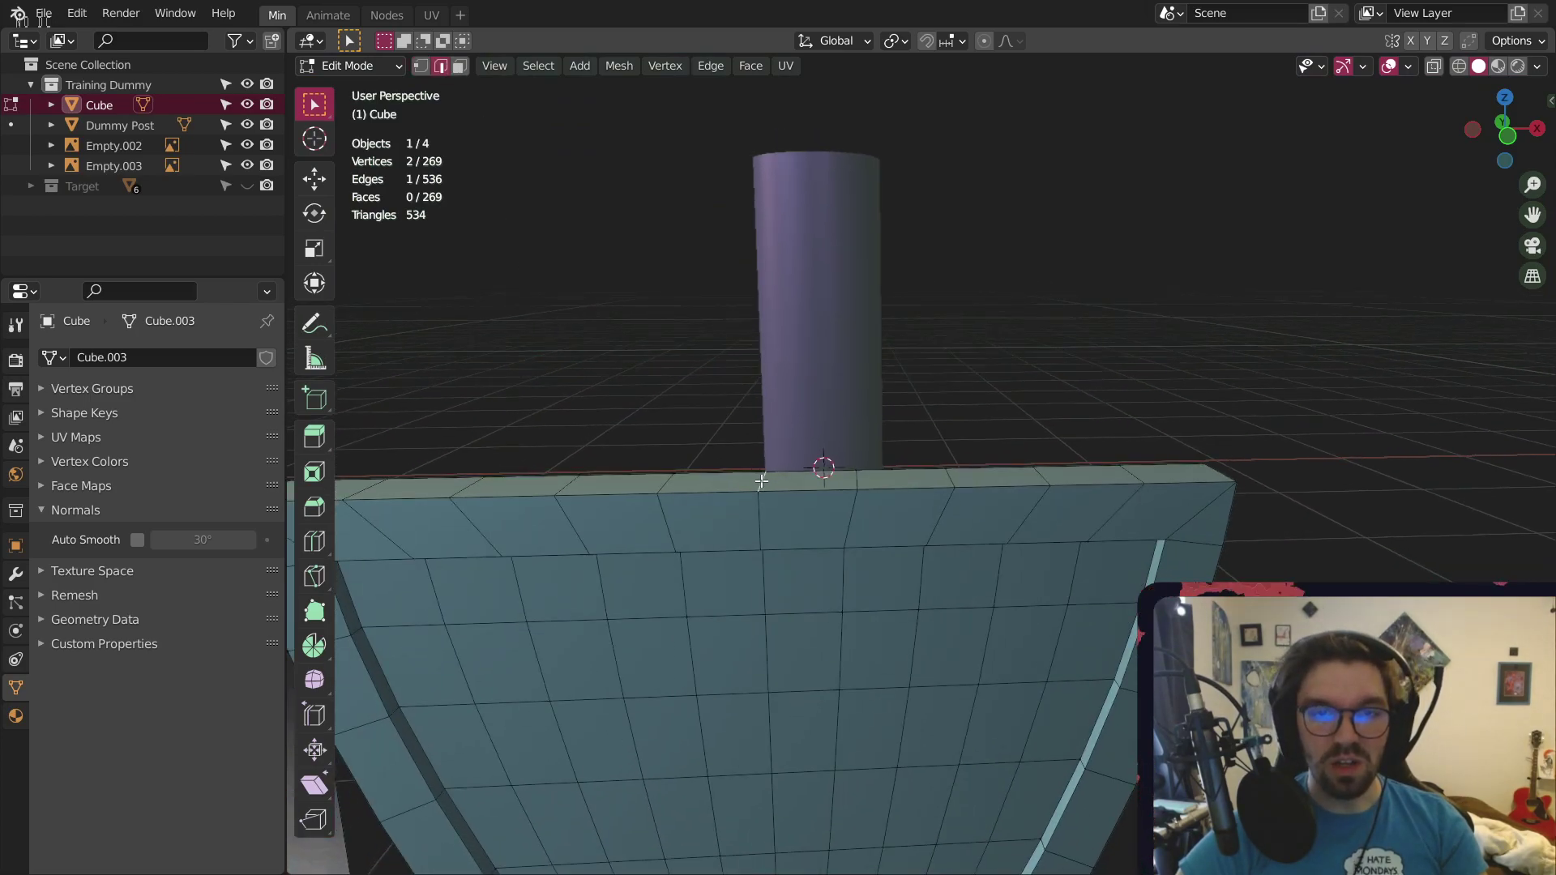
scroll(761, 482, "down", 5)
left_click(315, 209)
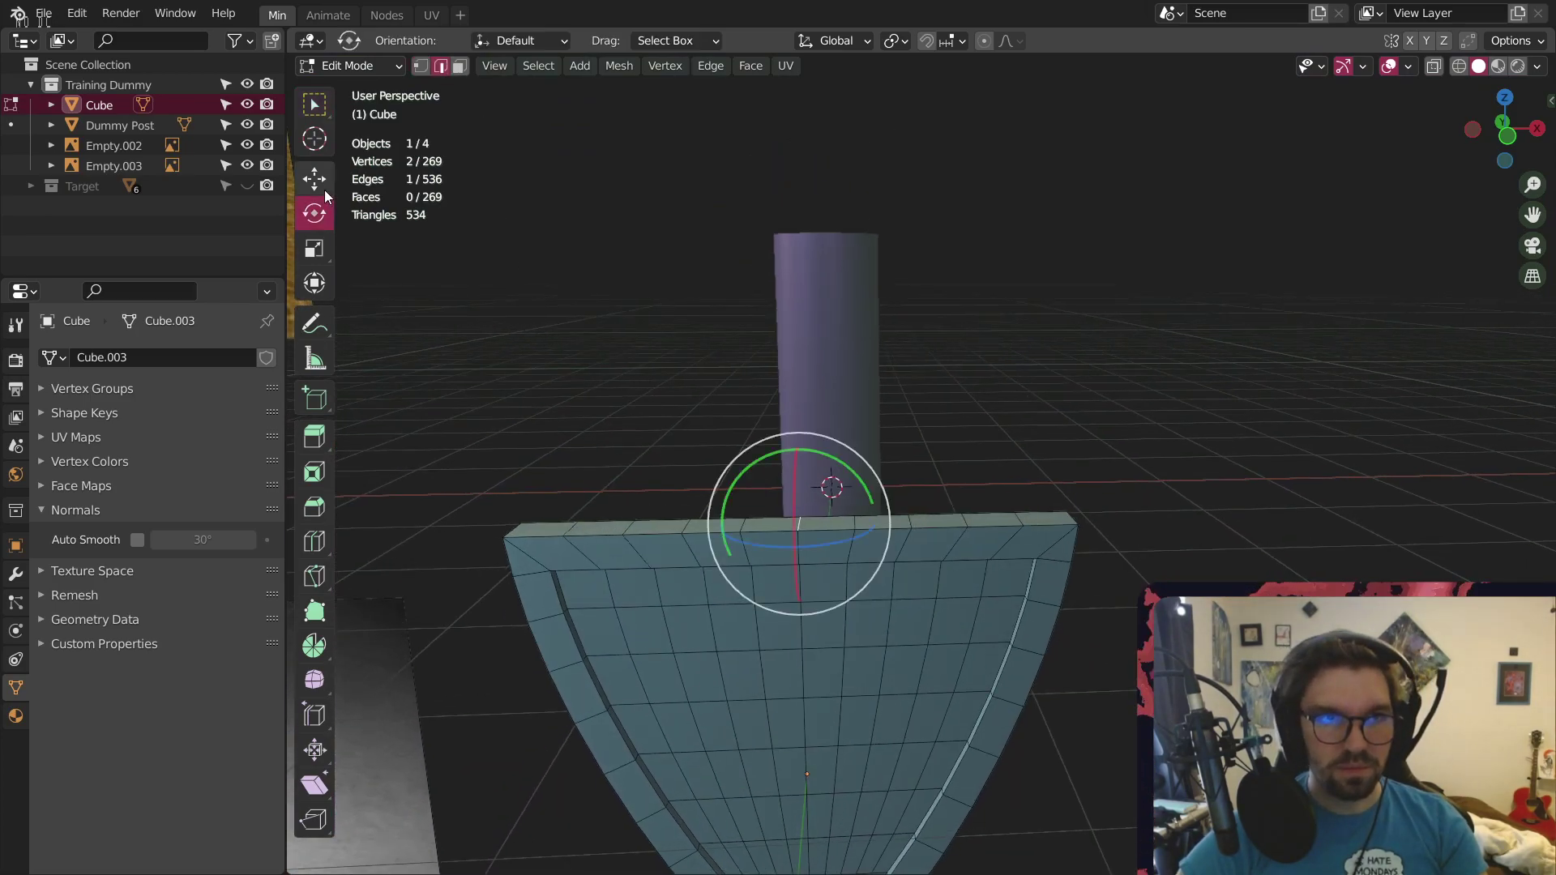
left_click(322, 186)
left_click(1016, 42)
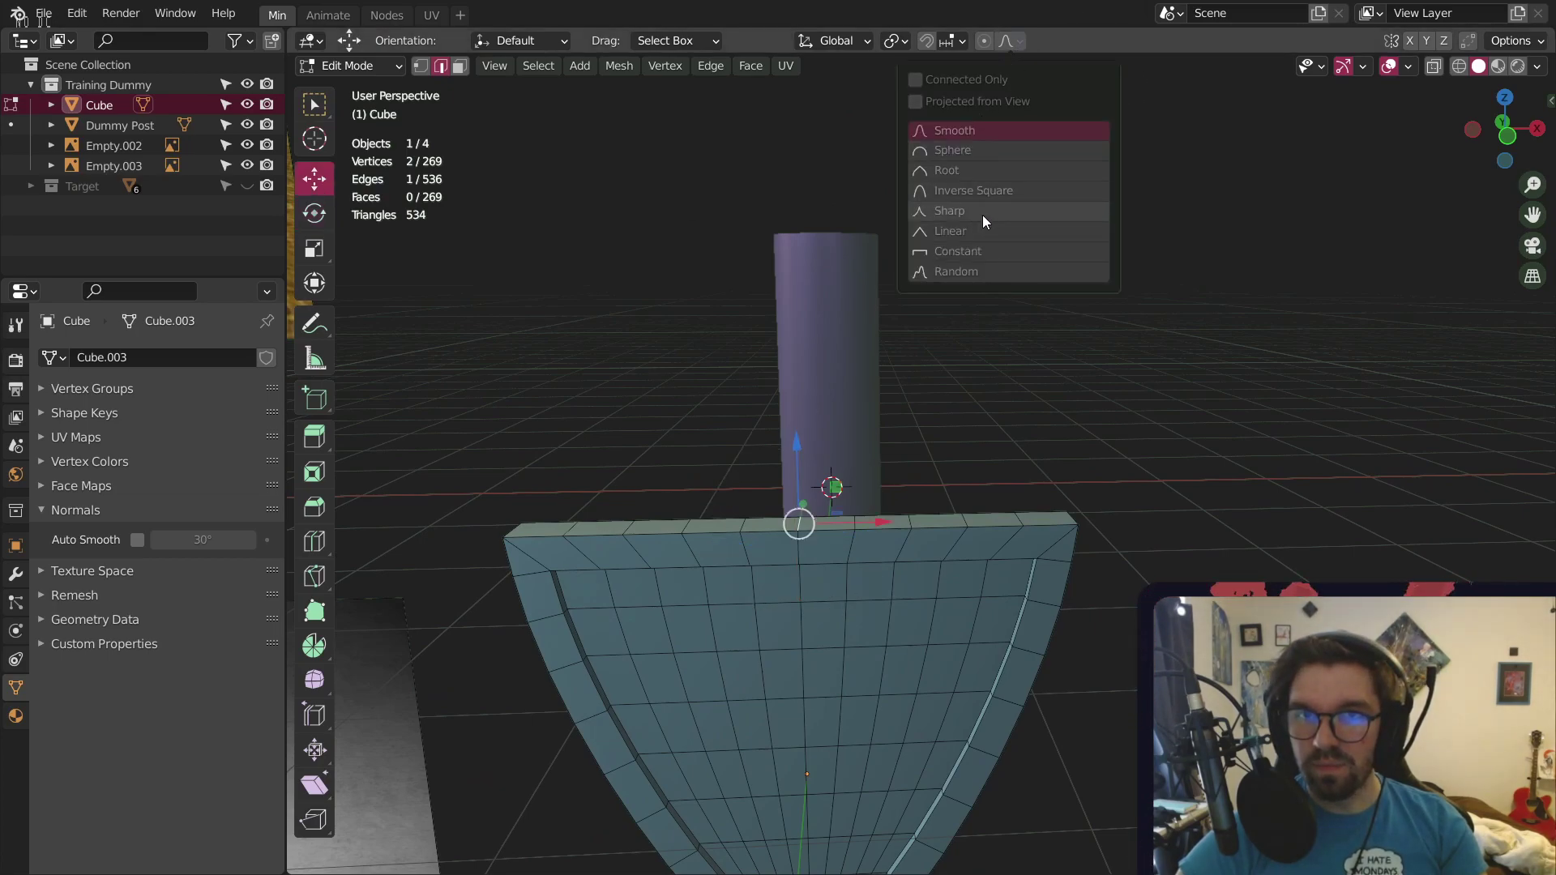
left_click(971, 173)
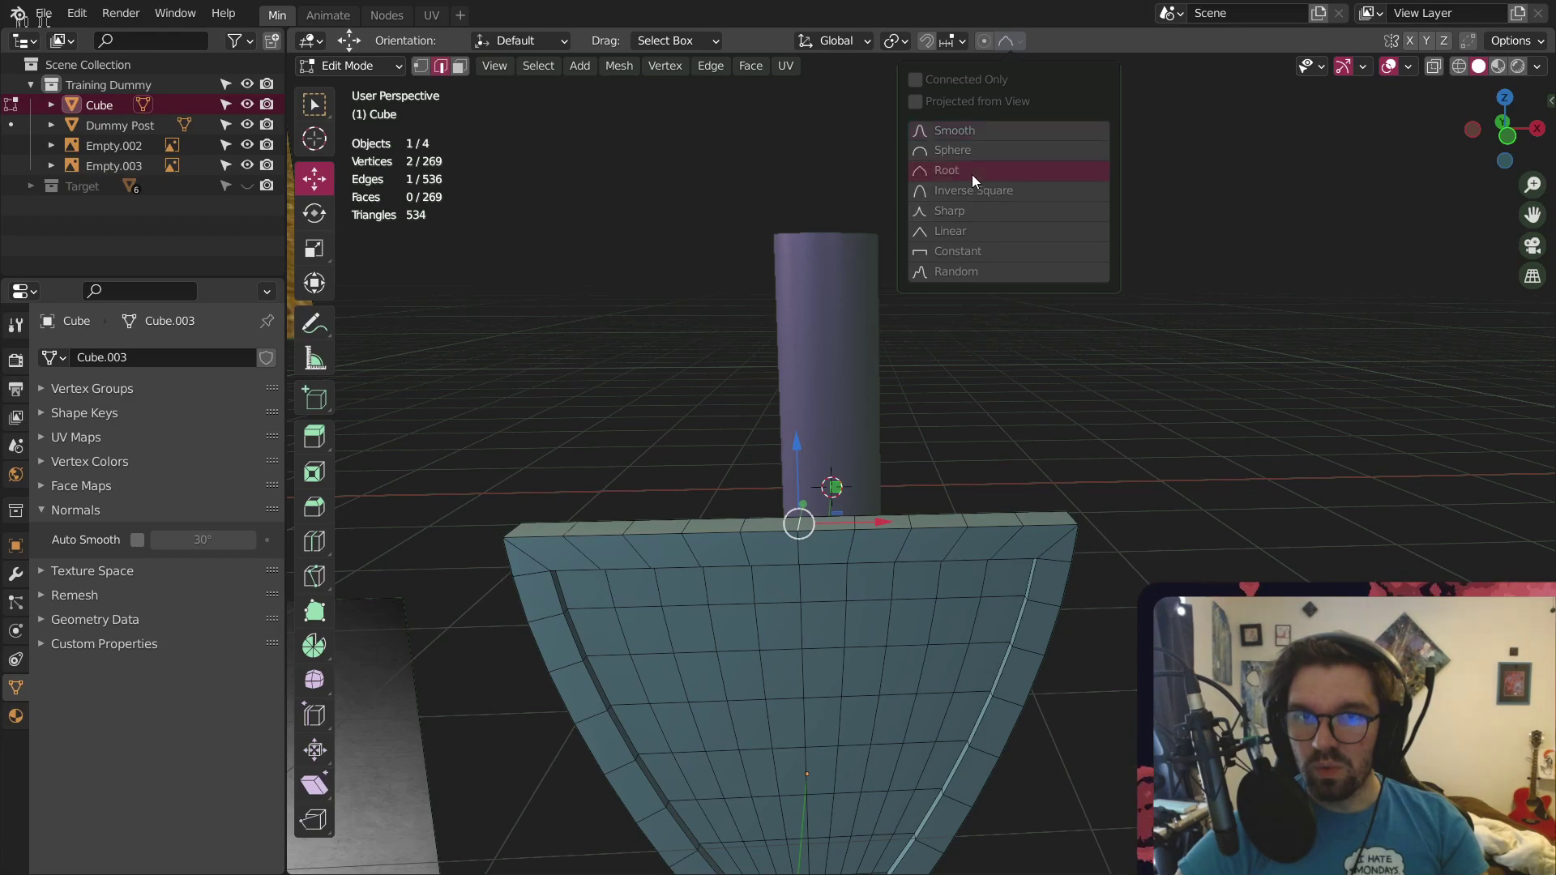
middle_click_drag(906, 259, 768, 374)
left_click_drag(804, 217, 804, 156)
mouse_move(544, 809)
left_mouse_down()
mouse_move(446, 809)
mouse_move(532, 808)
left_mouse_up()
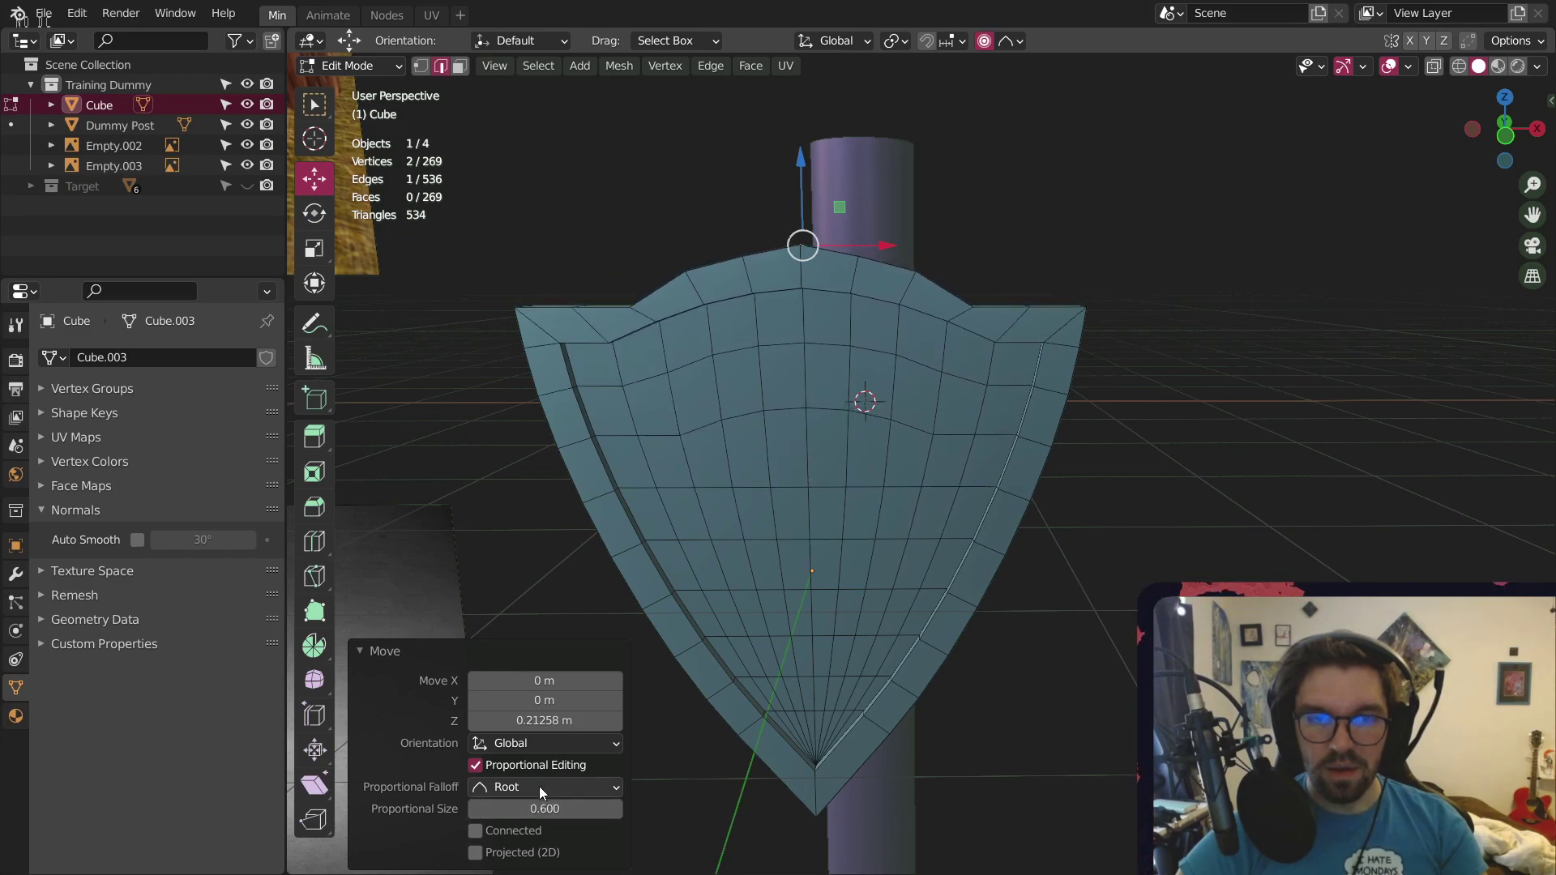
Set the move's proportional falloff to Sharp and its size to 1.020, and return to Object Mode
left_click(538, 786)
left_click(532, 677)
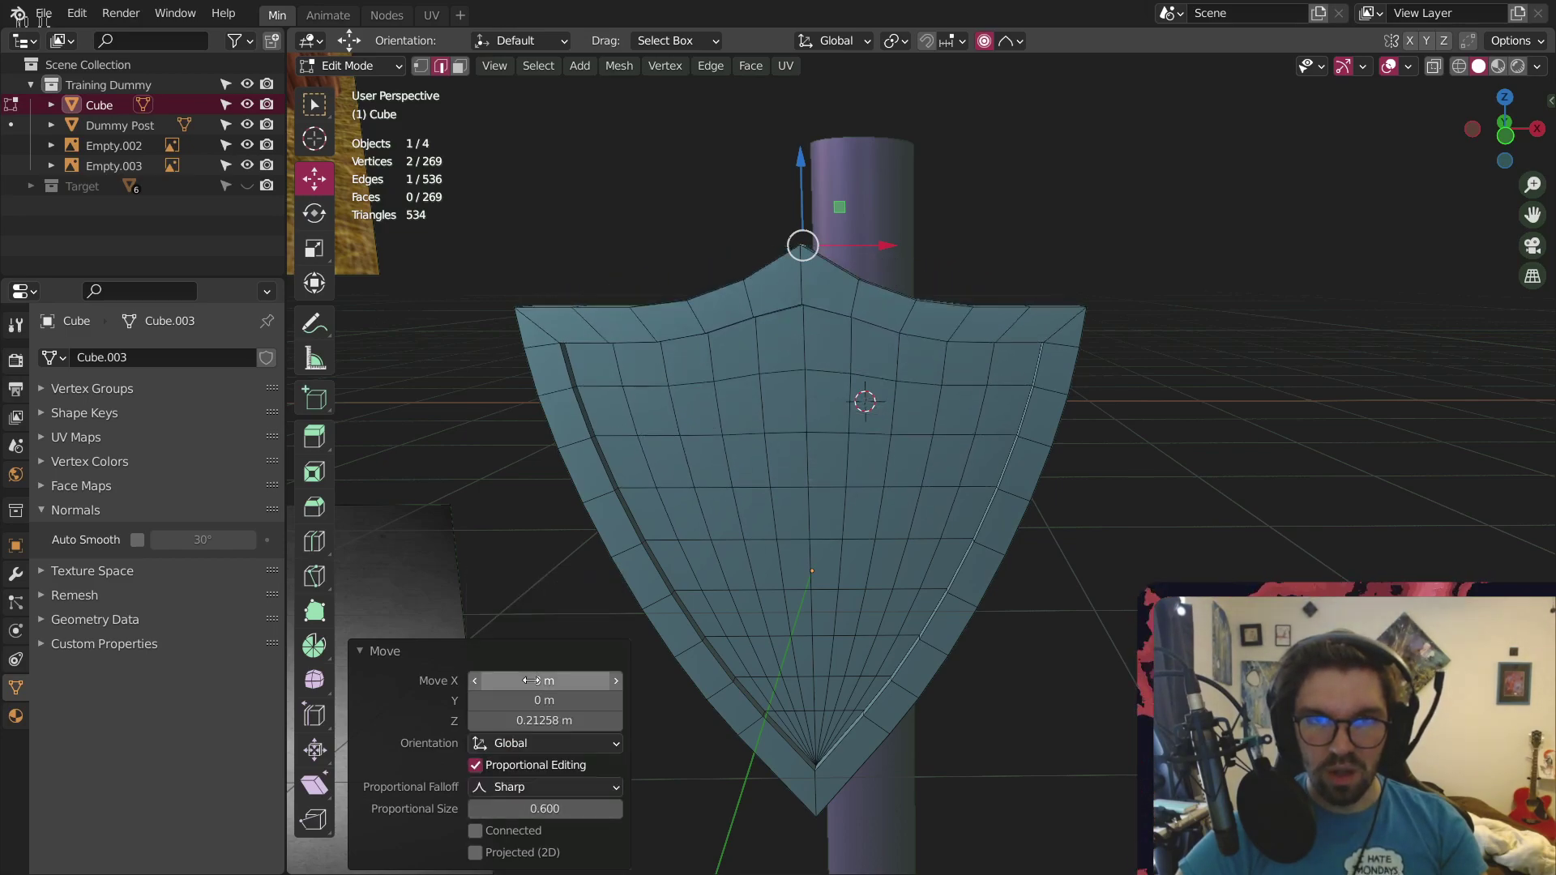
left_click_drag(545, 809, 567, 808)
left_click(351, 68)
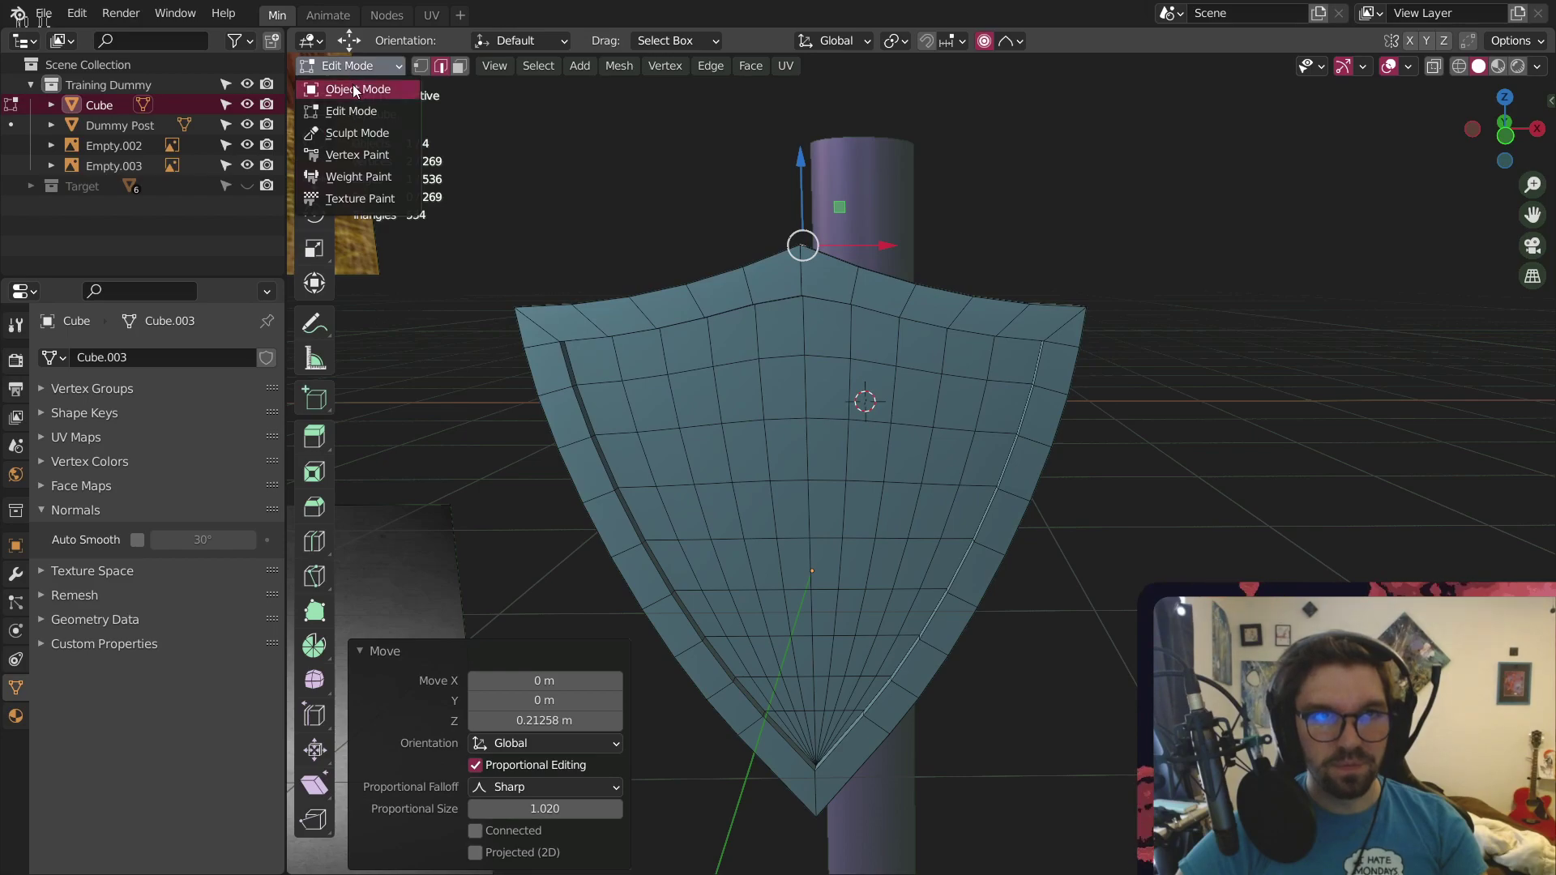
left_click(355, 89)
Select the shield, show it in right orthographic view with X-ray enabled, and open its mesh in Edit Mode
scroll(603, 261, "down", 5)
middle_click_drag(603, 260, 828, 207)
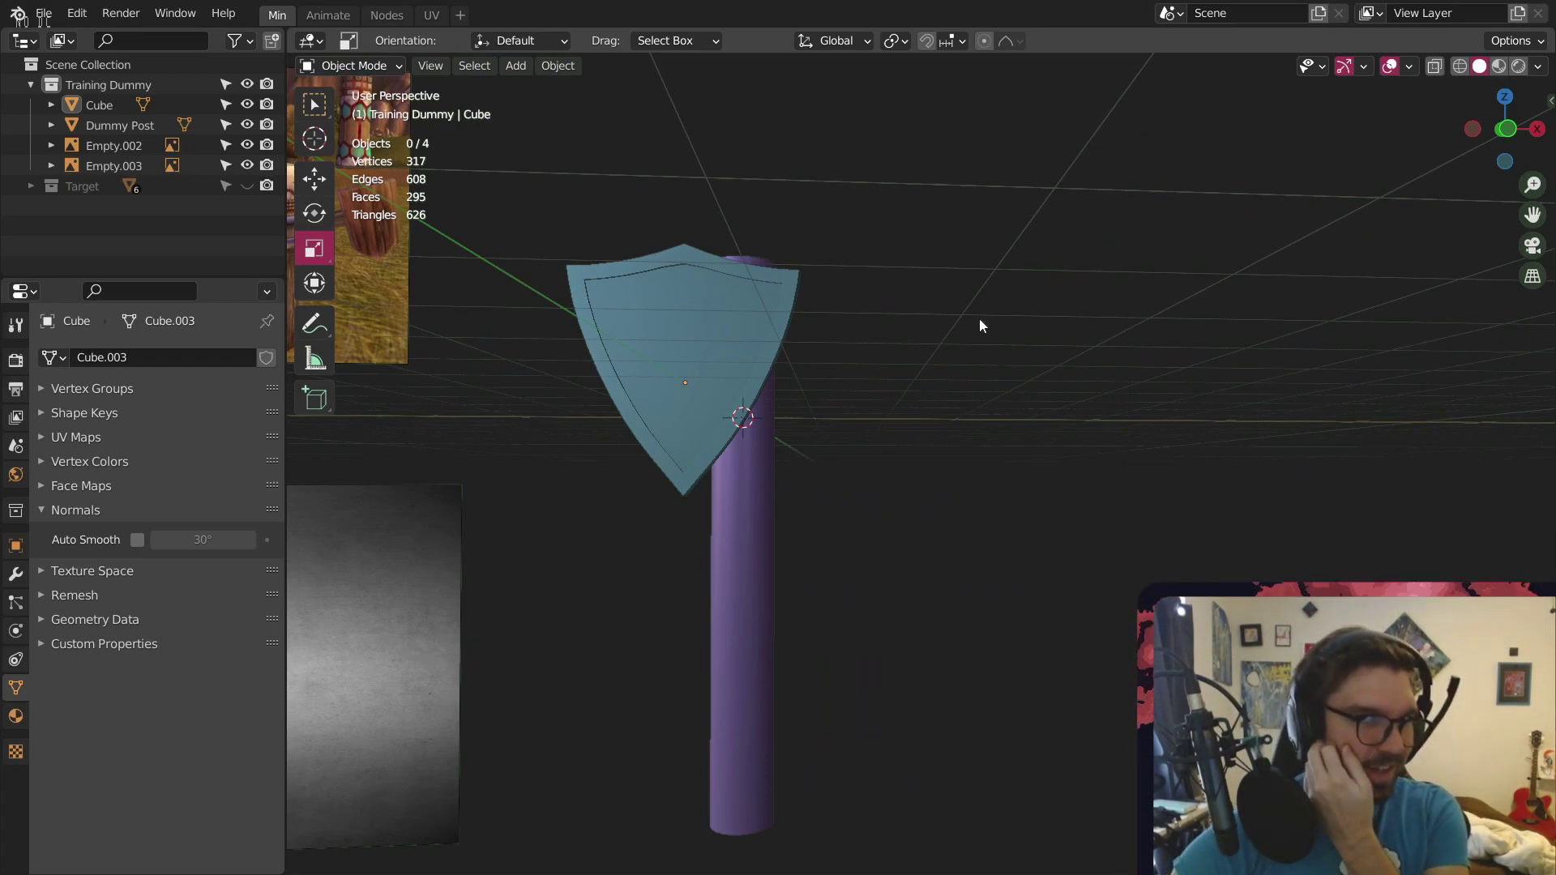
middle_click_drag(653, 330, 778, 333)
left_click(685, 341)
left_click(1508, 139)
scroll(651, 328, "up", 1)
left_click(1504, 129)
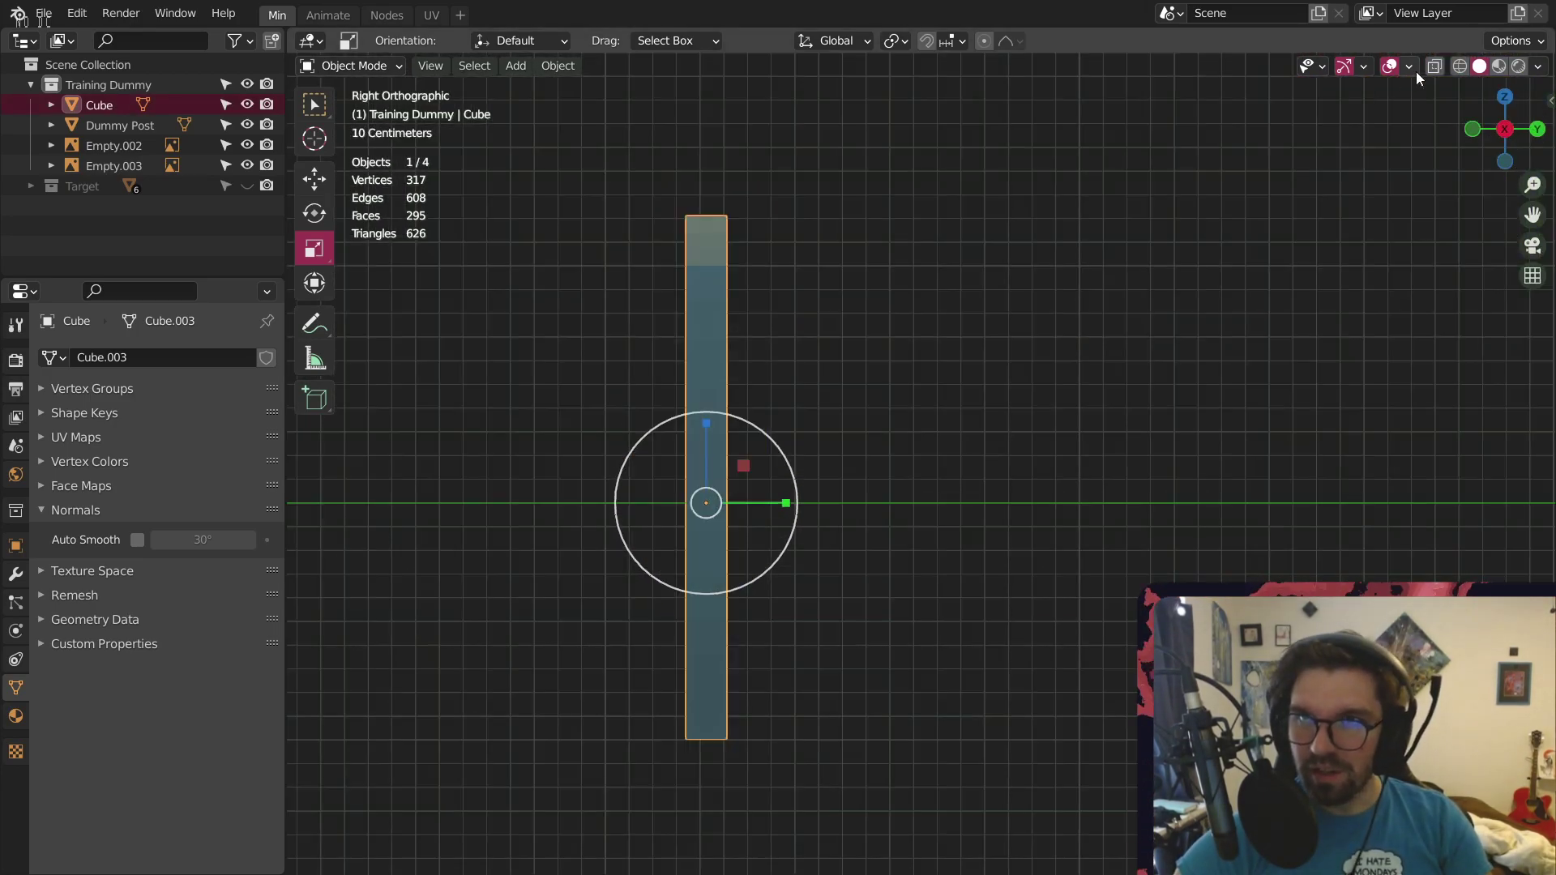
left_click(1434, 65)
left_click(817, 300)
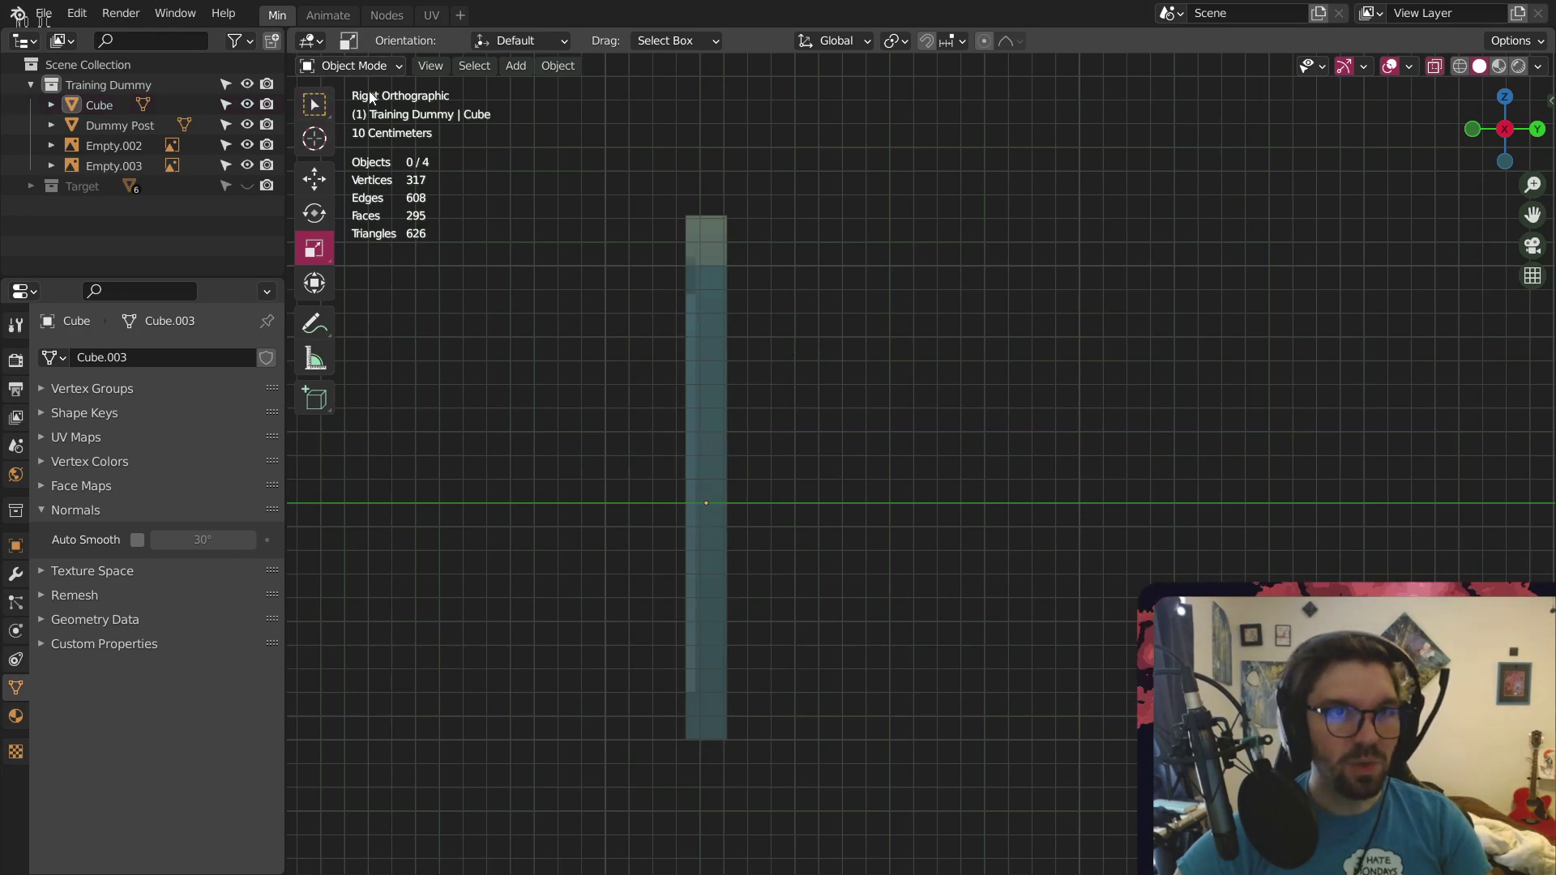
left_click(699, 275)
left_click(350, 66)
left_click(356, 106)
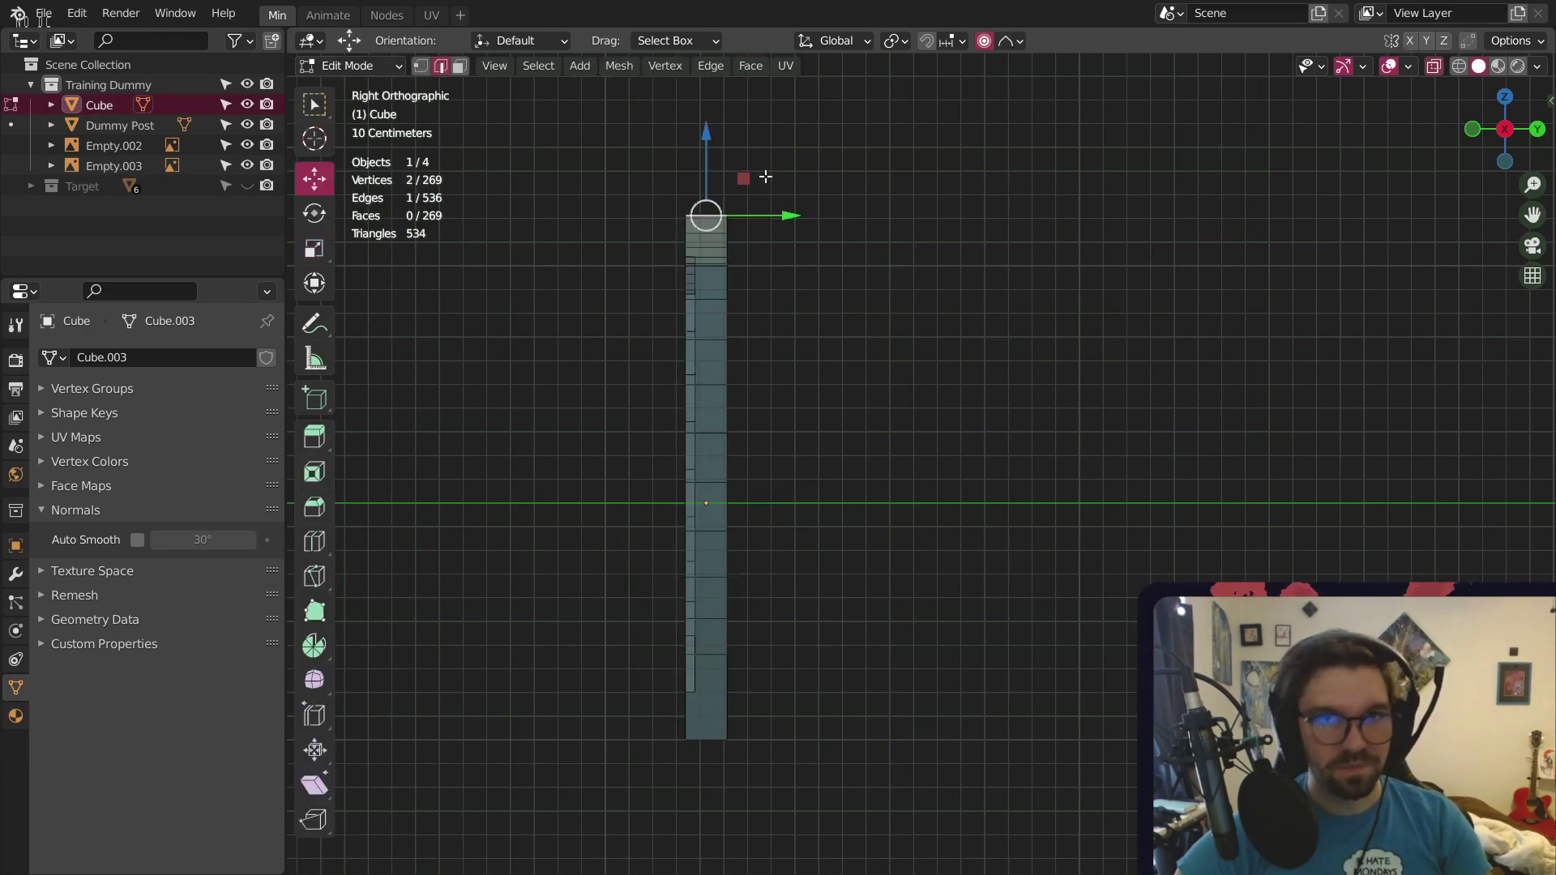
Thin the shield by moving all its back vertices -0.092292 m along Y without proportional editing, and turn X-ray off
left_click_drag(804, 174, 722, 828)
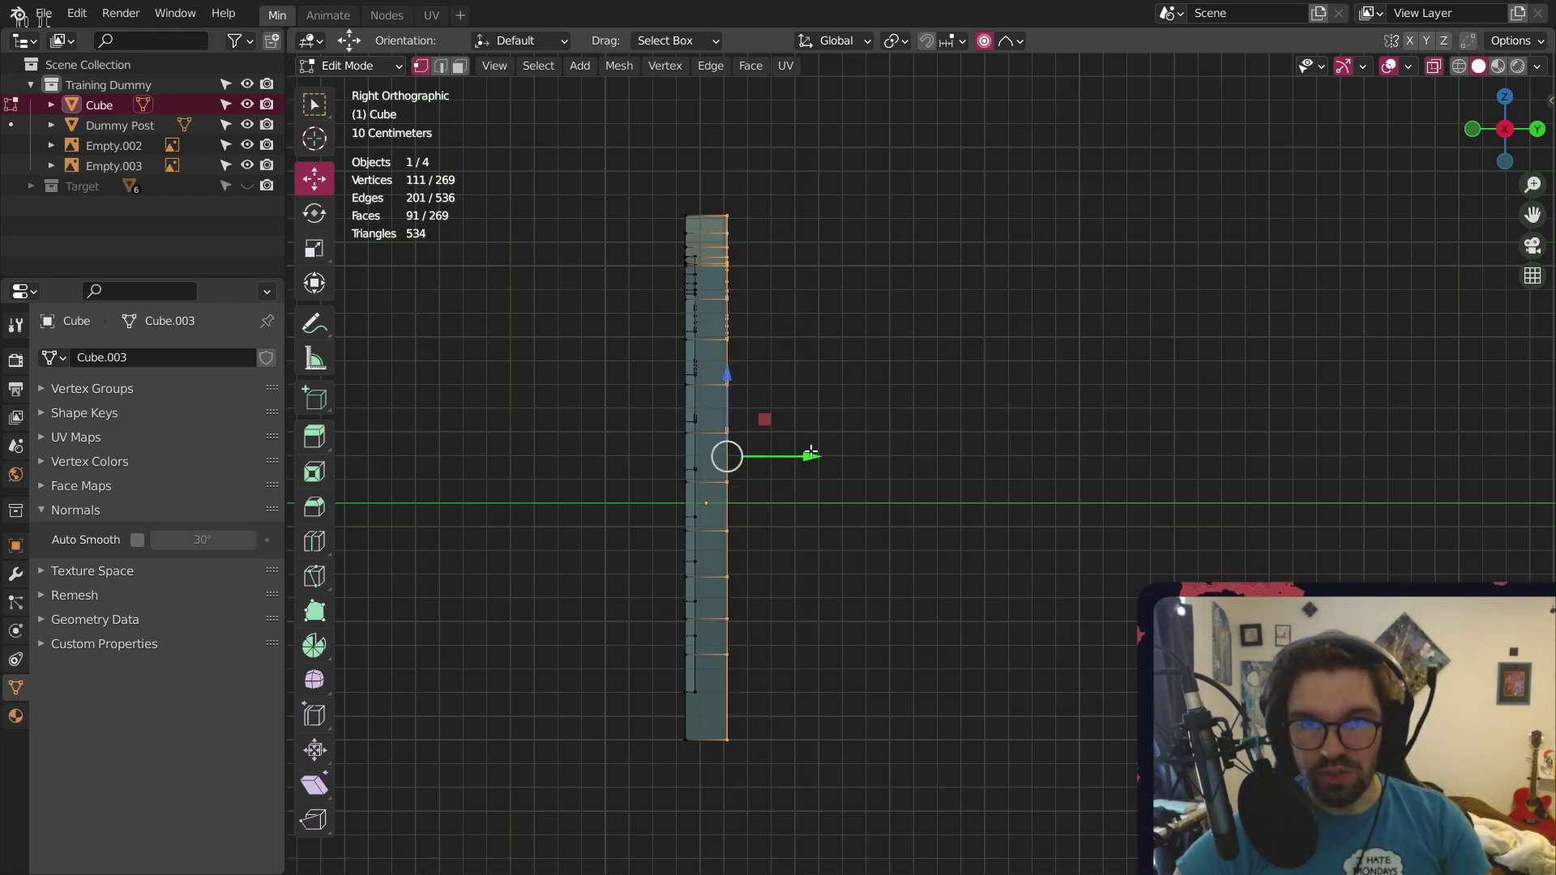
left_click_drag(802, 456, 779, 456)
key("ctrl+z")
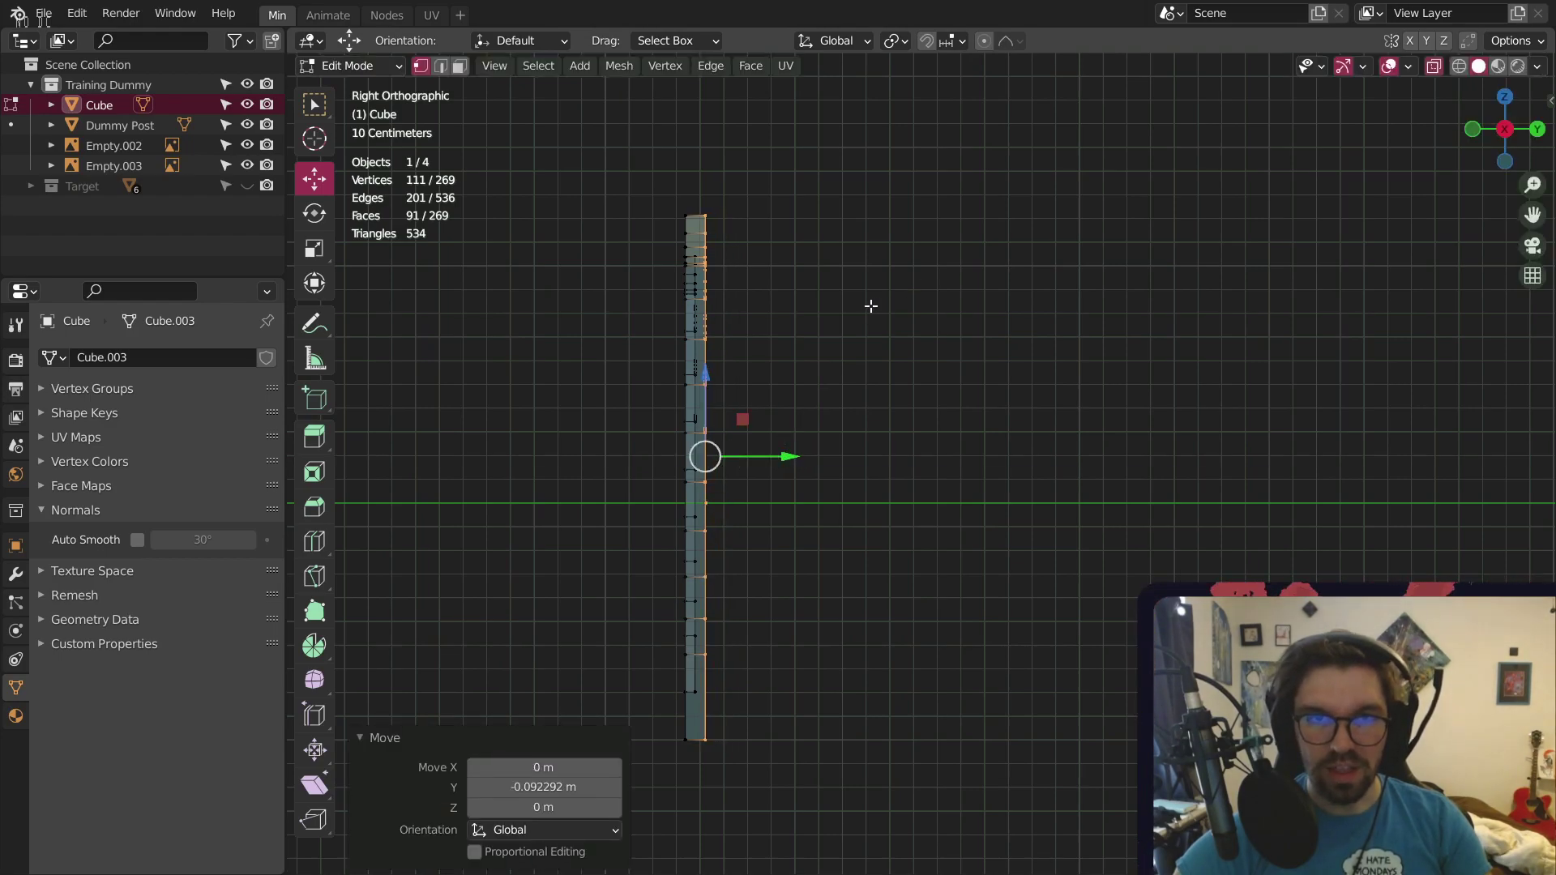
left_click(833, 318)
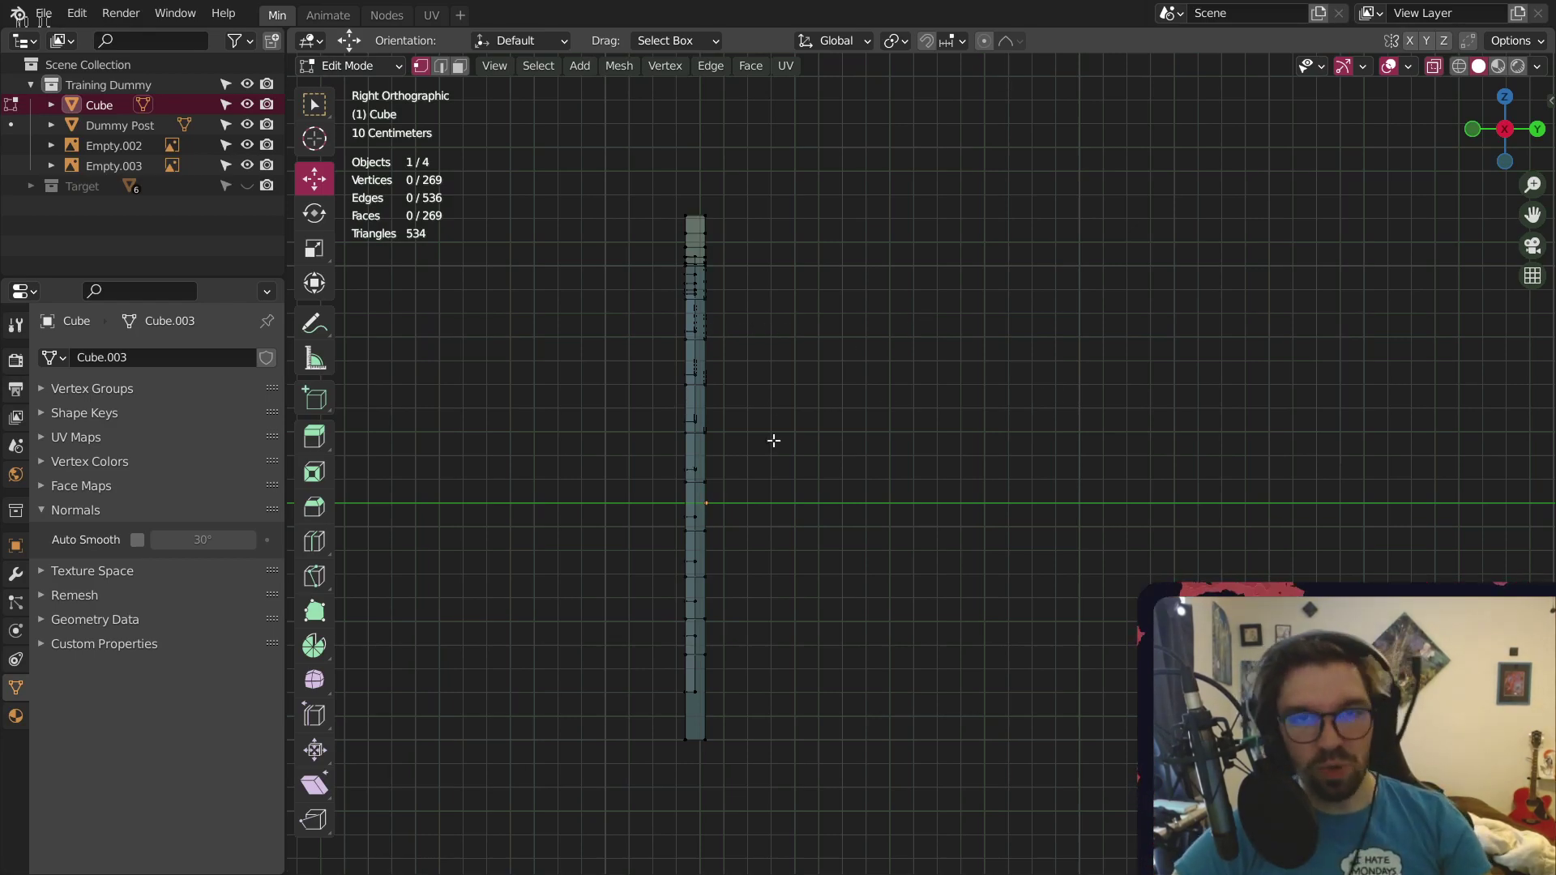
middle_click_drag(774, 440, 932, 381)
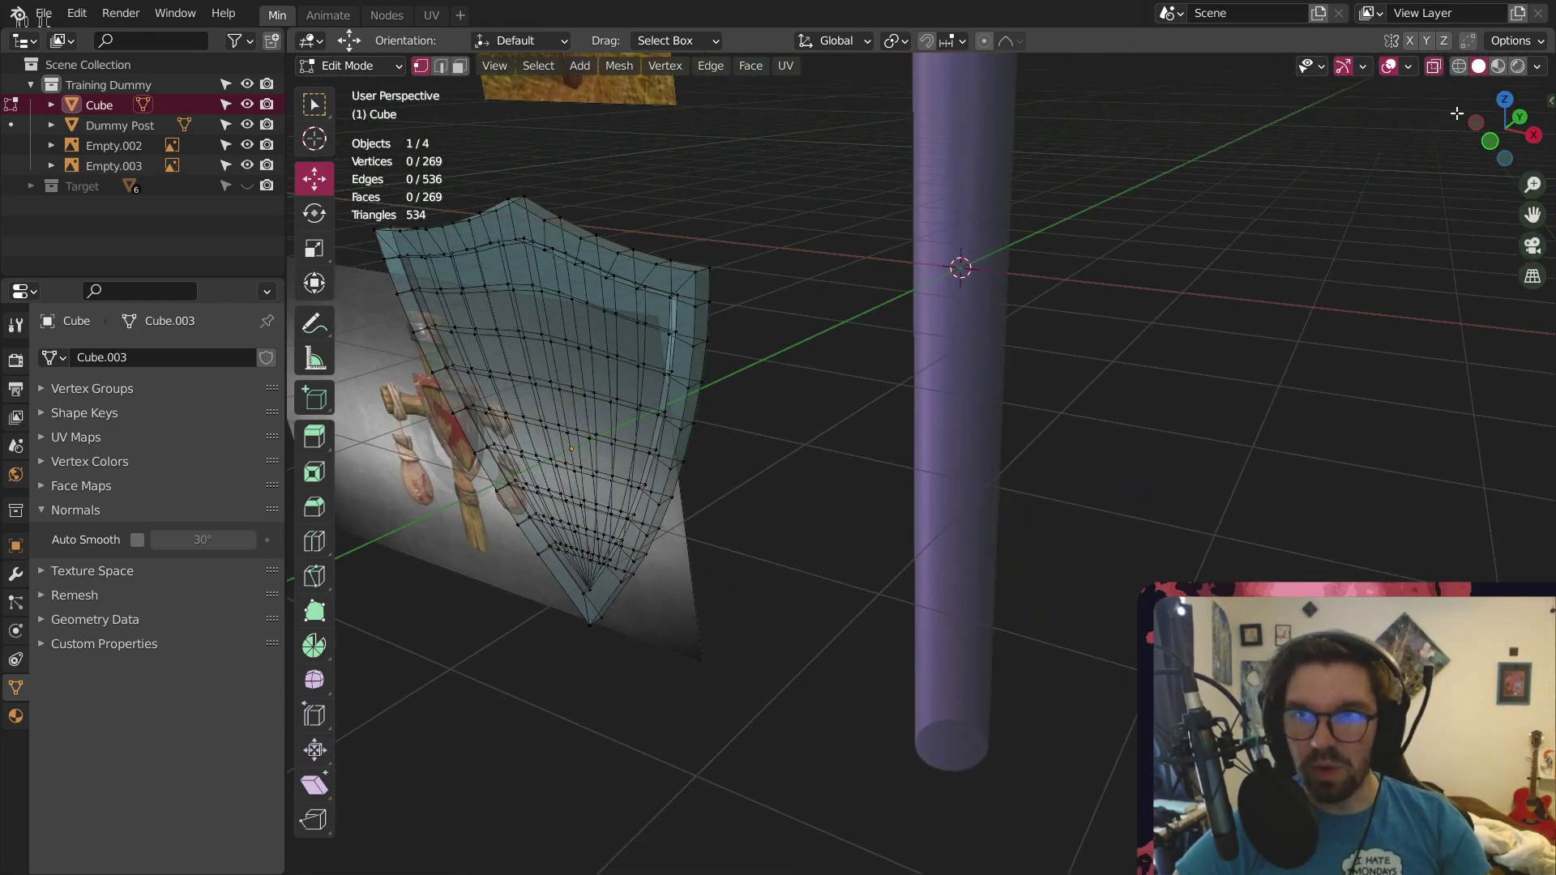
left_click(1433, 67)
Select a vertex near the centre of the shield's front panel and enable proportional editing with Smooth falloff
middle_click_drag(958, 510, 665, 435)
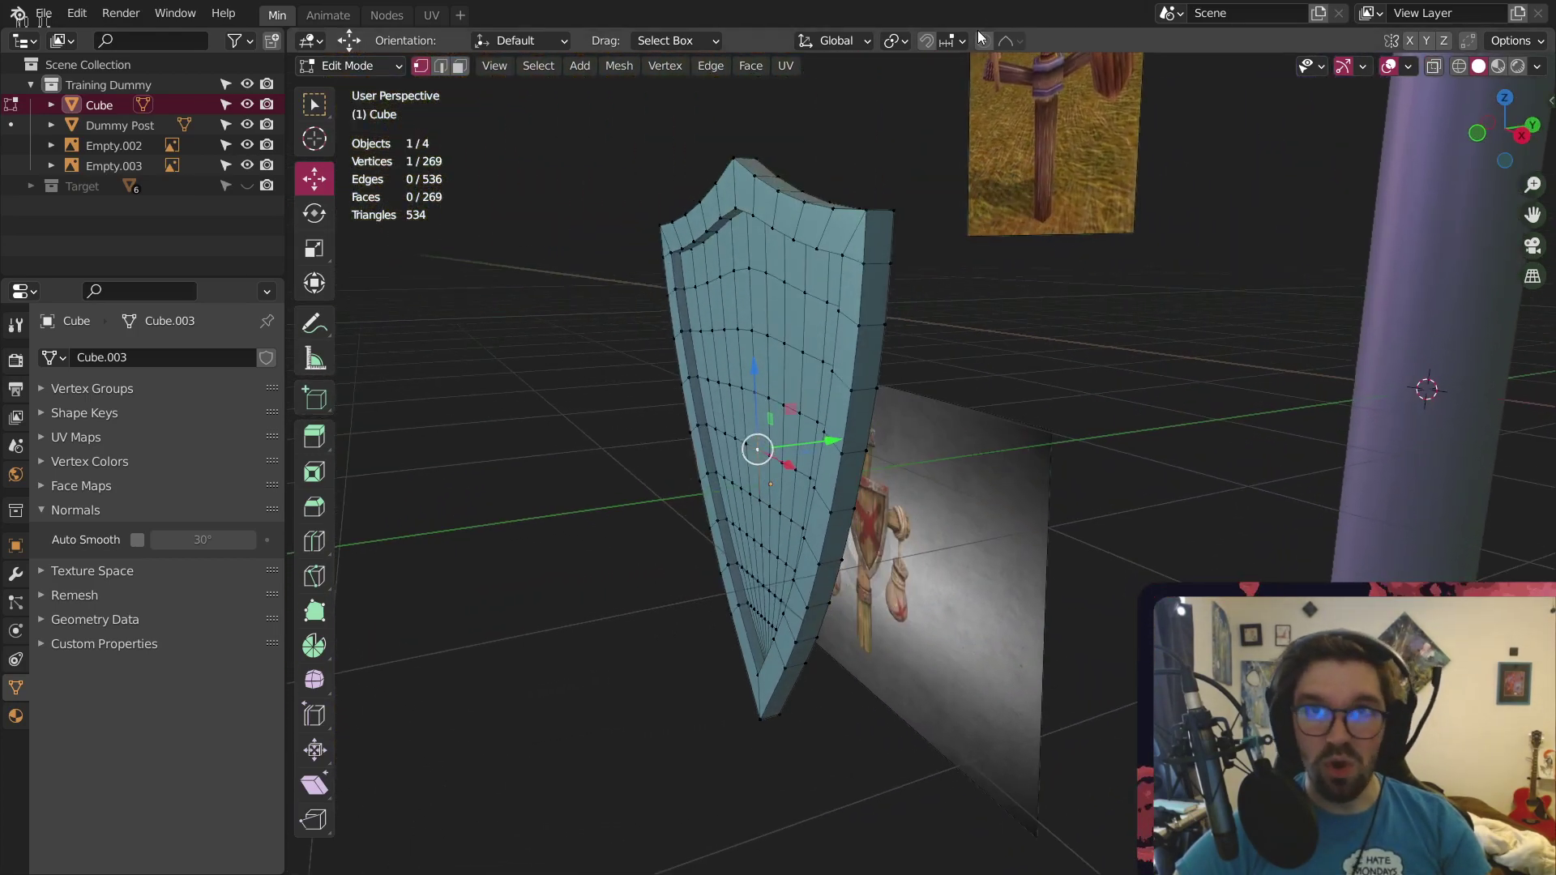
left_click(1008, 40)
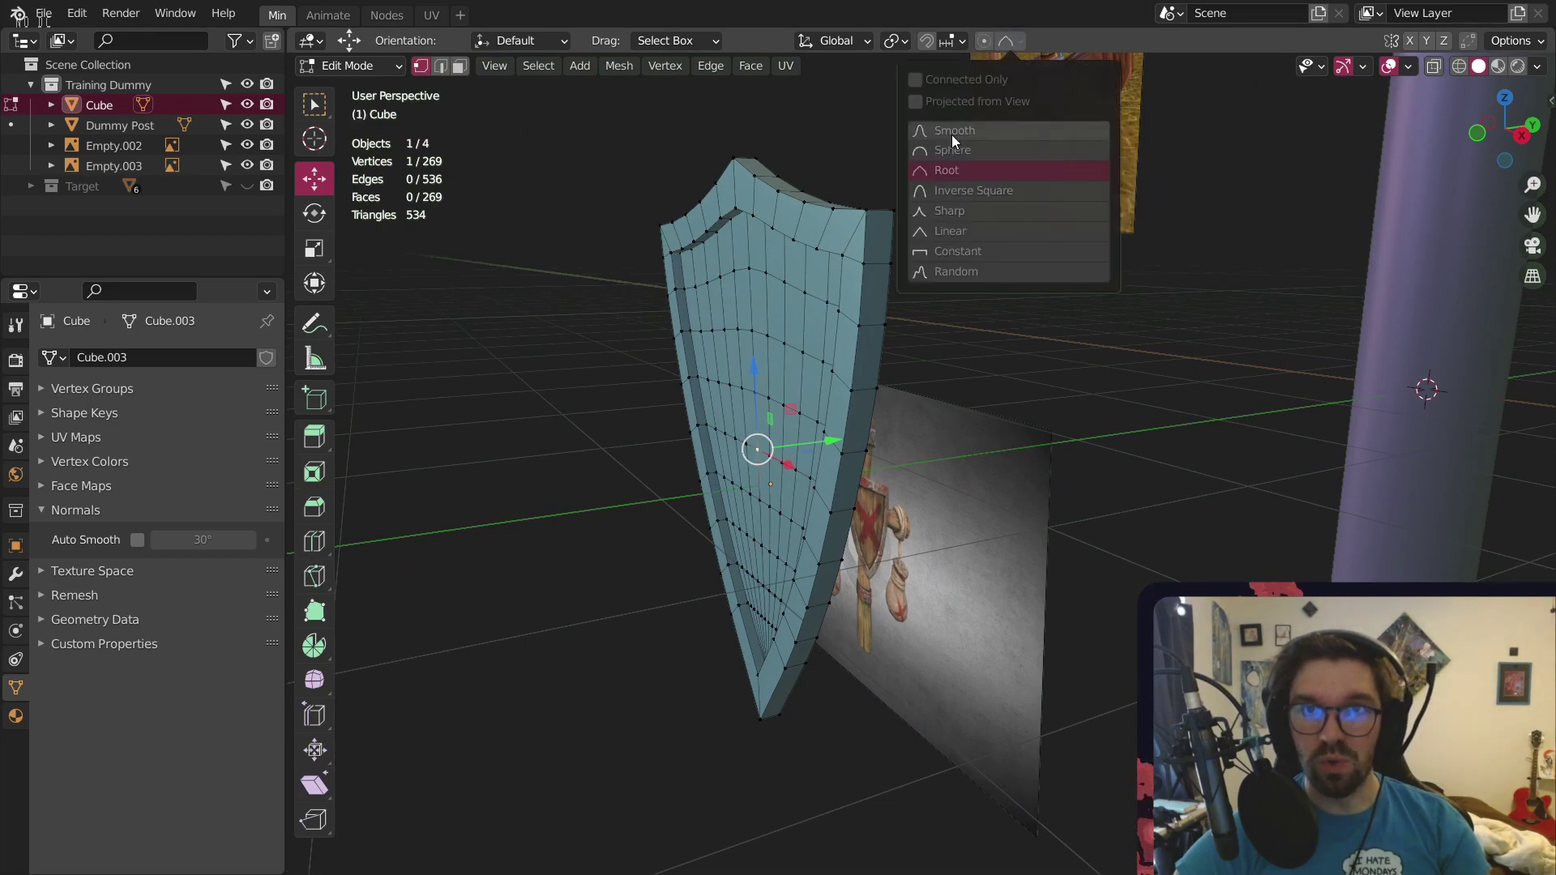
left_click(989, 41)
Try to bulge the shield by moving its front centre edge -0.15867 m along Y with a proportional size of 1.460
middle_click_drag(822, 518, 827, 415)
left_click_drag(836, 415, 807, 501)
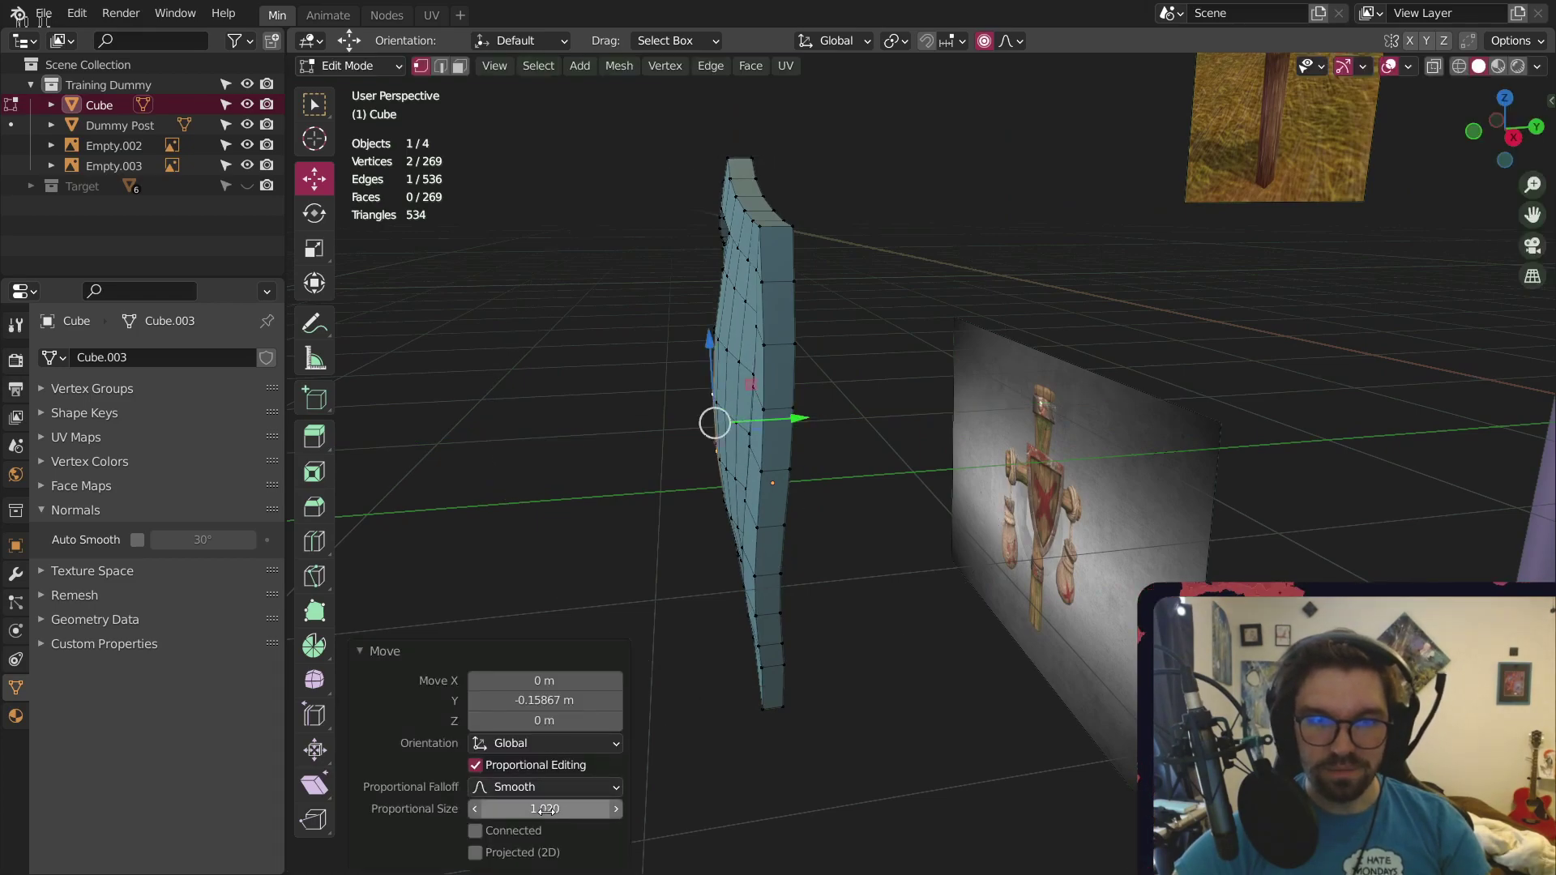
mouse_move(547, 809)
left_mouse_down()
mouse_move(599, 808)
mouse_move(567, 809)
left_mouse_up()
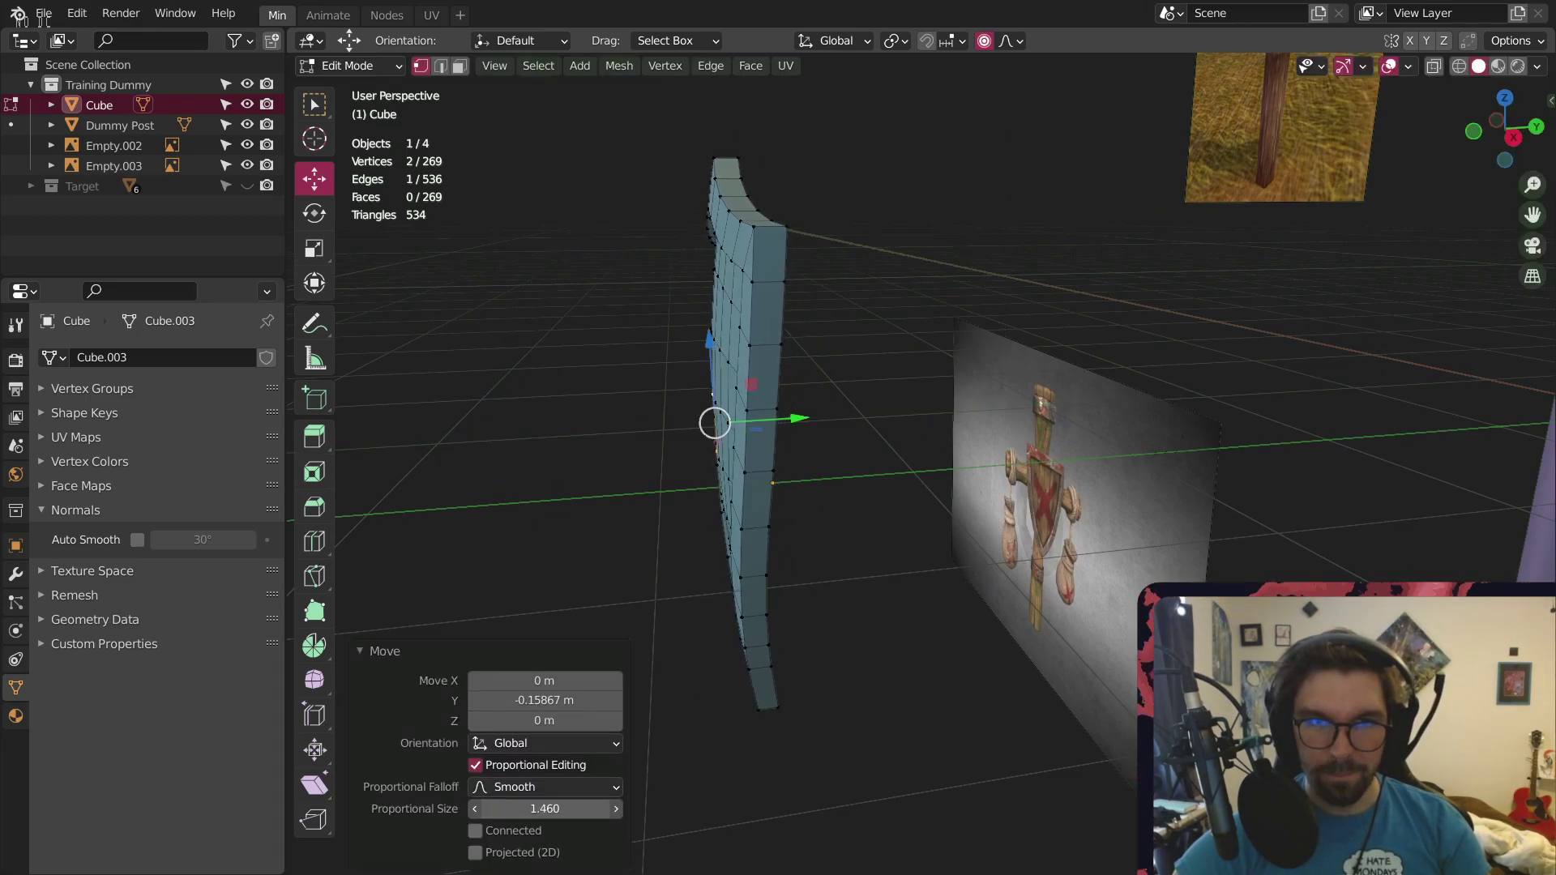
middle_click_drag(778, 478, 1110, 478)
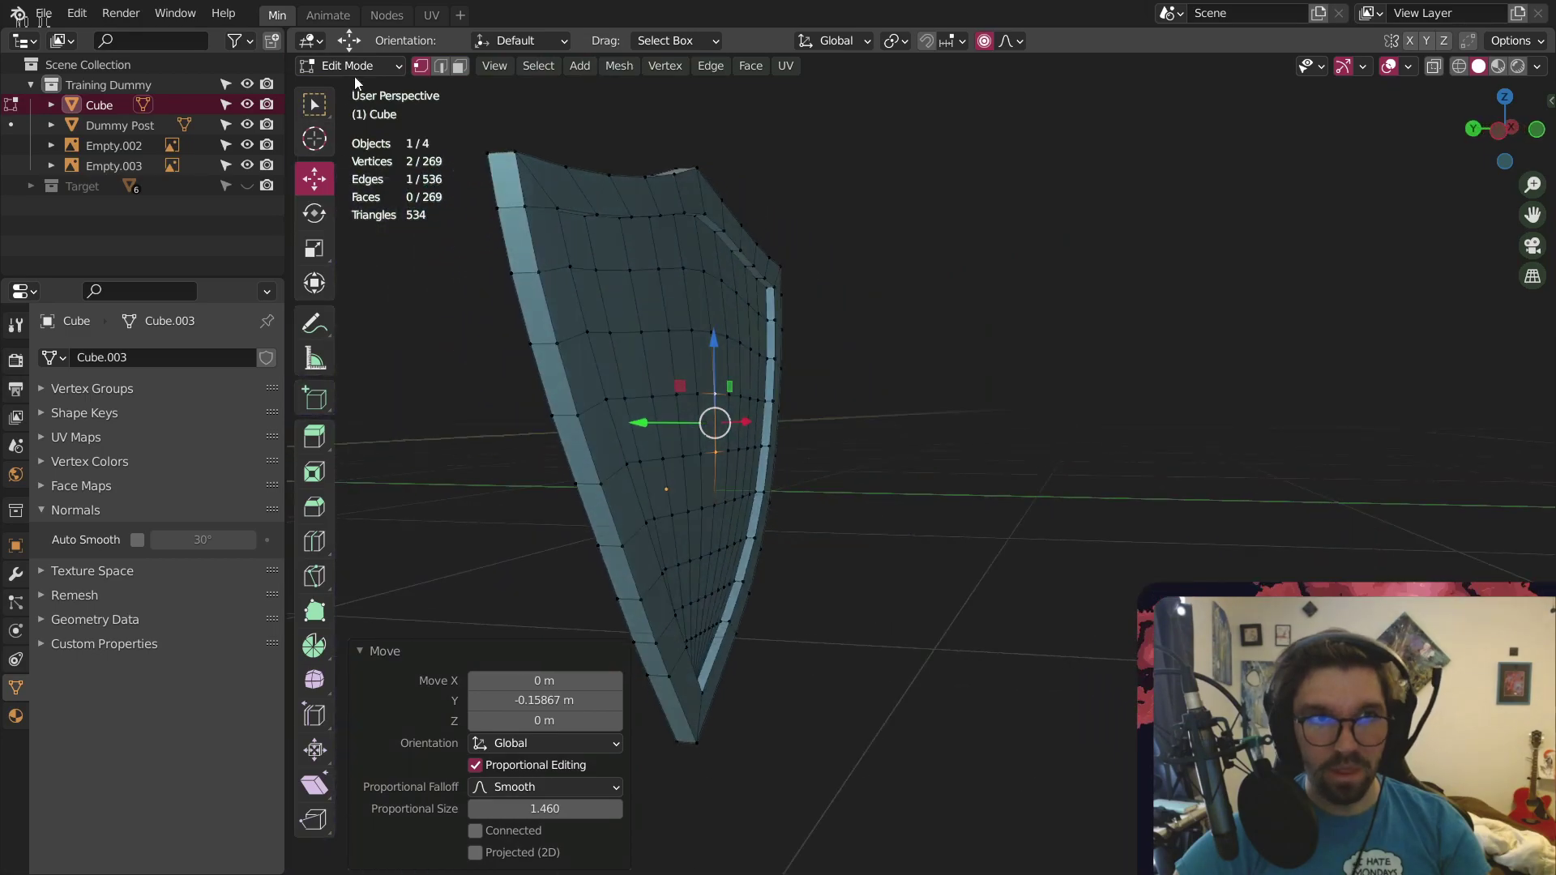
left_click(350, 65)
left_click(348, 85)
middle_click_drag(796, 201, 809, 281)
key("Tab")
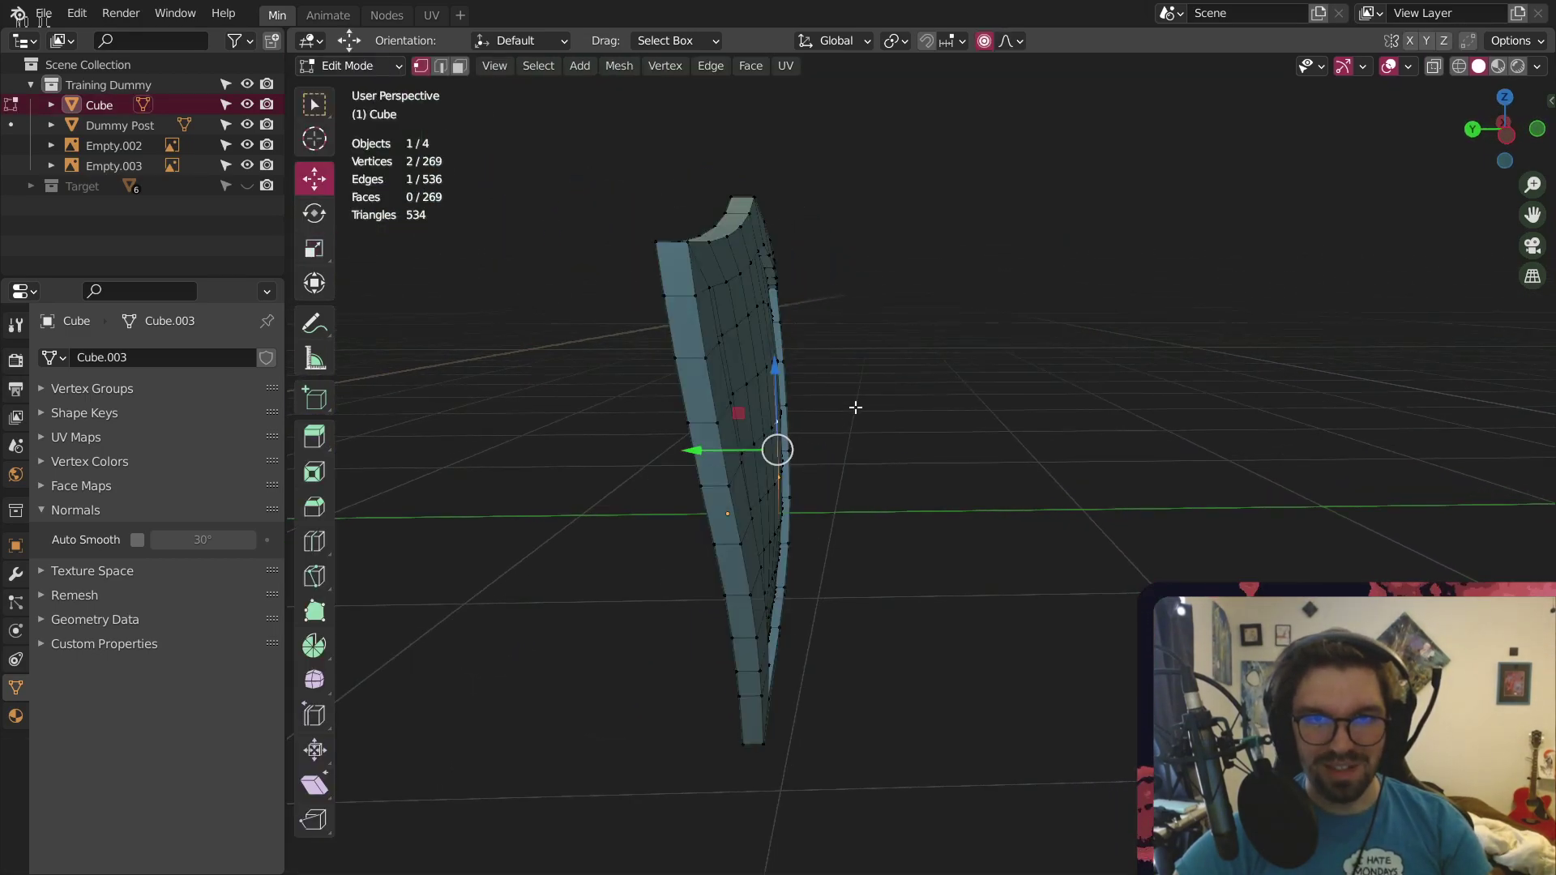
middle_click_drag(854, 402, 886, 451)
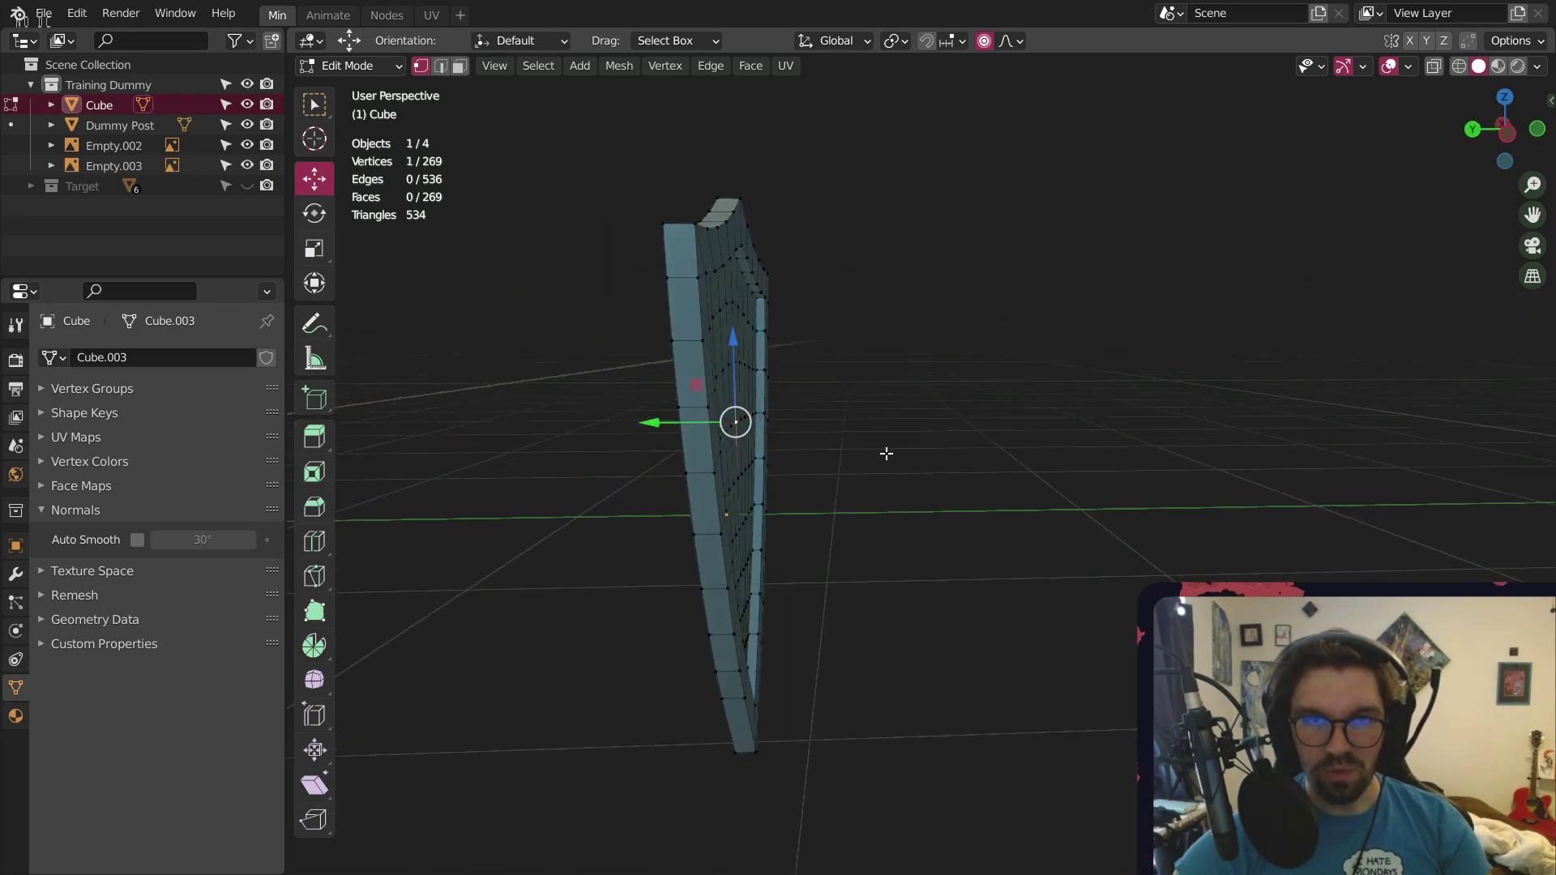
Bulge the shield by moving its front centre vertex -0.2352 m along Y with a proportional size of 1.610, and return to Object Mode
key("g")
key("y")
left_click_drag(694, 420, 716, 421)
mouse_move(545, 809)
left_mouse_down()
mouse_move(566, 809)
mouse_move(497, 809)
mouse_move(537, 814)
left_mouse_up()
mouse_move(718, 691)
middle_mouse_down()
mouse_move(746, 664)
mouse_move(724, 671)
middle_mouse_up()
left_click(357, 65)
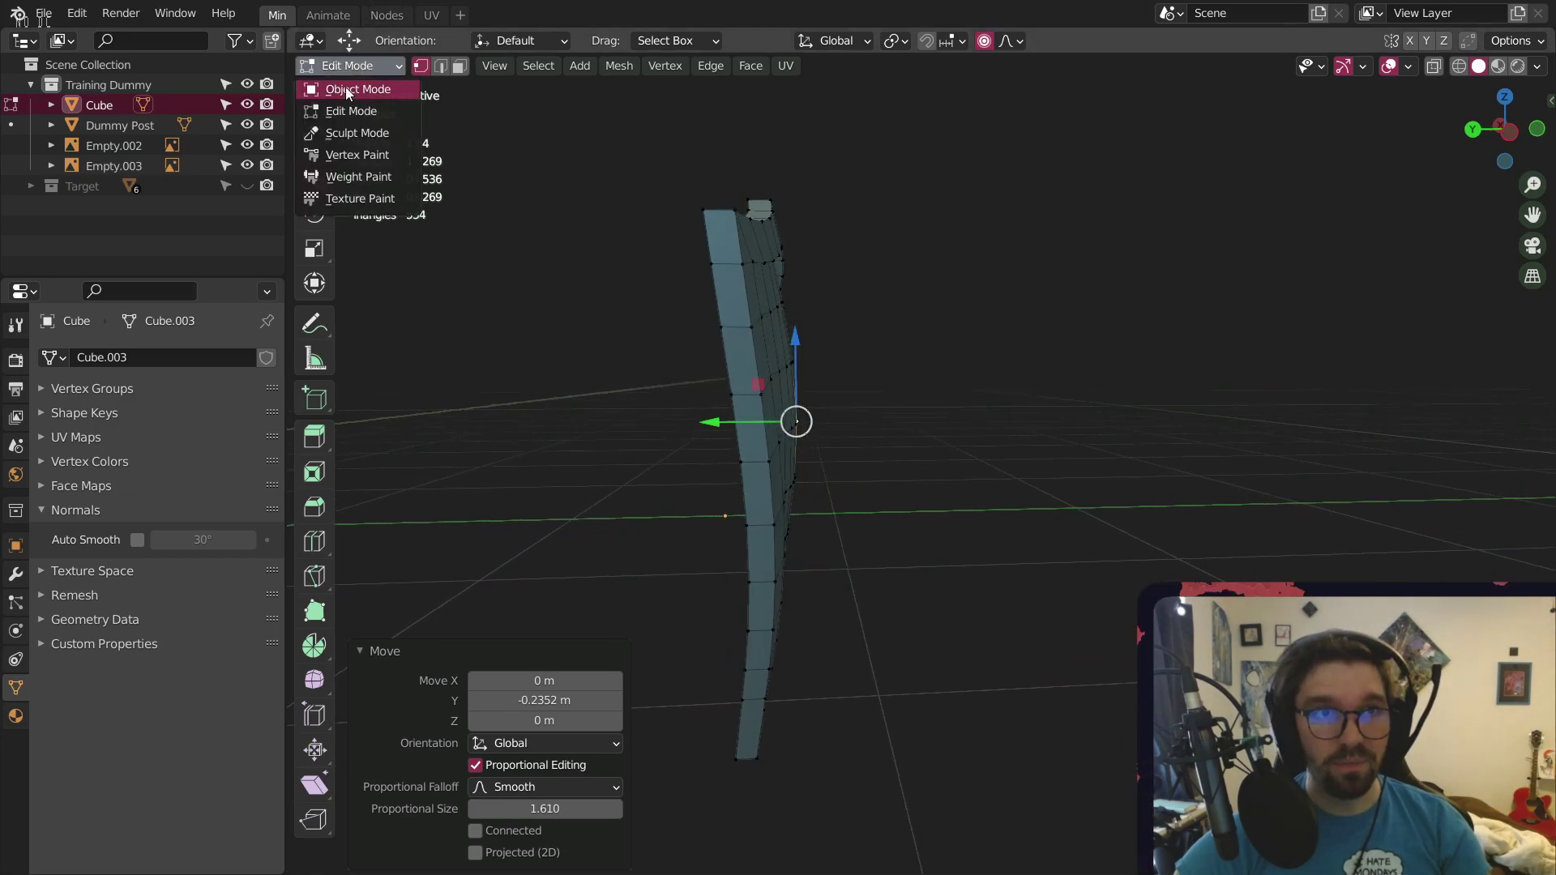
left_click(348, 90)
Shade the shield smooth and enable Auto Smooth for its normals
left_click(546, 283)
middle_click_drag(698, 429, 959, 431)
scroll(702, 466, "down", 5)
scroll(959, 430, "up", 4)
right_click(843, 410)
left_click(844, 410)
middle_click_drag(1042, 243, 780, 362)
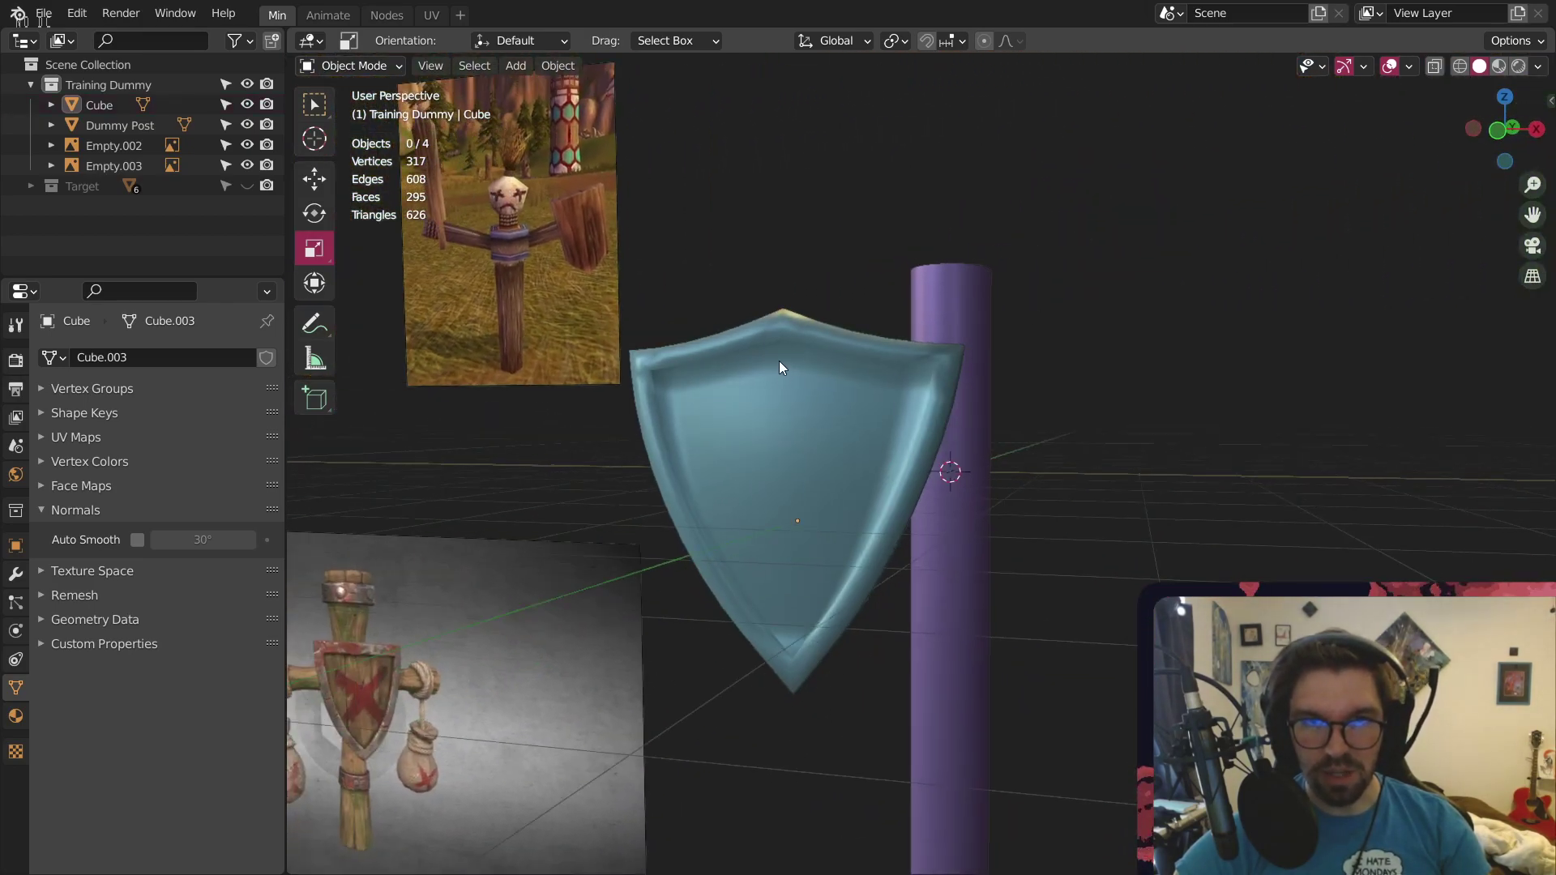
left_click(818, 399)
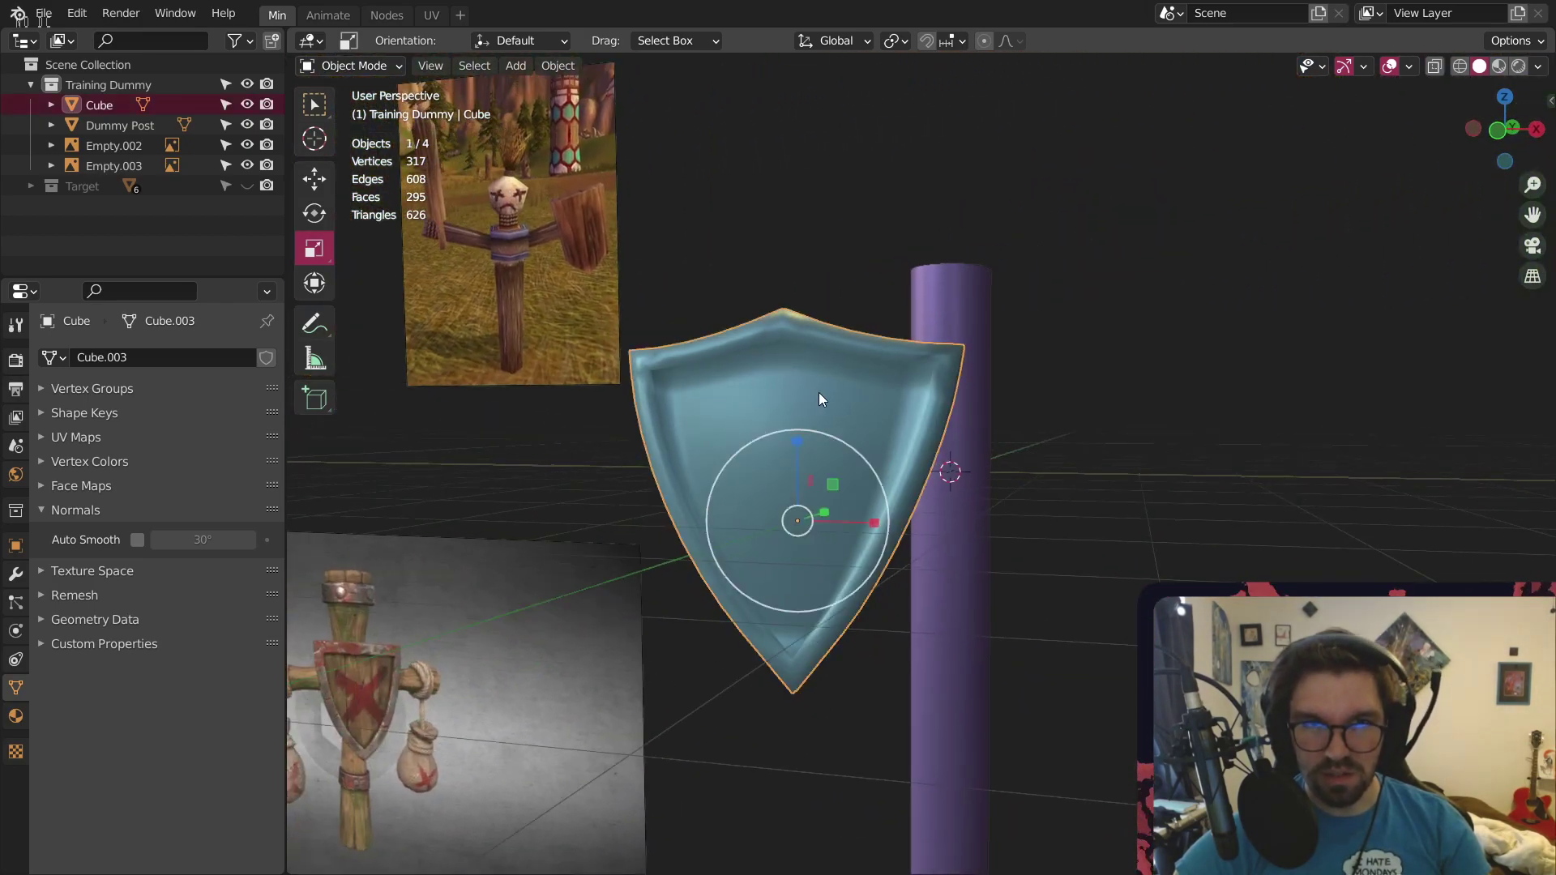
left_click(138, 540)
left_click(700, 271)
Examine the rim of the shield in the reference image and compare it with the modelled shield's upper rim
scroll(668, 357, "up", 2)
middle_click_drag(669, 356, 892, 418)
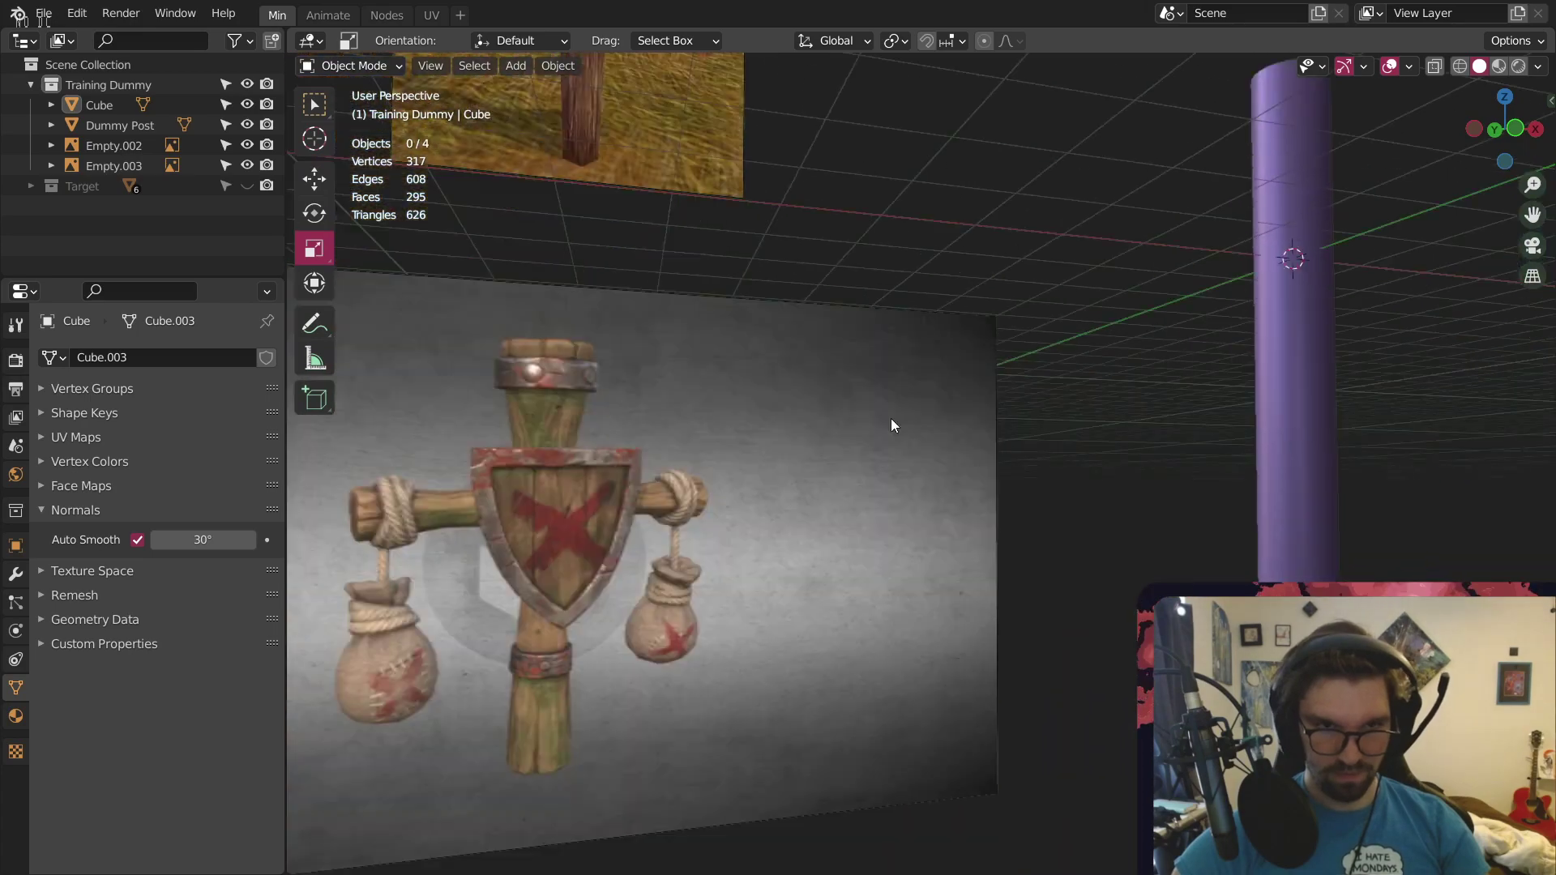
middle_click_drag(578, 462, 683, 329, "shift")
scroll(683, 329, "up", 4)
middle_click_drag(663, 244, 690, 278, "shift")
scroll(713, 269, "up", 1)
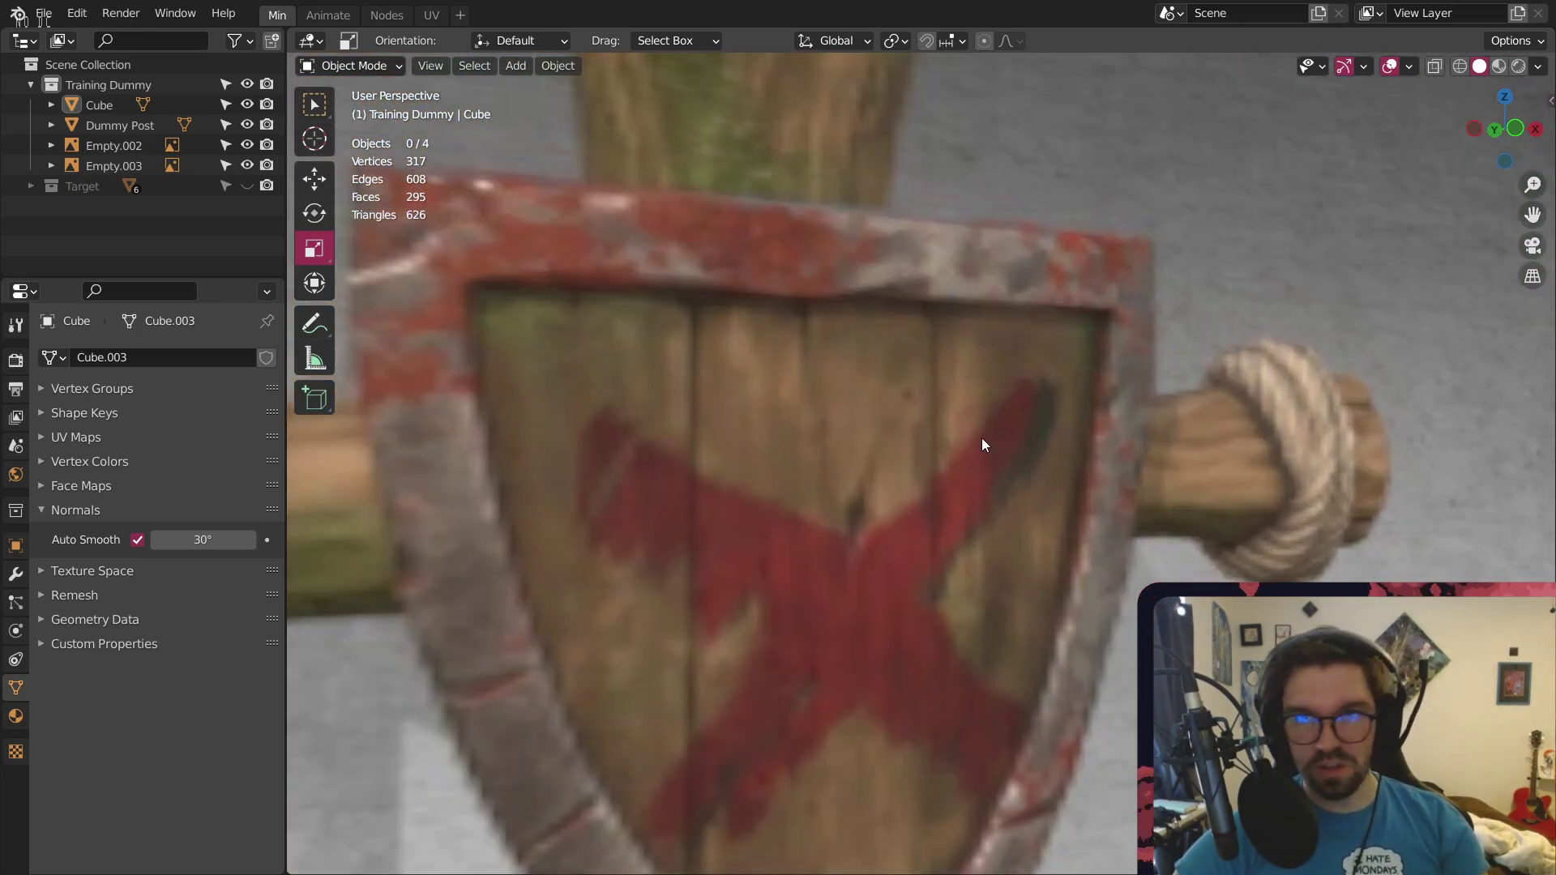
scroll(927, 361, "down", 5)
middle_click_drag(930, 343, 722, 291)
scroll(722, 292, "up", 6)
middle_click_drag(834, 417, 843, 340)
scroll(843, 340, "up", 2)
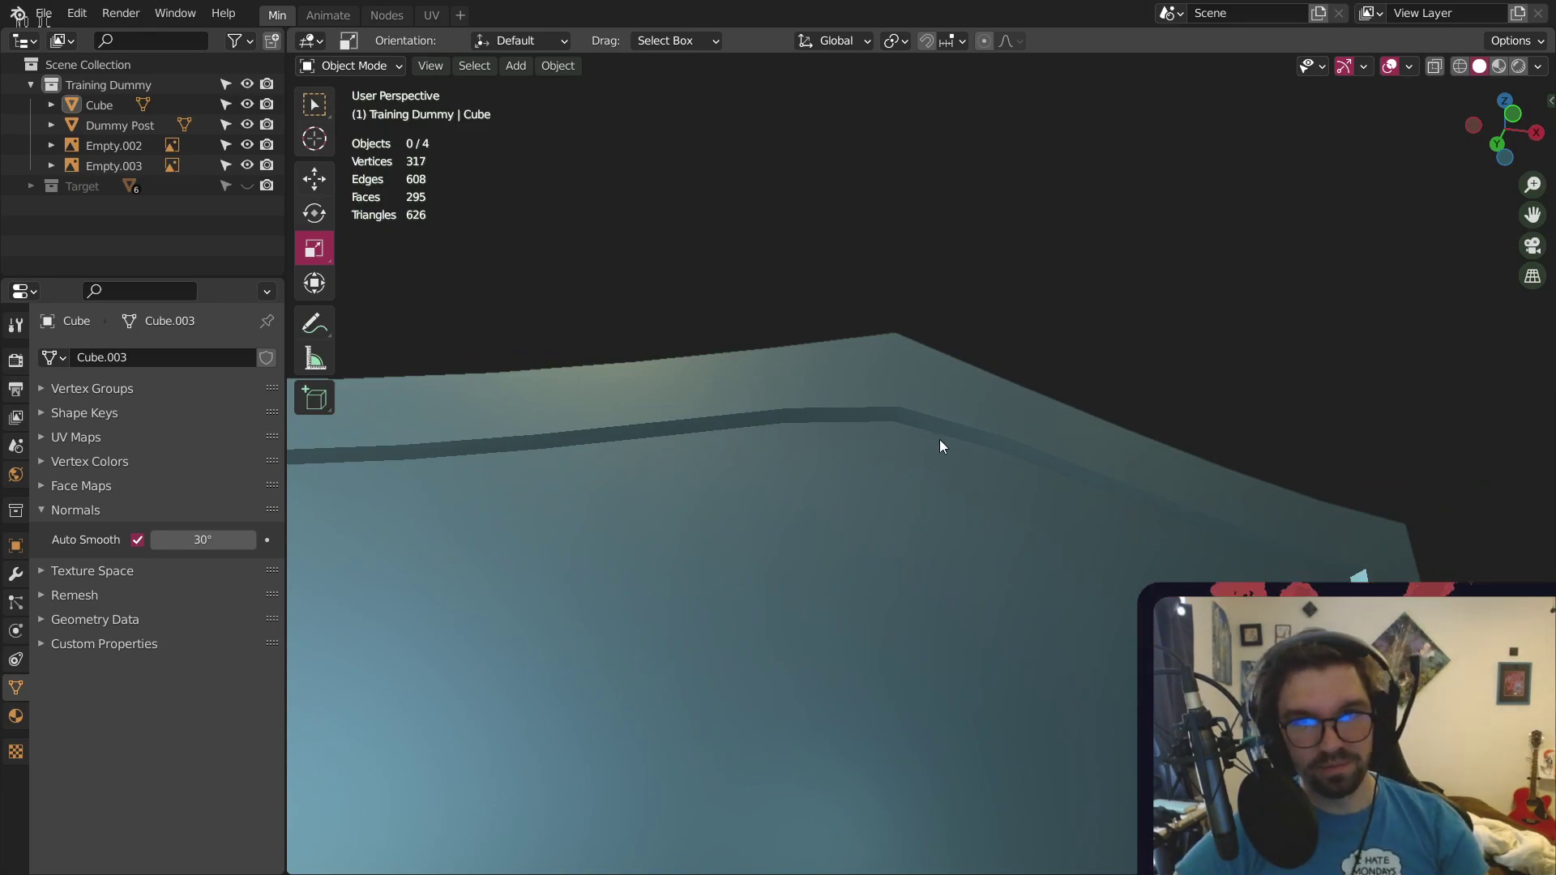
scroll(938, 445, "down", 4)
scroll(826, 391, "up", 2)
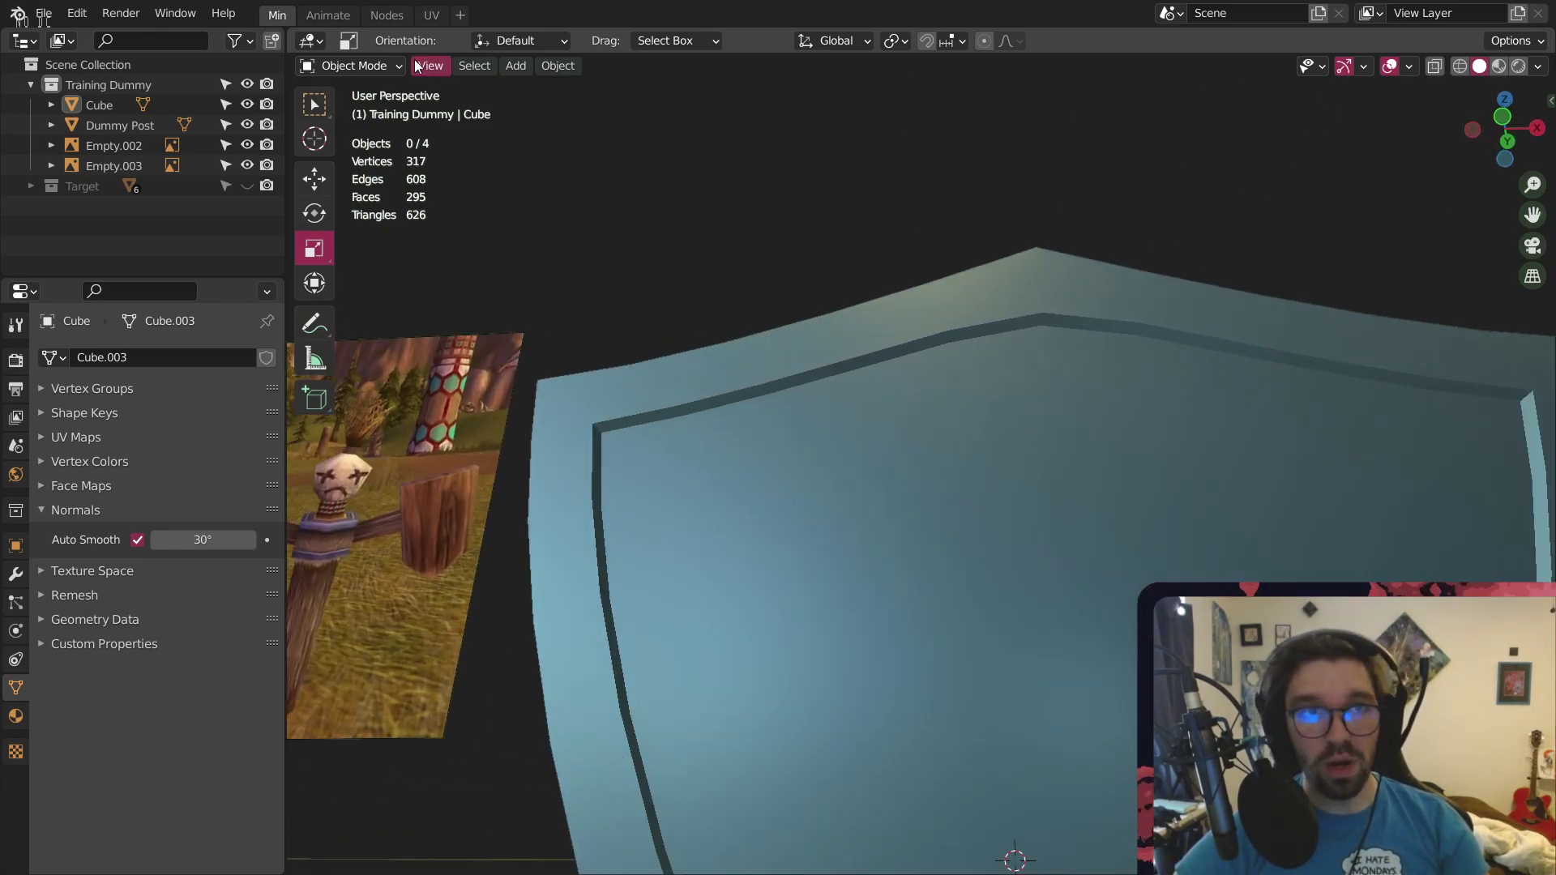
Open the shield in Edit Mode and select the front inner edge loop of its raised rim
left_click(352, 66)
left_click(351, 89)
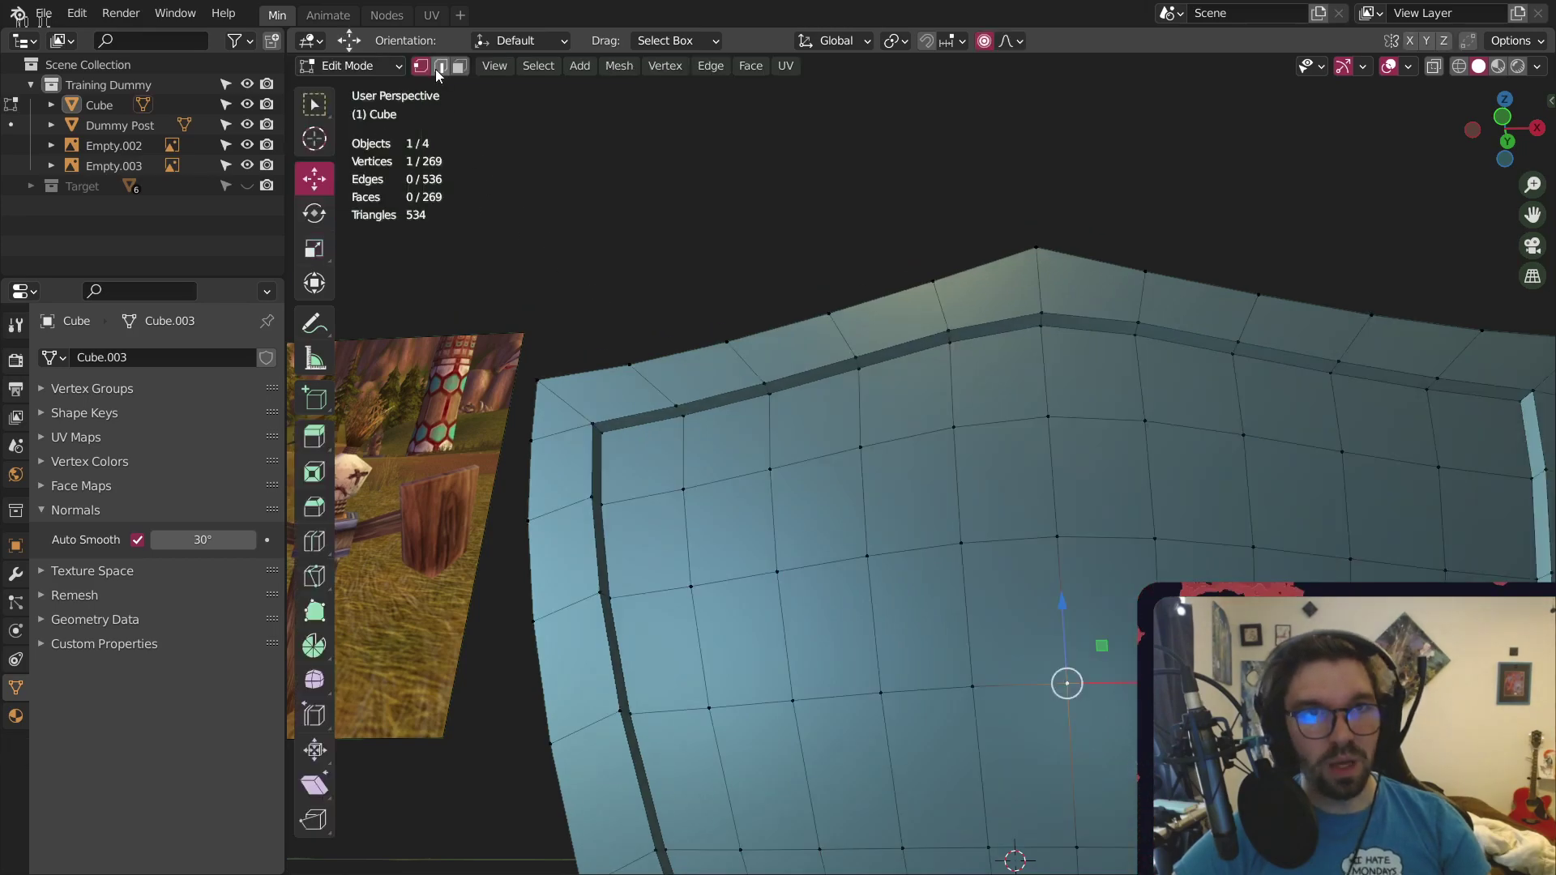
left_click(712, 394, "alt")
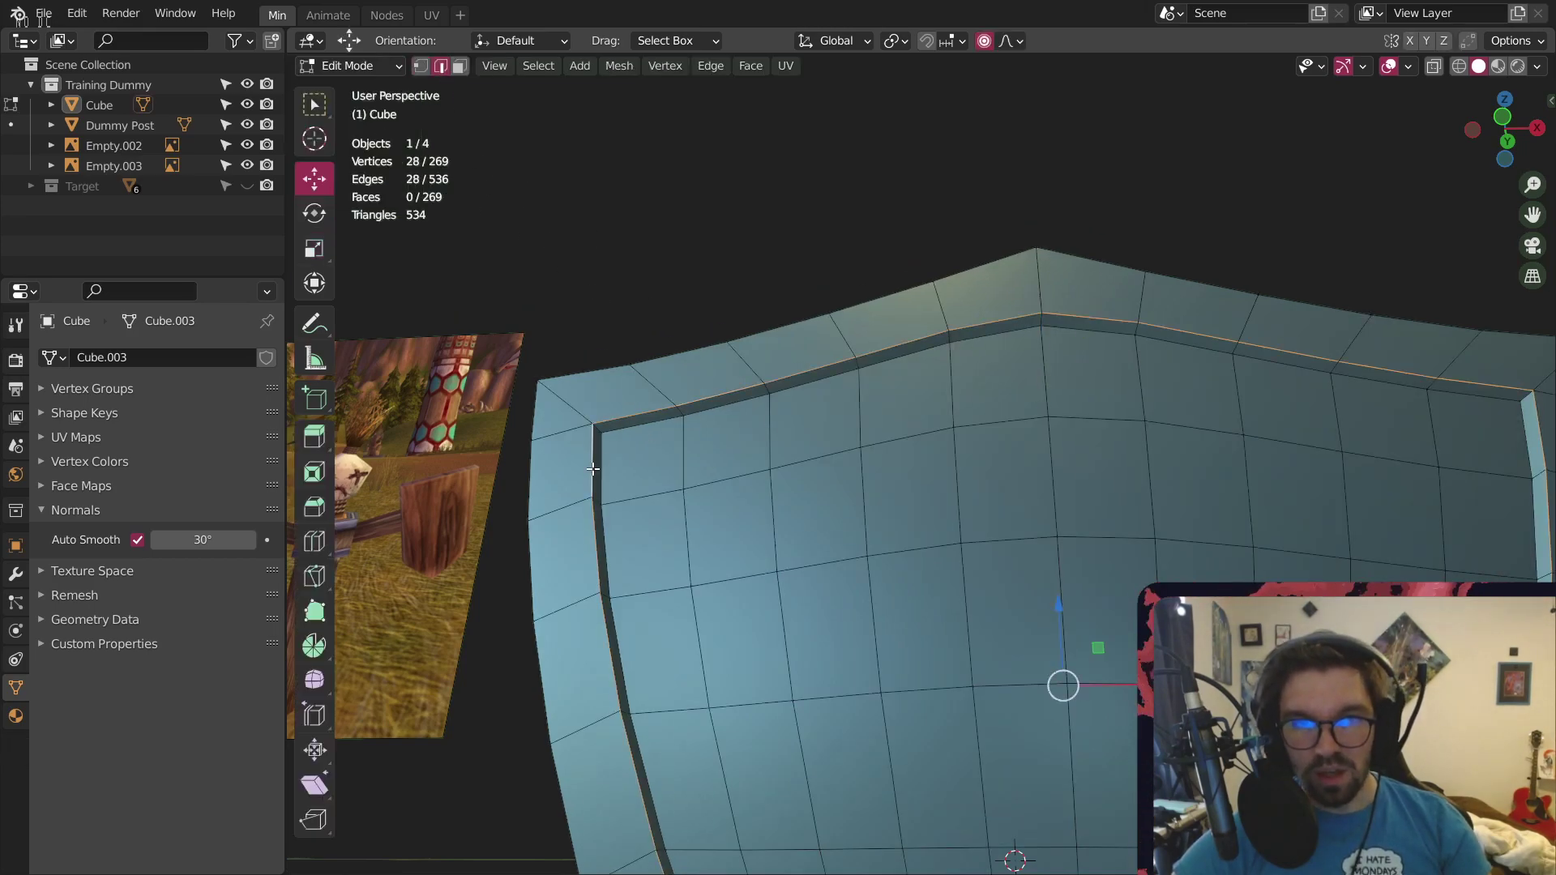
scroll(752, 509, "down", 3)
middle_click_drag(751, 509, 759, 526)
middle_click_drag(759, 527, 889, 567, "shift")
scroll(825, 308, "up", 4)
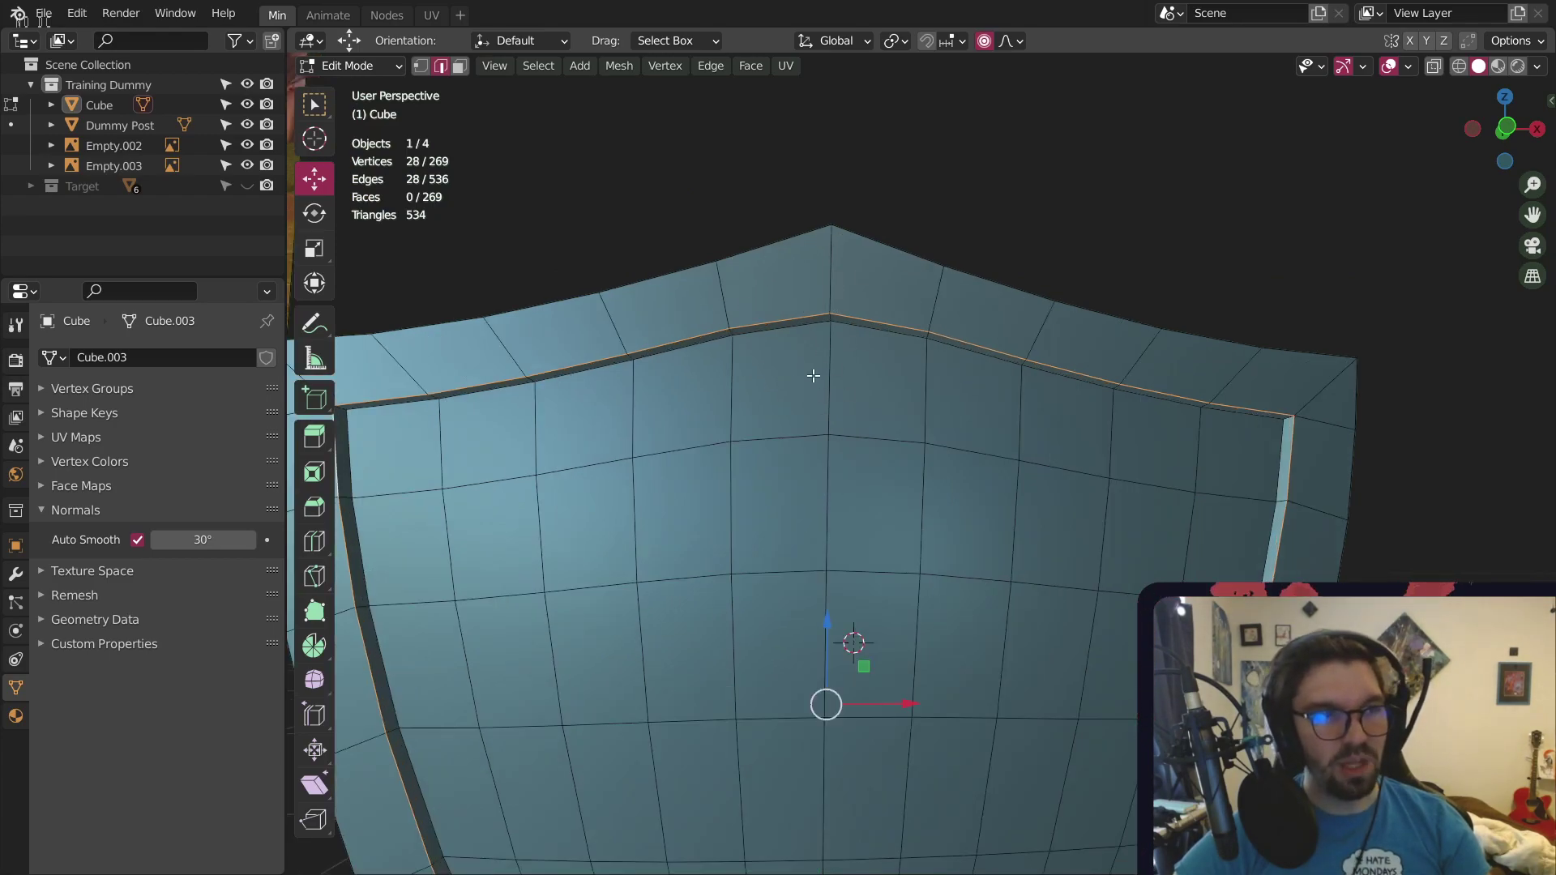
Bevel the selected rim edge loop with a width of 0.0144 m and 1 segment, and return to Object Mode
key("s")
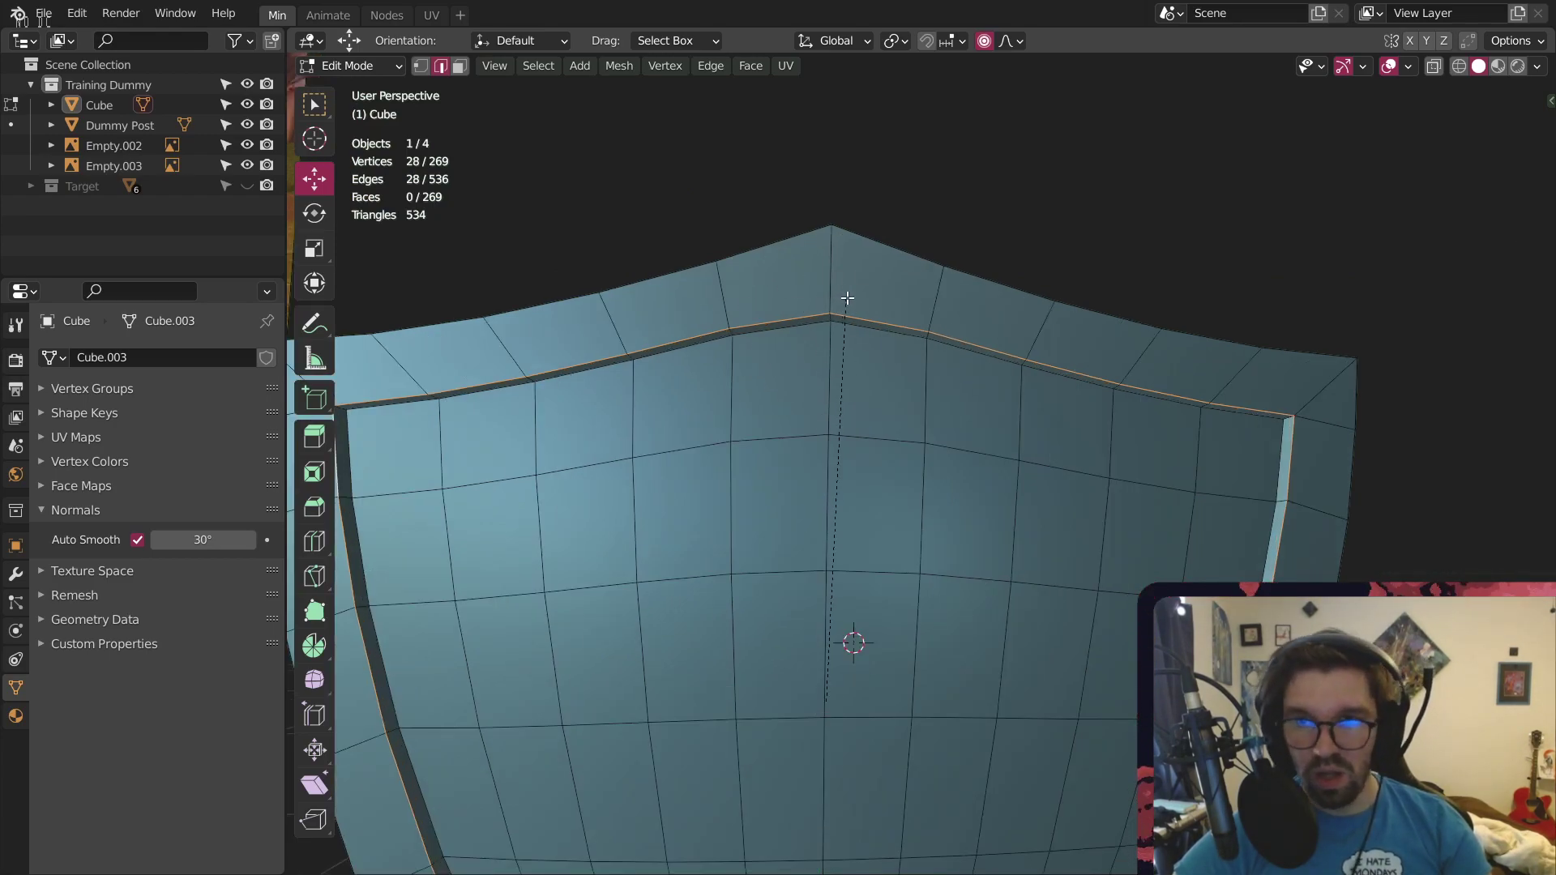
scroll(918, 278, "up", 7)
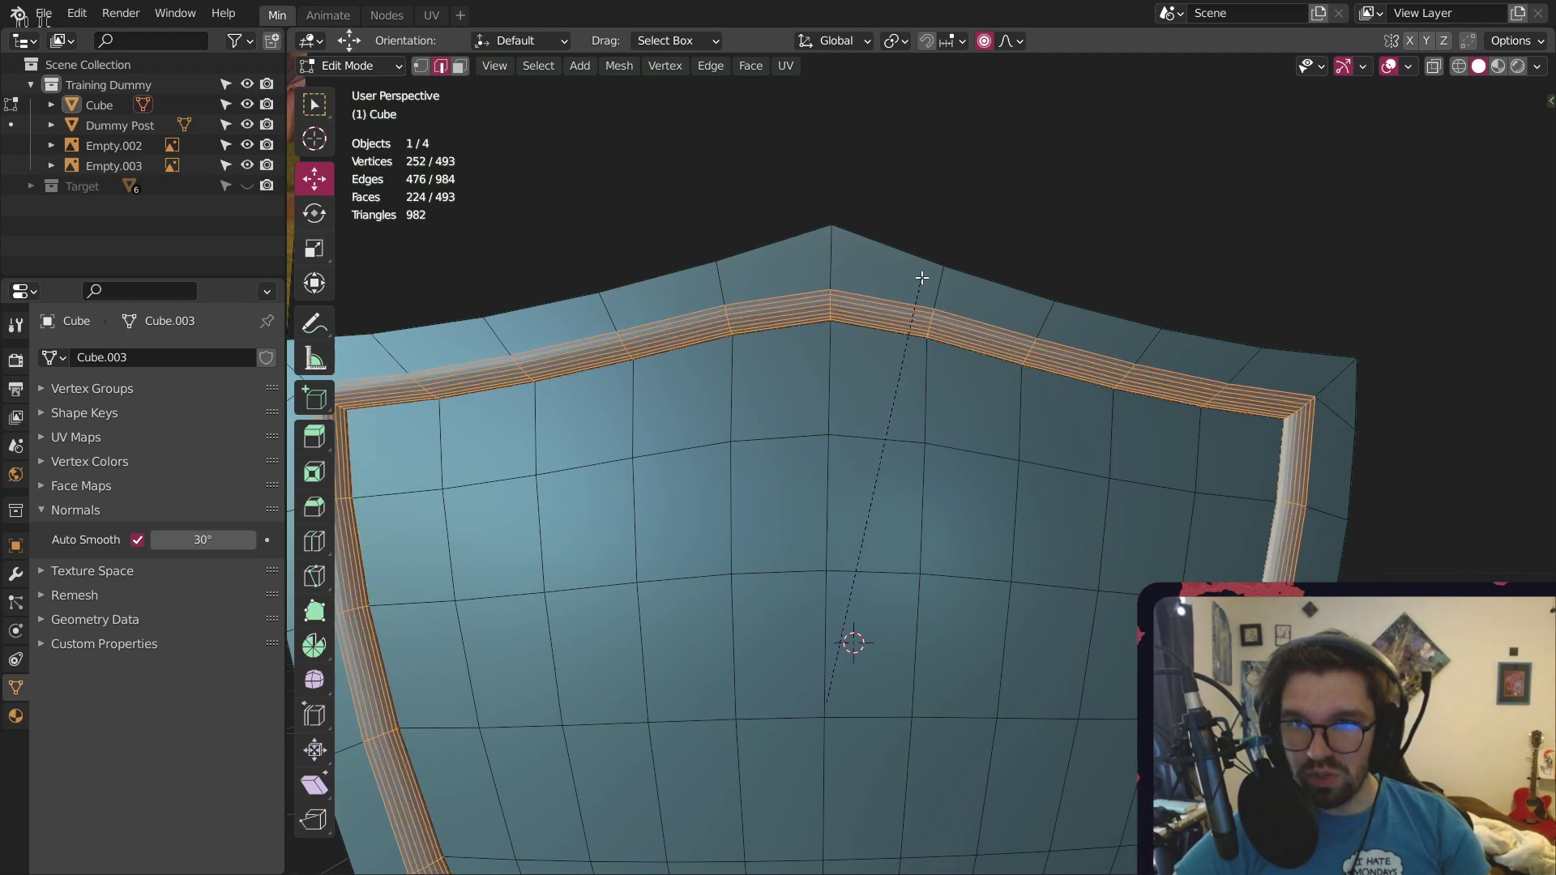
scroll(912, 281, "down", 4)
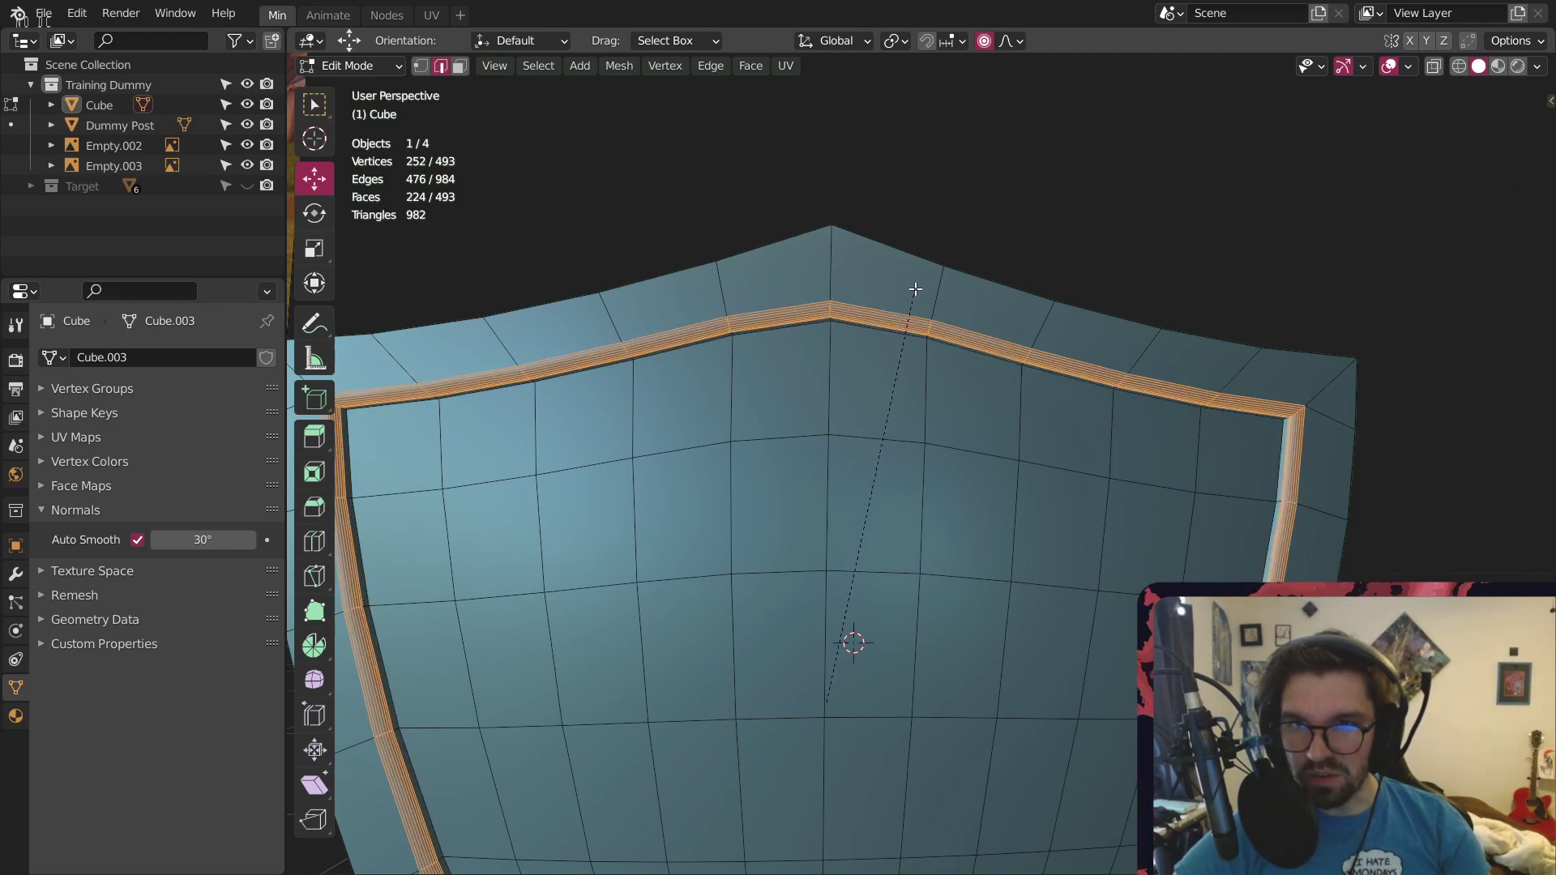
scroll(908, 296, "down", 4)
scroll(920, 300, "up", 3)
scroll(928, 296, "down", 1)
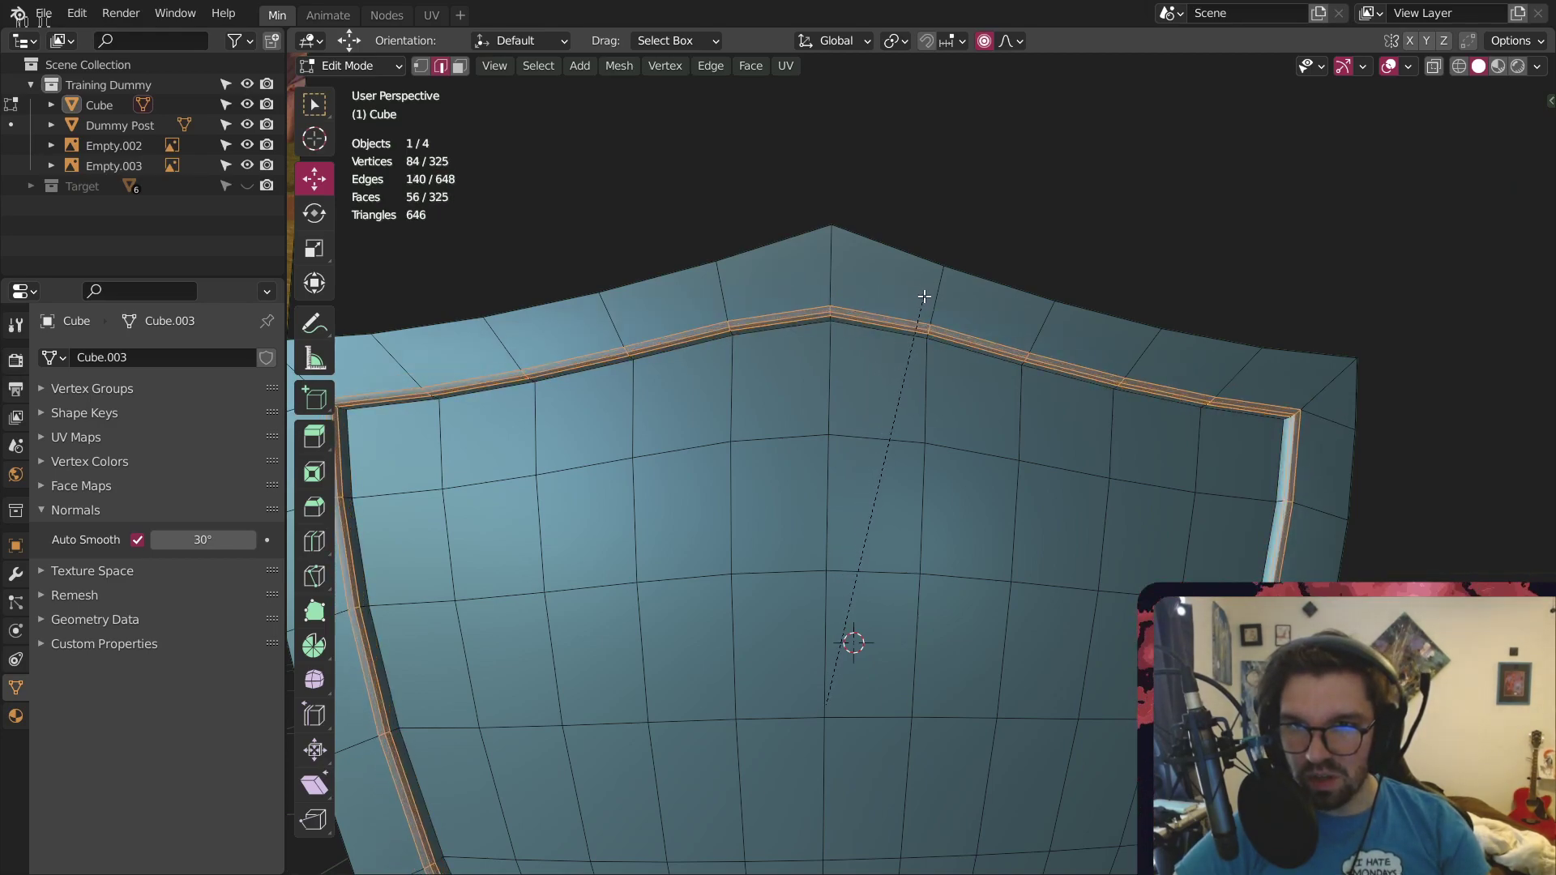
scroll(936, 295, "down", 1)
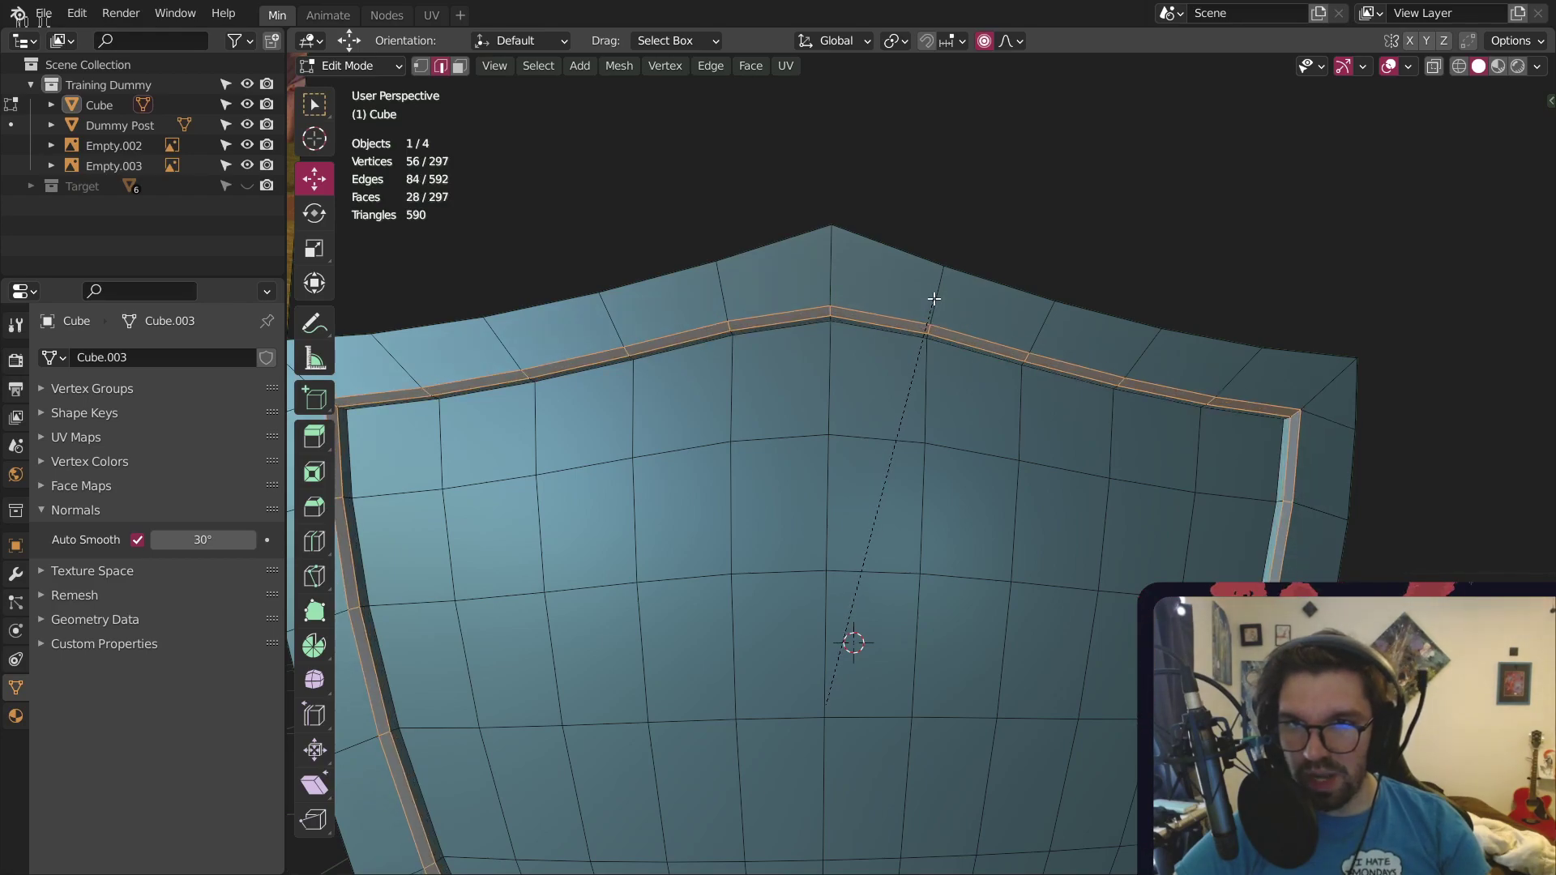
left_click(937, 299)
left_click(350, 65)
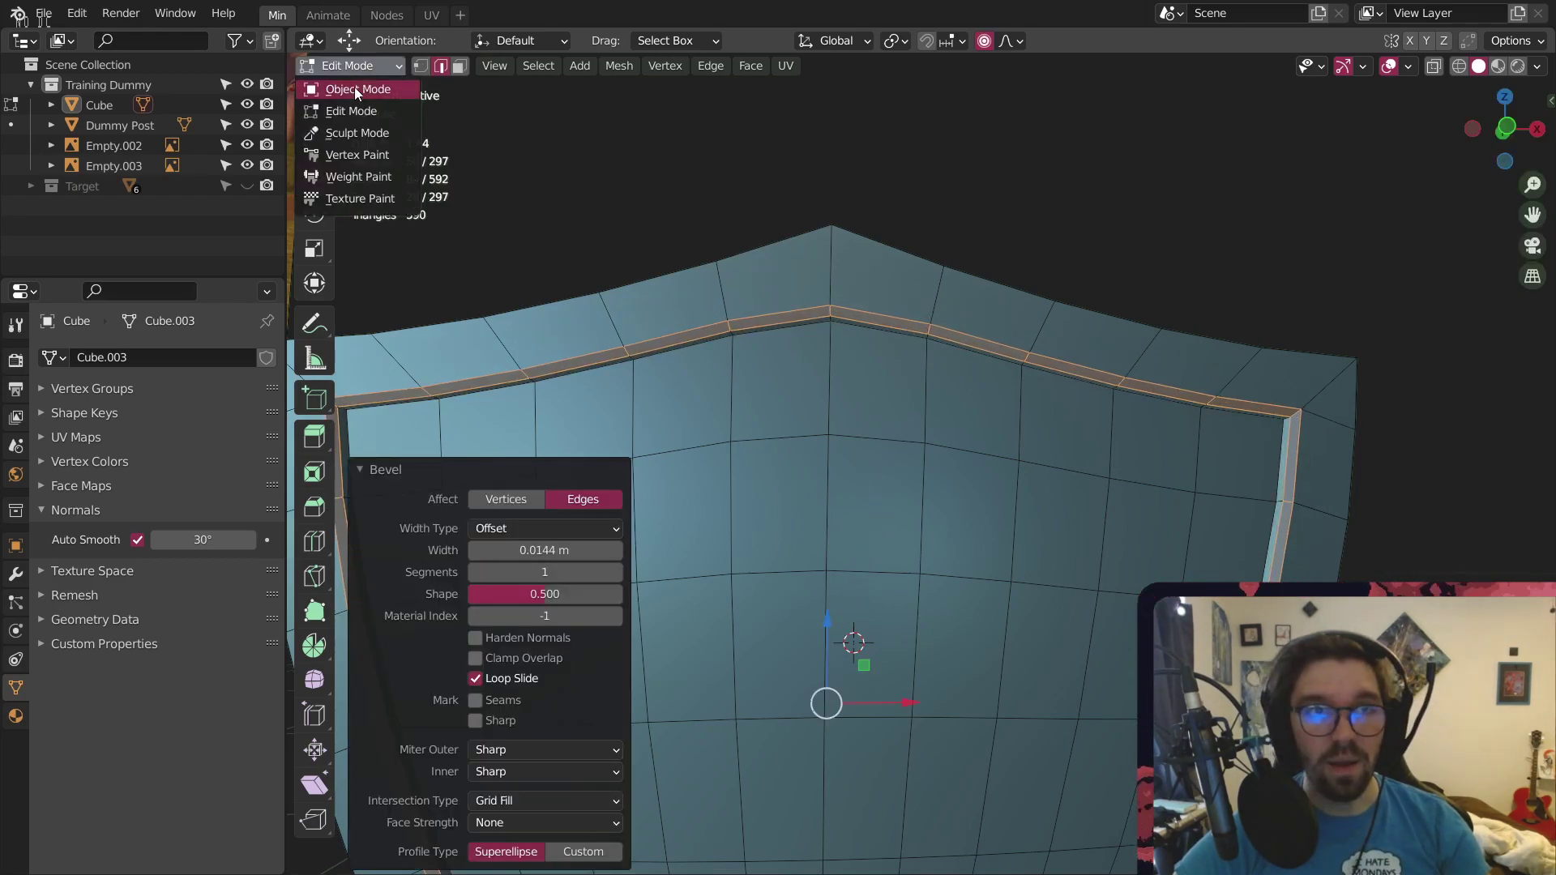
left_click(353, 86)
Set the shield's Auto Smooth angle to 60°
mouse_move(795, 290)
middle_mouse_down()
mouse_move(741, 207)
mouse_move(798, 191)
mouse_move(794, 310)
middle_mouse_up()
middle_click_drag(815, 143, 936, 508, "ctrl")
scroll(844, 757, "up", 4)
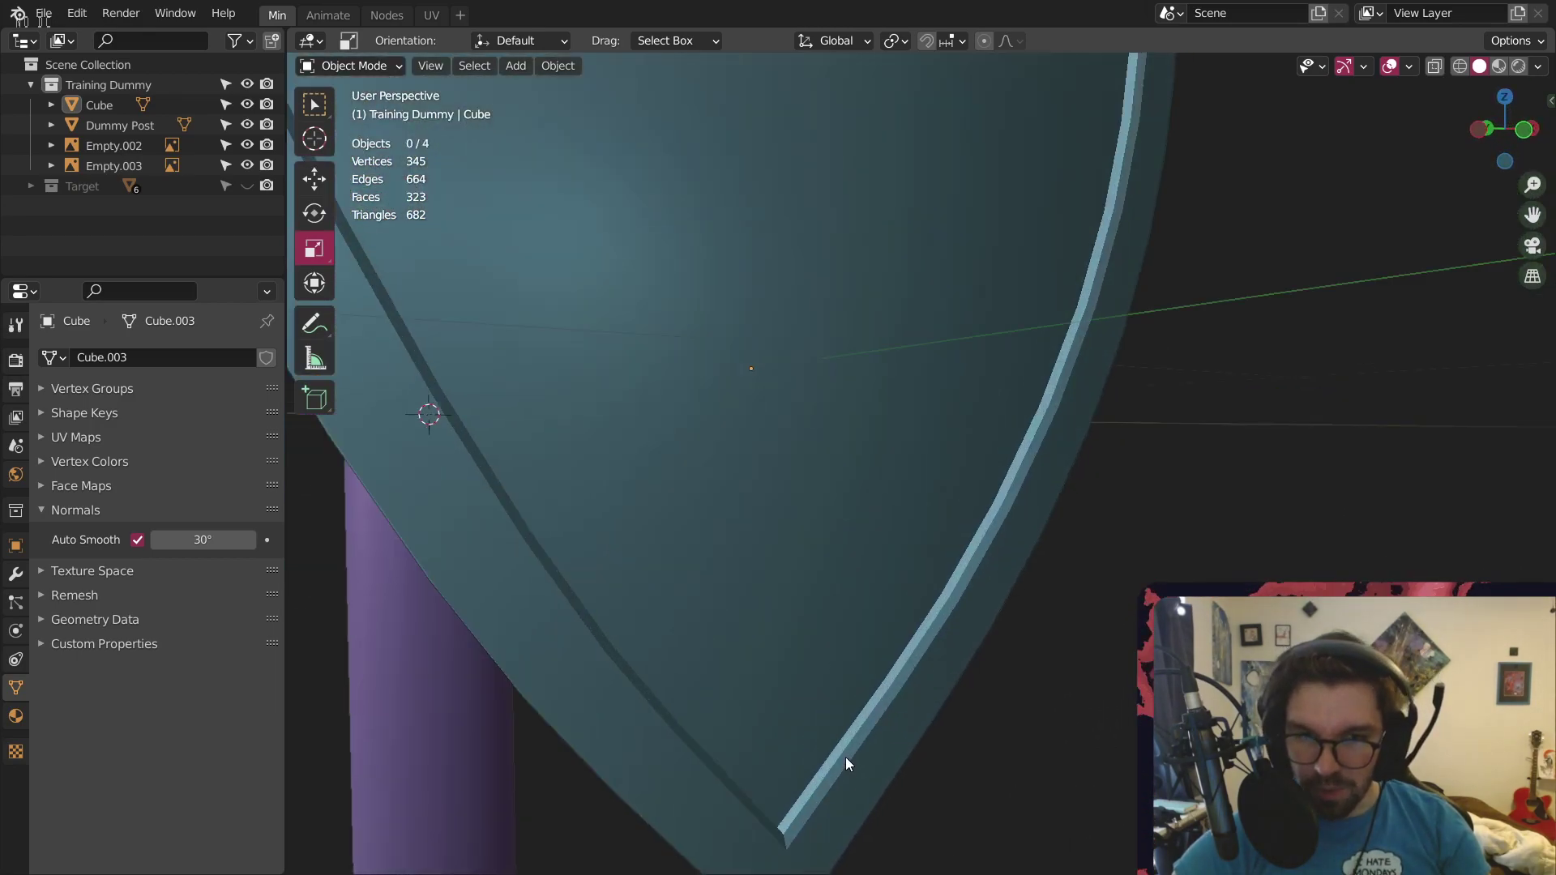
middle_click_drag(844, 757, 757, 646)
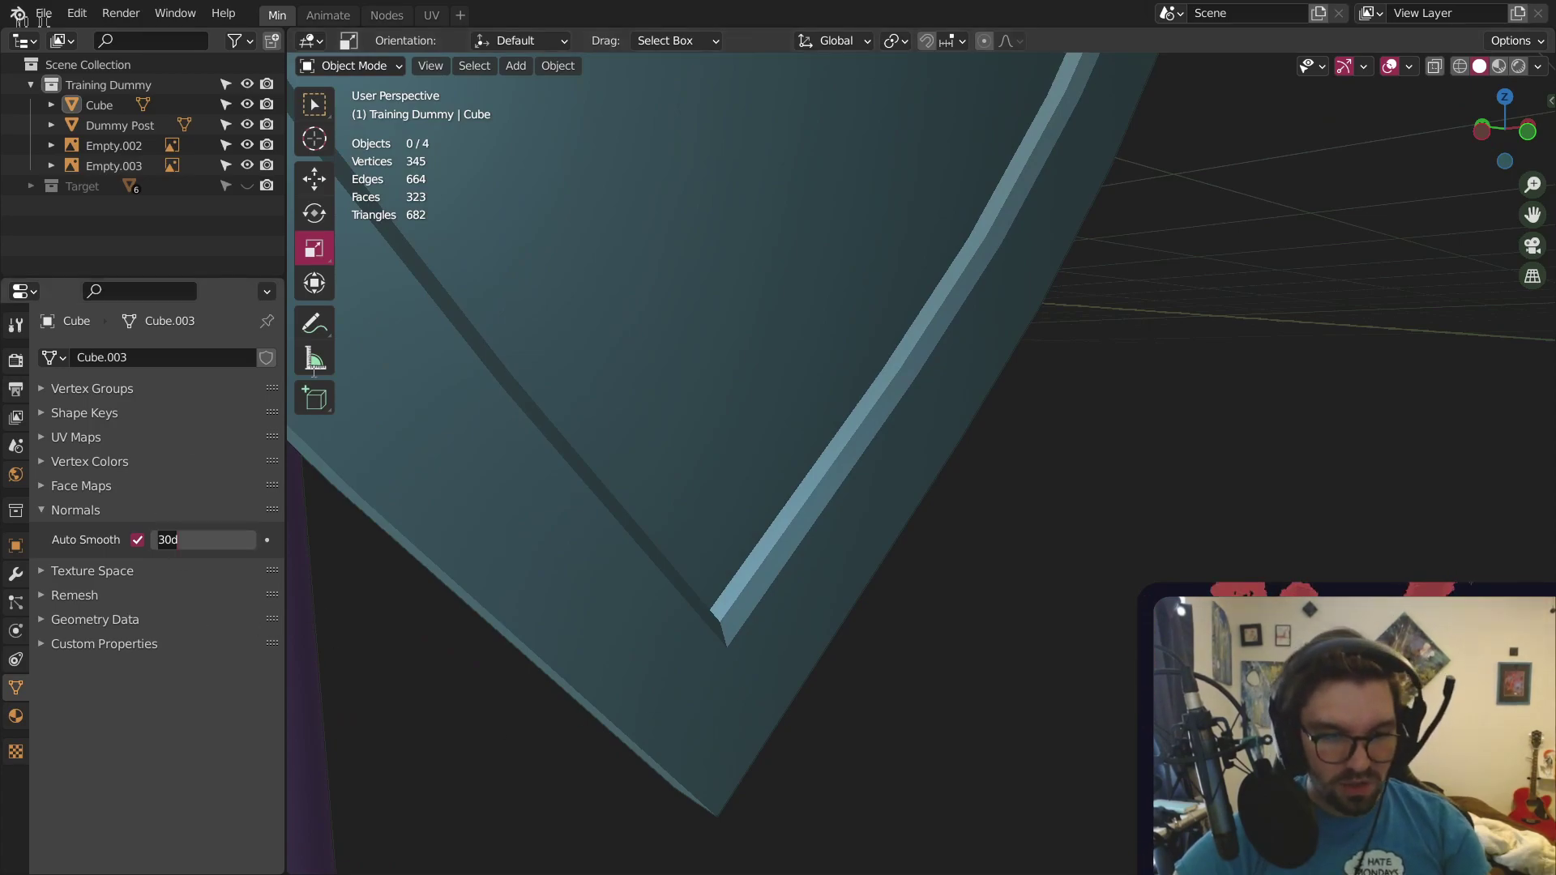
key("Escape")
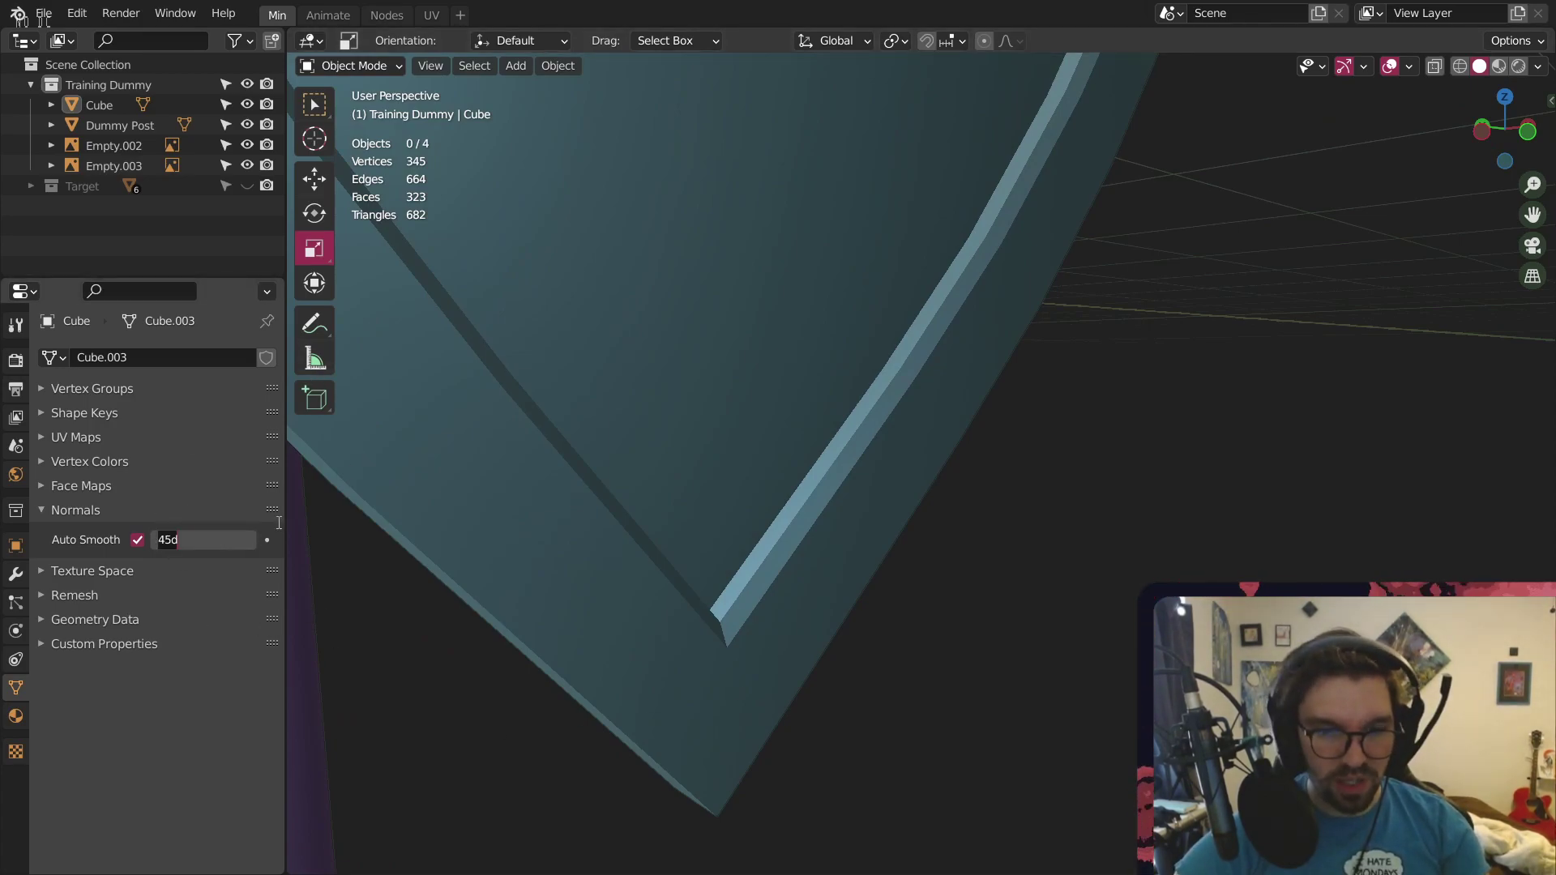
type("60")
key("Return")
Inspect the shield's rim, back and curvature from several sides and compare it with the post and the reference images
scroll(805, 472, "down", 5)
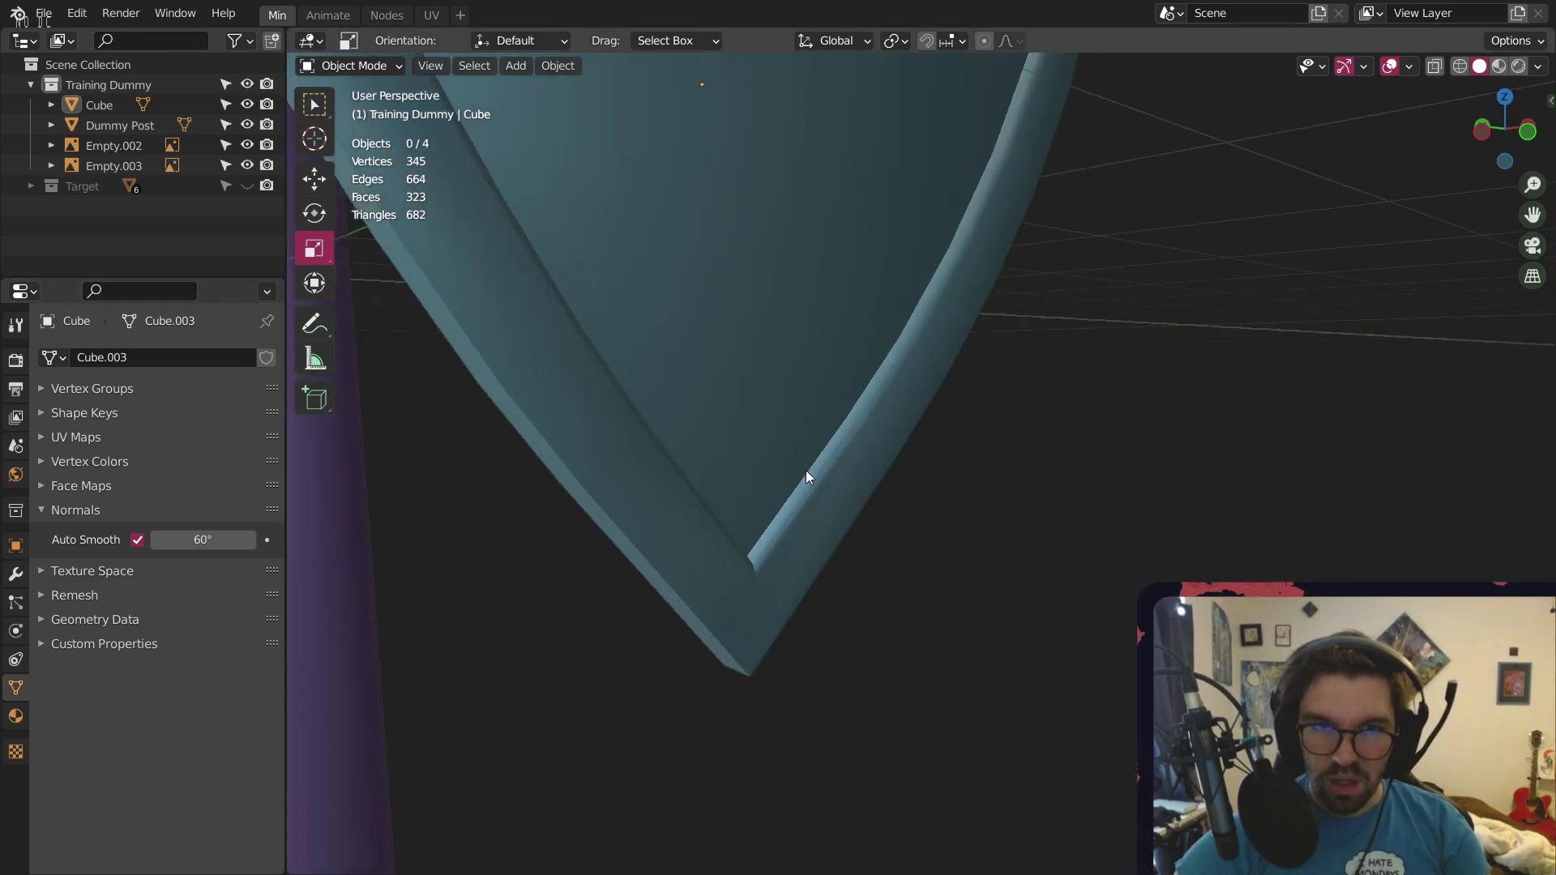
middle_click_drag(929, 213, 923, 600, "shift")
middle_click_drag(940, 262, 917, 260)
scroll(834, 260, "up", 3)
middle_click_drag(834, 300, 959, 384)
scroll(807, 332, "down", 5)
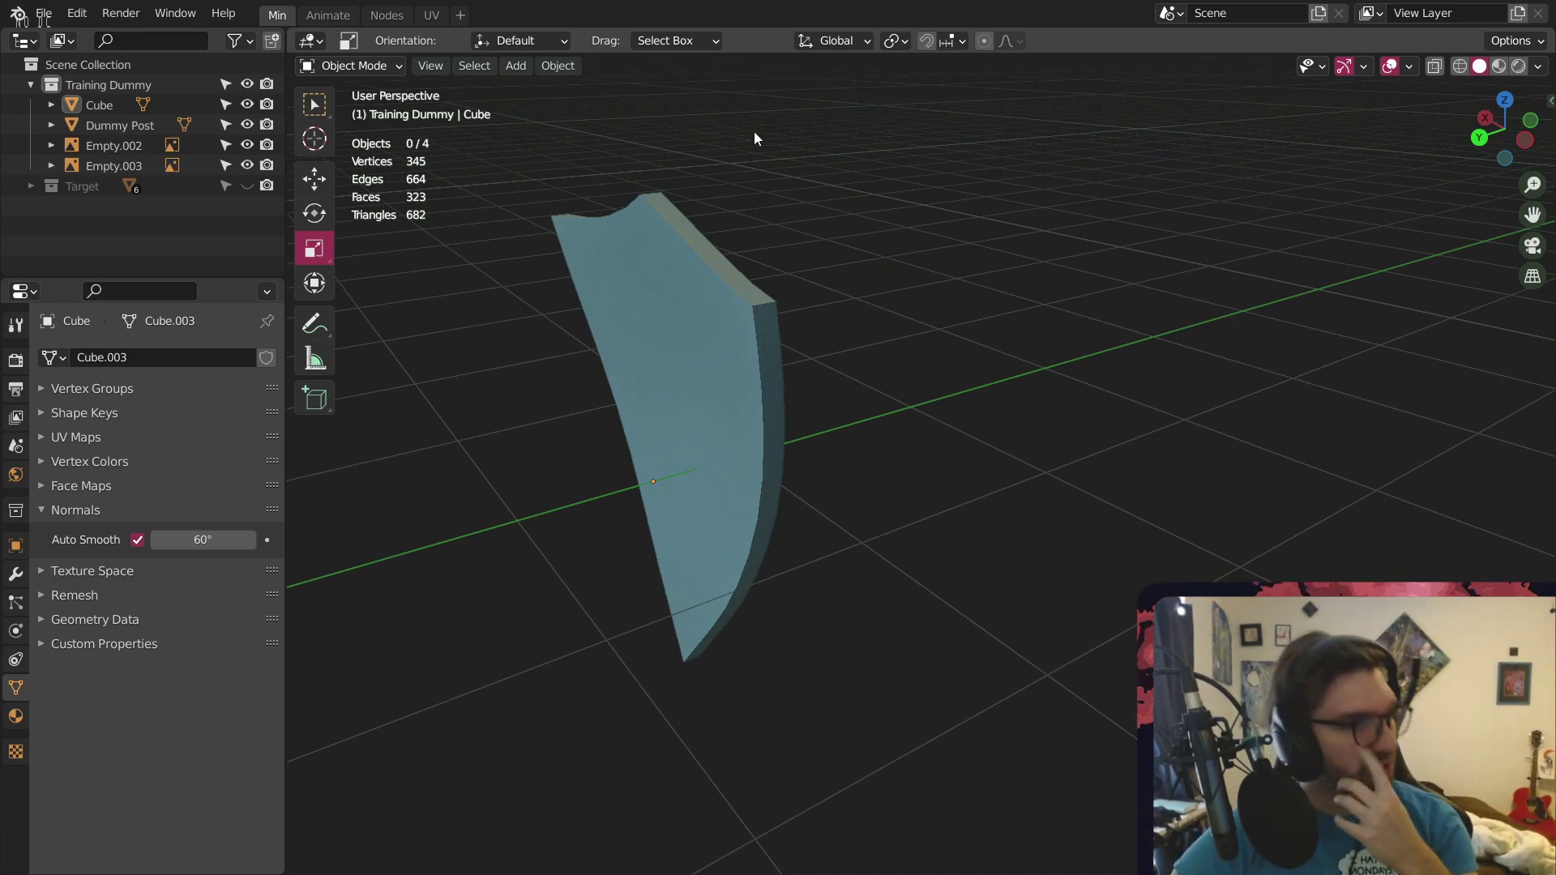
mouse_move(668, 315)
middle_mouse_down()
mouse_move(457, 353)
mouse_move(685, 296)
middle_mouse_up()
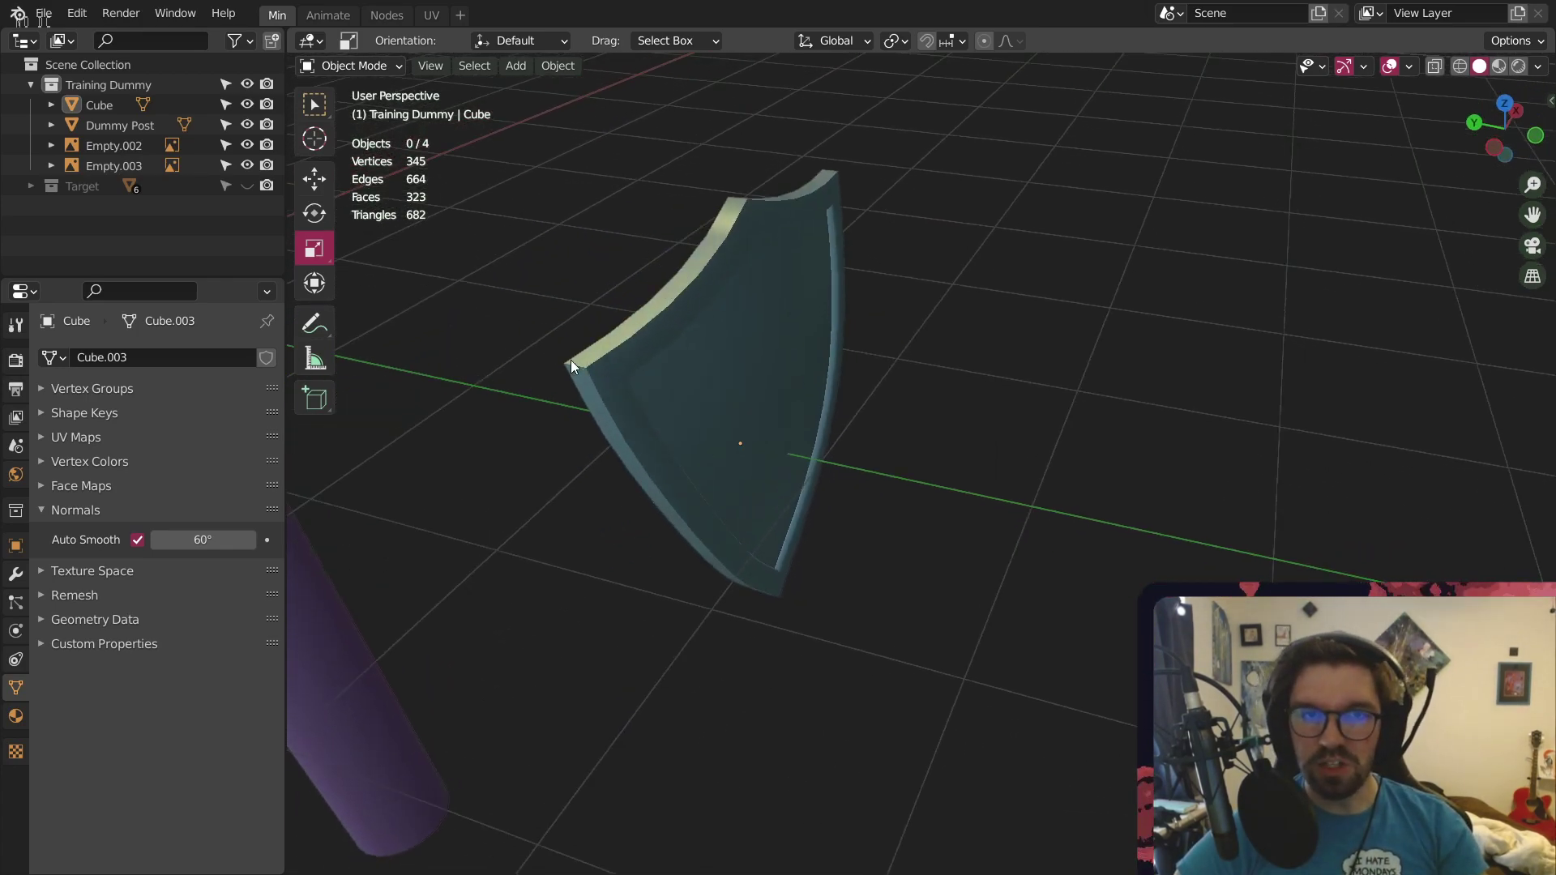
middle_click_drag(571, 364, 768, 439)
scroll(768, 439, "down", 7)
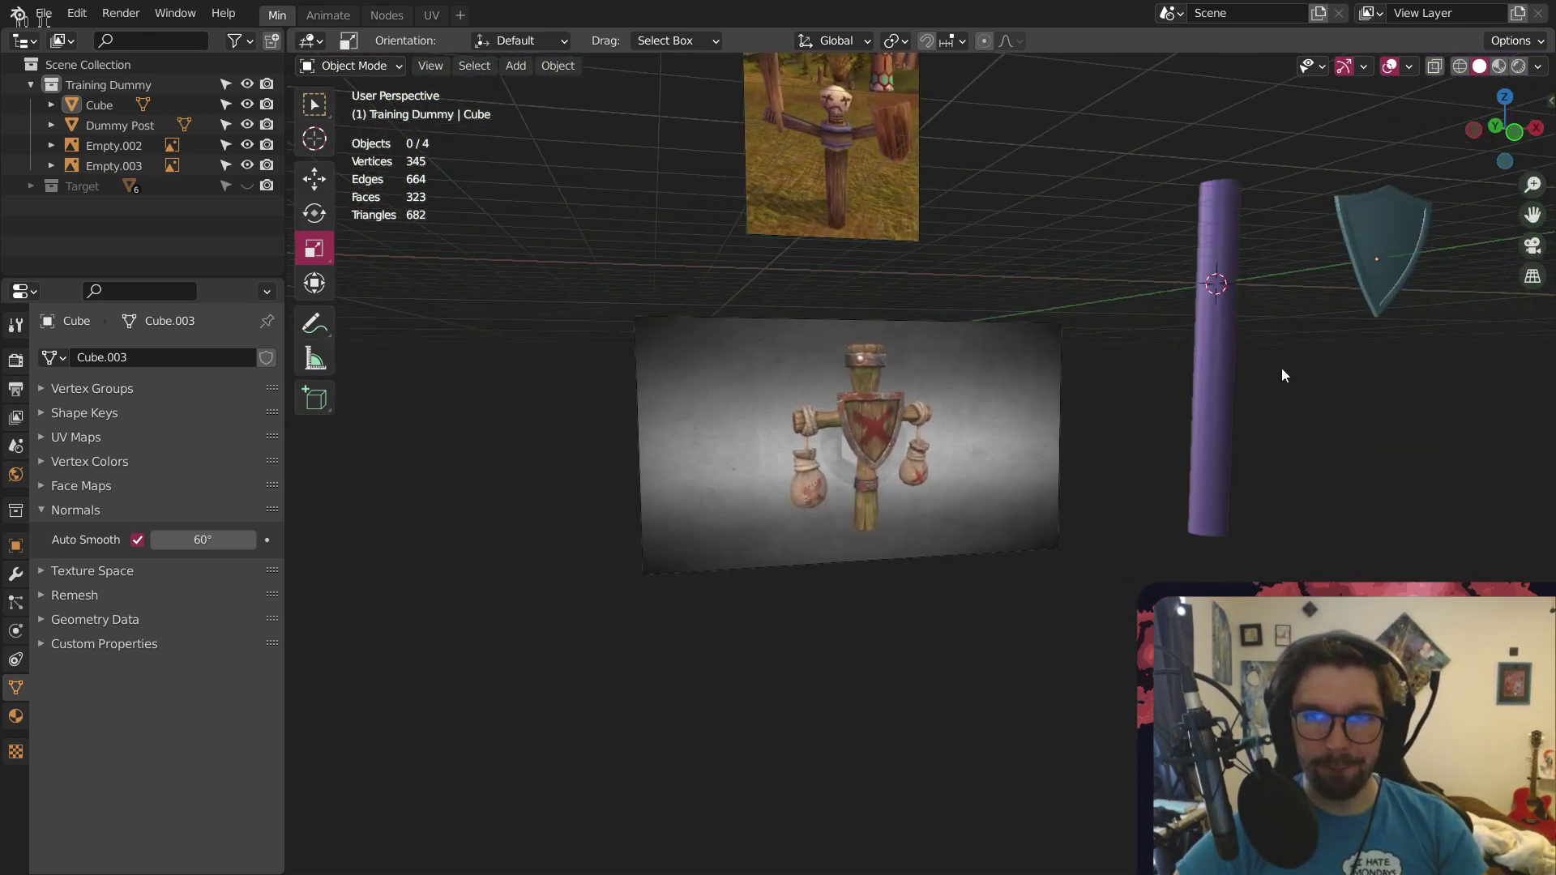
middle_click_drag(1282, 368, 1034, 416)
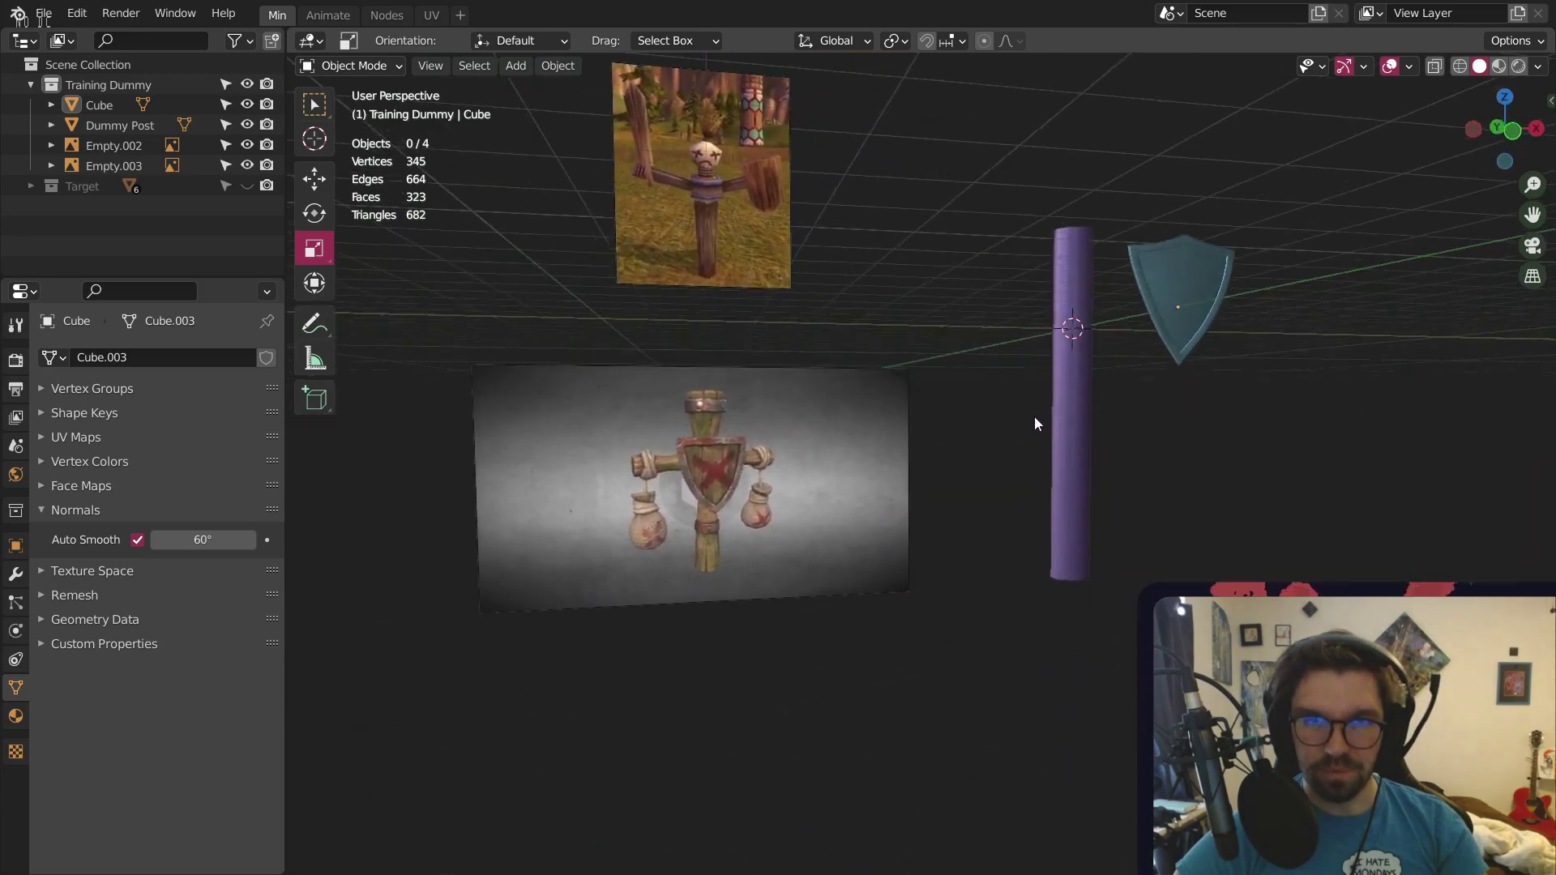
scroll(717, 441, "up", 3)
scroll(721, 436, "down", 2)
middle_click_drag(912, 428, 763, 447, "shift")
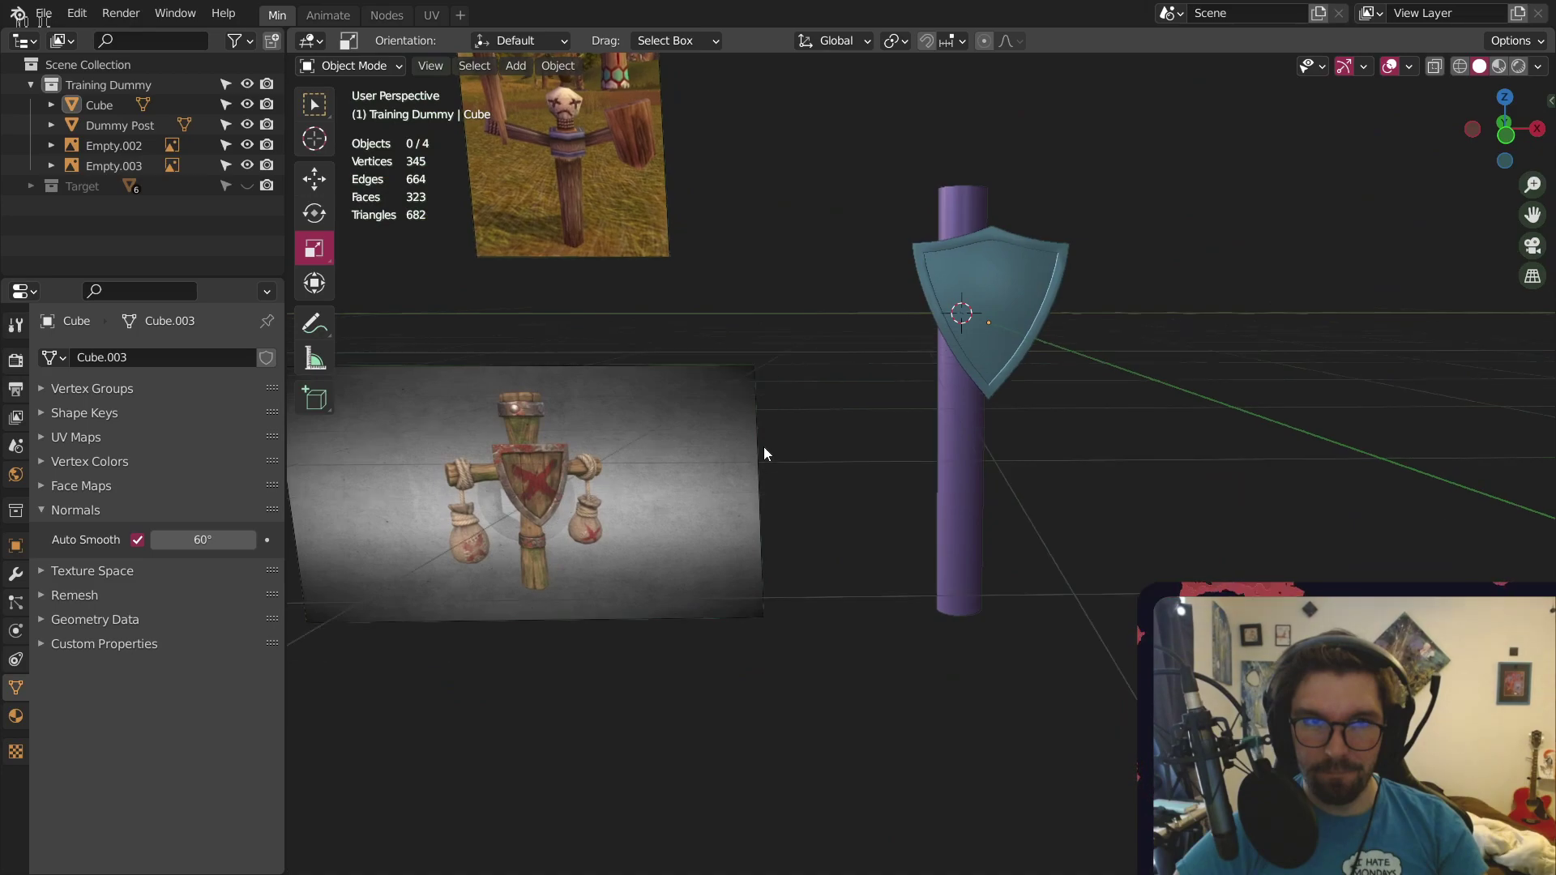
middle_click_drag(909, 342, 554, 323)
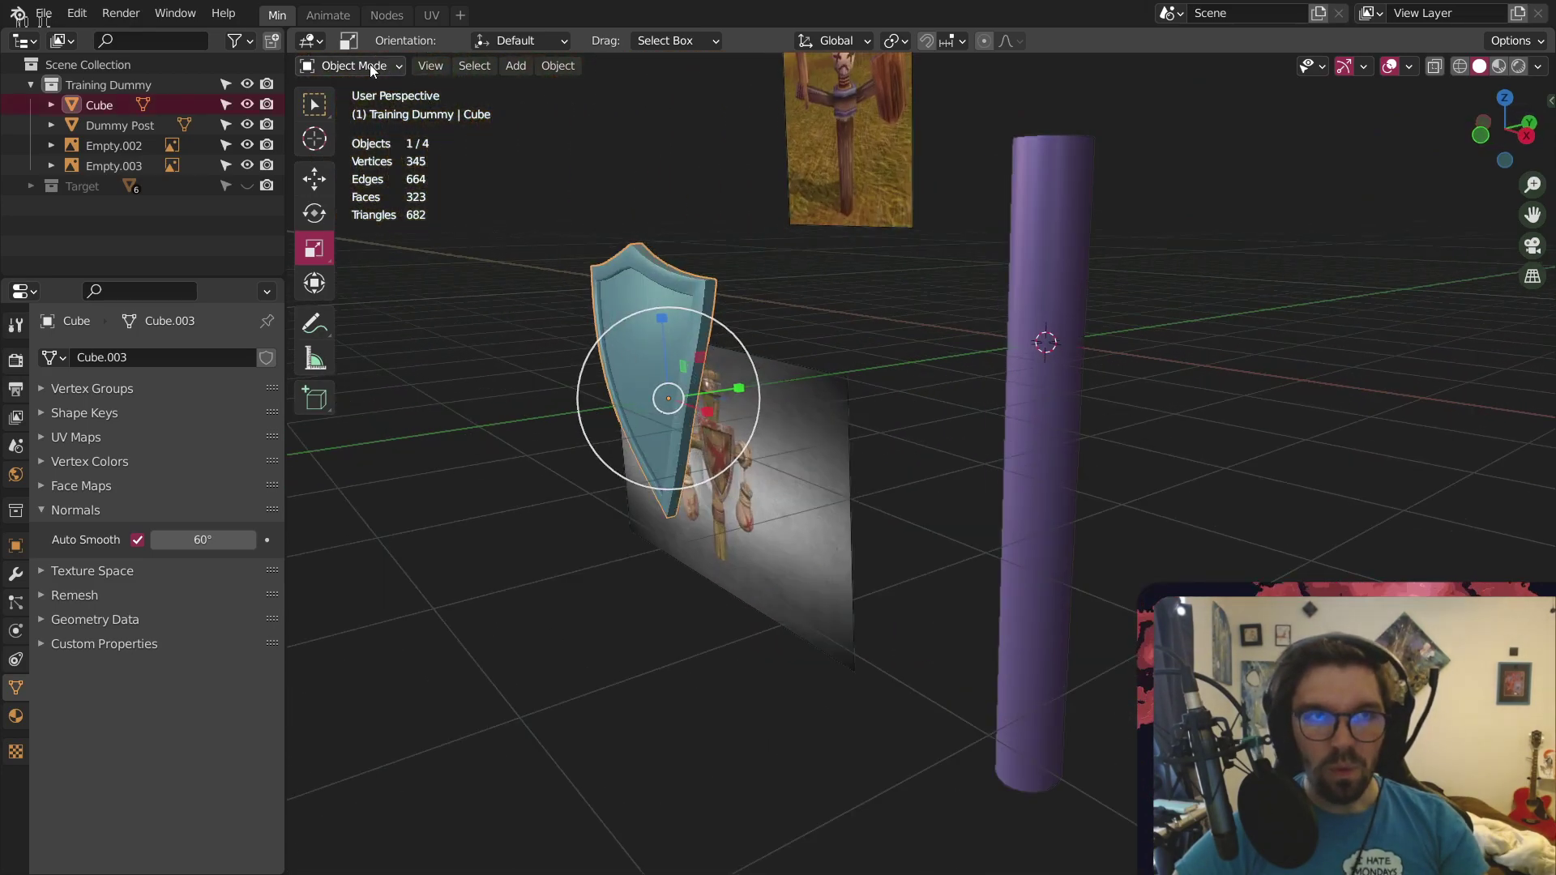
Move the shield along Y towards the post and scale it uniformly by 1.561
middle_click_drag(572, 376, 610, 381)
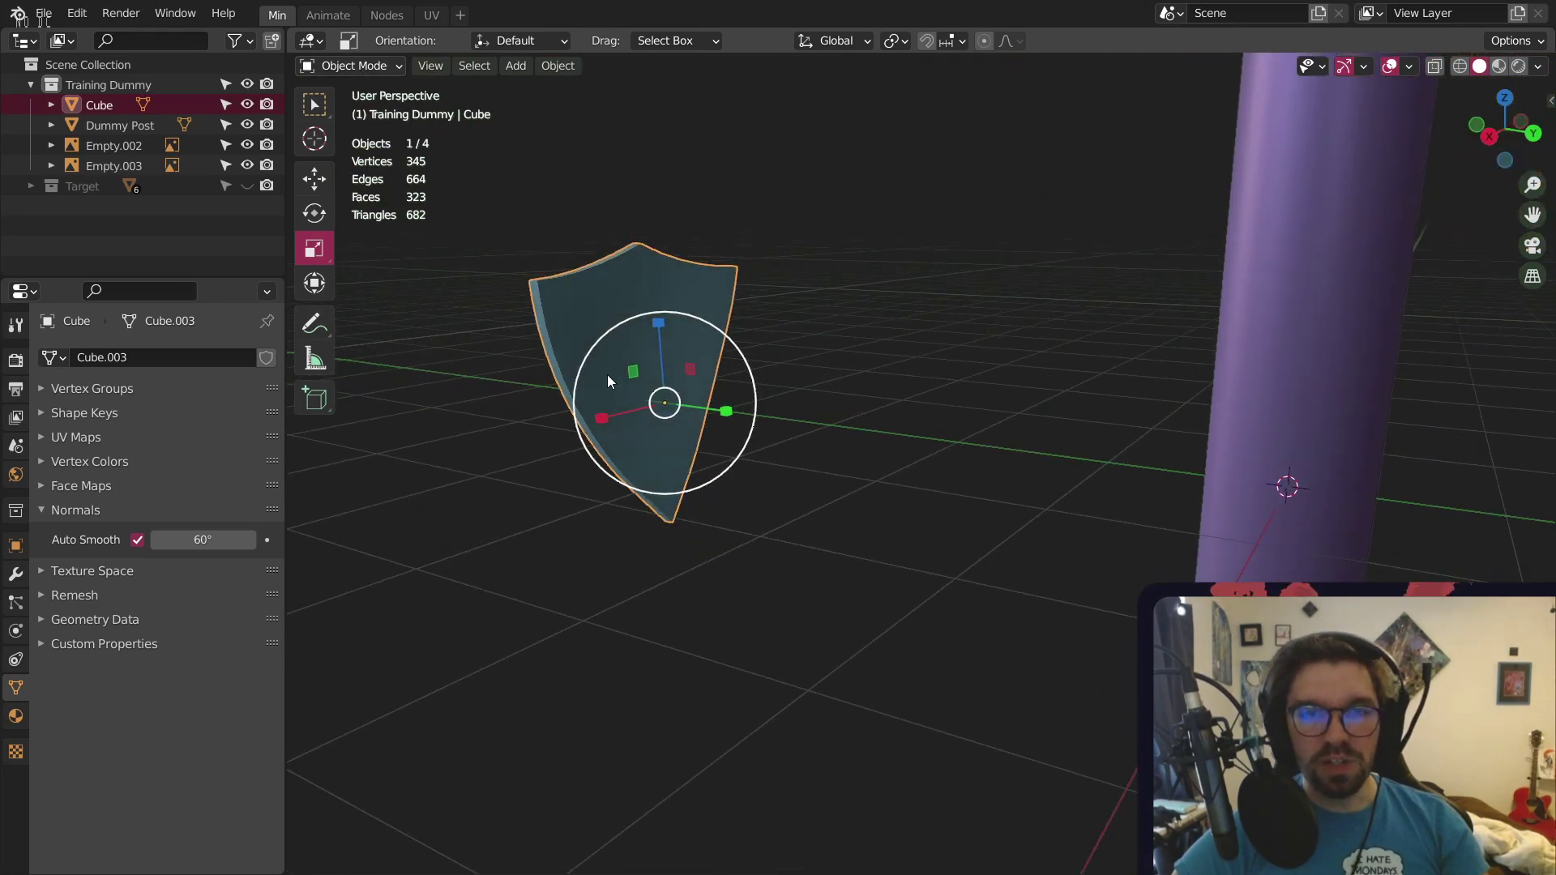
middle_click_drag(682, 323, 906, 342)
left_click(313, 175)
middle_click_drag(755, 387, 747, 389)
left_click_drag(733, 394, 1197, 426)
key("s")
left_click(1267, 412)
Lower the shield along Z and adjust its position in front of the upper half of the post
middle_click_drag(1269, 411, 1179, 321)
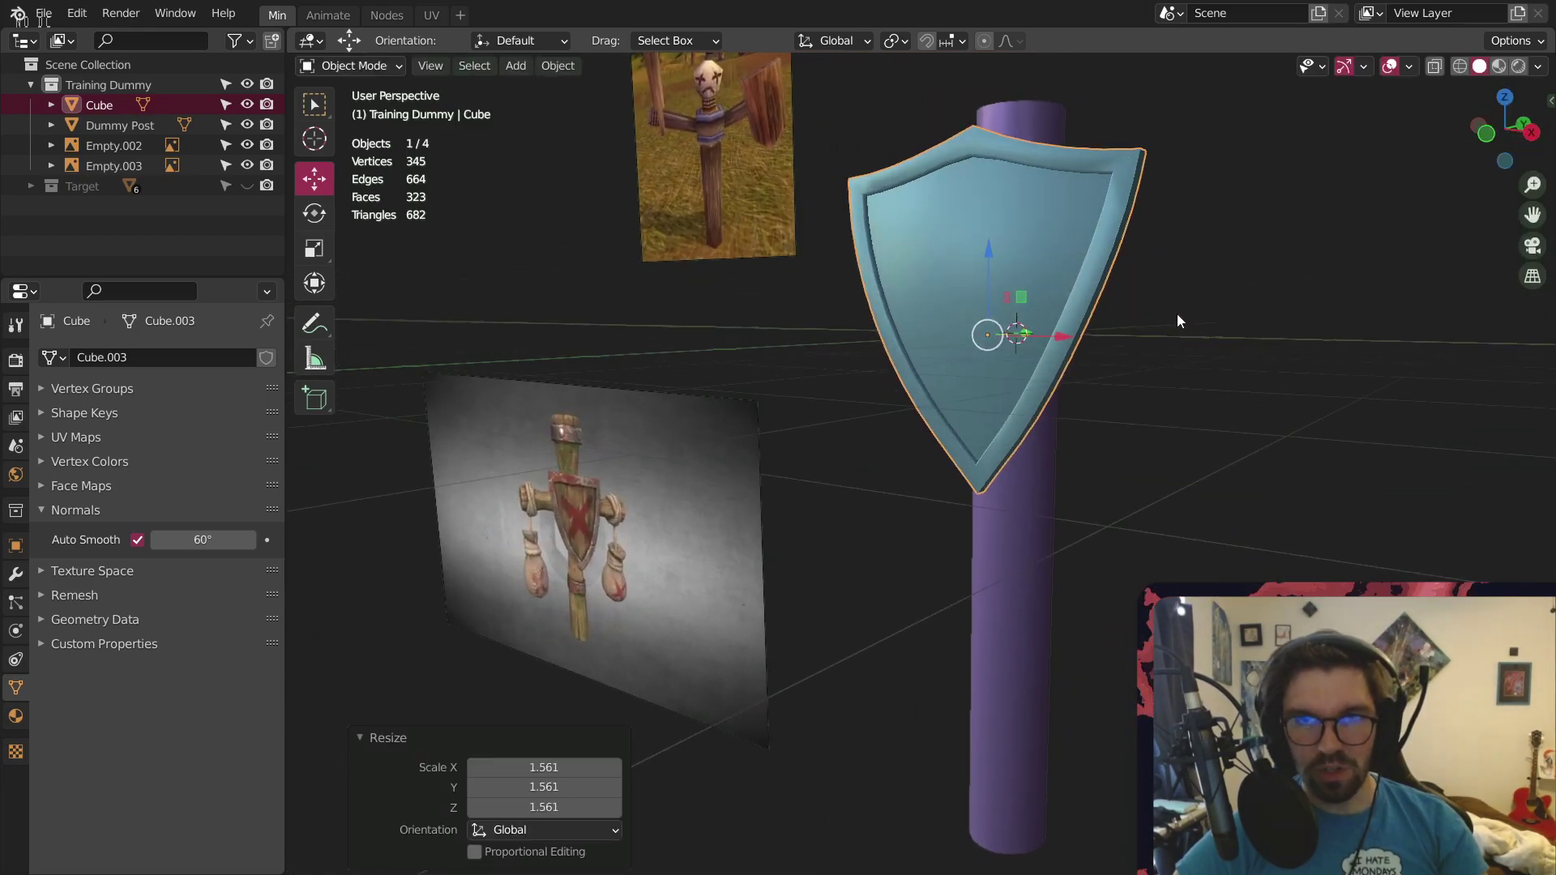
left_click_drag(991, 249, 995, 345)
middle_click_drag(996, 345, 1086, 444)
mouse_move(1086, 444)
left_mouse_down()
mouse_move(1119, 432)
mouse_move(1105, 437)
left_mouse_up()
left_click(1222, 459)
Reselect the shield and activate the Rotate tool for it
middle_click_drag(1222, 459, 1078, 324)
left_click(1018, 348)
left_click(314, 213)
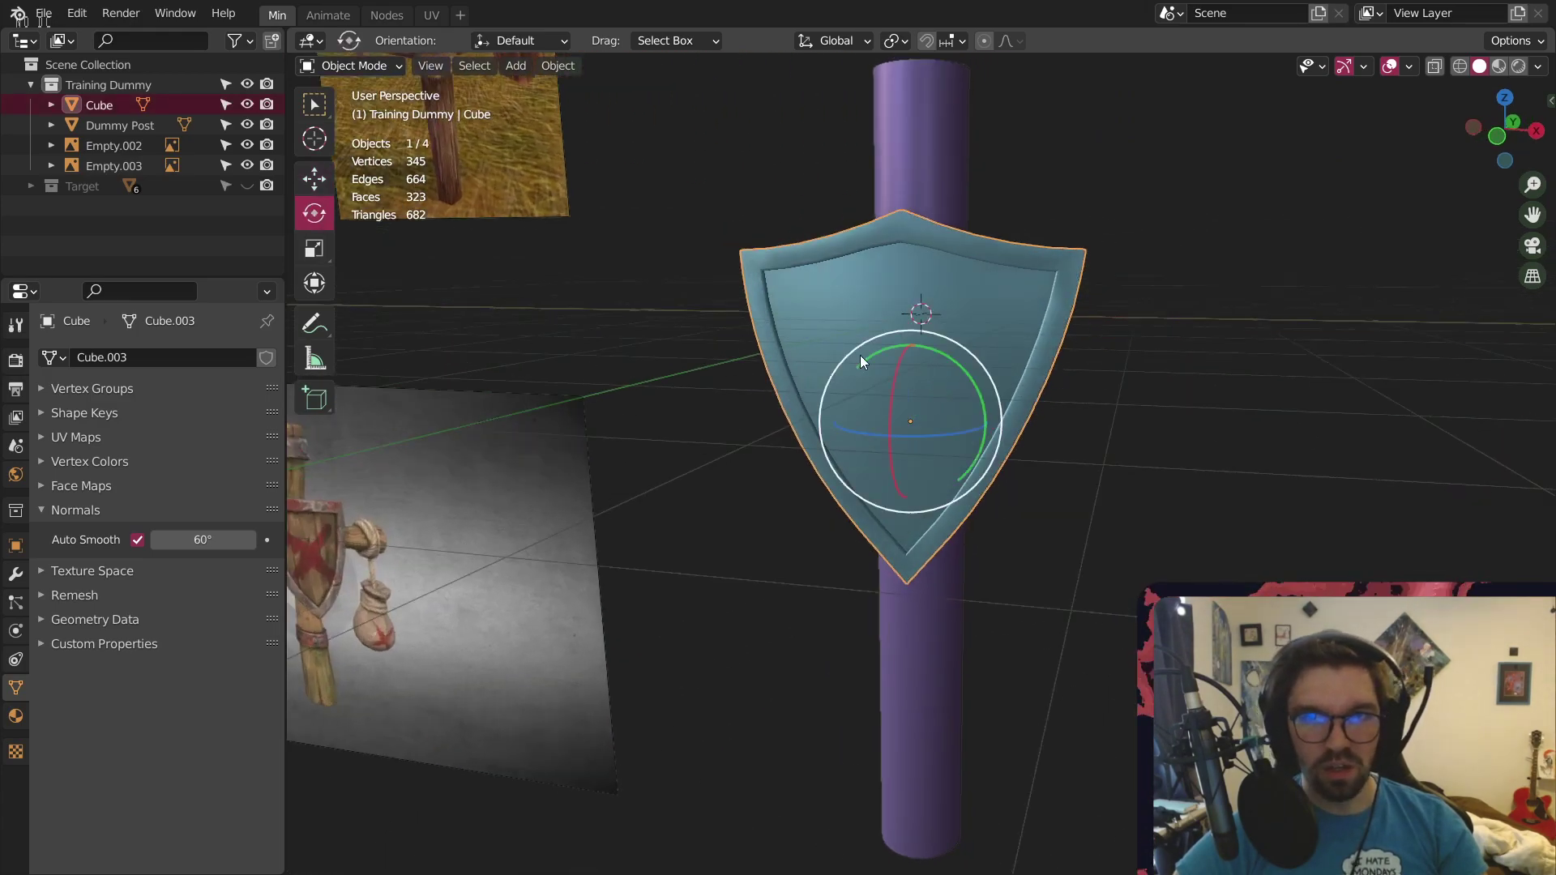
Rotate the shield counter-clockwise about the Y axis so it hangs tilted on the post
left_click_drag(889, 357, 848, 350)
left_click(308, 173)
middle_click_drag(754, 330, 710, 306, "shift")
left_click(1038, 355)
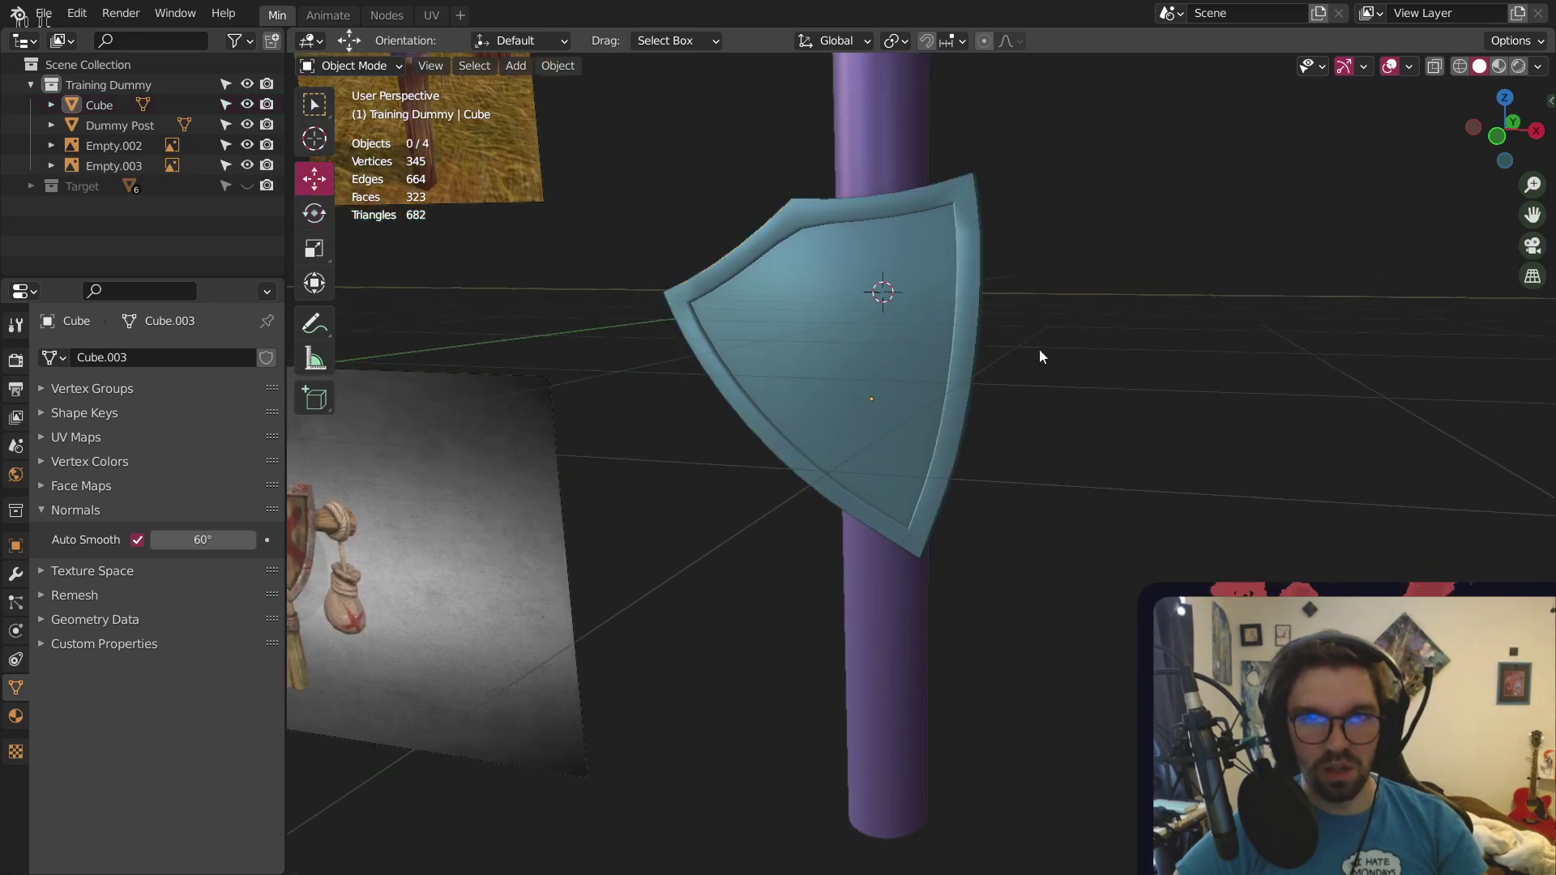
Move the shield back along the Y axis until it sits against the front of the post
middle_click_drag(1013, 346, 810, 361)
middle_click_drag(917, 373, 920, 381)
left_click(919, 381)
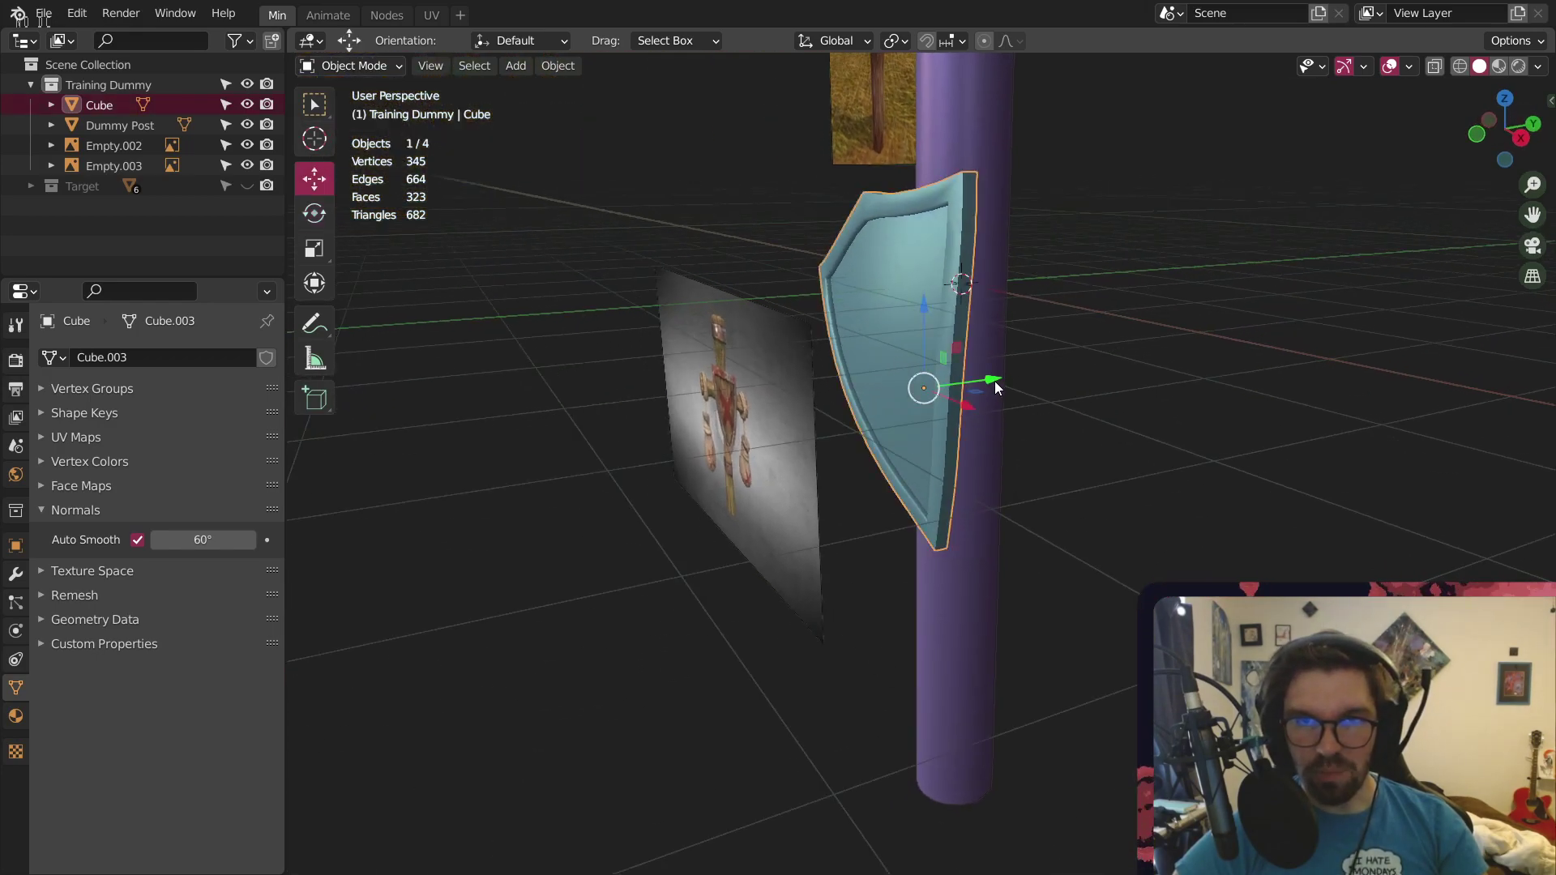
left_click_drag(995, 381, 1070, 382)
middle_click_drag(1070, 382, 1001, 381)
left_click_drag(1002, 381, 1009, 390)
left_click(1092, 380)
middle_click_drag(1008, 386, 966, 387)
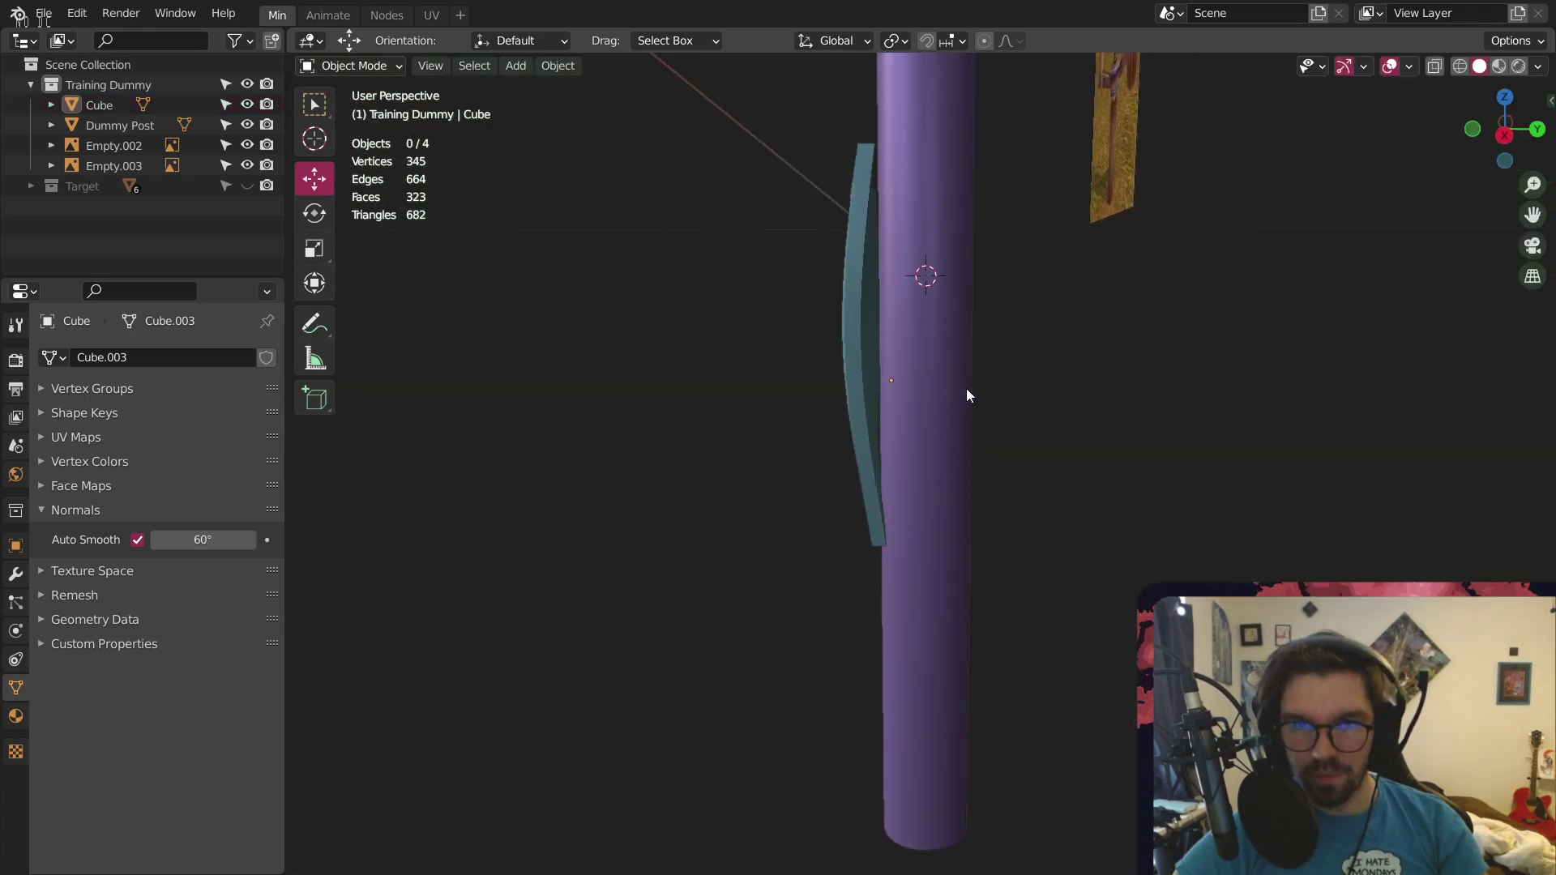
Shift the tilted shield slightly along the positive X axis to centre it better on the post
scroll(883, 383, "up", 2)
middle_click_drag(869, 377, 950, 386)
left_click(940, 397)
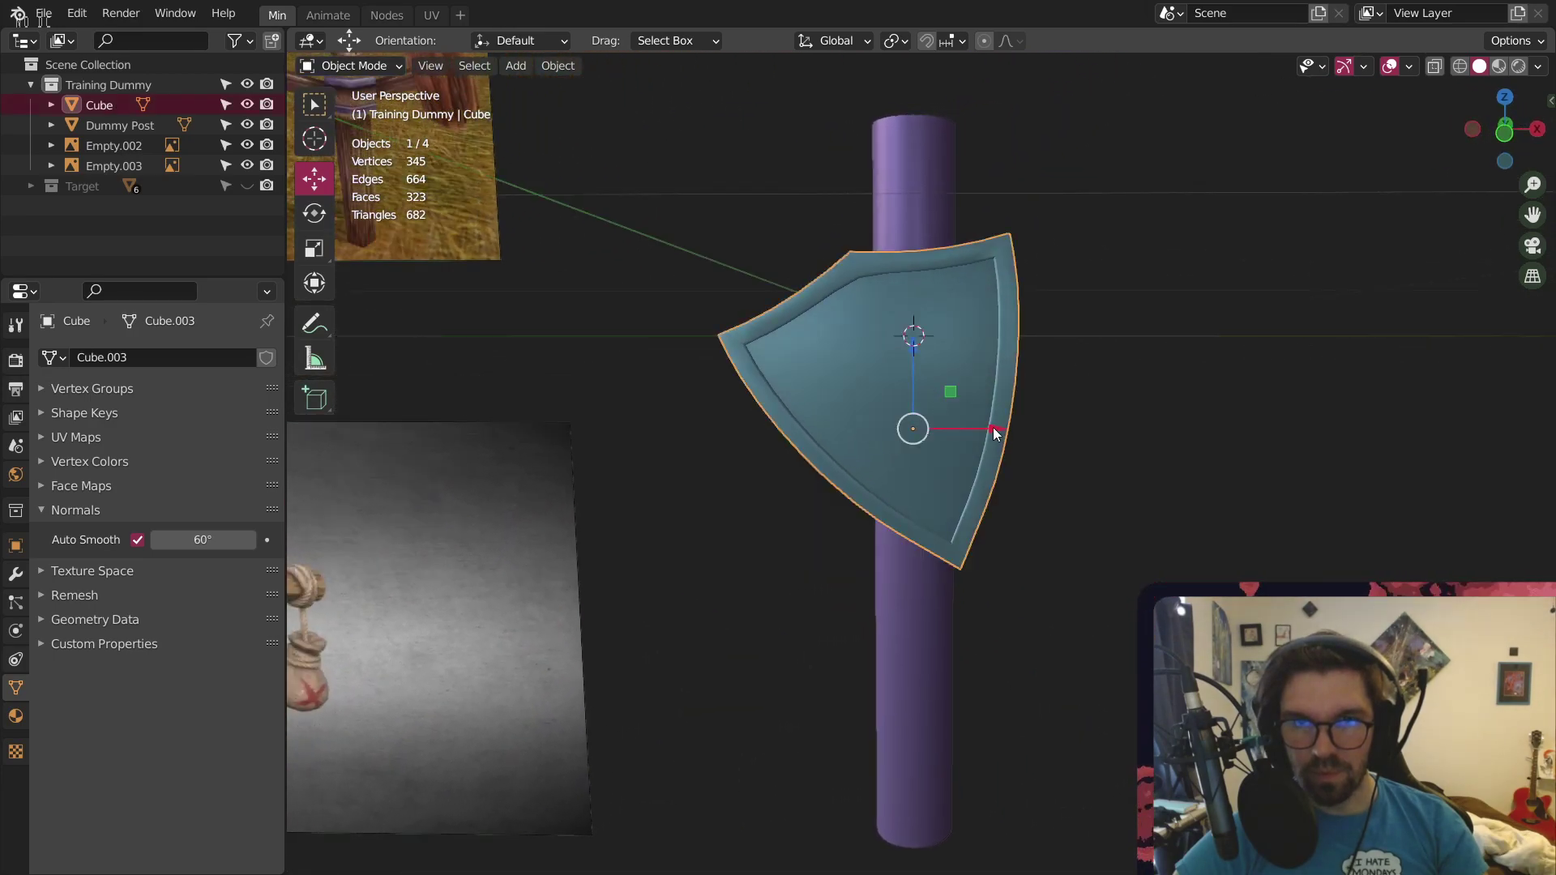
left_click_drag(995, 433, 1012, 430)
left_click(1142, 353)
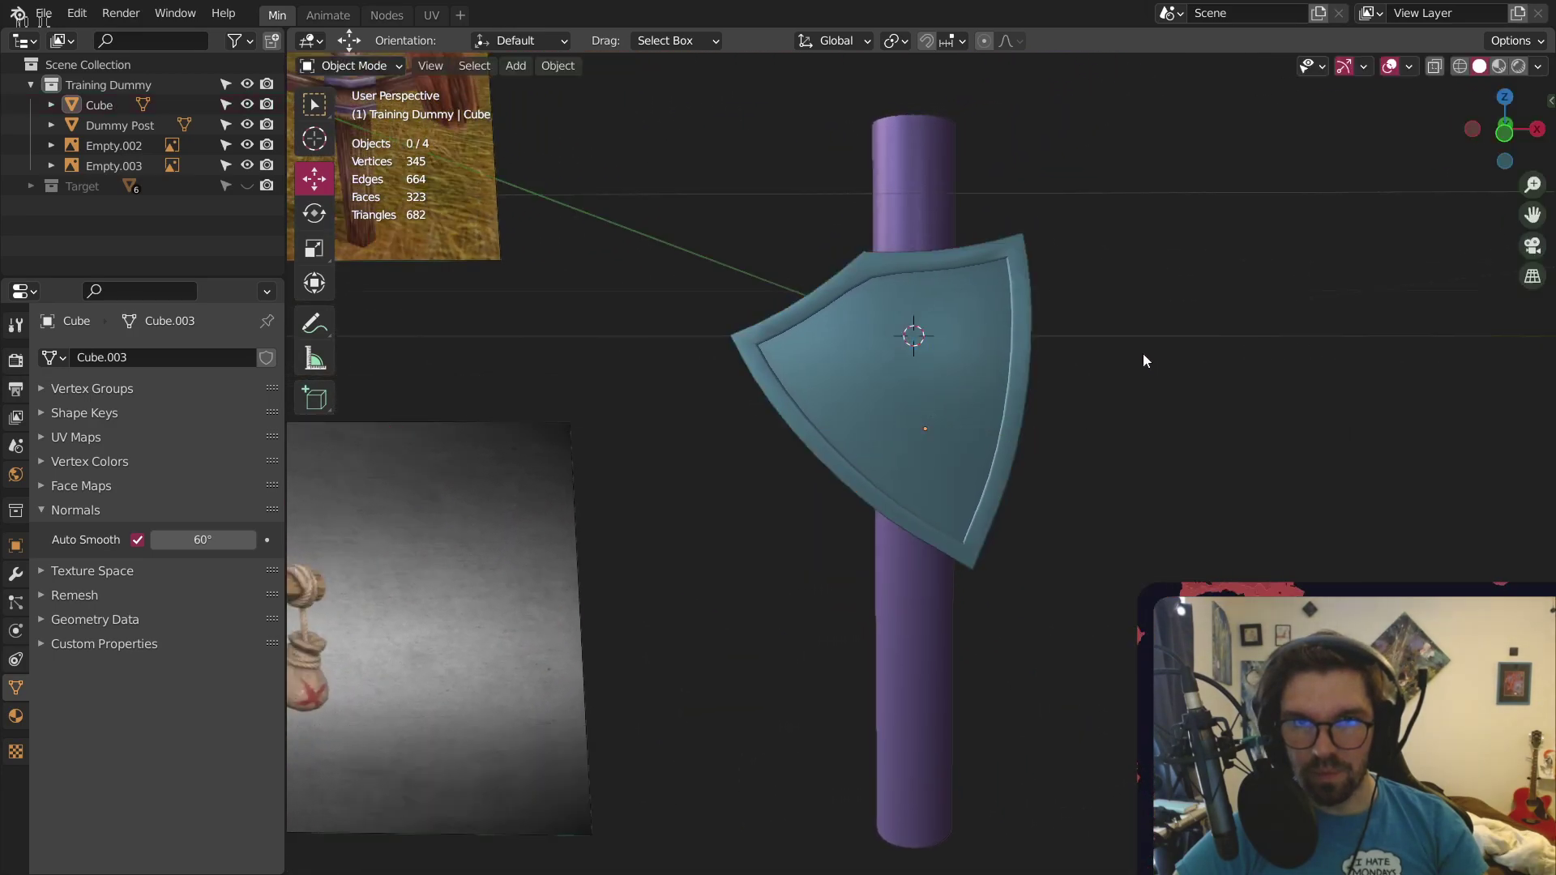
middle_click_drag(1142, 353, 950, 415)
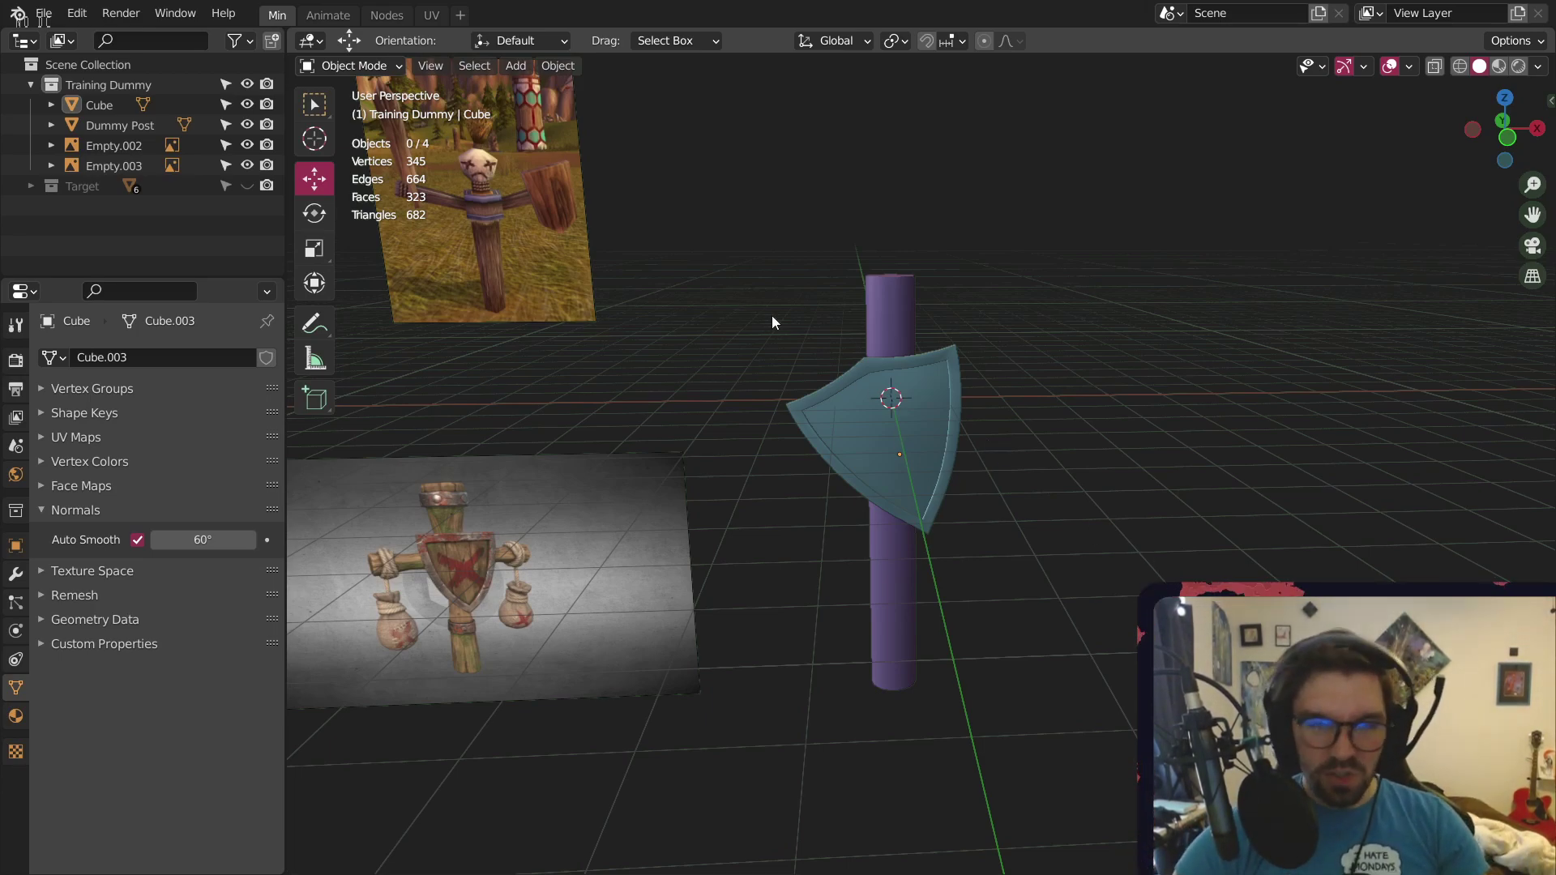
middle_click_drag(912, 401, 1112, 582)
scroll(879, 352, "up", 3)
scroll(878, 351, "down", 3)
scroll(1112, 582, "up", 2)
middle_click_drag(973, 352, 503, 109)
left_click(516, 66)
mouse_move(555, 88)
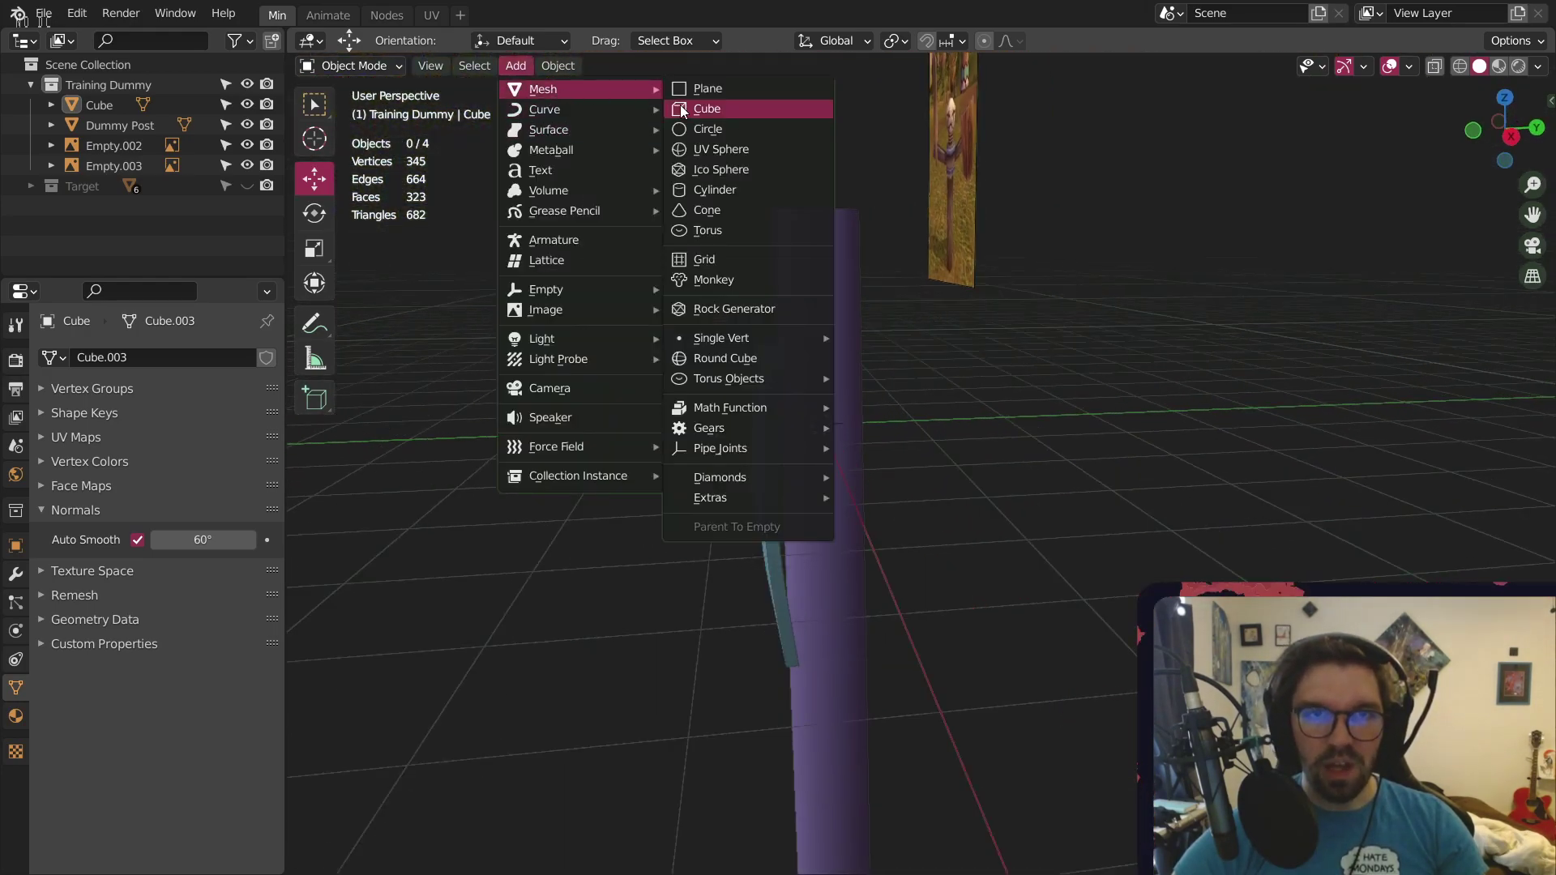
left_click(734, 192)
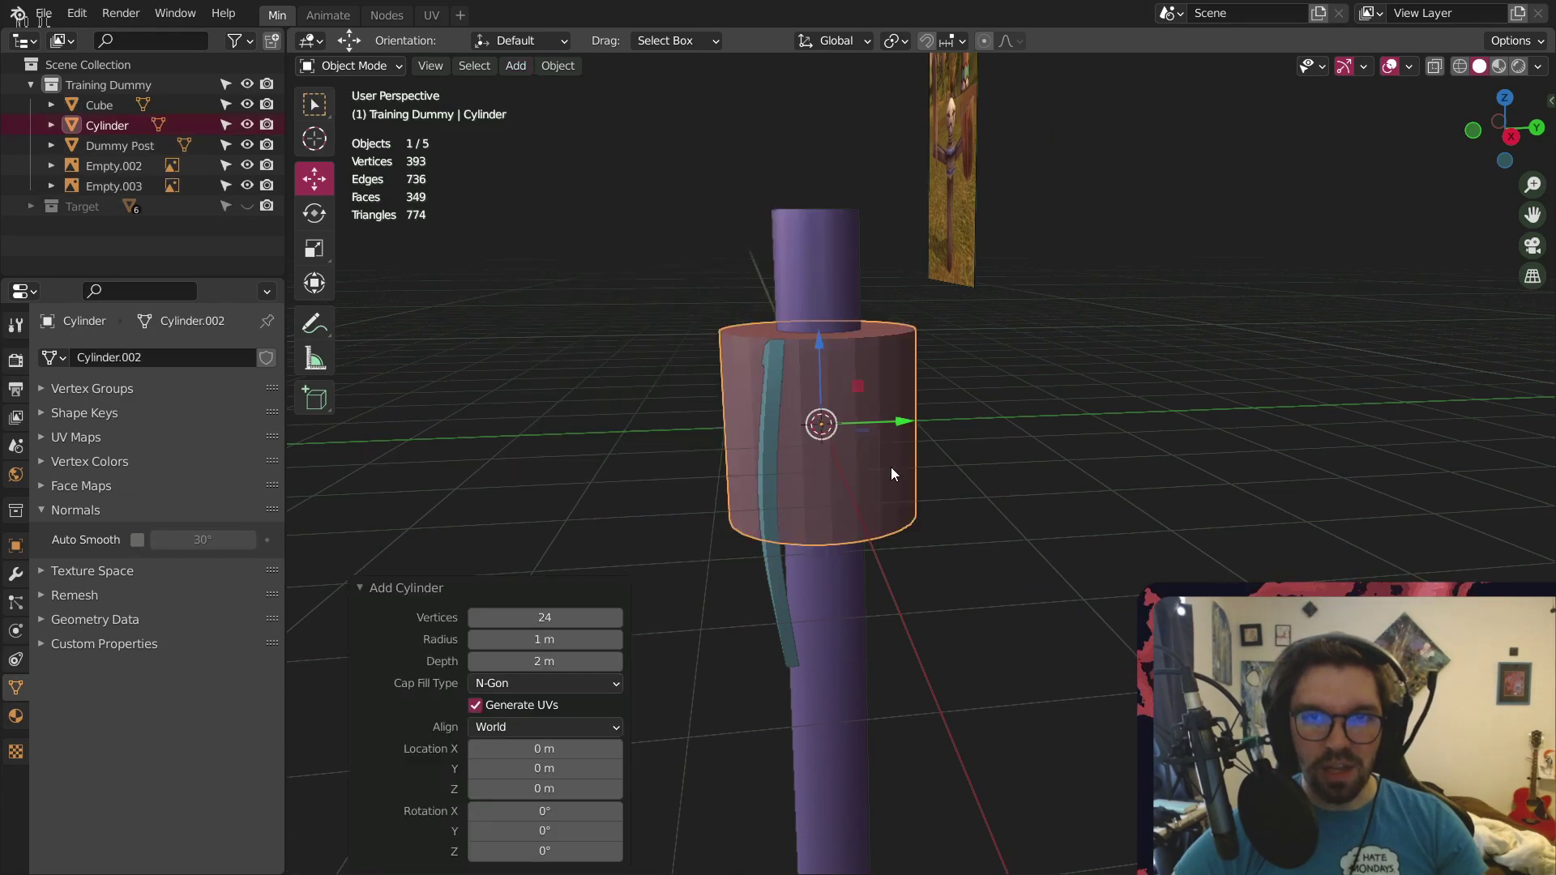
middle_click_drag(891, 467, 682, 416)
left_click(303, 214)
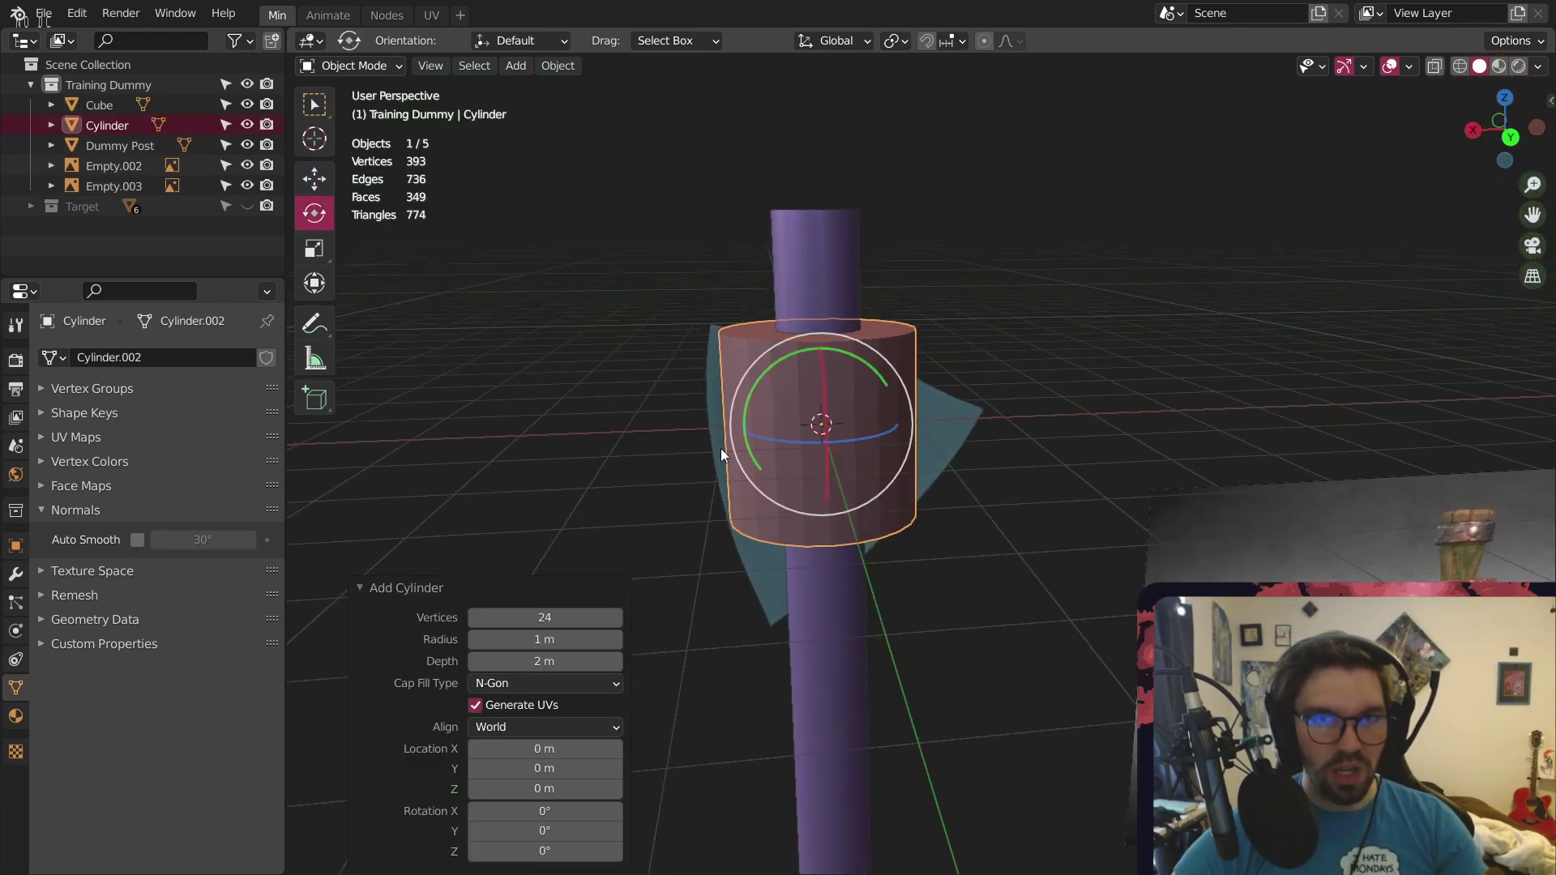
left_click_drag(752, 459, 737, 625)
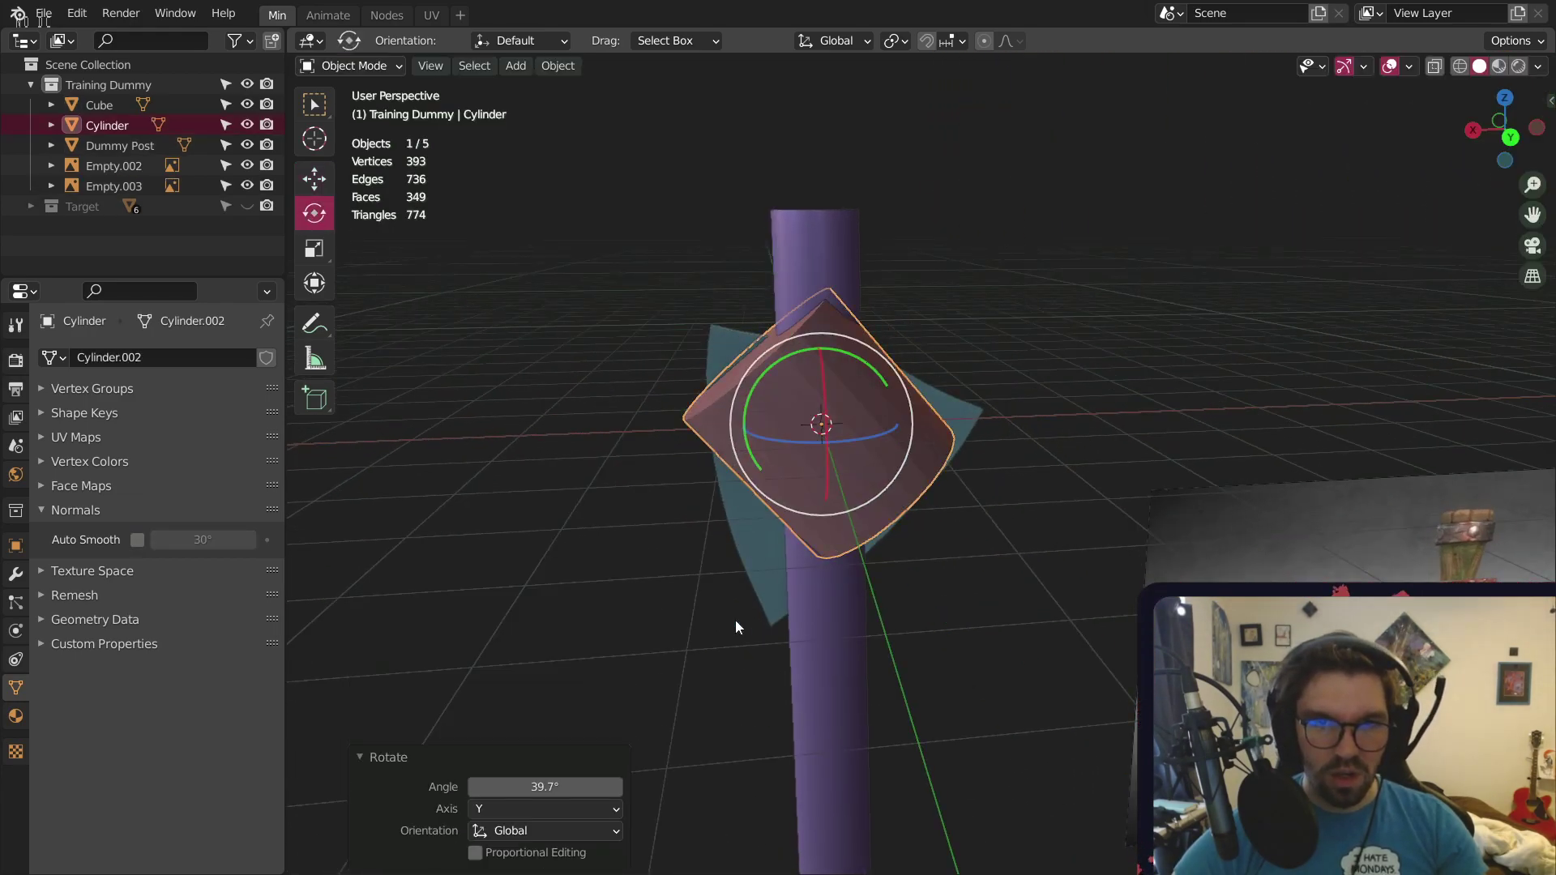
left_click(566, 787)
type("90")
key("Return")
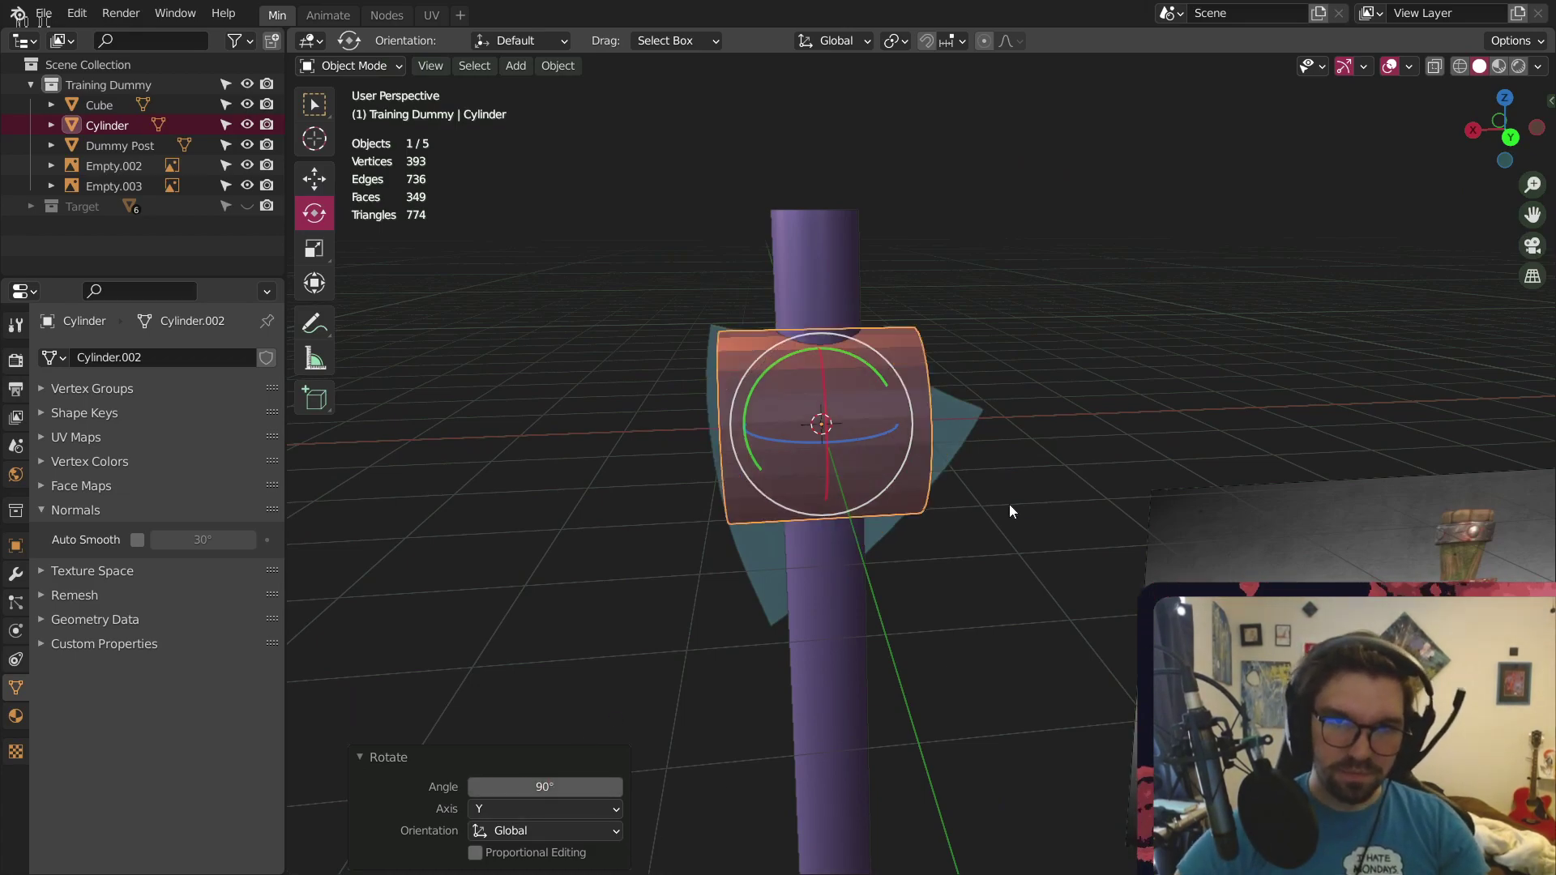
key("Delete")
Duplicate the dummy post and rotate the copy 90° about the global Y axis to form a horizontal crossbeam
left_click(843, 328)
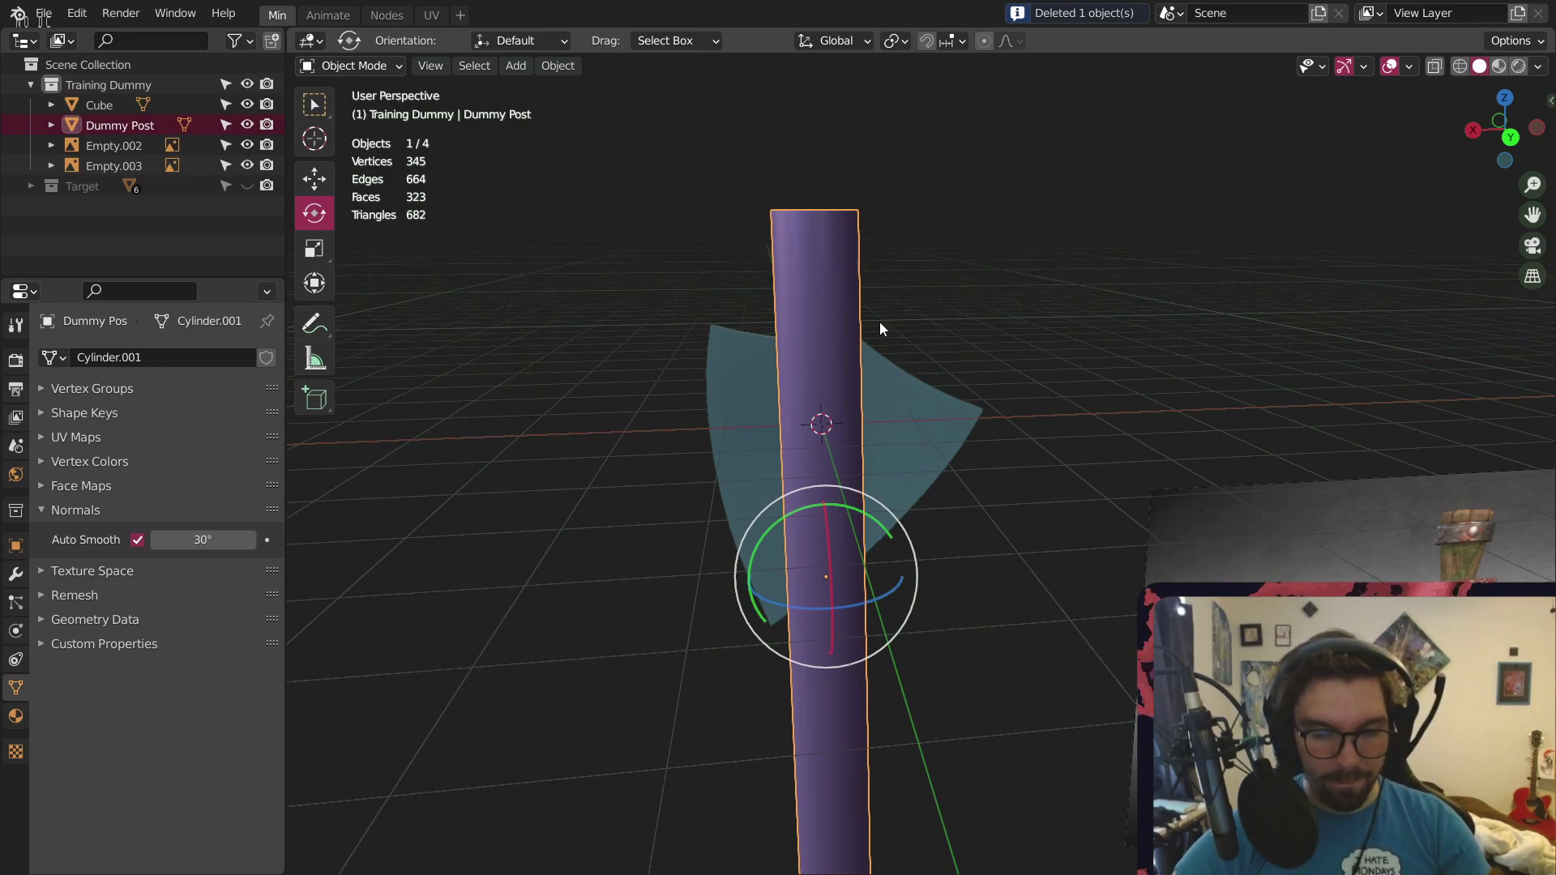
key("ctrl+v")
middle_click_drag(873, 325, 1013, 653)
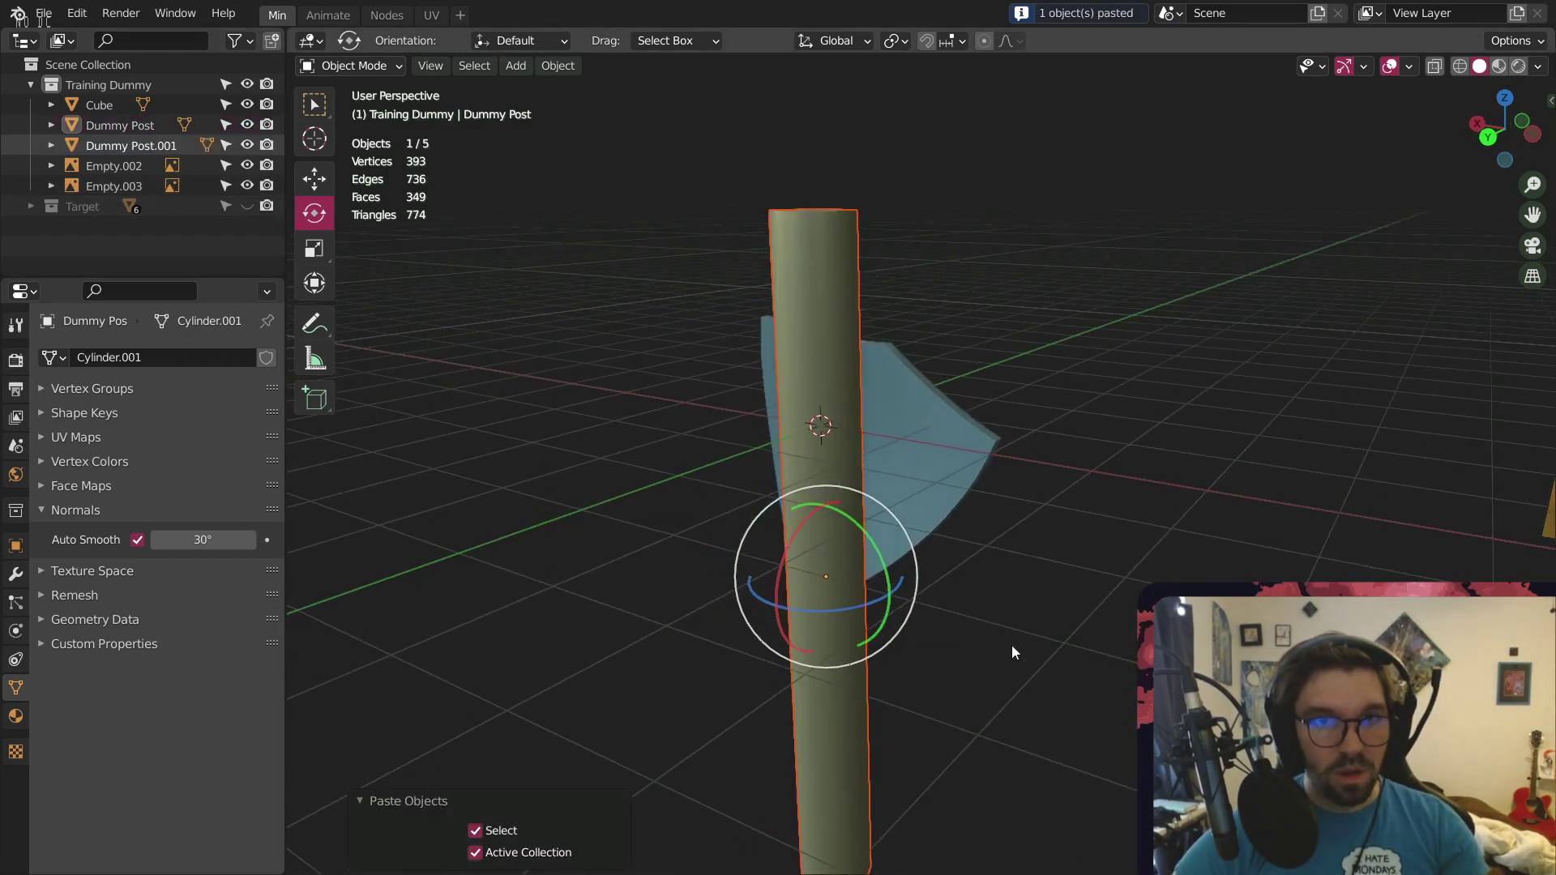
left_click(819, 312)
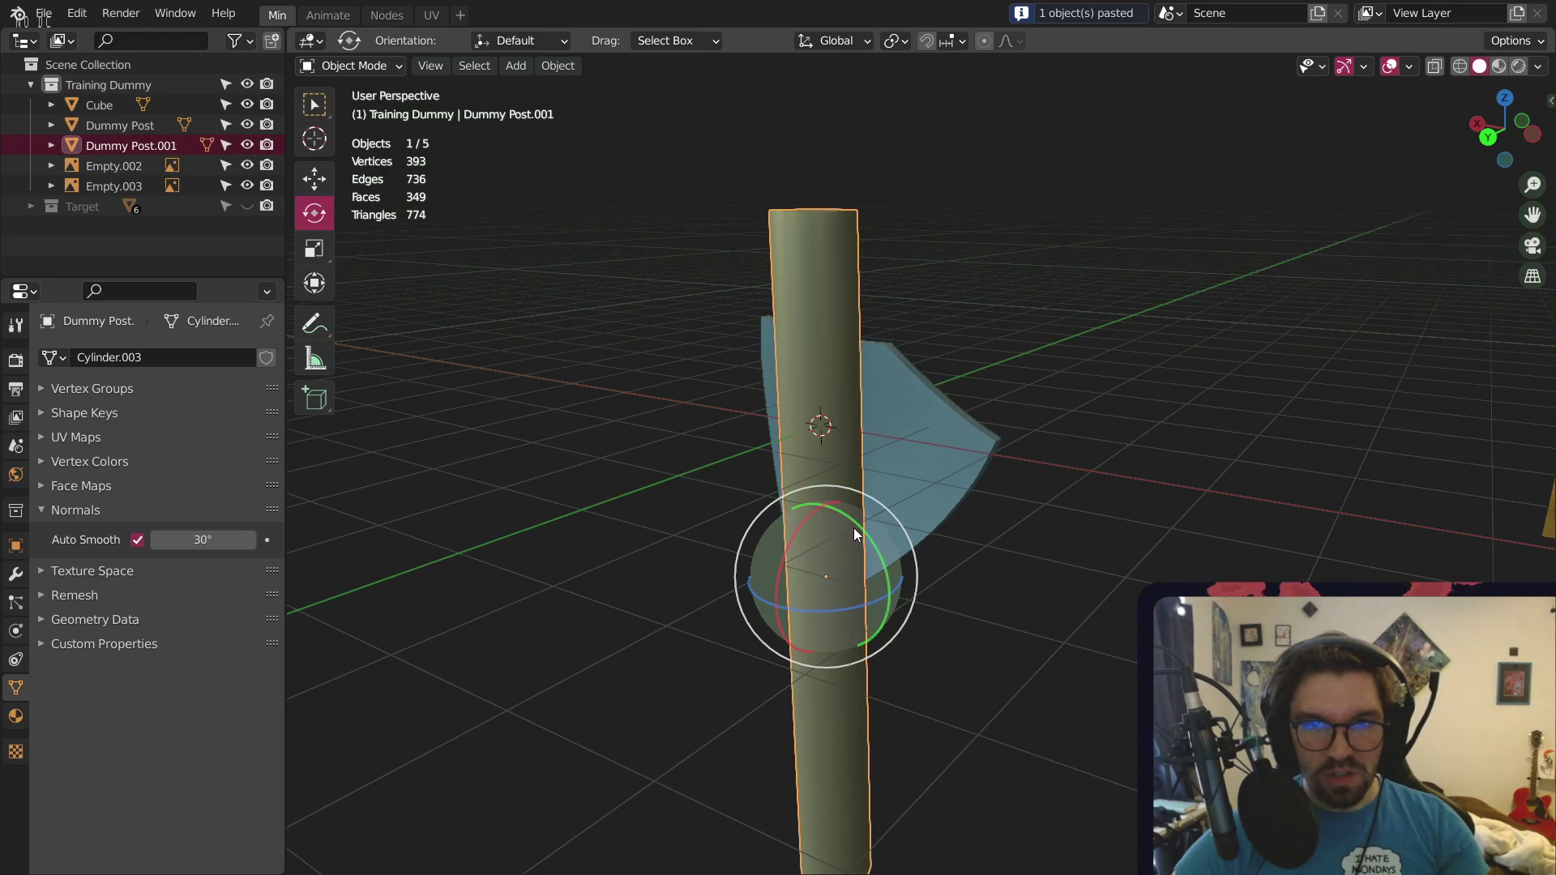
left_click_drag(853, 528, 684, 771)
left_click(544, 787)
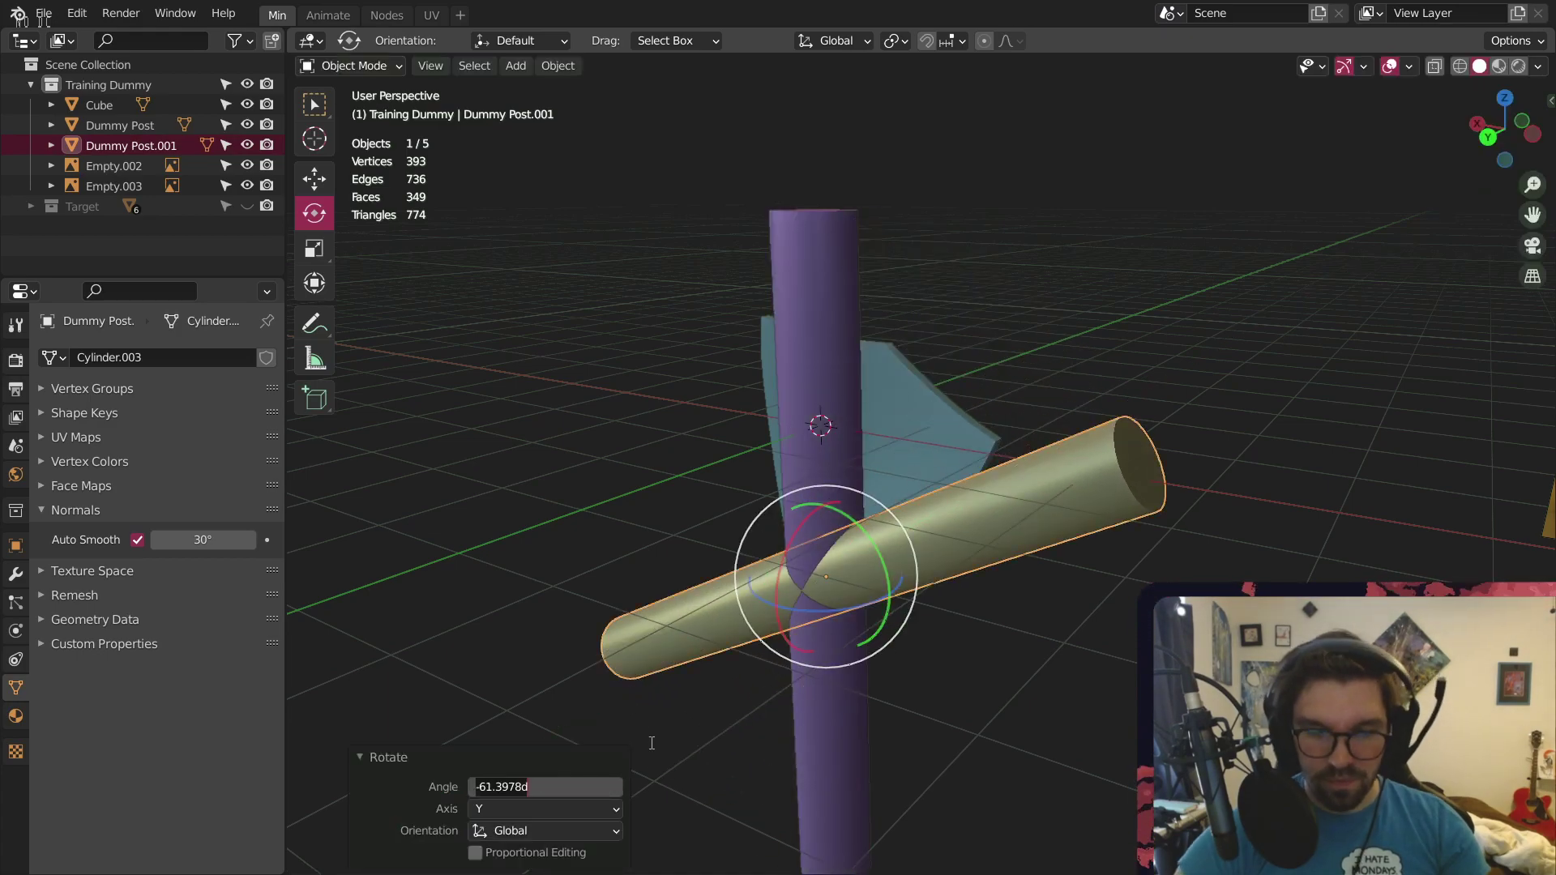
key("Return")
Move the crossbeam along Y to behind the post and raise it about 1.2 m along Z
middle_click_drag(922, 634, 669, 764)
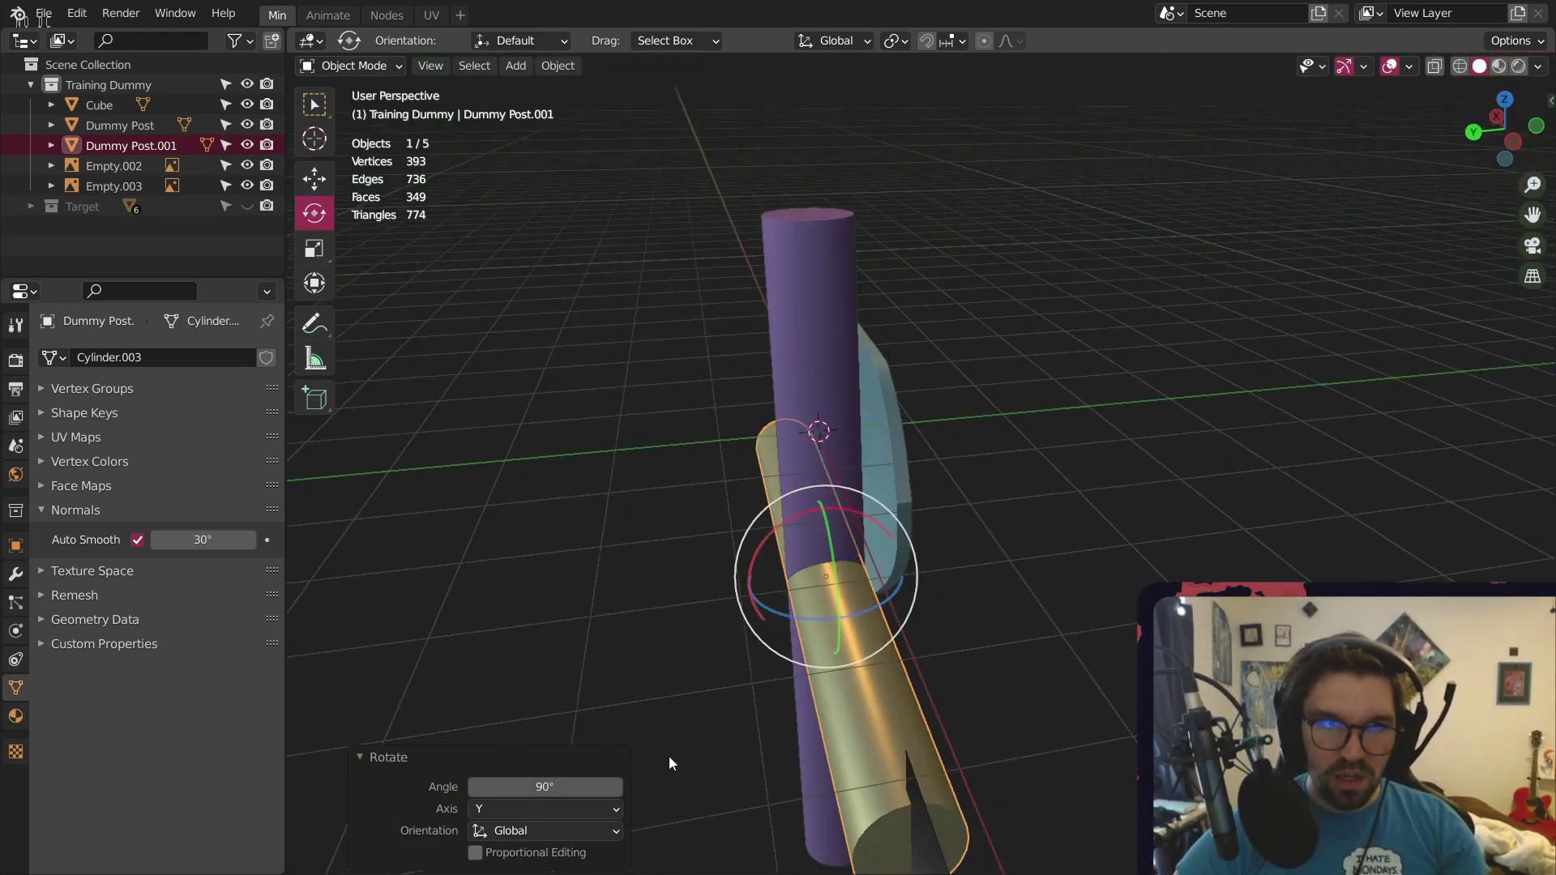
left_click(324, 172)
left_click_drag(736, 595, 730, 582)
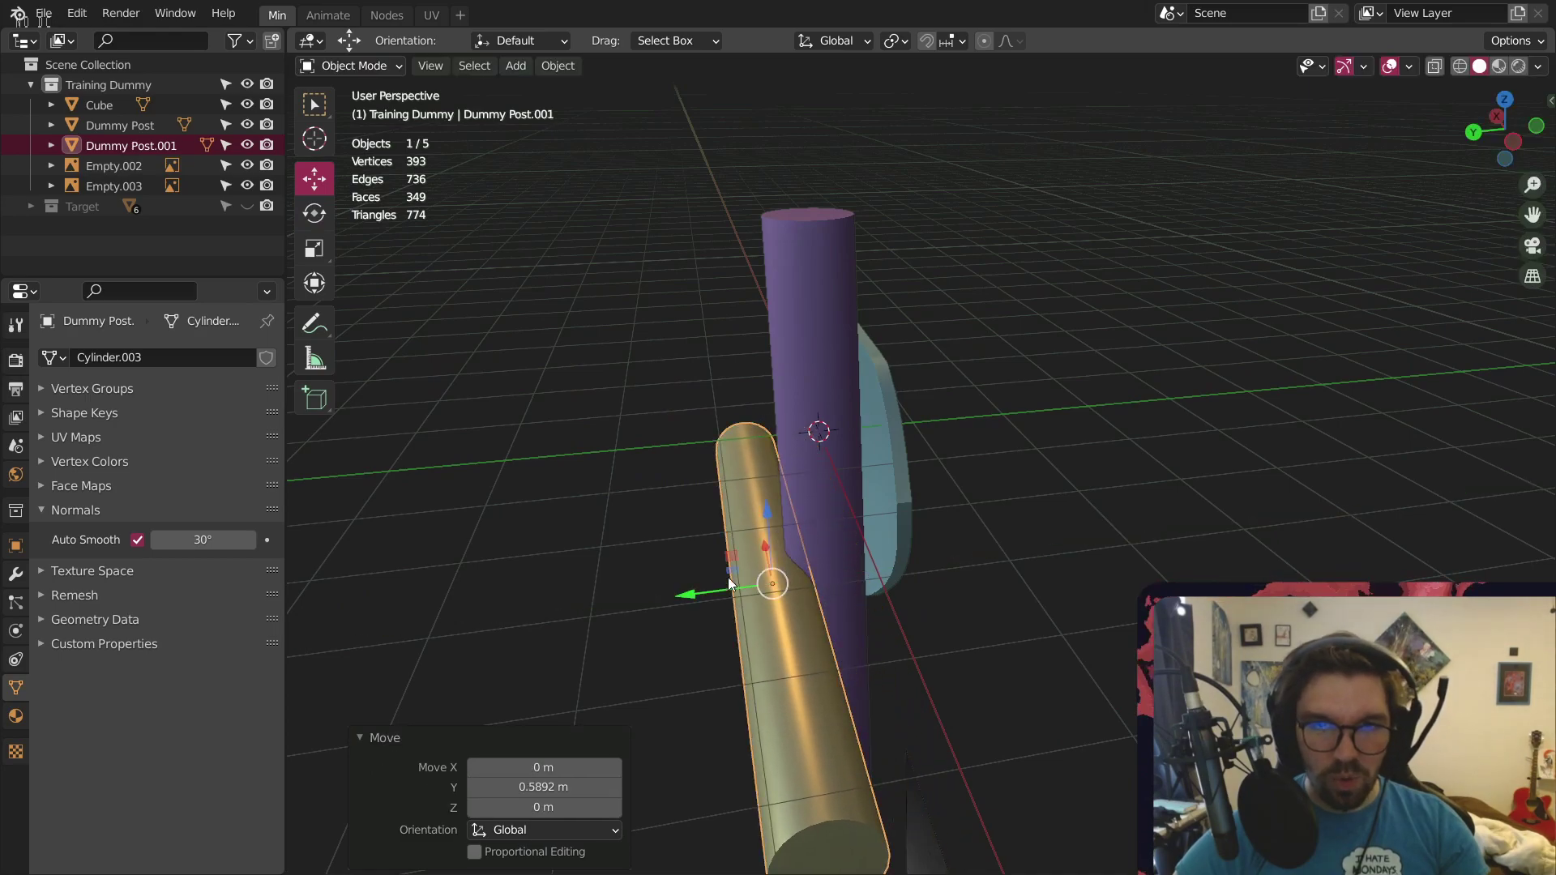
mouse_move(762, 511)
left_mouse_down()
mouse_move(774, 474)
mouse_move(791, 508)
left_mouse_up()
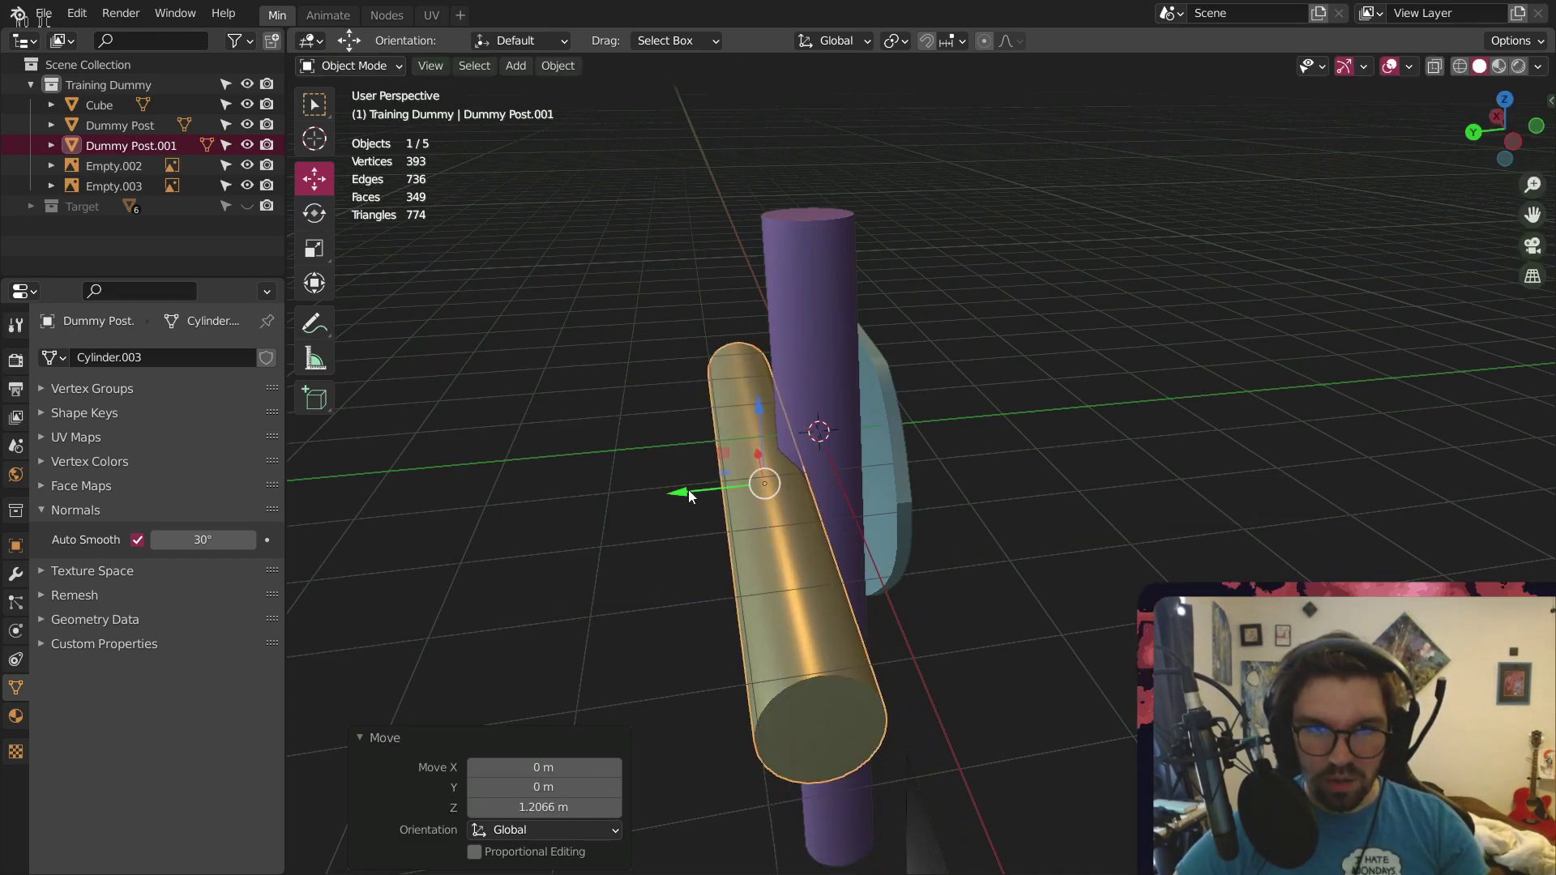
left_click_drag(689, 495, 664, 494)
left_click(1037, 358)
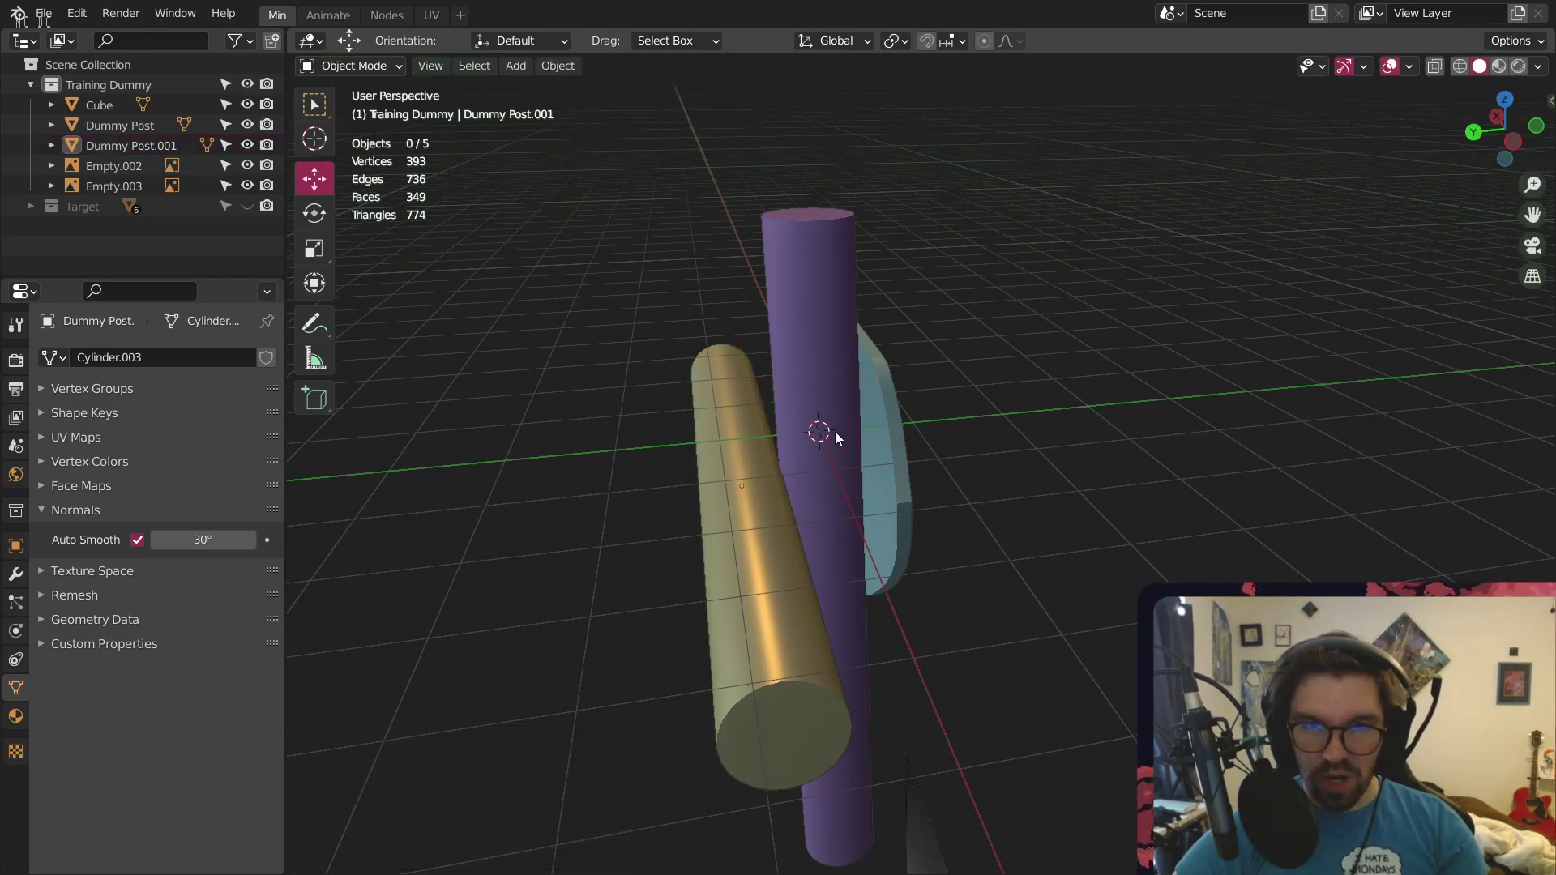
Examine the crossbeam's placement and thickness relative to the post and shield from the back, front and side
middle_click_drag(835, 431, 1115, 484)
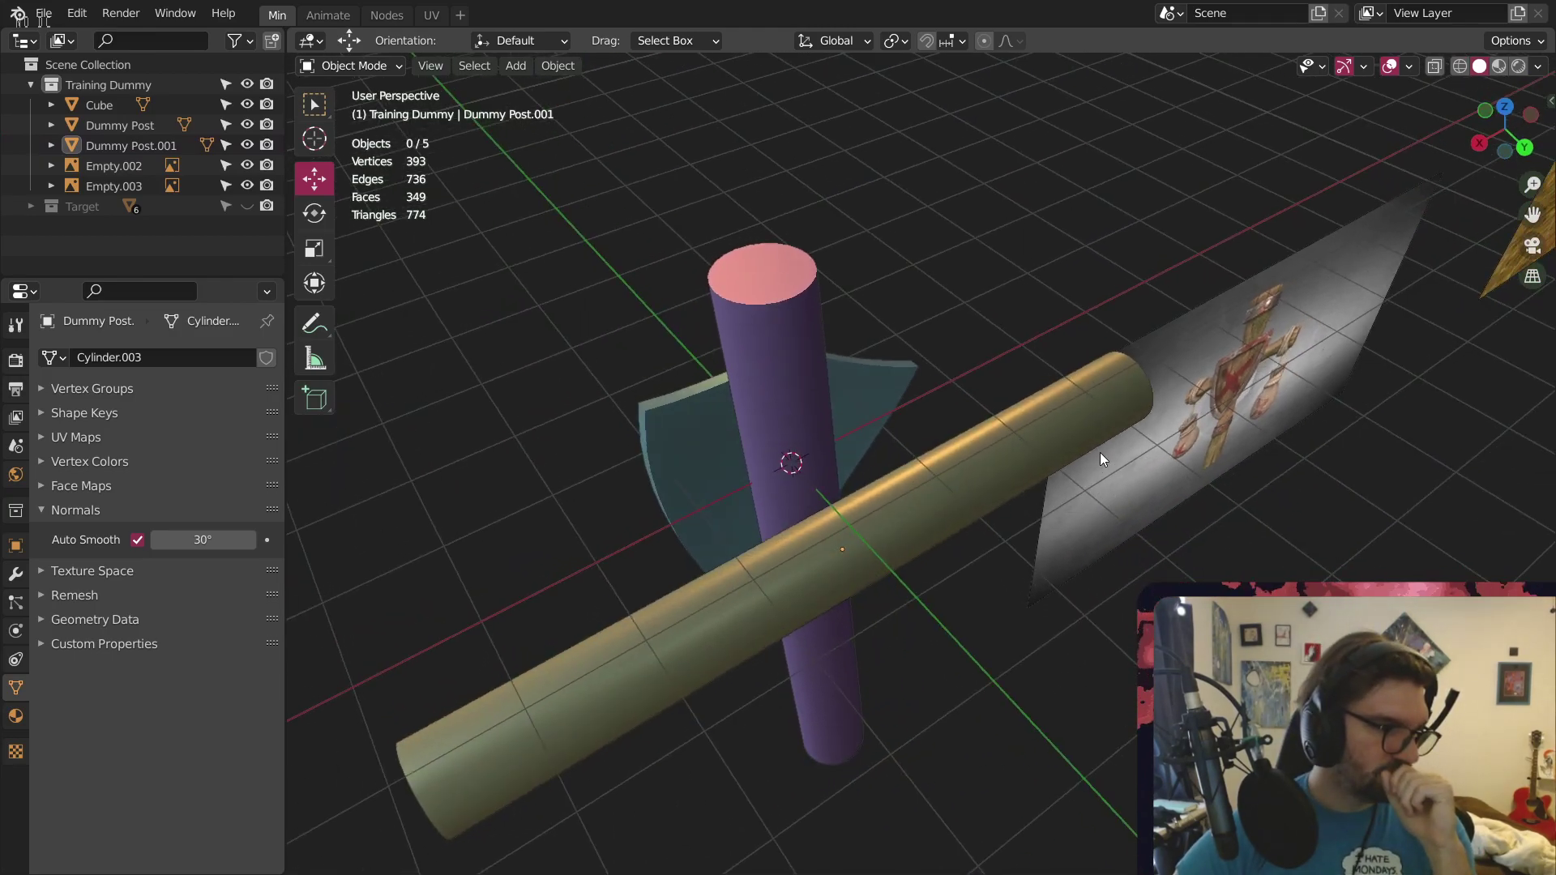
middle_click_drag(910, 679, 974, 493)
scroll(1001, 497, "down", 3)
scroll(858, 512, "up", 3)
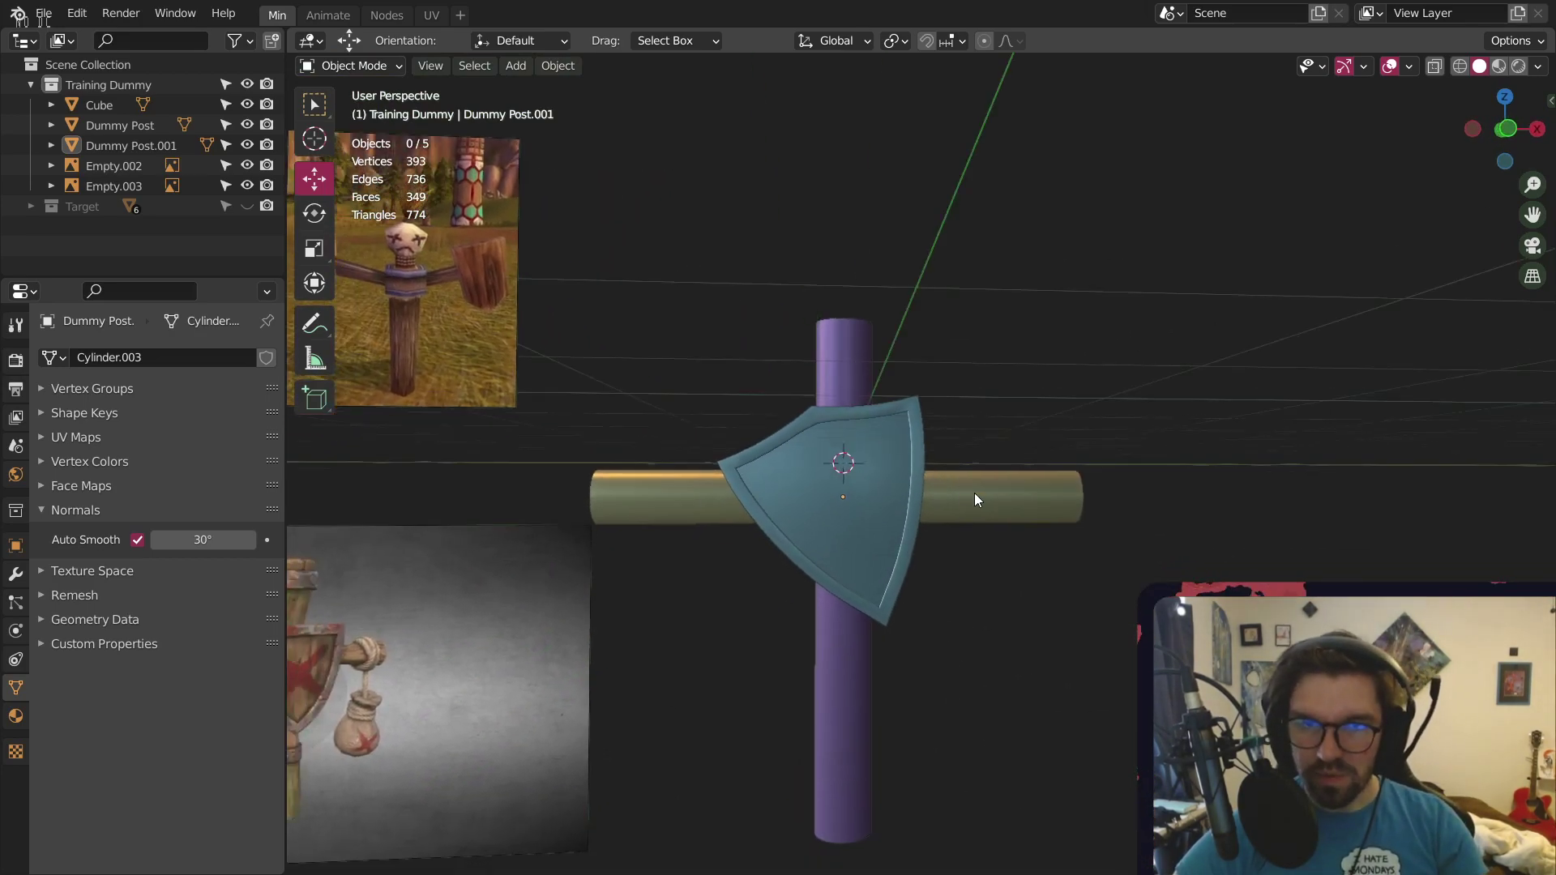
left_click(974, 492)
left_click(1088, 367)
middle_click_drag(1028, 399, 862, 440)
scroll(893, 431, "up", 5)
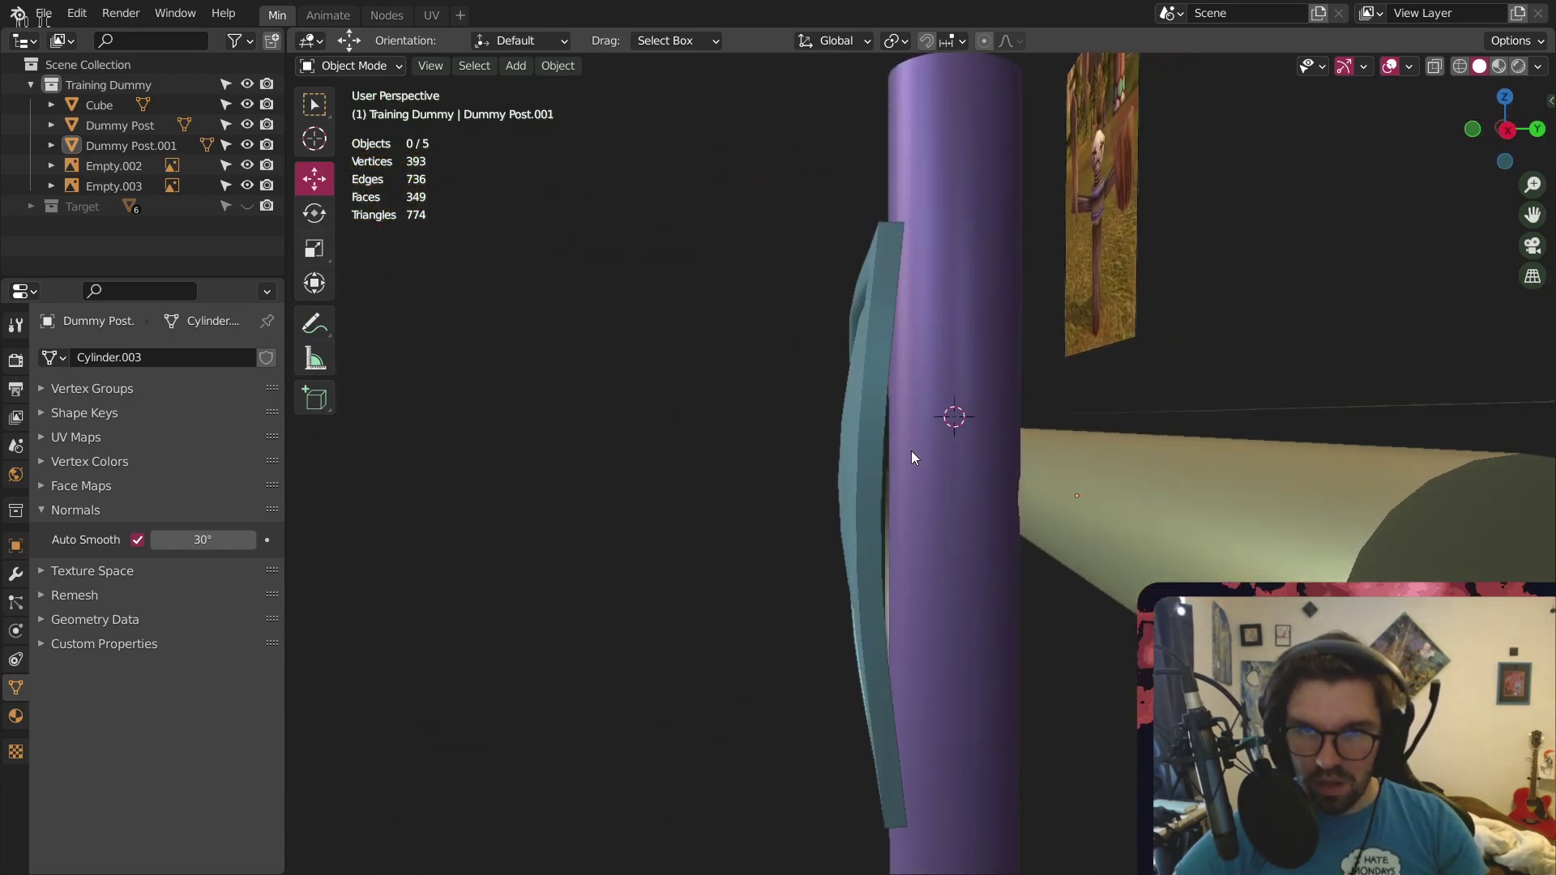
scroll(906, 454, "down", 6)
middle_click_drag(899, 457, 1097, 483)
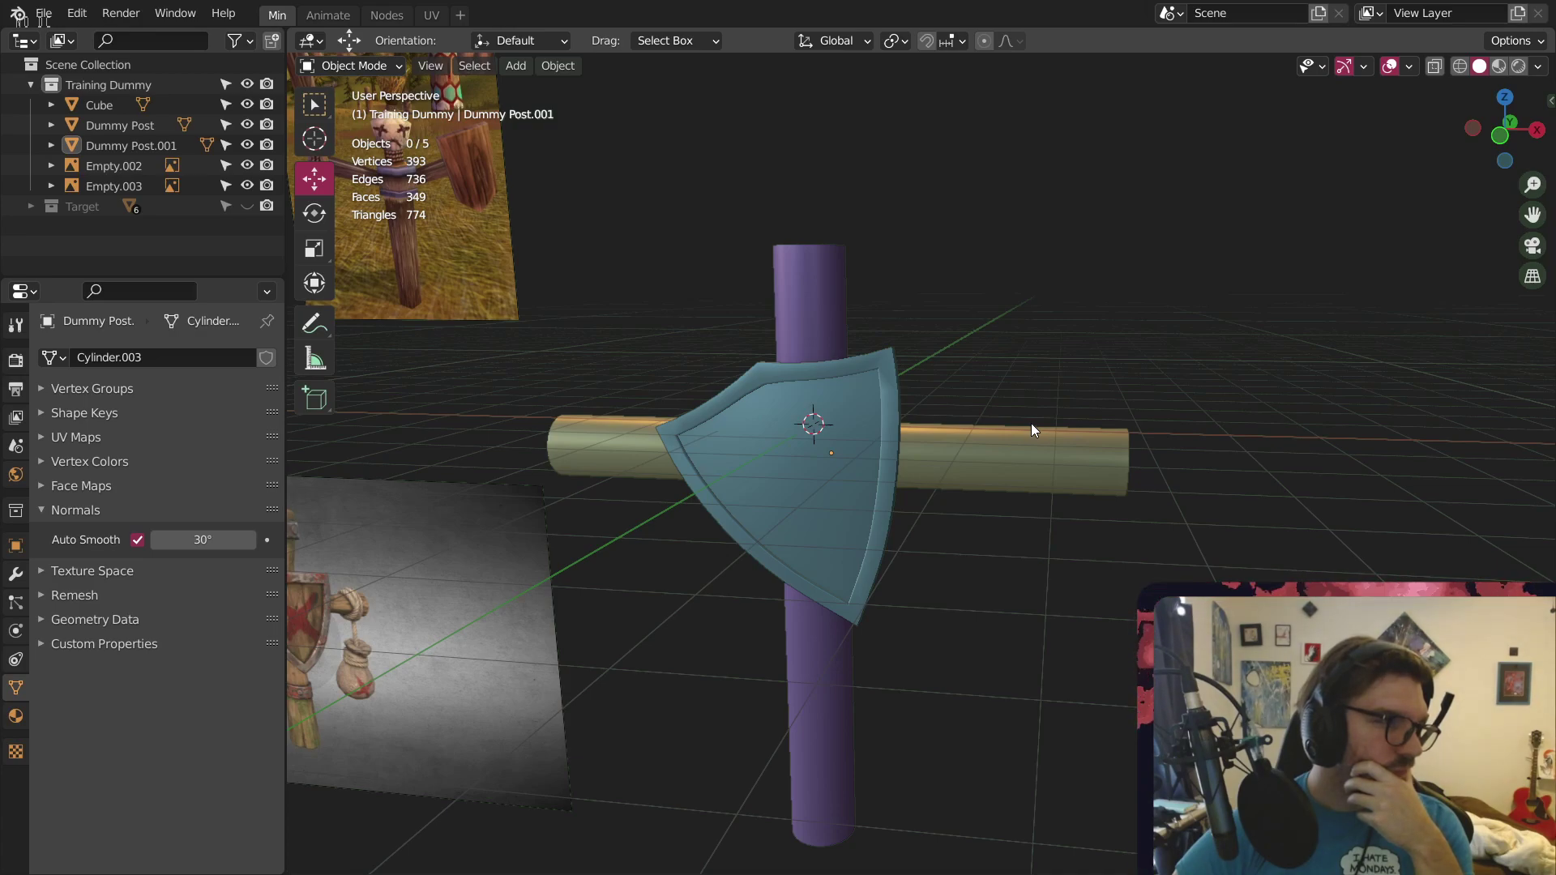
middle_click_drag(1030, 423, 767, 470)
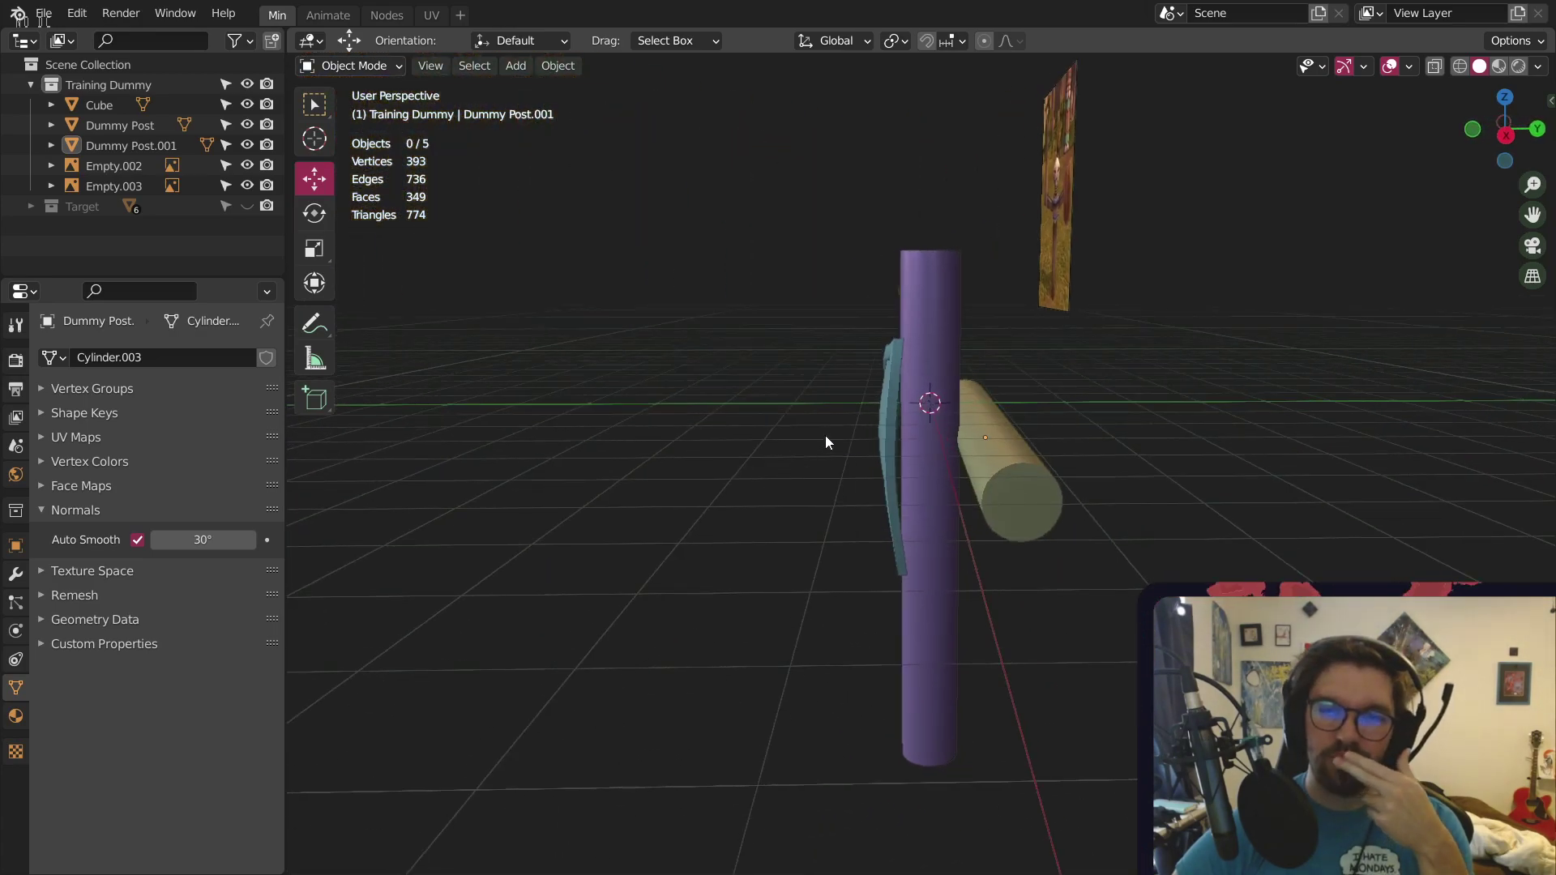
scroll(930, 372, "up", 2)
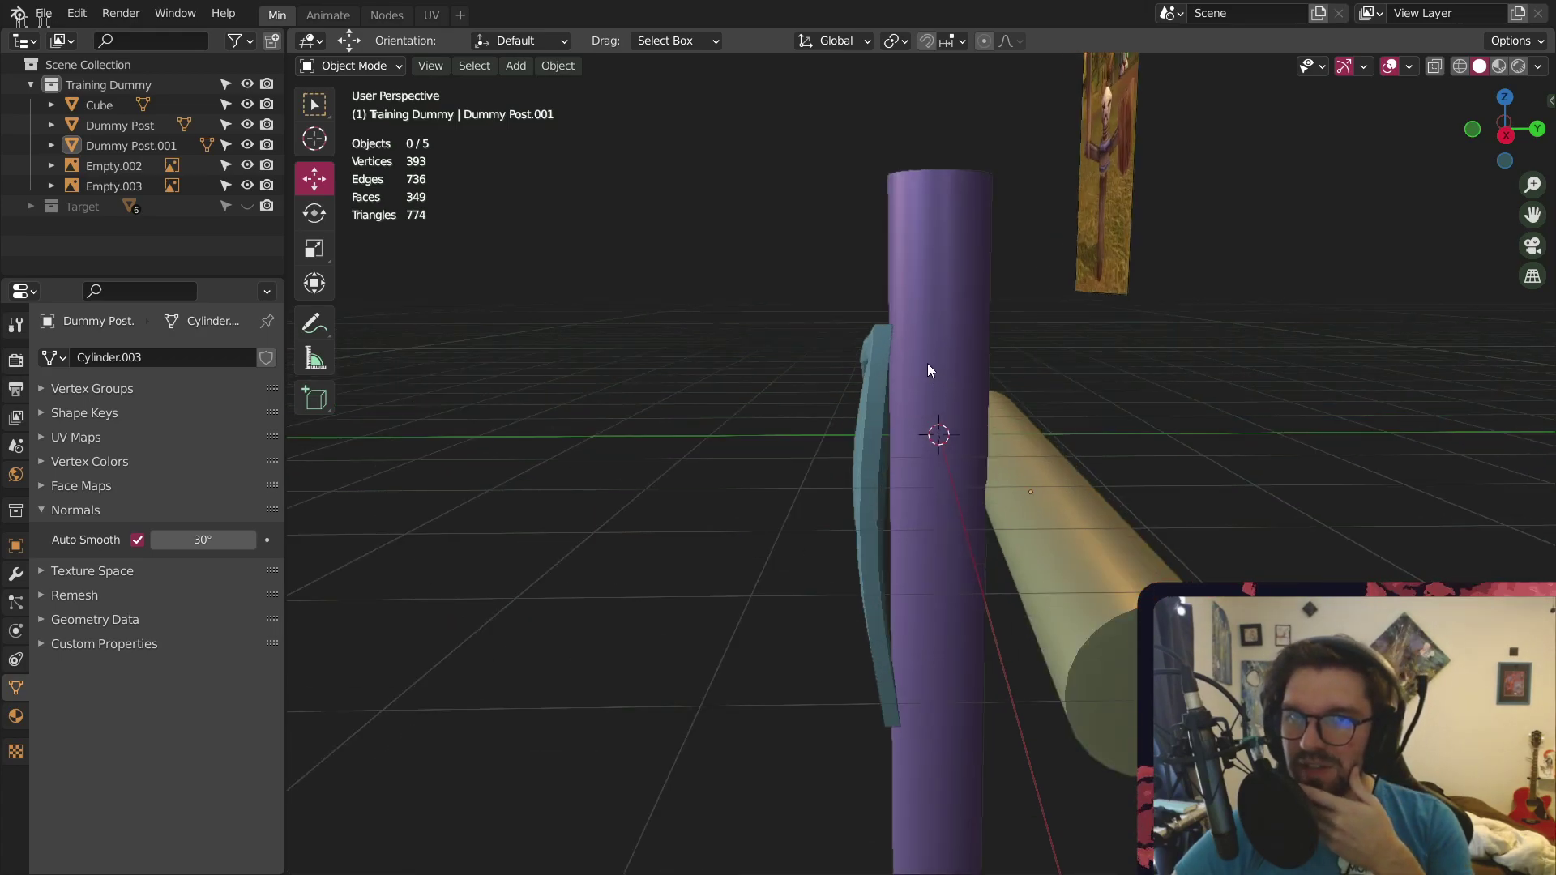
Scale the crossbeam's thickness to about 0.465 in Y and Z, keeping its length along X
right_click(948, 322)
left_click(1119, 516)
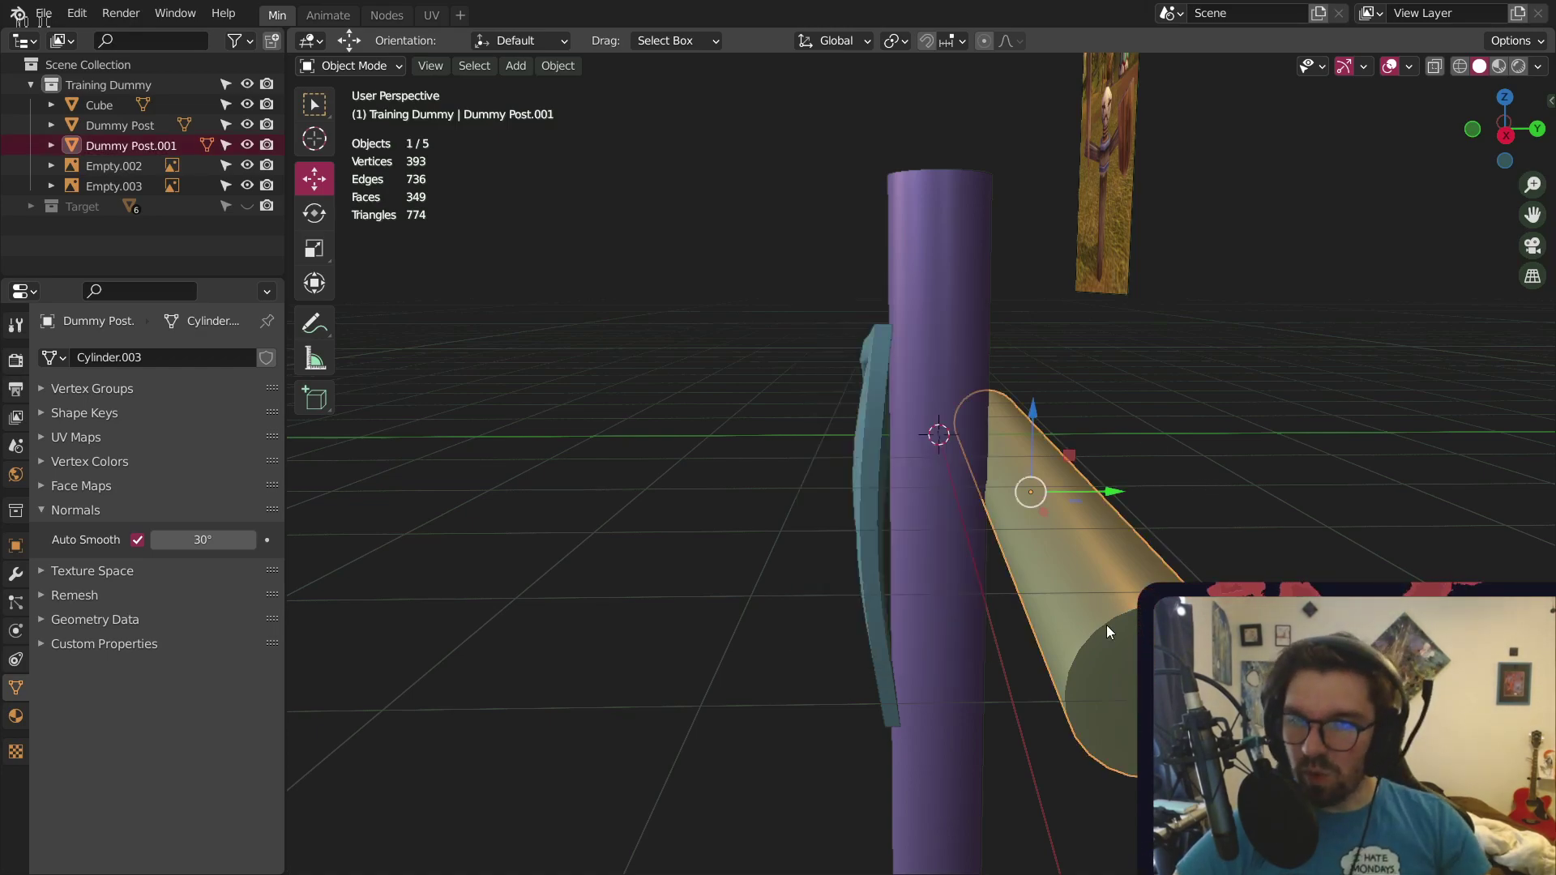
middle_click_drag(1106, 625, 996, 542)
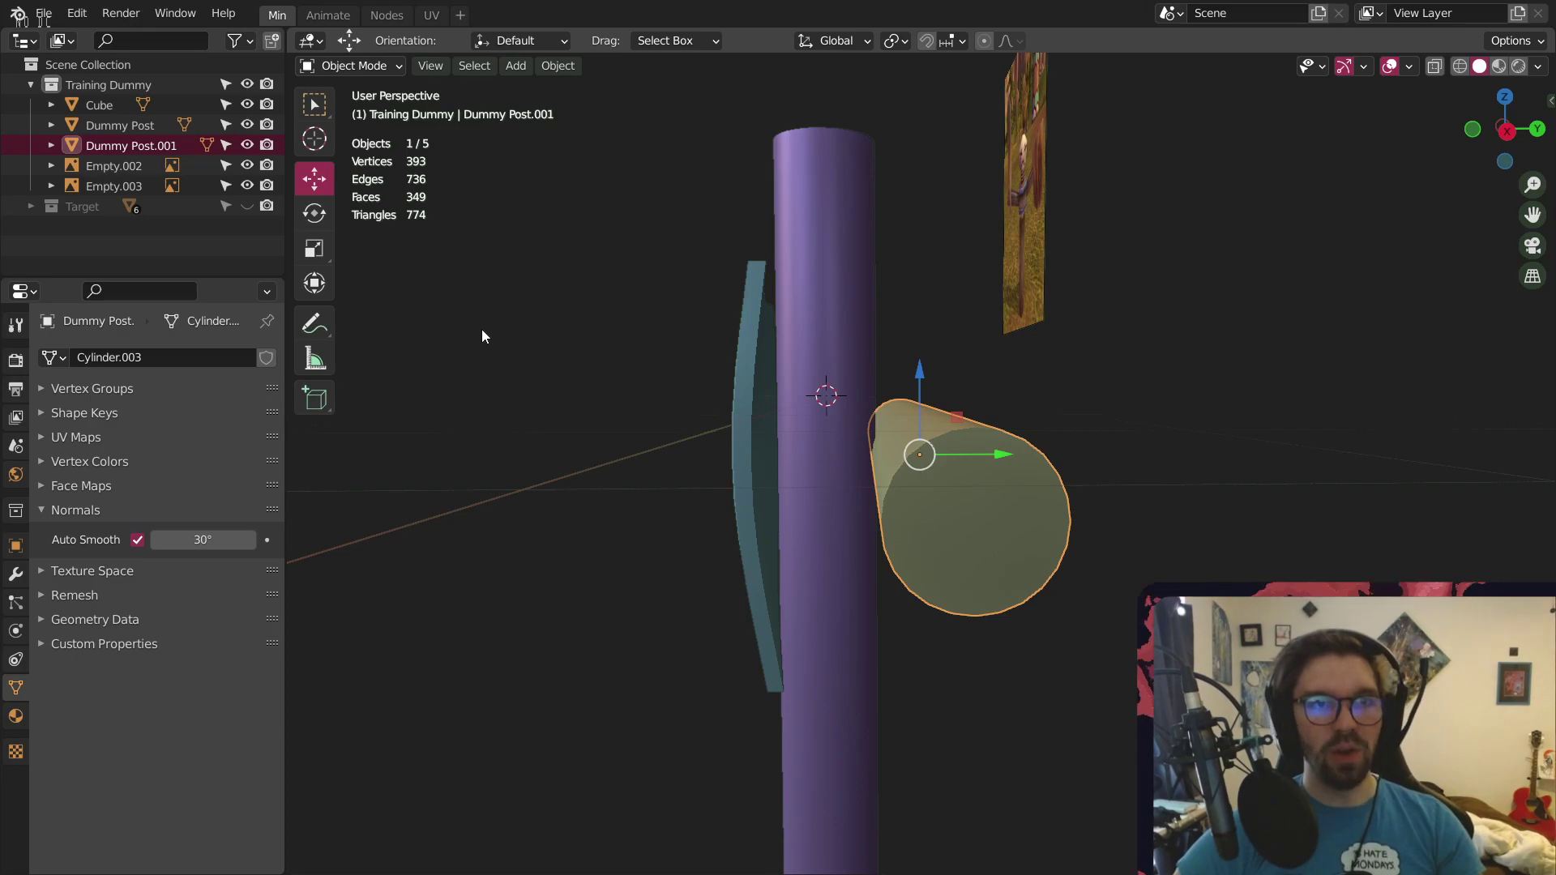
left_click(315, 248)
middle_click_drag(988, 405, 904, 403, "shift")
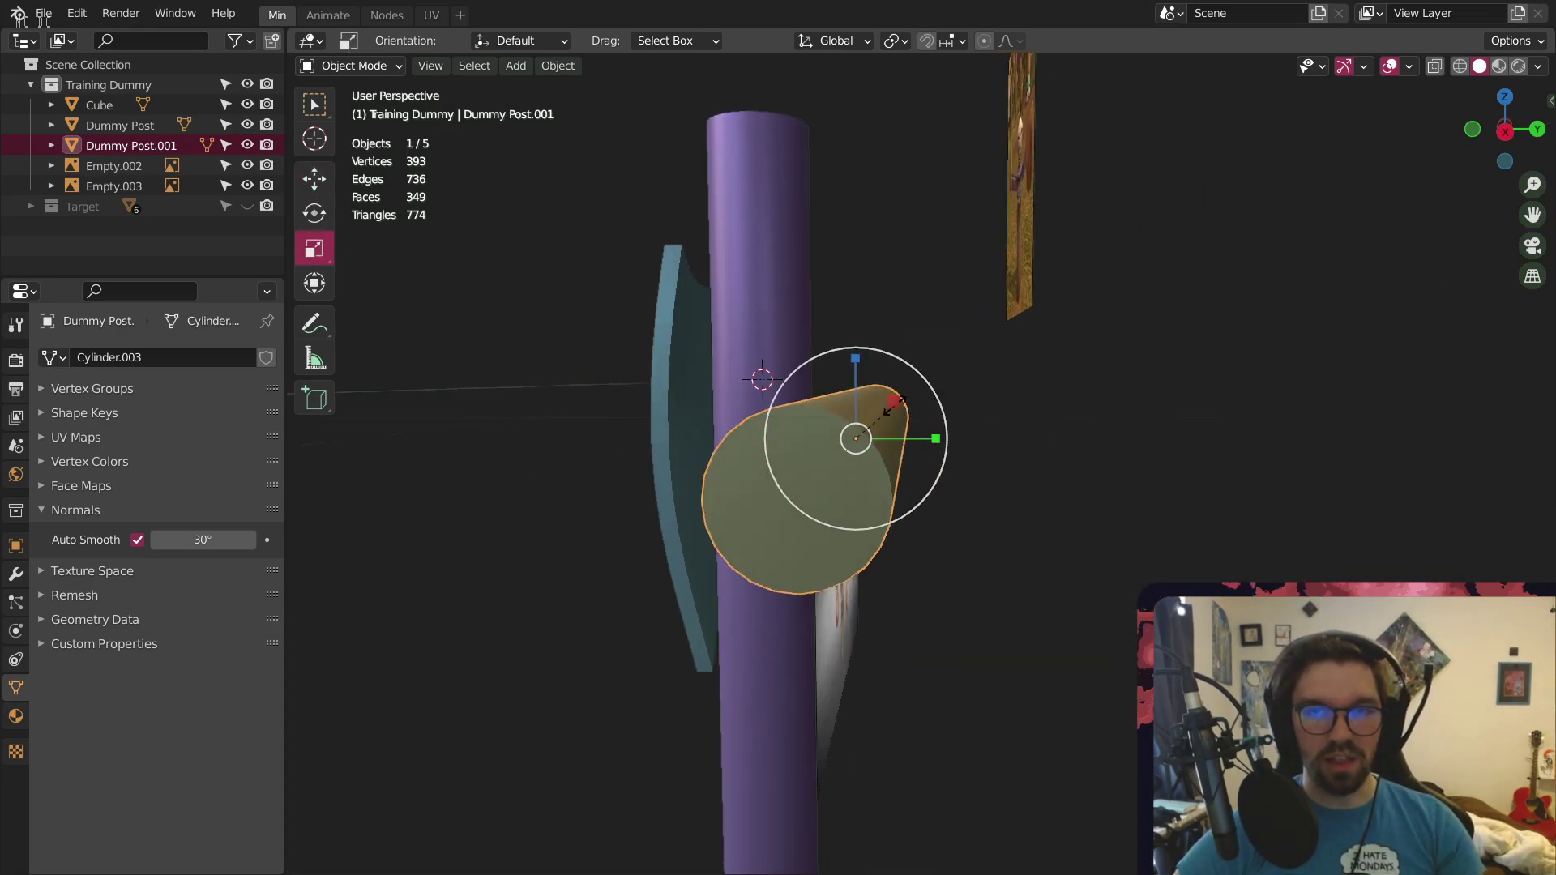
left_click_drag(891, 404, 874, 420)
Set the crossbeam's Y location to 0 m so it passes through the post's centre
left_click(315, 179)
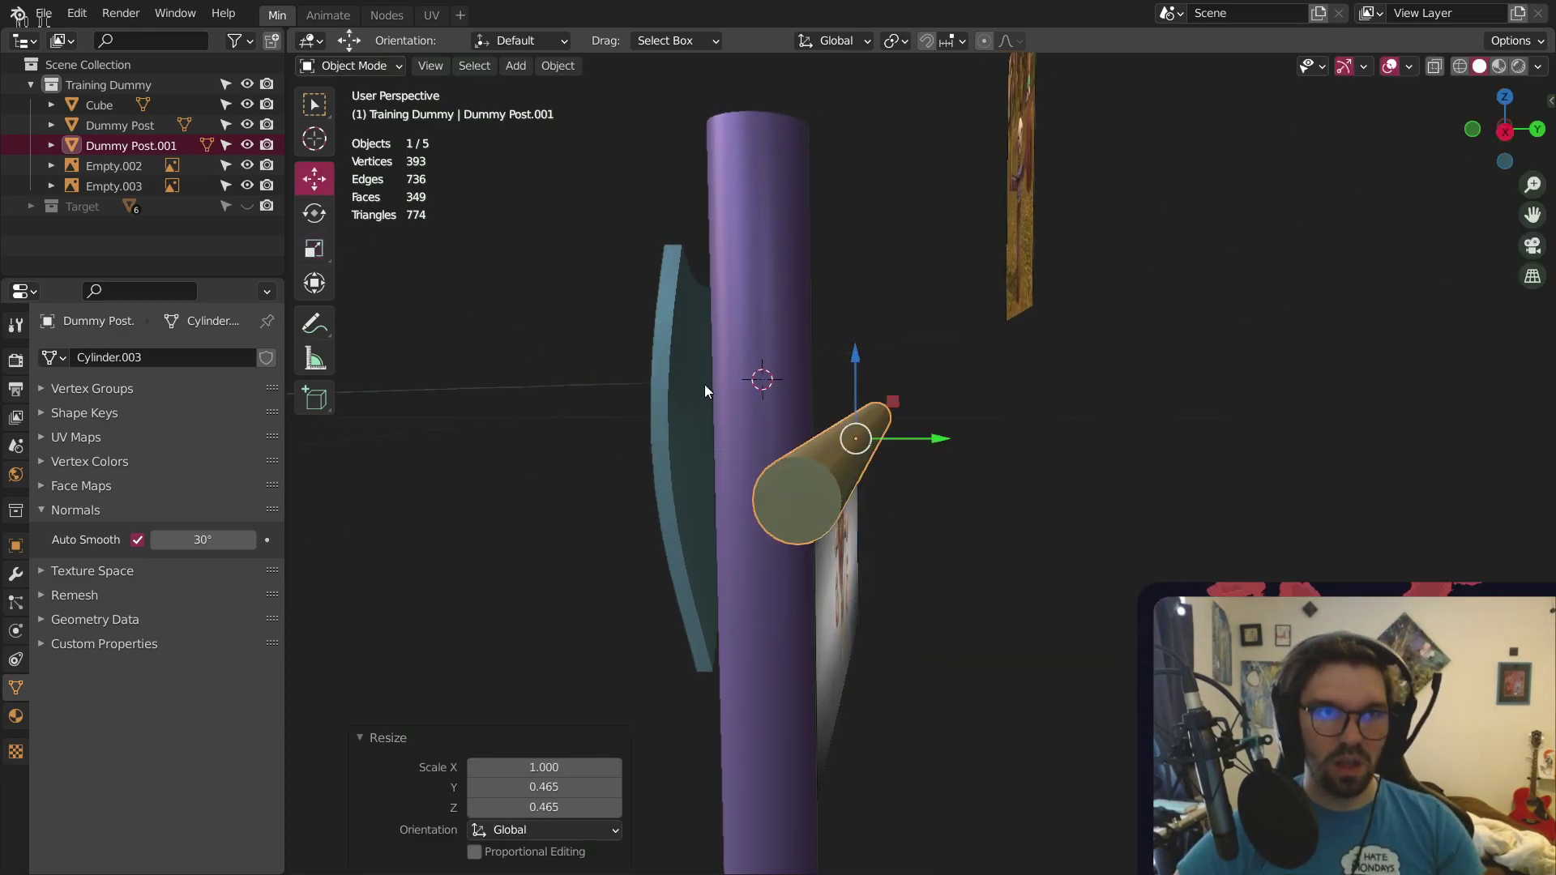
left_click(1501, 134)
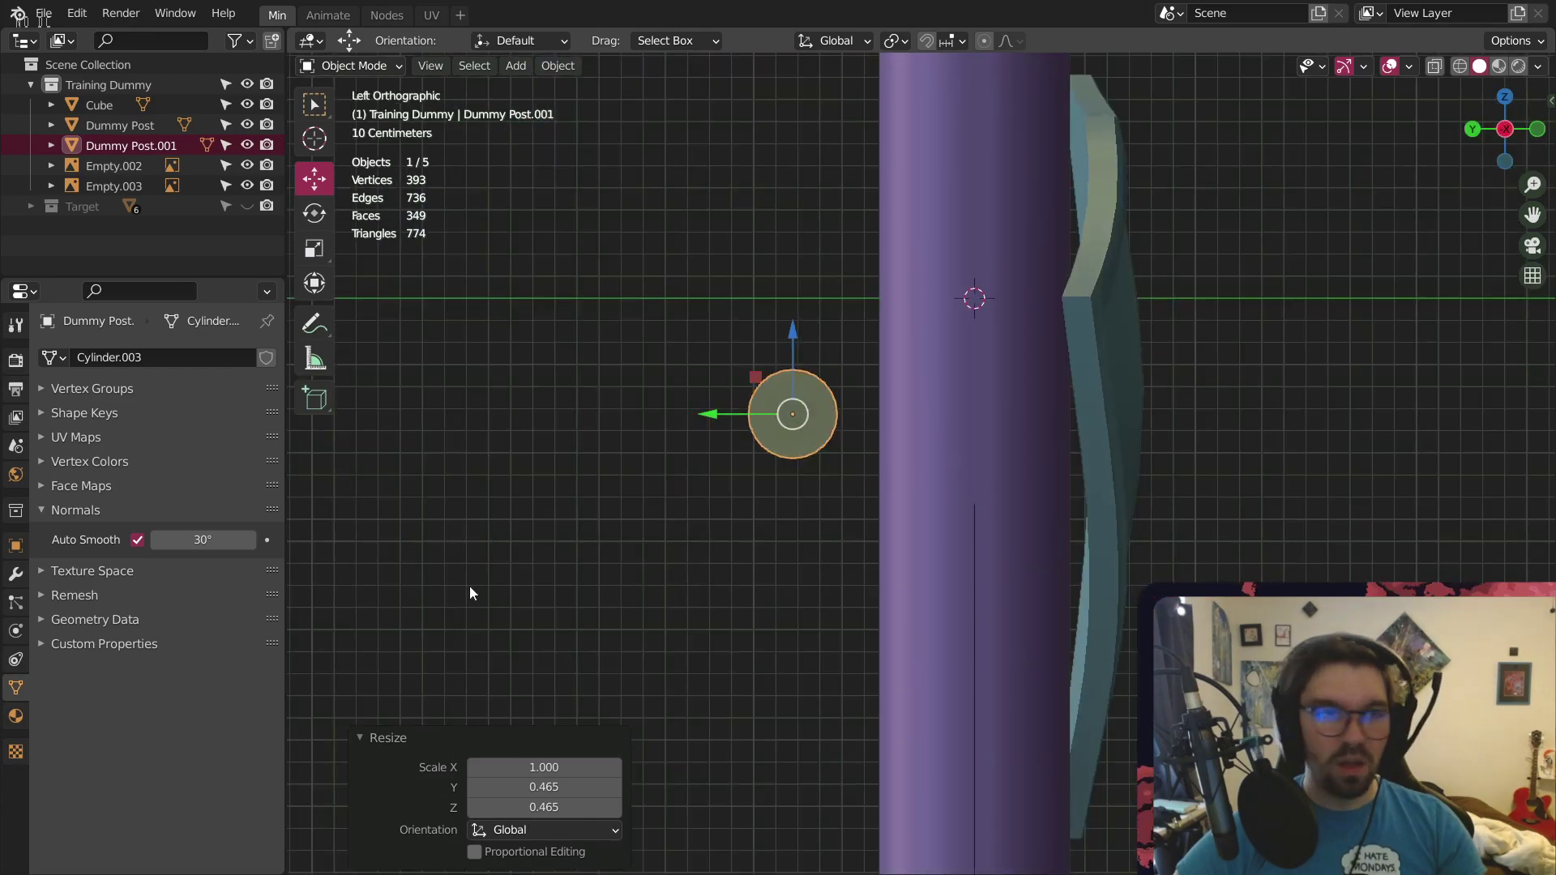
left_click(16, 545)
left_click(47, 387)
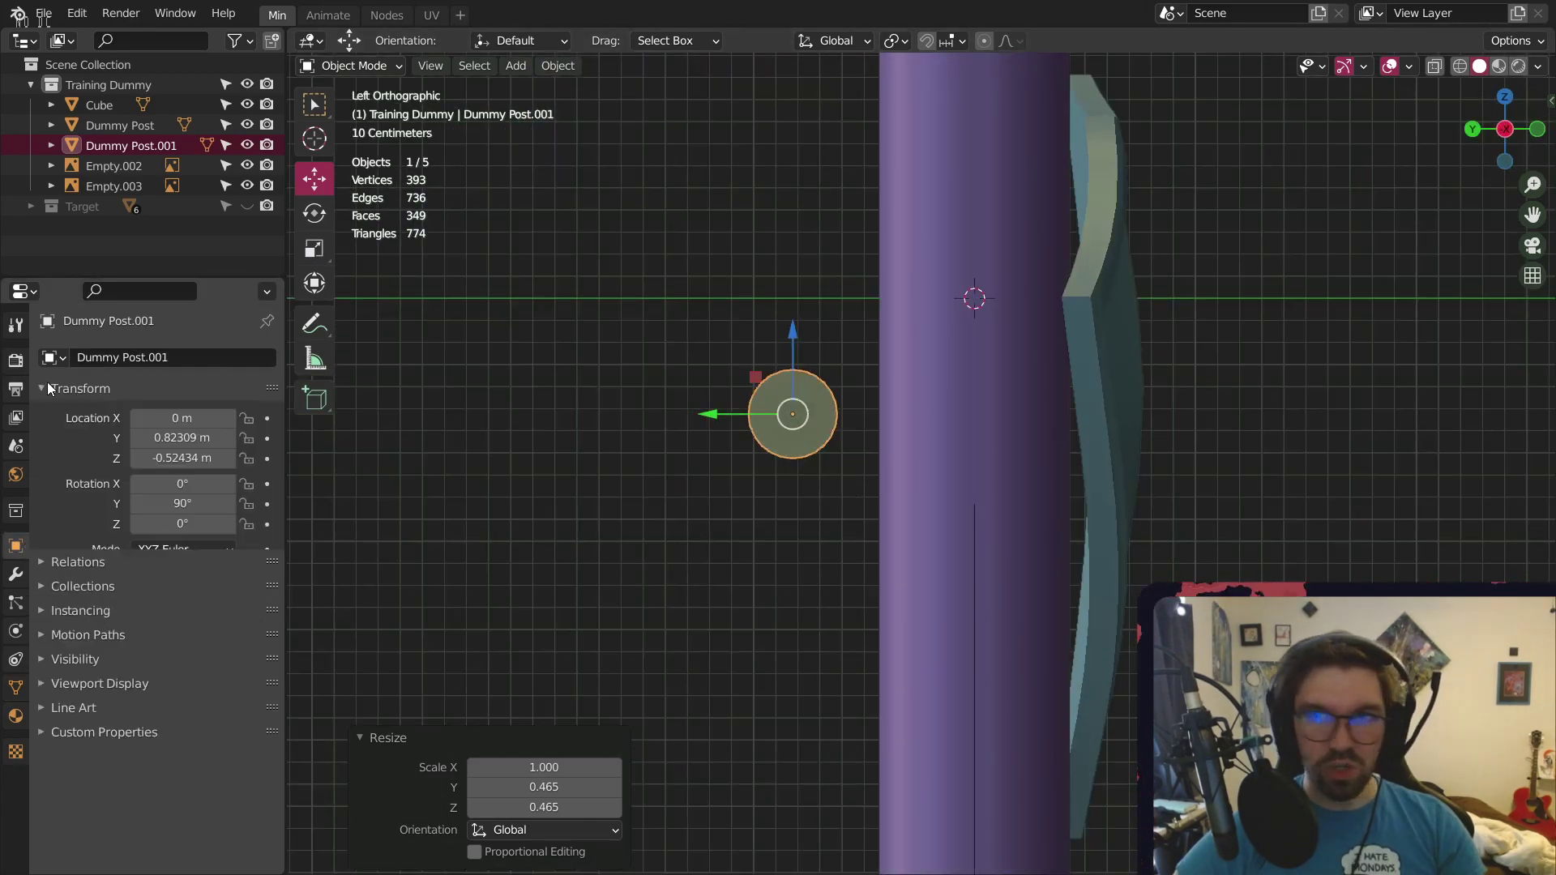
left_click(206, 438)
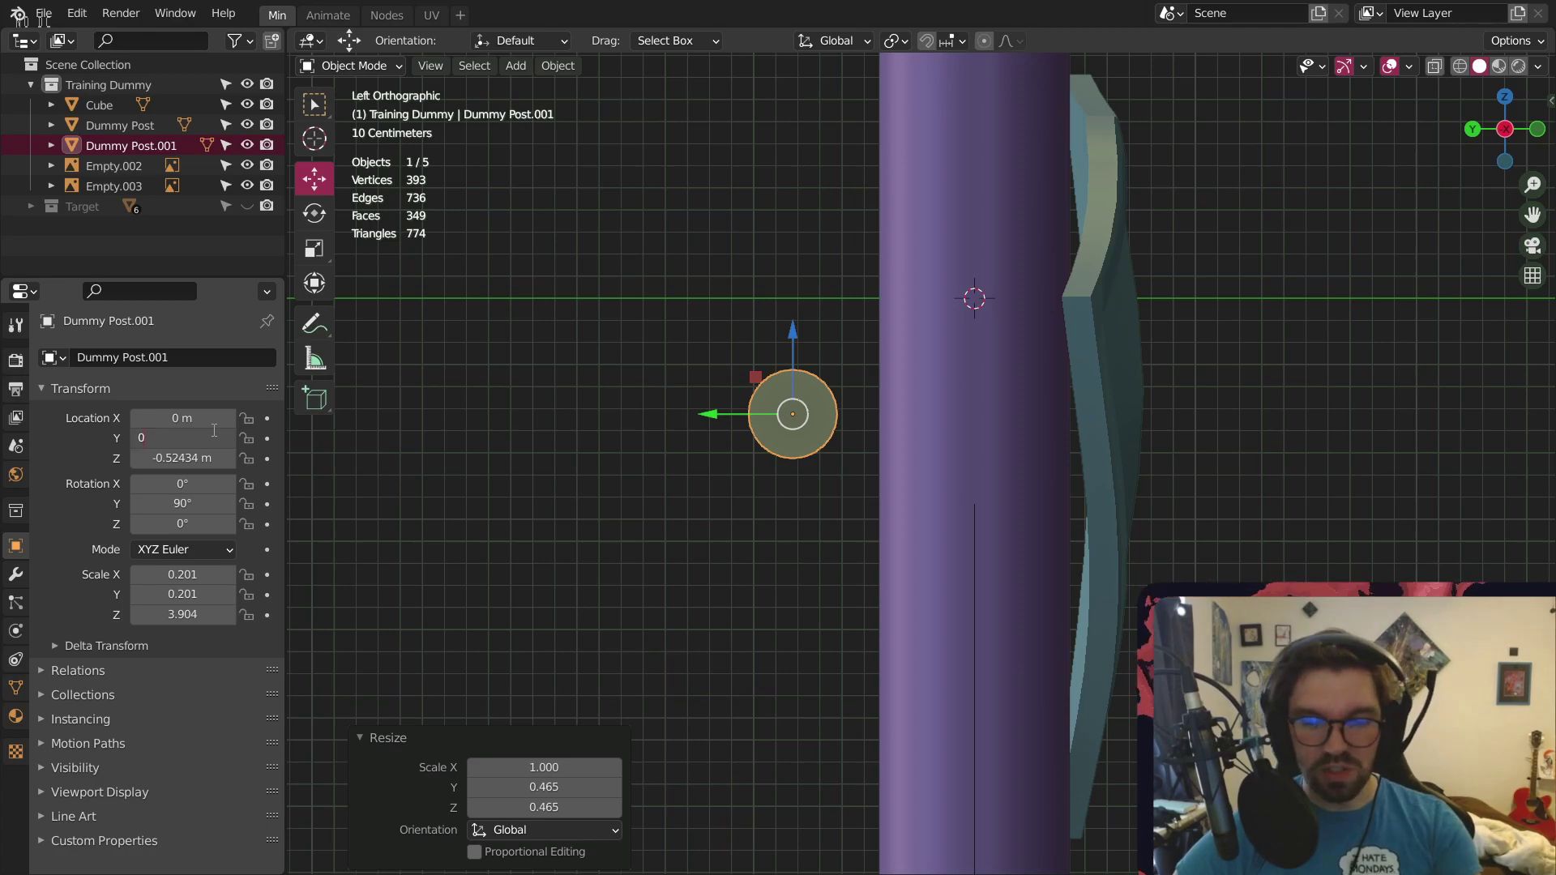
type("0")
key("Return")
left_click(491, 435)
scroll(649, 381, "down", 3)
middle_click_drag(717, 355, 1018, 355)
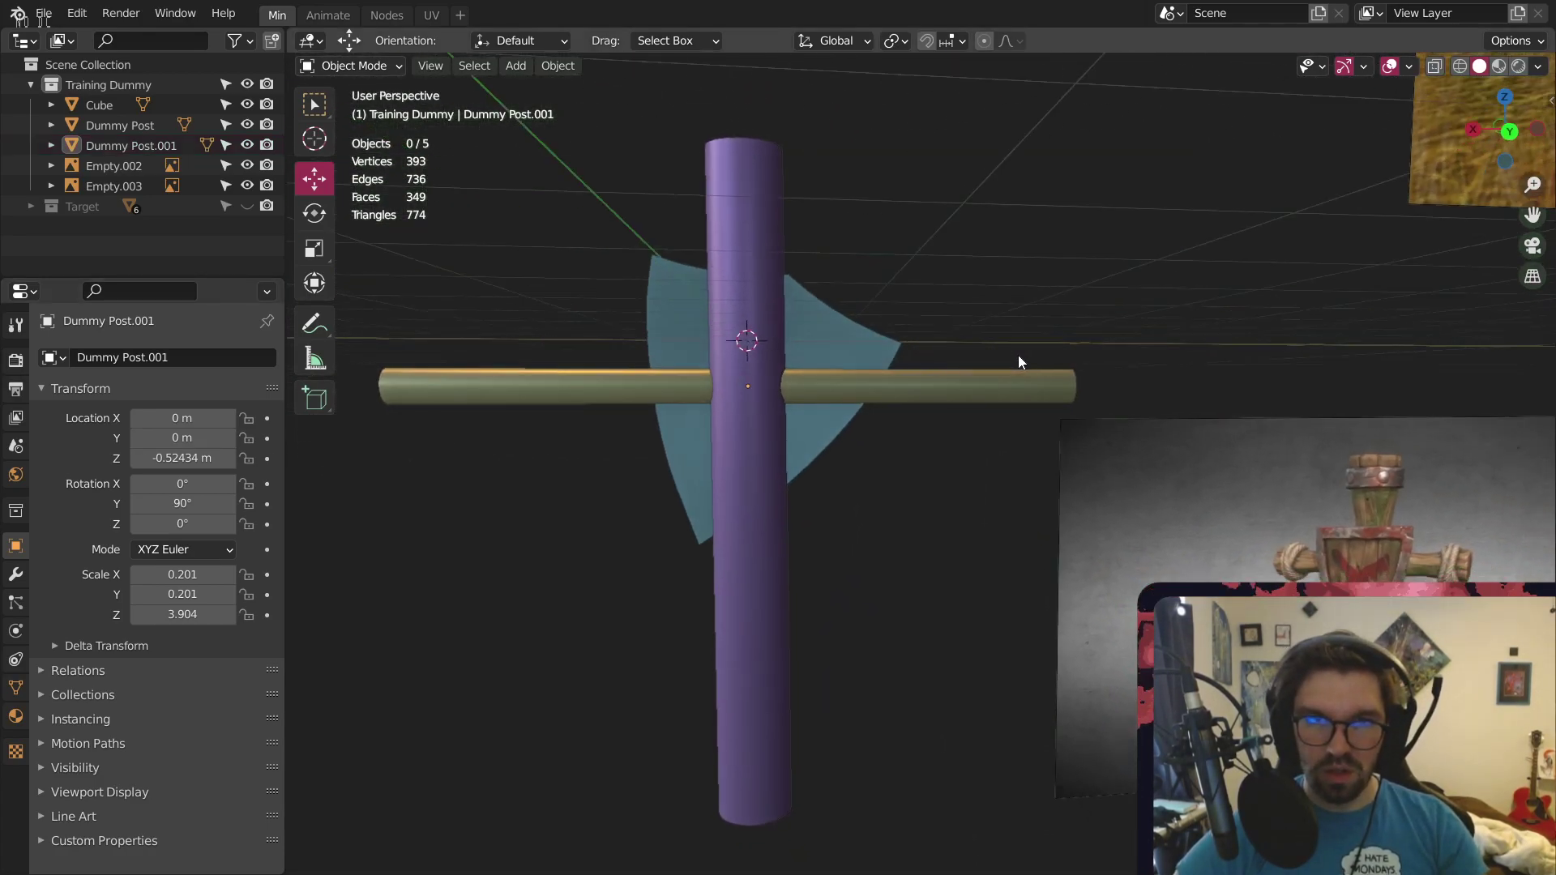
Shorten the crossbeam along X to a local Z scale of about 2.993, keeping its thickness
middle_click_drag(919, 282, 1113, 364)
scroll(830, 361, "up", 4)
scroll(765, 372, "down", 5)
middle_click_drag(770, 386, 1151, 371)
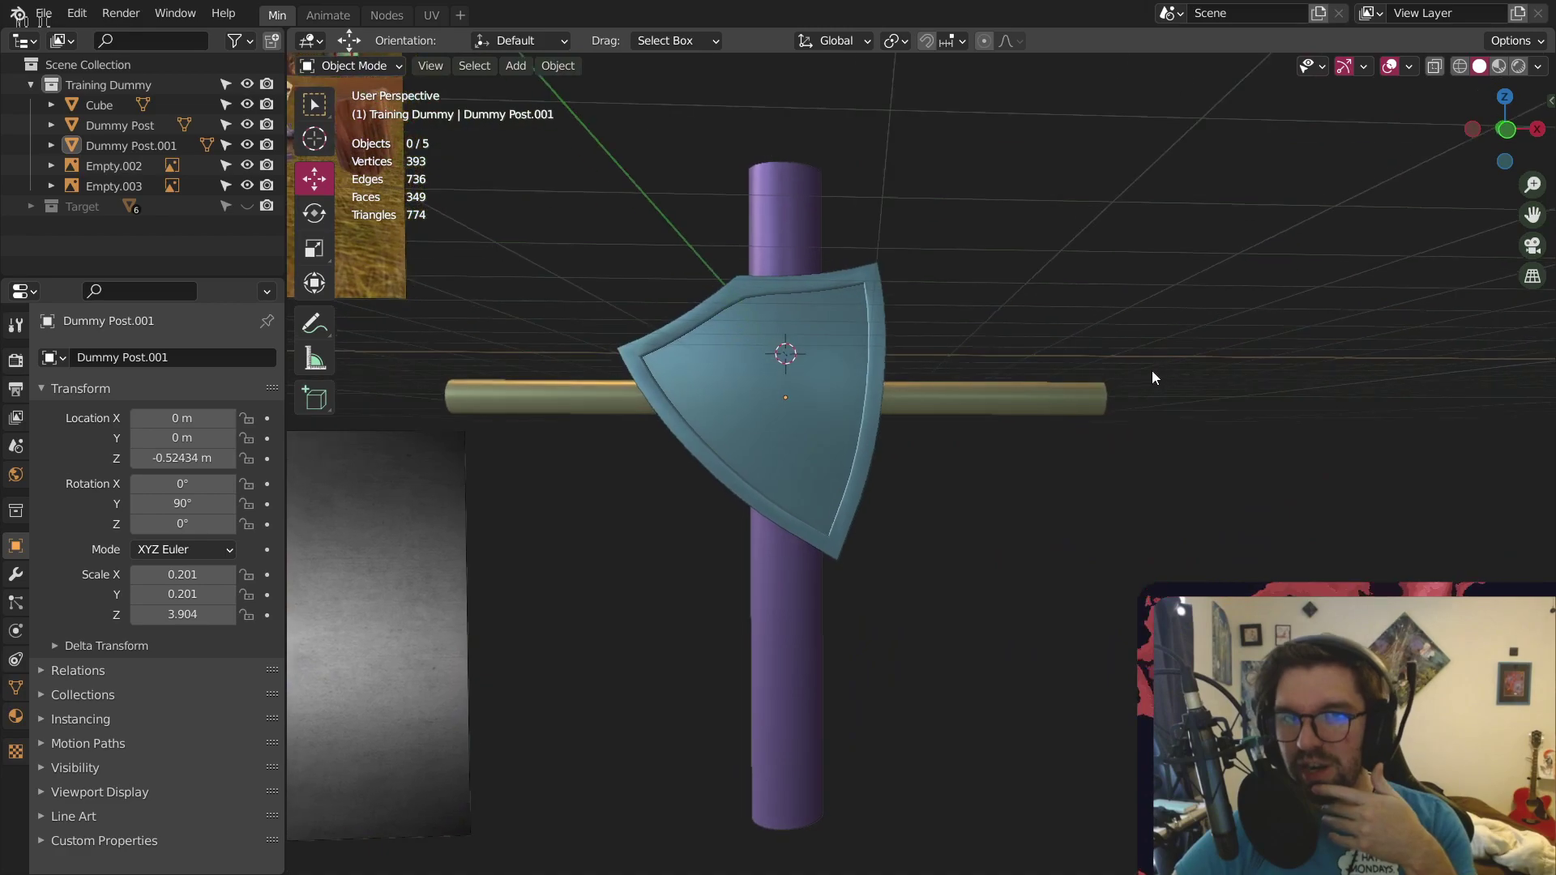
left_click(1029, 393)
middle_click_drag(1030, 394, 997, 405)
left_click(315, 248)
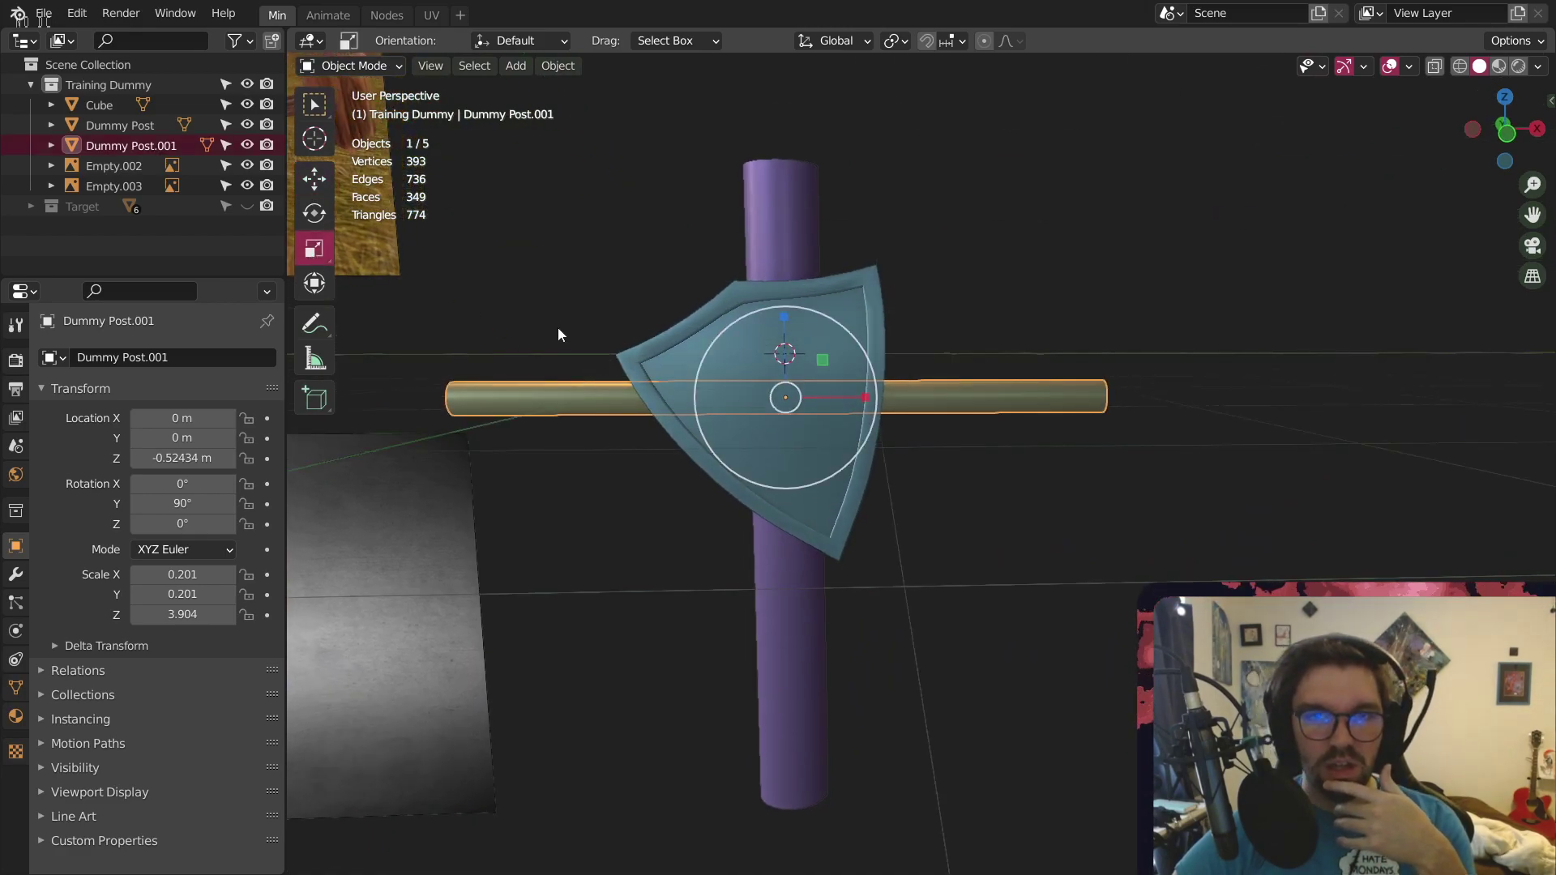
left_click_drag(864, 397, 844, 397)
left_click(969, 246)
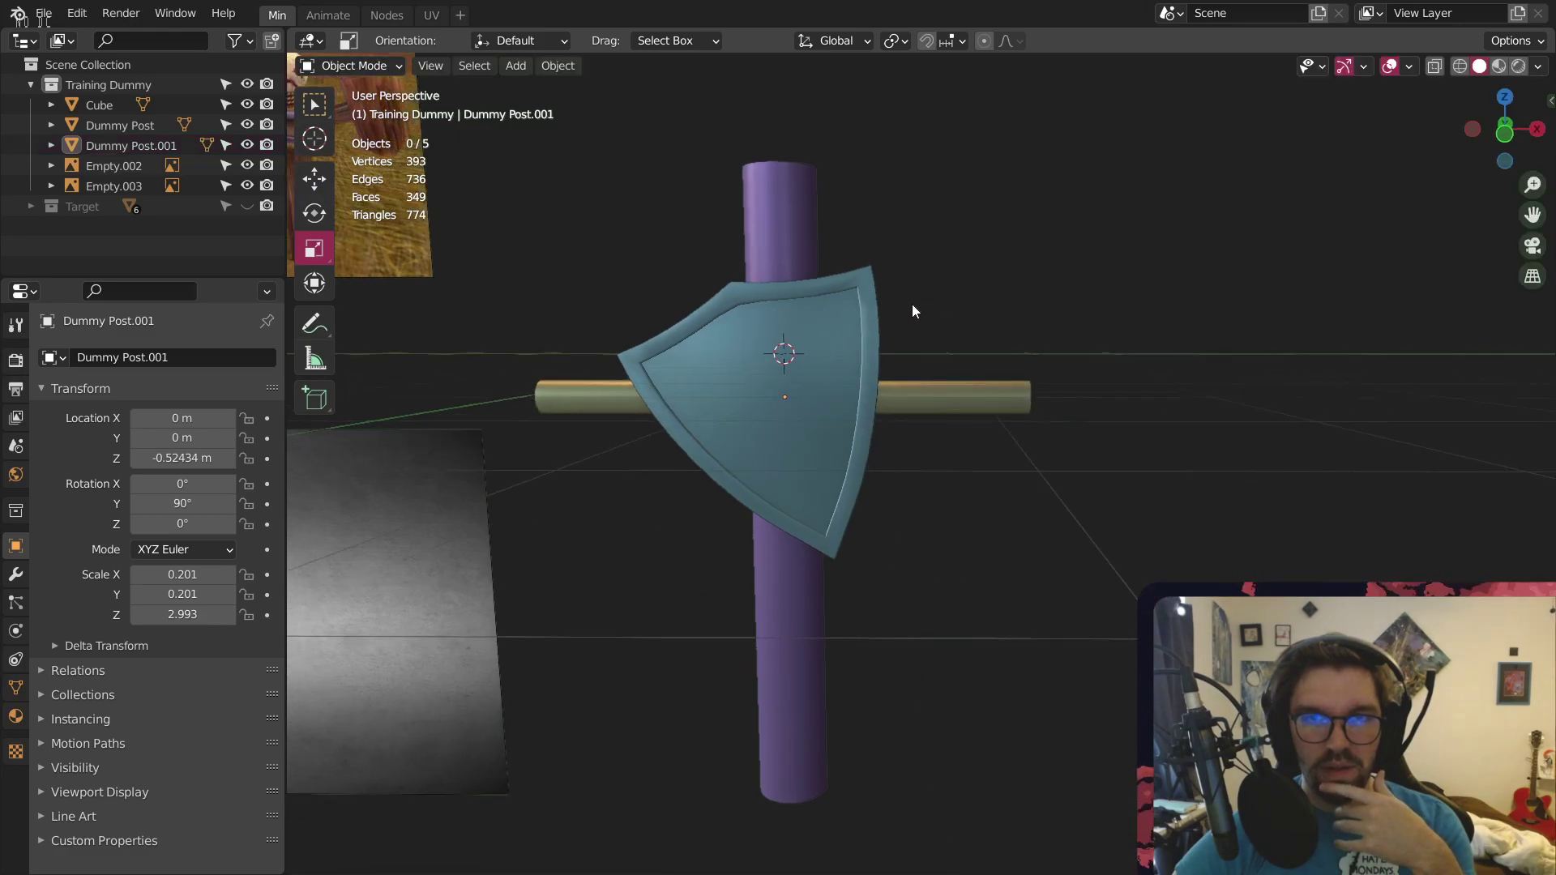
Thicken the crossbeam evenly in global Y and Z to a local X and Y scale of about 0.275, keeping its length
middle_click_drag(913, 309, 853, 406)
left_click(853, 406)
key("KP_3")
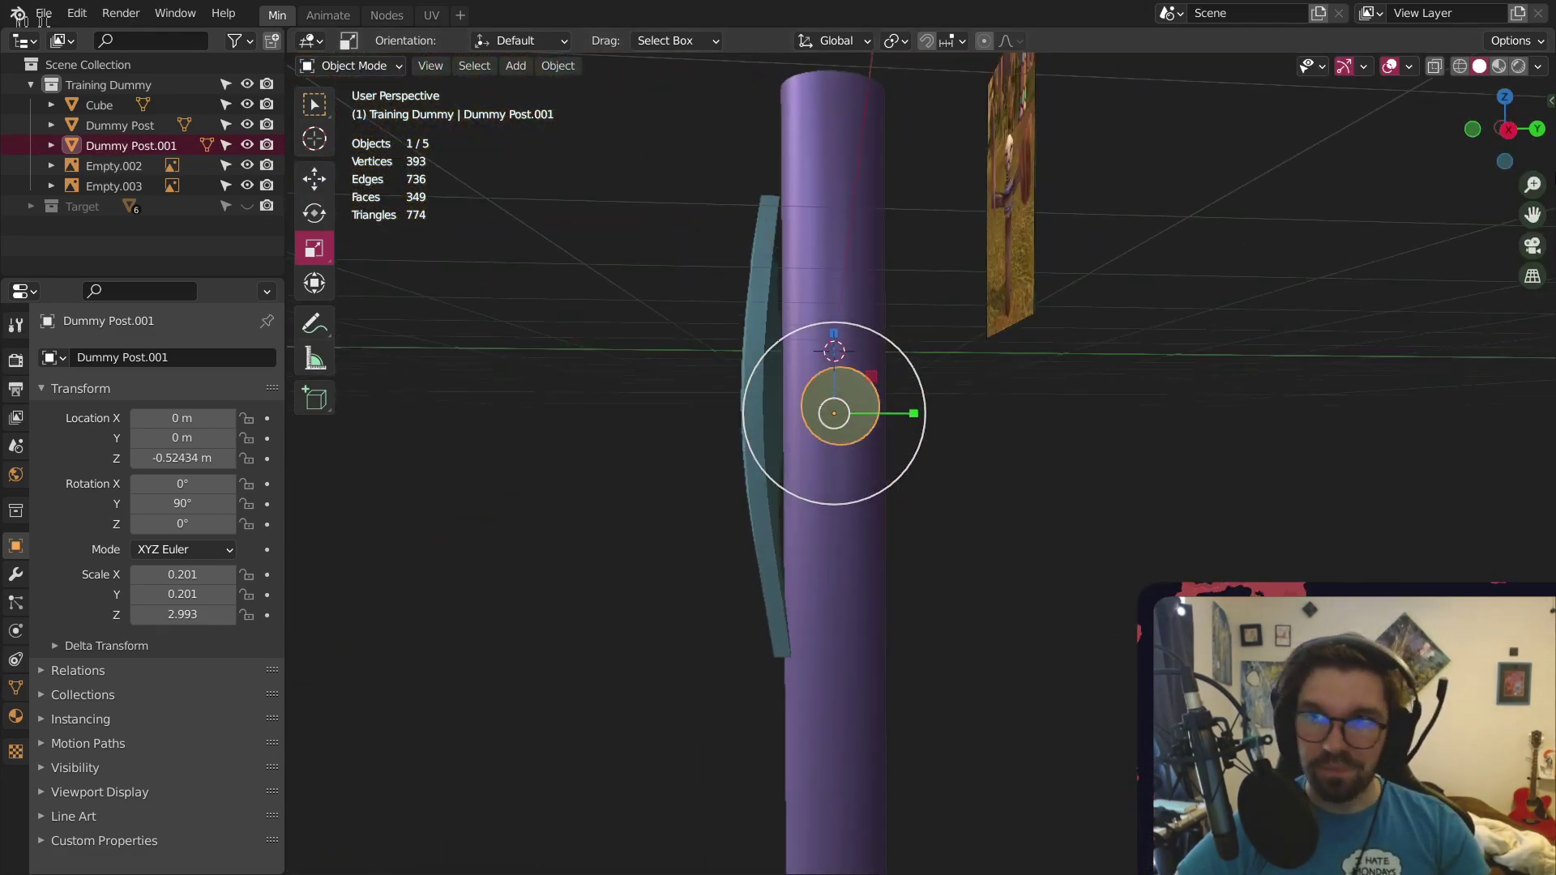
key("KP_5")
scroll(834, 436, "up", 1)
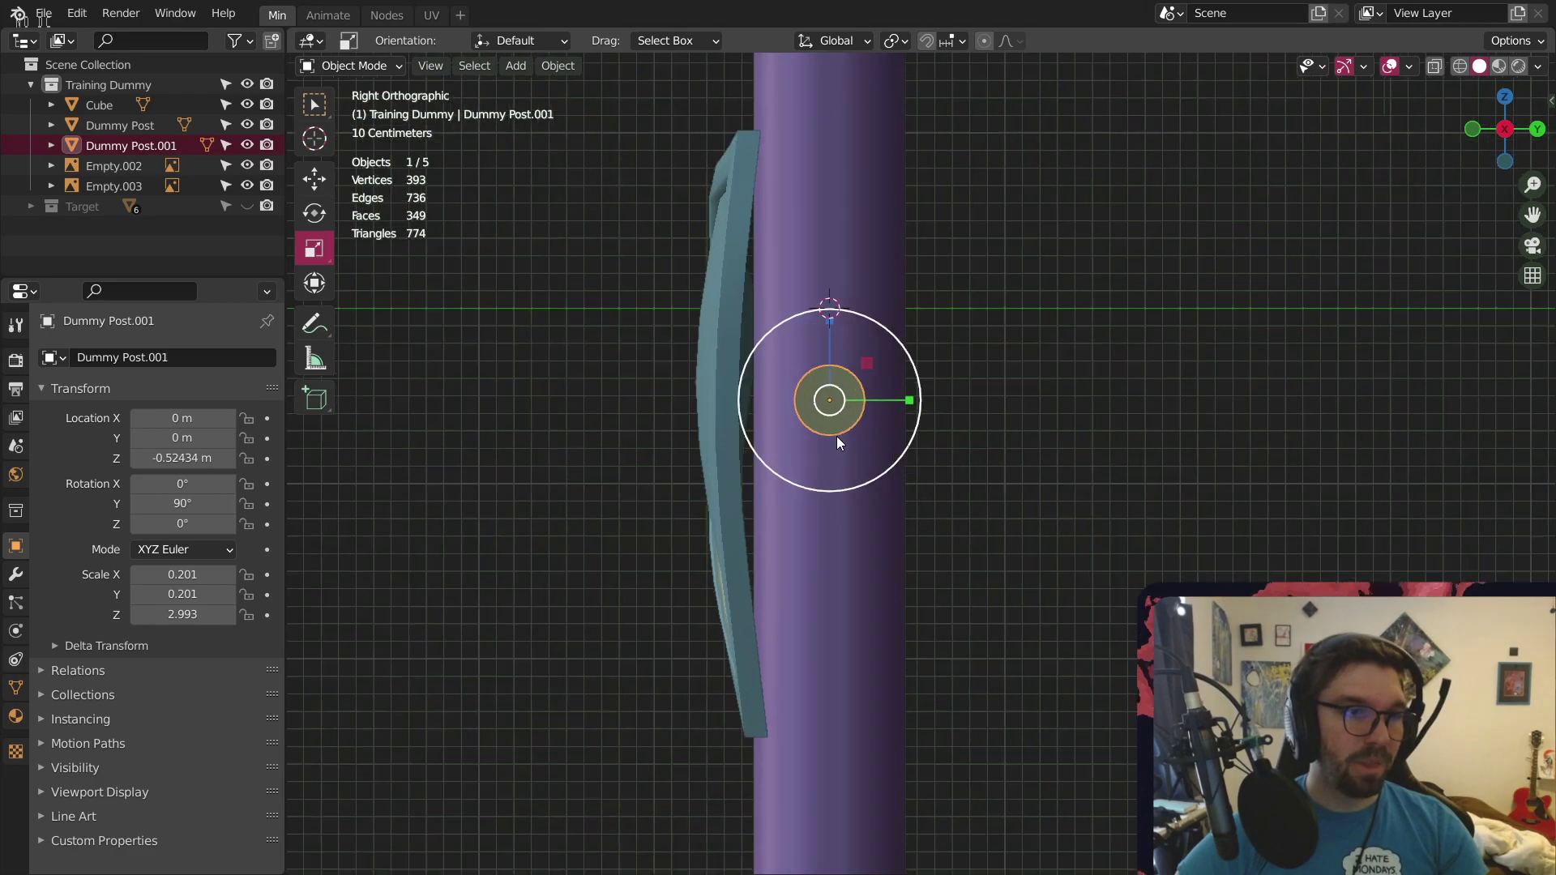
scroll(891, 347, "up", 1)
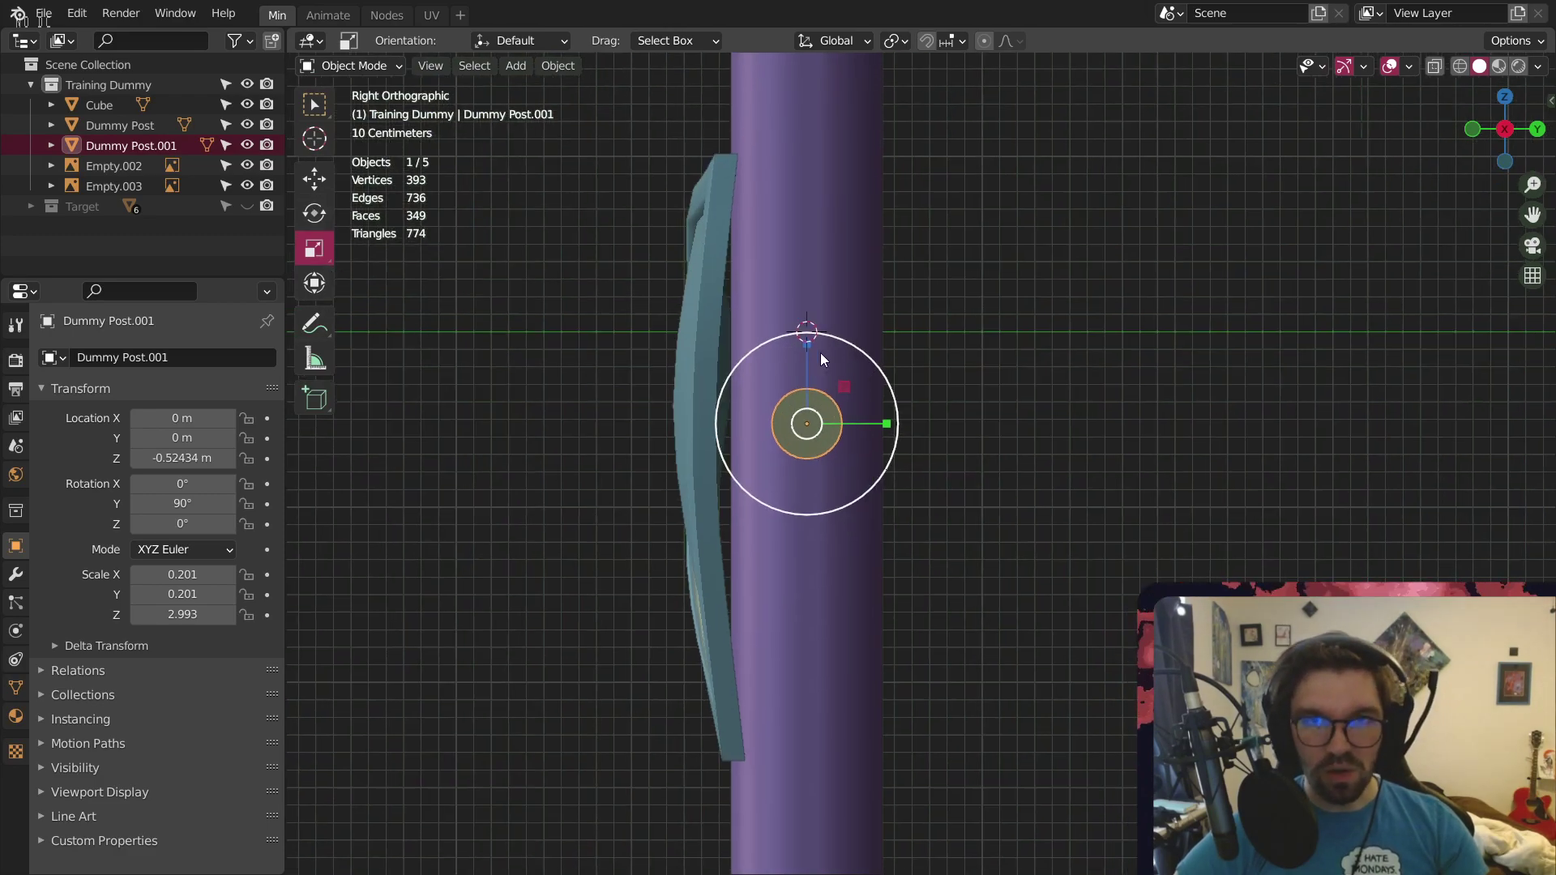
scroll(826, 373, "up", 2)
left_click_drag(835, 402, 862, 401)
left_click(1008, 255)
Examine the crossbeam's proportions against the post and shield from the front and the end, and compare the dummy with the reference images
middle_click_drag(1009, 254, 925, 378)
scroll(940, 357, "down", 4)
scroll(849, 303, "up", 4)
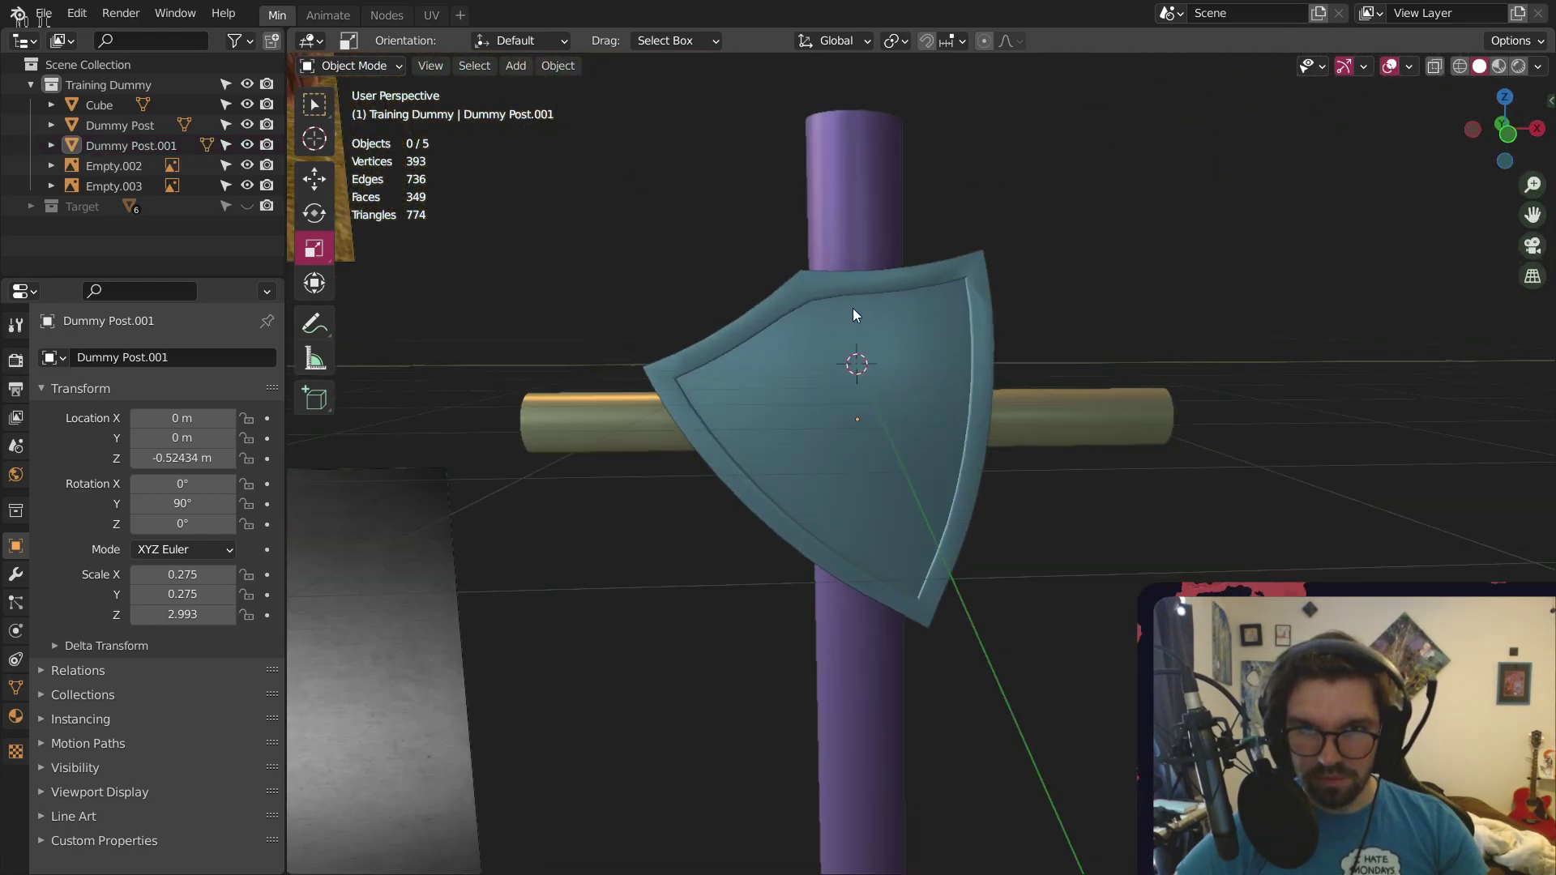
middle_click_drag(853, 310, 823, 382)
scroll(828, 382, "up", 3)
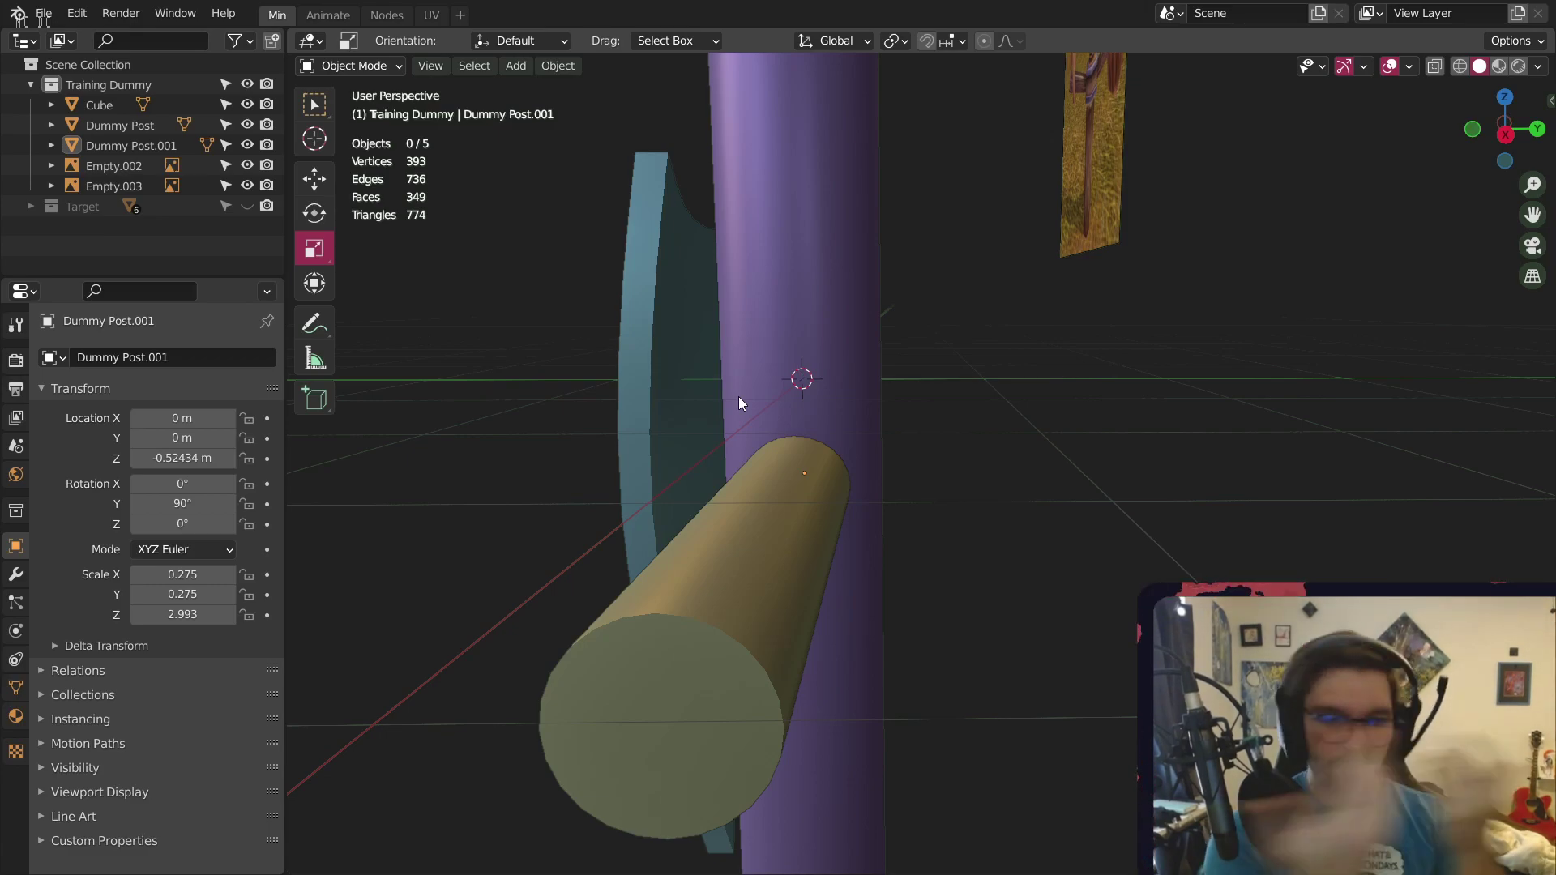
scroll(1281, 265, "down", 5)
middle_click_drag(1281, 264, 1354, 316)
middle_click_drag(1175, 413, 1264, 417)
middle_click_drag(1485, 338, 1049, 352, "shift")
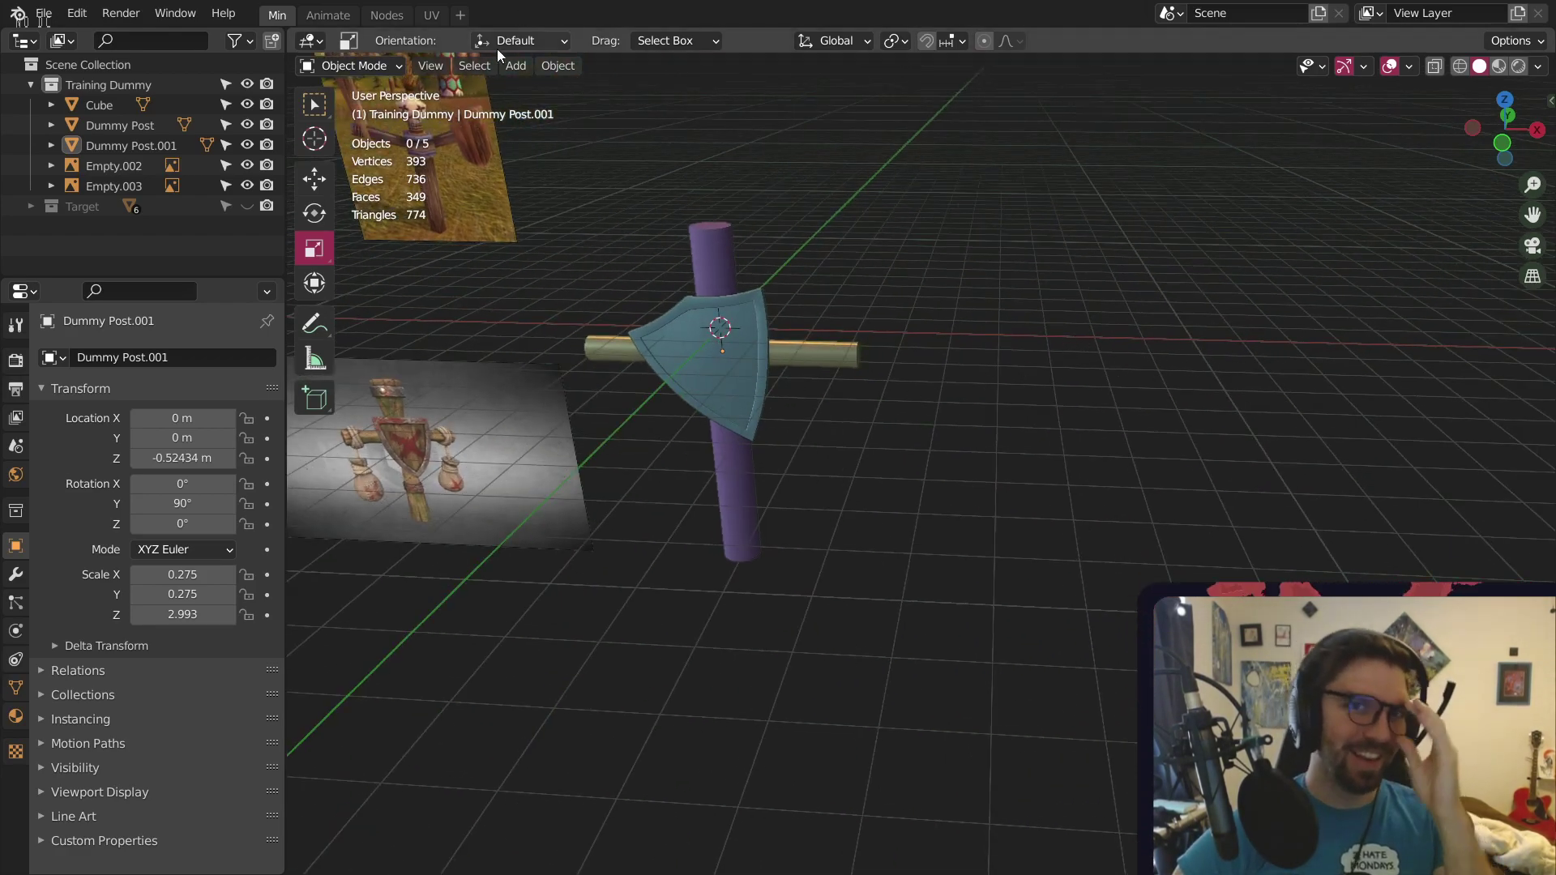
Add a cylinder mesh with 12 vertices at the world origin
left_click(507, 70)
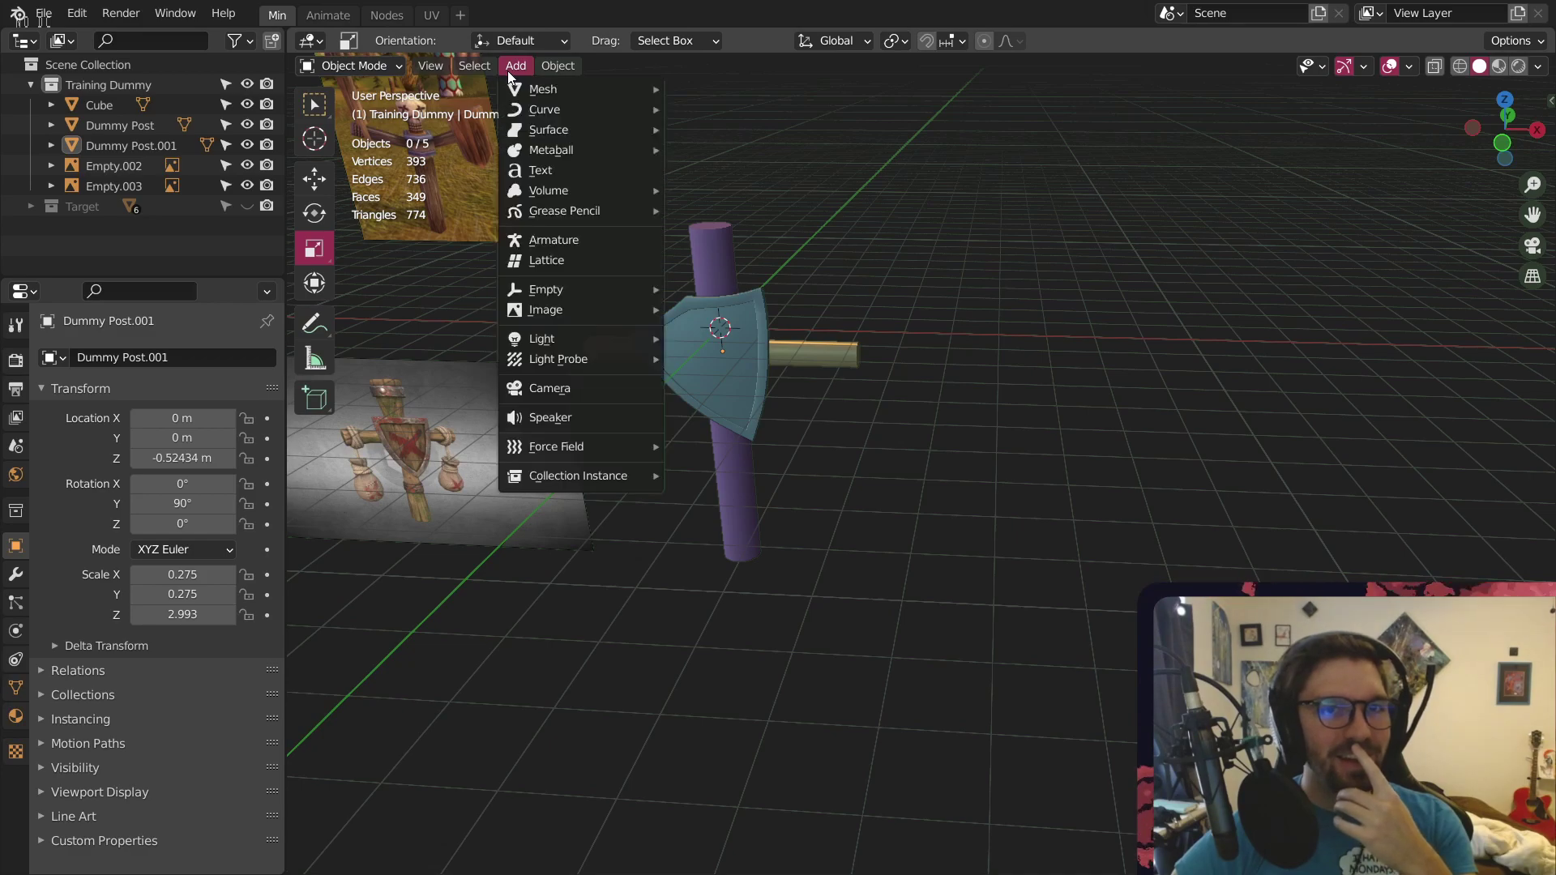
mouse_move(552, 89)
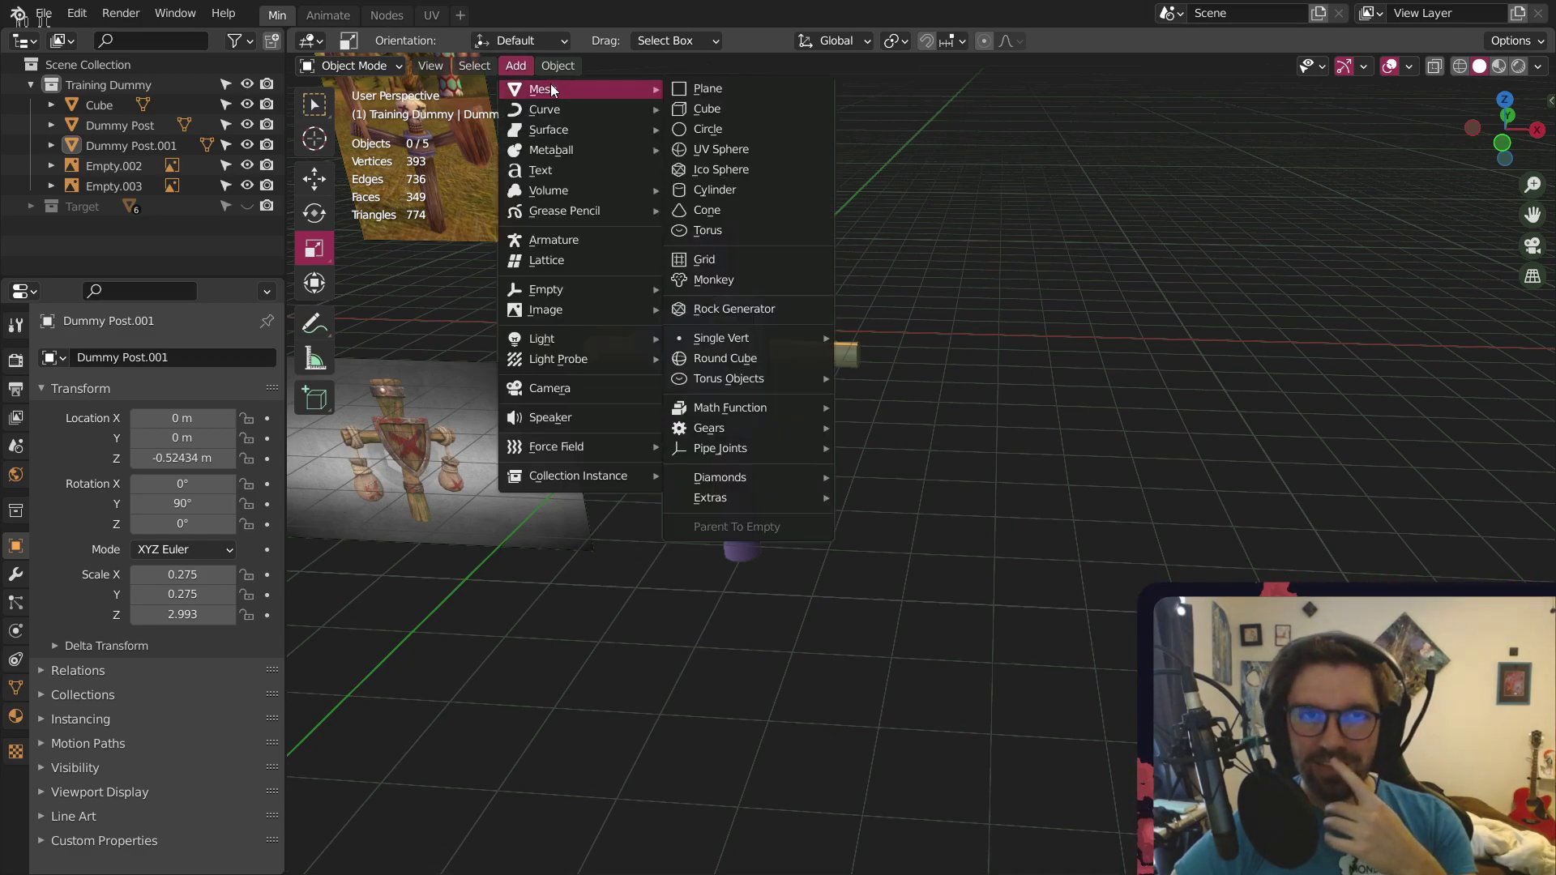
left_click(727, 193)
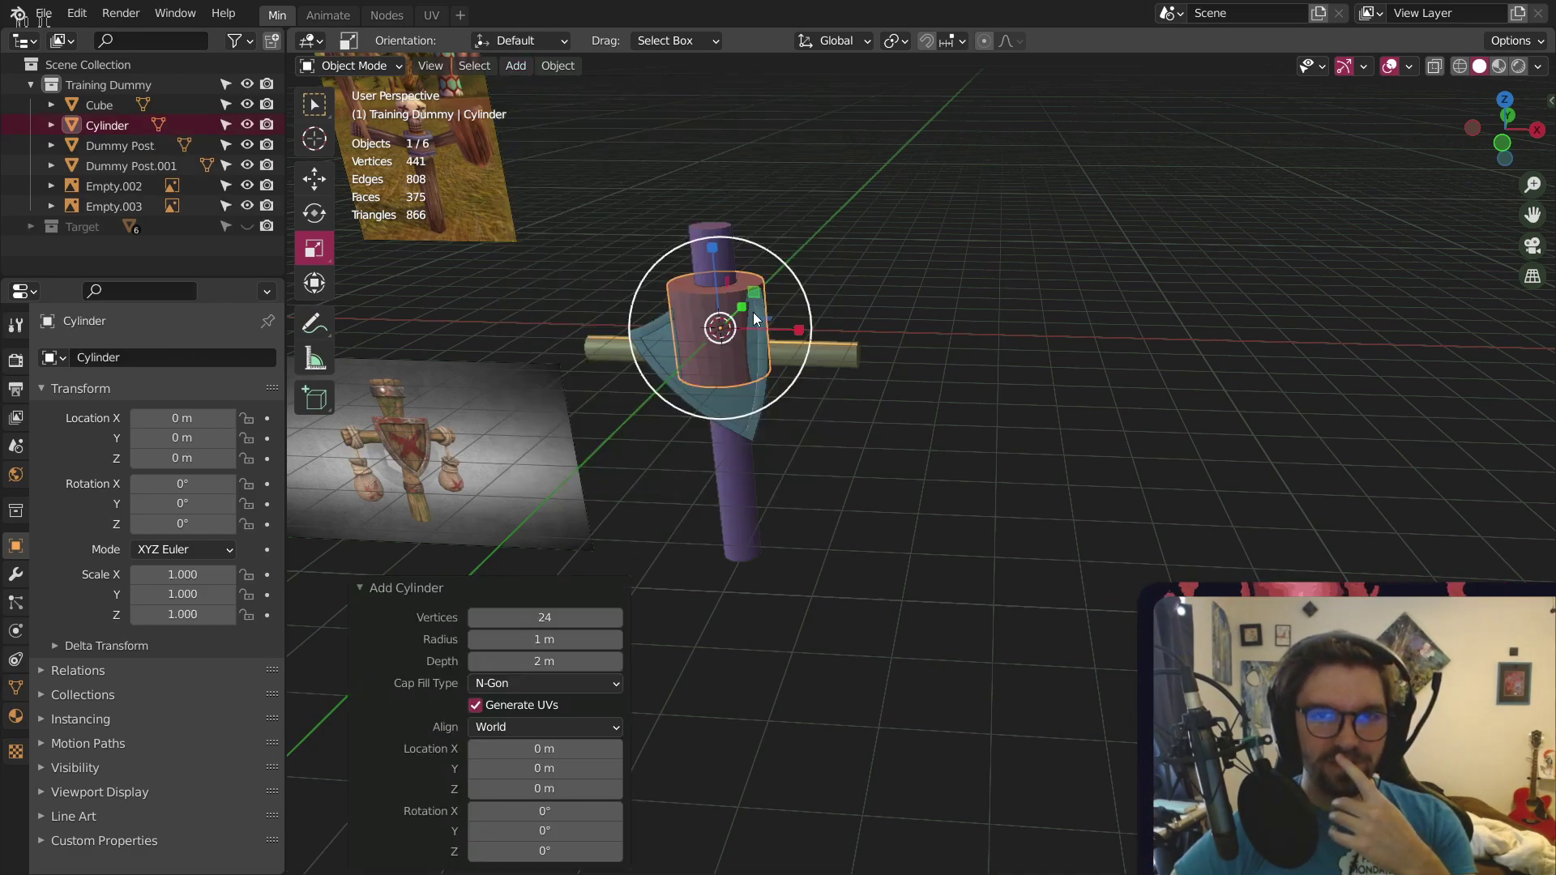
left_click(557, 623)
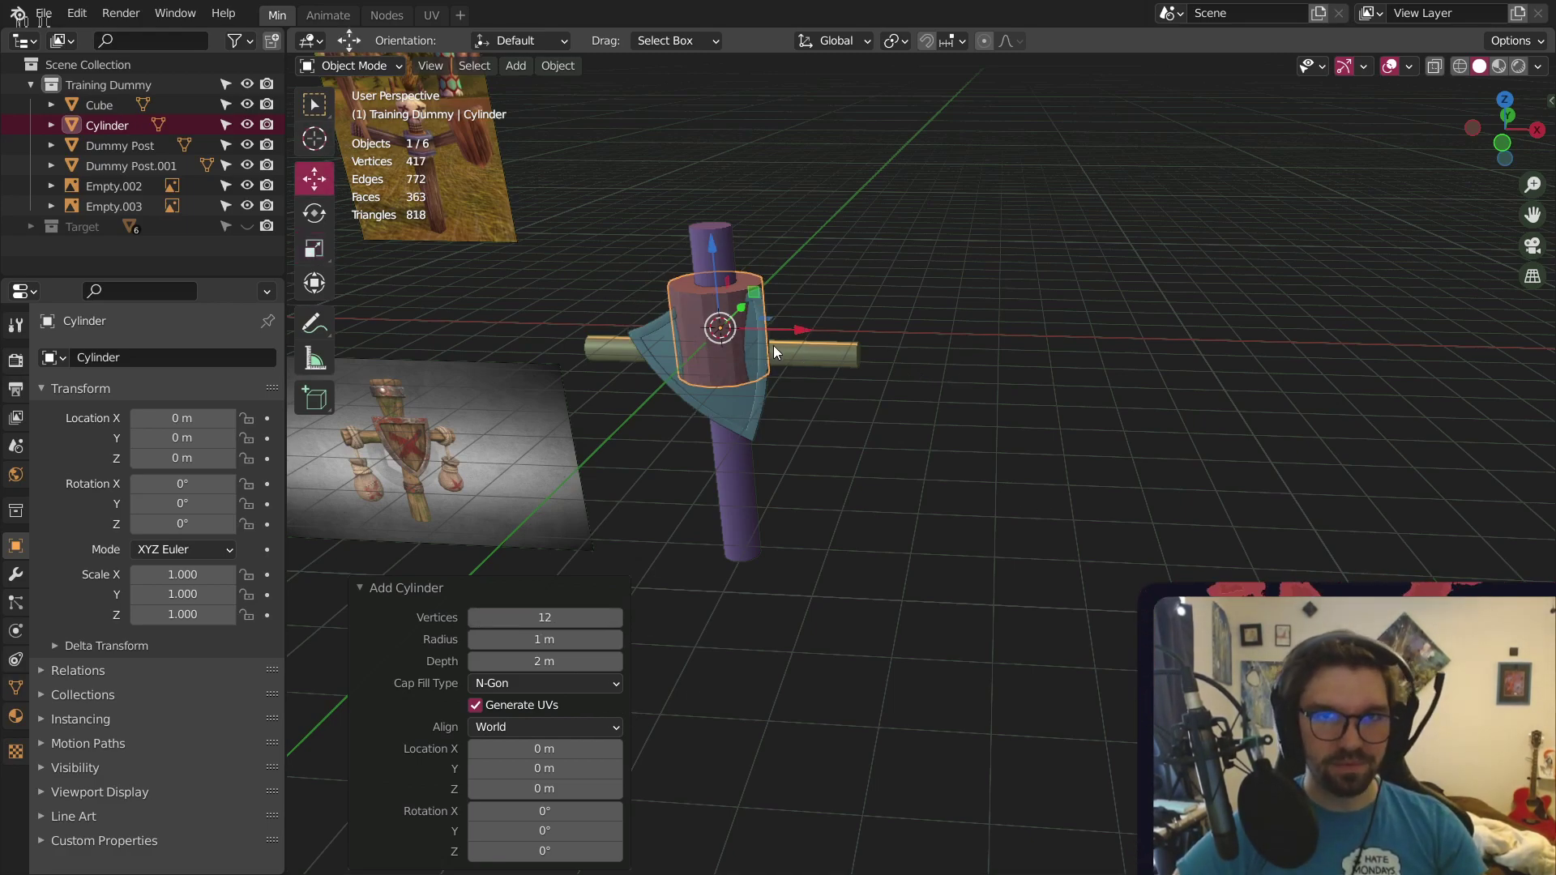
Move the cylinder along X to about 4.55 m, clear of the dummy, and flatten it to a Z scale of about 0.268
left_click_drag(807, 333, 1026, 348)
middle_click_drag(1037, 316, 955, 309, "shift")
scroll(916, 292, "up", 3)
middle_click_drag(781, 185, 689, 302, "shift")
left_click(315, 248)
left_click_drag(767, 274, 789, 335)
Enter Edit Mode on the cylinder and inset its bottom face by about 0.4165 m
scroll(766, 363, "up", 3)
middle_click_drag(772, 364, 811, 415)
left_click(379, 65)
left_click(366, 114)
key("3")
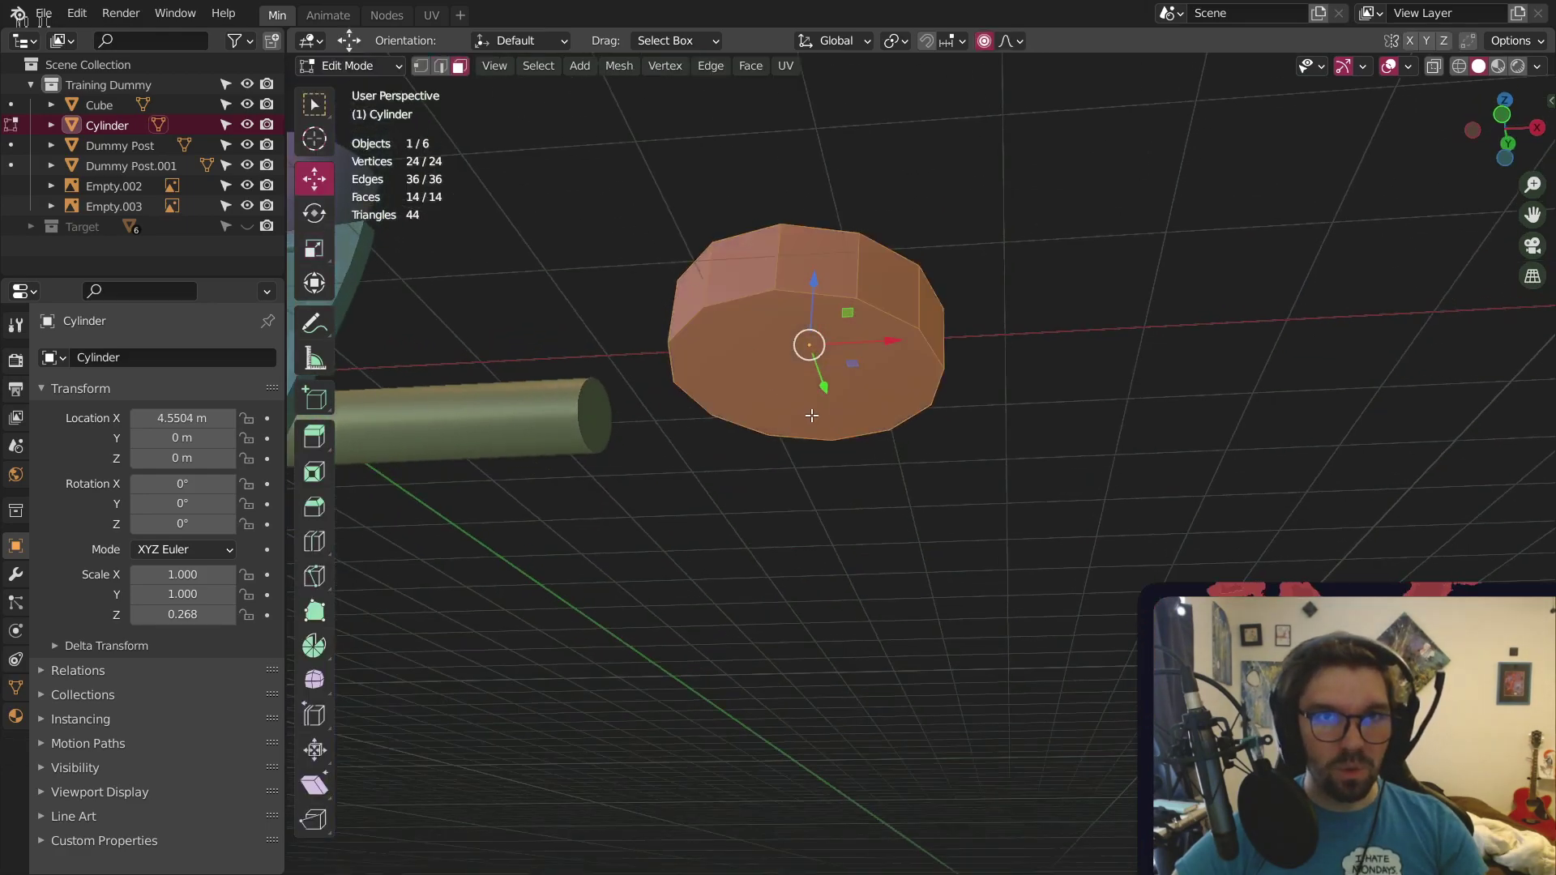
left_click(811, 415)
key("i")
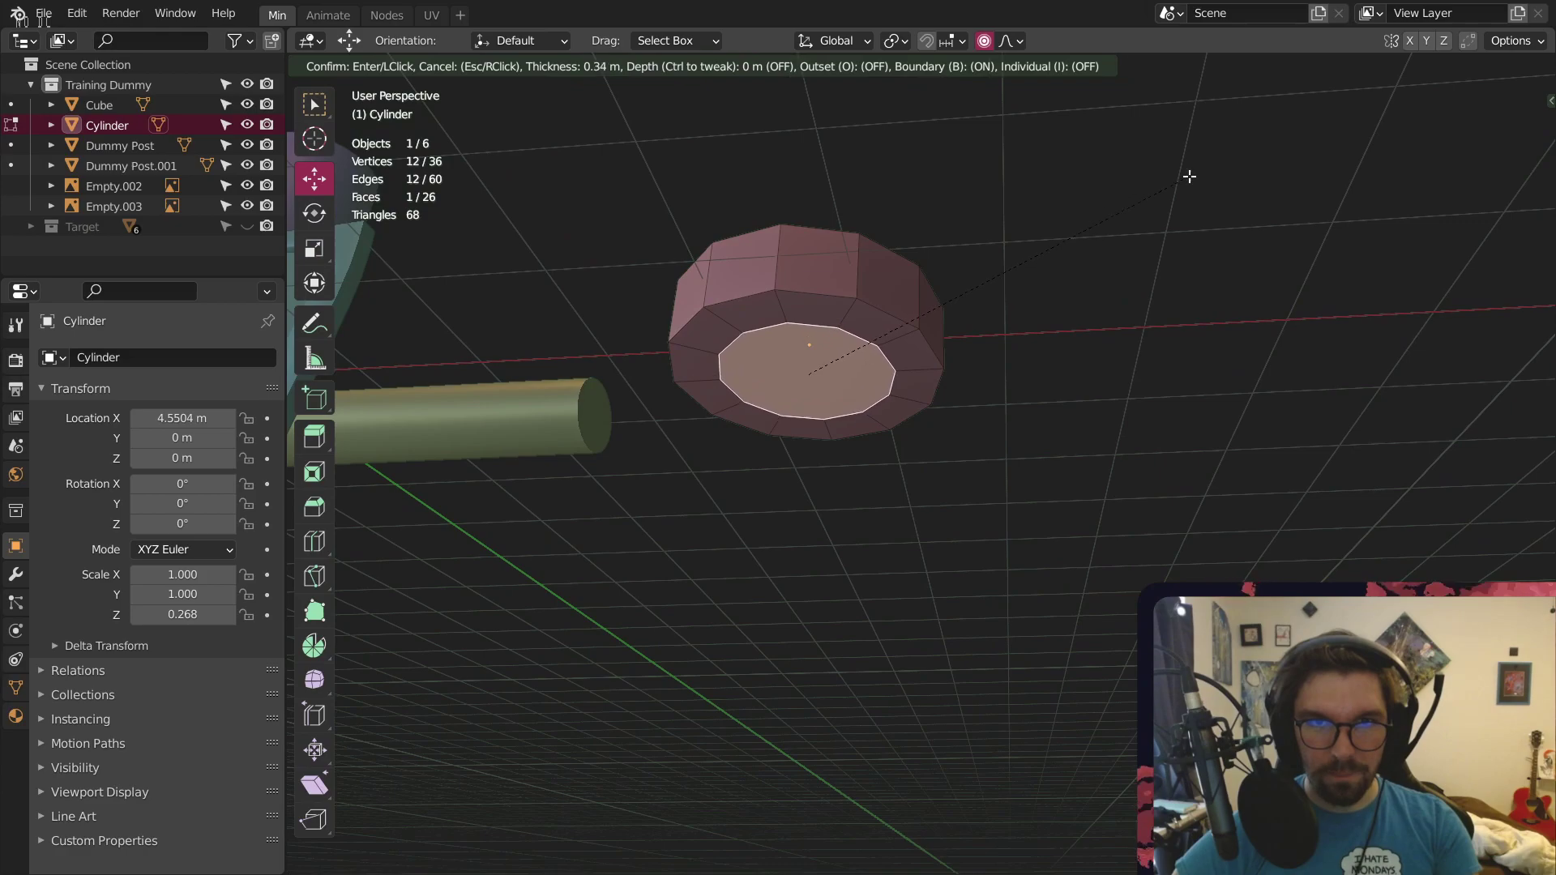
left_click(1181, 181)
scroll(766, 332, "up", 2)
middle_click_drag(807, 330, 861, 285)
scroll(859, 286, "up", 1)
Merge each neighbouring pair of the twelve inset vertices at their centre to reduce the inner ring to six vertices
left_click(421, 66)
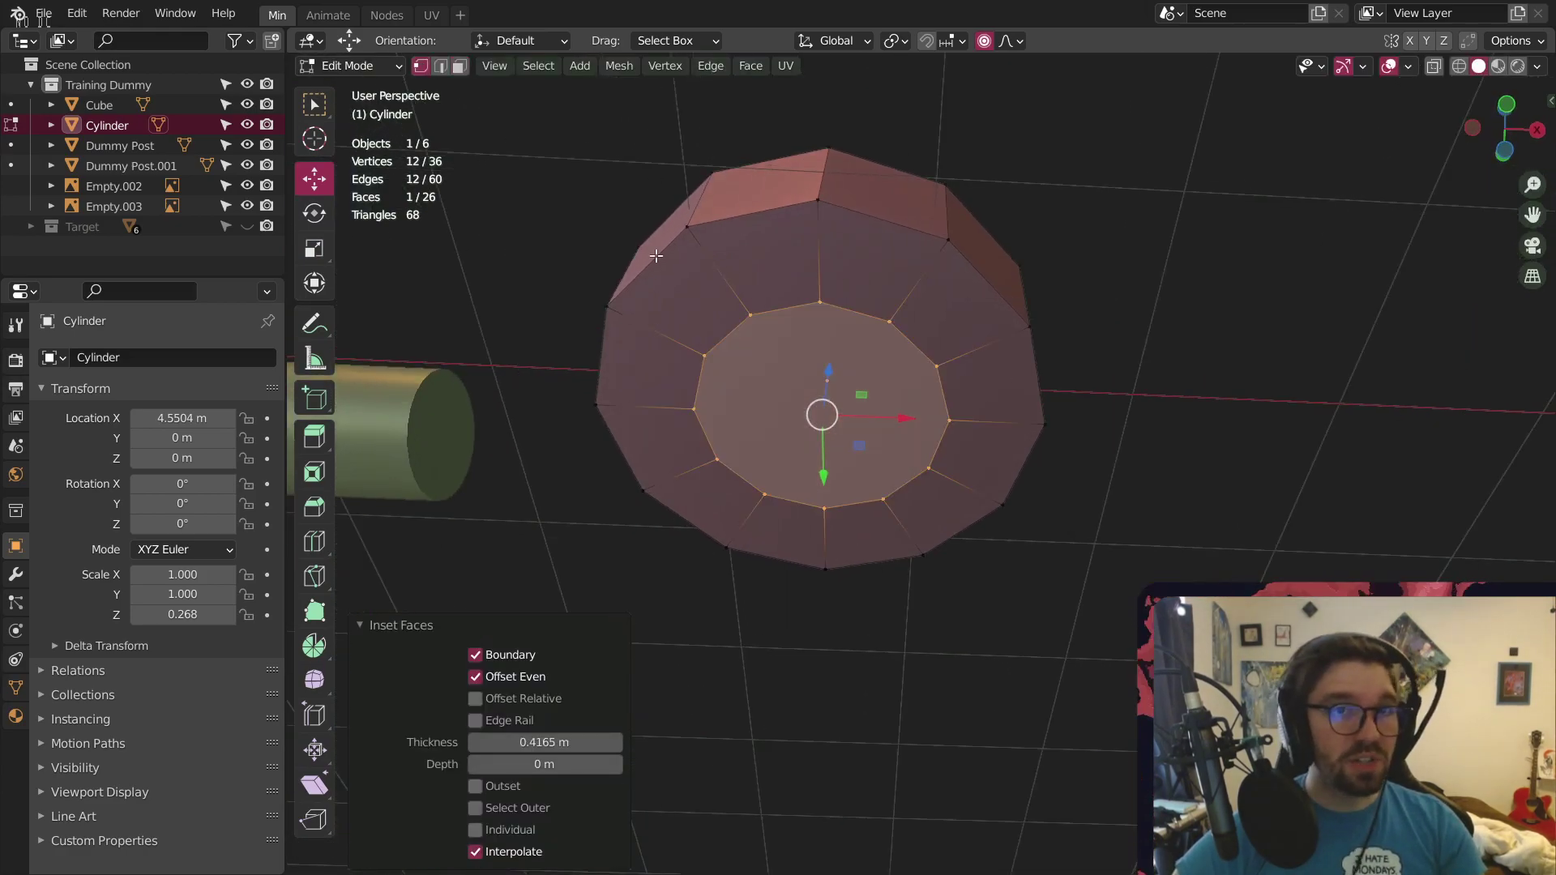
scroll(788, 251, "up", 2)
left_click(823, 297)
left_click_drag(804, 254, 1078, 580)
right_click(883, 490)
mouse_move(898, 729)
left_click(1013, 718)
left_click_drag(978, 400, 1025, 489)
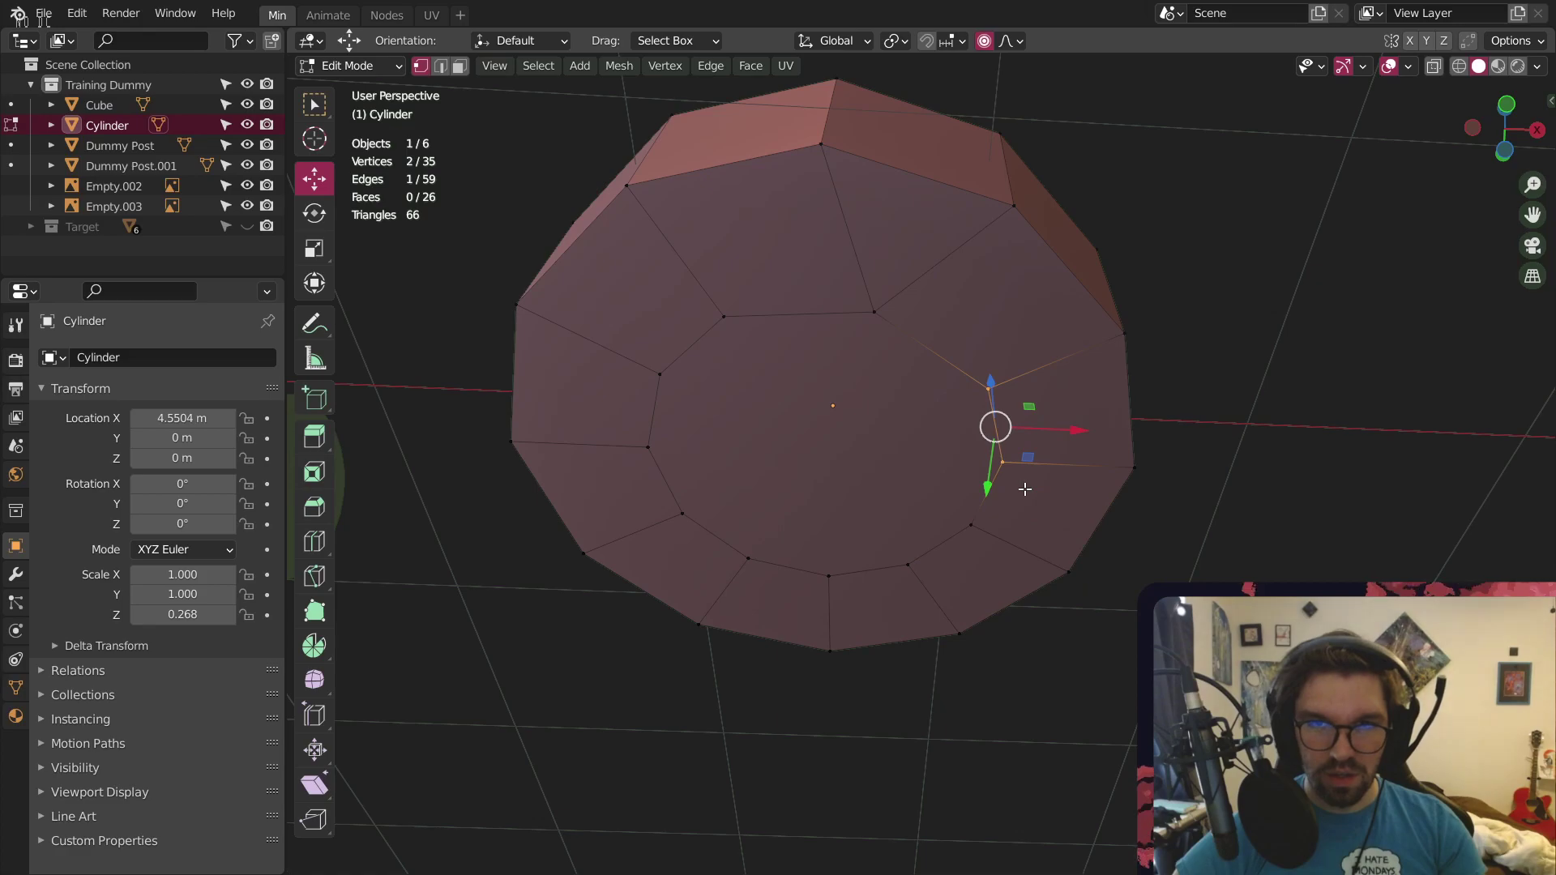
left_click_drag(858, 500, 1005, 624)
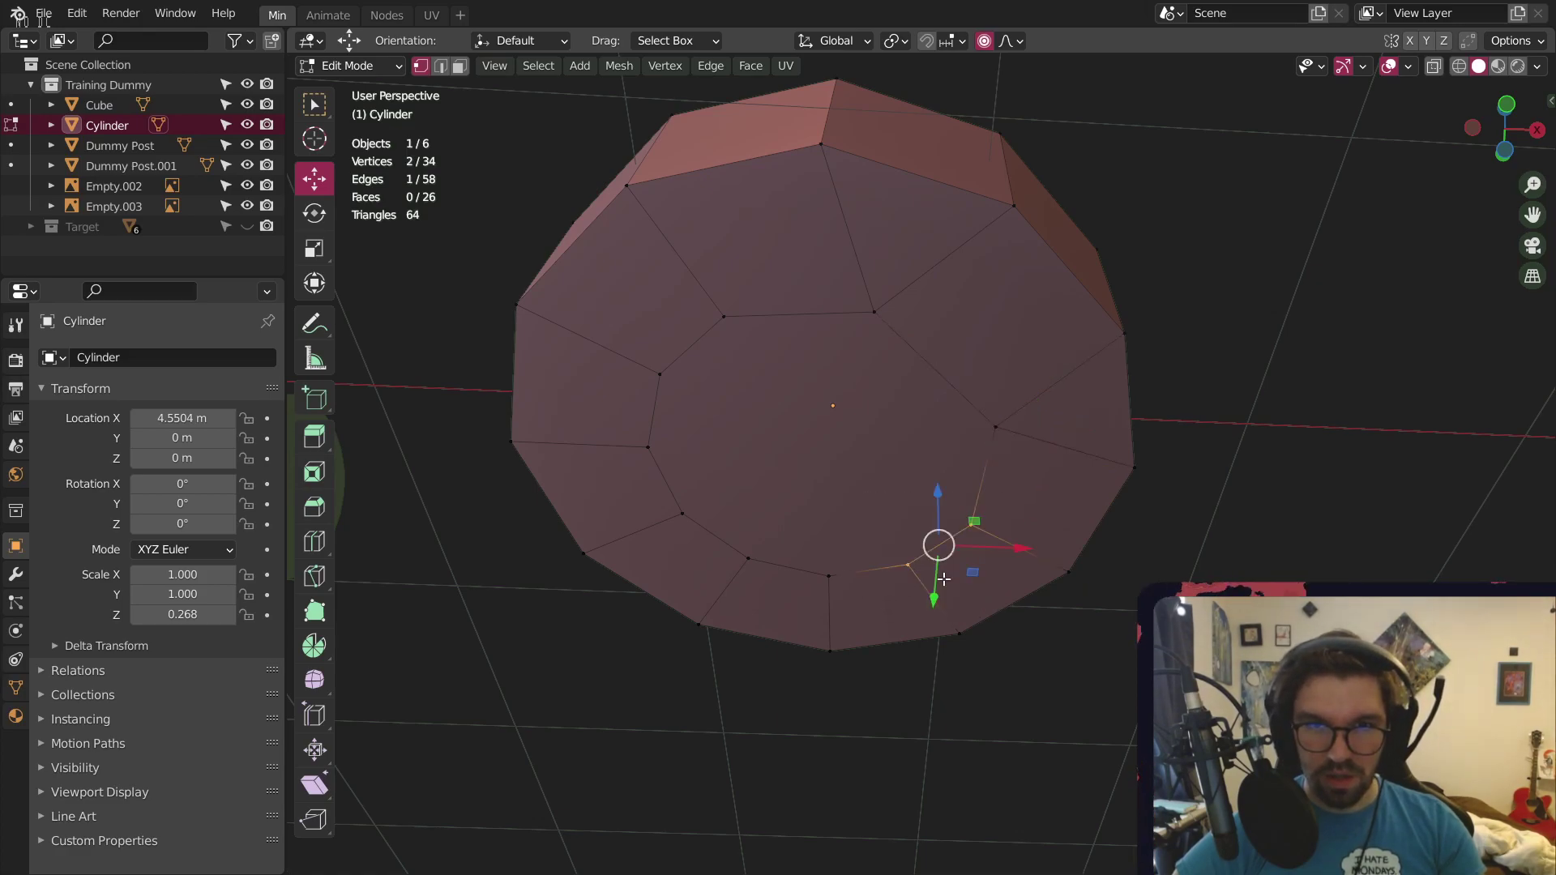
left_click_drag(721, 499, 873, 609)
left_click_drag(634, 425, 721, 551)
key("shift+r")
left_click_drag(647, 400, 744, 311)
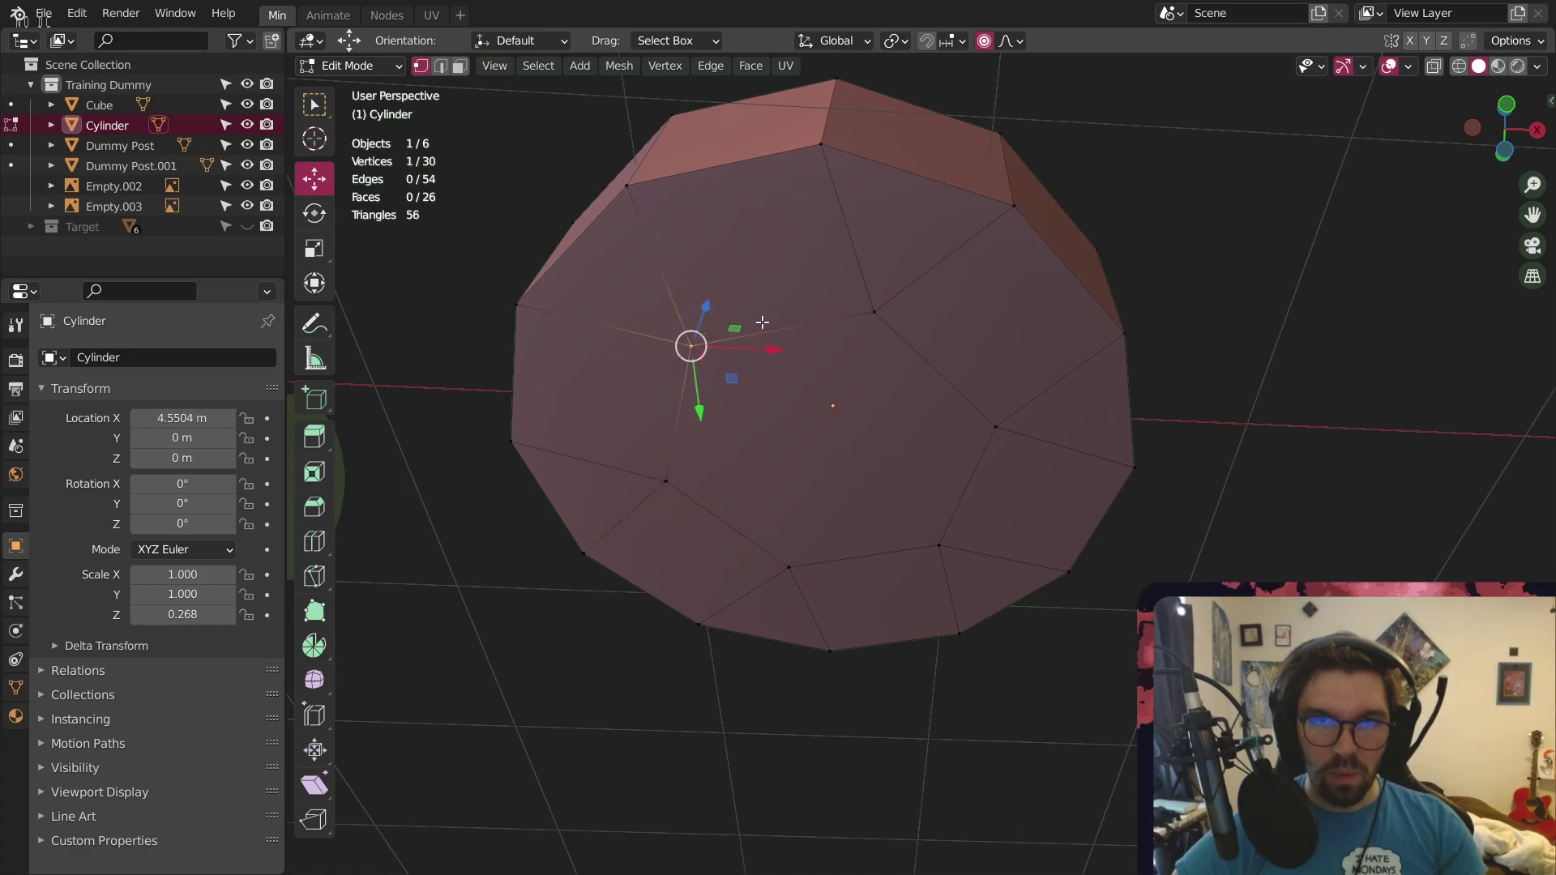
Inset the hexagonal face on the cylinder's underside by about 0.2762 m
middle_click_drag(829, 430, 848, 312)
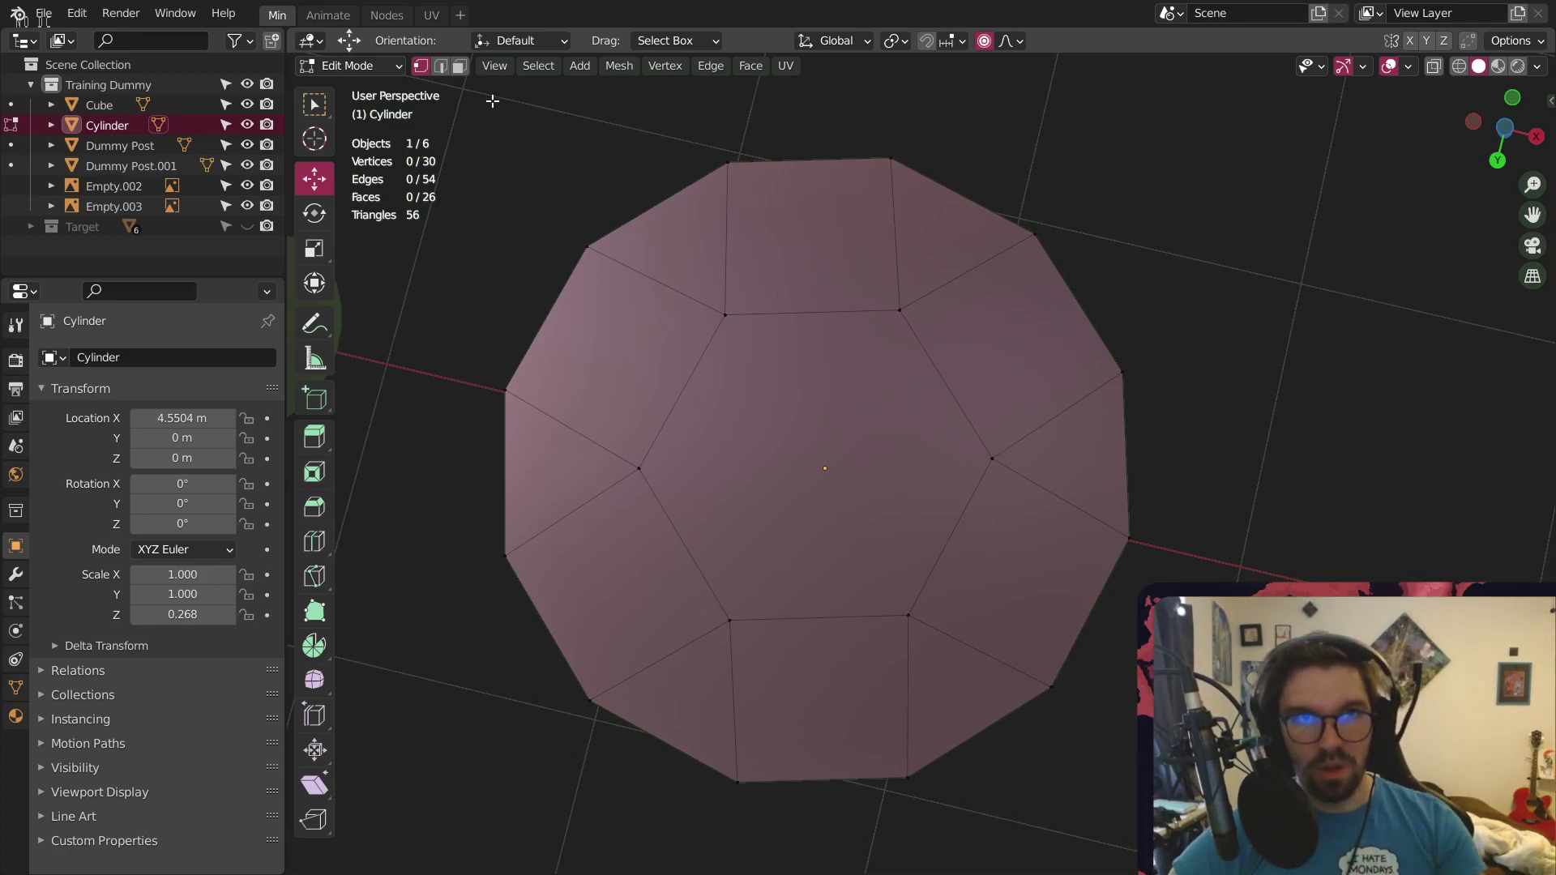
left_click(730, 385)
key("i")
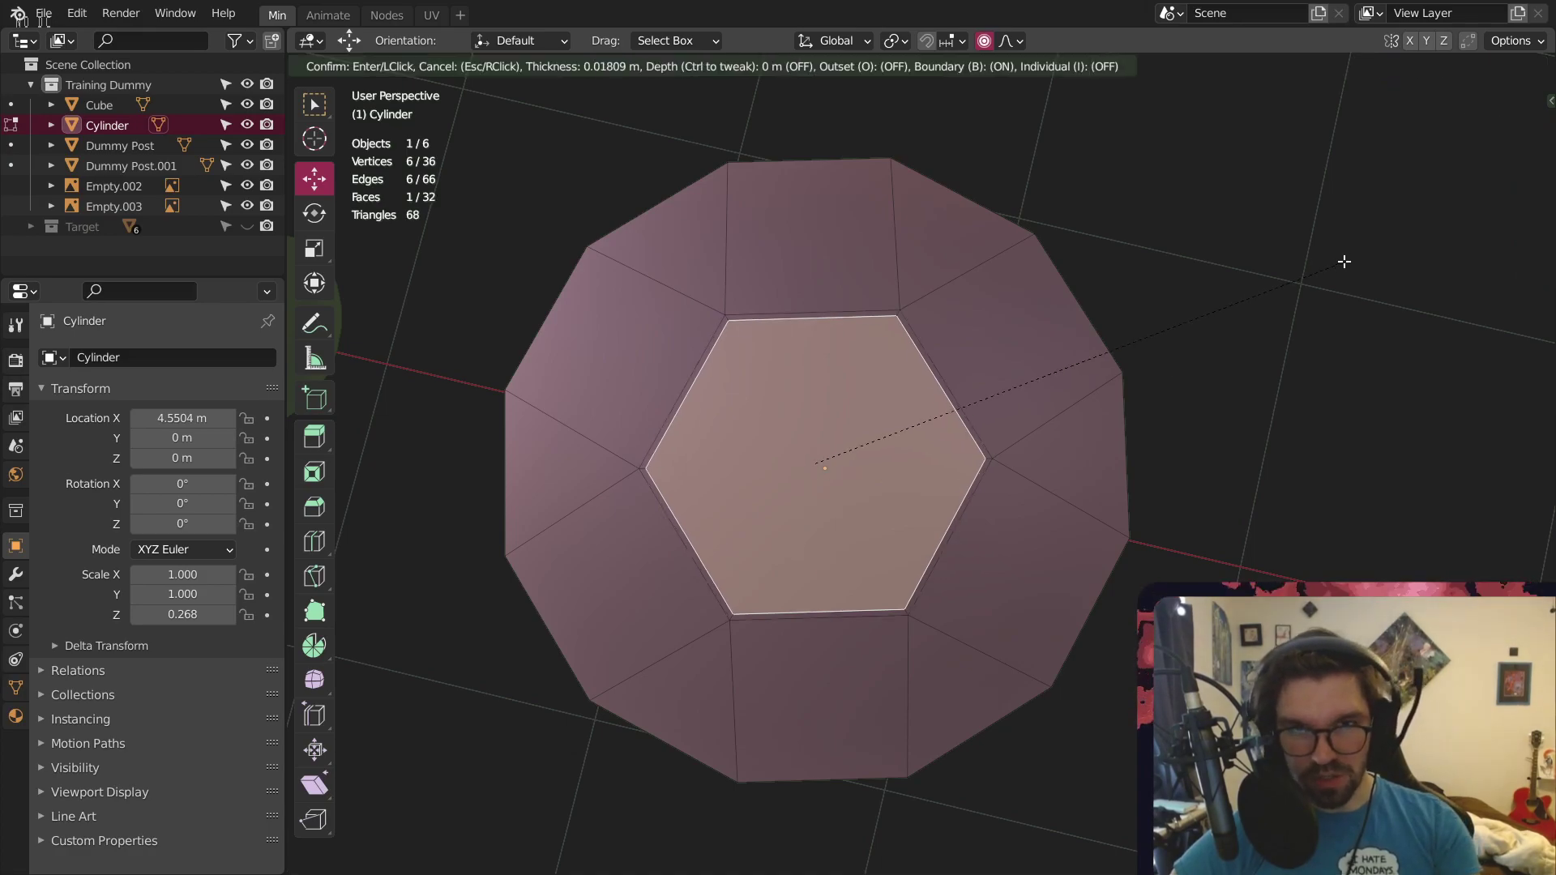
left_click(1277, 273)
Merge the inner hexagon's vertices in pairs at their centres to turn it into a triangle
key("1")
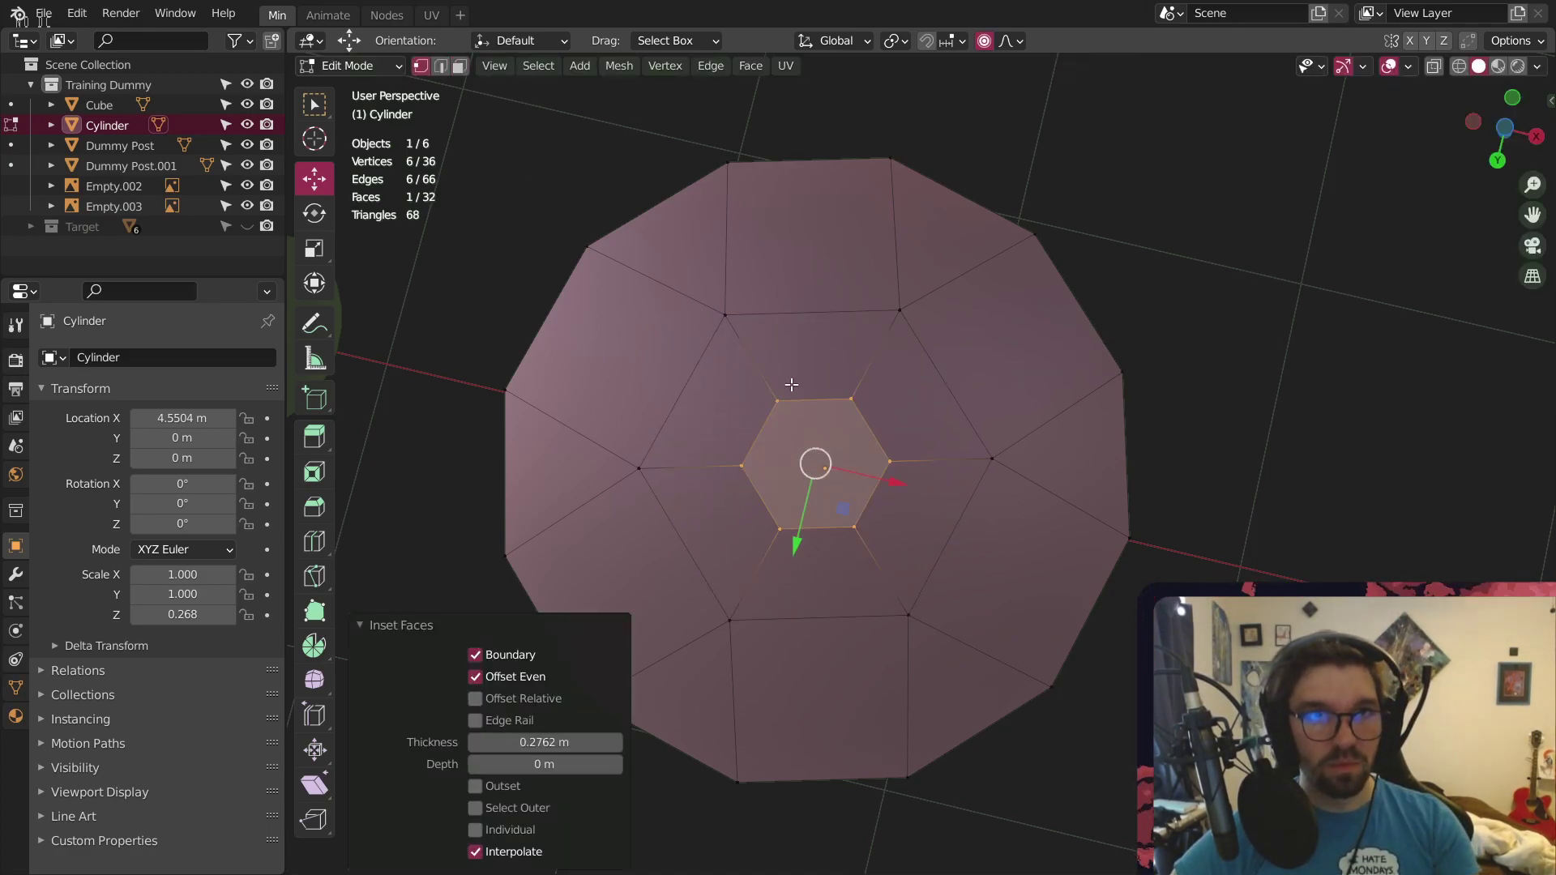
right_click(842, 430)
mouse_move(867, 430)
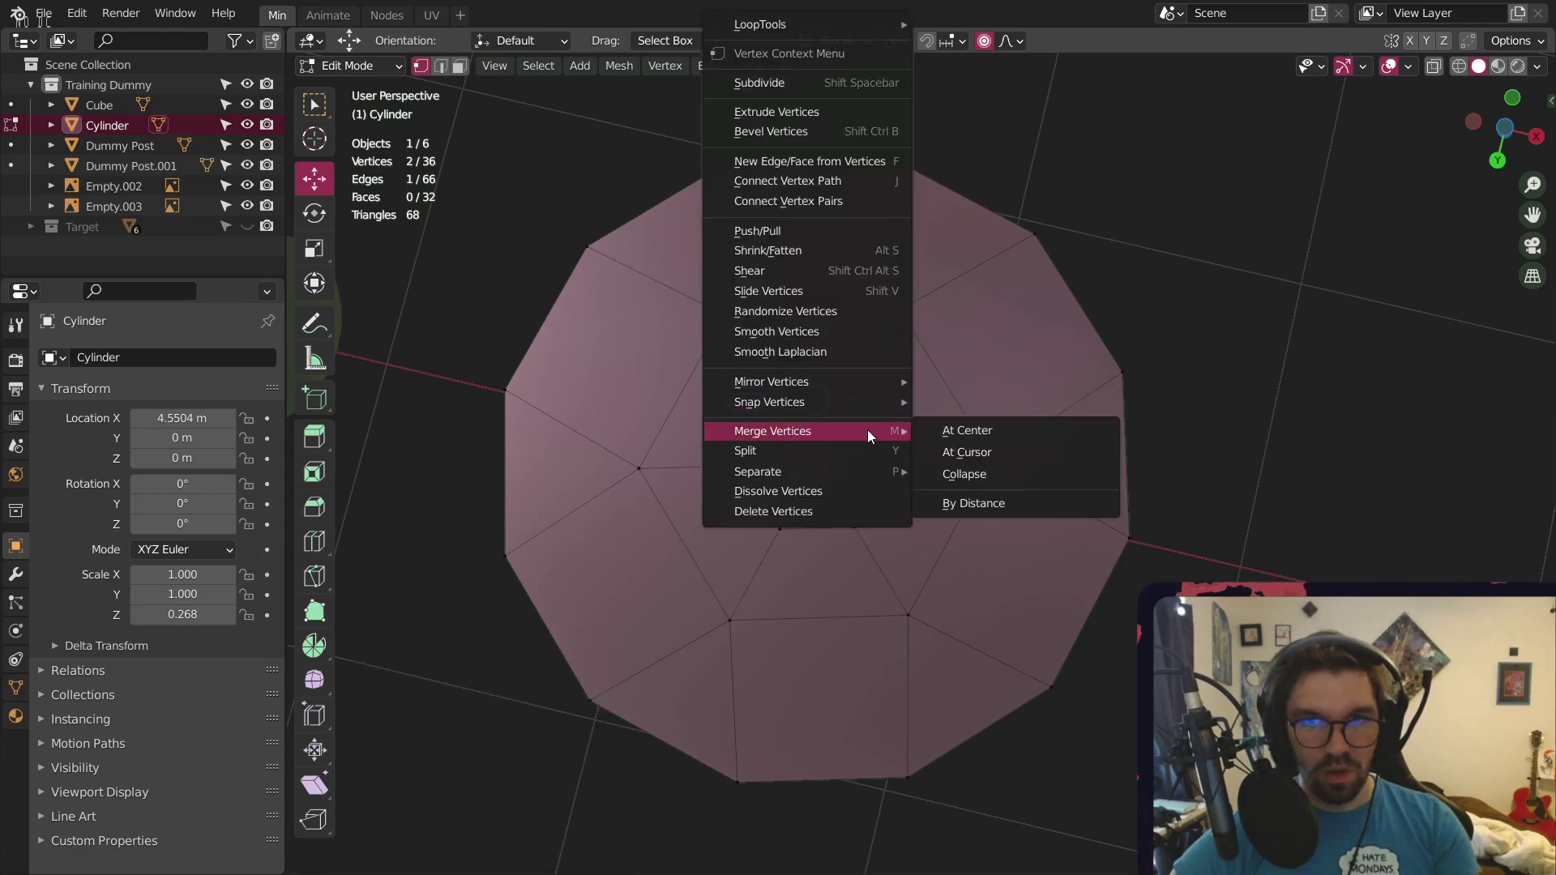
left_click(948, 430)
left_click_drag(941, 438, 833, 562)
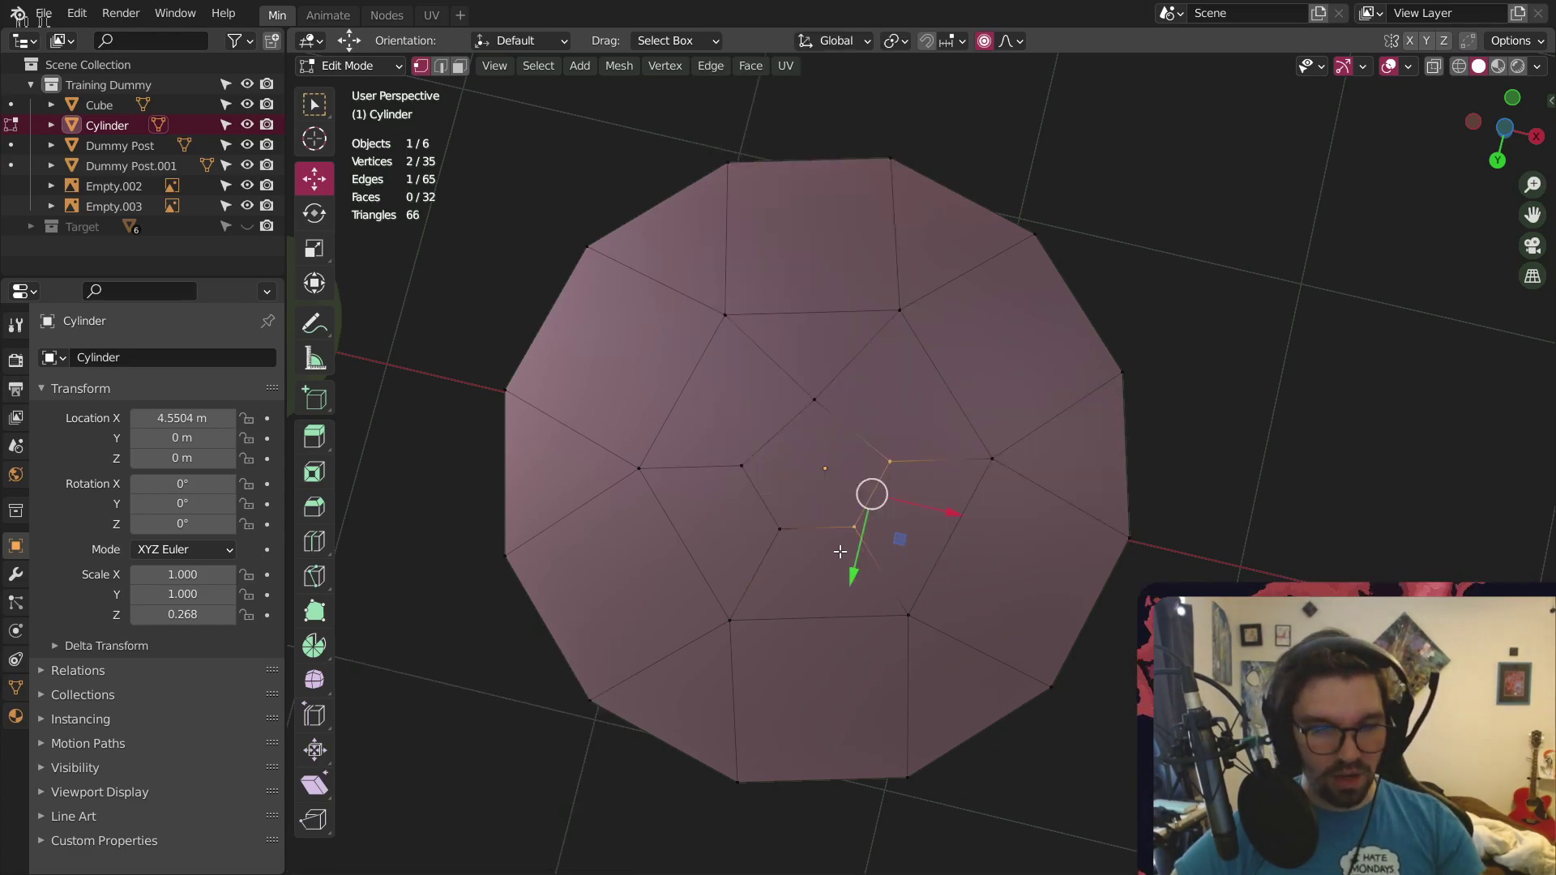
mouse_move(707, 442)
left_mouse_down()
mouse_move(791, 524)
mouse_move(732, 455)
left_mouse_up()
key("shift+r")
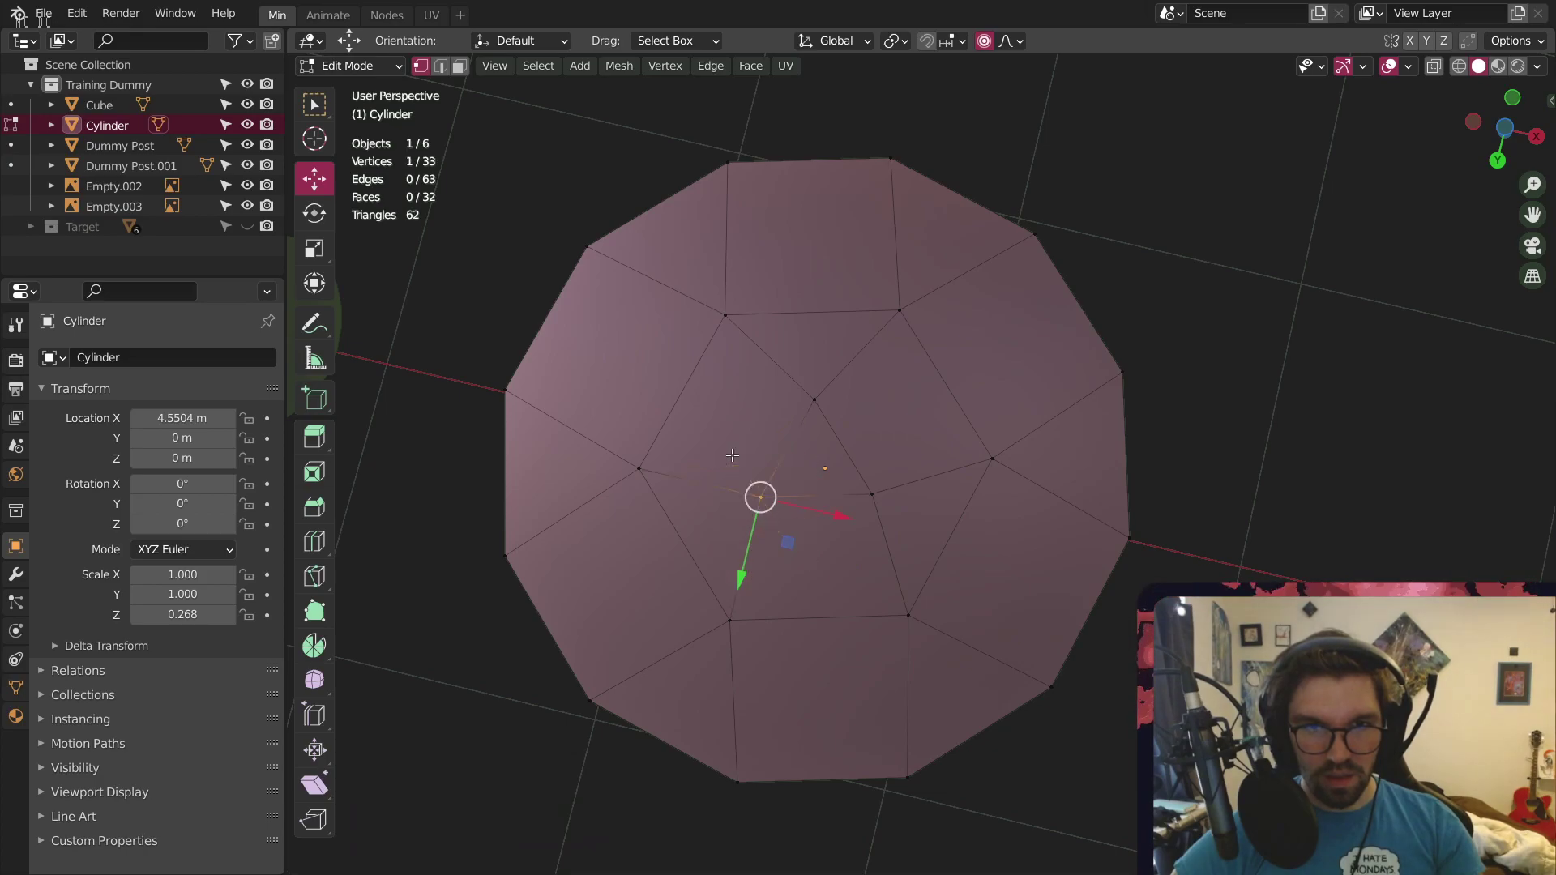
Lower the central faces of the cylinder's underside by about 0.075 m along Z
middle_click_drag(802, 427, 560, 207)
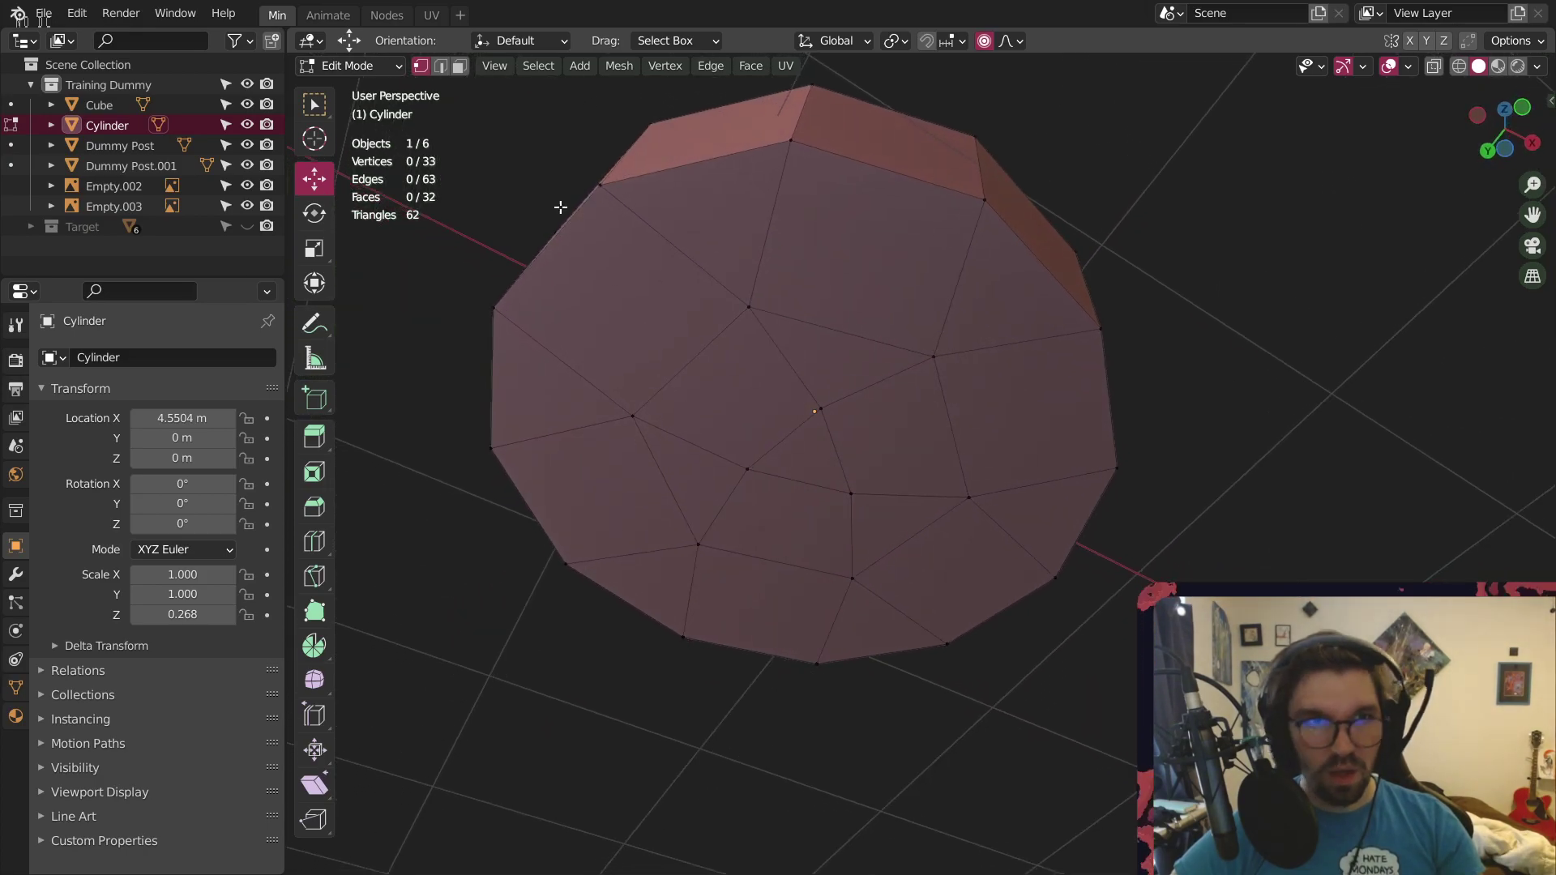
left_click(464, 68)
left_click_drag(697, 389, 883, 523)
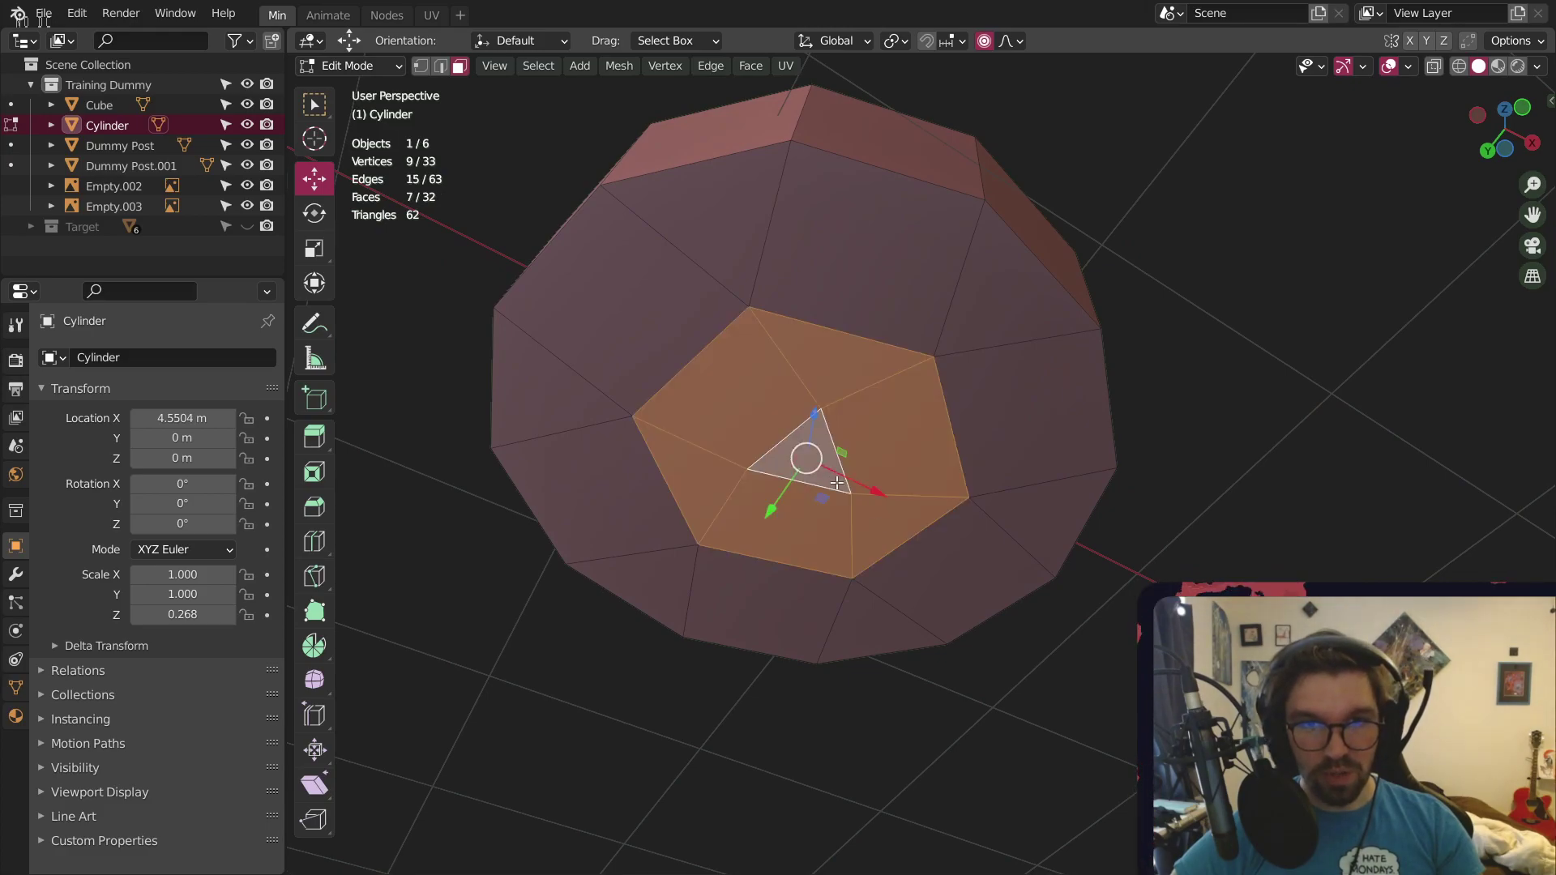
middle_click_drag(883, 524, 802, 461)
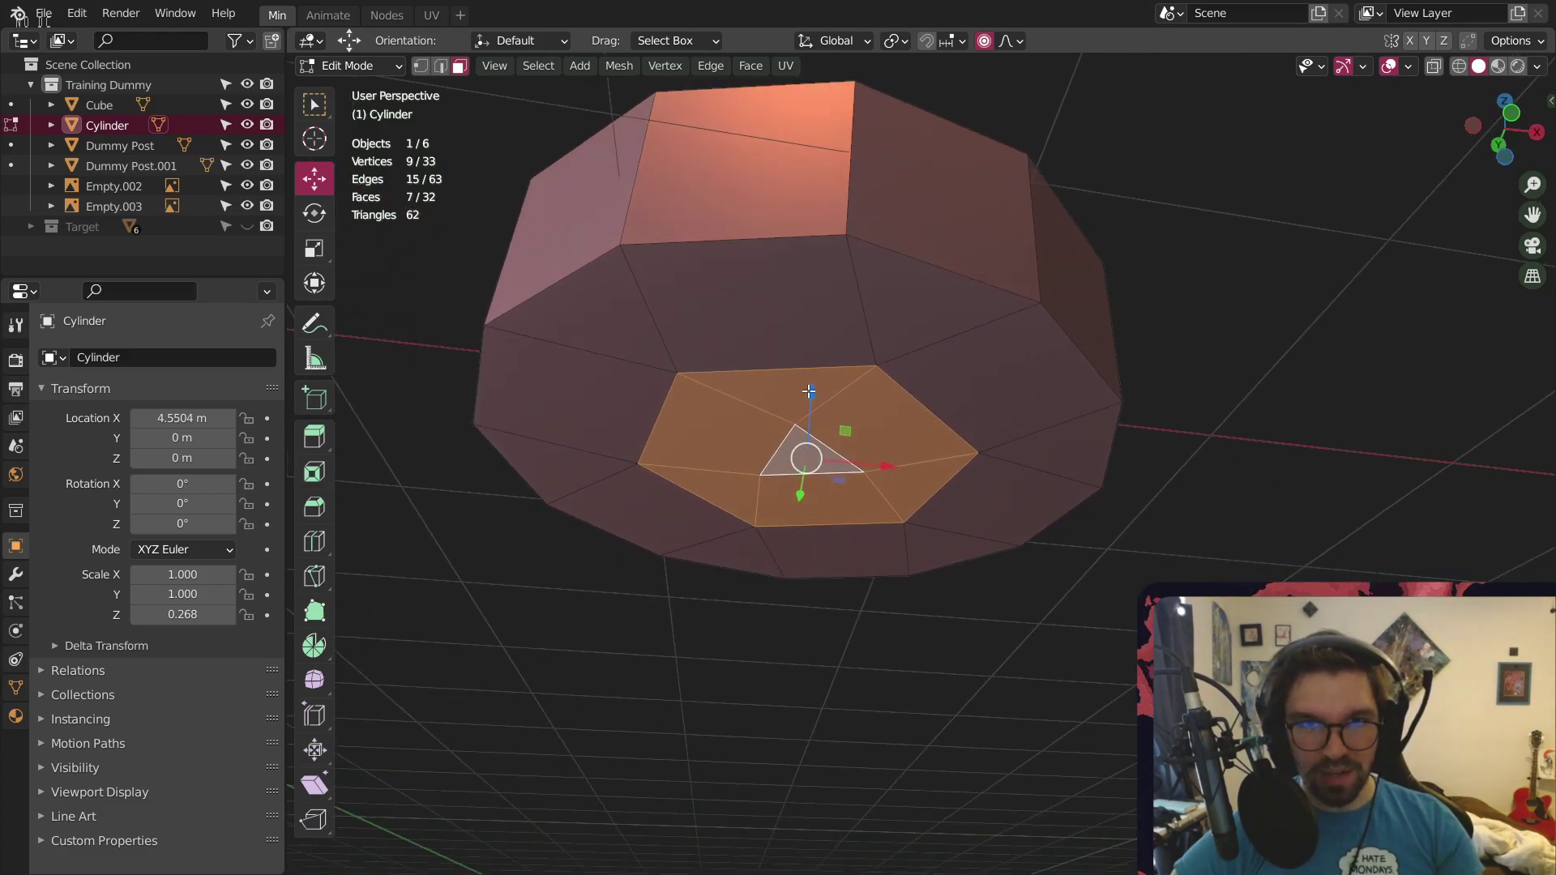
left_click_drag(809, 391, 804, 439)
key("ctrl+z")
left_click(796, 459)
scroll(803, 450, "down", 3)
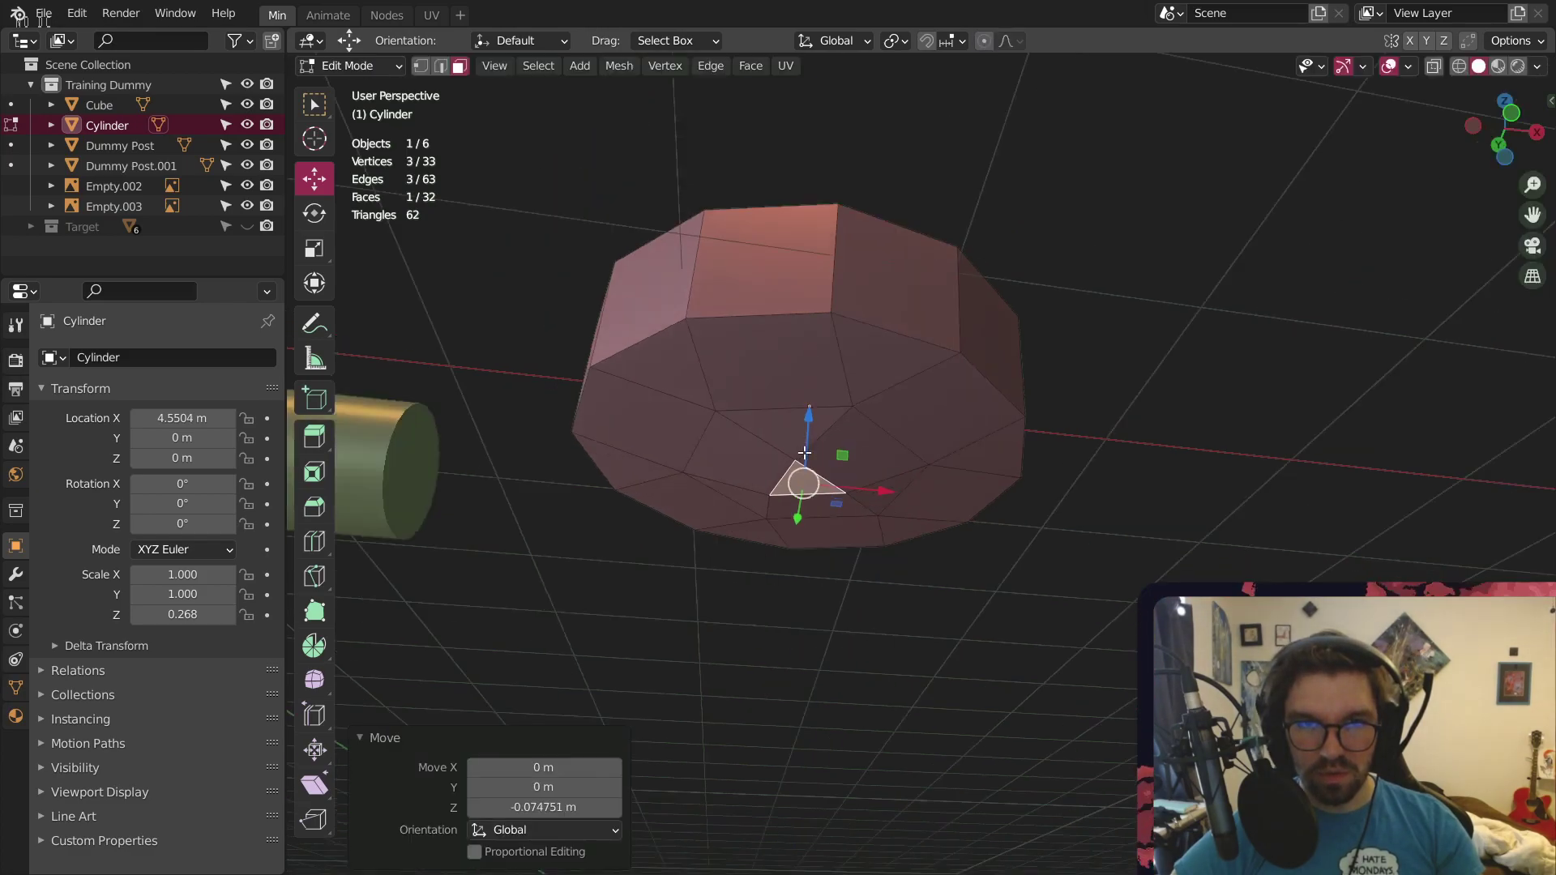
Extrude the central triangular face downward along its normal by about 9.32 m to form a long stem
mouse_move(802, 452)
middle_mouse_down()
mouse_move(758, 543)
mouse_move(801, 474)
middle_mouse_up()
right_click(800, 475)
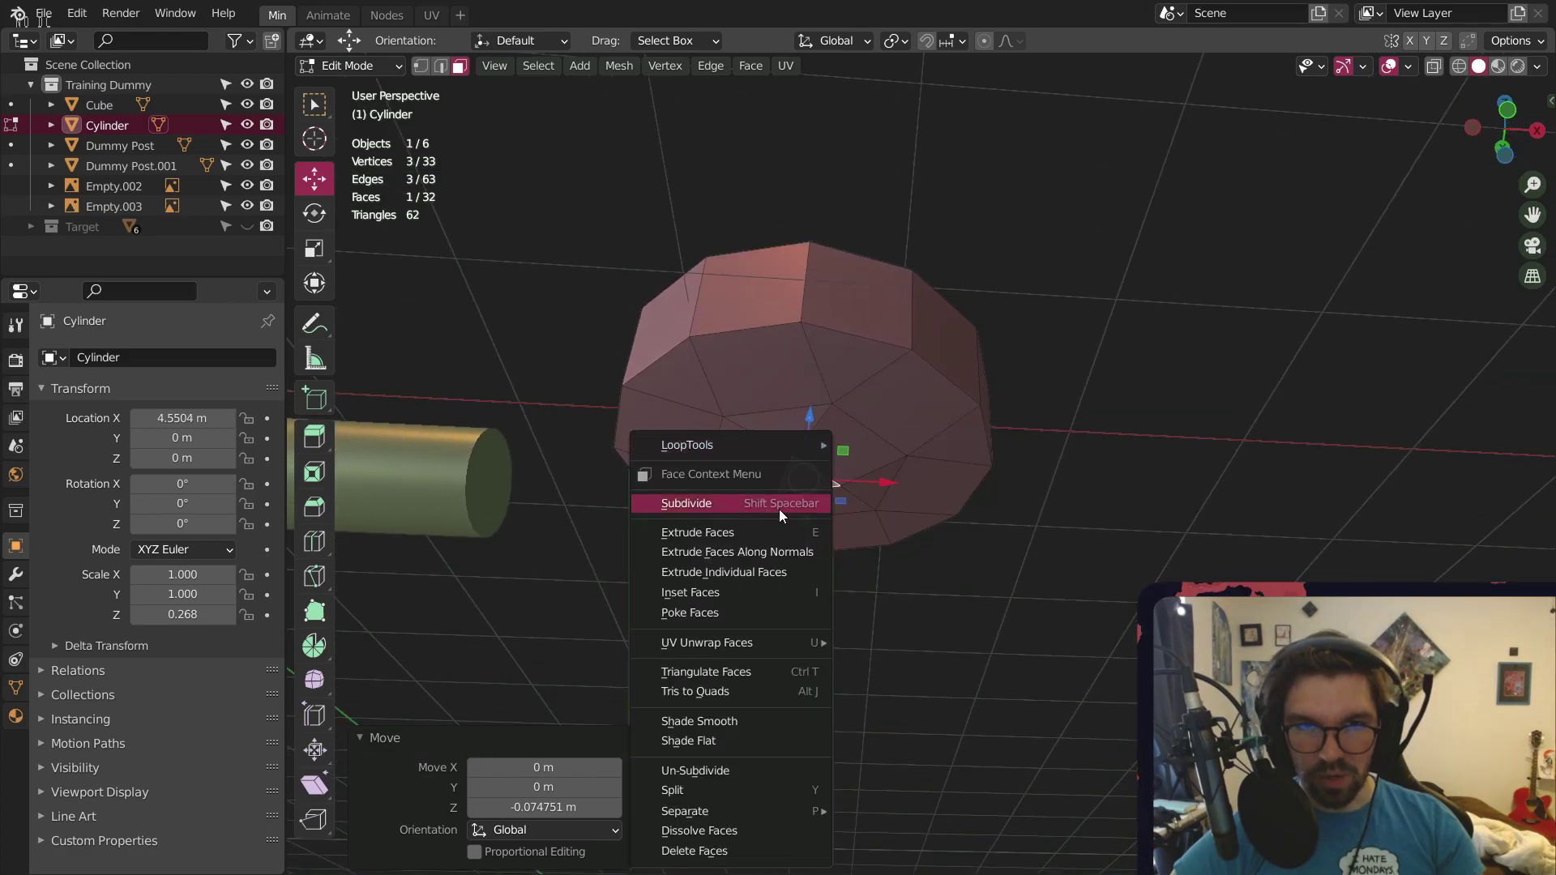
left_click(782, 545)
left_click(913, 843)
scroll(872, 450, "down", 4)
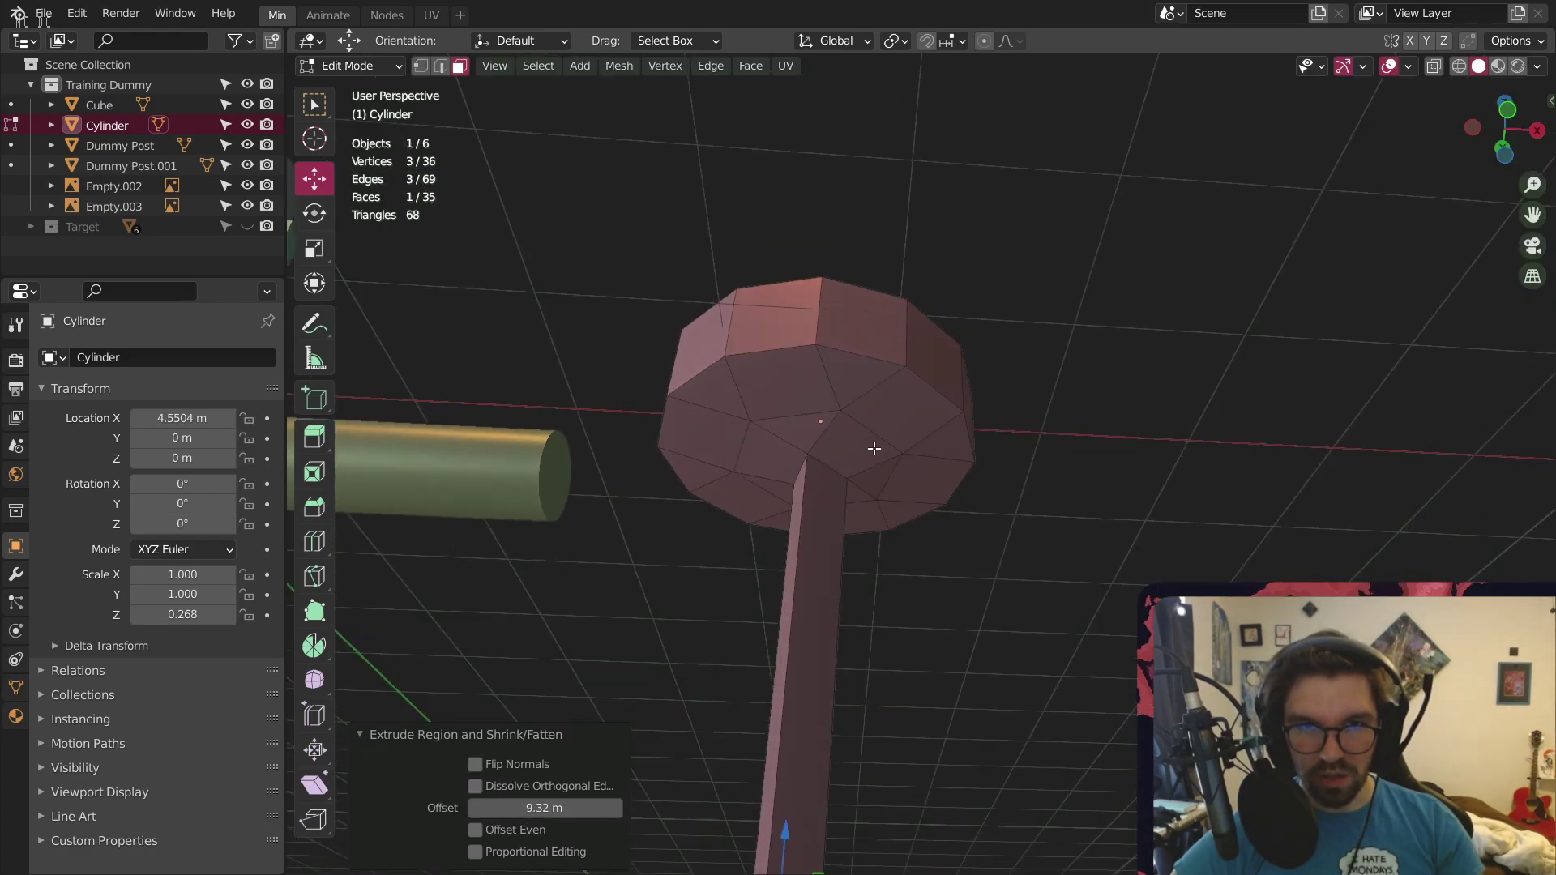
Scale the three edges where the stem meets the cylinder's underside by about 1.659
scroll(823, 438, "up", 7)
middle_click_drag(843, 430, 979, 330)
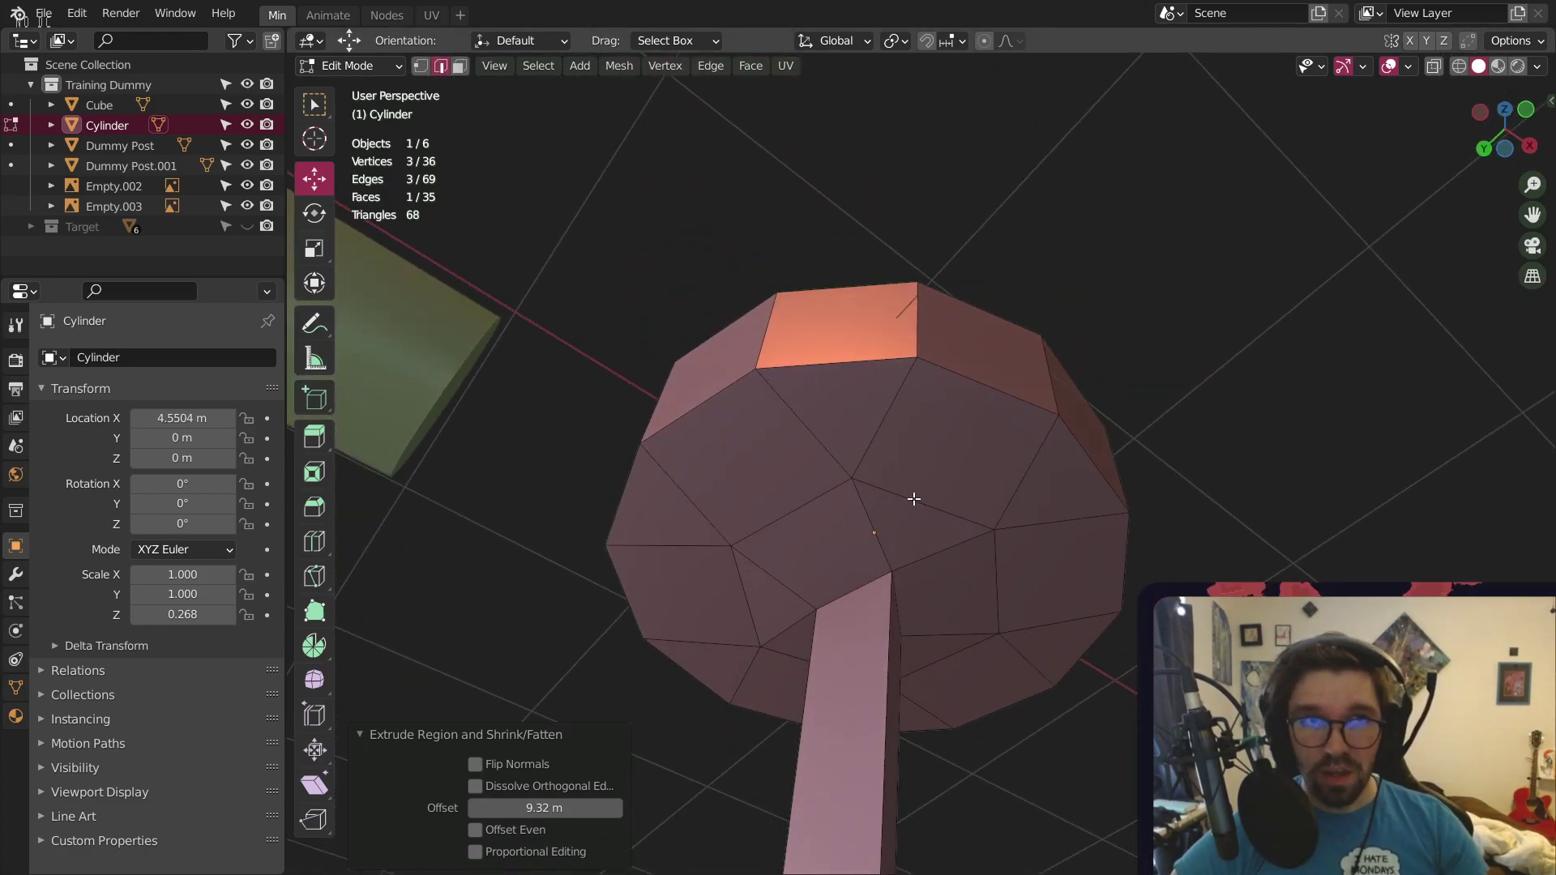
middle_click_drag(914, 499, 718, 493)
left_click(753, 513)
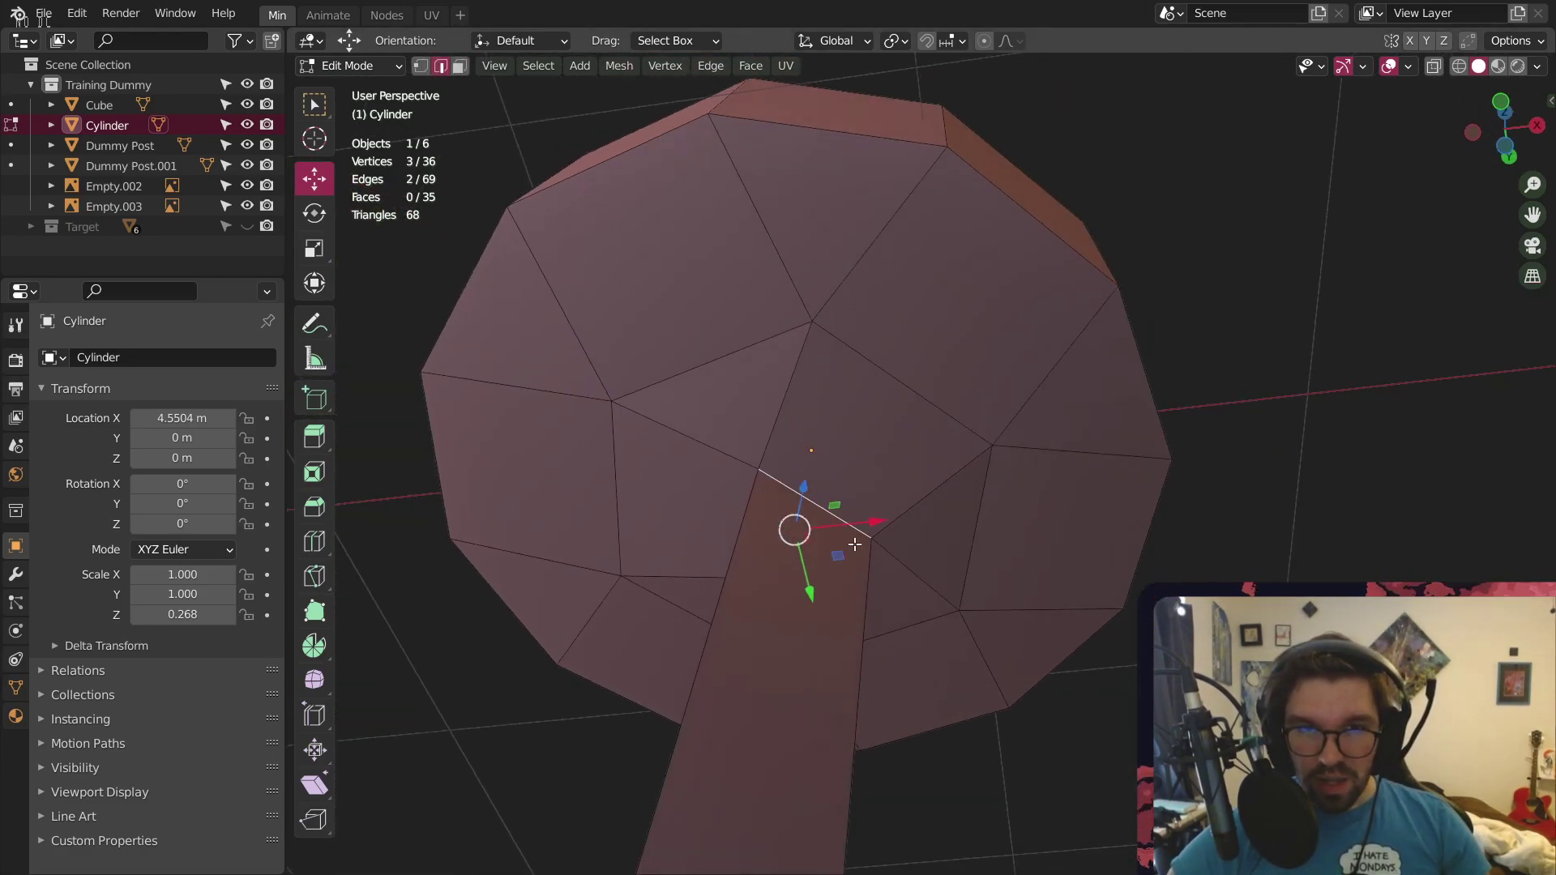
middle_click_drag(855, 544, 694, 462)
left_click(822, 442, "shift")
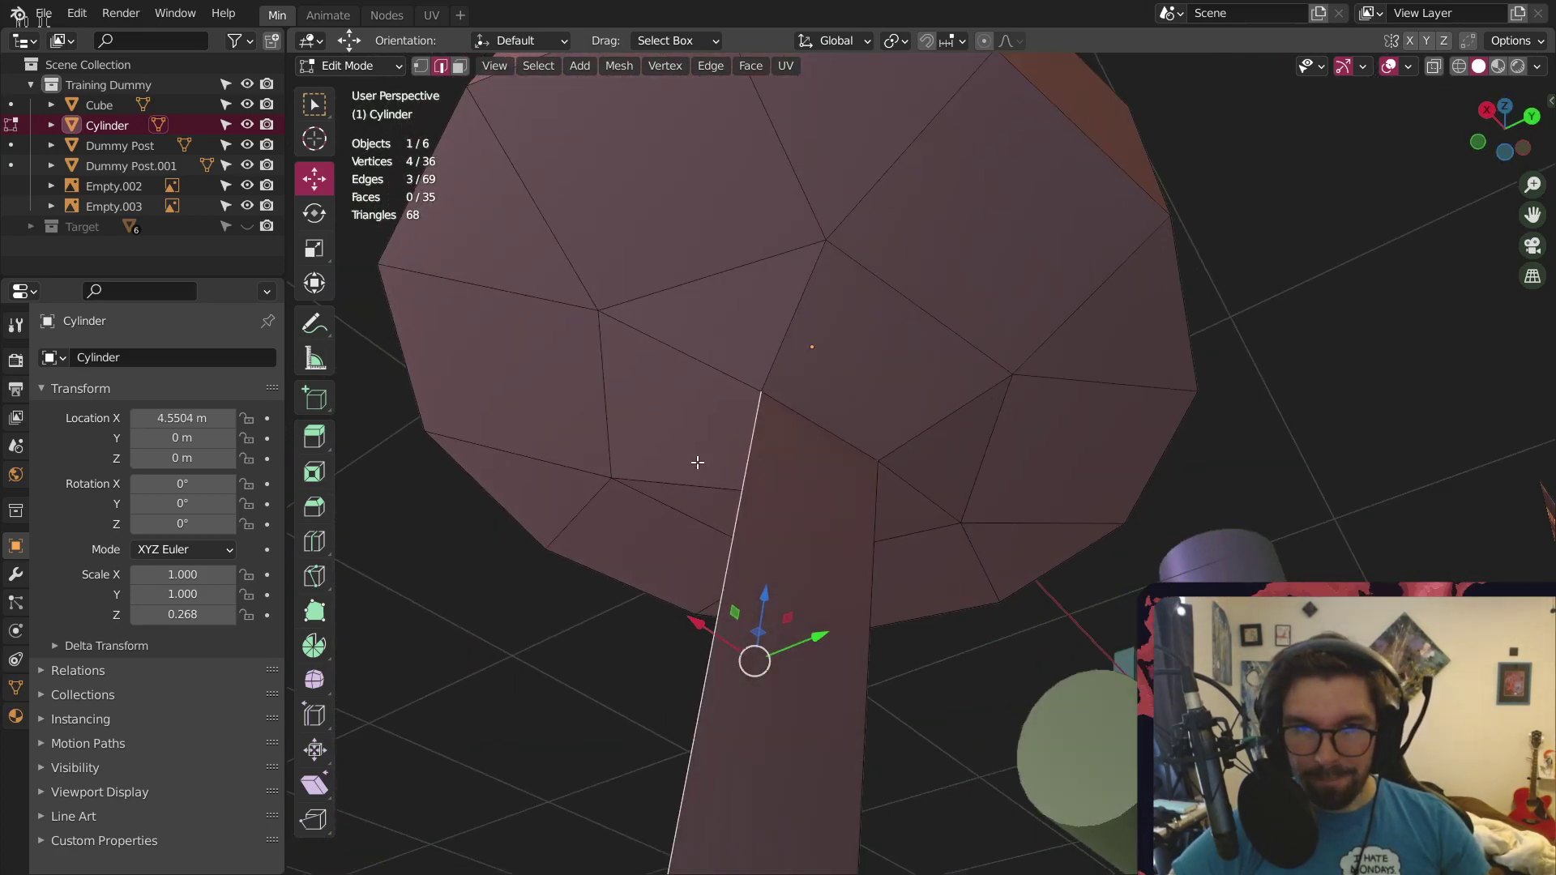
key("ctrl+z")
left_click(800, 420, "shift")
middle_click_drag(929, 449, 733, 466)
scroll(883, 438, "down", 3)
key("s")
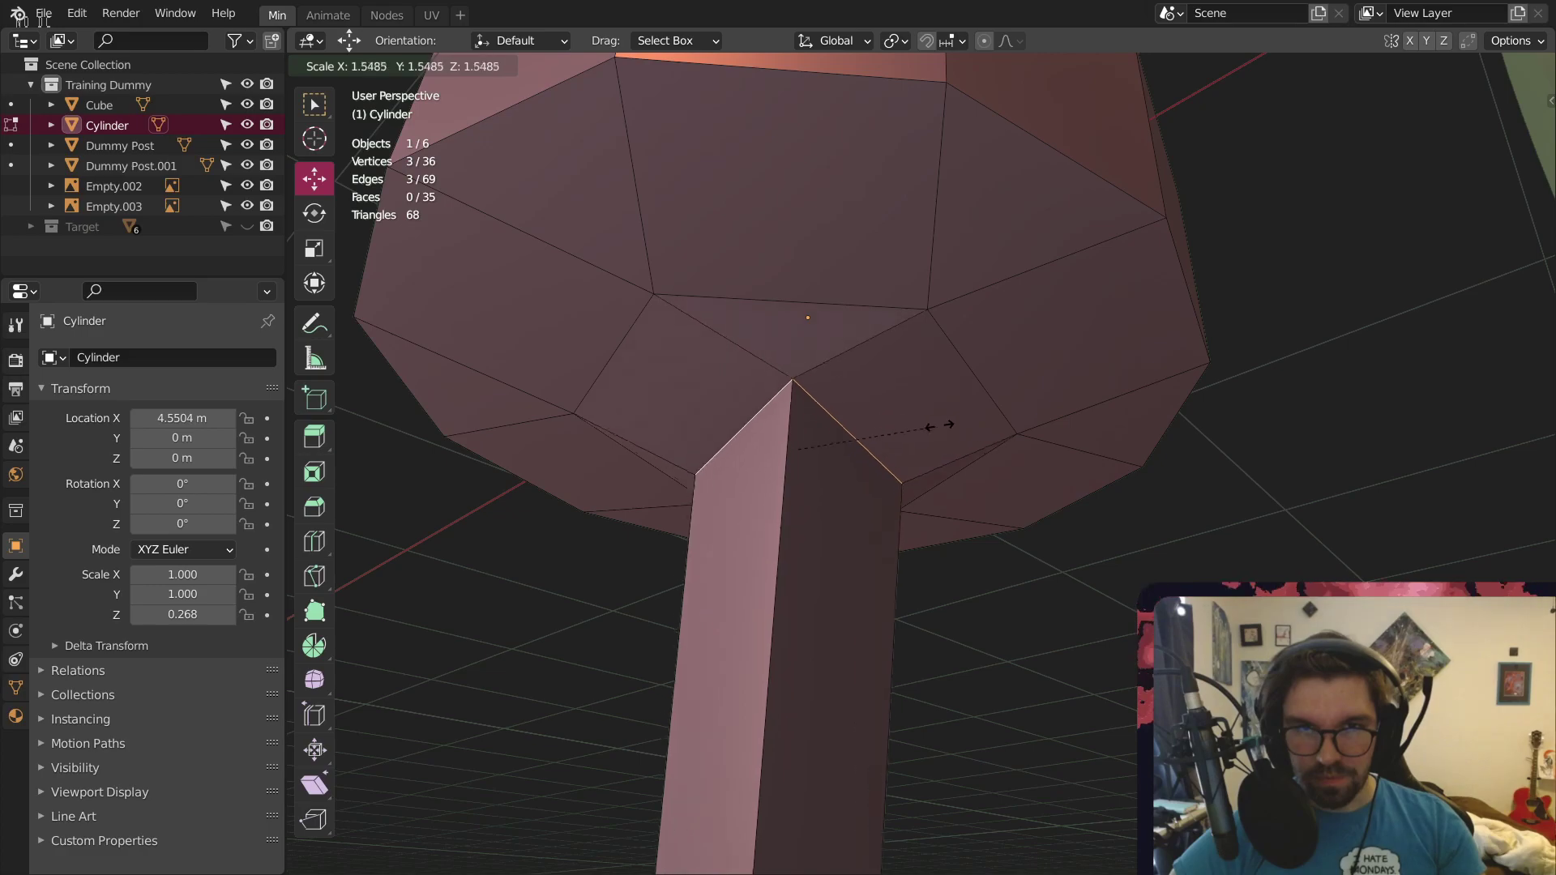
left_click(908, 450)
scroll(904, 454, "down", 3)
middle_click_drag(903, 454, 703, 468)
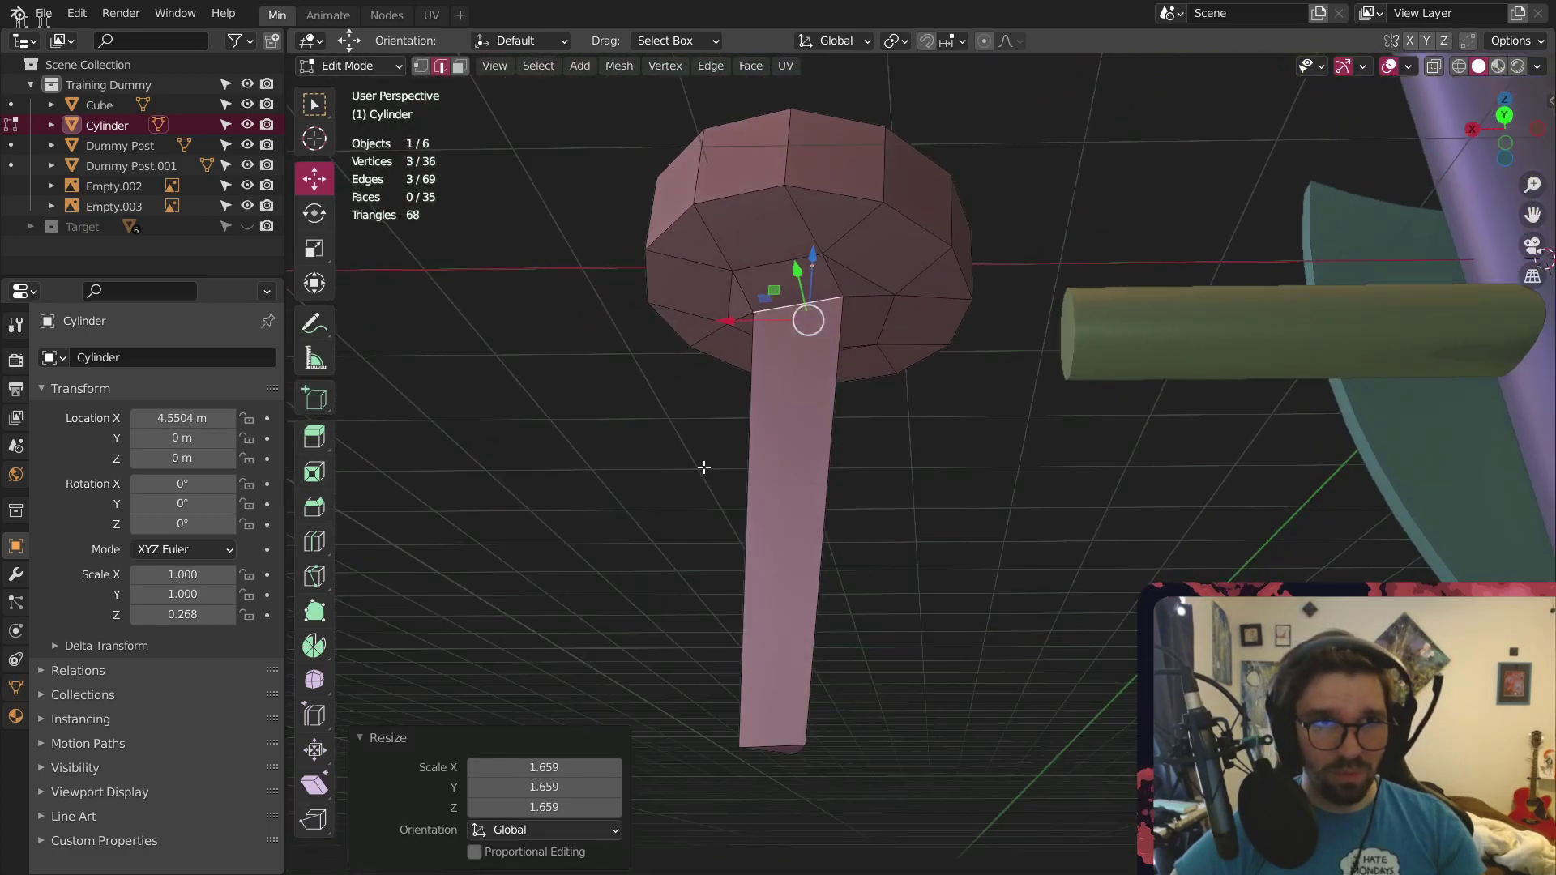
Merge the three vertices at the stem's lower end into a single point
left_click(428, 68)
middle_click_drag(763, 720, 727, 562)
right_click(741, 641)
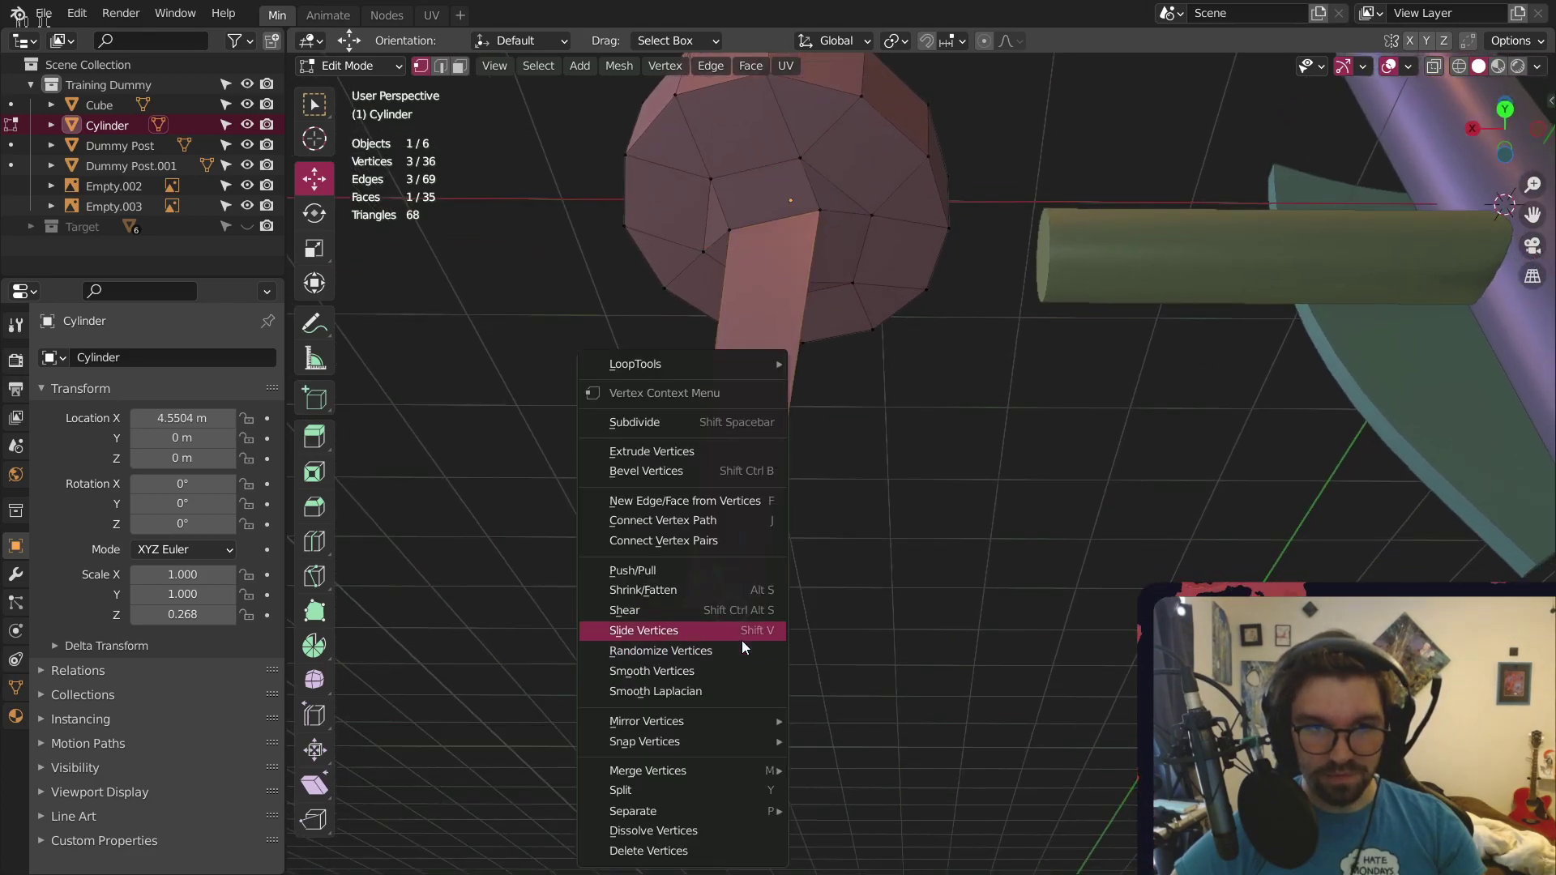
left_click(847, 698)
left_click(750, 508)
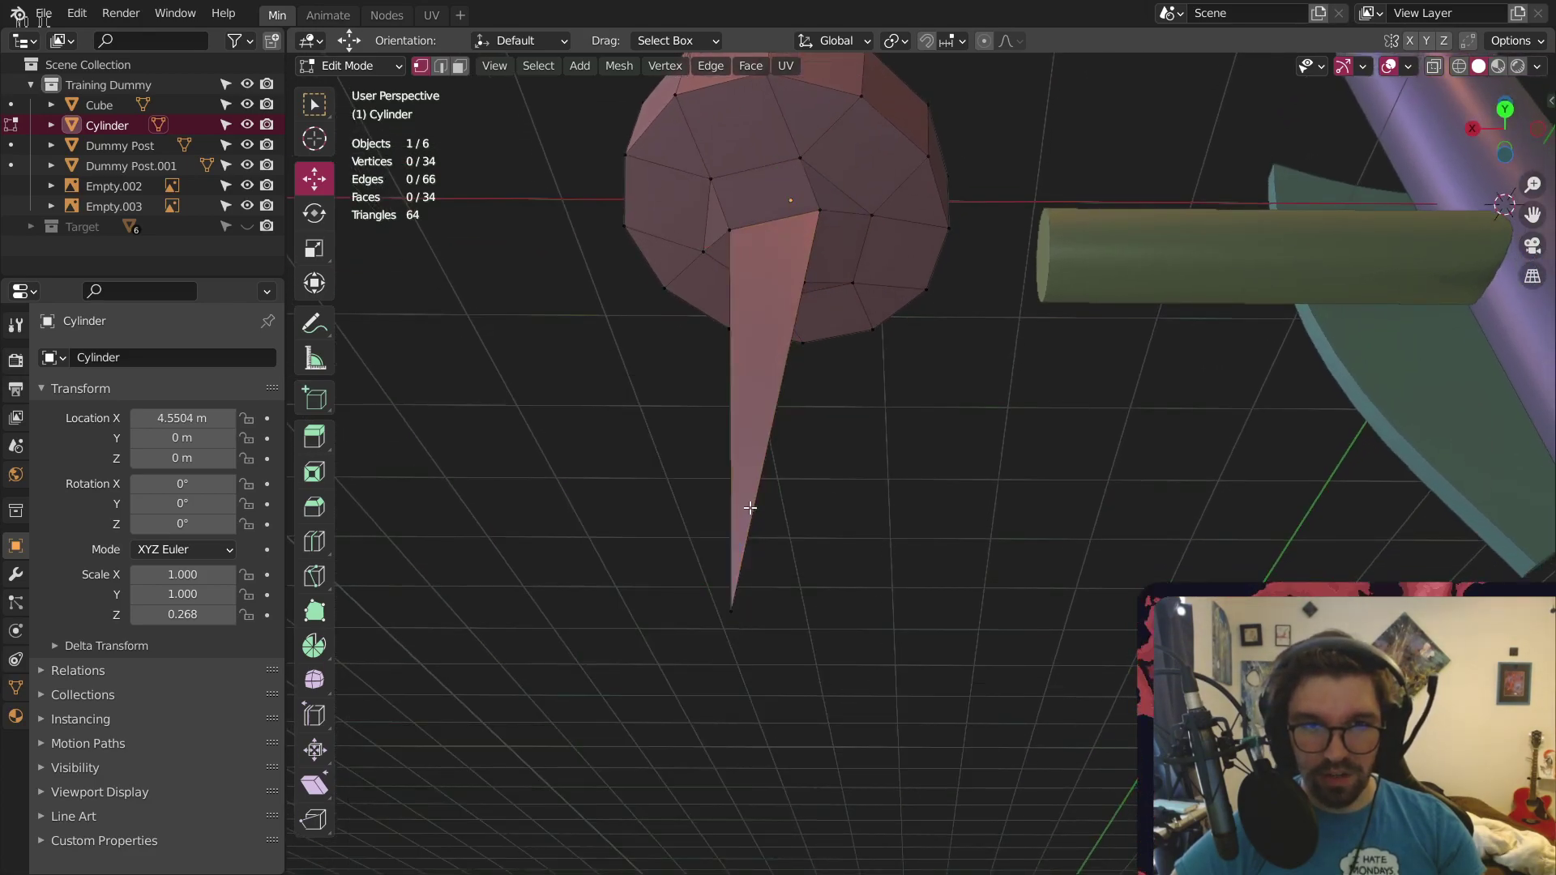
Try to lower the stem's pointed tip along Z
middle_click_drag(750, 508, 864, 609)
left_click(732, 613)
left_click_drag(734, 527, 735, 616)
key("ctrl+z")
key("ctrl+z")
Examine the tapered stem and the topology where it joins the cylinder's underside
scroll(834, 427, "down", 2)
middle_click_drag(871, 429, 1104, 382)
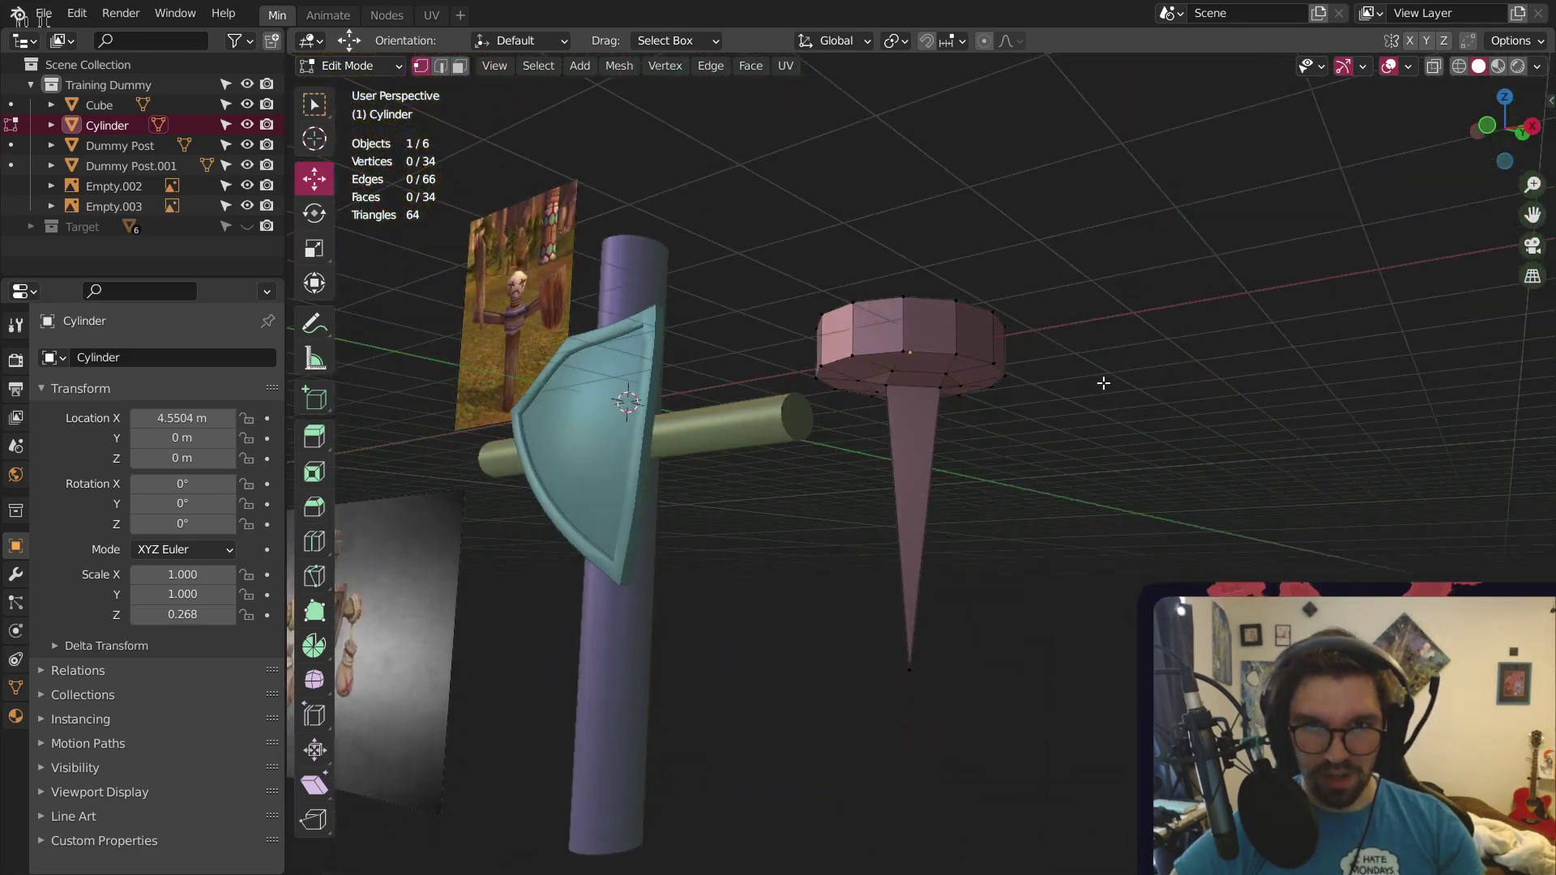
scroll(880, 355, "up", 3)
middle_click_drag(926, 314, 1025, 277)
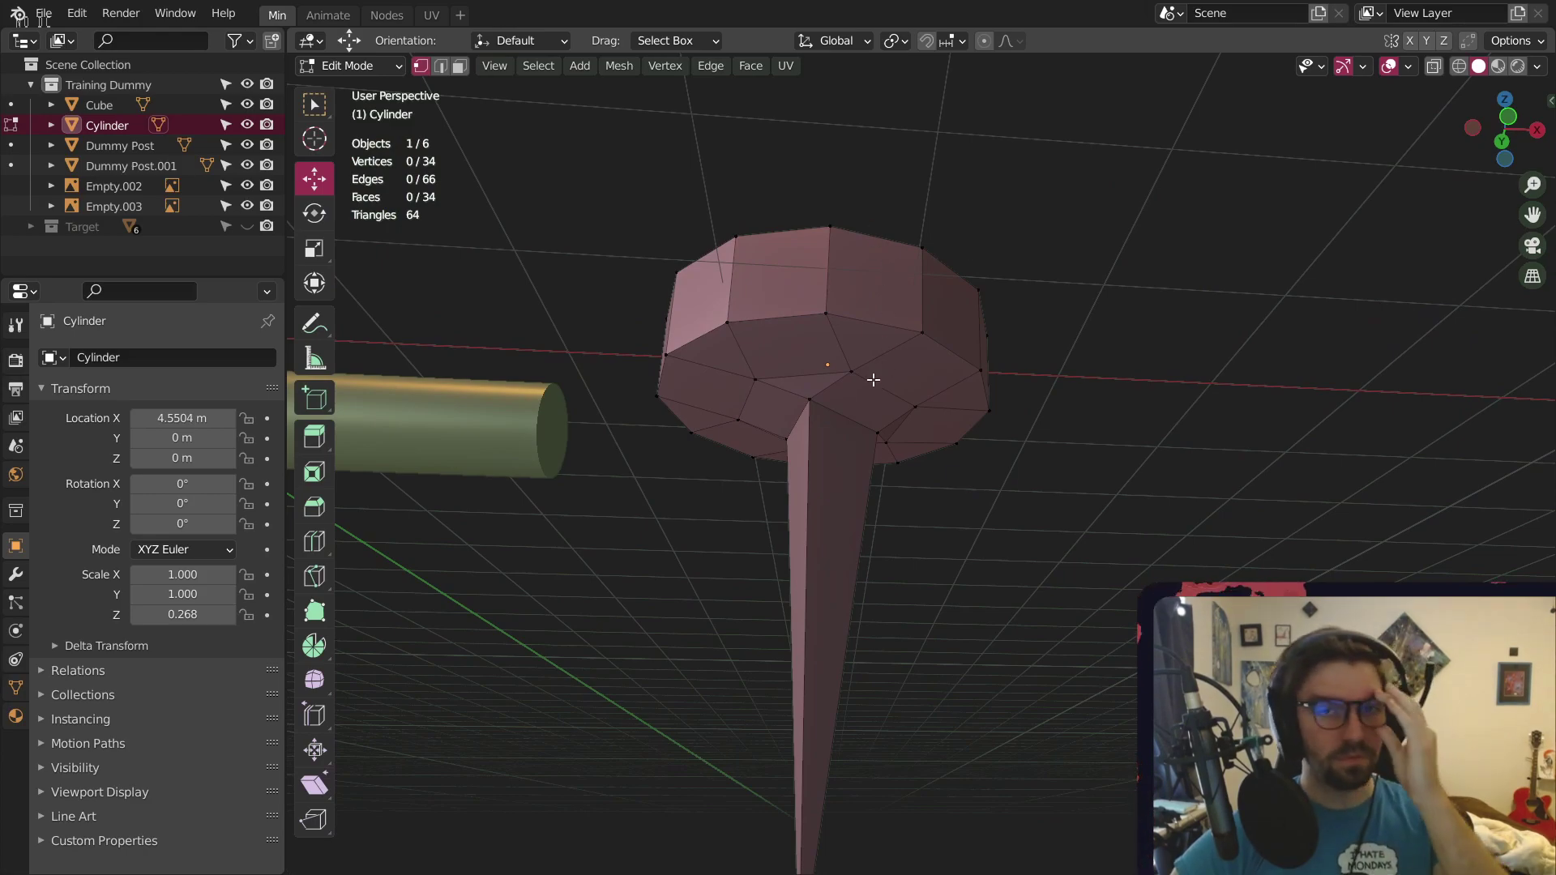
scroll(871, 389, "up", 2)
middle_click_drag(871, 389, 825, 290)
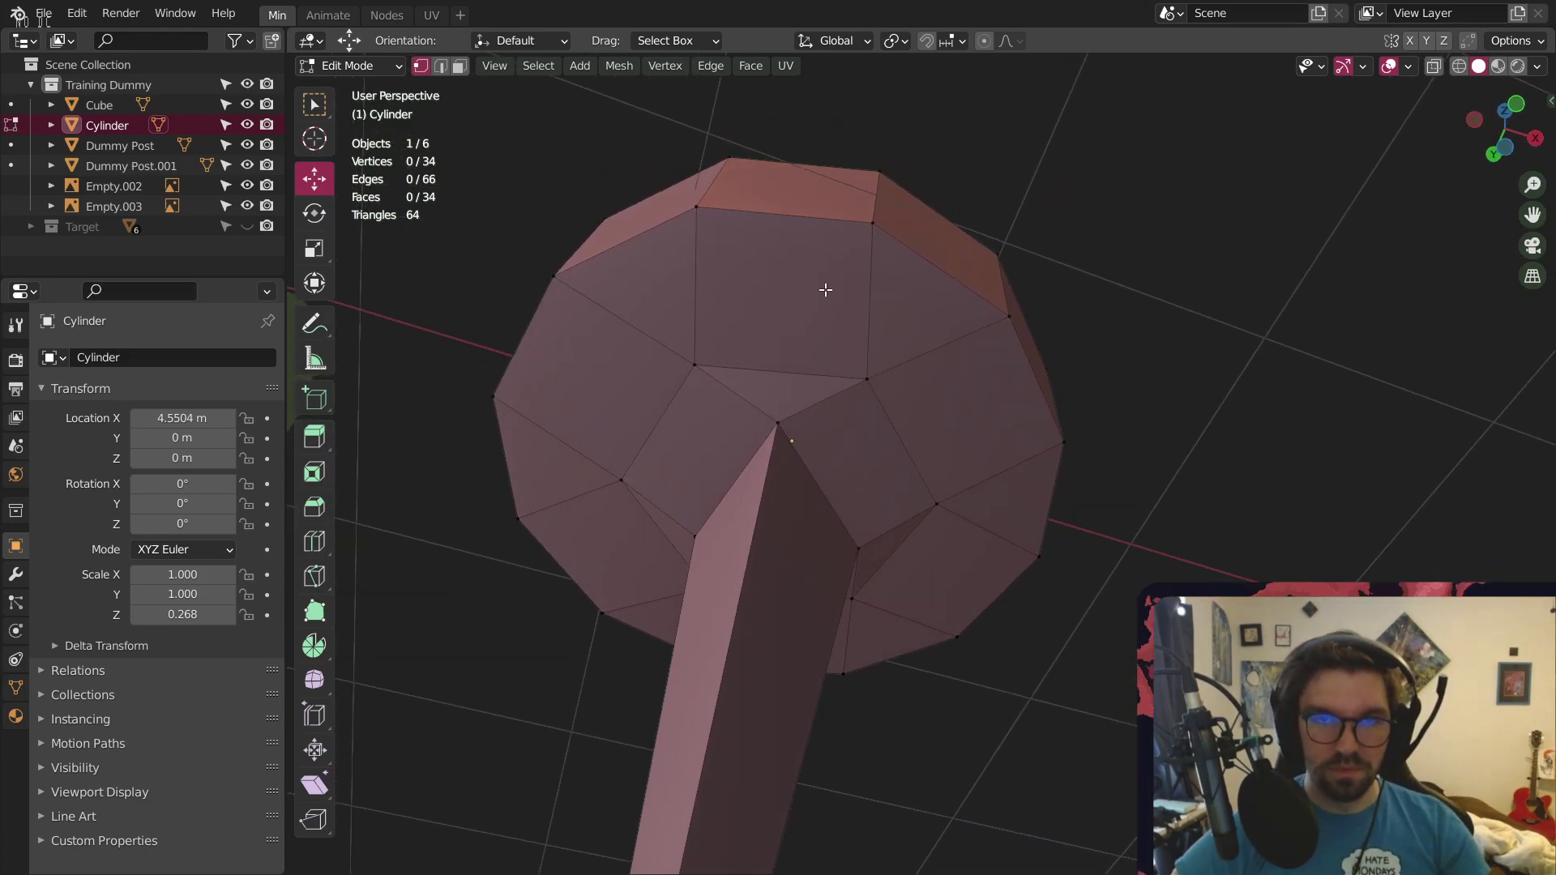
scroll(843, 344, "down", 7)
middle_click_drag(859, 362, 843, 478)
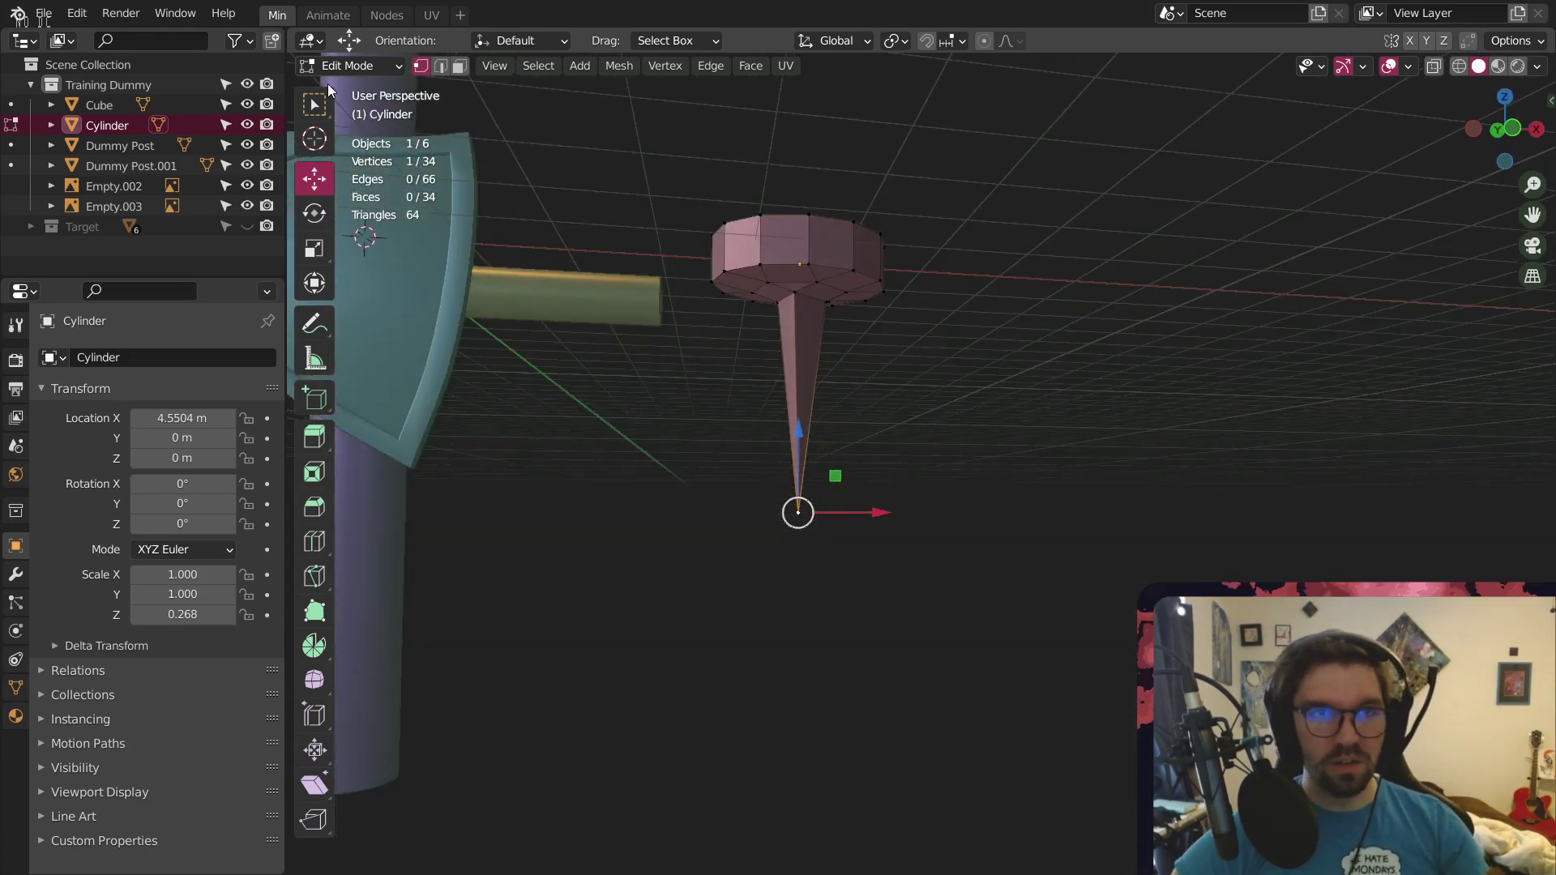
Return to Object Mode and delete the example cylinder with the tapered stem
left_click(347, 66)
left_click(342, 90)
key("alt+a")
left_click(849, 254)
key("Delete")
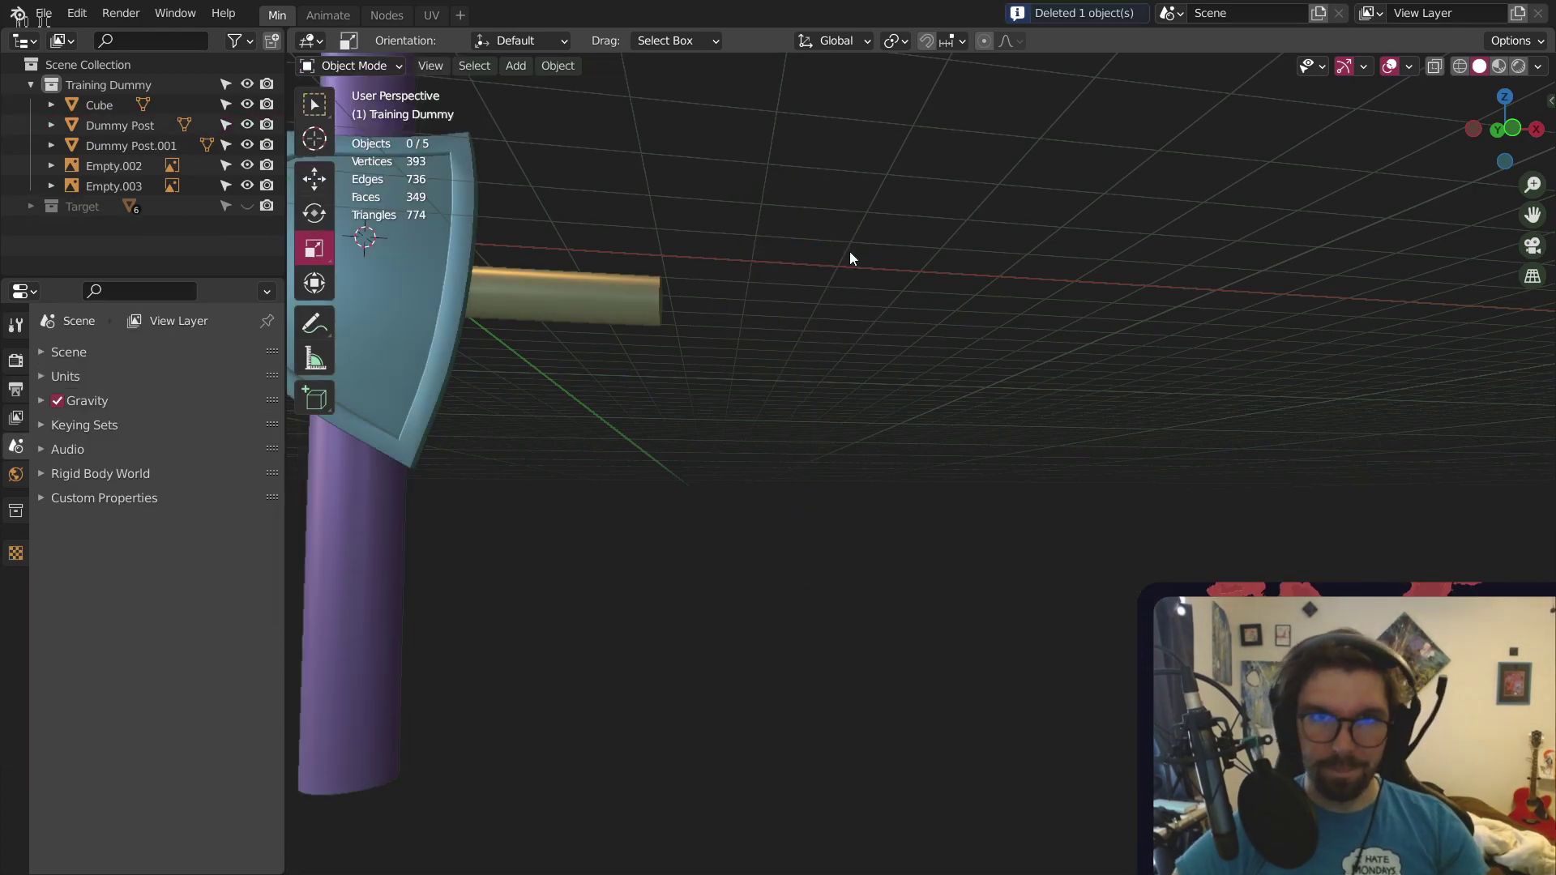
Add a new mesh cylinder and set its vertex count to 8
left_click(525, 65)
mouse_move(556, 88)
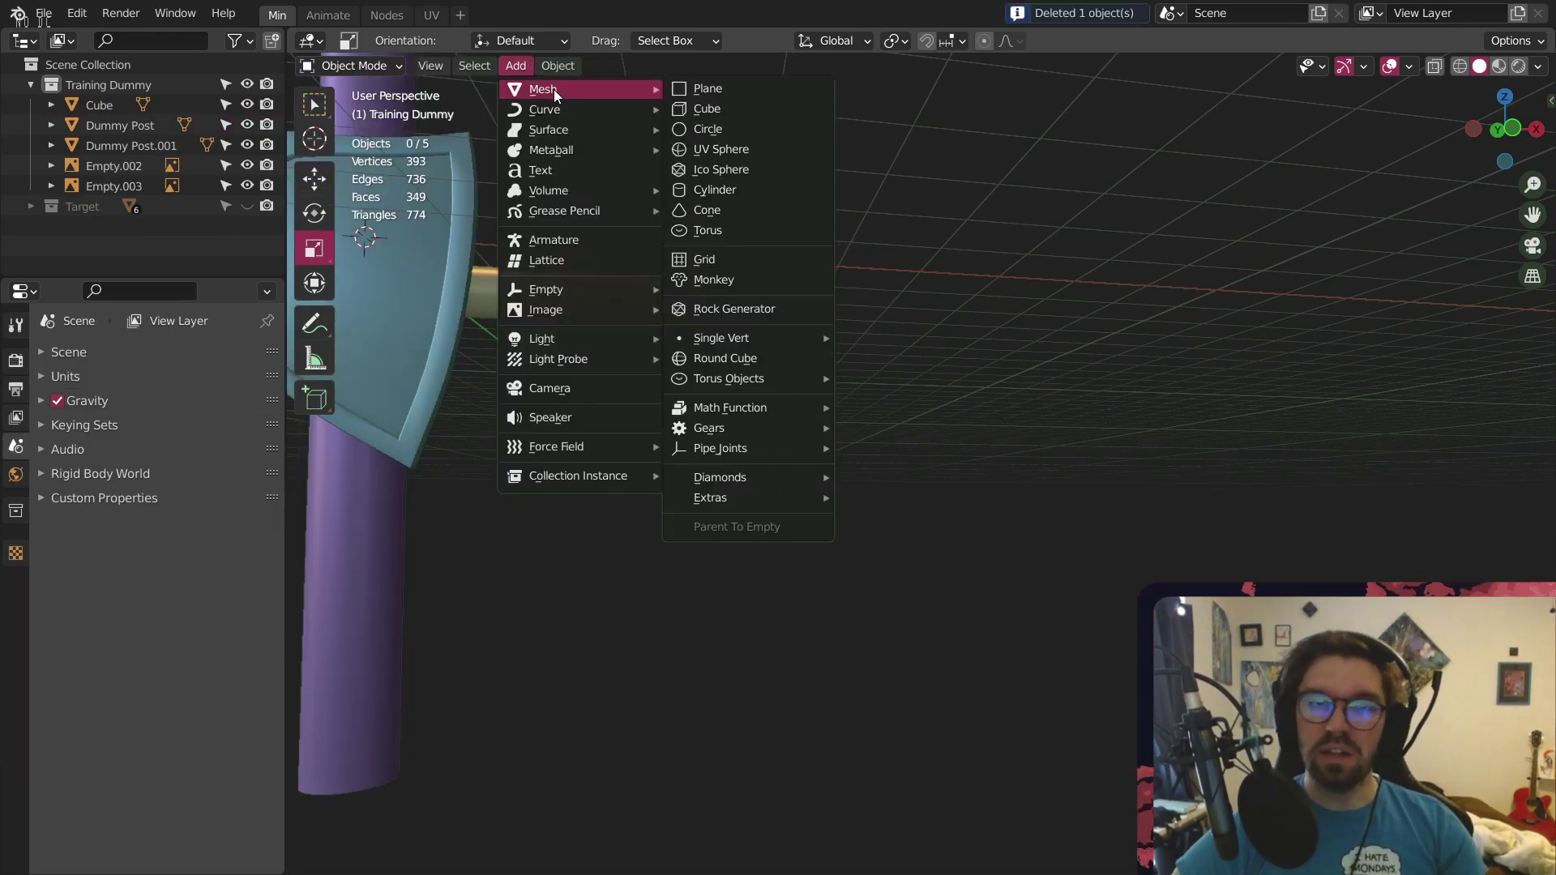
left_click(739, 192)
scroll(790, 438, "down", 5)
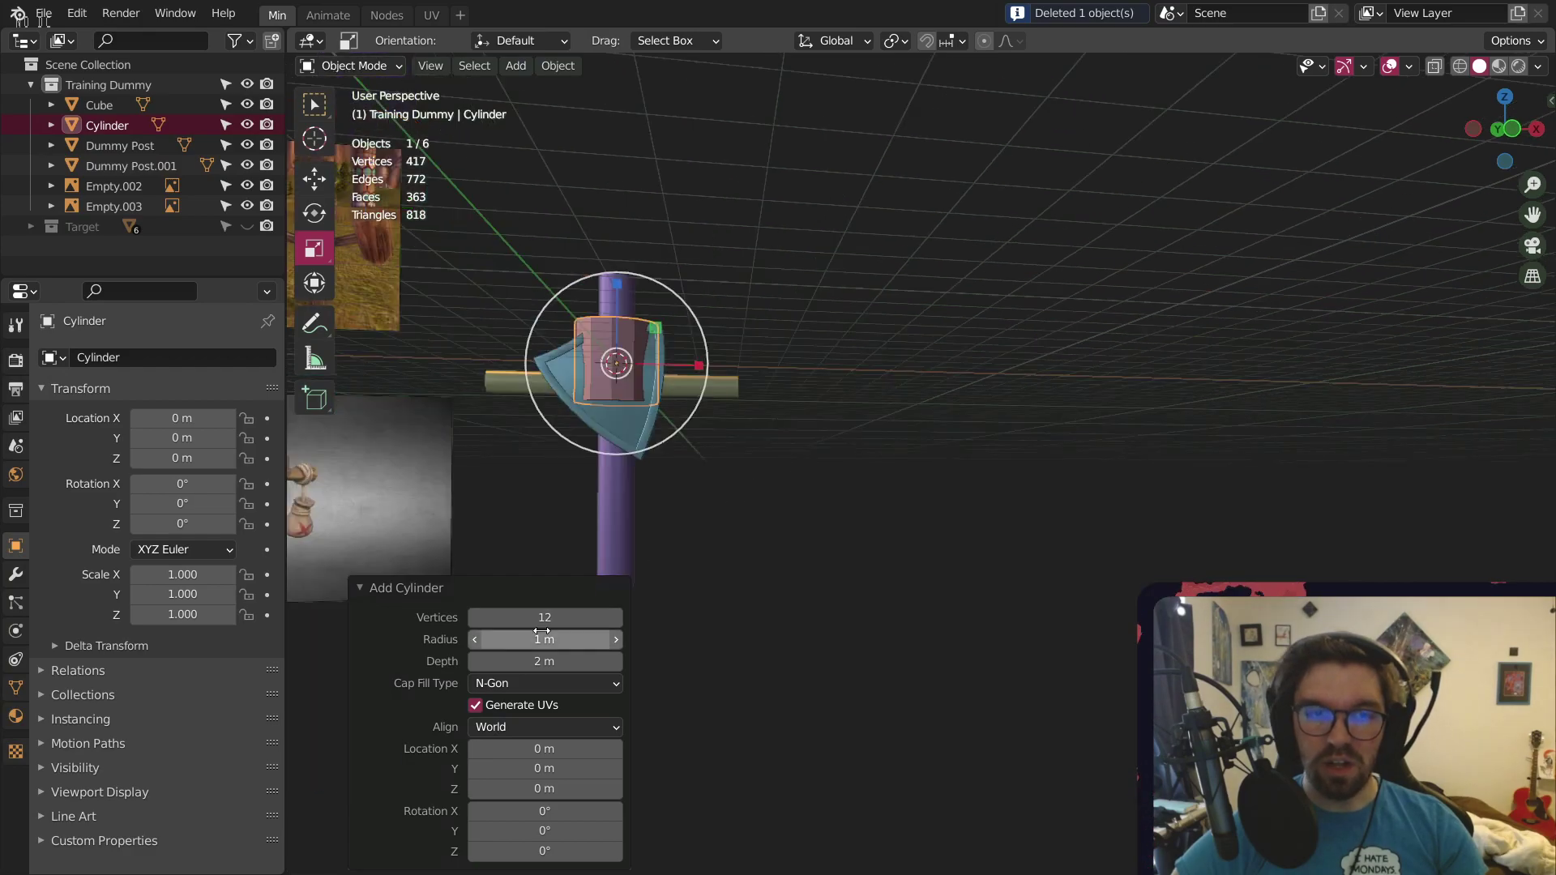
left_click(543, 618)
type("8")
key("Return")
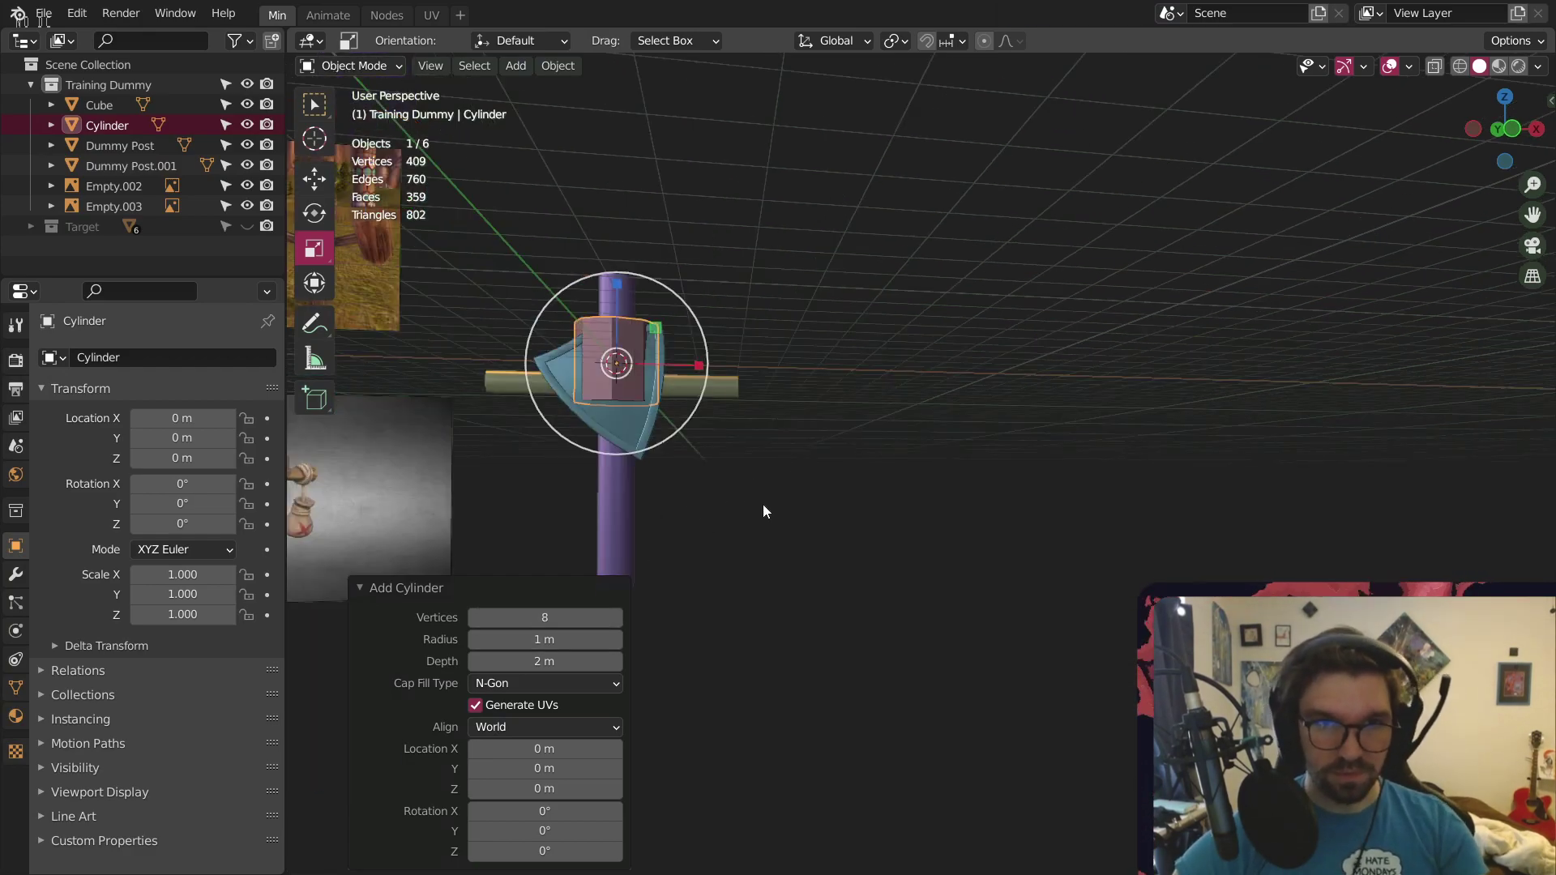
Move the eight-sided cylinder about 6.7 m along X, clear of the training dummy
middle_click_drag(762, 504, 663, 401)
left_click(322, 185)
left_click_drag(713, 346, 961, 293)
middle_click_drag(973, 323, 844, 344, "shift")
scroll(778, 344, "up", 4)
middle_click_drag(723, 369, 682, 353)
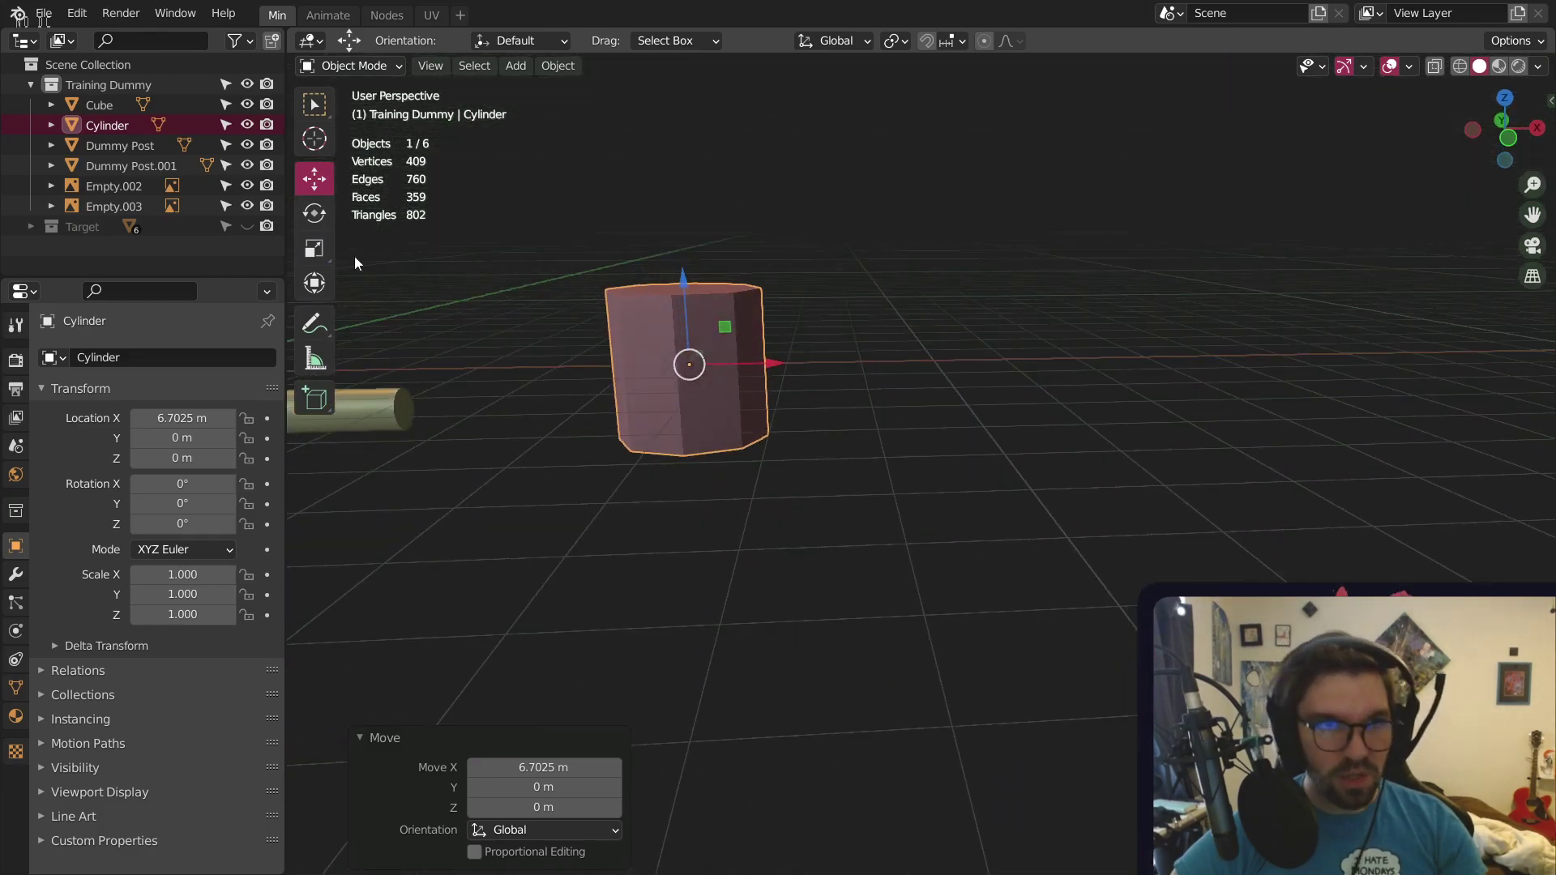
Flatten the eight-sided cylinder along Z to less than half its height and apply its scale
left_click(313, 255)
left_click_drag(687, 284, 693, 348)
scroll(679, 363, "up", 3)
key("ctrl+a")
left_click(679, 362)
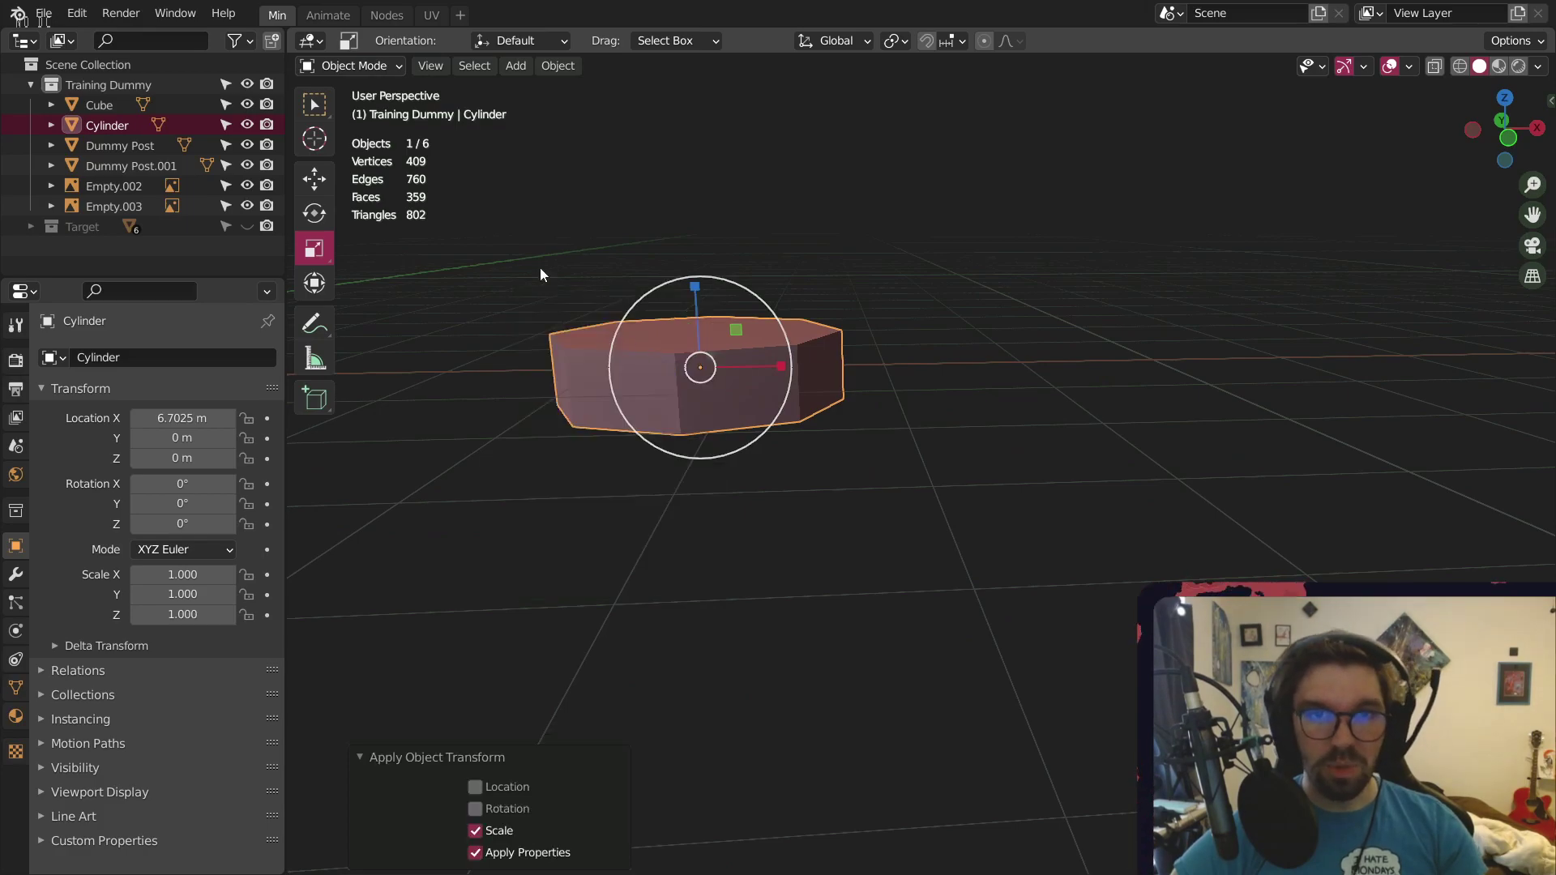
Bevel the edges of the cylinder's top face with a width of about 0.361 m and 3 segments
left_click(354, 65)
left_click(358, 108)
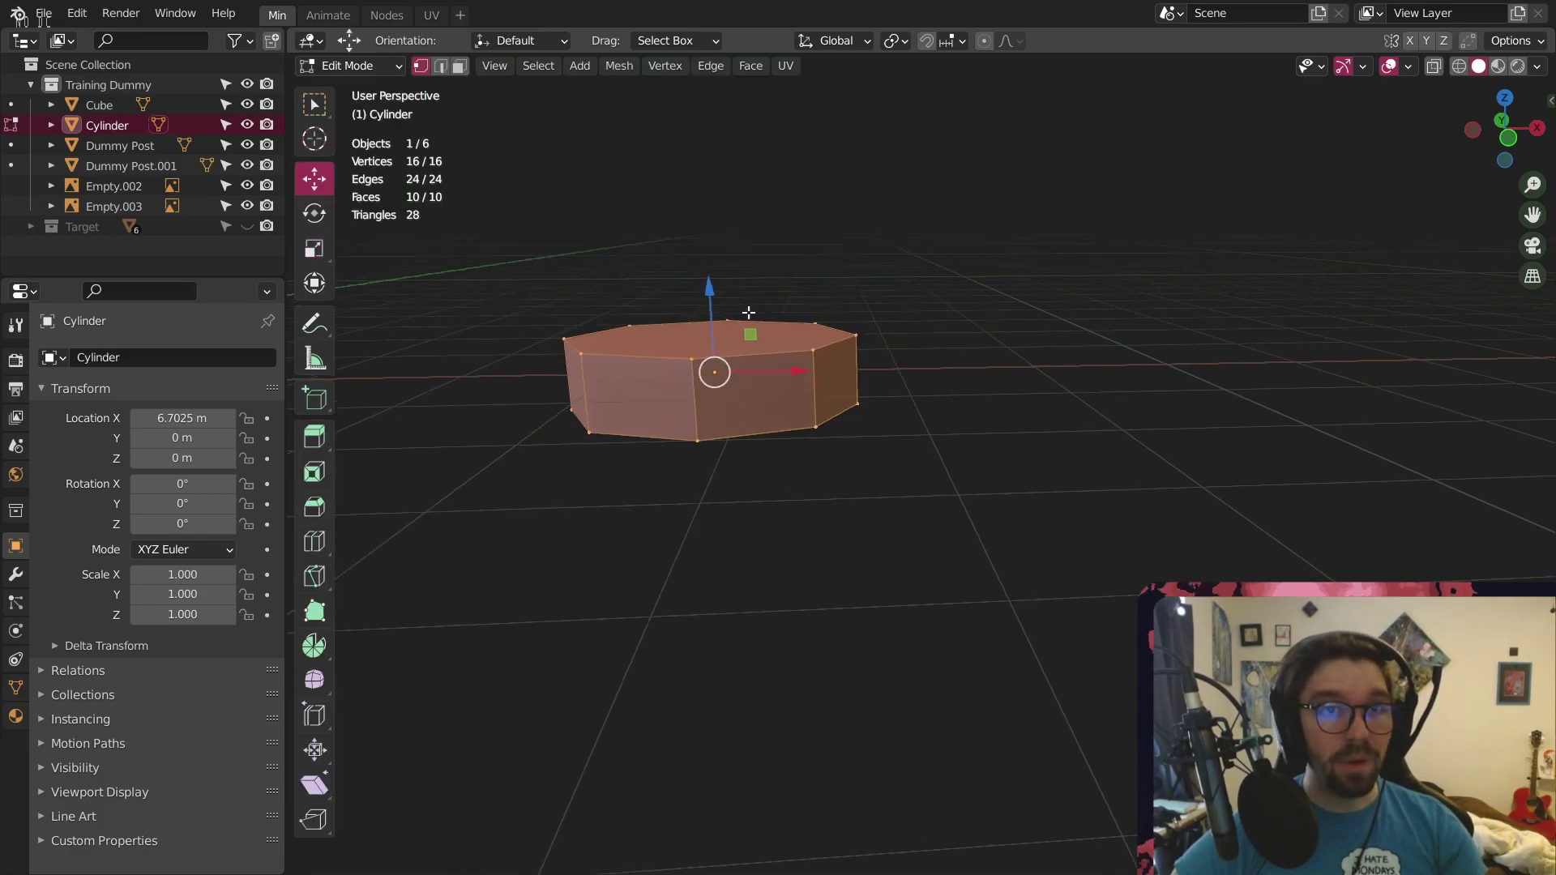
left_click(459, 66)
left_click(826, 364)
scroll(730, 371, "up", 4)
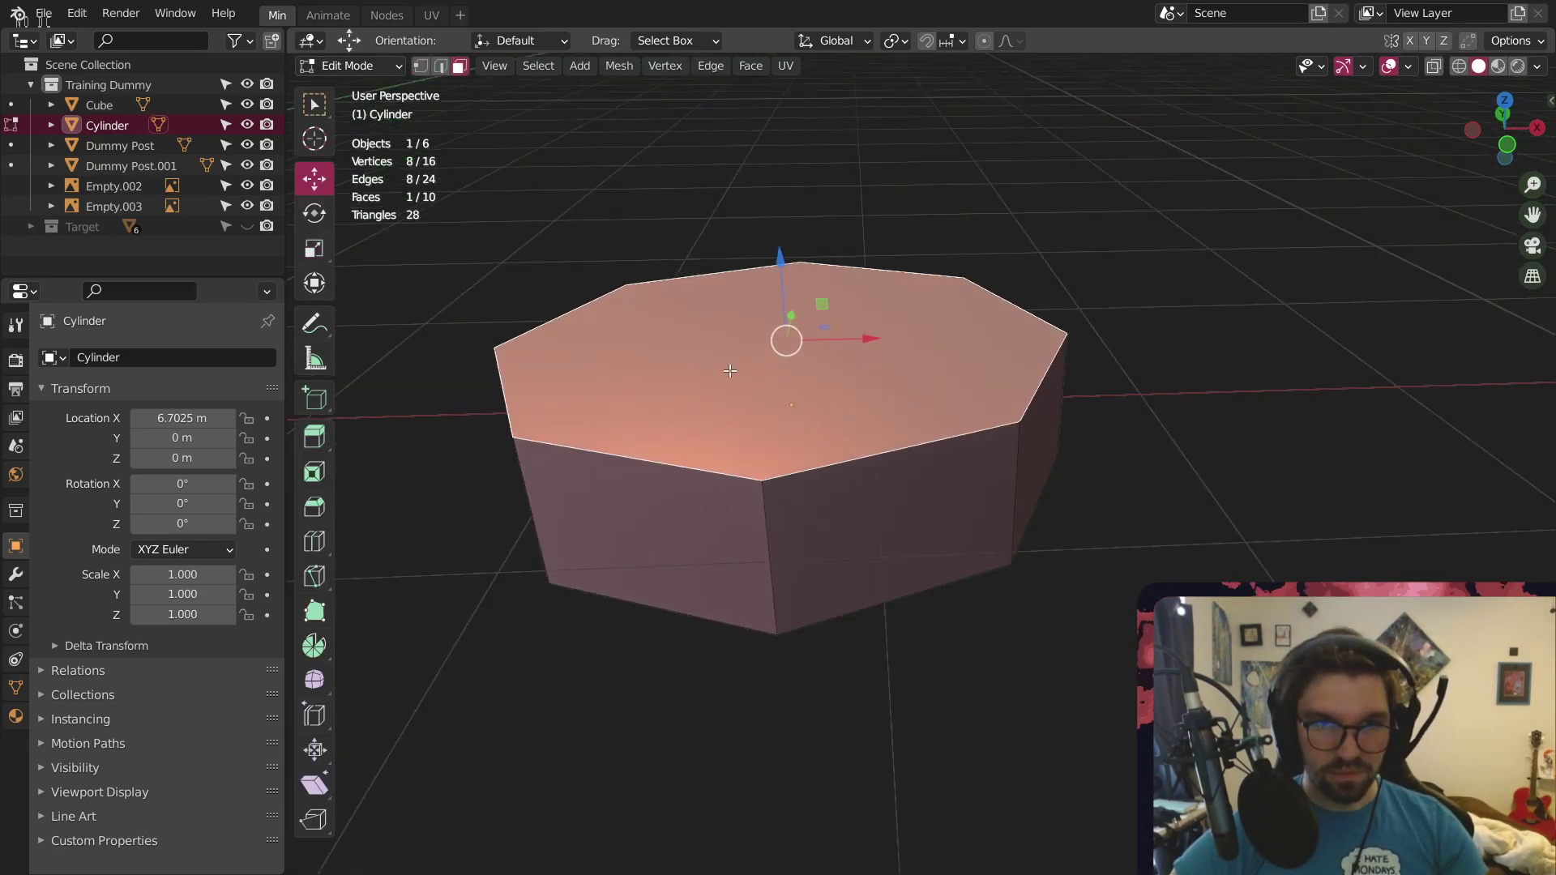
key("ctrl+b")
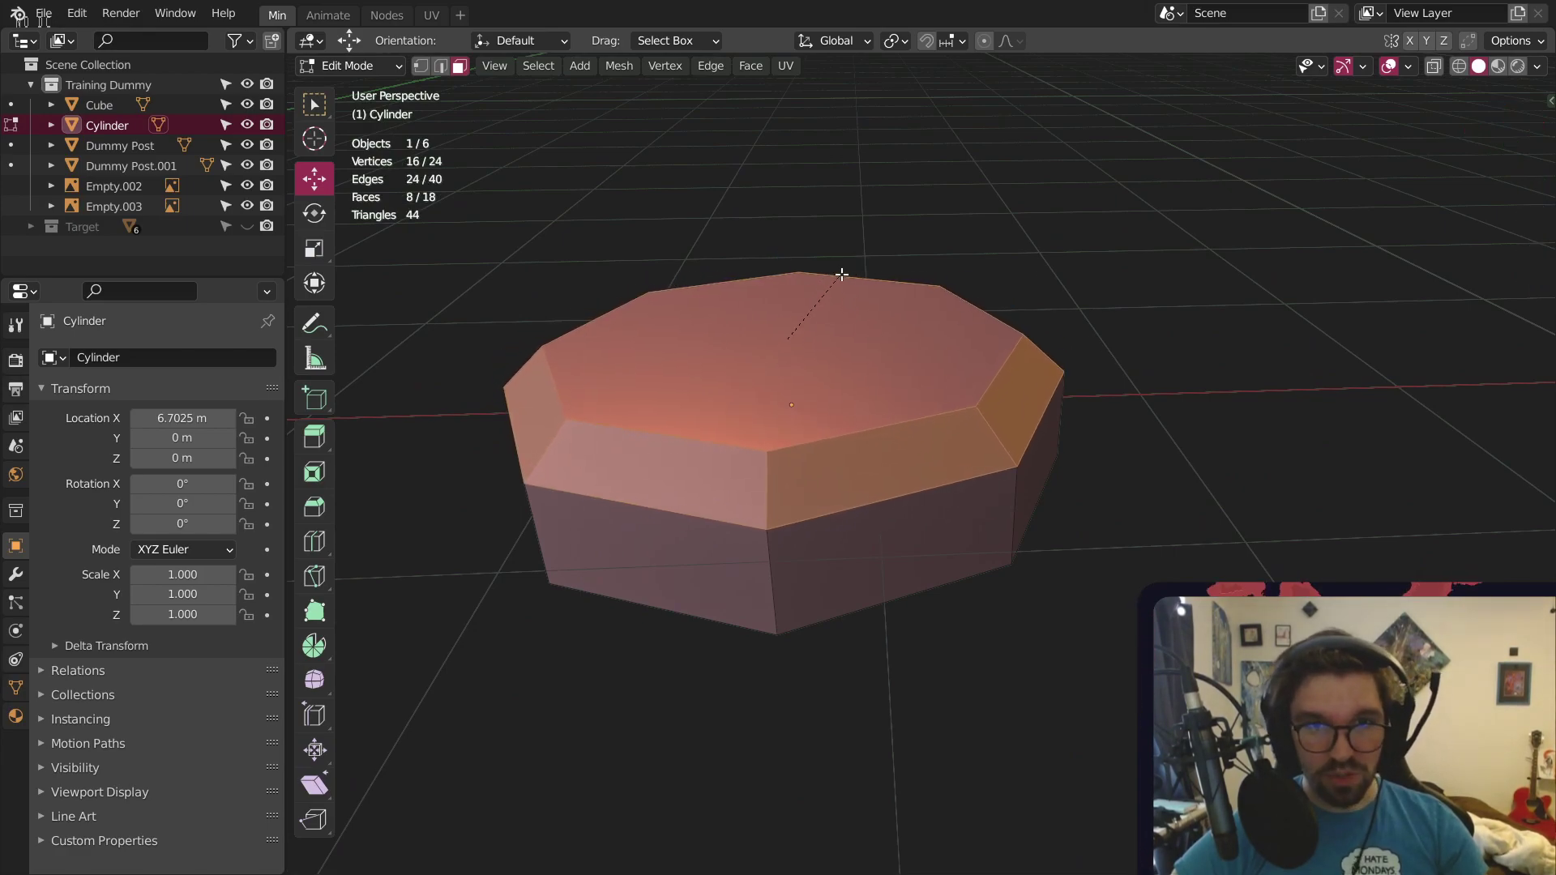
scroll(843, 267, "up", 2)
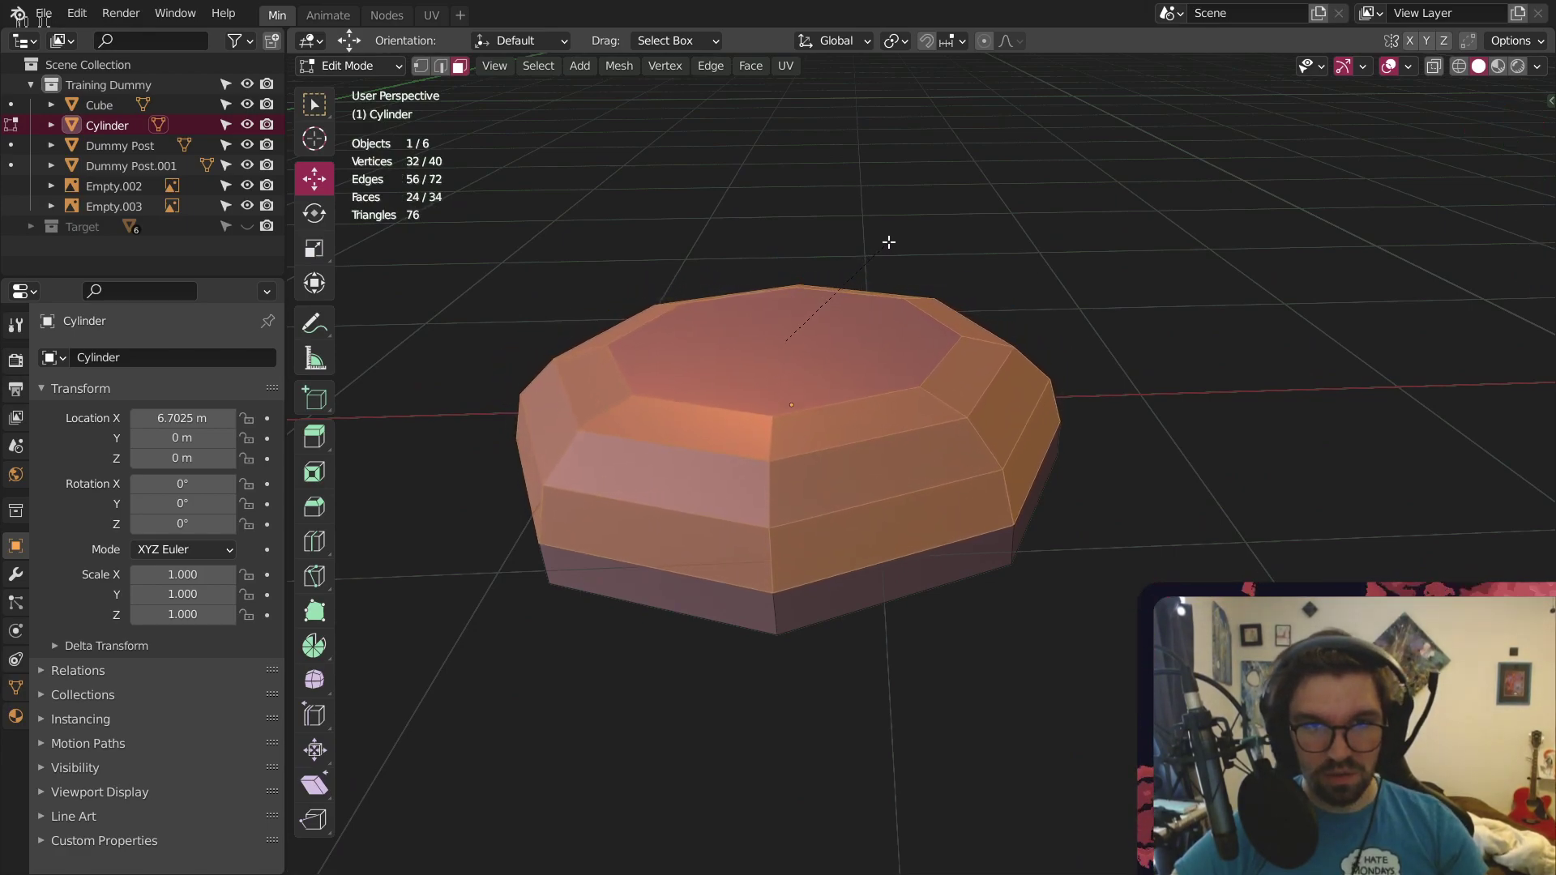
left_click(889, 240)
Shade the beveled cylinder smooth in Object Mode and enable Auto Smooth at 30°
left_click(391, 70)
left_click(360, 67)
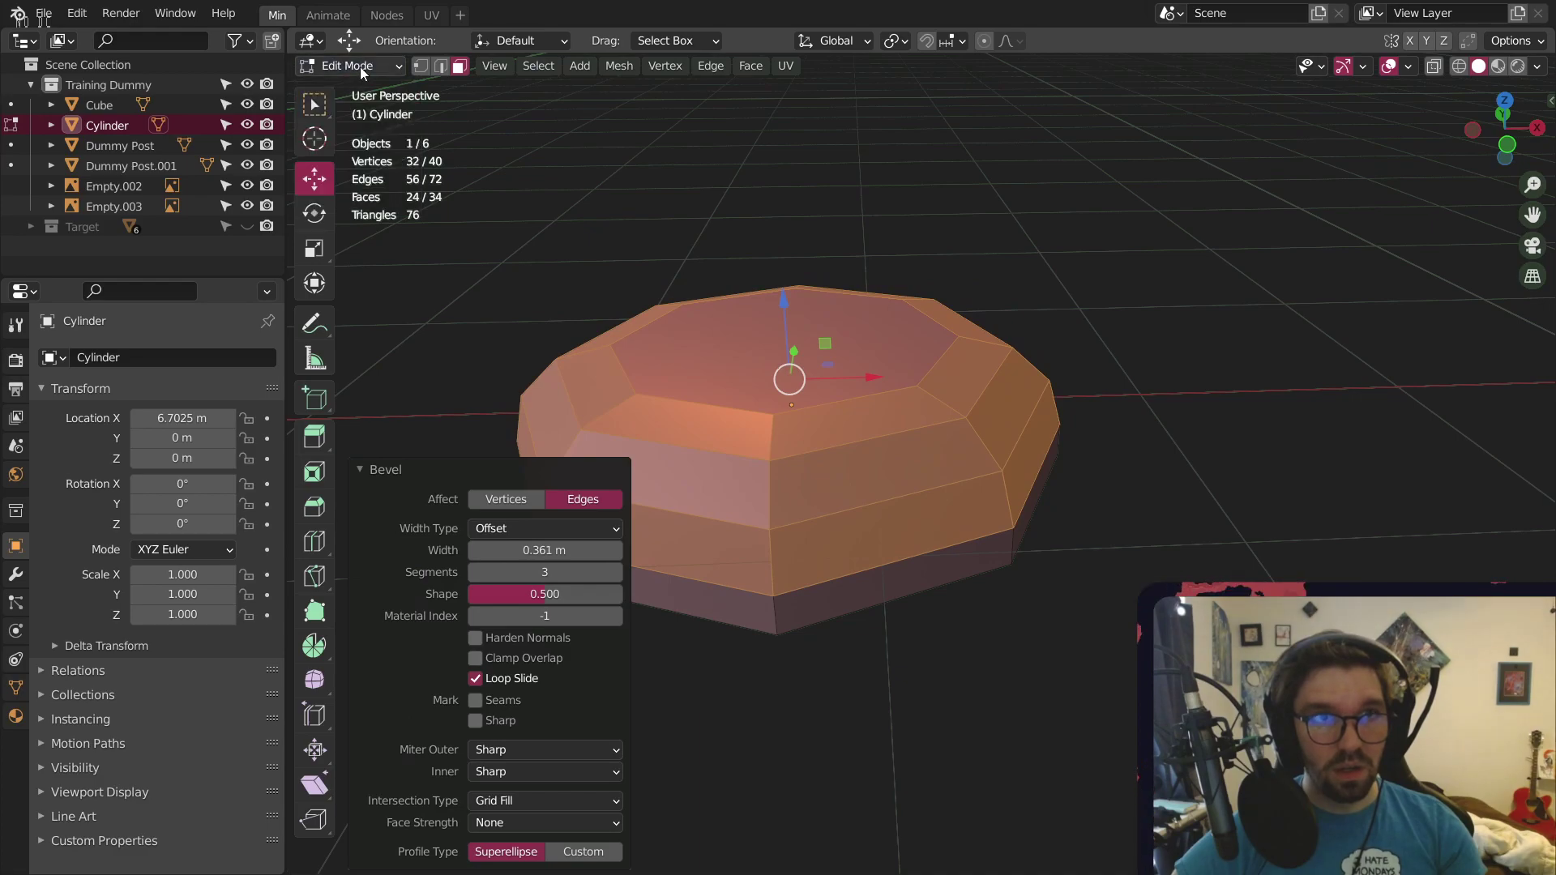
right_click(713, 382)
left_click(713, 383)
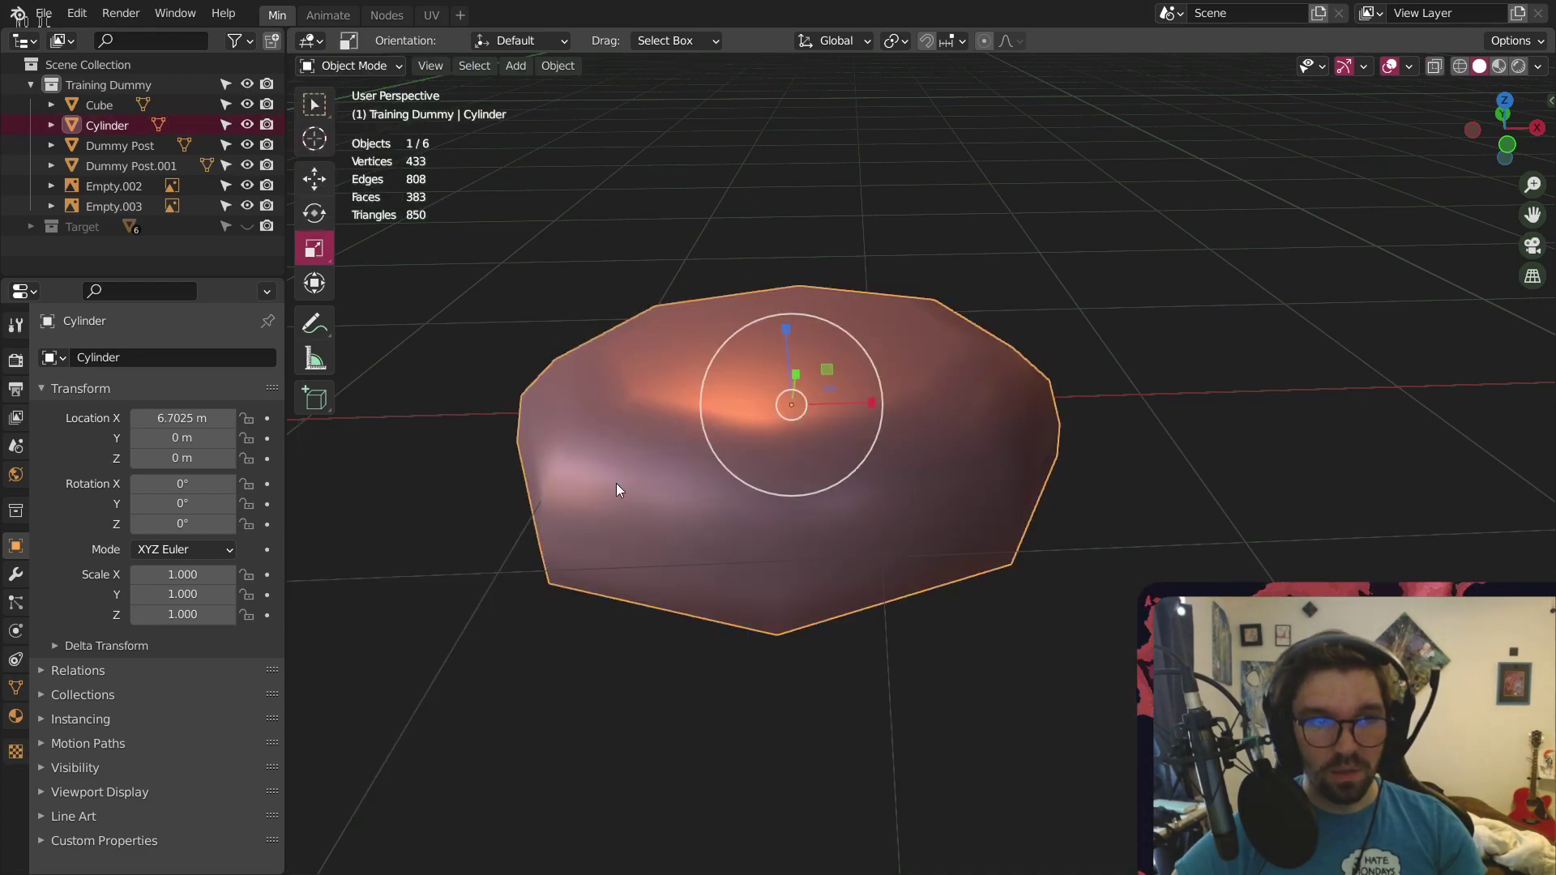
left_click(16, 687)
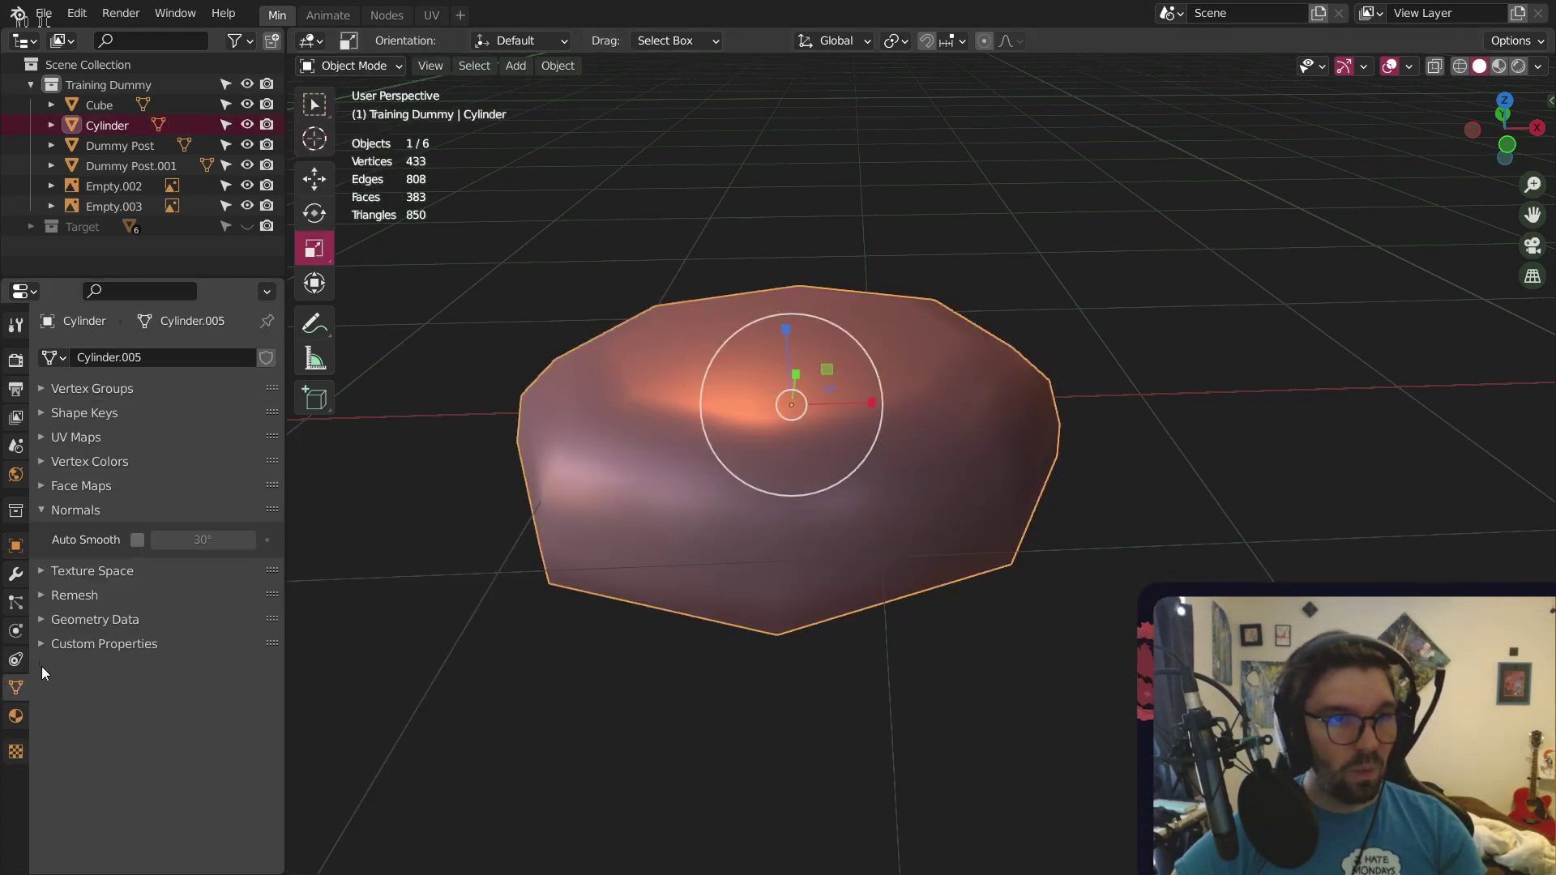
left_click(137, 540)
Bevel the edges of the cylinder's bottom face by about 0.0812 m with 2 segments and return to Object Mode
mouse_move(875, 503)
middle_mouse_down()
mouse_move(902, 478)
mouse_move(907, 401)
mouse_move(888, 357)
middle_mouse_up()
left_click(353, 68)
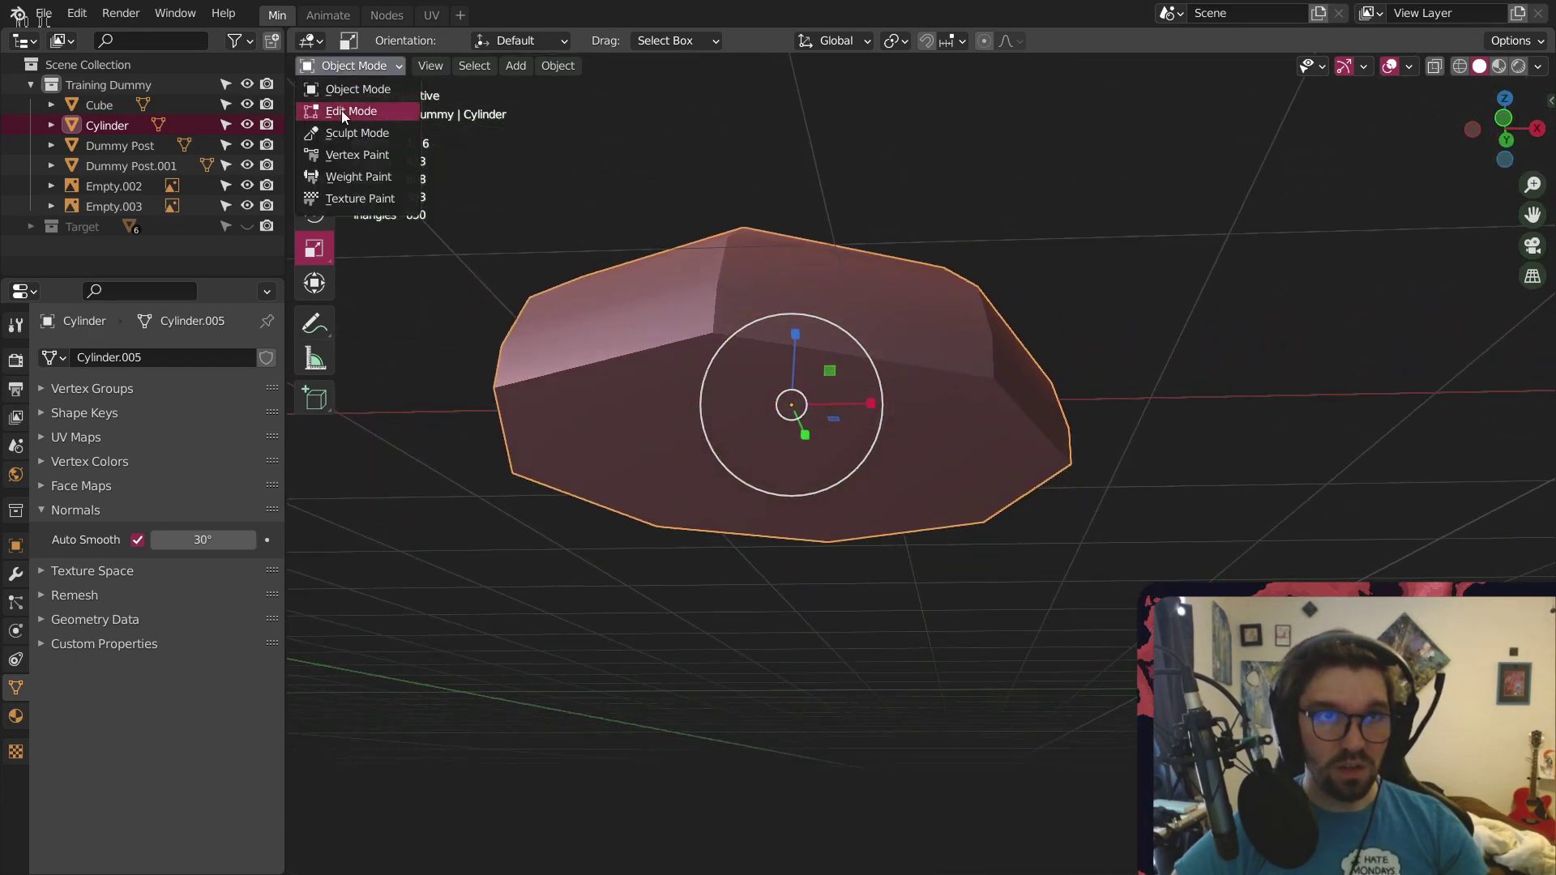
left_click(342, 109)
left_click(459, 65)
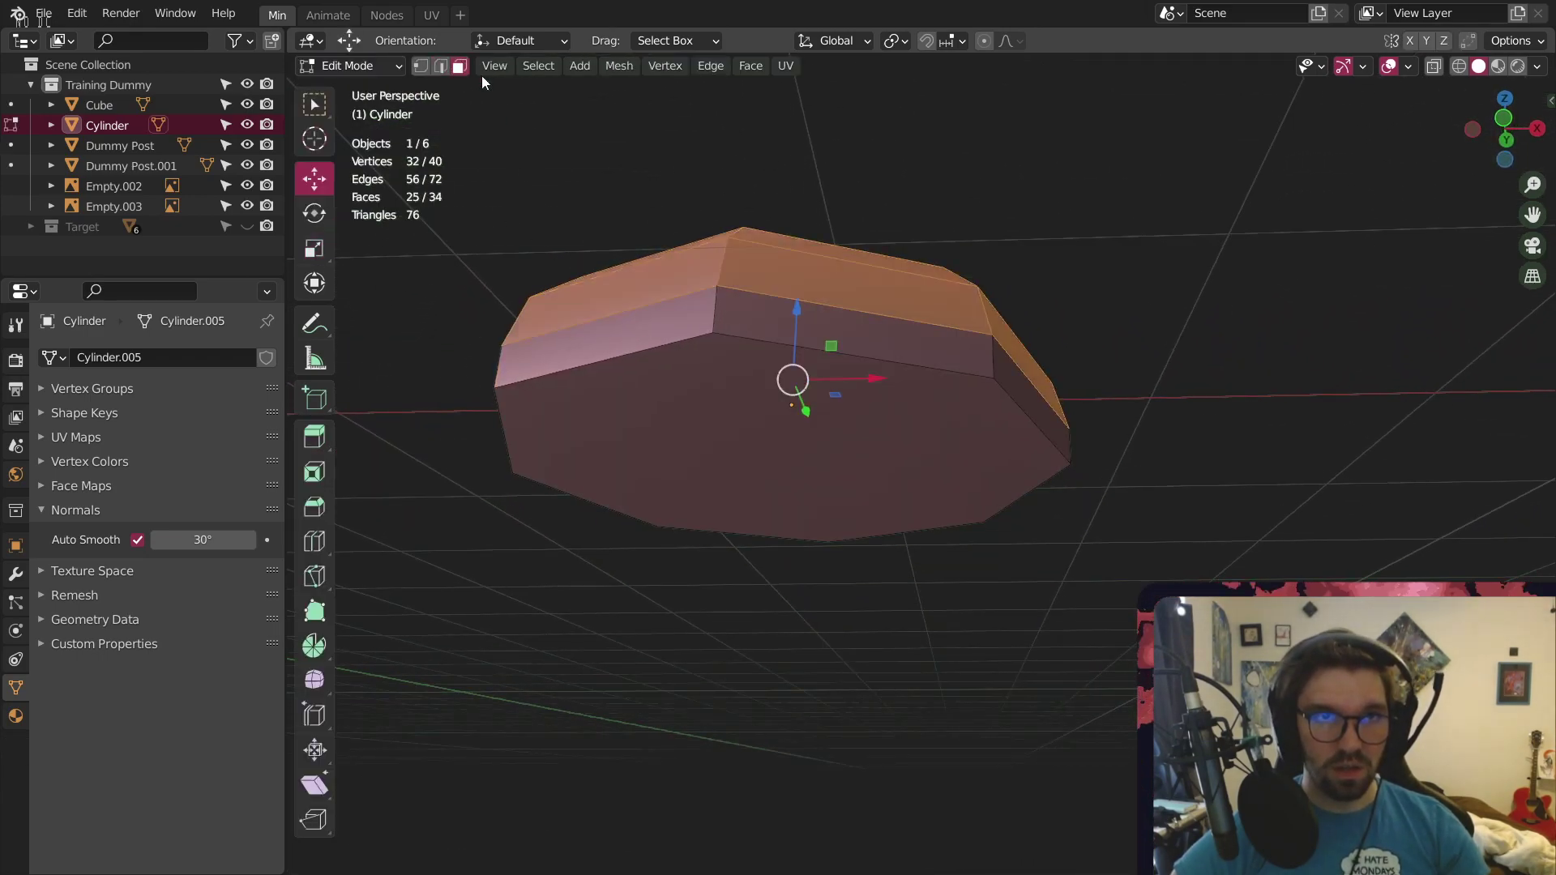
left_click(704, 386)
key("s")
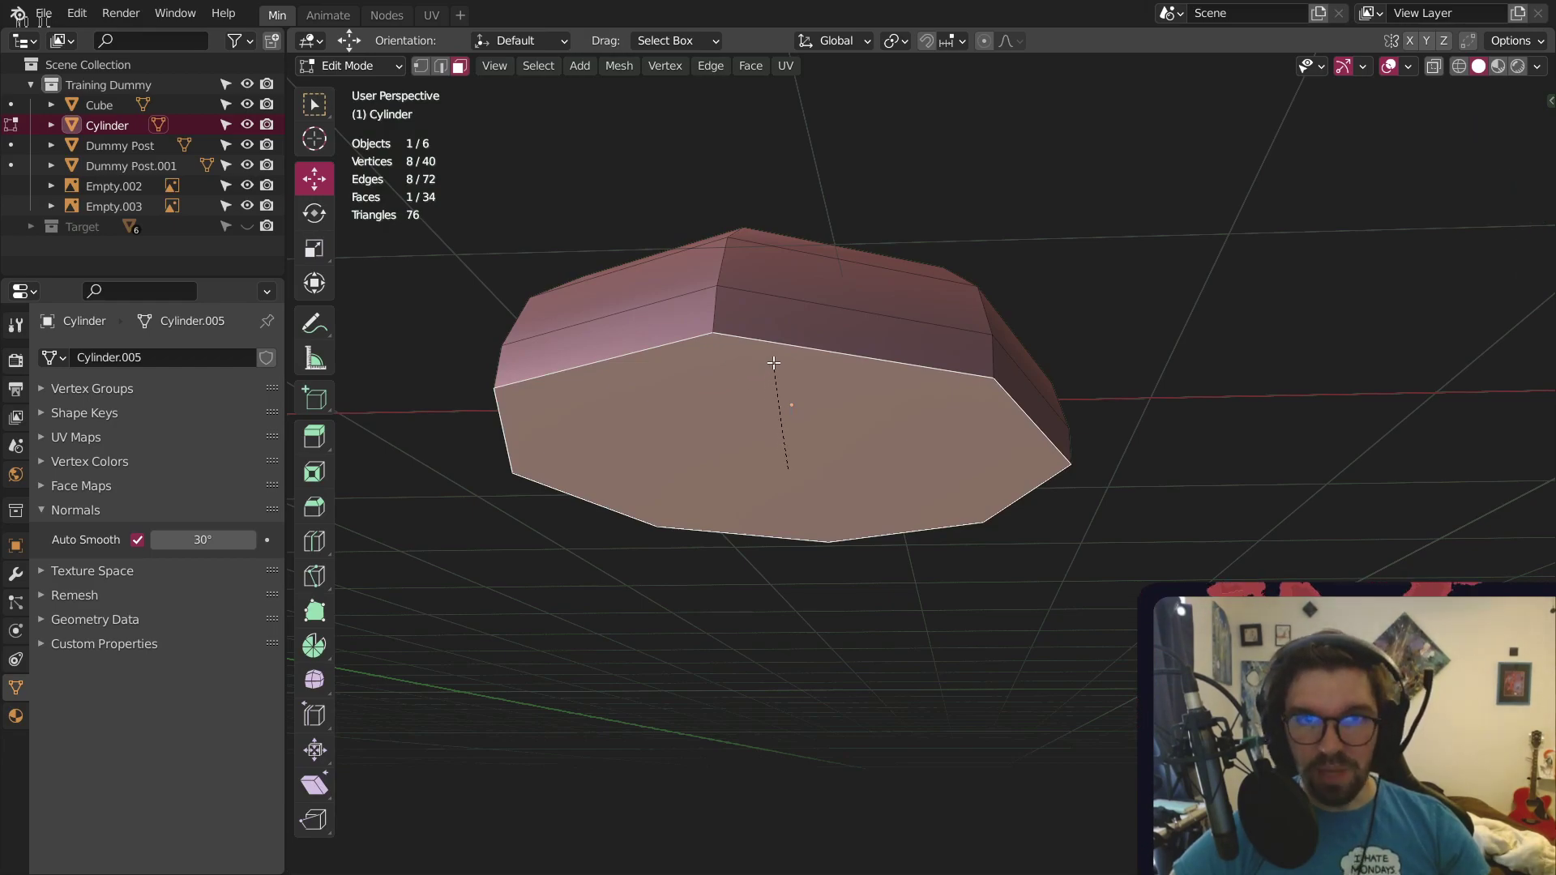
scroll(835, 340, "down", 1)
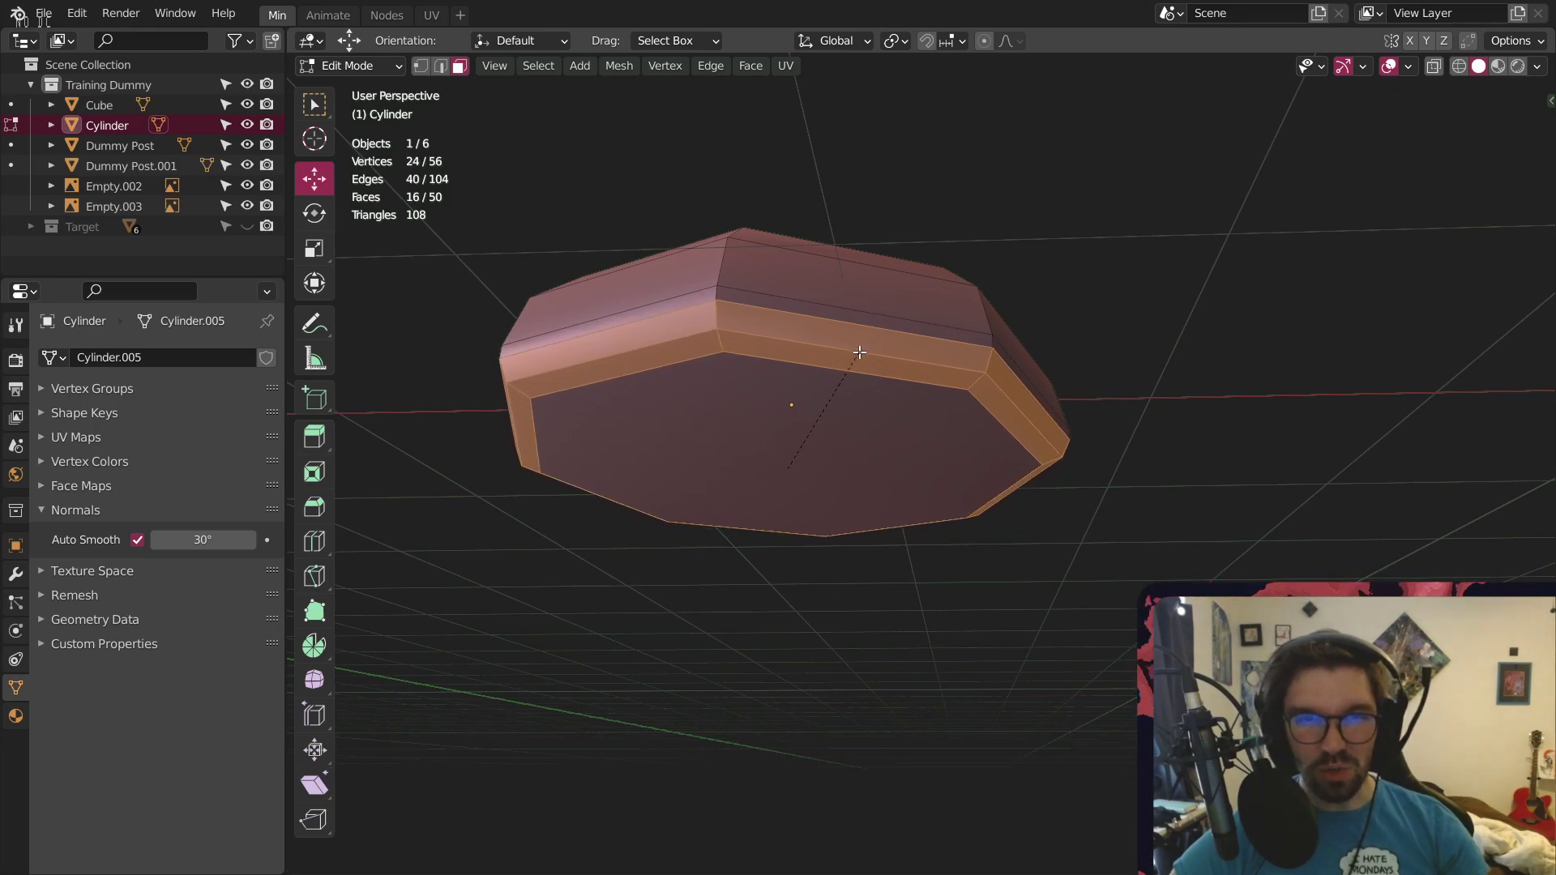
left_click(855, 354)
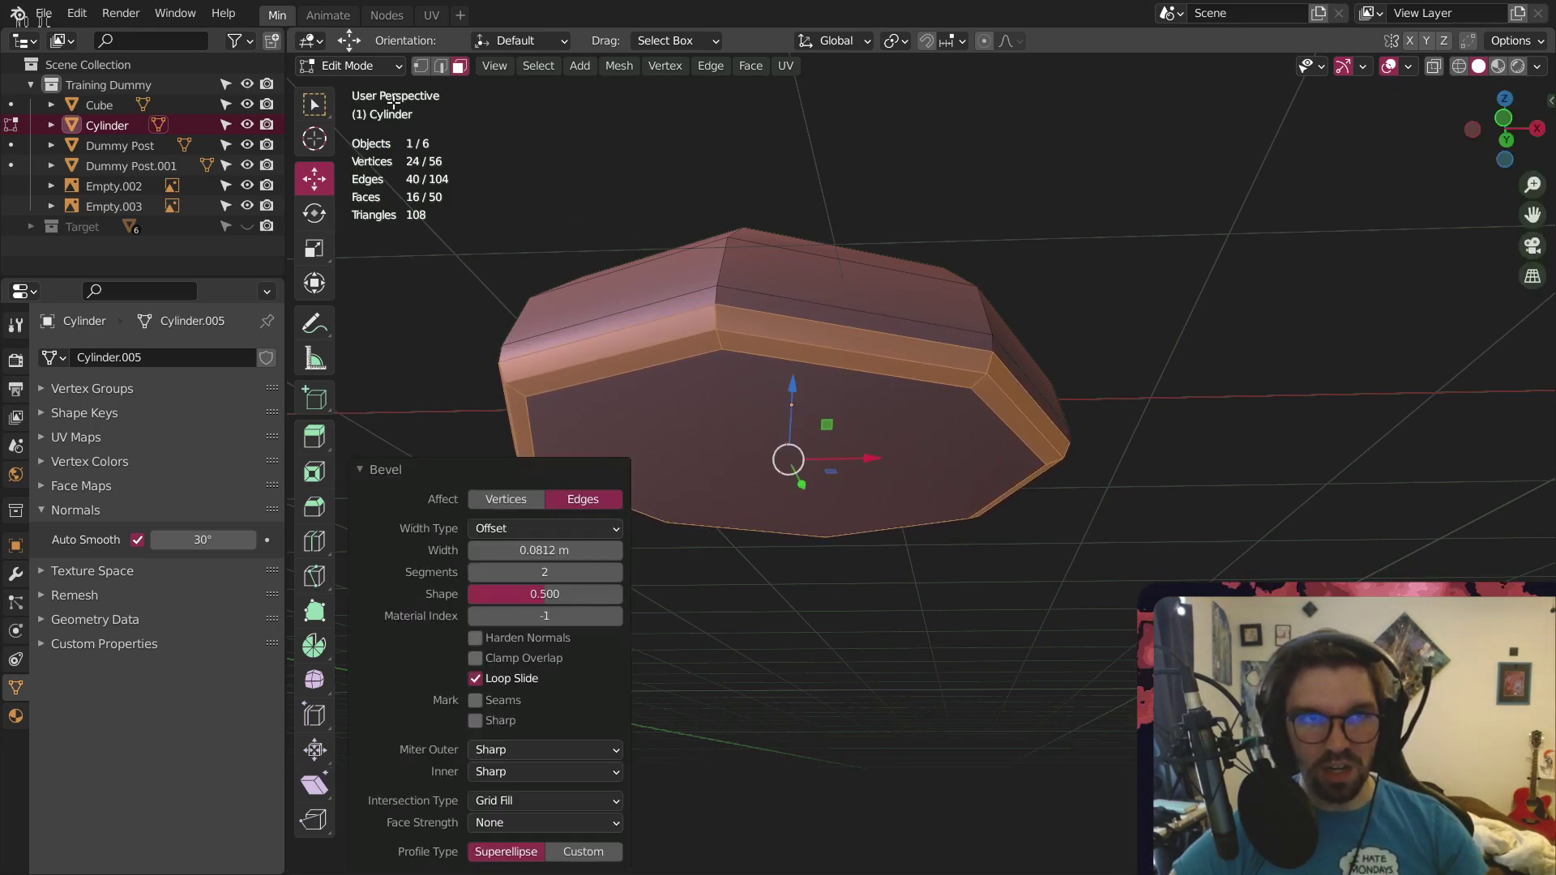
left_click(342, 64)
left_click(353, 89)
left_click(736, 222)
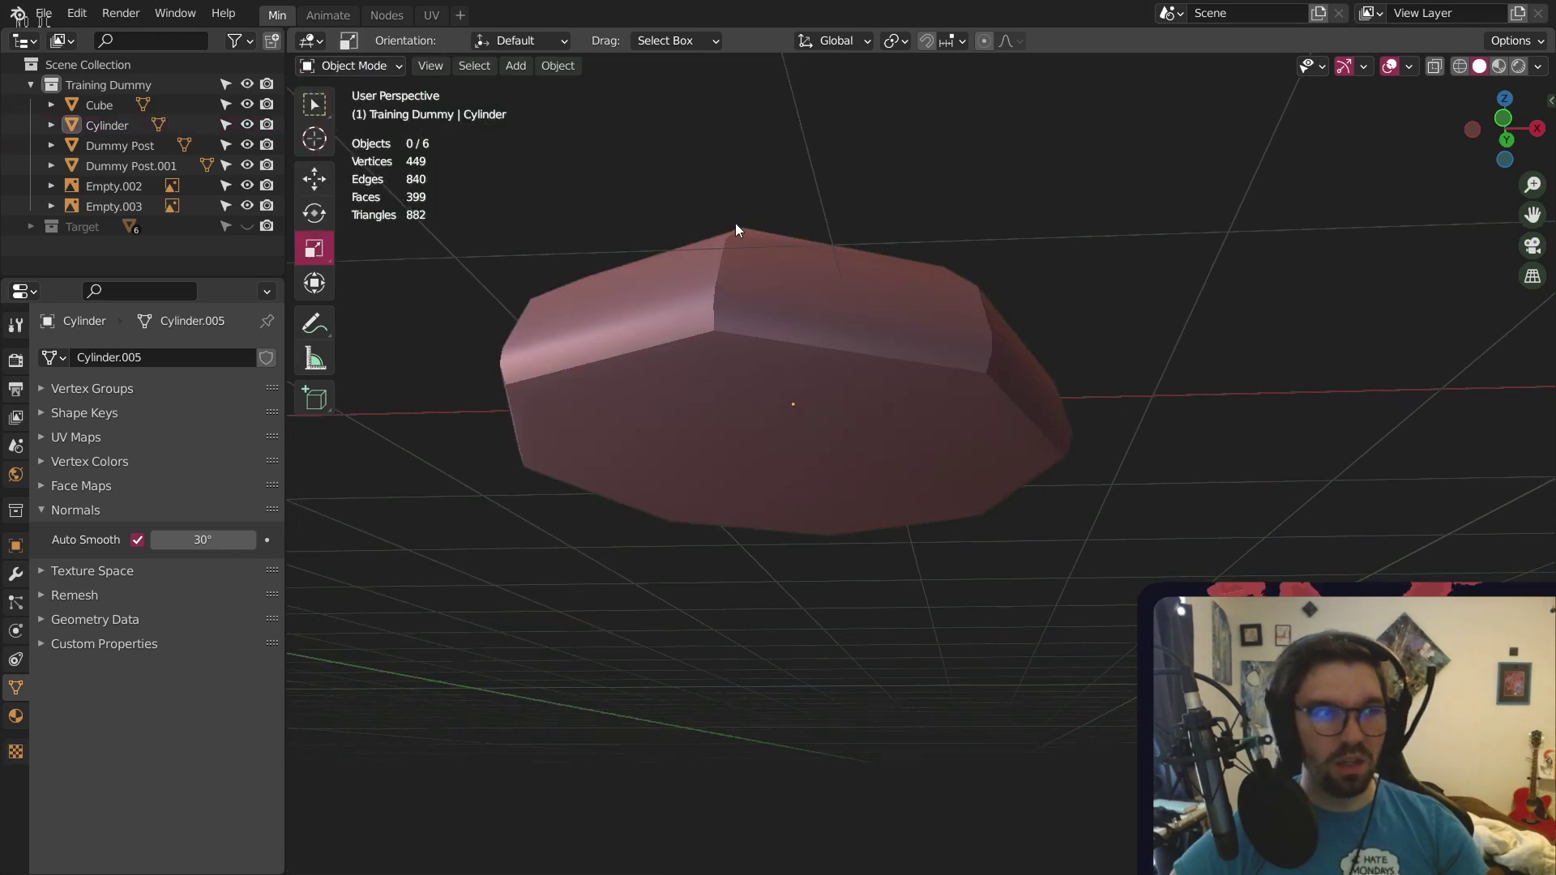
middle_click_drag(736, 222, 726, 329)
Undo the bevel on the cylinder's bottom edges
key("ctrl+z")
key("ctrl+z")
key("ctrl+z")
key("ctrl+z")
key("ctrl+z")
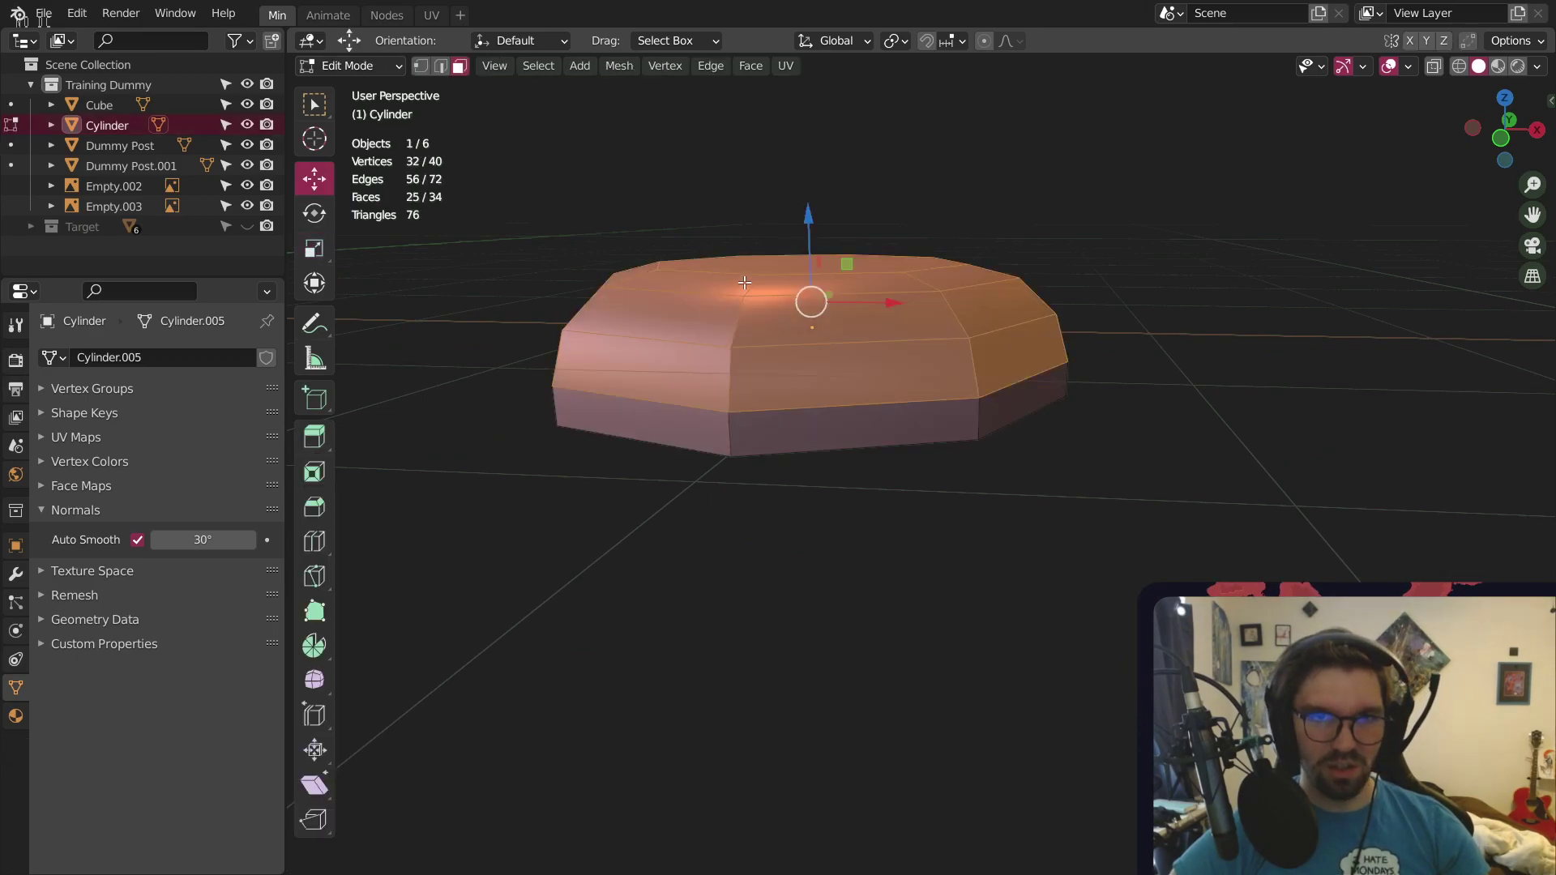
Redo the bottom-edge bevel and view the cylinder's shading in Object Mode
key("ctrl+shift+z")
key("Tab")
key("ctrl+shift+z")
key("ctrl+shift+z")
key("ctrl+shift+z")
key("ctrl+shift+z")
key("ctrl+shift+z")
key("ctrl+shift+z")
key("ctrl+shift+z")
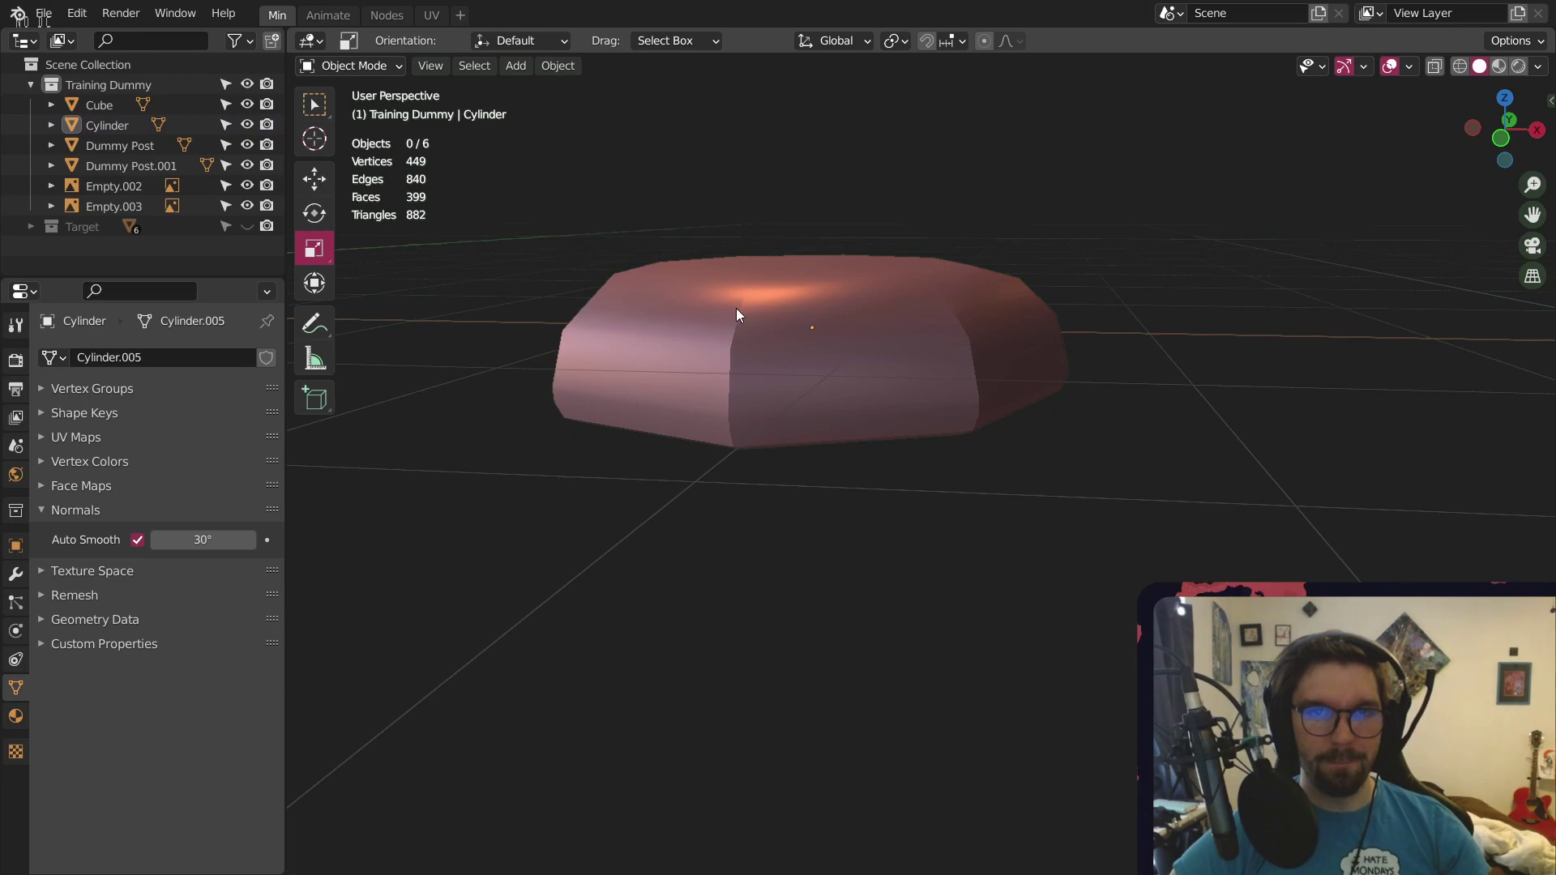
middle_click_drag(736, 337, 752, 128)
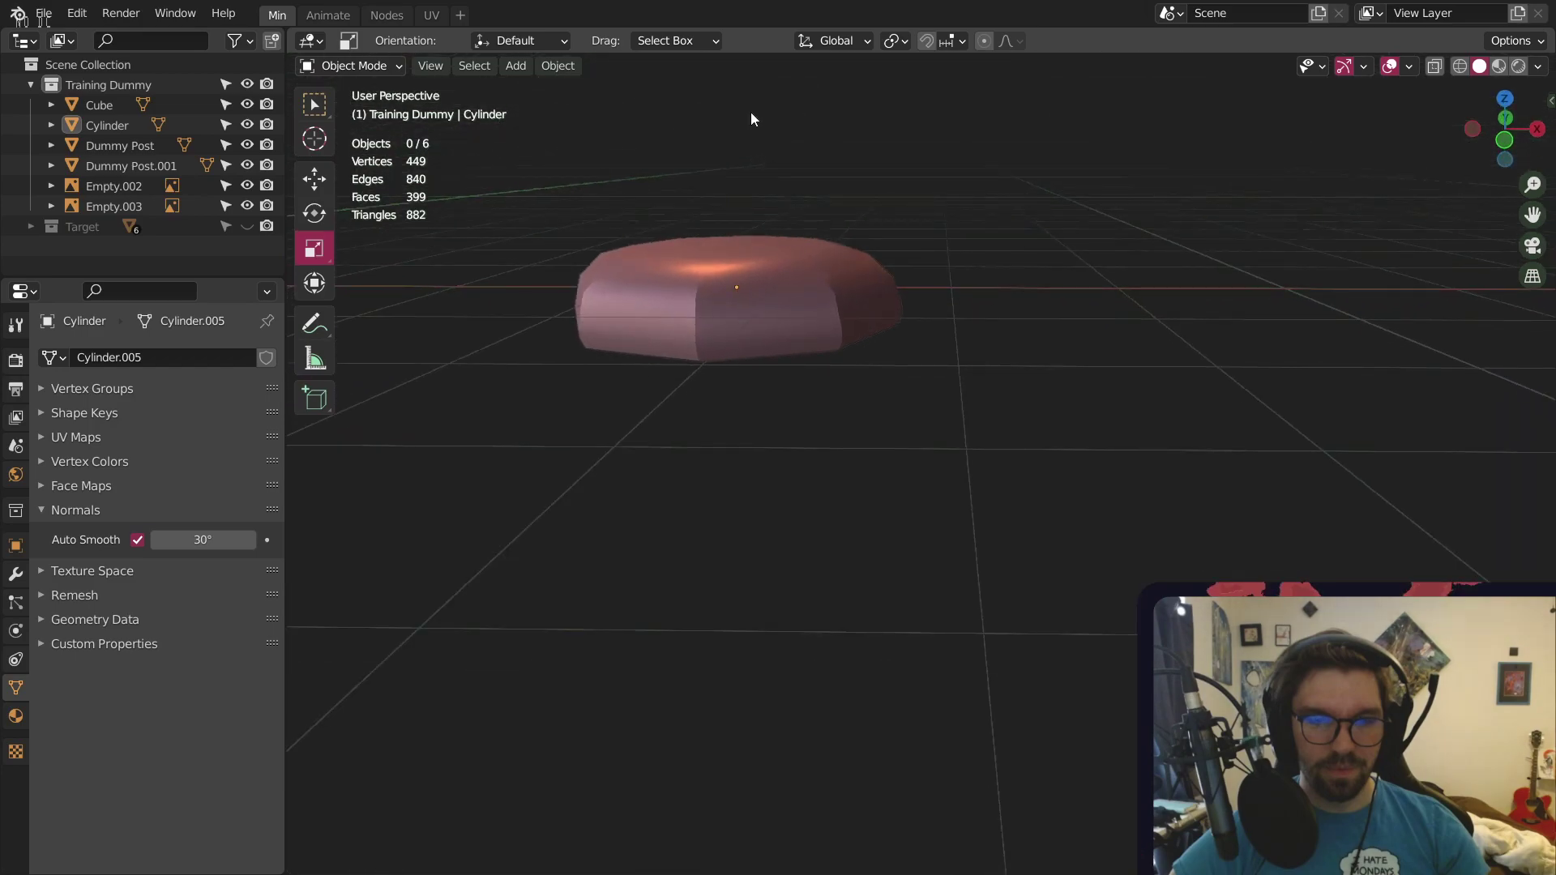
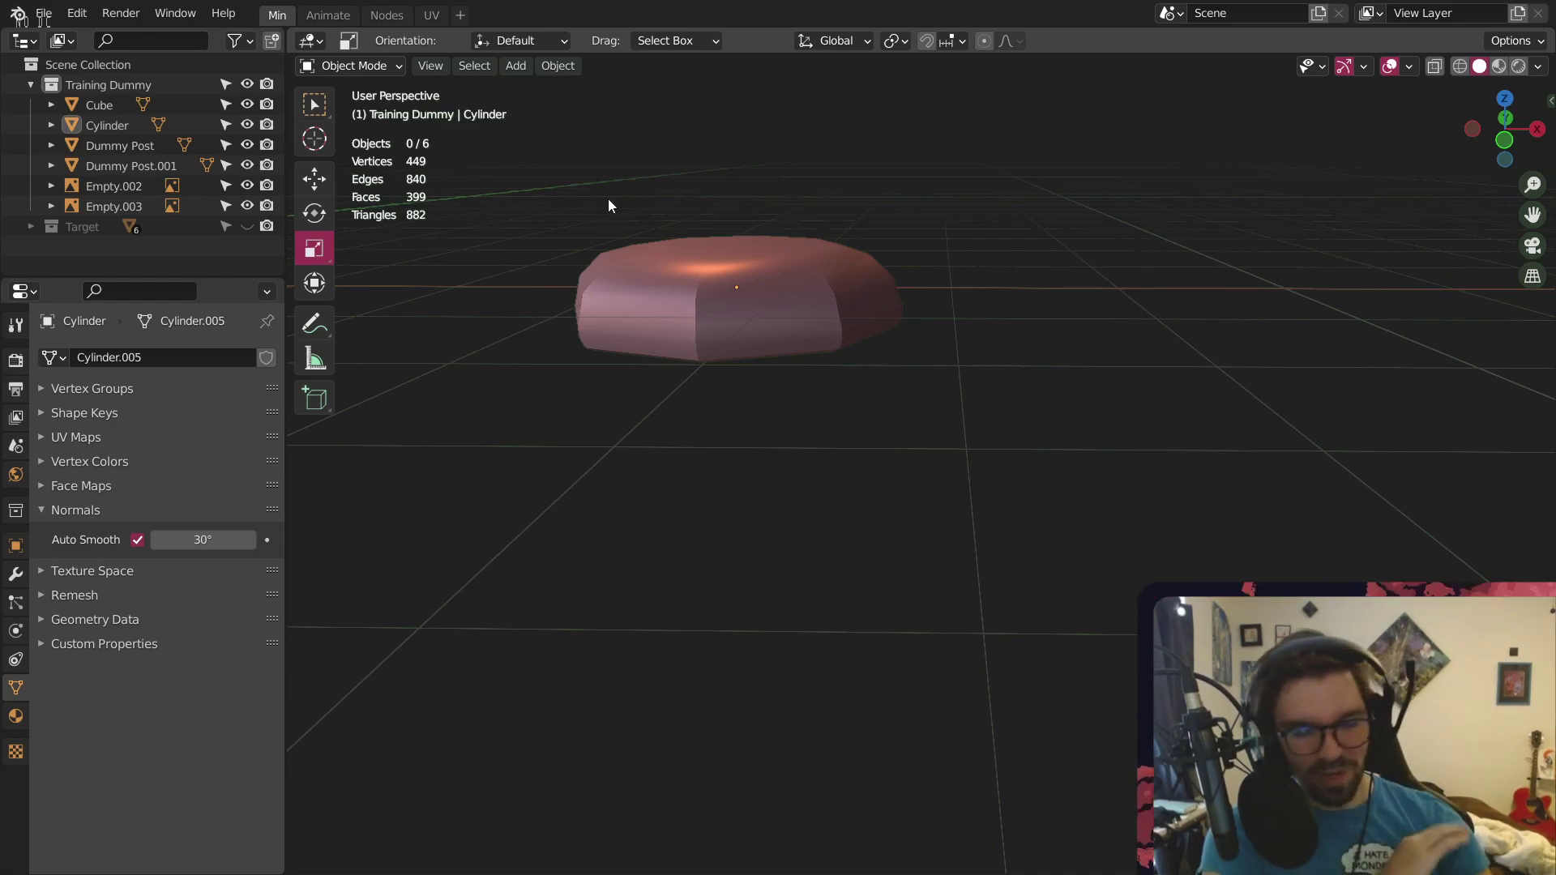
Undo the bottom-edge bevel again, back to the smooth-shaded cylinder with only its top edges beveled
key("ctrl+z")
key("ctrl+z")
key("ctrl+z")
key("ctrl+z")
key("ctrl+z")
key("ctrl+z")
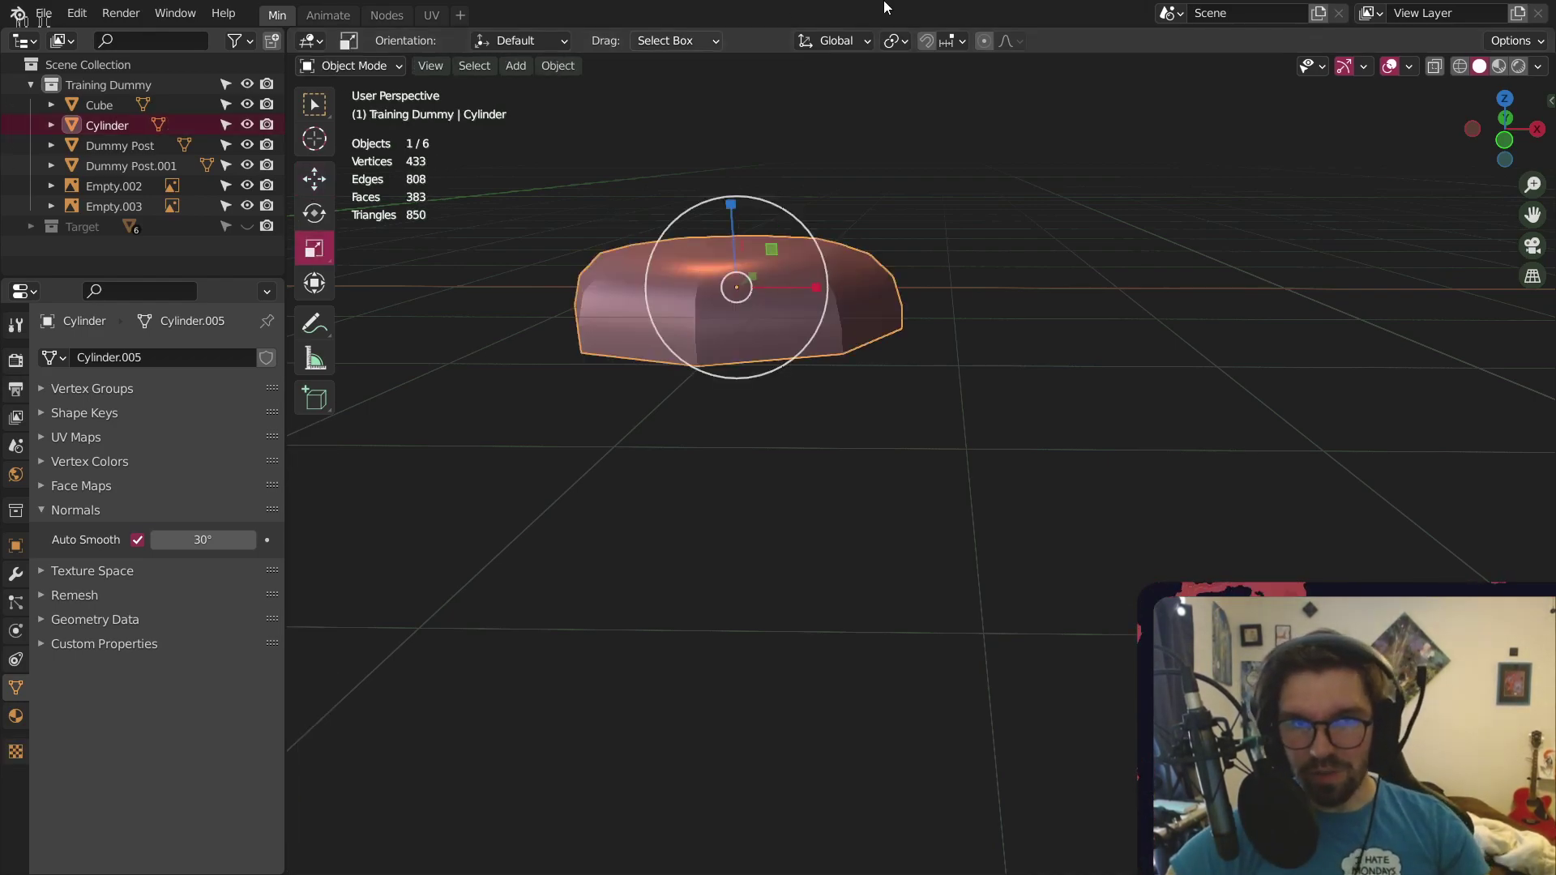
Undo the cylinder's smooth shading, Auto Smooth and top-edge bevel, back to the plain eight-sided shape in Edit Mode
key("ctrl+z")
key("ctrl+z")
key("ctrl+z")
key("ctrl+z")
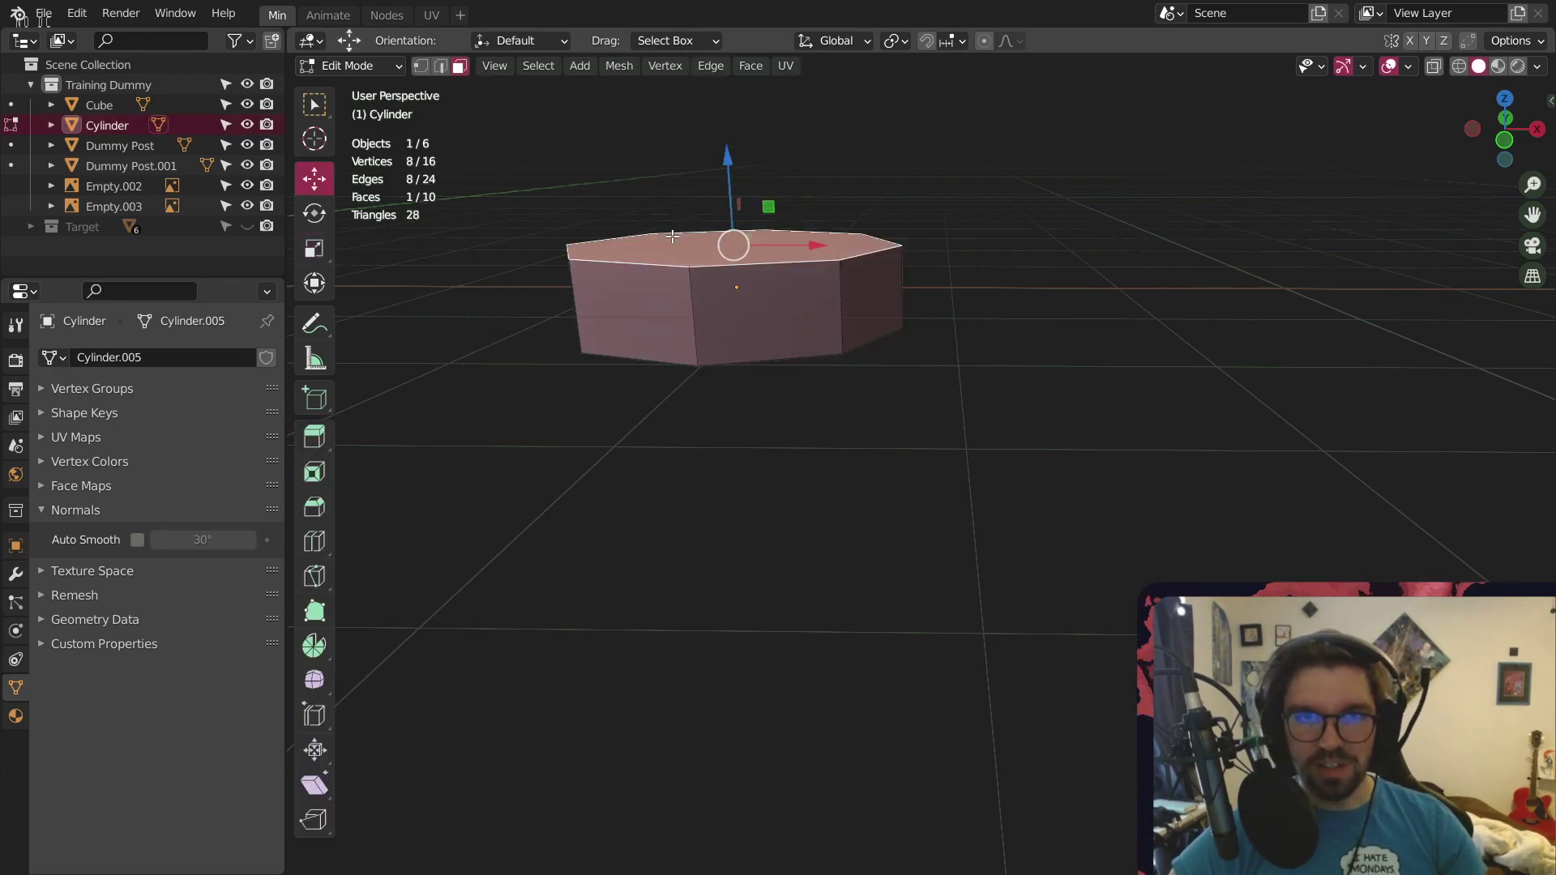
Inset the cylinder's bottom face by about 0.395 m
scroll(719, 271, "up", 1)
mouse_move(719, 271)
middle_mouse_down()
mouse_move(722, 431)
mouse_move(747, 143)
middle_mouse_up()
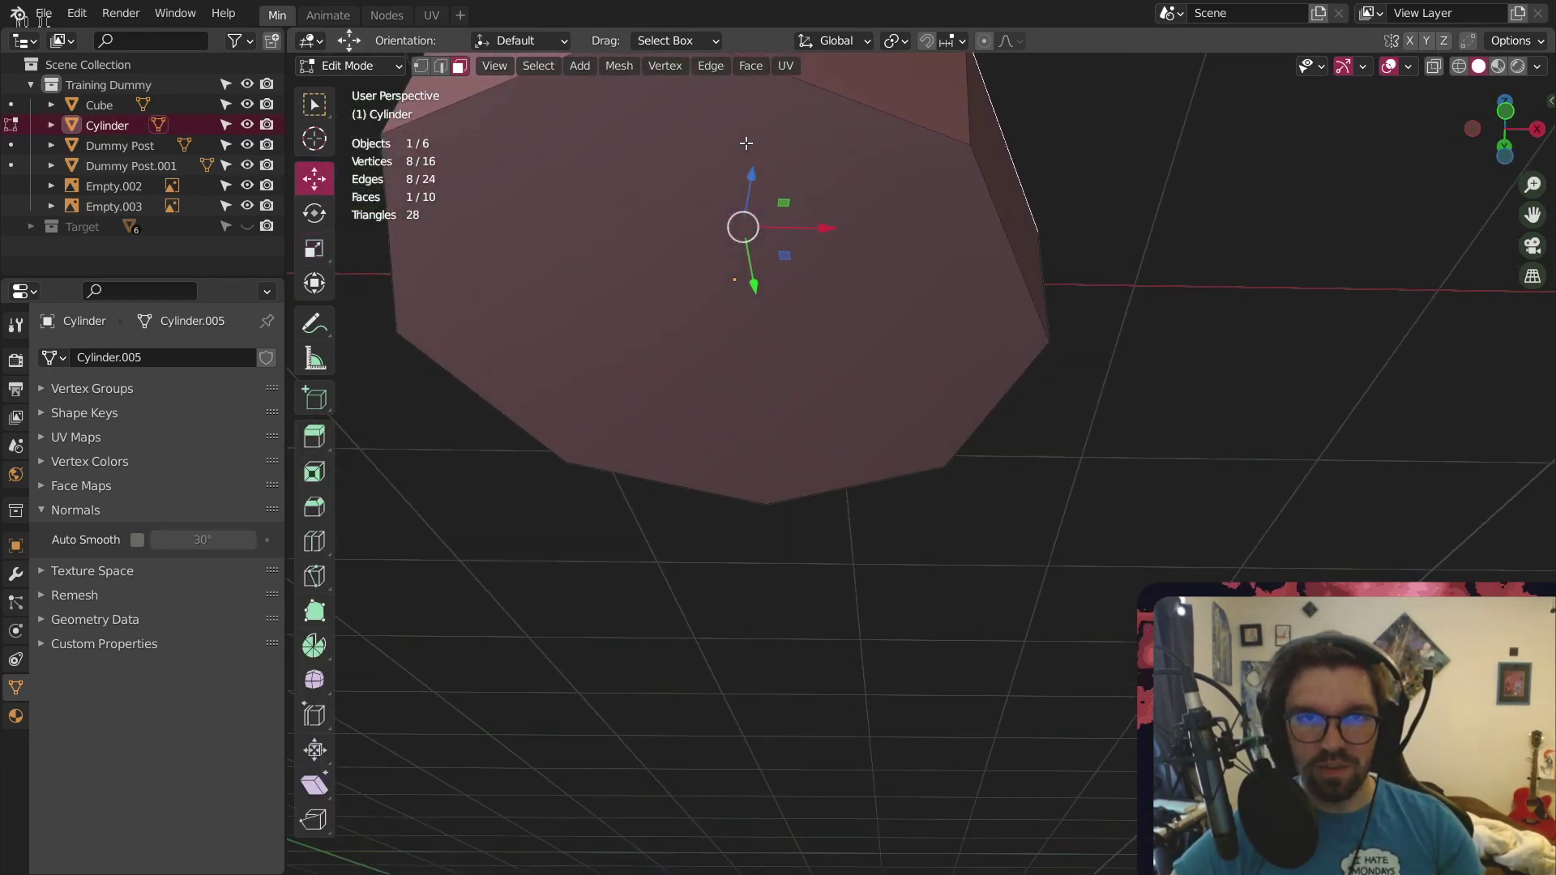
scroll(677, 227, "down", 3)
middle_click_drag(721, 224, 772, 271, "shift")
left_click(771, 275)
key("i")
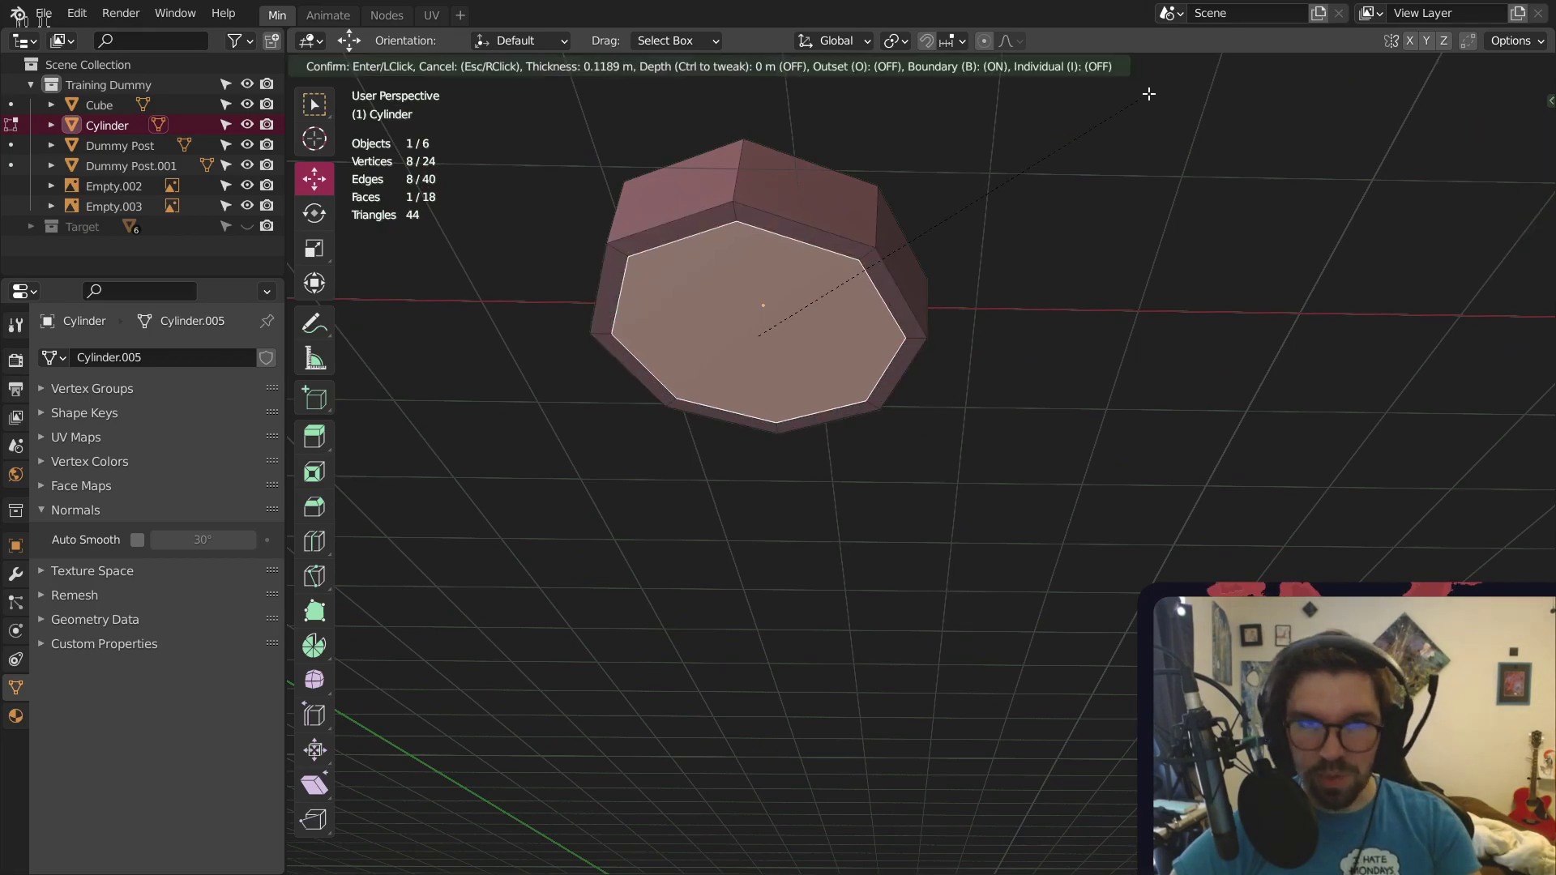
left_click(1086, 113)
Merge neighbouring pairs of the inset face's vertices at their centers to turn the octagon into a four-sided face
scroll(872, 184, "up", 5)
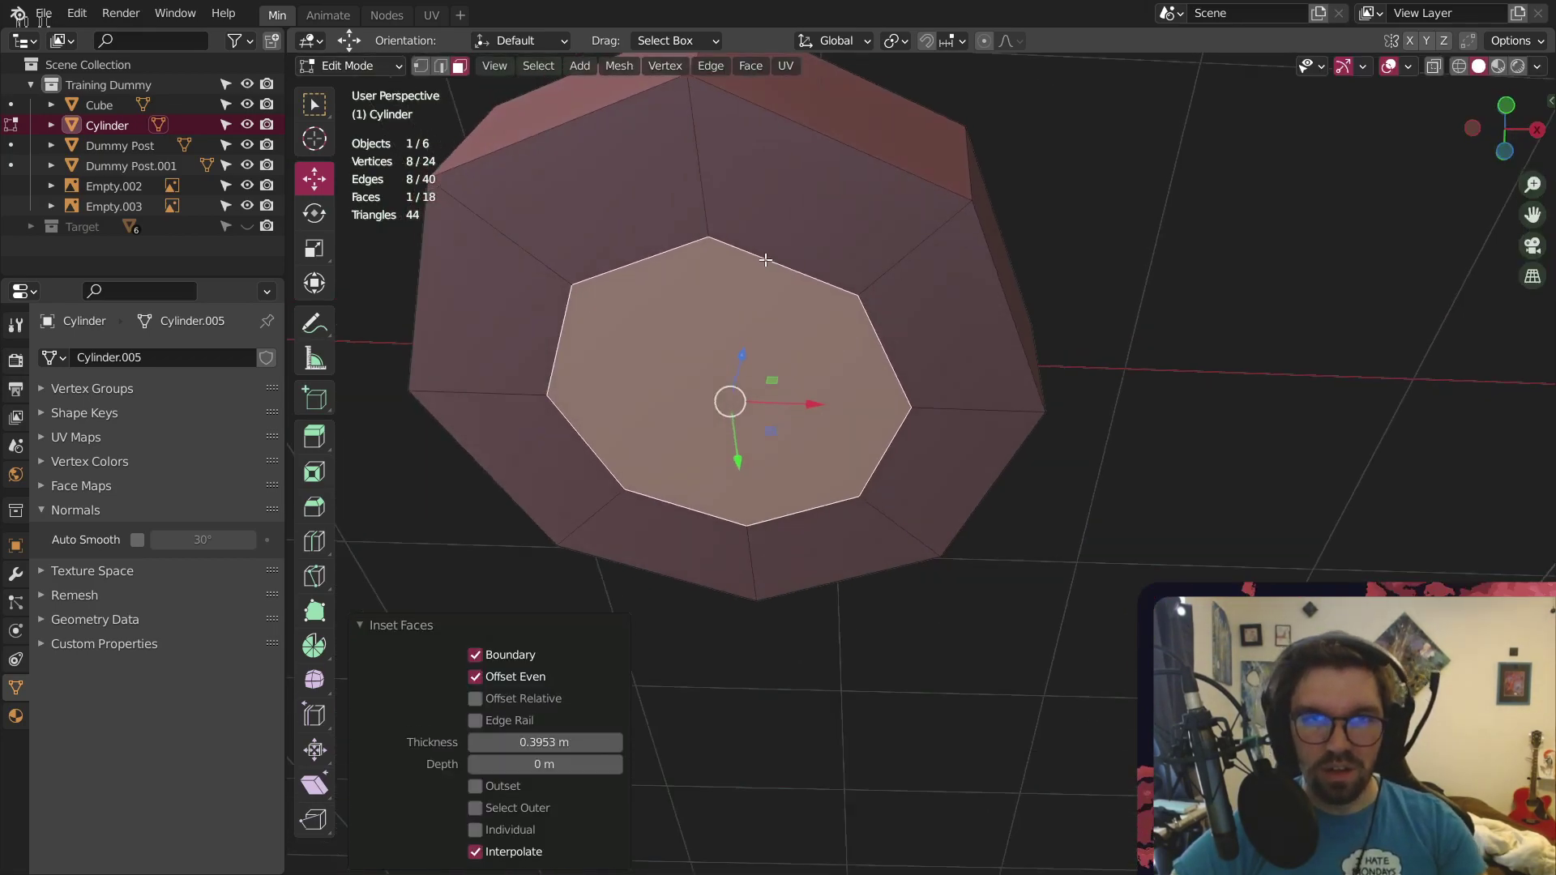
left_click_drag(708, 163, 882, 316)
right_click(882, 316)
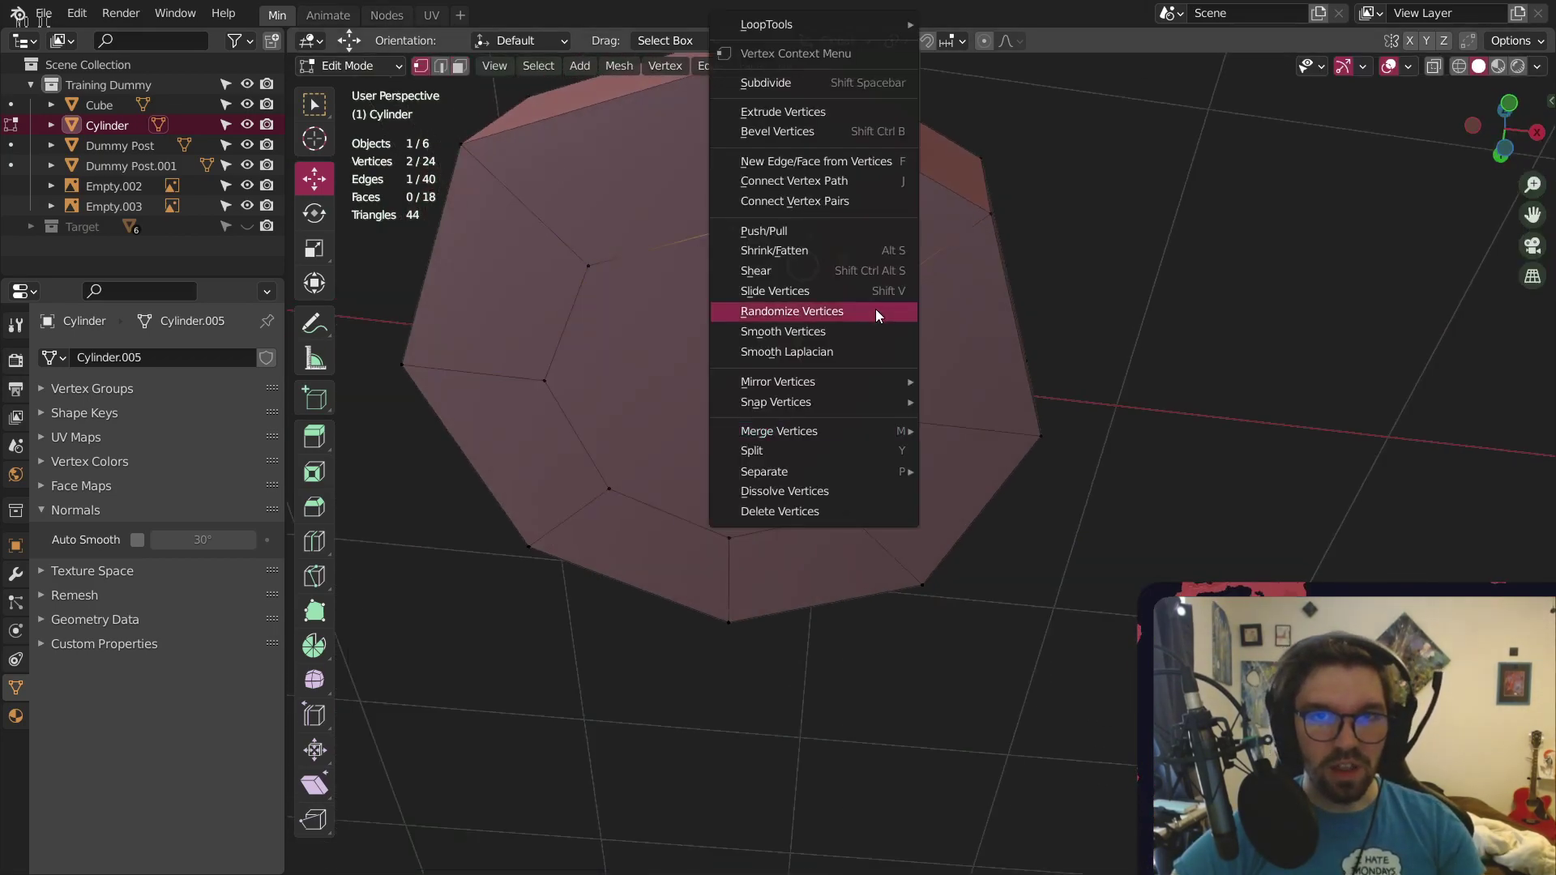
mouse_move(864, 439)
left_click(965, 430)
left_click_drag(950, 387, 812, 532)
left_click_drag(596, 433, 792, 550)
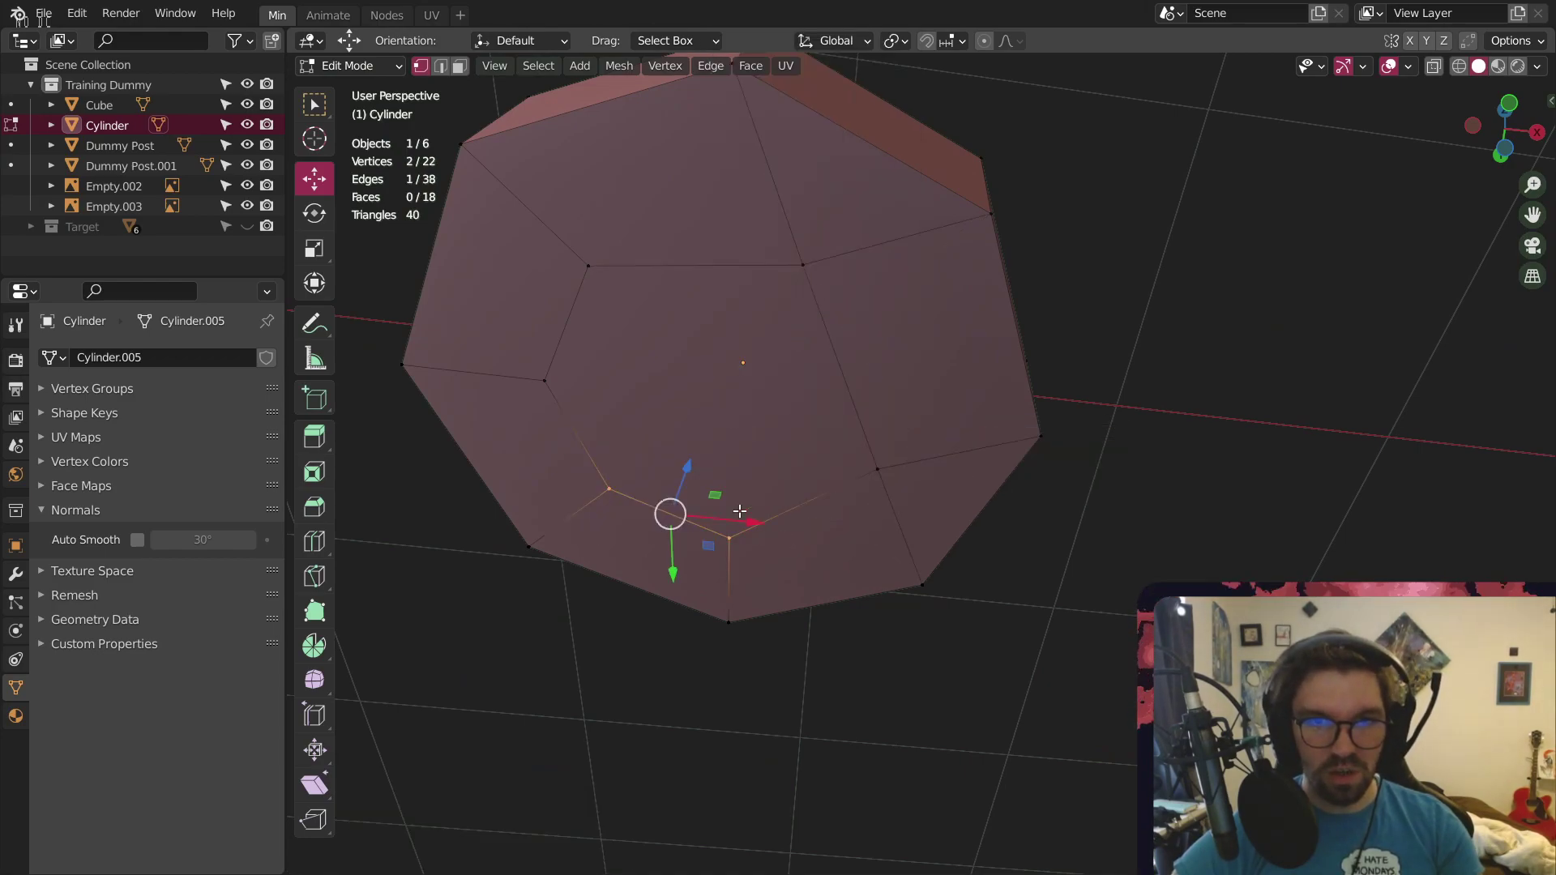
left_click_drag(577, 281, 540, 421)
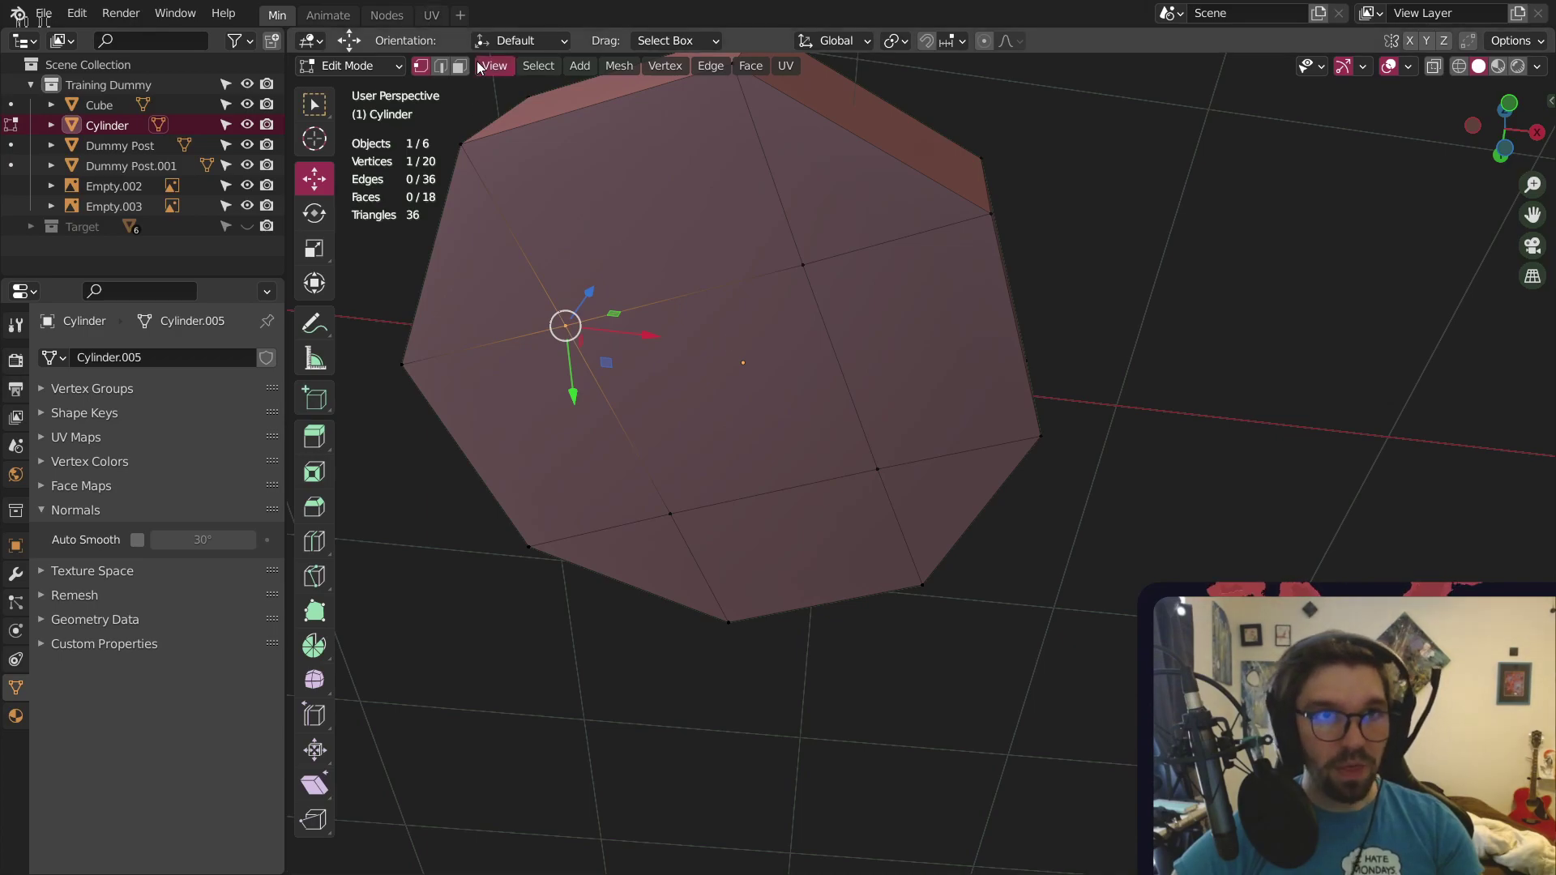
Extrude the central four-sided bottom face about 2.69 m along its normal to form a long shaft
left_click(695, 397)
right_click(697, 395)
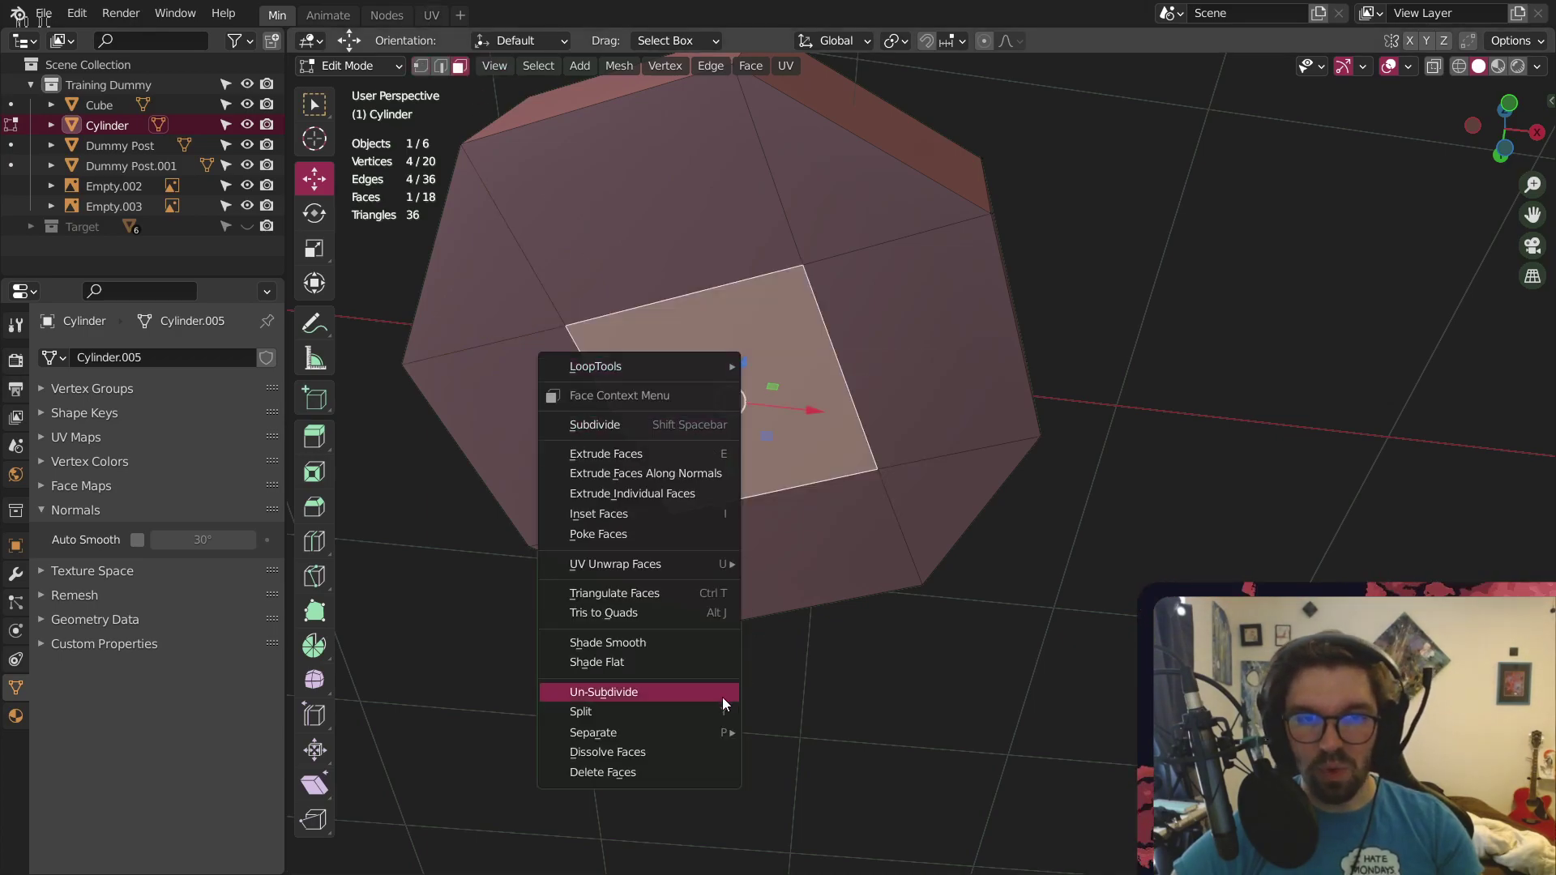
left_click(646, 473)
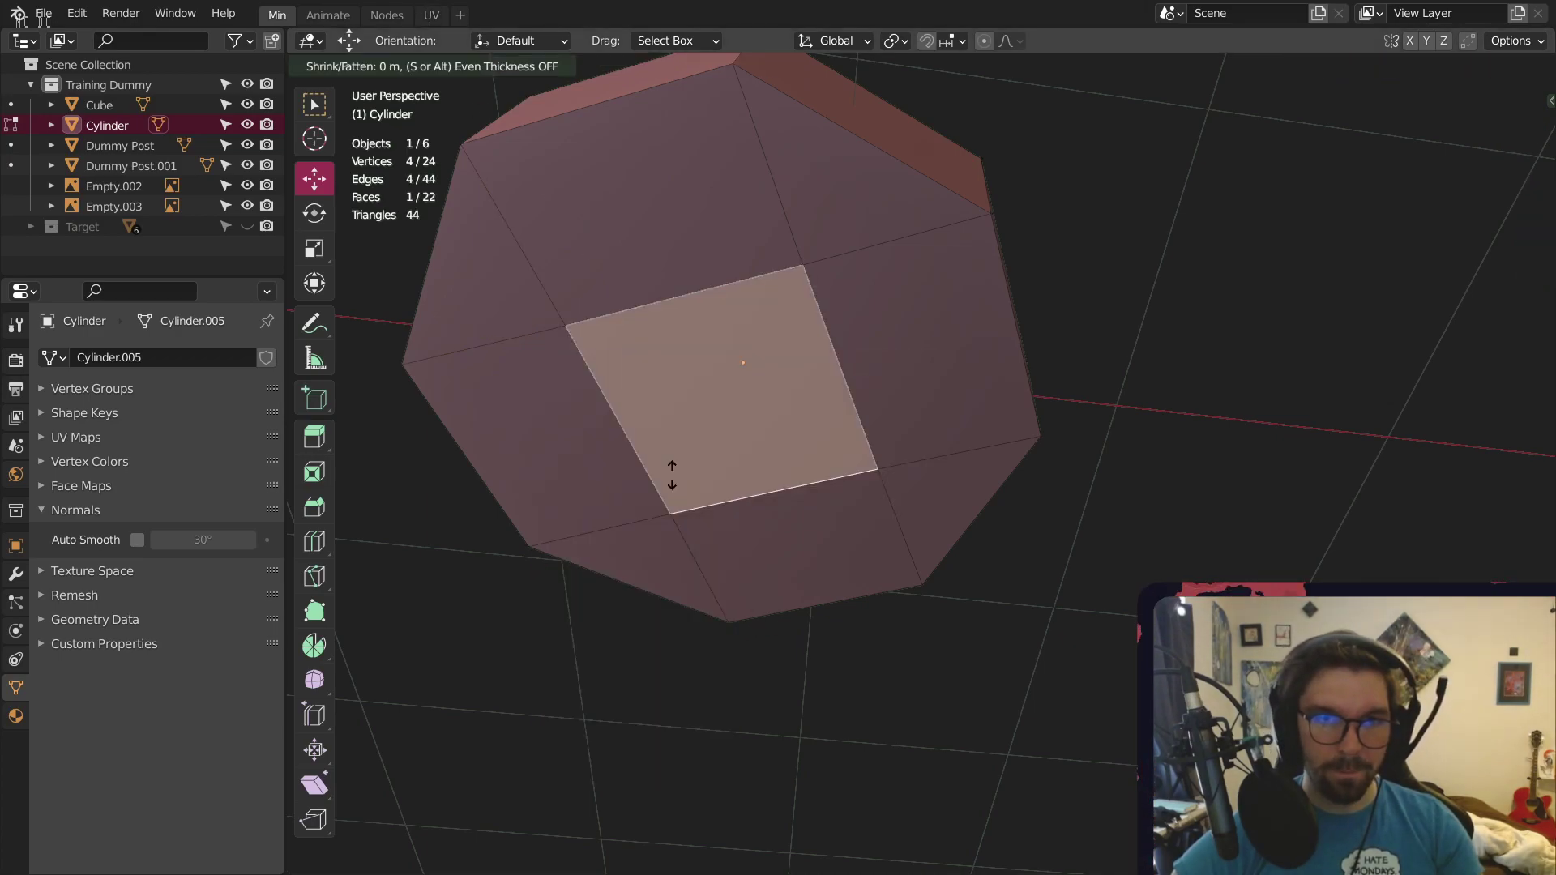
left_click(724, 636)
scroll(723, 636, "down", 3)
middle_click_drag(723, 636, 779, 462)
Merge the four vertices at the shaft's end at their center to form a pointed spike
right_click(676, 552)
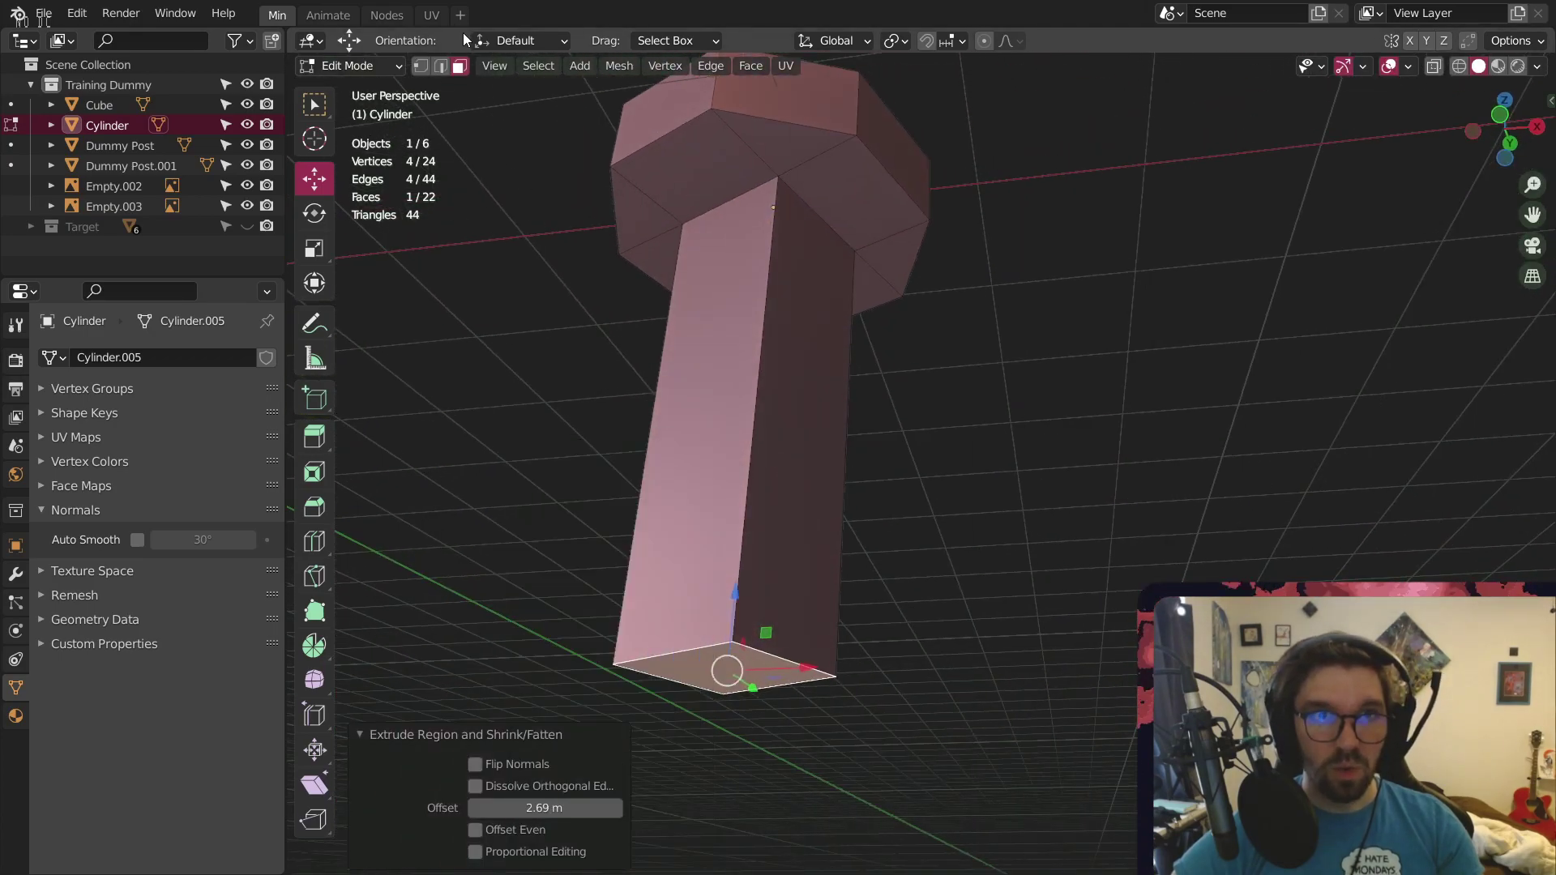
left_click(420, 66)
right_click(746, 721)
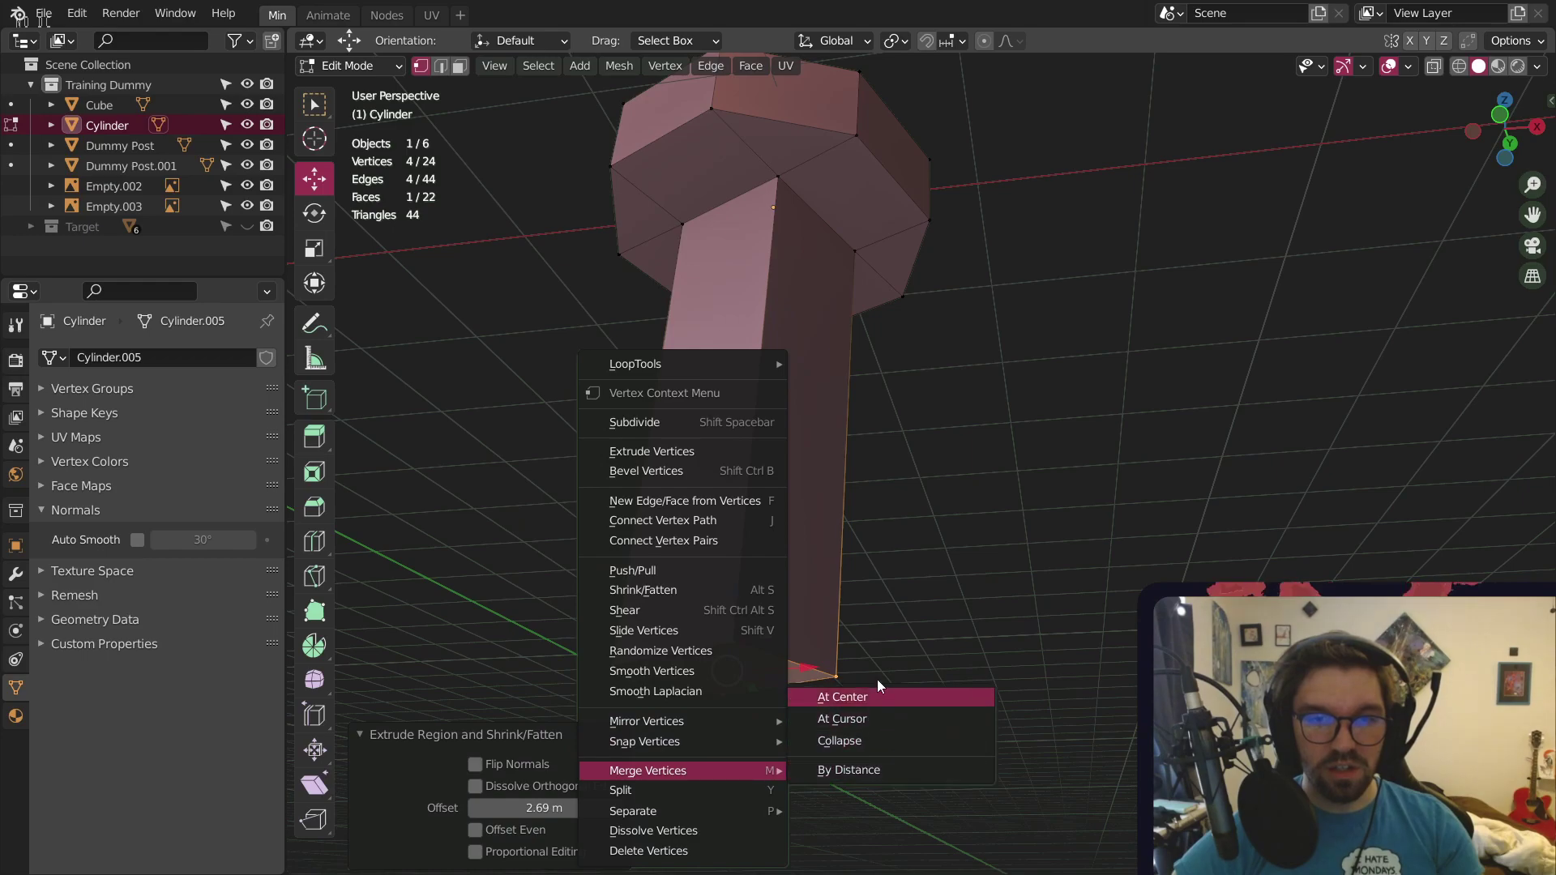
mouse_move(774, 771)
left_click(842, 697)
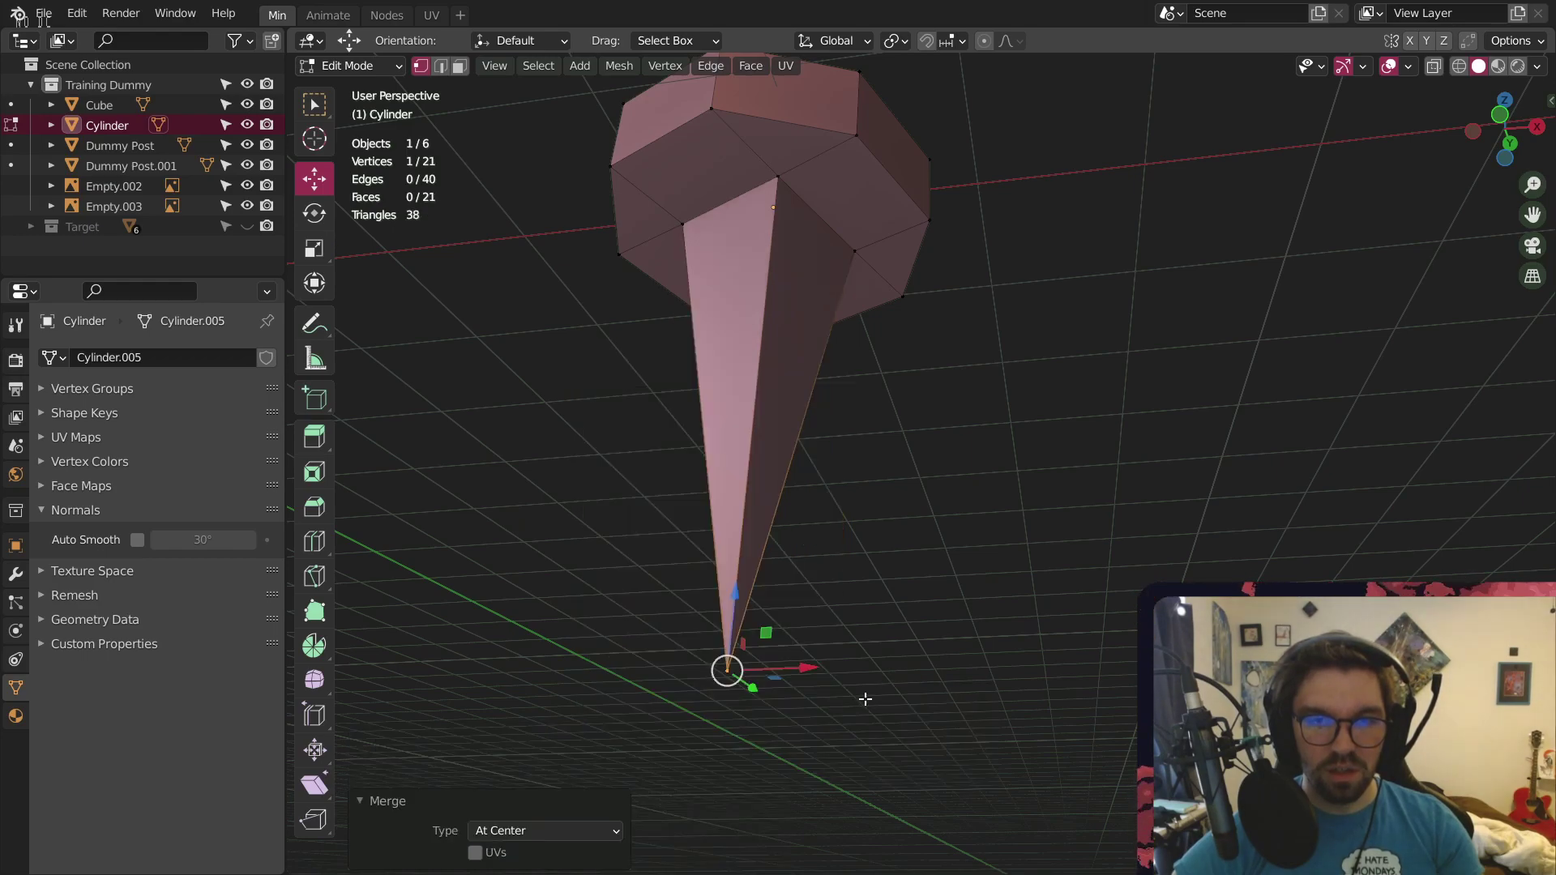
middle_click_drag(862, 694, 799, 244)
Select the four edges where the spike meets the head and scale them down to narrow its base
scroll(799, 243, "up", 4)
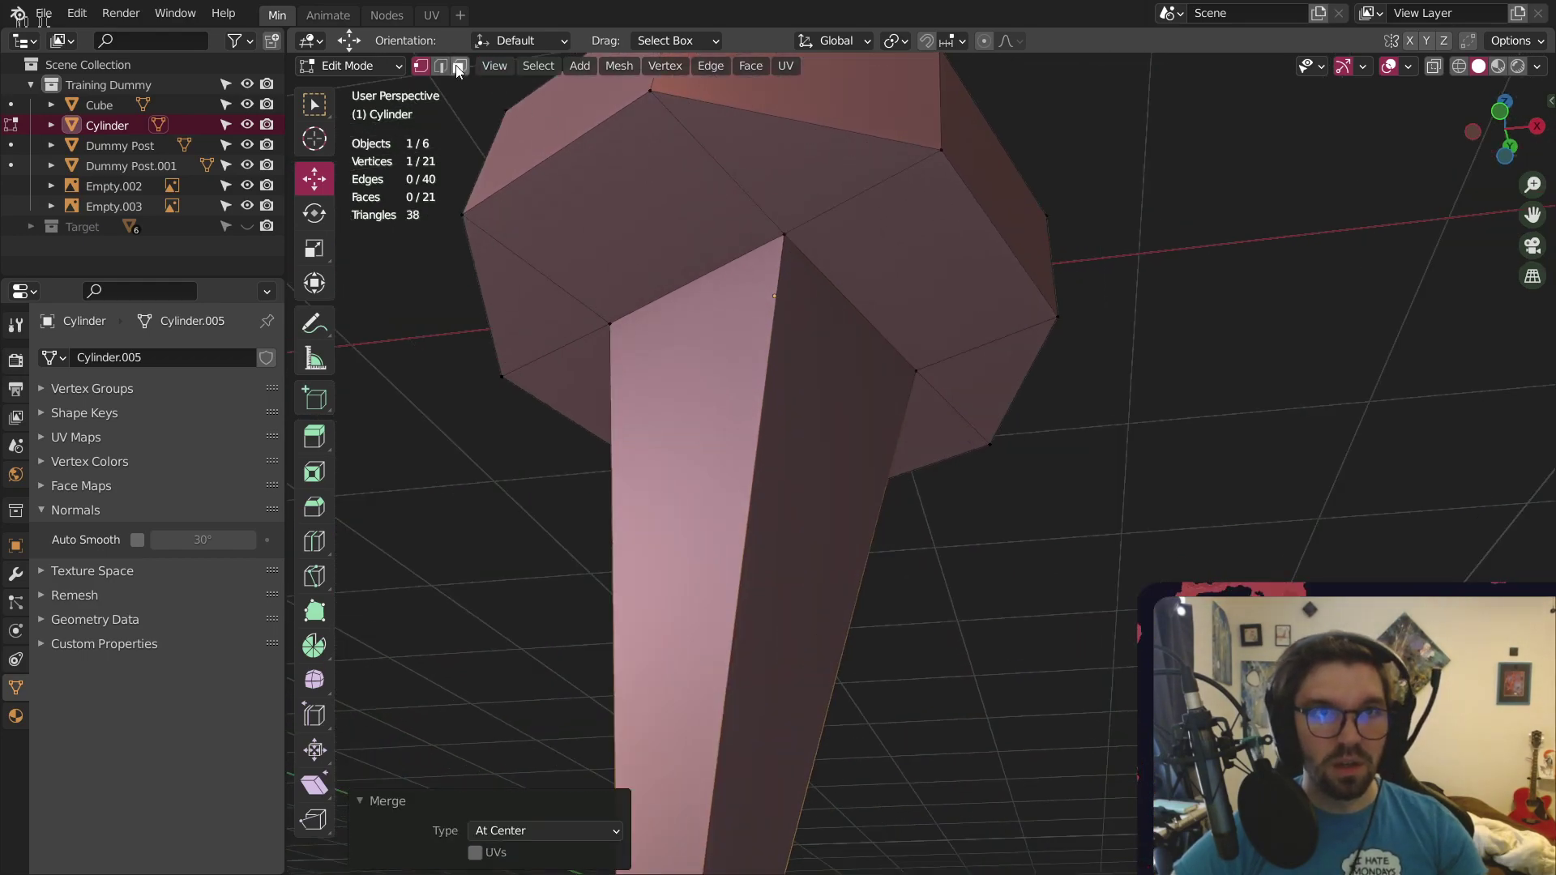
left_click(688, 278)
middle_click_drag(687, 277, 714, 199)
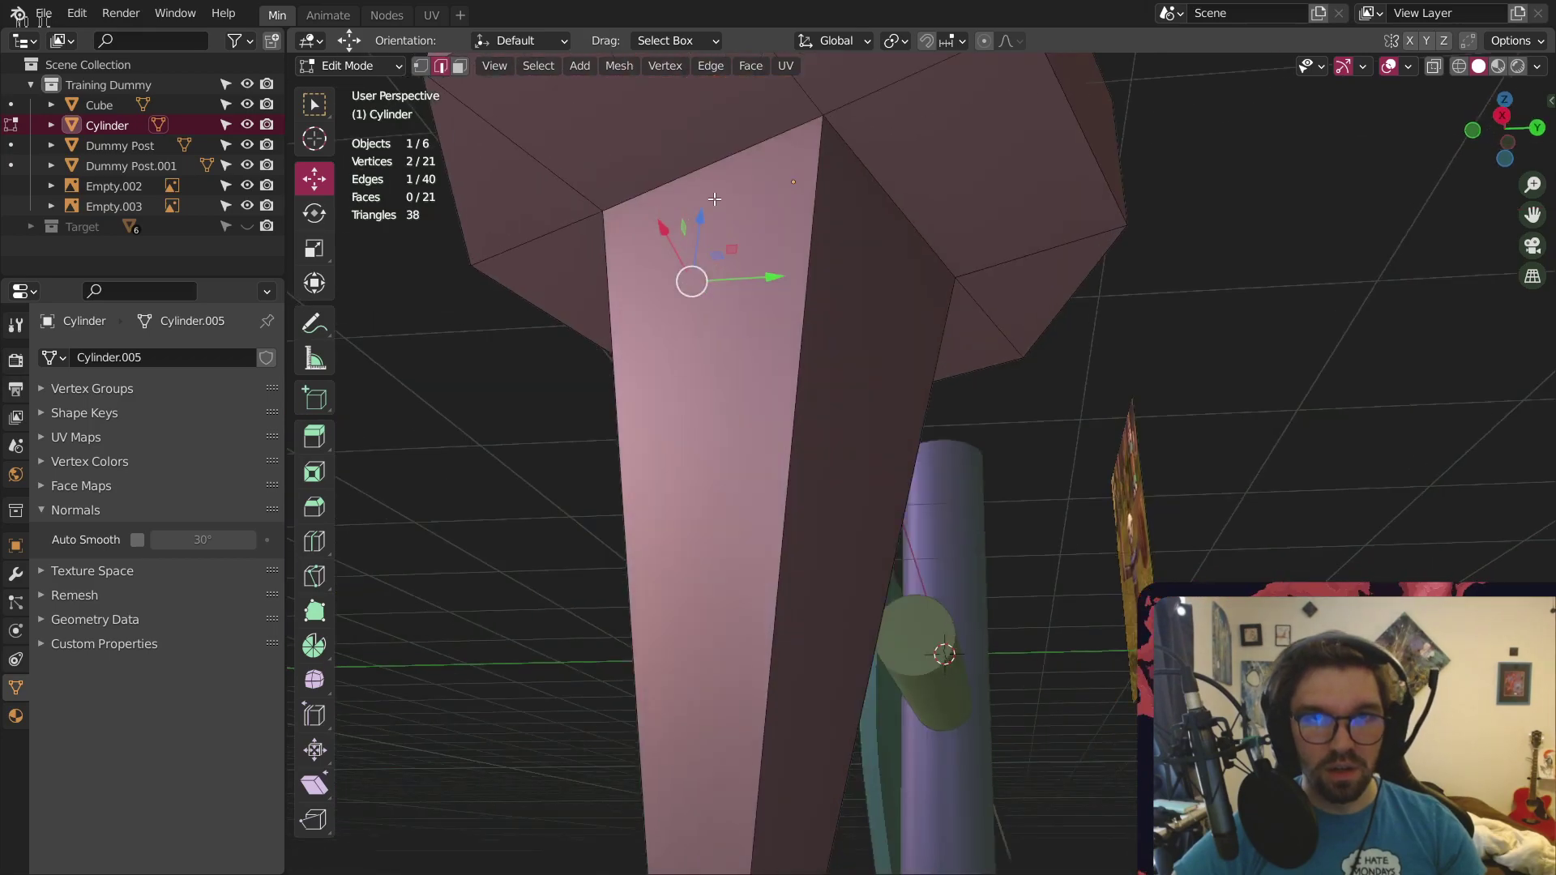
left_click(890, 178, "shift")
middle_click_drag(890, 178, 698, 179)
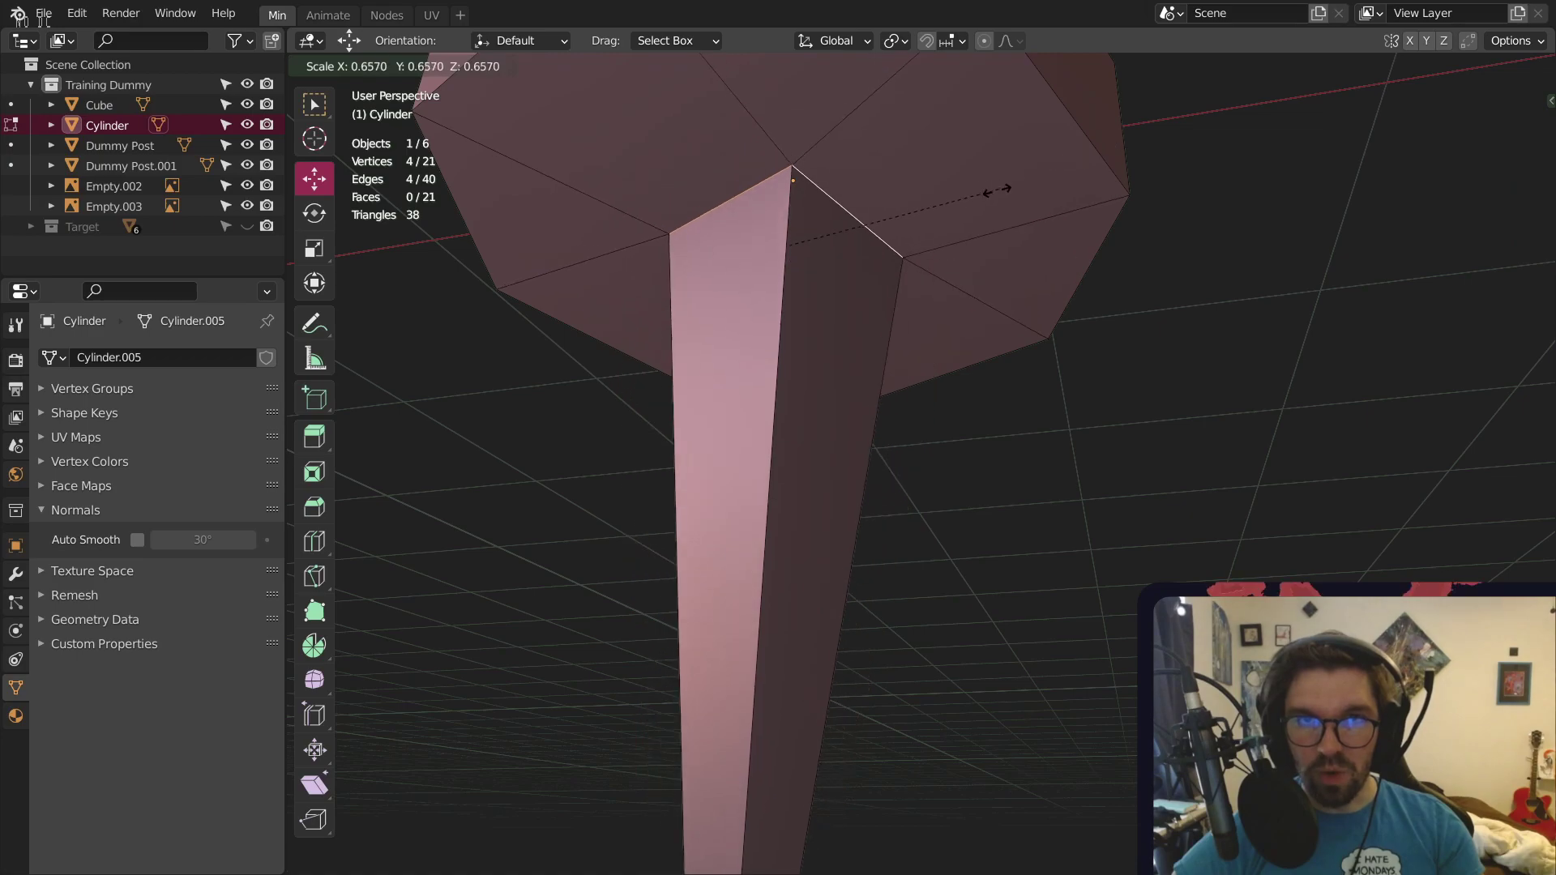
left_click(948, 212)
Select the head's top face and lower it about 0.265 m along Z to make the head thinner
scroll(818, 241, "down", 6)
middle_click_drag(795, 247, 722, 315)
middle_click_drag(785, 184, 581, 186, "shift")
scroll(804, 243, "up", 2)
left_click(802, 339)
middle_click_drag(802, 339, 815, 243)
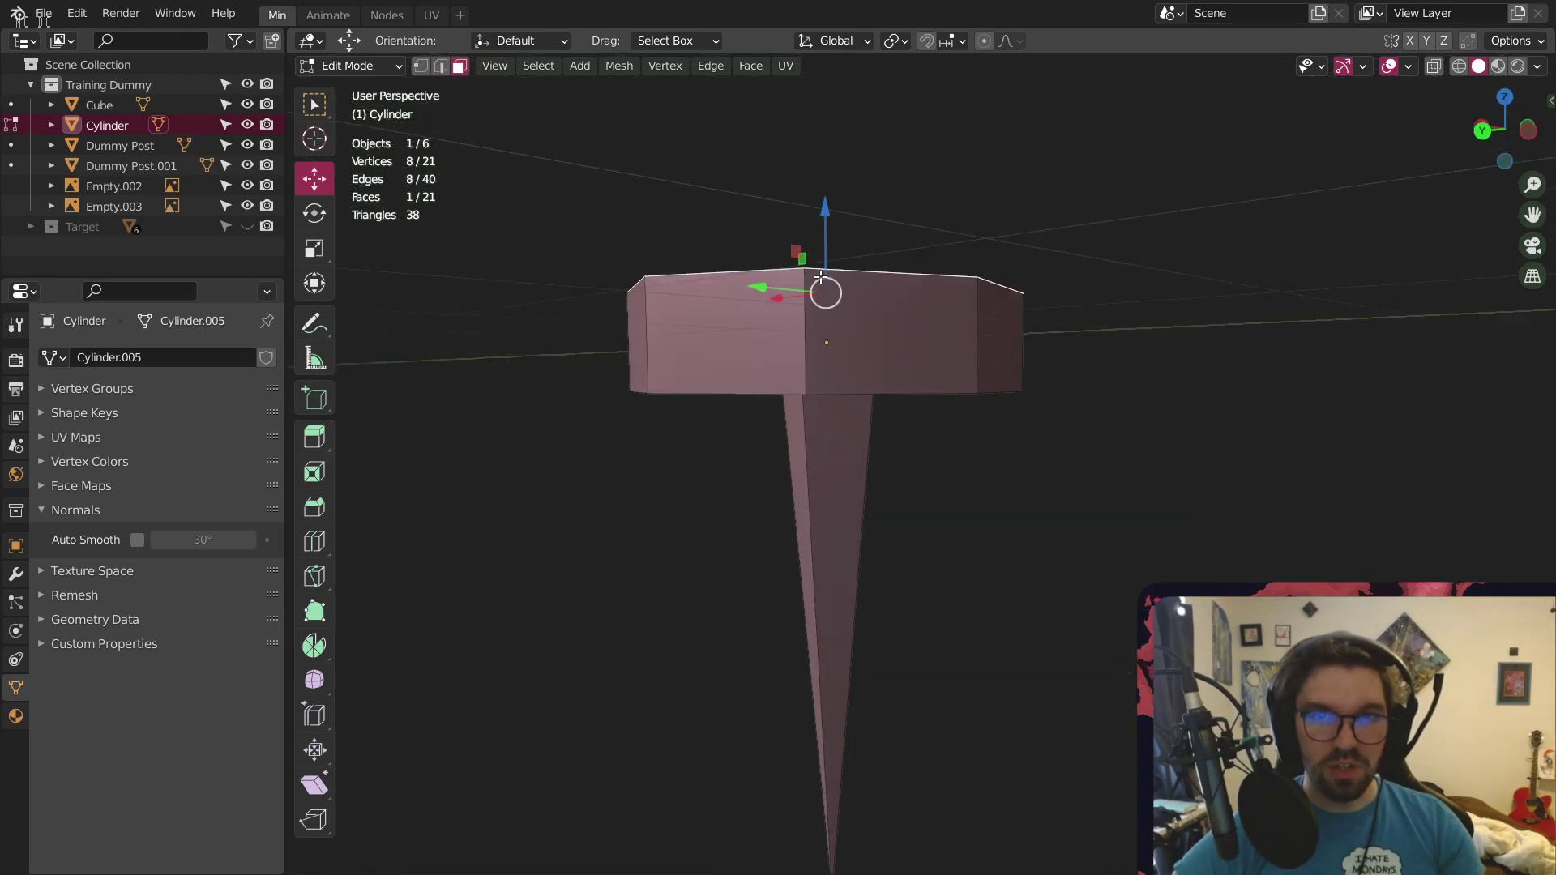
left_click_drag(820, 213, 806, 262)
middle_click_drag(878, 389, 851, 367)
middle_click_drag(851, 366, 806, 295, "shift")
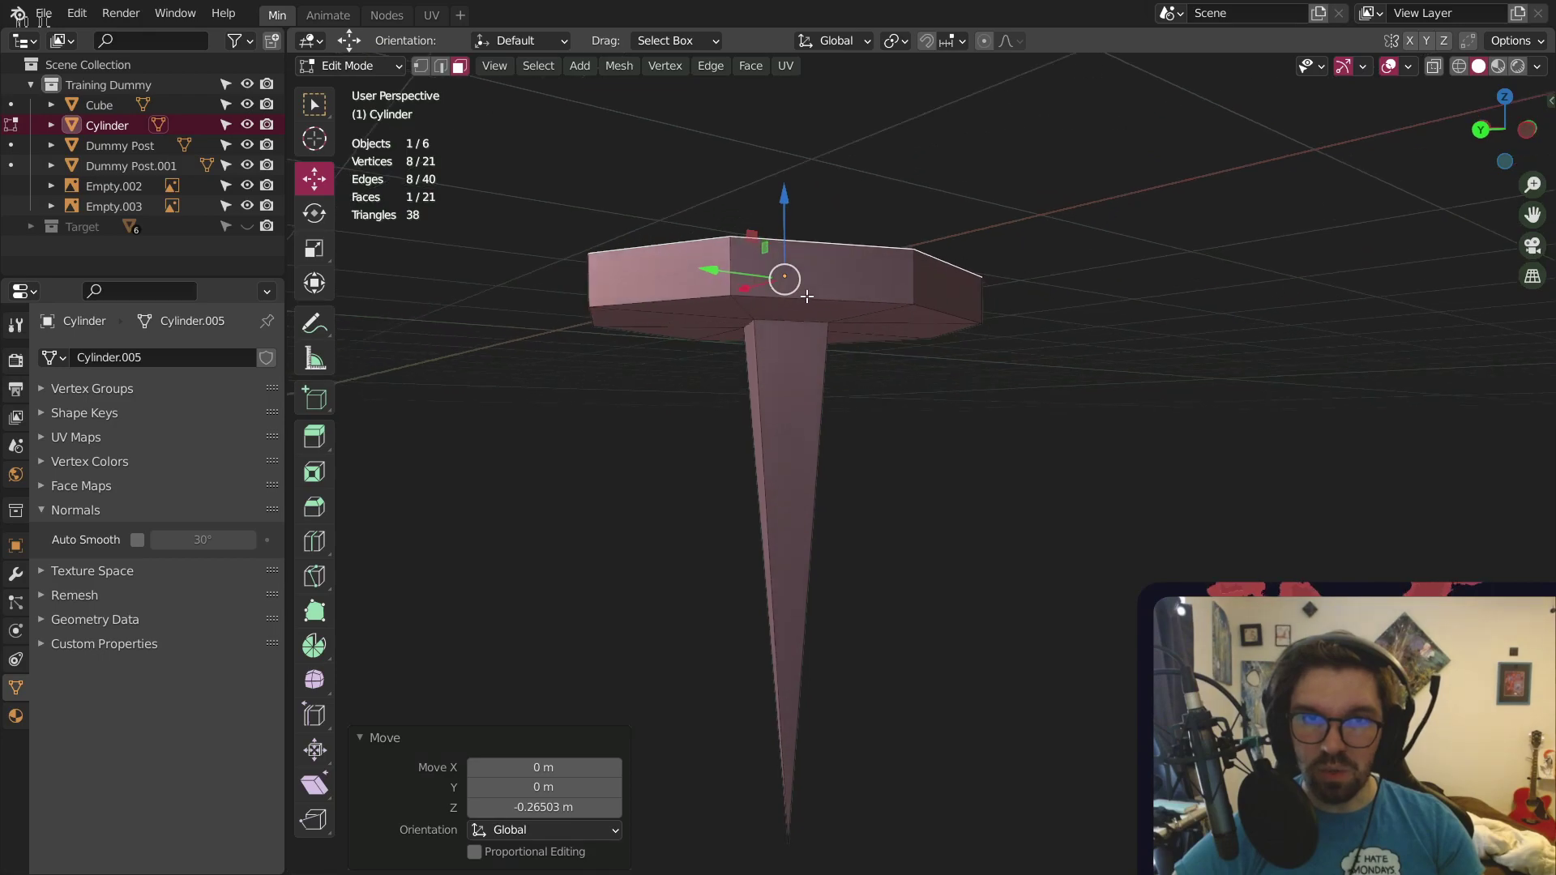
Apply the nail's scale in Object Mode and return to Edit Mode with edge selection
scroll(766, 241, "up", 2)
middle_click_drag(713, 260, 795, 252, "shift")
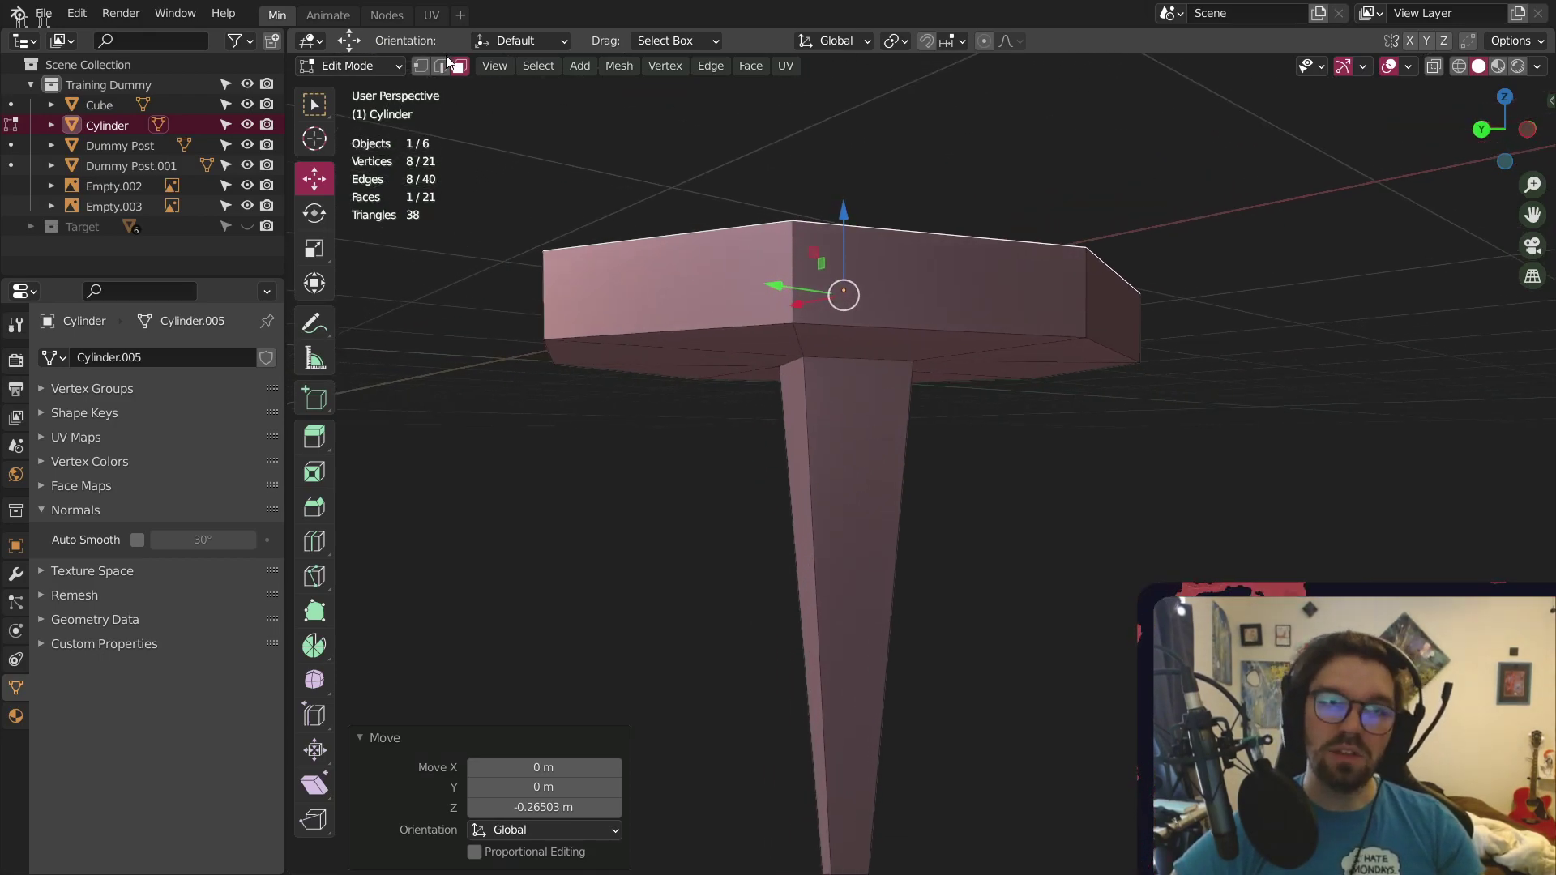
left_click(348, 65)
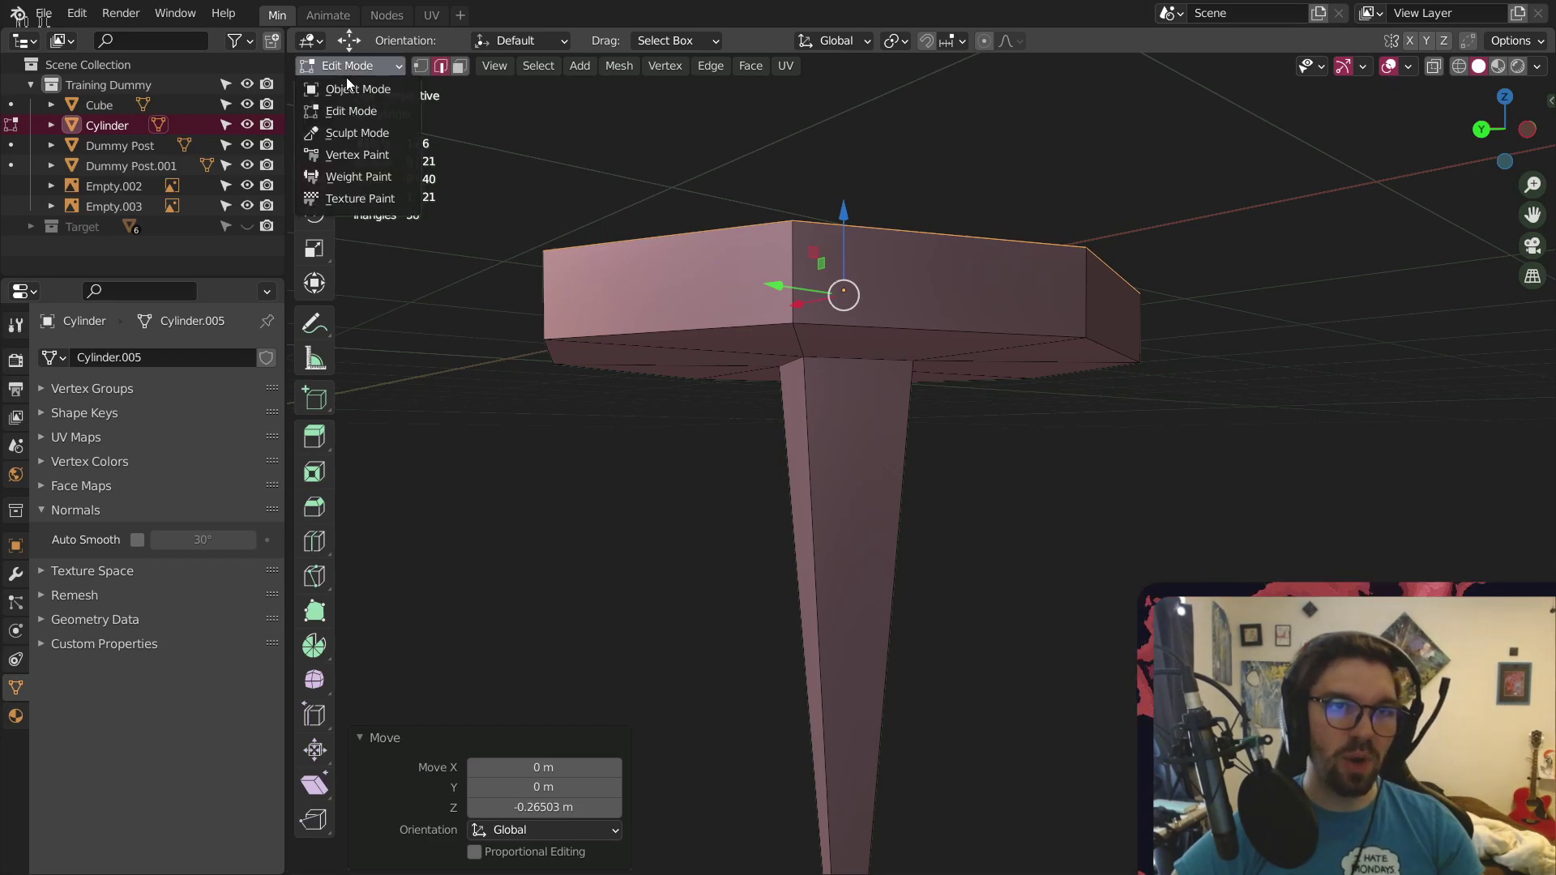
left_click(348, 61)
key("ctrl+a")
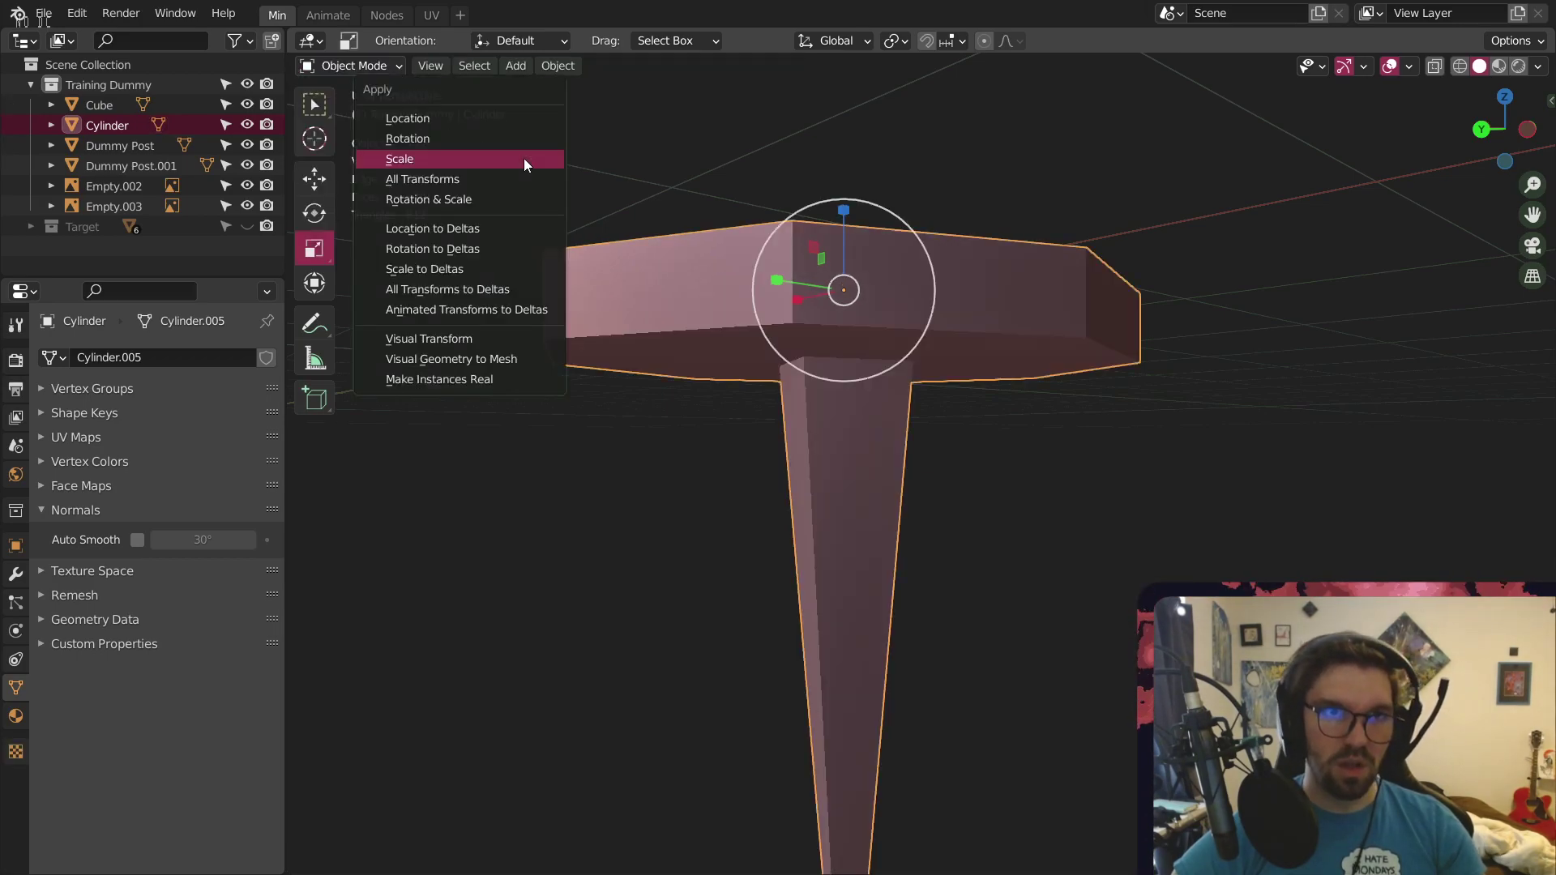
left_click(523, 158)
left_click(362, 66)
left_click(351, 110)
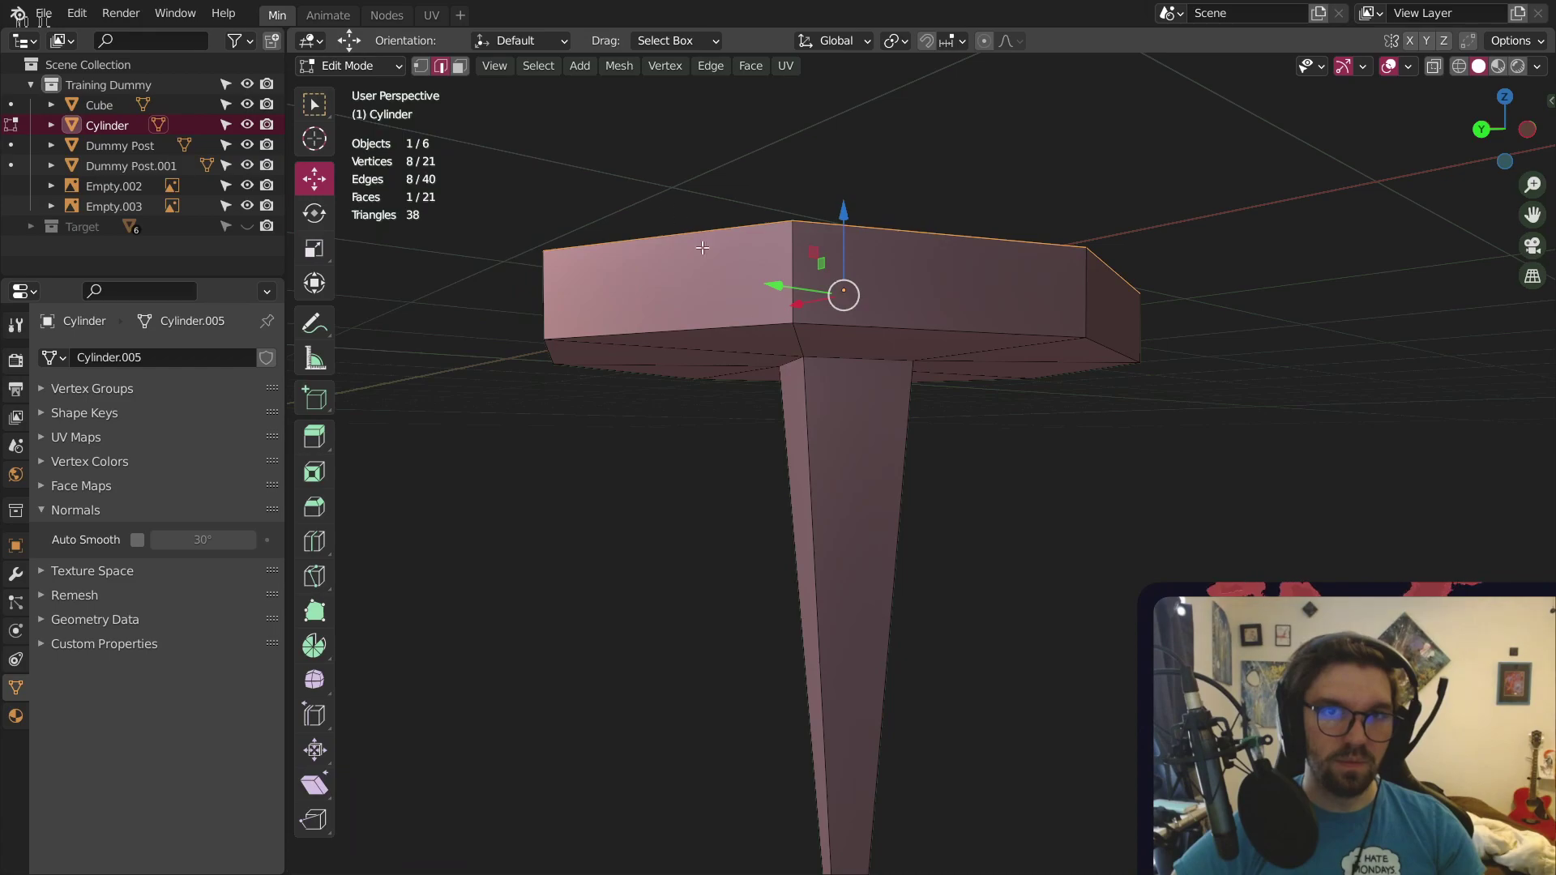
Bevel the head's top and bottom rim edges by about 0.0636 m with 1 segment and return to Object Mode
middle_click_drag(731, 240, 752, 269)
key("ctrl+b")
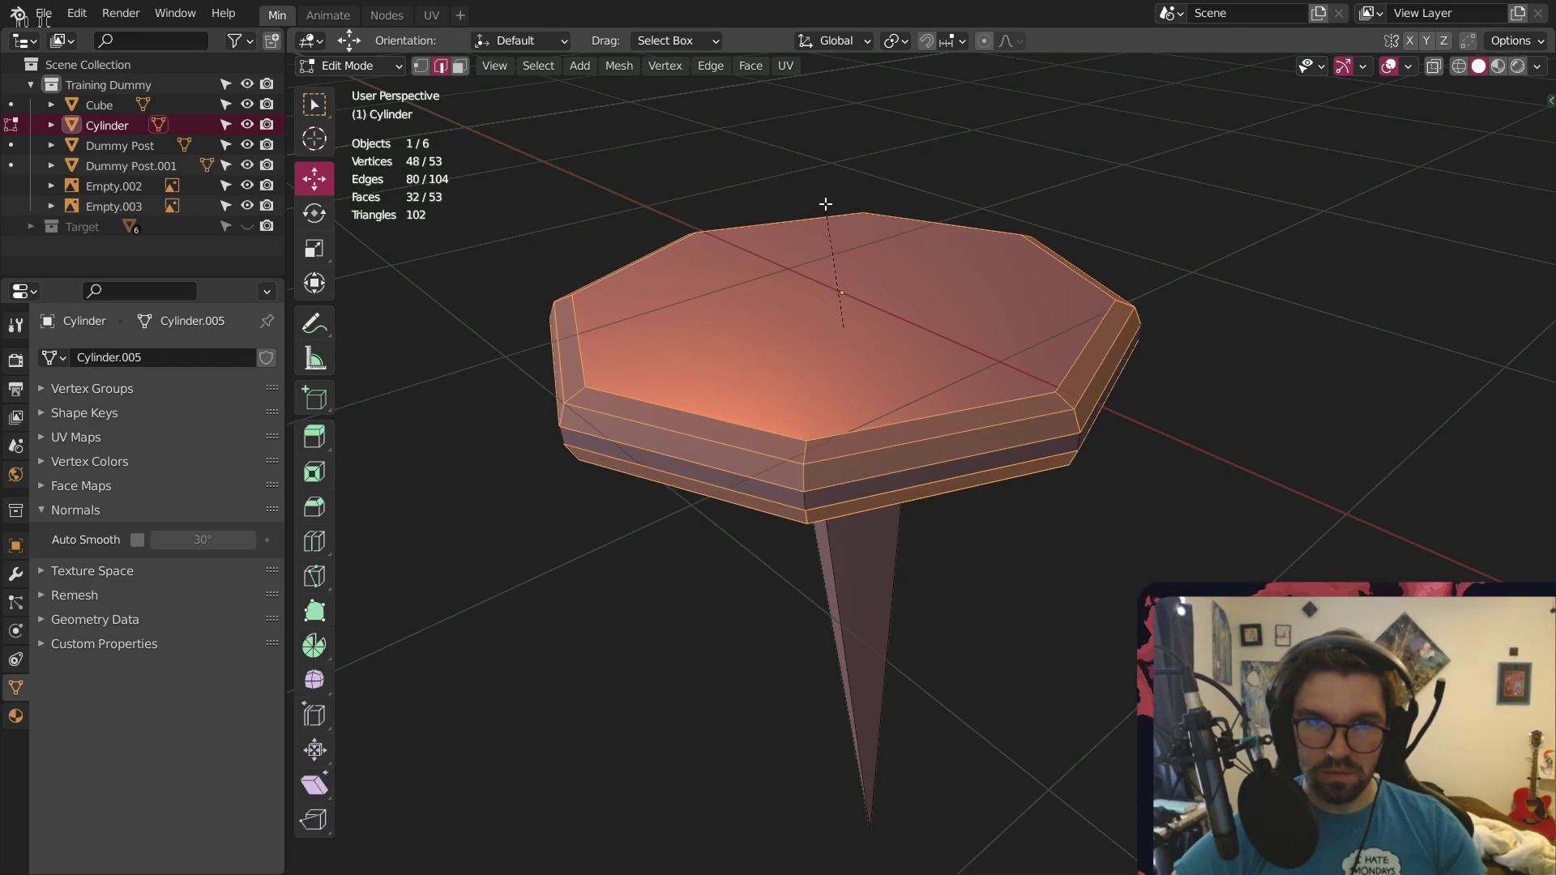
scroll(821, 205, "down", 1)
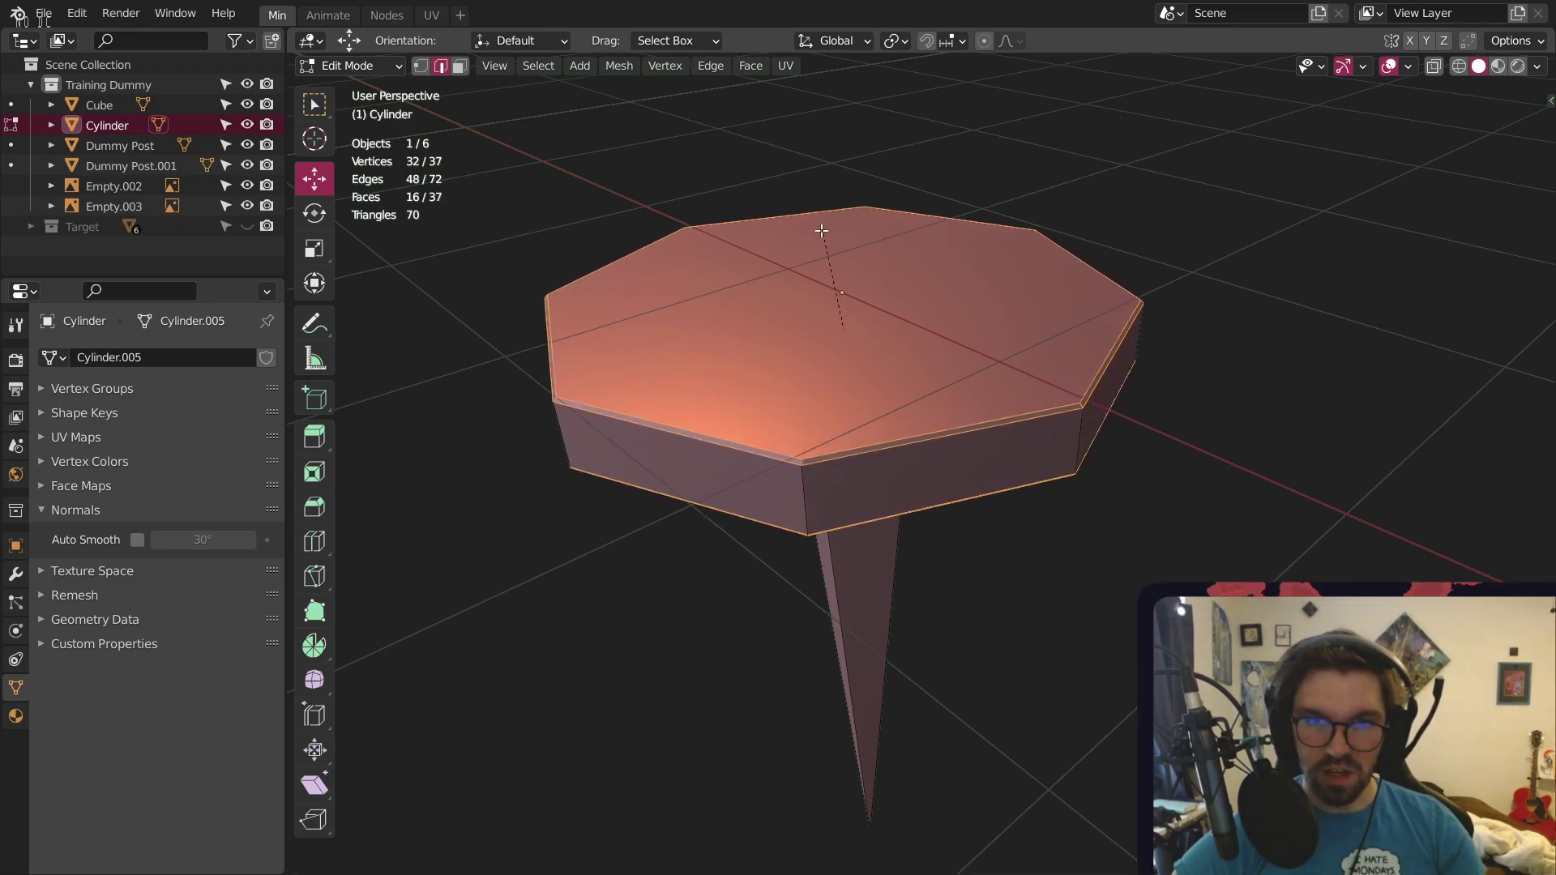
left_click(603, 210)
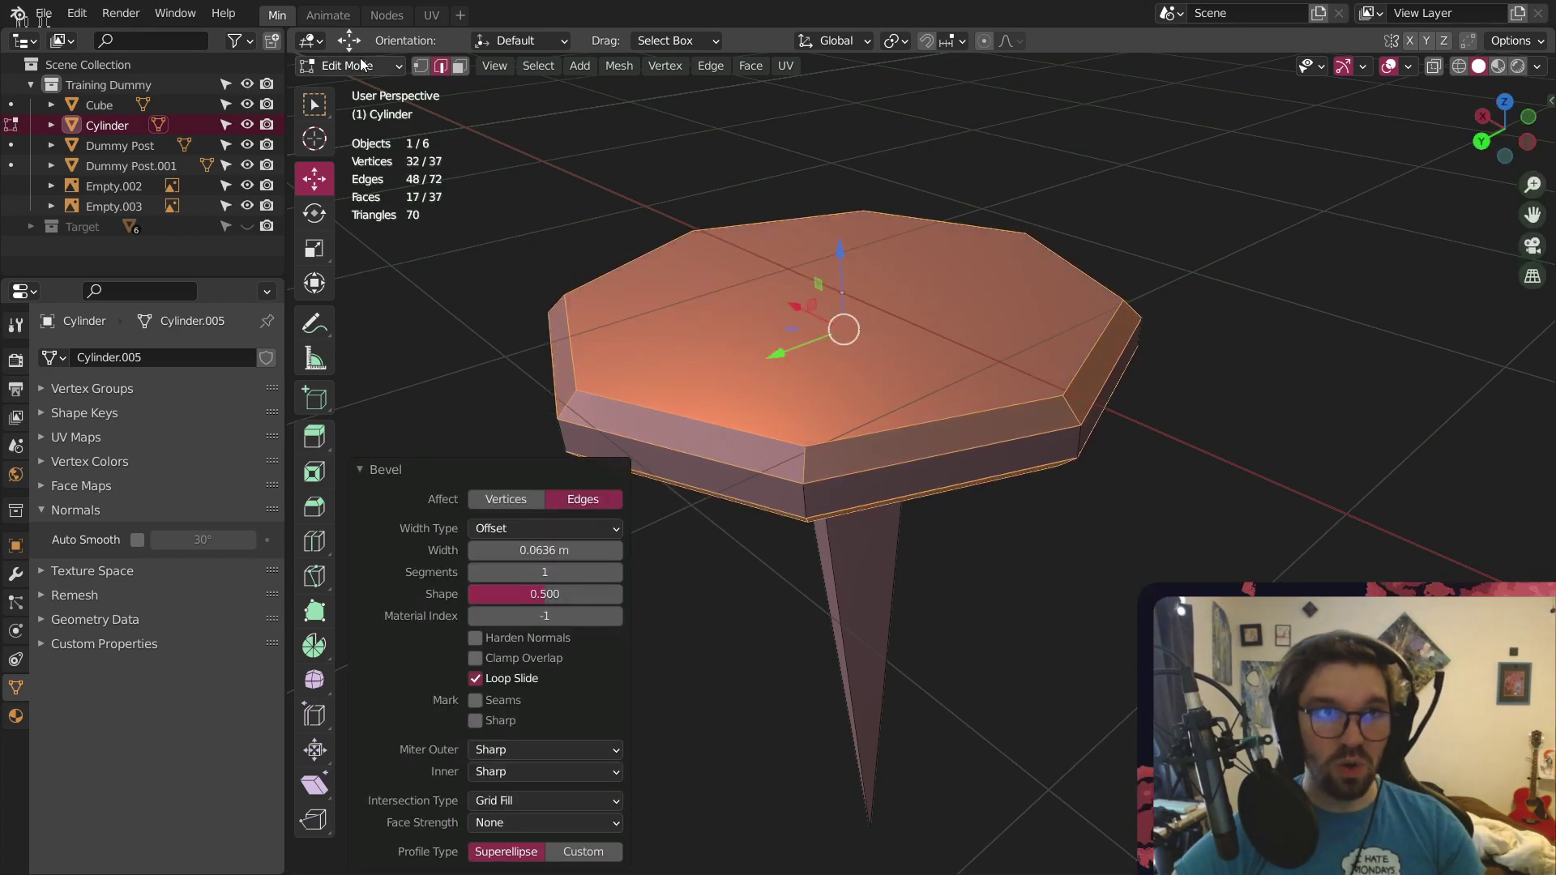
left_click(362, 65)
left_click(361, 77)
Shade the nail smooth and inspect the result from another angle
middle_click_drag(640, 284, 759, 270)
middle_click_drag(758, 270, 833, 268)
middle_click_drag(765, 367, 859, 381)
left_click(1066, 425)
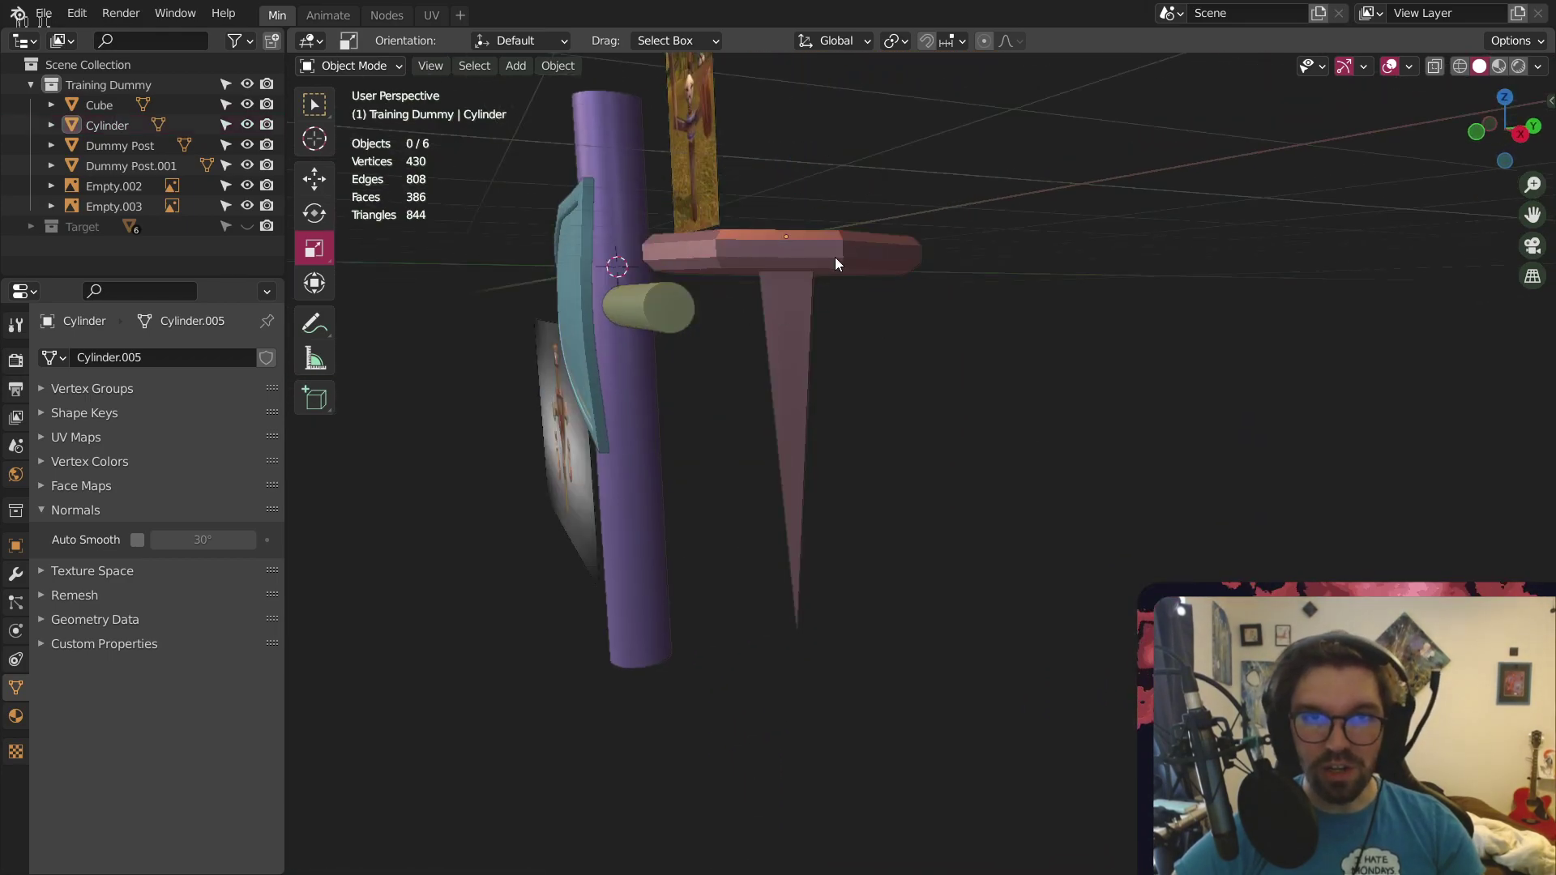
right_click(834, 263)
left_click(809, 251)
left_click(839, 269)
right_click(827, 250)
left_click(827, 249)
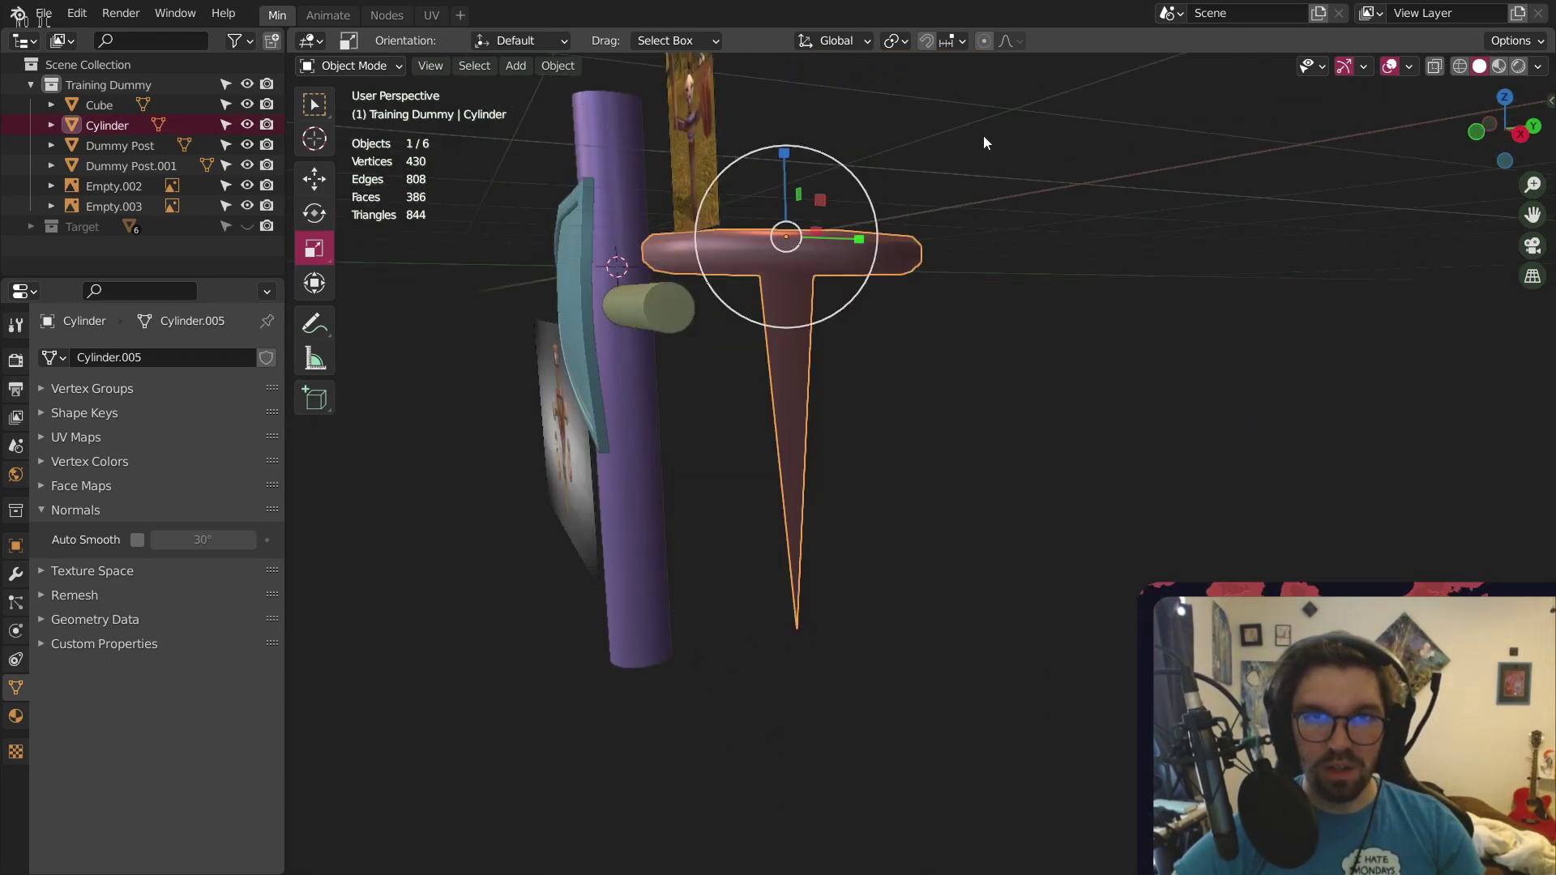
left_click(984, 136)
middle_click_drag(984, 137, 907, 202)
left_click(701, 295)
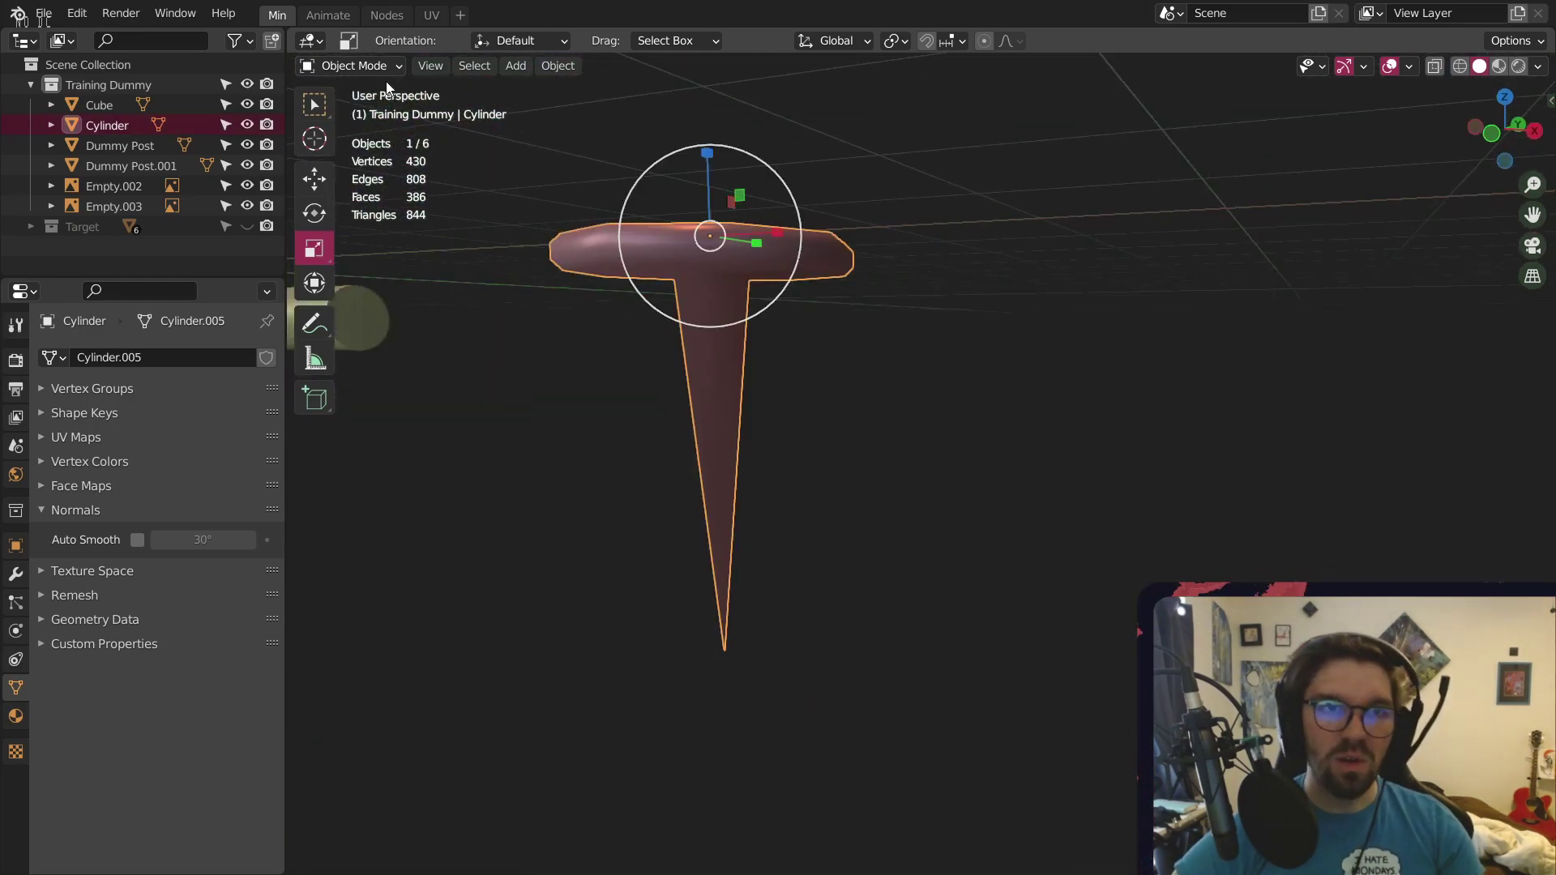
Lengthen the spike by moving its tip downward in Edit Mode, and return to Object Mode
left_click(381, 67)
left_click(366, 100)
middle_click_drag(879, 566, 484, 235)
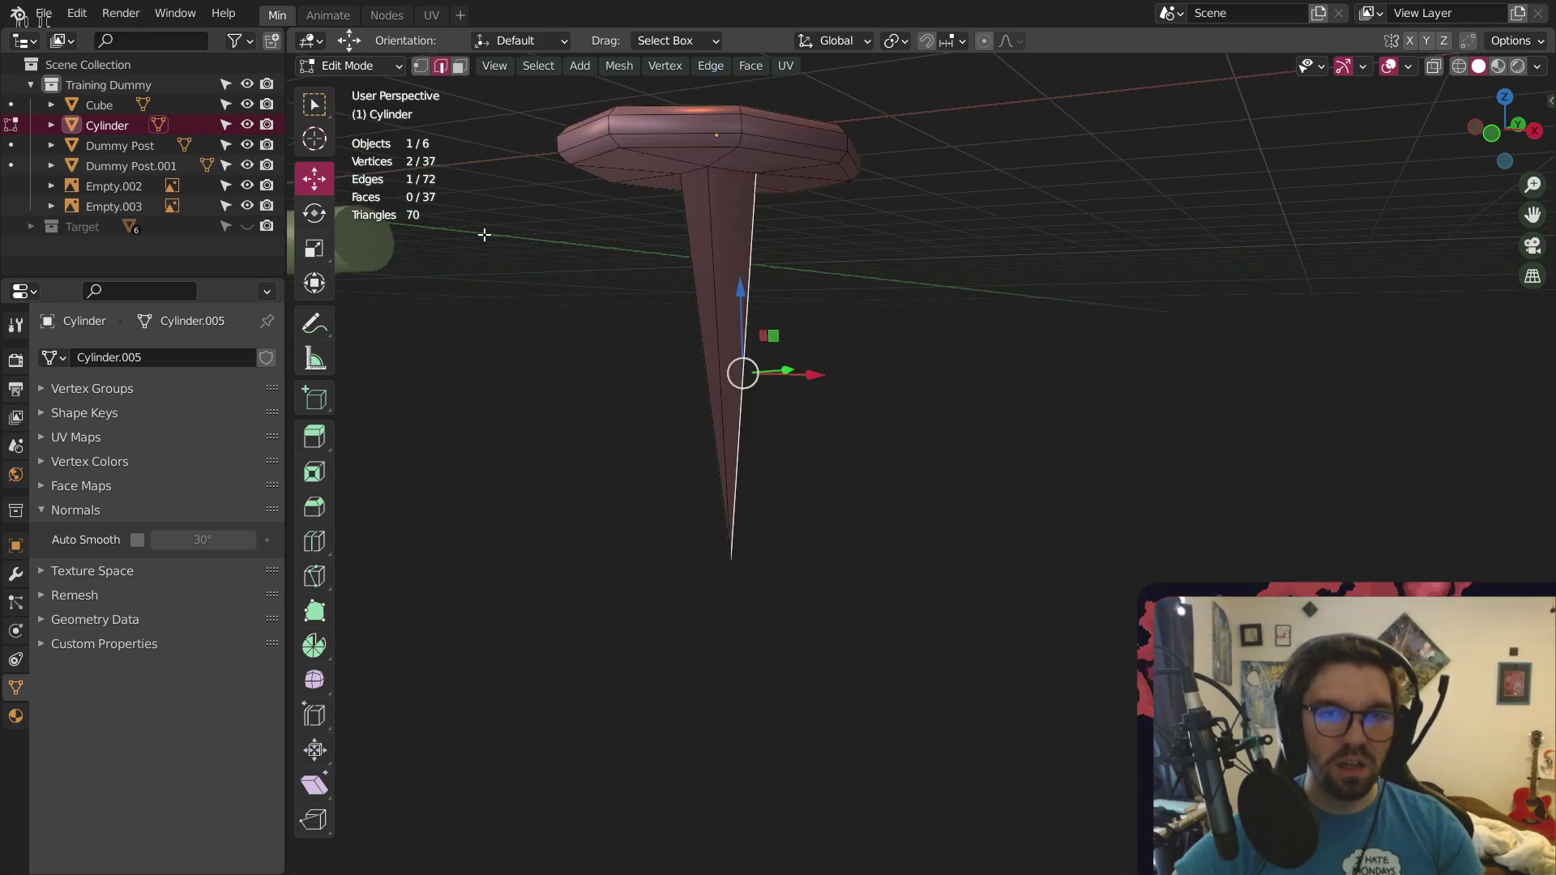
left_click_drag(738, 501, 737, 711)
left_click(837, 378)
scroll(814, 324, "down", 4)
middle_click_drag(809, 295, 597, 406)
left_click(364, 66)
left_click(361, 90)
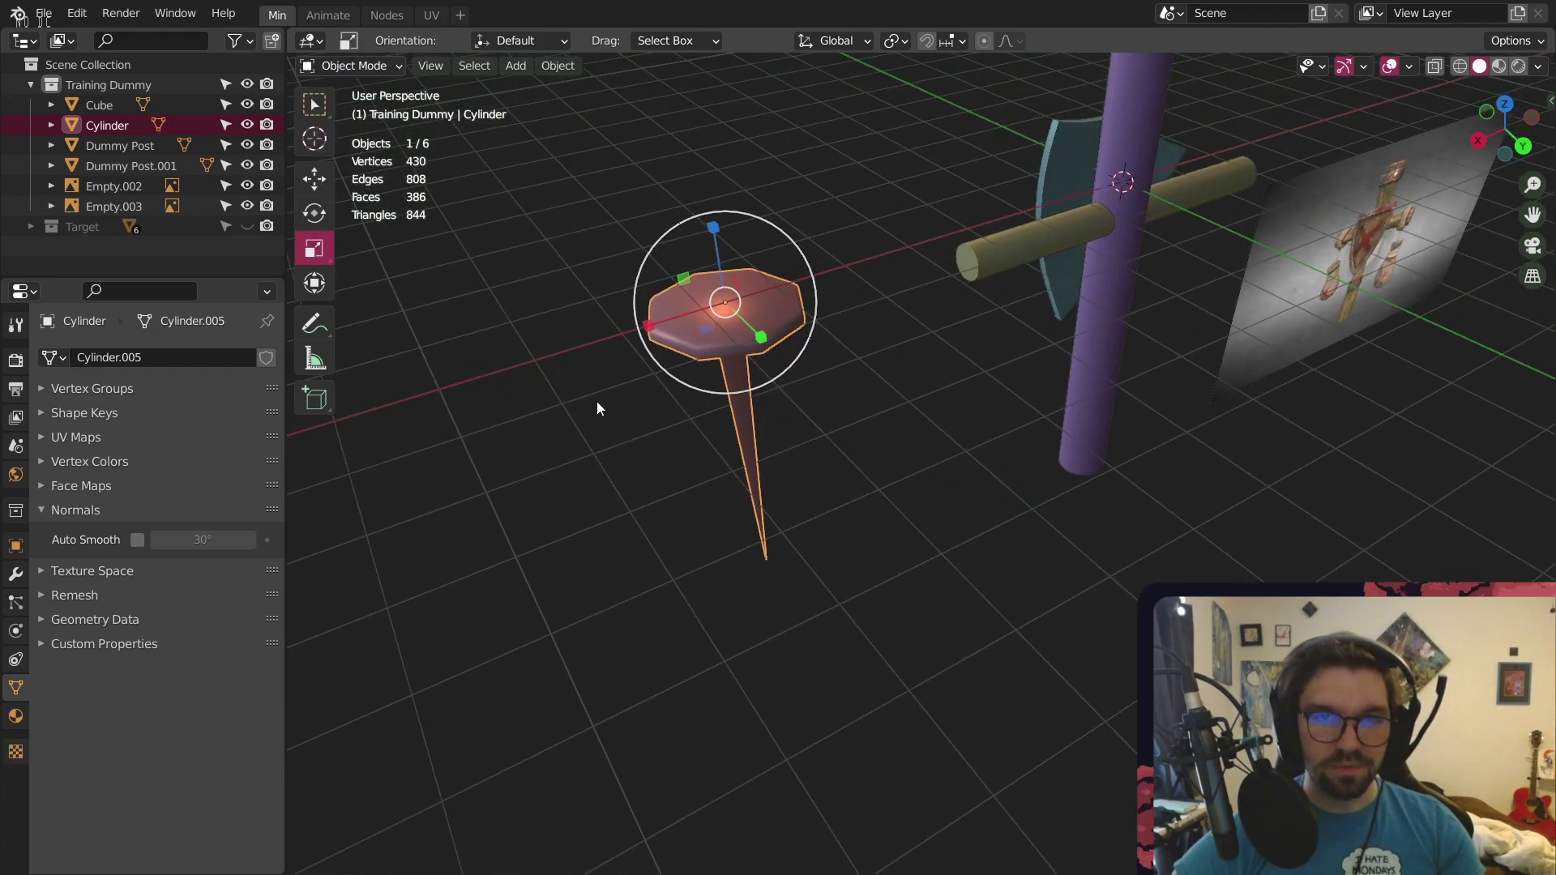
Scale the whole nail uniformly to about 0.445
key("s")
left_click(798, 359)
middle_click_drag(691, 233, 590, 244, "shift")
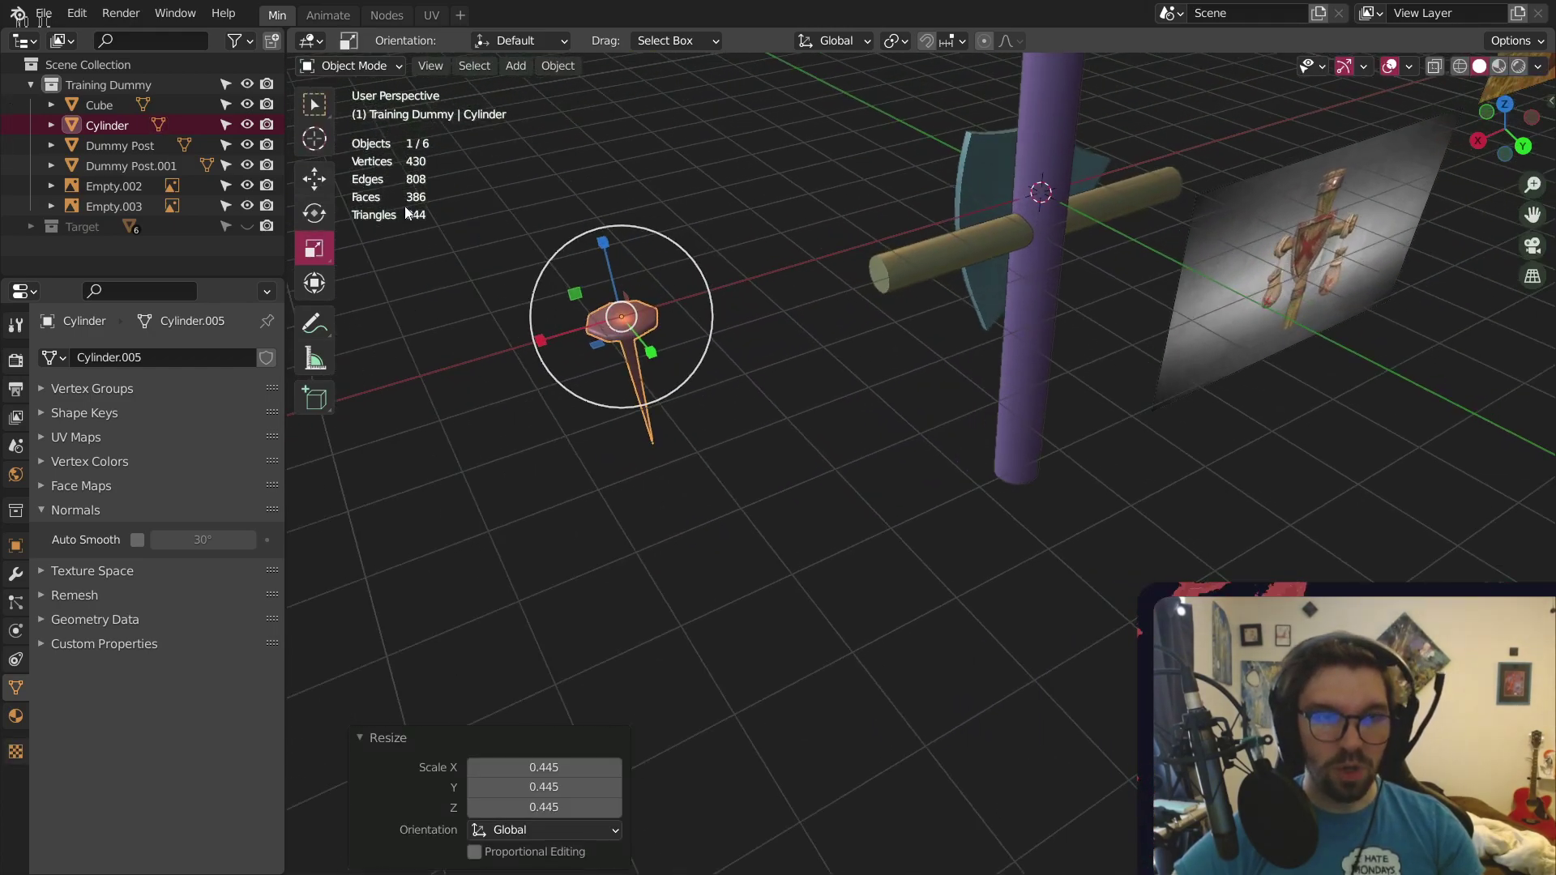
Move the nail about -7.08 m along X, plus a free move of about 0.257, 0.459 and -0.392 m, to the post's front
key("g")
key("x")
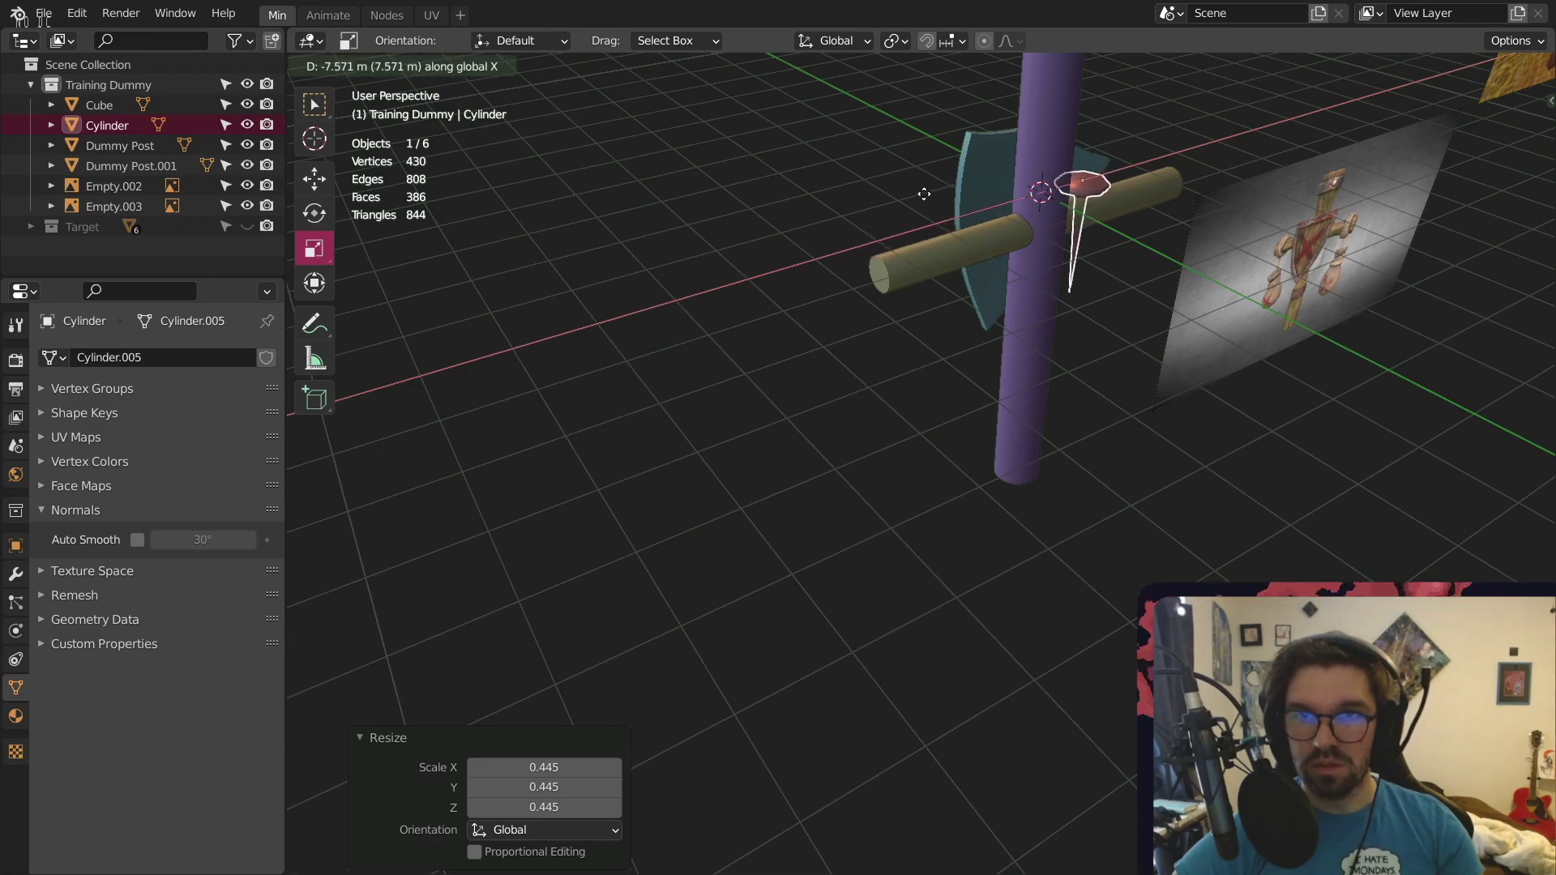
left_click(1059, 180)
middle_click_drag(1058, 178, 965, 348)
scroll(820, 295, "up", 3)
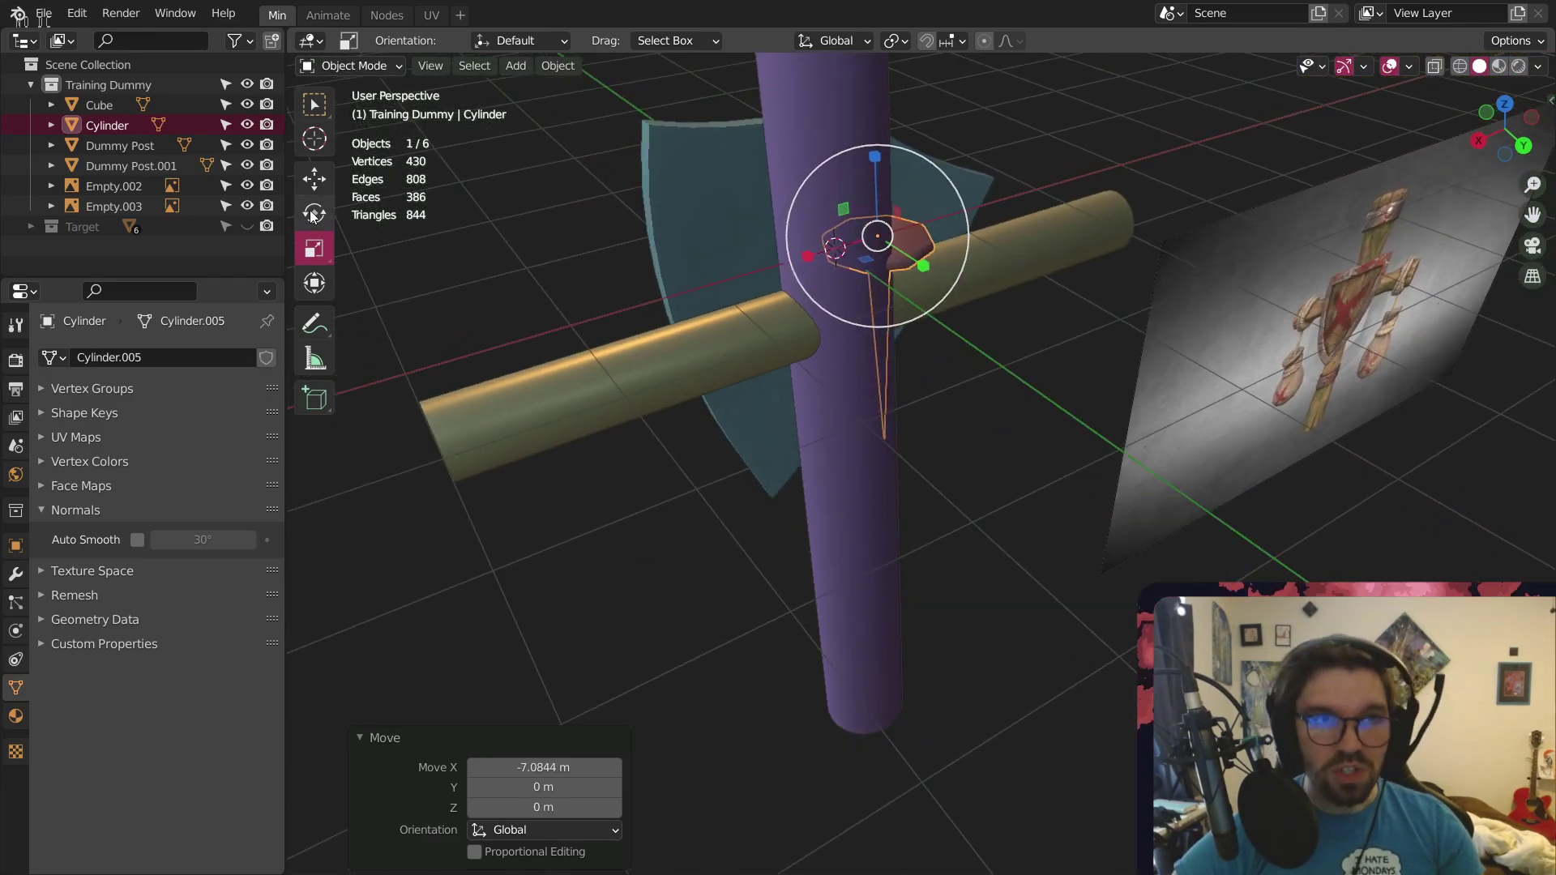
middle_click_drag(760, 308, 873, 248)
left_click_drag(873, 248, 916, 326)
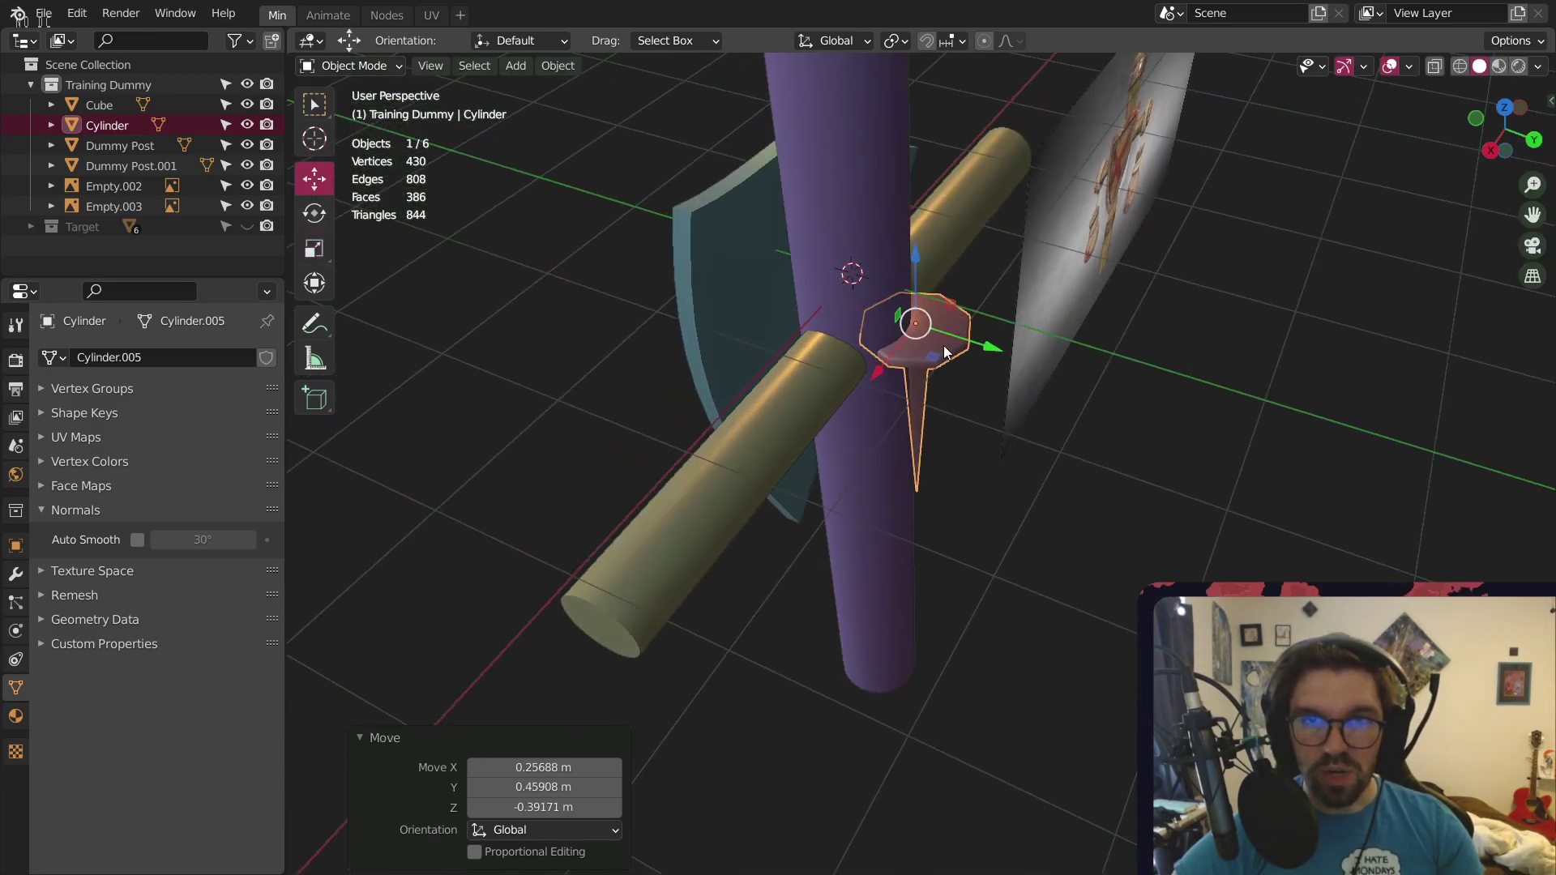
Rotate the nail with trackball rotation by about 109° and 45.8° so its spike points into the wooden posts
middle_click_drag(945, 348, 859, 247)
left_click(314, 213)
key("r")
key("r")
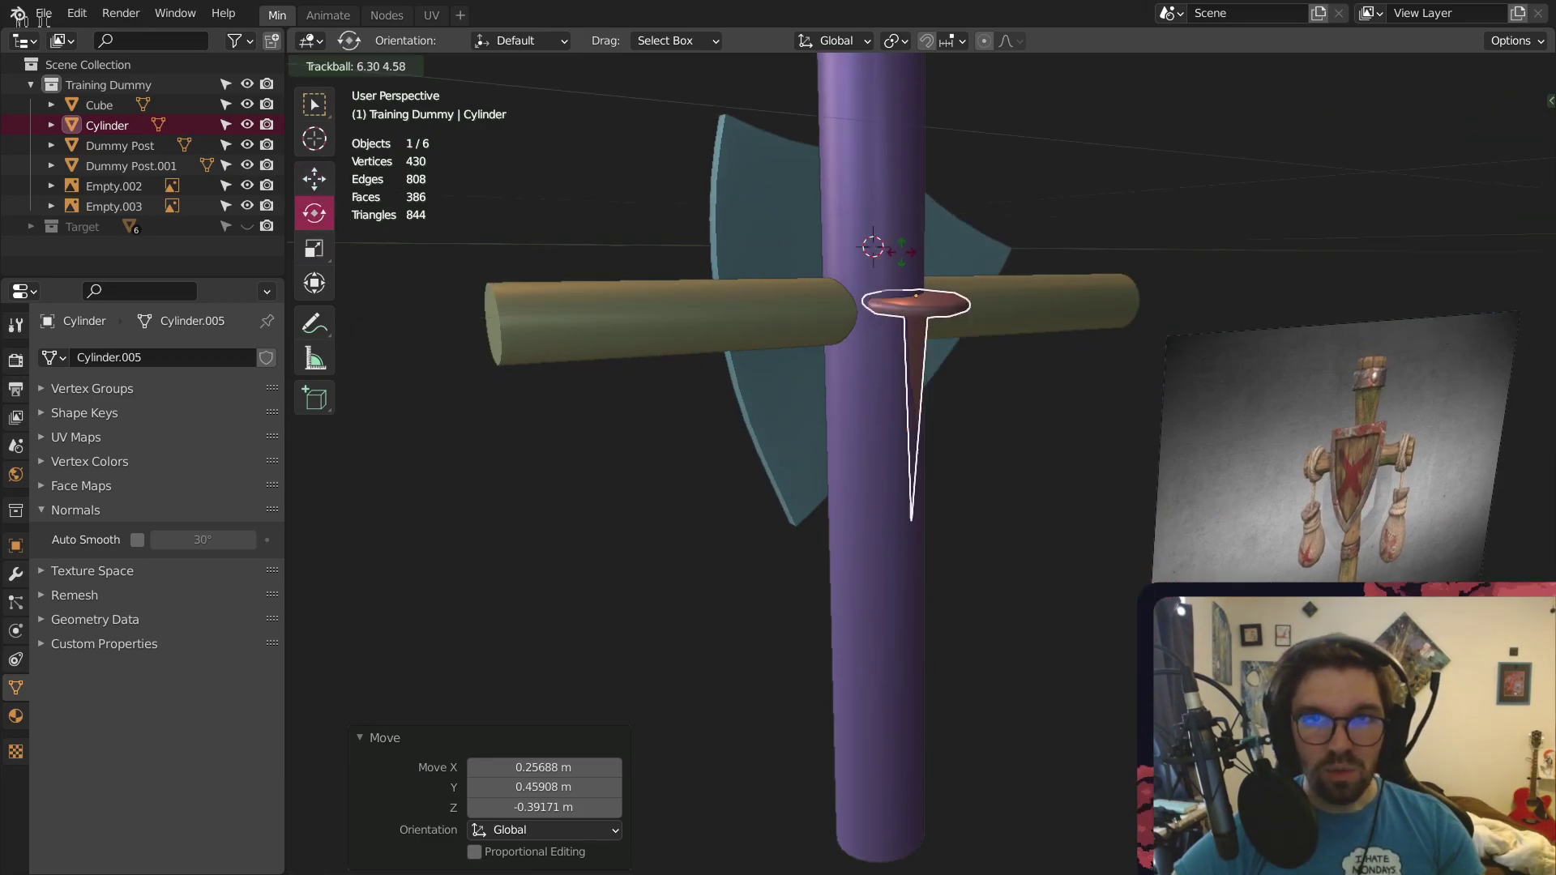
left_click(451, 259)
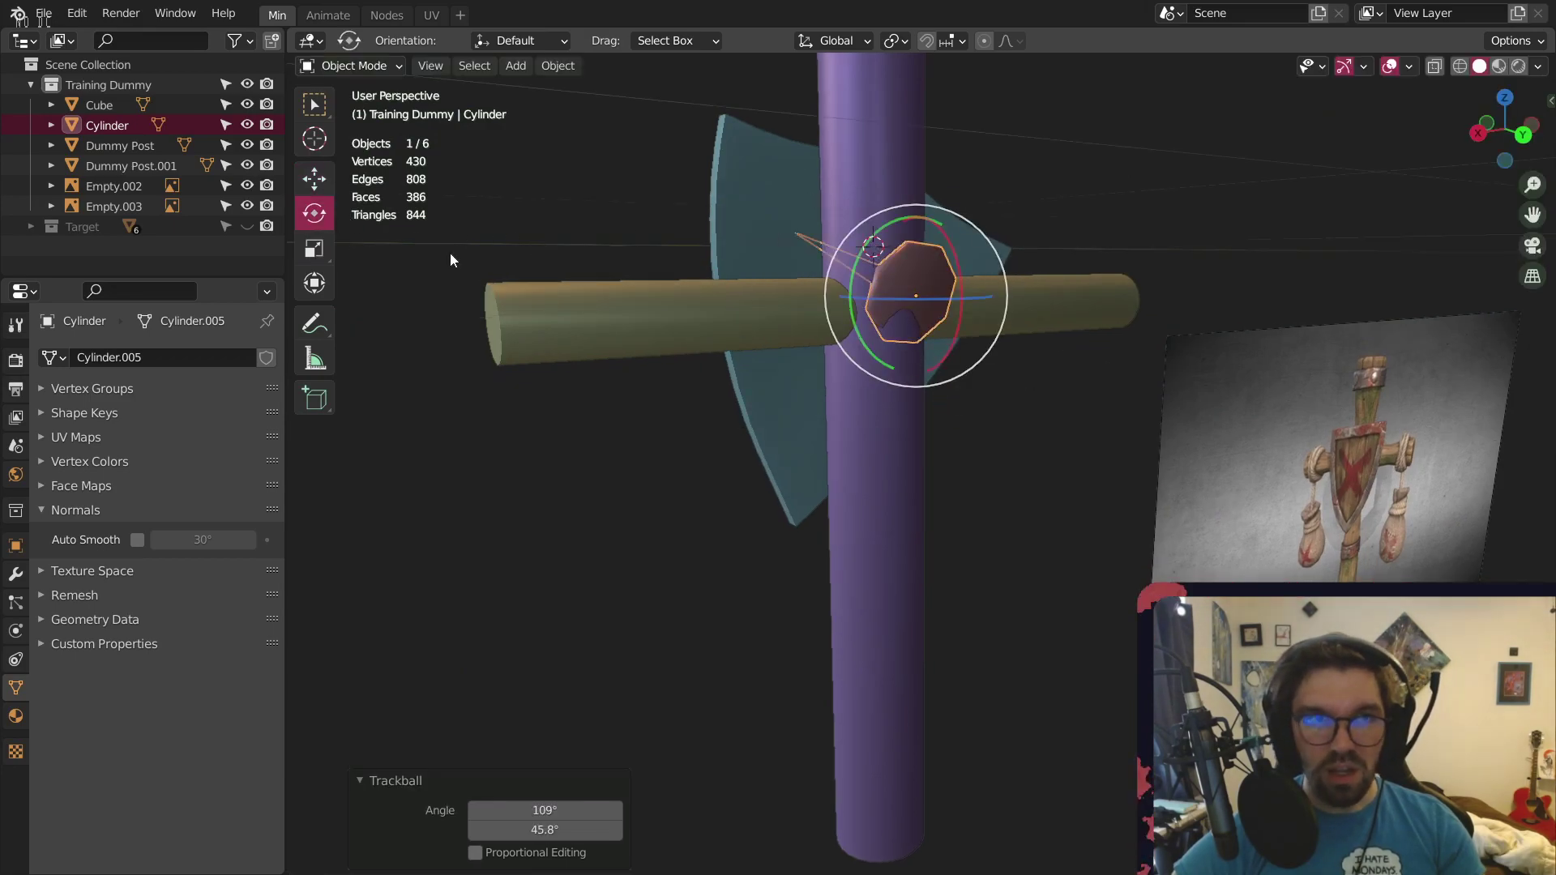
Shift the nail along Y by about 0.82 m and back by about -0.58 m, scaling it down to roughly a quarter in between
left_click(314, 180)
middle_click_drag(819, 316, 898, 398)
left_click_drag(908, 393, 1005, 420)
key("s")
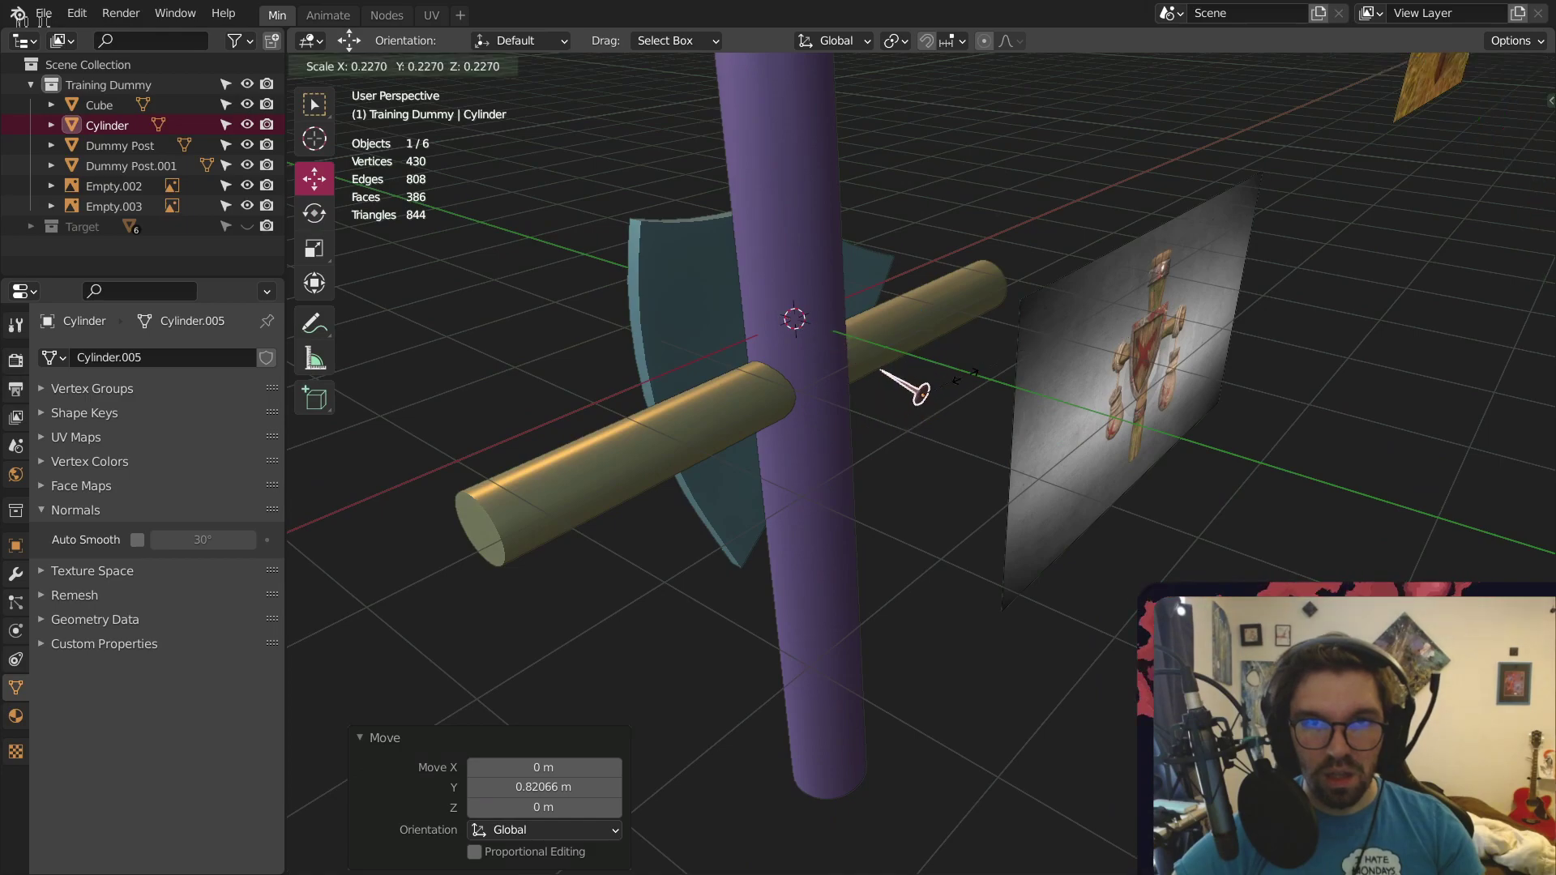
left_click(1010, 372)
scroll(995, 415, "up", 3)
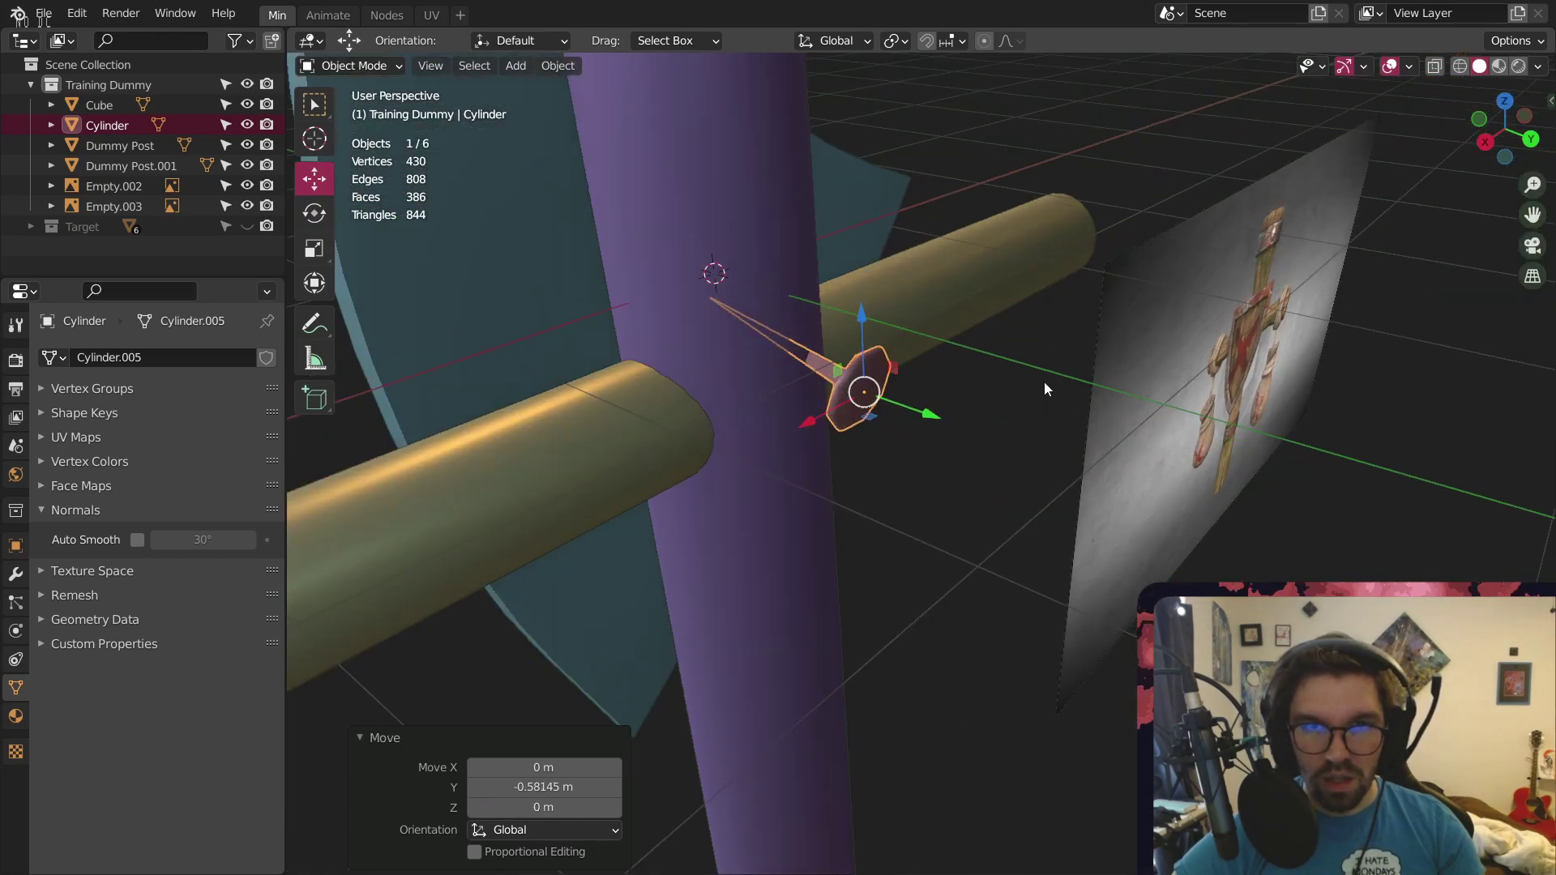
Scale the nail down further and reposition it along Y and Z so its spike enters the vertical post near the crossing
key("s")
left_click(955, 430)
left_click_drag(932, 415, 887, 412)
scroll(826, 382, "up", 5)
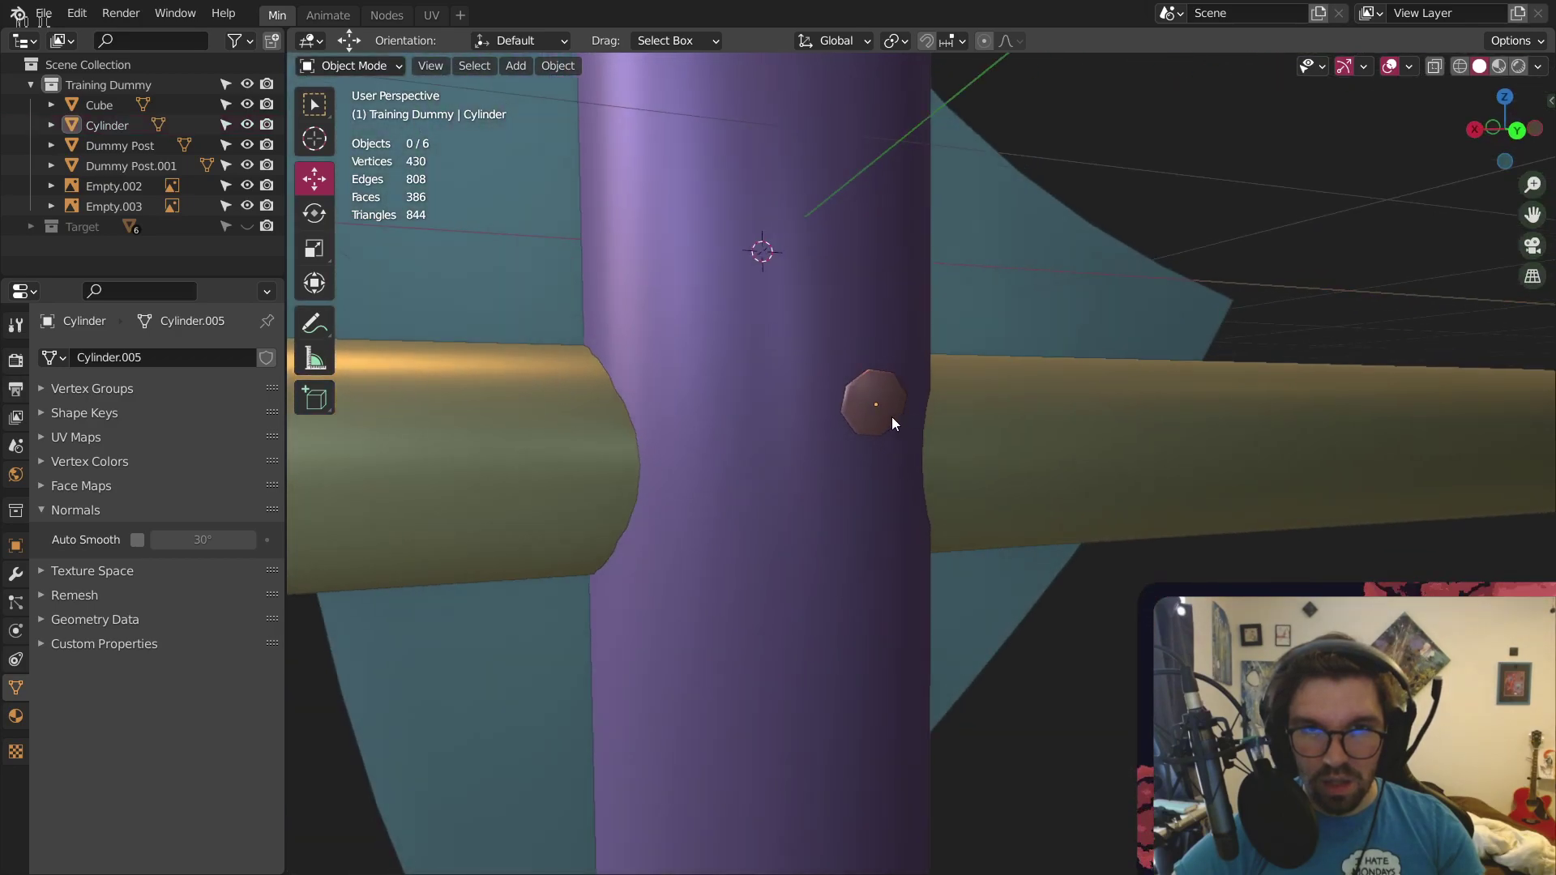
left_click_drag(870, 342, 871, 354)
left_click_drag(862, 431, 863, 435)
left_click(992, 607)
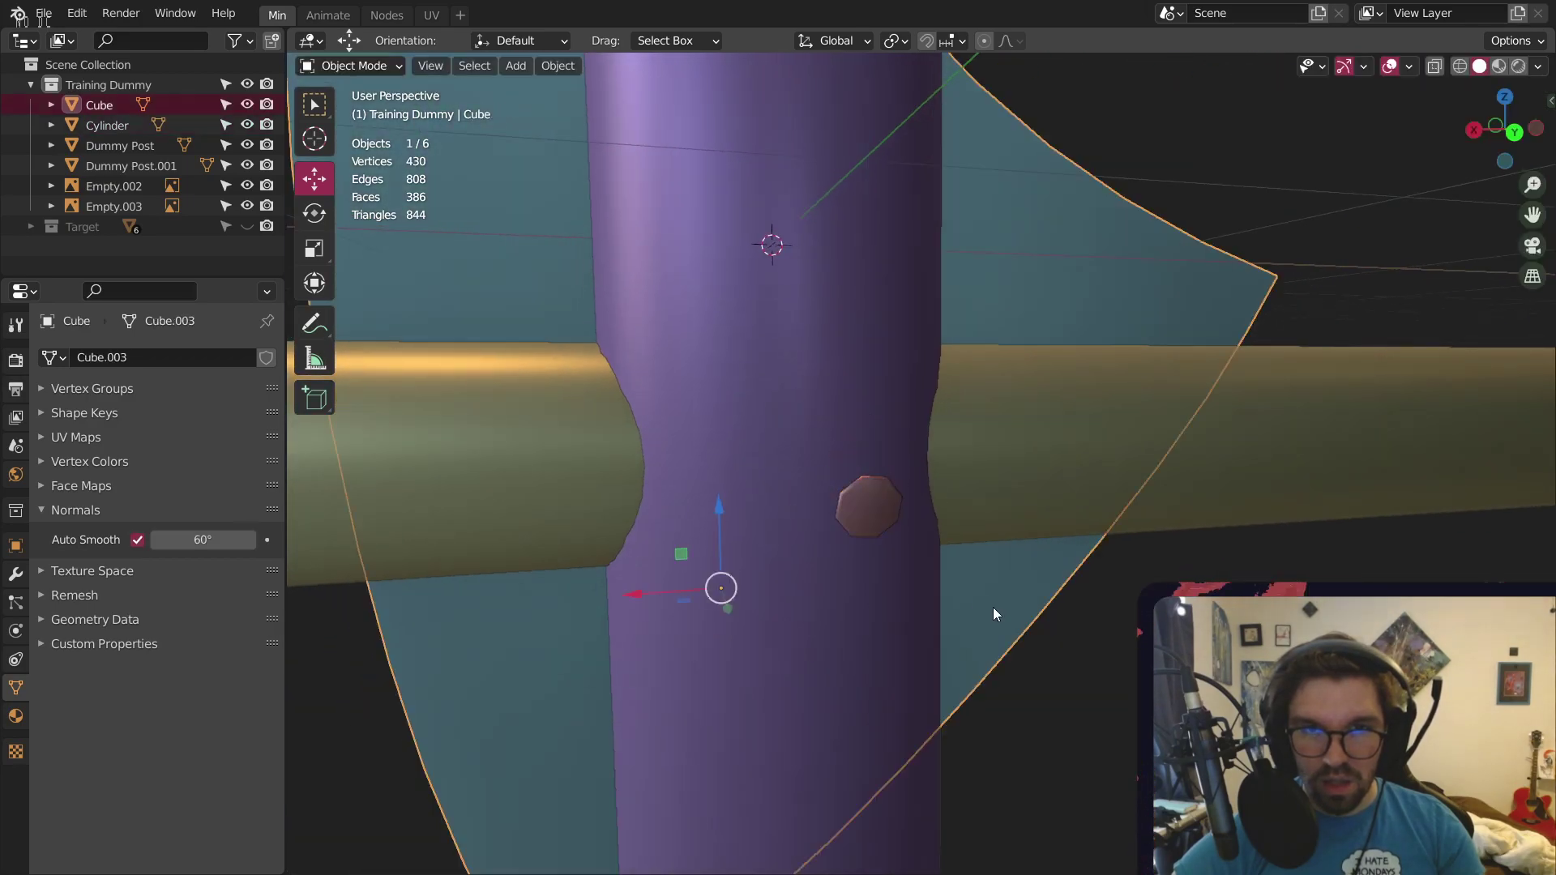
Clear the shield selection and duplicate the small nail with copy and paste
middle_click_drag(880, 385, 834, 437)
scroll(802, 499, "down", 2)
middle_click_drag(761, 504, 787, 478, "shift")
key("alt+a")
middle_click_drag(827, 562, 903, 537)
scroll(764, 537, "up", 3)
left_click(763, 537)
key("ctrl+c")
key("ctrl+v")
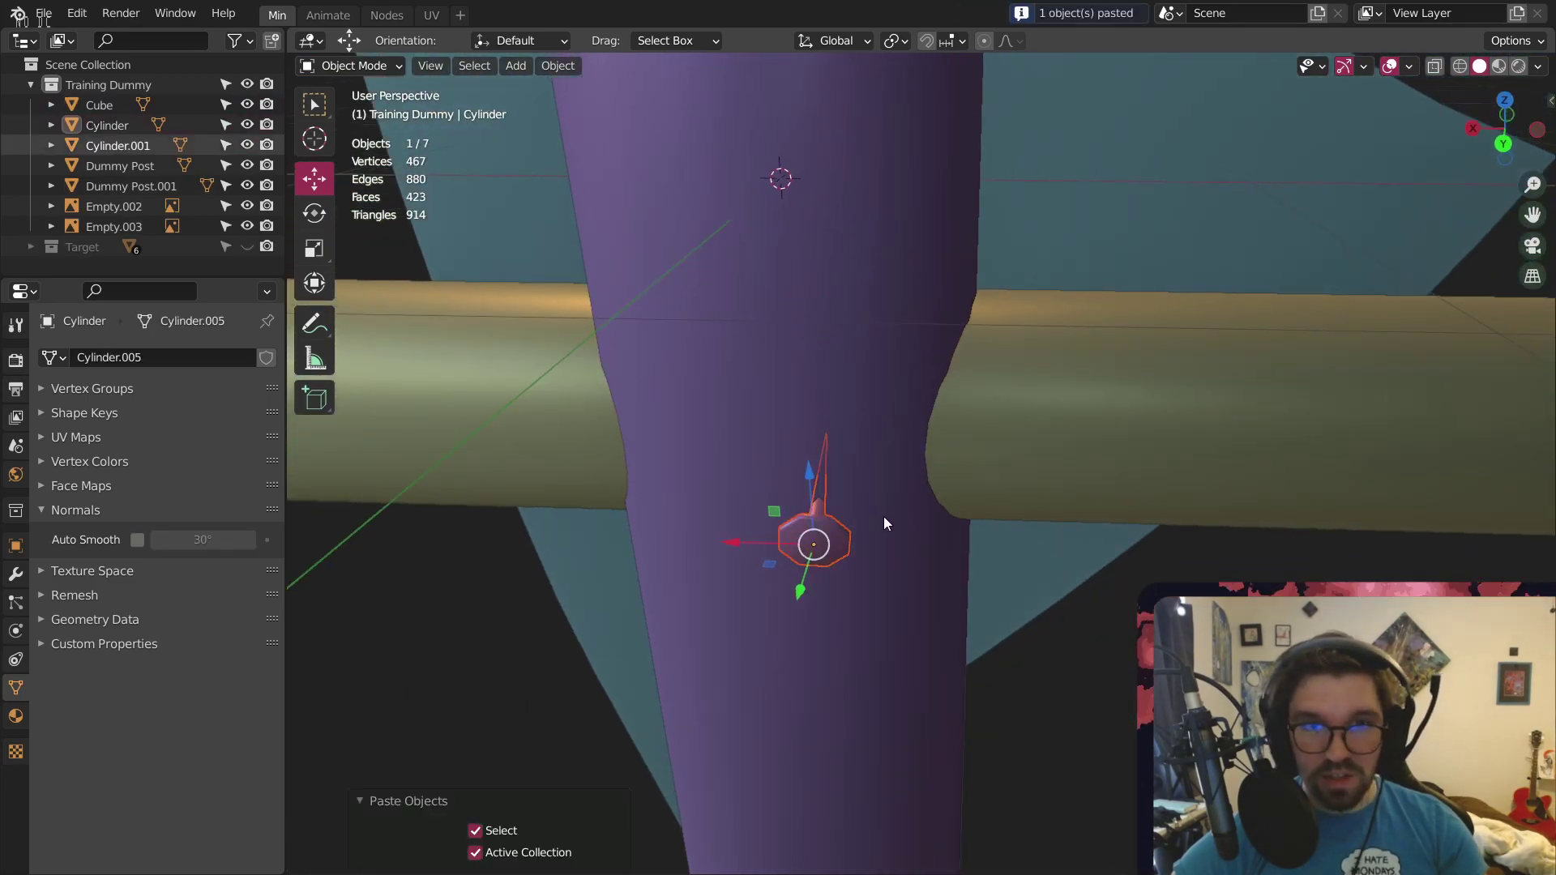
Move the copied nail along X to the other side of the vertical post, raise it, and give it a slightly different tilt
left_click_drag(735, 540, 604, 539)
left_click_drag(668, 472, 655, 367)
left_click(314, 213)
left_click_drag(648, 442, 654, 400)
left_click(995, 659)
middle_click_drag(995, 659, 836, 403, "shift")
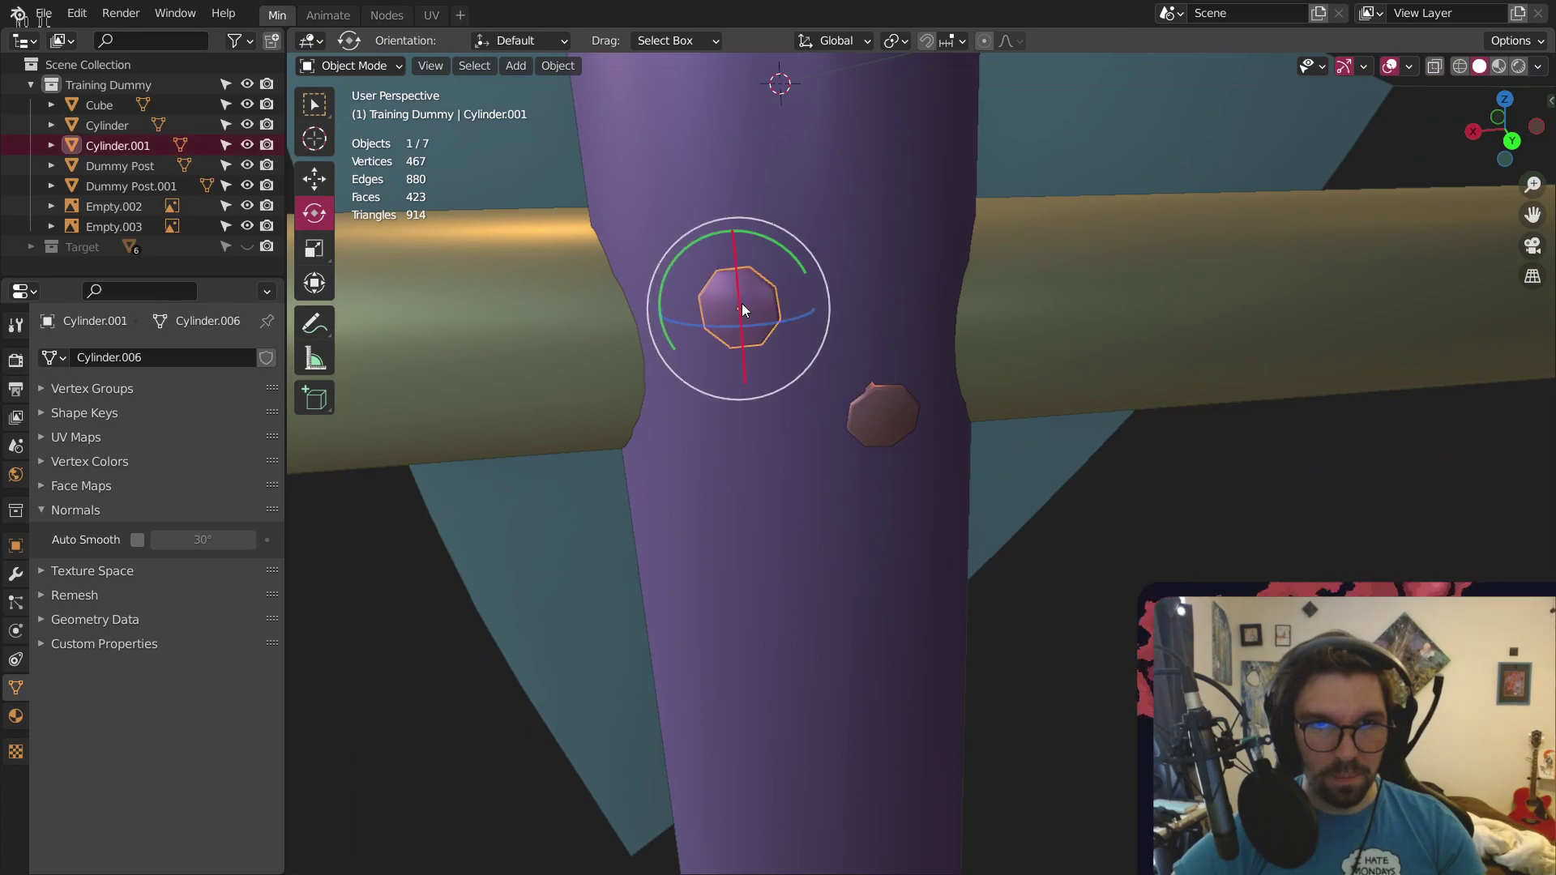
Duplicate the second nail with copy and paste, and move the new copy along X above the first nail
key("ctrl+c")
key("ctrl+v")
middle_click_drag(742, 303, 795, 338)
left_click(315, 180)
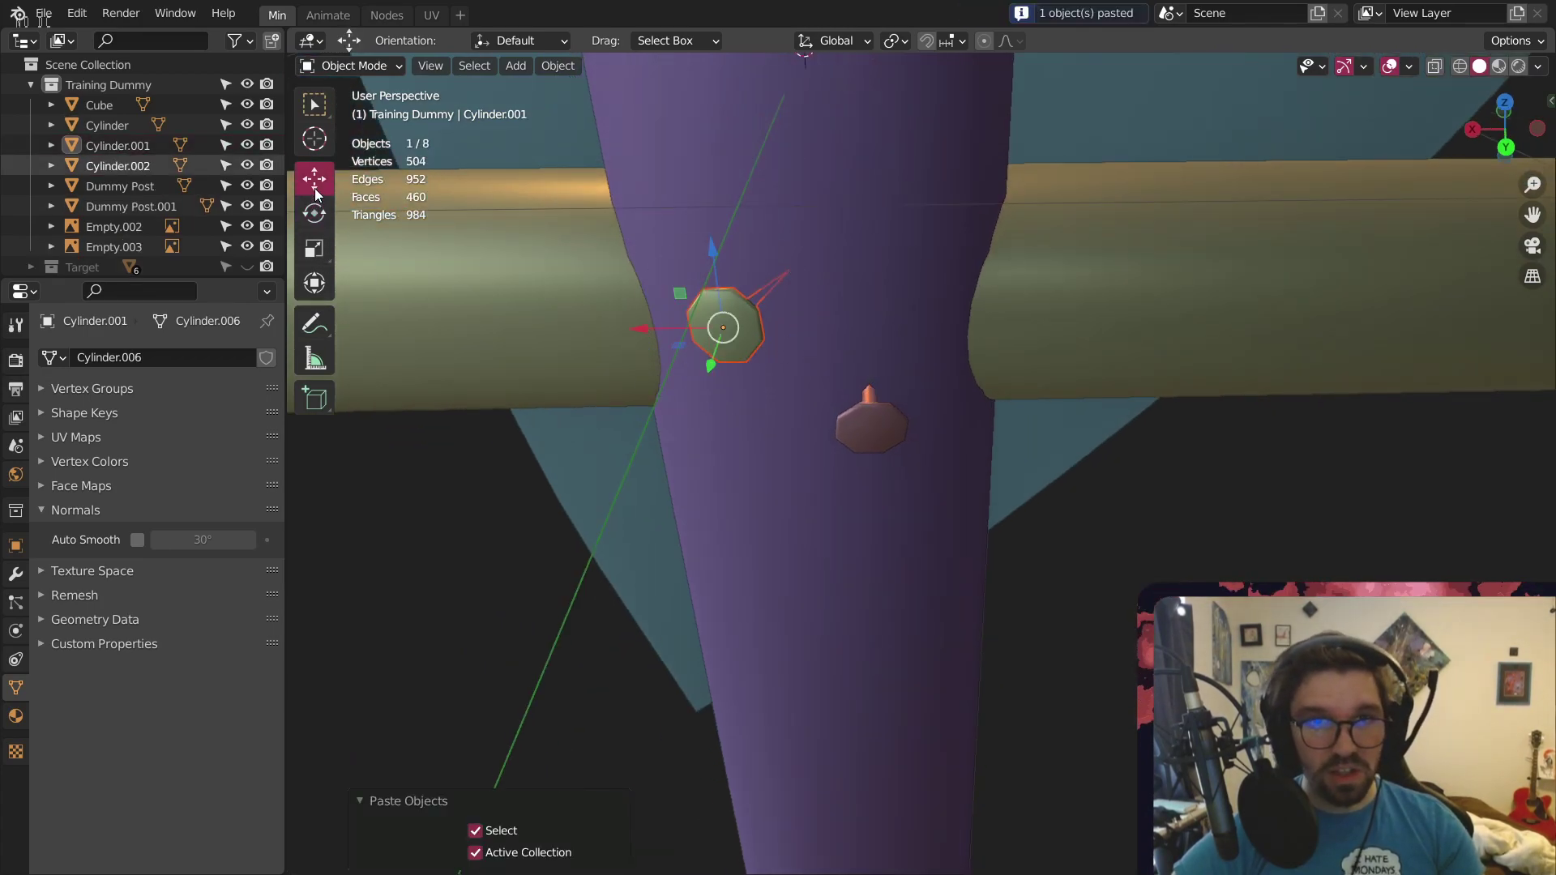
left_click_drag(638, 325, 893, 317)
Rotate the third nail 15.8° about global X, raise it about 0.085 m along Z, and deselect it
left_click(316, 211)
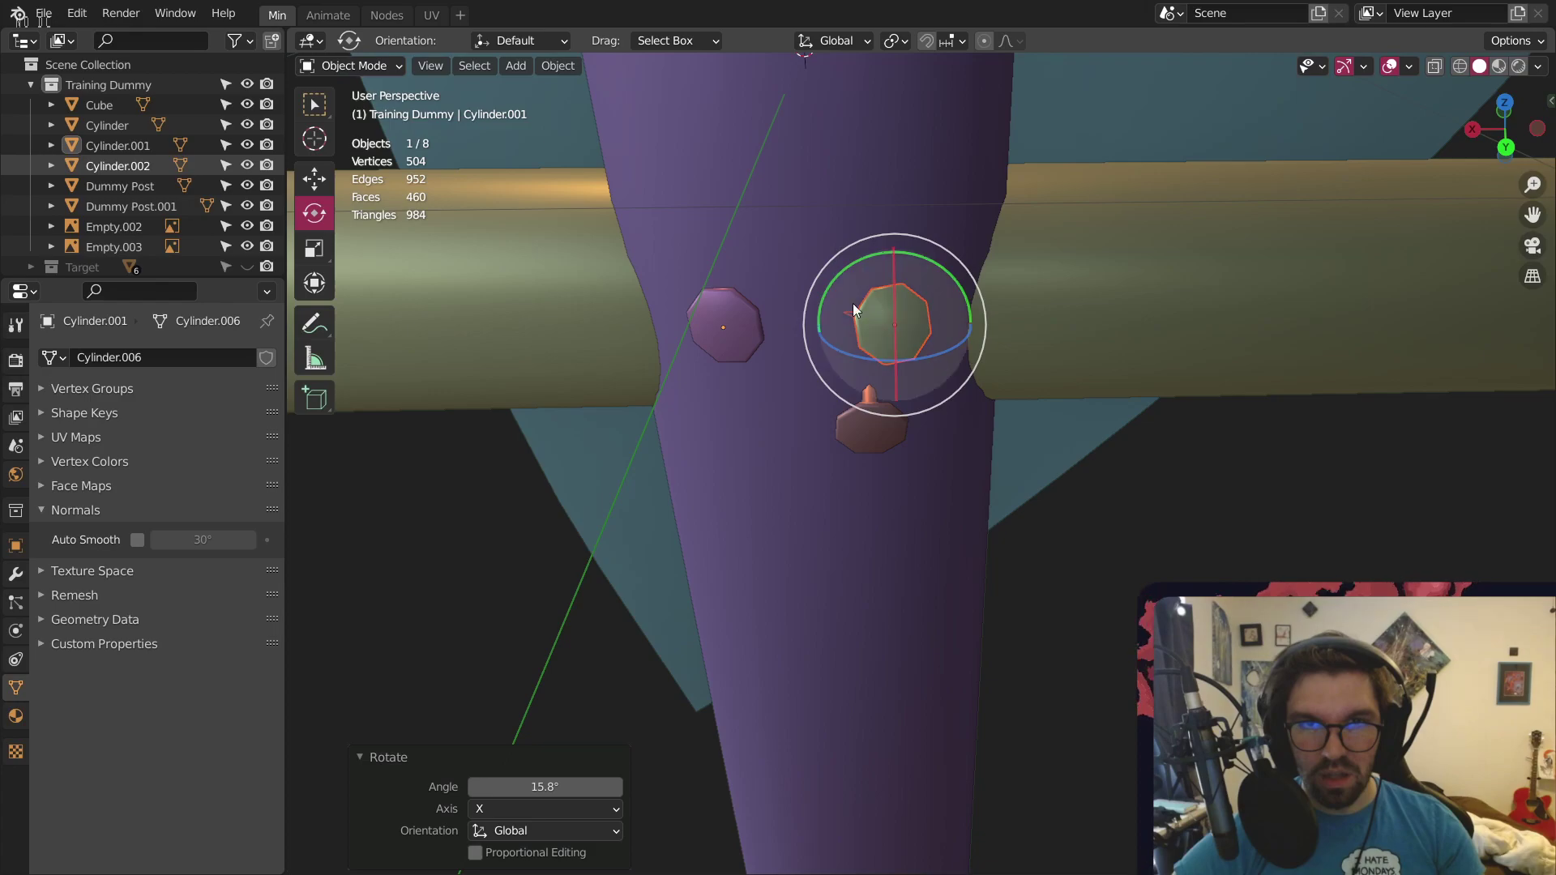
left_click(311, 178)
left_click_drag(896, 246, 896, 195)
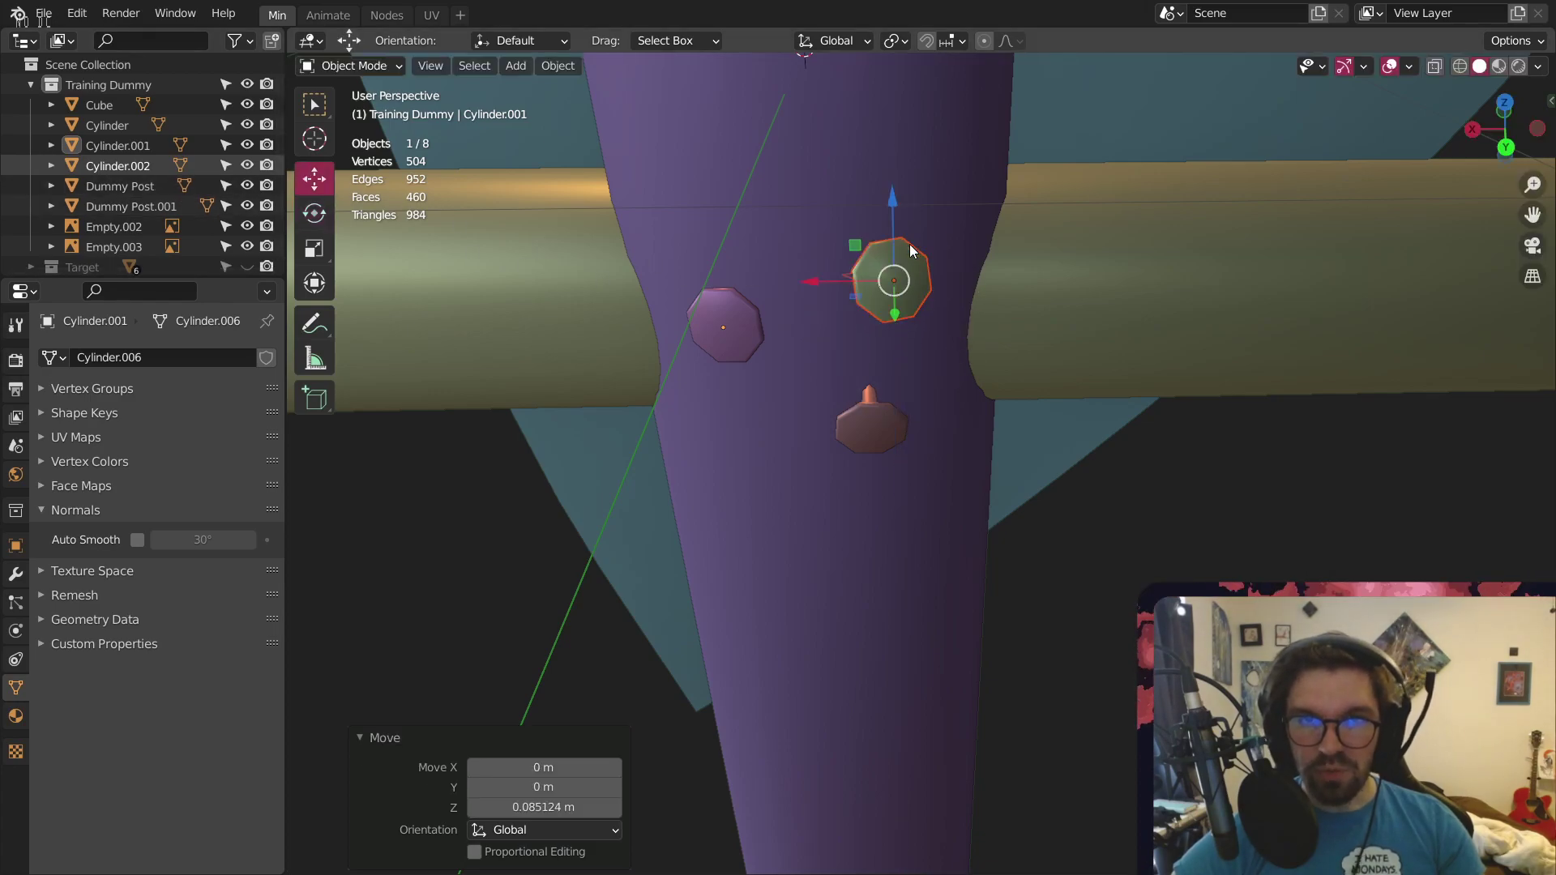
middle_click_drag(910, 251, 1046, 203)
left_click(1130, 503)
Select the third, green nail at the vertical post and enter Edit Mode on it
scroll(1078, 420, "down", 3)
middle_click_drag(1062, 372, 1102, 213)
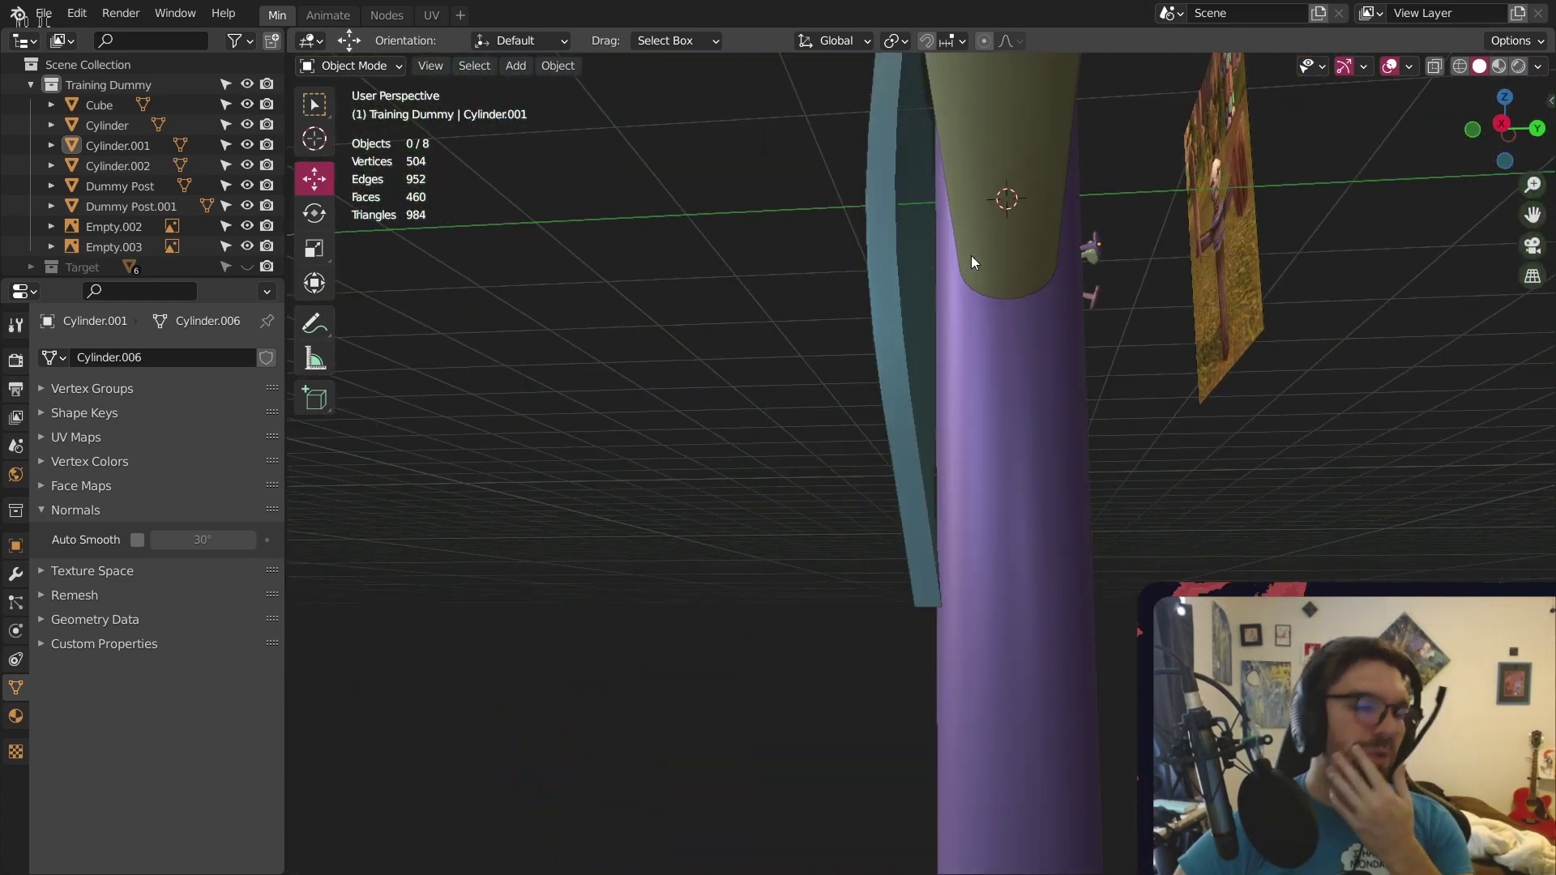
middle_click_drag(1088, 273, 1096, 371)
scroll(1096, 371, "up", 6)
scroll(830, 457, "down", 2)
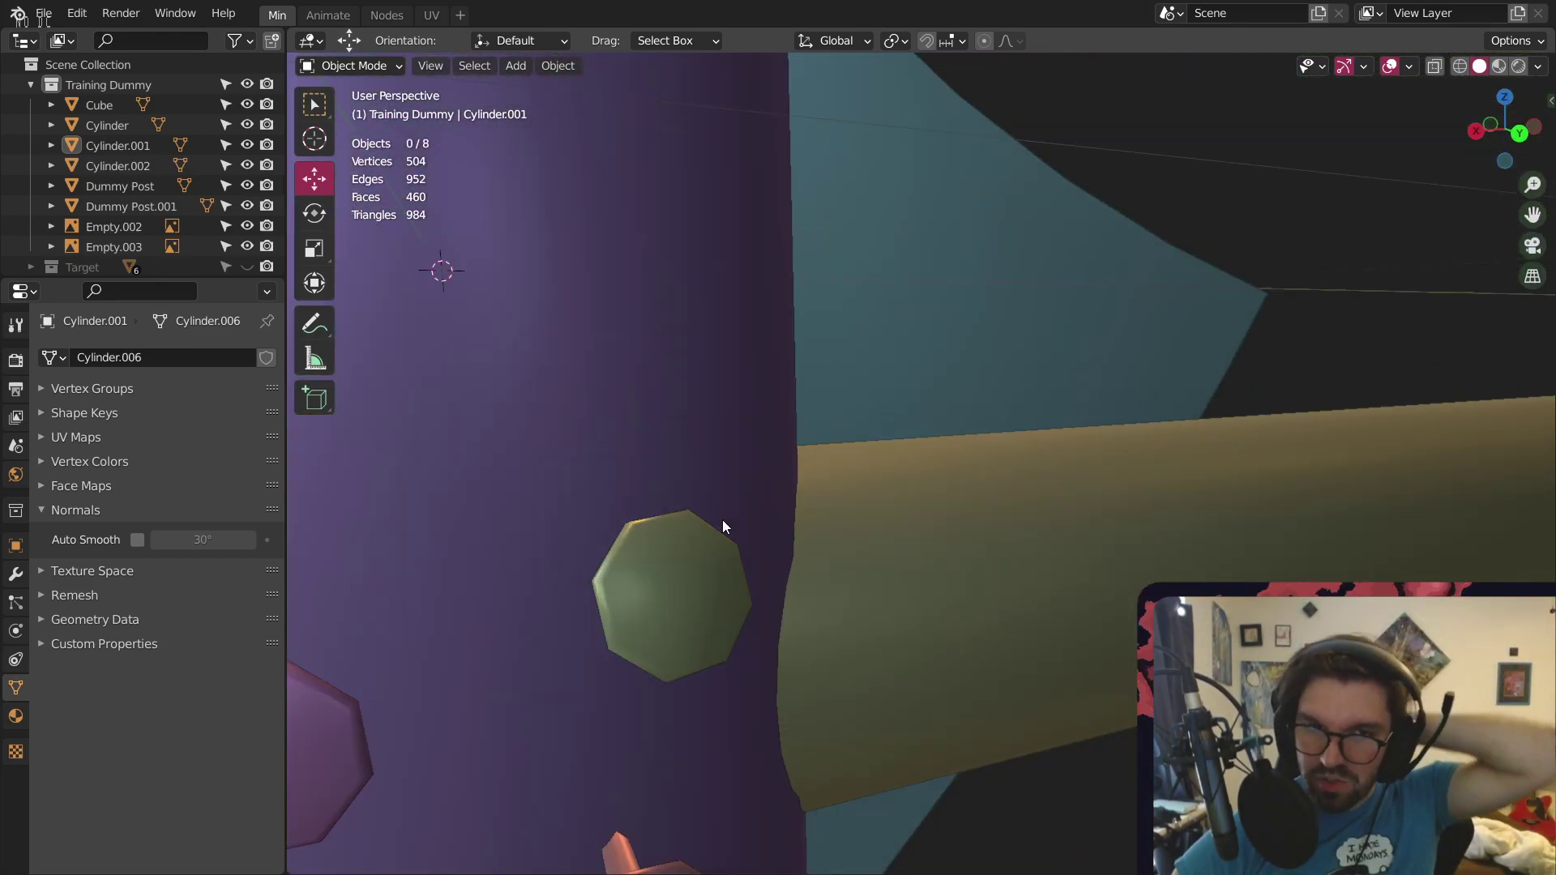
middle_click_drag(662, 614, 1049, 430)
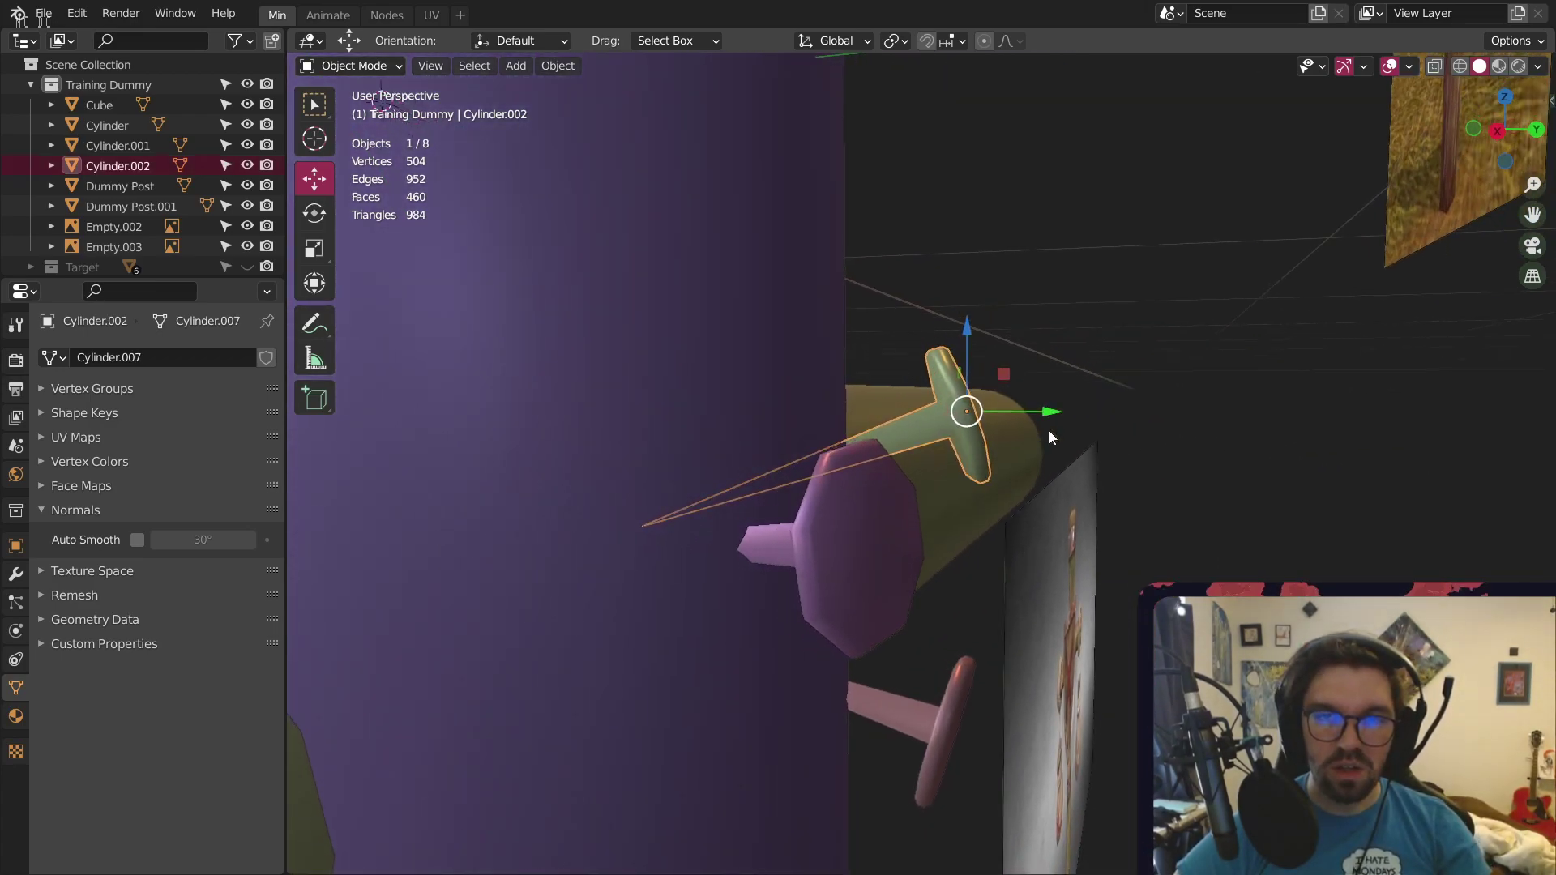
left_click(350, 66)
left_click(341, 112)
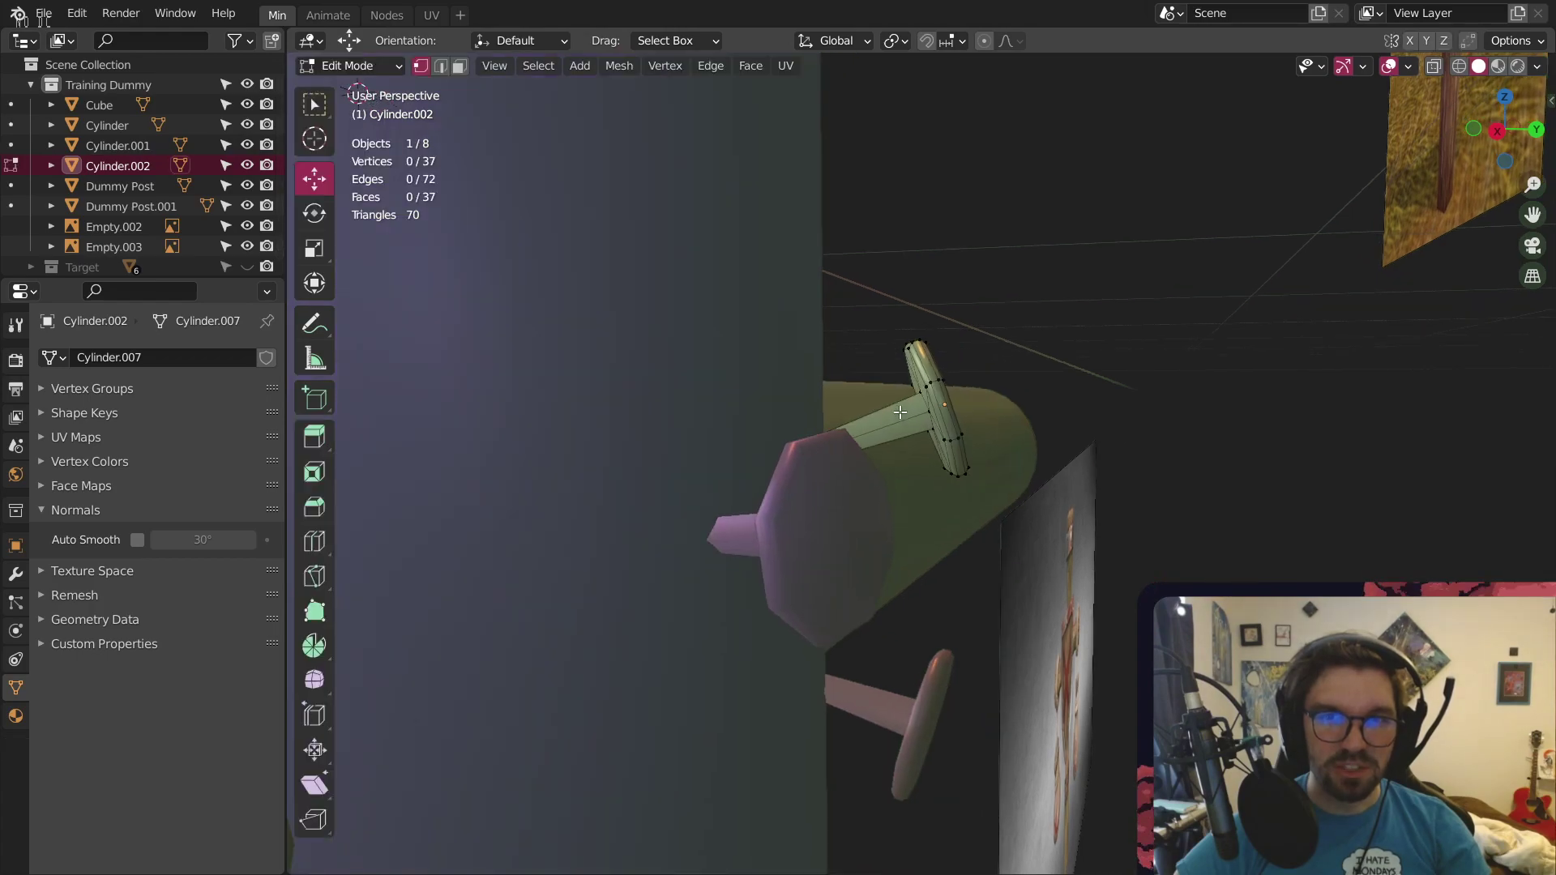
Select the four edges where the green nail's spike meets its head and set their edge crease to 1
scroll(900, 412, "up", 4)
middle_click_drag(916, 405, 1289, 465)
scroll(970, 425, "up", 4)
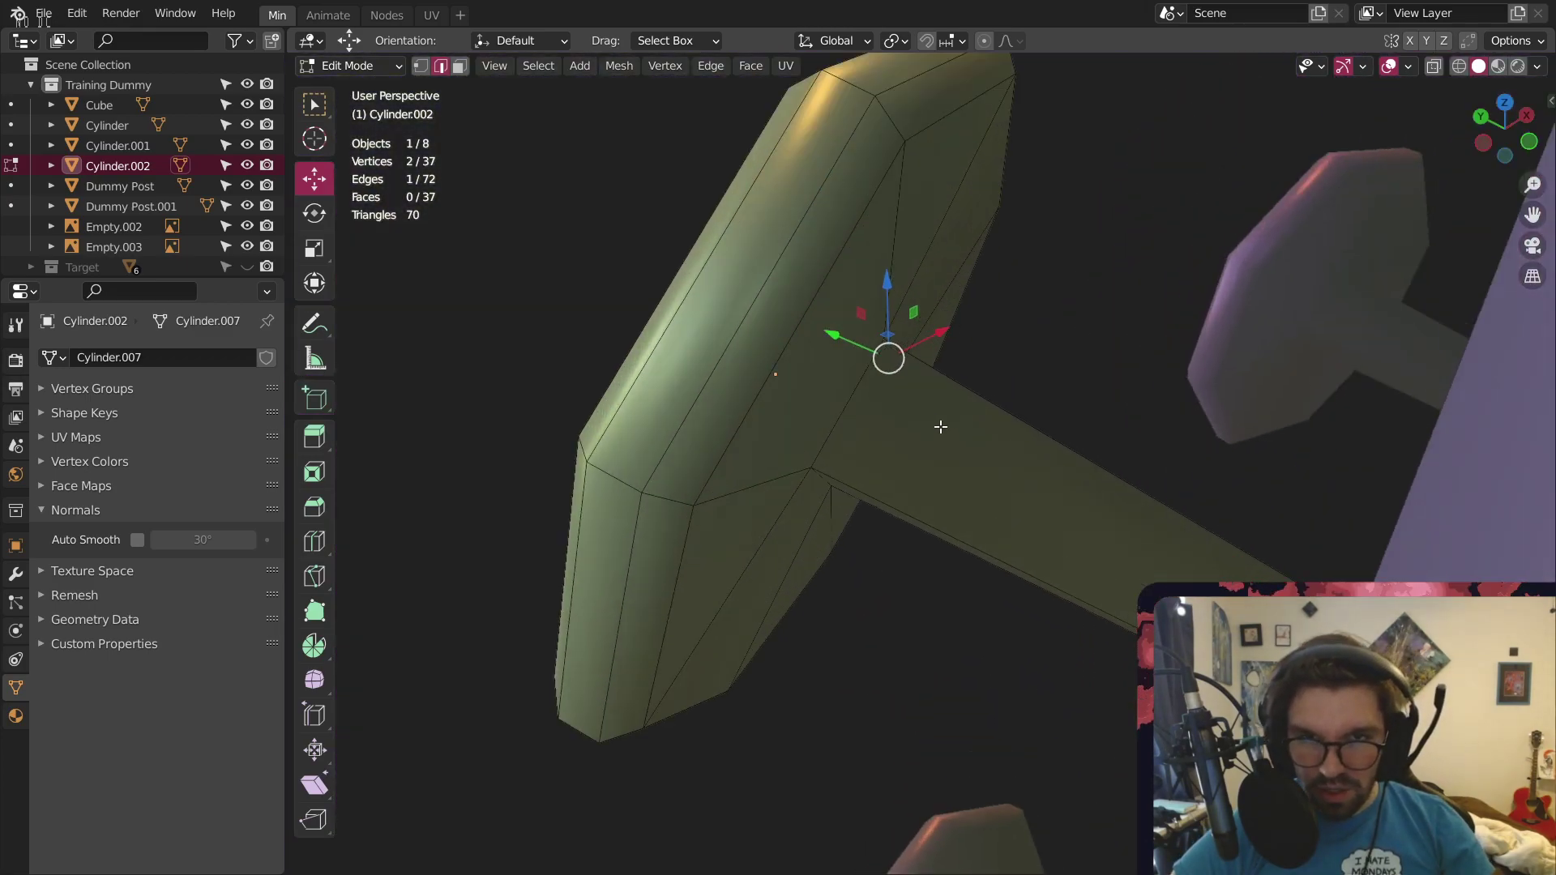
middle_click_drag(938, 424, 851, 451)
left_click(858, 381, "shift")
left_click(839, 519, "shift")
middle_click_drag(892, 563, 862, 499)
left_click(878, 456, "shift")
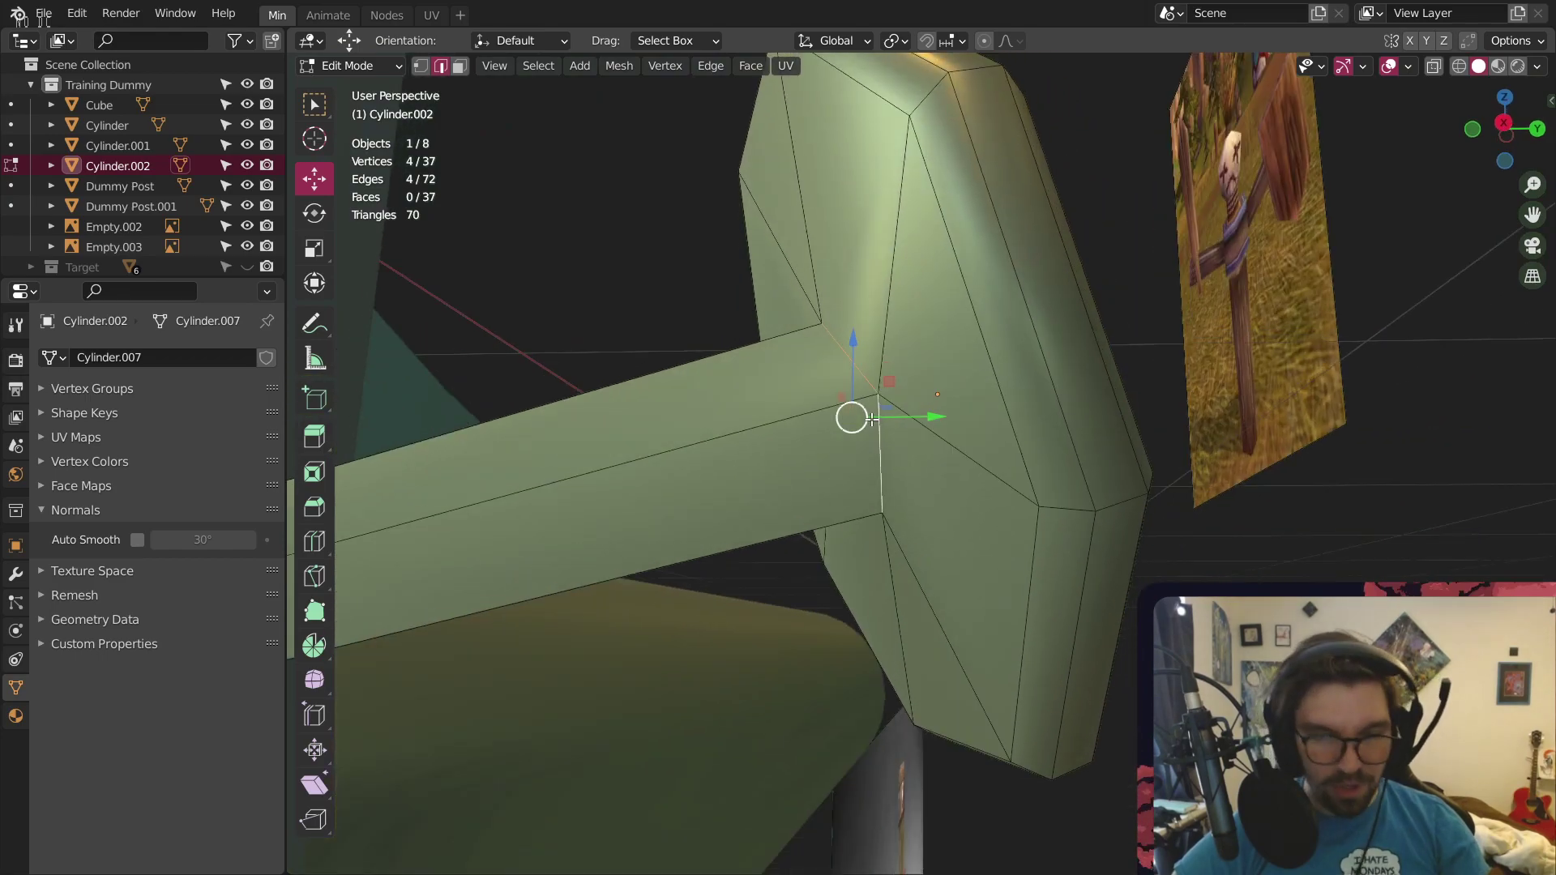
key("shift+e")
key("1")
key("Return")
Leave Edit Mode on the green nail and open the lower pink nail in Edit Mode
scroll(587, 470, "down", 9)
middle_click_drag(649, 629, 646, 591)
scroll(646, 591, "up", 3)
scroll(645, 591, "up", 3)
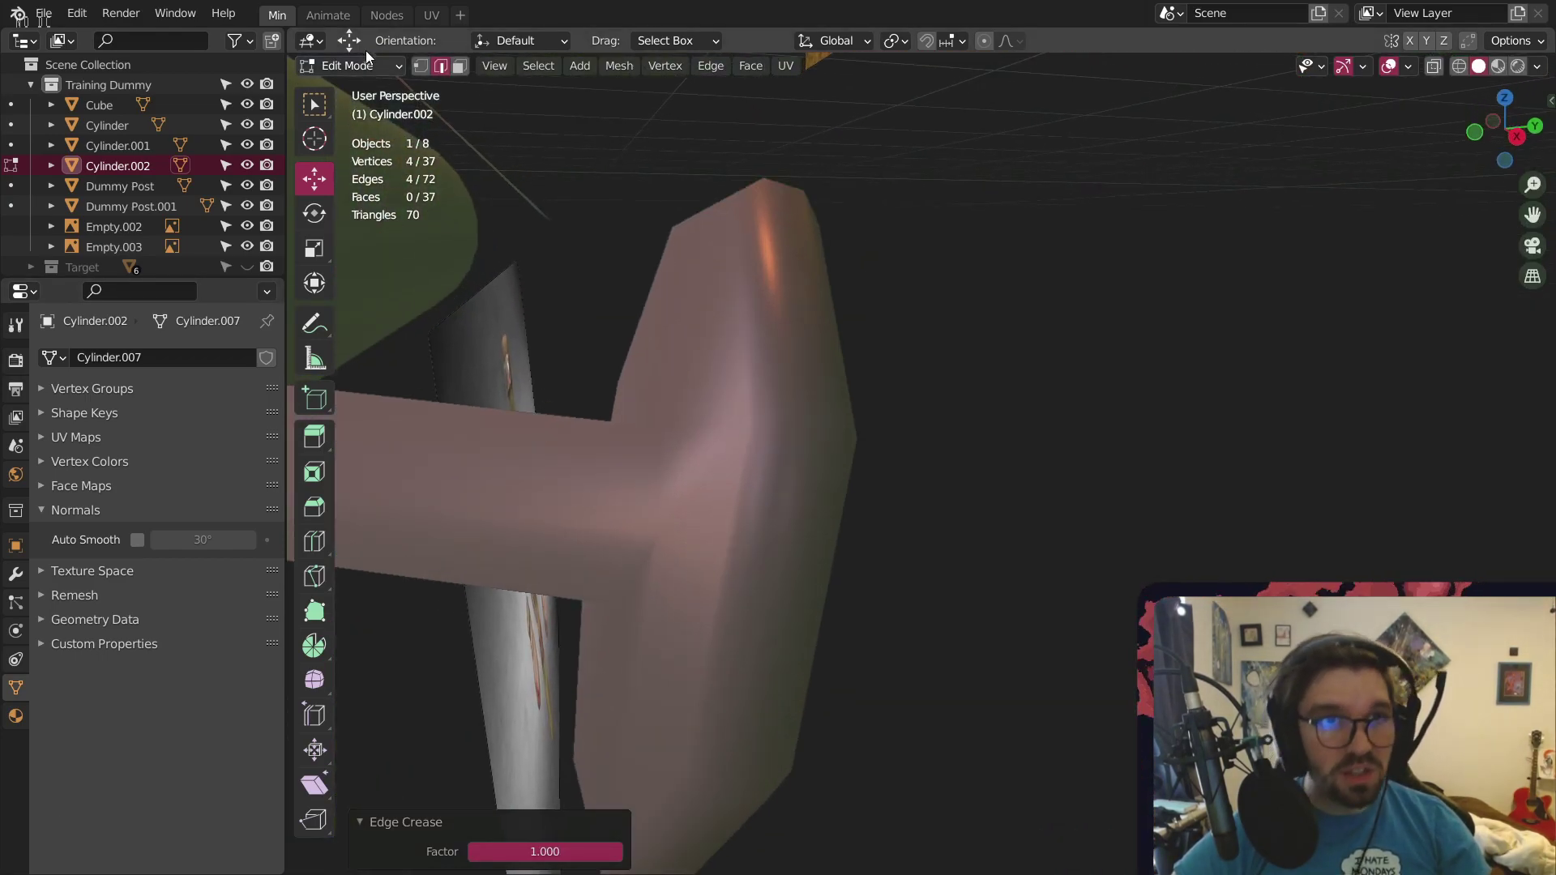
left_click(361, 65)
left_click(360, 87)
left_click(640, 516)
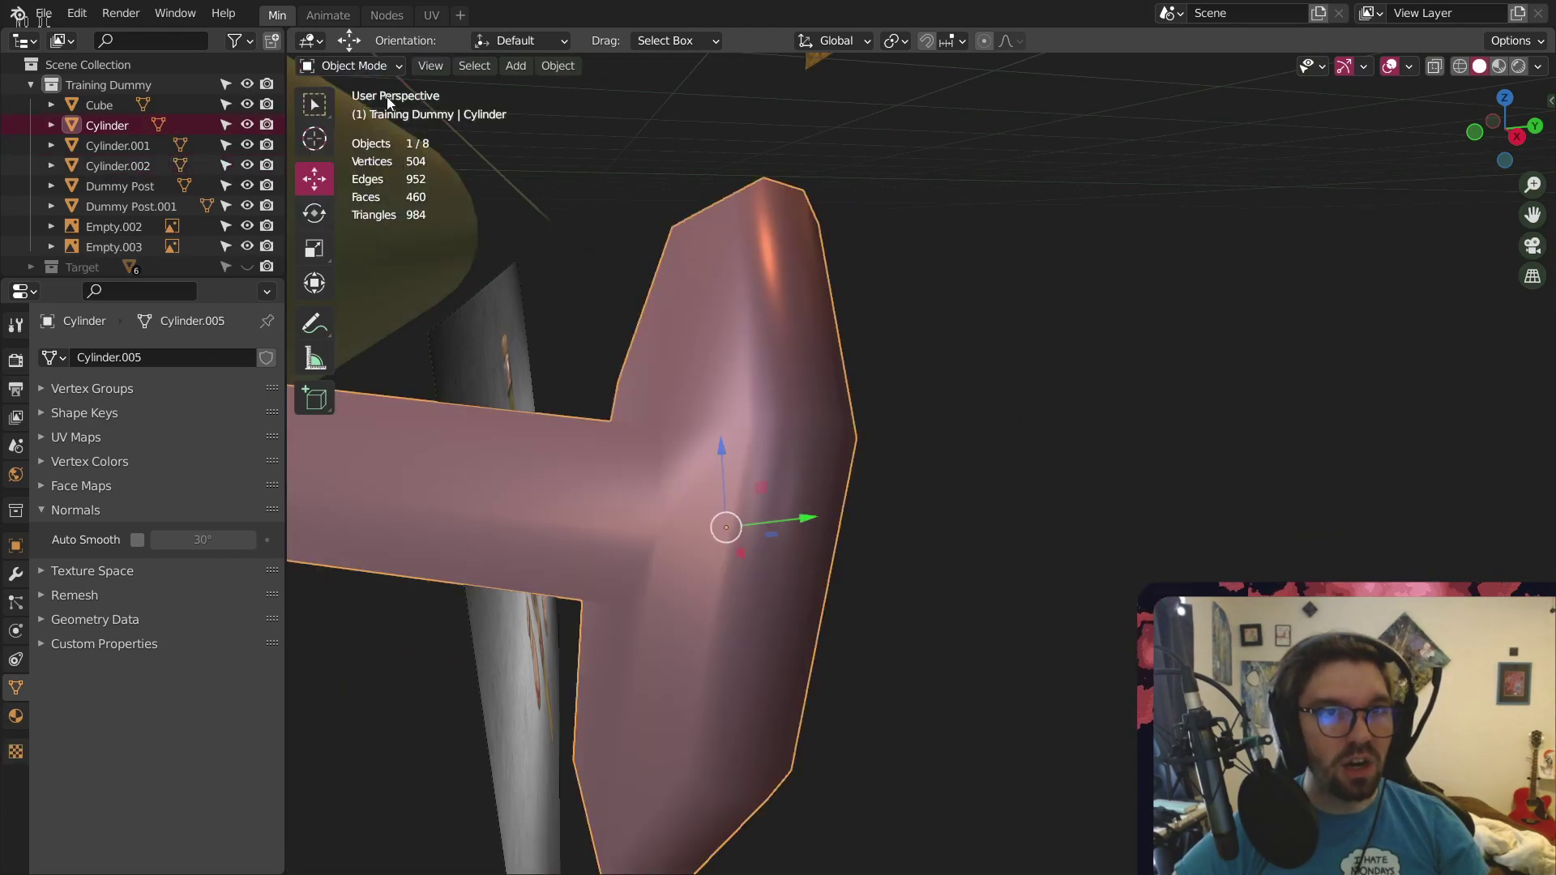
left_click(354, 65)
left_click(346, 113)
Crease the four edges at the base of the pink nail's spike with a factor of 1
middle_click_drag(538, 553, 761, 499)
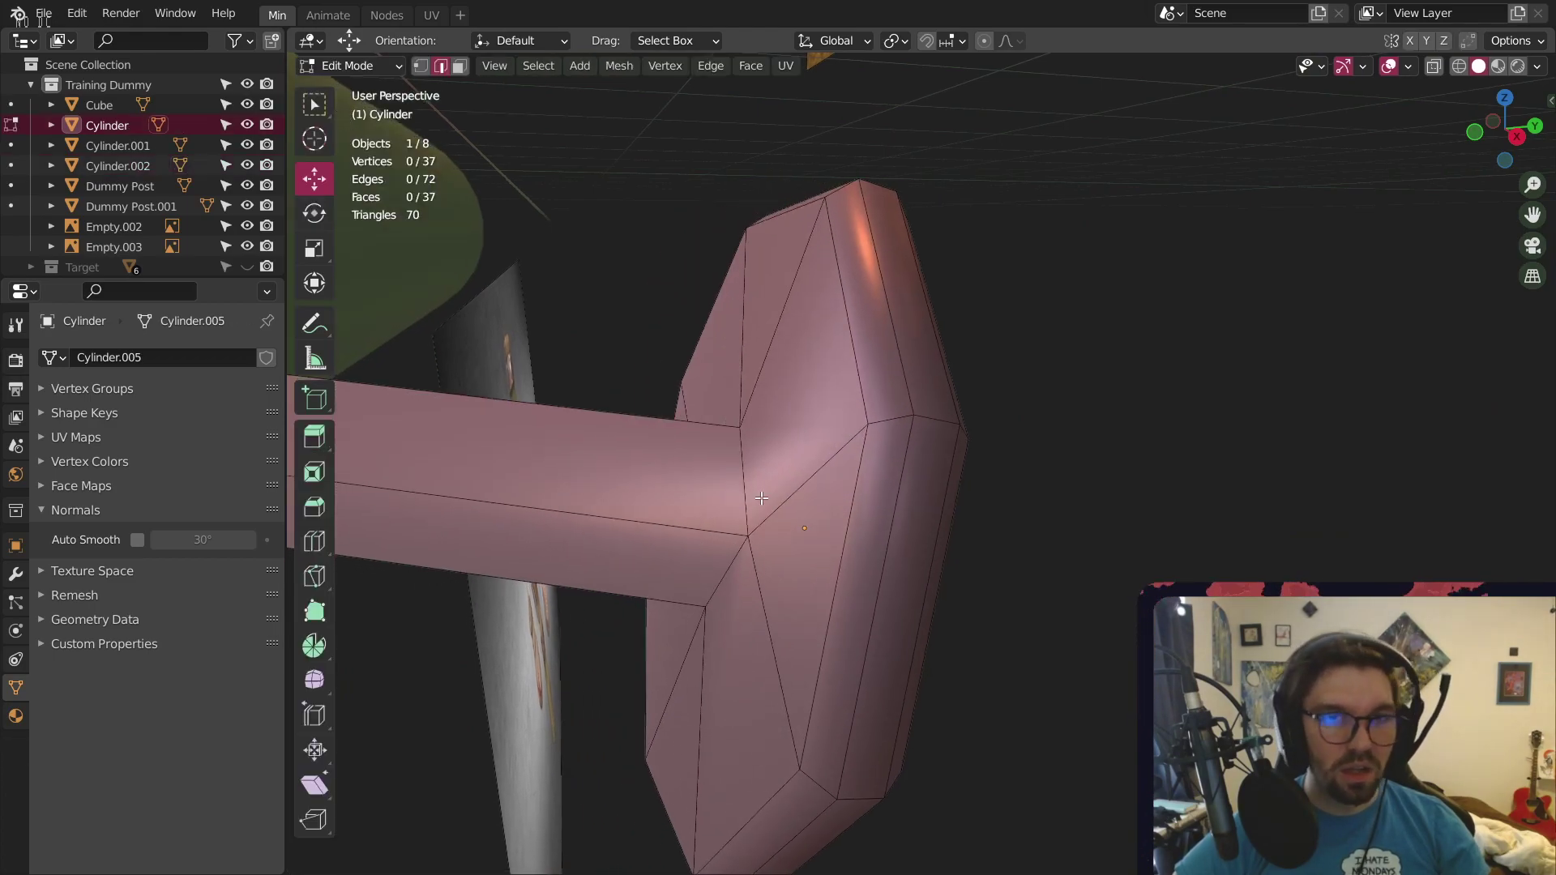
mouse_move(721, 604)
middle_mouse_down()
mouse_move(913, 642)
mouse_move(1046, 462)
mouse_move(702, 625)
middle_mouse_up()
key("shift+e")
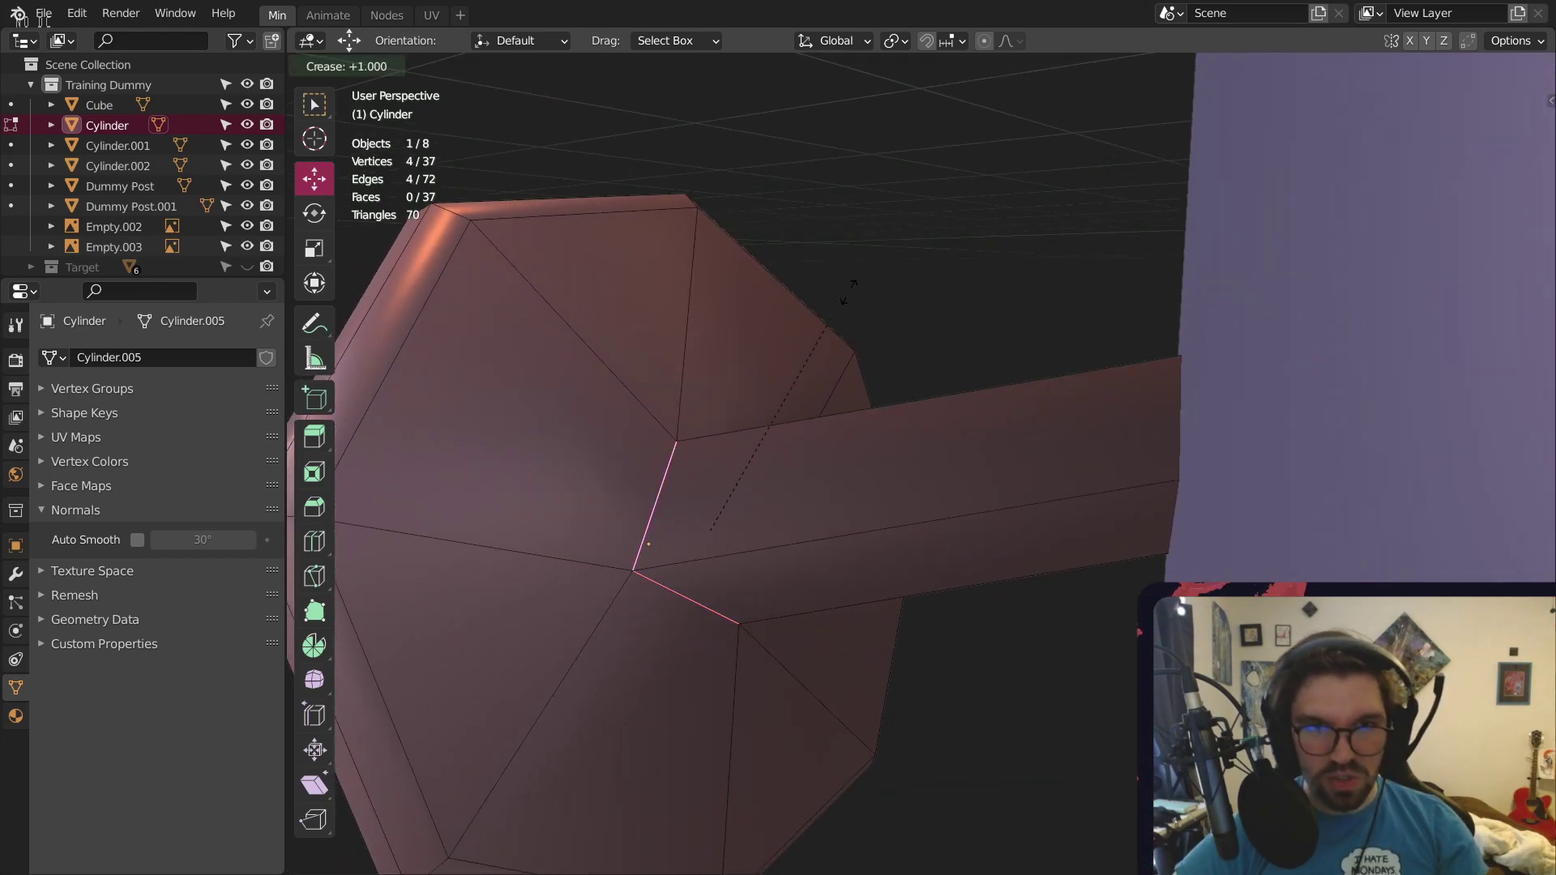
left_click(726, 184)
scroll(844, 347, "down", 3)
middle_click_drag(870, 343, 994, 529)
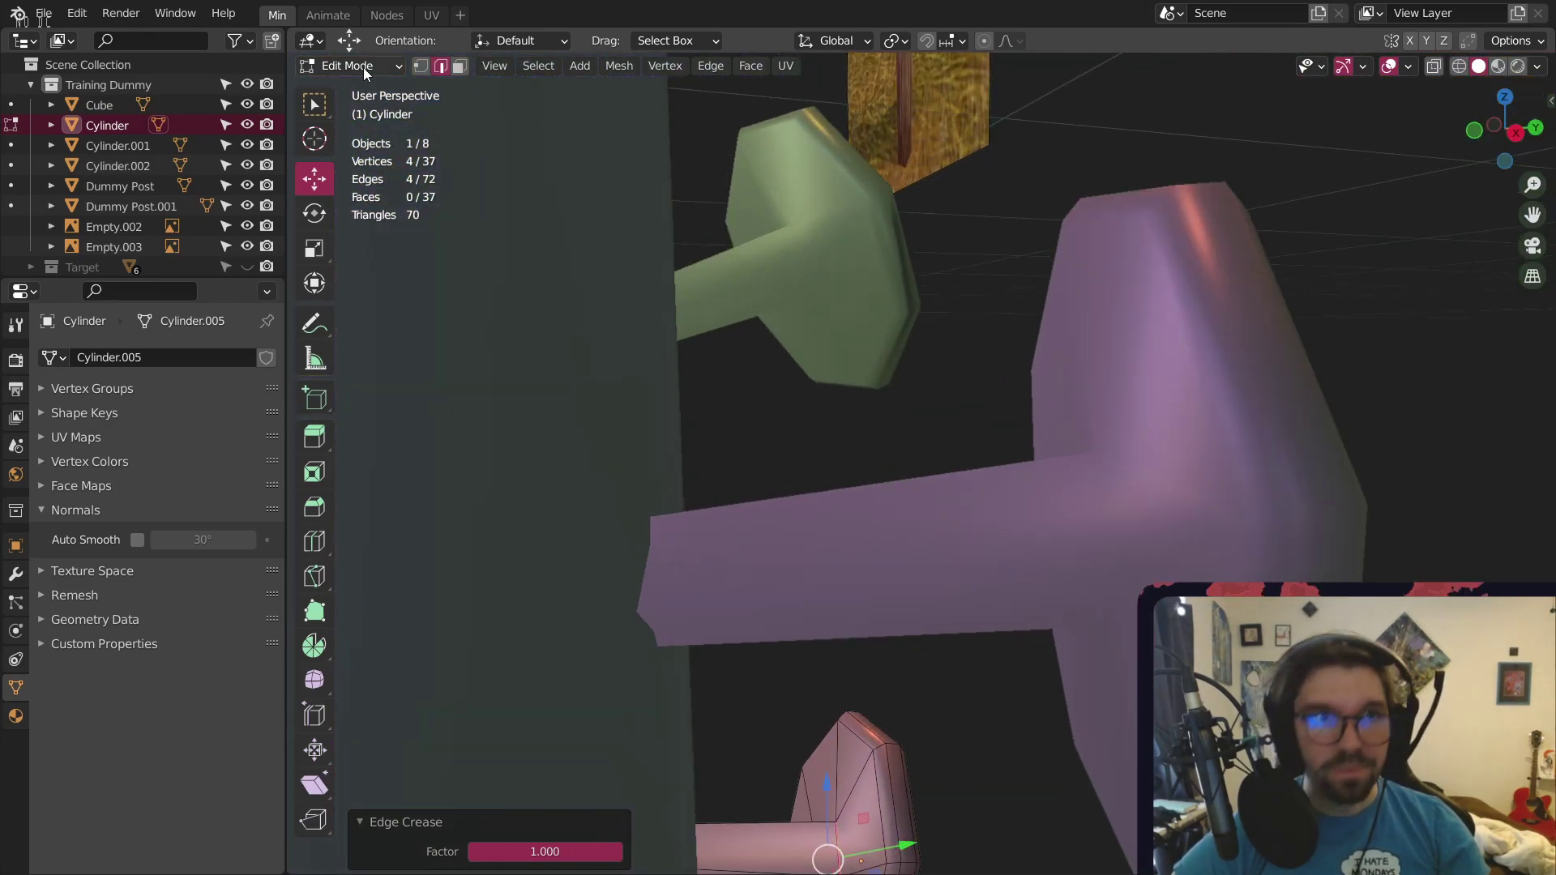
Return to Object Mode, select the purple nail, and enter Edit Mode on it
left_click(363, 67)
left_click(349, 90)
left_click(1324, 535)
left_click(379, 68)
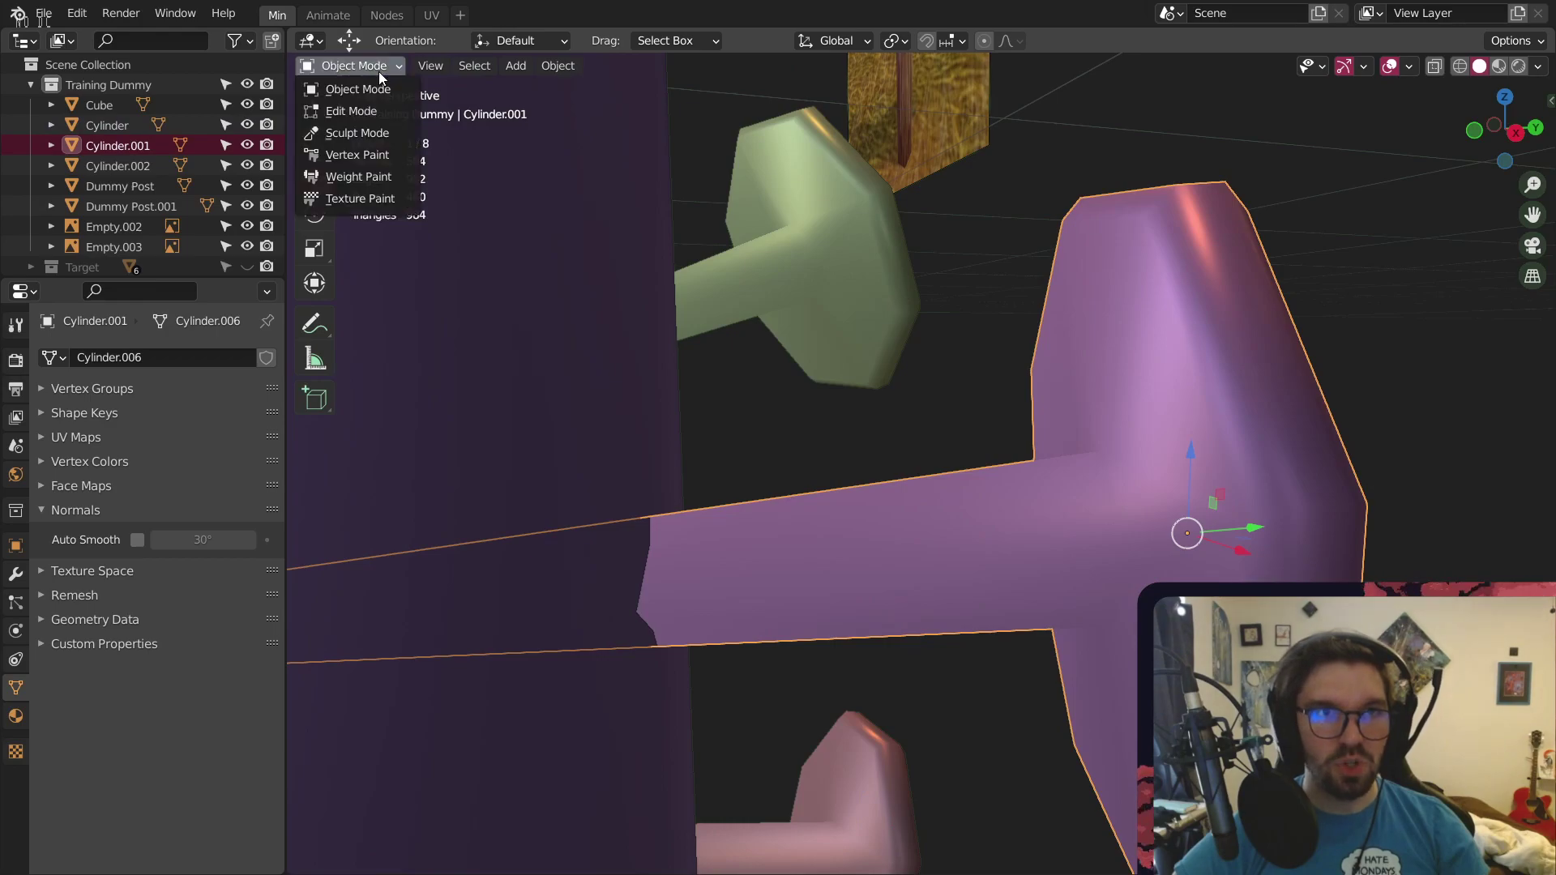
left_click(351, 111)
Select the four edges joining the purple nail's spike to its head and crease them to 1
middle_click_drag(983, 396, 1016, 491)
left_click(1067, 509)
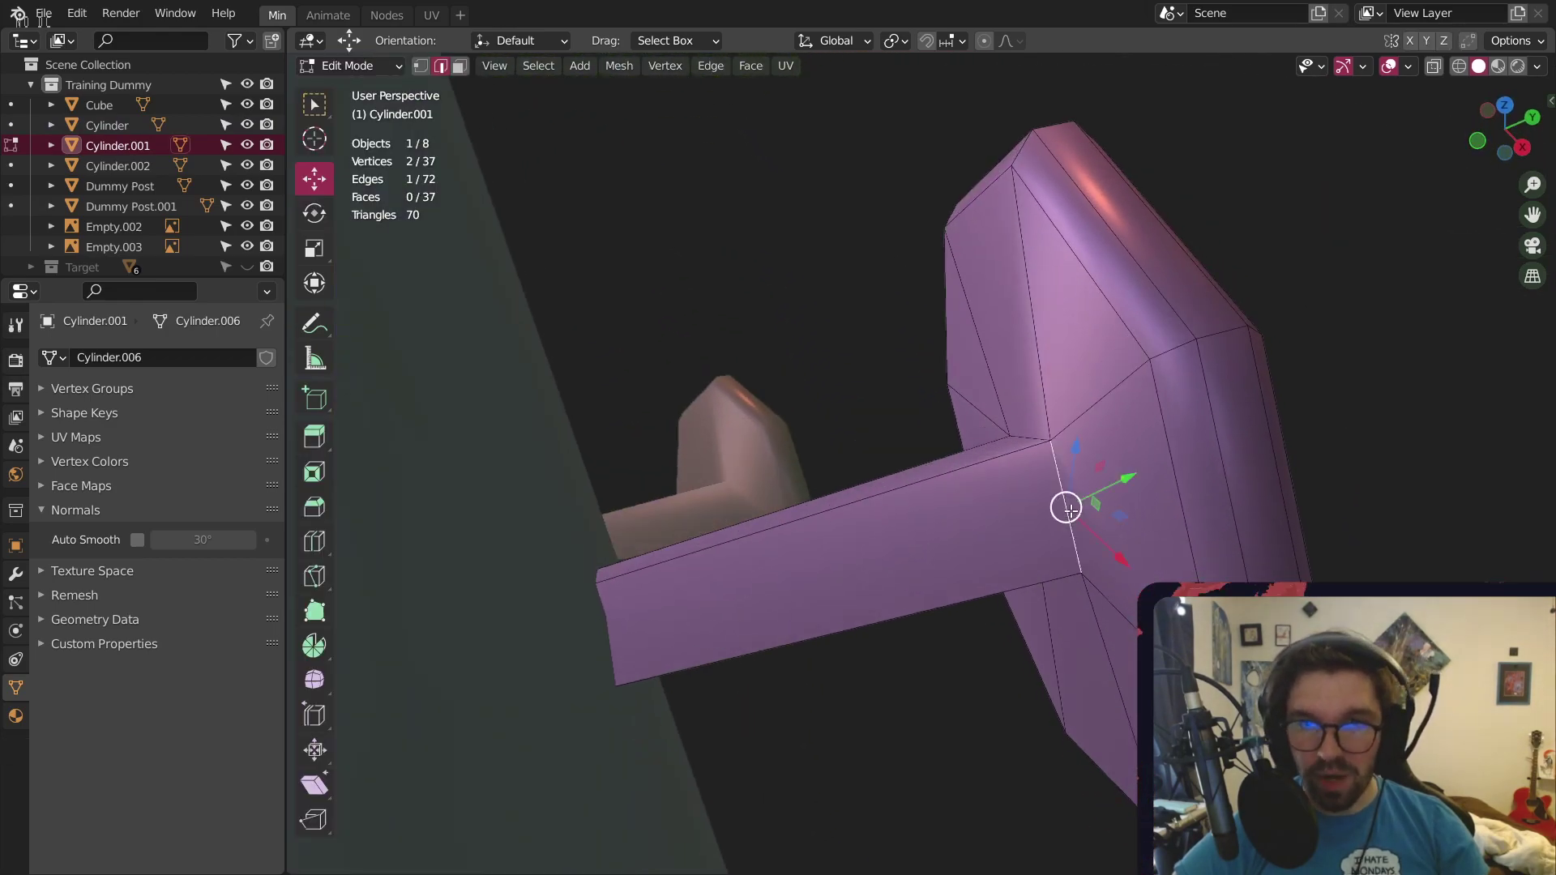
left_click(1030, 436, "shift")
middle_click_drag(1078, 587, 1040, 401)
left_click(1077, 551, "shift")
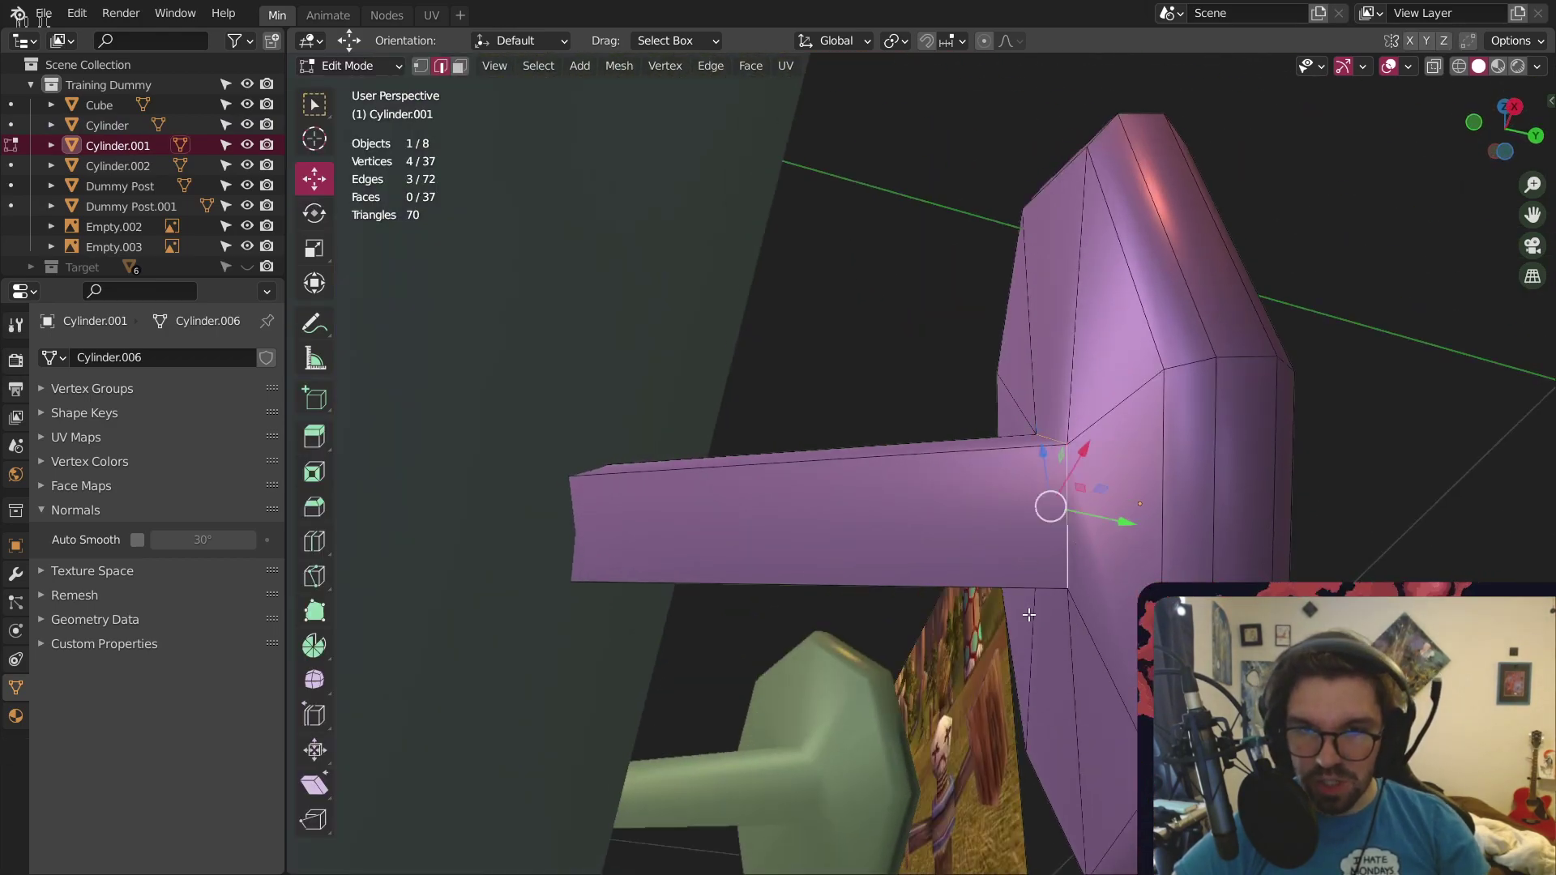
middle_click_drag(1076, 551, 1029, 531)
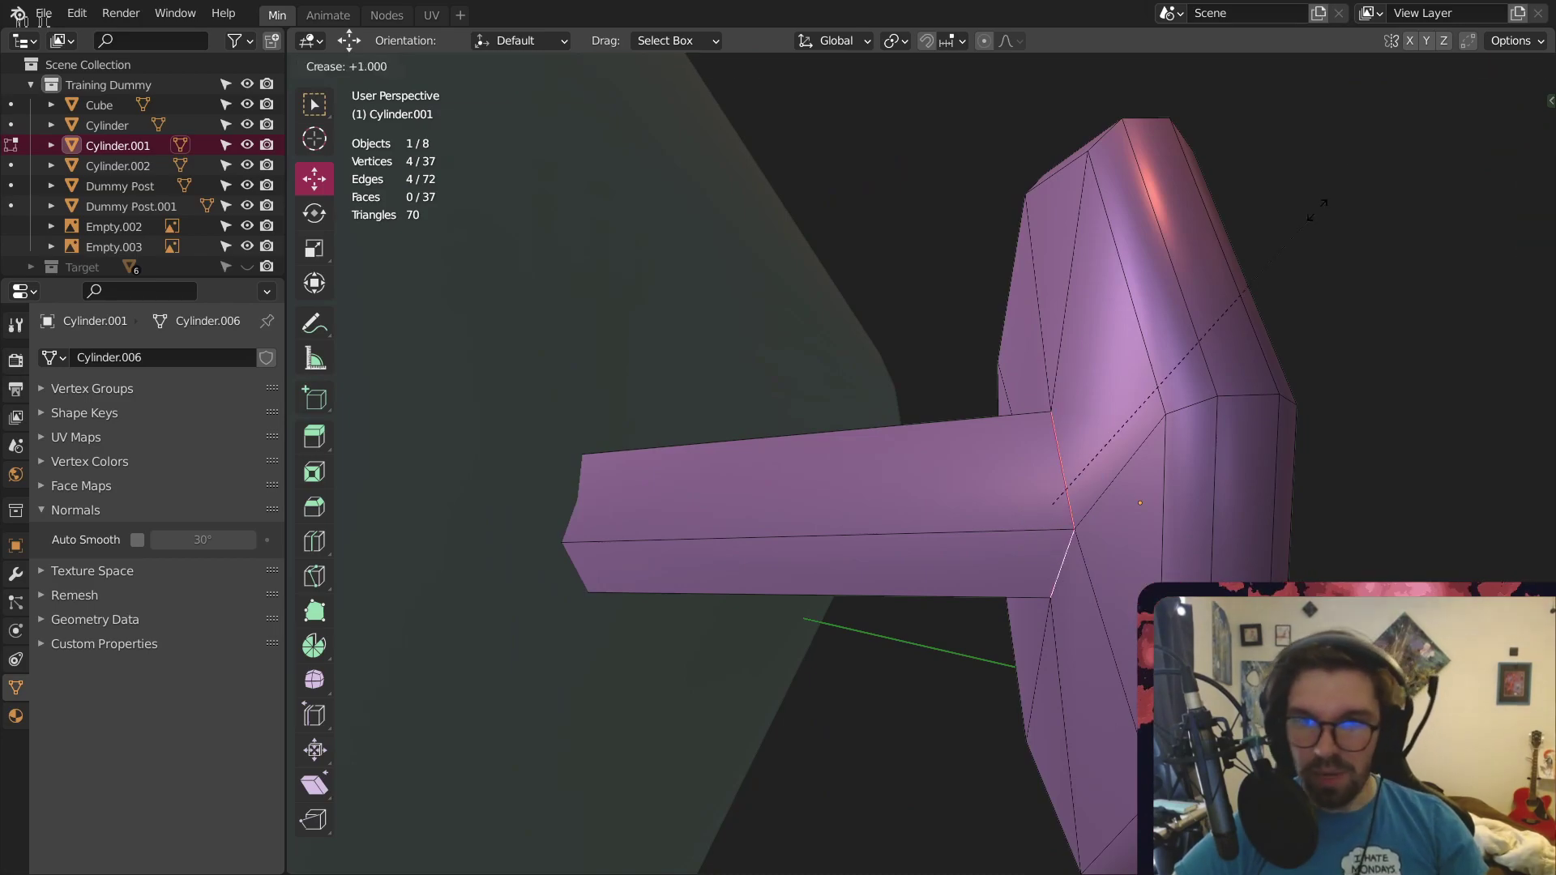
key("shift+e")
left_click(956, 410)
middle_click_drag(956, 410, 965, 631)
scroll(965, 630, "down", 2)
left_click(1361, 341)
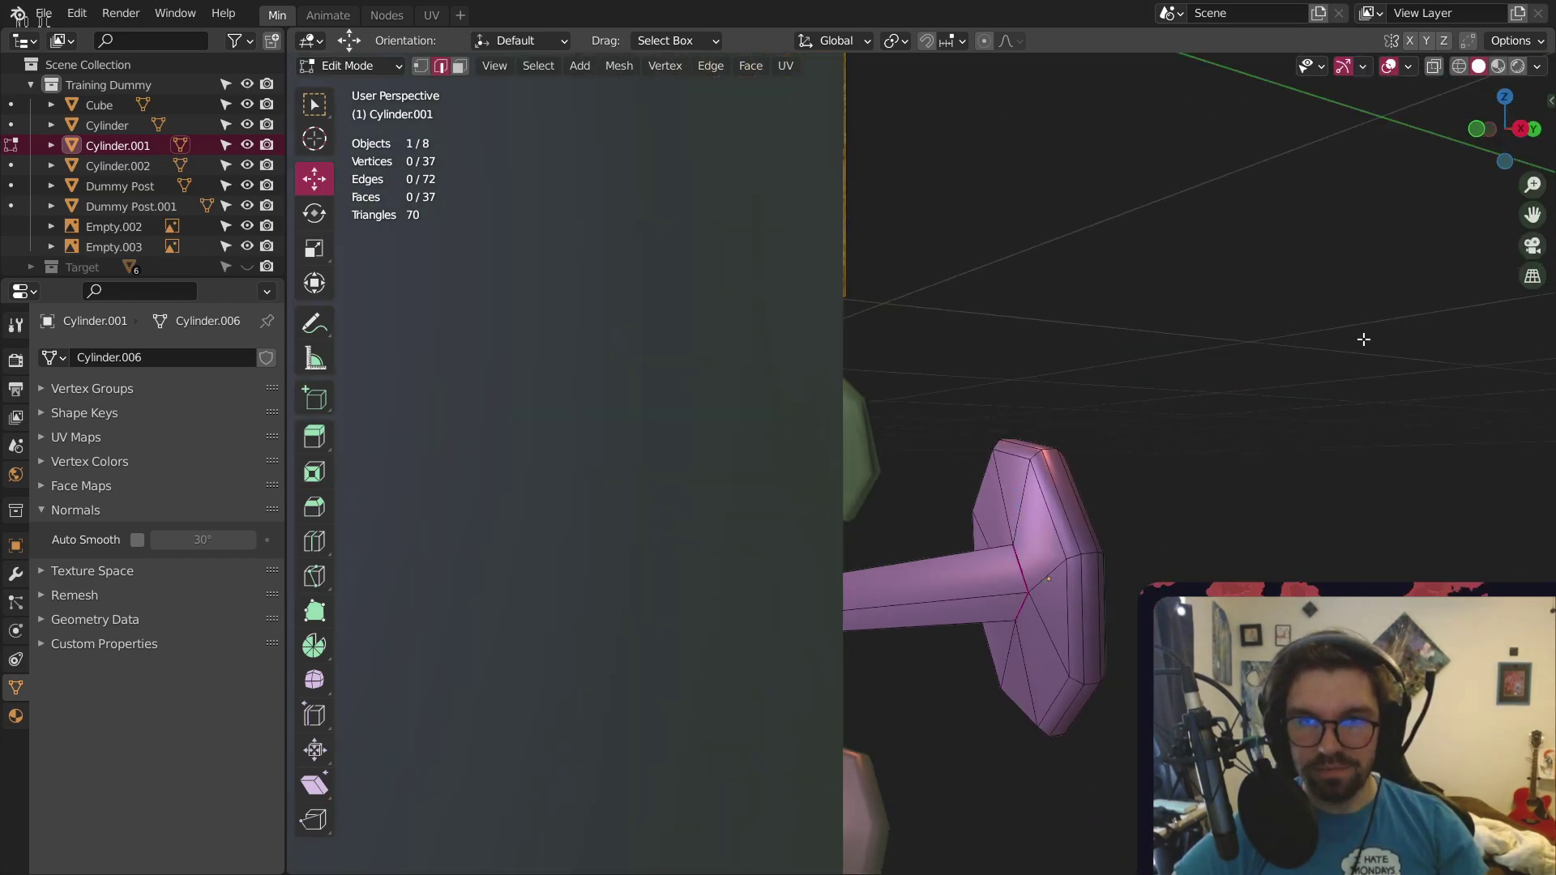
Return to Object Mode and add a Subdivision Surface modifier to the purple nail
left_click(344, 66)
left_click(343, 89)
left_click(1212, 411)
middle_click_drag(1213, 411, 965, 635)
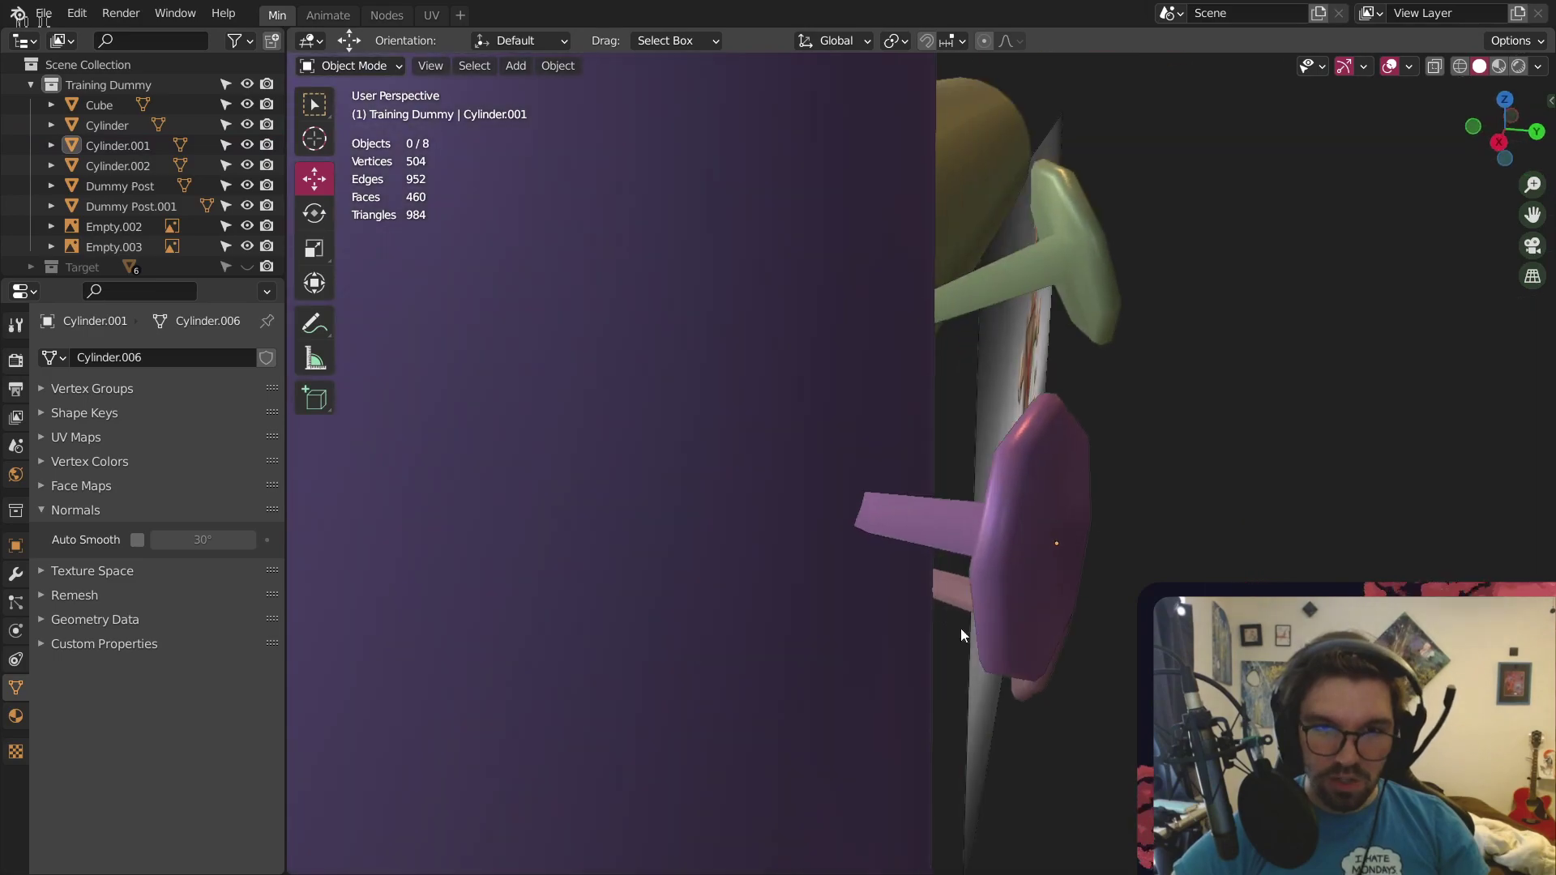
left_click(968, 632)
left_click(15, 545)
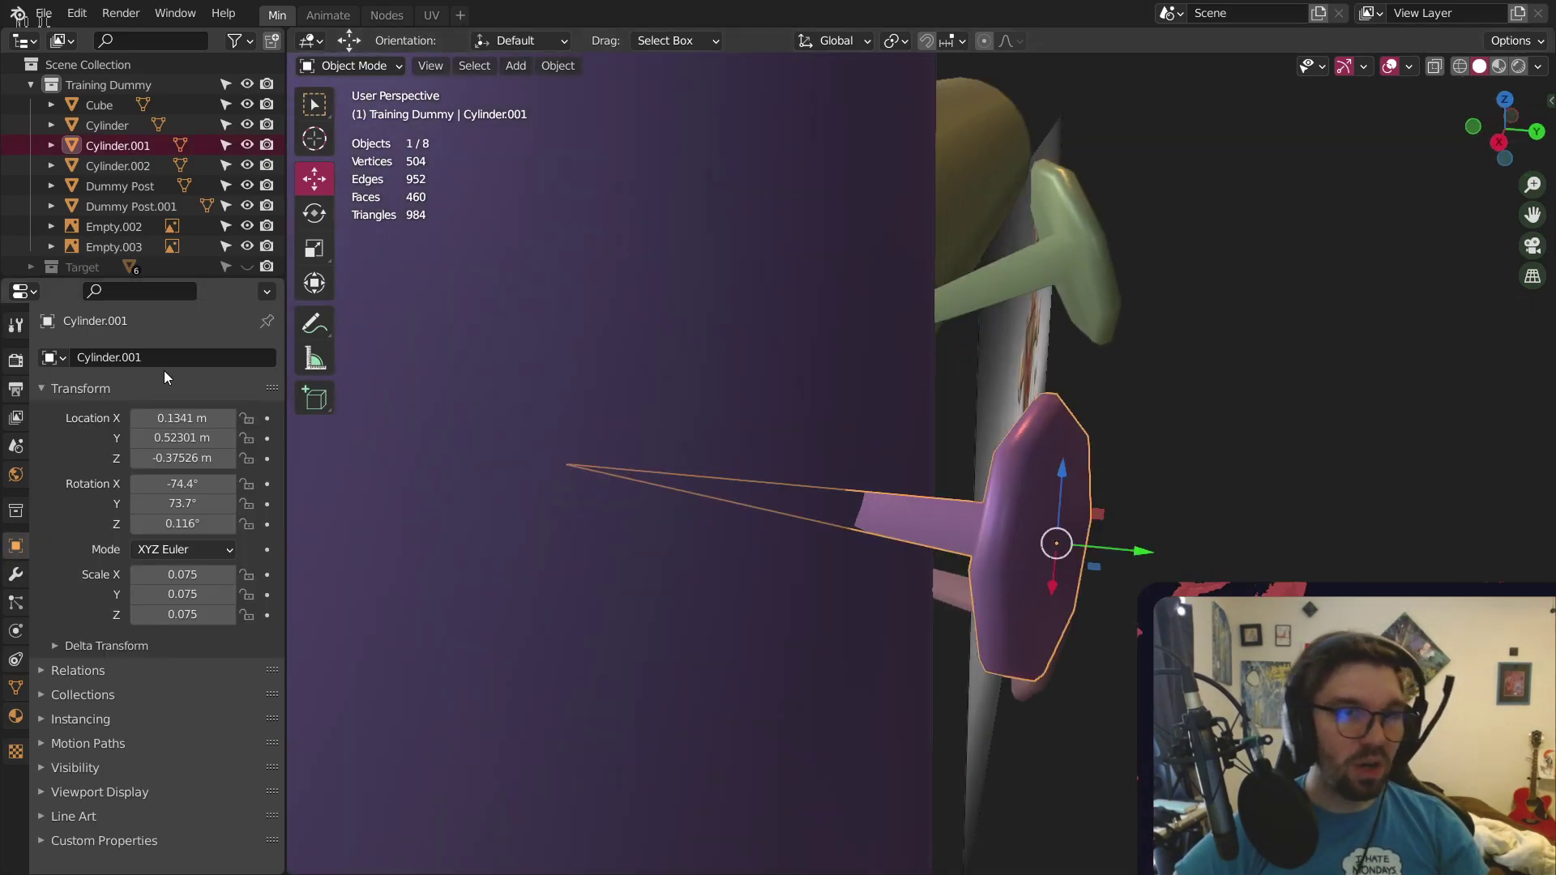
left_click(14, 573)
left_click(195, 356)
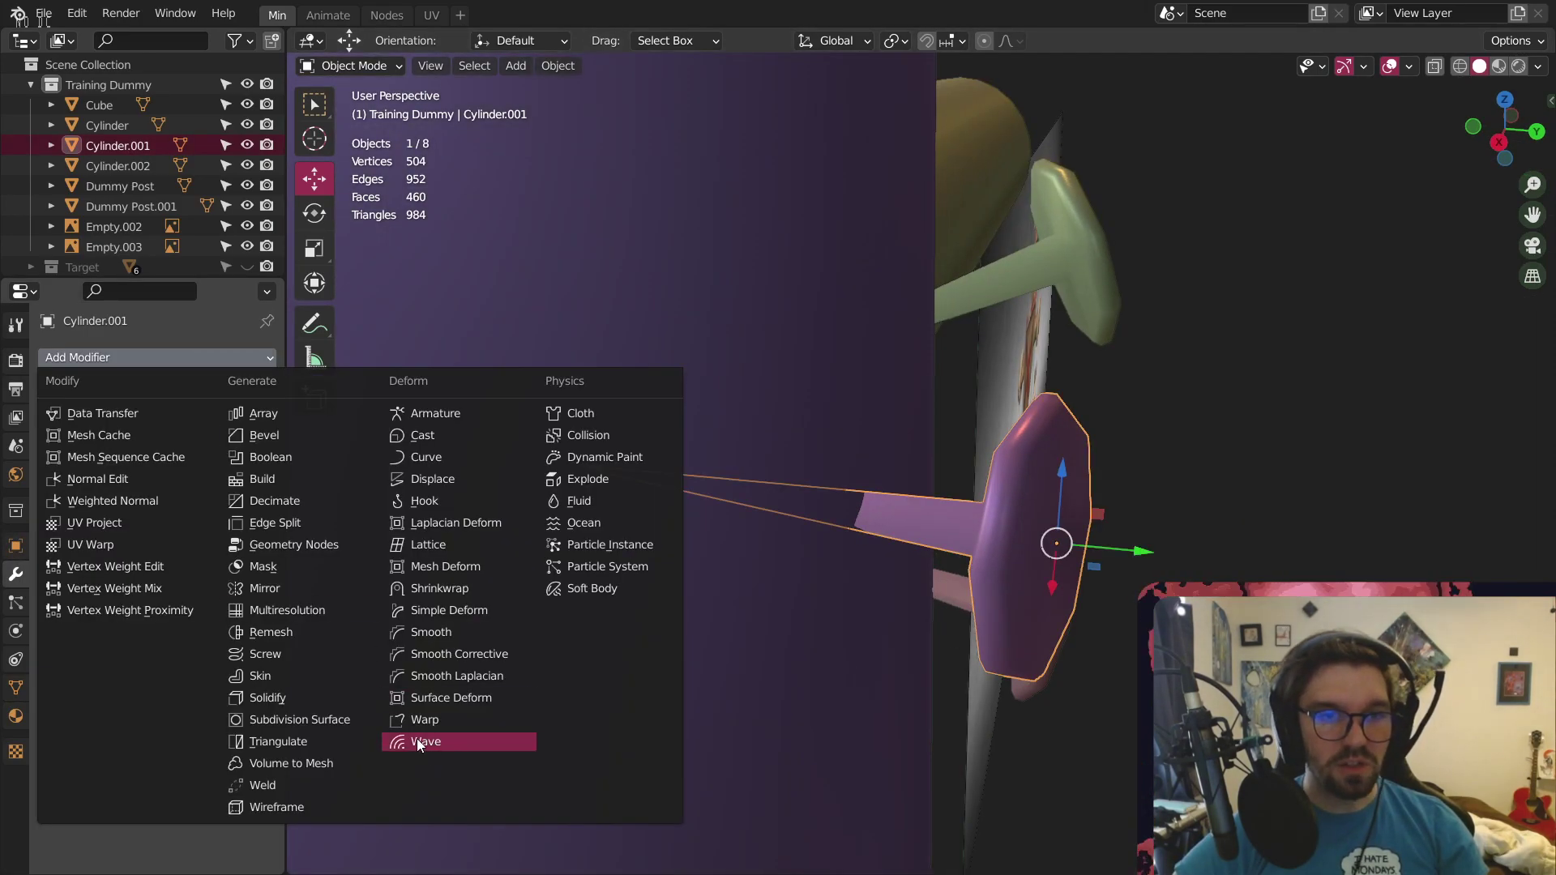
left_click(333, 722)
Raise the purple nail's subdivision viewport level to 2 and reselect the nail
middle_click_drag(734, 559, 990, 511)
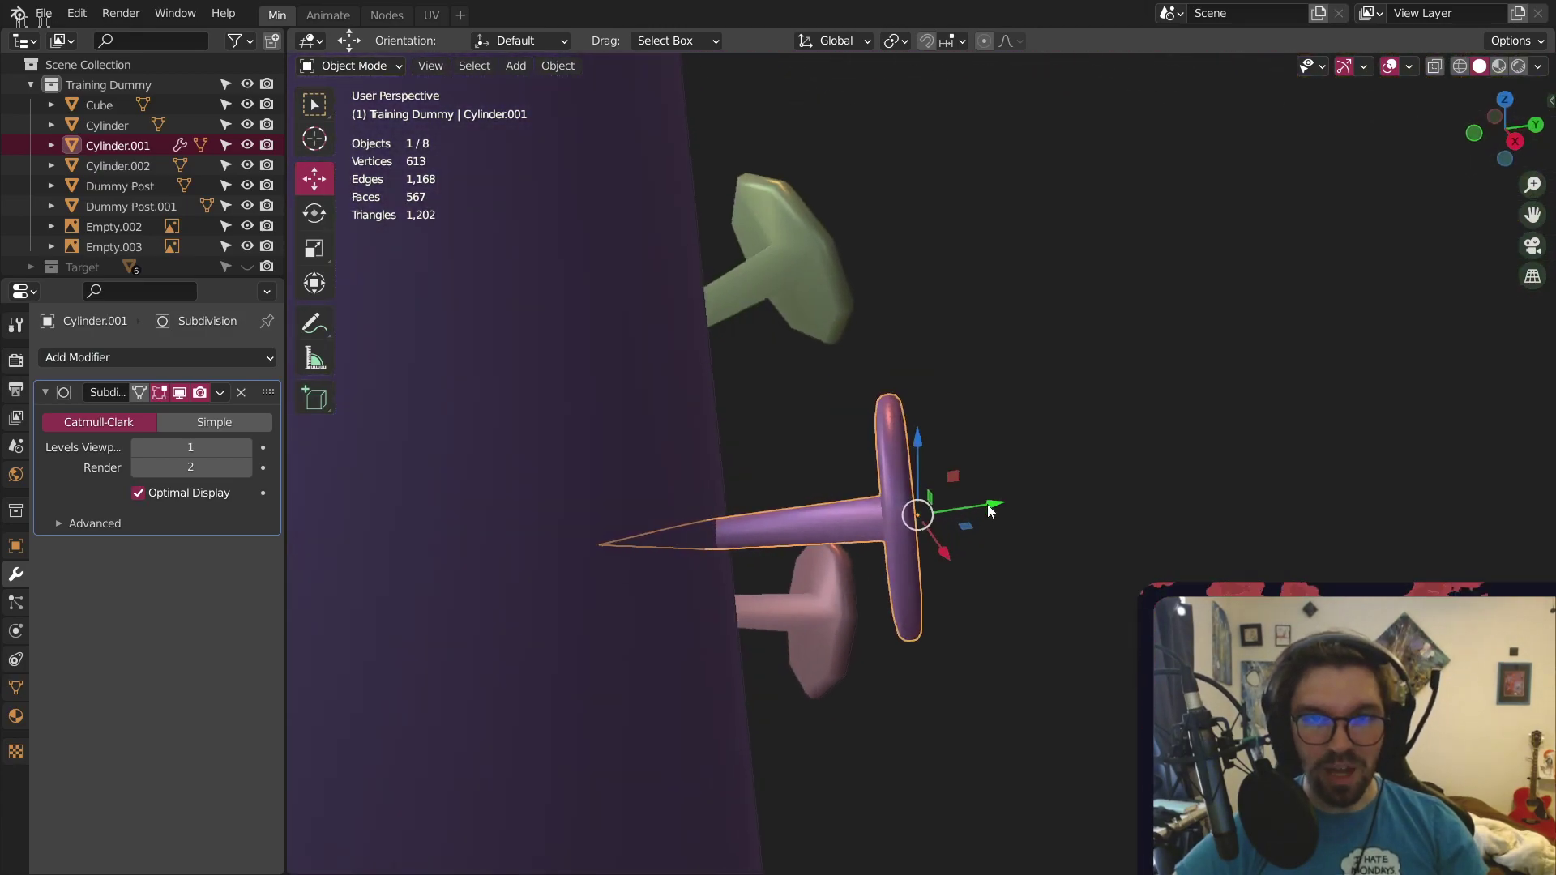
left_click(1071, 456)
scroll(1024, 410, "down", 4)
middle_click_drag(930, 408, 875, 397)
left_click(246, 448)
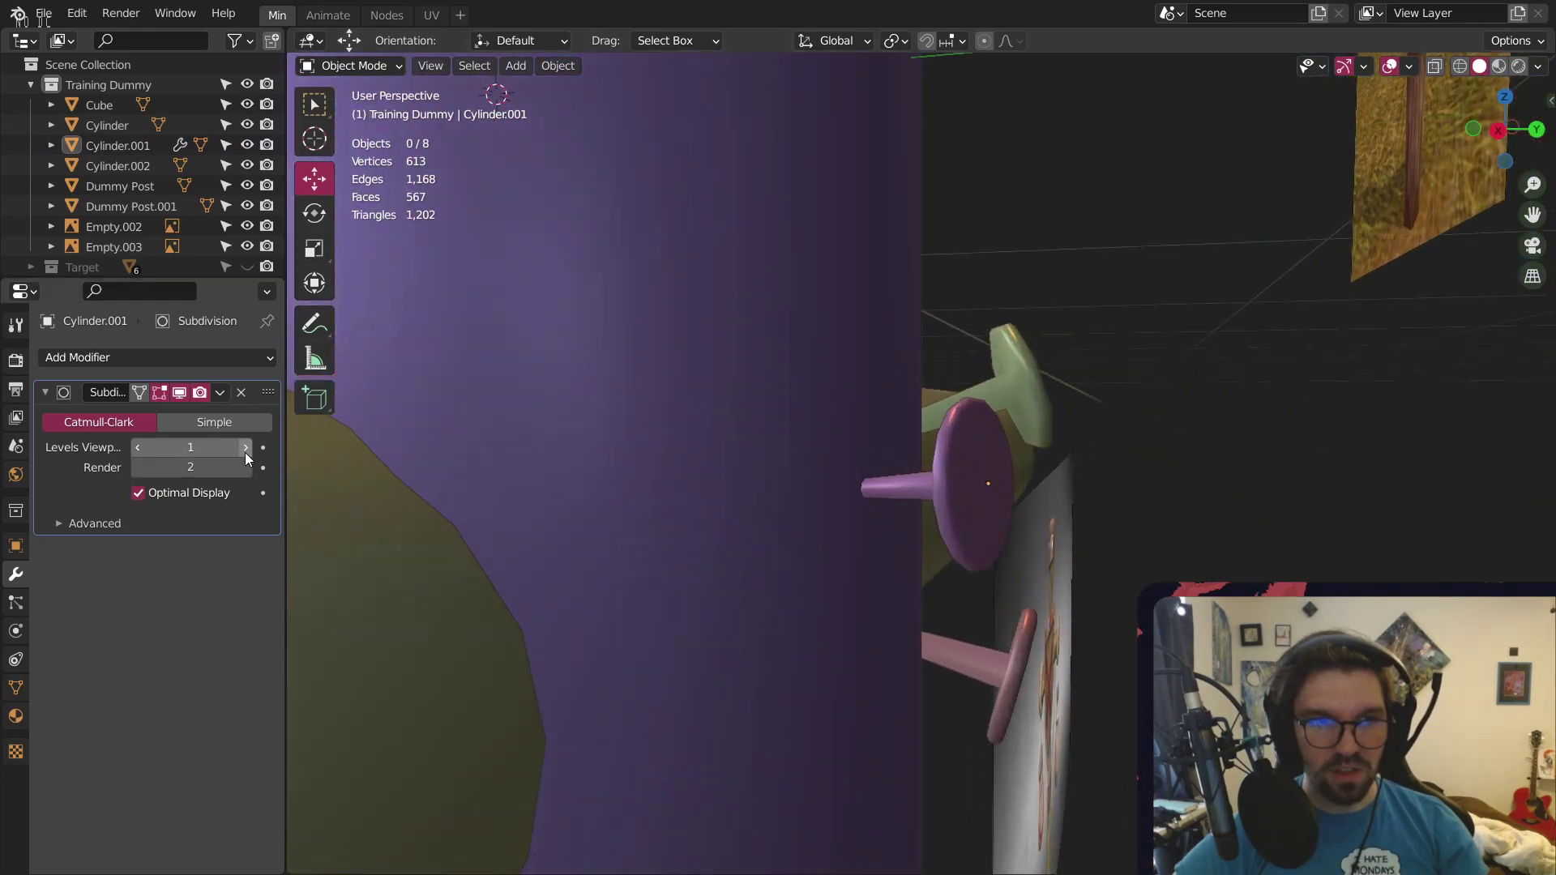
middle_click_drag(937, 511, 993, 472)
left_click(722, 547)
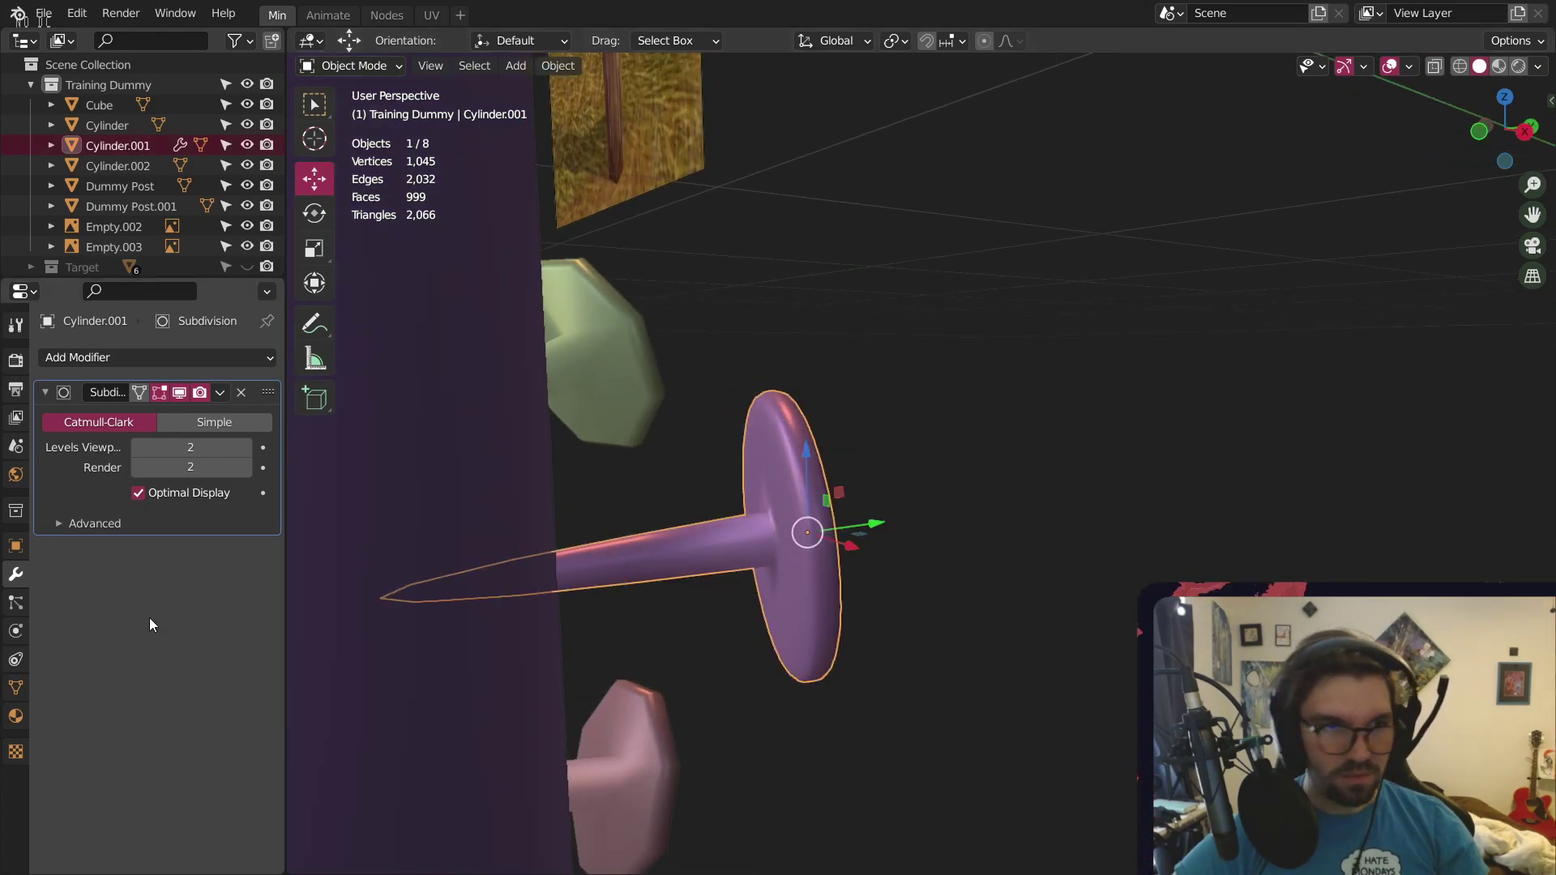
Enable Auto Smooth at 30° on the purple, green and pink nails, and reselect the green one
left_click(17, 685)
left_click(136, 540)
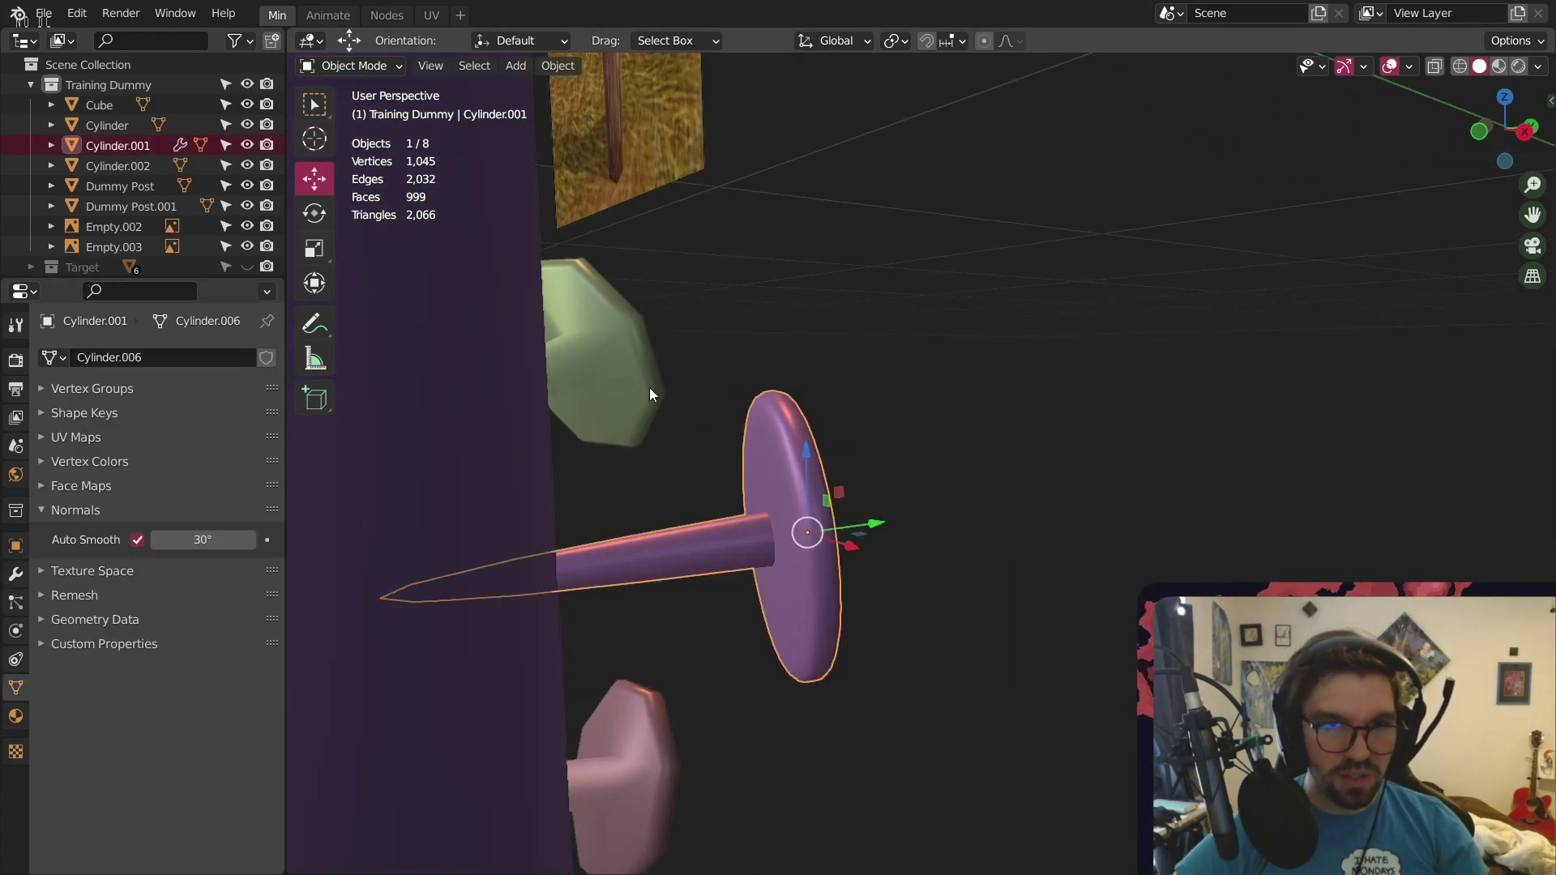
left_click(647, 388)
left_click(636, 754)
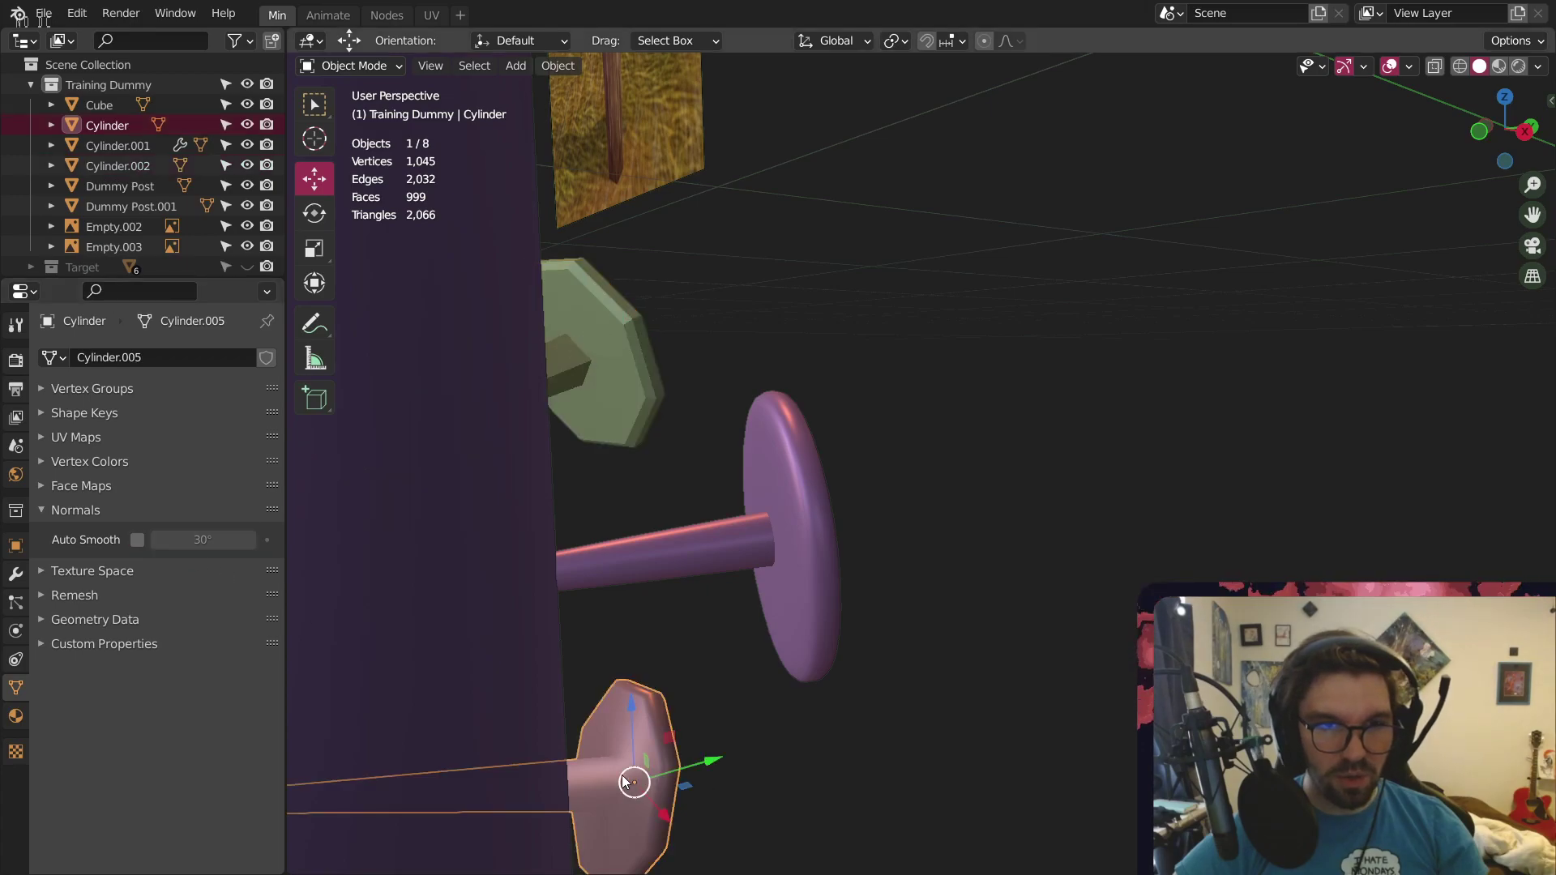
left_click(139, 536)
left_click(764, 345)
left_click(574, 381)
middle_click_drag(664, 364, 531, 369)
middle_click_drag(4, 535, 769, 545)
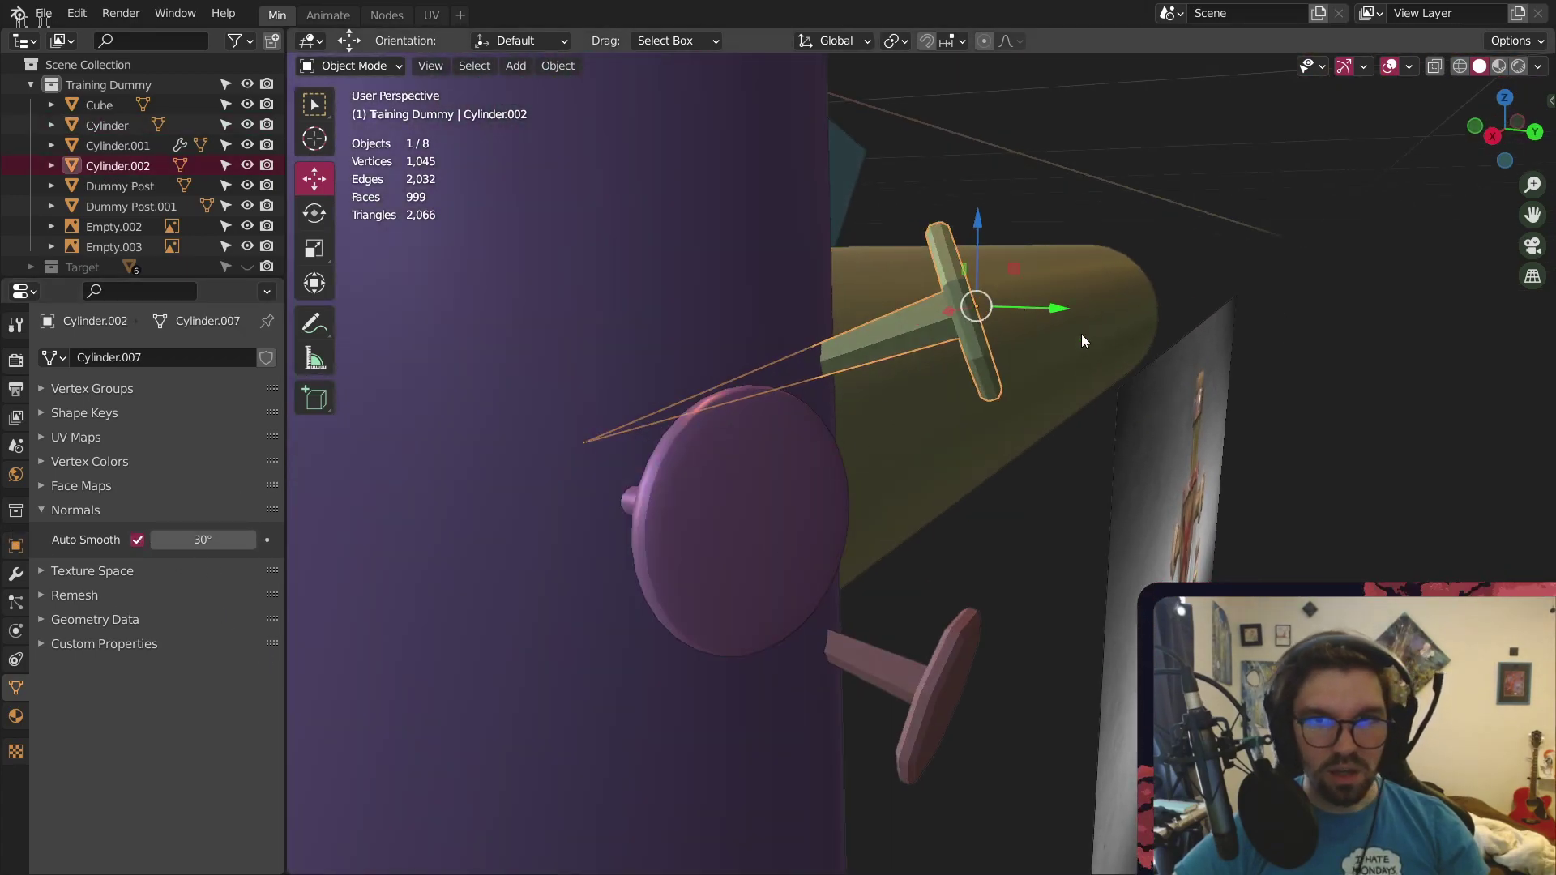
left_click(1054, 557)
left_click(939, 353)
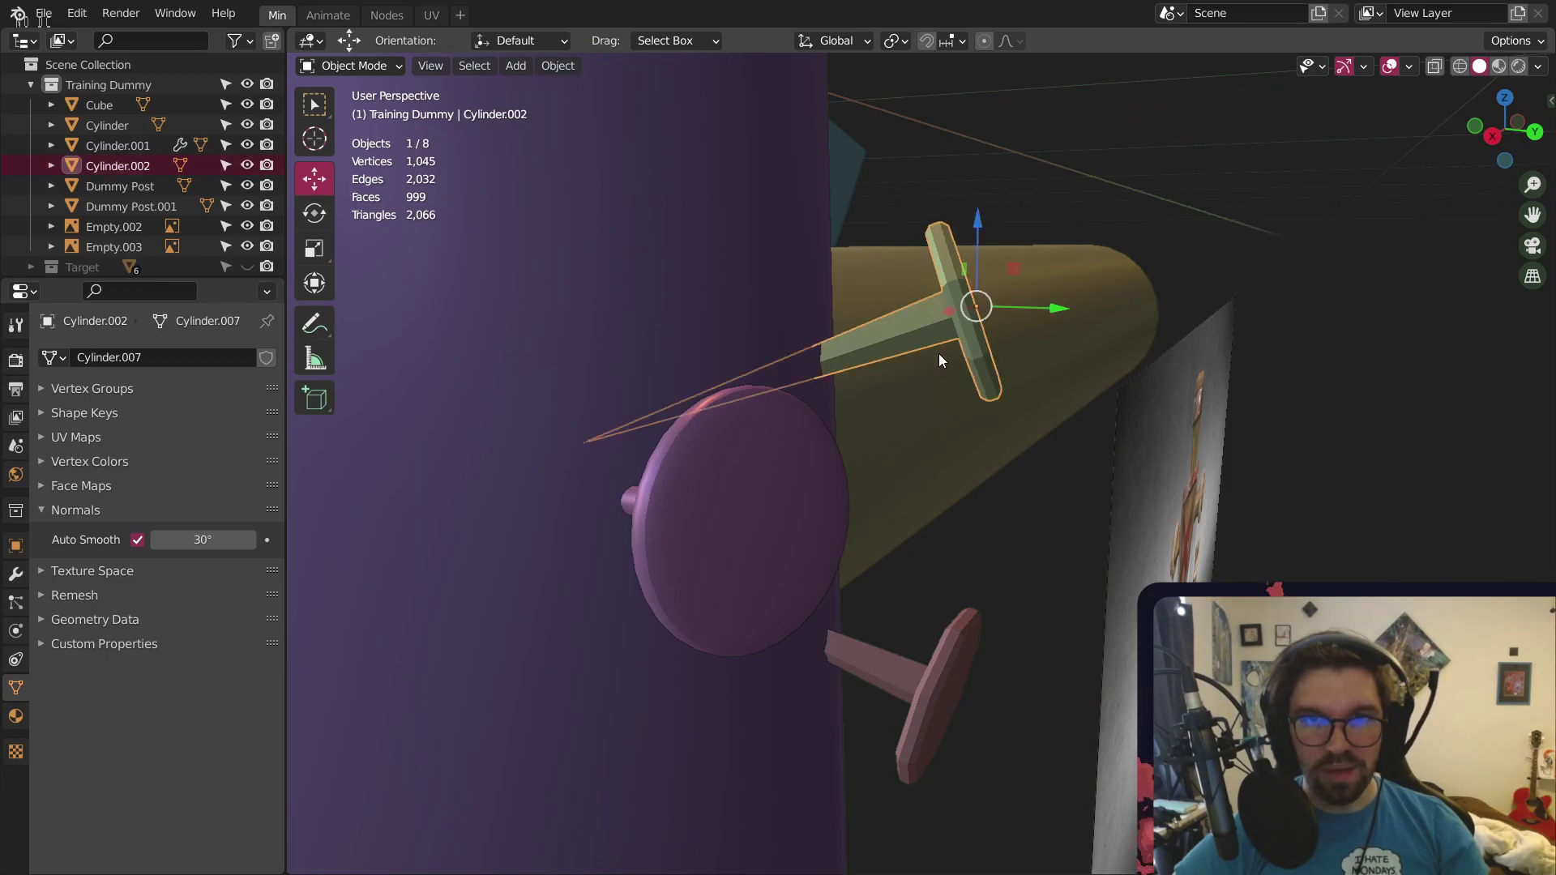
Copy the purple nail's modifiers to the green and pink nails, then clear the selection
left_click(955, 688, "shift")
left_click(774, 544, "shift")
key("ctrl+l")
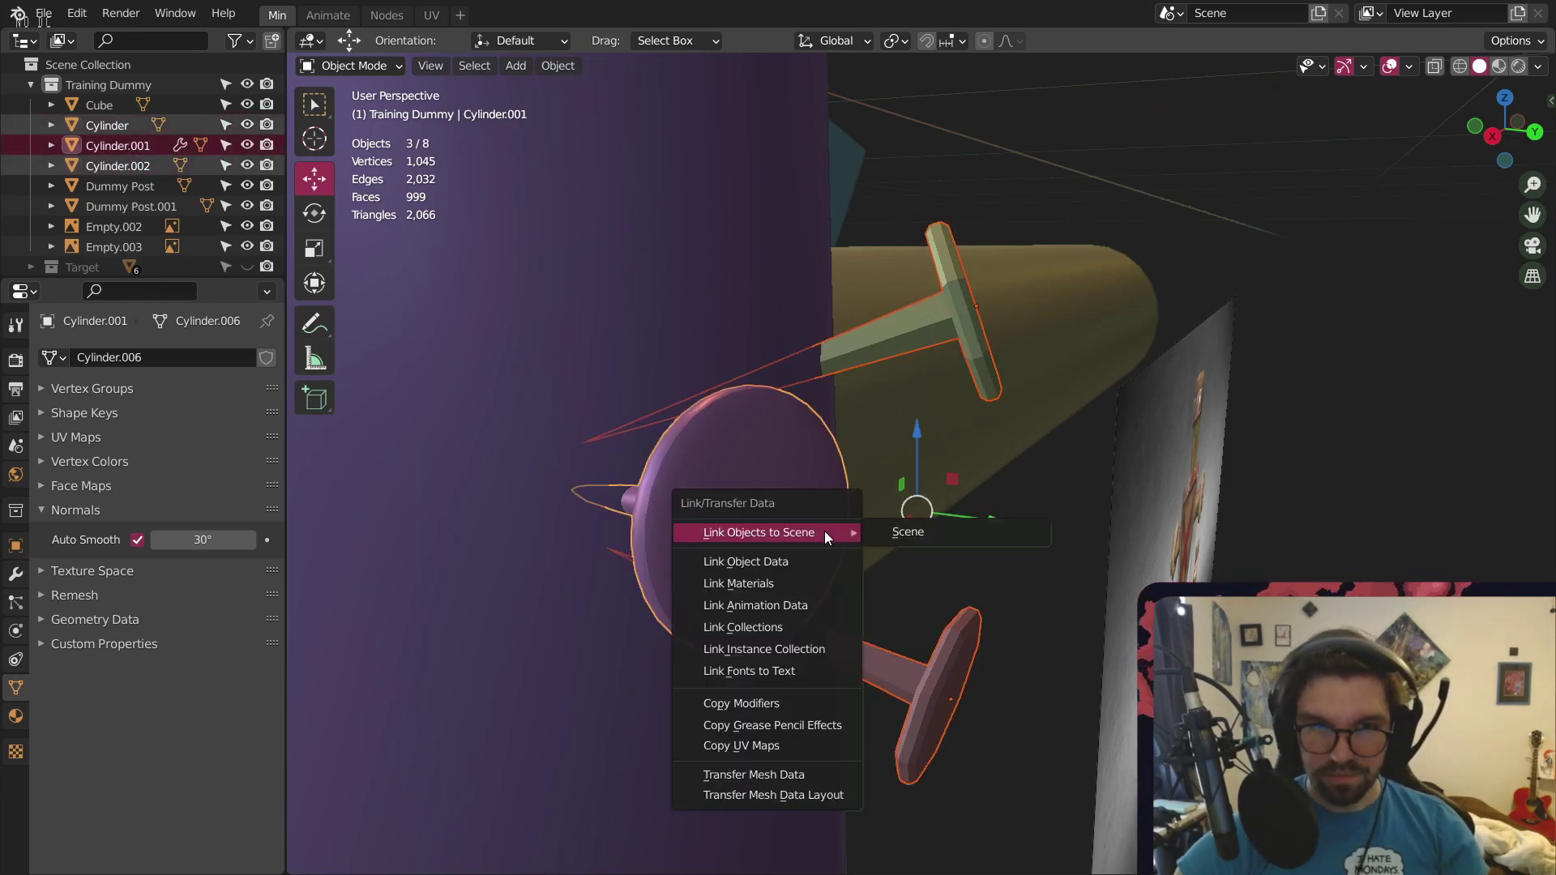
left_click(809, 699)
left_click(1063, 655)
Select the vertical dummy post and enter Edit Mode with its underside in view
middle_click_drag(1063, 655, 940, 414)
scroll(729, 494, "down", 4)
scroll(645, 396, "down", 2)
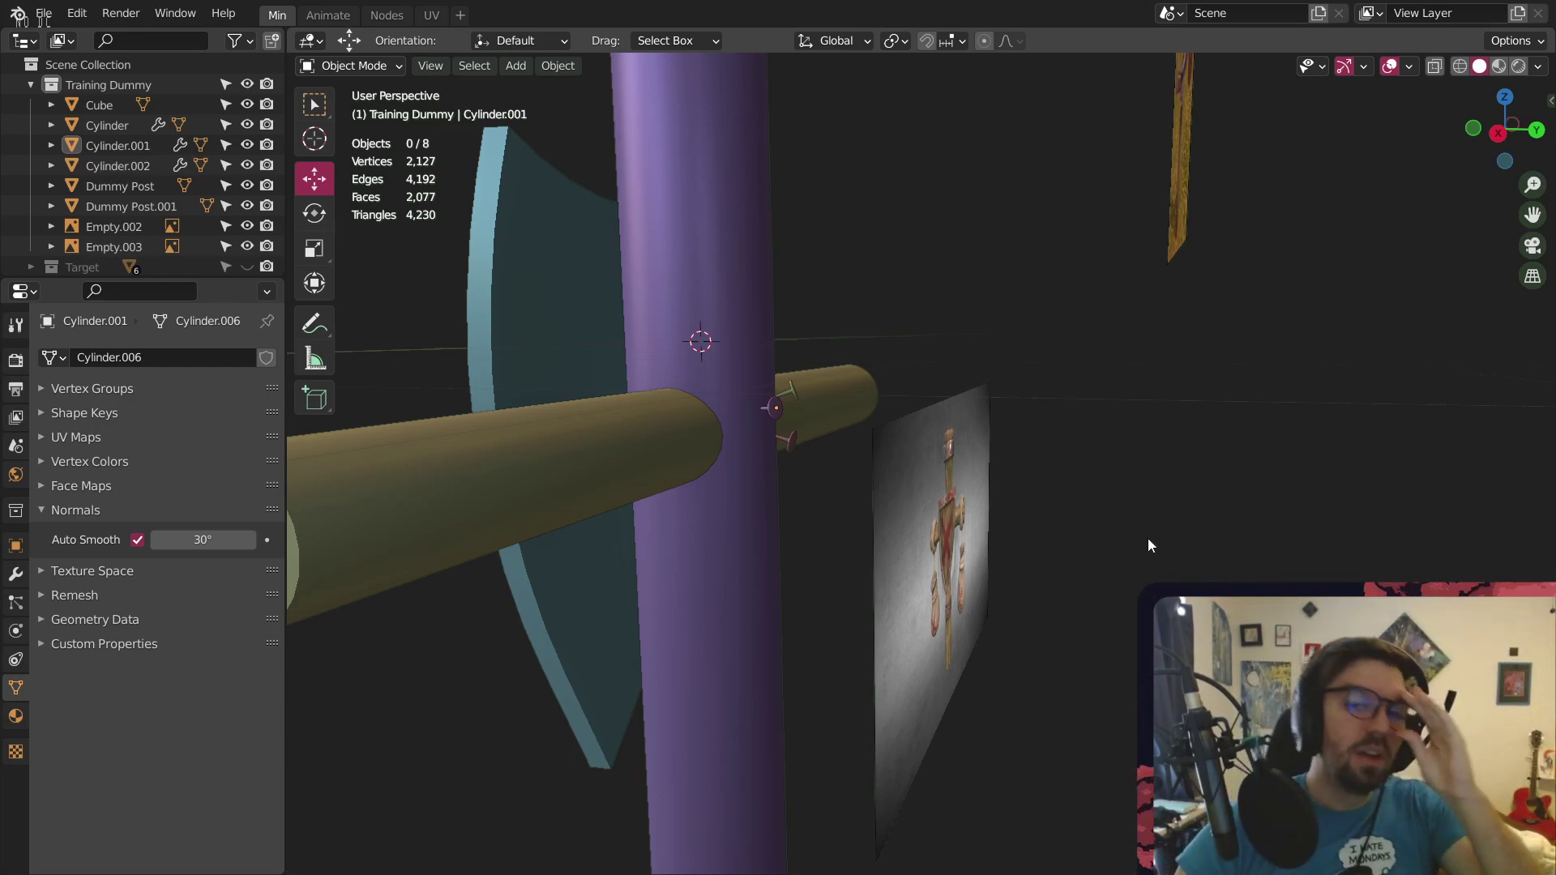
middle_click_drag(742, 406, 957, 352)
scroll(747, 348, "down", 7)
middle_click_drag(746, 349, 833, 573)
left_click(828, 572)
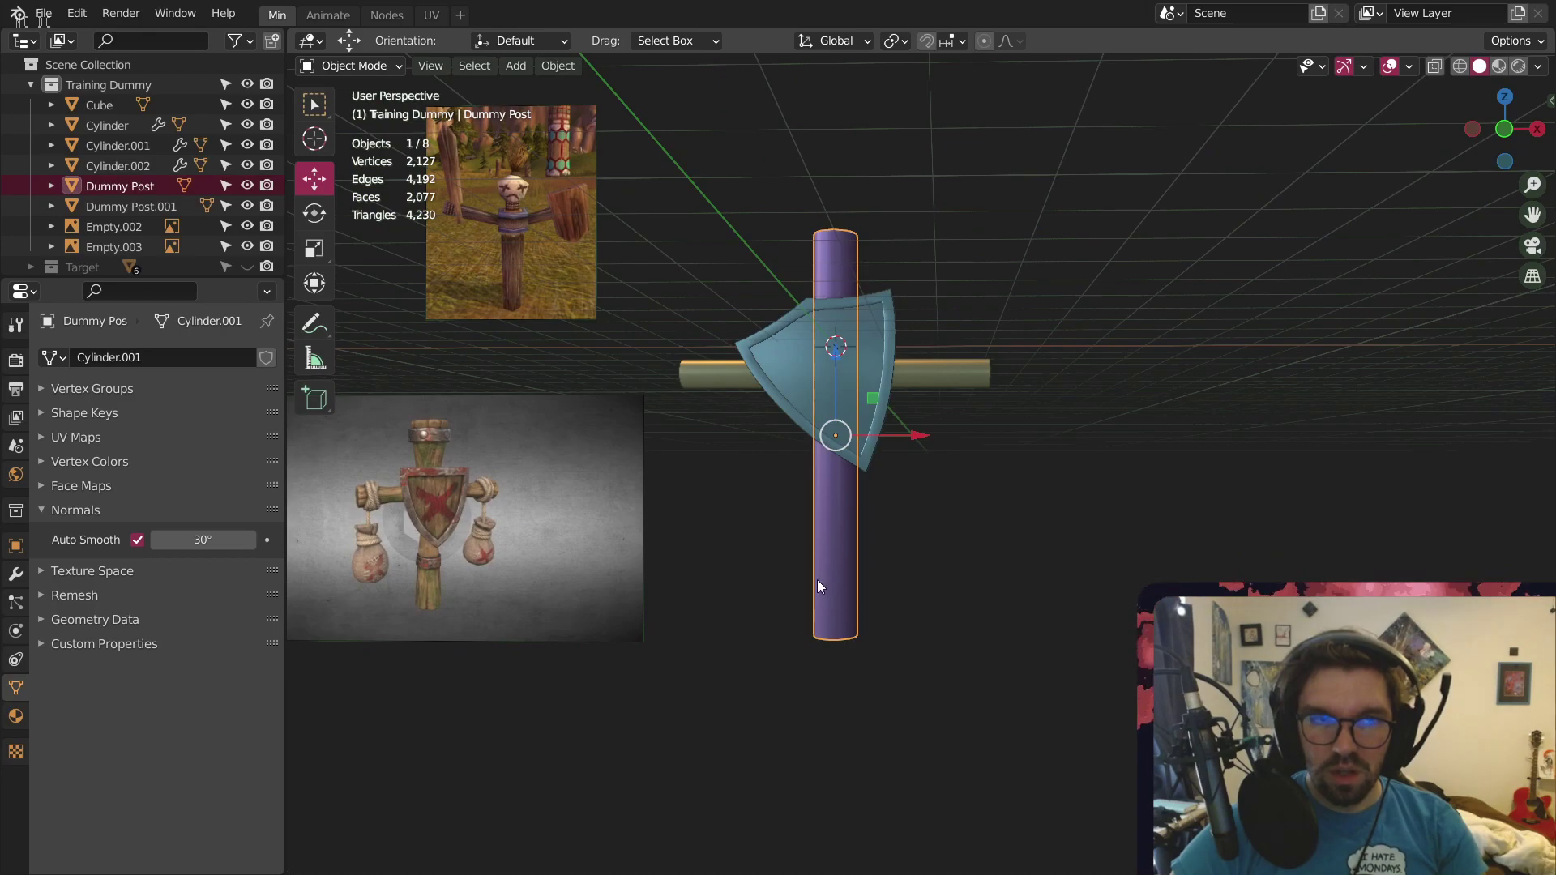
scroll(825, 601, "up", 1)
scroll(827, 601, "up", 3)
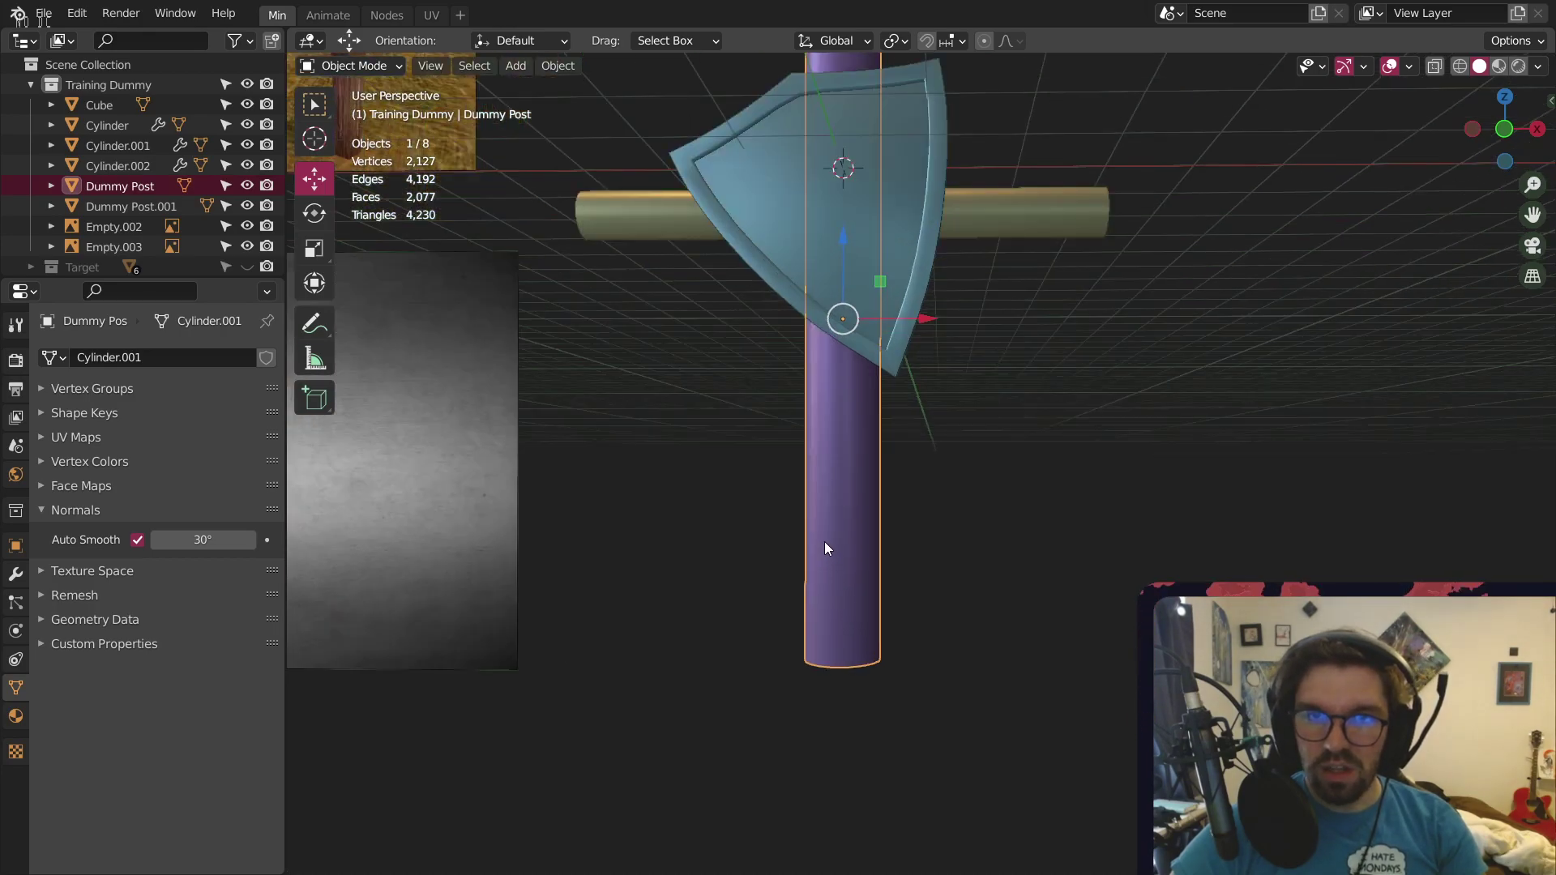
middle_click_drag(863, 660, 814, 640)
middle_click_drag(716, 507, 893, 532)
key("Tab")
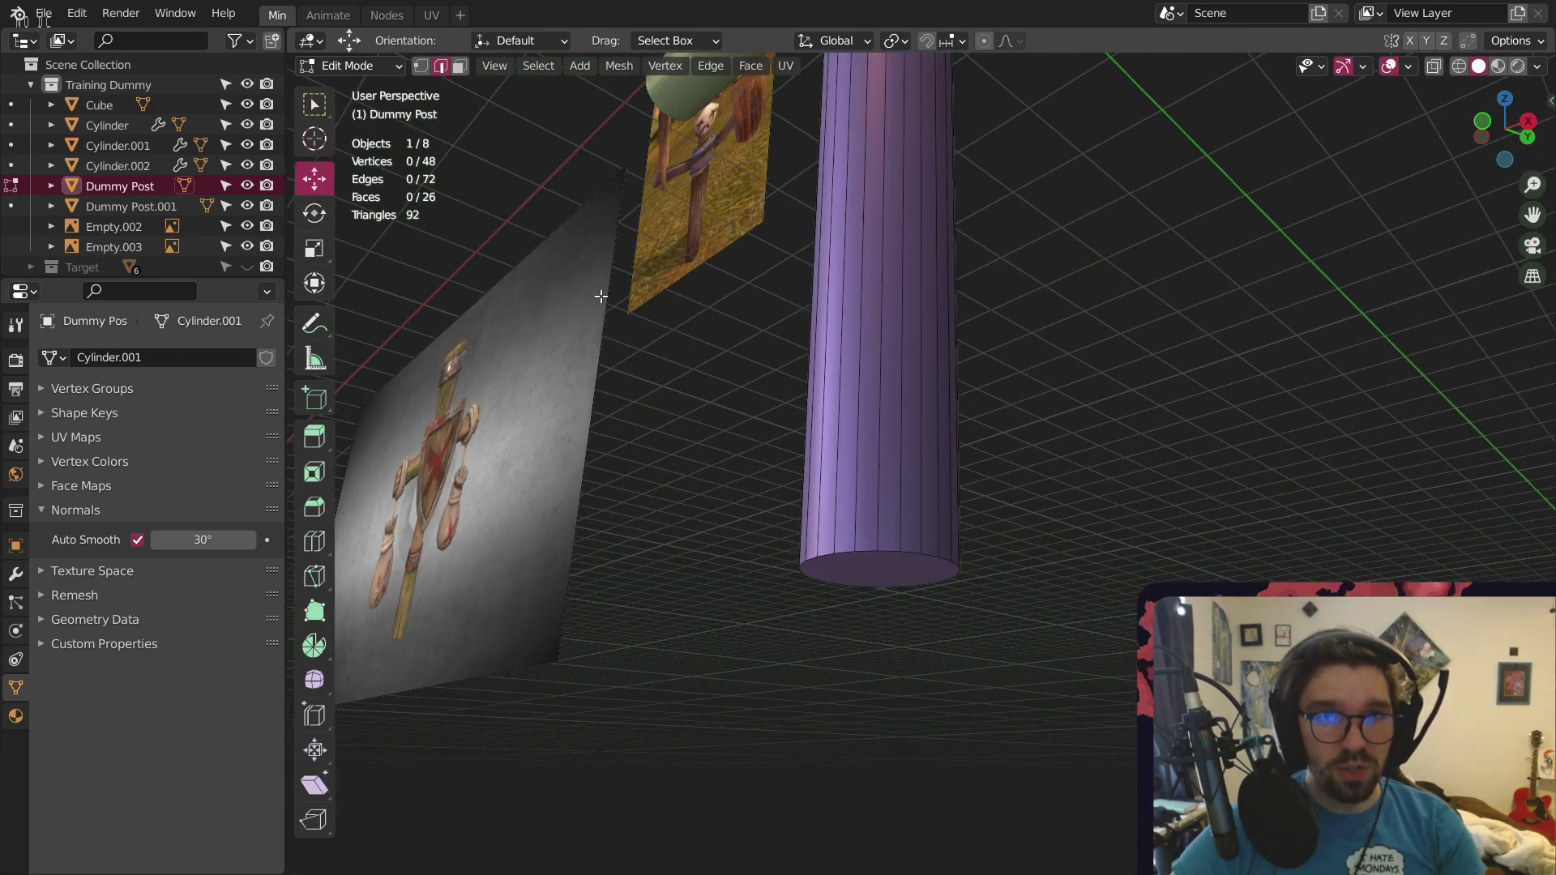
Lengthen the vertical post by moving its bottom face down about 0.6 m along Z, and return to Object Mode with nothing selected
middle_click_drag(754, 527, 875, 493)
left_click(458, 66)
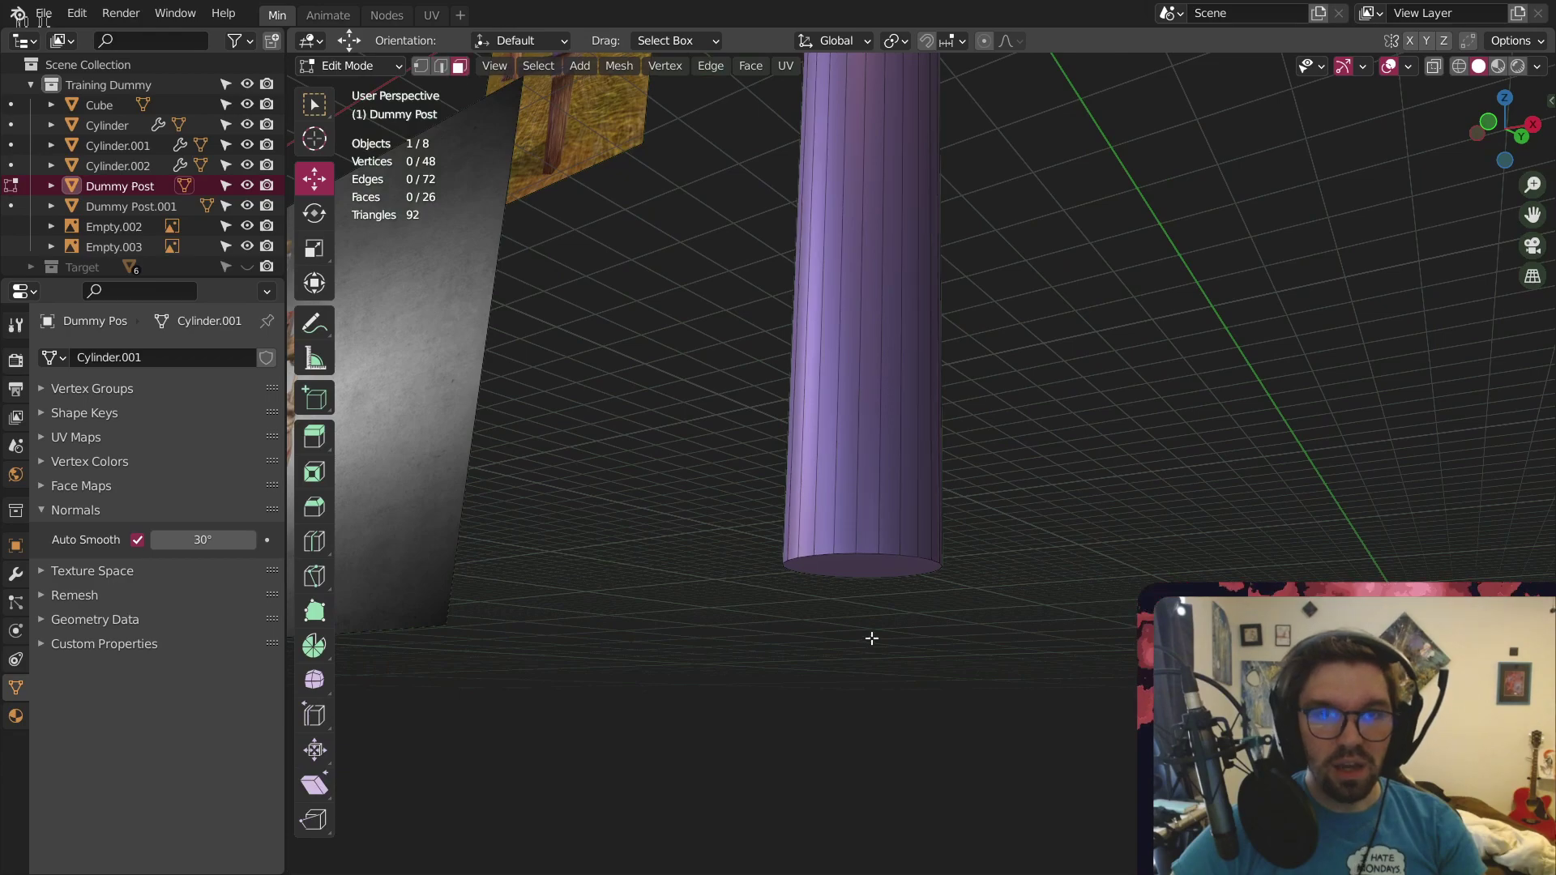
left_click(852, 548)
left_click(861, 565)
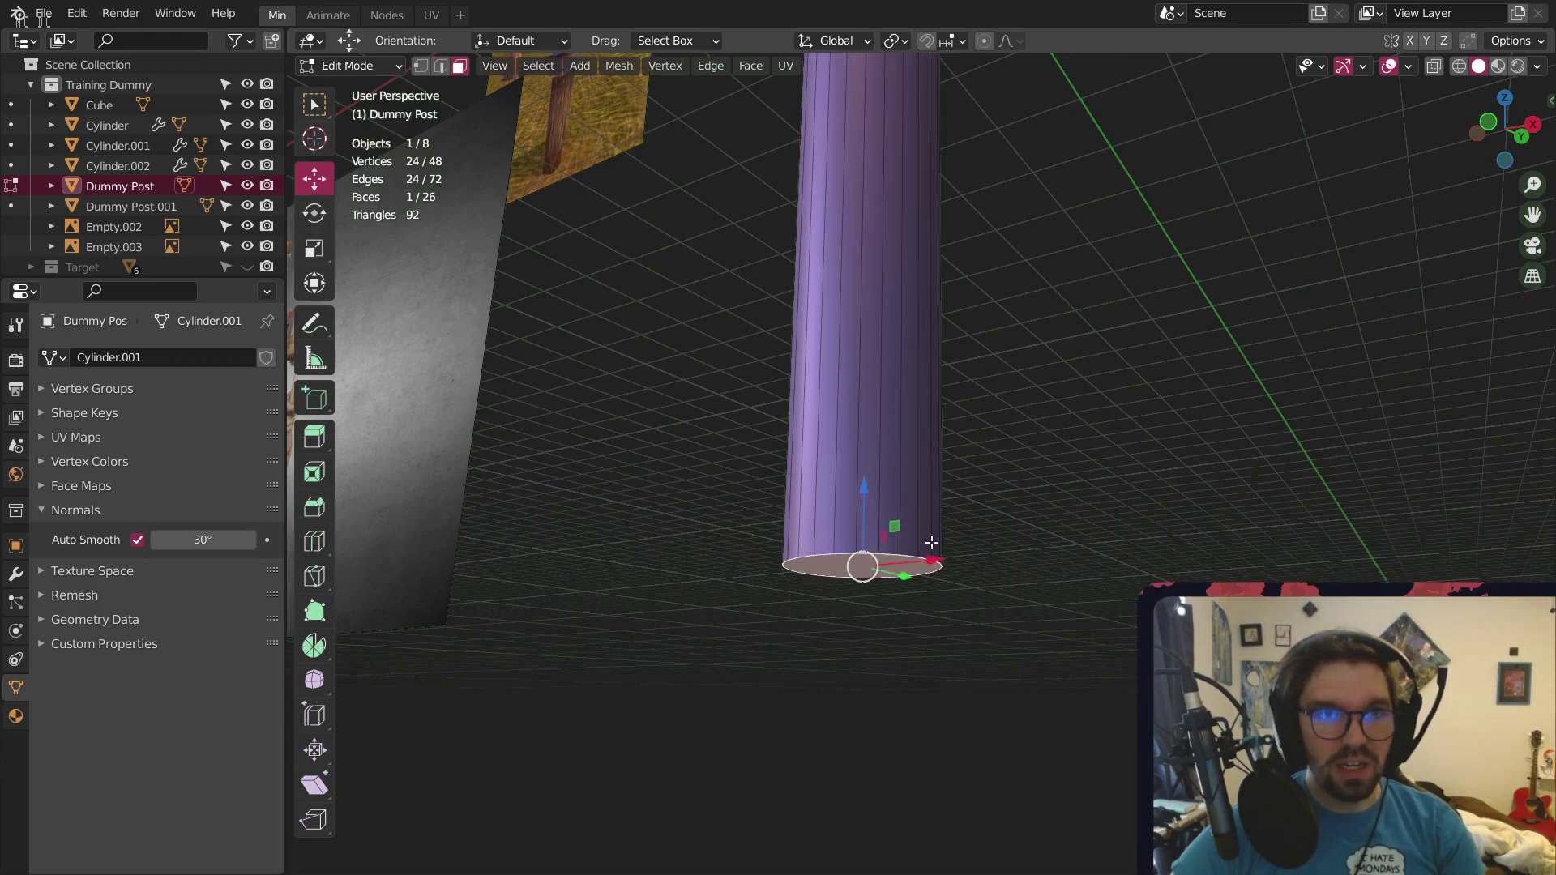
left_click_drag(866, 484, 857, 612)
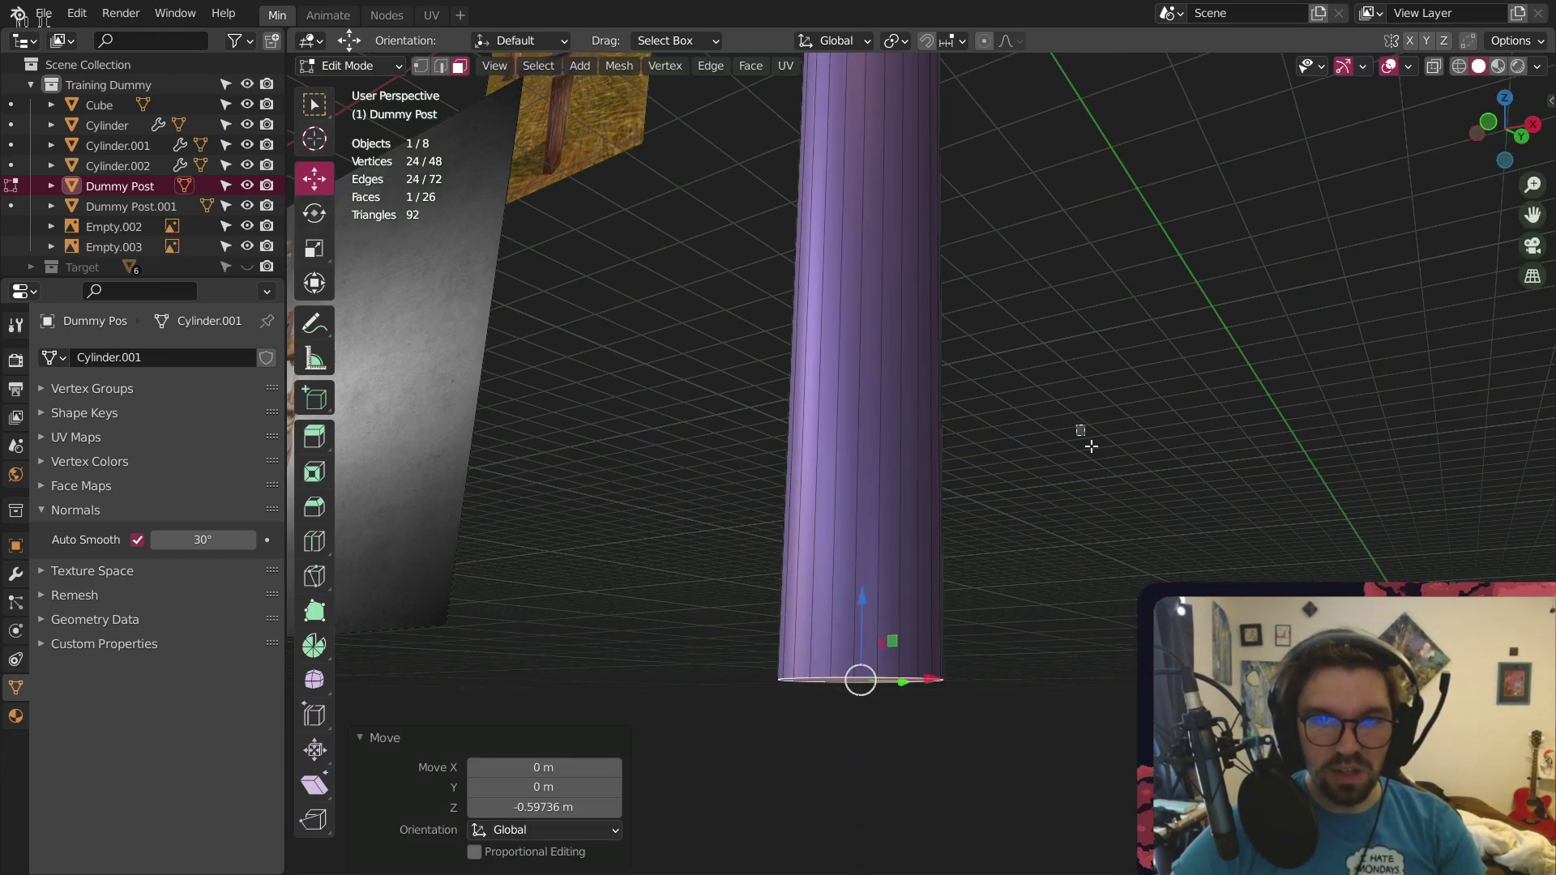
left_click(1086, 440)
scroll(1021, 454, "down", 7)
middle_click_drag(985, 424, 980, 527)
left_click(344, 66)
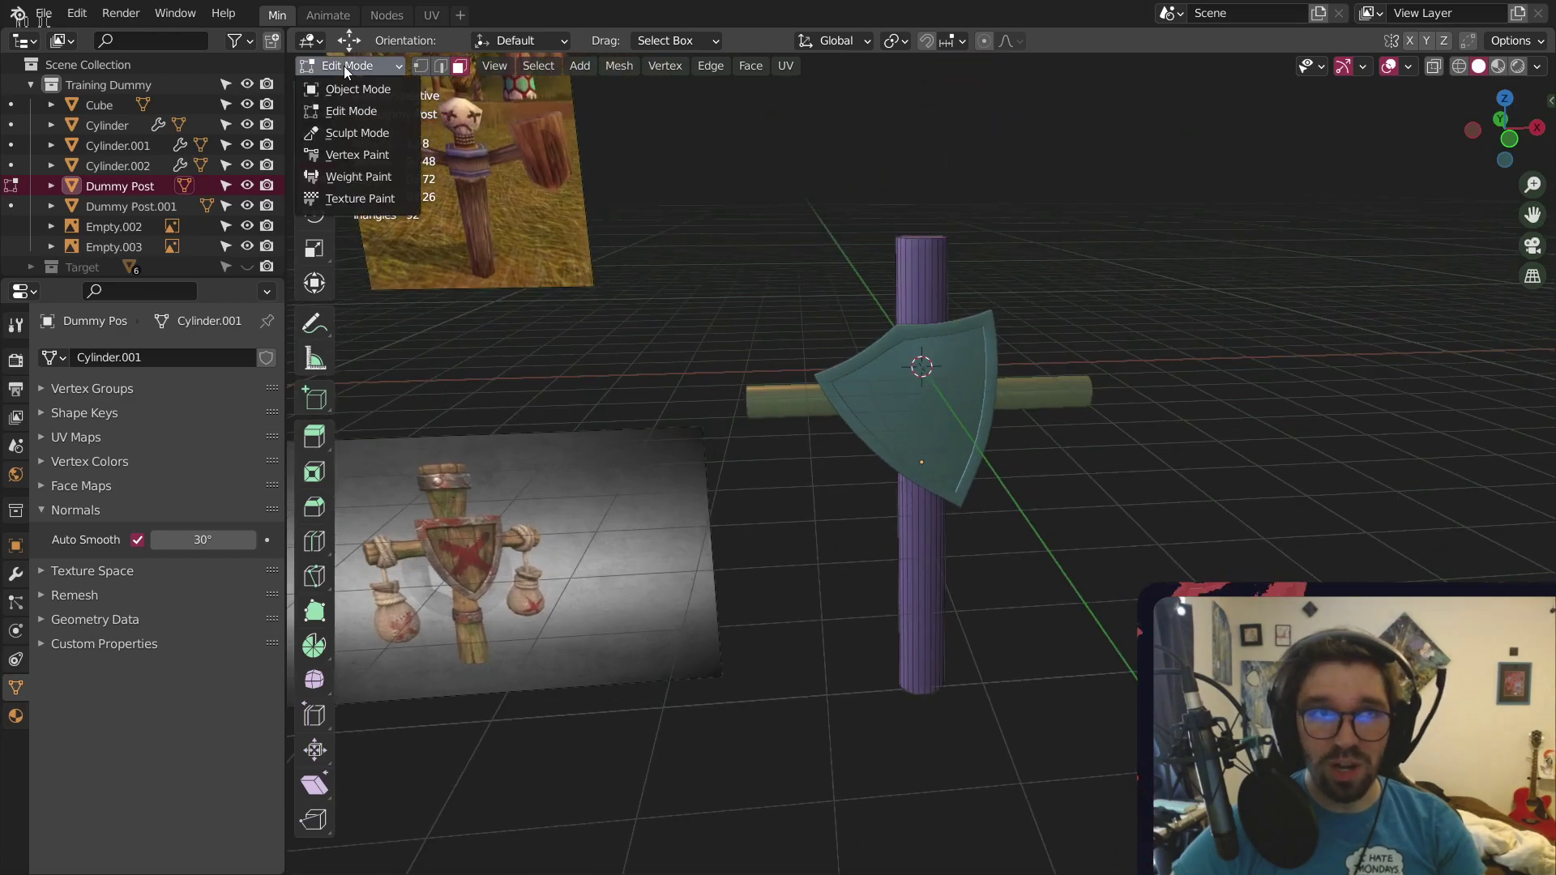
left_click(381, 88)
left_click(795, 537)
Compare the dummy's posts and shield with both reference images, examining the head and the strapped post top
middle_click_drag(859, 311, 843, 259)
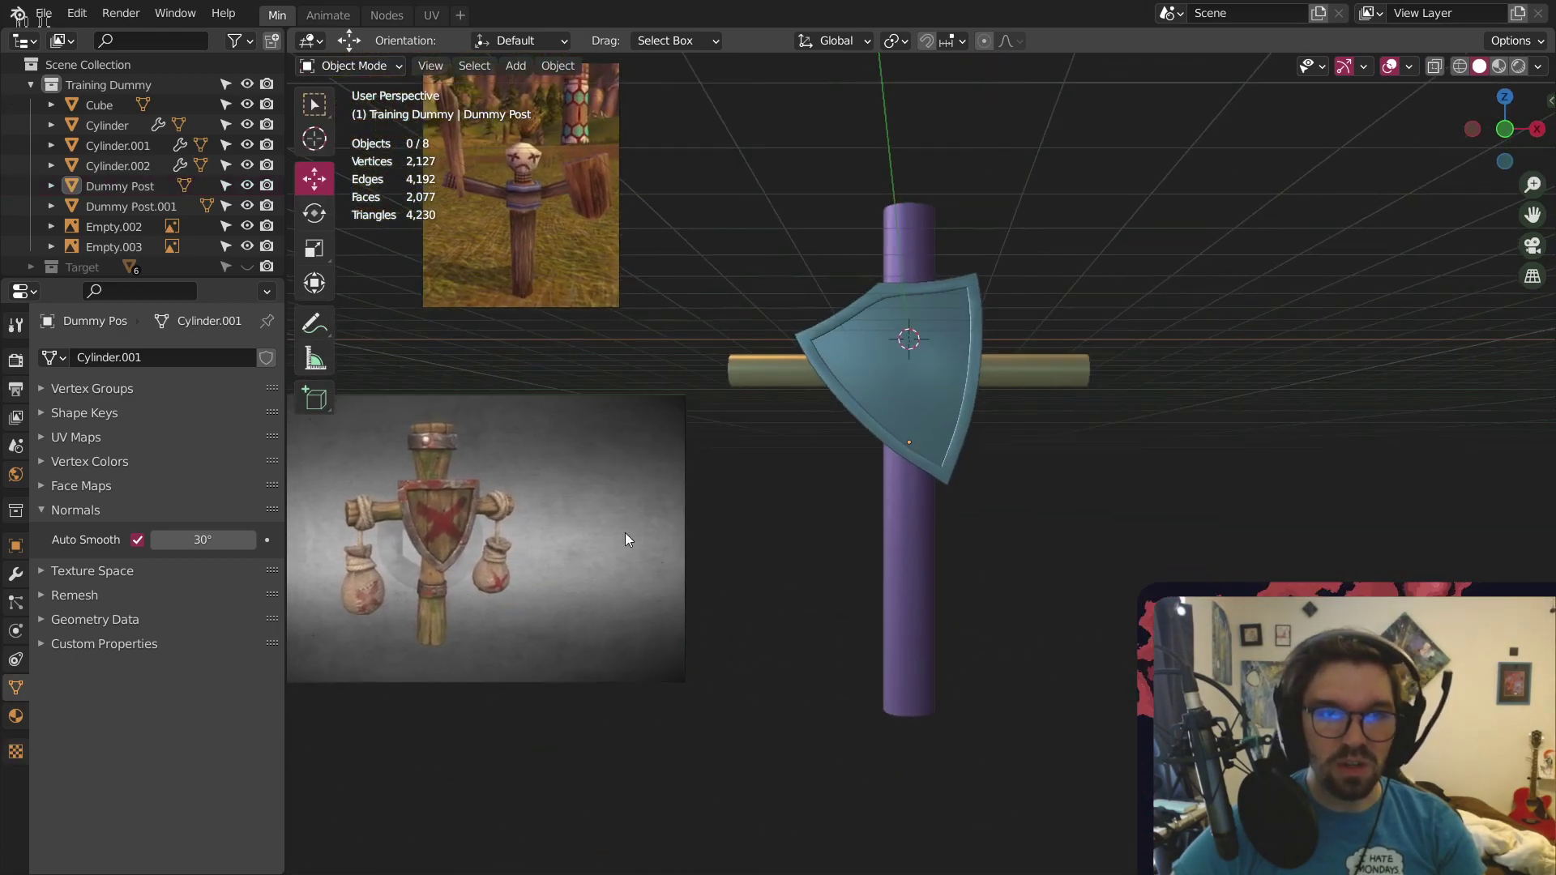
middle_click_drag(657, 487, 780, 441, "shift")
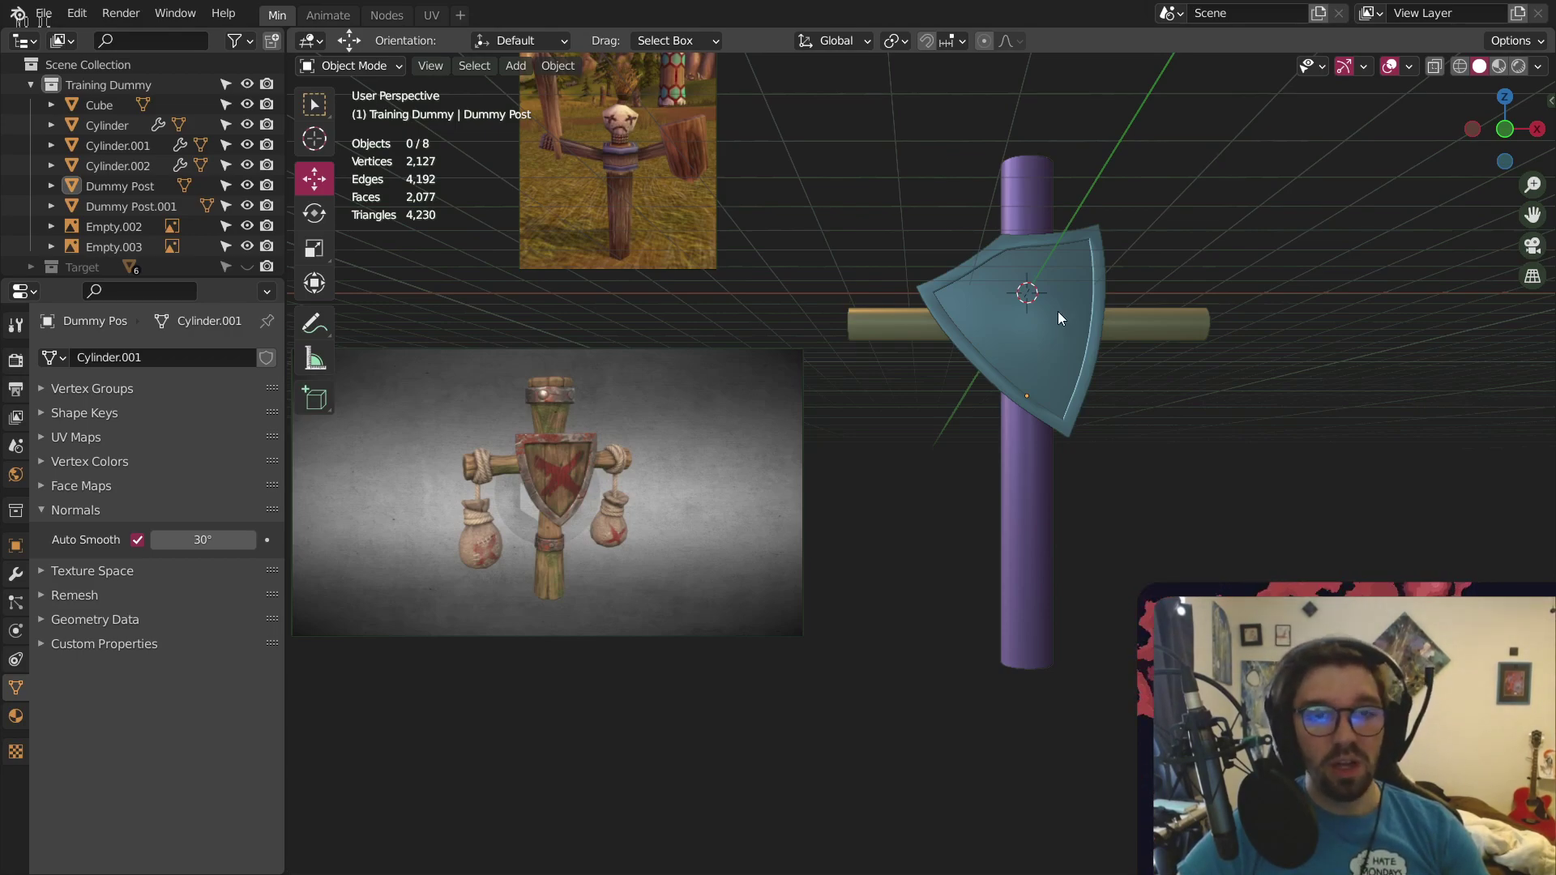
scroll(556, 536, "up", 5)
scroll(757, 473, "down", 5)
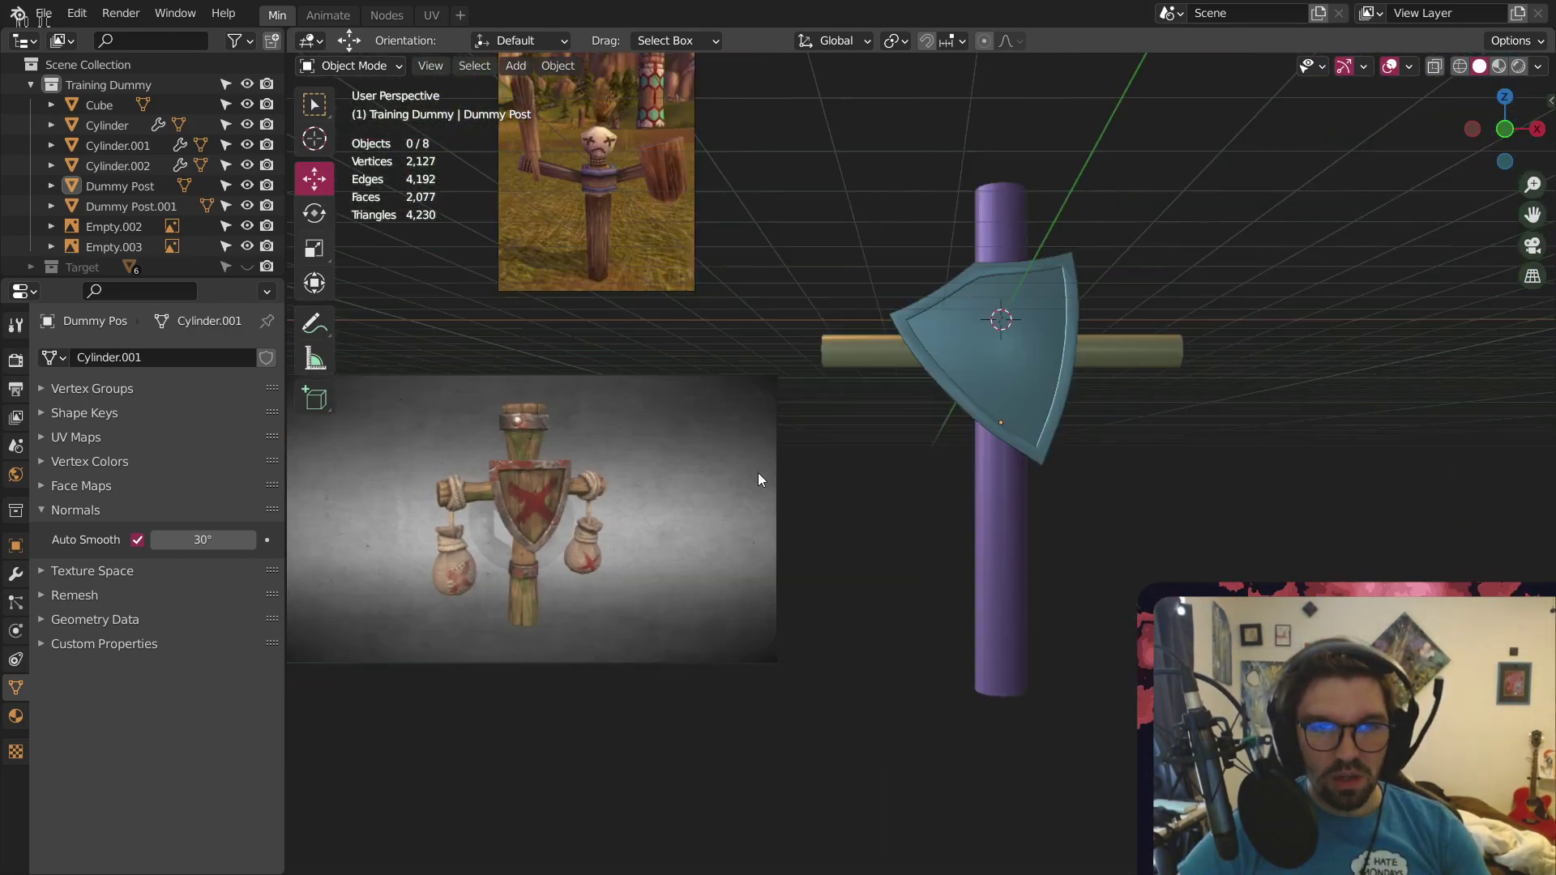
scroll(732, 477, "up", 2)
scroll(781, 416, "down", 4)
scroll(824, 378, "up", 2)
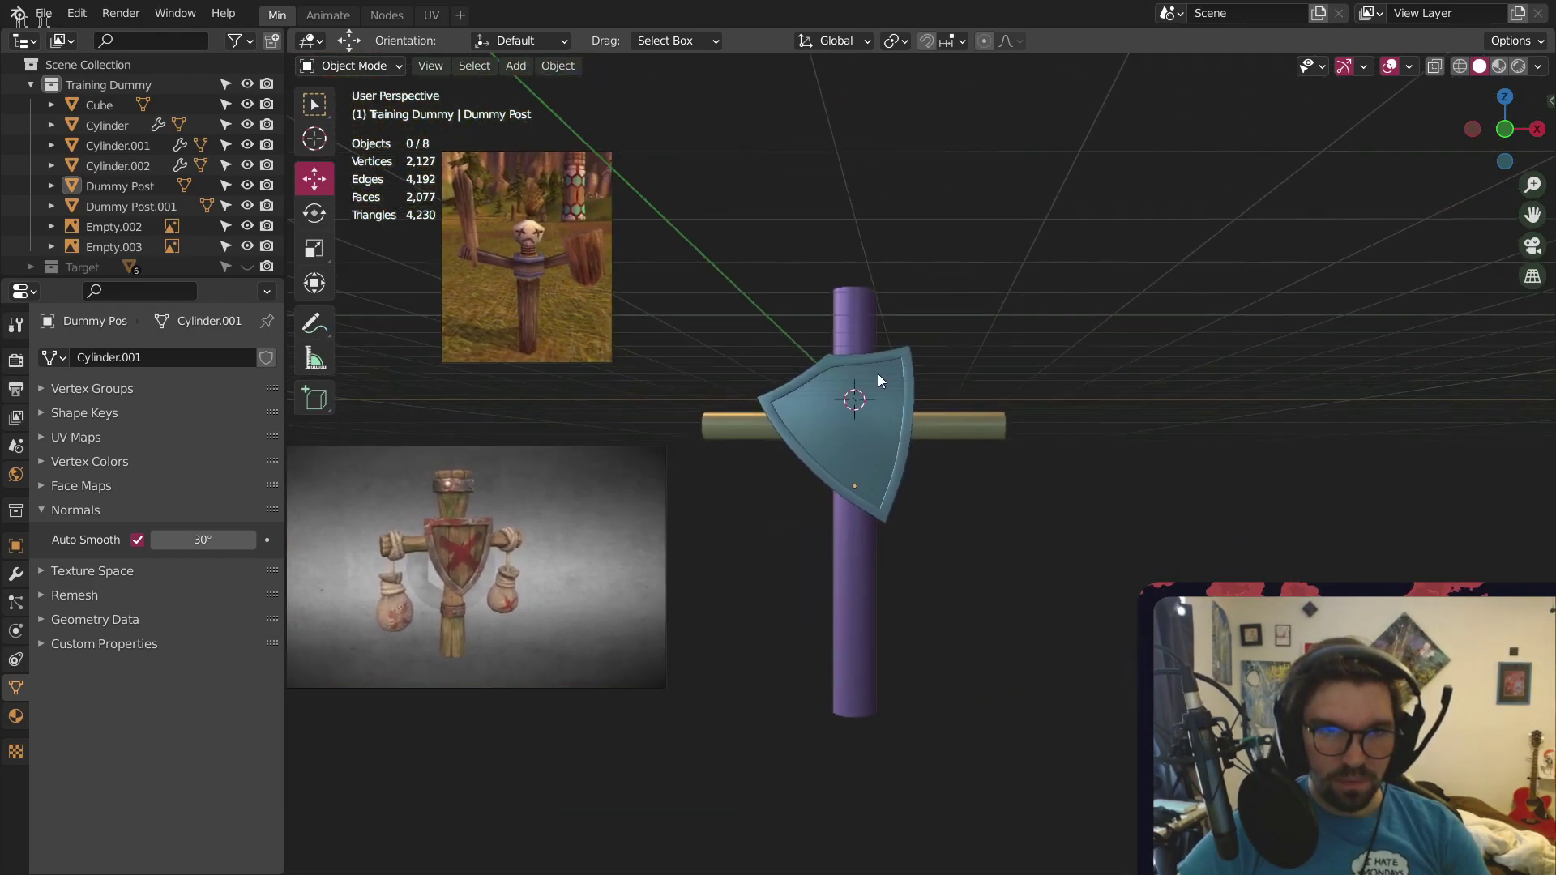
middle_click_drag(863, 371, 839, 411)
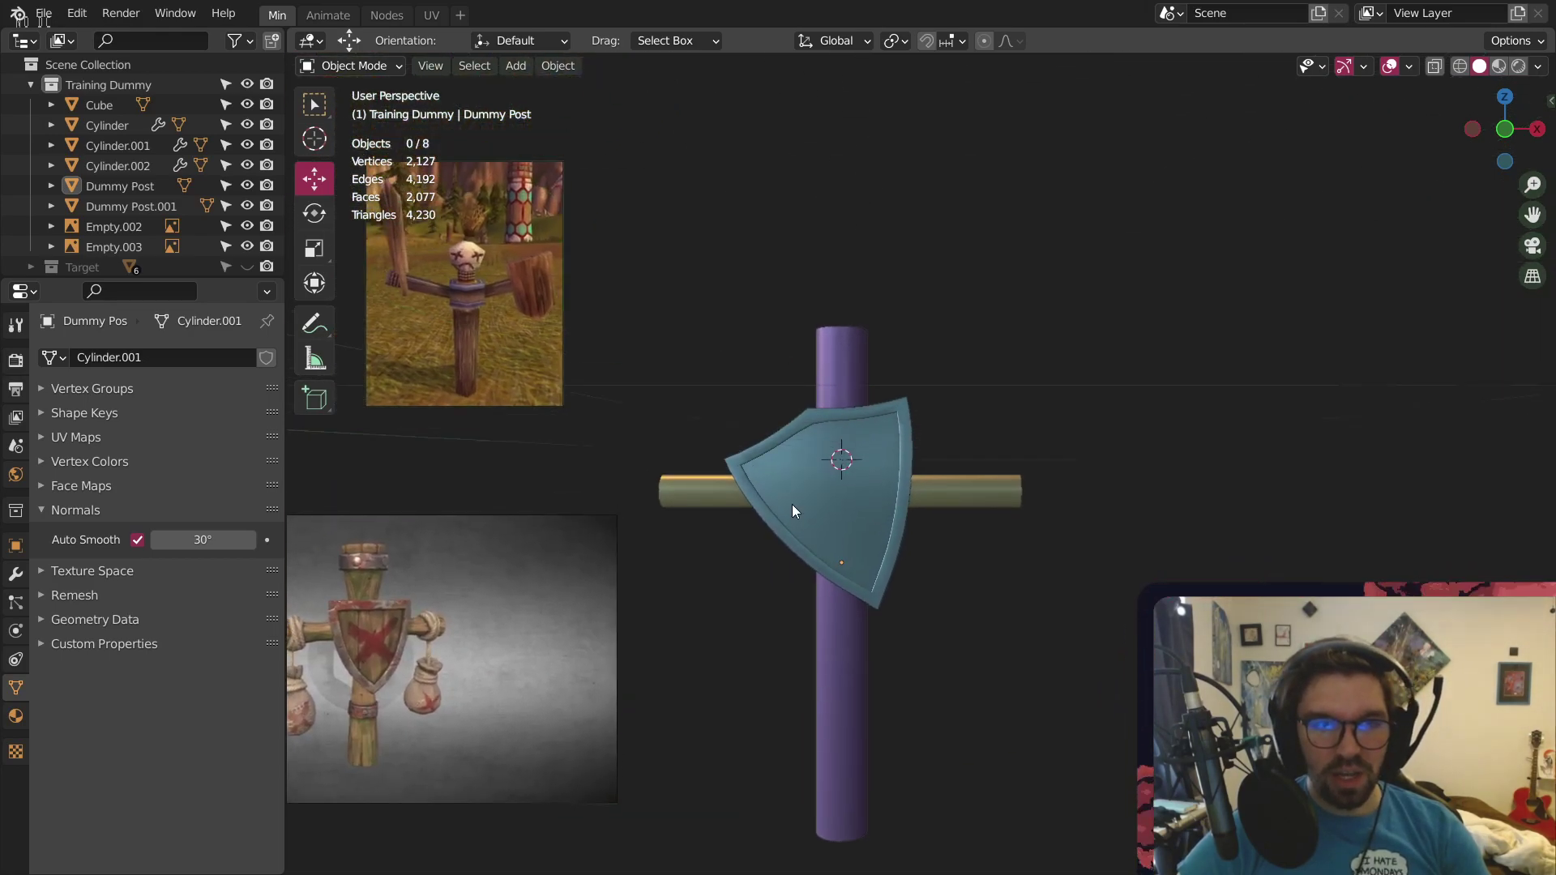
middle_click_drag(792, 509, 807, 506)
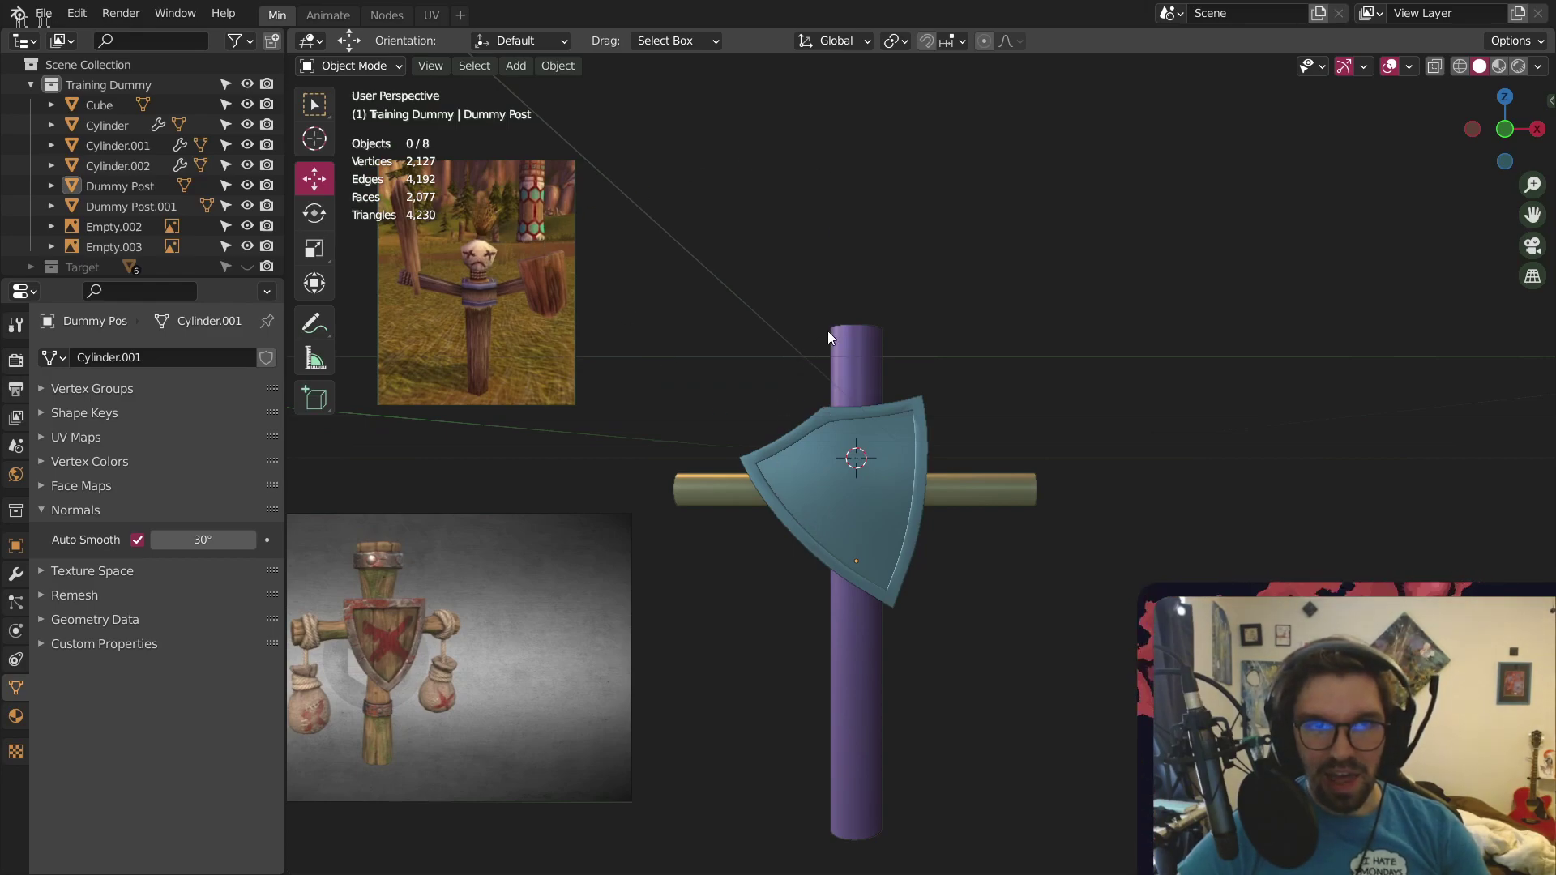
scroll(498, 590, "up", 5)
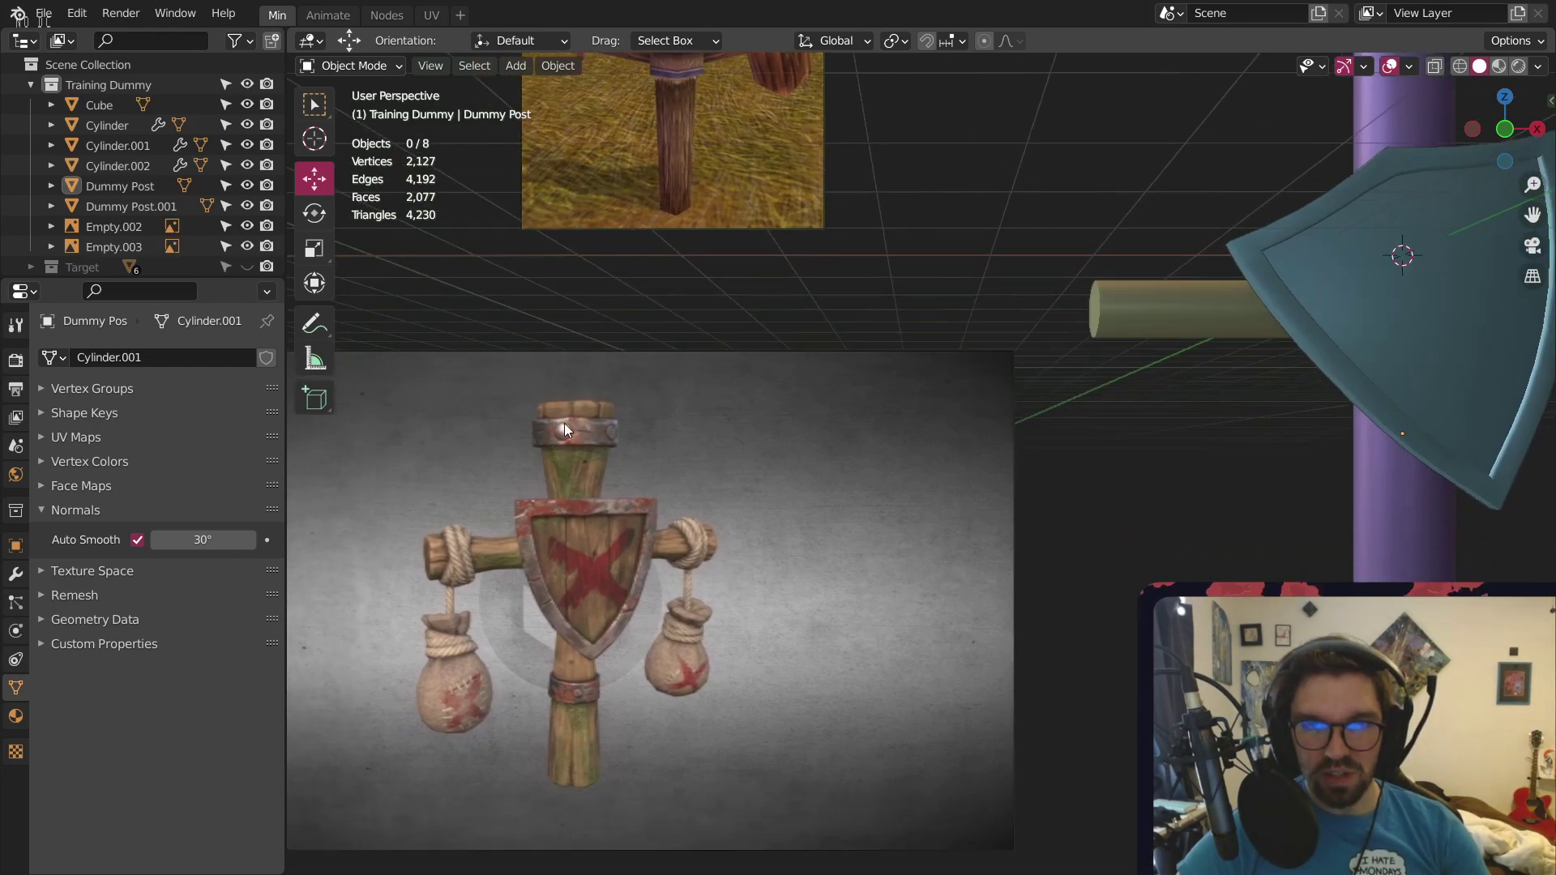
scroll(543, 456, "down", 5)
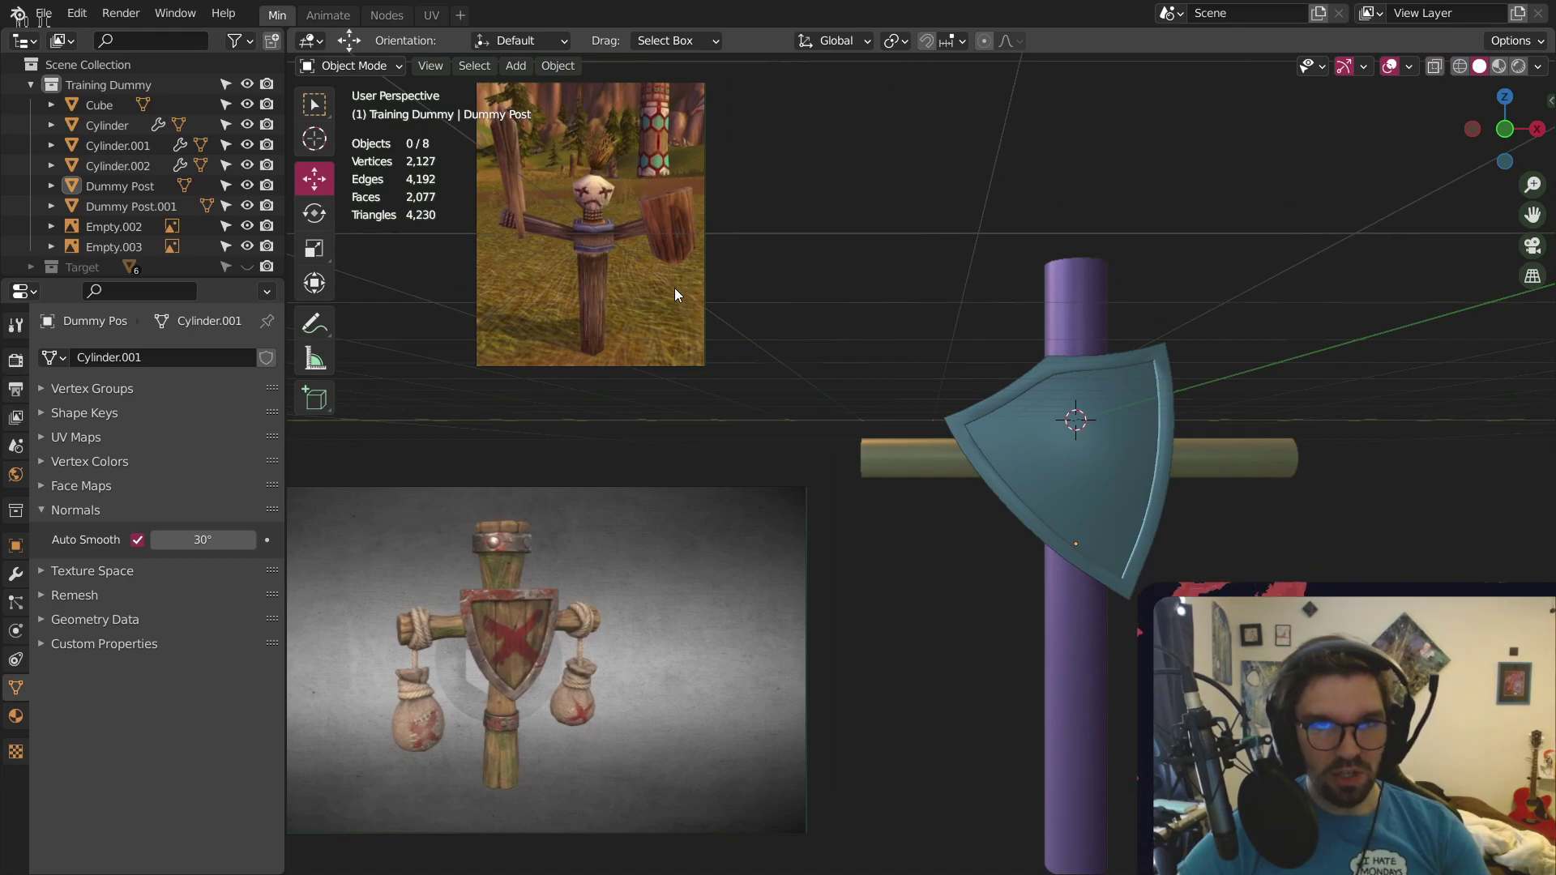
middle_click_drag(999, 357, 819, 455, "shift")
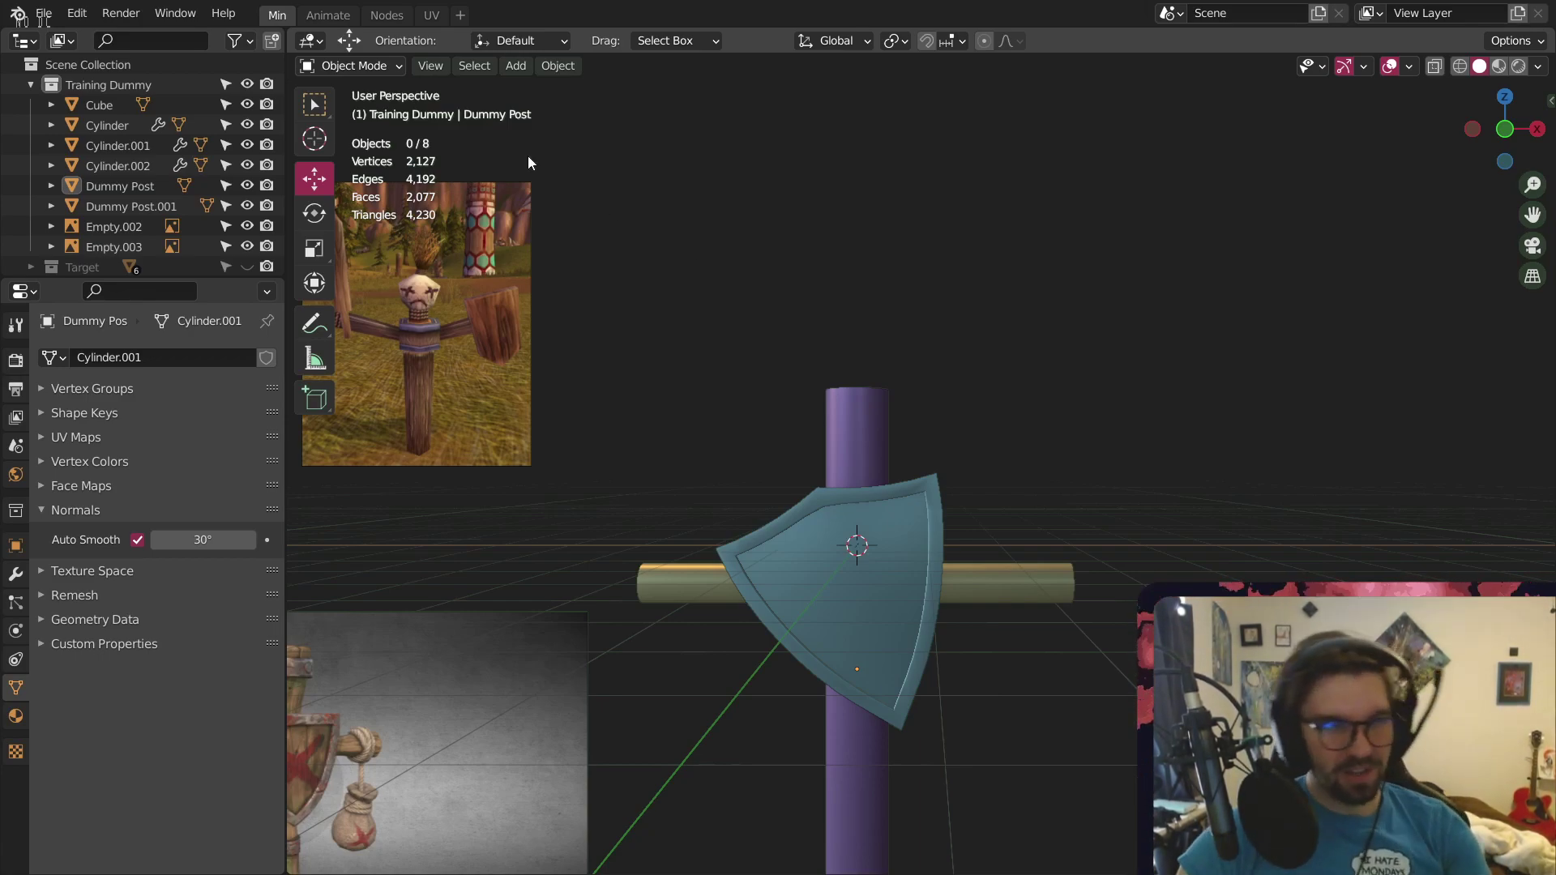
middle_click_drag(569, 486, 759, 447, "shift")
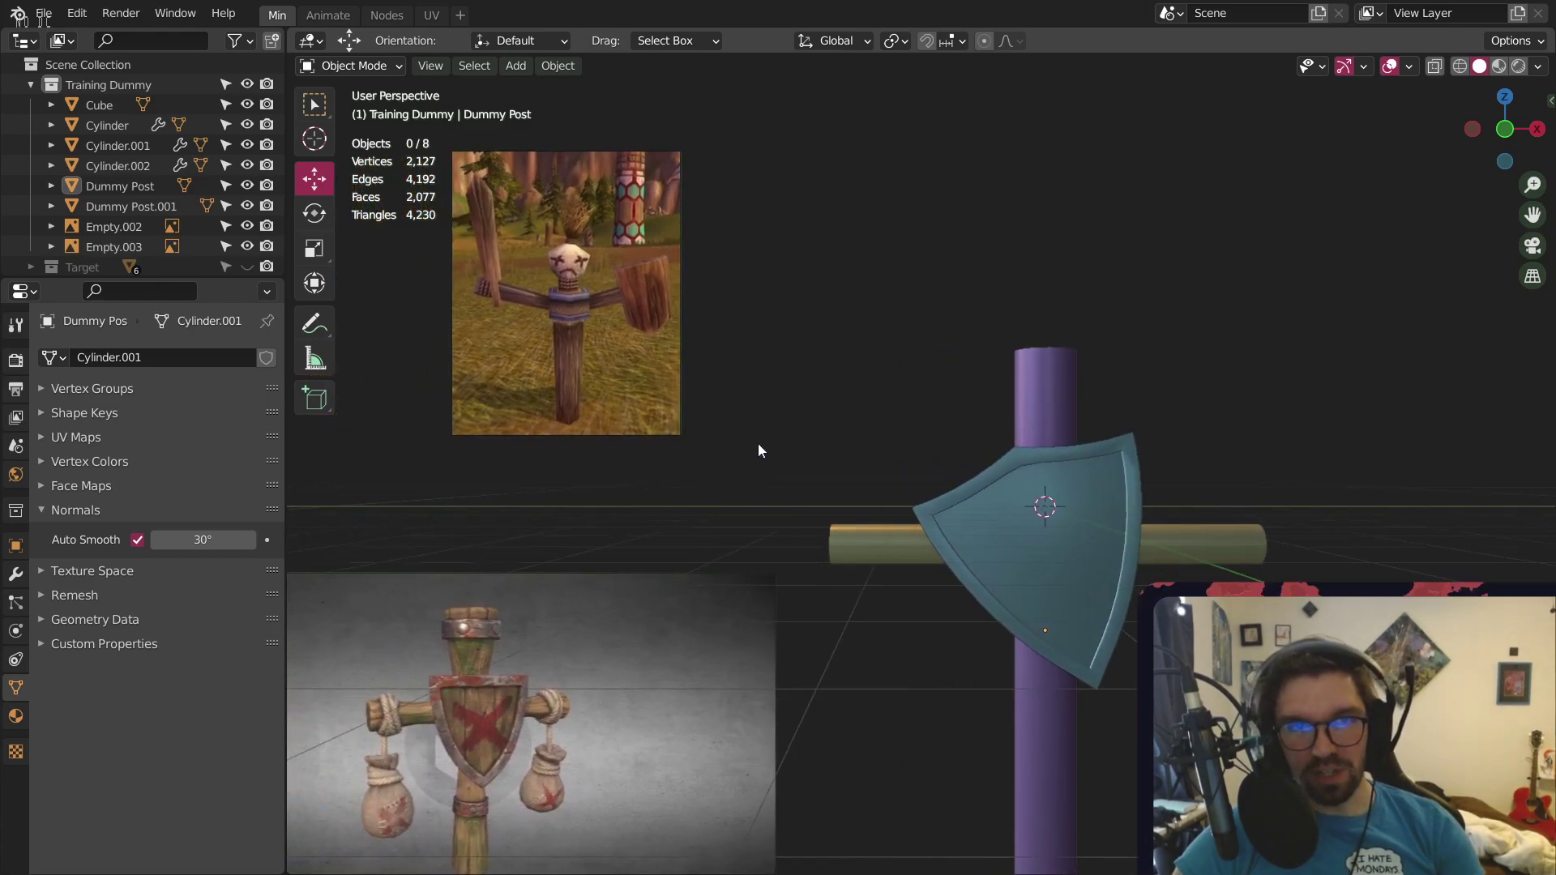
middle_click_drag(877, 377, 864, 387)
middle_click_drag(963, 319, 740, 379, "shift")
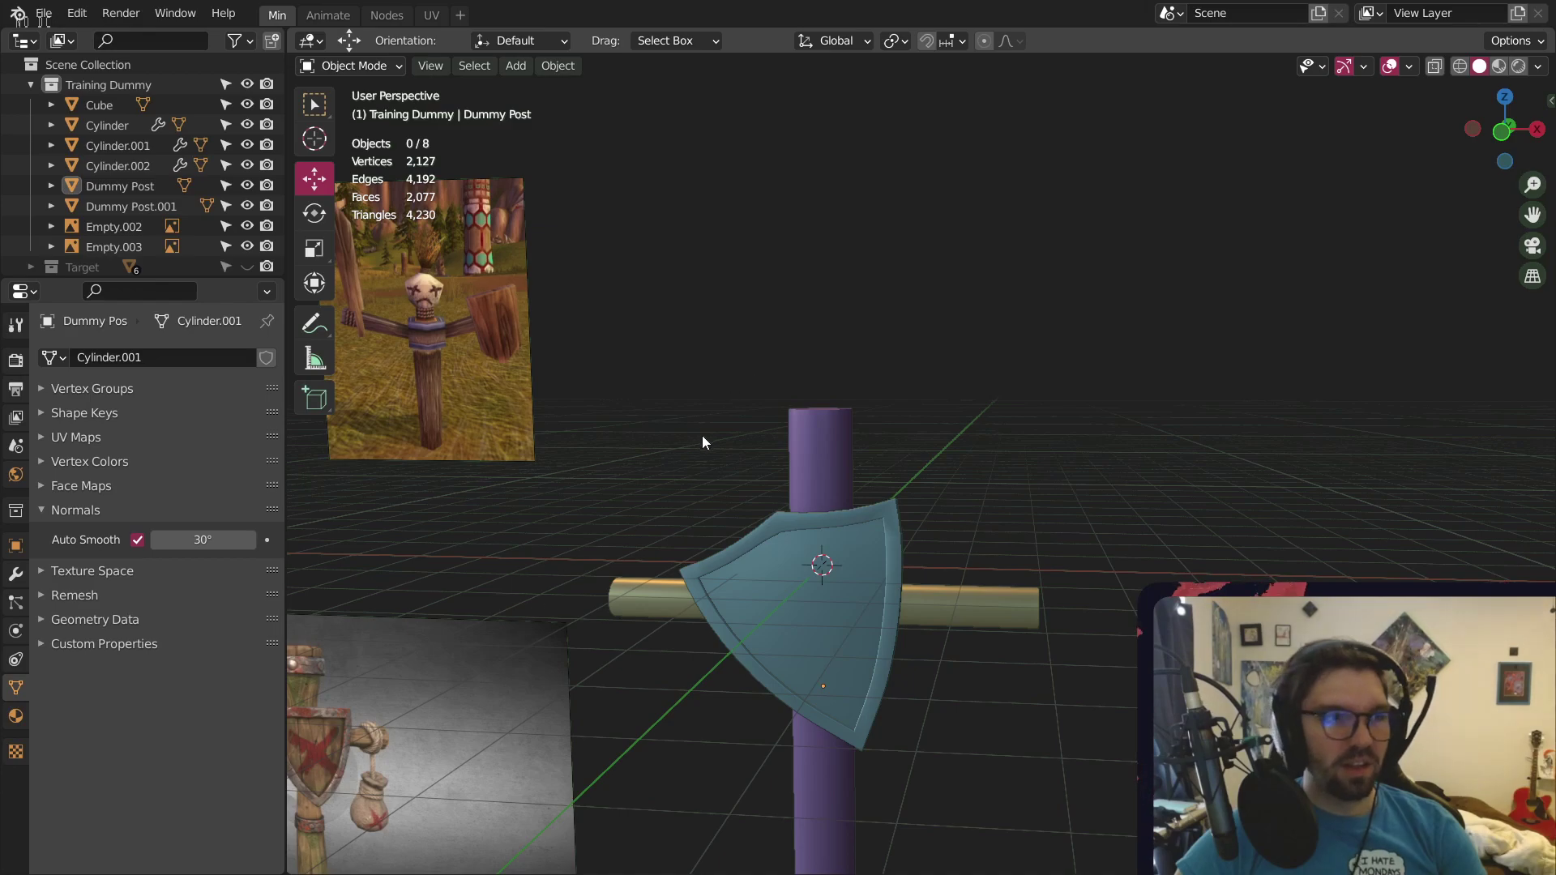
middle_click_drag(702, 435, 632, 340)
Add a UV sphere with 24 segments and 12 rings at the 3D cursor
left_click(515, 66)
mouse_move(551, 94)
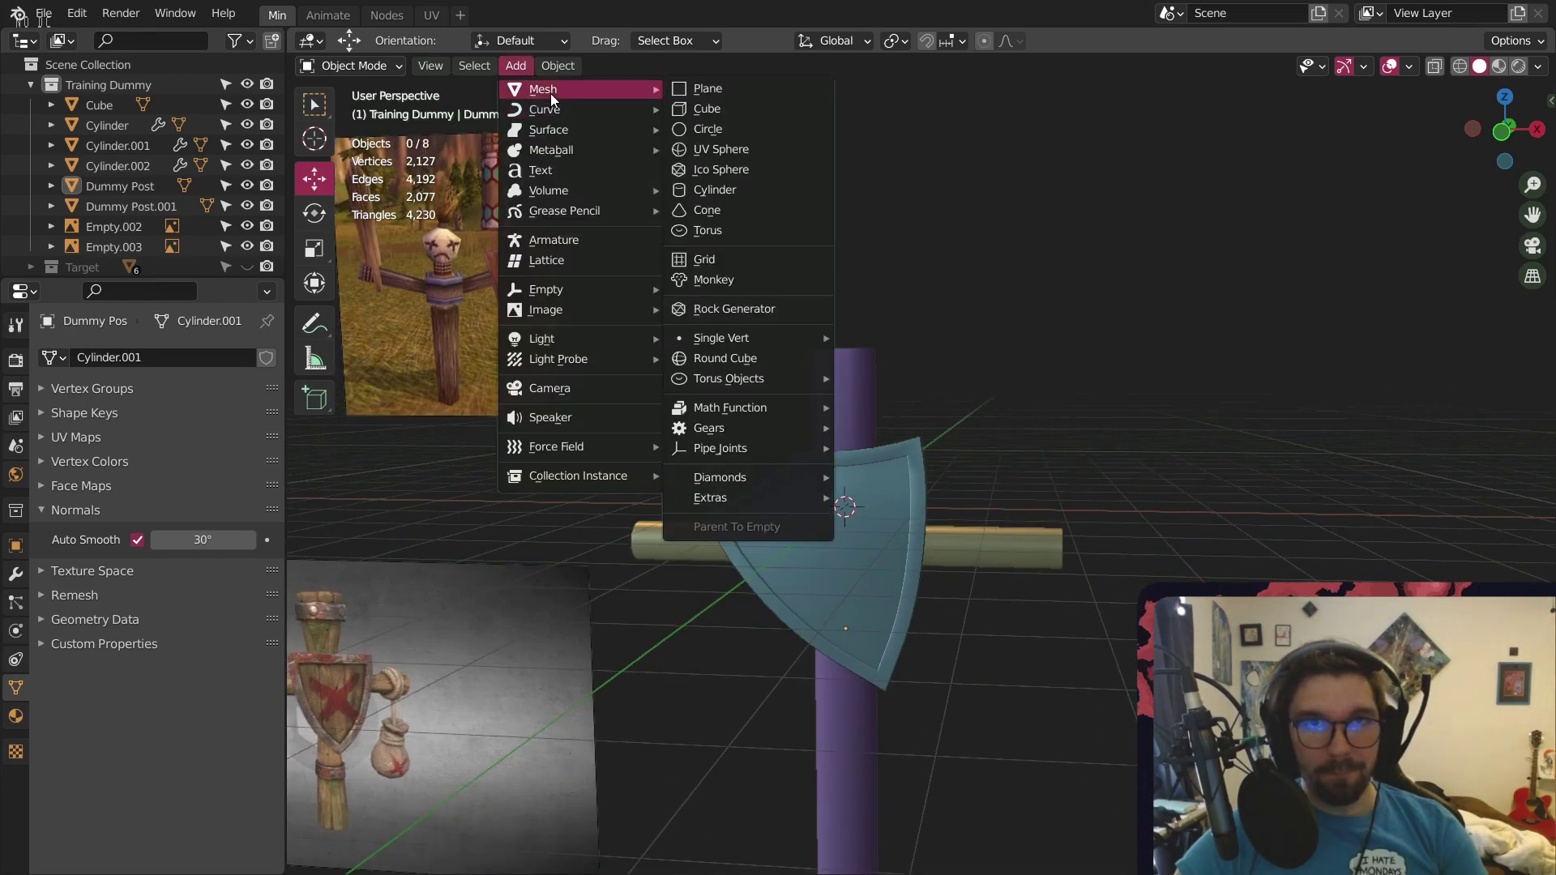
left_click(727, 153)
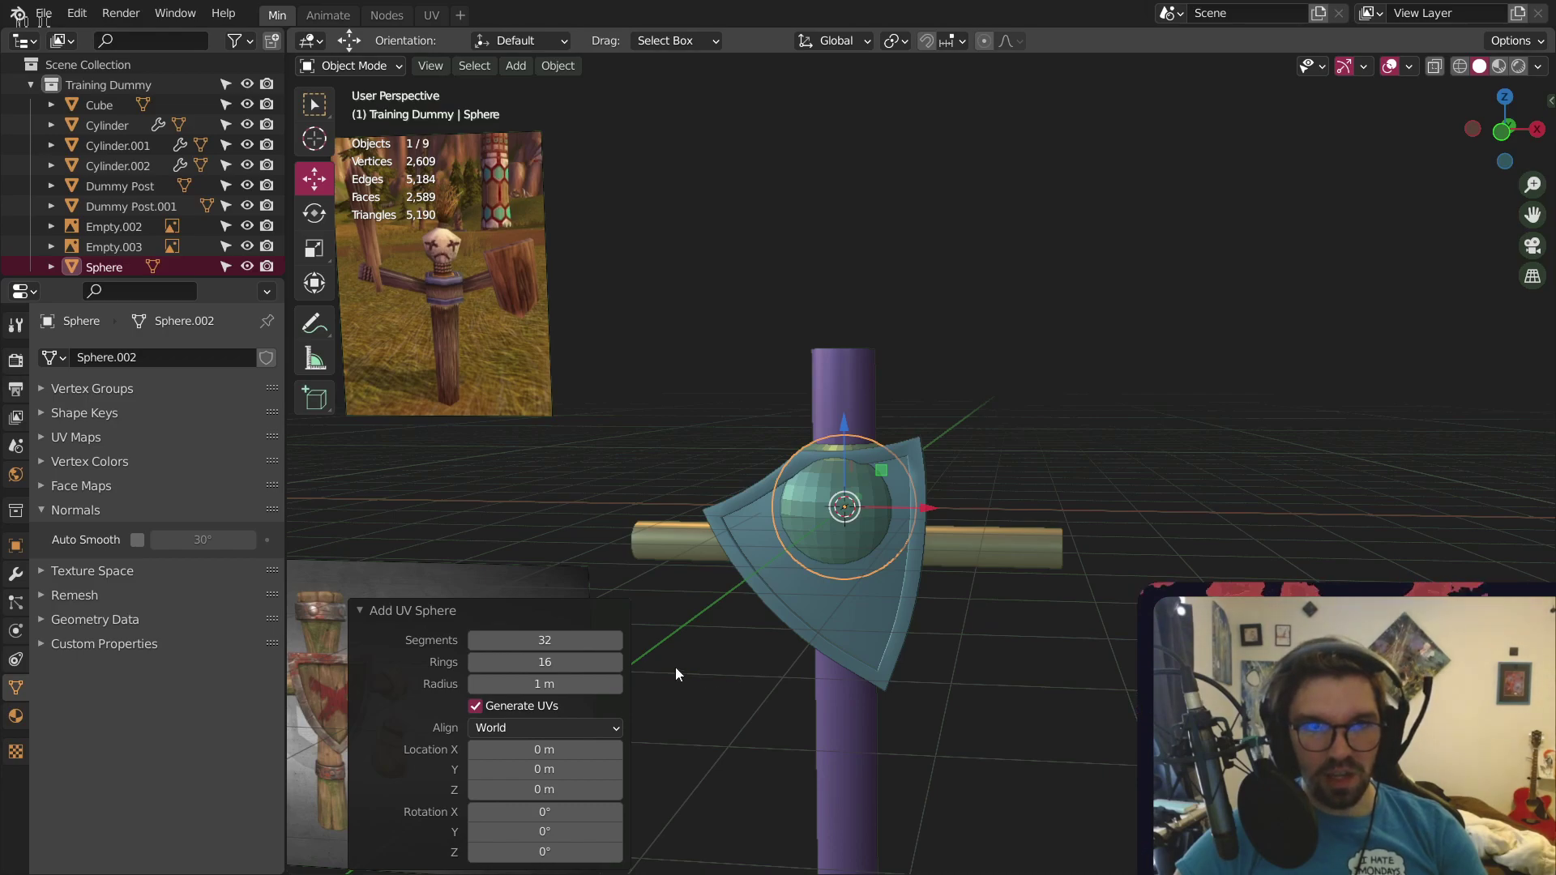
left_click(563, 640)
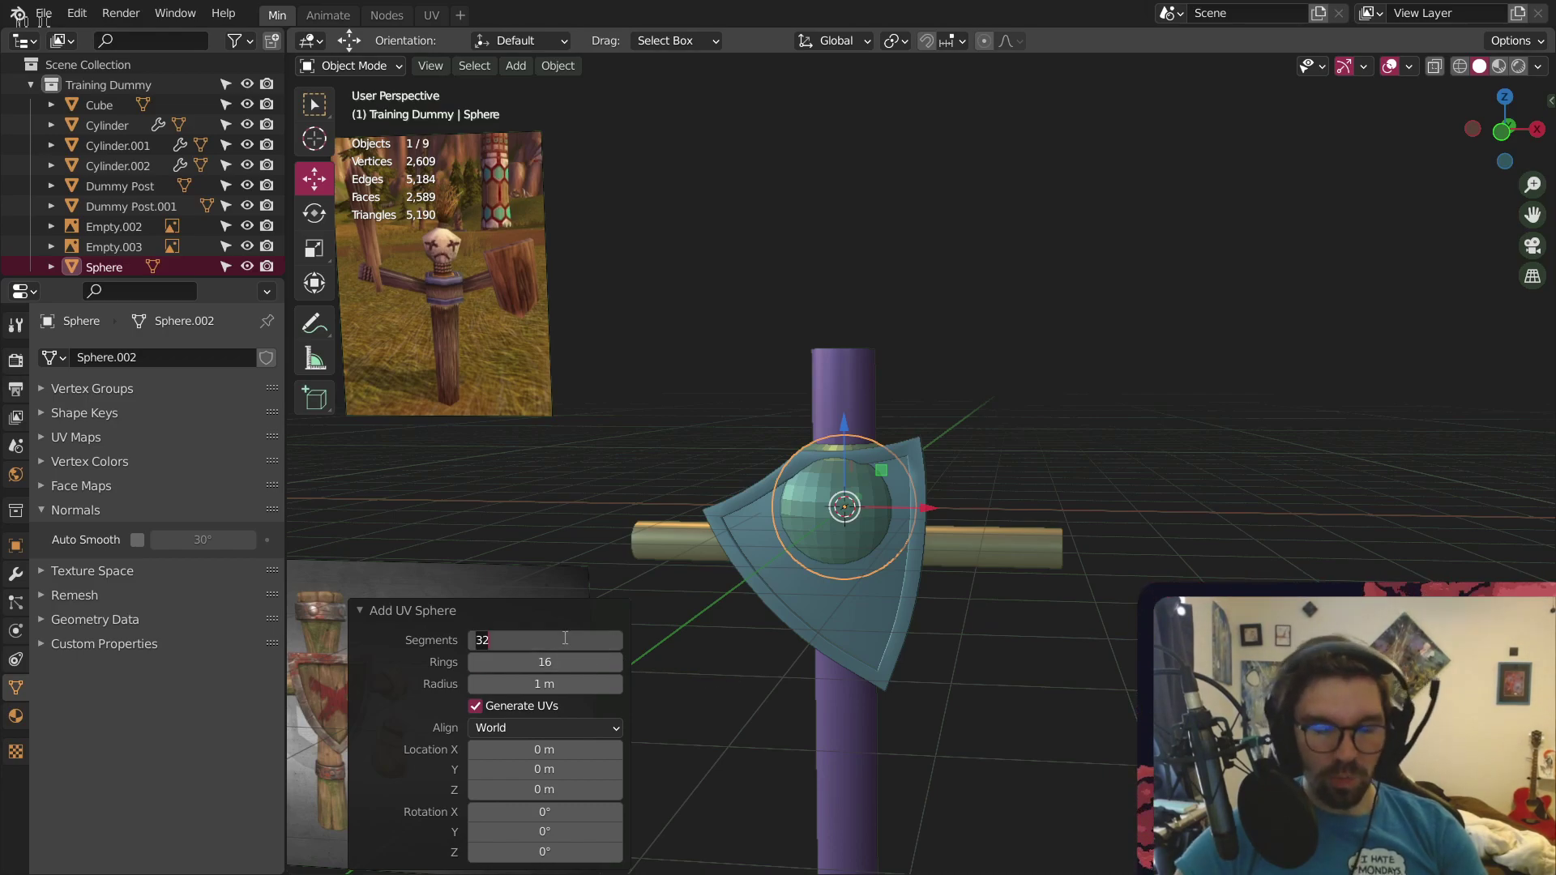
type("24")
key("Return")
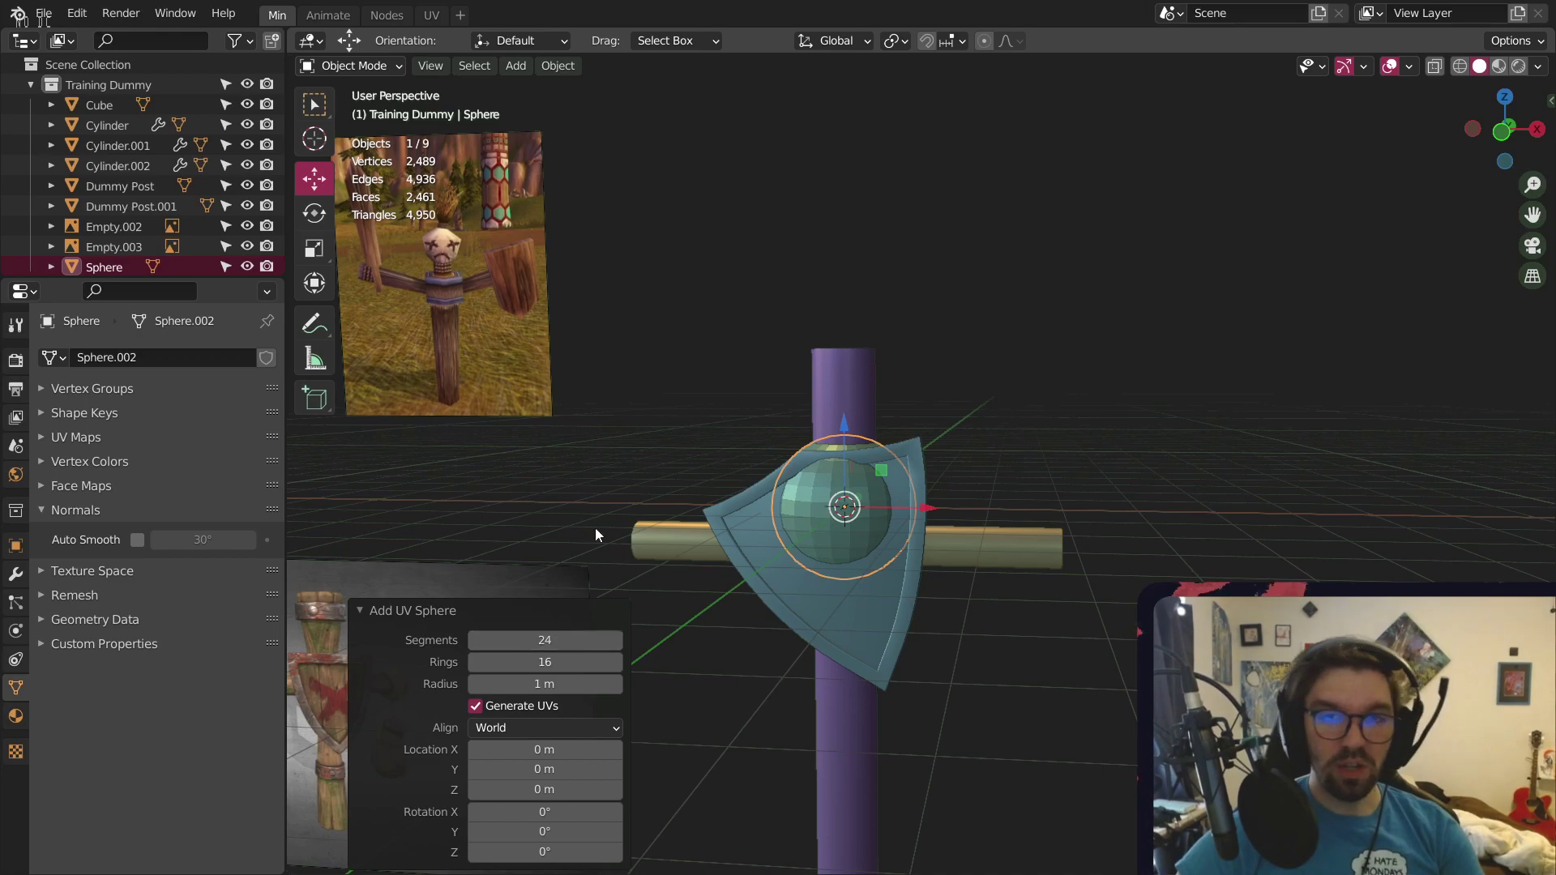
left_click(557, 666)
type("12")
key("Return")
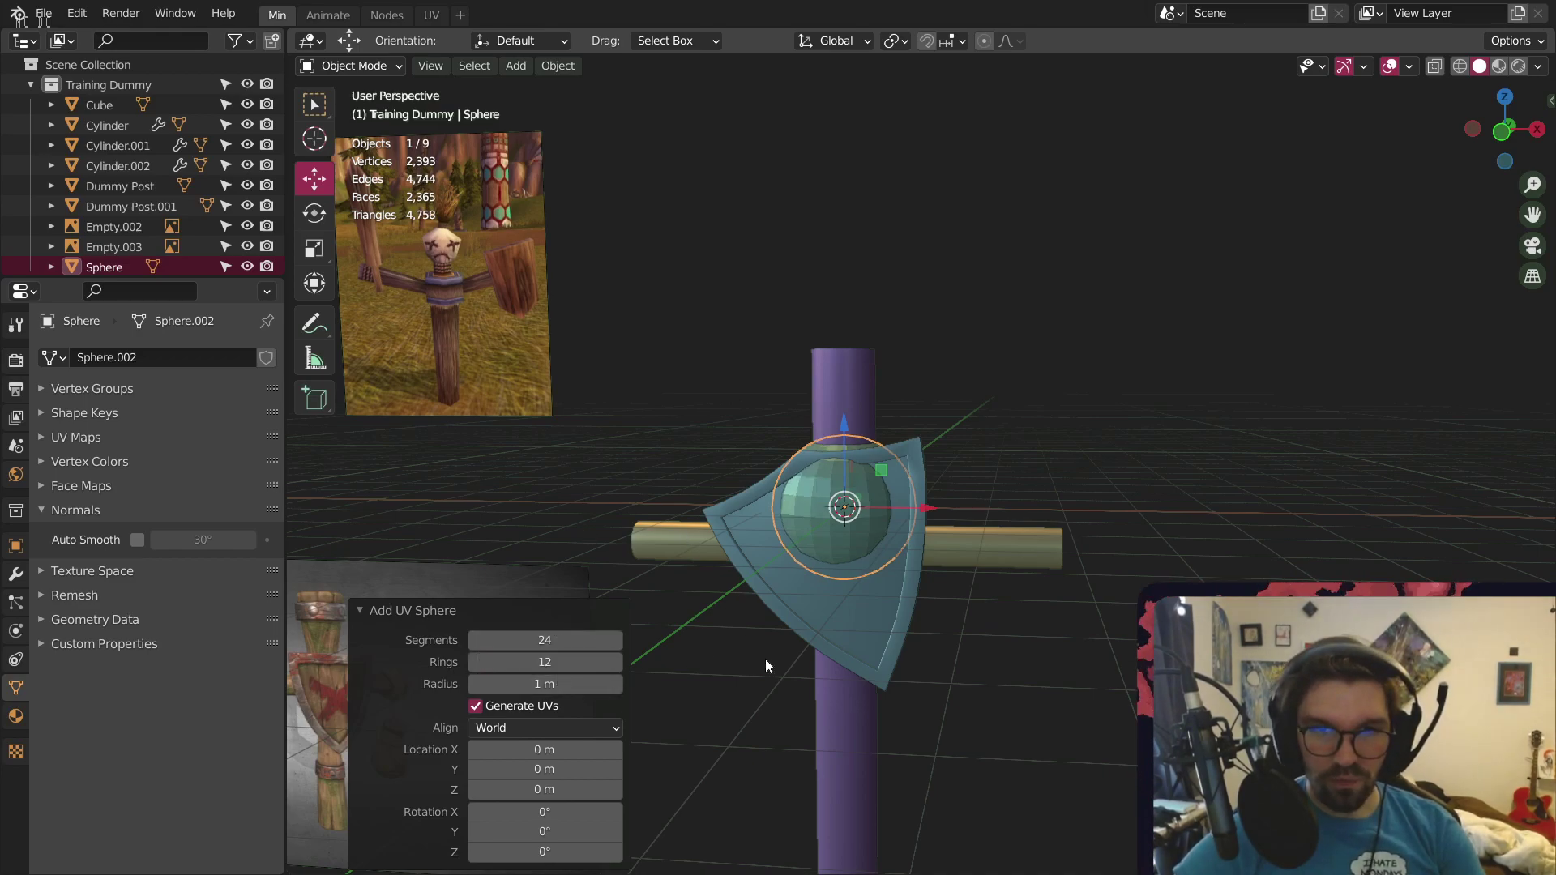
Raise the sphere about 2.64 m along Z to the top of the post and shade it smooth
left_click_drag(844, 423, 847, 228)
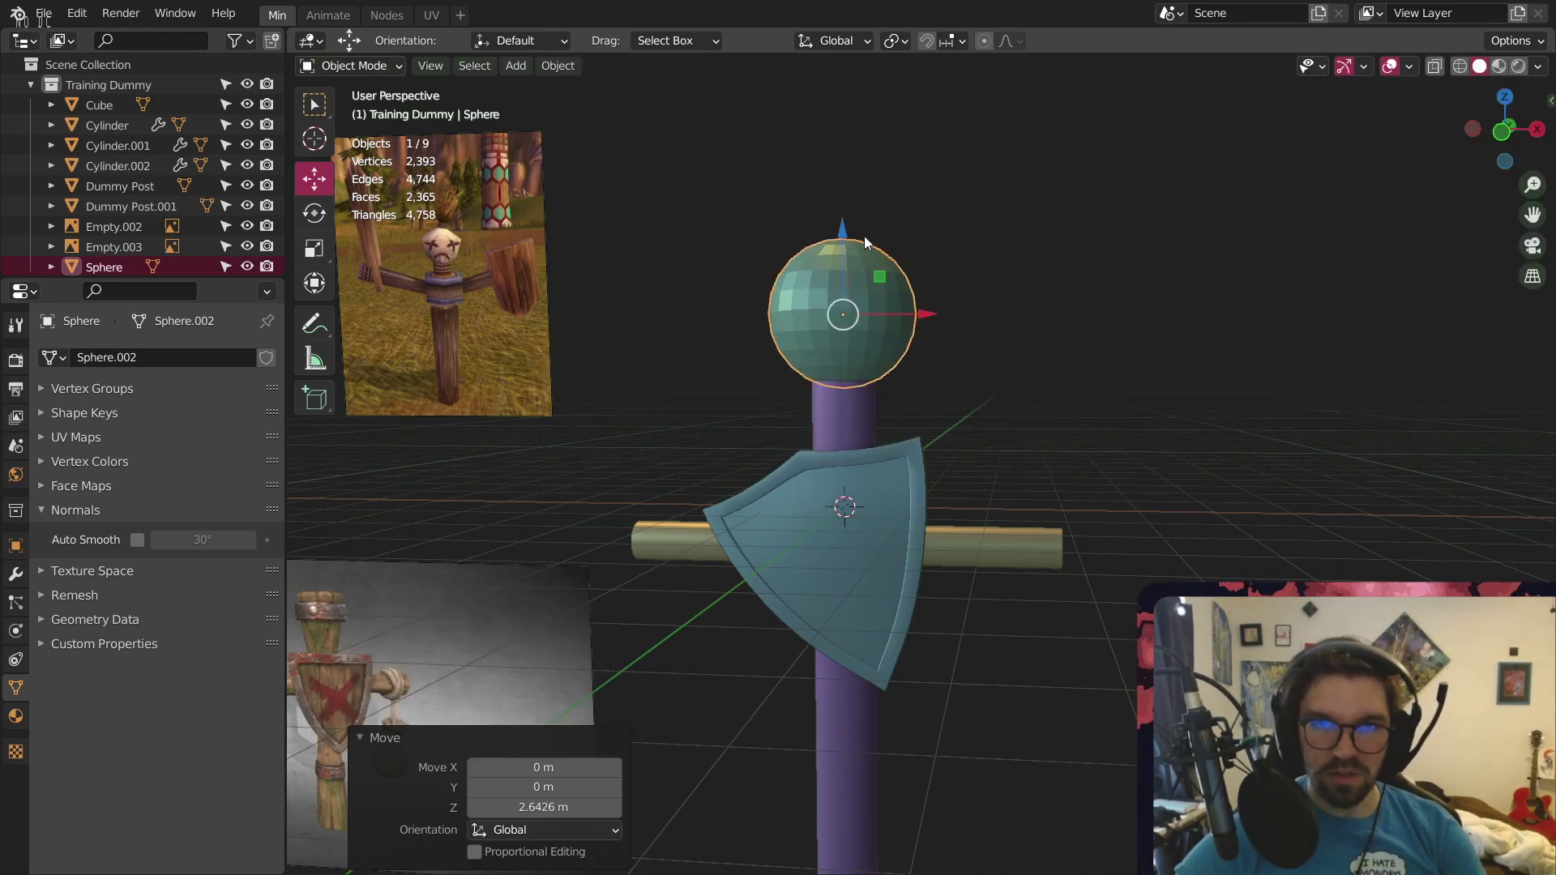
scroll(853, 261, "up", 3)
right_click(851, 266)
left_click(851, 266)
left_click(990, 197)
left_click(860, 287)
middle_click_drag(861, 287, 917, 305)
Stretch the sphere slightly along Z into an egg shape and raise it about 0.29 m on the post
left_click(315, 250)
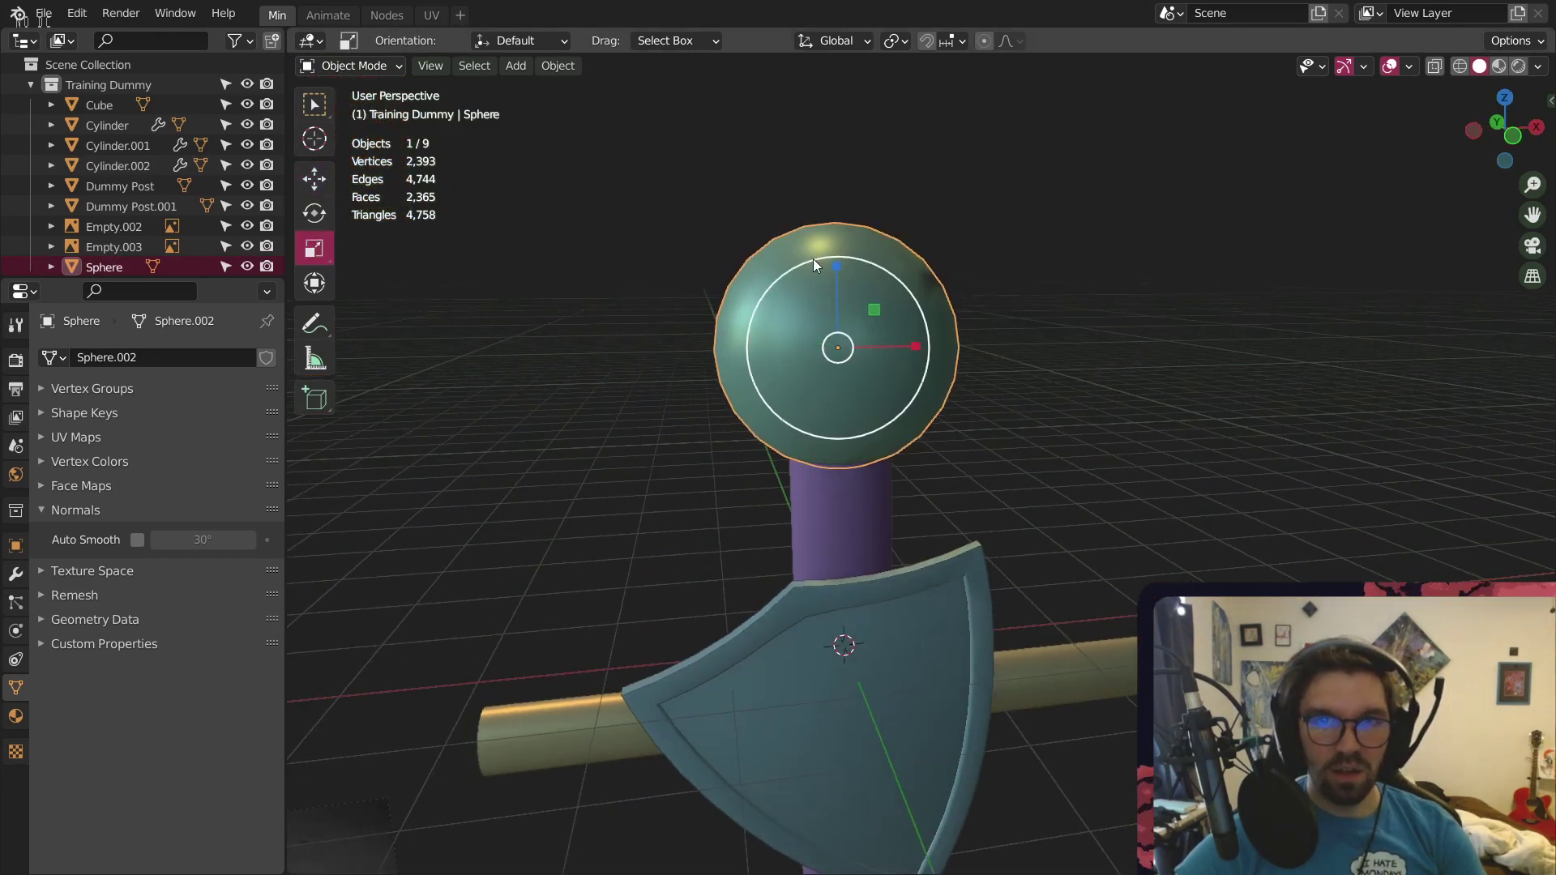
mouse_move(837, 267)
left_mouse_down()
mouse_move(835, 242)
mouse_move(839, 256)
left_mouse_up()
left_click(990, 188)
middle_click_drag(849, 286, 726, 337, "shift")
left_click(836, 286)
left_click(314, 179)
left_click_drag(707, 282, 698, 248)
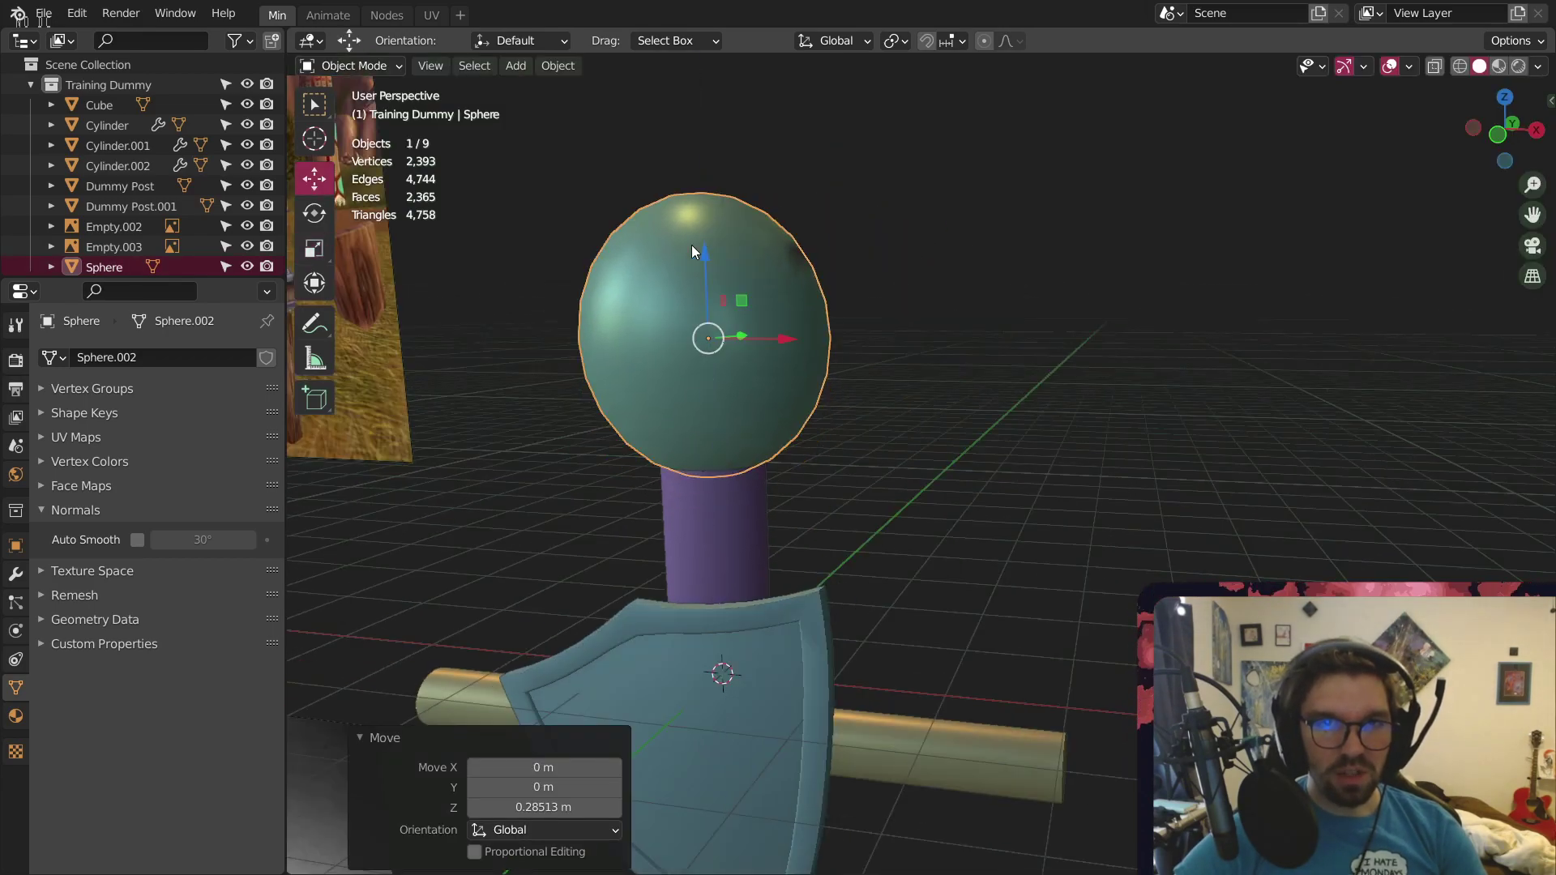
Enter Edit Mode on the head sphere and select a horizontal edge loop in its upper half
scroll(692, 252, "down", 3)
middle_click_drag(673, 389, 801, 316, "shift")
scroll(932, 244, "up", 1)
middle_click_drag(940, 244, 721, 389, "shift")
middle_click_drag(721, 389, 740, 393)
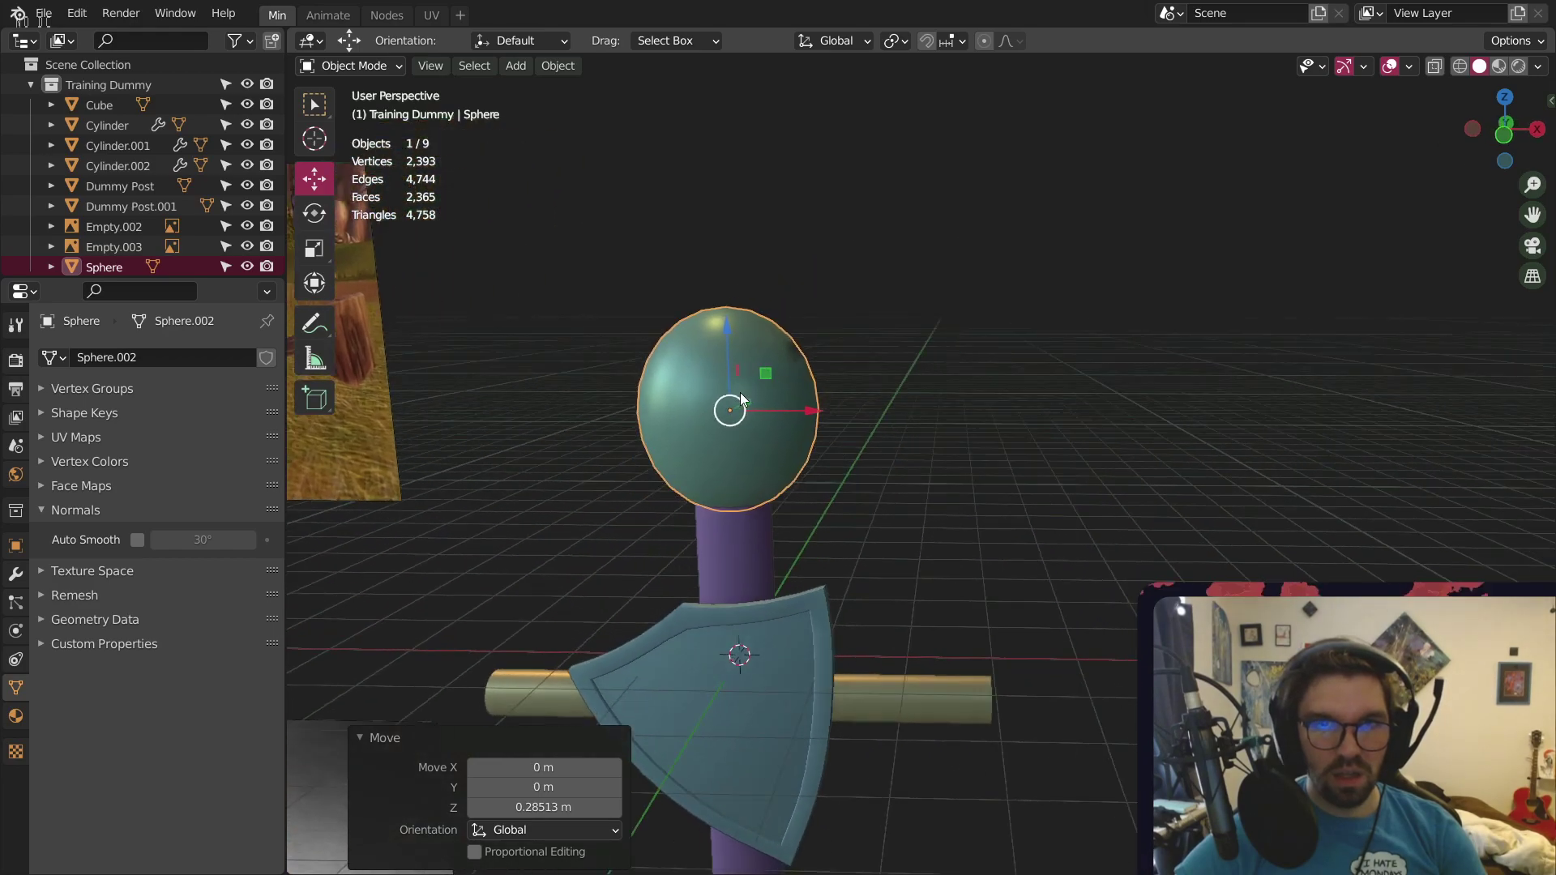
scroll(670, 214, "up", 1)
left_click(363, 66)
left_click(347, 107)
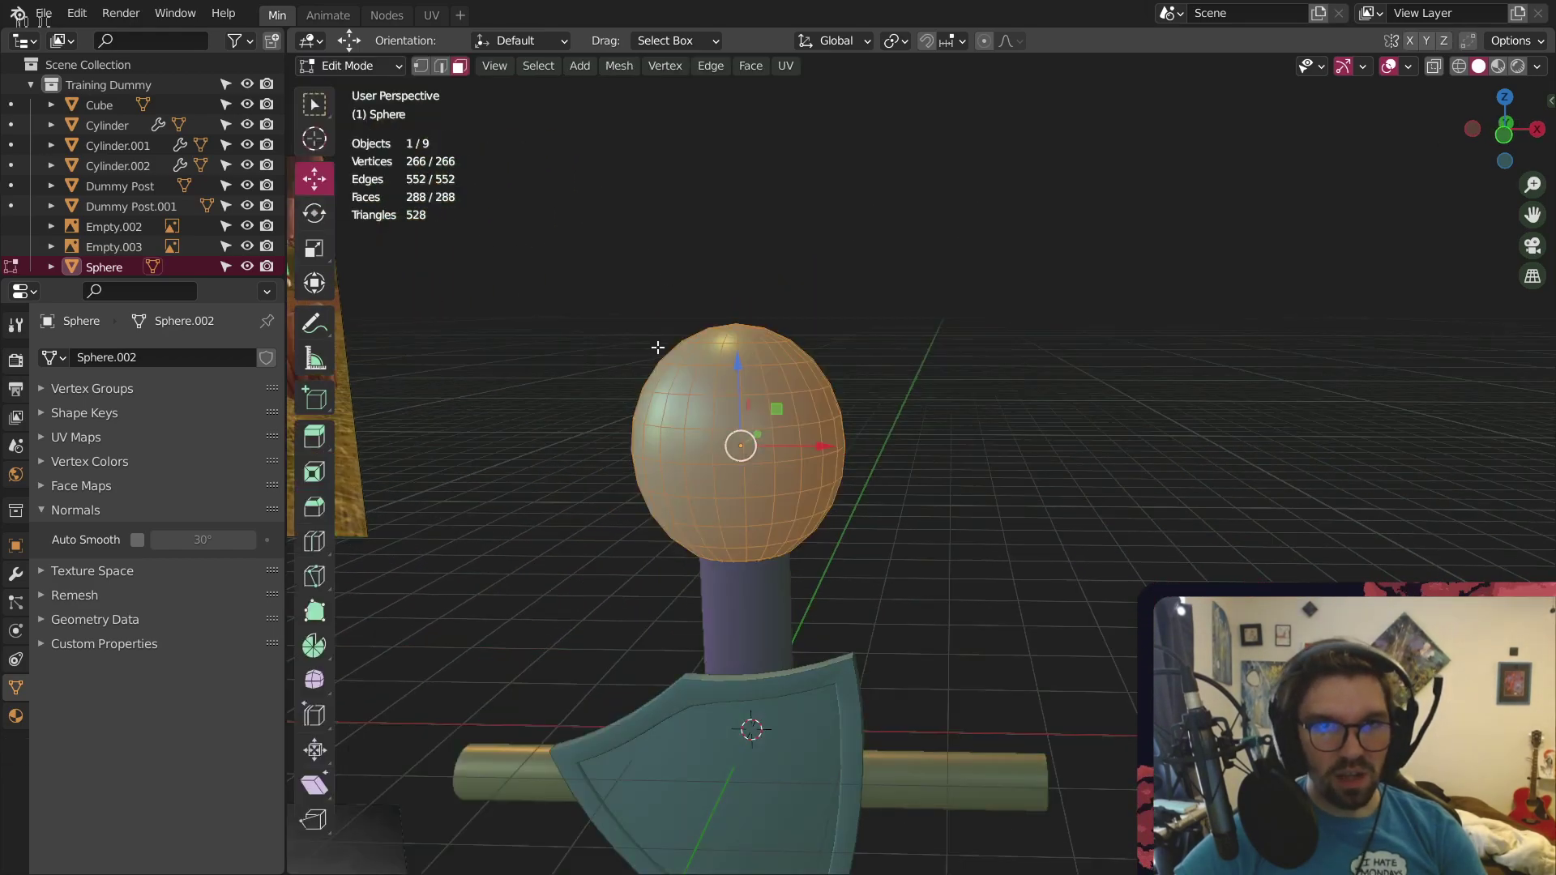
scroll(657, 347, "up", 2)
left_click(441, 68)
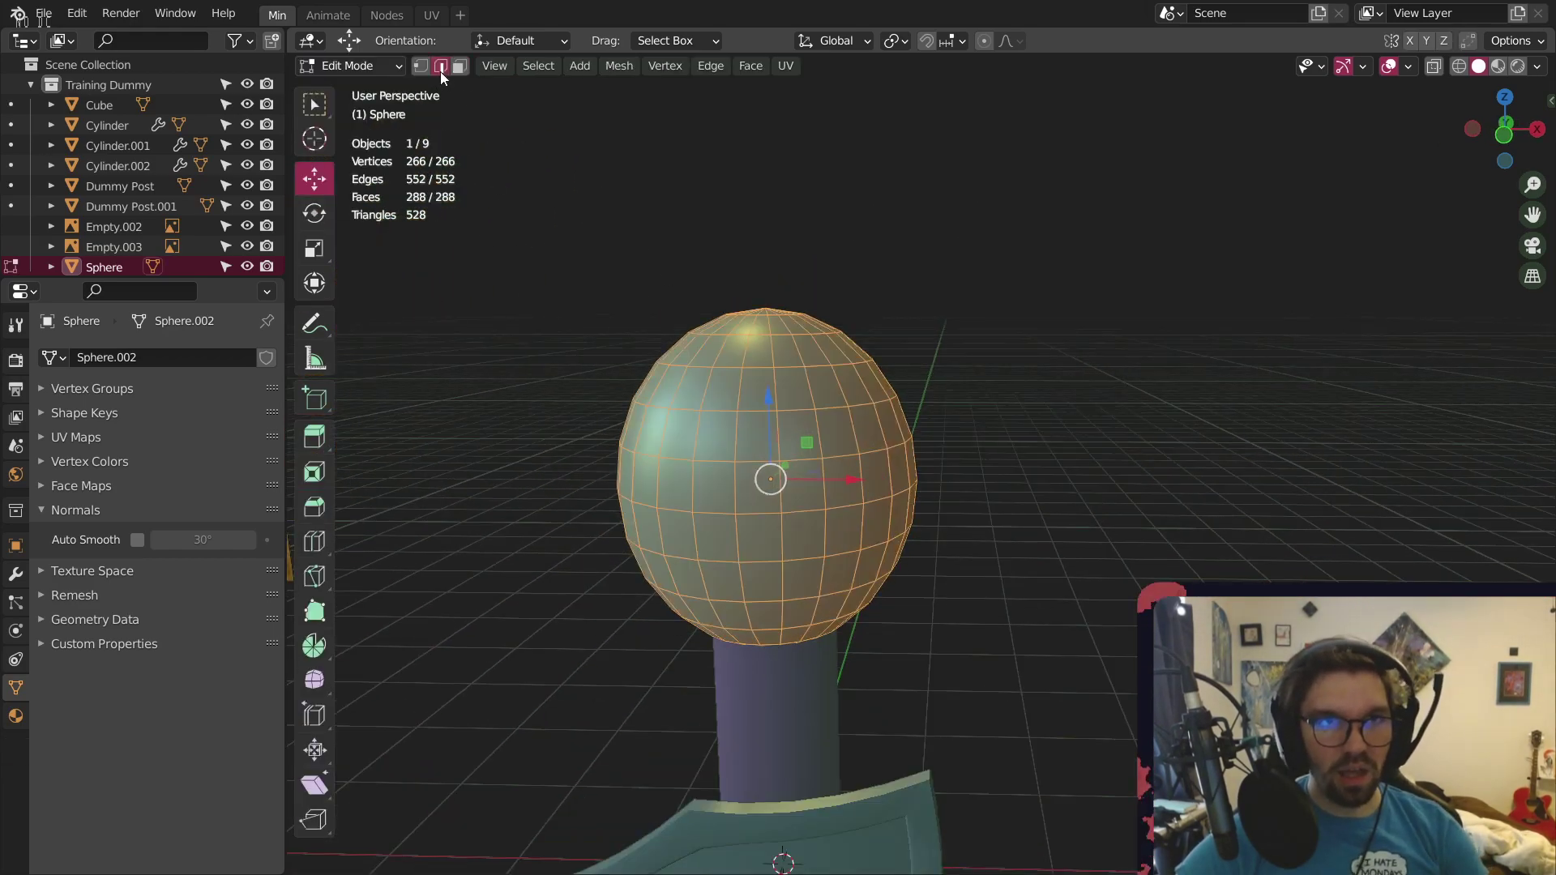
left_click(764, 408, "alt")
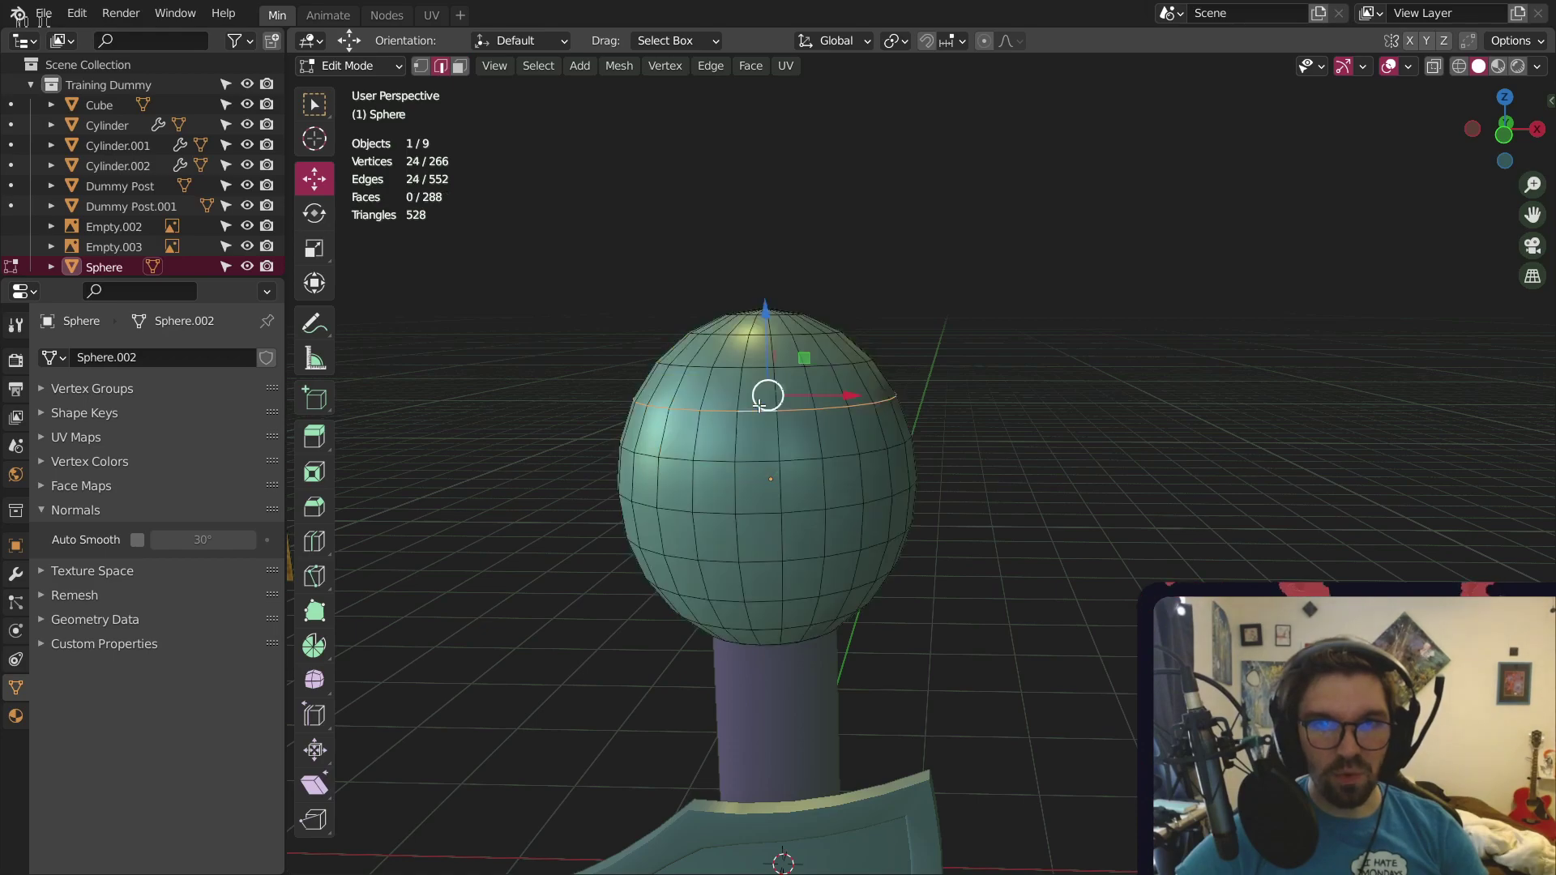
Scale the edge loop by about 1.1 using proportional editing with size 1.14, and return to Object Mode with the head selected
left_click(984, 40)
key("s")
left_click(713, 732)
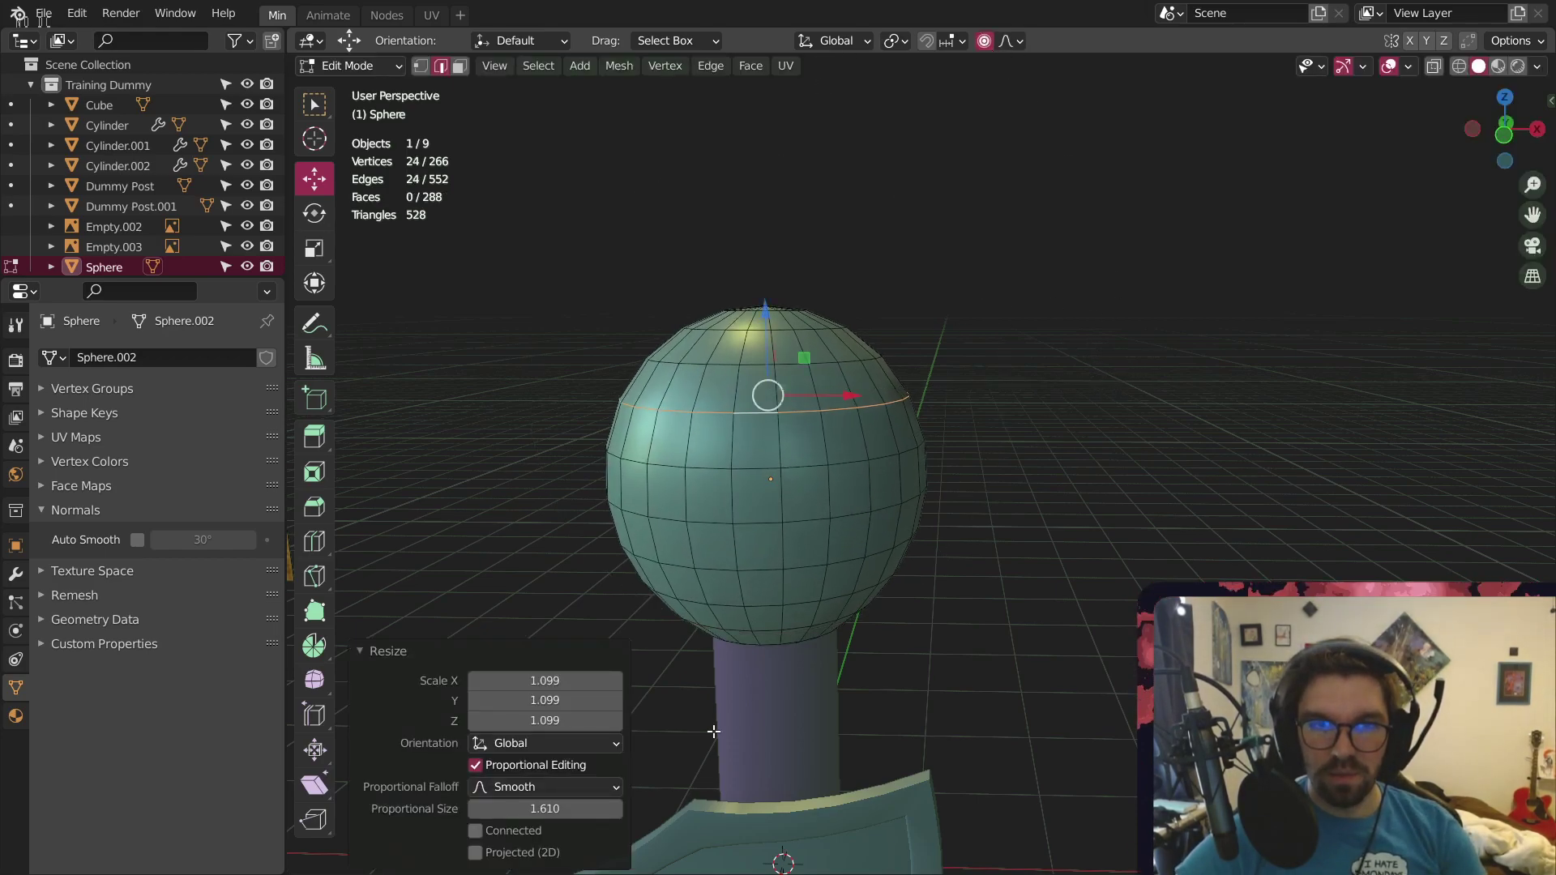
left_click_drag(570, 808, 496, 809)
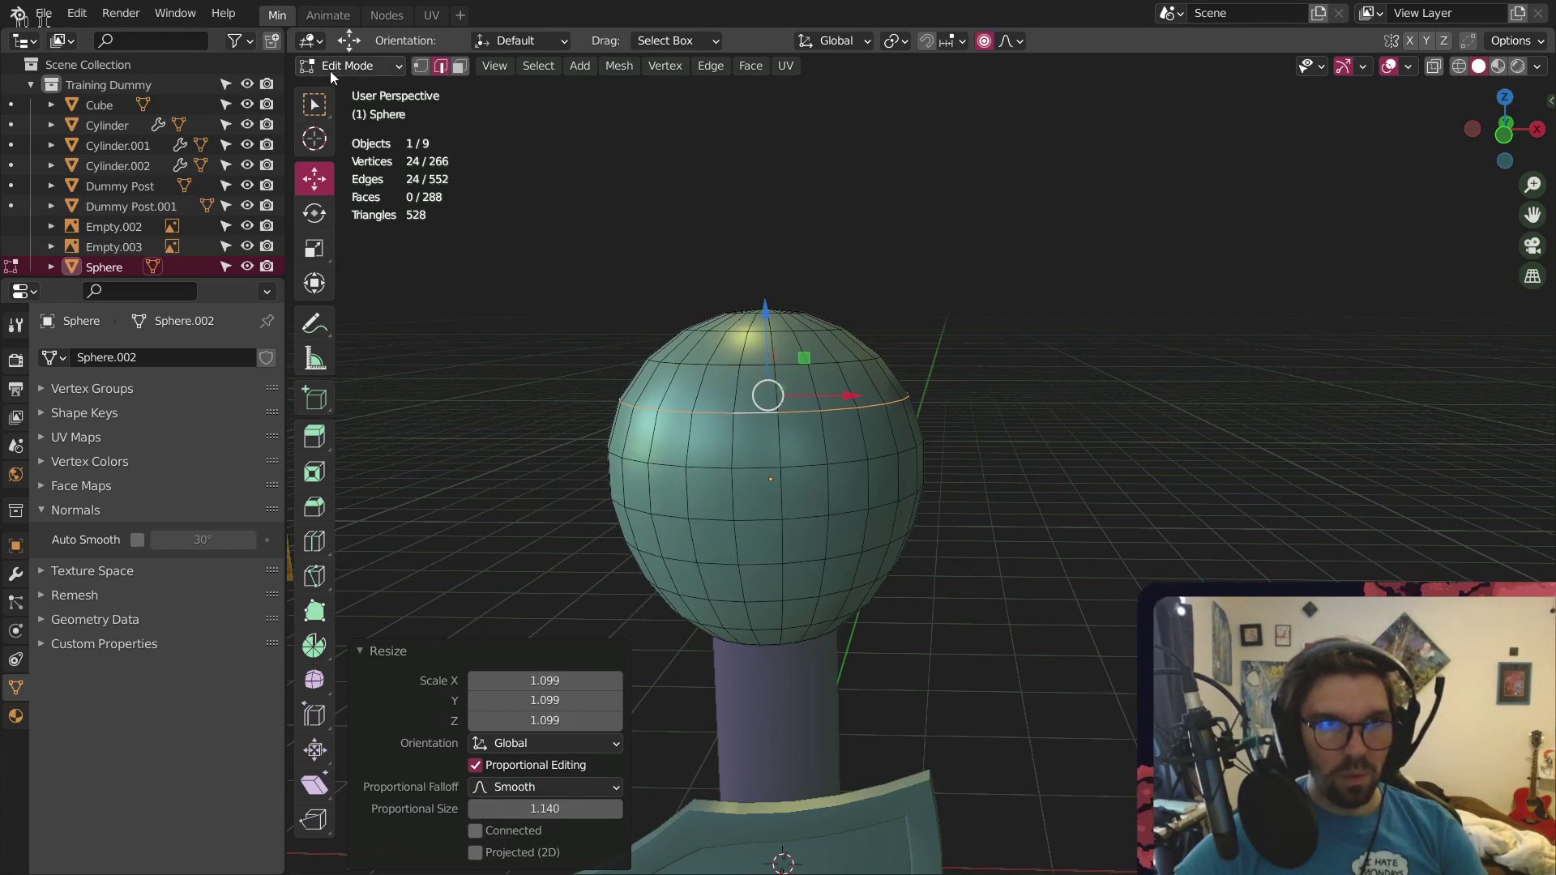
left_click(349, 66)
left_click(340, 81)
middle_click_drag(615, 383, 752, 435)
left_click(752, 435)
Delete the ring of faces near the bottom of the head sphere where it meets the post, and return to Object Mode
left_click(363, 68)
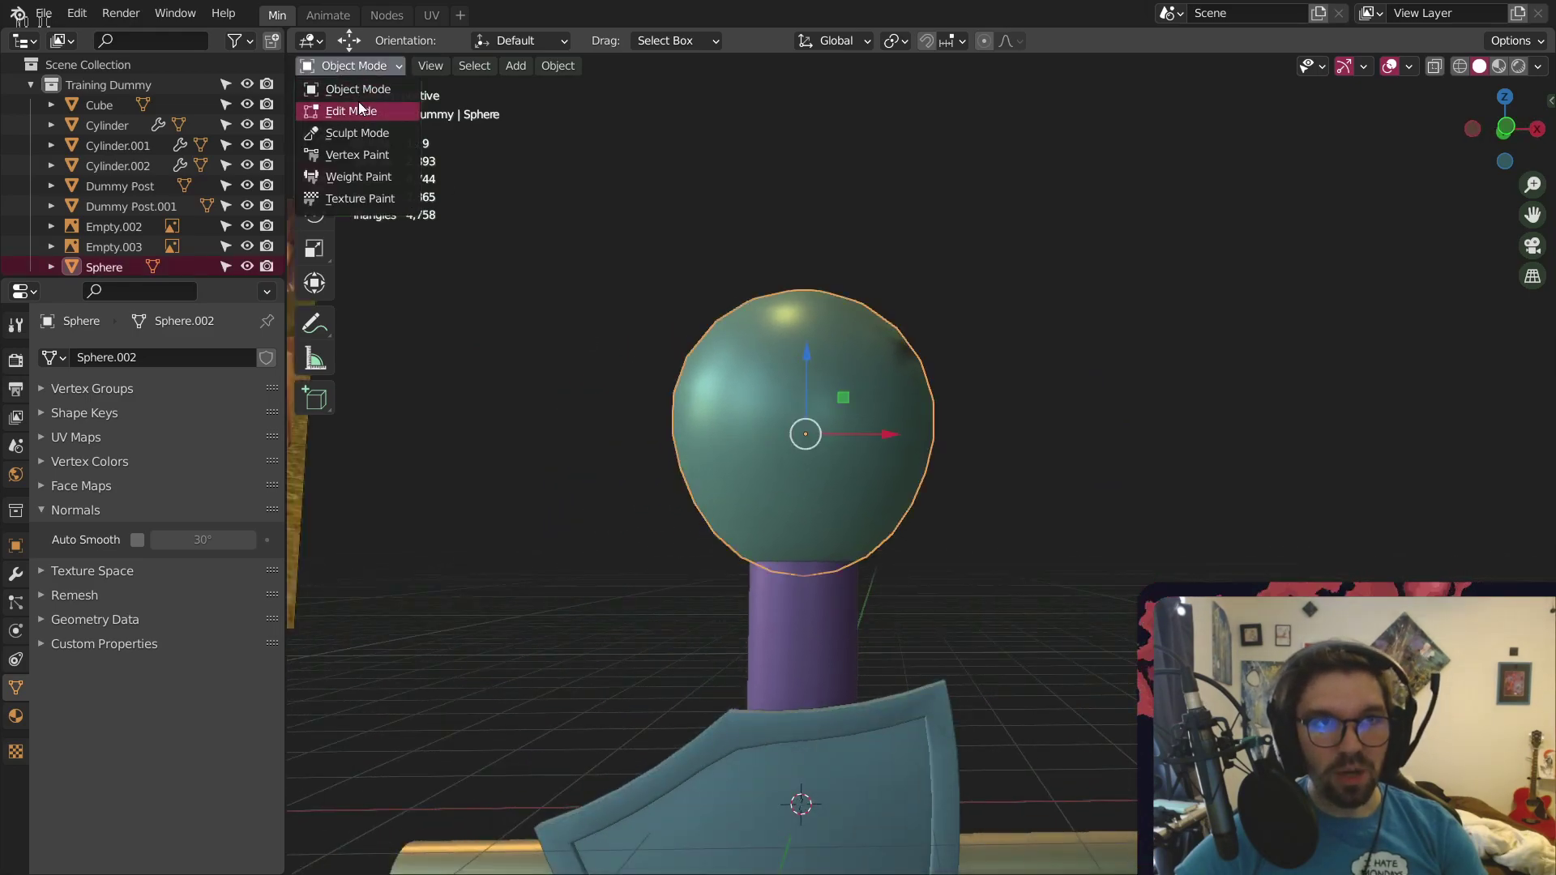
left_click(358, 100)
scroll(802, 527, "up", 5)
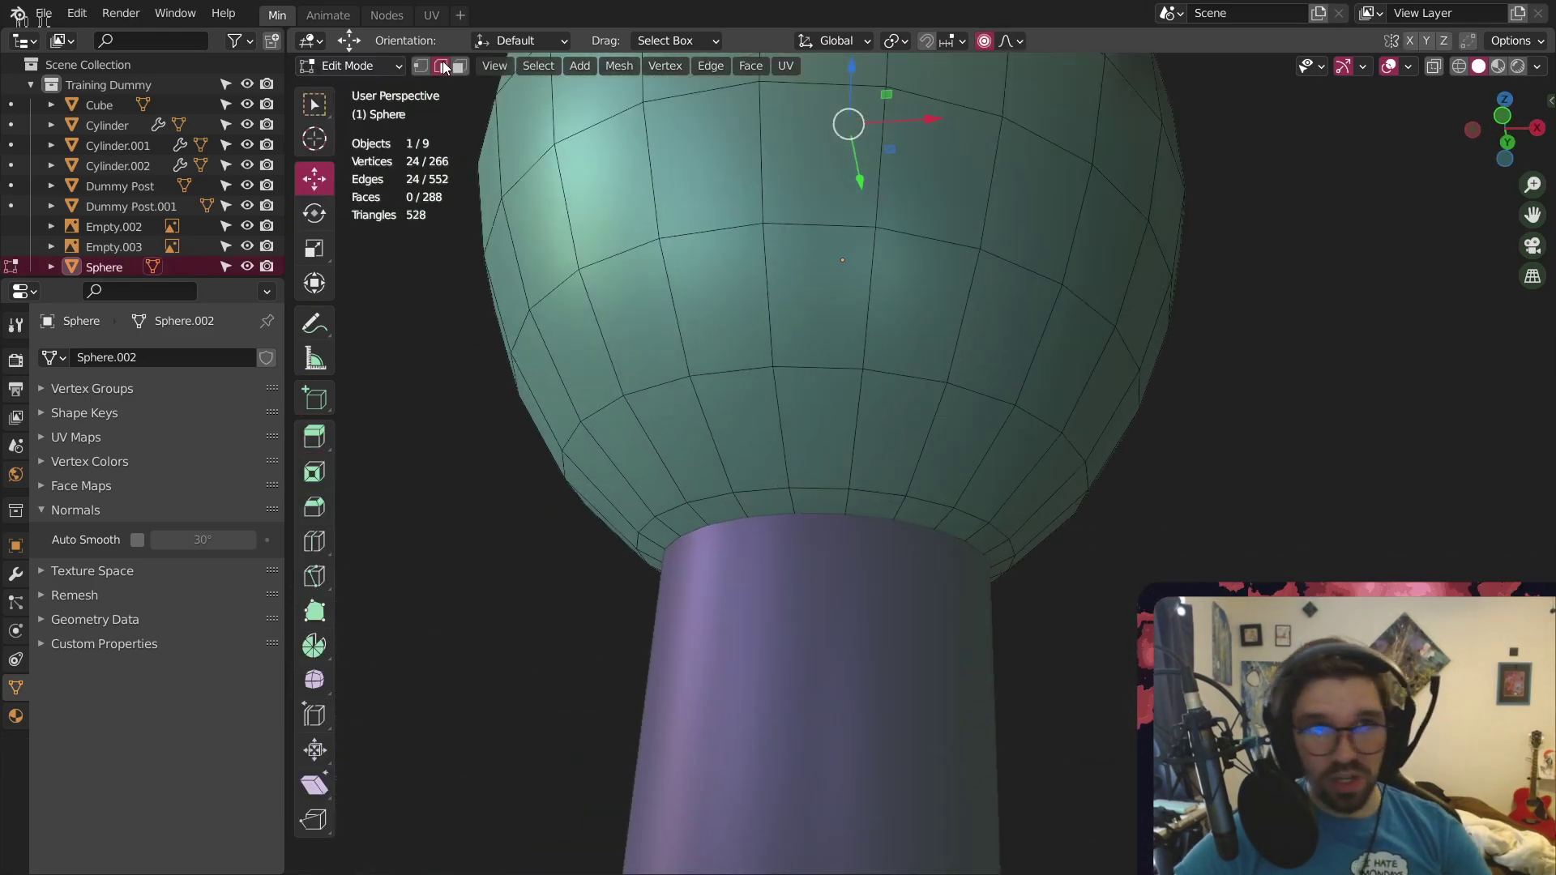
left_click(460, 66)
left_click(793, 503, "alt")
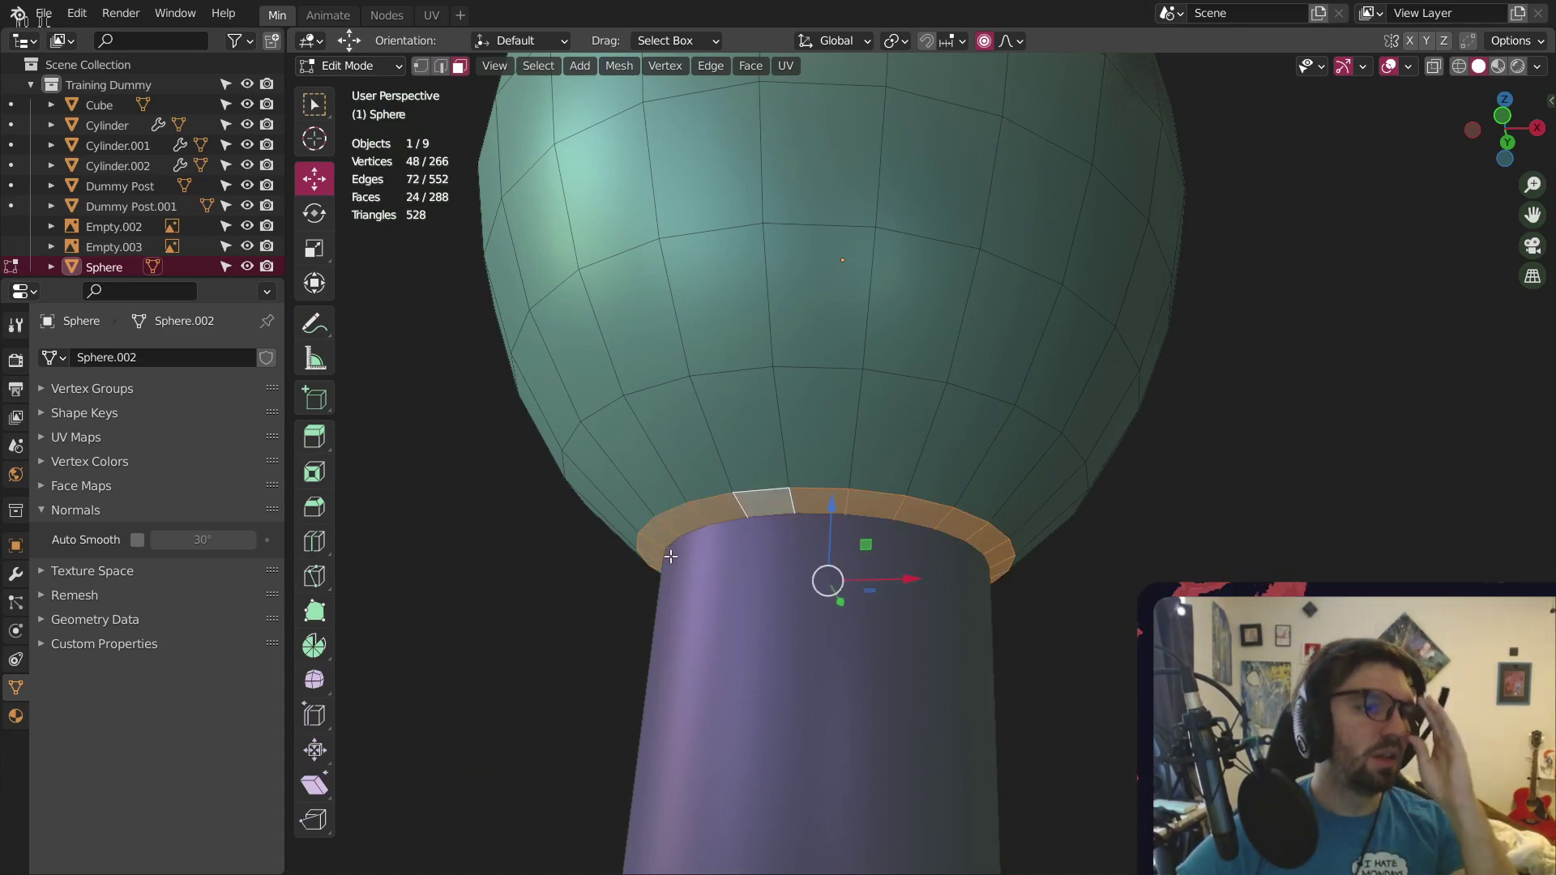
right_click(817, 496)
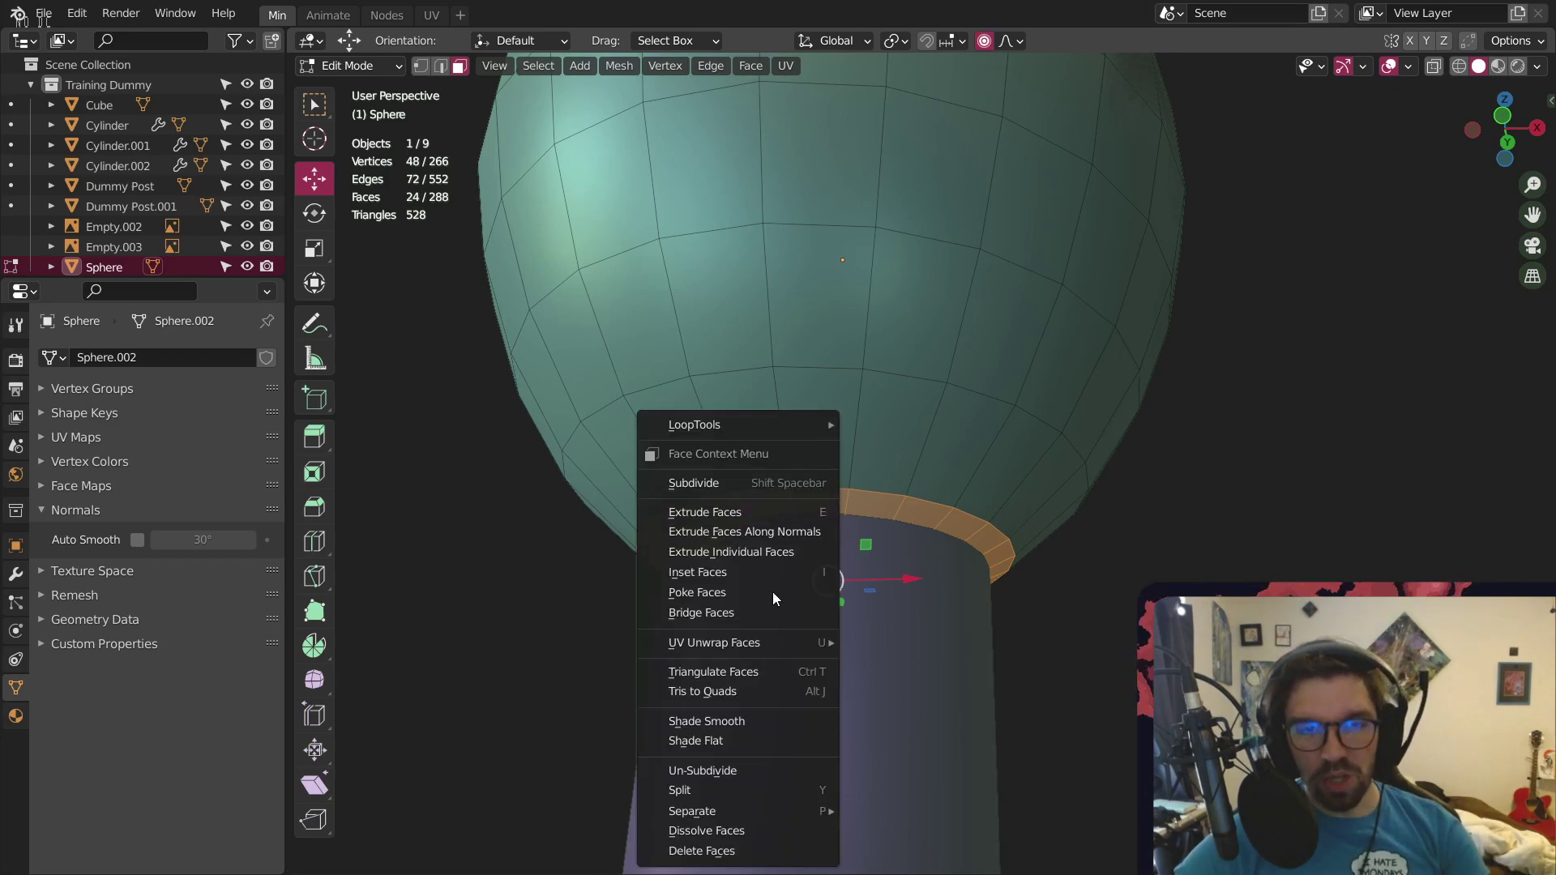
left_click(709, 858)
scroll(764, 736, "down", 3)
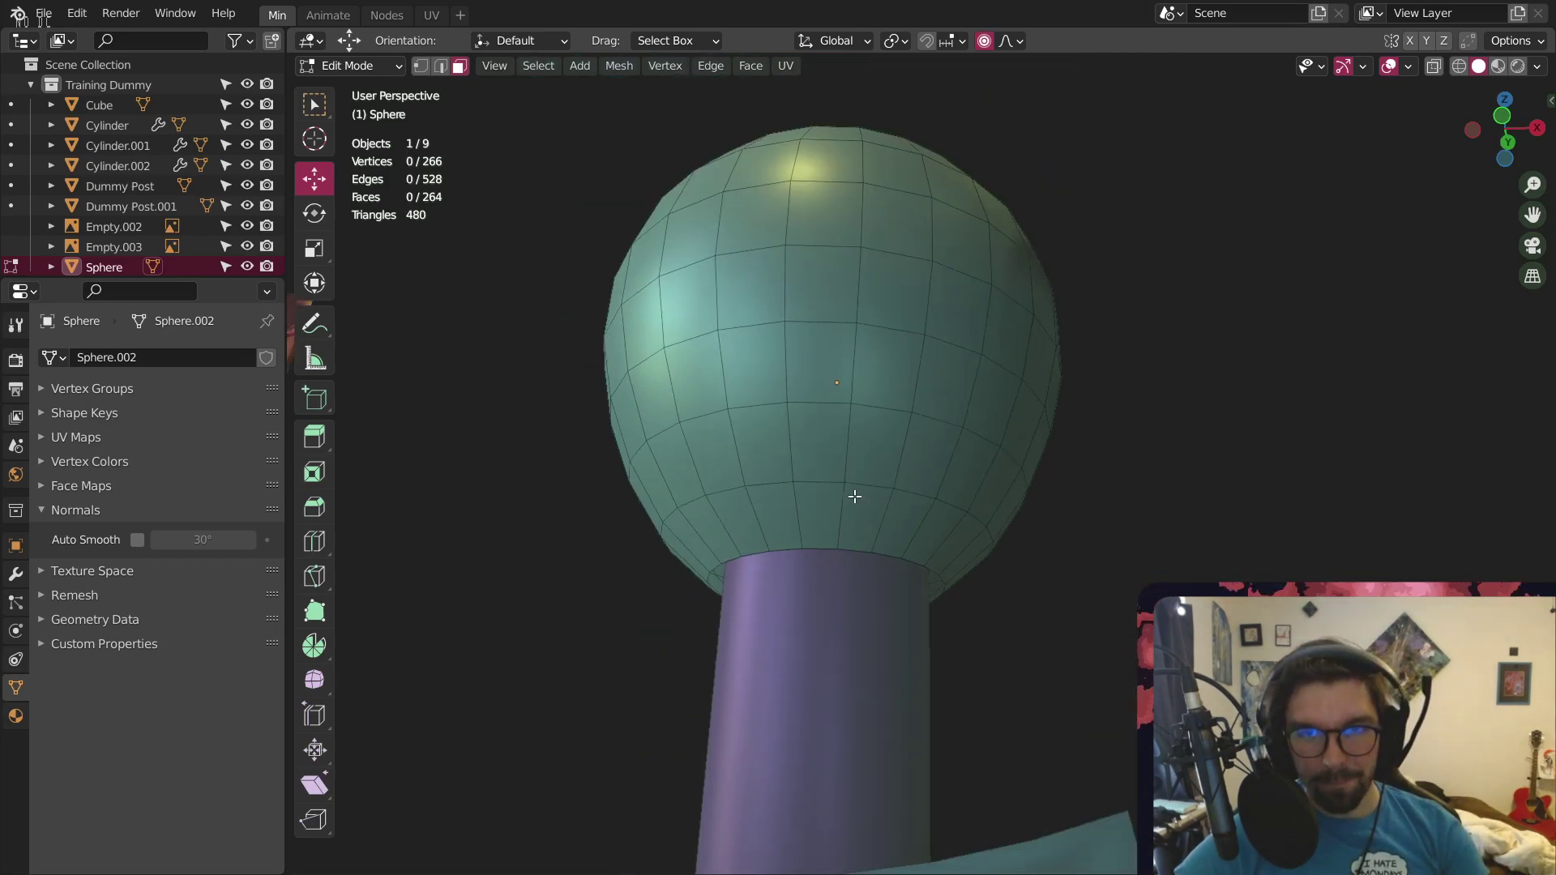
middle_click_drag(854, 497, 817, 527)
left_click(378, 66)
left_click(349, 89)
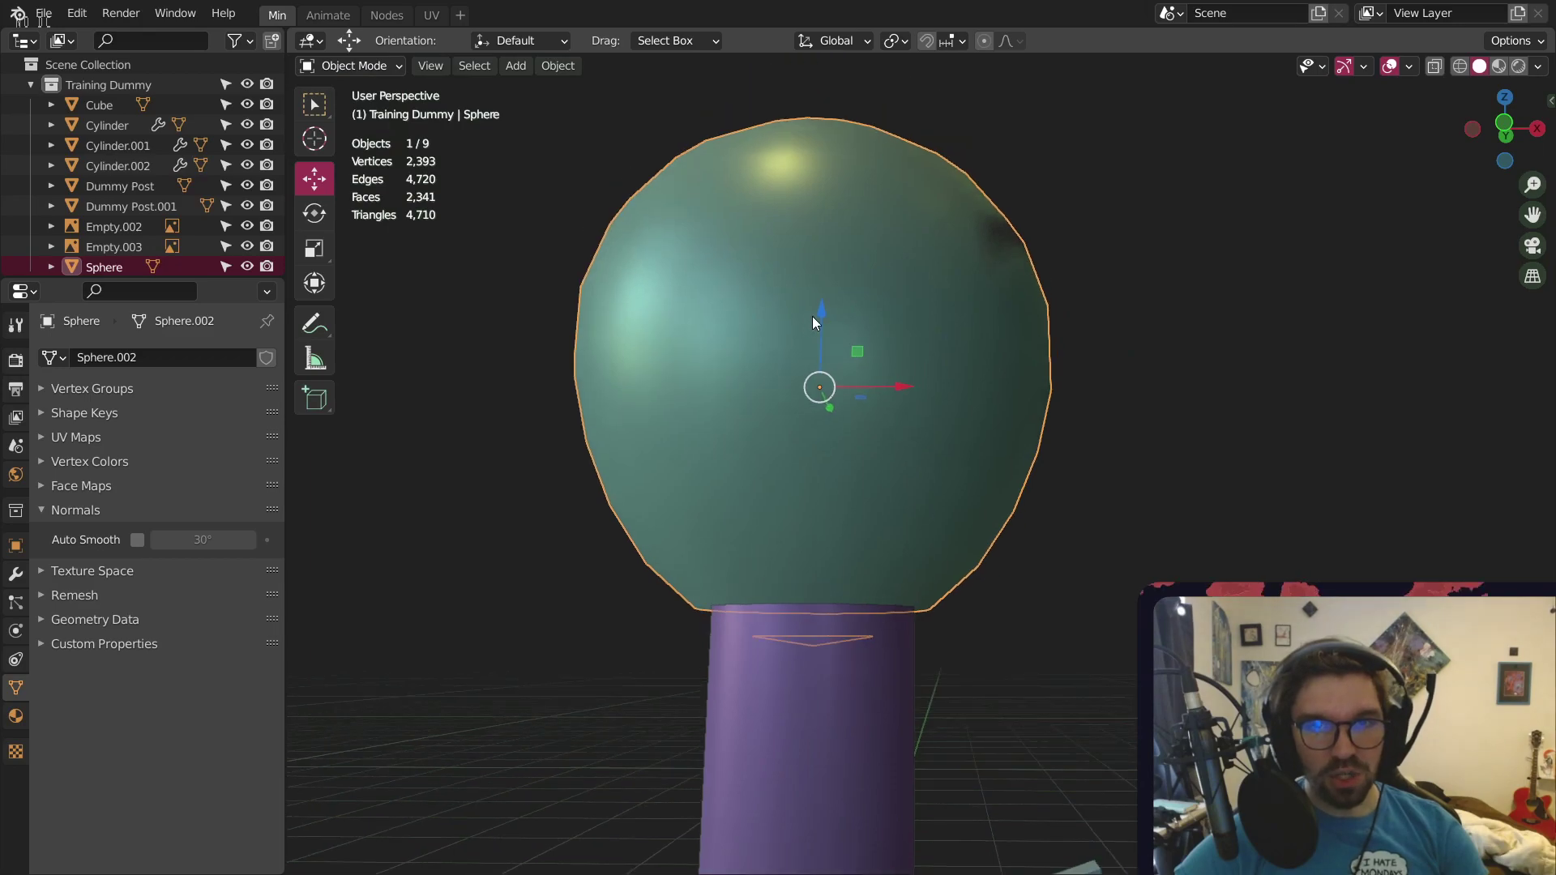
Raise the head about 0.99 m along Z, clear of the post
key("g")
key("z")
left_click(795, 434)
Delete the leftover disc of cap faces beneath the opening at the bottom of the head in Edit Mode
left_click(343, 69)
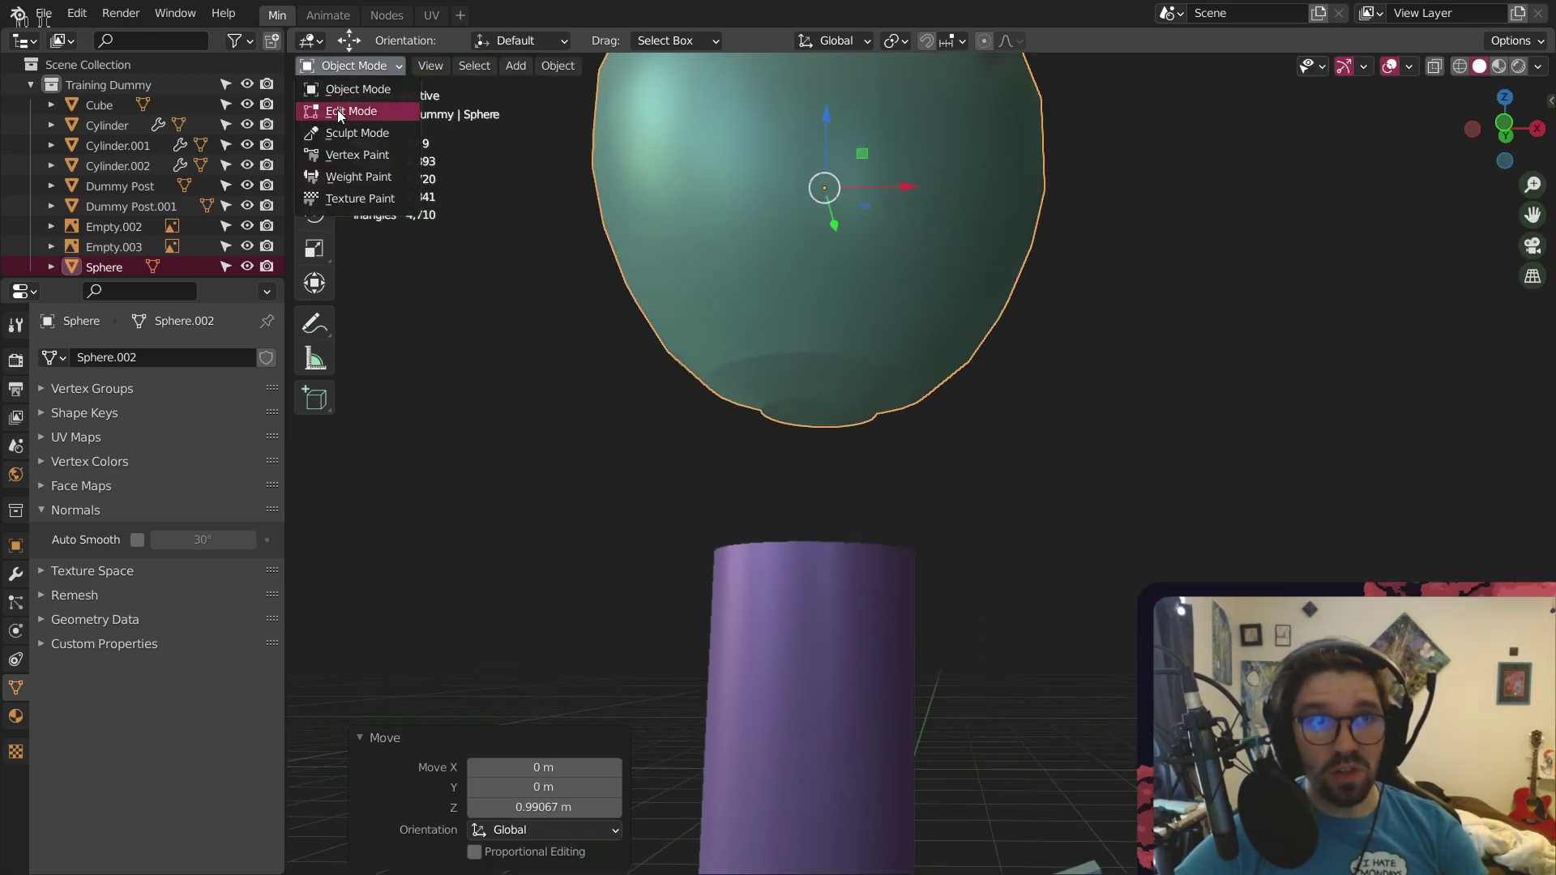
left_click(338, 110)
scroll(861, 373, "up", 2)
scroll(864, 350, "up", 2)
left_click_drag(792, 389, 828, 462)
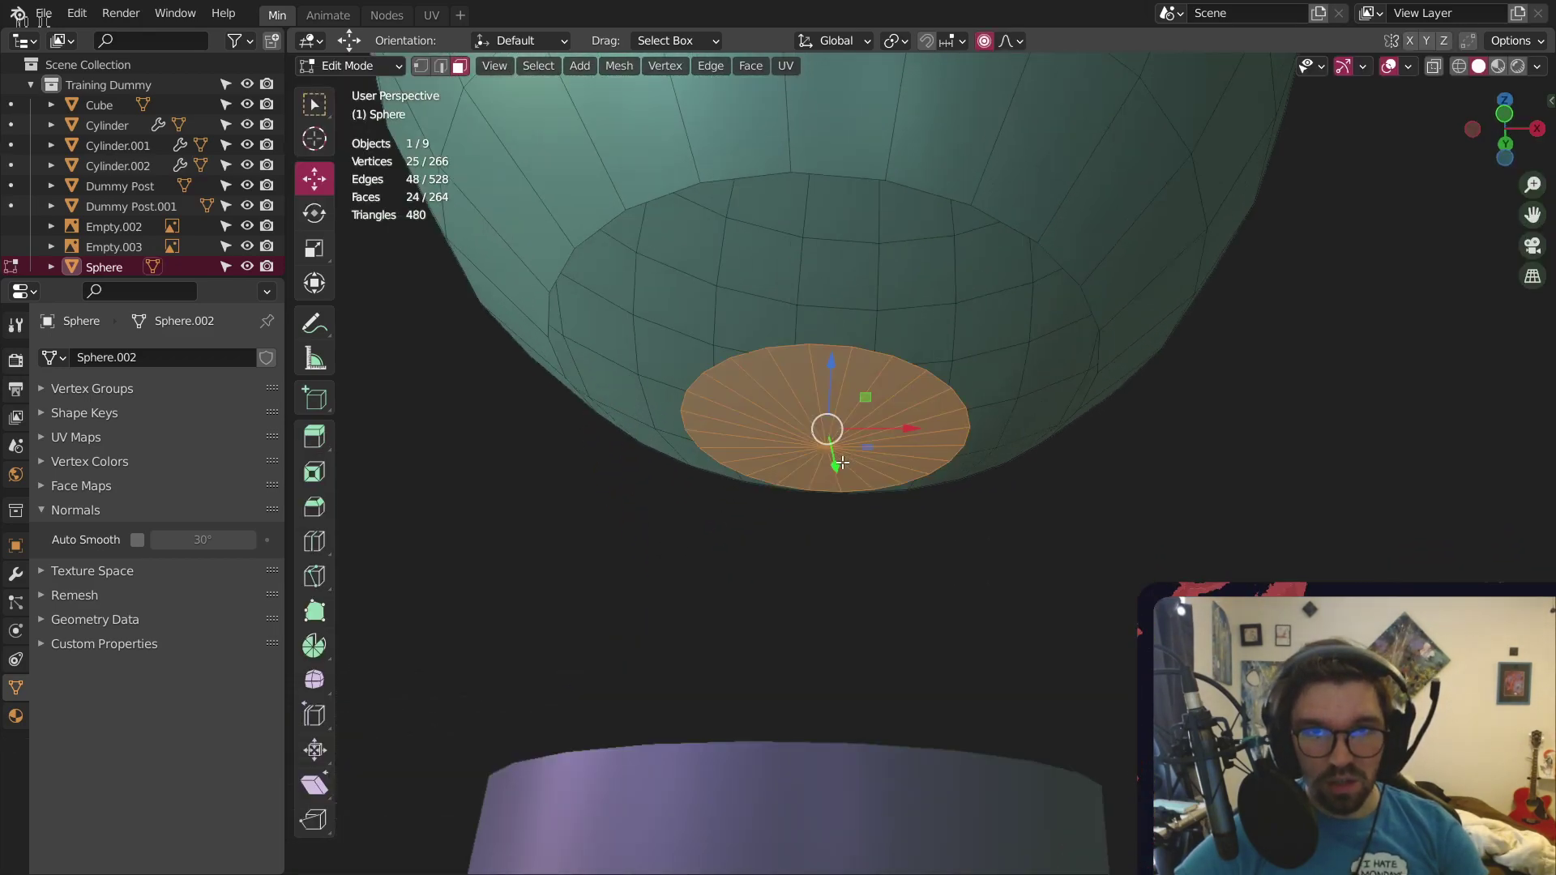
right_click(834, 461)
right_click(783, 460)
left_click(777, 466)
scroll(805, 451, "down", 6)
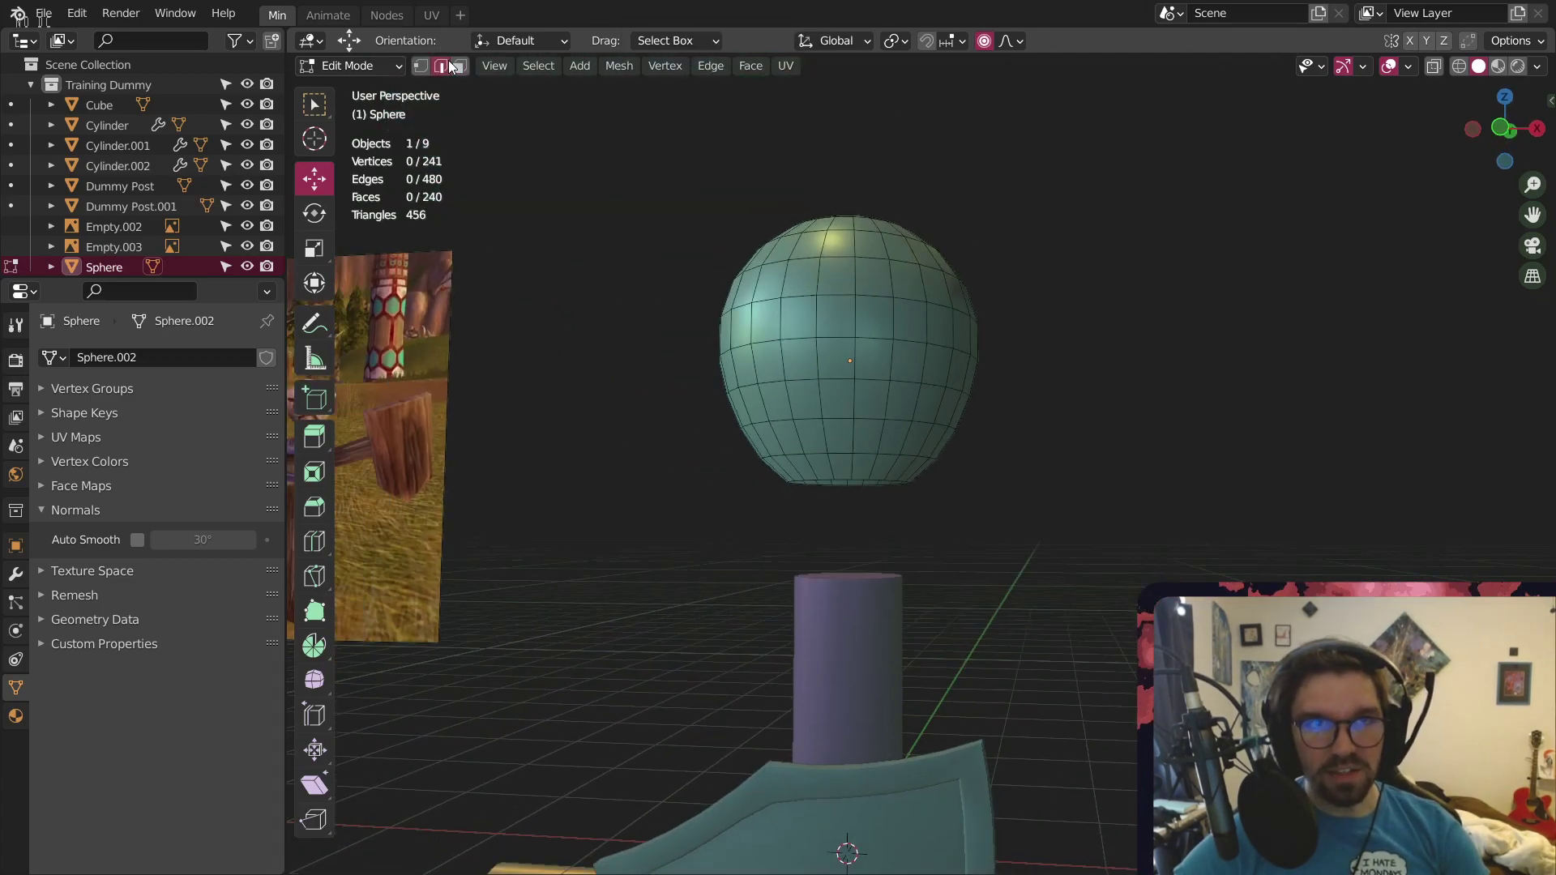
Extrude the edge loop around the head's bottom opening about 0.33 m down along global Z to form a neck
key("2")
scroll(844, 491, "up", 2)
left_click(824, 464, "alt")
middle_click_drag(824, 463, 544, 313)
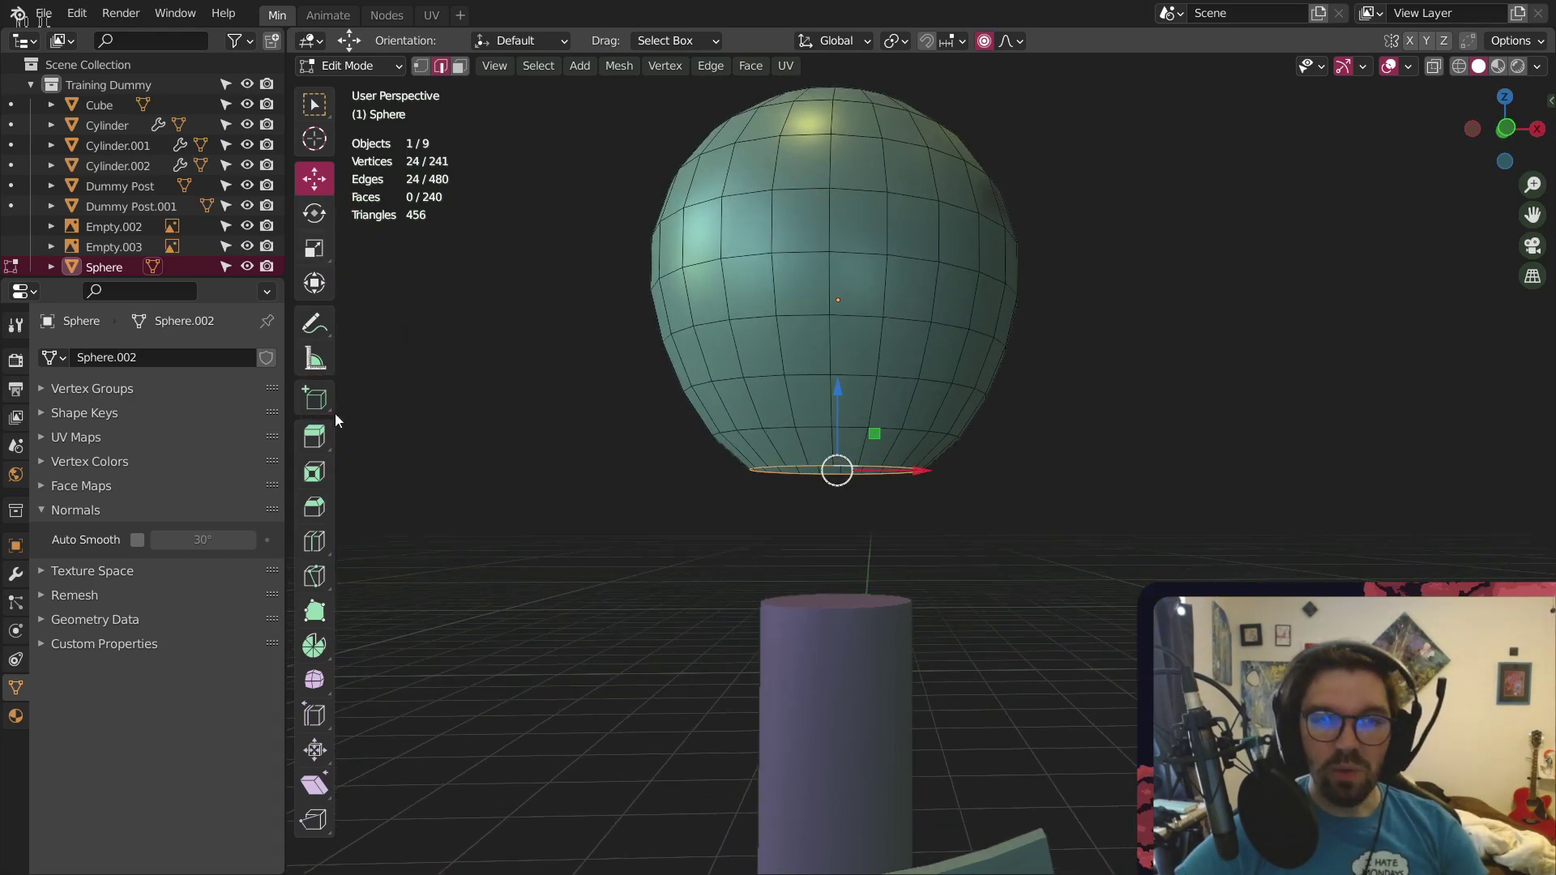
left_click(315, 436)
left_click_drag(837, 546, 836, 616)
left_click(515, 830)
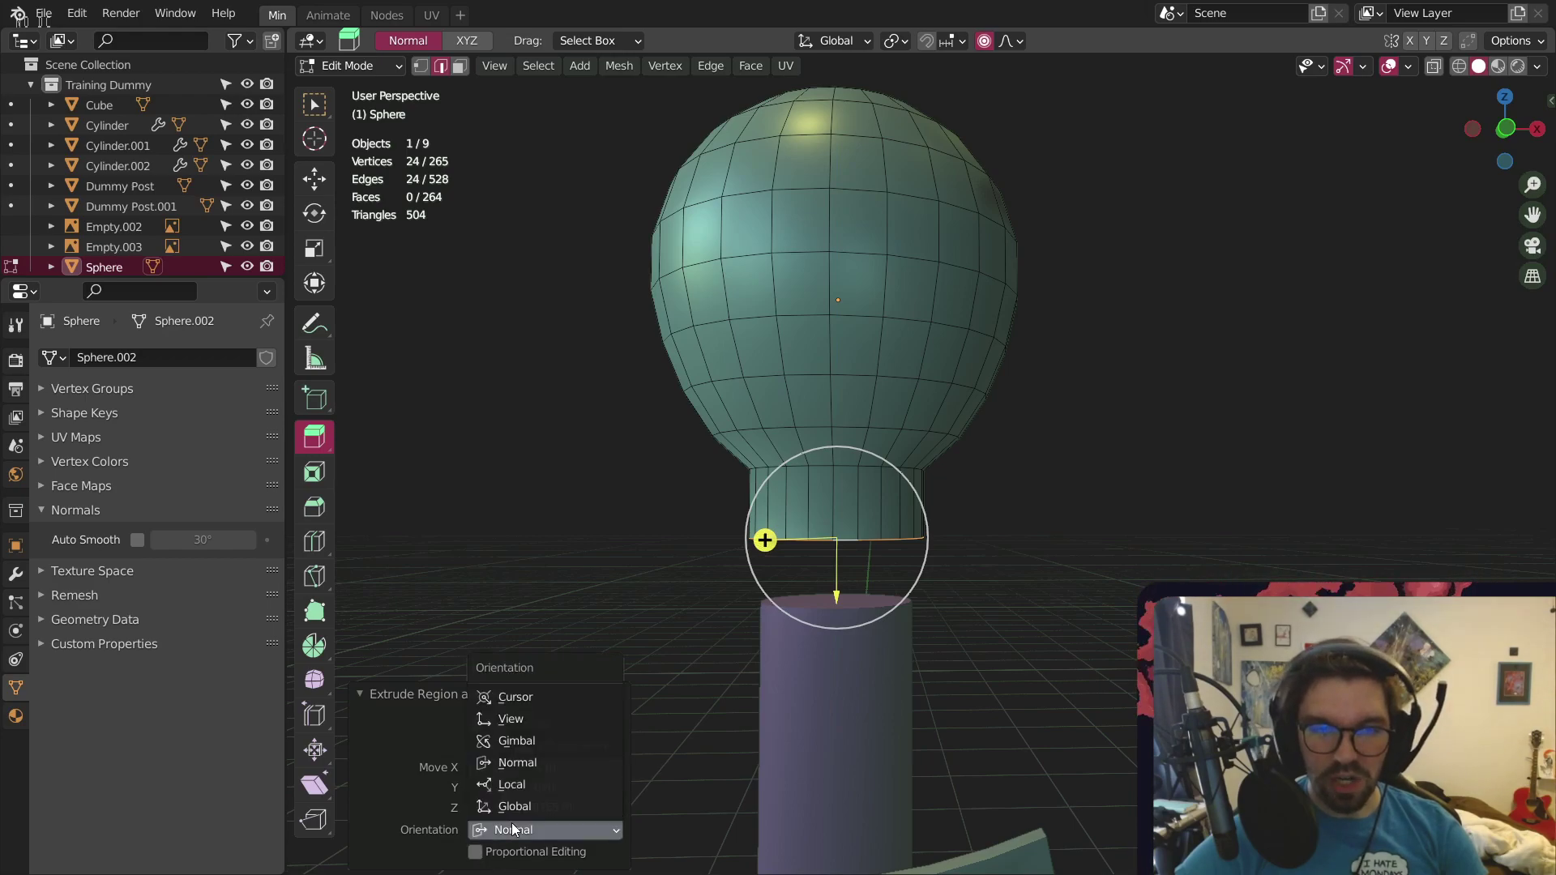
left_click(524, 811)
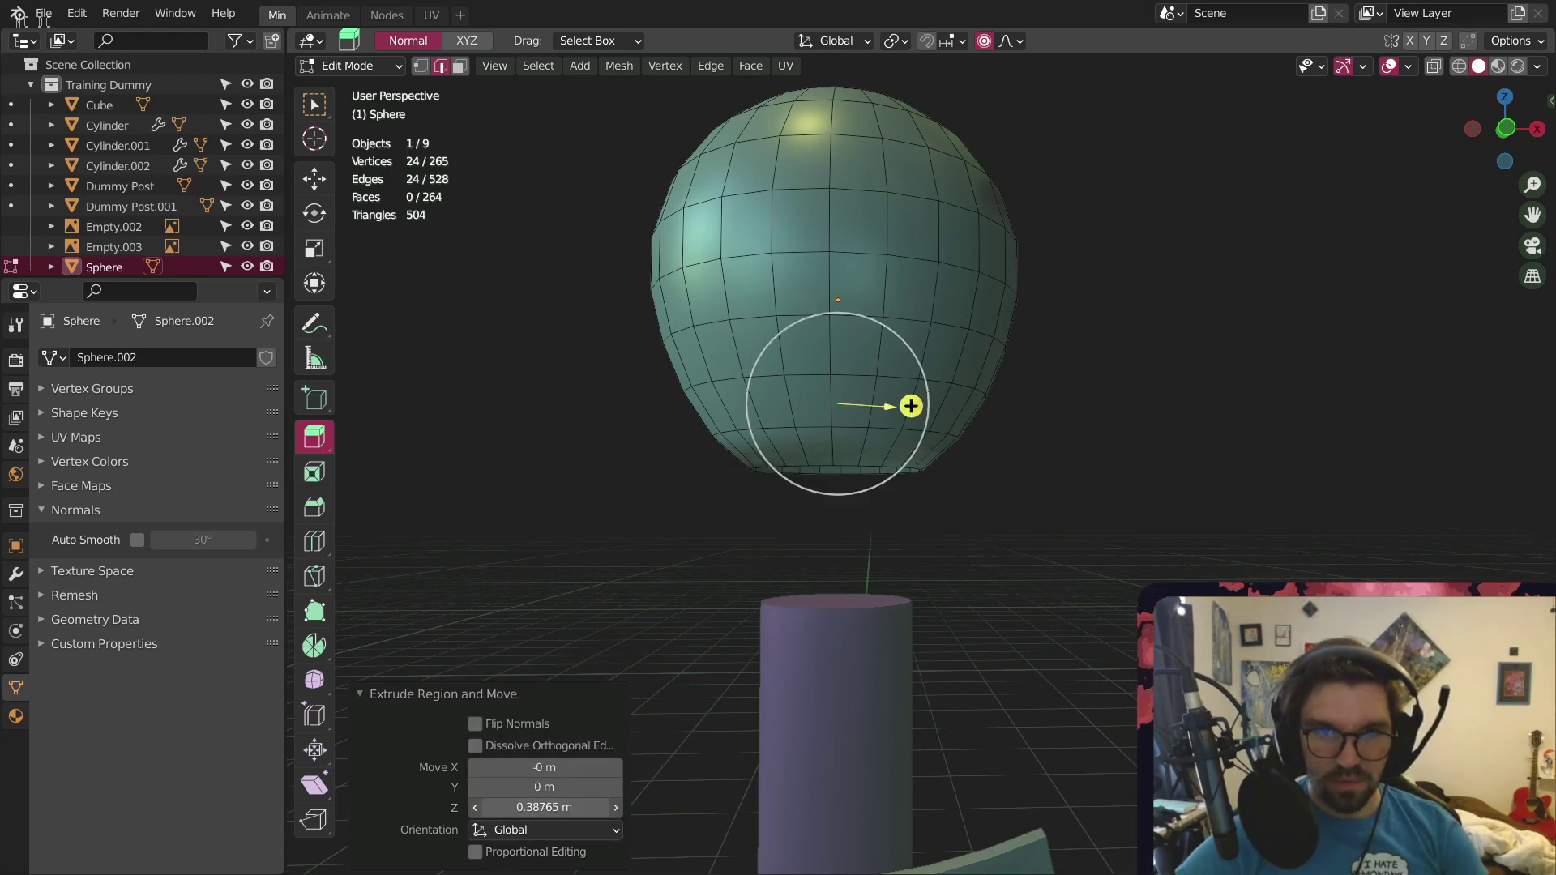
left_click_drag(521, 799, 440, 799)
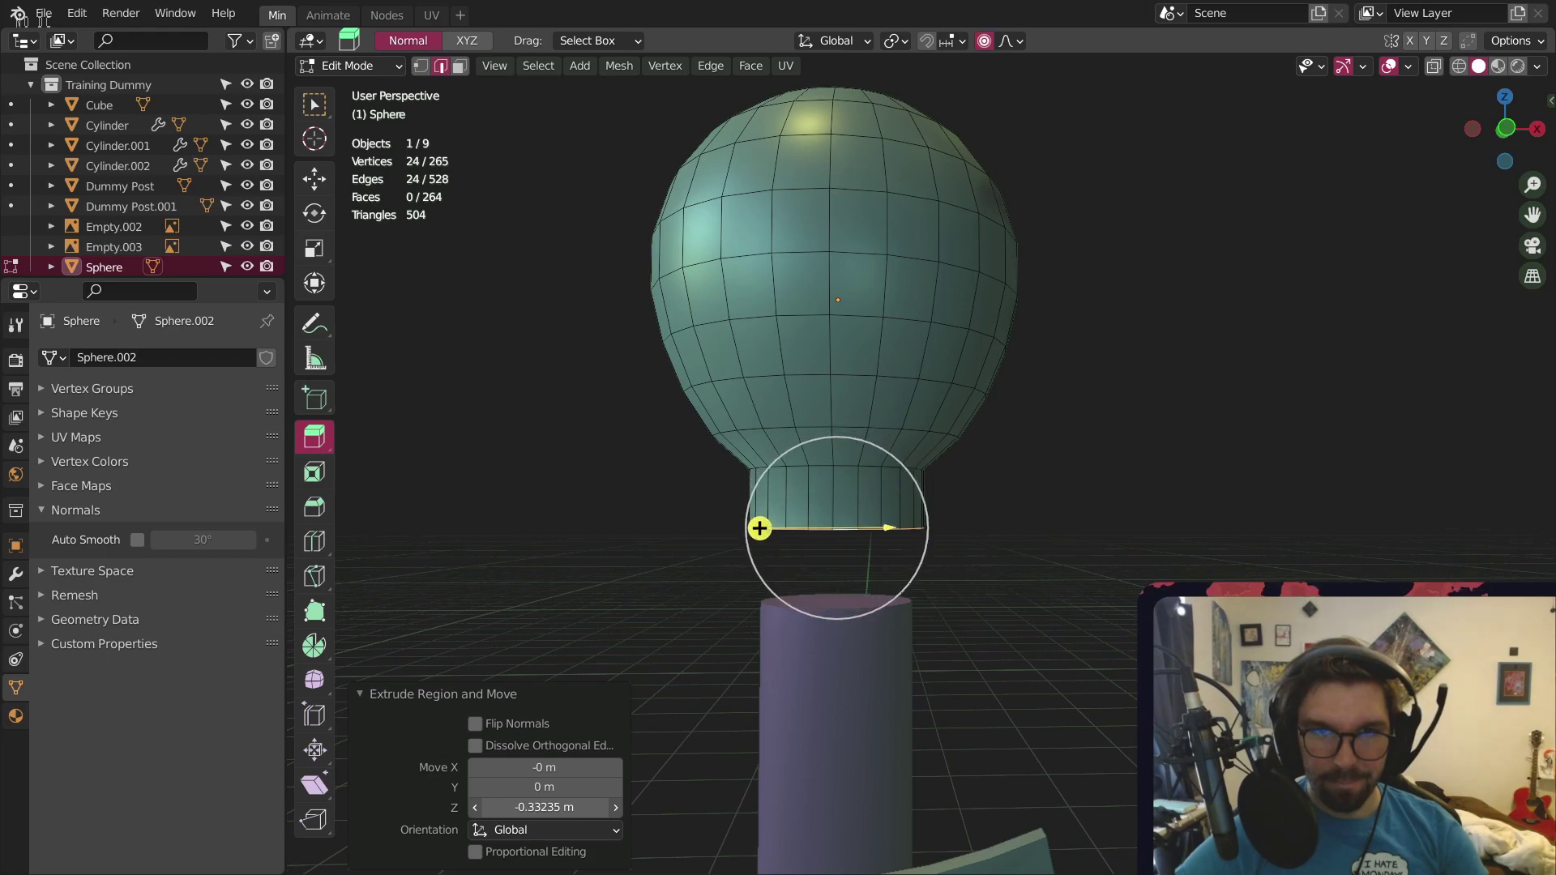
Try to scale the neck's bottom edge loop with proportional editing enabled
middle_click_drag(726, 549, 683, 516)
key("s")
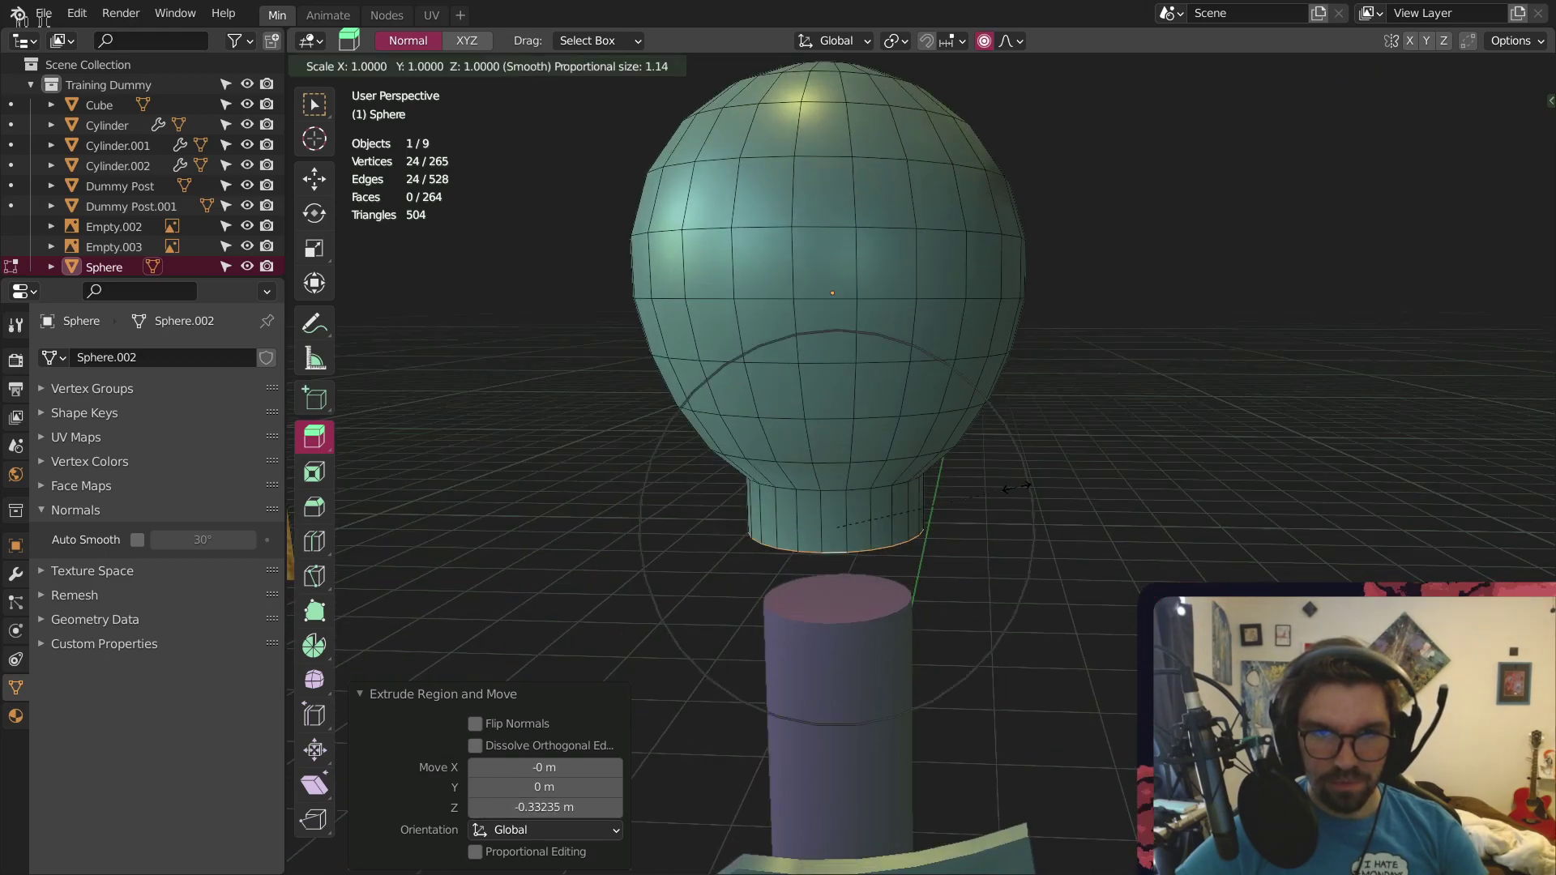
left_click(1036, 487)
key("ctrl+z")
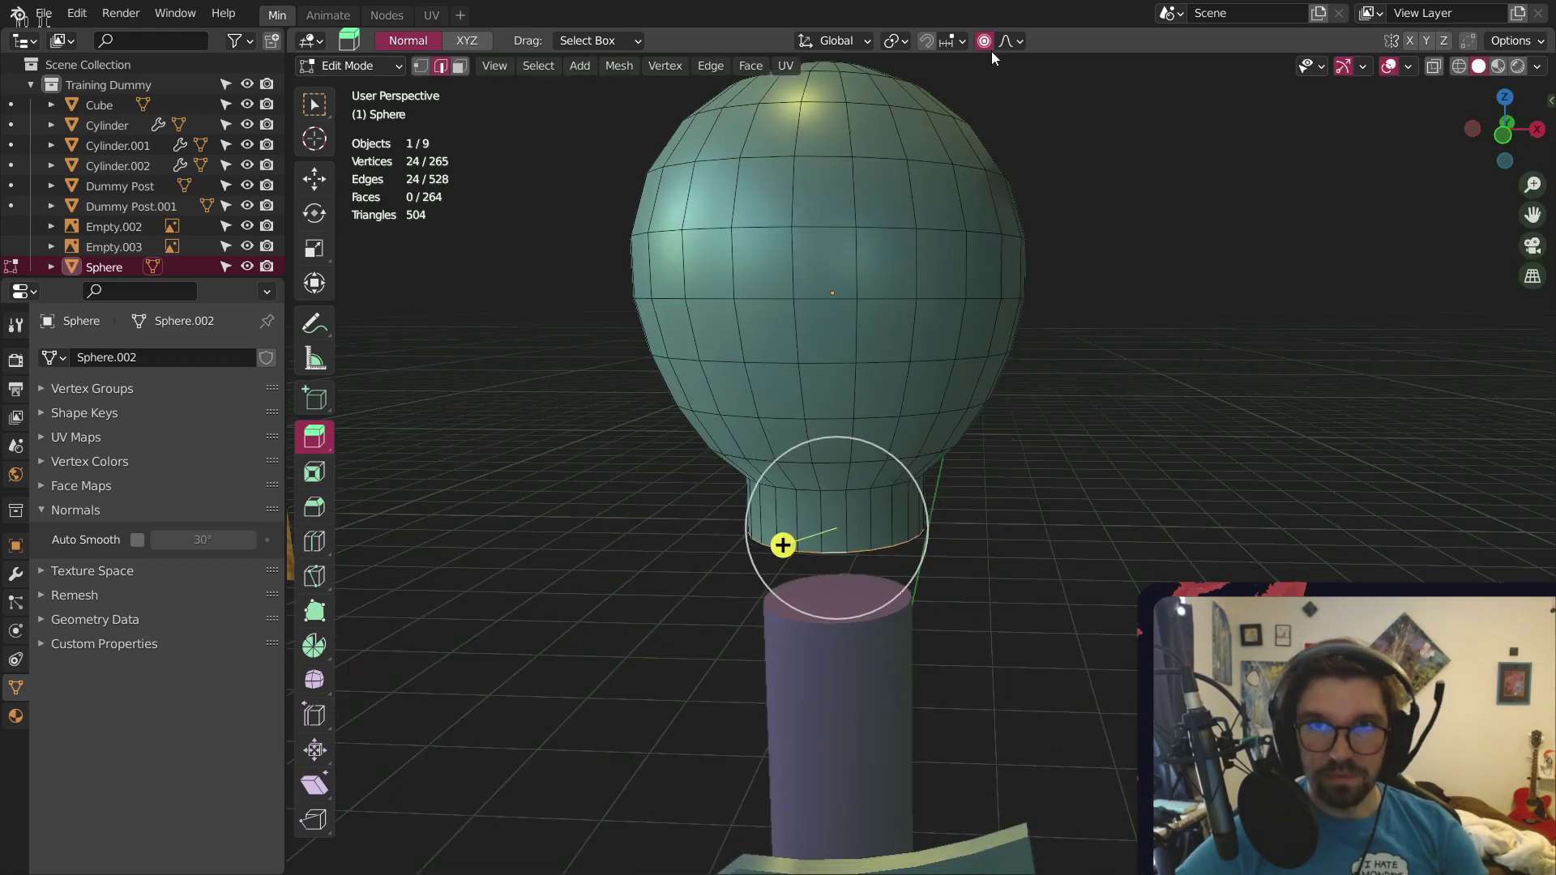
Disable proportional editing and scale the neck's bottom edge loop by about 1.16 to flare it
left_click(984, 40)
key("s")
left_click(1000, 562)
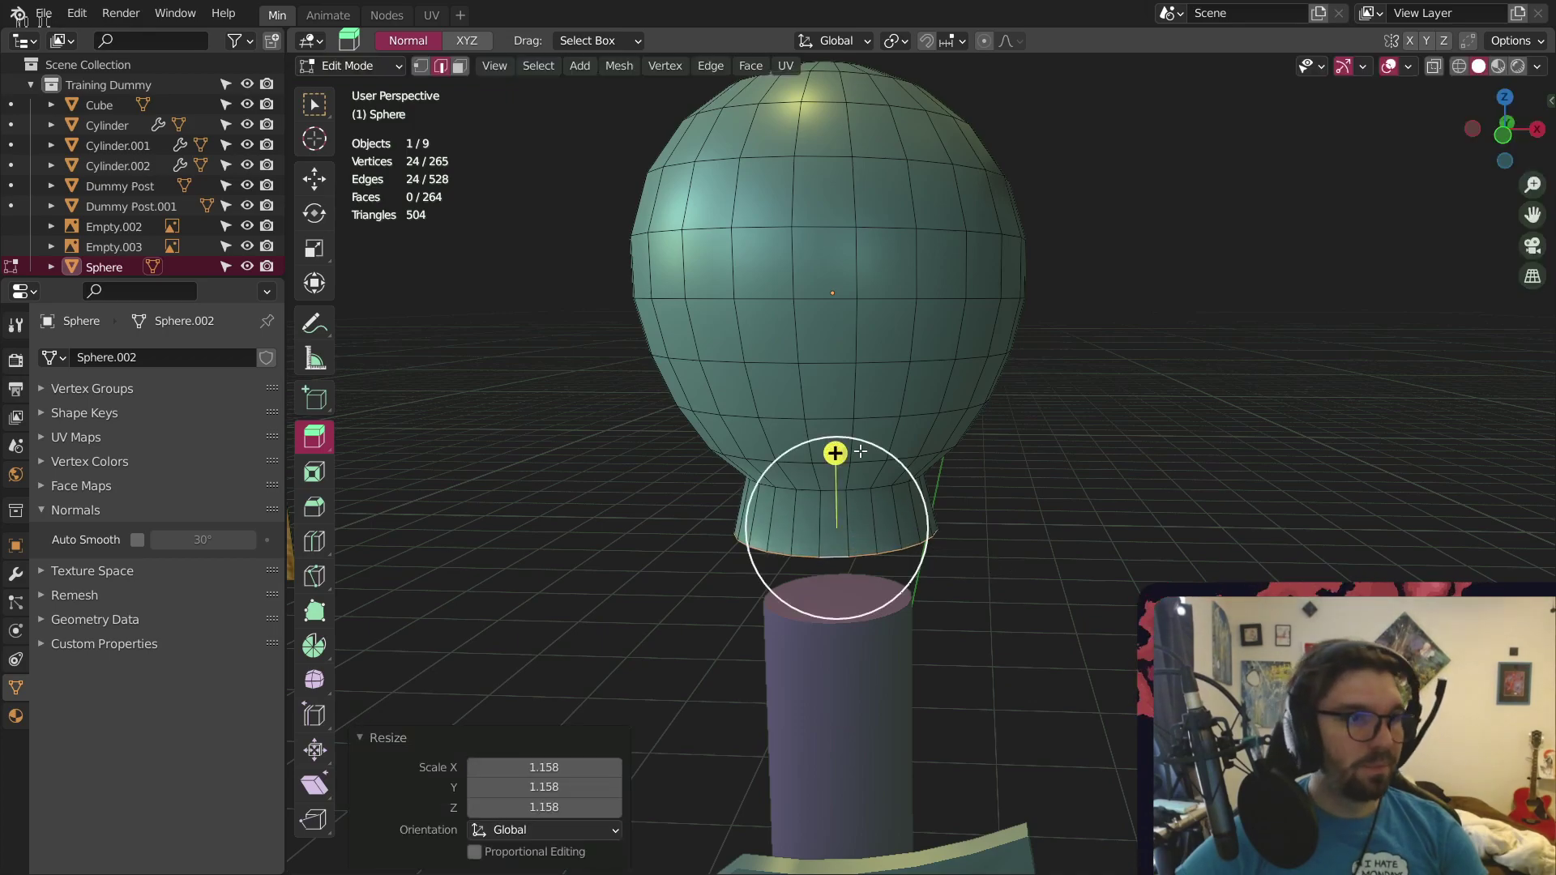
Edge-slide the loop where the neck meets the head about 0.27 toward the neck's bottom rim
scroll(860, 452, "up", 1)
middle_click_drag(833, 515, 823, 478)
scroll(823, 478, "up", 1)
key("g")
key("g")
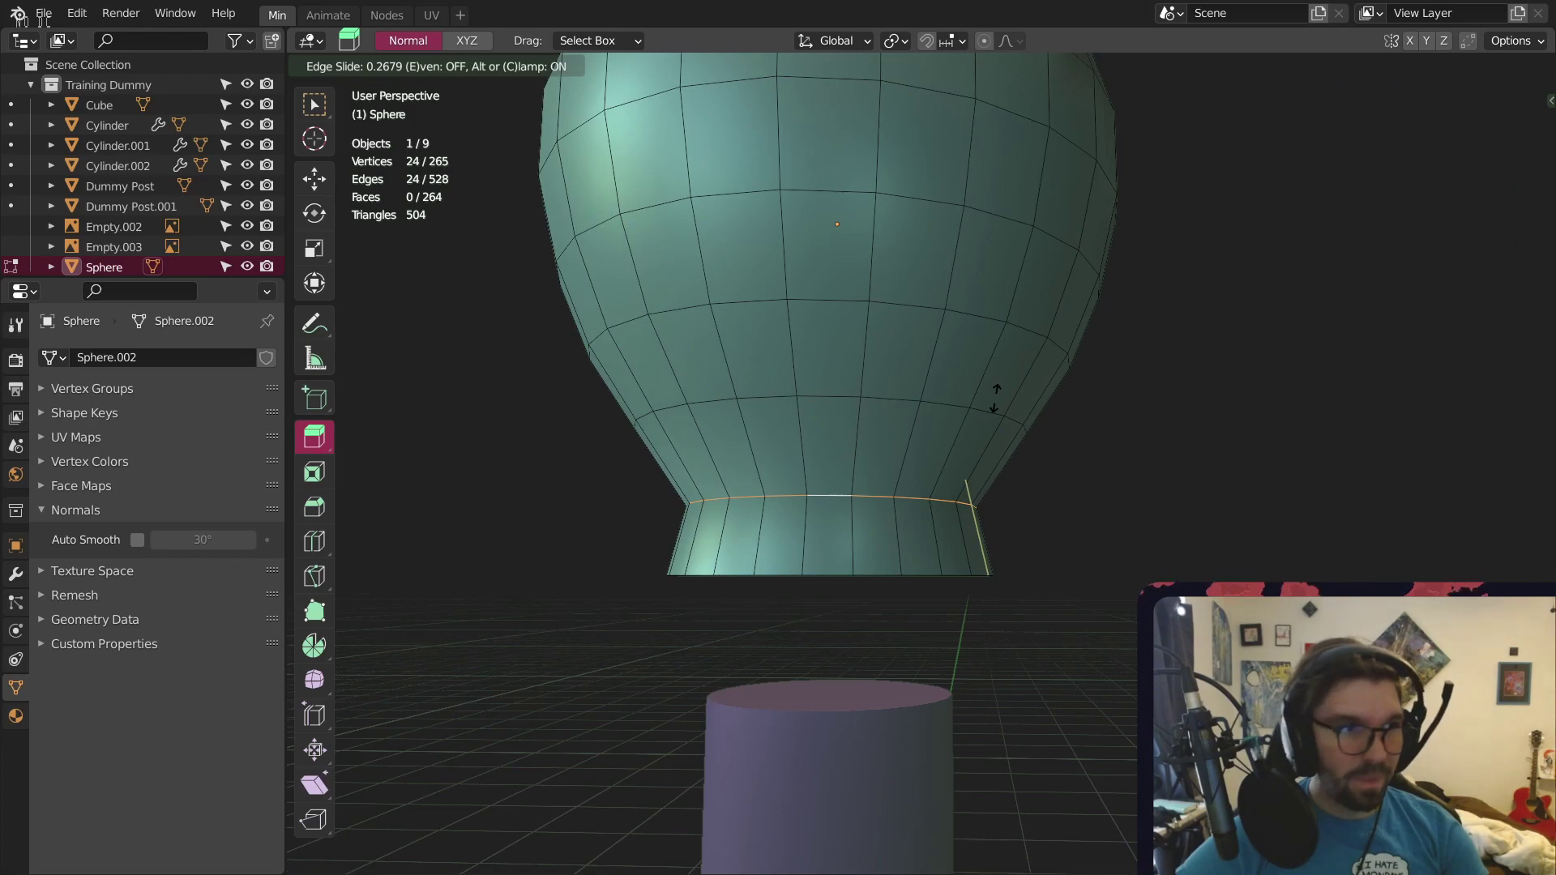
left_click(994, 395)
Return to Object Mode and apply the head's transforms
left_click(357, 68)
left_click(352, 91)
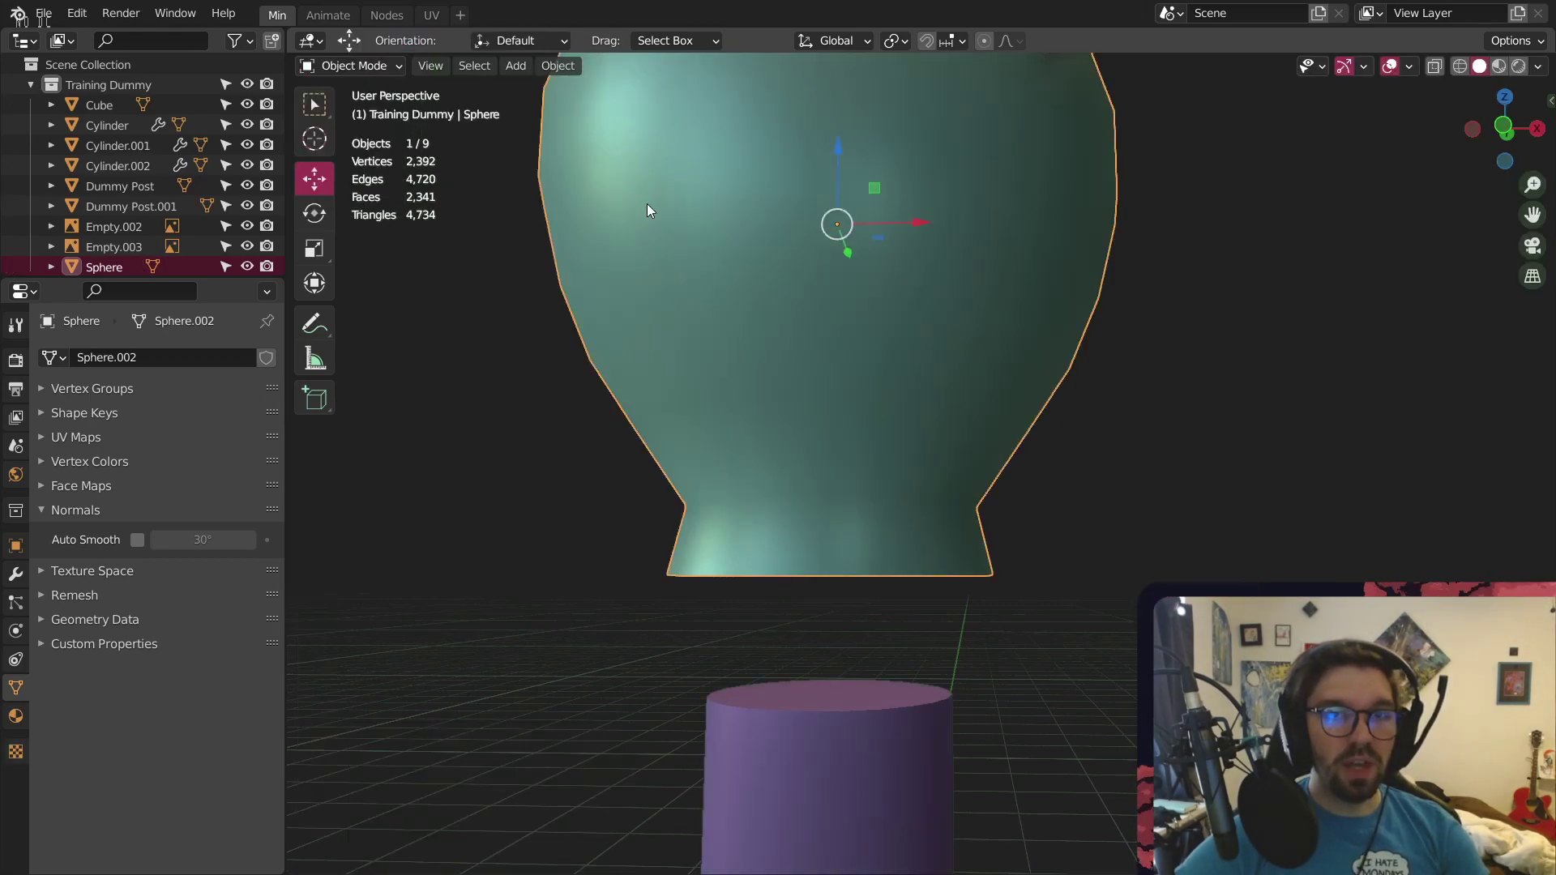
key("ctrl+a")
left_click(645, 207)
scroll(713, 235, "down", 3)
middle_click_drag(713, 242, 714, 296, "shift")
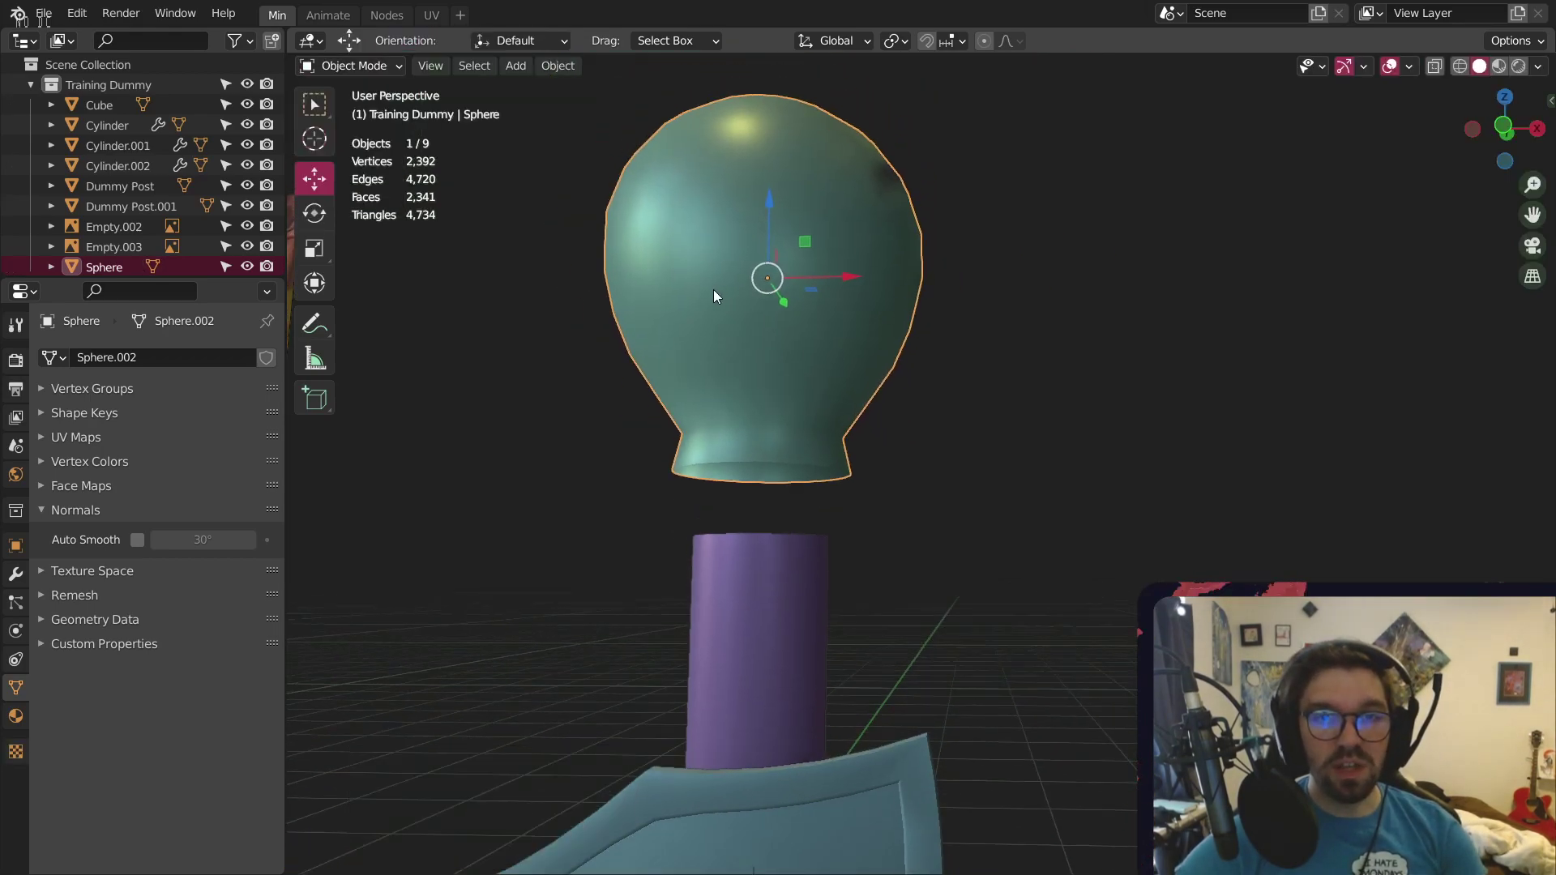
Bevel the loop between head and neck with 3 segments and a width of about 0.088 m, and return to Object Mode deselected
left_click(365, 65)
left_click(356, 86)
key("KP_Decimal")
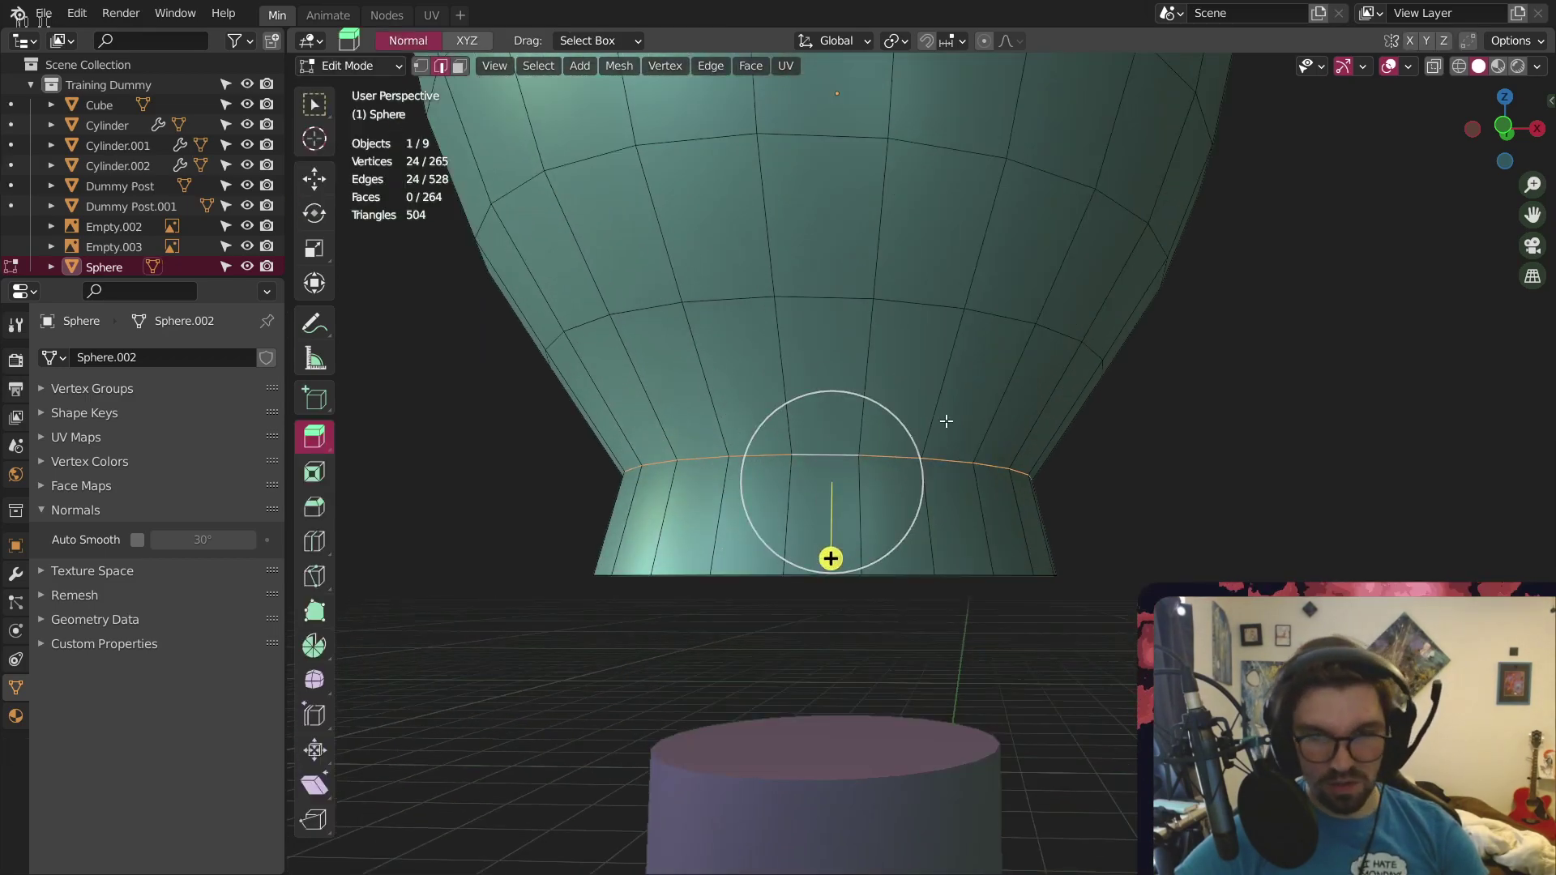
key("e")
key("s")
scroll(979, 374, "up", 1)
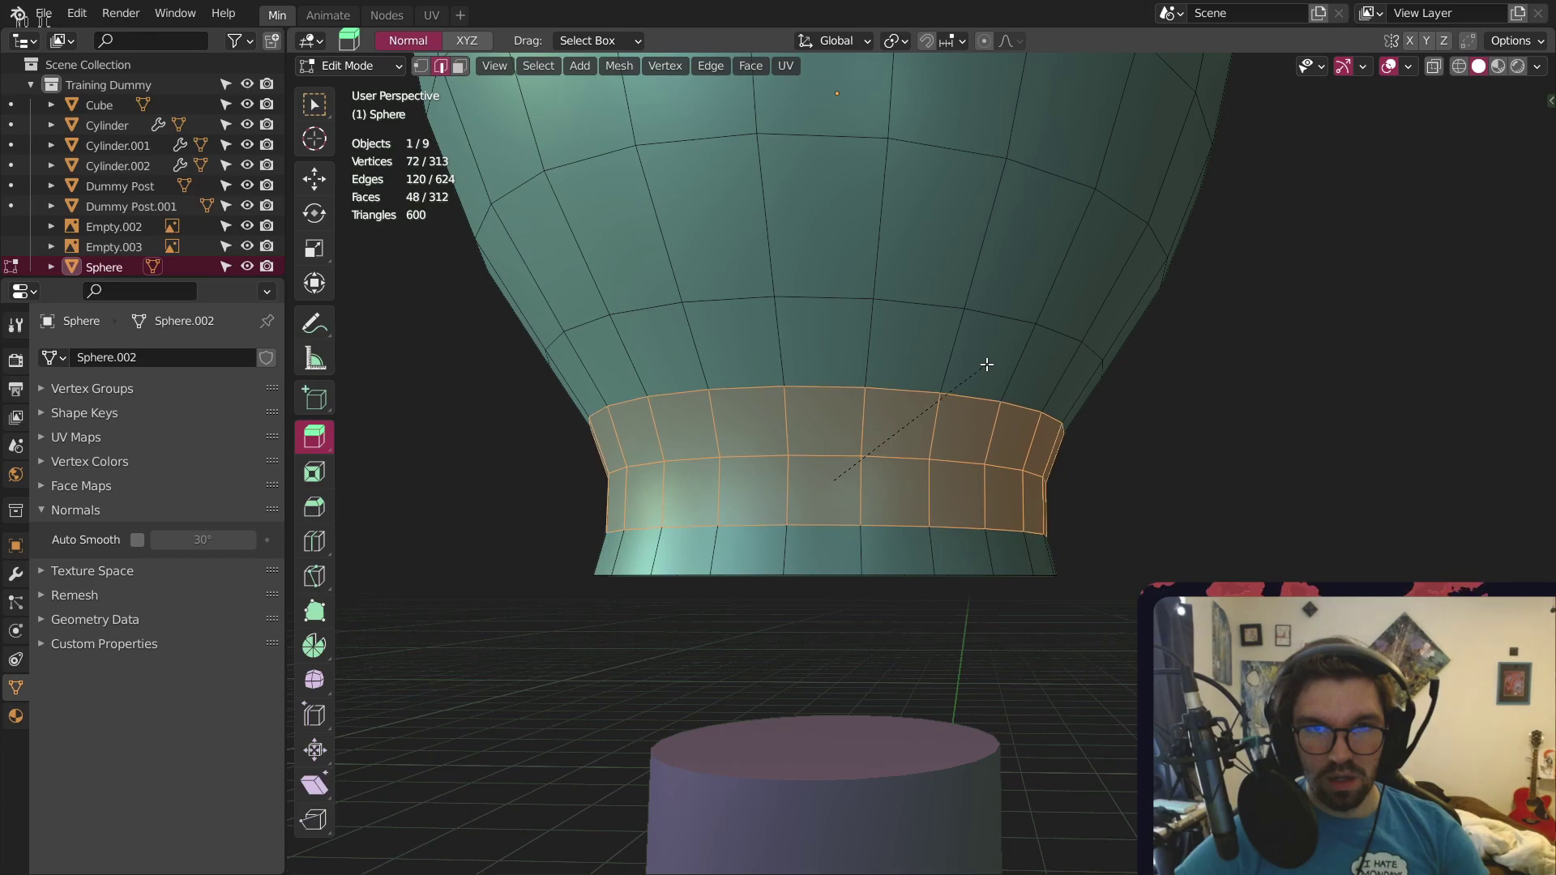
scroll(982, 371, "down", 1)
scroll(979, 374, "up", 2)
scroll(979, 374, "up", 1)
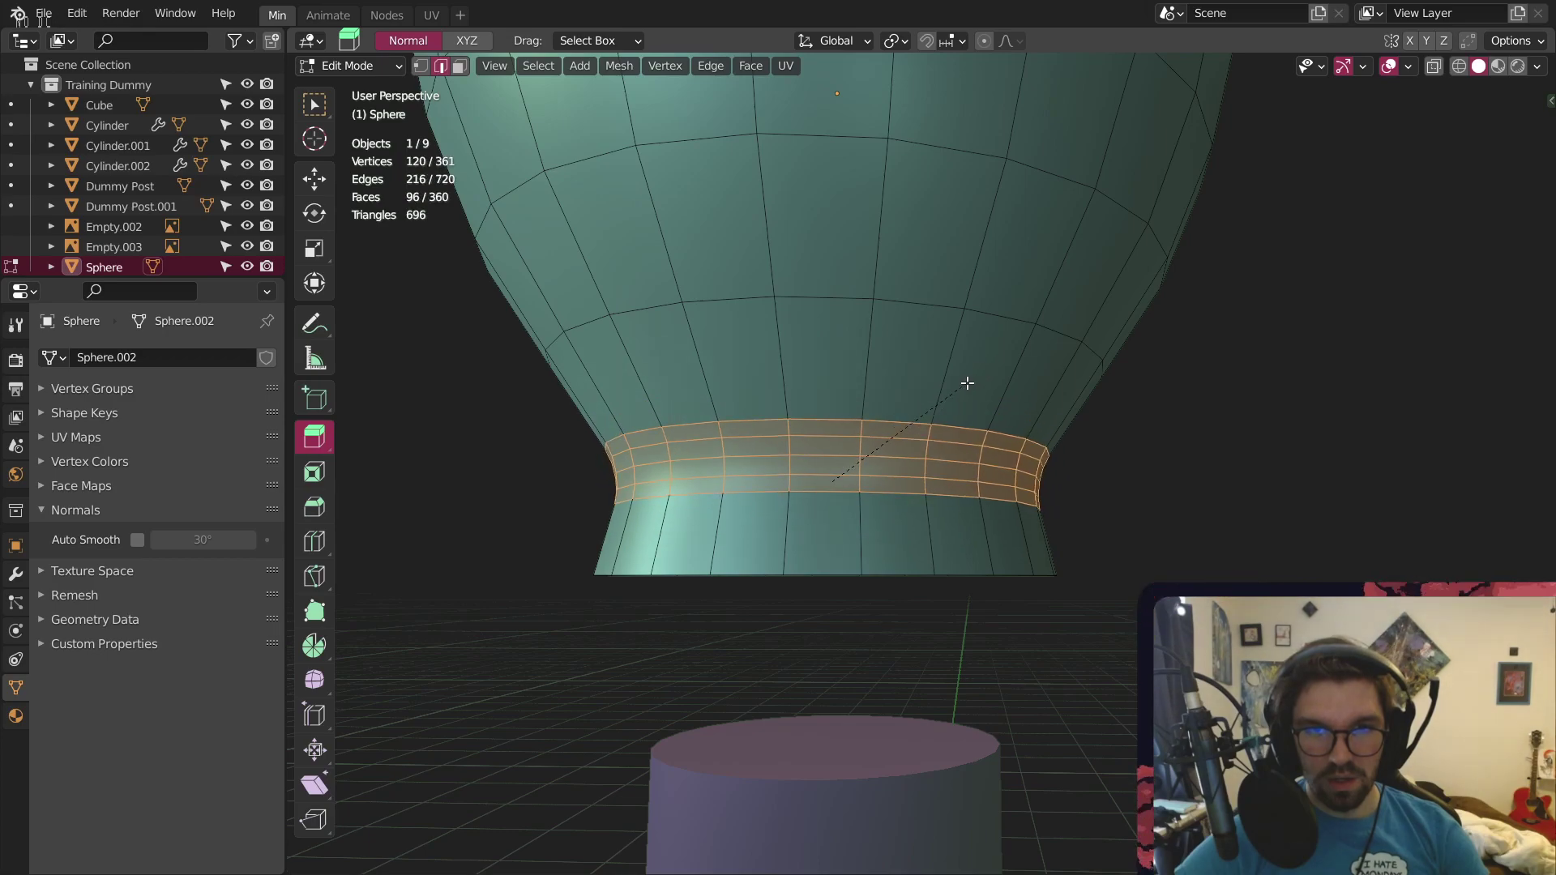
scroll(971, 381, "down", 1)
left_click(969, 382)
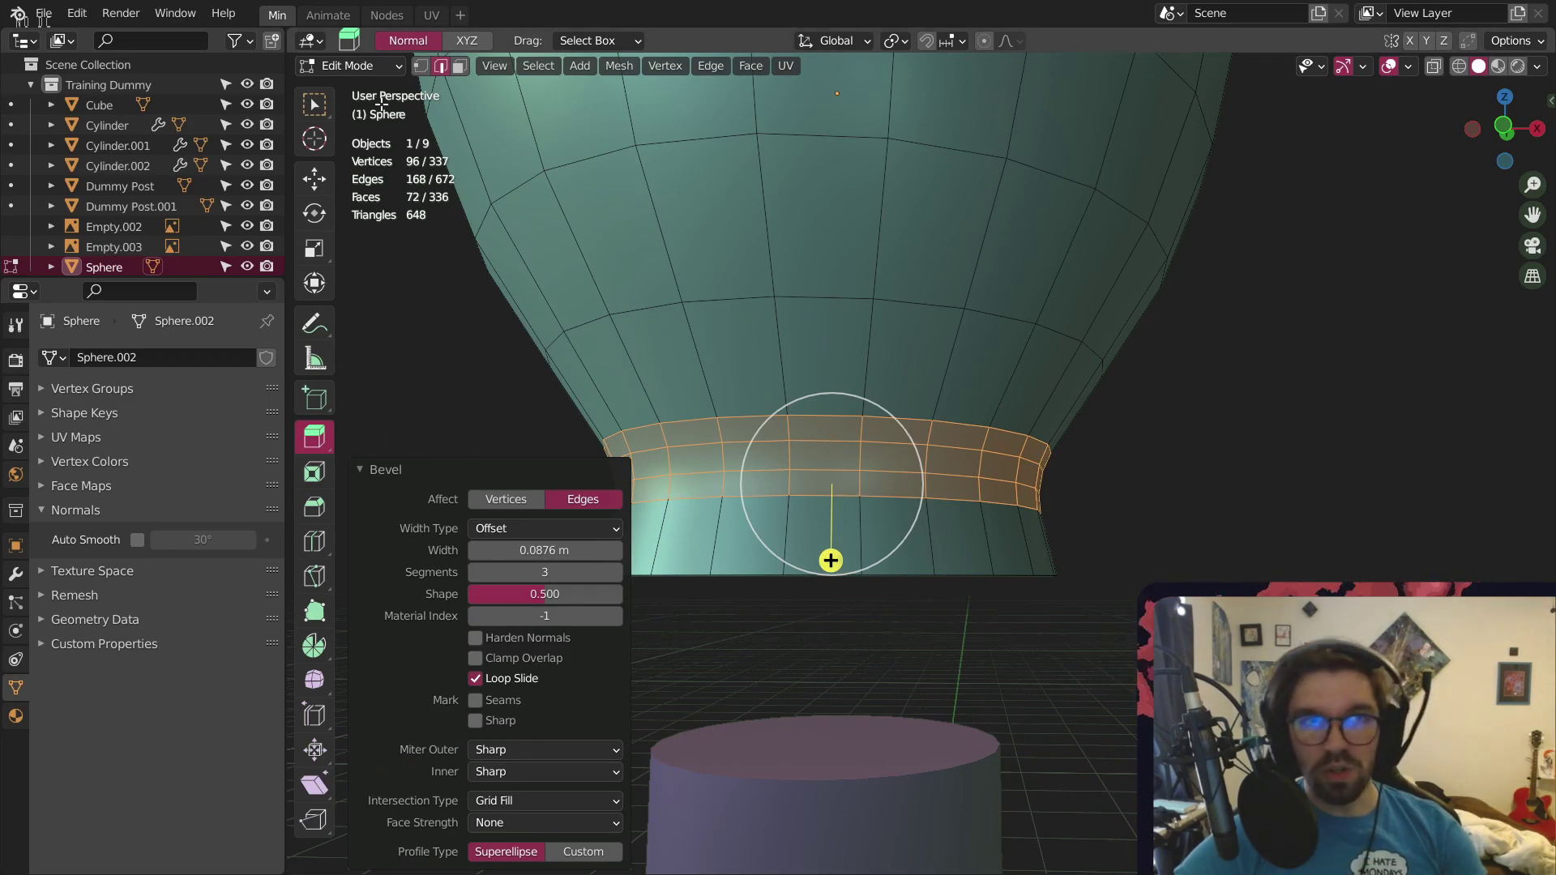
left_click(347, 68)
left_click(335, 91)
left_click(497, 446)
Scale the head down slightly and lower it along Z until its neck fits over the top of the post
scroll(567, 429, "down", 3)
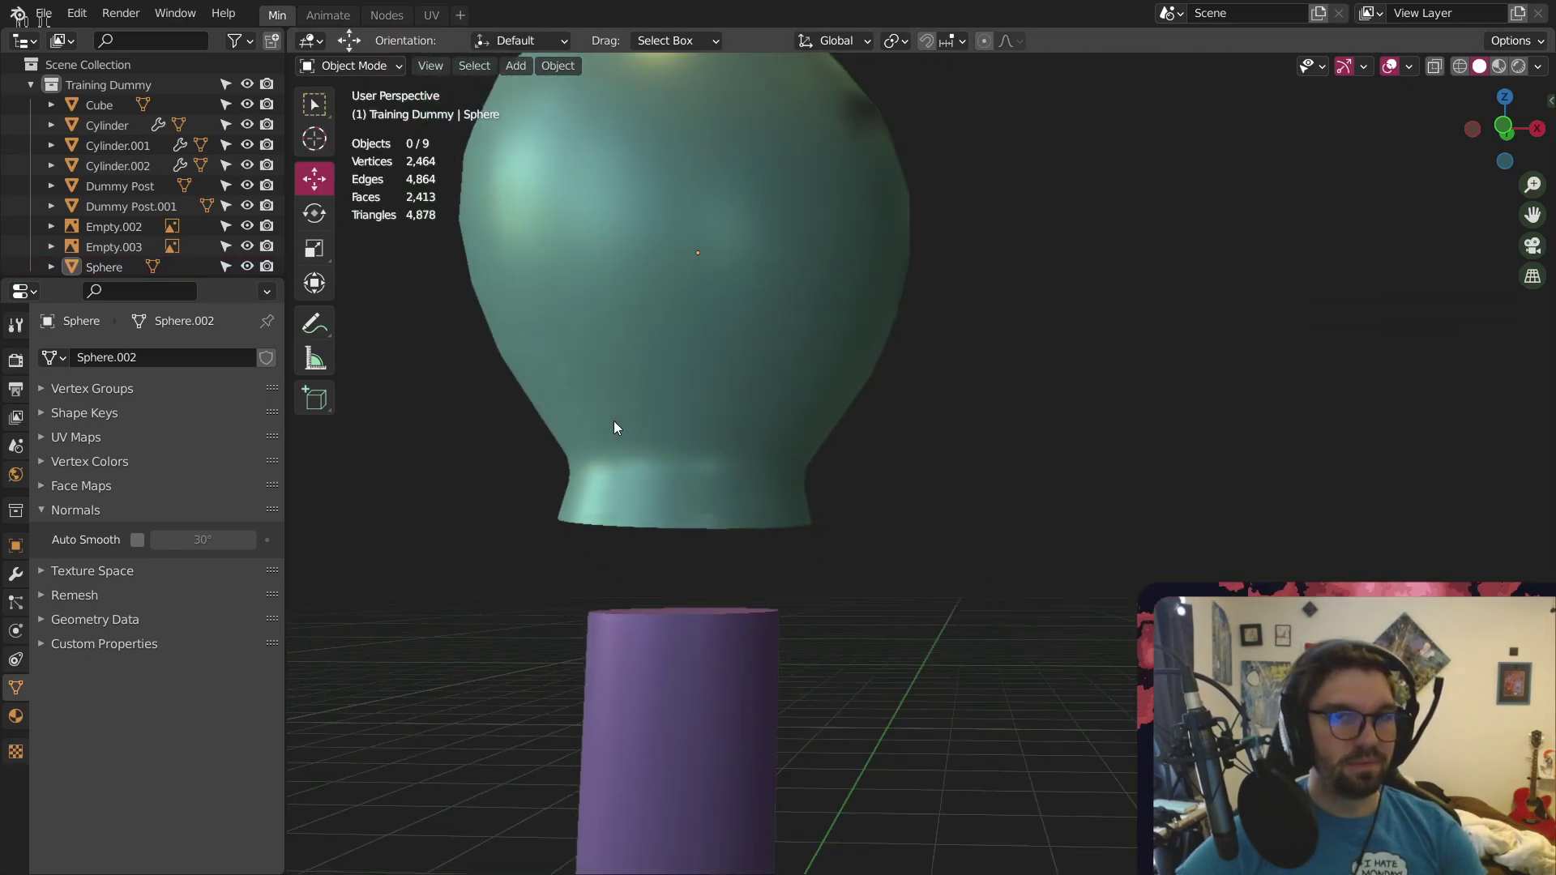
middle_click_drag(614, 421, 678, 367)
scroll(601, 416, "down", 3)
left_click(601, 414)
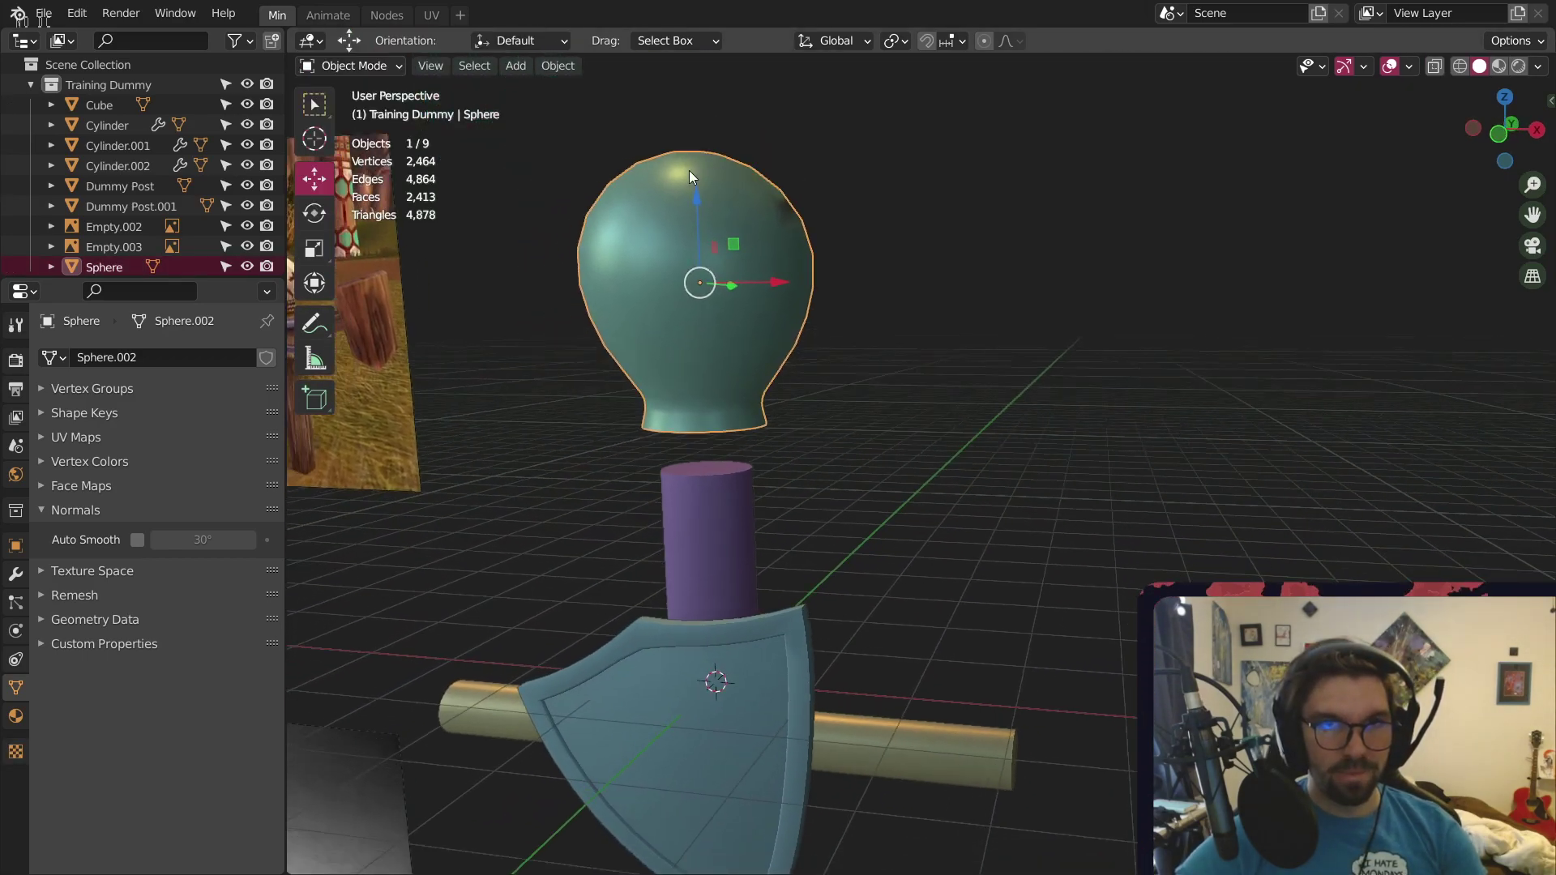
left_click_drag(688, 171, 676, 324)
middle_click_drag(674, 380, 727, 332)
key("s")
left_click(815, 244)
left_click_drag(691, 251, 696, 331)
left_click(917, 354)
Compare the head's shape with the reference images and open the head in Edit Mode
middle_click_drag(918, 354, 943, 273)
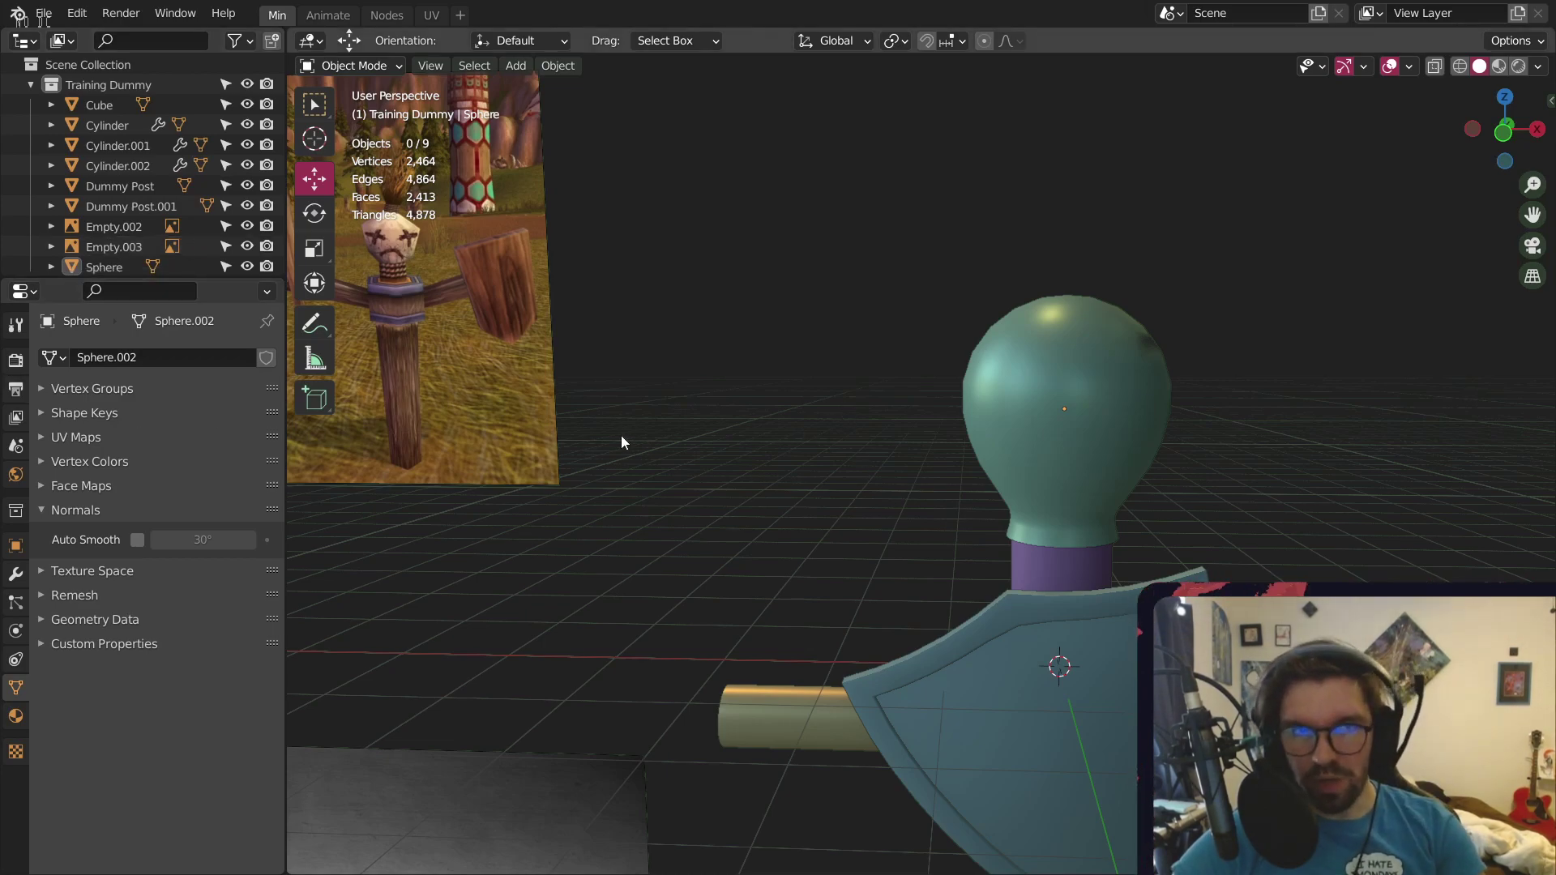
middle_click_drag(660, 407, 705, 402, "shift")
middle_click_drag(508, 488, 667, 387, "shift")
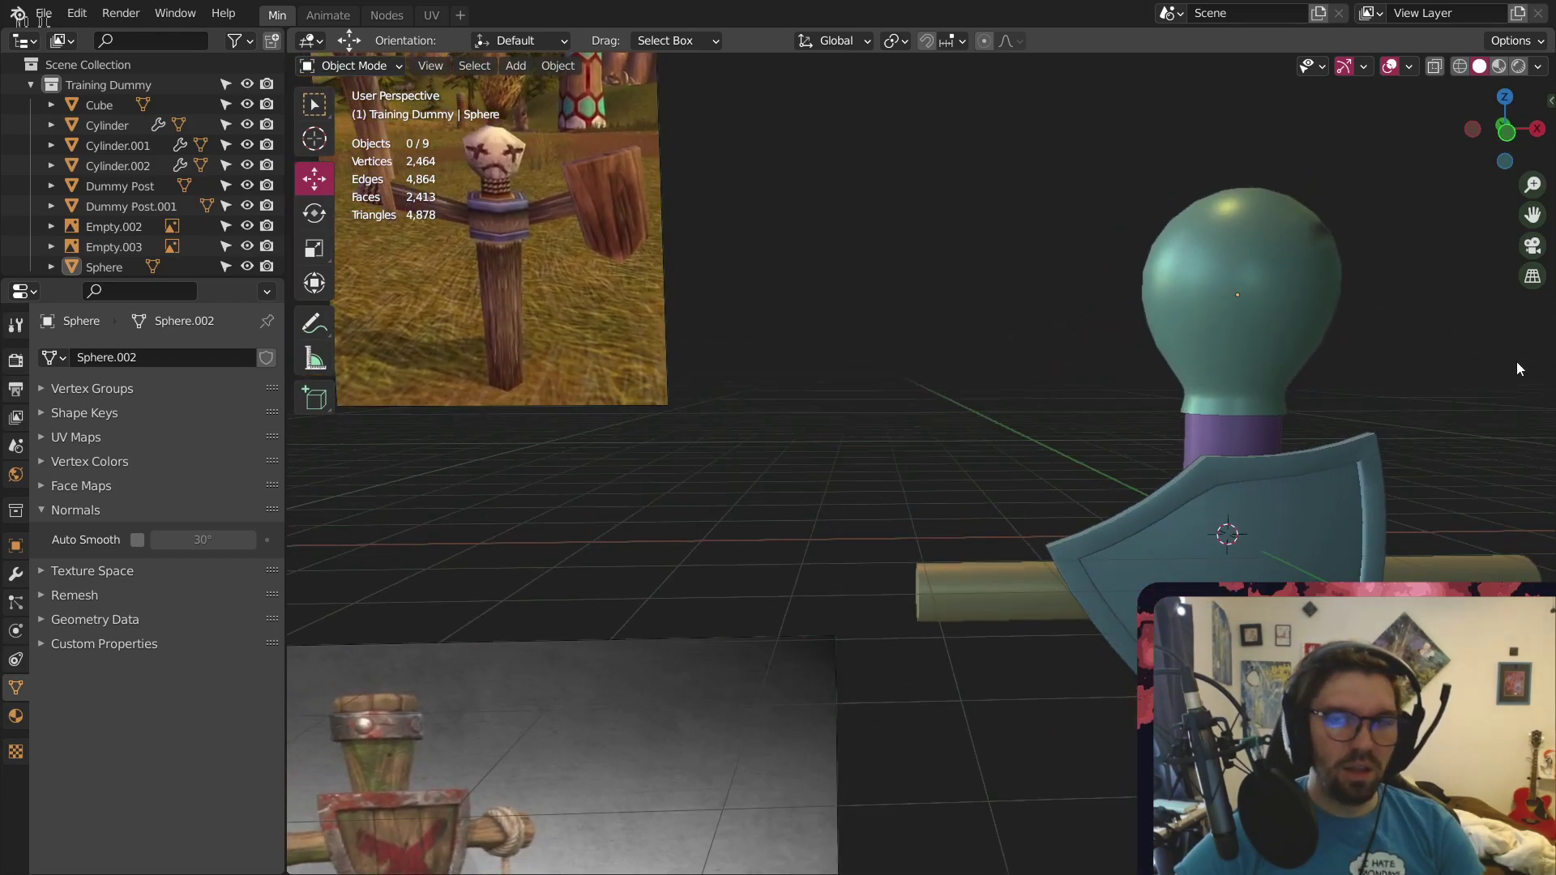
middle_click_drag(1301, 348, 711, 454, "shift")
left_click(602, 503)
scroll(657, 472, "up", 3)
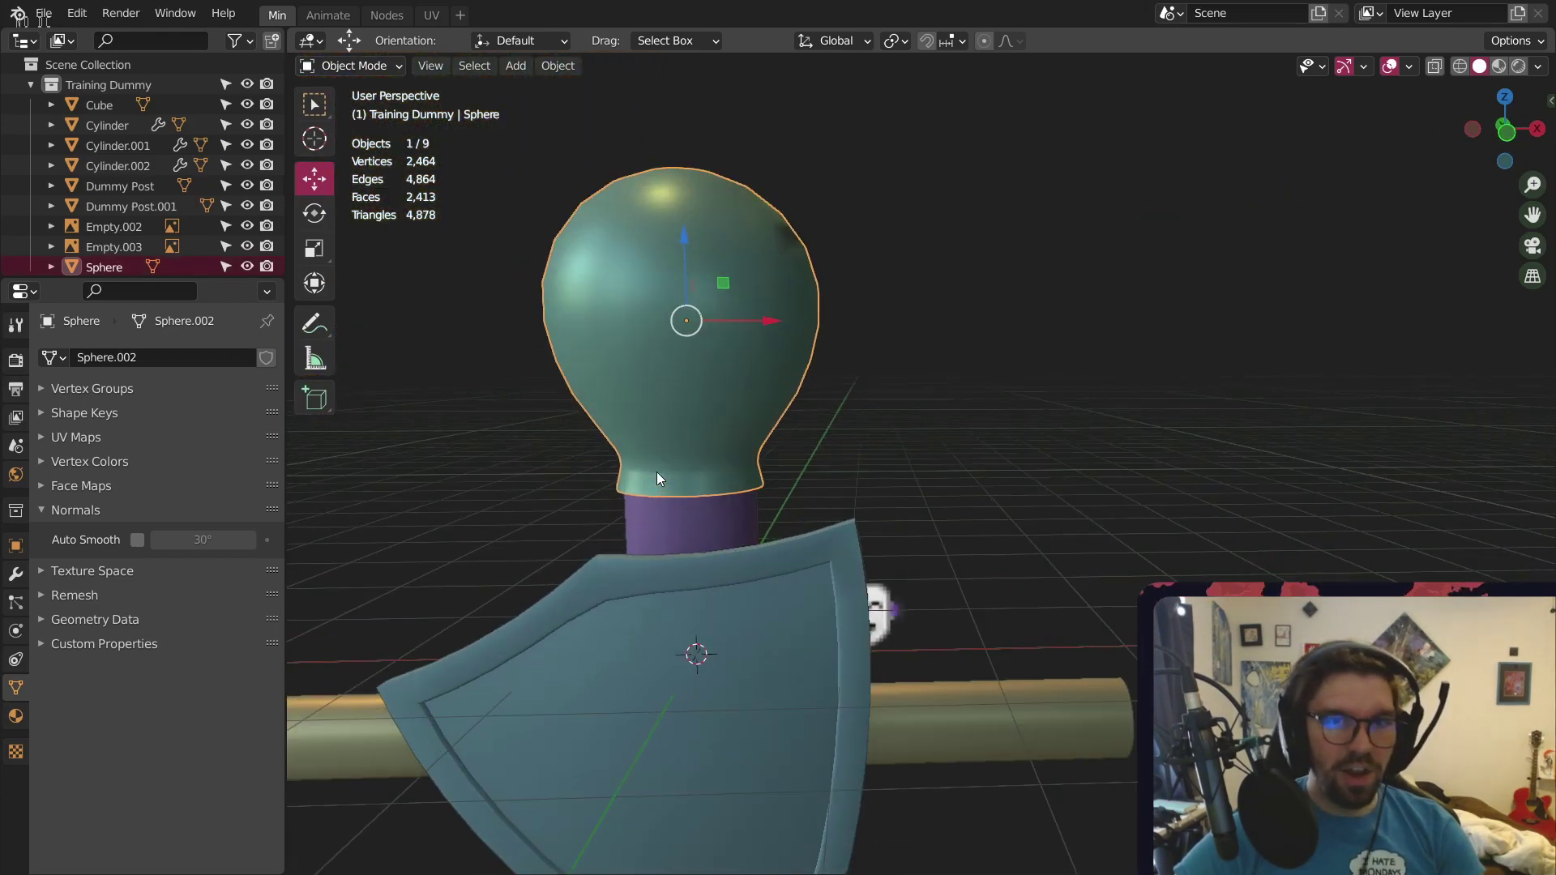
left_click(378, 68)
left_click(351, 111)
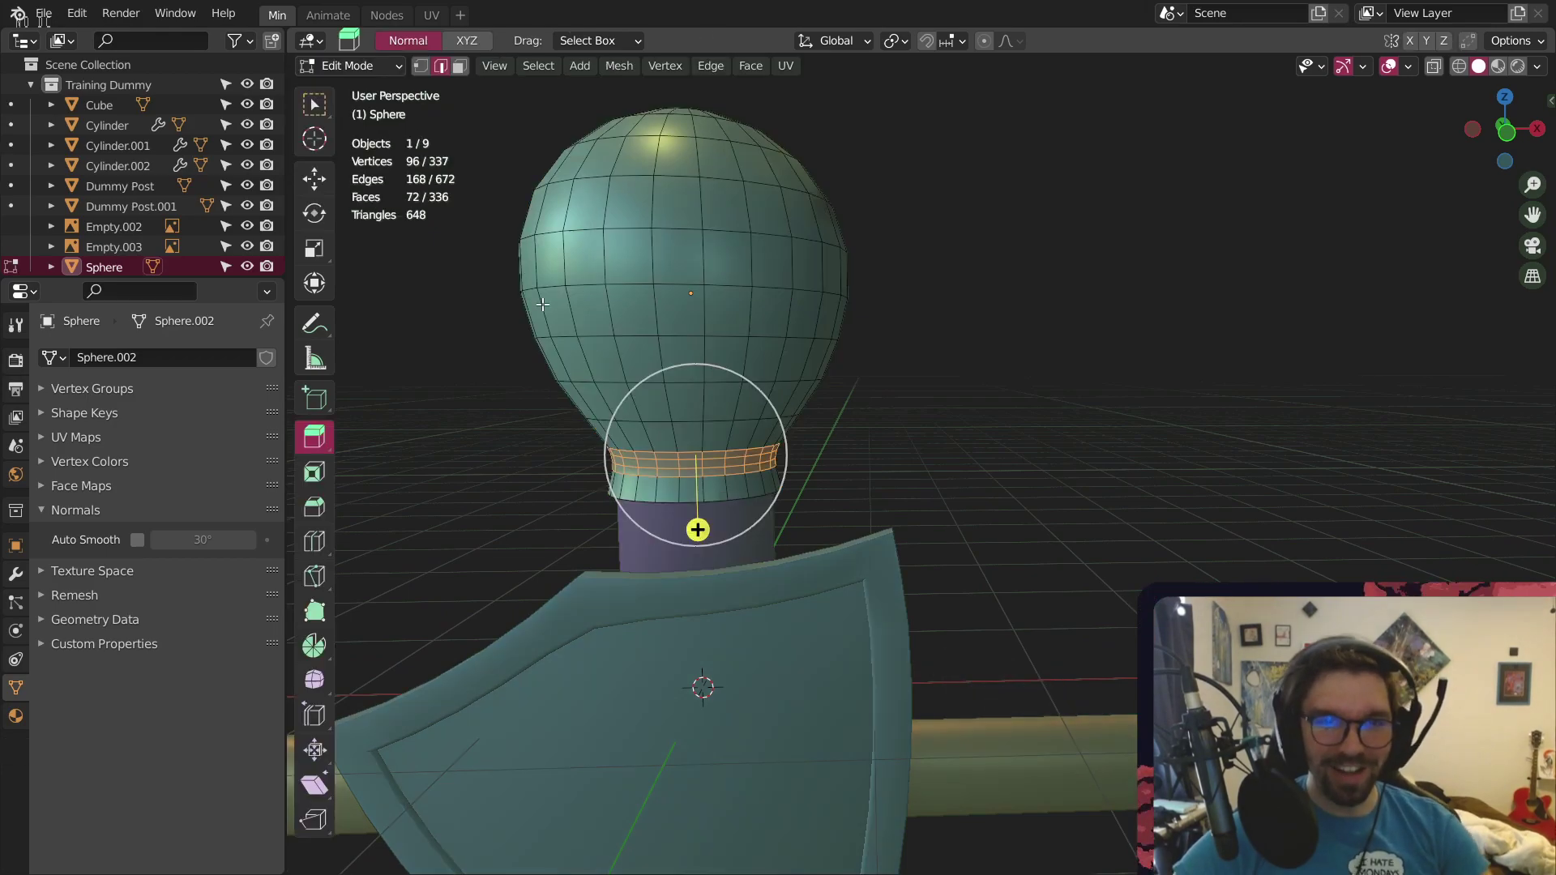
Move the neck's bottom edge loop about 0.34 m down along Z with proportional editing at size 1.6, and return to Object Mode deselected
scroll(660, 500, "up", 2)
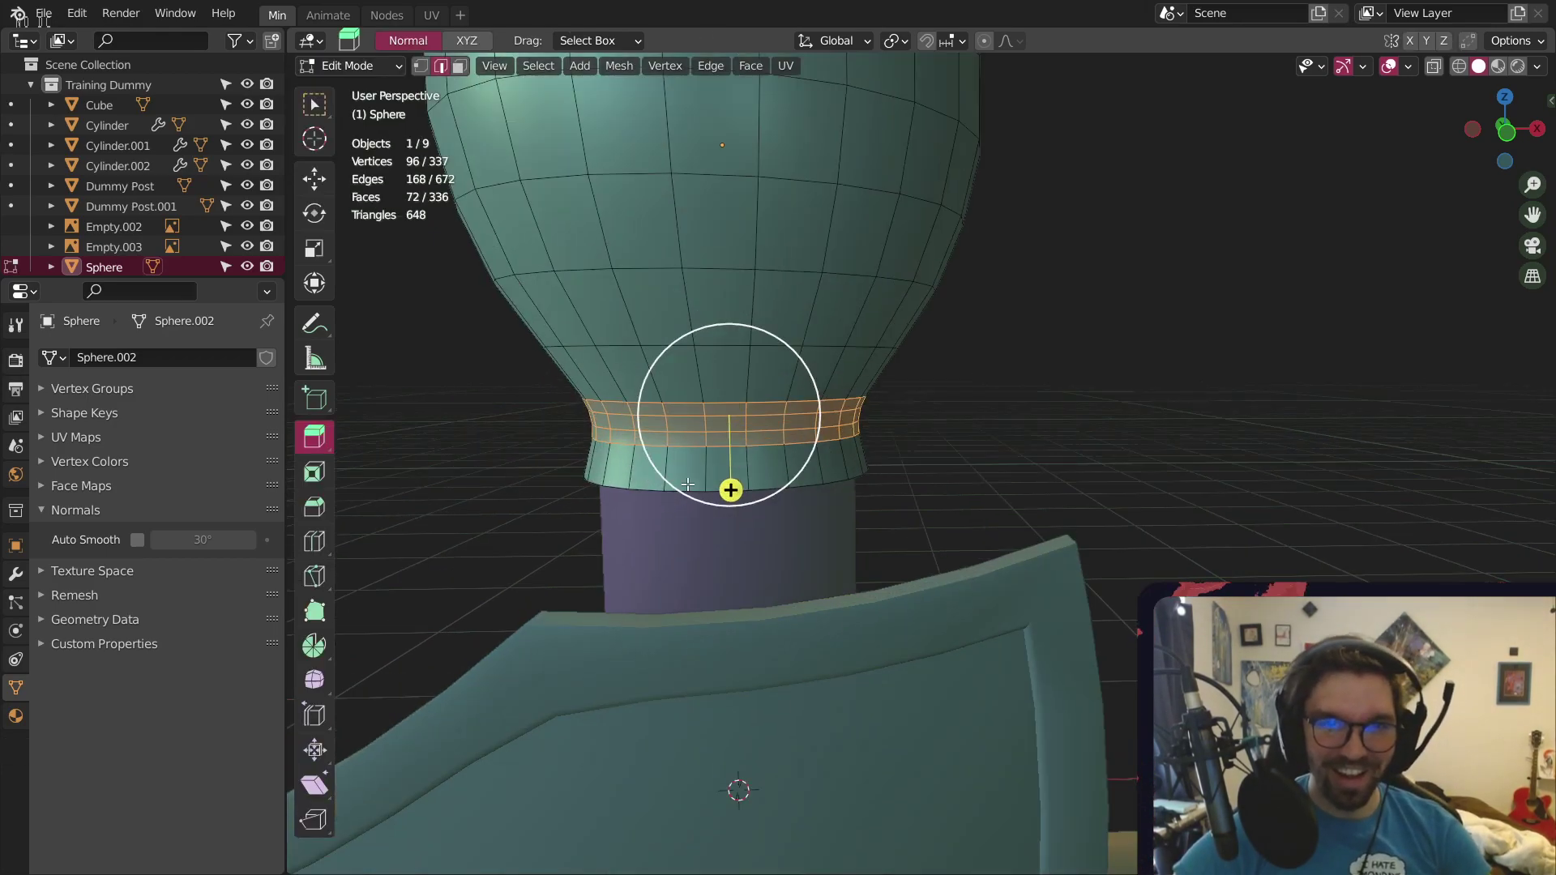
left_click(687, 483, "alt")
left_click(332, 185)
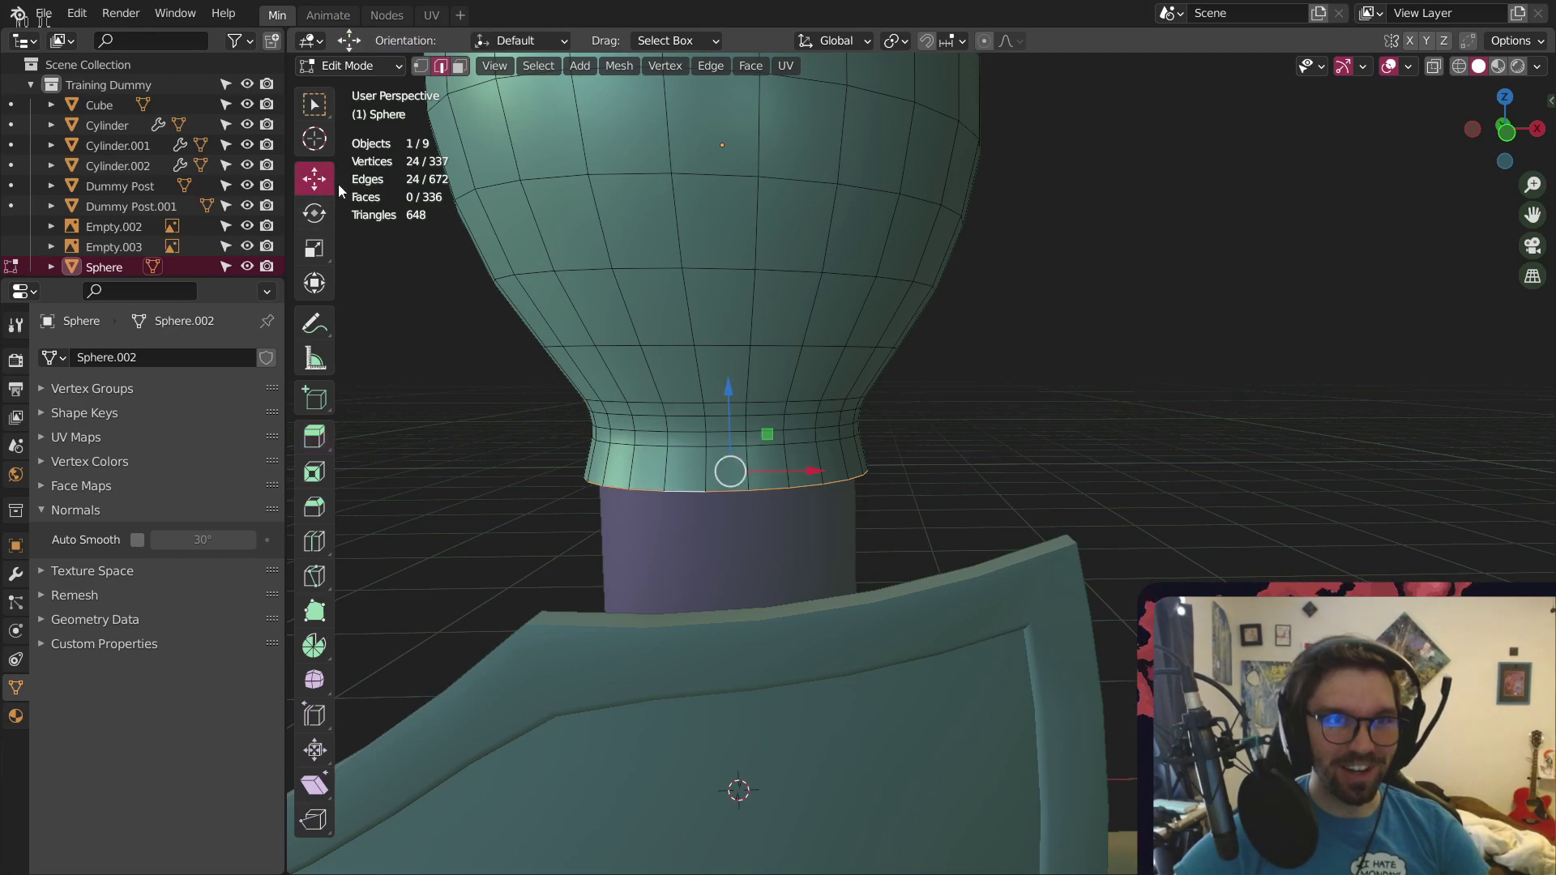
left_click_drag(727, 388, 730, 503)
left_click(475, 852)
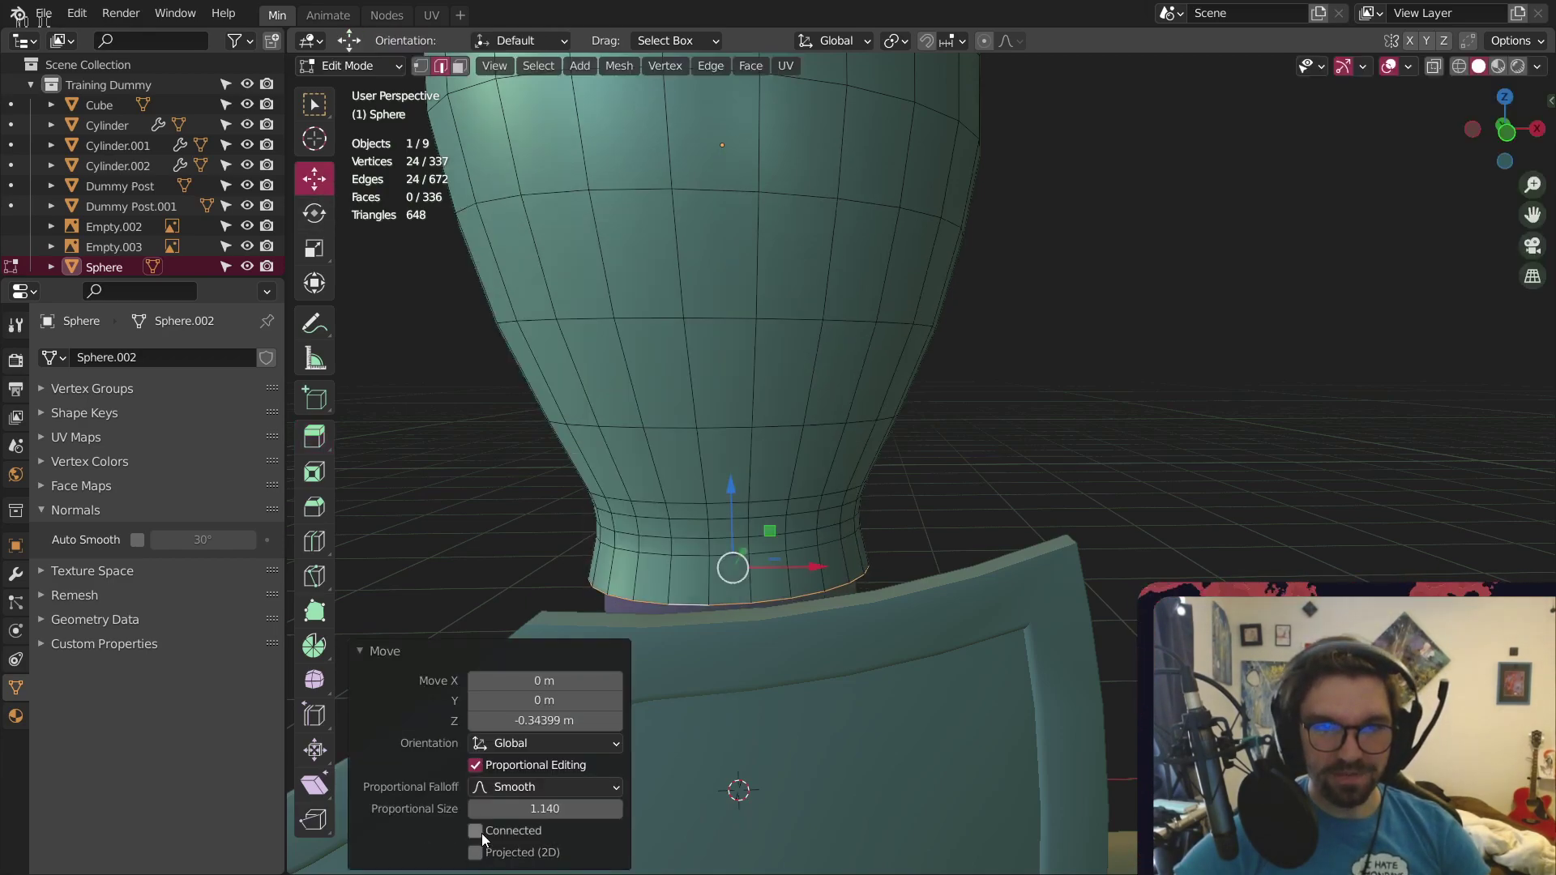
left_click_drag(550, 801, 604, 801)
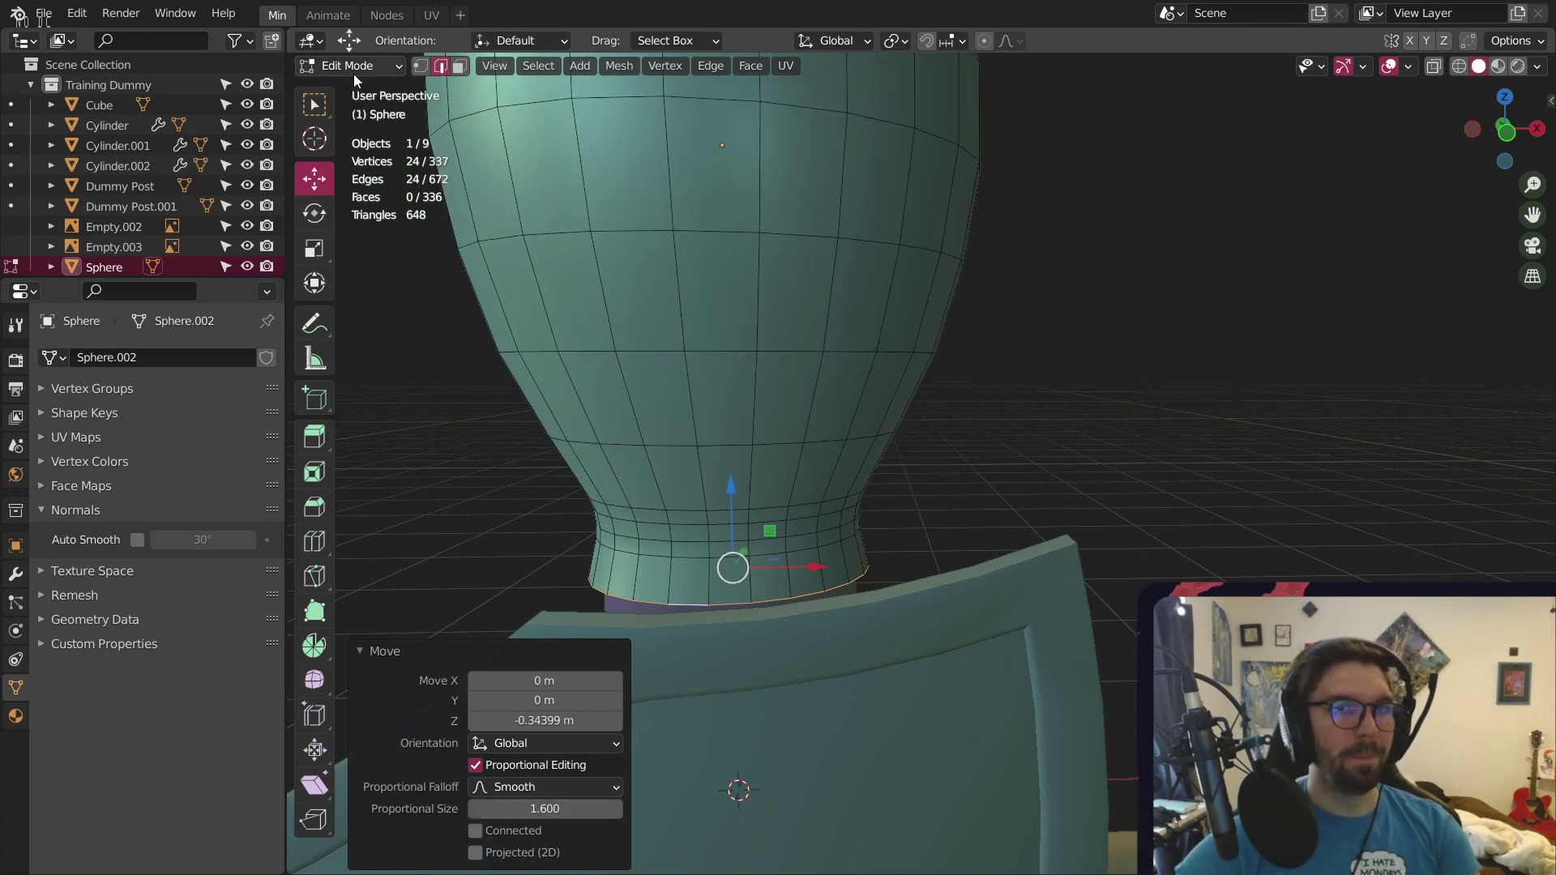
left_click(353, 71)
left_click(357, 88)
left_click(531, 407)
Check the head's smooth outline in Object Mode and reopen the head in Edit Mode
scroll(532, 407, "down", 4)
middle_click_drag(532, 407, 751, 396, "shift")
left_click(751, 396)
left_click(349, 66)
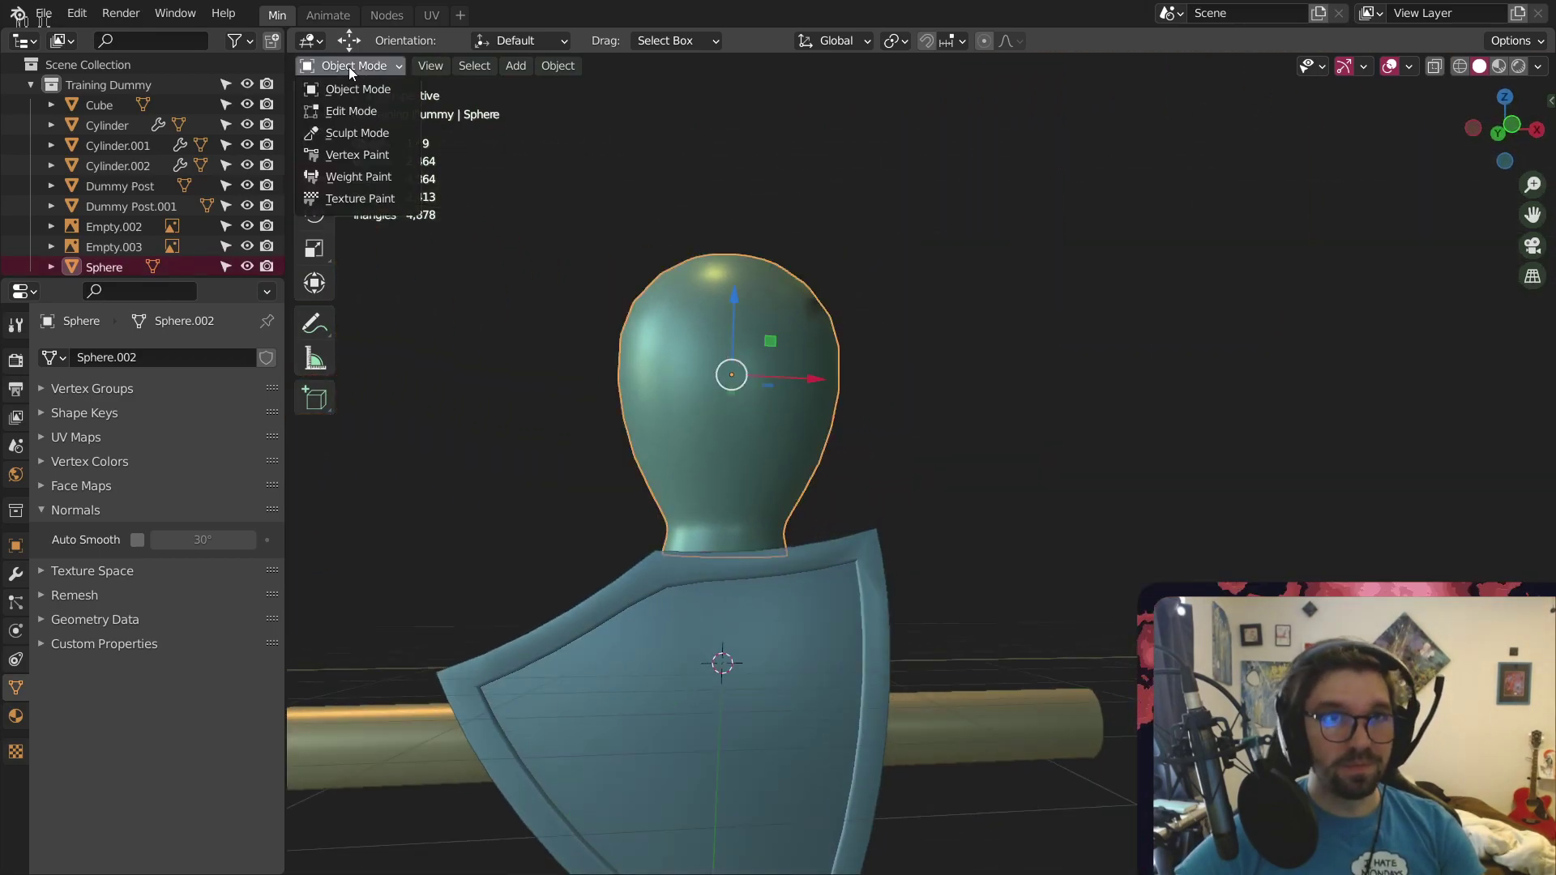
left_click(356, 111)
Bevel six horizontal edge loops between the neck and the crown with 1 segment and a width of about 0.075 m, and return to Object Mode
scroll(746, 480, "up", 2)
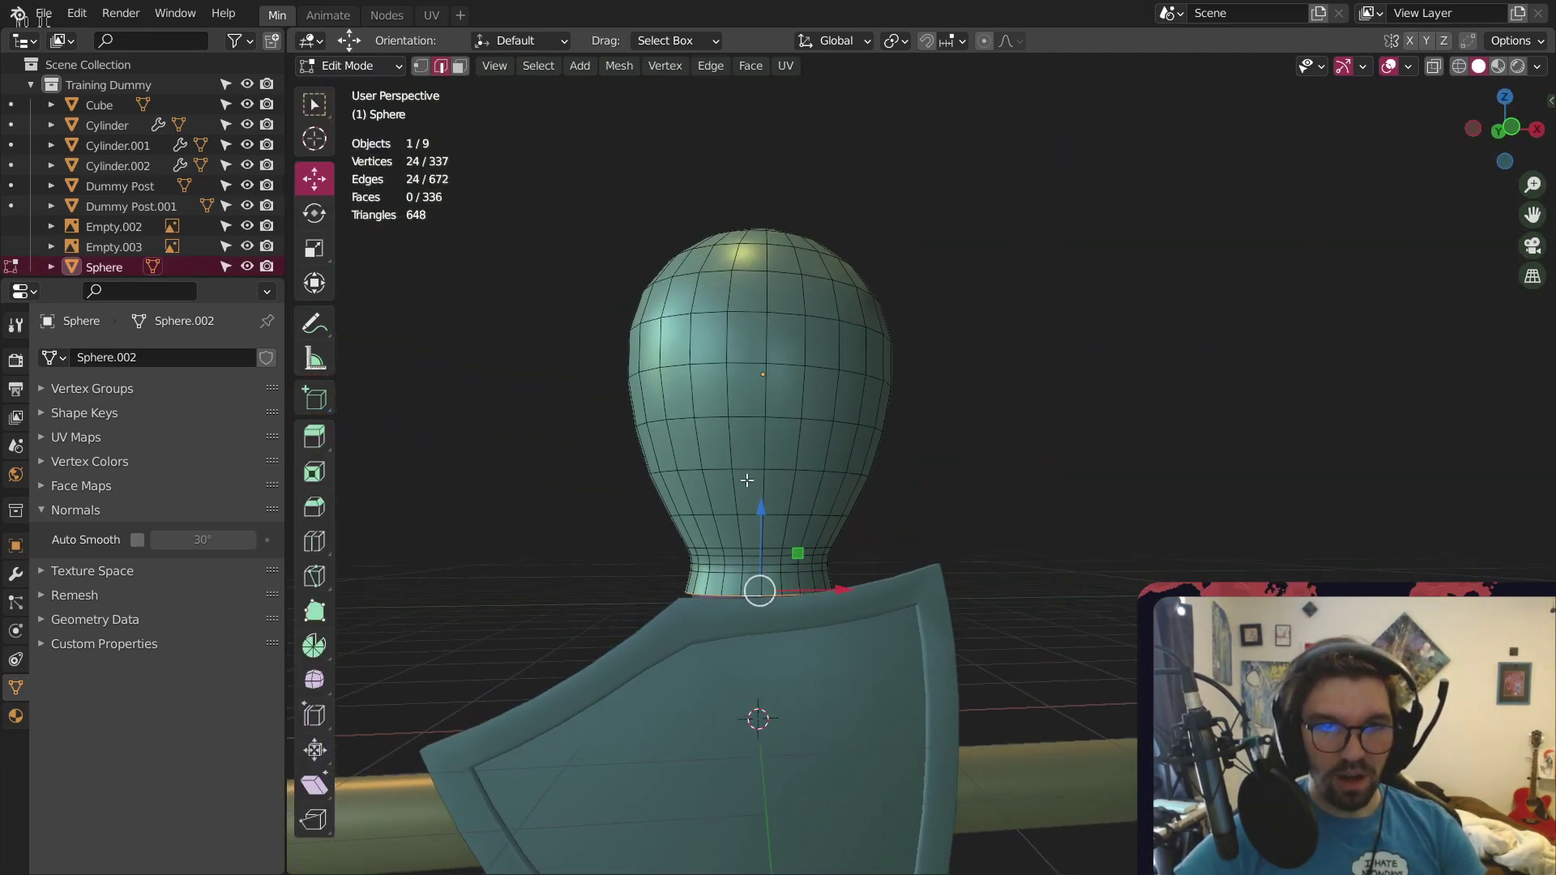
left_click(748, 517, "alt")
left_click(751, 479, "alt+shift")
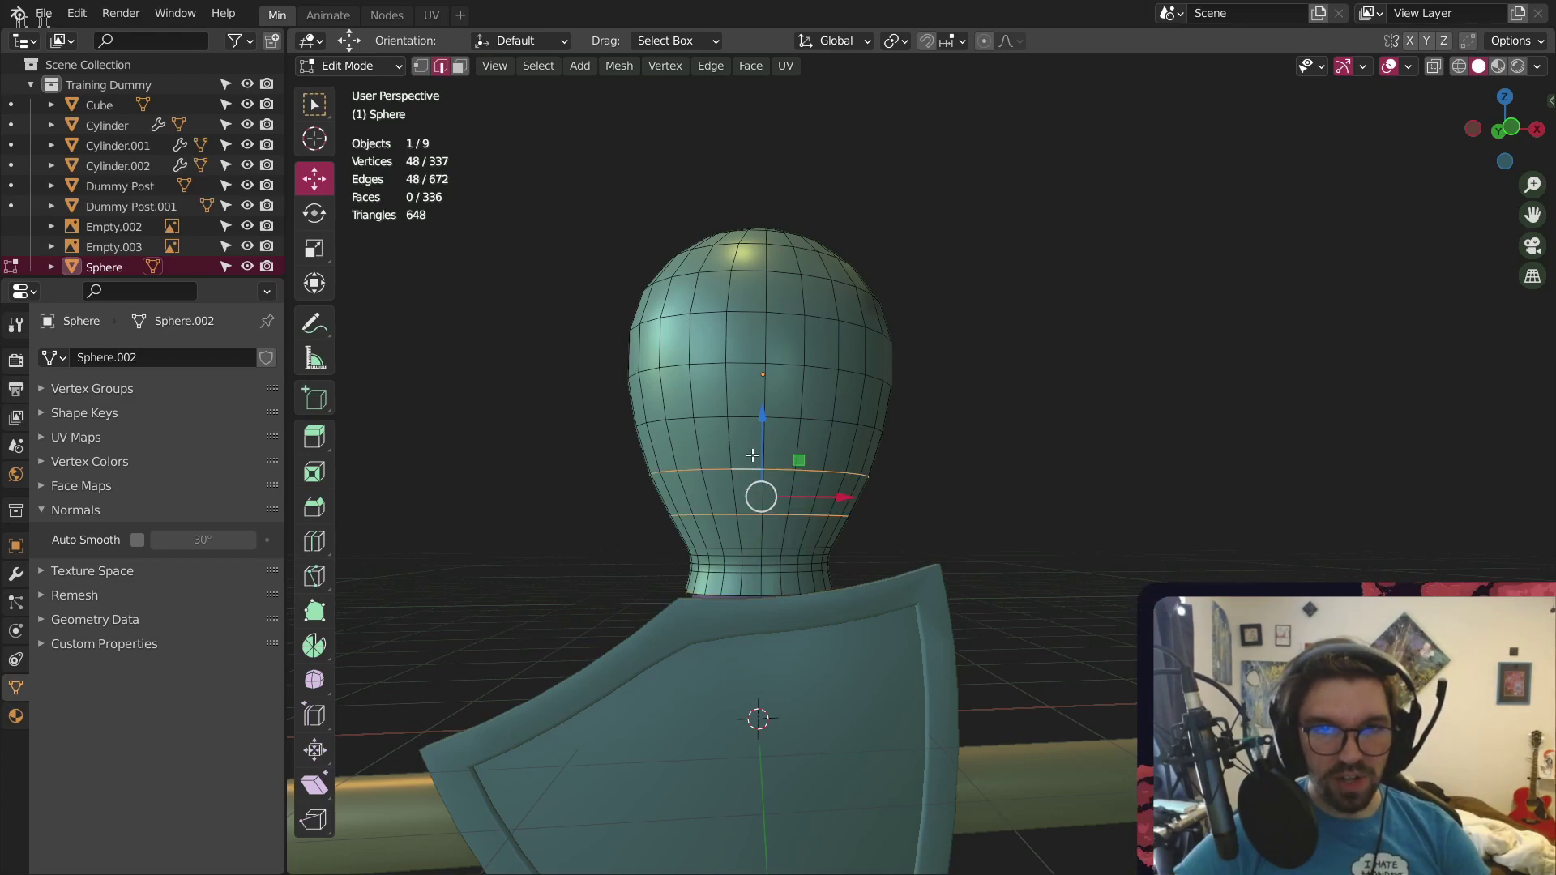
left_click(746, 418, "alt+shift")
middle_click_drag(747, 418, 774, 421)
left_click(744, 393, "alt+shift")
left_click(739, 344, "alt+shift")
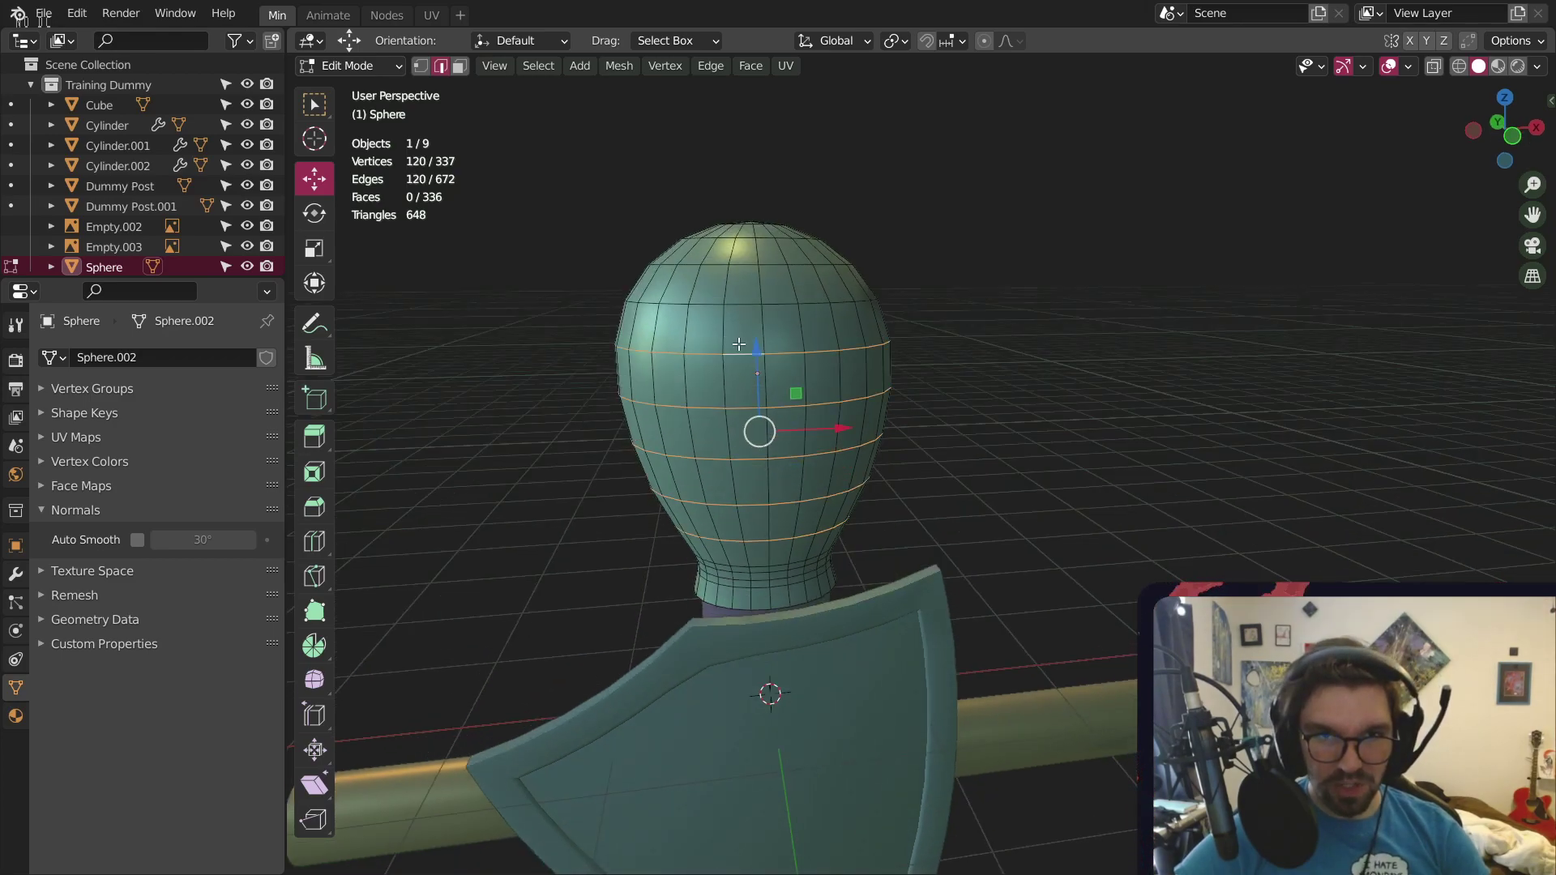
left_click(758, 534, "alt+shift")
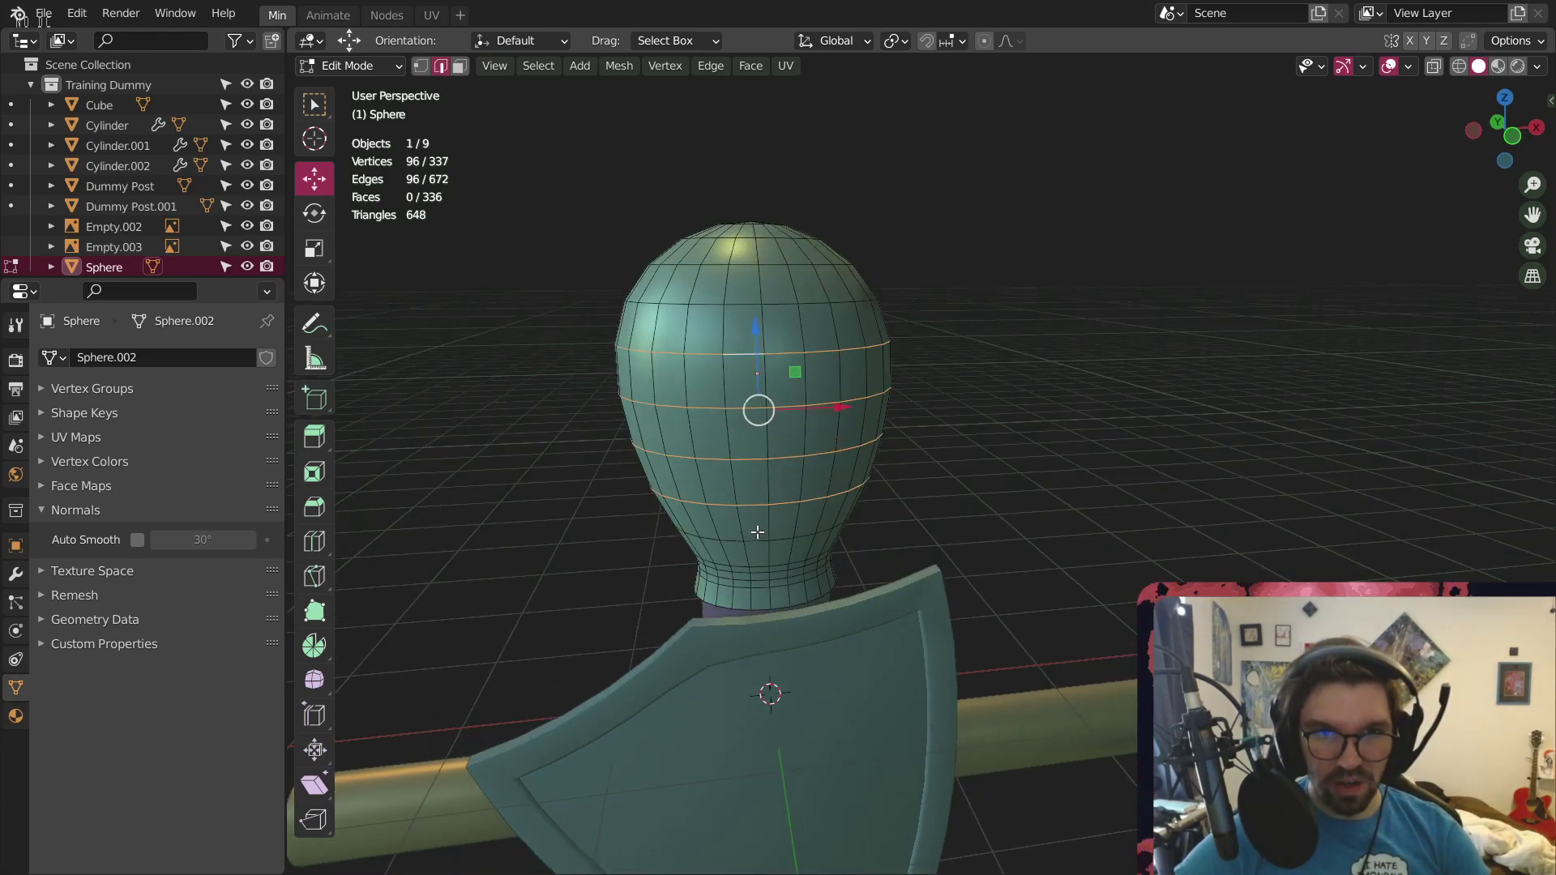
left_click(732, 307, "alt+shift")
left_click(742, 269, "alt+shift")
mouse_move(757, 275)
middle_mouse_down("shift")
mouse_move(756, 297)
mouse_move(763, 281)
middle_mouse_up("shift")
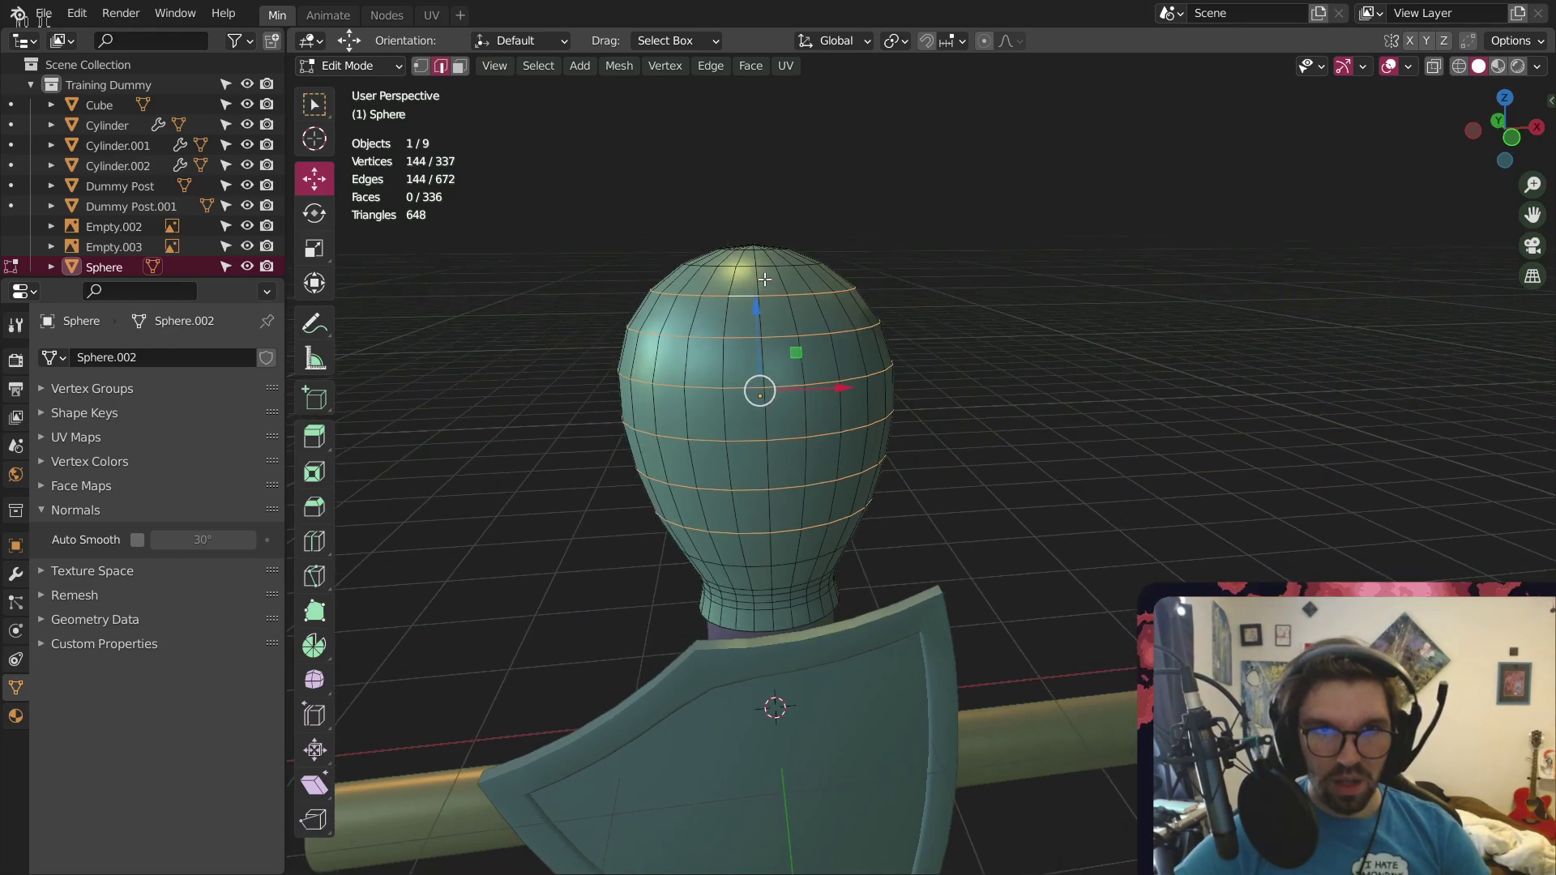
key("ctrl+b")
scroll(774, 257, "down", 2)
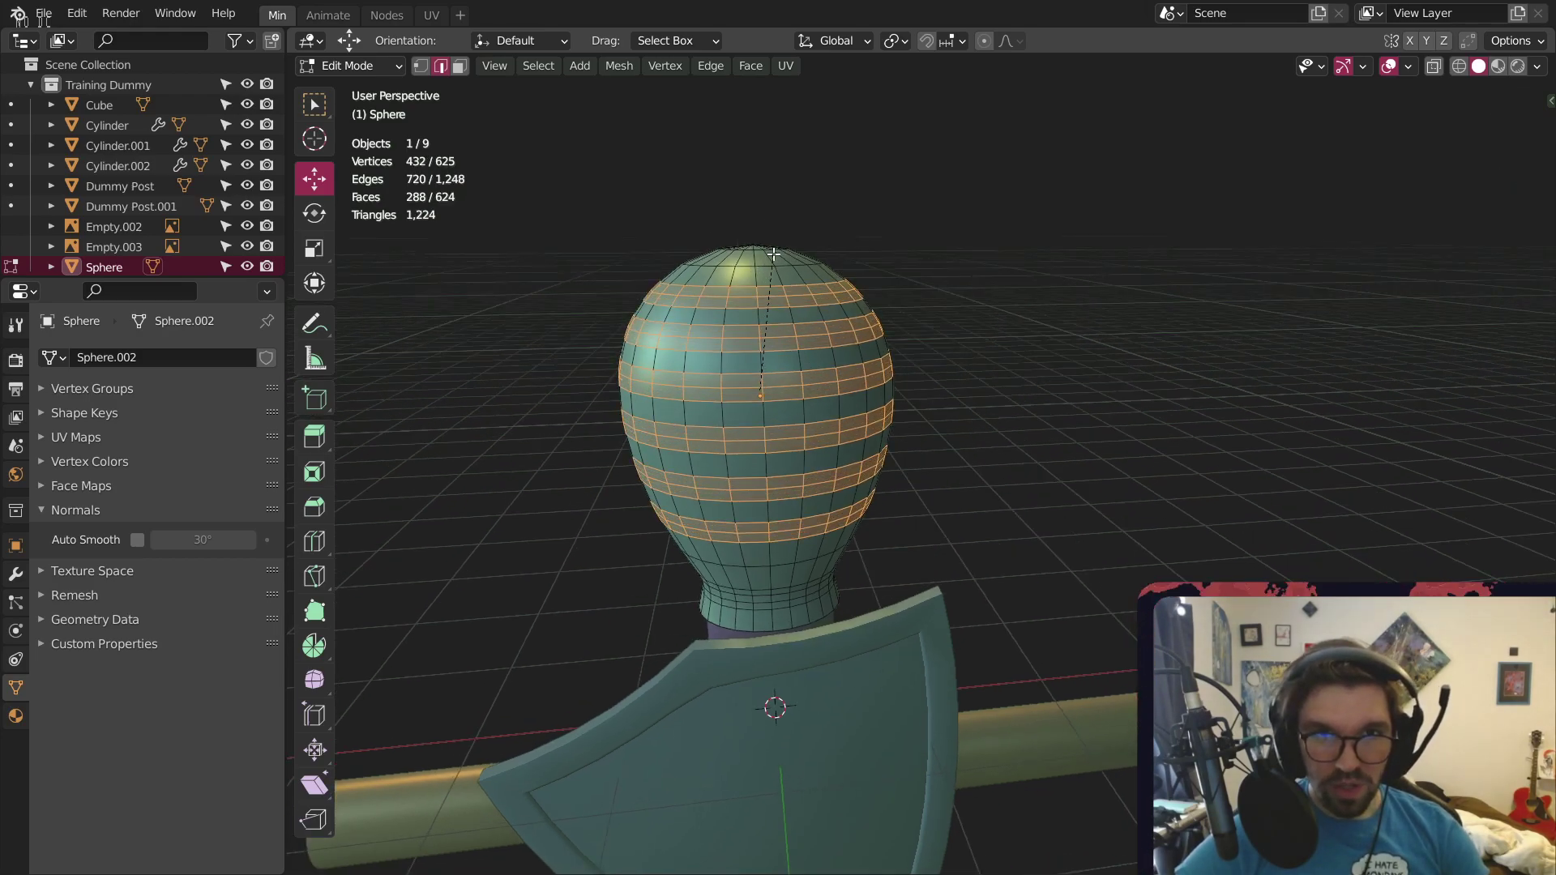
scroll(786, 256, "up", 2)
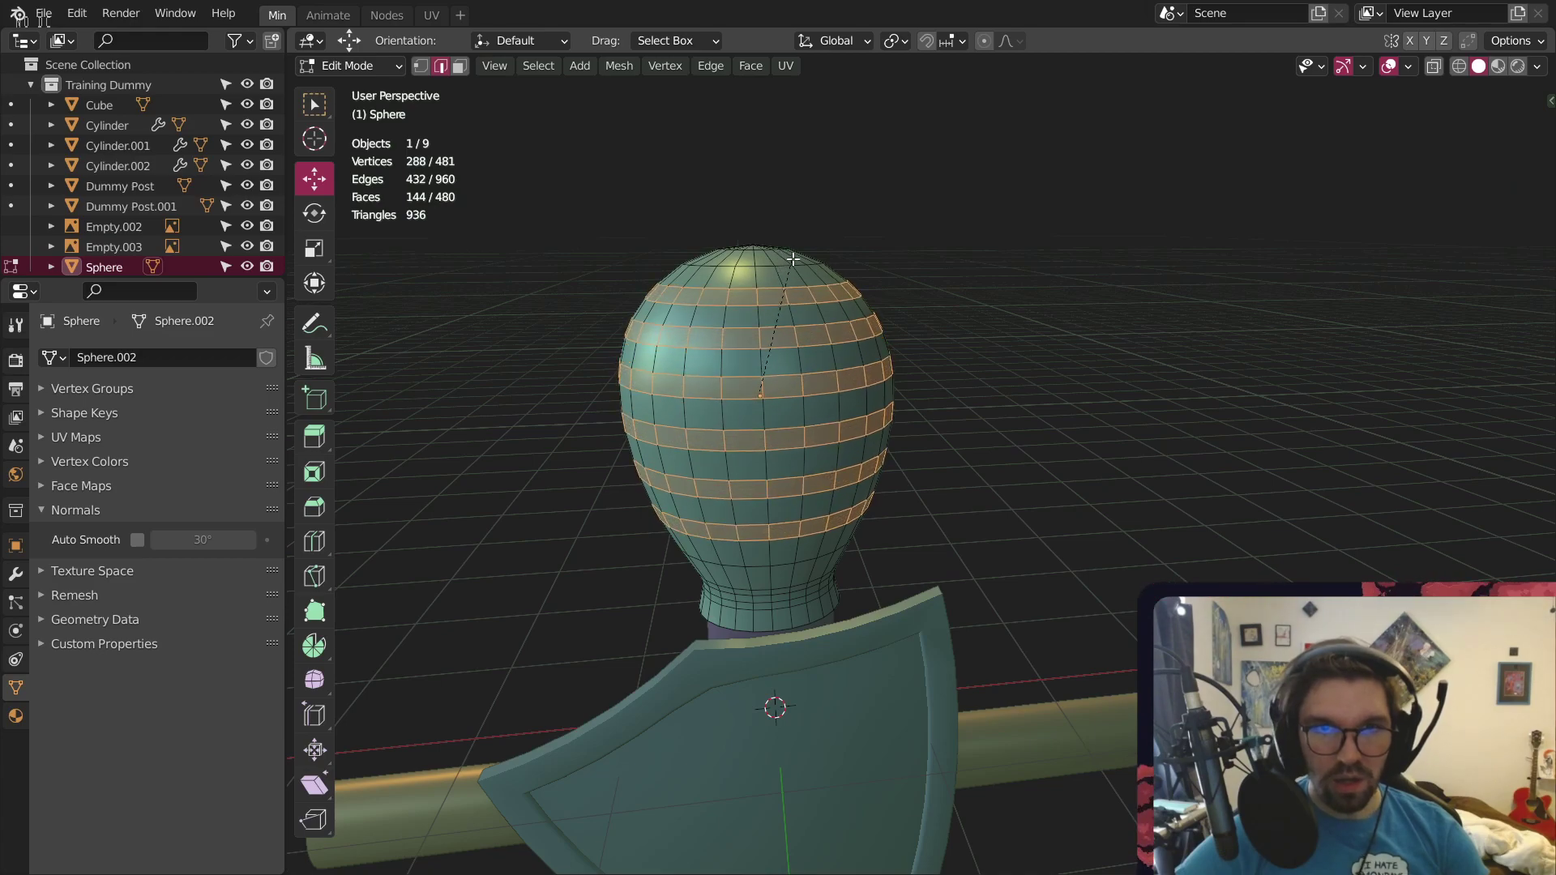
scroll(793, 260, "down", 2)
left_click(796, 261)
left_click(356, 65)
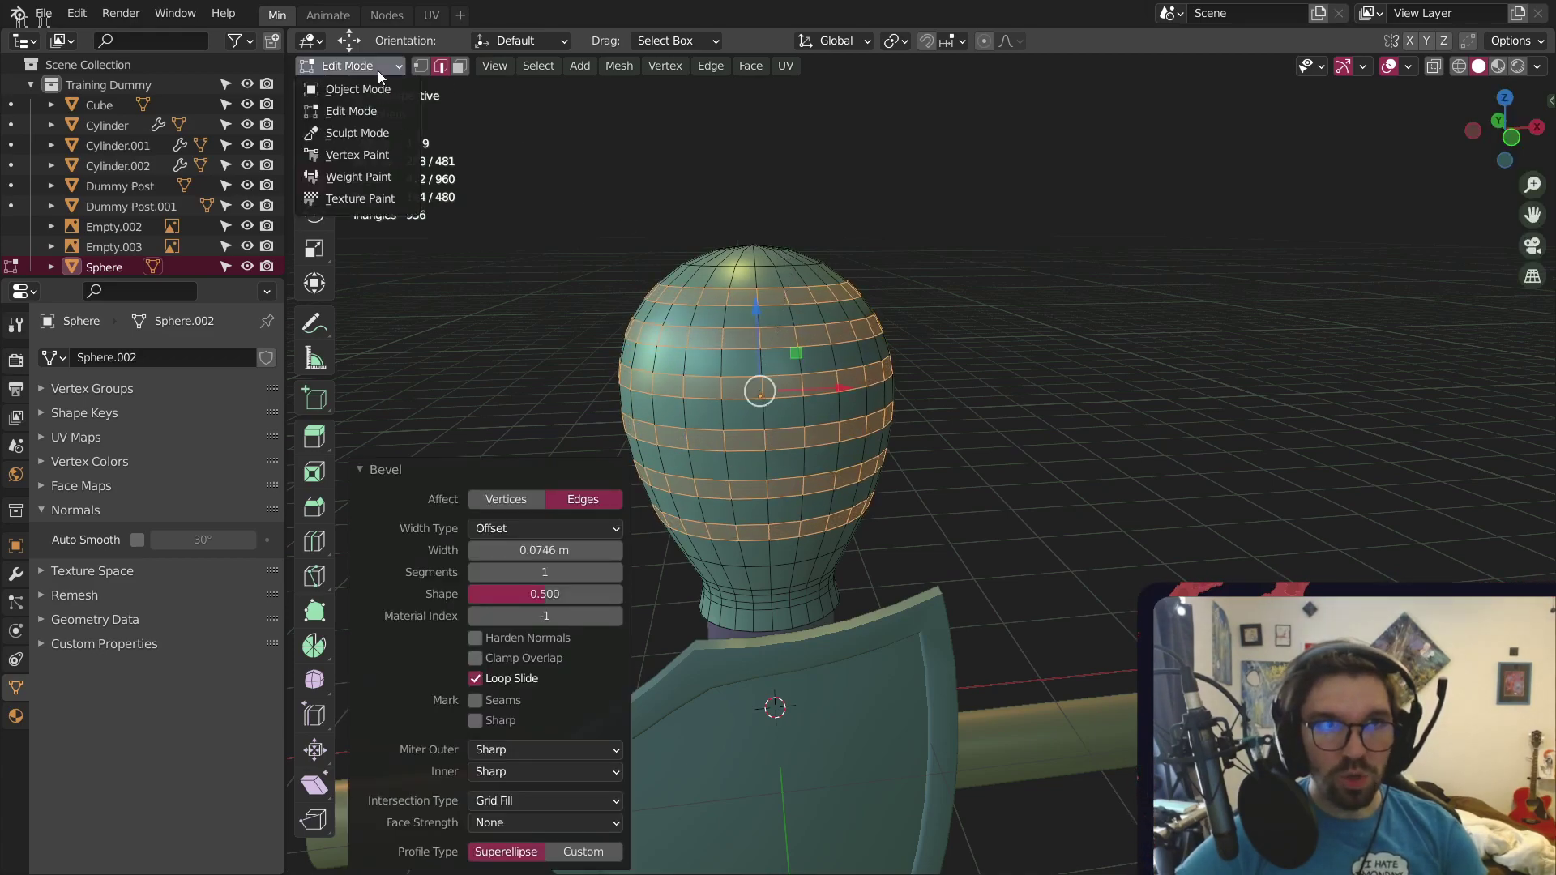
left_click(361, 84)
left_click(624, 259)
Inspect the head and its fit over the post from several angles, and select the head
middle_click_drag(623, 264, 656, 241)
scroll(658, 243, "down", 5)
middle_click_drag(670, 396, 819, 435)
scroll(811, 470, "up", 6)
middle_click_drag(799, 498, 762, 436)
left_click(719, 393)
left_click(1147, 329)
left_click(768, 323)
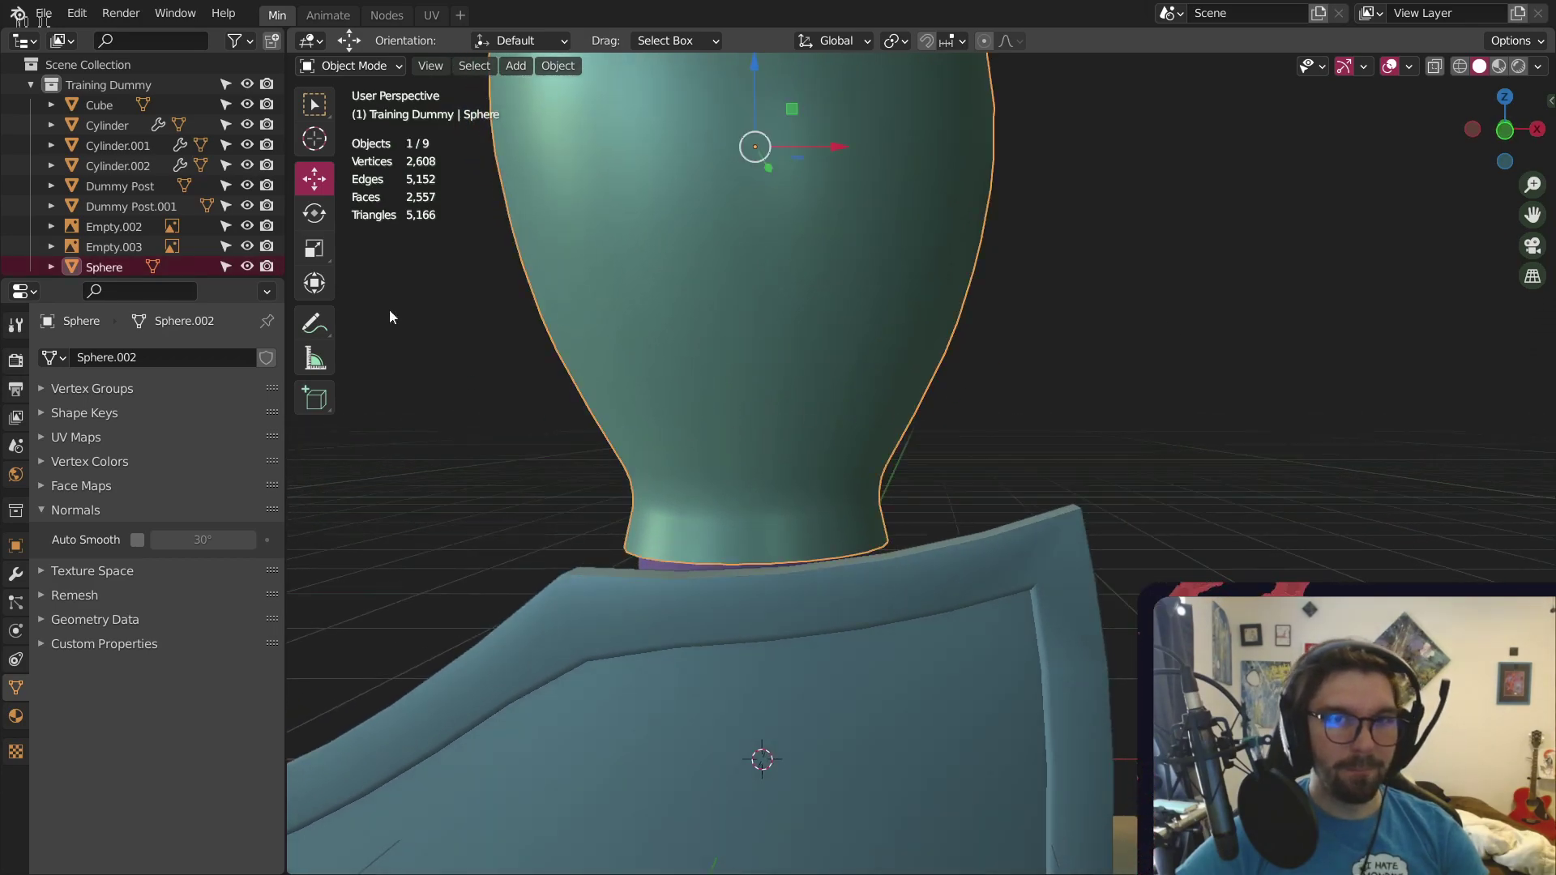
Scale the neck's bottom edge loop to about 1.087 with proportional editing at size 0.2, and return to Object Mode deselected
left_click(396, 71)
left_click(368, 120)
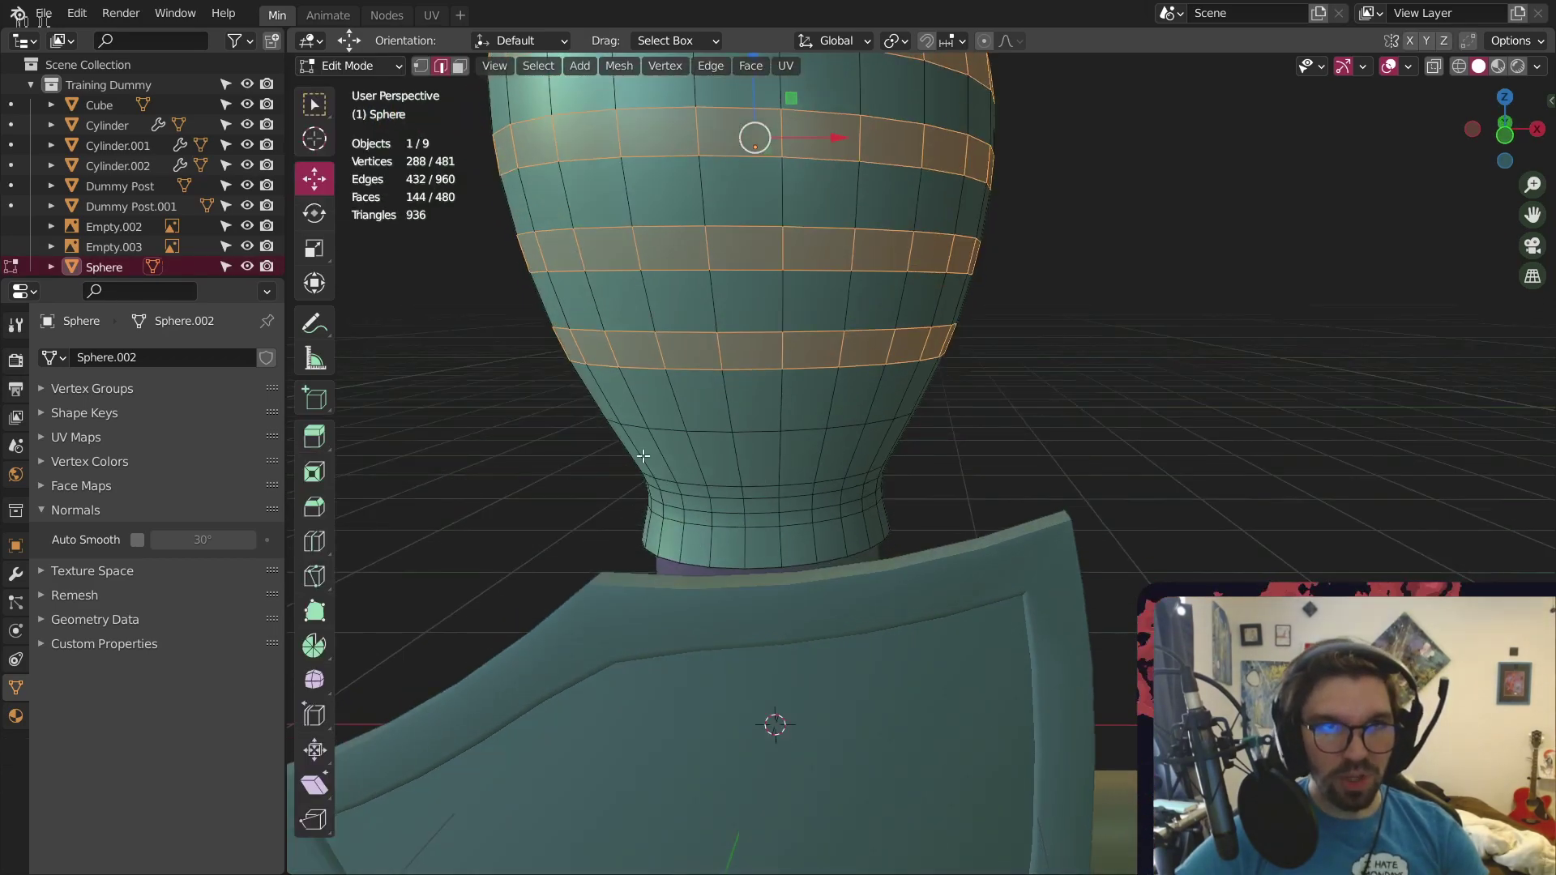
left_click(723, 567, "alt")
key("s")
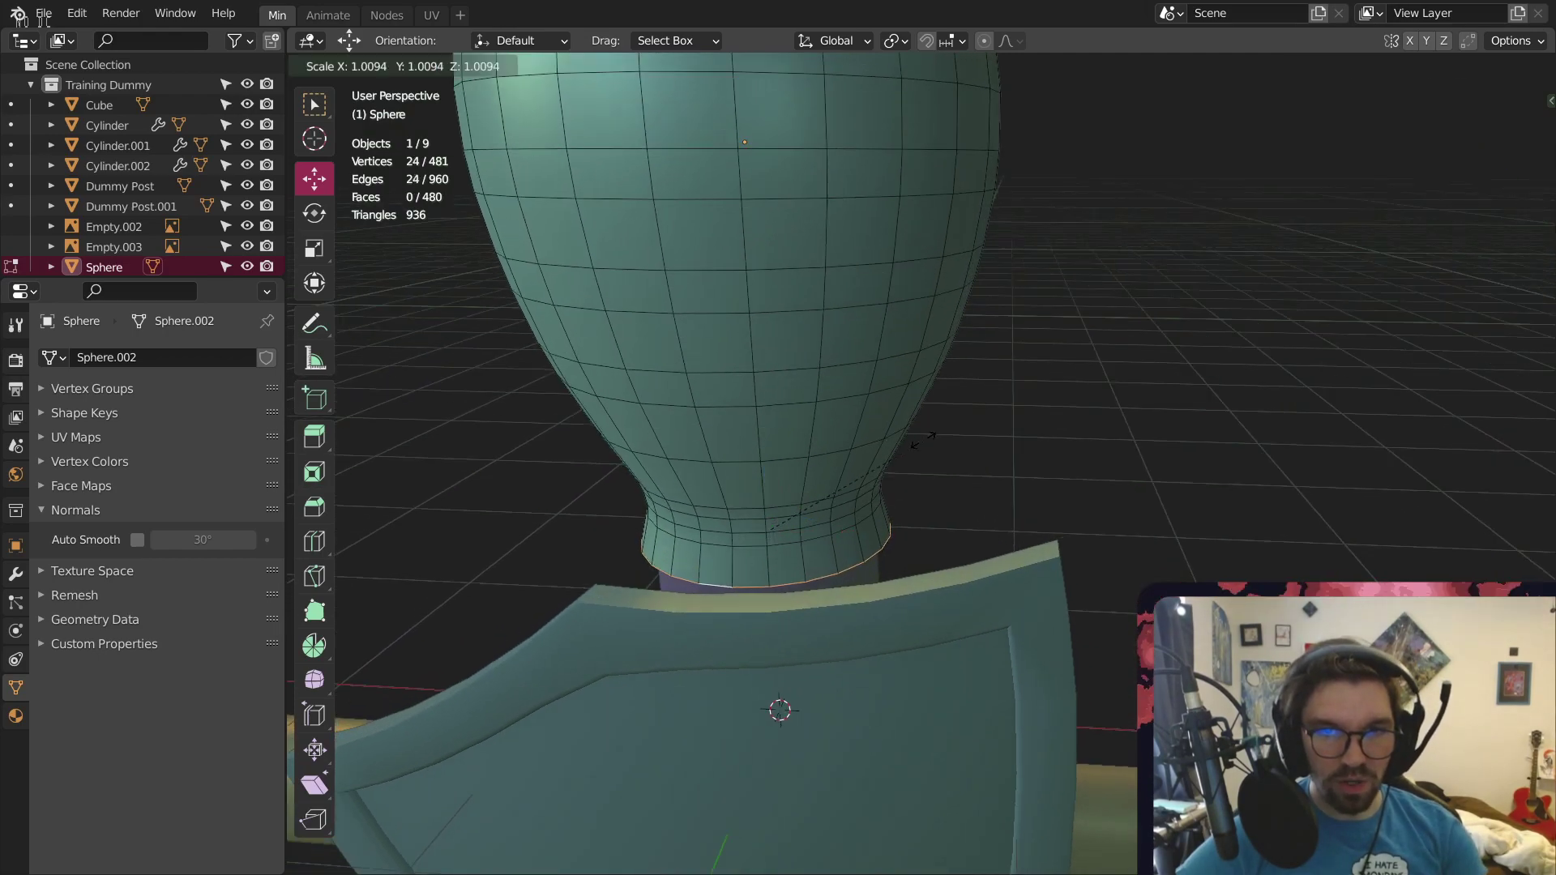
left_click(942, 444)
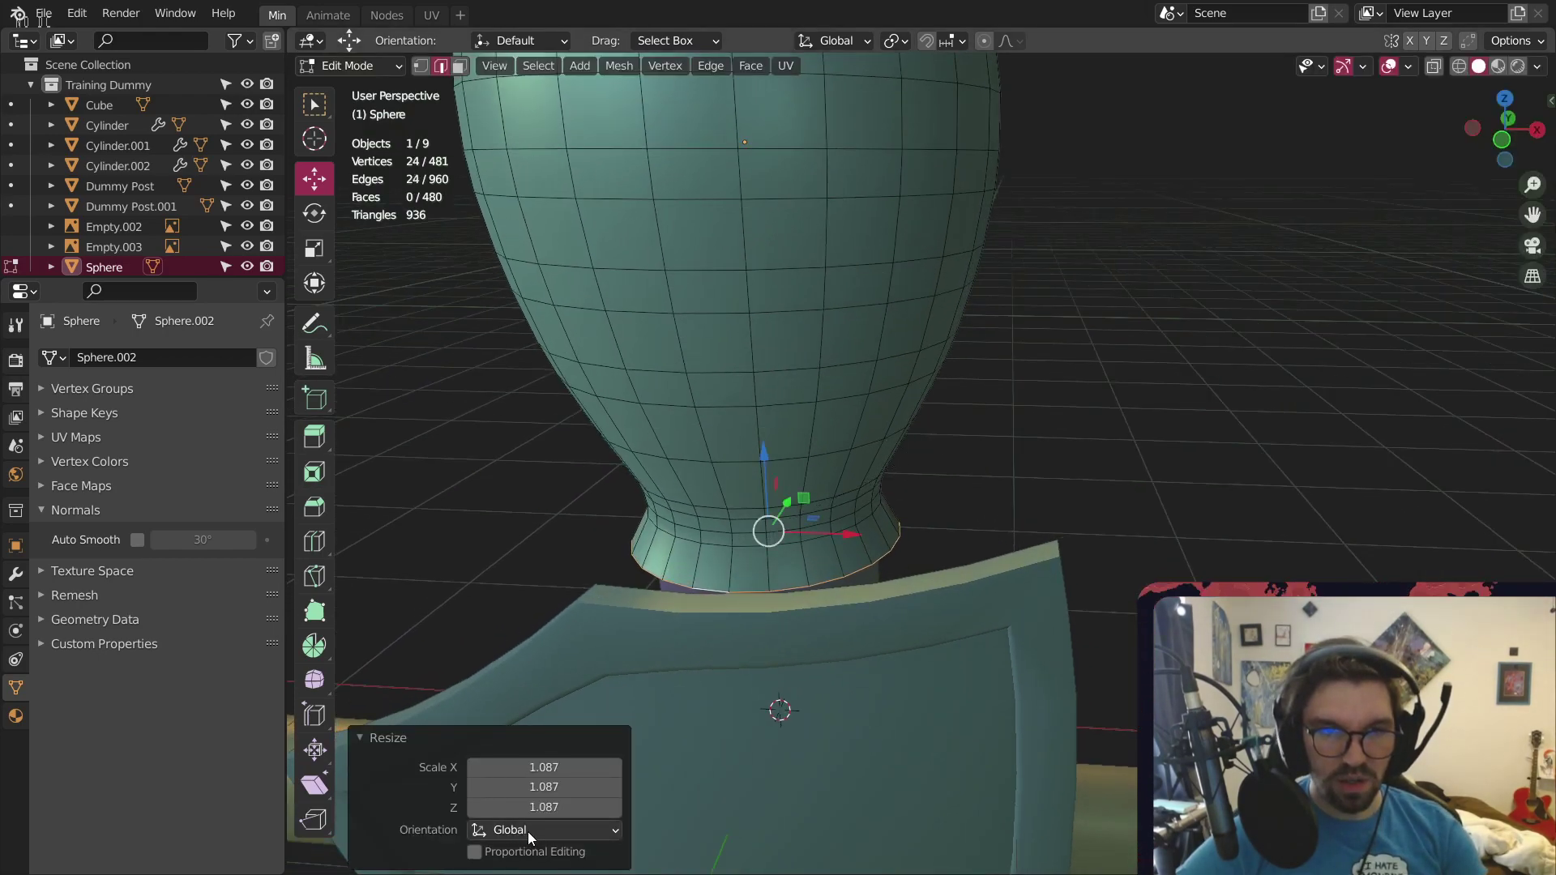
left_click(475, 854)
left_click_drag(555, 809, 433, 809)
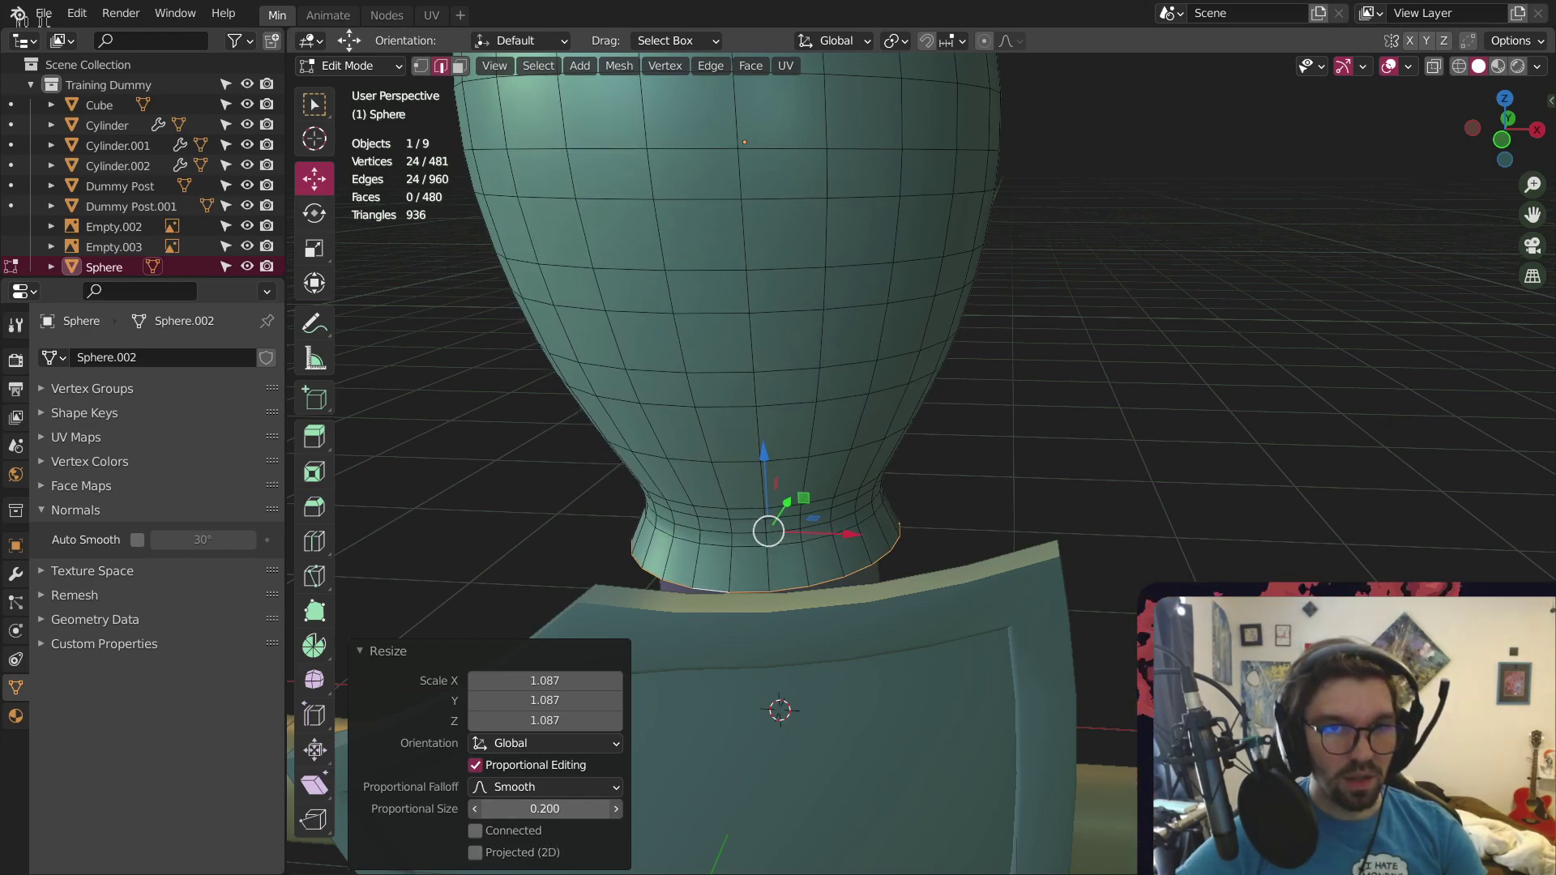
scroll(556, 465, "down", 2)
middle_click_drag(556, 465, 698, 410, "shift")
left_click(377, 84)
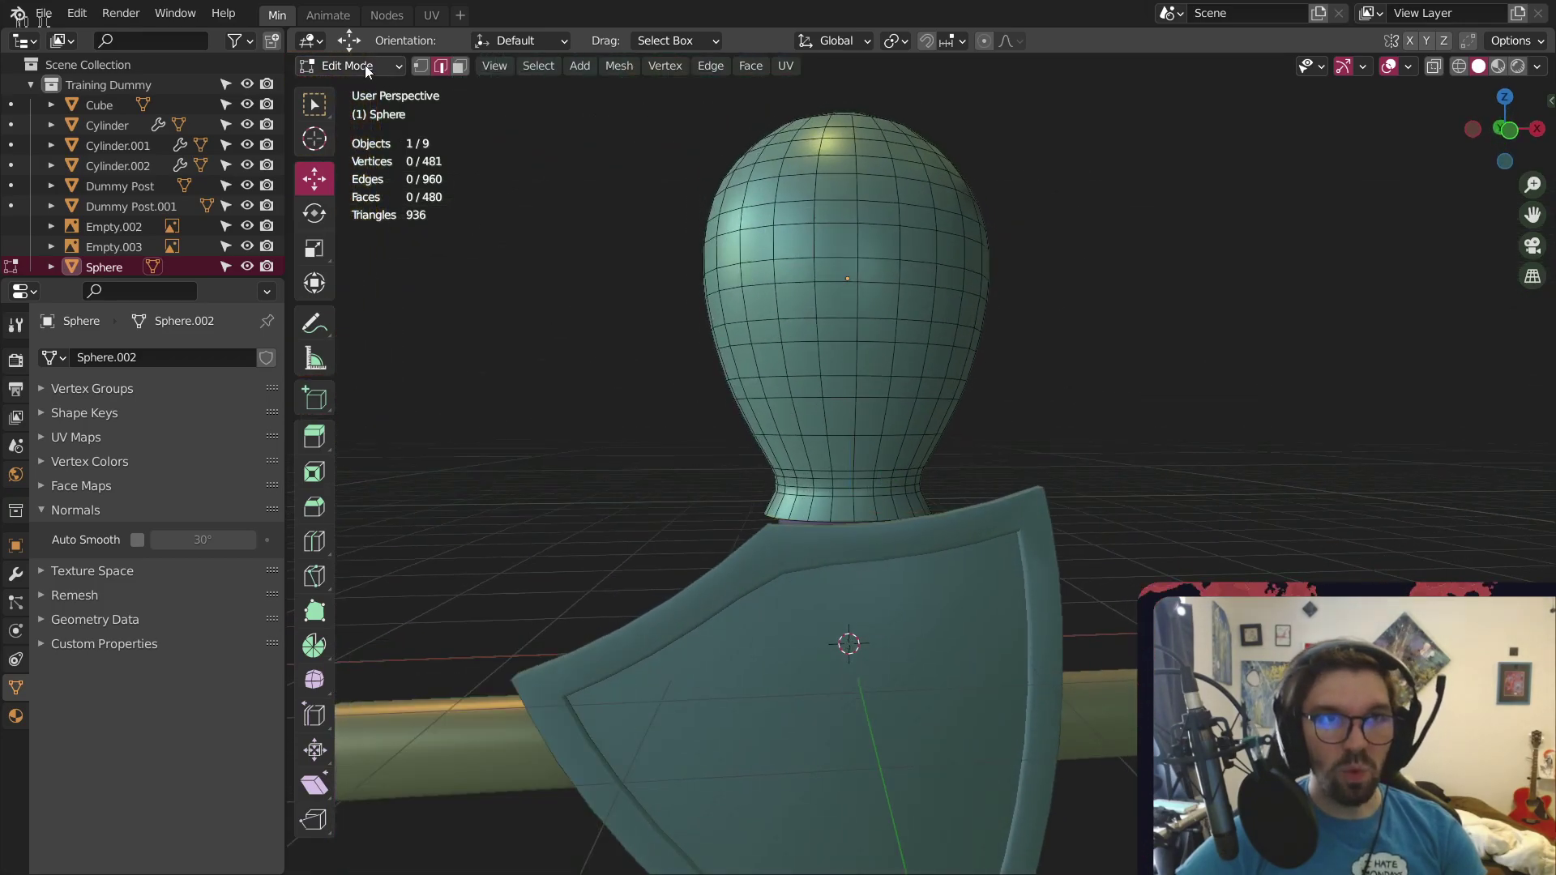
left_click(366, 67)
left_click(349, 90)
left_click(572, 324)
Add a torus mesh with a 1 m major radius and a 0.1 m minor radius
middle_click_drag(788, 387, 596, 363)
scroll(508, 424, "up", 1)
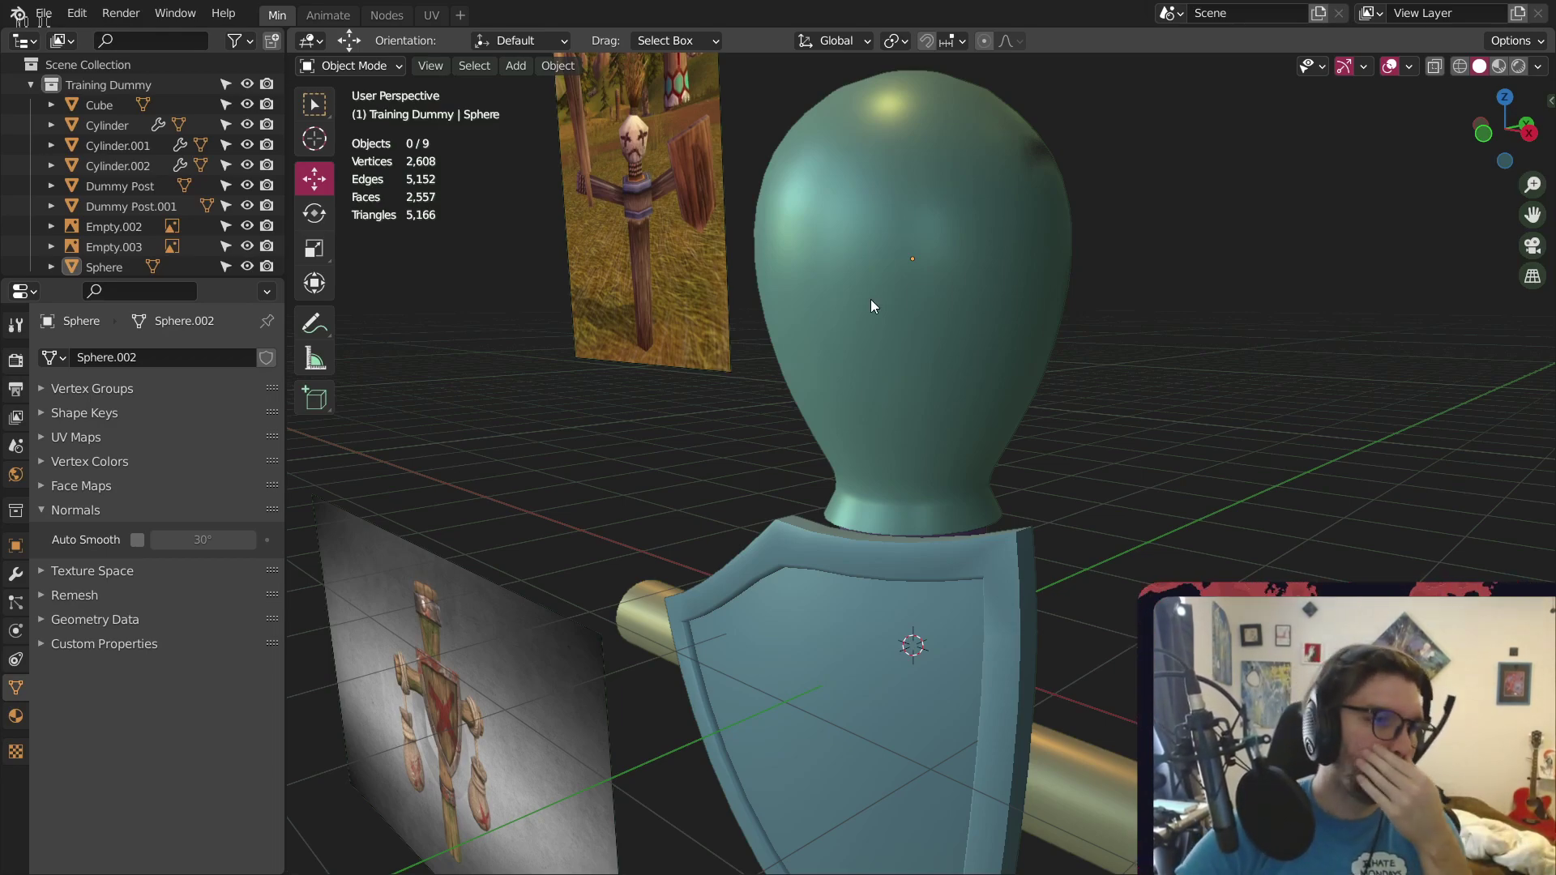
middle_click_drag(511, 391, 776, 412)
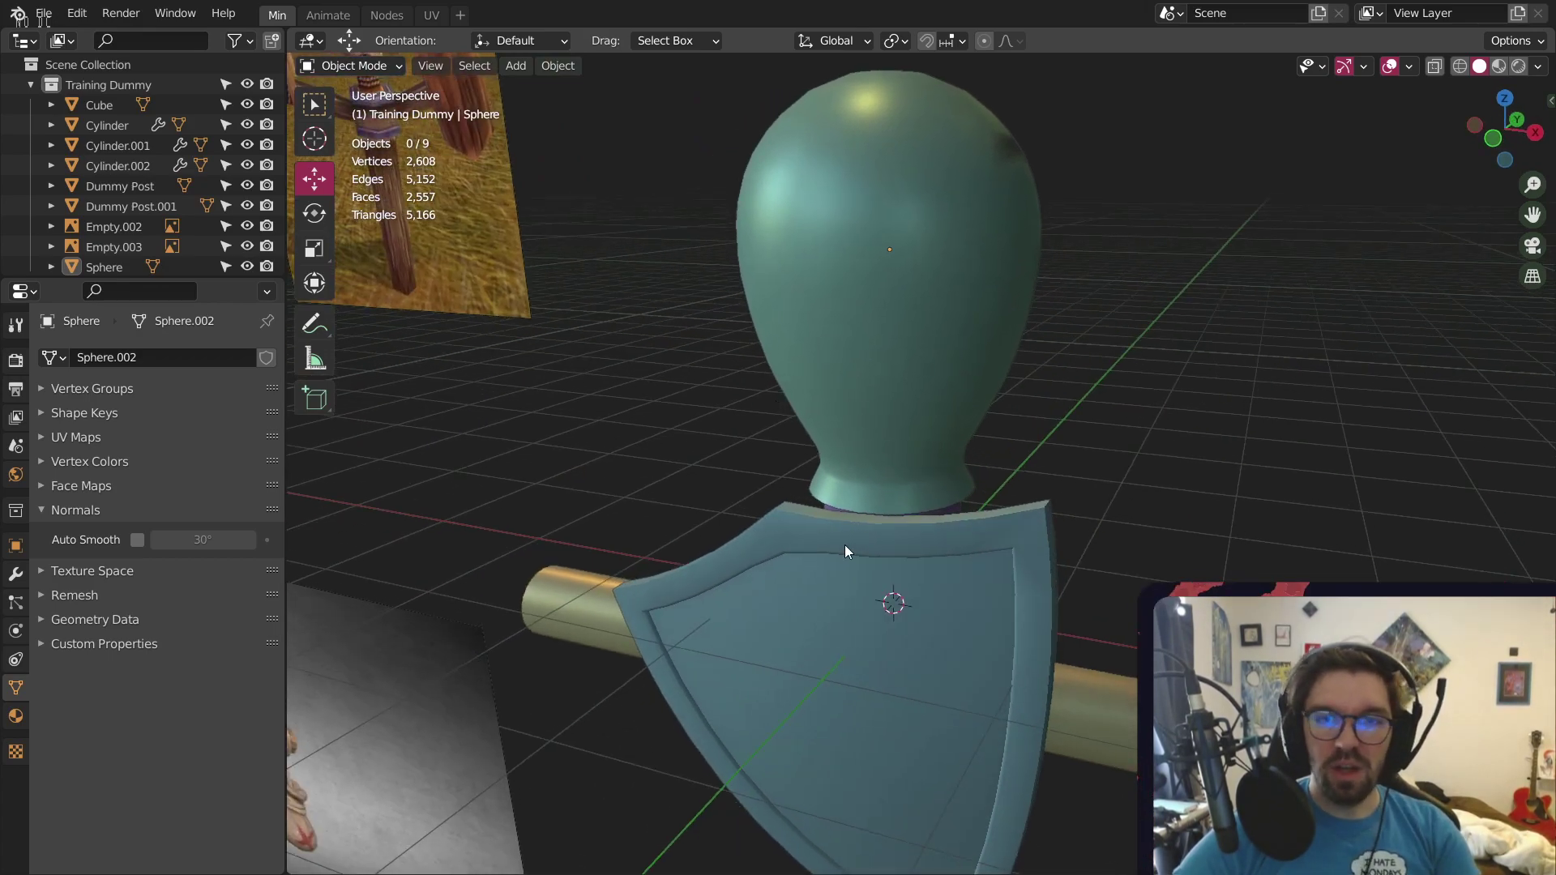
left_click(519, 73)
mouse_move(556, 87)
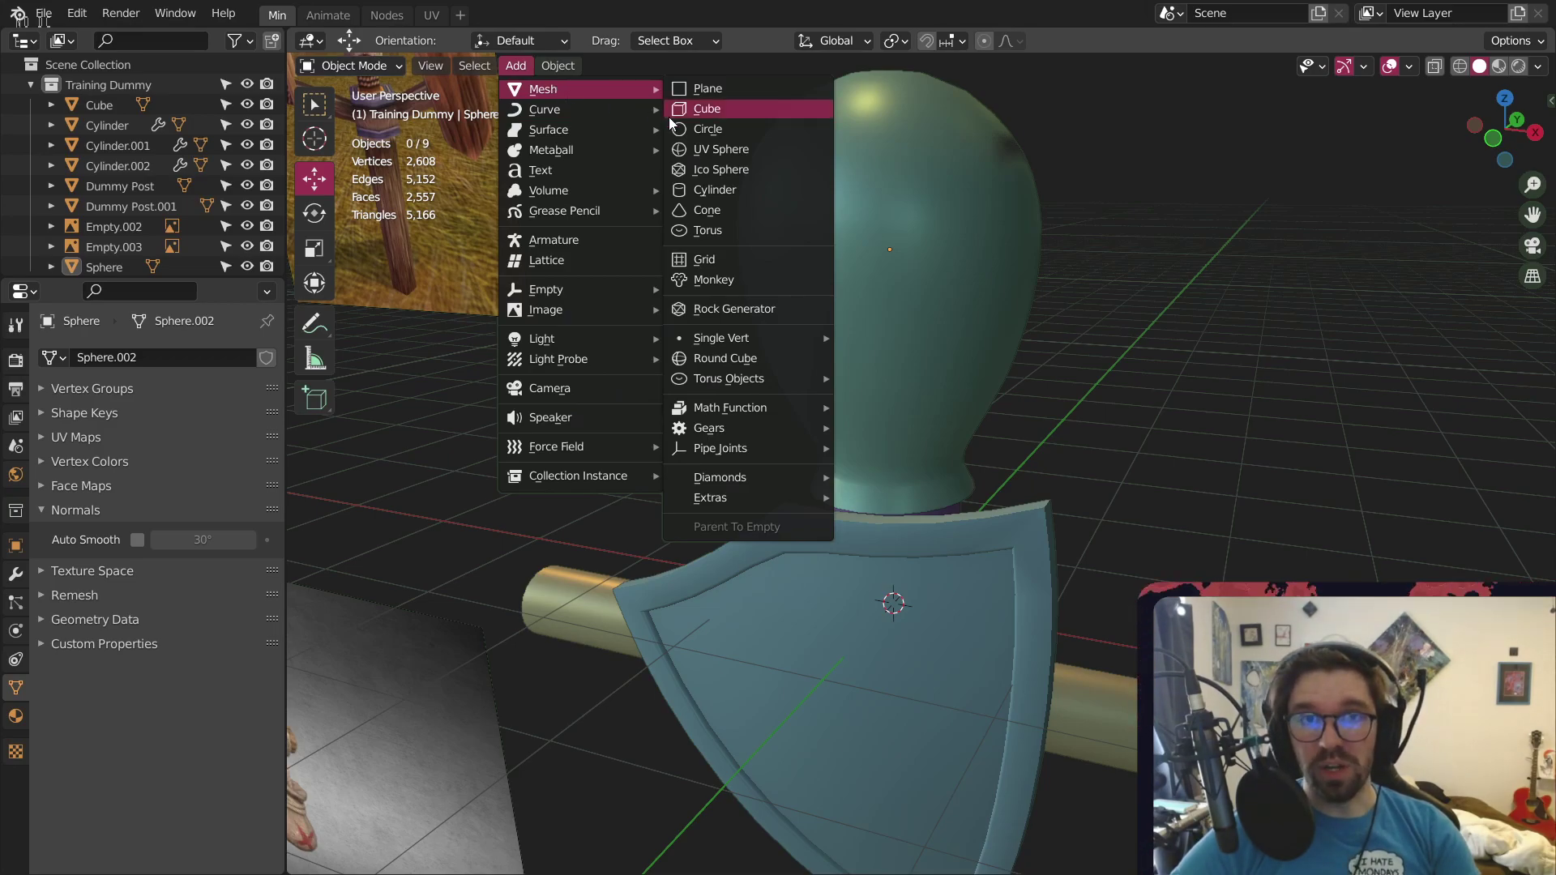
left_click(718, 231)
middle_click_drag(784, 359, 792, 559)
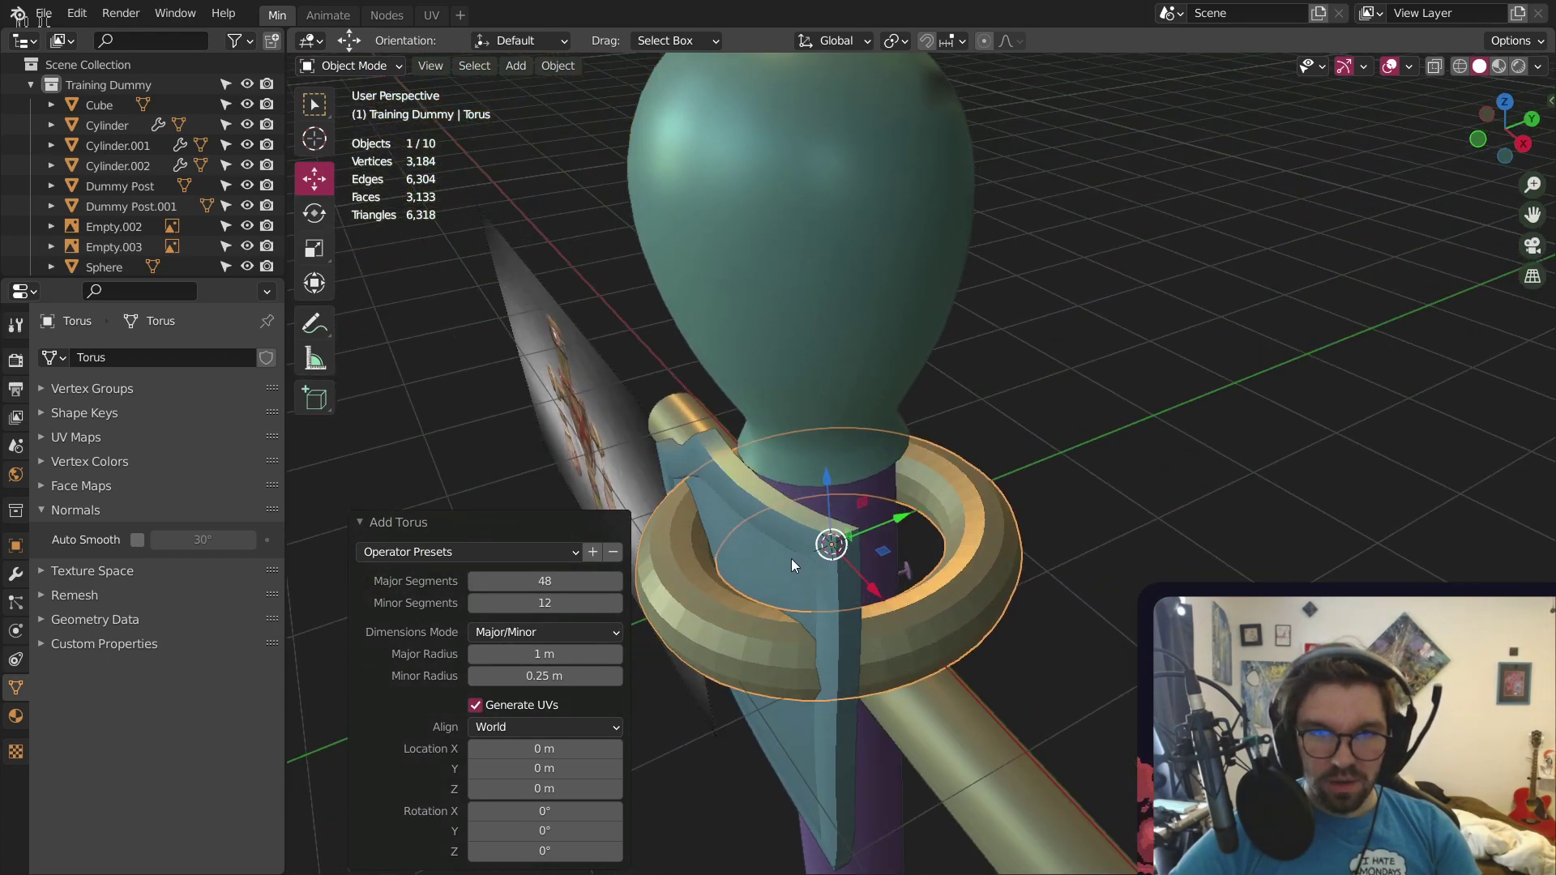
left_click(568, 679)
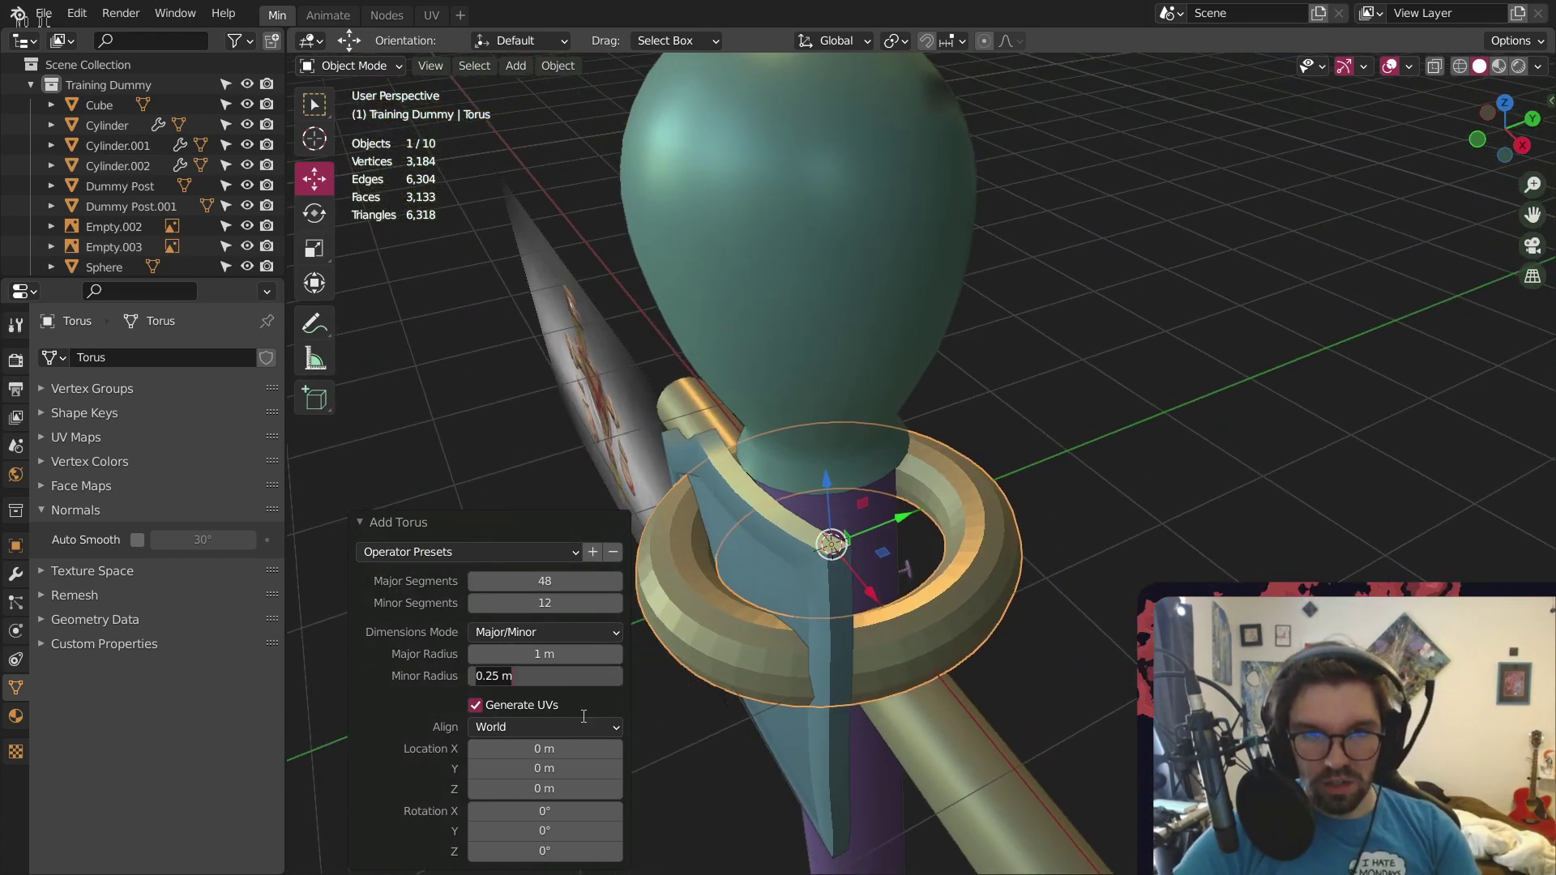
type("0.1")
key("Return")
Scale the torus down and raise it along Z so it wraps closely around the pinch between head and neck
middle_click_drag(969, 591, 844, 495)
key("s")
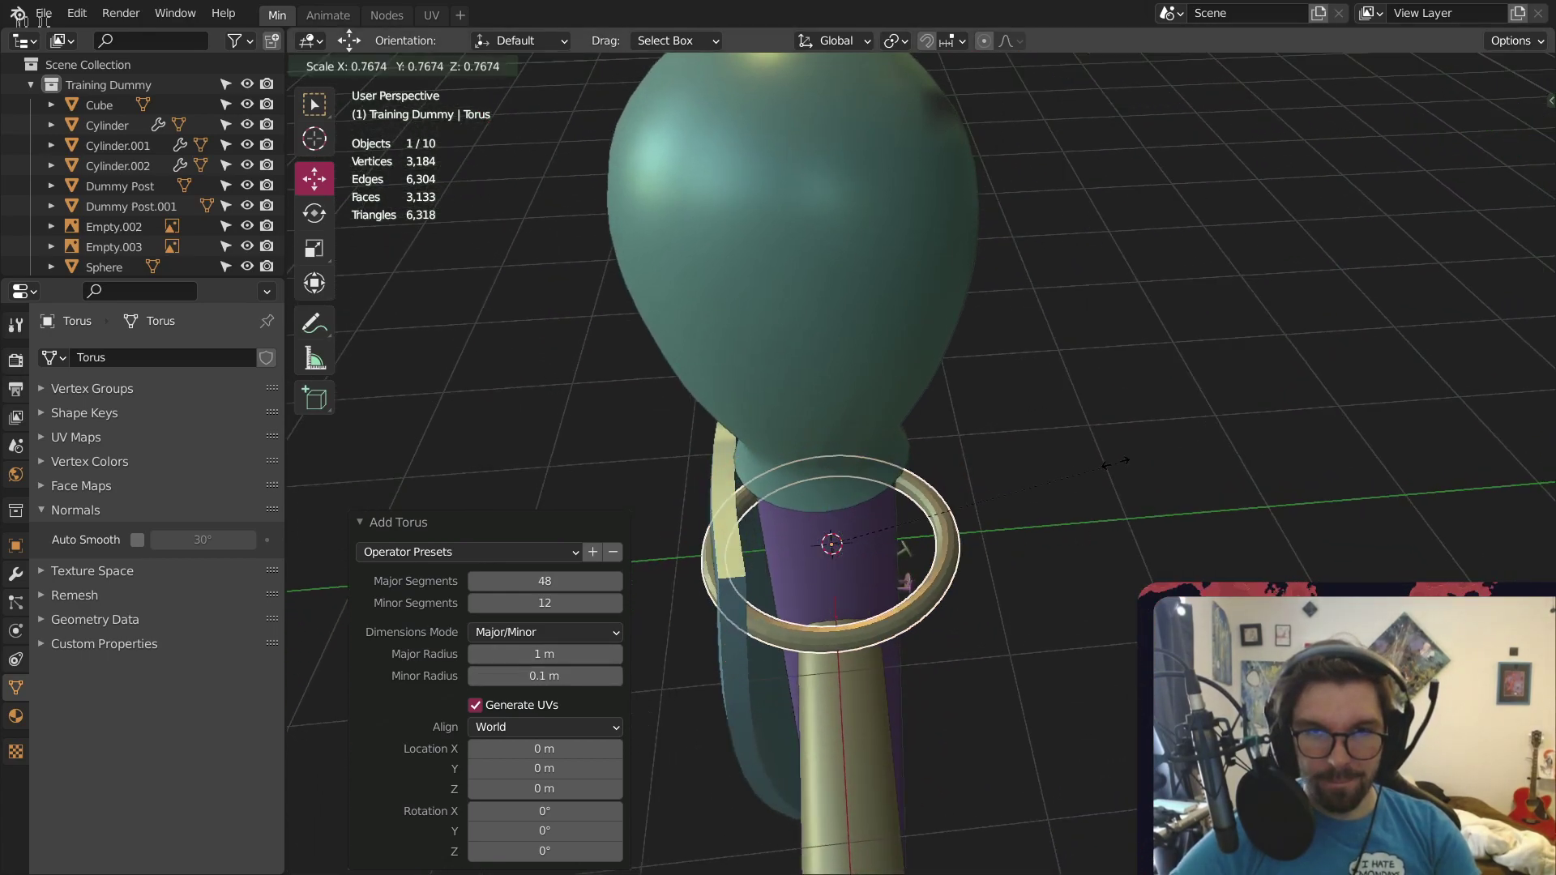
left_click(1041, 489)
left_click_drag(828, 493, 828, 383)
middle_click_drag(879, 393, 794, 410)
left_click_drag(794, 410, 794, 394)
key("s")
left_click(1023, 344)
left_click(1033, 332)
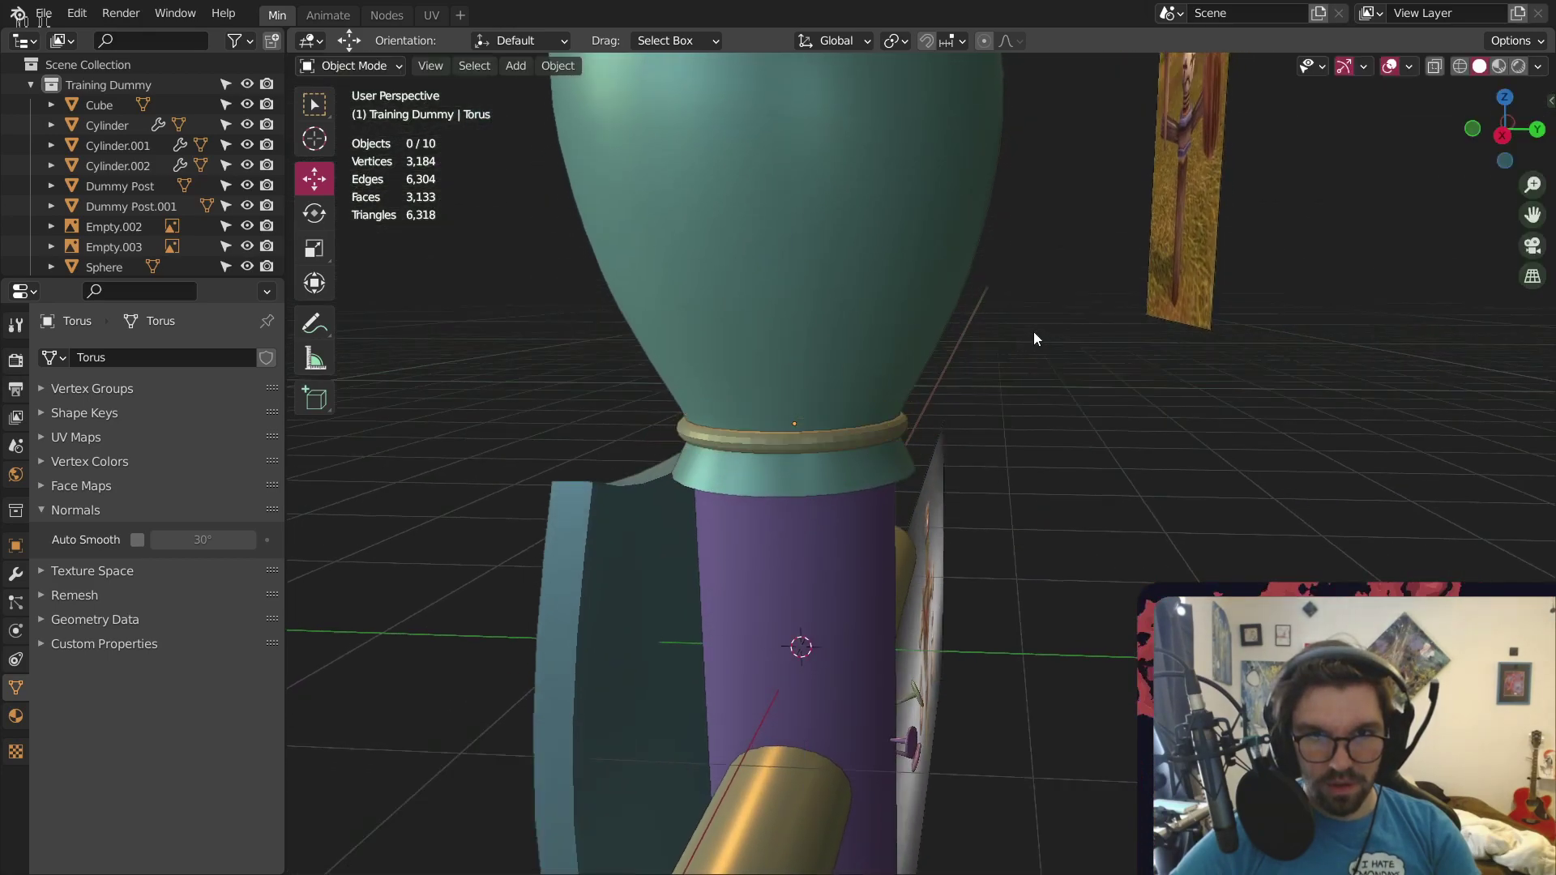
Shade the torus ring around the neck smooth
middle_click_drag(1034, 332, 927, 357)
scroll(770, 423, "up", 4)
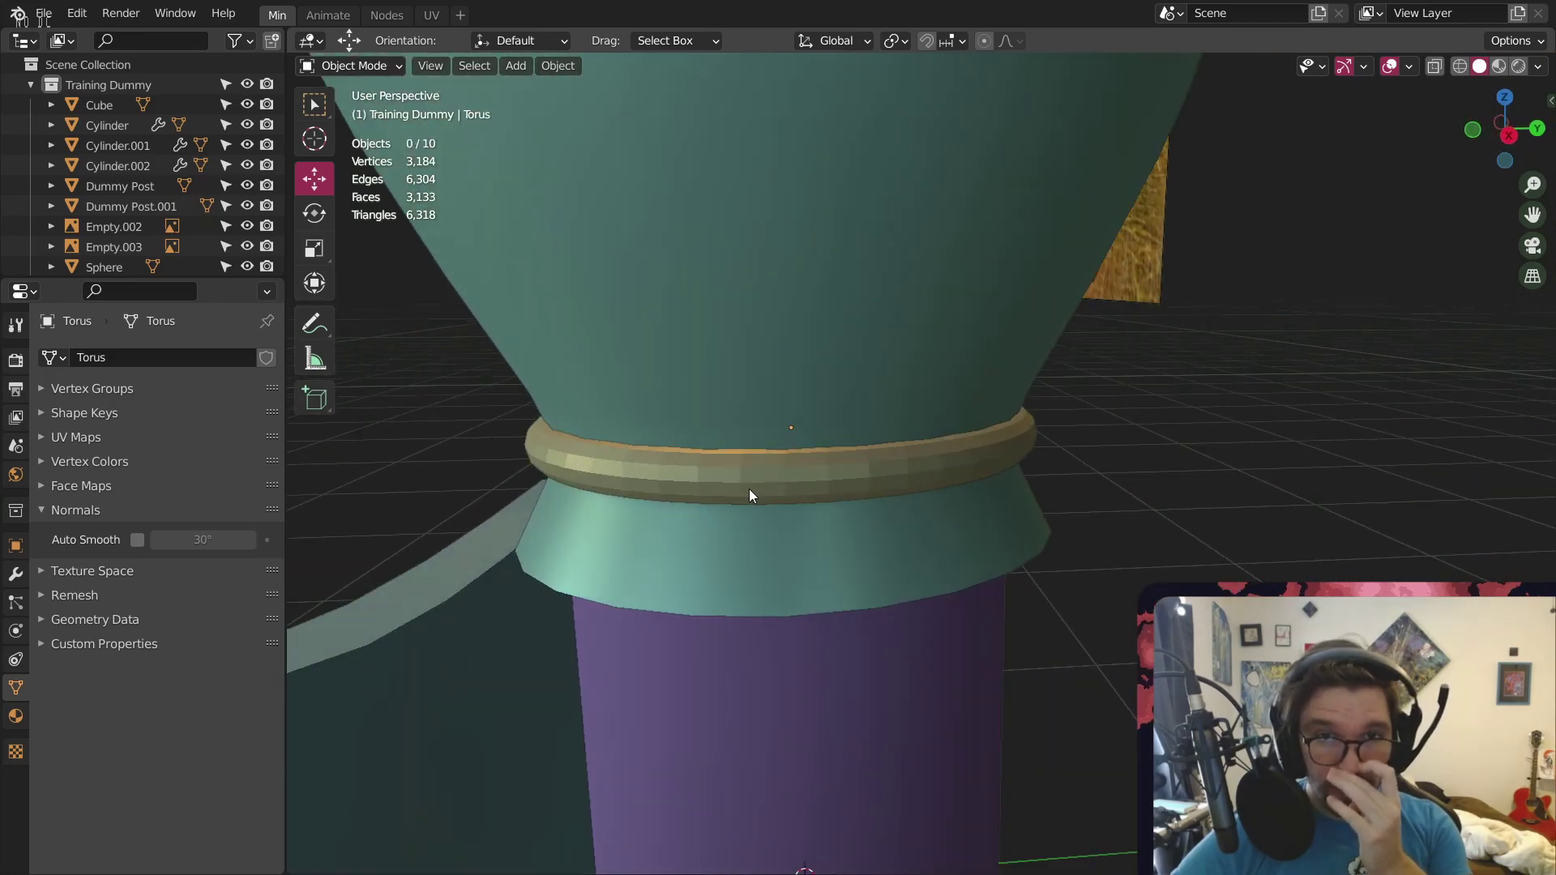
left_click(748, 483)
right_click(747, 473)
left_click(748, 471)
scroll(689, 421, "down", 3)
middle_click_drag(678, 395, 651, 391)
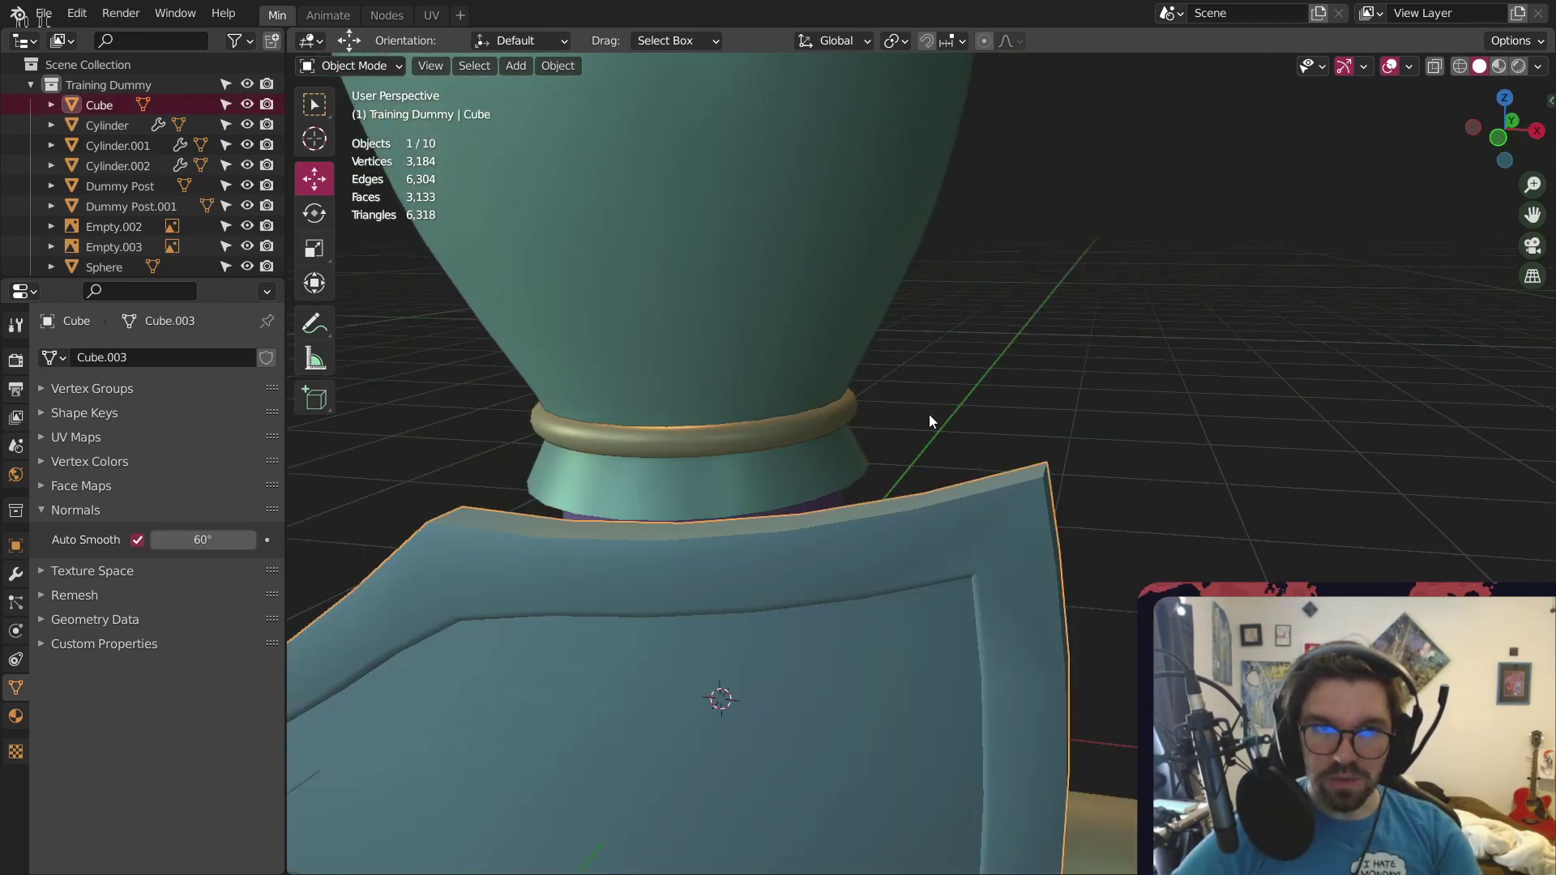
Compare the whole dummy with both reference images and examine the head and neck details in the grassy-field reference up close
middle_click_drag(928, 415, 1256, 334)
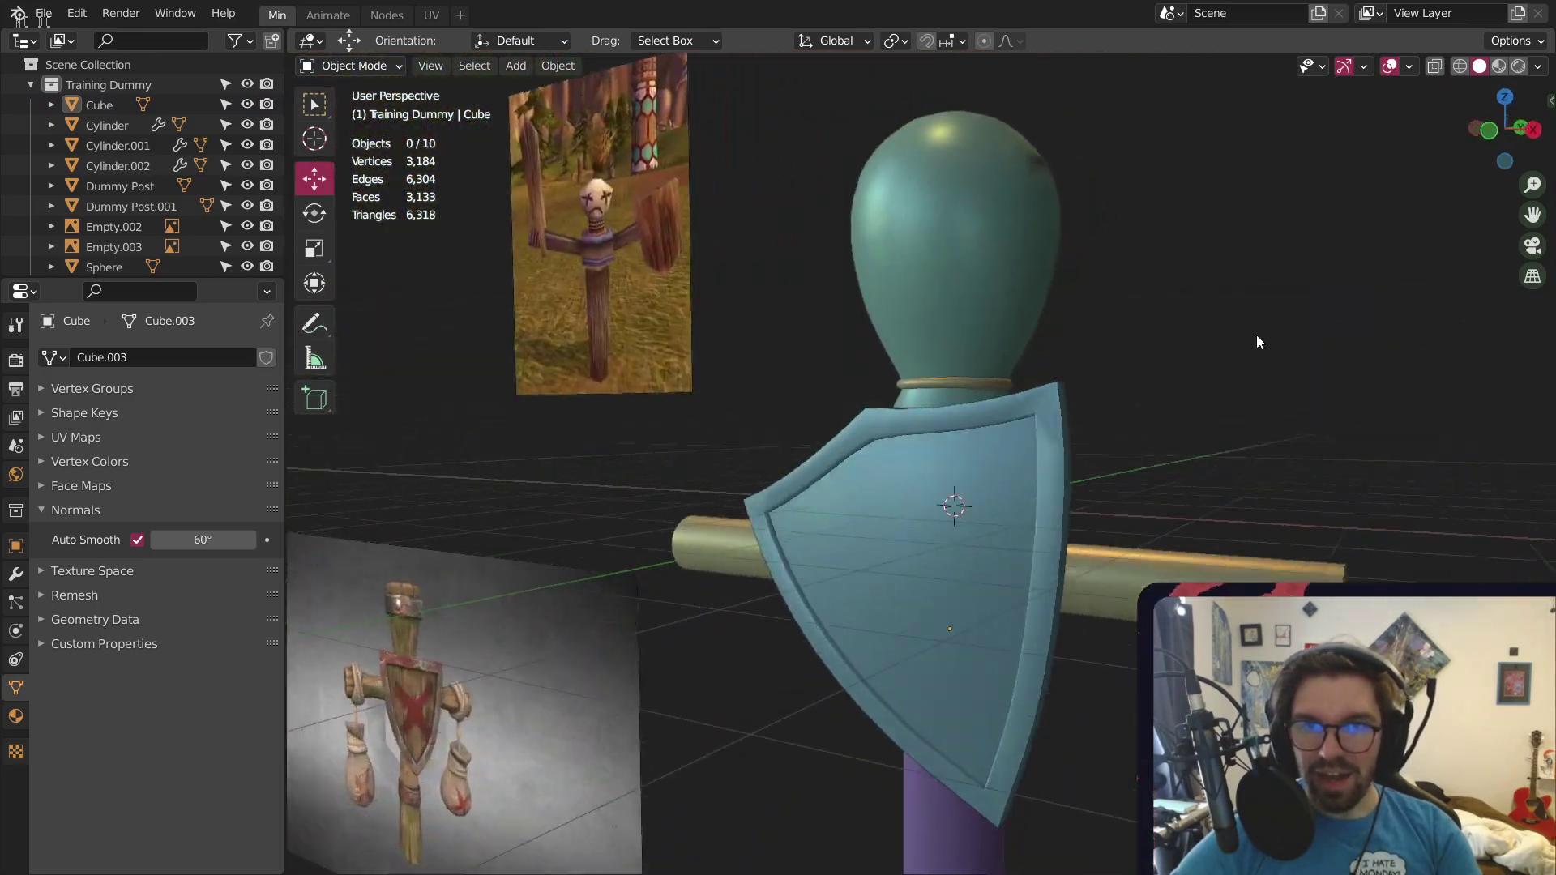
scroll(1204, 511, "down", 5)
middle_click_drag(1115, 480, 1042, 455)
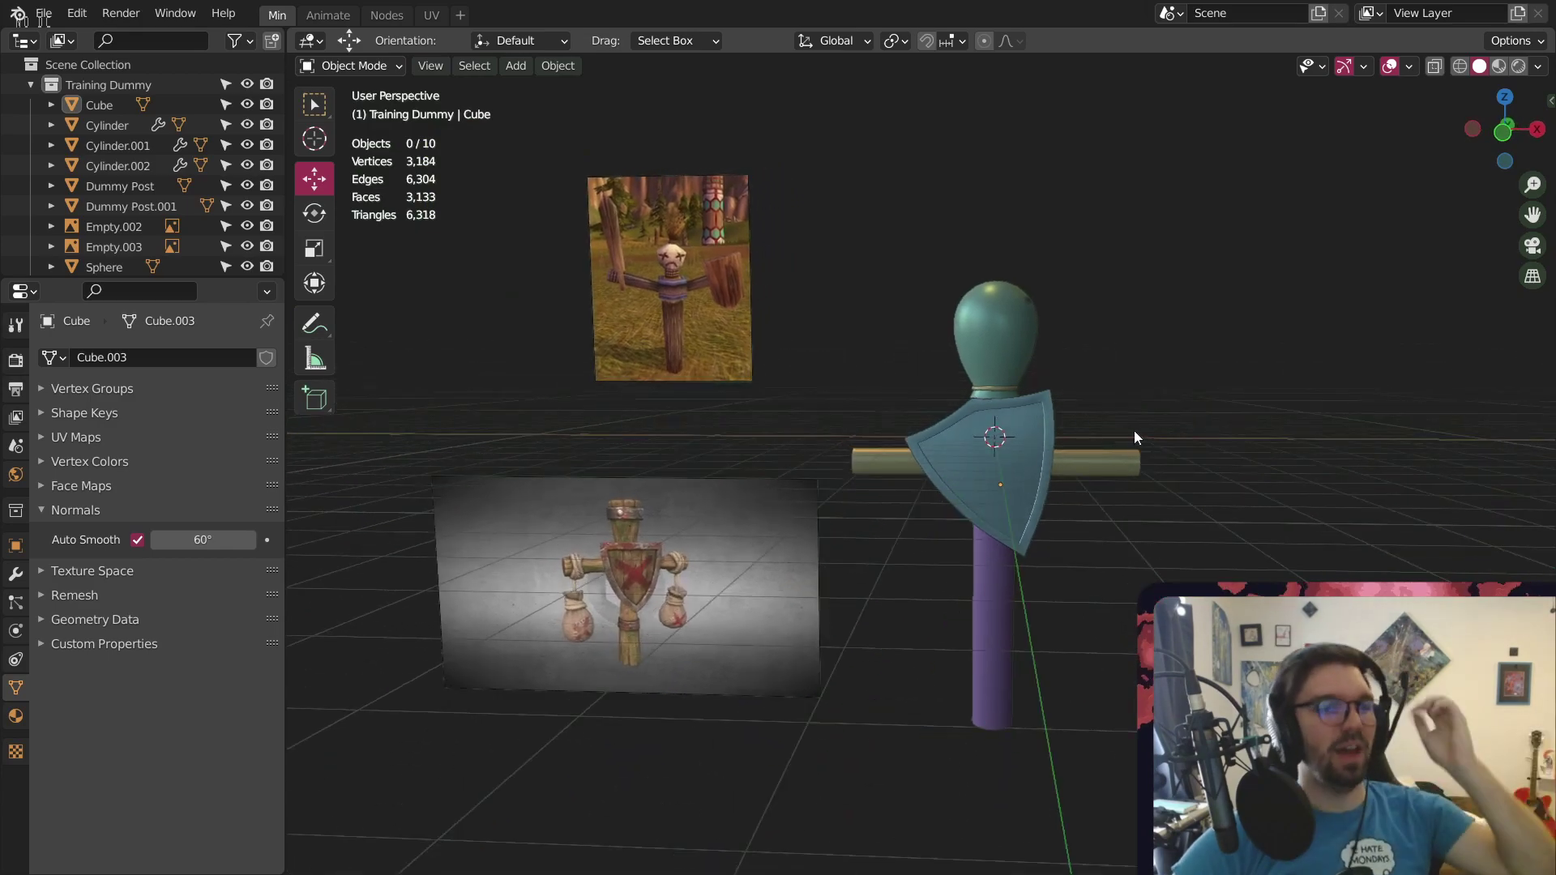
scroll(883, 420, "up", 2)
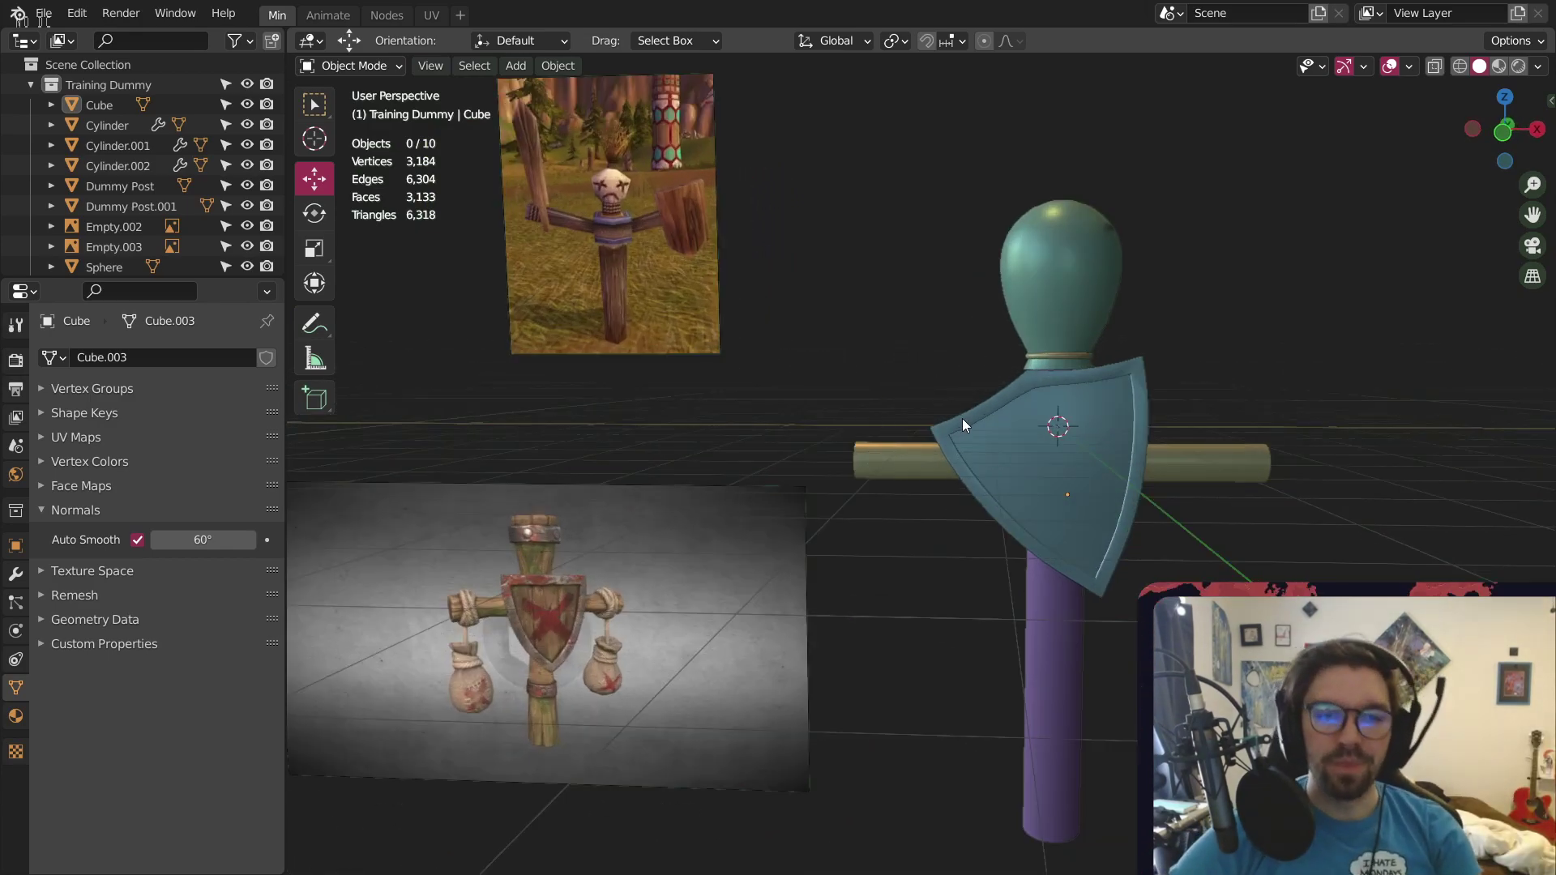
middle_click_drag(961, 418, 927, 379)
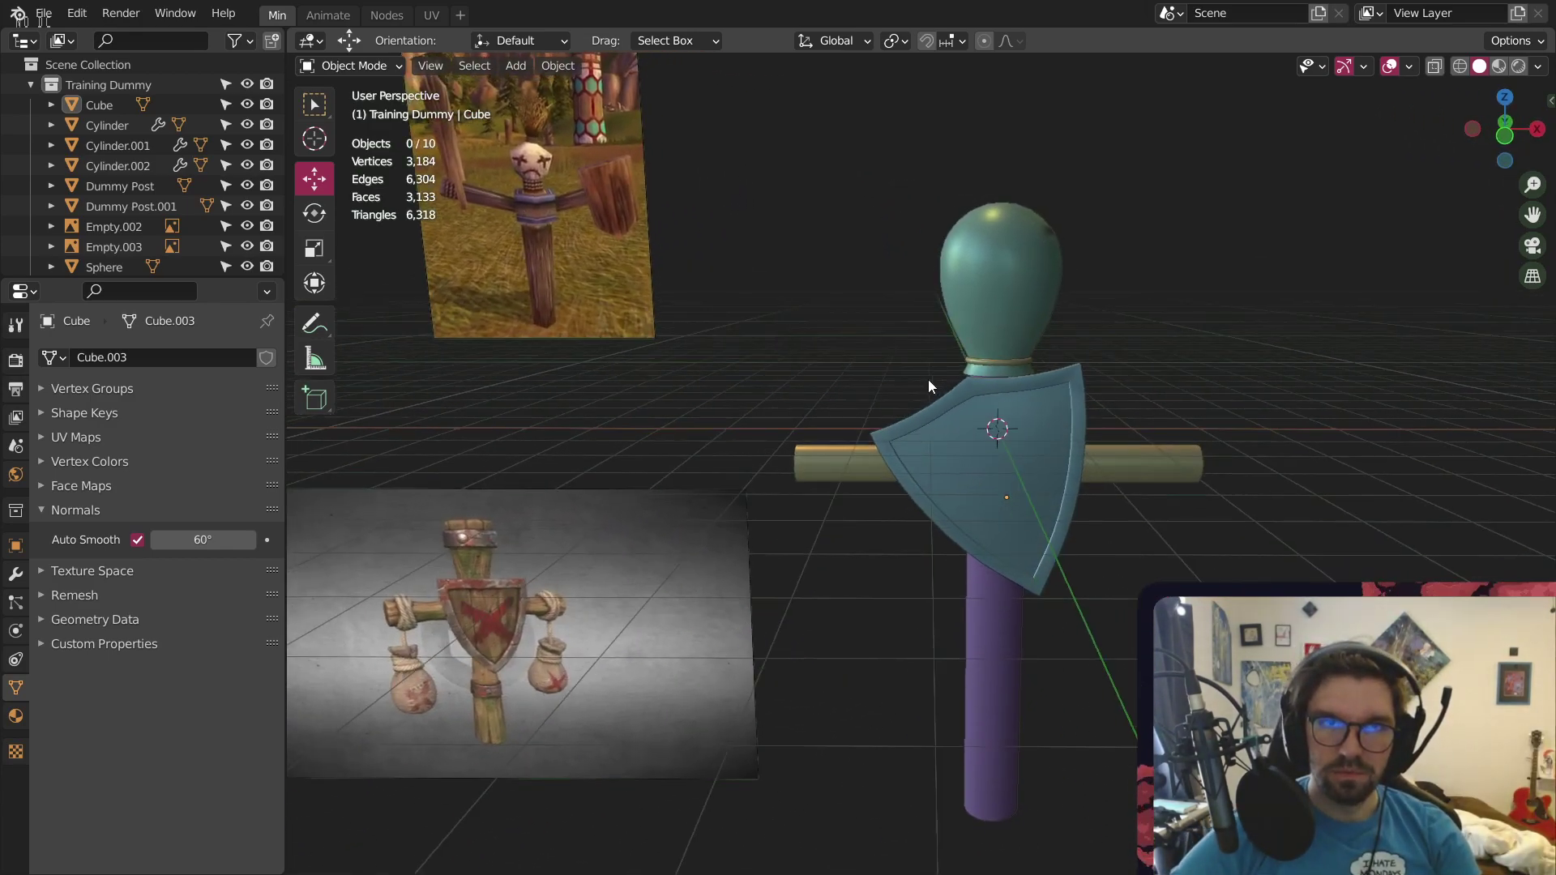
scroll(932, 349, "down", 2)
middle_click_drag(965, 292, 893, 360, "shift")
scroll(889, 353, "up", 2)
middle_click_drag(409, 299, 810, 316, "shift")
scroll(814, 217, "up", 1)
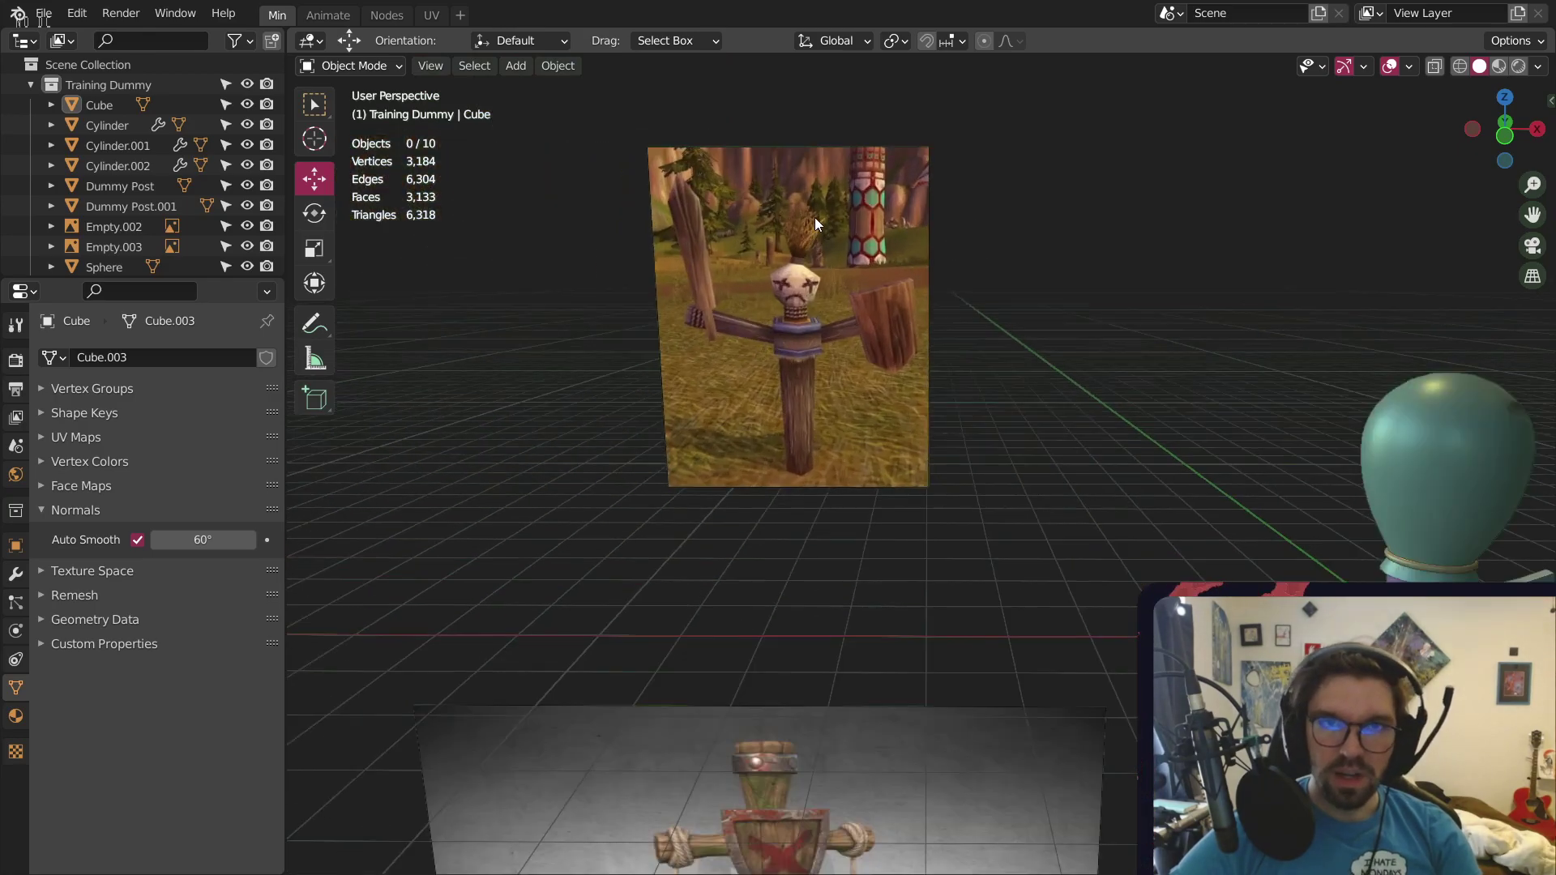
scroll(814, 223, "up", 5)
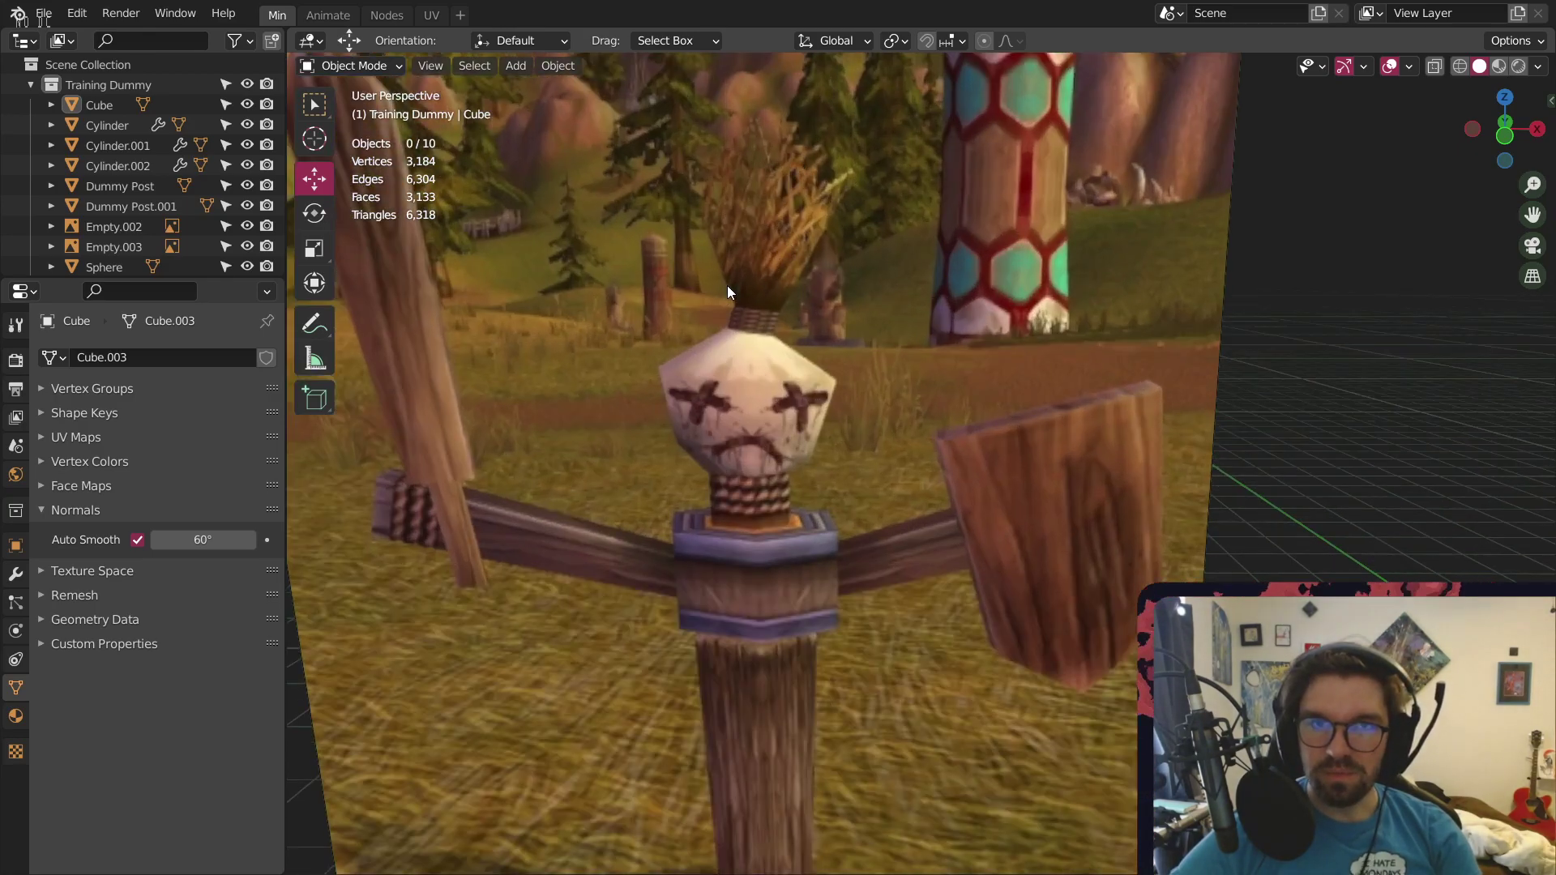
Examine the modelled post, shield and crossbar from several angles for remaining parts to add
scroll(738, 289, "down", 7)
middle_click_drag(1410, 580, 903, 445, "shift")
scroll(903, 445, "up", 1)
scroll(903, 445, "down", 4)
middle_click_drag(794, 462, 863, 367, "shift")
scroll(898, 418, "up", 4)
scroll(892, 373, "down", 3)
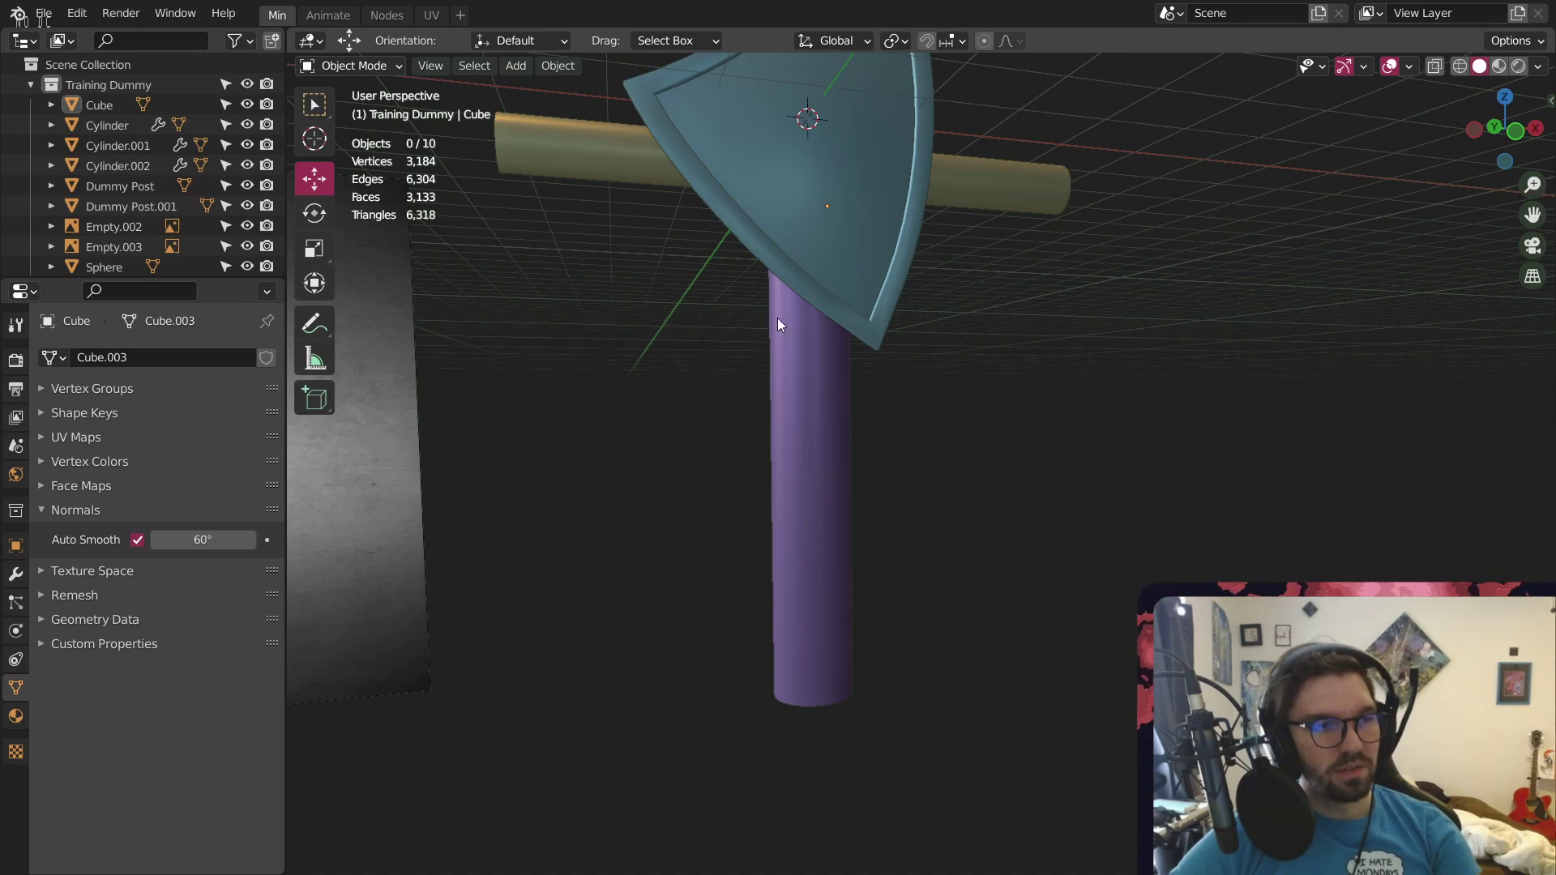
middle_click_drag(822, 391, 867, 342)
scroll(765, 386, "down", 5)
middle_click_drag(765, 386, 832, 417)
scroll(756, 367, "up", 3)
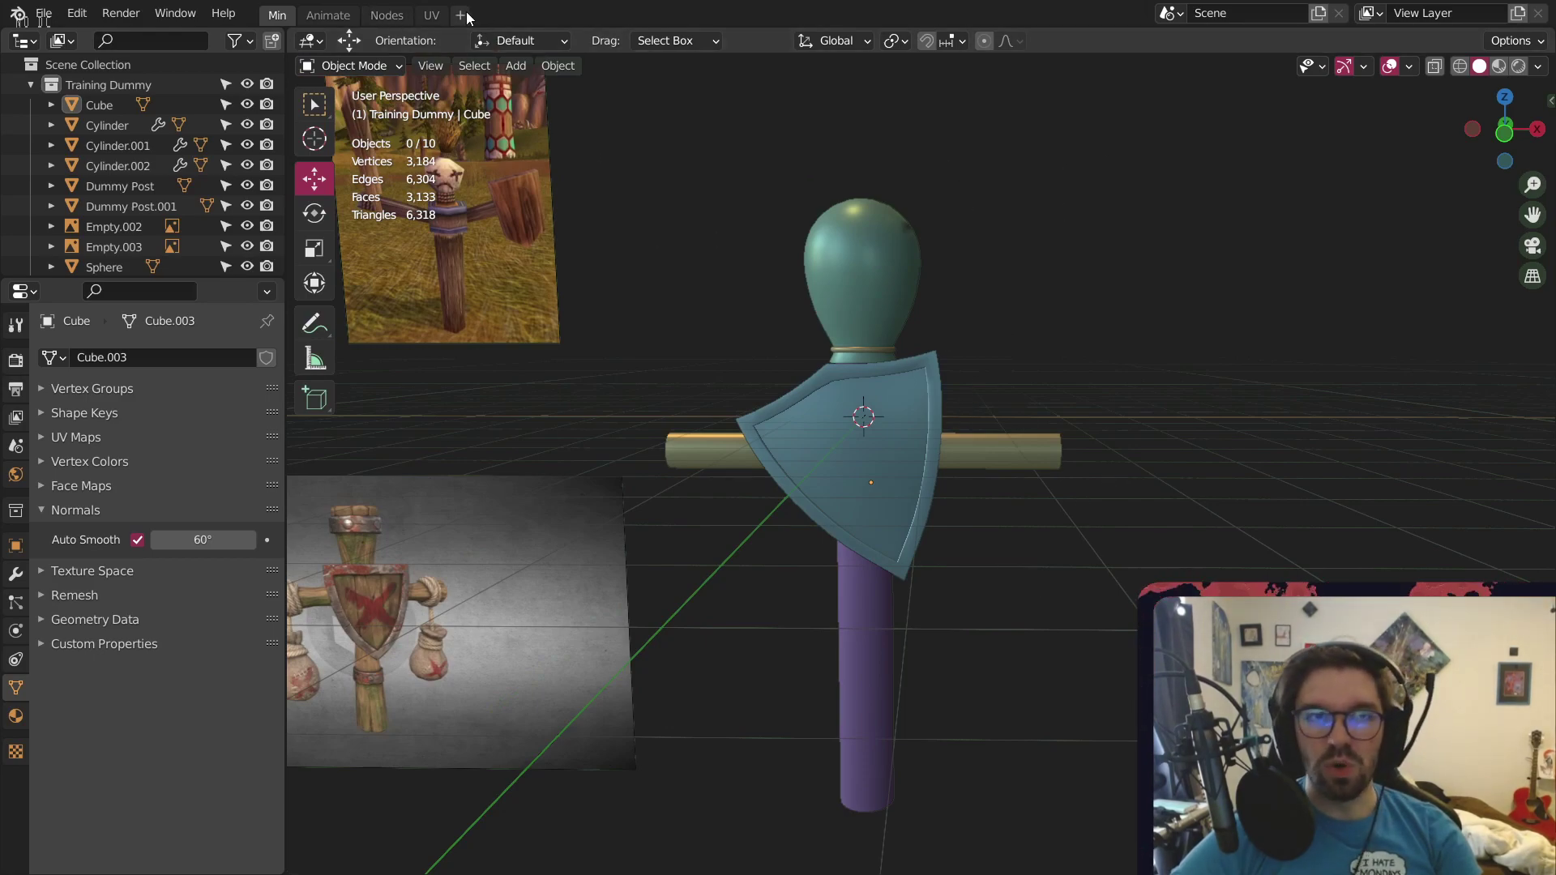
Switch to the Nodes workspace and open the shield in Edit Mode
left_click(387, 15)
scroll(969, 332, "up", 4)
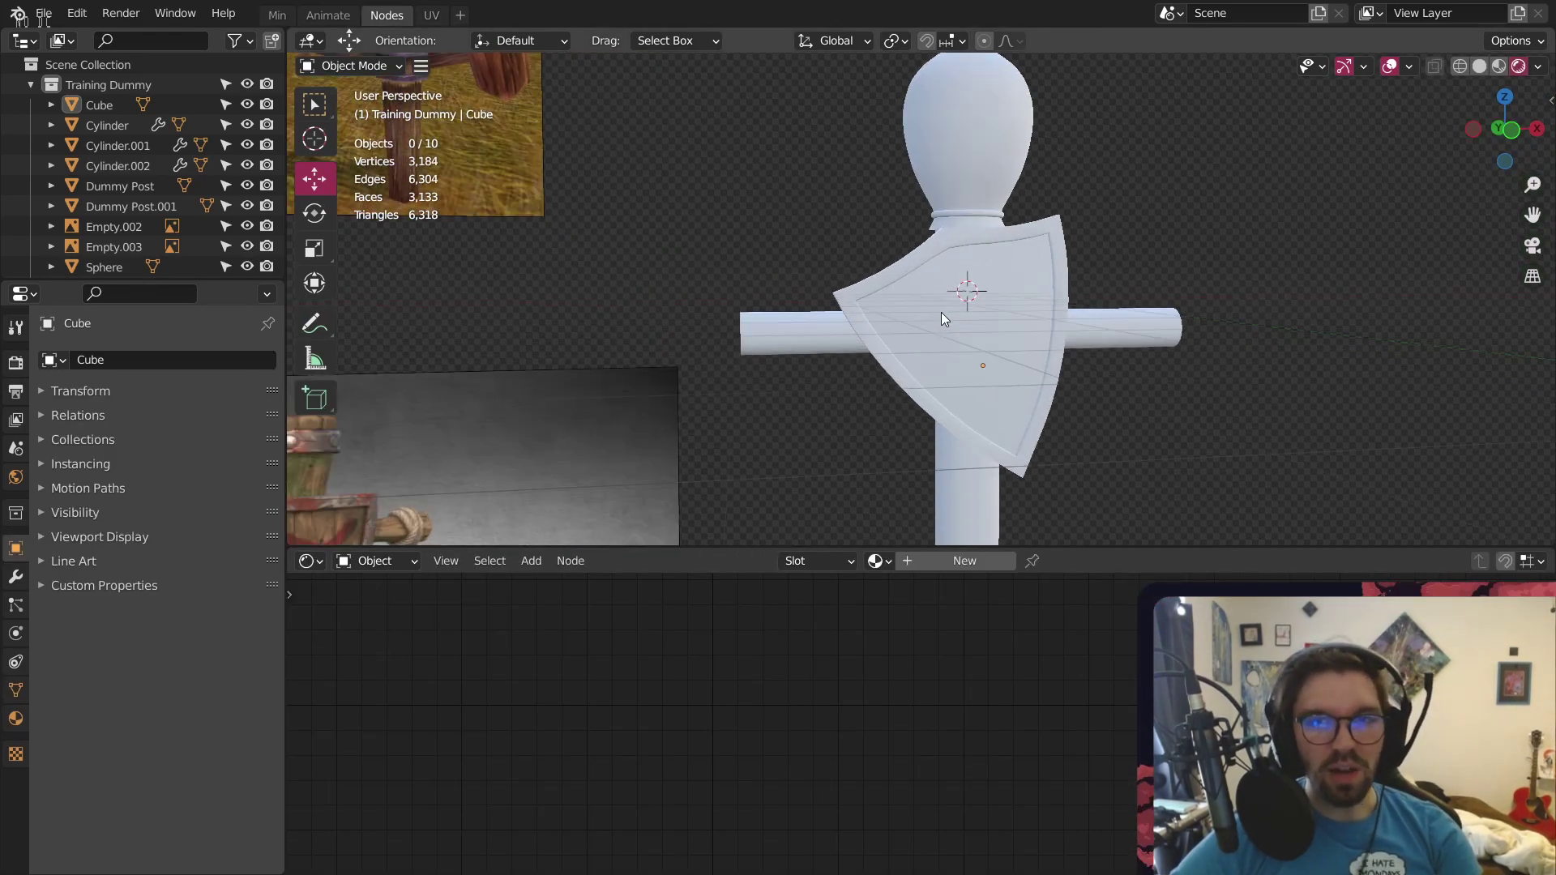
left_click(940, 310)
middle_click_drag(943, 324, 713, 339, "shift")
scroll(721, 334, "up", 4)
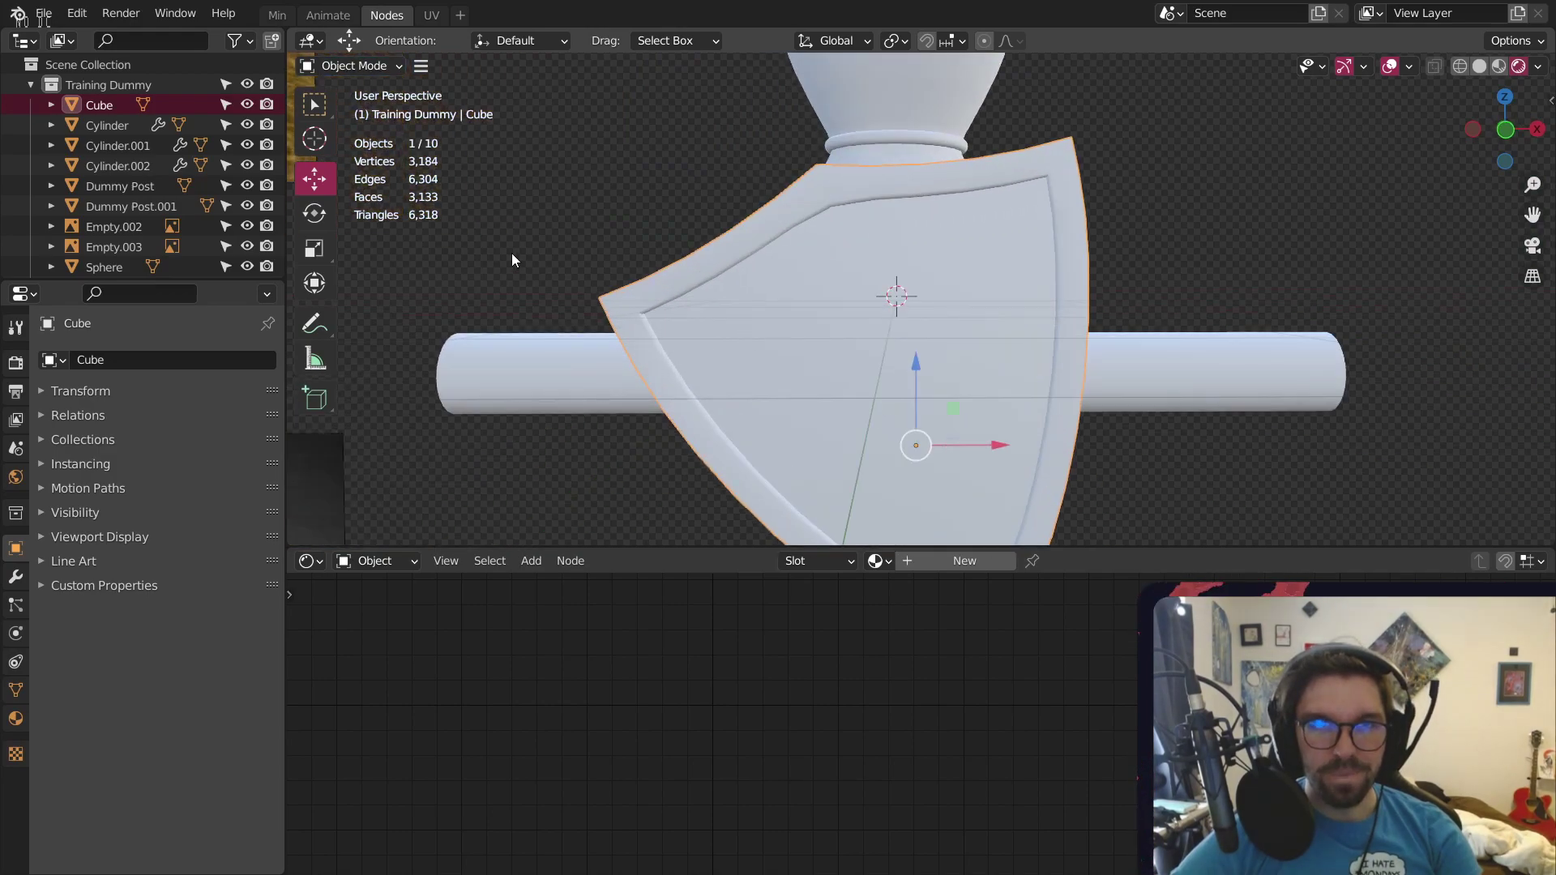
left_click(330, 74)
left_click(340, 104)
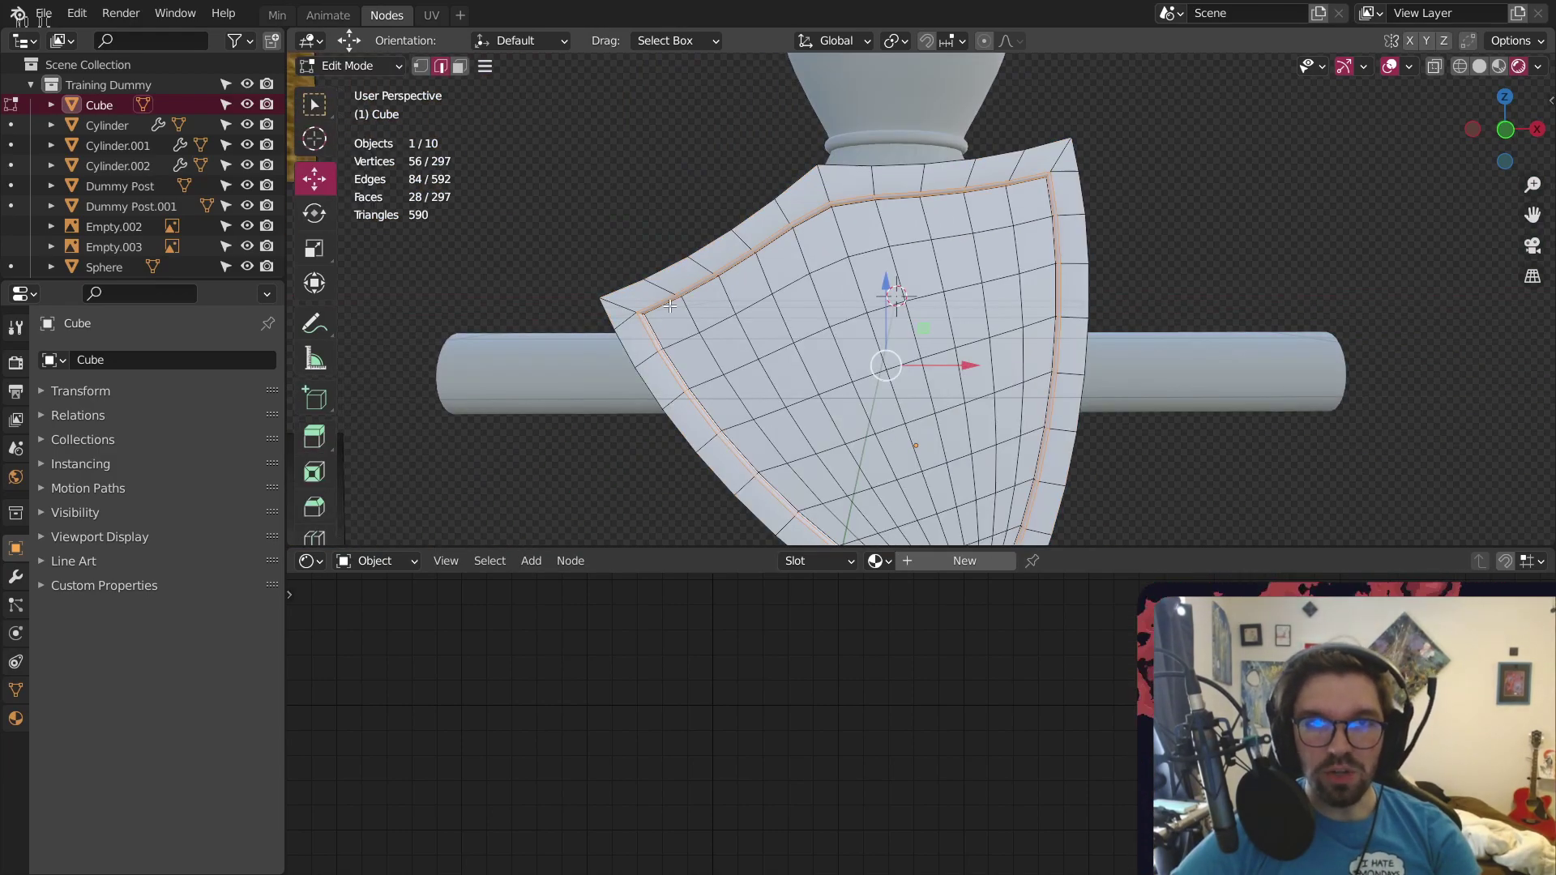
In face select mode, select the band of faces running around the inner panel of the shield, just inside its rim
left_click(459, 66)
left_click(671, 301)
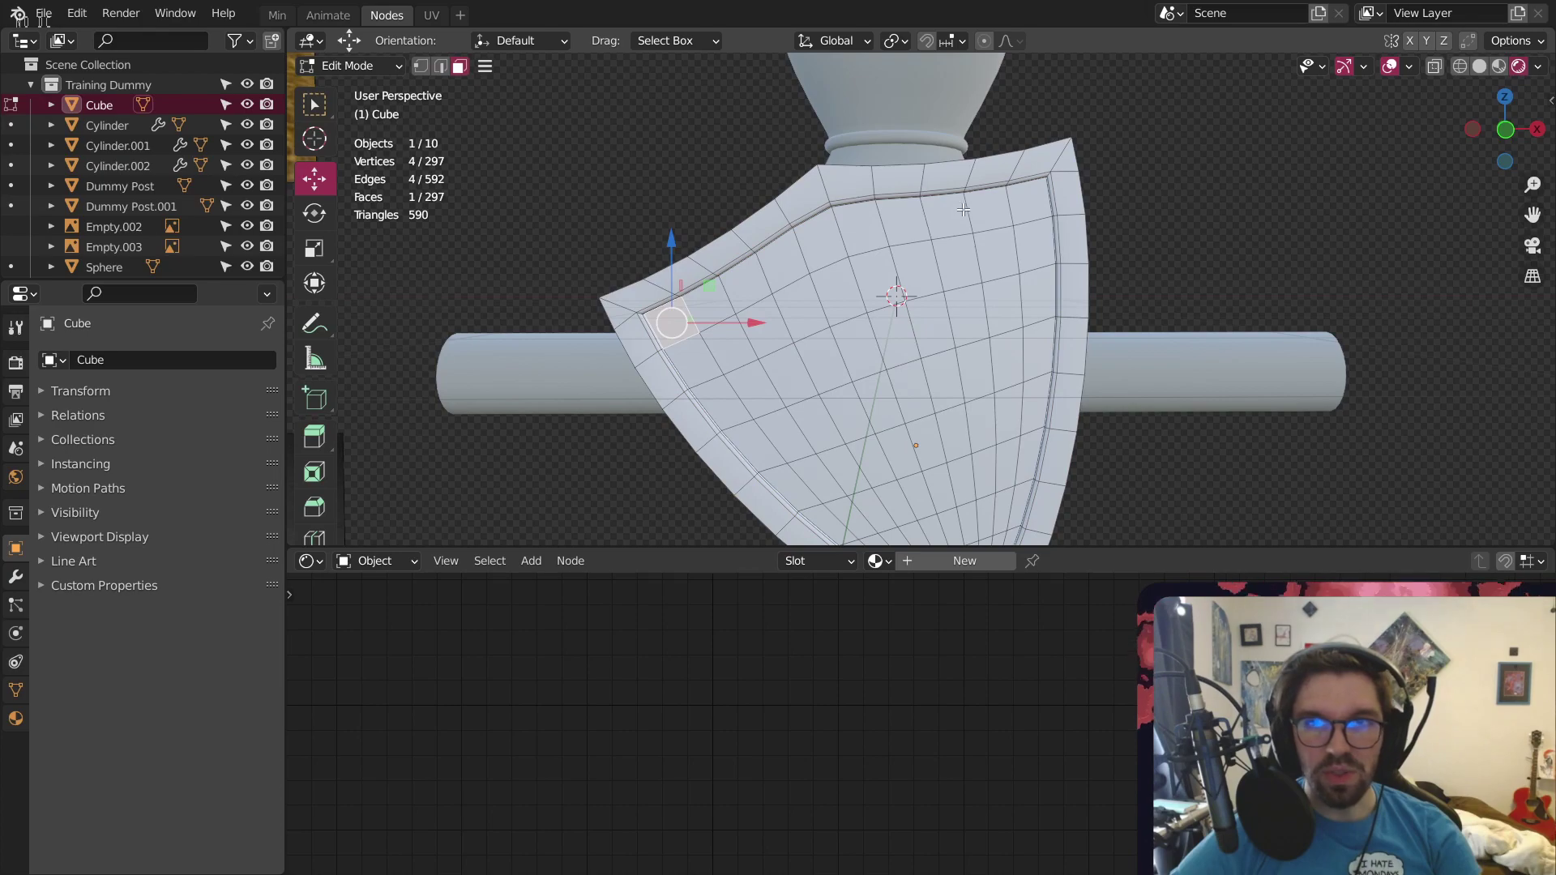
left_click(1022, 197, "ctrl")
middle_click_drag(943, 535, 903, 342, "shift")
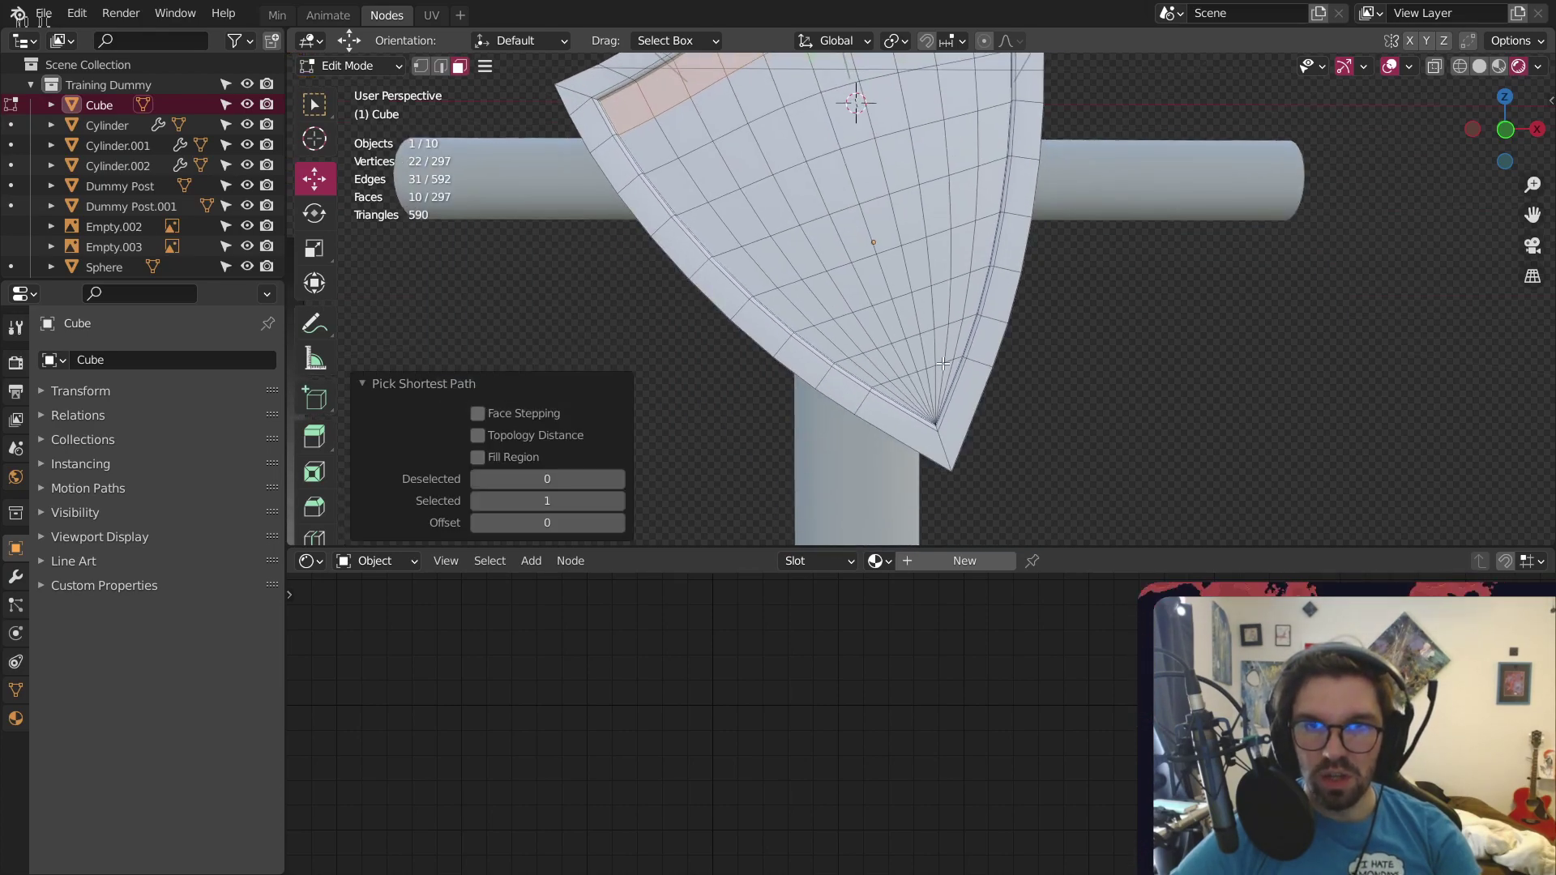
scroll(943, 364, "up", 3)
left_click(816, 405, "ctrl")
scroll(816, 406, "down", 3)
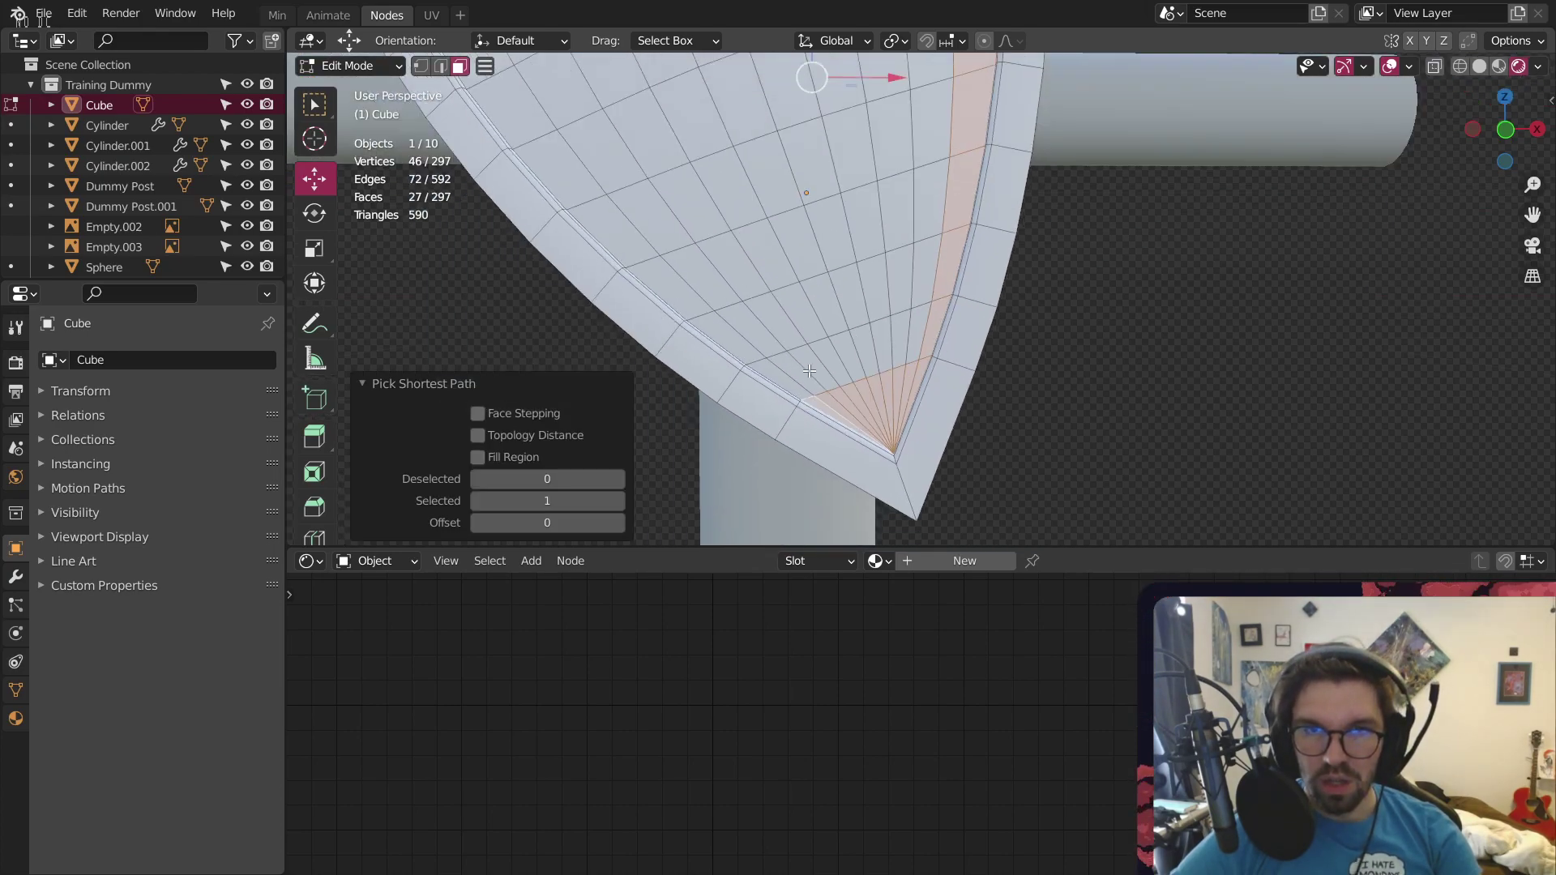
middle_click_drag(816, 405, 864, 526, "shift")
left_click(580, 223, "ctrl")
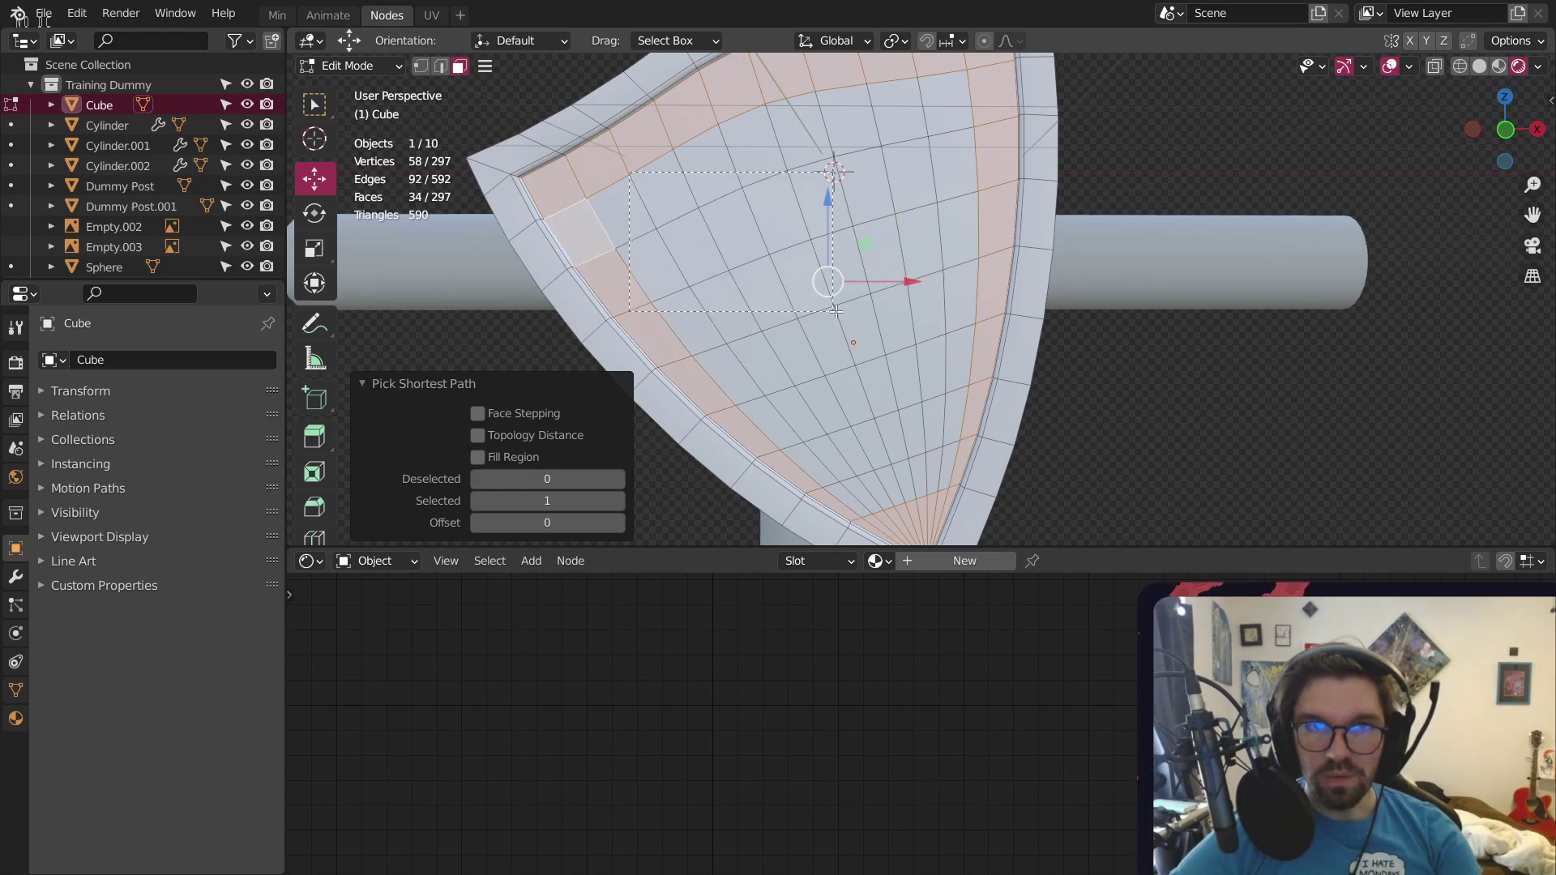
Extend the face selection to cover all remaining faces of the shield's inner panel, down to its lower tip
left_click_drag(836, 312, 836, 311, "shift")
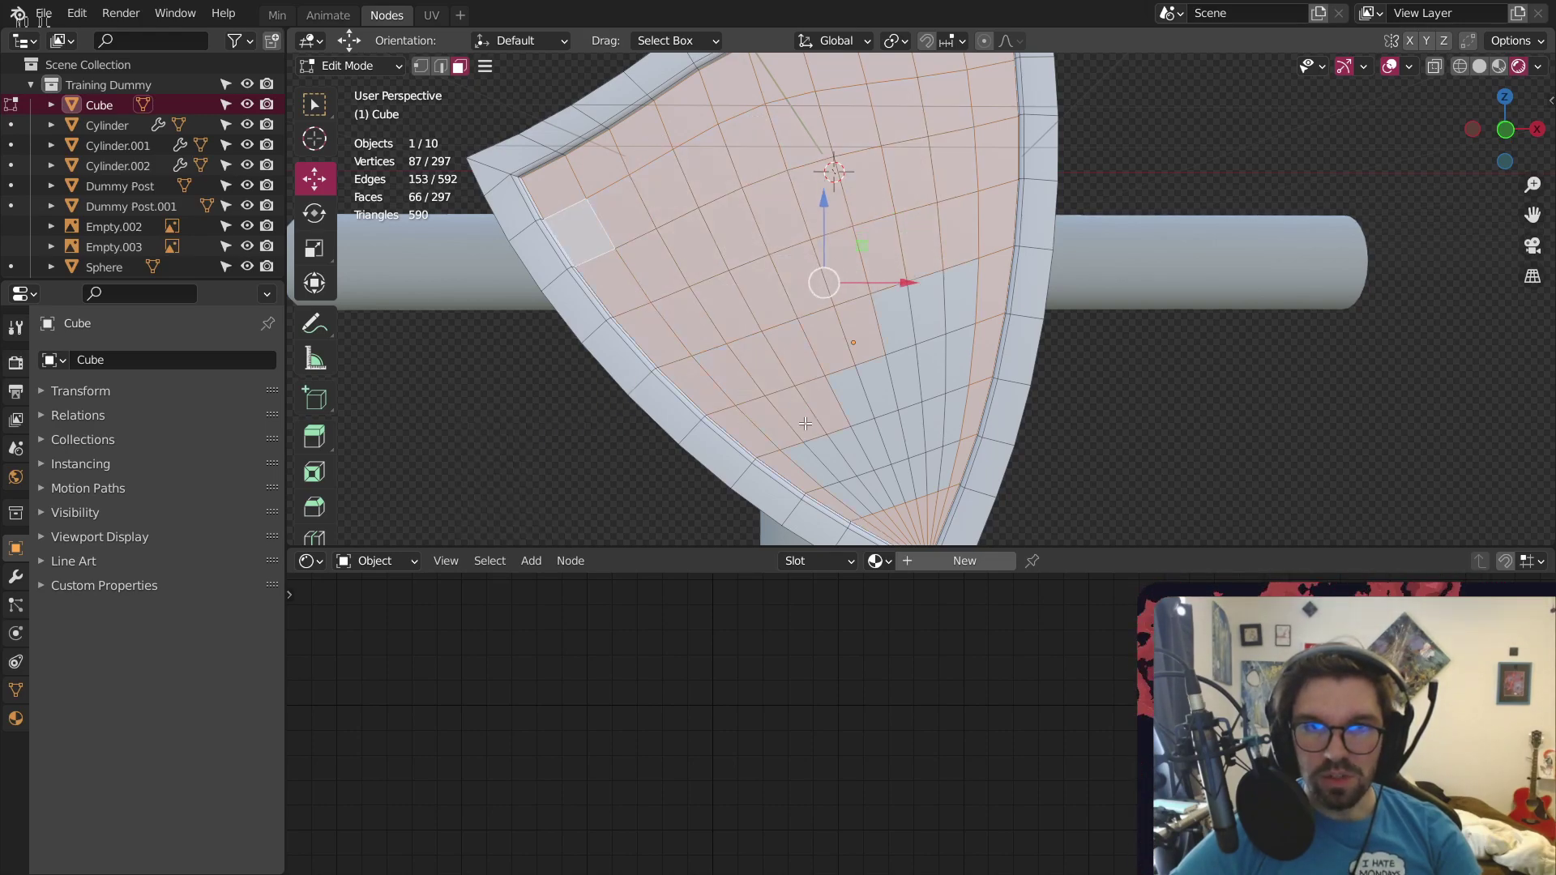
left_click_drag(862, 258, 917, 329)
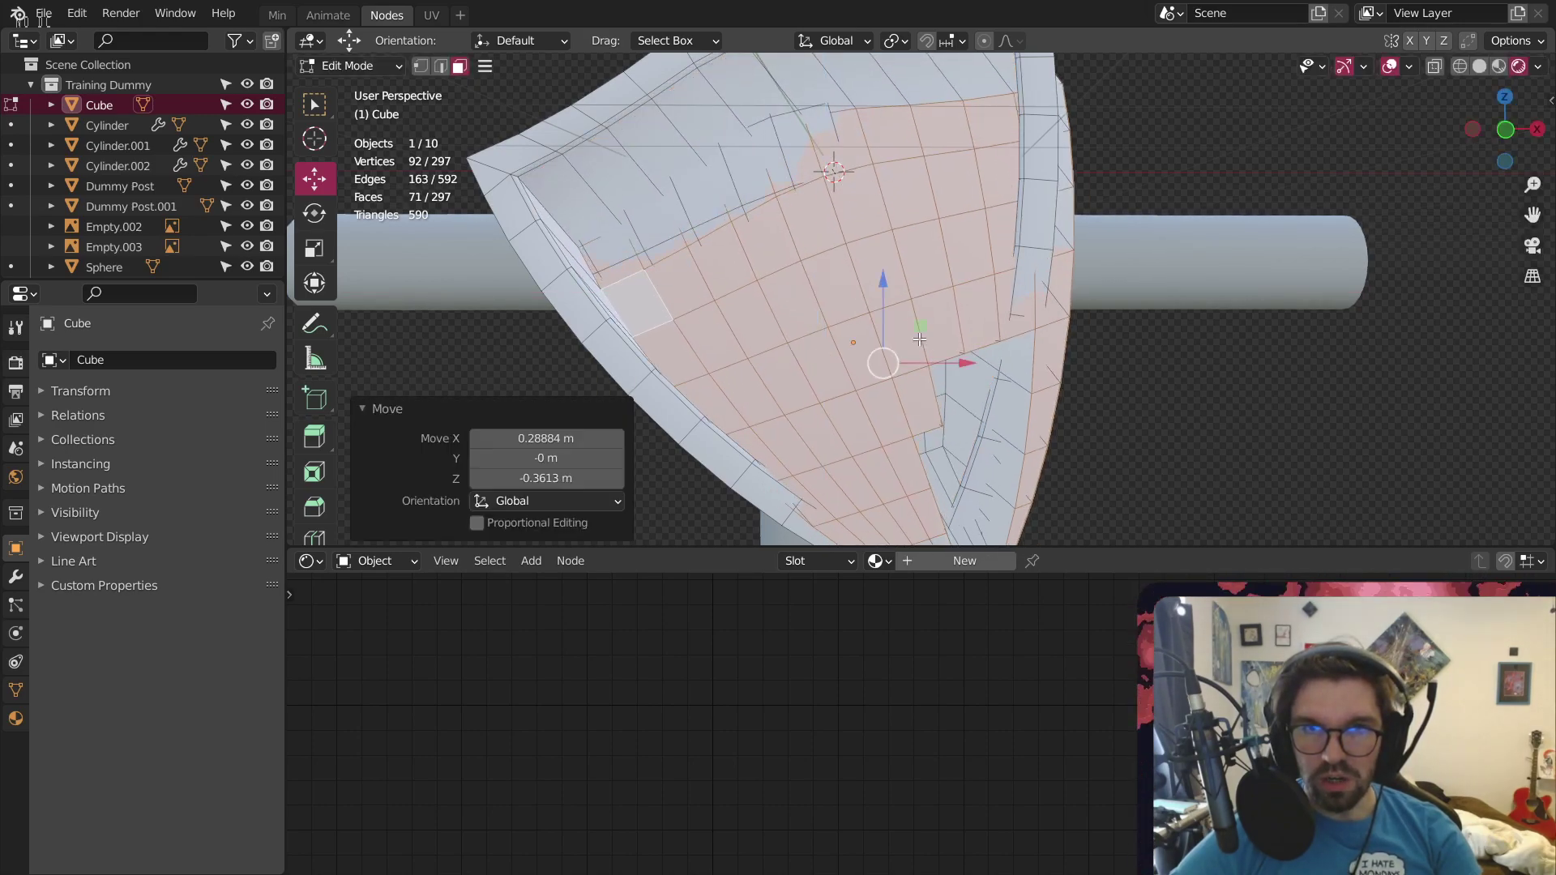
key("ctrl+z")
left_click(944, 306, "shift")
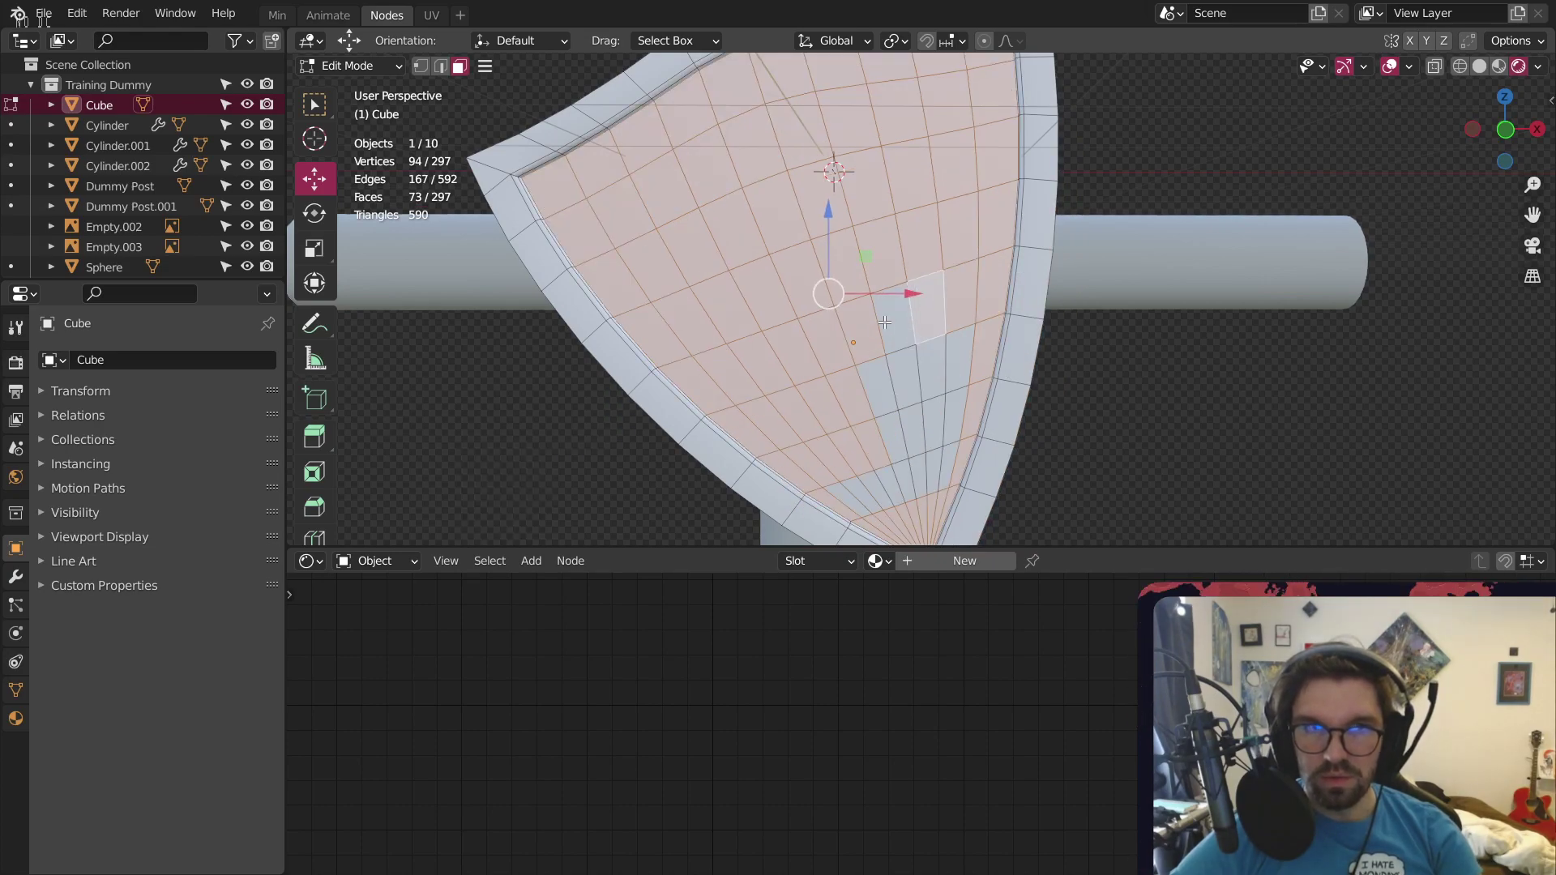
key("w")
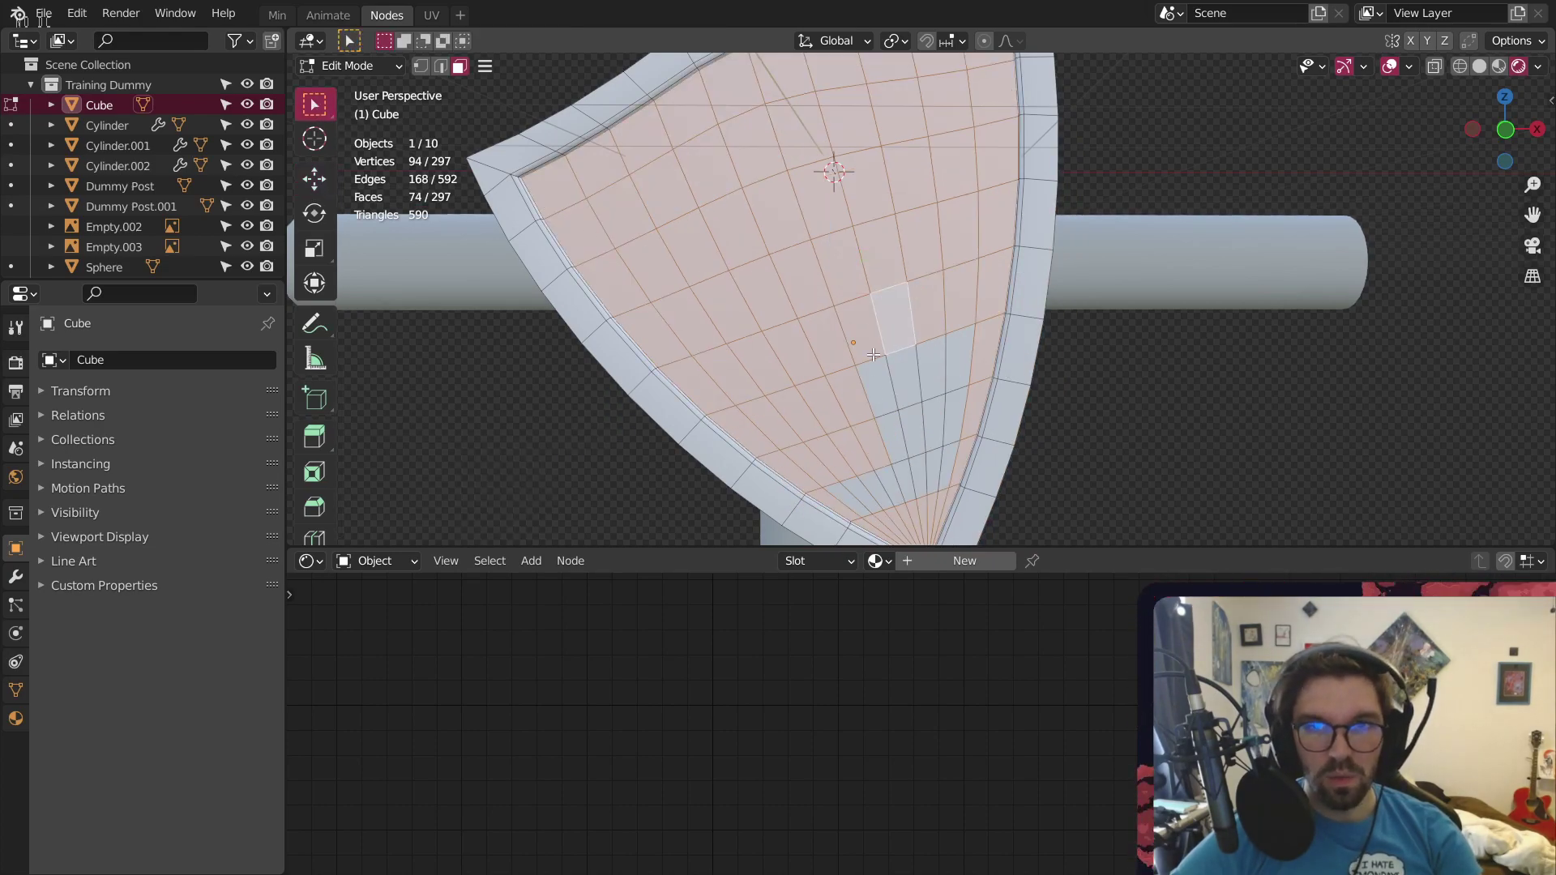
left_click_drag(959, 444, 959, 444, "shift")
scroll(924, 381, "up", 3)
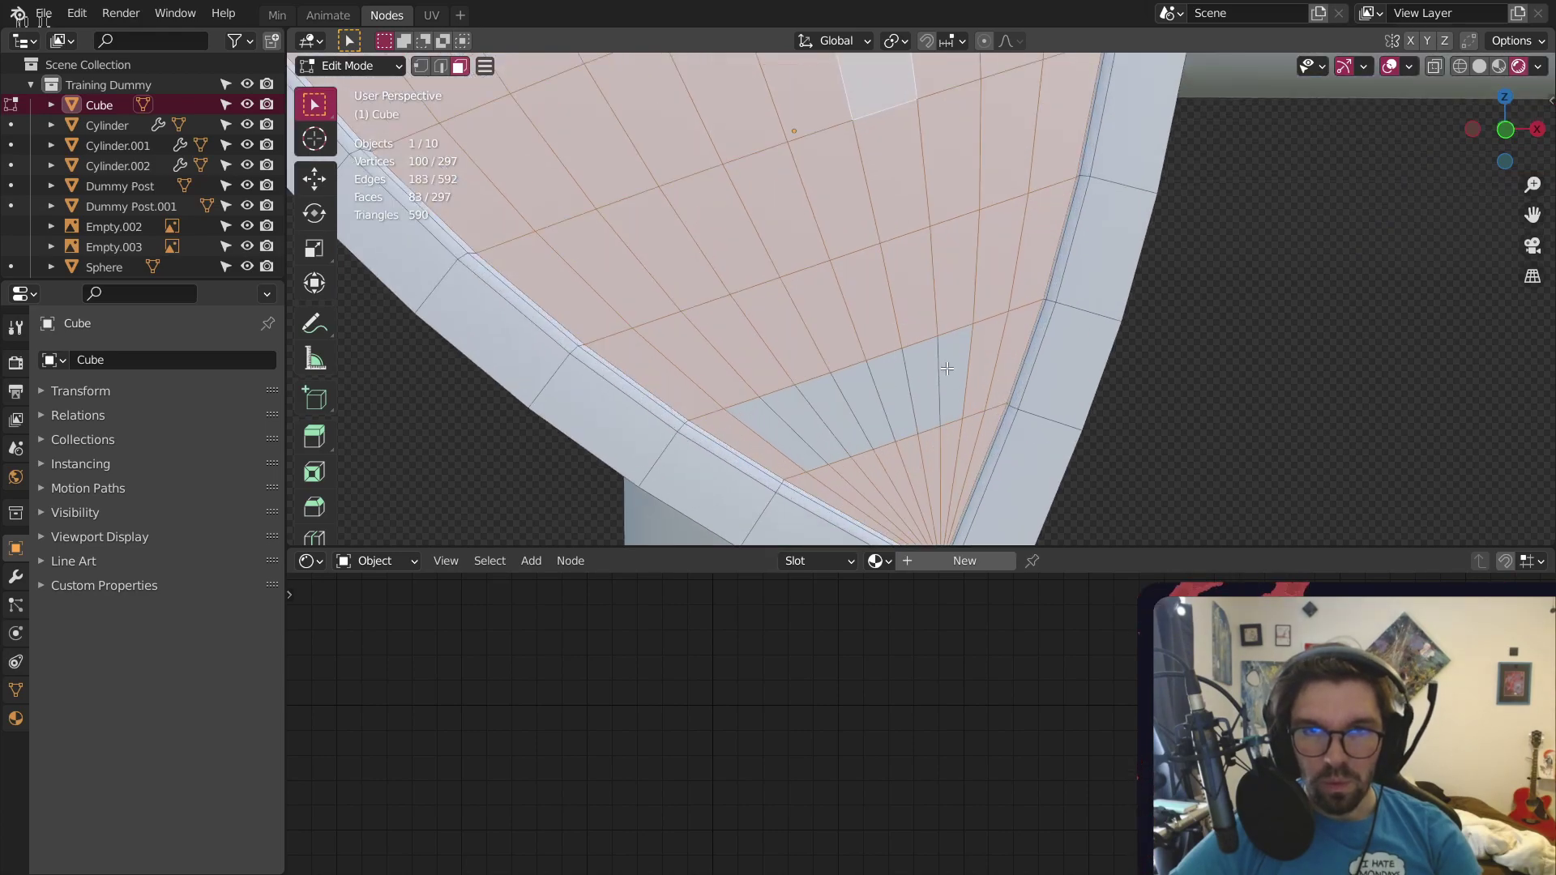
left_click(946, 369, "shift")
left_click(778, 427, "ctrl")
scroll(778, 427, "down", 5)
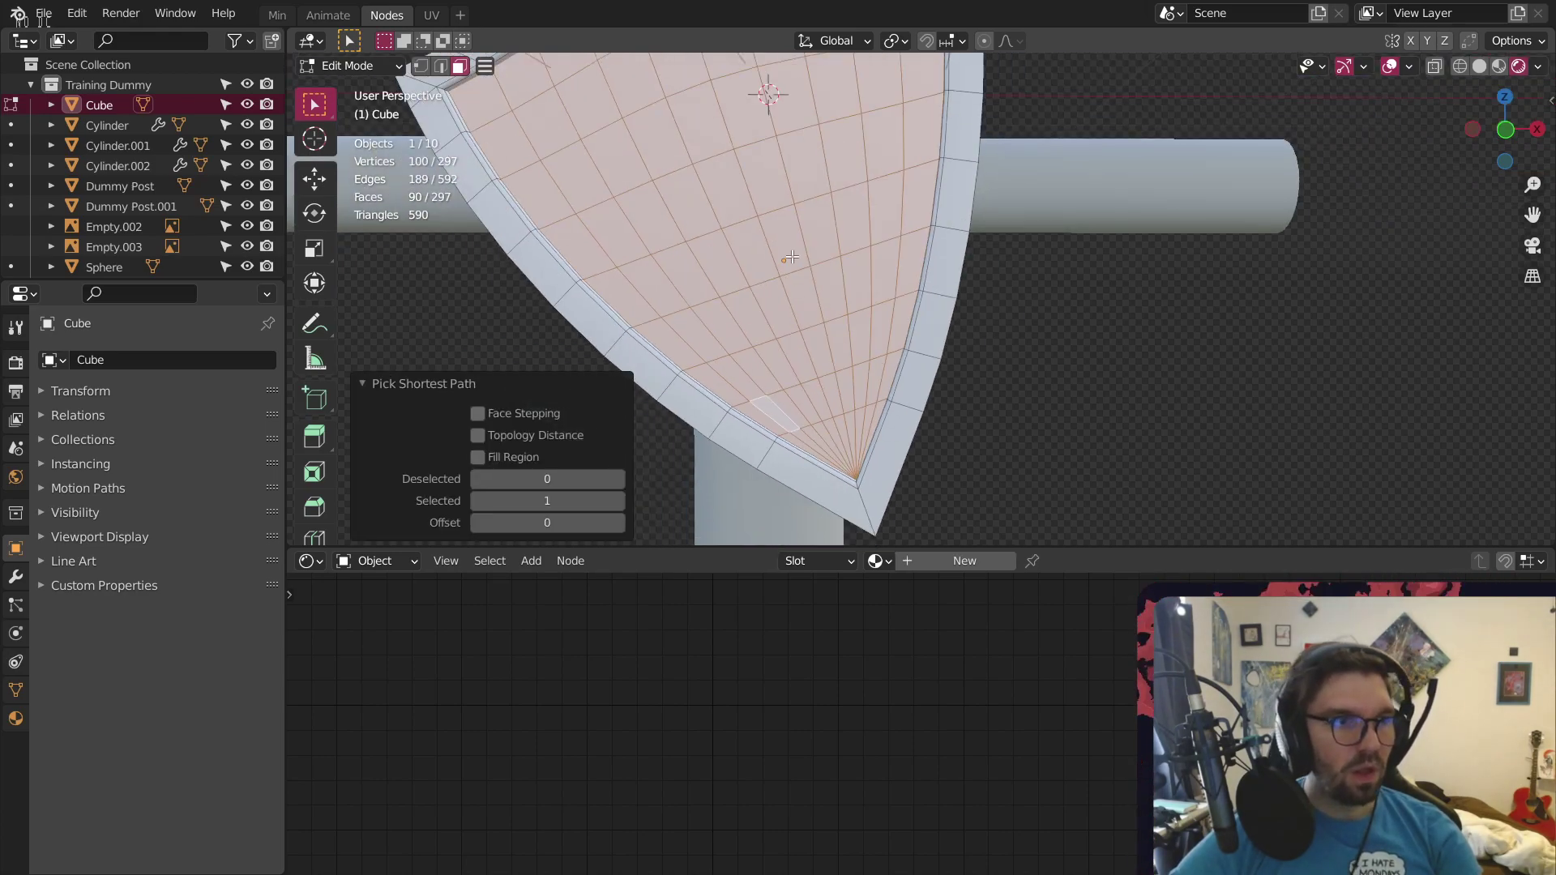
Create a material for the shield, add a second material slot and assign the selected inner panel faces to it
scroll(794, 282, "up", 3)
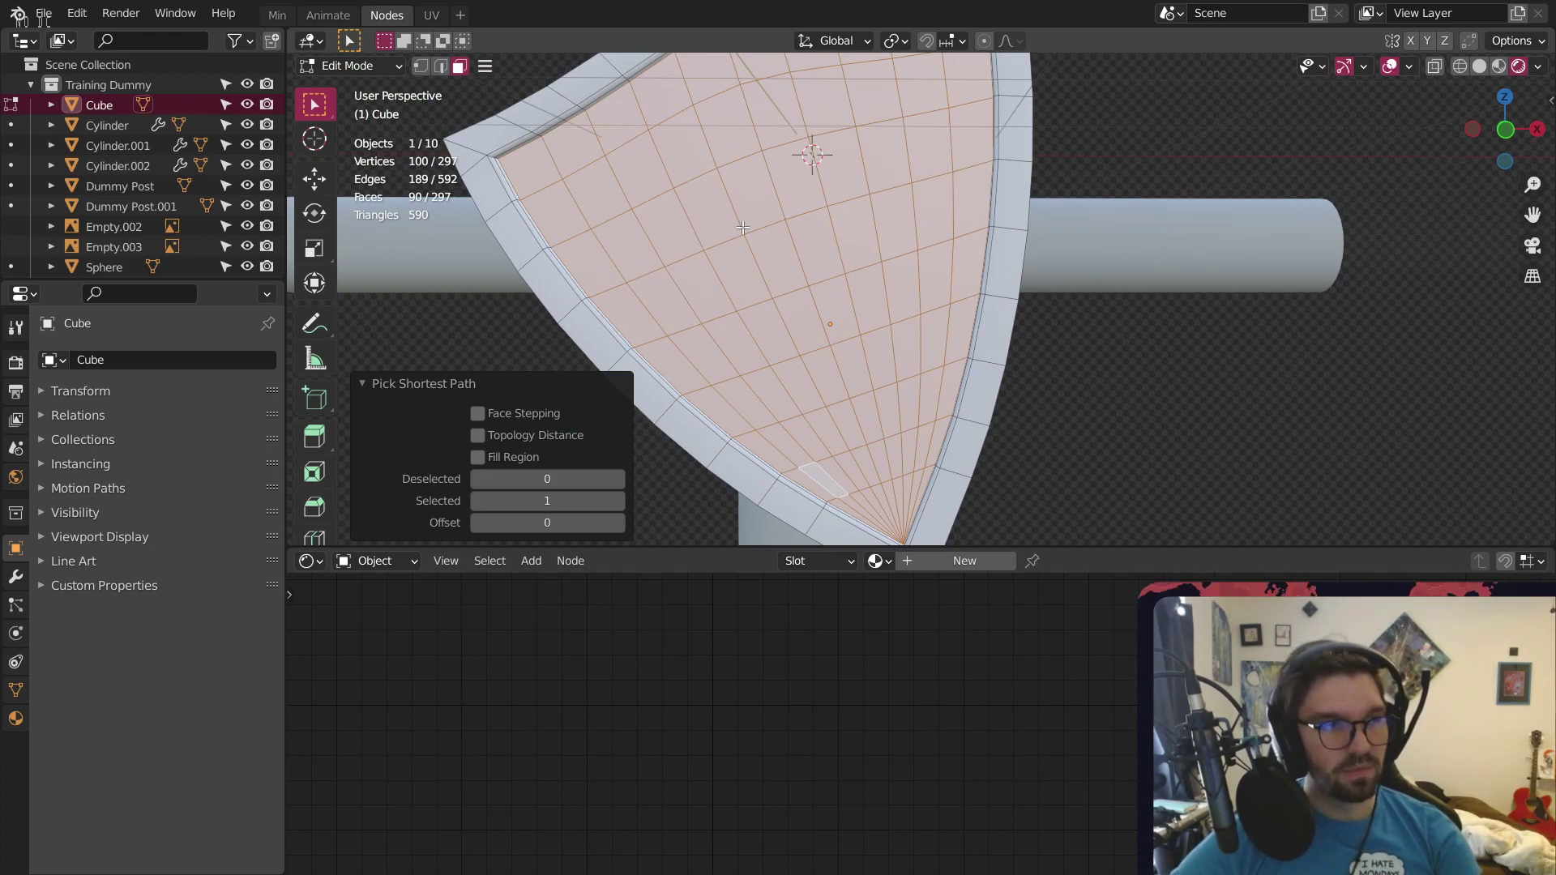
scroll(714, 396, "down", 3)
middle_click_drag(715, 397, 891, 341)
scroll(844, 162, "up", 3)
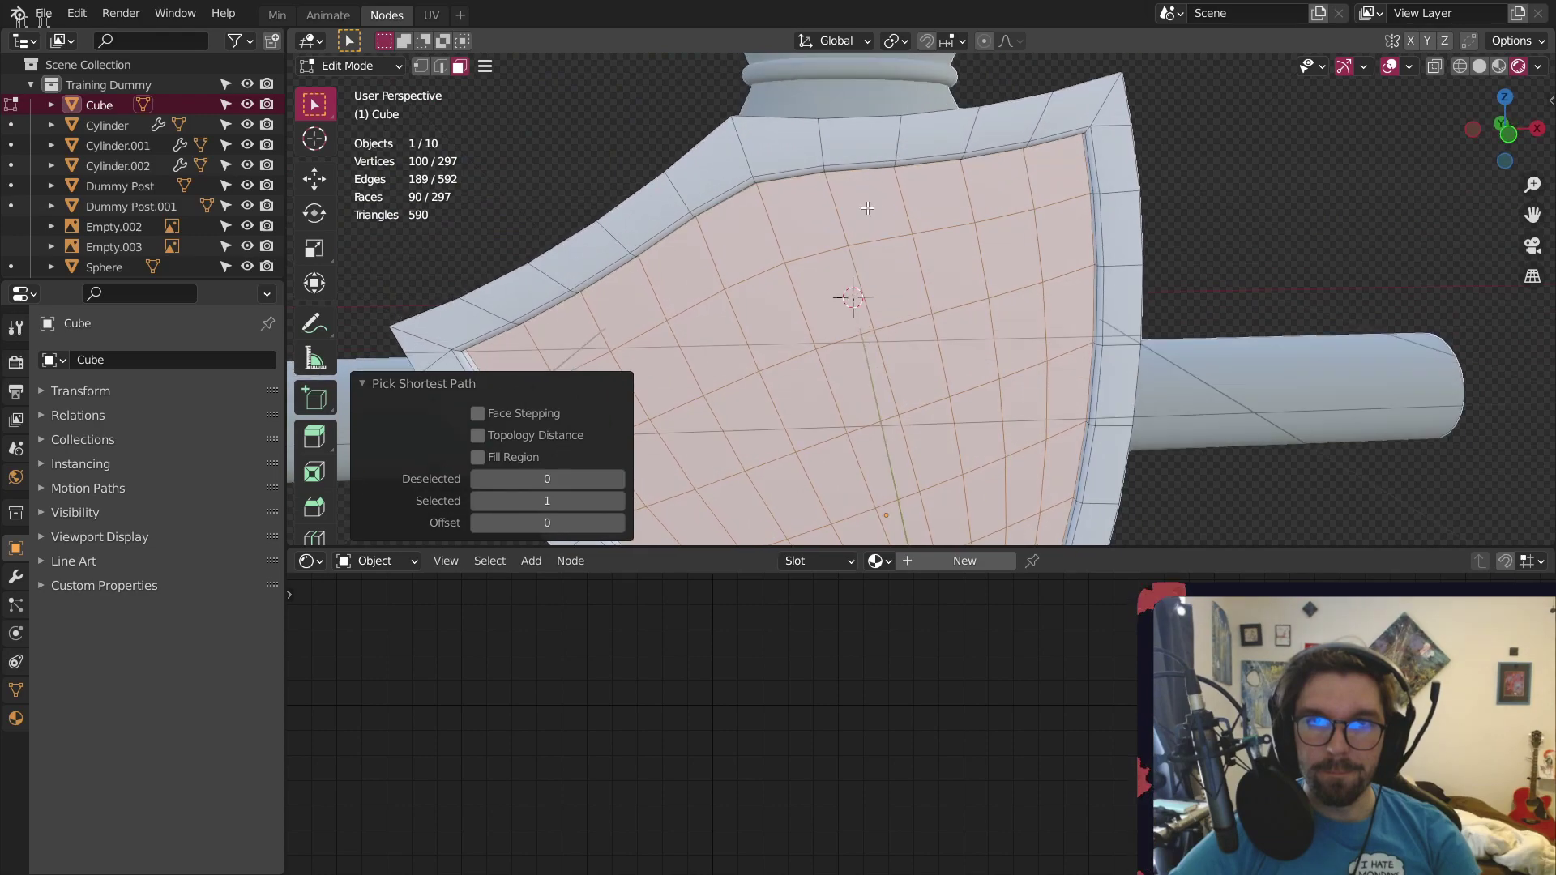
left_click(964, 559)
left_click(801, 559)
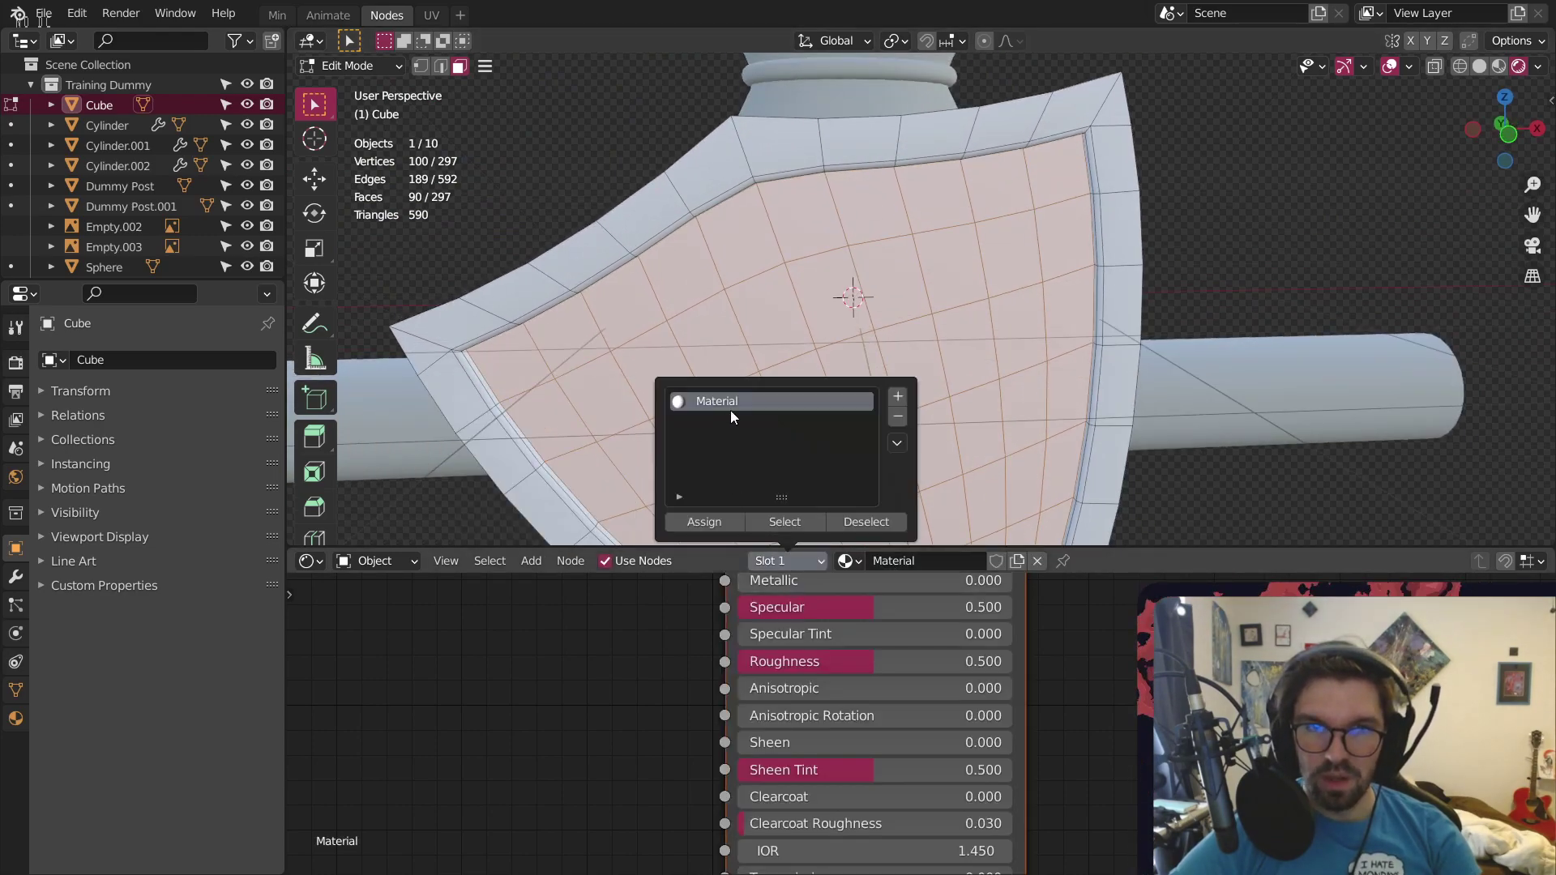
left_click(898, 397)
left_click(791, 559)
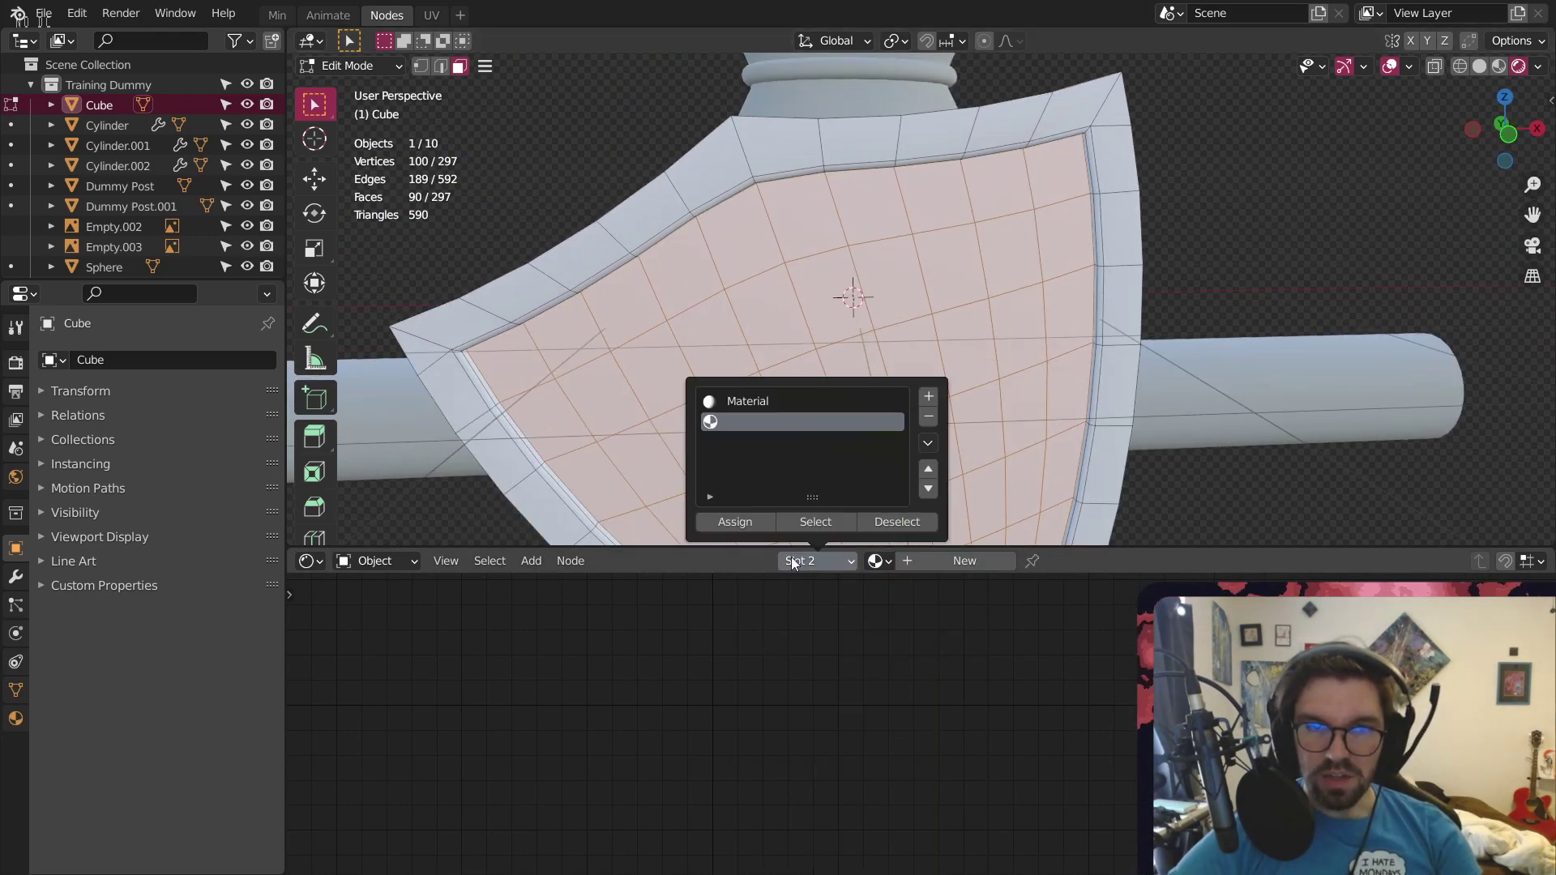
left_click(735, 523)
left_click(795, 559)
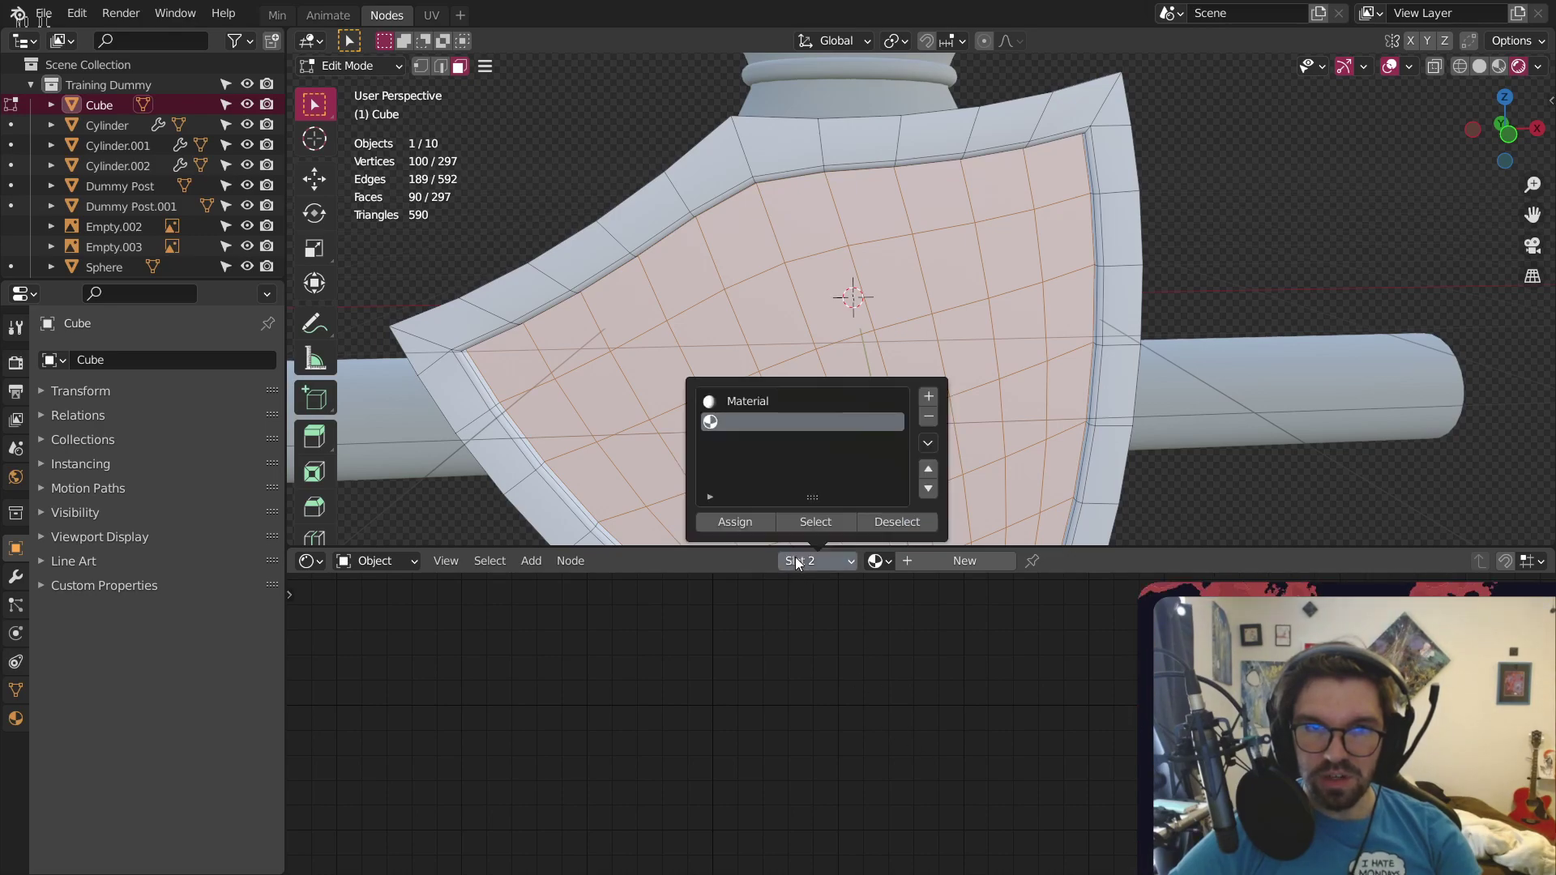
Set the second slot's material to Style Oak and return the shield to Object Mode
left_click(964, 561)
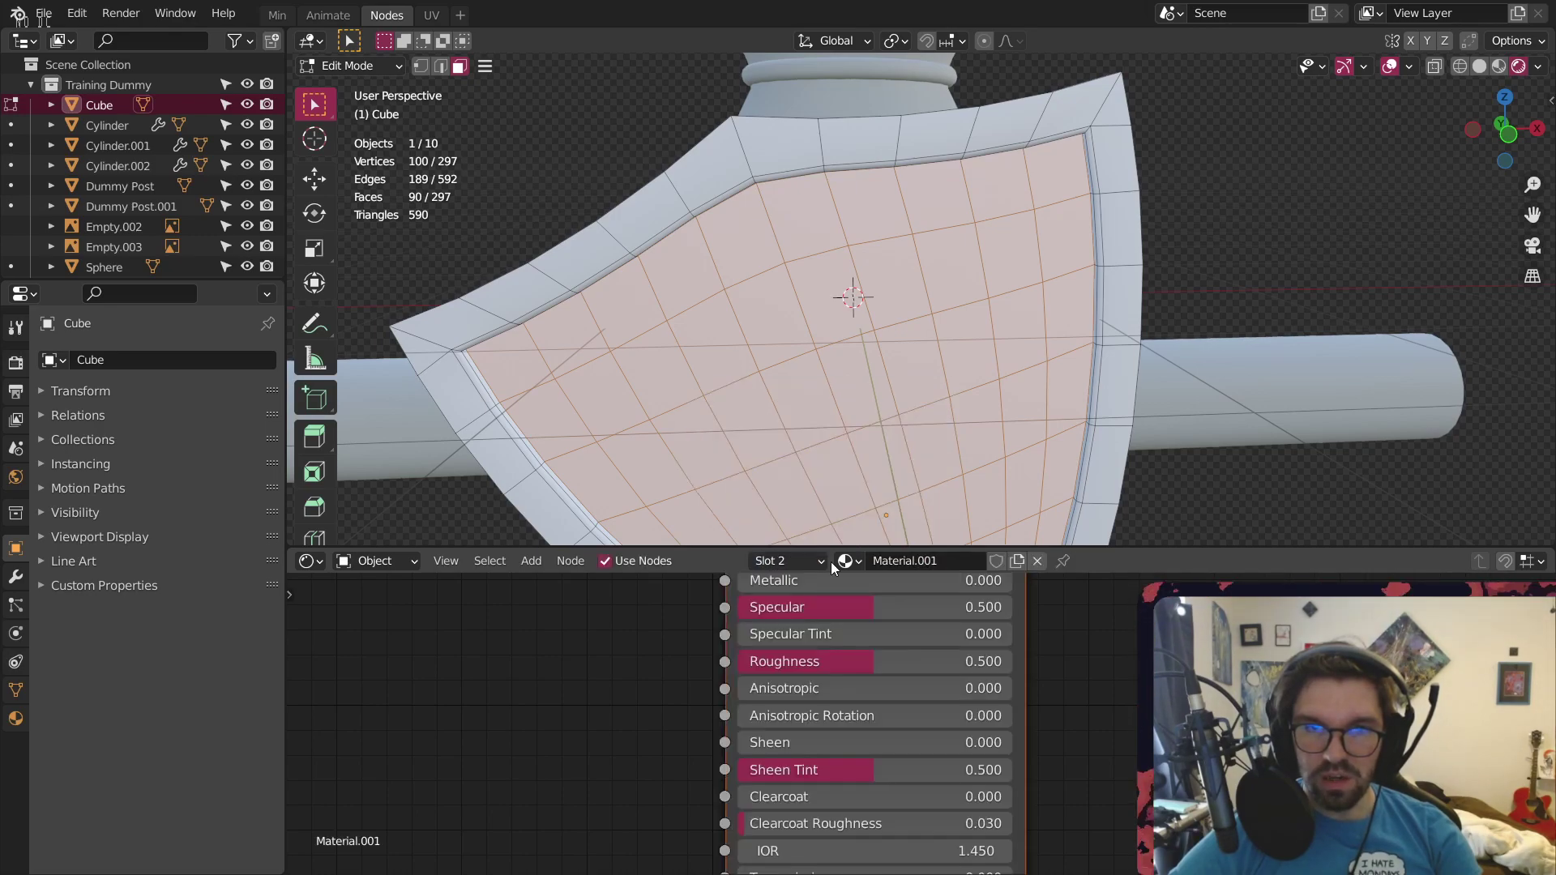
left_click(1016, 560)
left_click(877, 561)
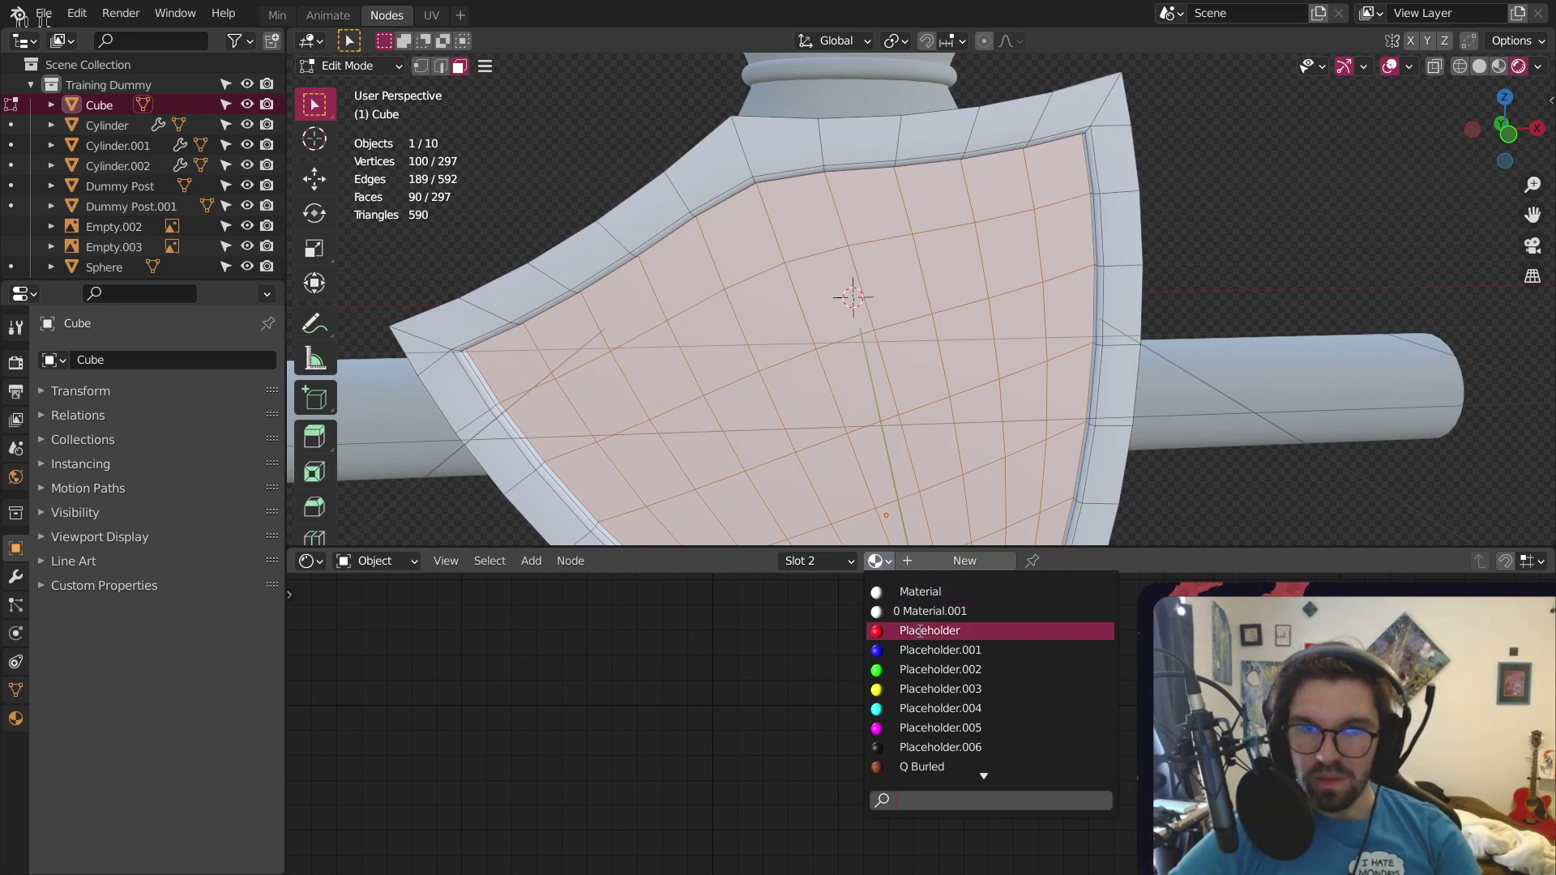
scroll(917, 792, "down", 5)
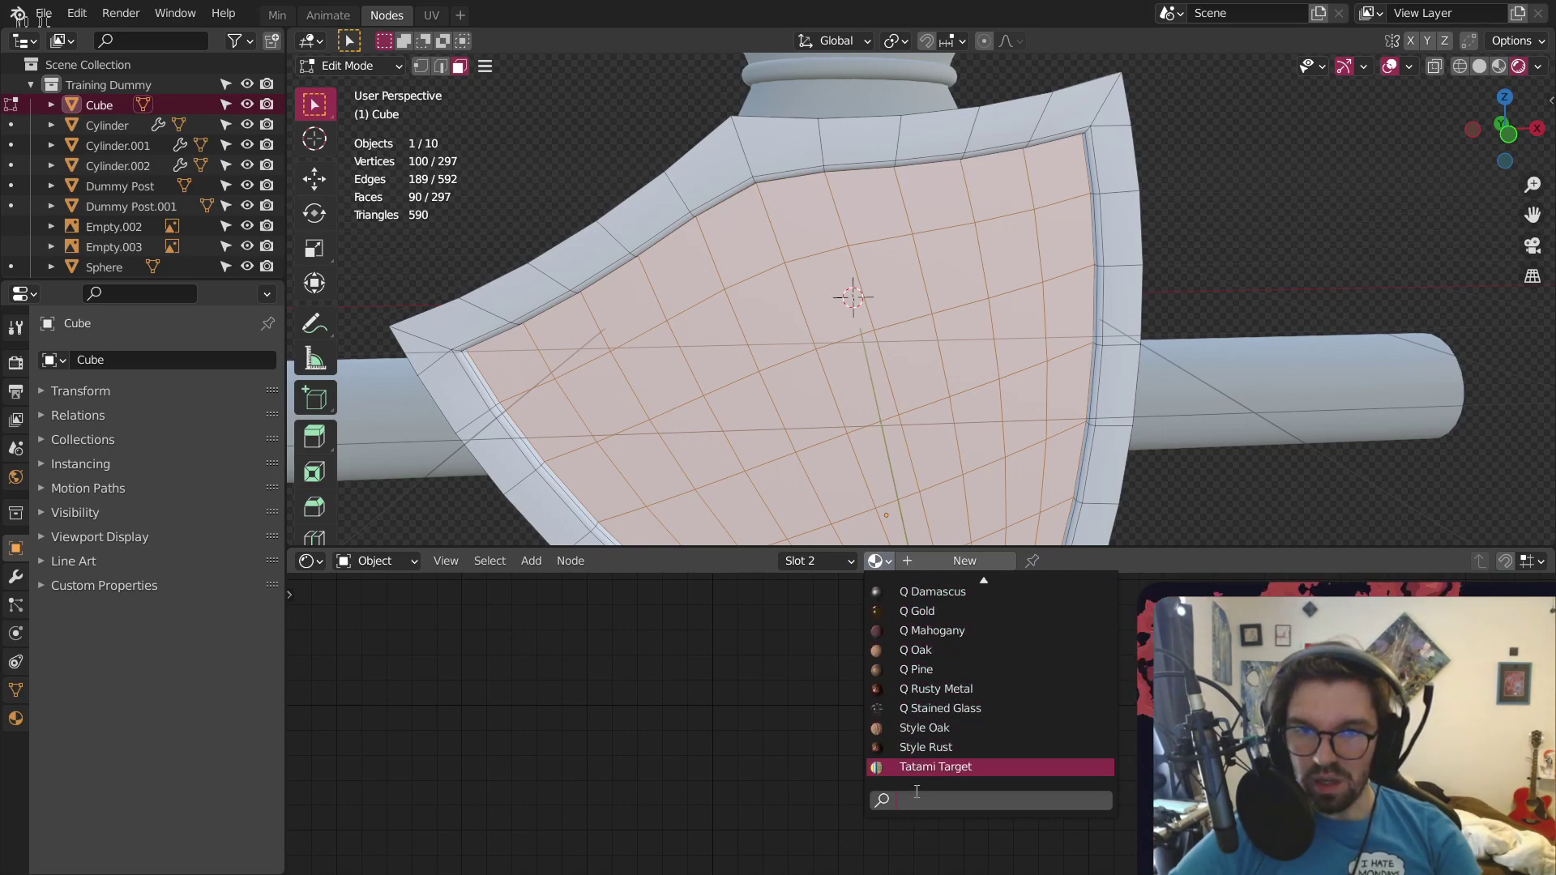
left_click(925, 728)
scroll(776, 407, "down", 5)
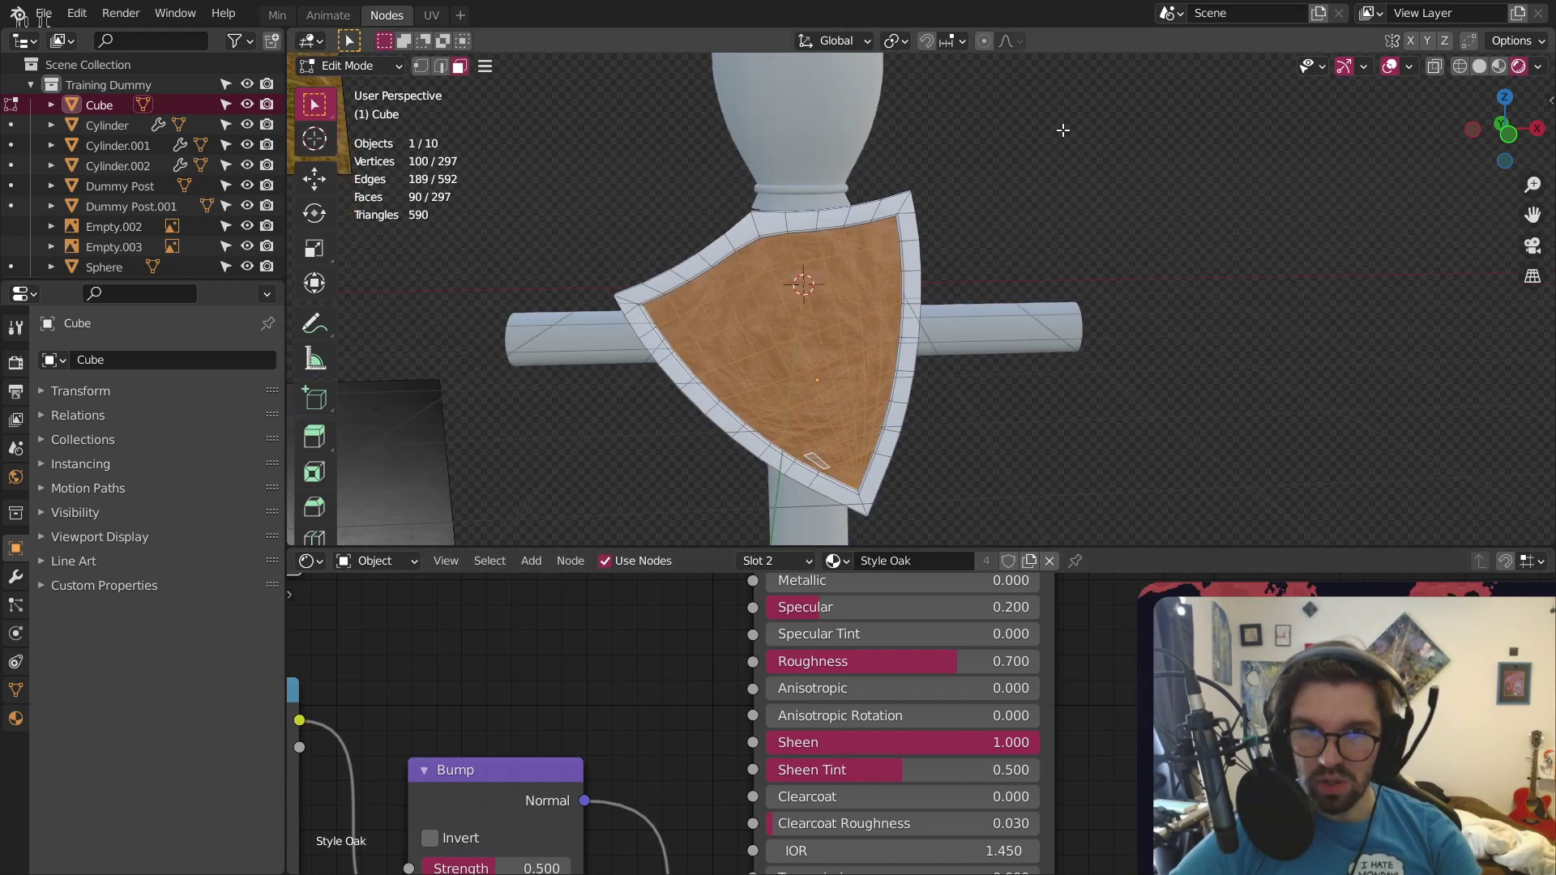
scroll(841, 346, "up", 4)
middle_click_drag(840, 349, 840, 328)
left_click(356, 65)
left_click(350, 85)
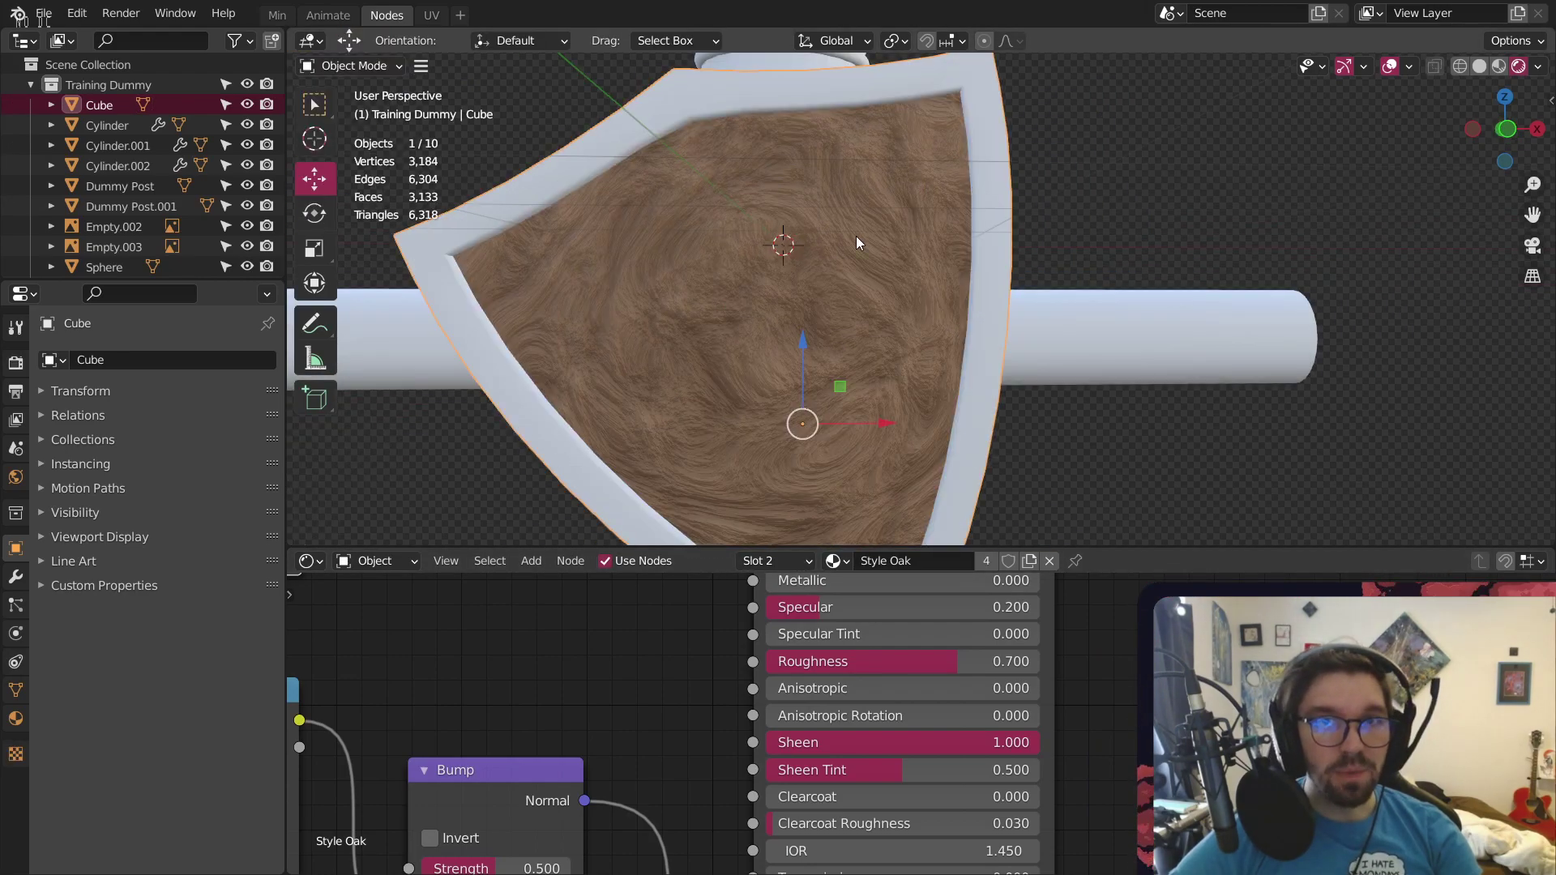
Make the shield's first material slot, used by the rim, the active slot
middle_click_drag(1015, 187, 778, 264)
left_click(780, 275)
left_click(774, 561)
left_click(713, 422)
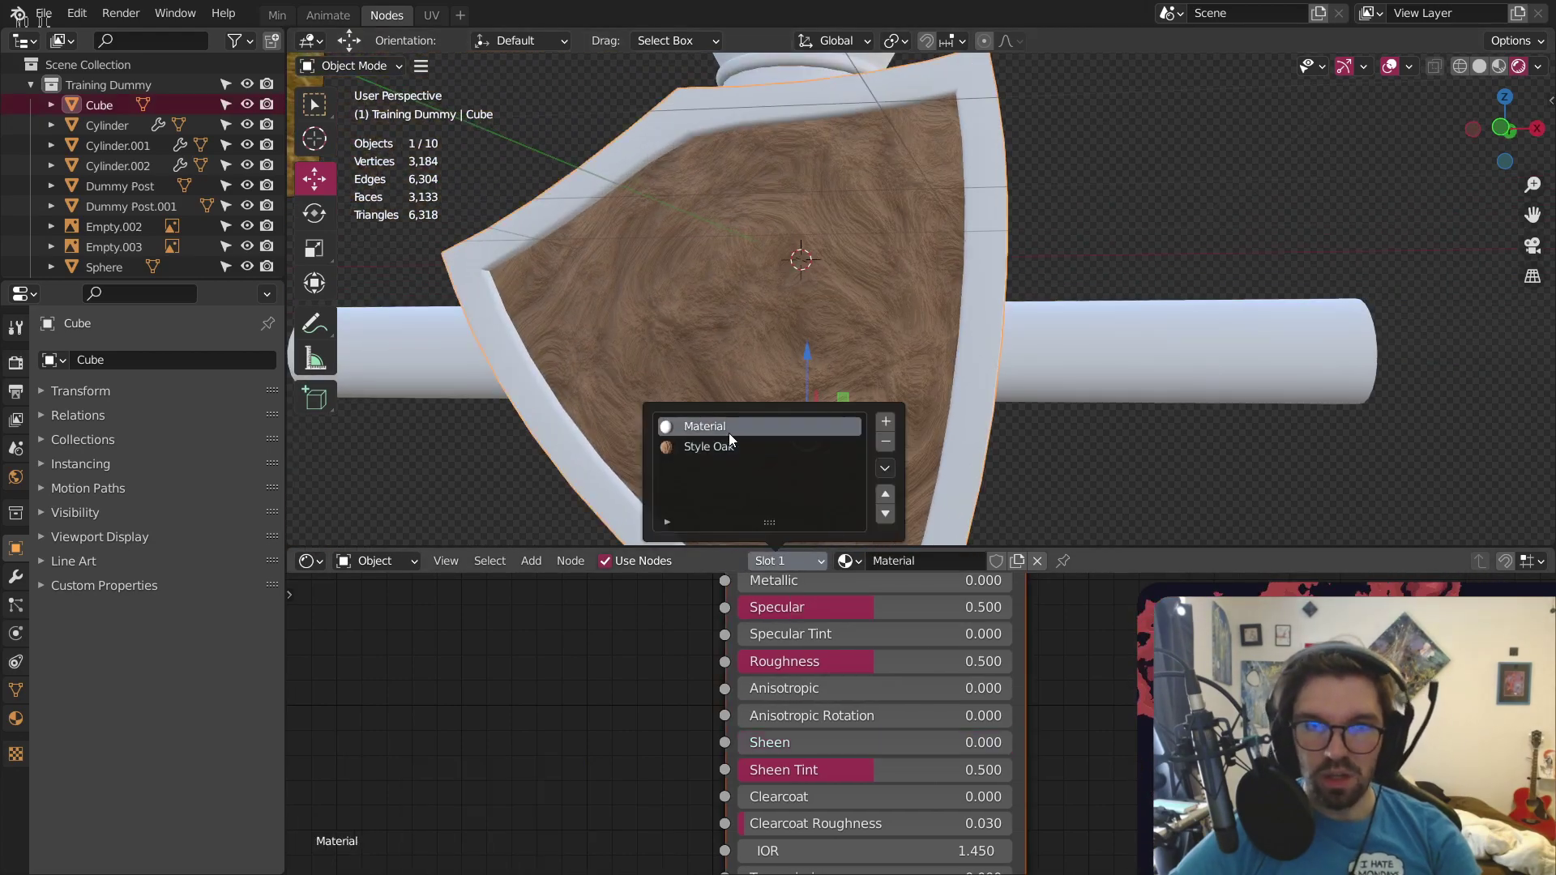
Try a single-user copy of the Q Gold material on the shield's rim
left_click(845, 560)
scroll(936, 775, "down", 7)
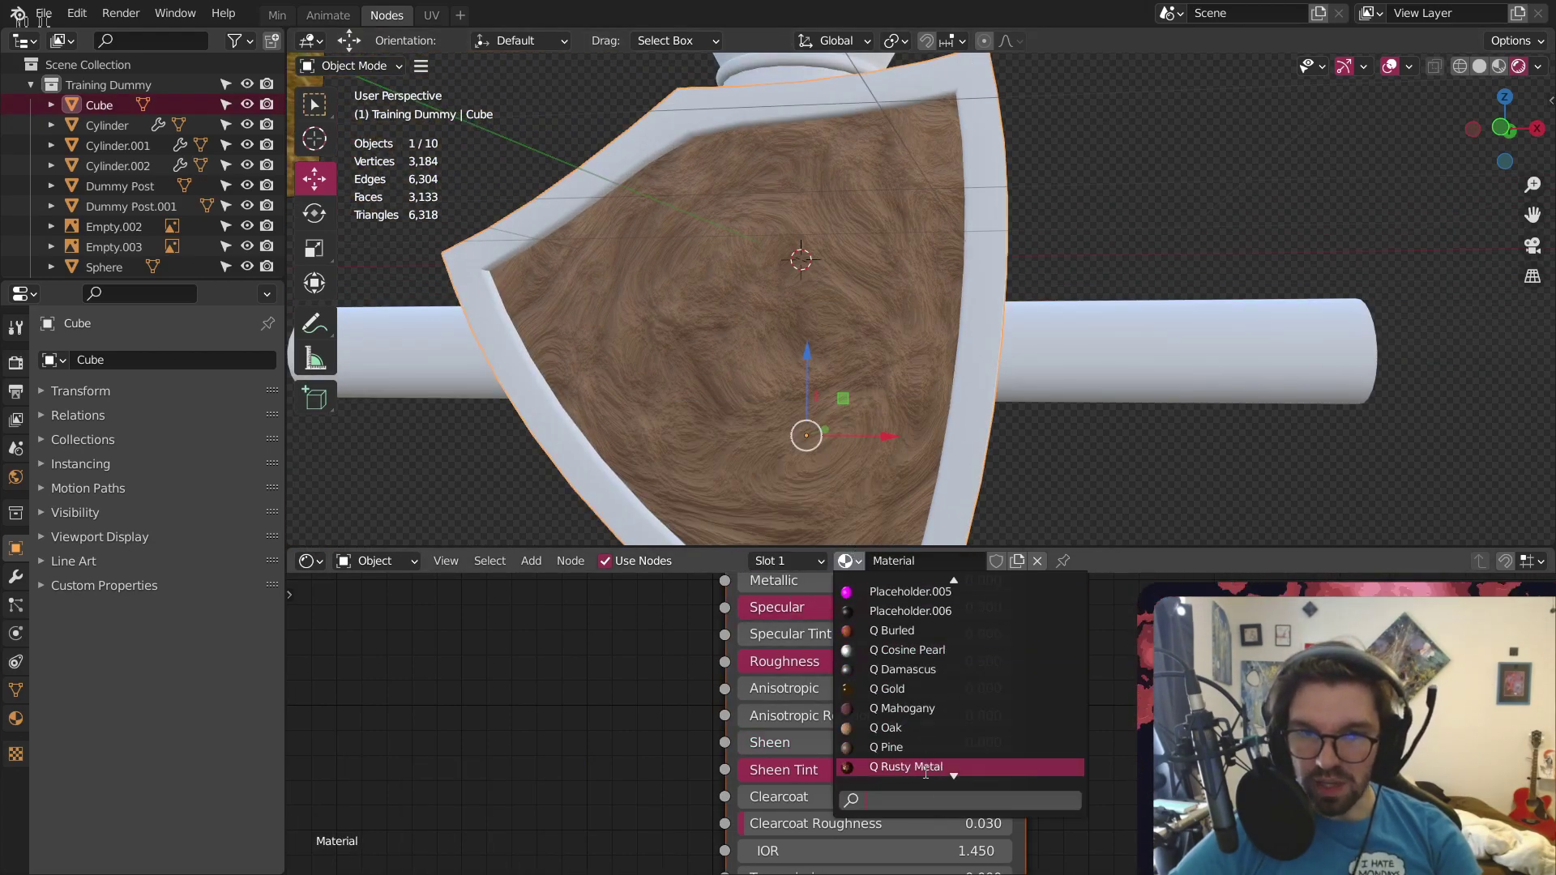
left_click(891, 688)
left_click(1017, 561)
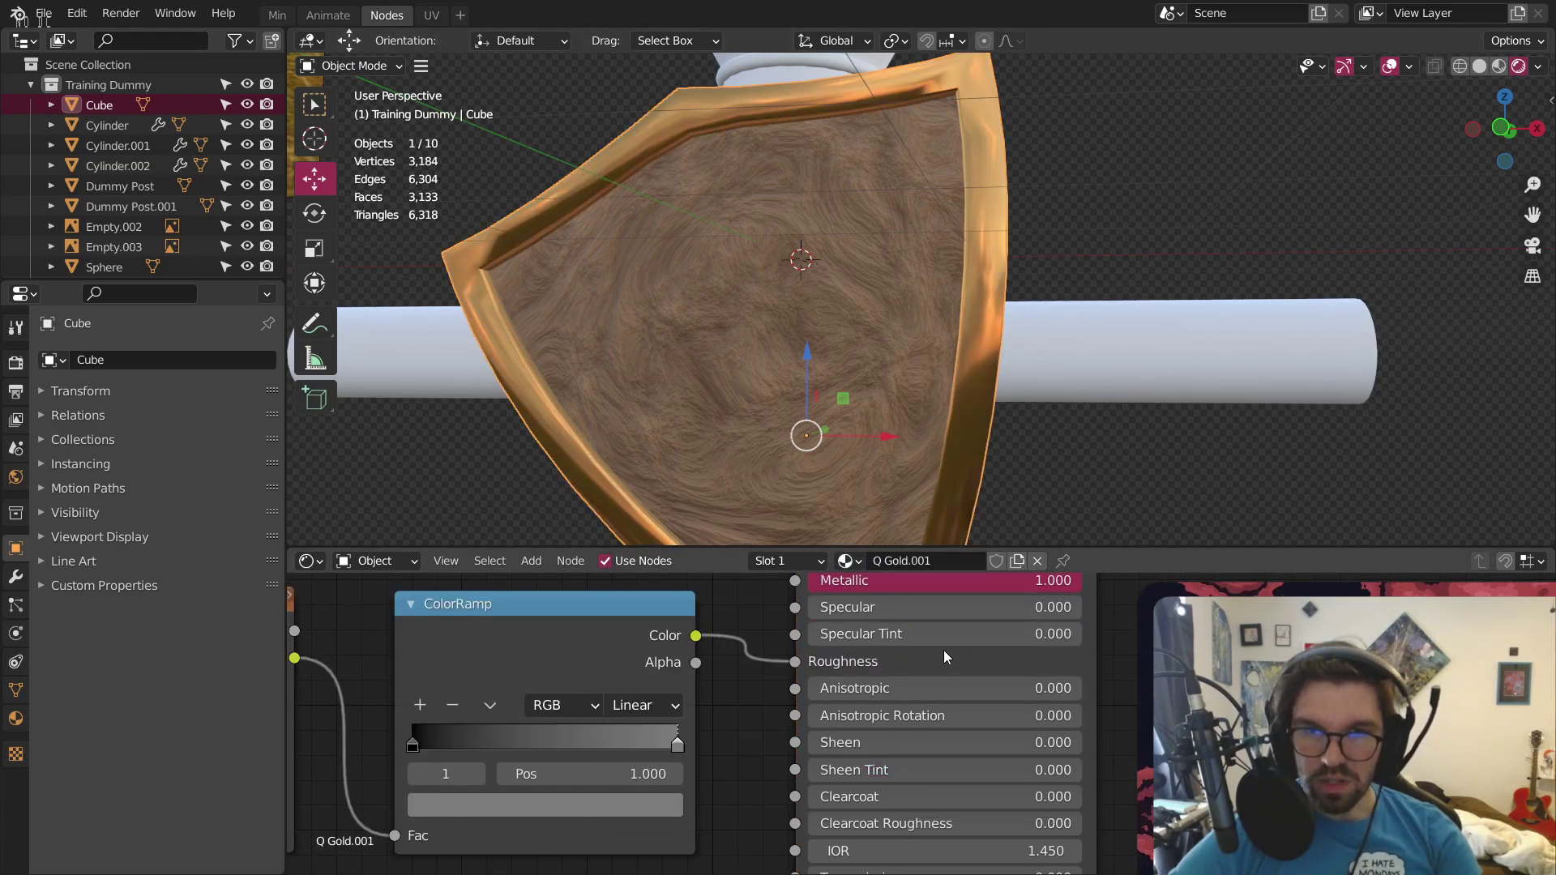
left_click(922, 562)
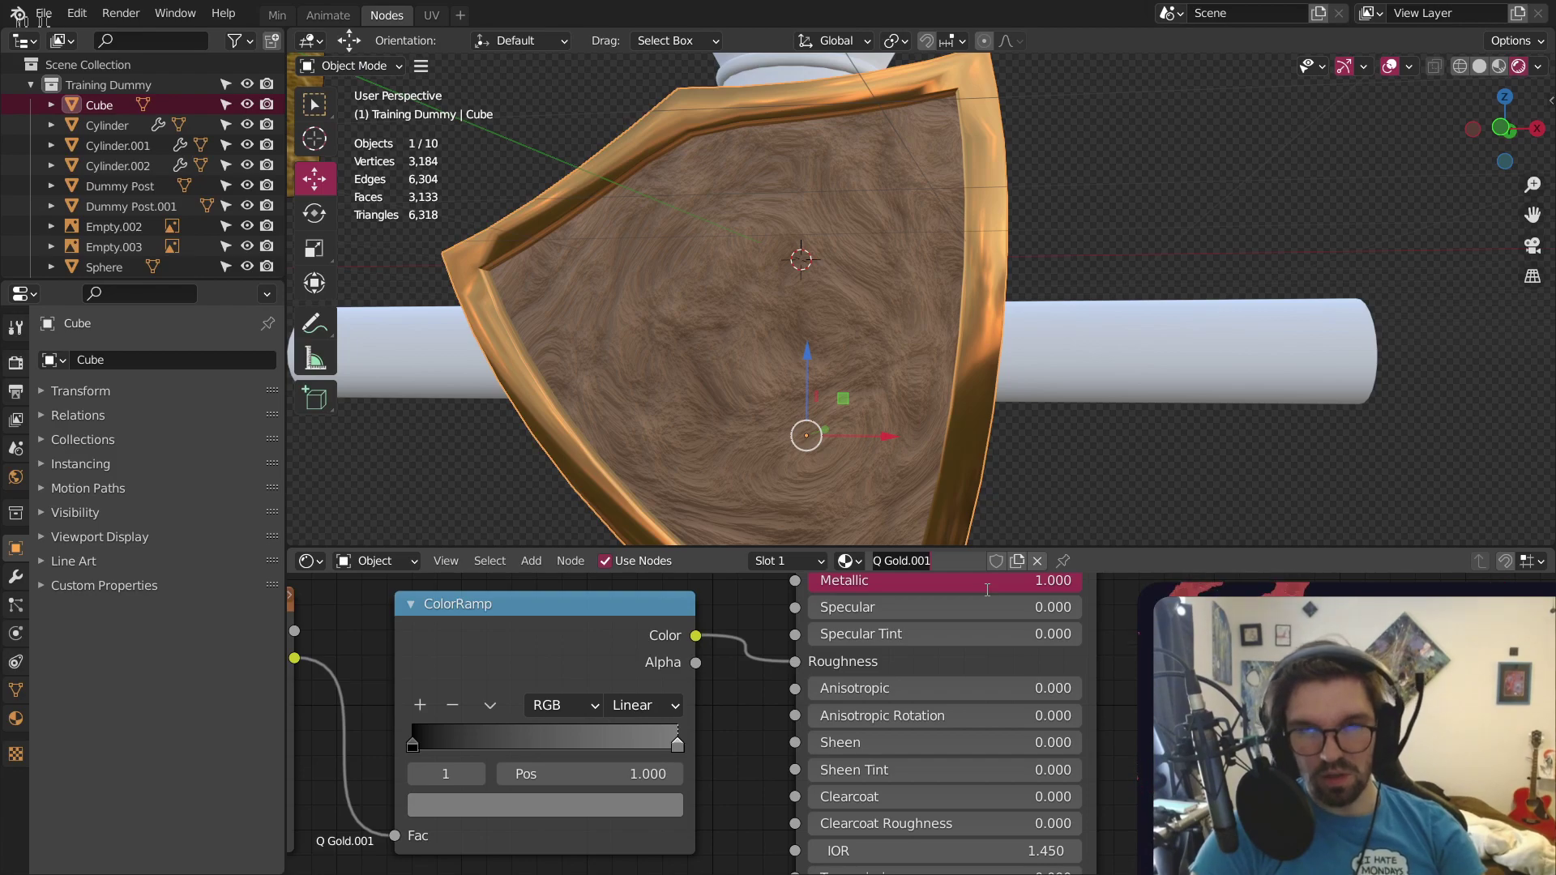
key("Return")
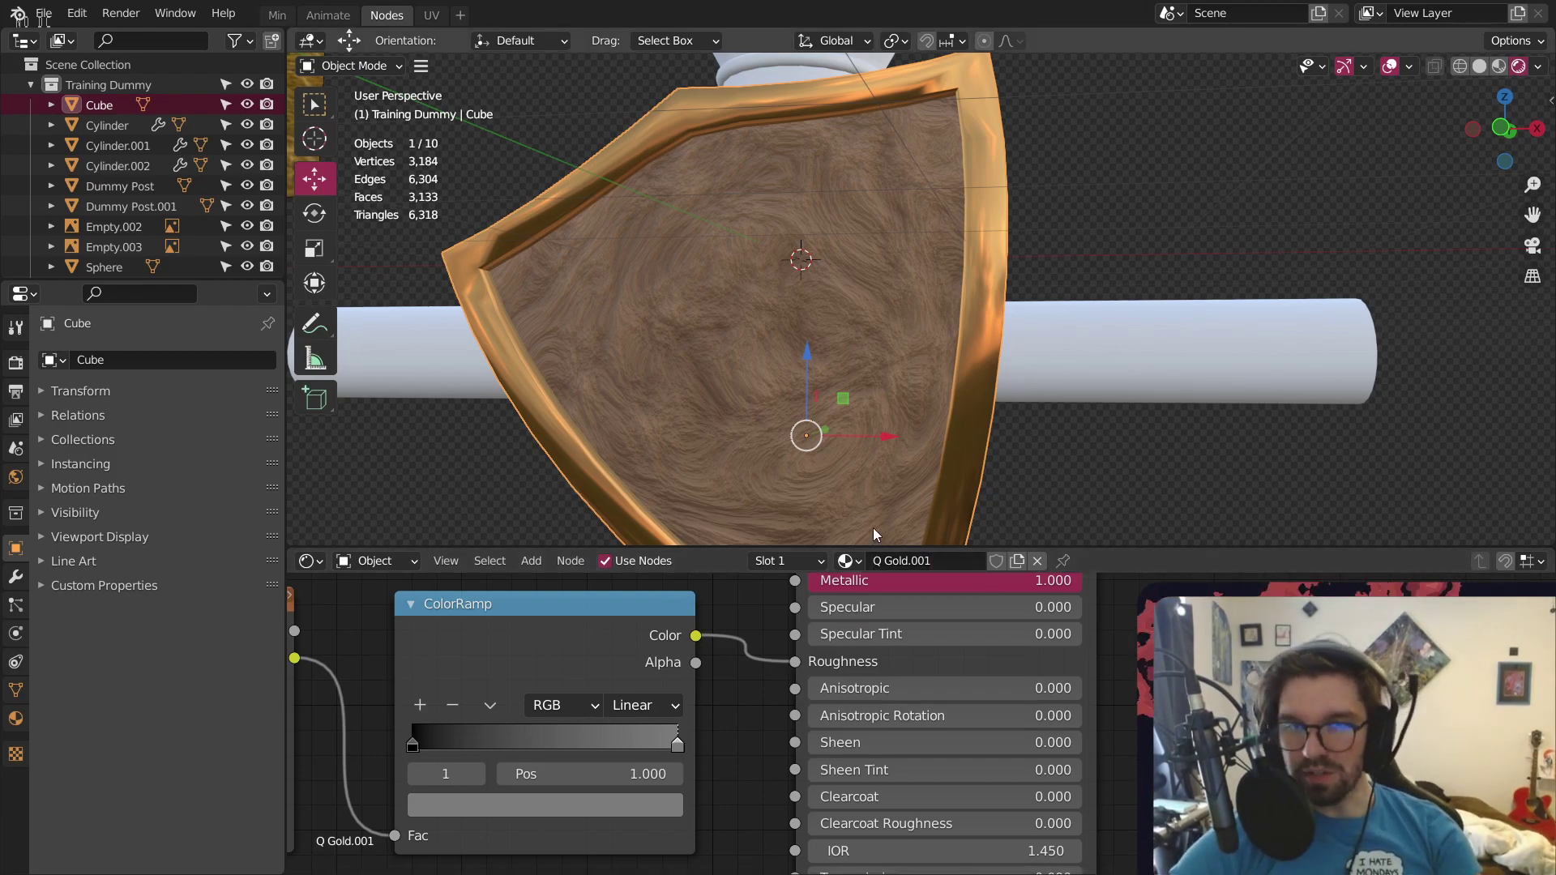
Set the rim's material to Style Rust and apply the shield's scale
left_click(855, 565)
left_click(916, 747)
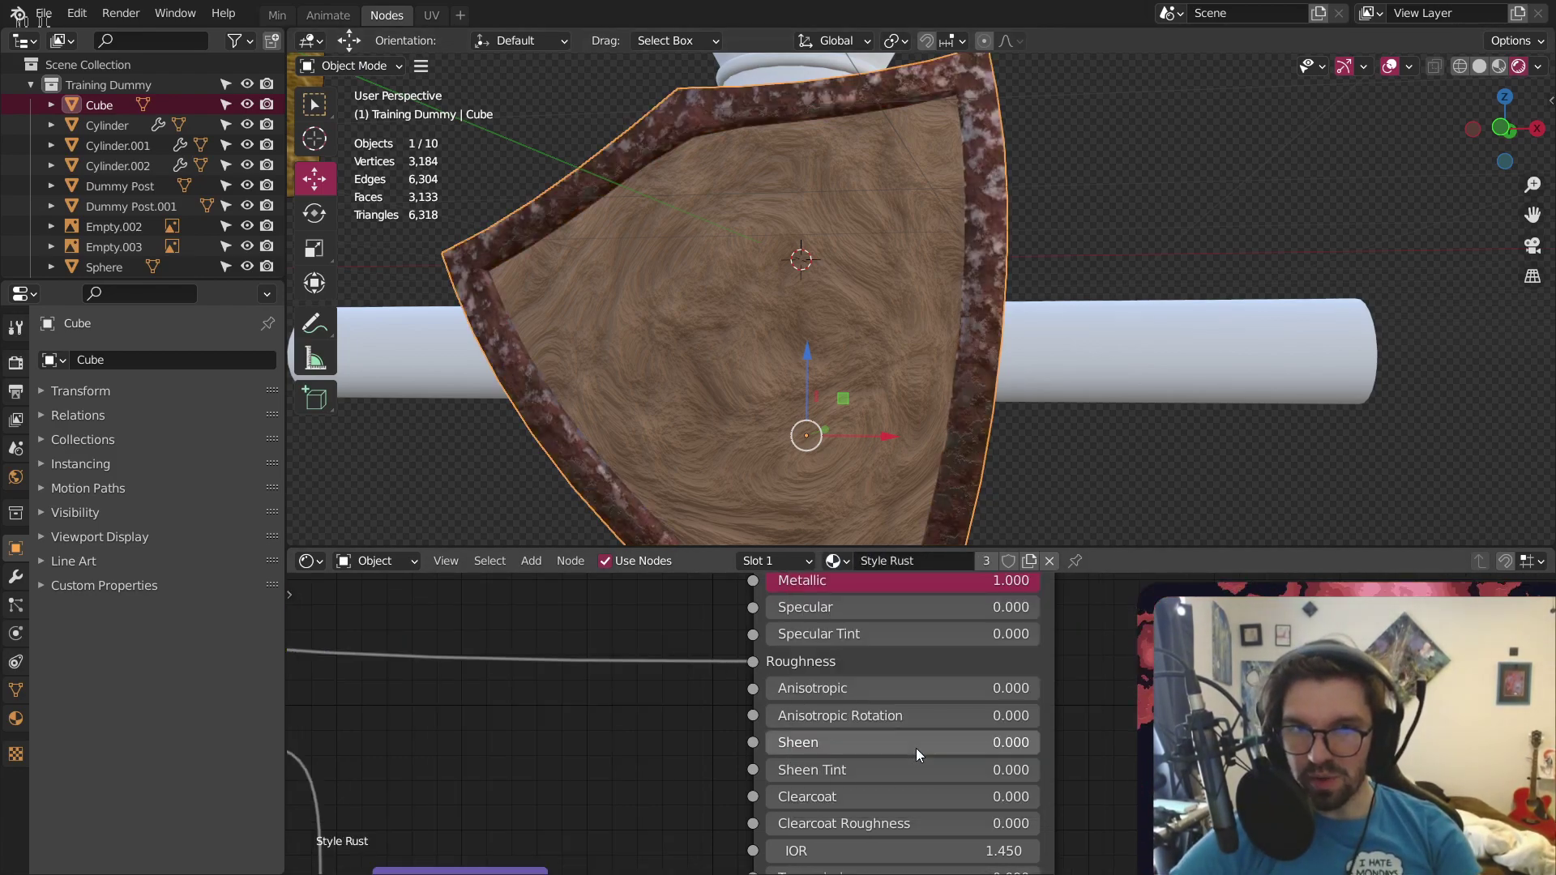
middle_click_drag(985, 235, 966, 198)
key("ctrl+a")
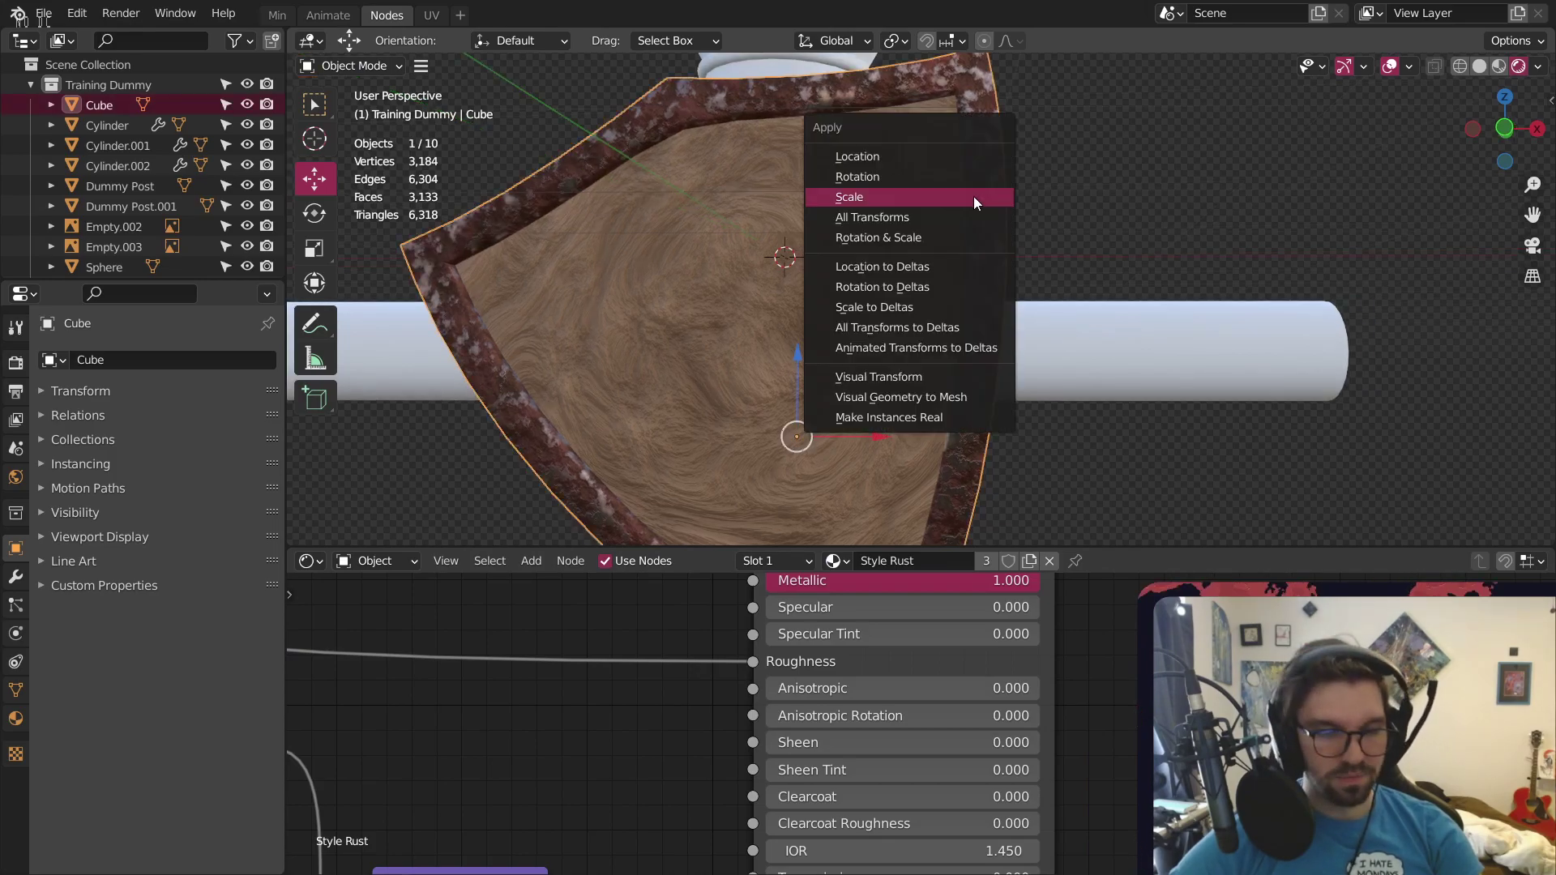
left_click(974, 196)
left_click(1076, 153)
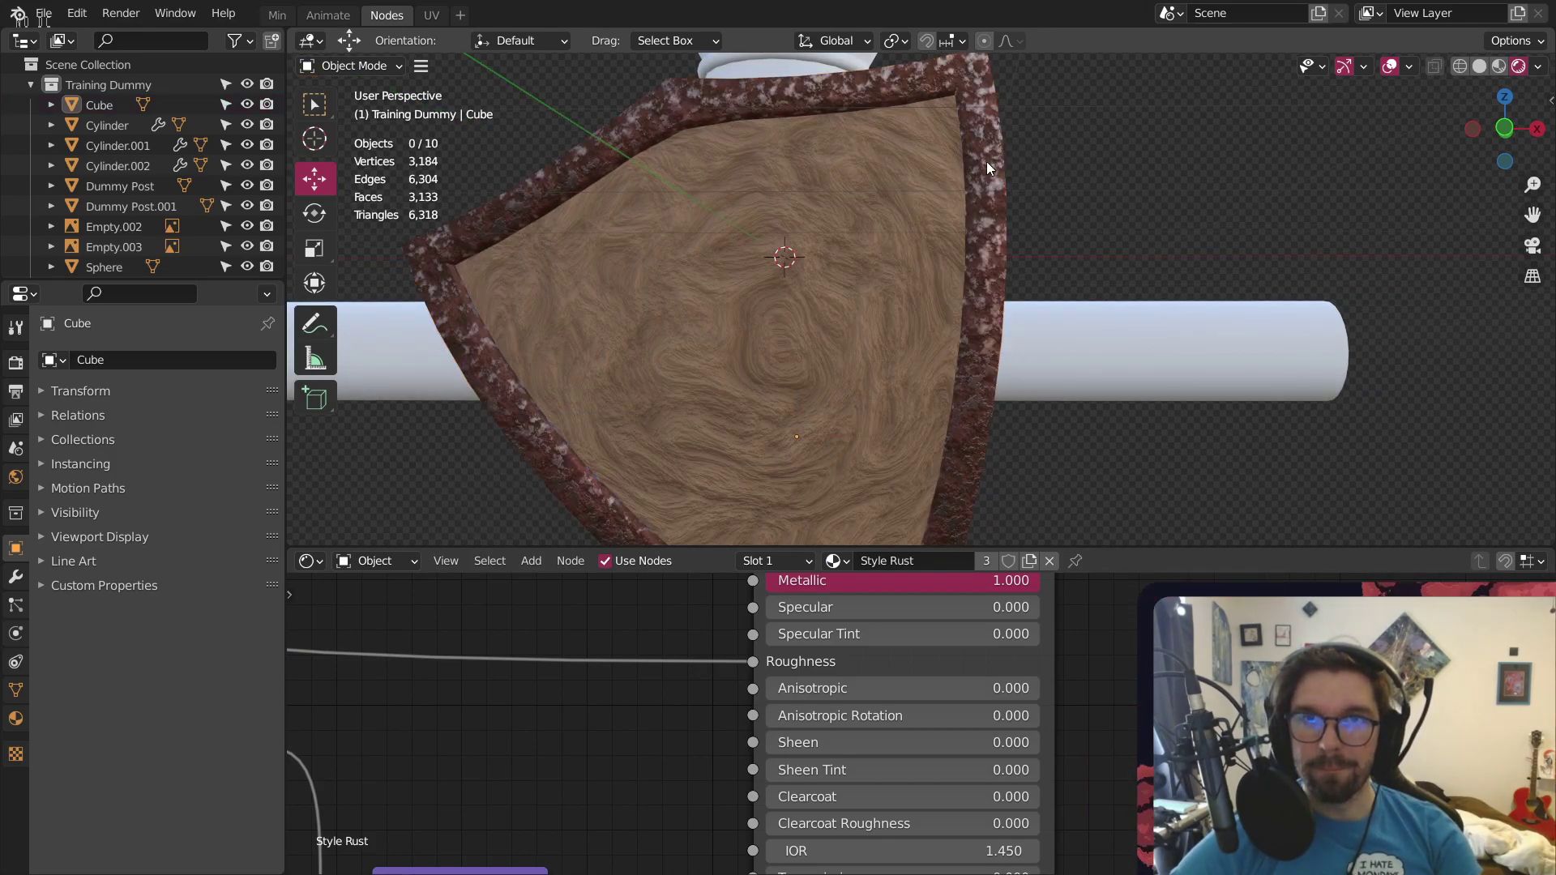
Make a single-user copy of the shield rim's Style Rust material and name it Style Rust Shield
middle_click_drag(987, 163, 1022, 183)
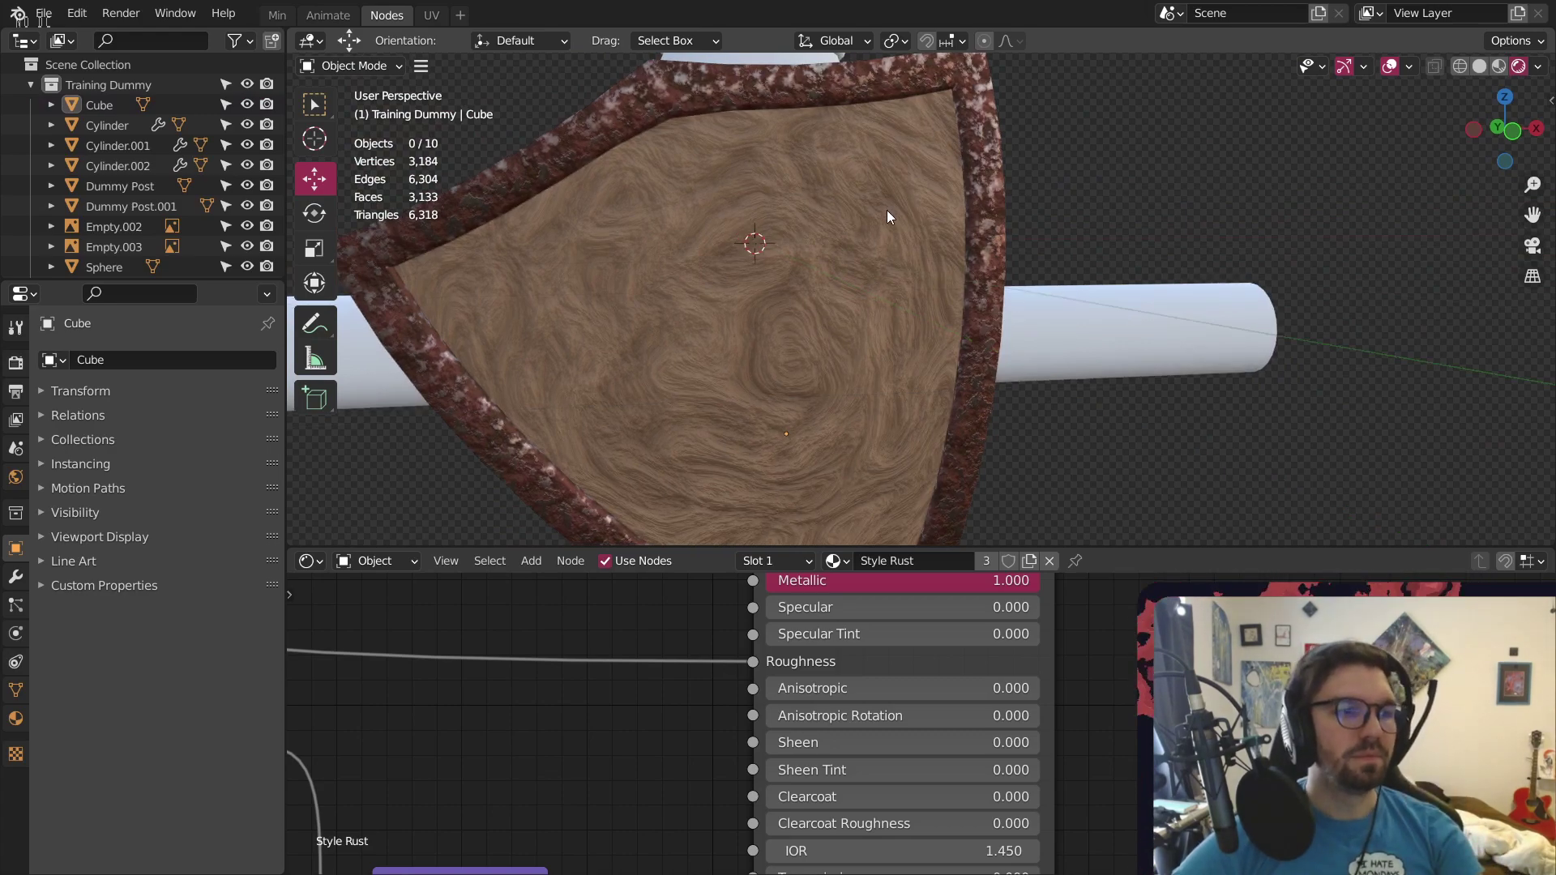
scroll(917, 235, "down", 2)
middle_click_drag(917, 235, 1149, 232)
scroll(968, 212, "up", 2)
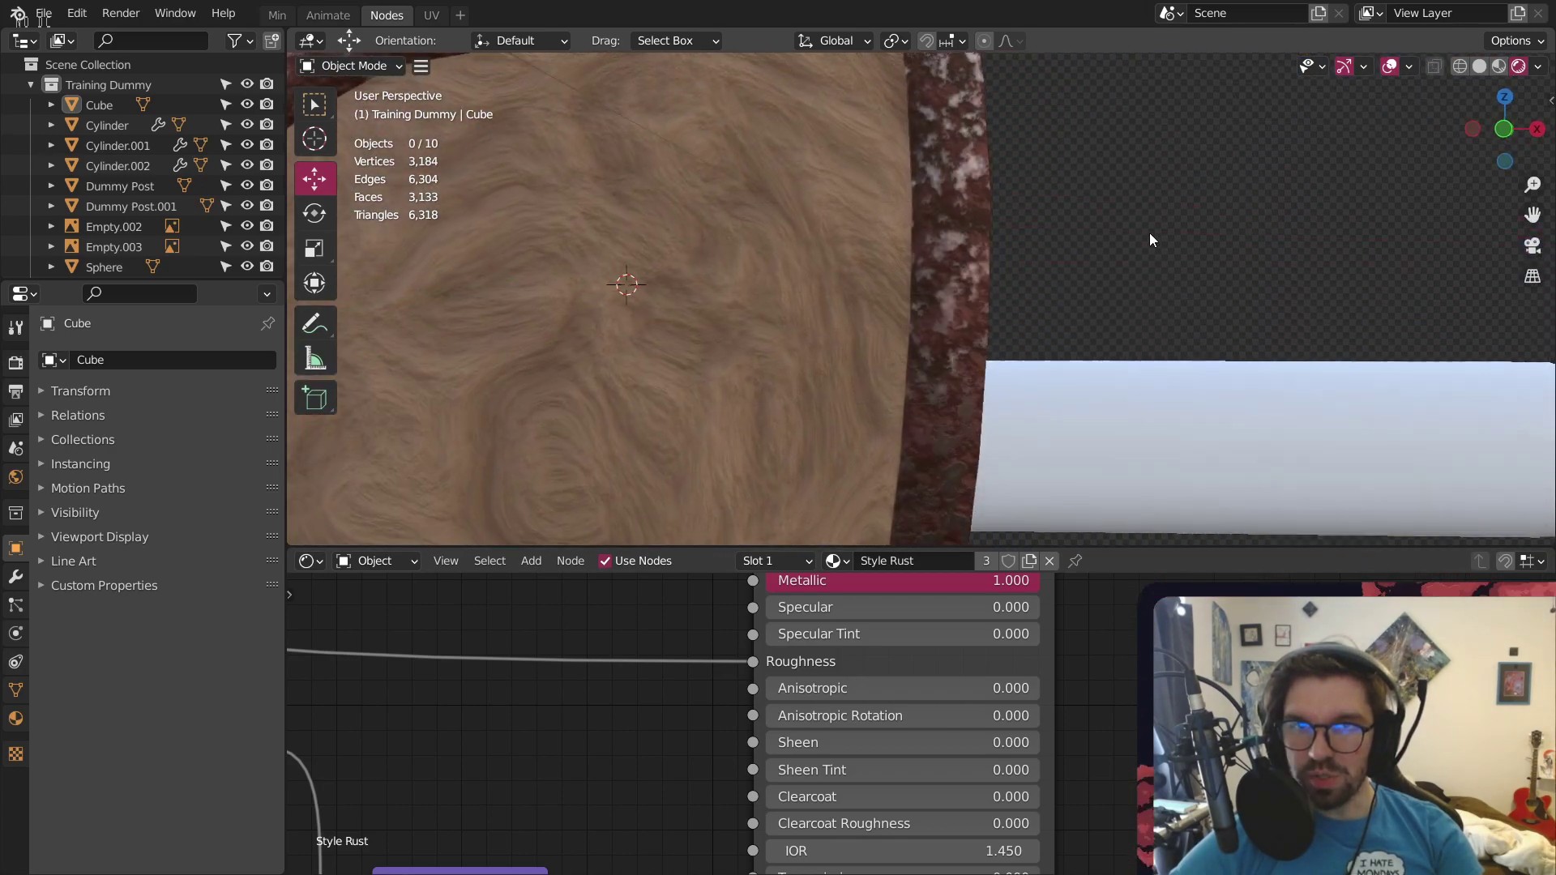
left_click(940, 284)
scroll(917, 304, "down", 4)
middle_click_drag(893, 280, 723, 312)
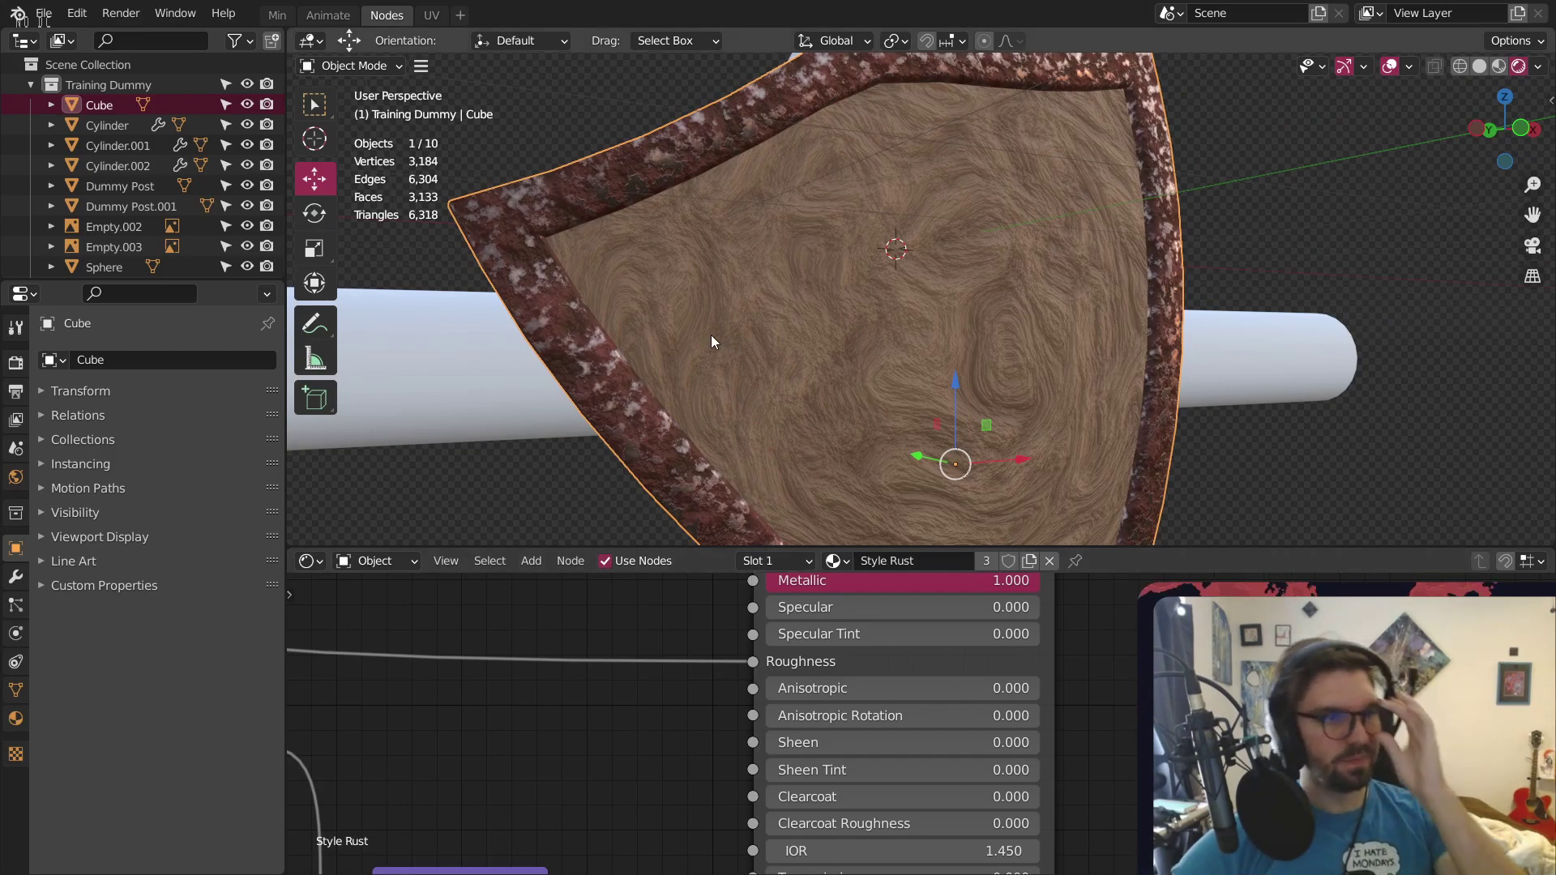
left_click(1029, 560)
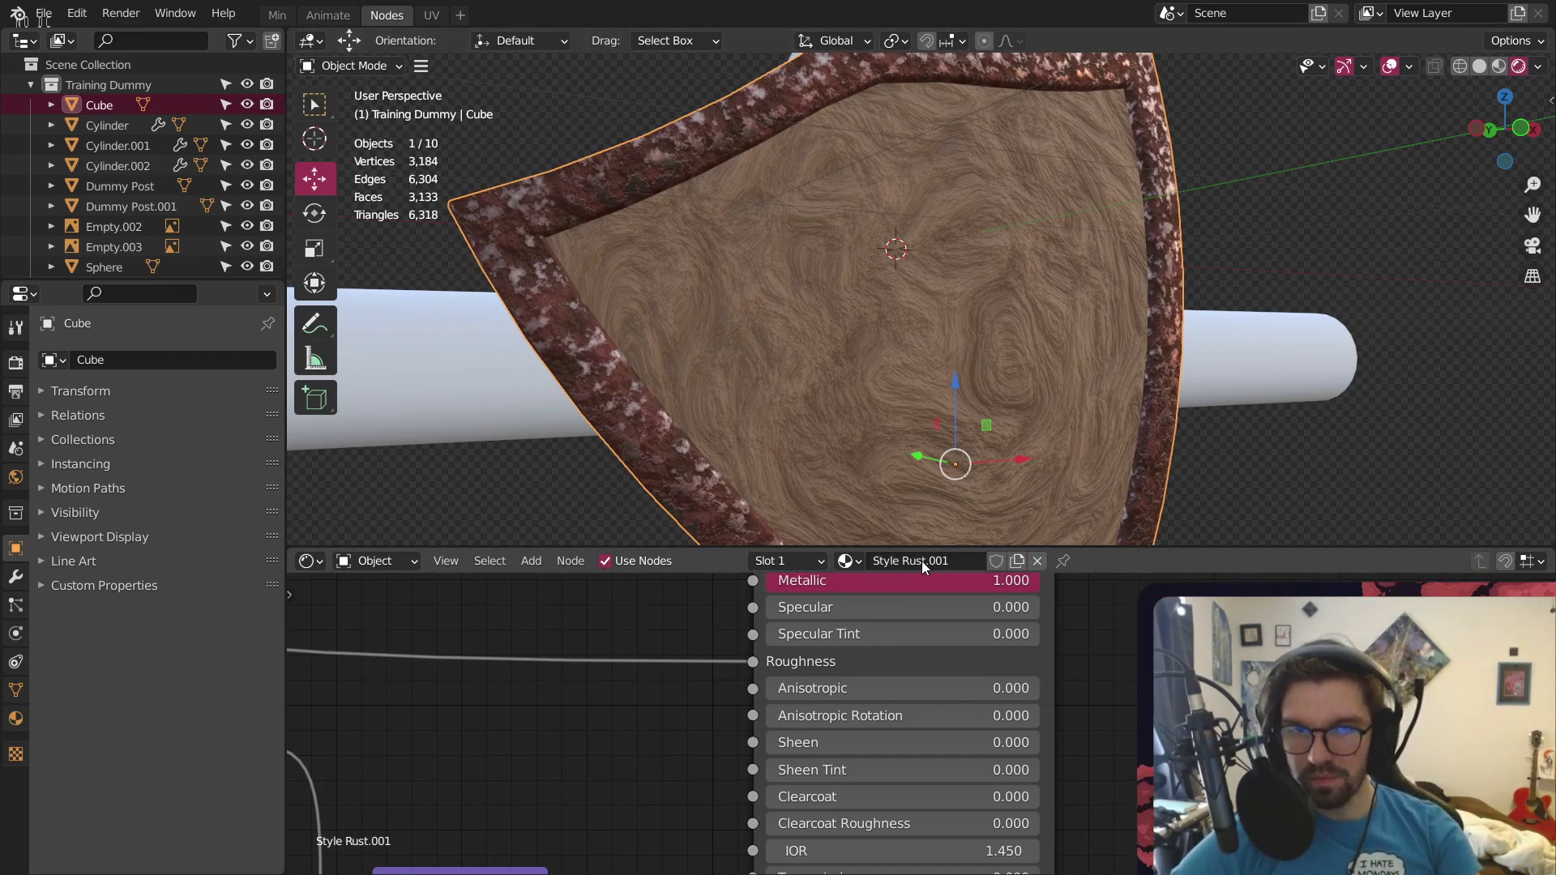
scroll(652, 713, "down", 7)
middle_click_drag(626, 730, 798, 733)
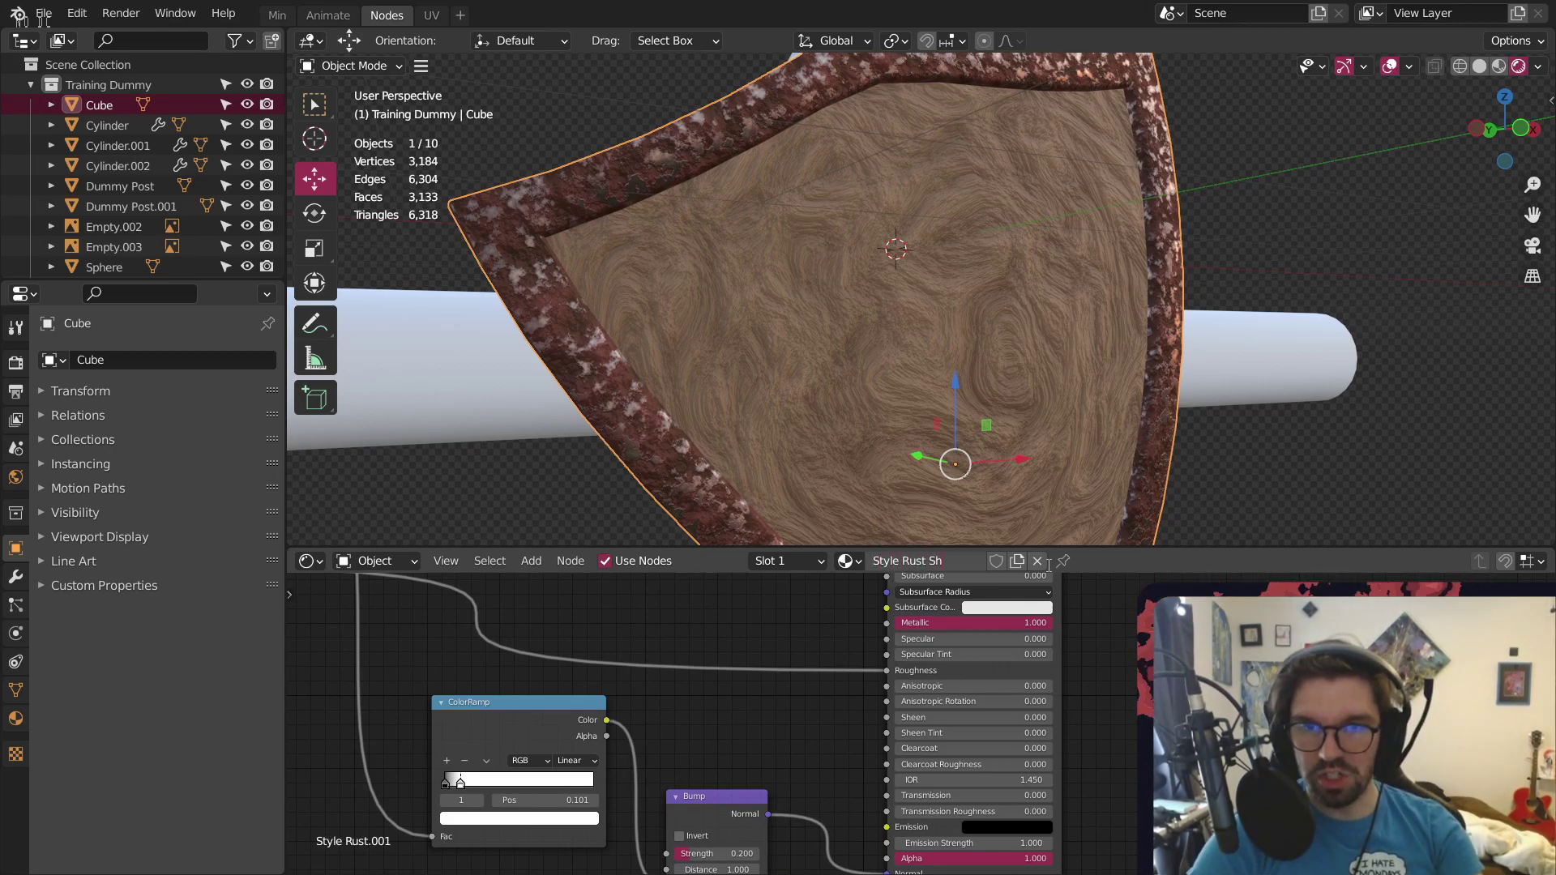
key("Return")
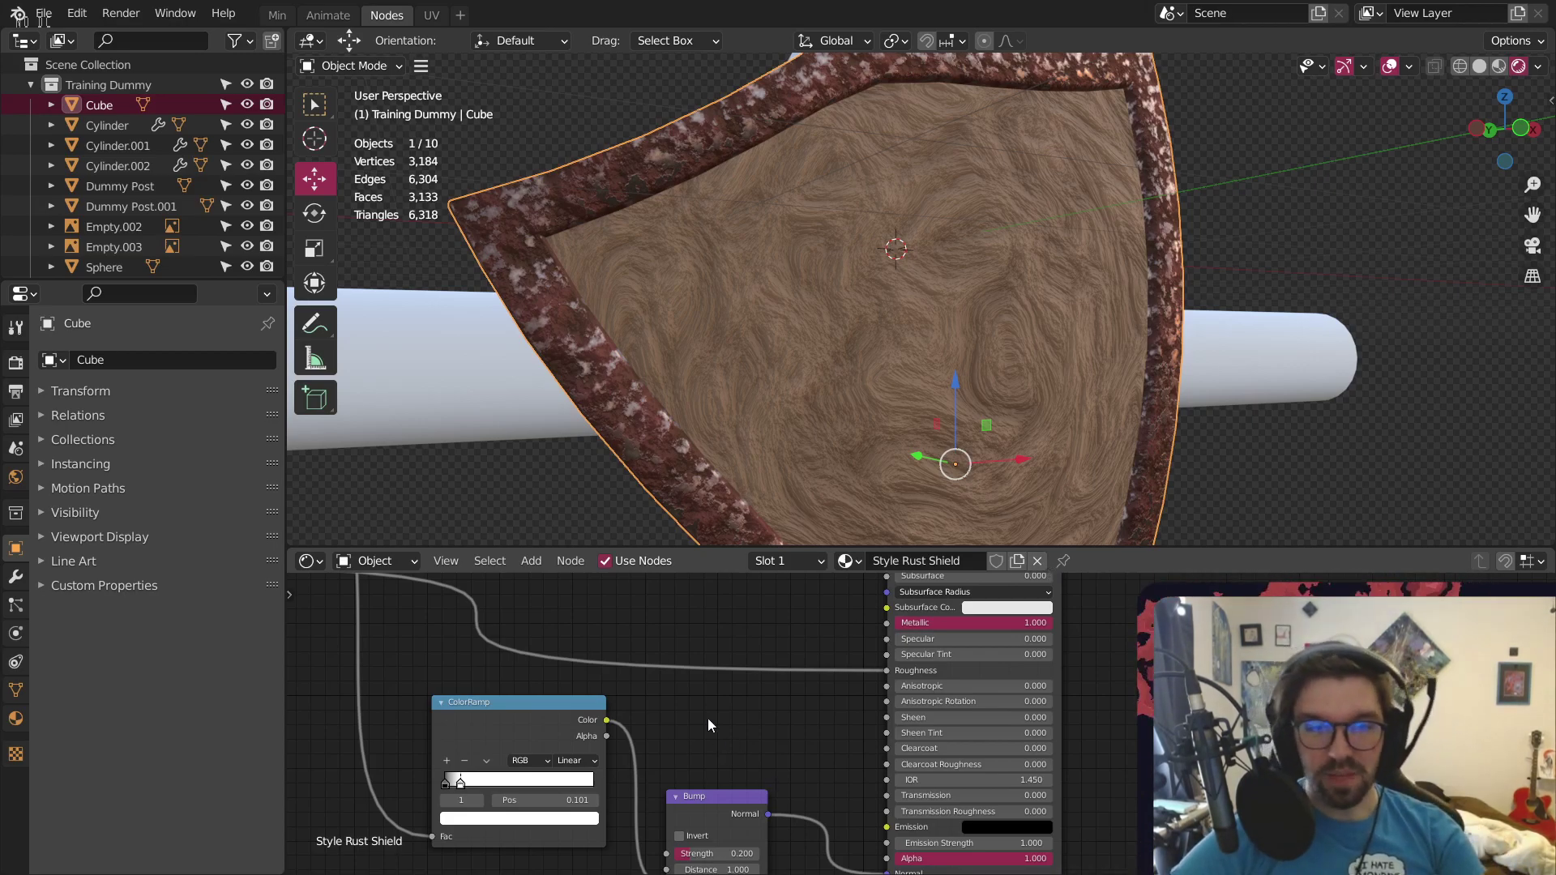
middle_click_drag(707, 718, 931, 701)
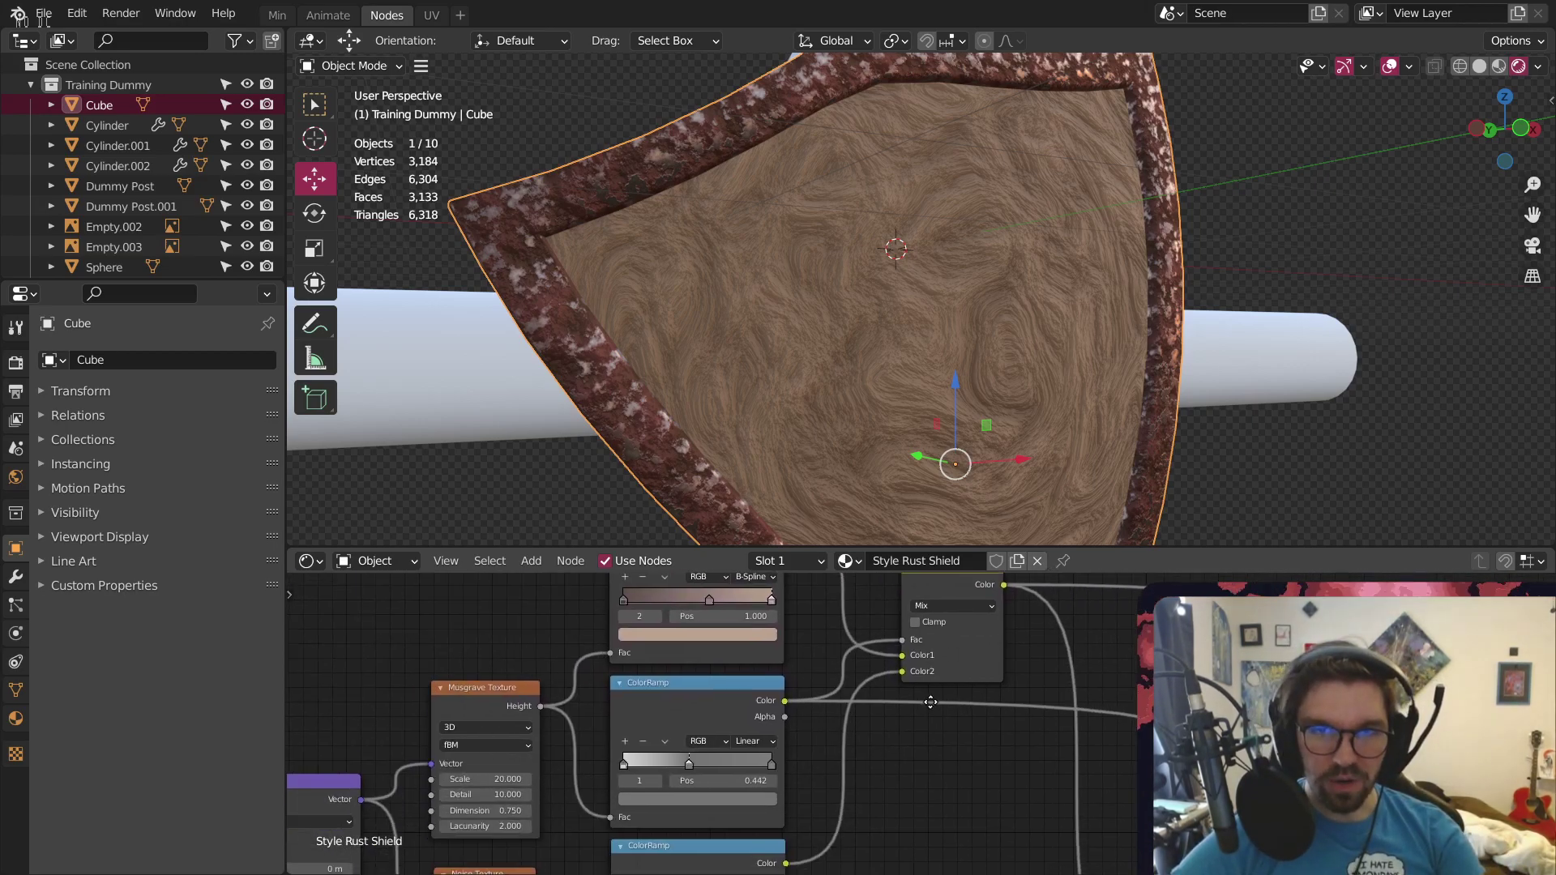
Set the Style Rust Shield material's Musgrave Texture scale to 10 and its Noise Texture scale to 5
middle_click_drag(531, 762, 796, 644)
scroll(795, 644, "up", 8)
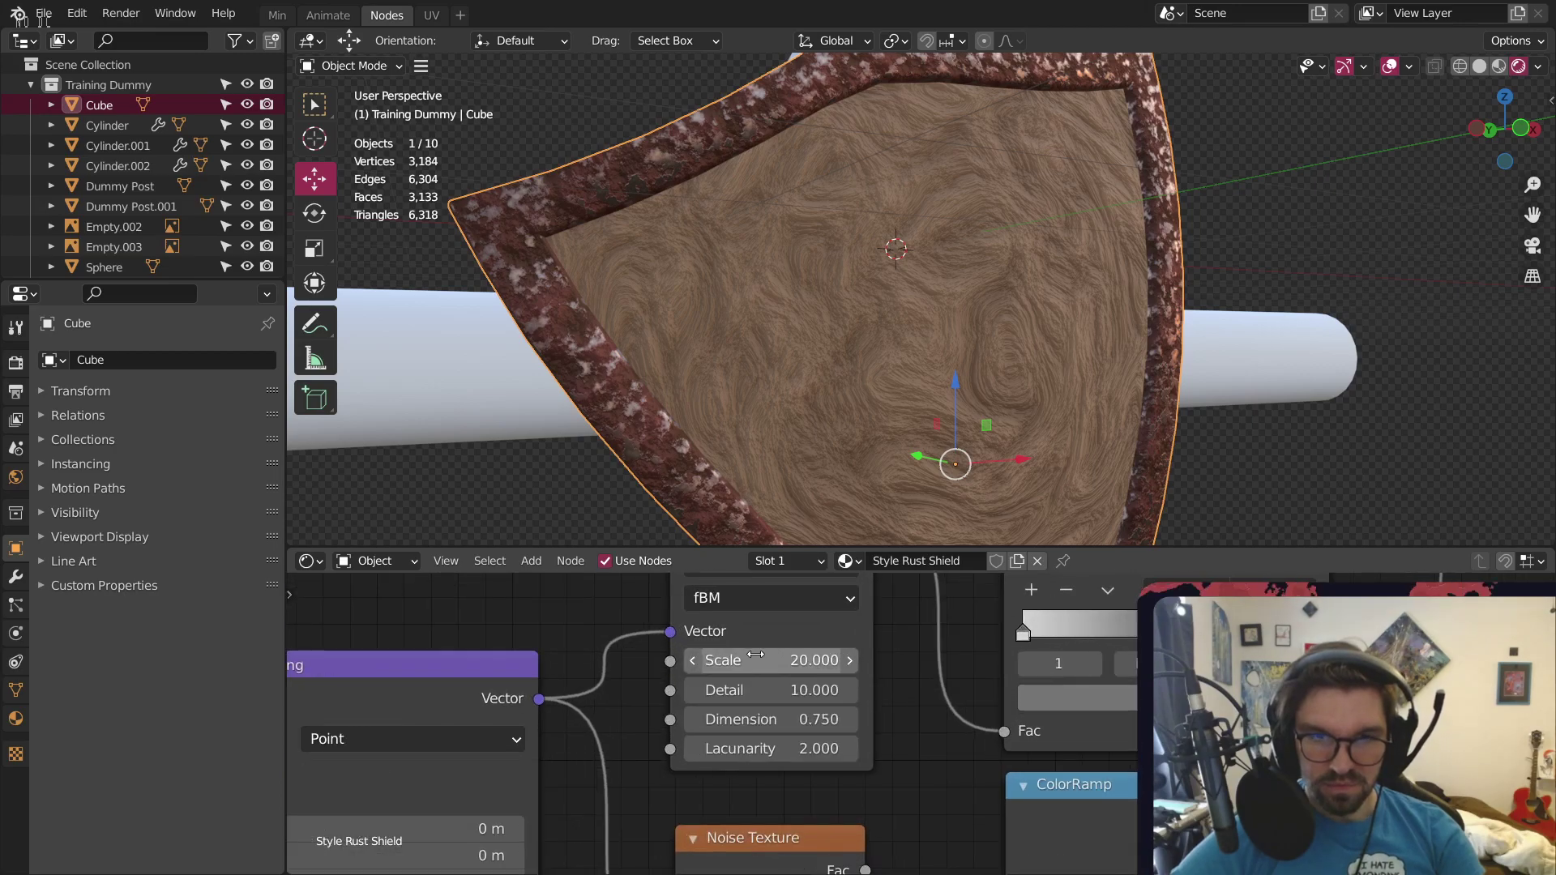
left_click(762, 650)
type("10")
key("Return")
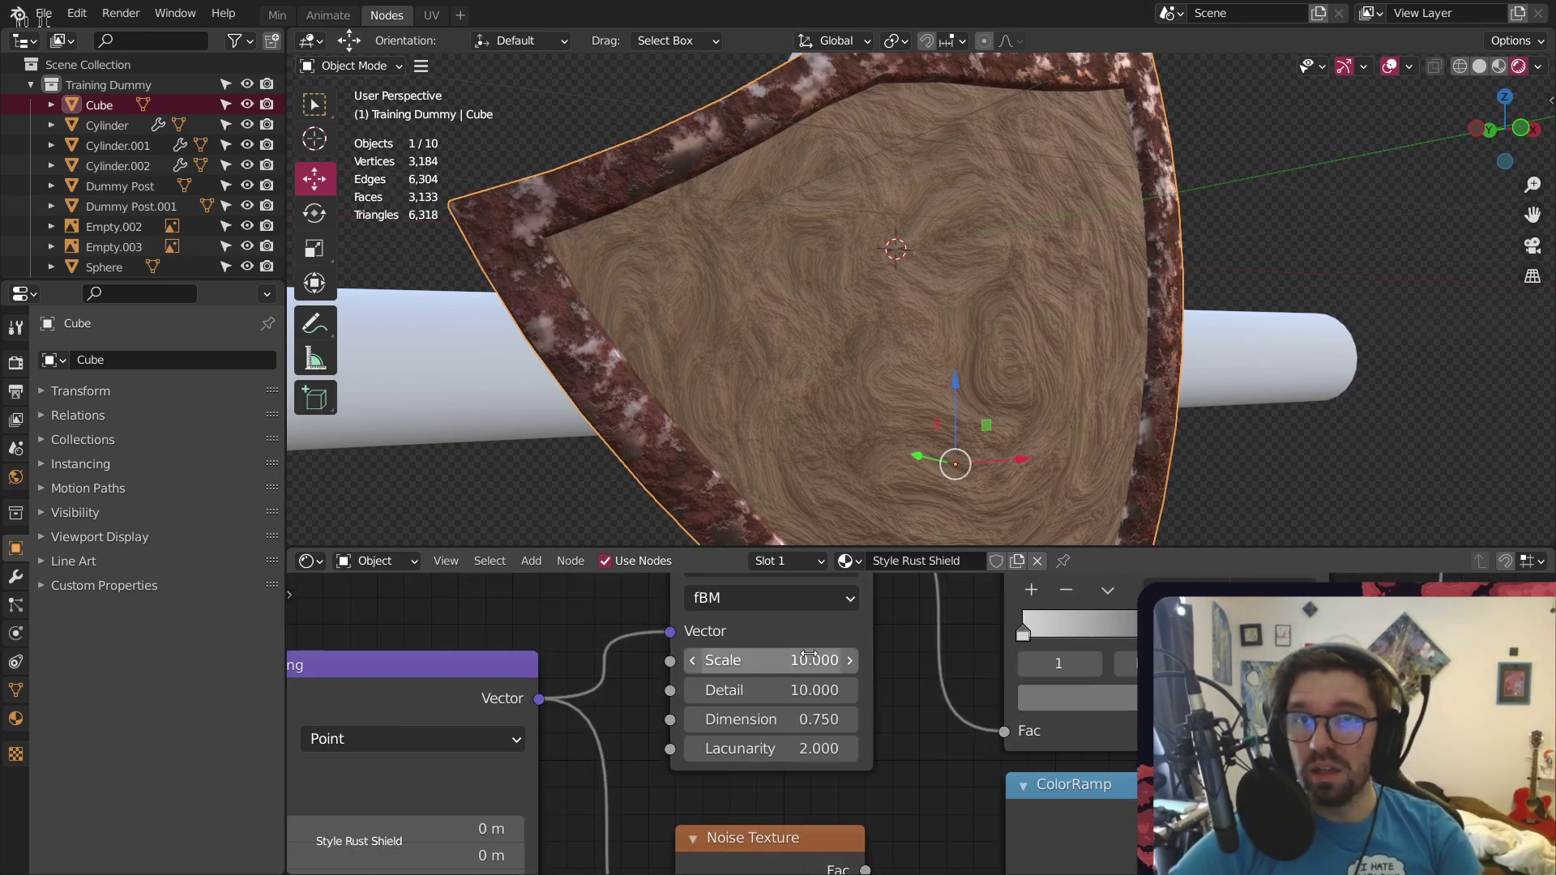
middle_click_drag(1067, 815, 1035, 609)
left_click(798, 797)
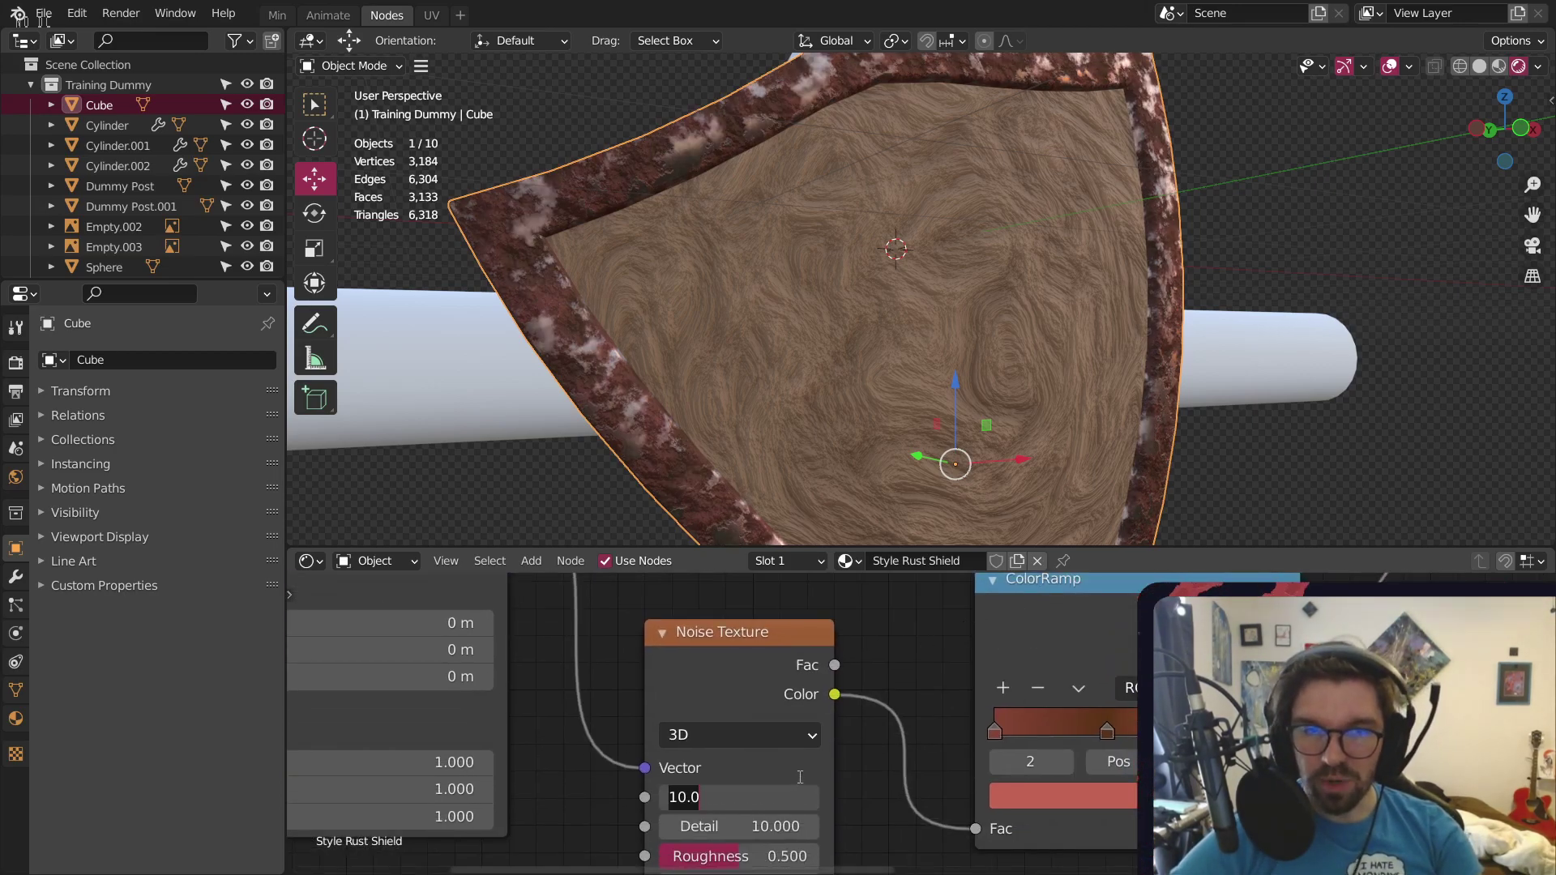
key("Return")
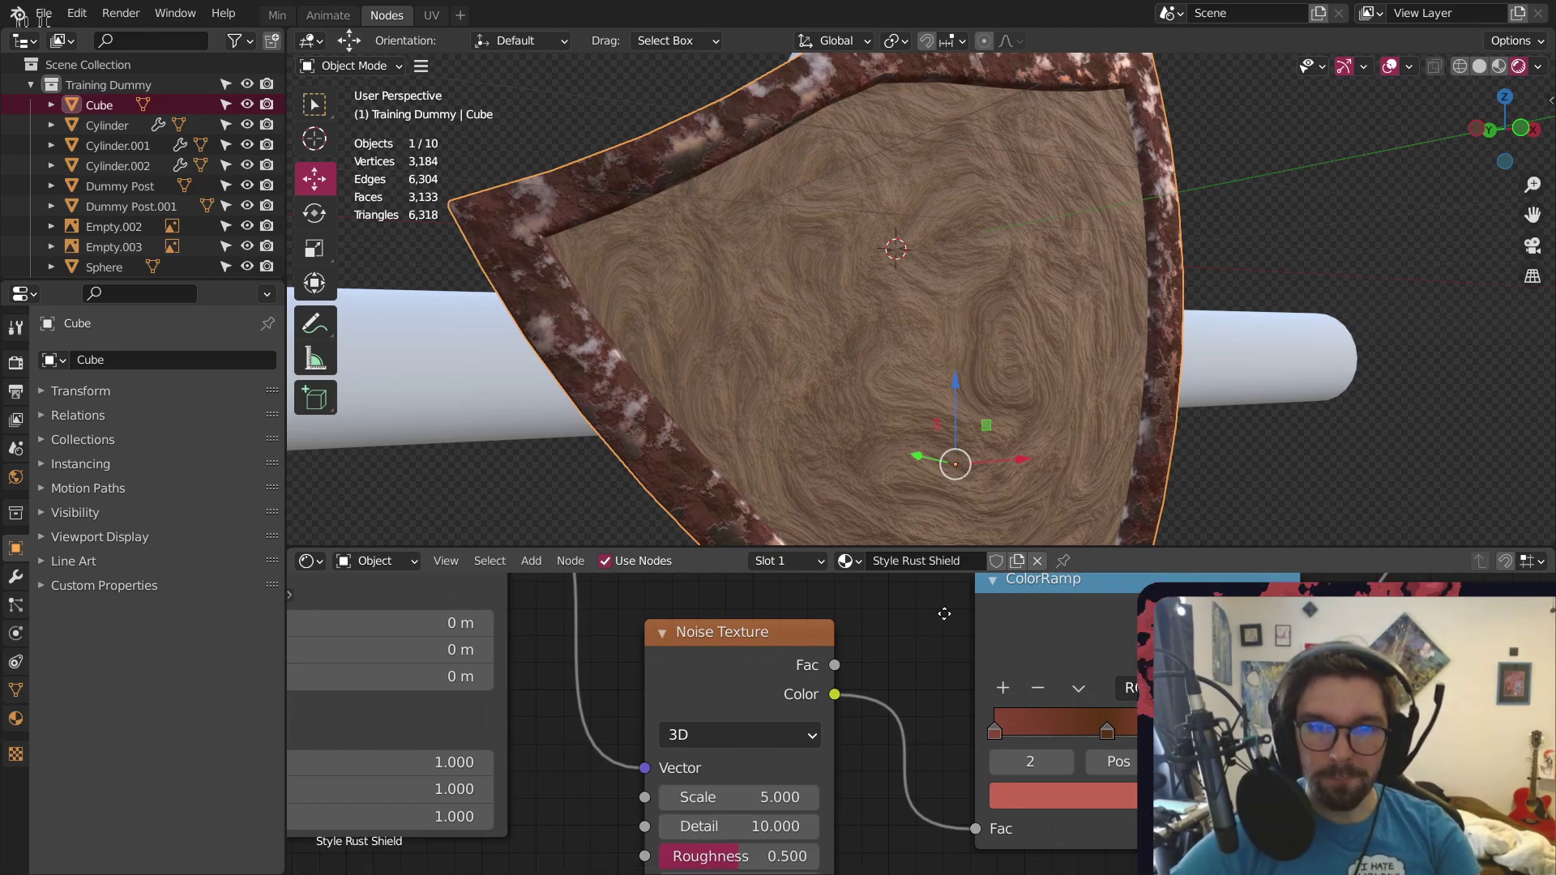
Set the shield rust's Musgrave Texture scale to 5 and its Noise Texture scale to 2.5
middle_click_drag(965, 800, 965, 764)
left_click(843, 679)
type("5")
key("Return")
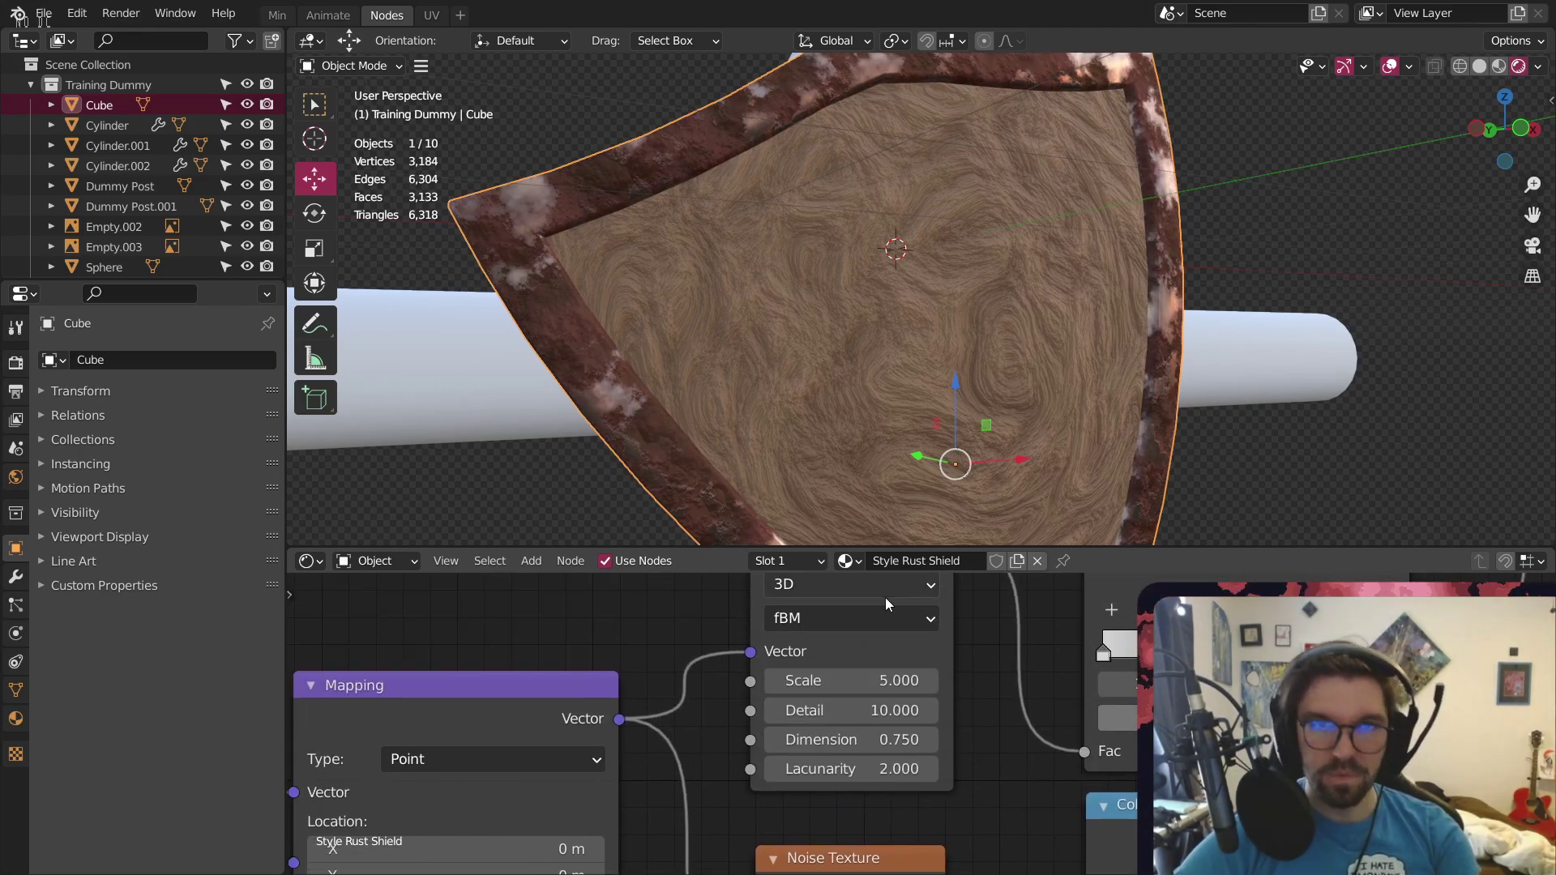
scroll(891, 646, "down", 1)
middle_click_drag(903, 673, 827, 482)
scroll(829, 753, "up", 2)
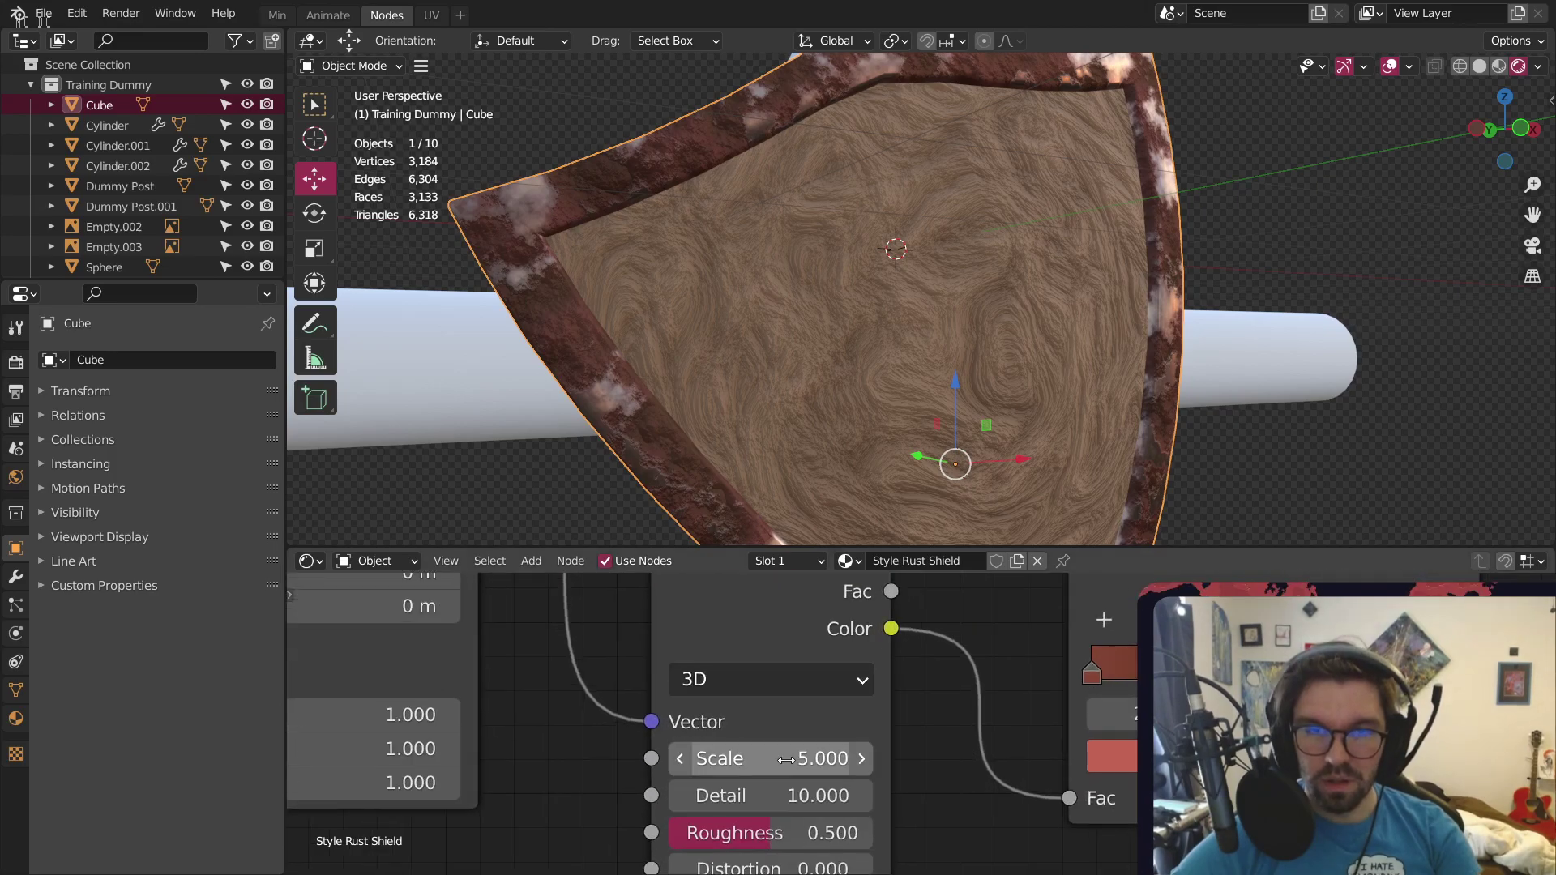
left_click(790, 761)
type("2.5")
key("Return")
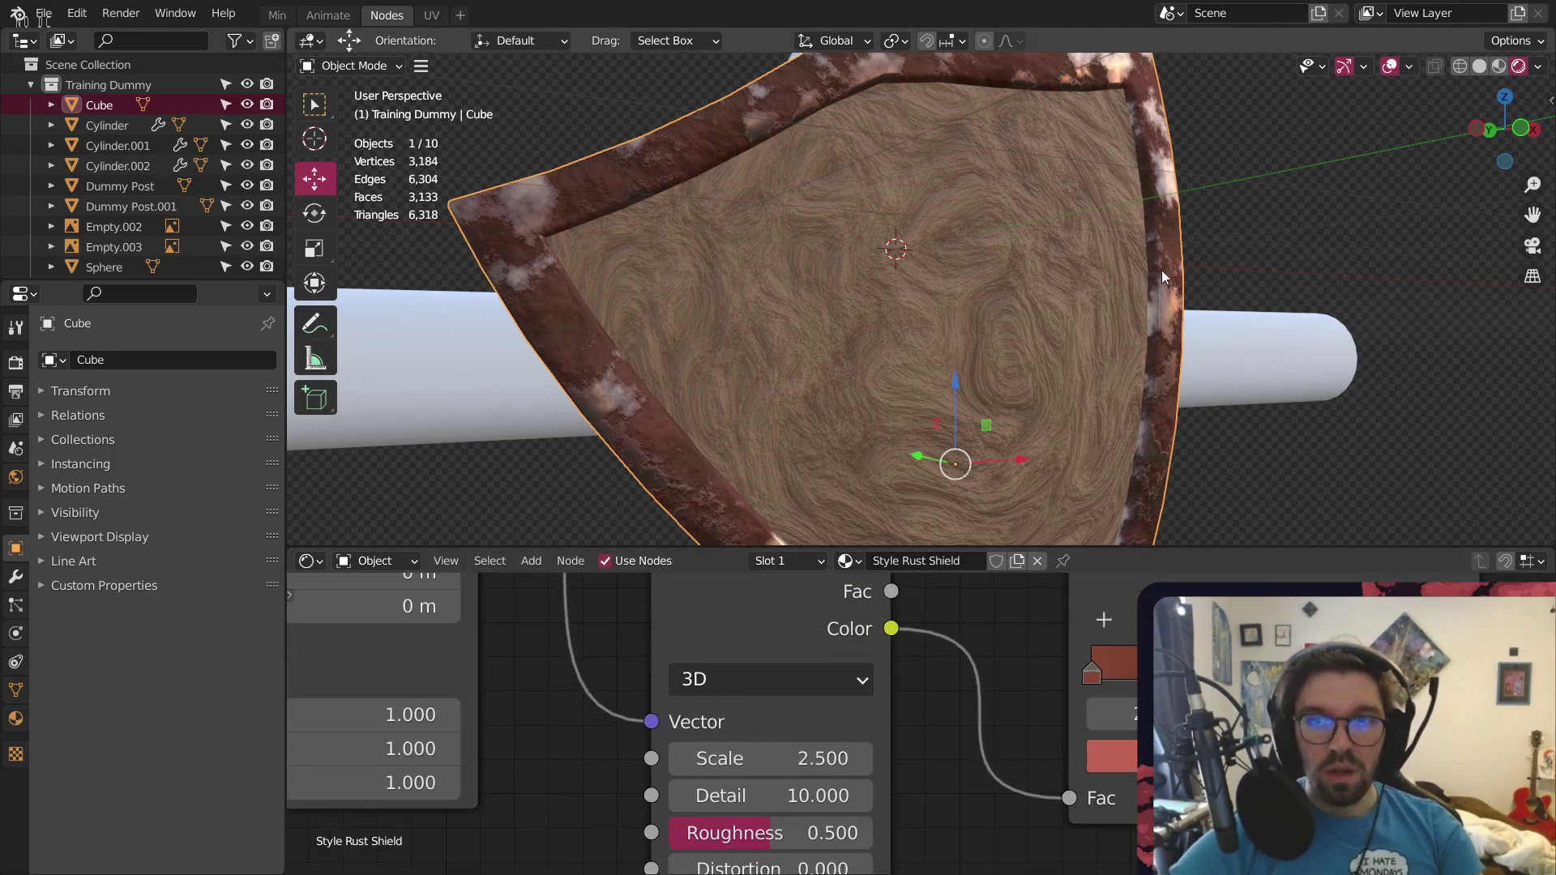
Move the middle stop of the grey ColorRamp fed by the Musgrave Texture to position 0.058, then deselect the shield
scroll(1160, 270, "down", 4)
scroll(1119, 337, "up", 5)
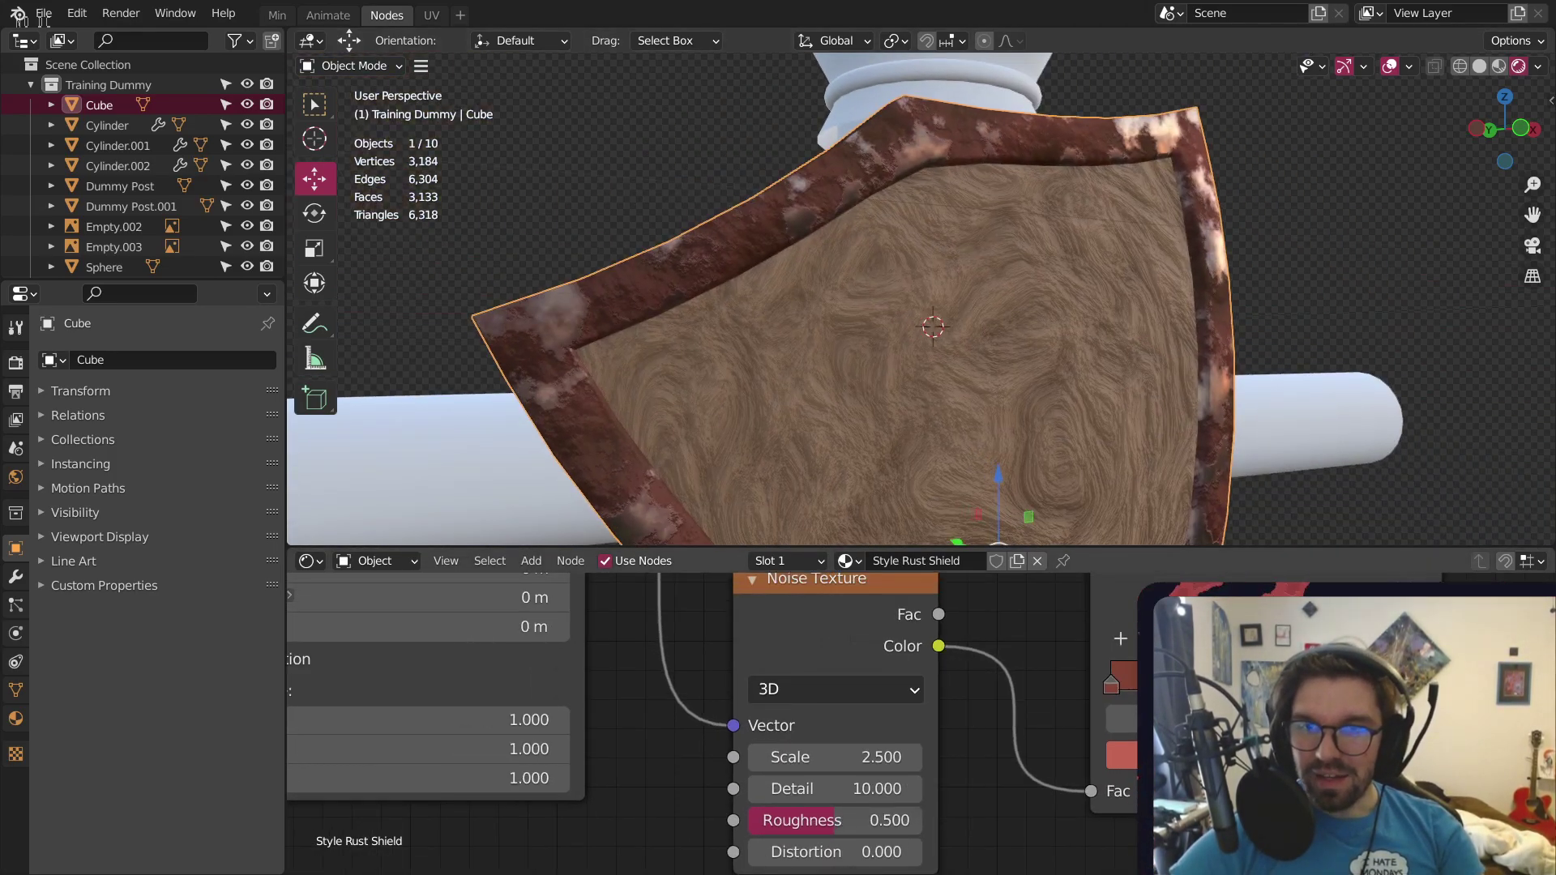
scroll(1083, 770, "down", 2)
middle_click_drag(1021, 608, 1063, 743)
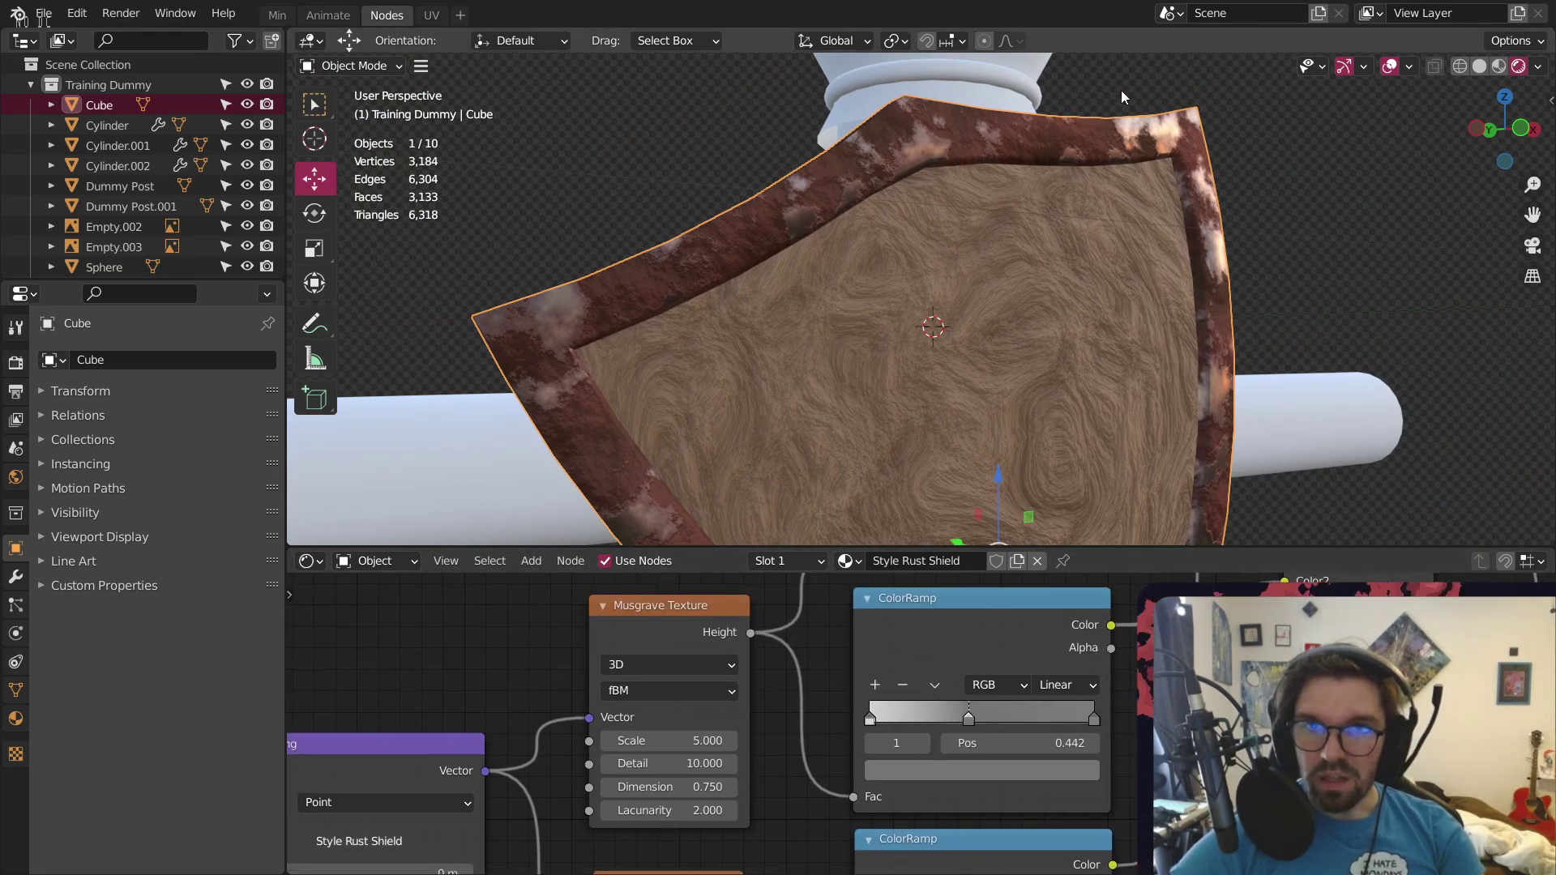
scroll(1013, 89, "up", 2)
left_click_drag(969, 721, 873, 720)
scroll(945, 251, "down", 5)
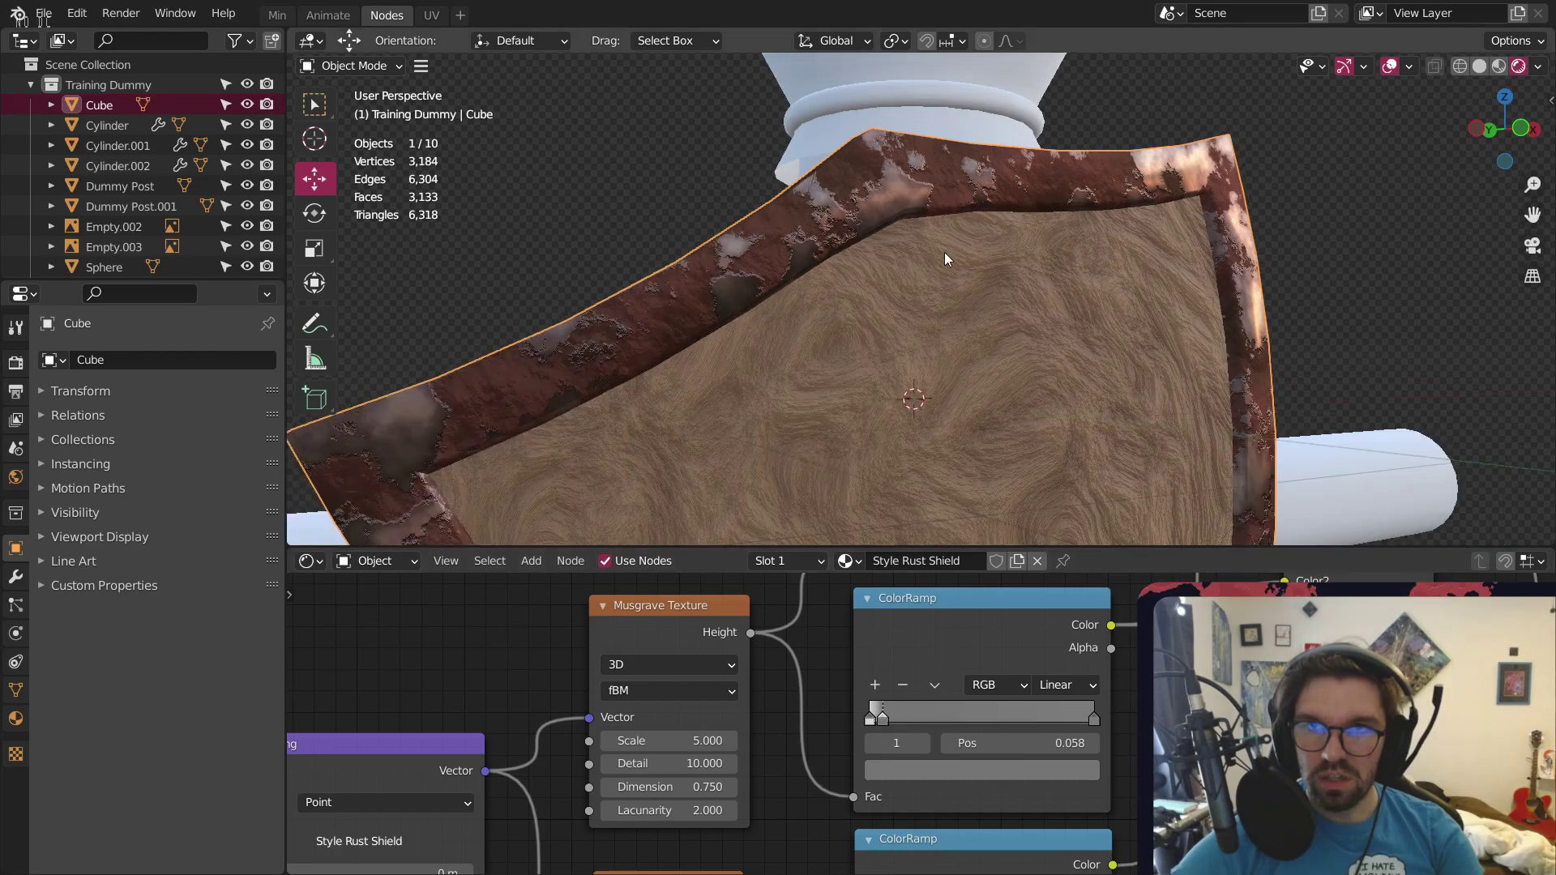
left_click(1256, 115)
Assign the existing Style Oak material to the dummy's horizontal post
middle_click_drag(1256, 116, 570, 298)
middle_click_drag(473, 332, 1109, 205)
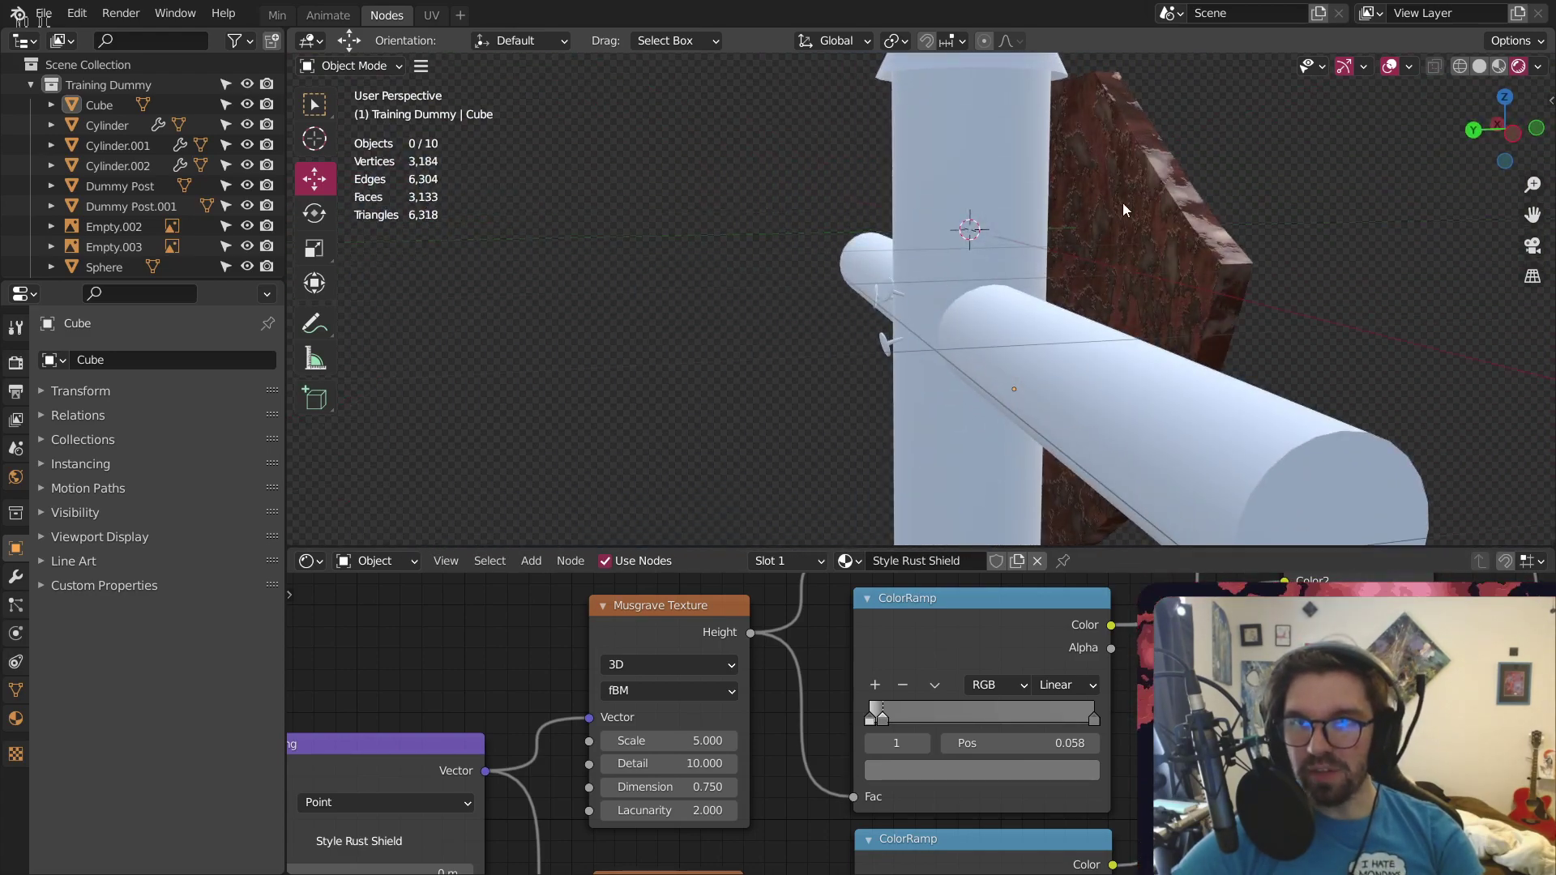
middle_click_drag(1111, 331, 1315, 281)
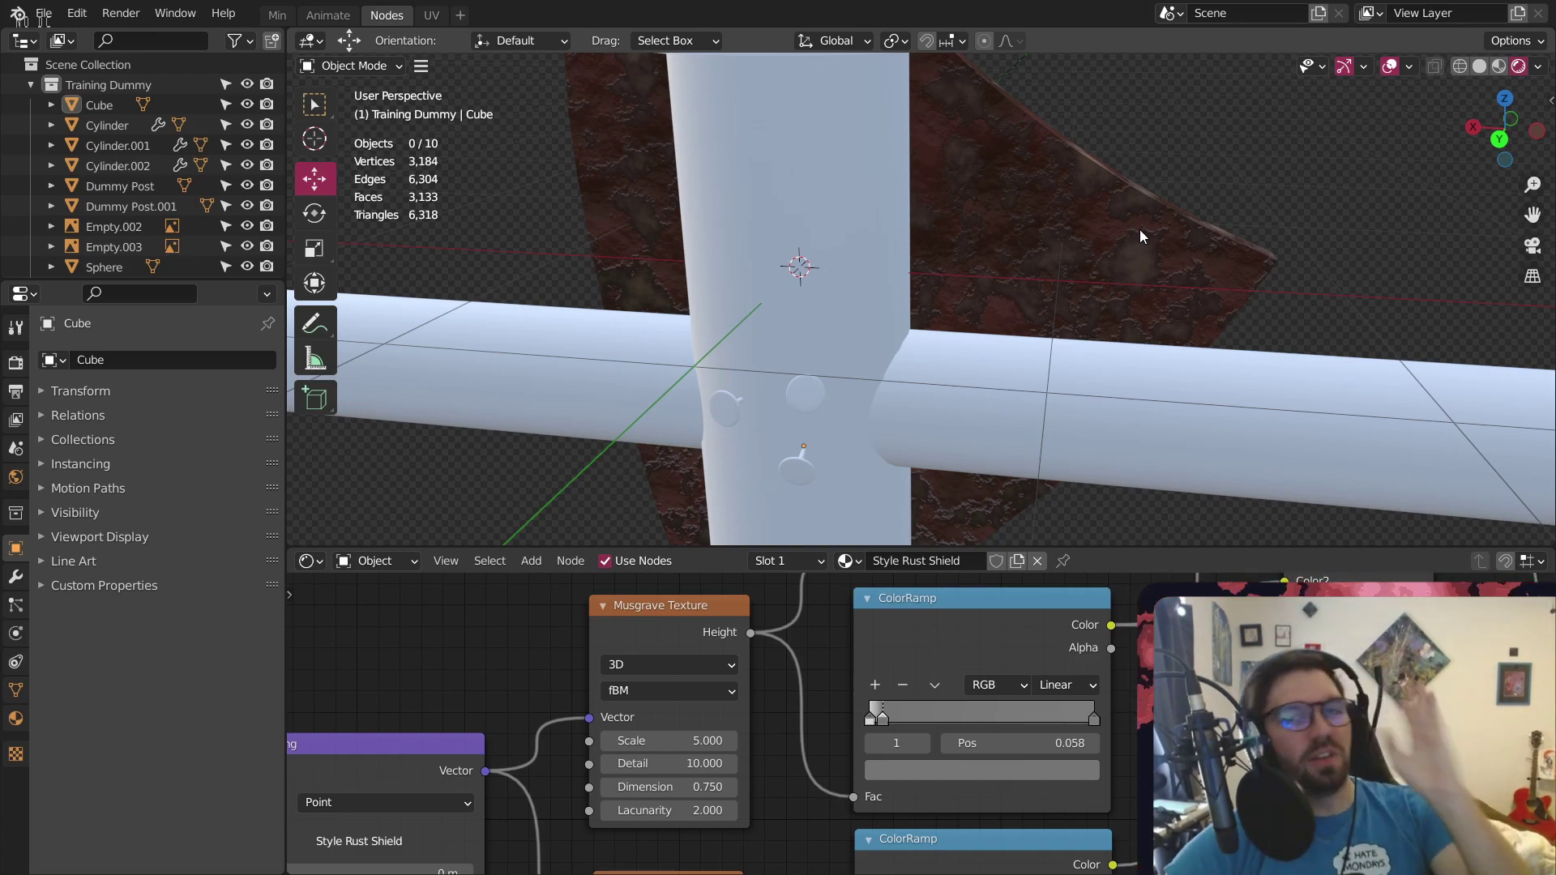
middle_click_drag(780, 133, 785, 232)
left_click(974, 266)
left_click(880, 560)
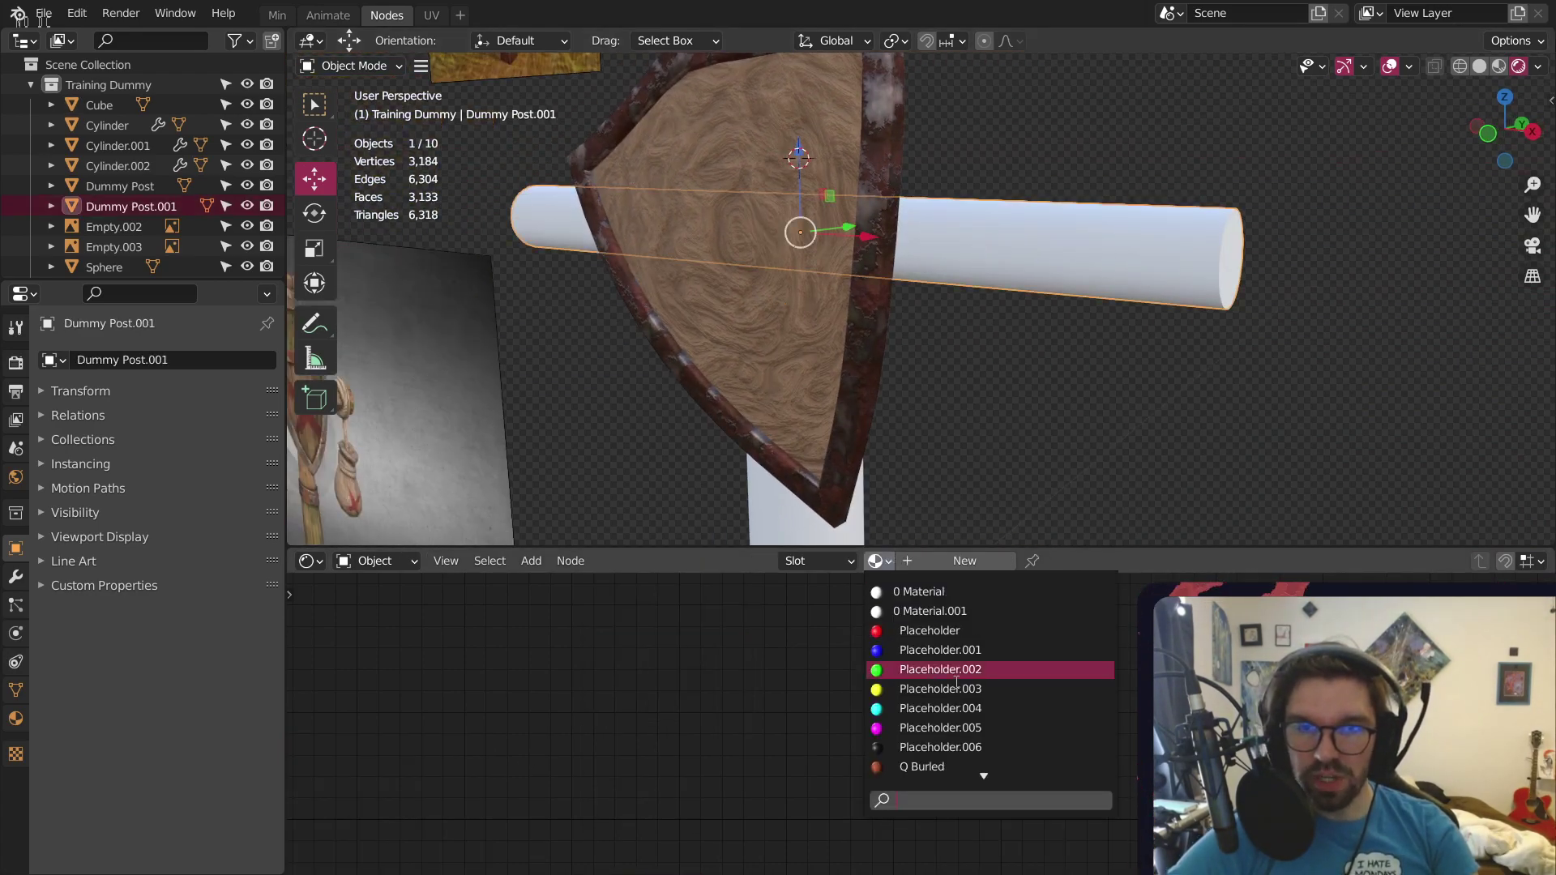
left_click(923, 709)
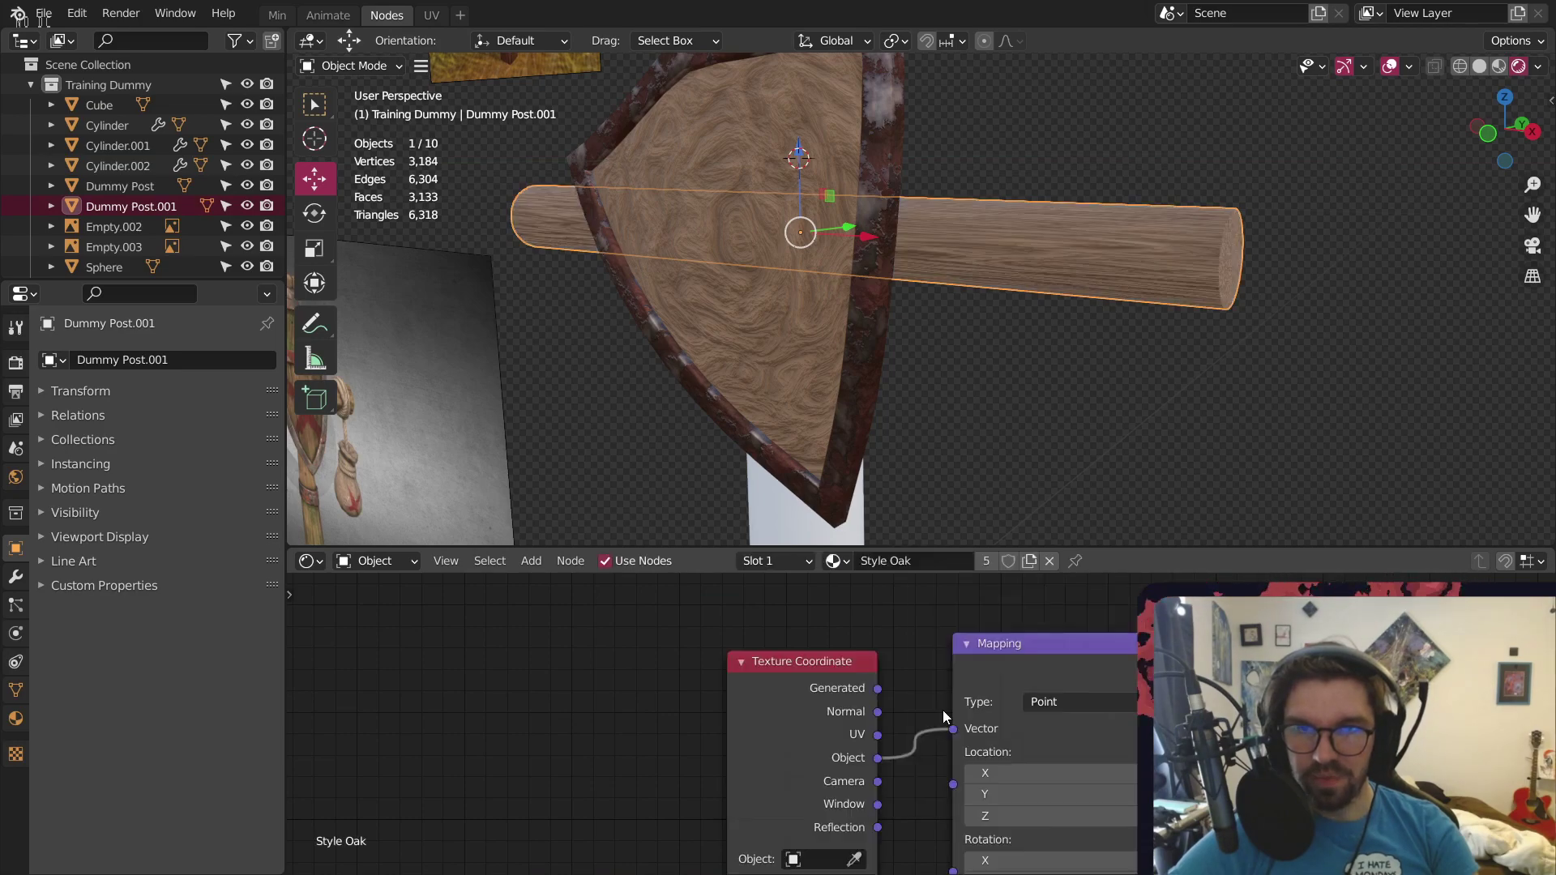
Assign the existing Style Oak material to the dummy's vertical post
middle_click_drag(966, 539, 770, 450)
left_click(770, 450)
left_click(879, 561)
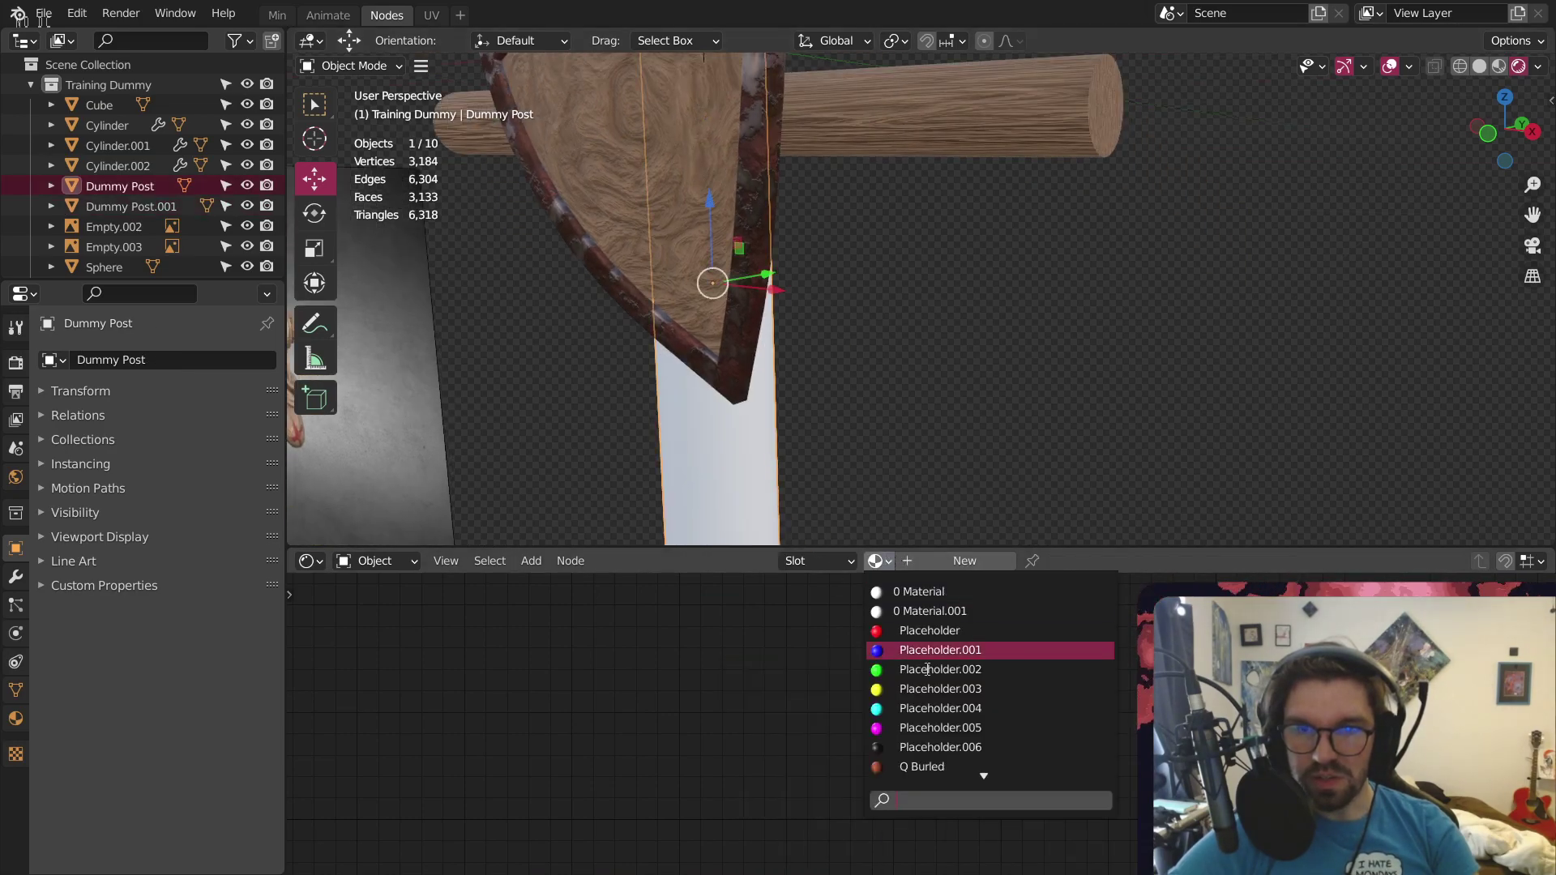
scroll(944, 729, "down", 6)
left_click(940, 708)
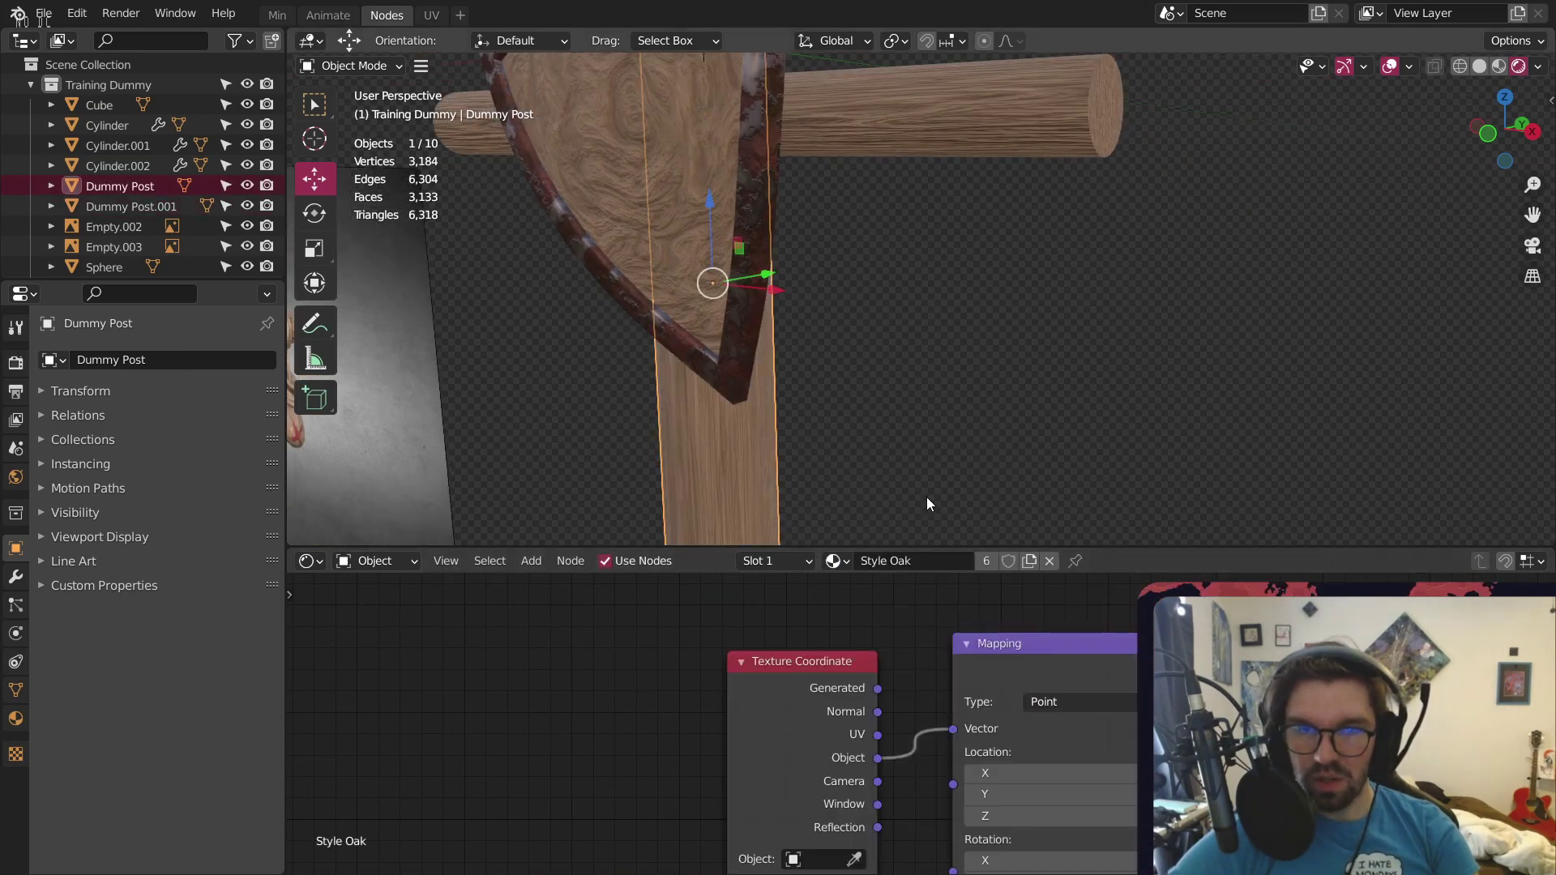
Apply the scale of the vertical and horizontal posts, then clear the selection
key("ctrl+a")
left_click(750, 465)
left_click(999, 95)
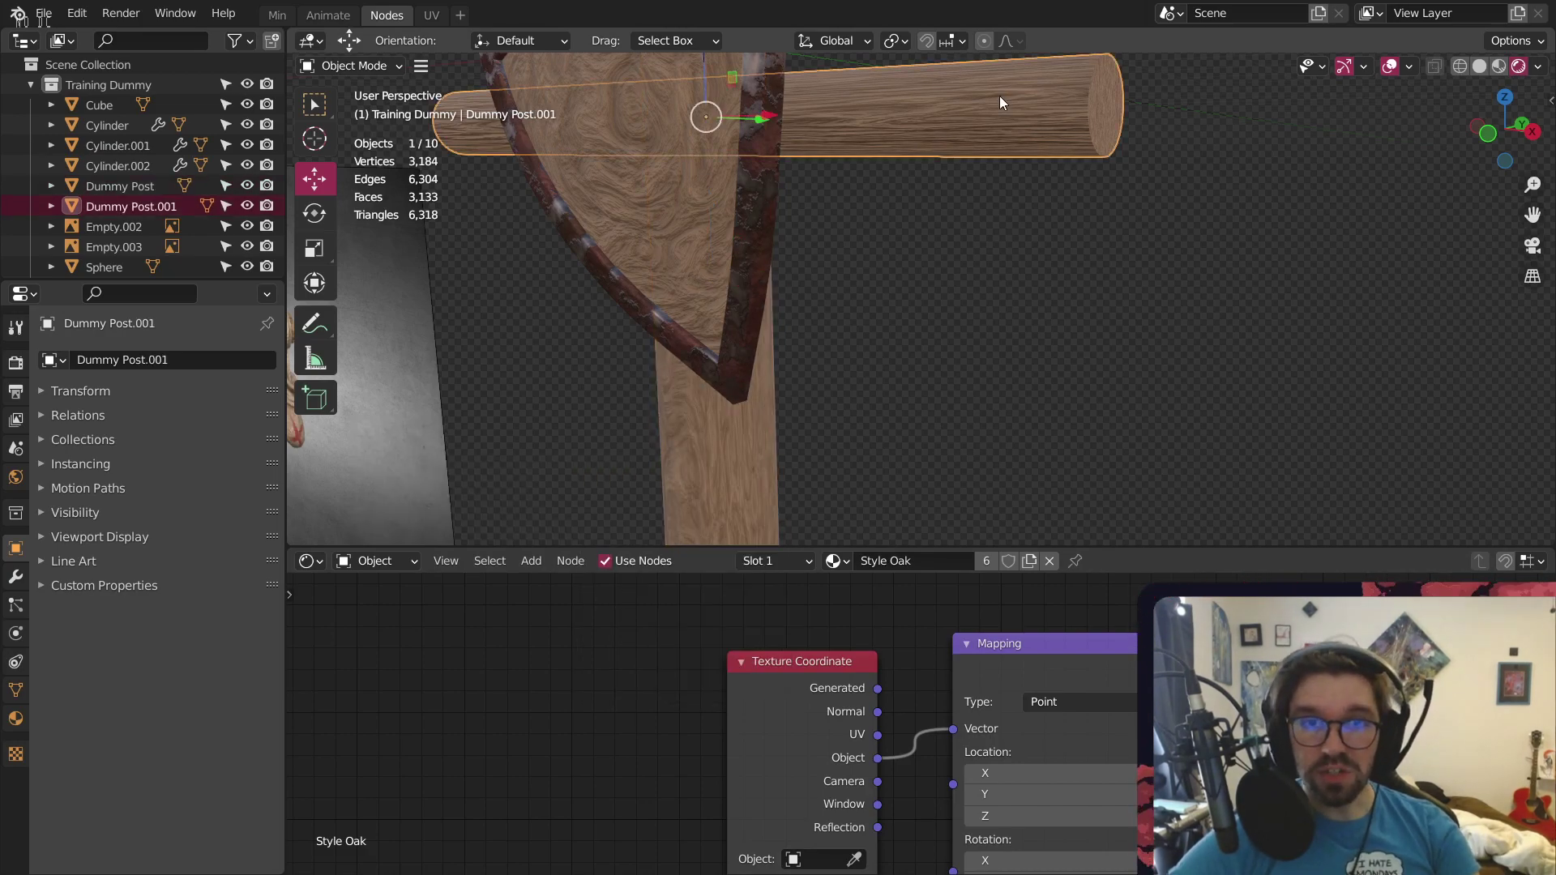
key("ctrl+a")
left_click(995, 100)
left_click(983, 243)
Assign the unused Q Gold.001 material to the upper nail on the back of the post and rename it Style Iron Dirty
scroll(983, 252, "down", 4)
middle_click_drag(984, 251, 772, 255)
left_click(786, 224)
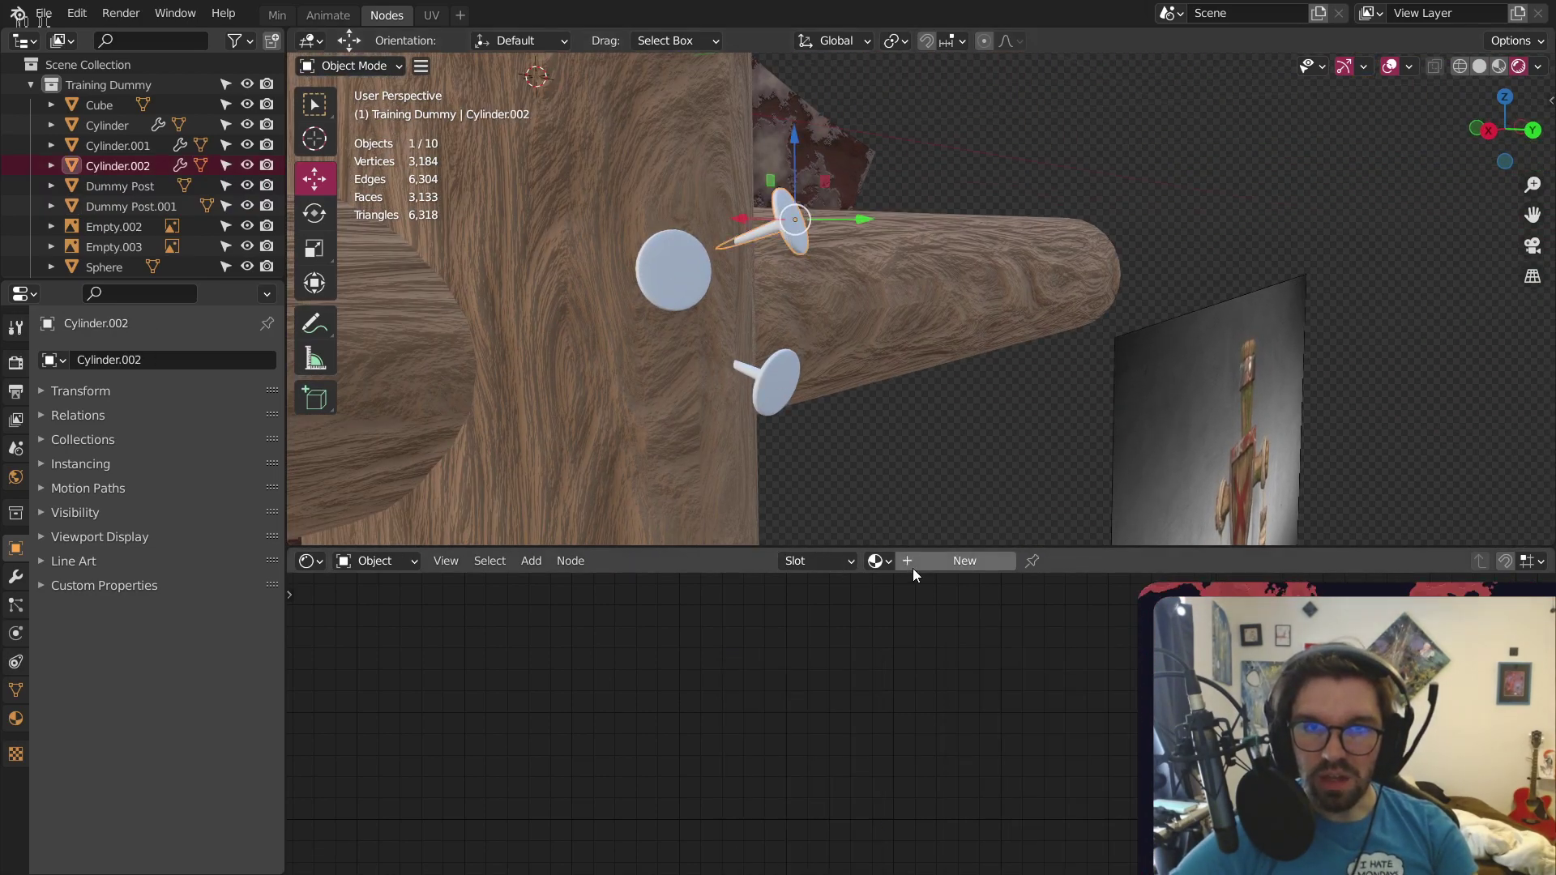
left_click(891, 561)
scroll(983, 753, "down", 5)
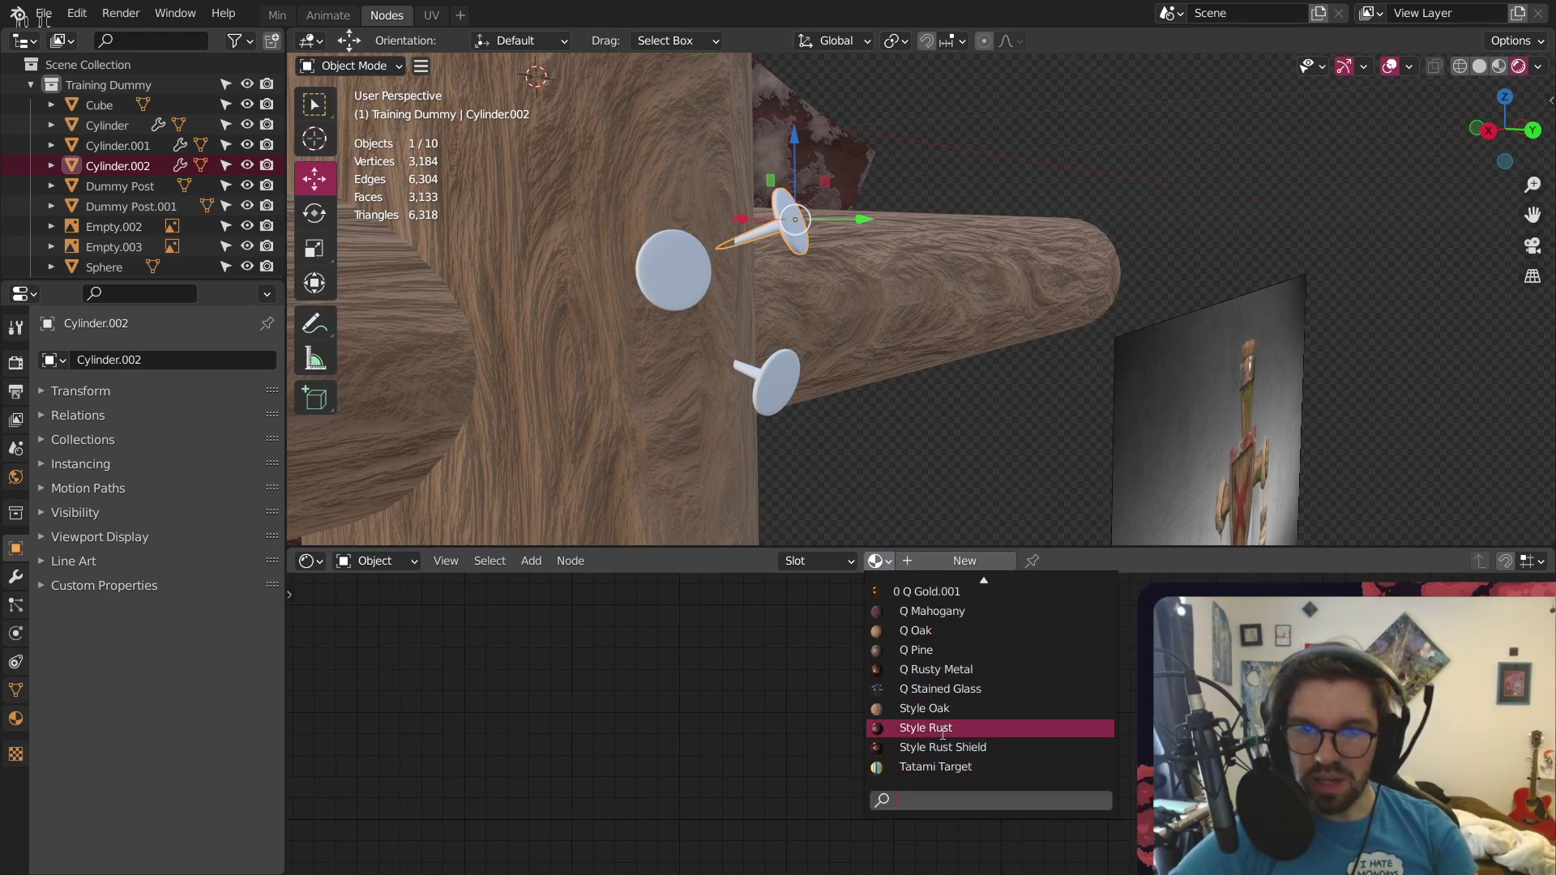
scroll(941, 616, "up", 2)
left_click(932, 630)
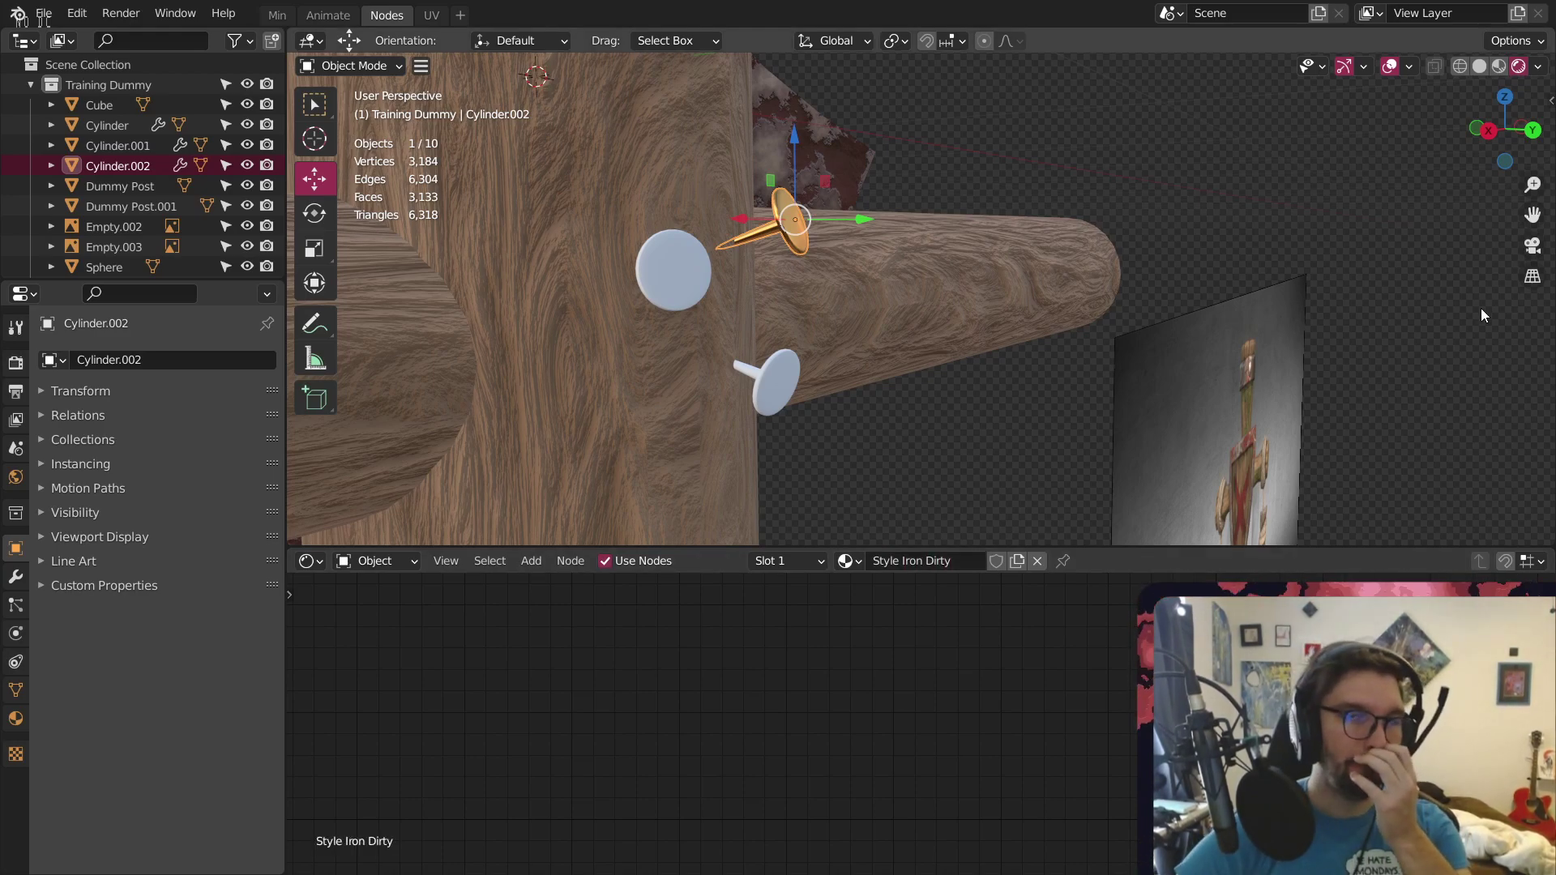
Change the Principled BSDF base color of Style Iron Dirty to a neutral light grey
middle_click_drag(865, 307, 813, 316)
scroll(784, 181, "up", 8)
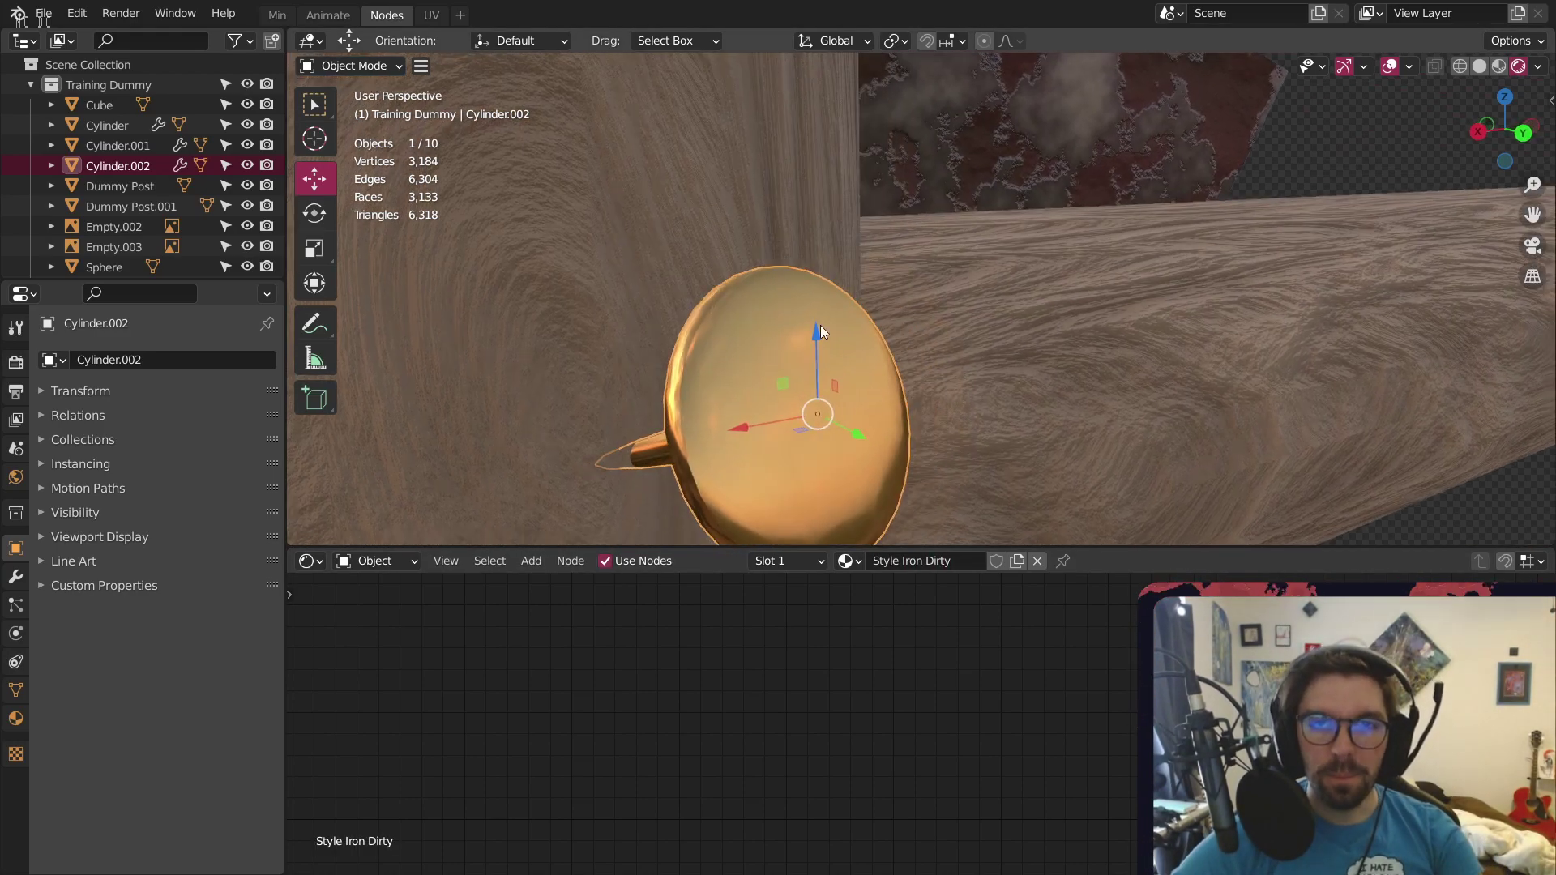
middle_click_drag(1119, 729, 879, 738)
scroll(916, 729, "up", 2)
scroll(891, 730, "up", 4)
middle_click_drag(1135, 693, 877, 748)
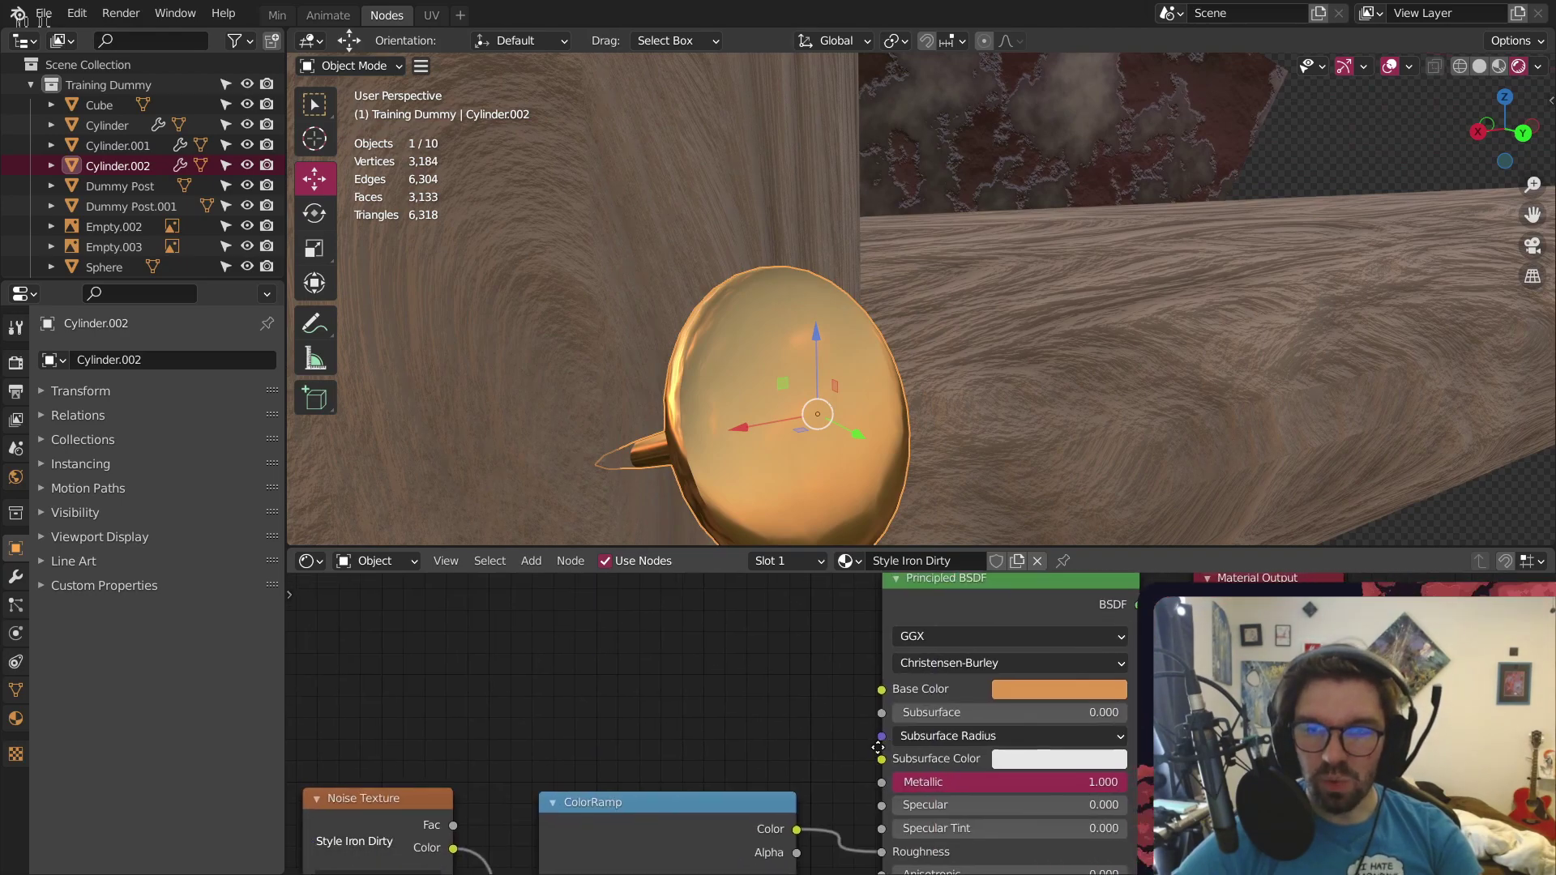
scroll(1010, 681, "up", 4)
left_click(1043, 673)
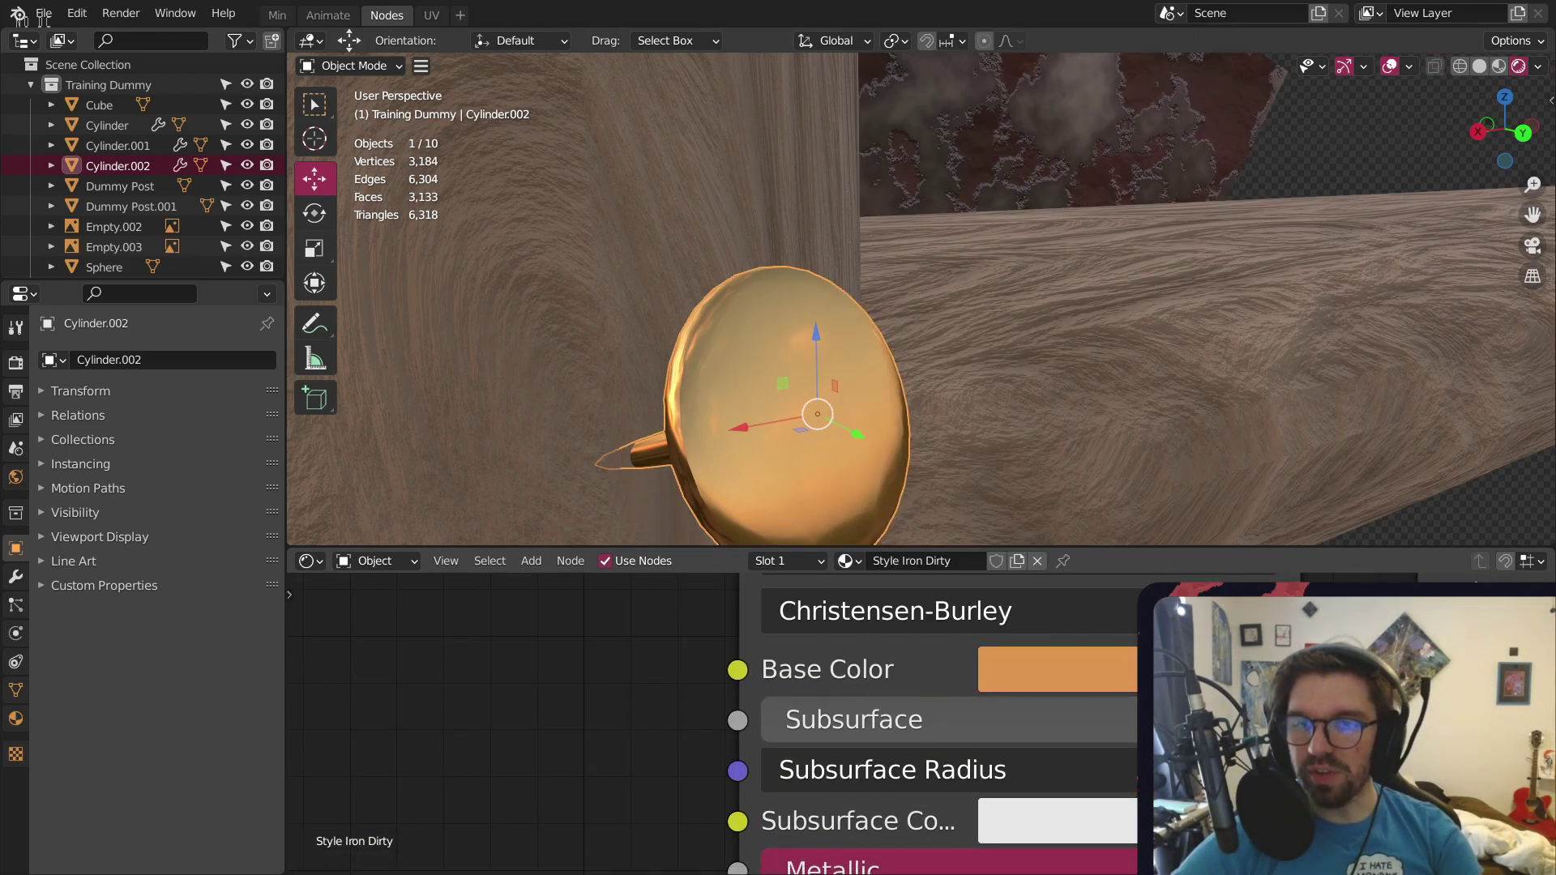
scroll(1120, 724, "down", 2)
left_click(1112, 680)
left_click_drag(1248, 571, 1103, 577)
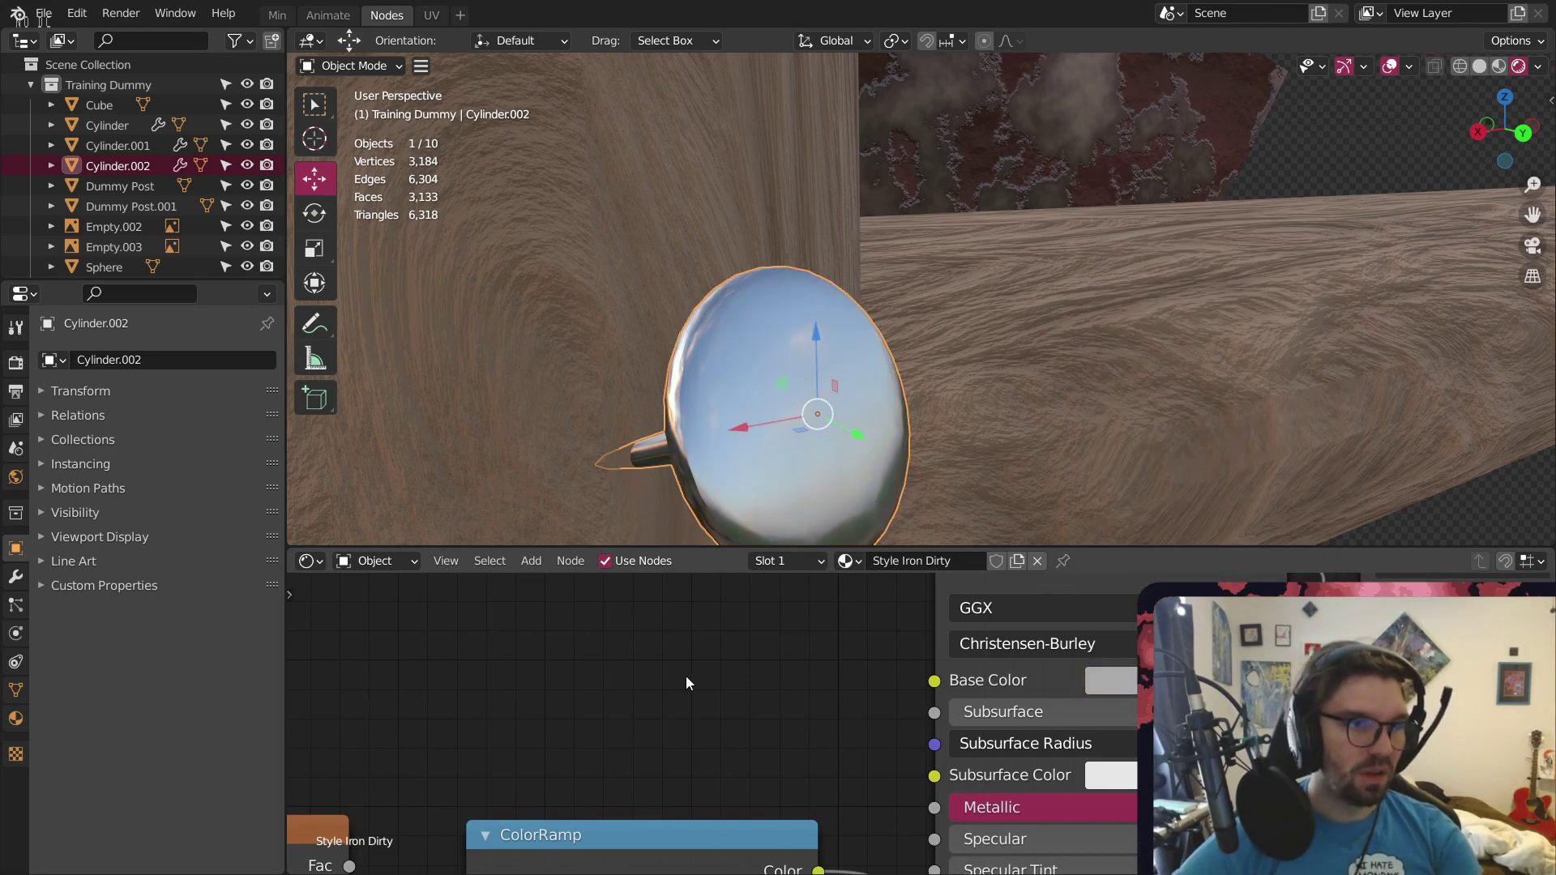
Set the lightness of the first stop in Style Iron Dirty's roughness ColorRamp to 0.1
middle_click_drag(664, 694, 854, 586)
scroll(752, 776, "up", 5)
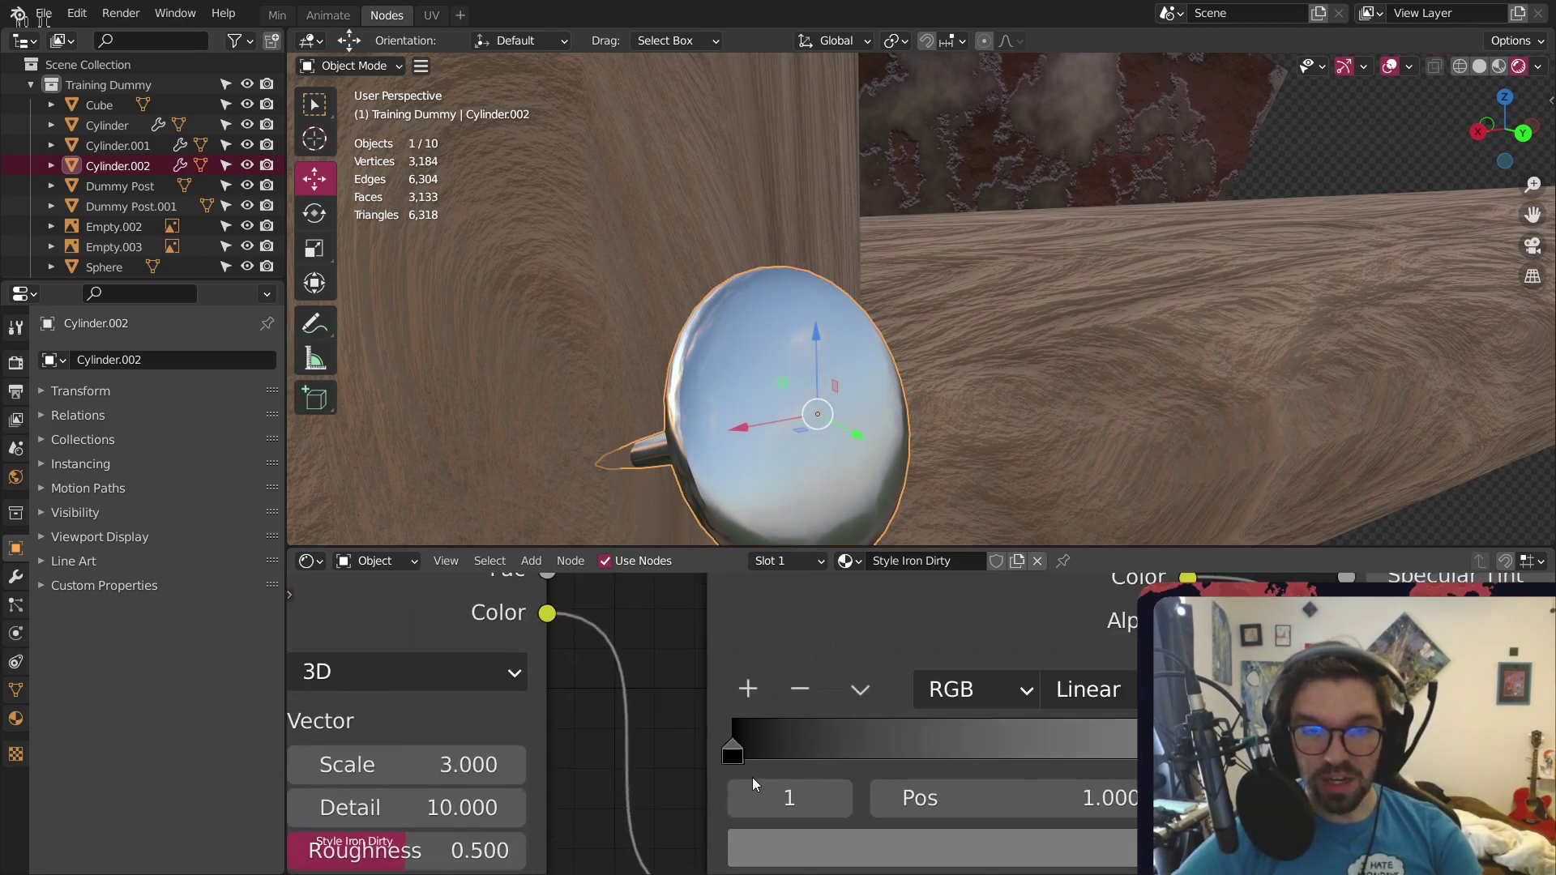
left_click(734, 754)
left_click(842, 838)
left_click(925, 739)
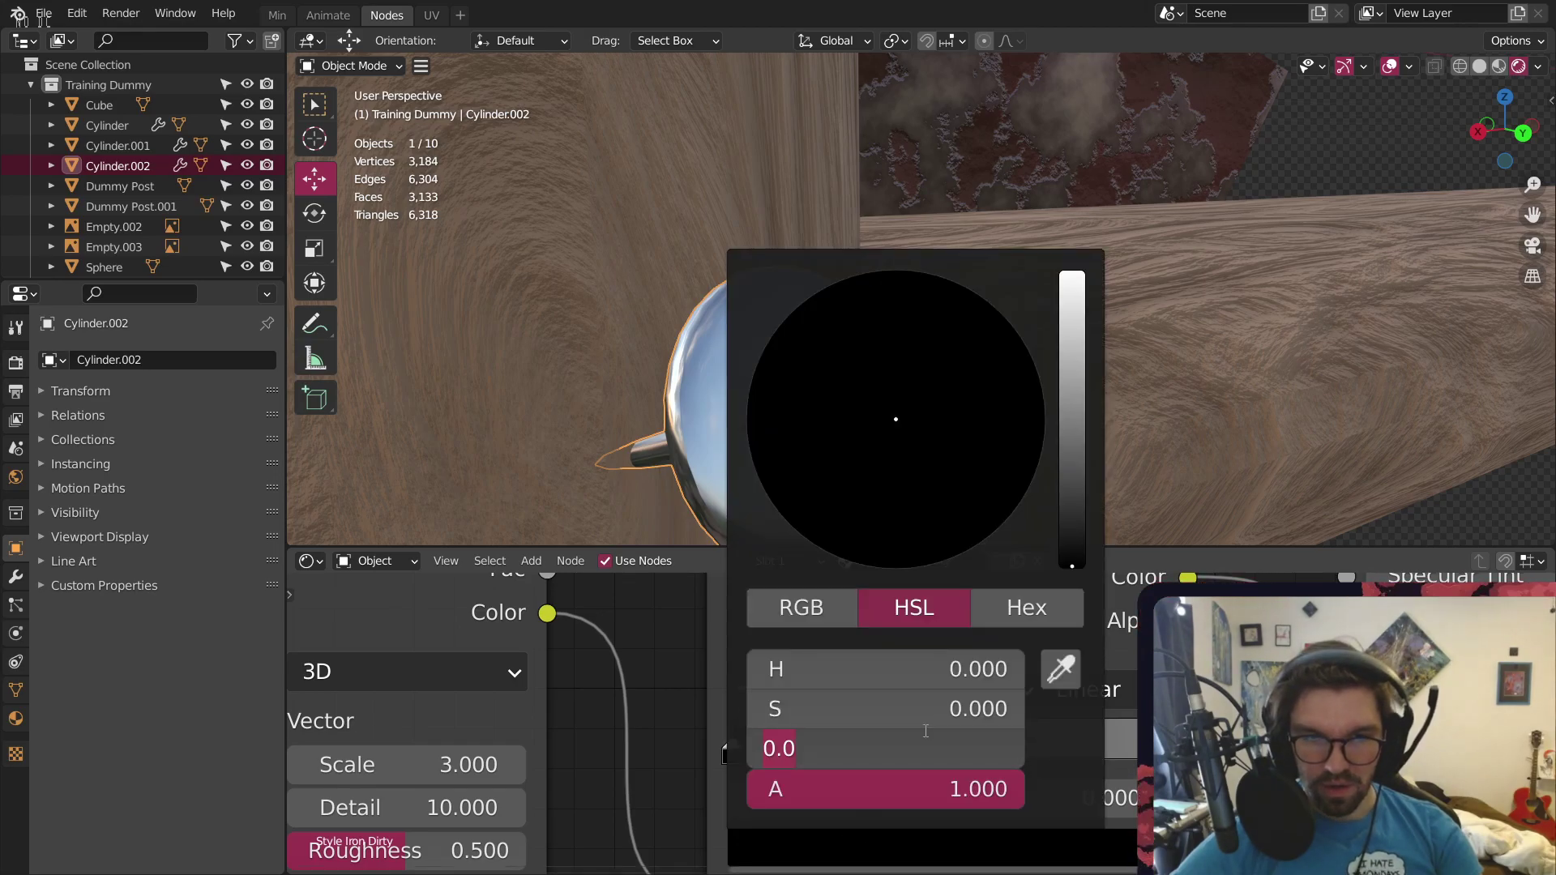
type("0.1")
key("Return")
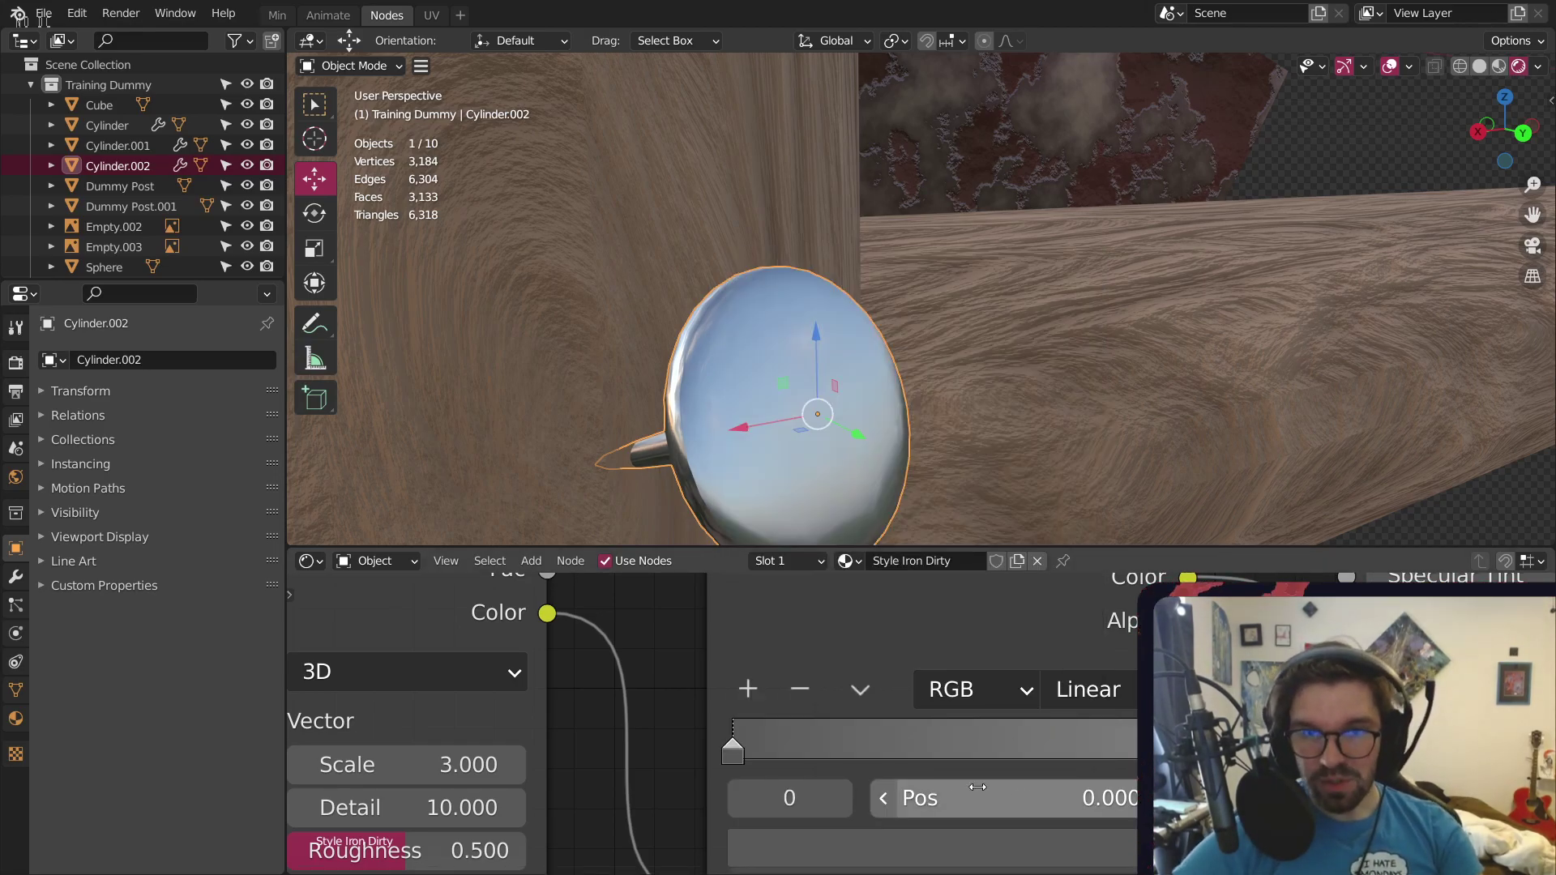
Set the lightness of the roughness ColorRamp's first stop to 0.3
left_click(936, 860)
left_click(921, 762)
type(".")
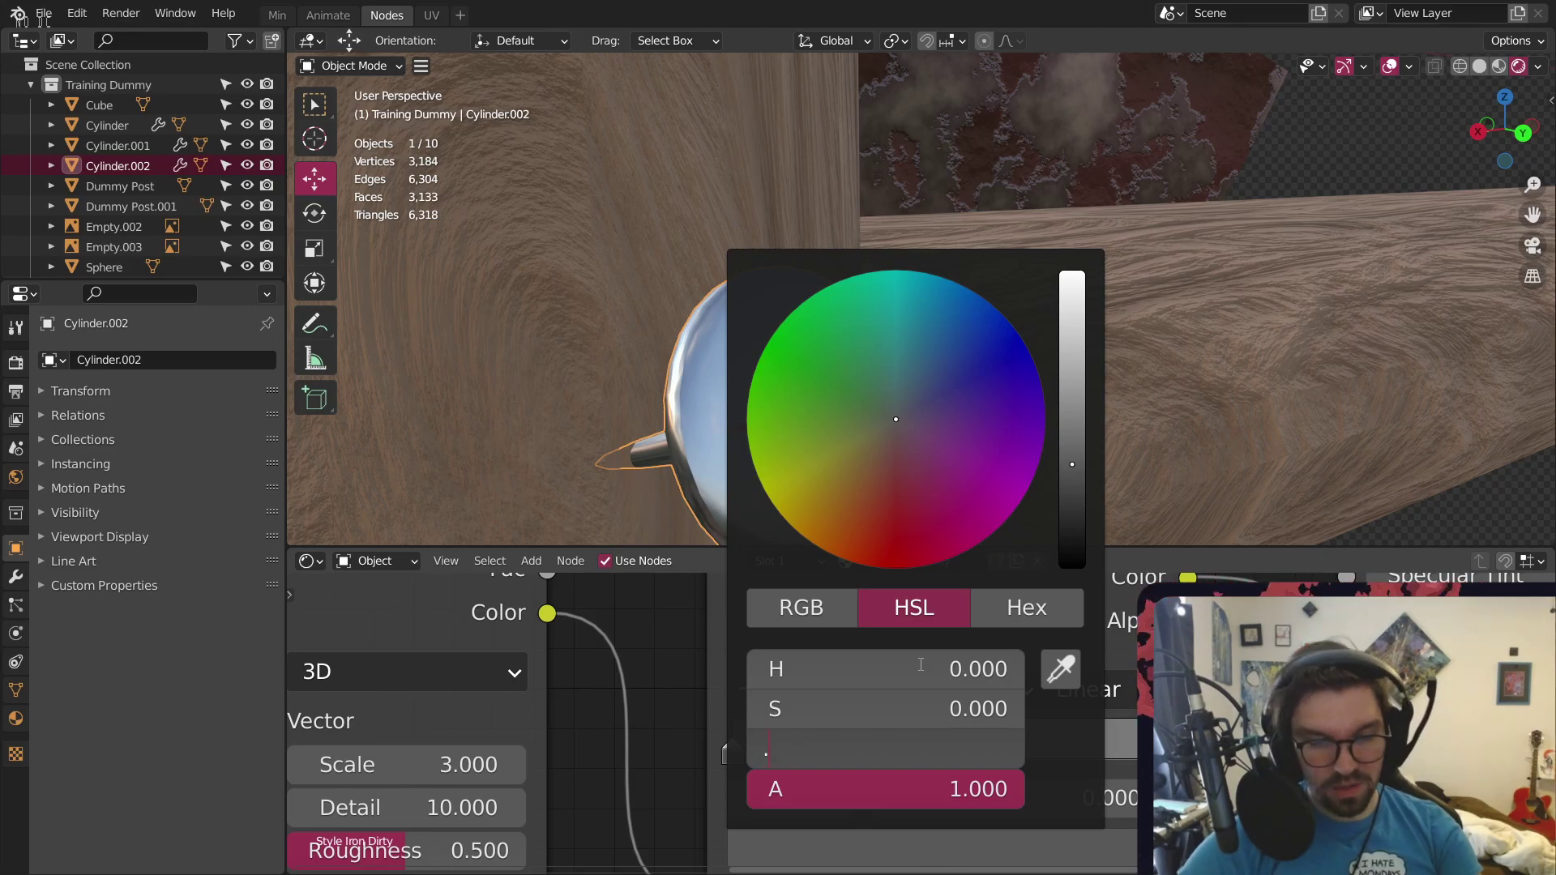
type("3")
key("Return")
Link the upper nail's Style Iron Dirty material to the other two nails, then deselect them
middle_click_drag(843, 267, 908, 188)
scroll(751, 197, "down", 2)
scroll(897, 152, "down", 3)
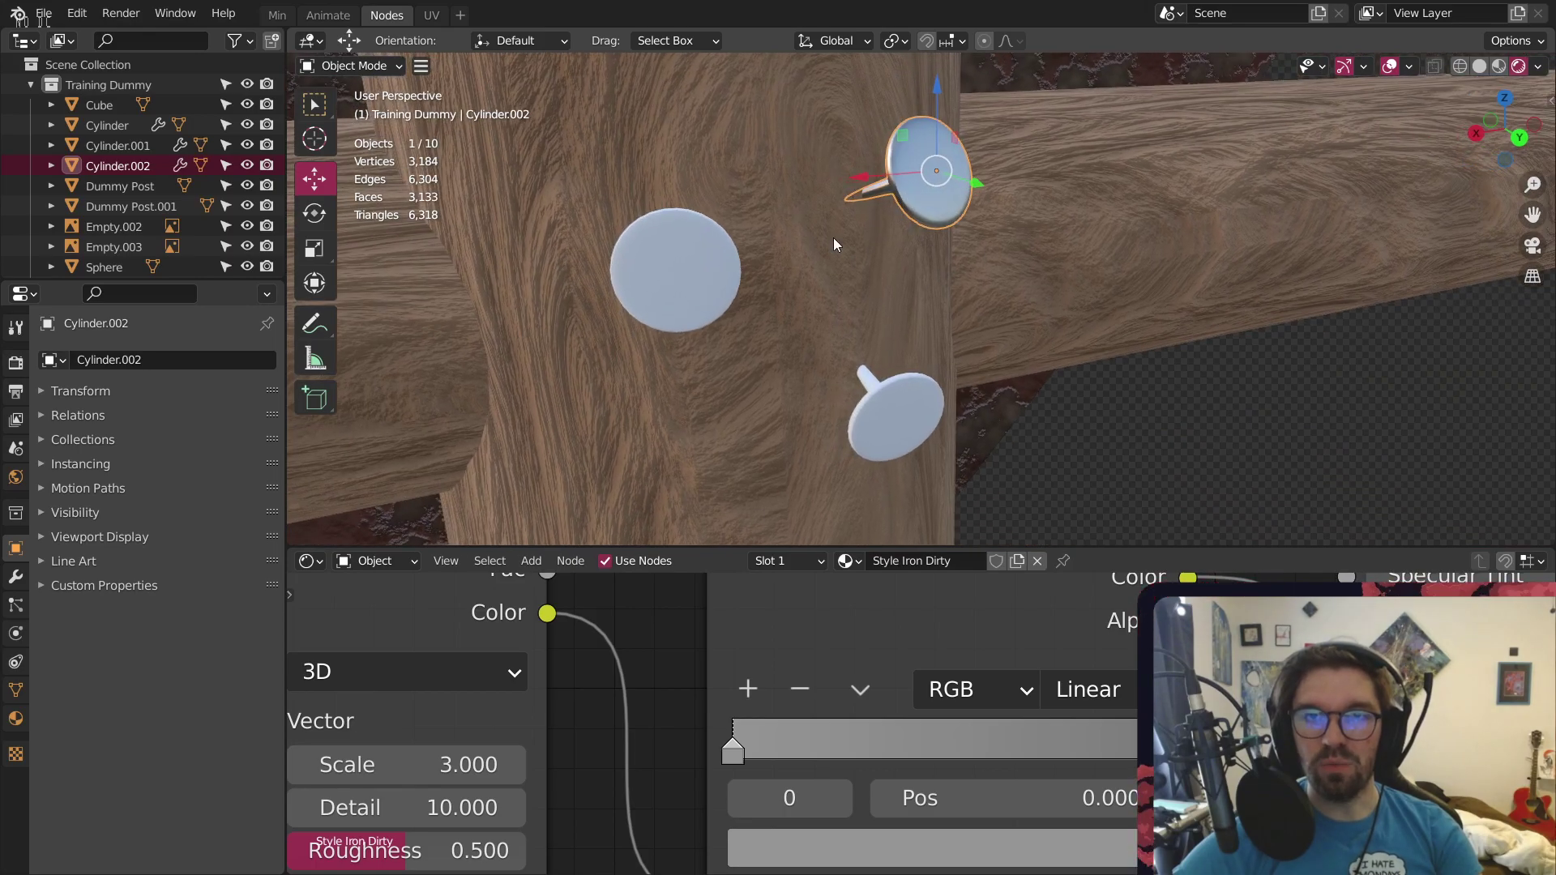
left_click(679, 259, "shift")
left_click(896, 411, "shift")
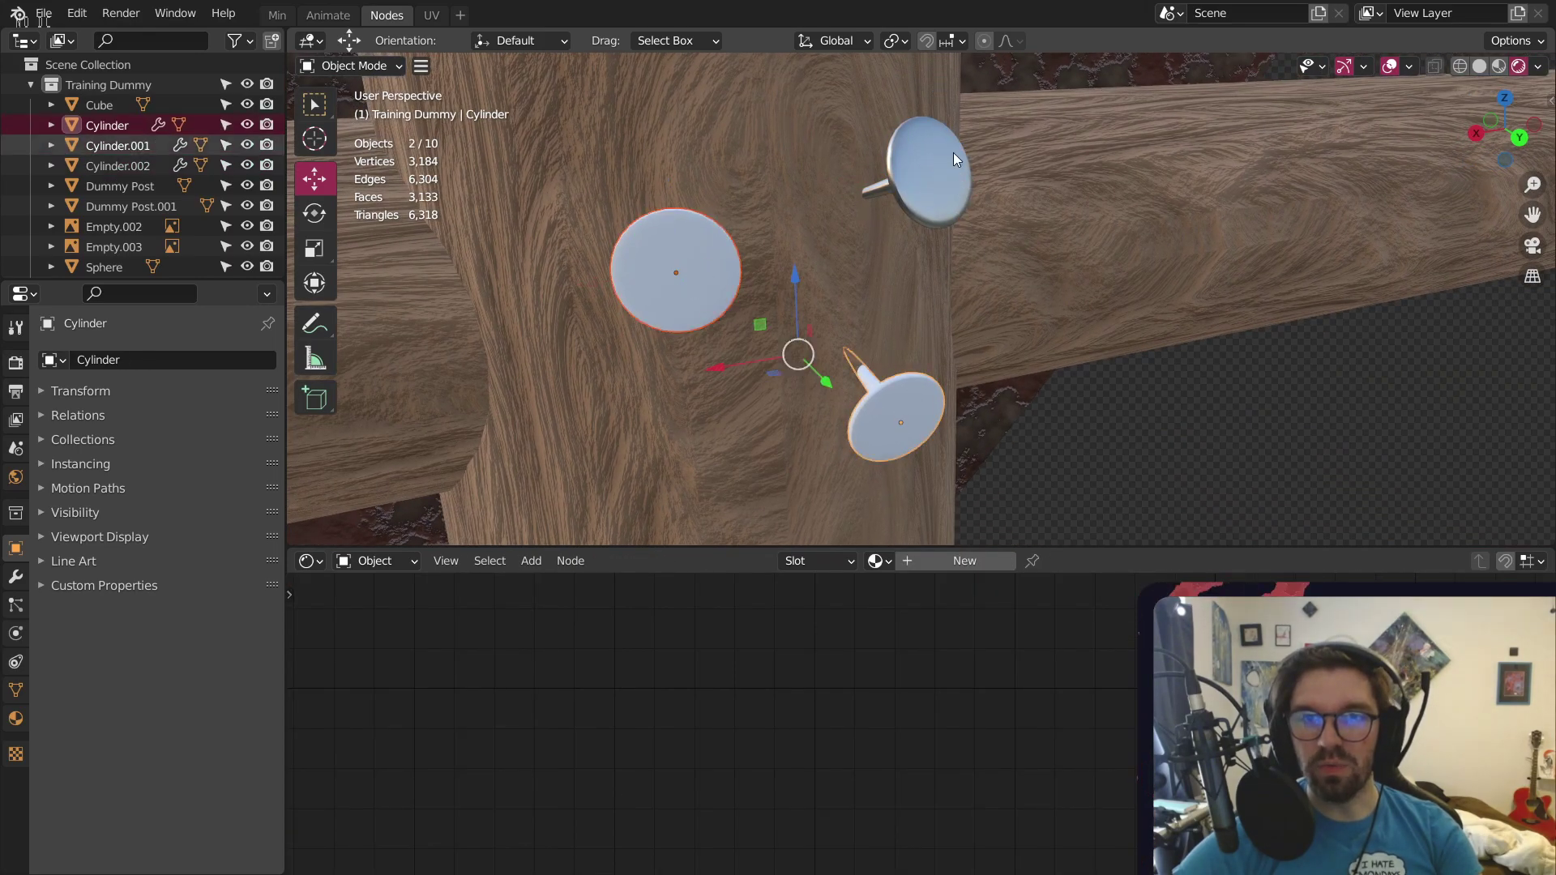
left_click(953, 153, "shift")
key("ctrl+l")
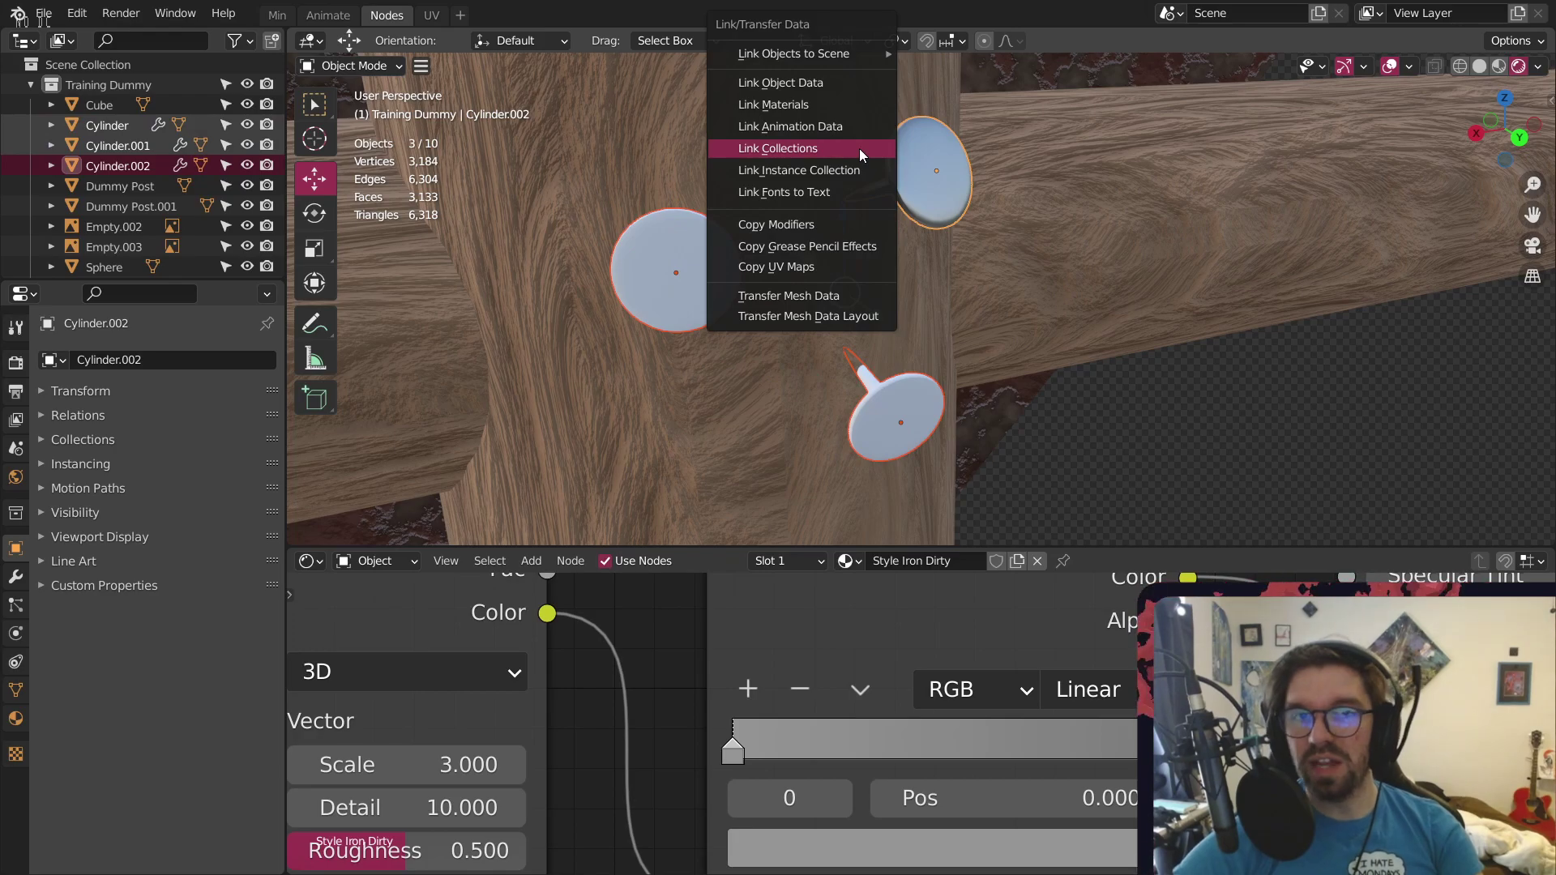
left_click(806, 103)
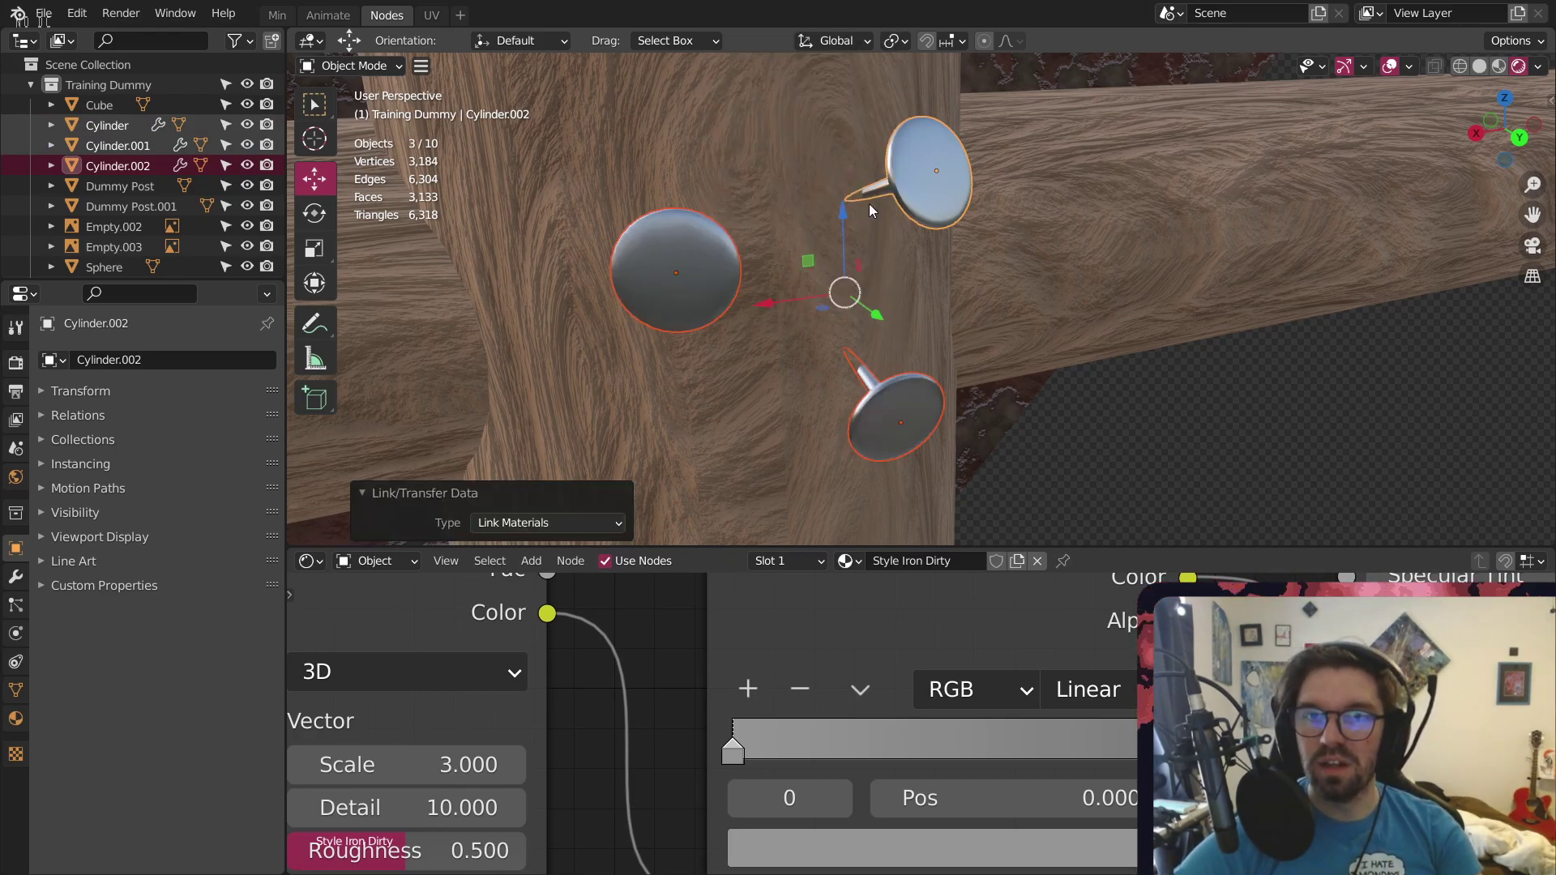
key("KP_Decimal")
left_click(1105, 428)
Create a new material named Rope on the torus ring around the neck of the dummy's head
scroll(1023, 391, "down", 8)
mouse_move(990, 368)
middle_mouse_down()
mouse_move(781, 317)
mouse_move(776, 389)
mouse_move(1105, 330)
mouse_move(941, 395)
mouse_move(997, 383)
middle_mouse_up()
scroll(969, 289, "down", 4)
middle_click_drag(916, 326, 775, 217)
scroll(796, 352, "up", 2)
middle_click_drag(796, 355, 747, 321)
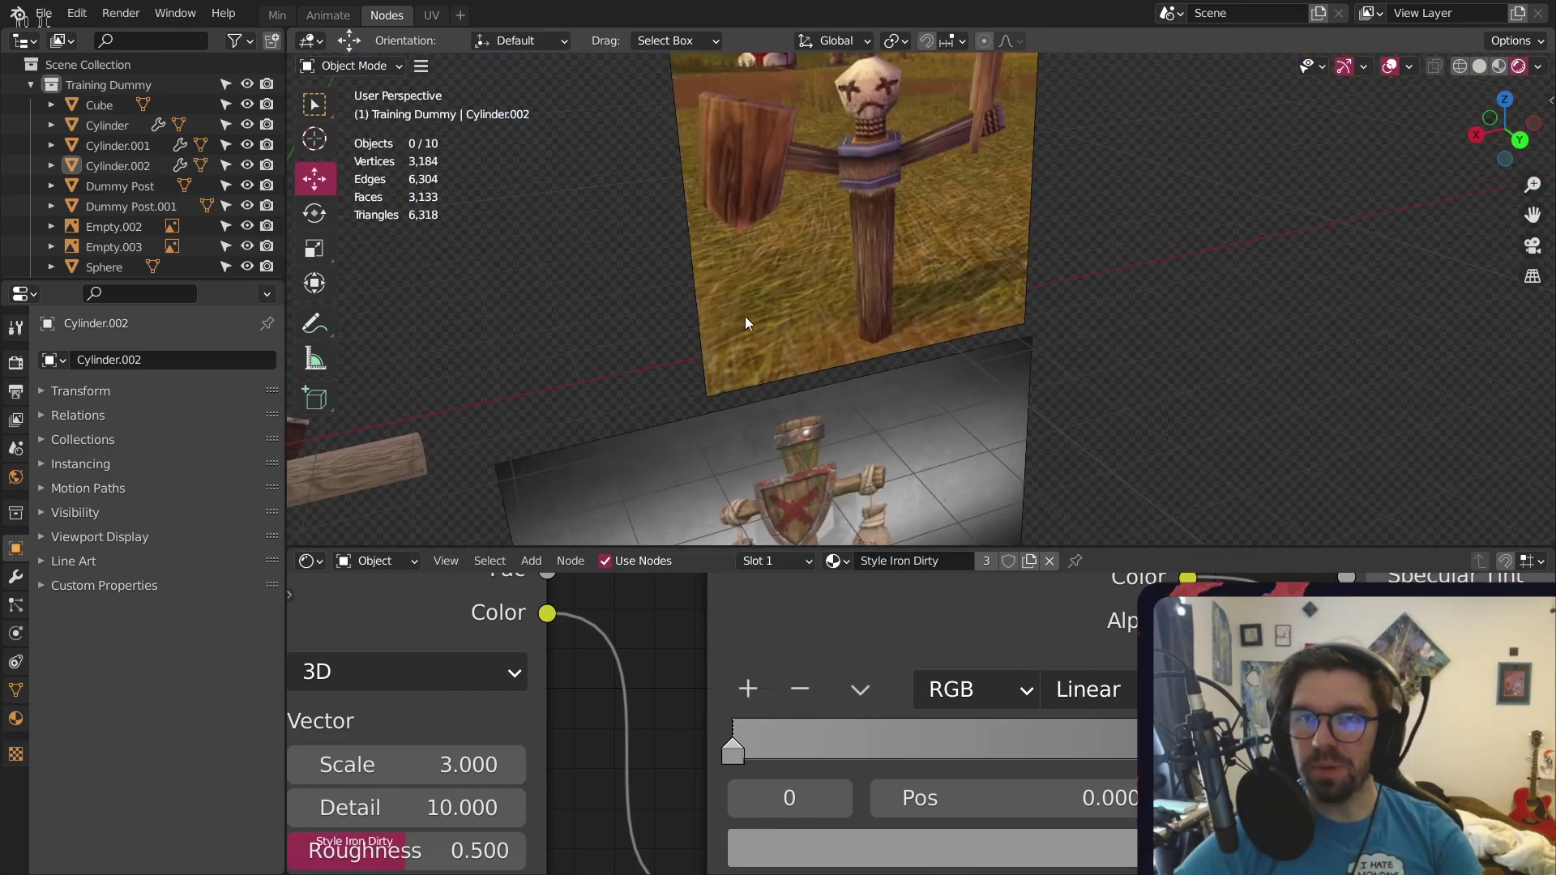
middle_click_drag(855, 70, 639, 358)
left_click(639, 354)
left_click(938, 566)
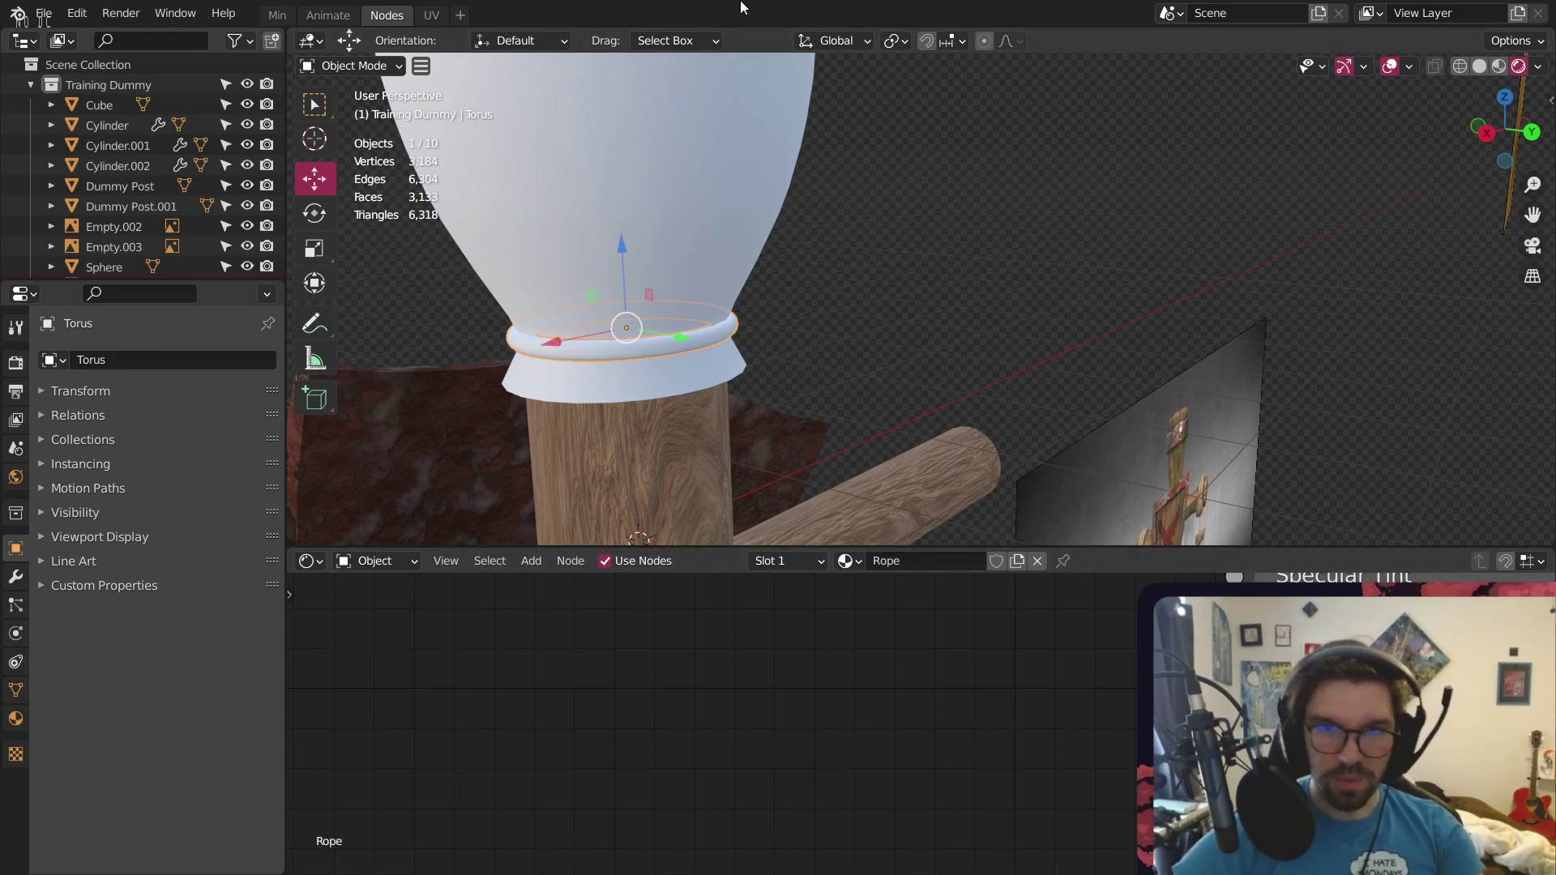
scroll(778, 378, "down", 5)
middle_click_drag(778, 378, 738, 332)
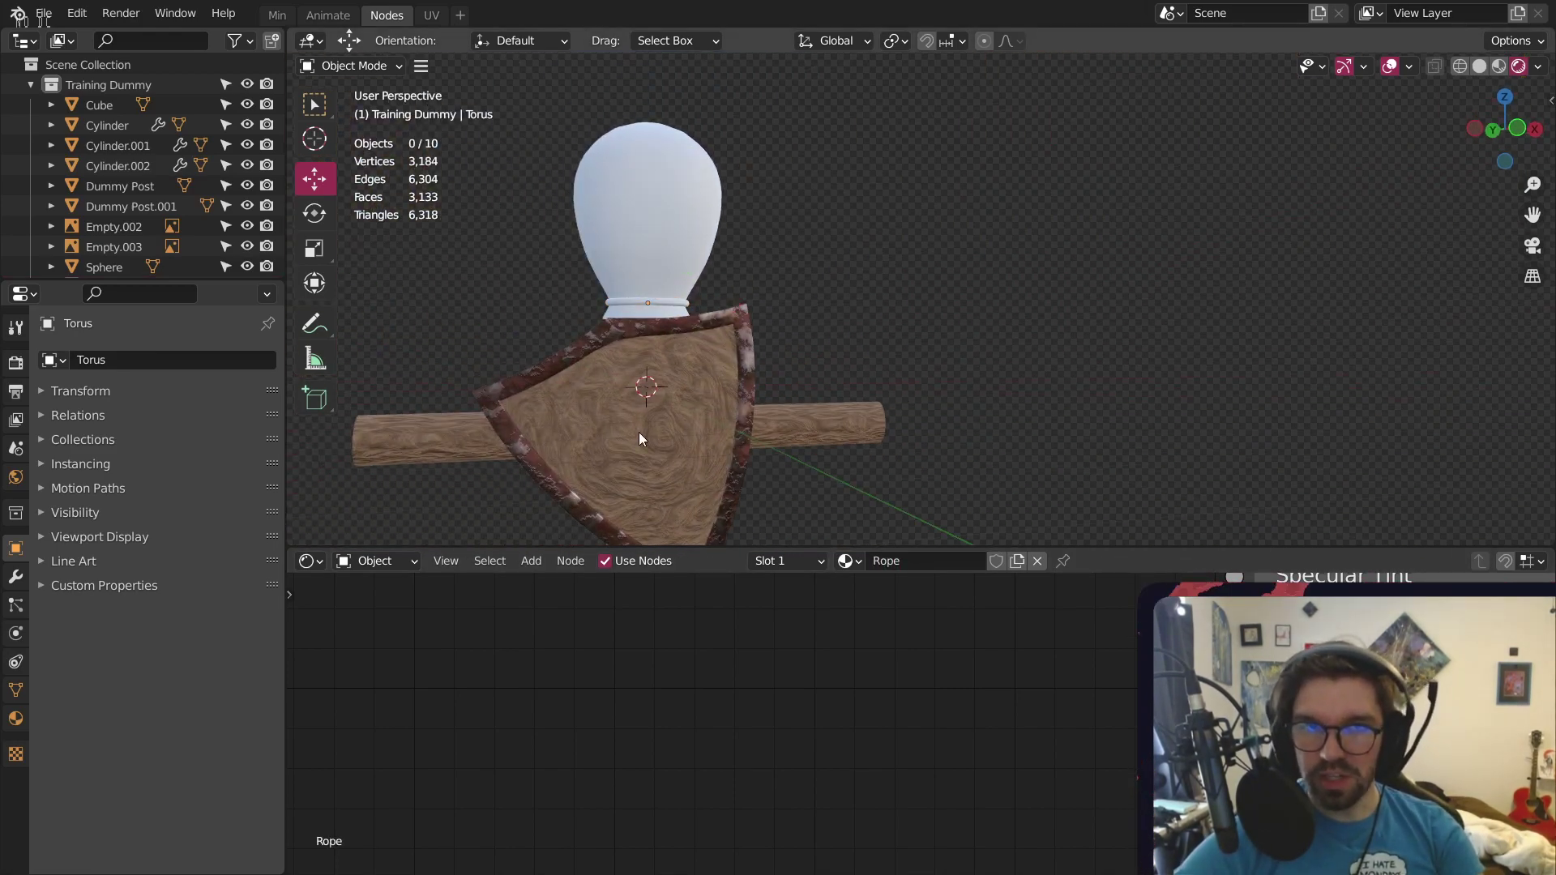
Add a Wave Texture node to the Rope material and connect its Color output to the shader's base colour
middle_click_drag(640, 433, 642, 241)
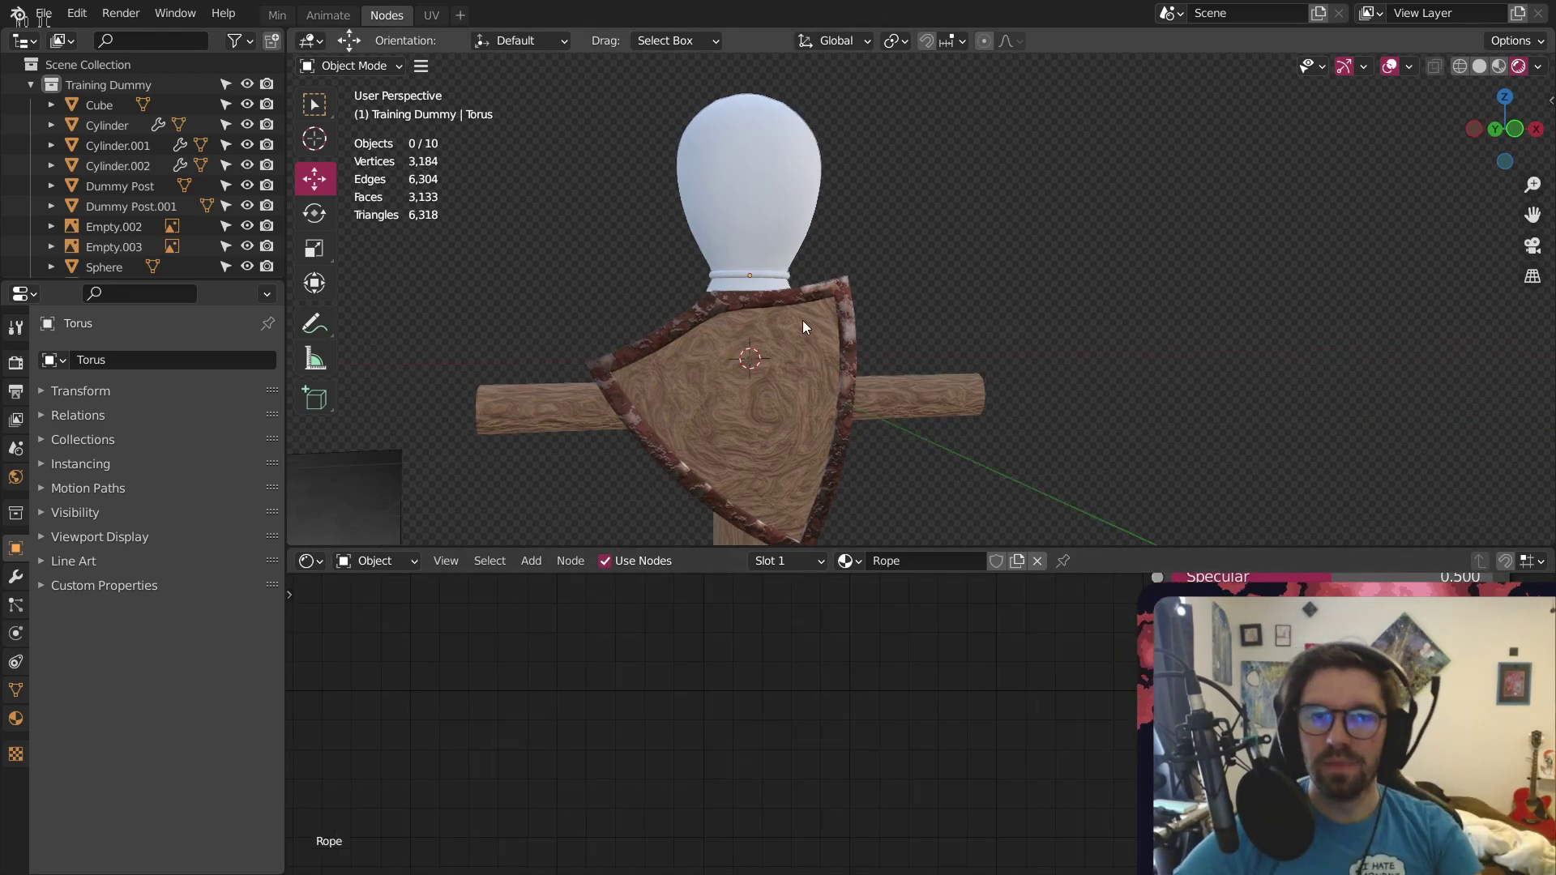
scroll(815, 433, "up", 4)
scroll(924, 689, "down", 7)
middle_click_drag(960, 663, 932, 726)
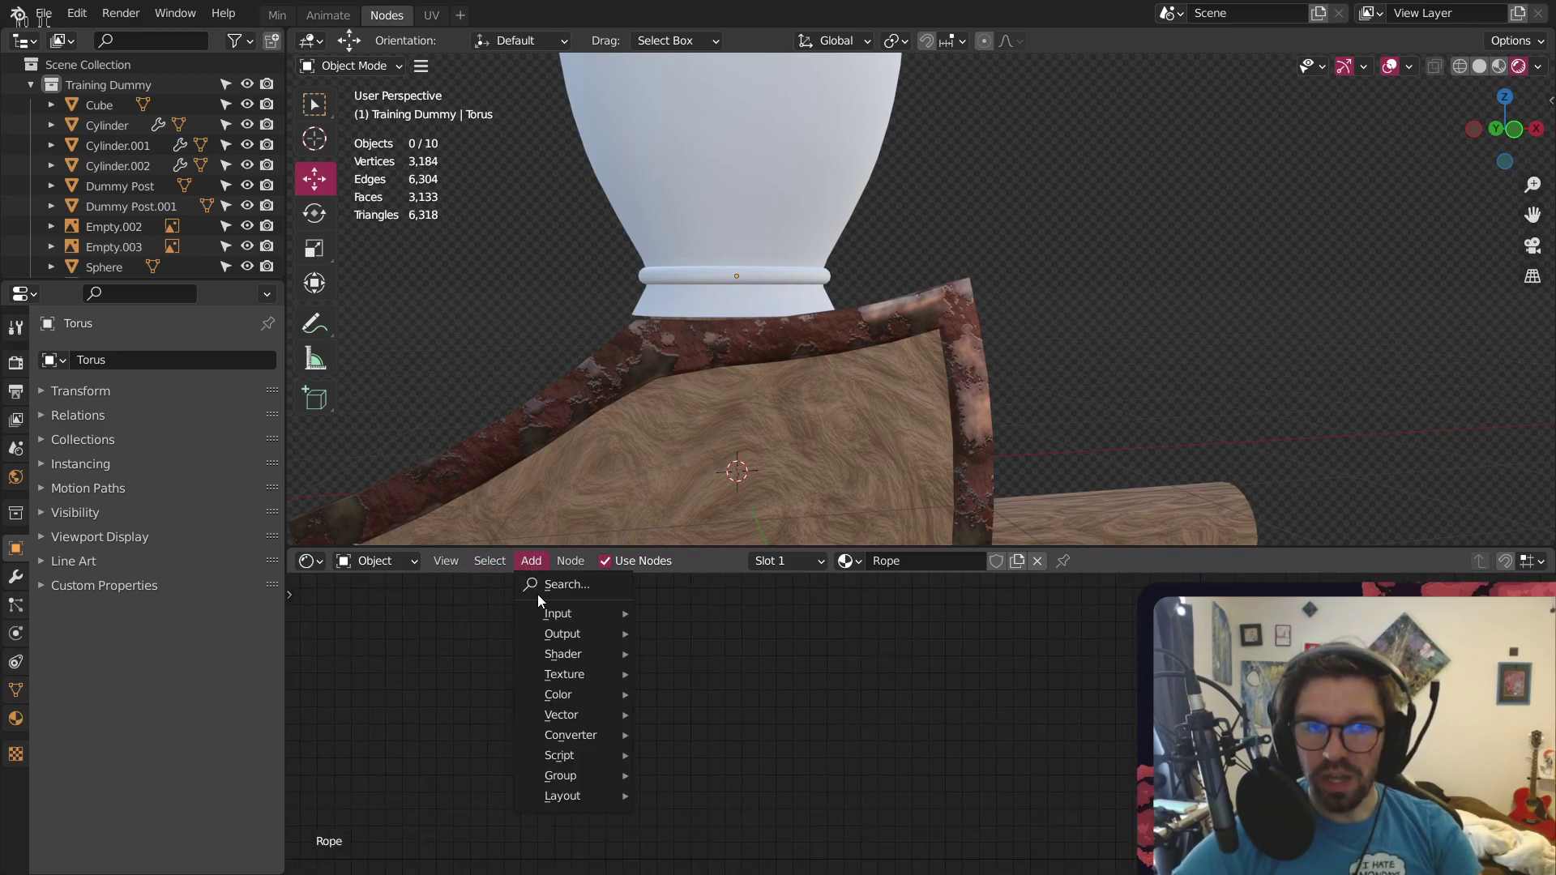
mouse_move(595, 727)
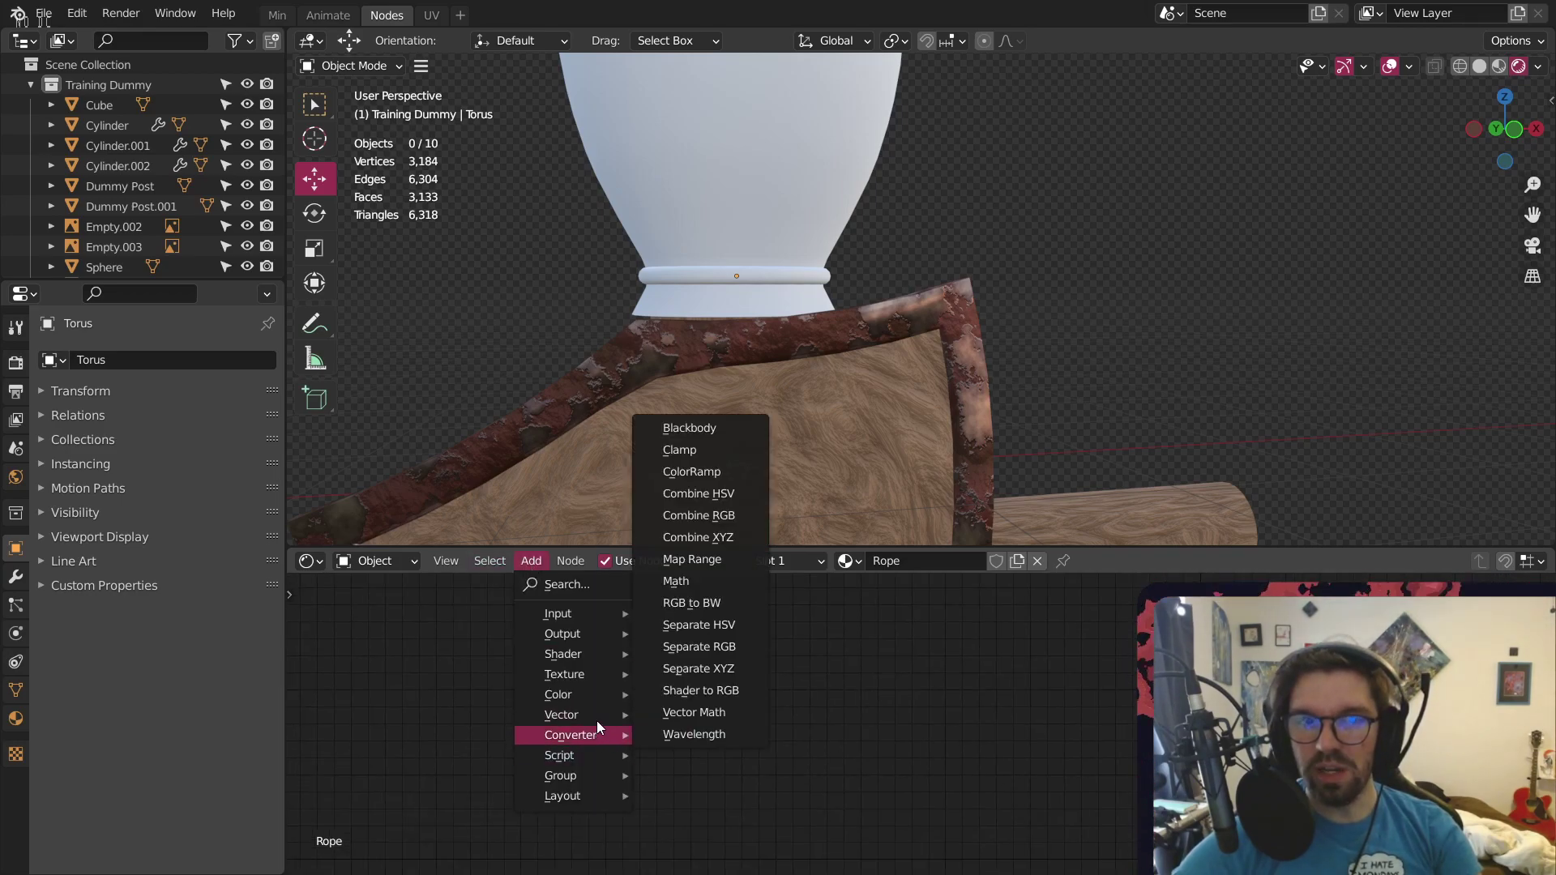
mouse_move(597, 672)
left_click(679, 651)
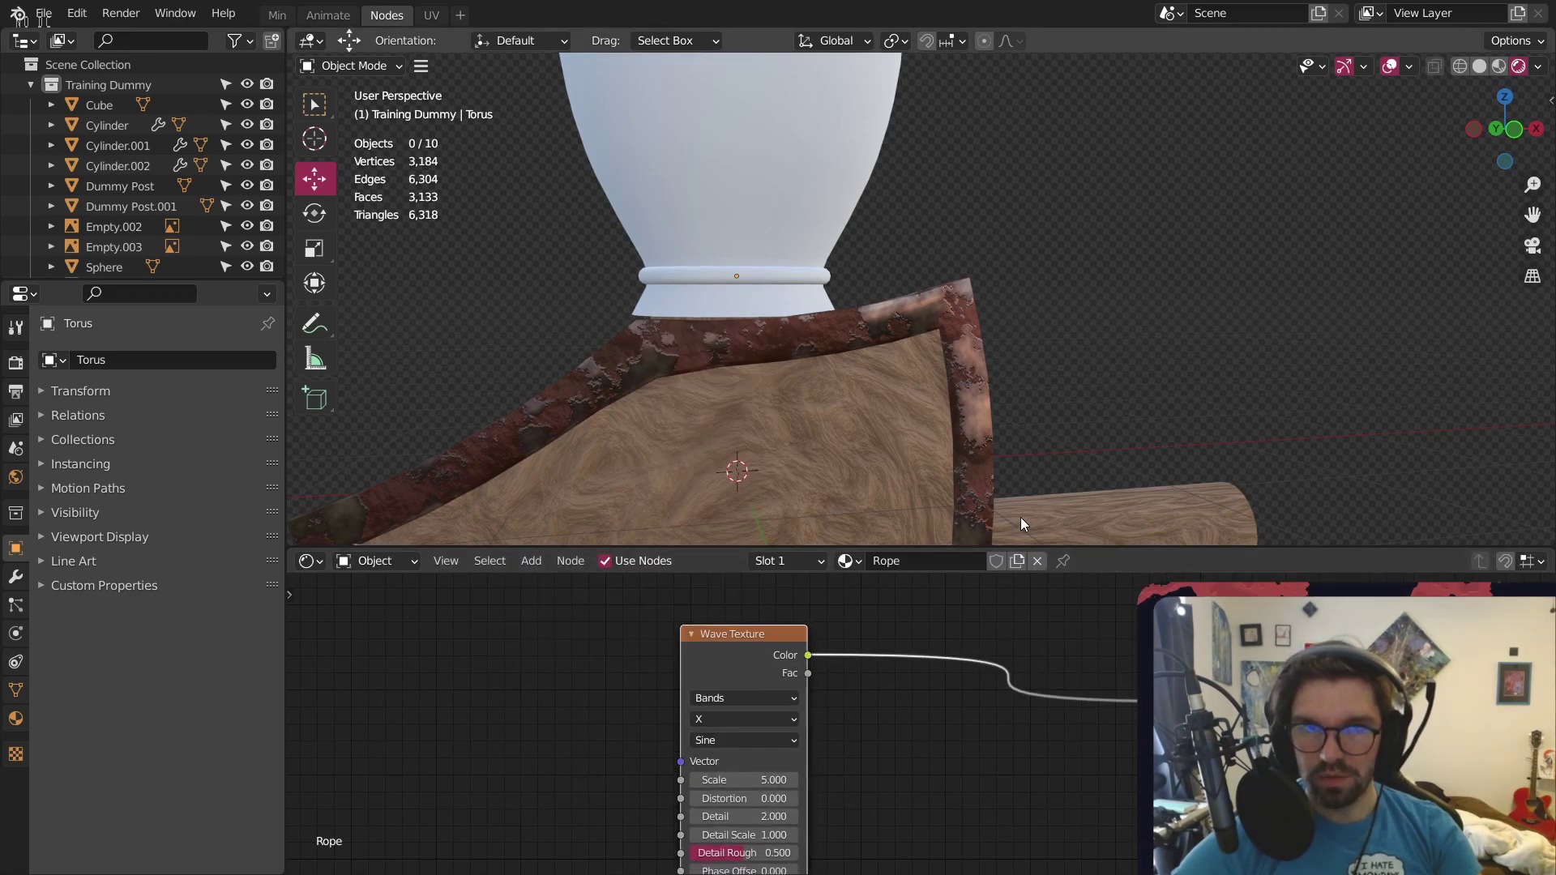
Select the torus around the neck and apply its scale
key("ctrl+a")
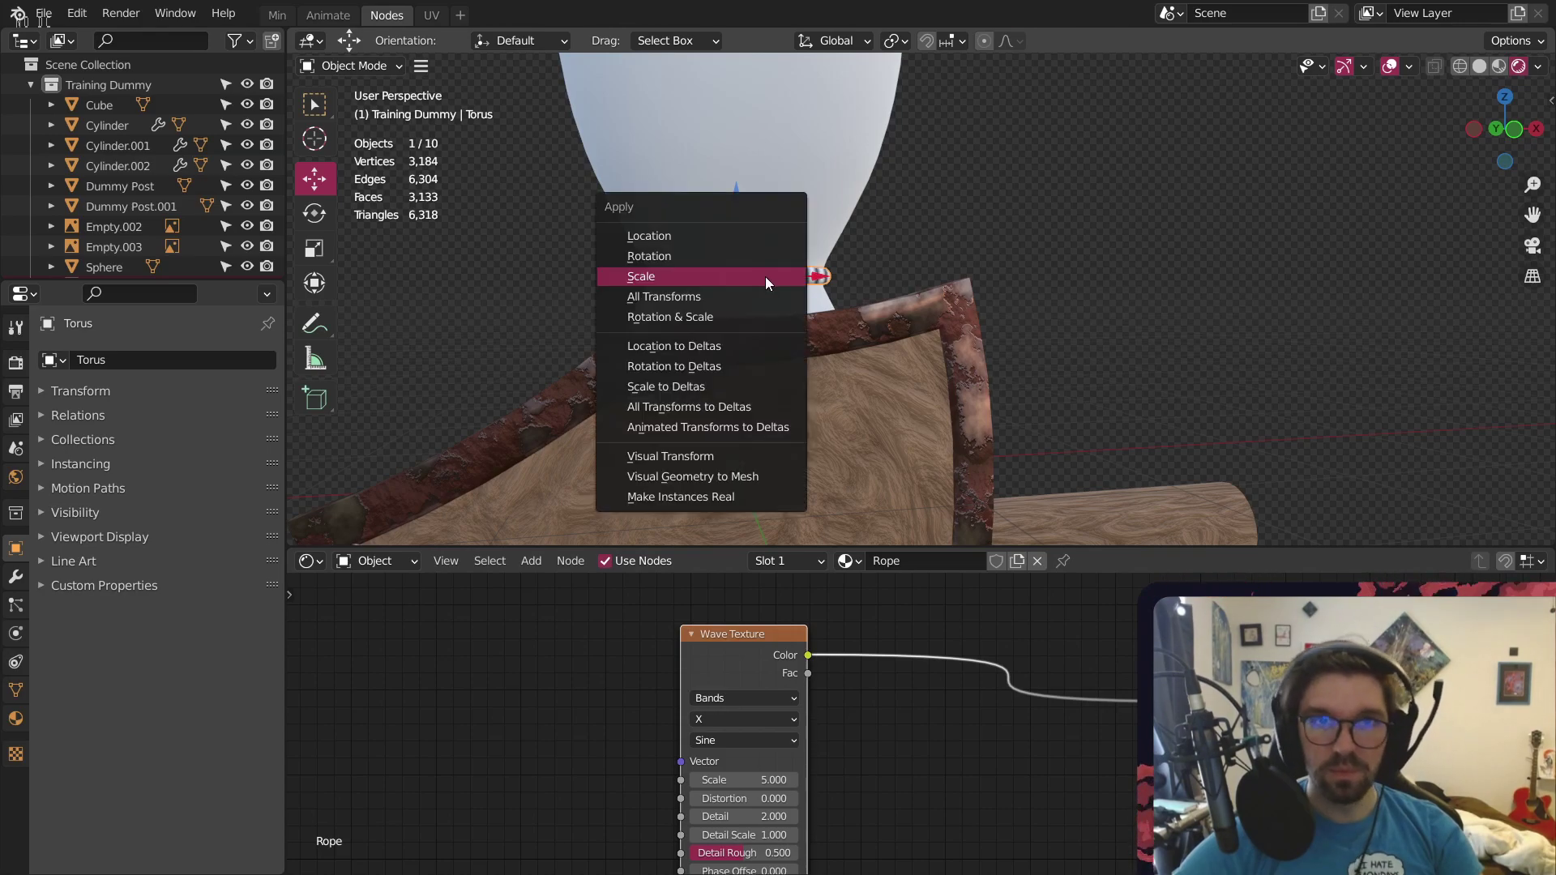
left_click(759, 274)
middle_click_drag(685, 328, 653, 386)
Add Texture Coordinate and Mapping nodes to the Wave Texture, feeding the mapping from the UV output
left_click_drag(749, 634, 778, 591)
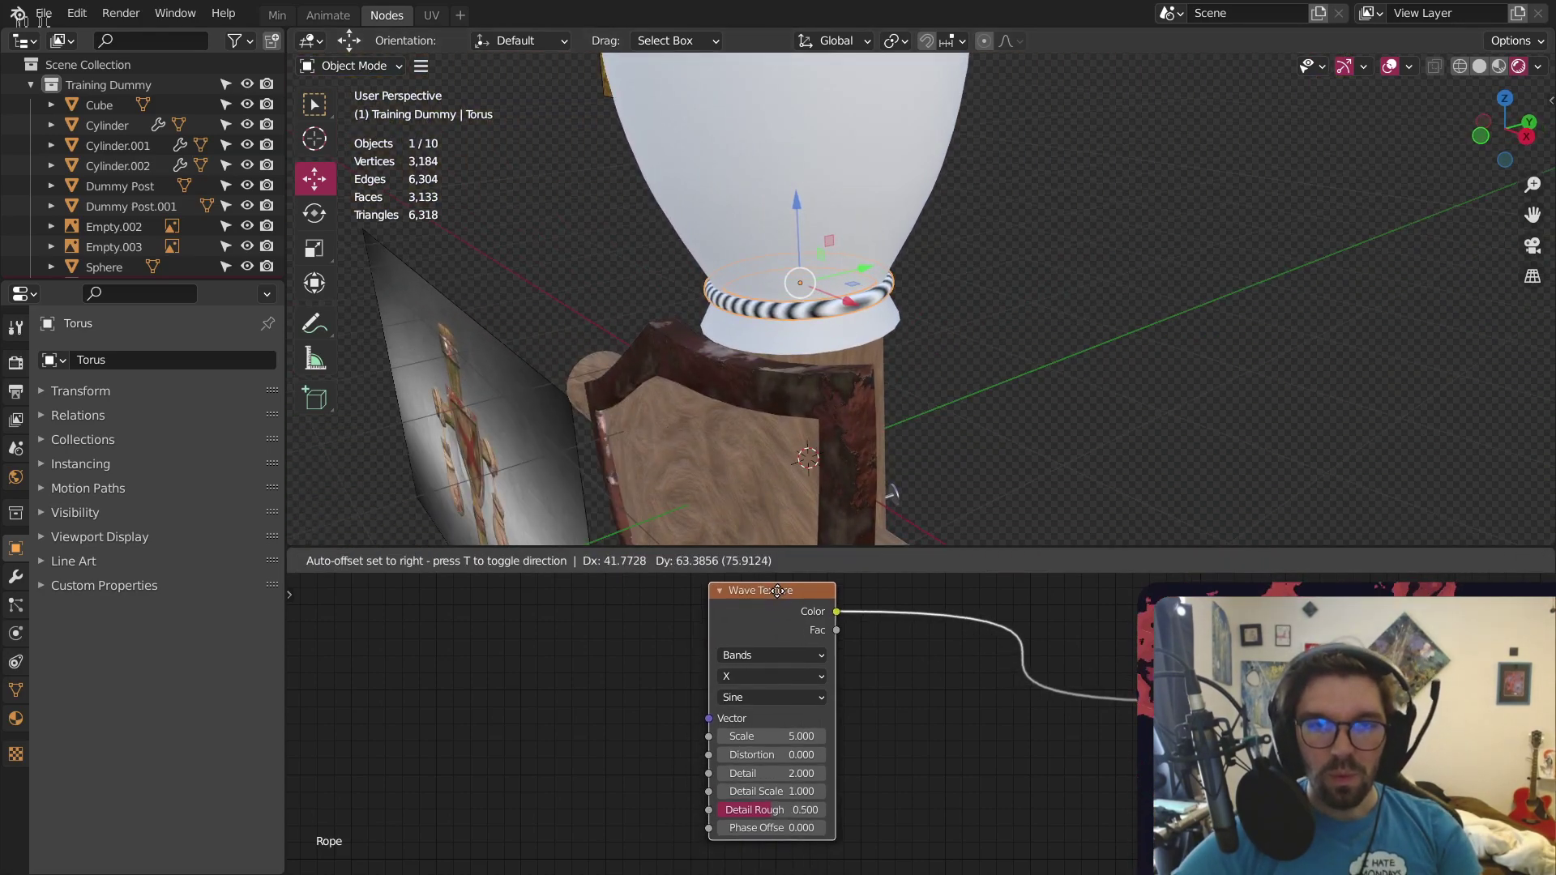
key("ctrl+t")
scroll(506, 708, "up", 3)
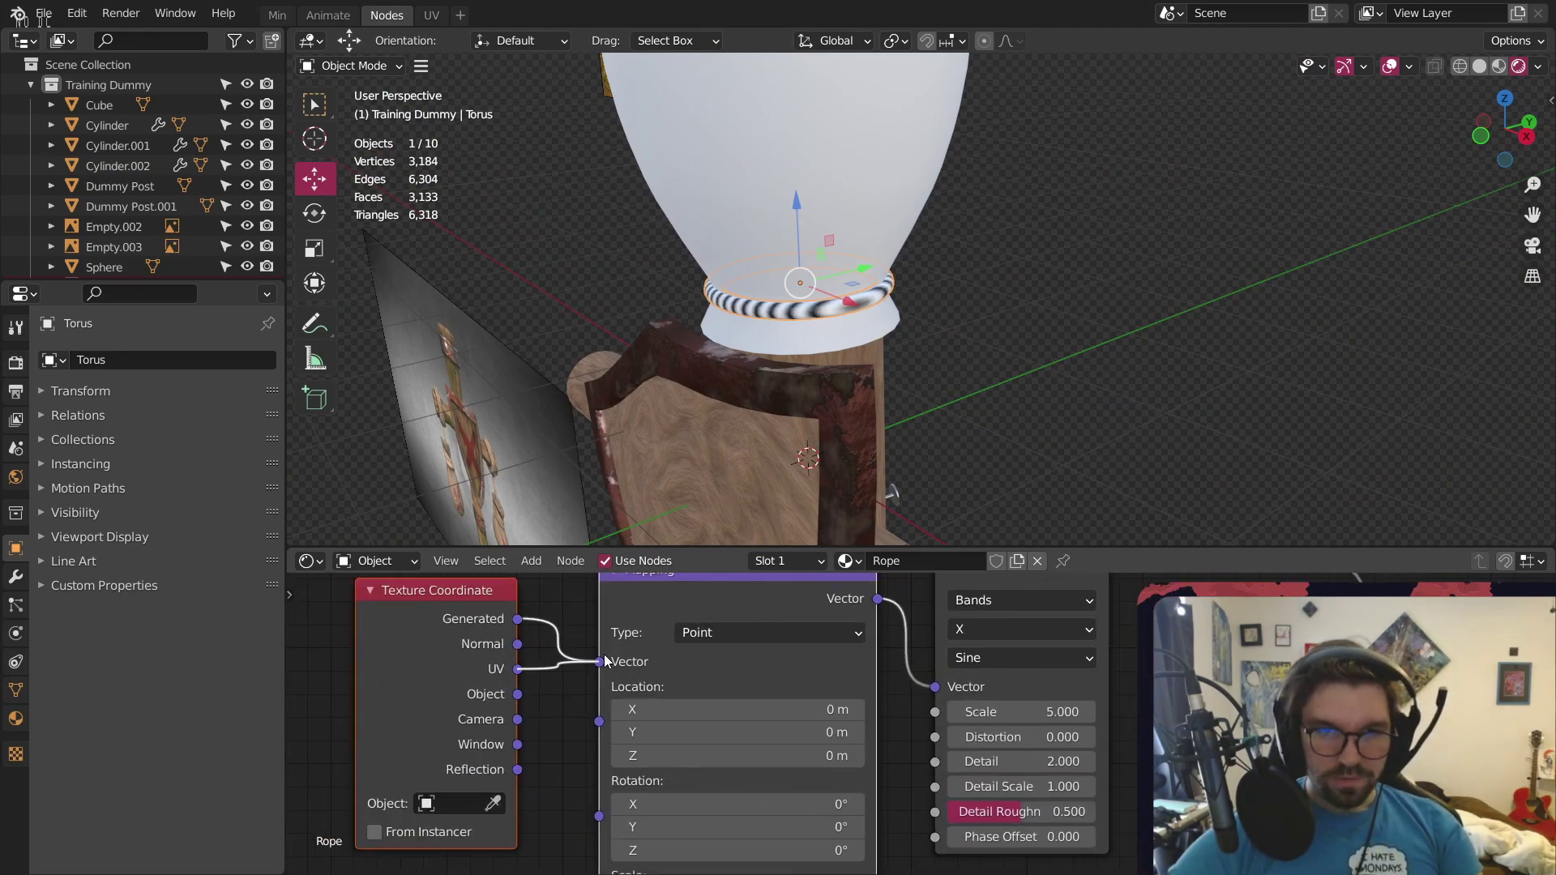
left_click_drag(478, 589, 485, 646)
Compare the striped neck ring with the twisted rope around the post in the reference image
middle_click_drag(660, 478, 1285, 237)
scroll(960, 236, "up", 4)
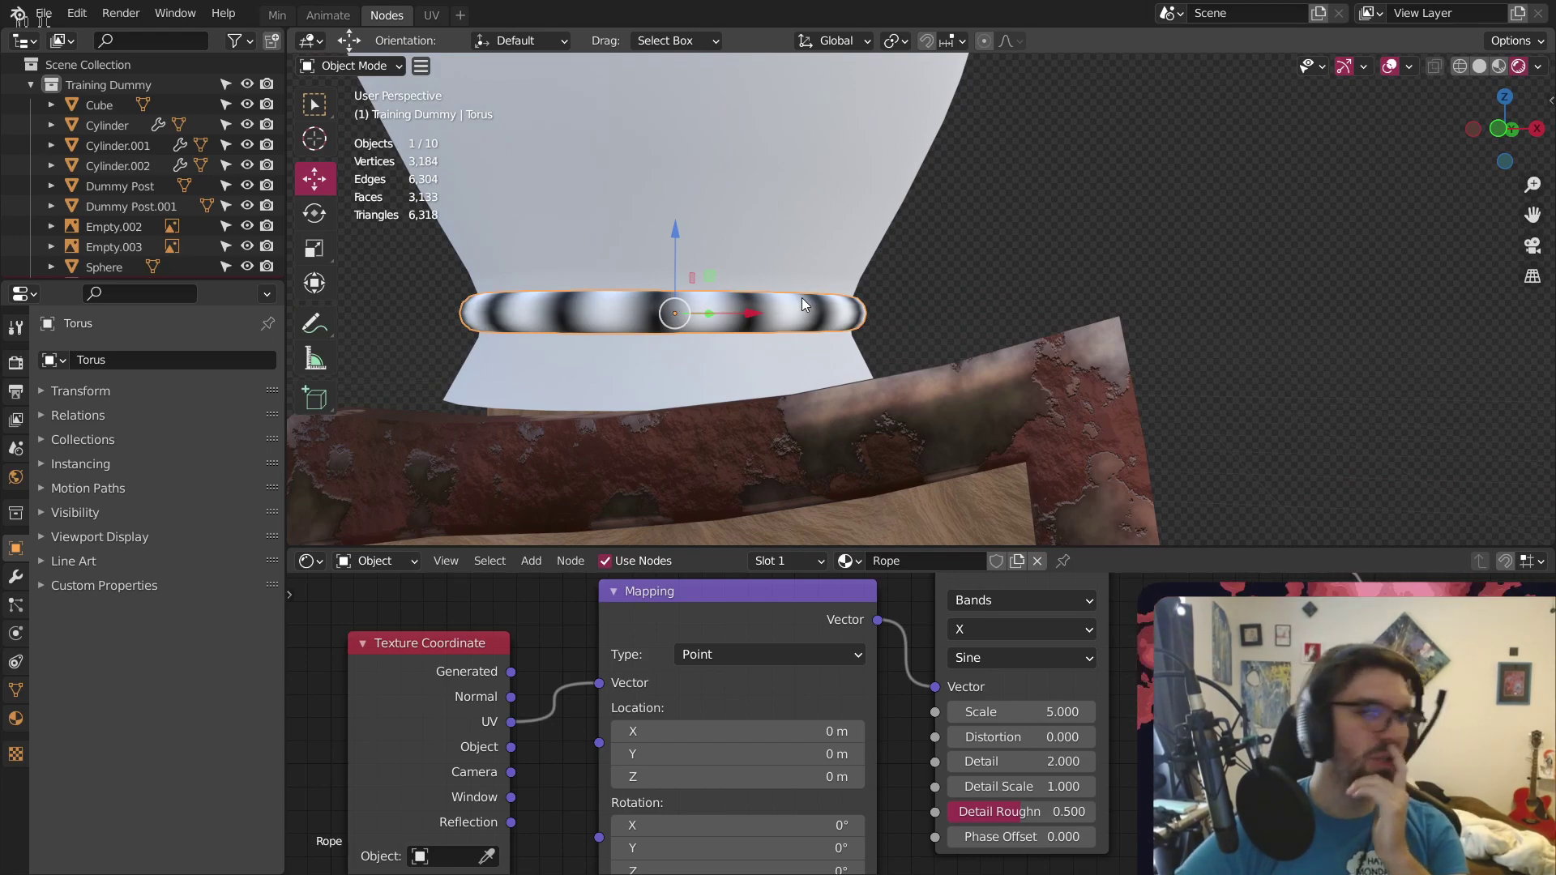
scroll(801, 298, "down", 6)
scroll(731, 476, "up", 8)
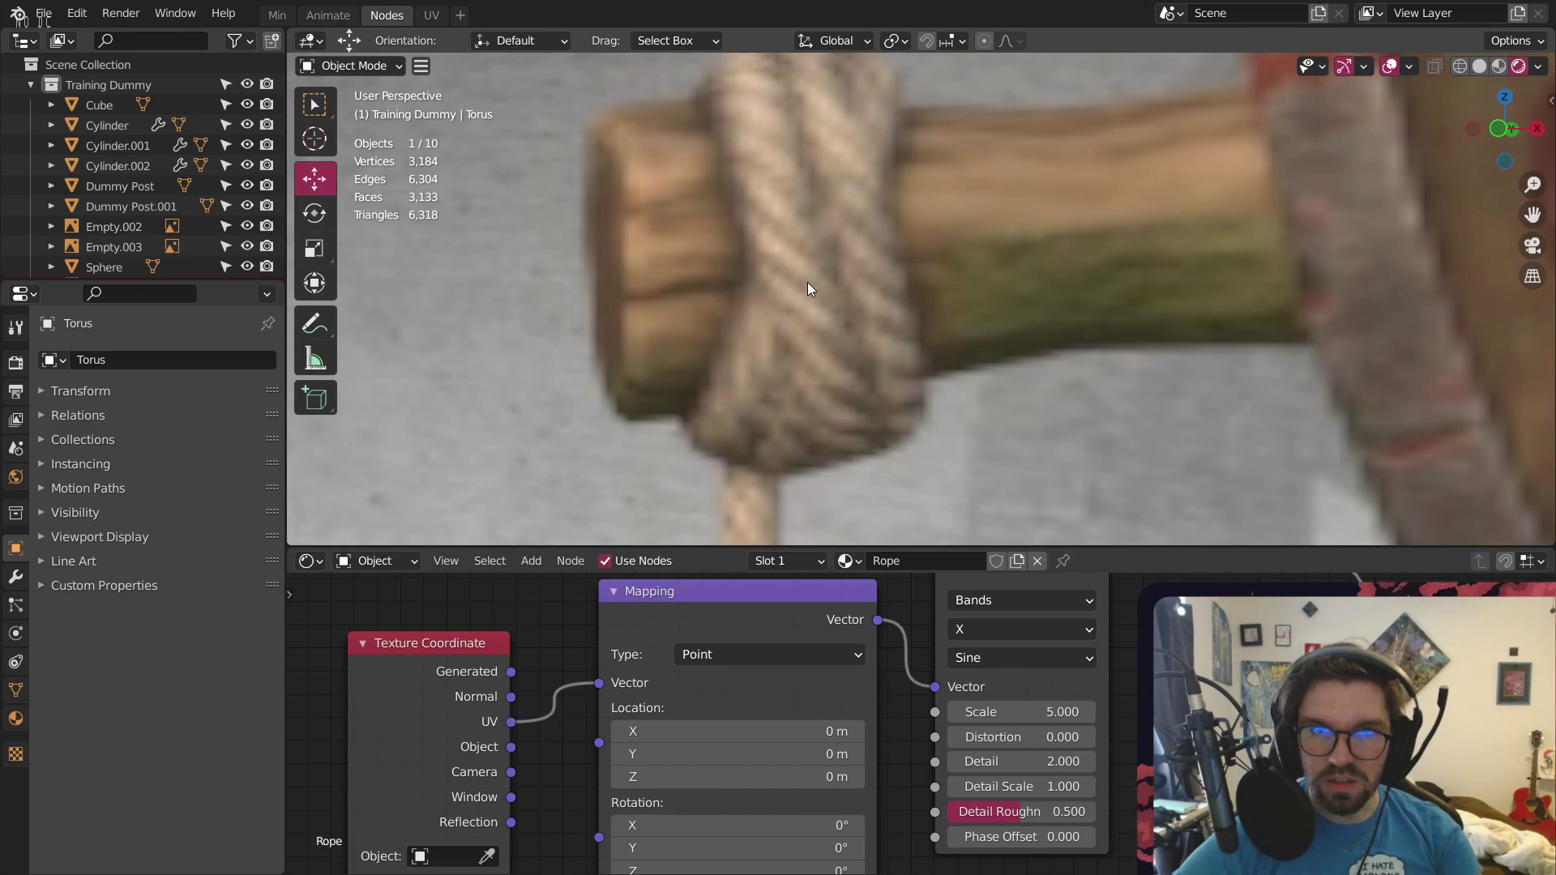
scroll(807, 282, "down", 8)
middle_click_drag(1159, 191, 902, 427, "shift")
scroll(862, 290, "up", 8)
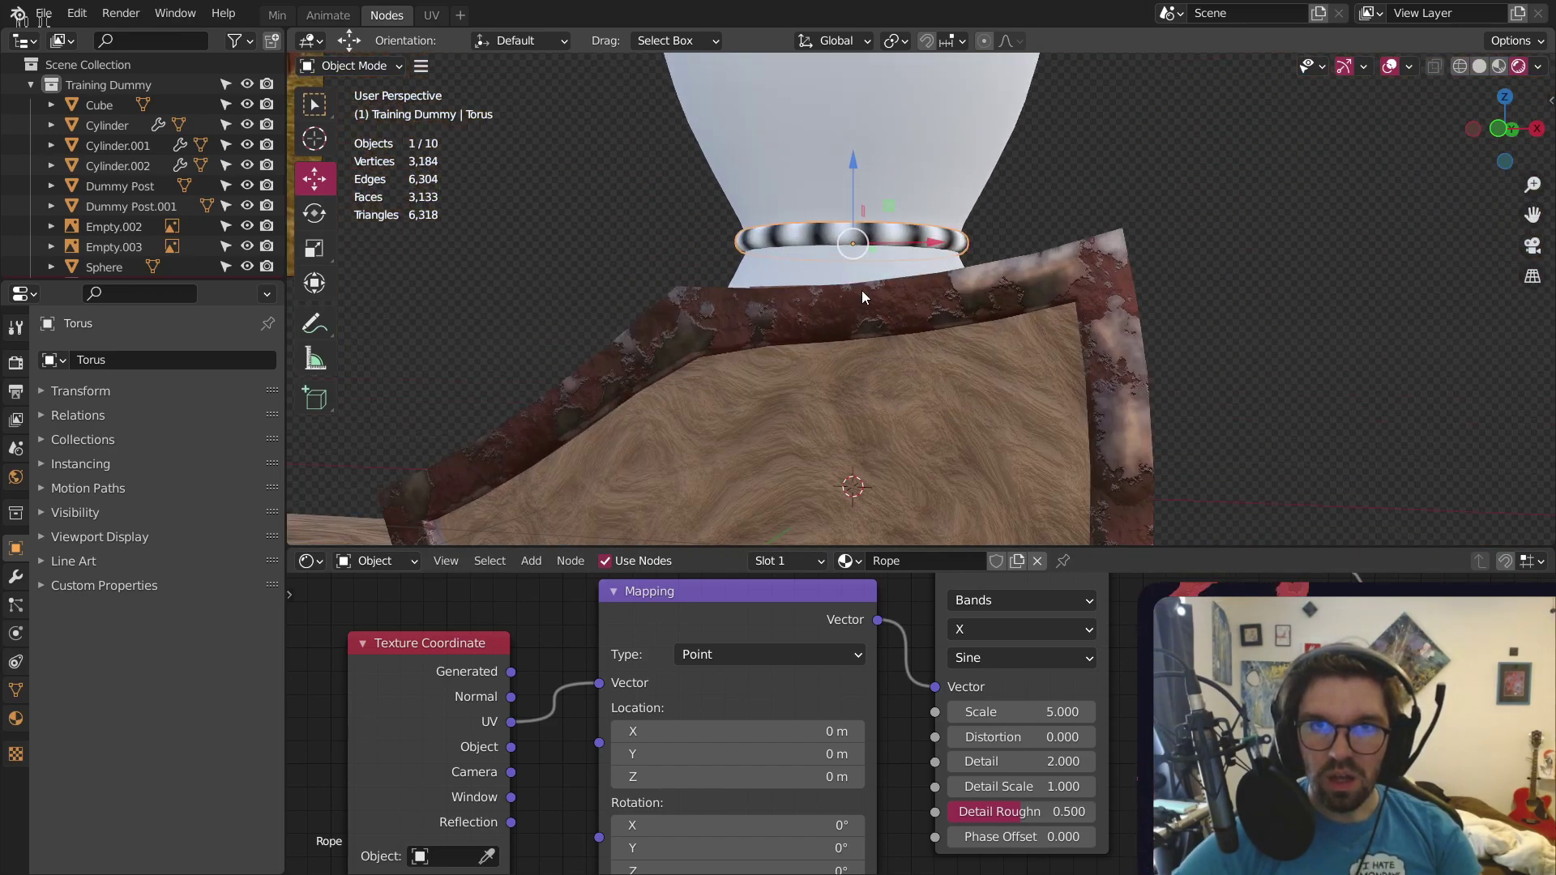
Set the Mapping node's Z rotation to 5° to slant the wave bands on the neck ring
middle_click_drag(599, 801, 737, 639)
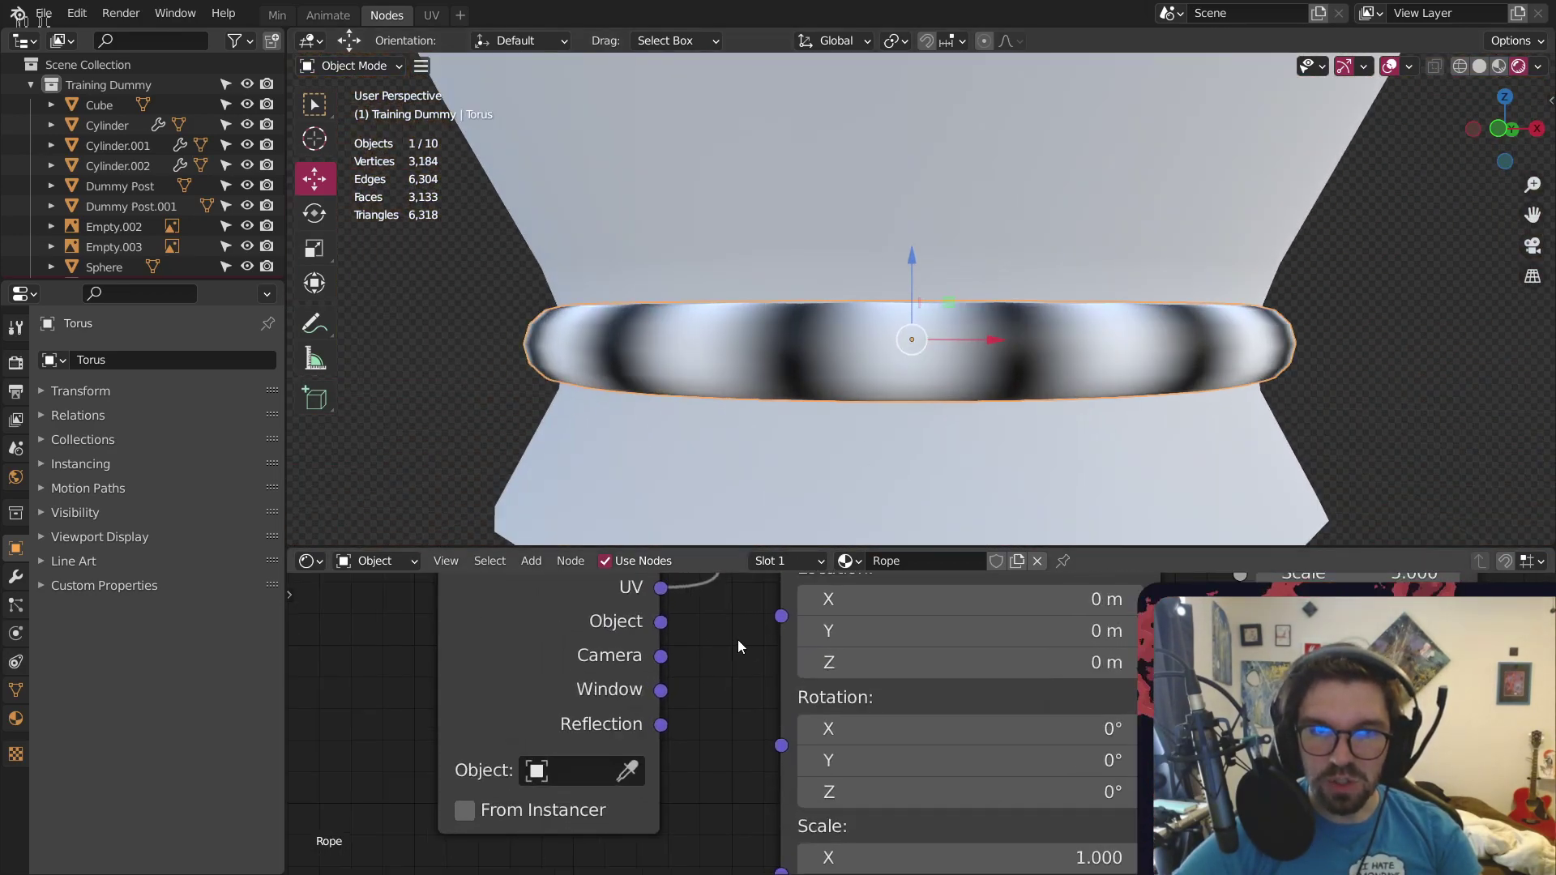
scroll(778, 637, "up", 3)
left_click_drag(669, 647, 790, 646)
key("ctrl+z")
left_click_drag(671, 632, 724, 632)
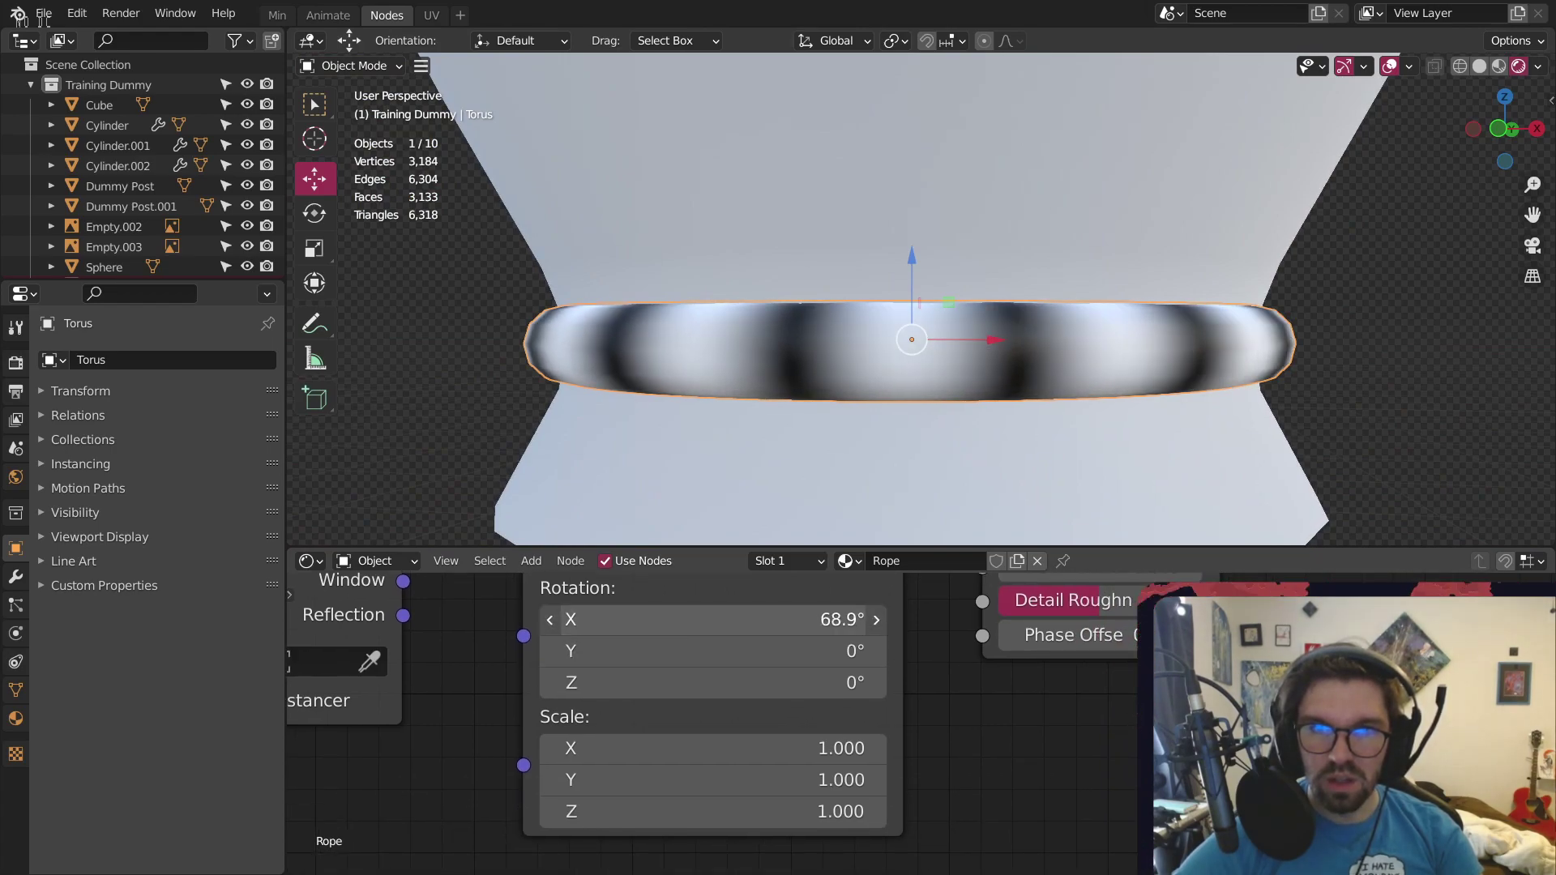
key("Escape")
mouse_move(851, 683)
left_mouse_down()
mouse_move(871, 682)
mouse_move(857, 682)
left_mouse_up()
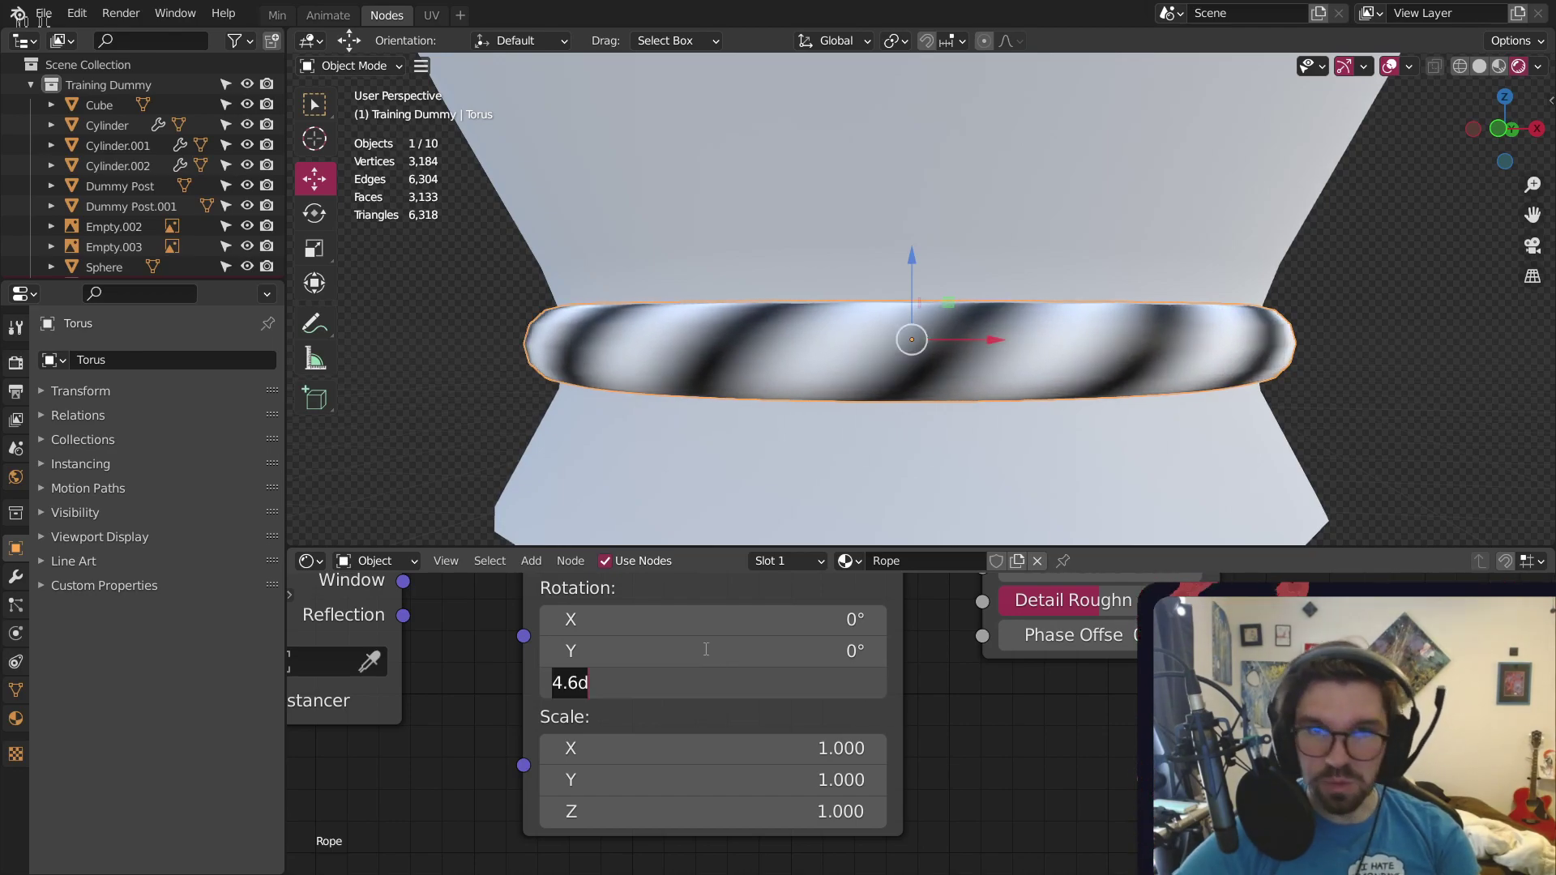
type("5")
key("Return")
Change the Mapping node's X rotation to 57.3° and check the ring's texture seam
middle_click_drag(859, 340, 1541, 348)
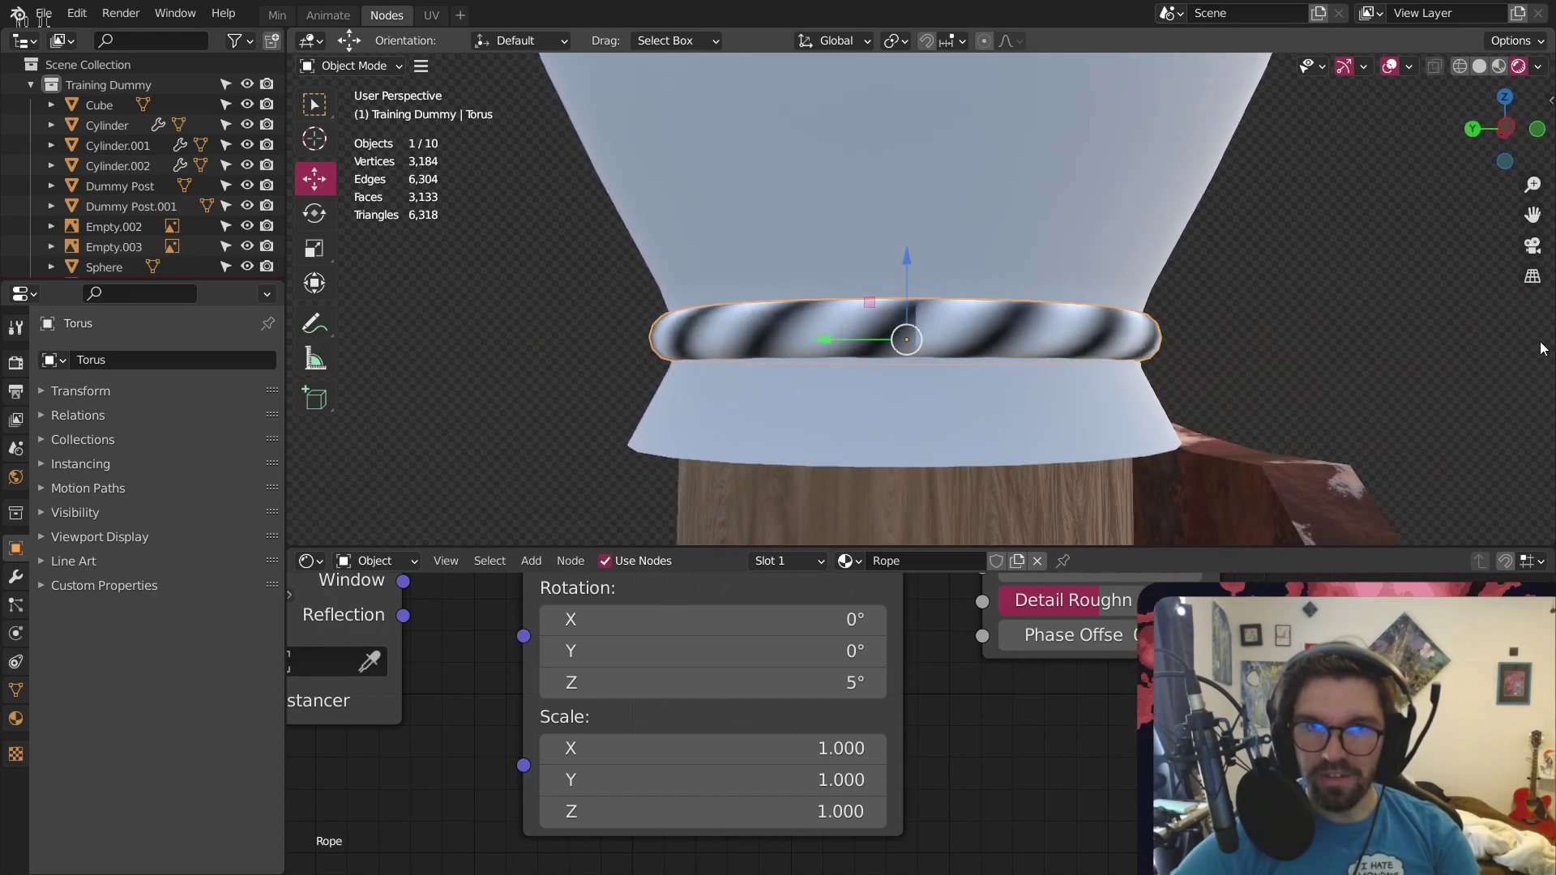
scroll(970, 317, "up", 4)
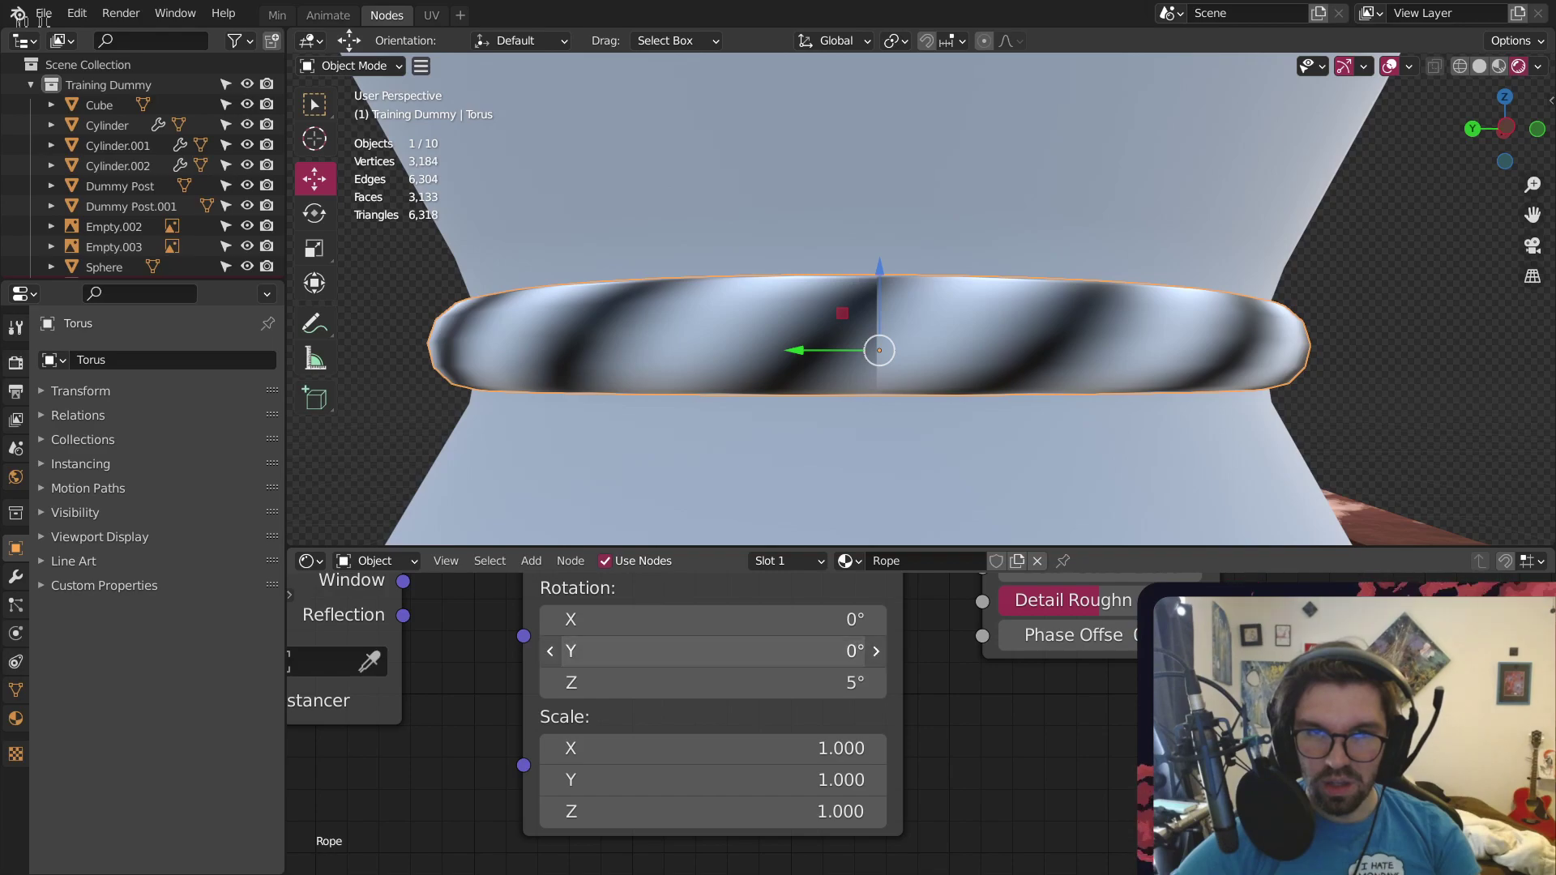
left_click_drag(714, 651, 765, 620)
key("ctrl+z")
middle_click_drag(910, 151, 872, 303)
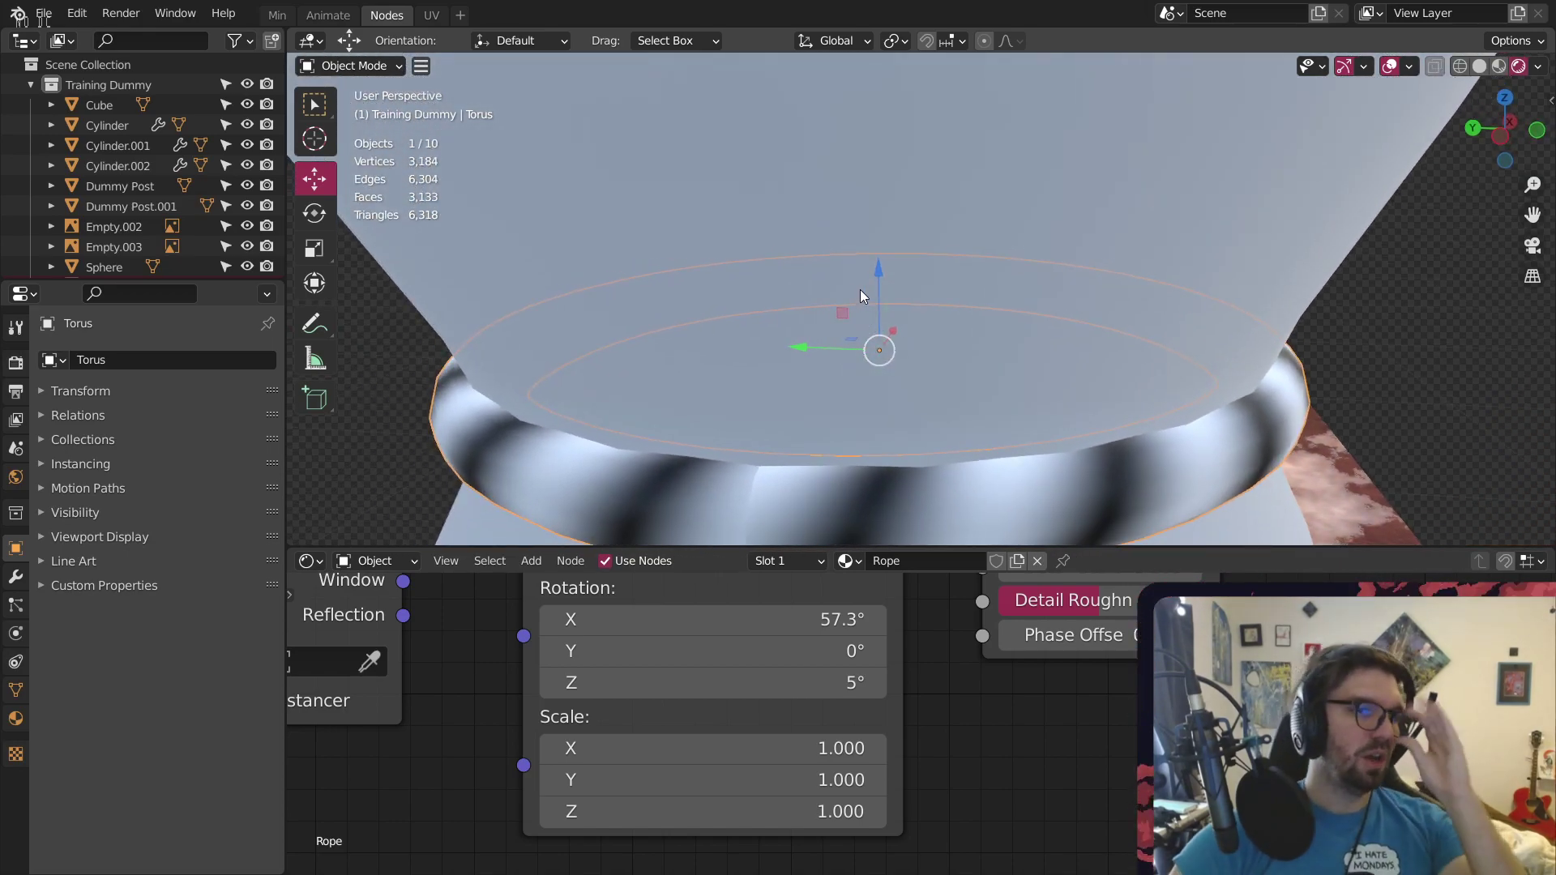
scroll(859, 290, "down", 3)
middle_click_drag(874, 439, 813, 337)
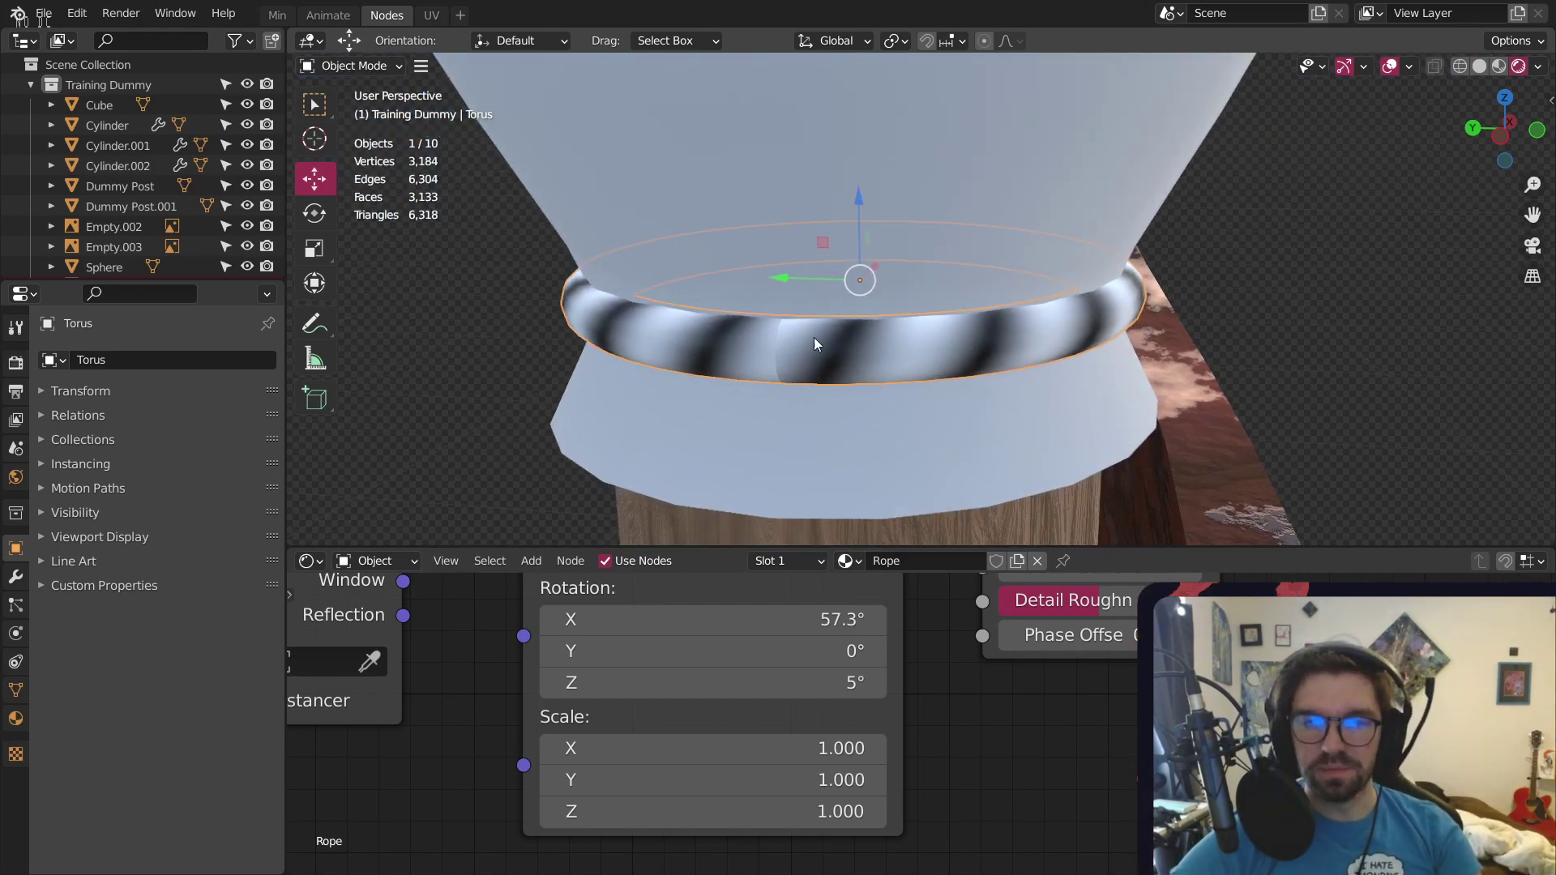
Try resetting the Mapping node's Z and X rotations to 0°
left_click(841, 685)
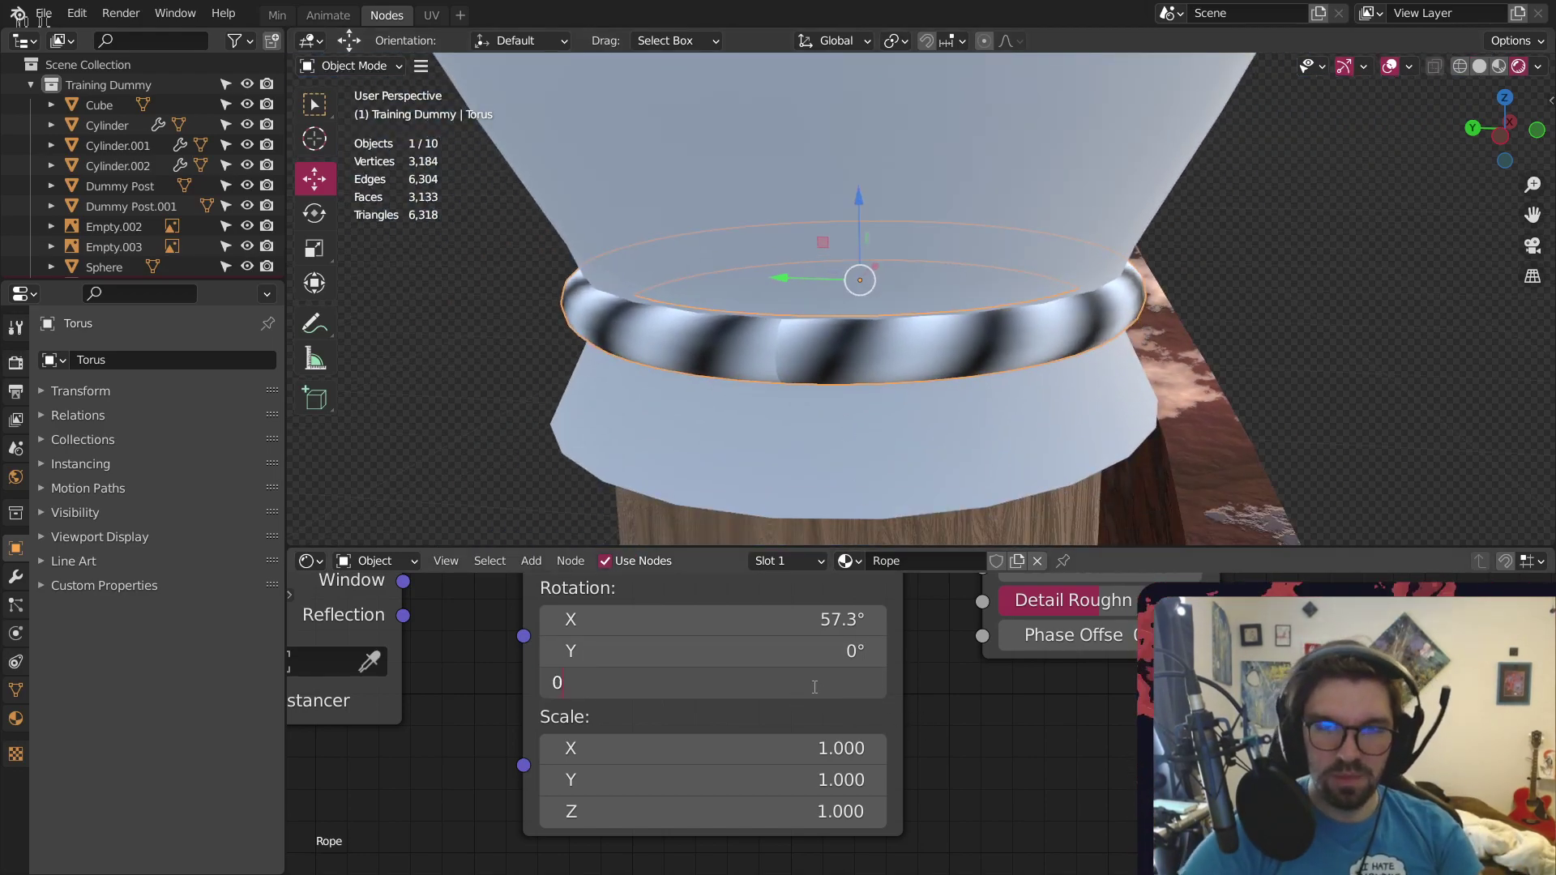
key("Return")
left_click(780, 614)
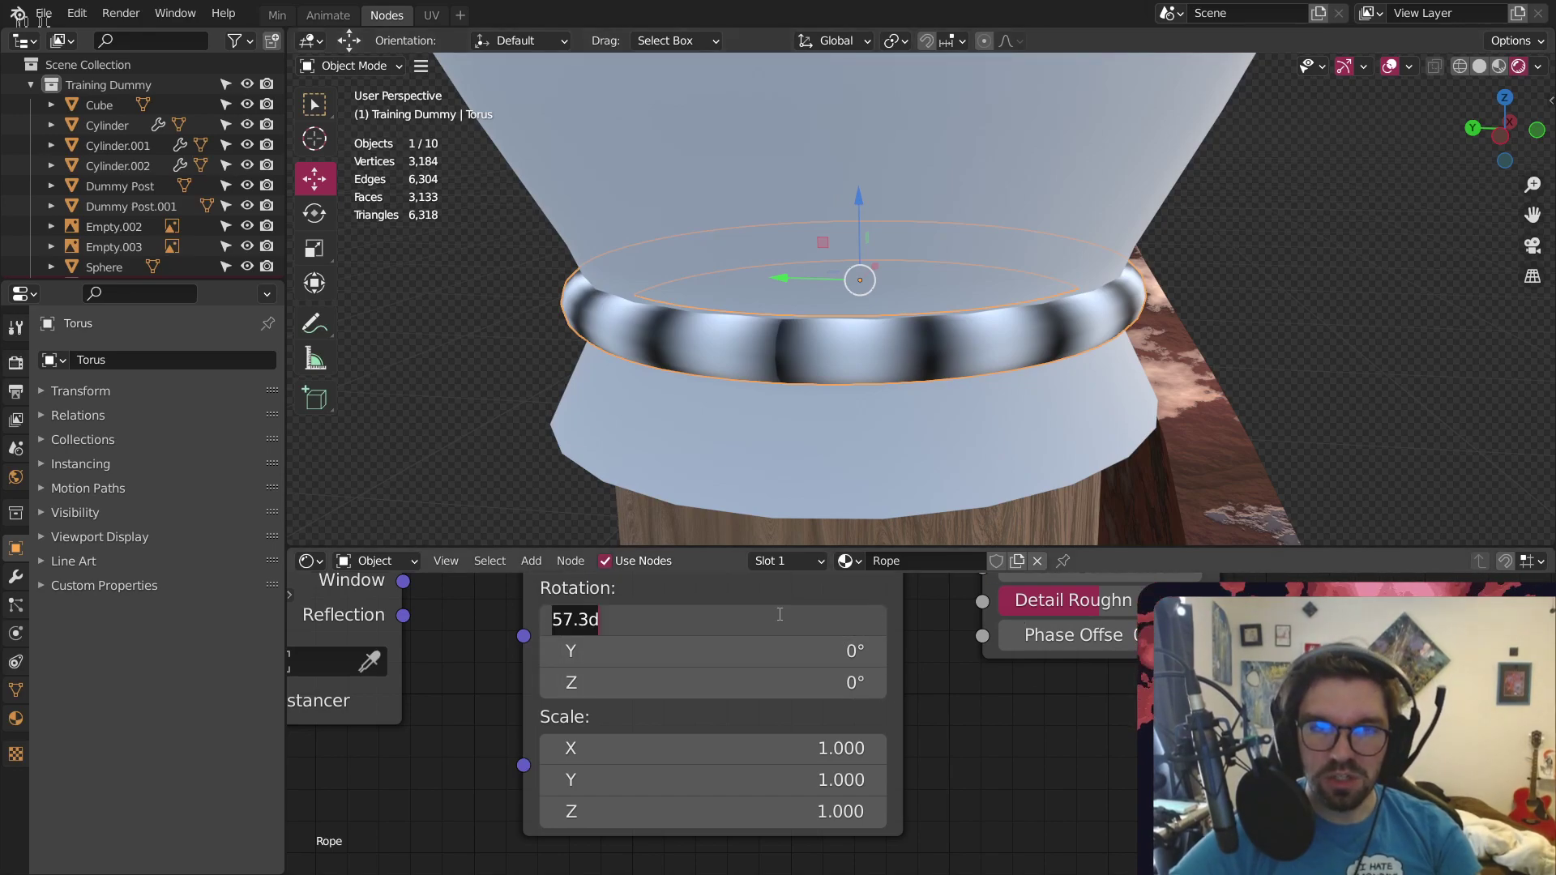
type("0")
key("Return")
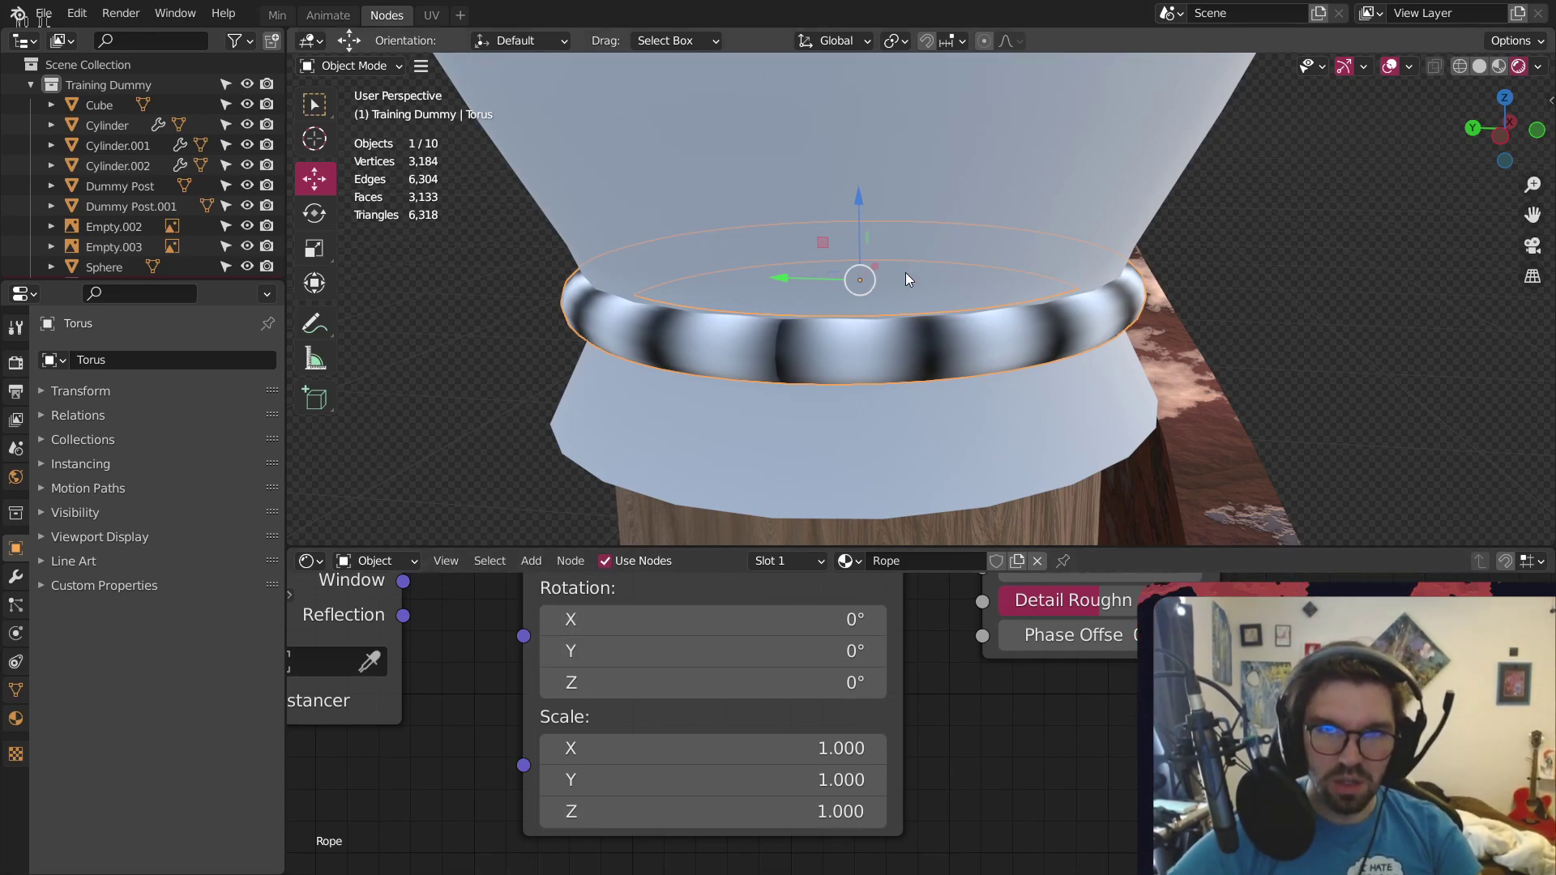
middle_click_drag(906, 273, 887, 303)
key("ctrl+z")
key("ctrl+z")
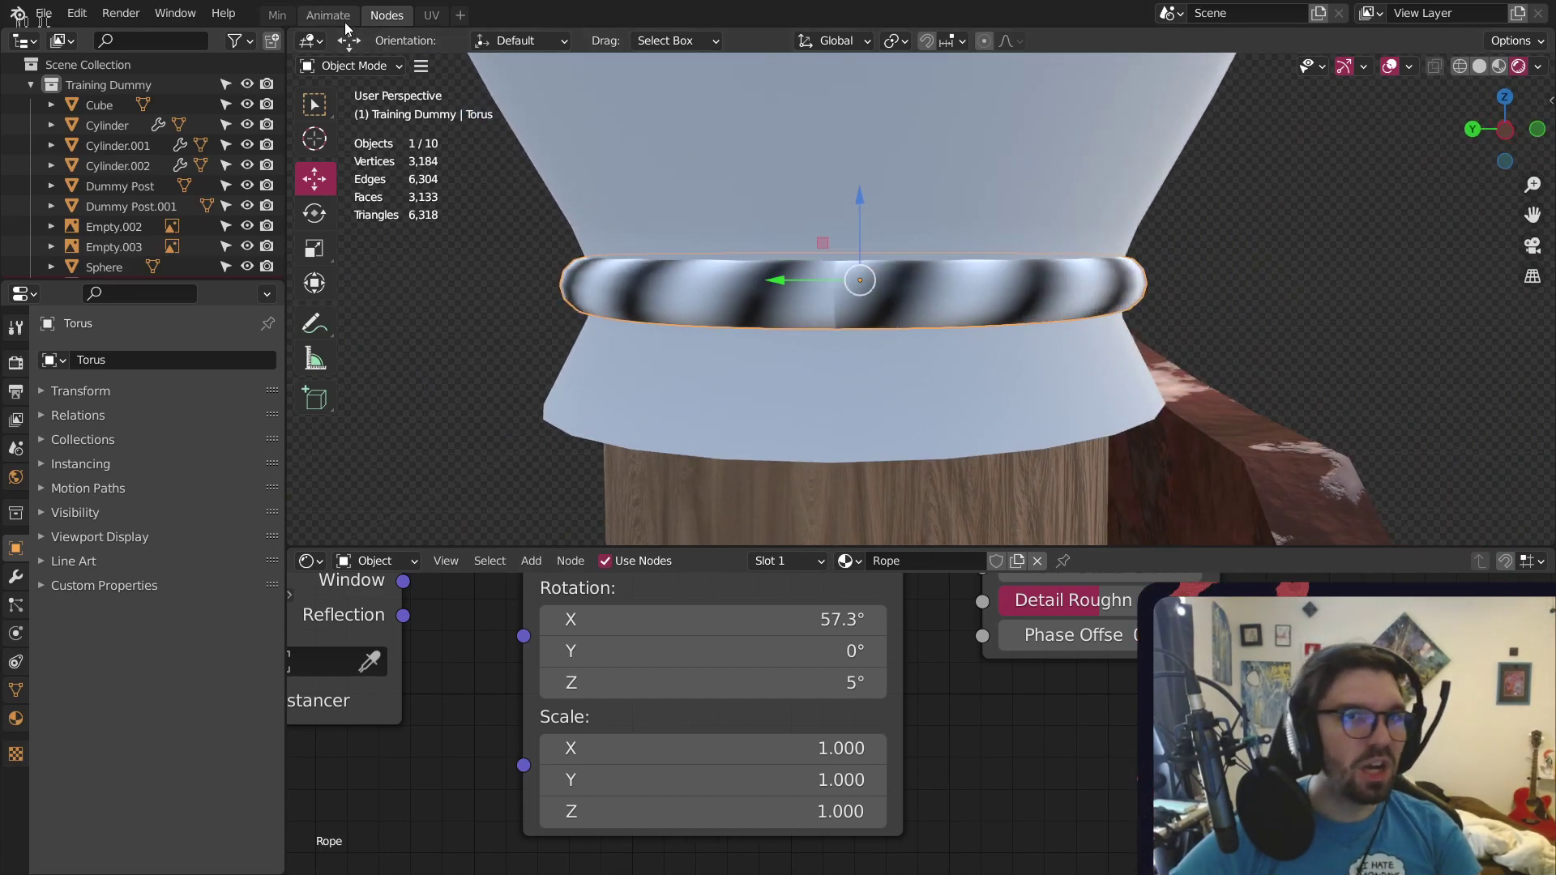
Unwrap all faces of the neck torus with Cylinder Projection and inspect the seam in Object Mode
left_click(420, 67)
left_click(361, 67)
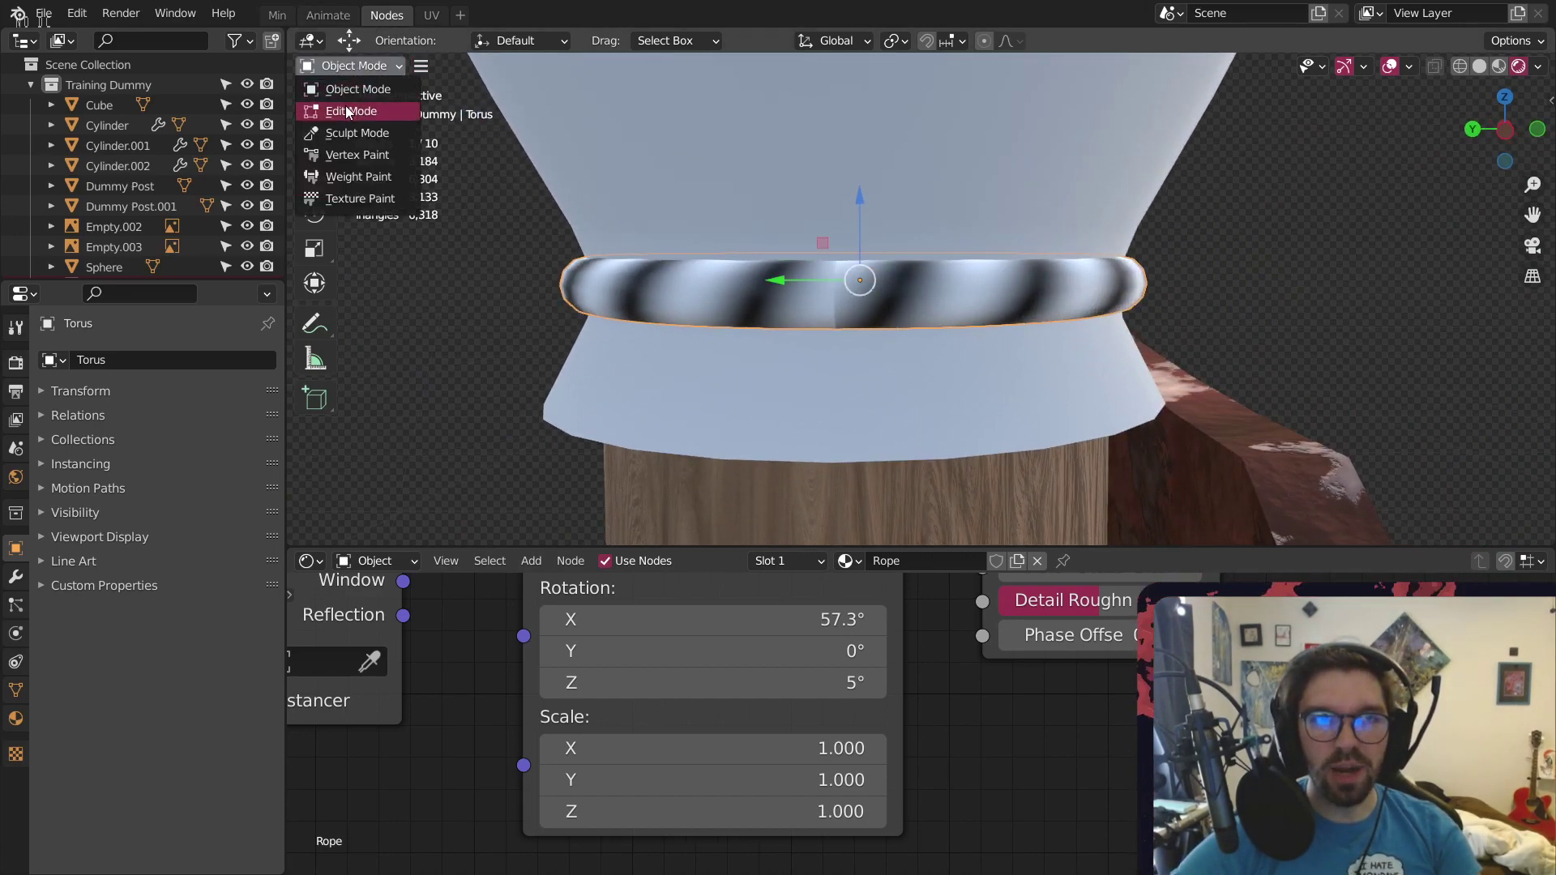
left_click(356, 107)
left_click(485, 66)
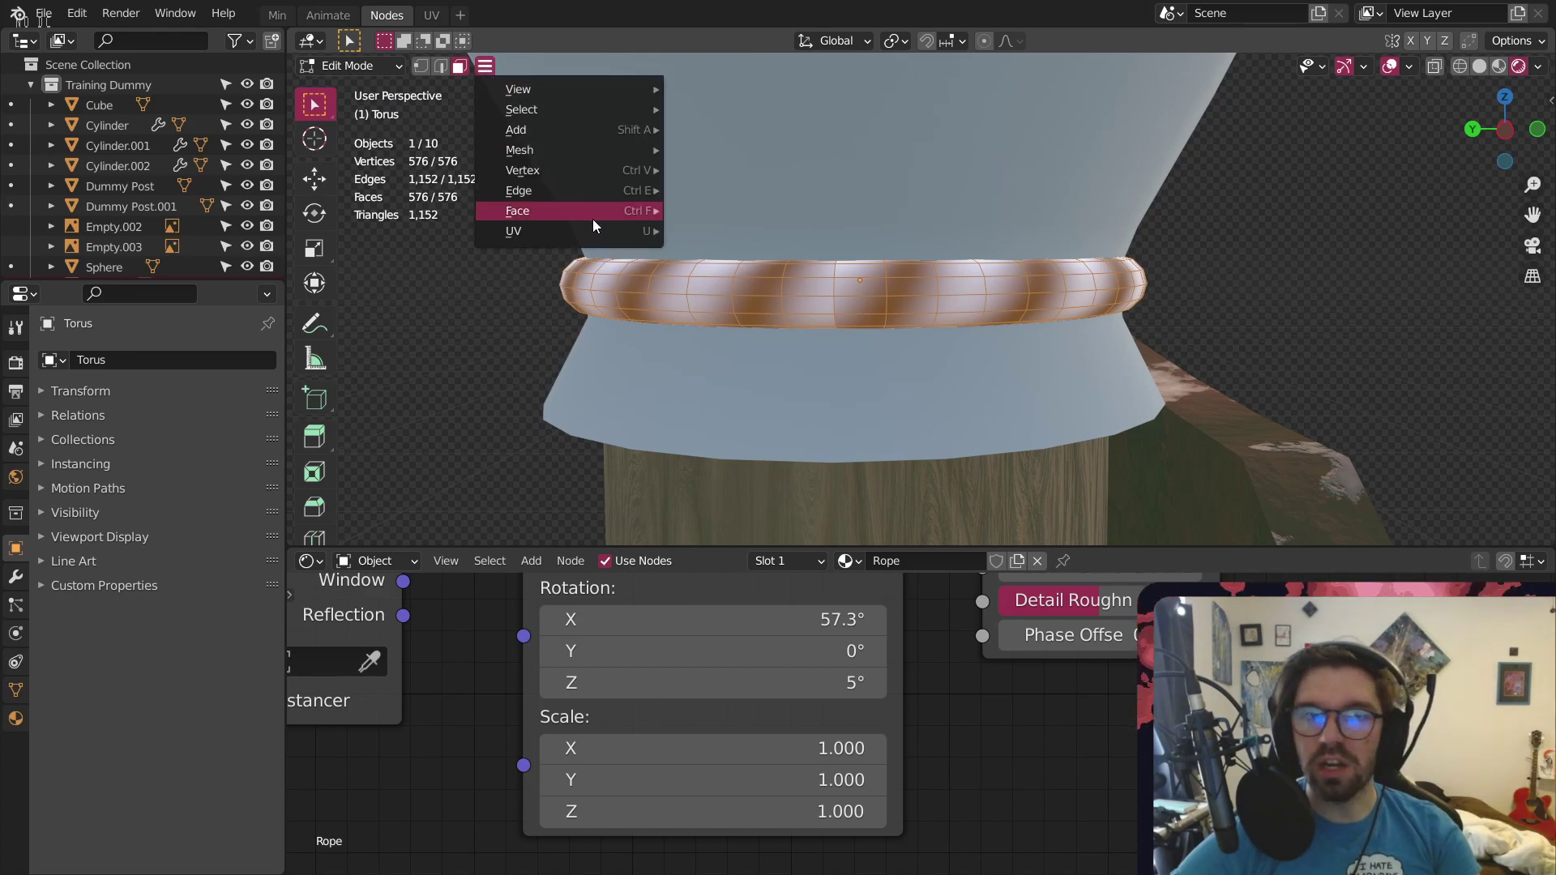
mouse_move(556, 230)
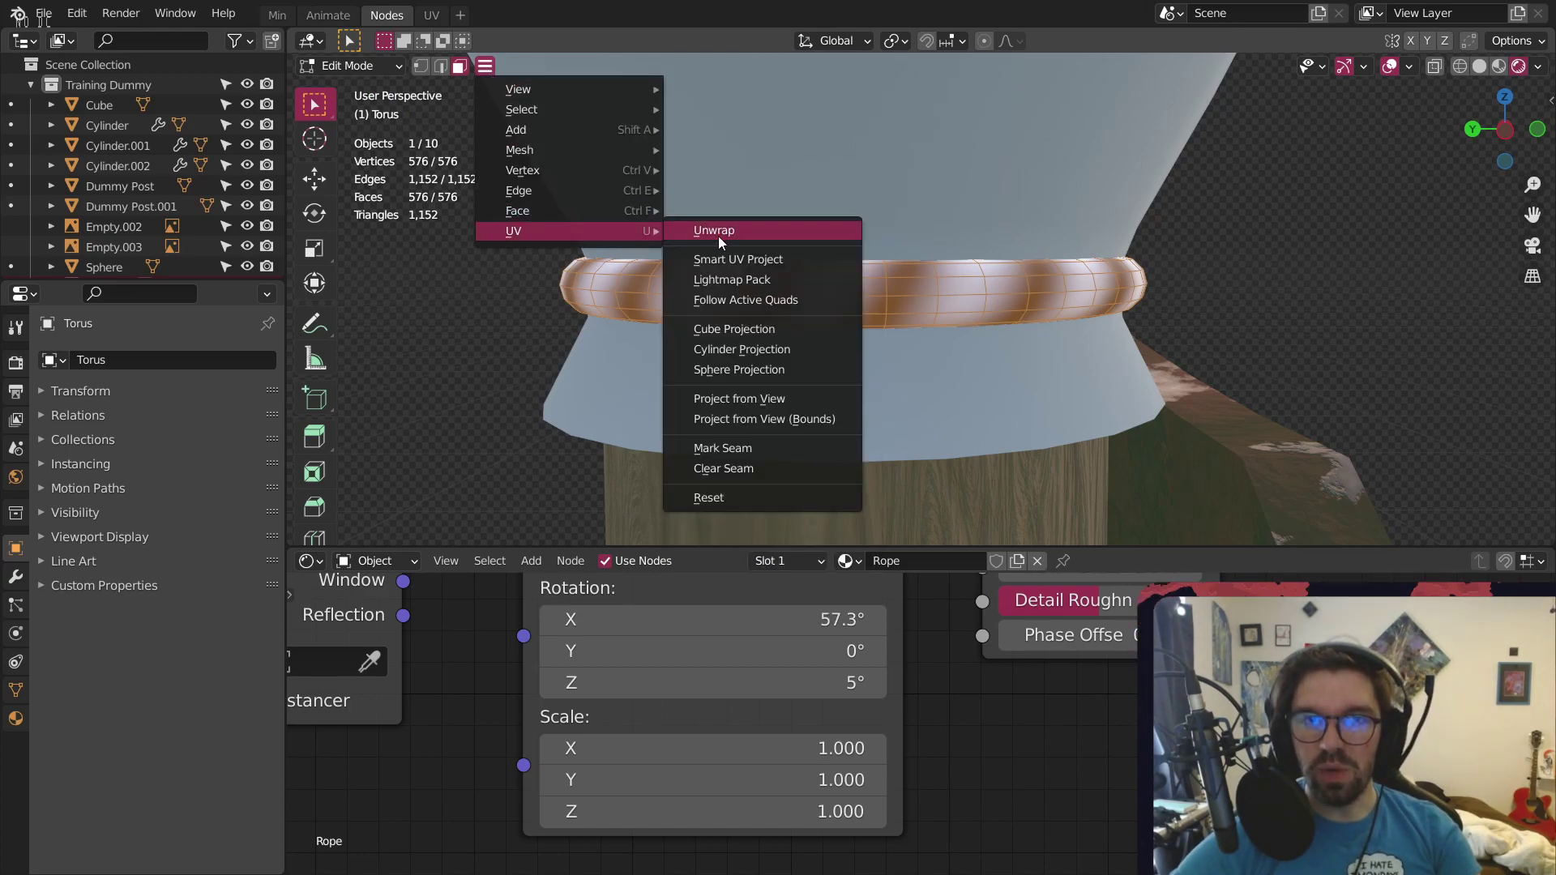
left_click(733, 350)
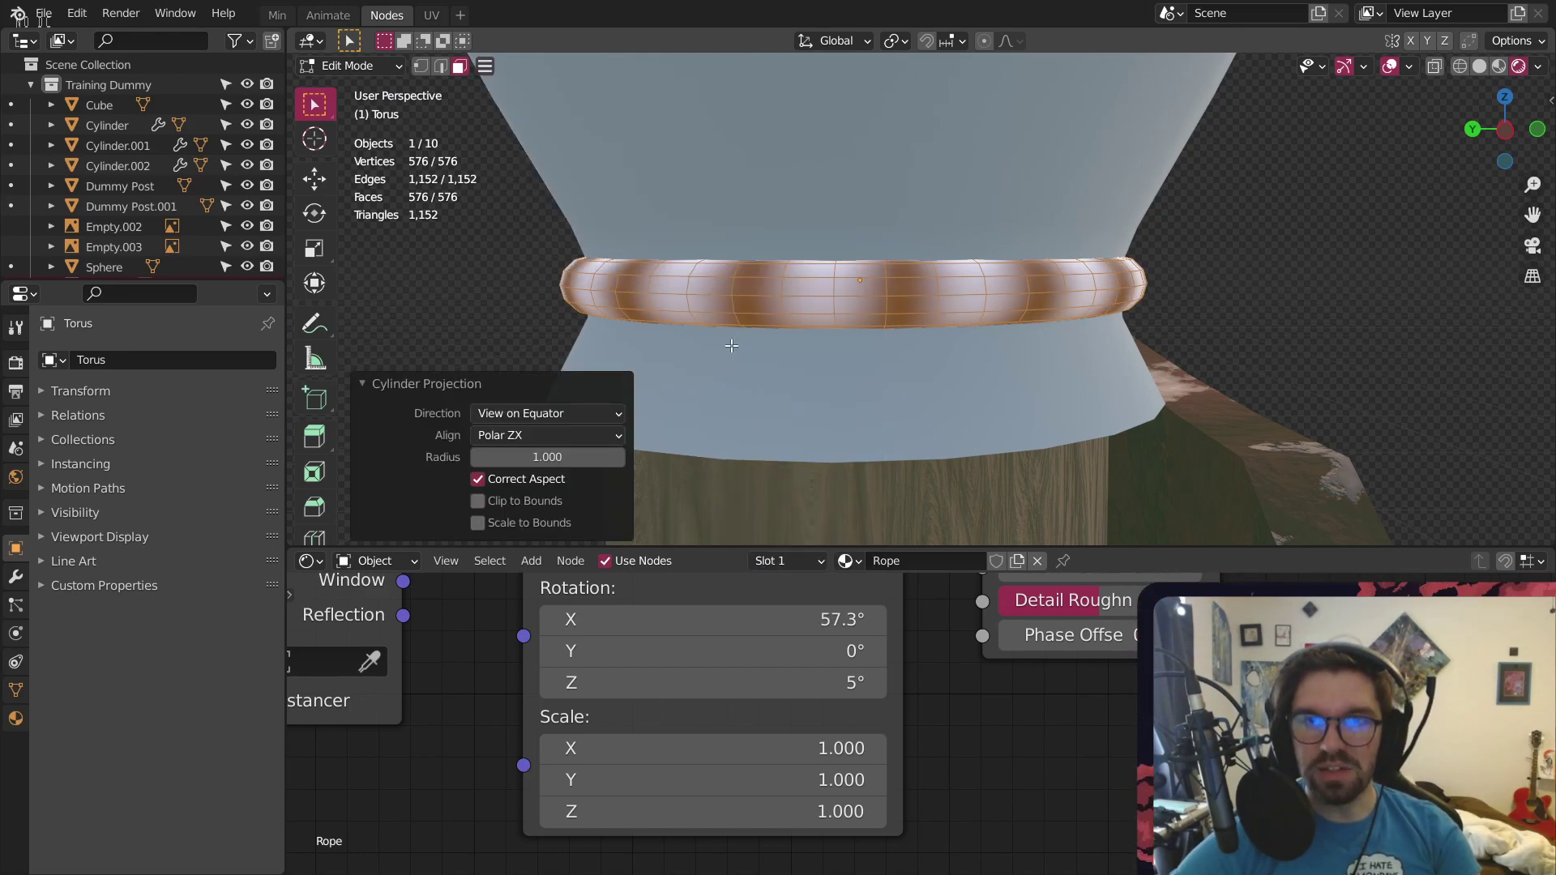
left_click(398, 67)
left_click(371, 91)
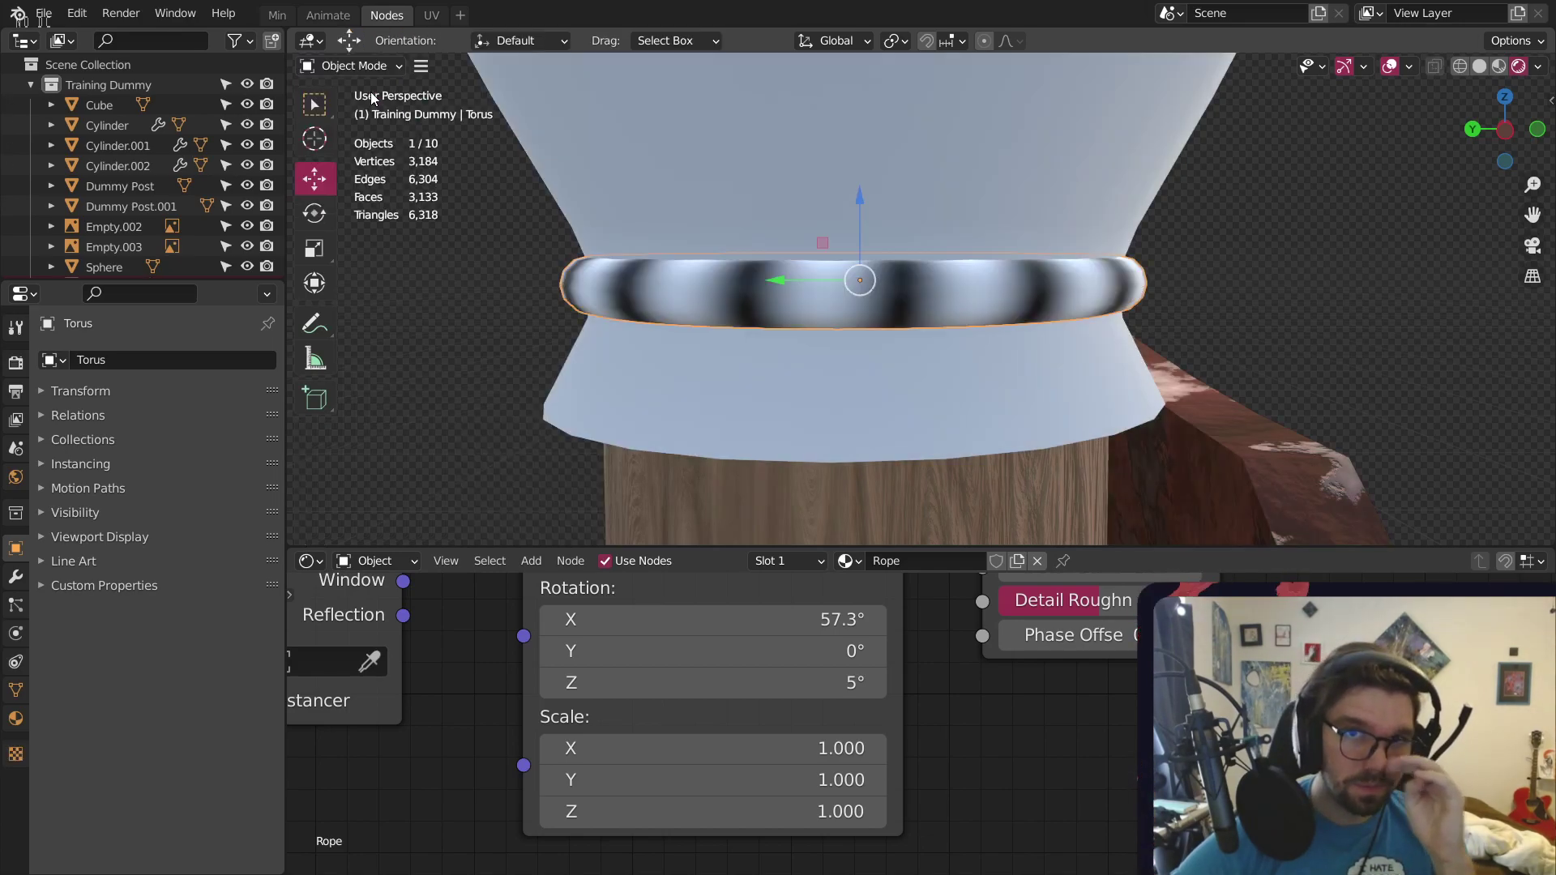
middle_click_drag(926, 255, 507, 250)
scroll(834, 316, "up", 5)
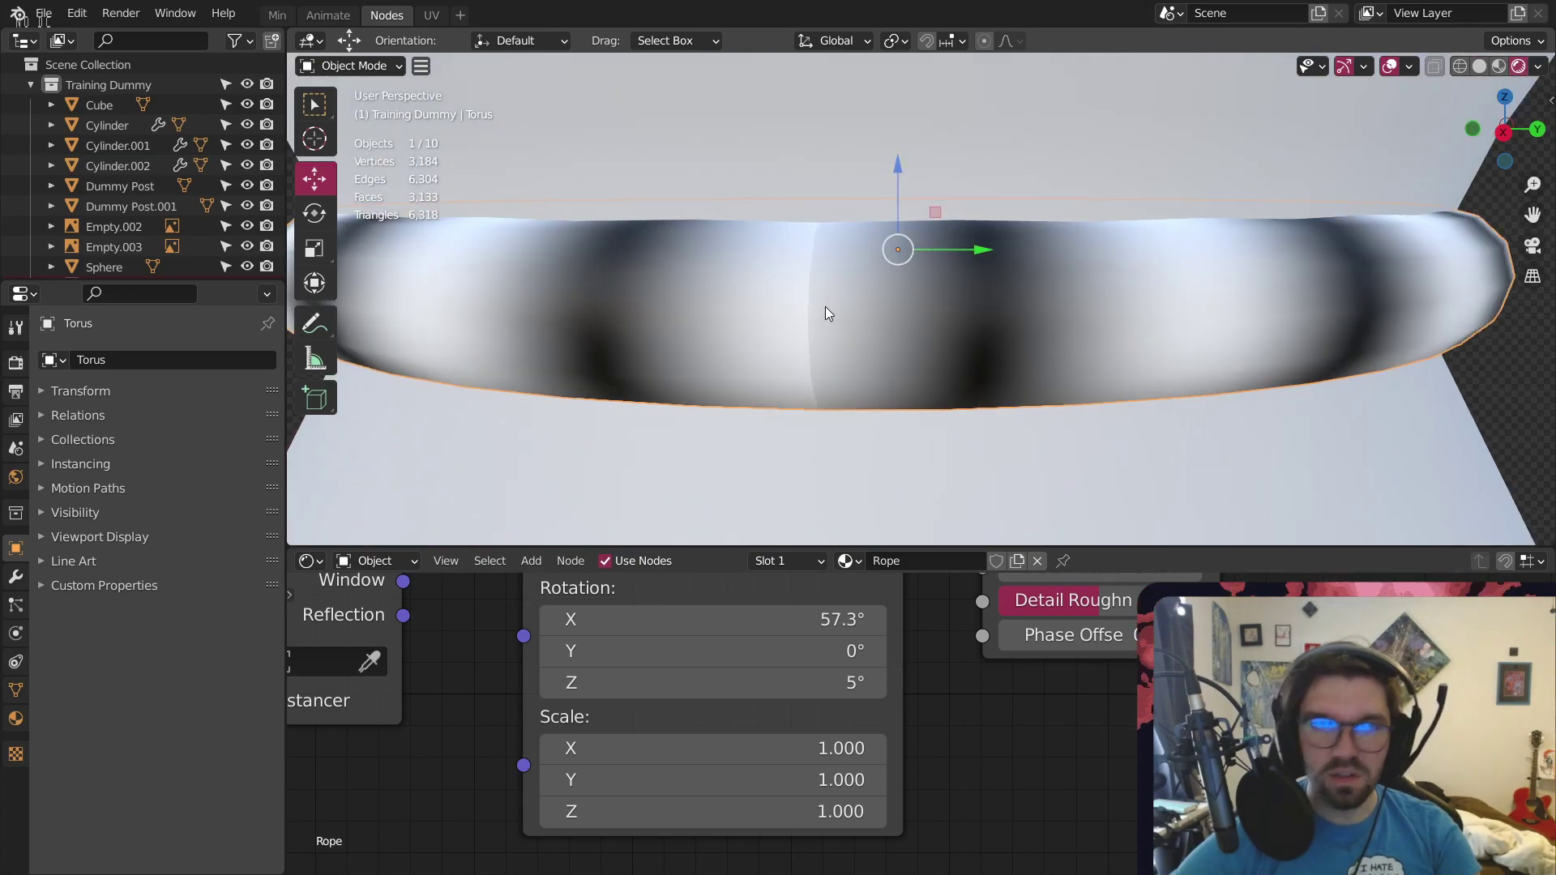
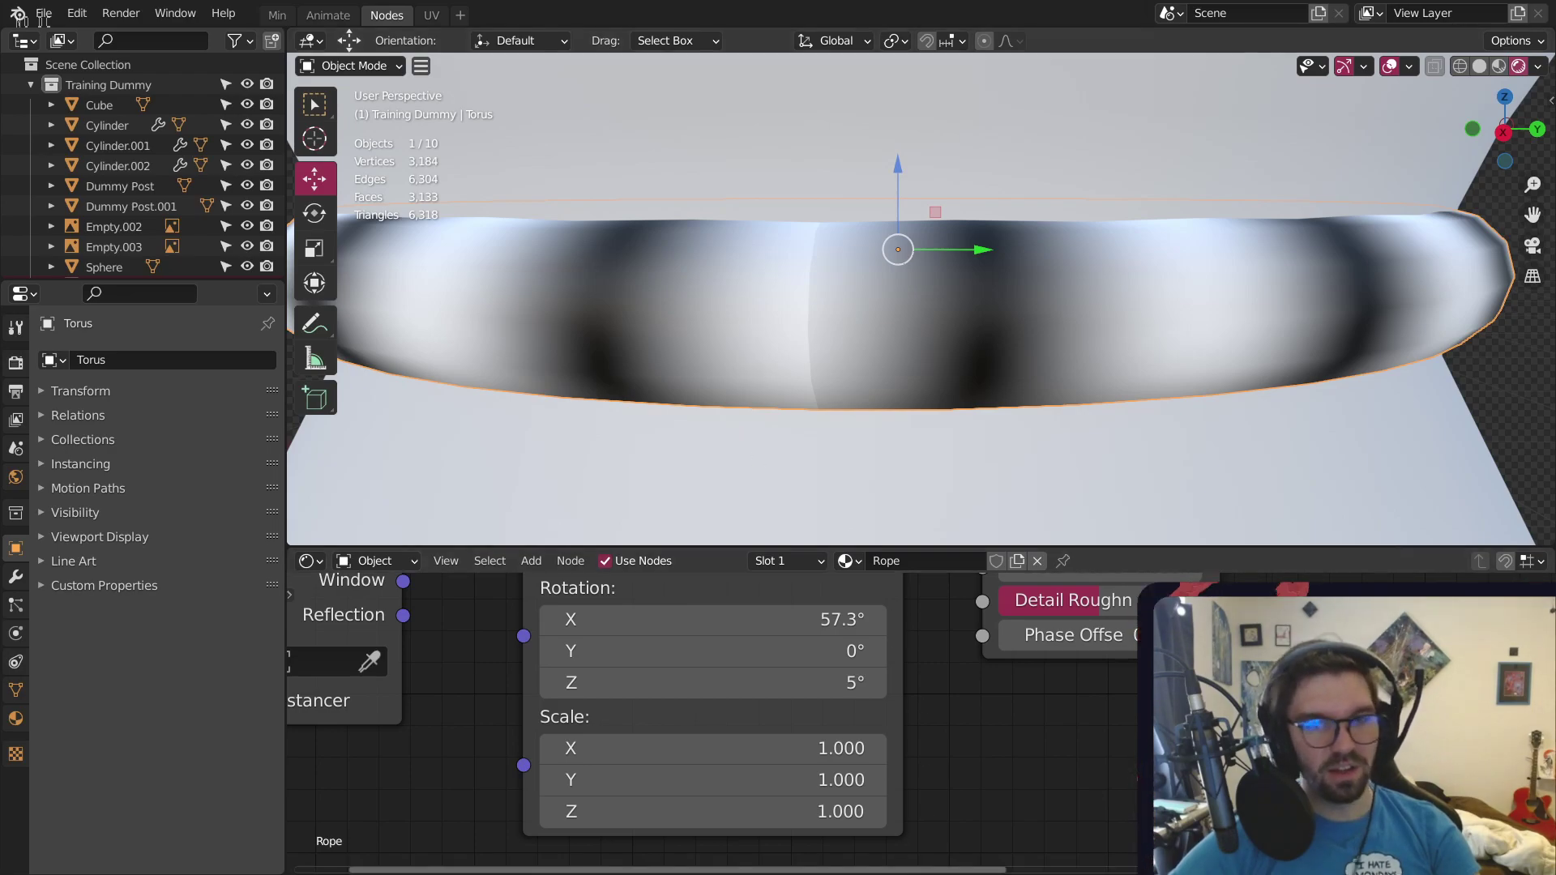
Set the Mapping node's X rotation to 0° and its Z rotation to 16.6°
mouse_move(826, 679)
left_mouse_down()
mouse_move(733, 683)
mouse_move(832, 685)
mouse_move(793, 650)
mouse_move(810, 651)
mouse_move(729, 626)
mouse_move(552, 626)
mouse_move(865, 626)
left_mouse_up()
key("ctrl+z")
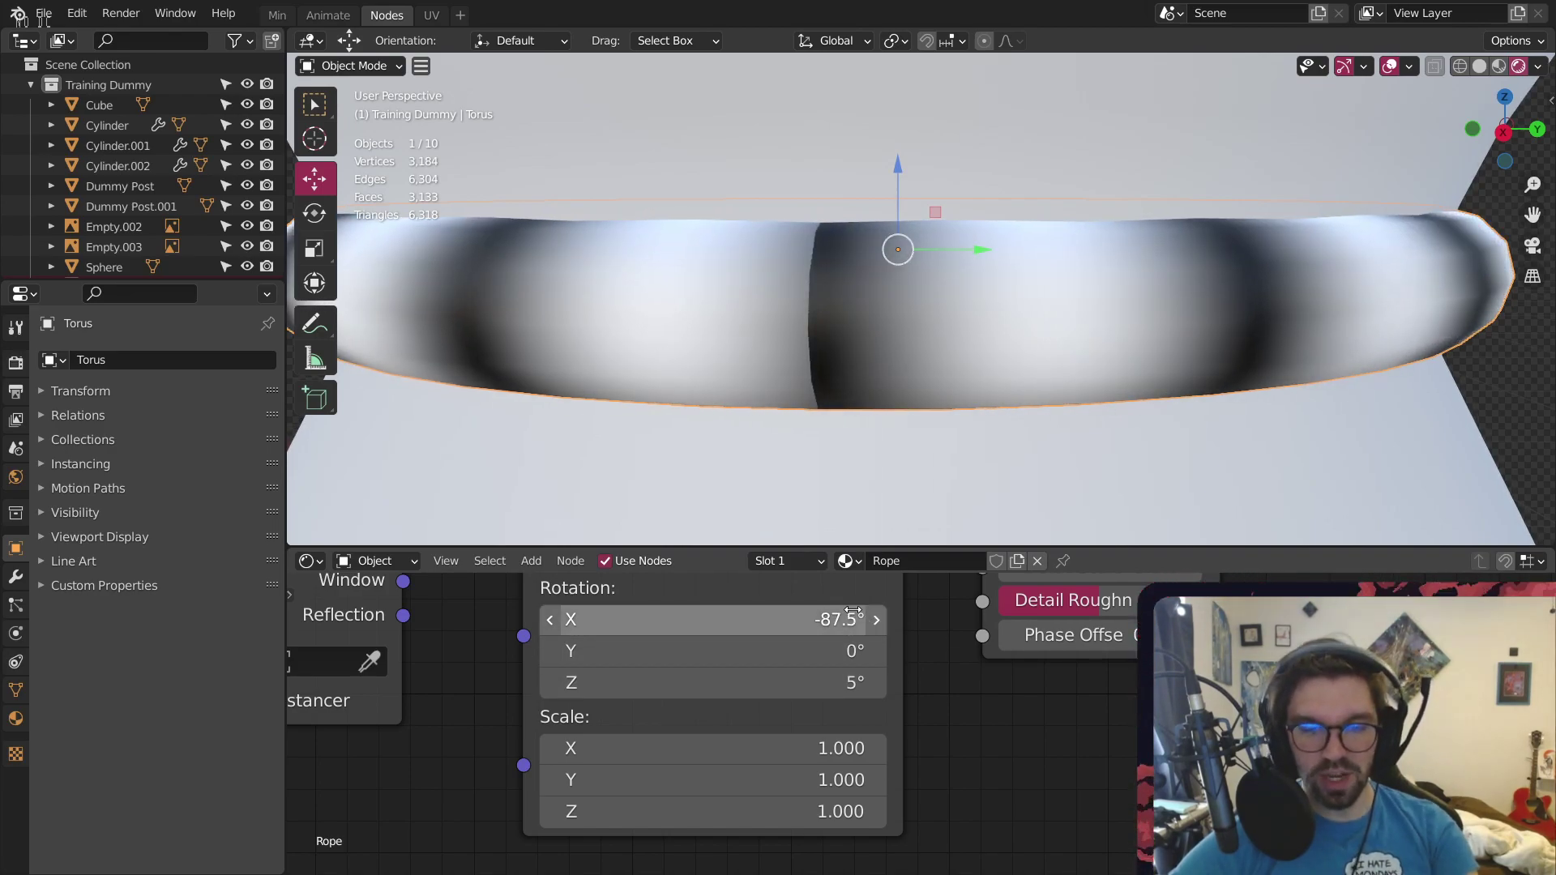
left_click(794, 619)
type("0")
key("Return")
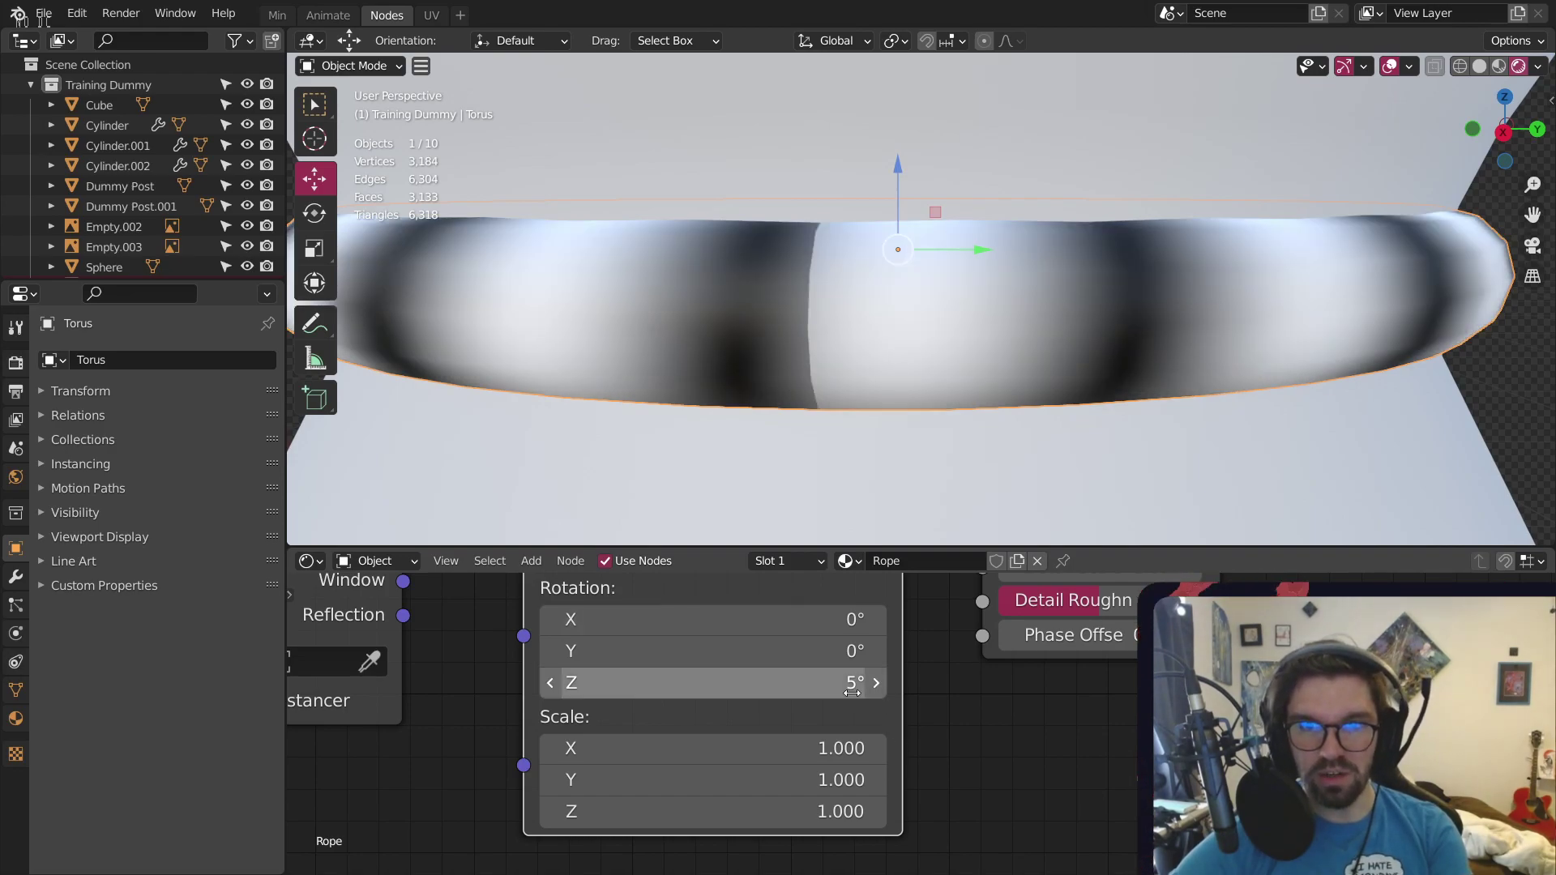
left_click_drag(794, 682, 841, 682)
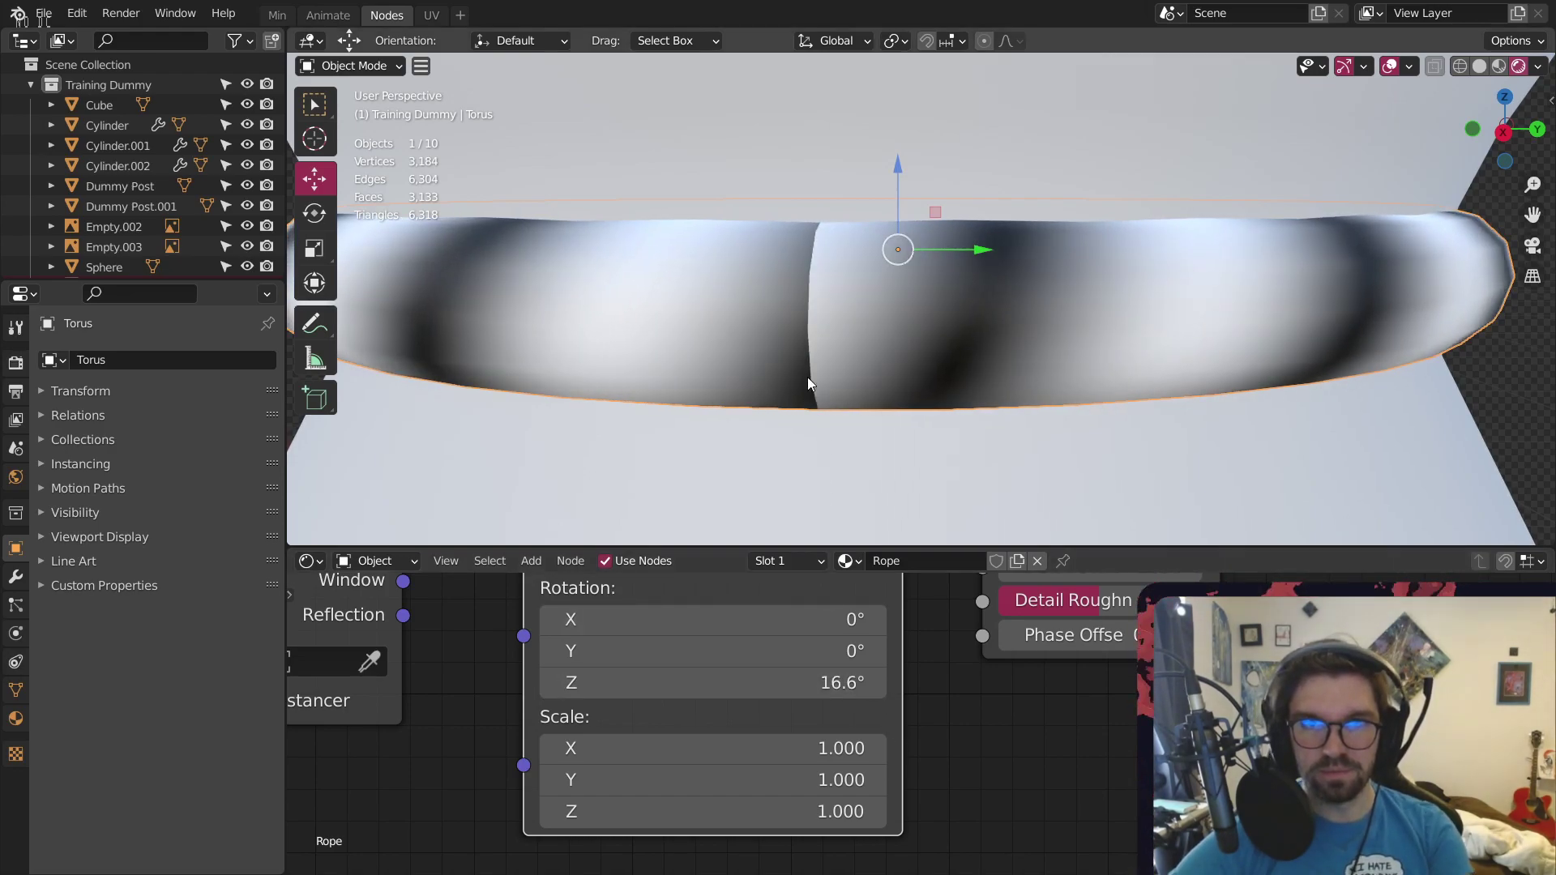
scroll(863, 314, "down", 3)
Unwrap all faces of the neck torus with Sphere Projection and inspect the stripes around the ring in Object Mode
left_click(356, 68)
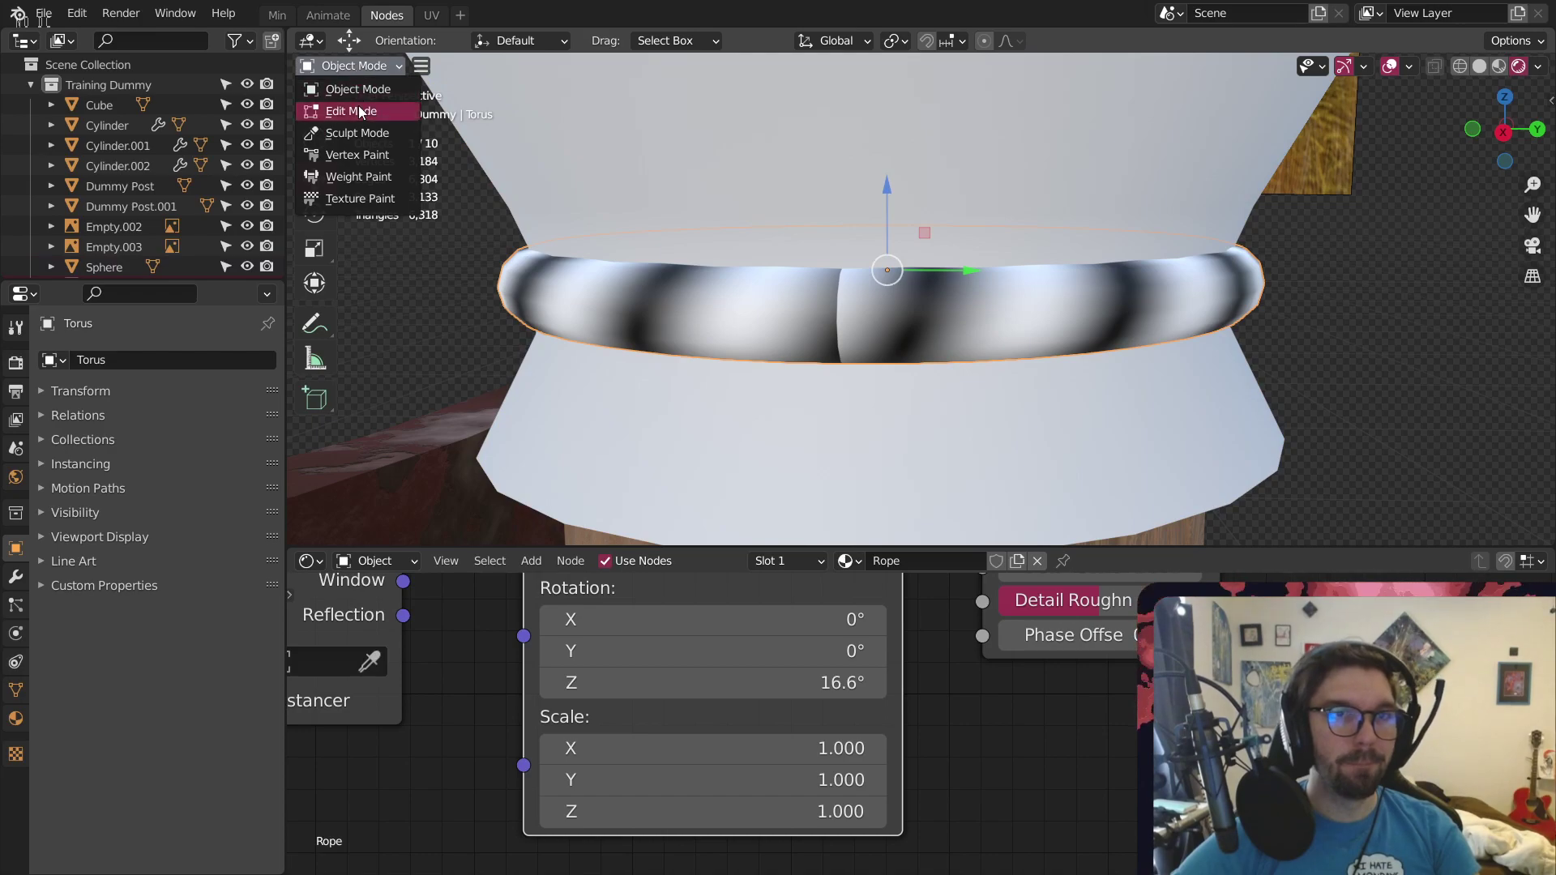
left_click(360, 108)
left_click(484, 66)
mouse_move(568, 229)
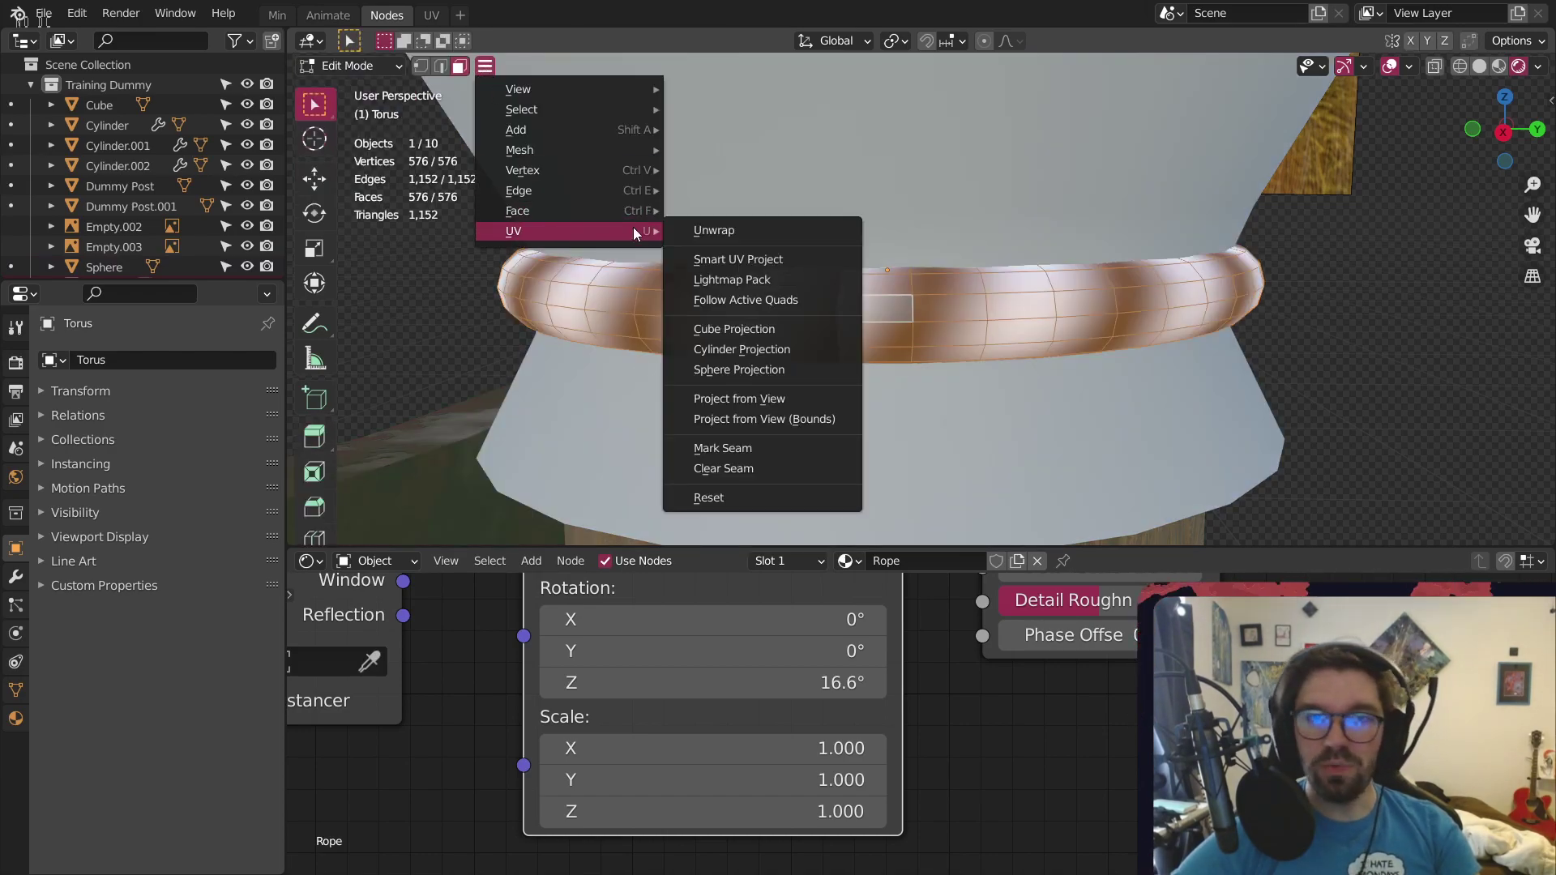
left_click(727, 369)
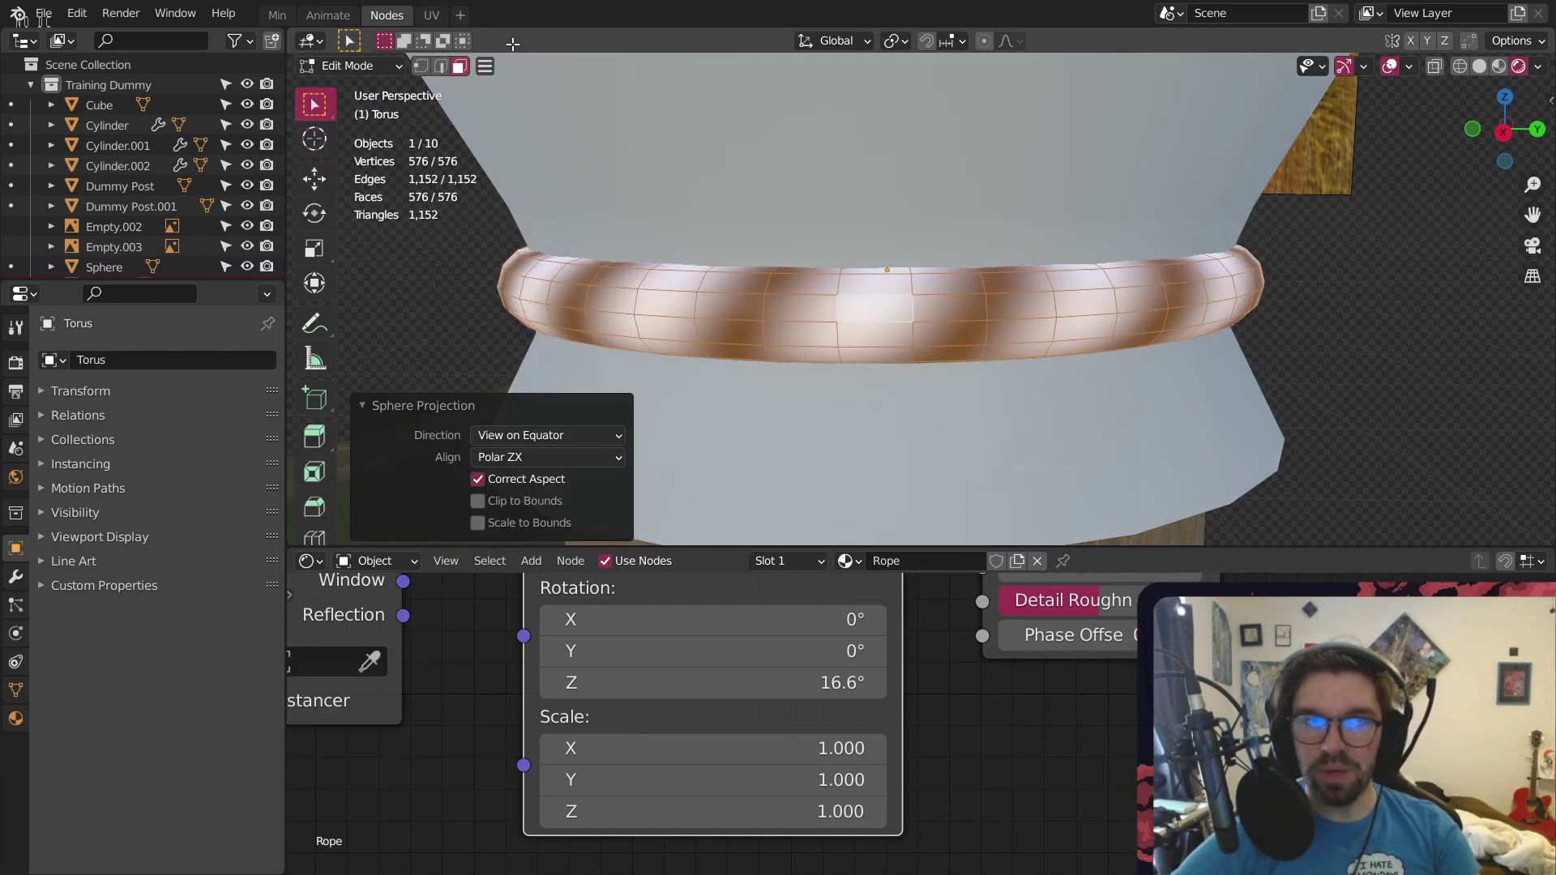
left_click(361, 66)
left_click(357, 87)
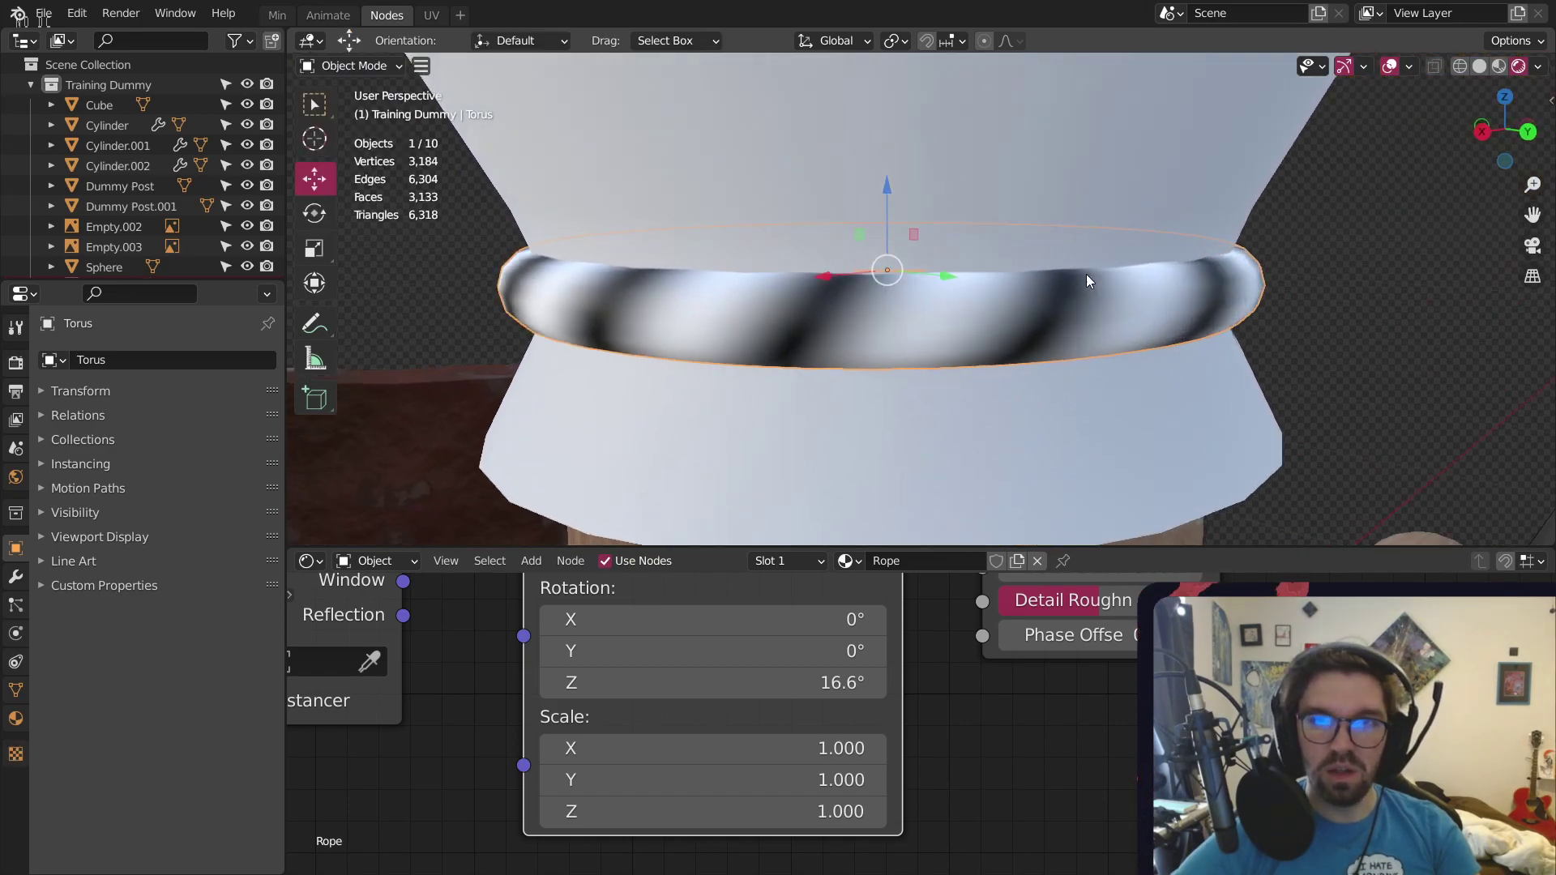
middle_click_drag(1085, 274, 397, 166)
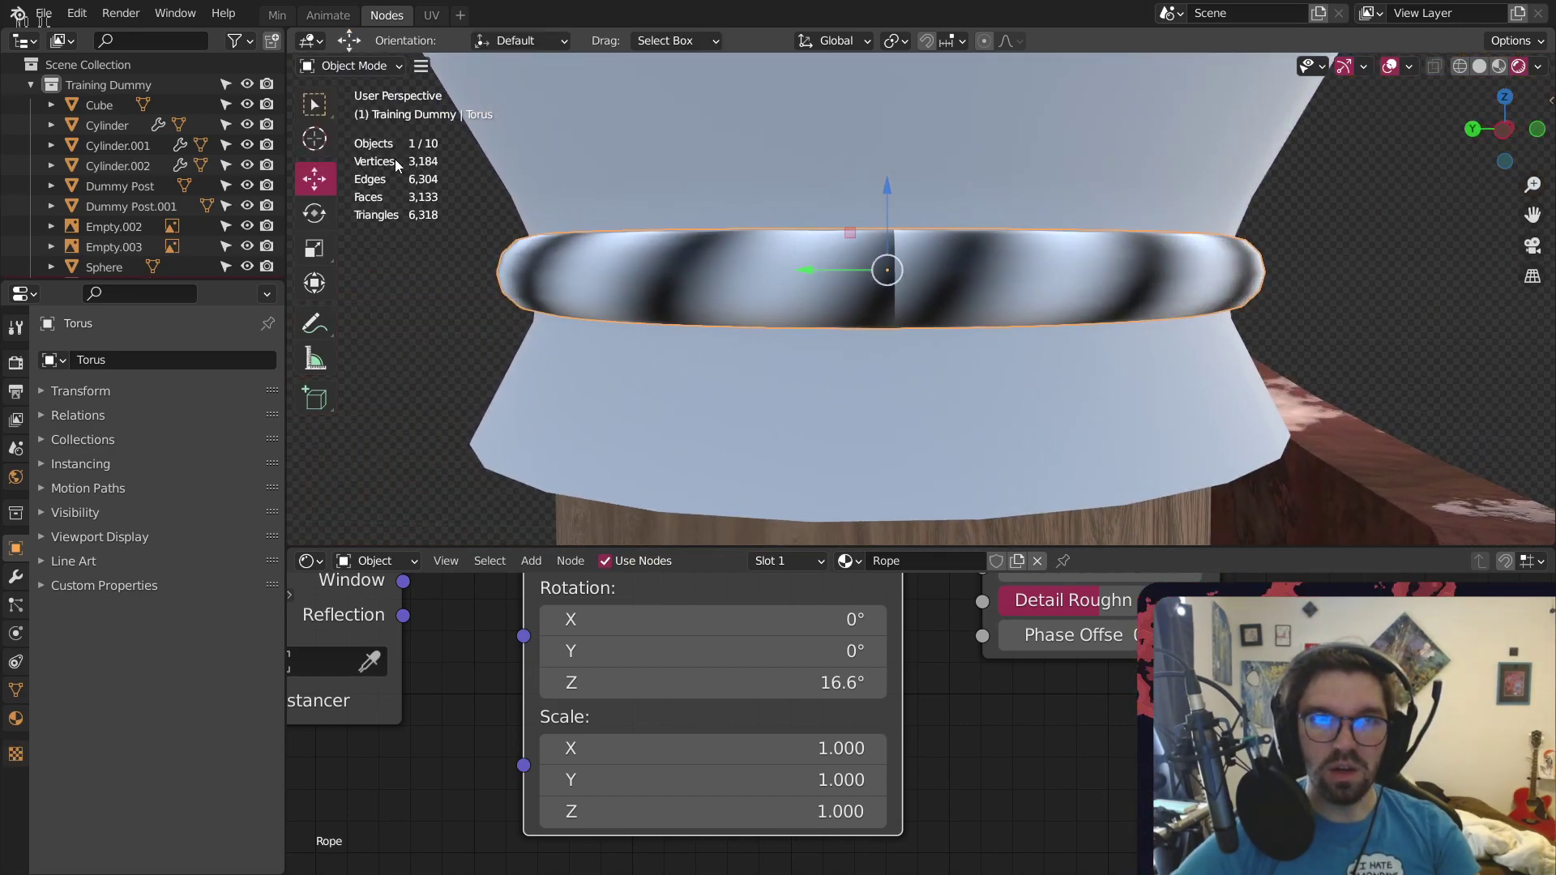
Switch the neck torus to Edit Mode
left_click(396, 67)
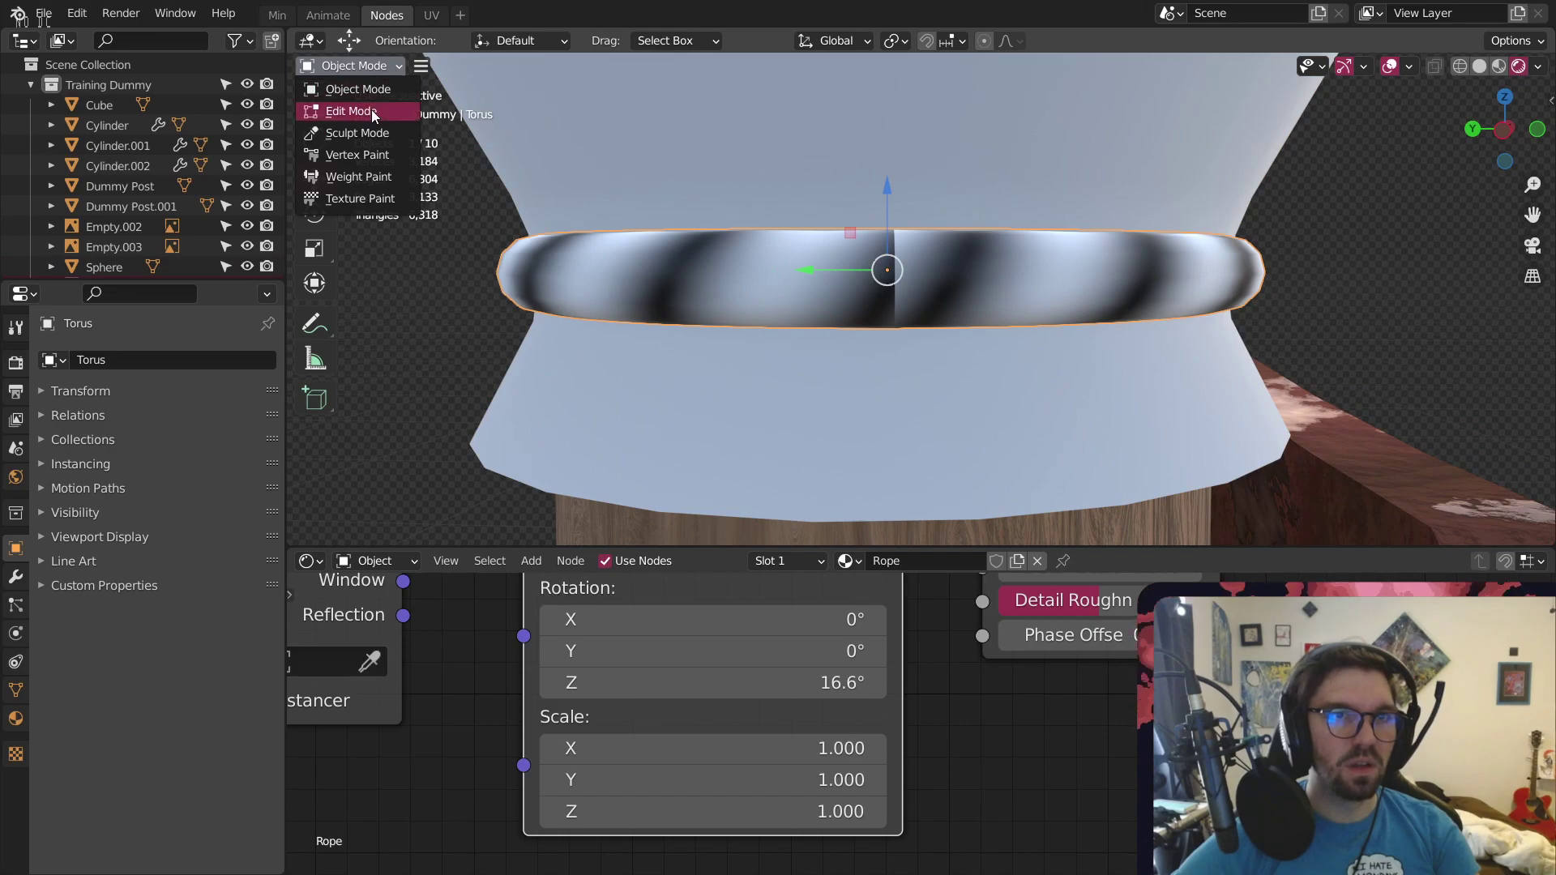
Unwrap all of the torus's faces with Cylinder Projection in Edit Mode and return to Object Mode
left_click(372, 110)
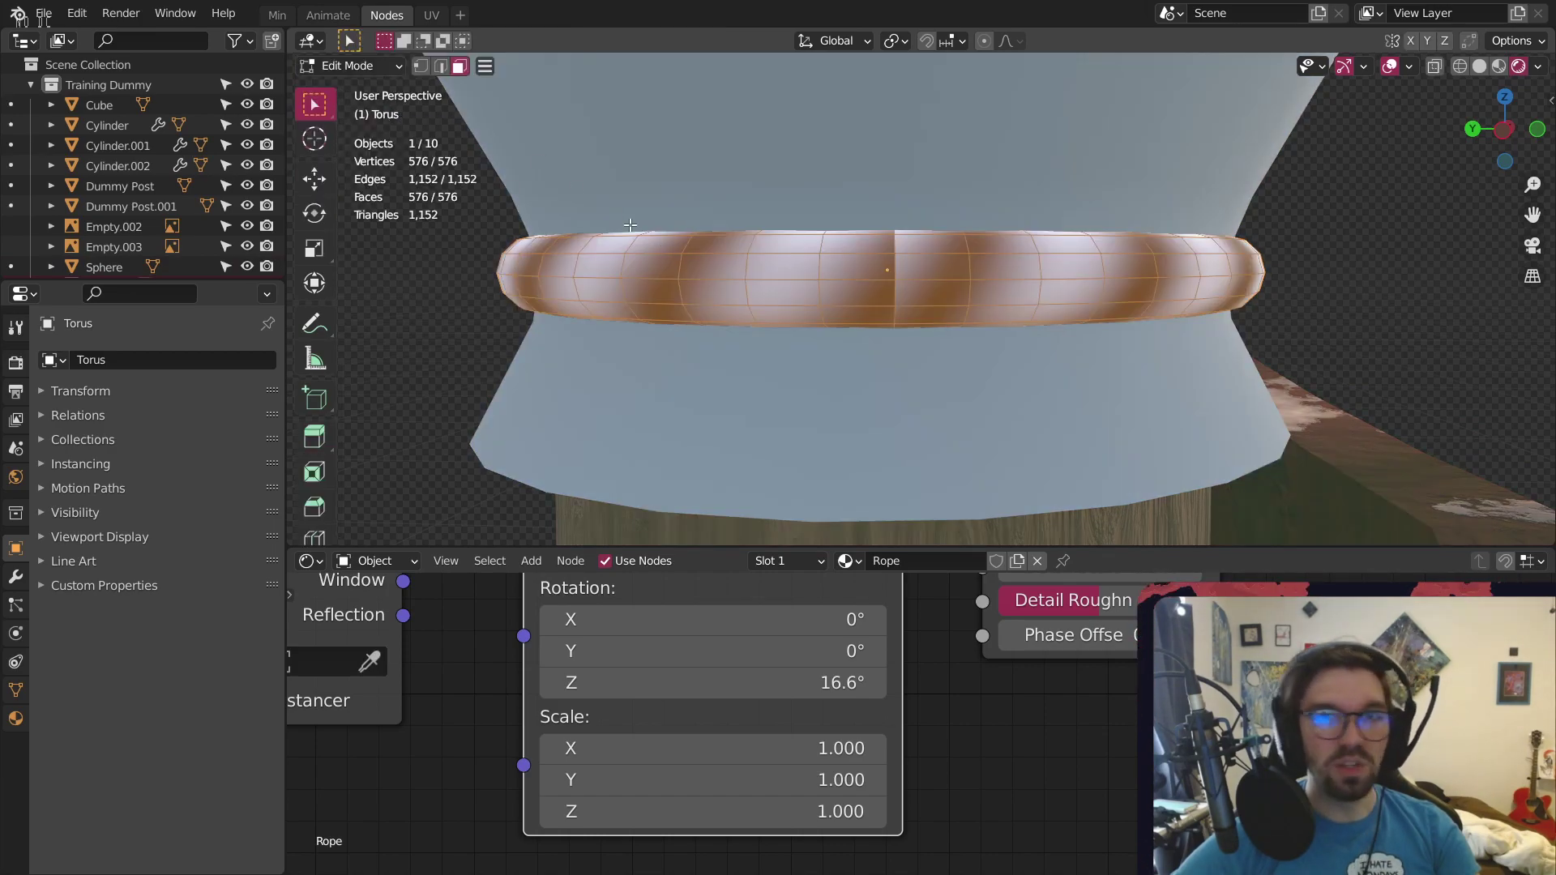
left_click(486, 68)
mouse_move(617, 233)
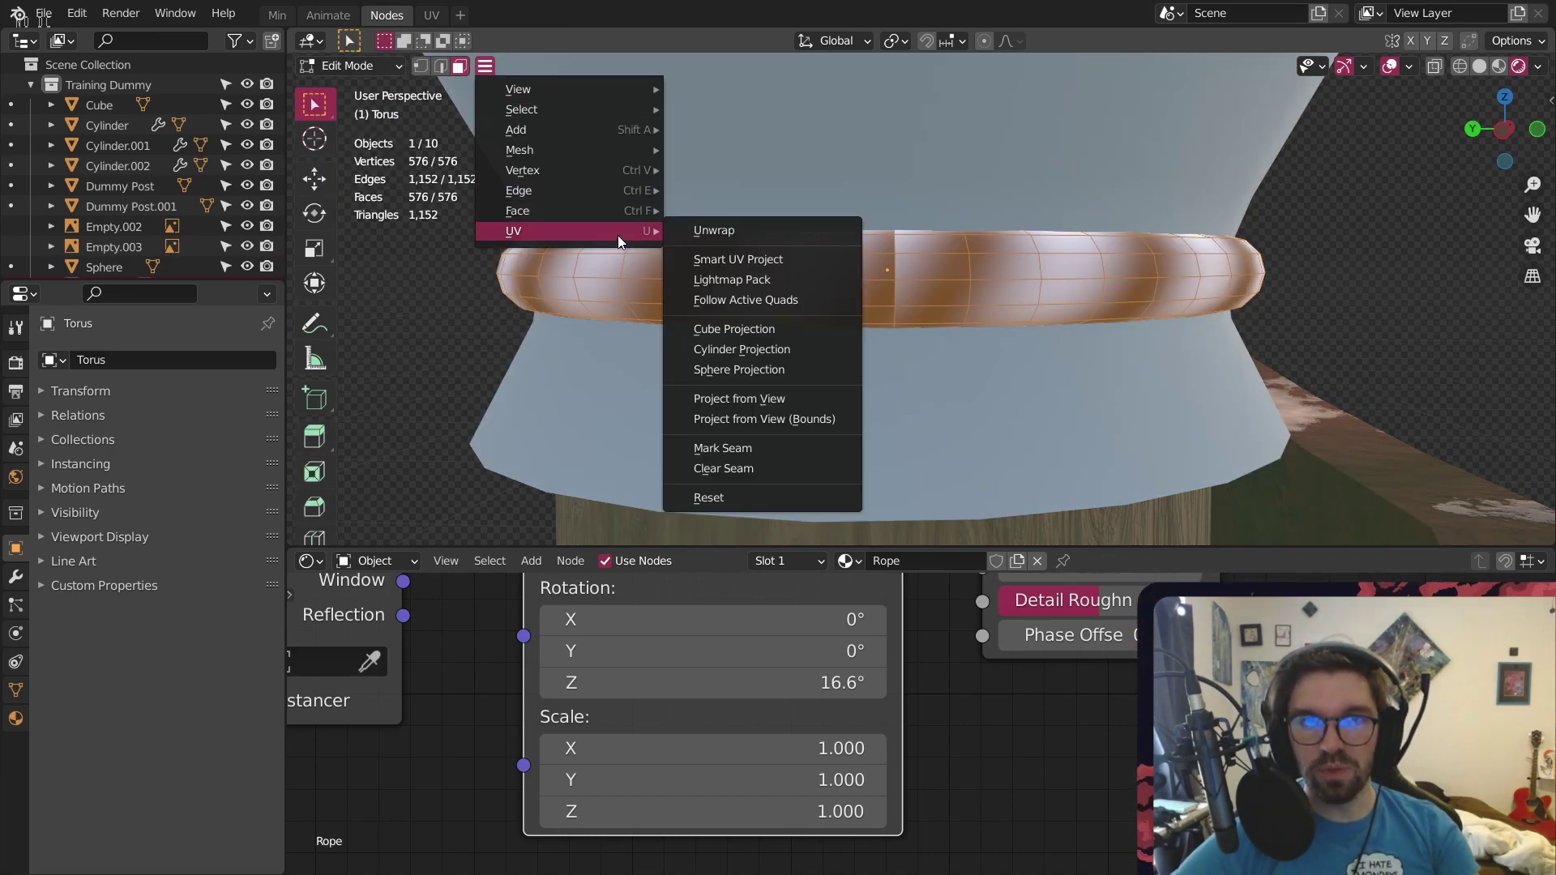
left_click(736, 348)
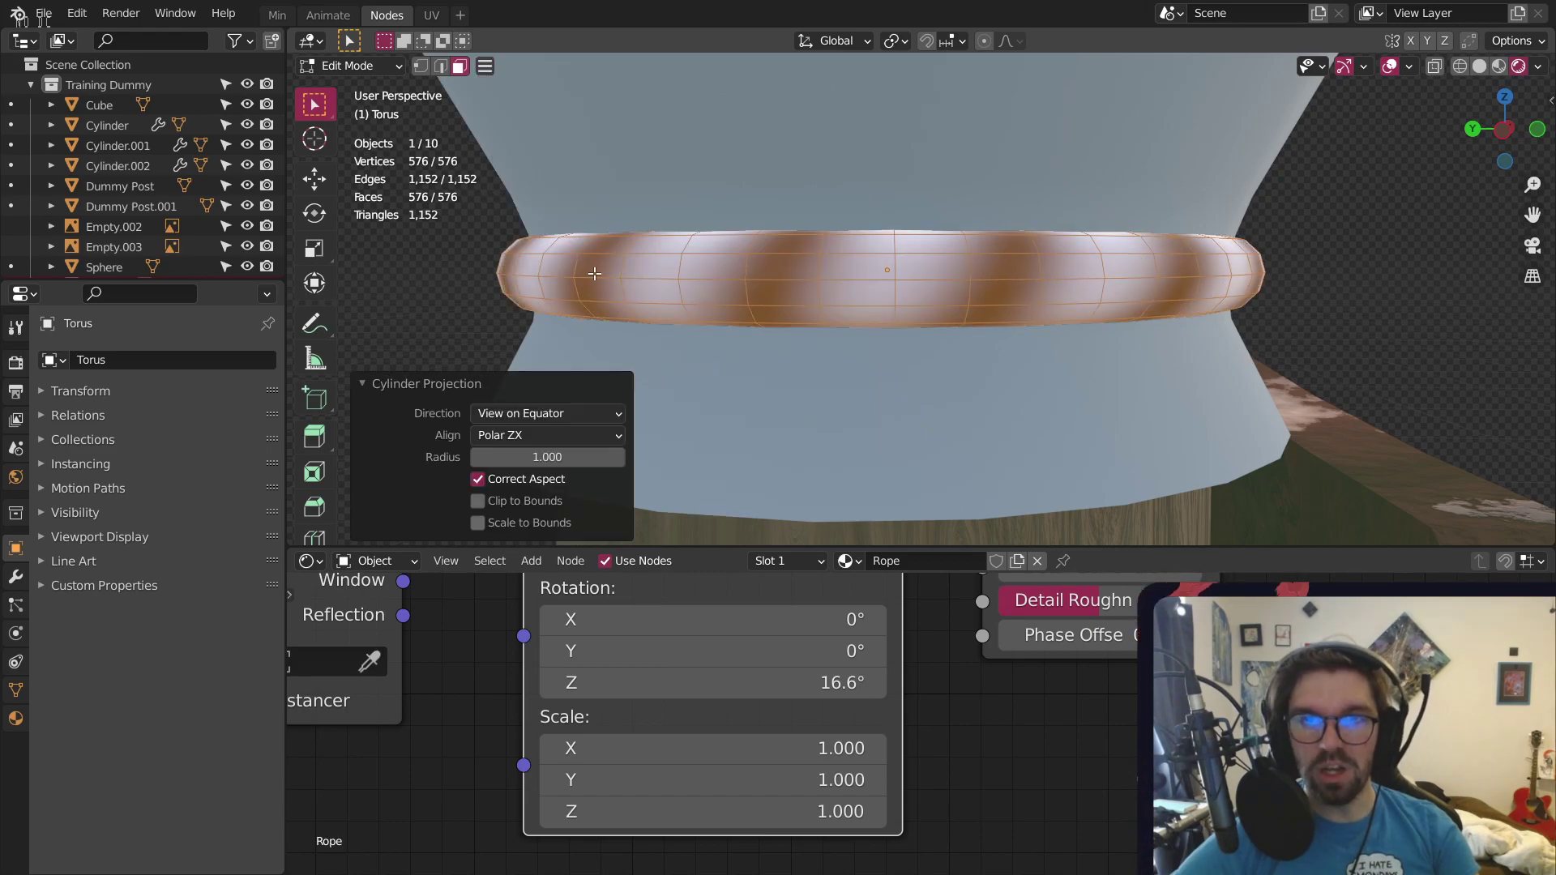
left_click(368, 71)
left_click(364, 88)
Try a Z scale of 0 in the Rope material's mapping settings
middle_click_drag(1115, 238, 642, 238)
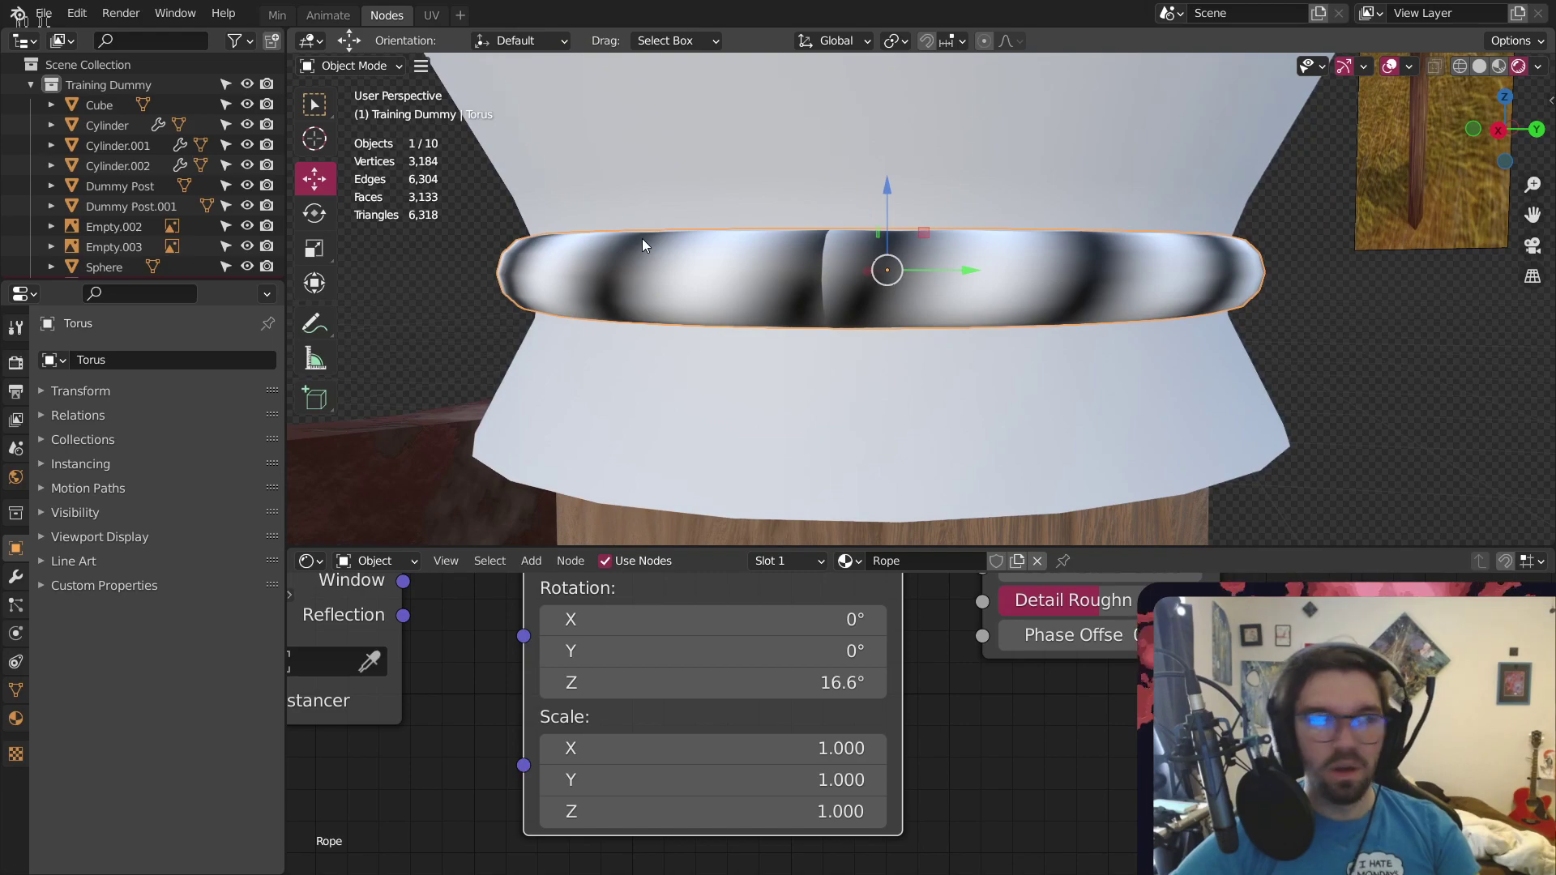
scroll(817, 240, "up", 2)
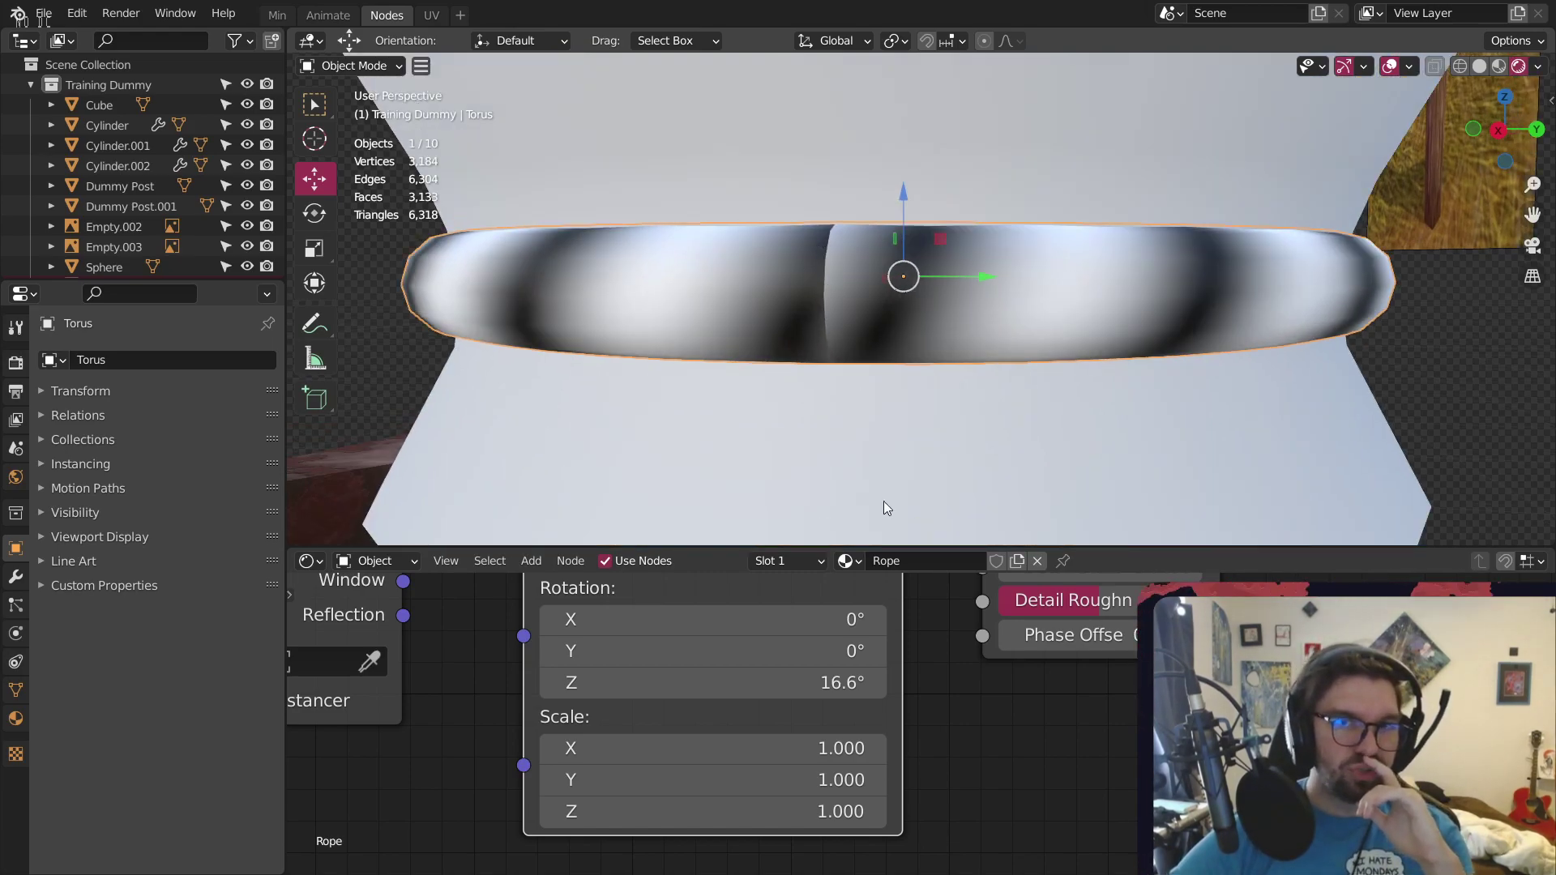
left_click(867, 817)
left_click(864, 821)
left_click(864, 822)
left_click(840, 813)
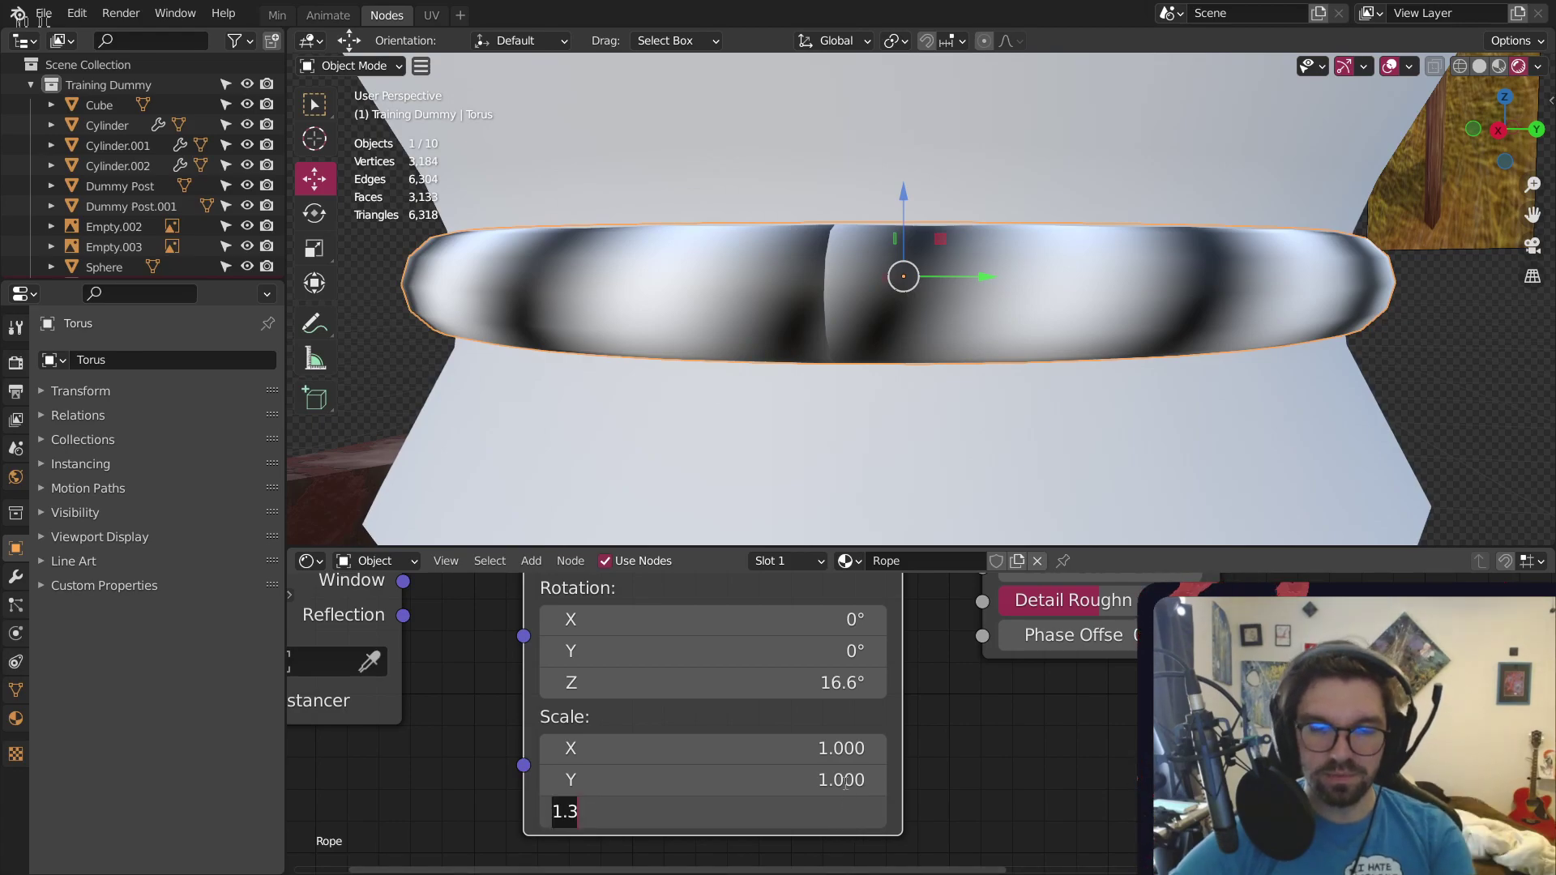
type("0")
key("Return")
Try raising the mapping's Y scale in steps to 1.6, and try a Y scale of 0
left_click(874, 780)
left_click(874, 780)
left_click(874, 779)
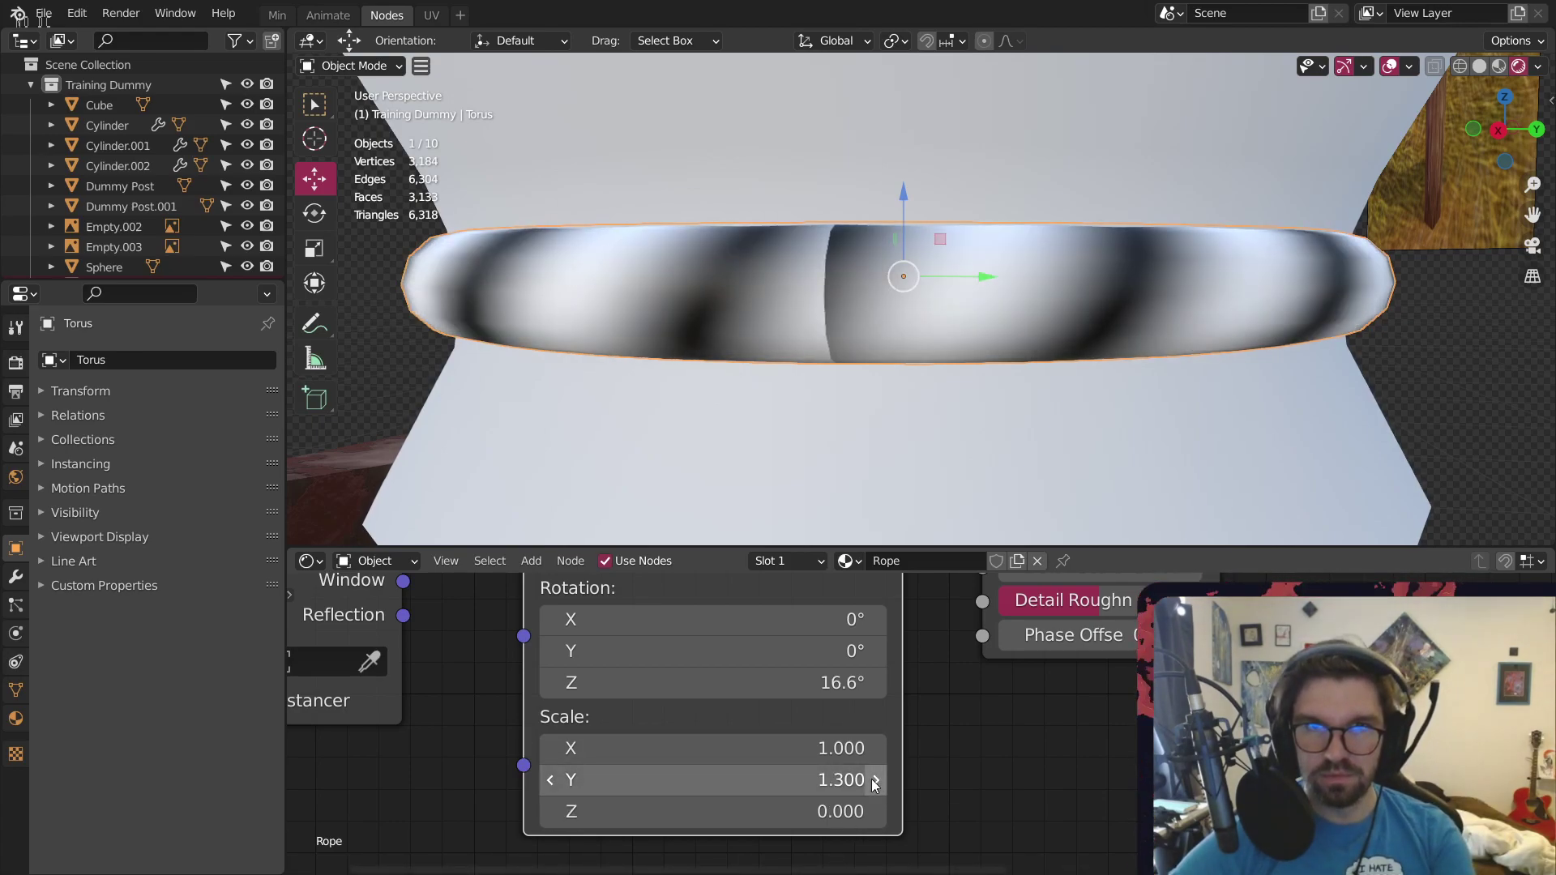
left_click(874, 780)
left_click(874, 779)
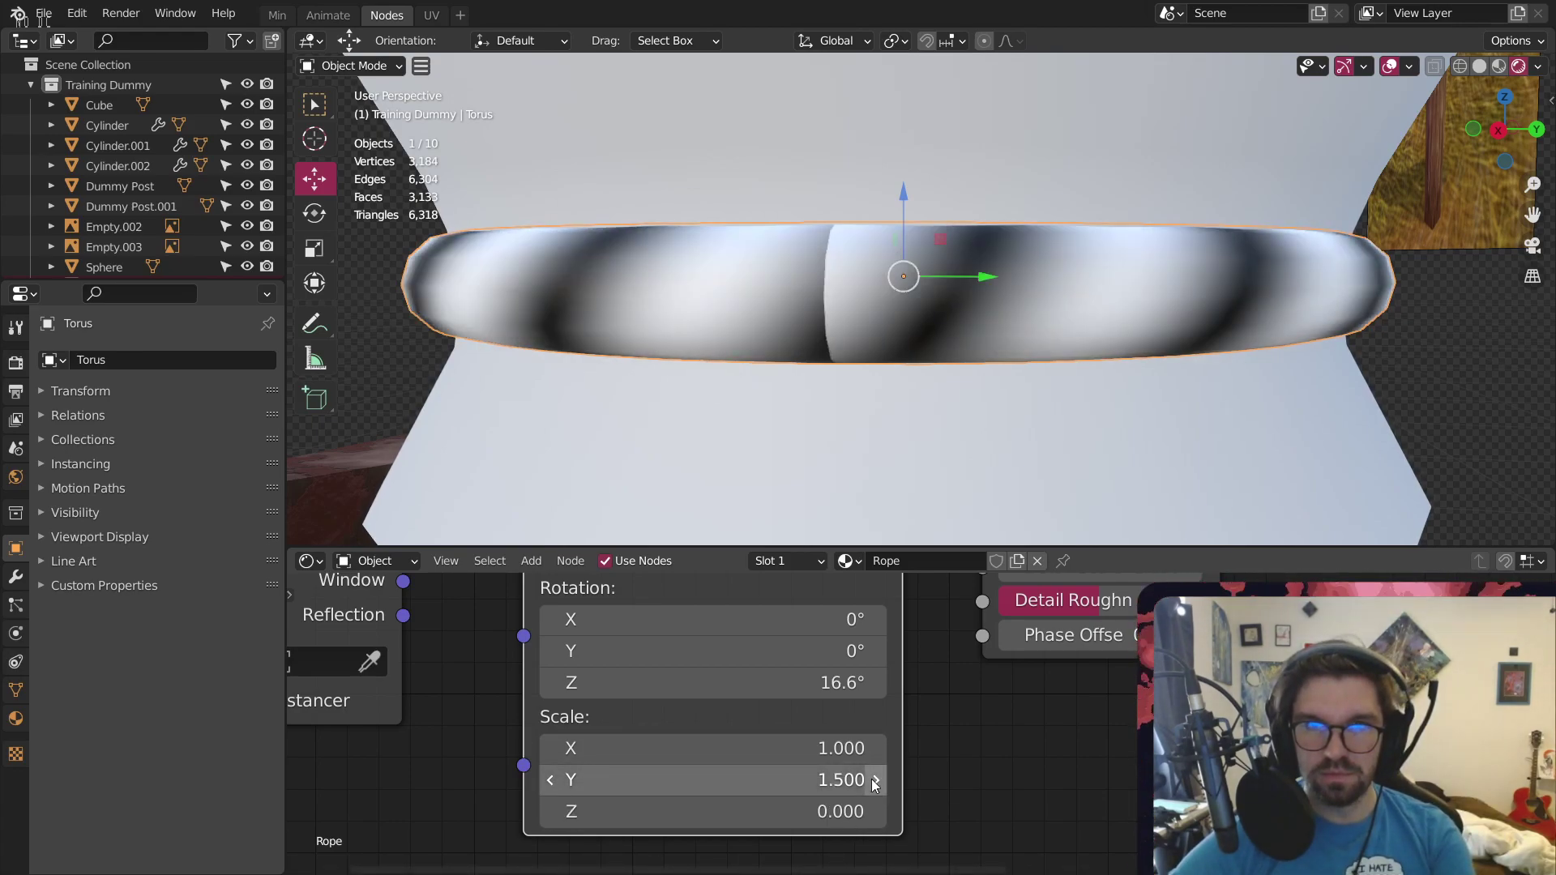
left_click(874, 780)
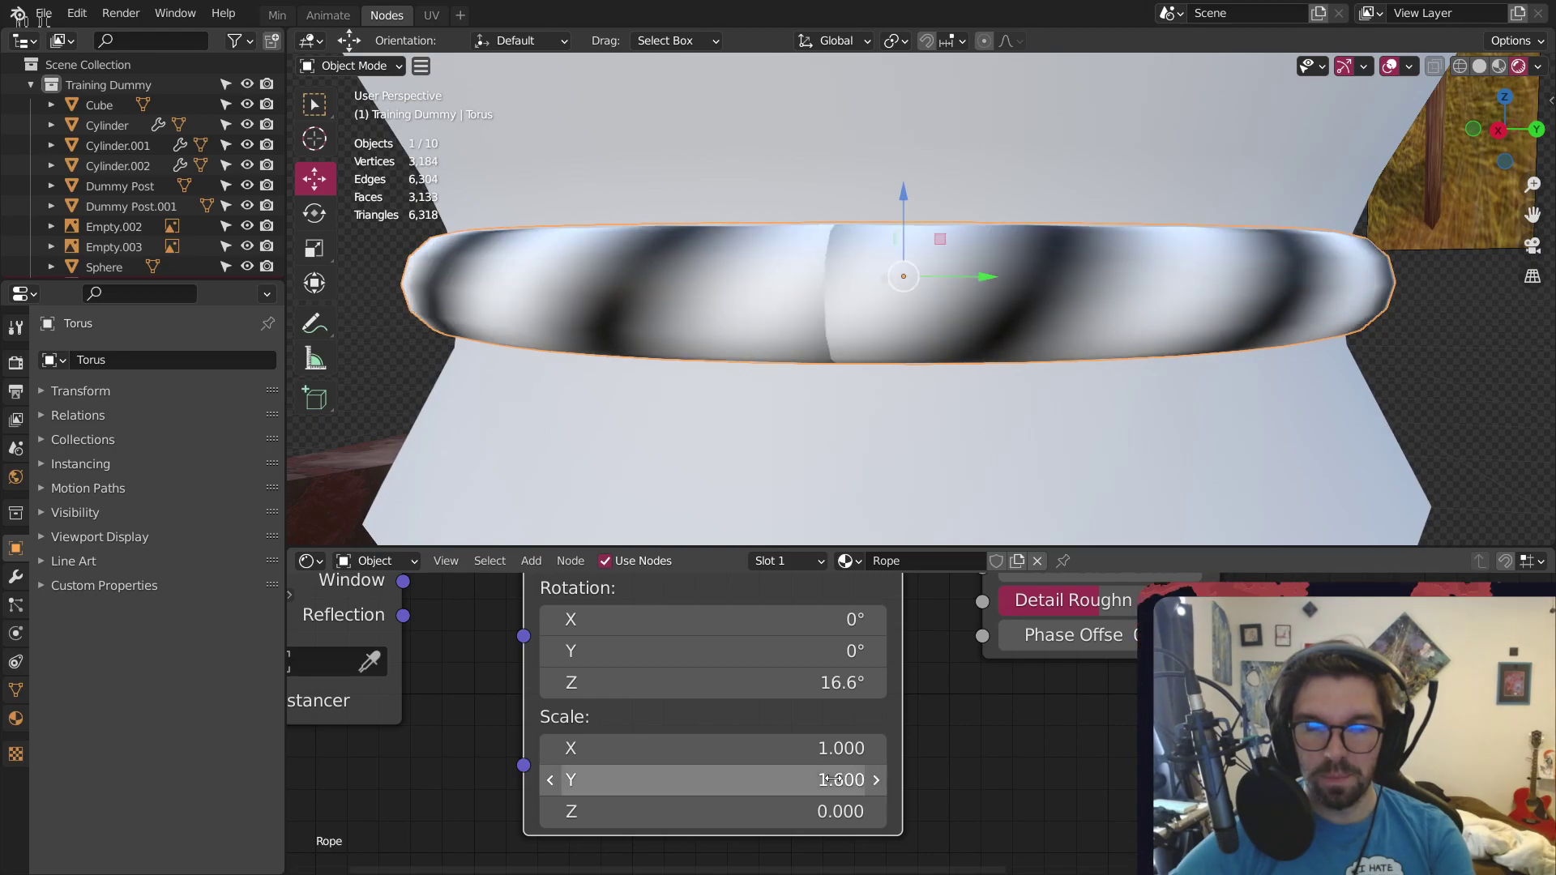
left_click(837, 778)
type("0")
key("Return")
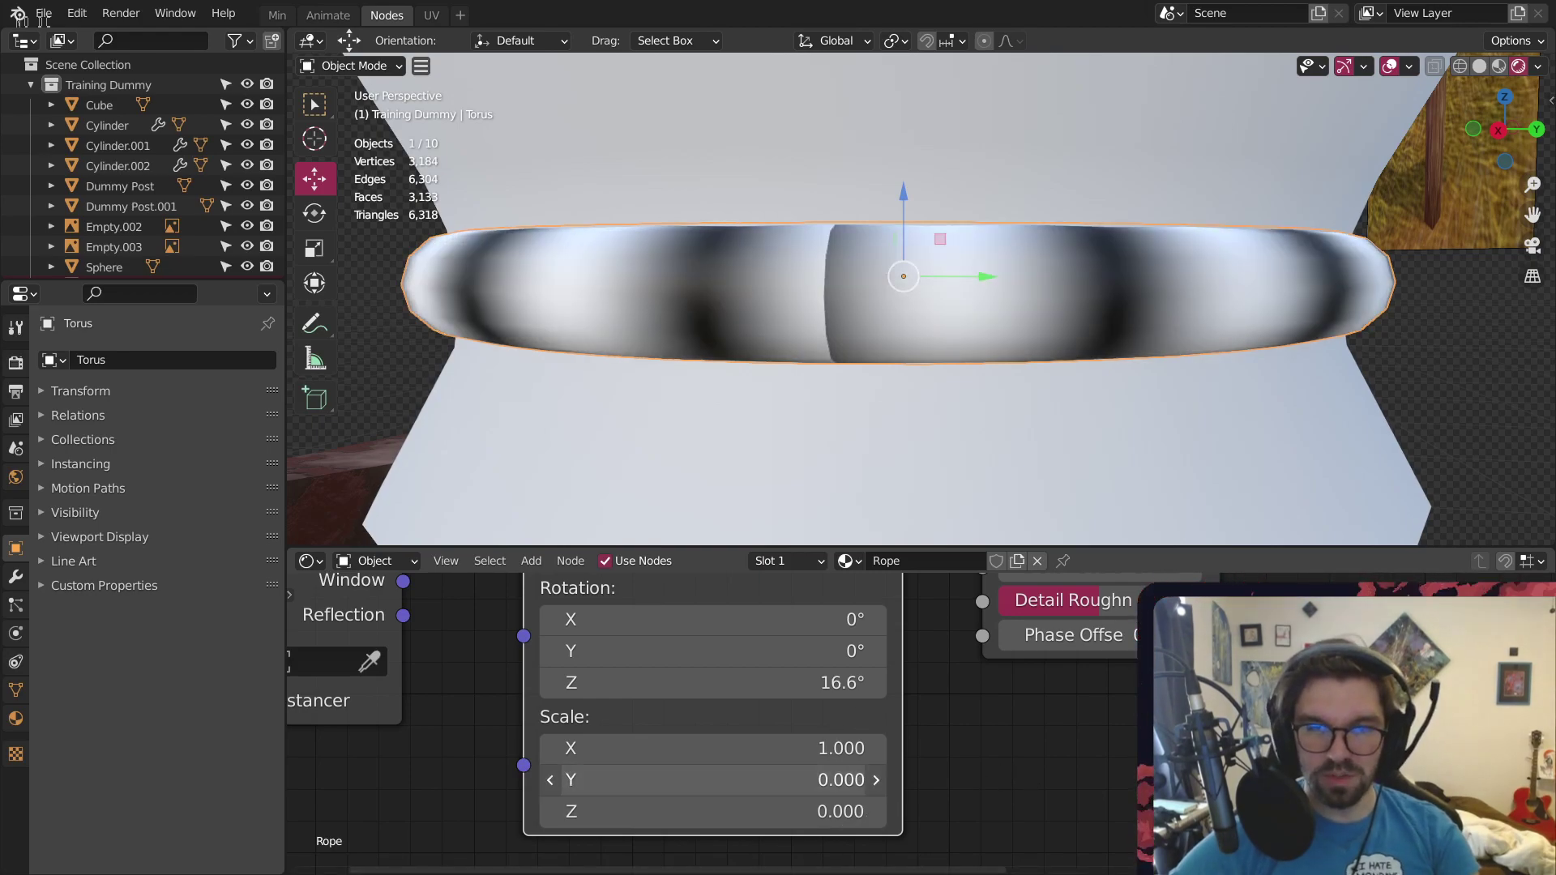
Reset the mapping's Y and Z scales to 1
left_click(848, 781)
type("1")
key("Return")
left_click(713, 811)
type("1")
key("Return")
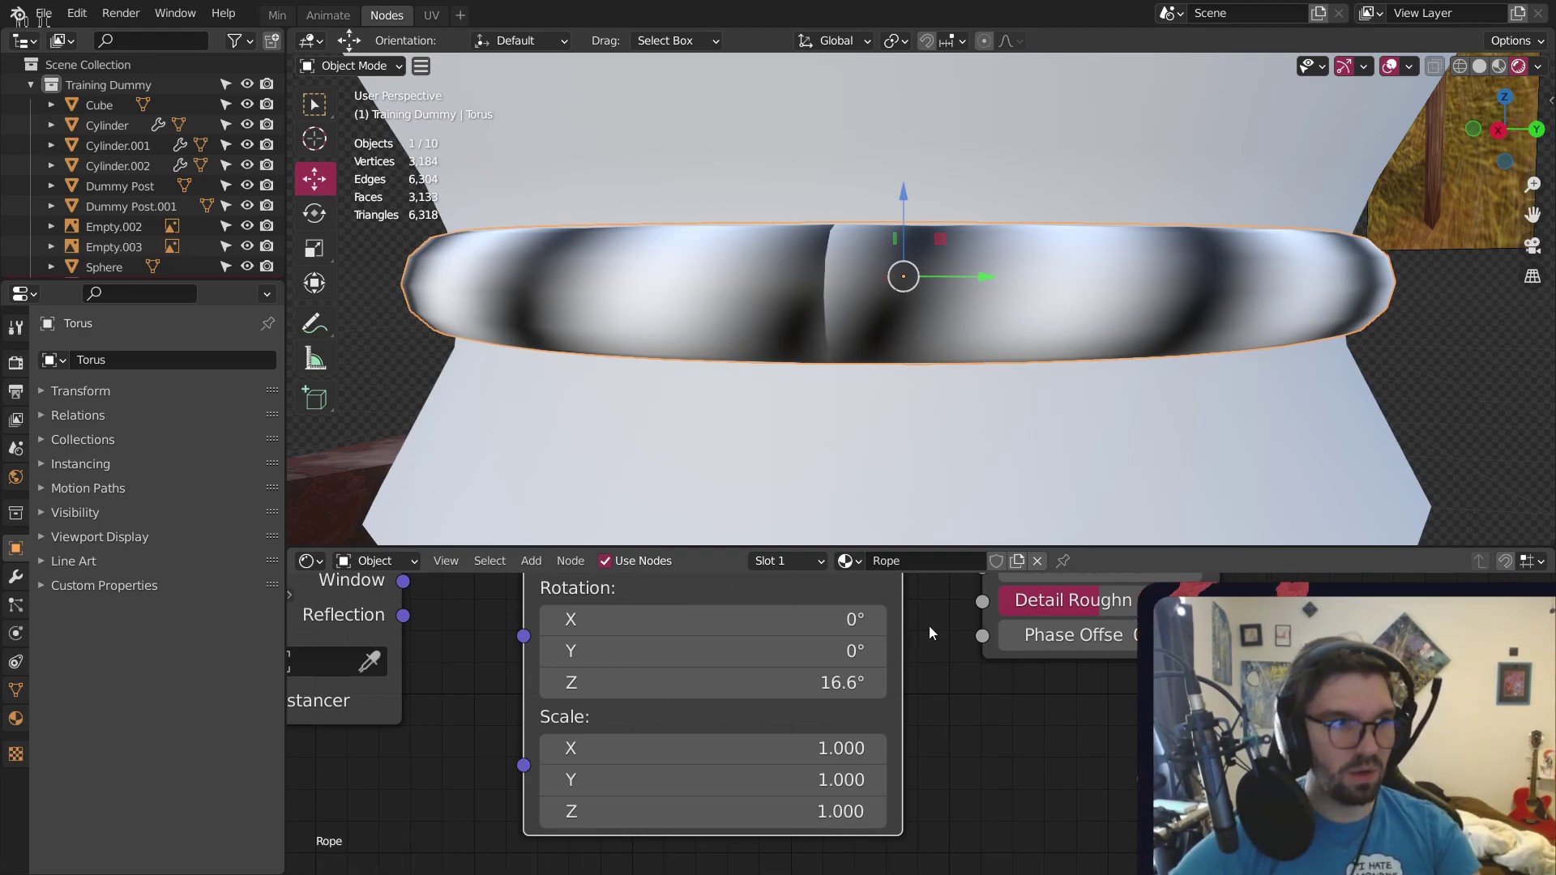
Try X scale values of 1.2, 1.1 and 1.01 on the Rope material's mapping
left_click(882, 751)
left_click(882, 751)
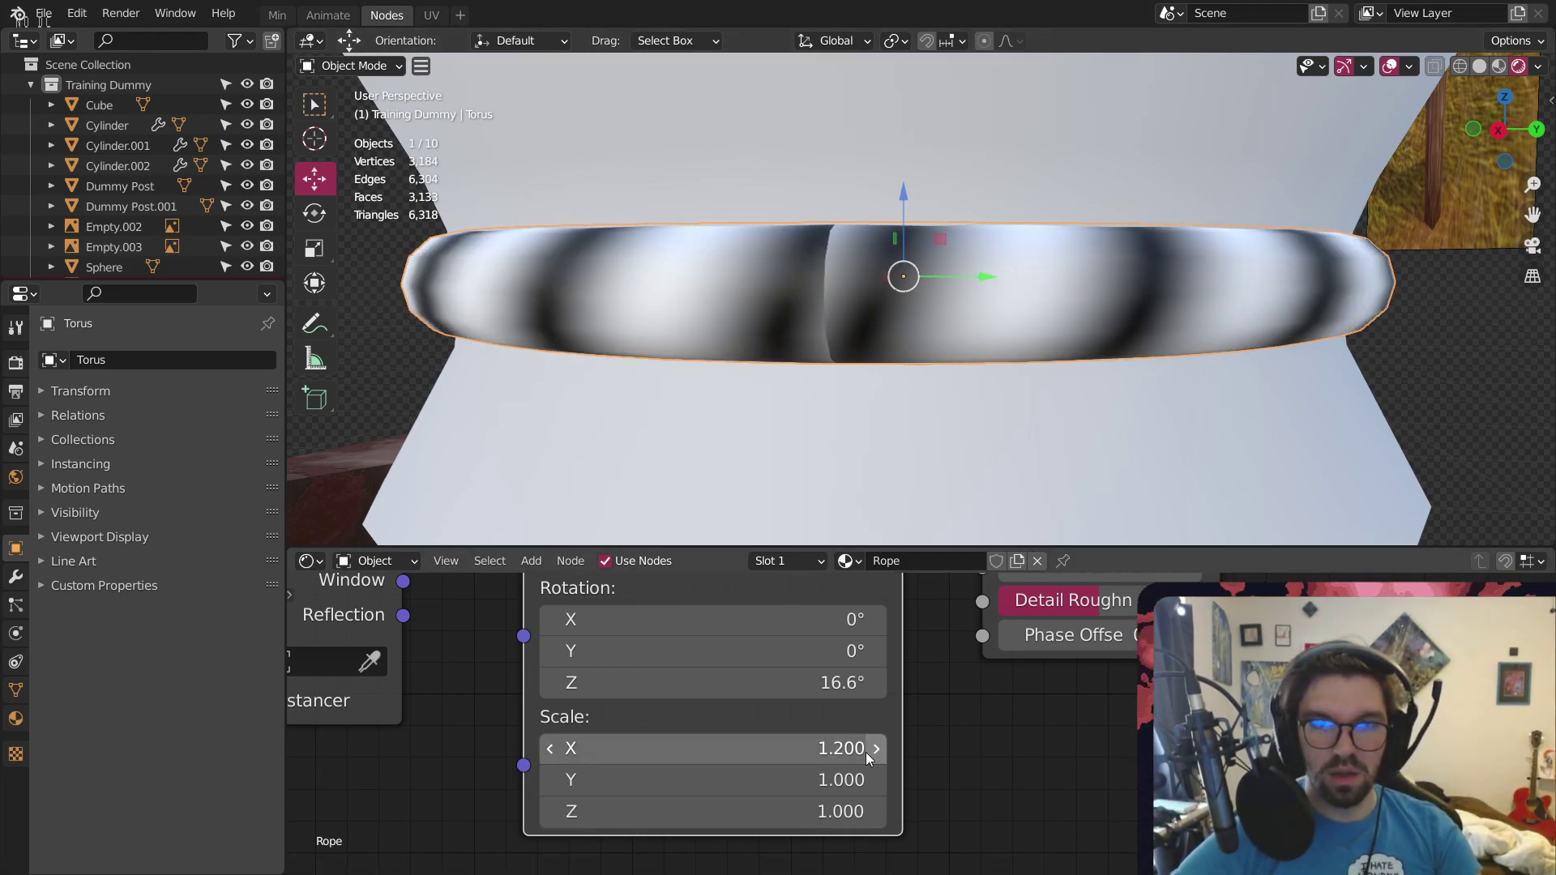
left_click(636, 759)
type("1.1")
key("Return")
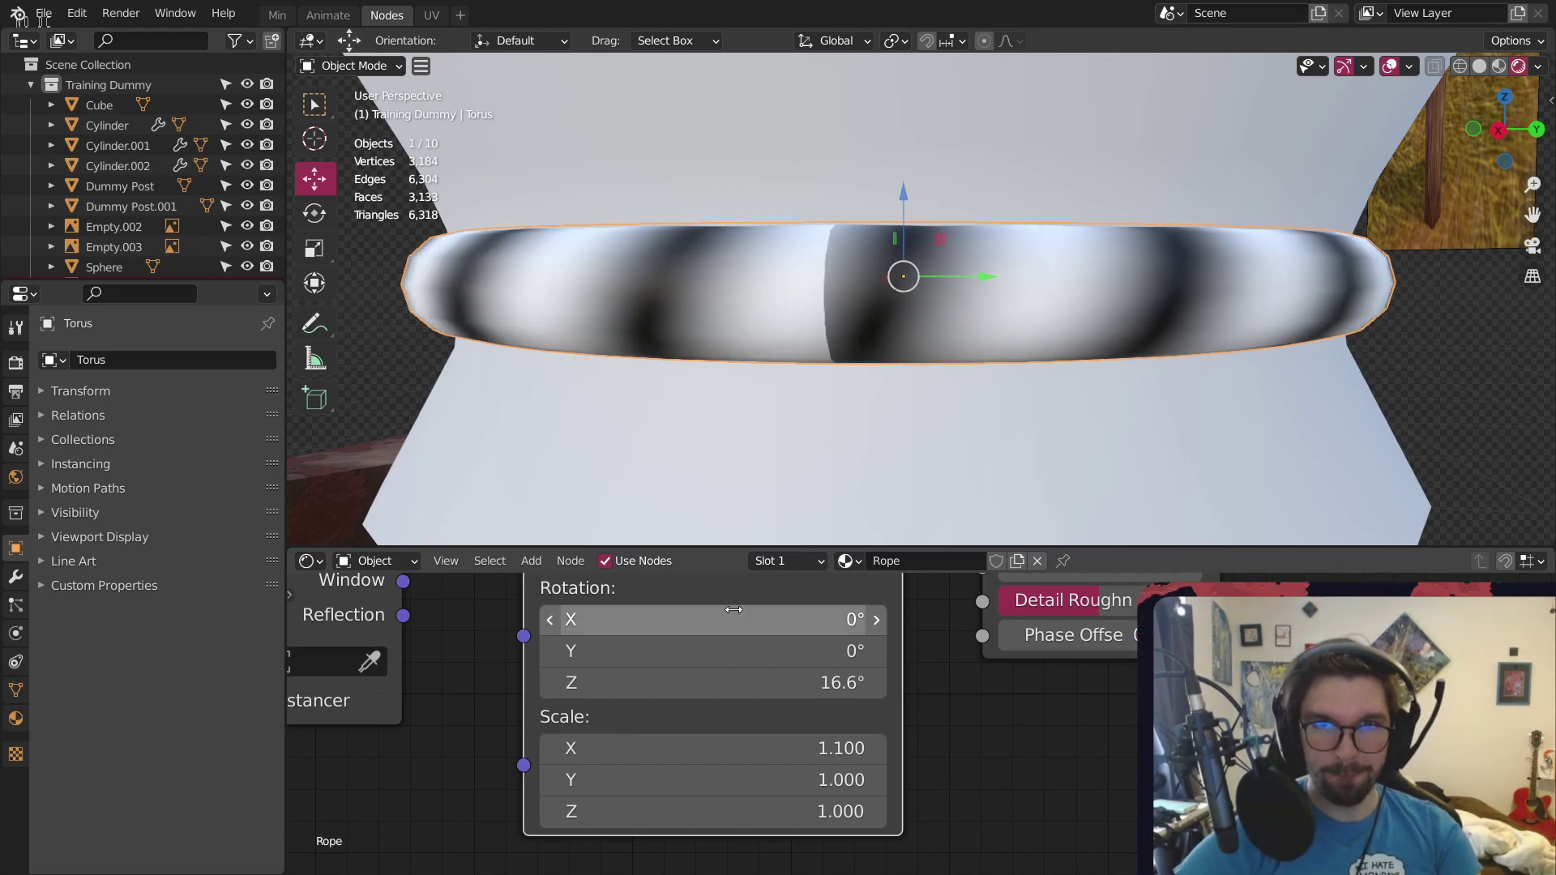
left_click(791, 762)
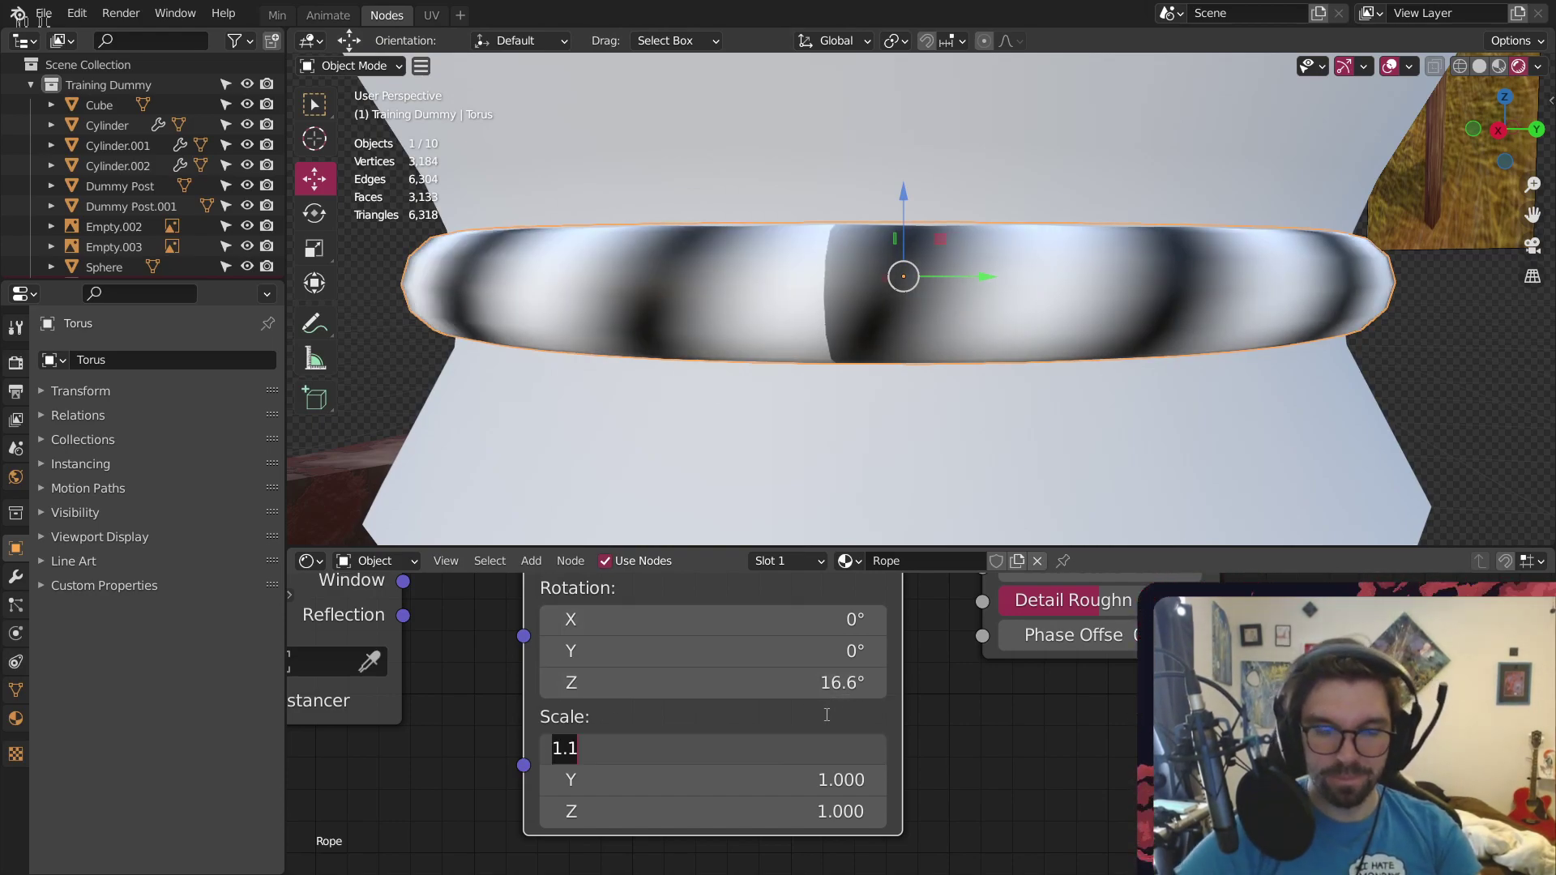
type("1.01")
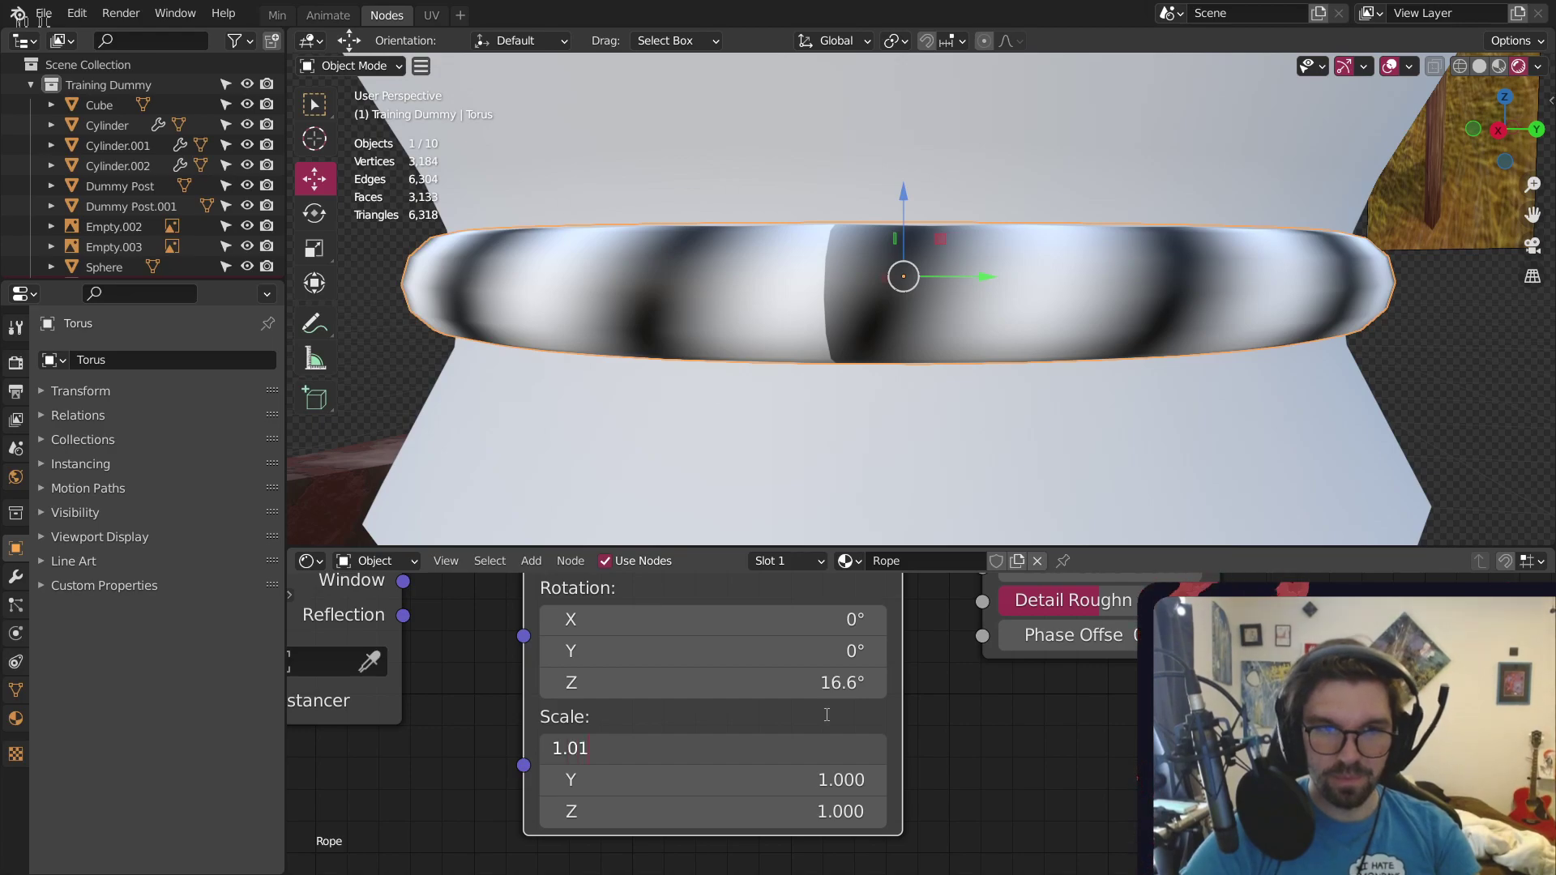
key("Return")
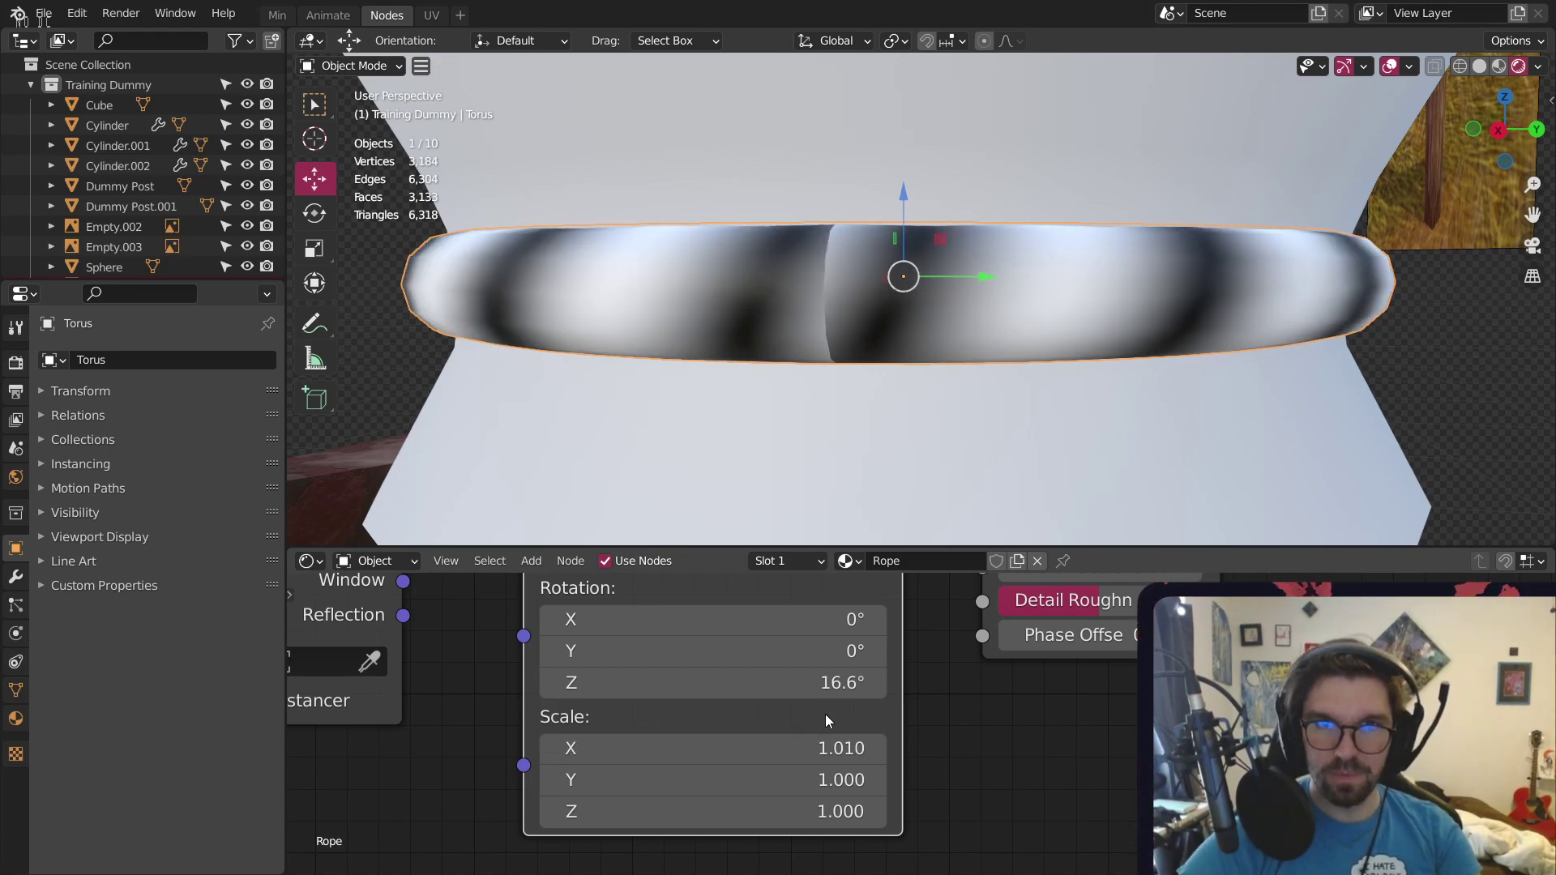
Try X scale values of 1.02 and 1.03 on the Rope material's mapping
left_click(773, 743)
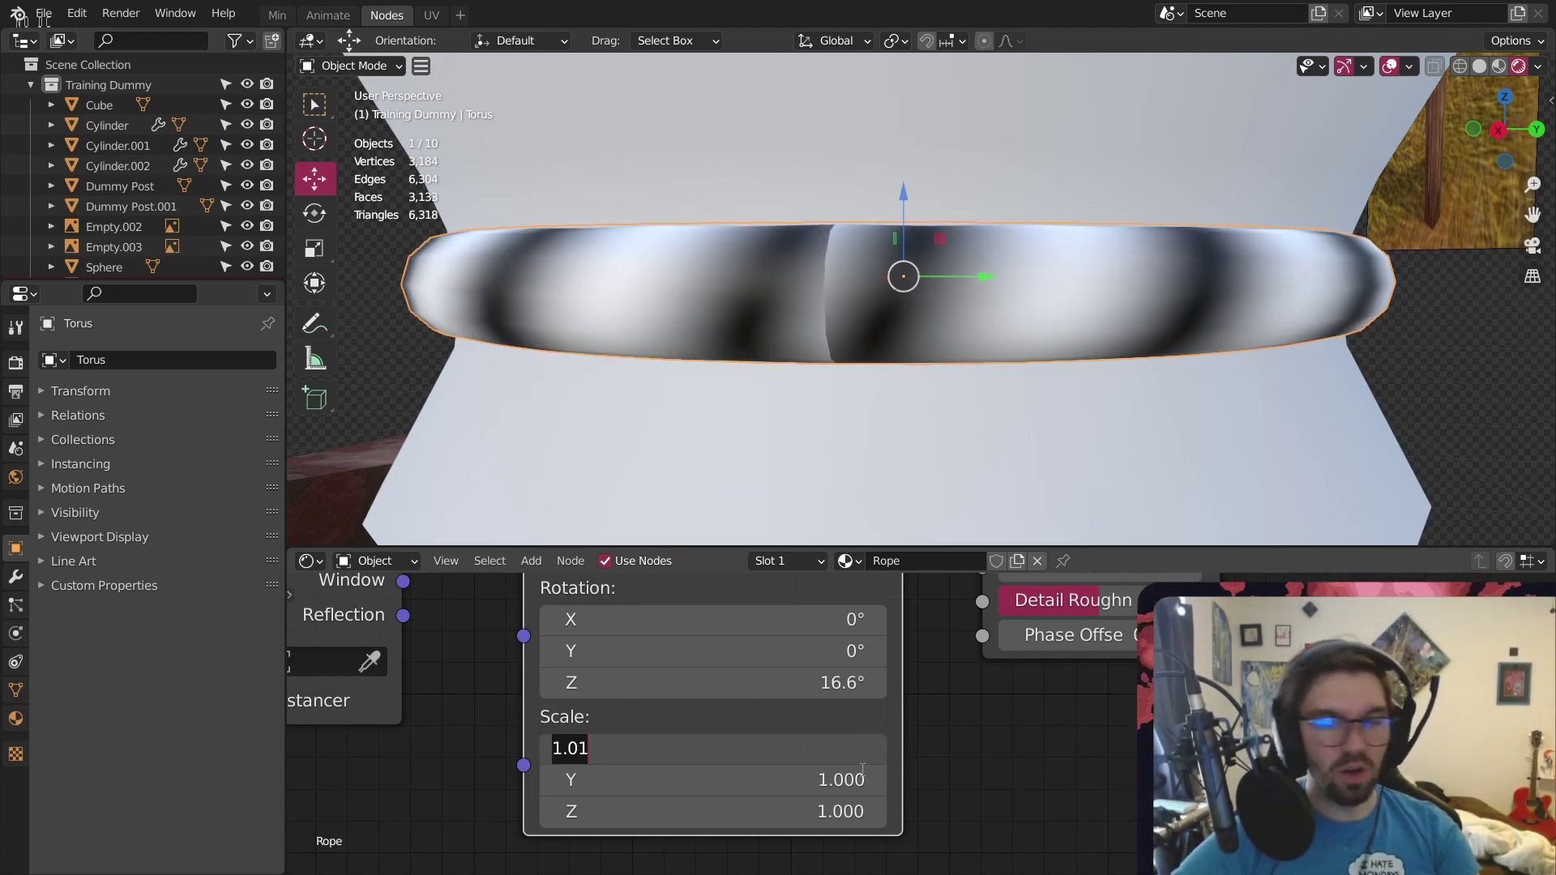
type("1.02")
key("Return")
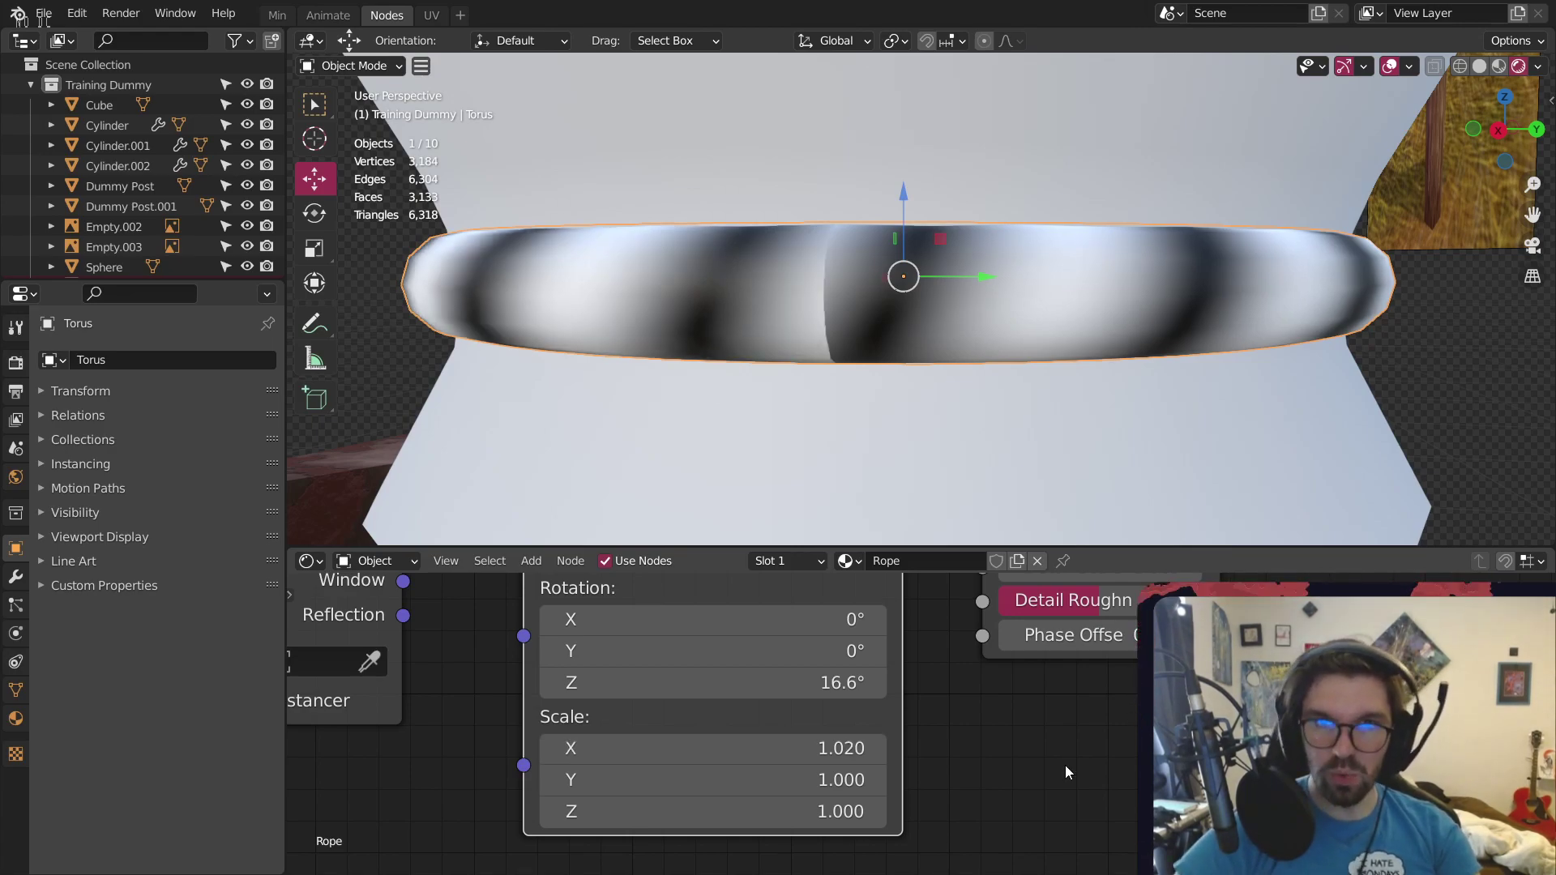
left_click(766, 748)
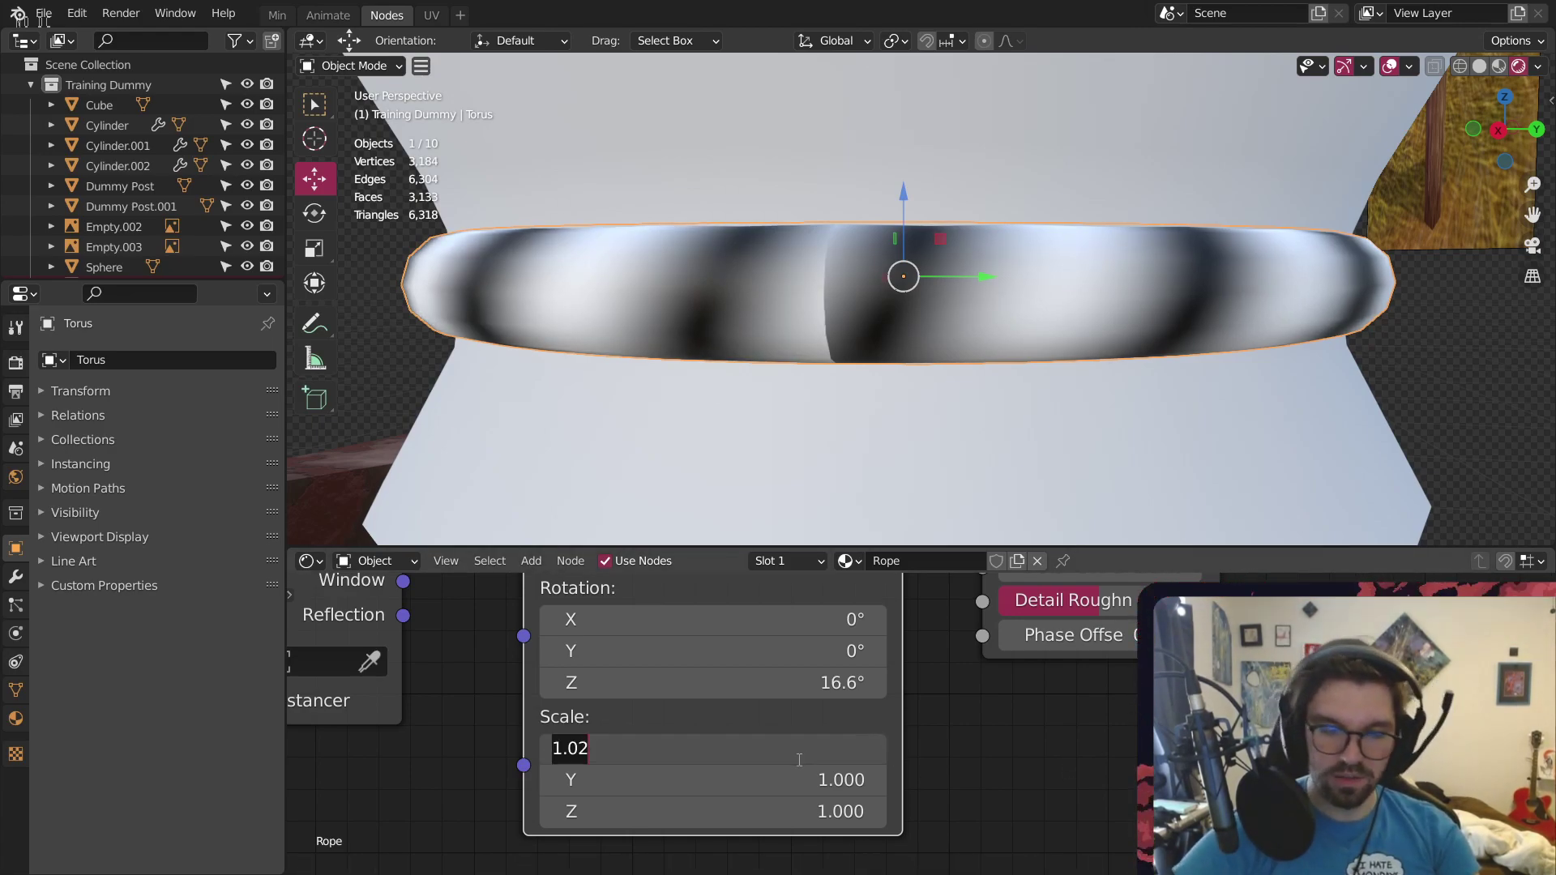
type("1.03")
key("Return")
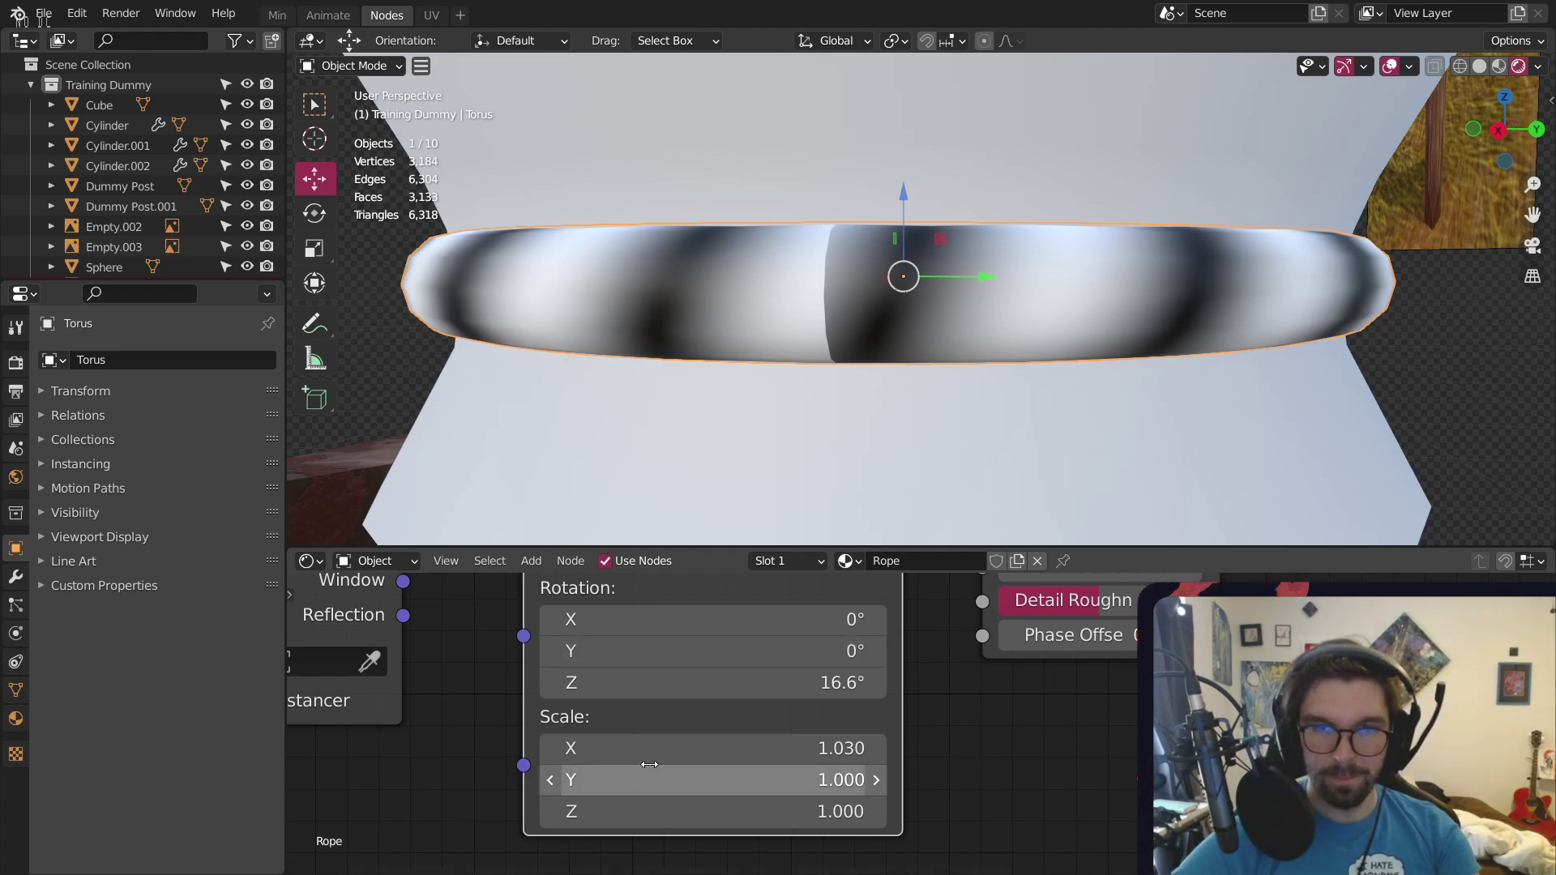
mouse_move(649, 750)
left_mouse_down()
mouse_move(692, 750)
mouse_move(651, 750)
left_mouse_up()
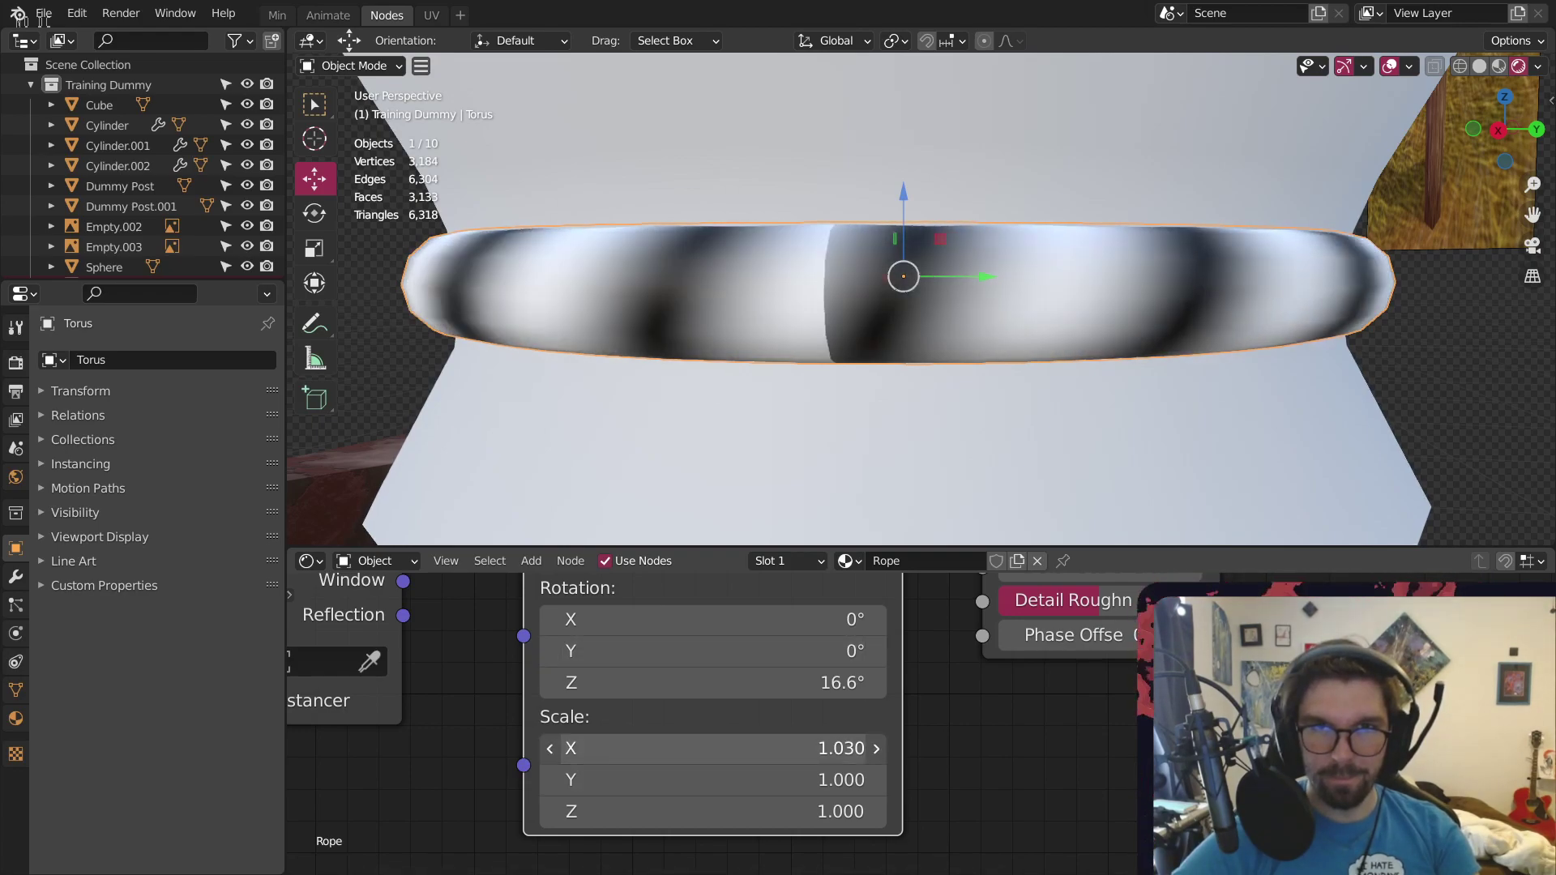
Raise the mapping's X scale to about 1.93, step it to 2.03, and try 2.04
mouse_move(765, 748)
left_mouse_down()
mouse_move(677, 748)
mouse_move(846, 748)
left_mouse_up()
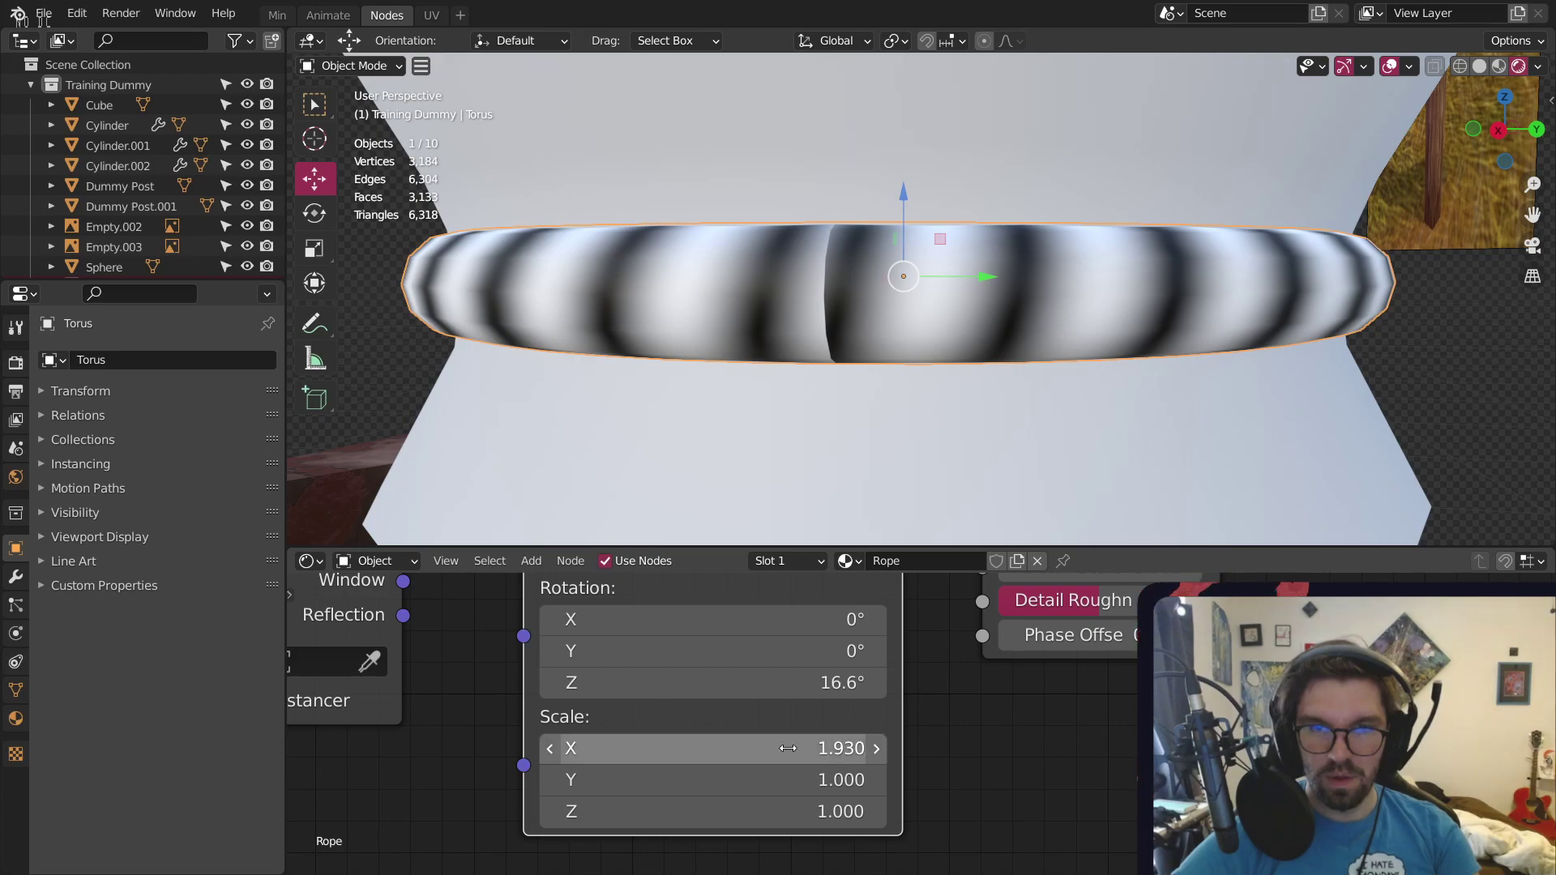
left_click(876, 748)
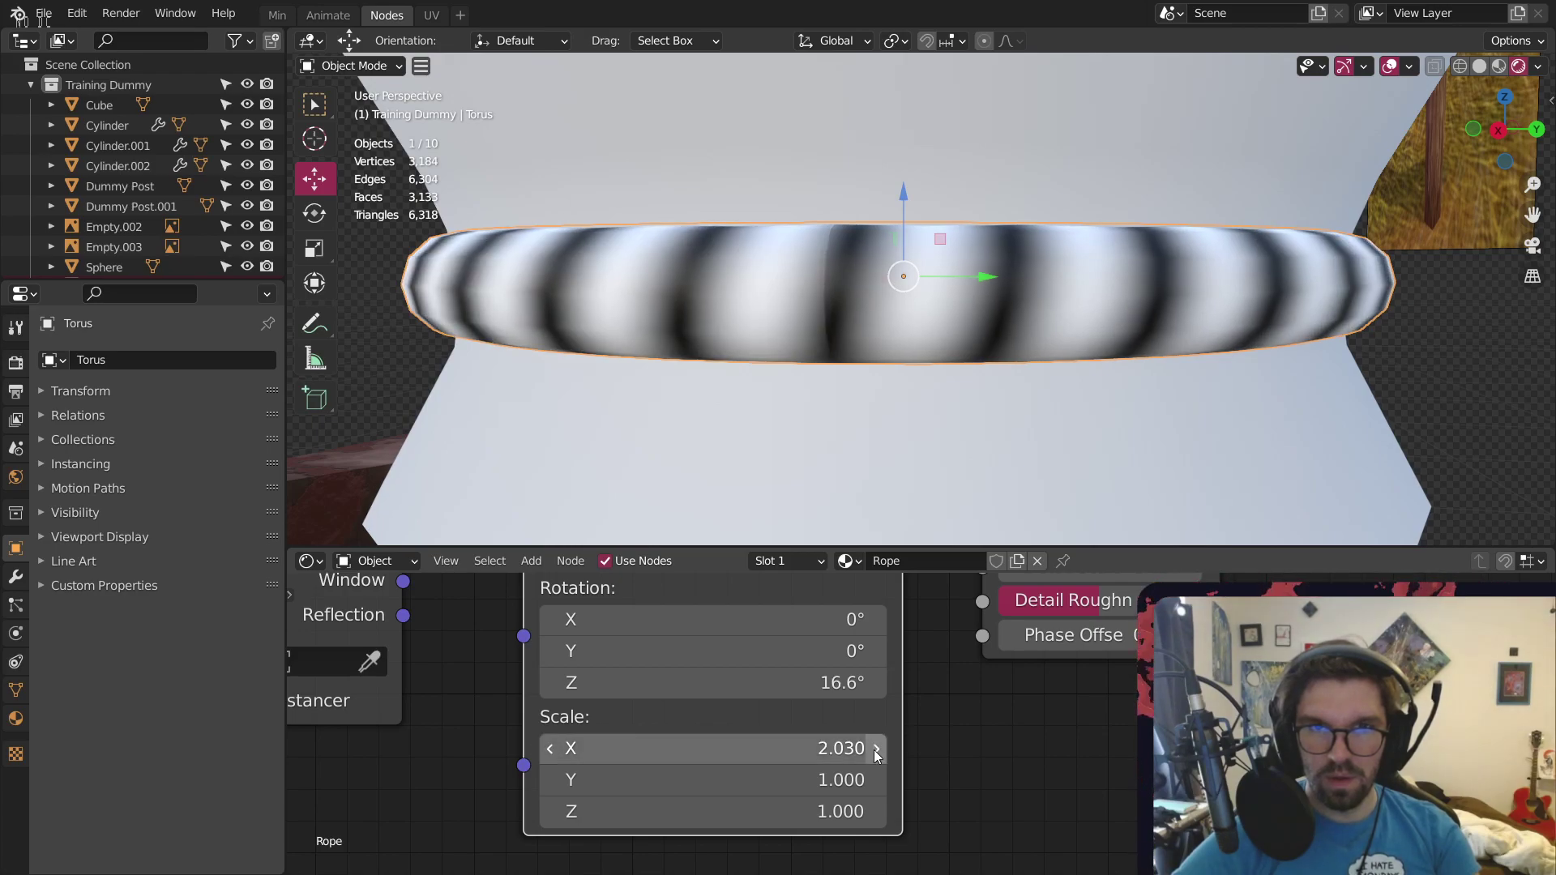
left_click(874, 752)
left_click(554, 750)
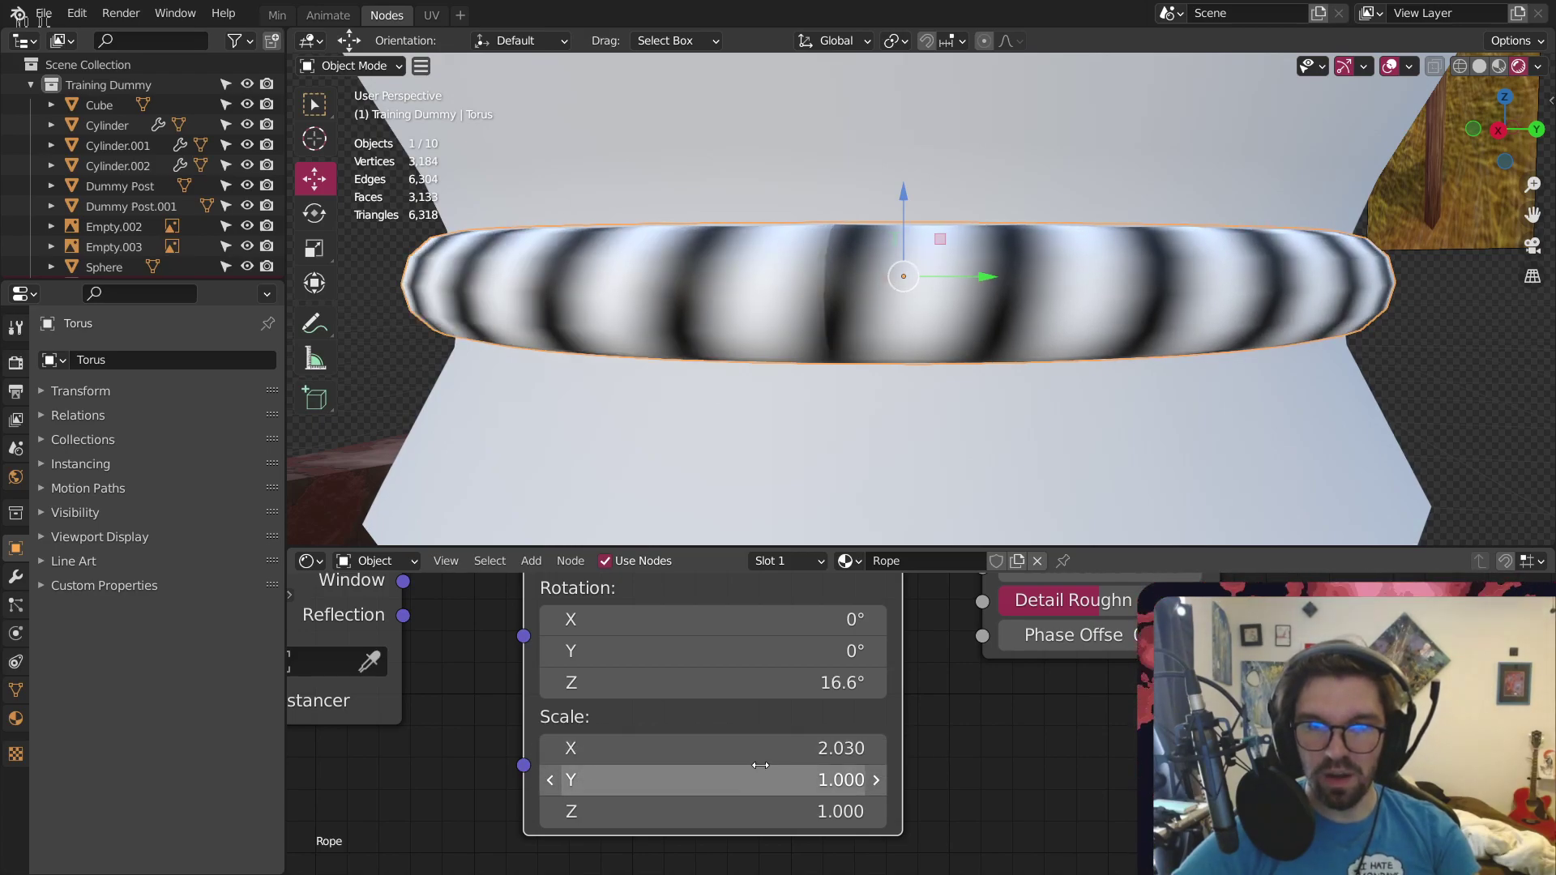
left_click(766, 745)
type("2.0")
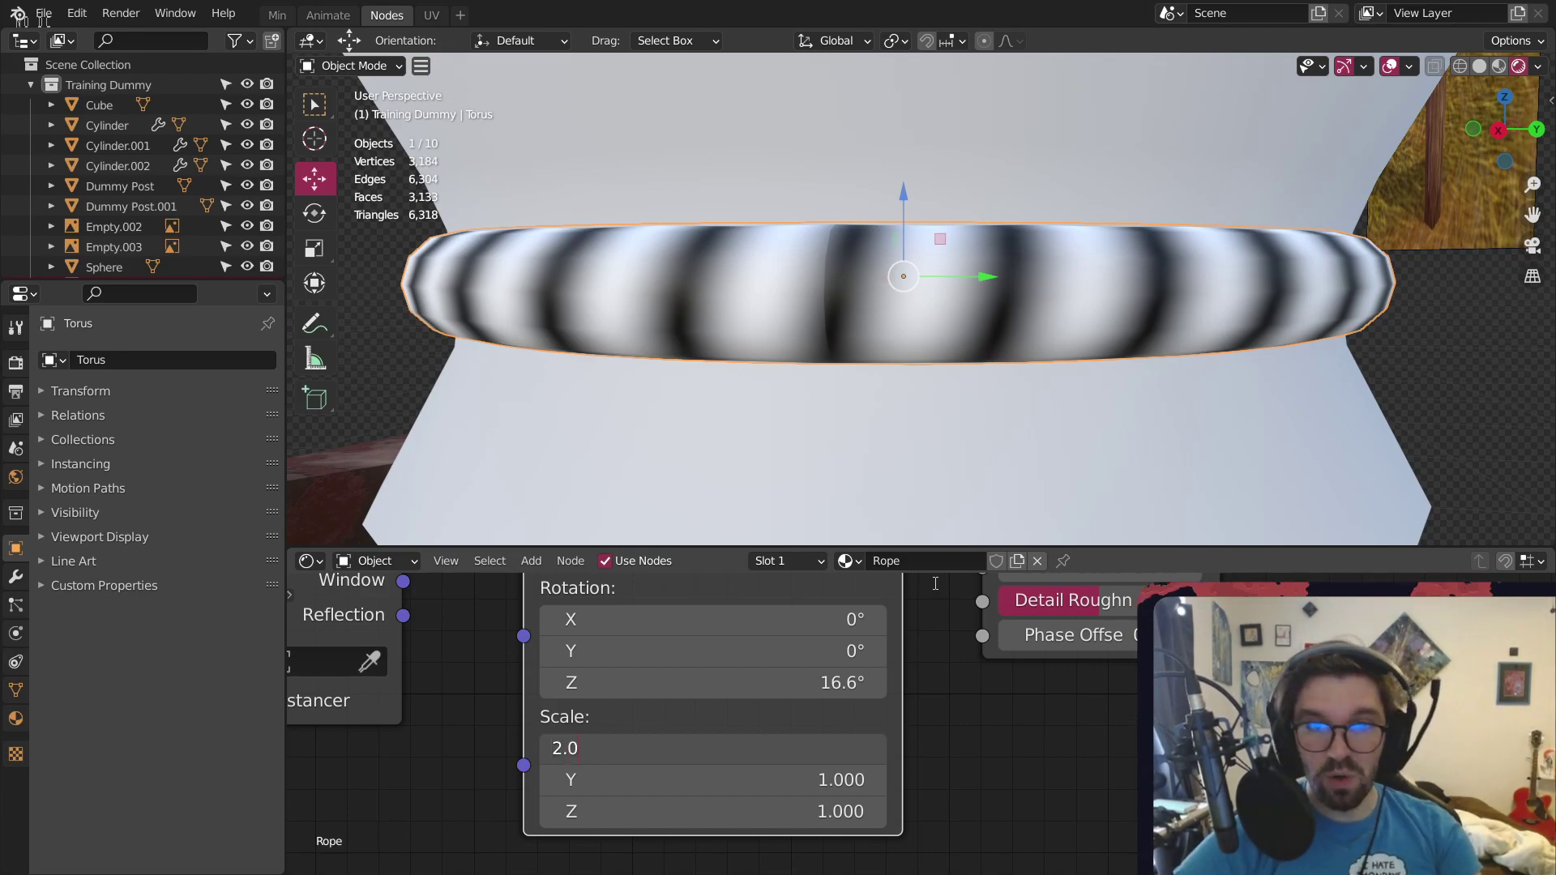
type("4")
key("Return")
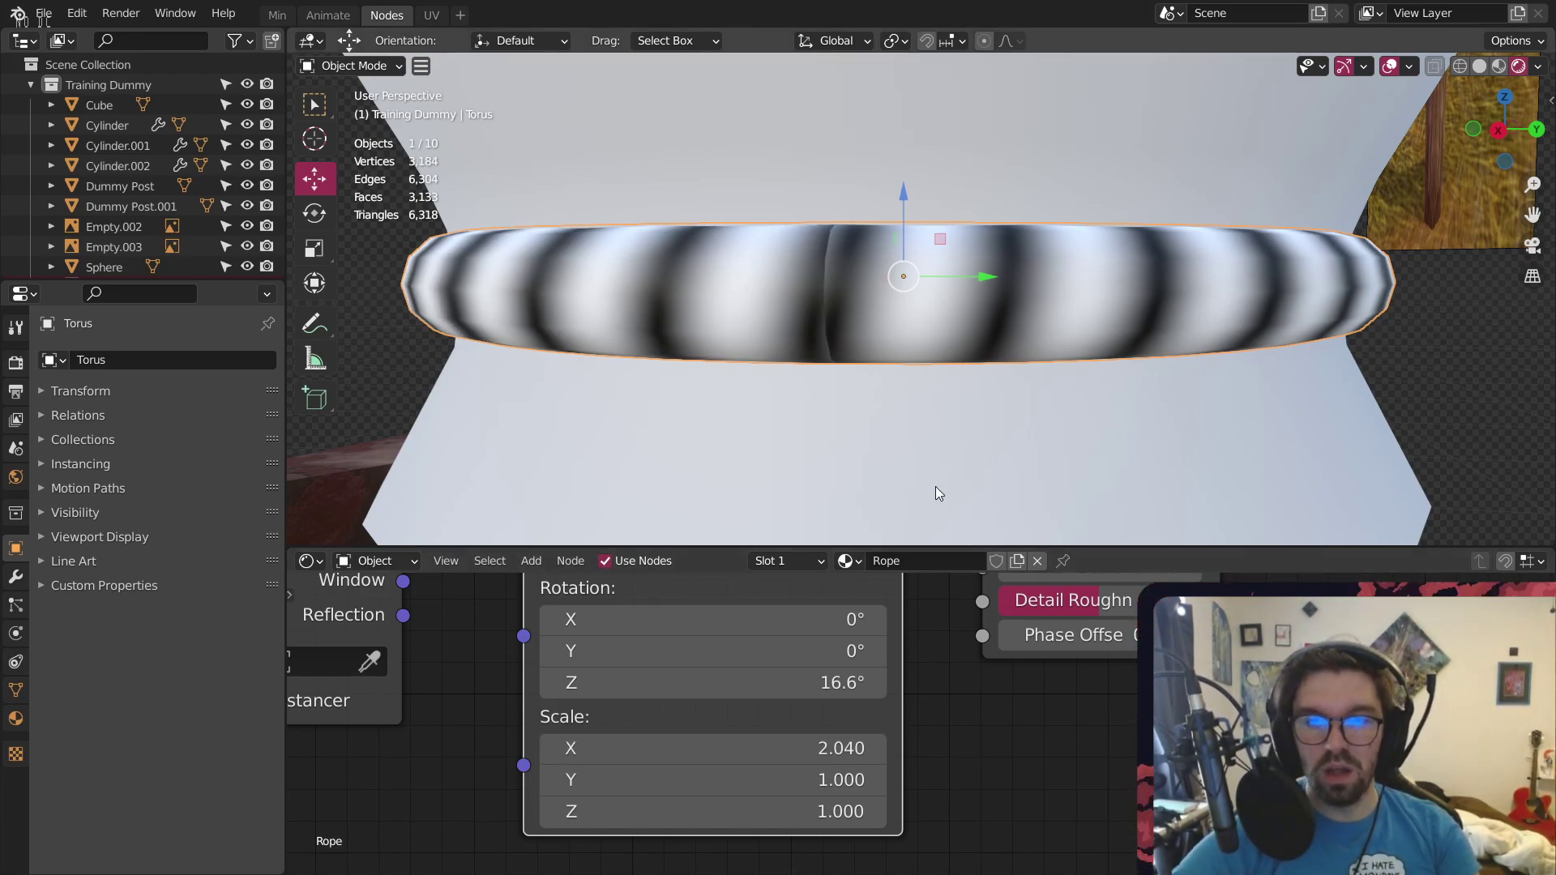
Set the X scale of the Rope material's mapping to 2.035
left_click(818, 753)
type("2.0")
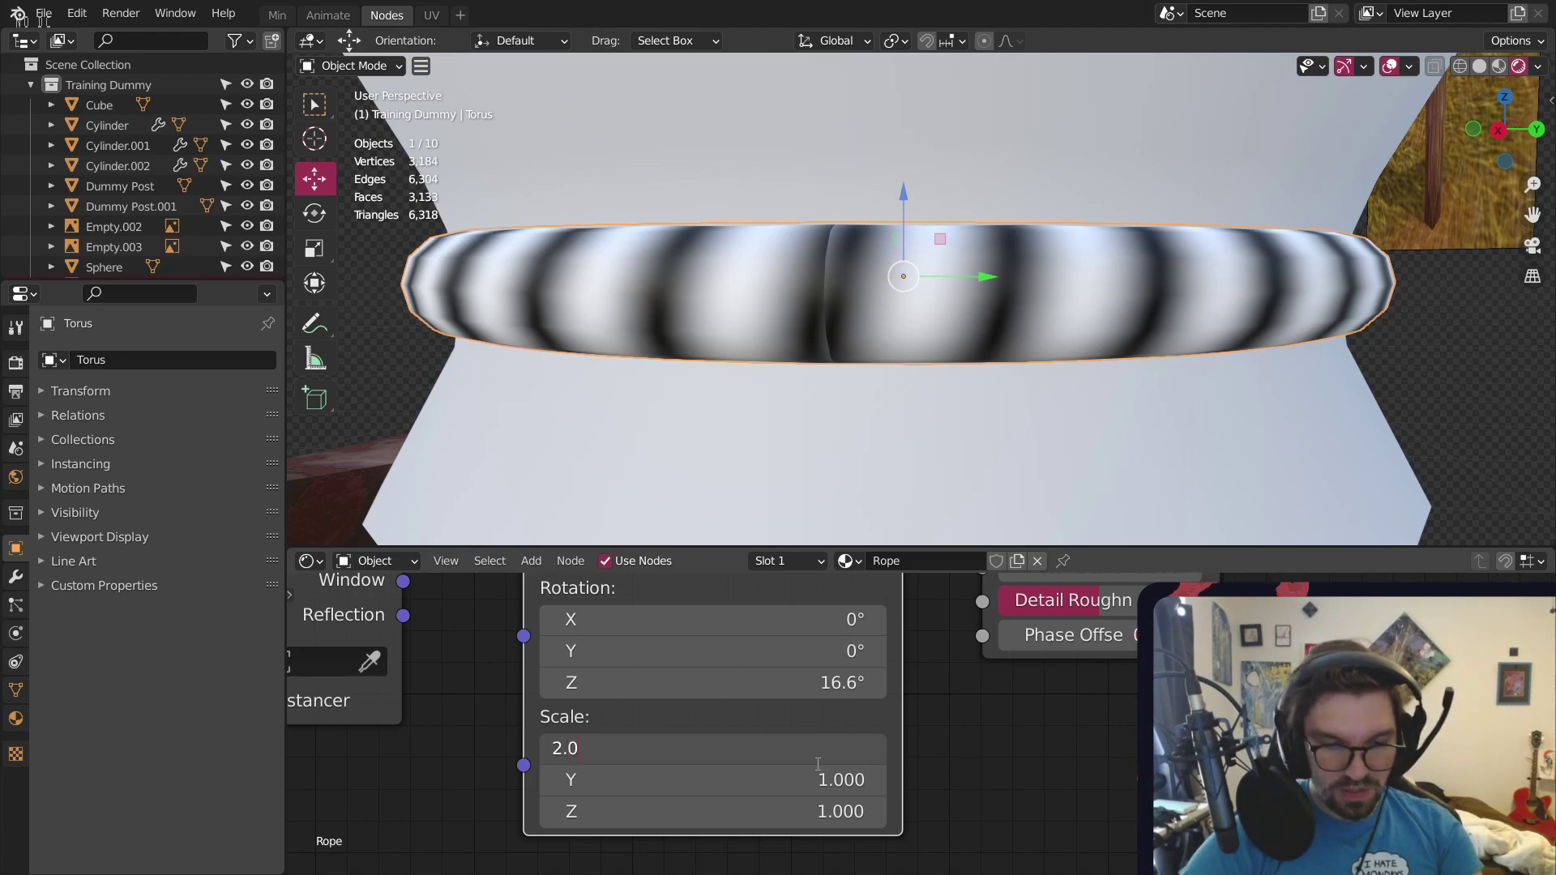
type("35")
key("Return")
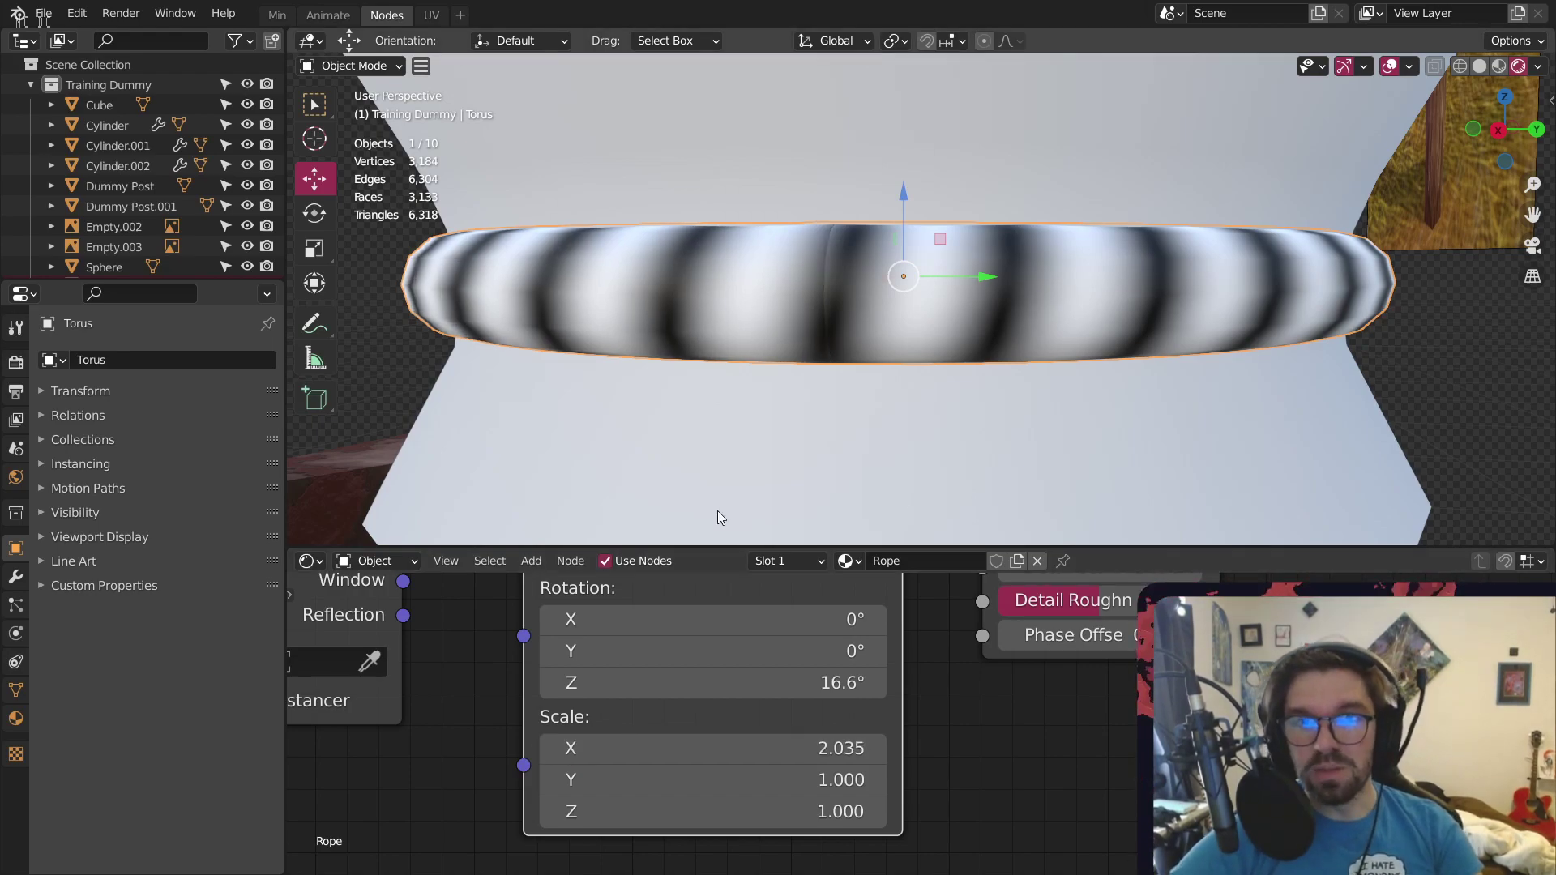
Deselect the torus and examine its stripe seam and pattern up close and from several sides
middle_click_drag(718, 510, 886, 323)
scroll(844, 510, "up", 5)
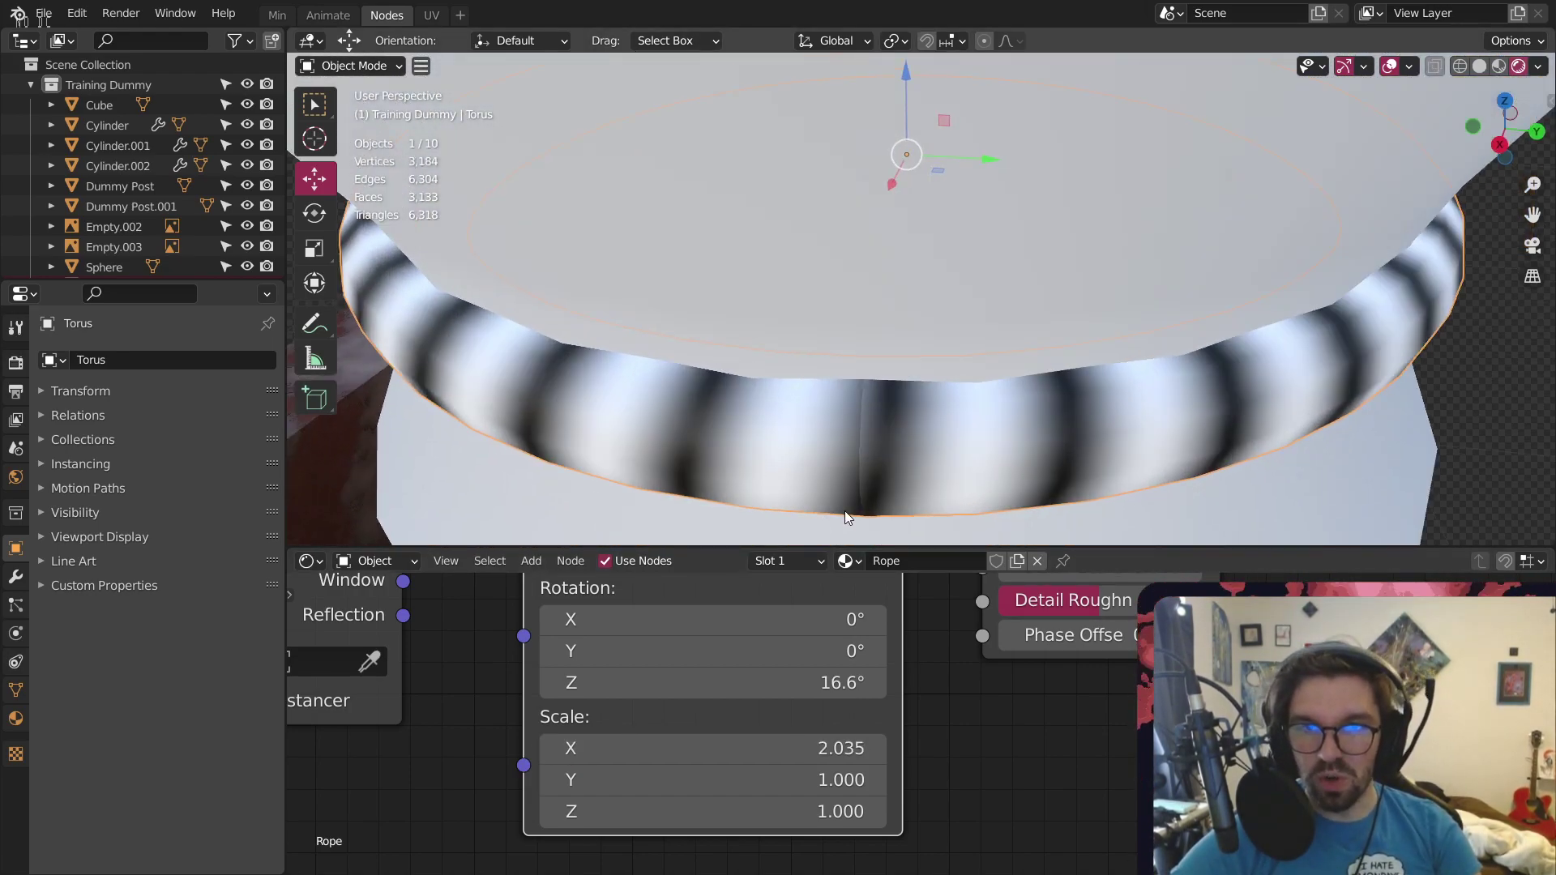
scroll(825, 399, "down", 6)
middle_click_drag(837, 404, 1213, 347)
left_click(1188, 254)
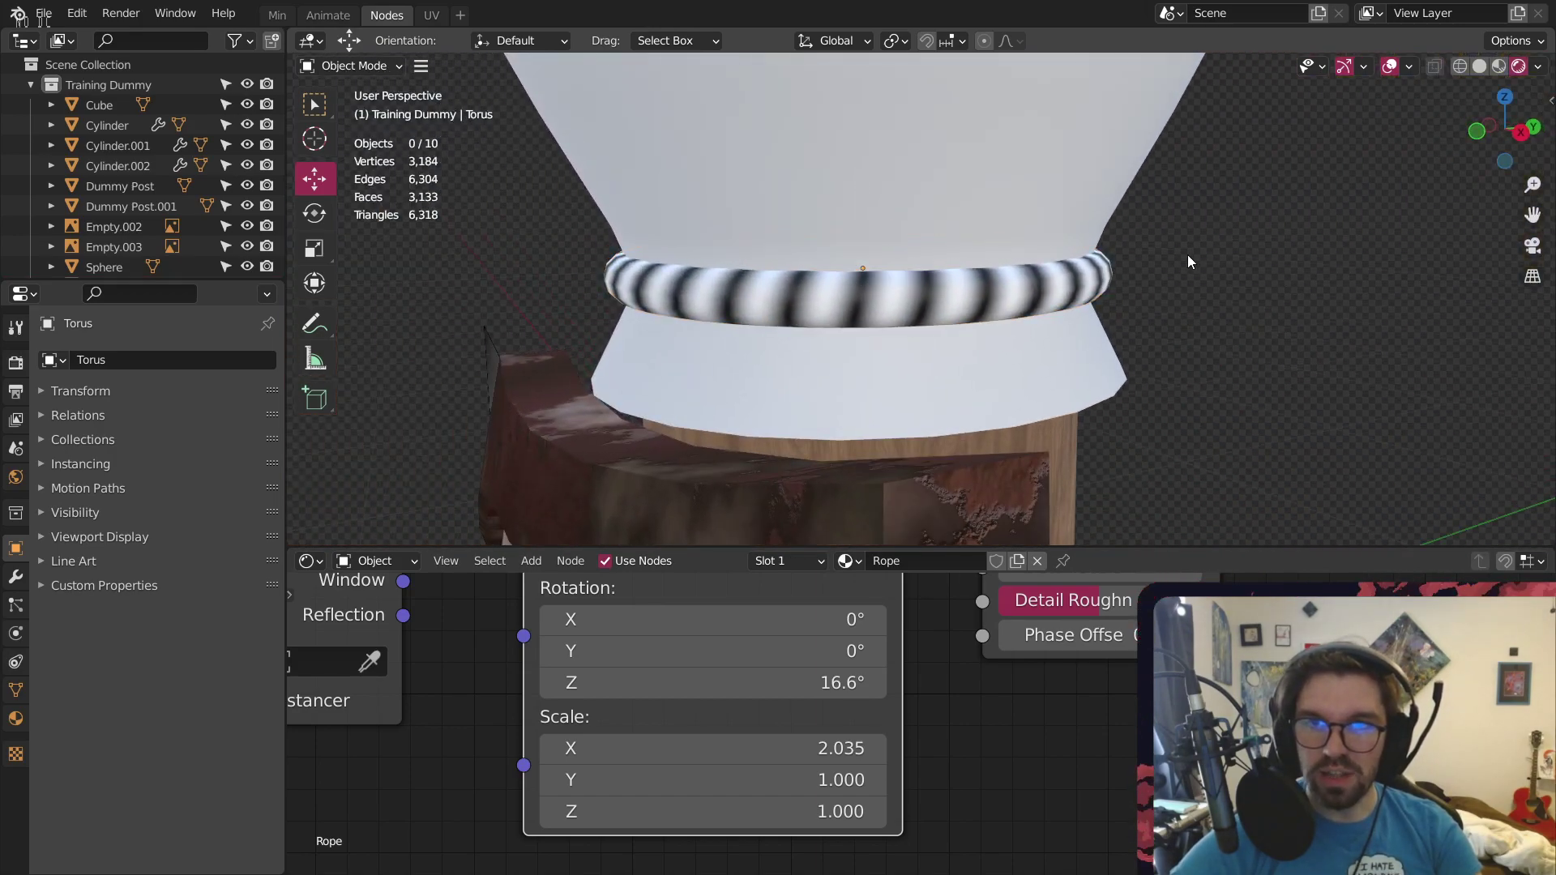
middle_click_drag(1188, 254, 941, 303, "shift")
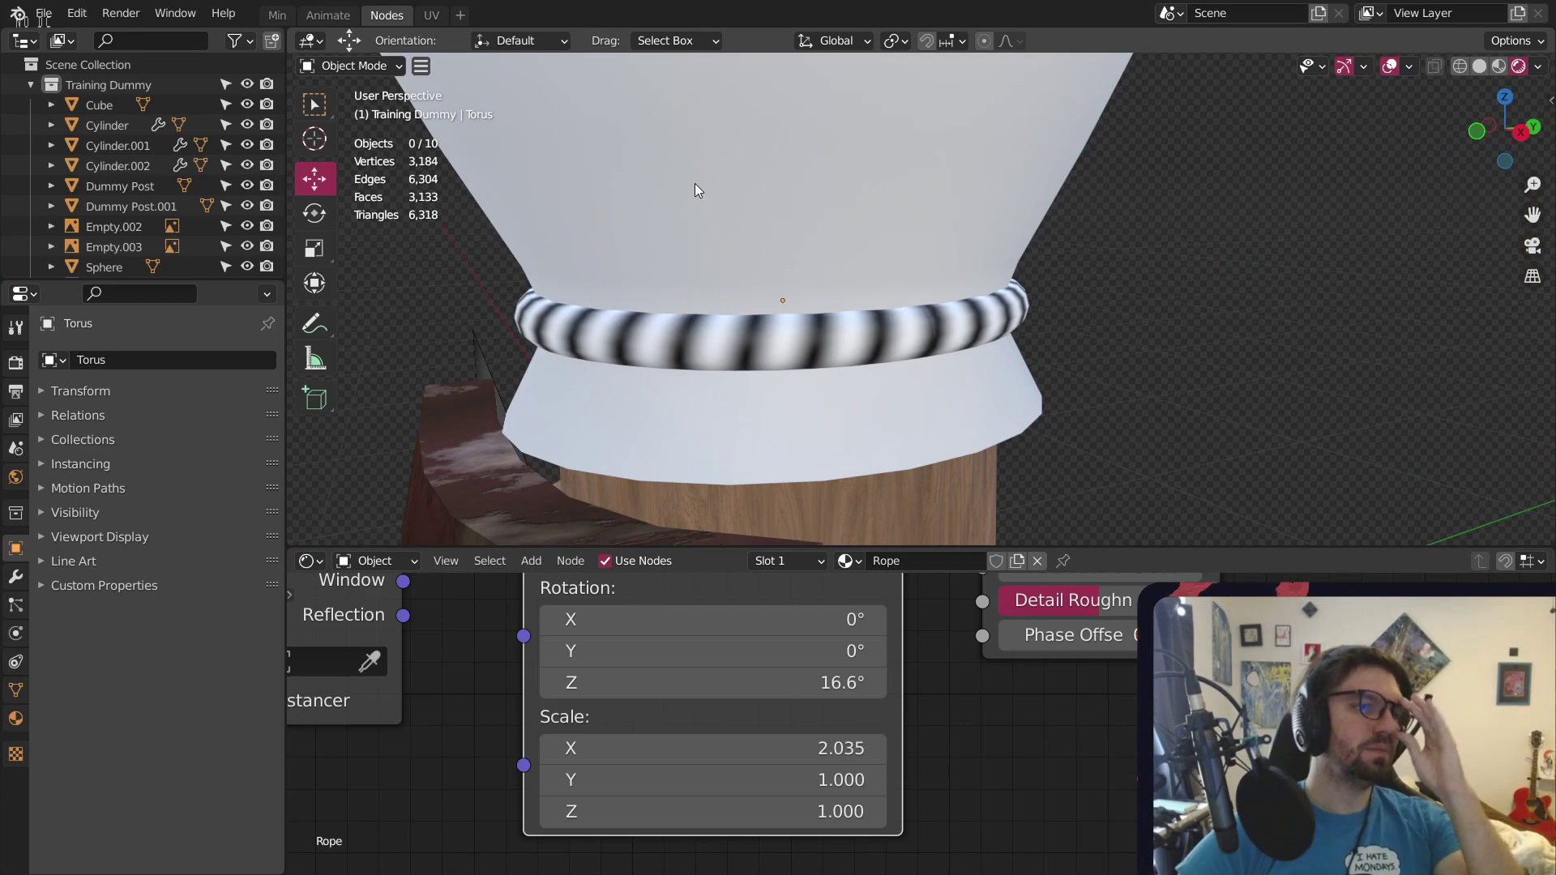
scroll(448, 413, "down", 5)
middle_click_drag(547, 386, 742, 403)
middle_click_drag(531, 426, 919, 314, "shift")
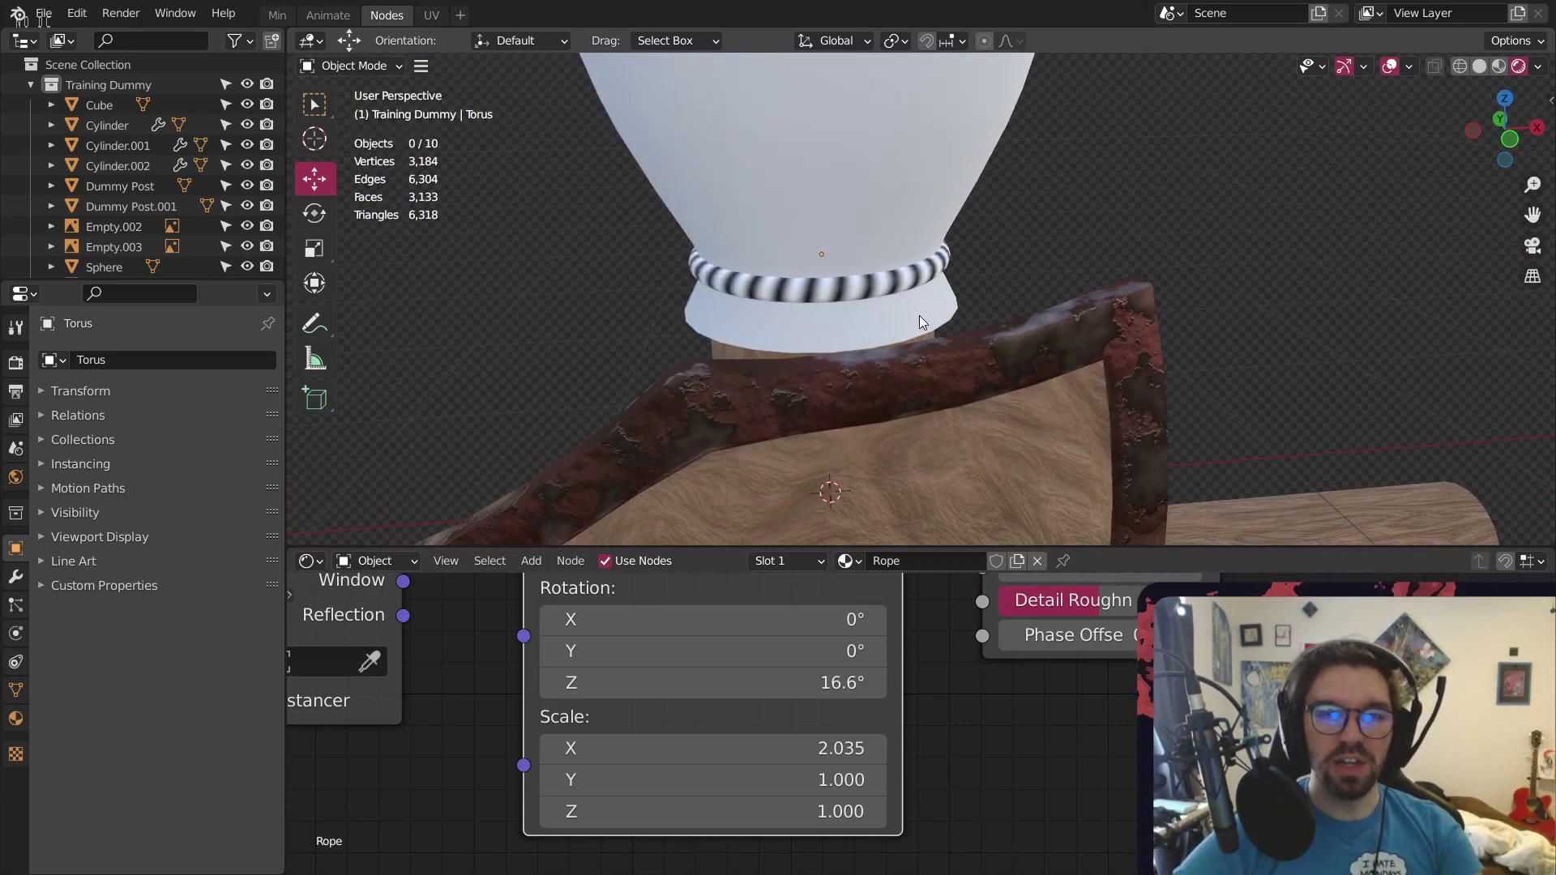
Examine the neck rope in the training dummy reference image and compare it with the striped torus
scroll(825, 275, "down", 4)
scroll(790, 239, "down", 4)
middle_click_drag(809, 297, 967, 357, "shift")
scroll(587, 123, "up", 8)
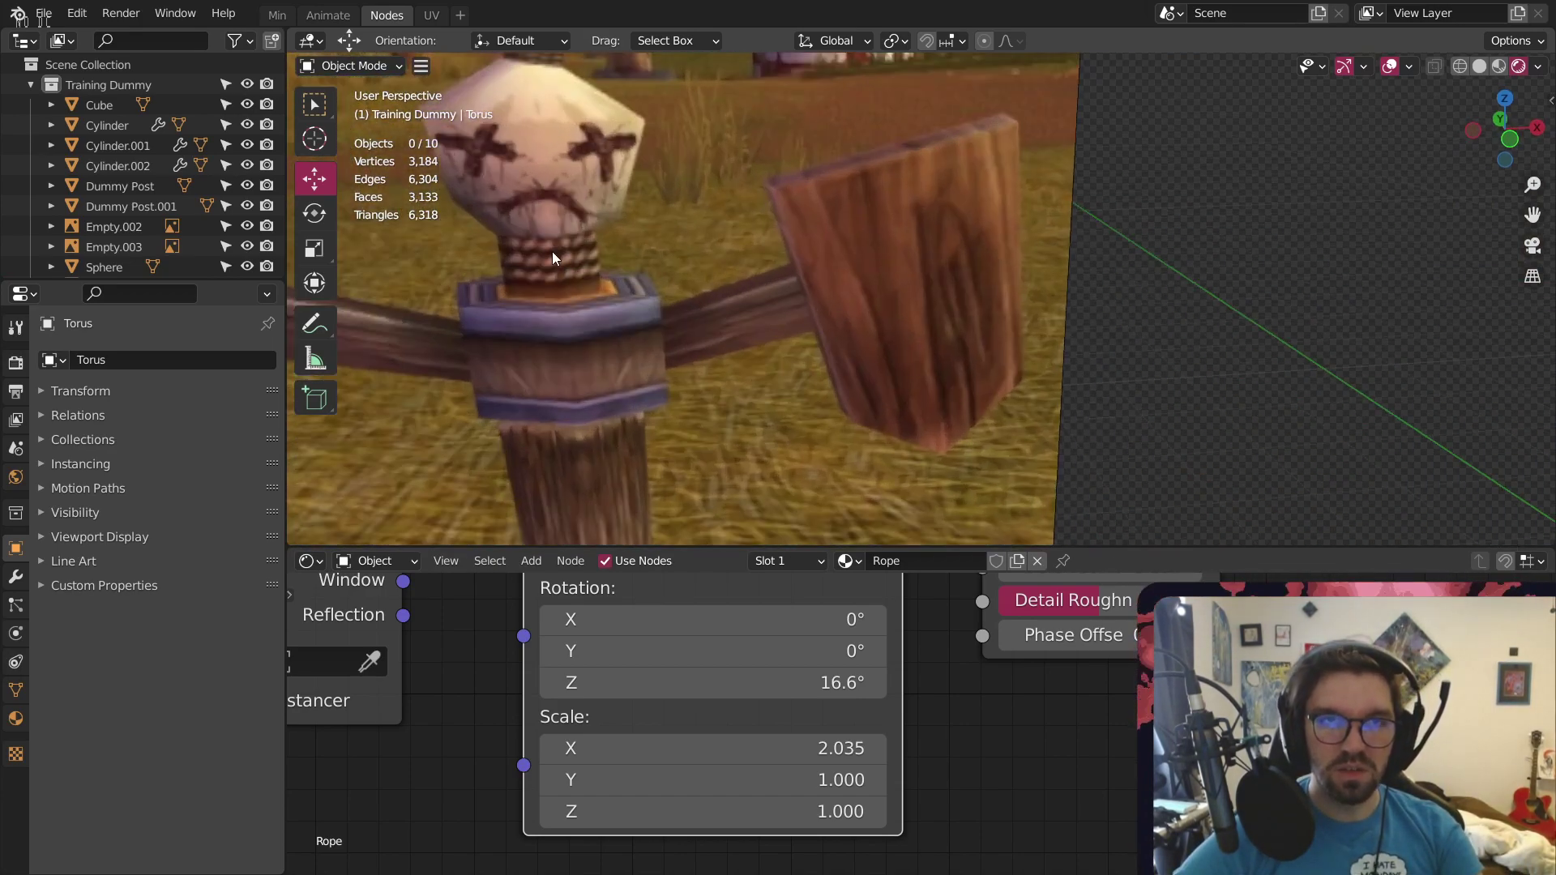
scroll(728, 217, "up", 2)
scroll(737, 308, "up", 1)
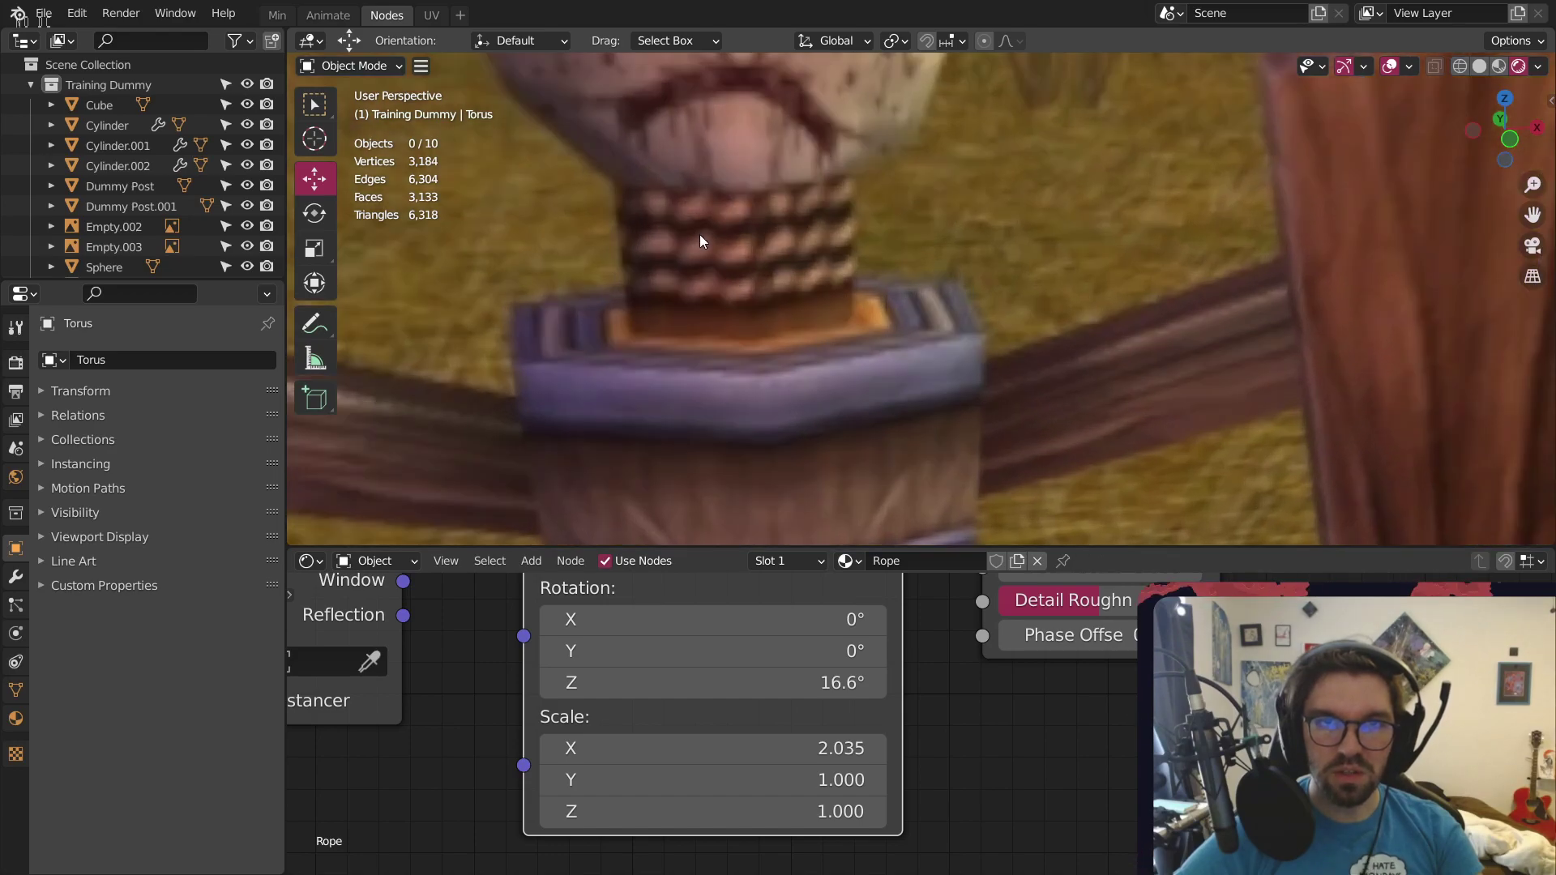
scroll(698, 235, "down", 9)
middle_click_drag(1345, 382, 818, 316, "shift")
middle_click_drag(818, 316, 794, 296)
scroll(875, 381, "up", 3)
scroll(891, 405, "up", 3)
scroll(891, 405, "up", 4)
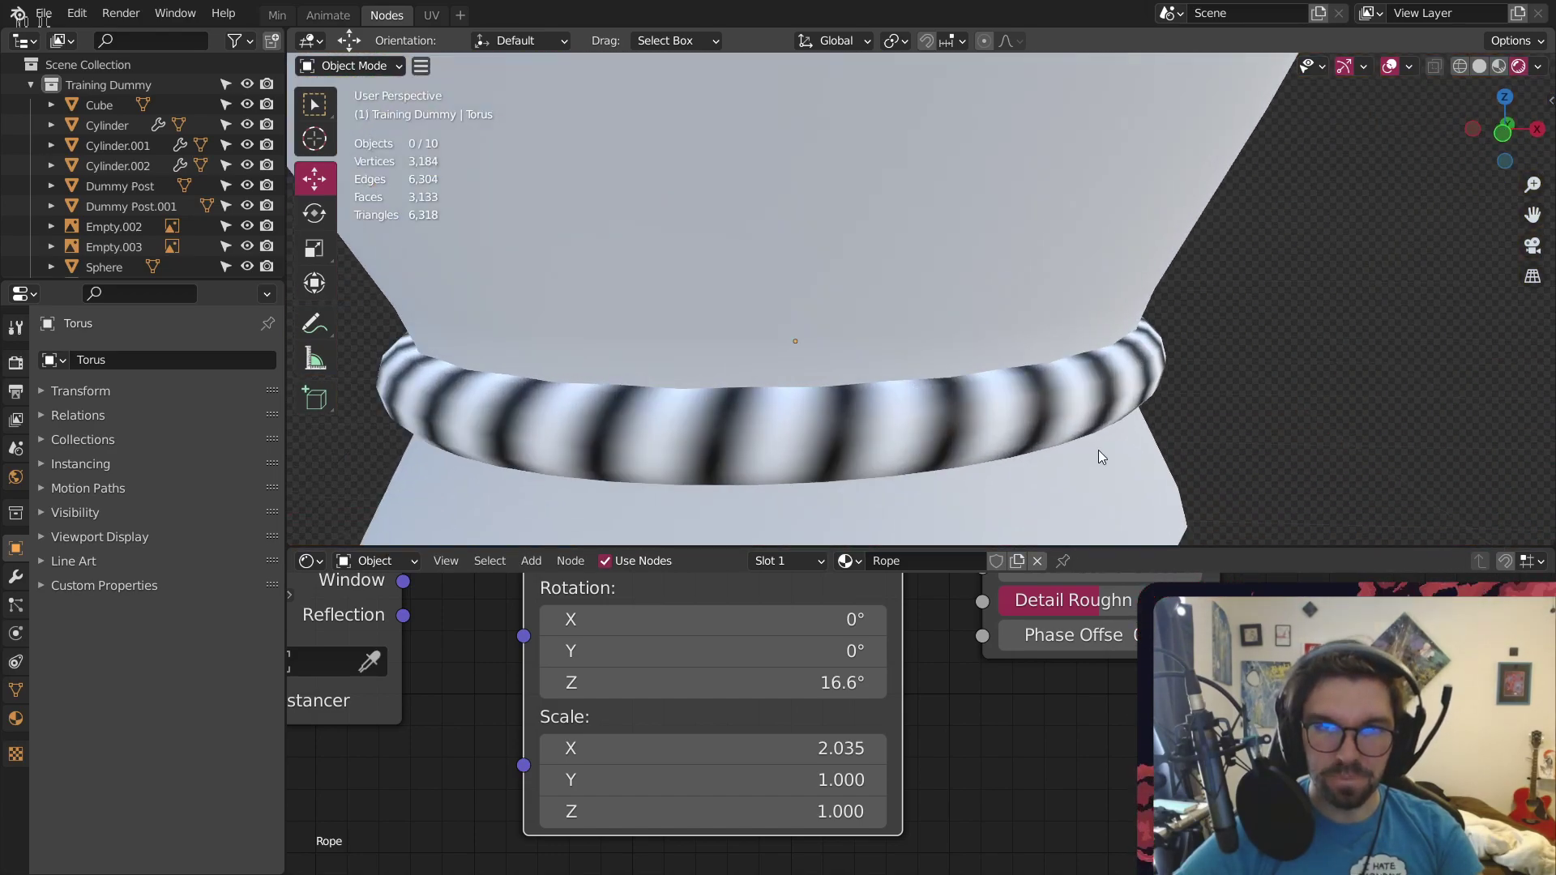
Fine-tune the X scale of the Rope material's mapping at the torus seam, trying 2.034 and finishing with 2.033
middle_click_drag(1098, 450, 838, 373)
scroll(771, 335, "up", 2)
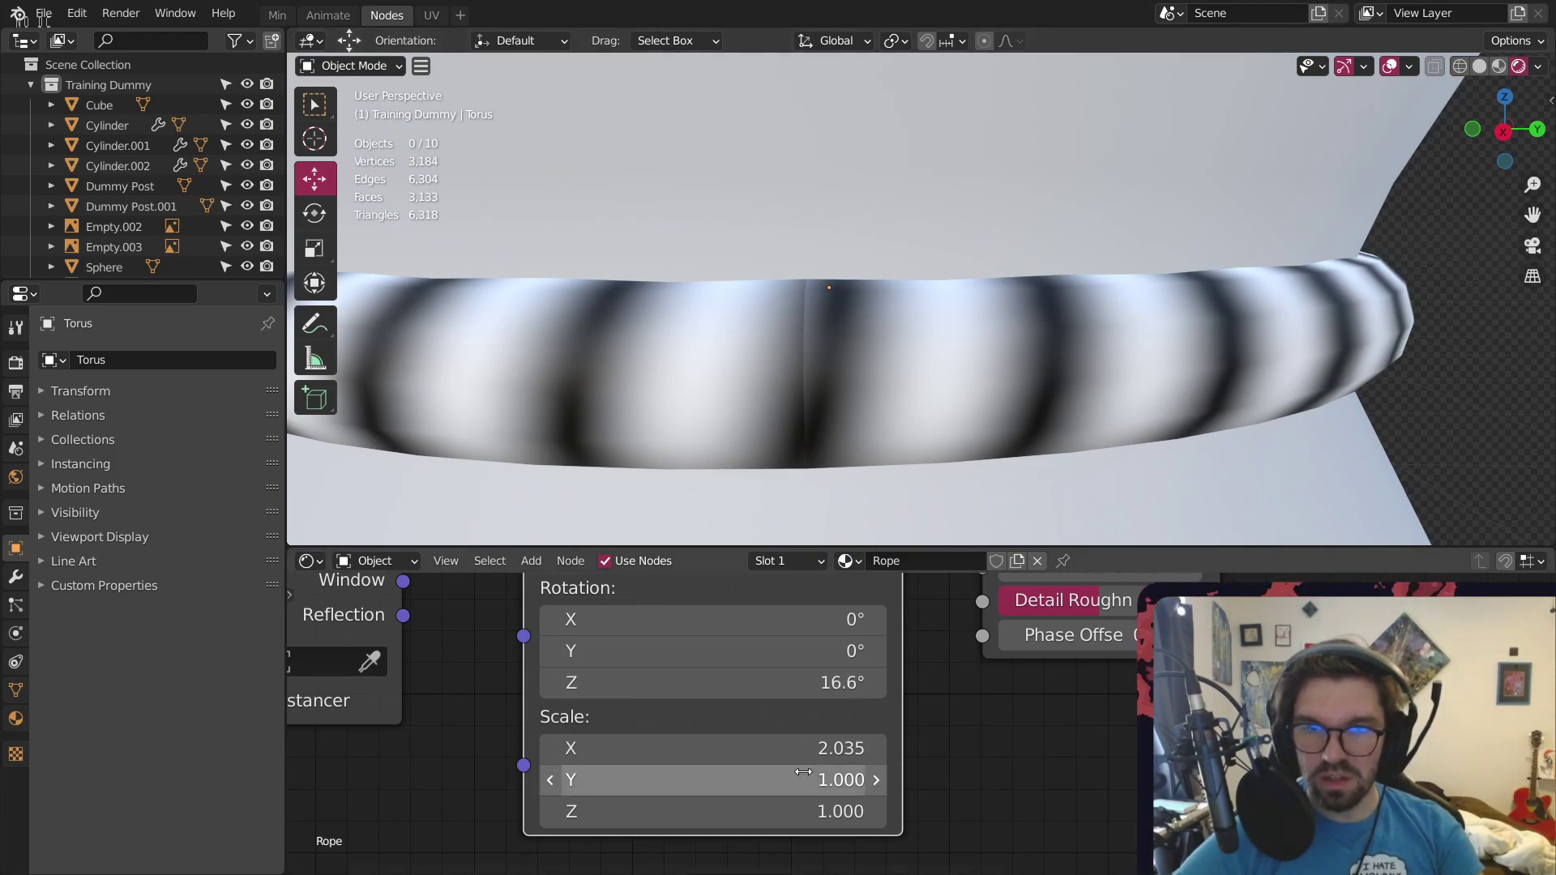
left_click(550, 748)
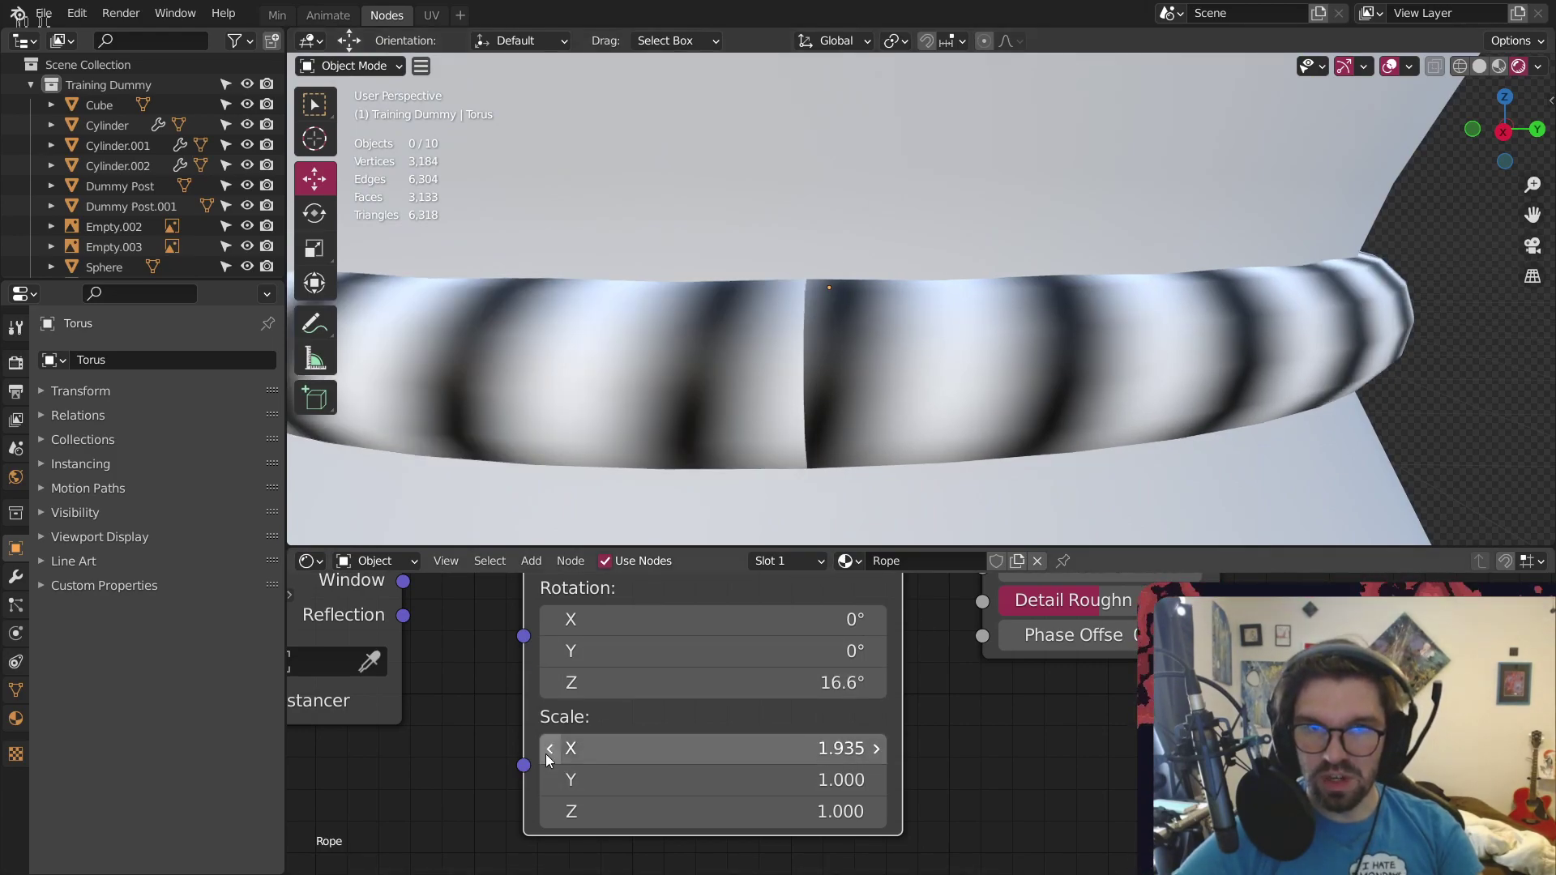
left_click(875, 748)
left_click(866, 749)
type("2.034")
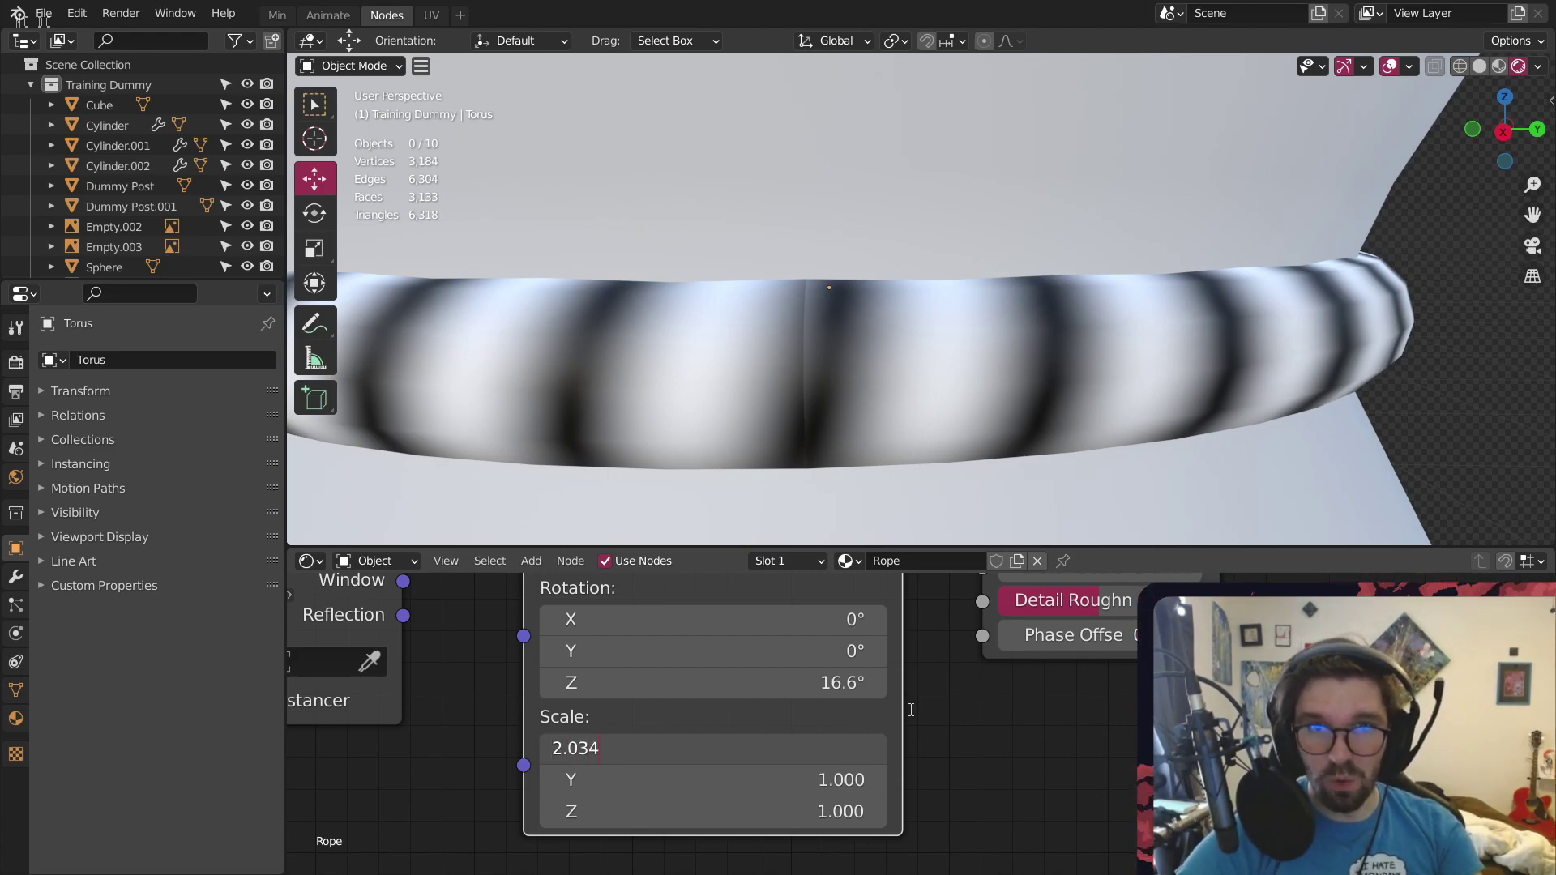
key("Return")
left_click(803, 749)
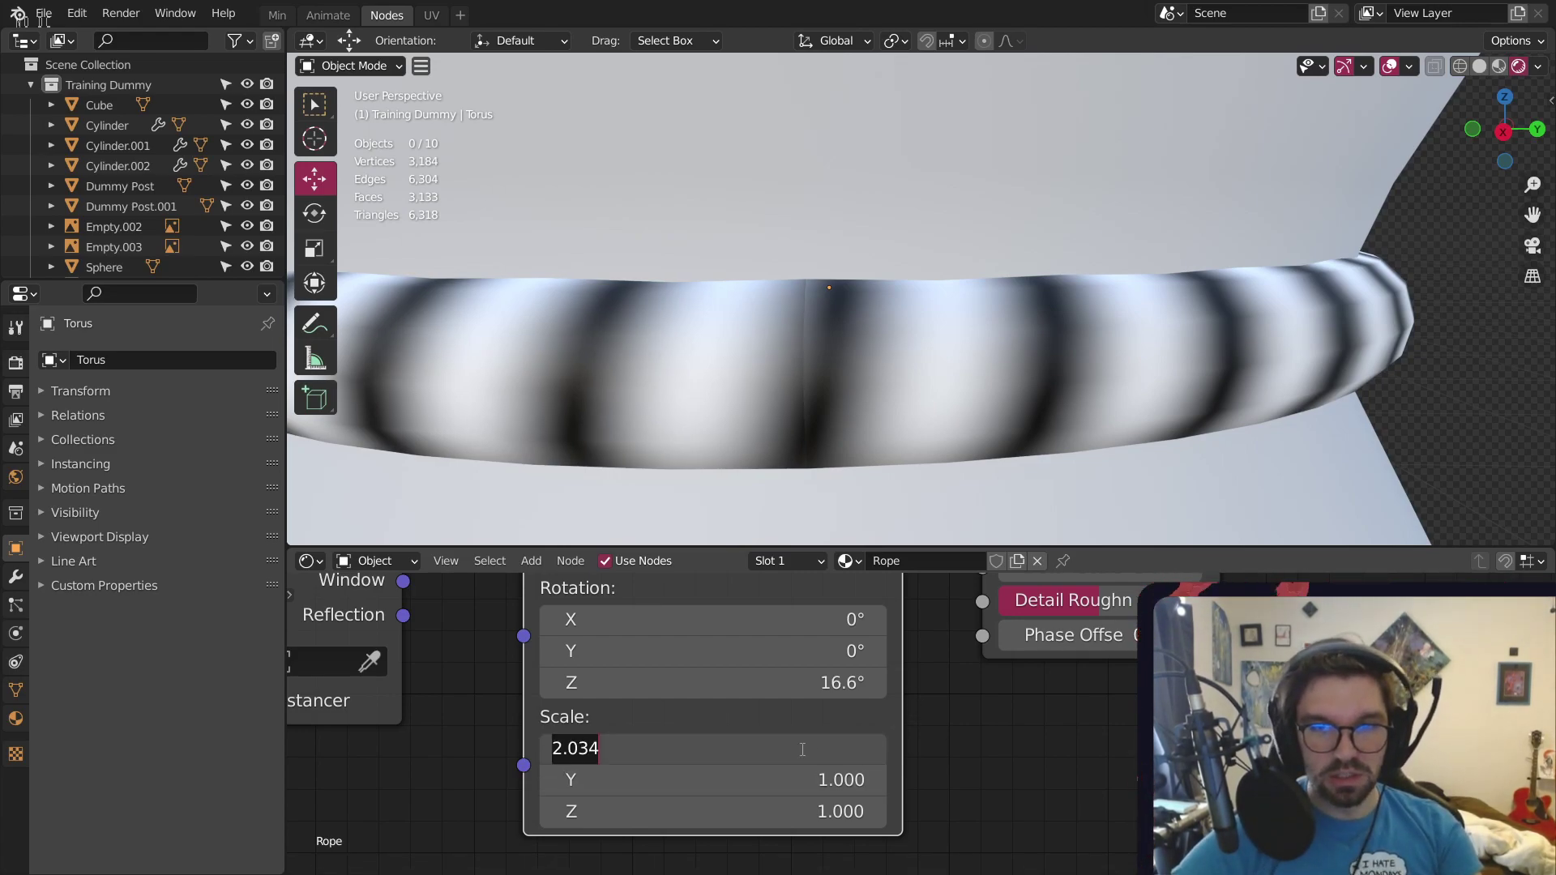
type("2.033")
key("Return")
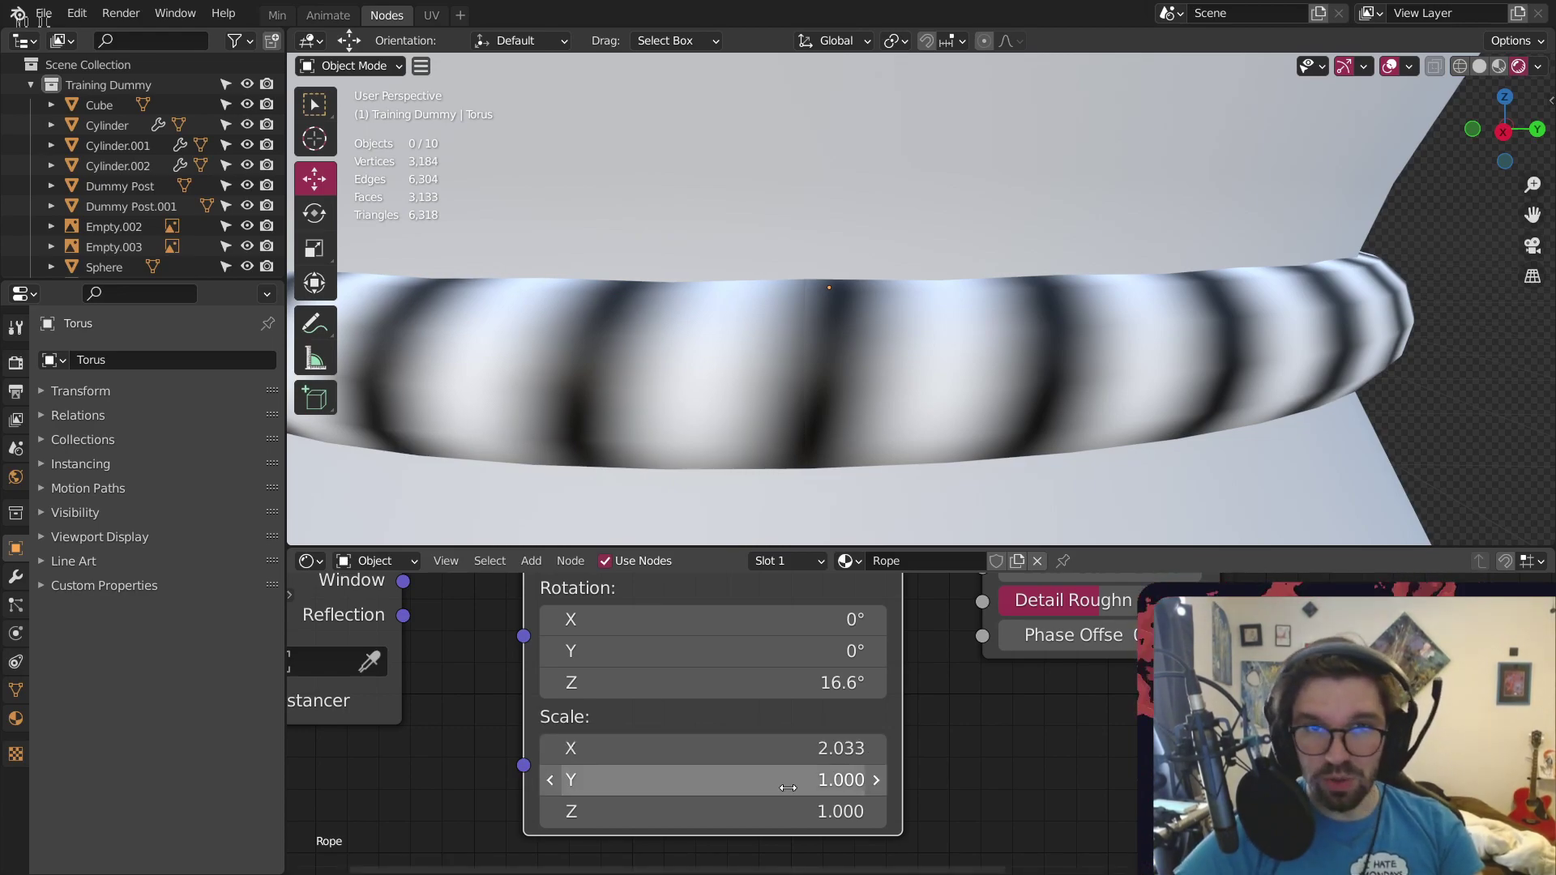
middle_click_drag(855, 460, 764, 348)
Raise the Wave Texture's Distortion in steps to 2.200
scroll(925, 771, "down", 3)
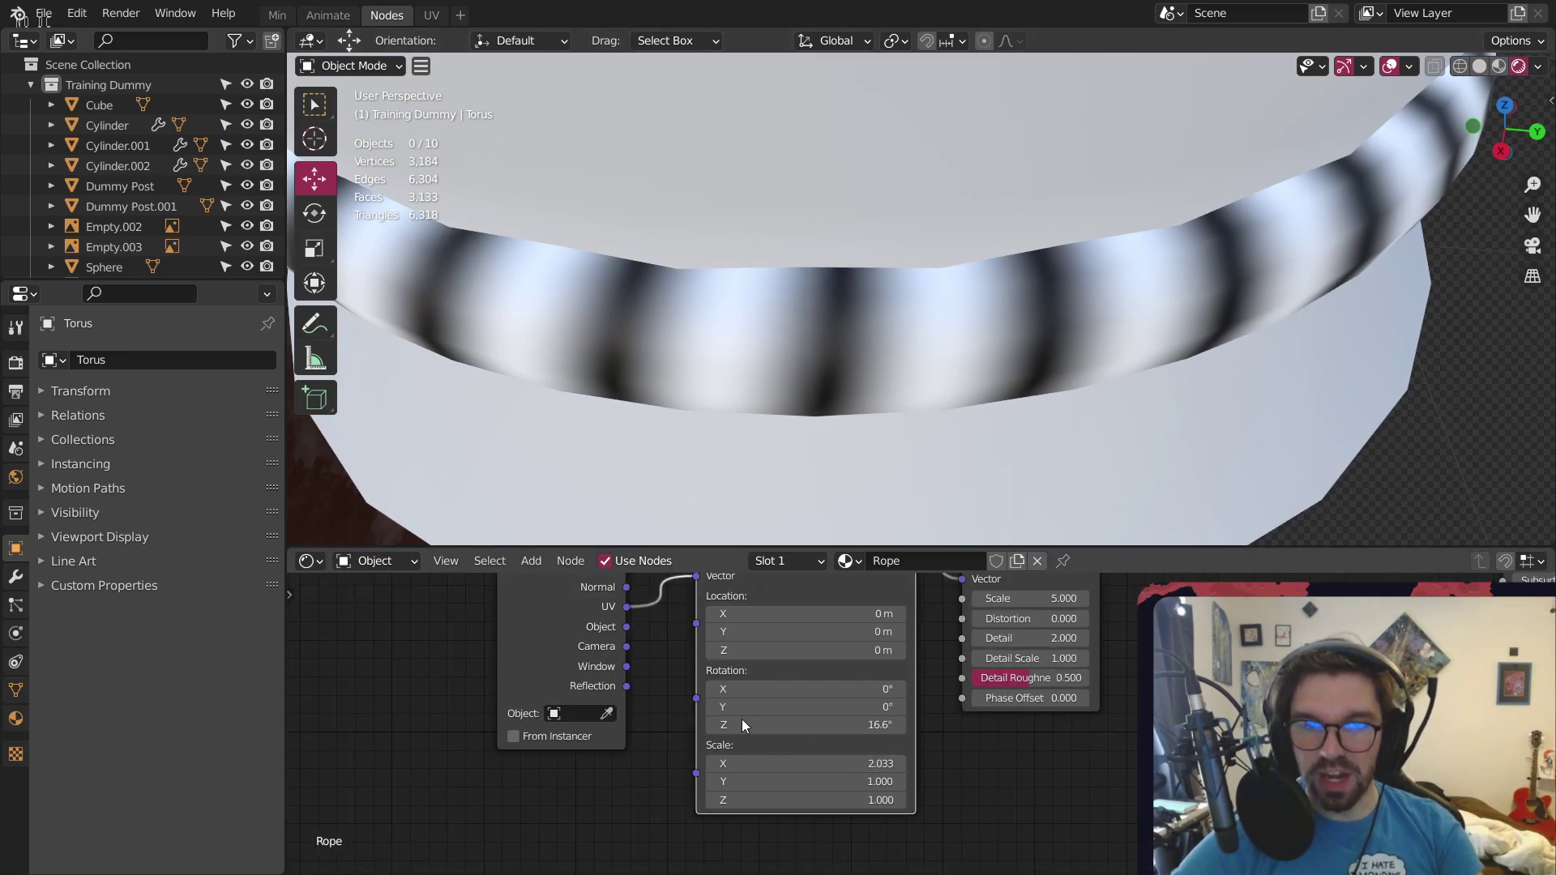
middle_click_drag(1063, 637, 827, 701)
scroll(827, 701, "up", 4)
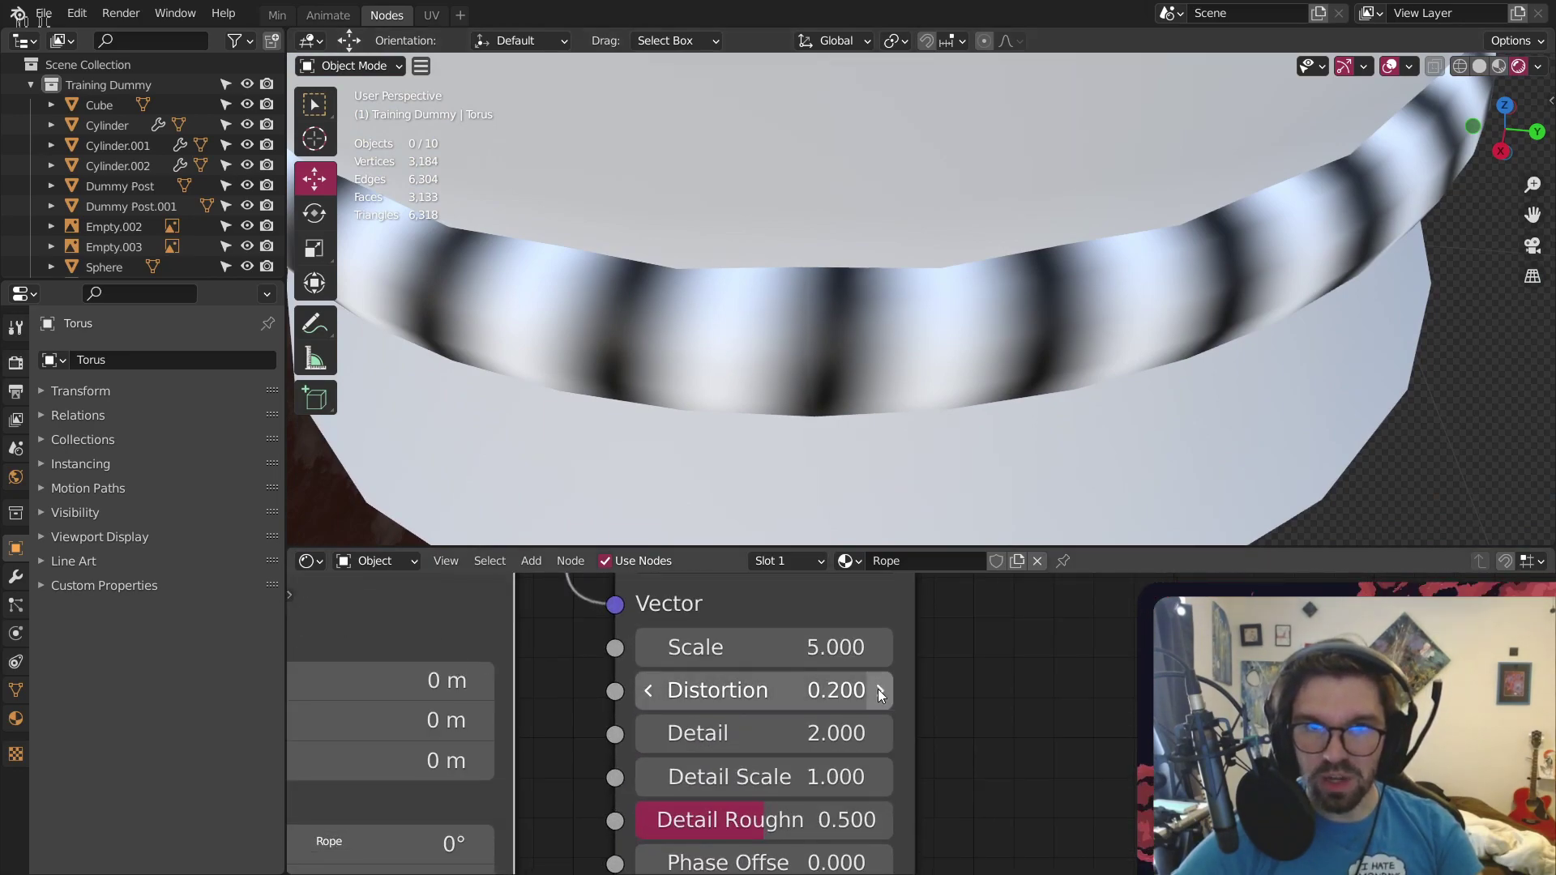
left_click(880, 691)
left_click(879, 690)
left_click(879, 690)
left_click(879, 690)
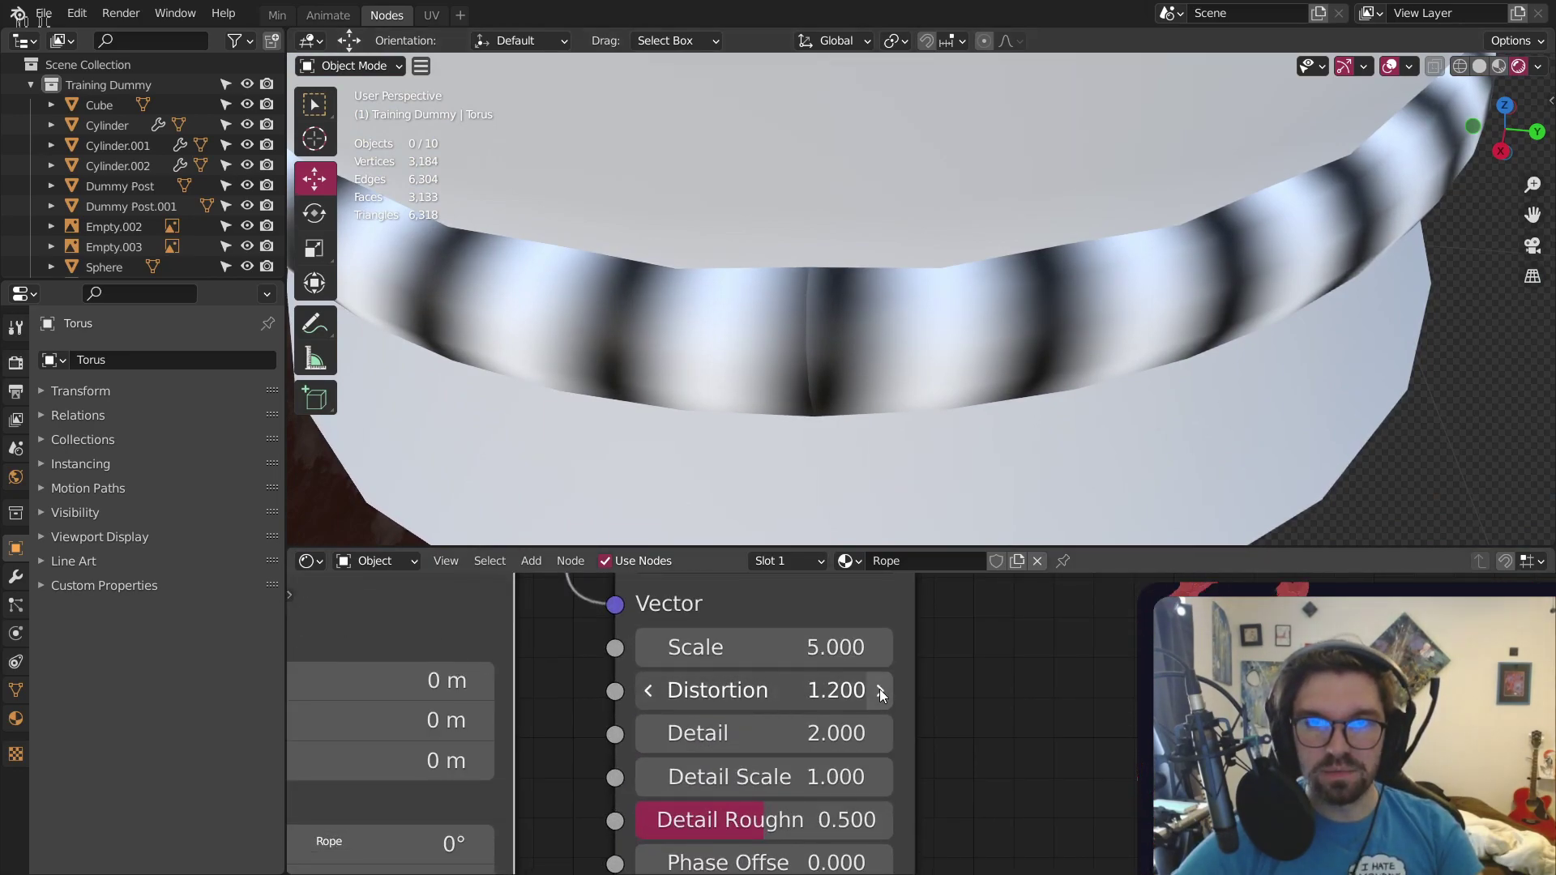
left_click(880, 691)
left_click(879, 691)
left_click(879, 690)
left_click(880, 690)
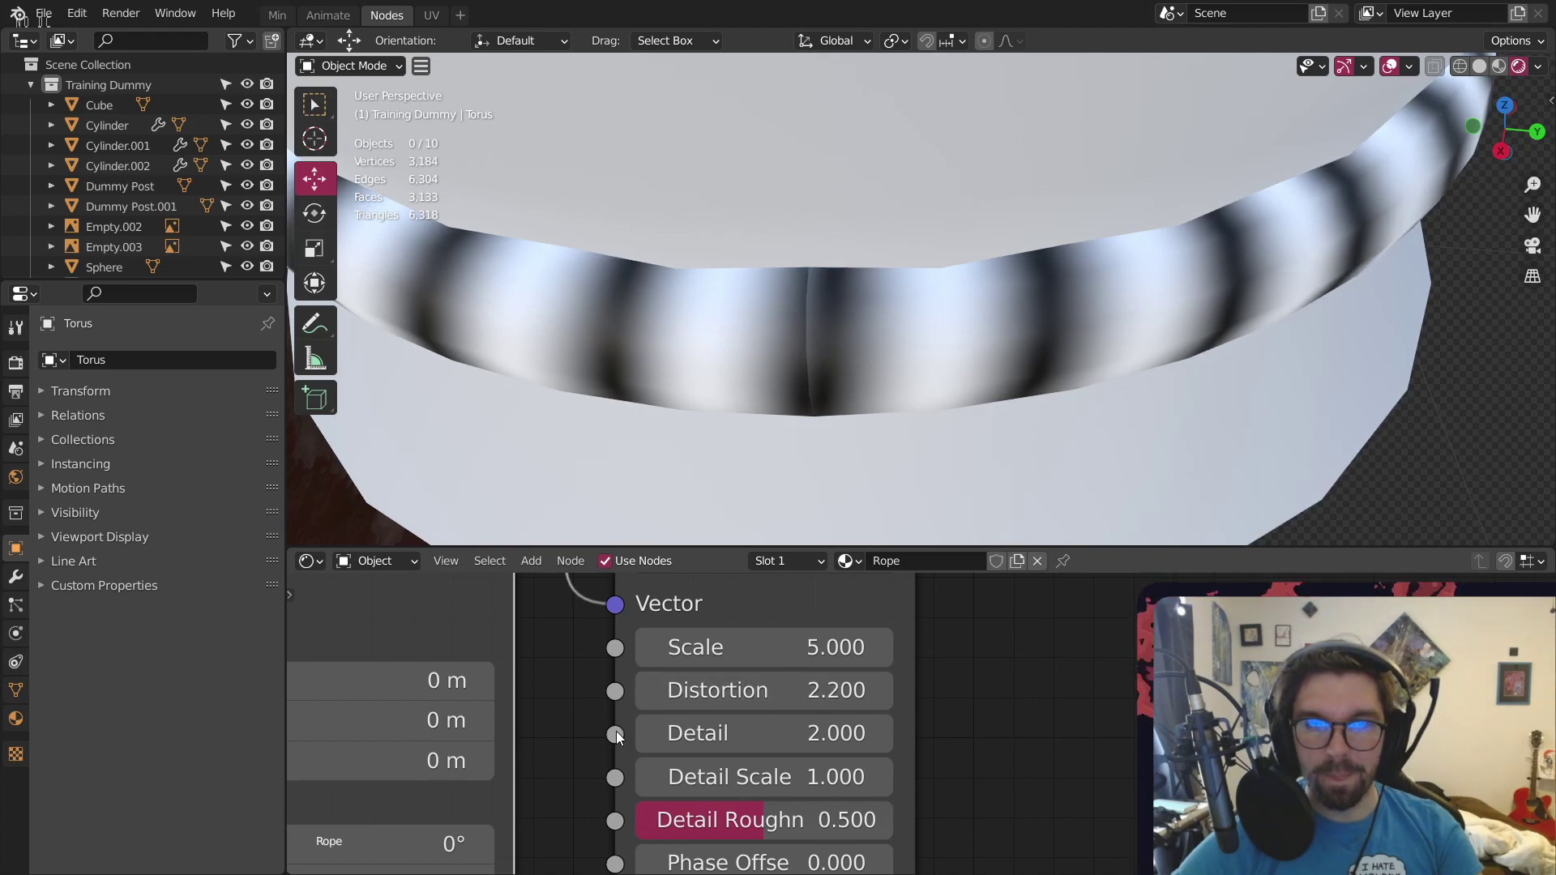
Try Z rotations of 17°, 16° and 16.1° on the mapping to realign the stripes at the seam
scroll(616, 734, "down", 3)
middle_click_drag(616, 734, 901, 580)
left_click(790, 731)
left_click(791, 731)
left_click(791, 731)
left_click(790, 731)
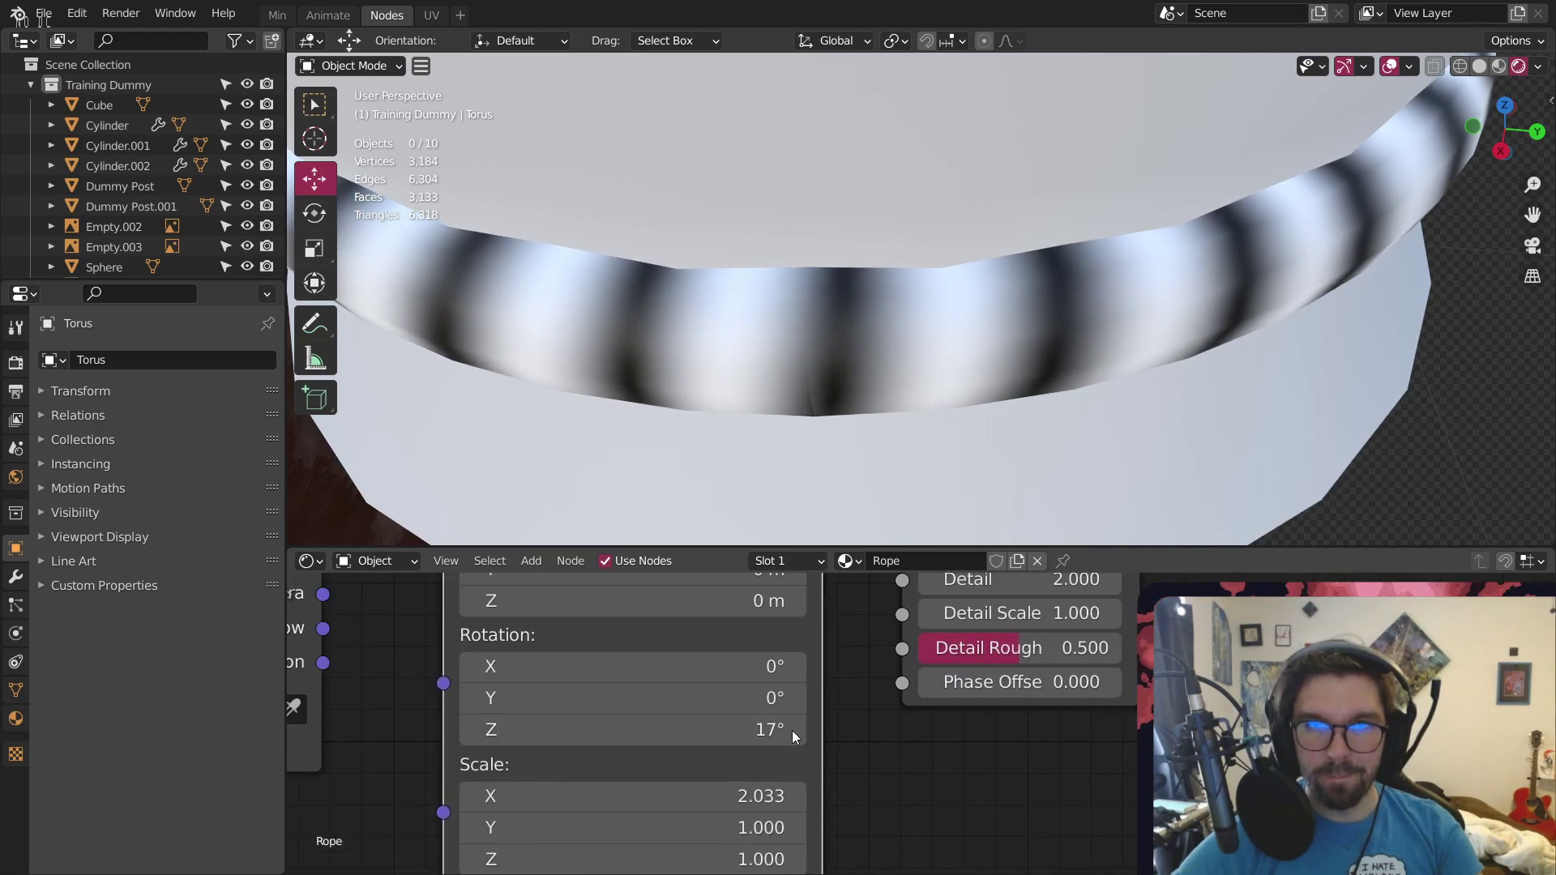
left_click_drag(791, 731, 454, 735)
left_click(816, 726)
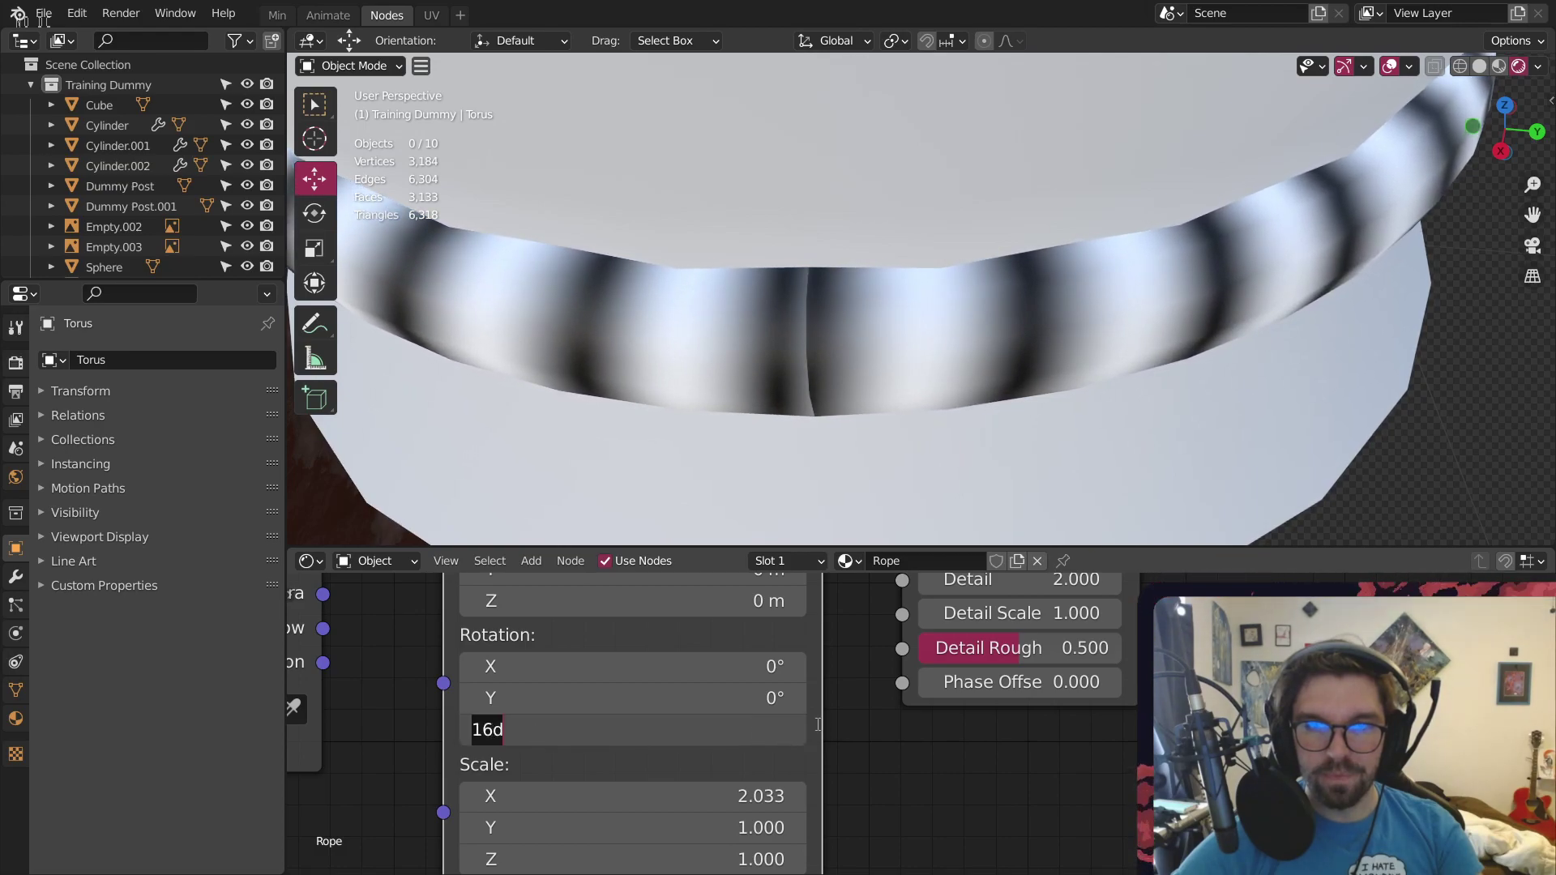
left_click(835, 737)
left_click_drag(761, 730, 1111, 731)
key("ctrl+z")
middle_click_drag(794, 723, 786, 671)
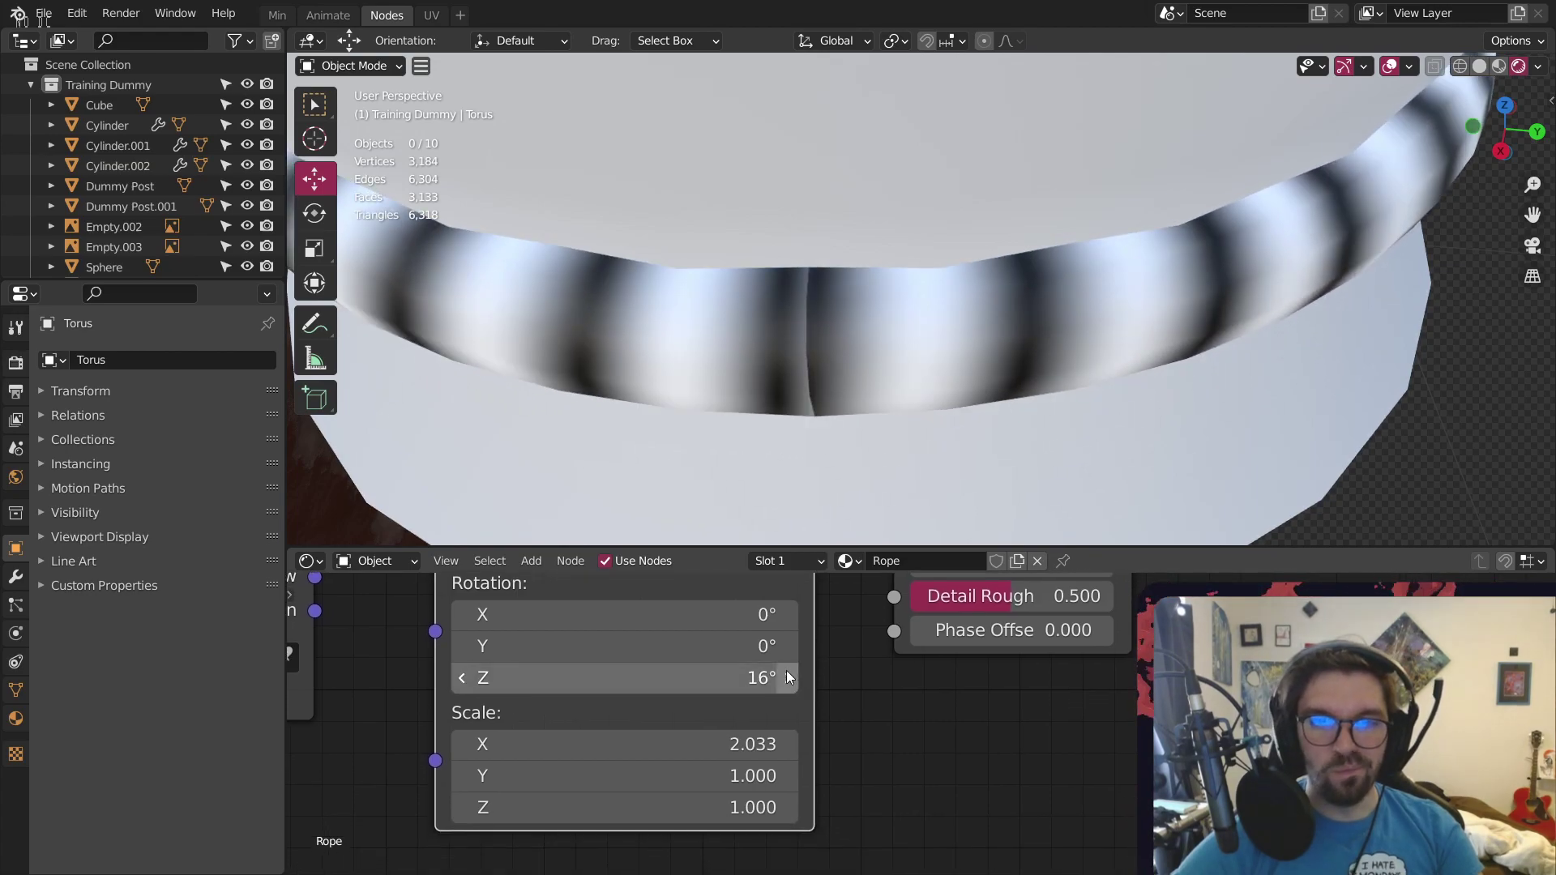
left_click(783, 679)
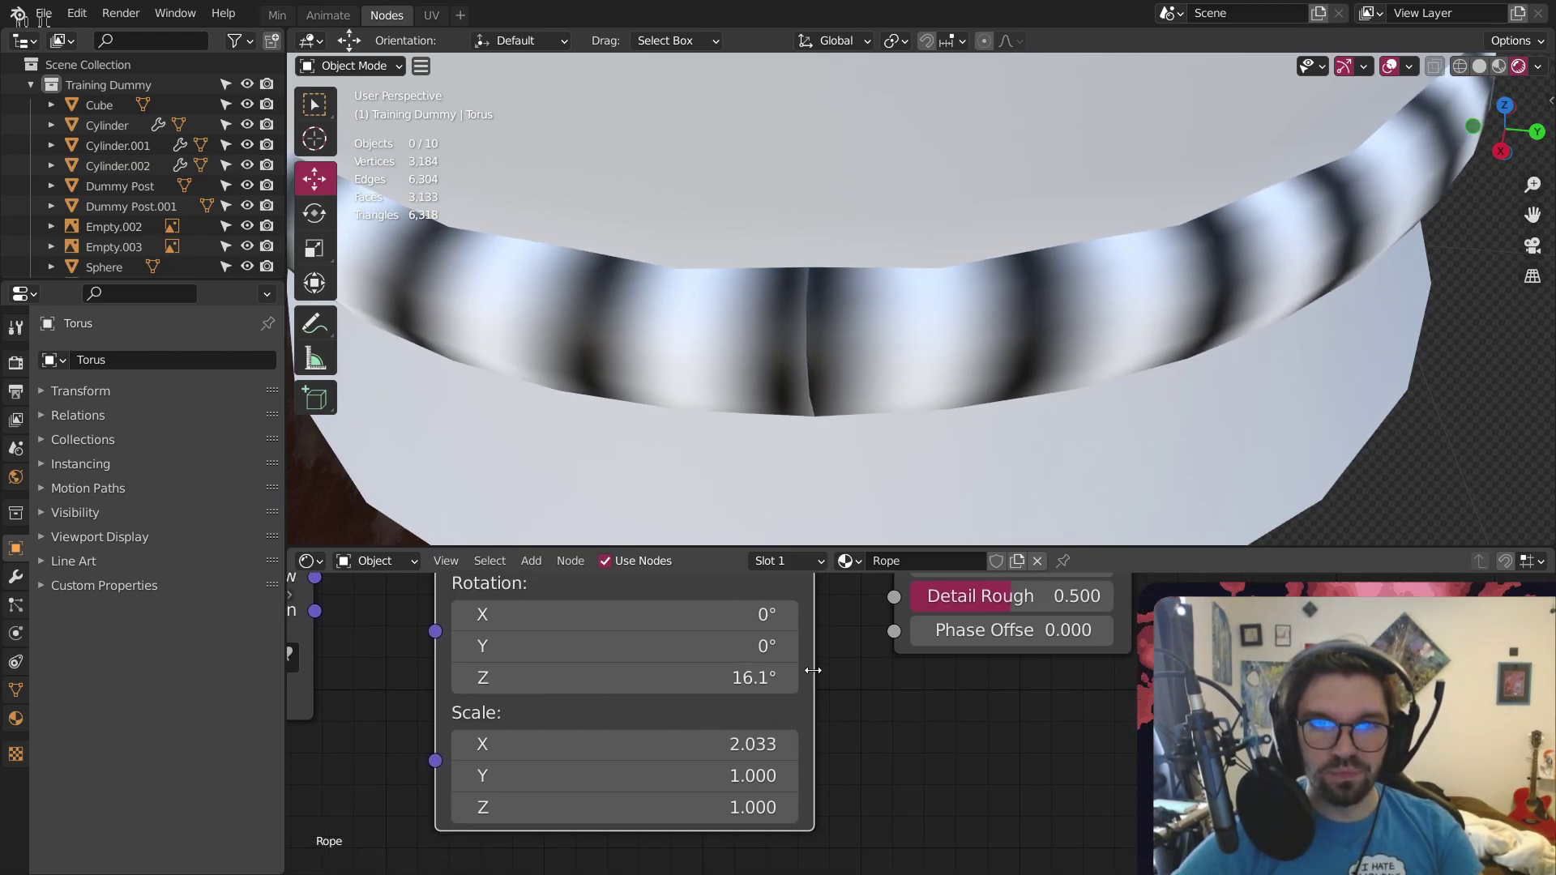
Undo the mapping's Z rotation changes and the most recent Distortion increases on the Wave Texture
key("ctrl+z")
key("ctrl+z")
key("ctrl+z")
key("ctrl+z")
key("ctrl+z")
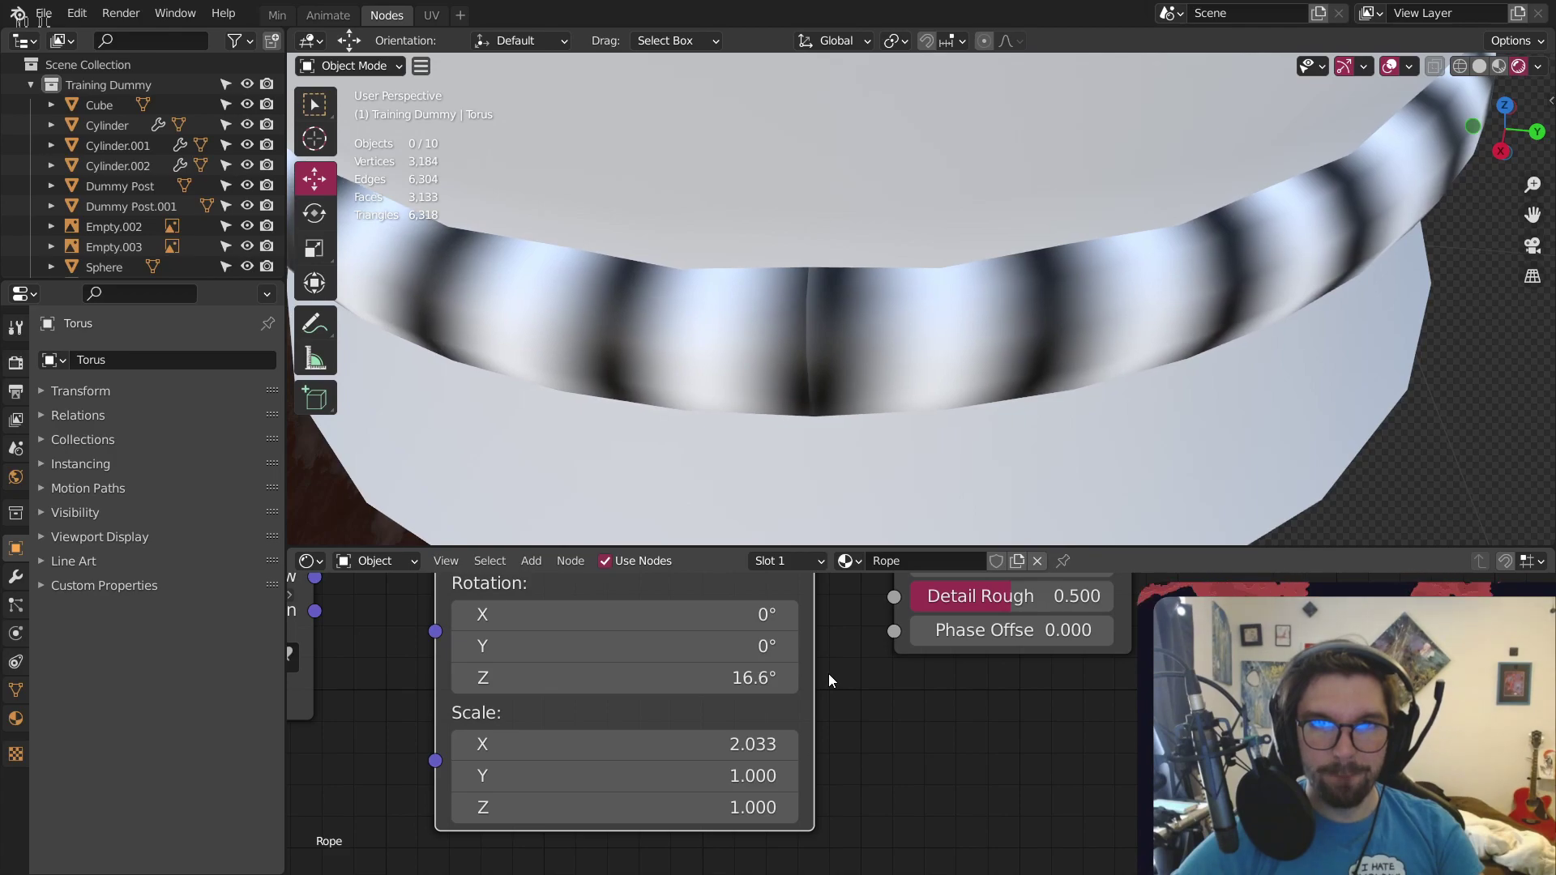
key("ctrl+z")
key("ctrl+z")
key("ctrl+z")
key("ctrl+z")
key("ctrl+z")
key("ctrl+z")
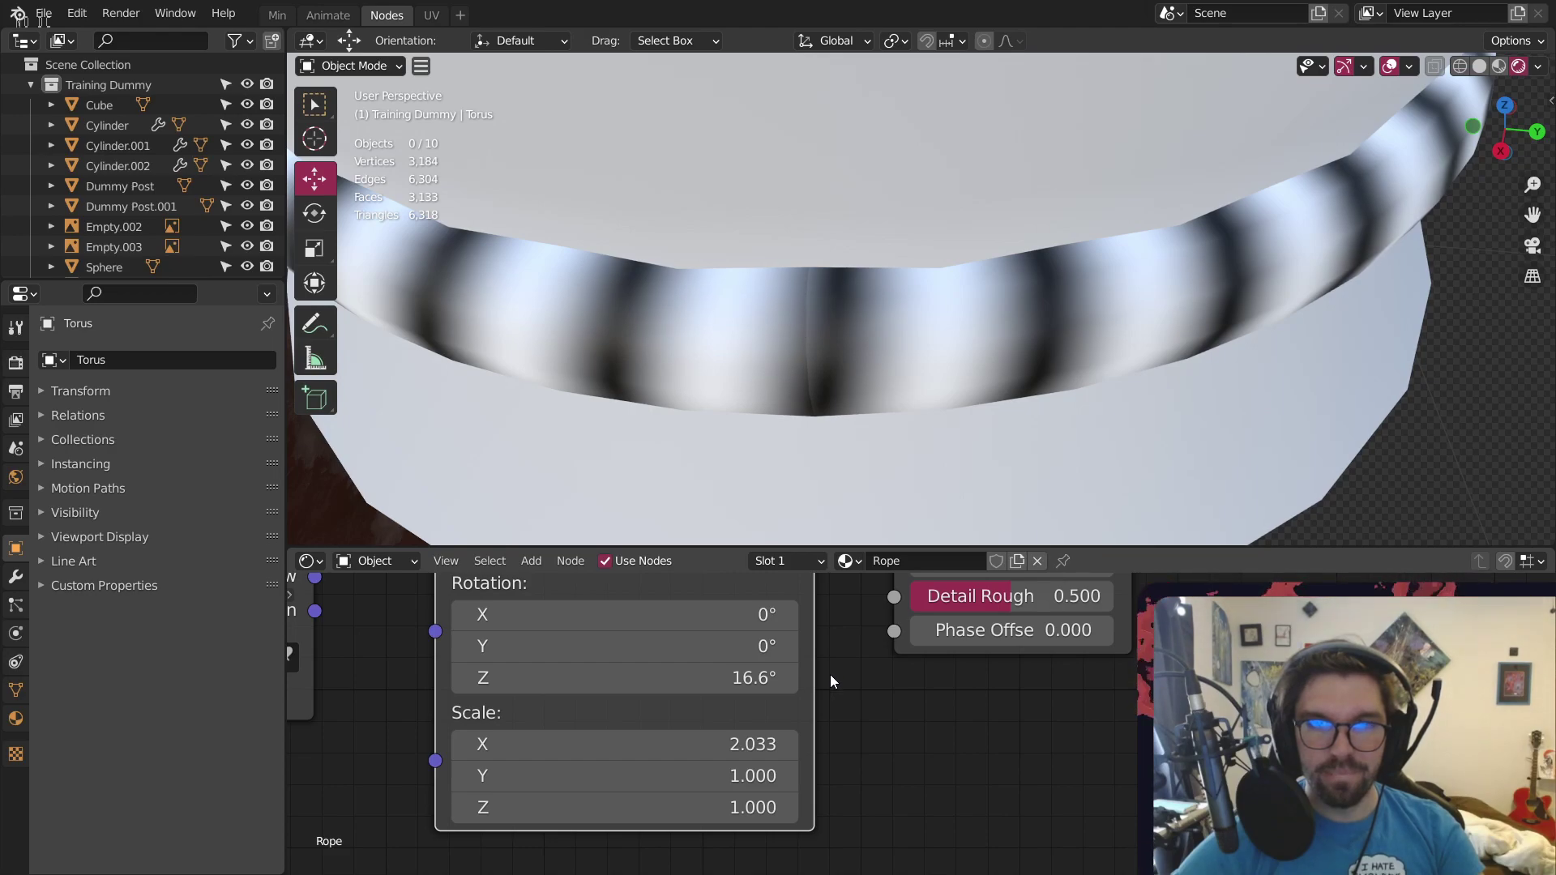
Set the Wave Texture's Distortion to 0.5
scroll(830, 674, "down", 2)
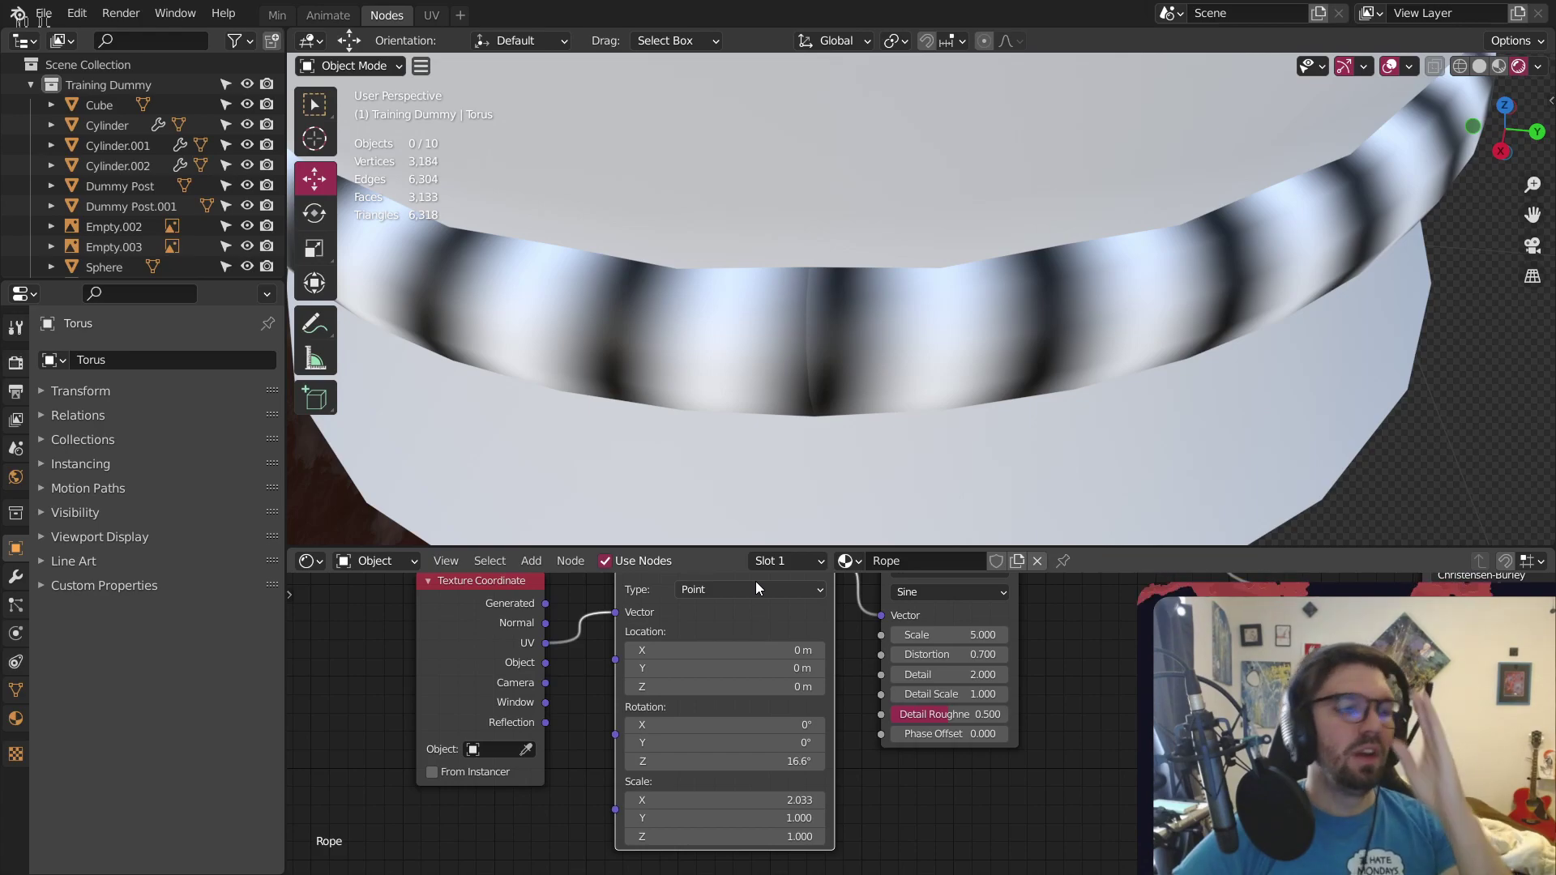
scroll(1000, 733, "up", 3)
middle_click_drag(911, 593, 891, 629)
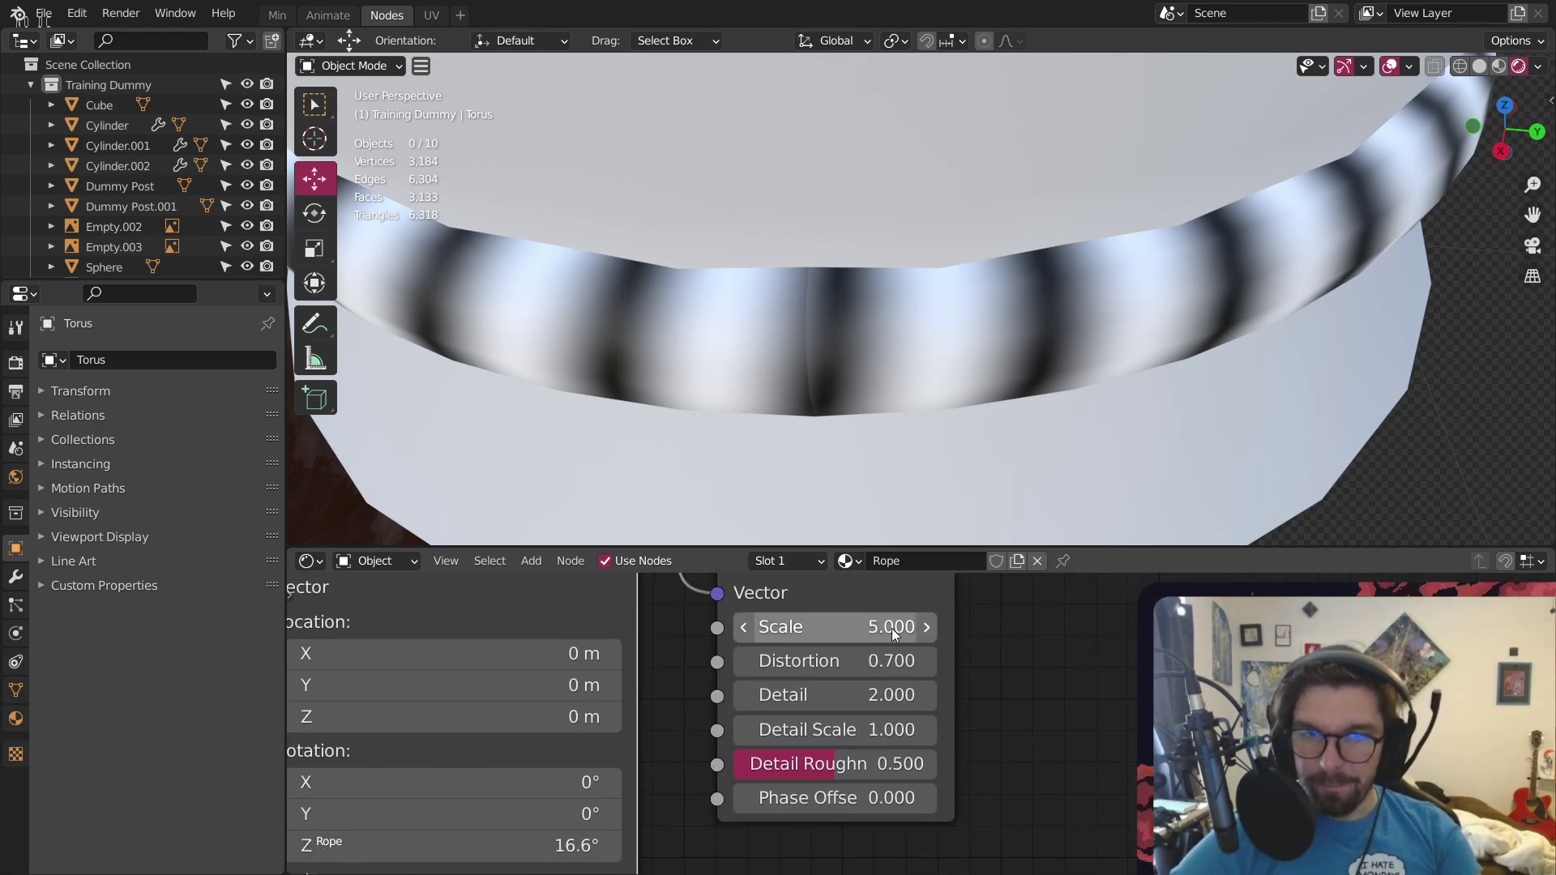
left_click_drag(889, 661, 1078, 661)
left_click_drag(964, 660, 887, 661)
left_click(849, 665)
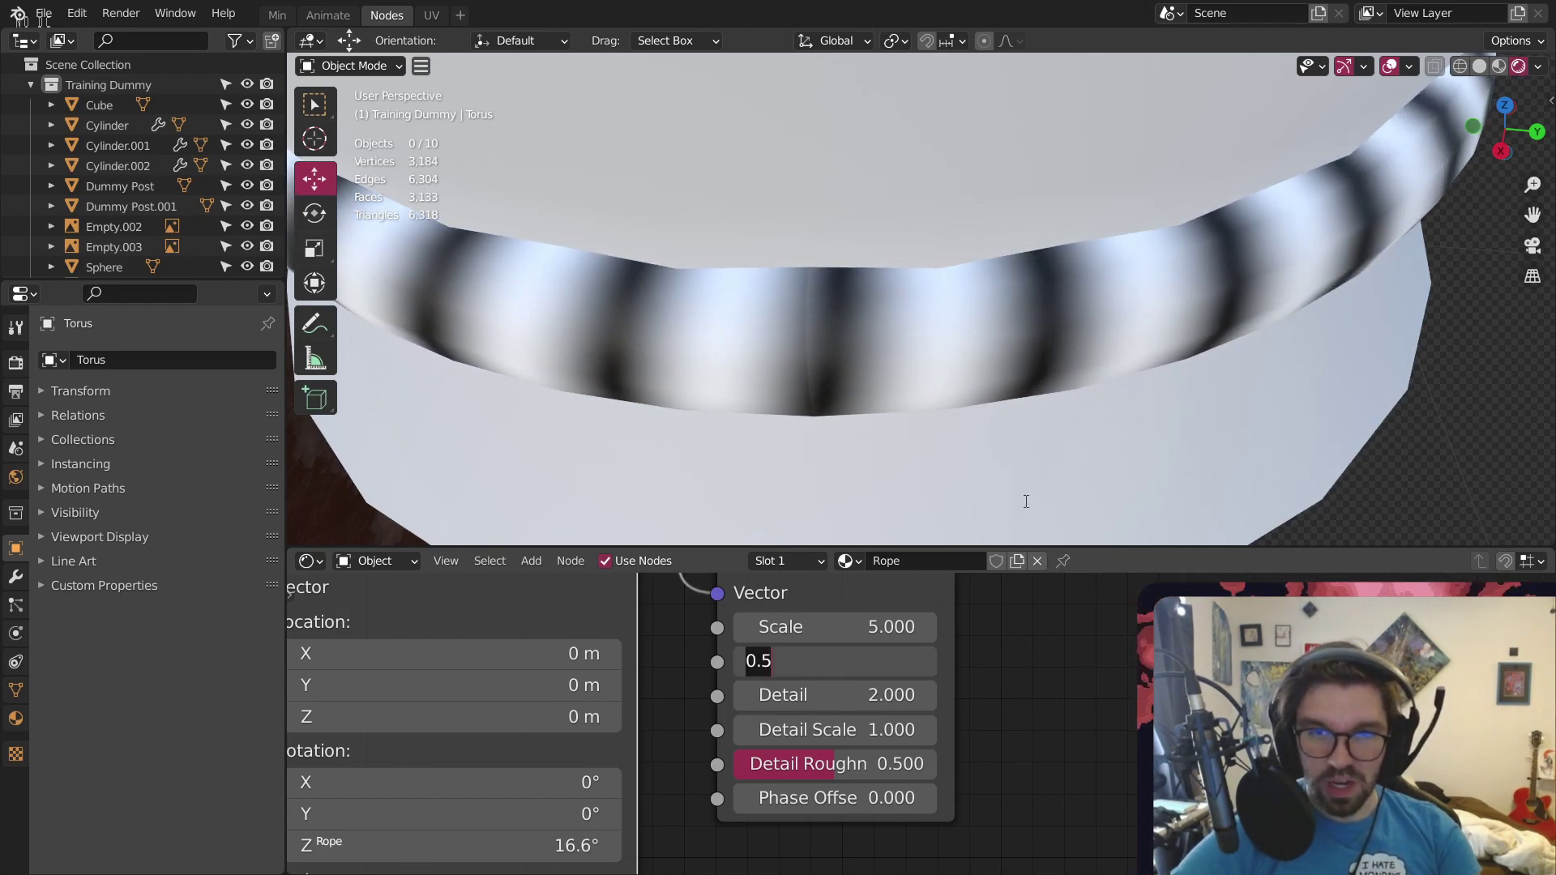
key("Return")
Raise the Wave Texture's Detail to 16 and its Detail Roughness to 1.0, and inspect the seam up close
left_click_drag(840, 695, 984, 695)
left_click_drag(839, 764, 915, 764)
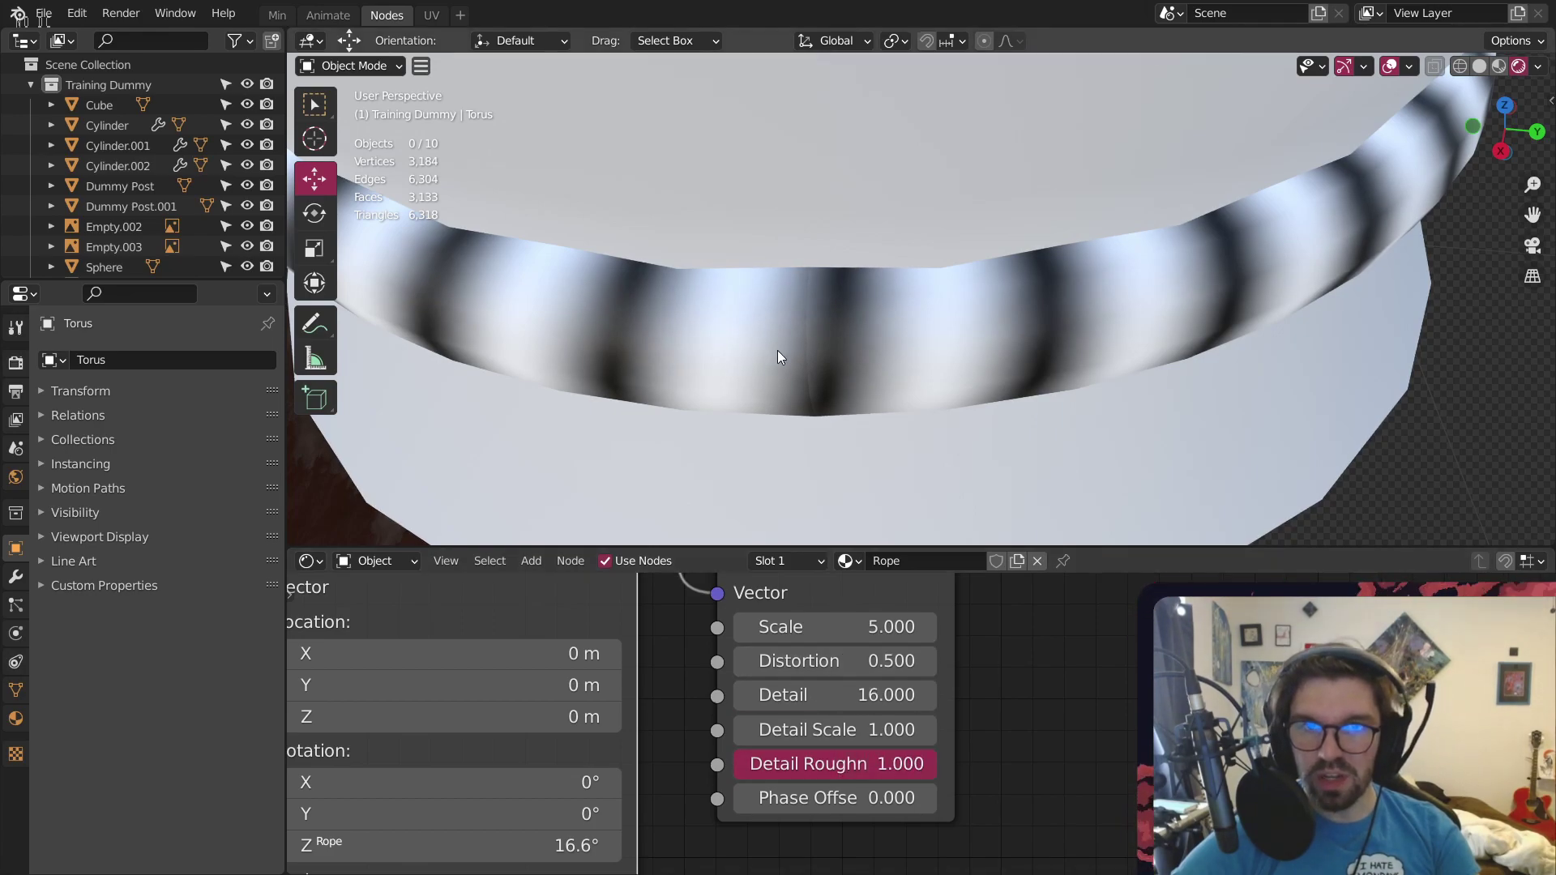
scroll(828, 319, "up", 3)
middle_click_drag(828, 320, 824, 254)
scroll(809, 420, "up", 2)
scroll(754, 337, "down", 4)
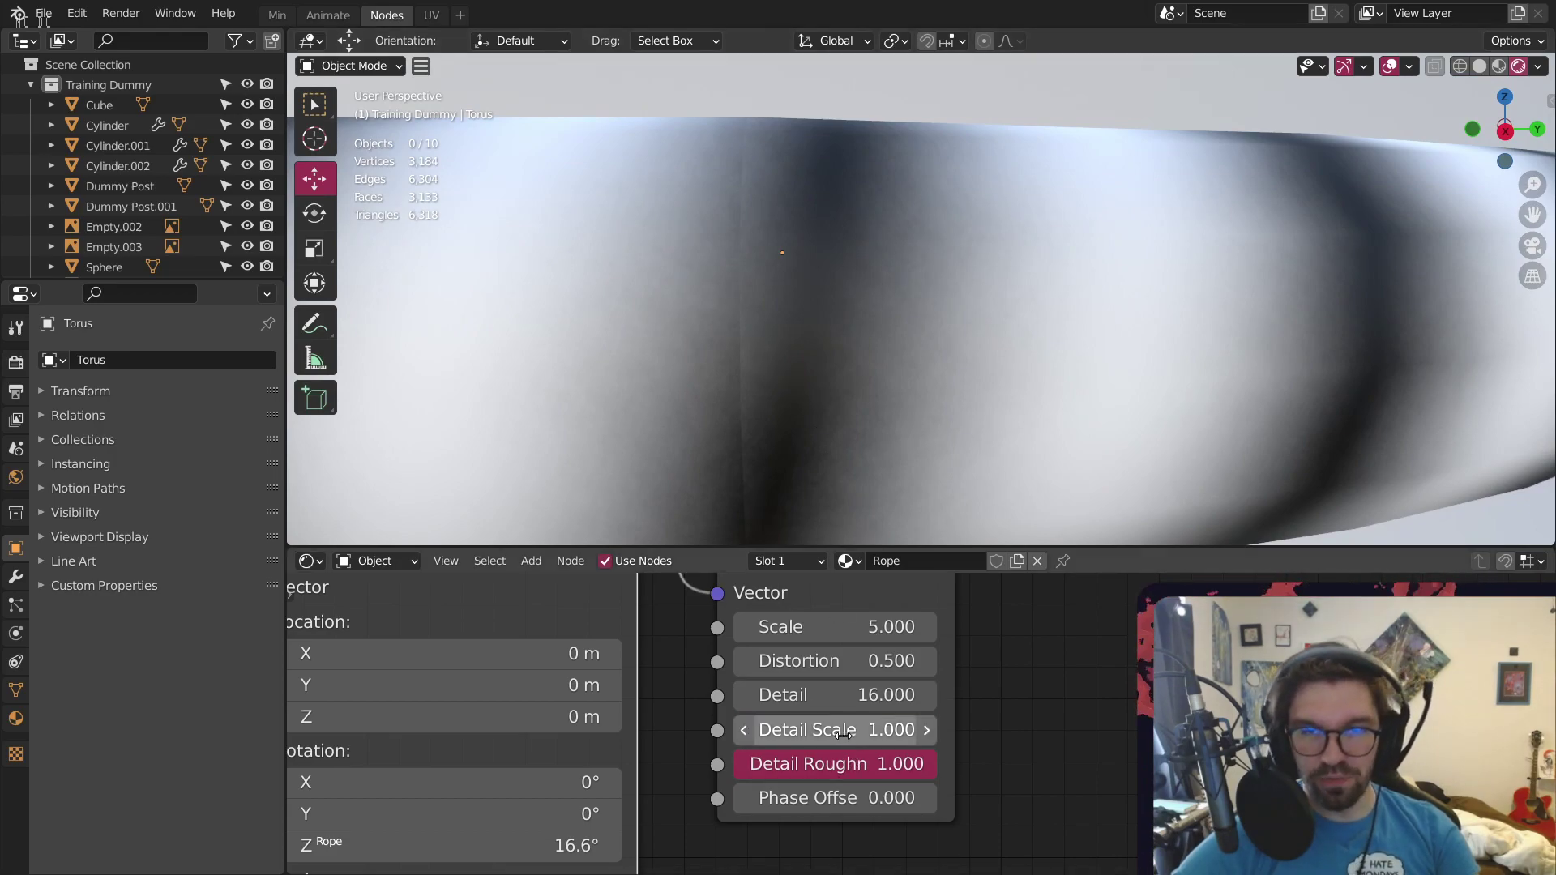
Increase the Wave Texture's Detail Scale in steps to 3.000
left_click(916, 733)
key("Return")
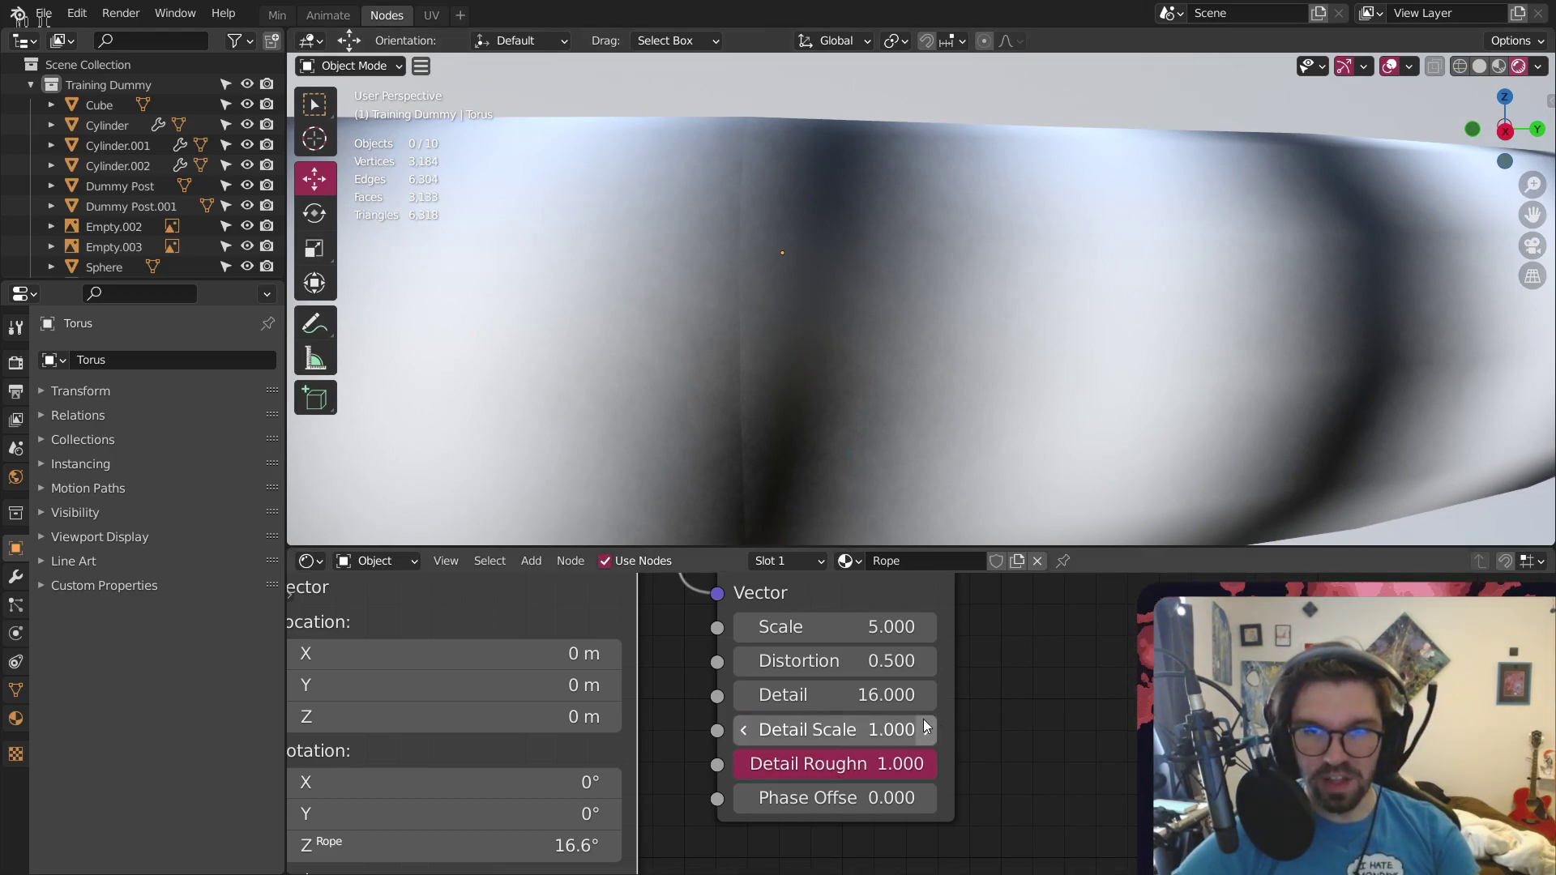
left_click(928, 727)
left_click(928, 728)
left_click(928, 728)
left_click(929, 728)
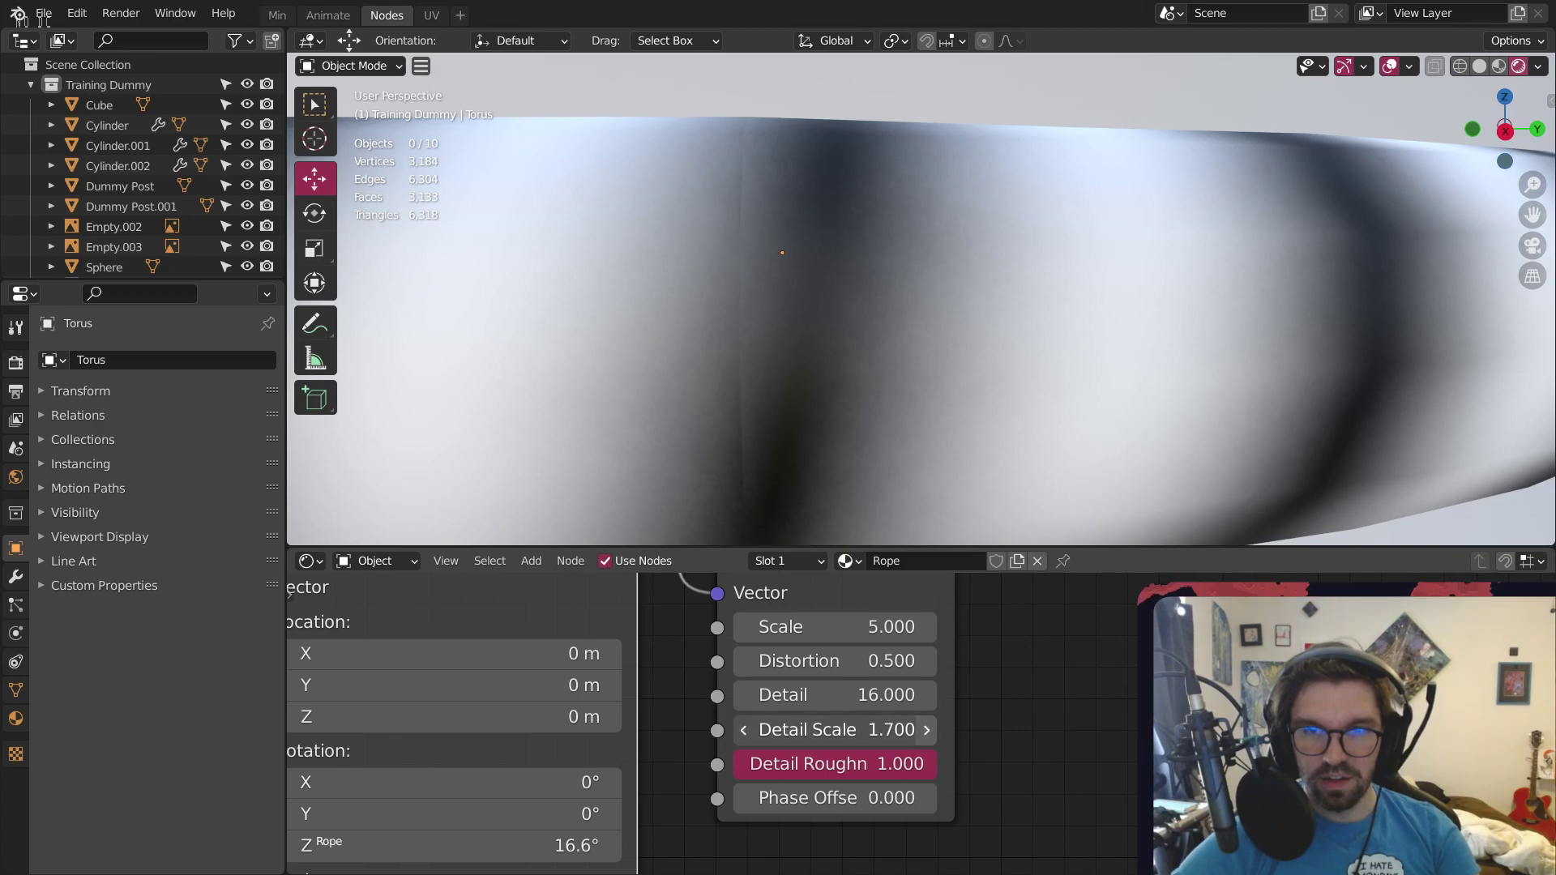
left_click(929, 728)
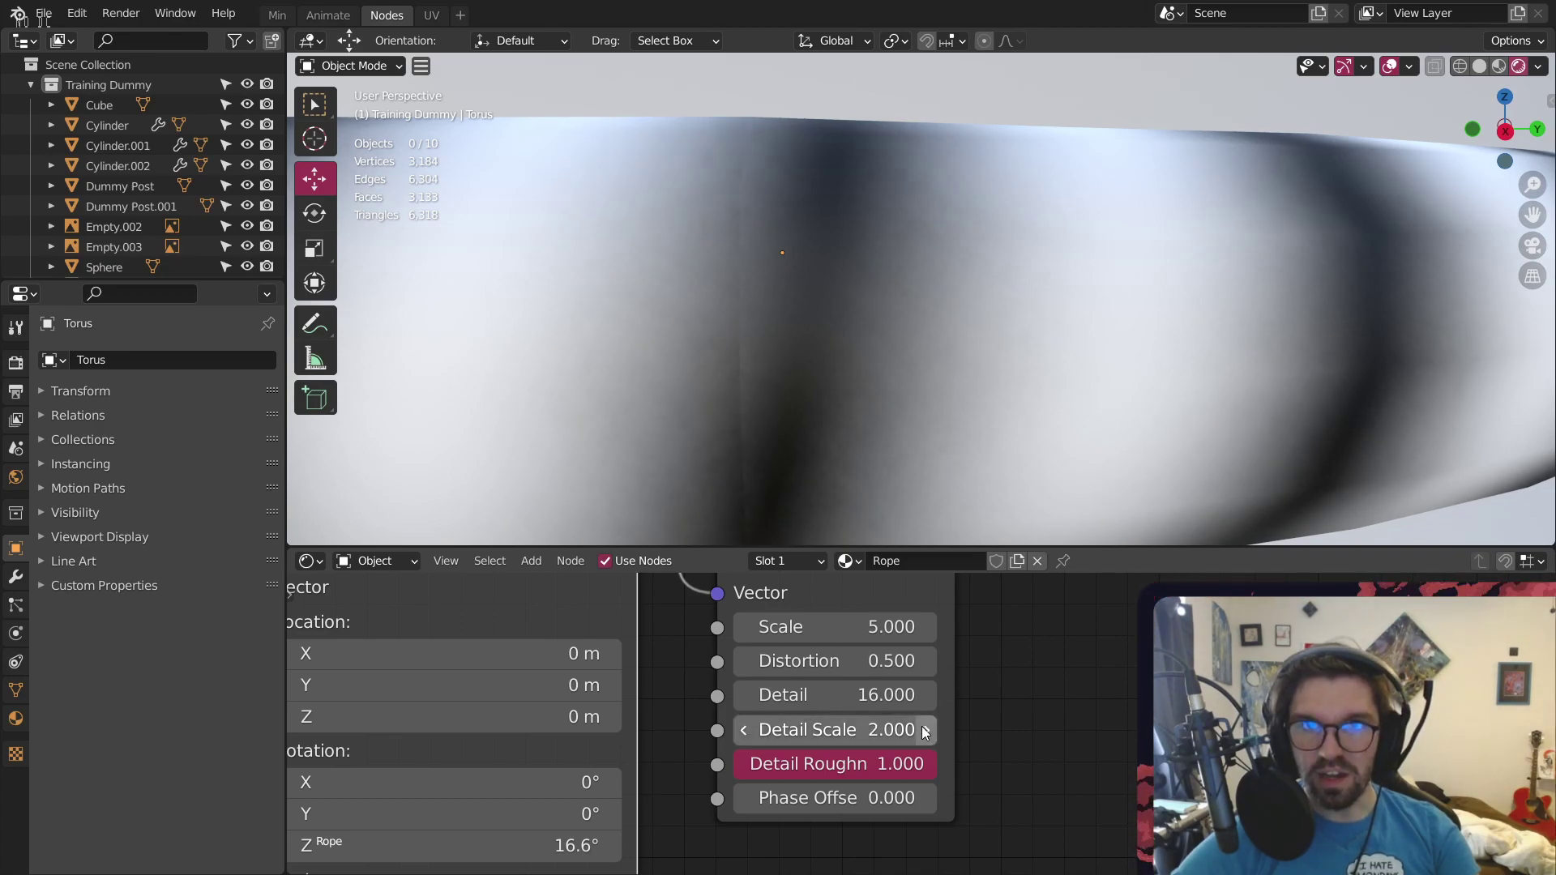
left_click(923, 728)
left_click(923, 729)
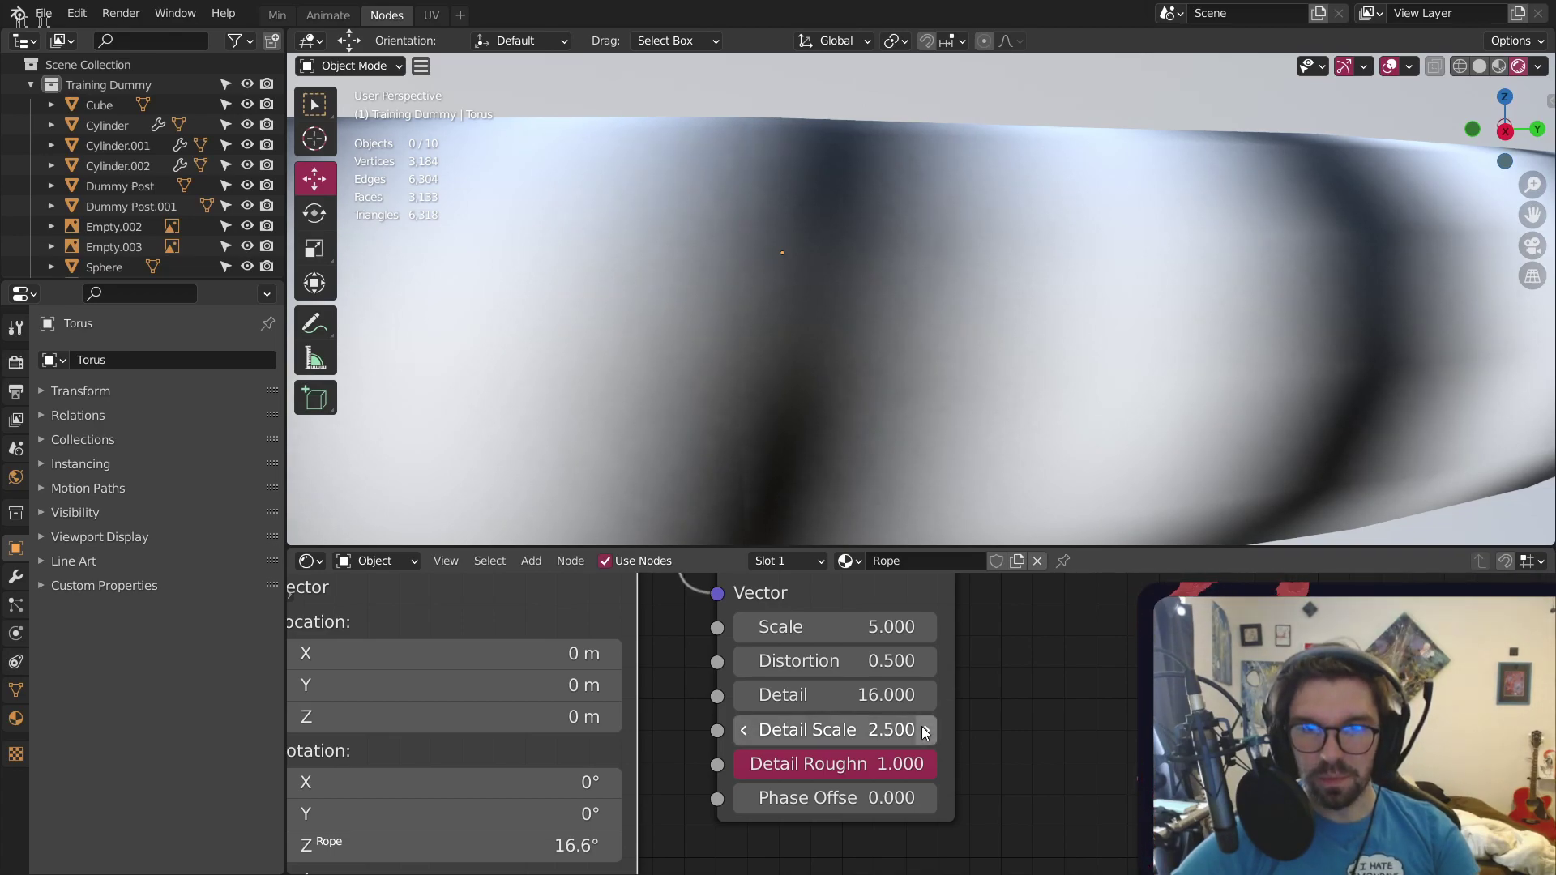
left_click(924, 730)
left_click(924, 729)
left_click(923, 729)
Raise the Wave Texture's Distortion to 1.100, step it back to 1.000, and view the stripes up close
scroll(798, 361, "down", 4)
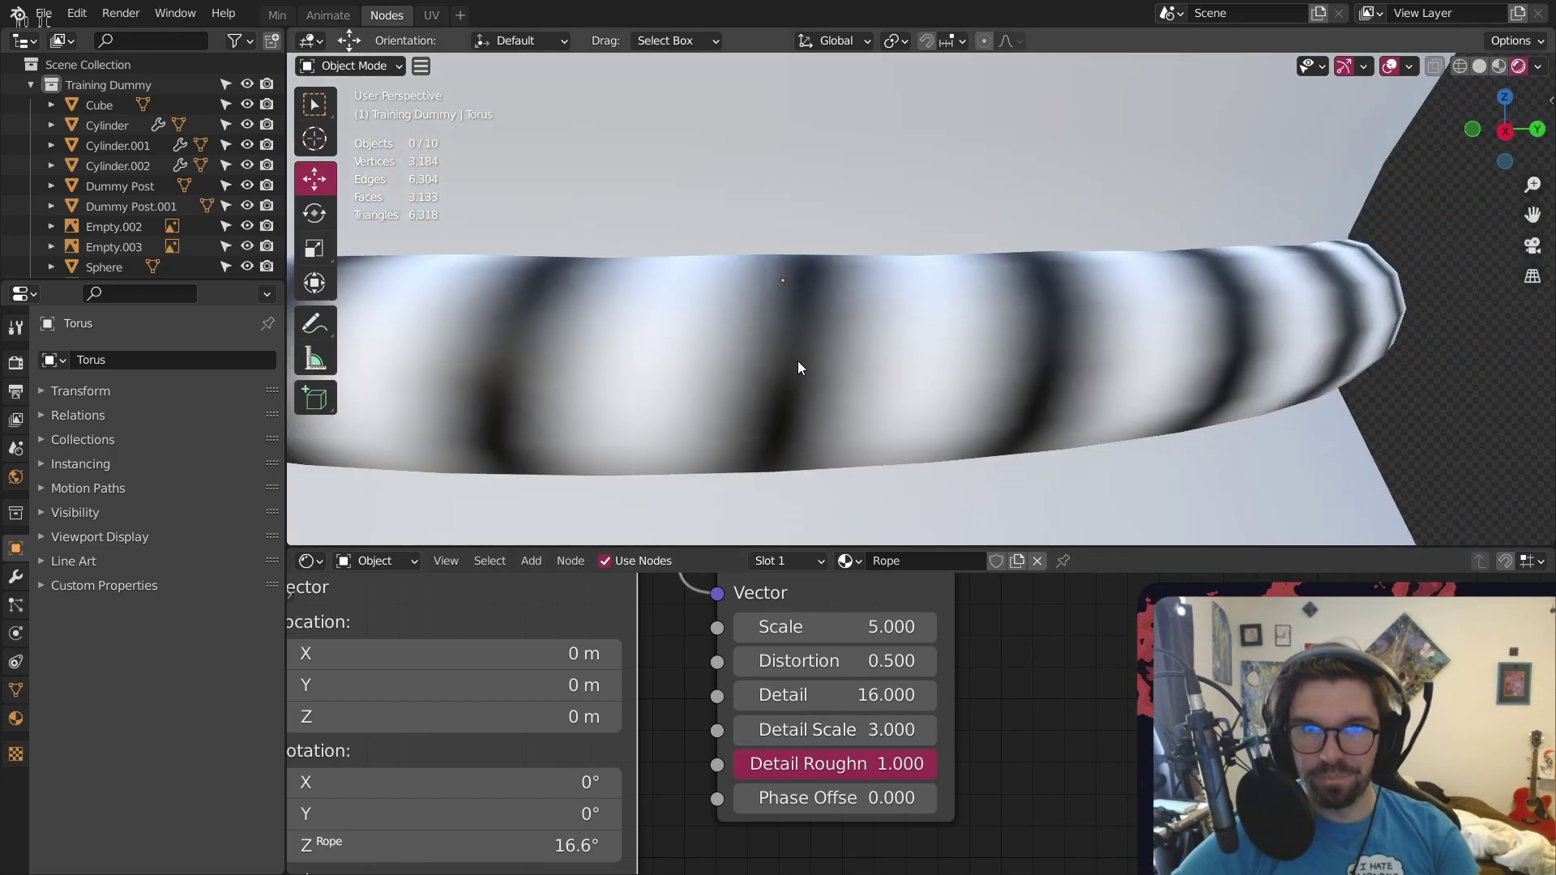
middle_click_drag(797, 362, 782, 393)
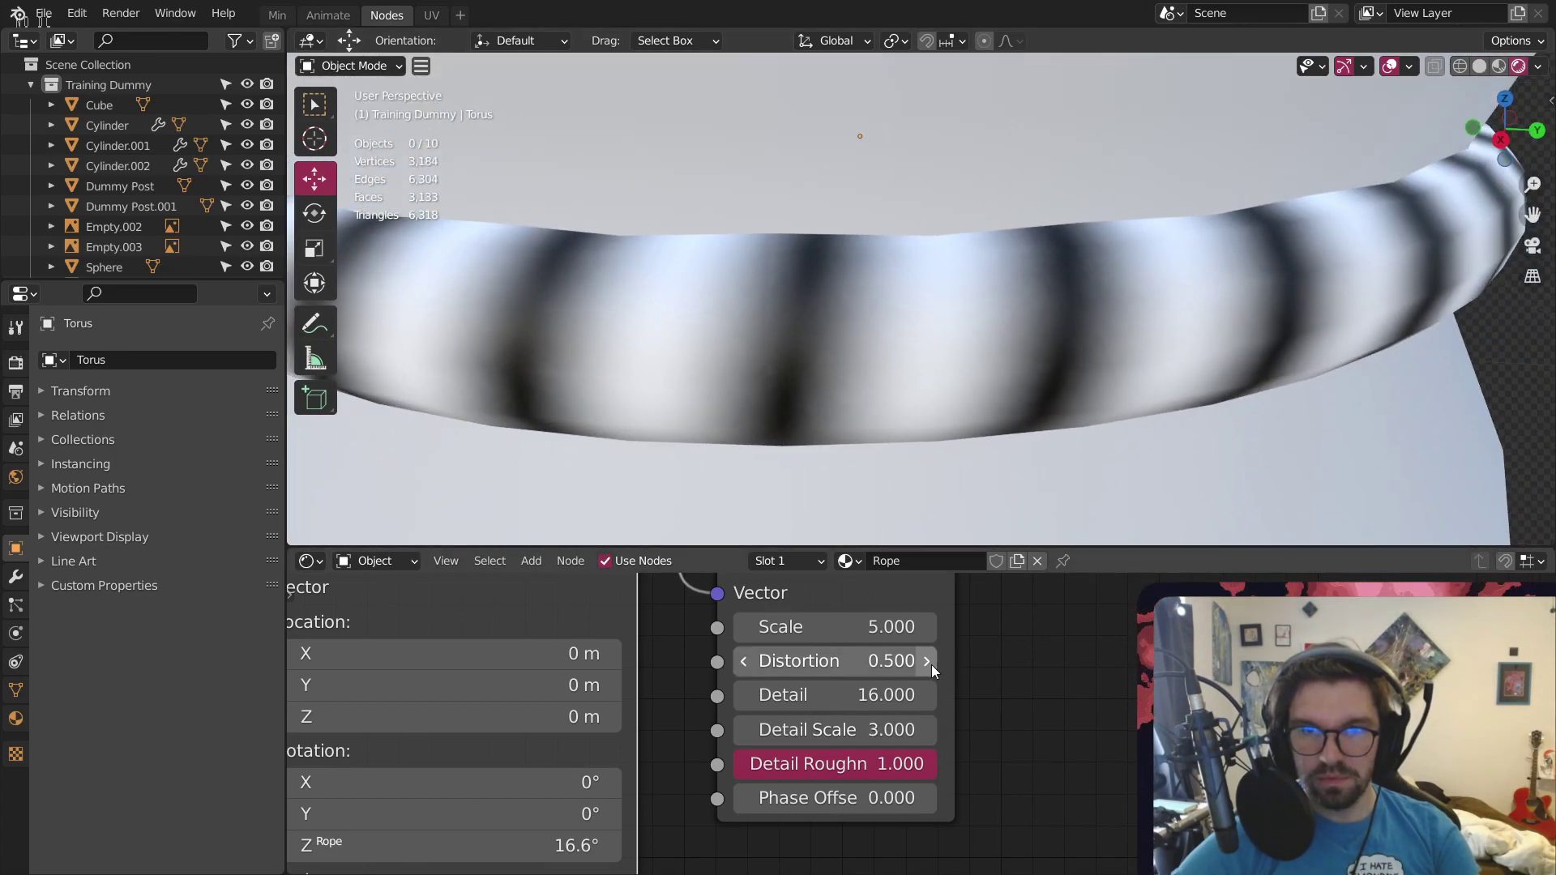
left_click(927, 661)
left_click(927, 661)
left_click(927, 661)
left_click(927, 661)
left_click(927, 662)
left_click(927, 662)
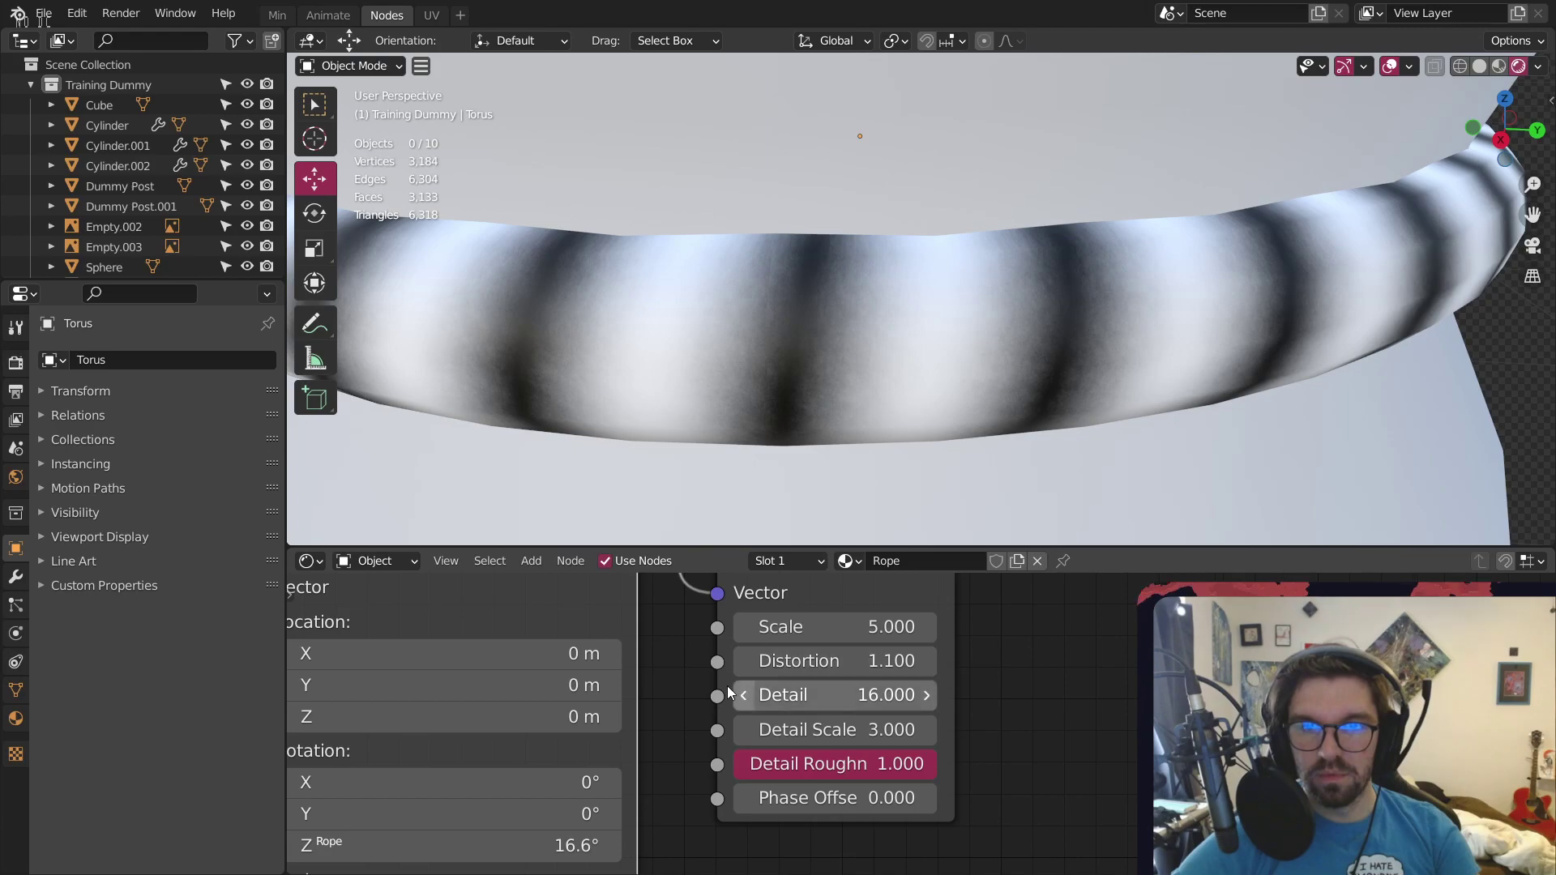
left_click(743, 662)
middle_click_drag(784, 322, 825, 283)
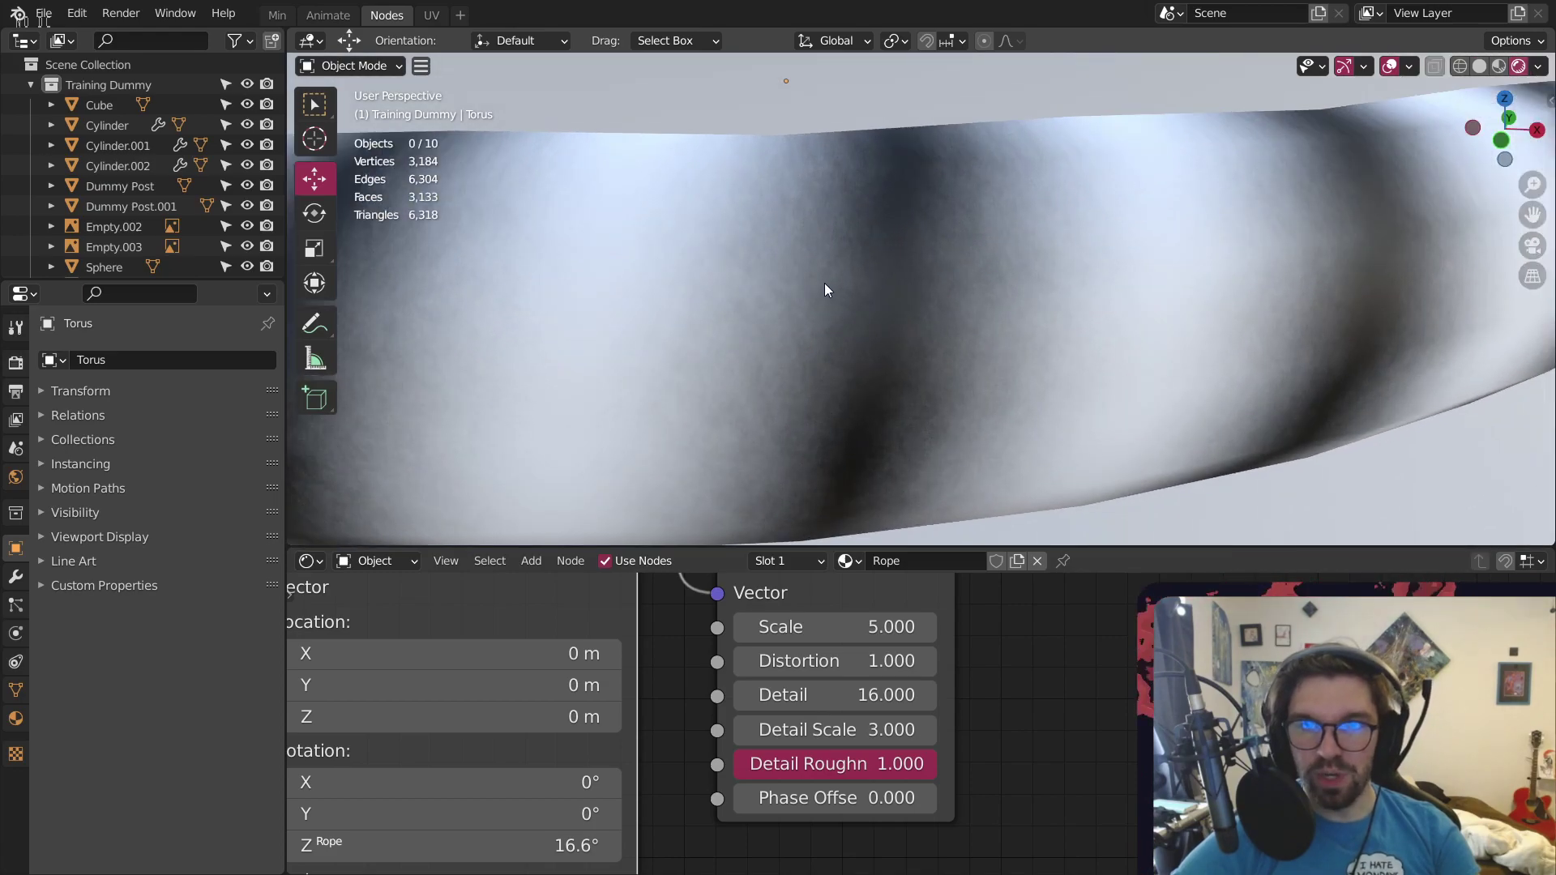
Move the Texture Coordinate, Mapping and Wave Texture nodes together farther away from the Principled BSDF to make room
scroll(971, 673, "down", 8)
middle_click_drag(947, 702, 997, 699)
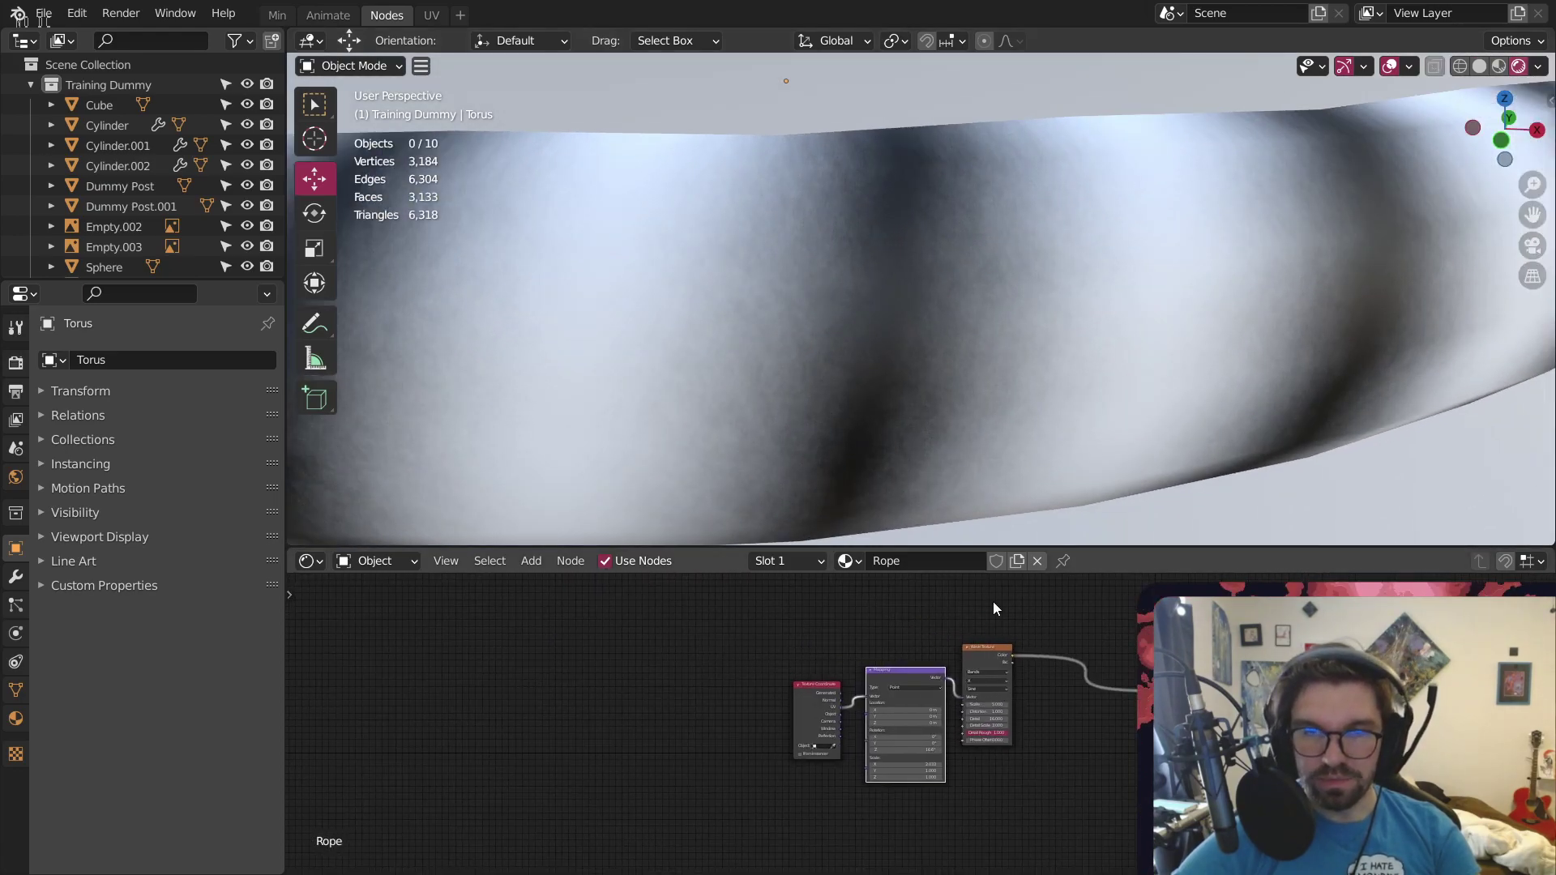
left_click_drag(995, 603, 684, 824)
left_click_drag(980, 658, 931, 761)
left_click(960, 712)
middle_click_drag(1000, 761, 961, 698)
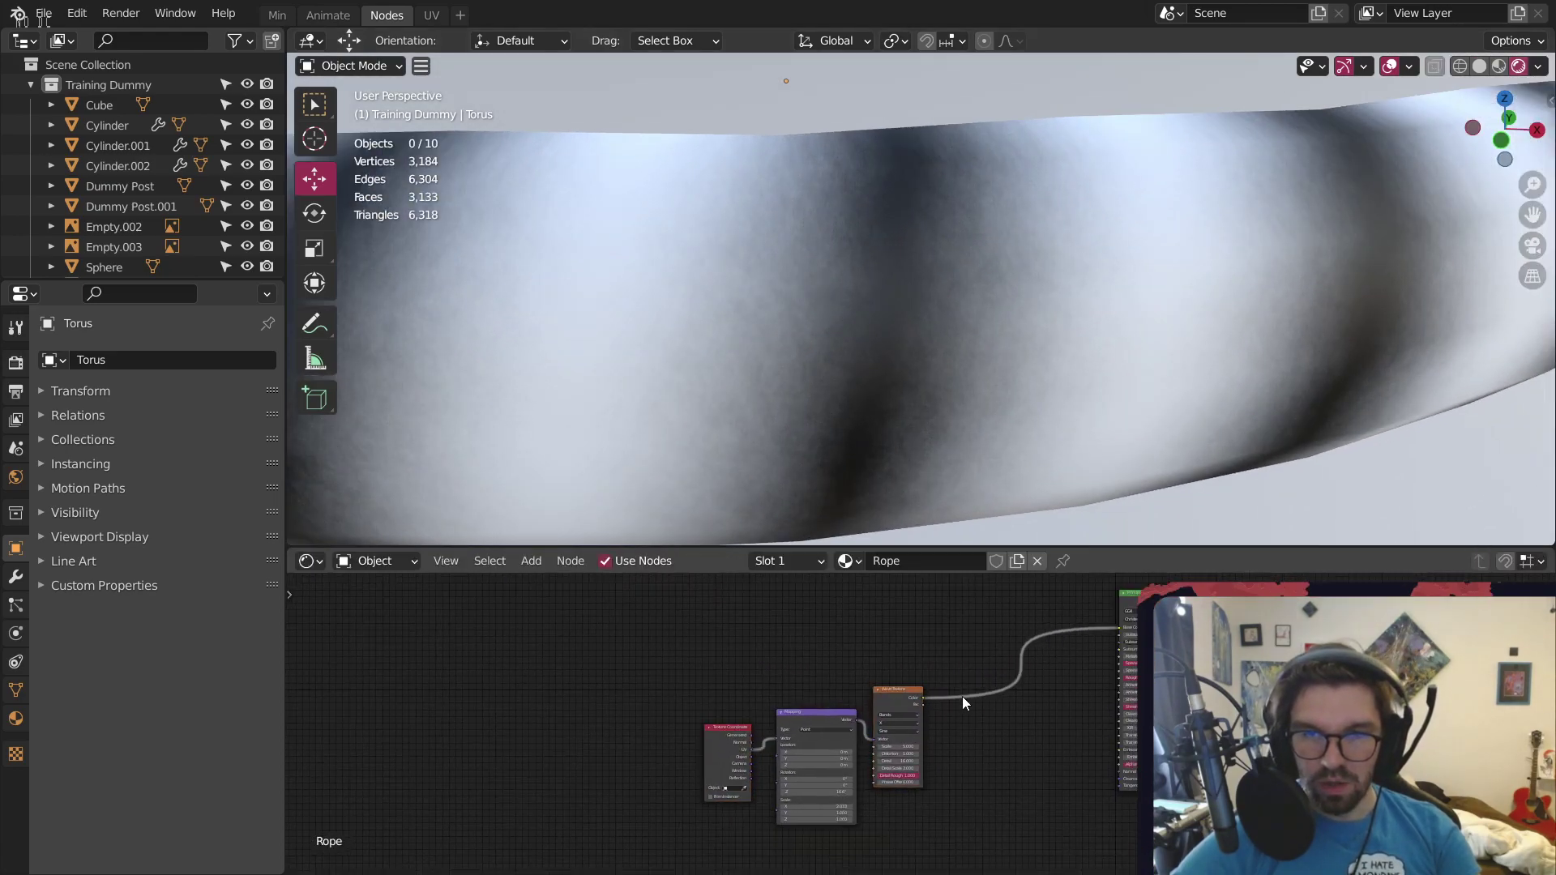
left_click_drag(929, 644, 656, 815)
left_click_drag(893, 694, 817, 700)
scroll(989, 687, "up", 4)
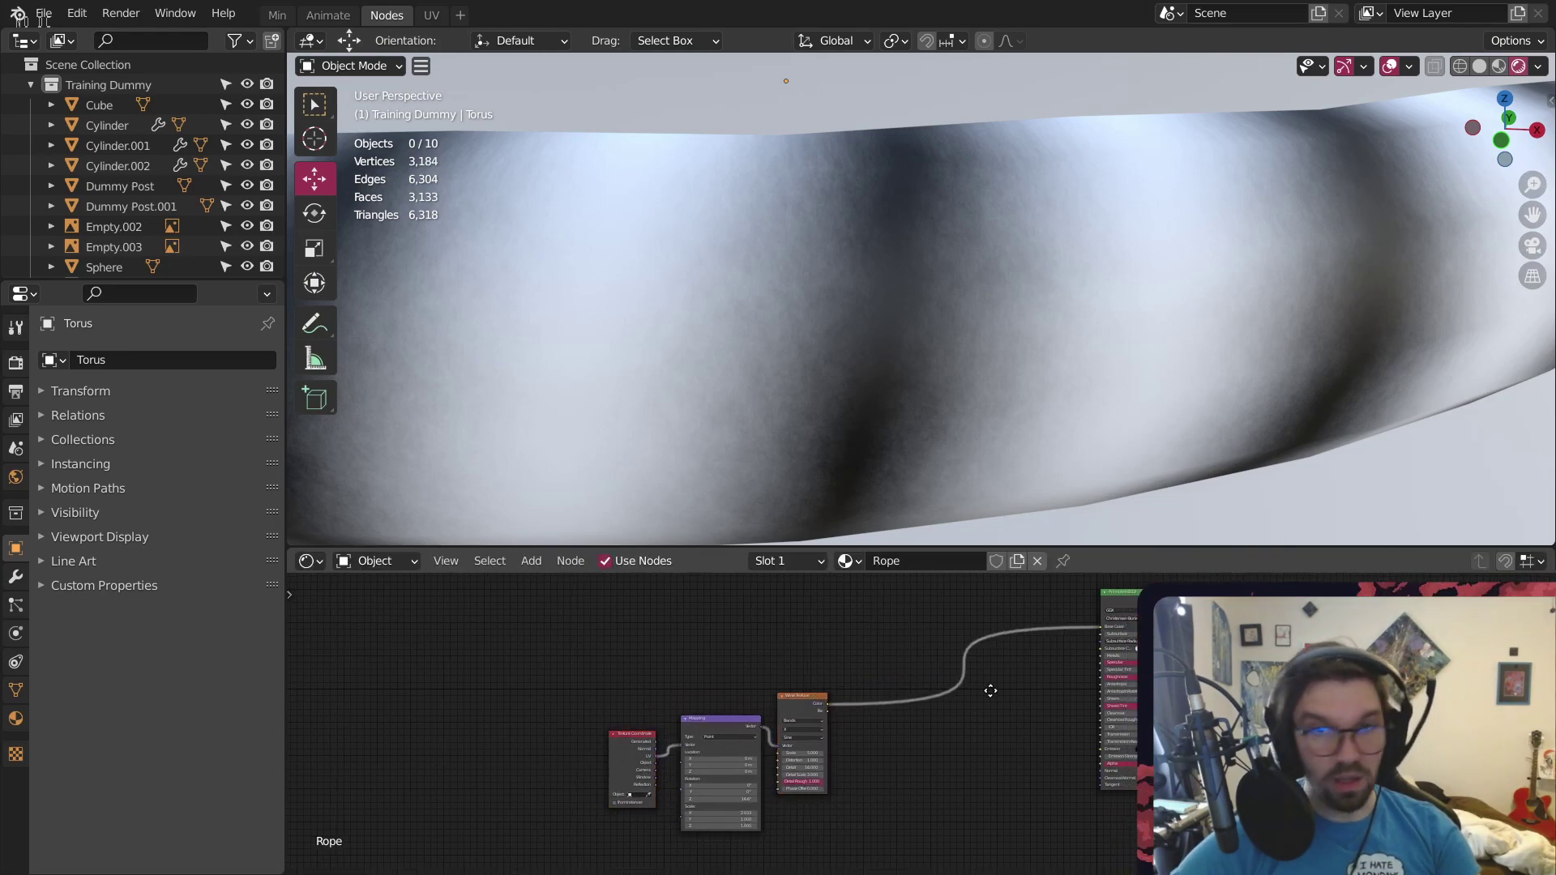
Add a Bump node, linking the Wave Texture's Color to its Height and its Normal output to the Principled BSDF's Normal
left_click(531, 561)
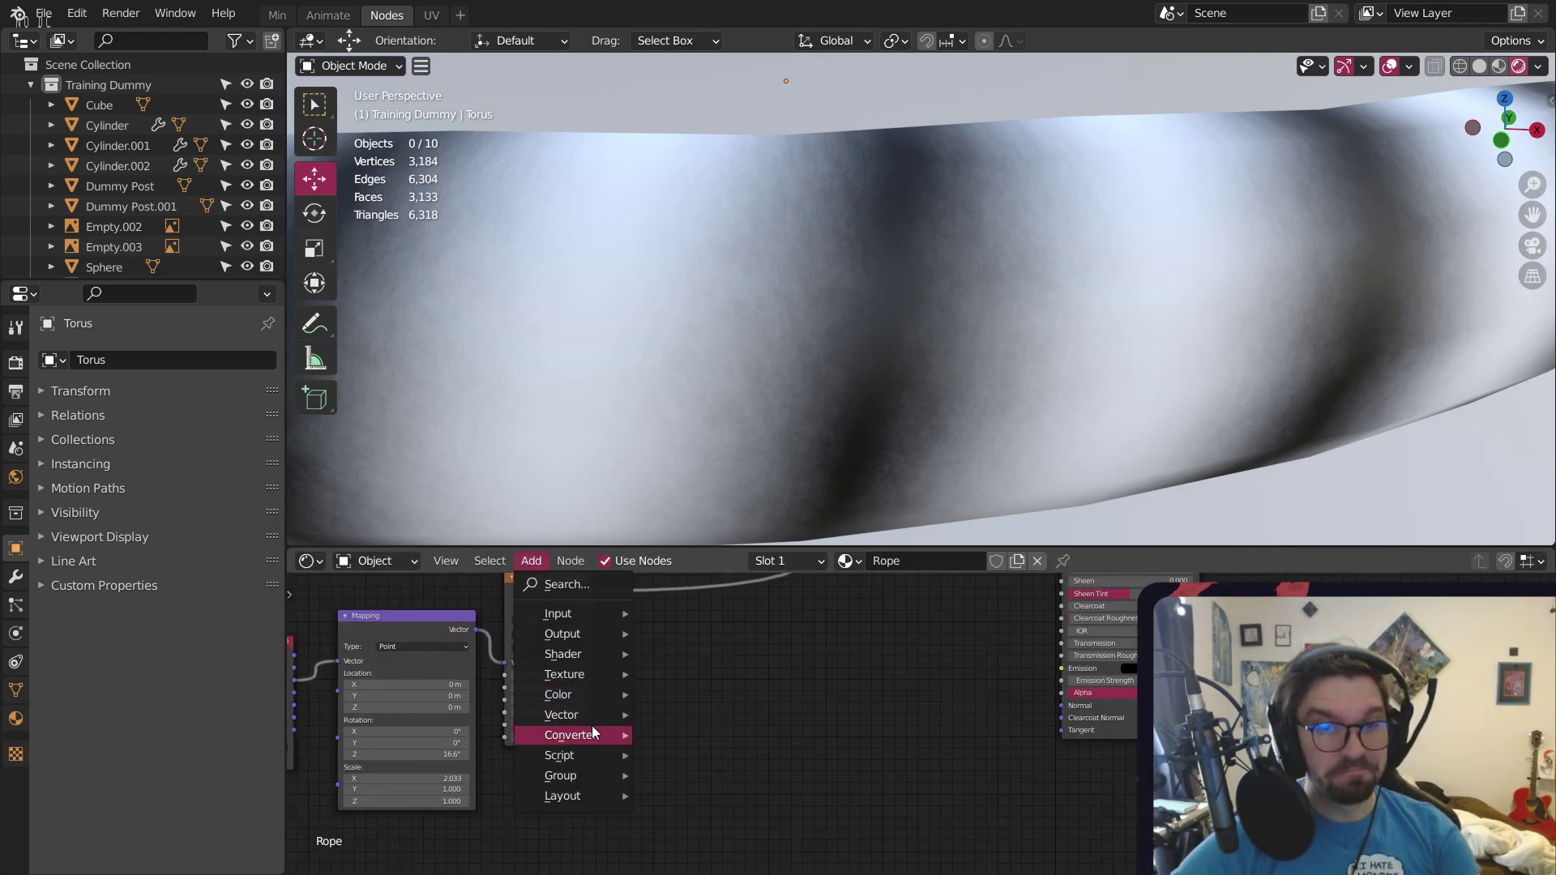
mouse_move(588, 734)
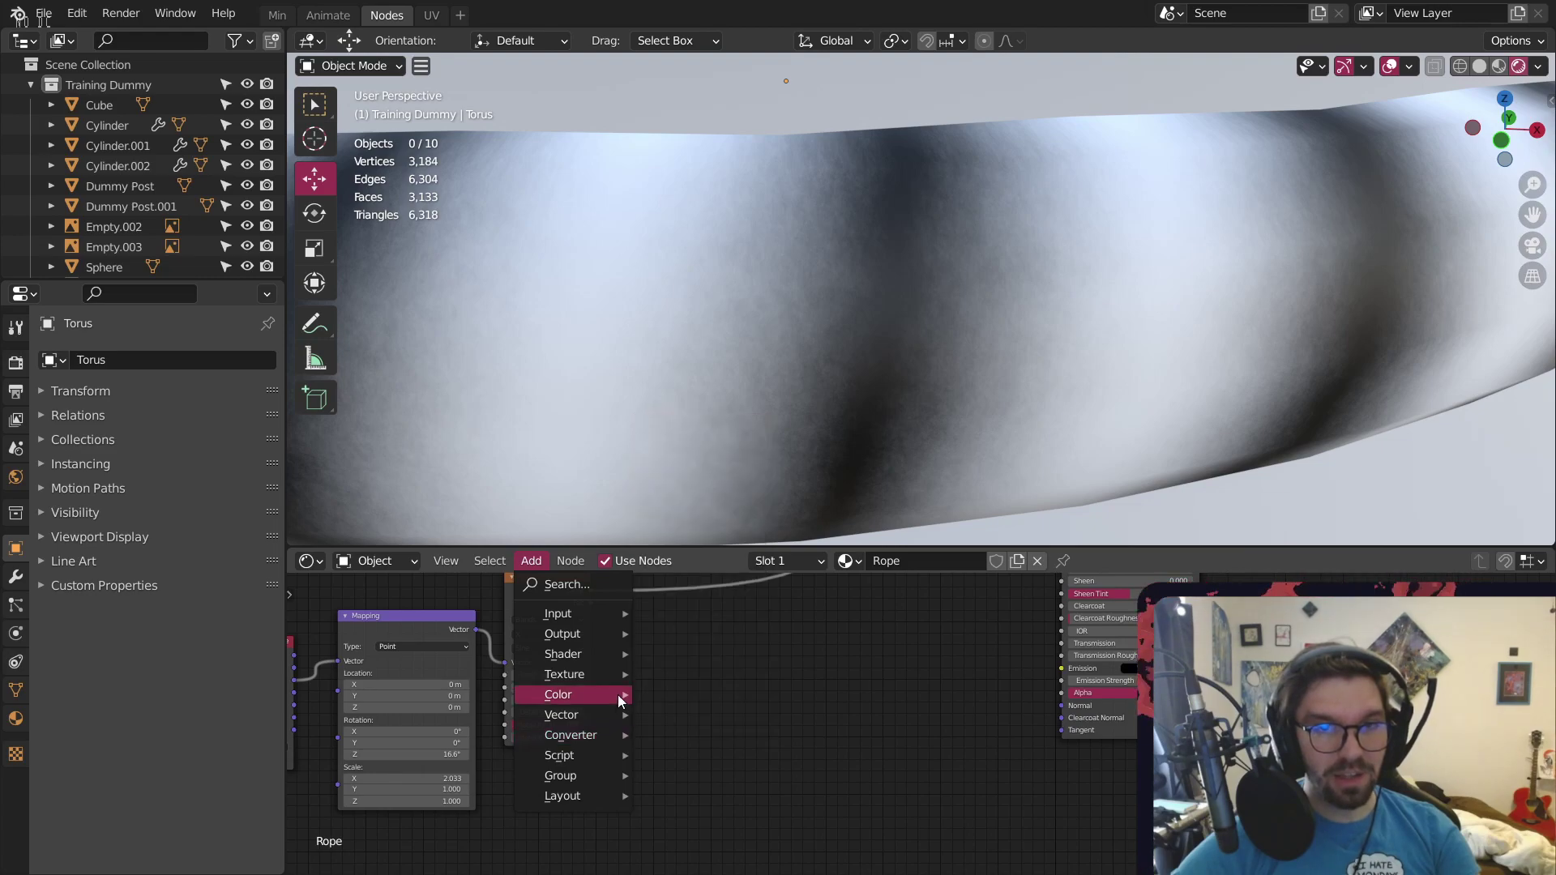
left_click(678, 539)
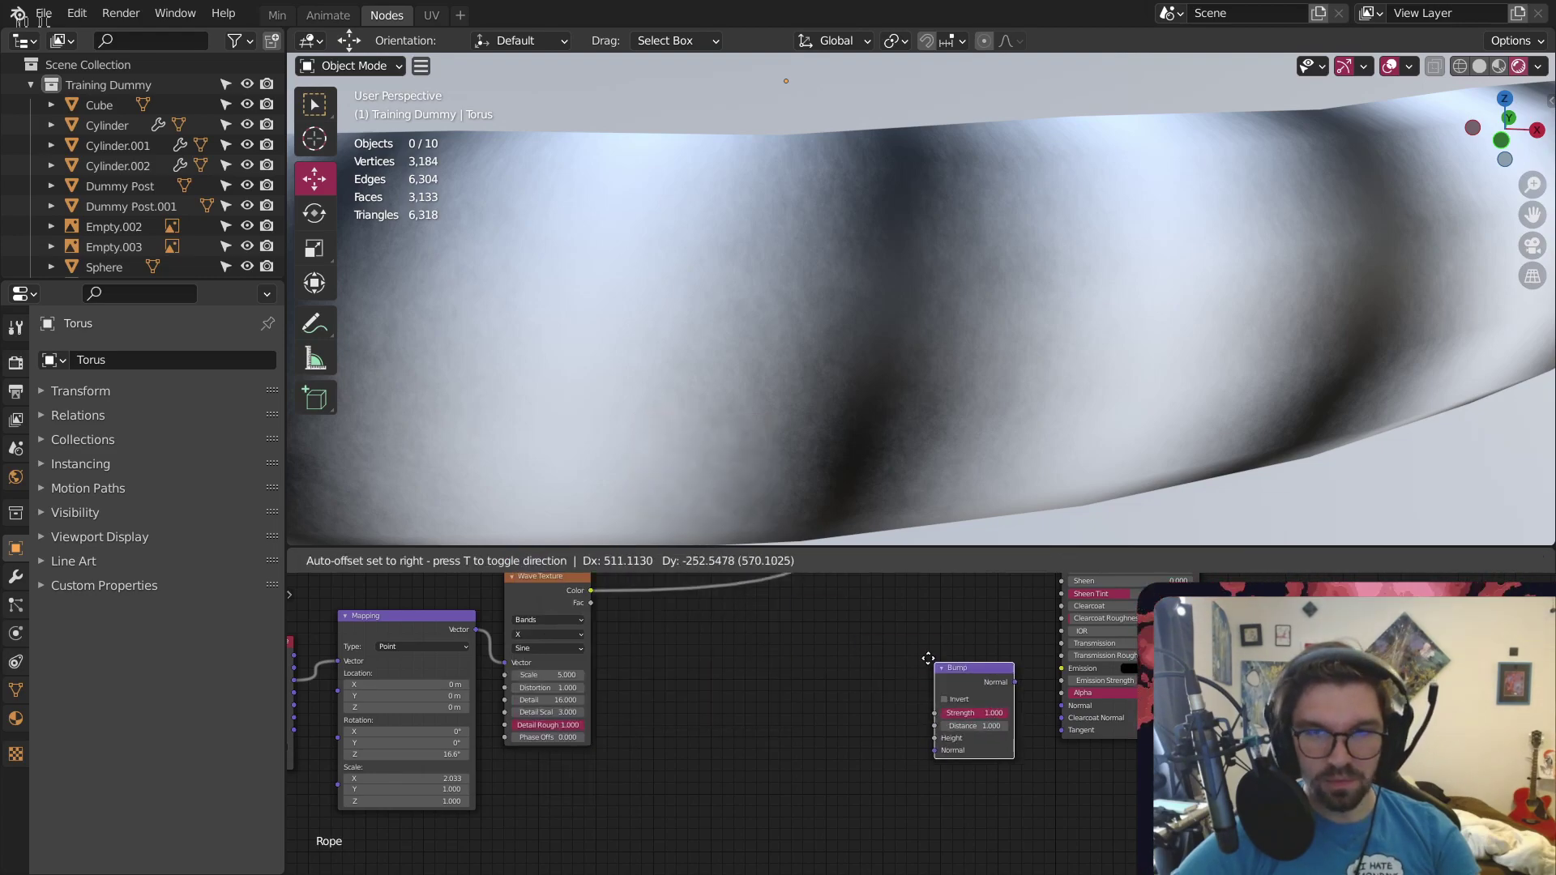
left_click(907, 698)
left_click_drag(591, 602, 895, 794)
left_click_drag(975, 739, 1062, 705)
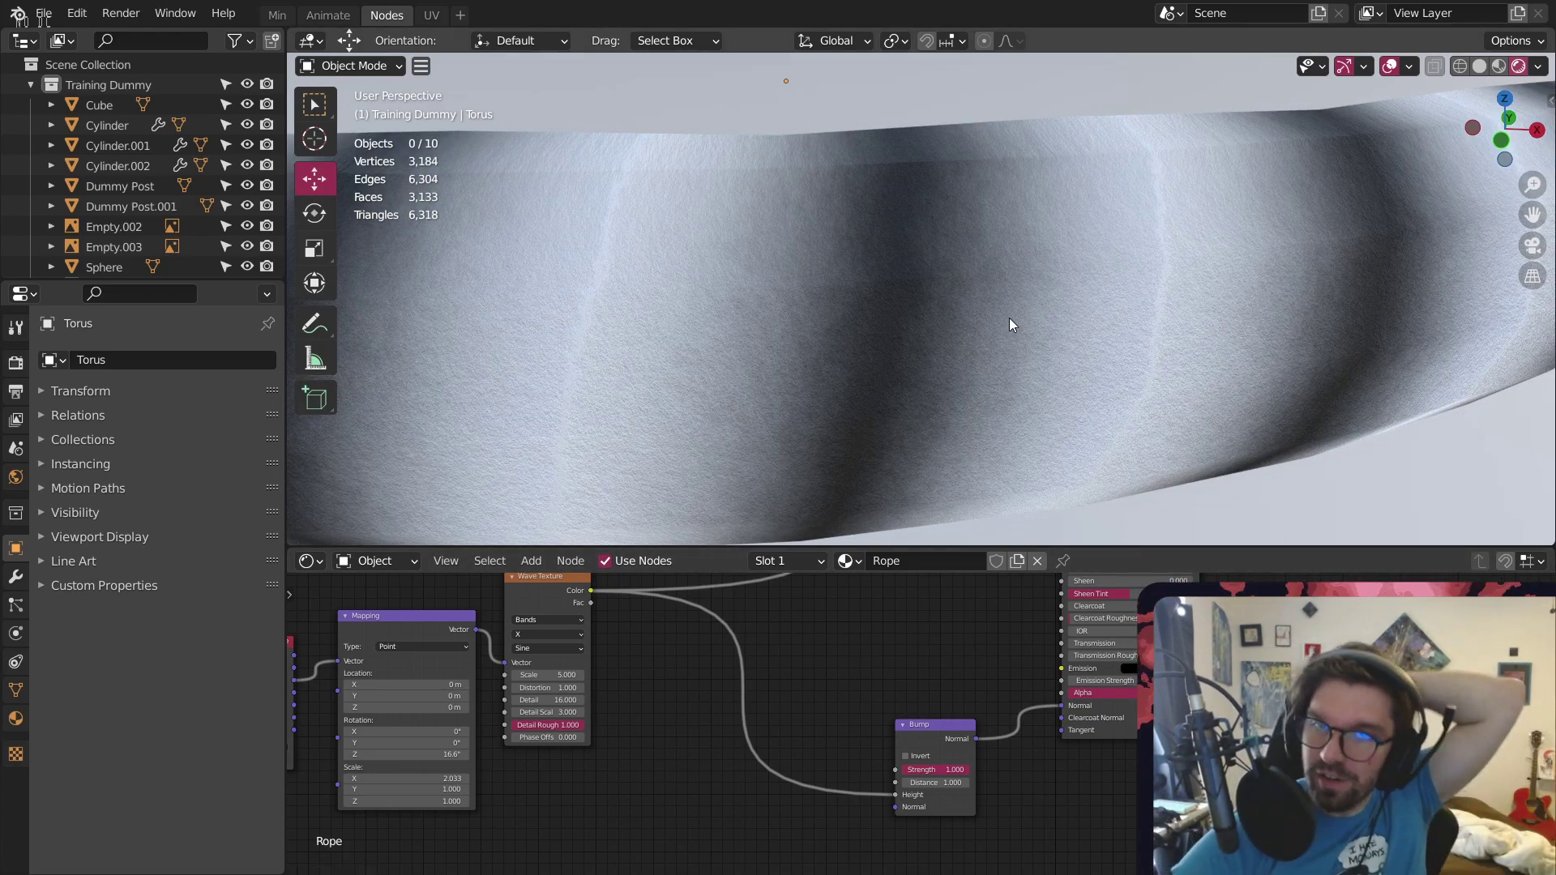
Turn on Invert for the Bump node and examine the stripe relief on the torus from several angles
middle_click_drag(1009, 318, 766, 275)
scroll(656, 205, "down", 2)
scroll(930, 692, "up", 1)
scroll(919, 328, "up", 2)
middle_click_drag(919, 328, 1044, 231)
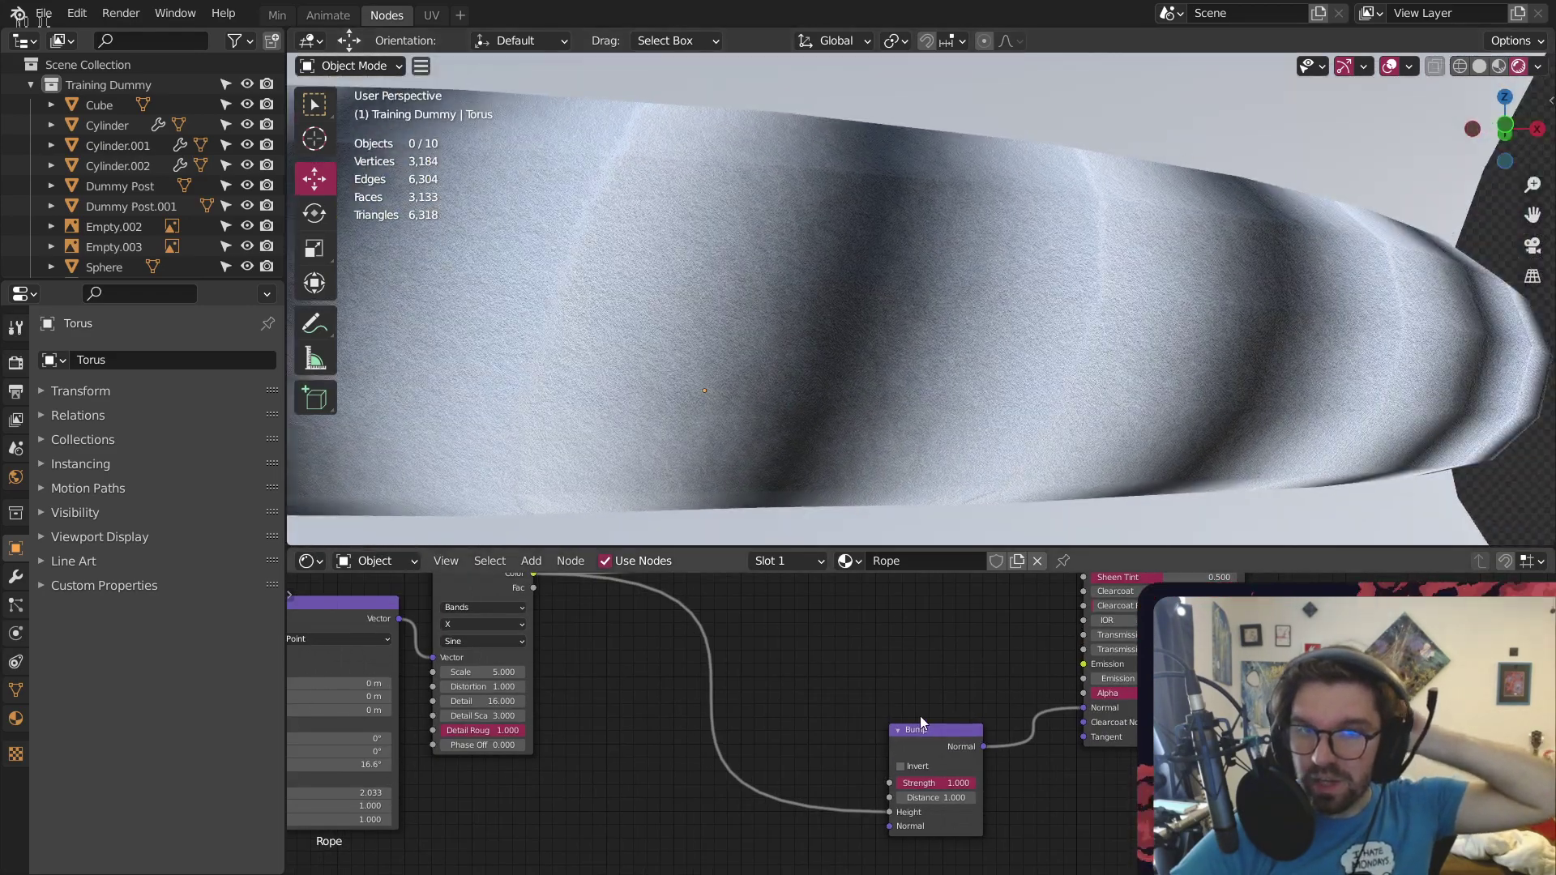
left_click(905, 767)
scroll(908, 773, "up", 1)
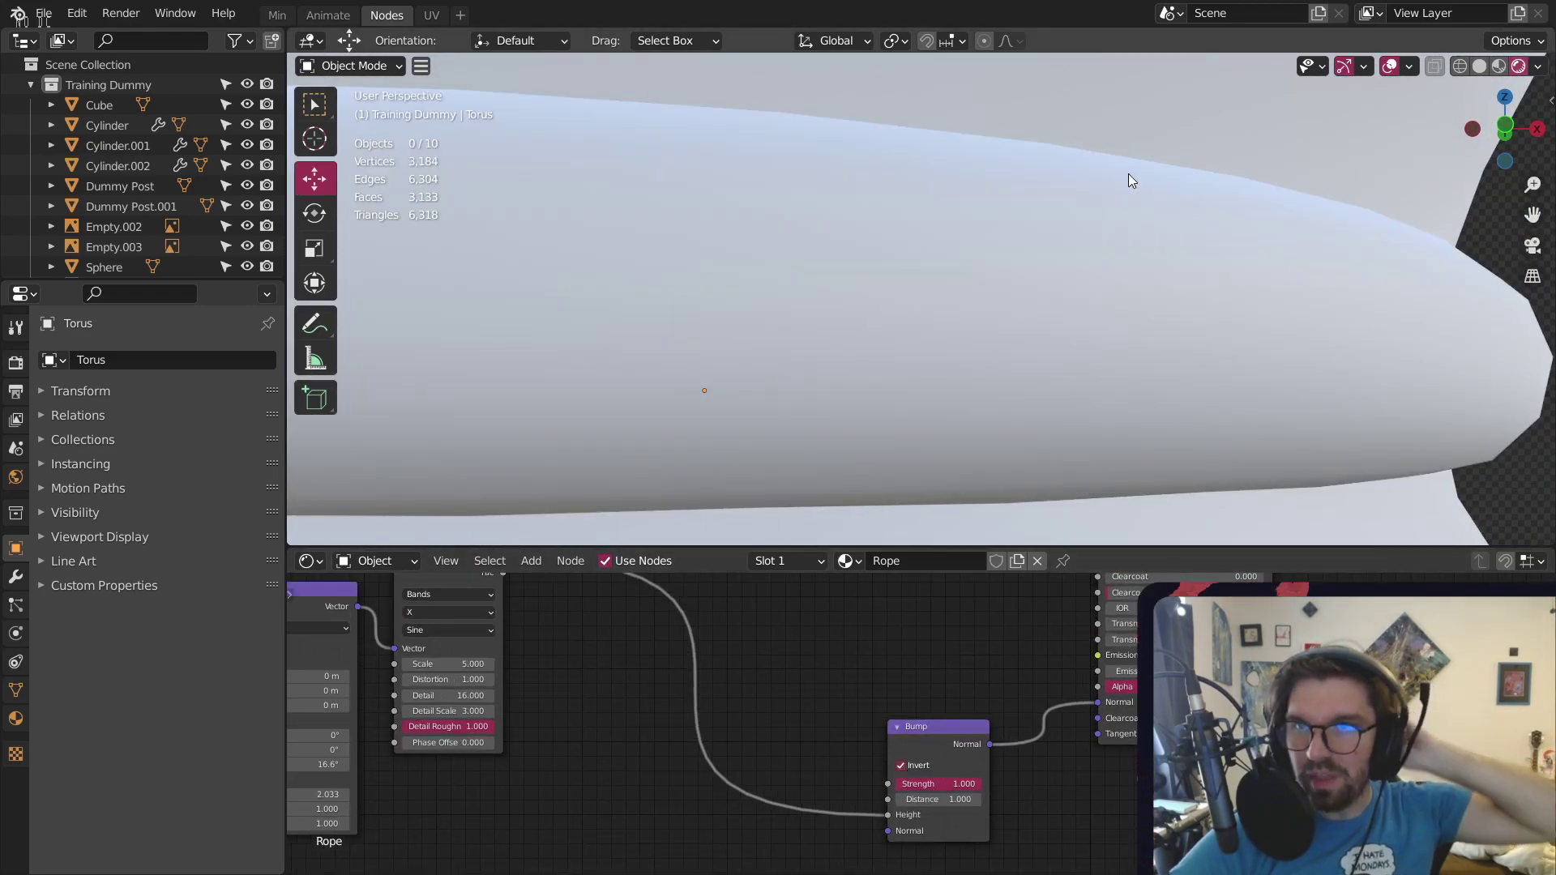
middle_click_drag(851, 250, 626, 271)
scroll(576, 620, "down", 3)
scroll(686, 649, "up", 3)
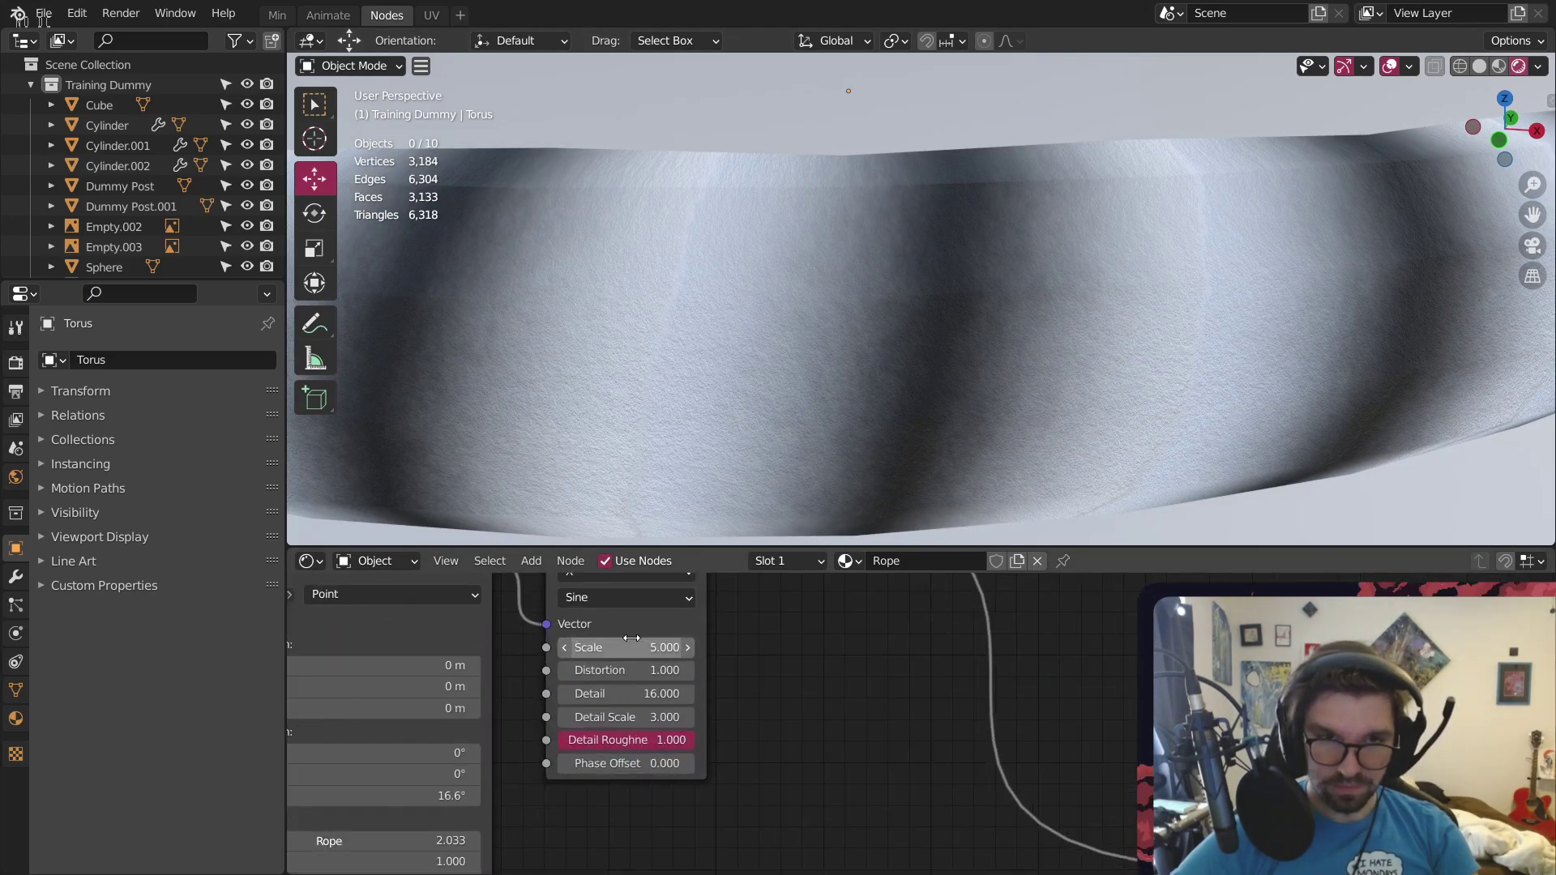
Set the Wave Texture's Scale to 10 to narrow the stripes around the torus
left_click(728, 681)
type("10")
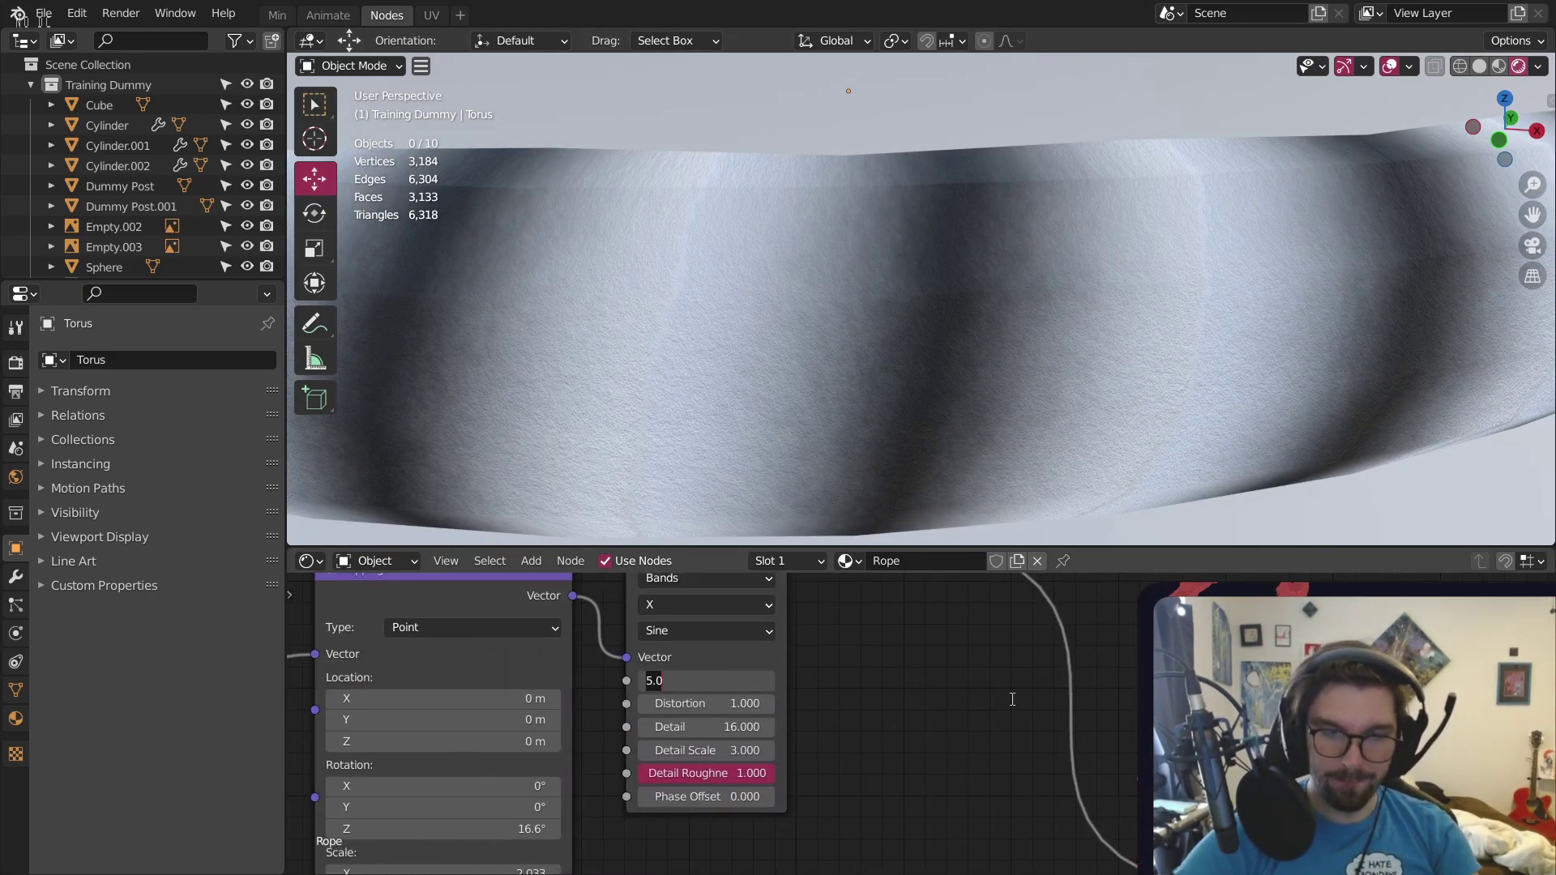
key("Return")
scroll(1101, 222, "down", 5)
middle_click_drag(1102, 222, 958, 351)
scroll(896, 266, "down", 10)
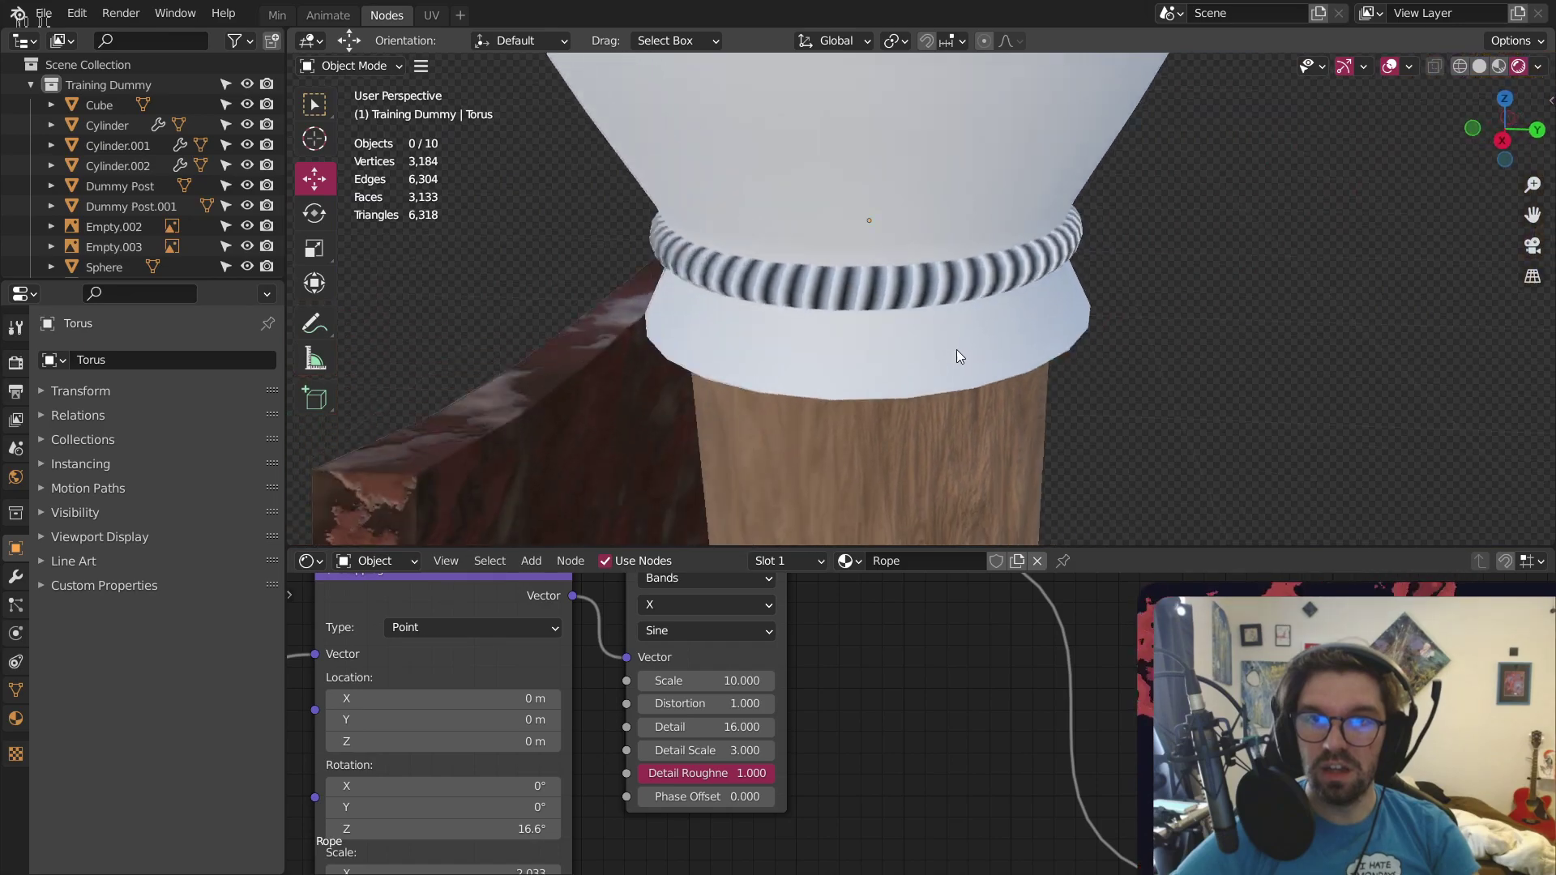
Examine the stripe spacing and surface detail on the torus up close, along with the texture node settings
scroll(891, 324, "up", 8)
middle_click_drag(856, 405, 817, 253)
scroll(823, 242, "up", 5)
scroll(859, 430, "down", 6)
middle_click_drag(859, 437, 927, 256)
middle_click_drag(829, 678, 839, 720)
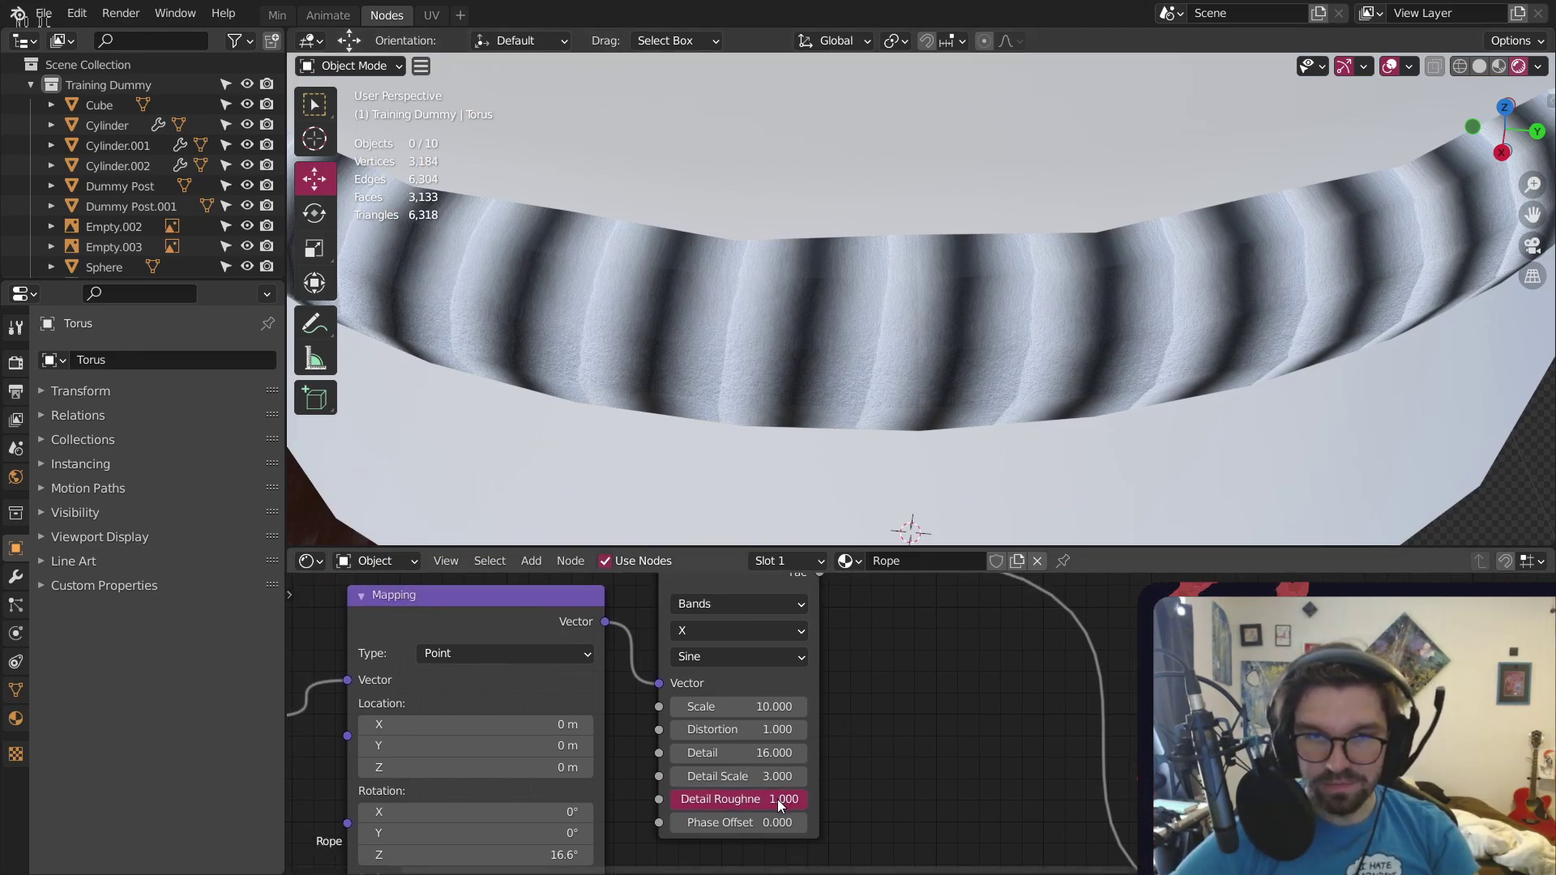
mouse_move(776, 799)
left_mouse_down()
mouse_move(758, 800)
mouse_move(776, 799)
left_mouse_up()
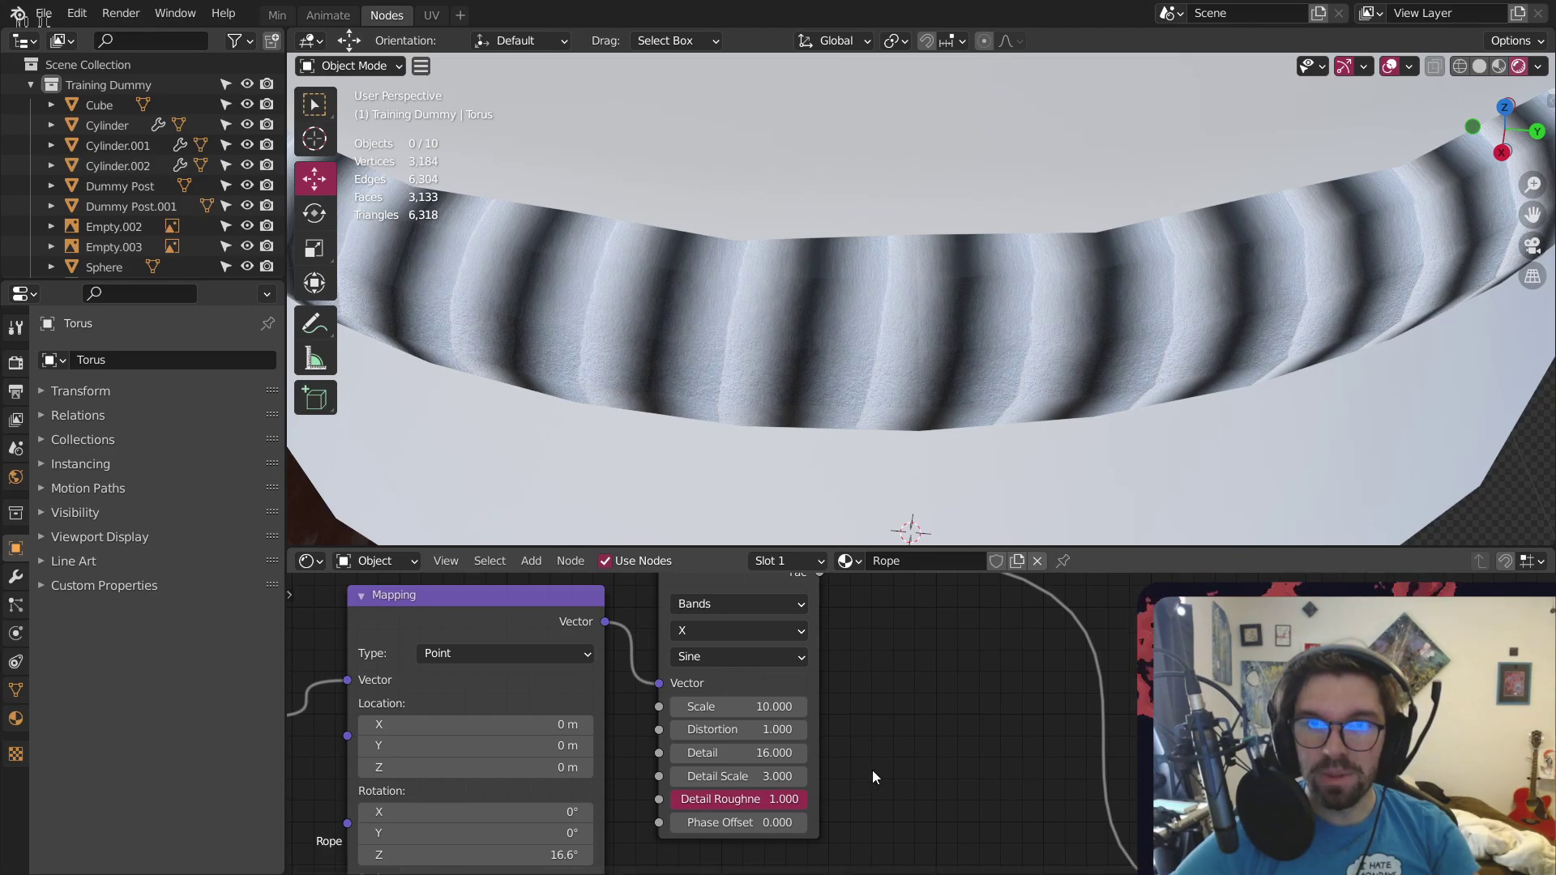
scroll(872, 766, "down", 8)
middle_click_drag(1209, 687, 971, 732)
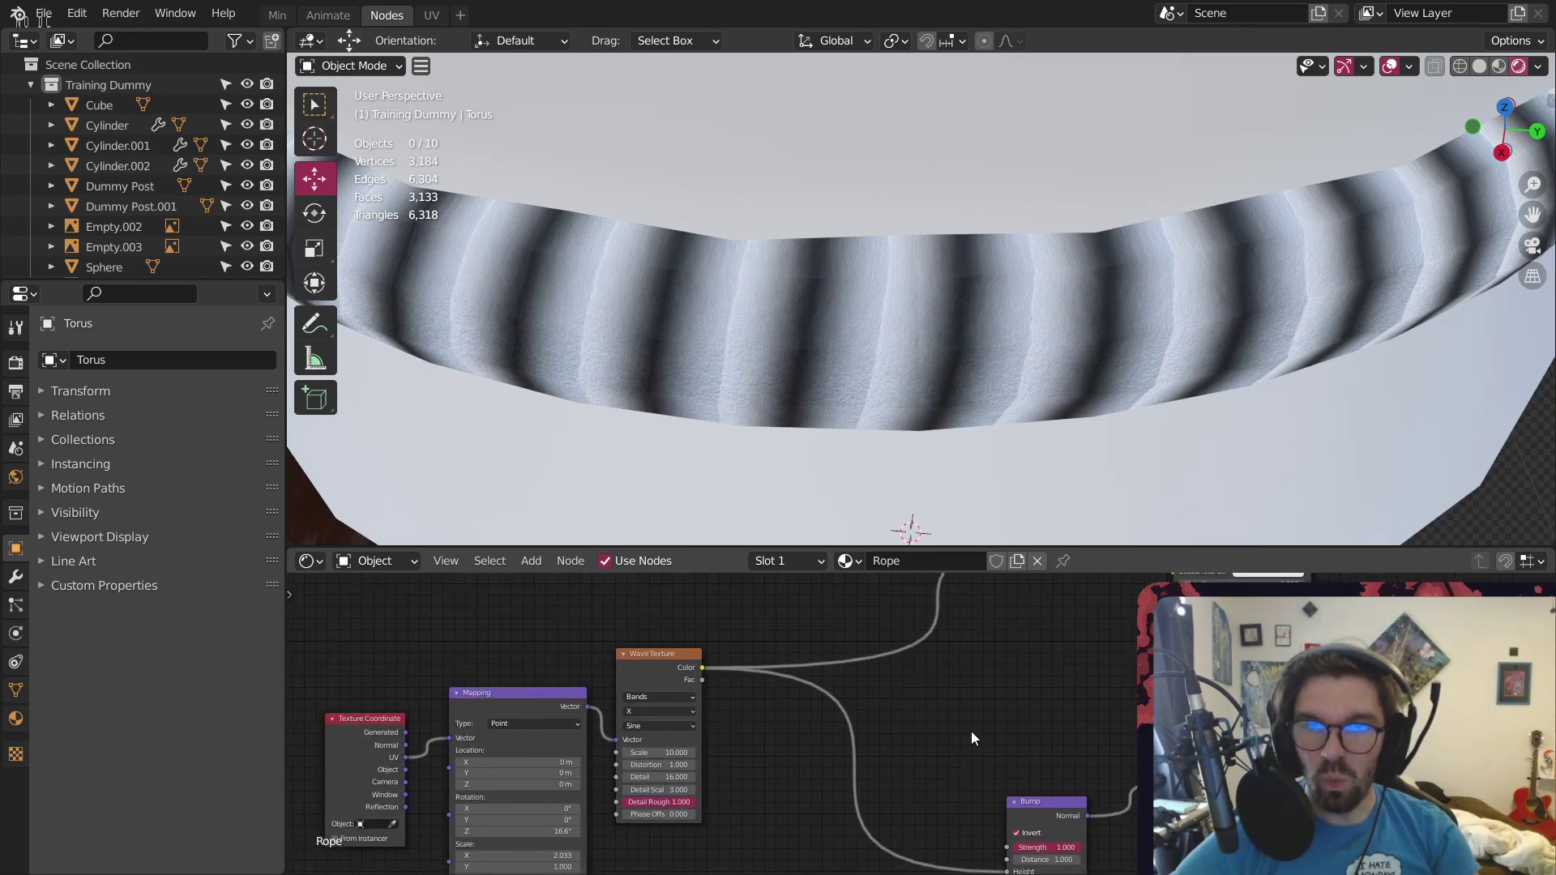
Try a Subdivision Surface modifier on the torus, check the surface up close, and undo the modifier
left_click(902, 350)
scroll(906, 350, "down", 5)
middle_click_drag(919, 343, 900, 405, "shift")
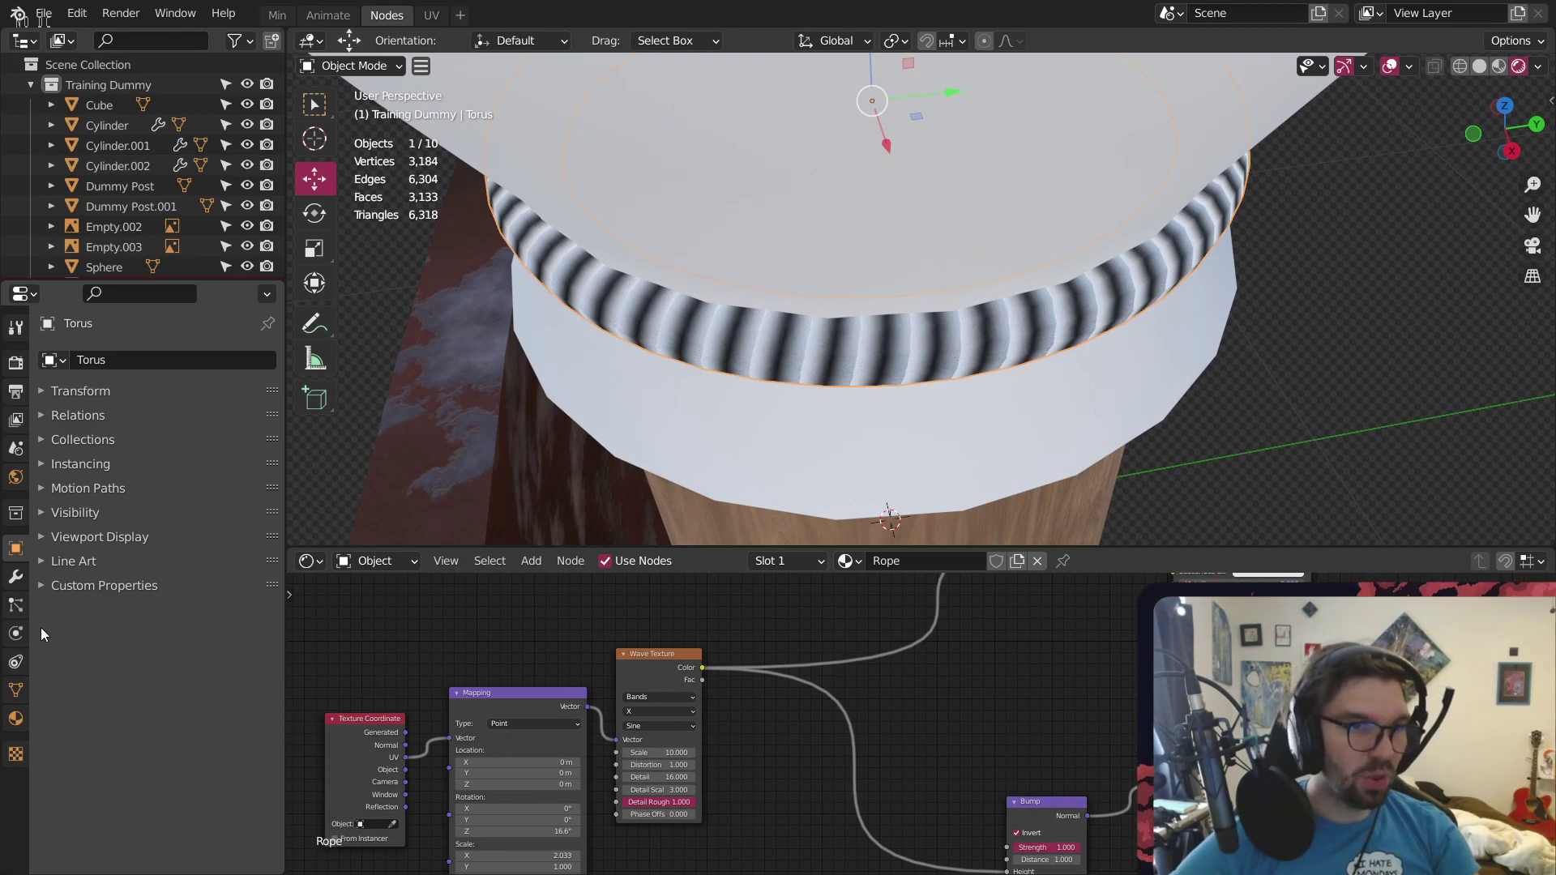
left_click(15, 577)
left_click(133, 362)
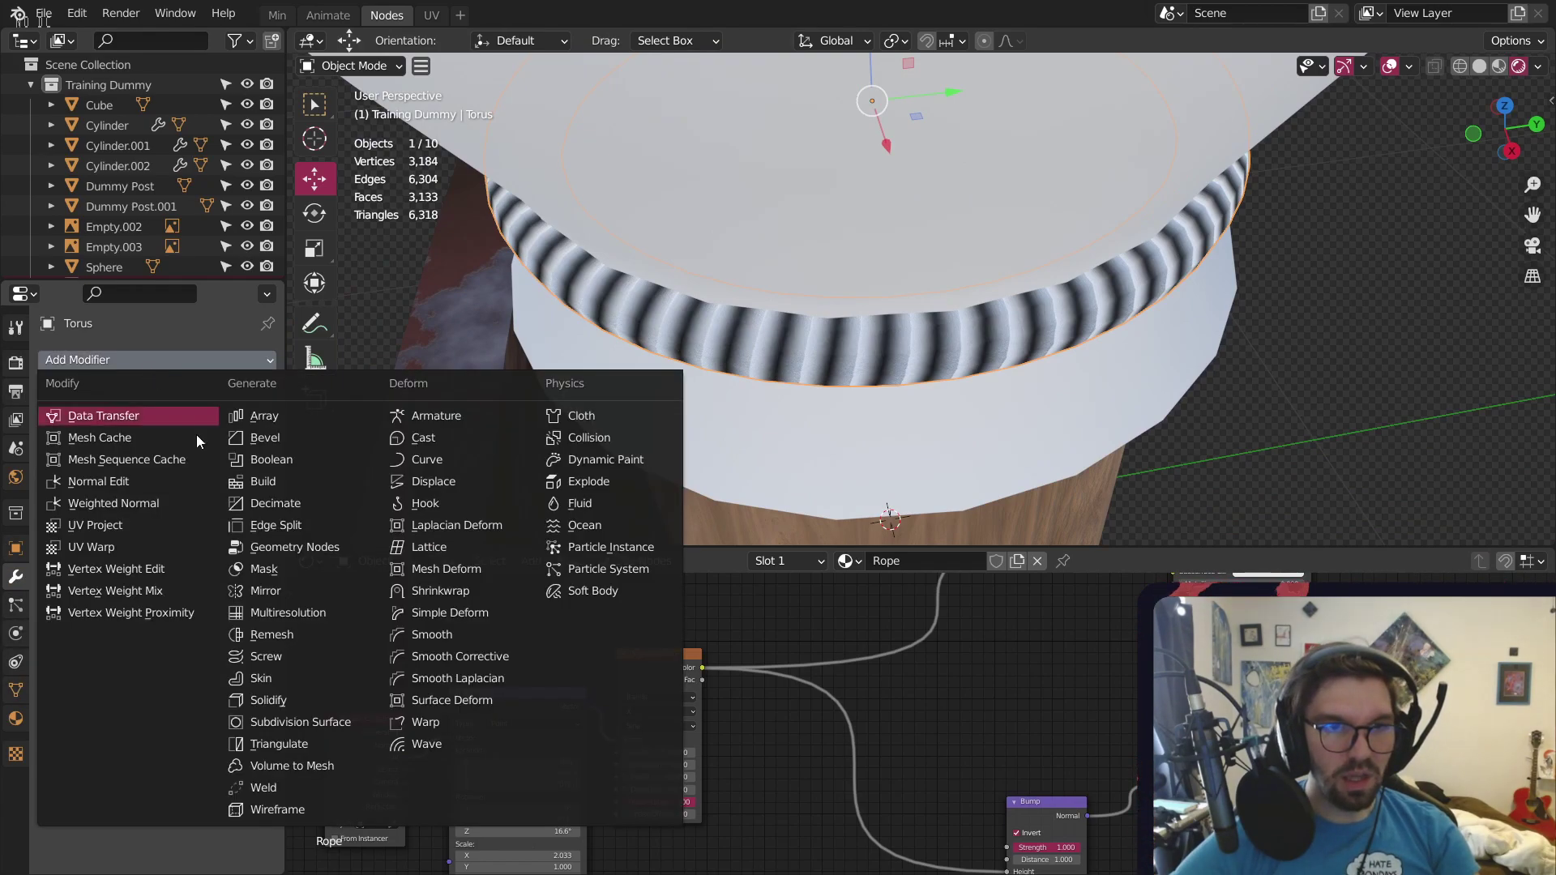
left_click(319, 715)
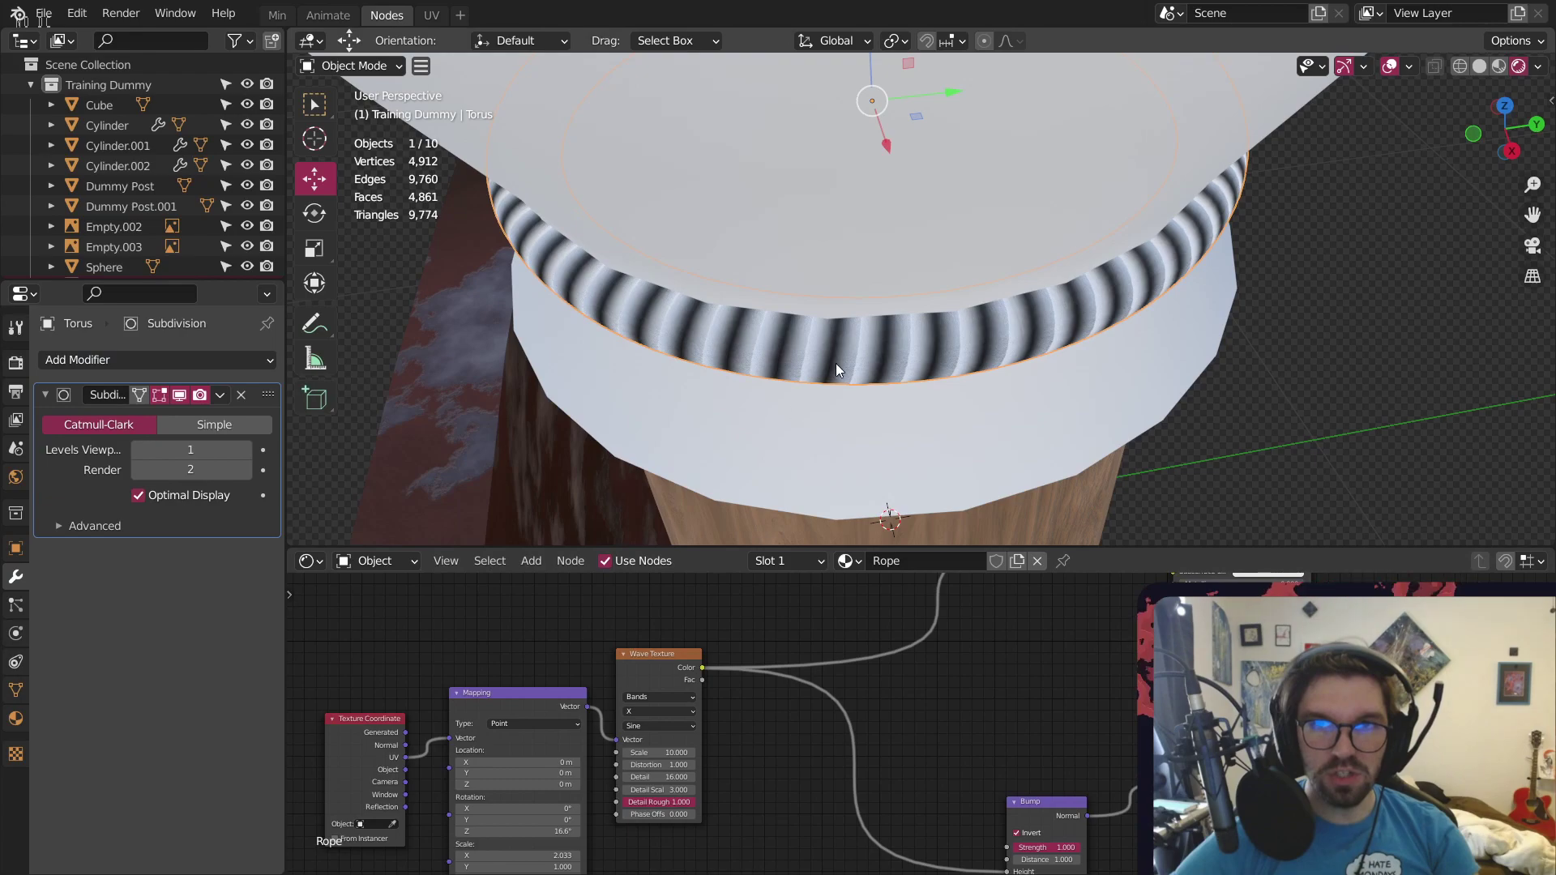
scroll(835, 363, "up", 5)
key("ctrl+z")
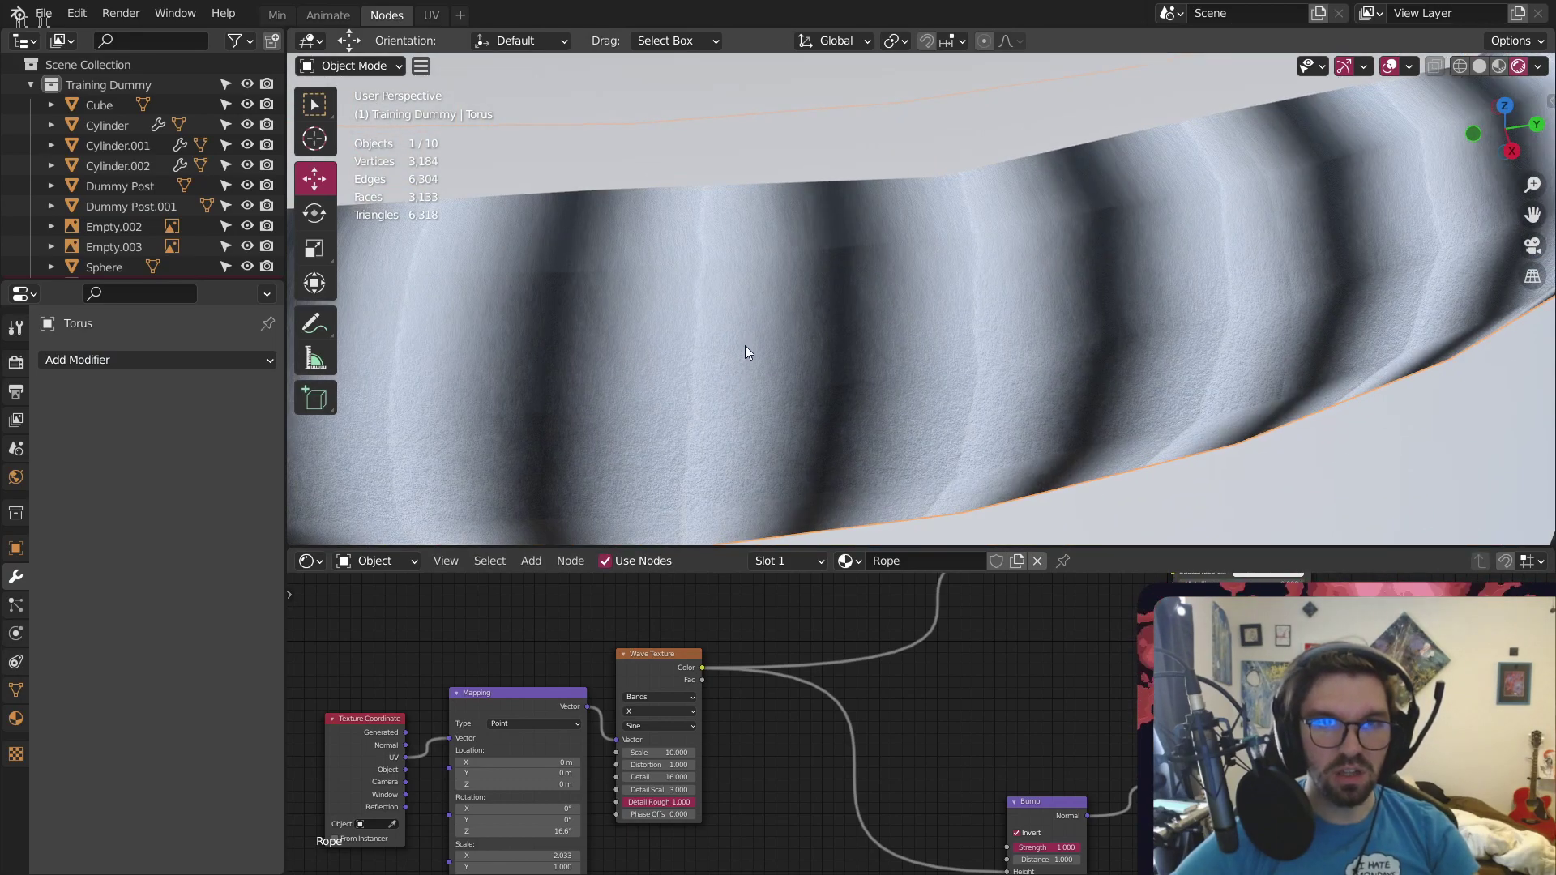
Apply the torus's scale
key("ctrl+a")
left_click(746, 343)
scroll(747, 348, "down", 3)
middle_click_drag(747, 343, 802, 338)
scroll(973, 686, "up", 4)
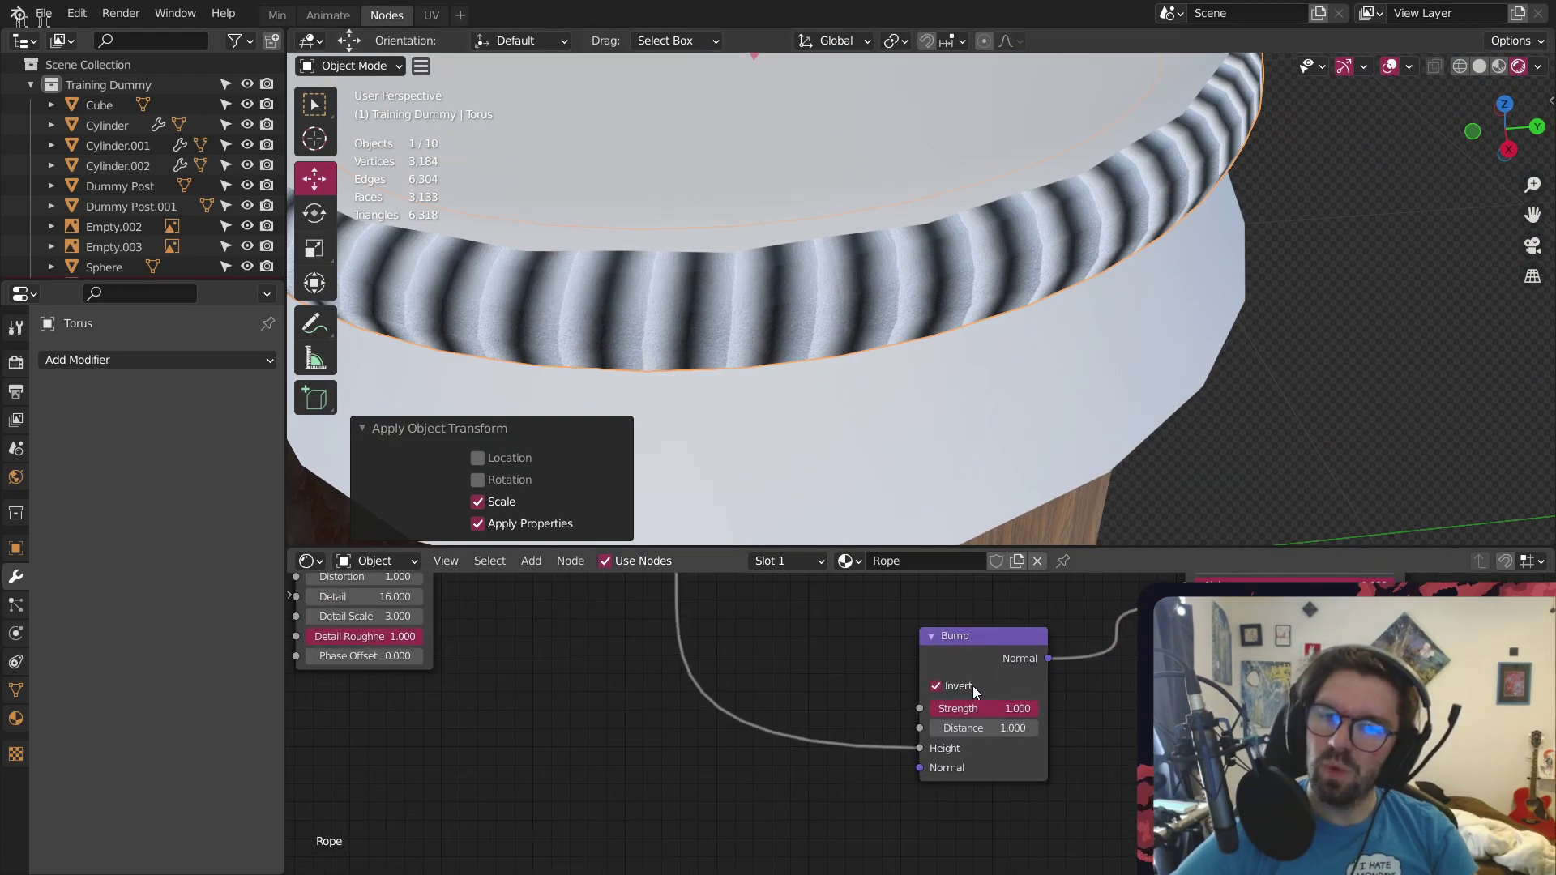
Turn off Invert on the Bump node, set its Strength to 0.300, and inspect the stripes up close
left_click(930, 686)
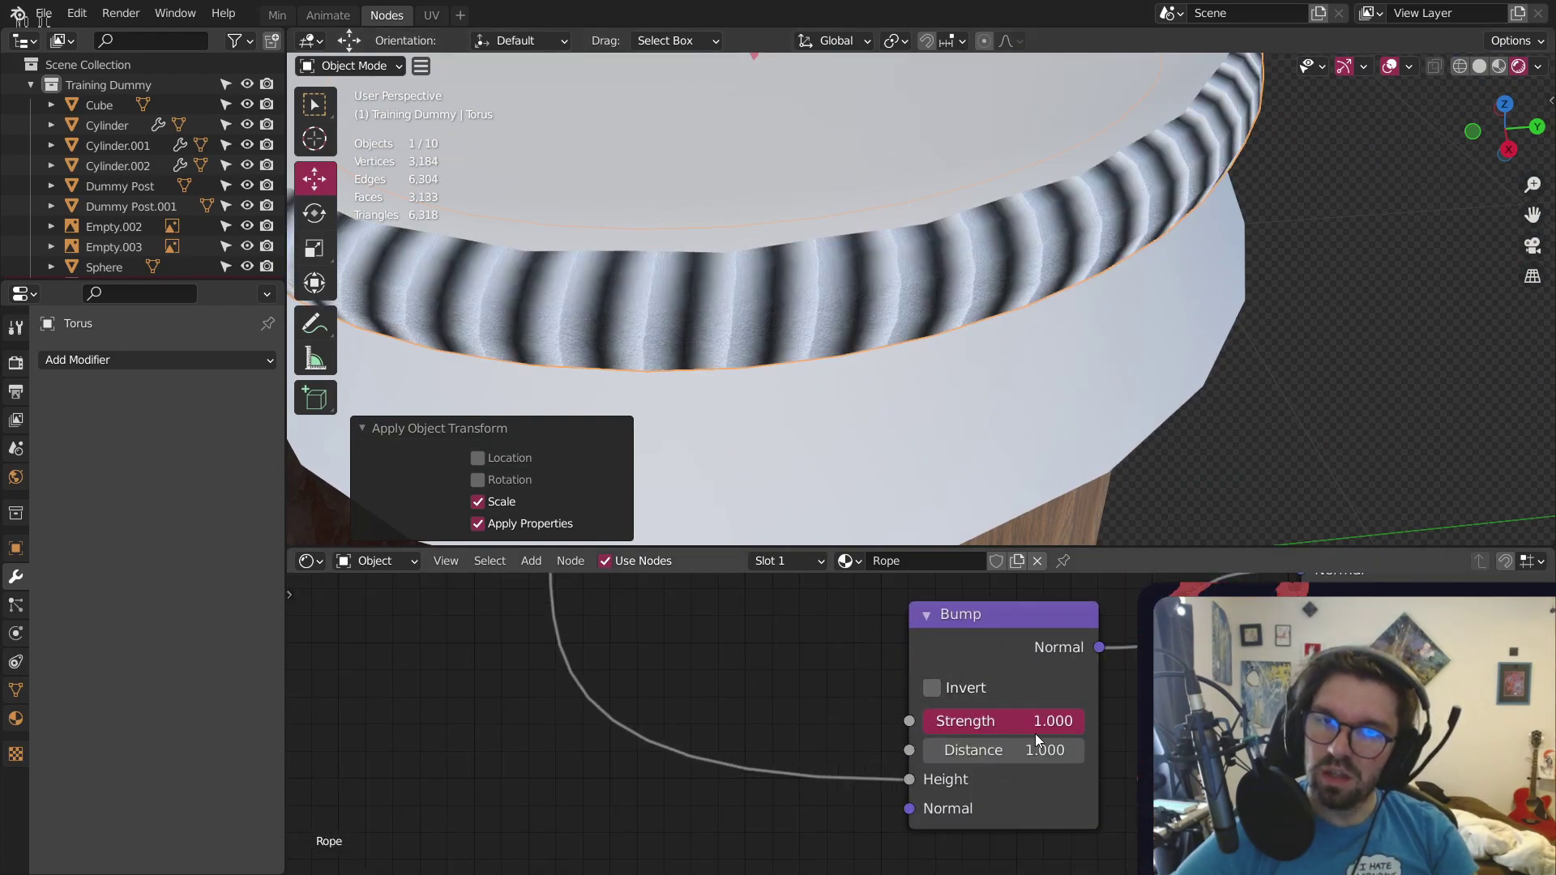
mouse_move(1034, 723)
left_mouse_down()
mouse_move(919, 723)
mouse_move(969, 721)
left_mouse_up()
scroll(825, 336, "up", 4)
middle_click_drag(825, 335, 908, 519)
middle_click_drag(907, 221, 1003, 381, "shift")
scroll(873, 274, "up", 5)
scroll(872, 274, "up", 2)
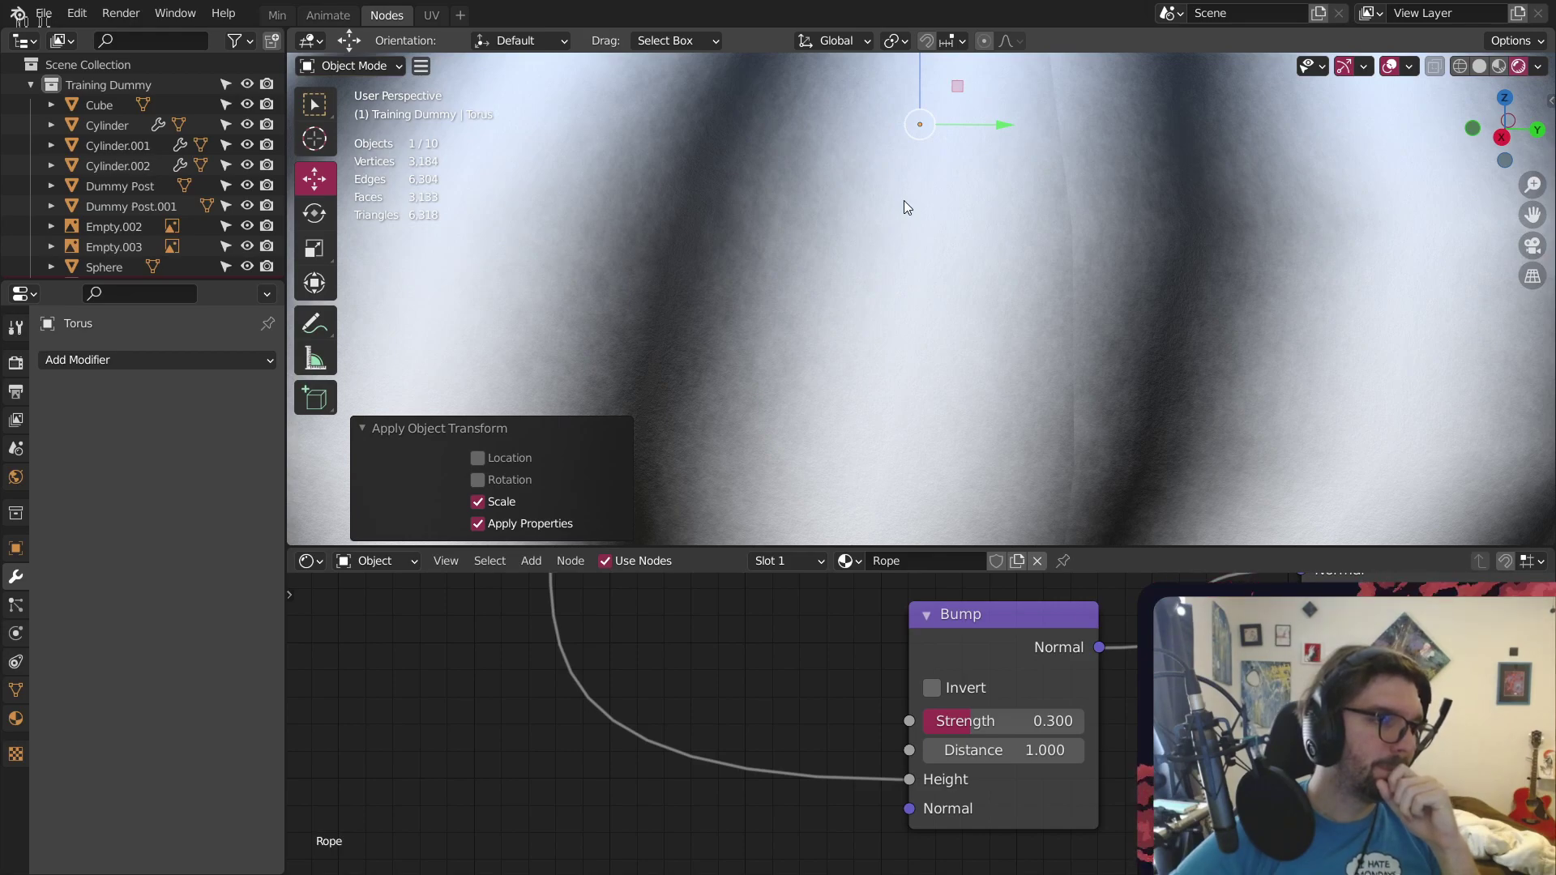
scroll(903, 201, "down", 4)
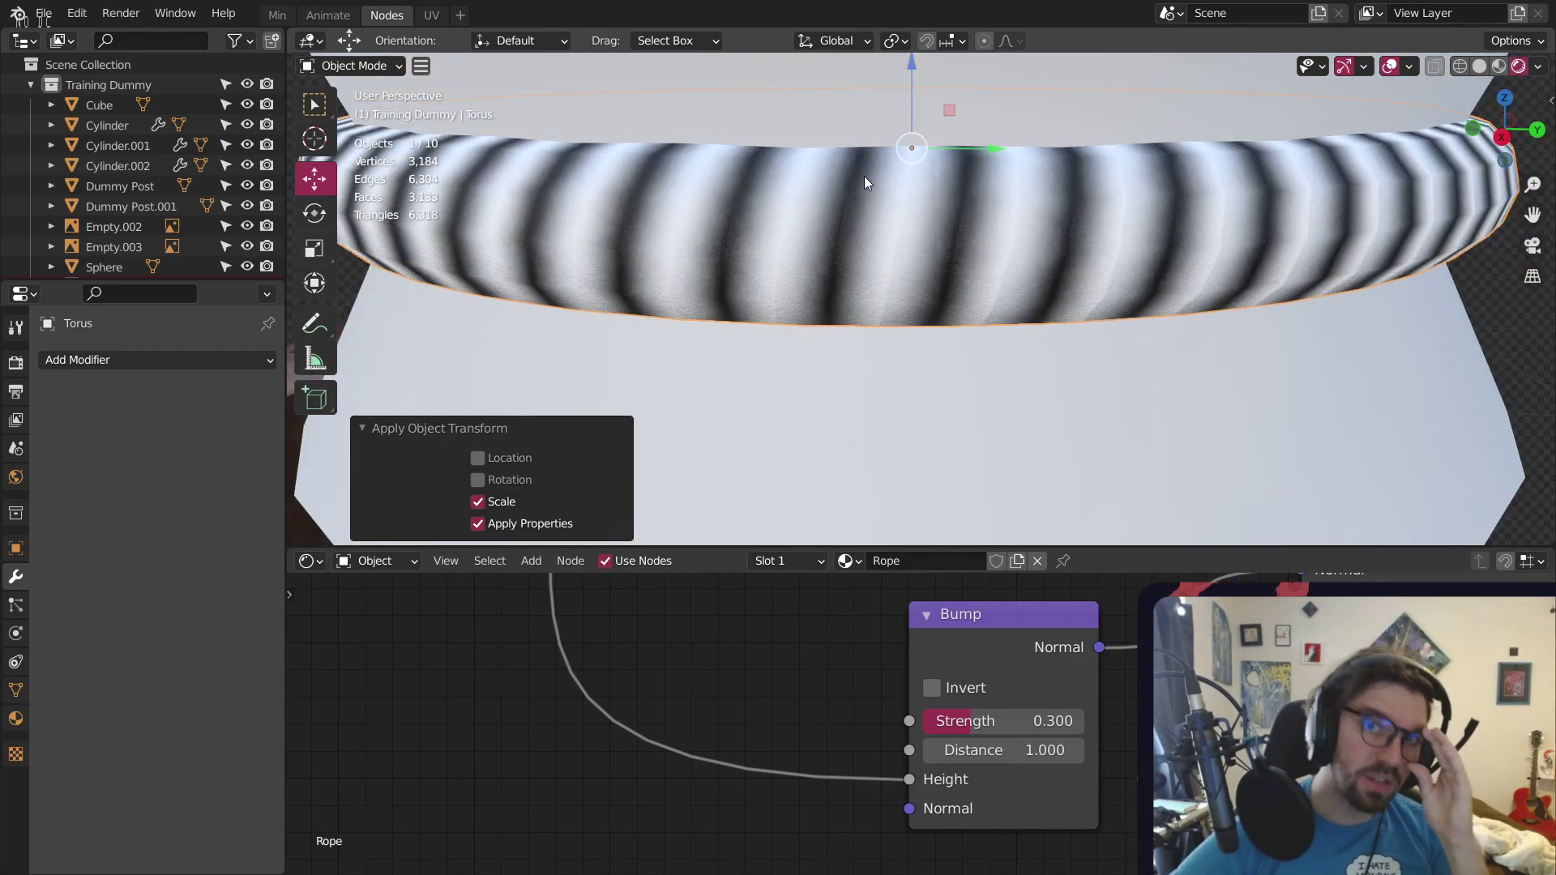
scroll(775, 619, "down", 2)
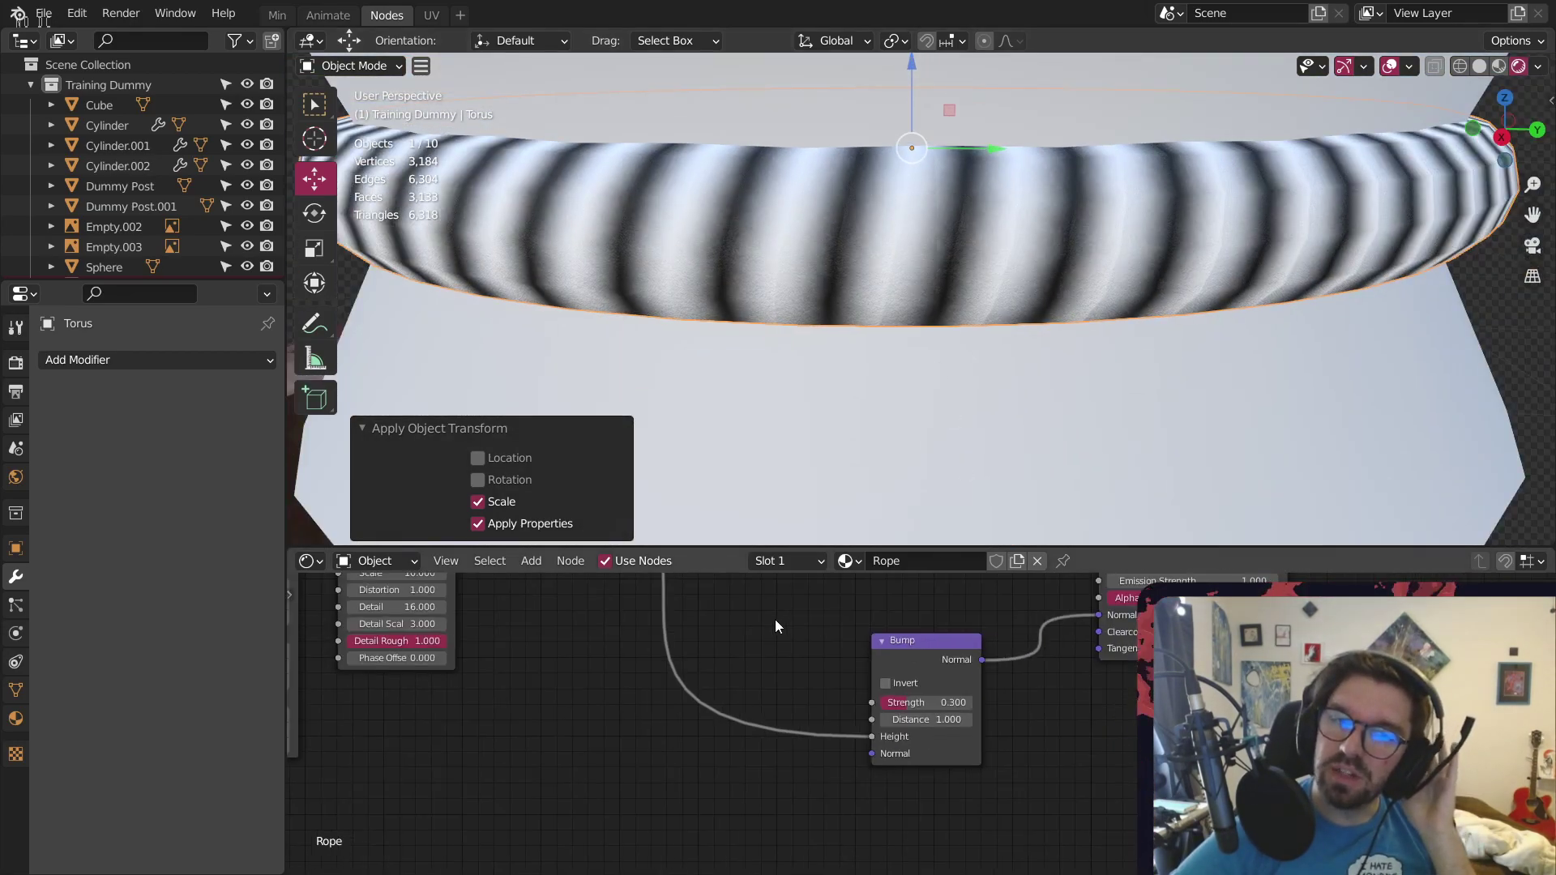
Disconnect the Bump node from the Principled BSDF and delete it from the Rope material
middle_click_drag(775, 619, 976, 794)
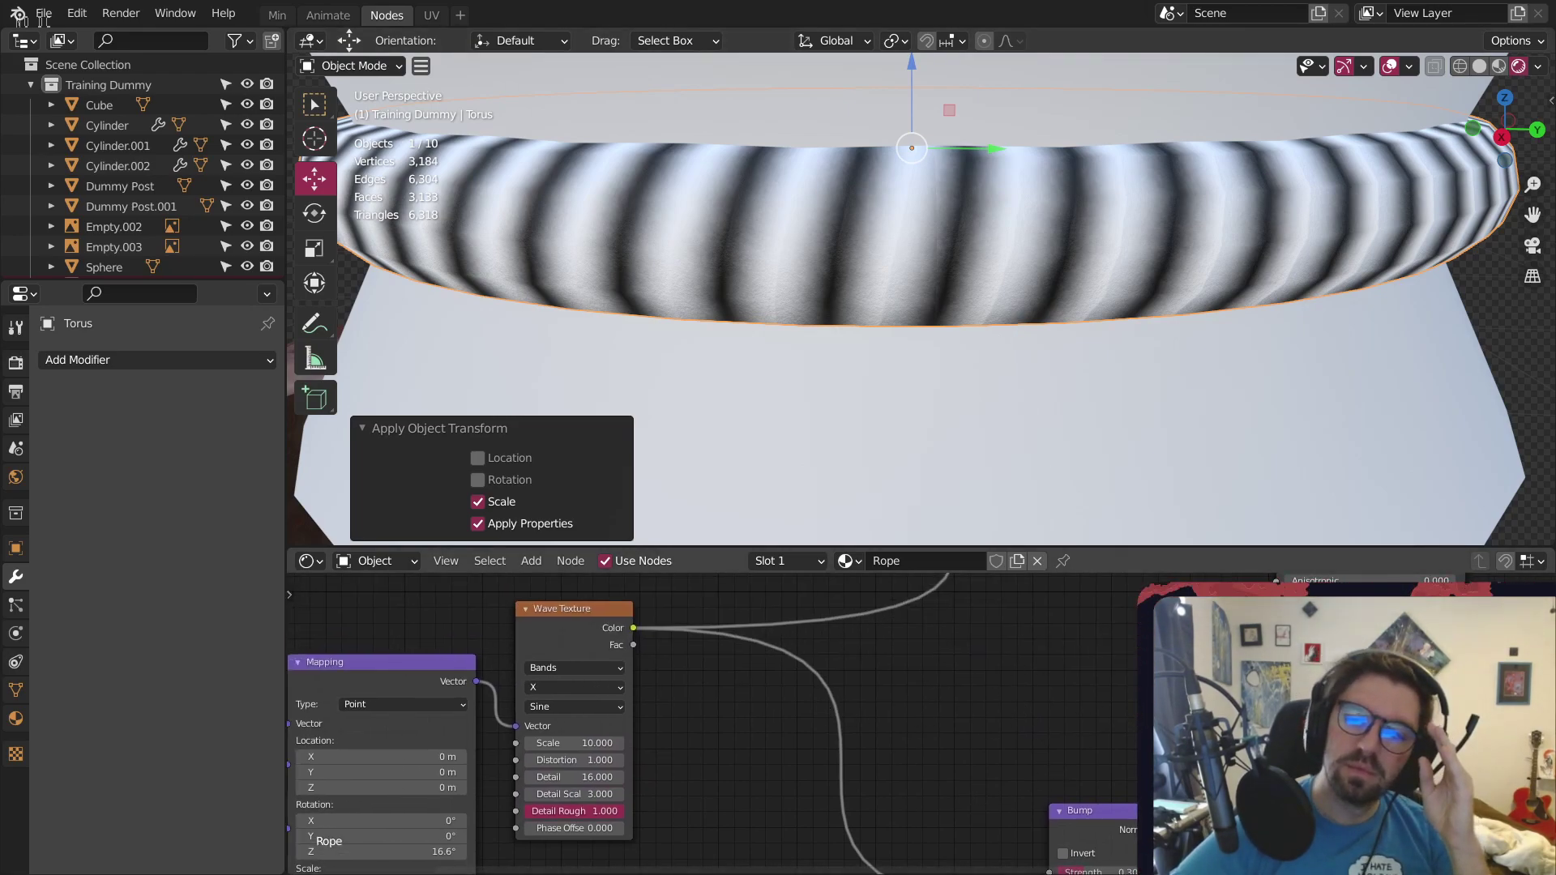
key("ctrl+z")
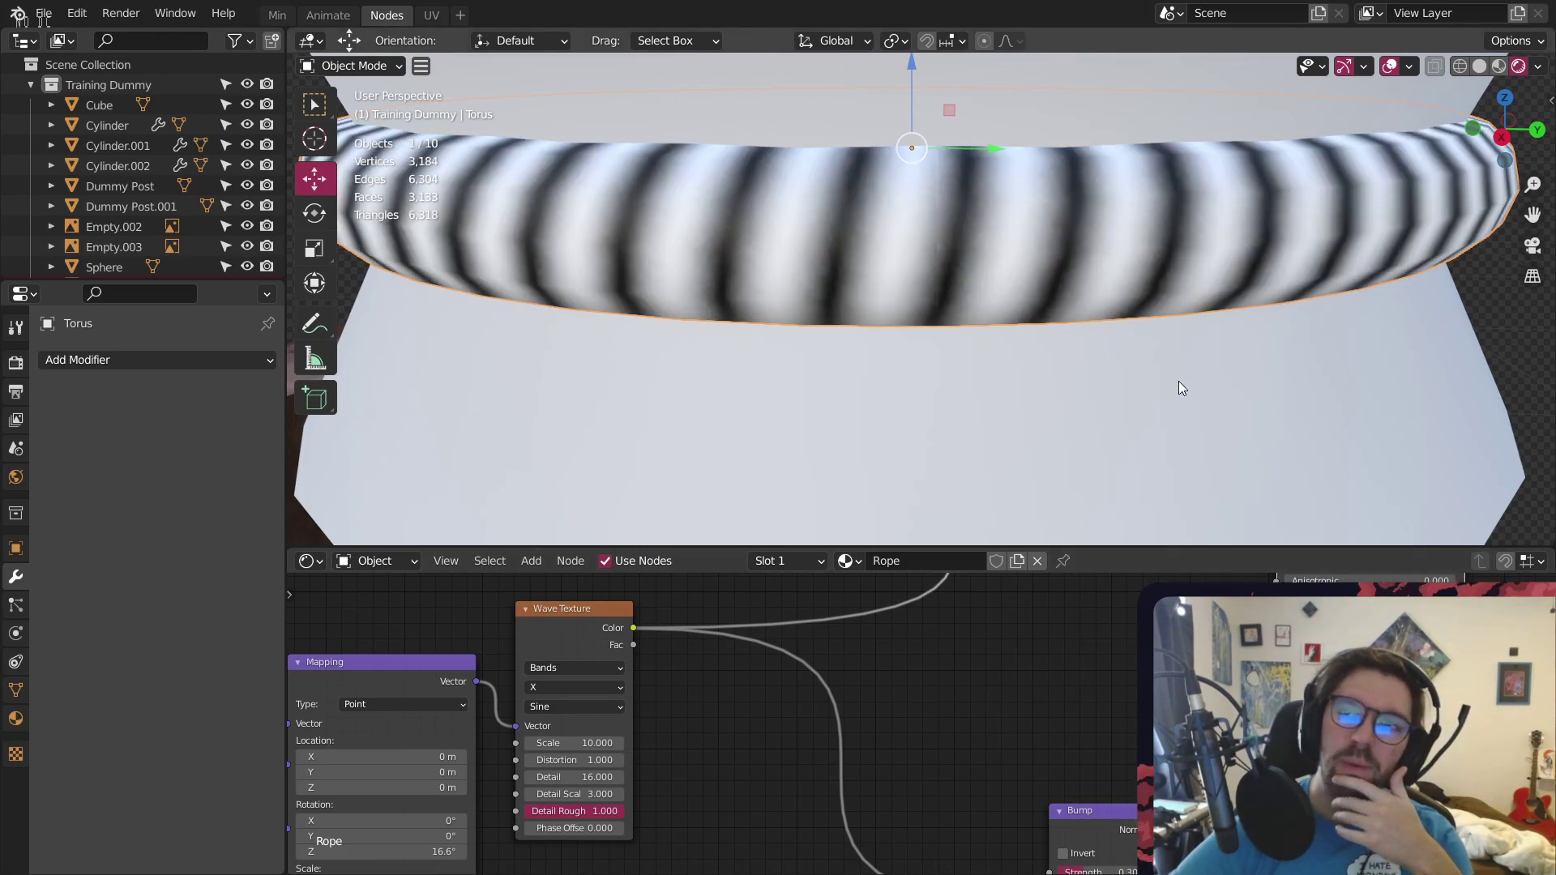
middle_click_drag(1067, 214, 1144, 204)
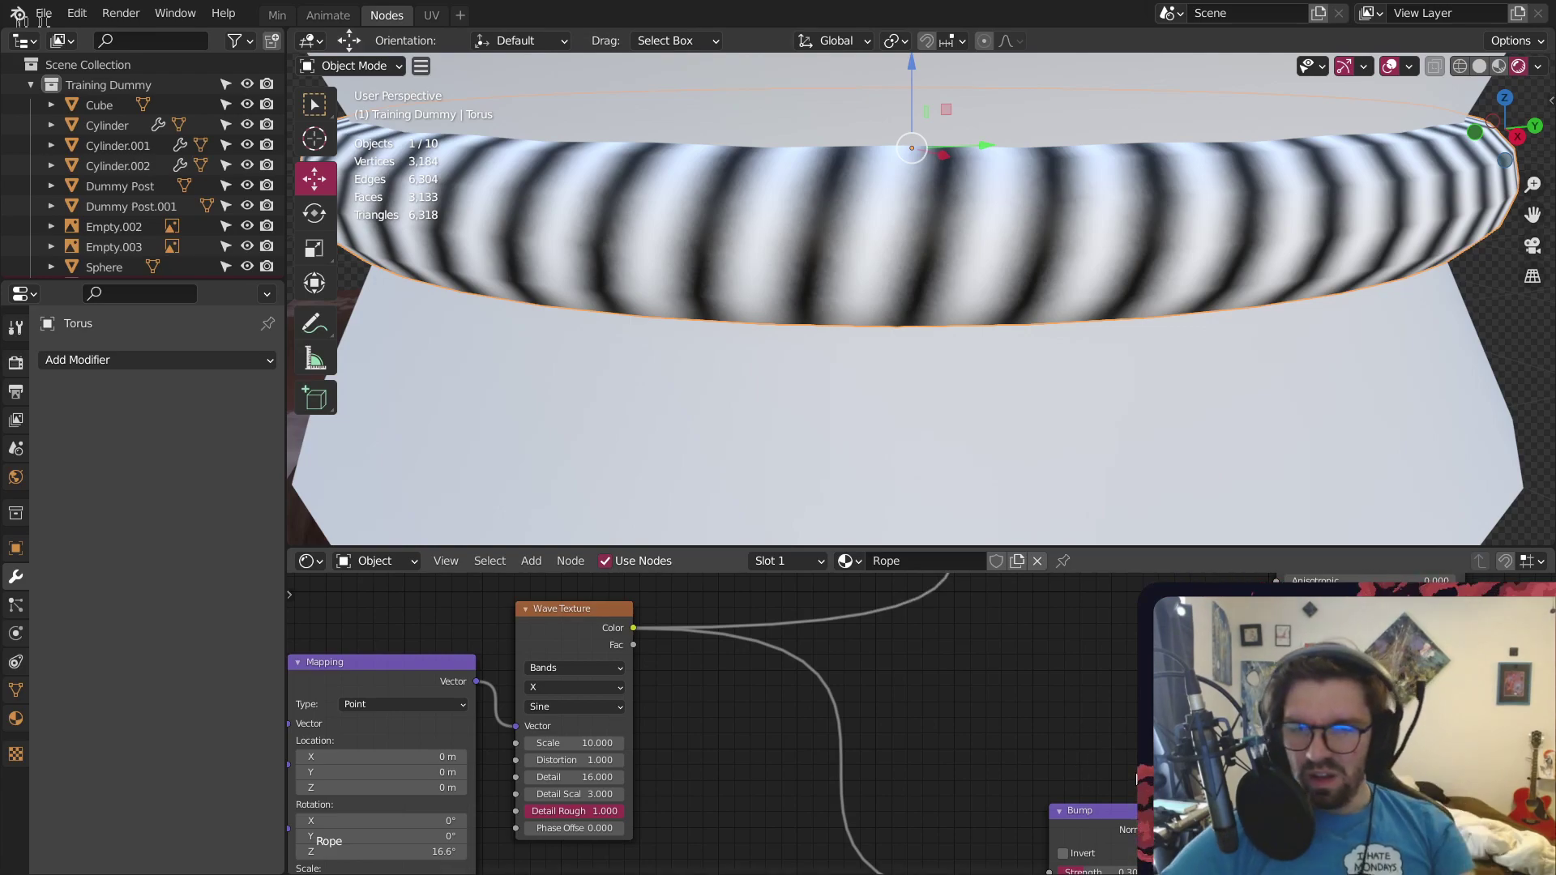
middle_click_drag(1083, 756, 930, 591)
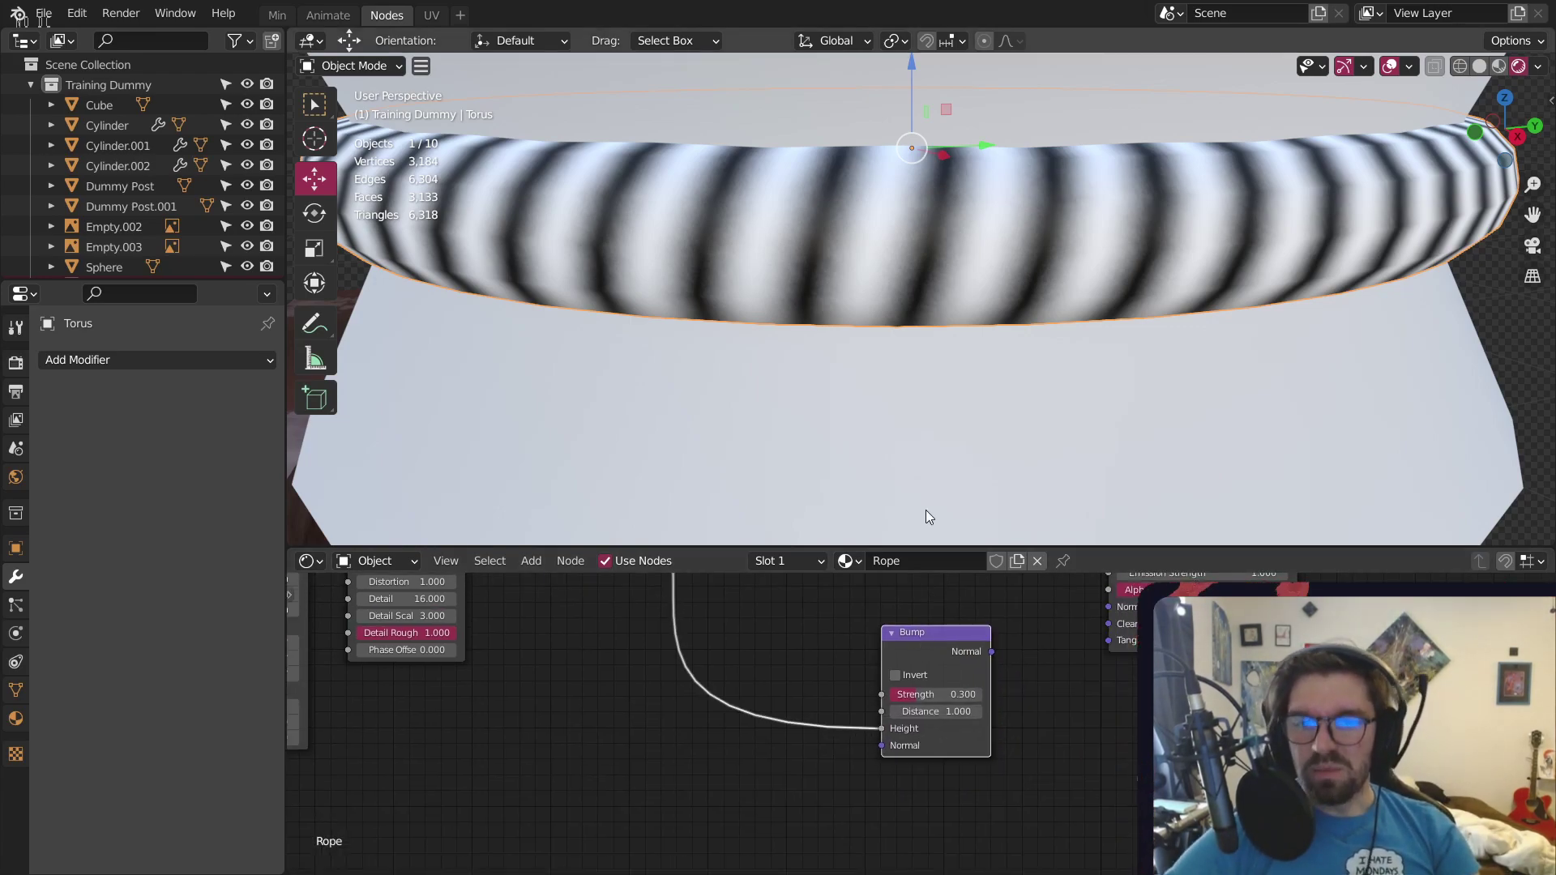
key("Delete")
key("ctrl+z")
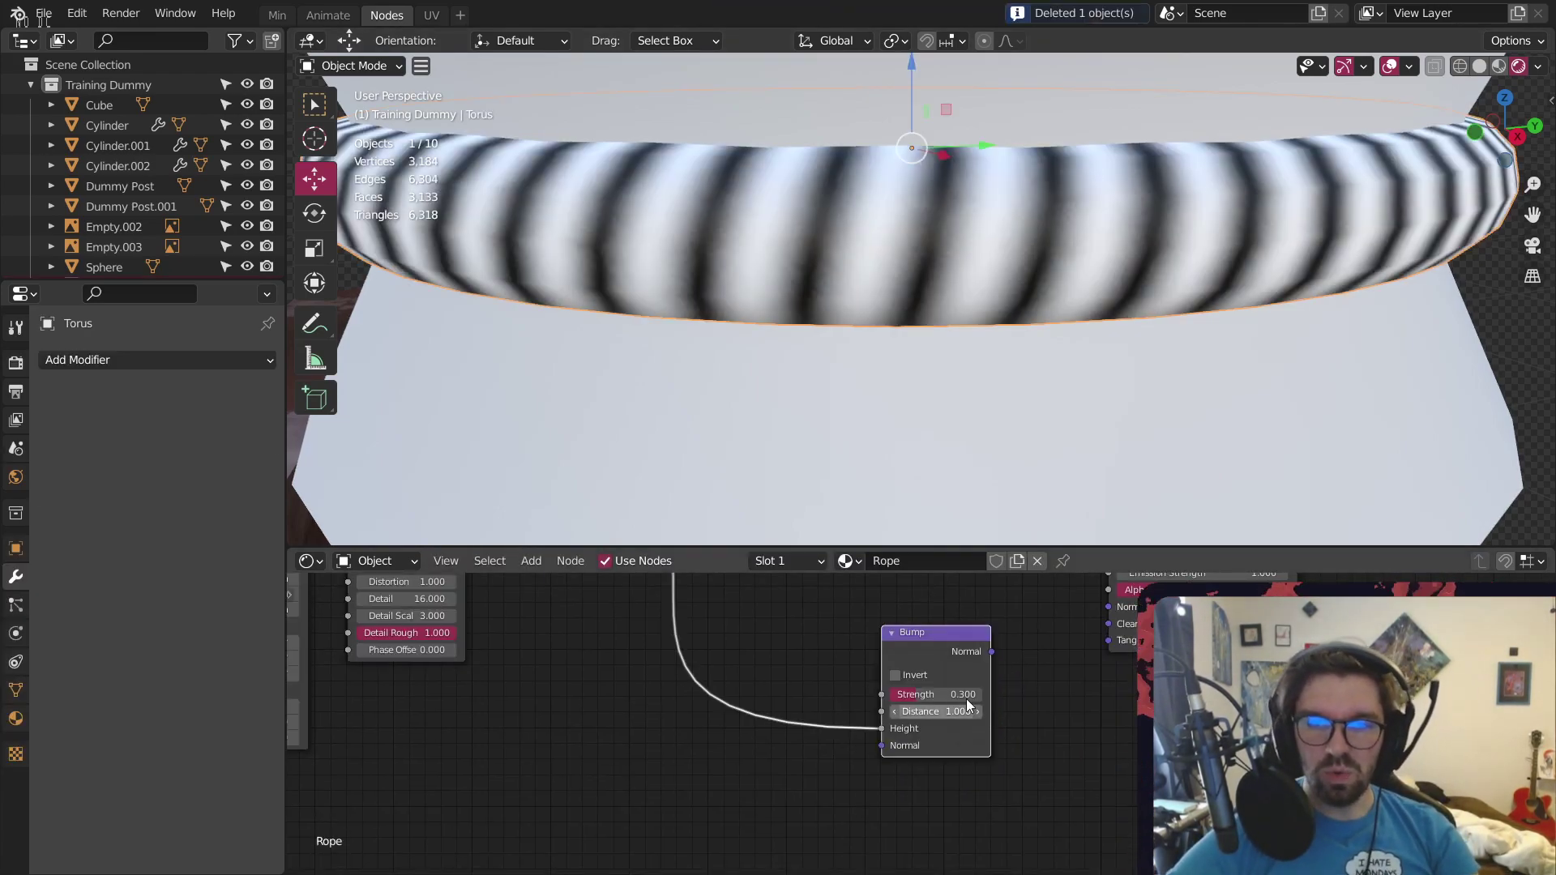
key("Delete")
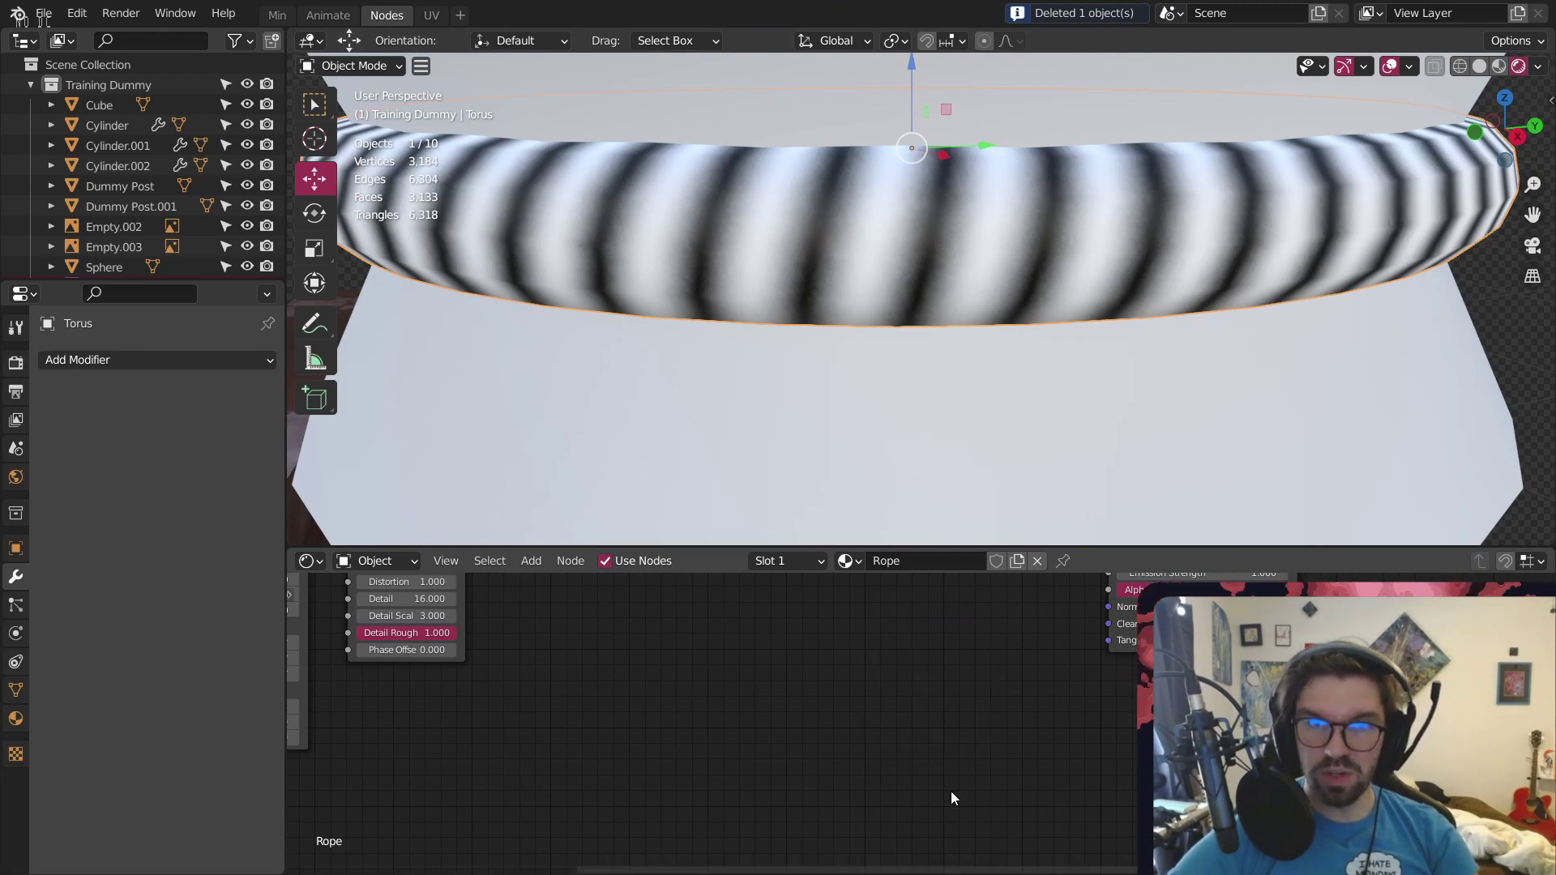
Move the Texture Coordinate, Mapping and Wave Texture nodes together up to the height of the Principled BSDF
scroll(932, 786, "down", 8)
middle_click_drag(841, 697, 1010, 805)
left_click_drag(877, 682, 493, 852)
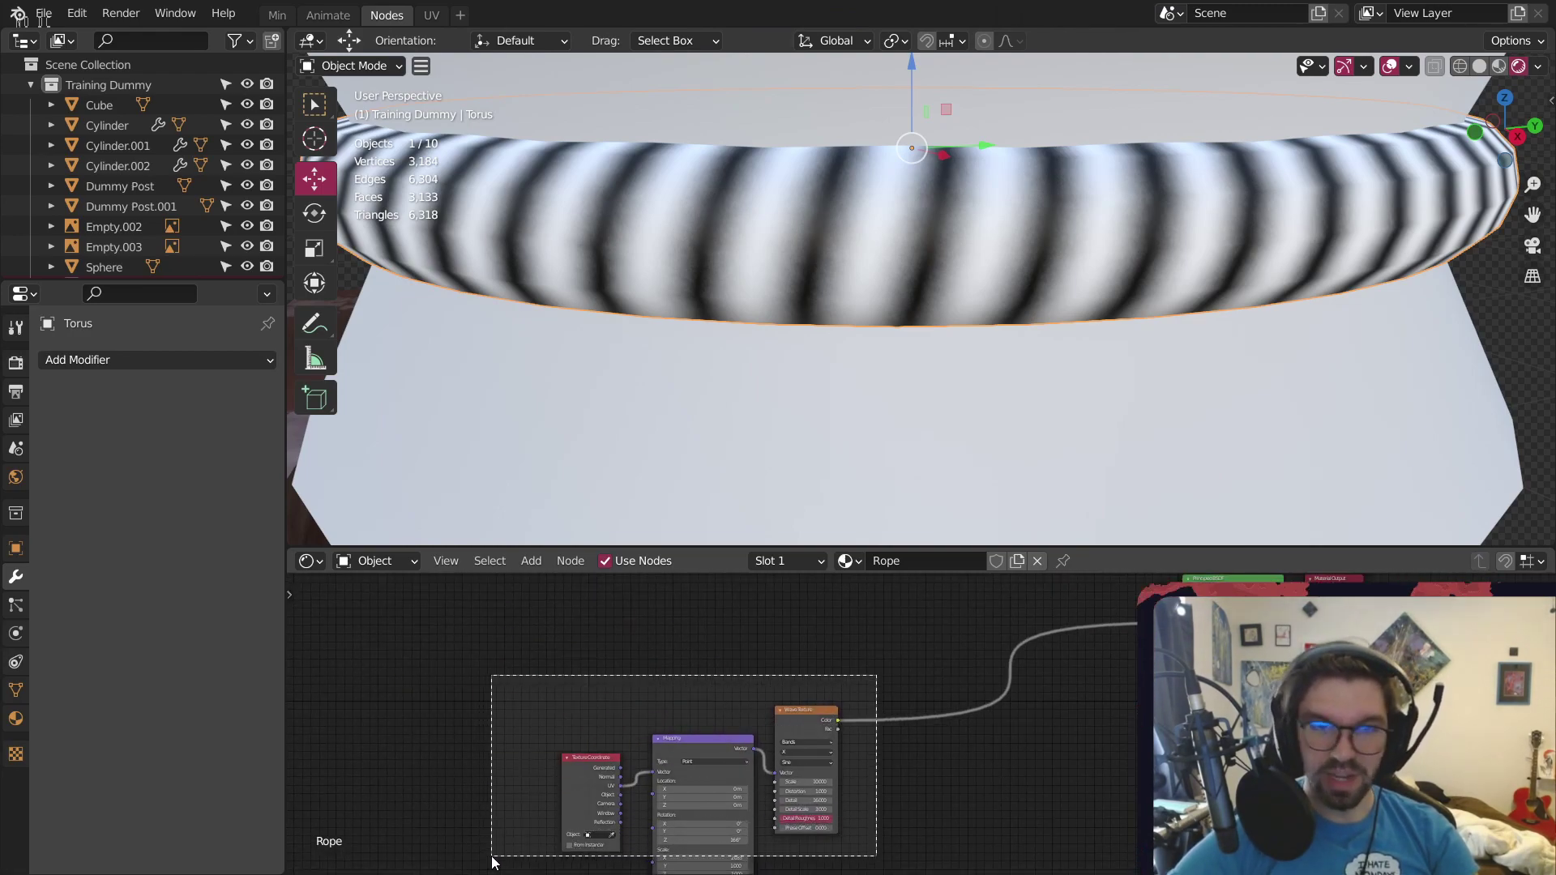
left_click_drag(681, 742, 688, 598)
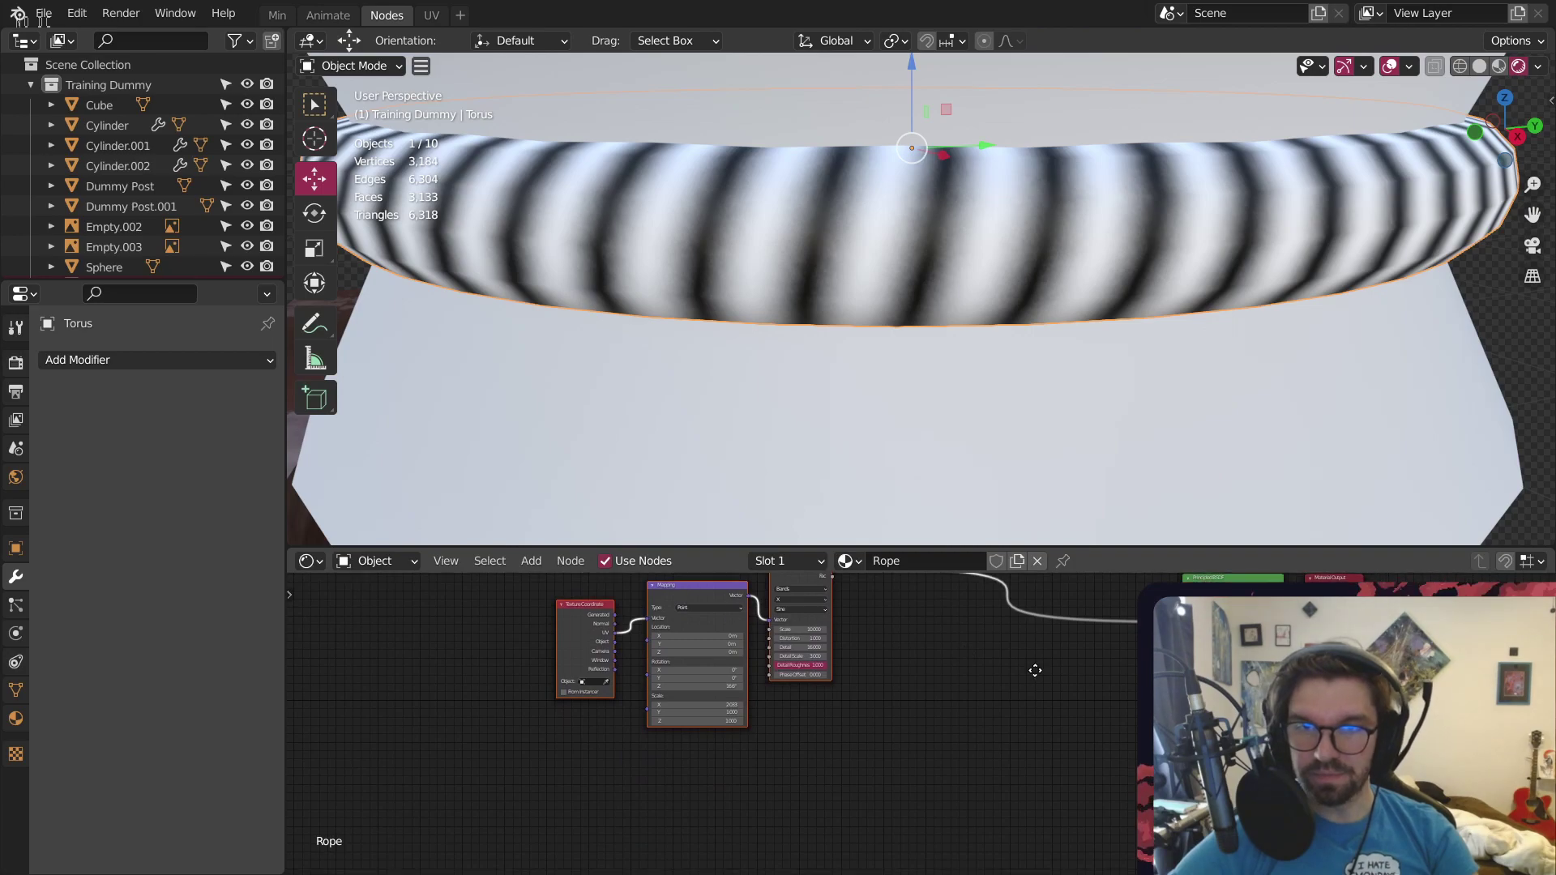
left_click(786, 670)
Insert a ColorRamp node between the Wave Texture's Color output and the Principled BSDF's Base Color
middle_click_drag(1035, 670, 700, 710)
scroll(614, 664, "up", 4)
left_click(530, 560)
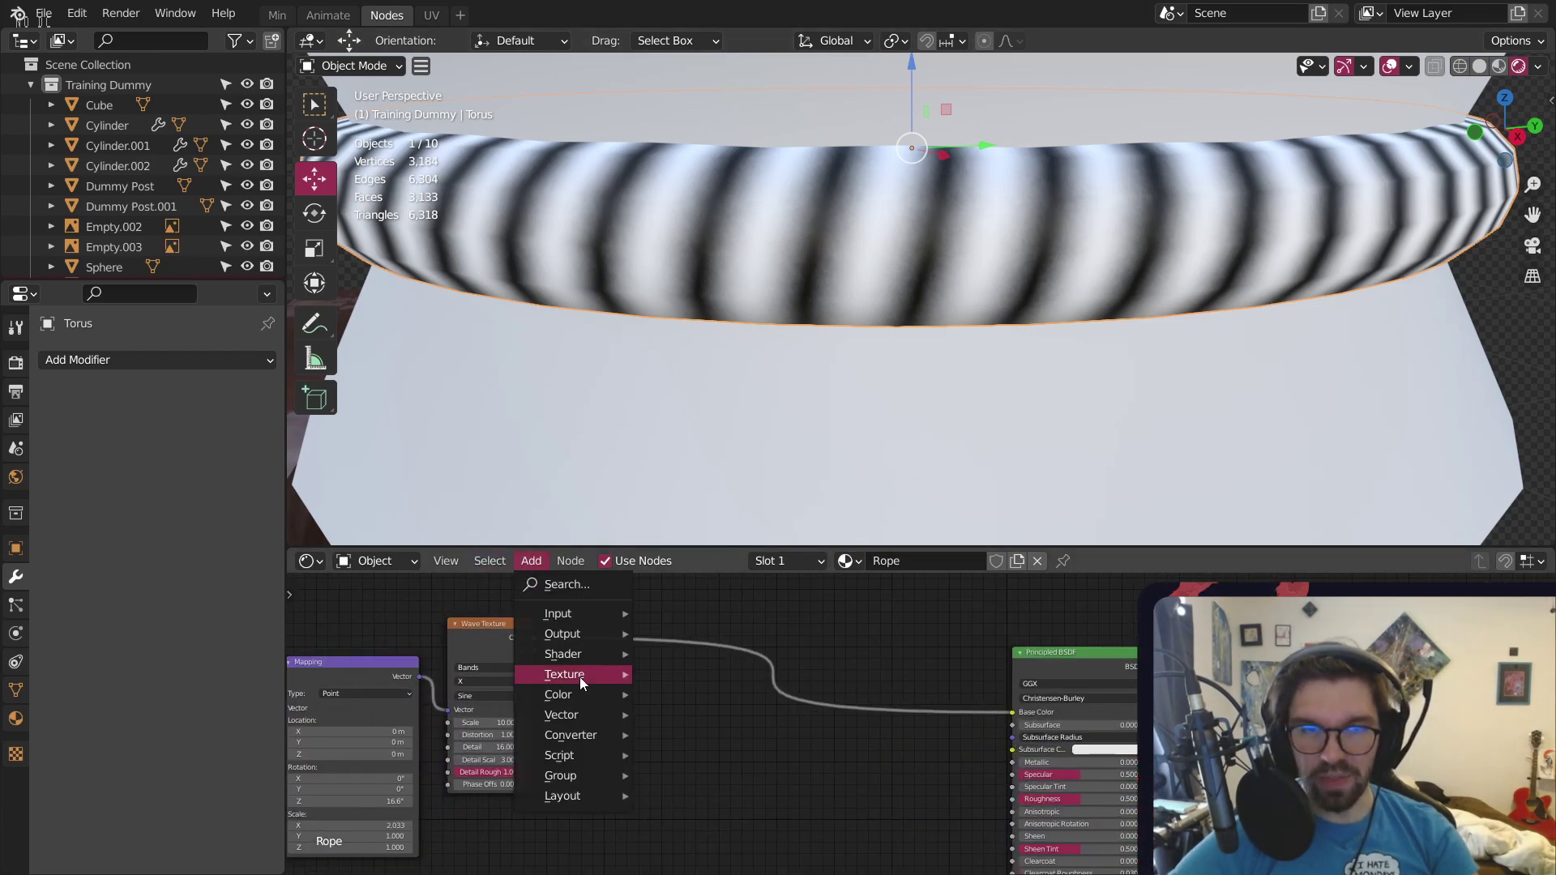
mouse_move(595, 734)
left_click(702, 477)
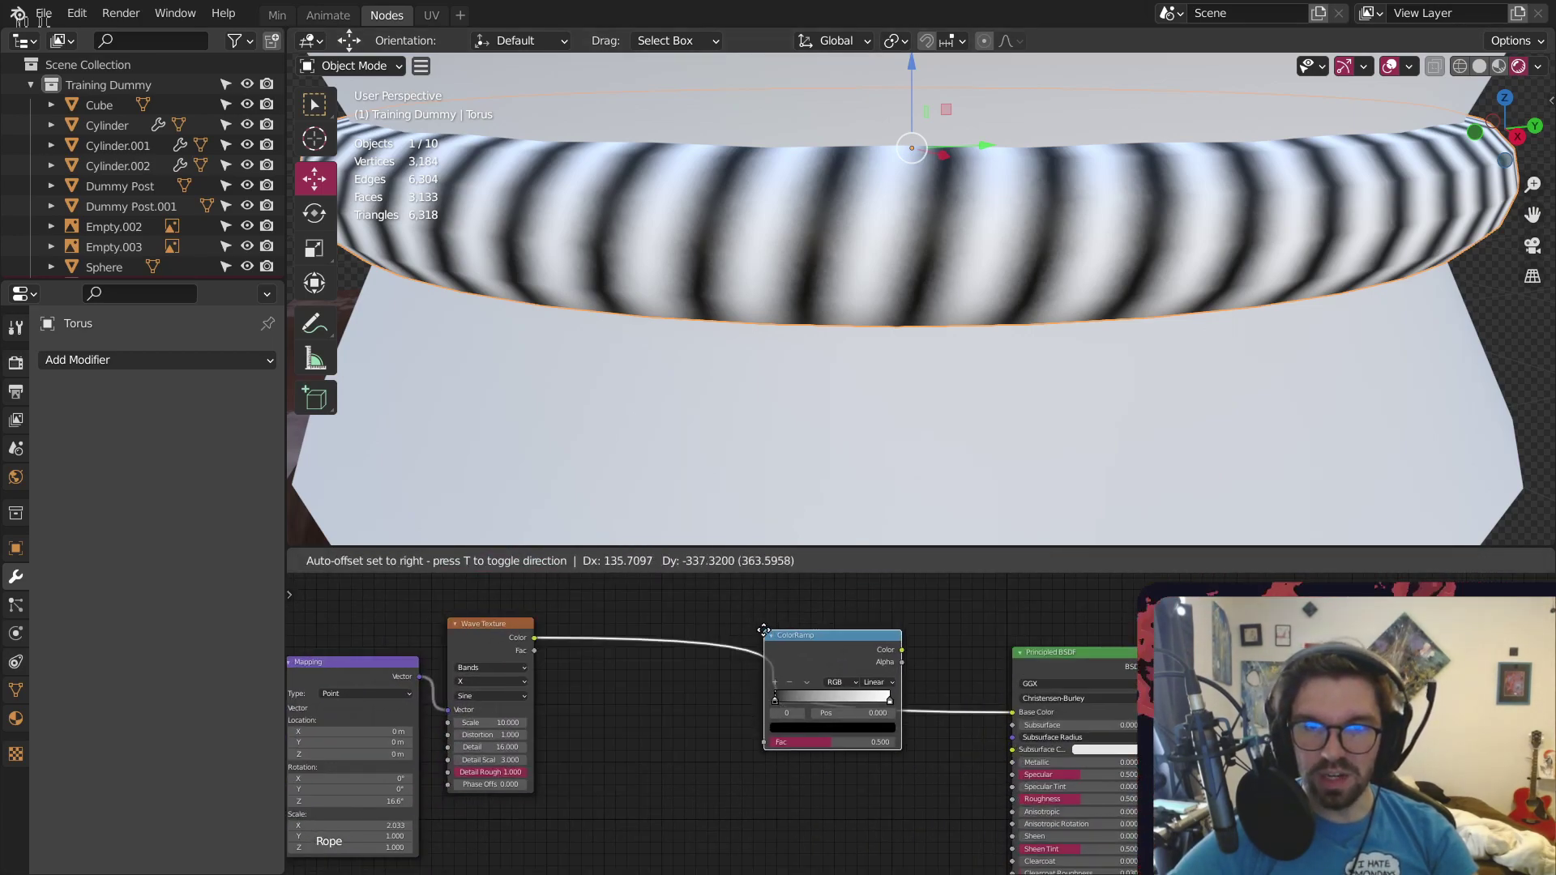
left_click(766, 628)
left_click_drag(825, 655, 815, 696)
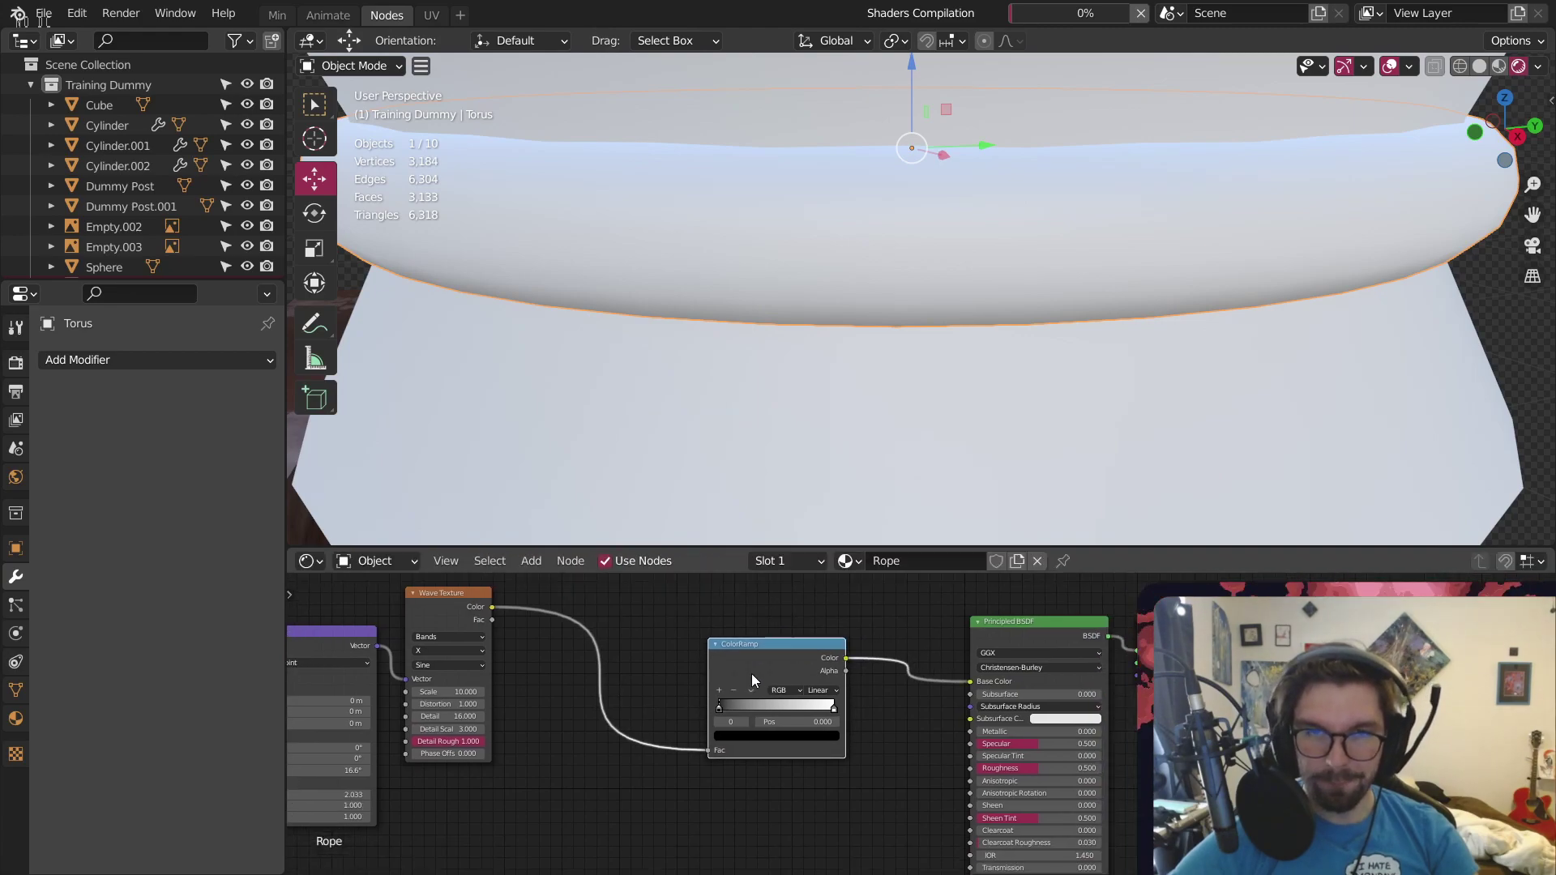
Set the ColorRamp's black stop to a dark brown sampled from the gaps of the neck rope in the reference image
scroll(751, 674, "up", 2)
scroll(732, 664, "up", 2)
scroll(732, 668, "up", 2)
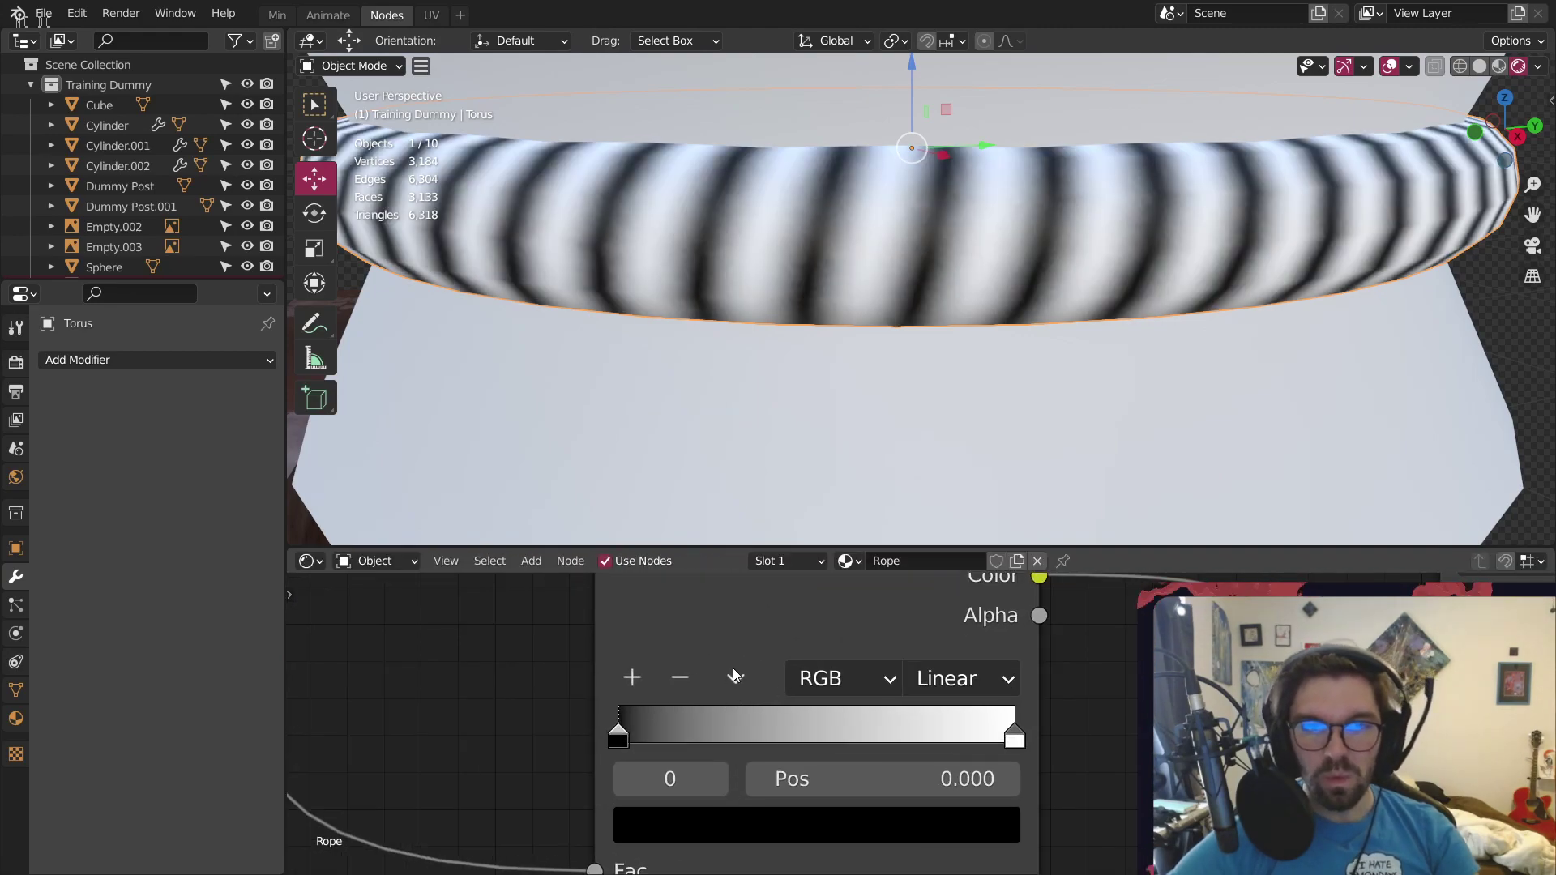
scroll(751, 336, "down", 6)
middle_click_drag(751, 336, 898, 310)
scroll(898, 309, "down", 3)
middle_click_drag(365, 280, 979, 281, "shift")
scroll(841, 335, "down", 4)
scroll(979, 281, "down", 2)
scroll(979, 243, "up", 10)
middle_click_drag(916, 150, 861, 186, "shift")
scroll(855, 243, "up", 5)
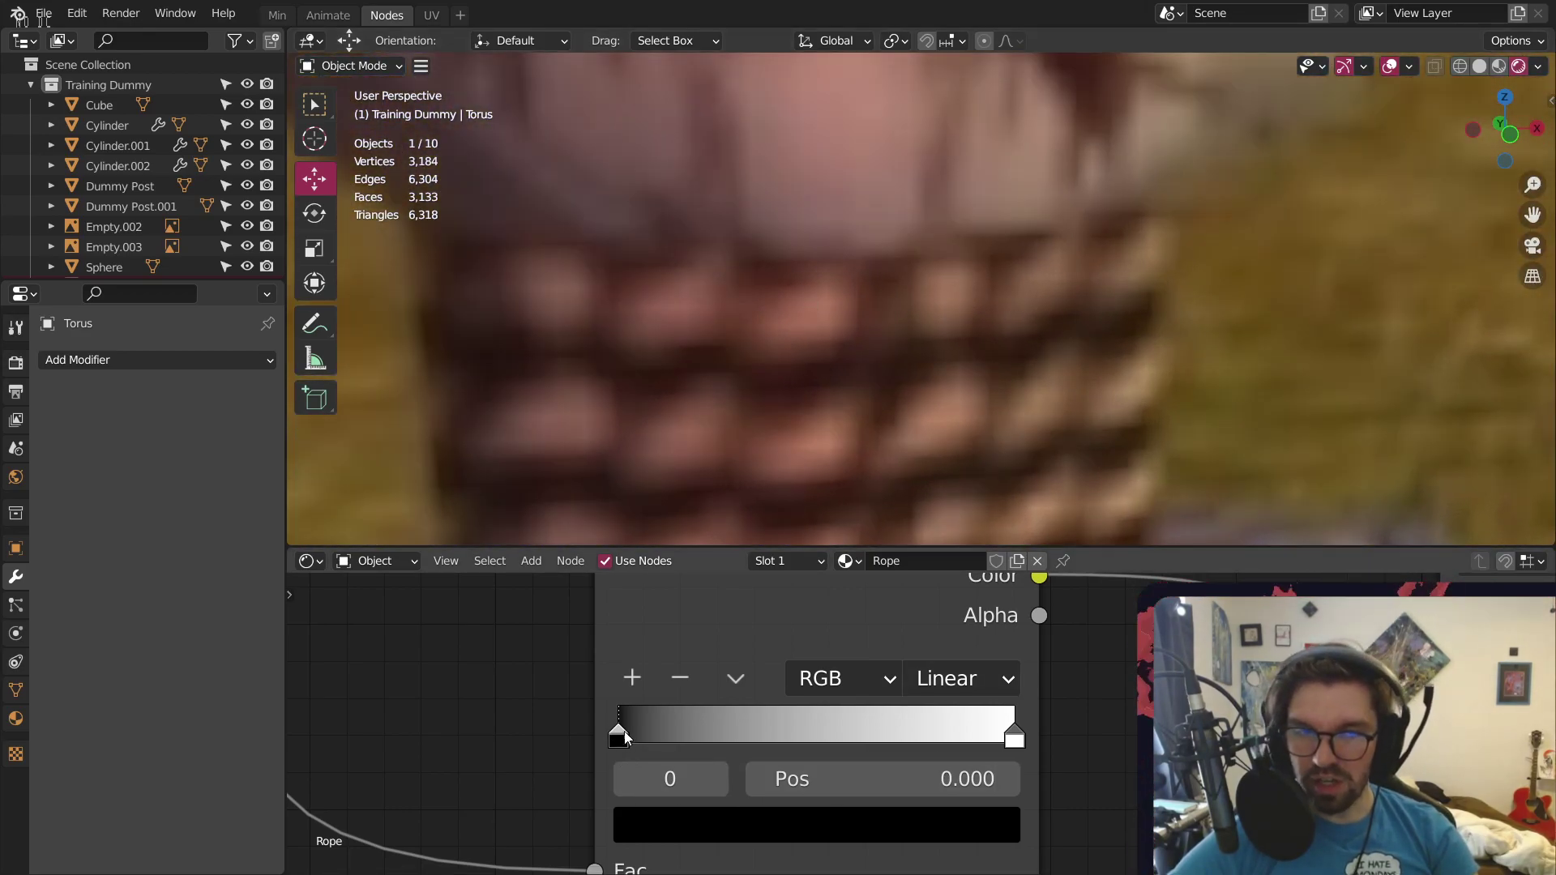
key("e")
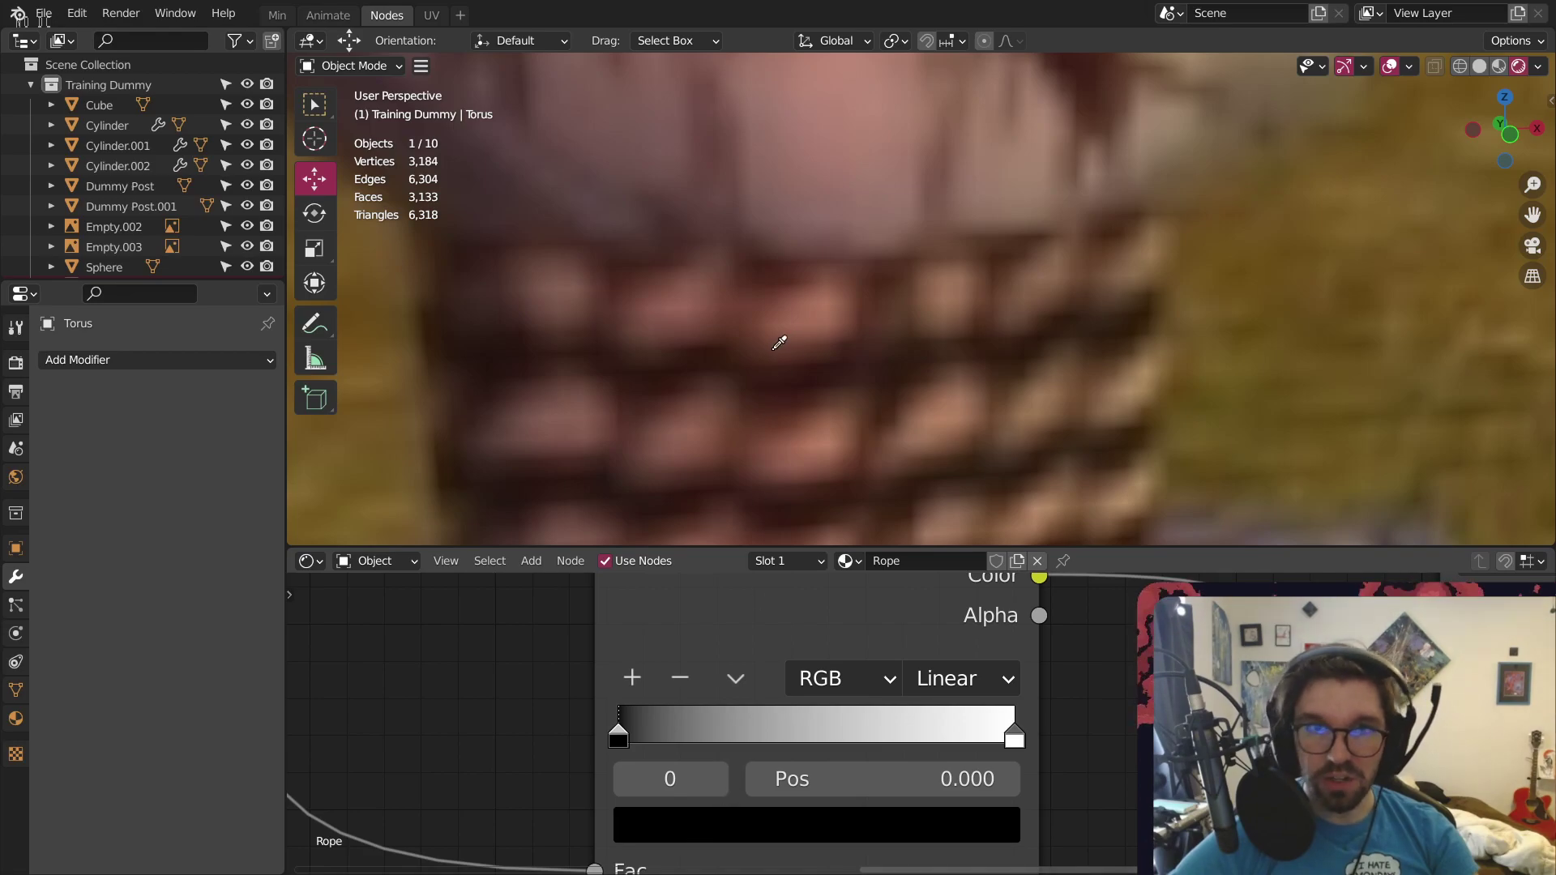
left_click(783, 264)
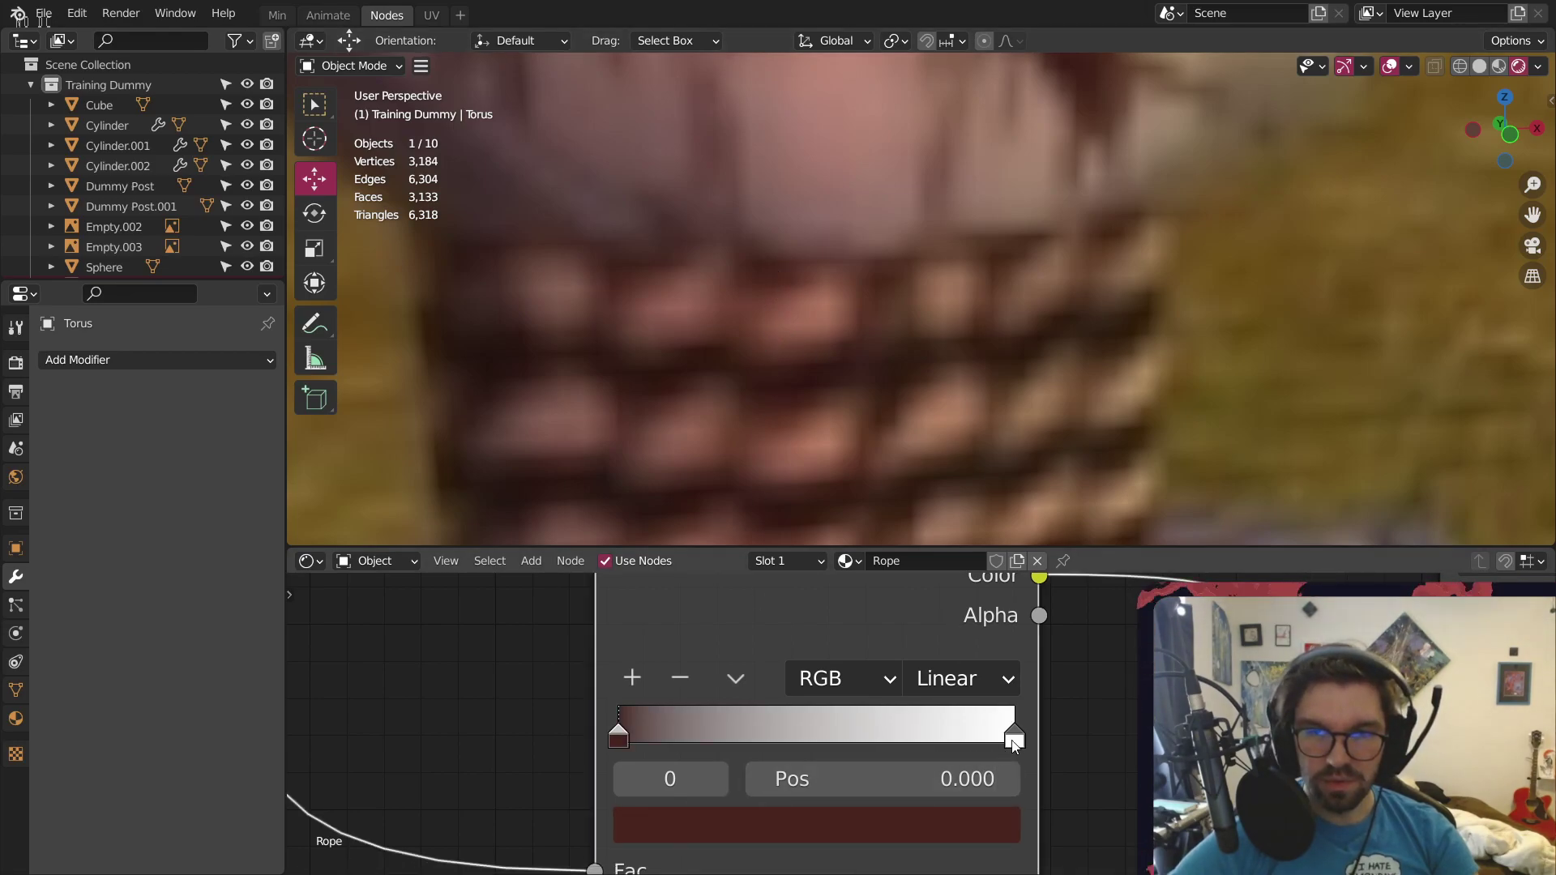
Set the ColorRamp's white stop to a light tan sampled from a rope strand in the reference image
left_click(1014, 739)
key("e")
left_click(951, 294)
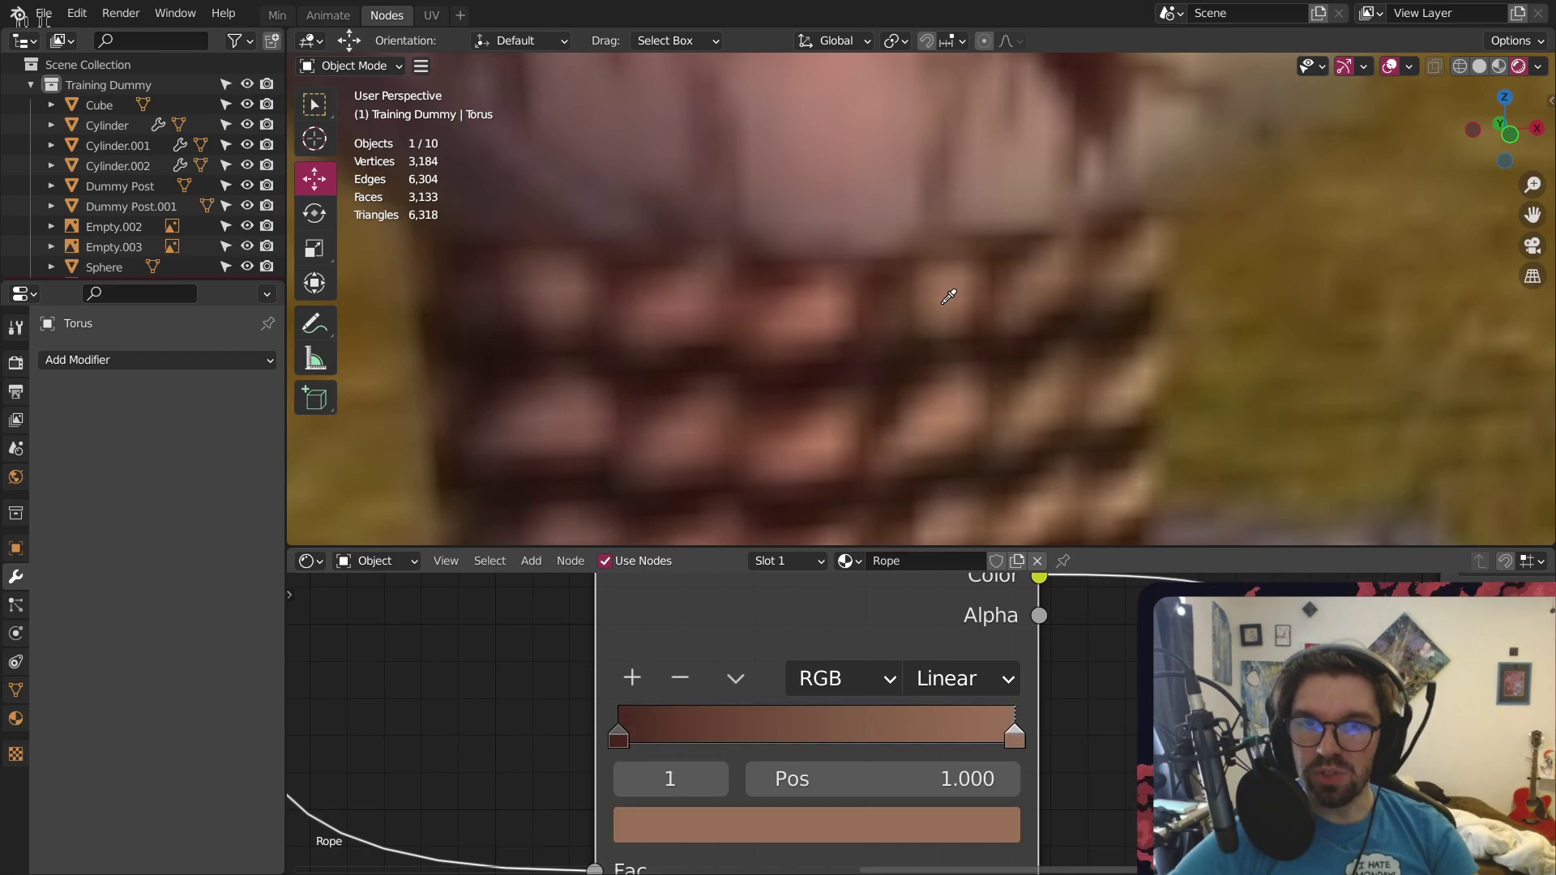
Return from the reference image to the dummy's neck, clear the selection, and examine the rope colors on the torus
scroll(1079, 734, "down", 12)
scroll(1178, 389, "down", 7)
middle_click_drag(1151, 316, 697, 336, "shift")
scroll(697, 337, "down", 6)
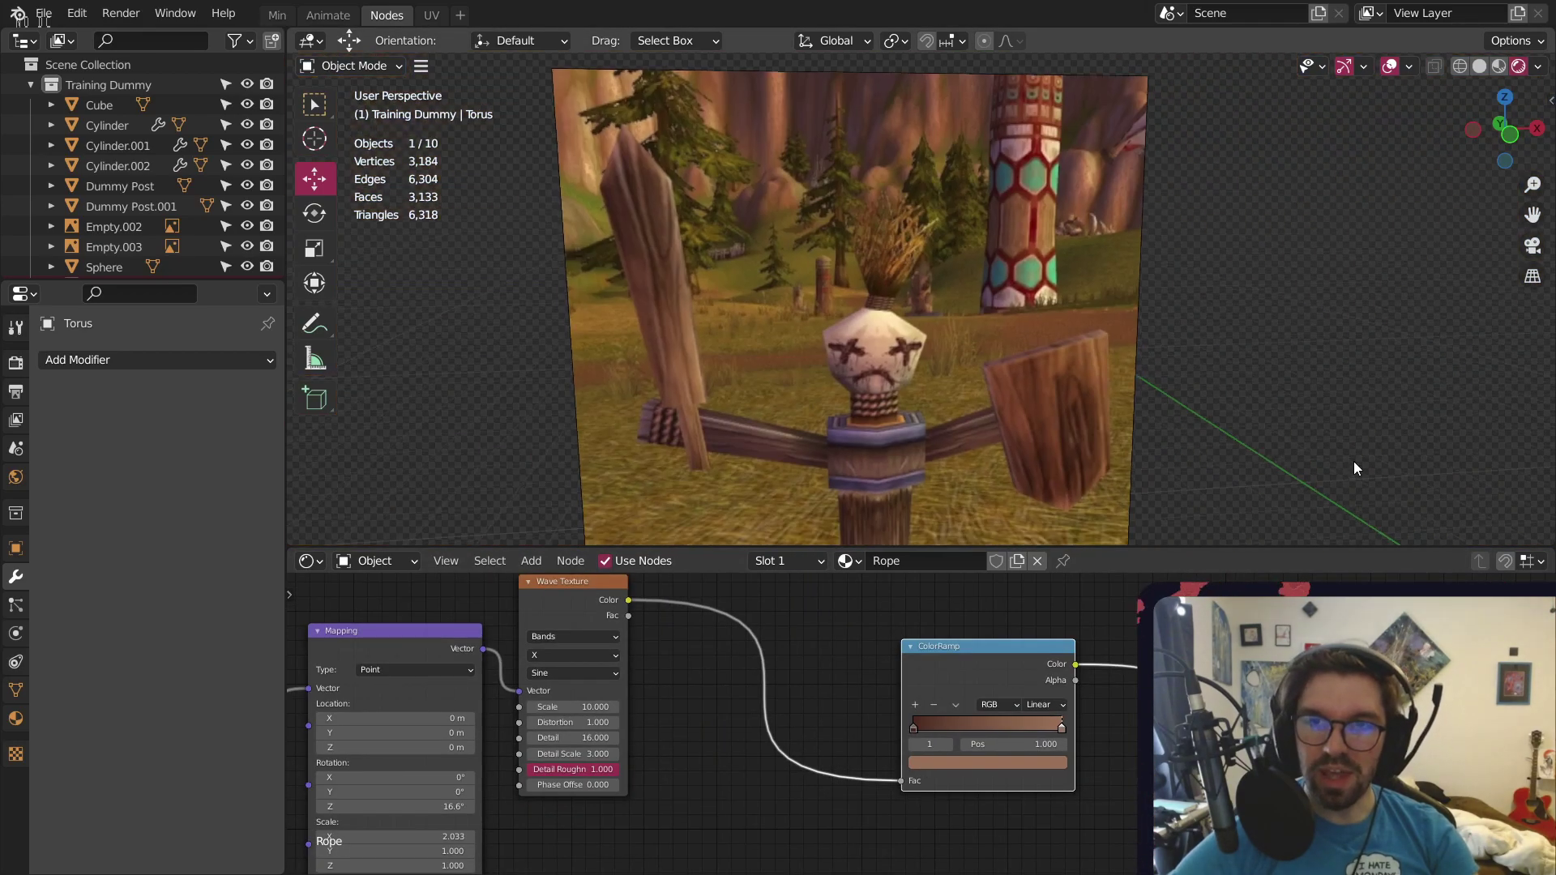
middle_click_drag(1354, 460, 705, 153, "shift")
scroll(705, 153, "up", 6)
middle_click_drag(932, 447, 1044, 275, "shift")
scroll(712, 294, "up", 7)
left_click(1044, 276)
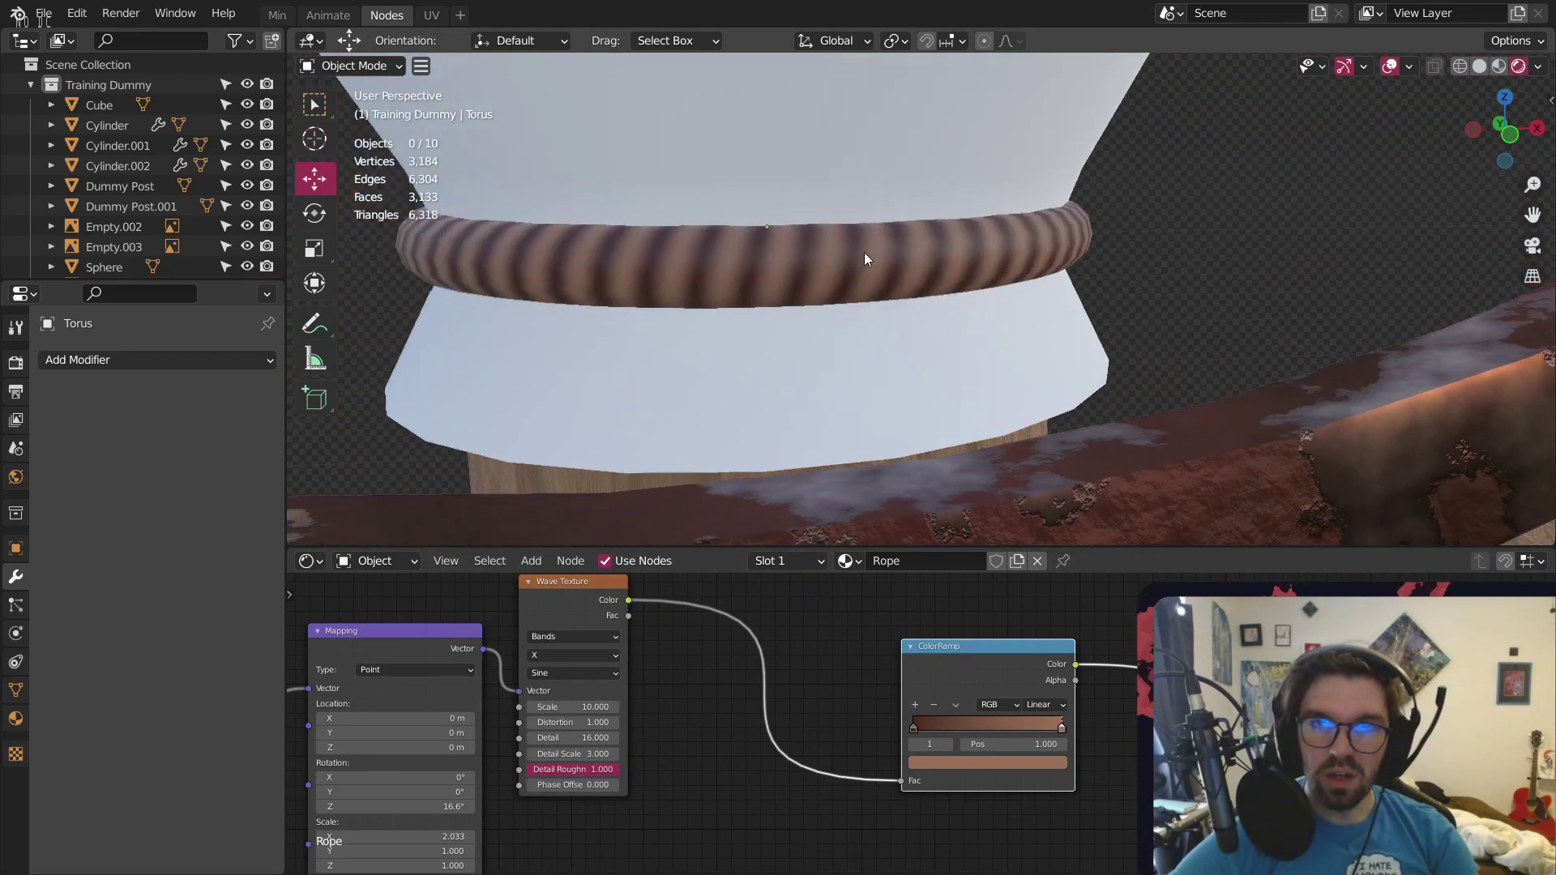
Move the ColorRamp's light tan stop to position 0.75
scroll(864, 251, "up", 4)
scroll(1066, 770, "up", 3)
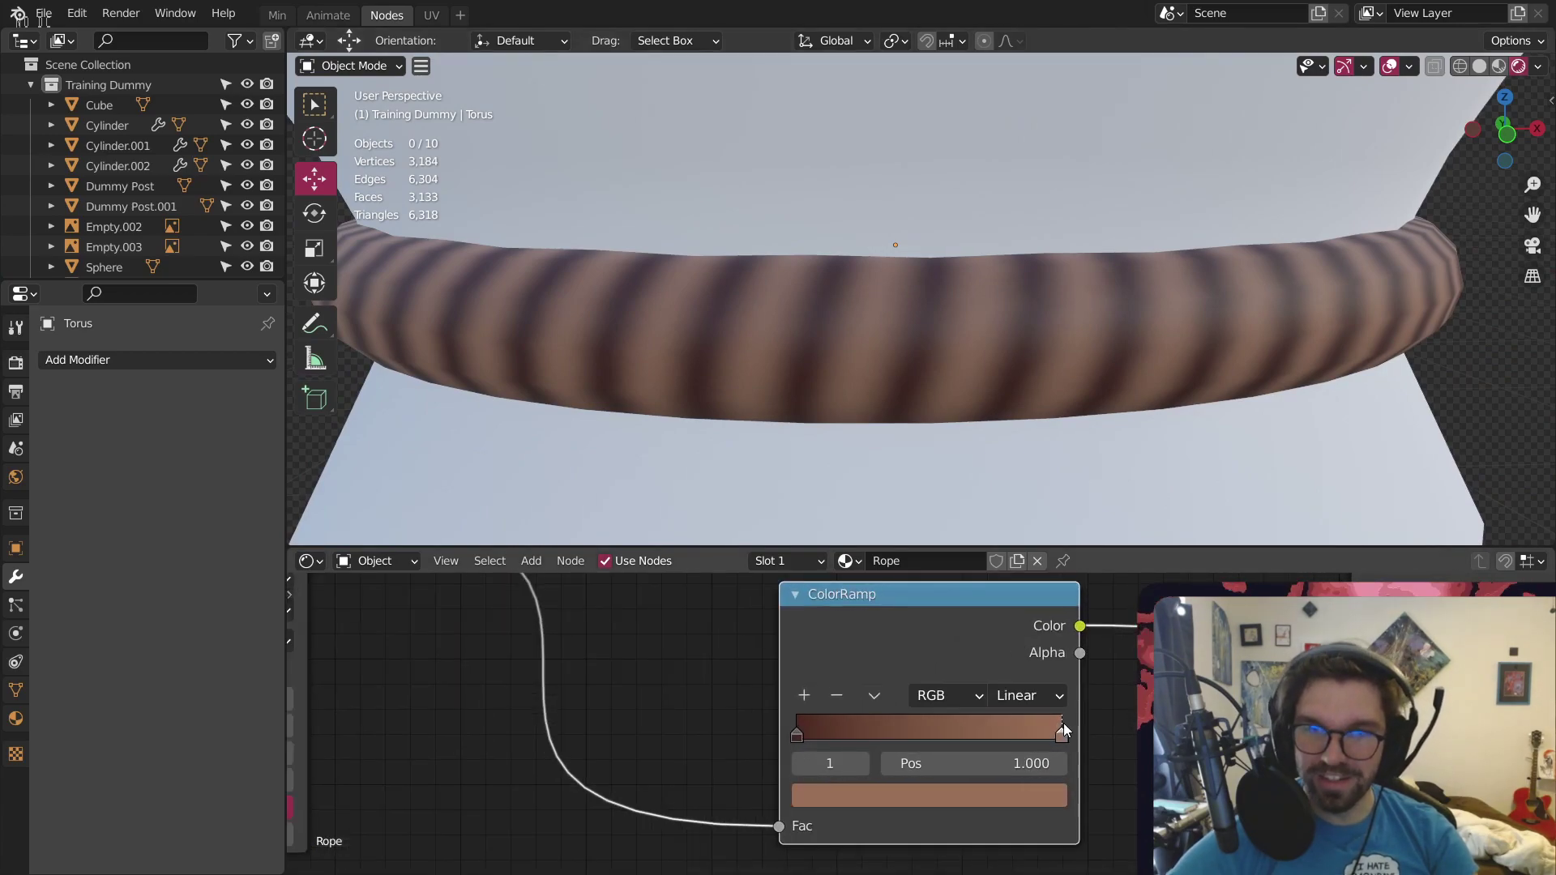
left_click_drag(1061, 734, 985, 726)
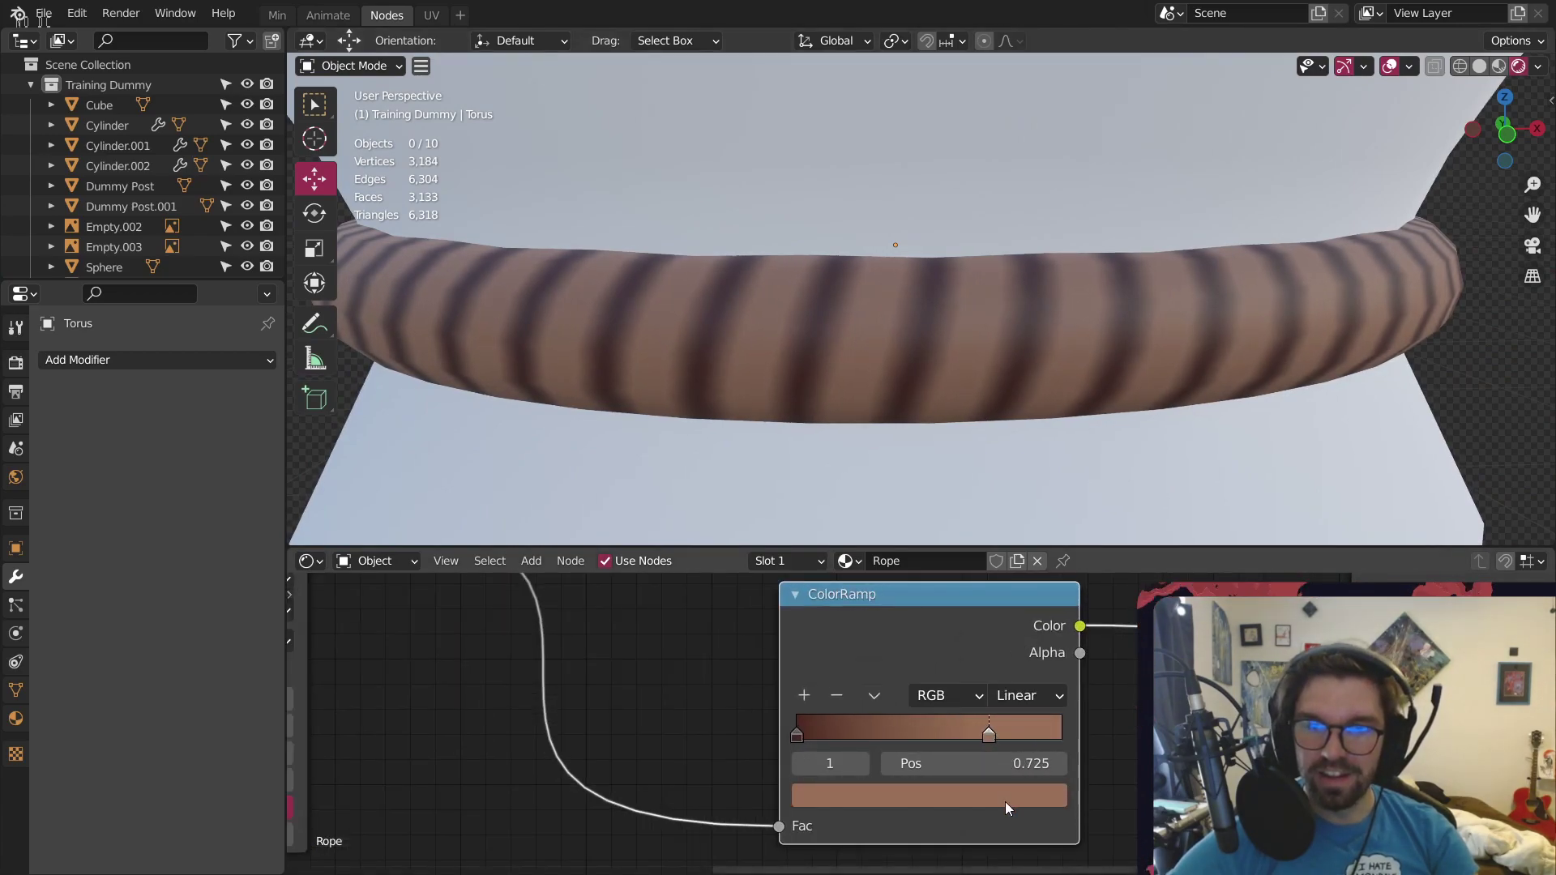
left_click(972, 764)
type(".75")
key("Return")
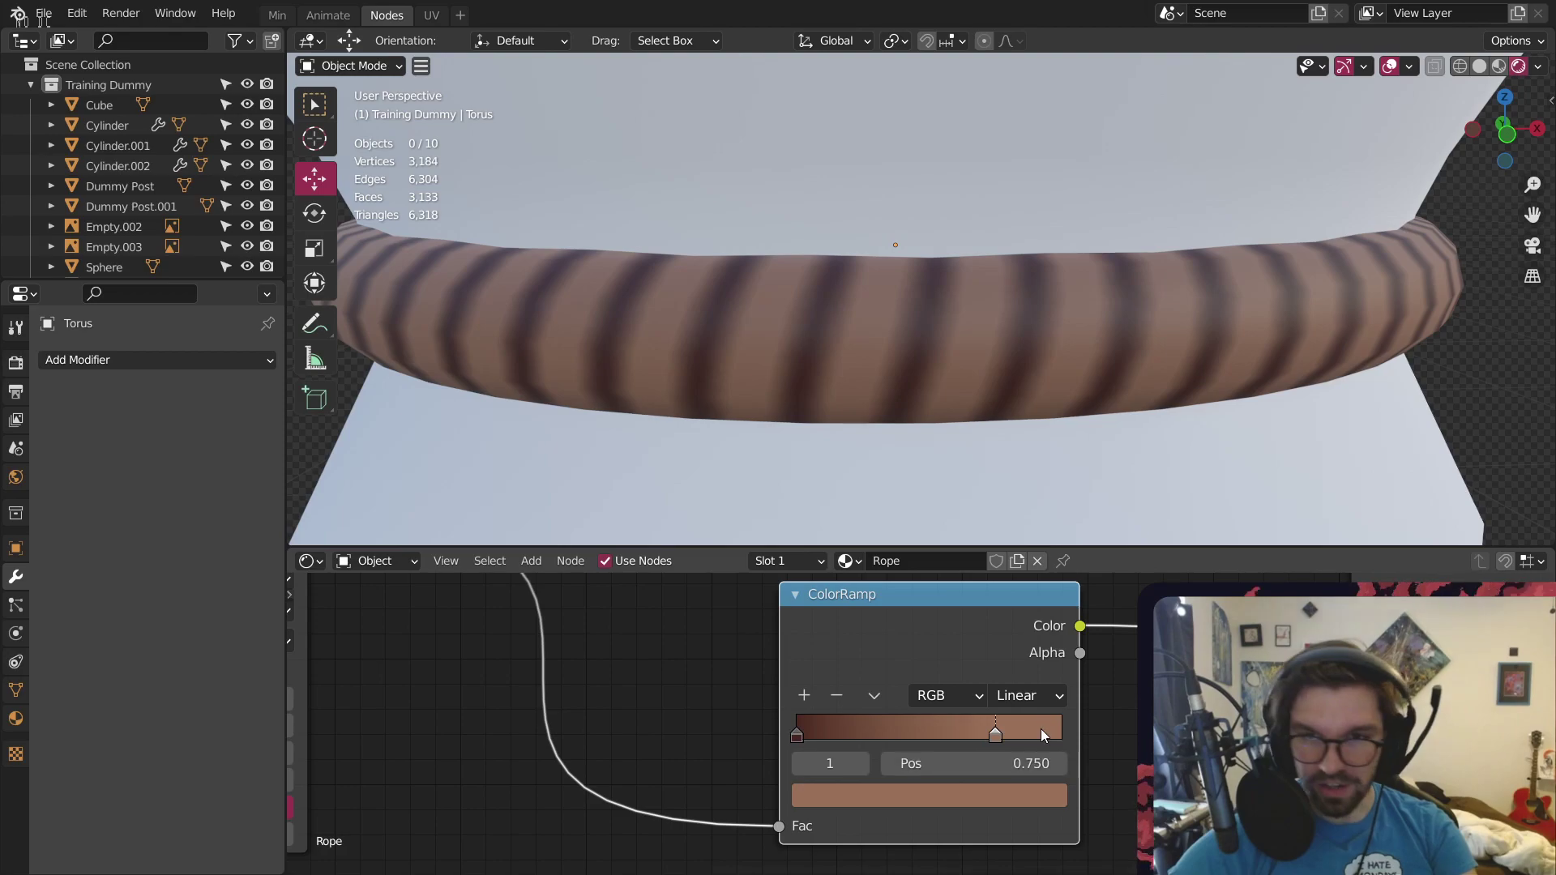
Try the ColorRamp's dark brown stop at positions 0.25 and 0.1, and return it to 0
left_click(798, 733)
left_click(900, 764)
type(".25")
key("Return")
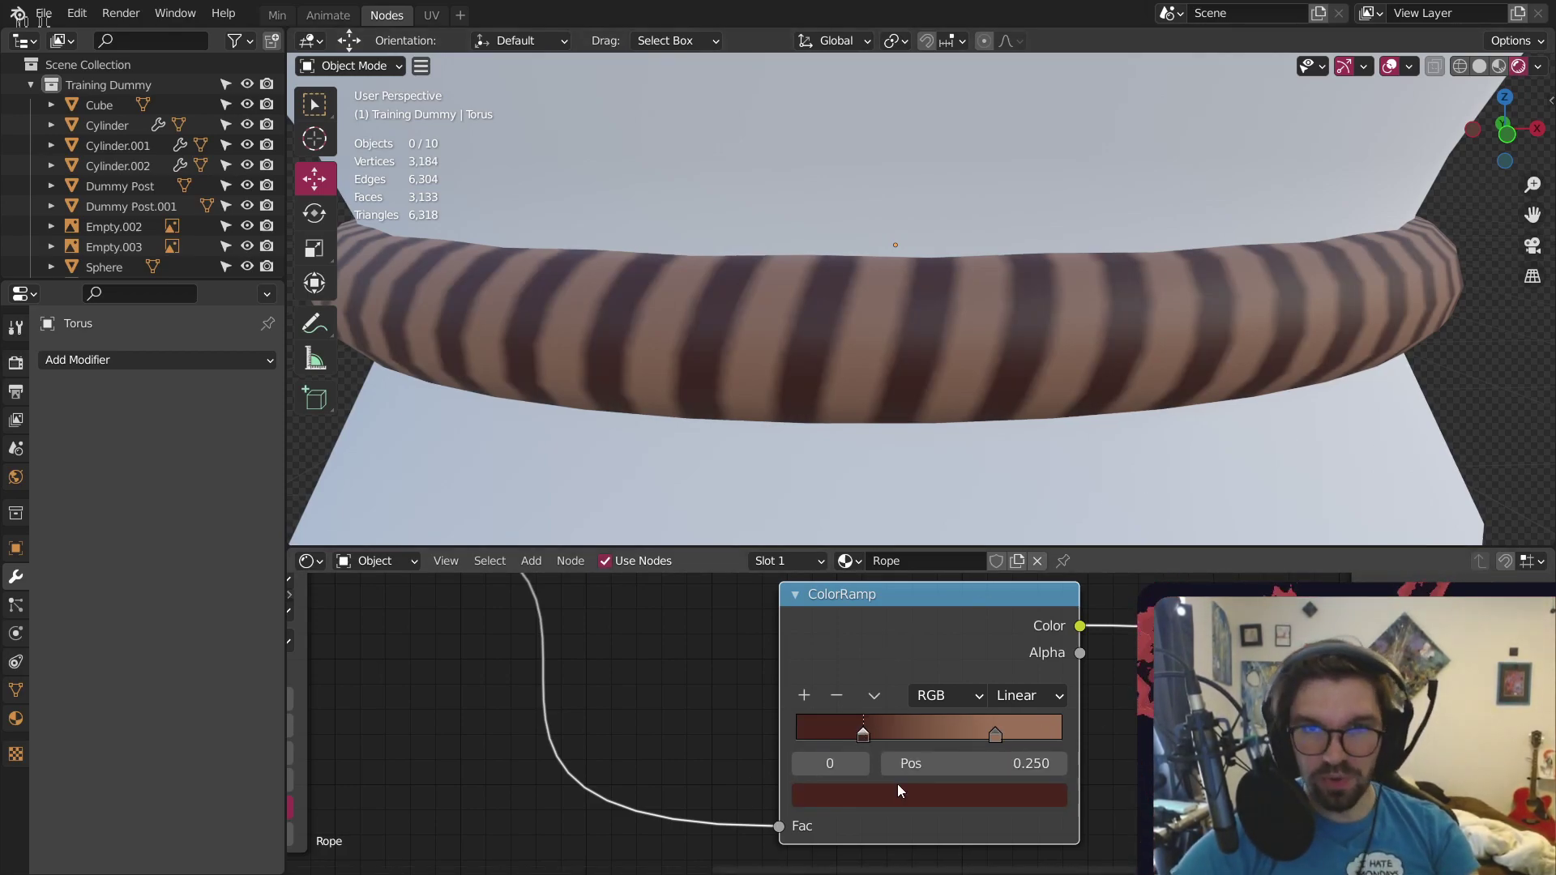
left_click(916, 762)
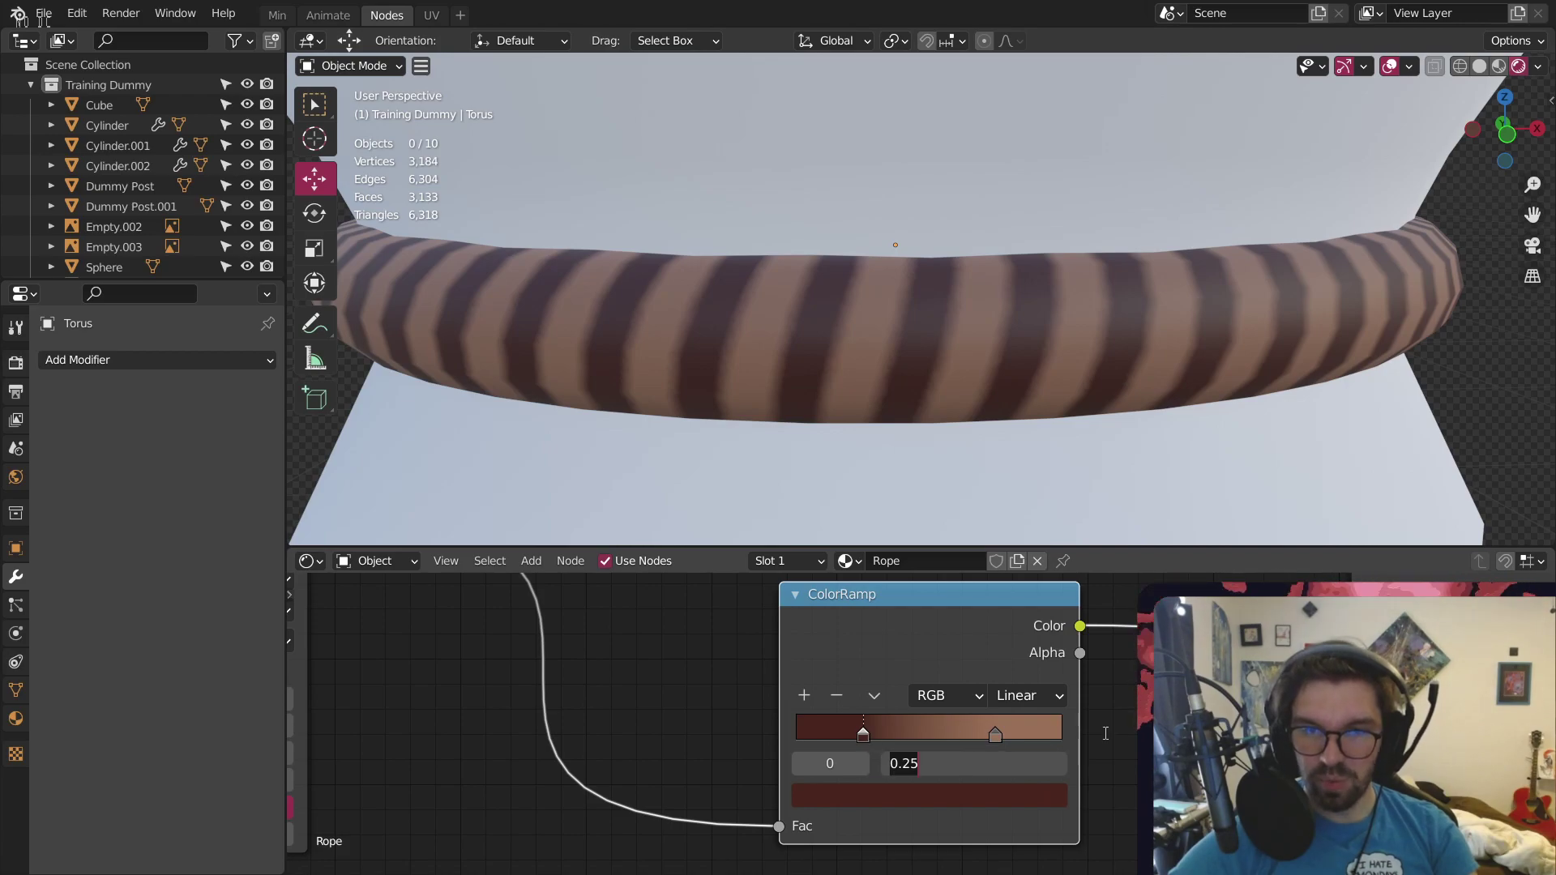
type(".1")
key("Return")
scroll(784, 261, "down", 4)
middle_click_drag(784, 261, 827, 308)
left_click_drag(823, 738, 639, 707)
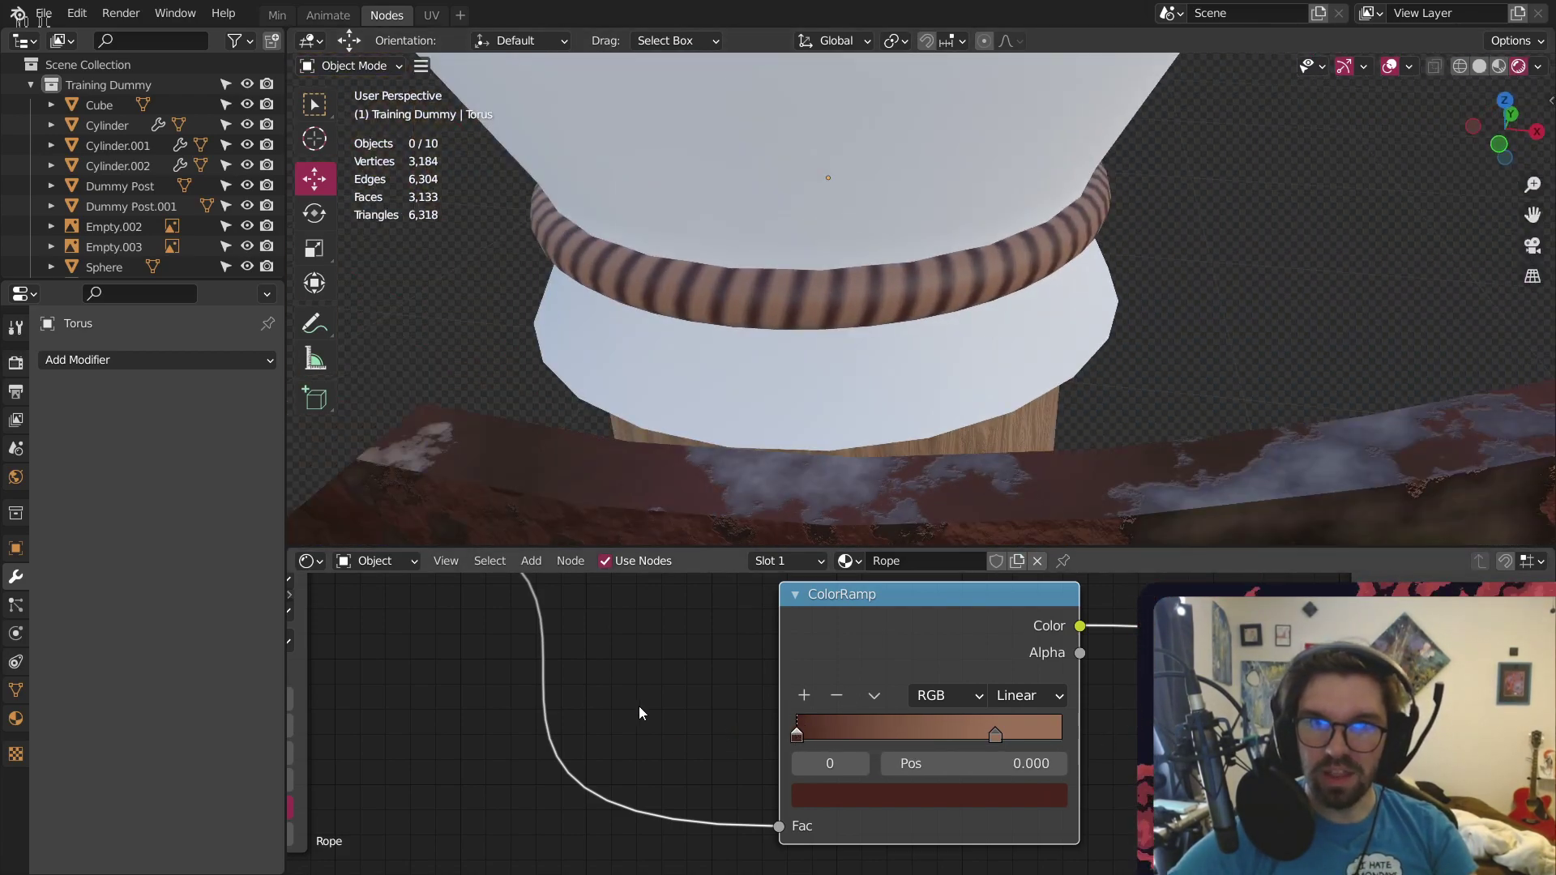
Examine the neck rope in the reference image and compare it with the striped torus
middle_click_drag(702, 225, 872, 276)
scroll(854, 94, "up", 9)
scroll(754, 328, "down", 5)
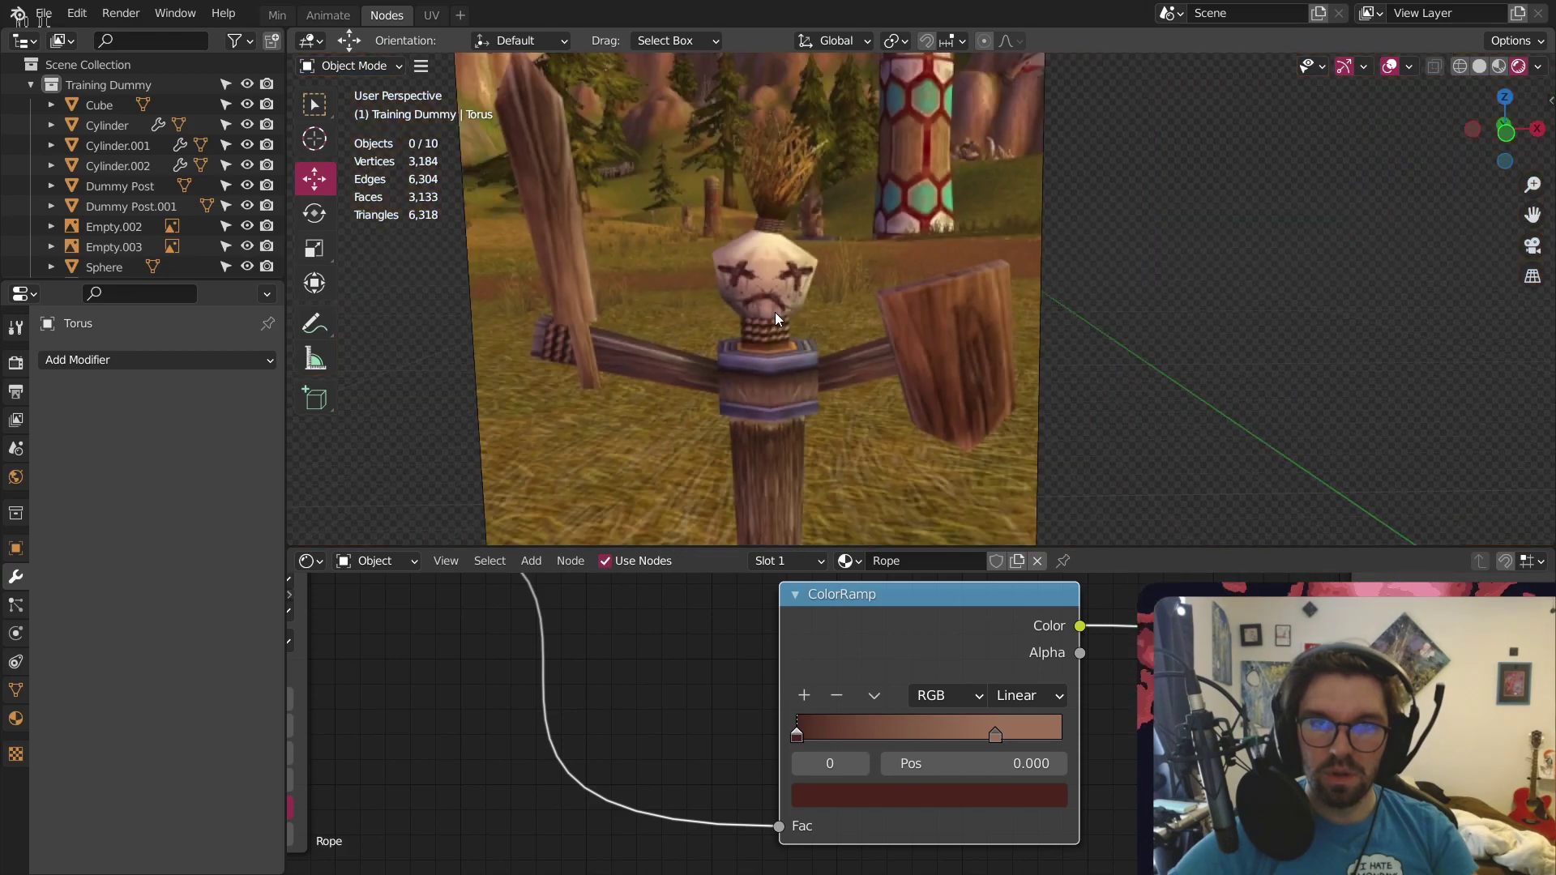
middle_click_drag(775, 313, 802, 327)
scroll(799, 349, "up", 4)
scroll(728, 750, "down", 8)
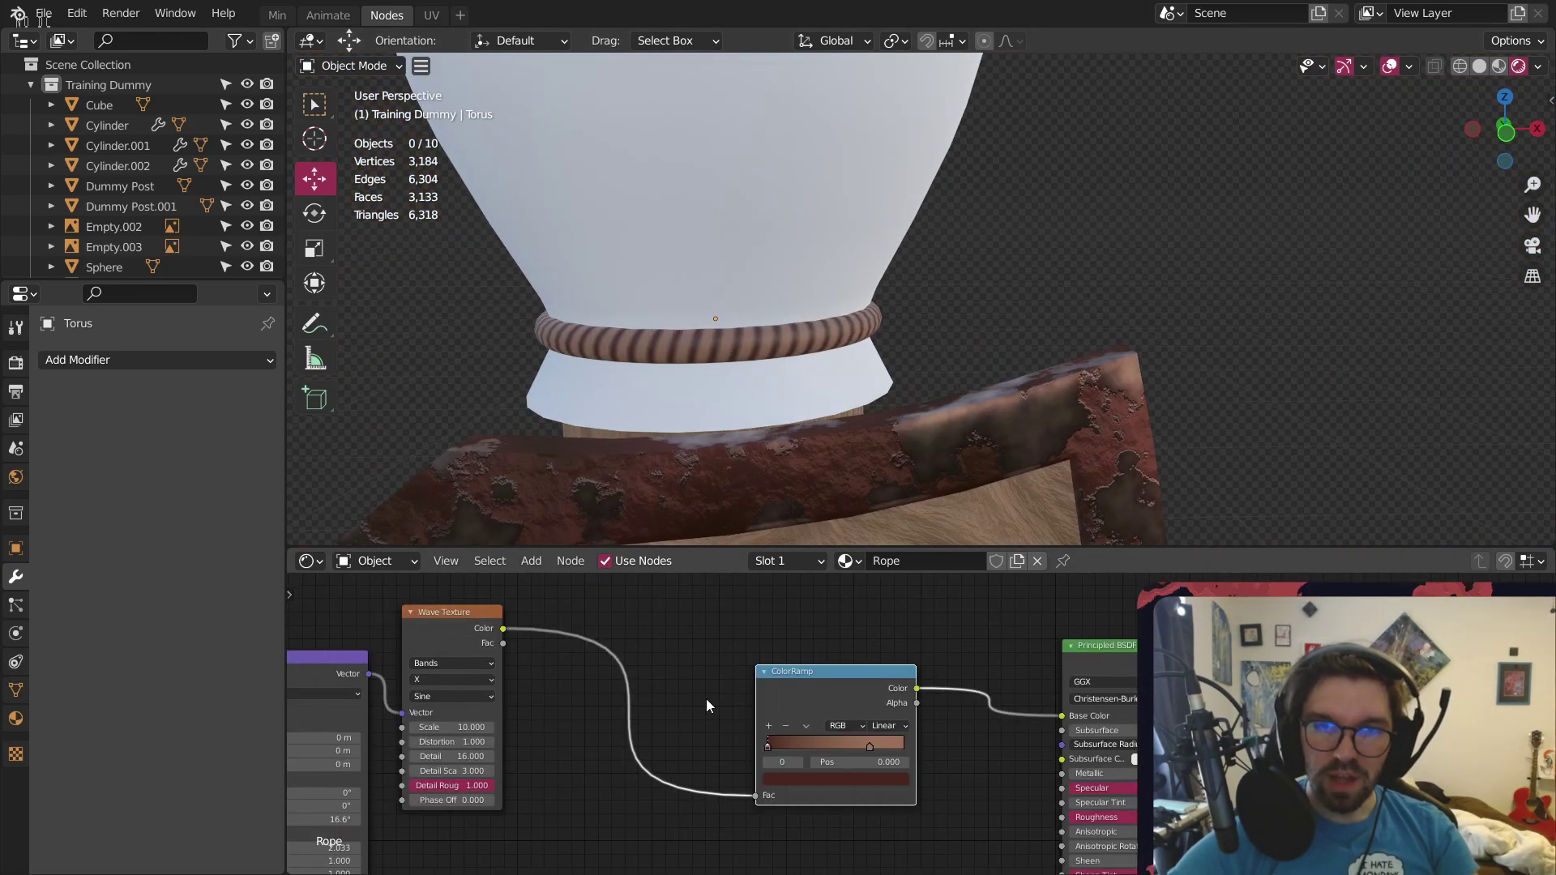
Spread out the Texture Coordinate, Mapping and Wave Texture nodes to make room for more nodes
middle_click_drag(642, 742, 958, 683)
scroll(875, 718, "down", 4)
middle_click_drag(877, 615, 919, 644)
left_click_drag(936, 601, 659, 790)
left_click_drag(869, 656, 808, 744)
left_click(753, 685)
left_click_drag(753, 685, 512, 839)
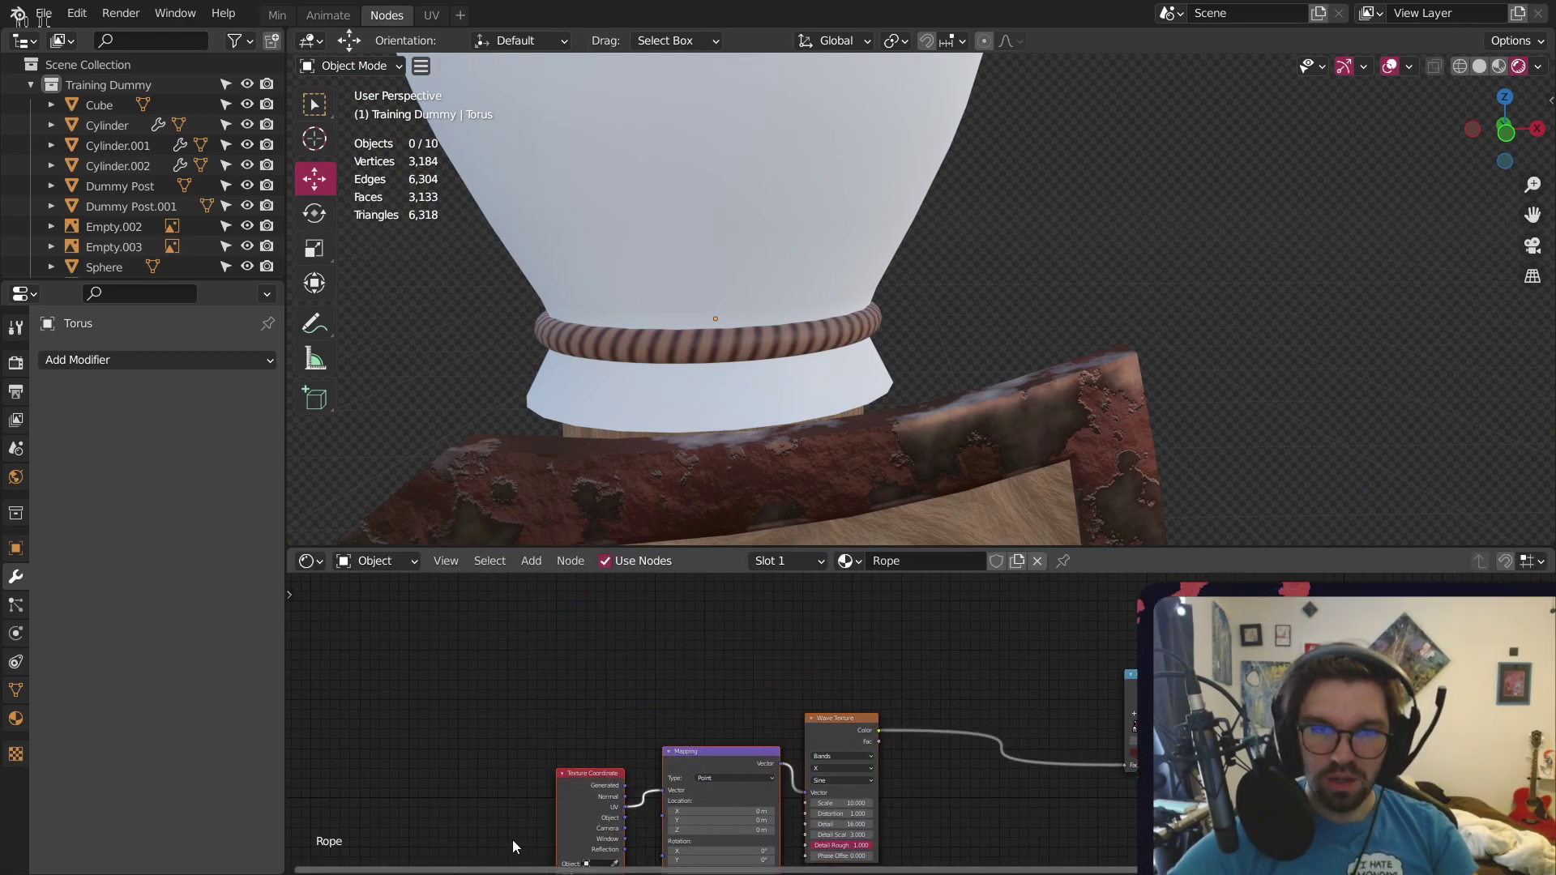
left_click_drag(697, 750, 606, 637)
scroll(796, 653, "up", 3)
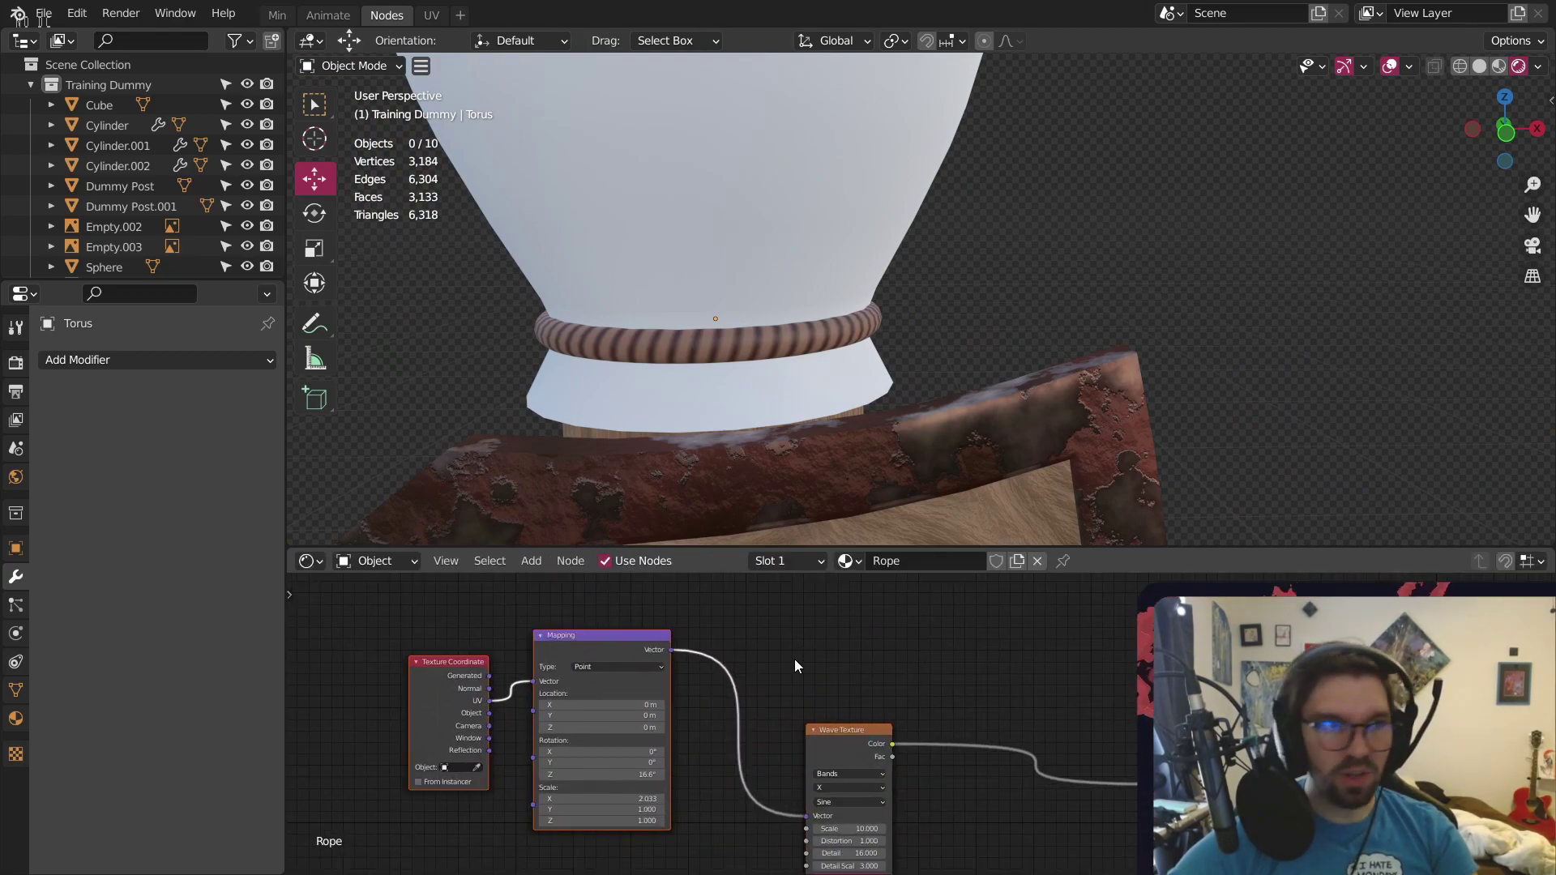
Duplicate the Wave Texture, place the copy above the original, and feed the Mapping node's Vector output into it
left_click(774, 600)
middle_click_drag(763, 591, 835, 696)
left_click(745, 817)
key("shift+d")
left_click_drag(746, 851, 746, 851)
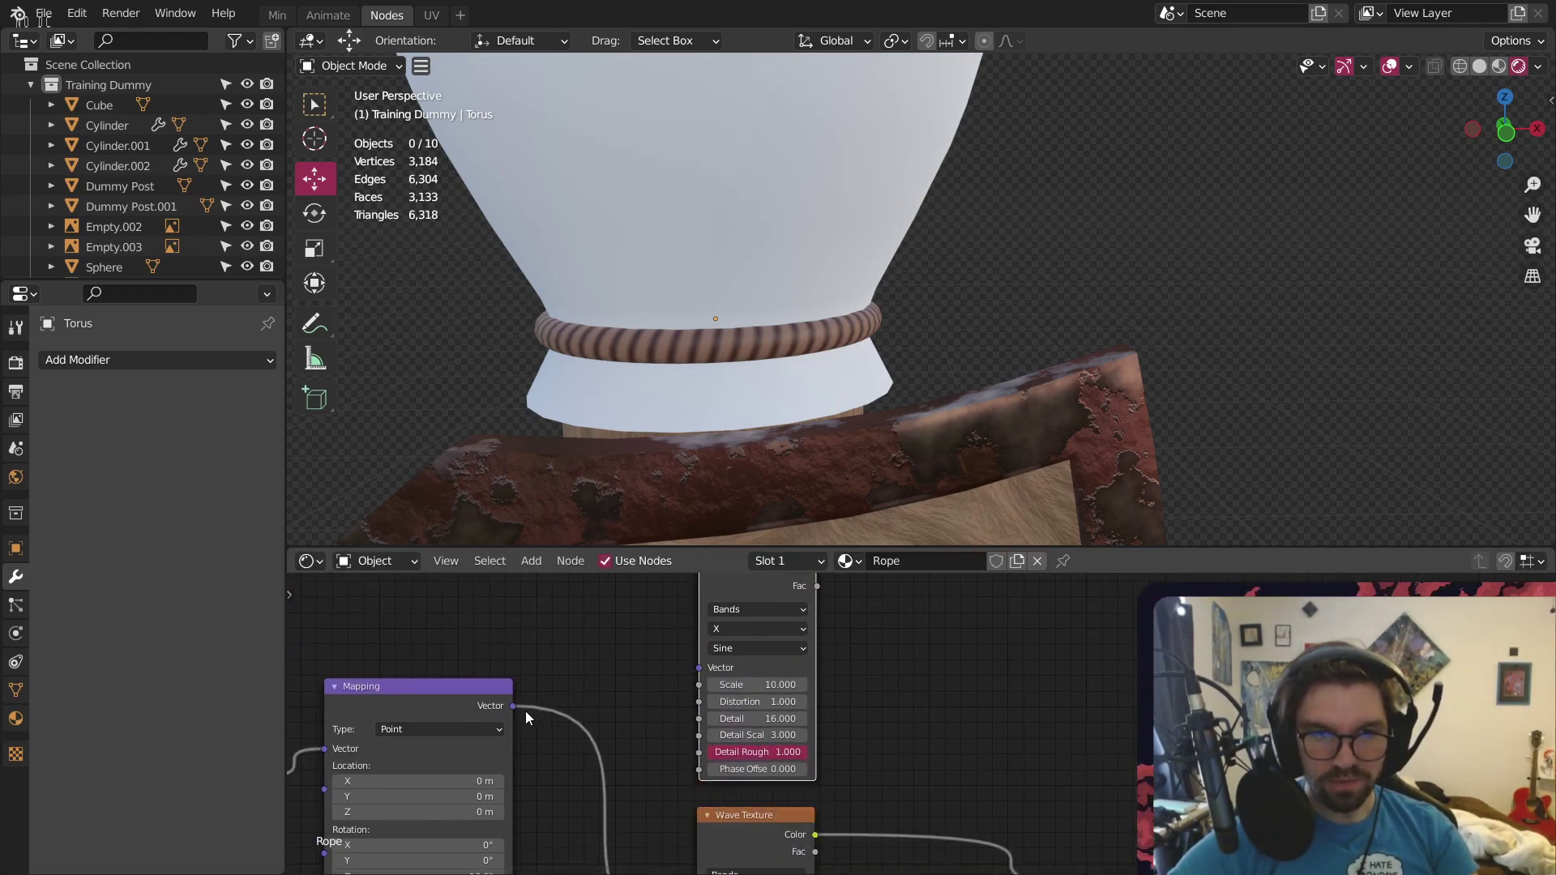
left_click_drag(513, 706, 700, 667)
scroll(980, 678, "down", 1)
middle_click_drag(982, 685, 840, 671)
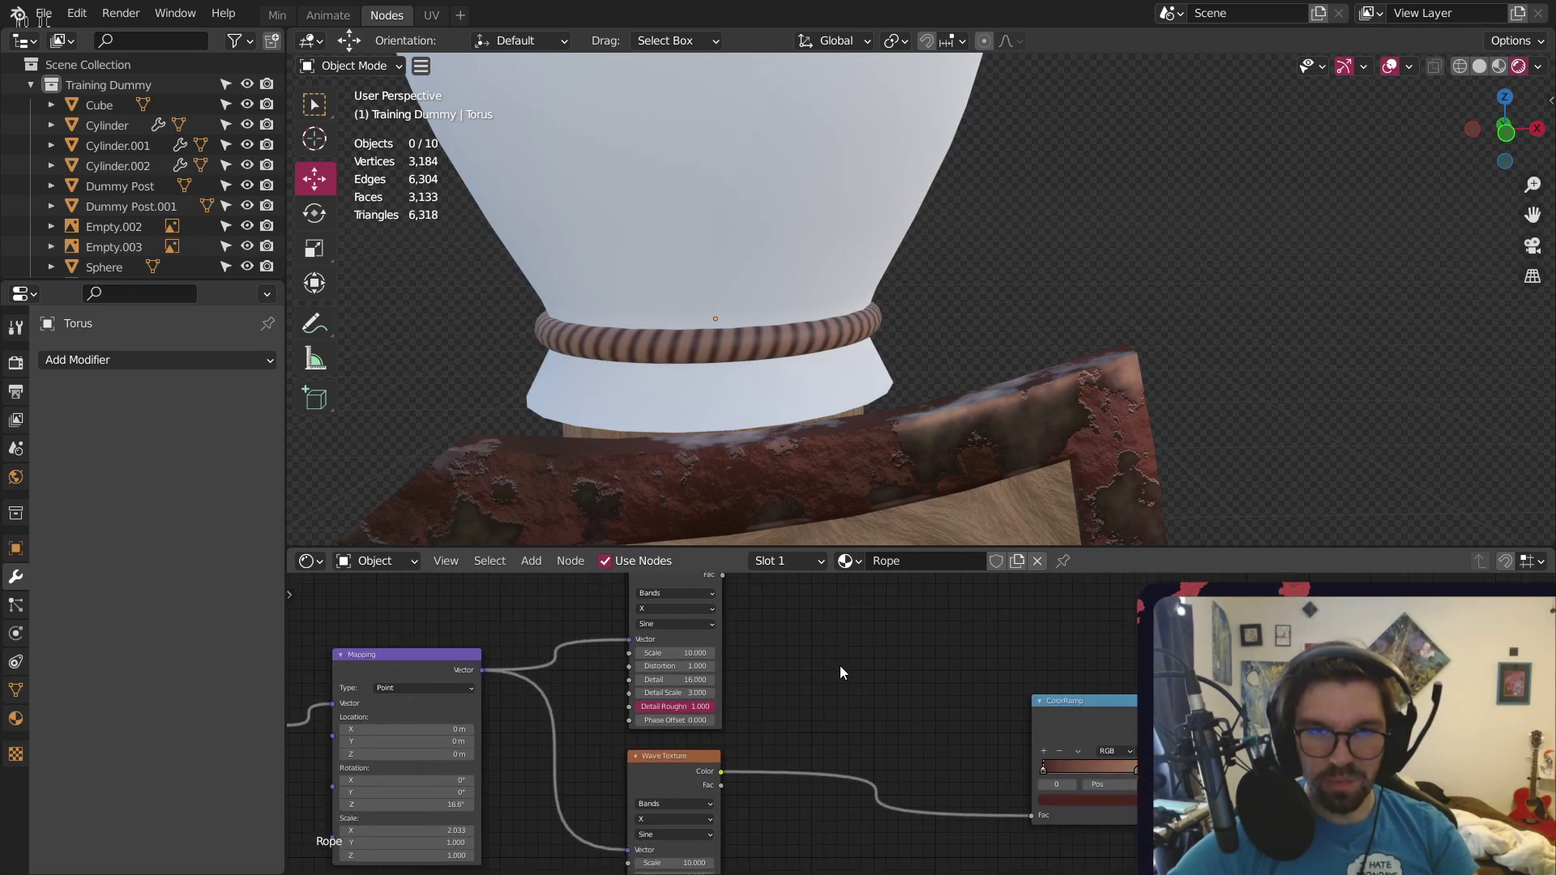
Add a Mix node with the upper Wave Texture's Color as Color1 and the lower one's as Color2, feeding the ColorRamp's Fac
left_click(528, 560)
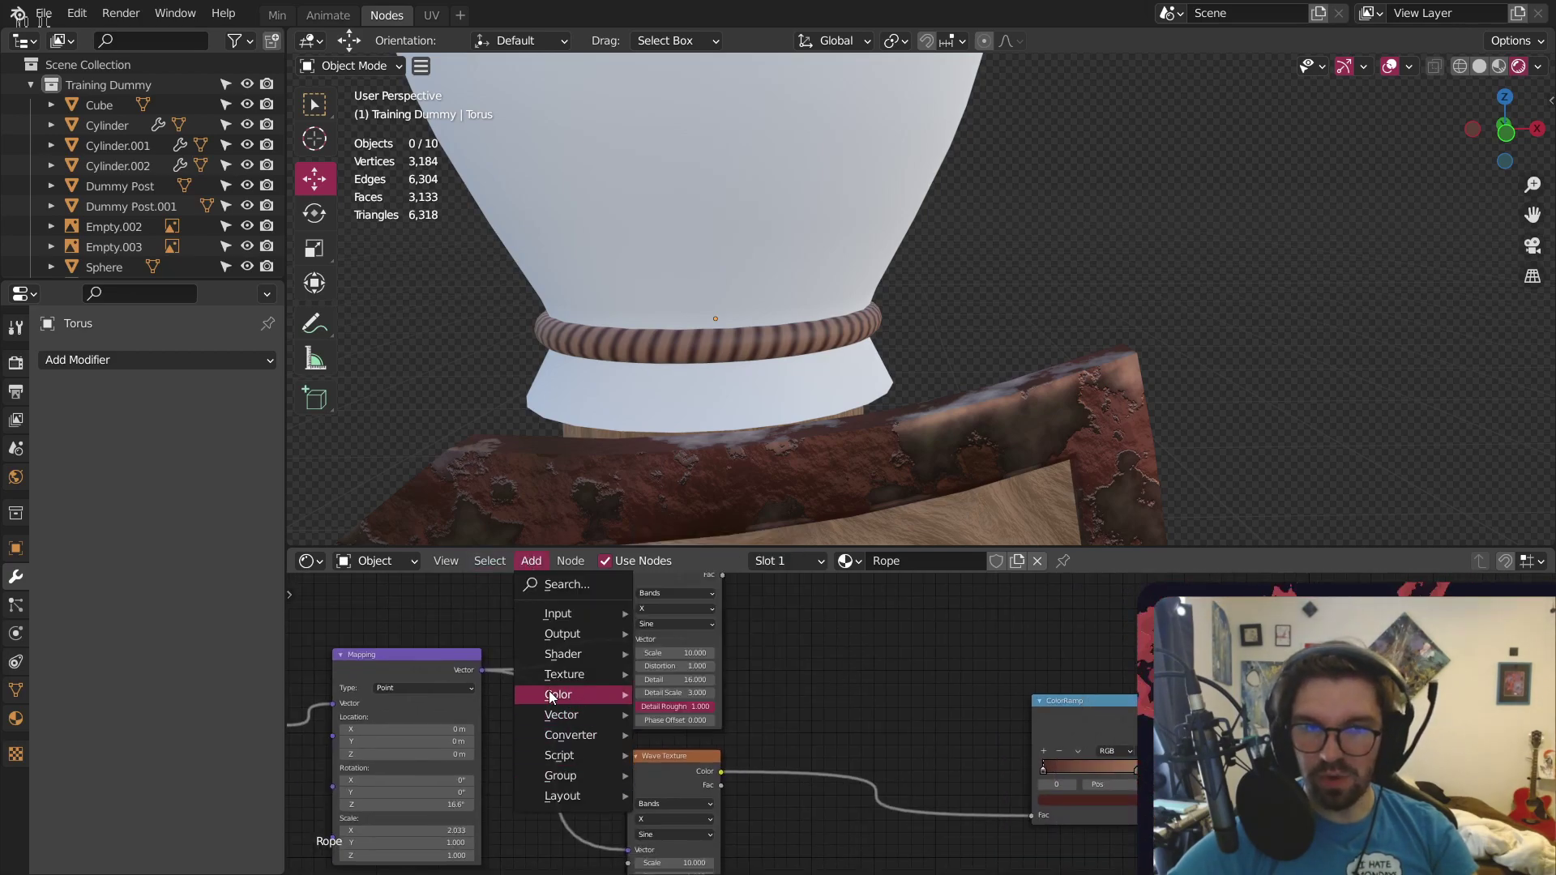
mouse_move(558, 695)
left_click(682, 802)
left_click(820, 608)
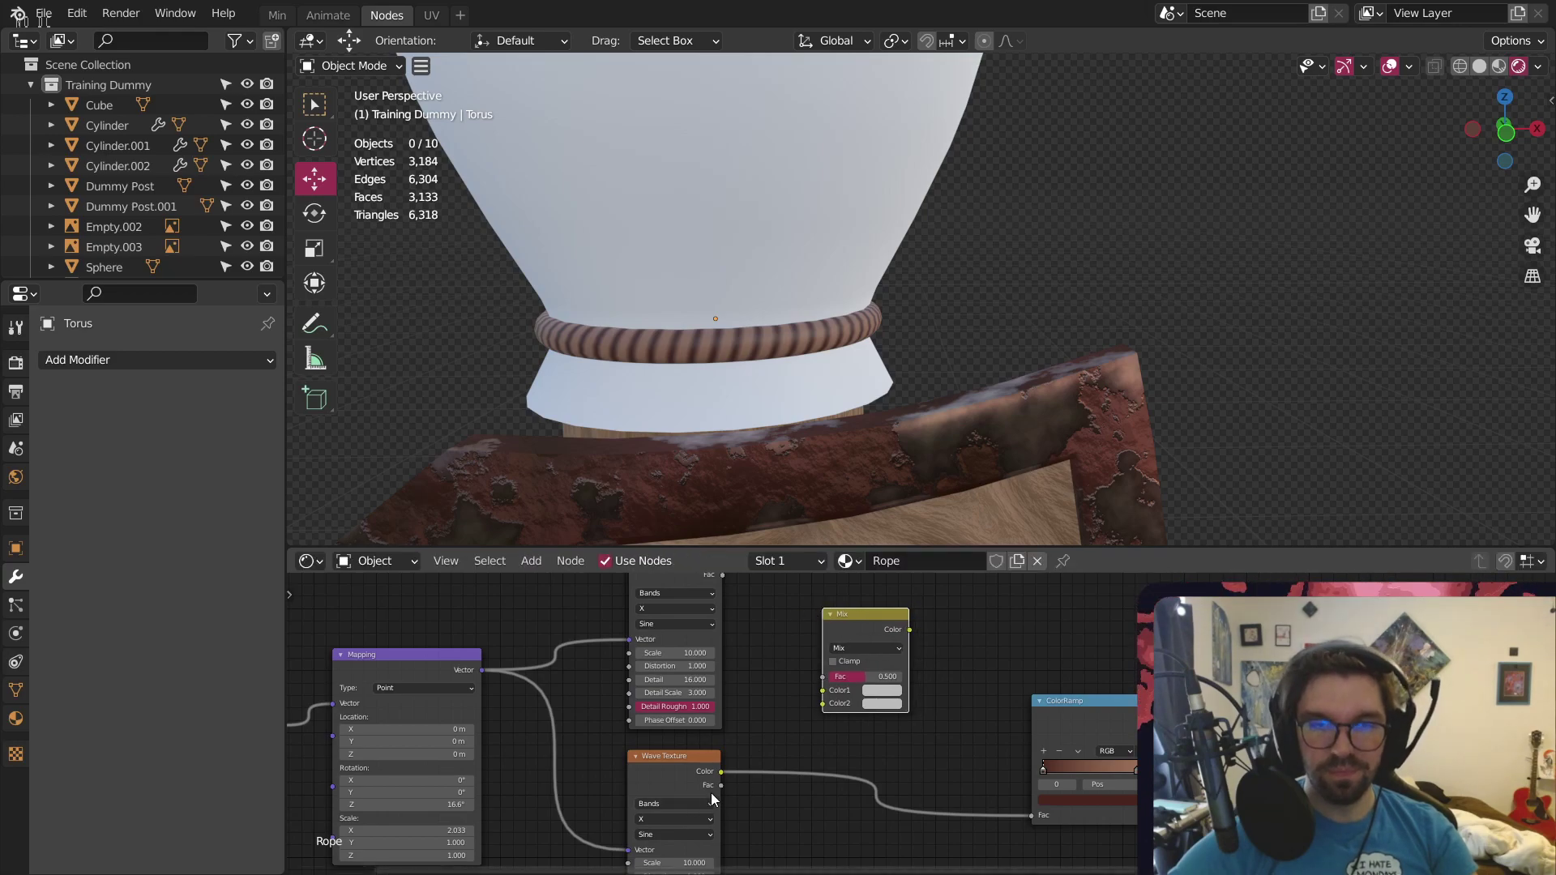
left_click_drag(721, 771, 823, 703)
middle_click_drag(725, 579, 711, 637)
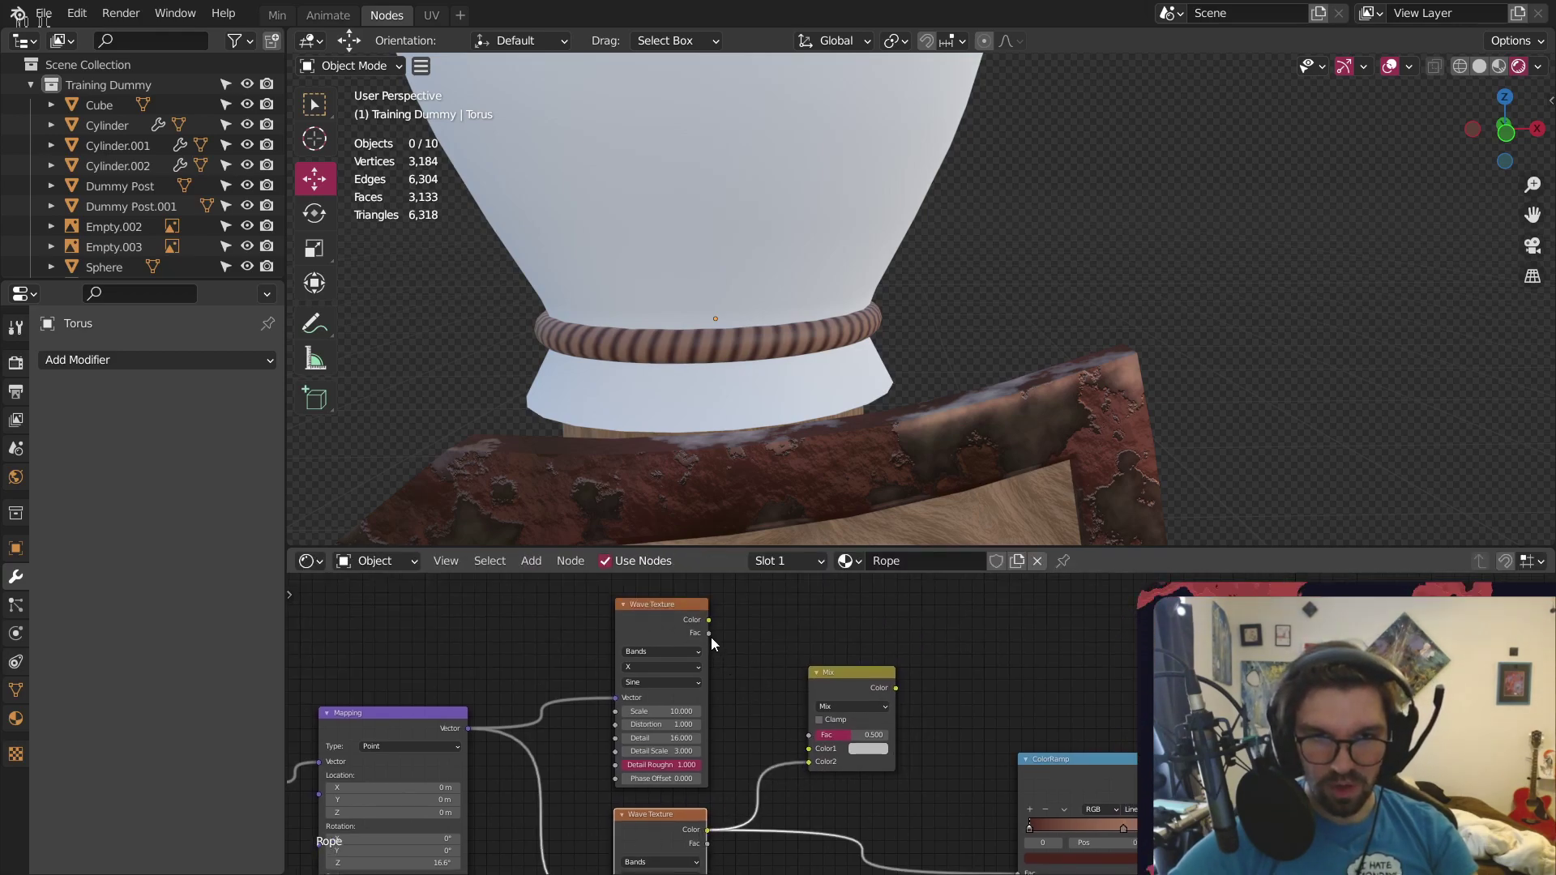
left_click_drag(708, 620, 809, 748)
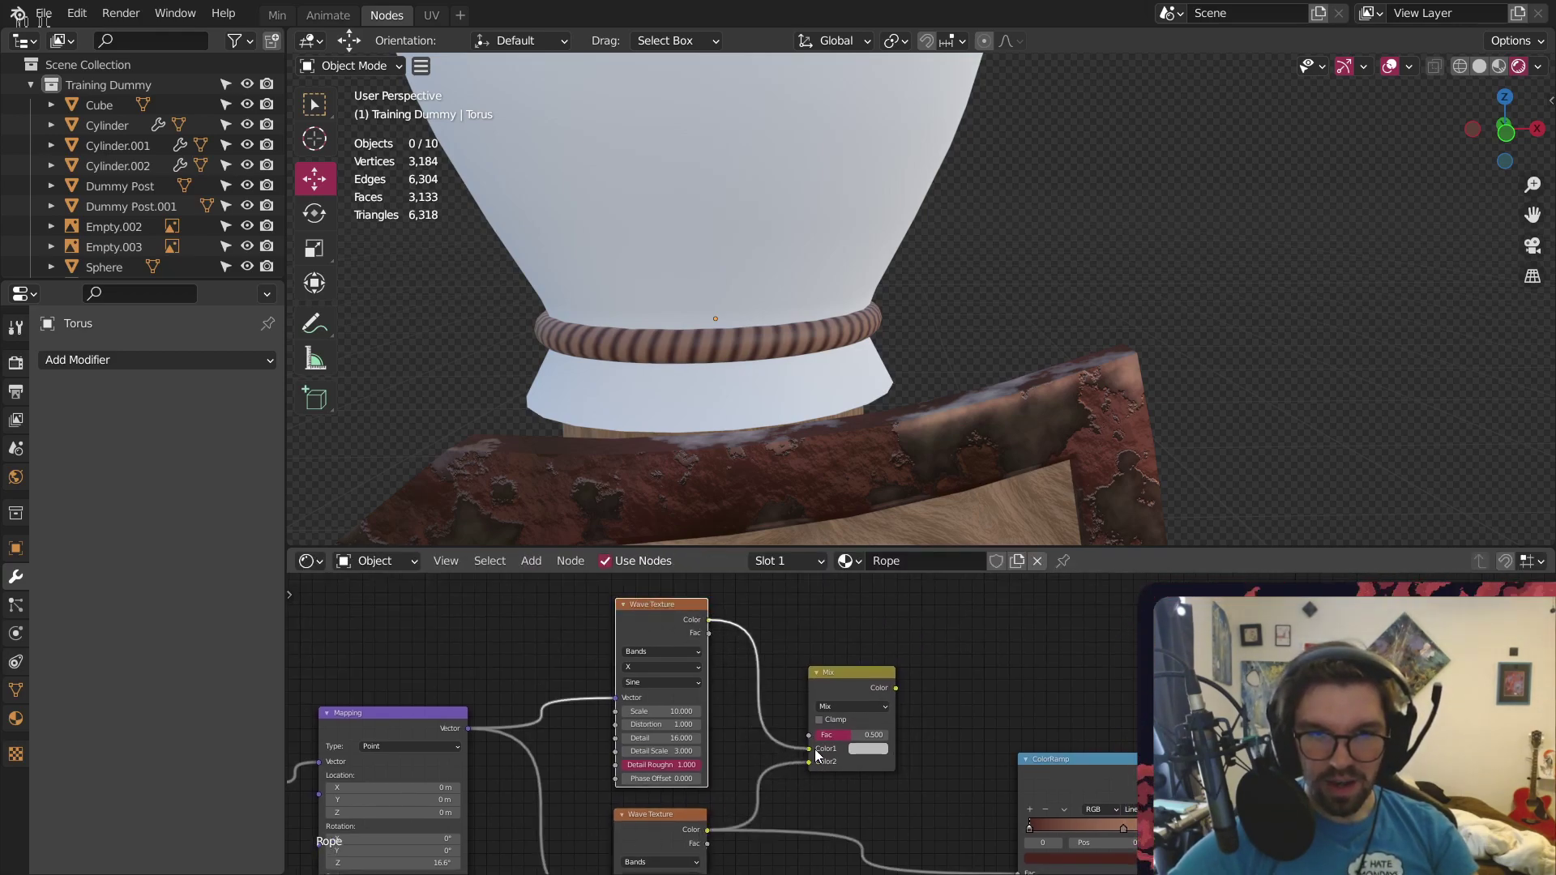
middle_click_drag(949, 714, 793, 647)
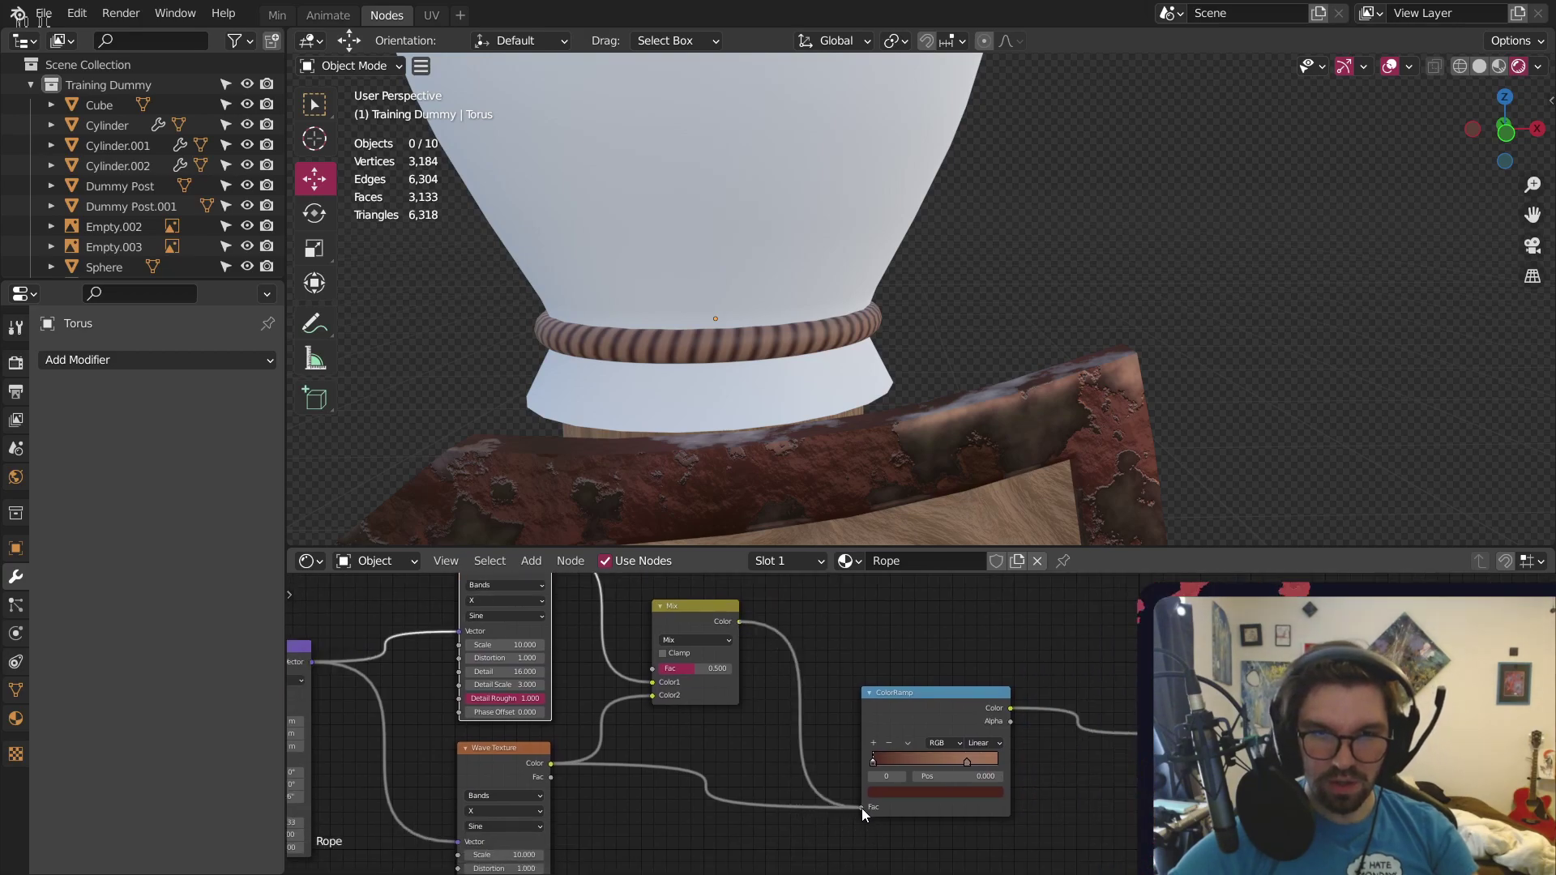
left_click_drag(862, 809, 863, 808)
Set the upper Wave Texture's Phase Offset to -3.1 and inspect the stripes on the torus
scroll(678, 691, "up", 8)
middle_click_drag(677, 691, 841, 620)
middle_click_drag(624, 713, 798, 707)
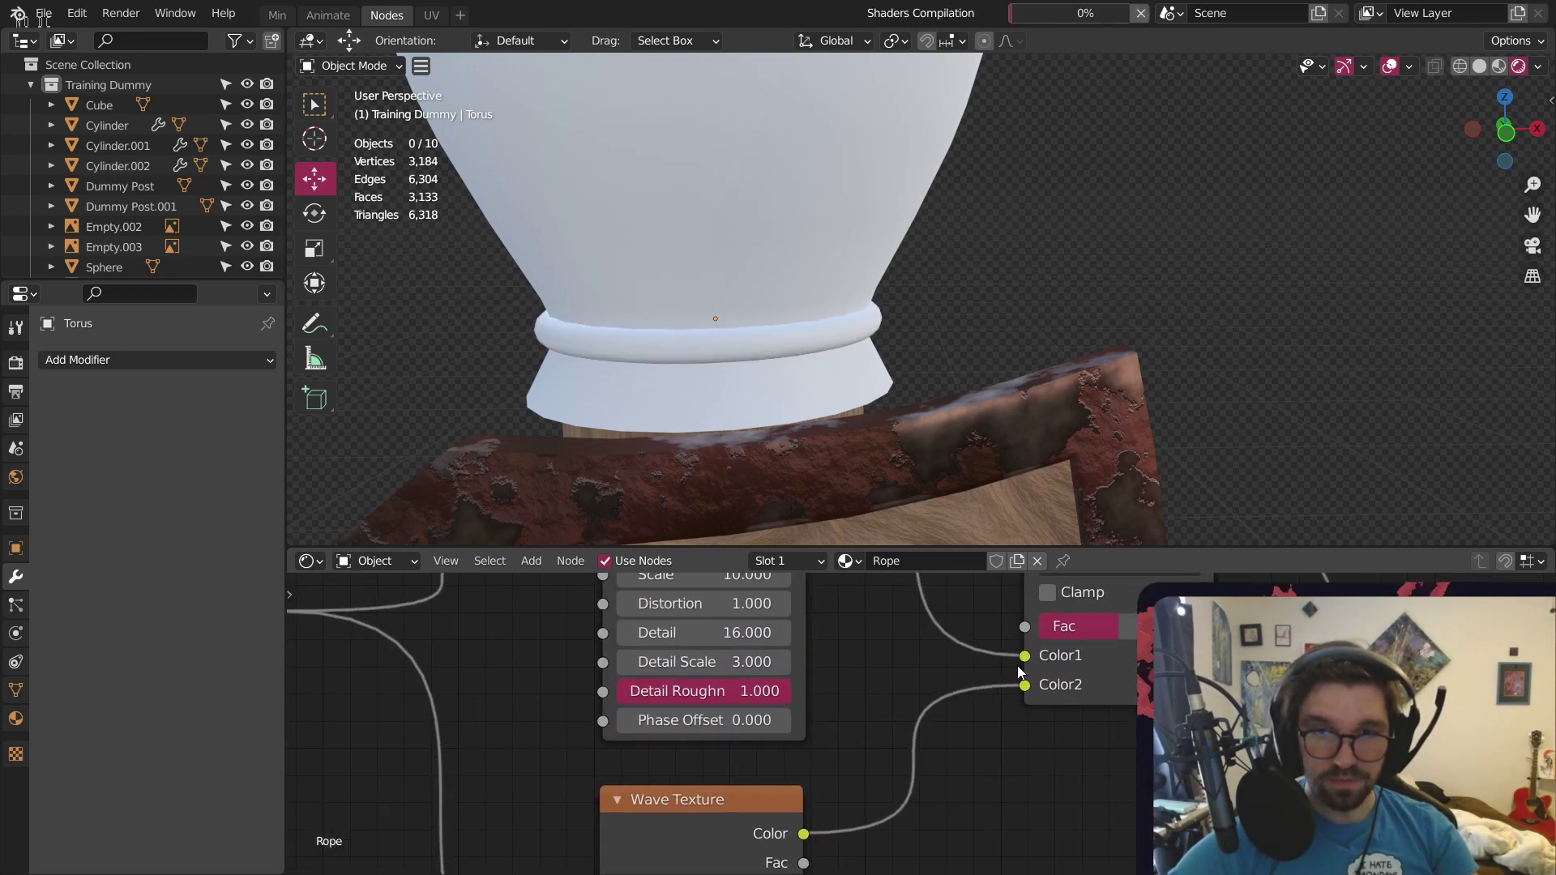
middle_click_drag(1018, 667, 881, 754)
middle_click_drag(840, 693, 743, 666)
middle_click_drag(676, 731, 895, 661)
scroll(697, 736, "up", 5)
left_click_drag(667, 700, 666, 700)
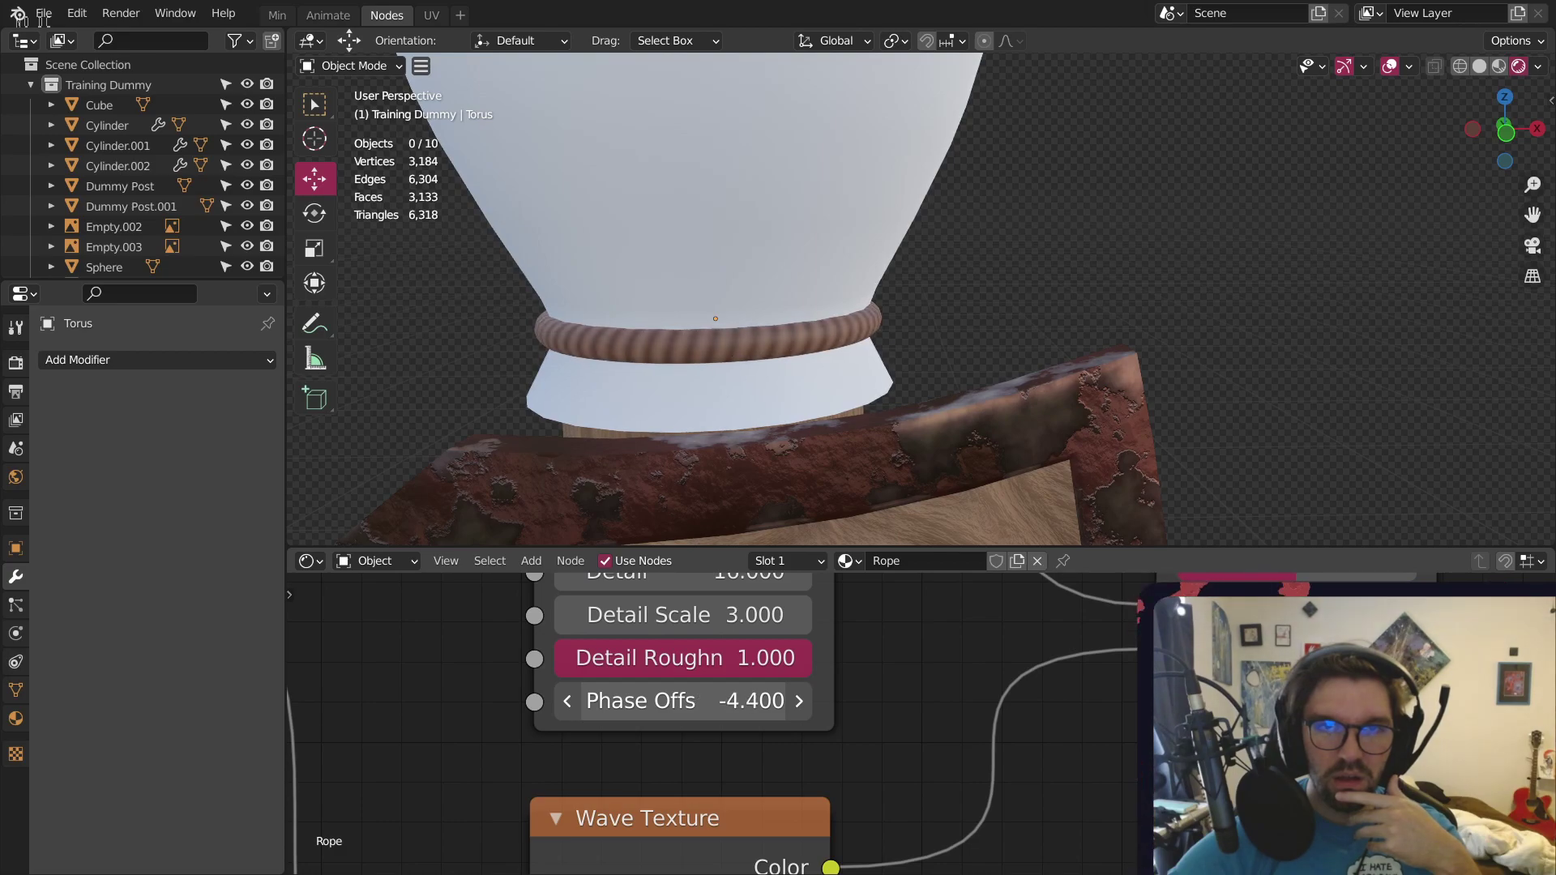
scroll(701, 307, "up", 5)
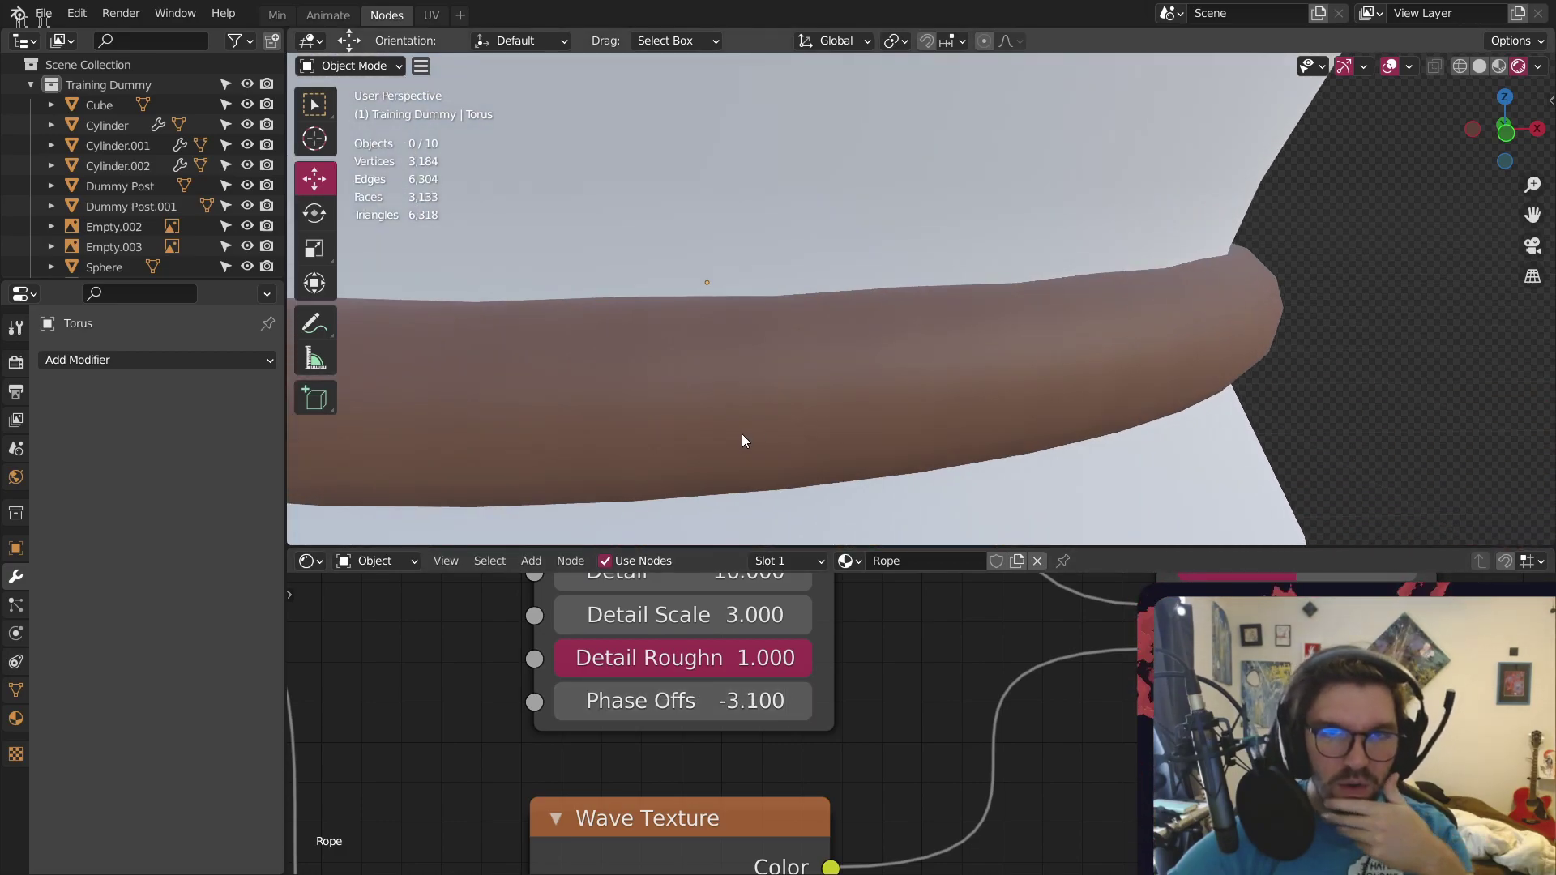
Try the Multiply blend mode on the Mix node and inspect the rope's stripes
middle_click_drag(1288, 763, 917, 858)
middle_click_drag(1082, 629, 1068, 767)
left_click(942, 714)
left_click(960, 694)
left_click(960, 700)
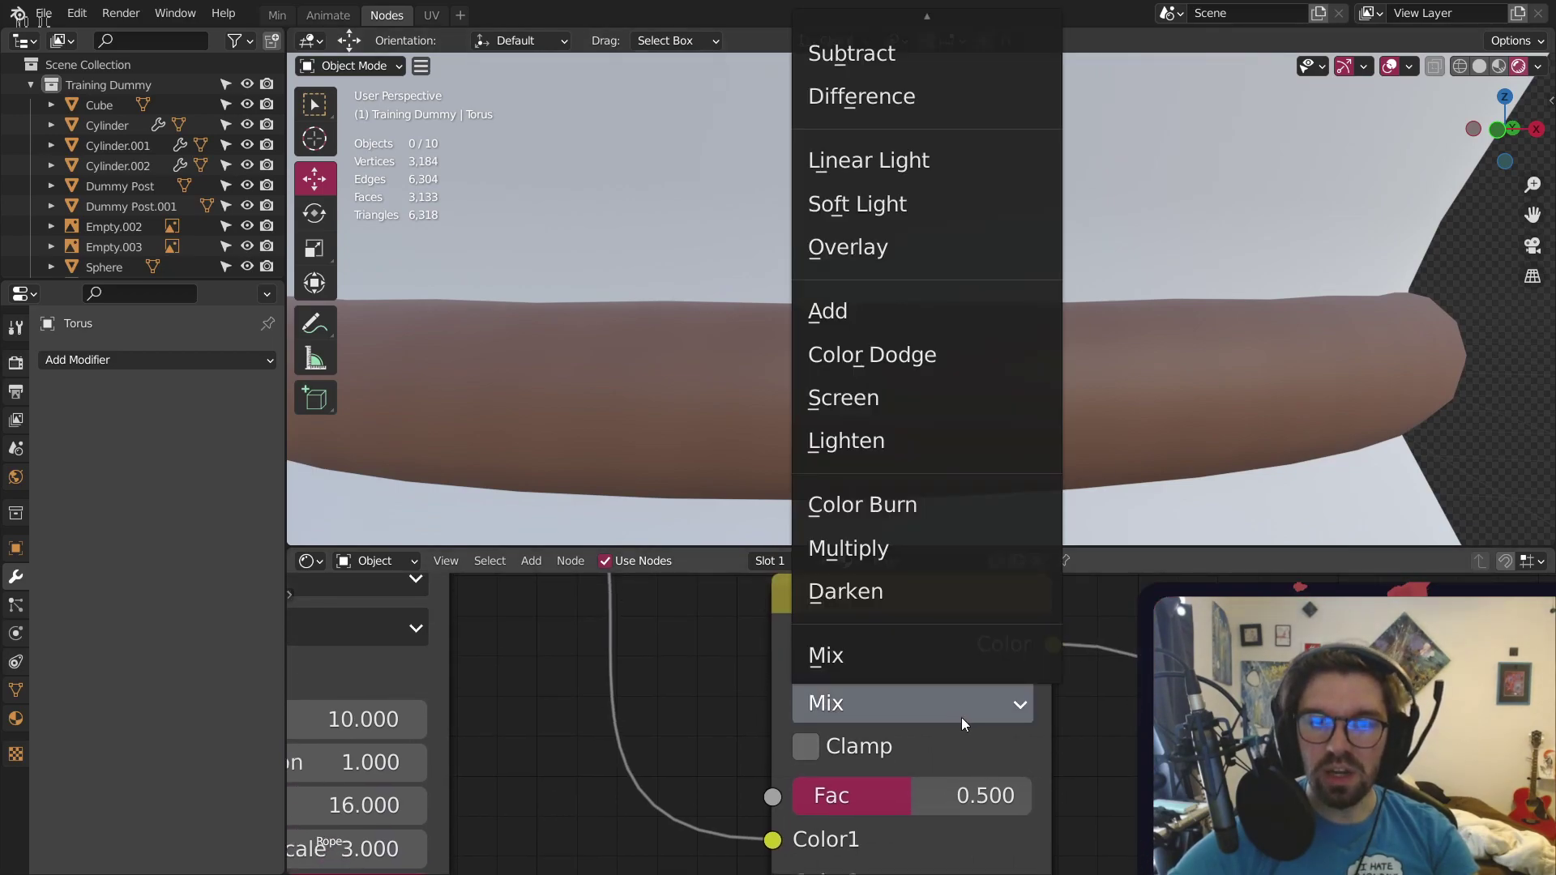
left_click(922, 554)
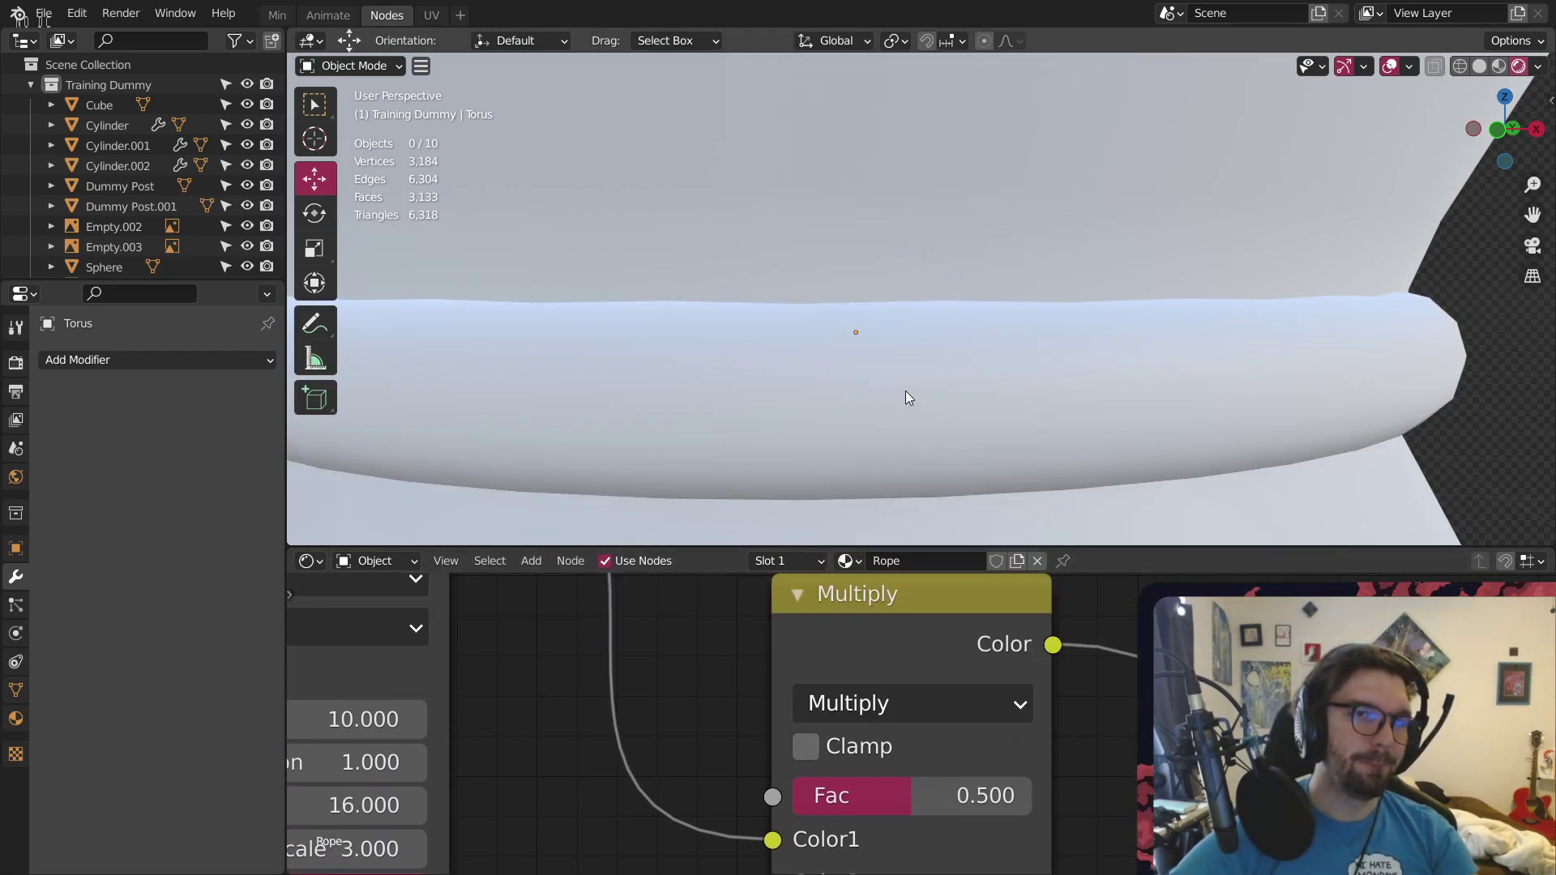
scroll(812, 392, "down", 3)
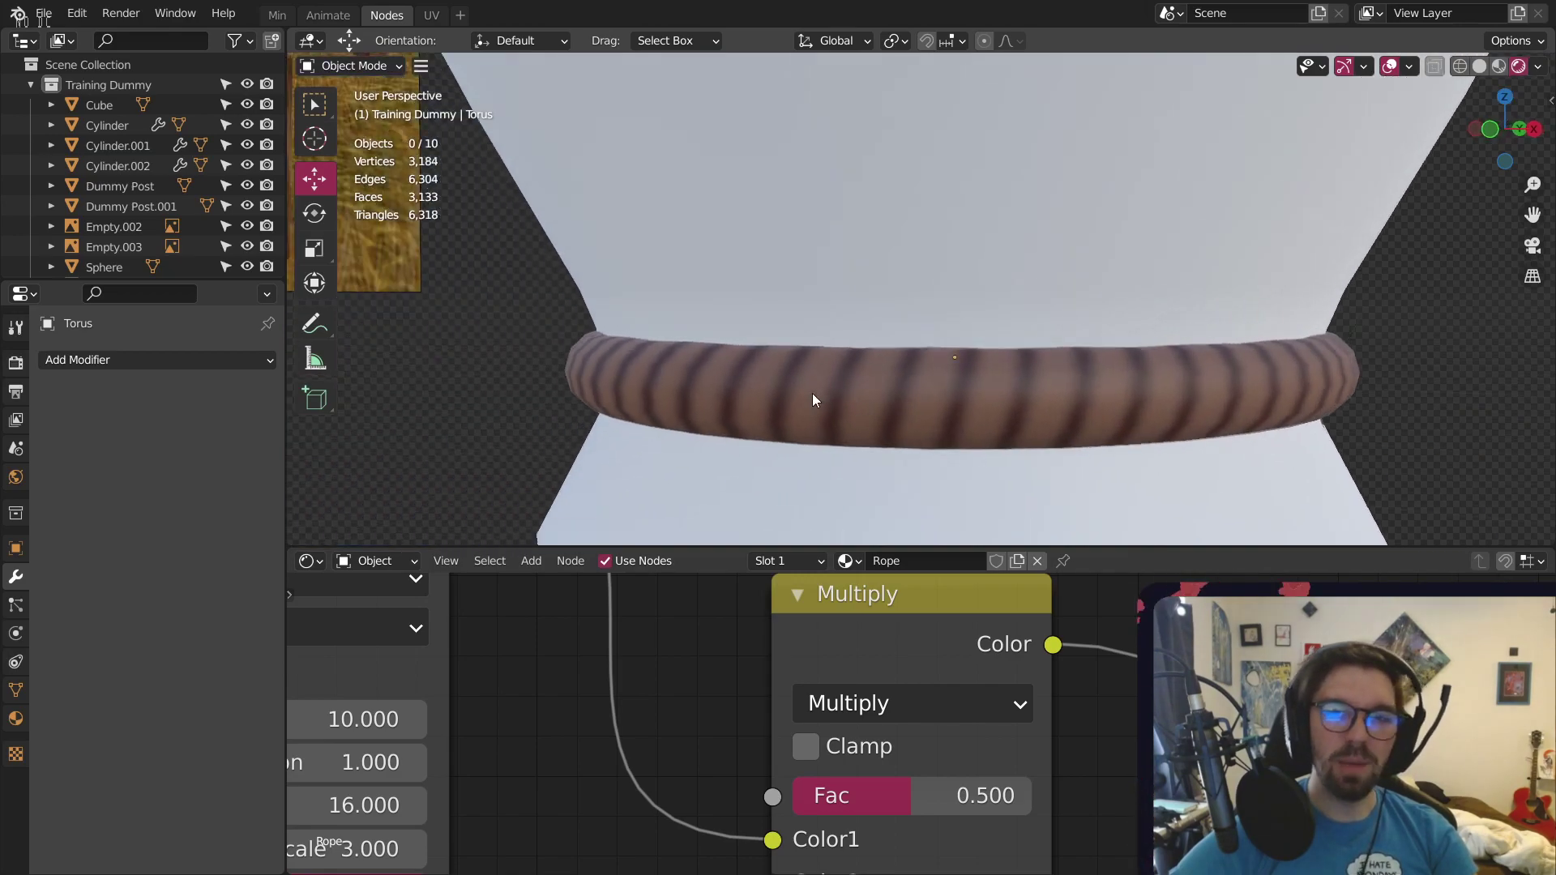
middle_click_drag(812, 392, 908, 340)
Set the blend mode of the node combining the two Wave Textures to Difference
left_click(945, 712)
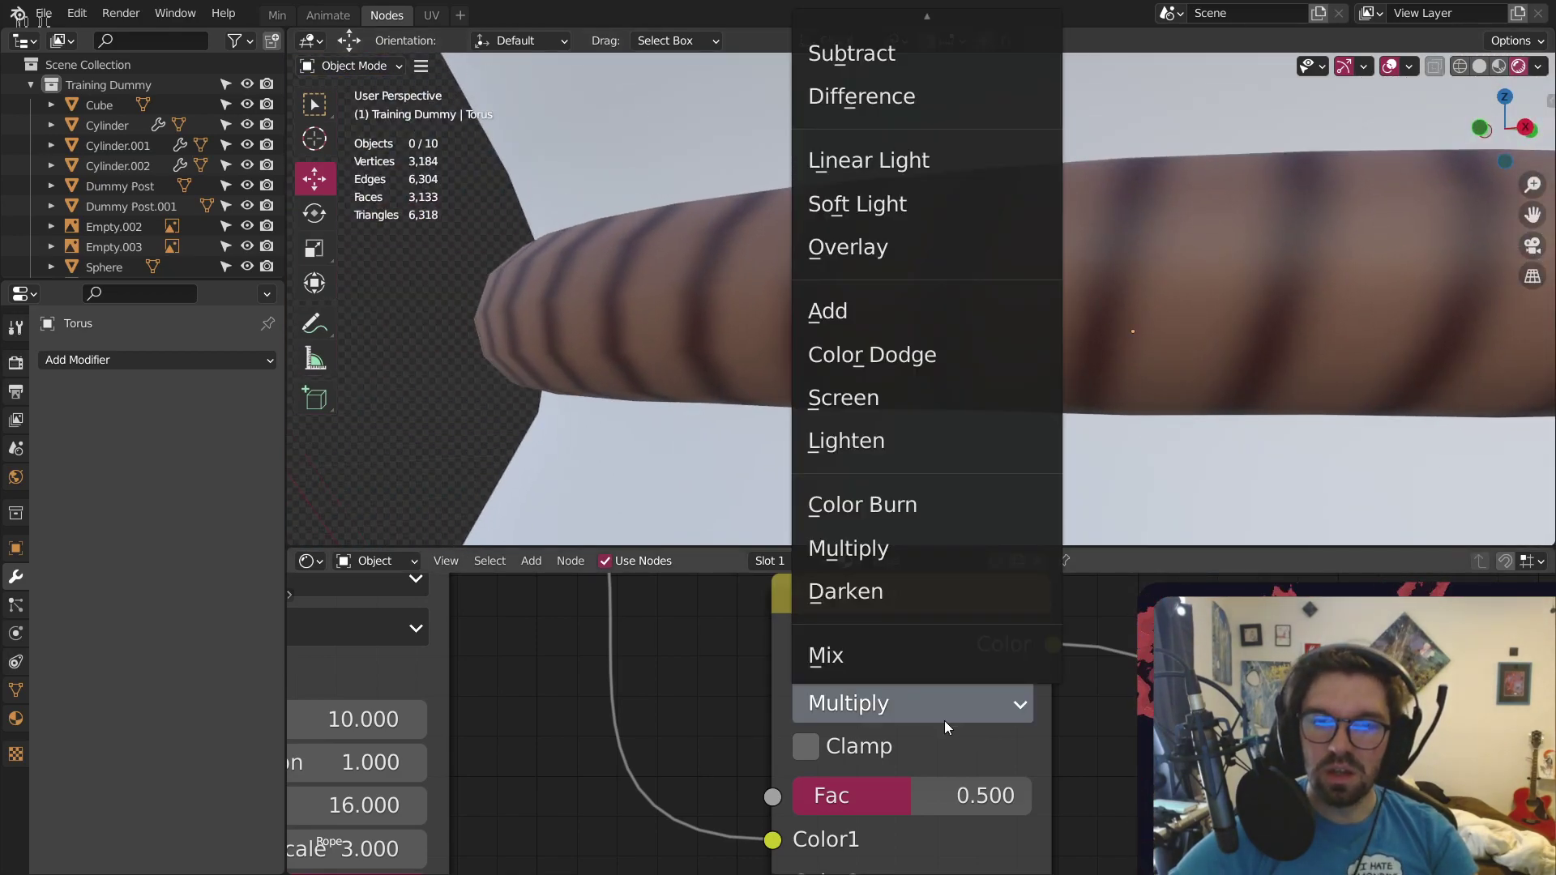
scroll(924, 95, "up", 4)
left_click(867, 264)
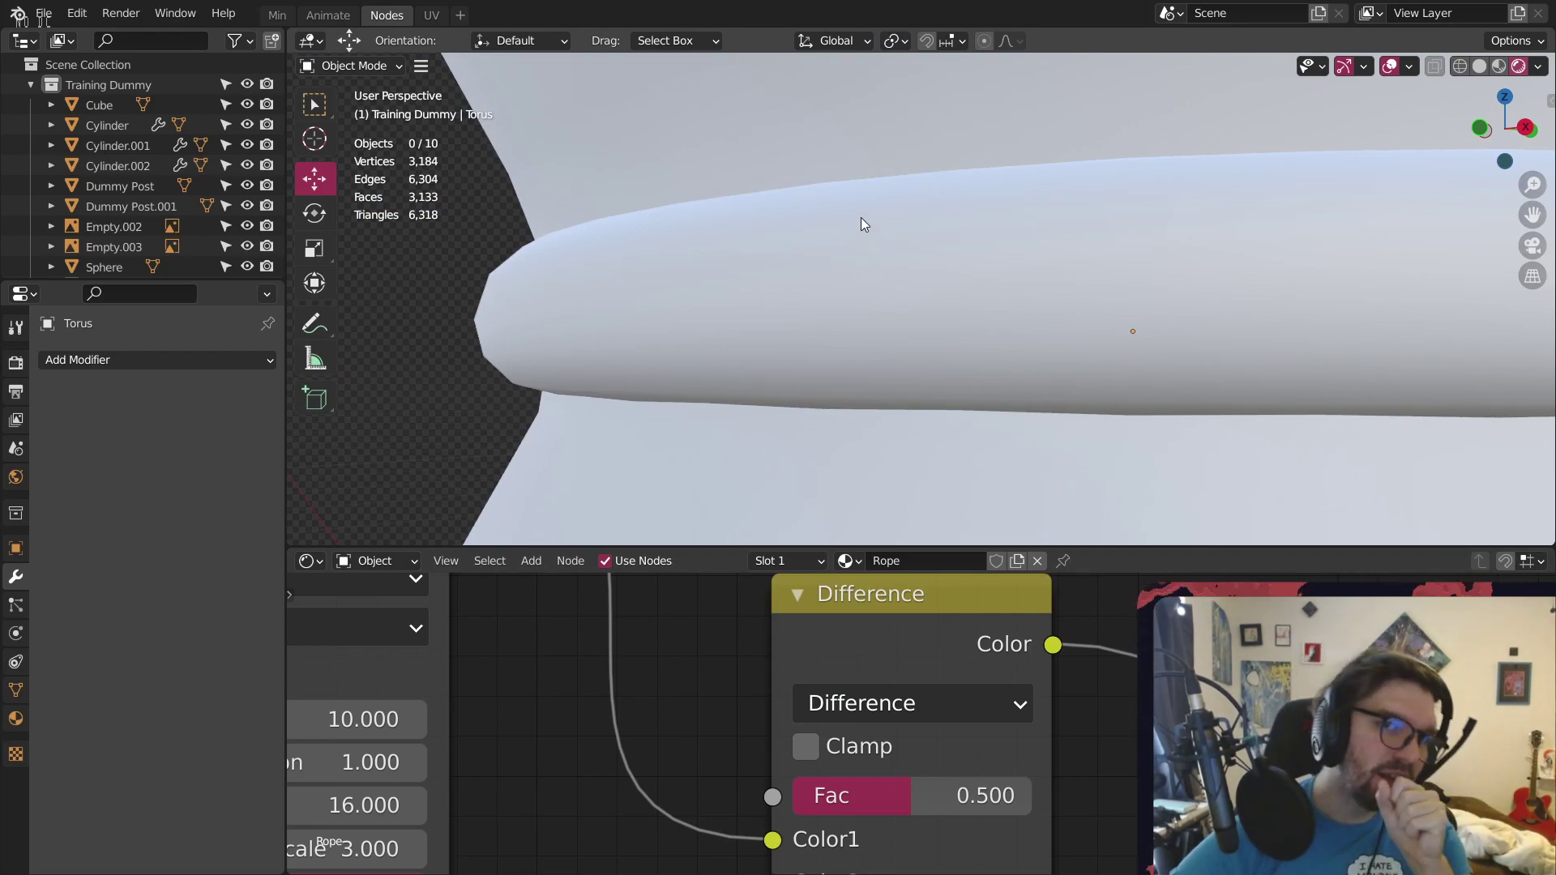
middle_click_drag(862, 218, 970, 351)
Set the upper Wave Texture's Phase Offset to -0.7 and raise its Distortion to 2.9
middle_click_drag(529, 833, 892, 590)
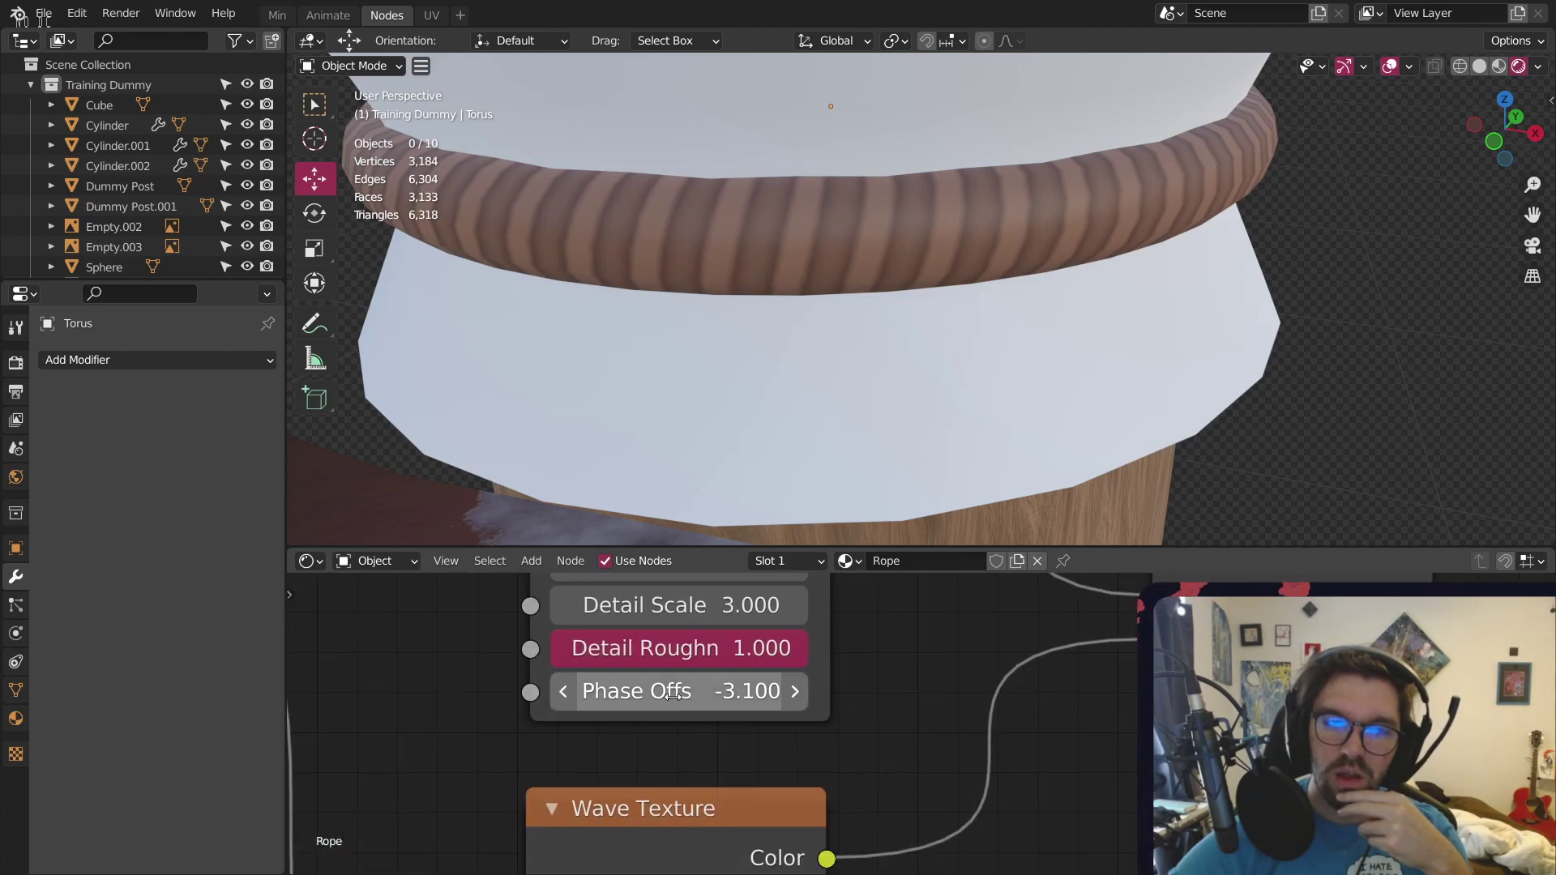
left_click_drag(673, 695, 770, 695)
middle_click_drag(855, 632, 878, 808)
scroll(881, 698, "up", 1)
double_click(806, 698)
scroll(805, 697, "up", 11, "ctrl")
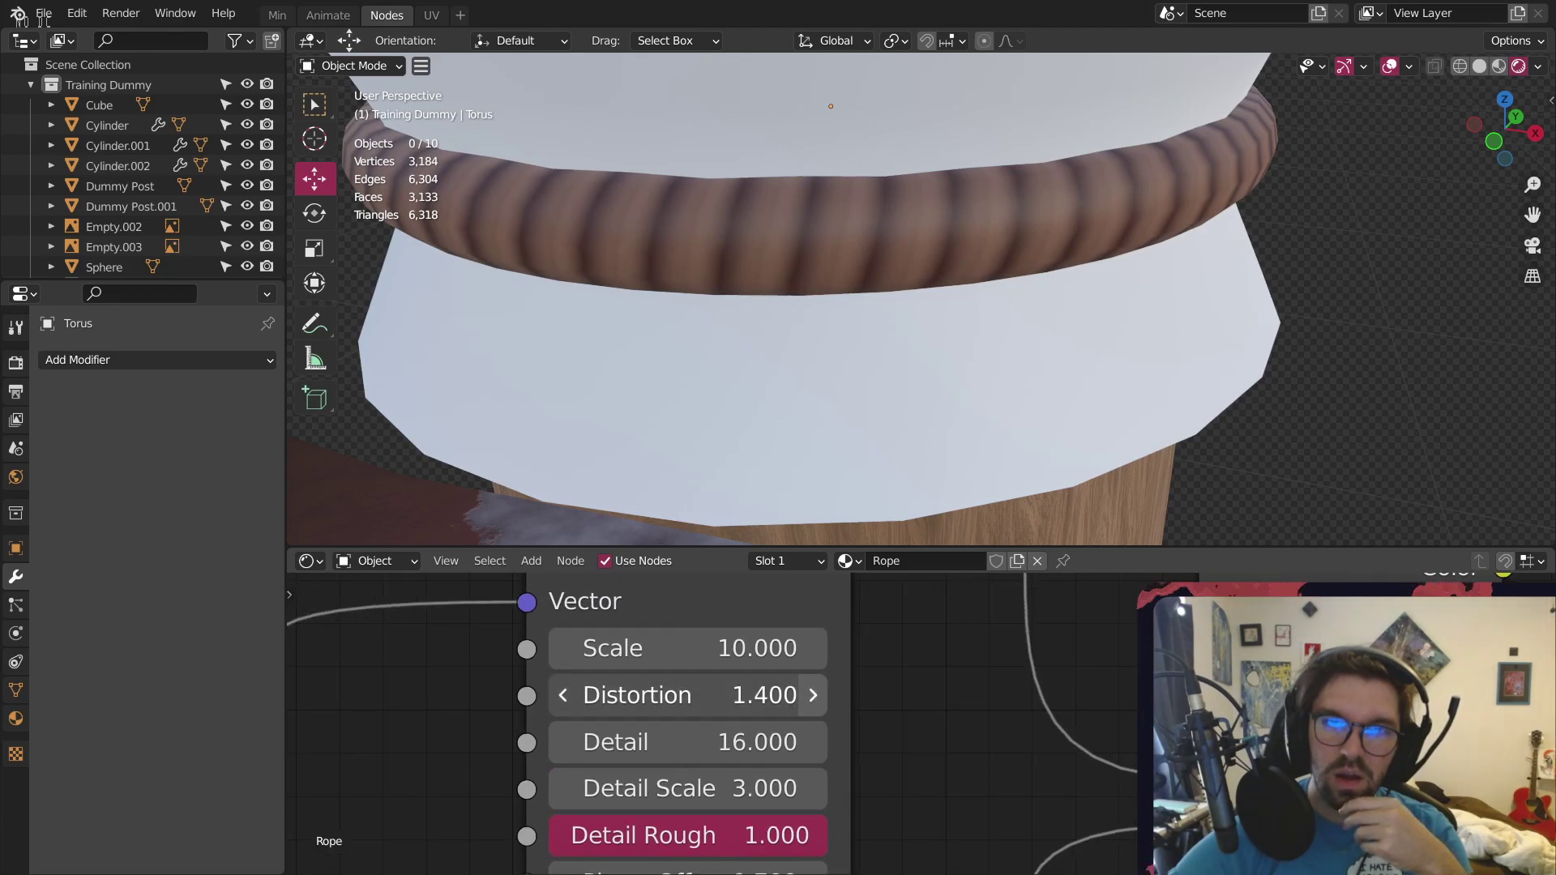
scroll(805, 697, "up", 6, "ctrl")
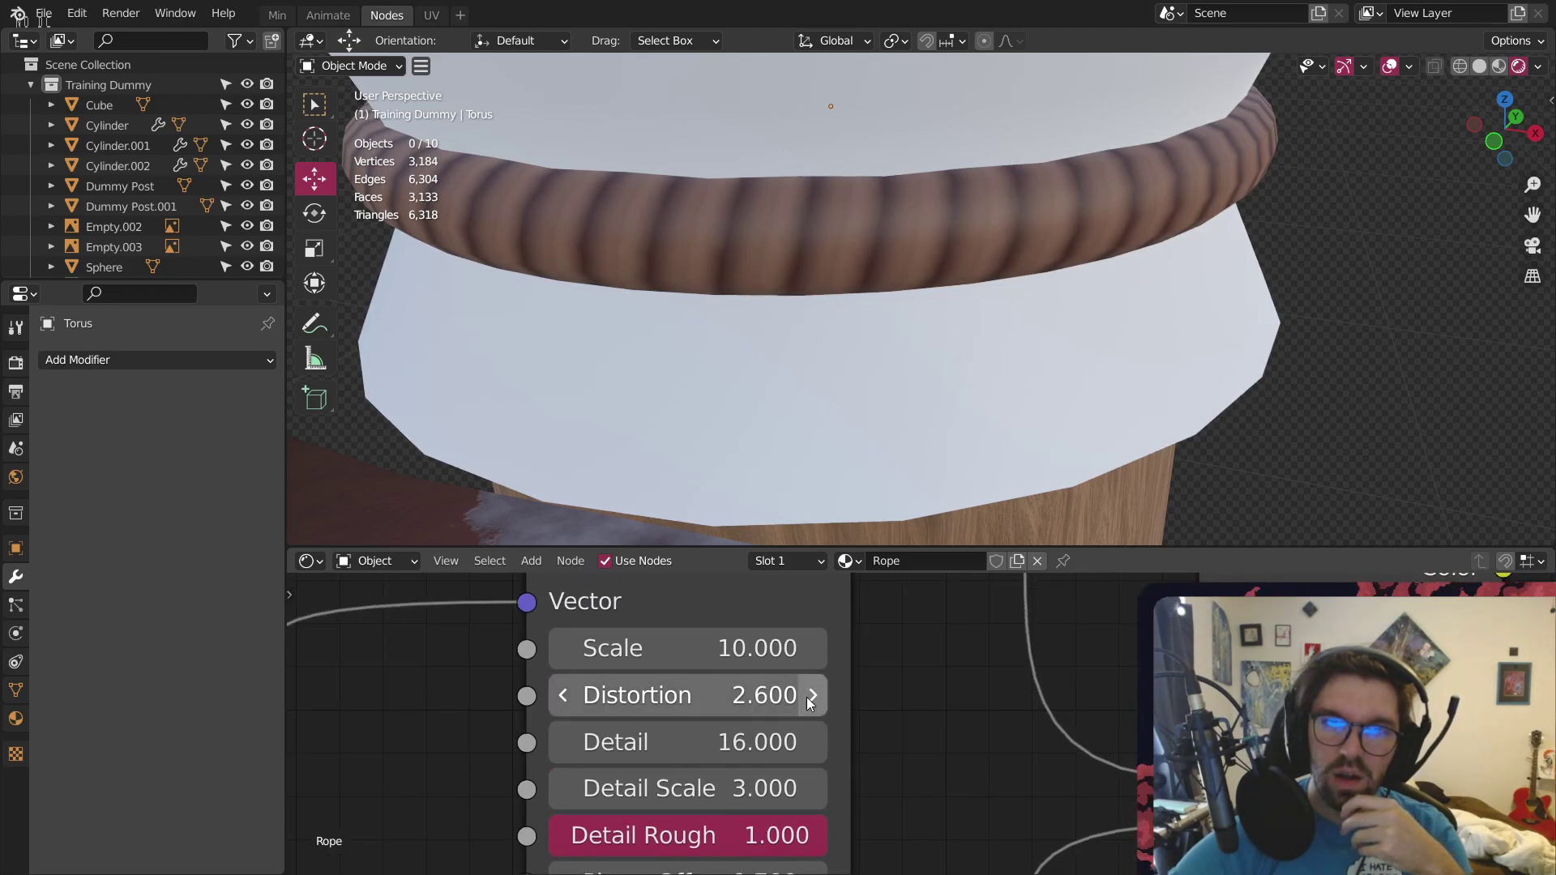
scroll(910, 232, "up", 1)
middle_click_drag(909, 232, 876, 275)
scroll(931, 215, "down", 3)
scroll(874, 276, "up", 4)
scroll(805, 700, "up", 1)
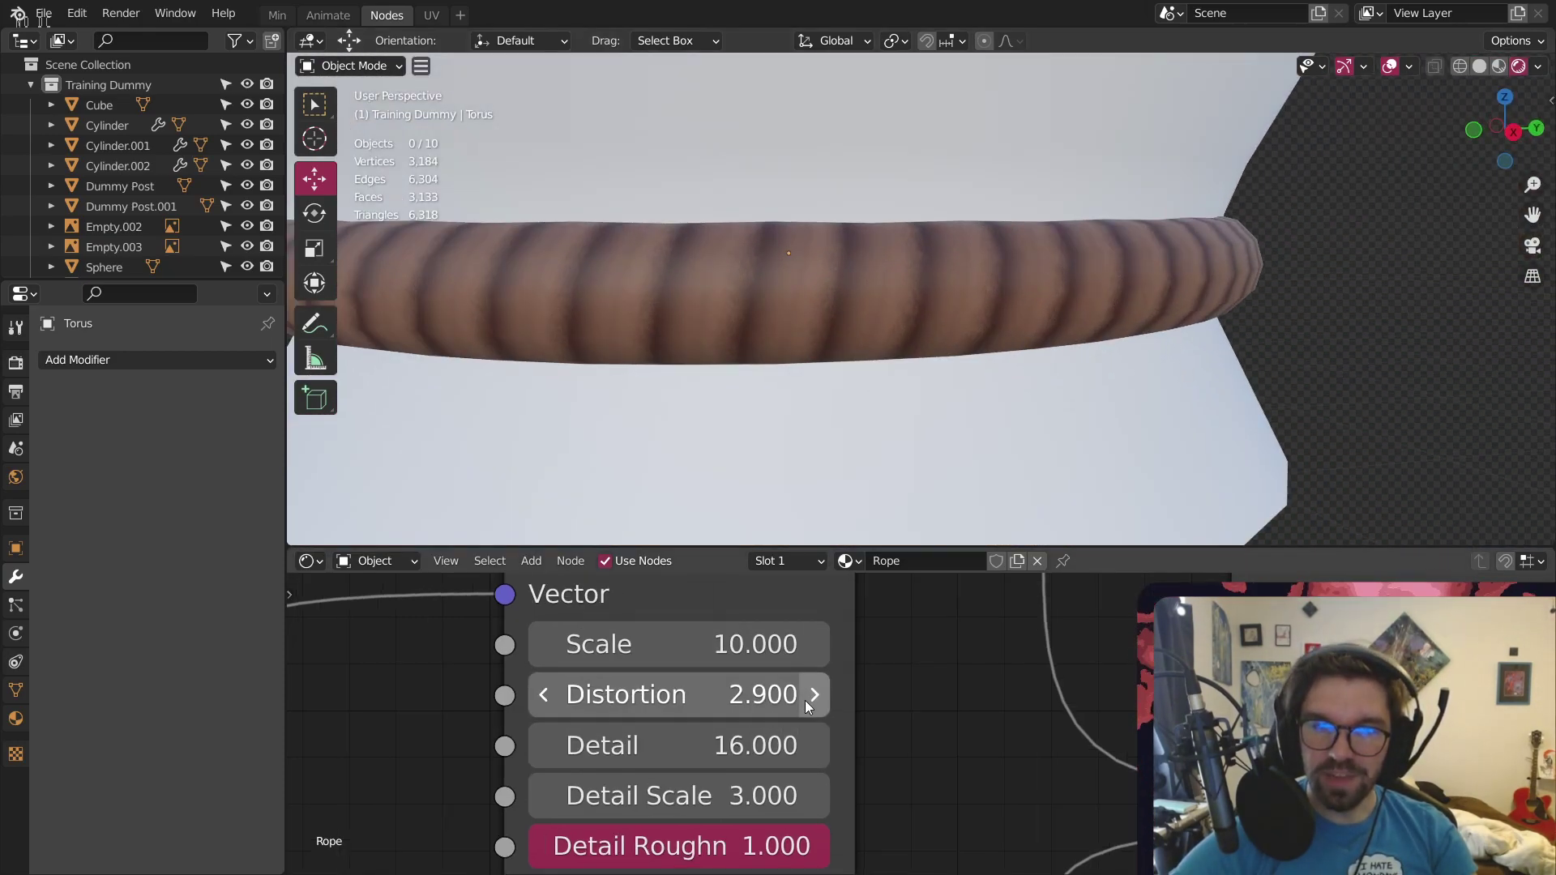
Set the upper Wave Texture's Distortion to 4.6 and its Detail Roughness to about 0.883
mouse_move(805, 695)
left_mouse_down()
mouse_move(885, 695)
mouse_move(817, 701)
left_mouse_up()
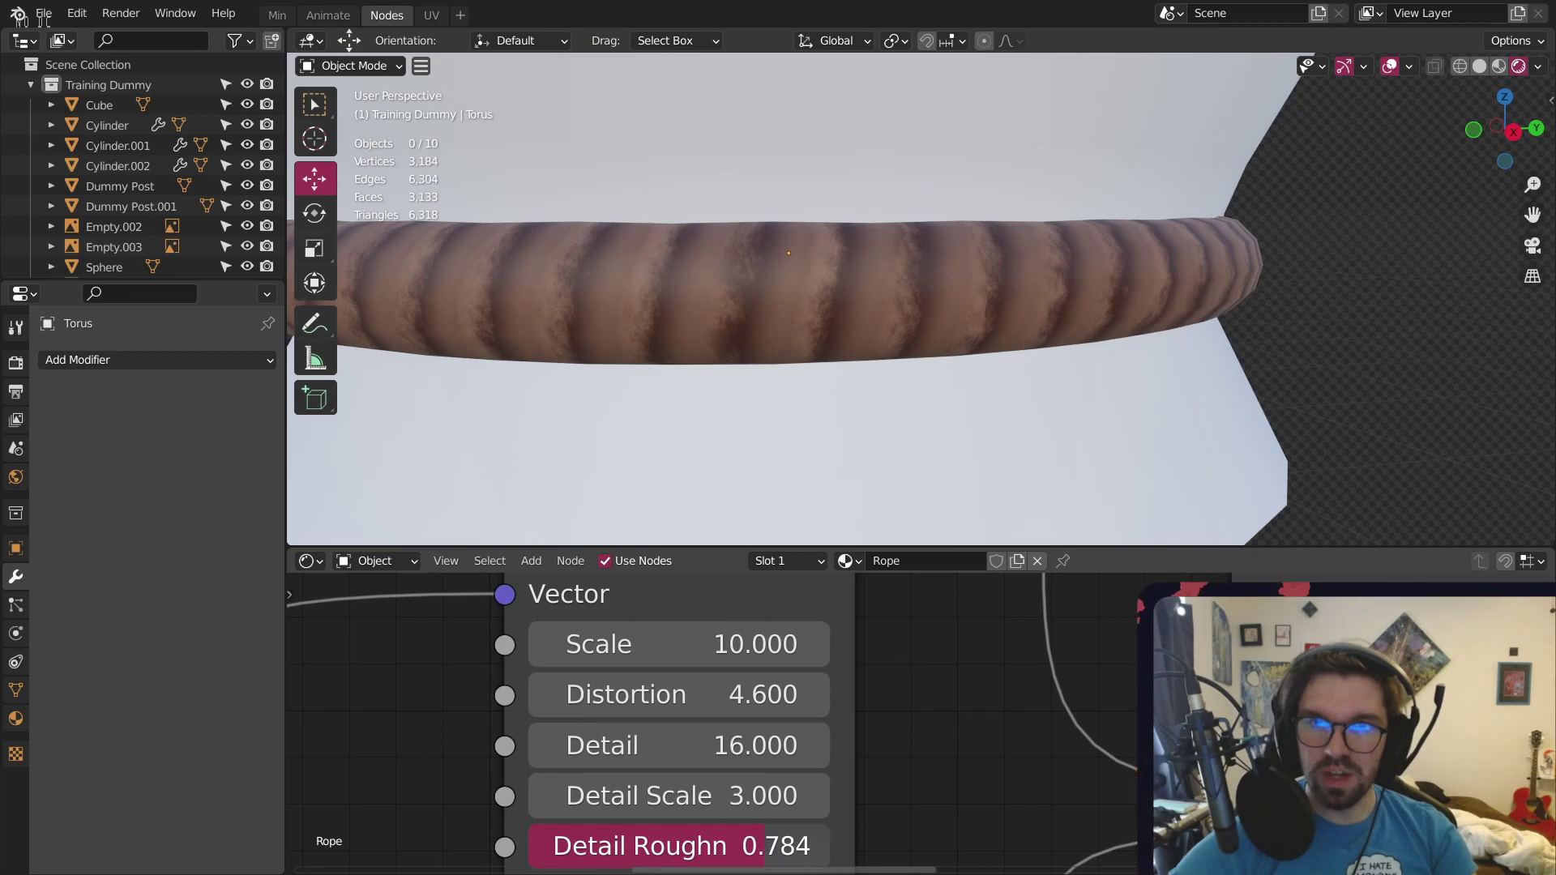
scroll(968, 279, "up", 4)
middle_click_drag(916, 253, 892, 381)
left_click_drag(764, 845, 810, 846)
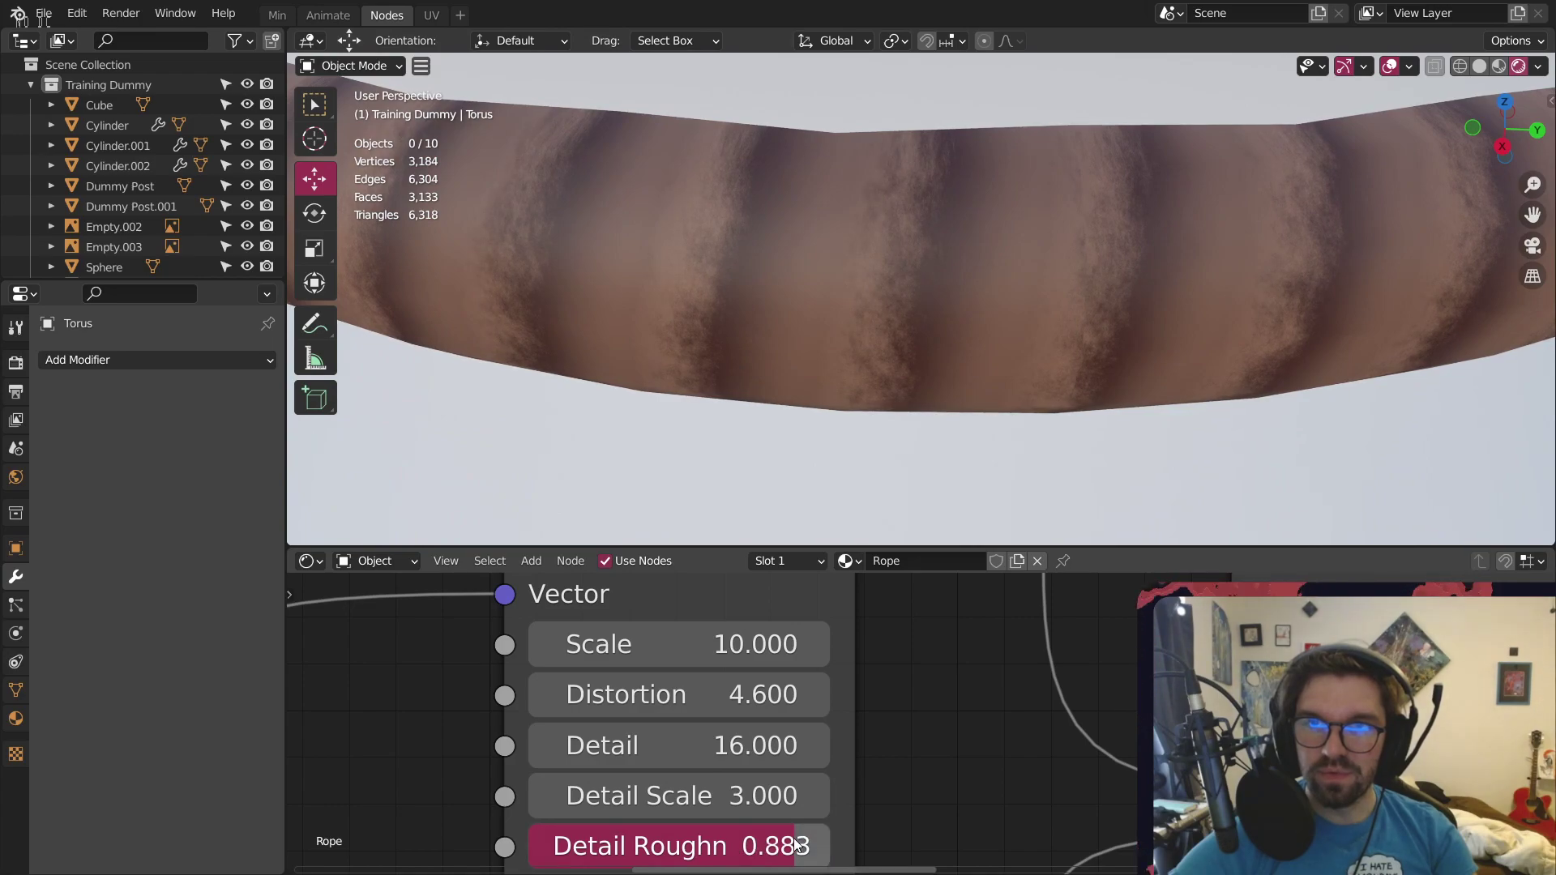
Add a third color stop to the ColorRamp, keeping its interpolated brown, and move it to position 1.0
scroll(979, 276, "down", 5)
middle_click_drag(979, 275, 912, 292)
scroll(897, 715, "down", 3)
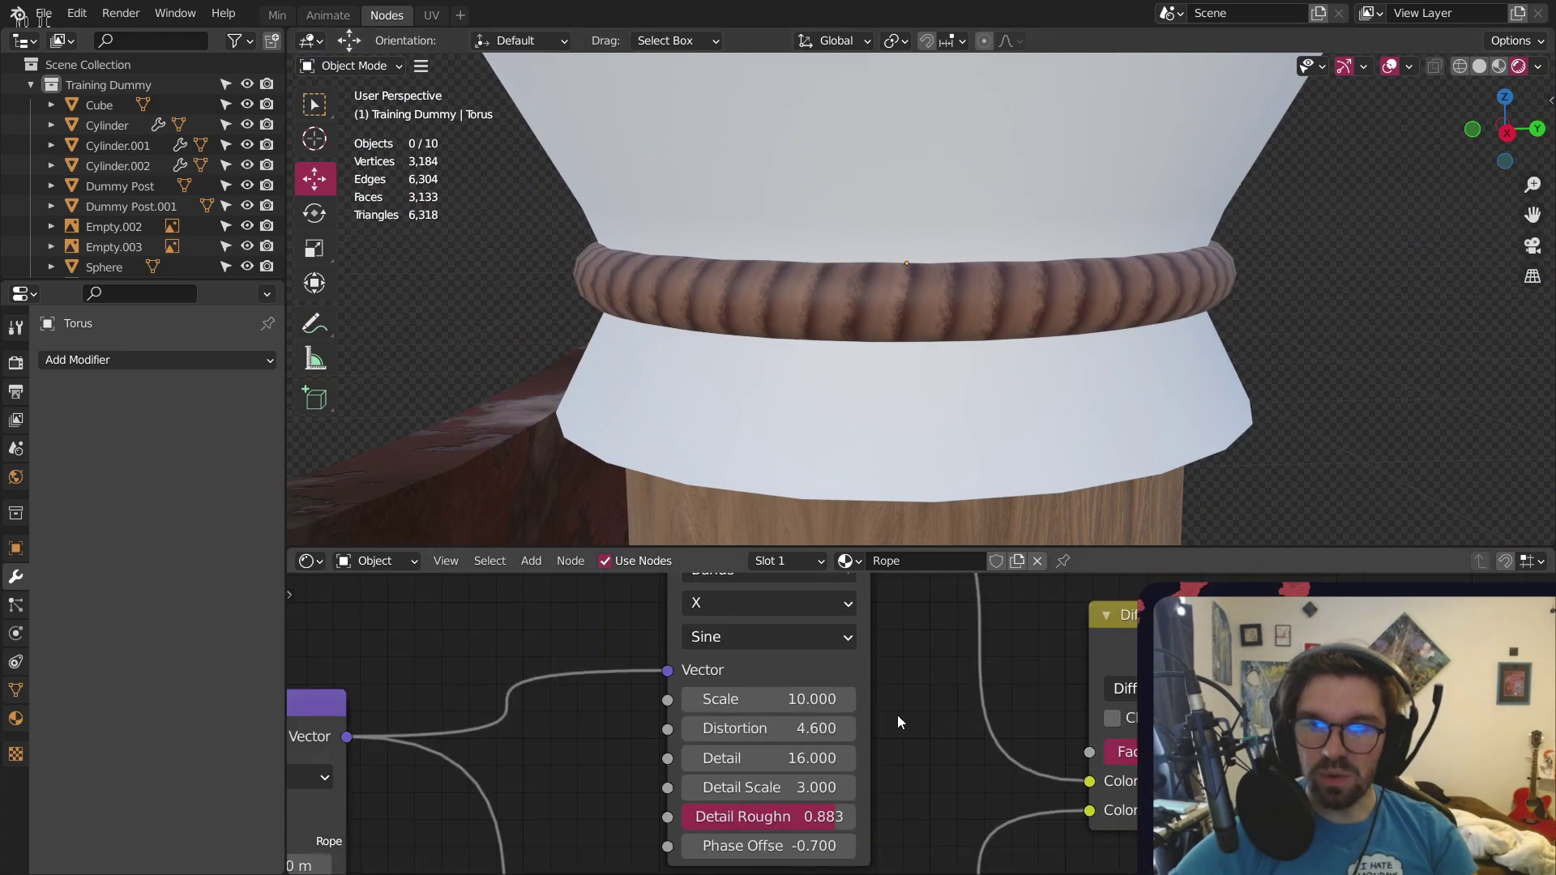
scroll(897, 715, "down", 2)
scroll(897, 715, "up", 7)
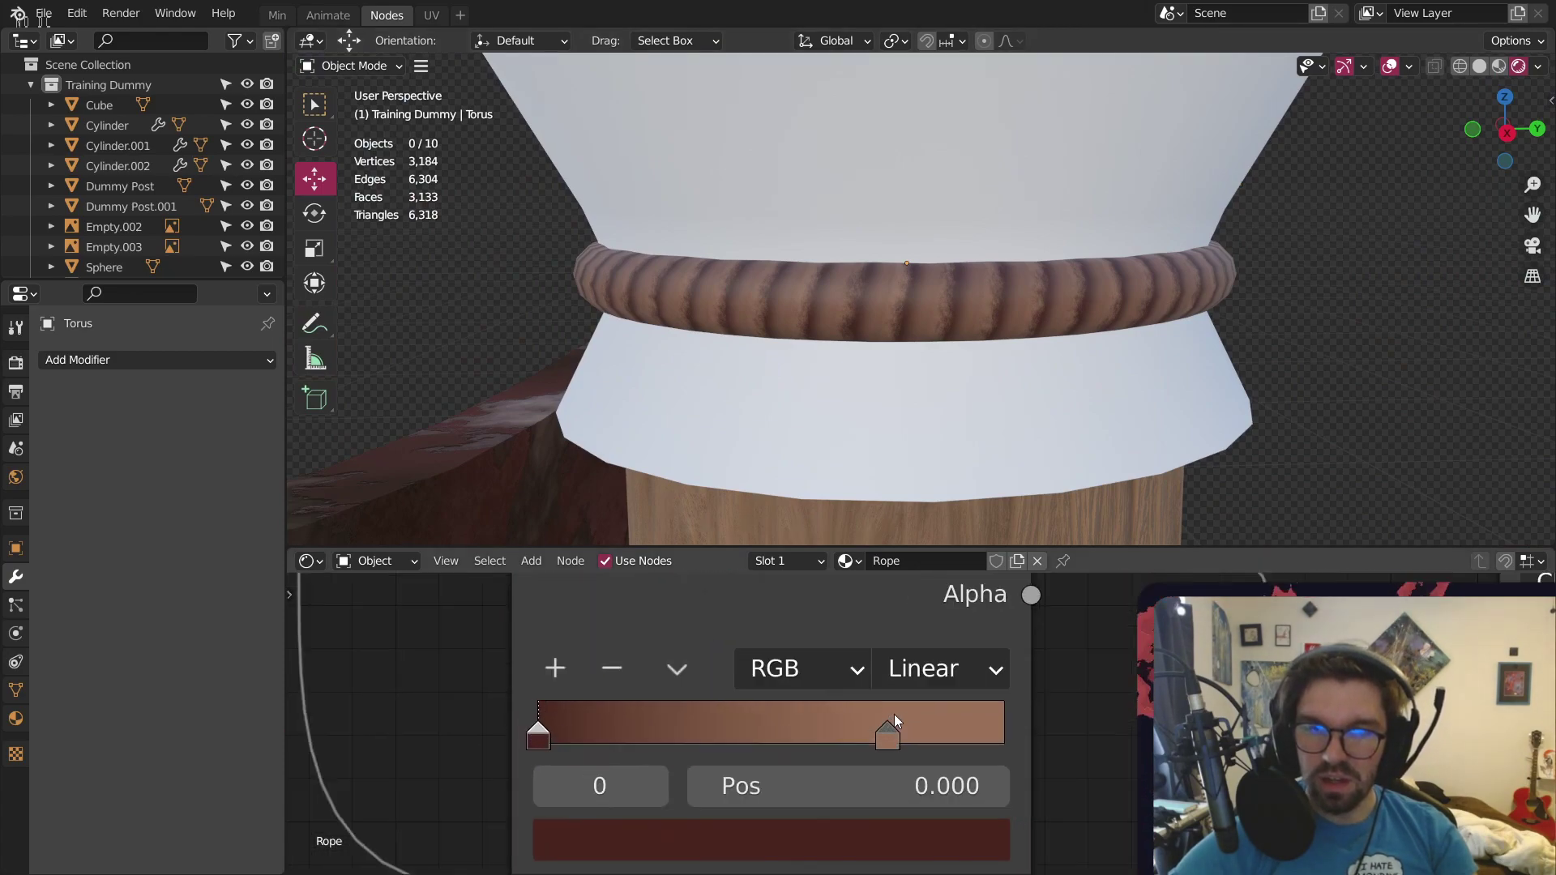
scroll(894, 718, "up", 1)
left_click(525, 664)
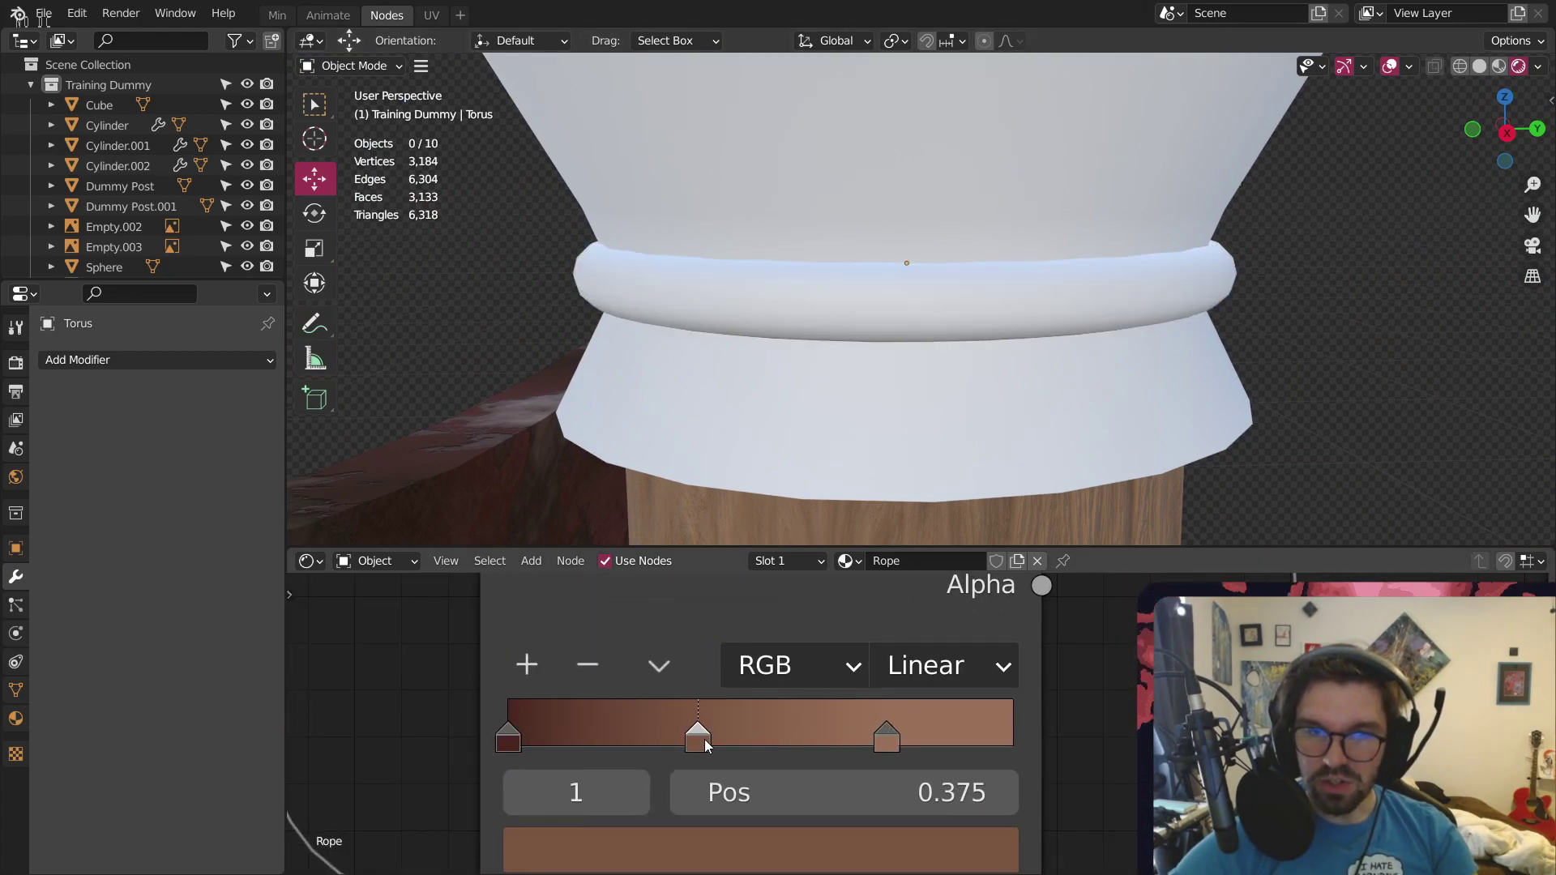
left_click_drag(698, 739, 997, 766)
scroll(972, 317, "up", 8)
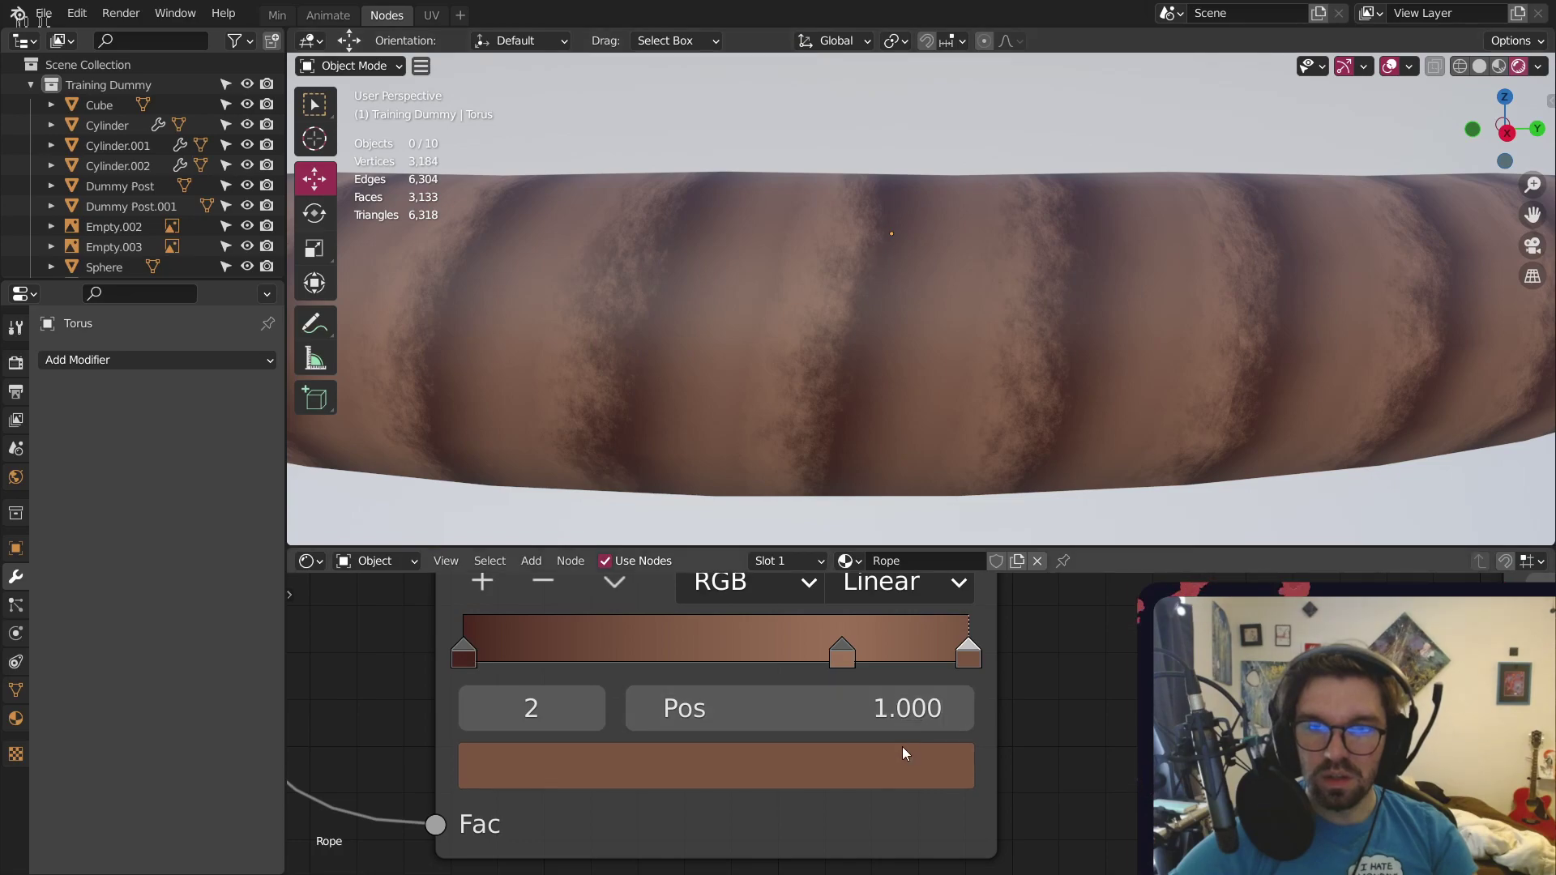
Recolor the last ColorRamp stop to a pale pinkish beige with hue 0.051, saturation 0.242 and lightness 0.504
left_click(902, 752)
left_click_drag(867, 251, 862, 186)
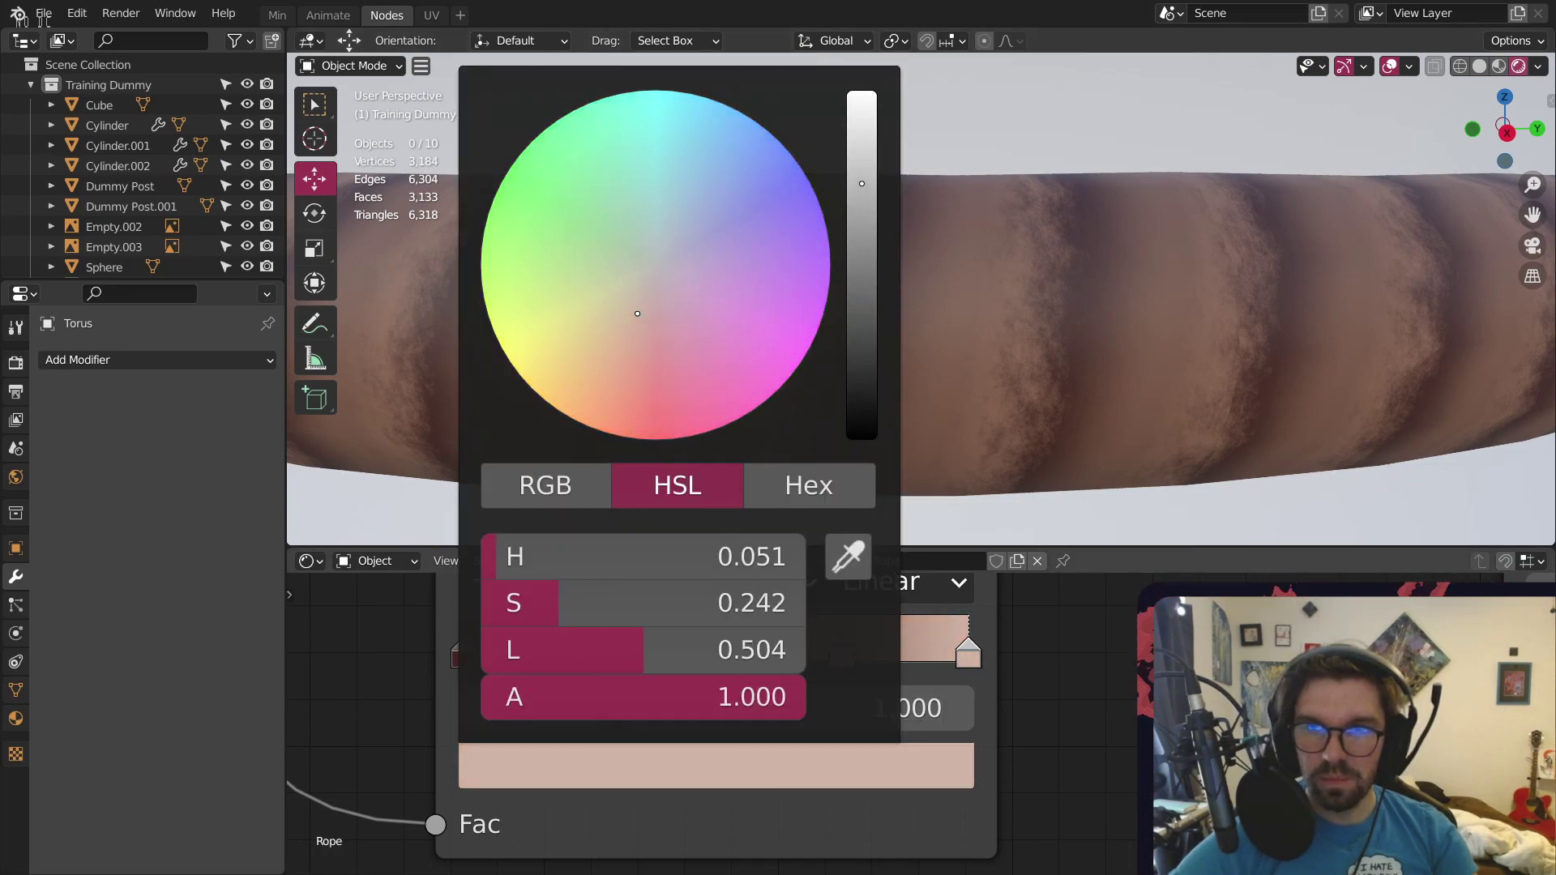
scroll(883, 276, "down", 1)
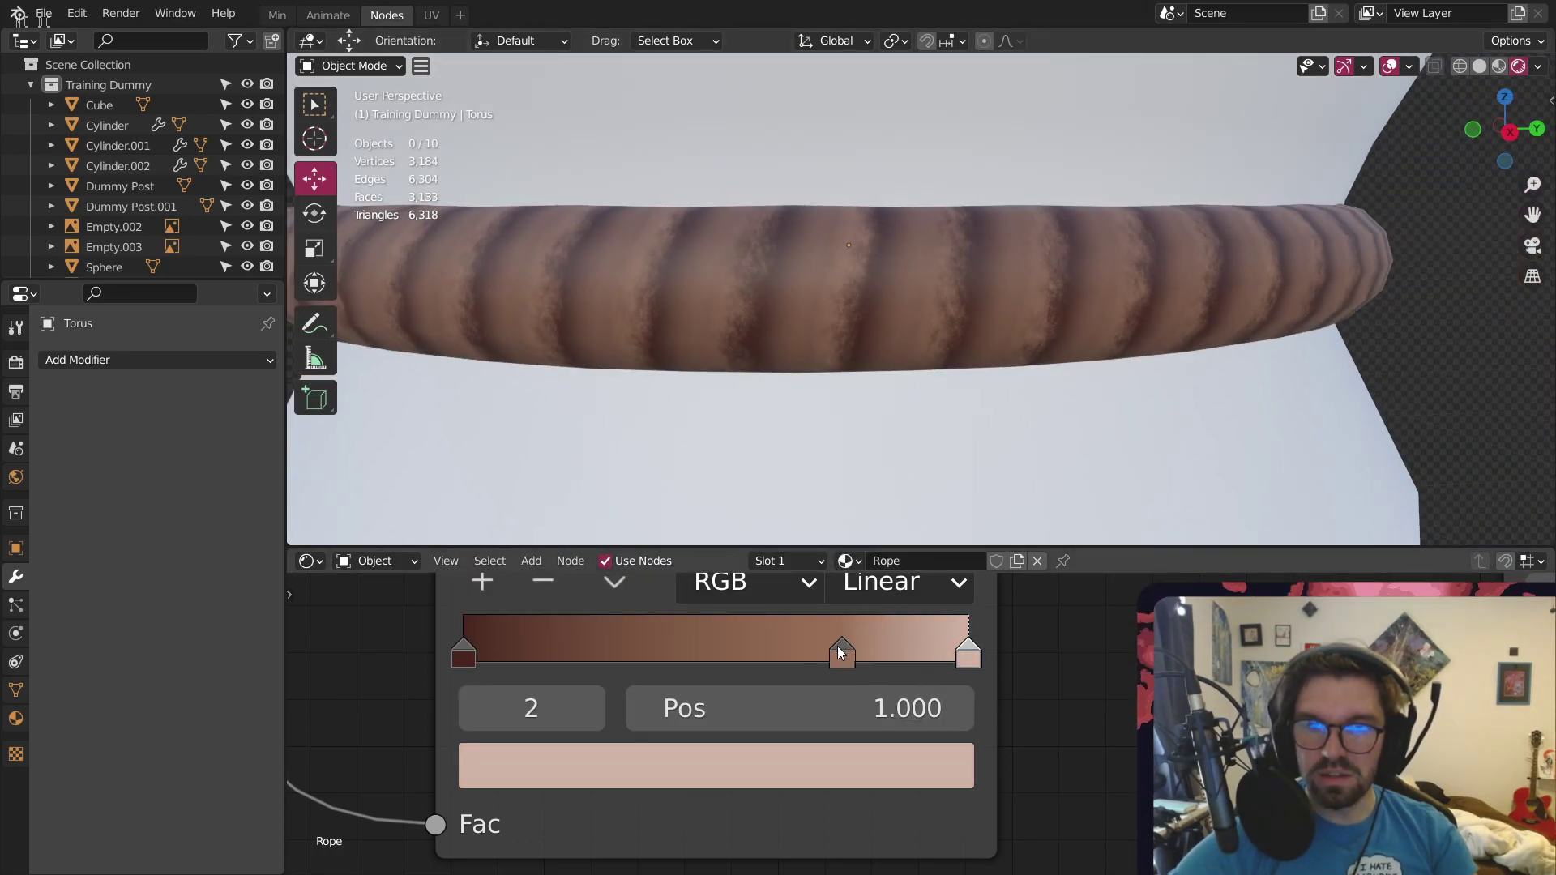
Move the ColorRamp's middle stop to position 0.511 and its pale last stop to 0.808
left_click_drag(841, 647, 765, 634)
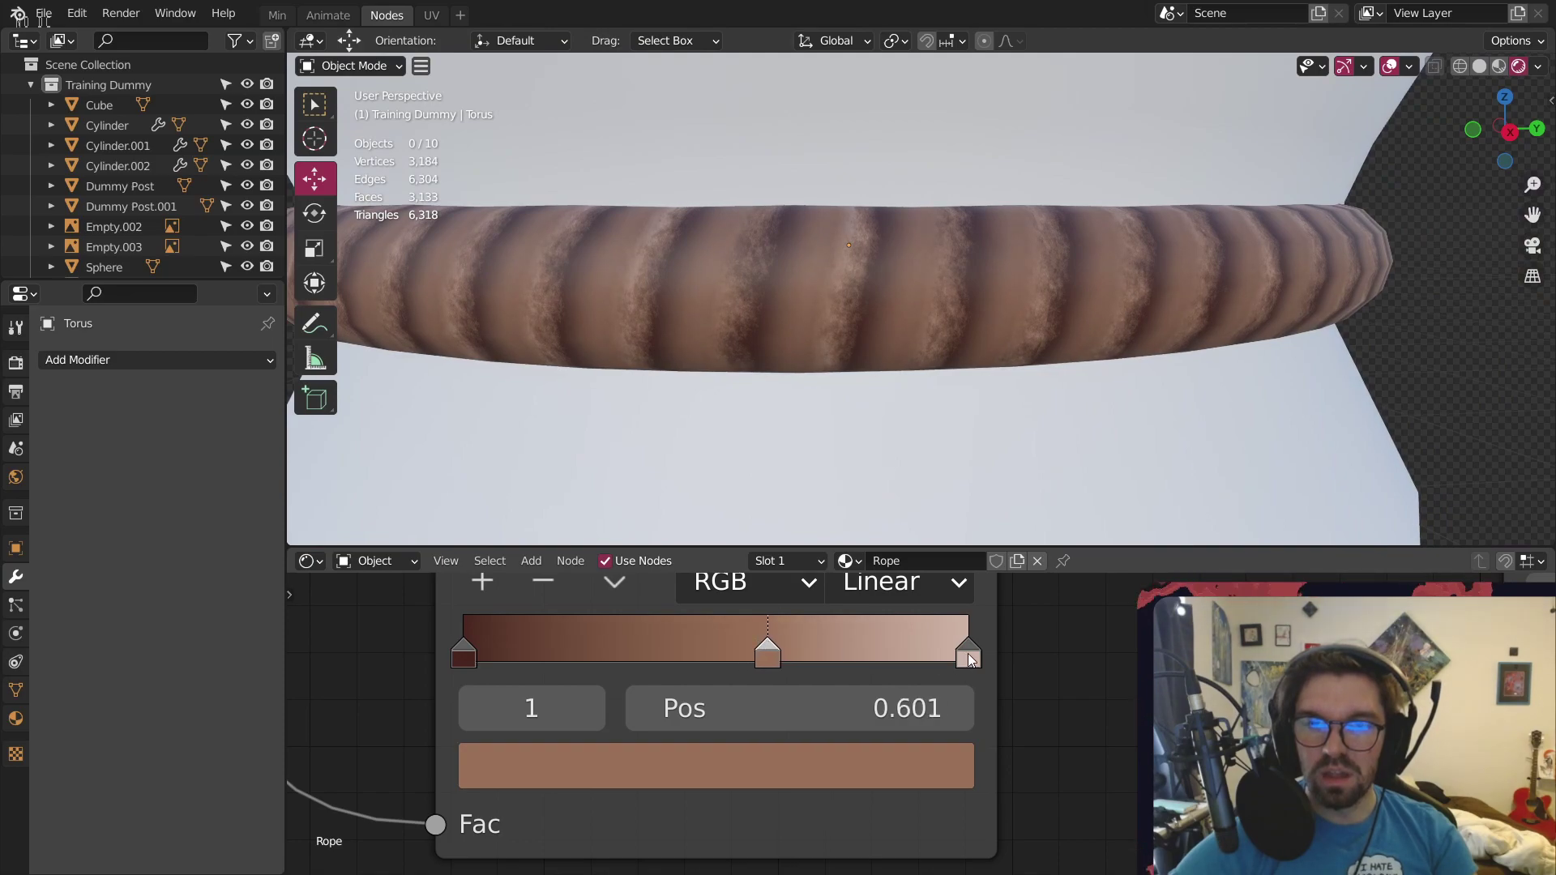
left_click_drag(963, 646, 864, 631)
left_click_drag(752, 634, 704, 626)
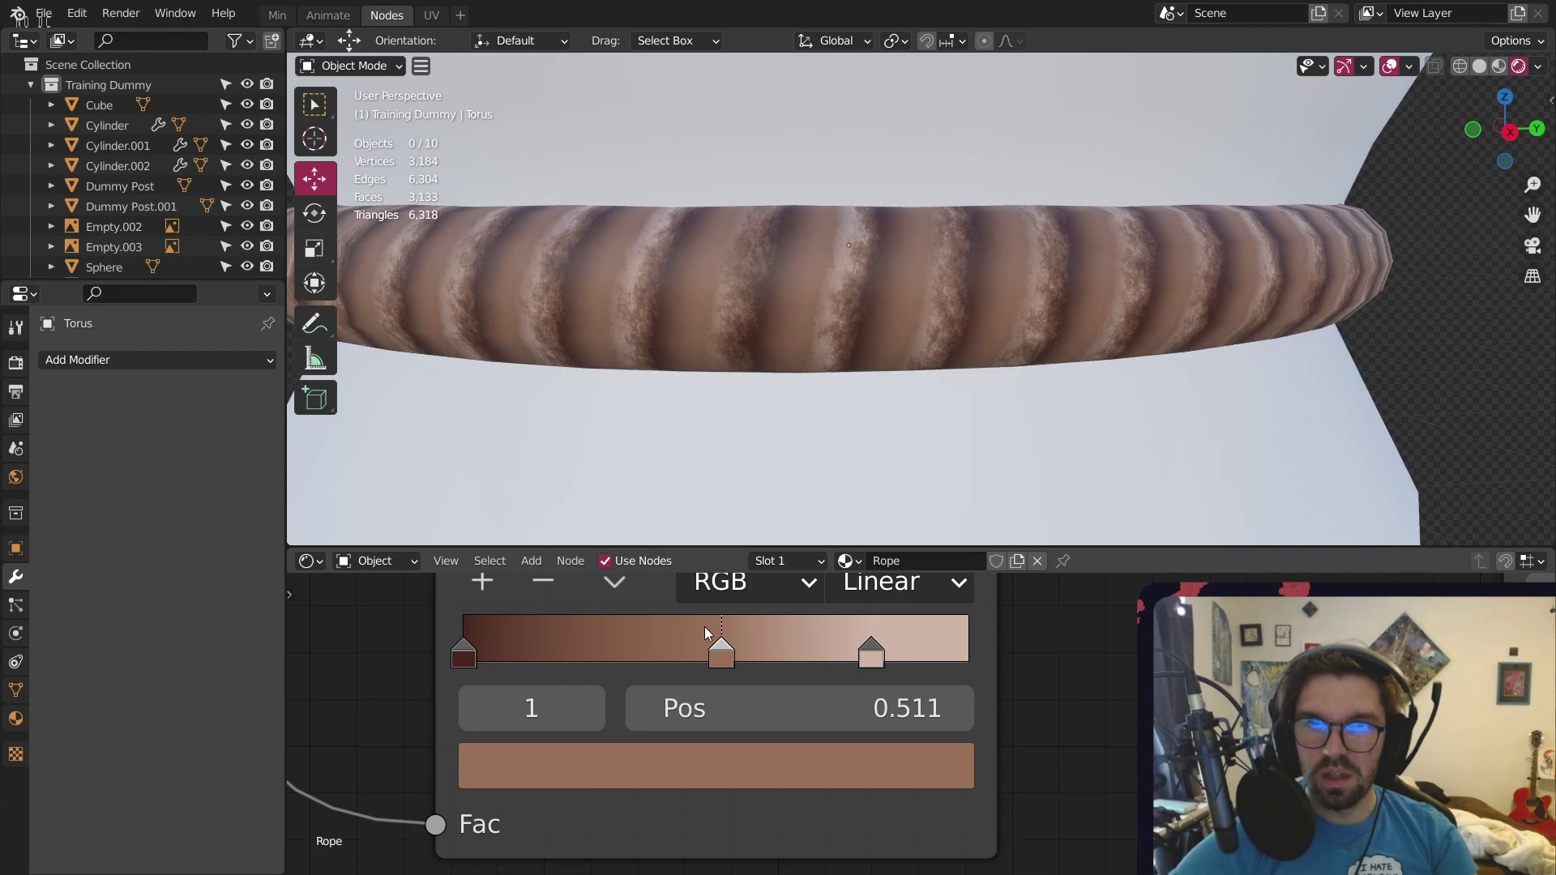
Move the ColorRamp's dark first stop to about 0.07 and its middle brown stop to about 0.35
middle_click_drag(778, 365, 900, 454)
scroll(695, 313, "up", 5)
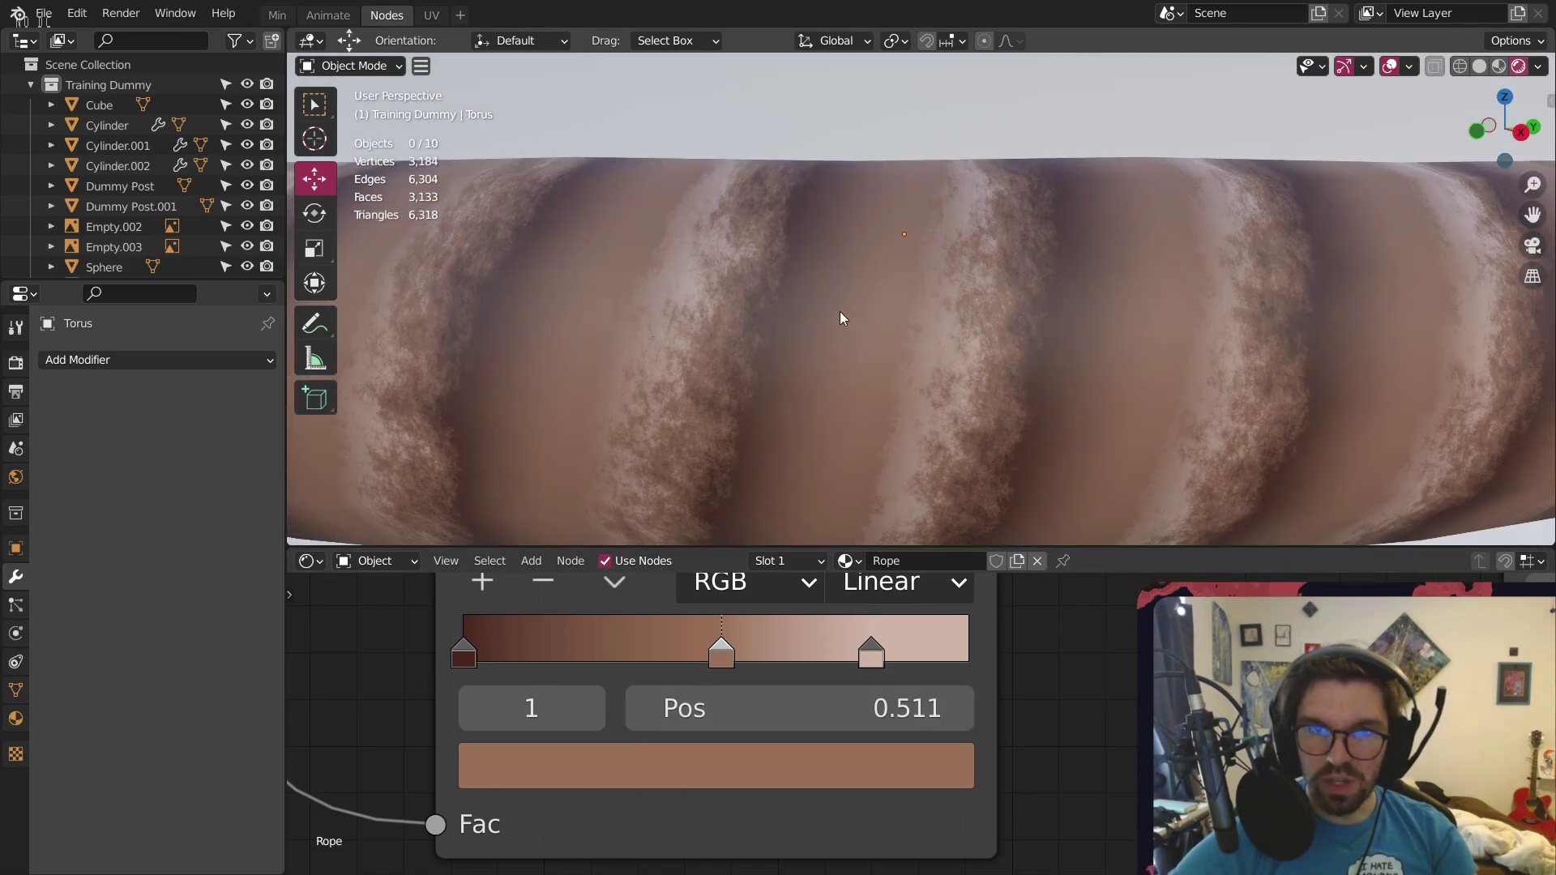
left_click_drag(489, 639, 528, 635)
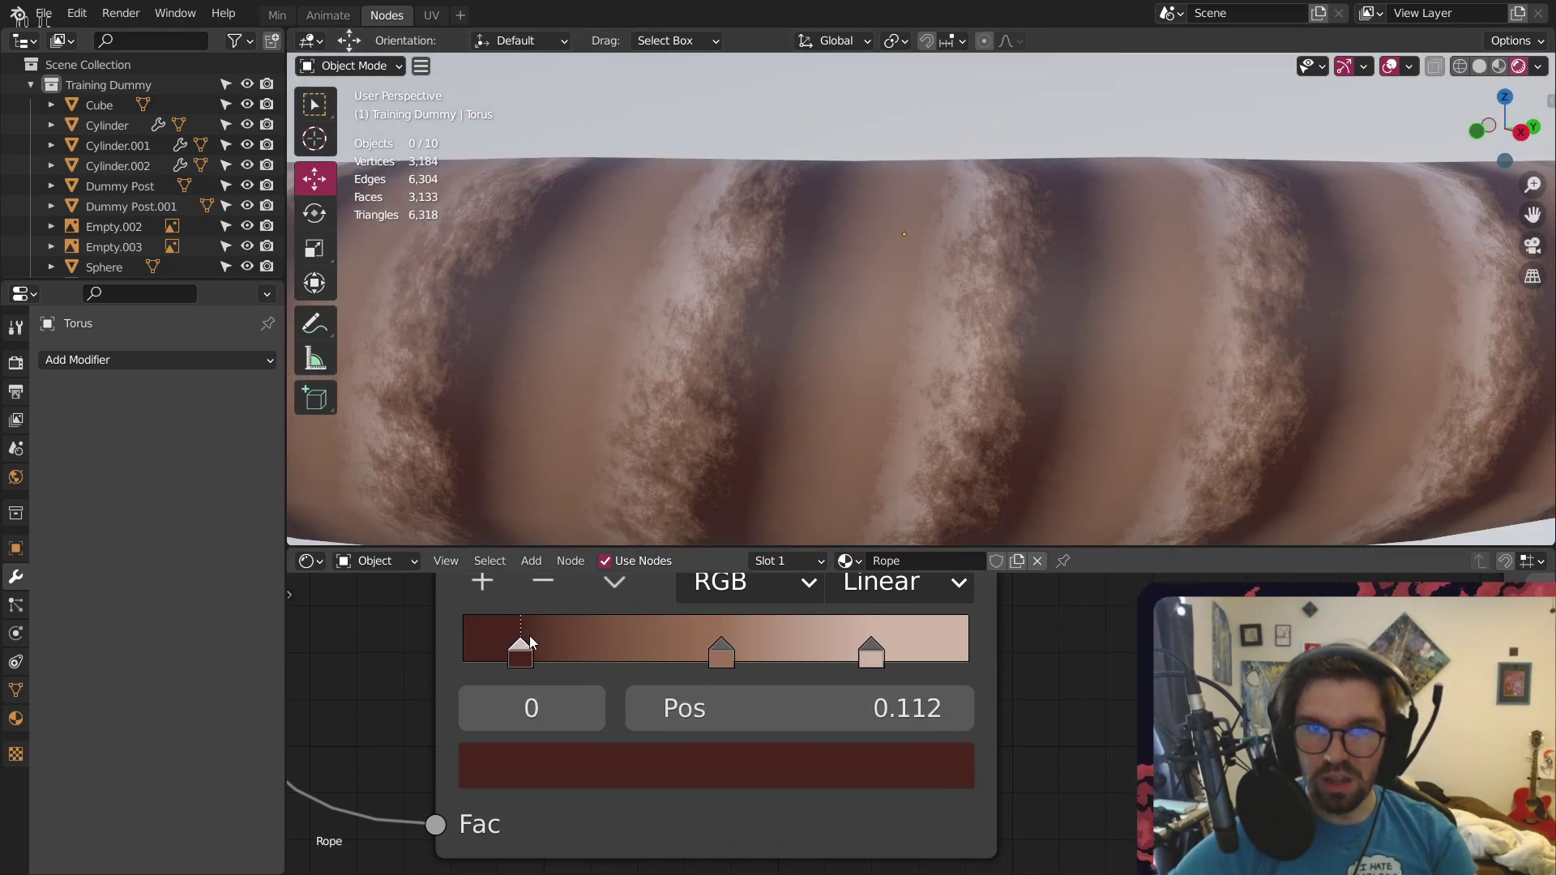
left_click_drag(724, 660, 624, 653)
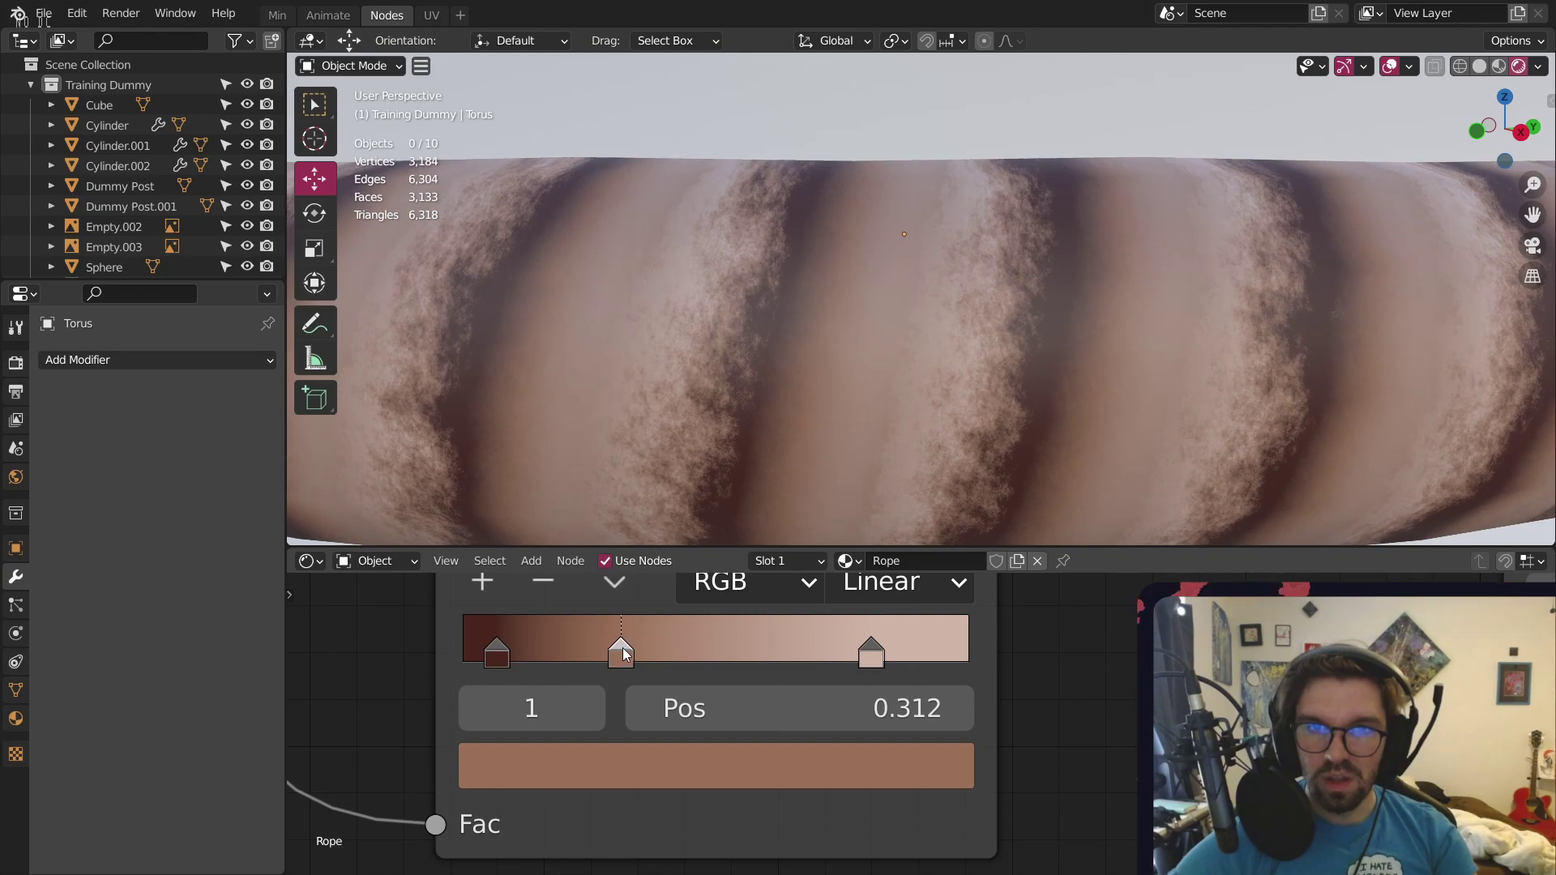
Add a fourth ColorRamp stop at position 0.558 and darken it to hue 0.044, saturation 0.547, lightness 0.077
left_click(471, 582)
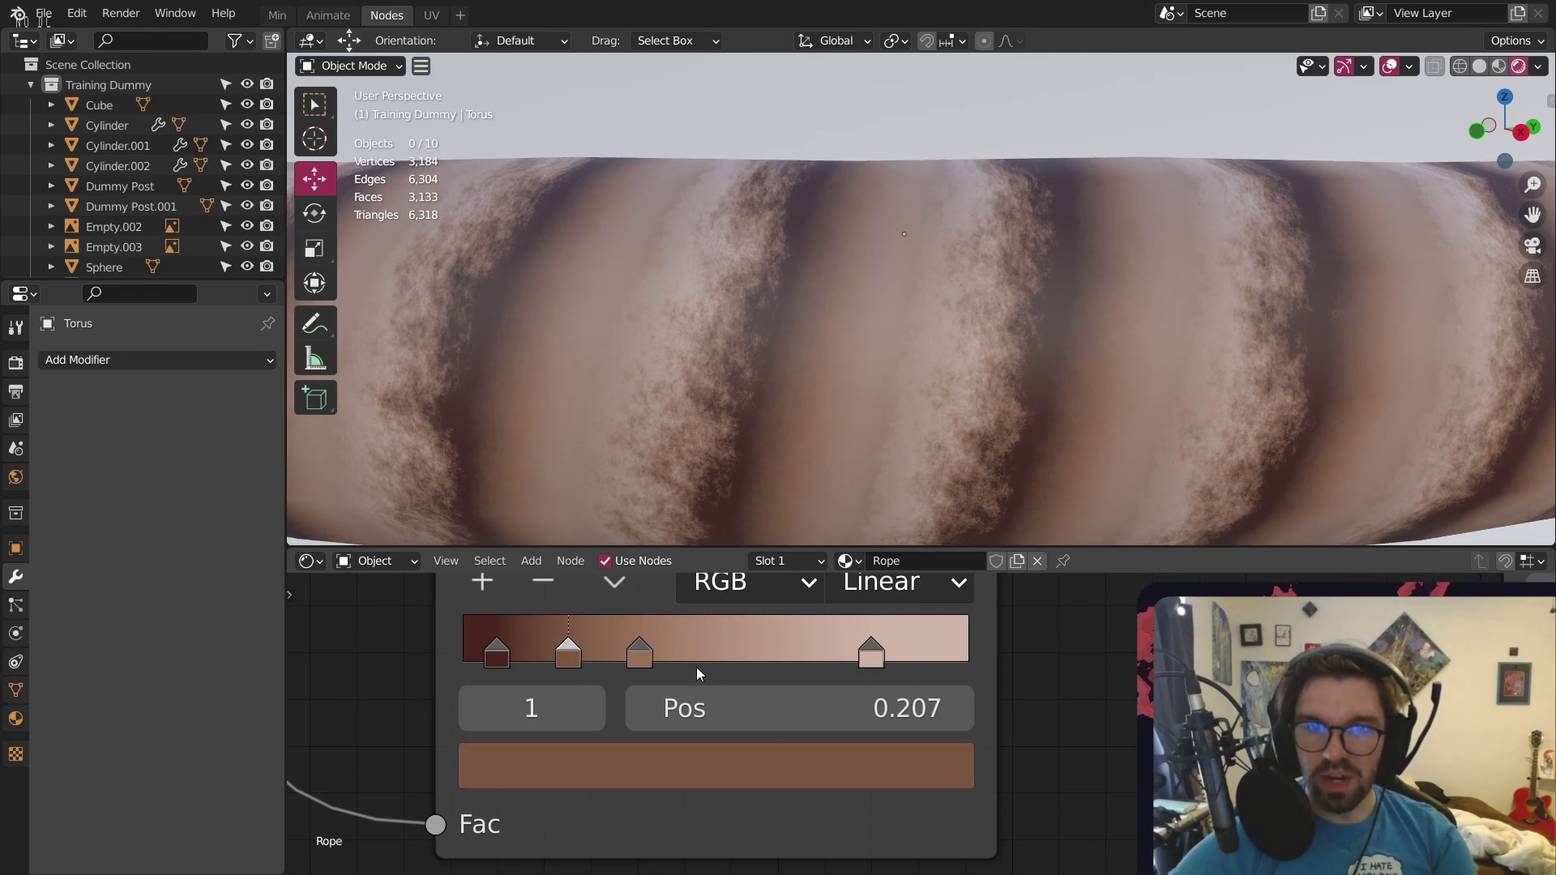
left_click_drag(574, 654, 747, 642)
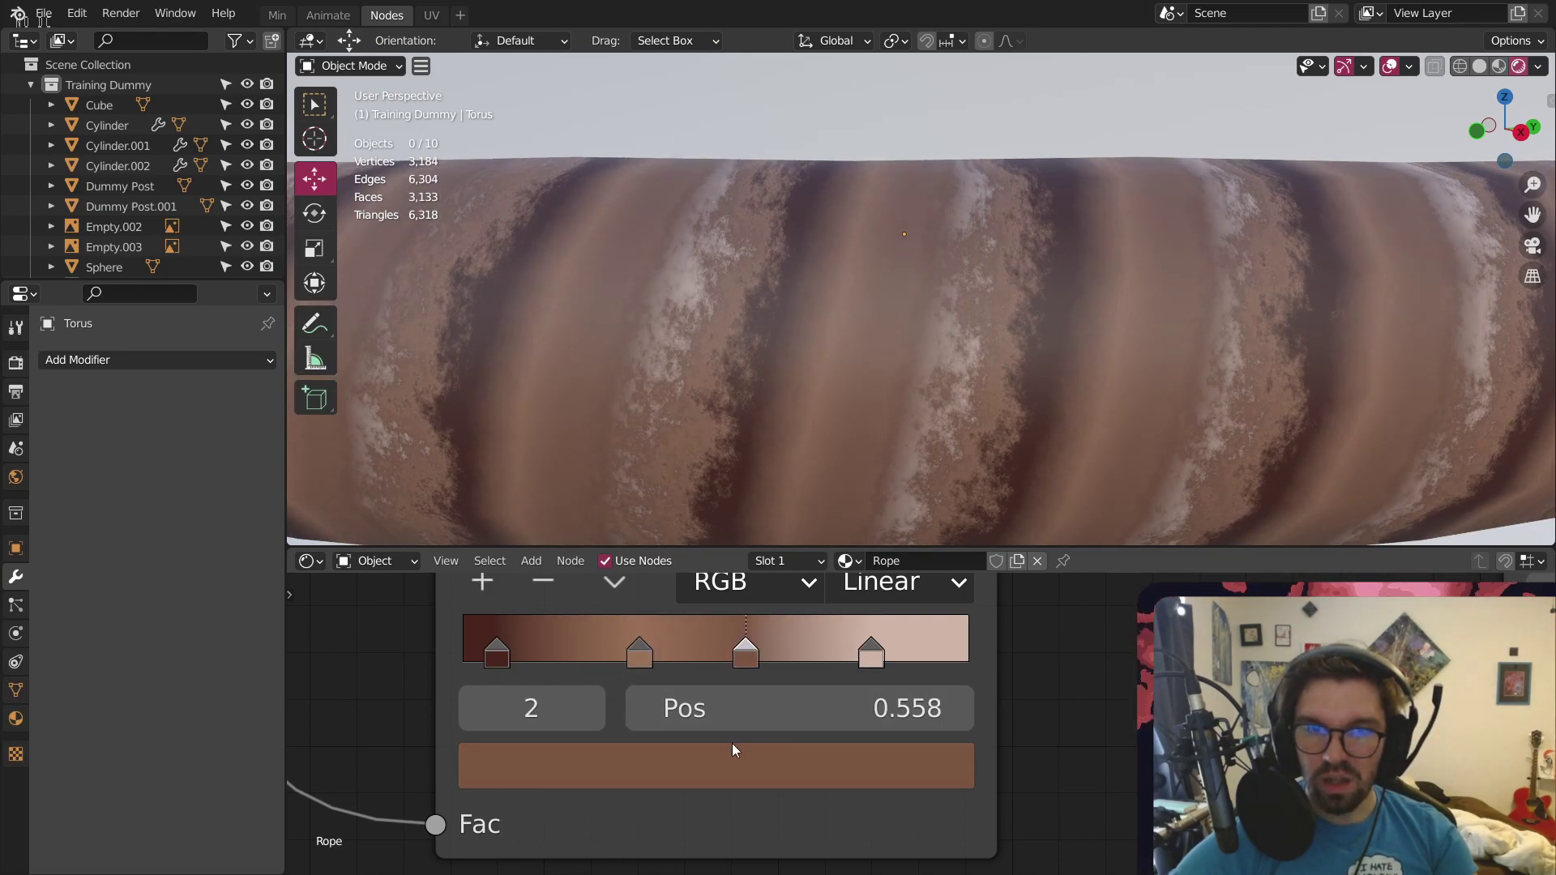
left_click(720, 771)
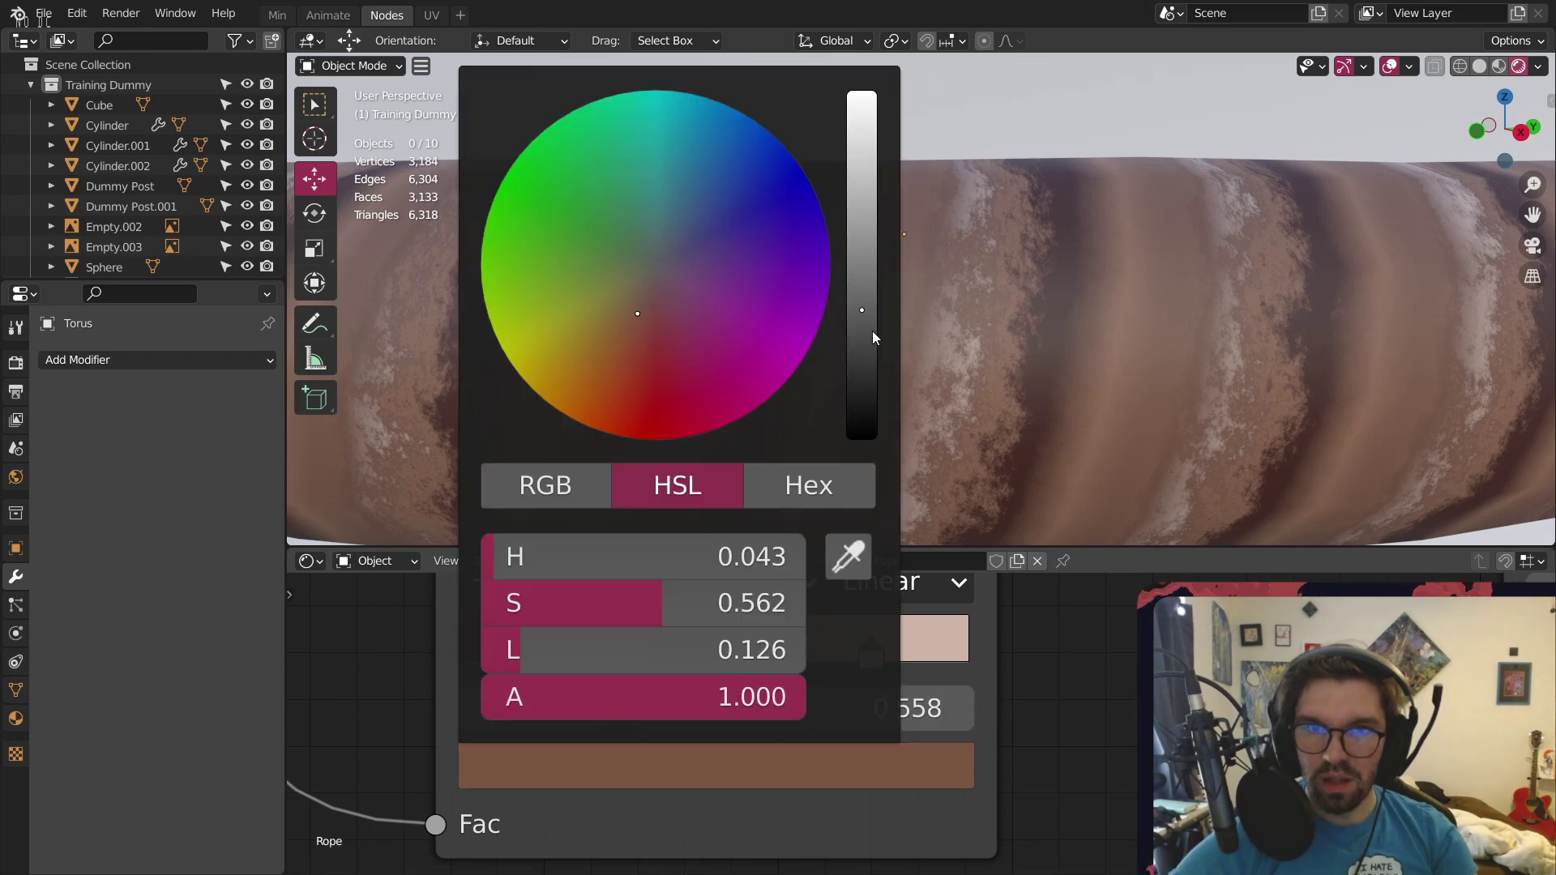
left_click_drag(873, 335, 867, 331)
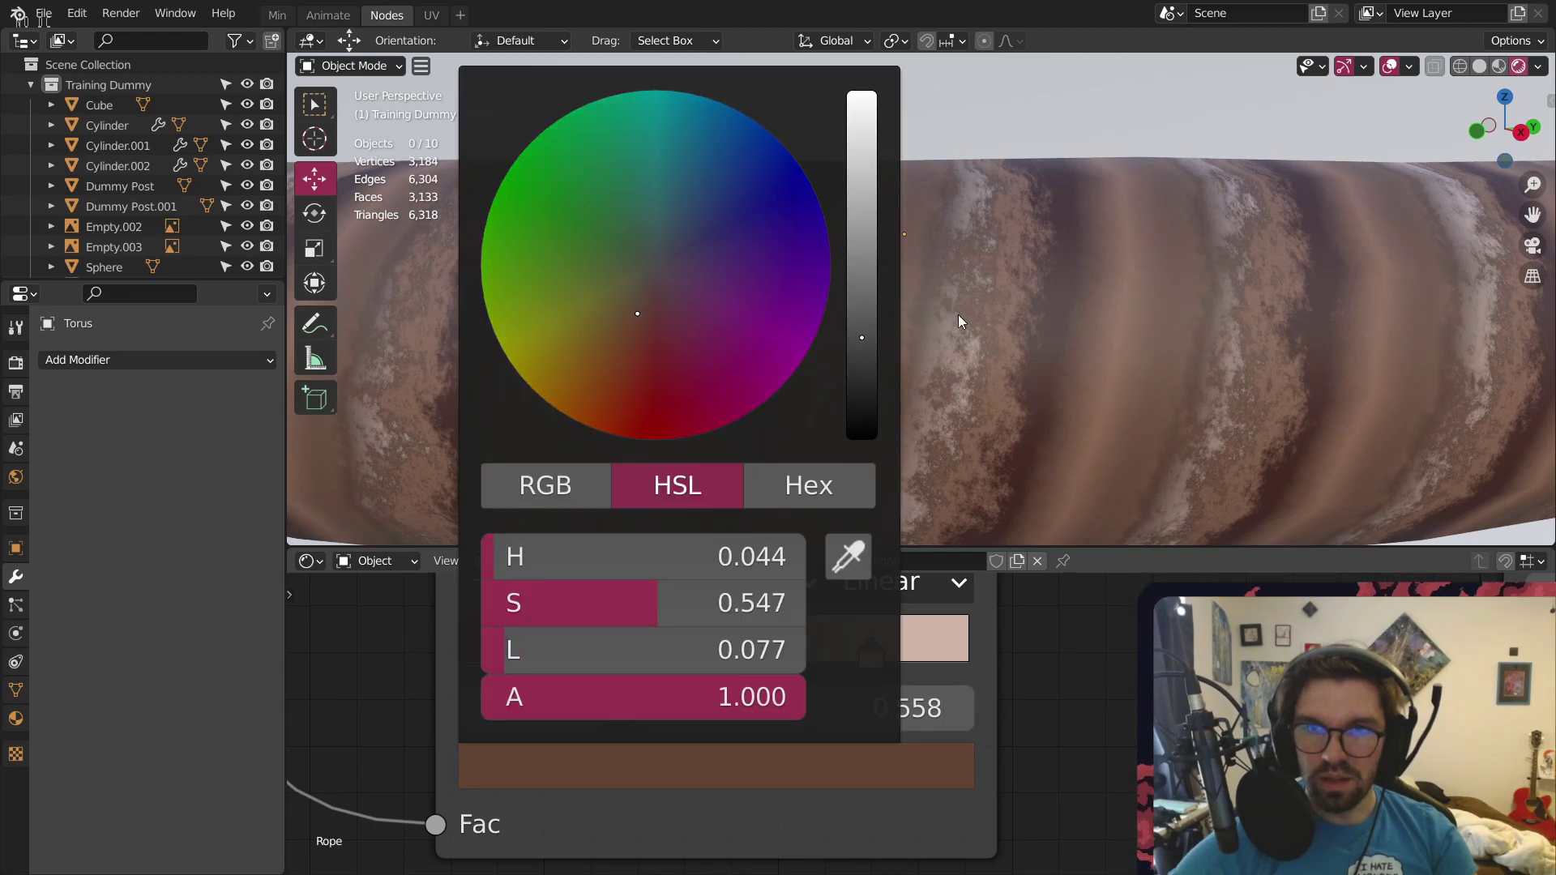
scroll(917, 275, "down", 5)
mouse_move(952, 295)
middle_mouse_down()
mouse_move(911, 342)
mouse_move(950, 313)
middle_mouse_up()
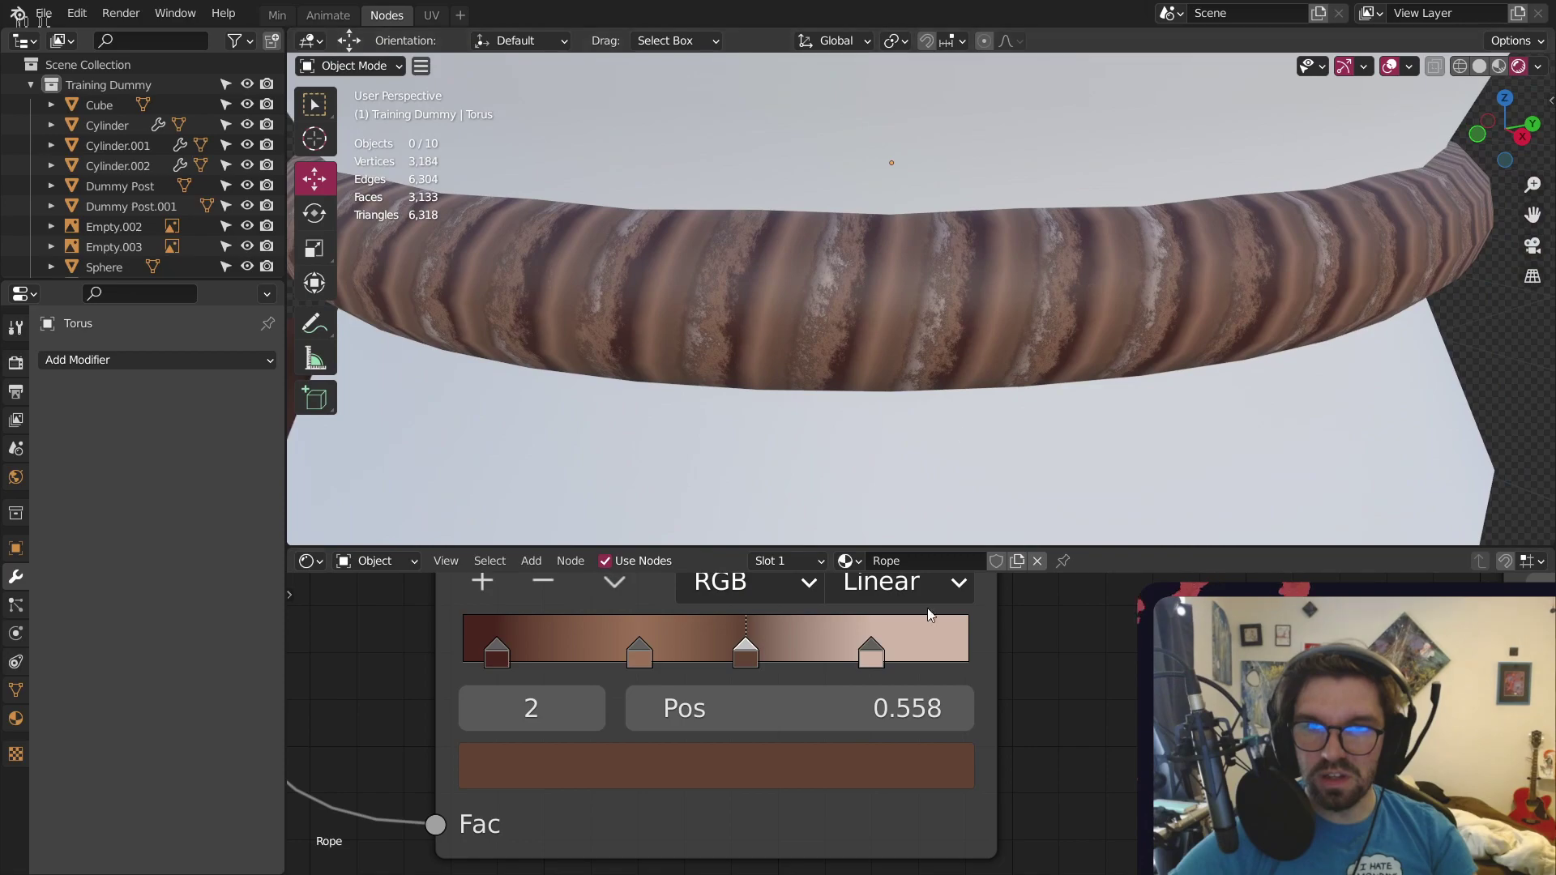
Give the last ColorRamp stop the second stop's light brown color and move it to position 1.000
left_click(872, 652)
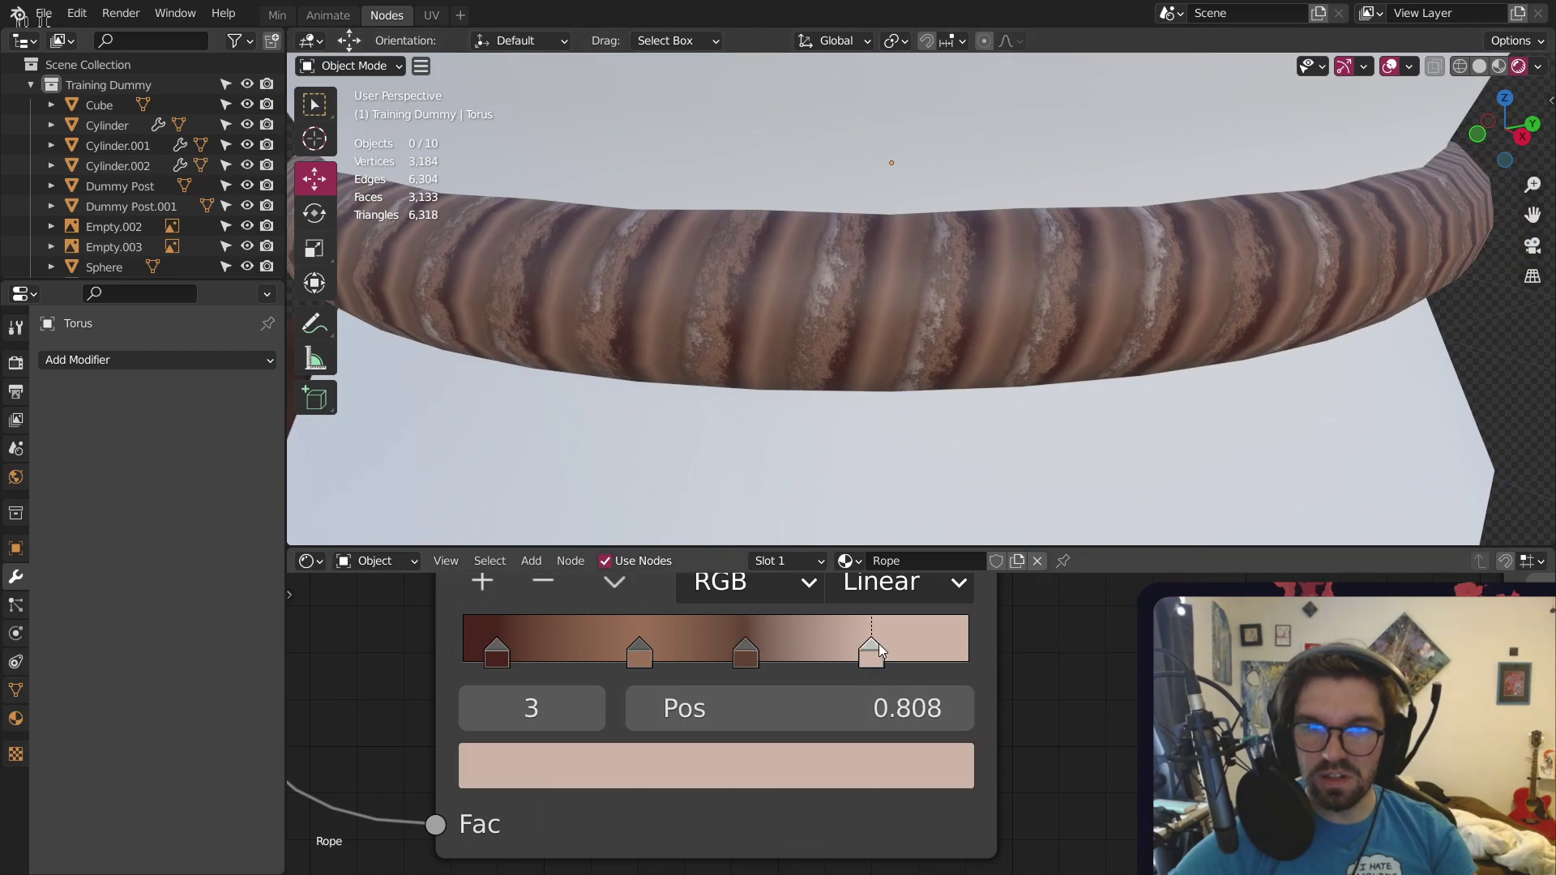
left_click(638, 660)
left_click_drag(913, 647, 972, 647)
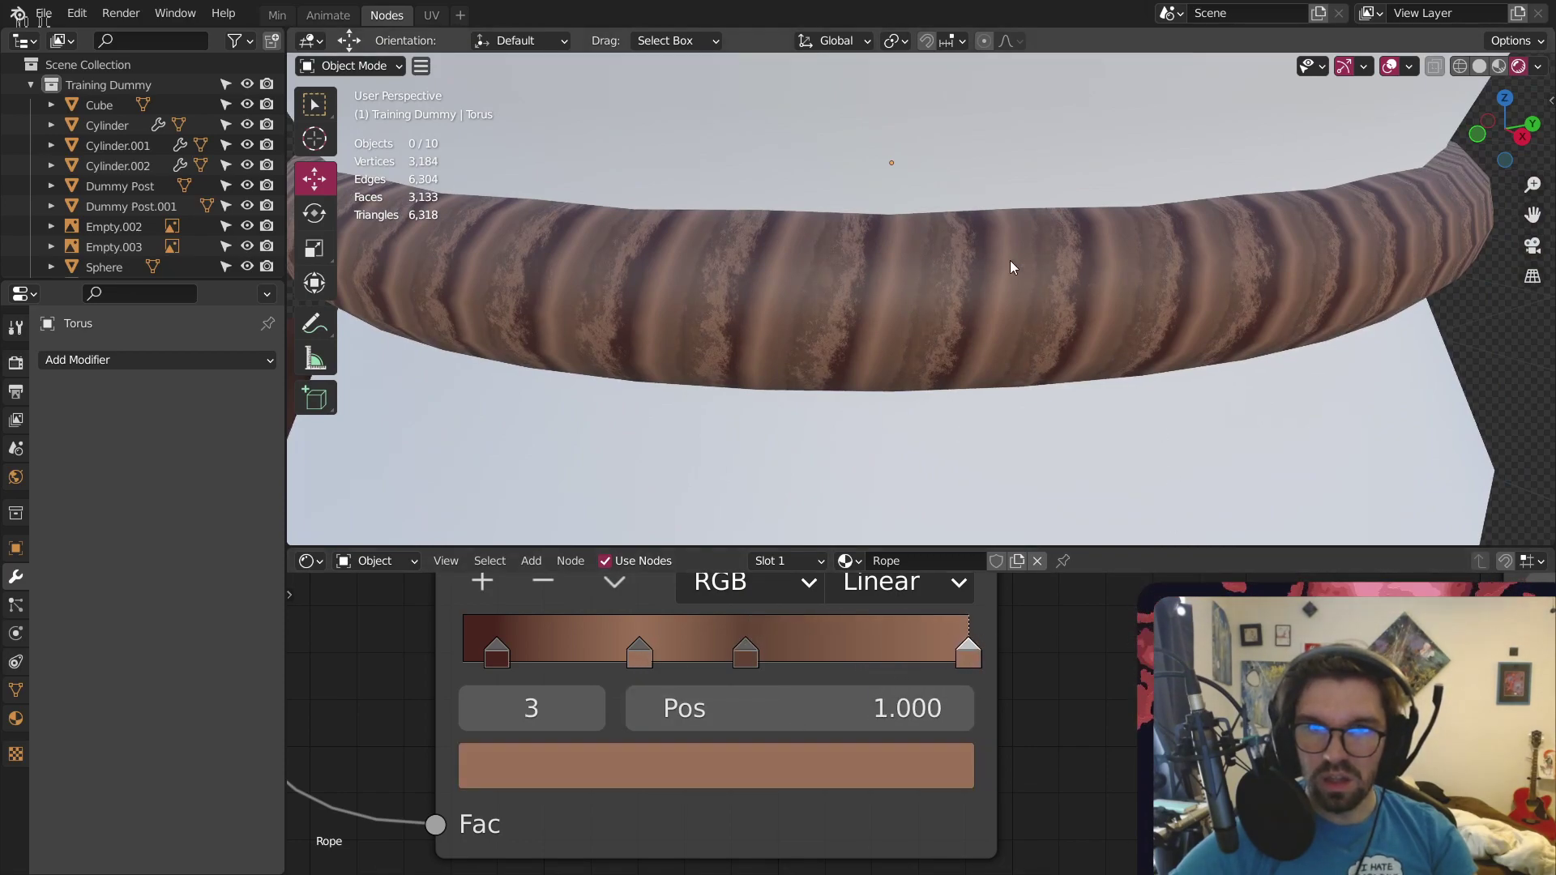
middle_click_drag(1010, 260, 877, 286)
scroll(866, 295, "down", 8)
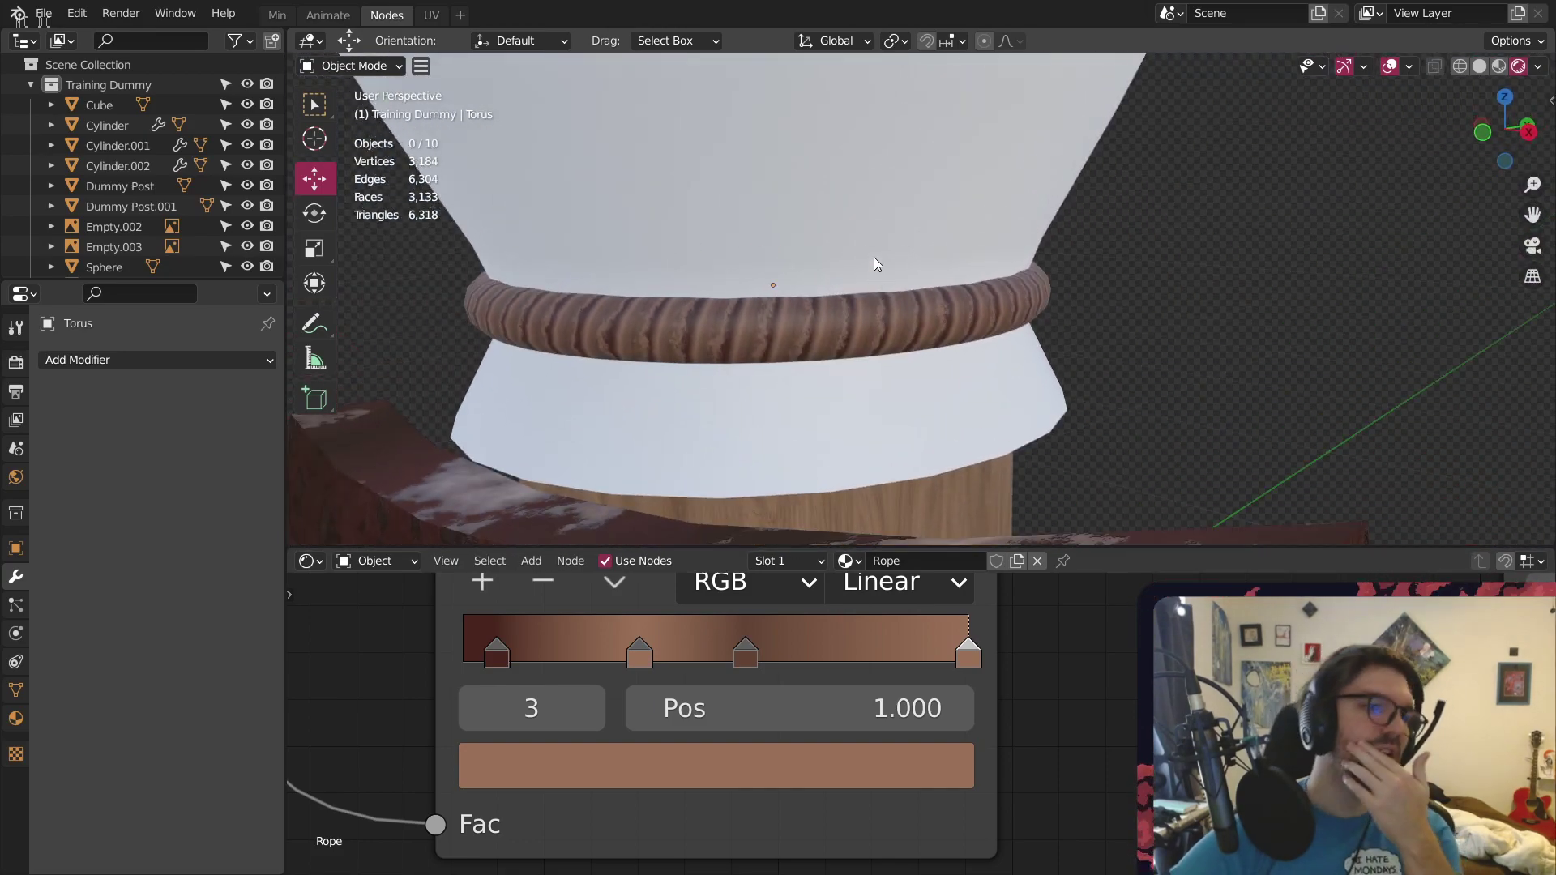
Try a Detail Scale of 1.000 on the upper Wave Texture, then undo it
middle_click_drag(435, 711, 722, 644)
middle_click_drag(567, 708, 823, 743)
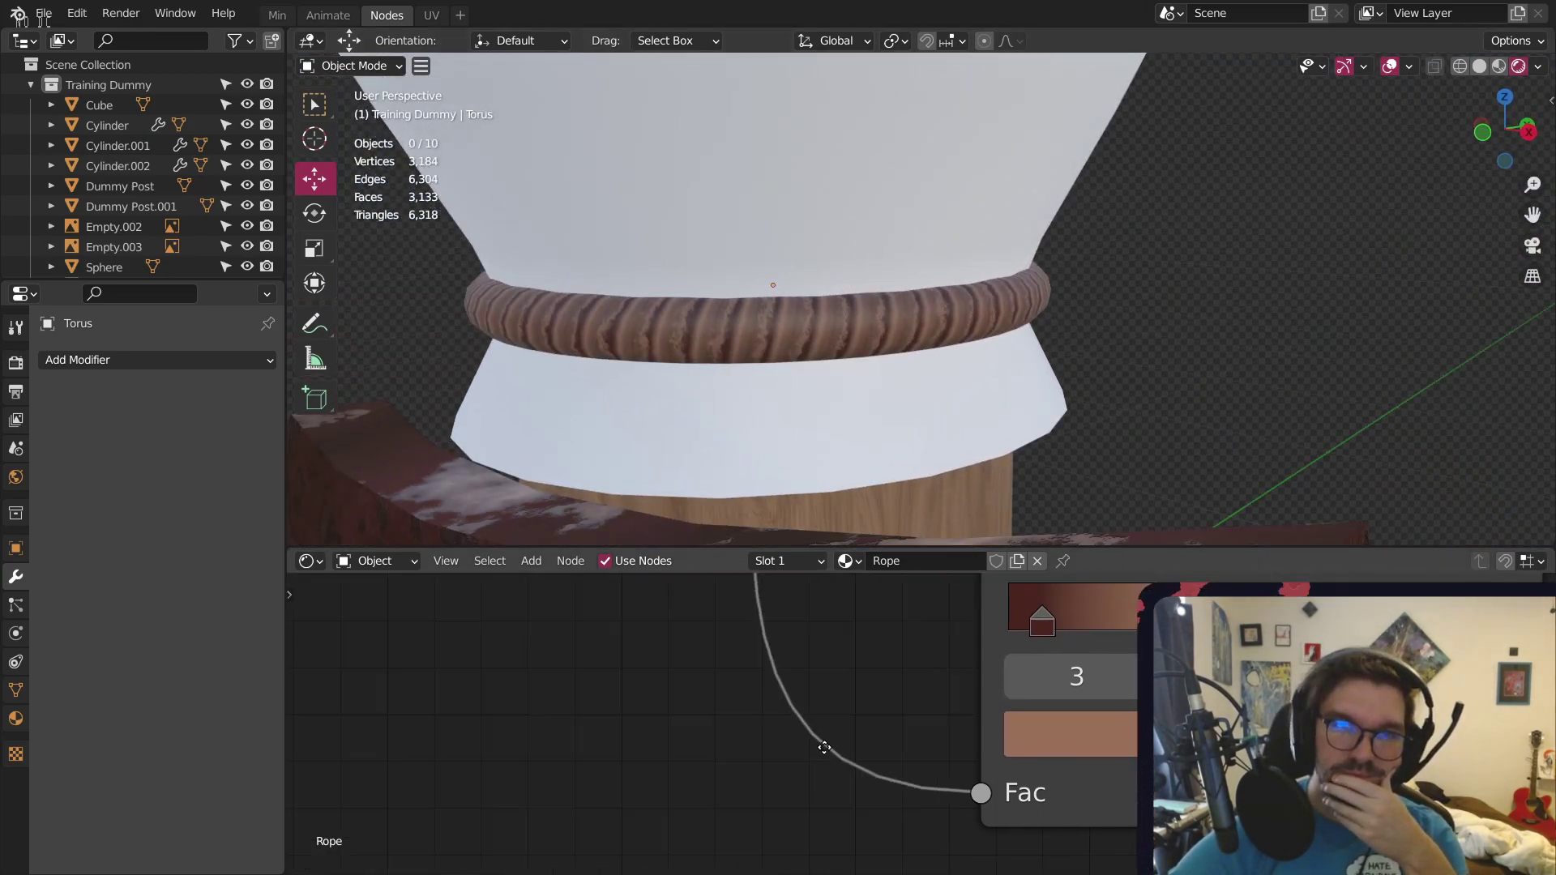
scroll(836, 752, "down", 8)
middle_click_drag(652, 707, 926, 698)
middle_click_drag(585, 683, 897, 627)
middle_click_drag(964, 577, 979, 784)
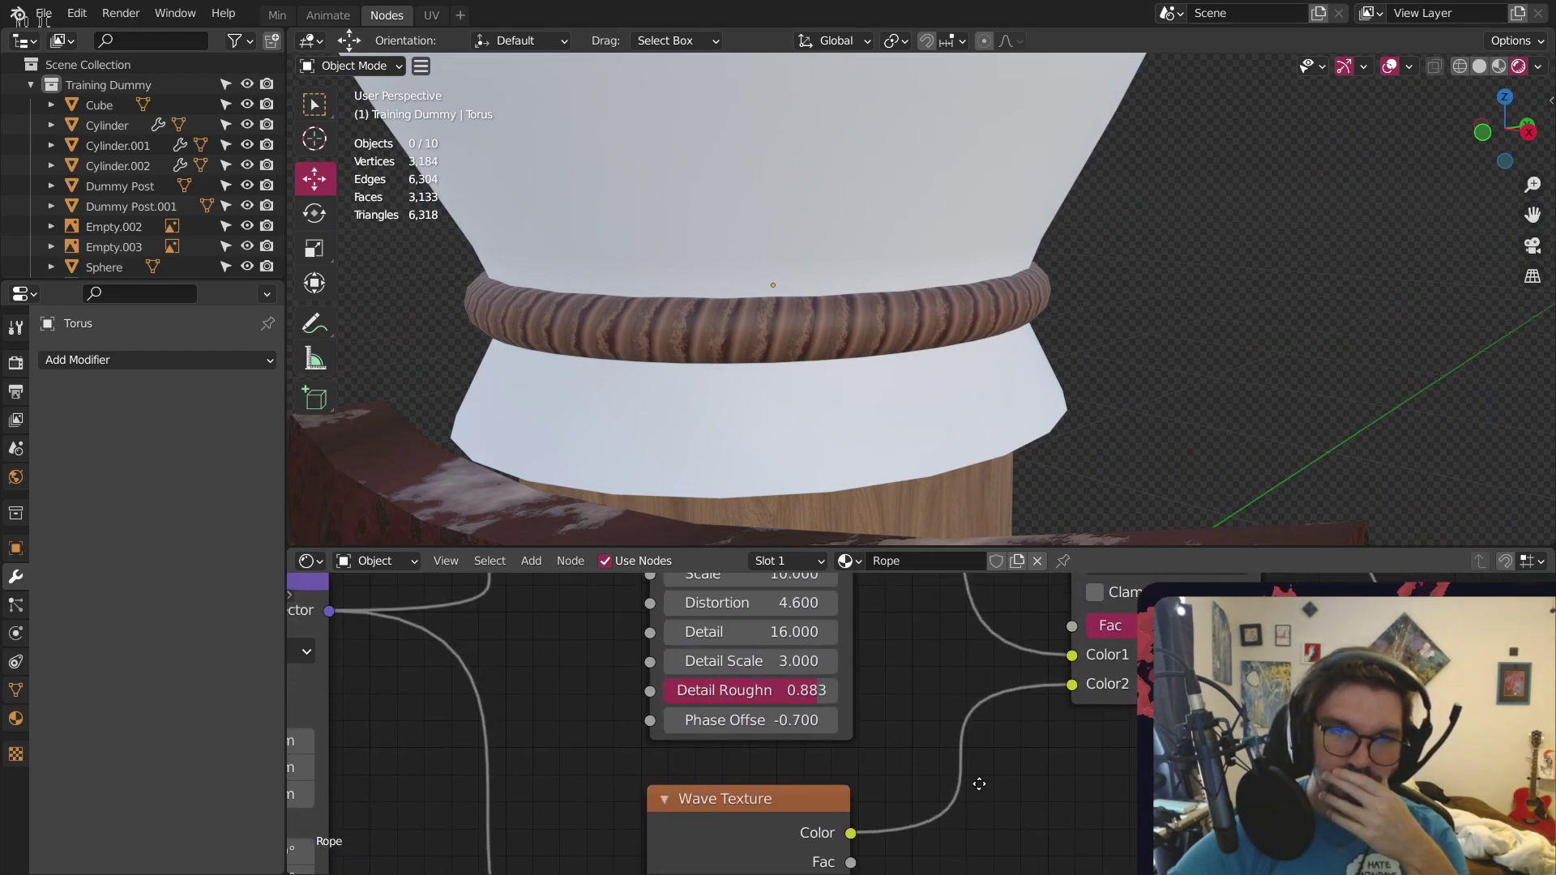
scroll(830, 714, "up", 6)
scroll(854, 421, "up", 6)
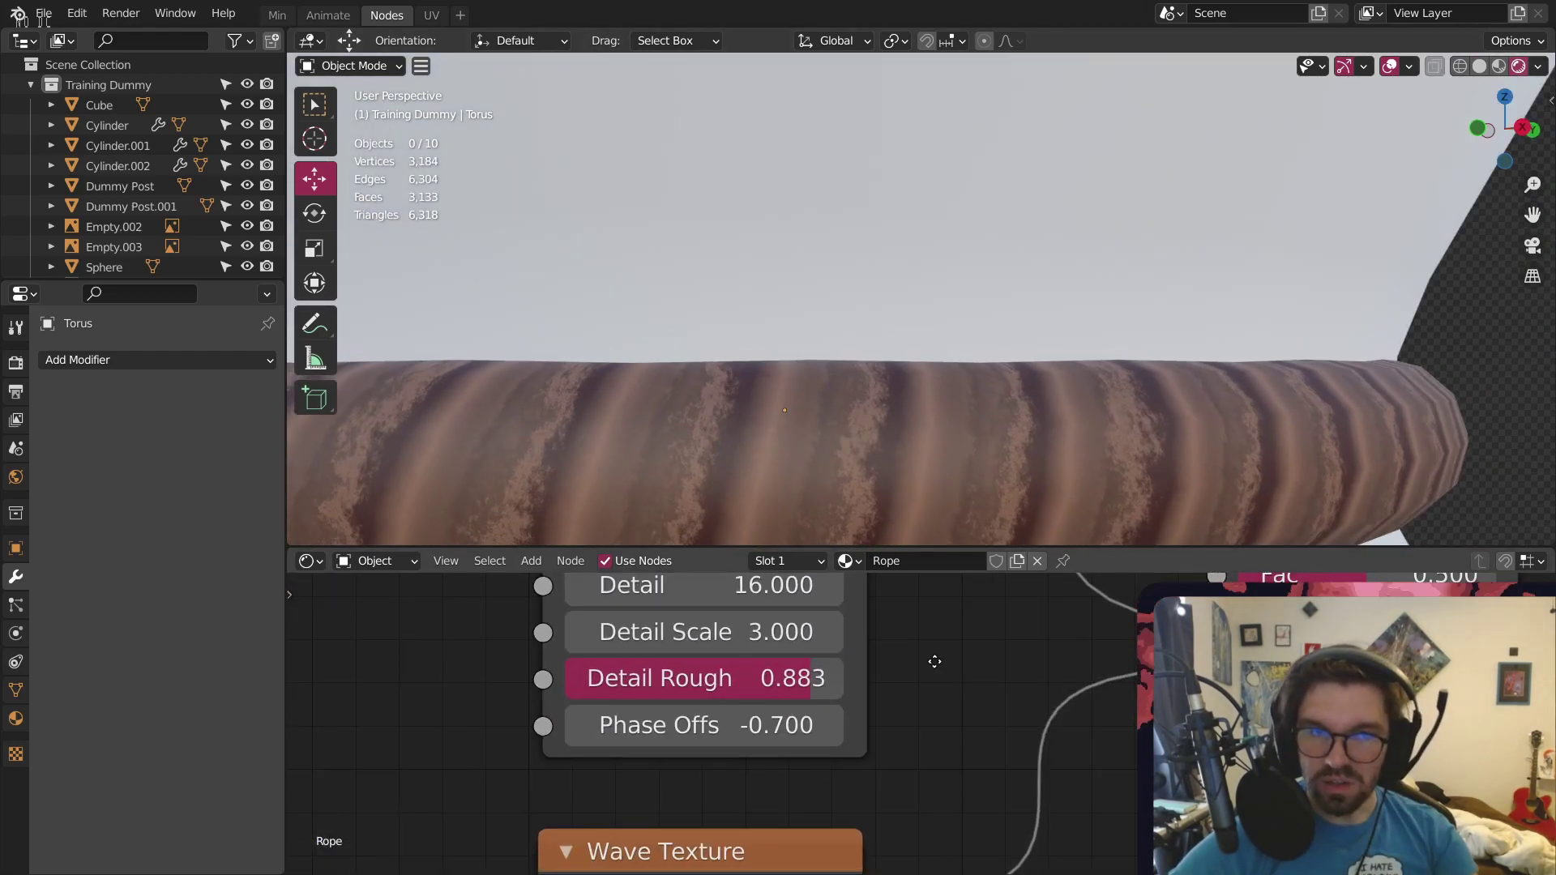
middle_click_drag(763, 597, 783, 652)
mouse_move(784, 653)
left_mouse_down()
mouse_move(673, 653)
mouse_move(811, 652)
left_mouse_up()
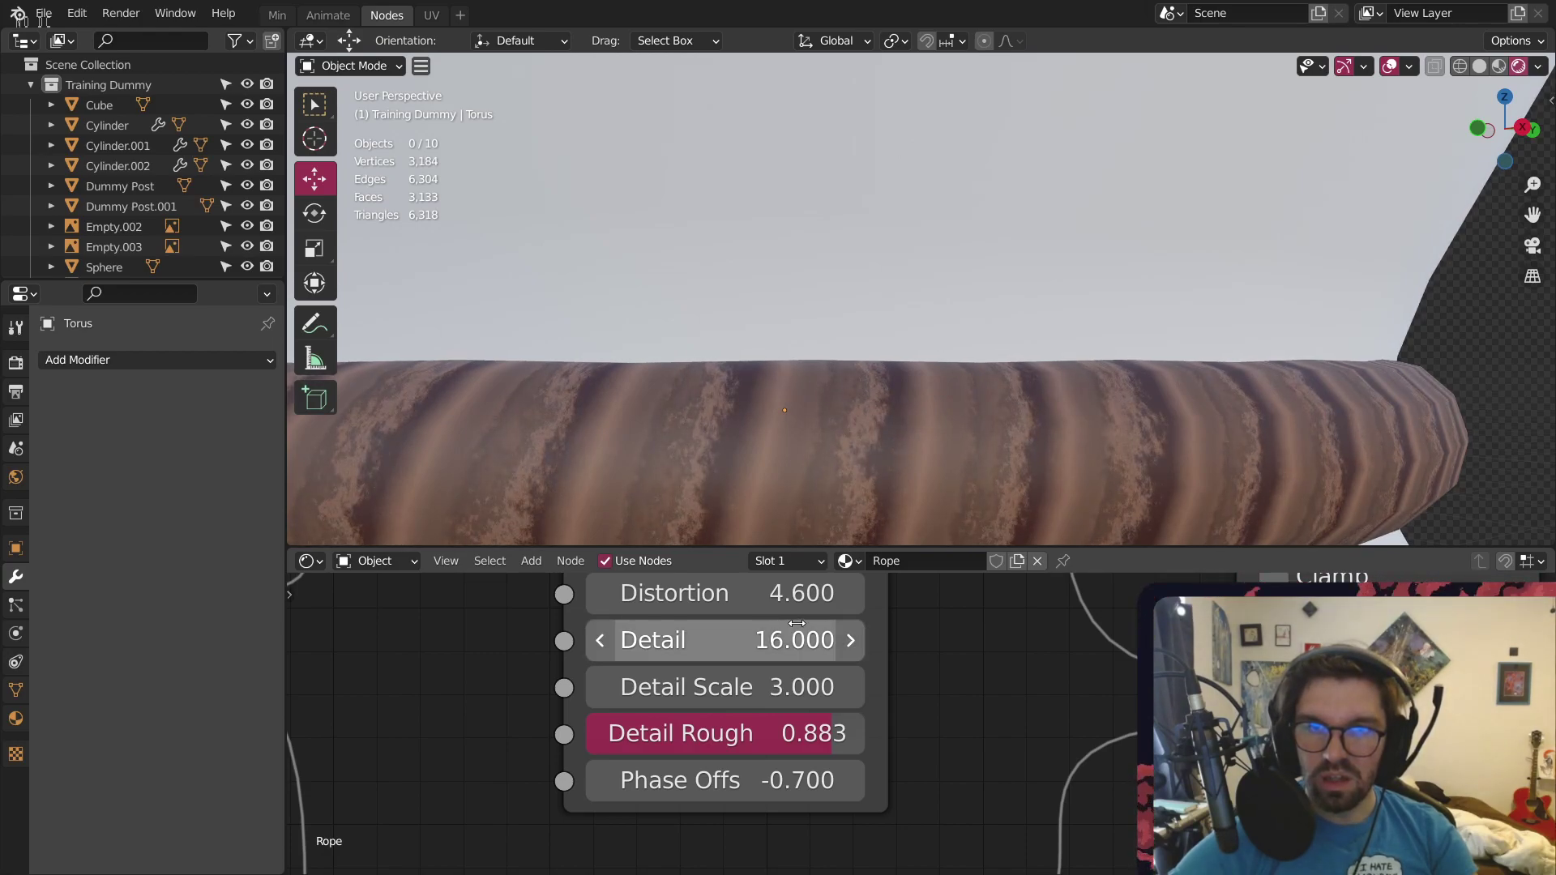
middle_click_drag(781, 679, 719, 618)
left_click_drag(719, 619, 708, 619)
type("1")
key("Return")
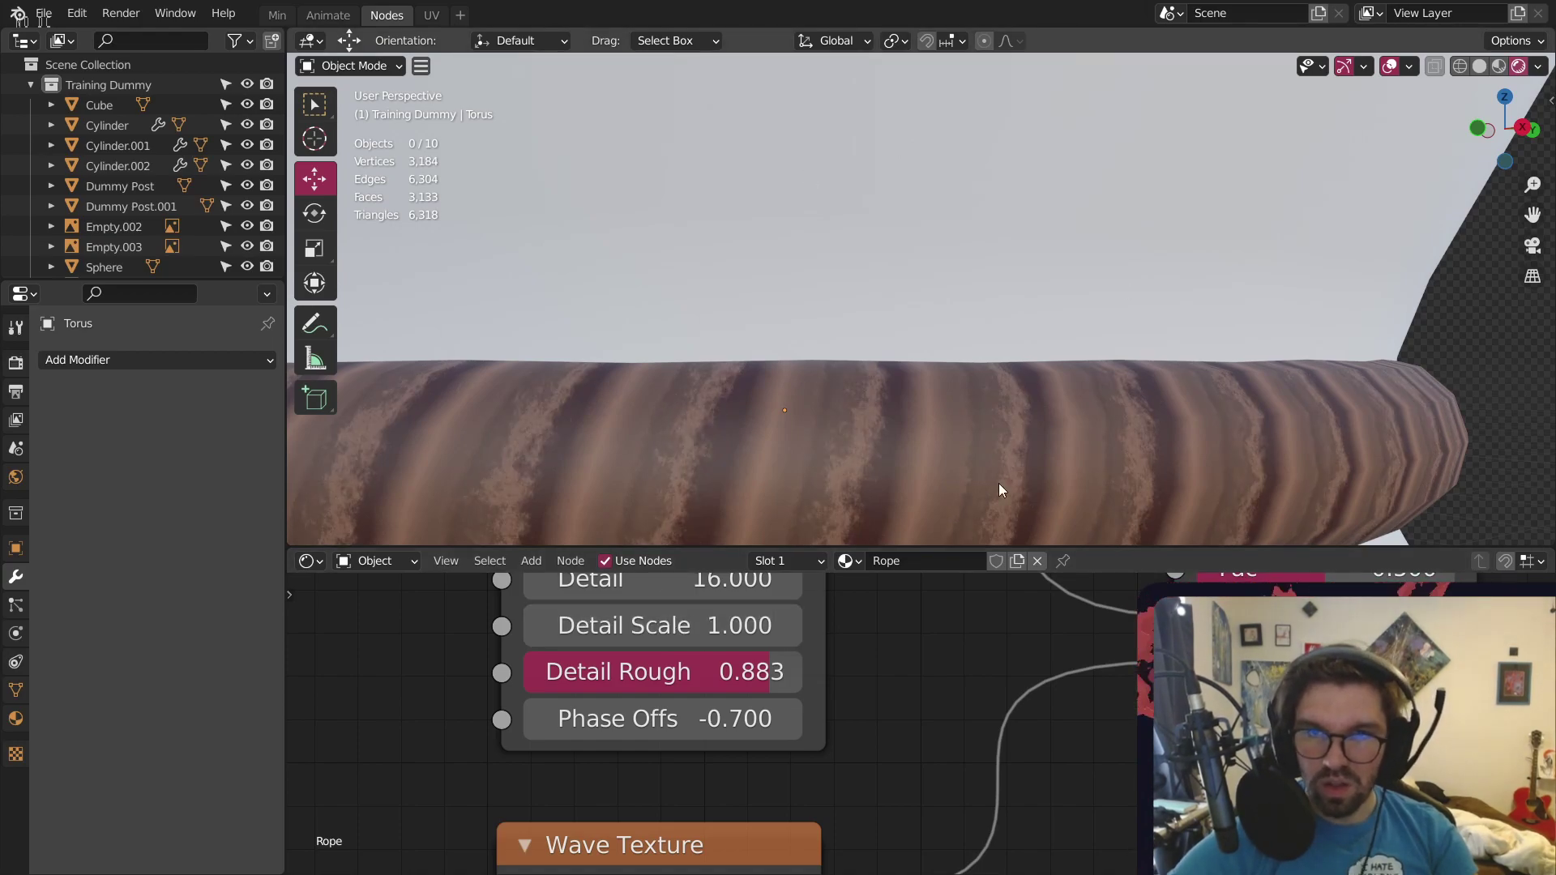
middle_click_drag(998, 483, 897, 348)
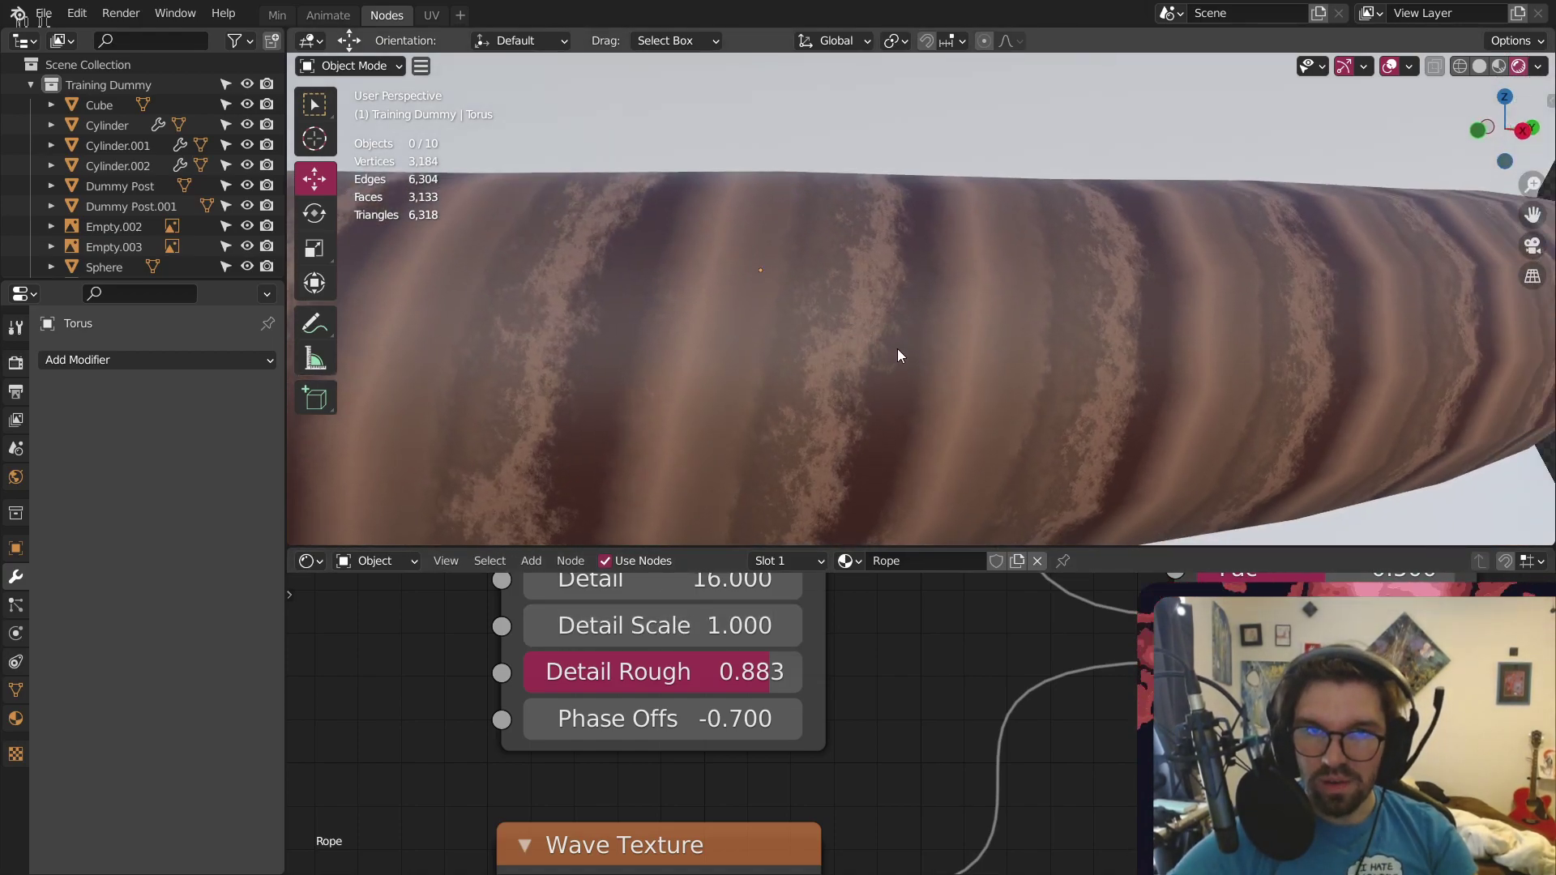
key("ctrl+z")
key("ctrl+z")
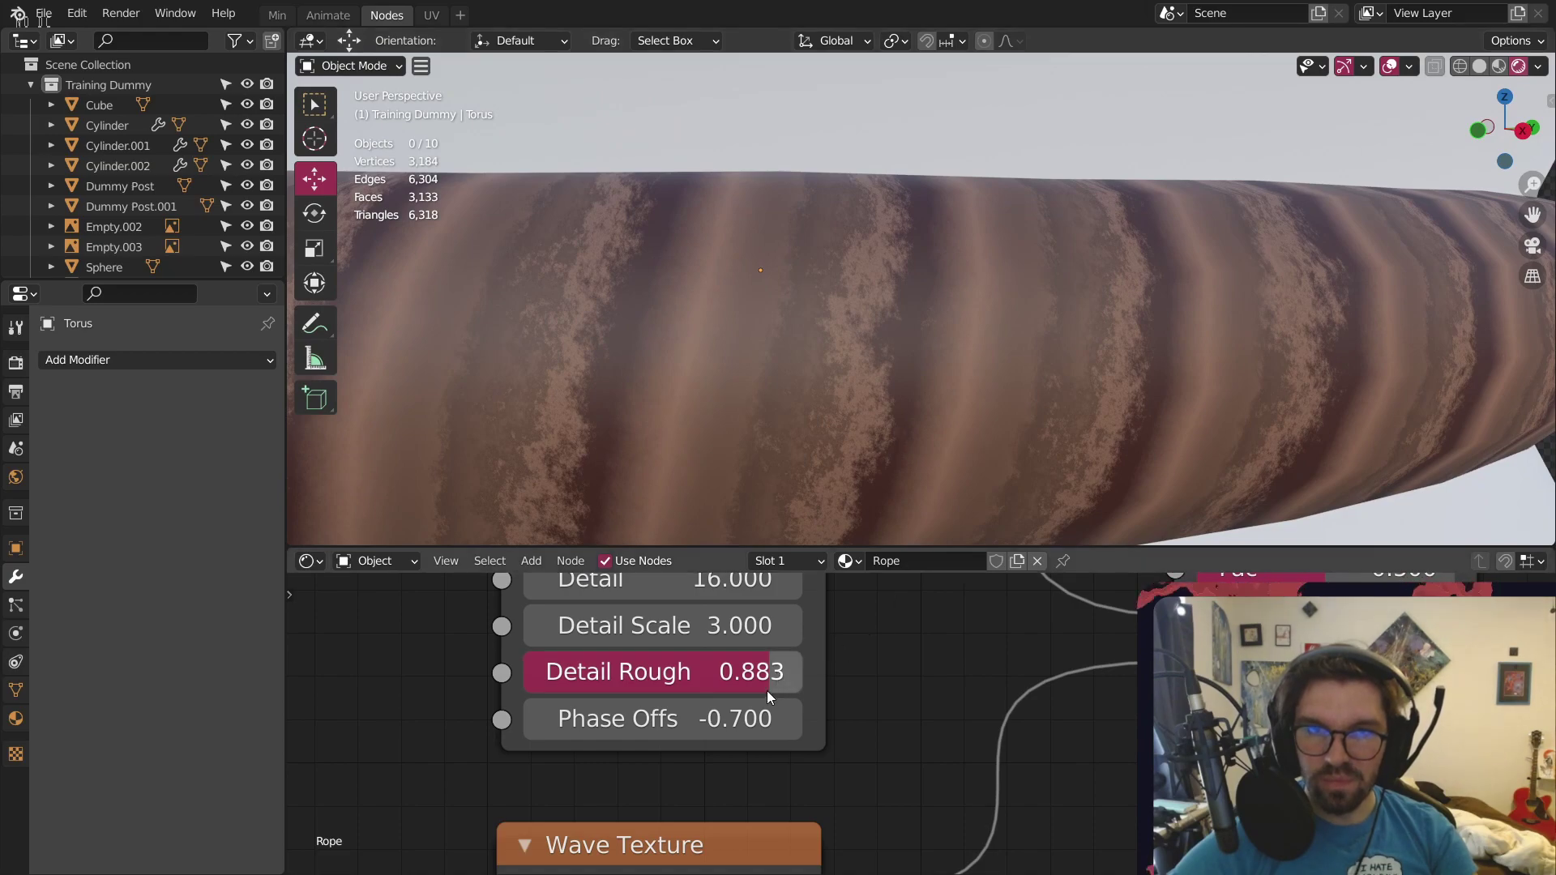
Raise the upper Wave Texture's Detail Roughness to 1.000
left_click_drag(760, 672, 802, 672)
scroll(892, 240, "down", 6)
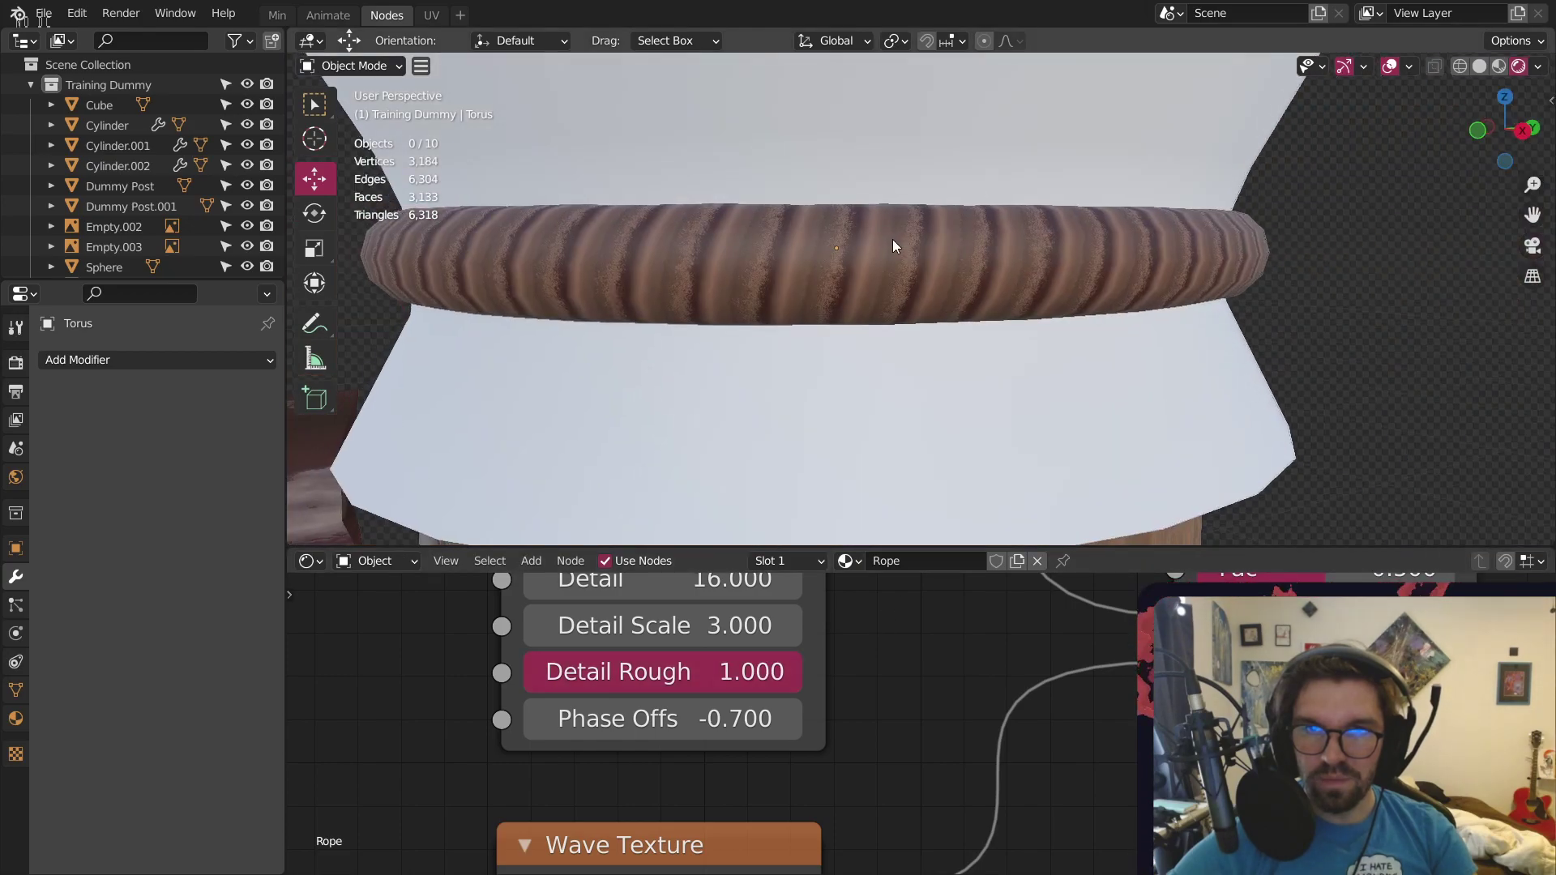
middle_click_drag(892, 240, 973, 300)
Examine the rope around the dummy's neck from several angles, both up close and from a distance
scroll(838, 283, "down", 5)
scroll(833, 308, "down", 1)
scroll(833, 308, "down", 2)
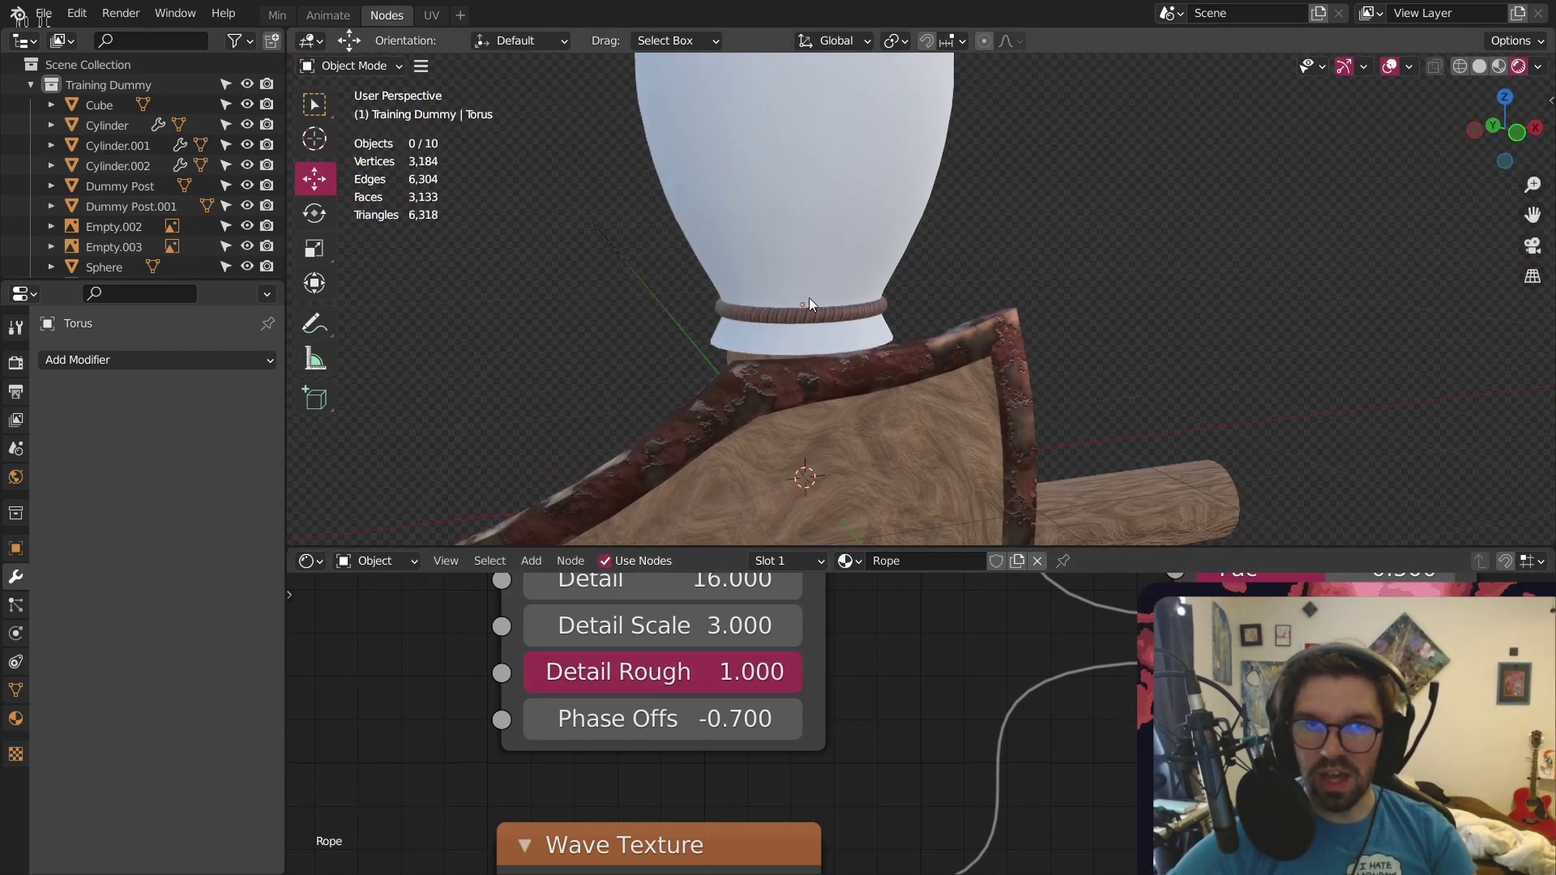
scroll(849, 349, "up", 10)
mouse_move(808, 298)
middle_mouse_down()
mouse_move(849, 349)
mouse_move(905, 307)
mouse_move(747, 247)
mouse_move(572, 277)
mouse_move(746, 216)
mouse_move(819, 279)
middle_mouse_up()
scroll(859, 348, "down", 12)
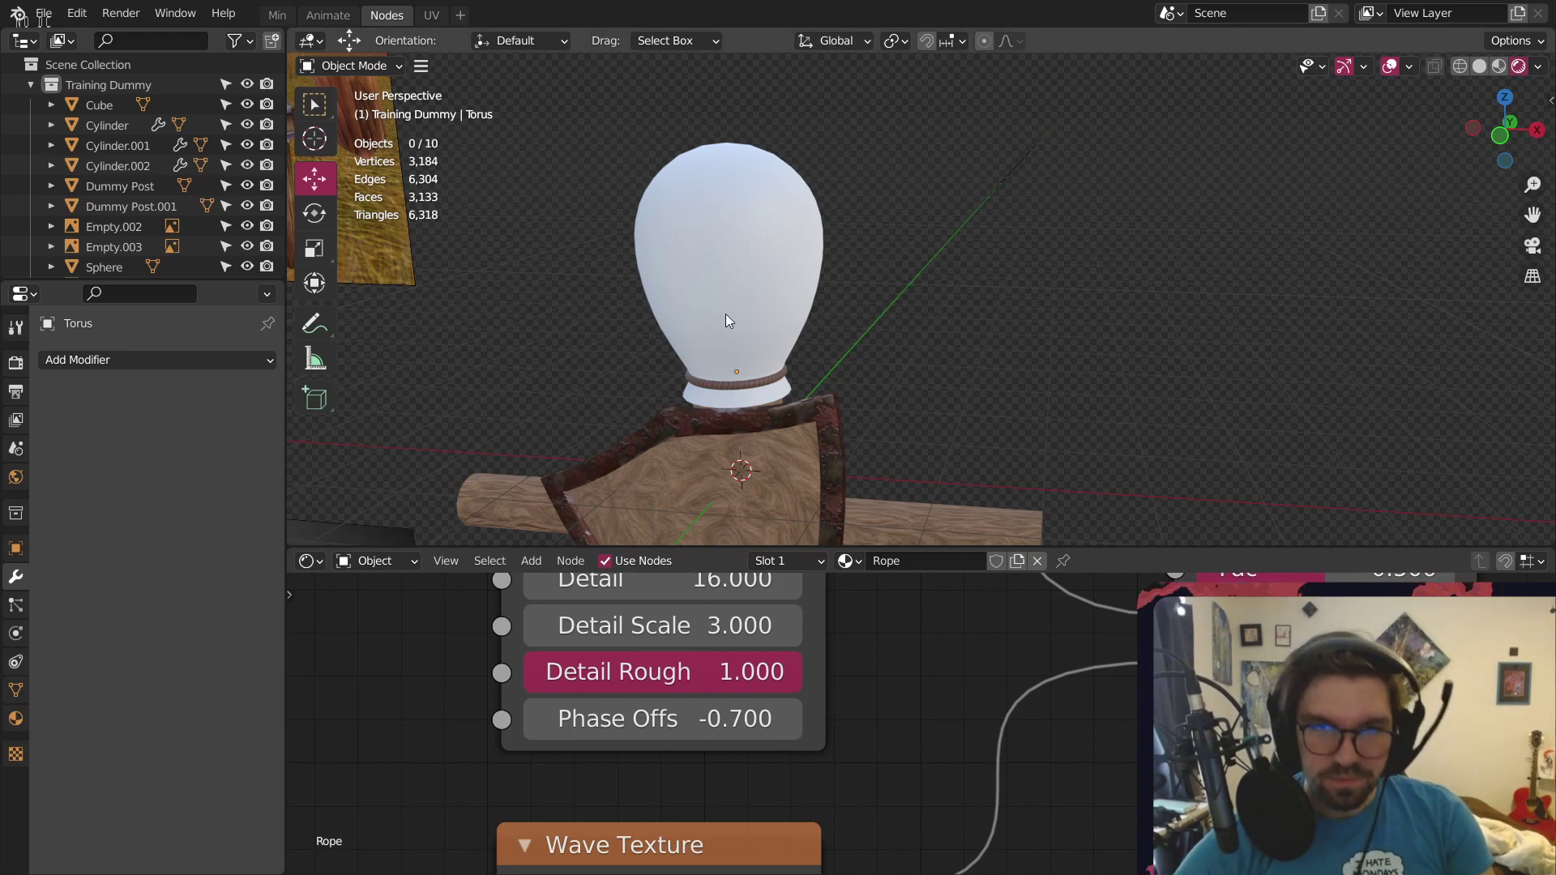
scroll(806, 508, "up", 8)
middle_click_drag(804, 508, 688, 502)
middle_click_drag(689, 502, 661, 306, "shift")
scroll(661, 305, "up", 5)
Set the Fac of the Difference node combining the two Wave Textures to 0.900 and check the rope's stripes
middle_click_drag(1369, 590, 1019, 748)
scroll(1020, 748, "down", 2)
scroll(1019, 743, "up", 2)
mouse_move(961, 711)
left_mouse_down()
mouse_move(1080, 711)
mouse_move(988, 712)
left_mouse_up()
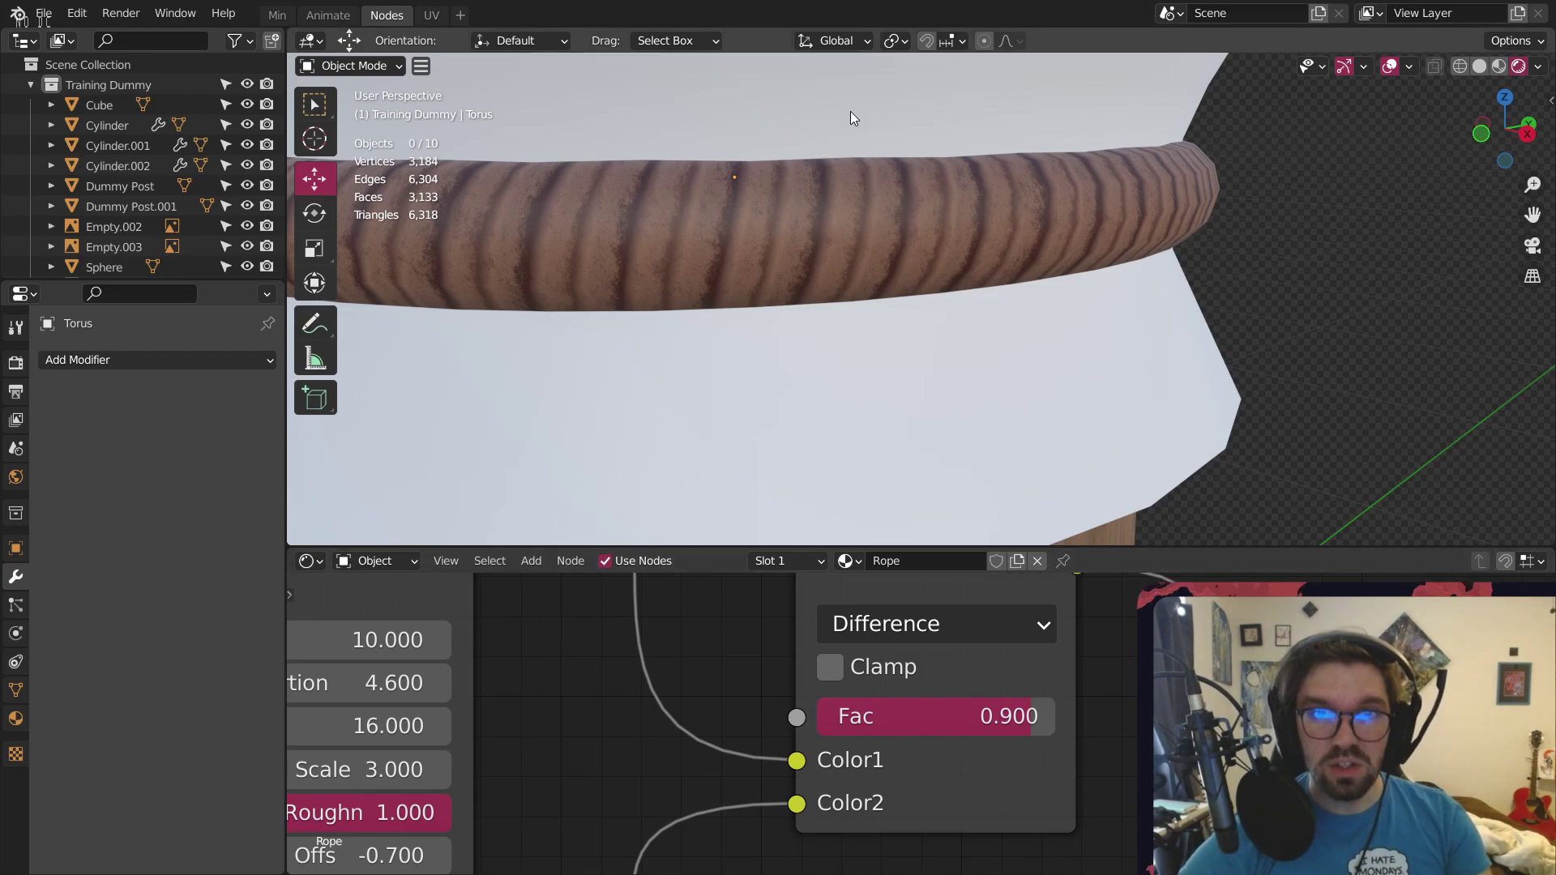
scroll(823, 186, "down", 5)
middle_click_drag(817, 261, 596, 283)
scroll(961, 174, "up", 4)
middle_click_drag(961, 173, 917, 166)
scroll(917, 165, "up", 4)
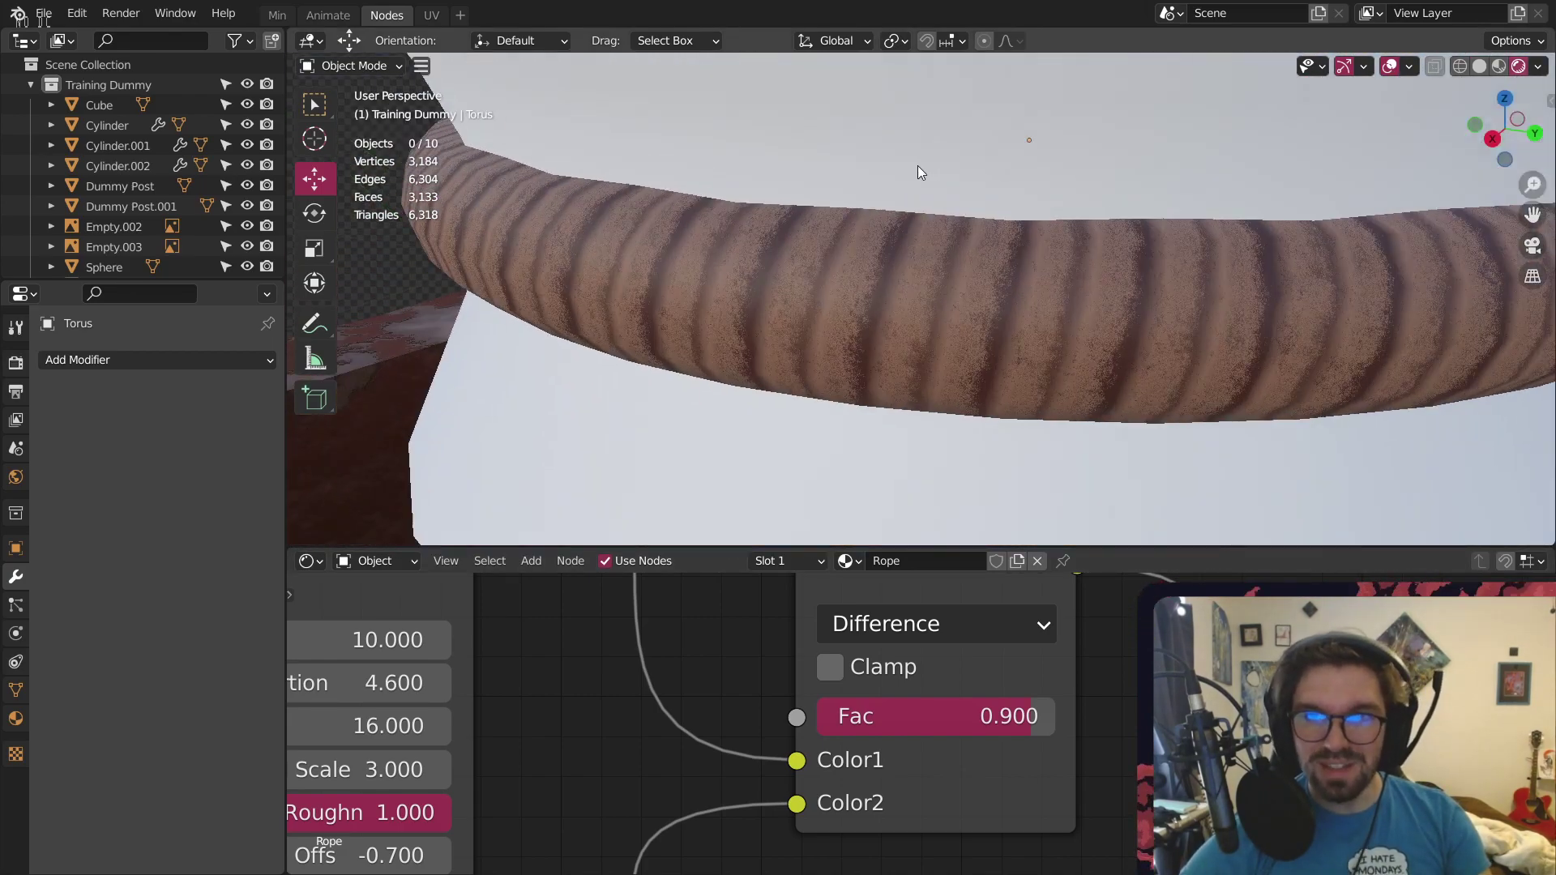
middle_click_drag(939, 295, 1005, 291)
Move the Difference node lower in the node layout, beside the lower Wave Texture
scroll(1070, 637, "down", 5)
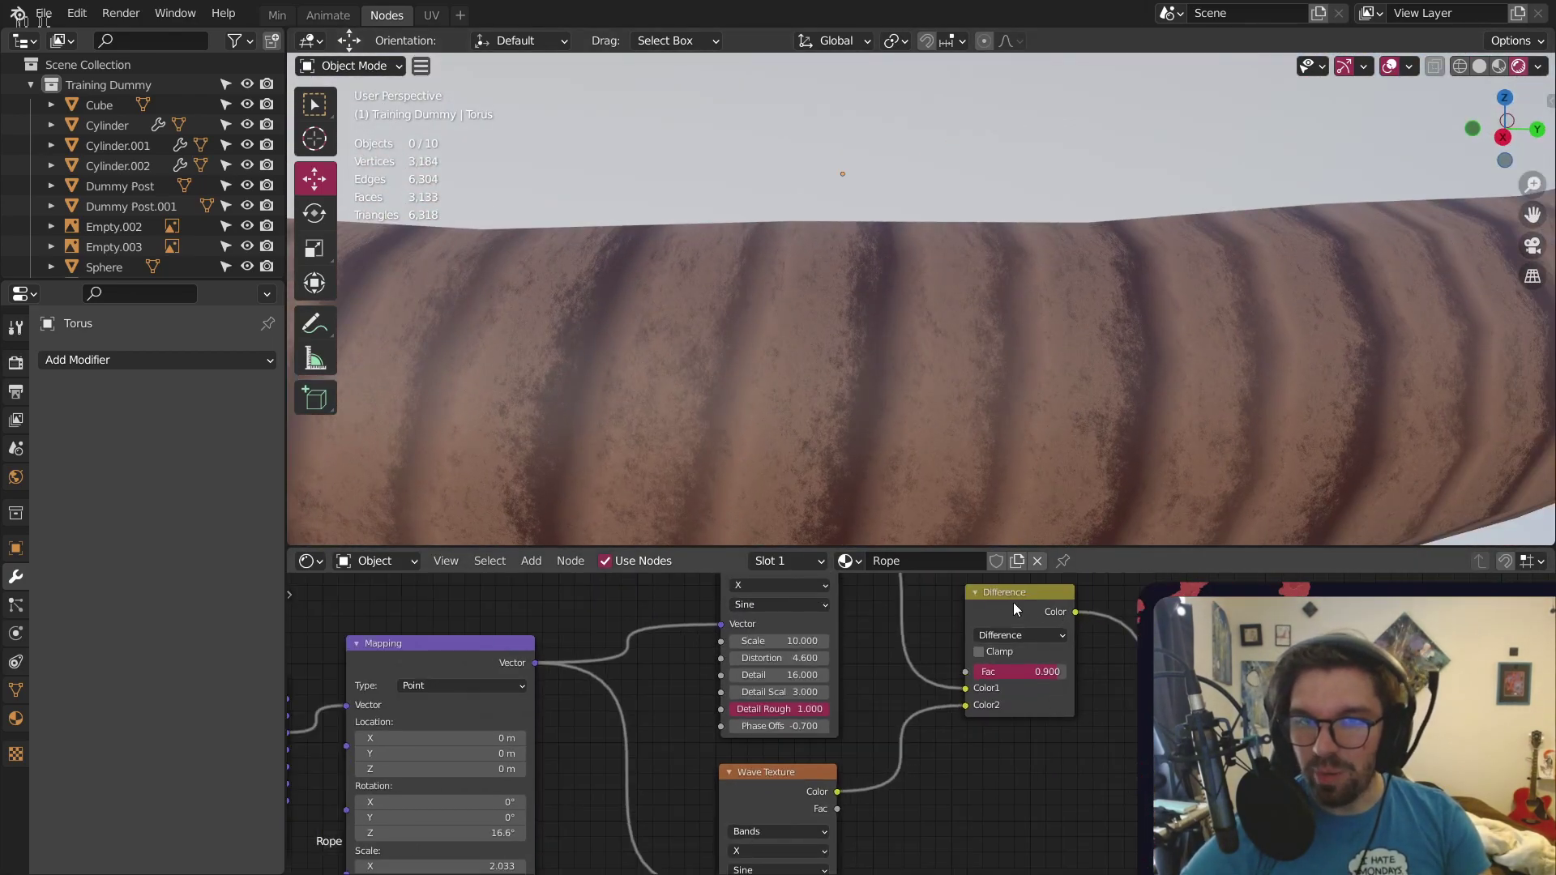
left_click_drag(1013, 602, 1004, 701)
middle_click_drag(995, 706, 918, 664)
left_click_drag(919, 665, 922, 757)
scroll(917, 665, "down", 4)
Add a Bump node, feed its Height from the Difference node's Color, and connect its Normal to the Principled shader's Normal
middle_click_drag(917, 664, 830, 746)
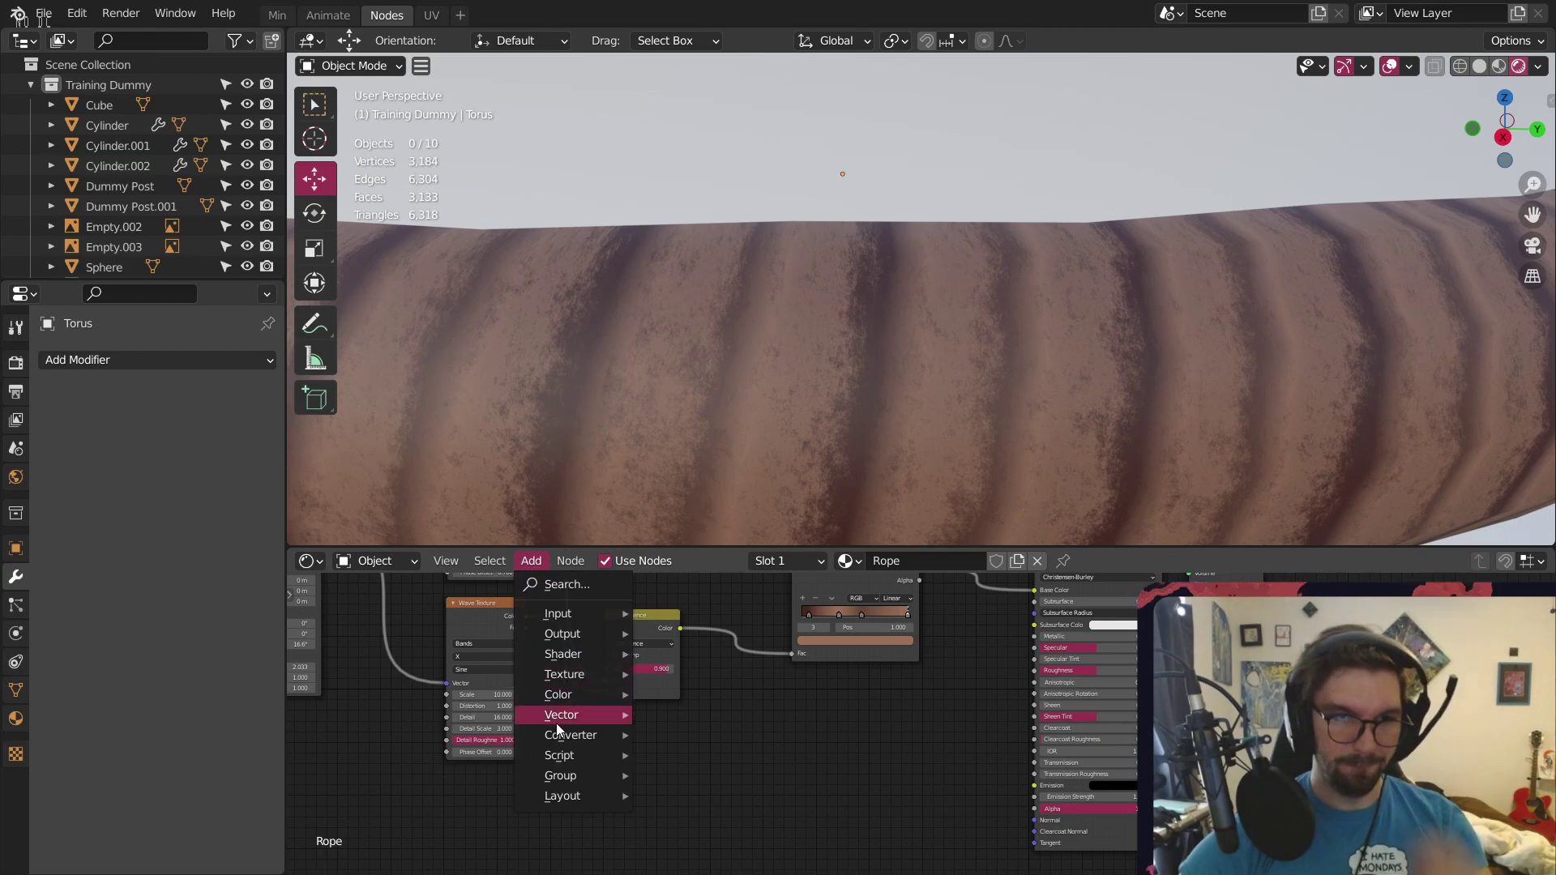
mouse_move(553, 719)
left_click(685, 543)
left_click(859, 734)
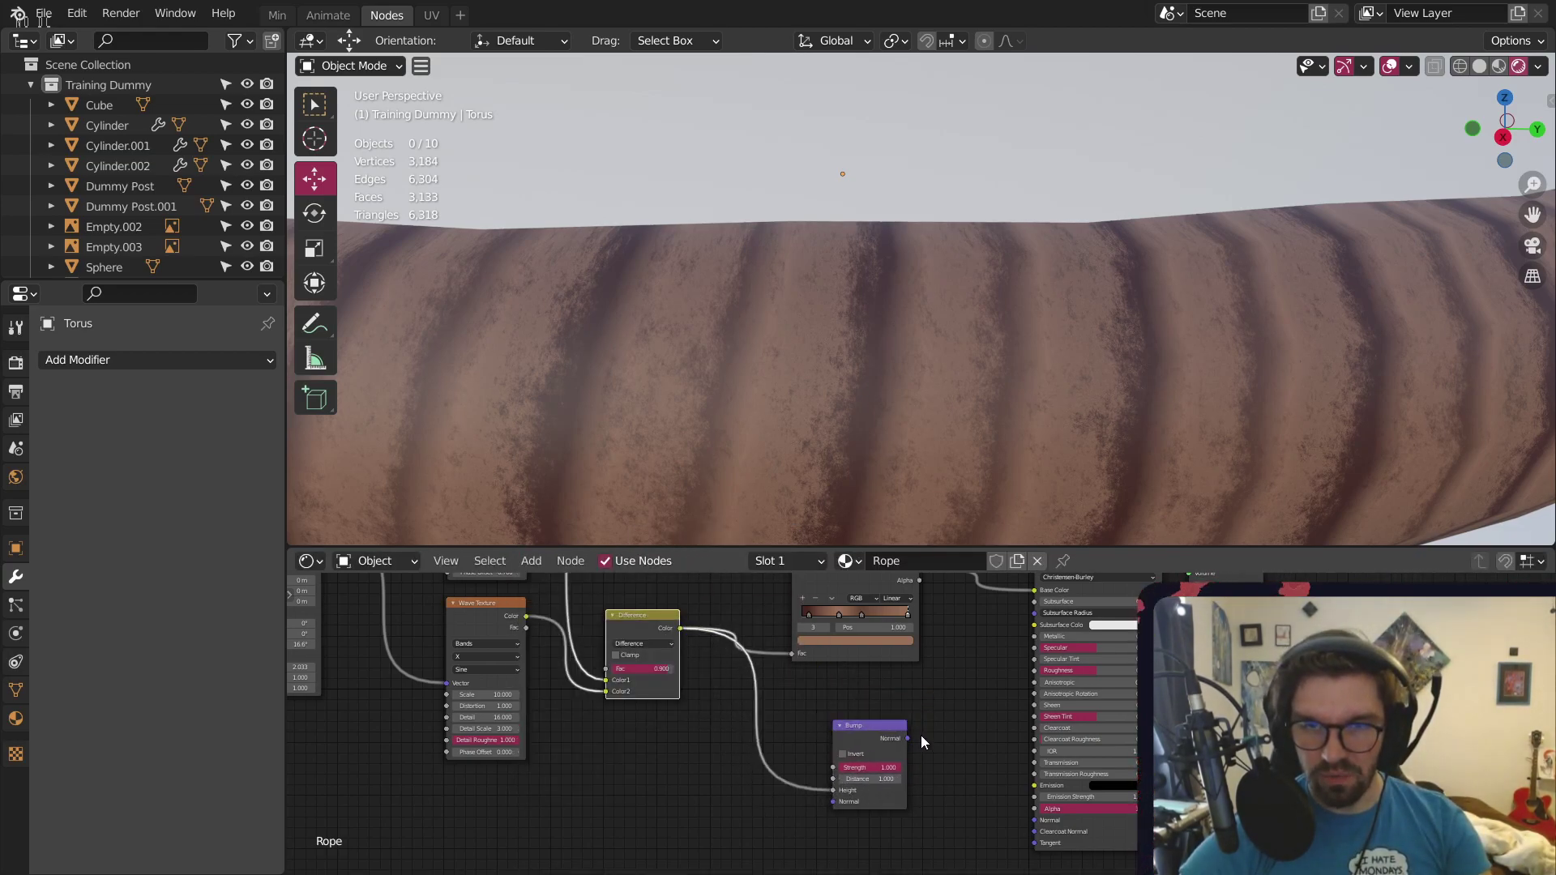
left_click_drag(1032, 825, 1037, 822)
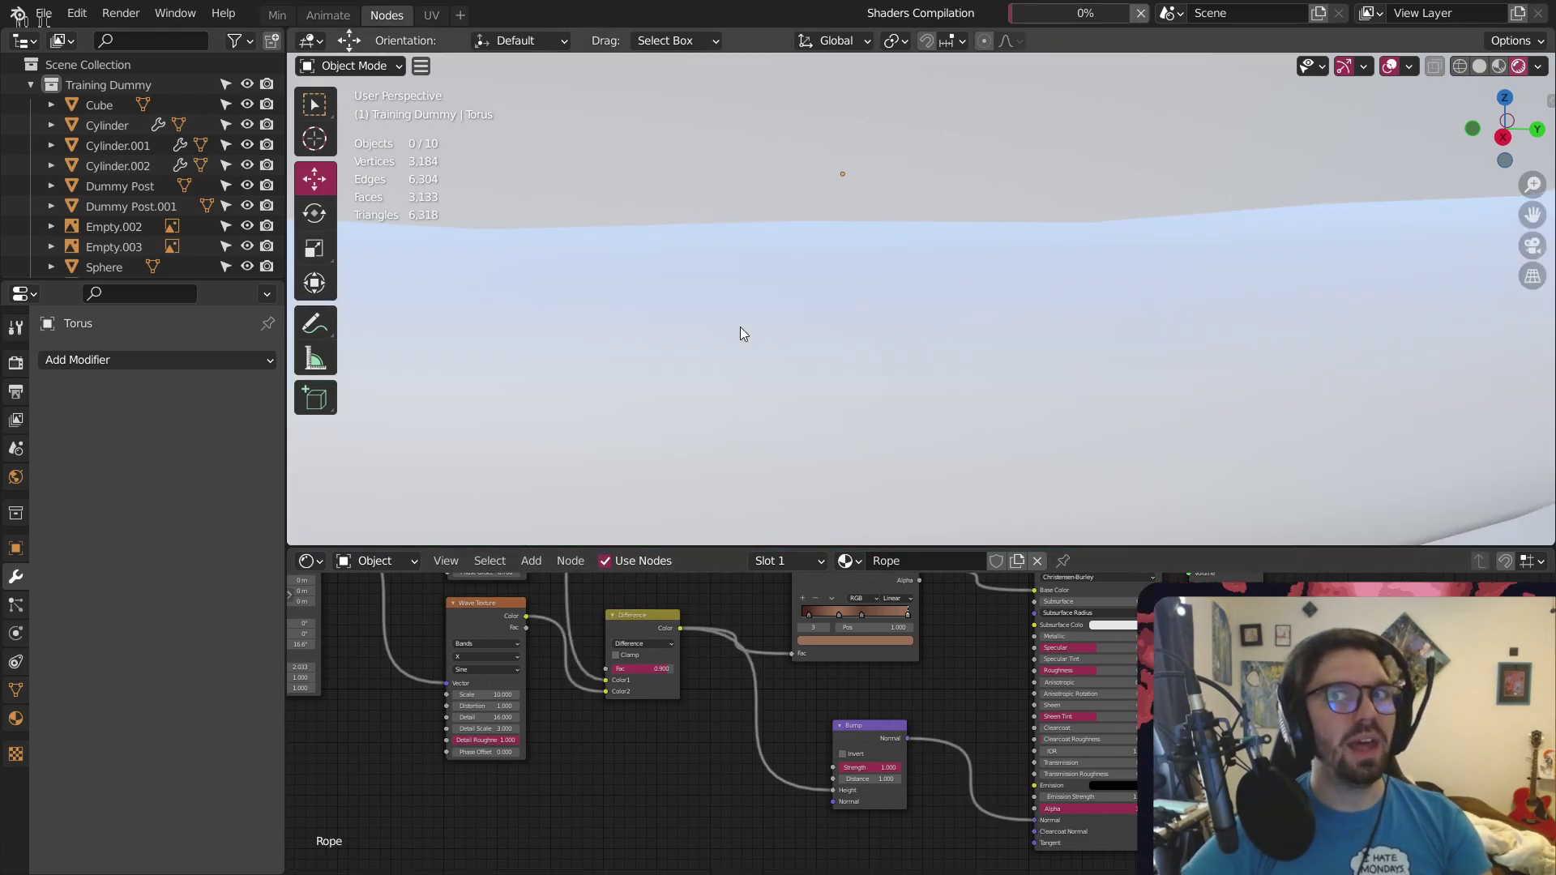
Examine the bumped rope around the dummy's neck from several angles and distances
scroll(772, 201, "down", 7)
middle_click_drag(726, 218, 646, 245)
scroll(645, 245, "up", 8)
middle_click_drag(588, 377, 616, 298)
scroll(582, 329, "down", 8)
middle_click_drag(564, 347, 907, 276)
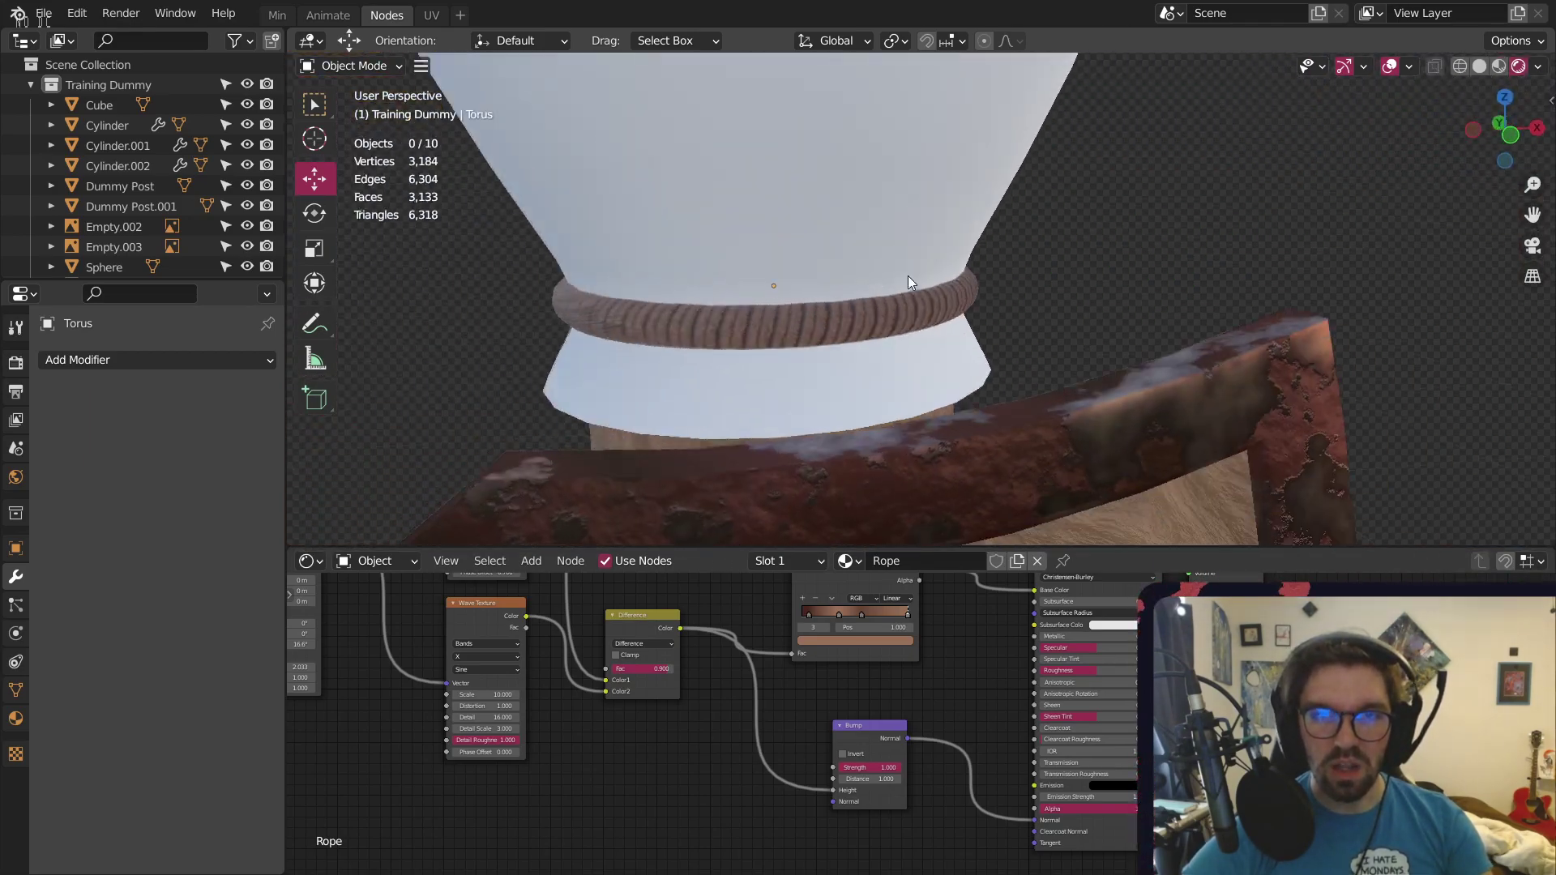
scroll(907, 276, "up", 6)
middle_click_drag(828, 541, 945, 407)
scroll(844, 299, "down", 6)
scroll(886, 389, "down", 5)
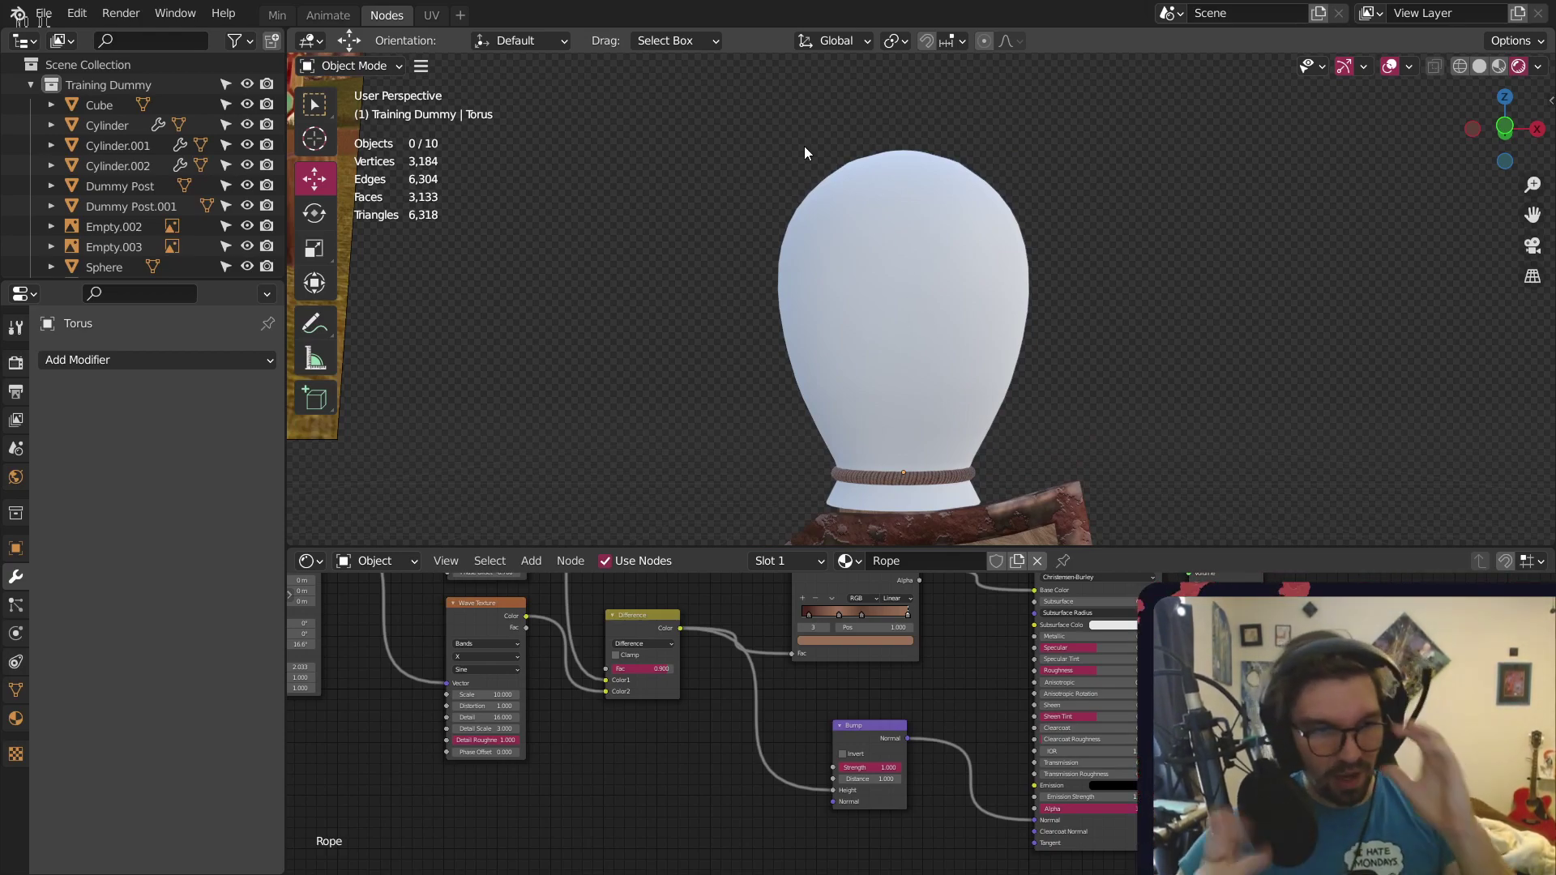
middle_click_drag(906, 180, 844, 182)
scroll(722, 243, "down", 3)
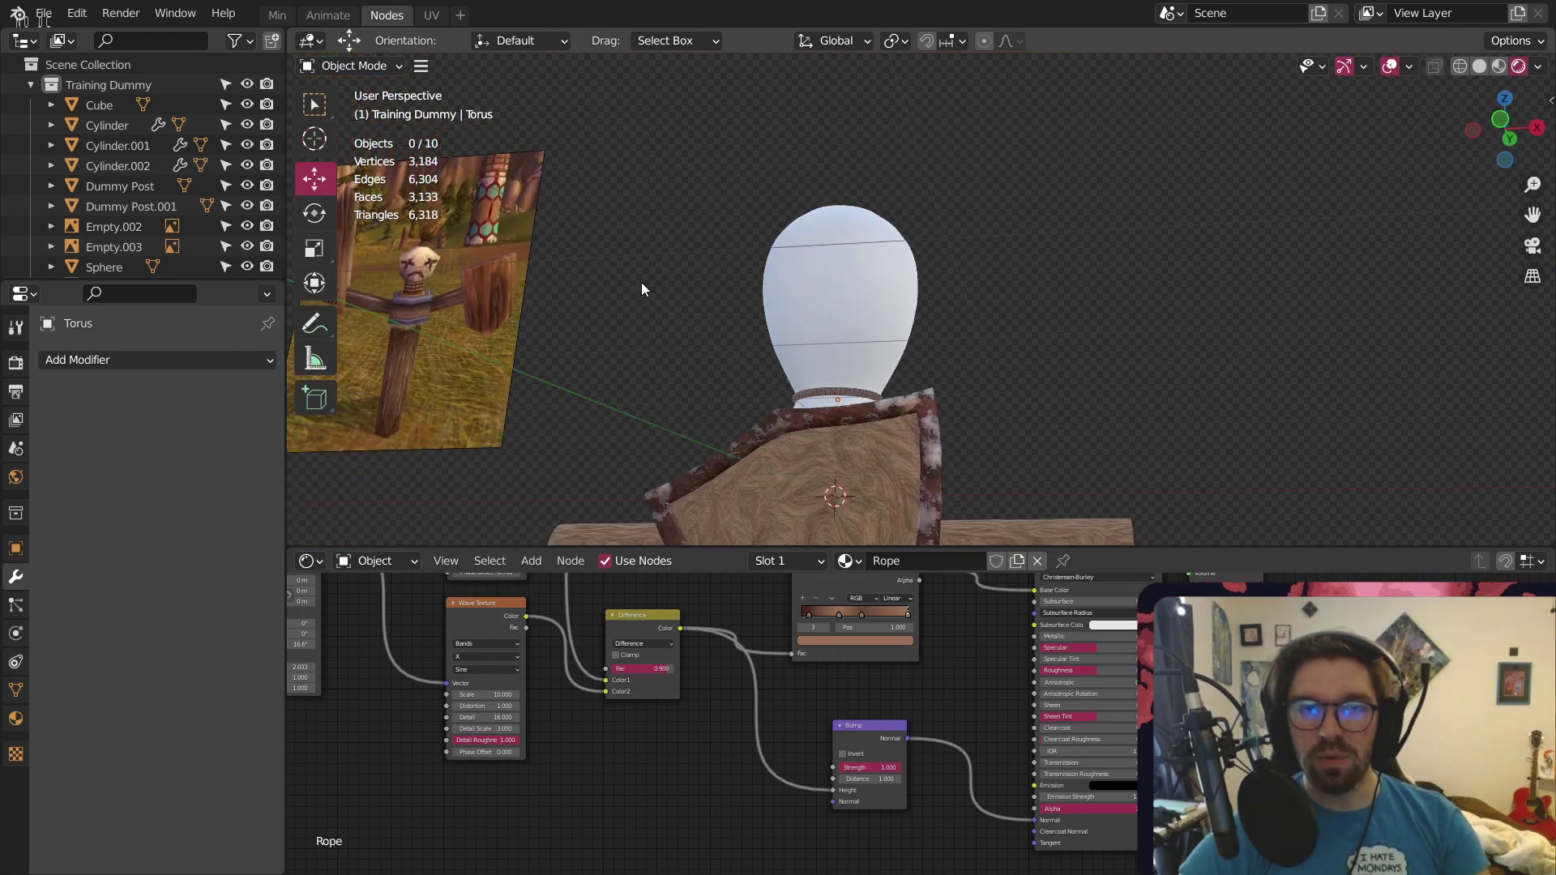
Select the dummy's head sphere with the reference image in view beside it
middle_click_drag(640, 282, 924, 277, "shift")
middle_click_drag(923, 277, 958, 295)
left_click(1068, 279)
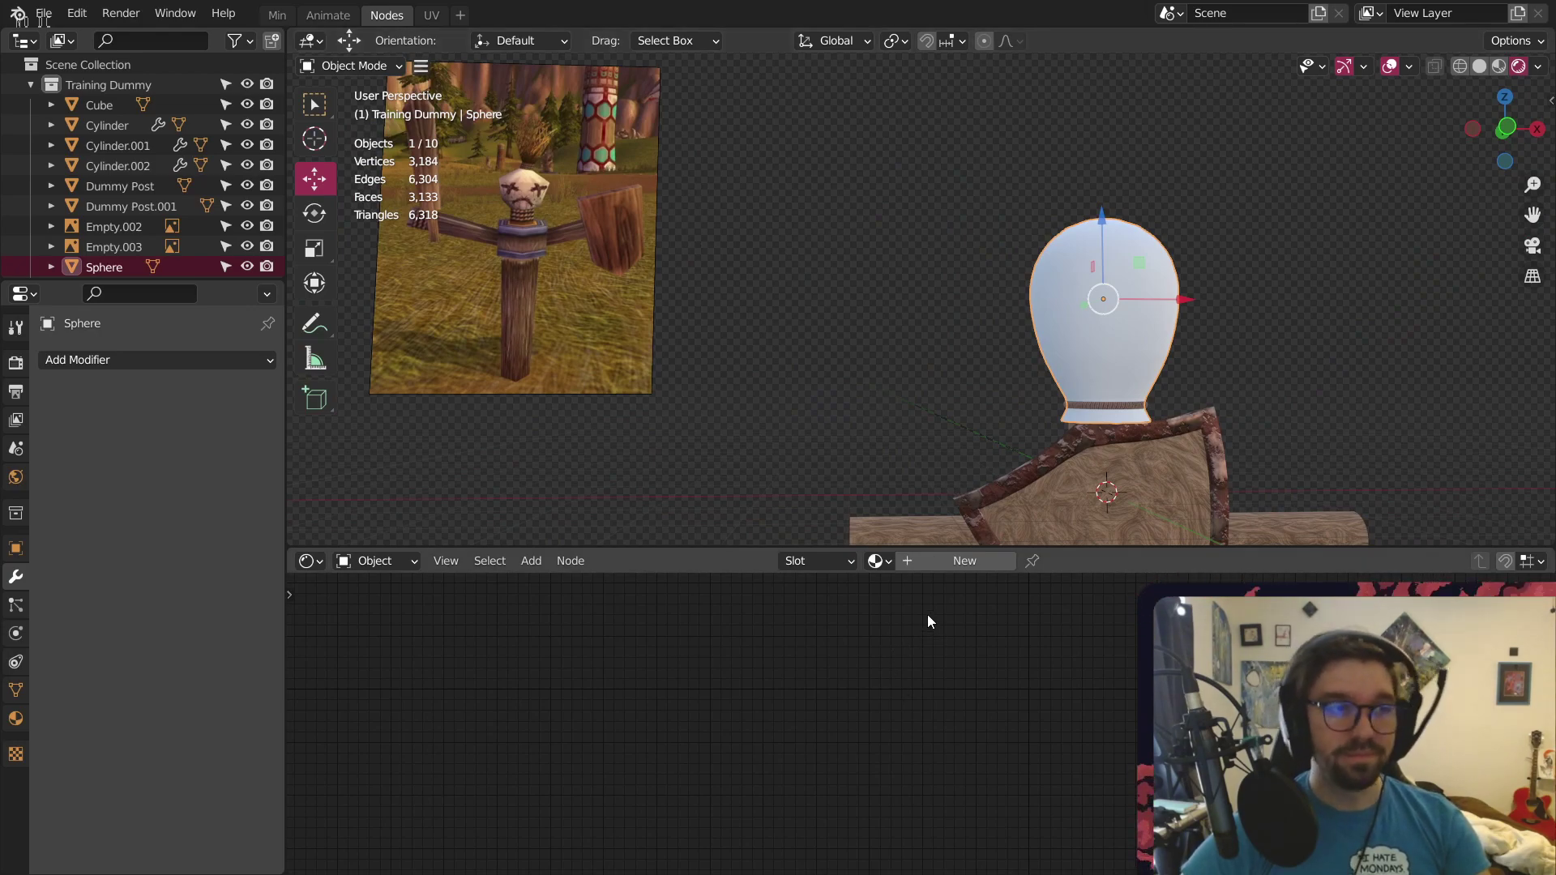
Create a new material on the head sphere and name it Head
left_click(926, 564)
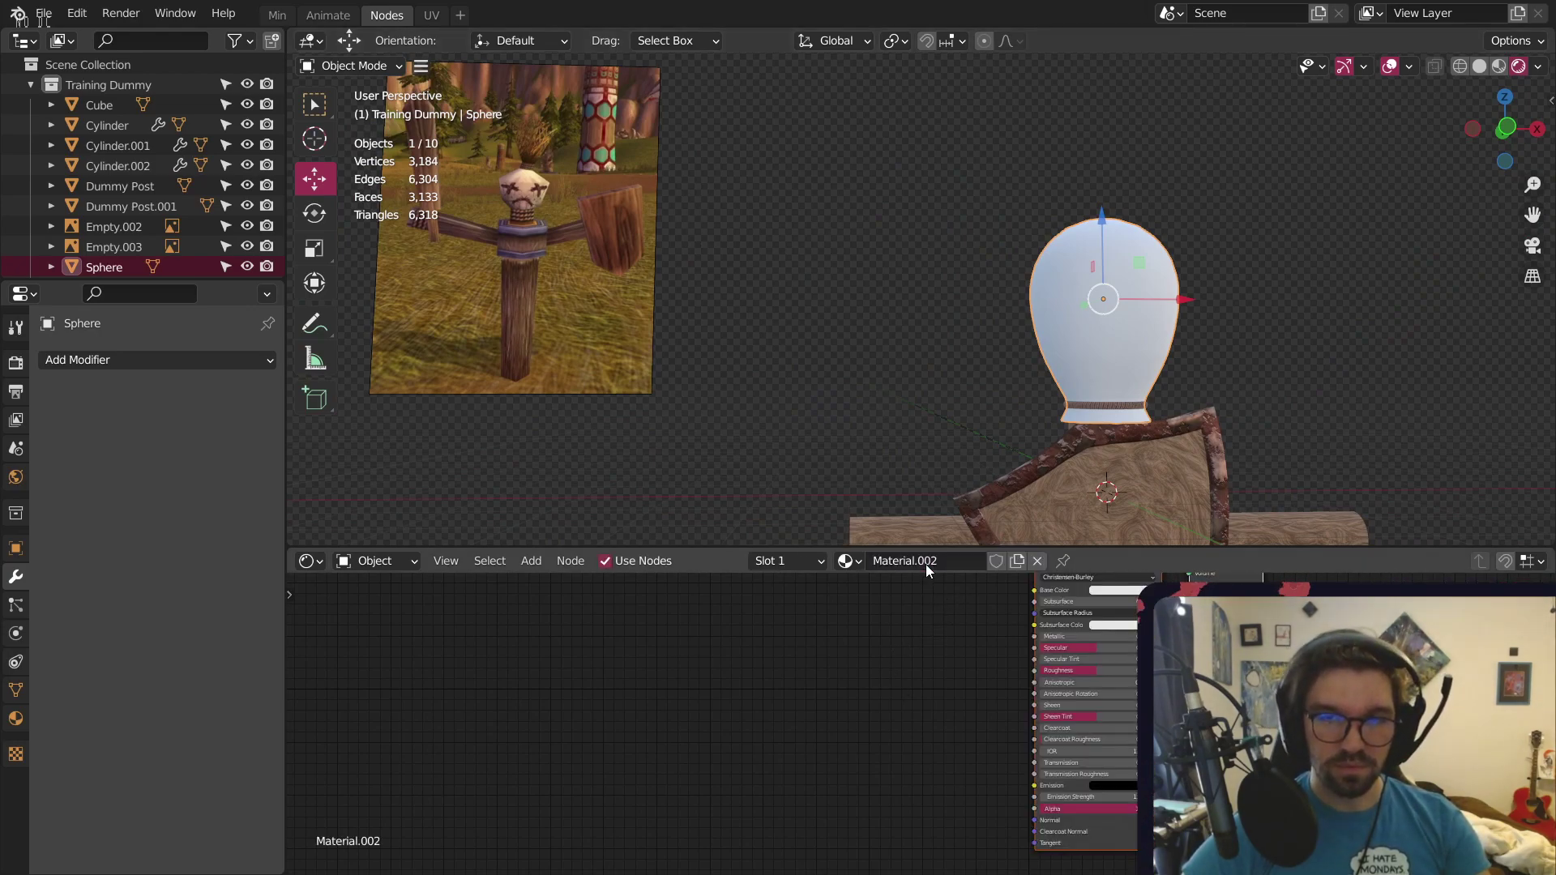
double_click(925, 564)
type("Head")
key("Return")
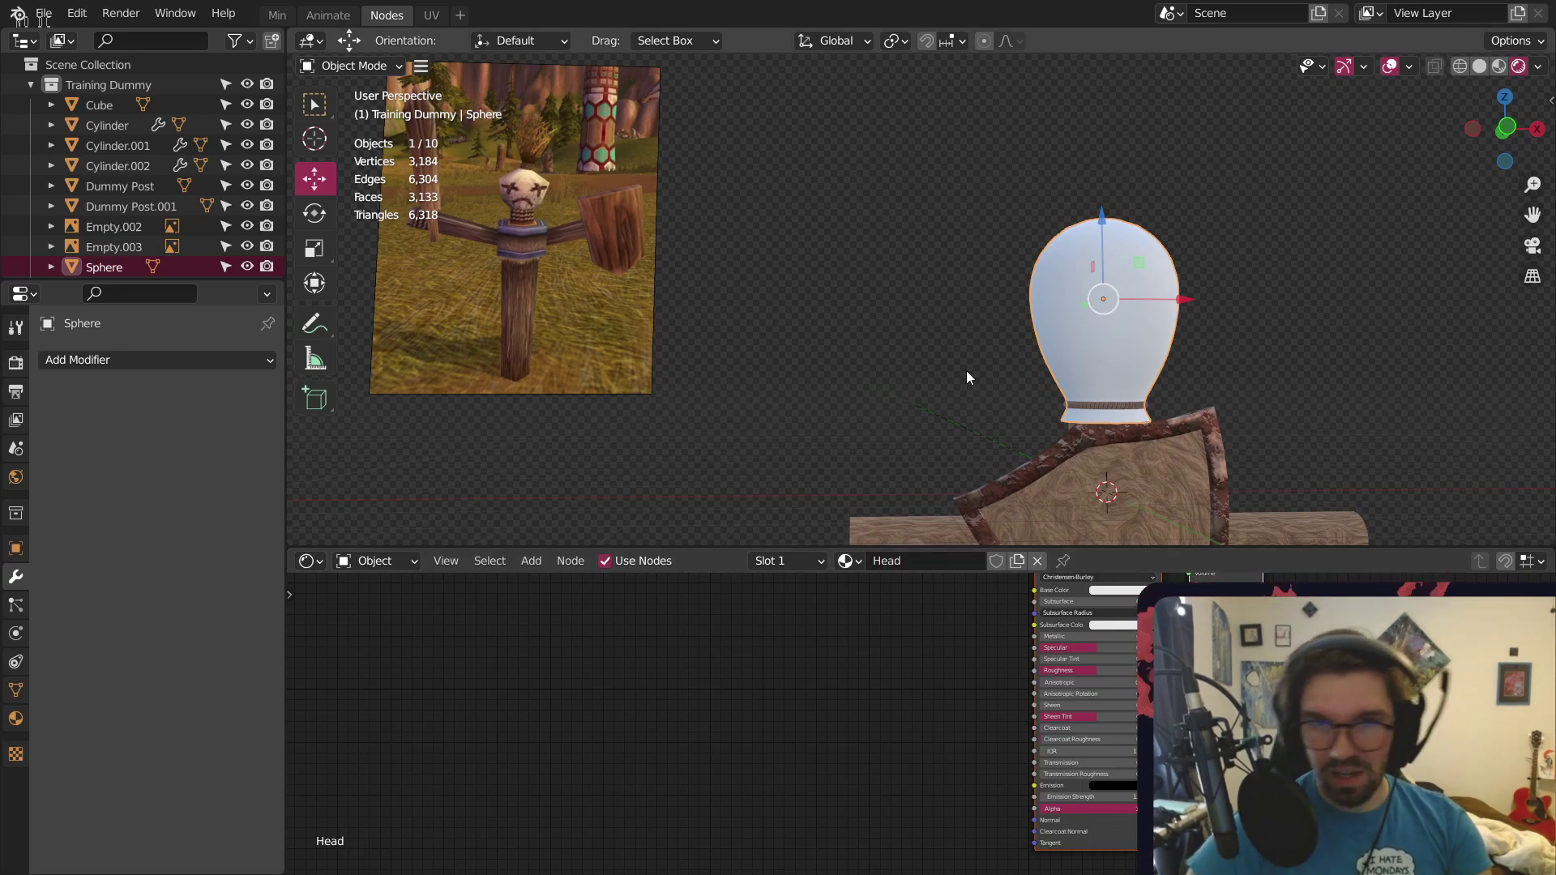
Examine the dummy's head in the reference image up close and compare it with the modelled head
scroll(892, 684, "up", 2)
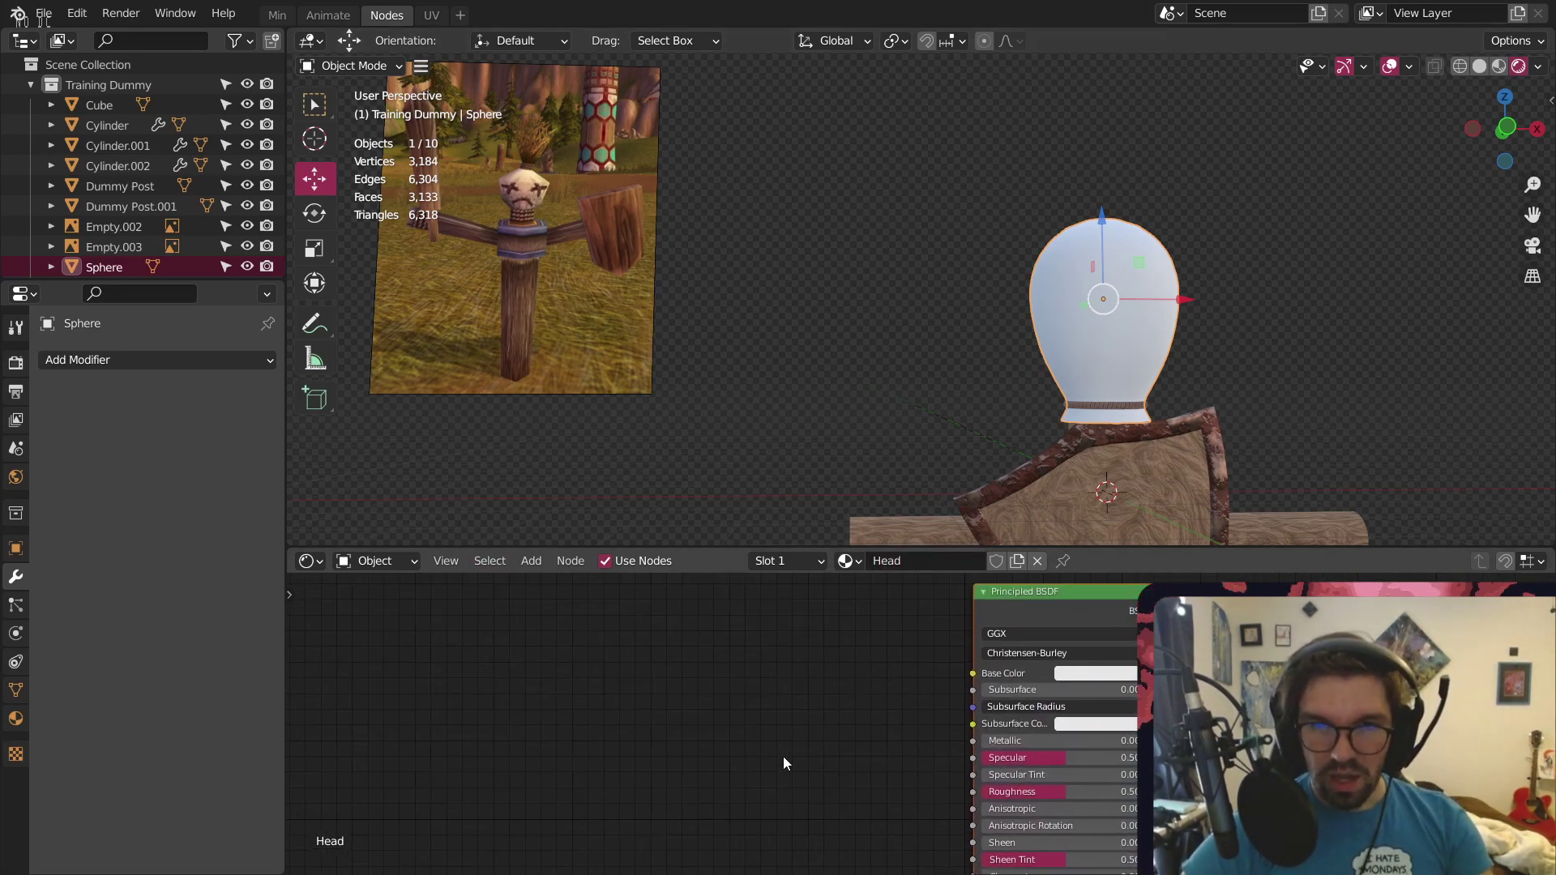
scroll(543, 223, "up", 7)
middle_click_drag(505, 274, 645, 206, "shift")
scroll(676, 260, "down", 3)
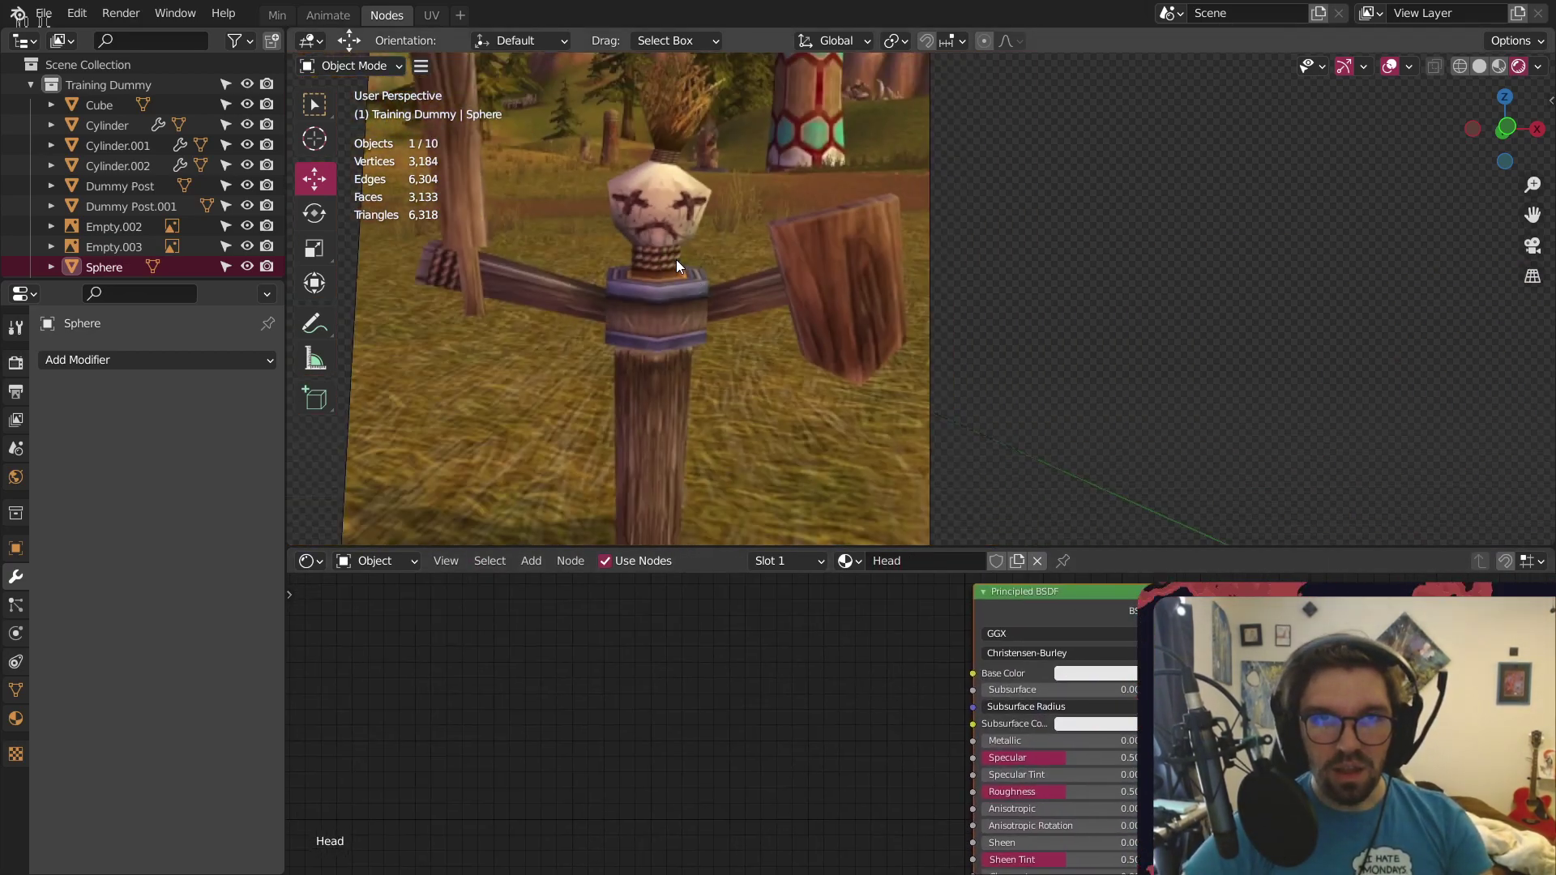
scroll(793, 764, "down", 3)
scroll(1297, 365, "down", 6)
middle_click_drag(1349, 405, 887, 350, "shift")
scroll(949, 312, "up", 7)
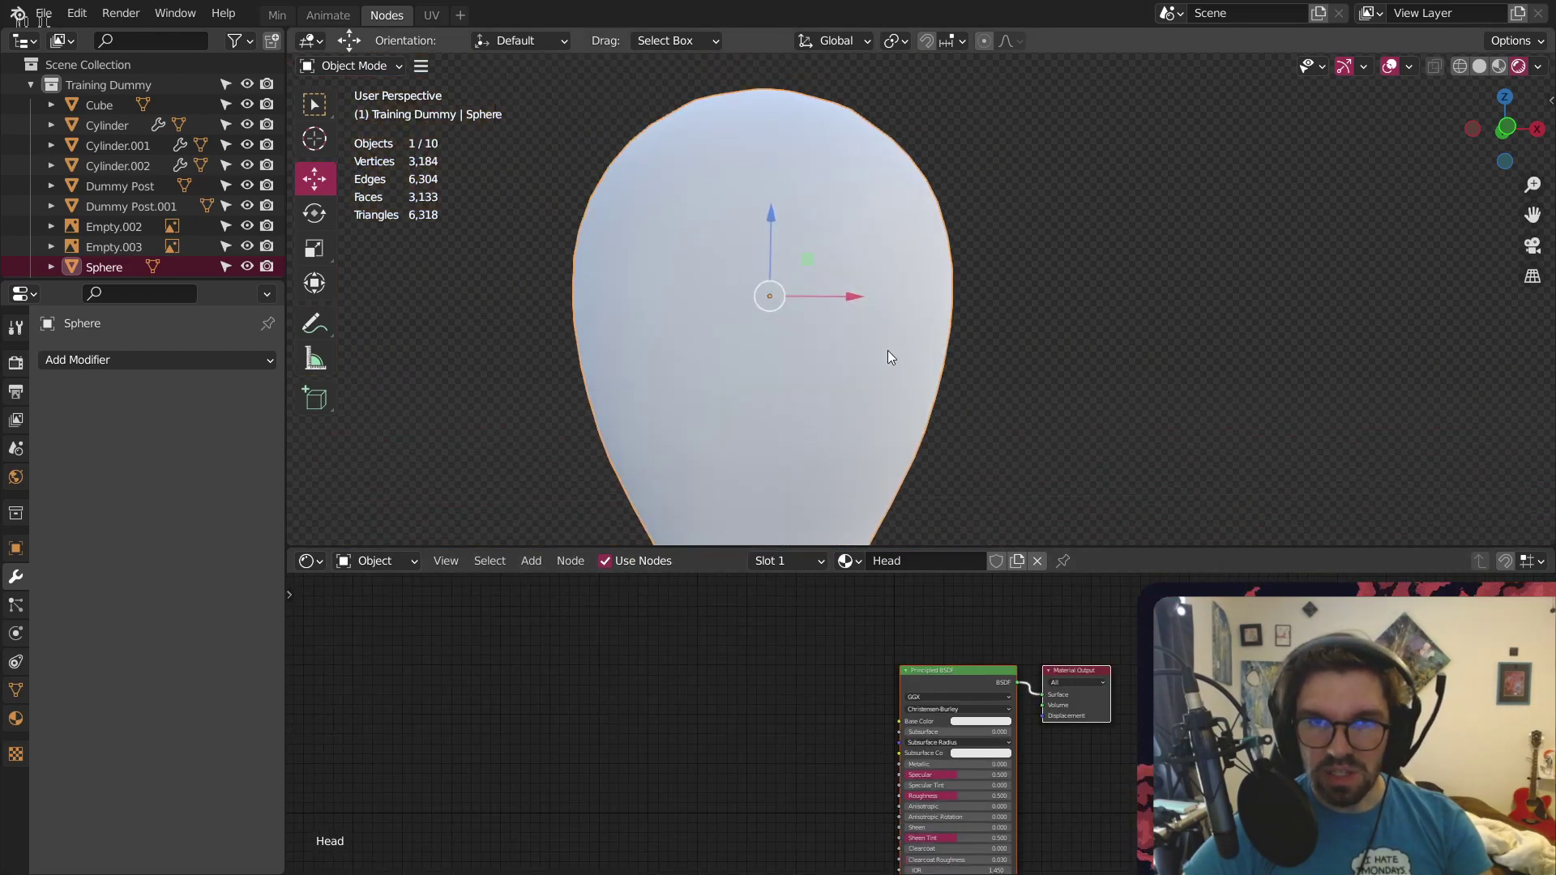
scroll(713, 830, "down", 3)
middle_click_drag(721, 824, 843, 628)
scroll(916, 666, "up", 6)
middle_click_drag(916, 687, 795, 626)
left_click(531, 561)
mouse_move(597, 731)
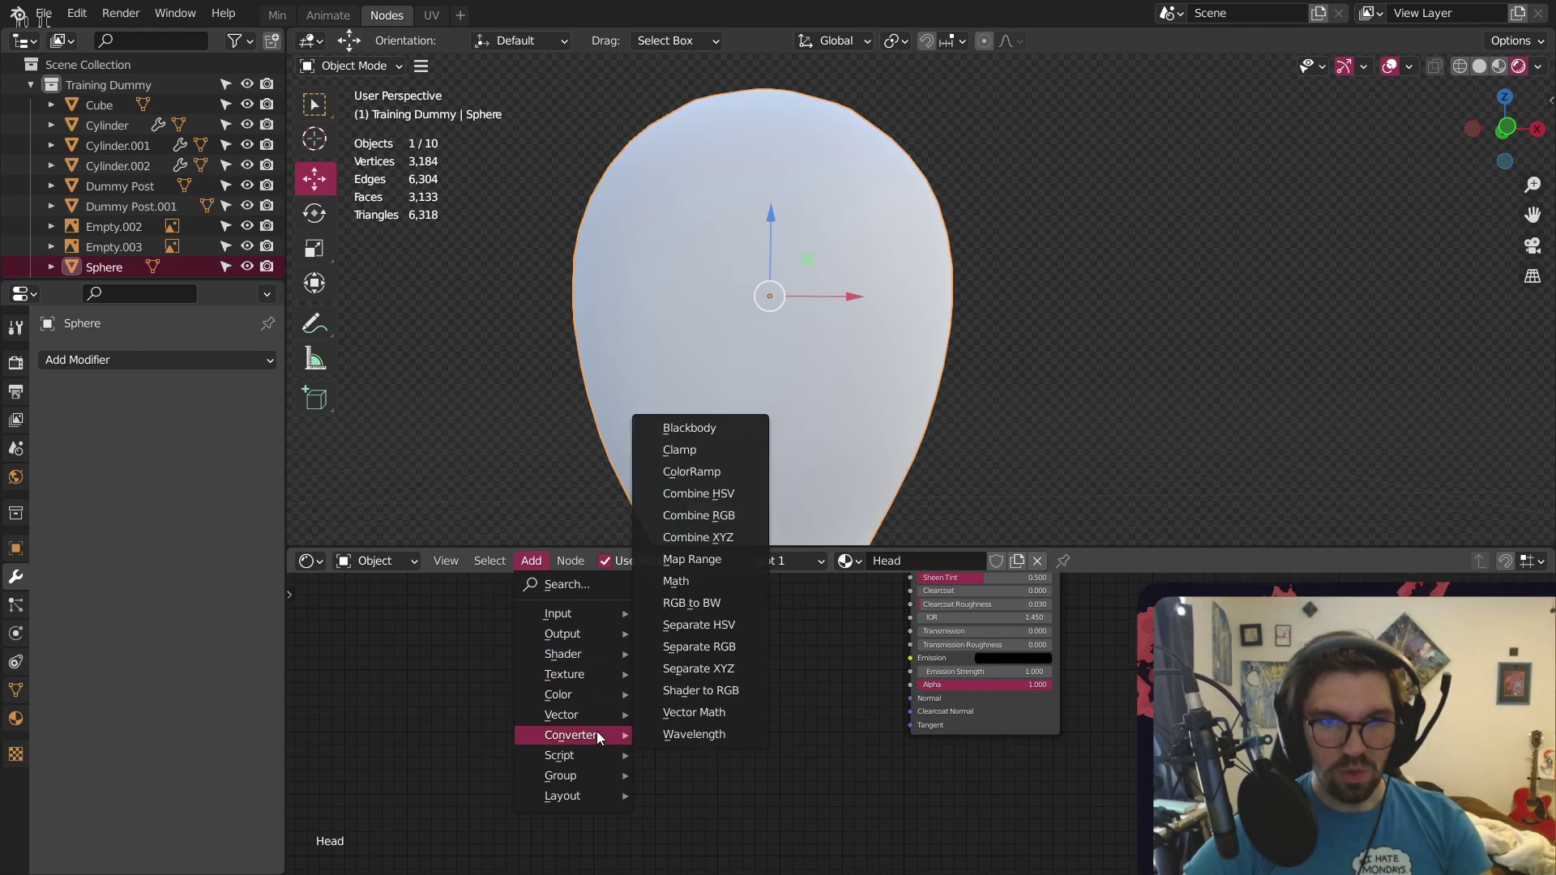
mouse_move(571, 692)
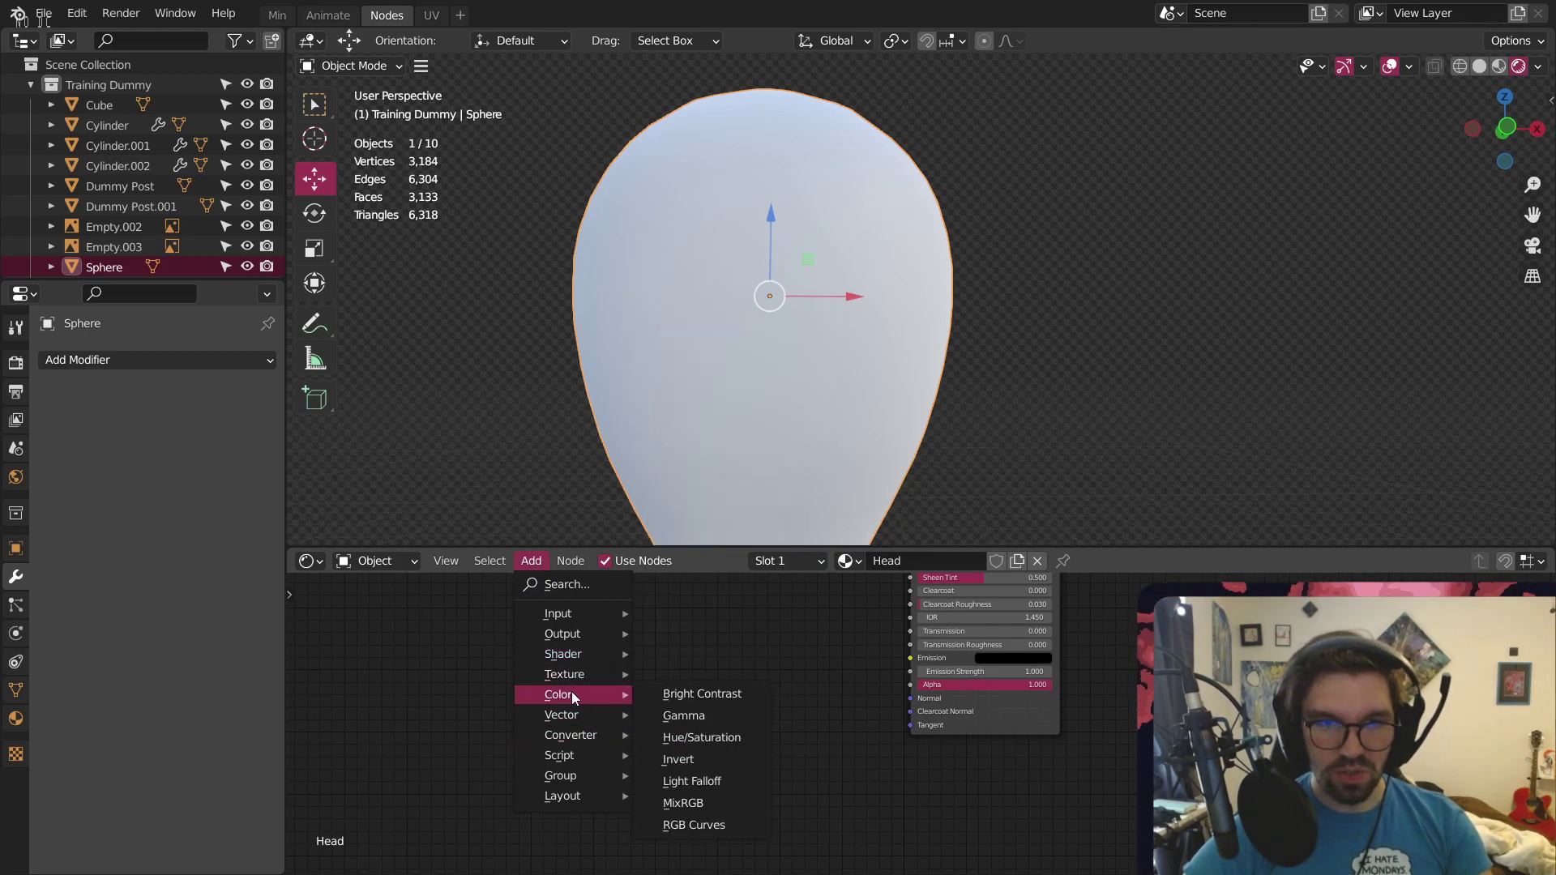
left_click(707, 786)
left_click(673, 724)
key("ctrl+z")
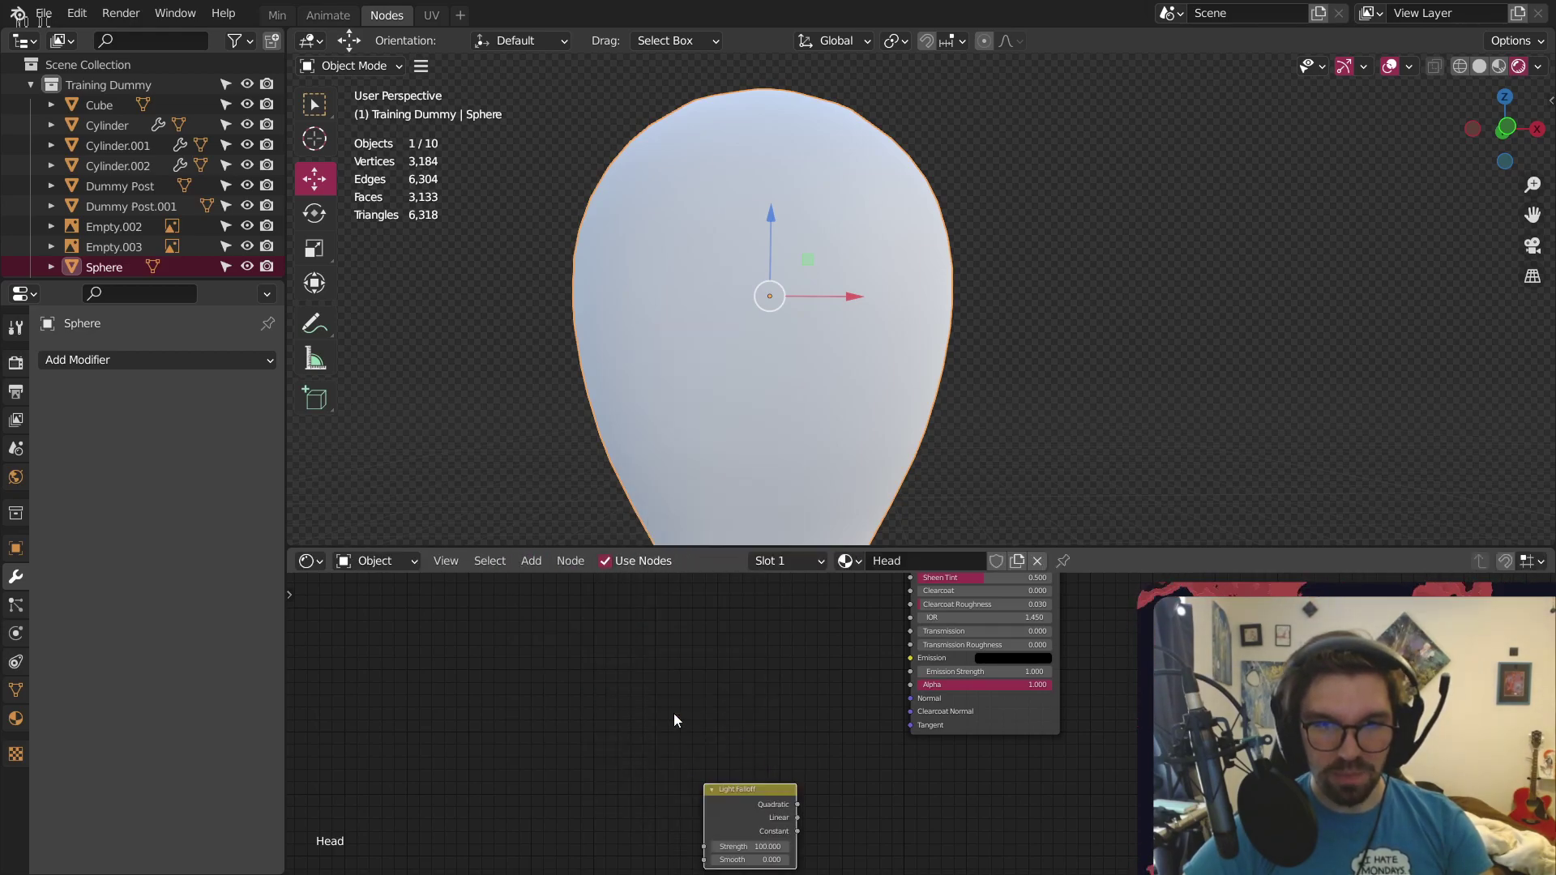
key("ctrl+z")
Add a MixRGB node, connect its Color to the Principled shader's Base Color, and save the file
left_click(531, 561)
mouse_move(580, 695)
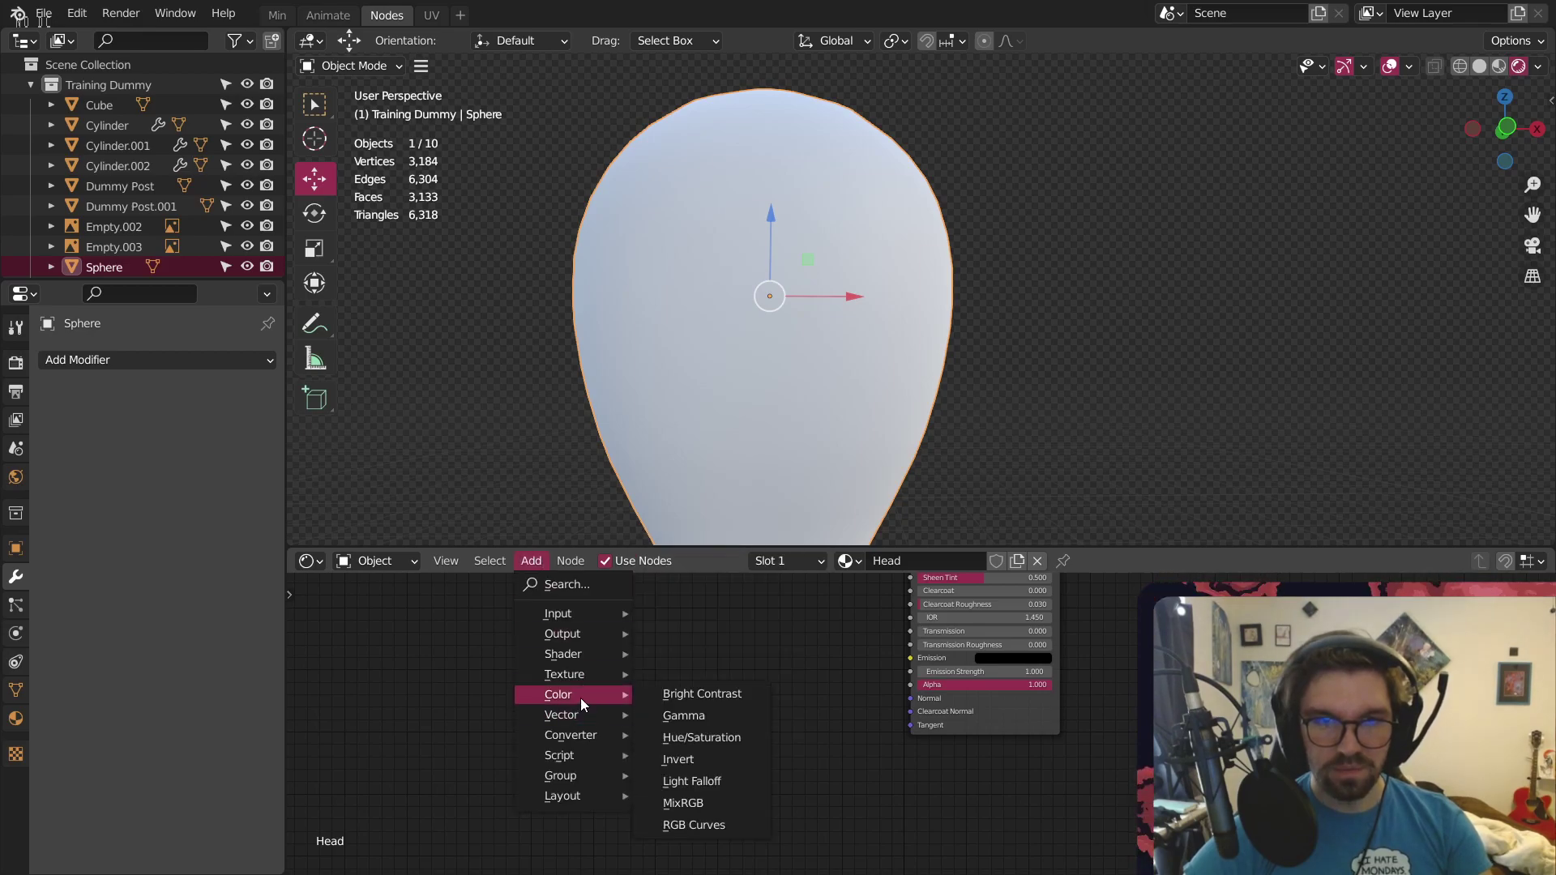
left_click(679, 801)
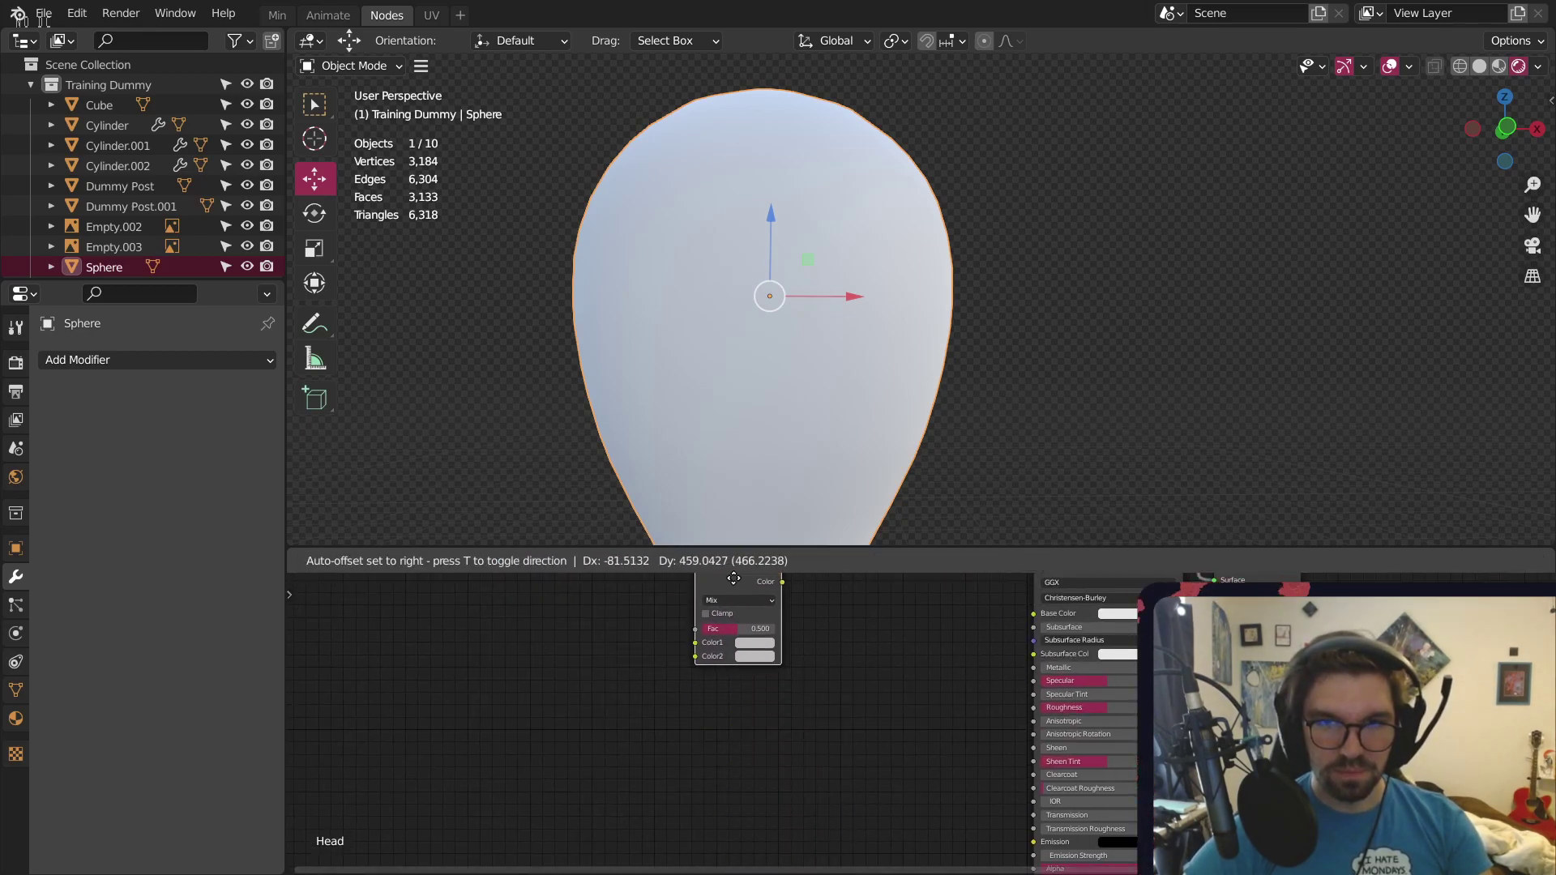
left_click(712, 610)
middle_click_drag(736, 645, 820, 685)
left_click_drag(778, 642, 666, 640)
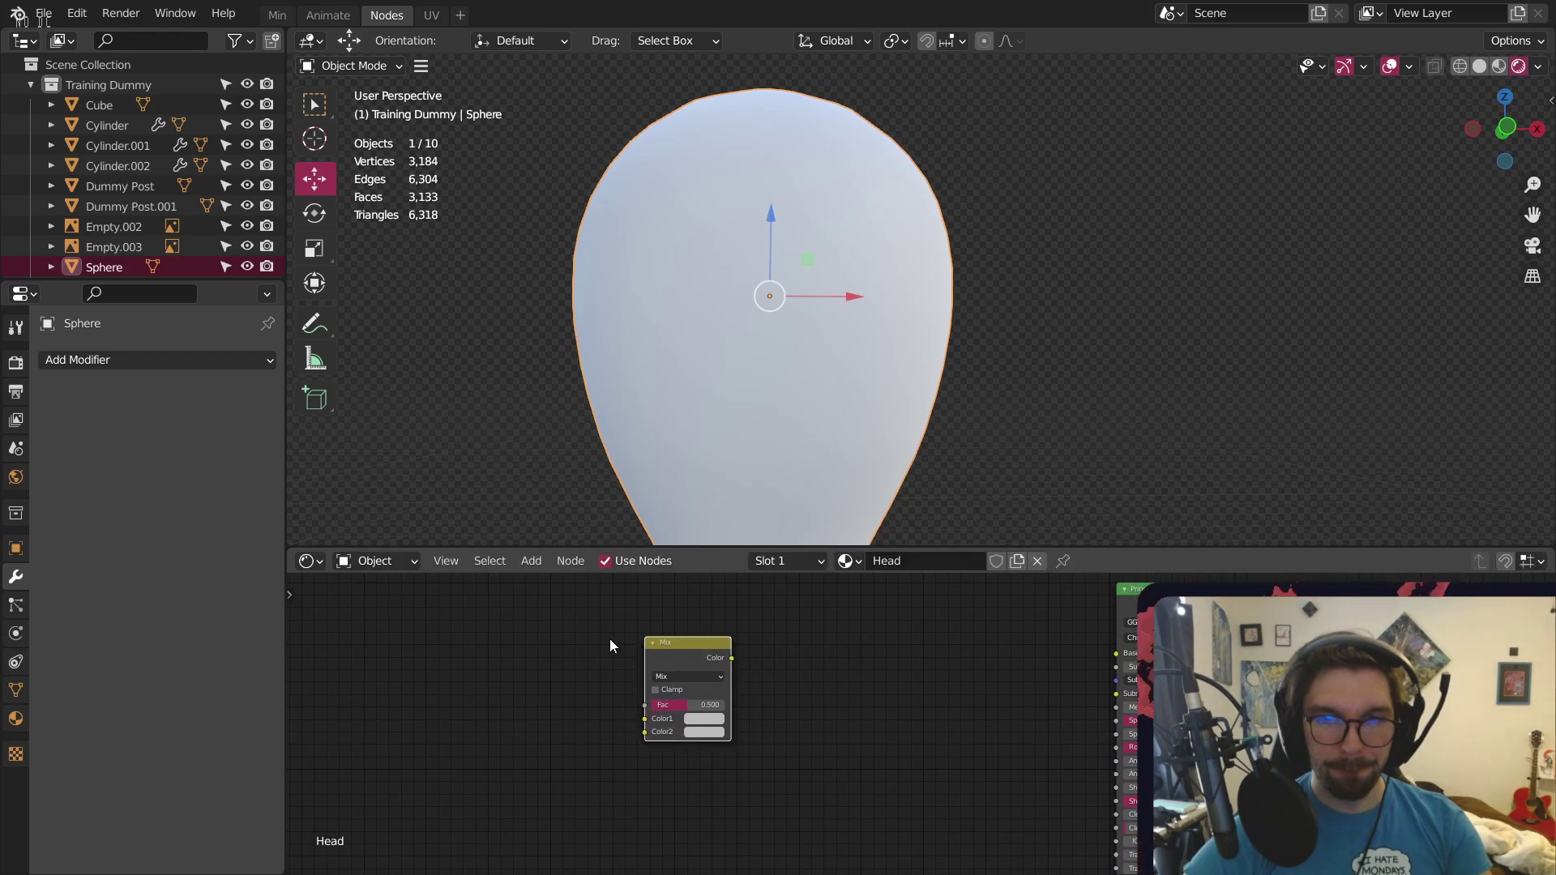
left_click(544, 701)
middle_click_drag(540, 708, 773, 677)
middle_click_drag(996, 633, 901, 664)
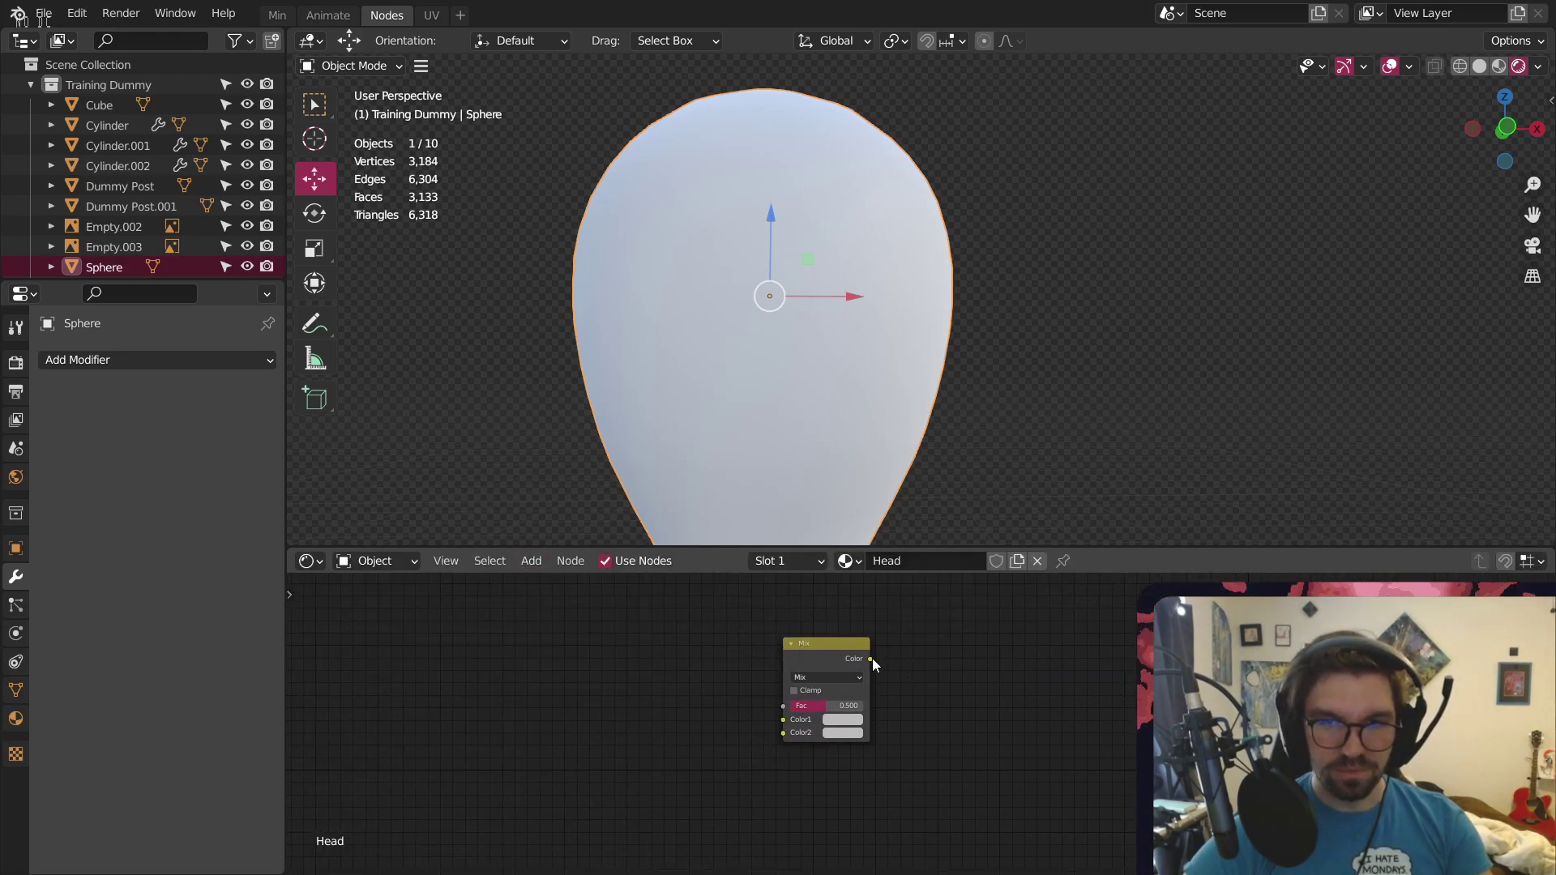
mouse_move(872, 658)
left_mouse_down()
mouse_move(1142, 637)
mouse_move(901, 664)
mouse_move(1146, 653)
left_mouse_up()
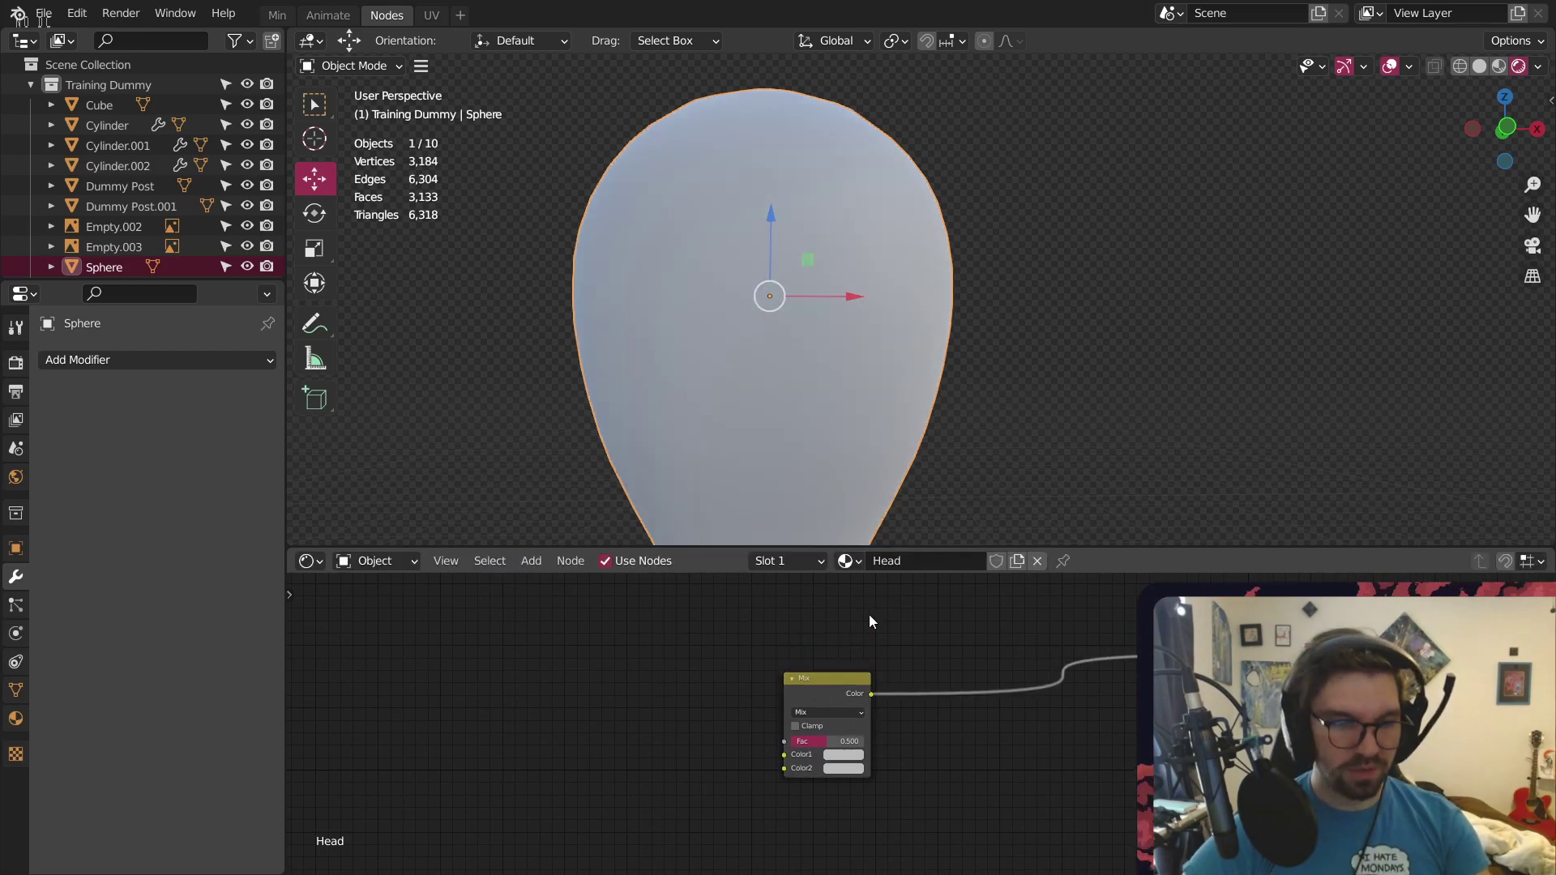
key("ctrl+s")
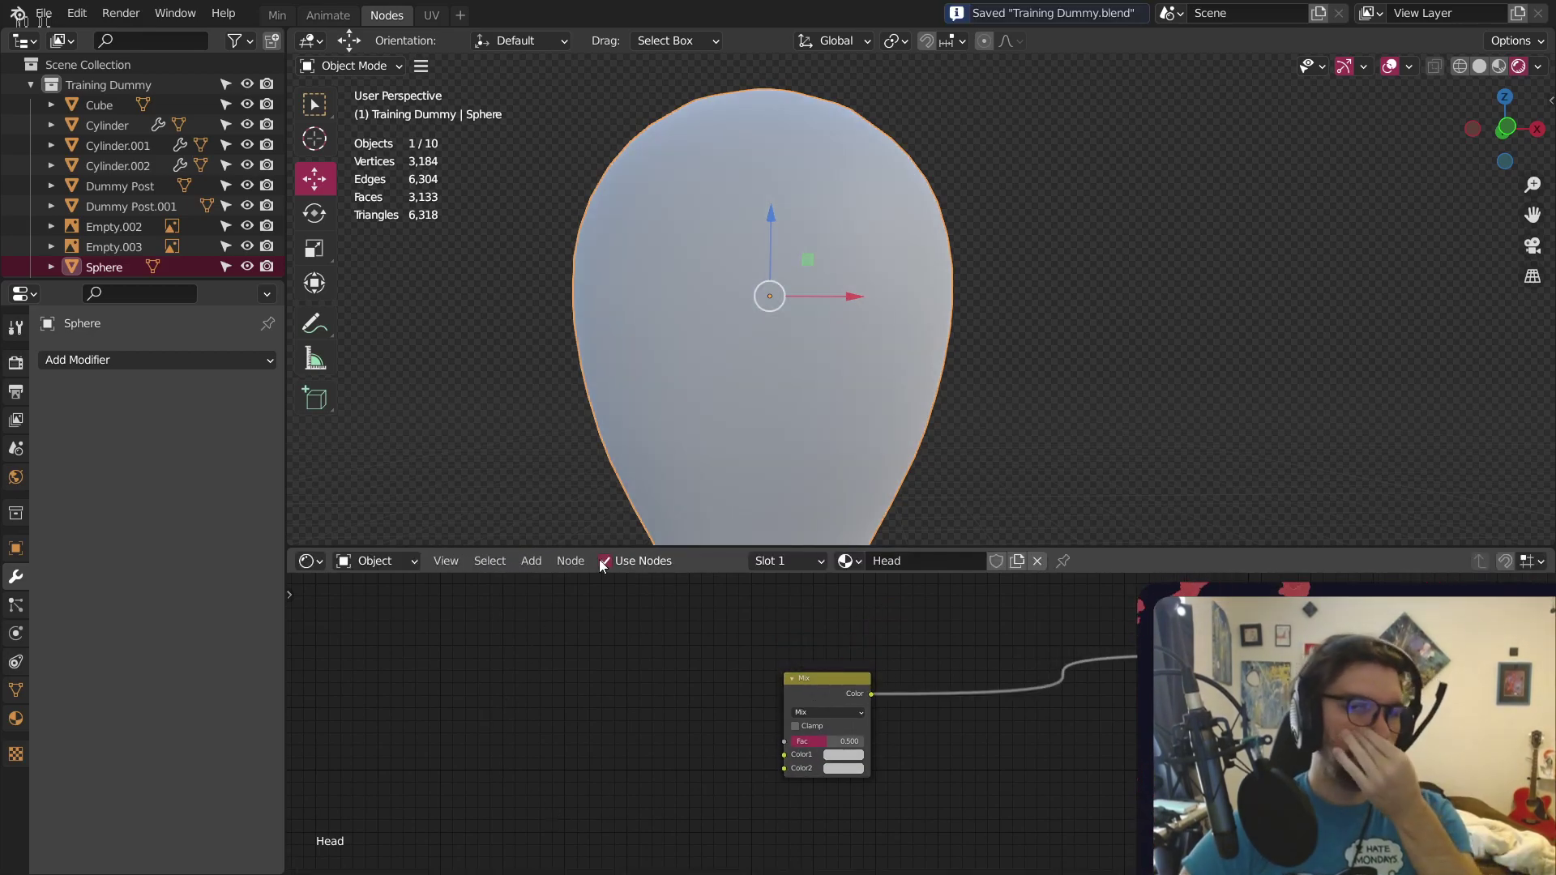
Add a Wave Texture node ahead of the Mix node and place a duplicate directly below it
left_click(531, 560)
mouse_move(578, 675)
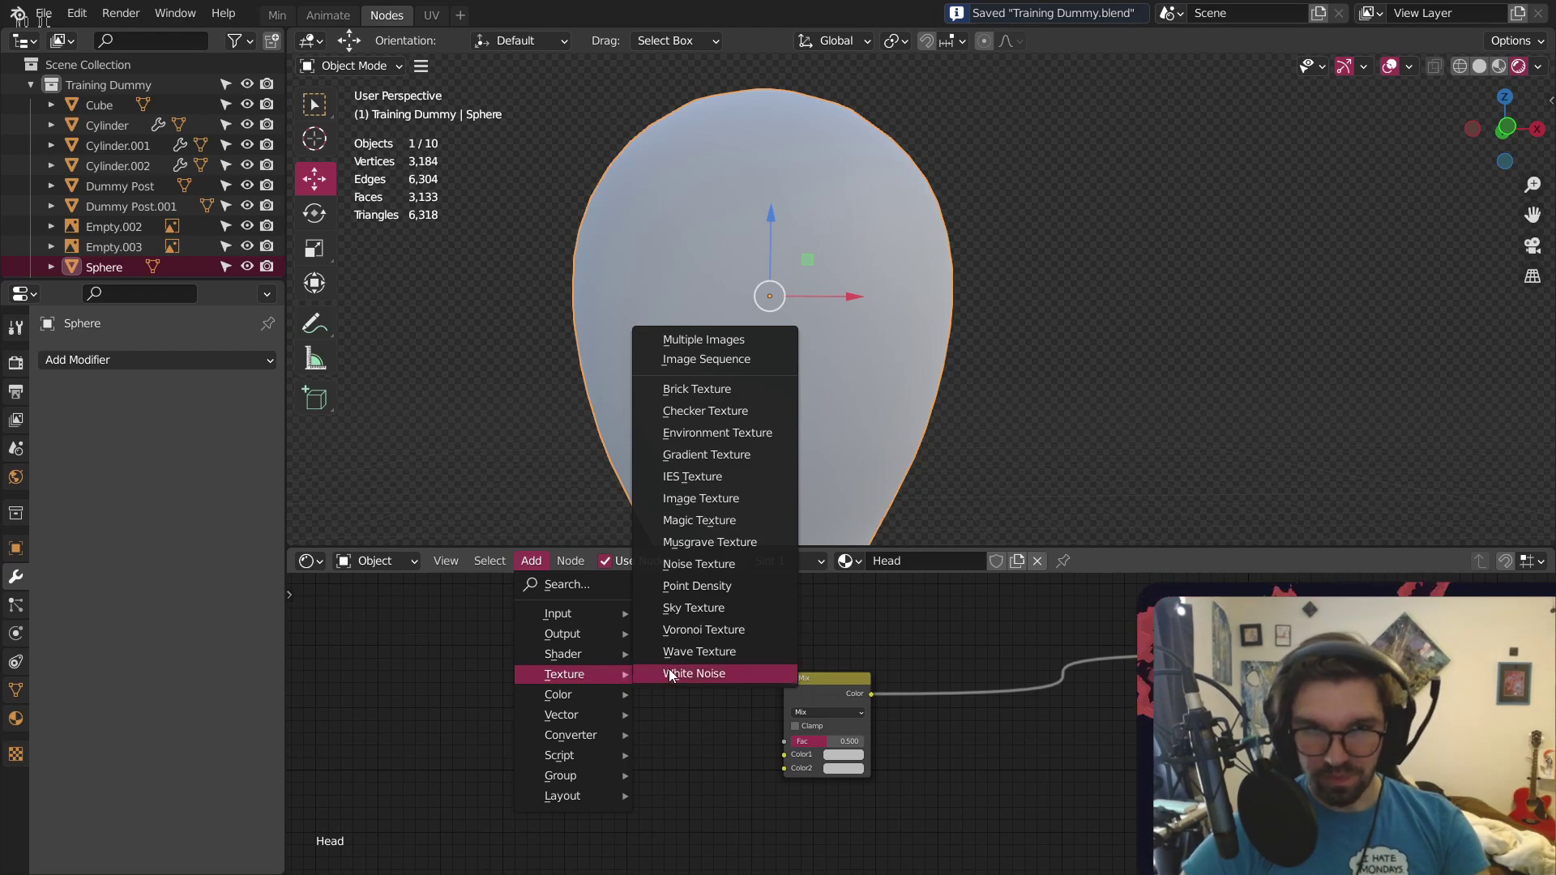
left_click(699, 651)
left_click(568, 580)
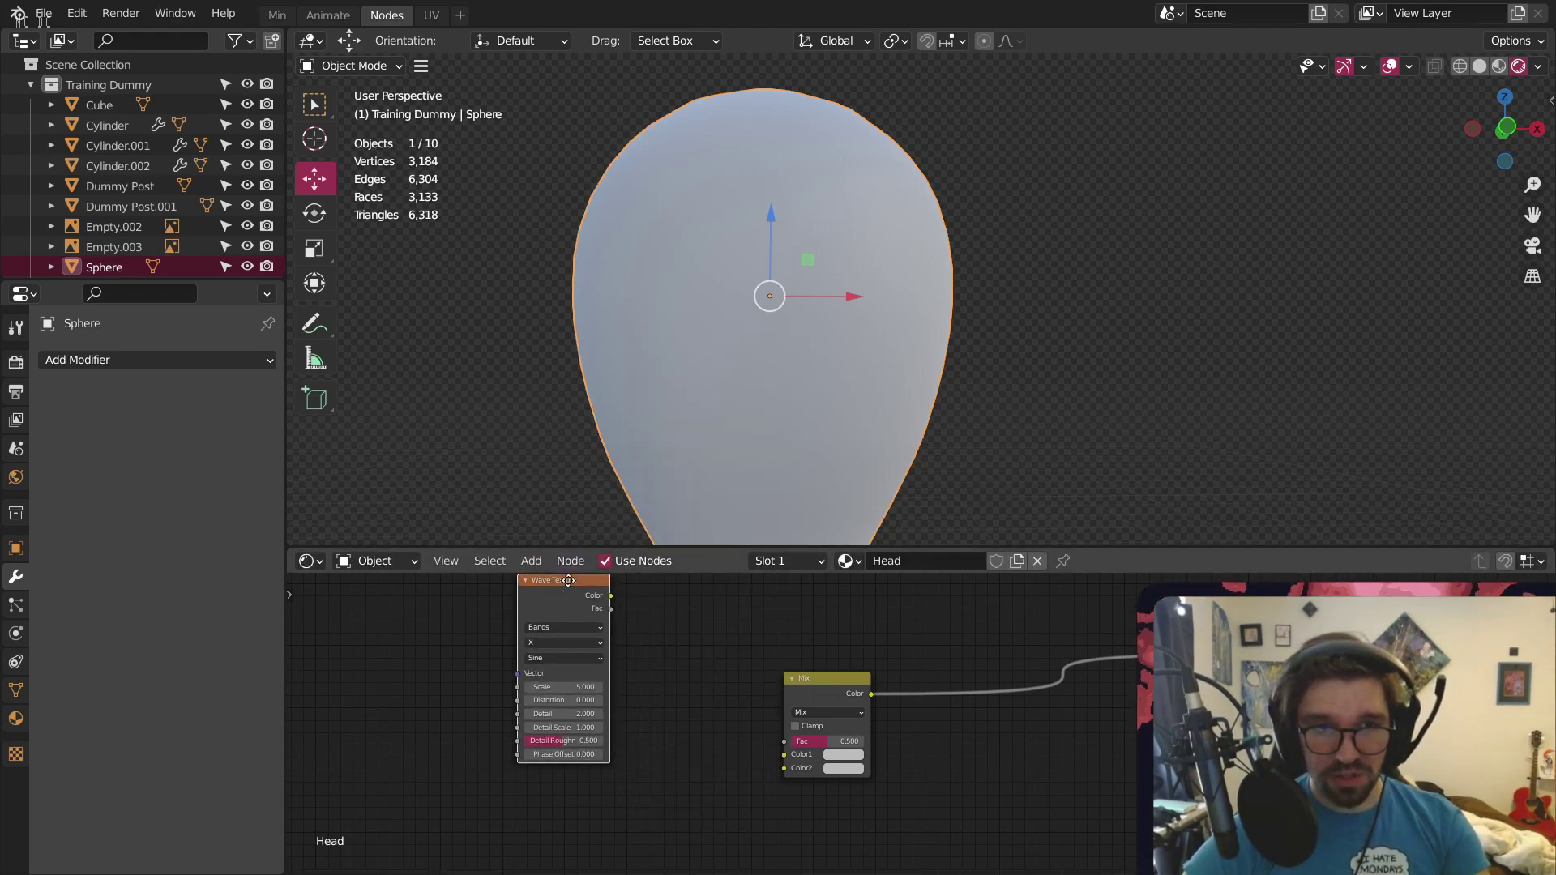
left_click(592, 576)
middle_click_drag(671, 621, 717, 637)
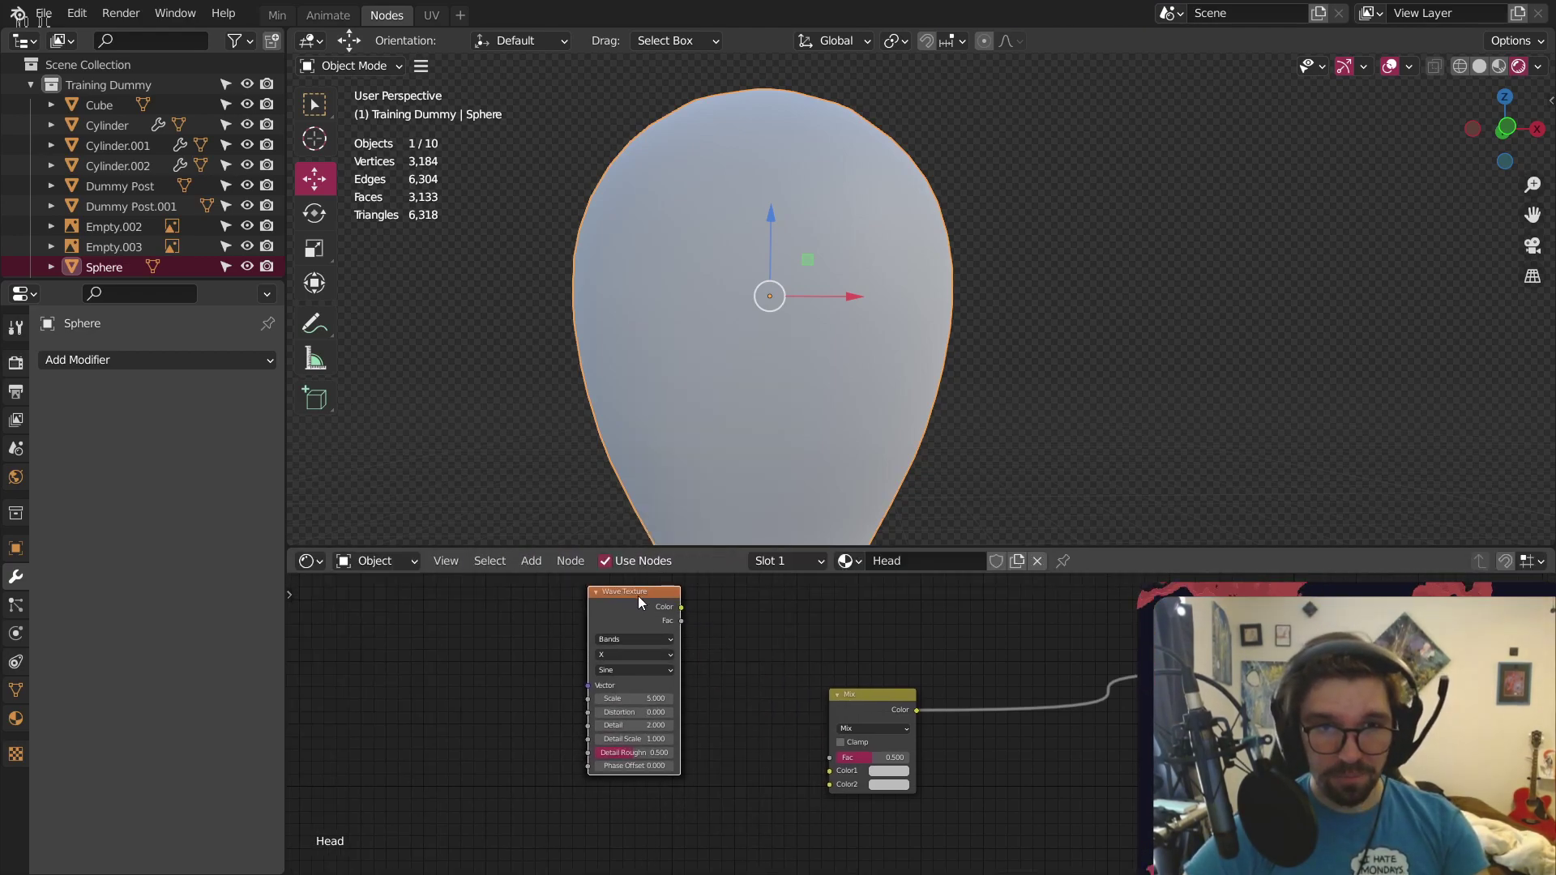
key("shift+d")
key("y")
left_click(639, 797)
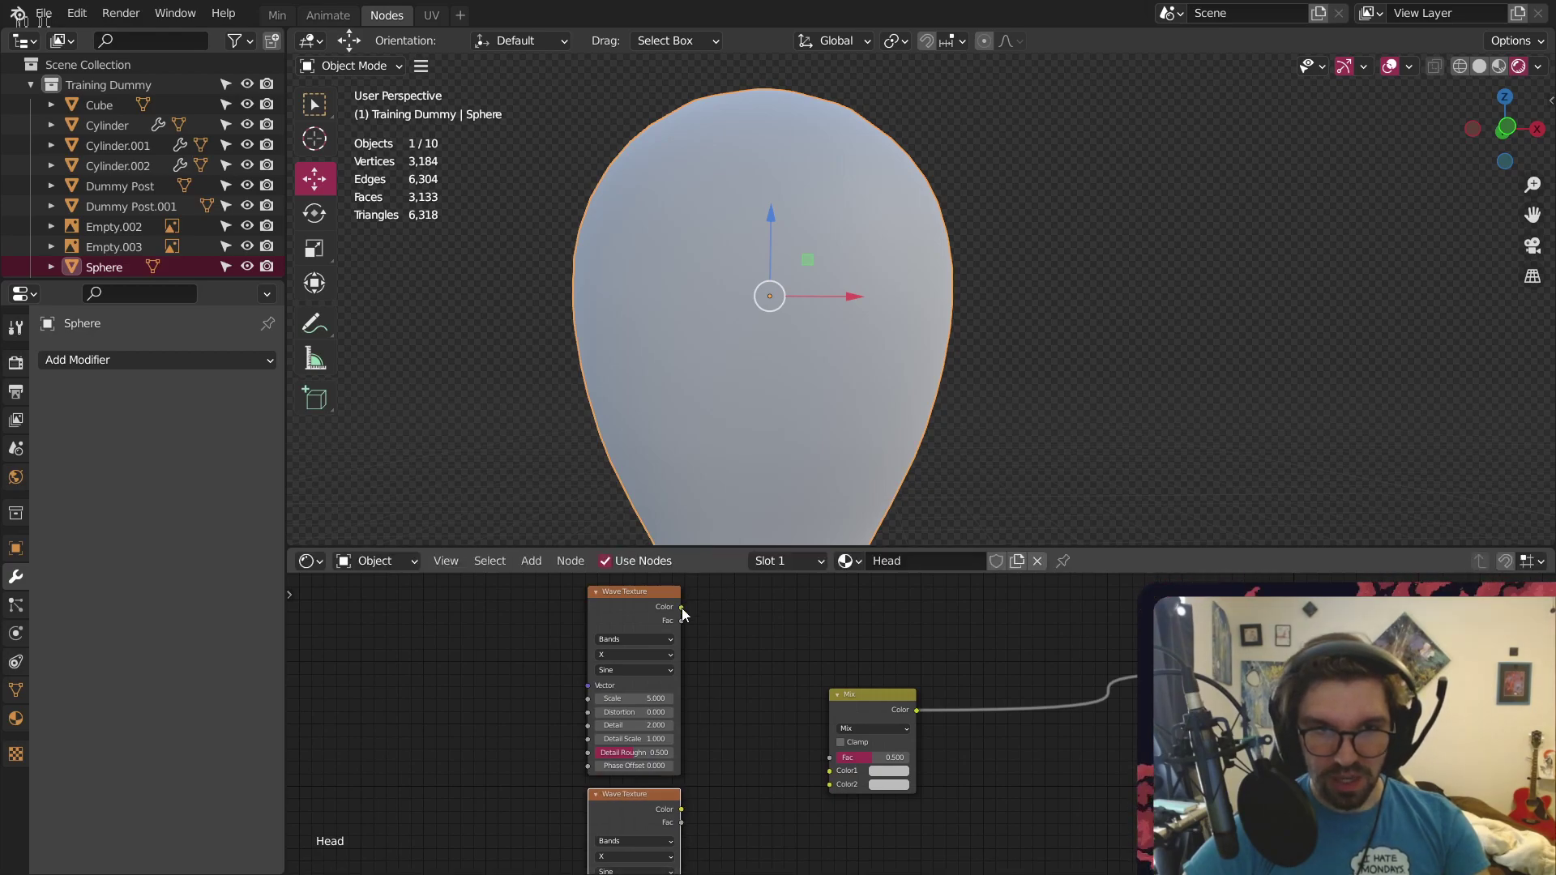
Connect the upper Wave Texture's Color to the Mix node's Color1 and the lower one's Color to Color2
left_click_drag(682, 607, 829, 771)
left_click_drag(681, 808, 742, 810)
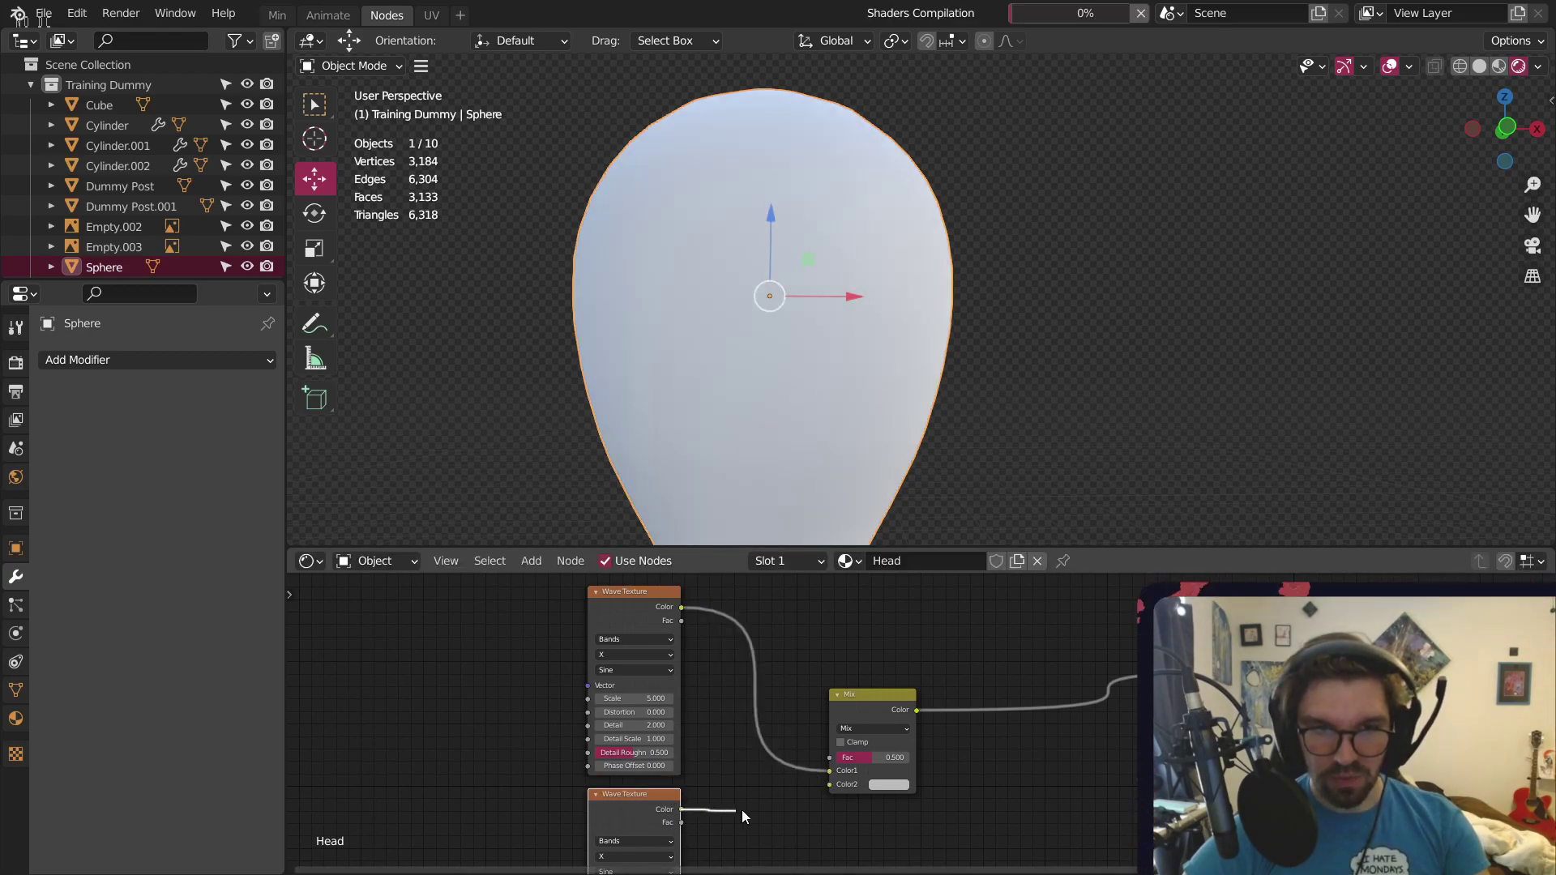
left_click_drag(835, 778, 907, 747)
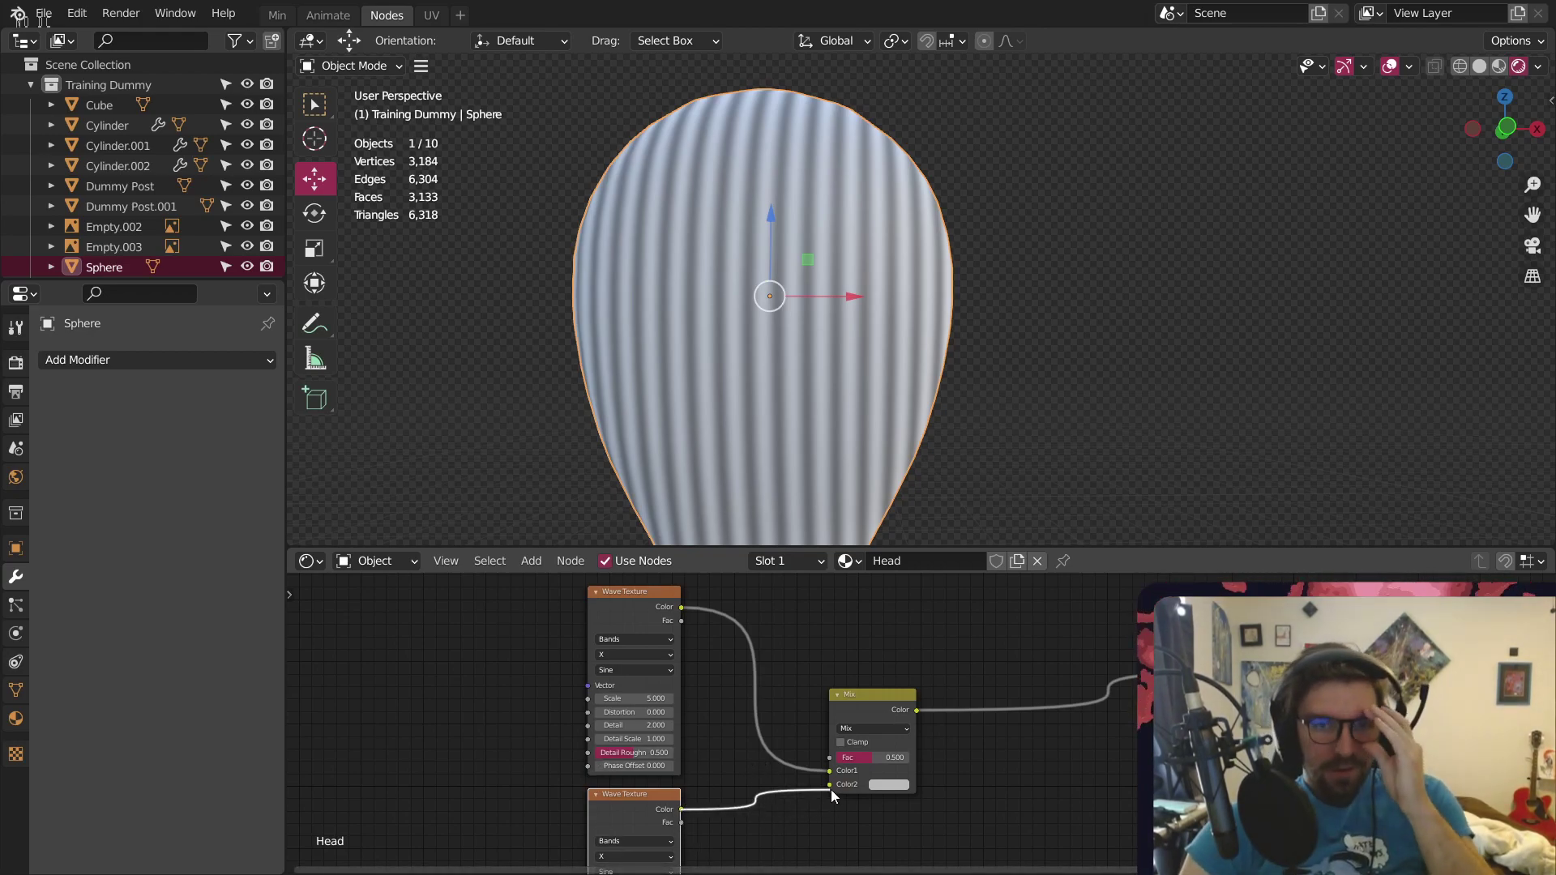
left_click_drag(831, 793, 830, 786)
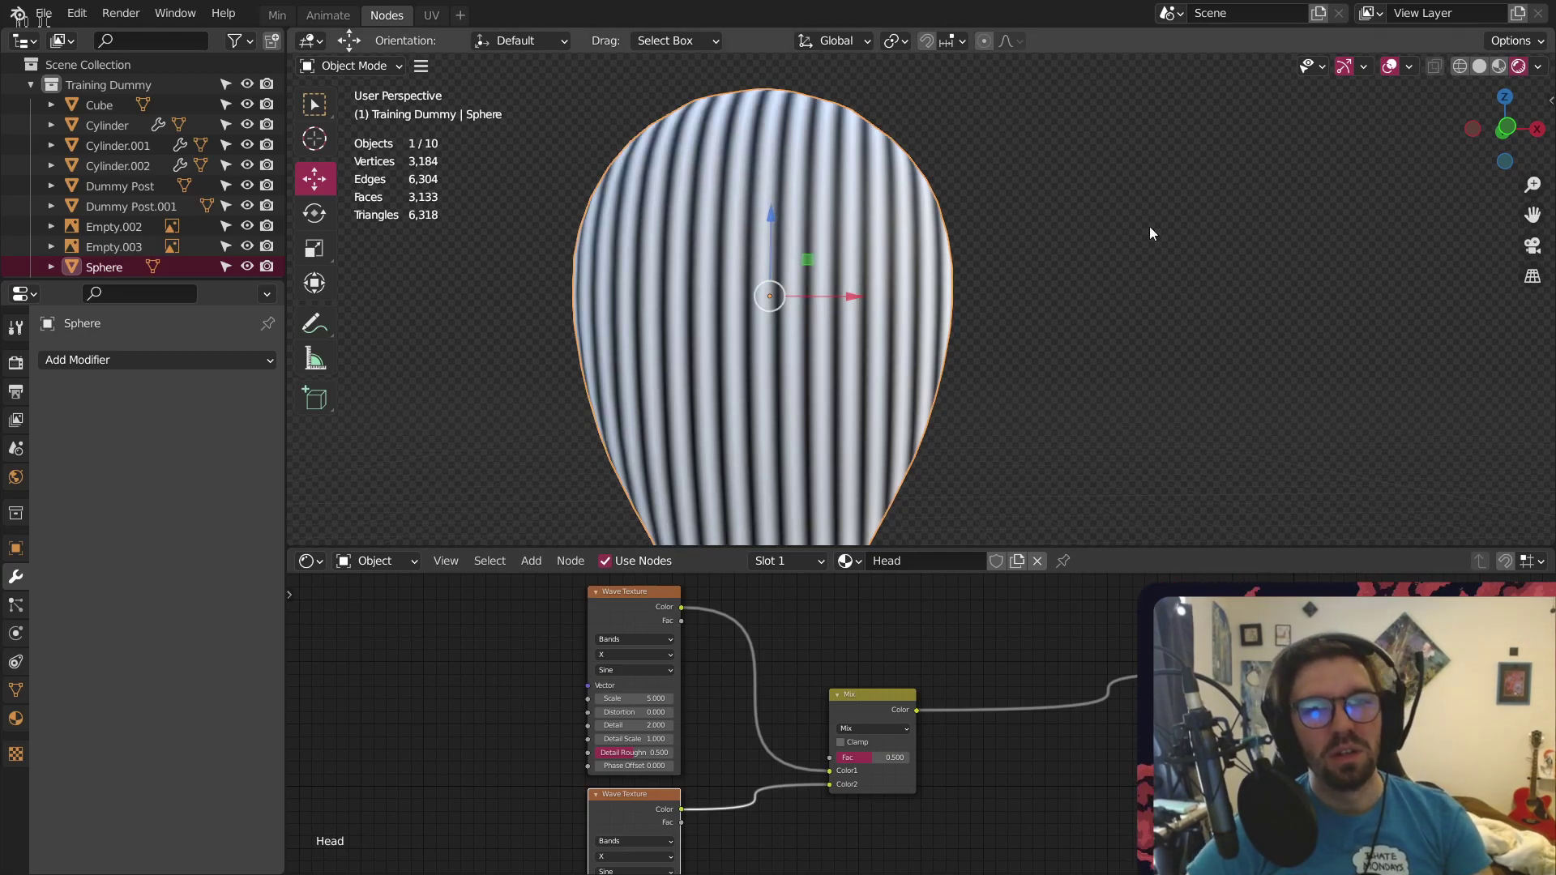
middle_click_drag(664, 298, 808, 313)
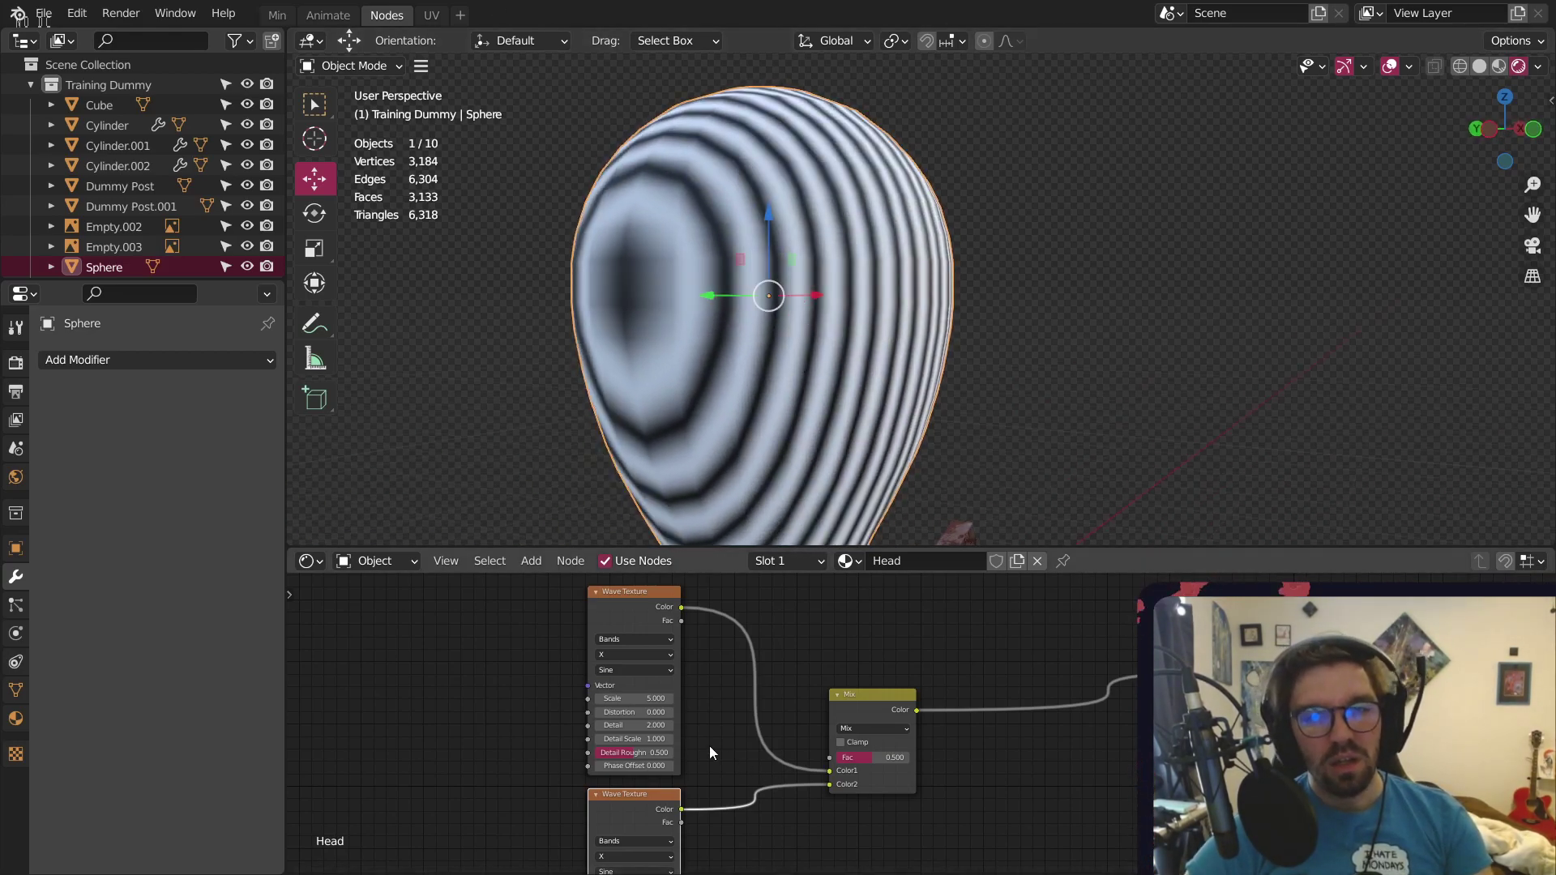
Add Texture Coordinate and Mapping nodes to the upper Wave Texture, using Object coordinates for the Mapping node's Vector
middle_click_drag(468, 782, 653, 783)
left_click(803, 591)
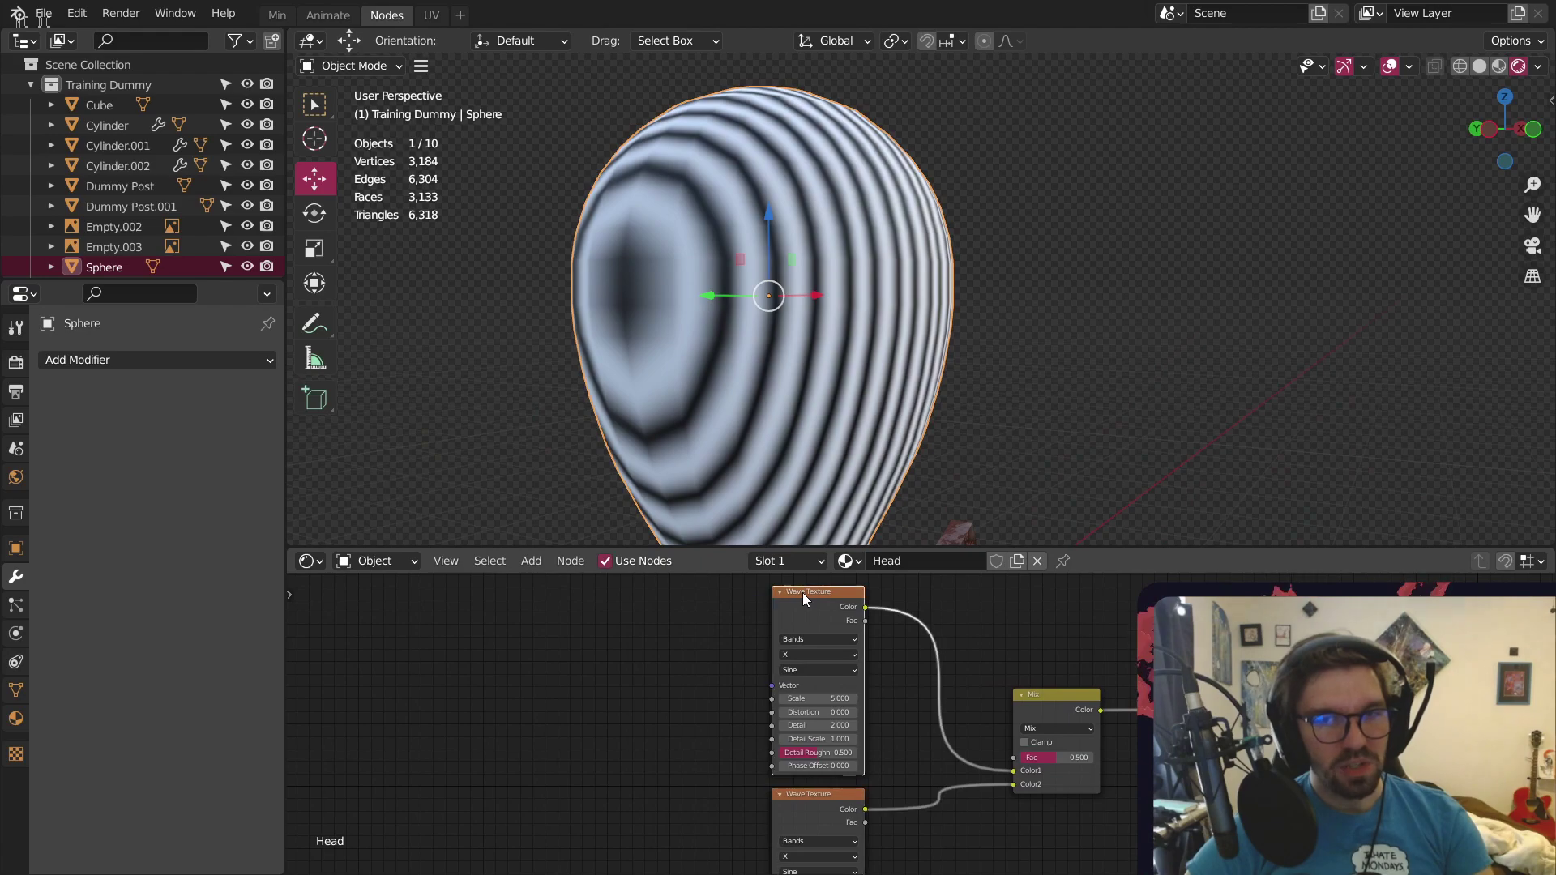
key("ctrl+t")
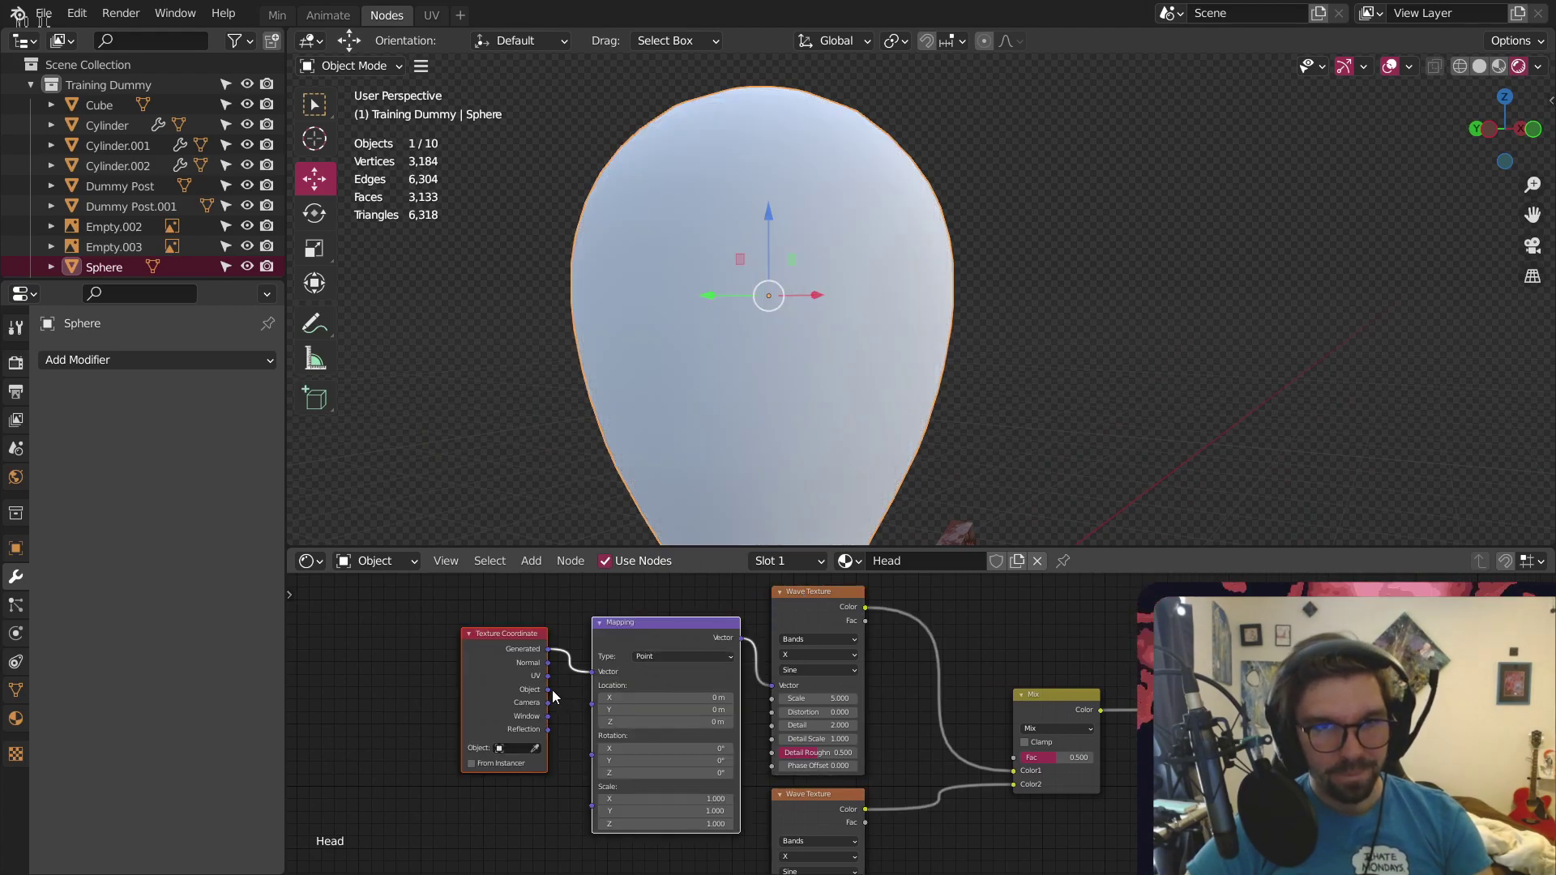
left_click_drag(549, 689, 592, 671)
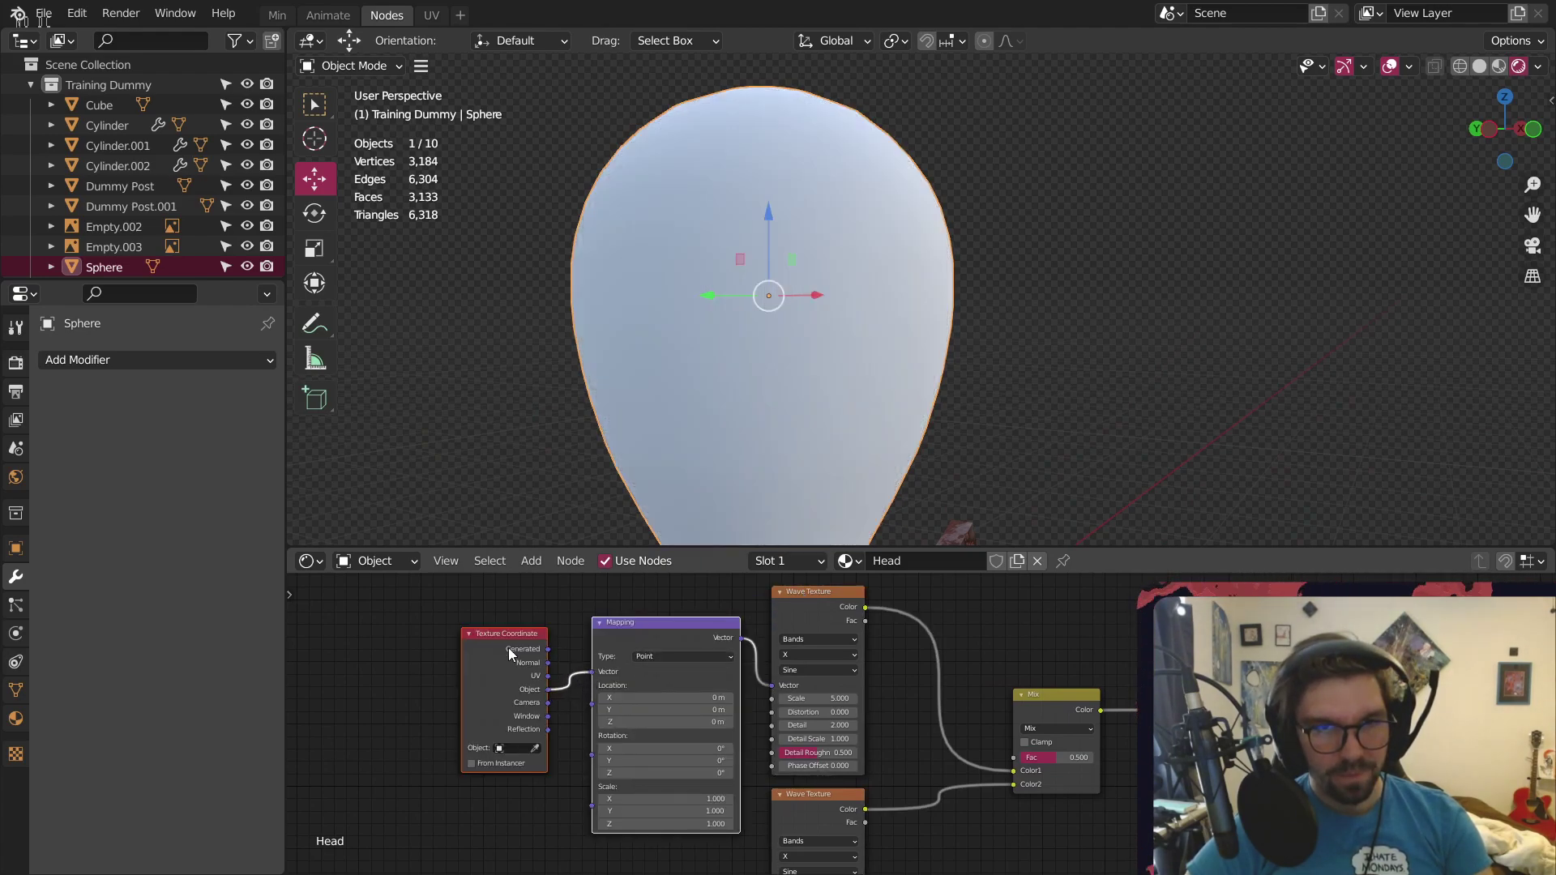
Rearrange the Texture Coordinate and Mapping nodes, and connect the Mapping node's Vector to the lower Wave Texture's Vector as well
left_click_drag(508, 648, 489, 663)
left_click(603, 661)
left_click_drag(608, 657, 613, 649)
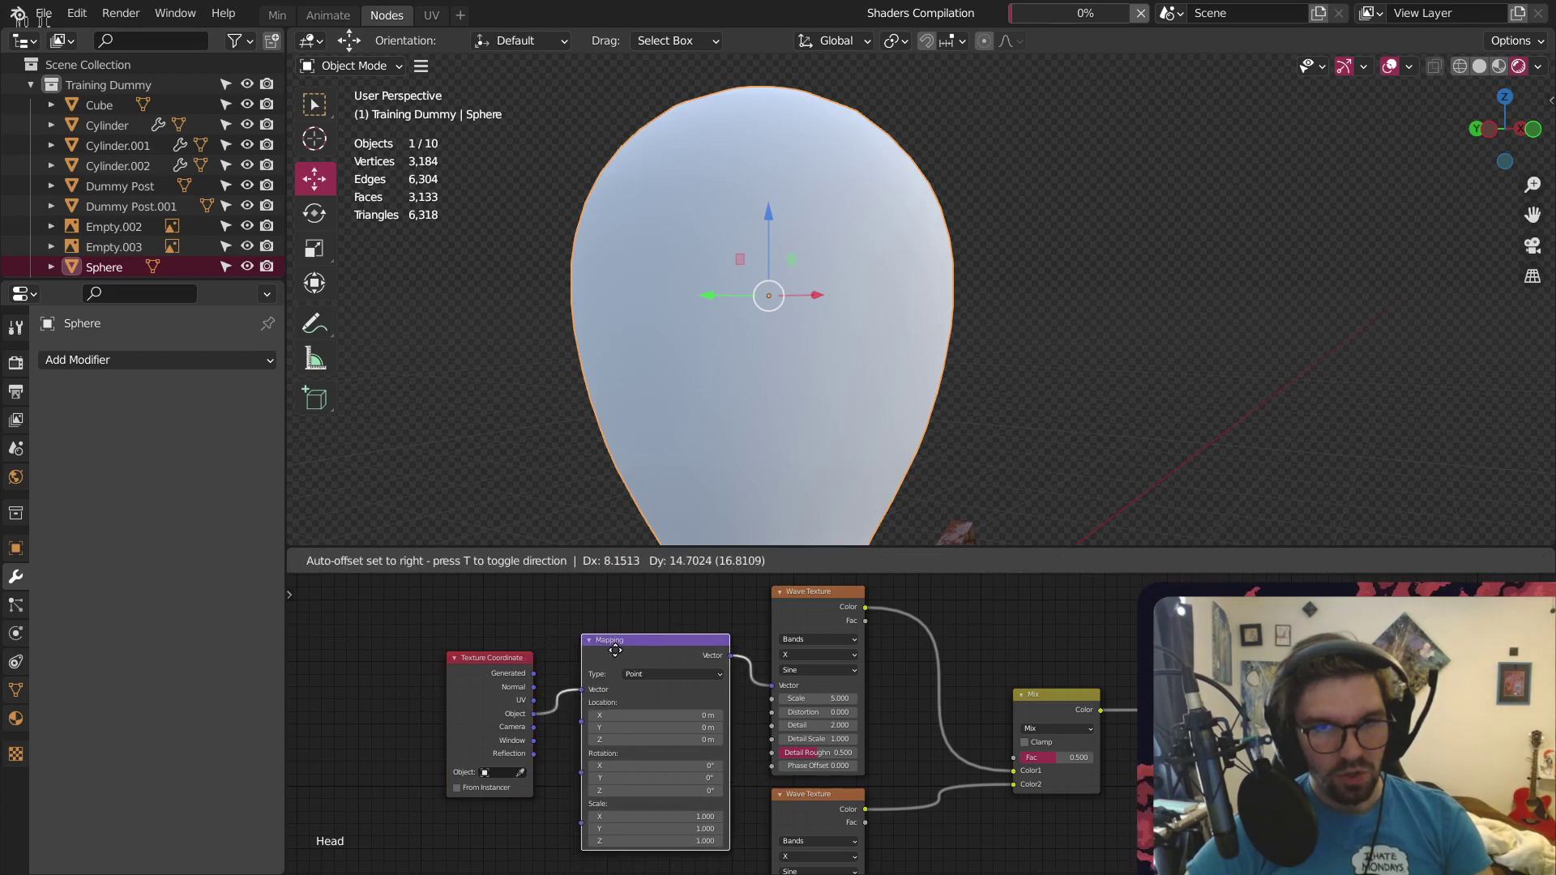
left_click_drag(507, 655, 497, 688)
middle_click_drag(721, 681, 684, 641)
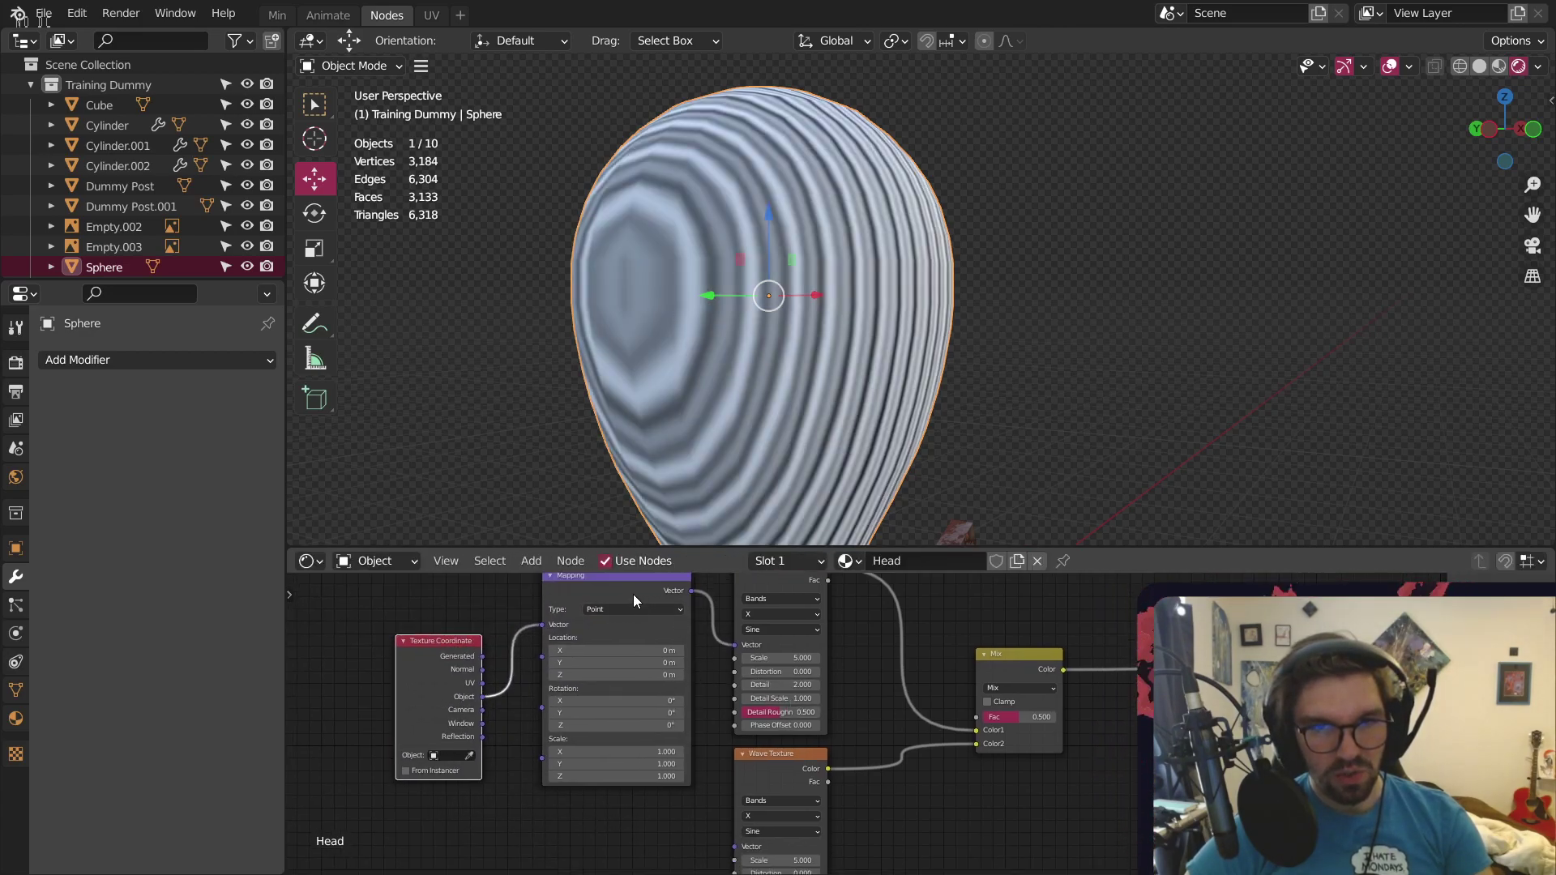
left_click_drag(634, 587, 627, 608)
middle_click_drag(694, 644, 666, 617)
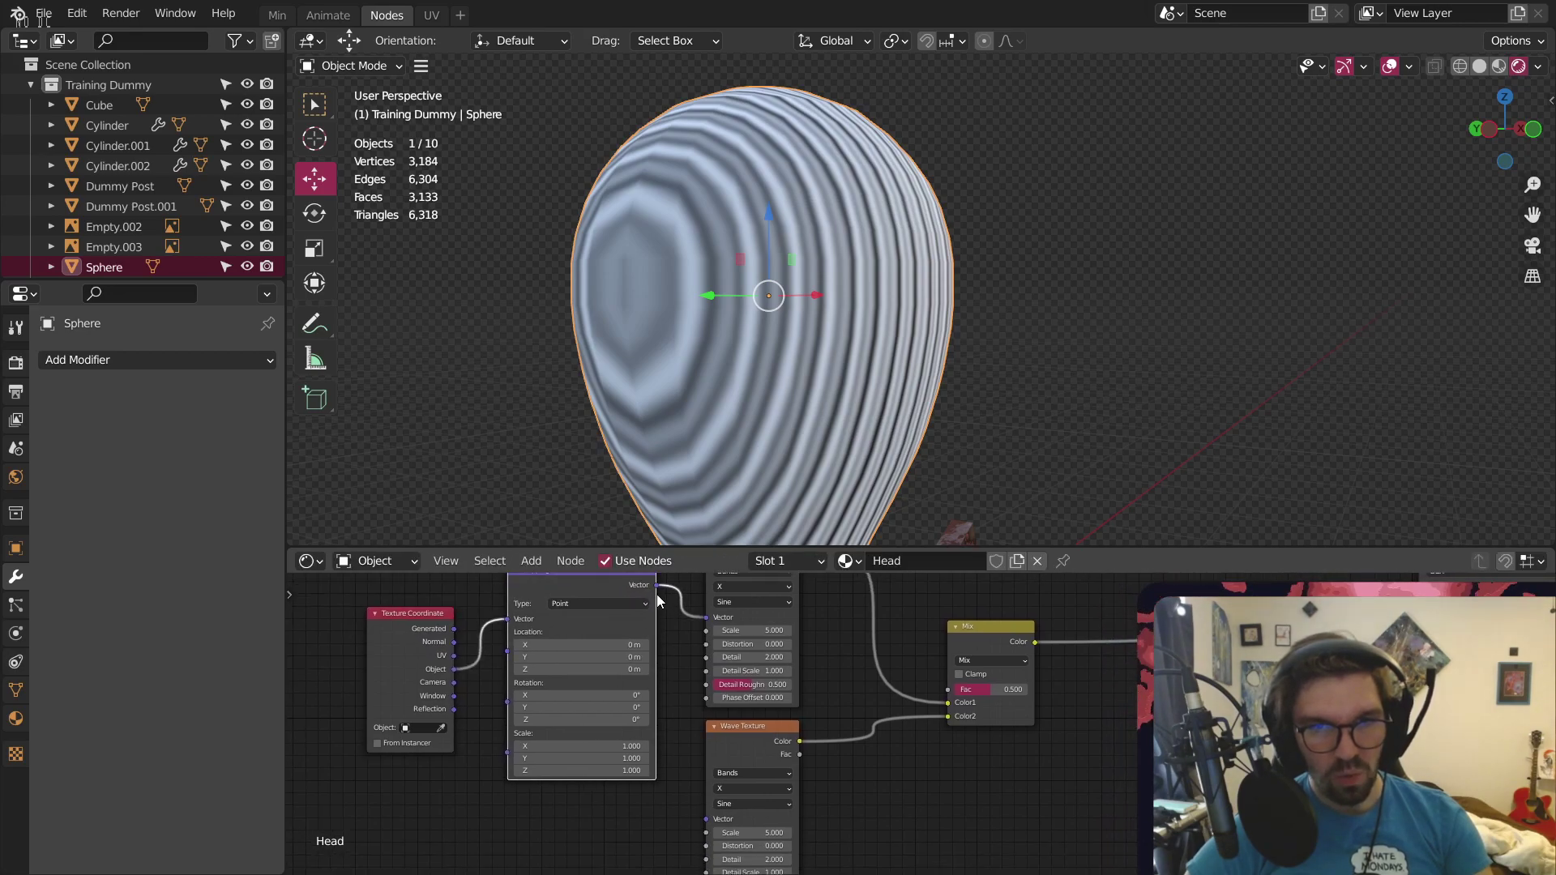
left_click_drag(656, 593, 706, 818)
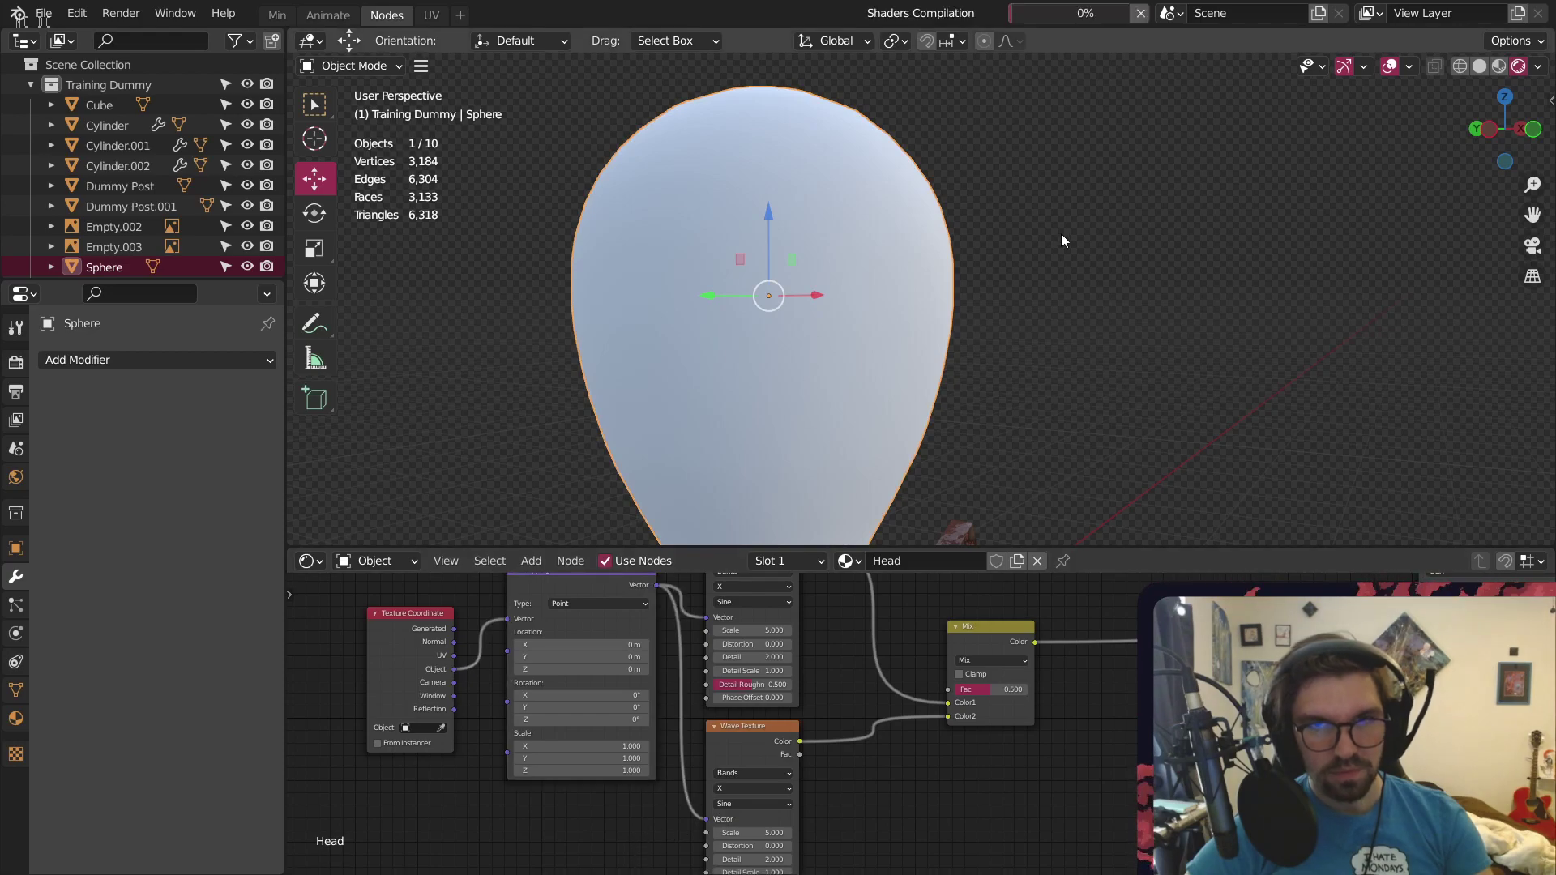
Set the lower Wave Texture's bands direction to Y and check the crossing pattern on the head
left_click(1026, 248)
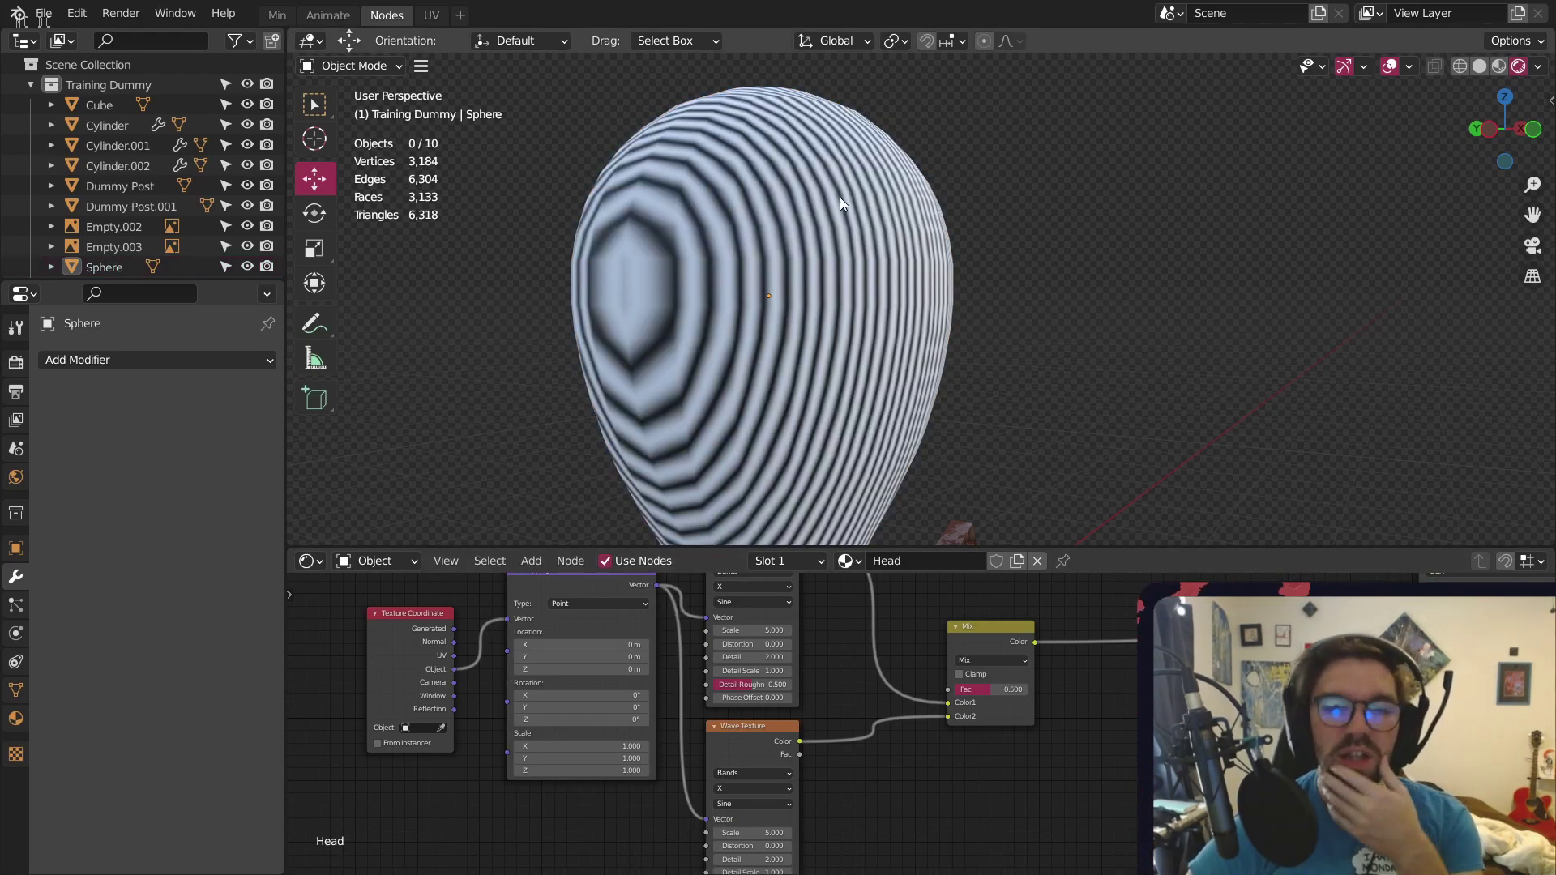
scroll(747, 586, "up", 4)
left_click(760, 629)
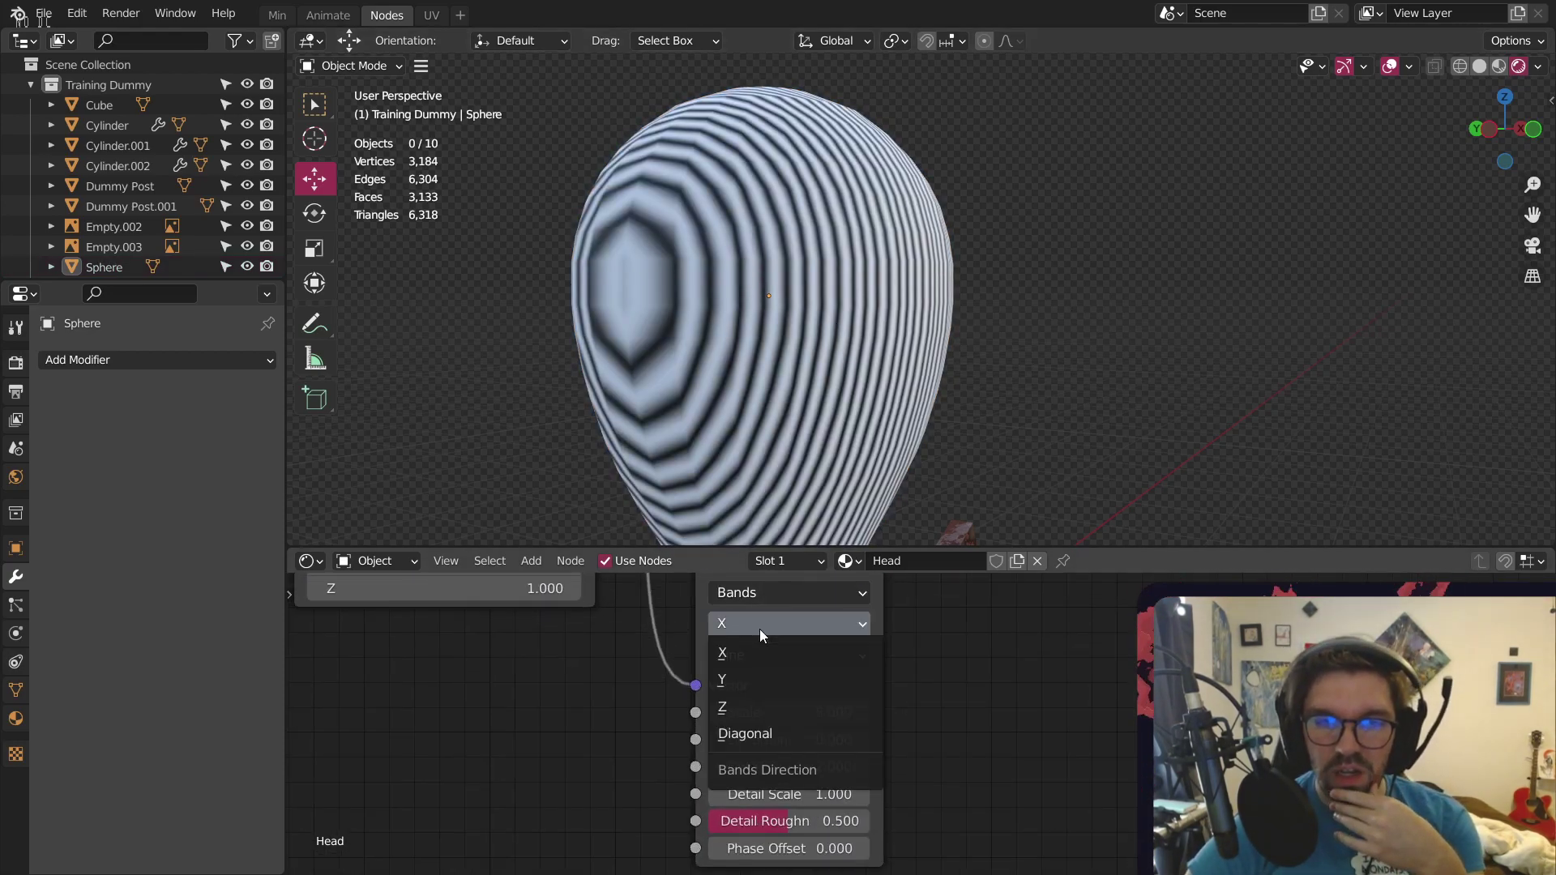
left_click(738, 691)
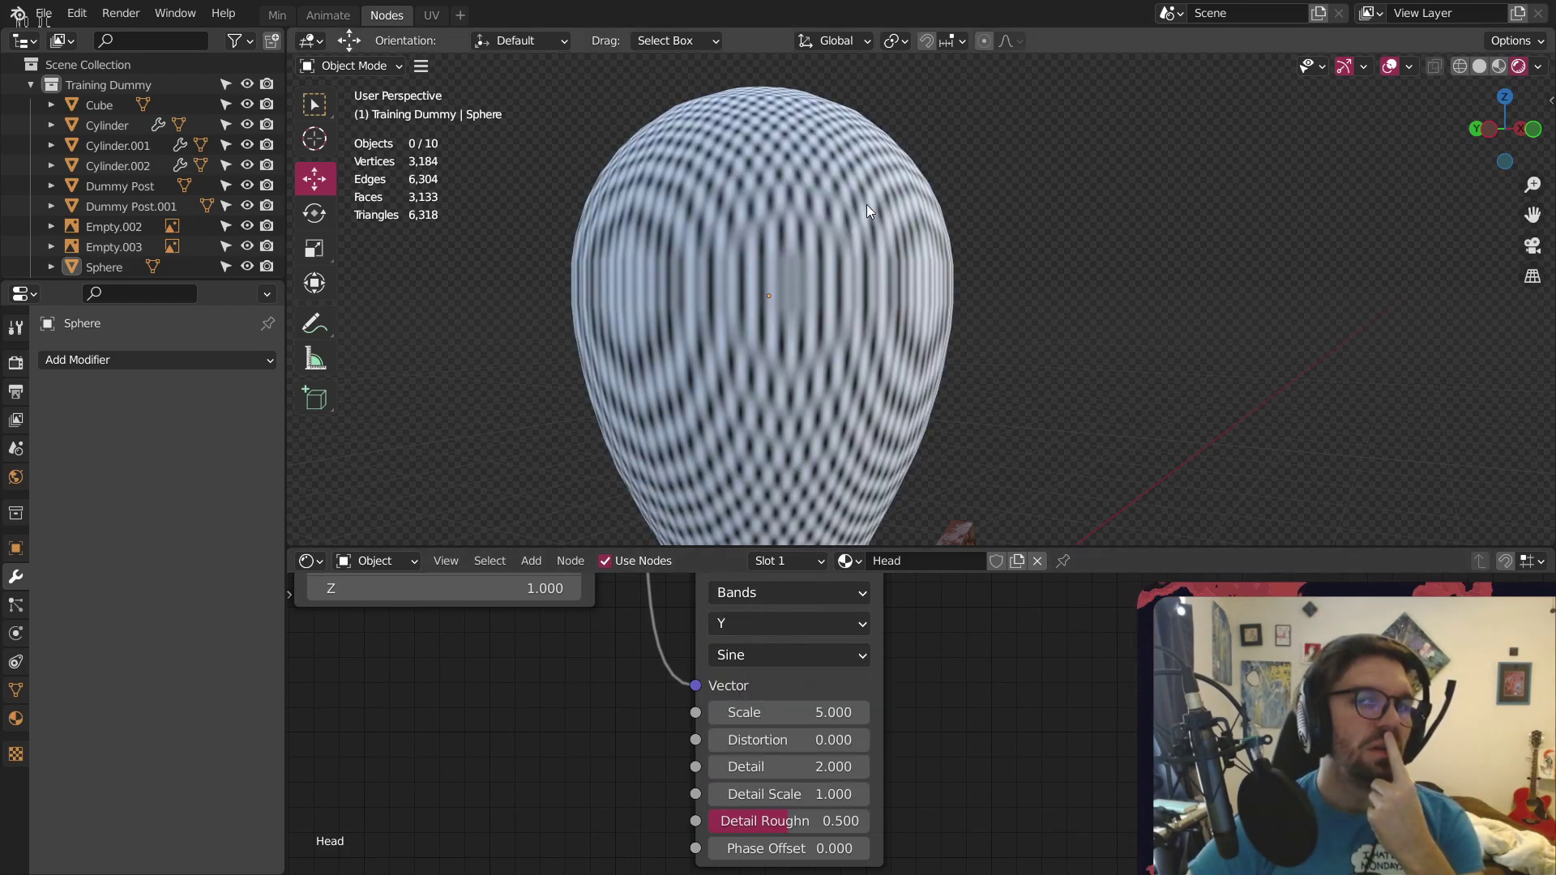
middle_click_drag(867, 205, 914, 187)
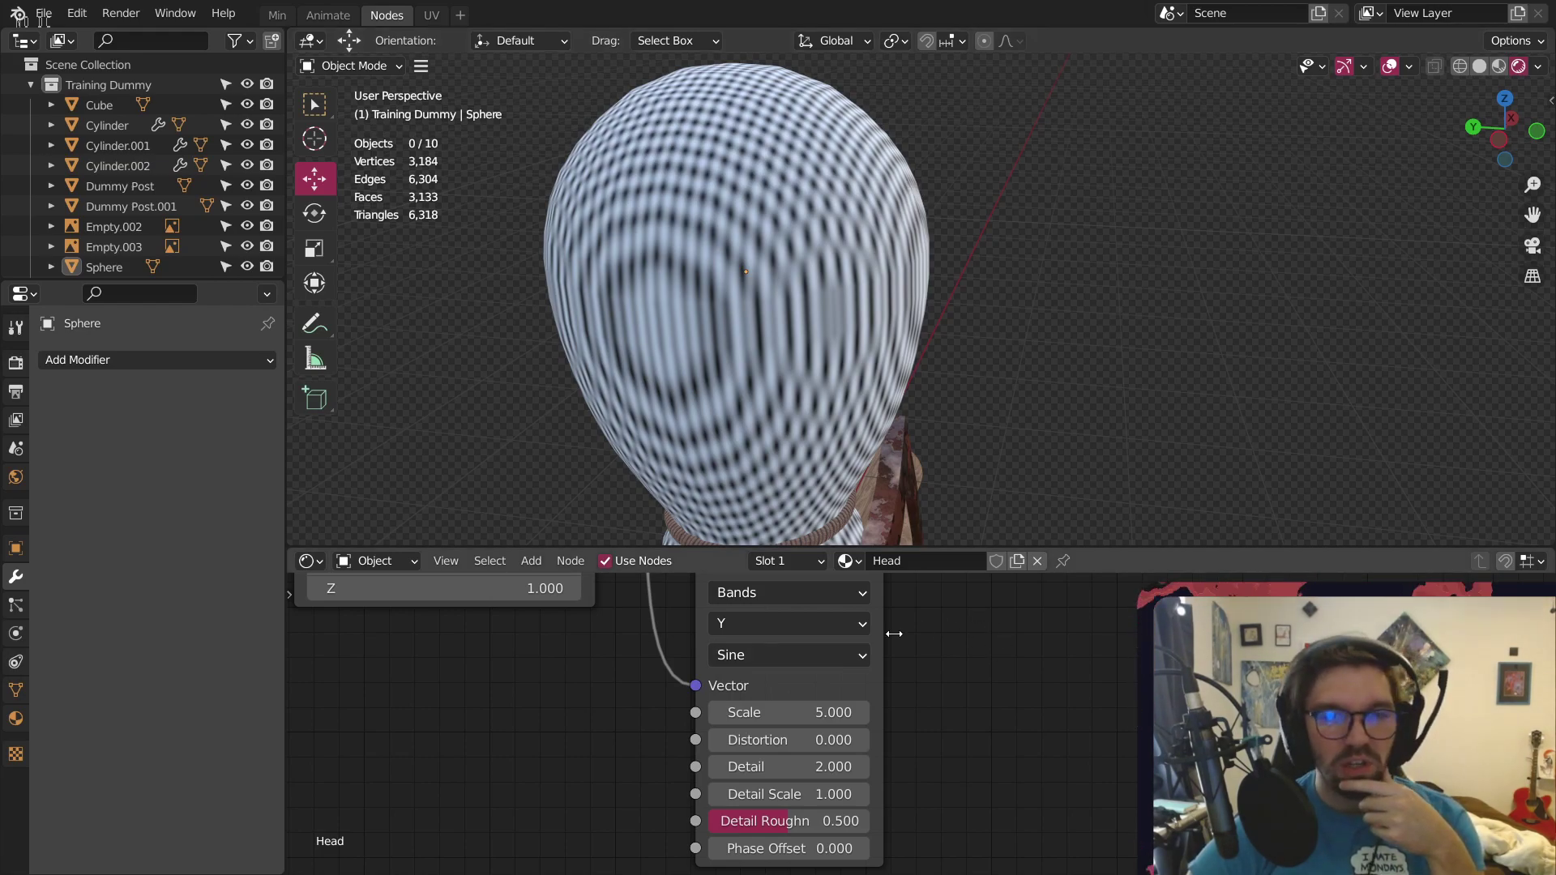
Set the upper Wave Texture's type to Rings with Spherical direction and check the pattern on the head
middle_click_drag(929, 623, 918, 756)
scroll(948, 697, "up", 10, "shift")
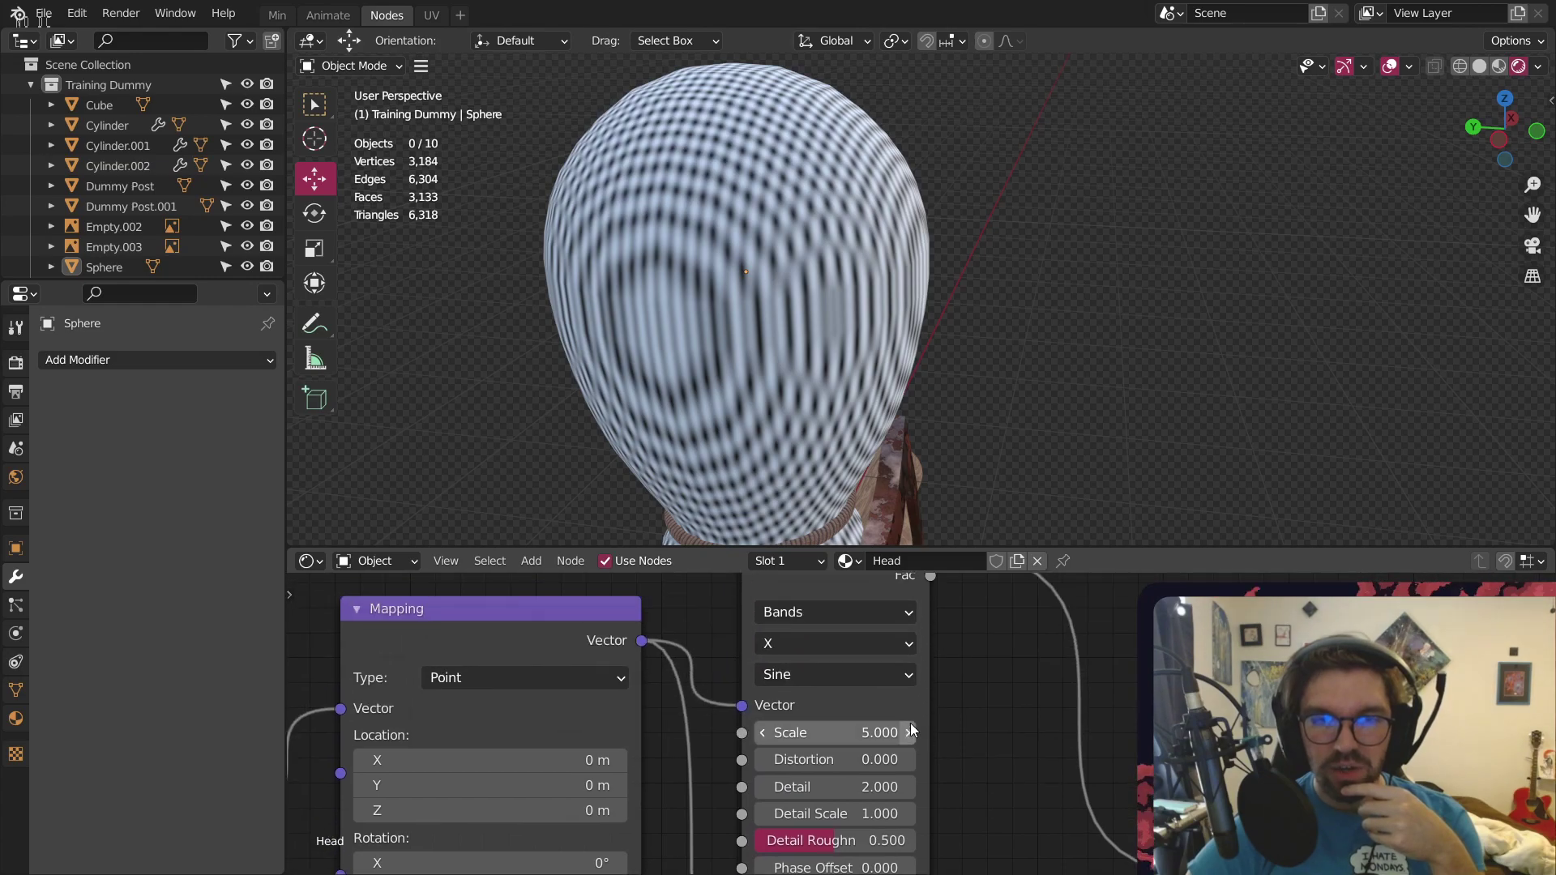
left_click(811, 613)
left_click(799, 669)
left_click(801, 647)
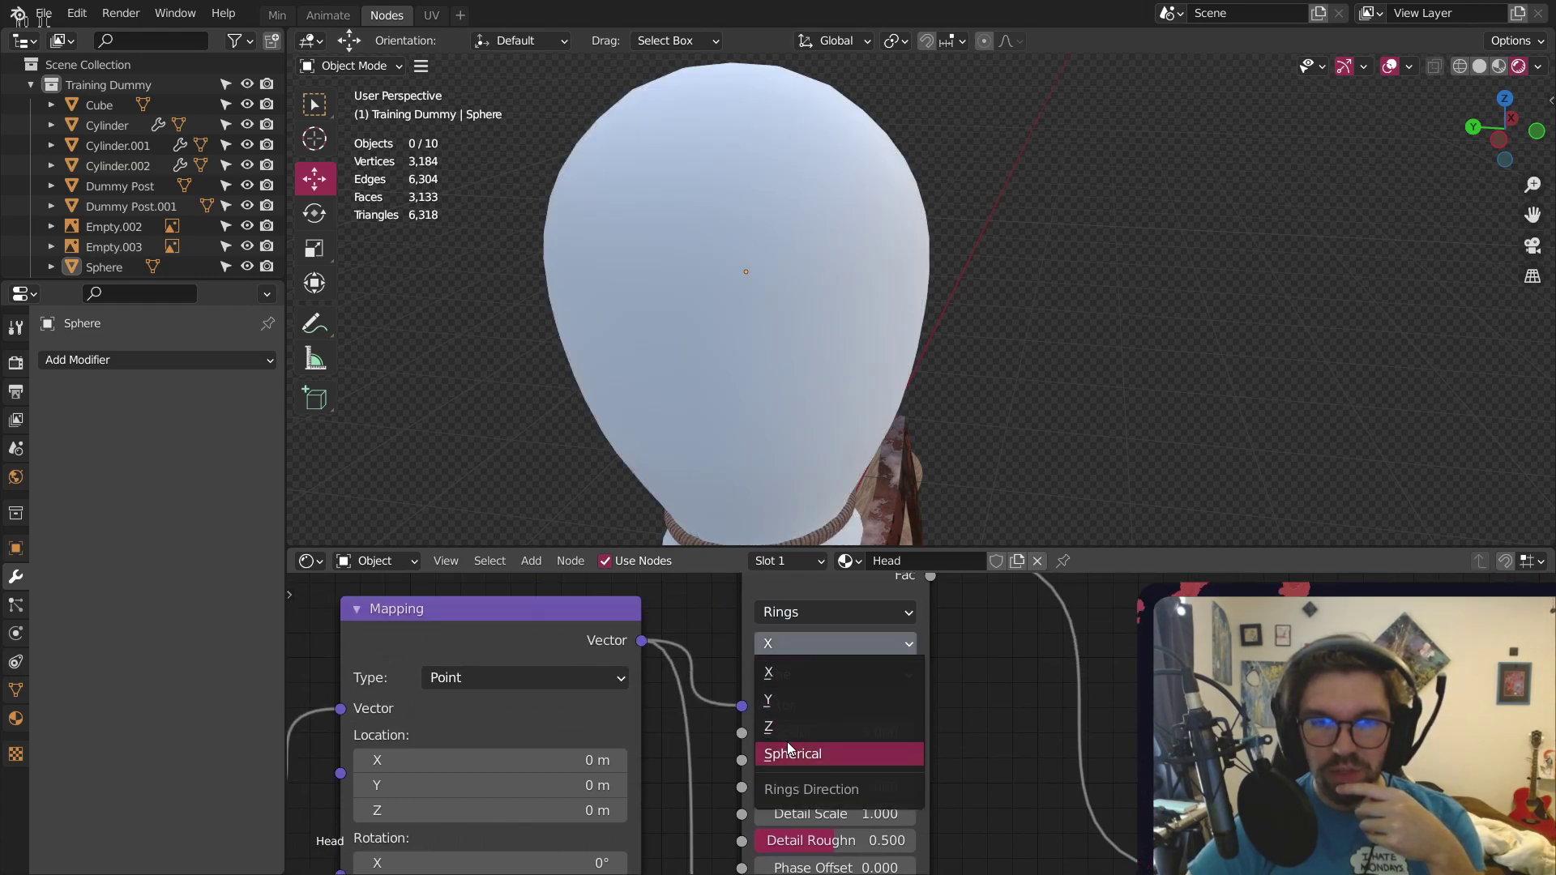
left_click(786, 755)
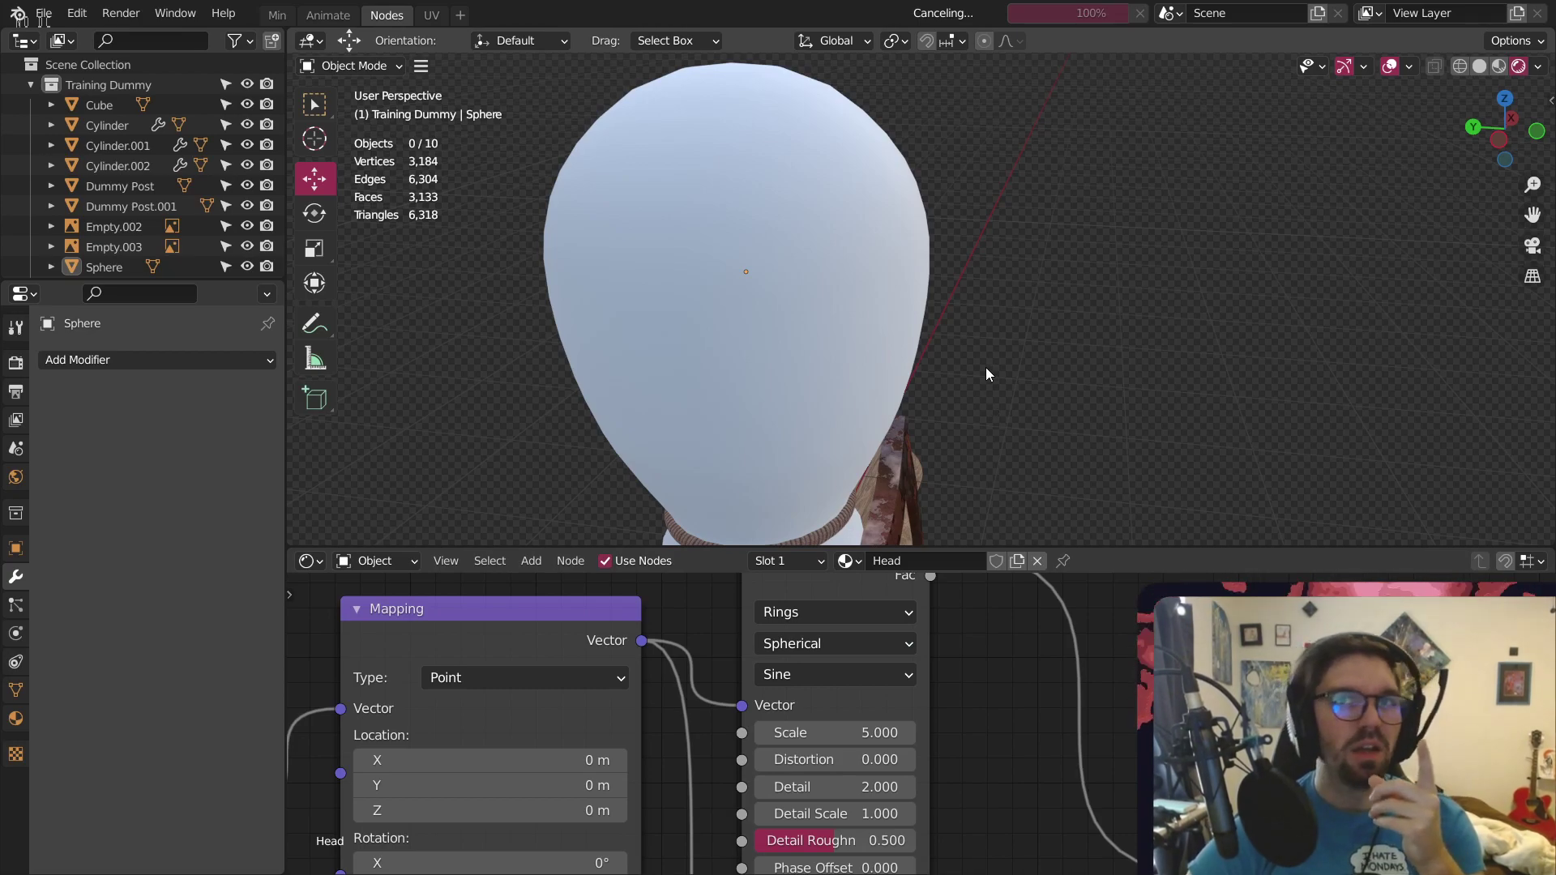
middle_click_drag(793, 277, 713, 276)
Keep the lower Wave Texture on Bands and set its direction to Z, checking the stripes around the head
middle_click_drag(992, 830, 957, 652)
middle_click_drag(937, 762, 925, 638)
left_click(810, 747)
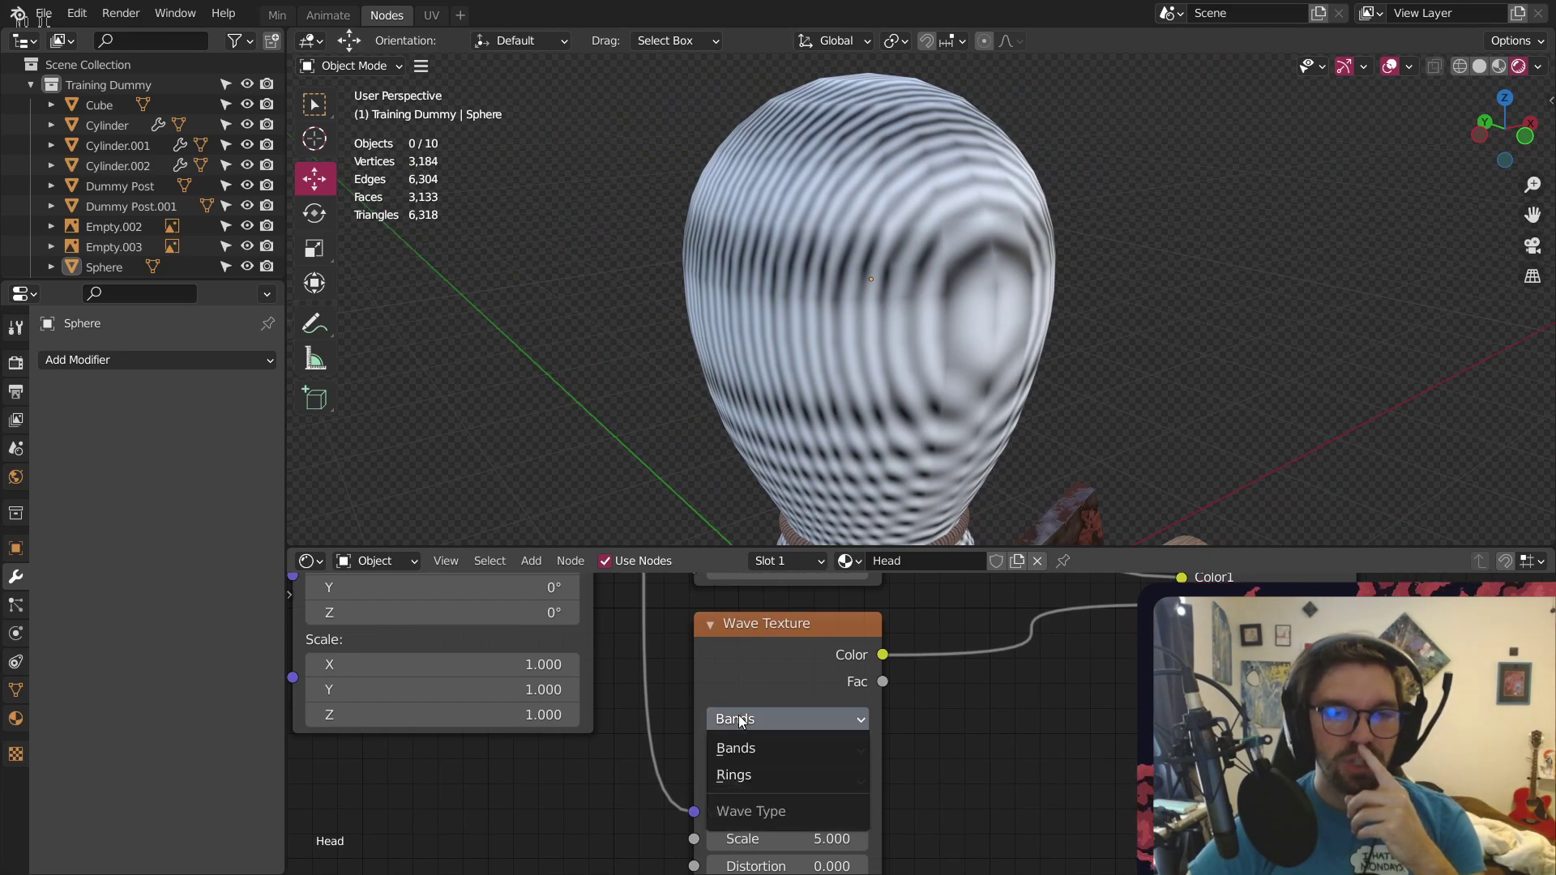
left_click(802, 744)
left_click(741, 760)
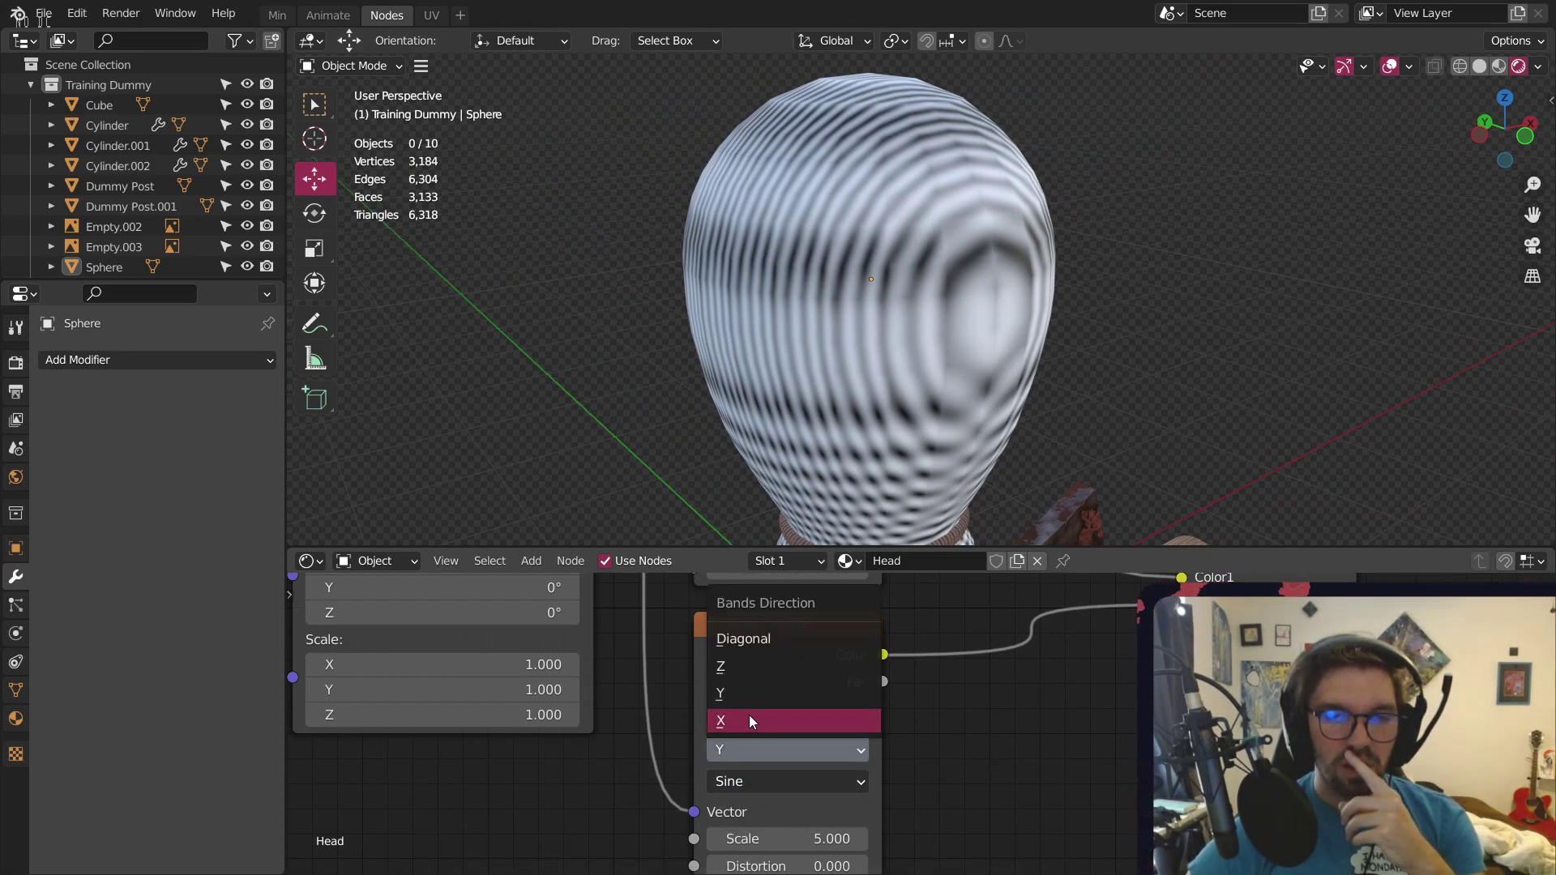
left_click(739, 662)
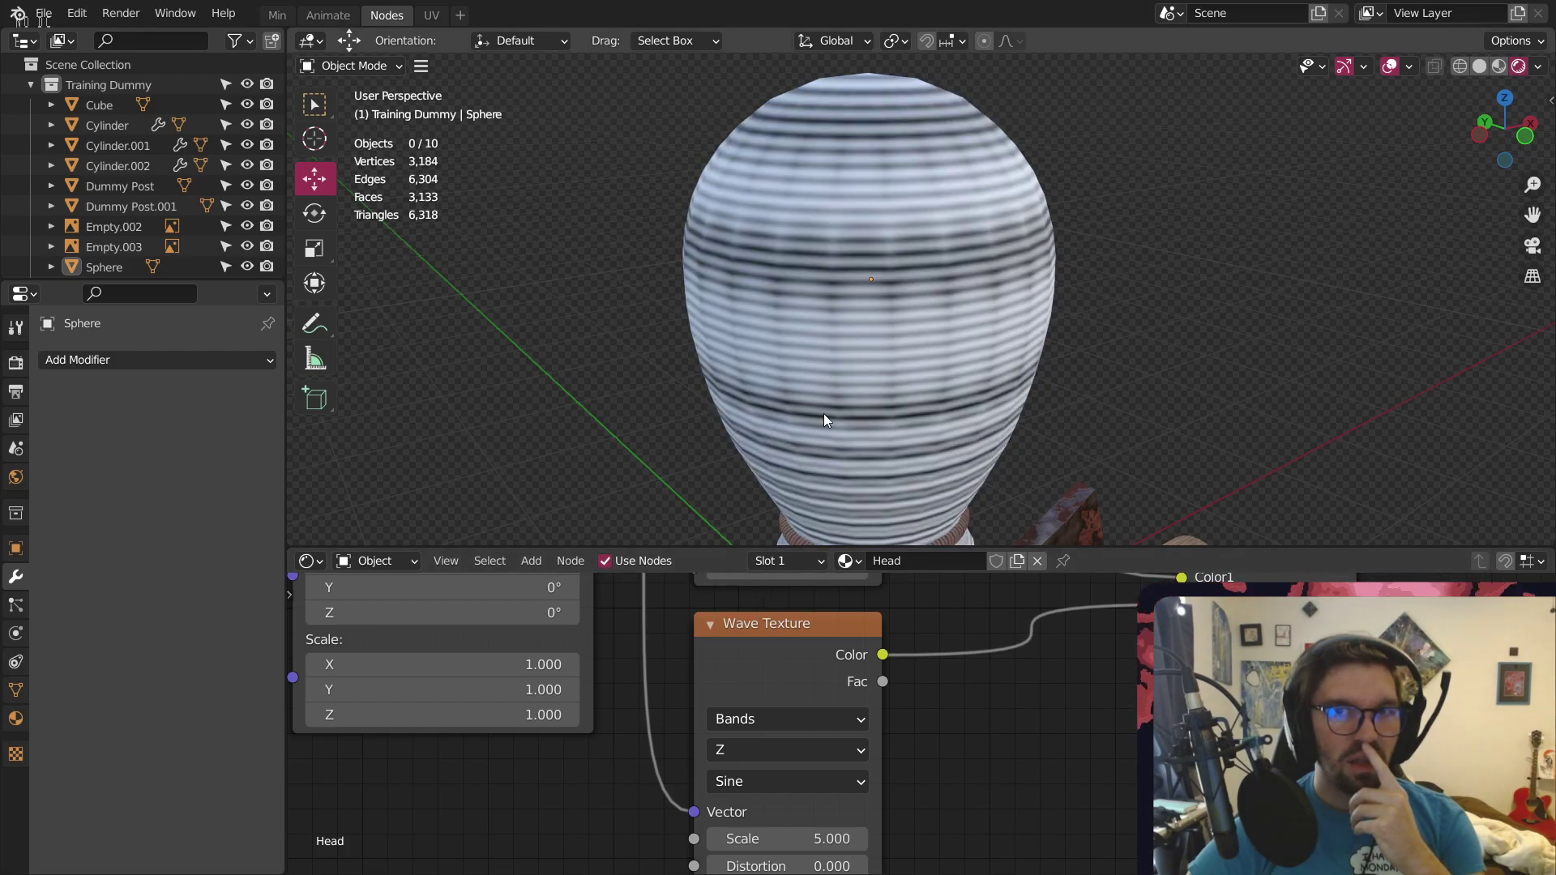
middle_click_drag(823, 413, 996, 472)
Change the Mix node's blend mode to Difference and raise its factor to 1.000
middle_click_drag(1135, 731, 976, 874)
scroll(1099, 681, "up", 4)
left_click(1098, 673)
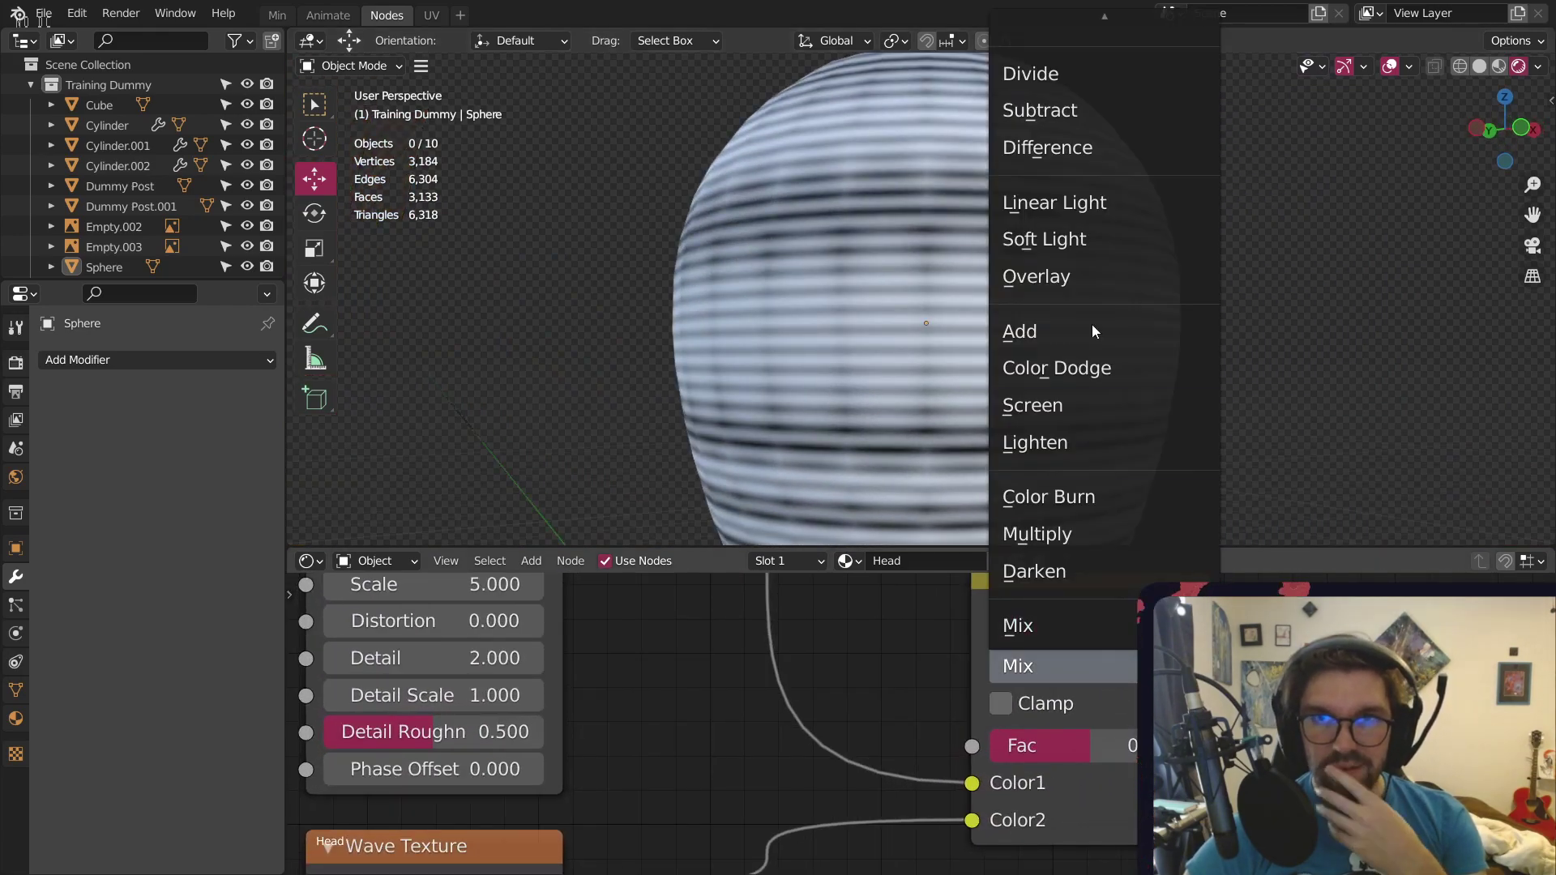
left_click(1071, 146)
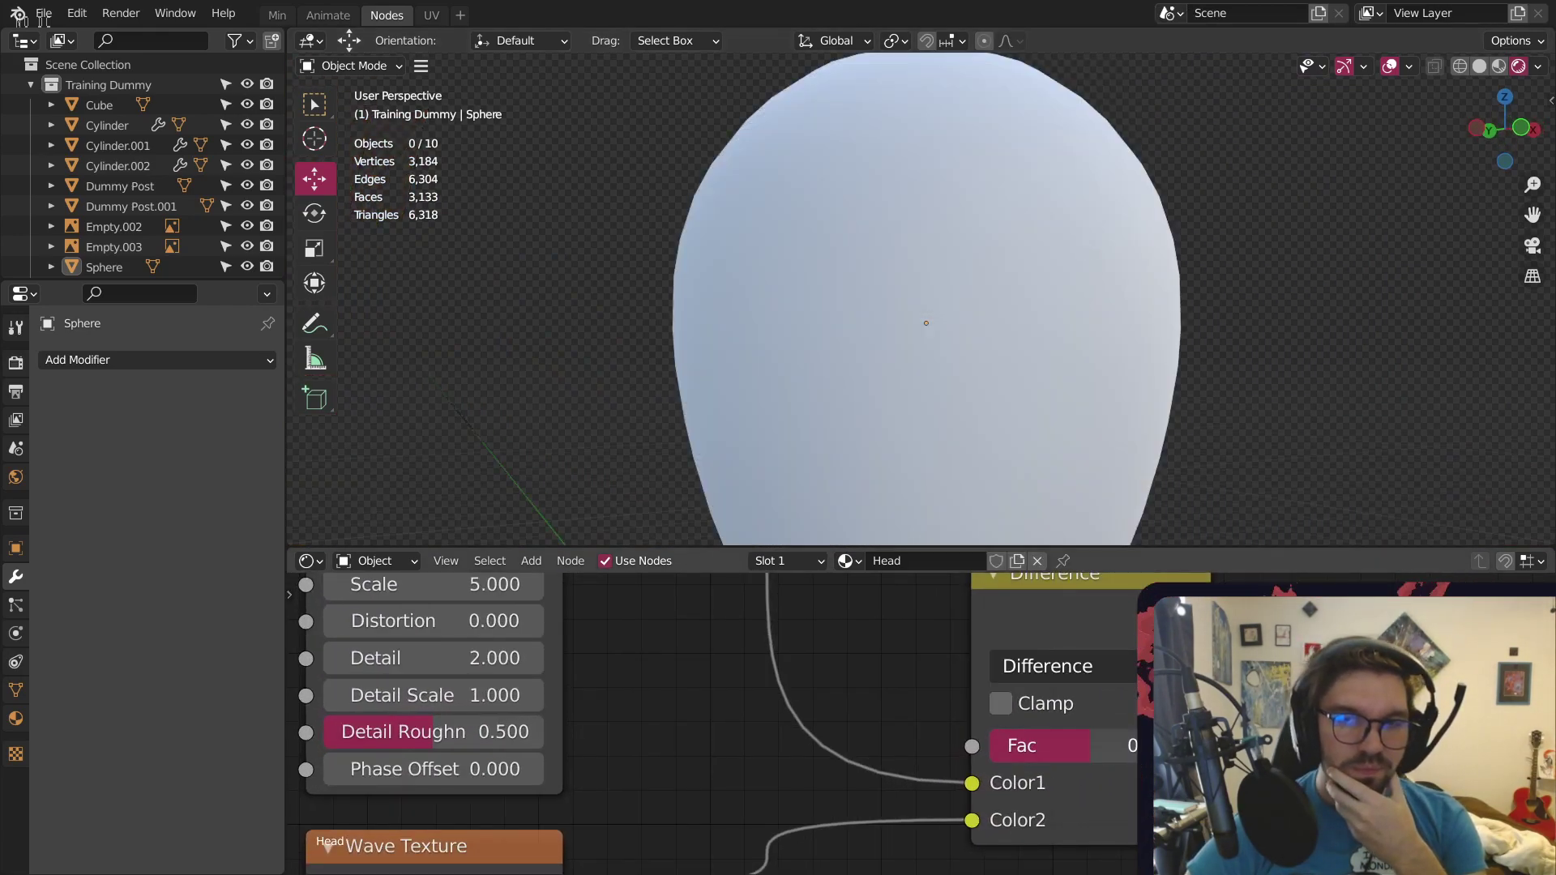
left_click_drag(1094, 746, 1191, 746)
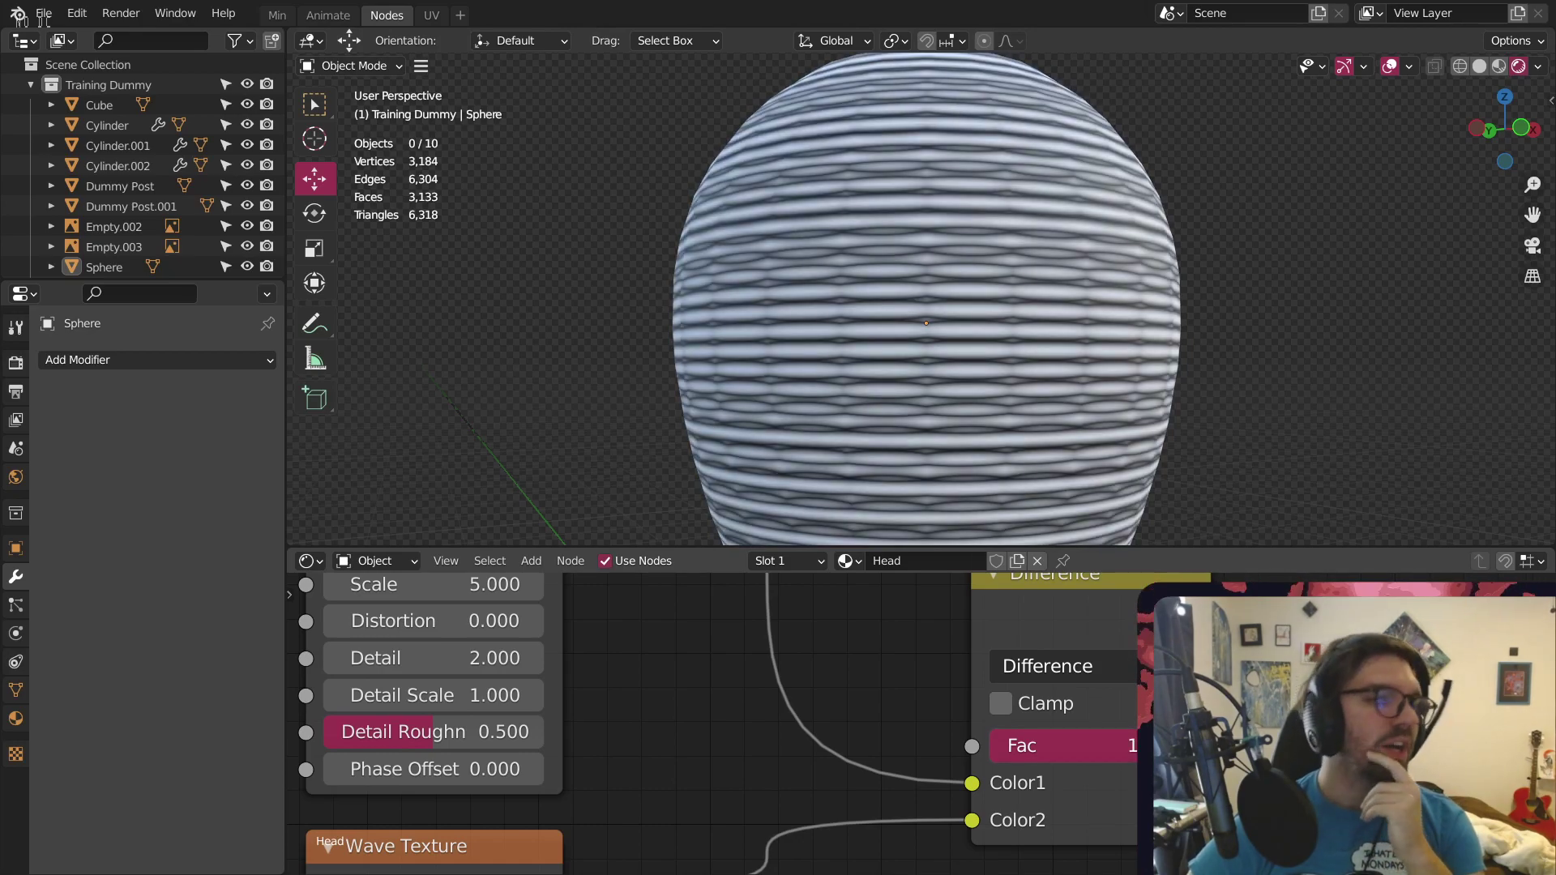
middle_click_drag(913, 320, 880, 299)
Try UV coordinates as the Mapping node's Vector input and inspect the stripes on the head
mouse_move(527, 703)
middle_mouse_down()
mouse_move(664, 765)
mouse_move(415, 688)
mouse_move(486, 662)
mouse_move(534, 681)
mouse_move(532, 702)
middle_mouse_up()
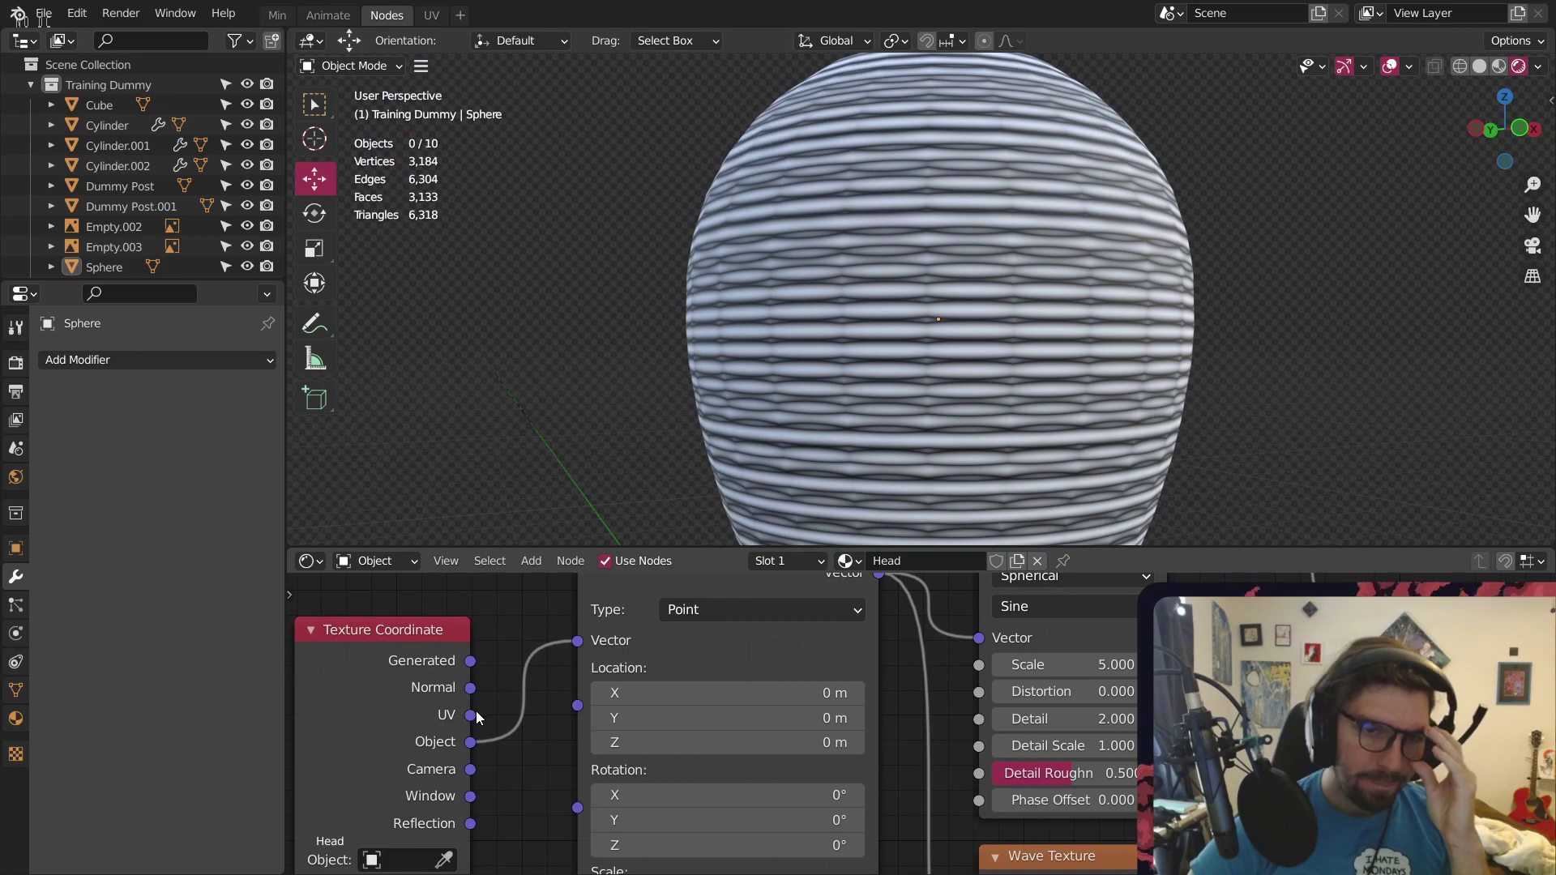
left_click_drag(470, 715, 577, 641)
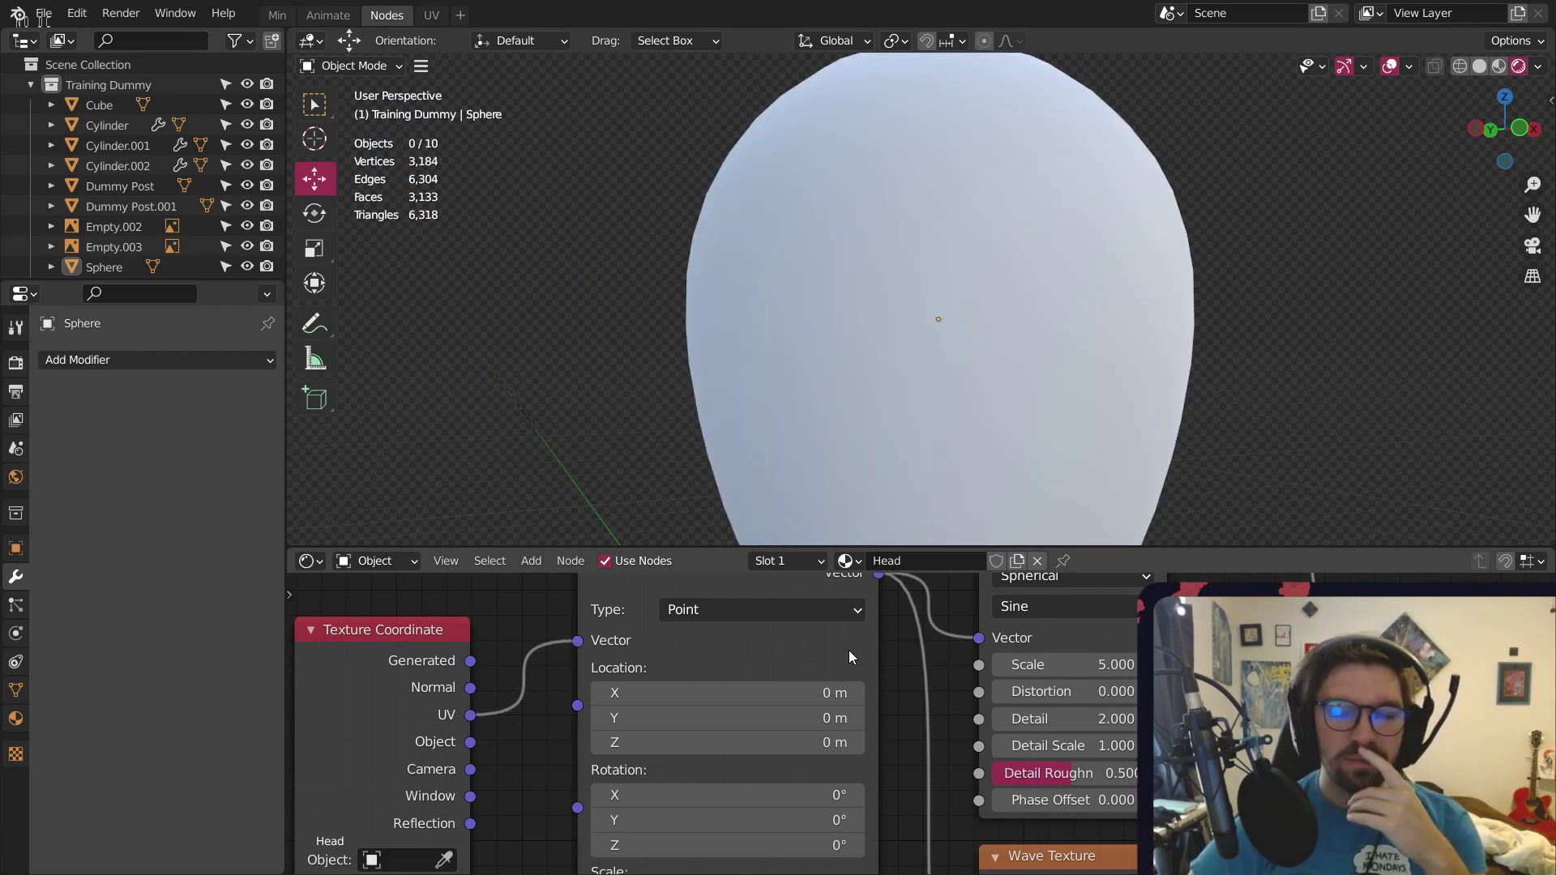
scroll(960, 412, "down", 4)
middle_click_drag(948, 339, 640, 268)
scroll(1119, 762, "down", 5)
middle_click_drag(1150, 674, 1084, 656)
scroll(603, 733, "up", 4)
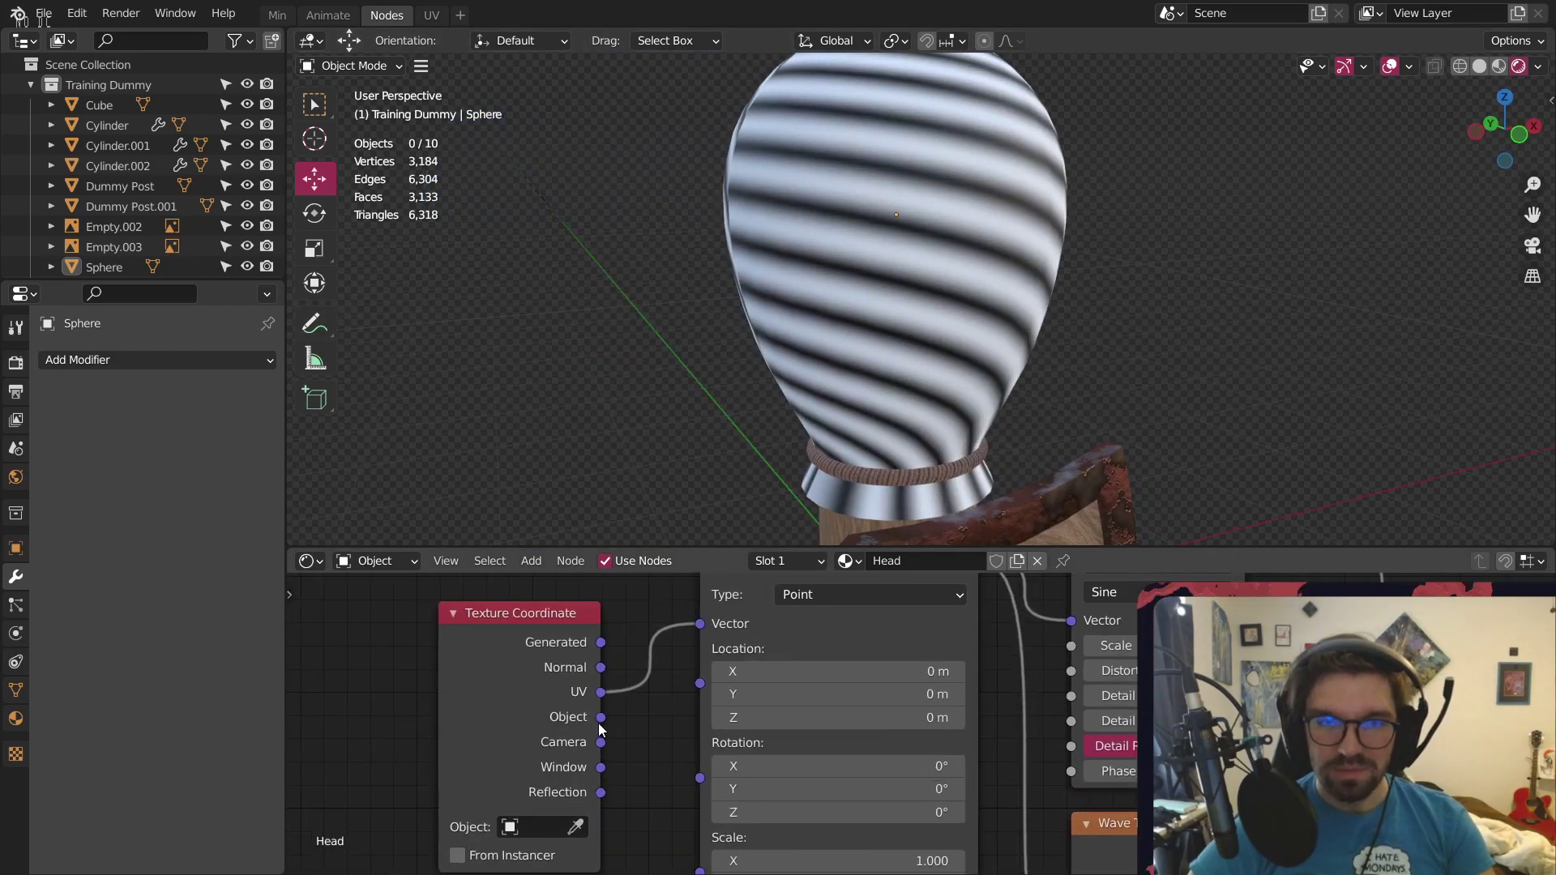
left_click(940, 214)
left_click(349, 66)
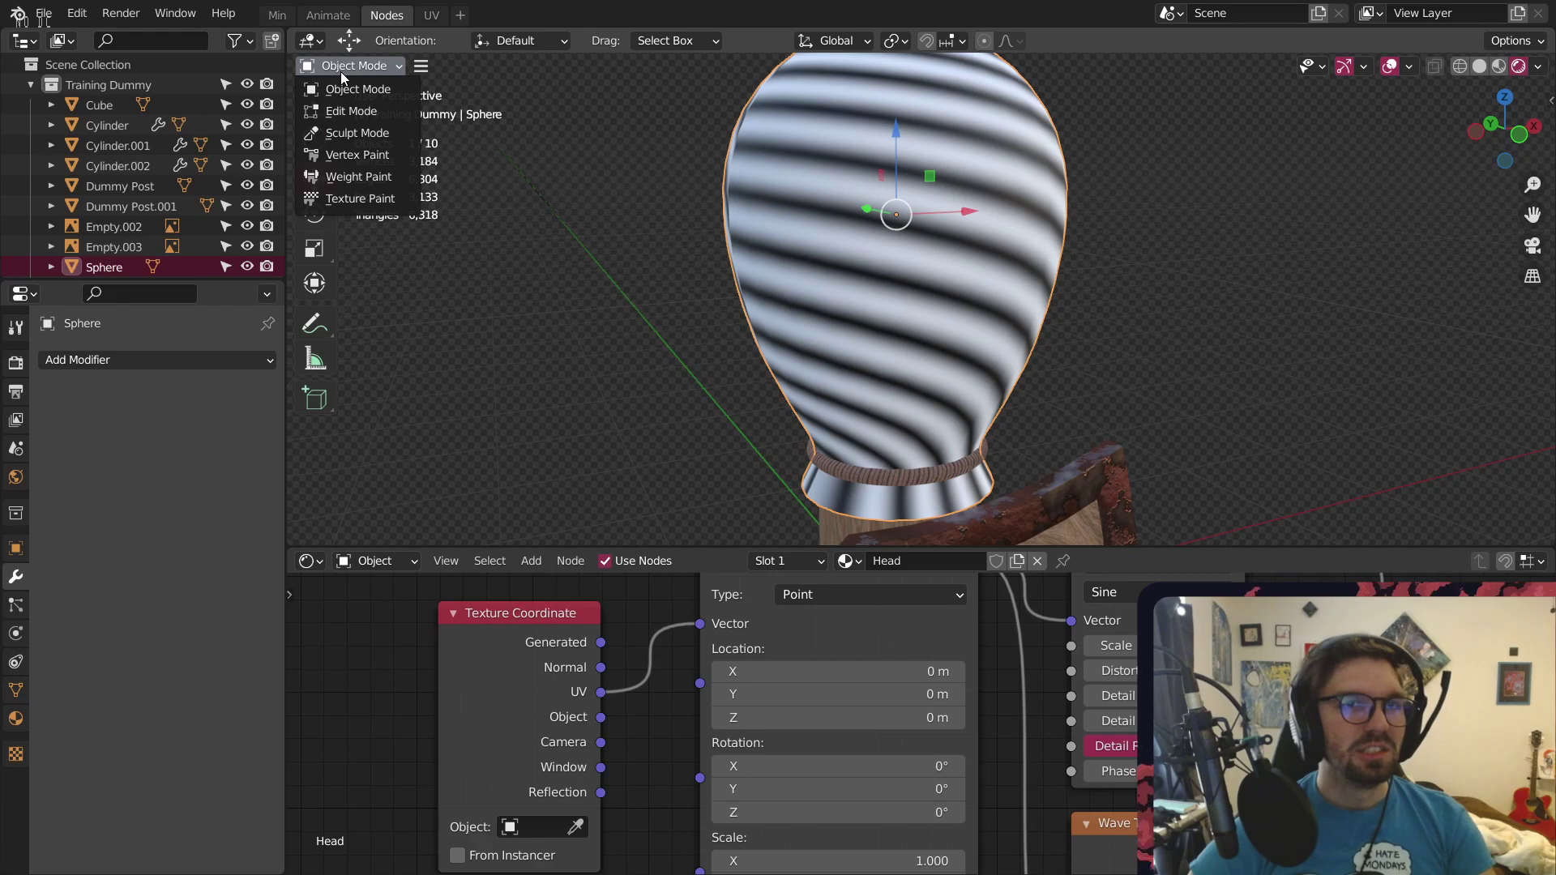
left_click(528, 441)
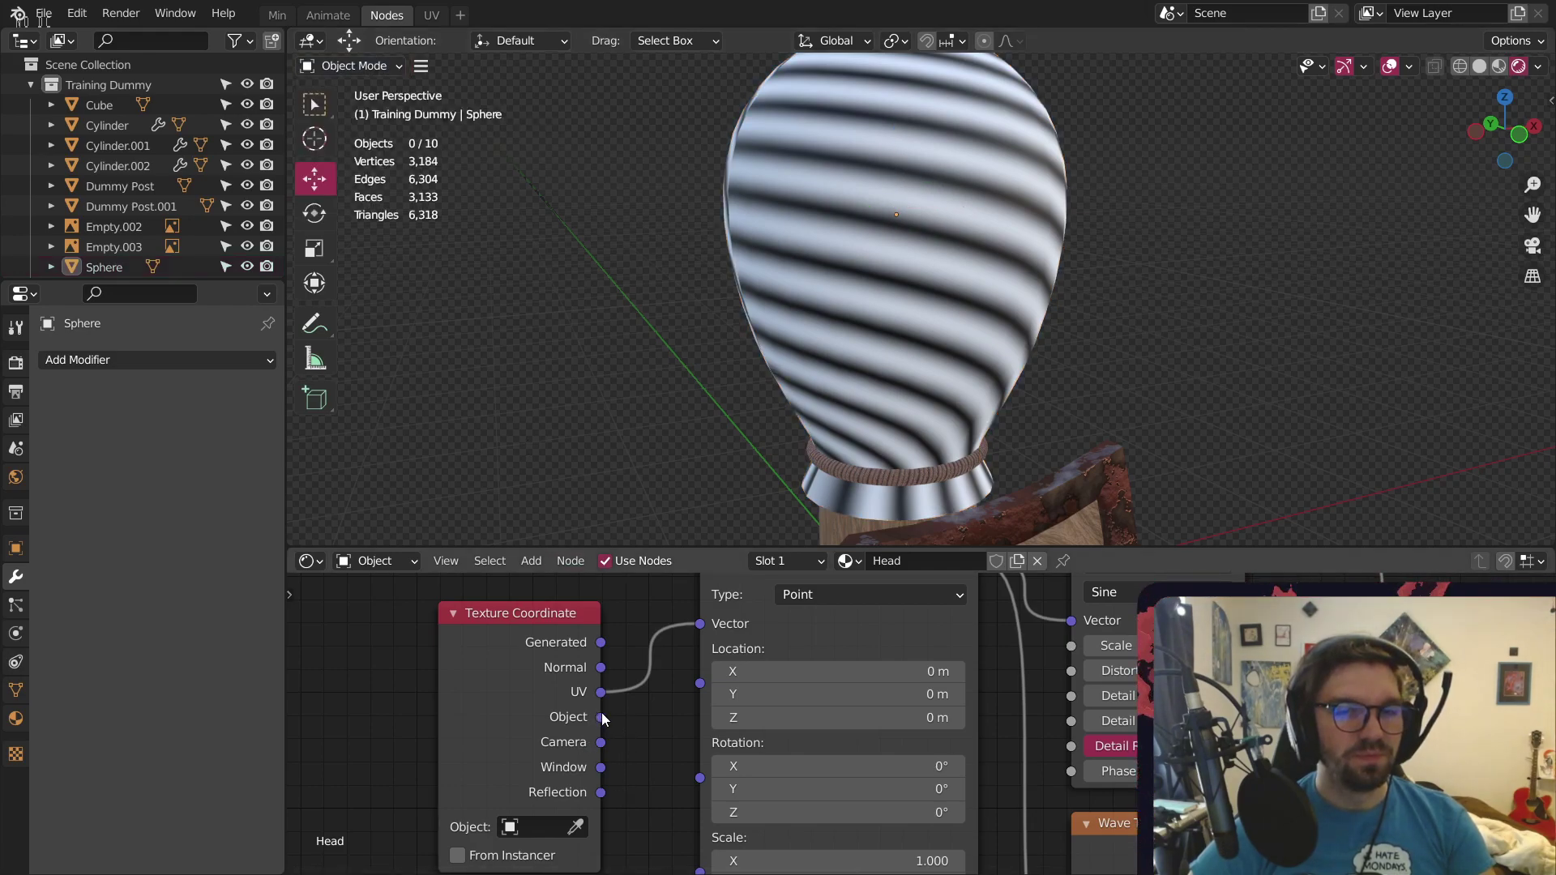
Try Normal coordinates for the Mapping node's Vector, and reconnect the Object output in their place
left_click_drag(601, 667, 693, 620)
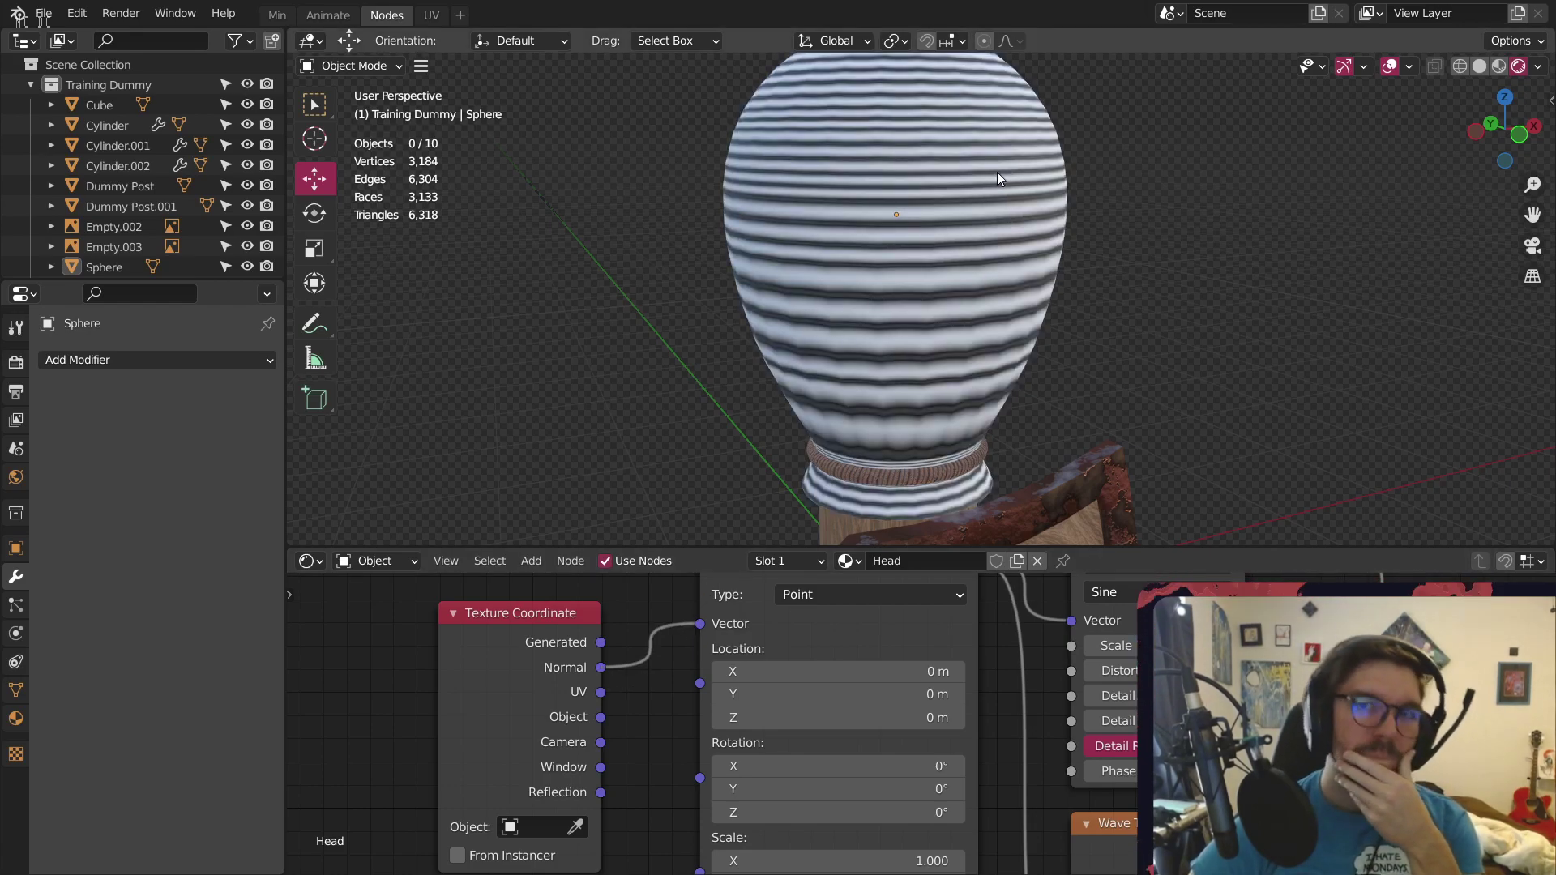
middle_click_drag(827, 195, 964, 211)
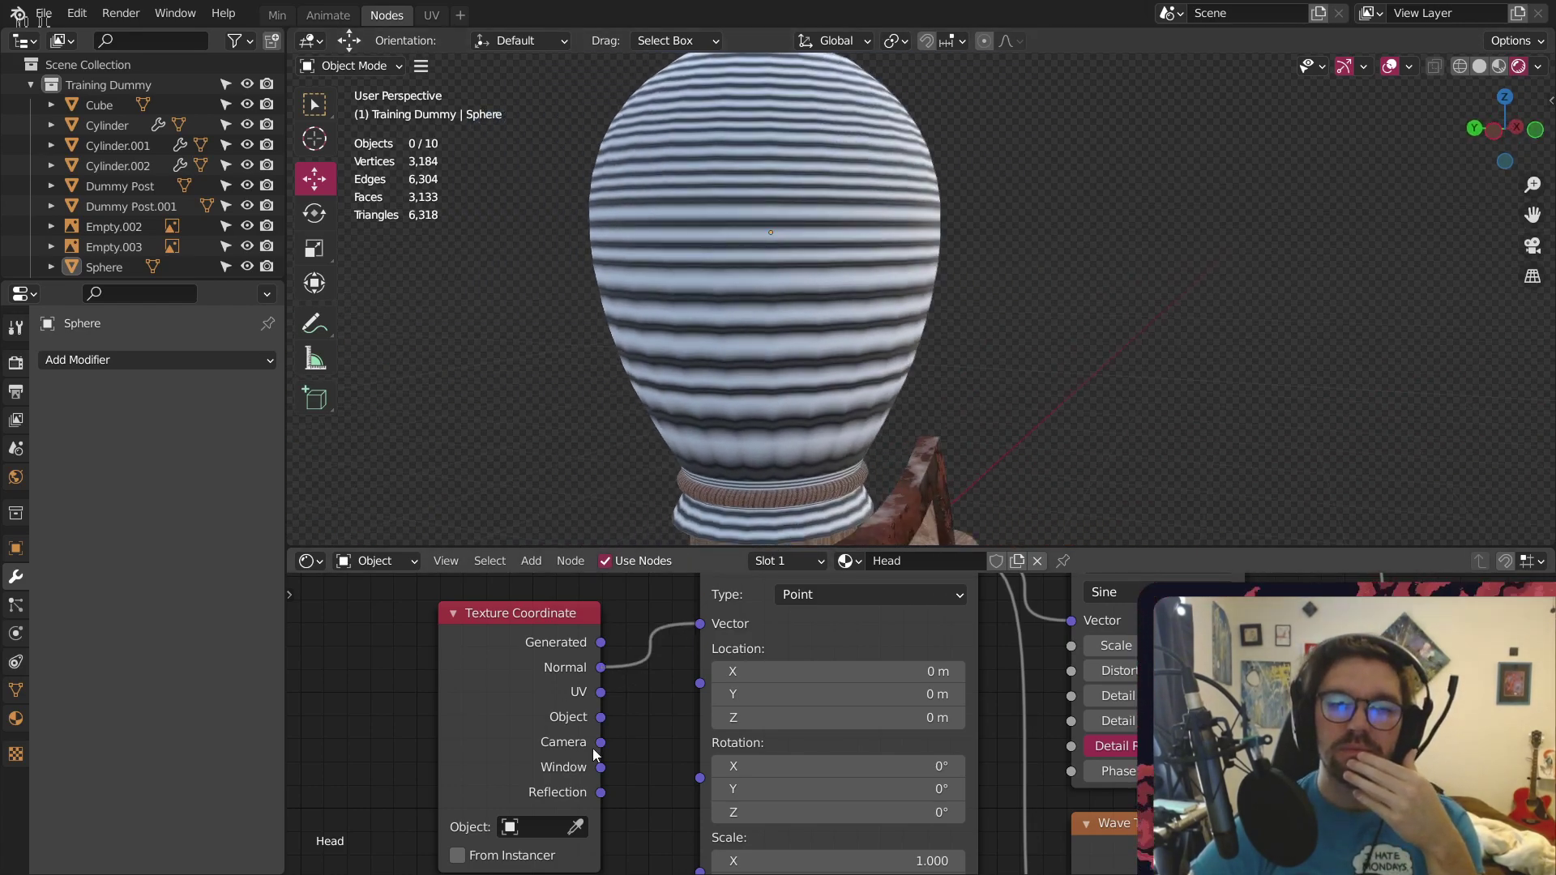
left_click_drag(603, 718, 701, 623)
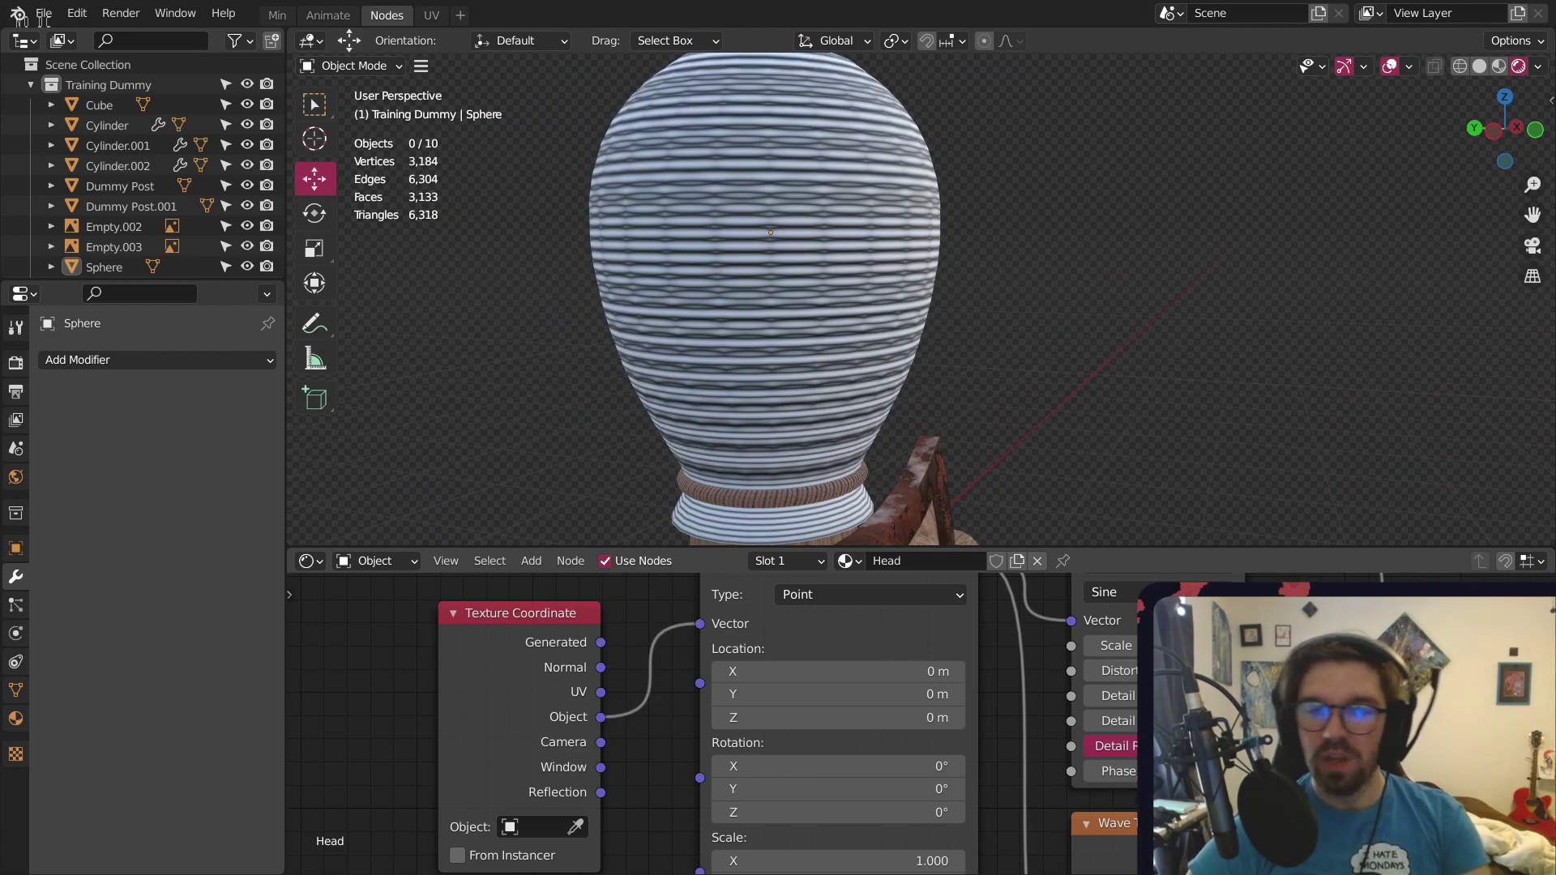
Set the upper Wave Texture's rings direction to X and view the head from another side
scroll(702, 648, "right", 1, "ctrl")
scroll(1047, 600, "up", 5)
middle_click_drag(1289, 616, 942, 709)
scroll(1047, 602, "down", 2)
scroll(1005, 722, "down", 1)
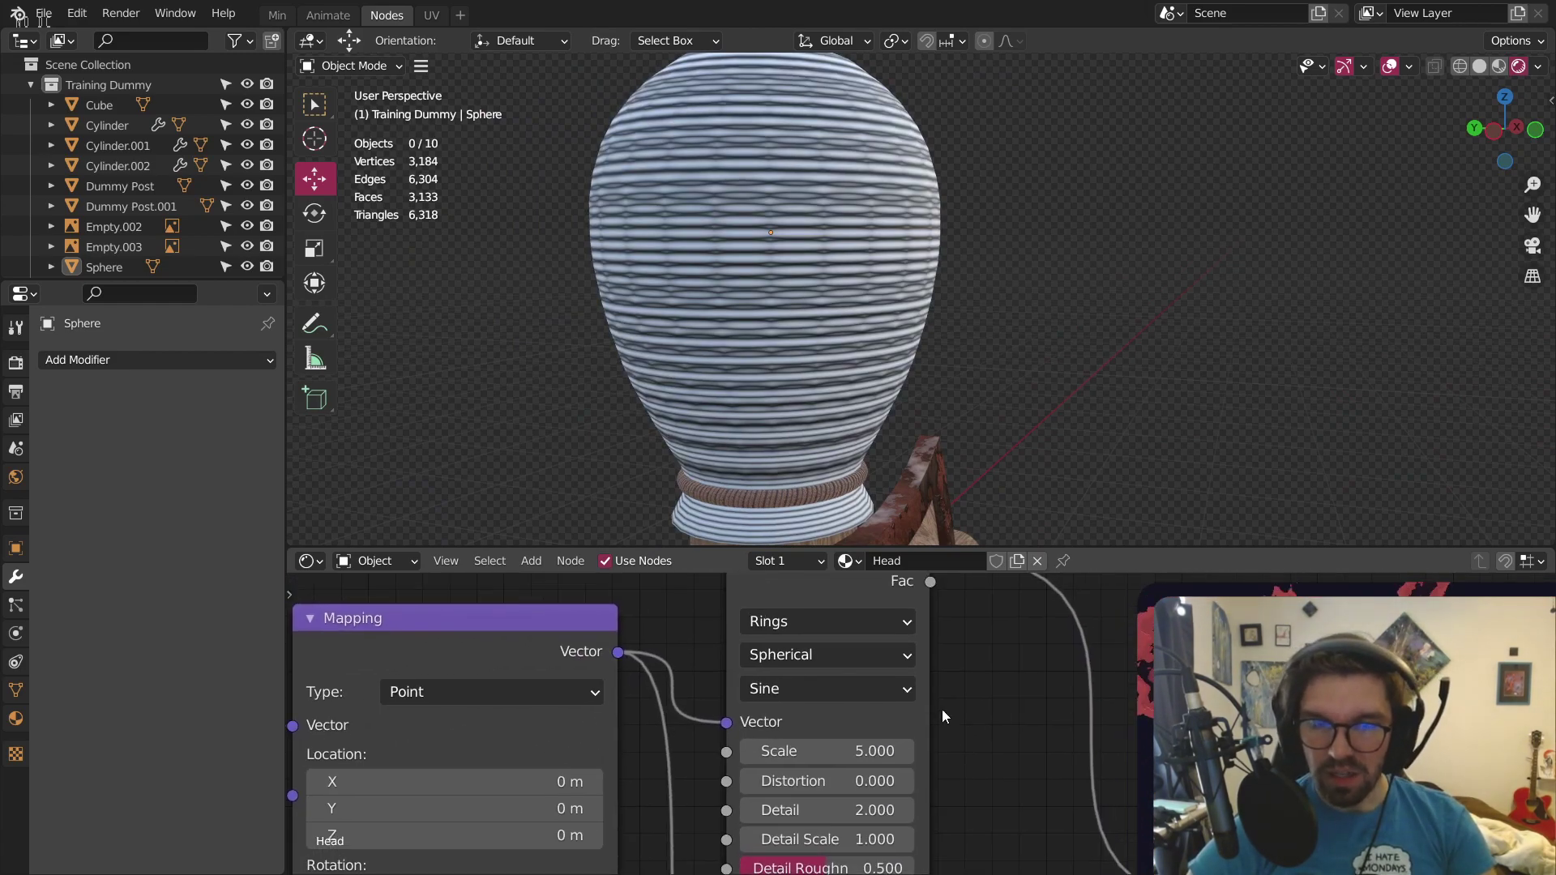
left_click(805, 624)
left_click(851, 655)
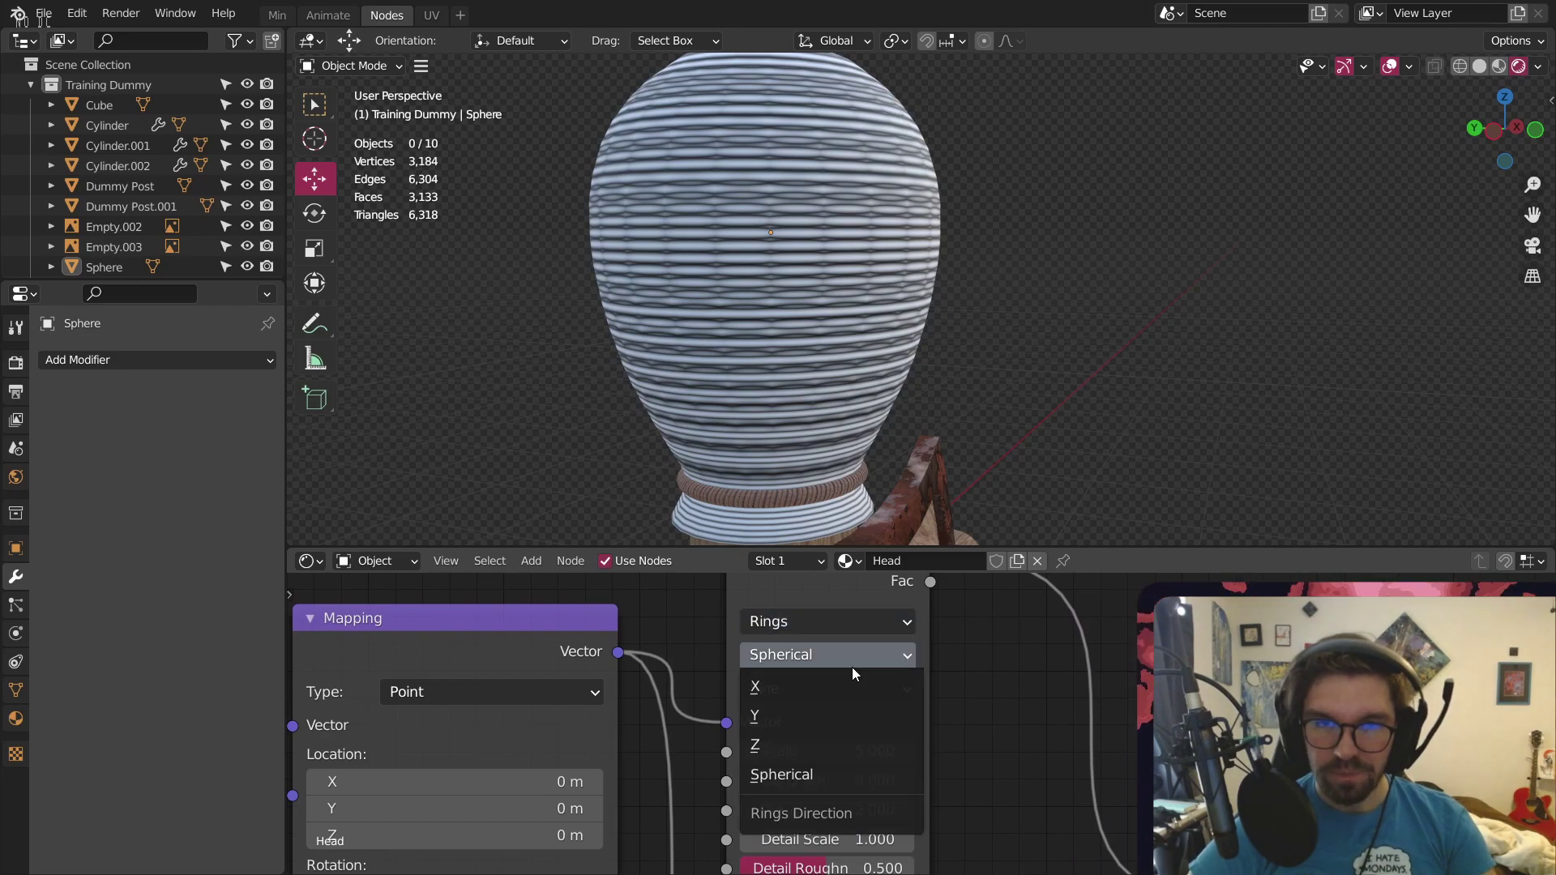
left_click(815, 688)
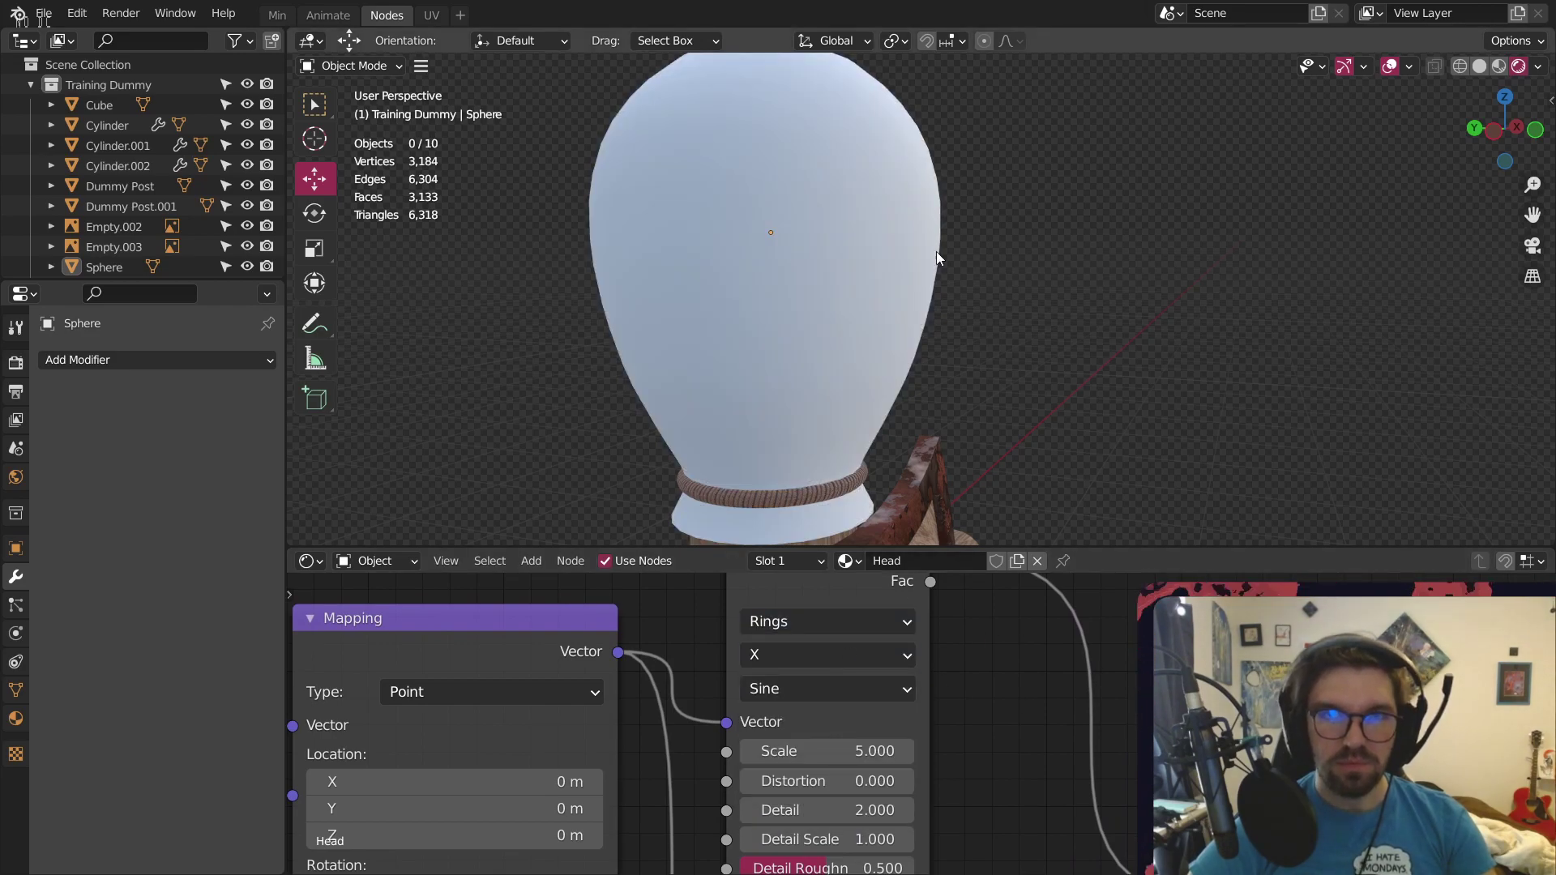
middle_click_drag(658, 256, 545, 258)
Switch the lower Wave Texture to Rings with Z direction and check the crossing lines on the head
scroll(995, 814, "down", 4)
middle_click_drag(995, 814, 919, 665)
scroll(794, 800, "up", 1)
middle_click_drag(794, 799, 777, 695)
left_click(731, 718)
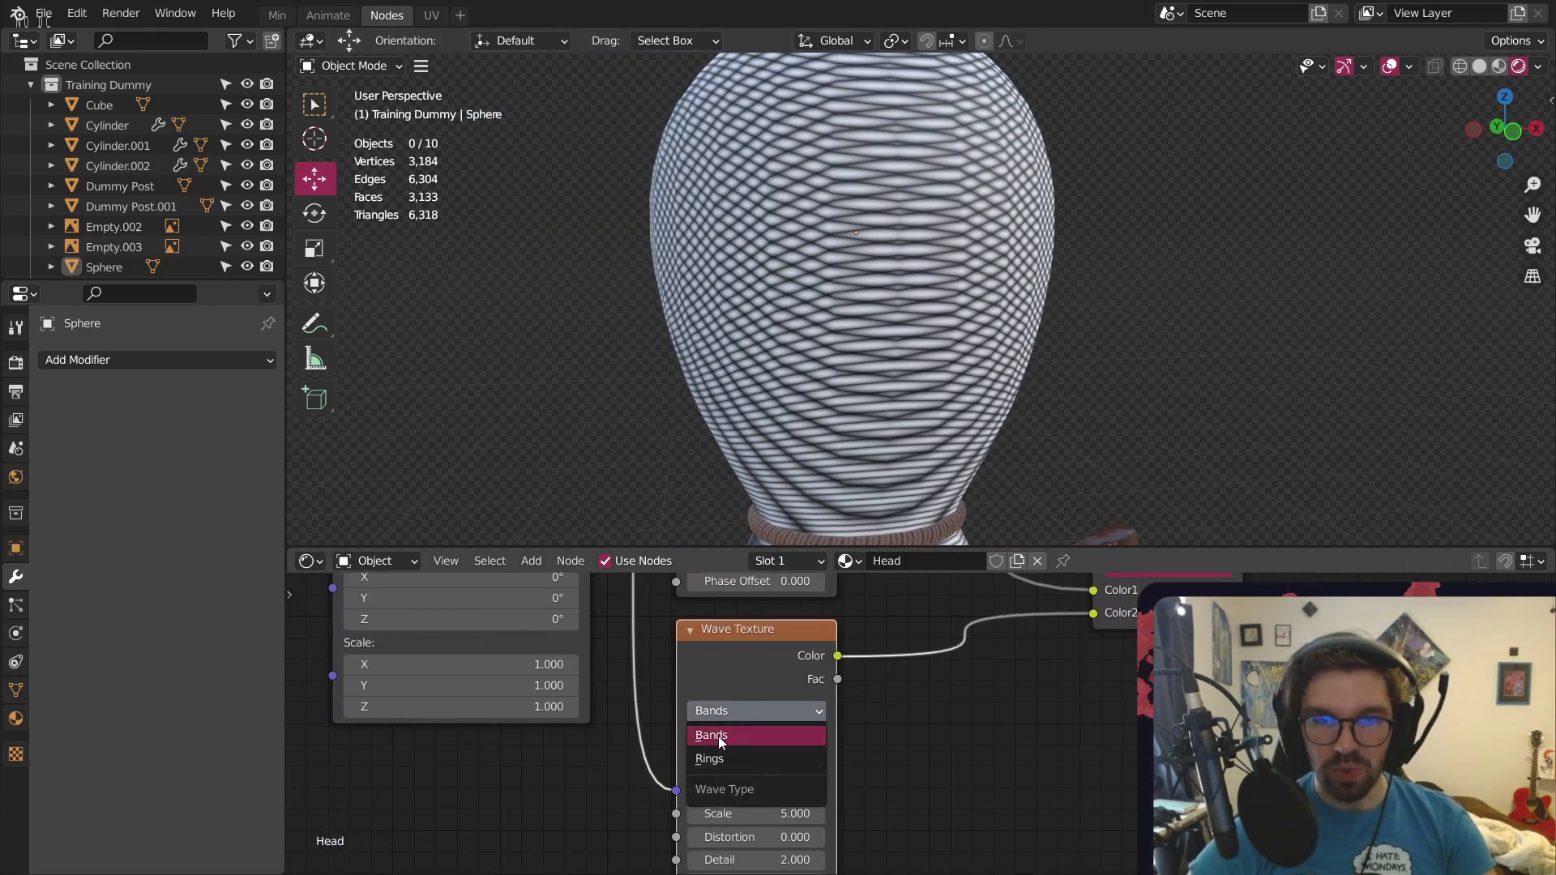
left_click(717, 759)
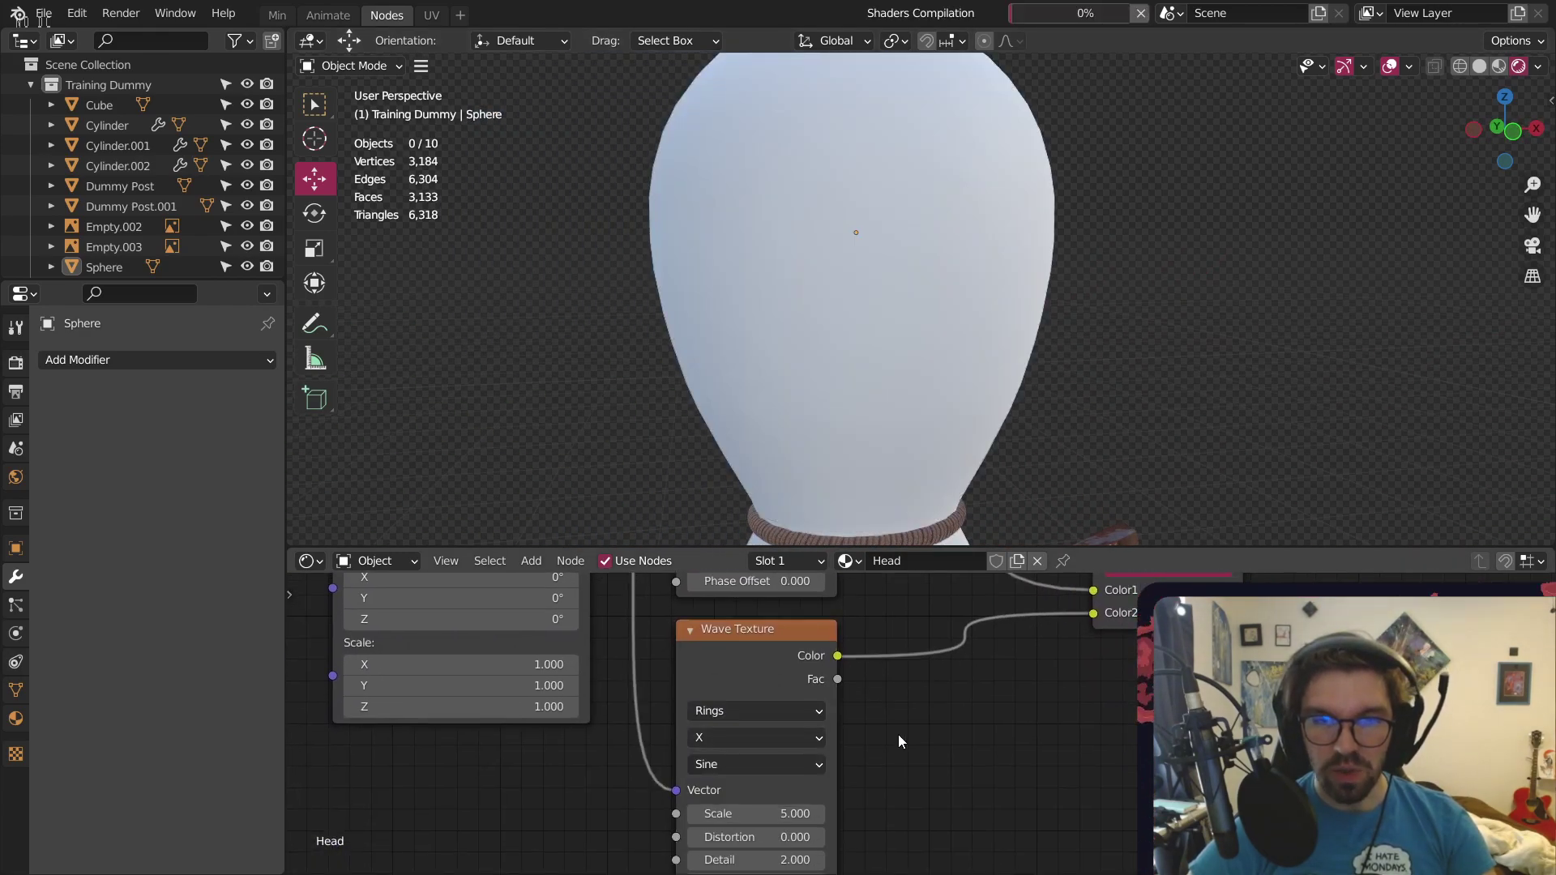
left_click(744, 736)
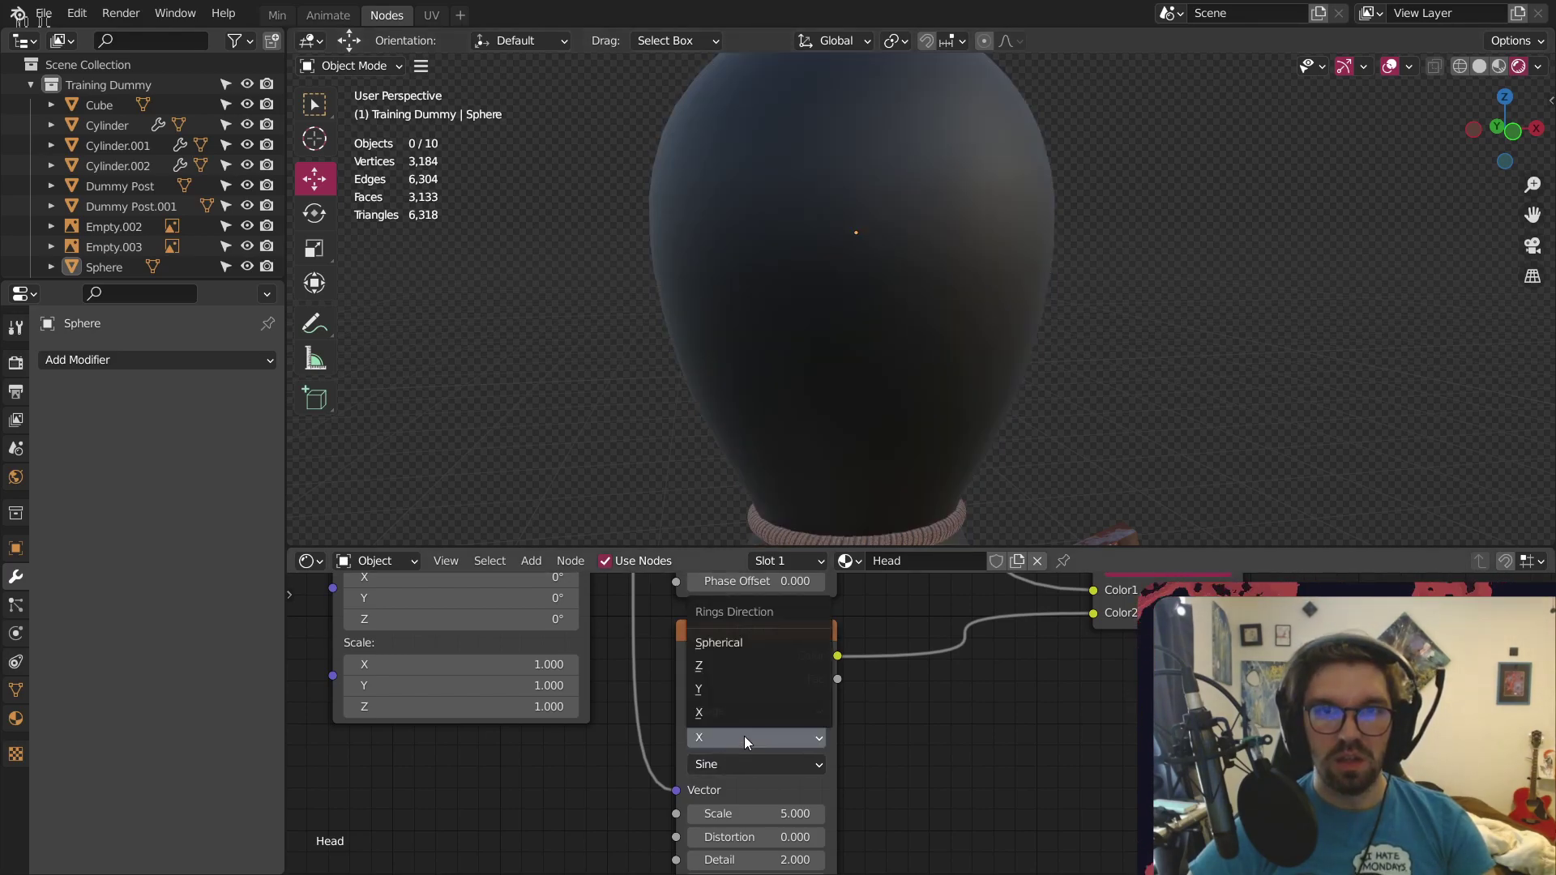
left_click(723, 667)
middle_click_drag(851, 421, 641, 293)
Set the lower Wave Texture's rings direction to Y and inspect the pattern around the head up close
left_click(741, 737)
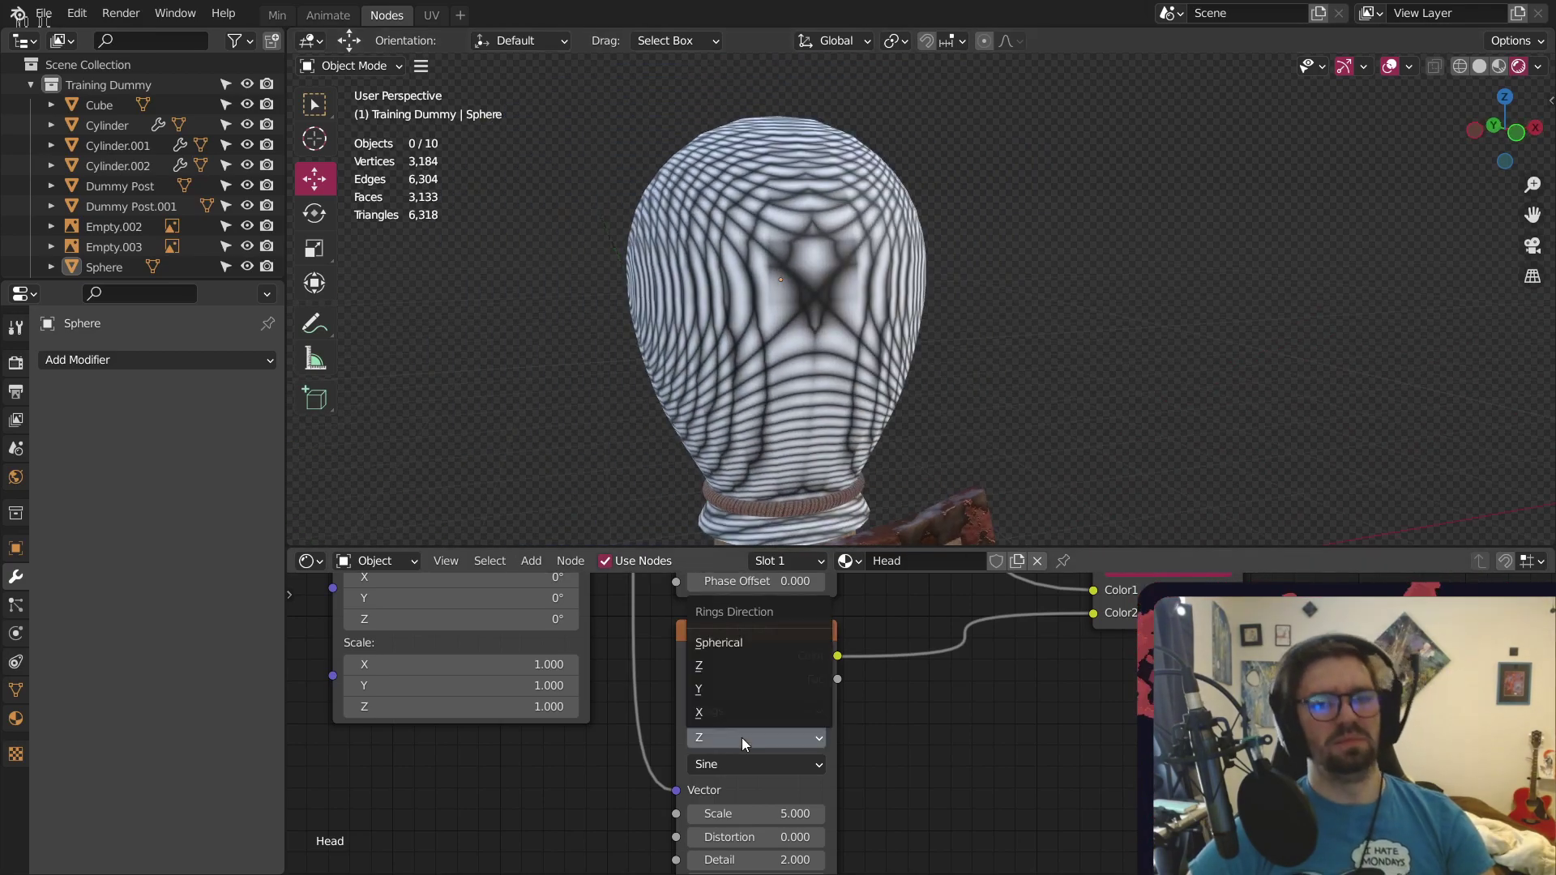
left_click(700, 690)
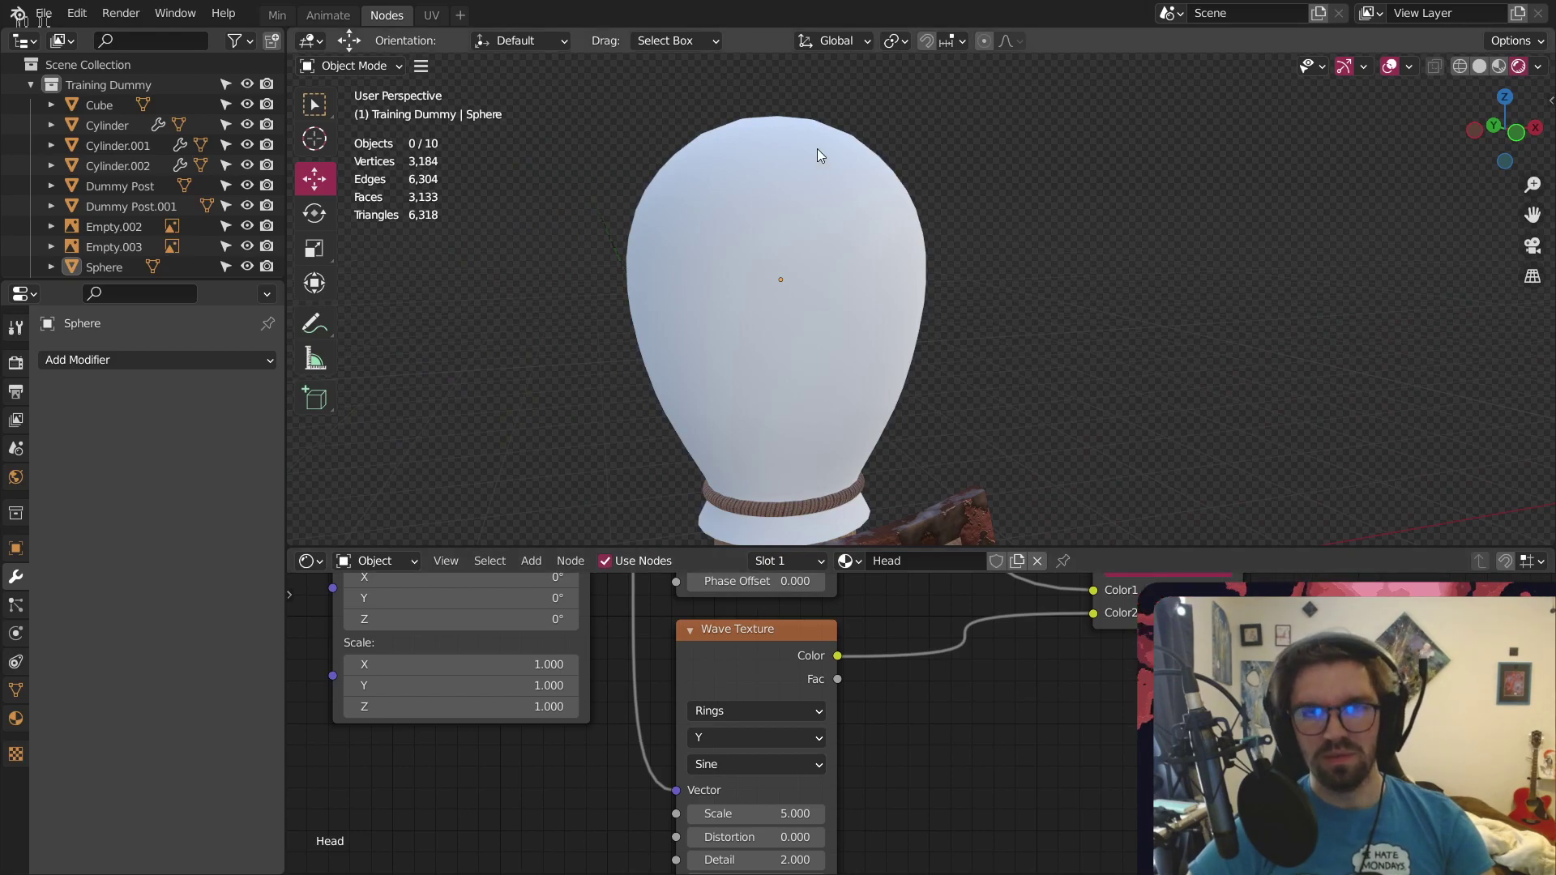
scroll(778, 235, "up", 2)
middle_click_drag(820, 300, 758, 344)
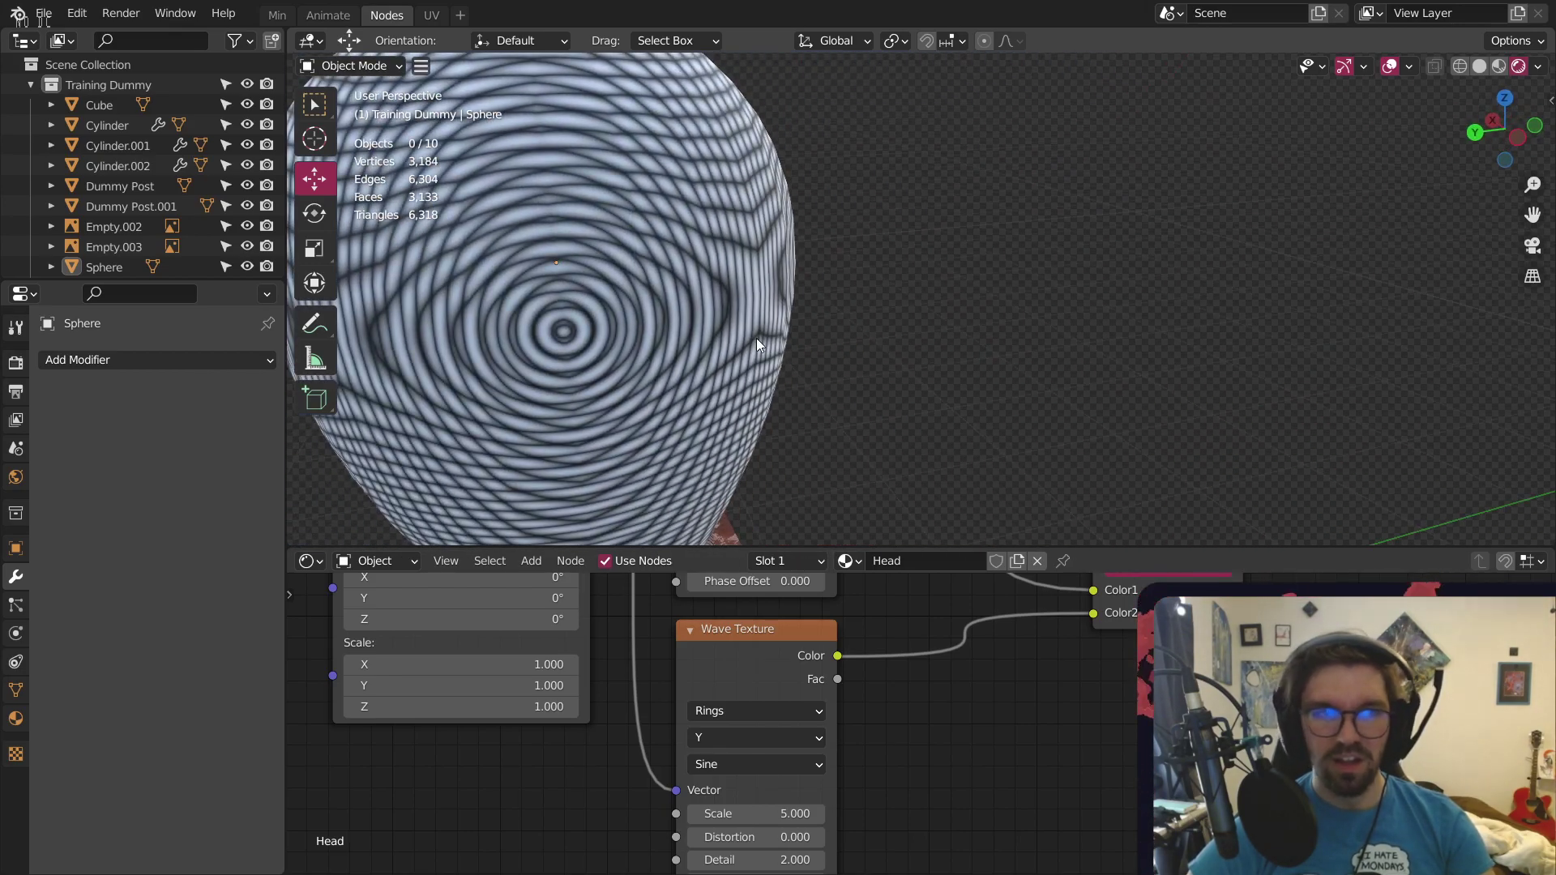
middle_click_drag(462, 273, 878, 191)
scroll(853, 173, "up", 3)
scroll(872, 324, "up", 2)
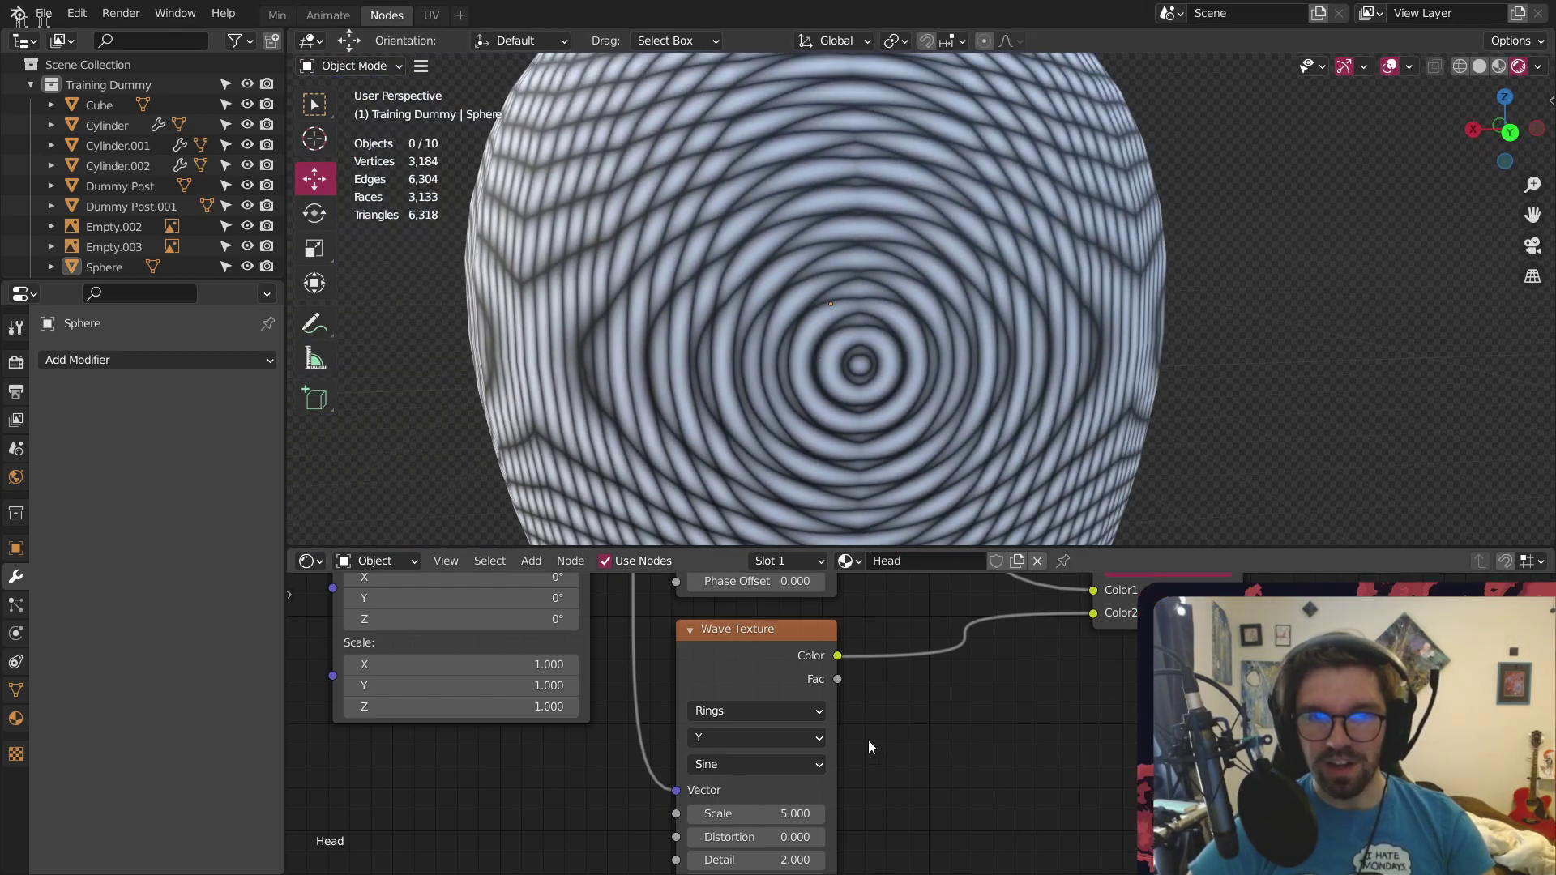
Switch the upper Wave Texture back to Bands and inspect the crossing pattern from the side of the head
scroll(868, 741, "down", 4)
scroll(891, 757, "up", 2)
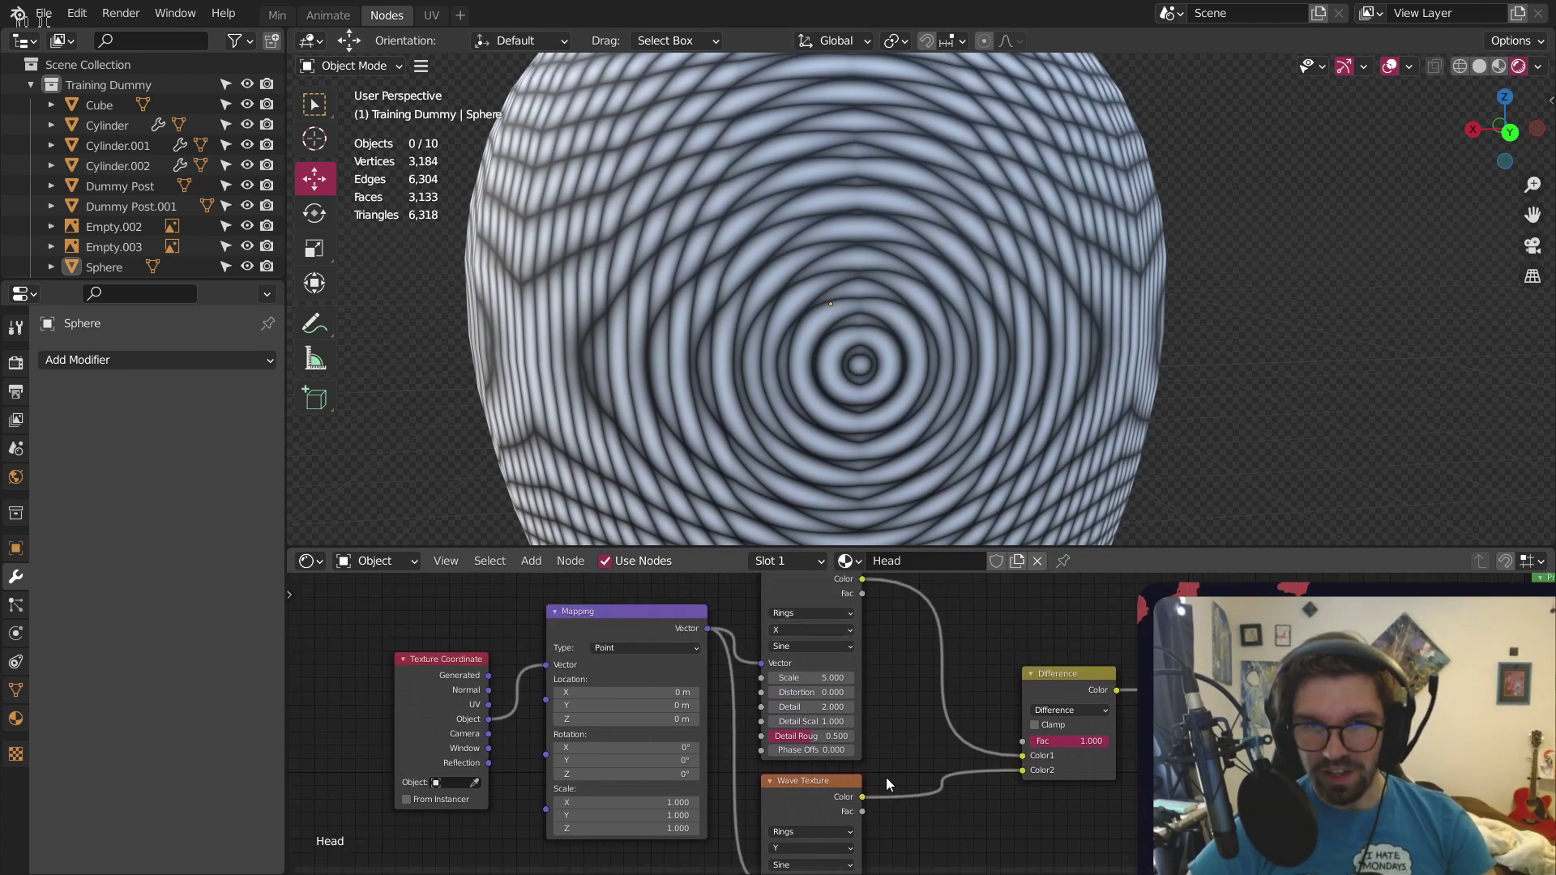
middle_click_drag(830, 839, 786, 727)
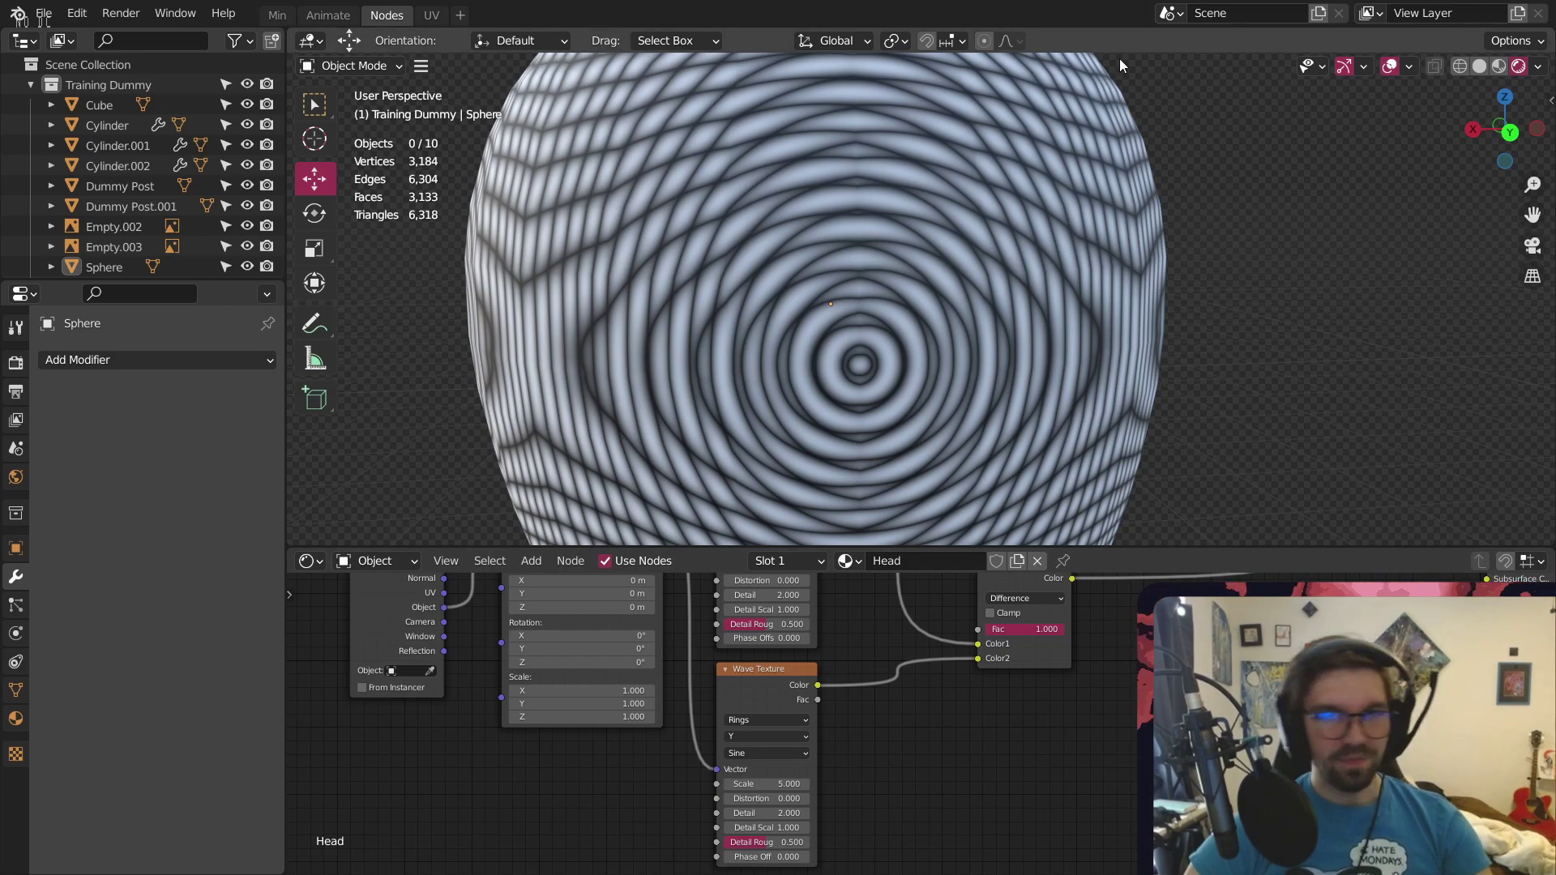
scroll(815, 634, "up", 4)
middle_click_drag(844, 634, 884, 779)
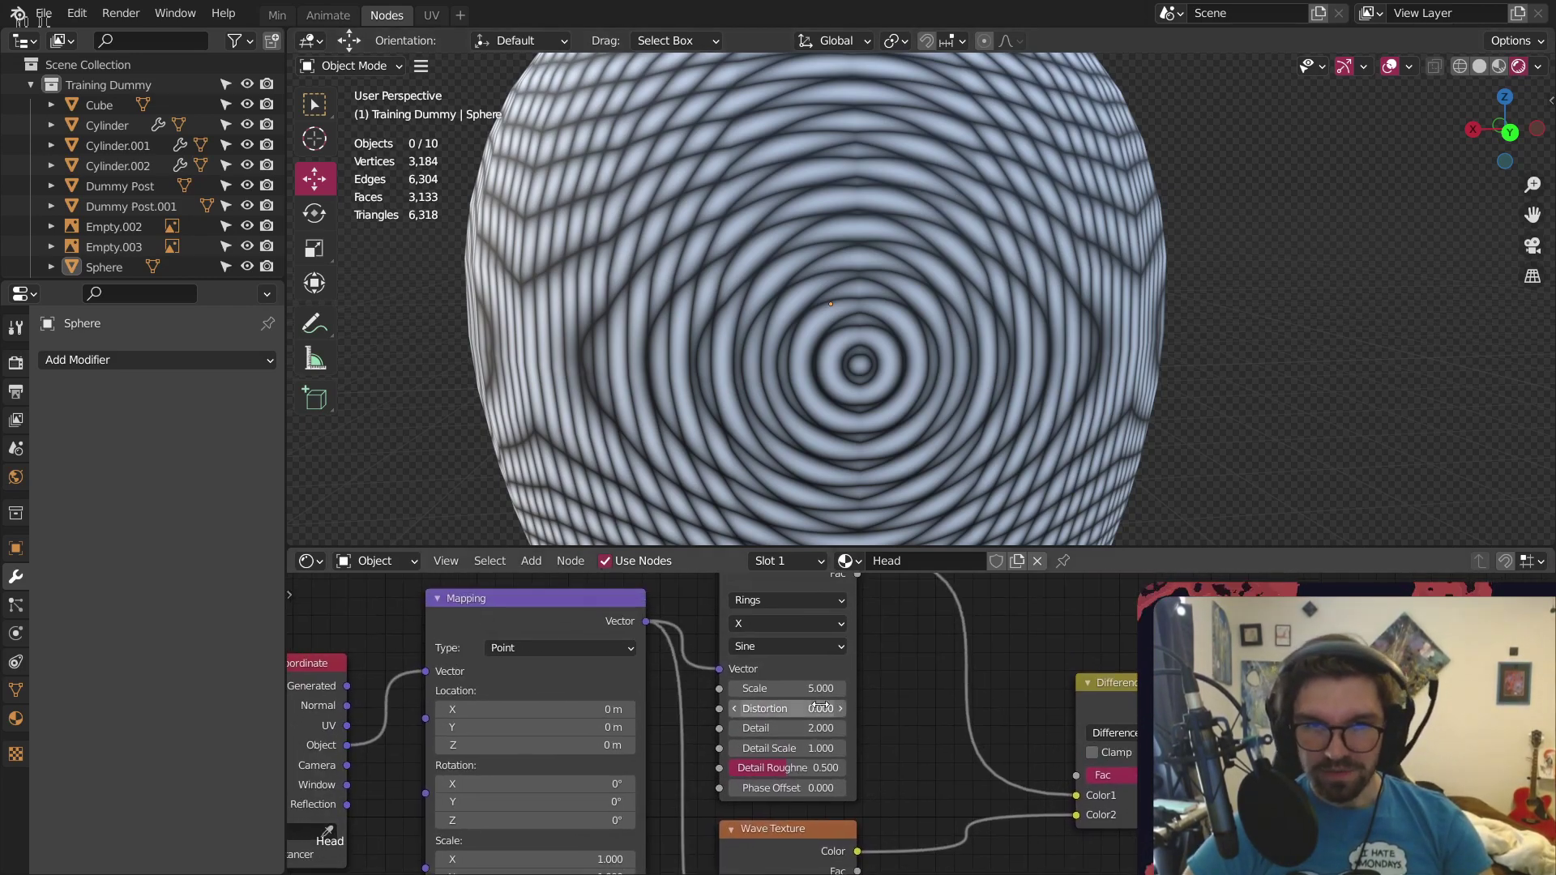
left_click(793, 600)
left_click(783, 628)
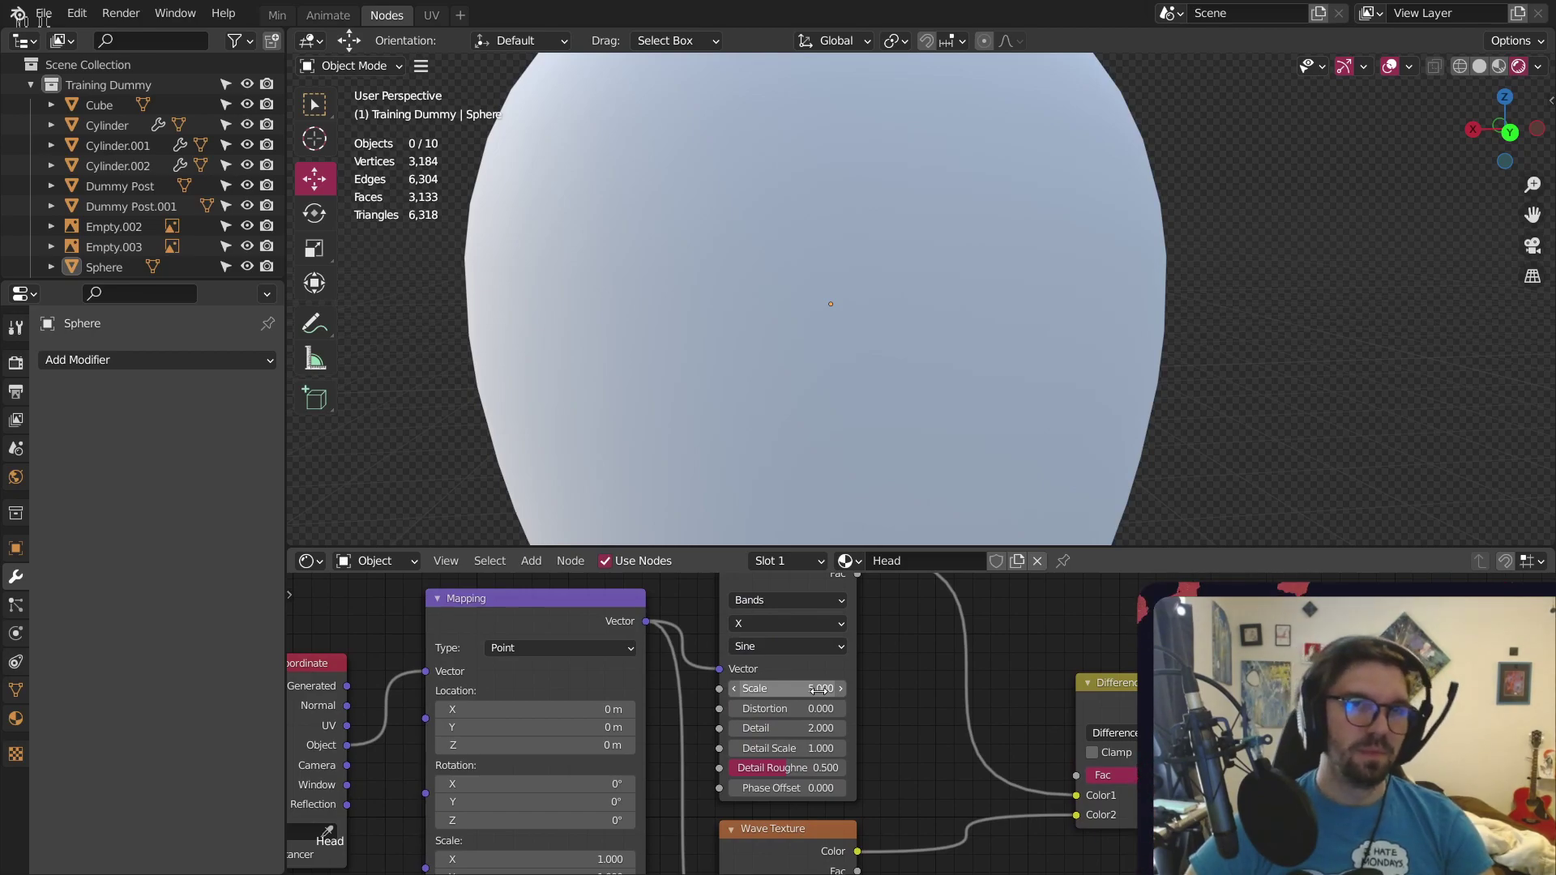
scroll(815, 324, "down", 5)
middle_click_drag(815, 324, 634, 319)
middle_click_drag(962, 340, 901, 224, "shift")
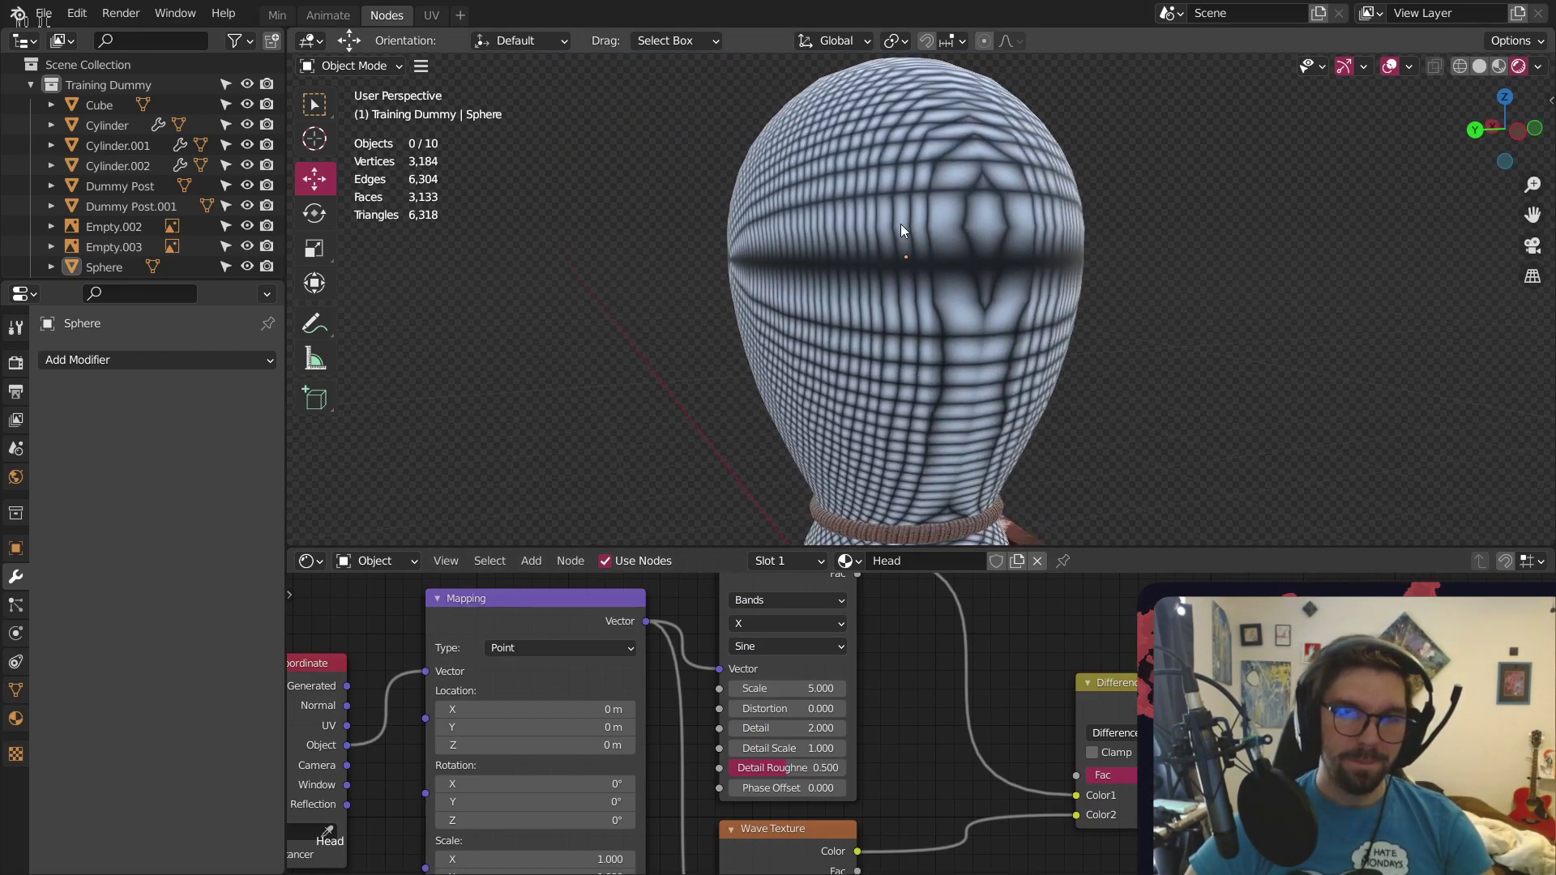
Set the lower Wave Texture's rings direction to X and check the pattern on the head
middle_click_drag(939, 823, 919, 593)
scroll(817, 704, "up", 2)
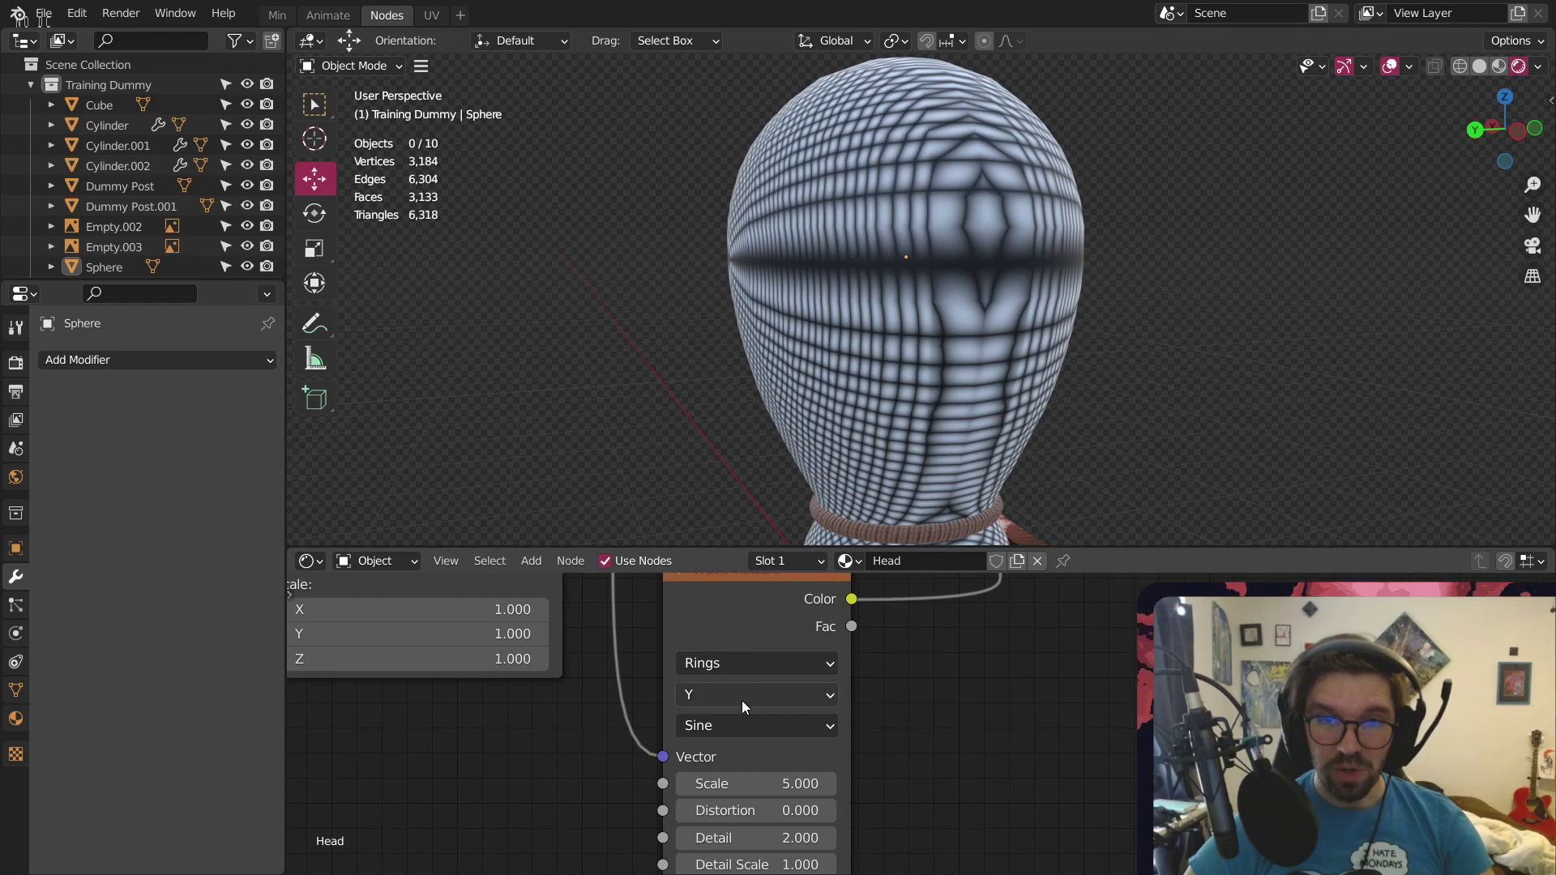
left_click(741, 697)
left_click(726, 727)
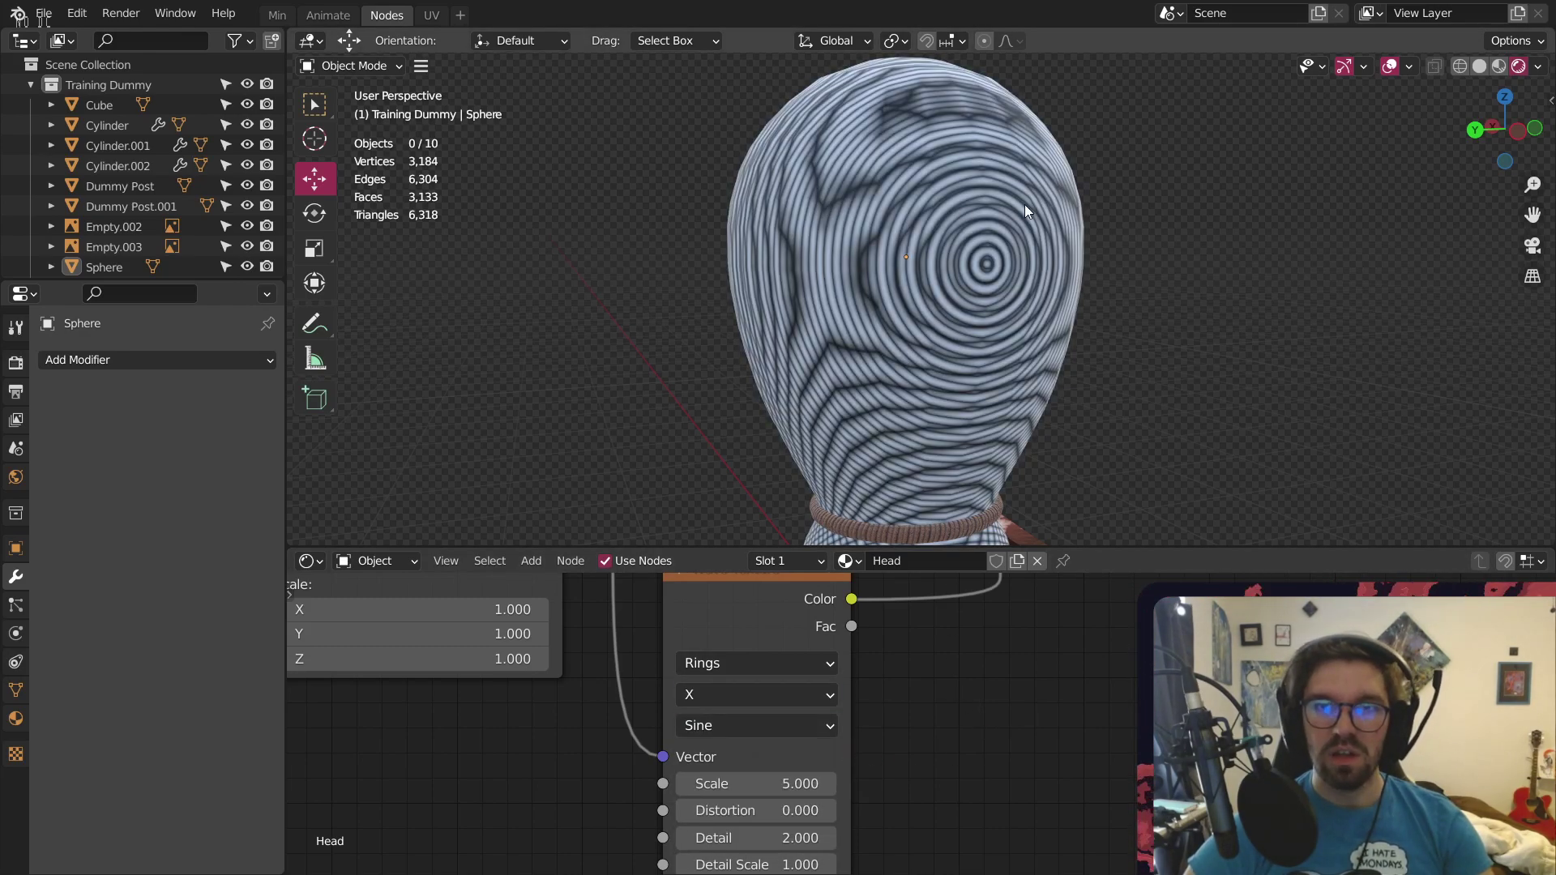
middle_click_drag(1025, 204, 976, 219)
Switch the lower Wave Texture back to Bands with Z direction and check the weave around the head
middle_click_drag(770, 726, 786, 795)
left_click(784, 732)
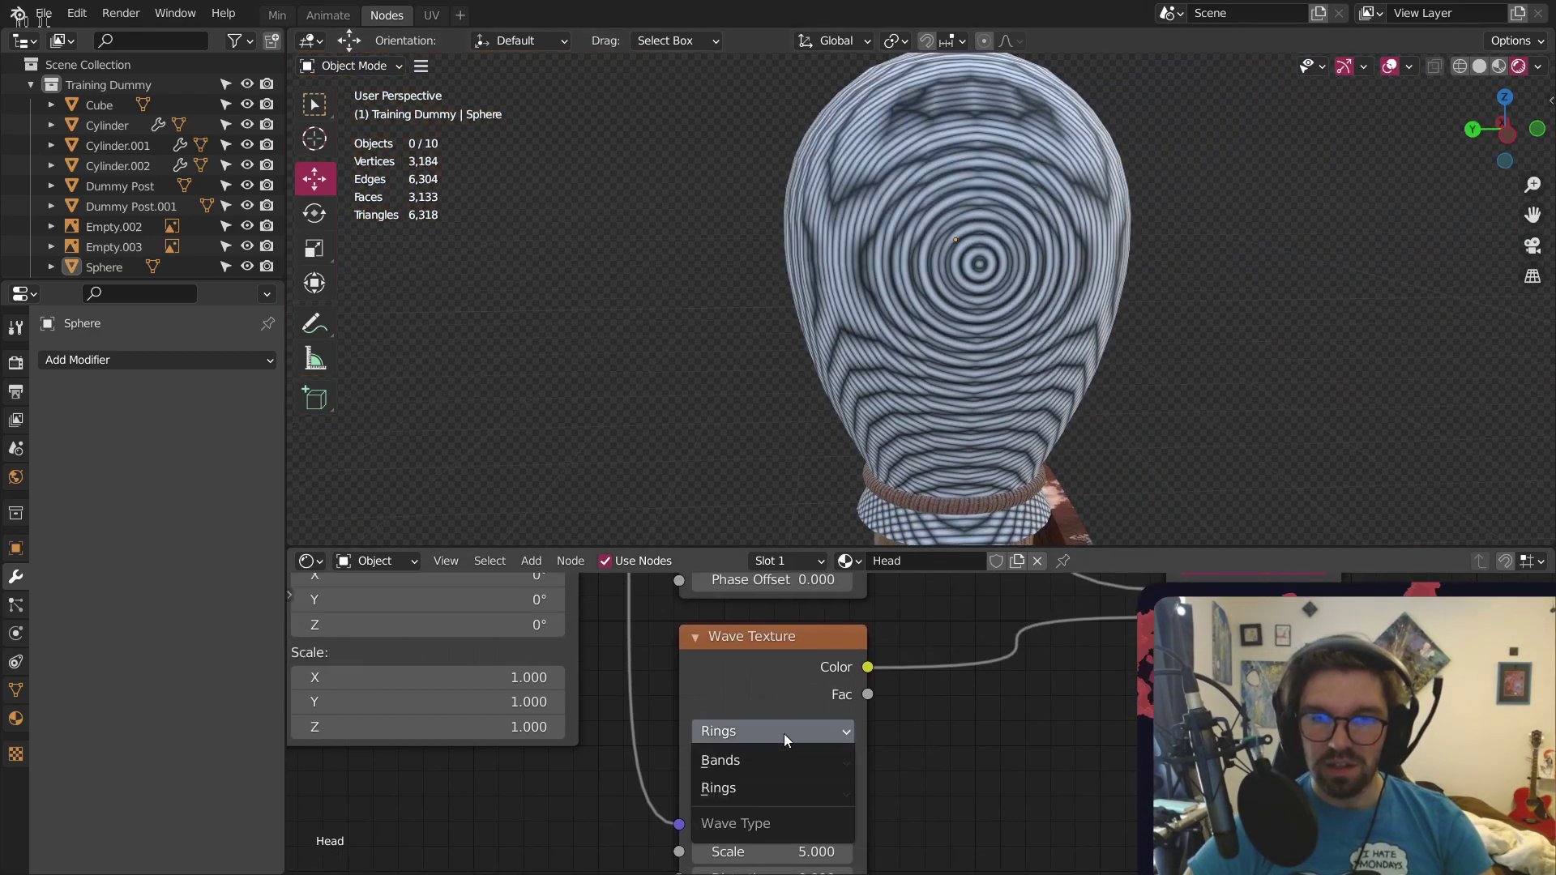
left_click(747, 758)
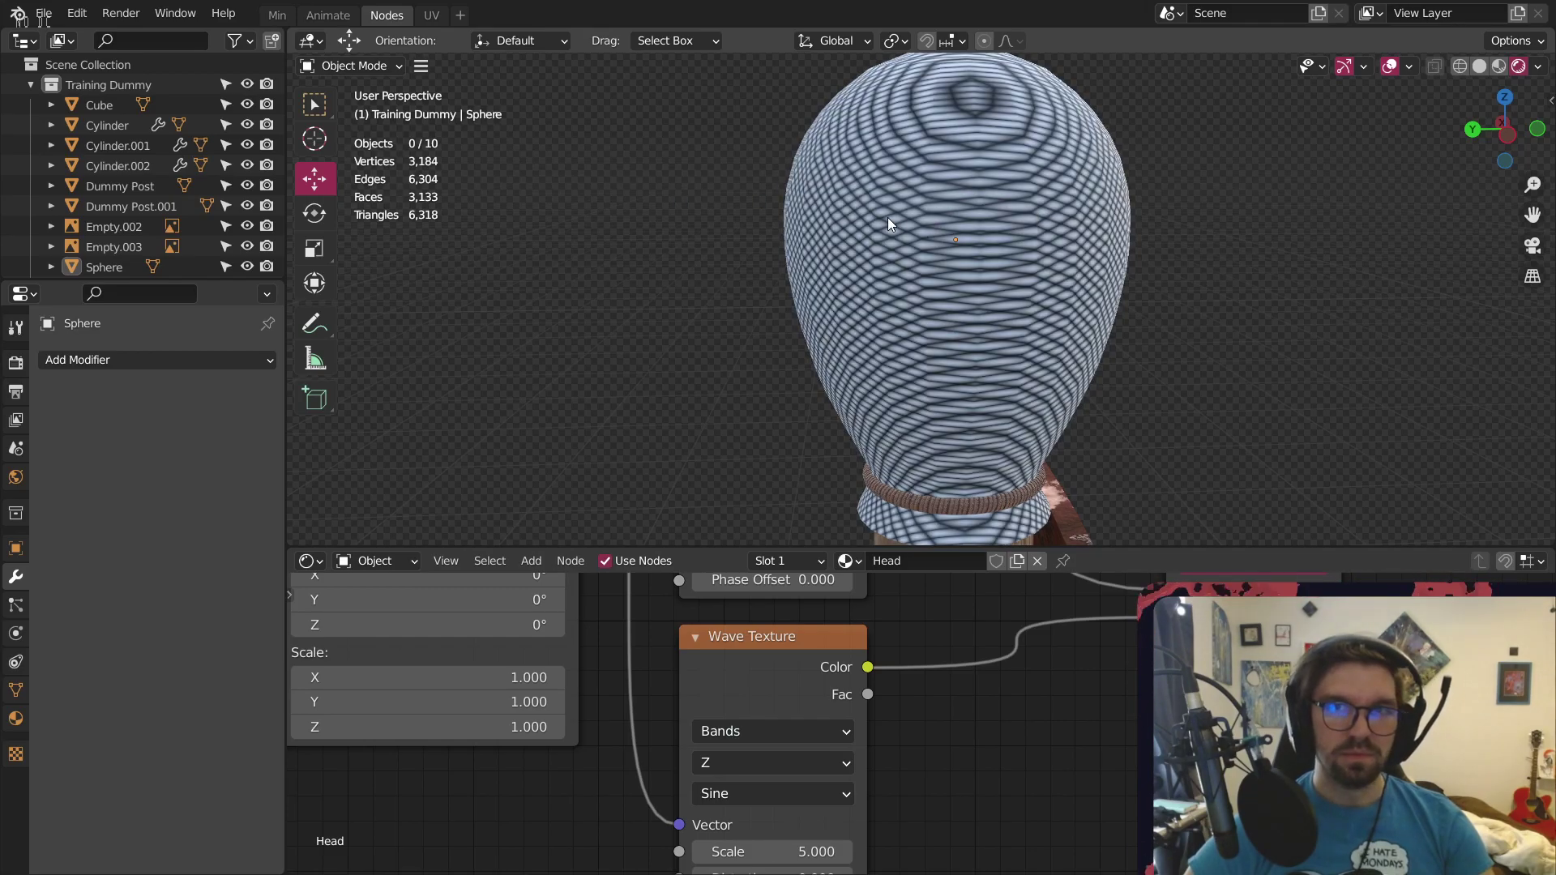
middle_click_drag(890, 219, 1220, 194)
middle_click_drag(696, 288, 902, 265)
scroll(648, 315, "down", 3)
Examine the crossing band pattern on the crown of the head up close and from the side
middle_click_drag(867, 839, 844, 673)
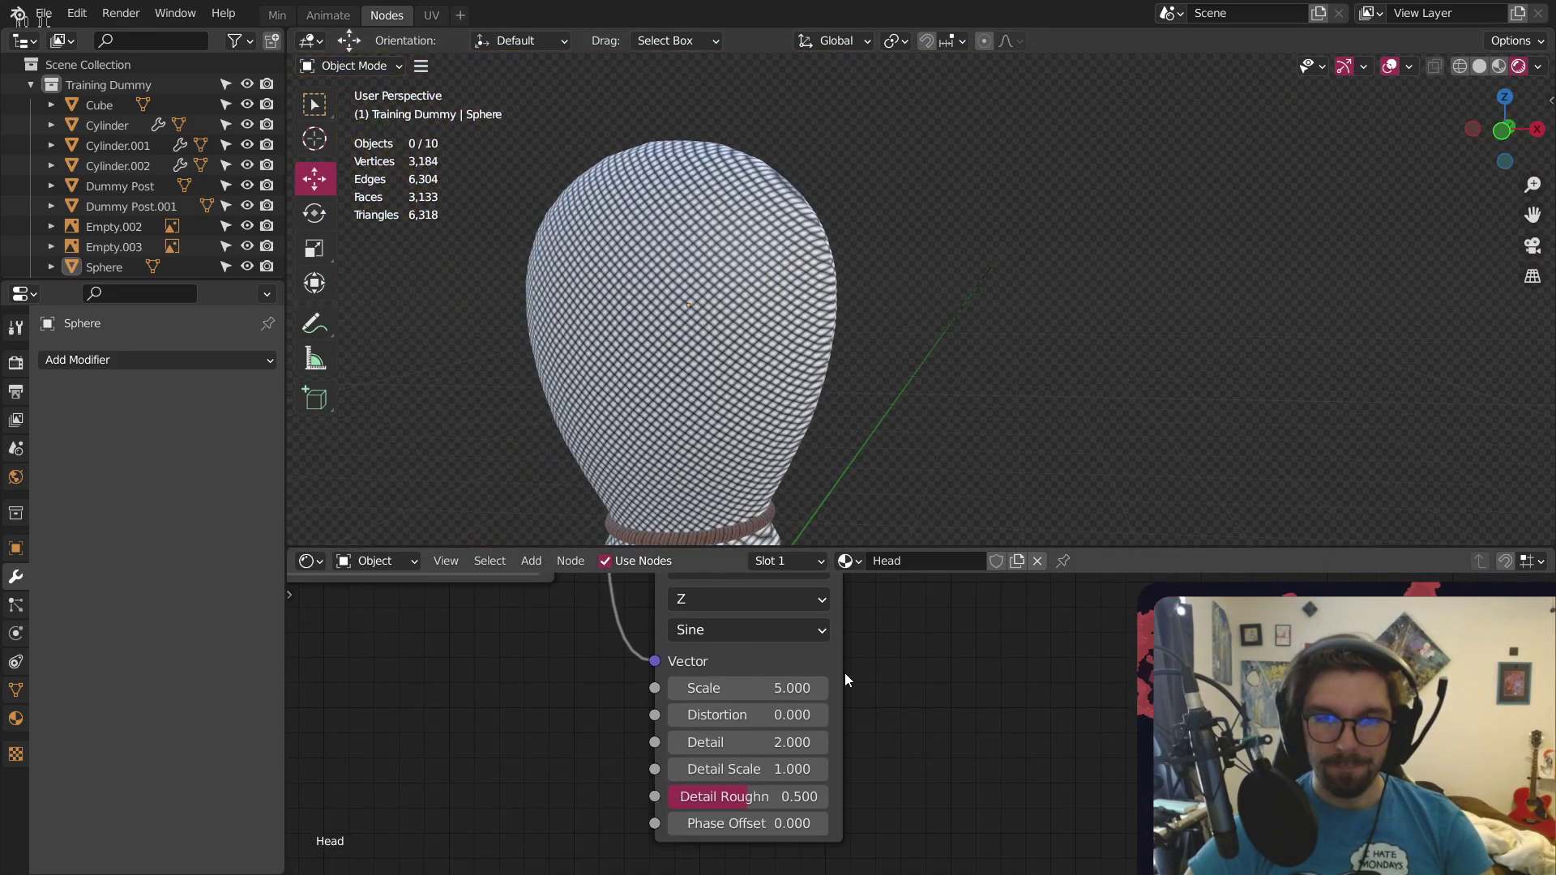
scroll(899, 689, "down", 6)
middle_click_drag(970, 638, 1013, 796)
scroll(762, 197, "up", 4)
middle_click_drag(785, 196, 875, 119)
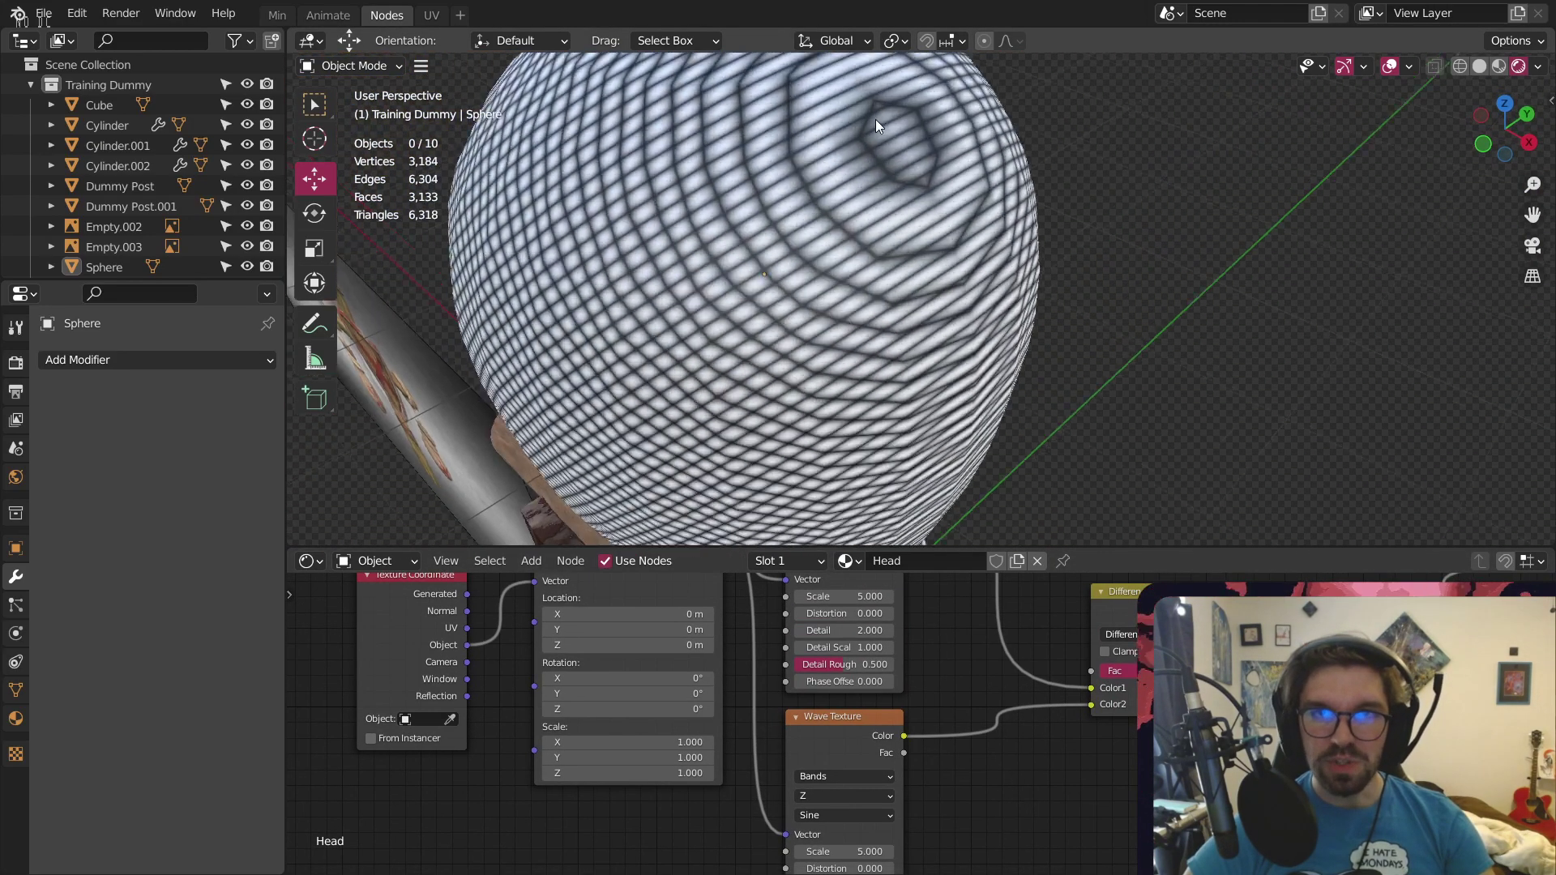
scroll(875, 119, "up", 3)
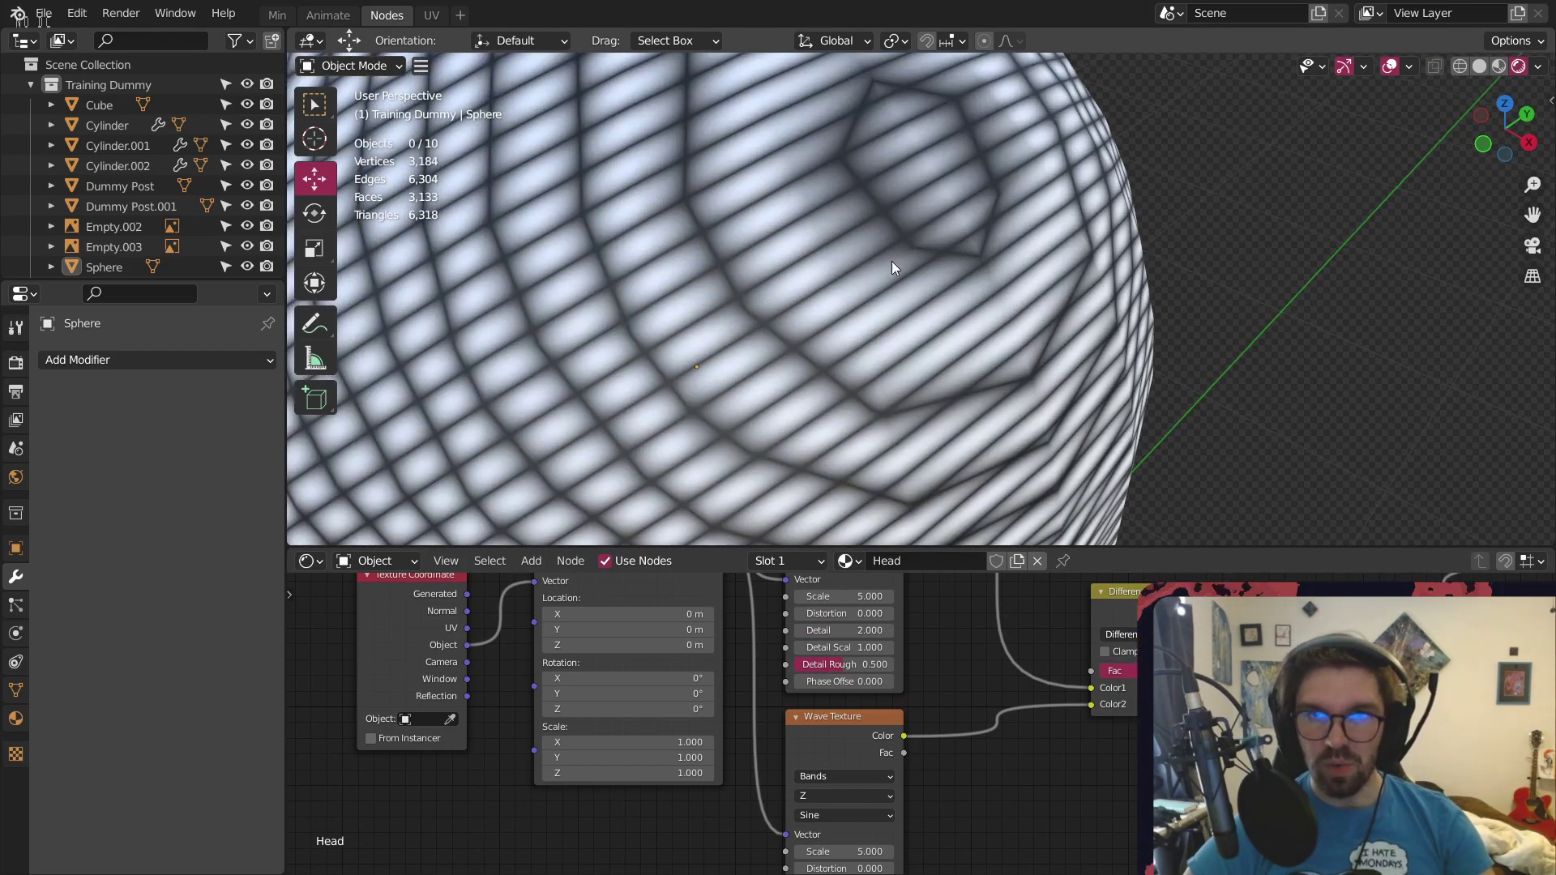
scroll(945, 125, "down", 5)
middle_click_drag(945, 125, 819, 79)
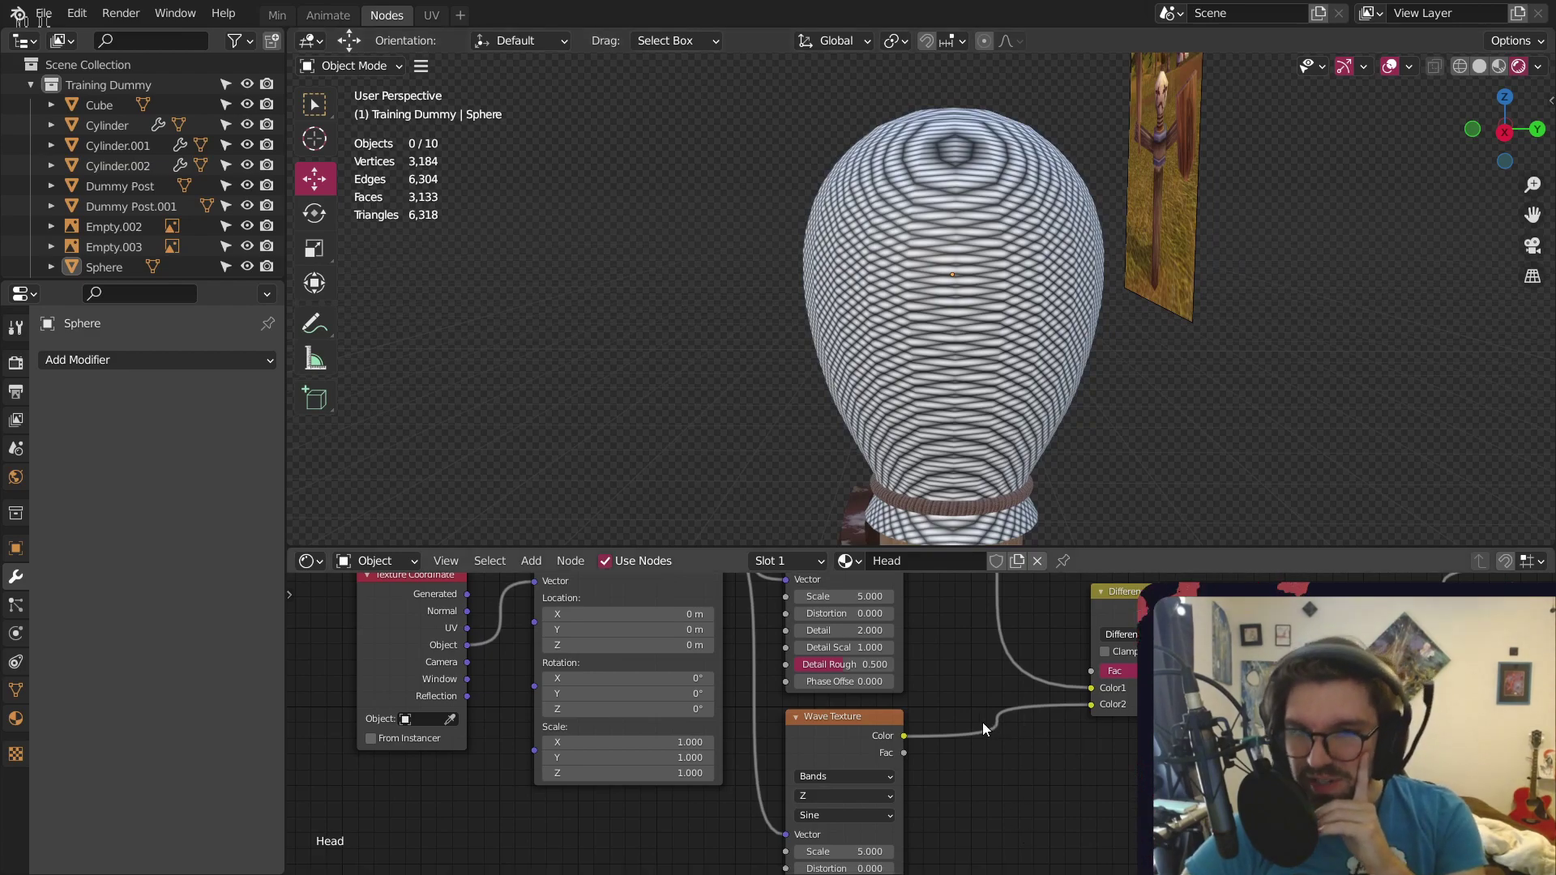
Raise Detail to 16 on both Wave Texture nodes
middle_click_drag(972, 809, 908, 600)
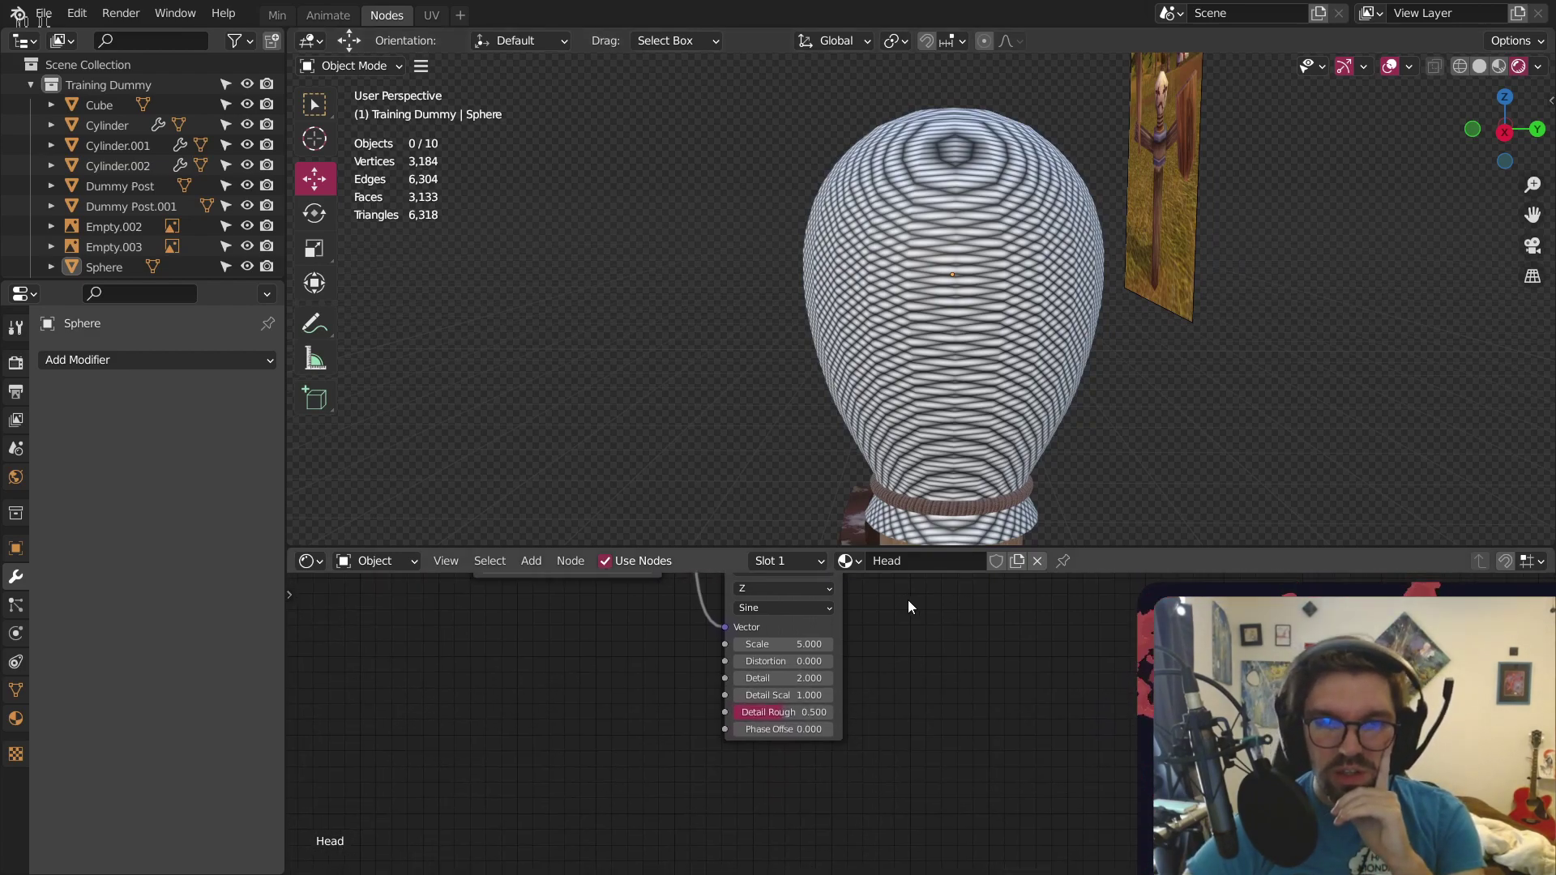
scroll(847, 614, "up", 2)
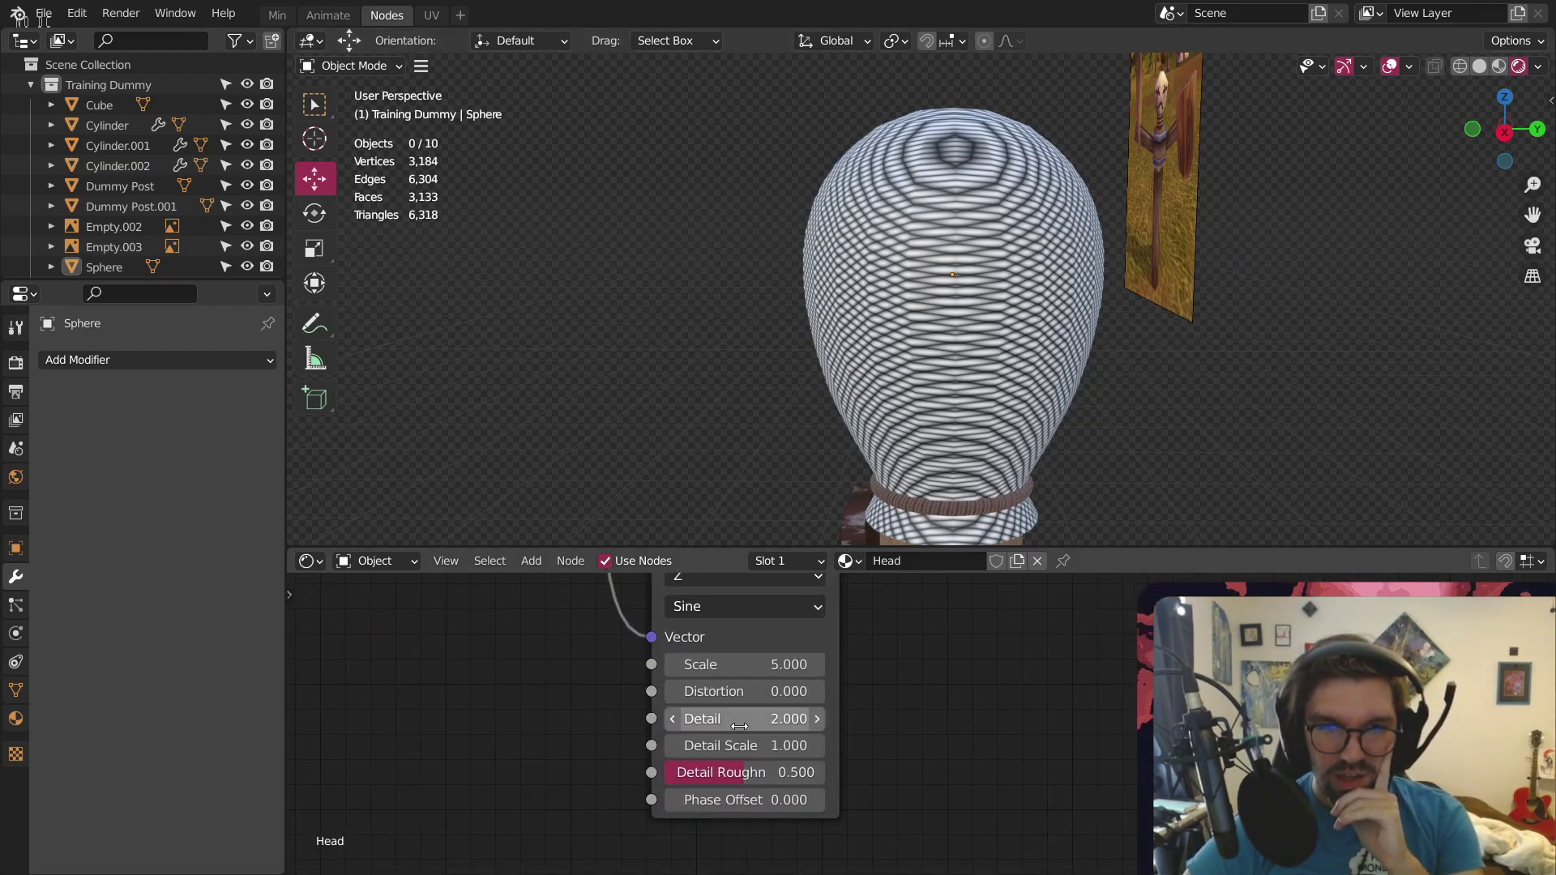
left_click_drag(793, 719, 916, 719)
middle_click_drag(894, 645, 924, 600)
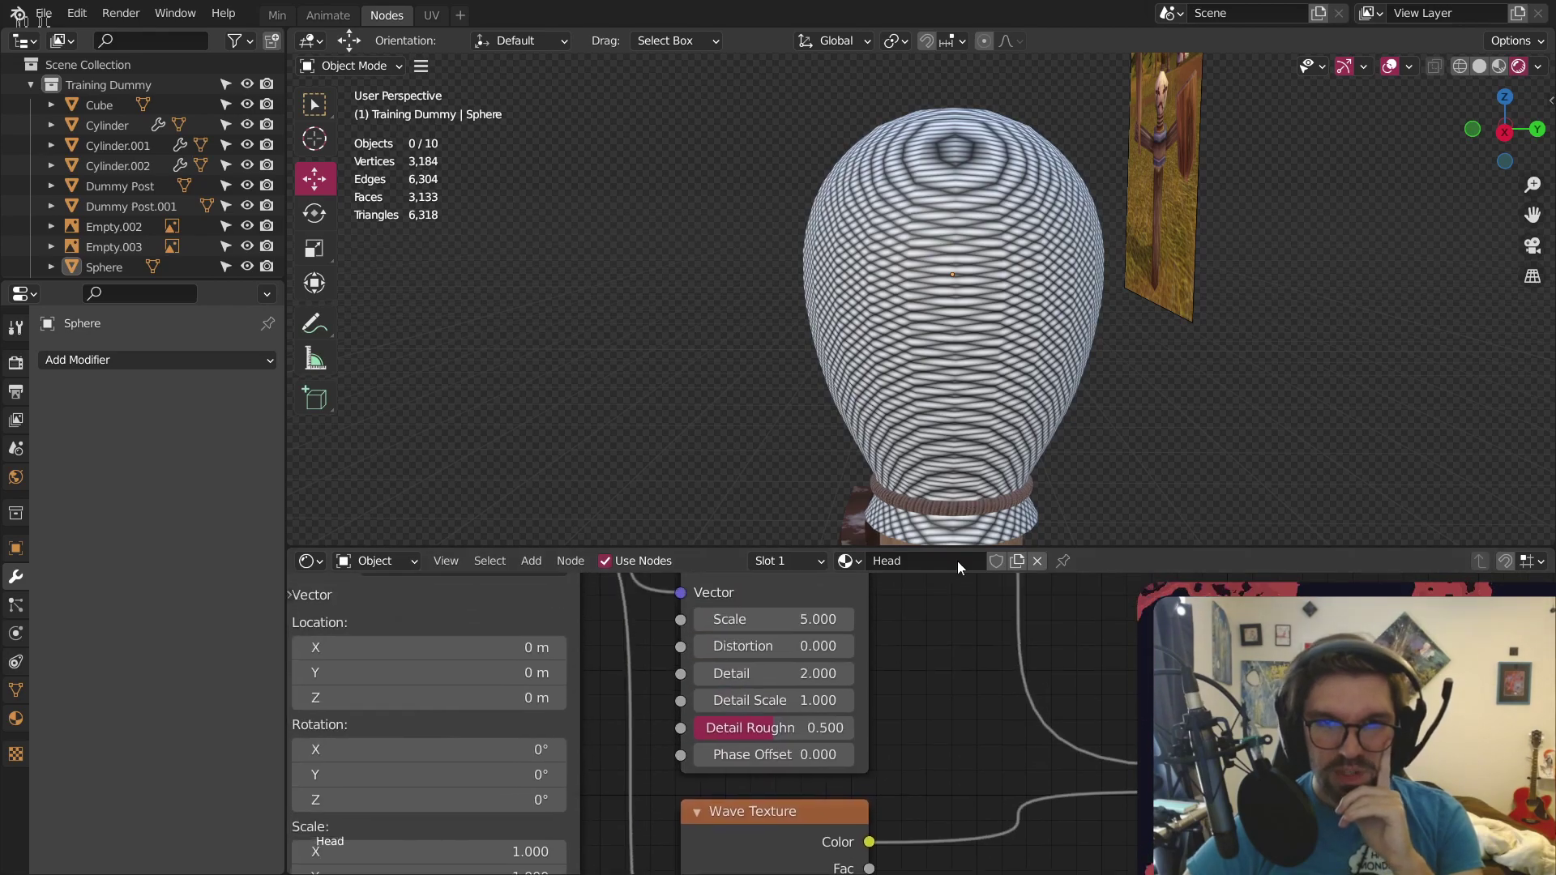
left_click_drag(778, 674, 782, 674)
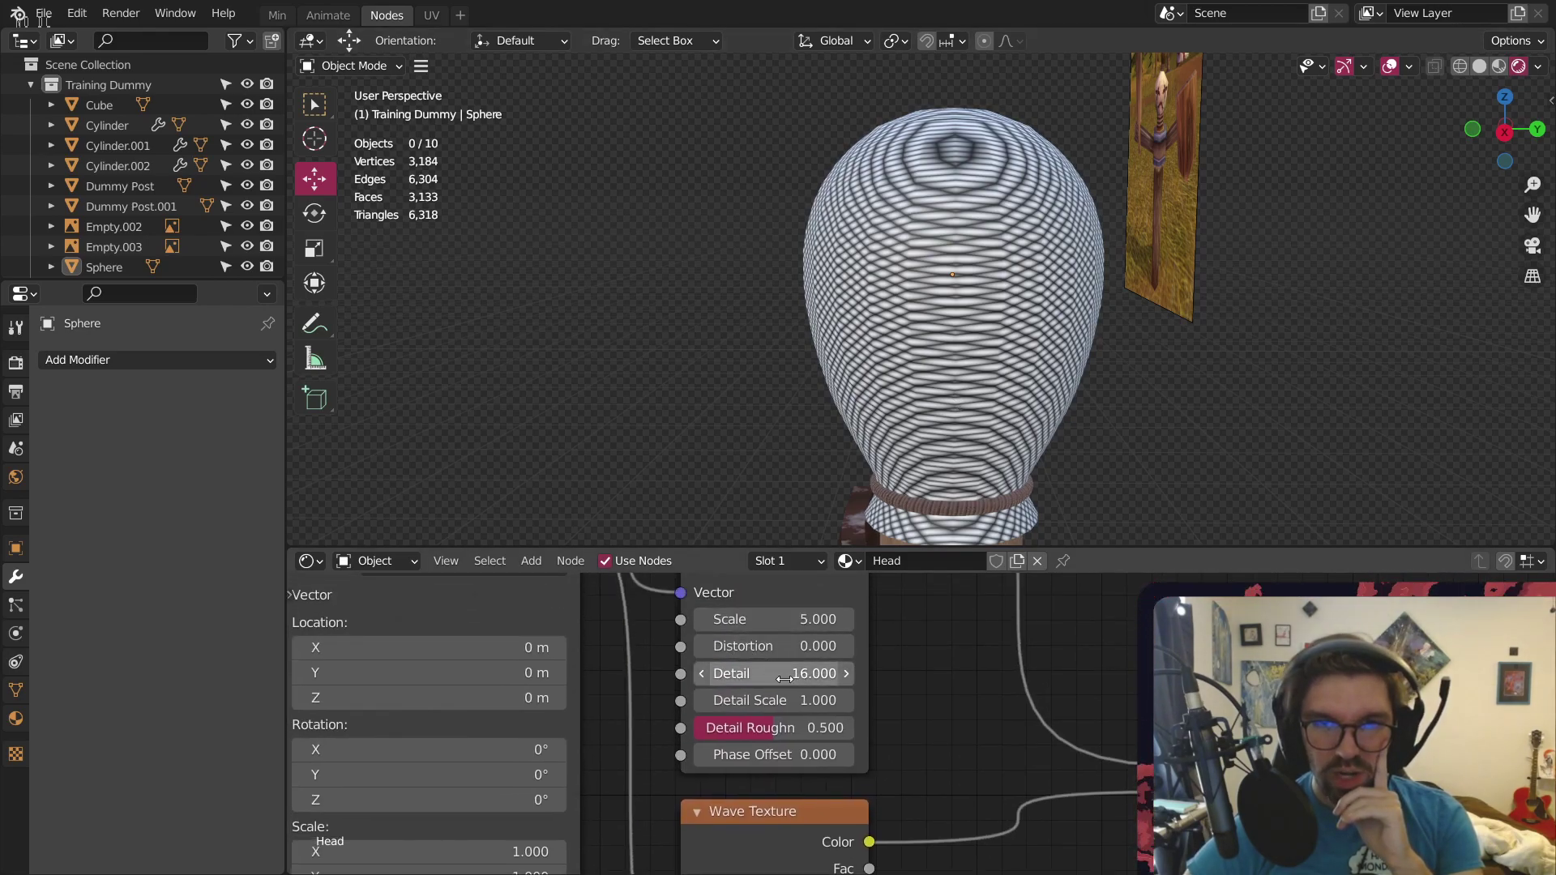
Set the Scale of both the upper and lower Wave Textures to 20
left_click(756, 619)
type("20")
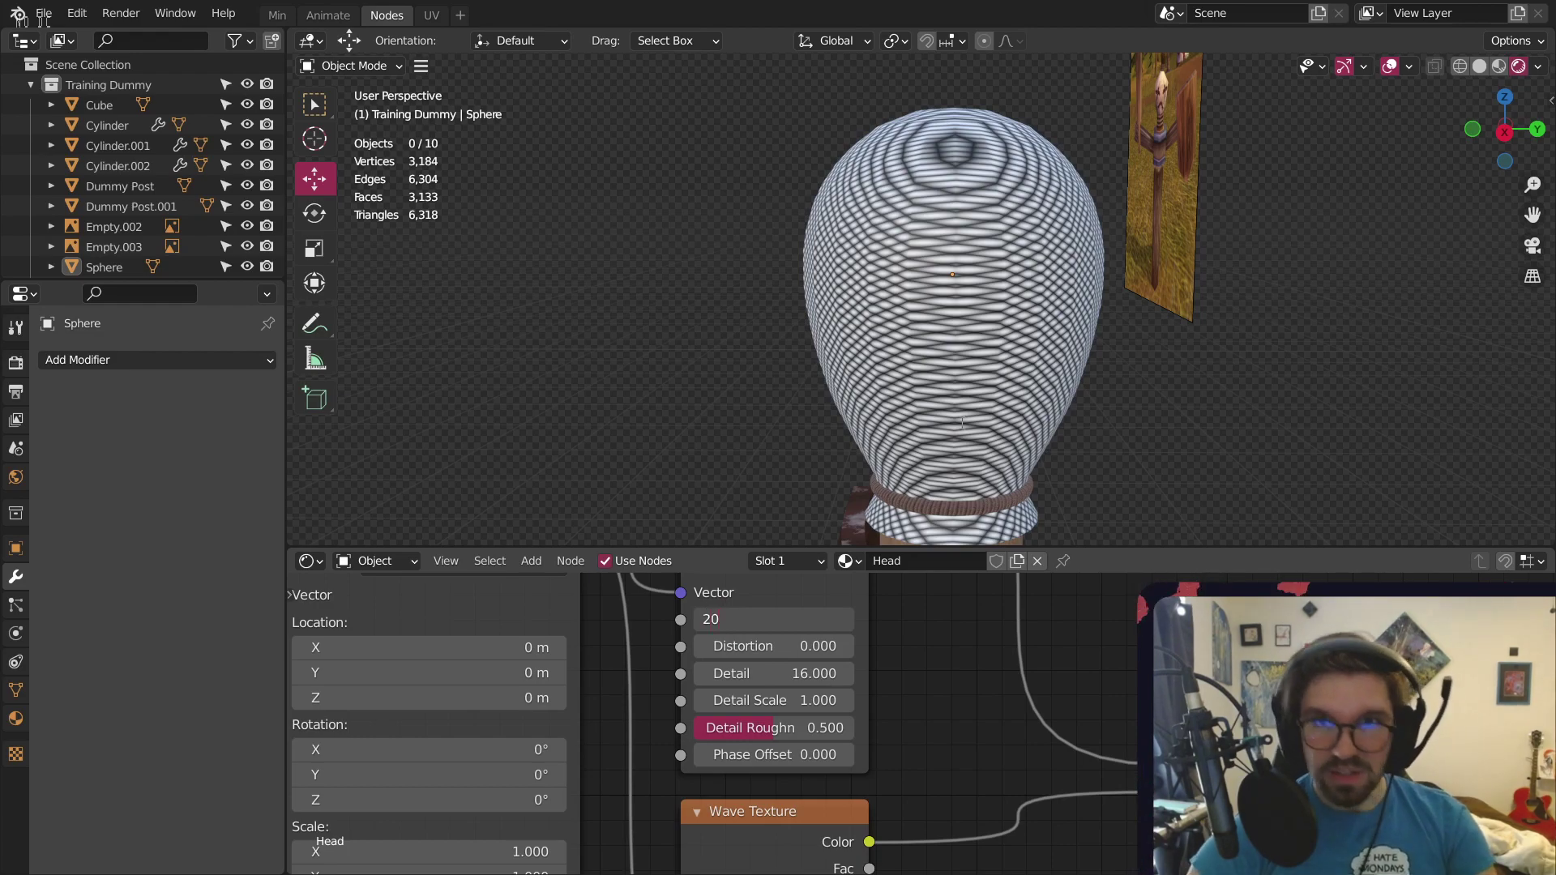
key("Return")
middle_click_drag(984, 871, 980, 612)
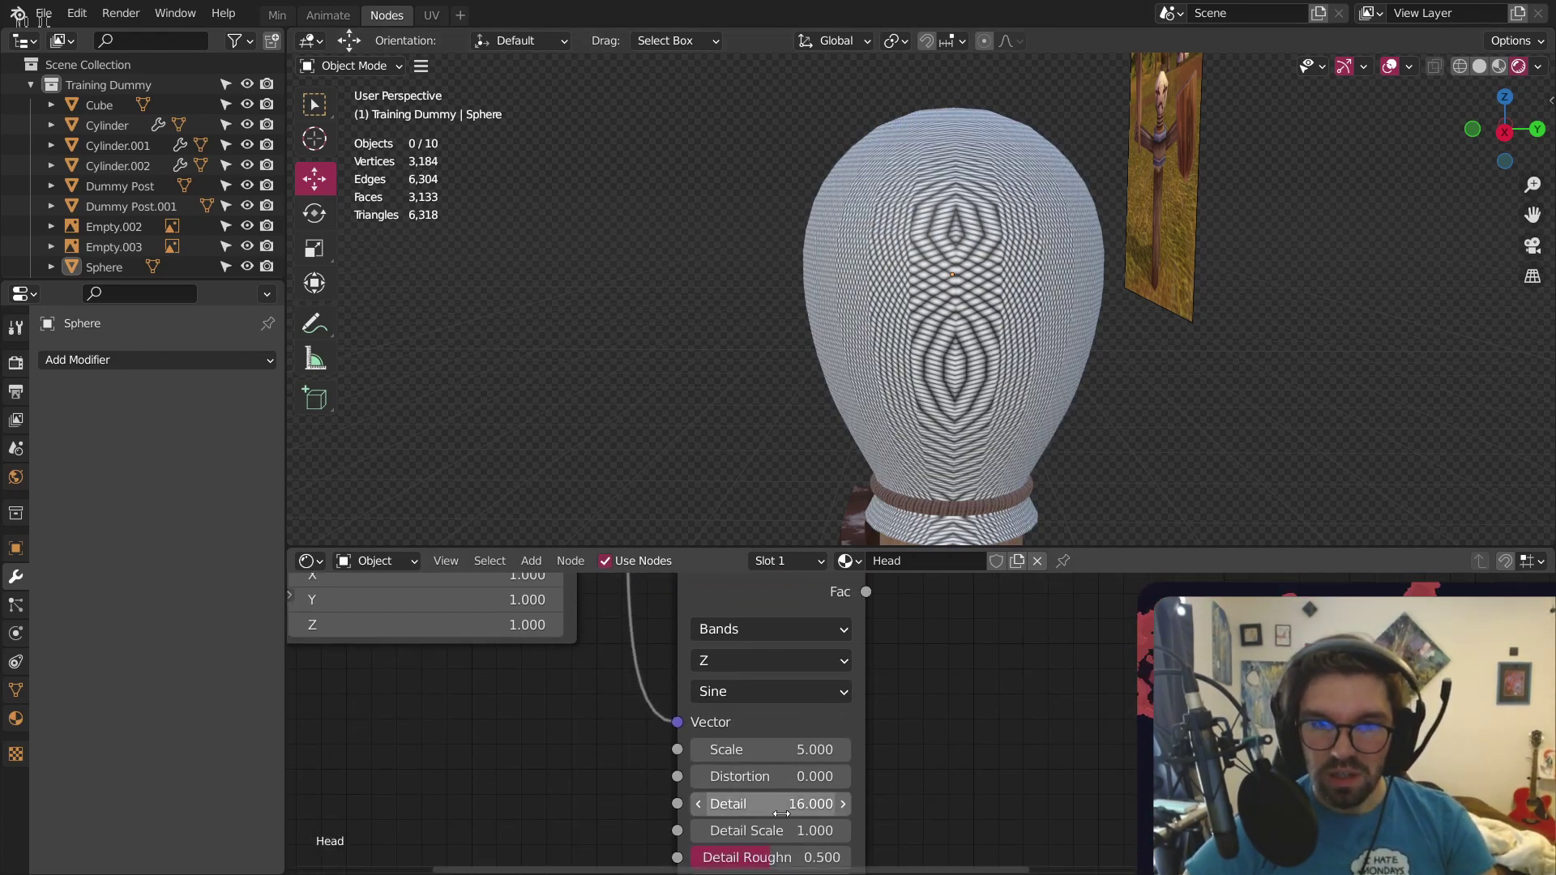
left_click(770, 749)
type("20")
key("Return")
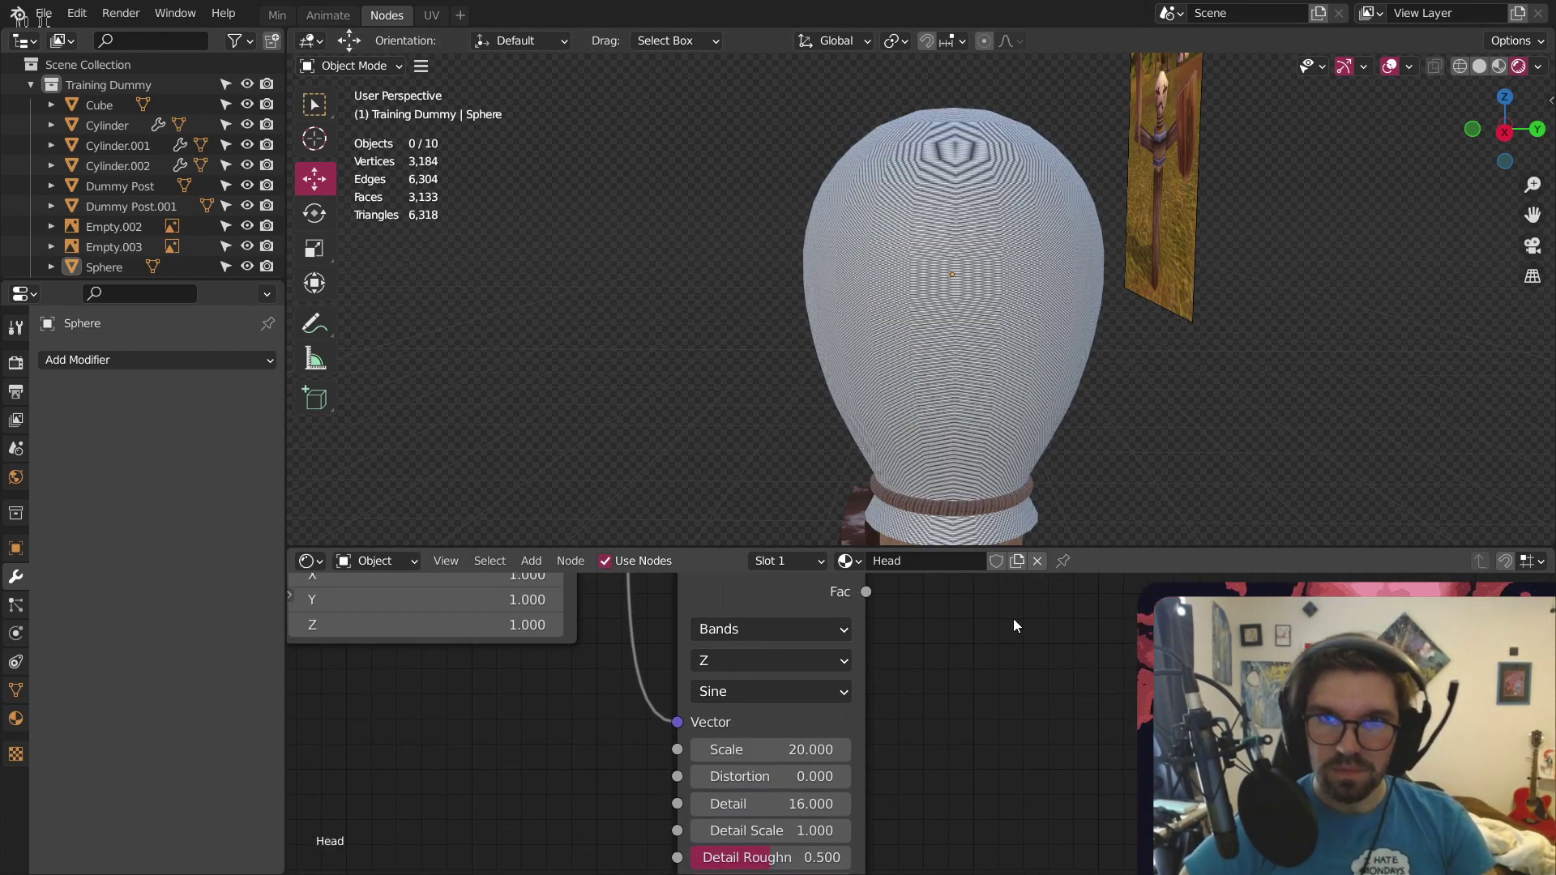
Examine the finer weave on the head at different distances and angles
scroll(932, 202, "up", 4)
middle_click_drag(903, 142, 629, 188)
scroll(892, 186, "down", 3)
scroll(901, 201, "down", 3)
scroll(1053, 175, "up", 3)
middle_click_drag(1053, 175, 1052, 217)
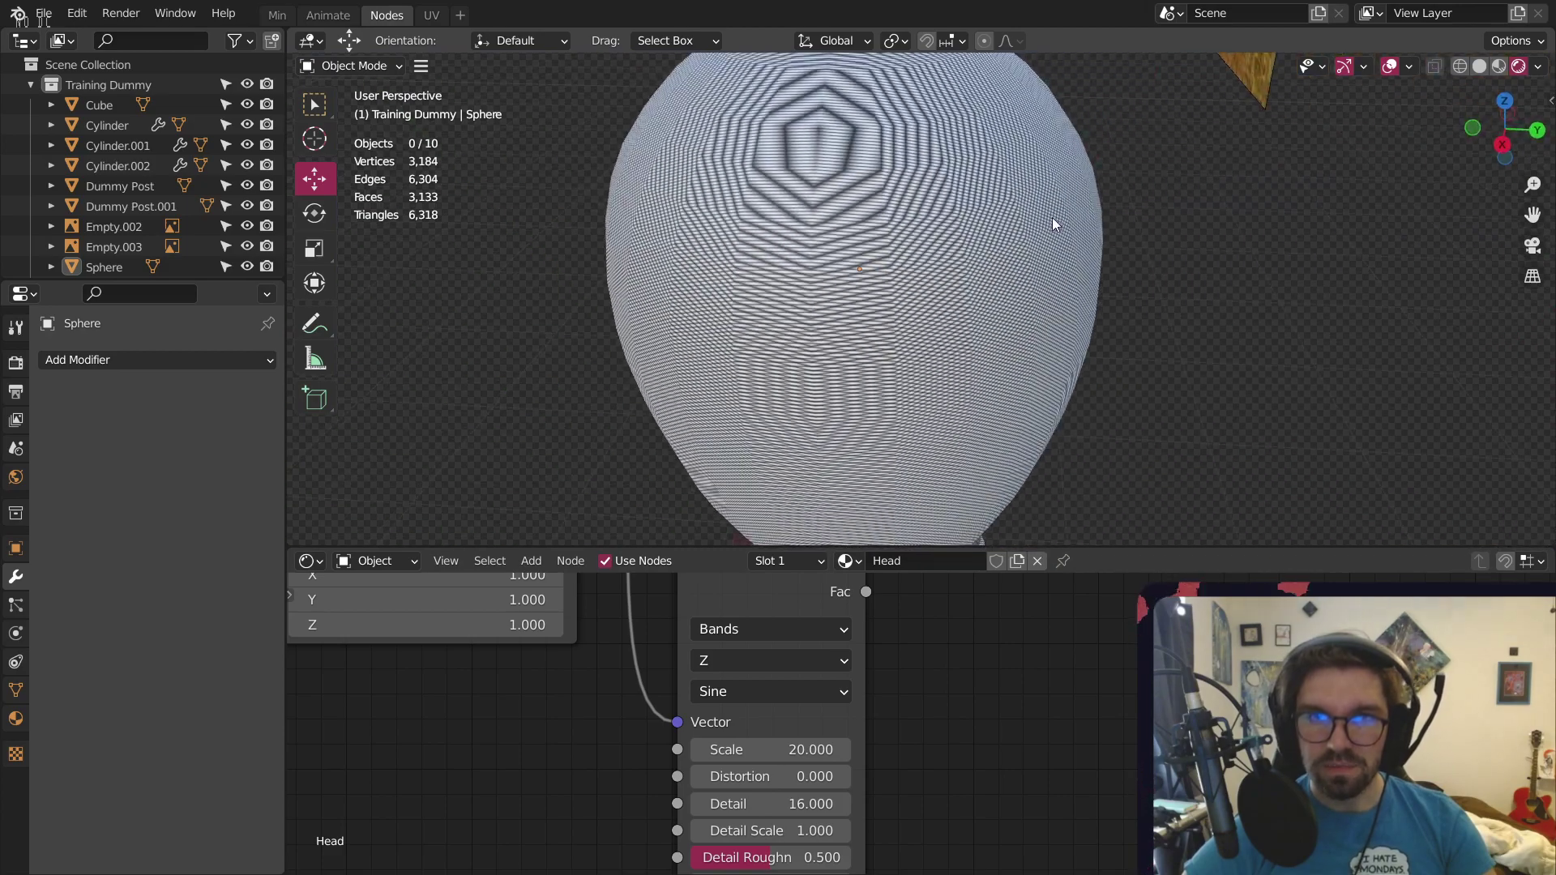
scroll(974, 157, "up", 4)
Select the head and add a Subdivision Surface modifier to it
left_click(878, 250)
scroll(872, 250, "down", 7)
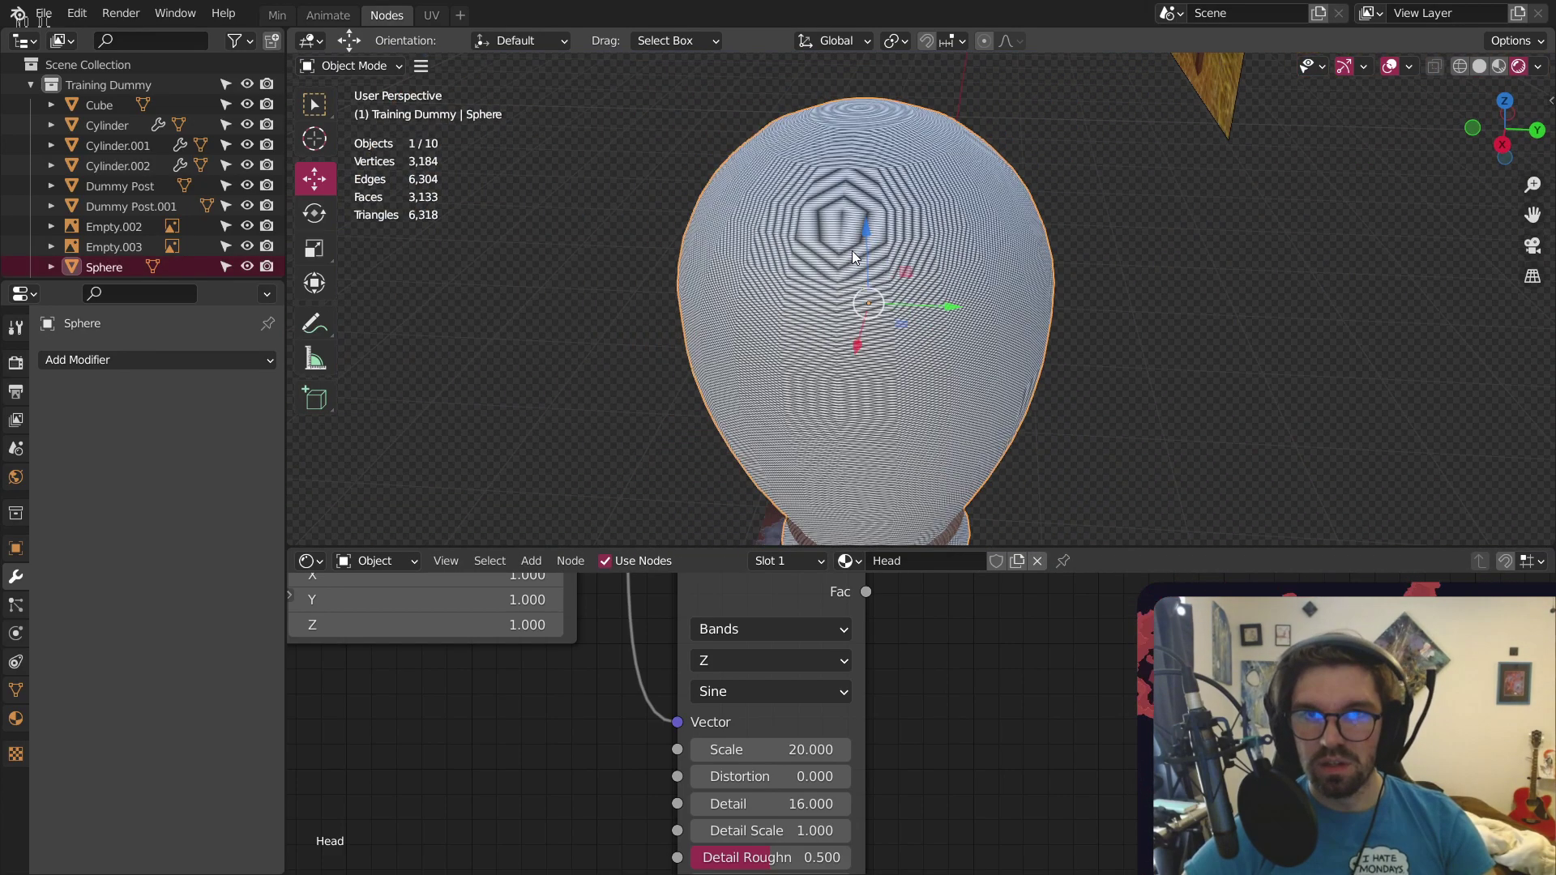
middle_click_drag(859, 248, 1062, 241)
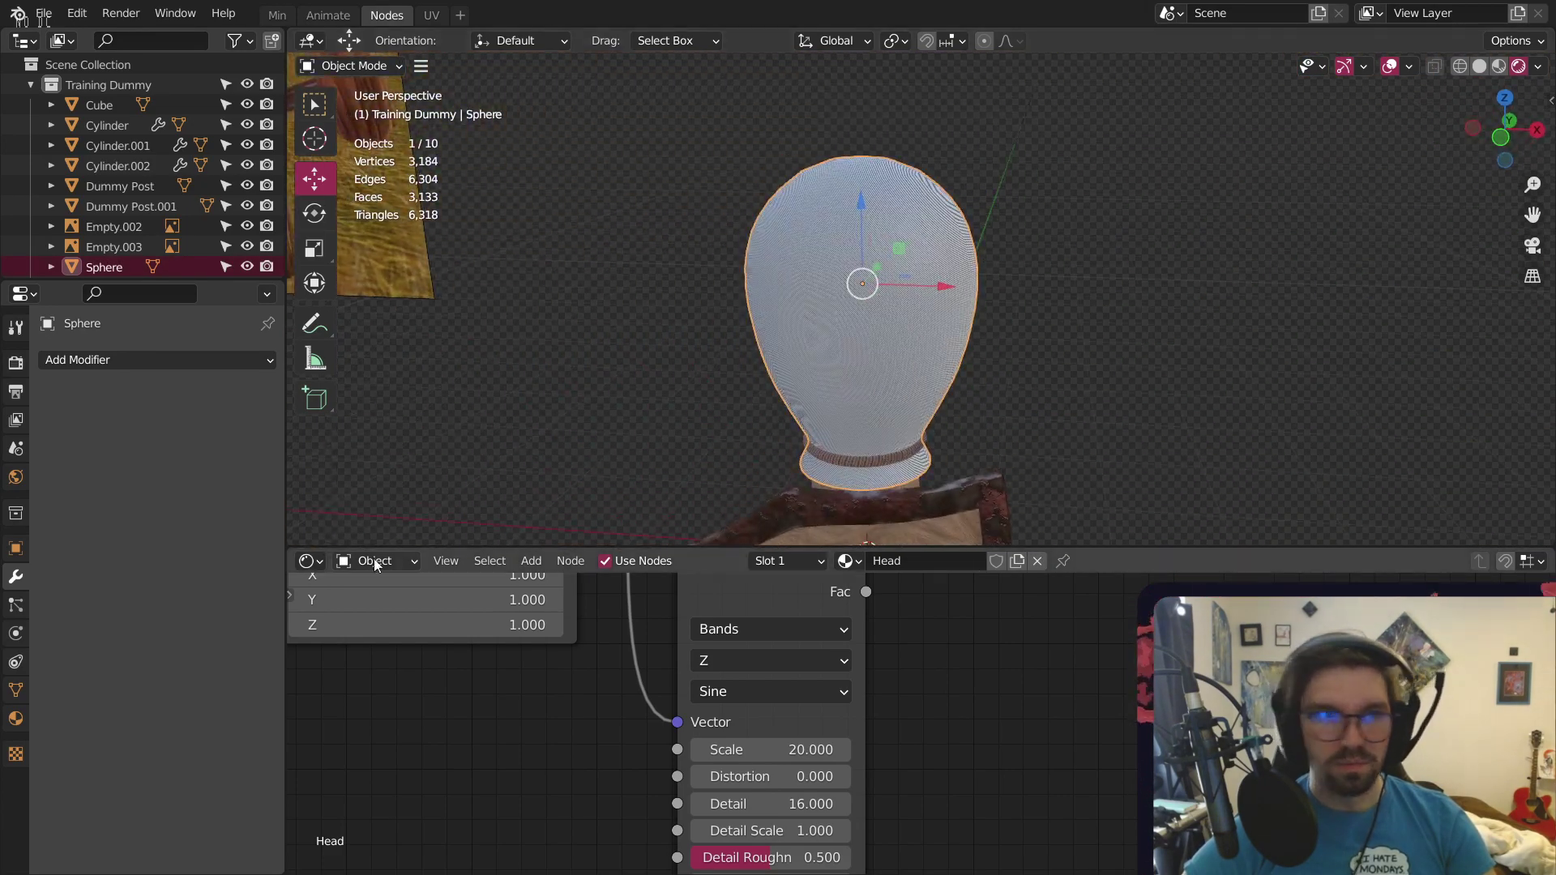
left_click(123, 364)
left_click(295, 723)
scroll(923, 152, "up", 3)
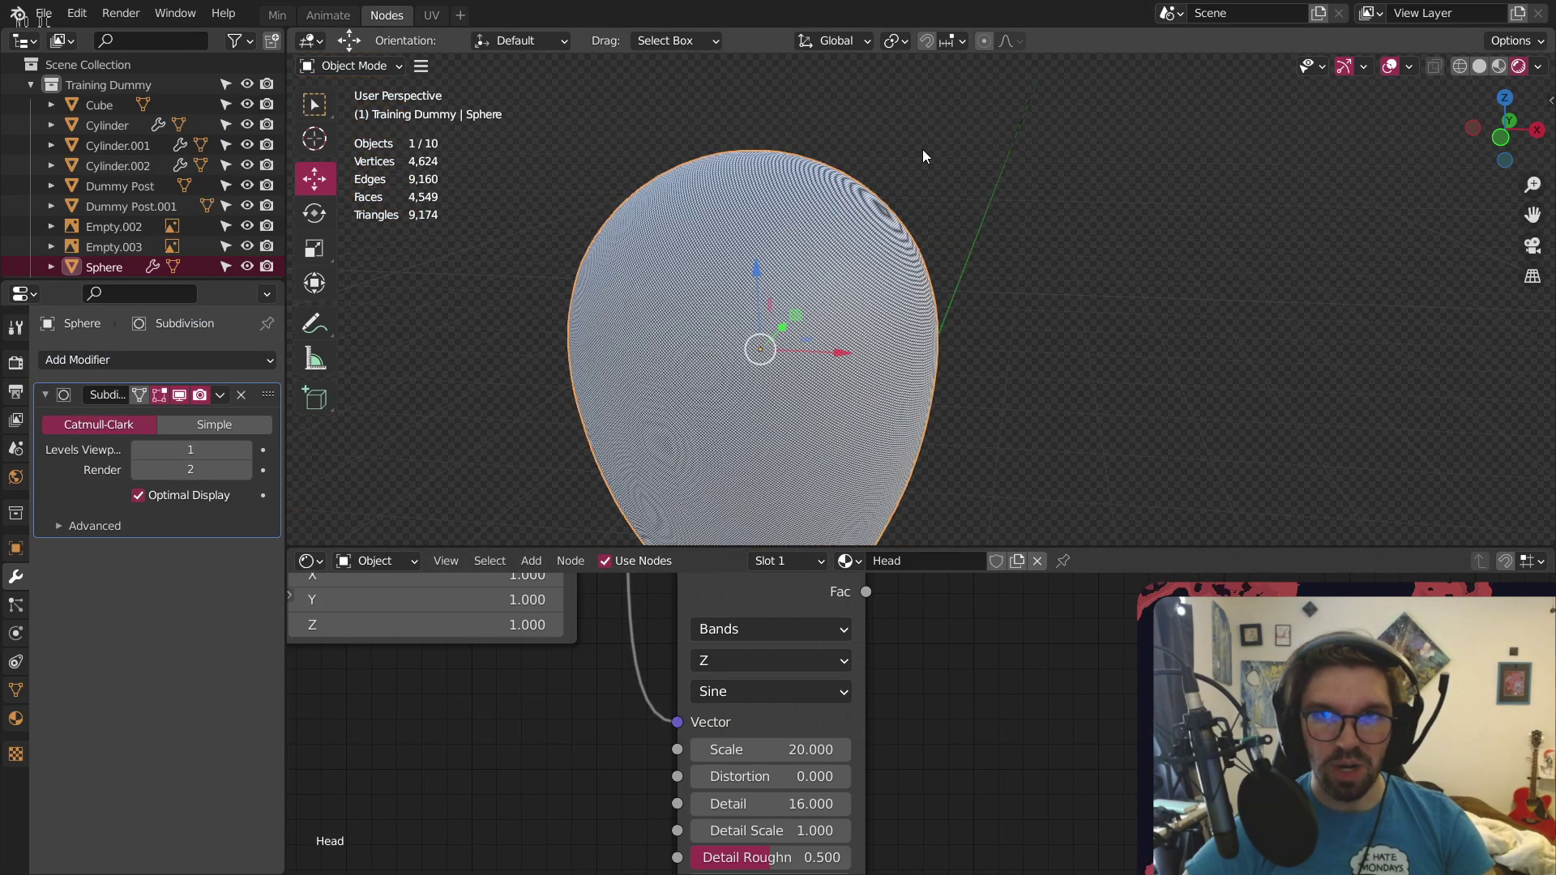
Set the head's subdivision levels to 3 for both viewport and render
middle_click_drag(924, 153, 707, 221)
scroll(741, 218, "up", 5)
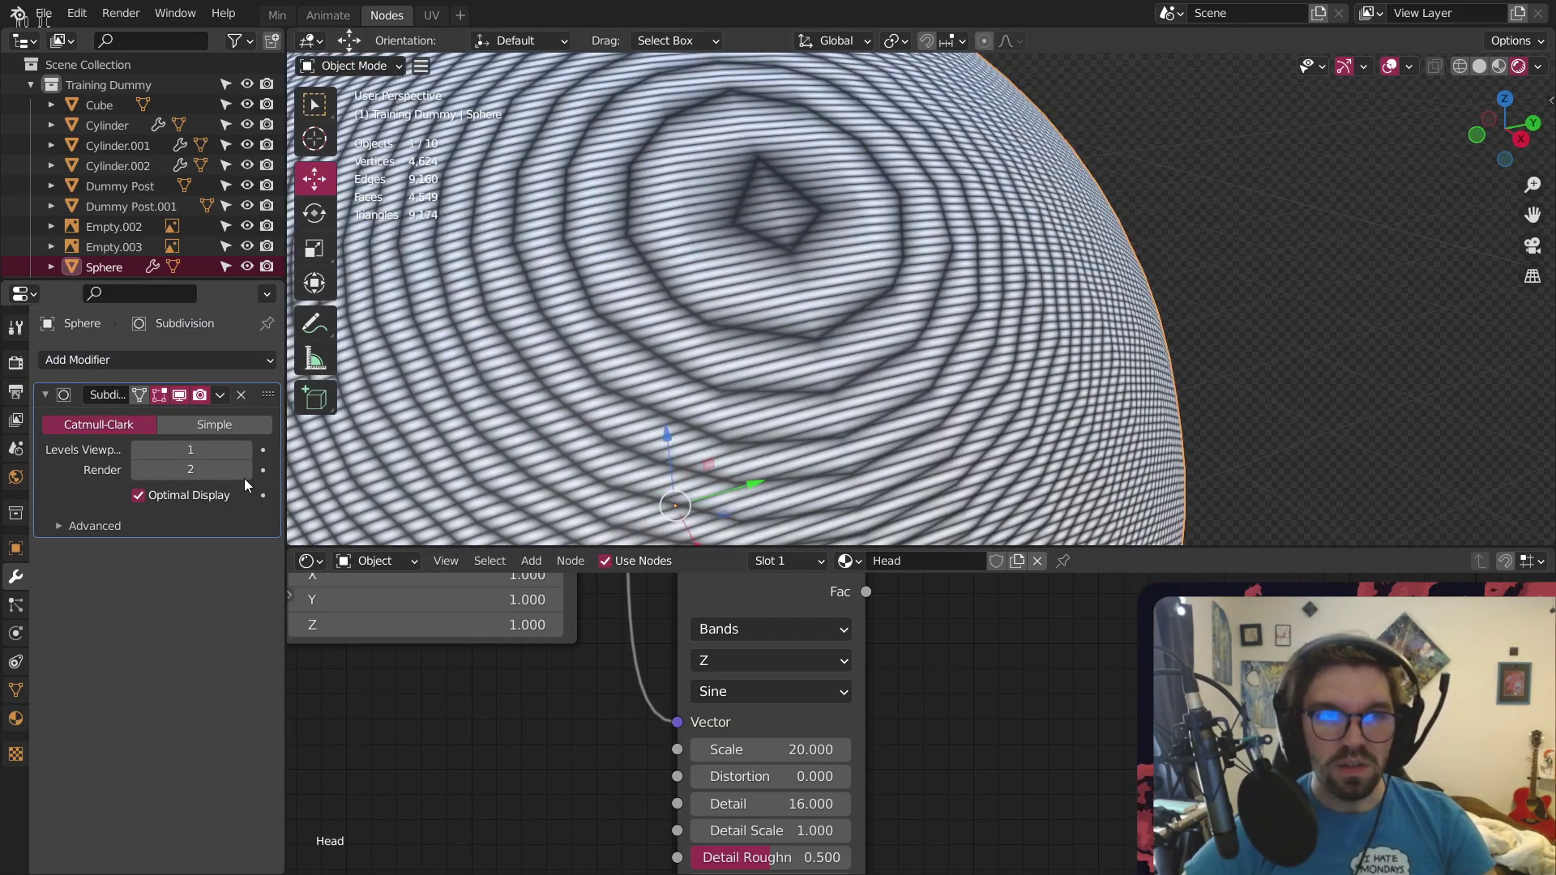
left_click(244, 451)
left_click(245, 452)
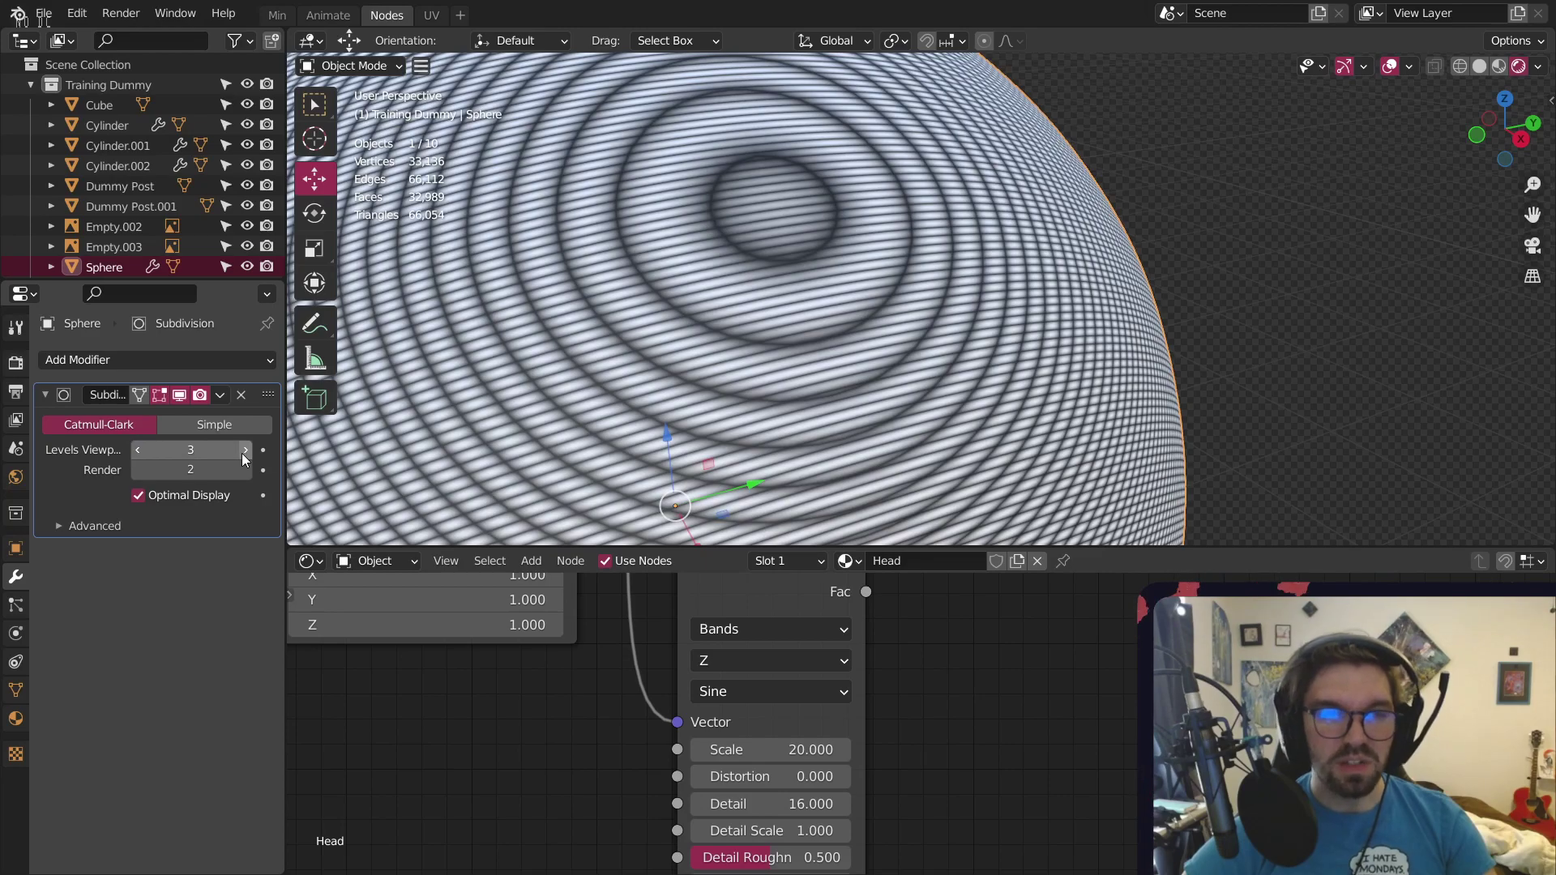
left_click(244, 470)
Inspect the wave pattern on the subdivided head from several sides
scroll(639, 246, "down", 5)
middle_click_drag(639, 250, 449, 309)
middle_click_drag(682, 242, 828, 191)
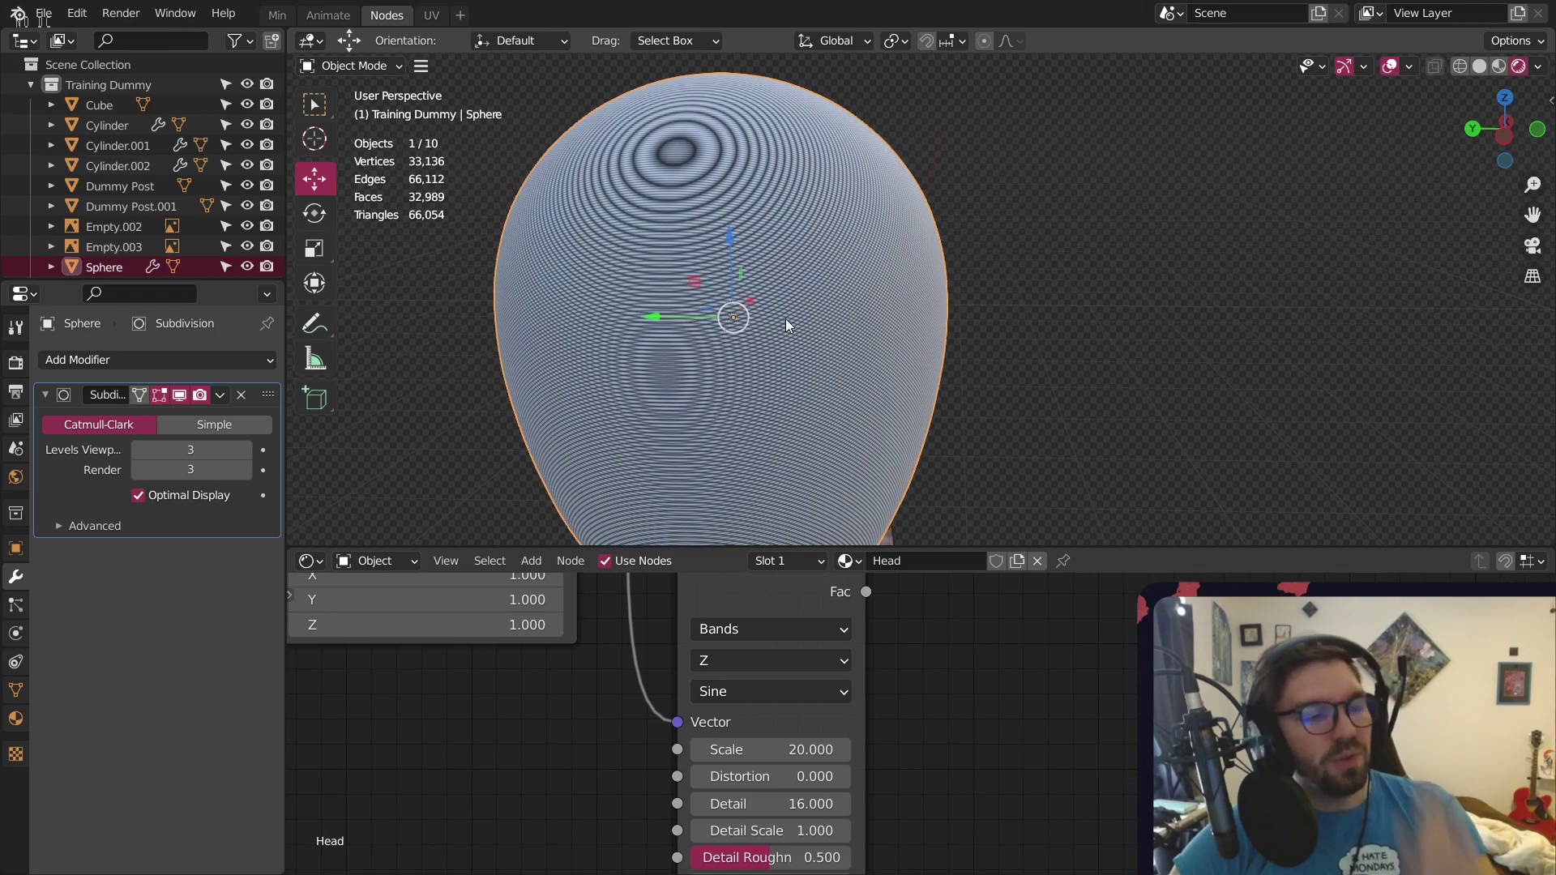
scroll(672, 679, "down", 2)
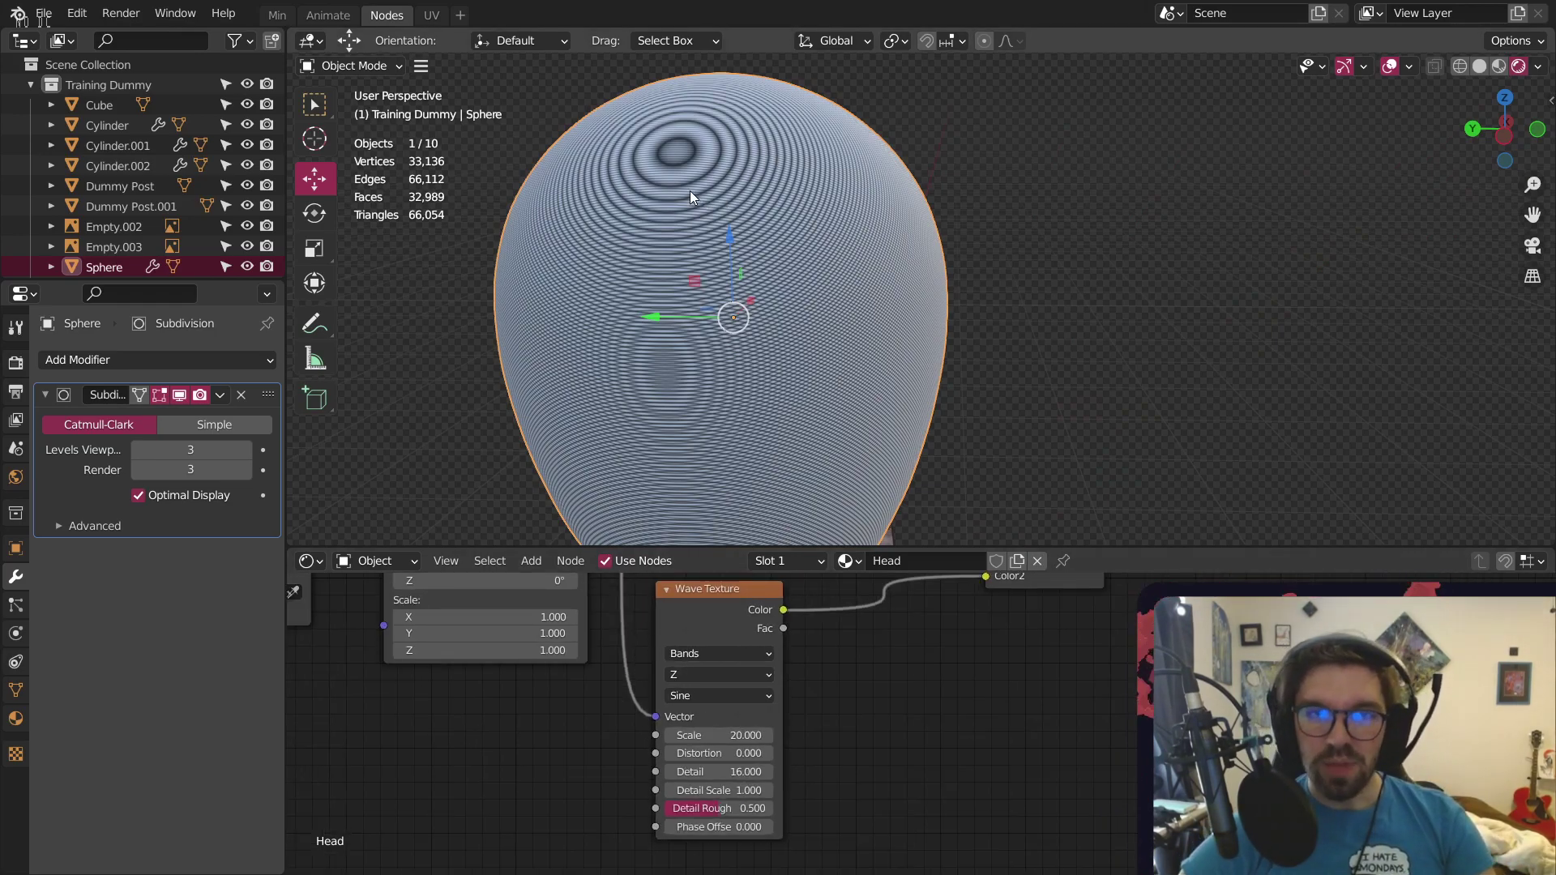
middle_click_drag(688, 191, 743, 268, "shift")
scroll(979, 270, "up", 1)
middle_click_drag(961, 191, 879, 200)
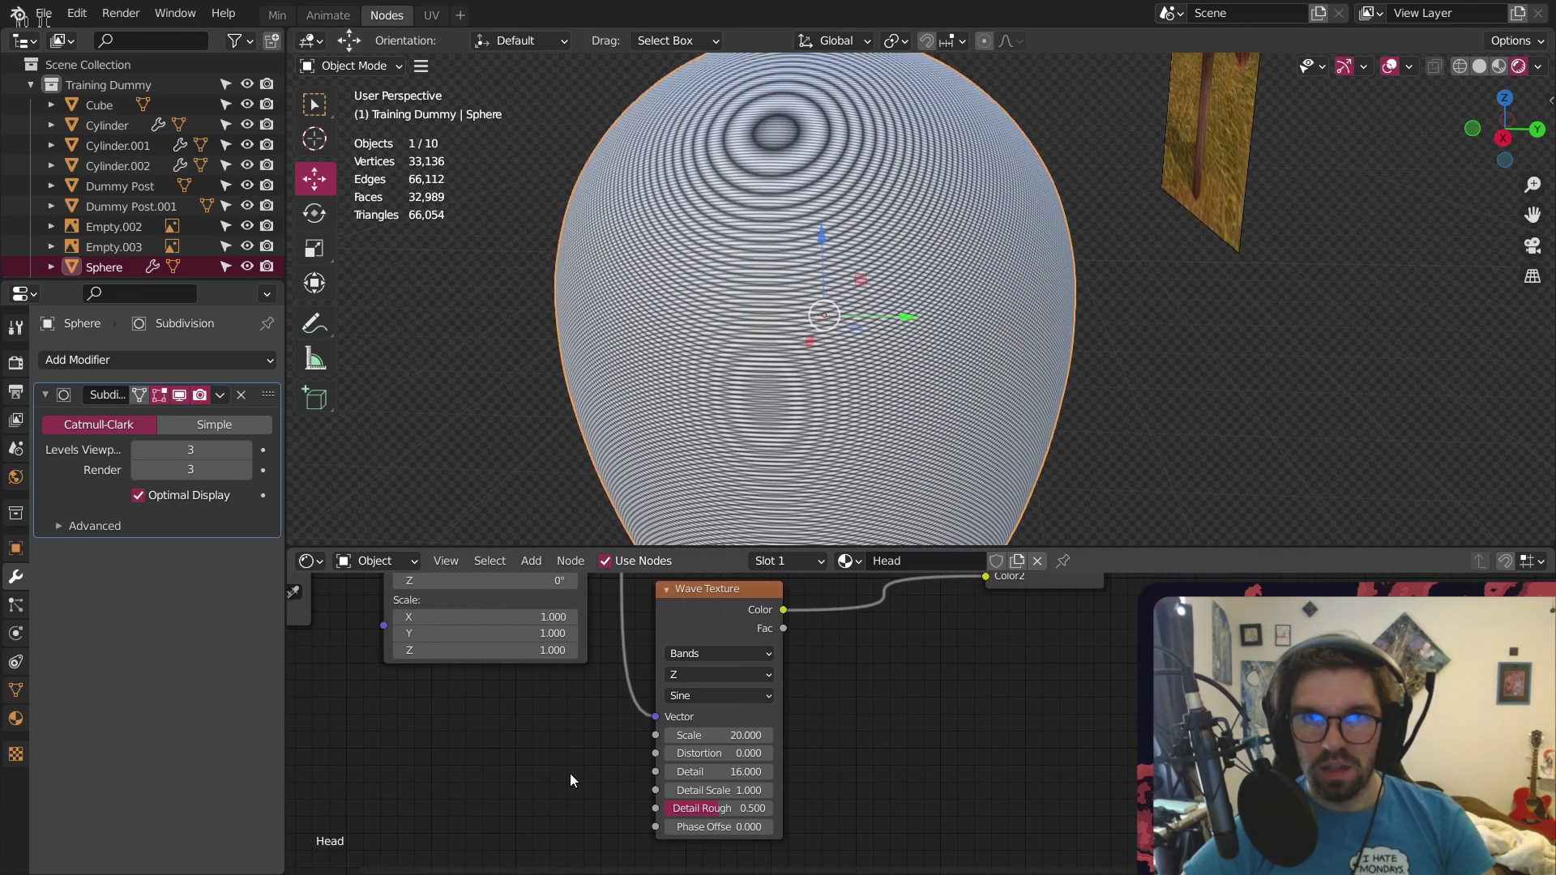
Try a Y rotation of 45° in the Mapping node and check how the pattern shifts on the head
middle_click_drag(577, 640, 934, 757)
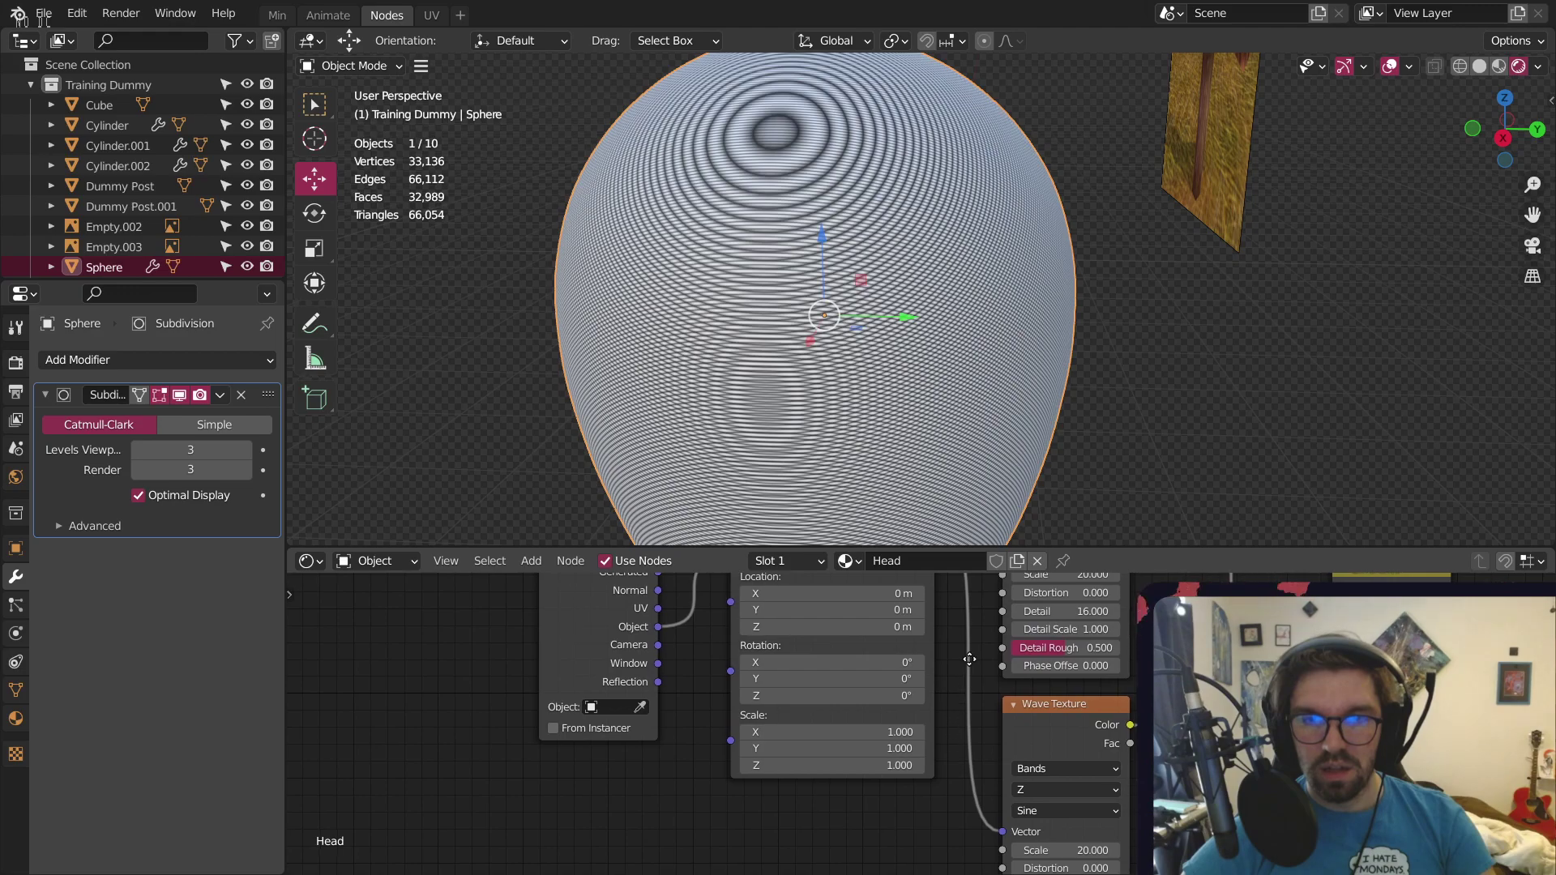
scroll(933, 758, "up", 1)
left_click_drag(810, 680, 911, 679)
scroll(794, 406, "down", 3)
middle_click_drag(762, 332, 819, 503)
left_click(860, 677)
type("45")
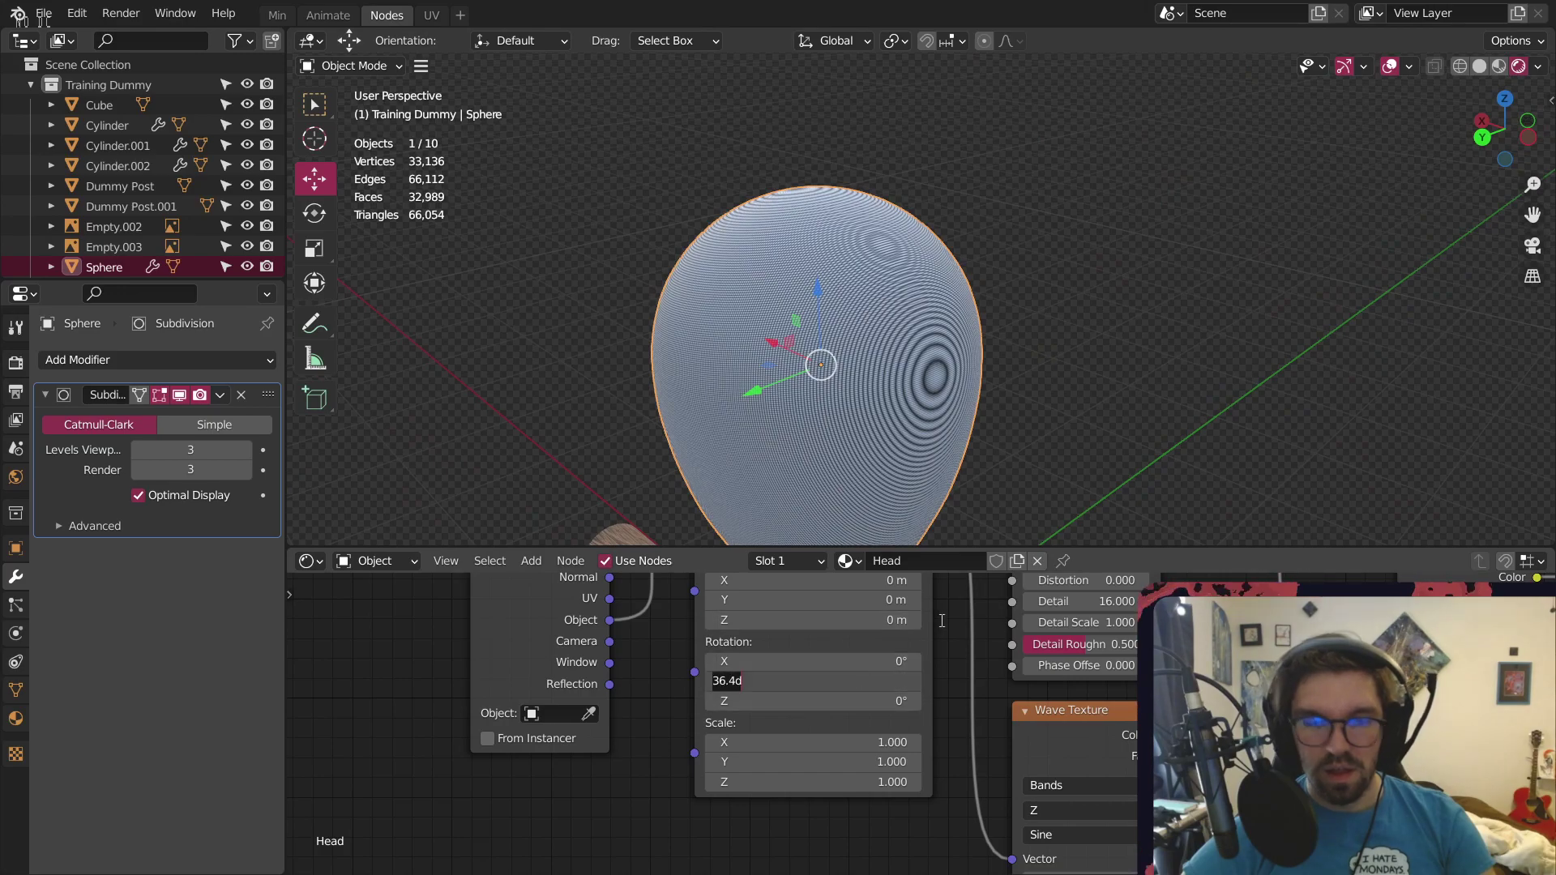
key("Return")
middle_click_drag(1060, 263, 1086, 425)
Reset the Mapping node's Y rotation to 0°
left_click_drag(875, 687, 904, 662)
left_click(874, 683)
type("0")
key("Return")
Try an X rotation of 90° in the Mapping node and inspect the pattern on the head
left_click_drag(807, 662, 841, 662)
left_click(807, 659)
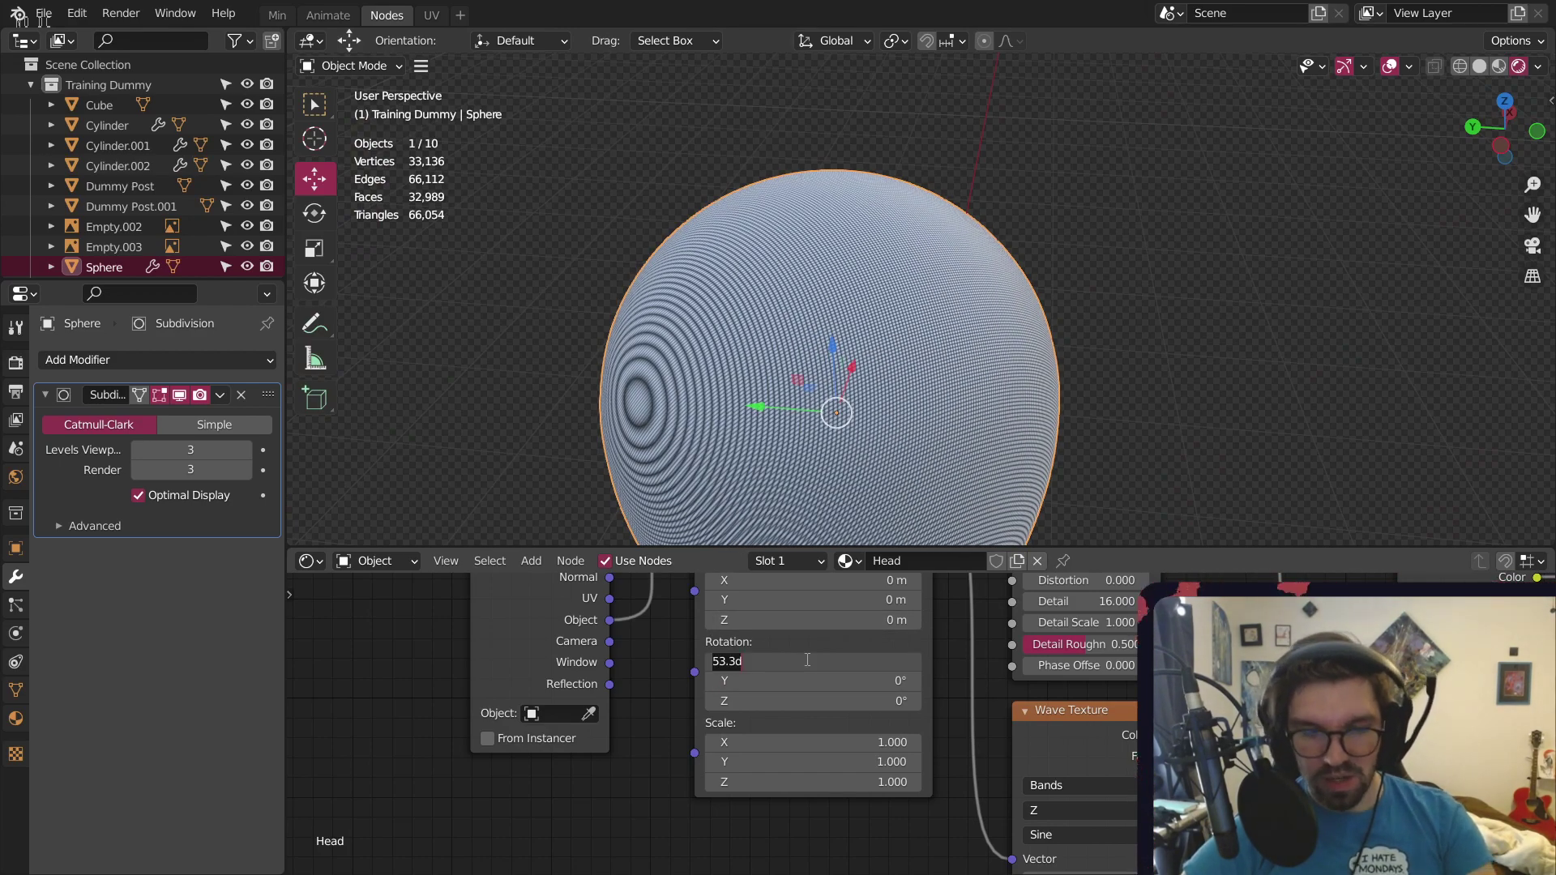
type("90")
key("Return")
scroll(979, 300, "down", 4)
middle_click_drag(979, 300, 664, 149, "shift")
scroll(770, 154, "up", 5)
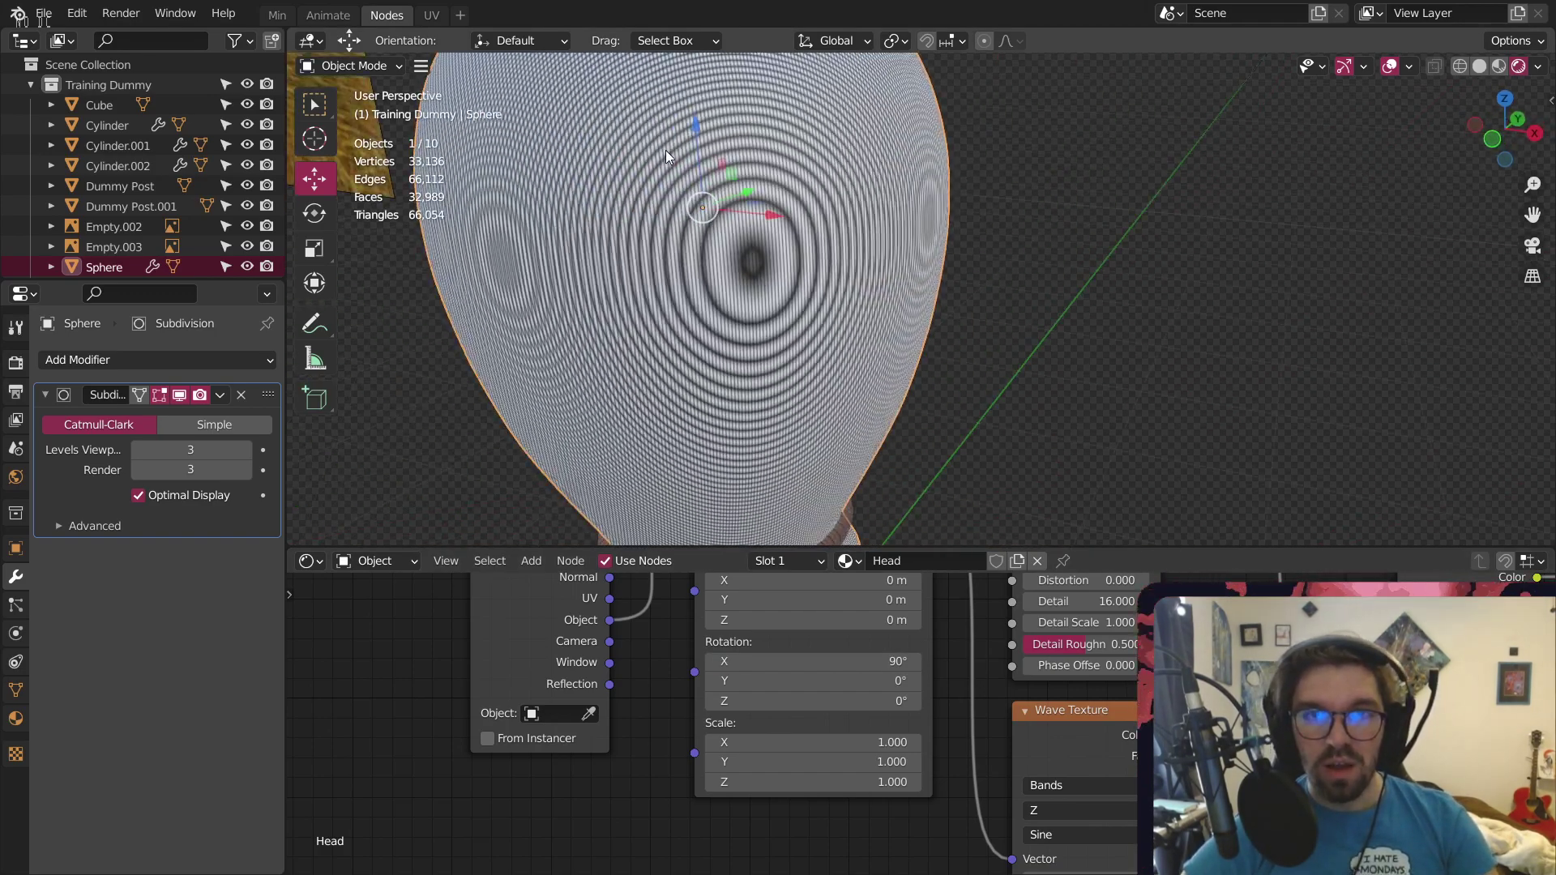
Reset the Mapping node's X rotation to 0° and view the whole head
left_click(831, 662)
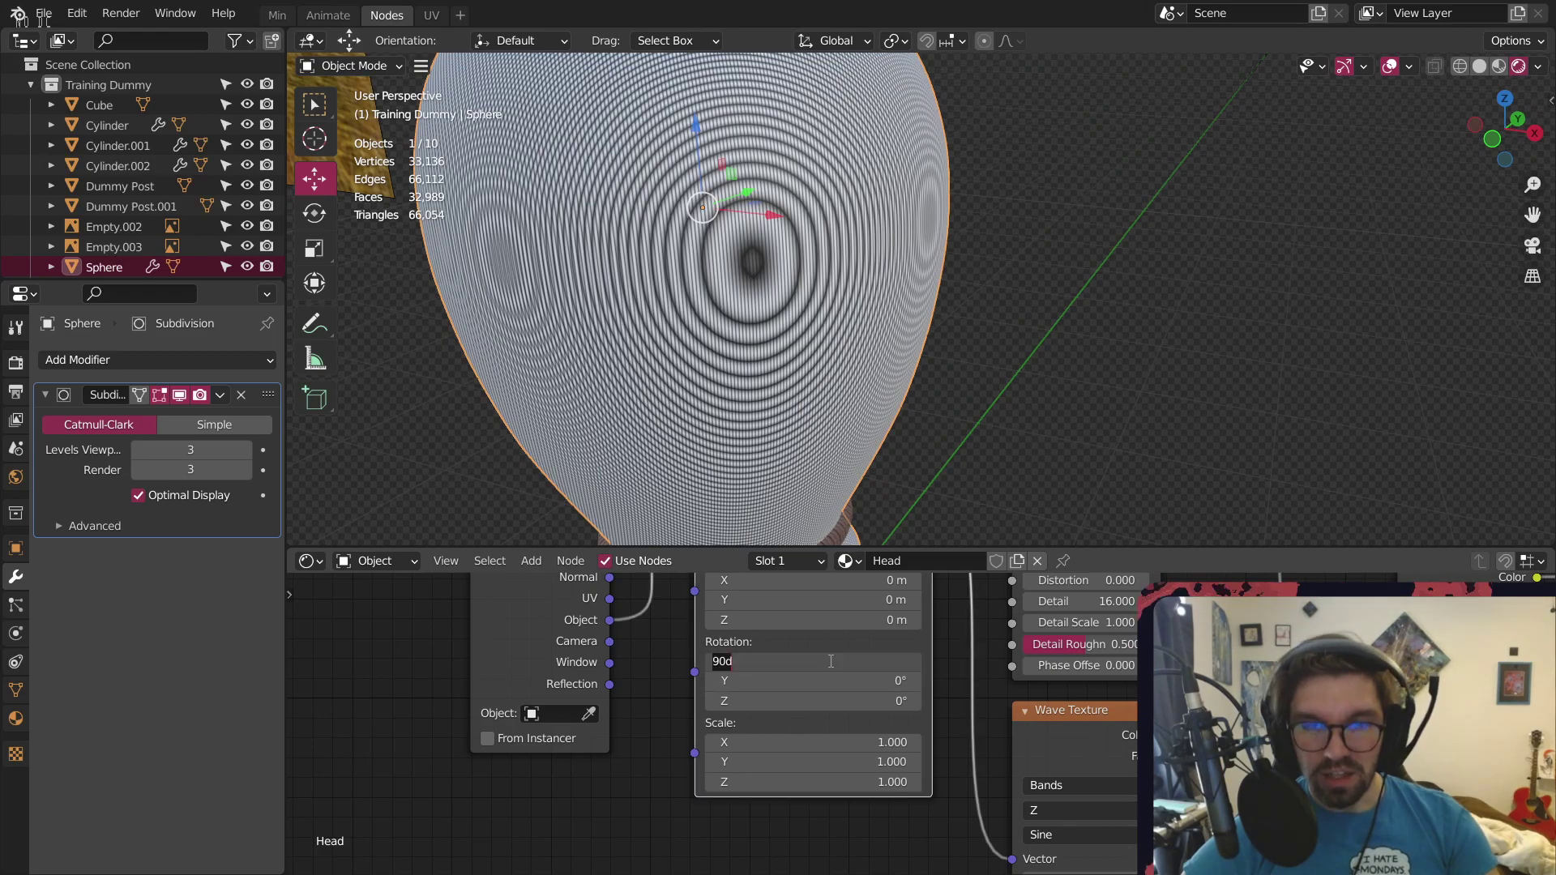
type("0")
key("Return")
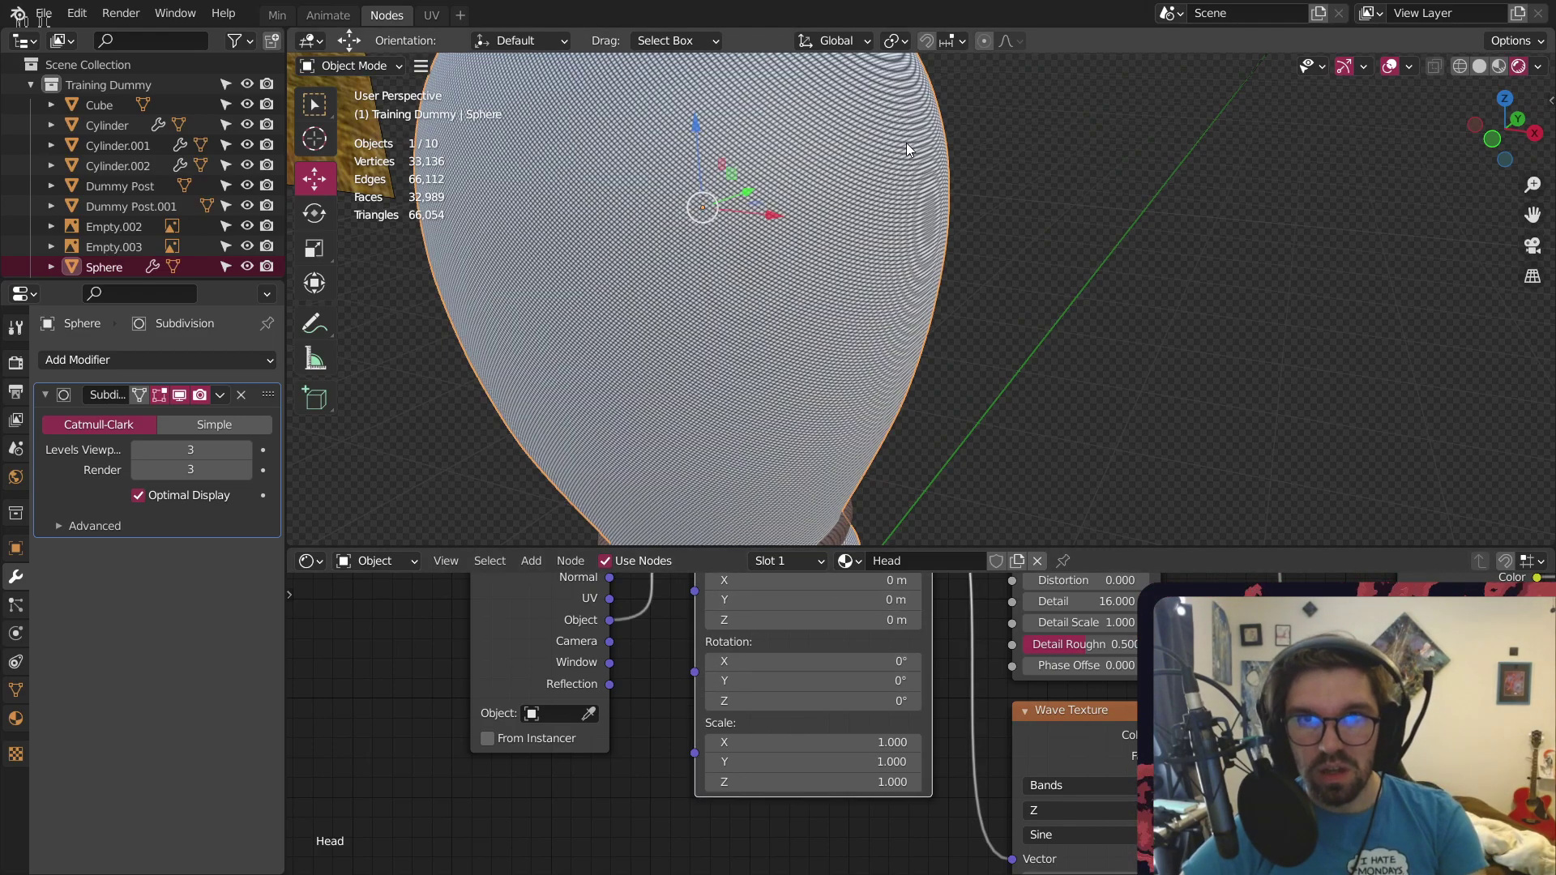
middle_click_drag(705, 174, 900, 241)
scroll(1265, 695, "down", 8)
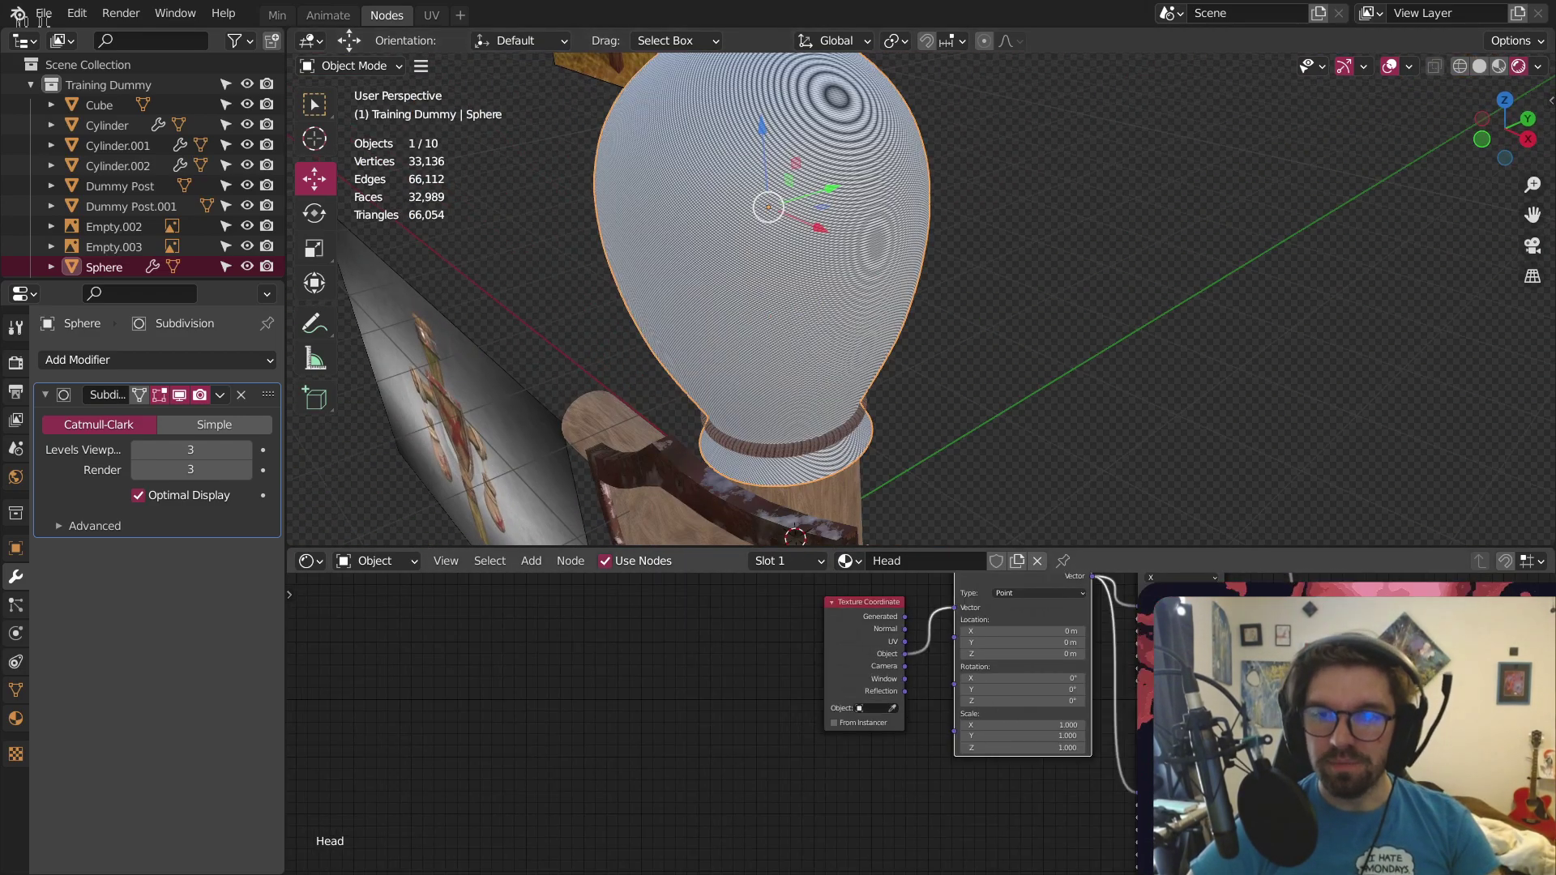
Set the lower Wave Texture's Scale to 15
middle_click_drag(1216, 672, 341, 615)
middle_click_drag(616, 762, 936, 770)
scroll(640, 709, "up", 9)
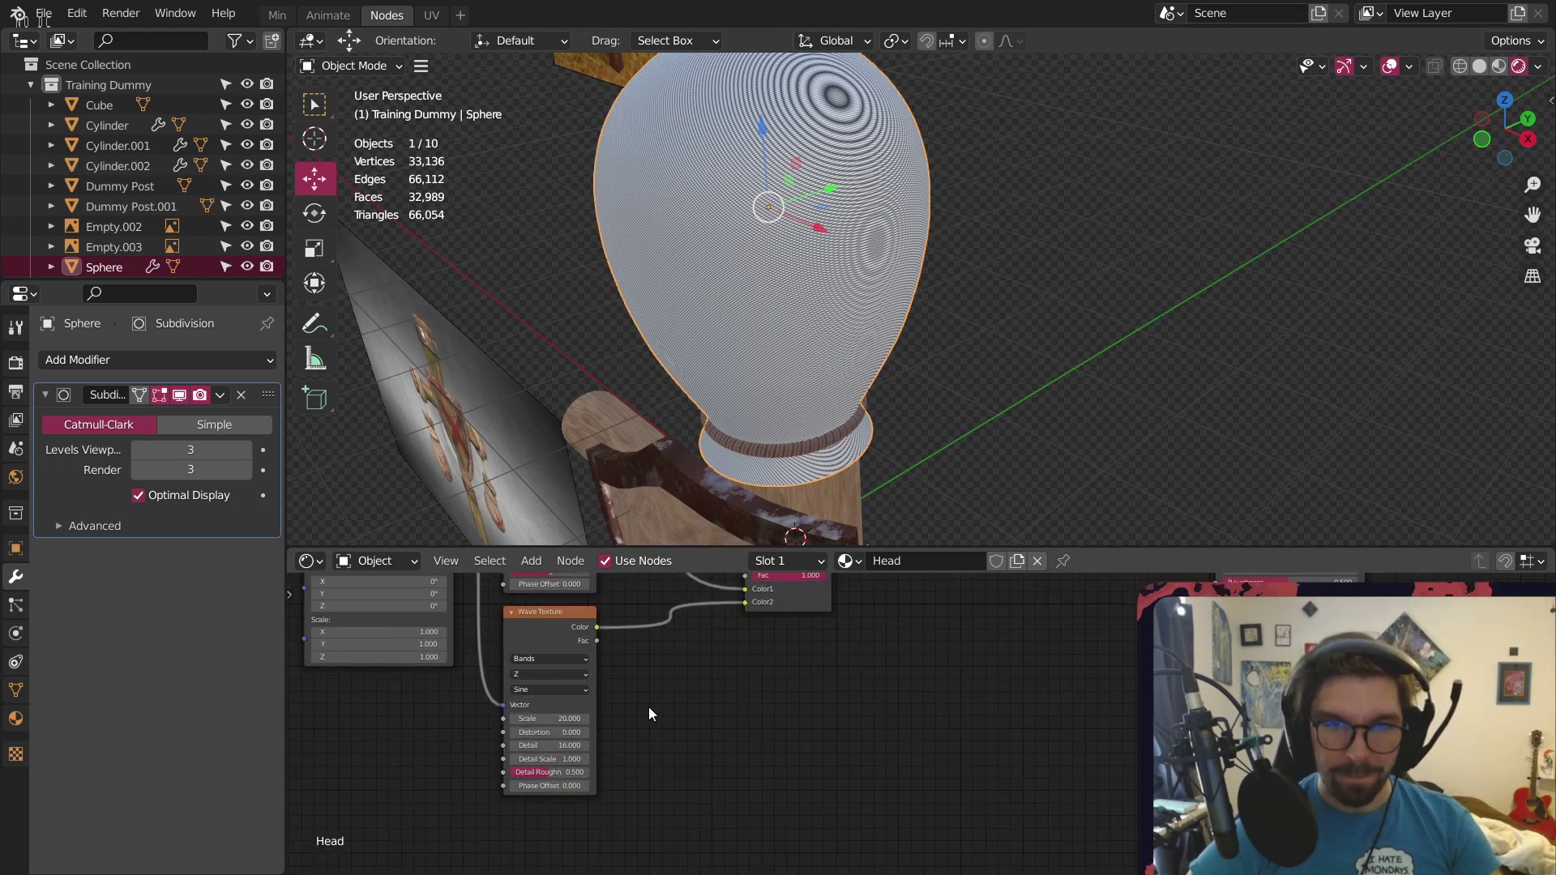
middle_click_drag(621, 708, 812, 721)
scroll(707, 708, "up", 5)
left_click(707, 738)
type("15")
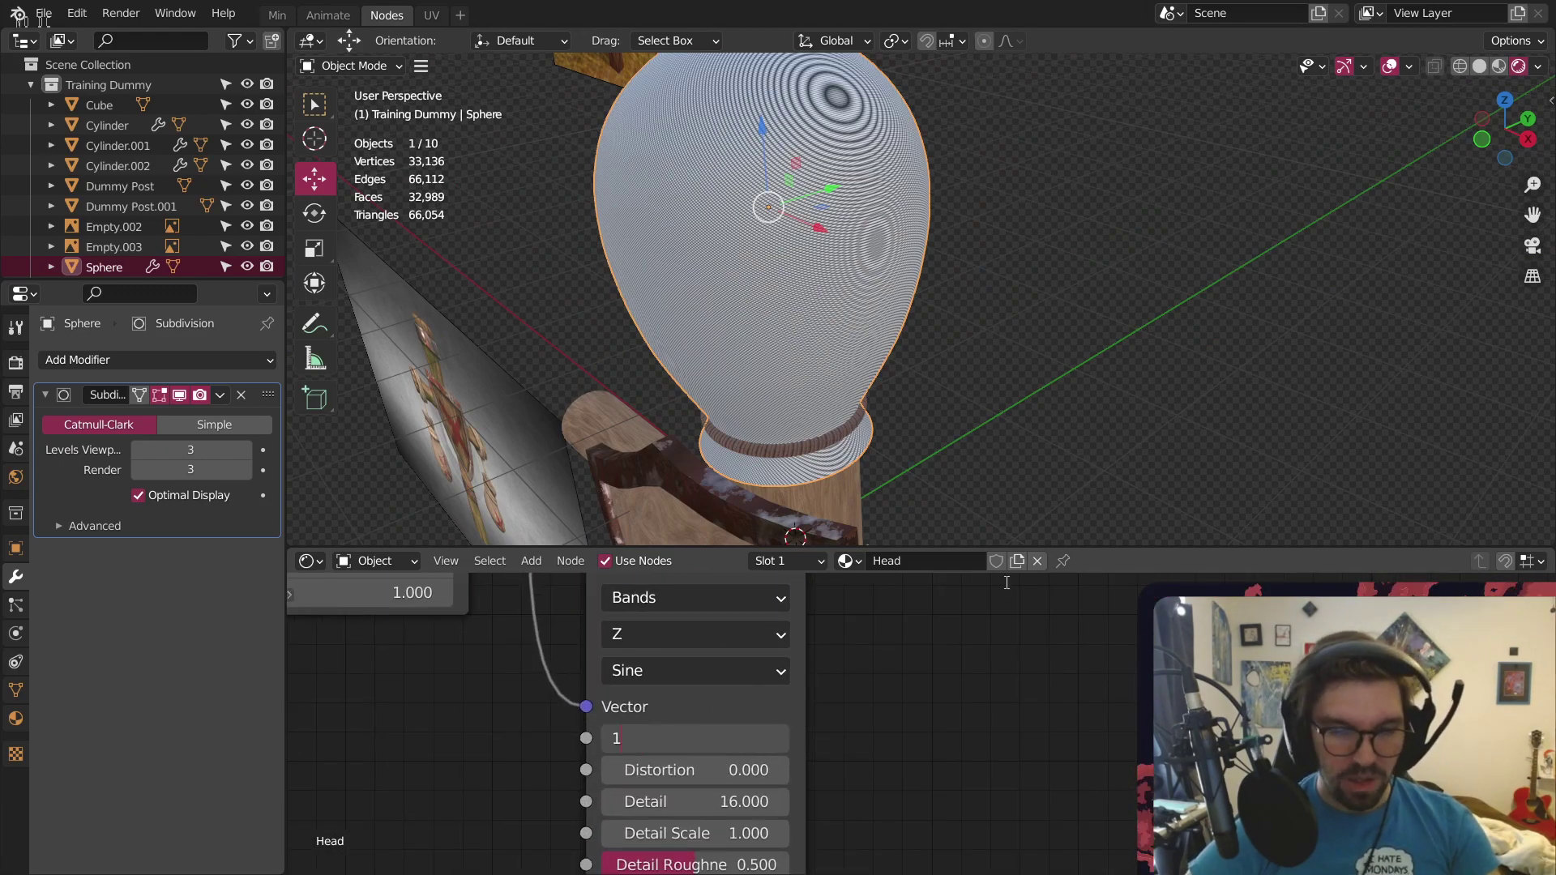
key("Return")
Set the upper Wave Texture's Scale to 15 as well
middle_click_drag(985, 678, 1023, 814)
middle_click_drag(952, 600, 1004, 779)
left_click(879, 648)
type("15")
key("Return")
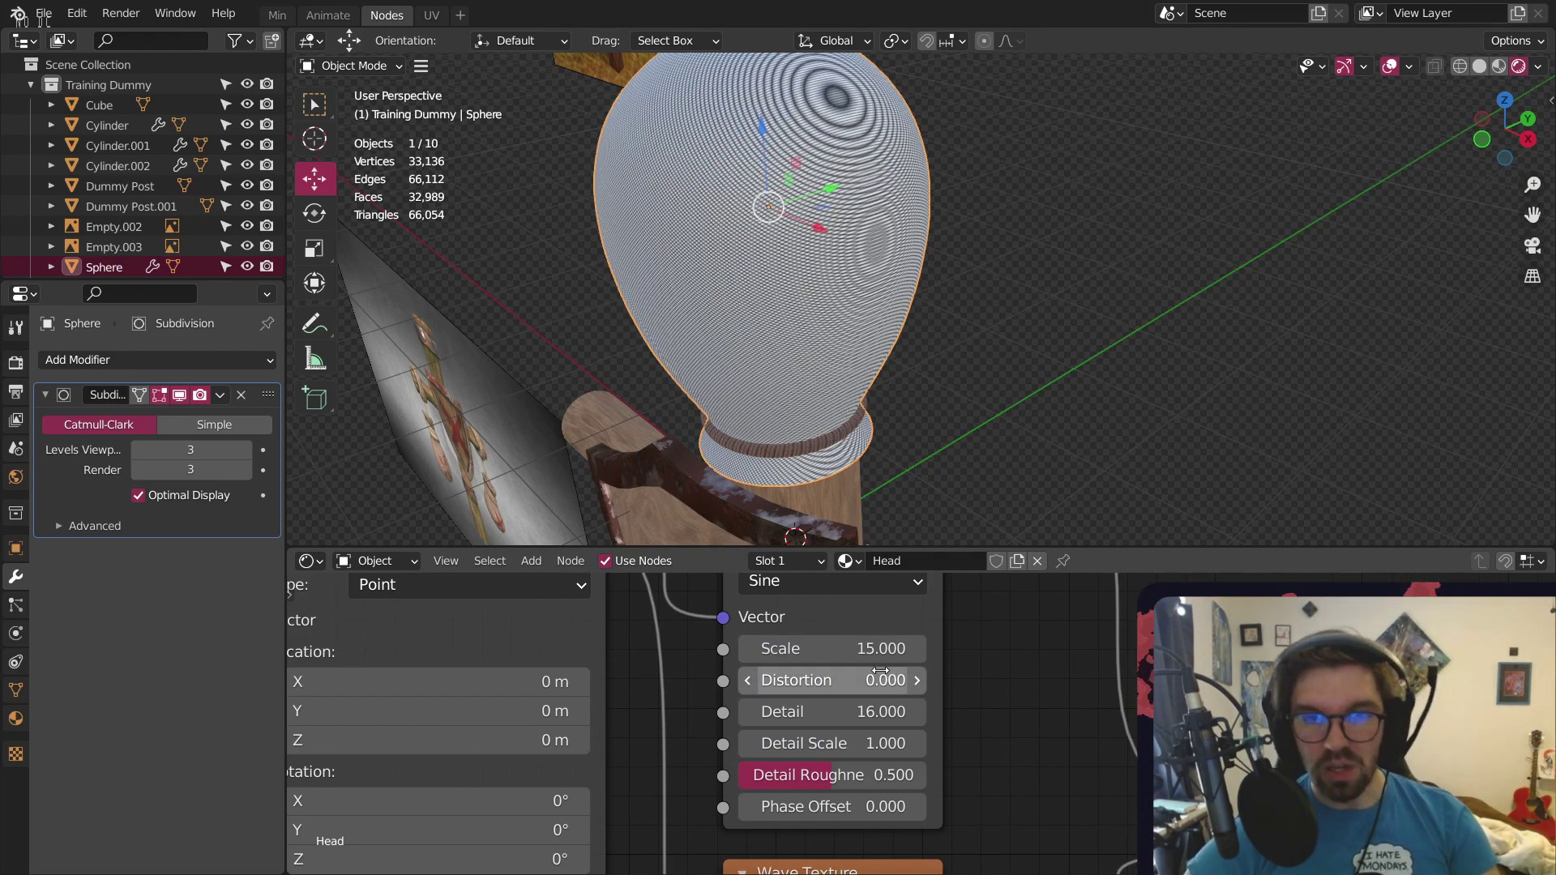
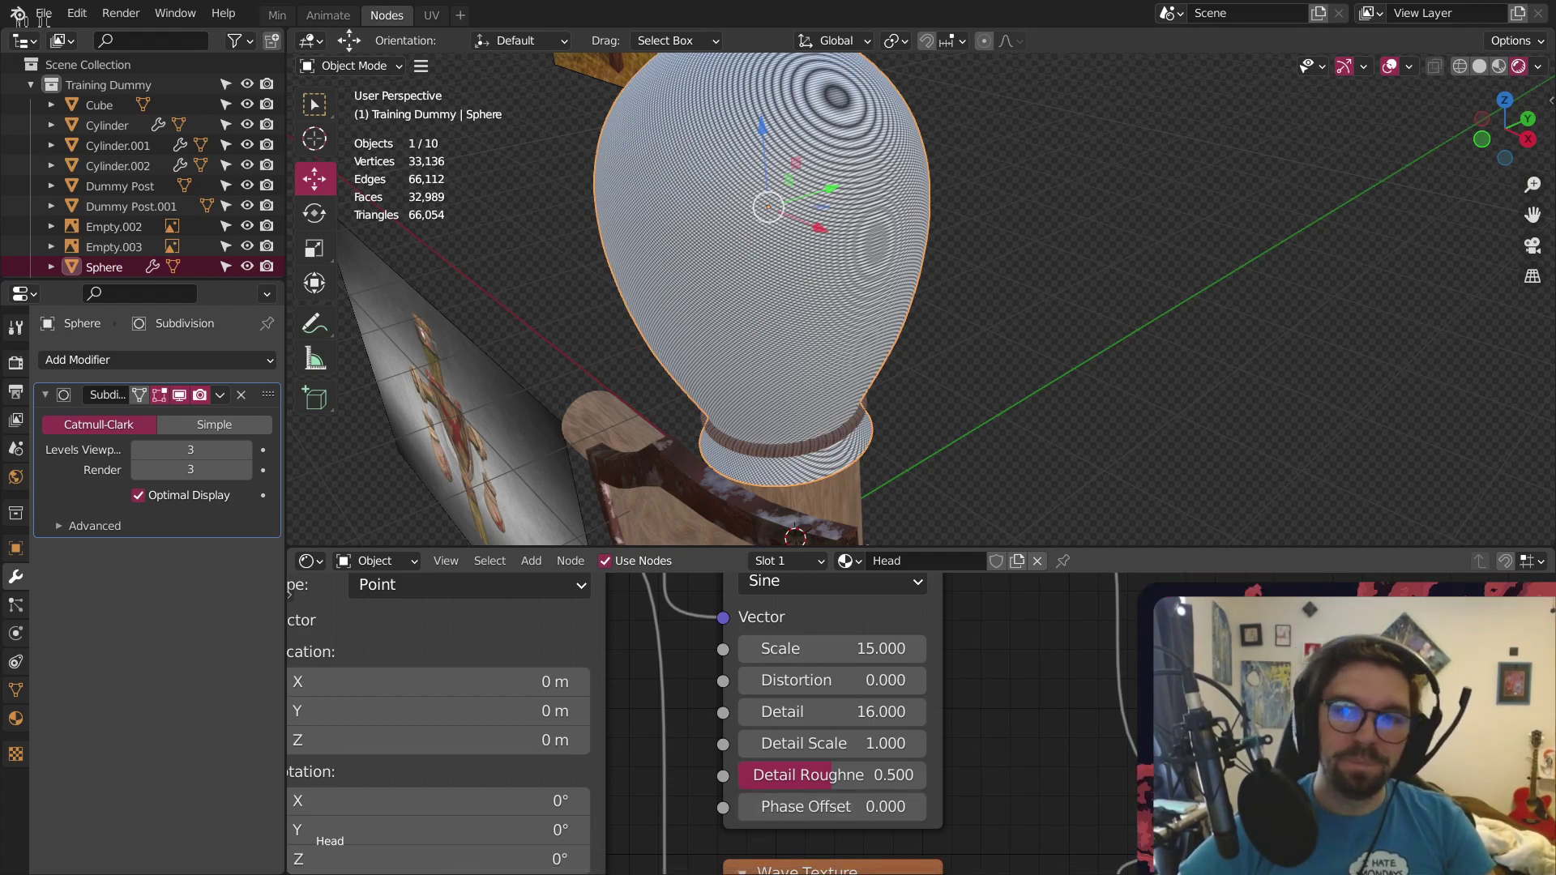
Add a Bump node to the Head material, placed beyond and below the Difference node
scroll(965, 669, "down", 4)
scroll(998, 766, "up", 1)
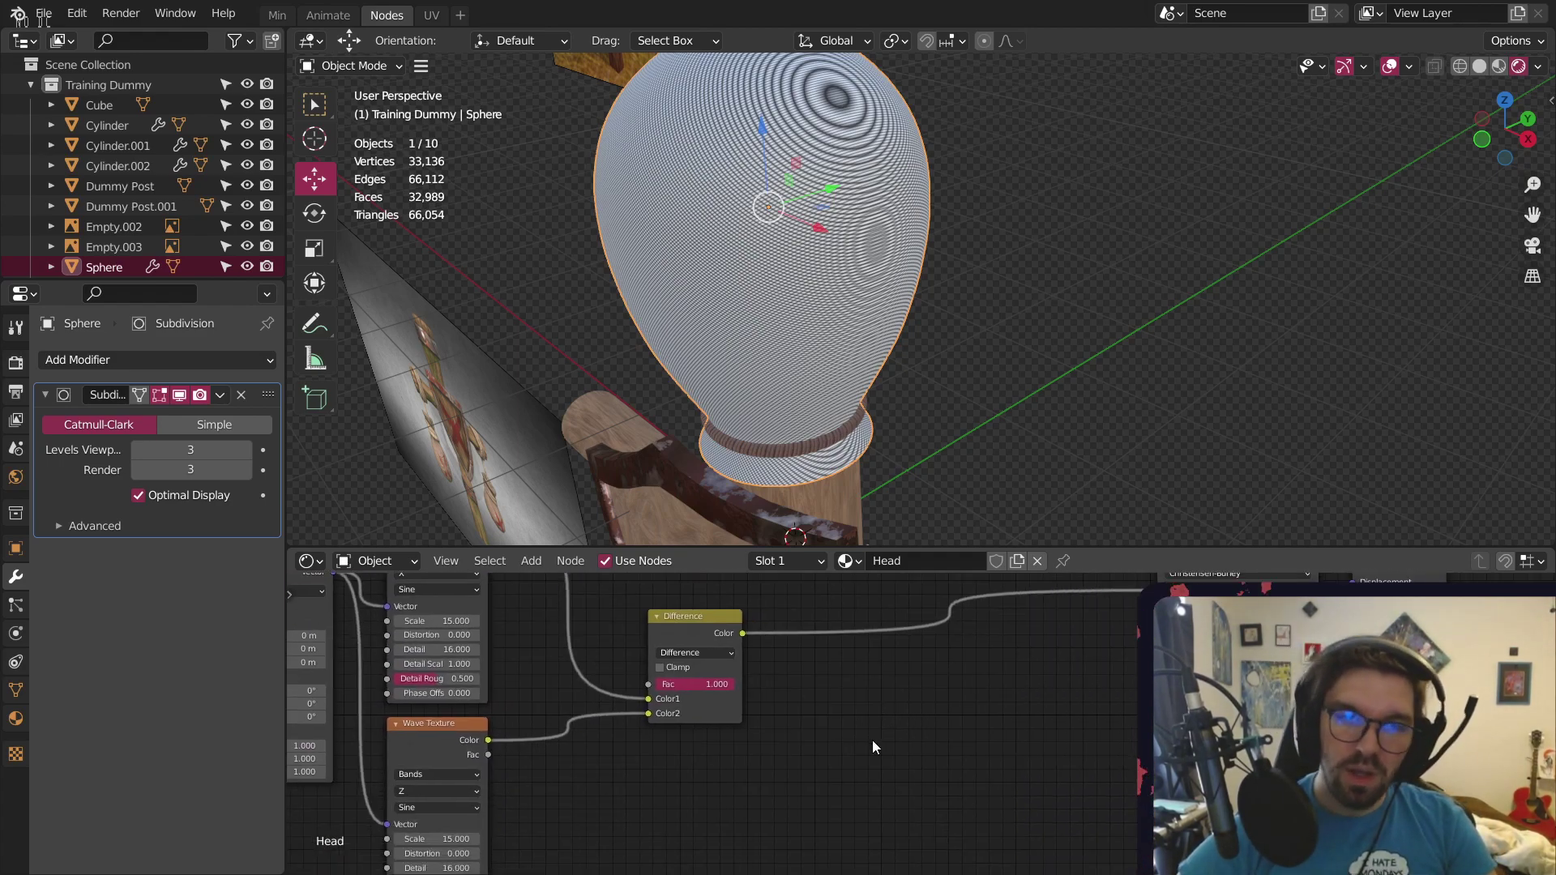
left_click(527, 559)
mouse_move(595, 736)
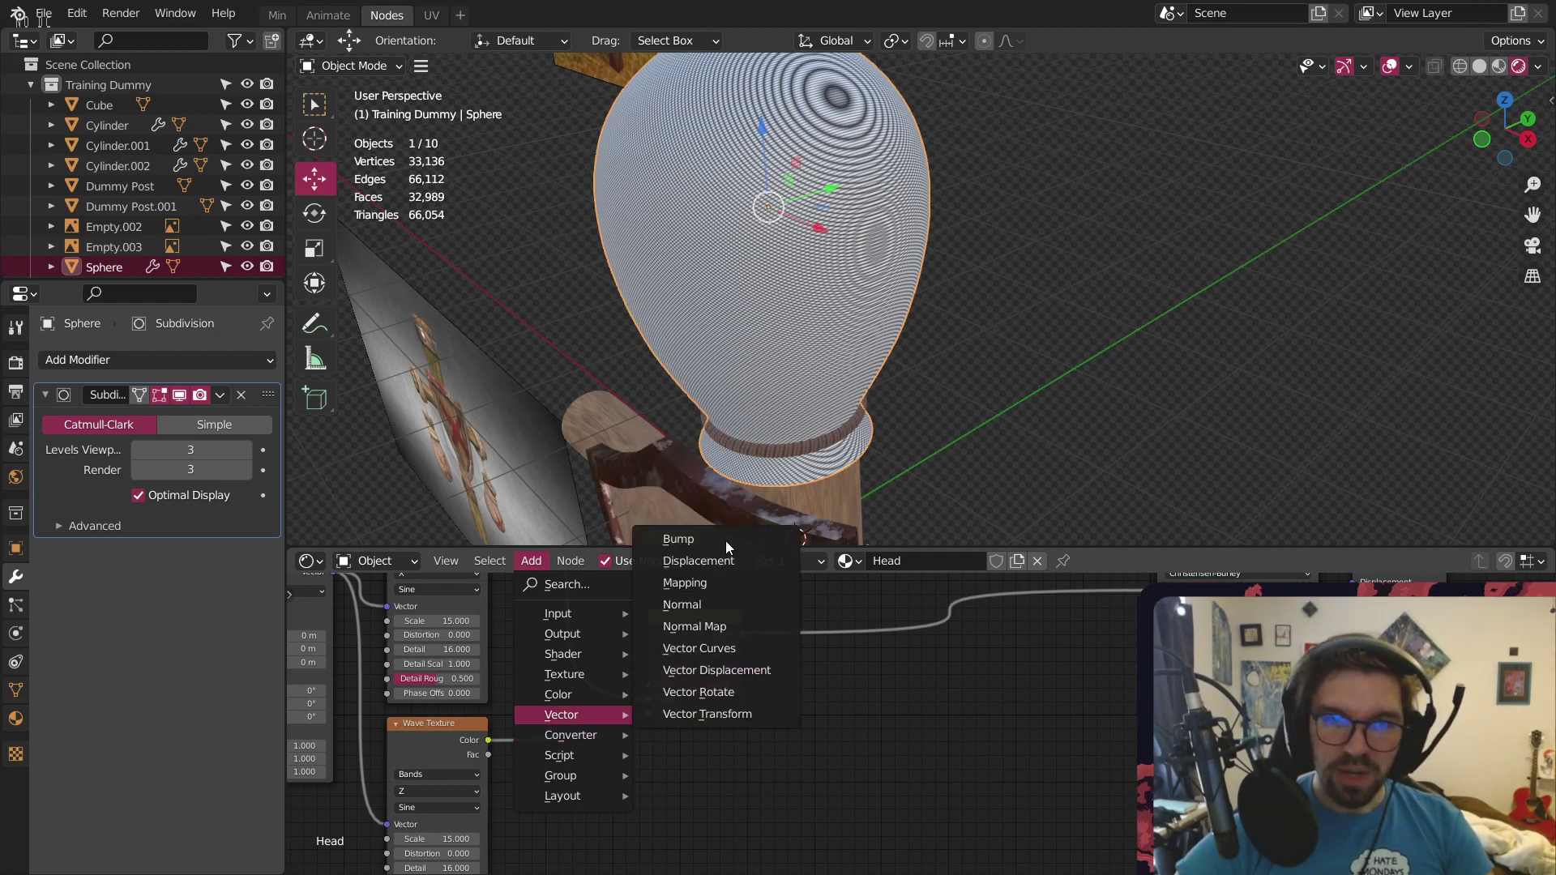
left_click(716, 536)
left_click(970, 785)
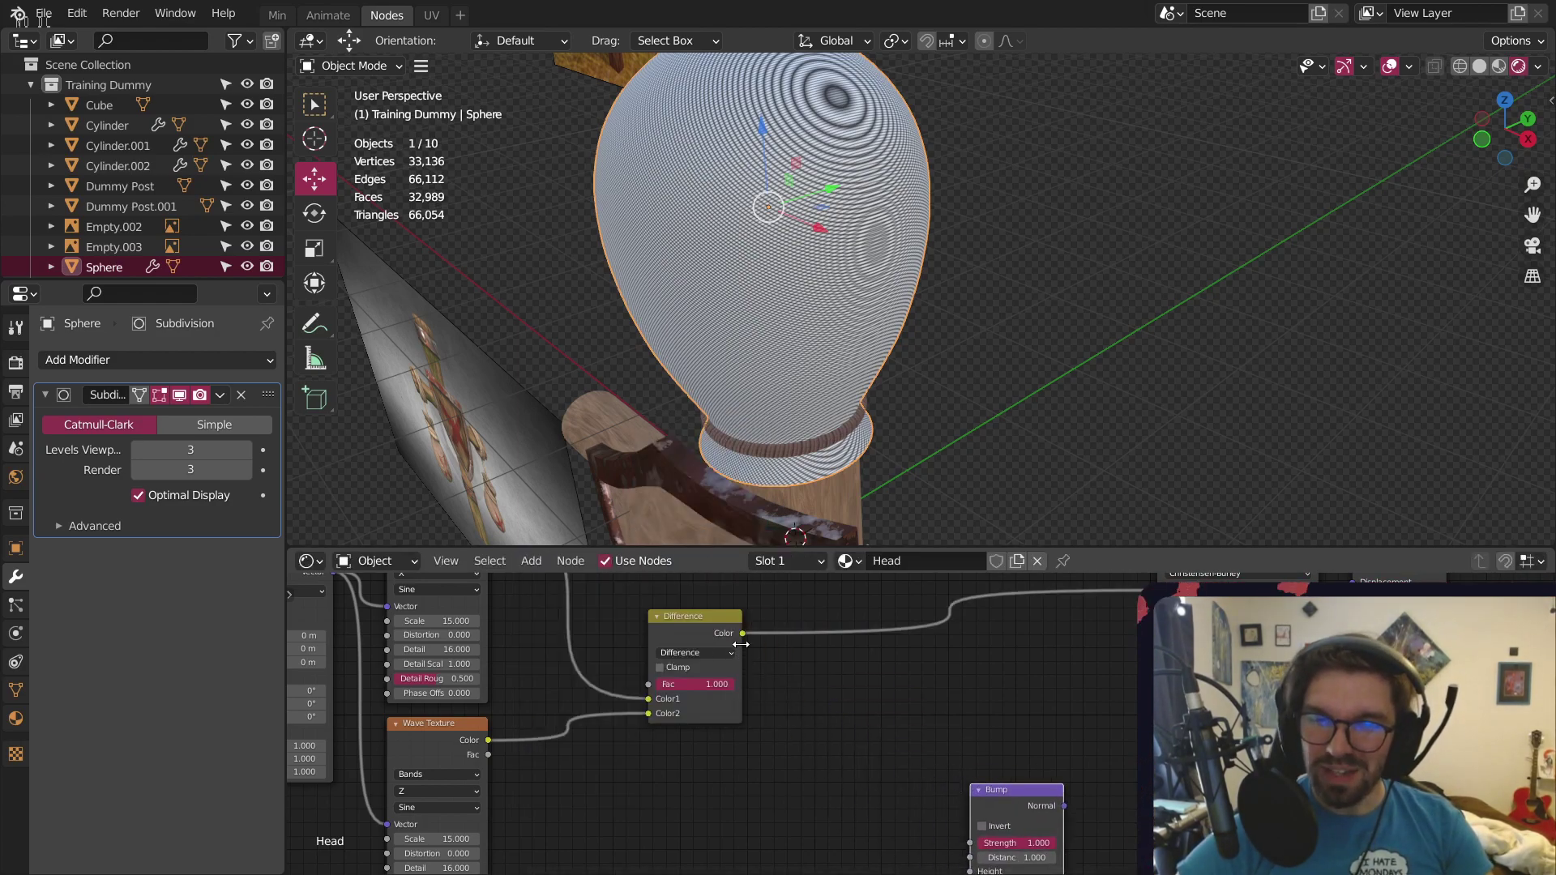
Link the Difference node's Color to the Bump node's Height, and the Bump's Normal output to the Principled BSDF's Normal input
scroll(741, 649, "down", 1)
middle_click_drag(765, 643, 684, 604)
left_click_drag(671, 606, 851, 793)
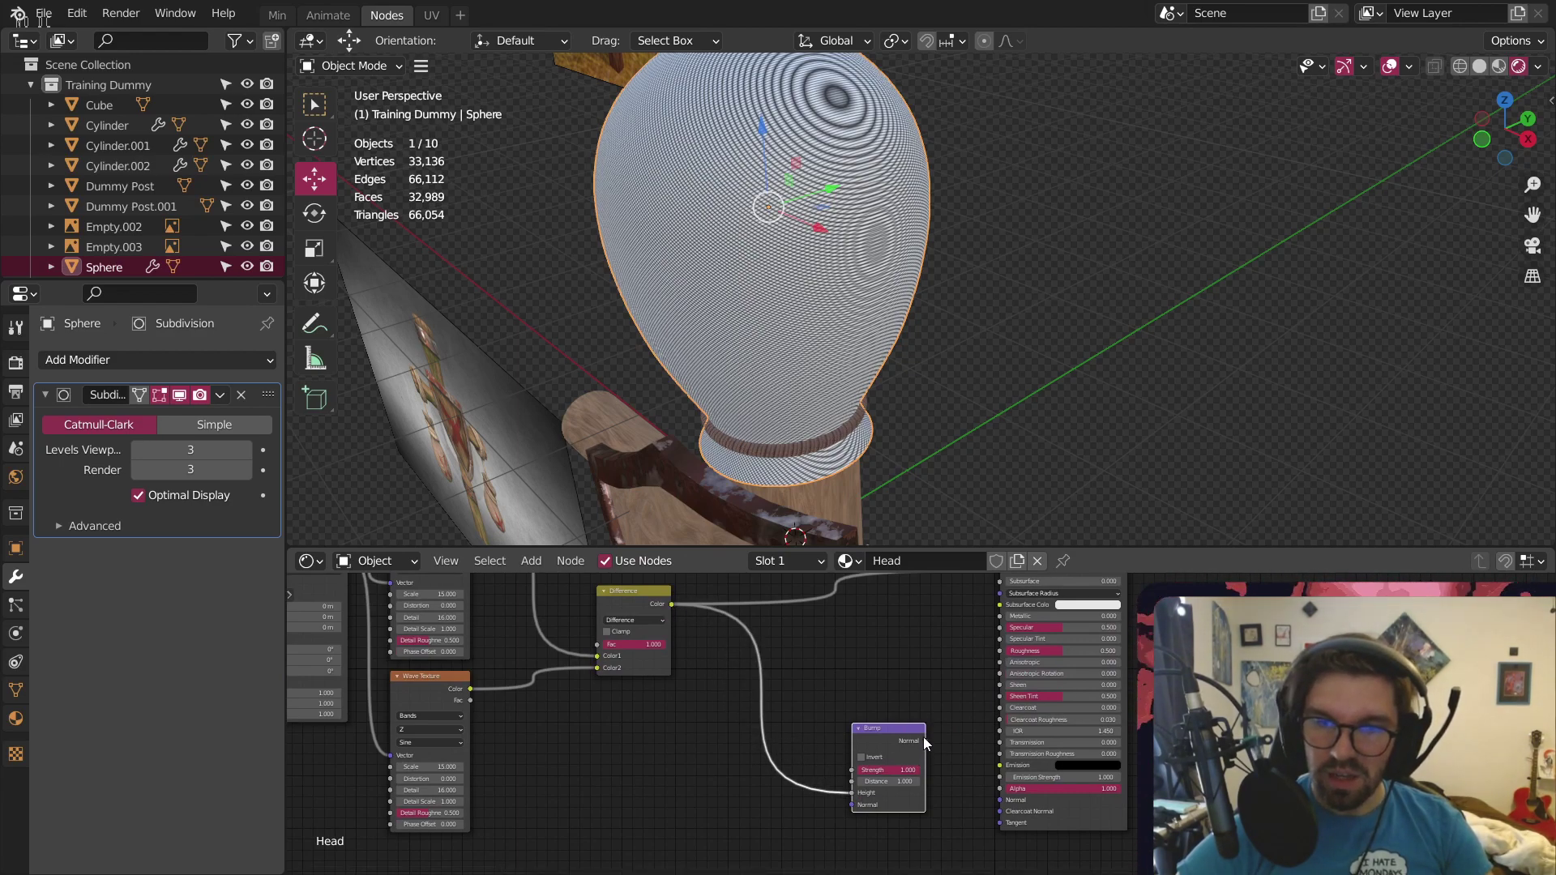
mouse_move(927, 739)
left_mouse_down()
mouse_move(993, 808)
mouse_move(950, 777)
mouse_move(999, 800)
left_mouse_up()
scroll(878, 195, "up", 3)
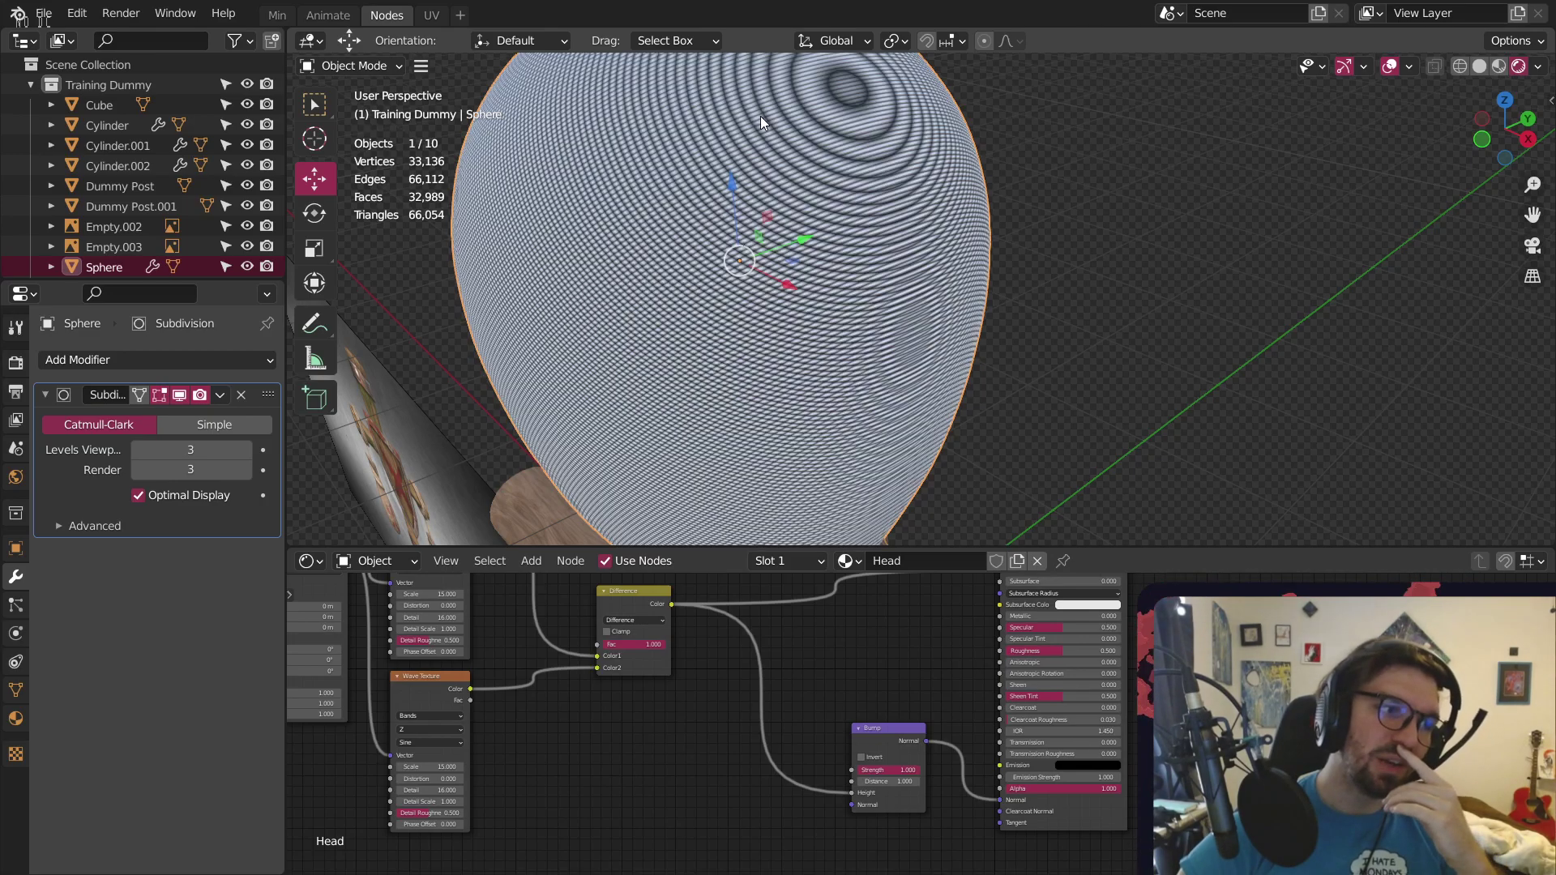
Disconnect the Difference node's Color output from the Principled BSDF's Base Color
middle_click_drag(784, 117, 630, 159)
scroll(624, 125, "up", 4)
scroll(631, 158, "up", 4)
scroll(708, 219, "down", 5)
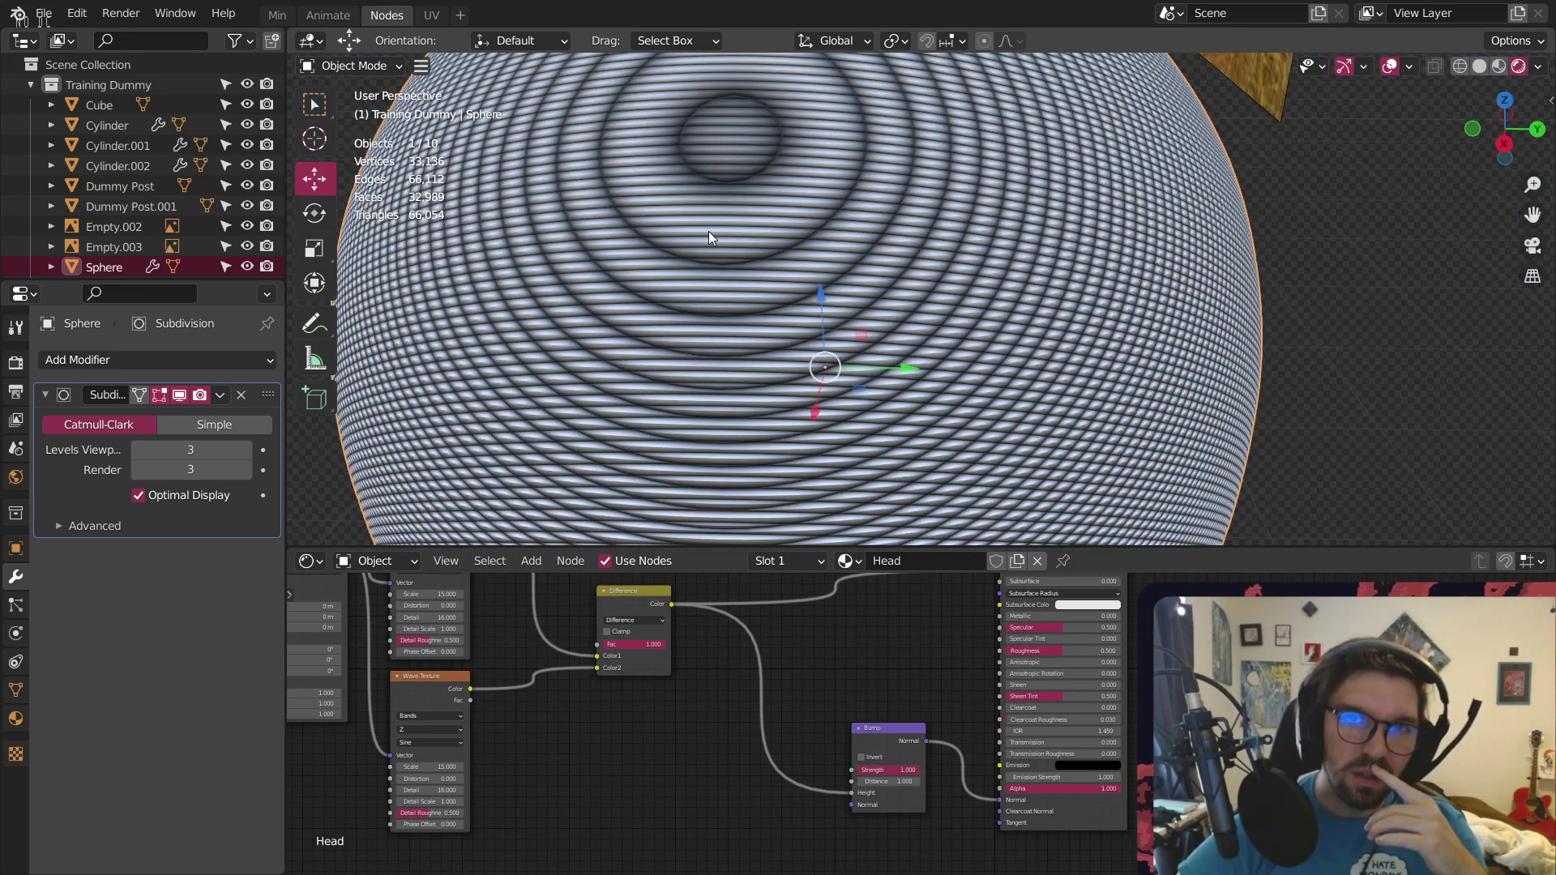
middle_click_drag(709, 231, 874, 233)
scroll(795, 701, "down", 7)
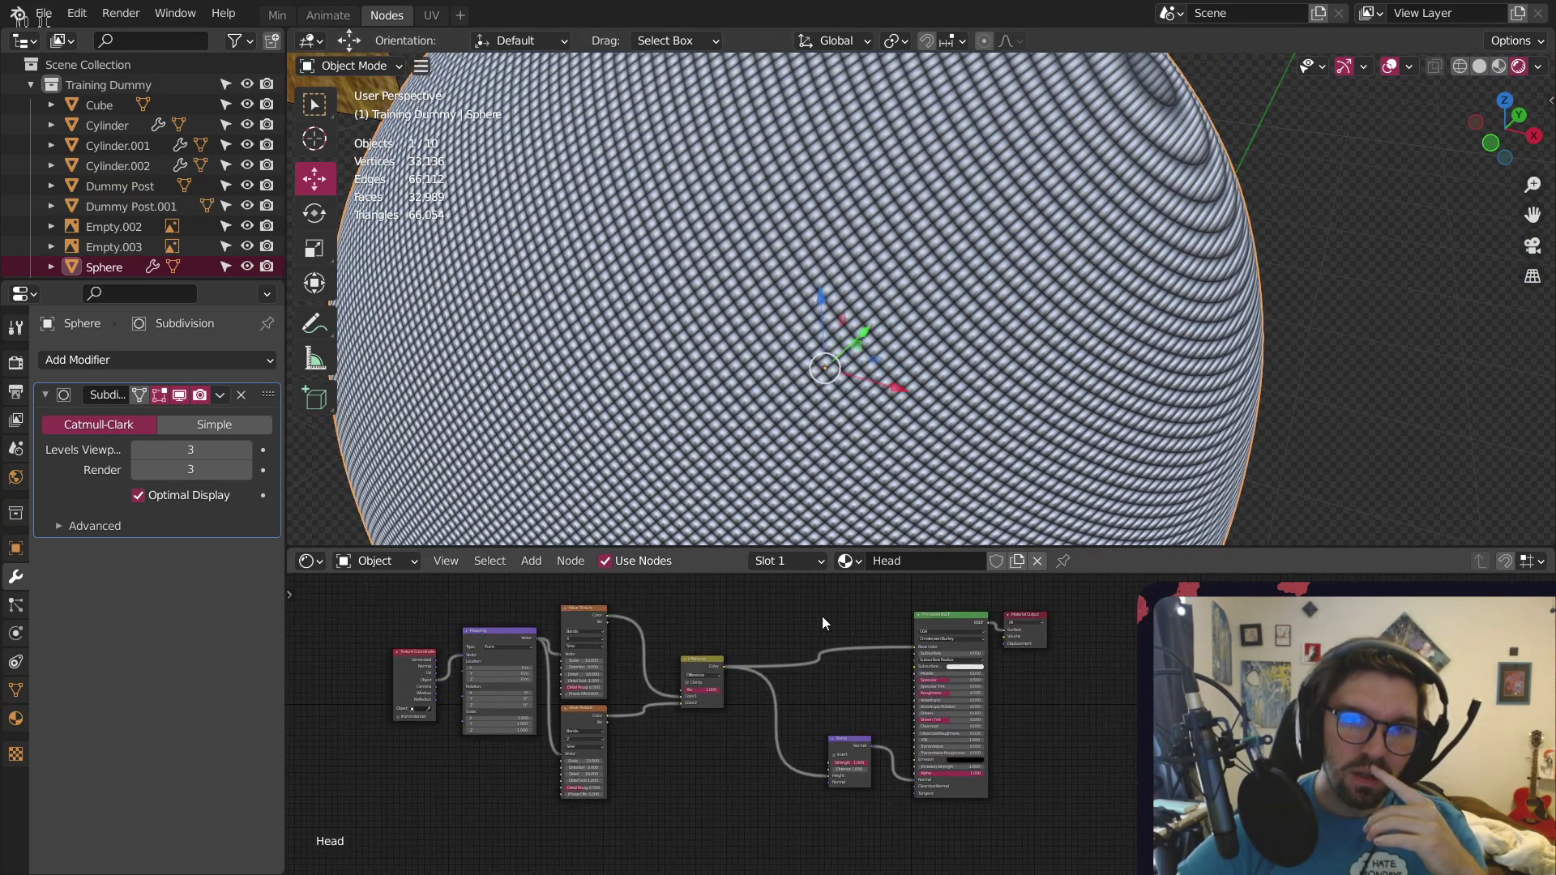
middle_click_drag(823, 618, 908, 716)
scroll(1001, 777, "up", 9)
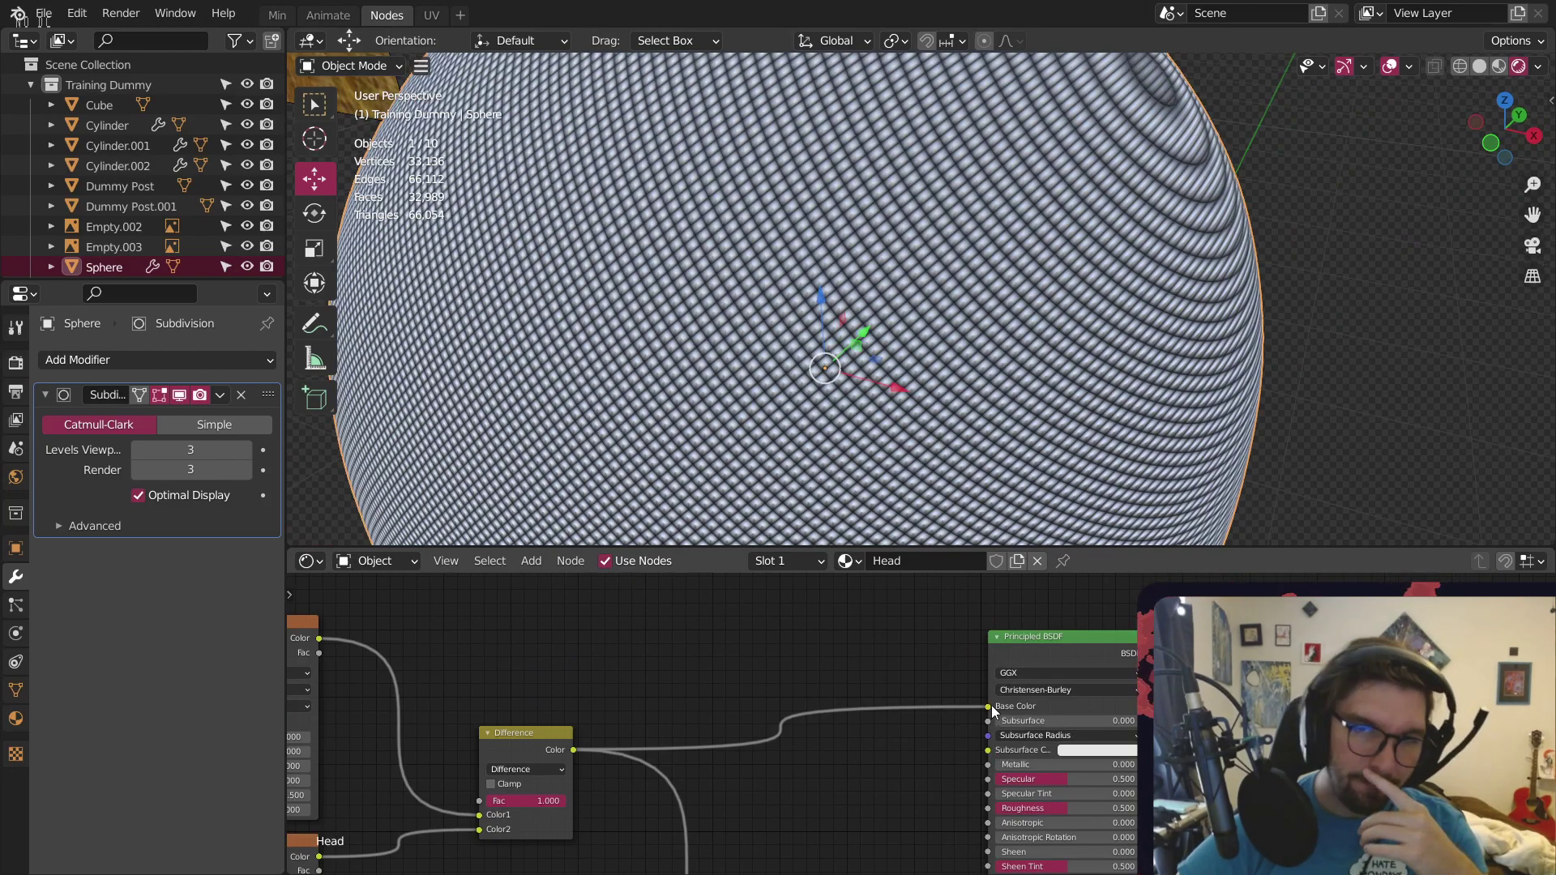
left_click_drag(995, 718, 740, 723)
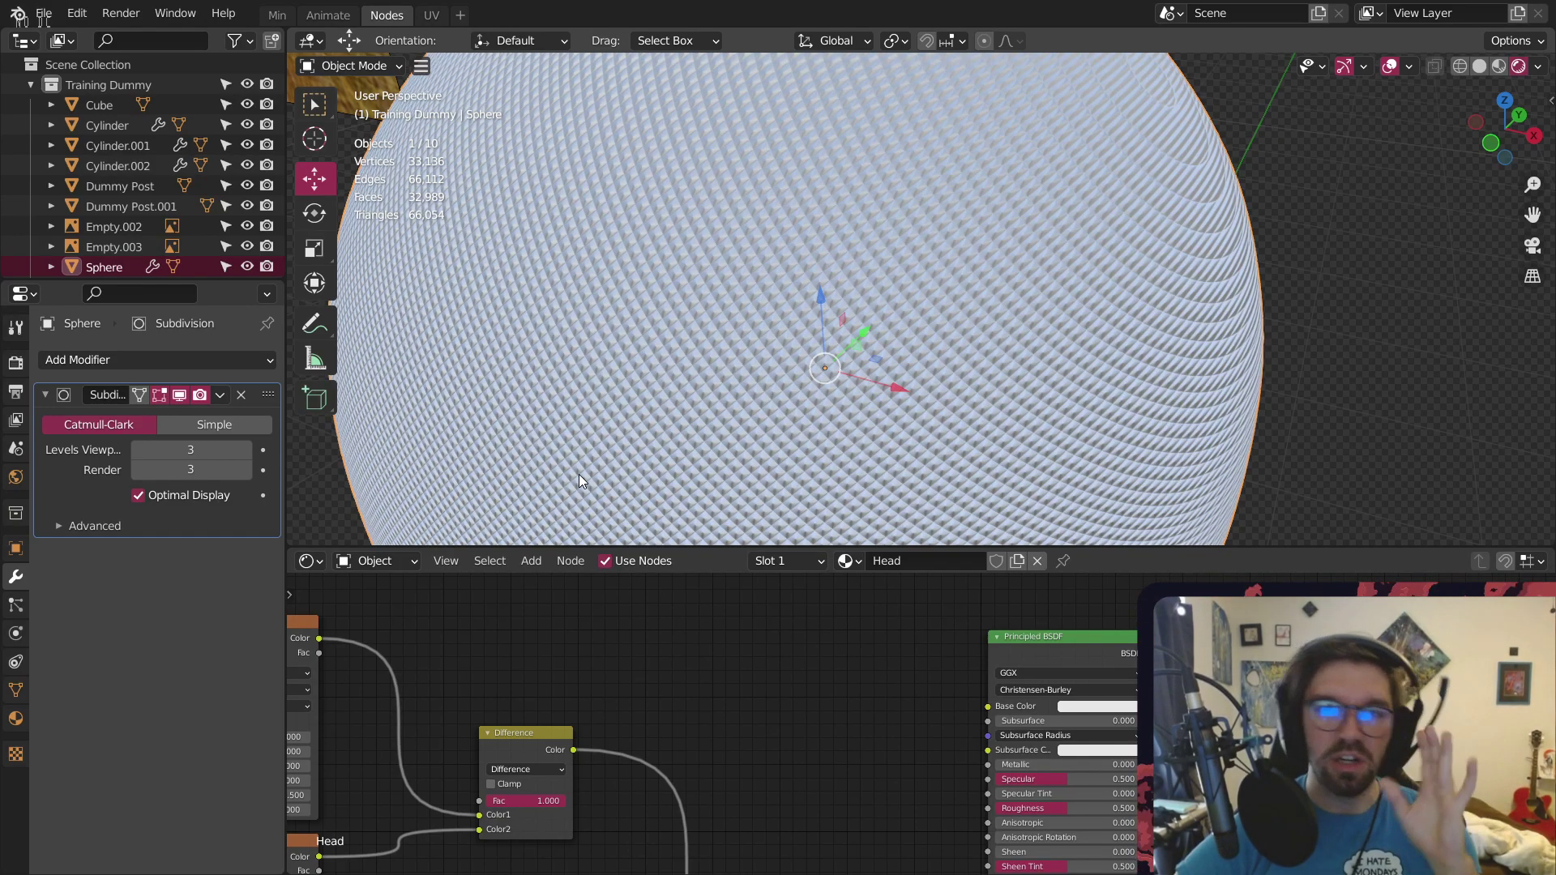
Set the lower Wave Texture's Scale to 10
middle_click_drag(780, 182, 899, 186)
scroll(816, 229, "down", 5)
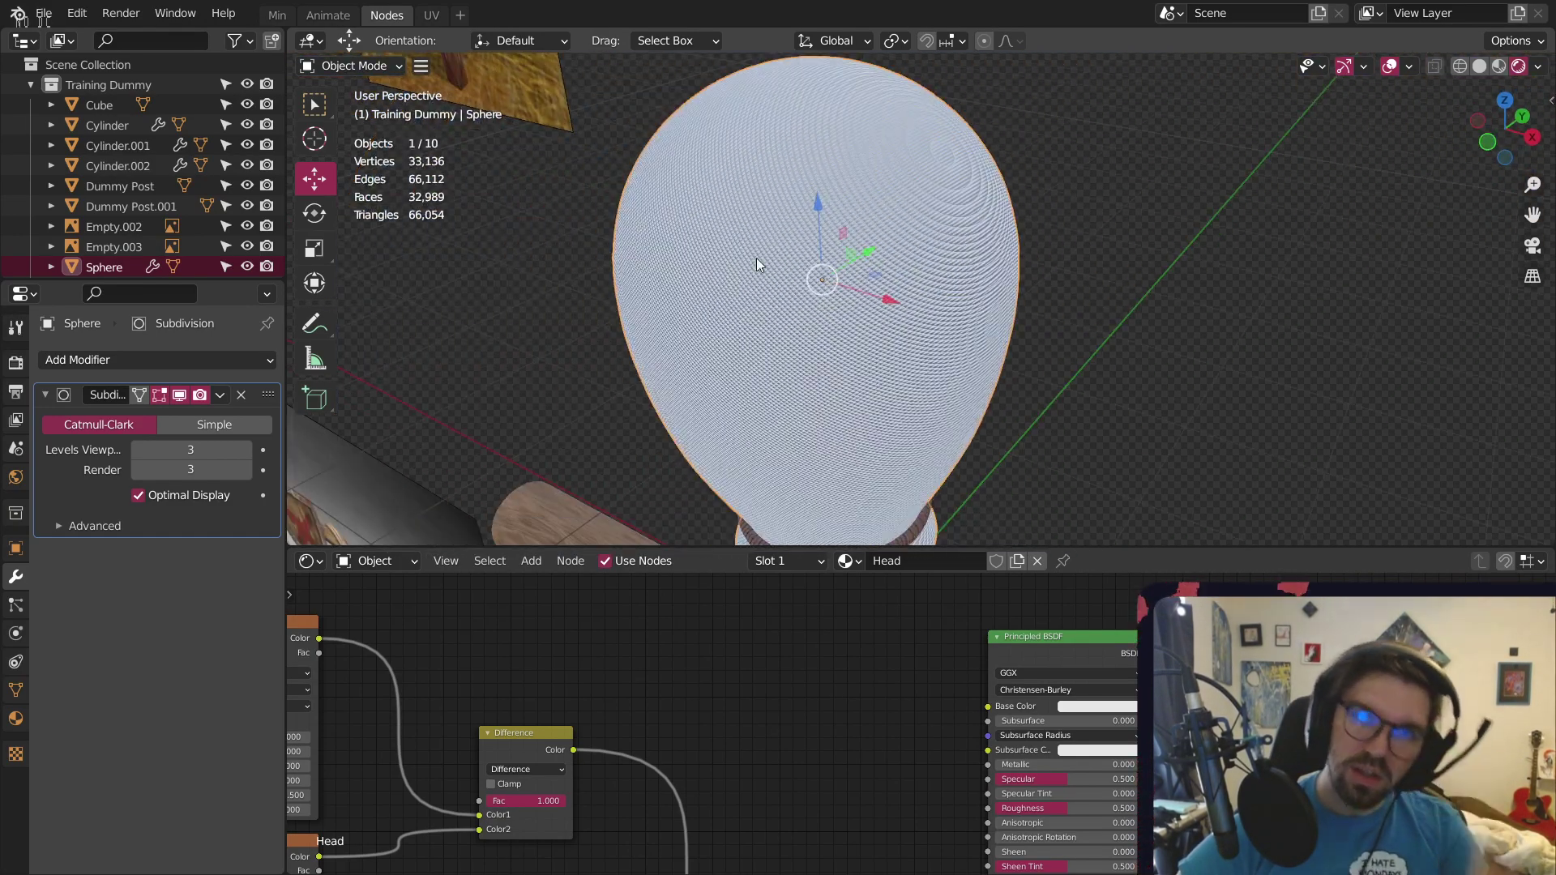
middle_click_drag(757, 264, 880, 222)
scroll(797, 267, "up", 3)
middle_click_drag(697, 779, 981, 637)
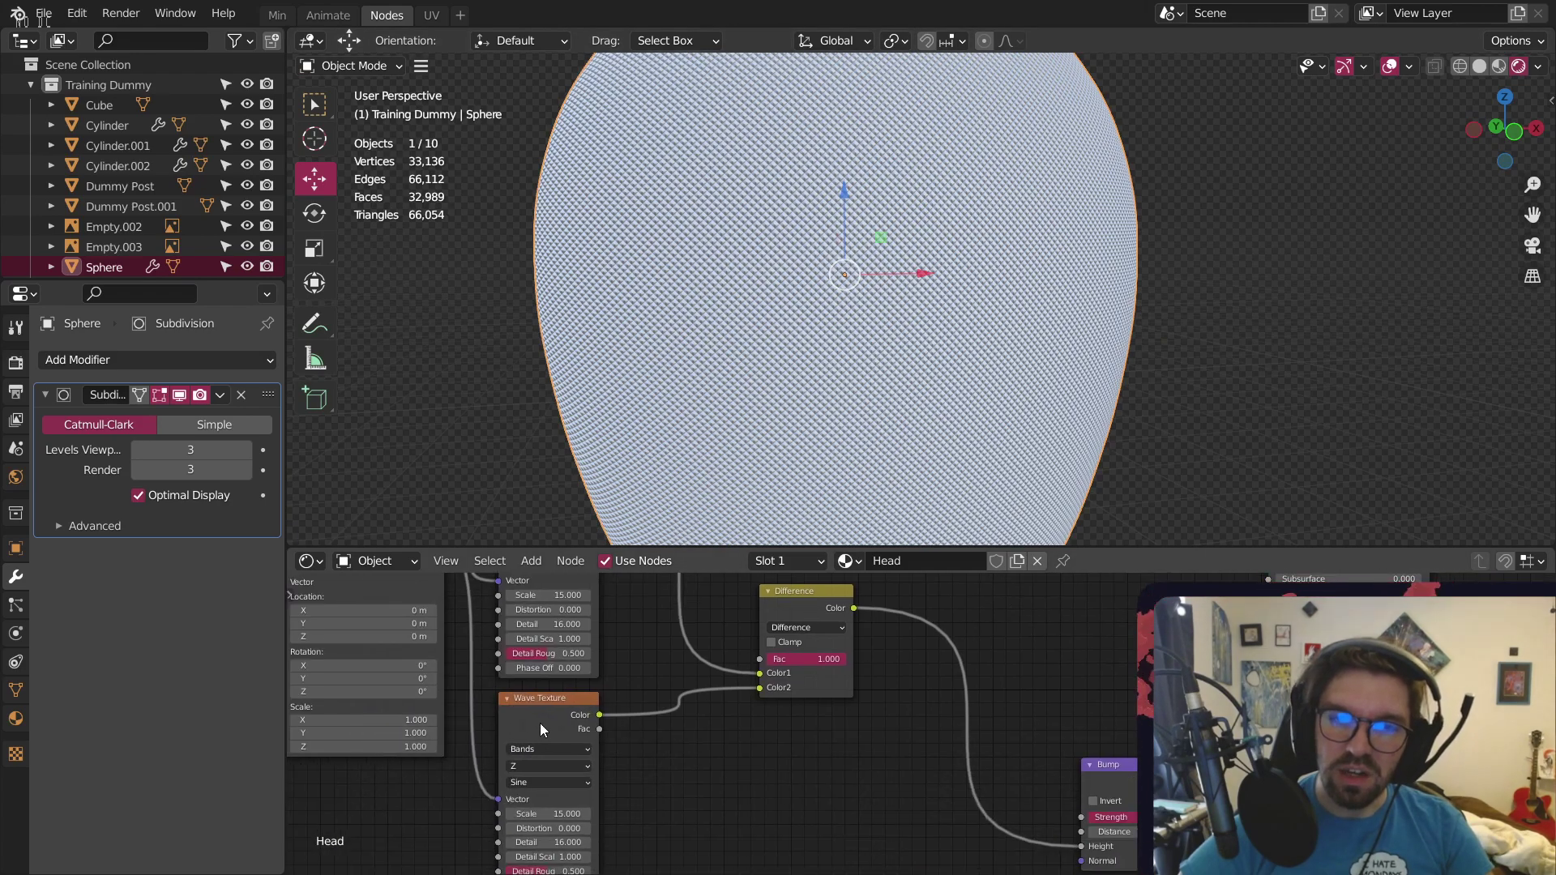
mouse_move(612, 670)
middle_mouse_down()
mouse_move(733, 616)
mouse_move(806, 539)
middle_mouse_up()
scroll(729, 762, "up", 9)
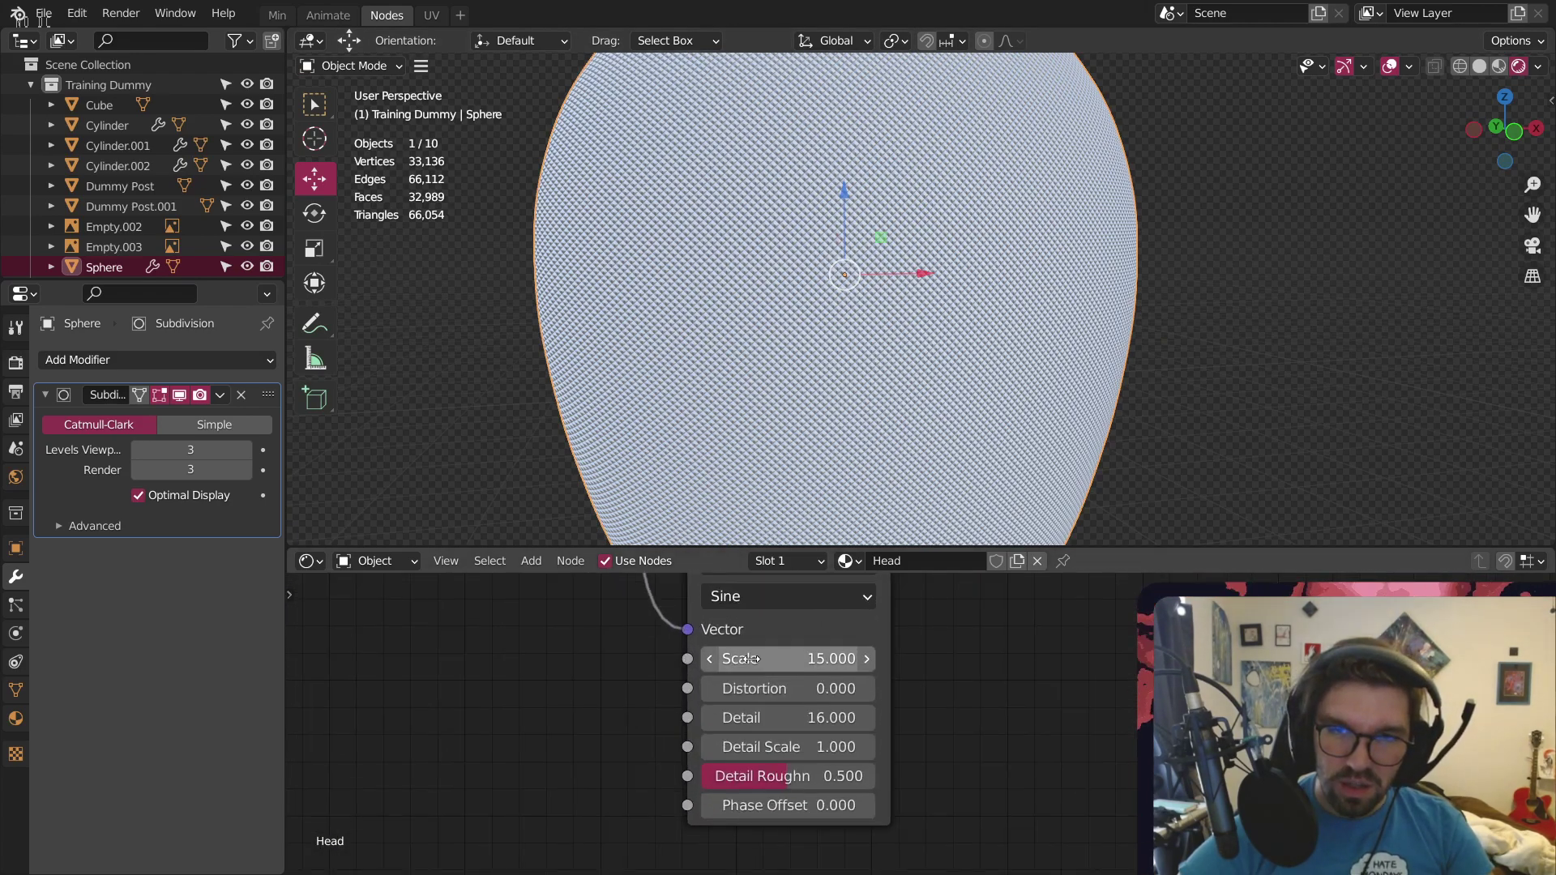
left_click(739, 658)
type("10")
key("Return")
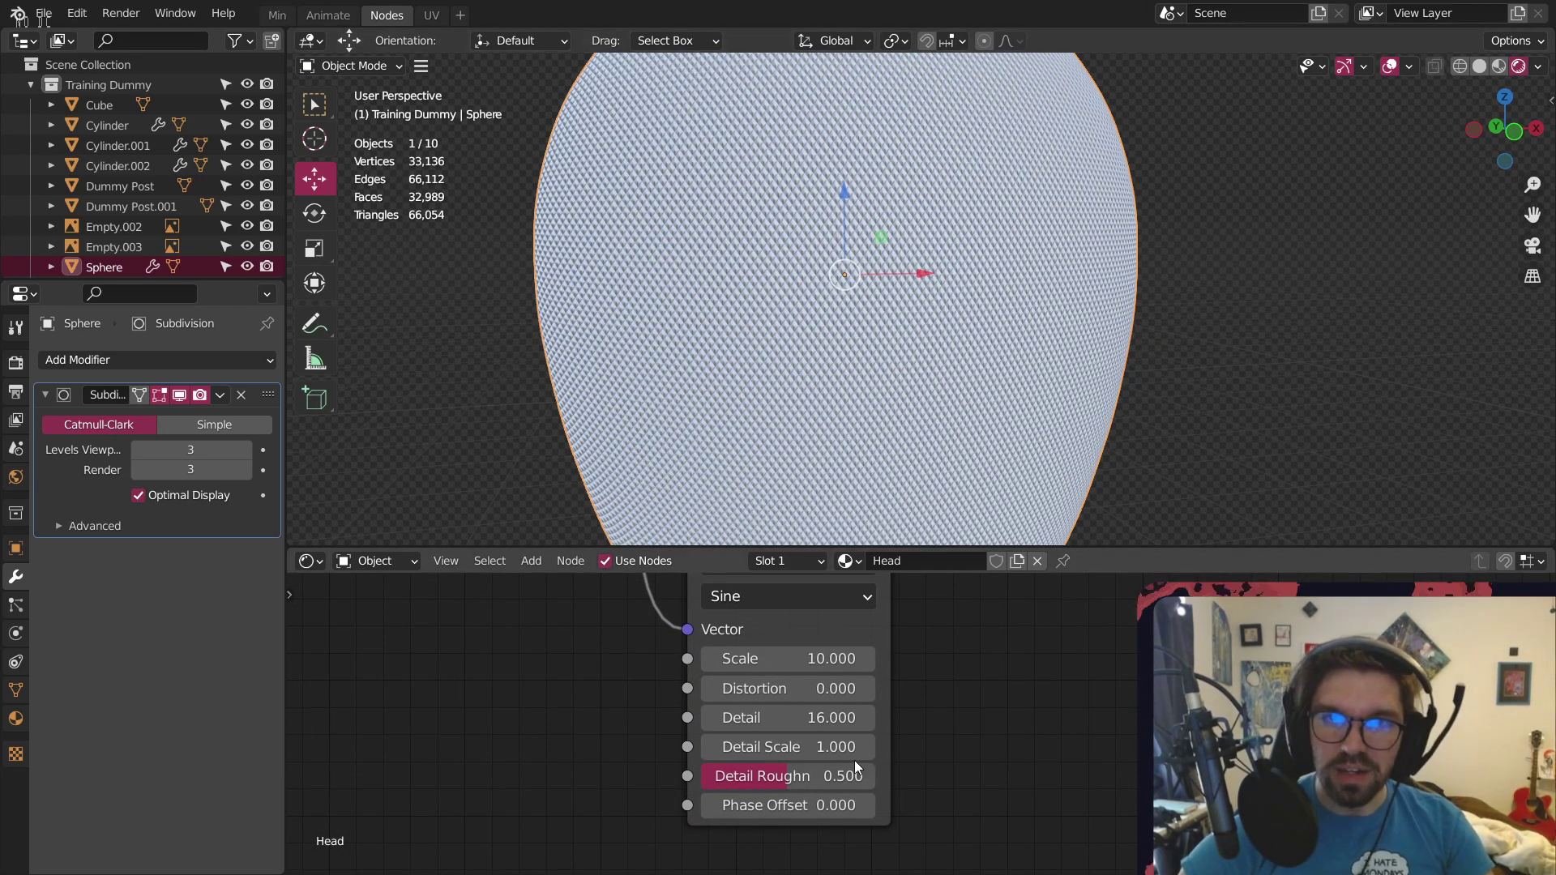
Set the upper Wave Texture's Scale to 10 to match the lower one
scroll(855, 760, "down", 5)
middle_click_drag(1028, 658, 1017, 750)
middle_click_drag(990, 598, 1025, 781)
scroll(873, 690, "up", 5)
scroll(873, 687, "up", 1)
left_click(811, 657)
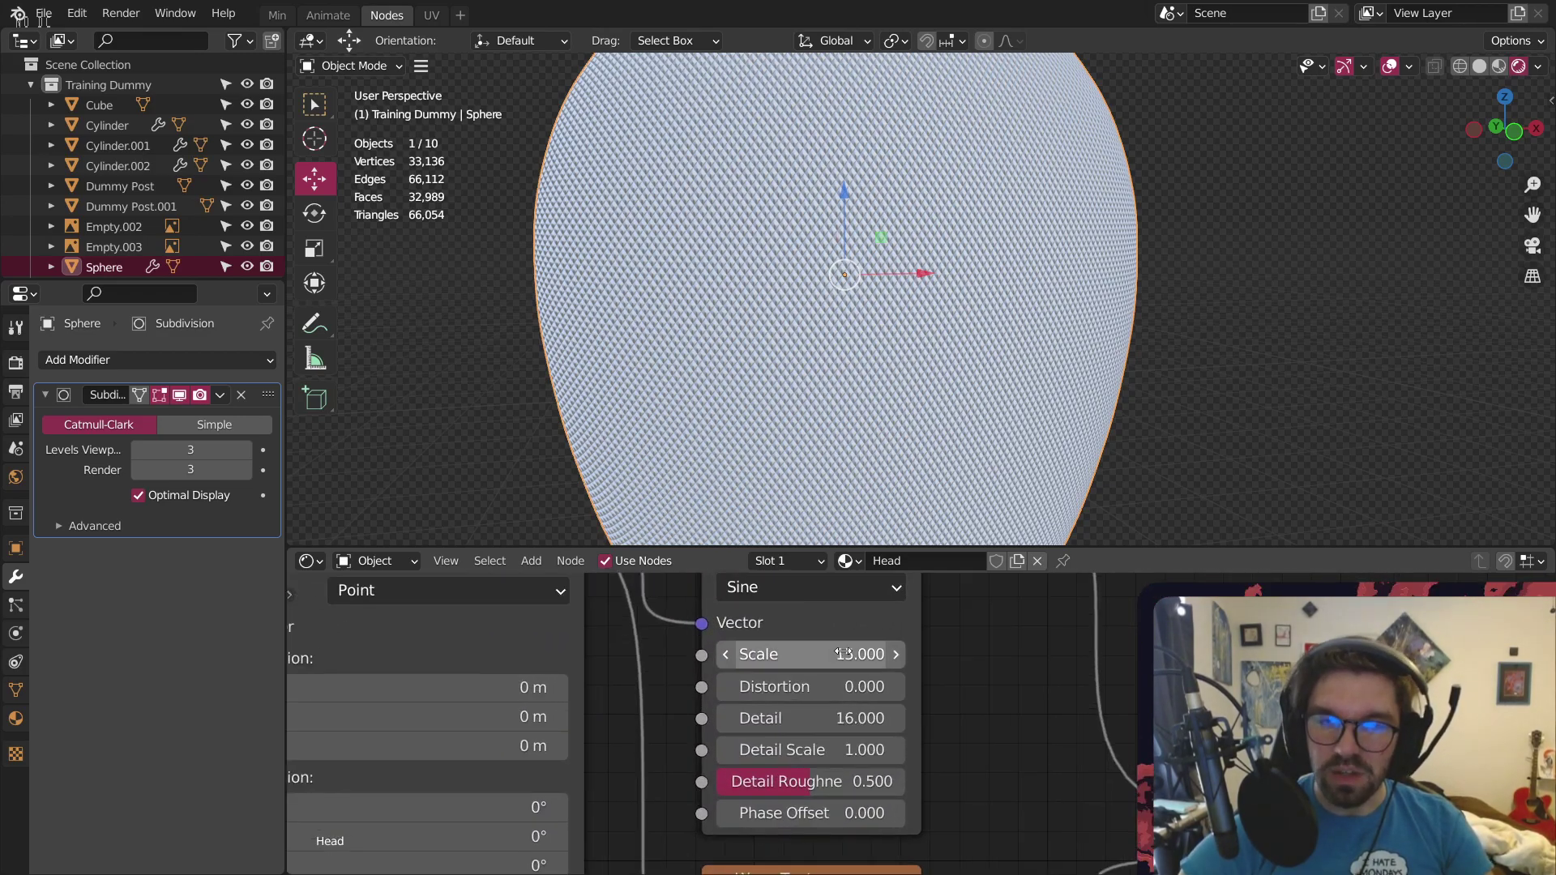
type("10")
key("Return")
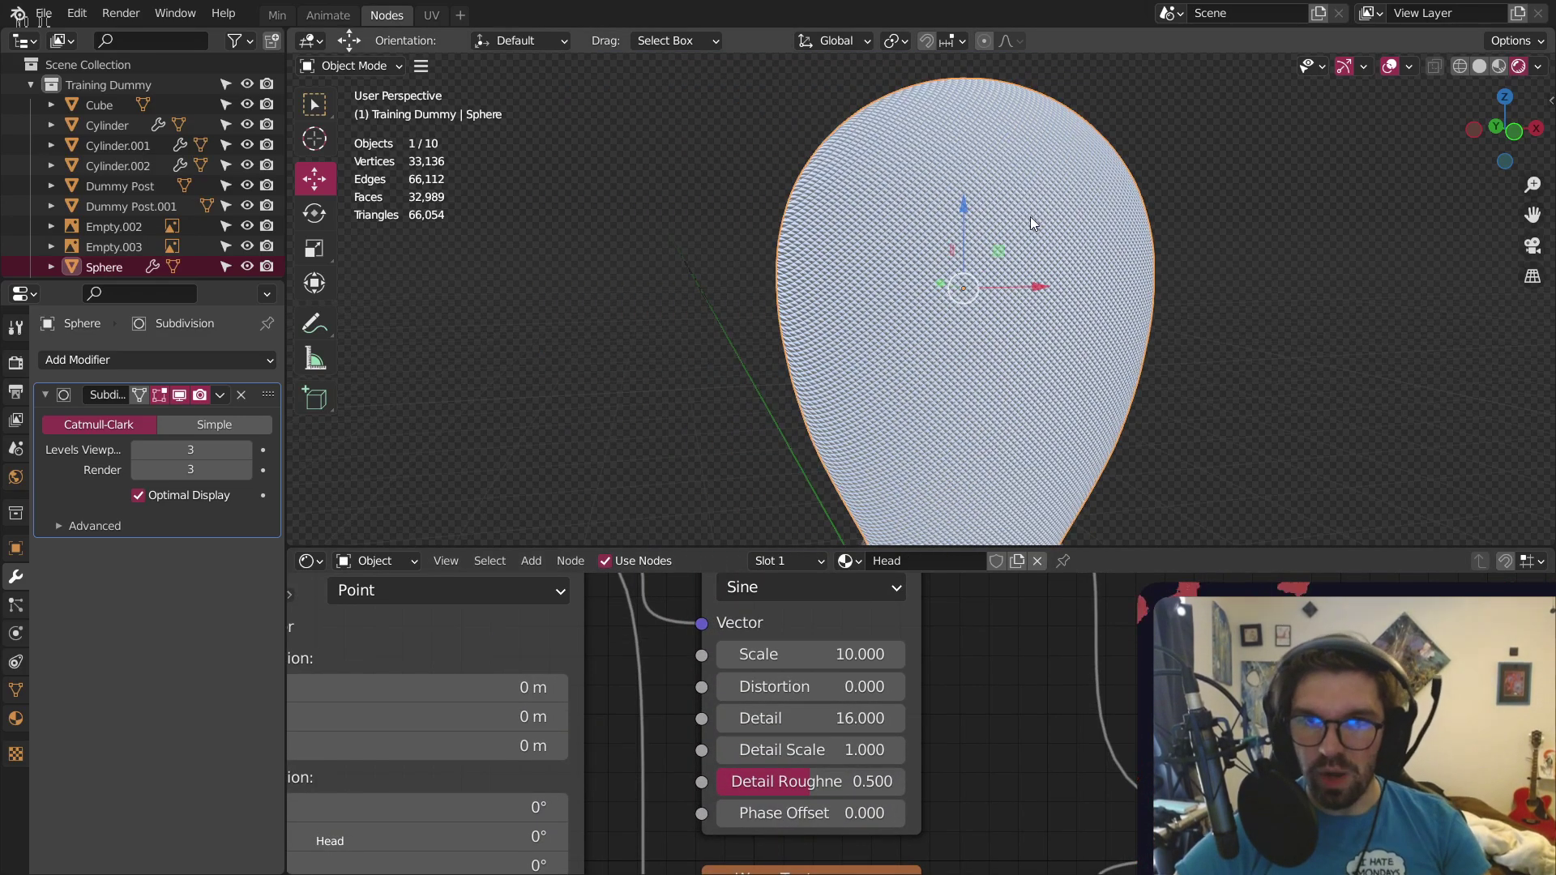
Set the Bump node's Strength to 0.5
middle_click_drag(1033, 222, 940, 201)
scroll(975, 185, "up", 3)
scroll(966, 247, "down", 6)
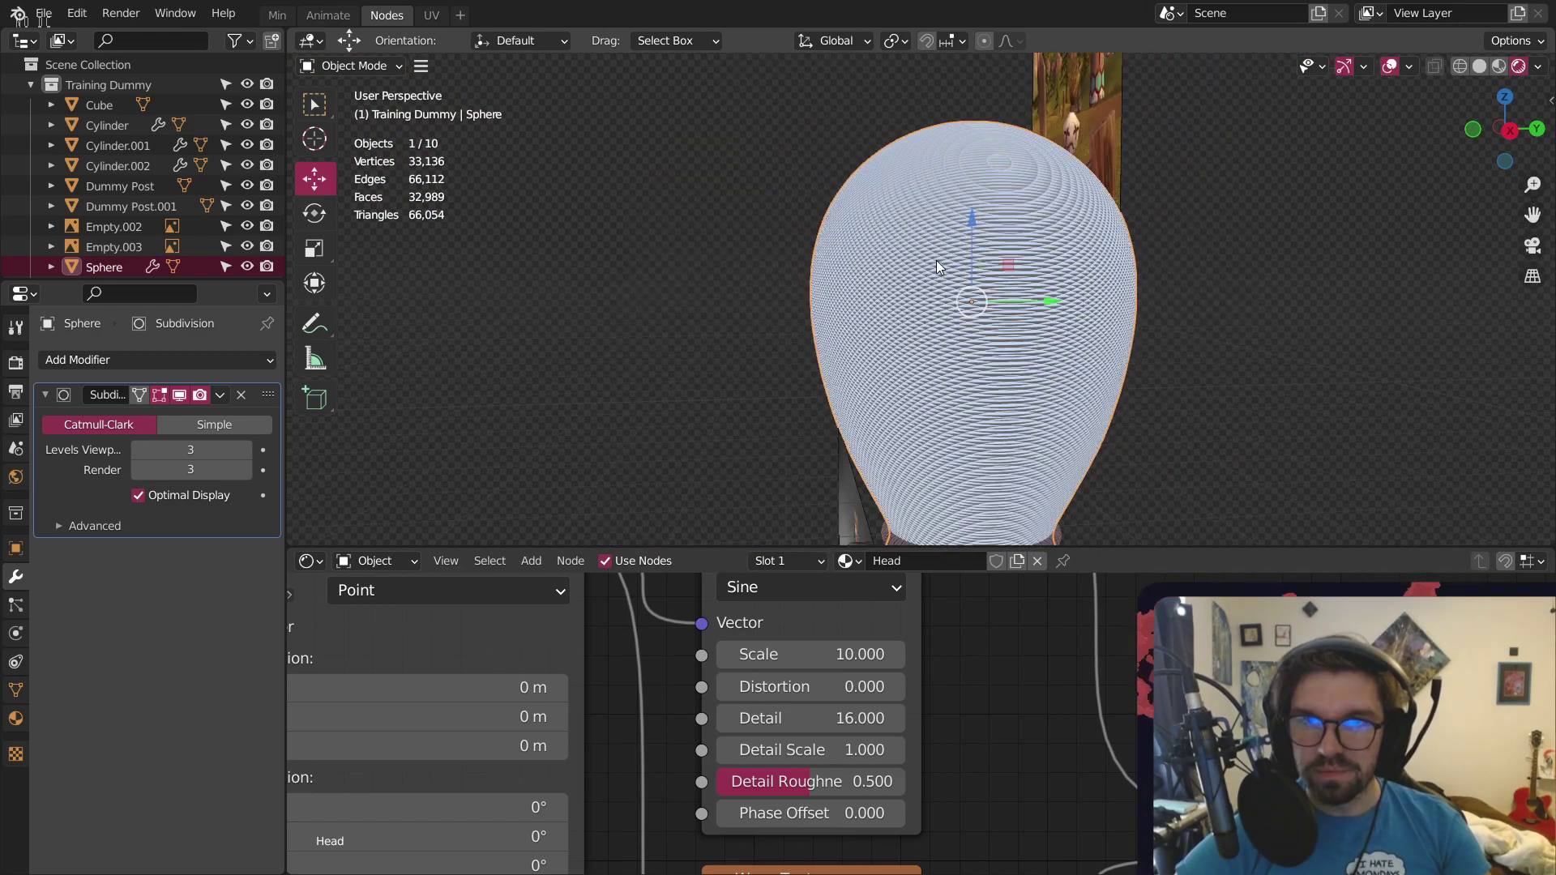
middle_click_drag(936, 260, 1122, 263)
middle_click_drag(1201, 590, 603, 462)
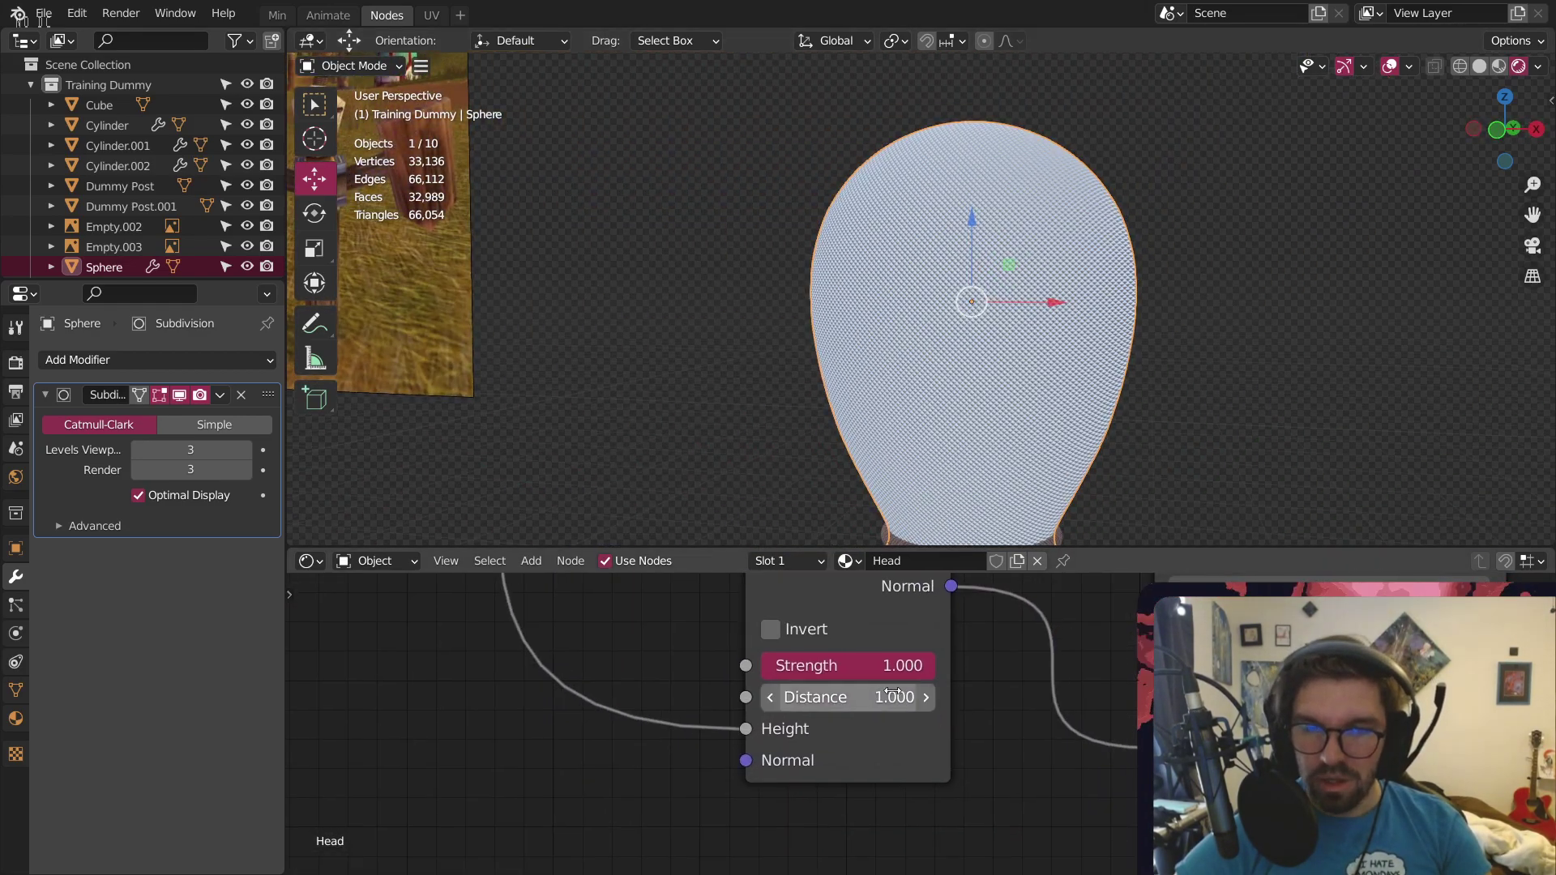
scroll(849, 663, "up", 4)
left_click(823, 660)
type(".5")
key("Return")
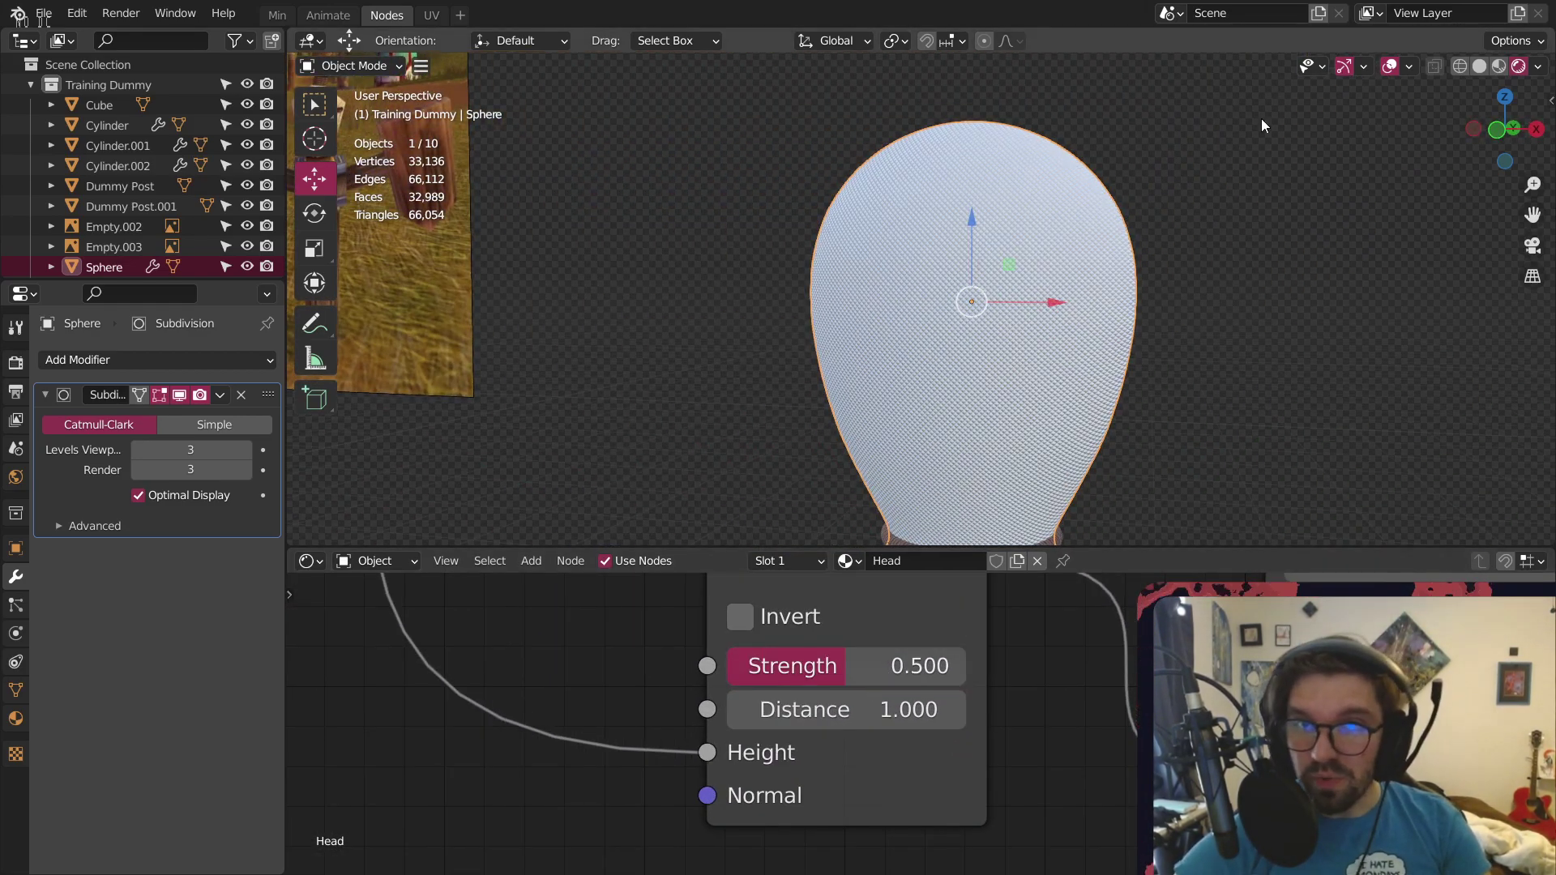
Move the texture nodes, the Difference node and the Bump node farther away from the Principled BSDF to free up space
scroll(1127, 225, "up", 3)
scroll(893, 207, "down", 4)
middle_click_drag(1151, 223, 1081, 214)
middle_click_drag(932, 348, 772, 367)
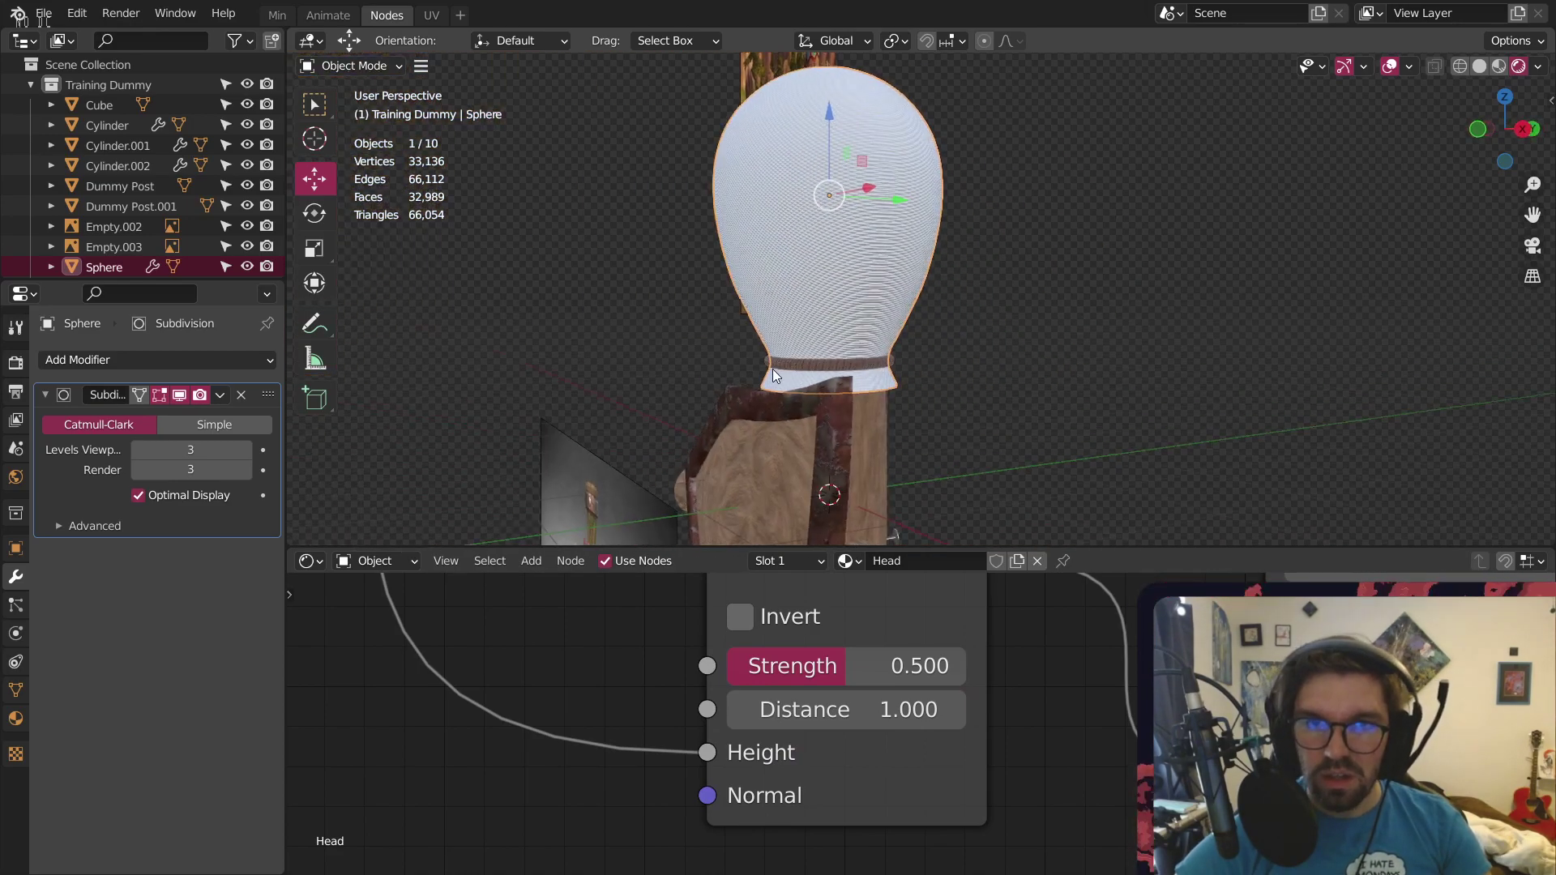
scroll(851, 392, "up", 9)
scroll(841, 388, "down", 6)
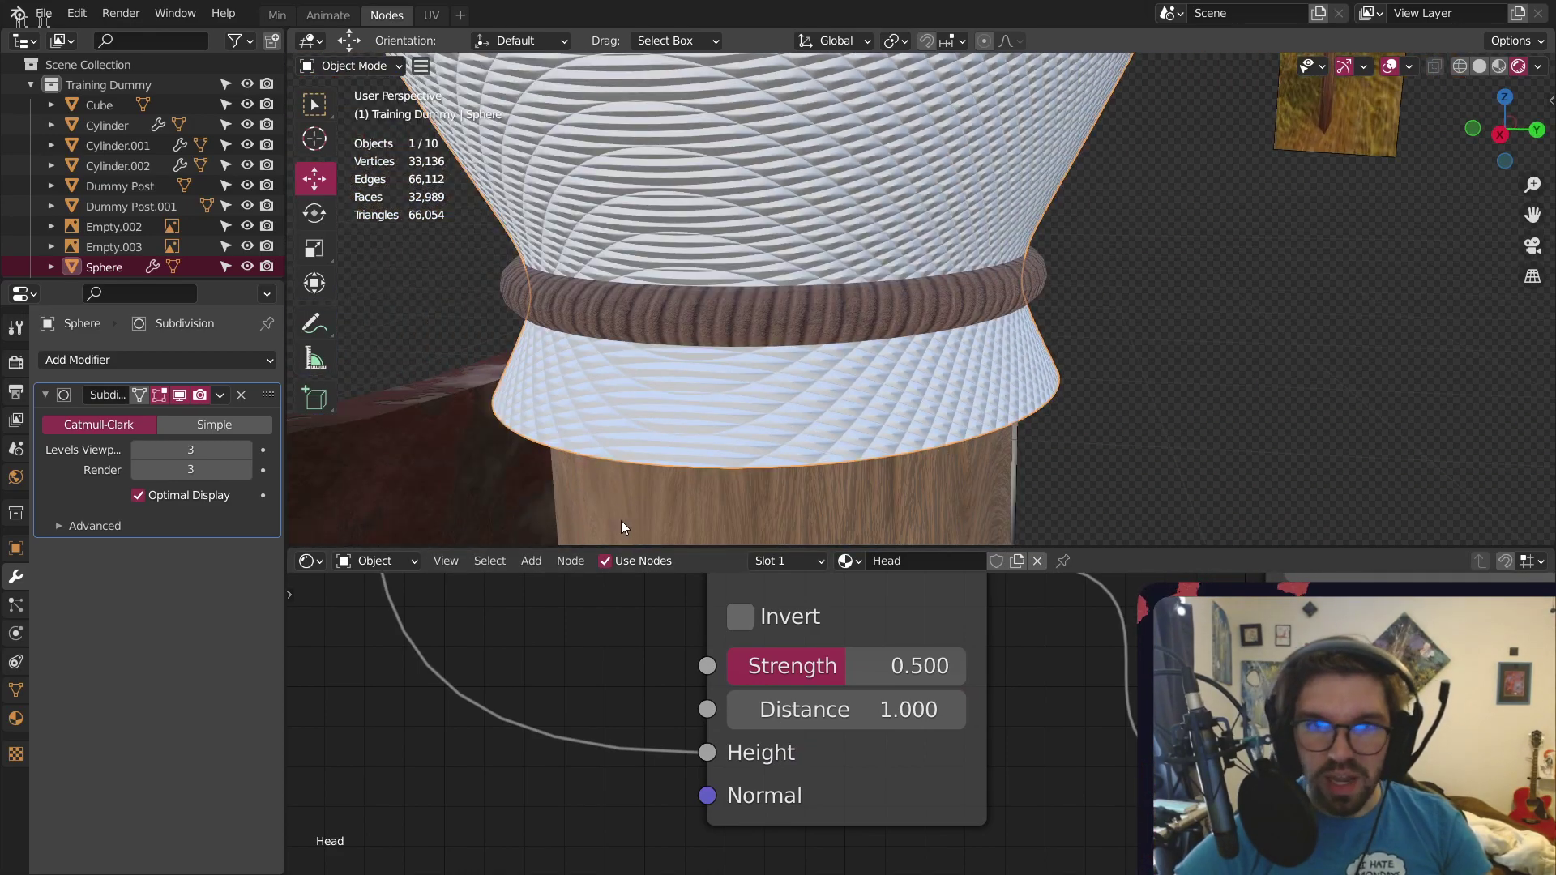
scroll(526, 668, "down", 7)
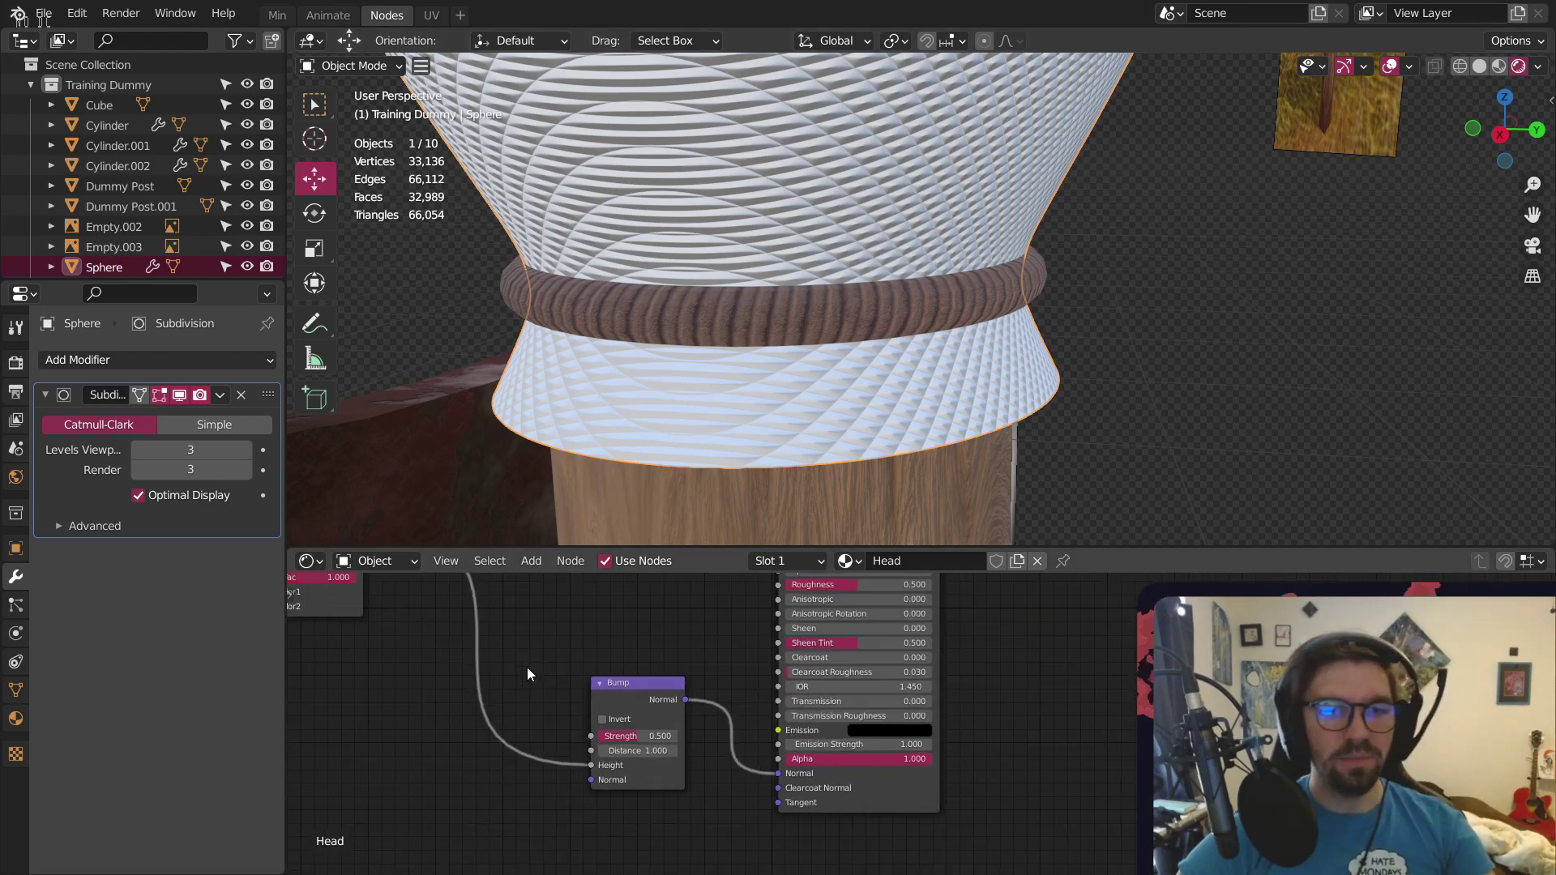
left_click_drag(942, 594, 393, 851)
left_click_drag(898, 671, 735, 725)
left_click(944, 741)
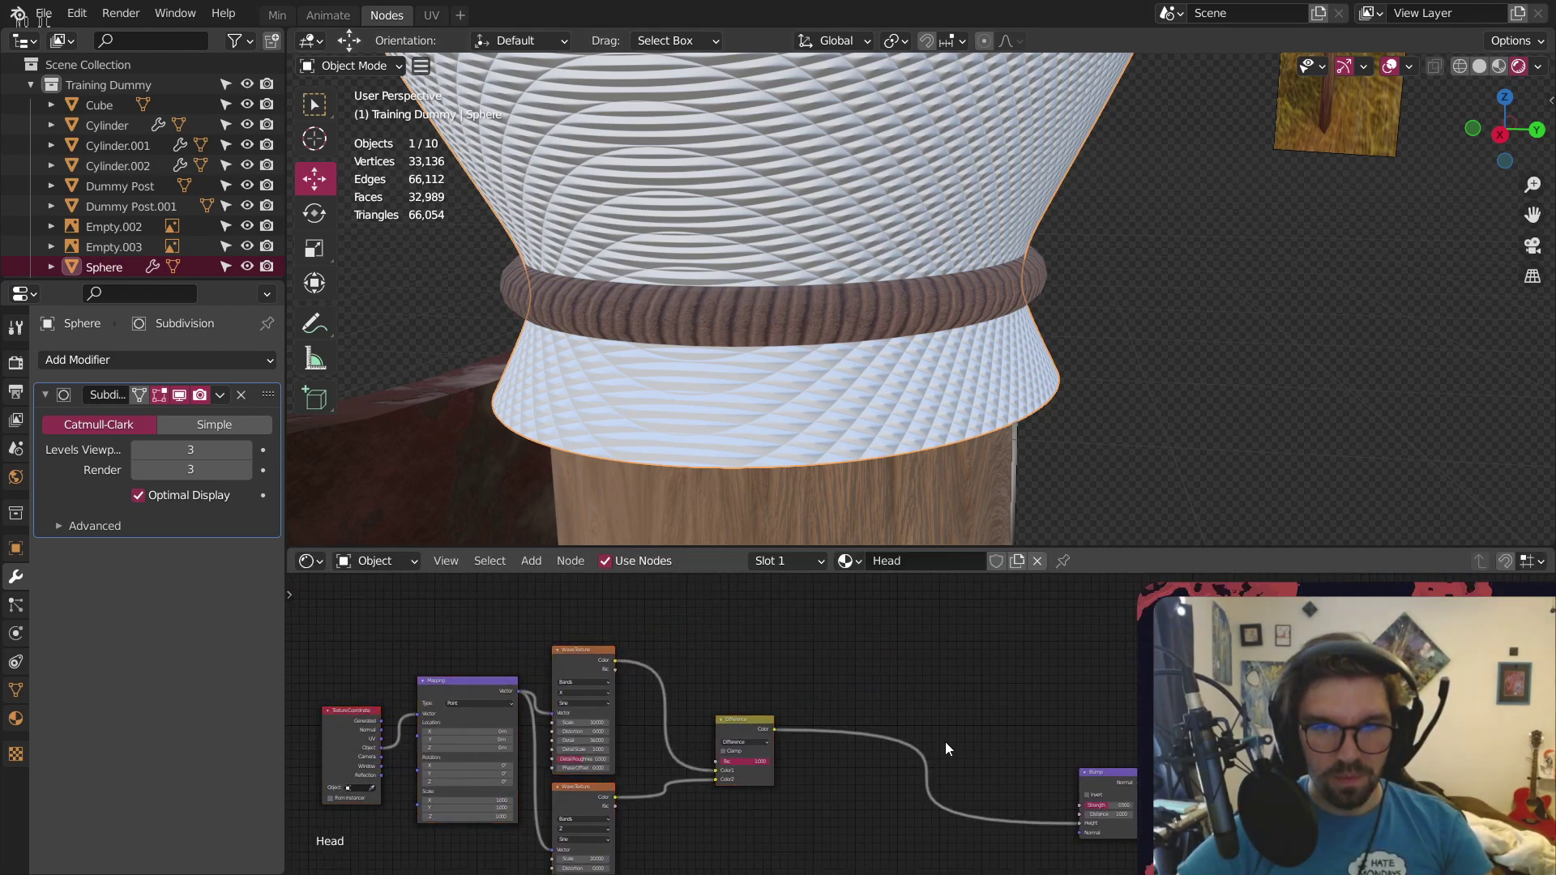
middle_click_drag(945, 741, 842, 671)
left_click_drag(1005, 709, 804, 791)
left_click(846, 690)
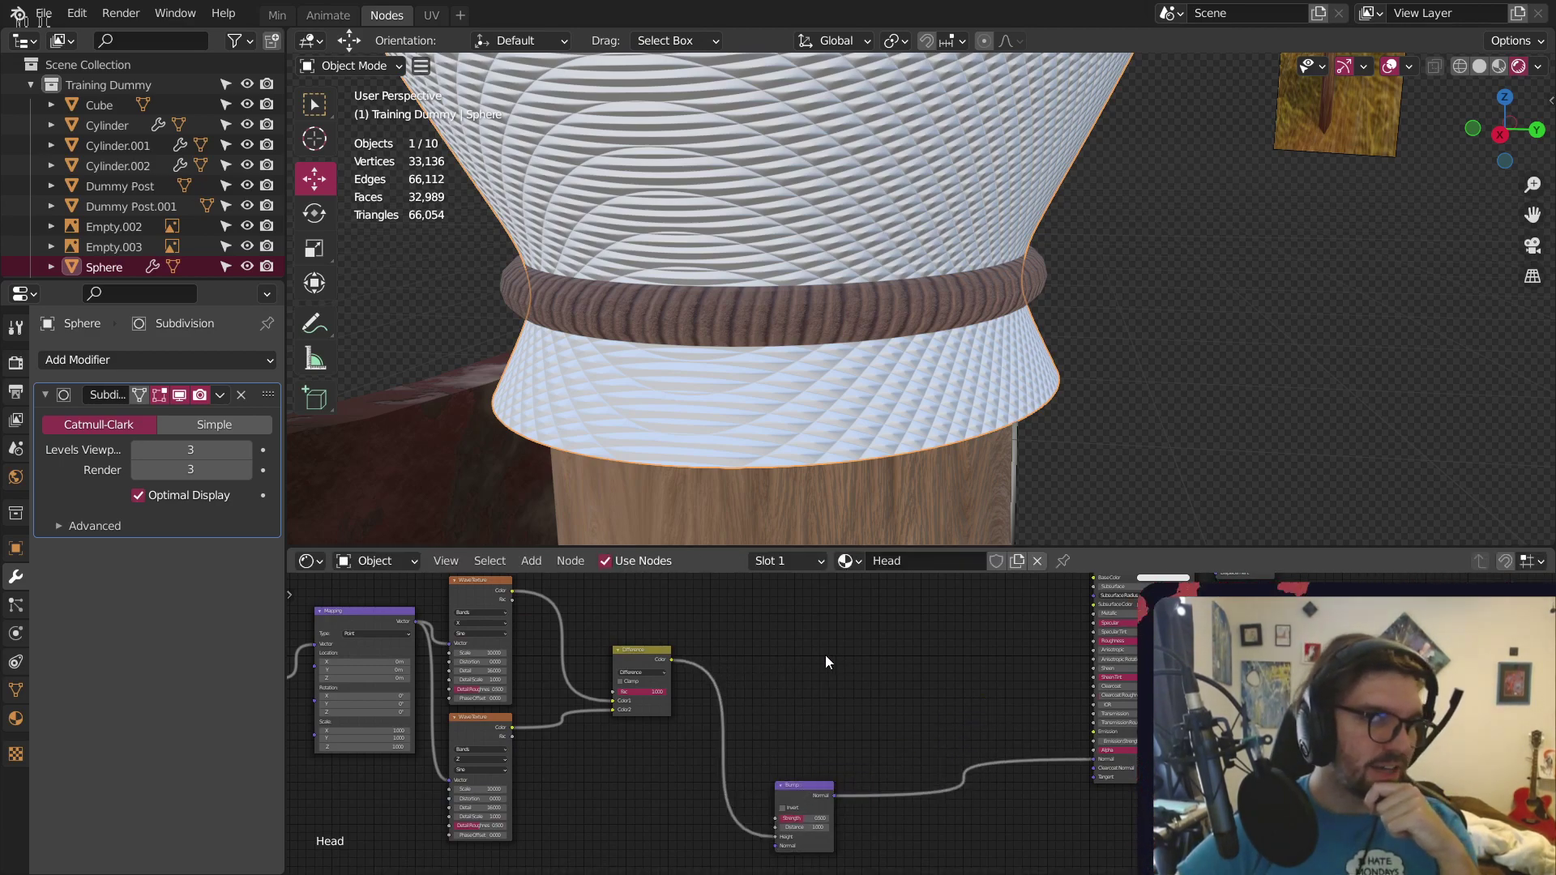
Add a MixRGB node in the free space before the Principled BSDF
scroll(815, 352, "down", 3)
middle_click_drag(815, 353, 769, 324)
scroll(587, 286, "down", 5)
middle_click_drag(896, 711, 910, 858)
scroll(1163, 706, "up", 12)
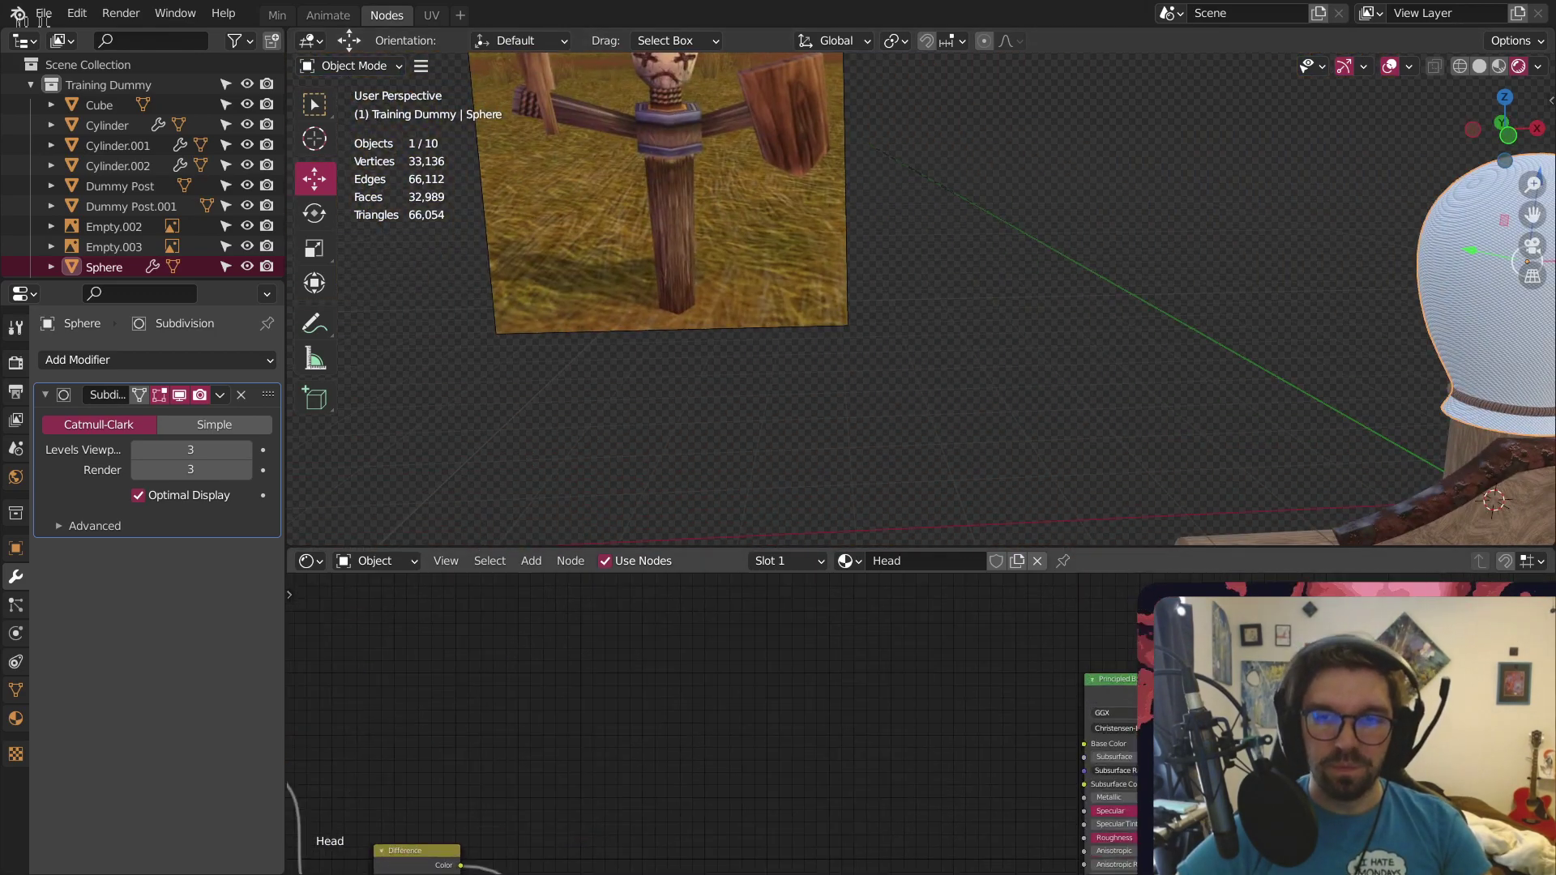
scroll(903, 723, "down", 4)
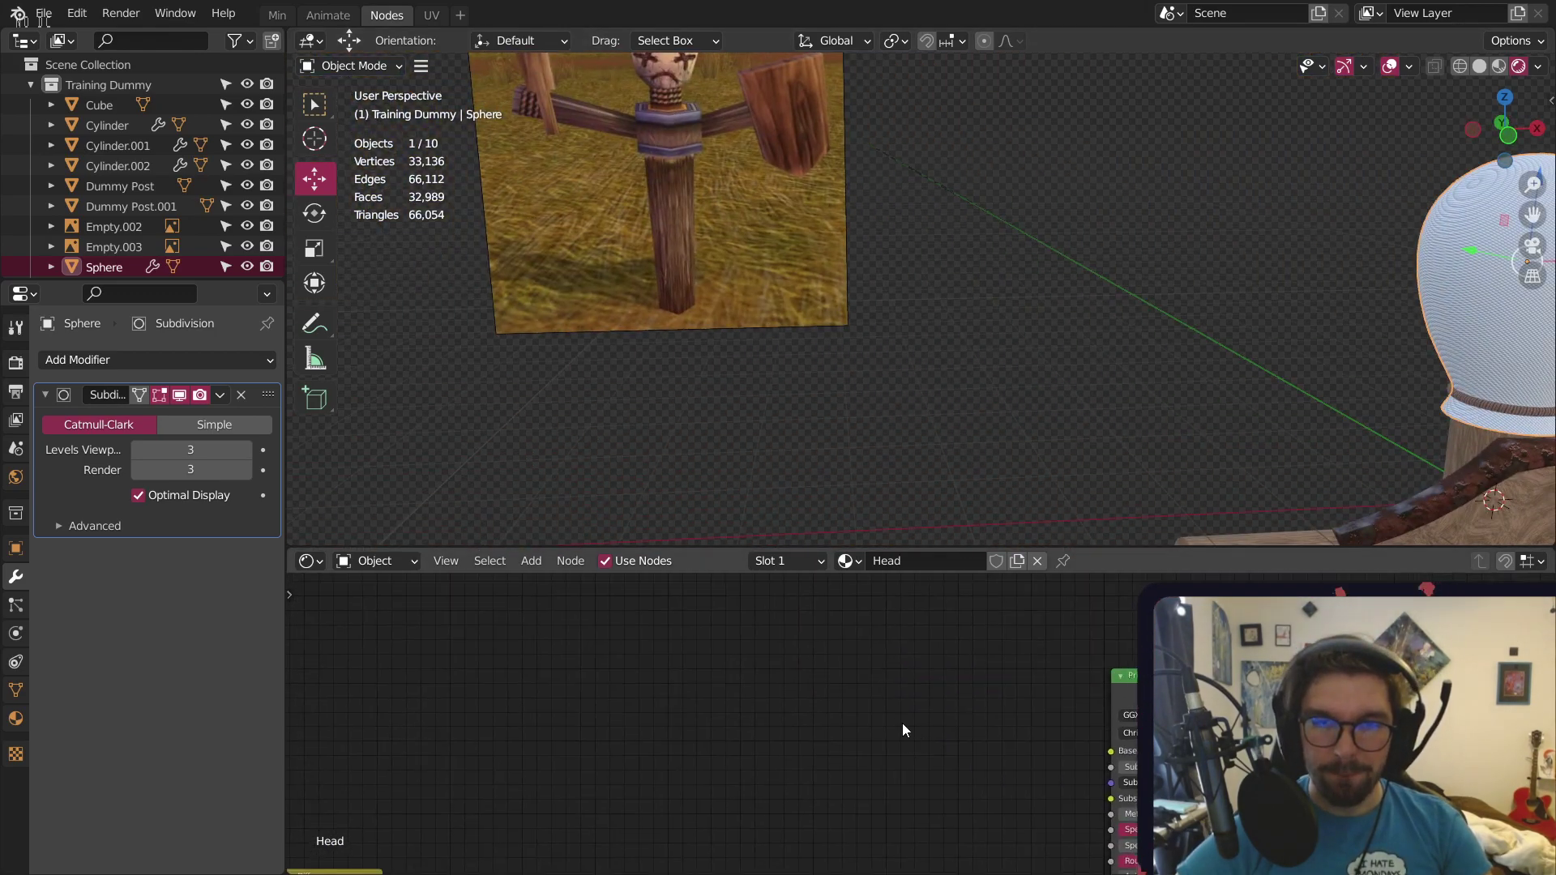
left_click(532, 561)
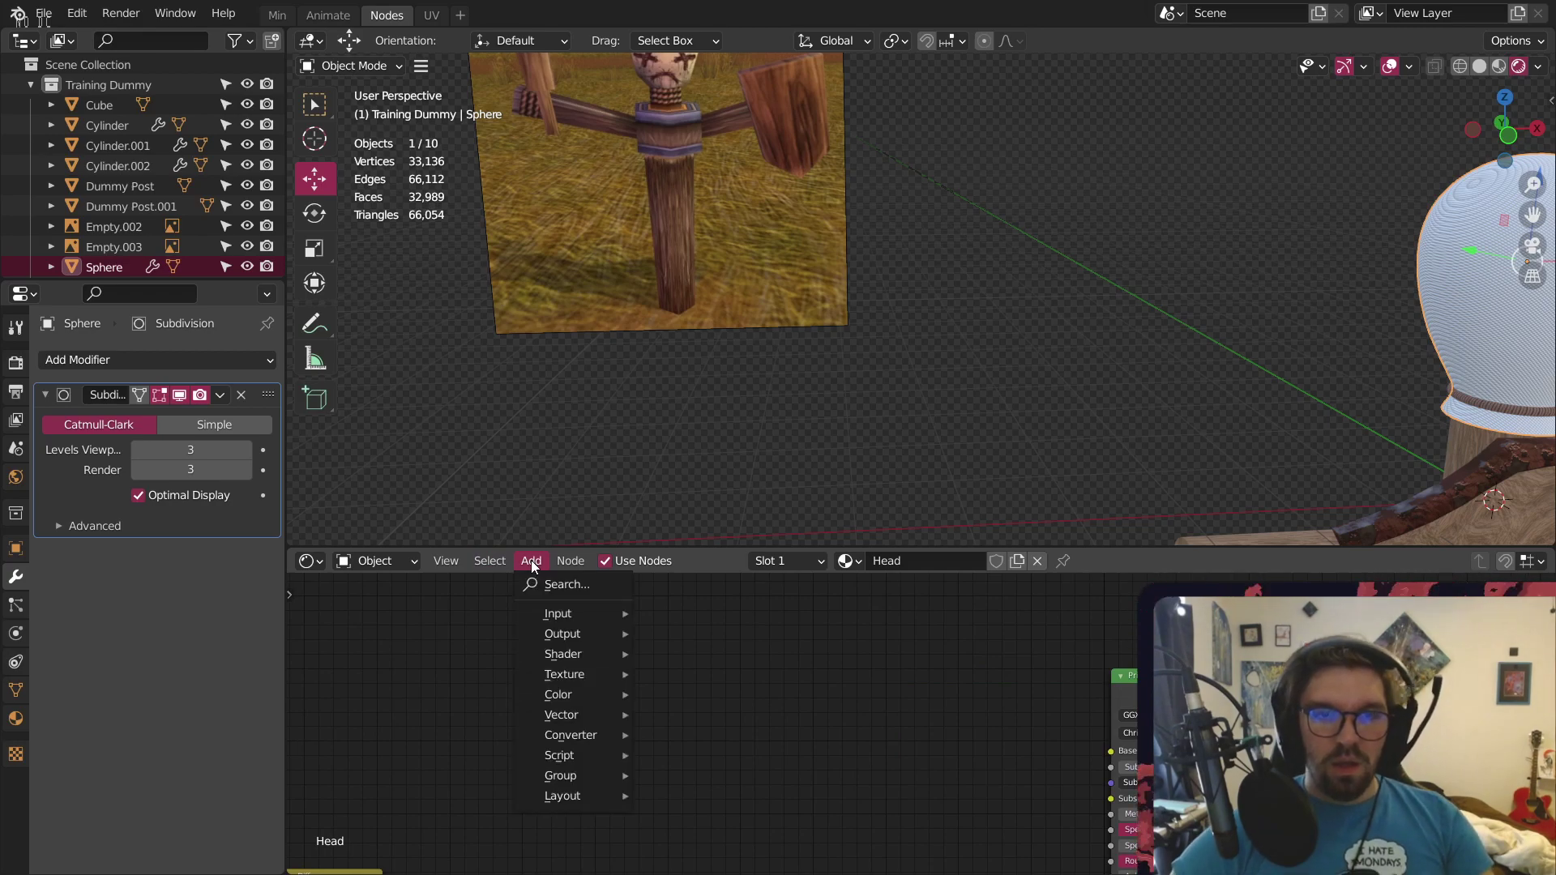
mouse_move(556, 699)
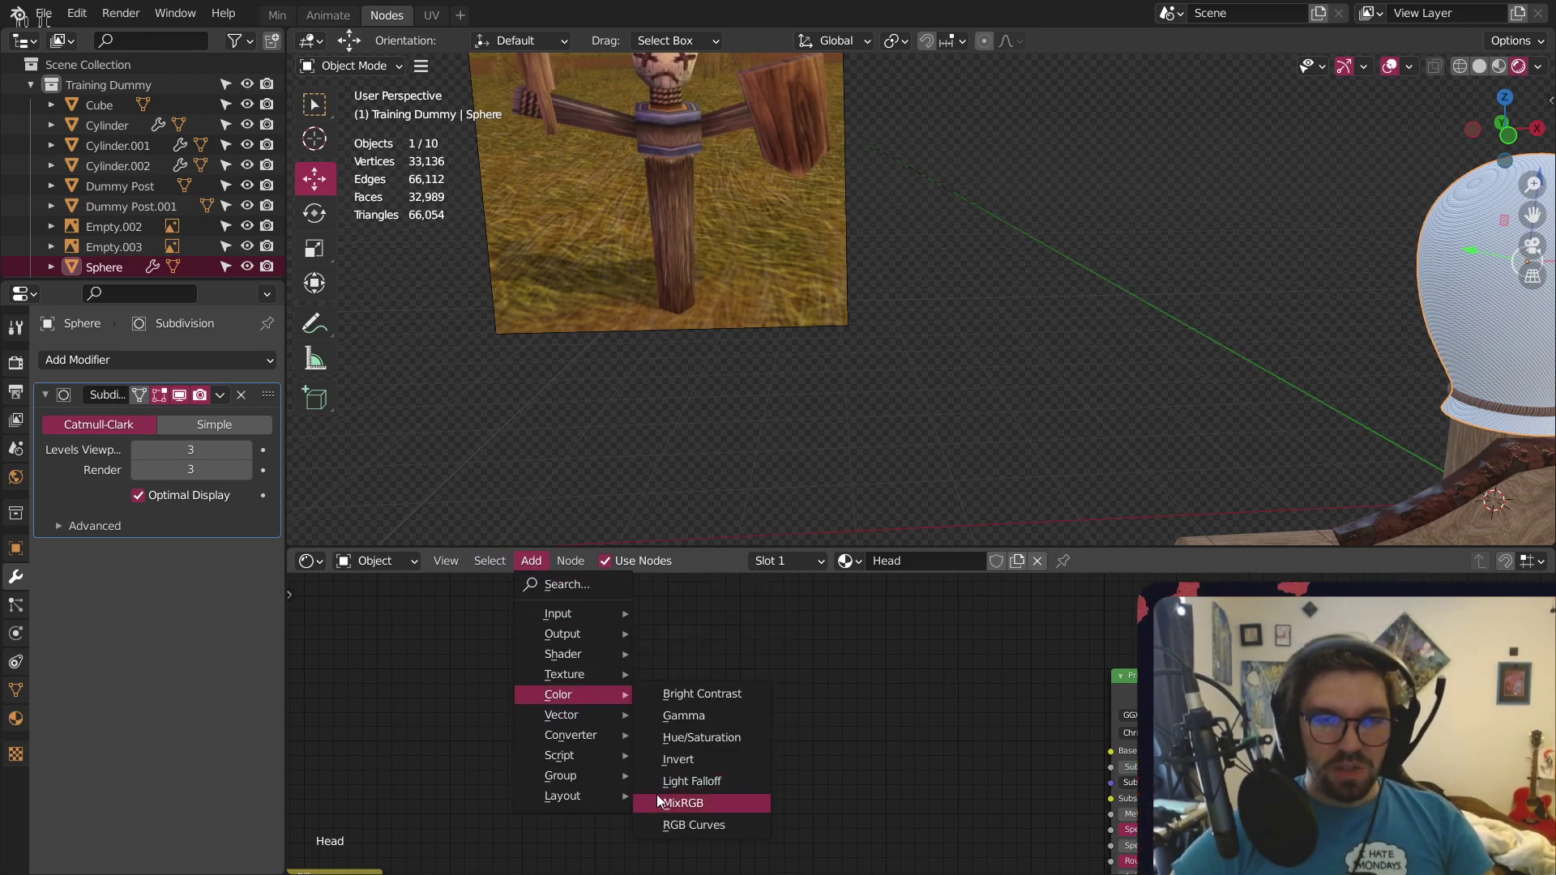
left_click(683, 803)
left_click(839, 697)
scroll(857, 637, "down", 3)
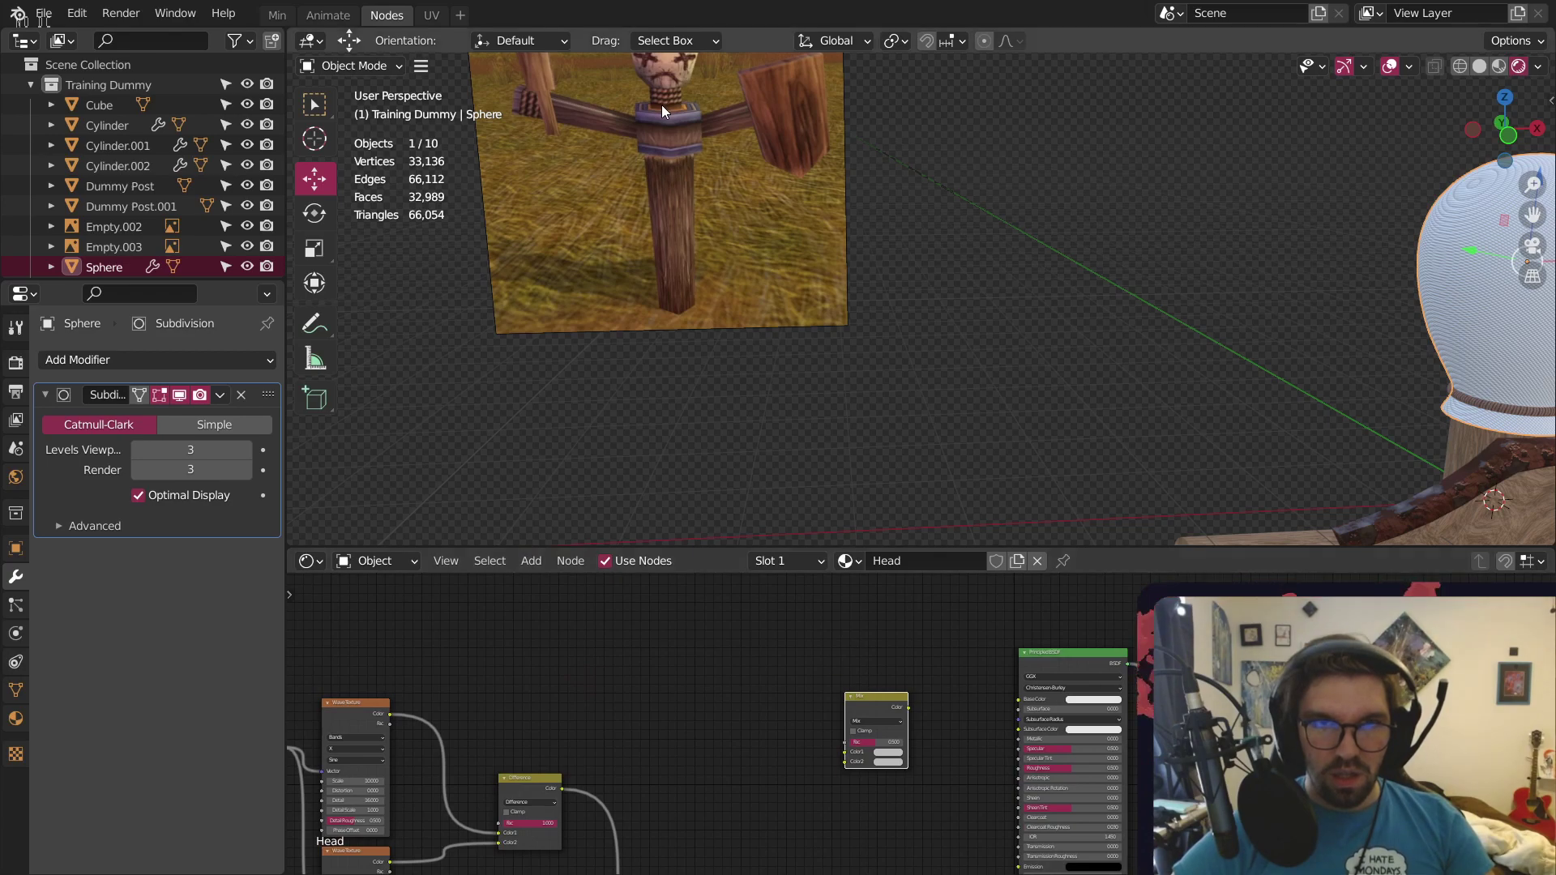
Try feeding the Mix node's Color output into the Principled BSDF's Base Color
middle_click_drag(662, 104, 875, 299, "shift")
scroll(861, 284, "up", 9)
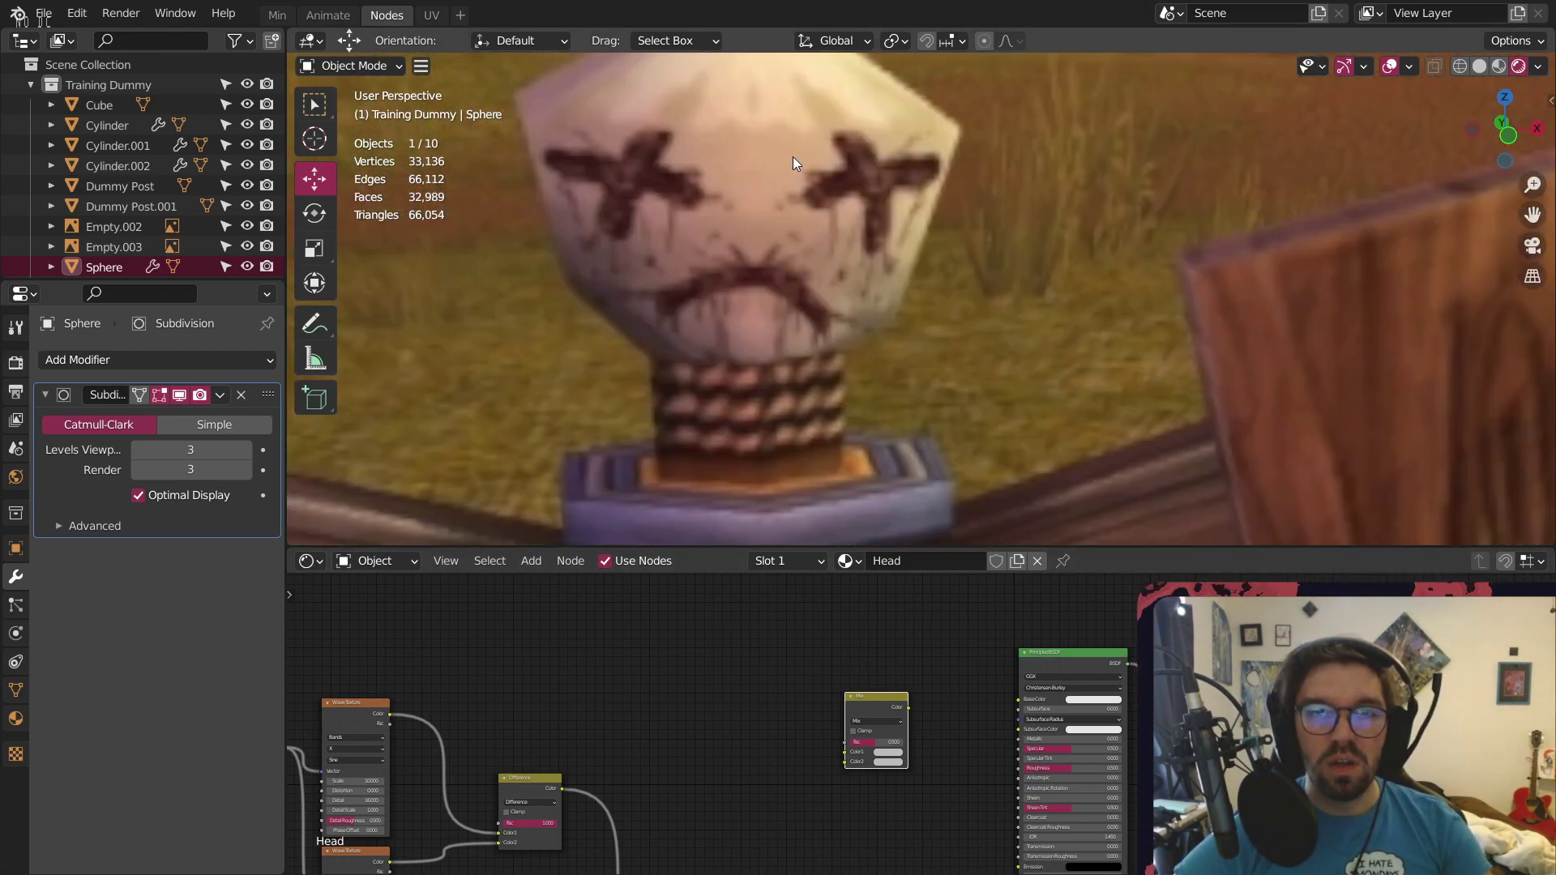
scroll(859, 664, "up", 4)
key("g")
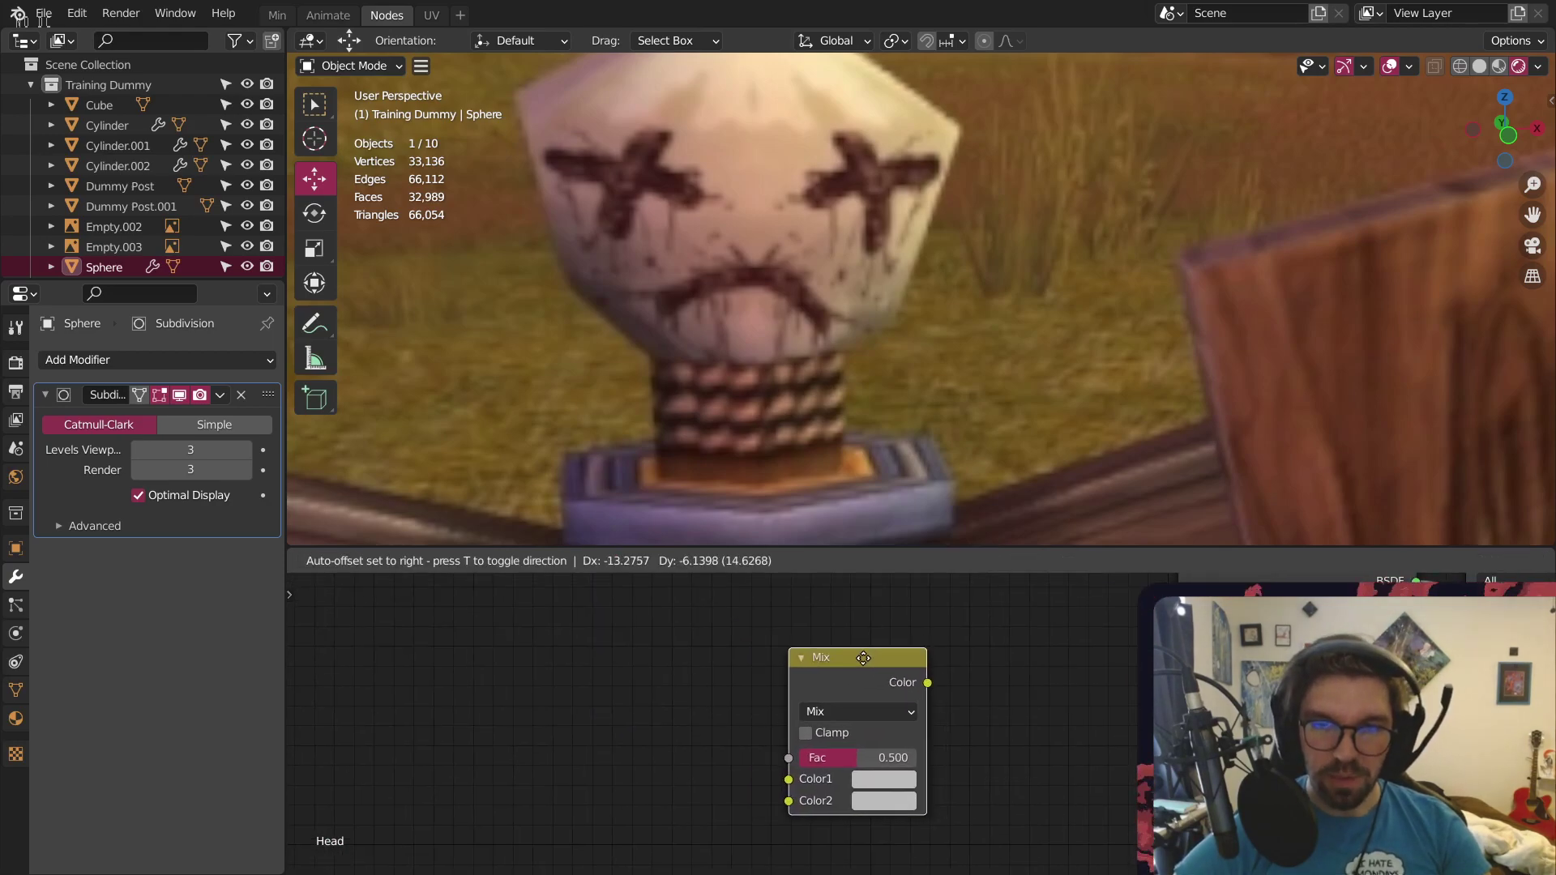
left_click(750, 659)
left_click_drag(817, 683, 1183, 660)
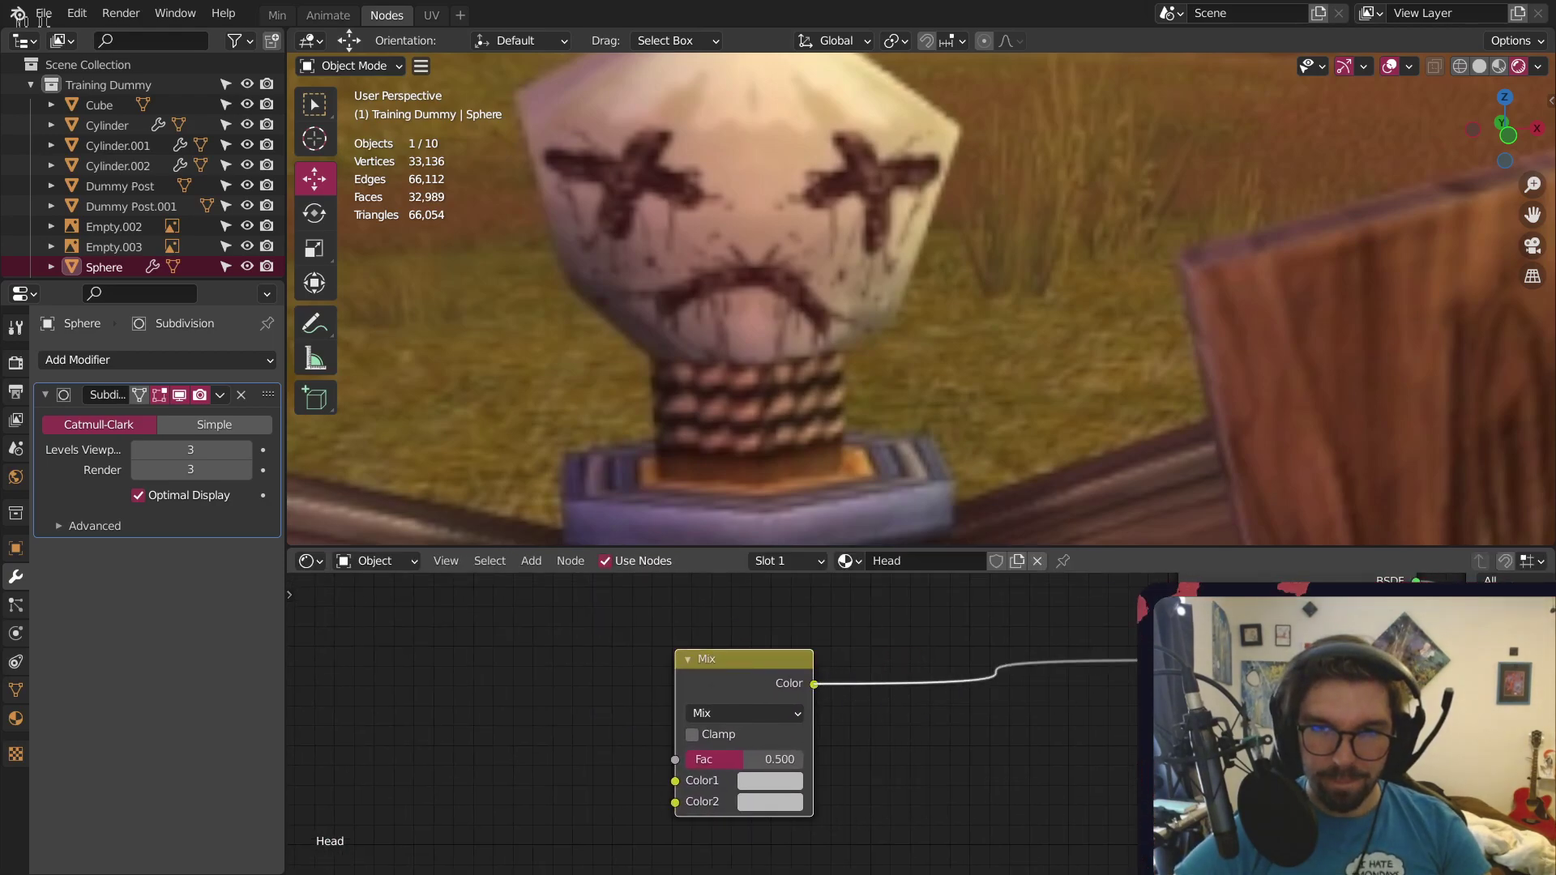
key("g")
left_click(827, 707)
middle_click_drag(844, 687, 902, 624)
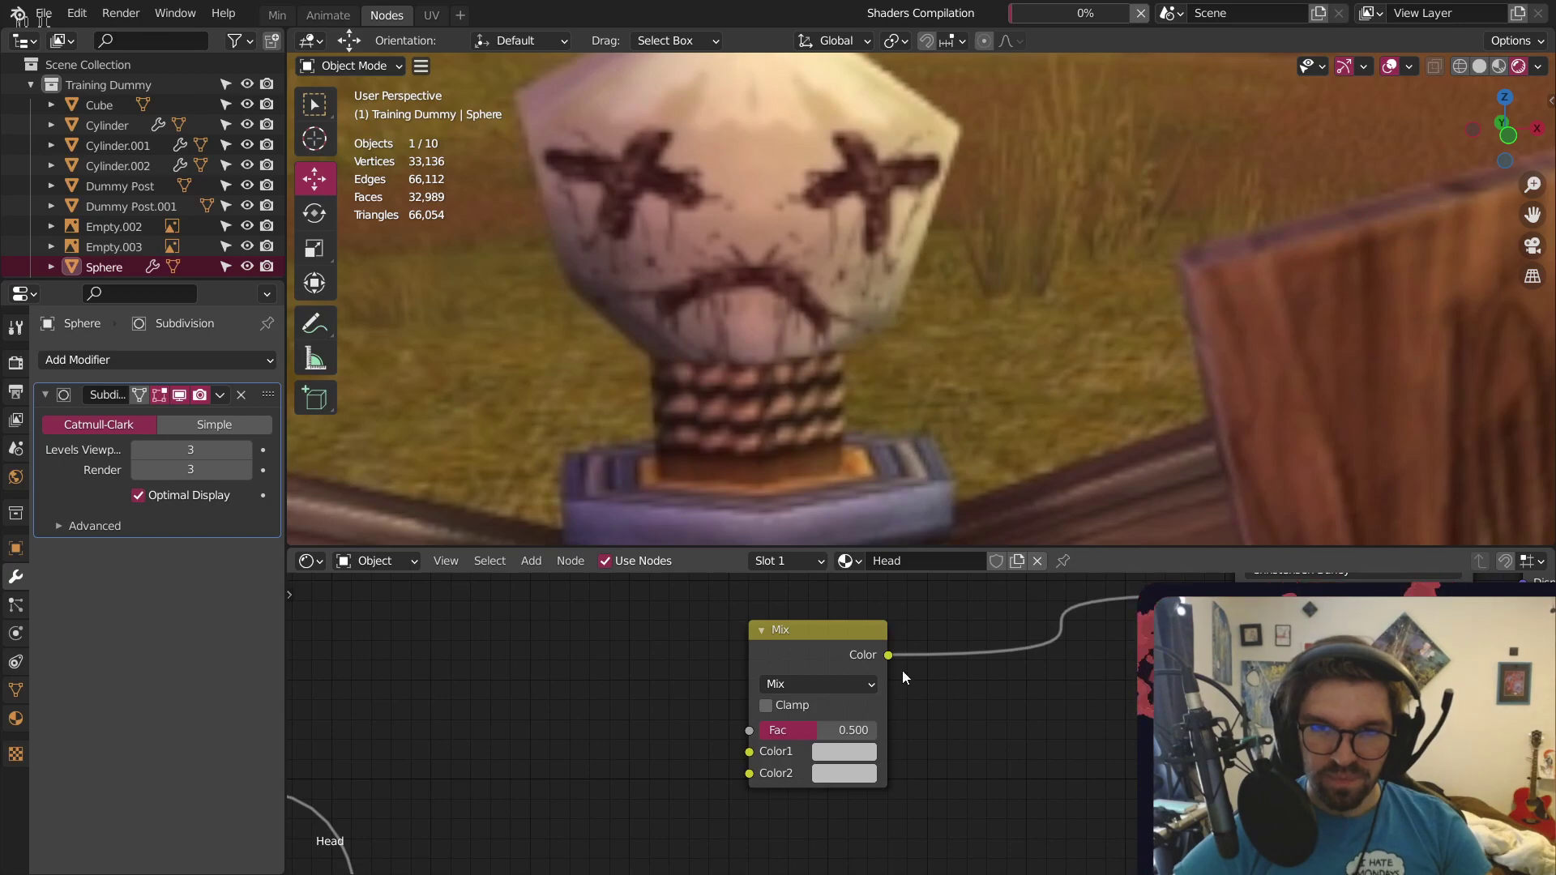
left_click_drag(824, 648, 690, 649)
left_click_drag(1235, 595, 1155, 605)
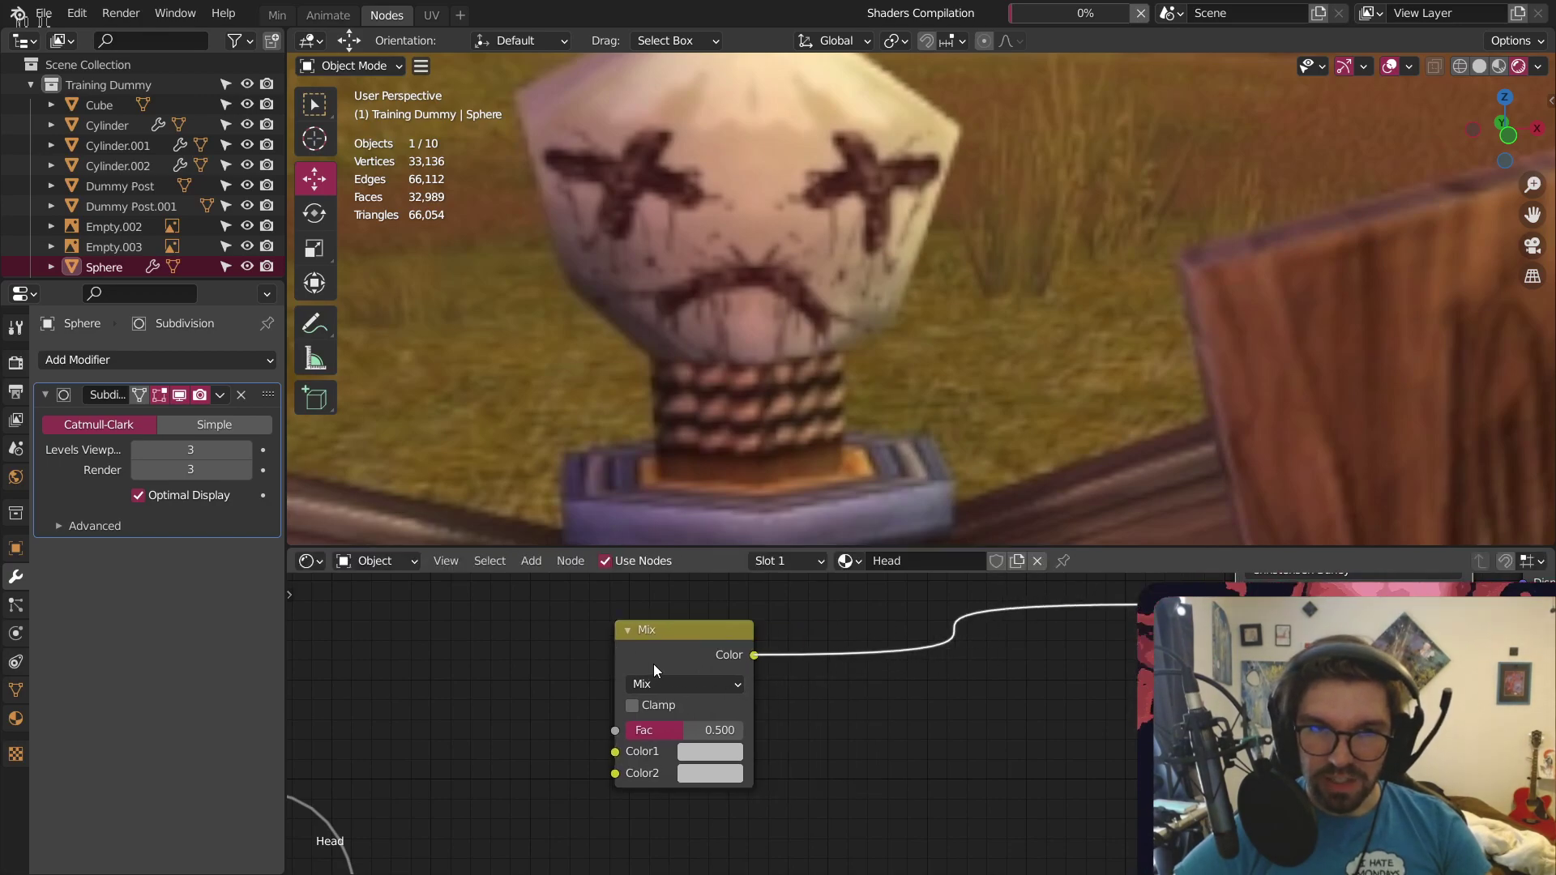
Reposition the Mix node above the Bump node, between the Difference node and the Principled BSDF
scroll(532, 634, "down", 12)
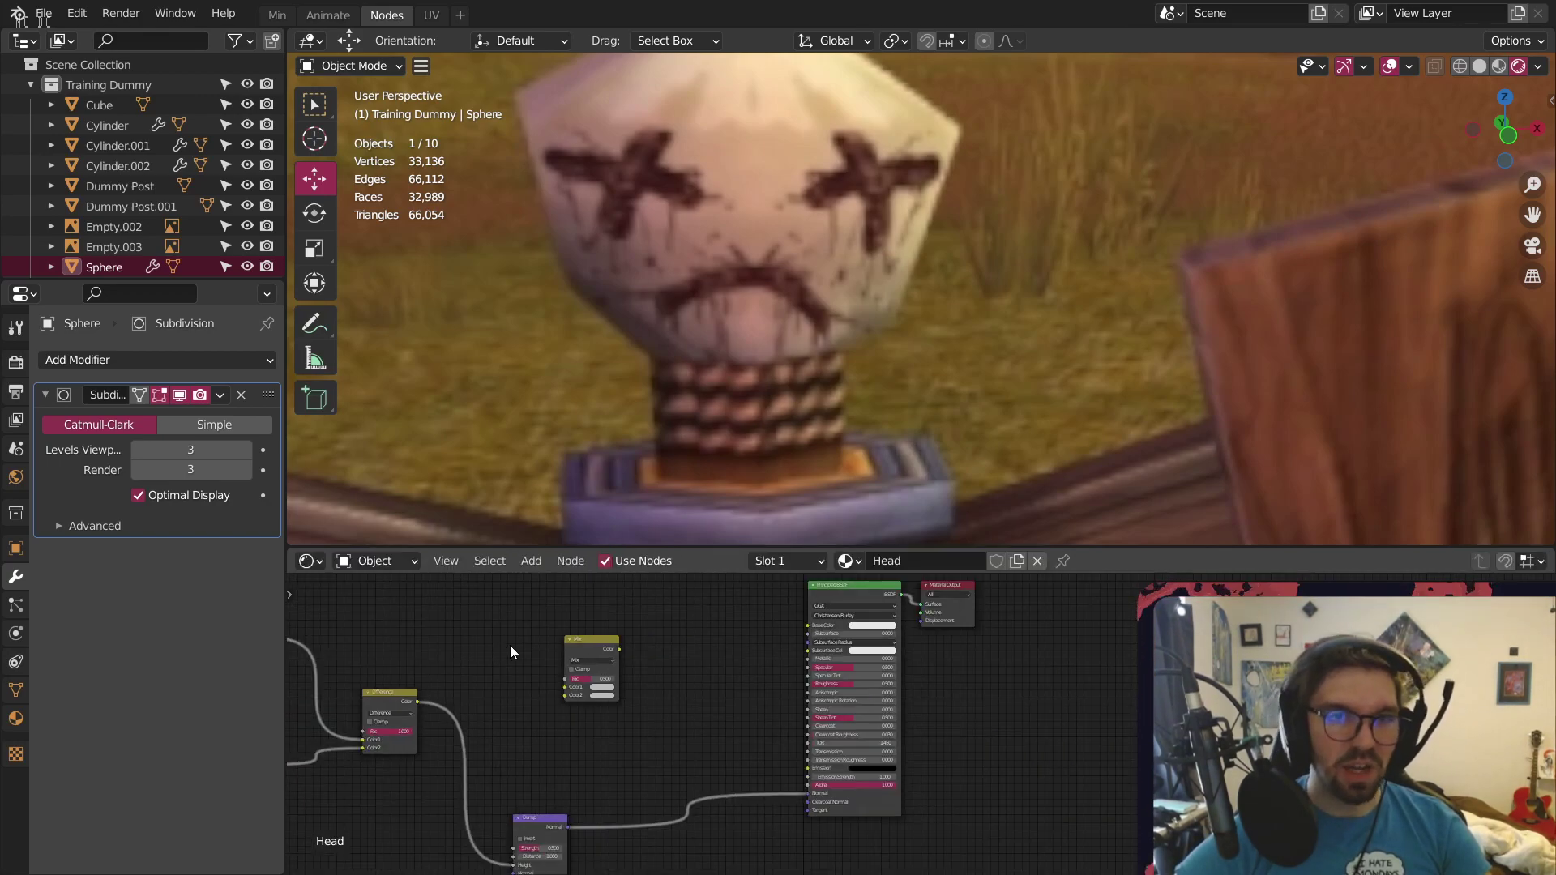
middle_click_drag(509, 645, 739, 663)
left_click_drag(819, 663, 773, 652)
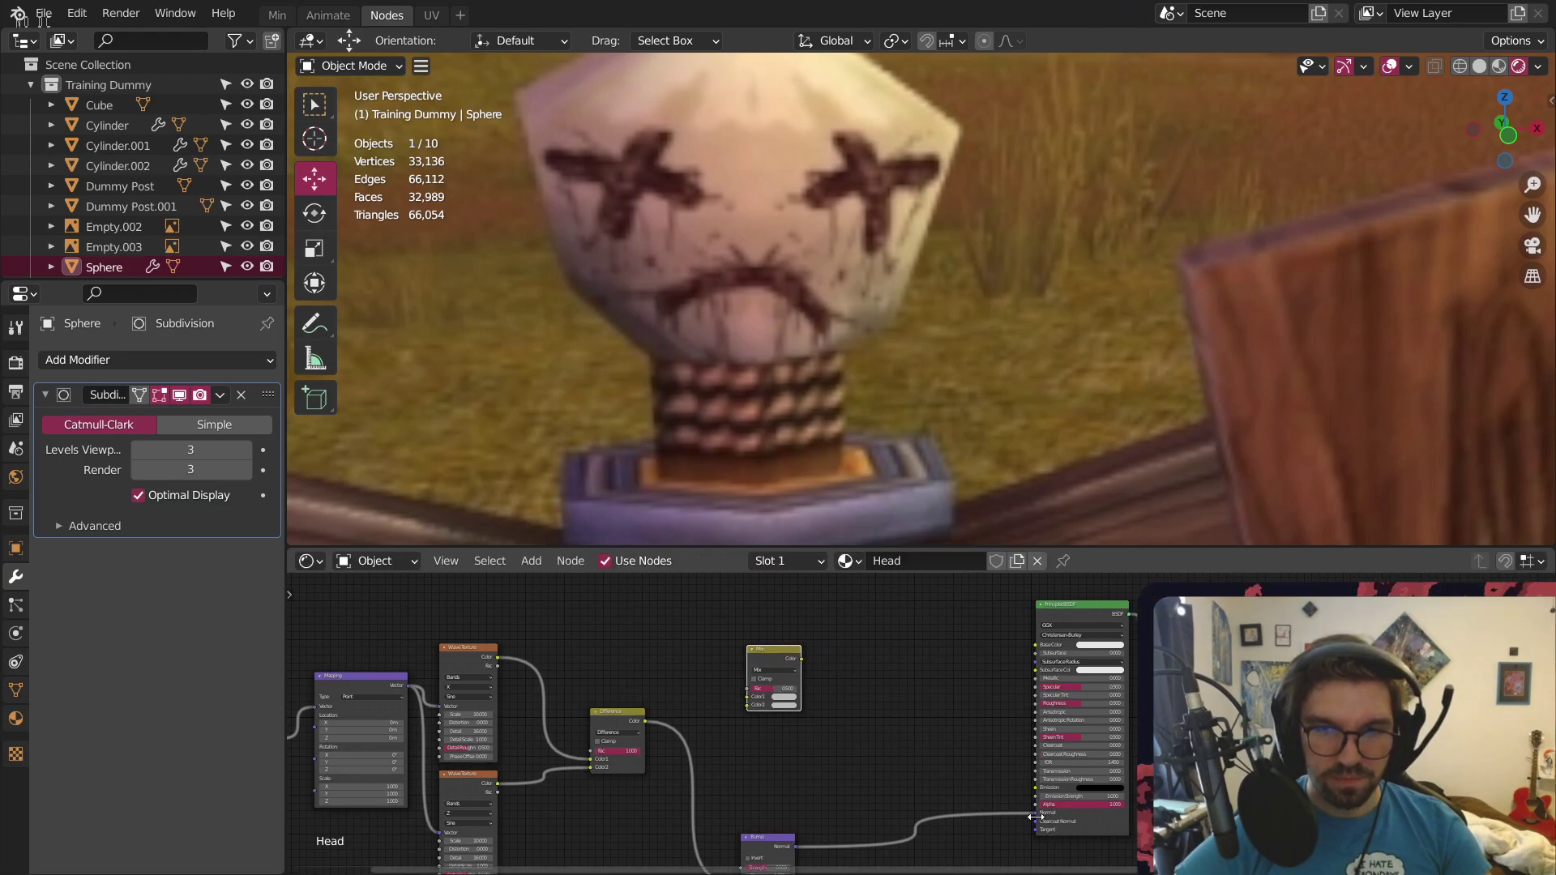
Disconnect the Bump node from the Principled BSDF and sample the reference head's cream colour into the Mix node's Color2
left_click_drag(1033, 810, 932, 811)
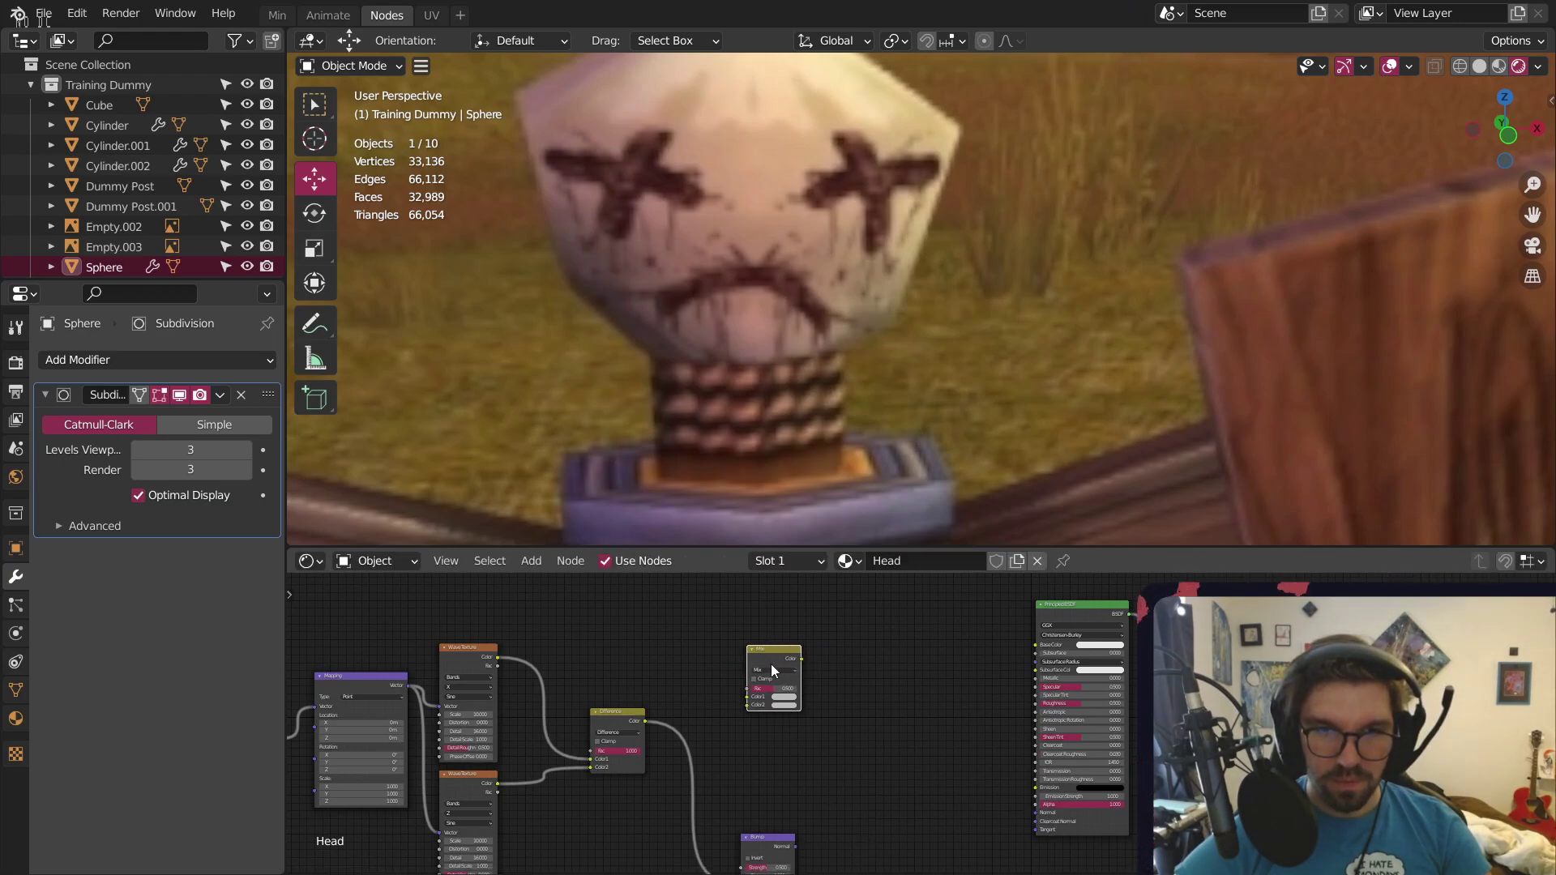
scroll(770, 664, "up", 5)
left_click(790, 734)
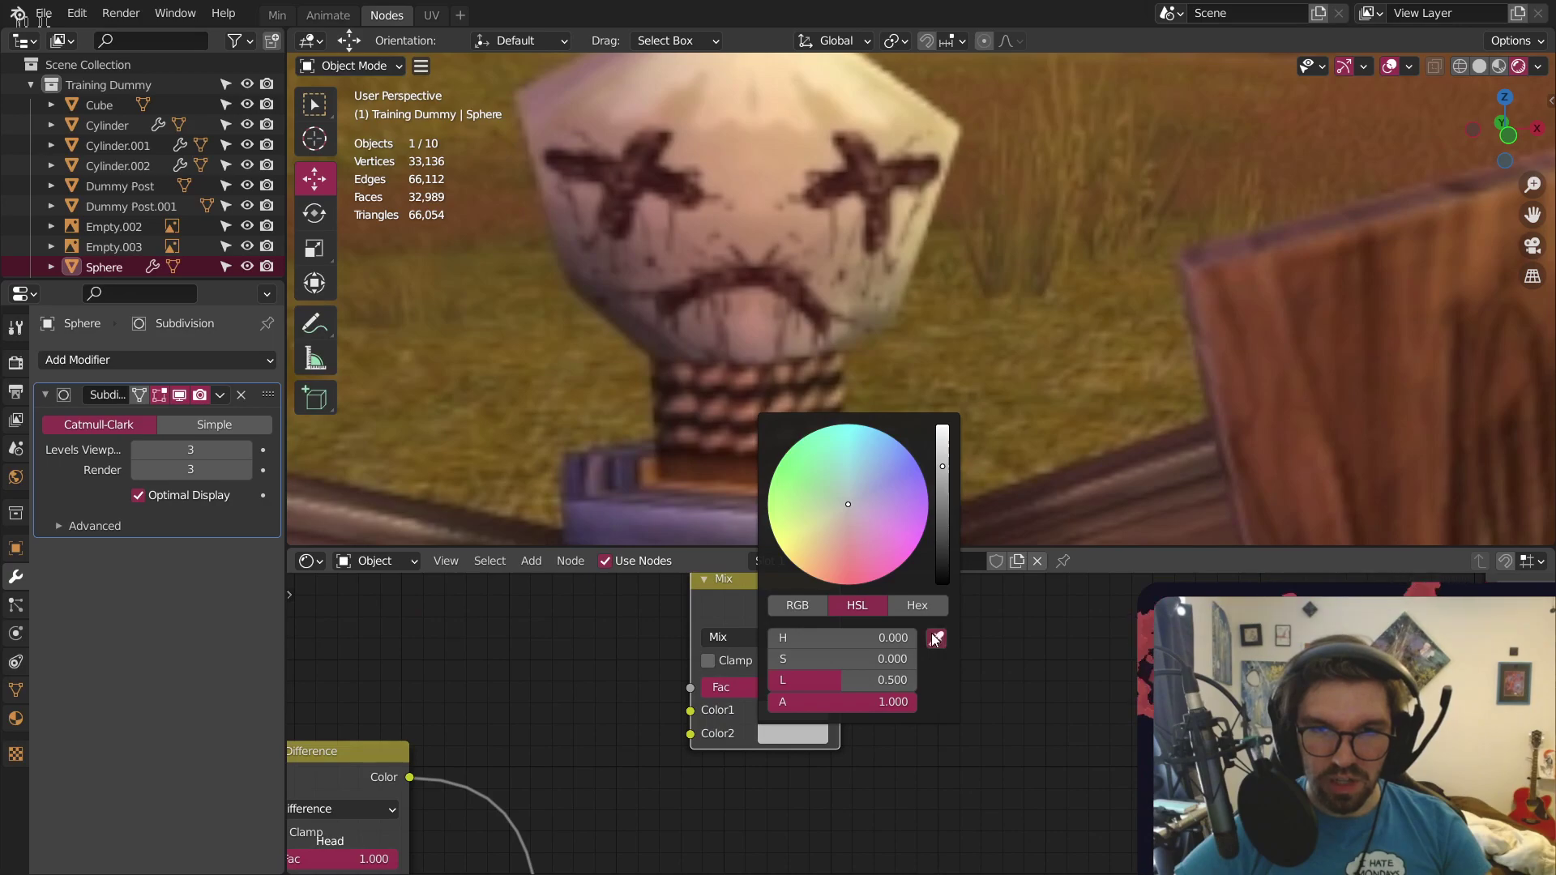
left_click(936, 639)
left_click(781, 75)
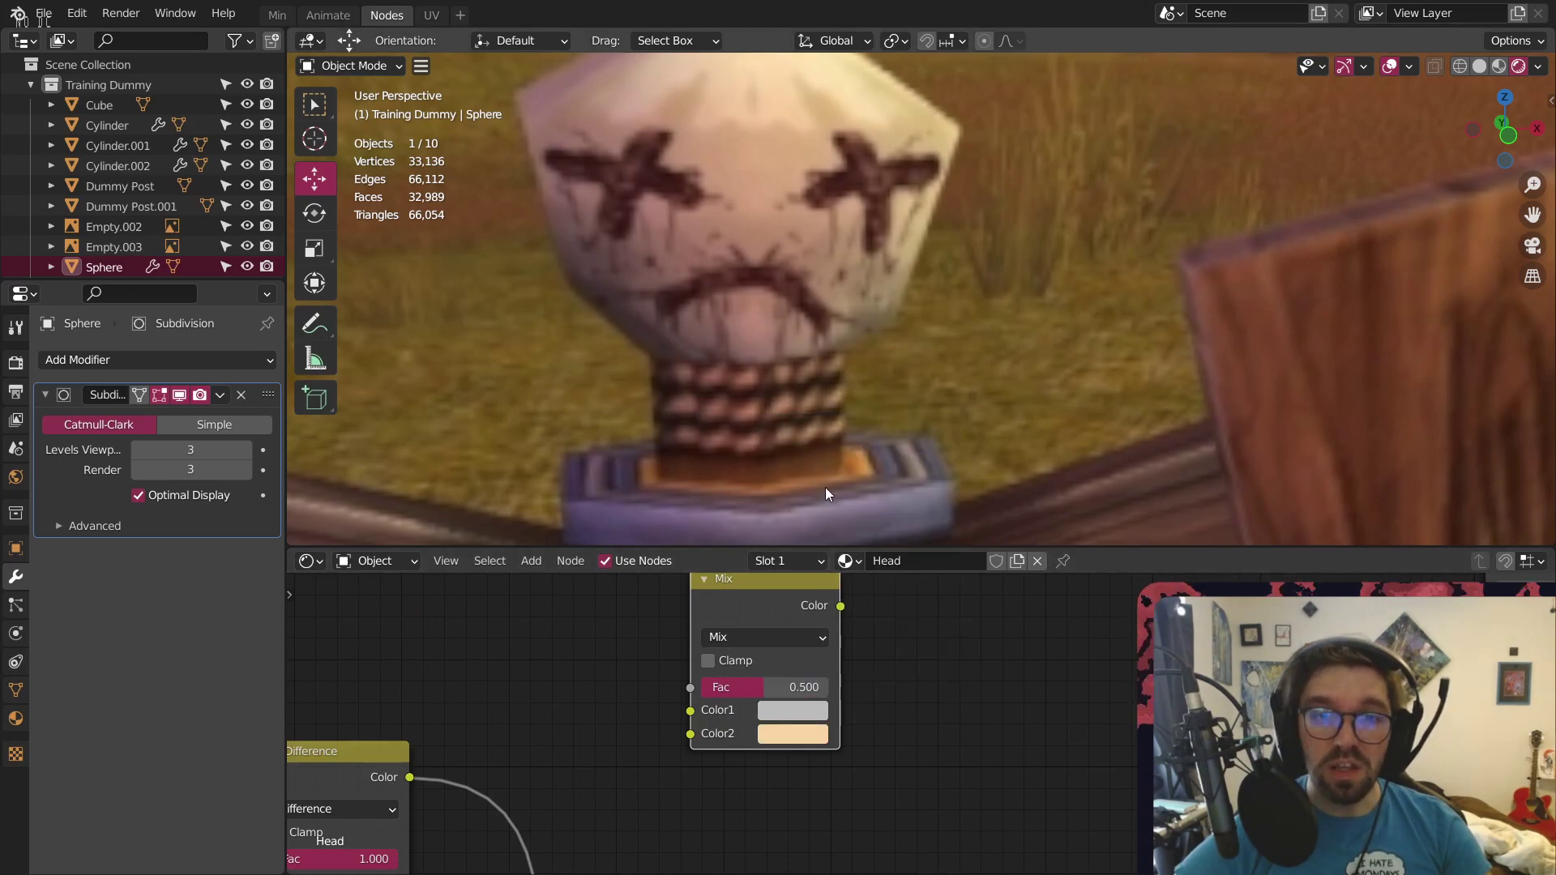
Set the Mix node's Color1 to a saturated red with hue 0.998 and saturation 1.000, and darken it slightly
left_click(791, 709)
left_click_drag(887, 537, 852, 559)
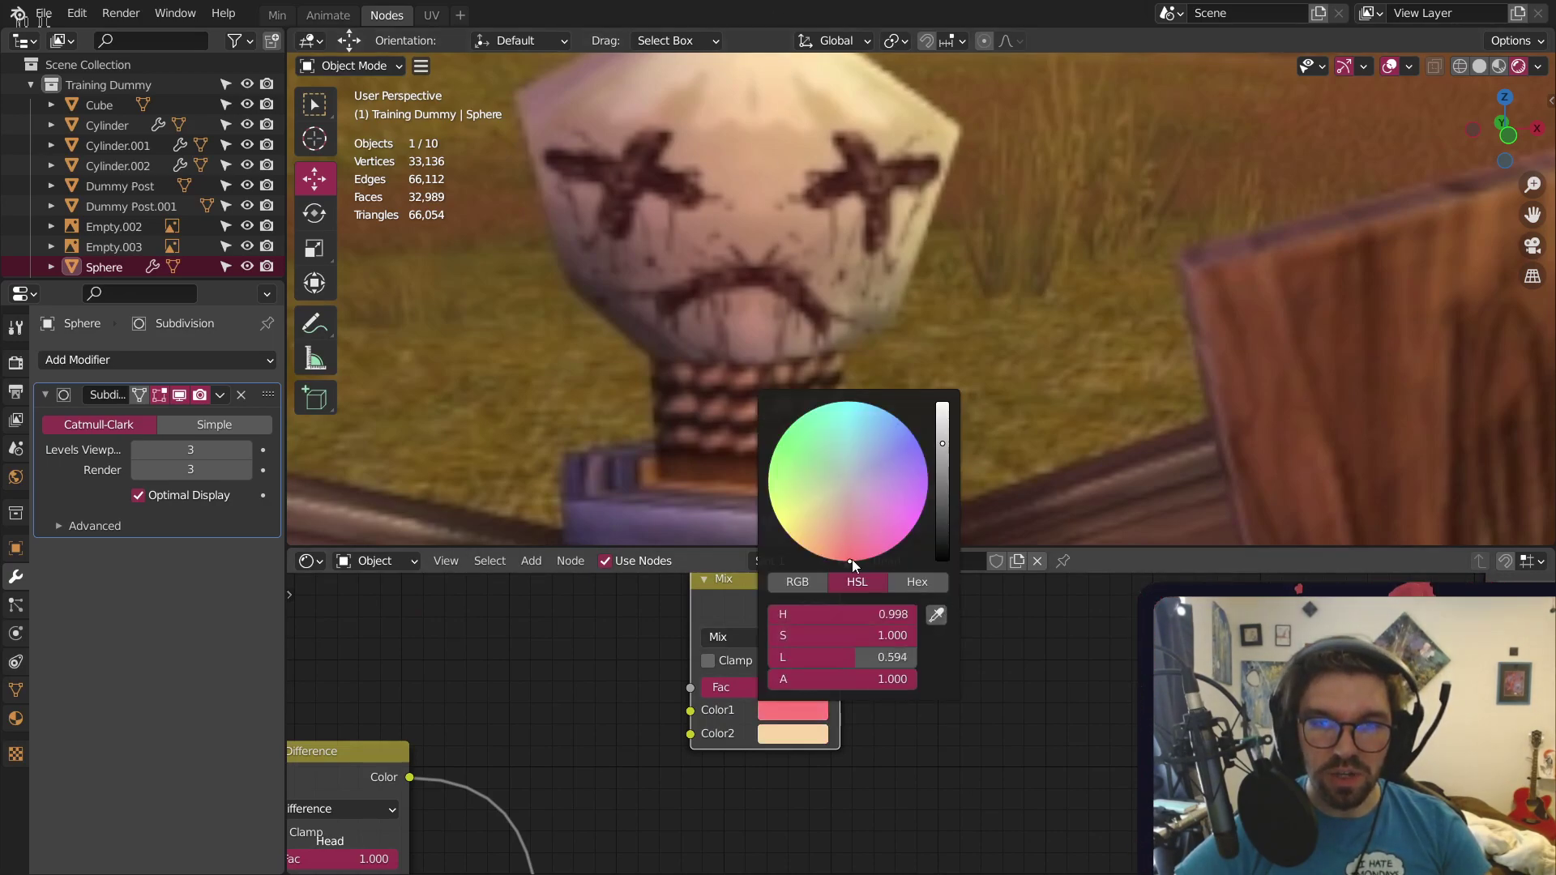
left_click(942, 459)
Add an Image Texture node between the Mix node and the Principled BSDF, and feed its Color output into Base Color
scroll(1029, 373, "down", 6)
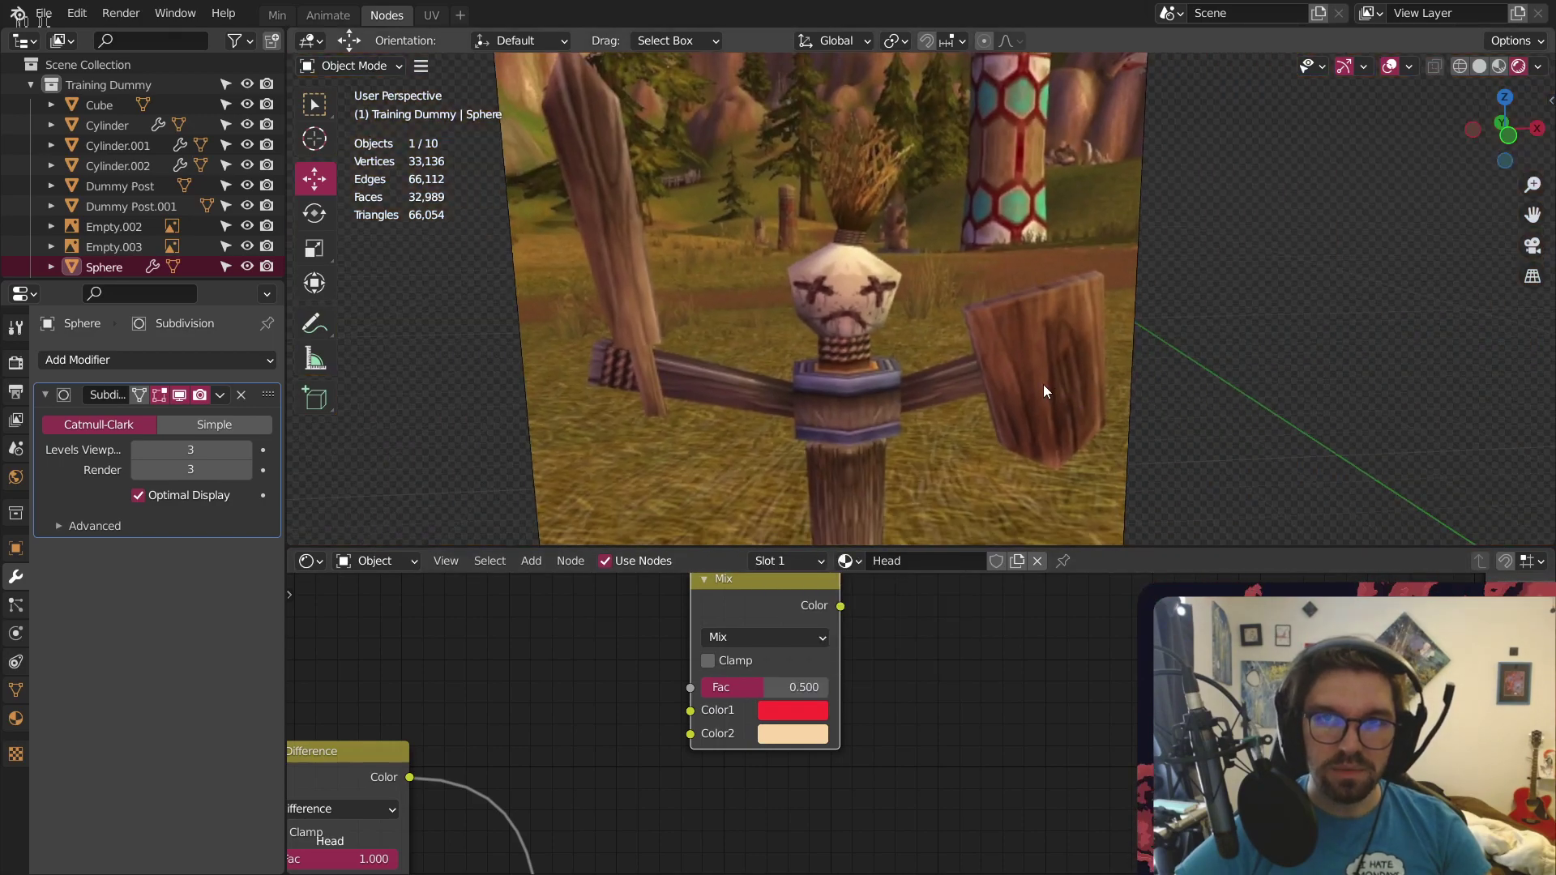
scroll(1041, 384, "down", 6)
middle_click_drag(1039, 381, 841, 301, "shift")
scroll(1167, 729, "down", 3)
middle_click_drag(1086, 674, 810, 559)
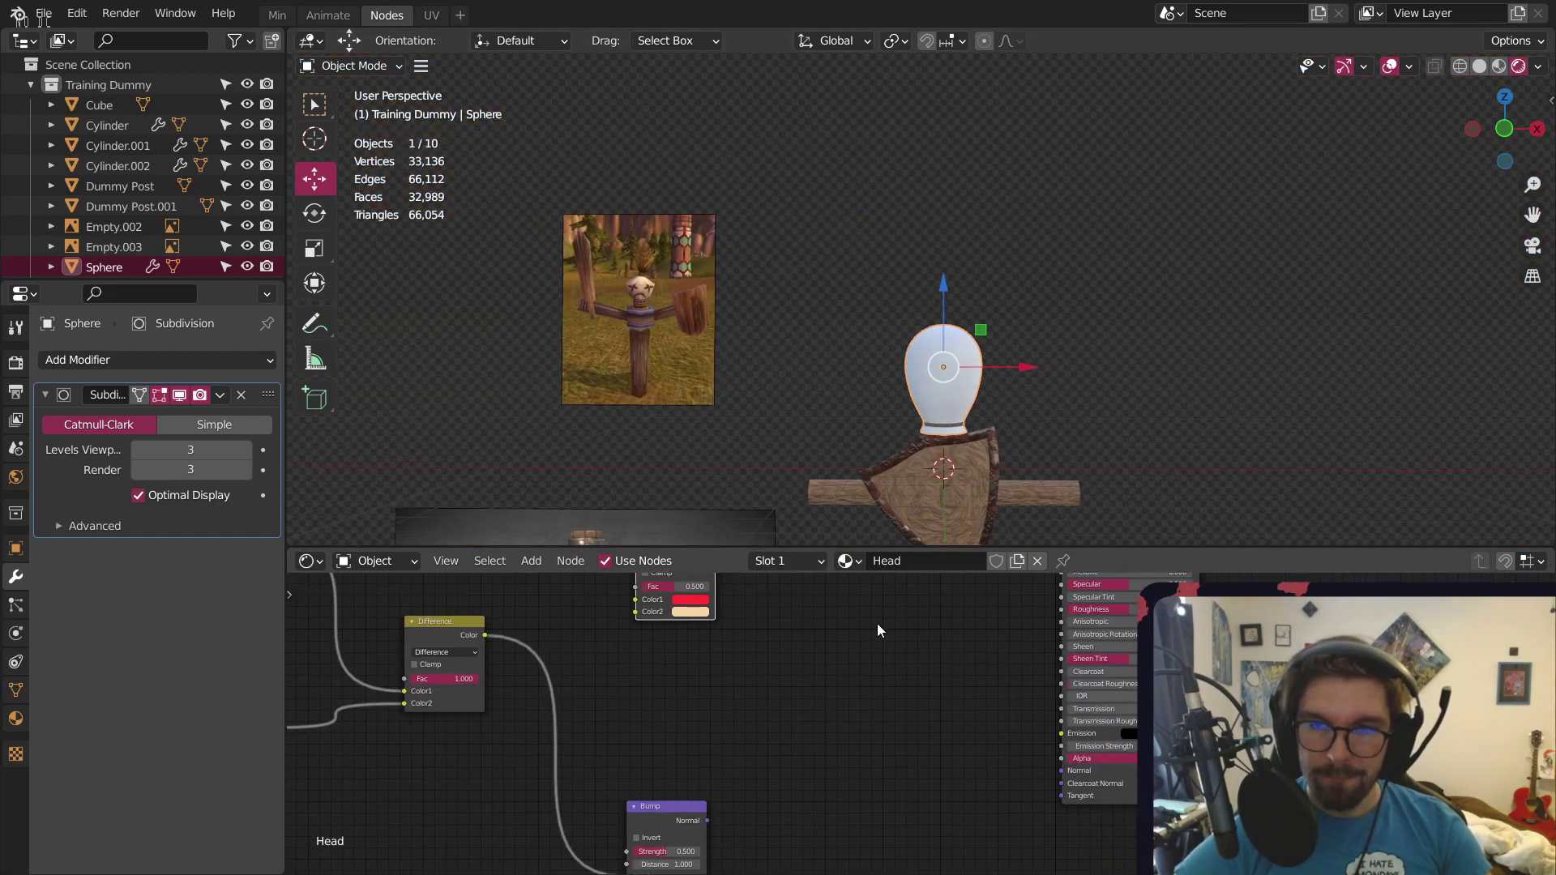
middle_click_drag(876, 624, 909, 750)
left_click(534, 561)
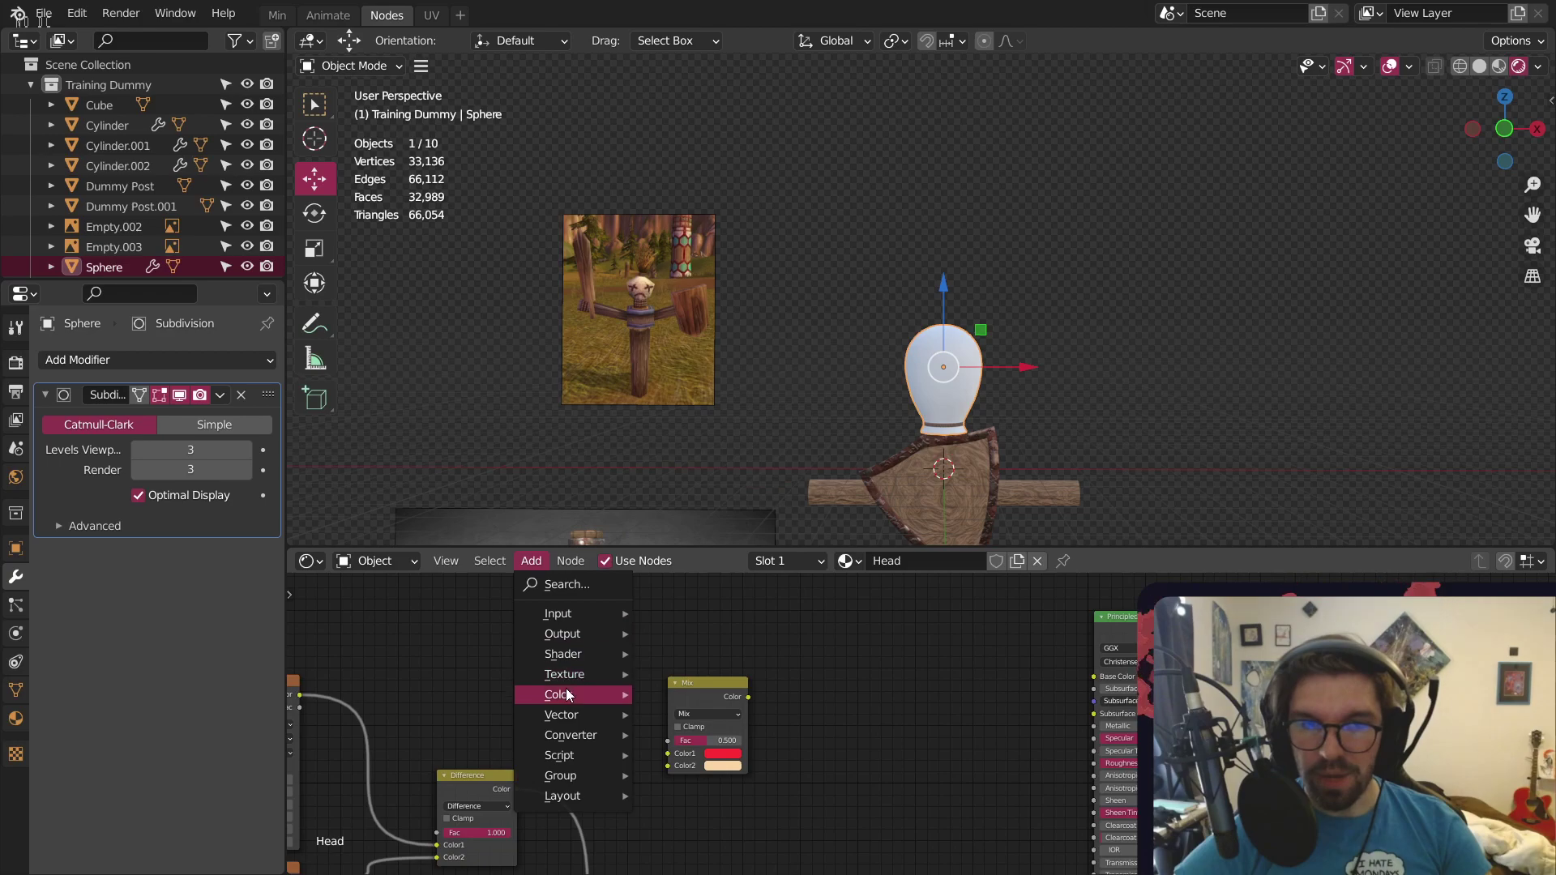
mouse_move(576, 682)
left_click(734, 498)
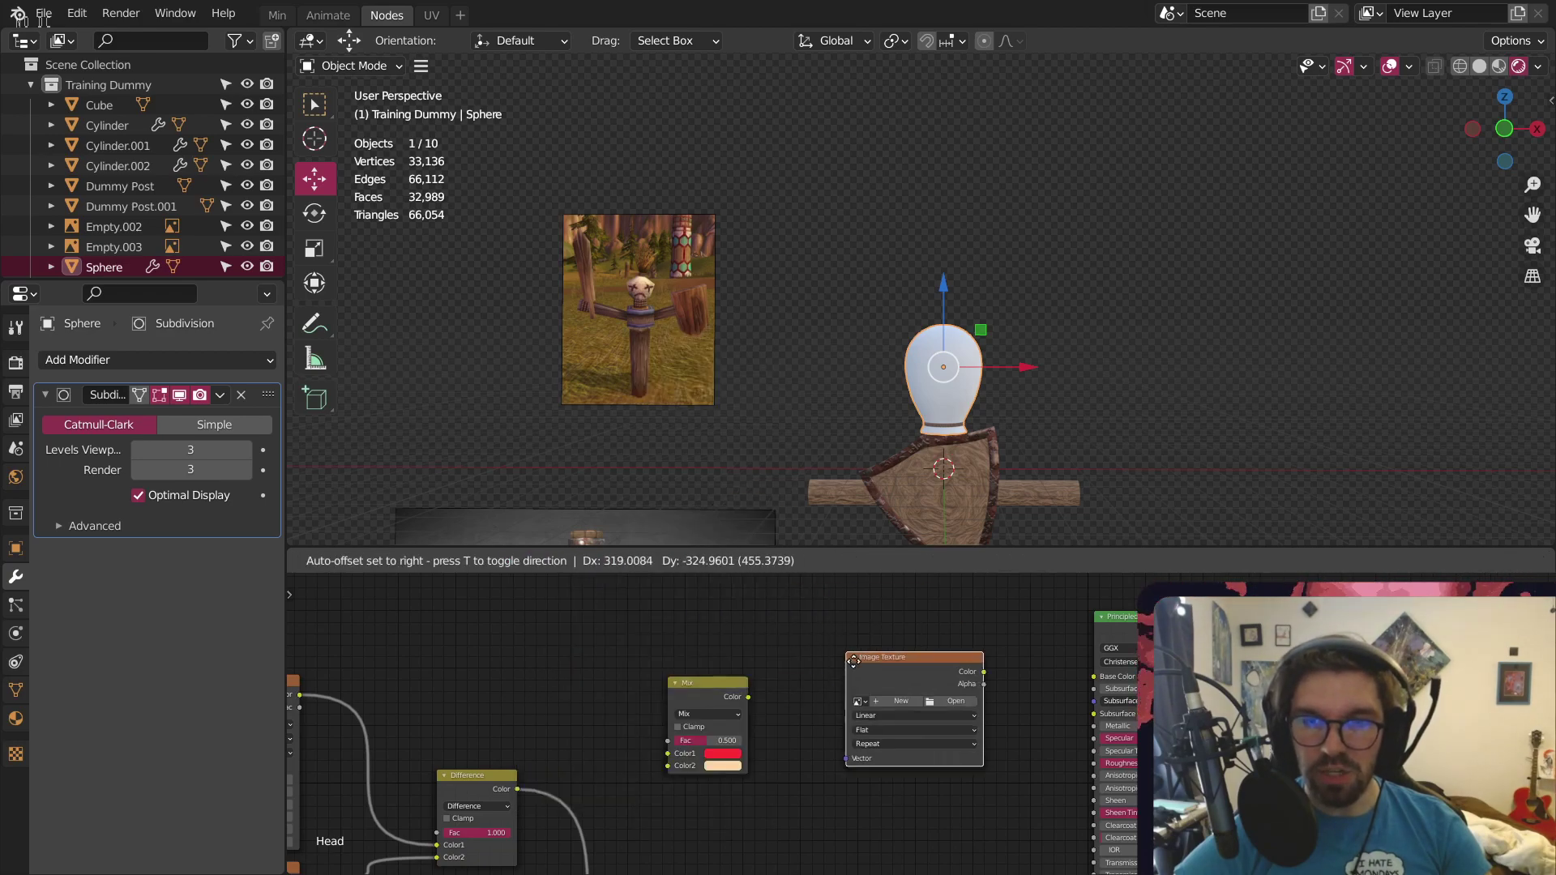
left_click(900, 671)
left_click_drag(1030, 683, 1103, 684)
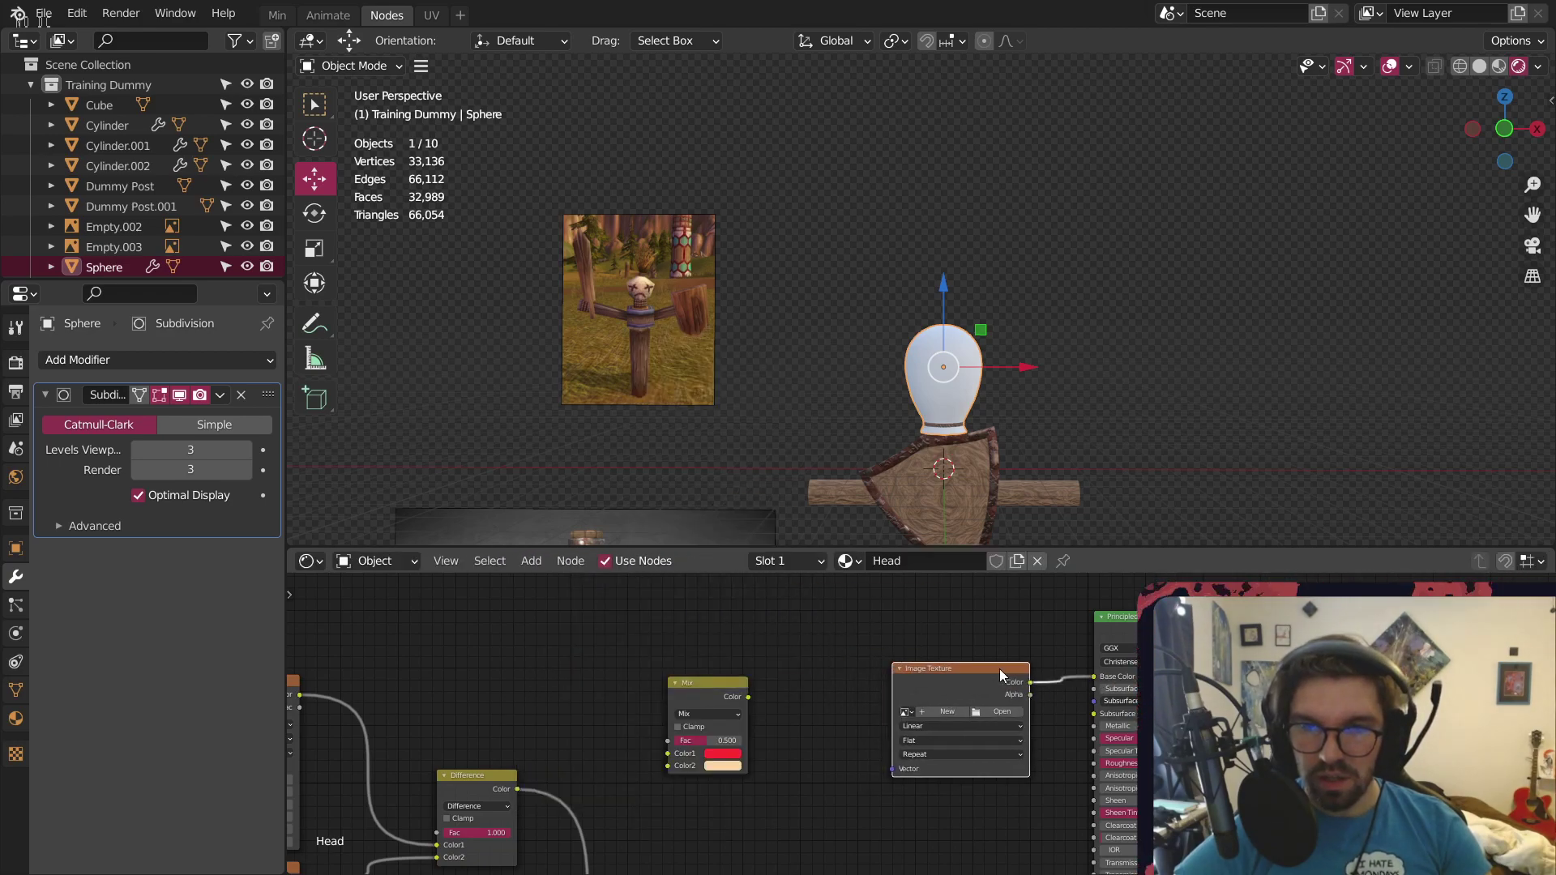
Create a blank black 1024 × 1024 px image named Dummy Head in the Image Texture node and shift the node away from the Principled BSDF
left_click(948, 711)
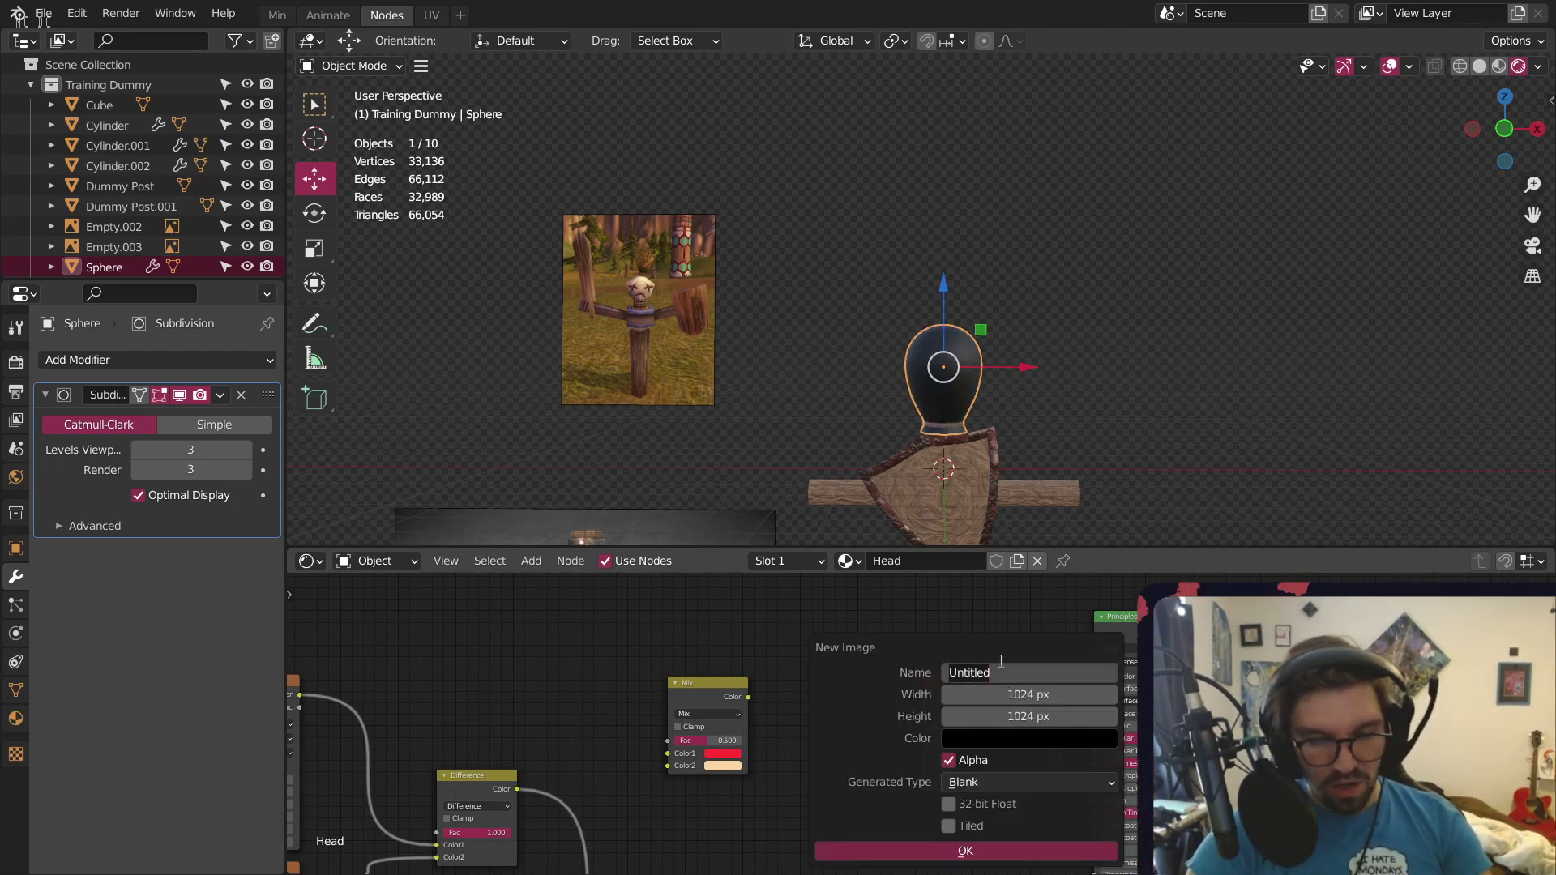
type("Dummy Head")
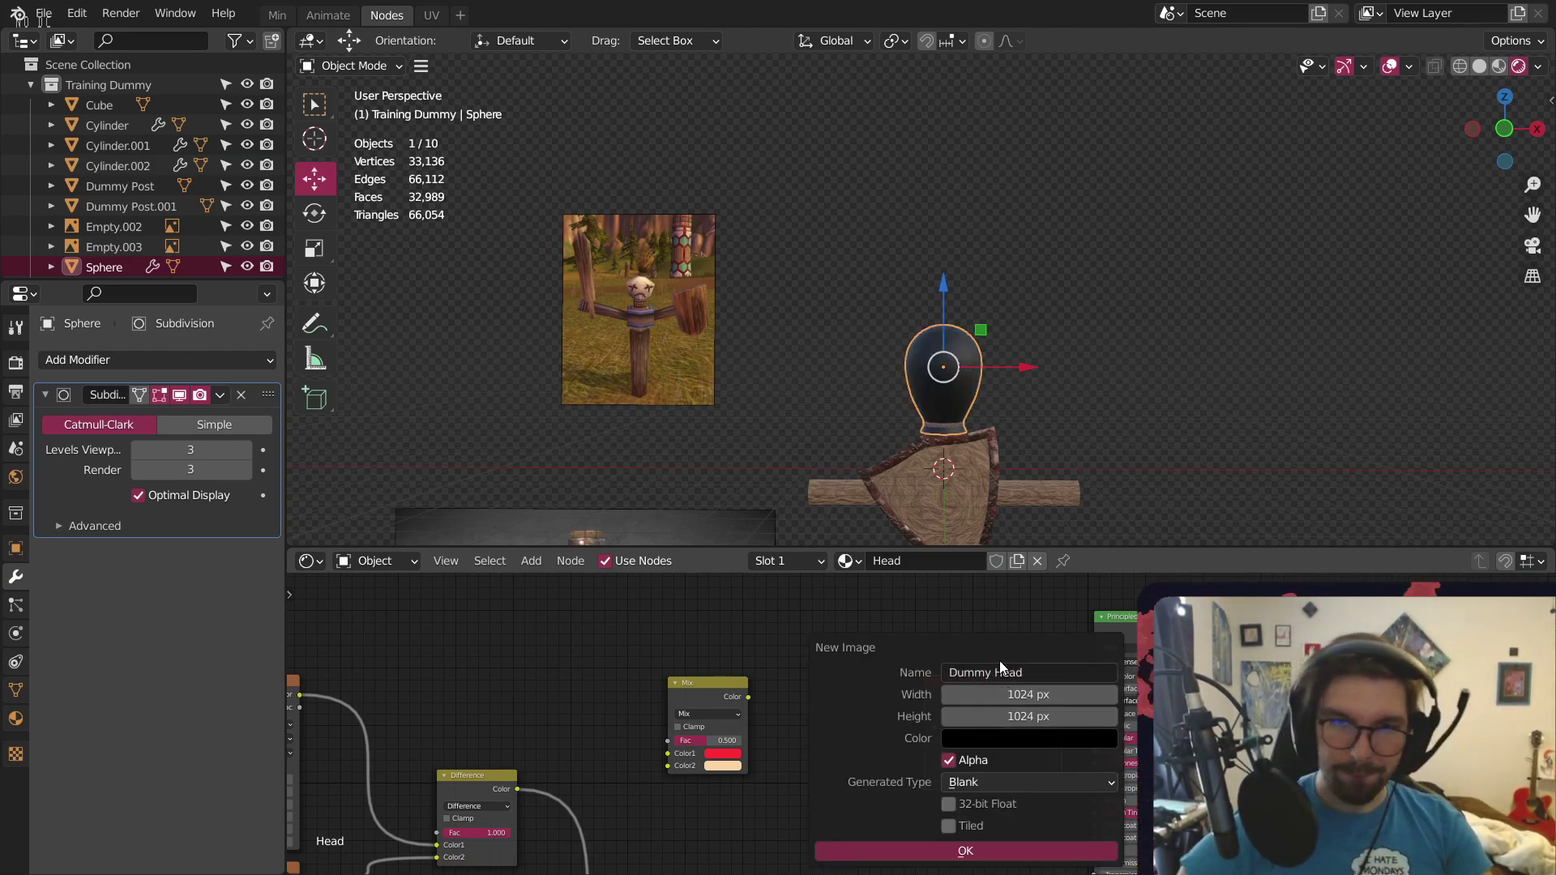
key("Return")
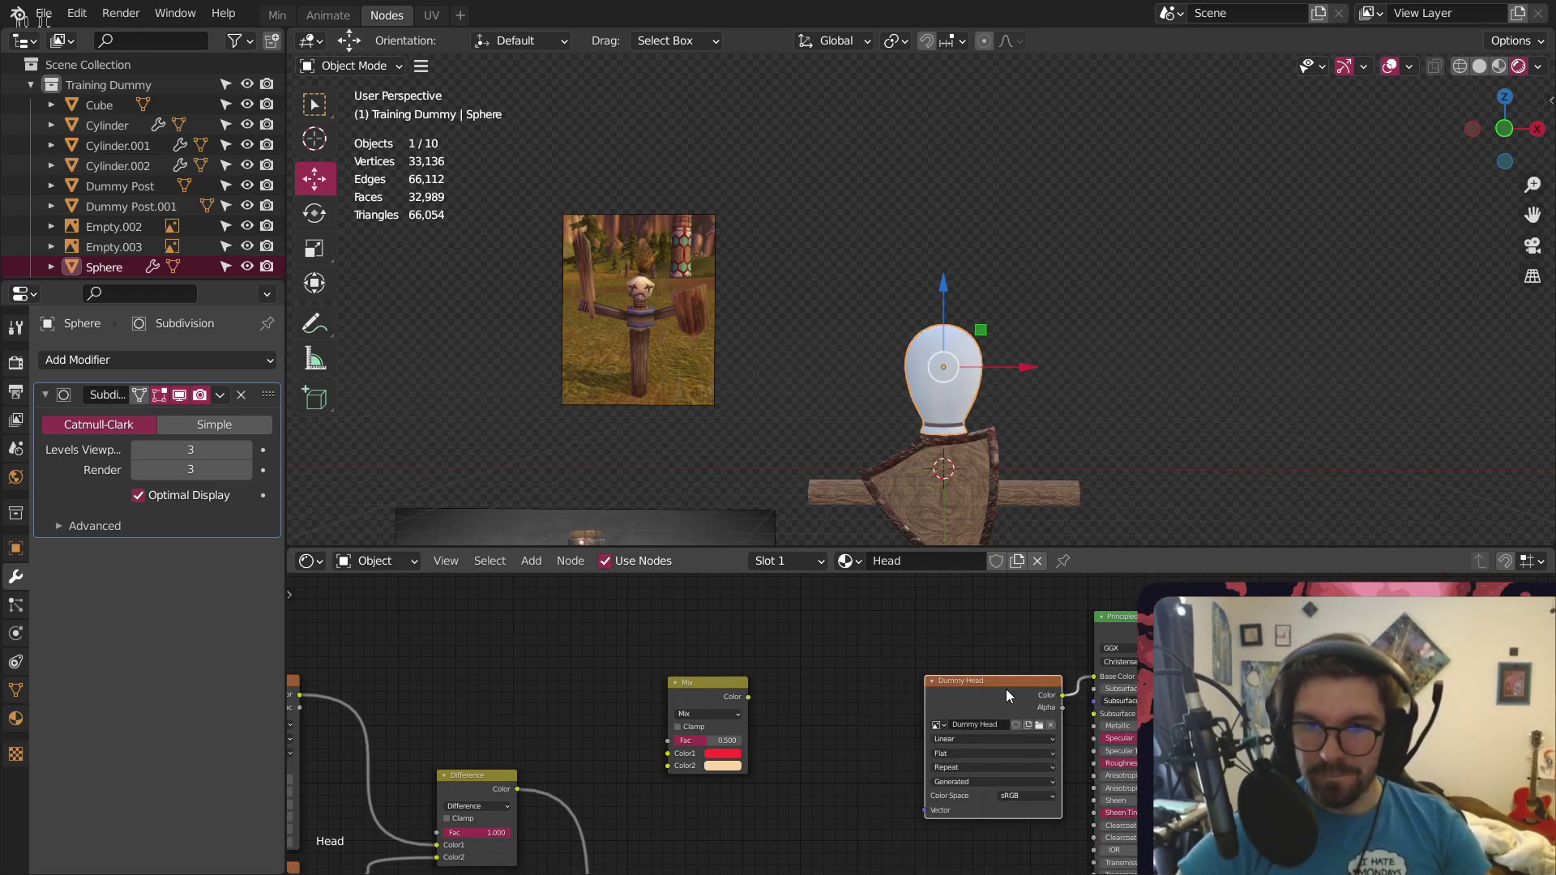
scroll(976, 716, "up", 3)
left_click_drag(1010, 699, 951, 720)
middle_click_drag(1020, 681, 925, 611)
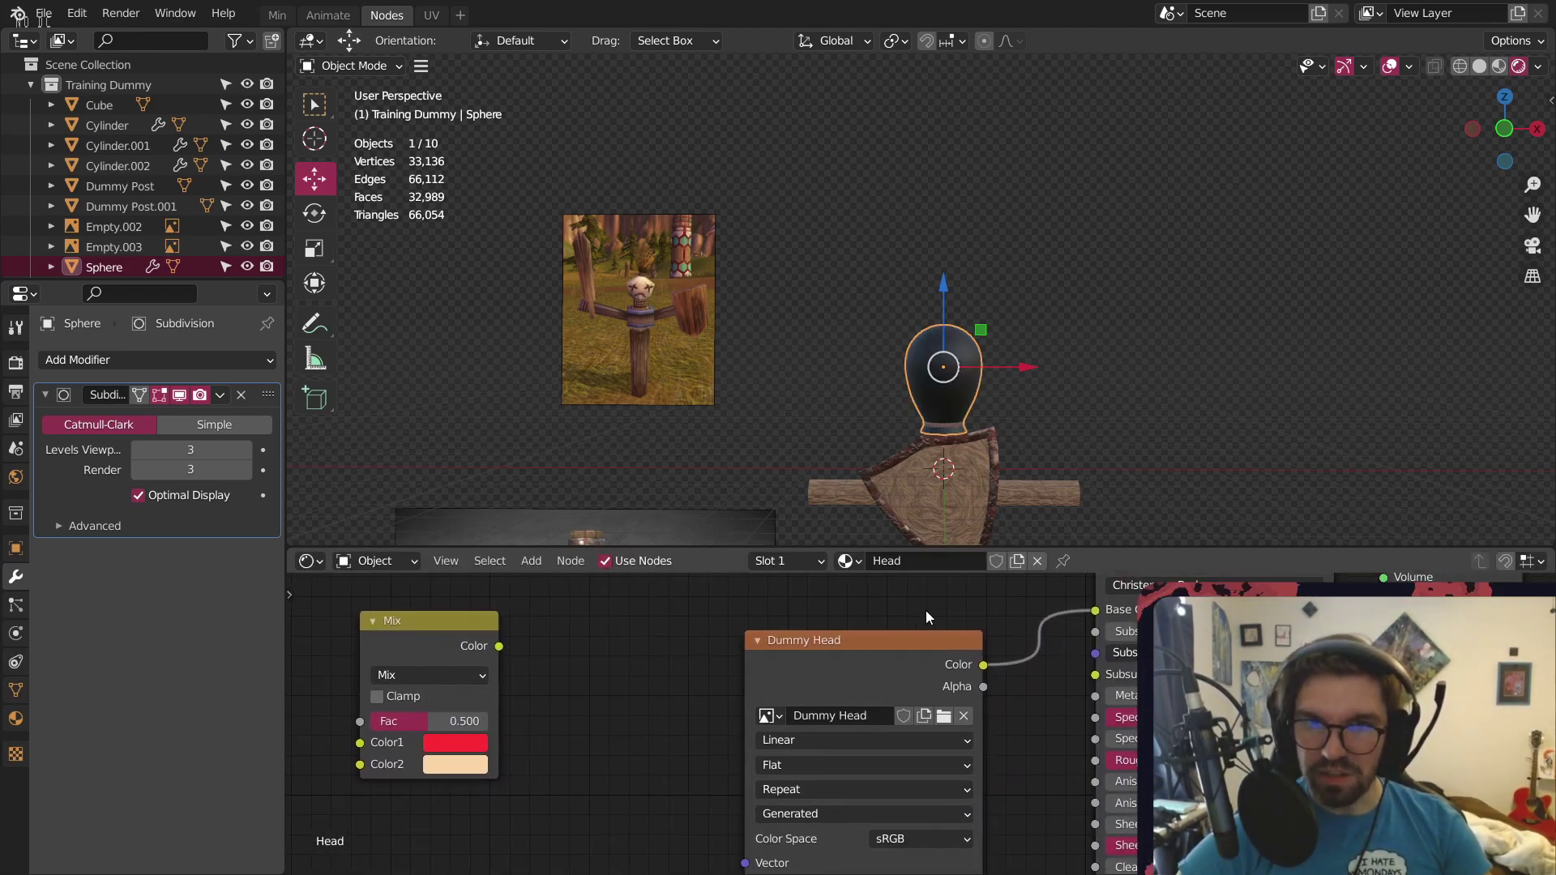
Switch the head to Texture Paint mode in a close front view and set the brush radius to 49 px
scroll(965, 388, "up", 4)
left_click(1506, 126)
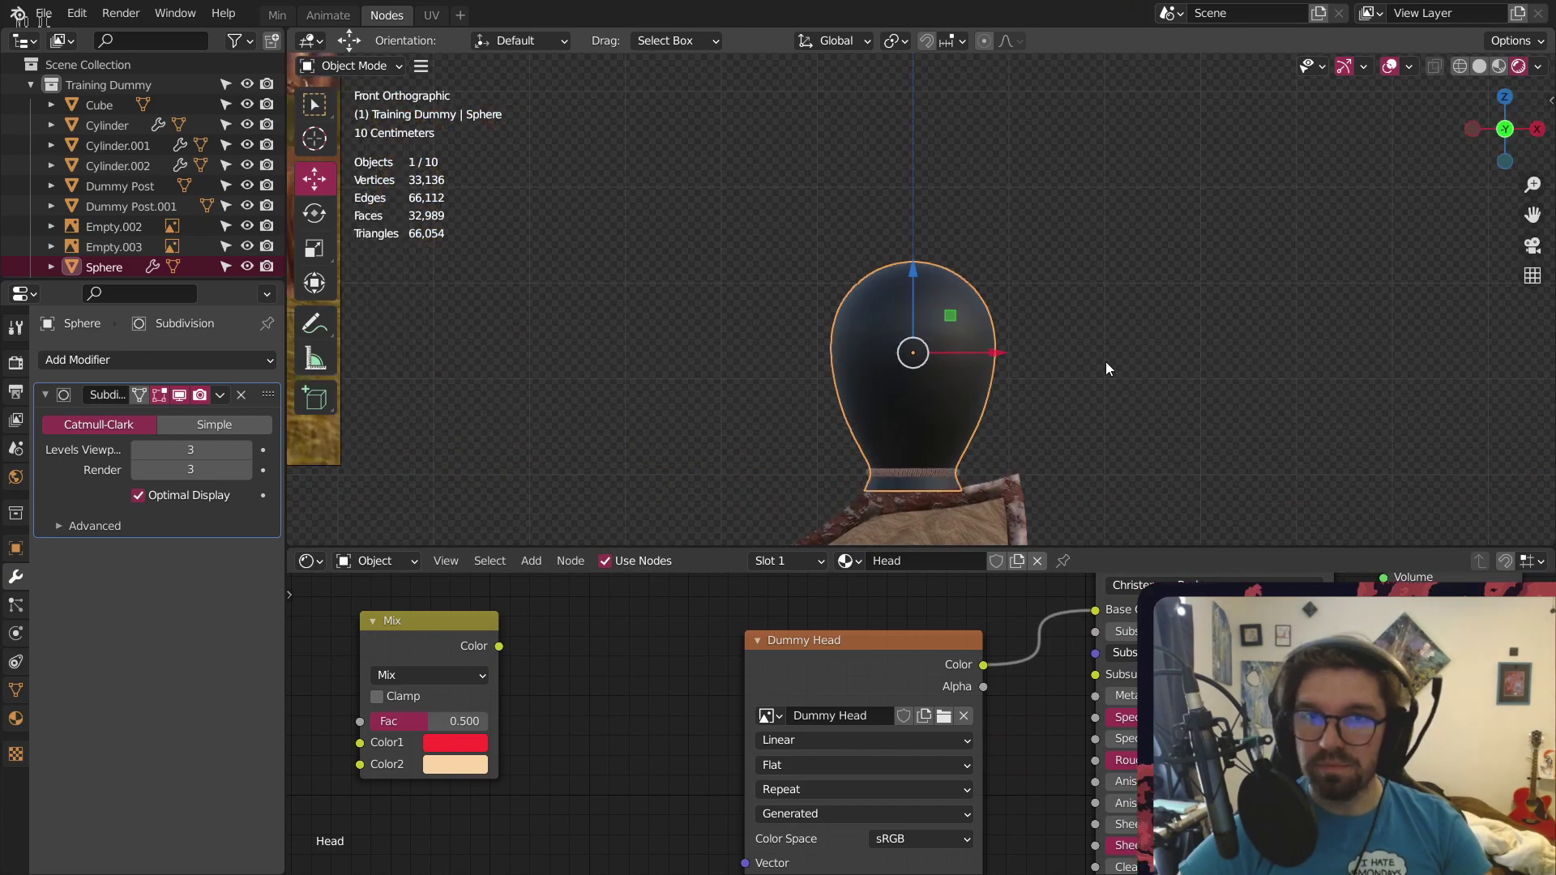
scroll(1105, 361, "up", 6)
middle_click_drag(658, 224, 794, 252, "shift")
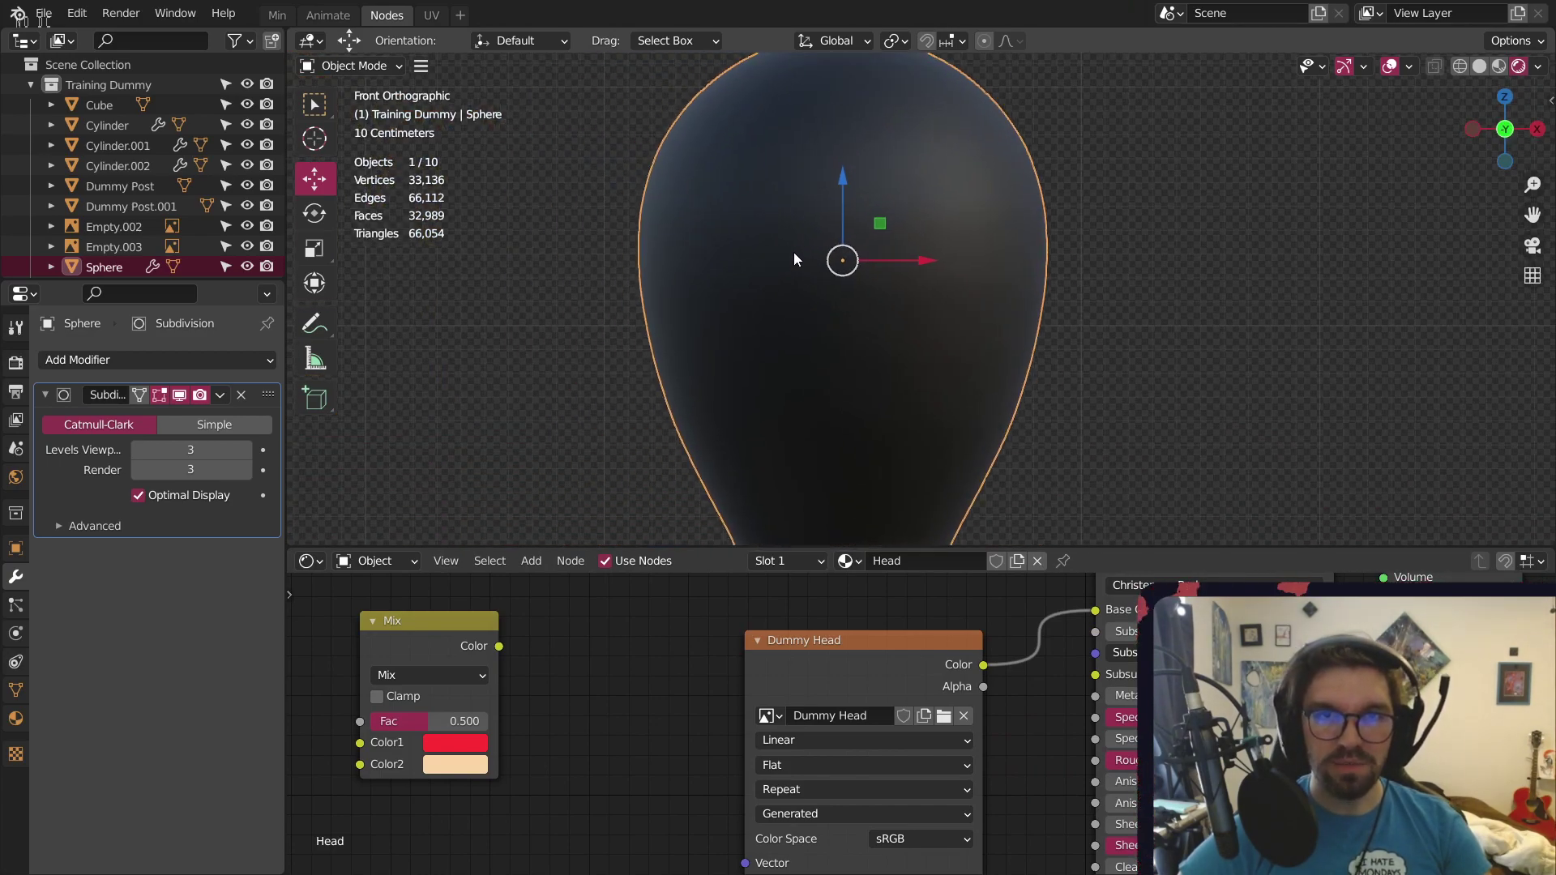
left_click(361, 65)
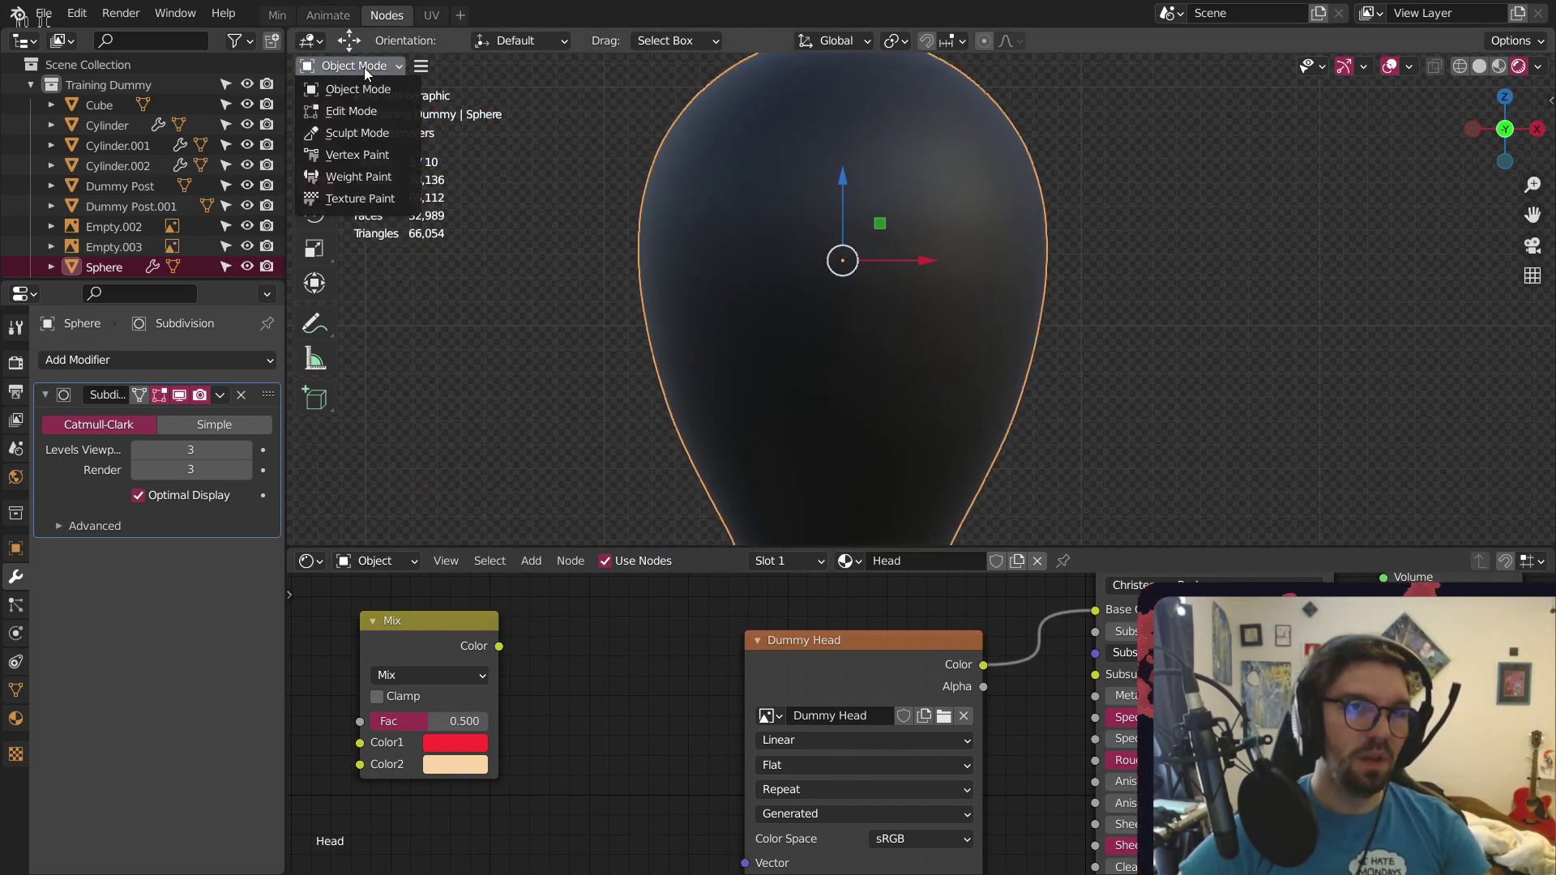
left_click(342, 201)
key("f")
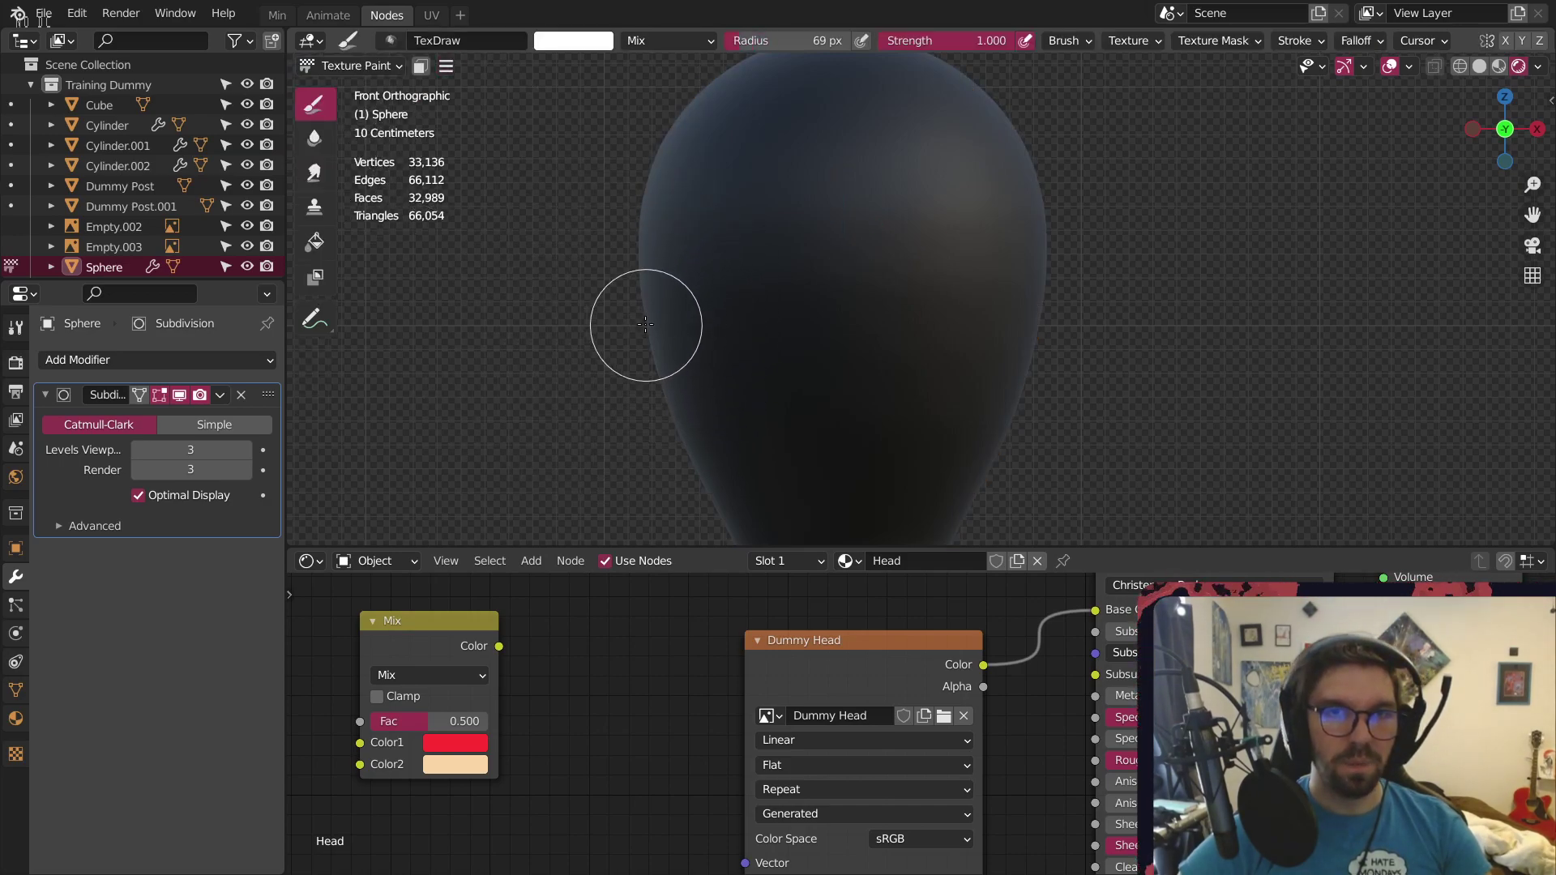
left_click(682, 308)
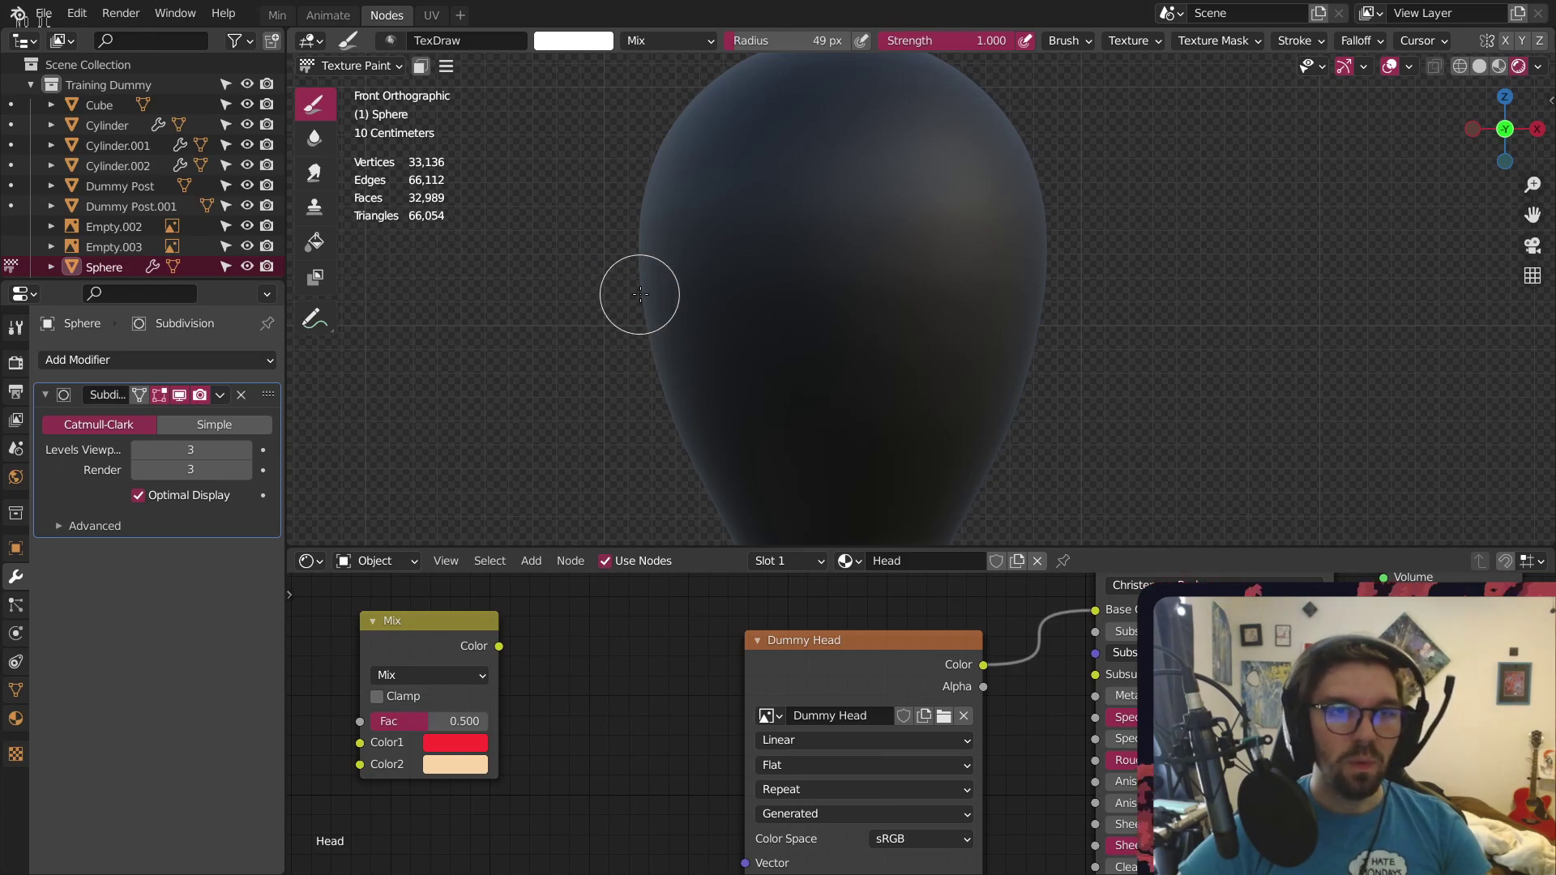
Try painting two white X-shaped eyes across the front of the head
left_click_drag(705, 294, 892, 163)
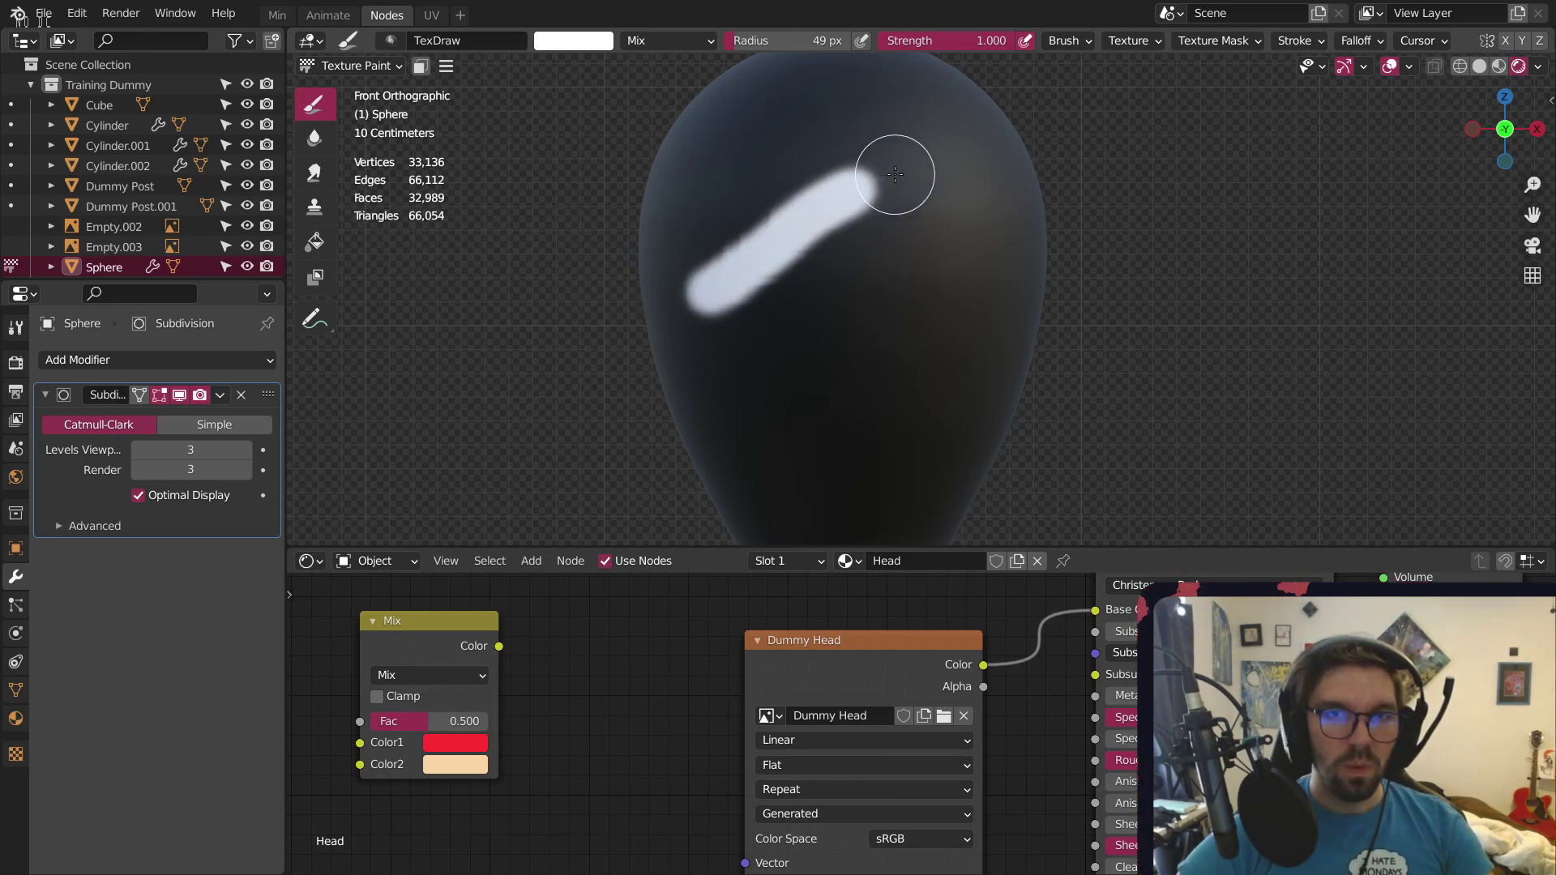
key("ctrl+z")
left_click_drag(721, 270, 848, 156)
left_click_drag(750, 190, 825, 349)
left_click_drag(907, 284, 998, 172)
left_click_drag(914, 198, 1028, 345)
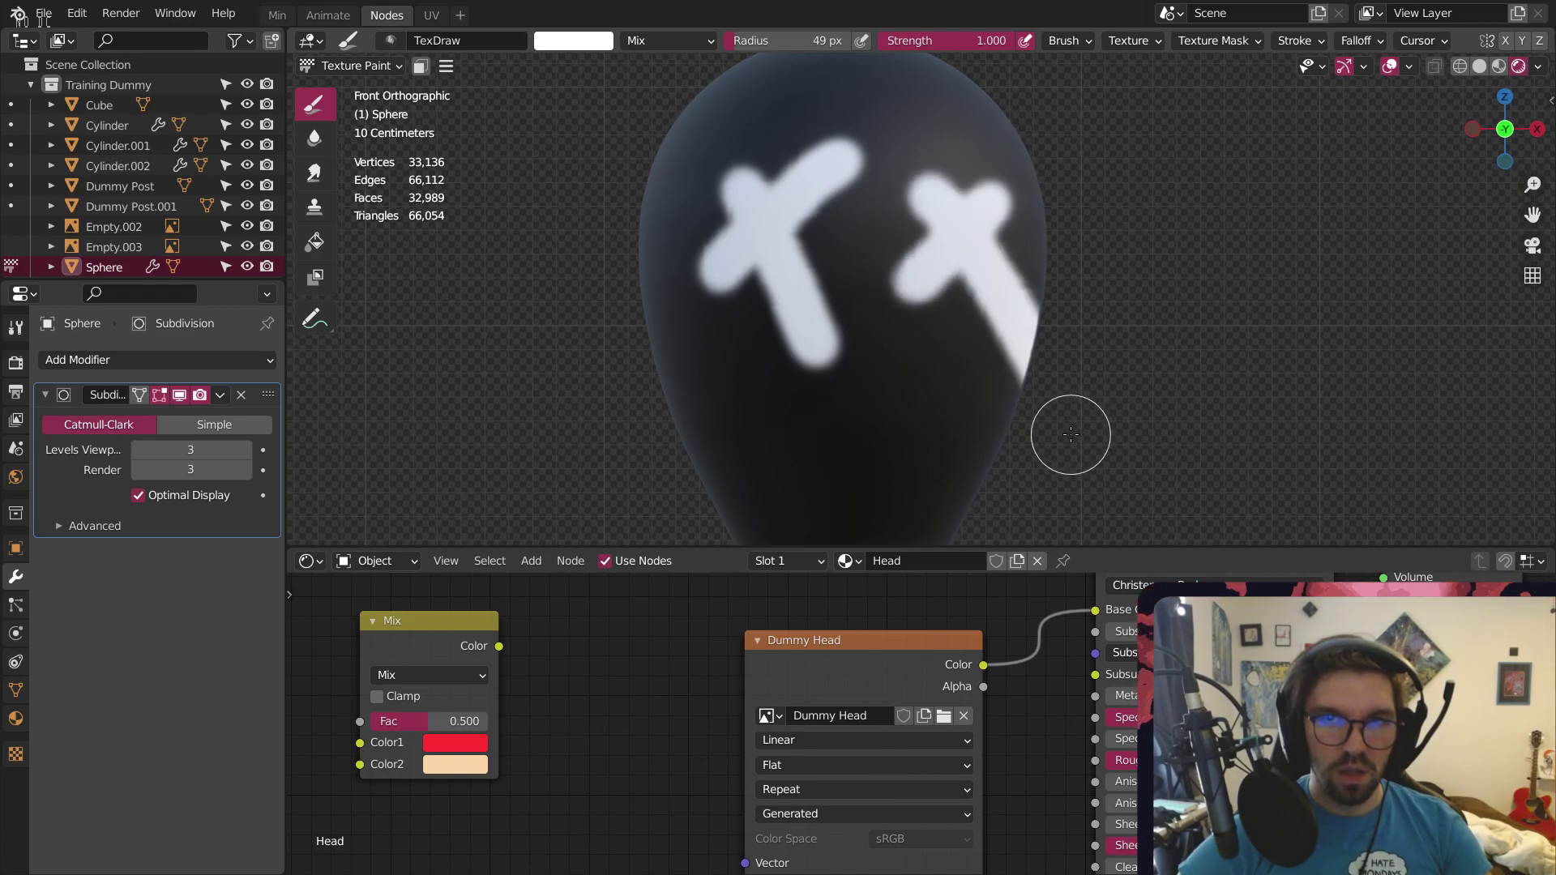
key("ctrl+z")
left_click(898, 212)
left_click_drag(903, 217, 976, 302)
scroll(900, 316, "down", 3)
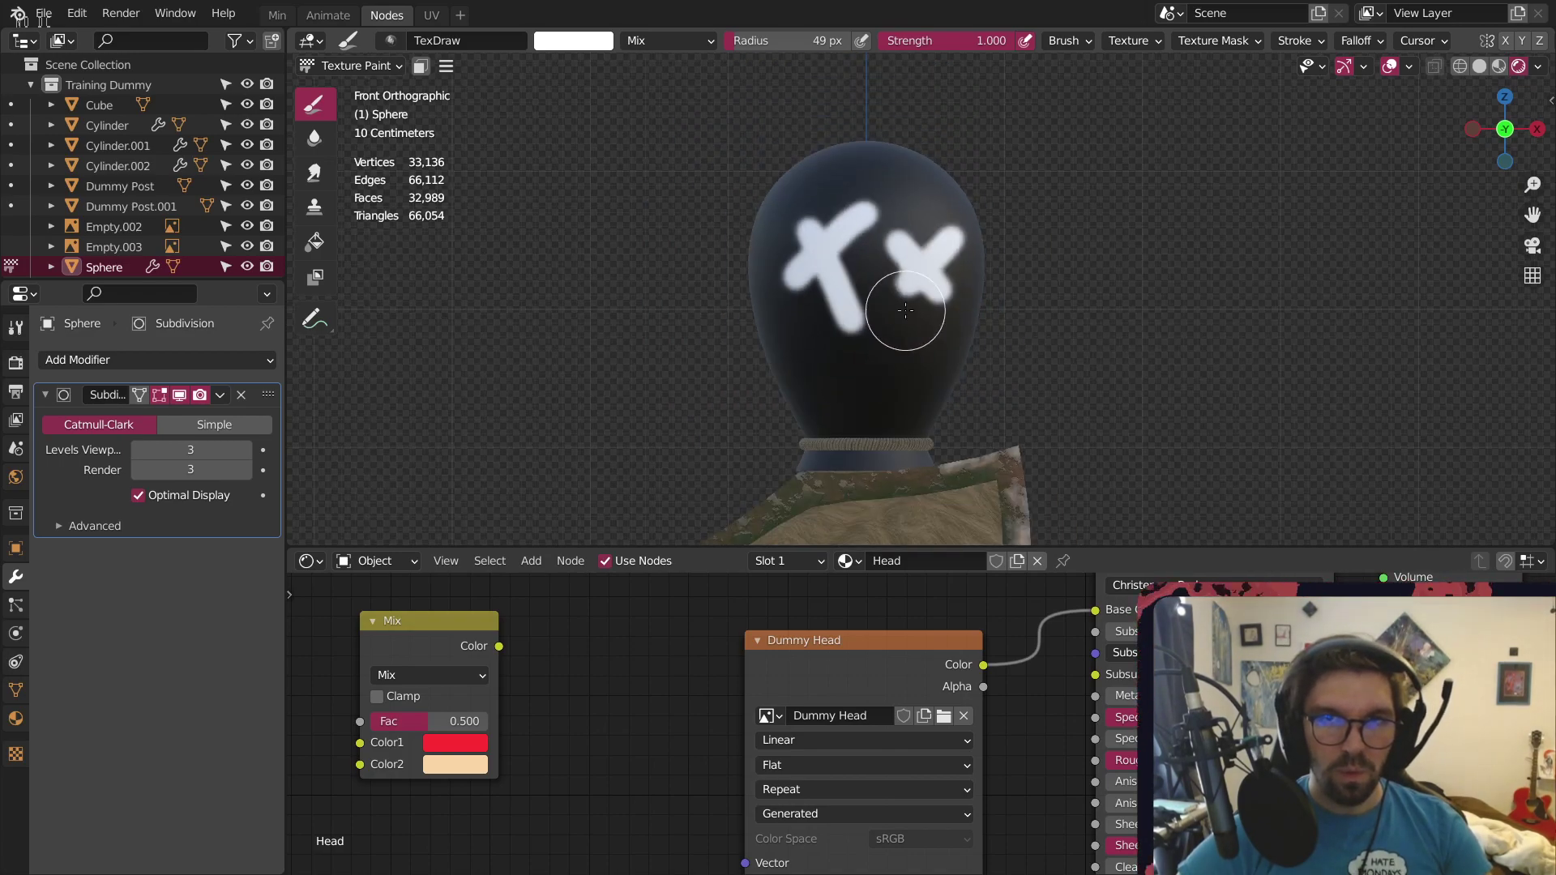
middle_click_drag(900, 316, 900, 320)
Undo the painted eye strokes and return to a close front view of the head
key("ctrl+z")
key("ctrl+z")
key("ctrl+z")
key("ctrl+z")
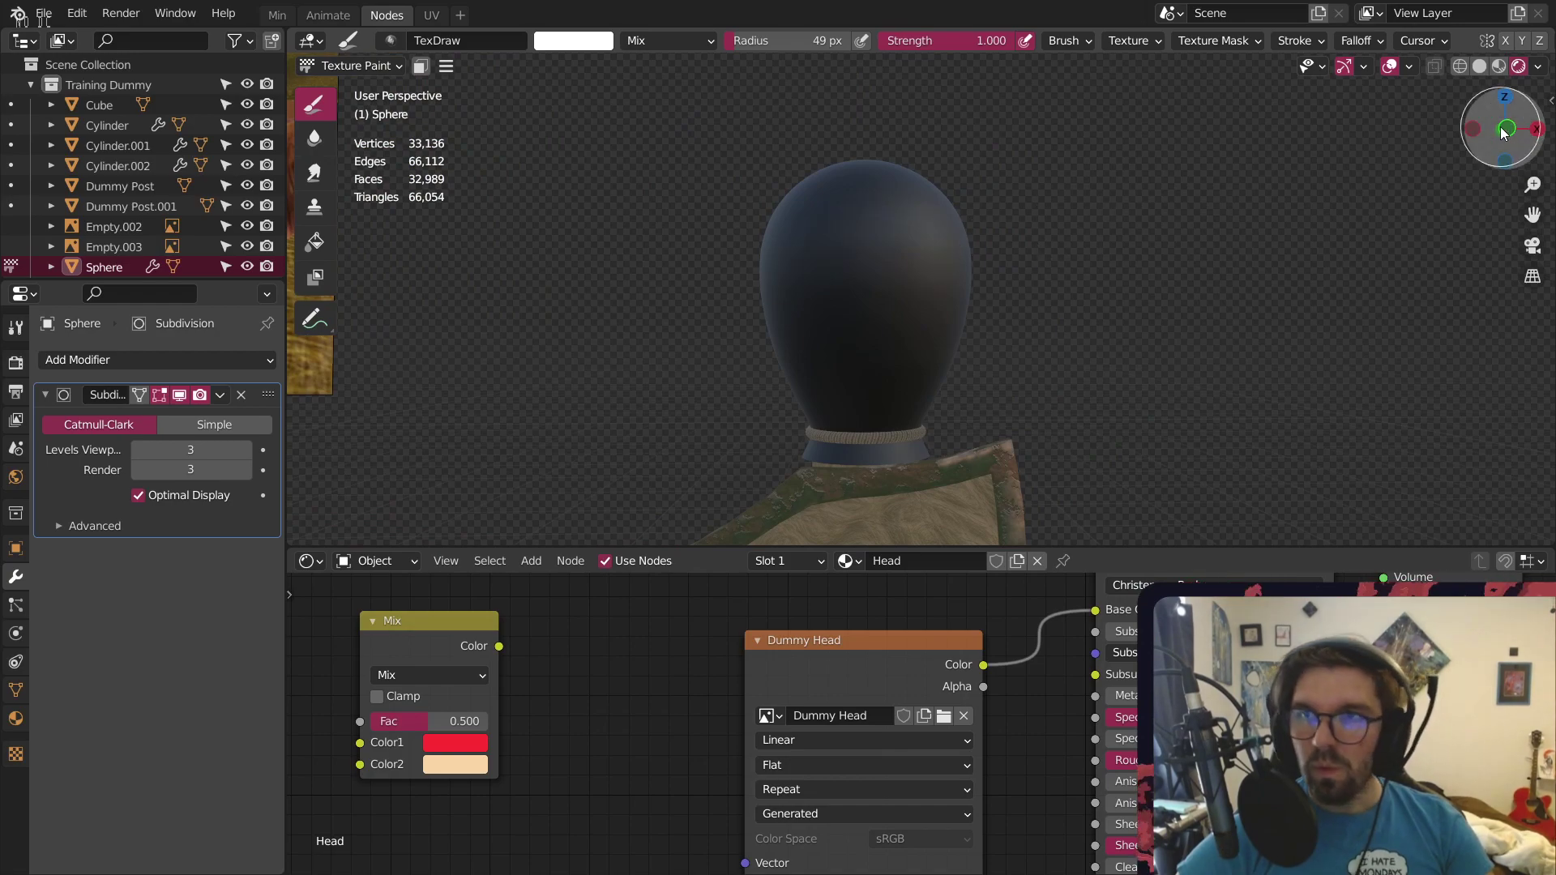
left_click(1505, 130)
left_click(1506, 132)
scroll(983, 284, "up", 1)
middle_click_drag(888, 481, 953, 498, "shift")
scroll(876, 235, "up", 2)
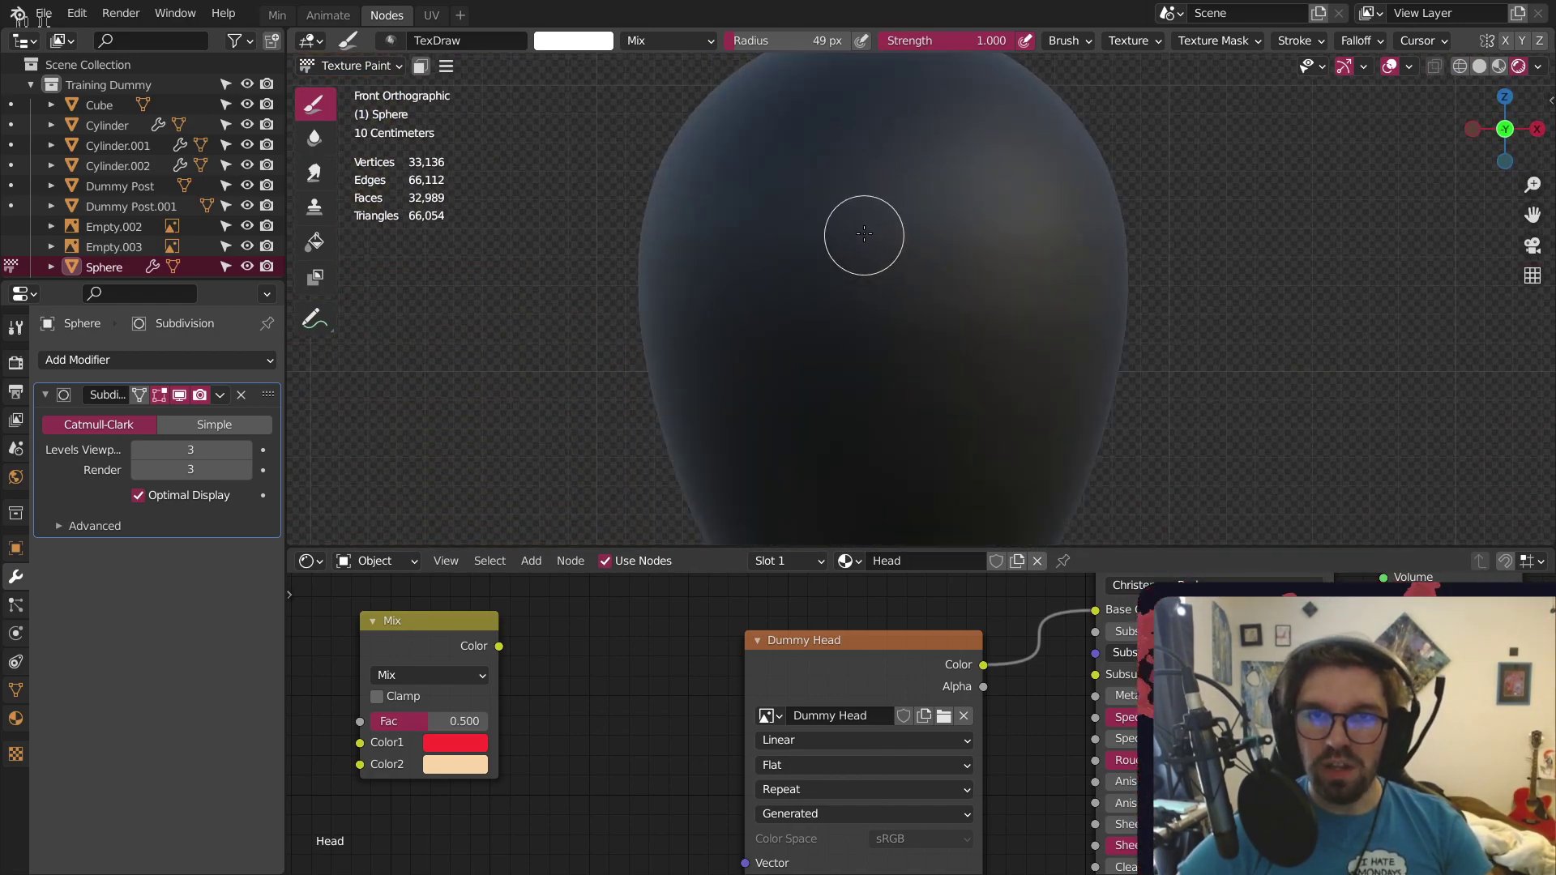
middle_click_drag(889, 167, 858, 214, "shift")
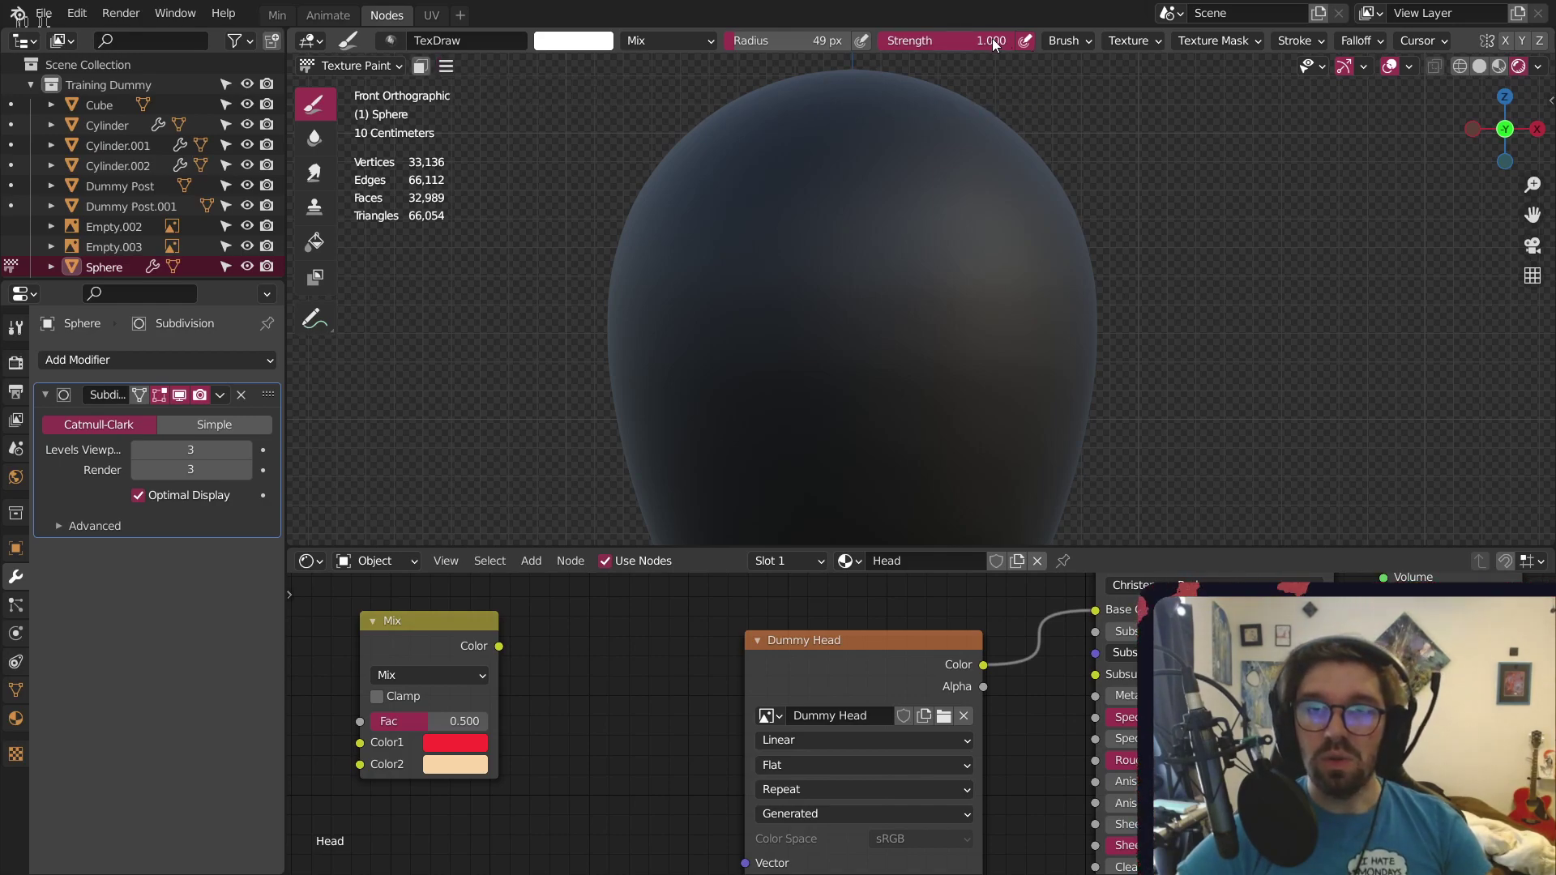
Try the Airbrush stroke method with white test strokes on the head, and undo the strokes
left_click(1082, 38)
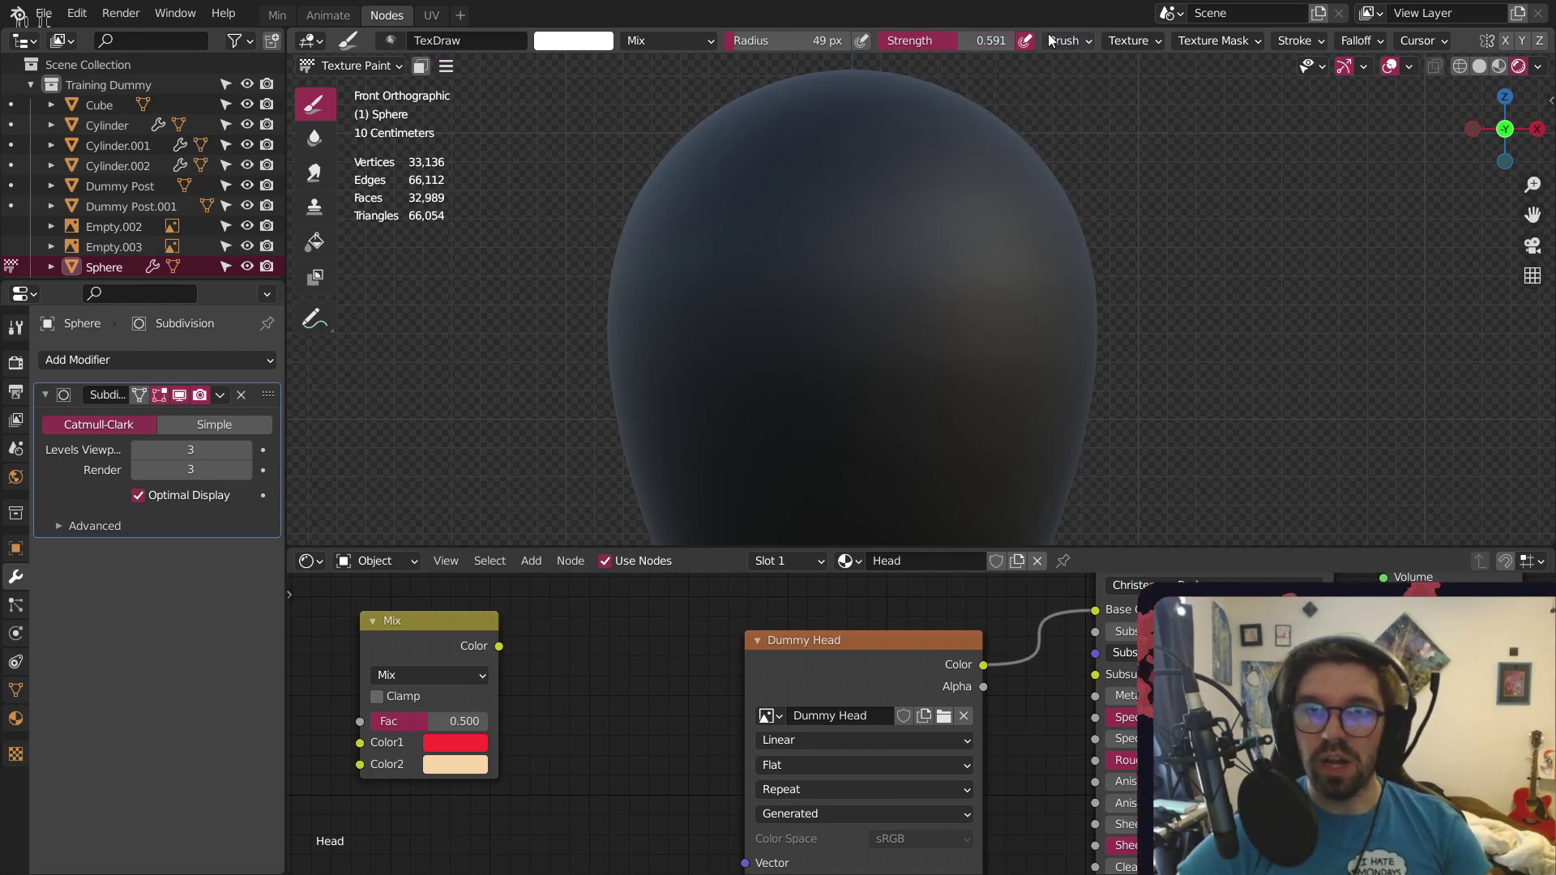
left_click(1127, 42)
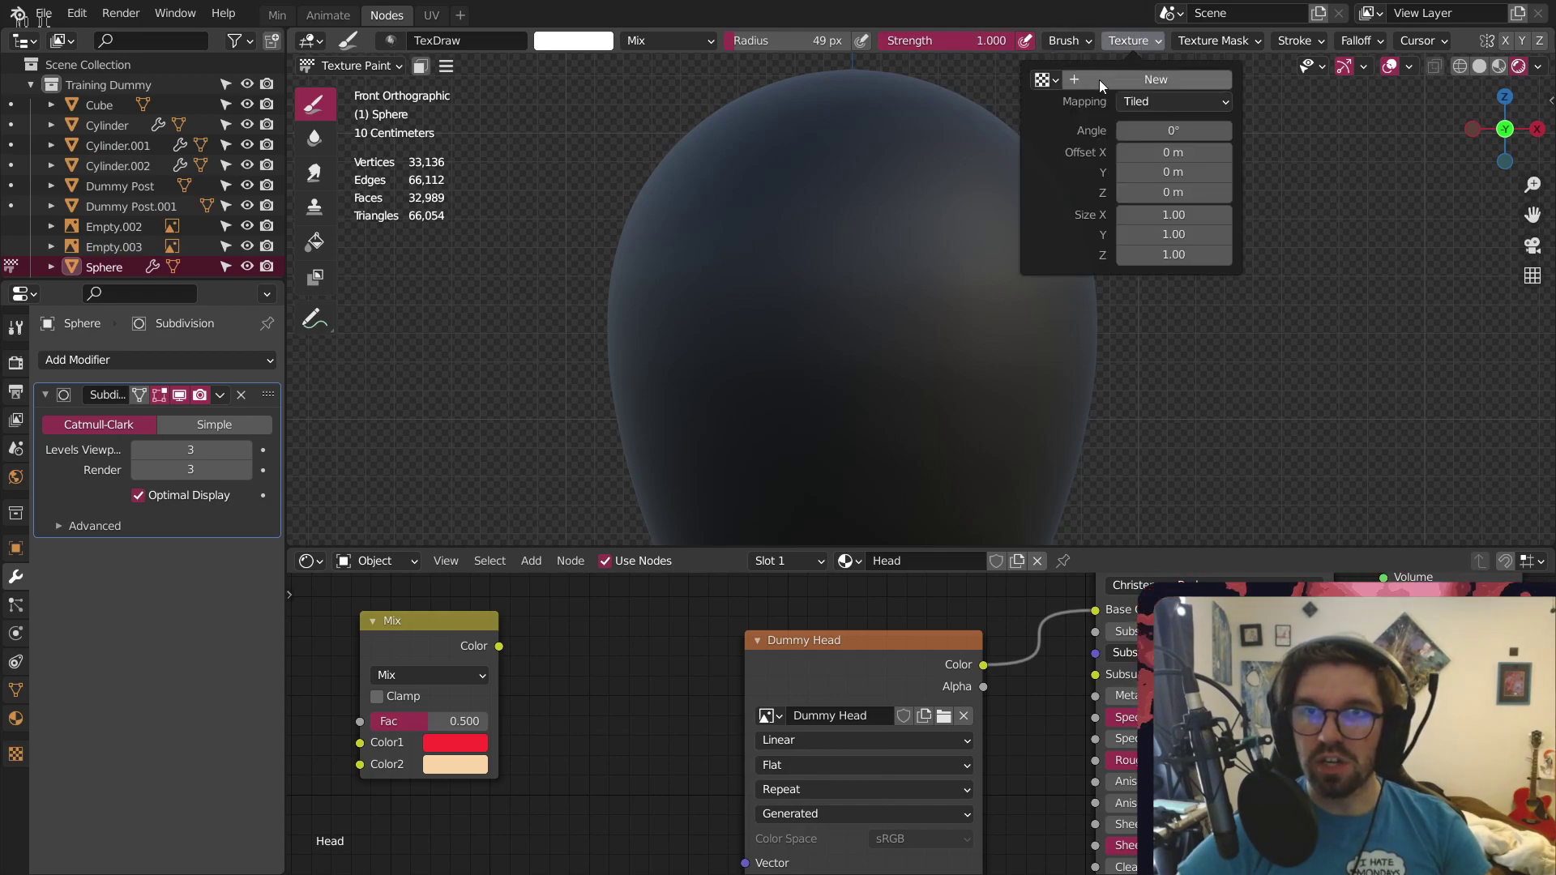
mouse_move(1291, 38)
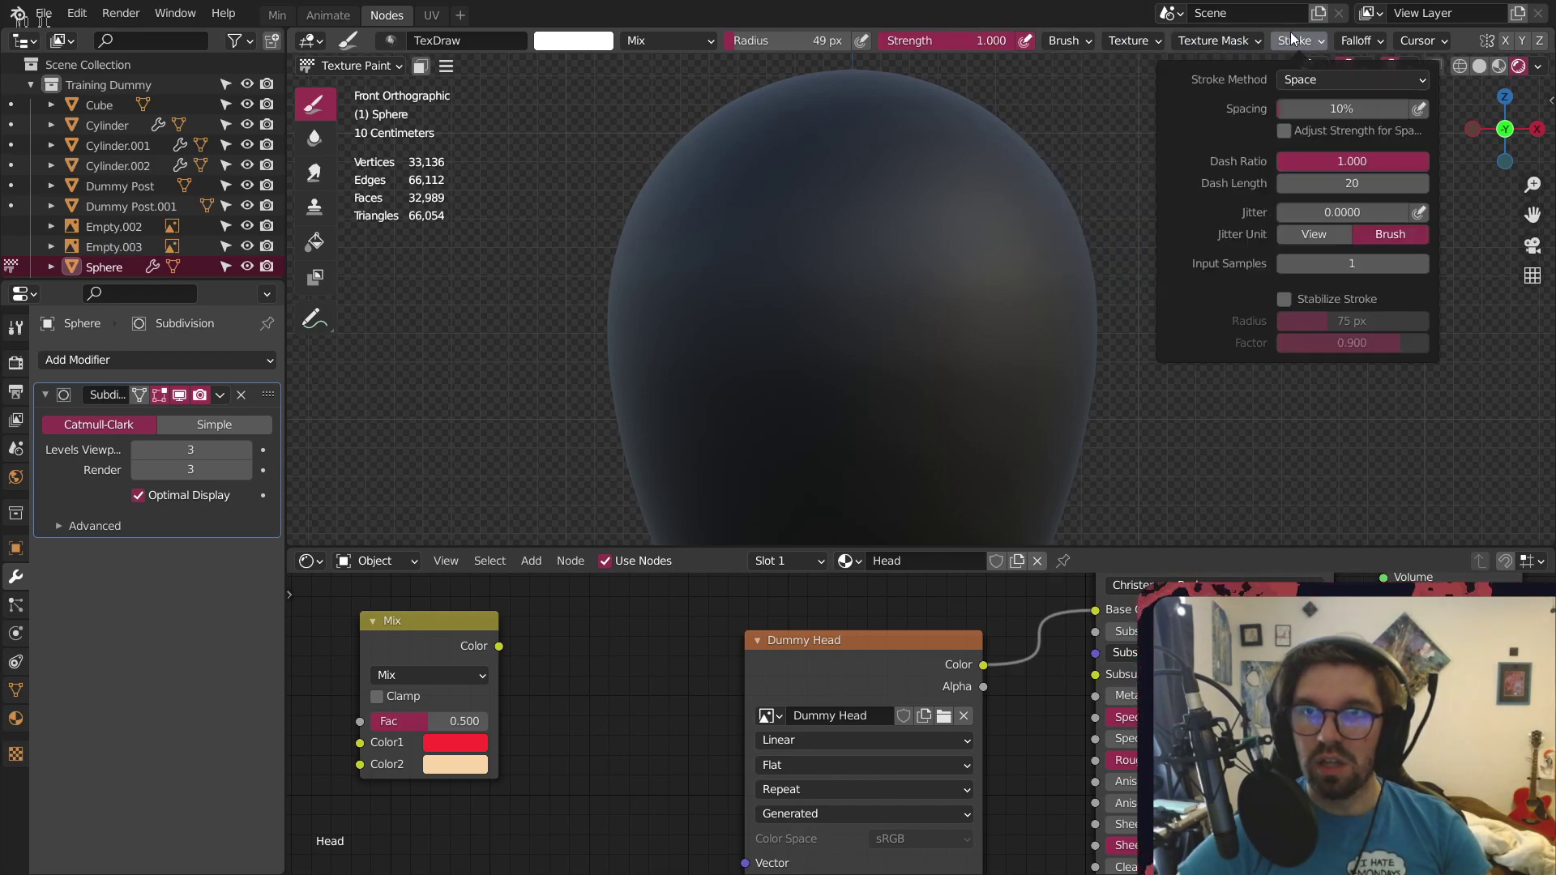
left_click(1321, 80)
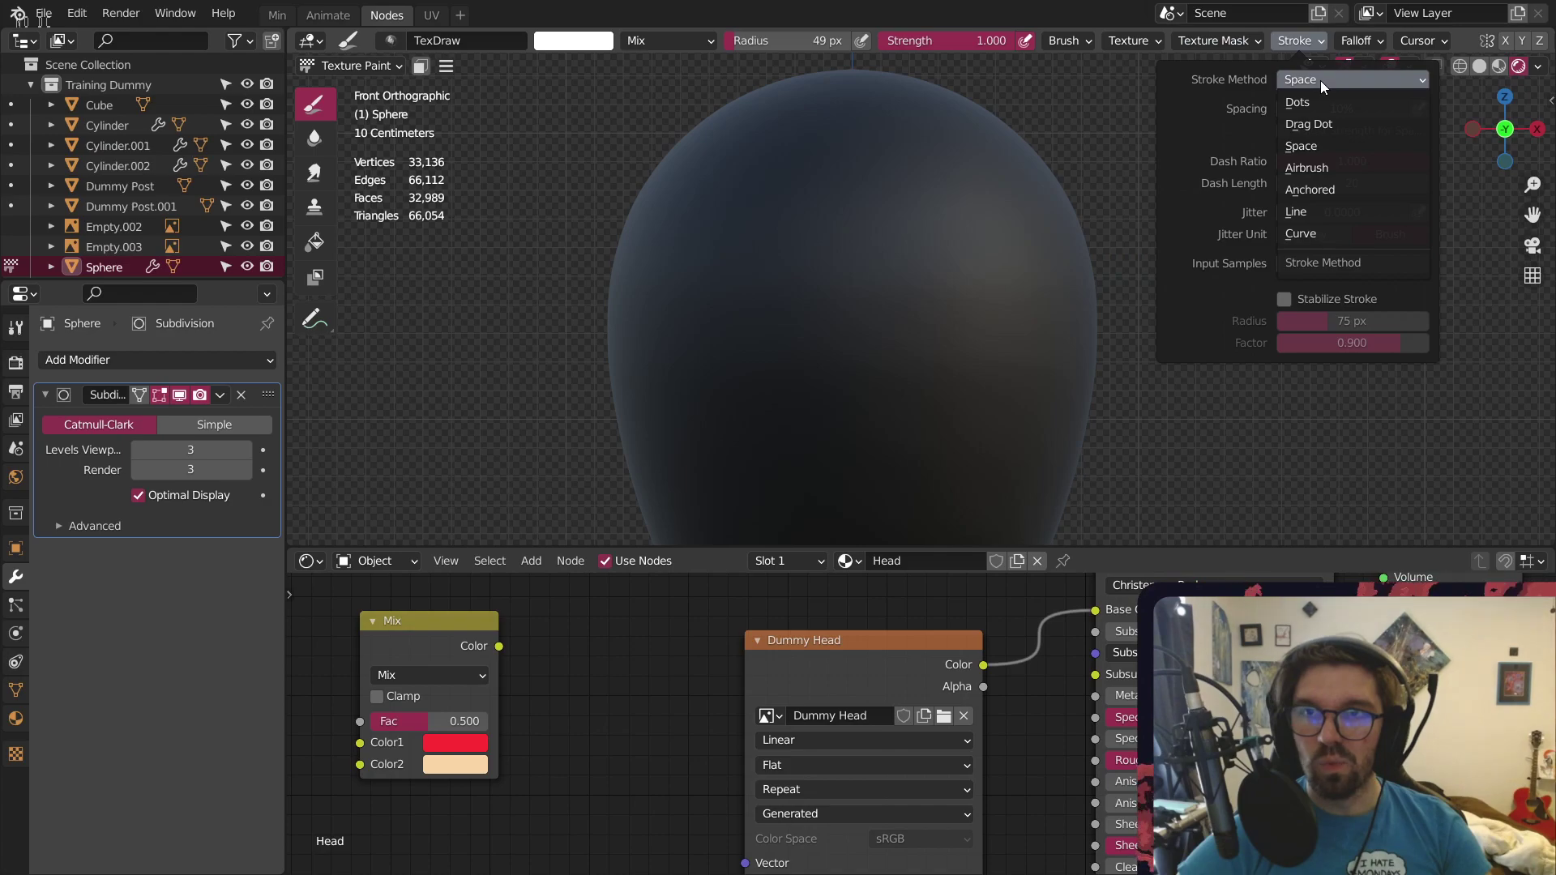
left_click(1307, 168)
left_click(724, 318)
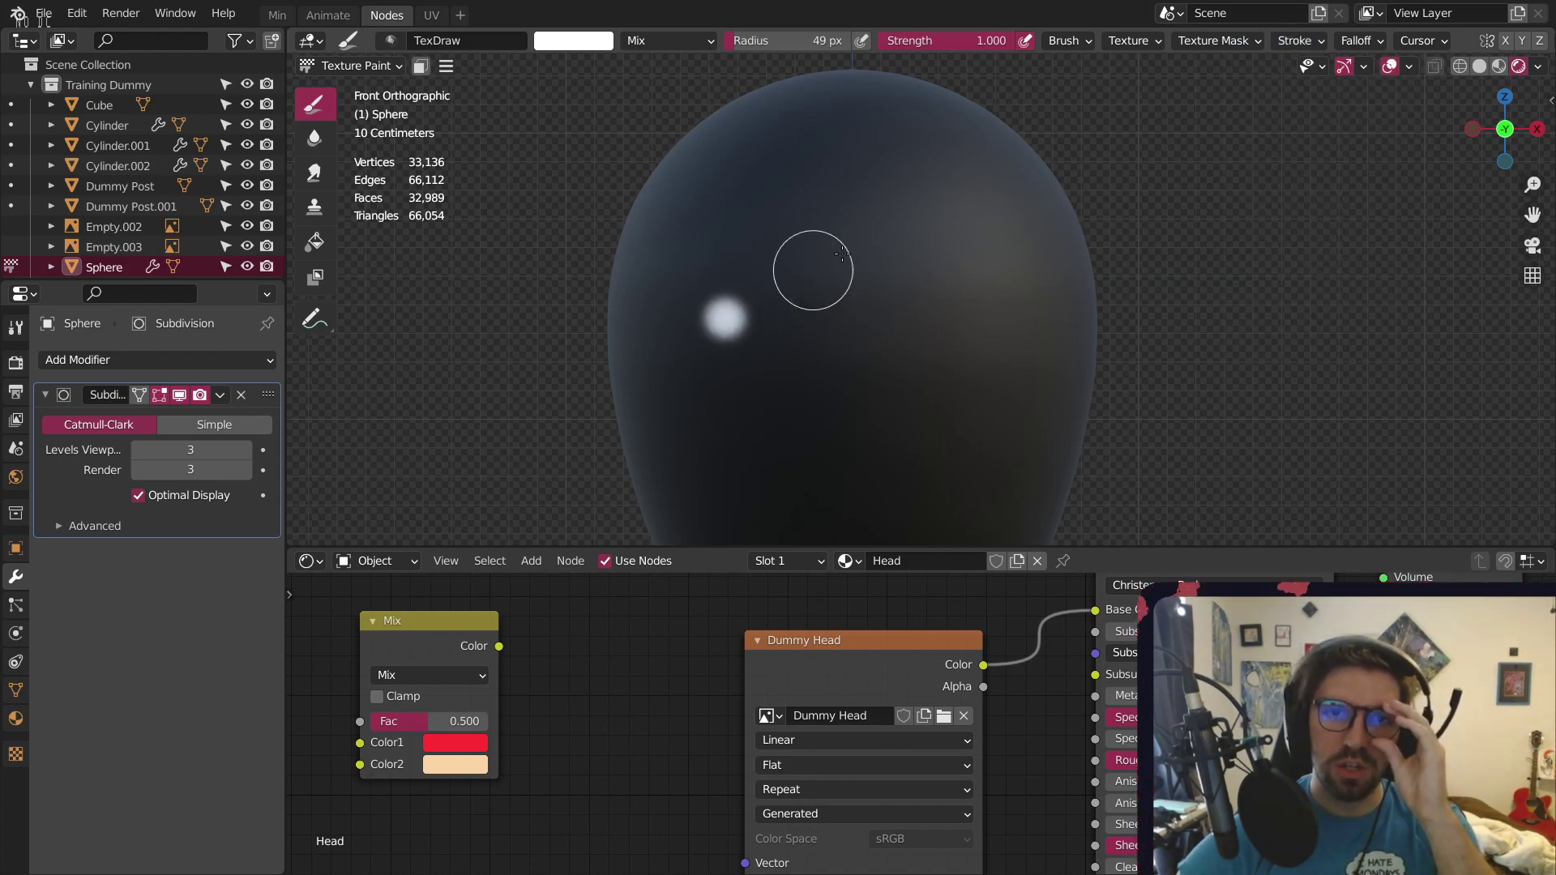
mouse_move(705, 306)
left_mouse_down()
mouse_move(847, 202)
mouse_move(823, 221)
mouse_move(866, 209)
left_mouse_up()
key("ctrl+z")
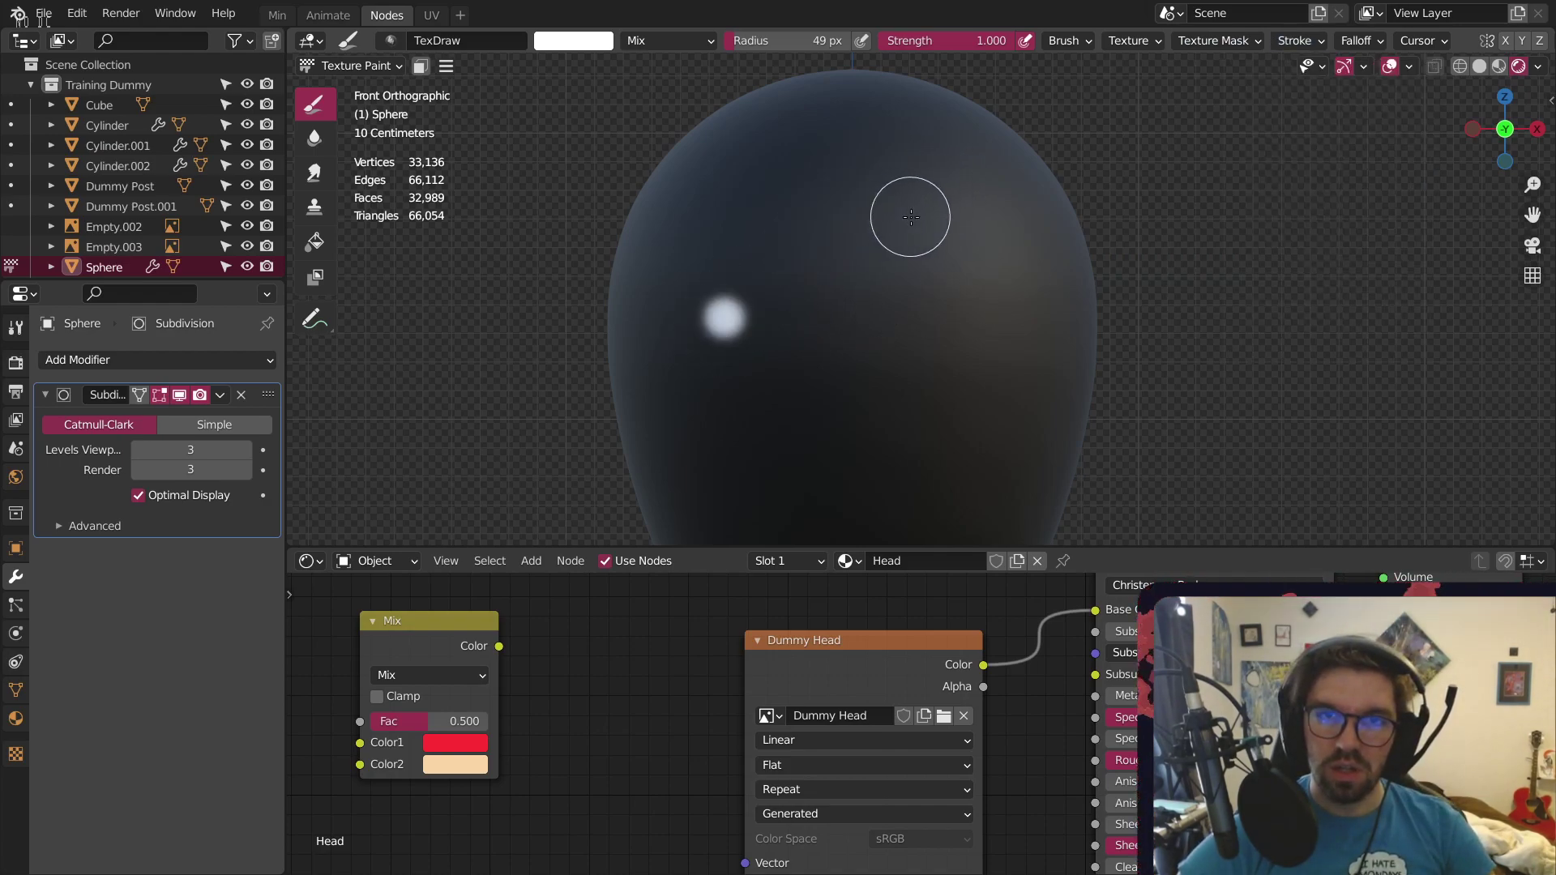
key("ctrl+z")
Set the brush's stroke method back to Space
left_click(1318, 40)
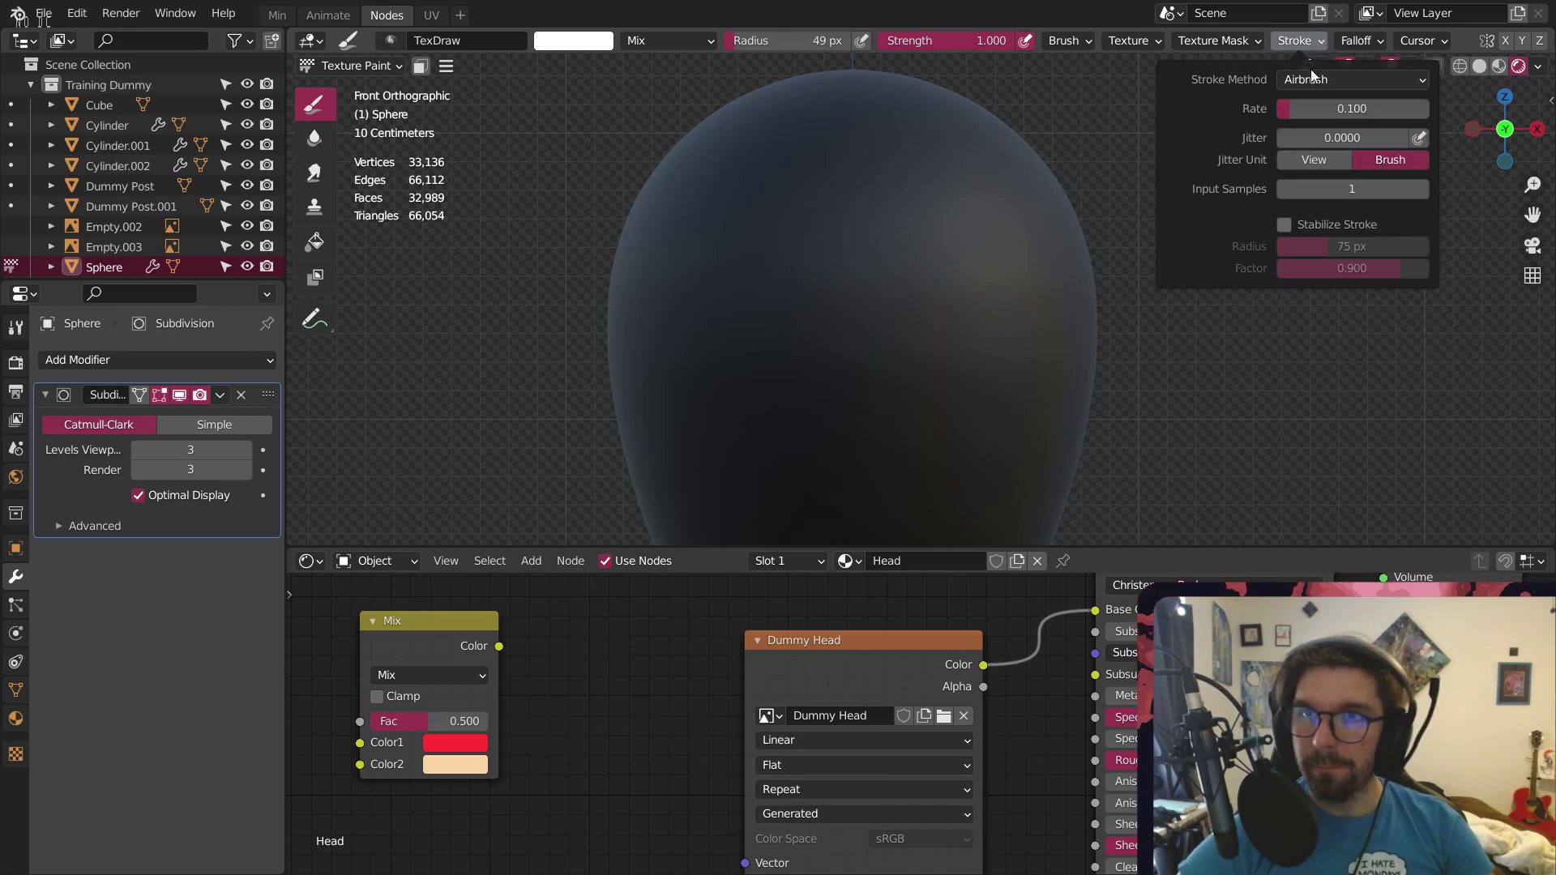
left_click(1311, 79)
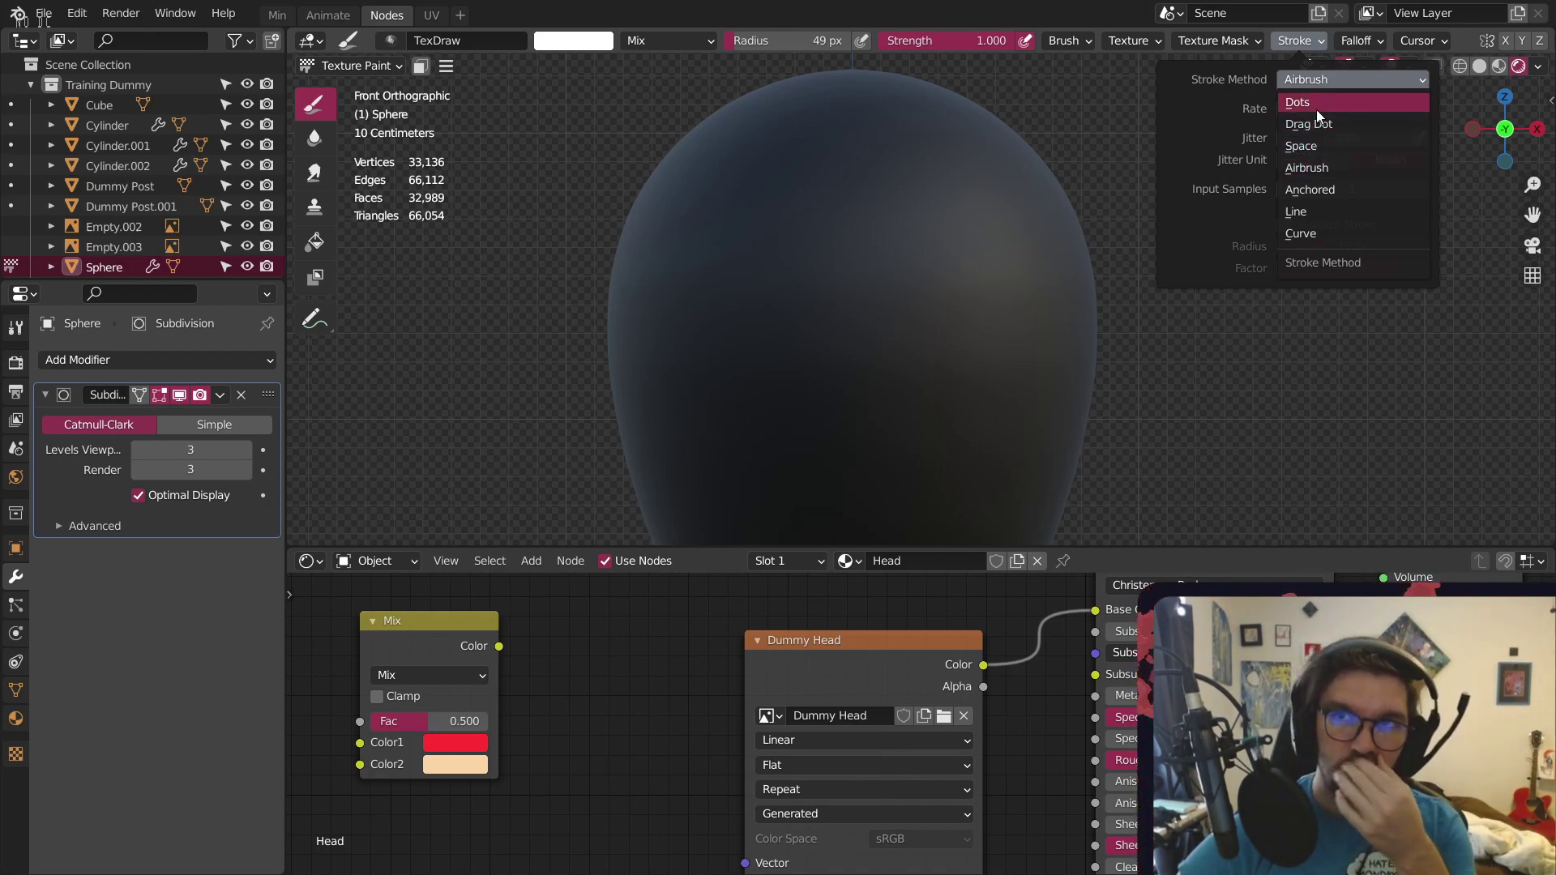
left_click(1315, 145)
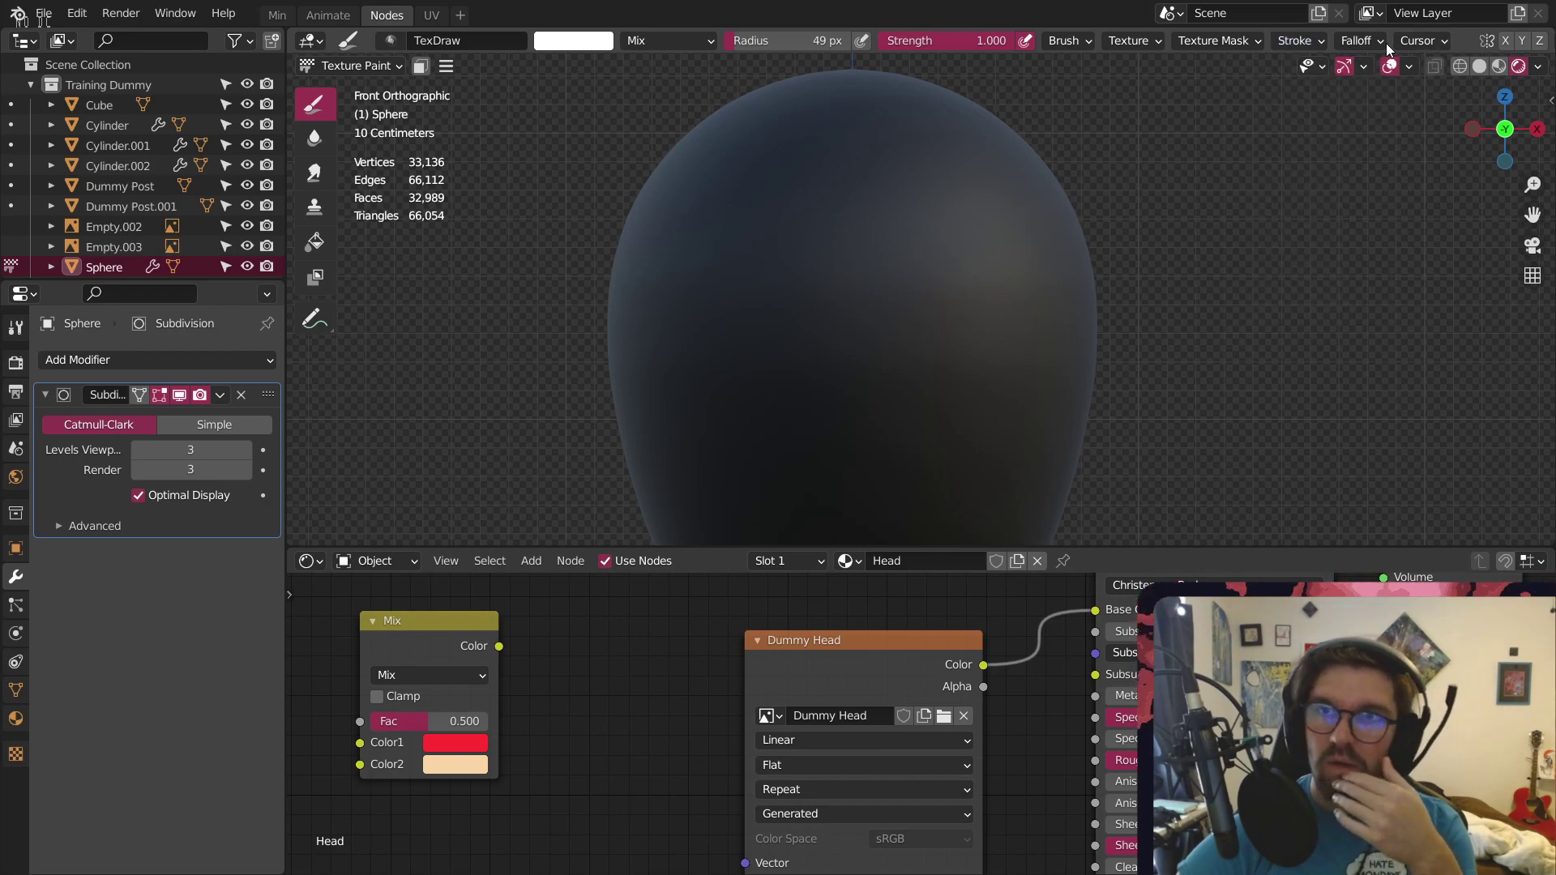
Adjust the brush falloff, test it with a white stroke across the front of the head, and undo the stroke
left_click(1361, 42)
mouse_move(1345, 195)
left_mouse_down()
mouse_move(1311, 260)
mouse_move(1324, 236)
left_mouse_up()
left_click(697, 343)
left_click_drag(697, 343, 861, 245)
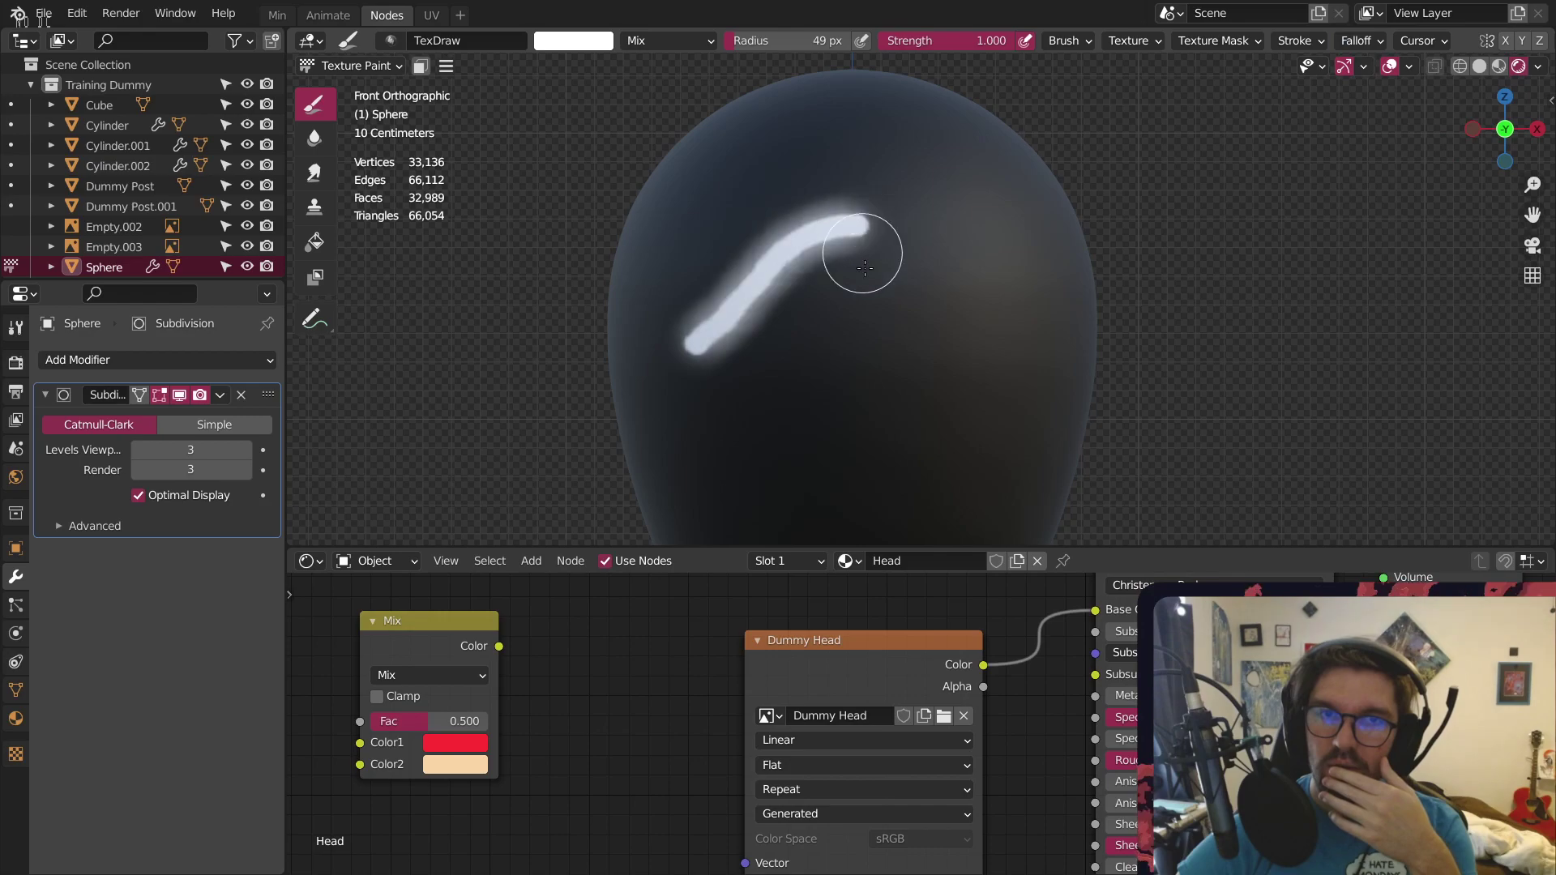
key("ctrl+z")
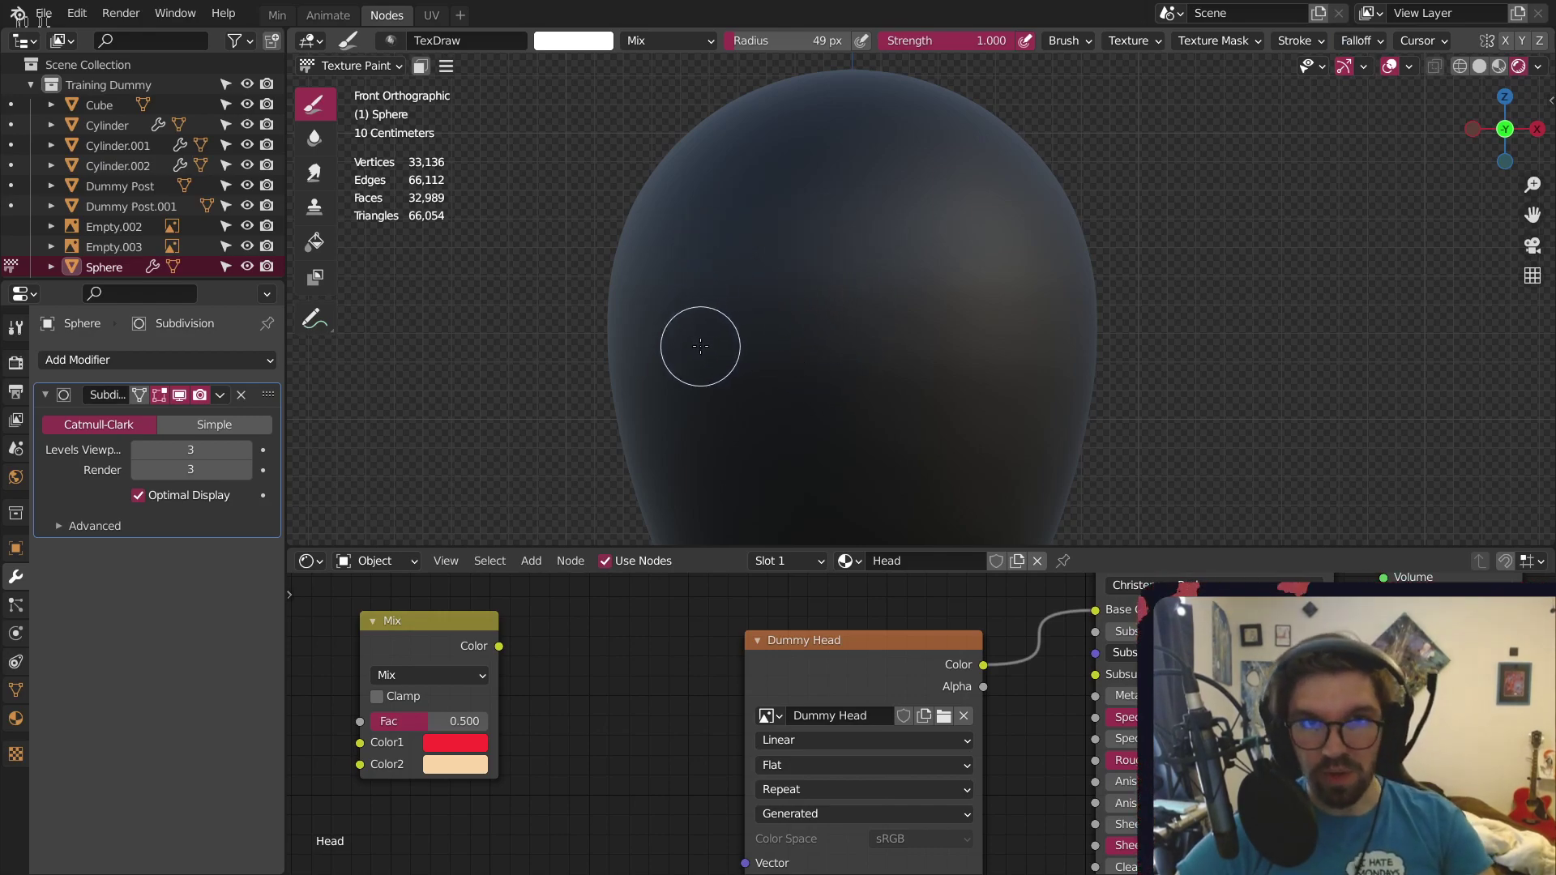
left_click_drag(698, 344, 770, 226)
key("ctrl+z")
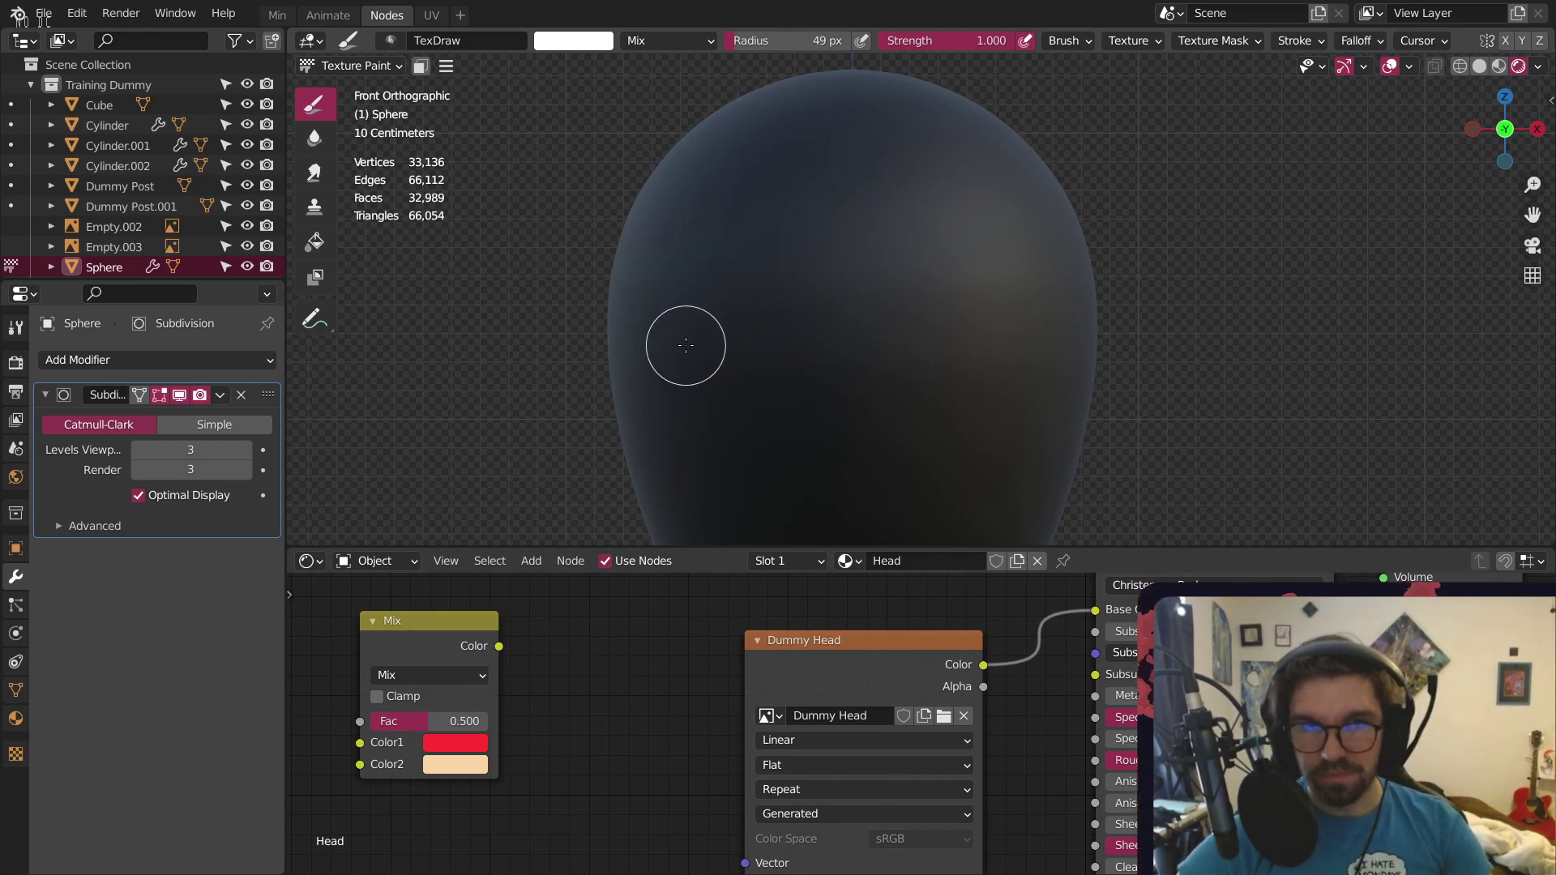
left_click_drag(684, 344, 843, 174)
key("ctrl+z")
Paint two white X-shaped eyes side by side on the front of the head
left_click_drag(679, 328, 766, 235)
left_click_drag(672, 241, 774, 369)
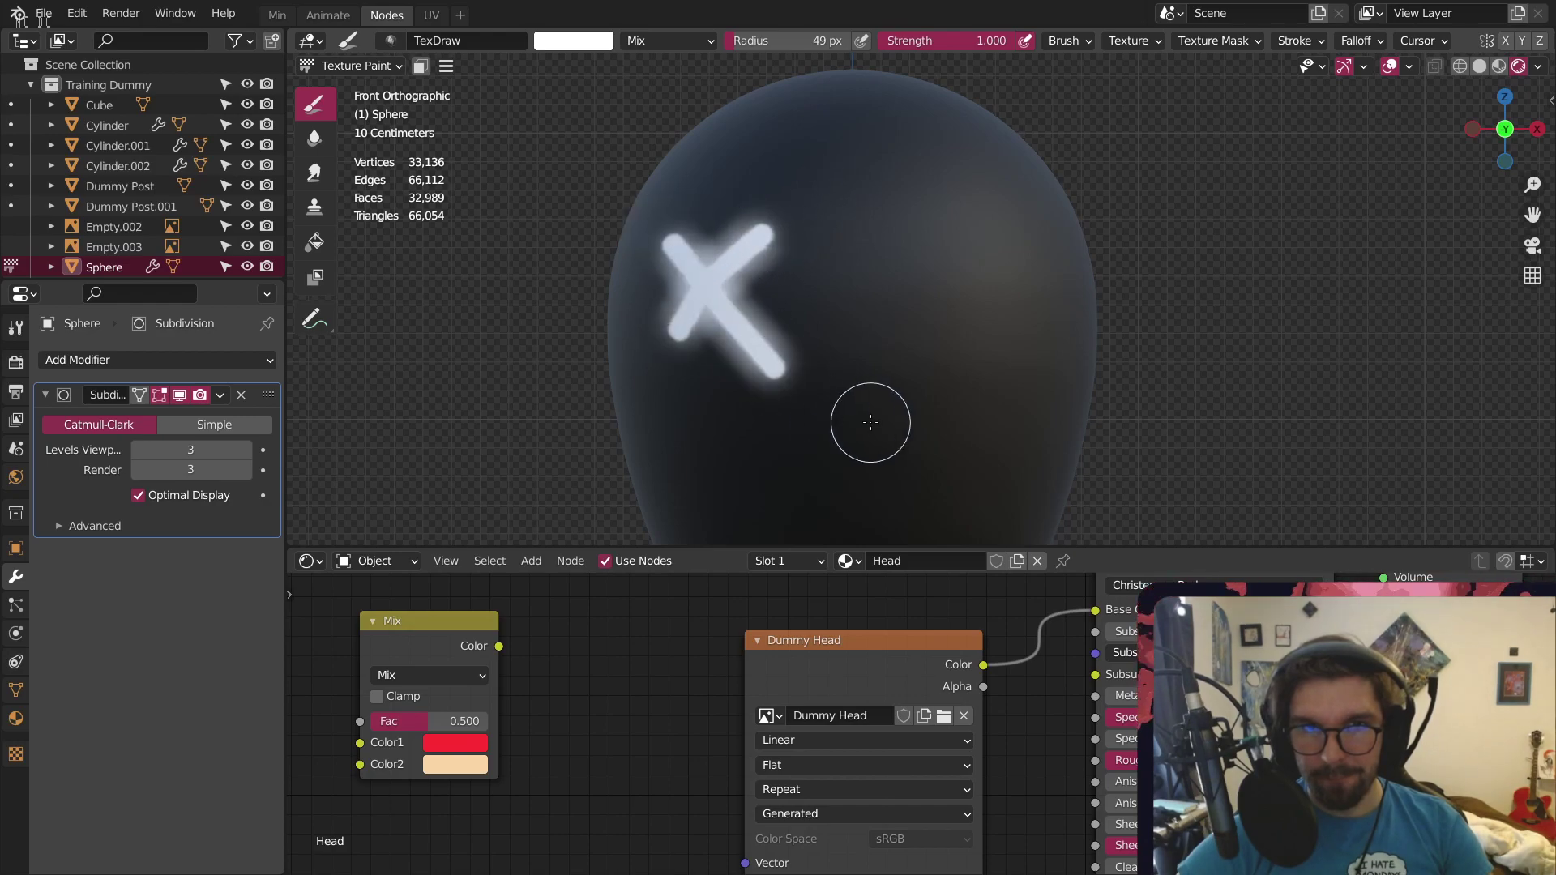
left_click_drag(865, 348, 1001, 220)
left_click_drag(881, 220, 987, 389)
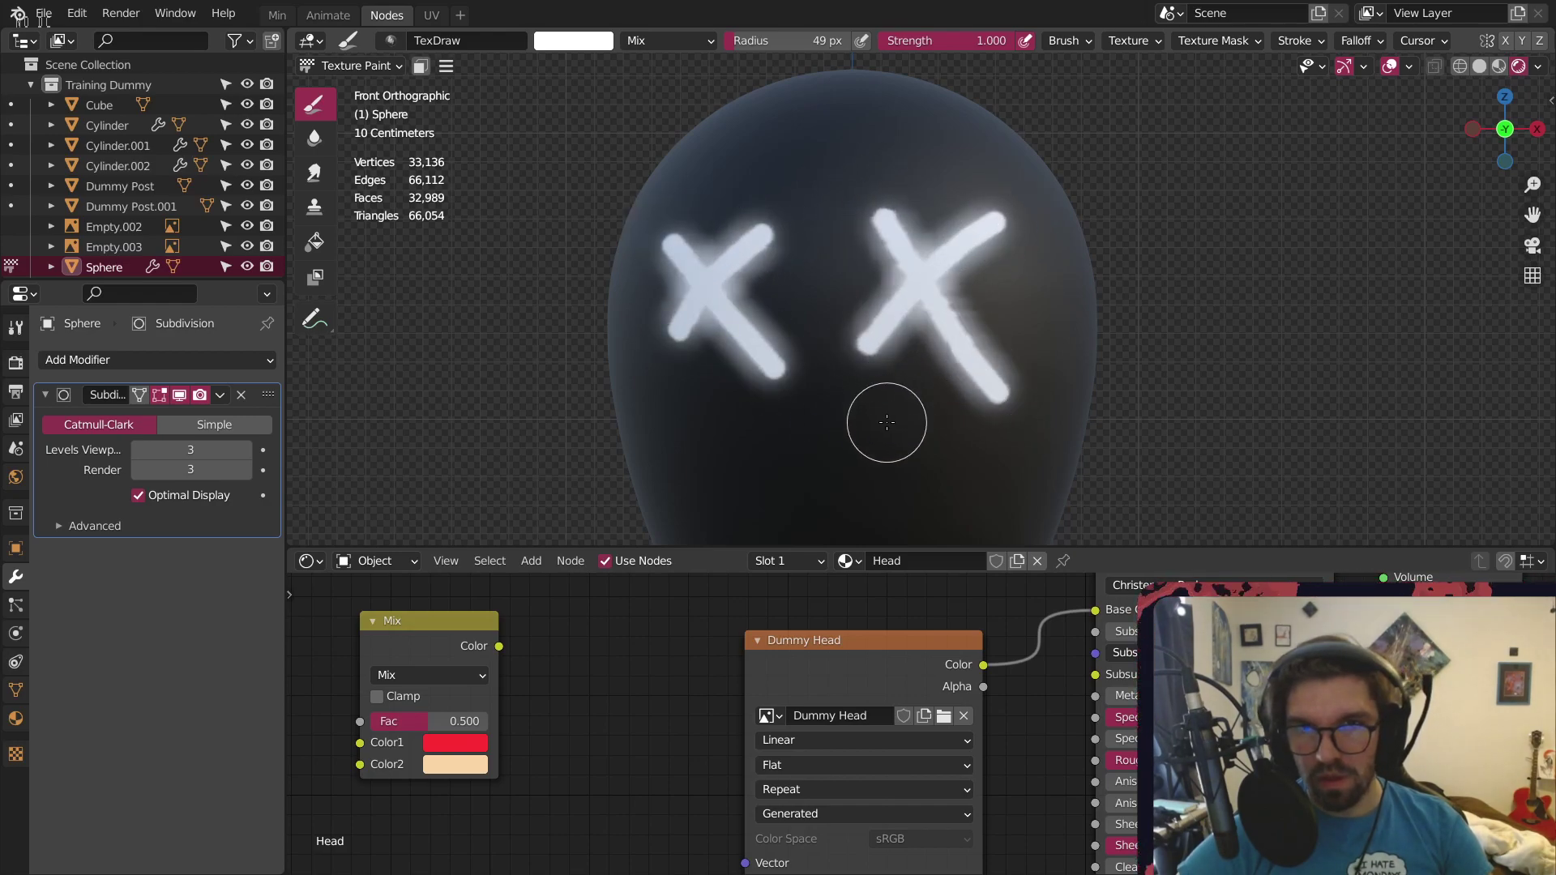
Try two different white mouth strokes below the eyes, starting with a U-shaped smile, and undo both
middle_click_drag(886, 424, 816, 243, "shift")
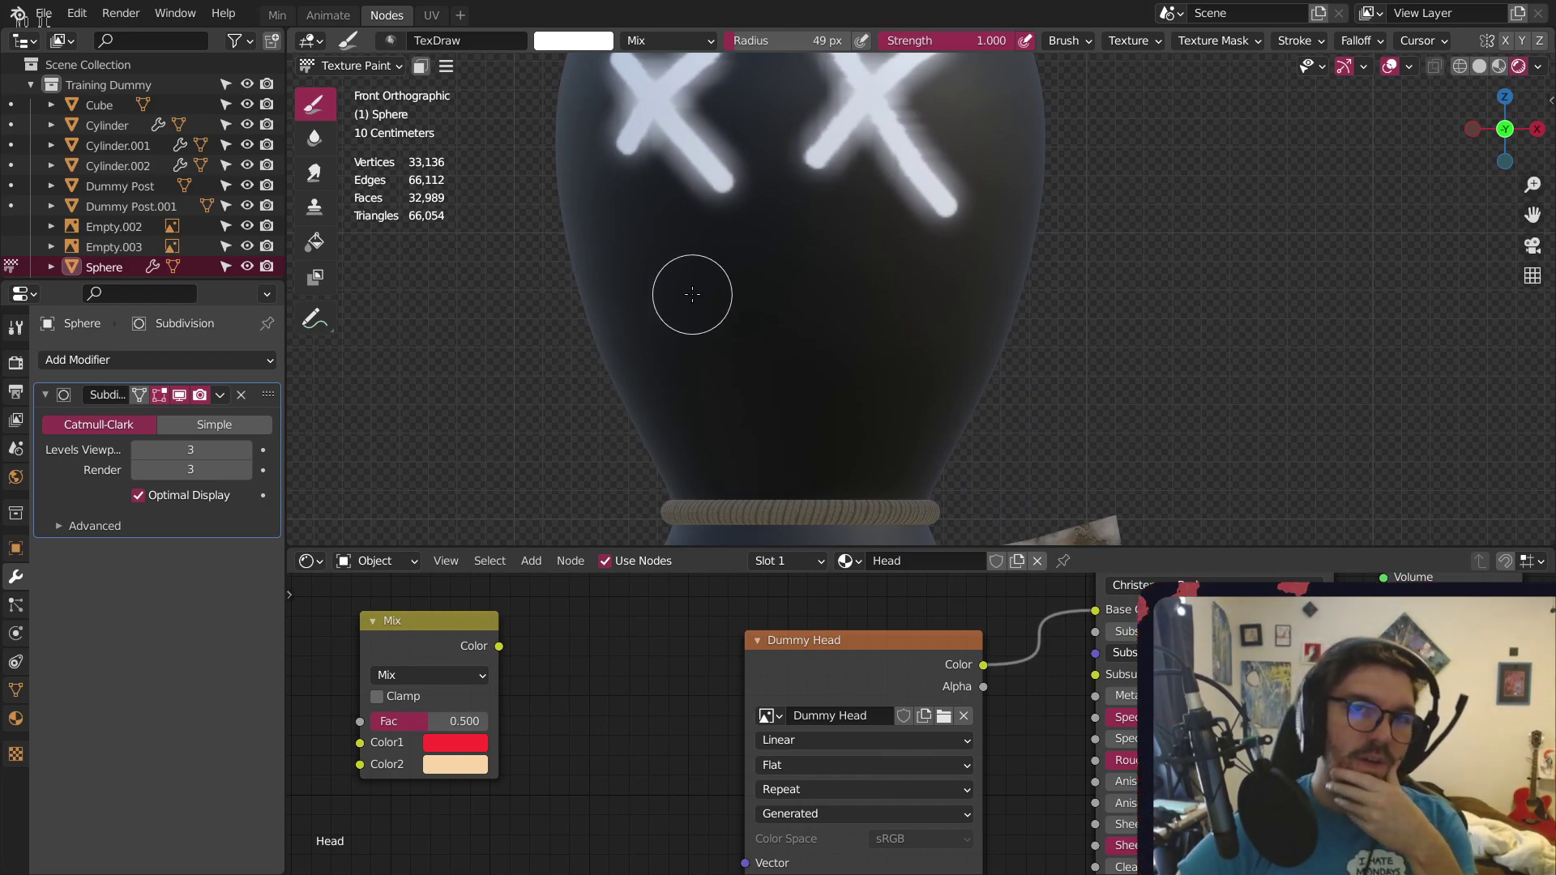
mouse_move(716, 287)
left_mouse_down()
mouse_move(743, 406)
mouse_move(838, 284)
left_mouse_up()
scroll(811, 235, "down", 2)
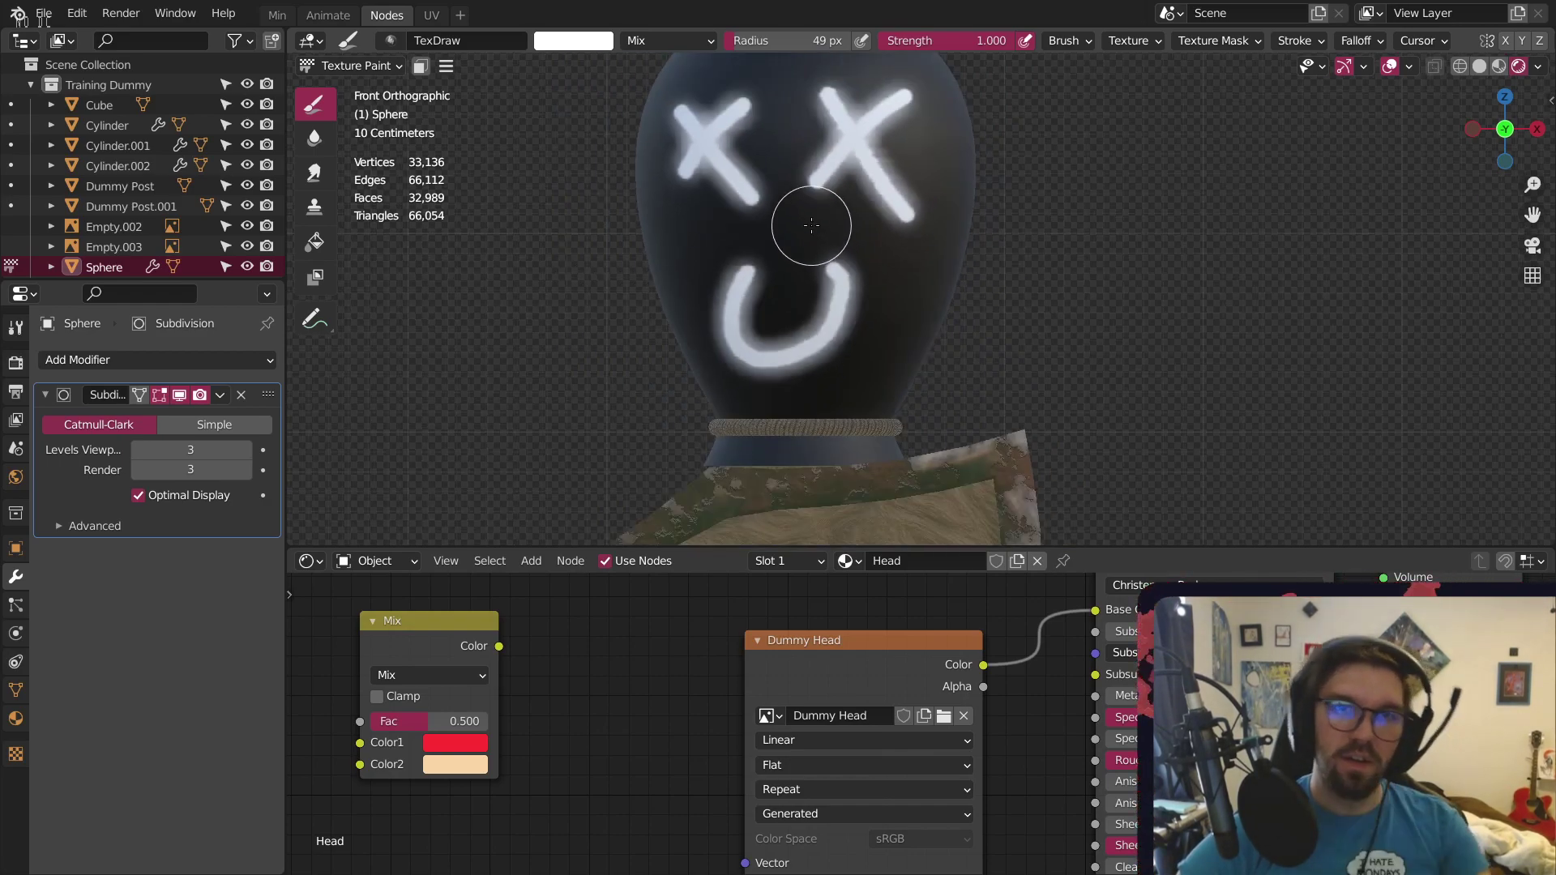
key("ctrl+z")
scroll(786, 271, "up", 2)
middle_click_drag(785, 263, 788, 320, "shift")
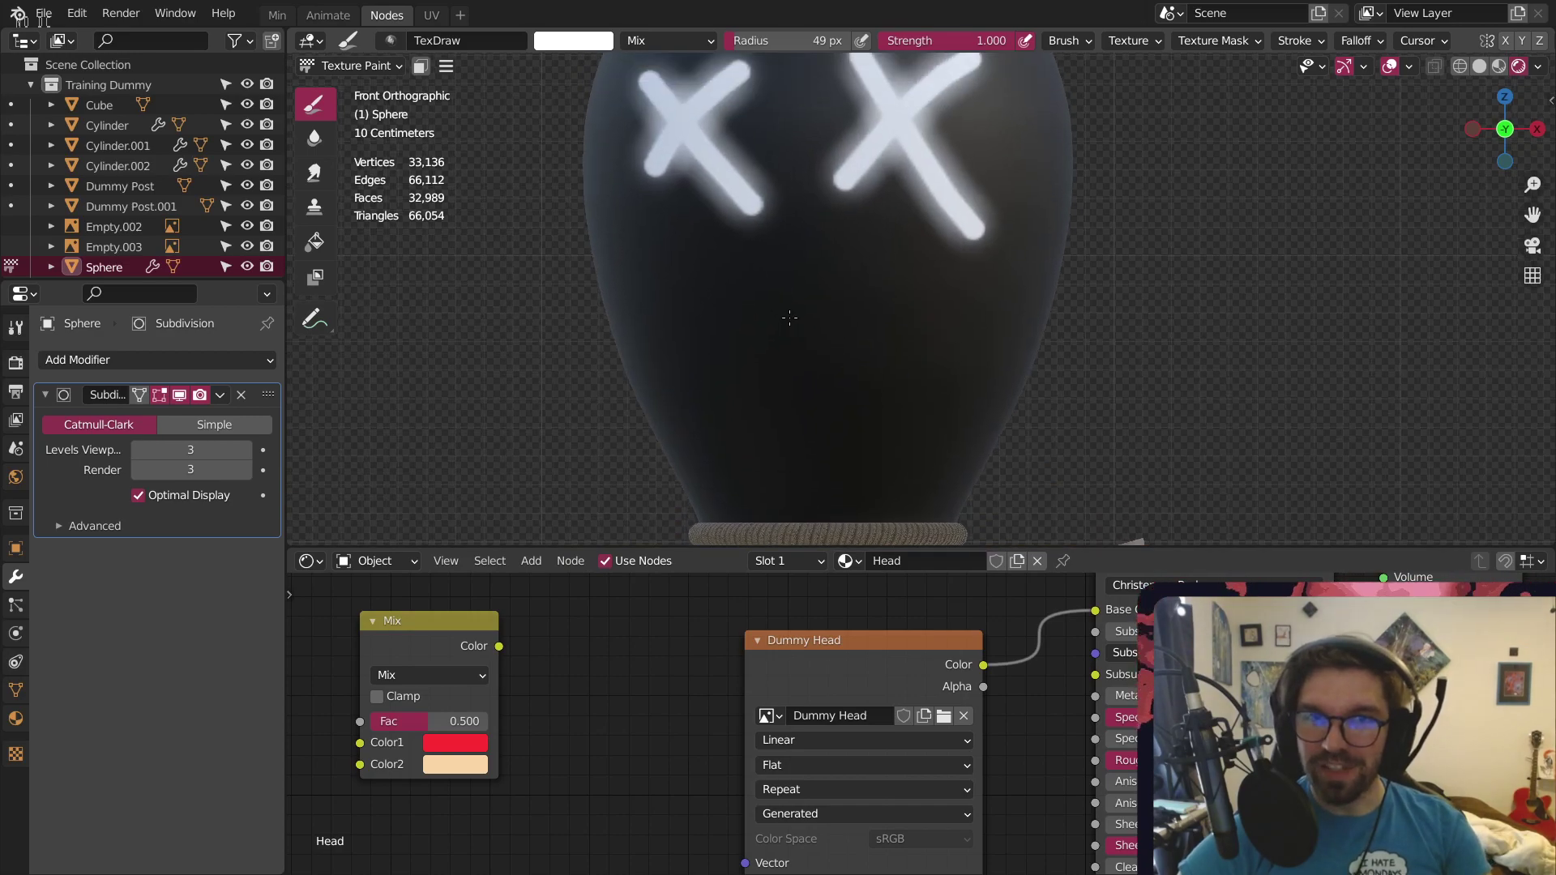
mouse_move(692, 390)
left_mouse_down()
mouse_move(712, 347)
mouse_move(840, 341)
mouse_move(889, 417)
left_mouse_up()
key("ctrl+z")
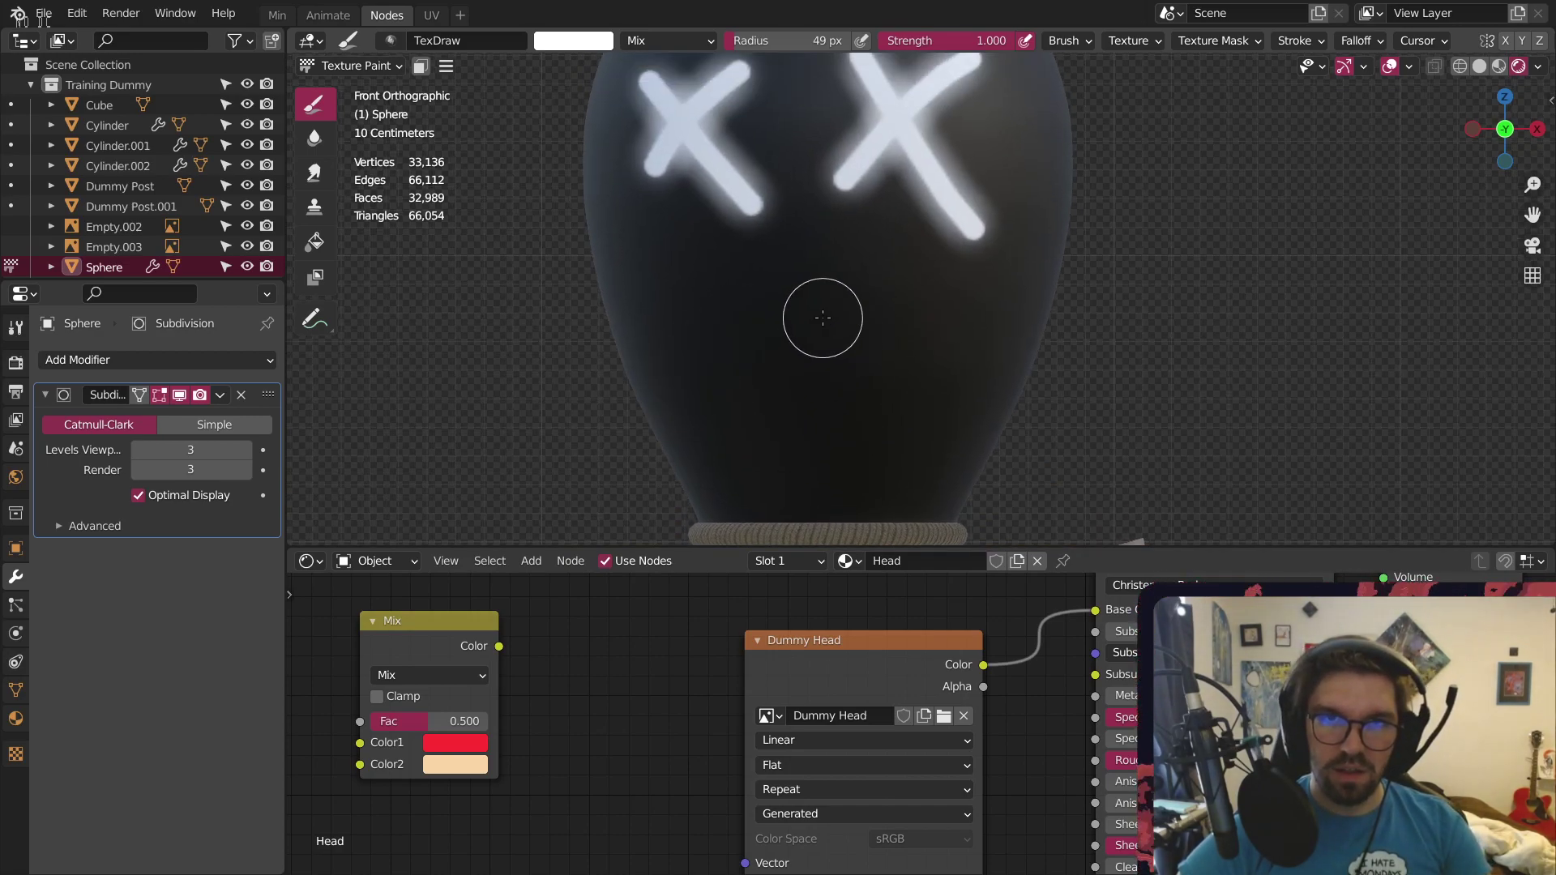
Paint a white oval O-shaped mouth centred below the X eyes
left_click_drag(819, 320, 804, 313)
scroll(734, 291, "down", 3)
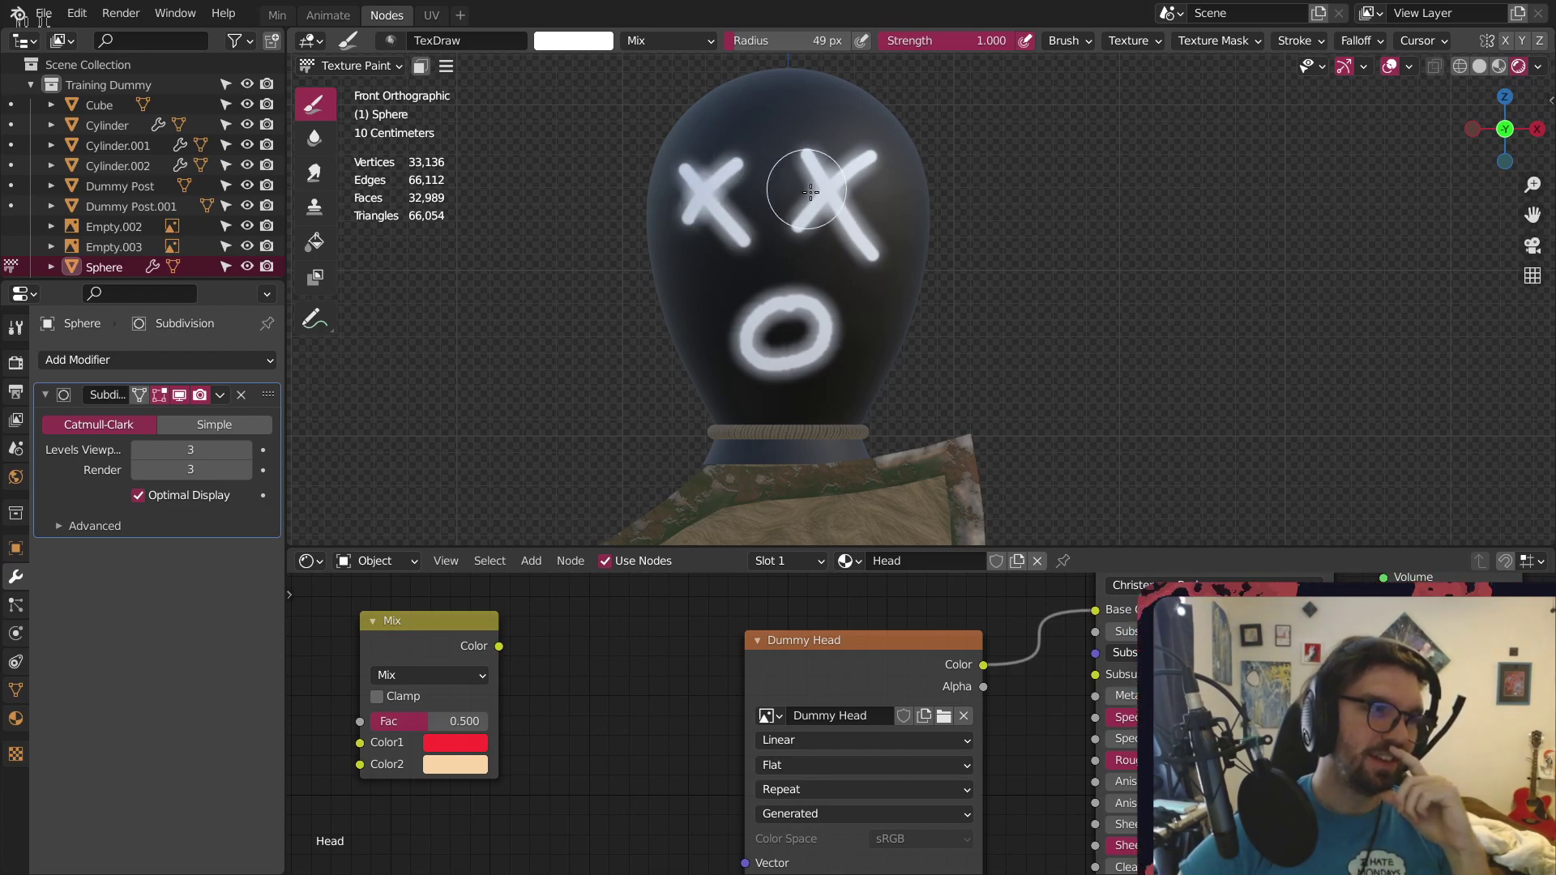
scroll(757, 331, "up", 5)
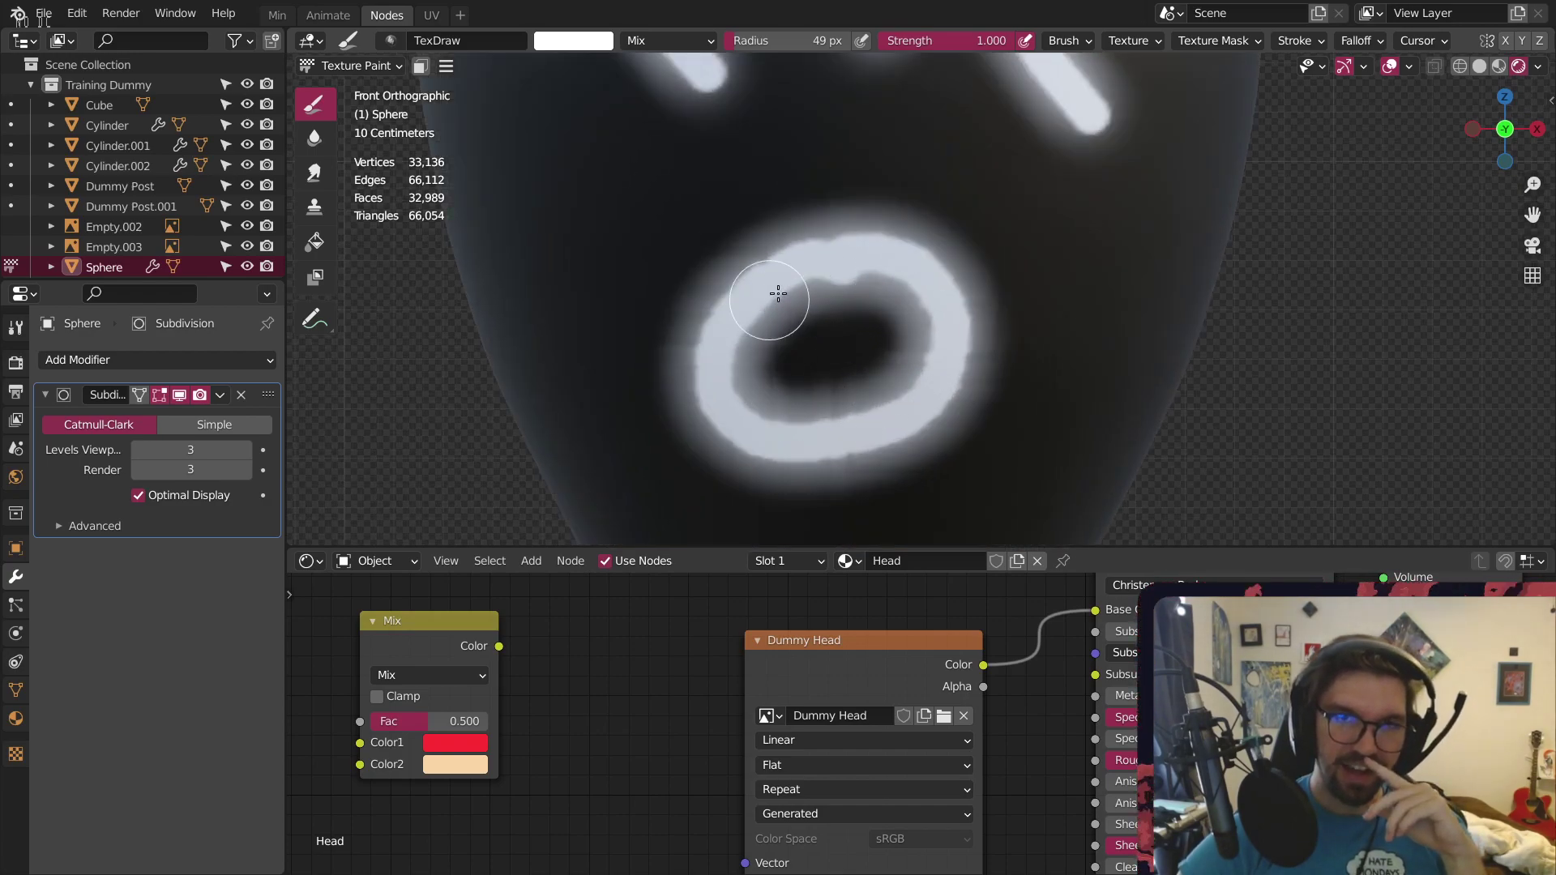
scroll(835, 142, "down", 2)
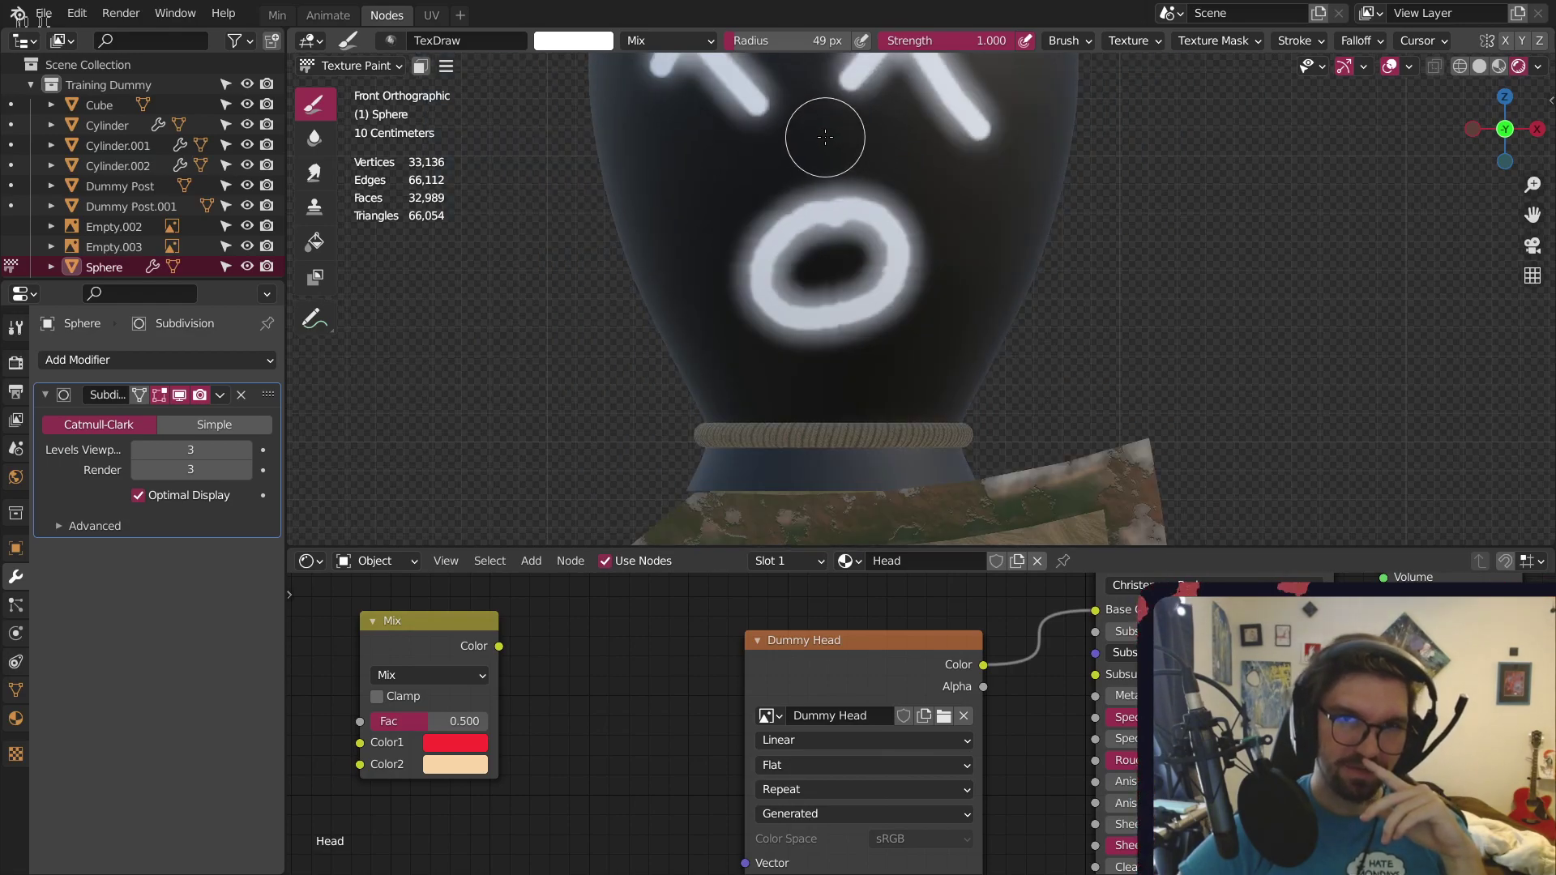
Examine the painted face together with the whole dummy and the reference image, undoing the stray dot between the eyes and mouth
middle_click_drag(825, 136, 1128, 172)
left_click(1504, 129)
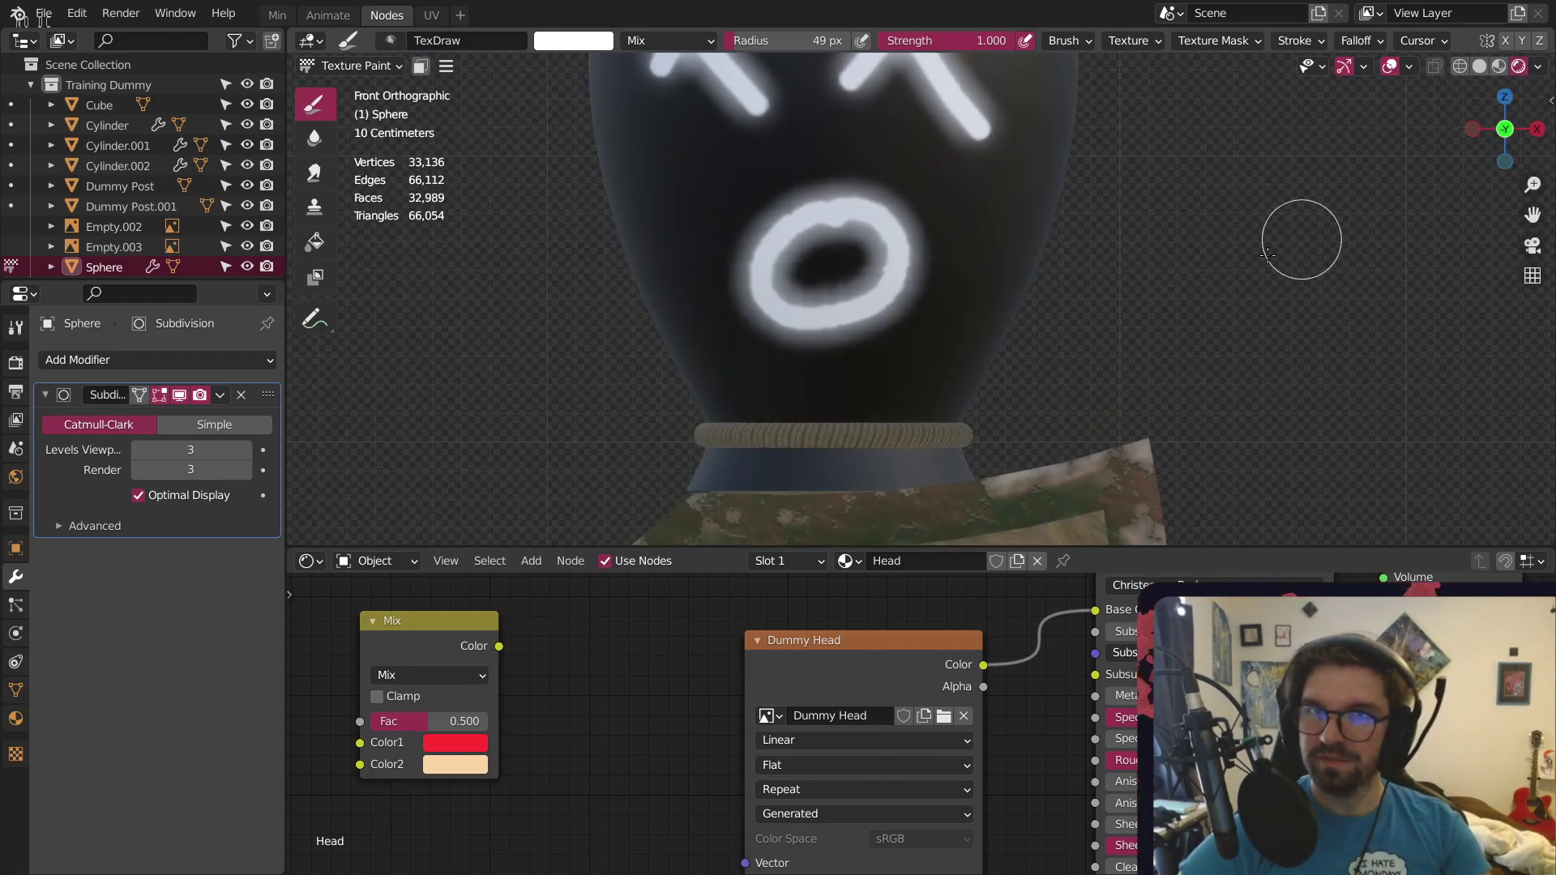
scroll(897, 312, "down", 8)
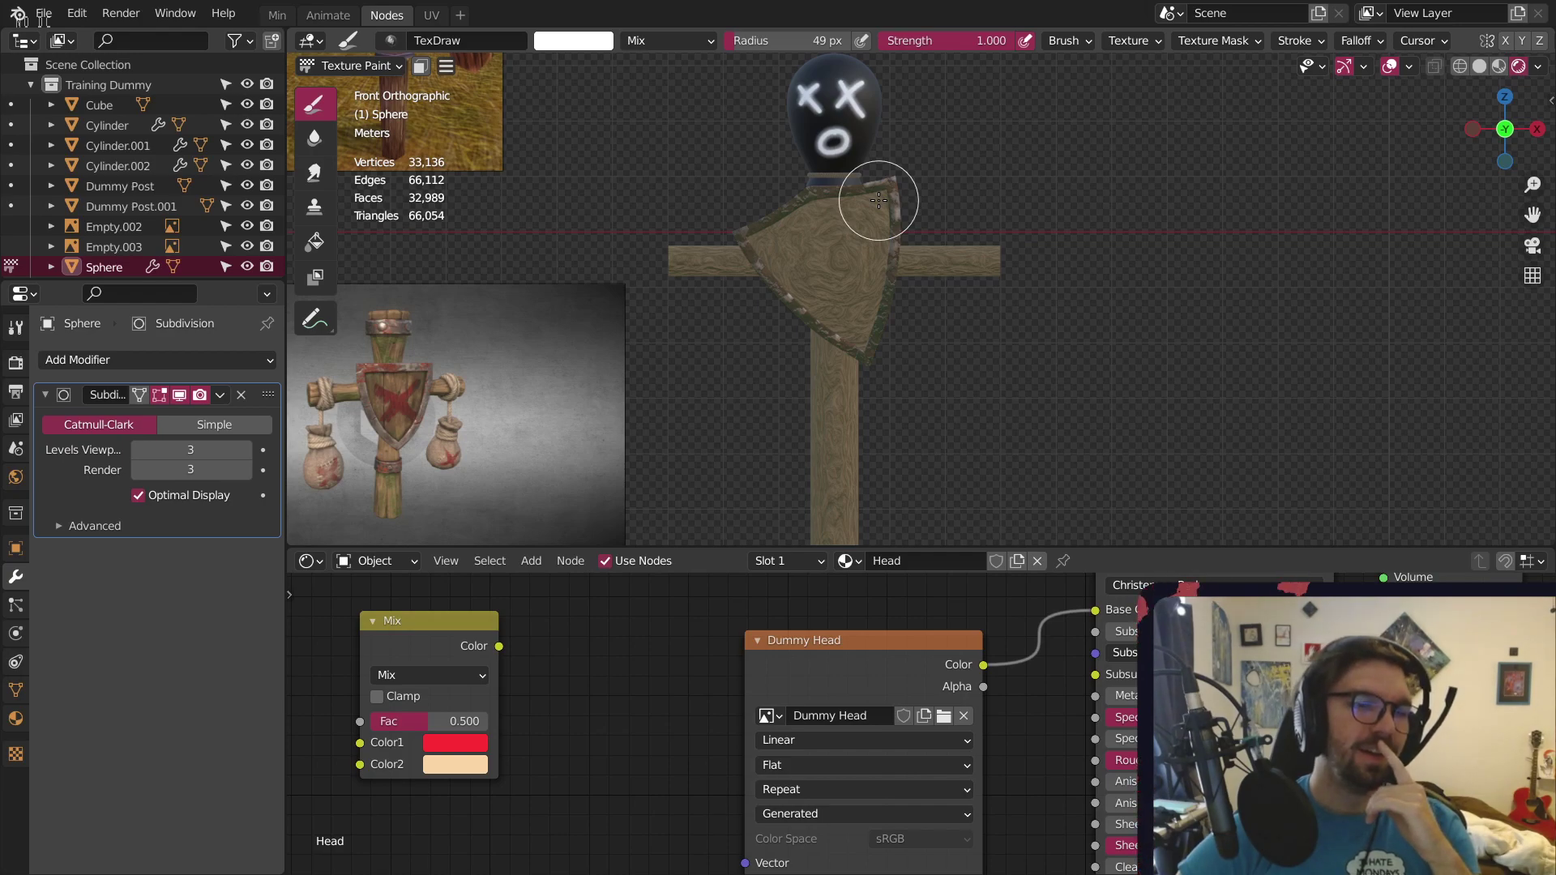
scroll(843, 154, "up", 5)
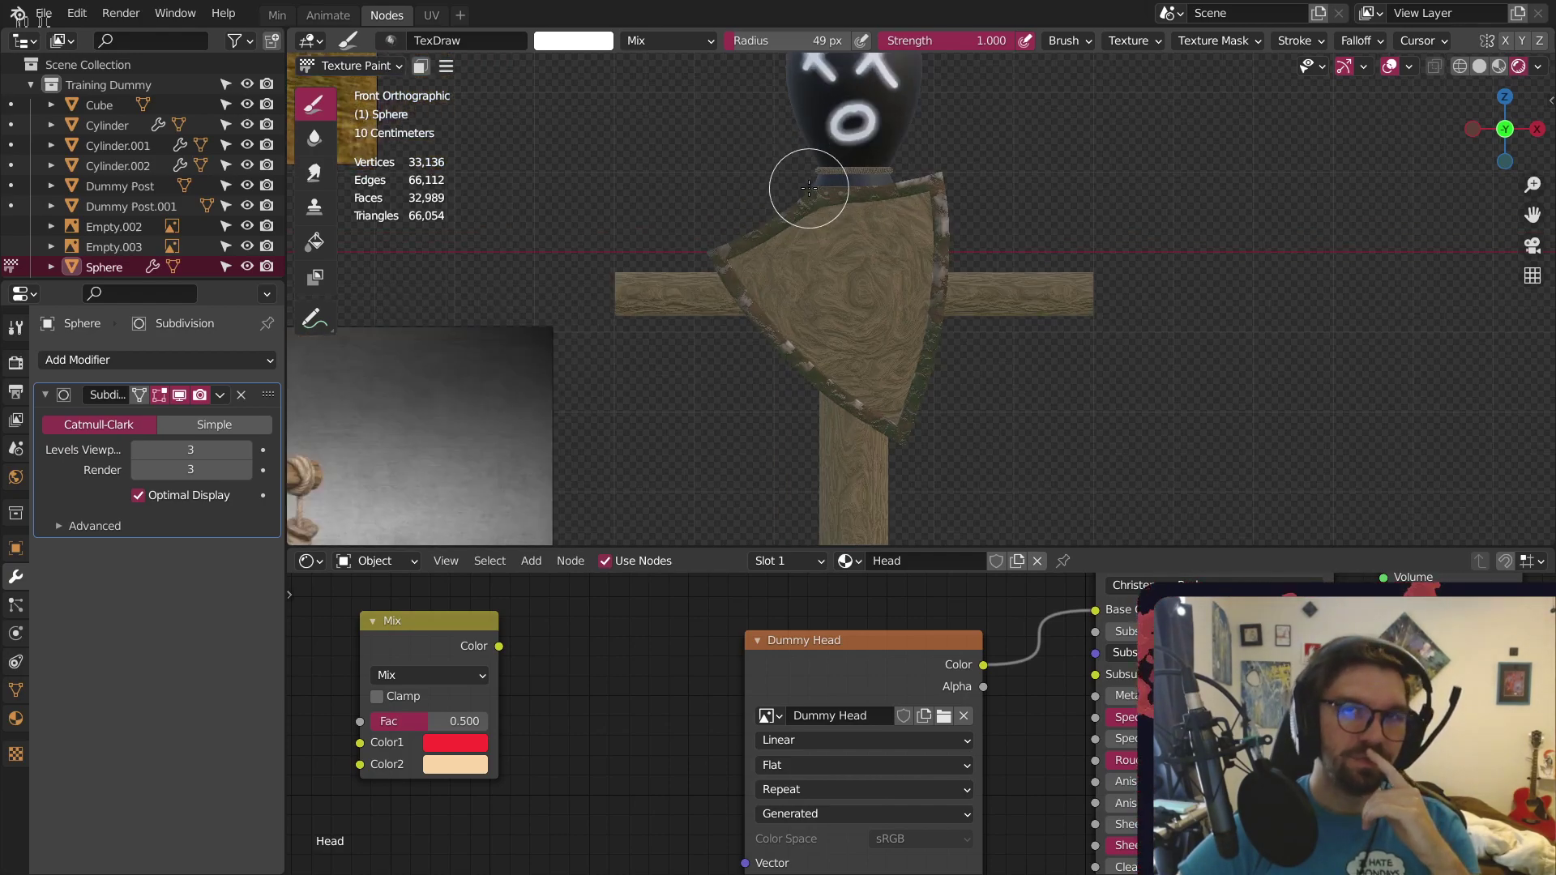
scroll(853, 117, "down", 2)
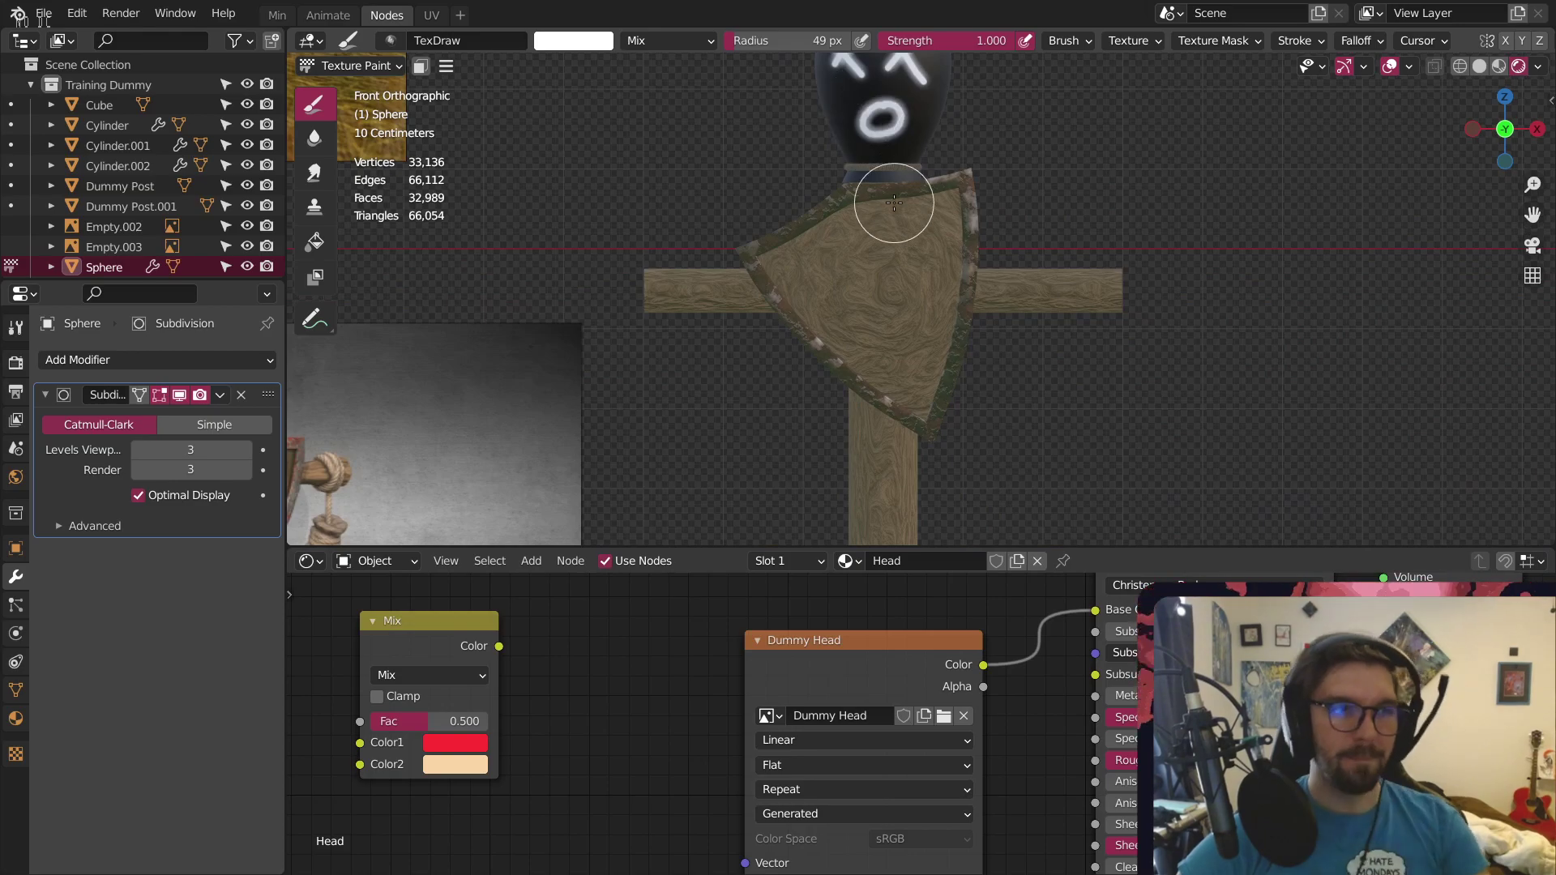
middle_click_drag(913, 151, 821, 273, "shift")
scroll(821, 273, "up", 8)
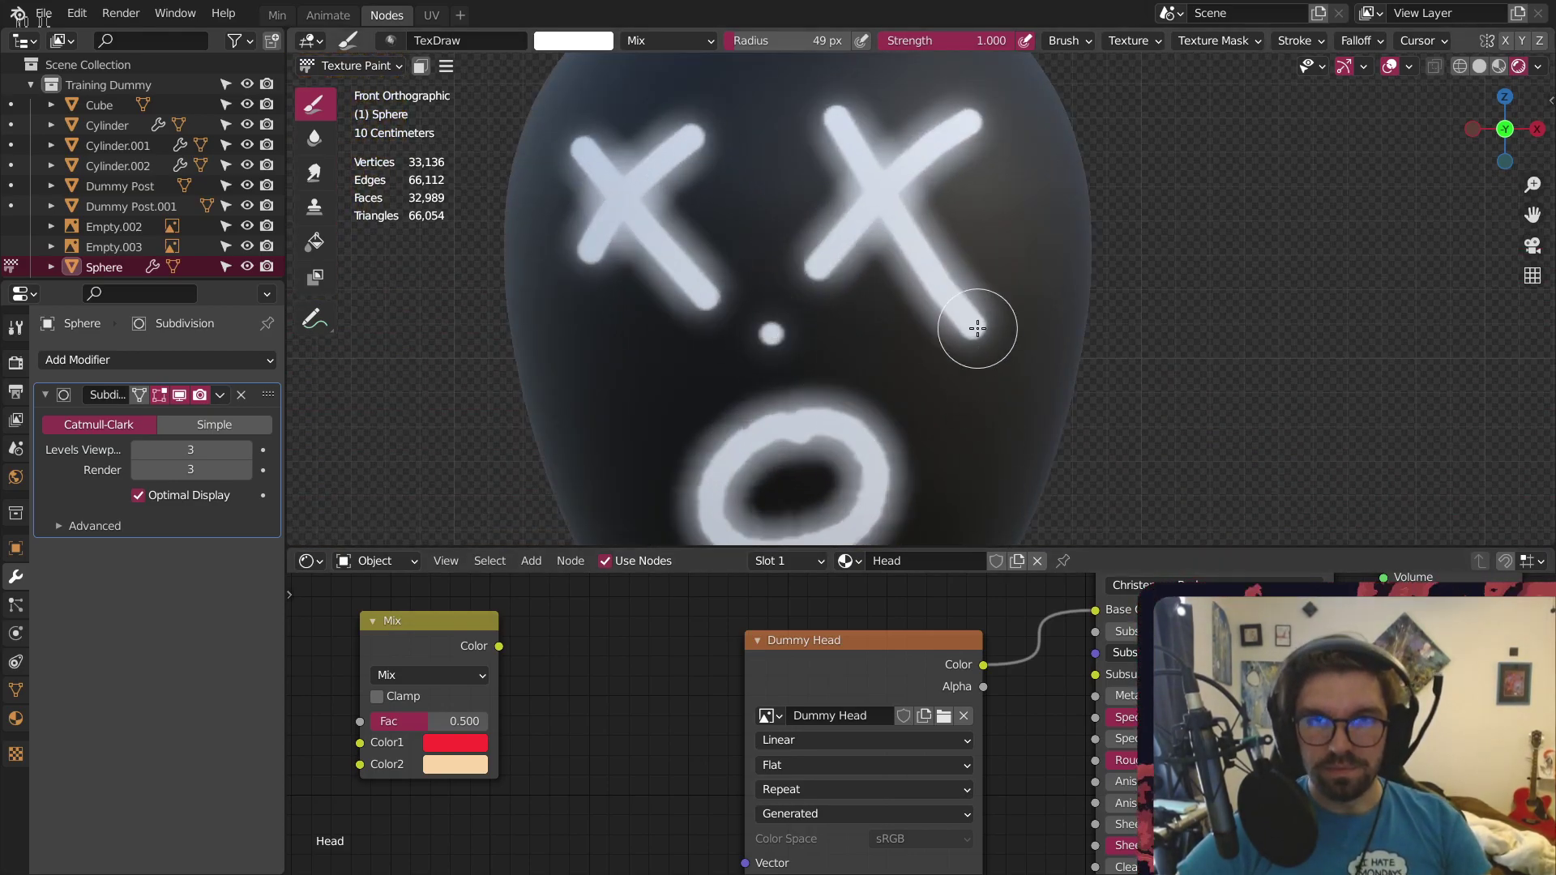
key("ctrl+z")
scroll(864, 281, "down", 5)
middle_click_drag(864, 281, 820, 263, "shift")
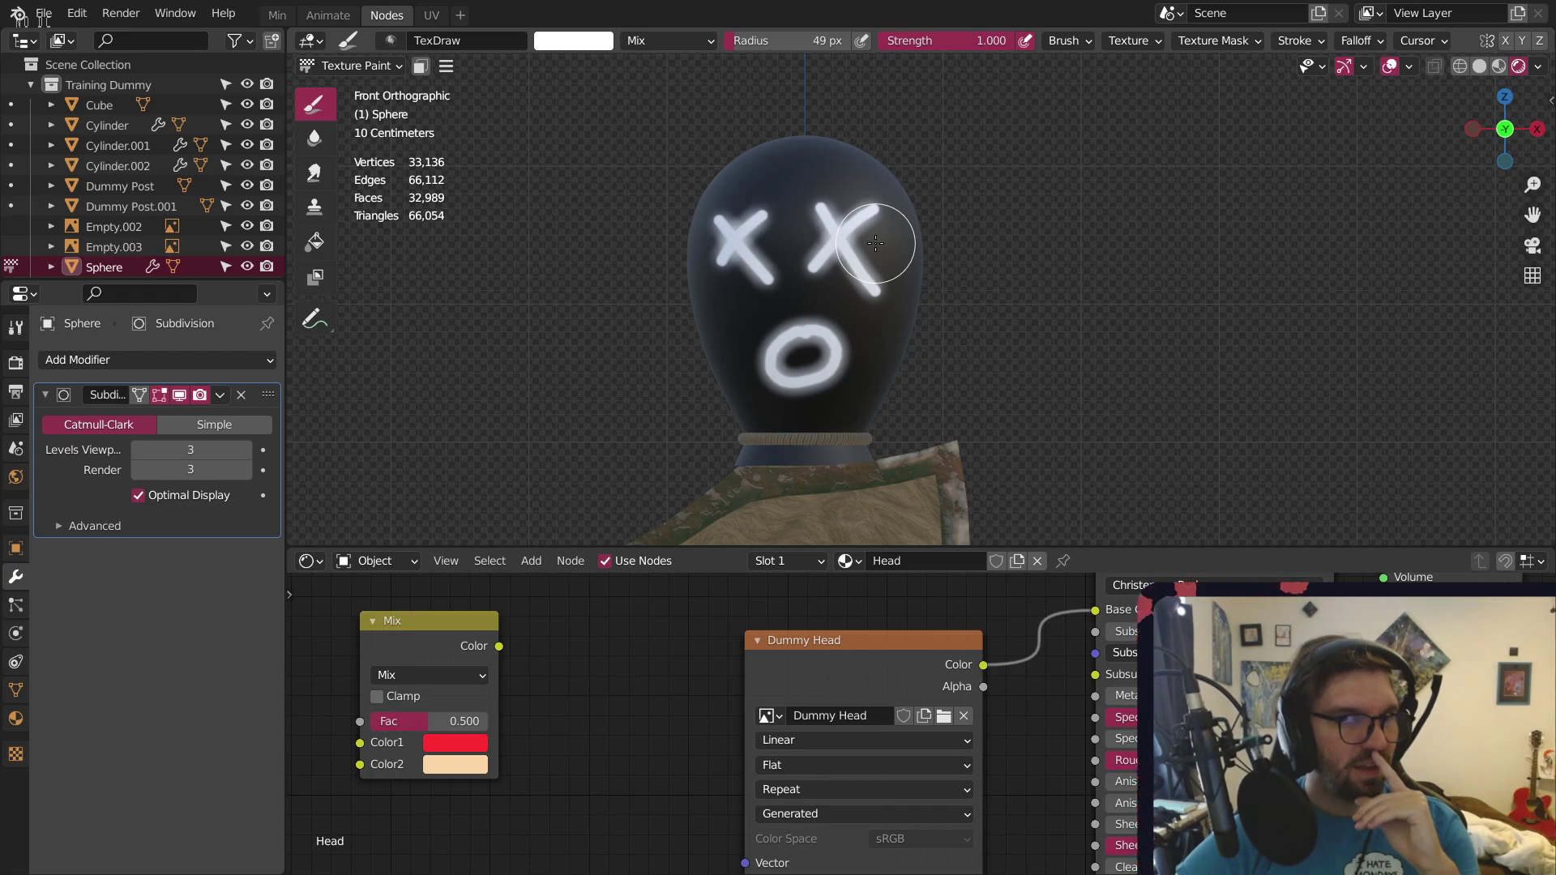
Paint a large white X on the back of the head, redoing the diagonal that reaches down toward the neck
left_click(1501, 132)
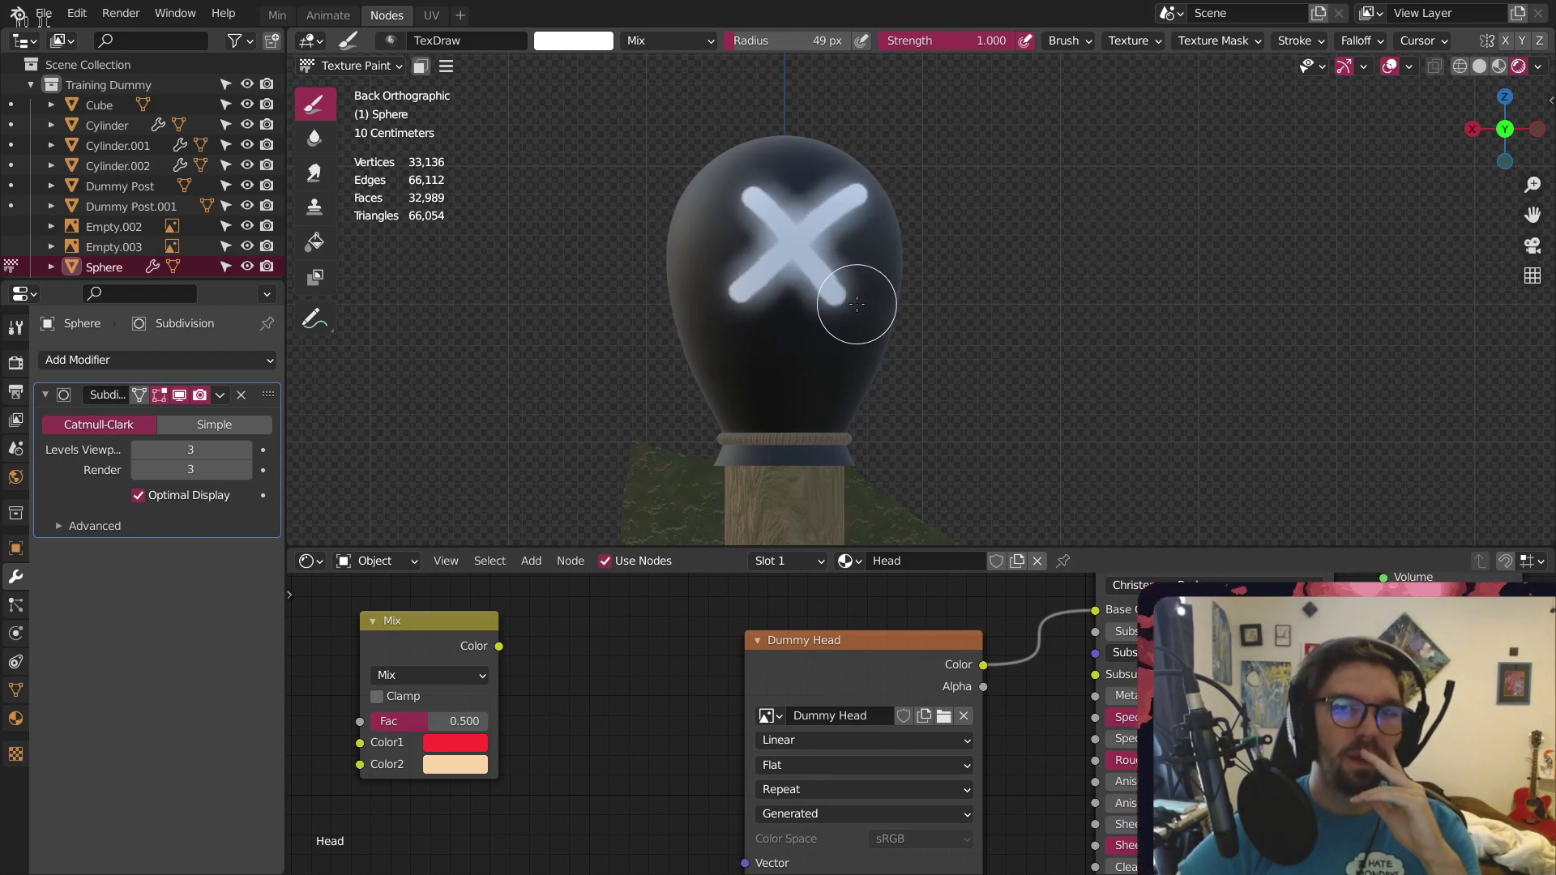
middle_click_drag(758, 197, 1059, 235)
key("ctrl+KP_1")
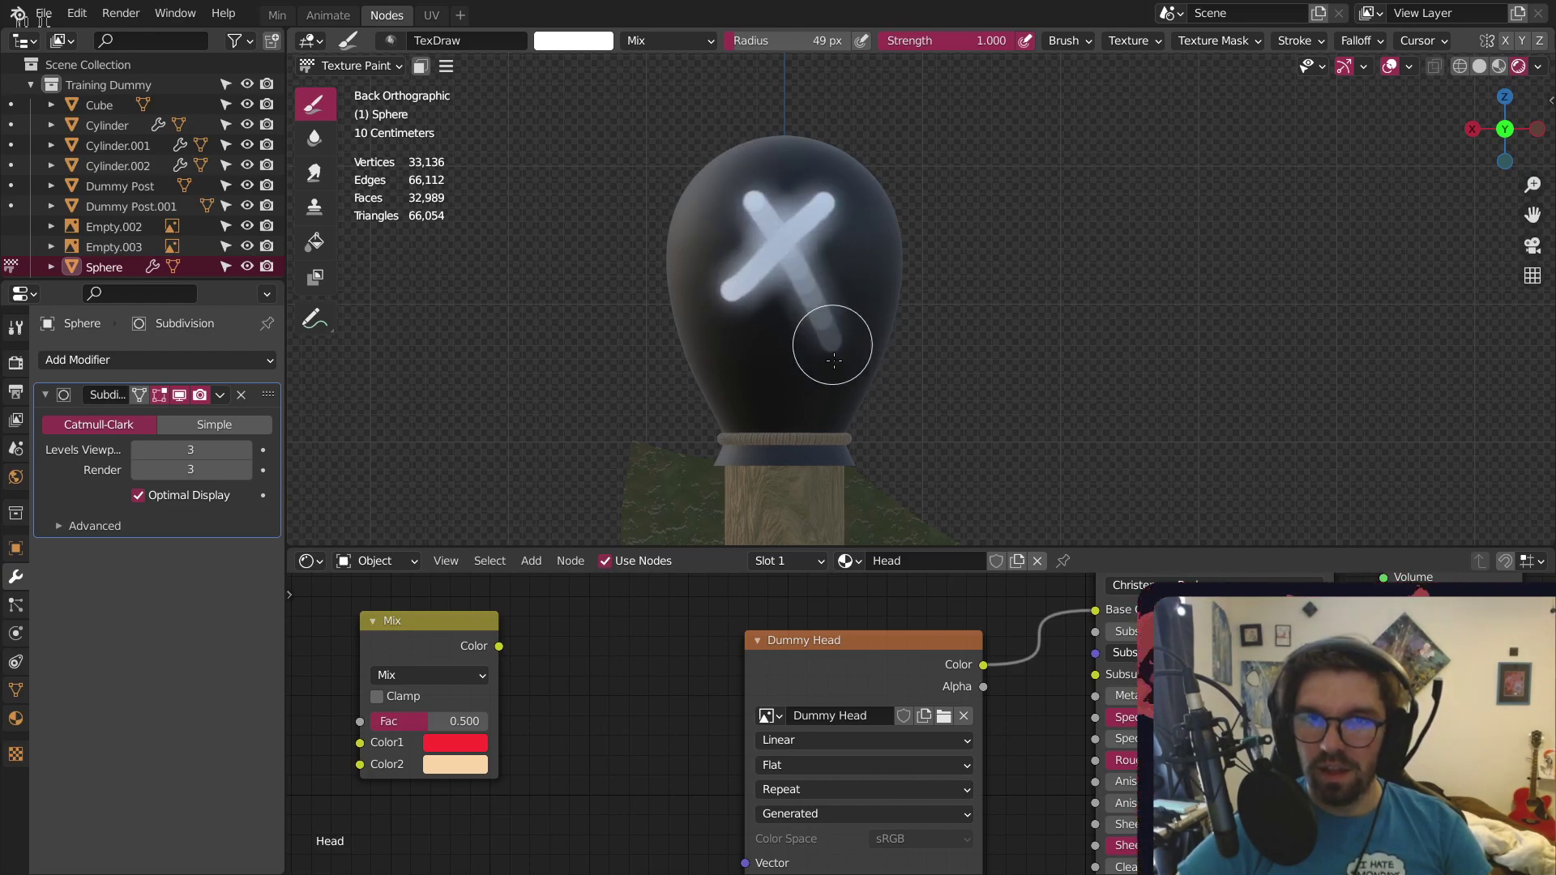
key("ctrl+z")
left_click_drag(752, 201, 841, 357)
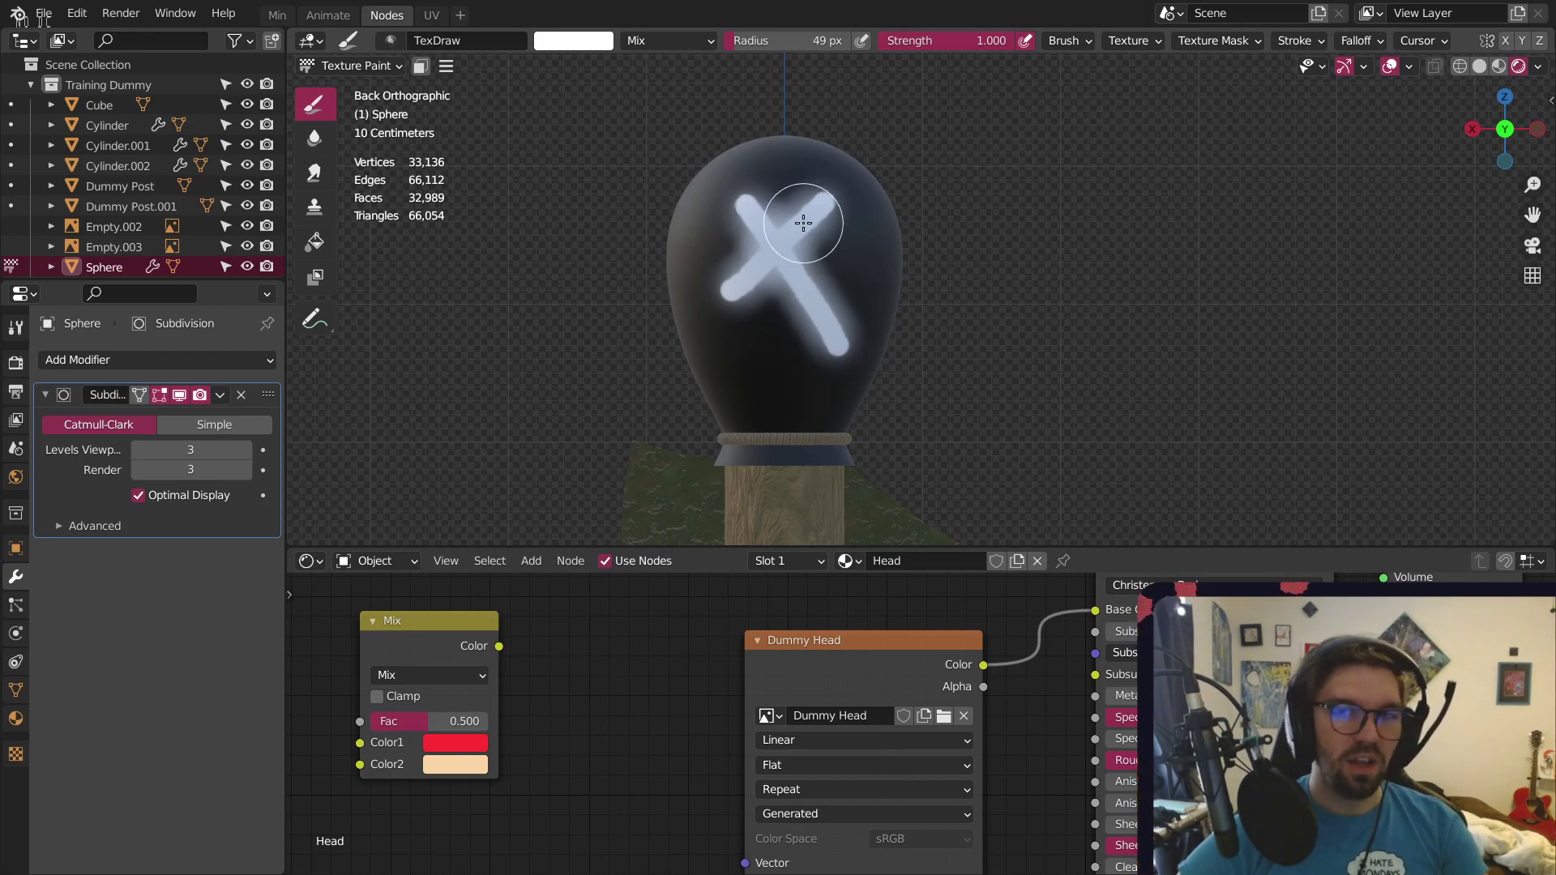
Return to the front view of the head and switch from Texture Paint to Object Mode
mouse_move(803, 223)
middle_mouse_down()
mouse_move(859, 225)
mouse_move(720, 224)
mouse_move(778, 275)
mouse_move(658, 381)
mouse_move(964, 365)
mouse_move(756, 358)
middle_mouse_up()
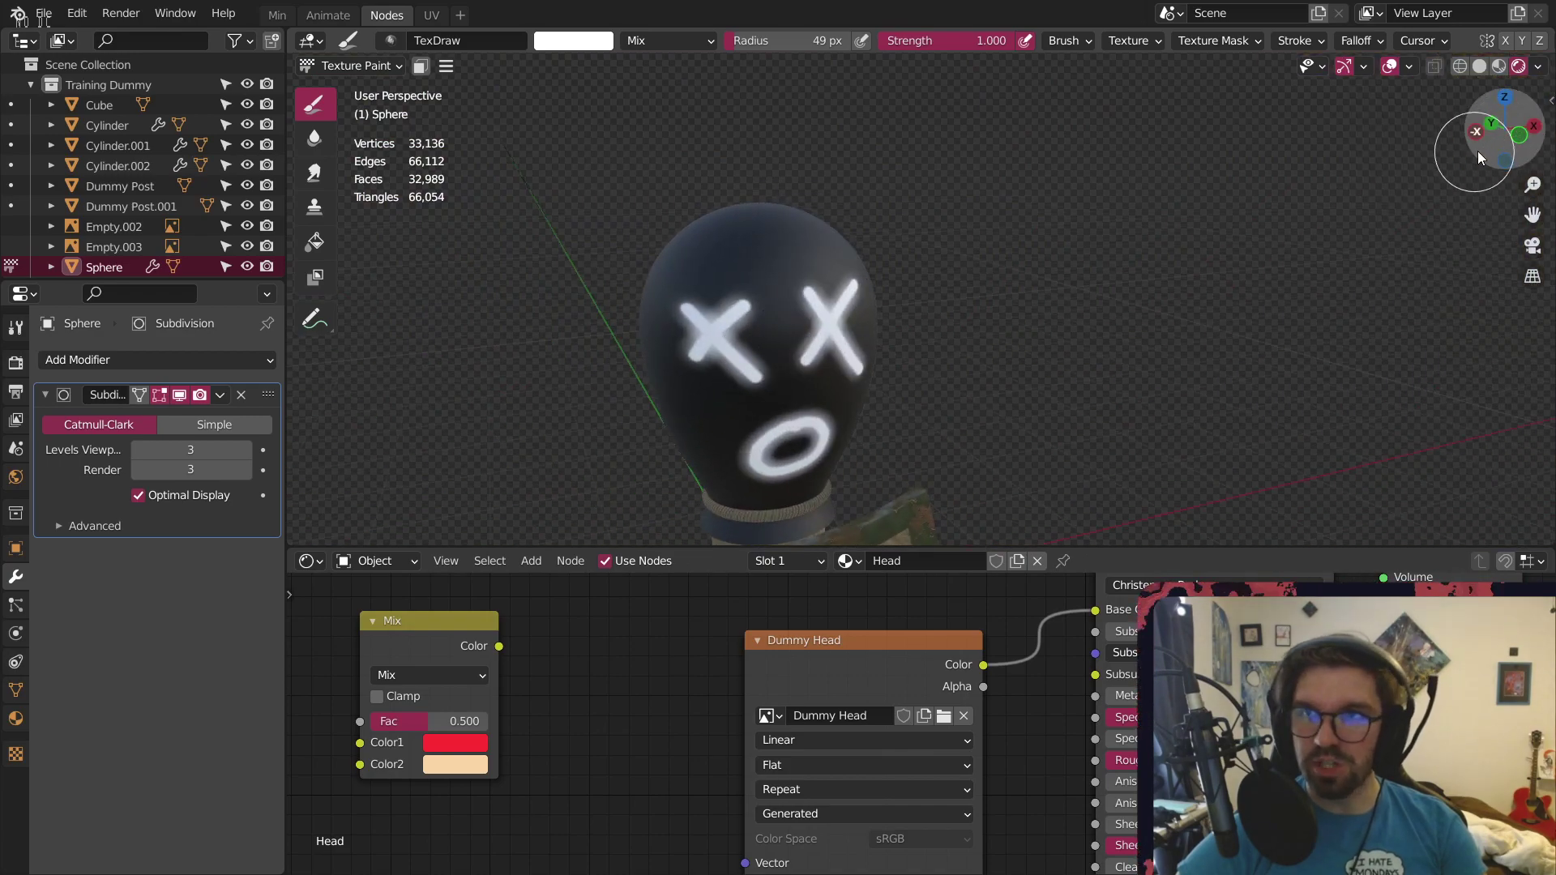
key("KP_1")
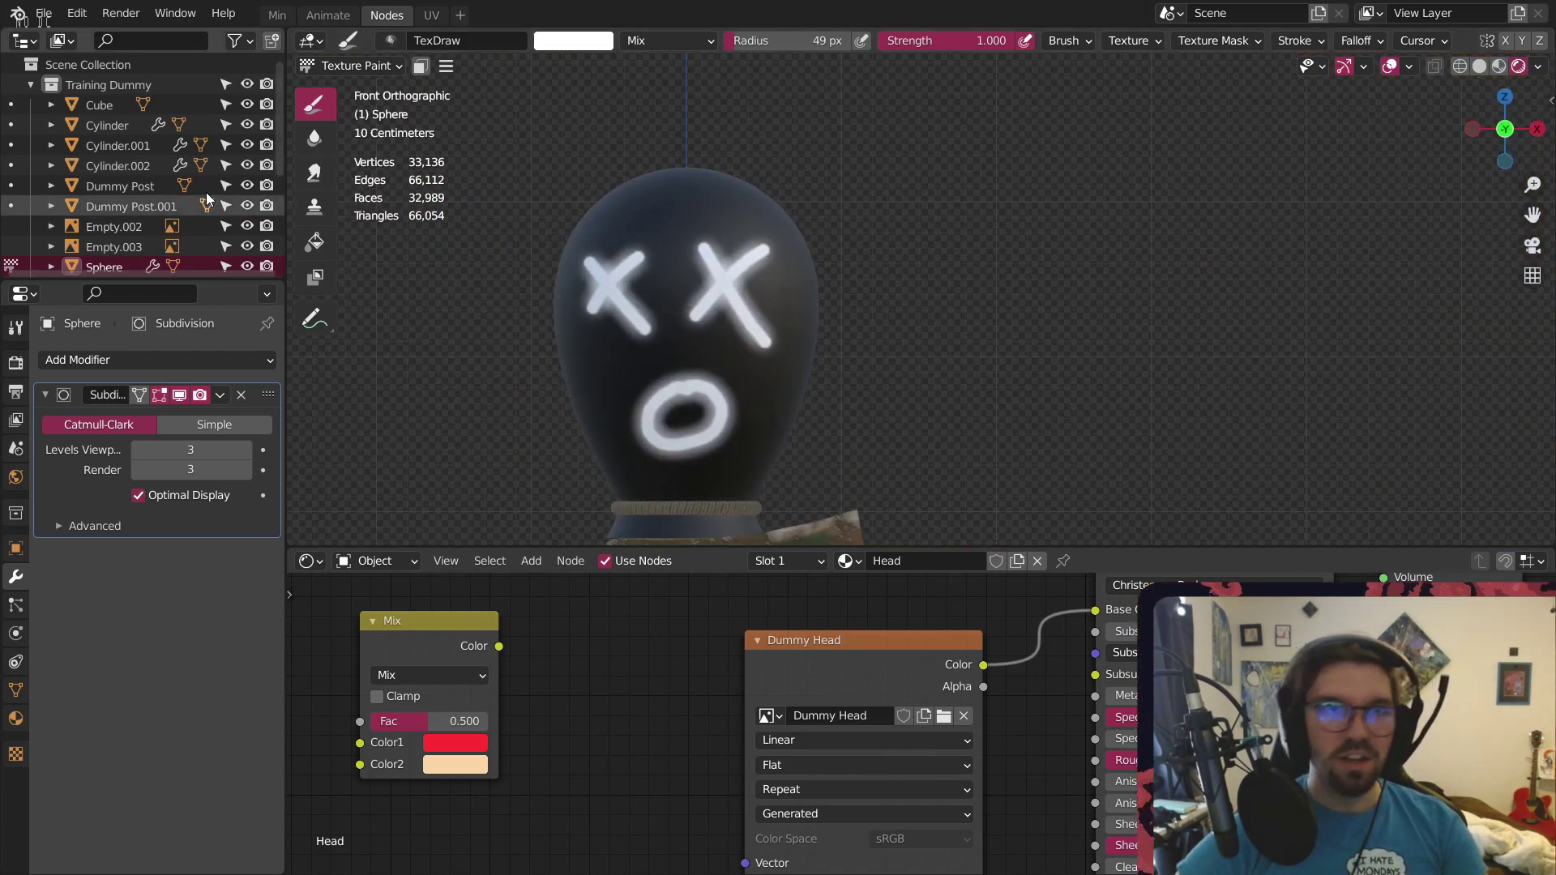
left_click(339, 72)
left_click(356, 90)
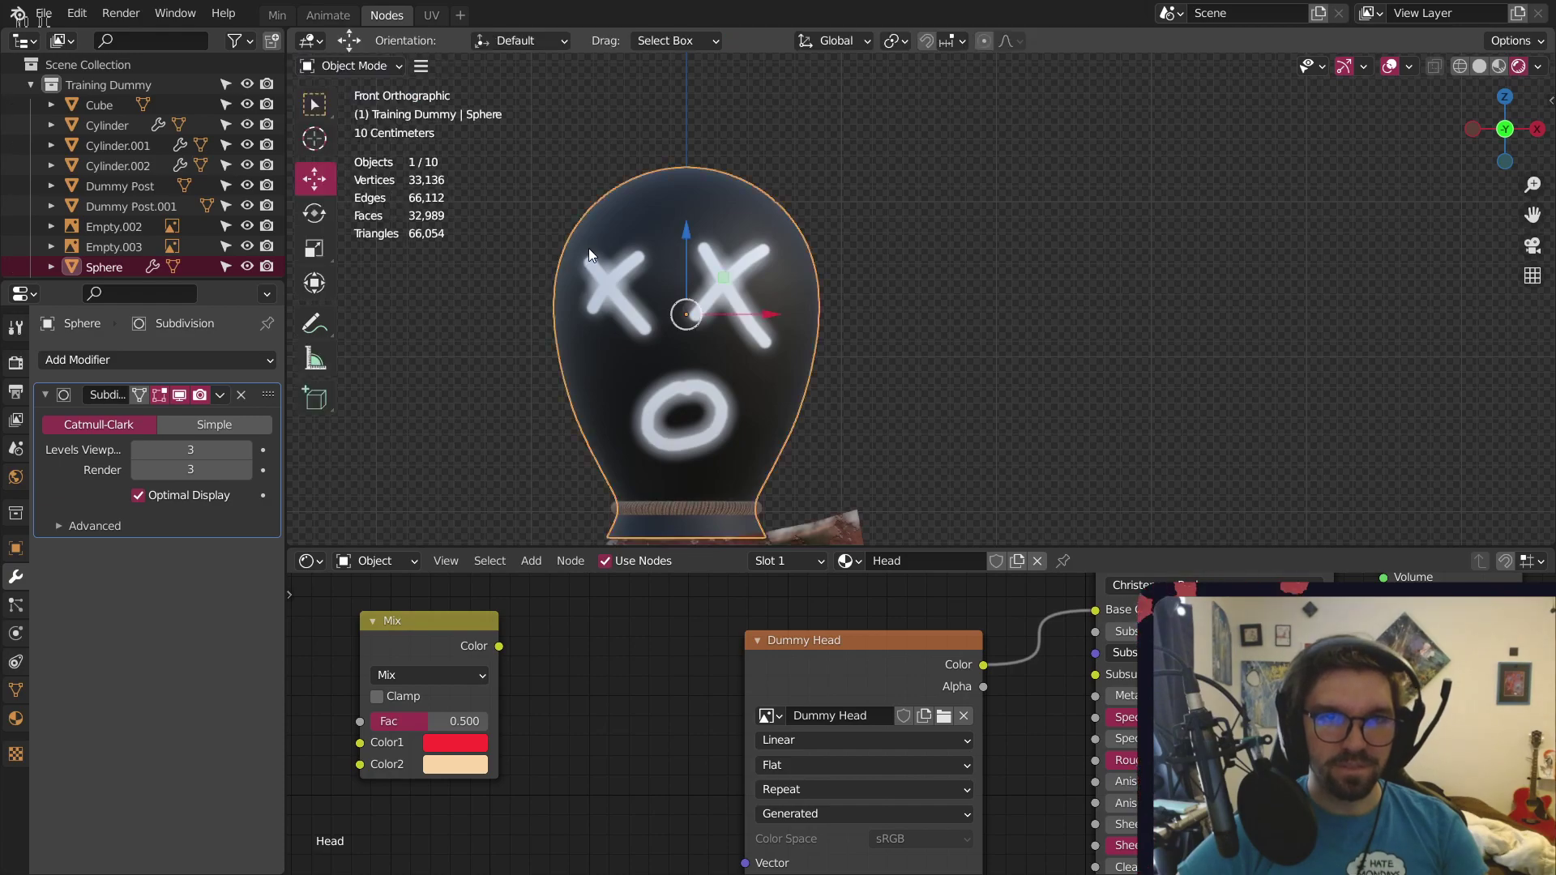
scroll(589, 248, "down", 3)
scroll(669, 729, "down", 1)
scroll(658, 694, "down", 3)
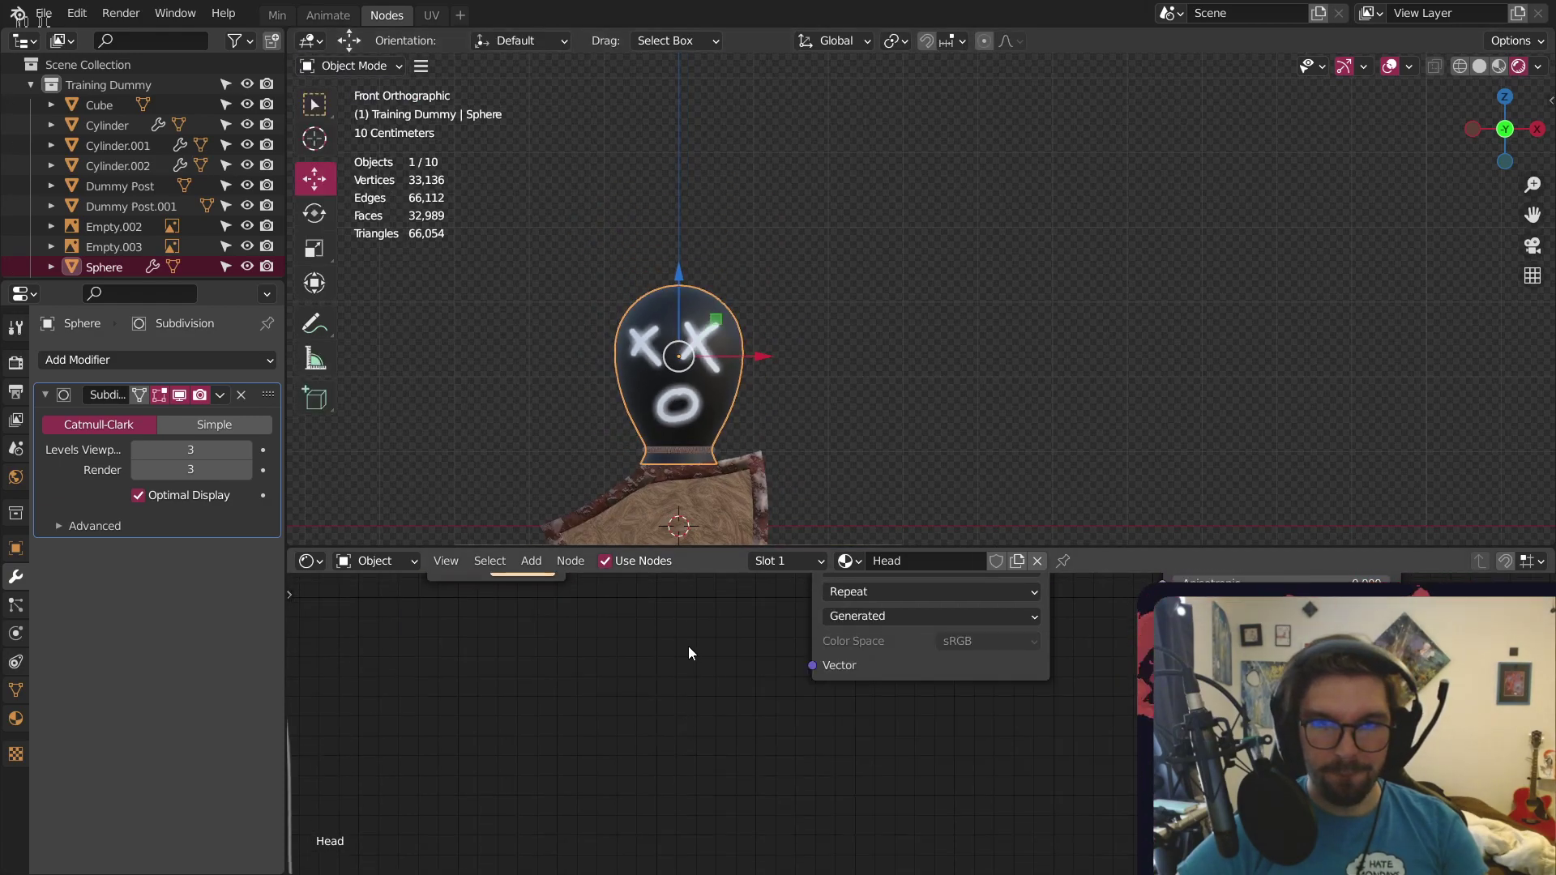
Detach the Dummy Head image from the shader's Base Color and arrange its node just before the Mix node
middle_click_drag(693, 658, 884, 763)
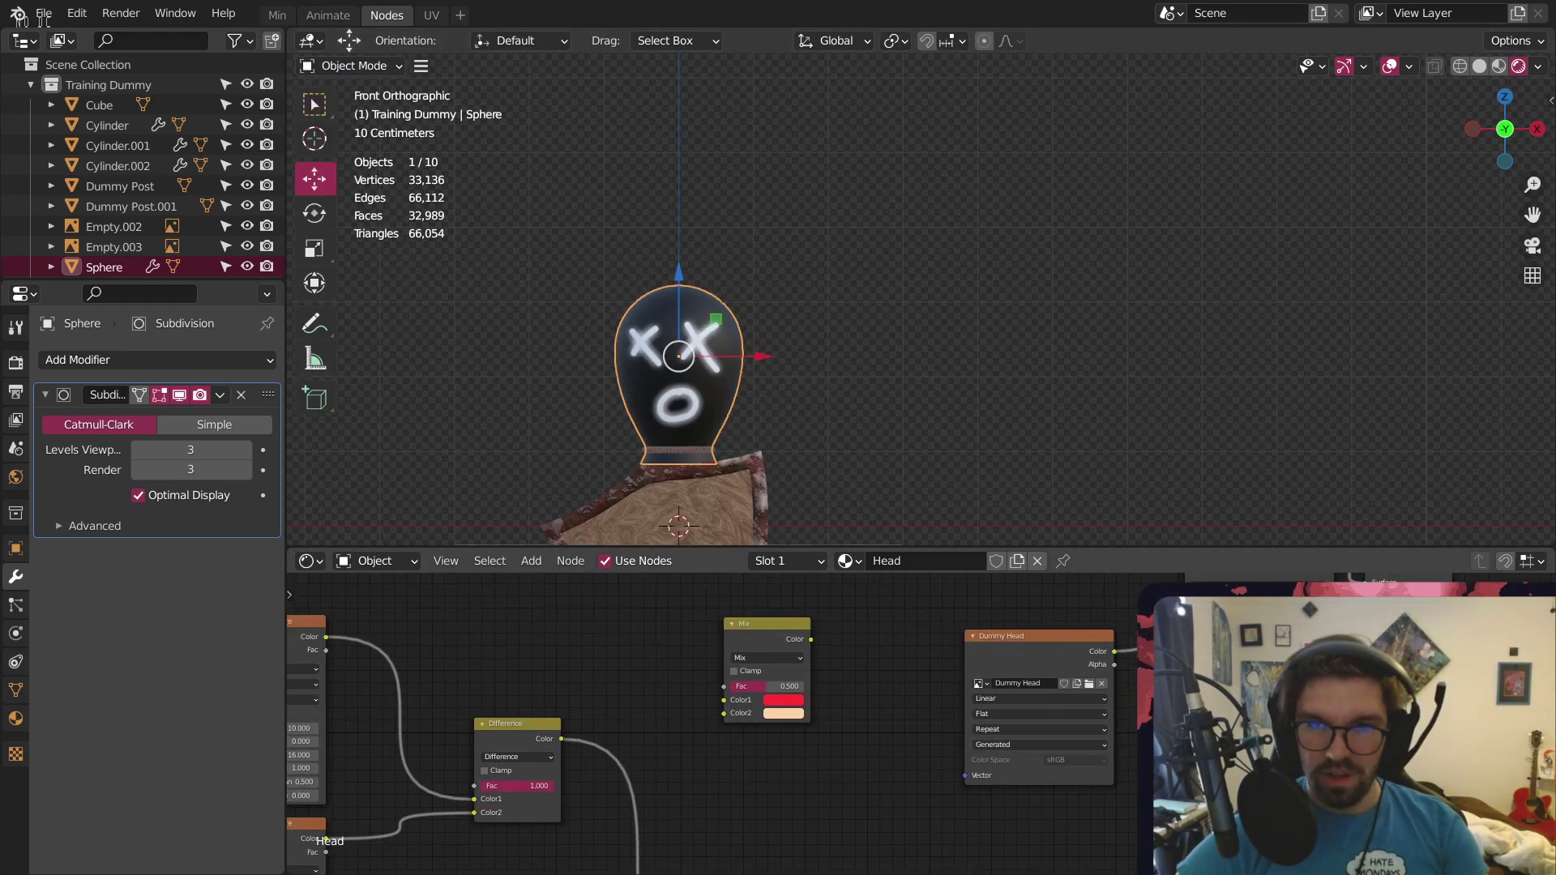
left_click_drag(1184, 624, 913, 680)
left_click(732, 624)
left_click_drag(749, 623, 955, 620)
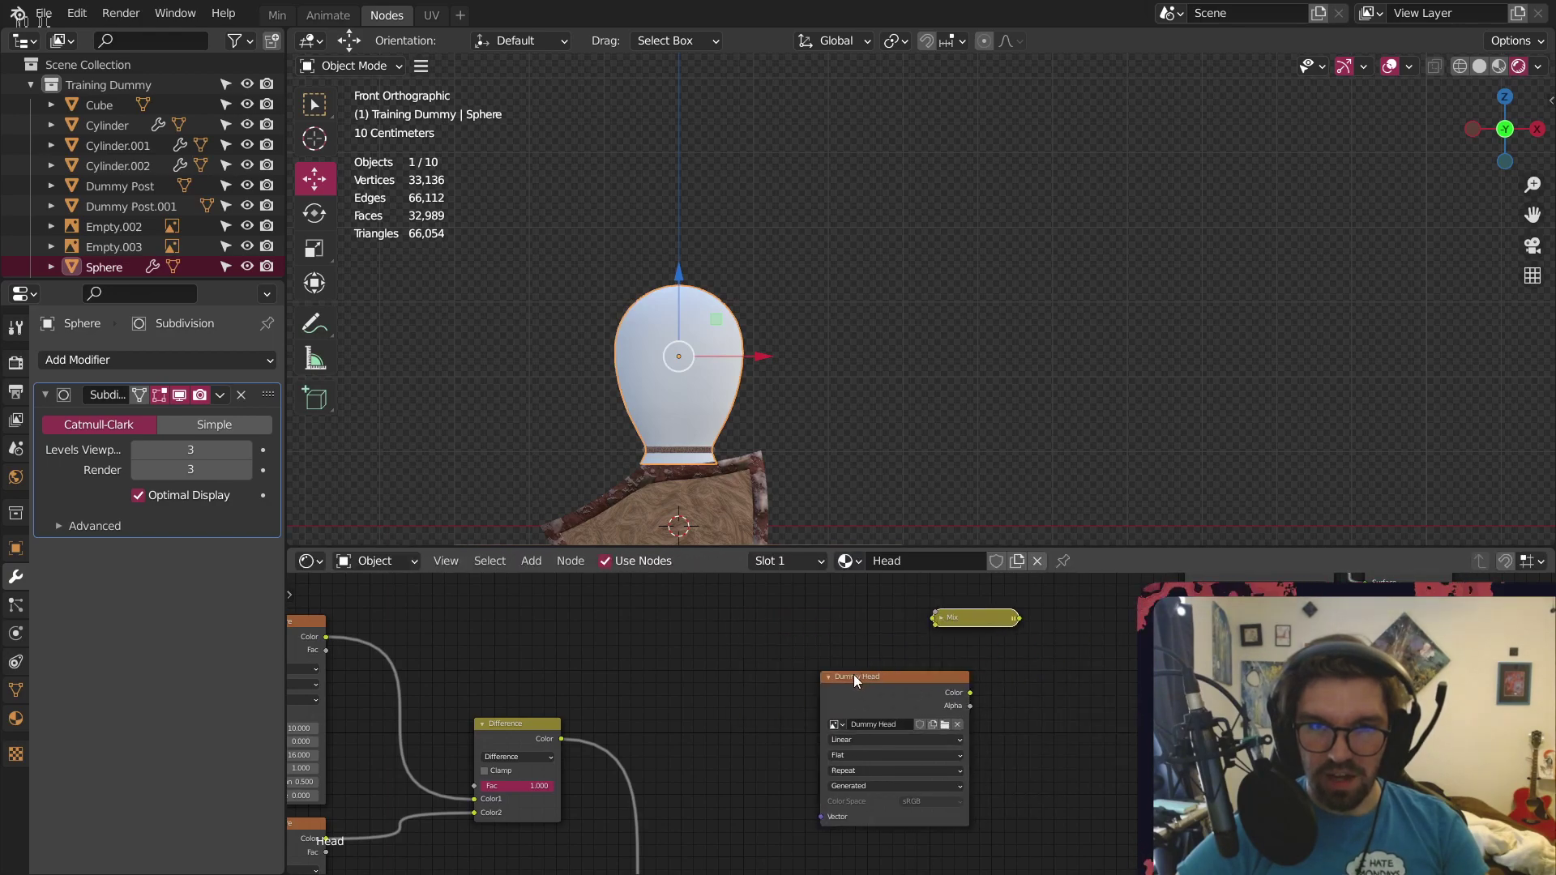
left_click(936, 621)
left_click_drag(858, 702, 841, 673)
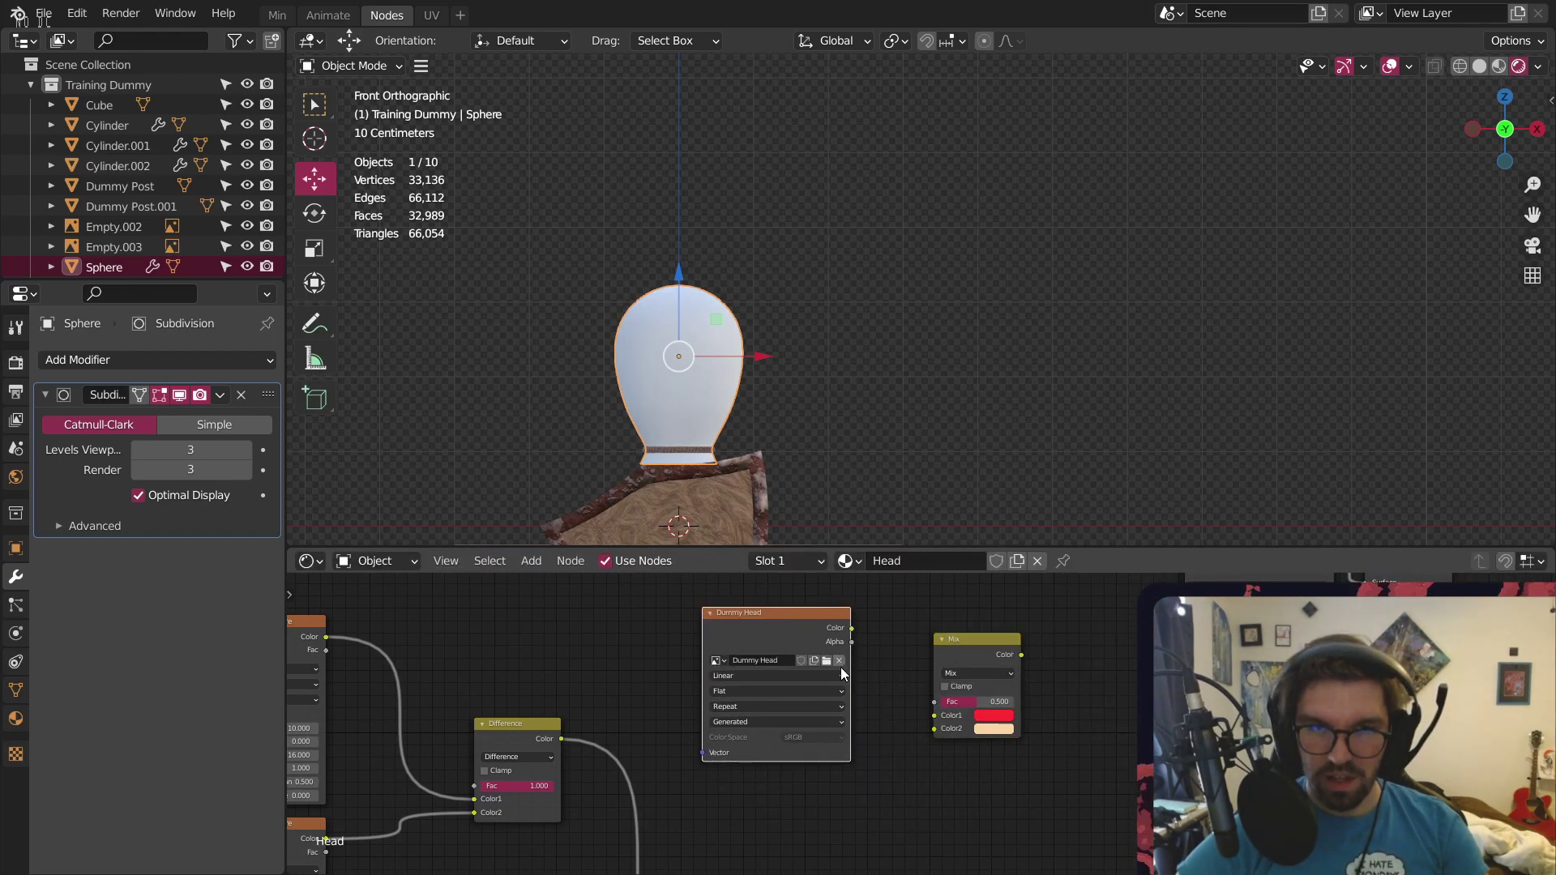
Connect the Bump node's Normal output to the head shader's Normal input
scroll(850, 705, "down", 3)
middle_click_drag(917, 848, 800, 681)
scroll(729, 705, "up", 3)
left_click_drag(667, 717, 1050, 663)
scroll(811, 665, "down", 2)
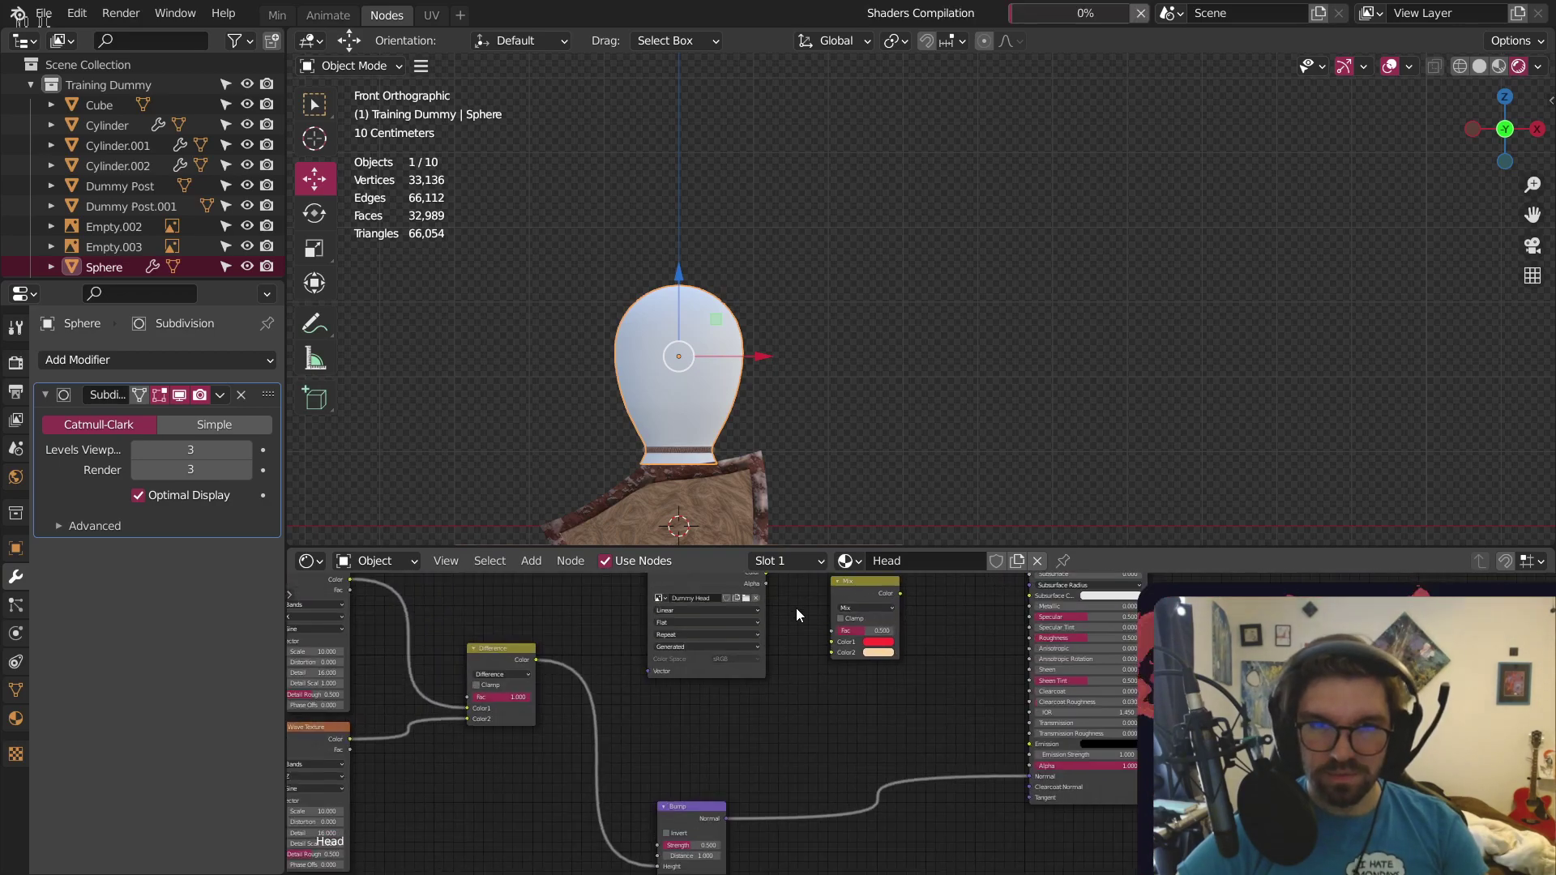
Connect the Dummy Head image's Color to the Mix node's Fac, and the Mix Color output to the shader's Base Color
middle_click_drag(796, 608, 765, 683)
scroll(765, 682, "up", 3)
left_click_drag(733, 651, 878, 758)
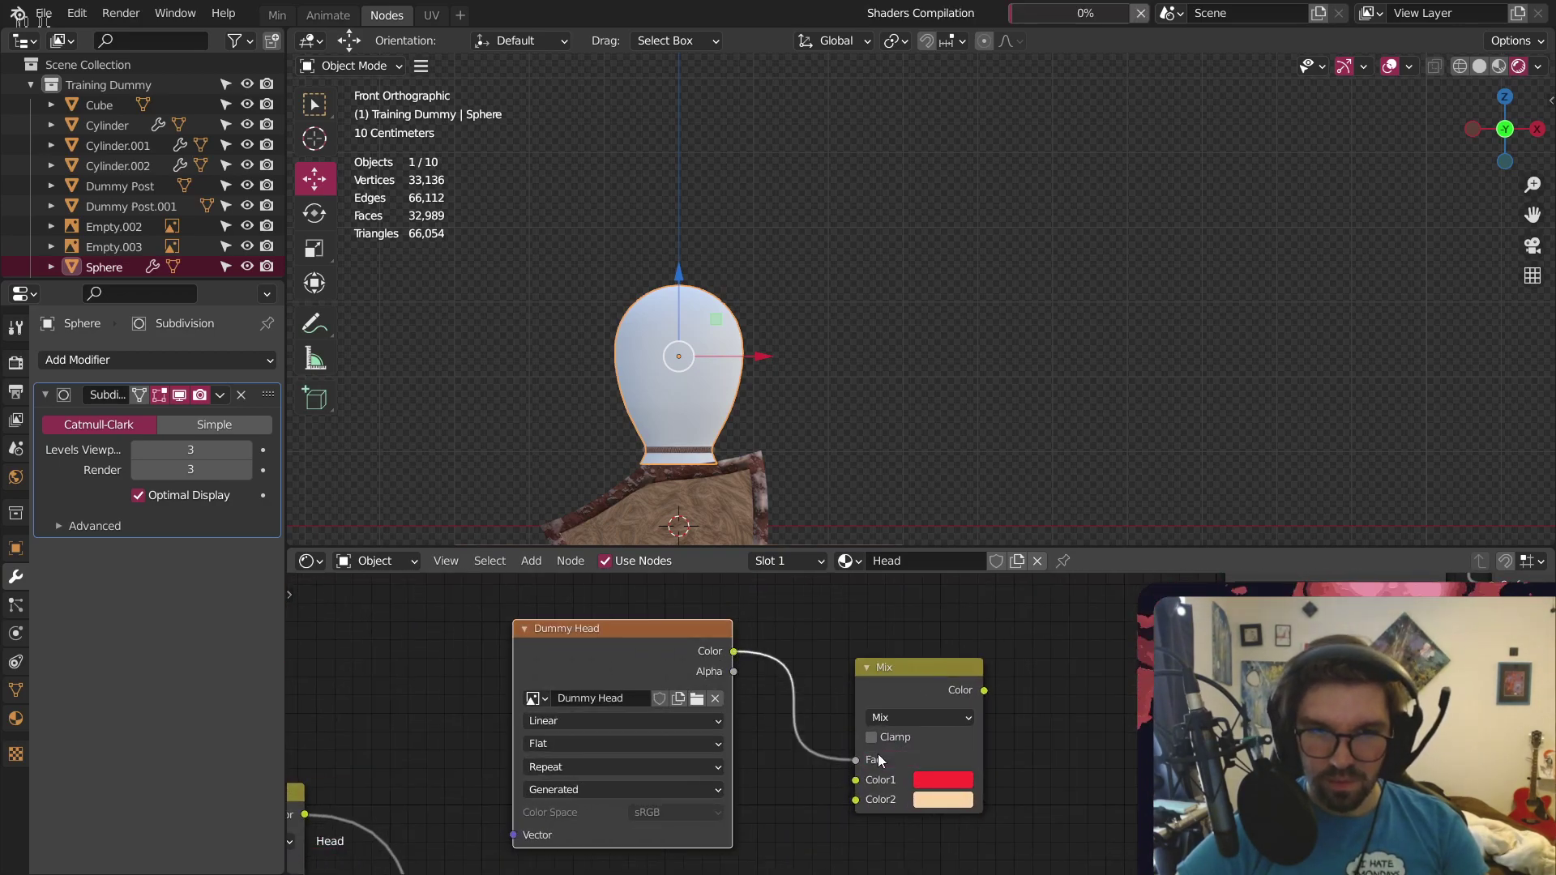
left_click_drag(984, 690, 1167, 645)
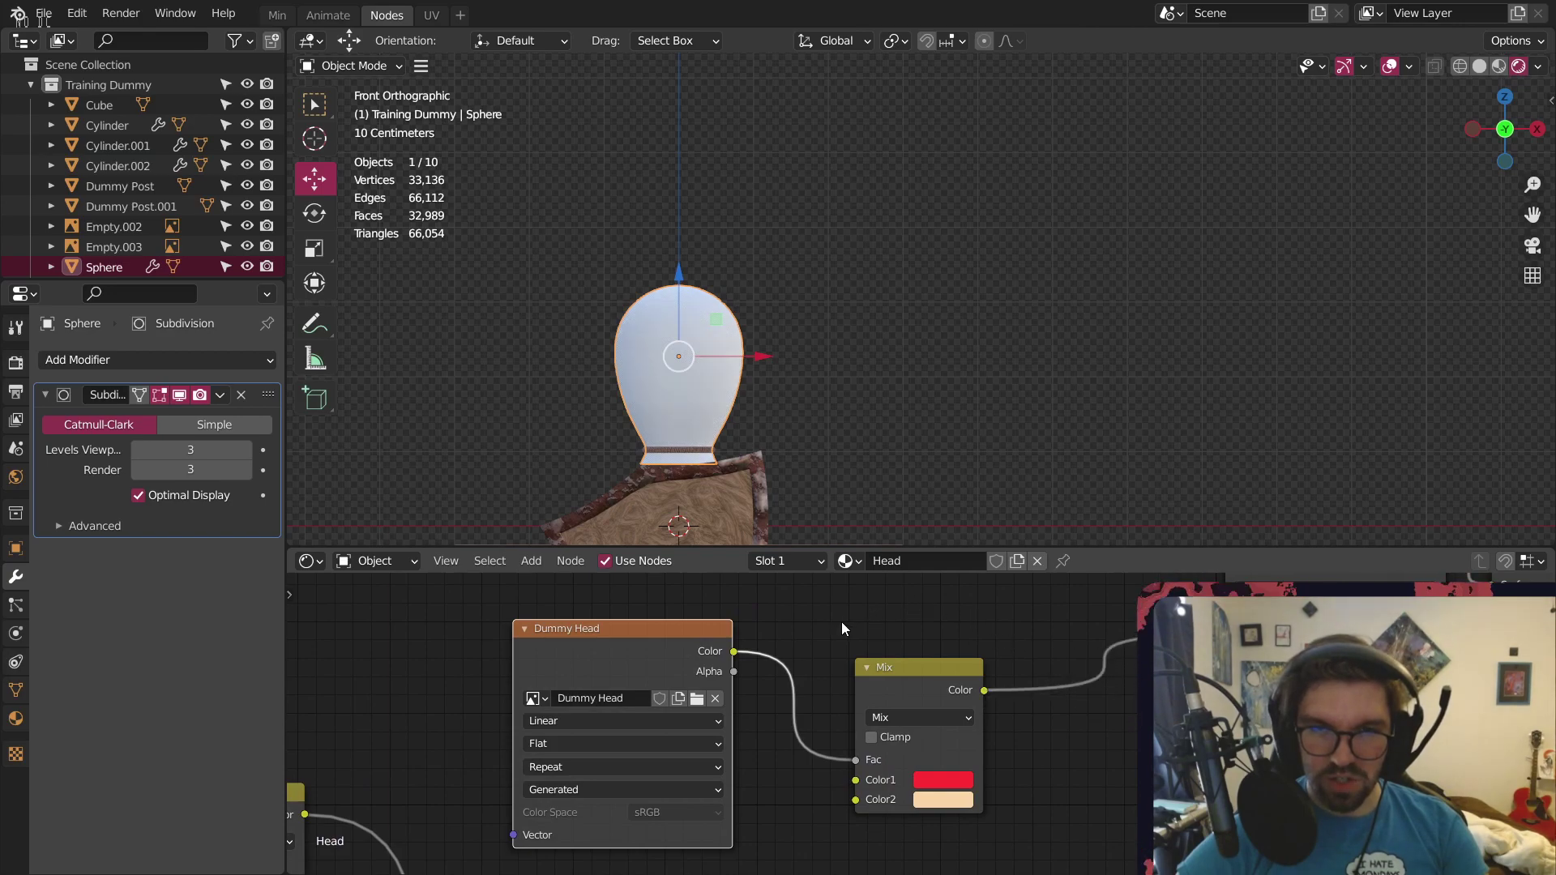
middle_click_drag(841, 629, 947, 588)
scroll(637, 324, "up", 3)
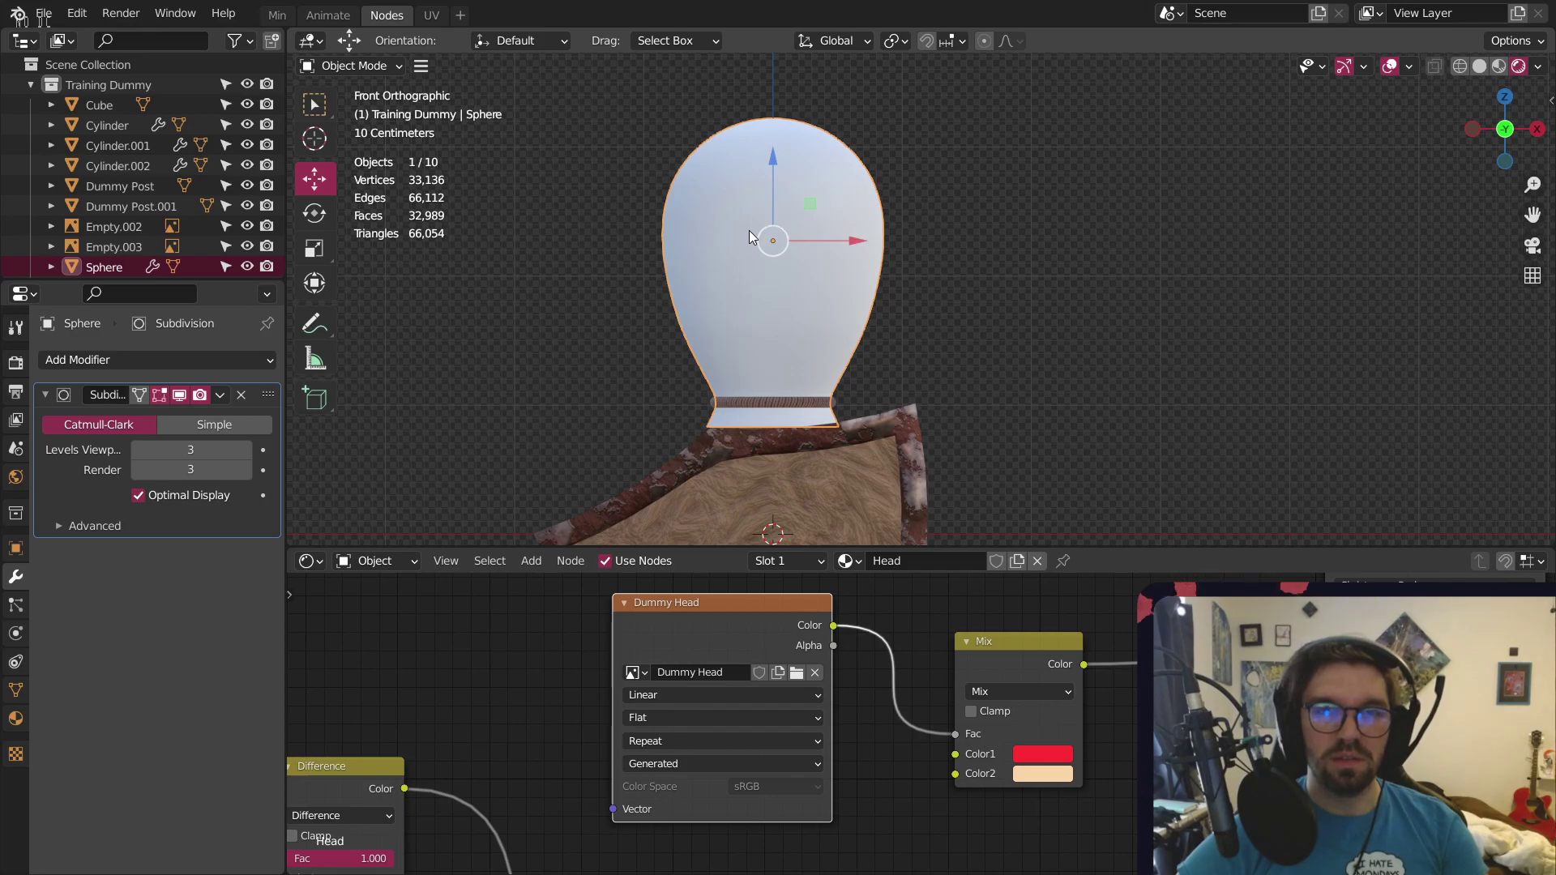
scroll(780, 212, "up", 5)
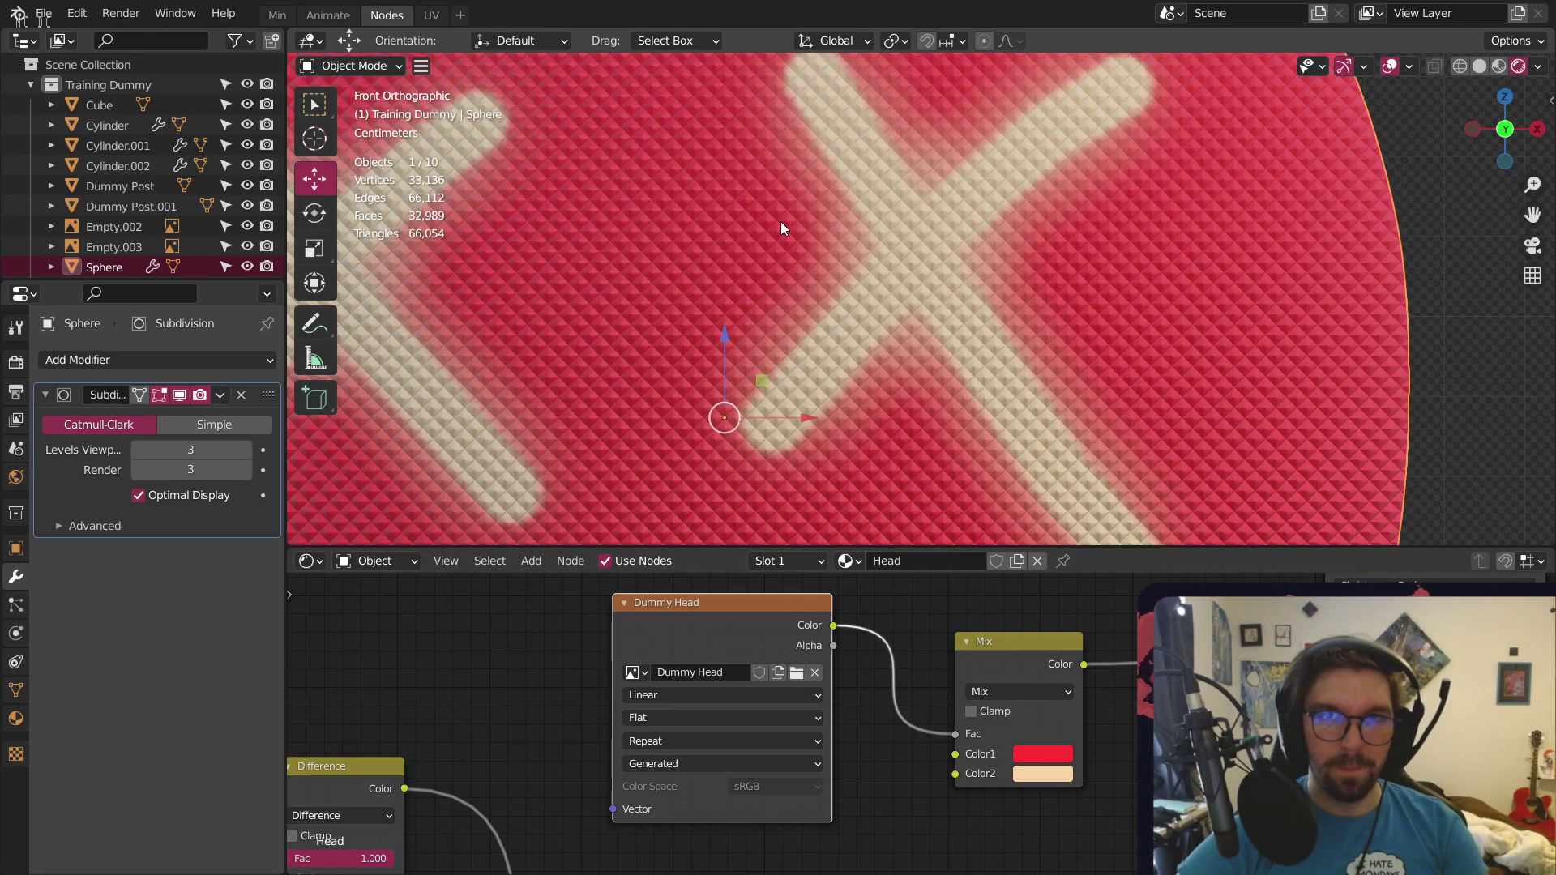
scroll(781, 221, "down", 6)
scroll(781, 271, "up", 4)
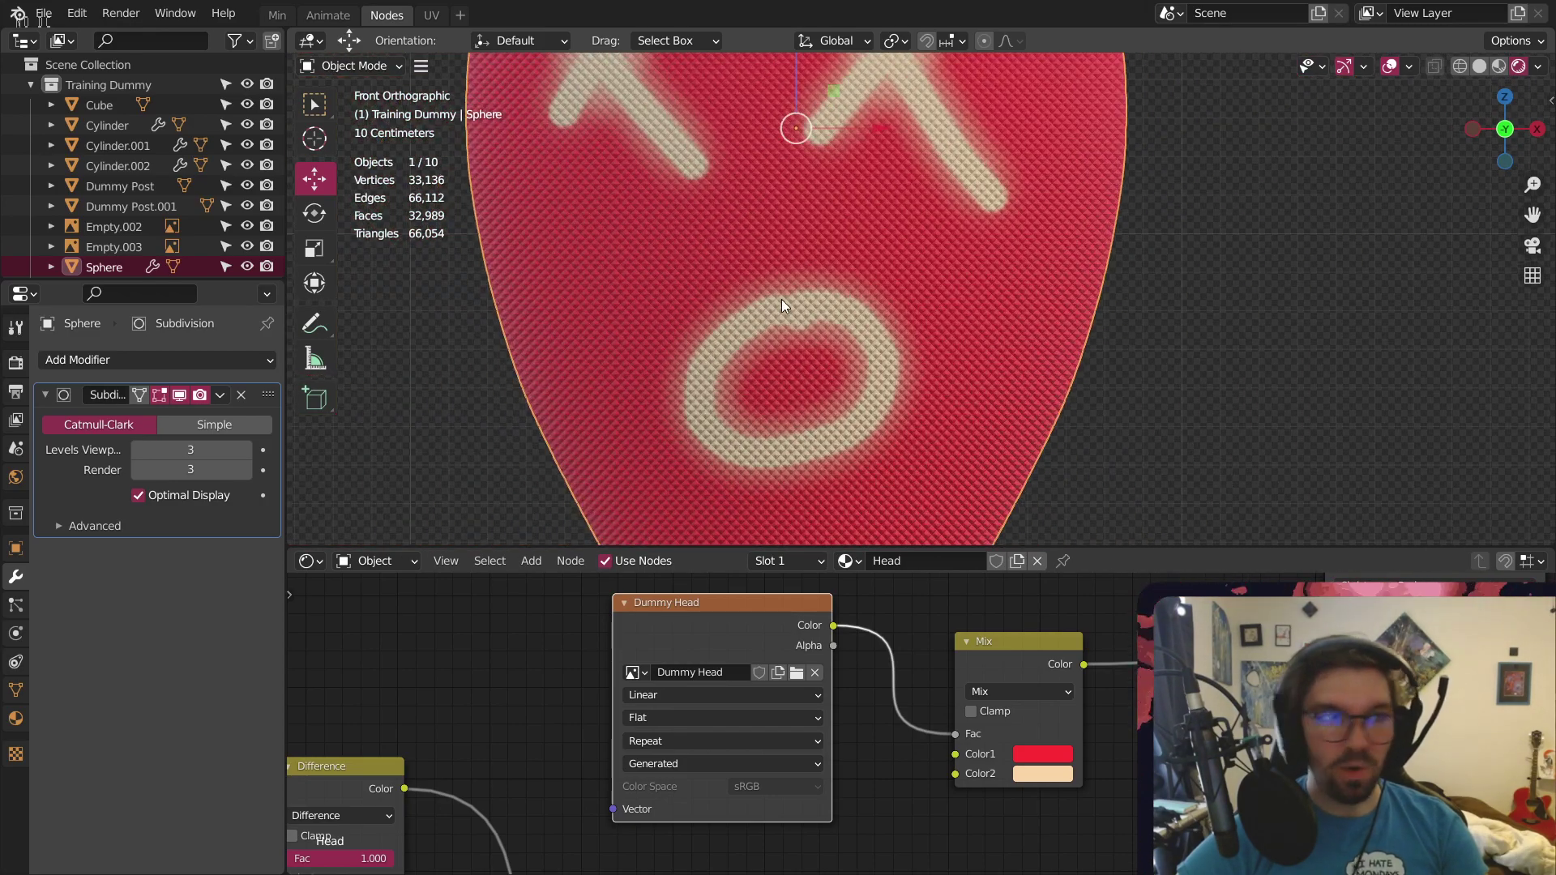
scroll(936, 693, "up", 3)
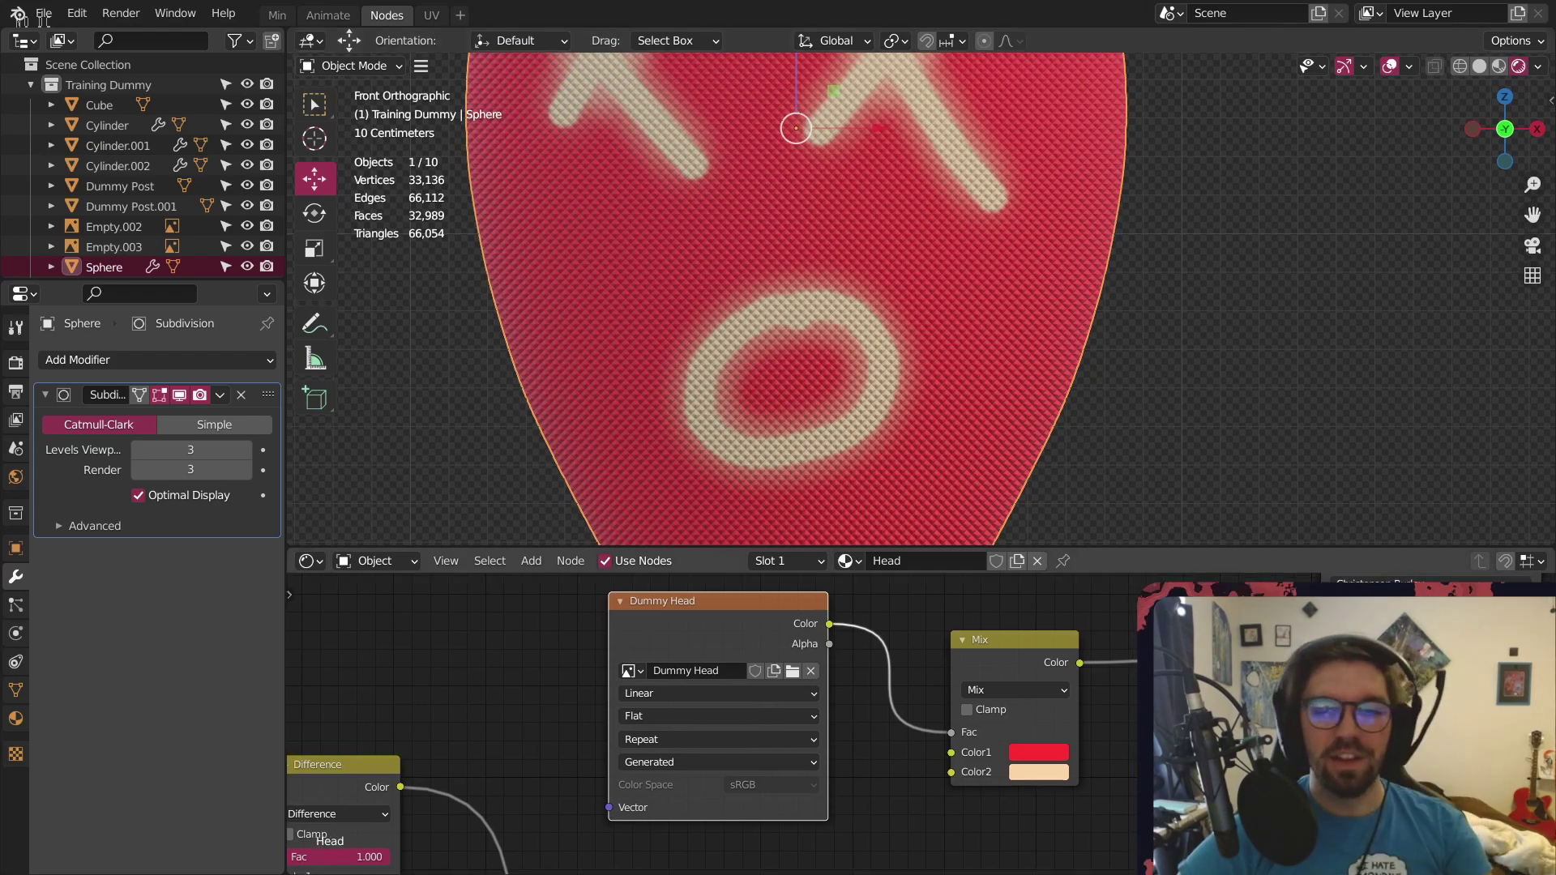
Set the Mix node's Color1 to the cream shade and its Color2 to dark red in the Head material
scroll(935, 693, "up", 2)
left_click(944, 700)
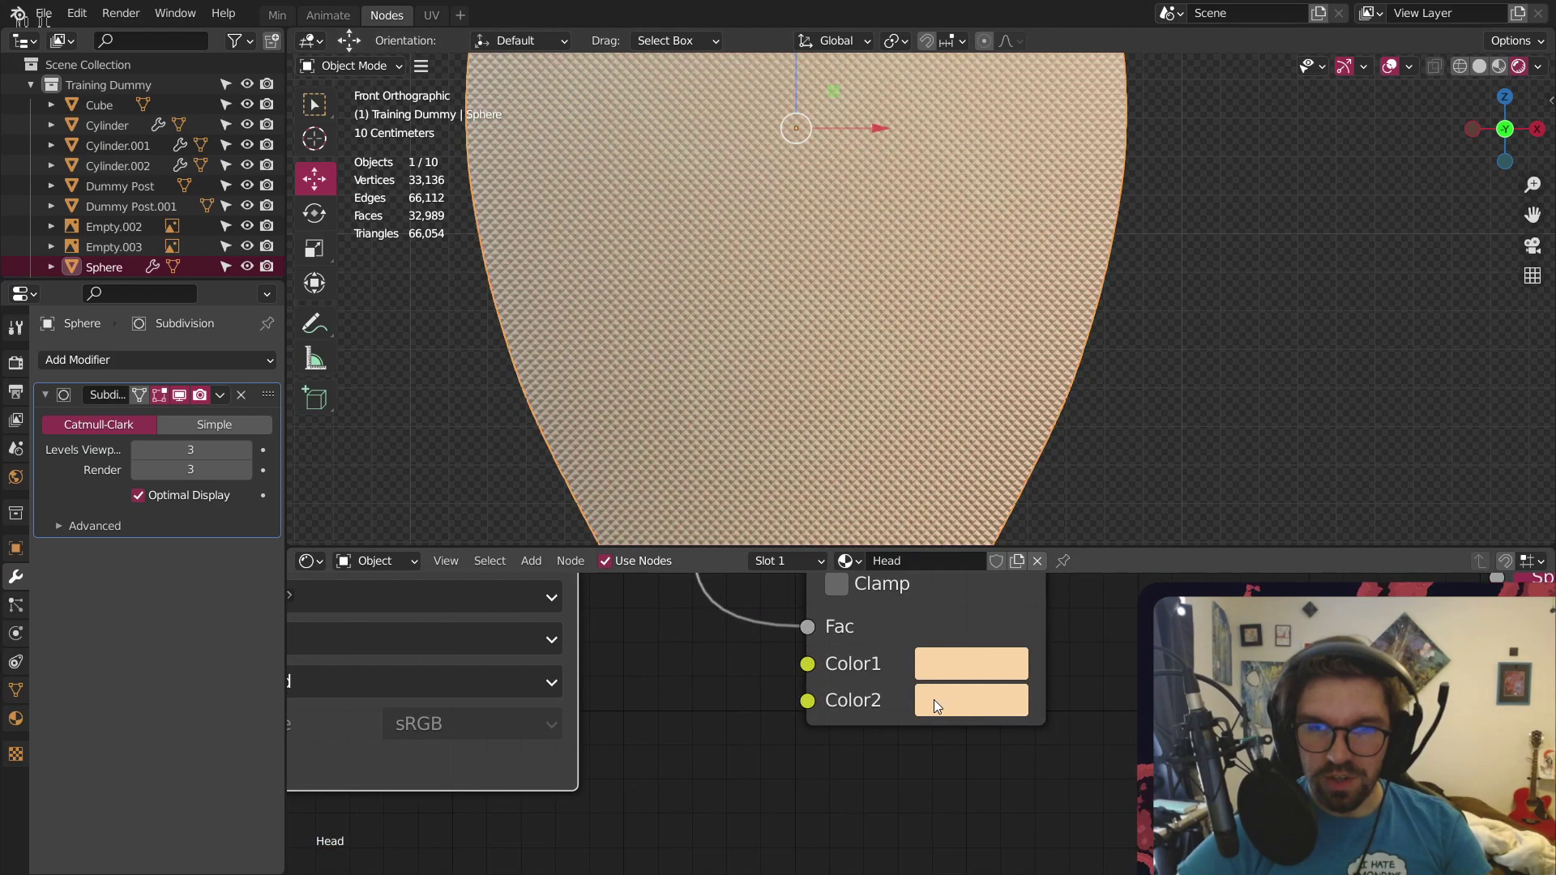
left_click(945, 705)
left_click_drag(1036, 446, 1057, 458)
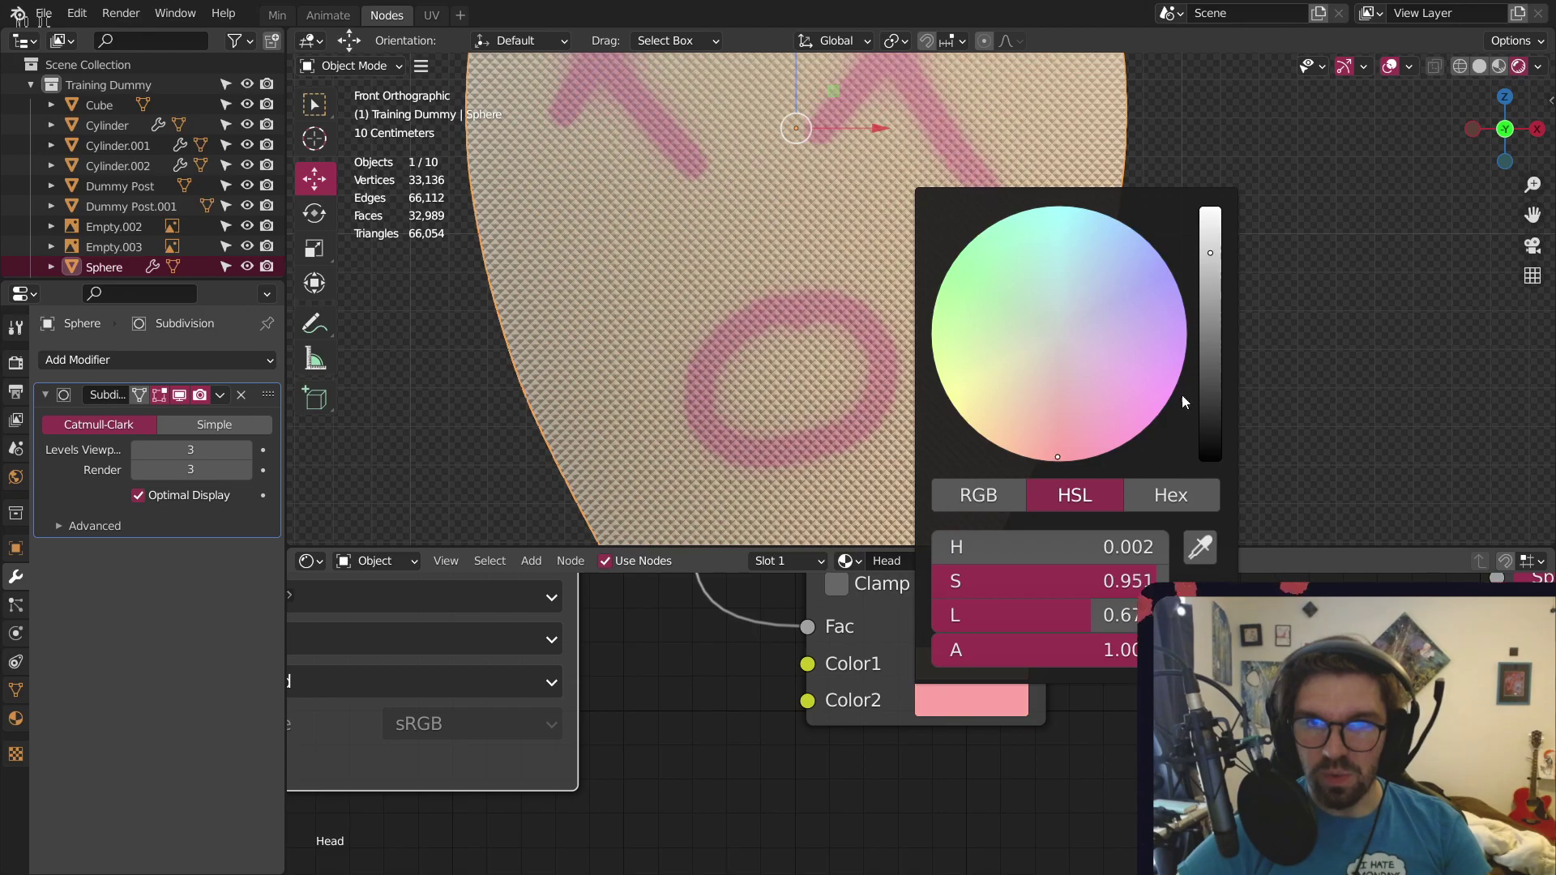
mouse_move(1210, 293)
left_mouse_down()
mouse_move(1210, 409)
mouse_move(1210, 393)
left_mouse_up()
mouse_move(1066, 453)
left_mouse_down()
mouse_move(1080, 460)
mouse_move(1053, 461)
left_mouse_up()
left_click_drag(1208, 409, 1210, 377)
scroll(1105, 241, "down", 6)
left_click(1105, 242)
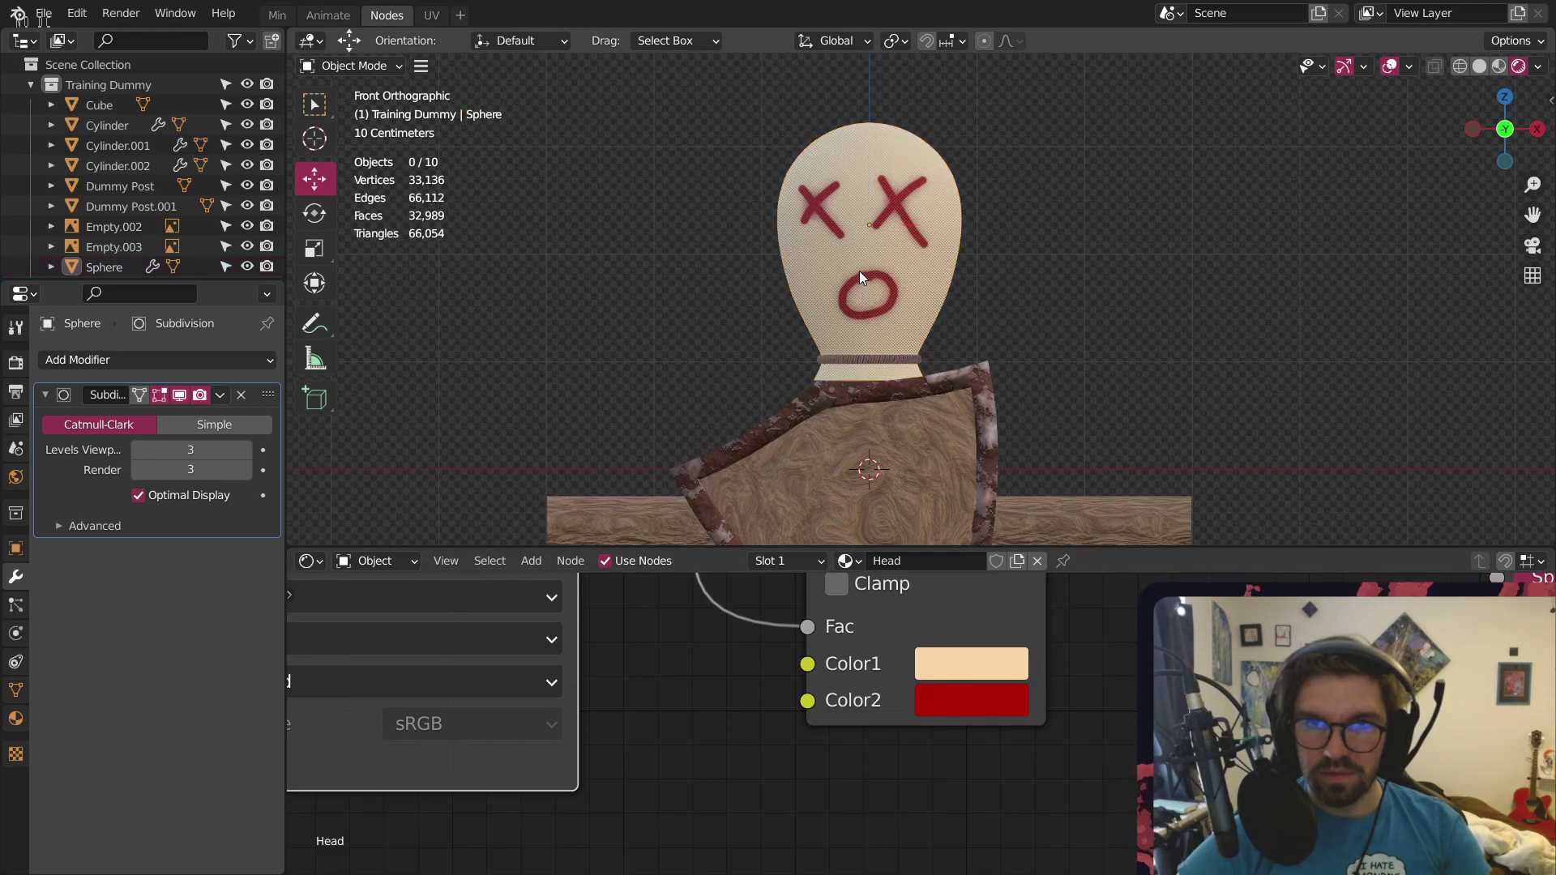
mouse_move(1105, 241)
middle_mouse_down()
mouse_move(427, 202)
mouse_move(1111, 243)
middle_mouse_up()
left_click(1509, 130)
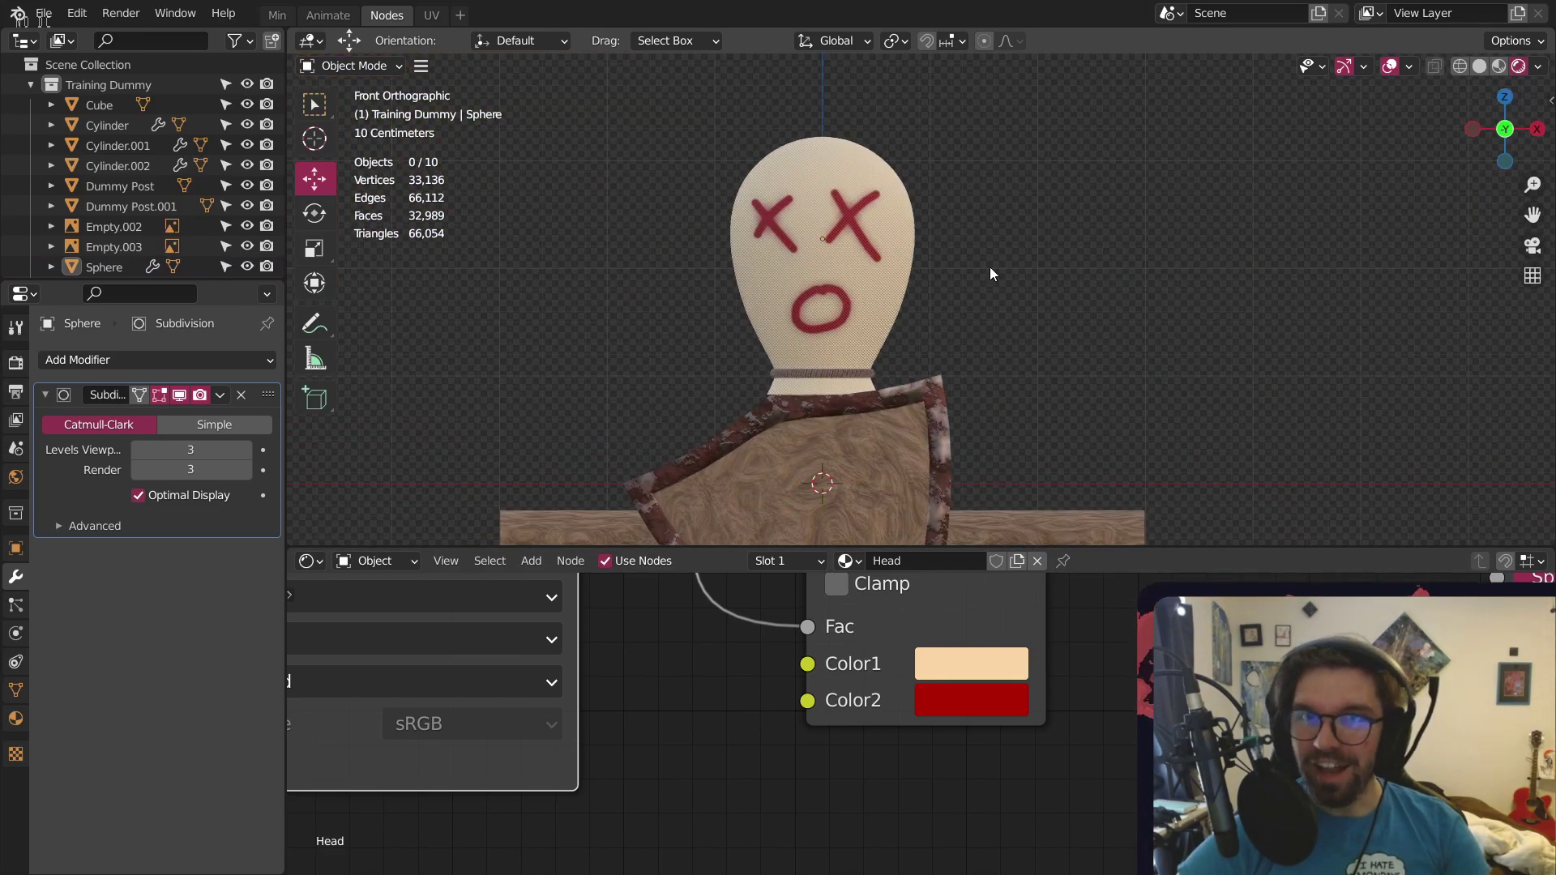
Spread out the Dummy Head texture, Mix and Bump nodes to make room in the Head material's node tree
scroll(932, 243, "up", 5)
scroll(762, 206, "up", 4)
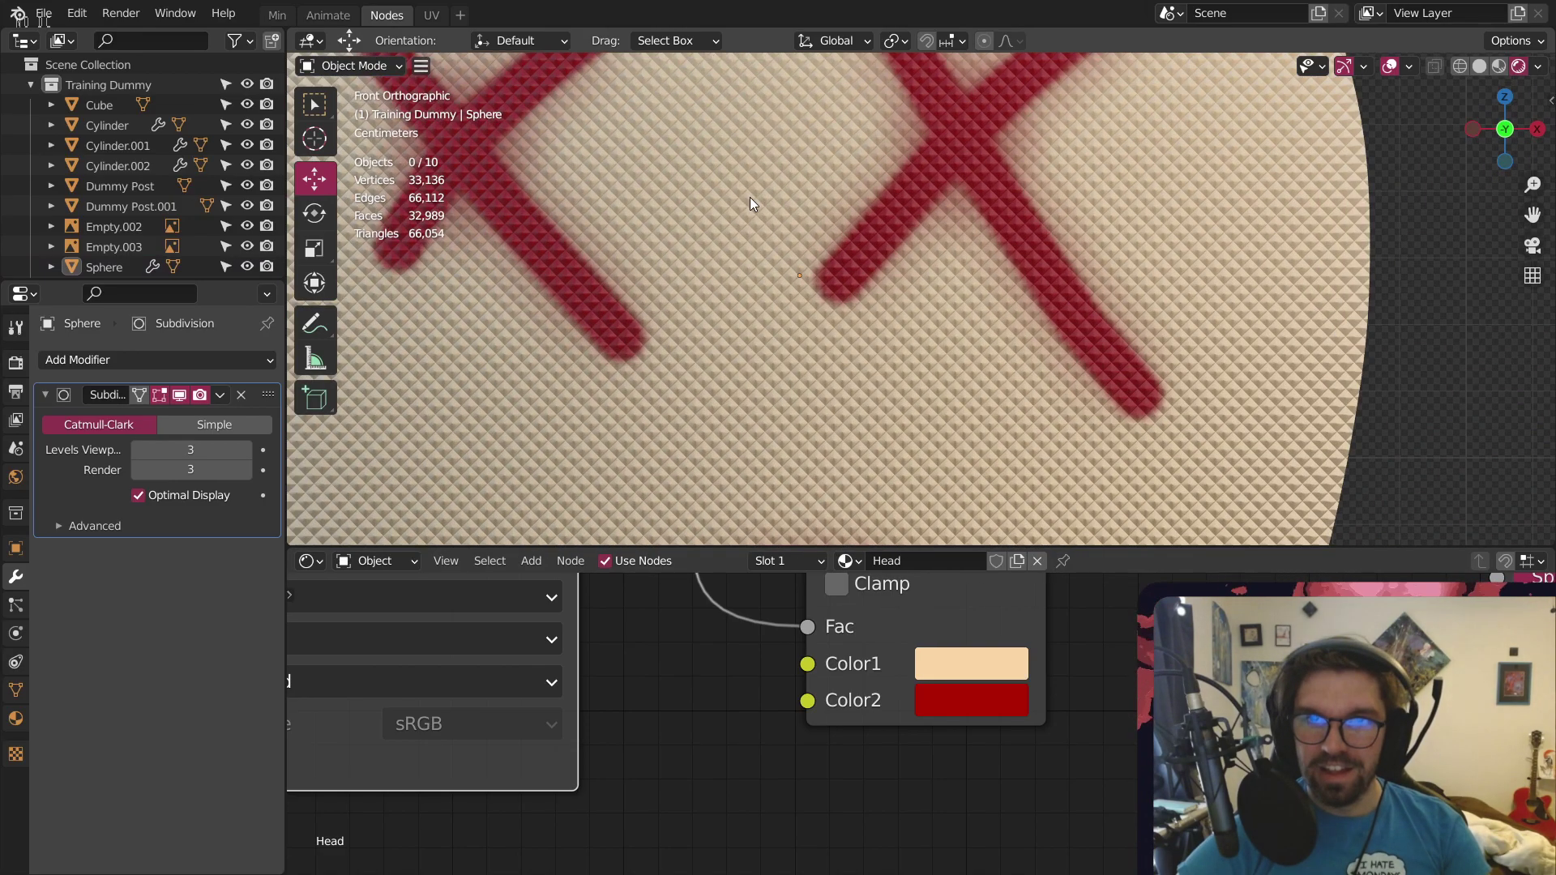
scroll(778, 227, "down", 8)
scroll(802, 210, "up", 8)
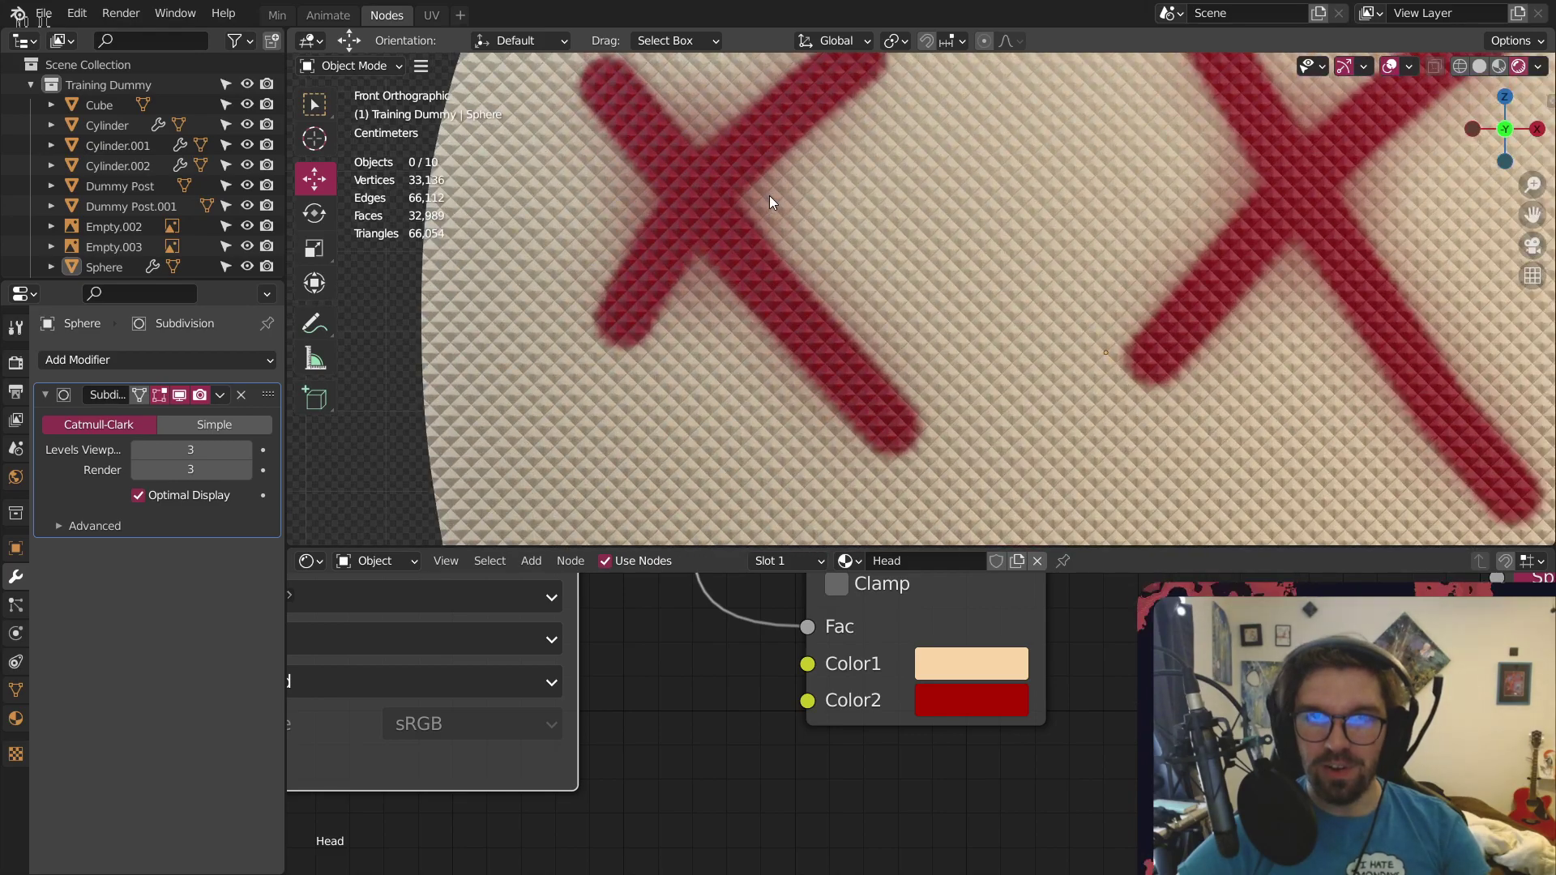
scroll(1083, 628, "down", 8)
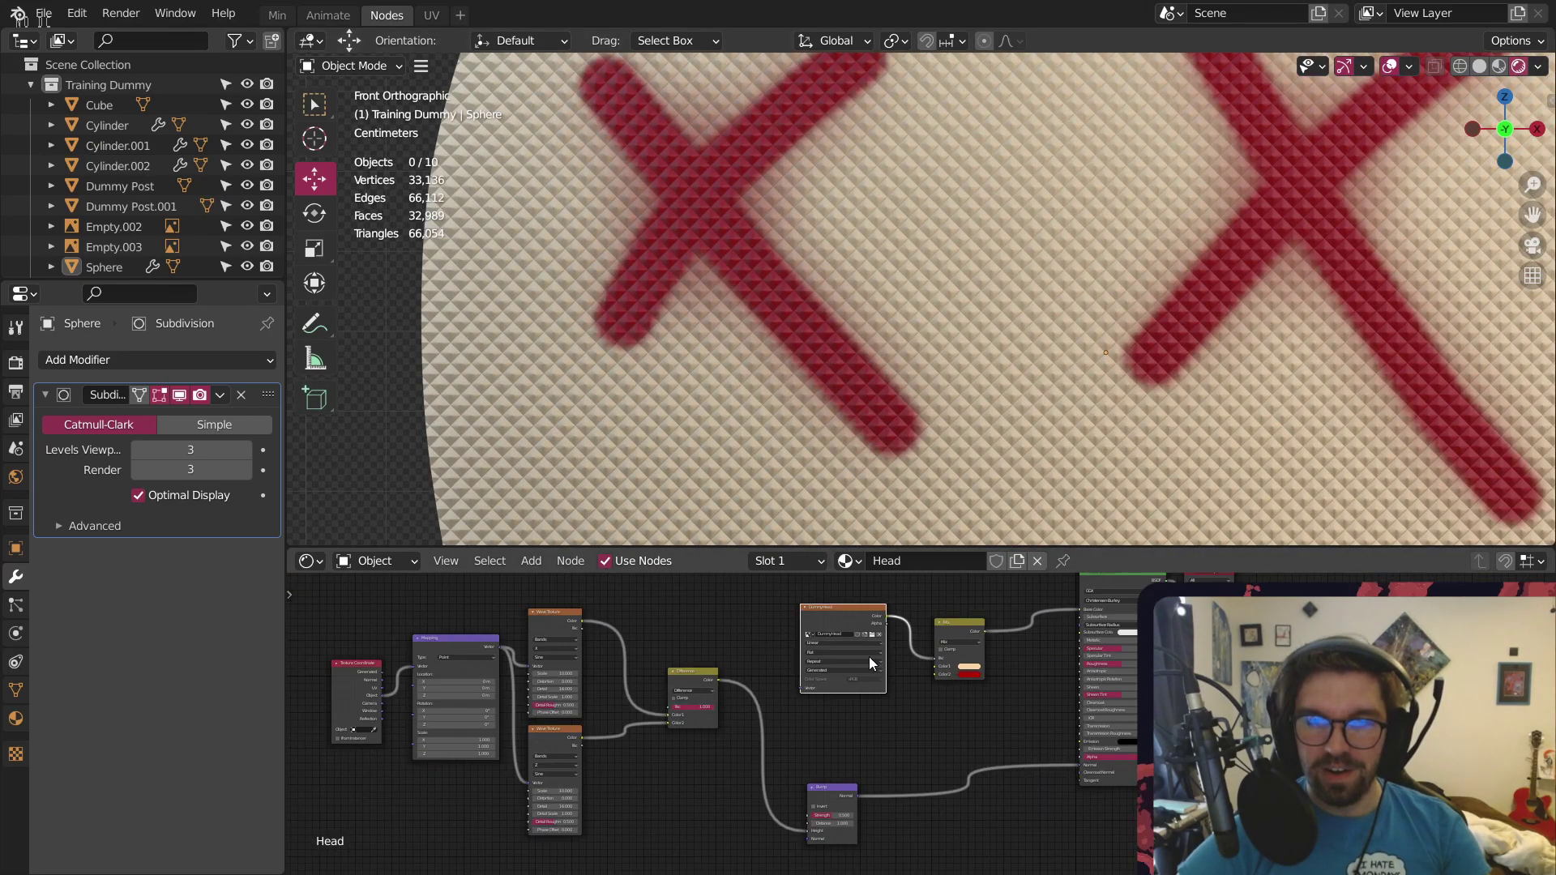
left_click_drag(1031, 643, 882, 601)
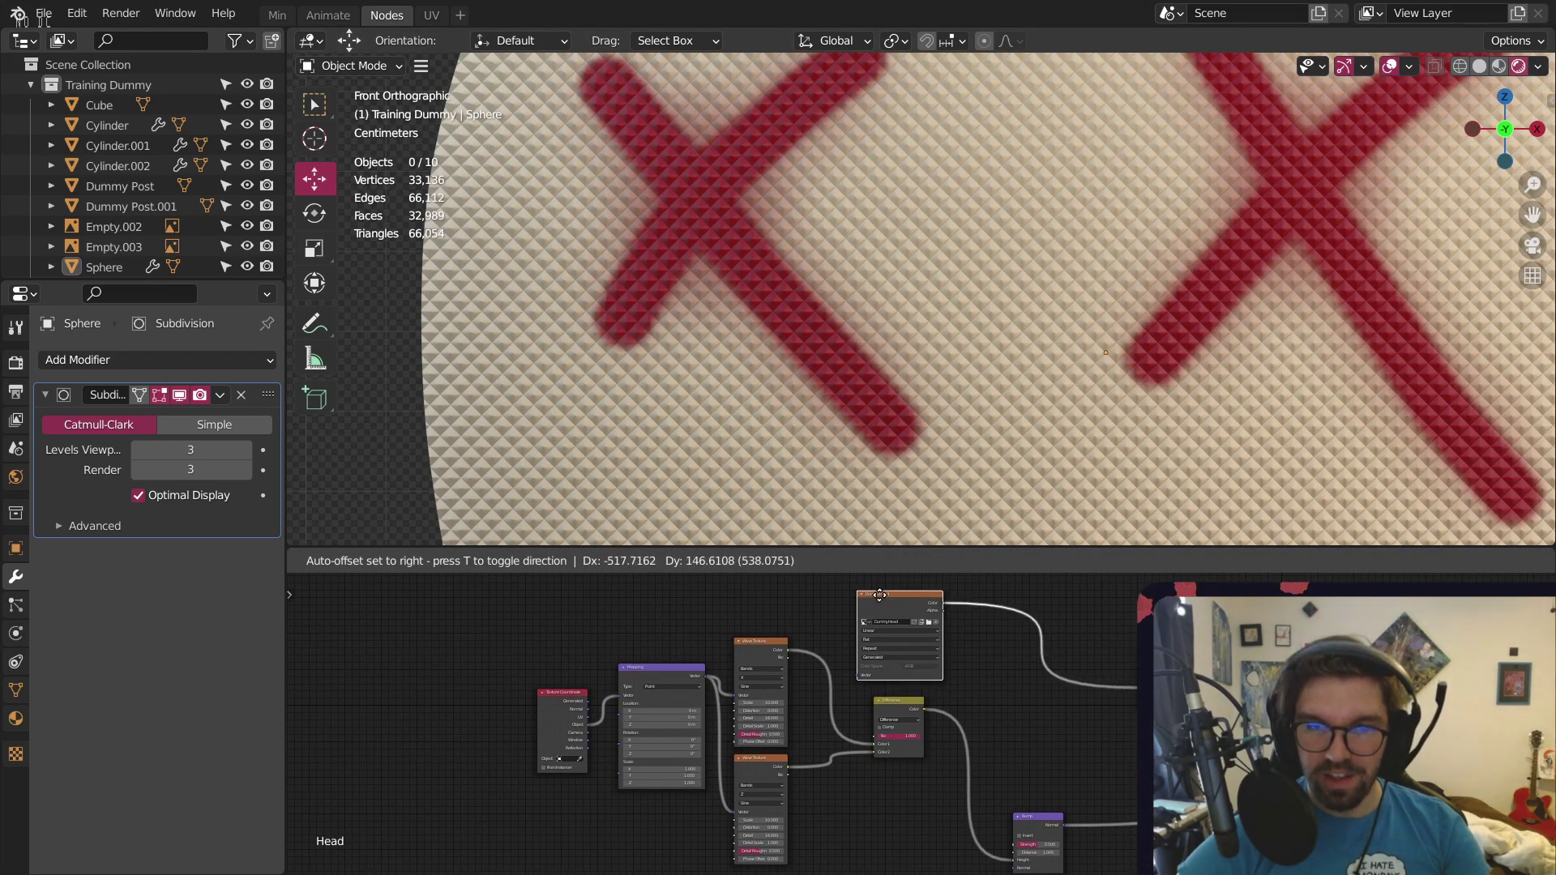
left_click_drag(1159, 616, 1154, 596)
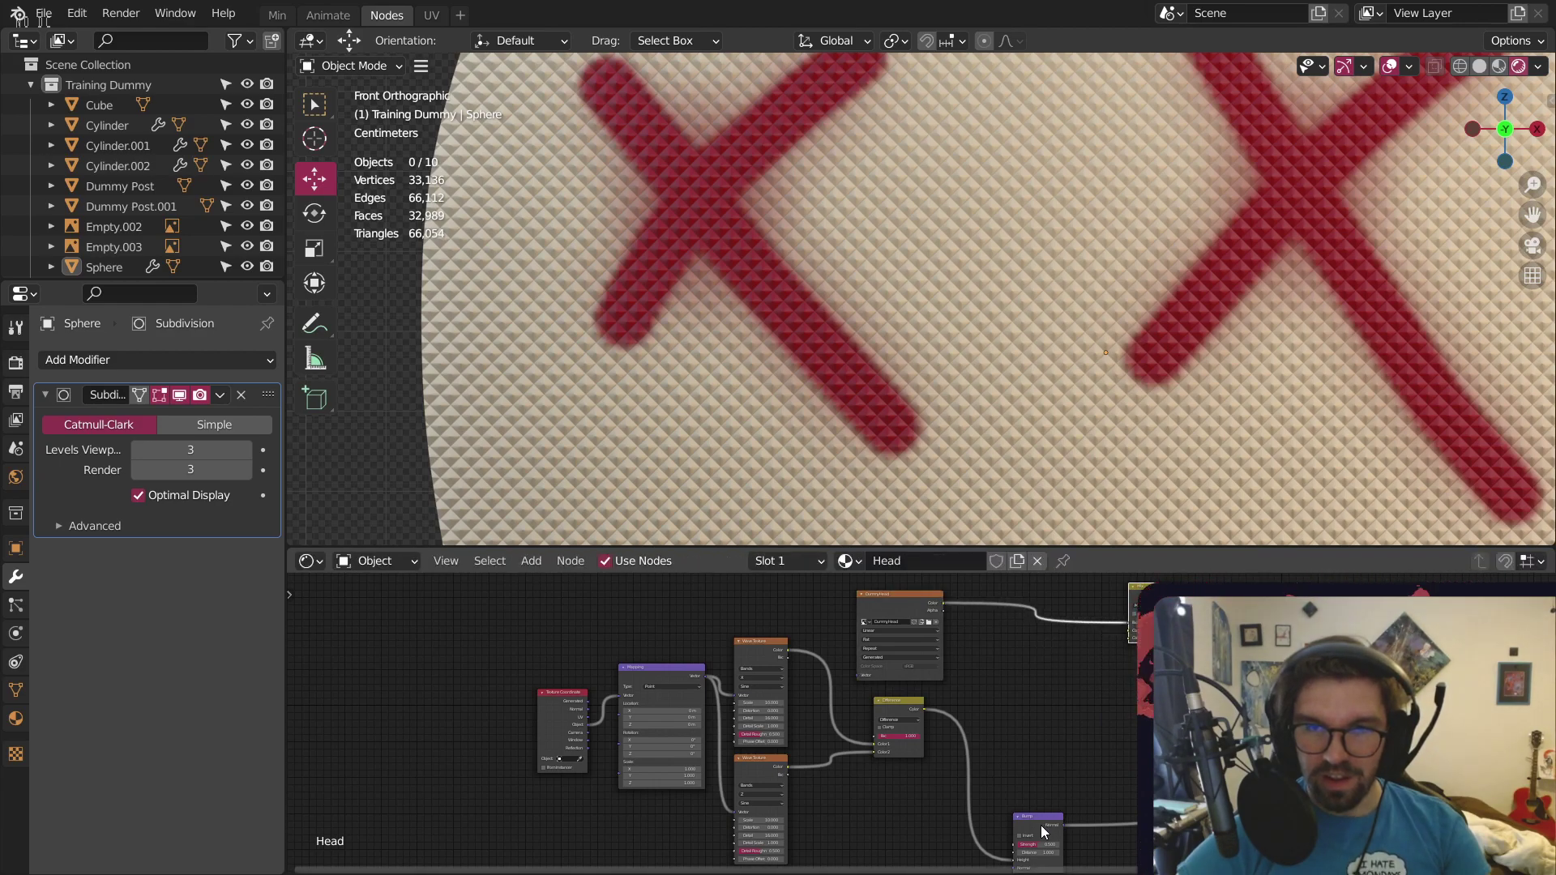
left_click_drag(1040, 825, 1151, 827)
middle_click_drag(831, 654, 739, 623)
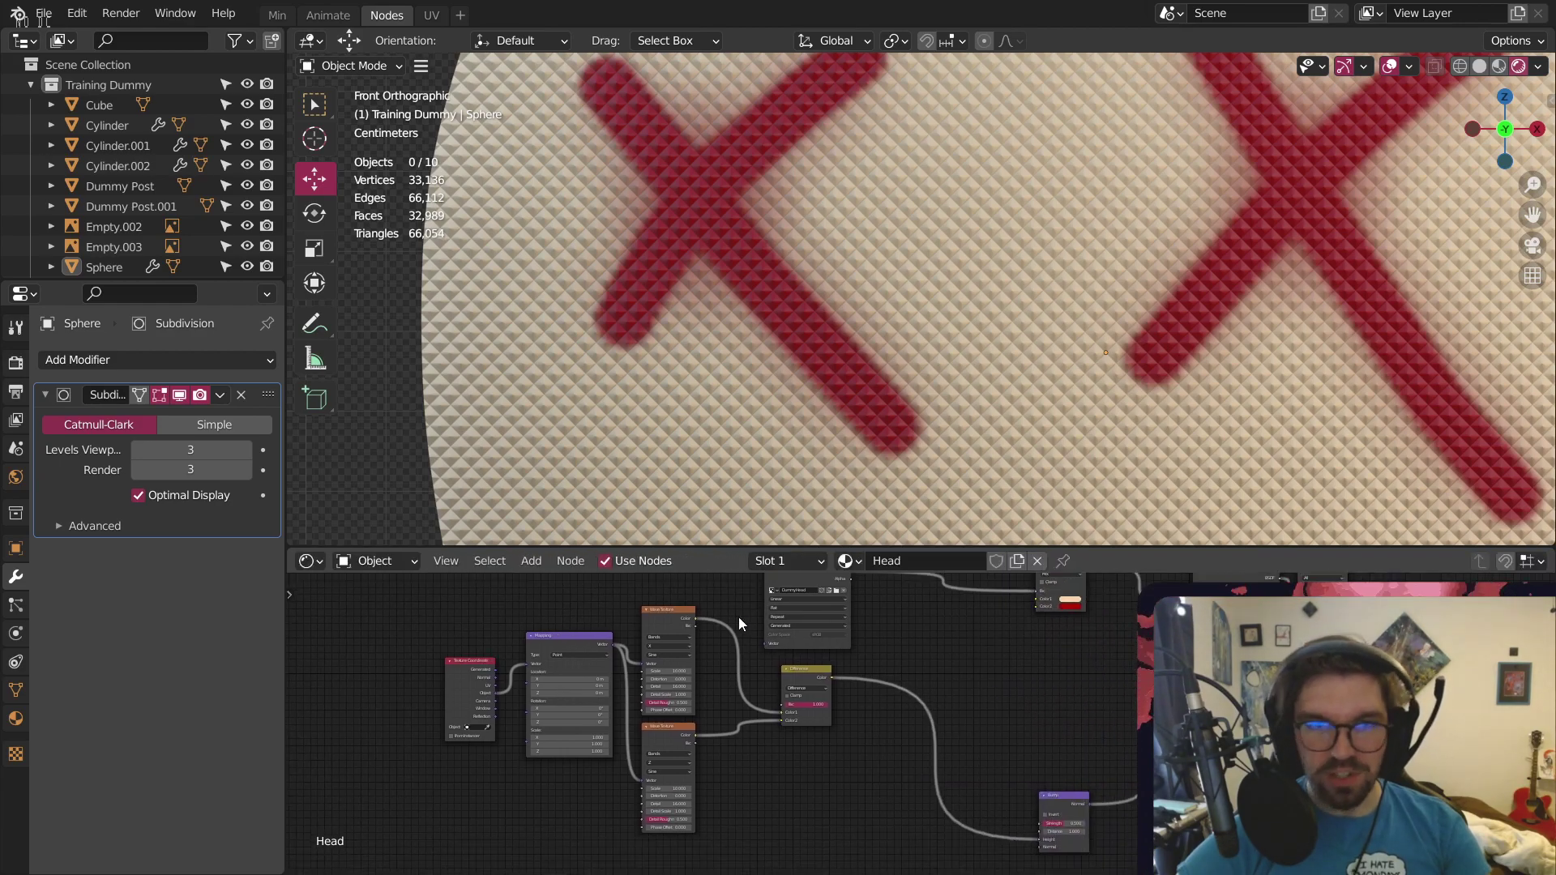
Add a ColorRamp node and connect the Dummy Head texture's Color output to its Fac input
left_click(532, 561)
key("Escape")
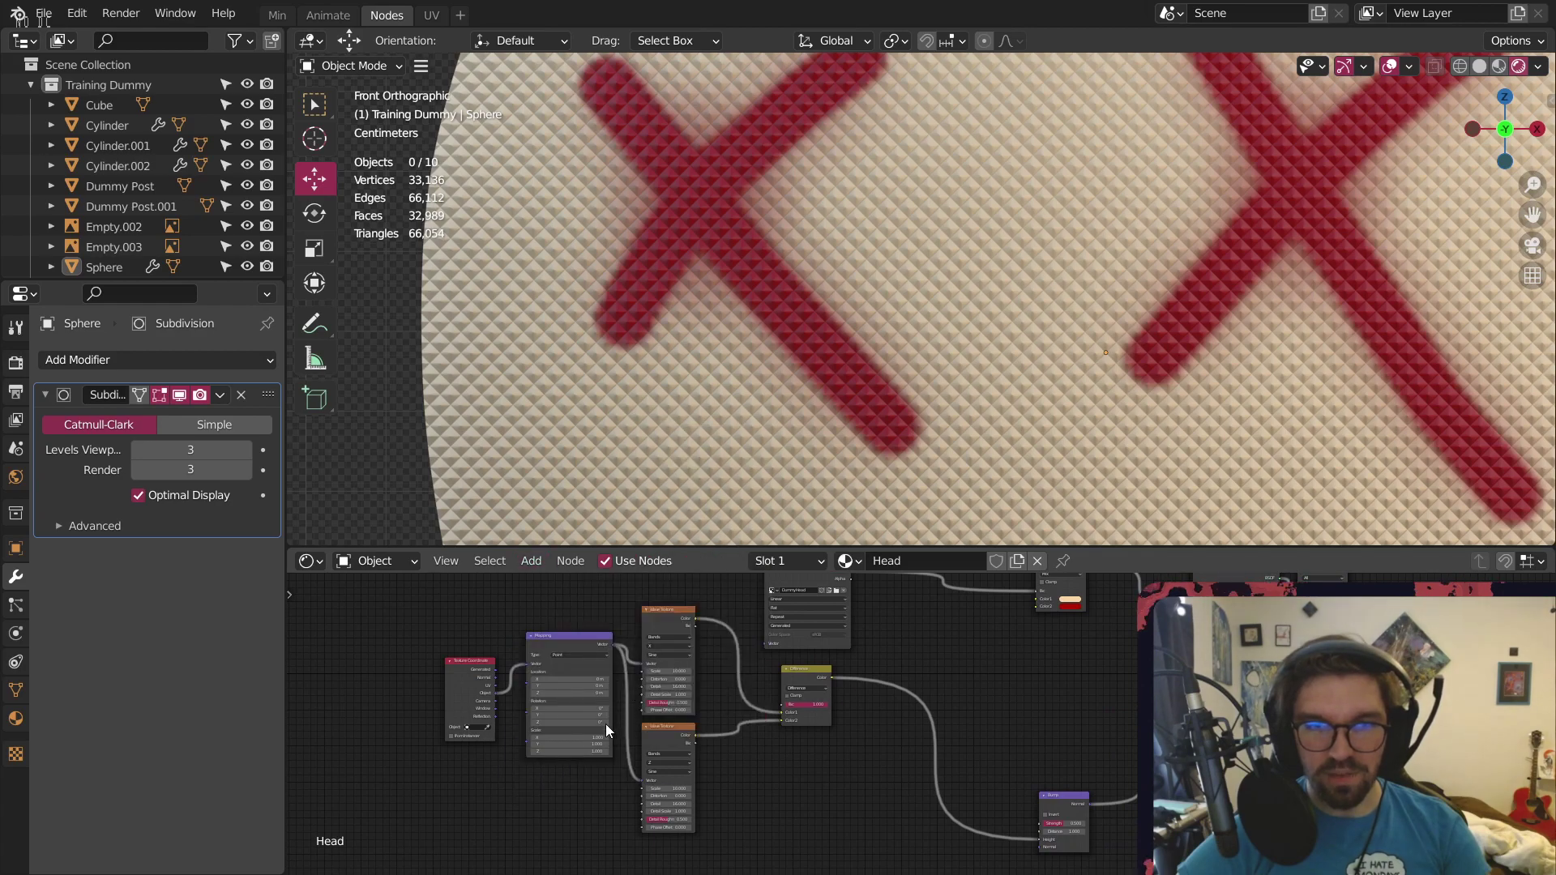
left_click(531, 561)
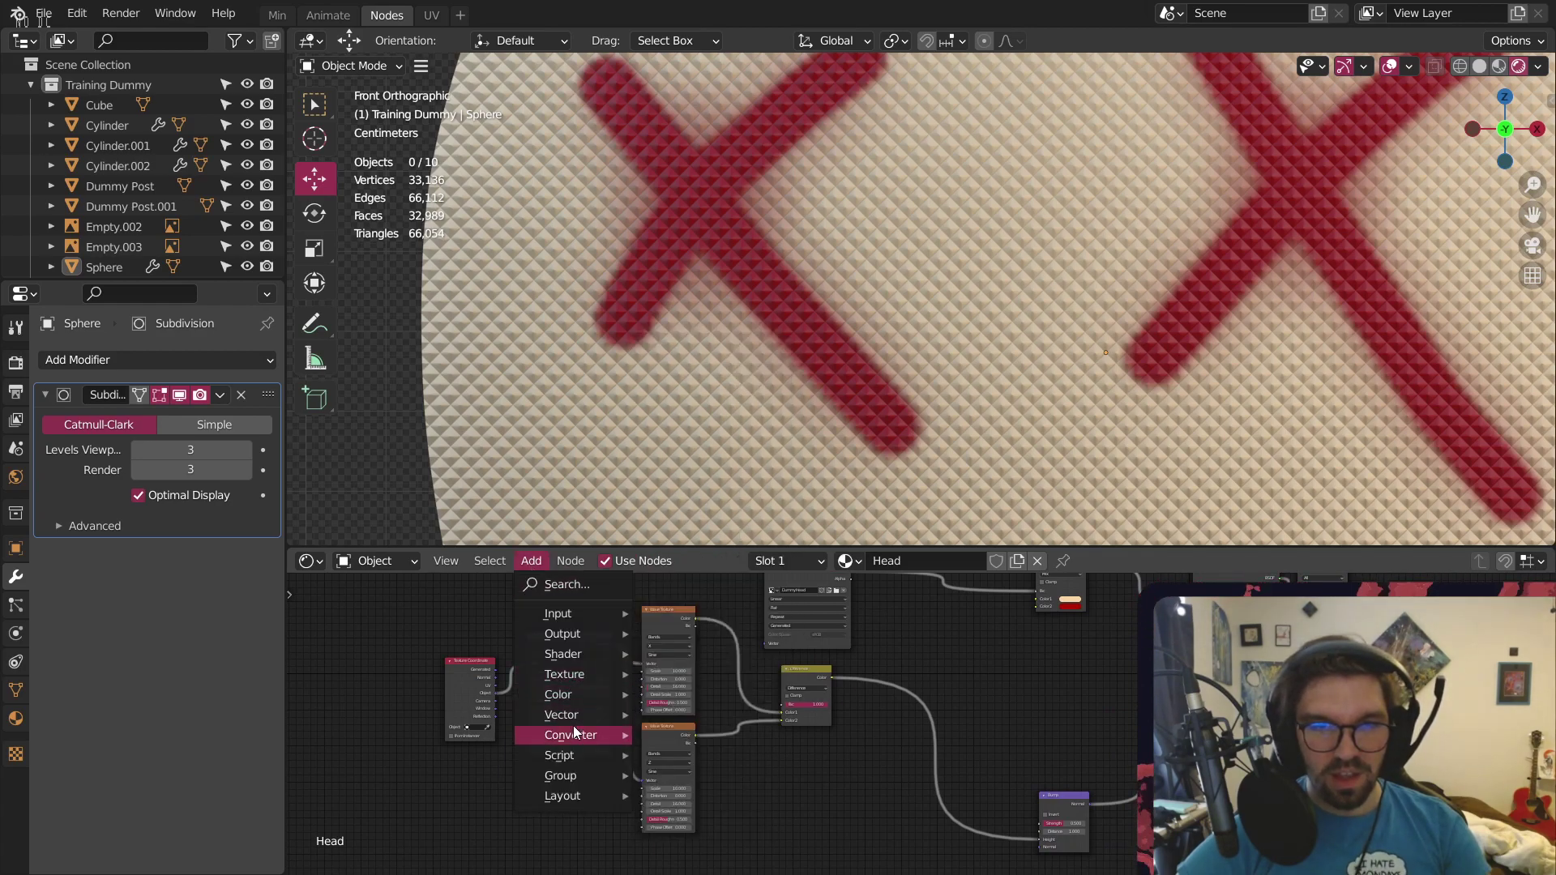
mouse_move(570, 738)
left_click(701, 472)
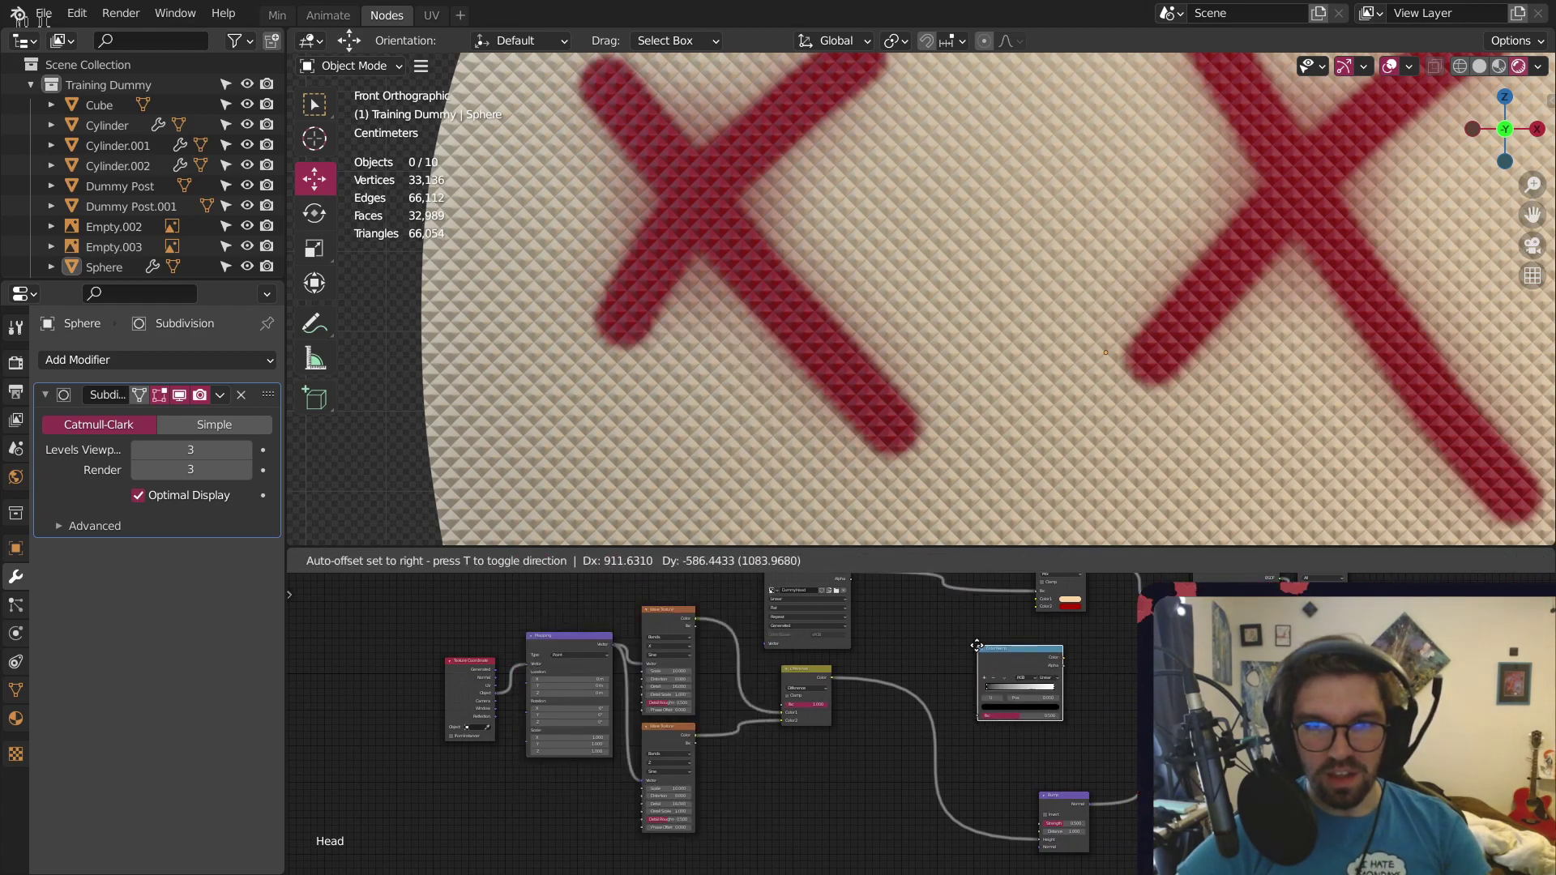
left_click(972, 646)
scroll(956, 646, "up", 4)
middle_click_drag(862, 615, 793, 726)
left_click_drag(738, 635, 912, 820)
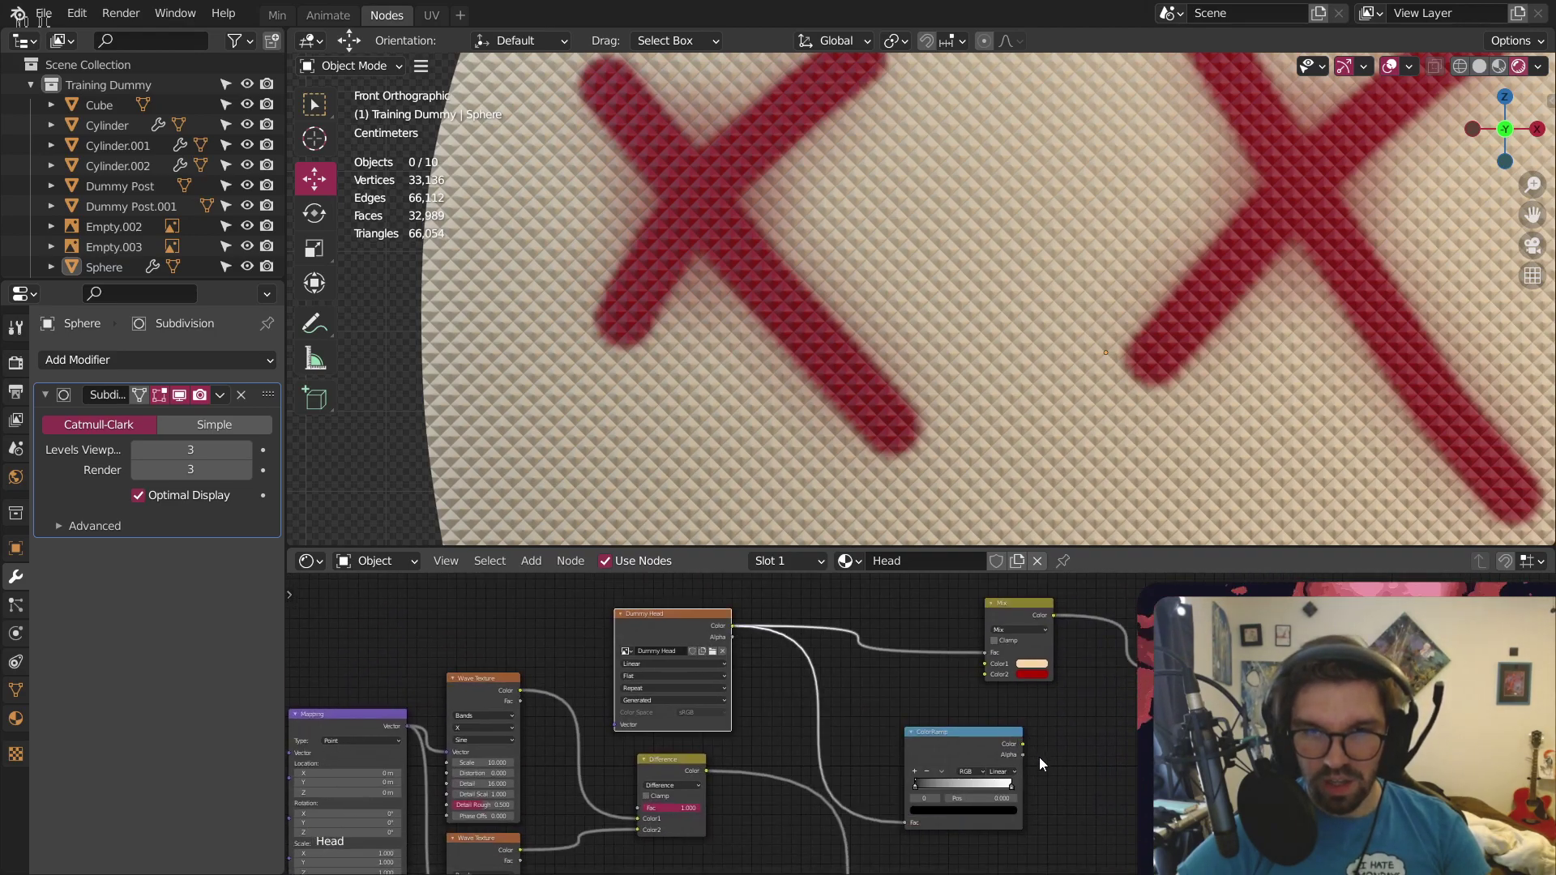
Reposition the ColorRamp beside the texture node and connect its Color output to the Bump node's Strength input
left_click_drag(940, 736, 845, 682)
middle_click_drag(956, 730, 784, 615)
scroll(830, 668, "down", 2)
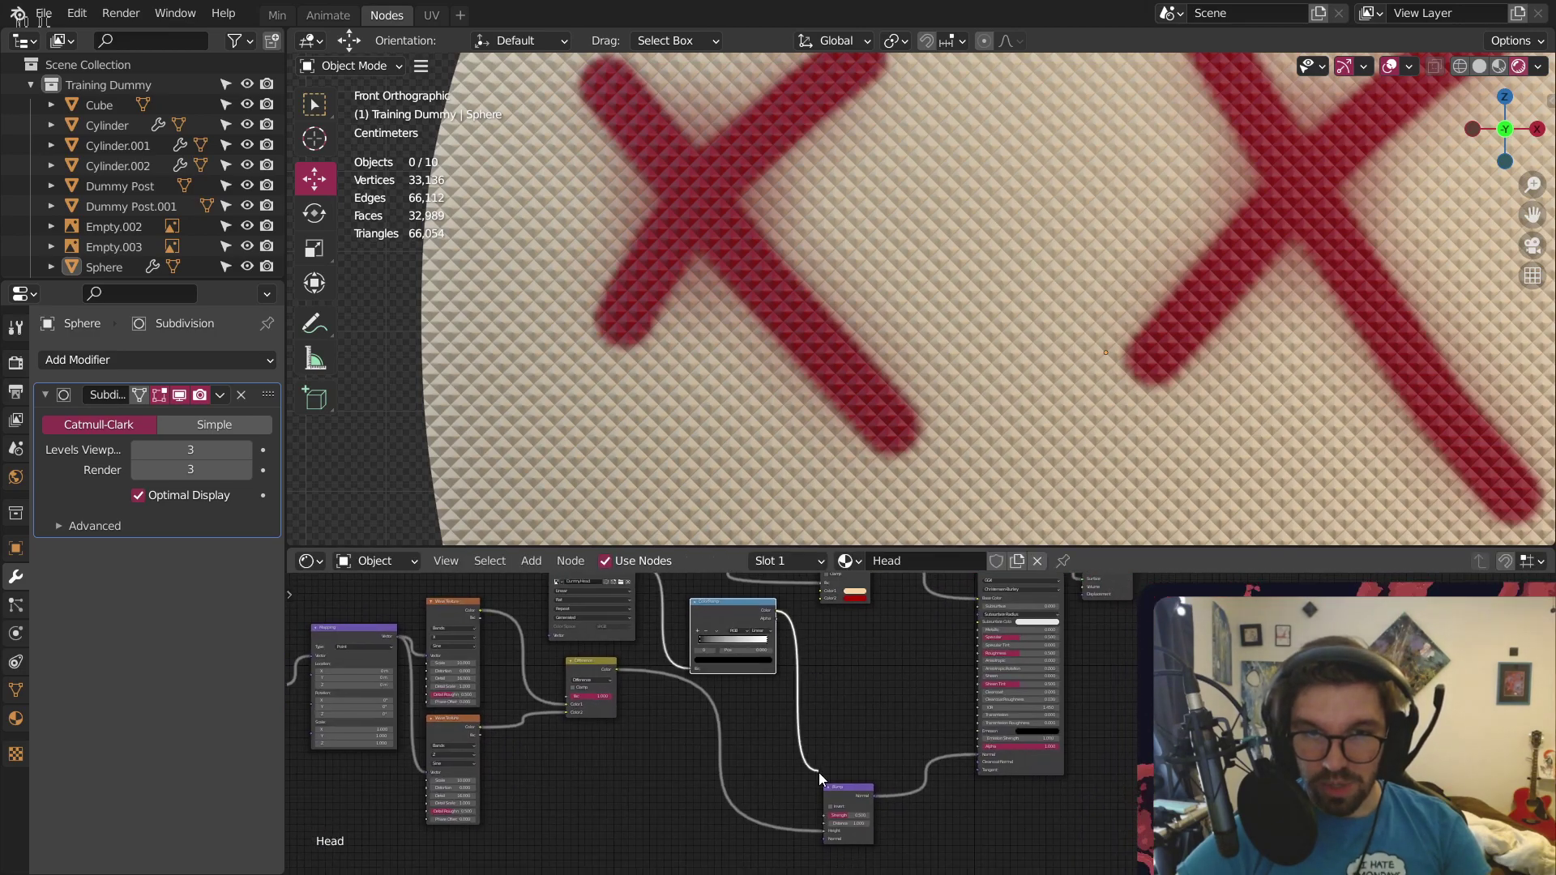
left_click_drag(818, 817, 823, 815)
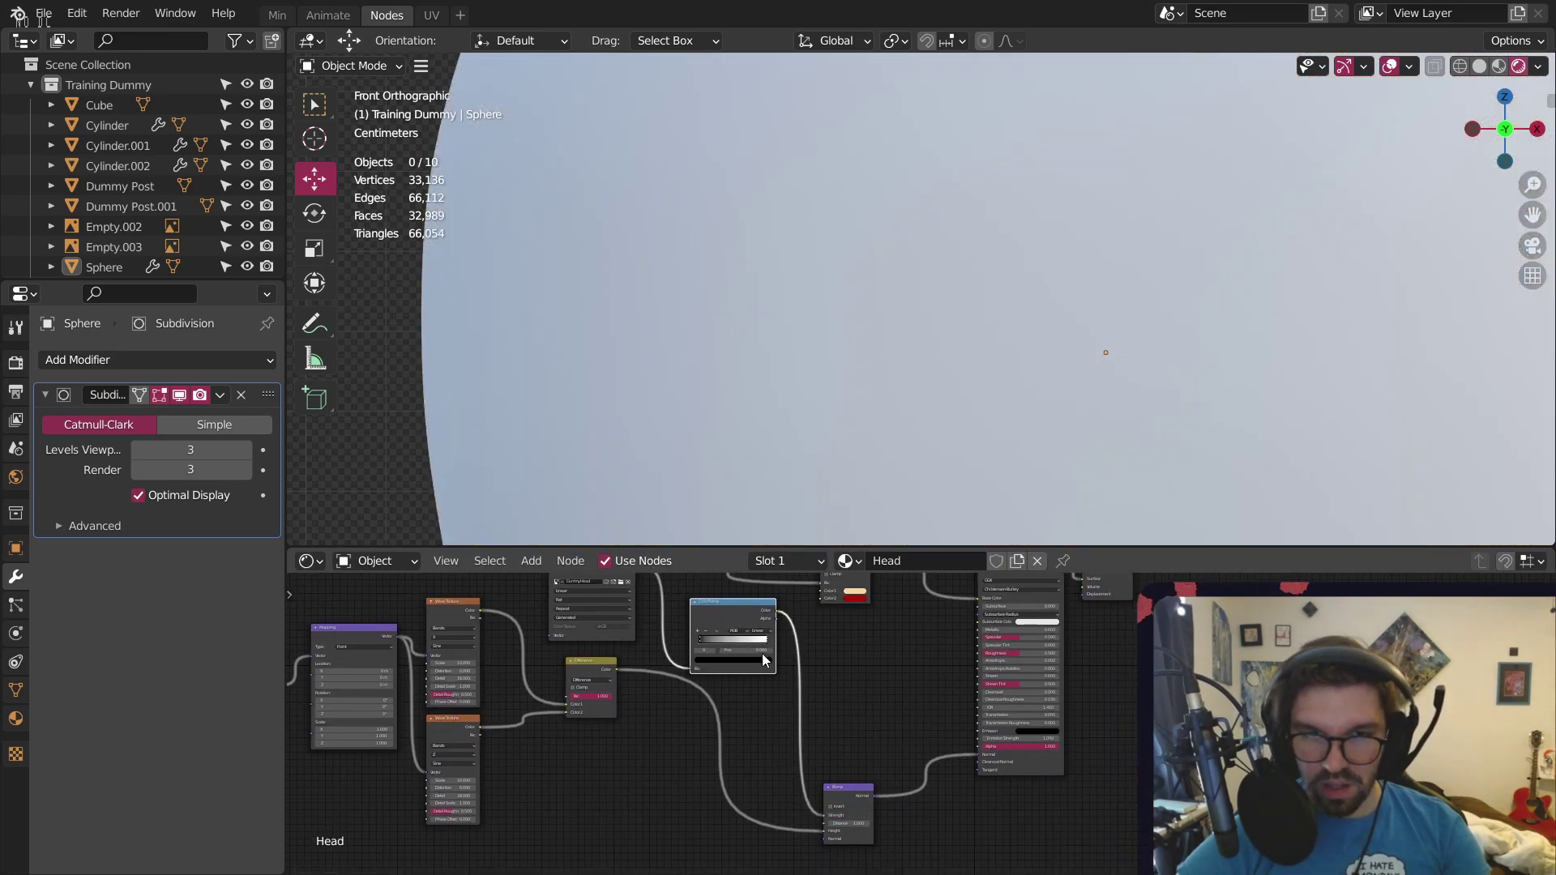
Flip the color ramp so it runs from white to black, with the black stop at position 1.000
scroll(750, 654, "up", 6)
scroll(749, 657, "up", 1)
scroll(961, 372, "down", 3)
scroll(786, 241, "up", 5)
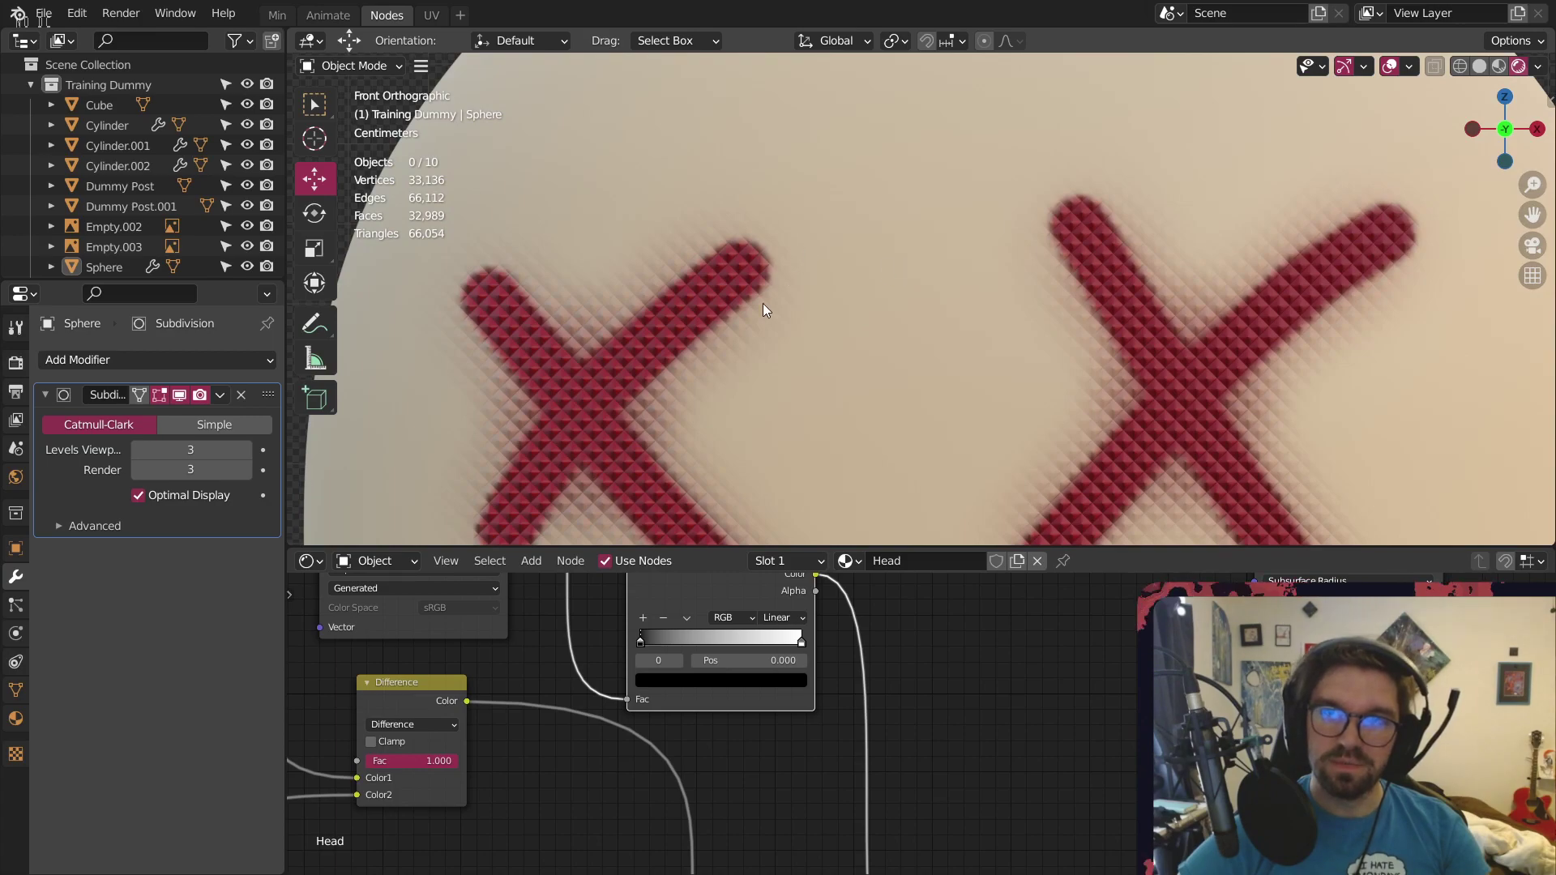
left_click_drag(681, 644, 592, 629)
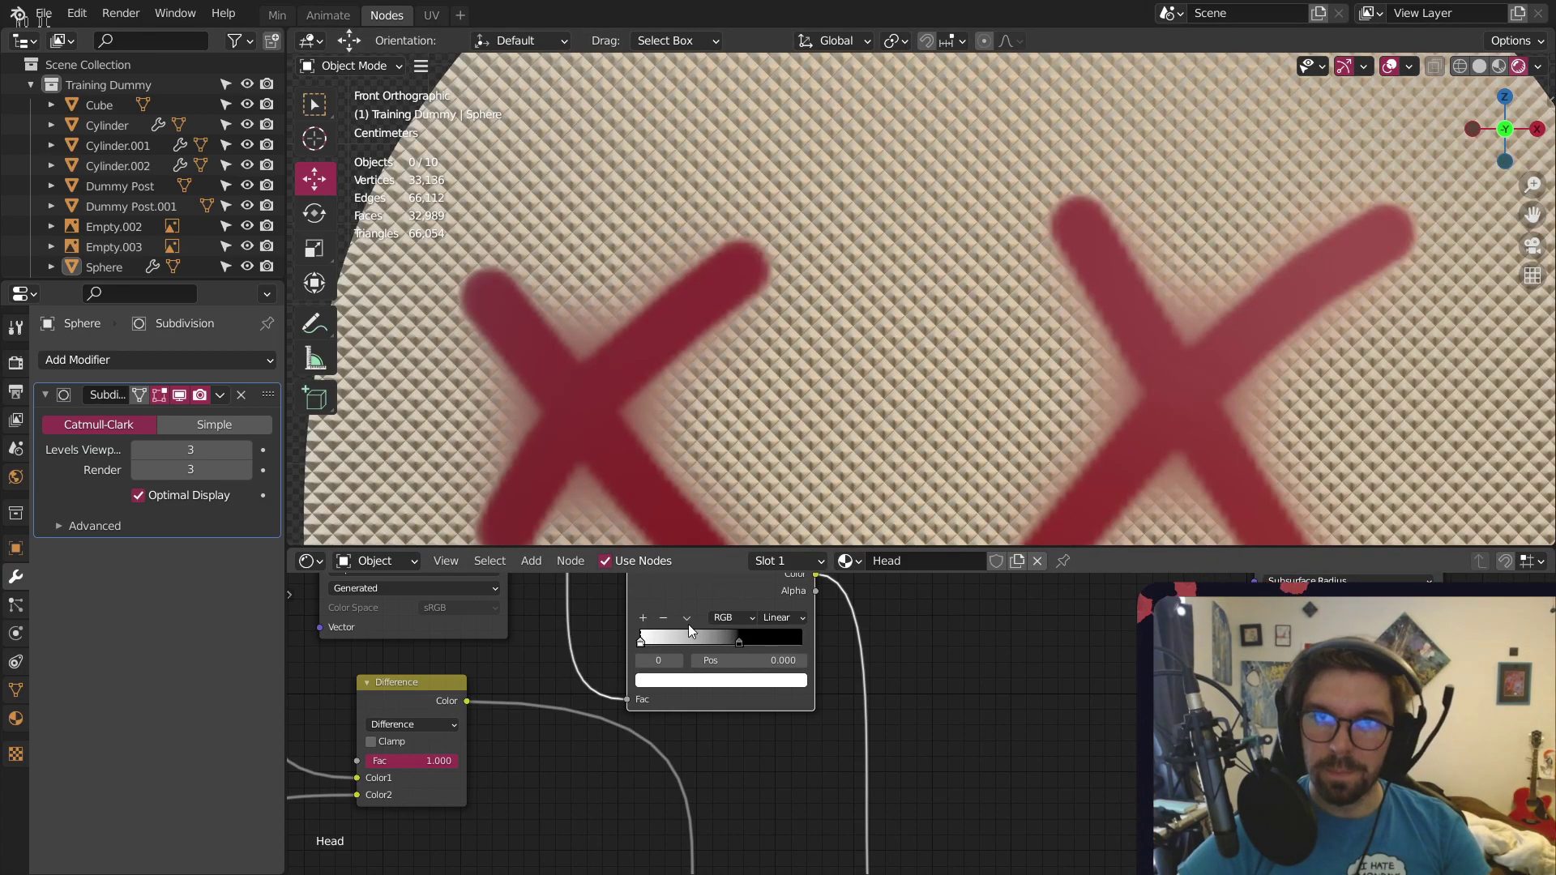
left_click_drag(742, 634, 891, 625)
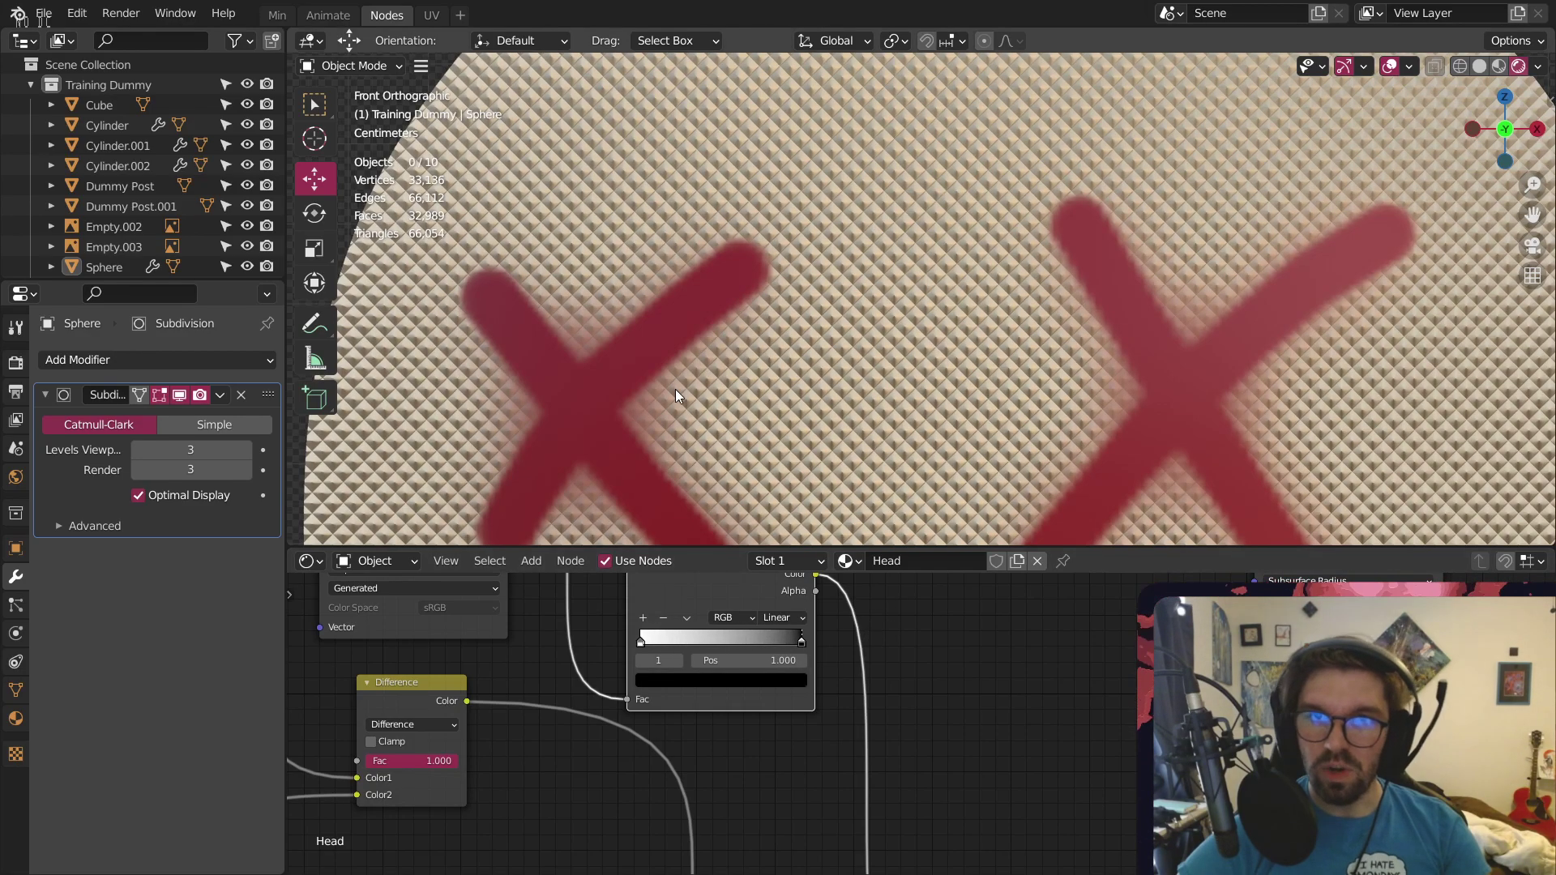
Set the lightness of the ramp's white stop to 0.5
scroll(629, 617, "up", 4)
left_click(648, 671)
left_click(790, 739)
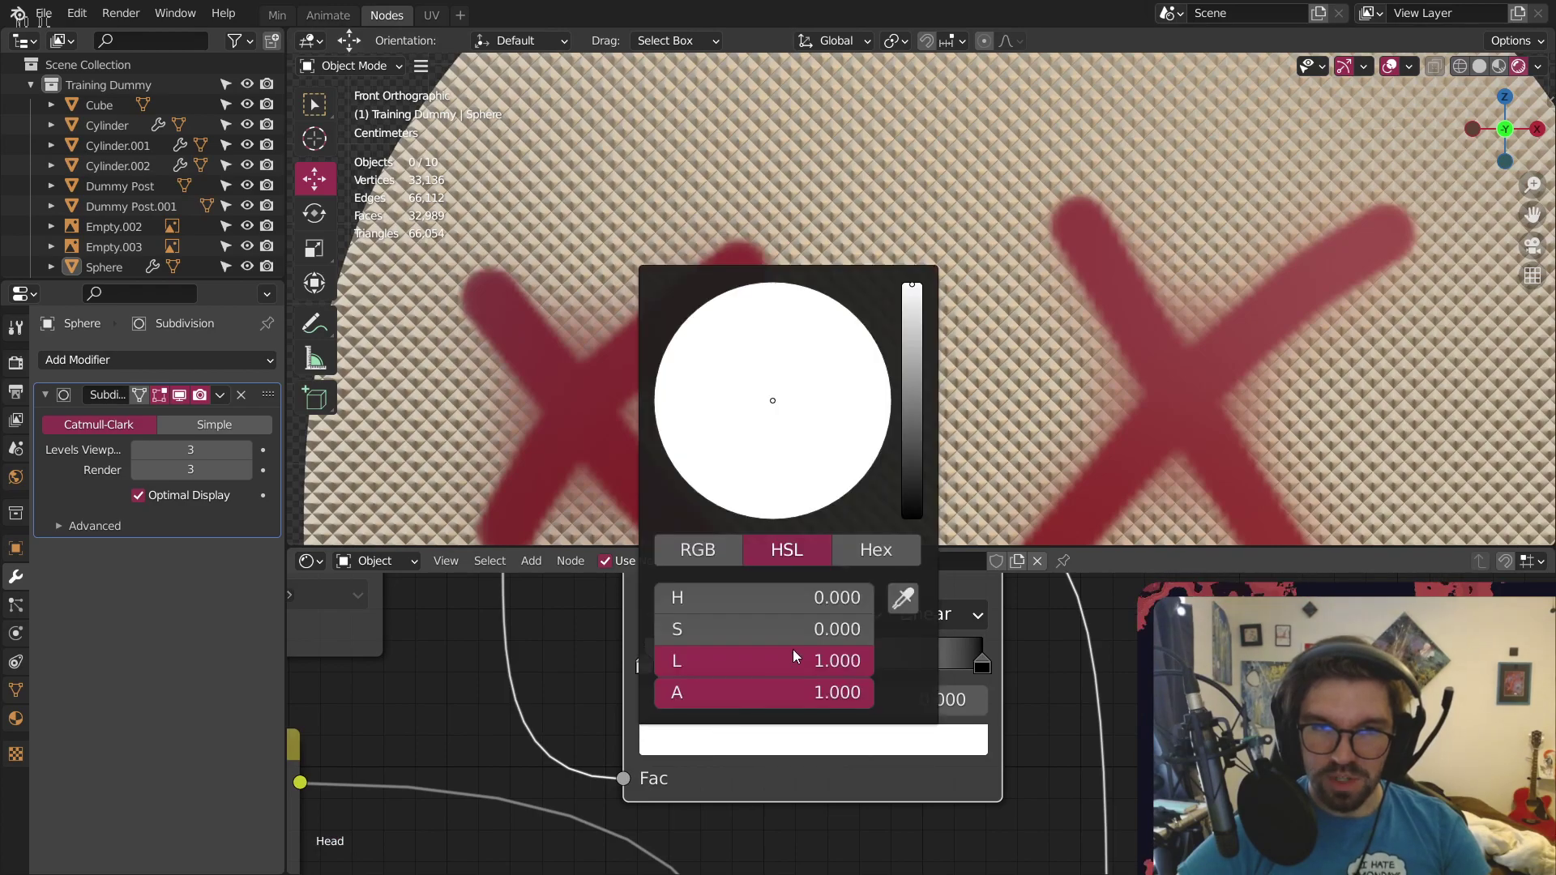
left_click(807, 658)
type(".")
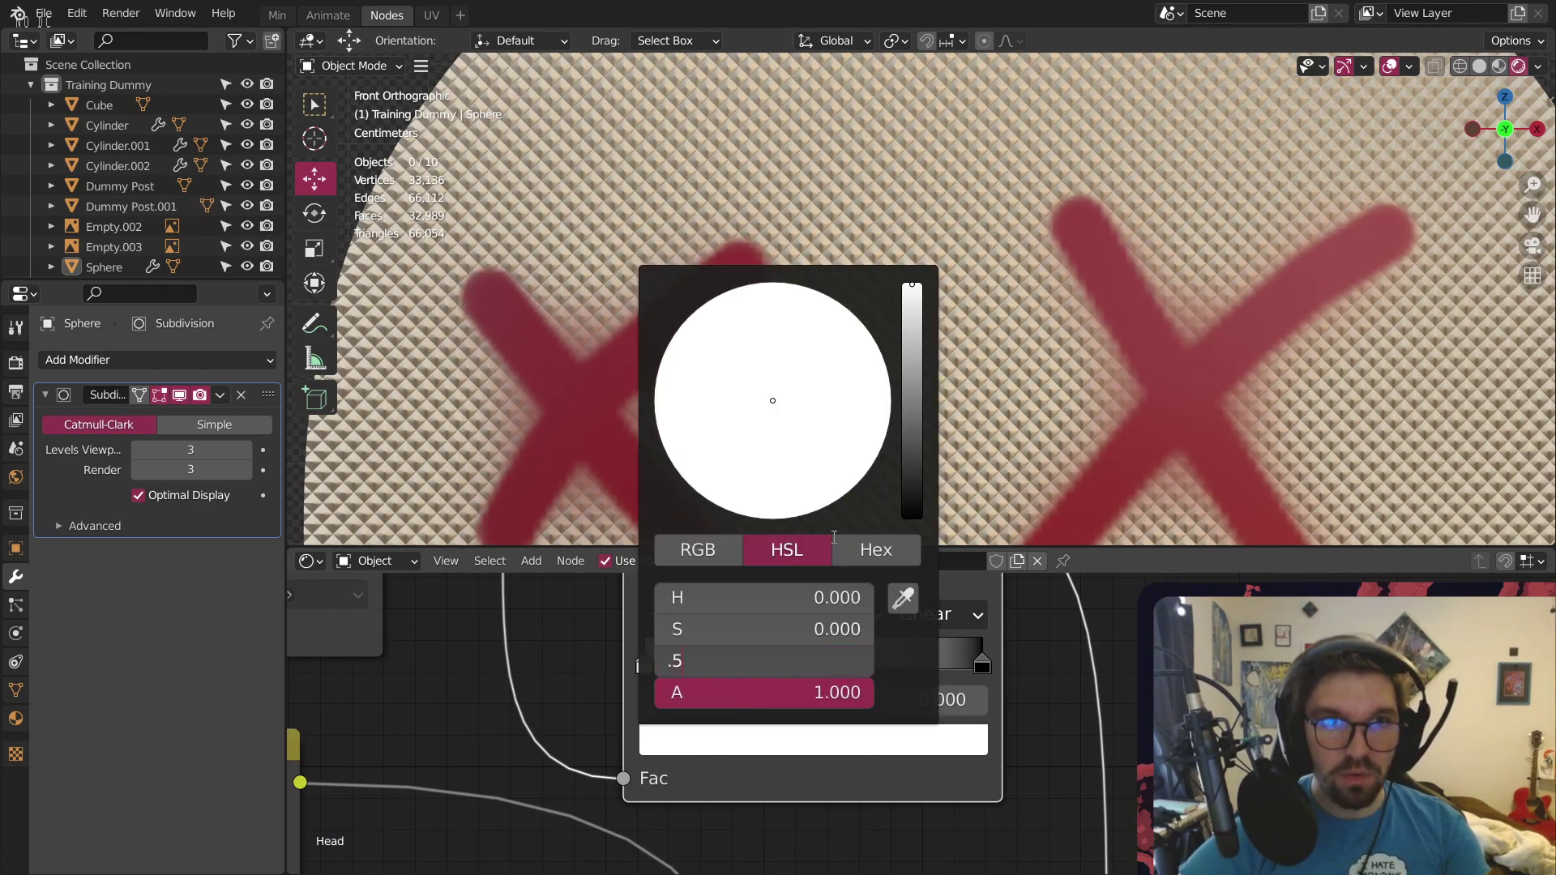
type("5")
key("Return")
Set the lightness of the ramp's black stop to 0.05
left_click(981, 663)
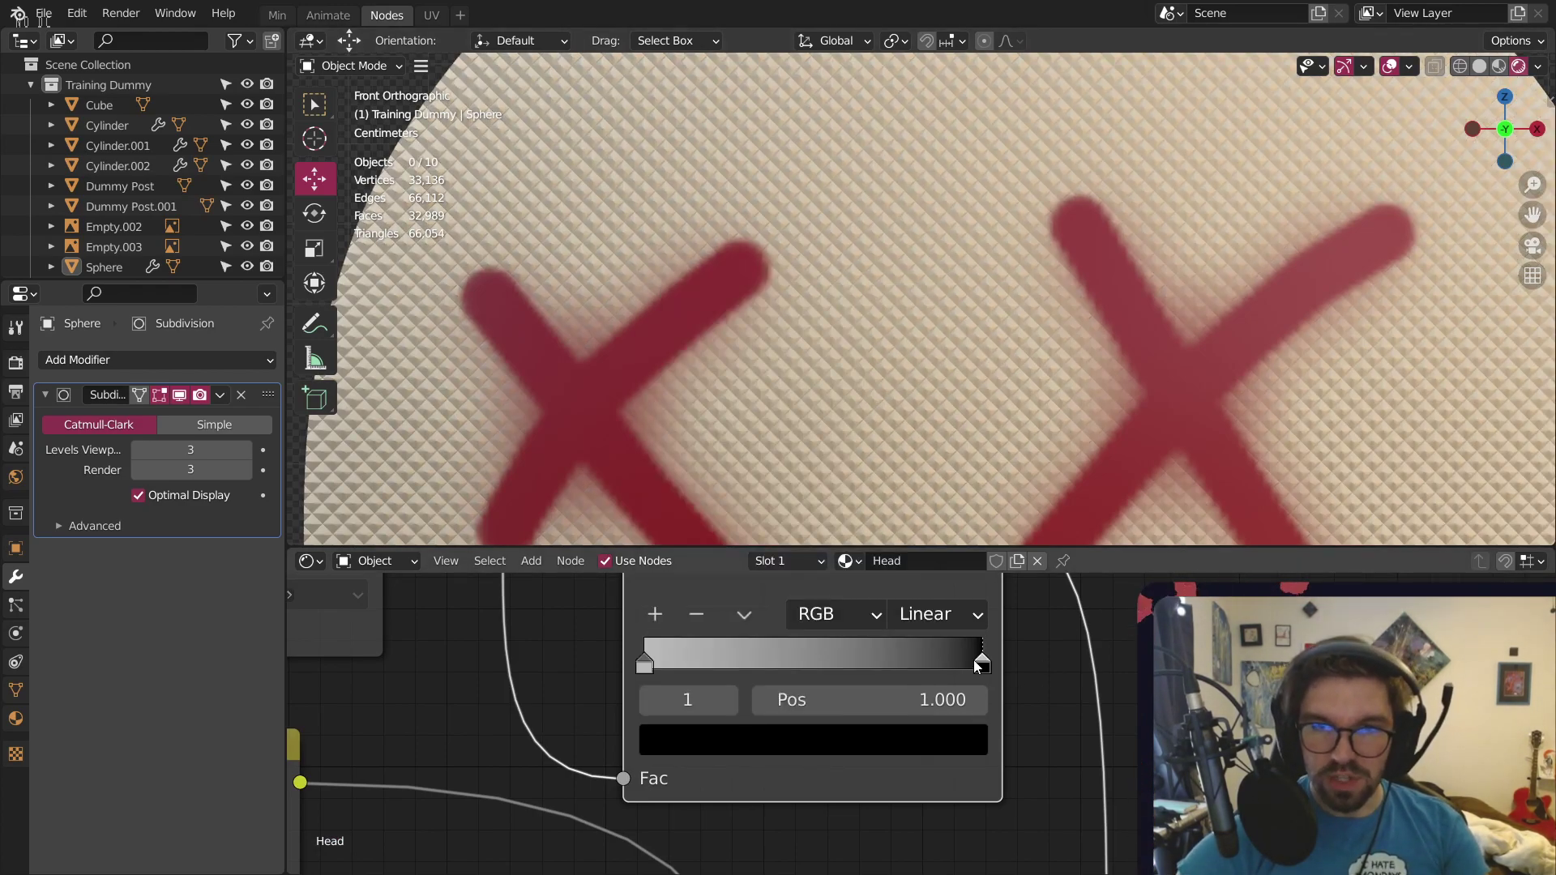
left_click(921, 736)
left_click(802, 661)
type(".")
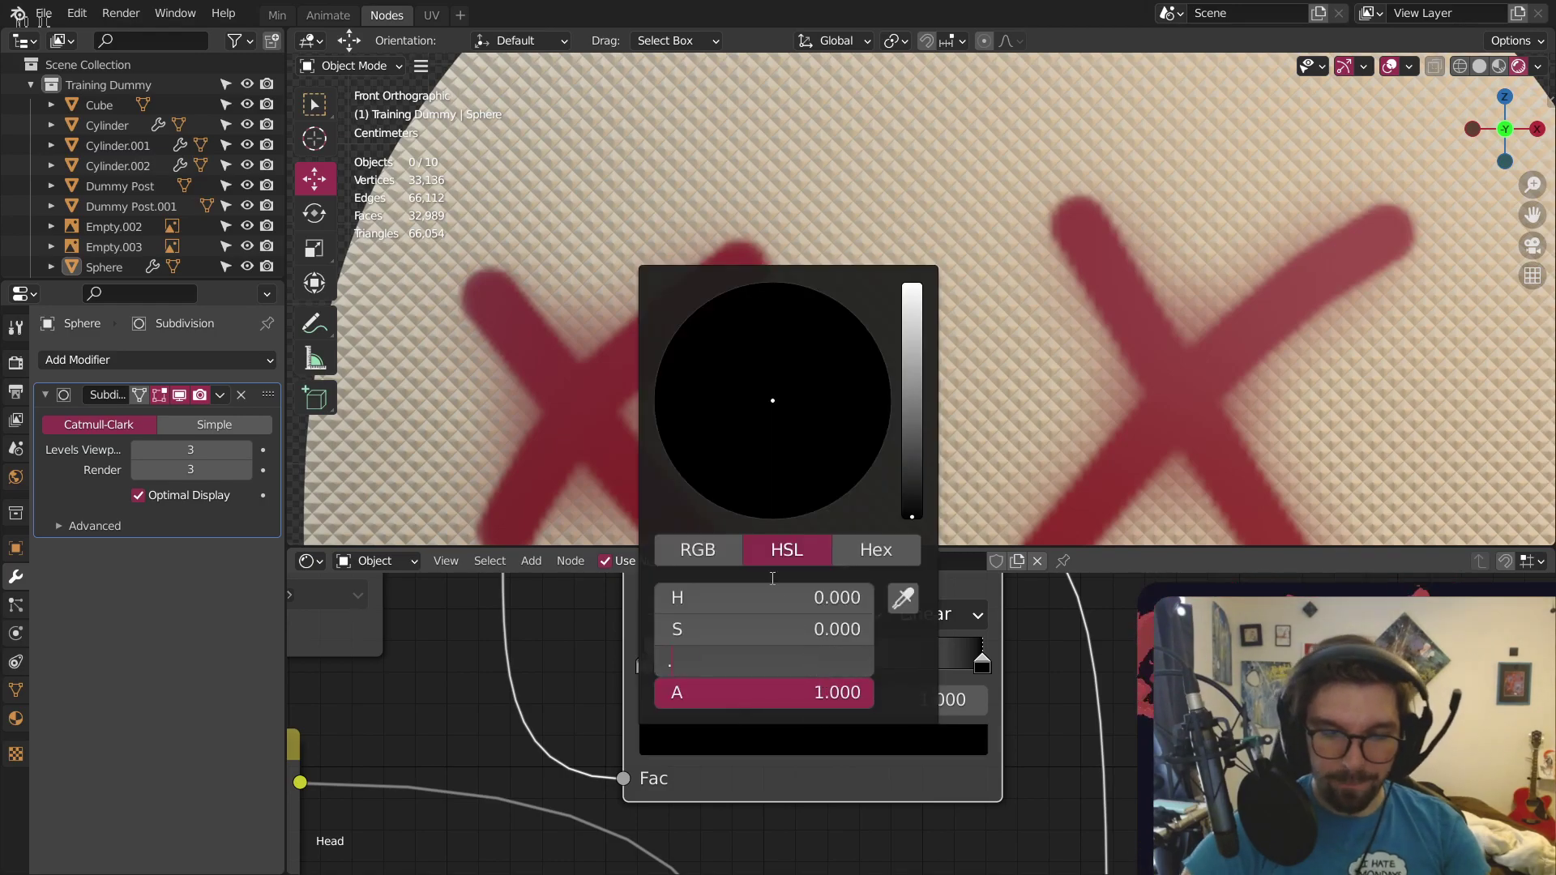
type("05")
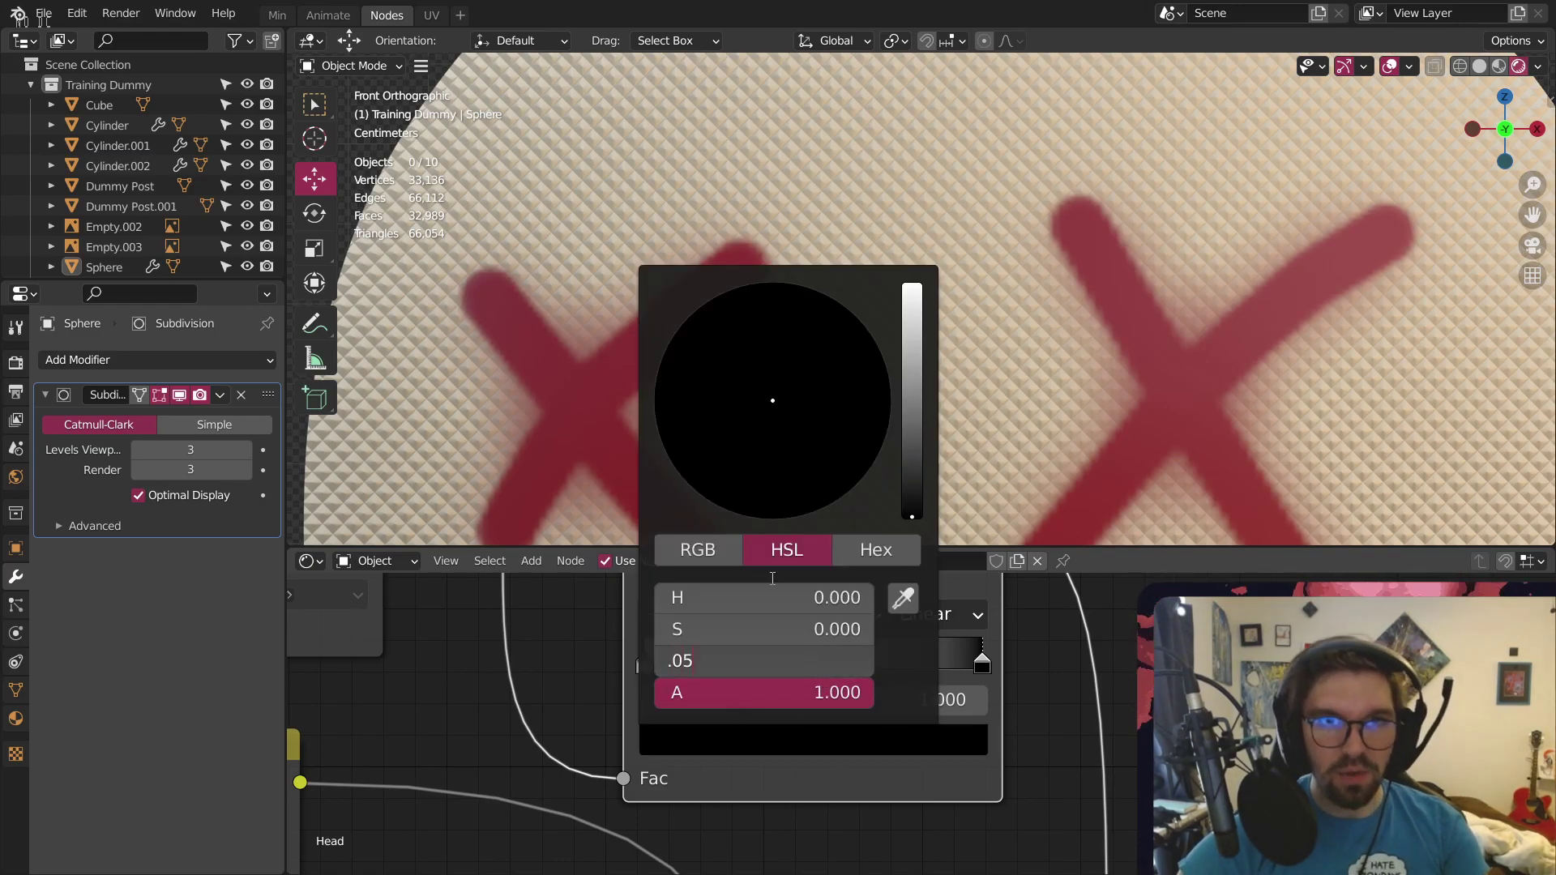
key("Return")
Examine the head's painted face and the dummy's shield and posts from the front against the reference images
scroll(1096, 212, "down", 6)
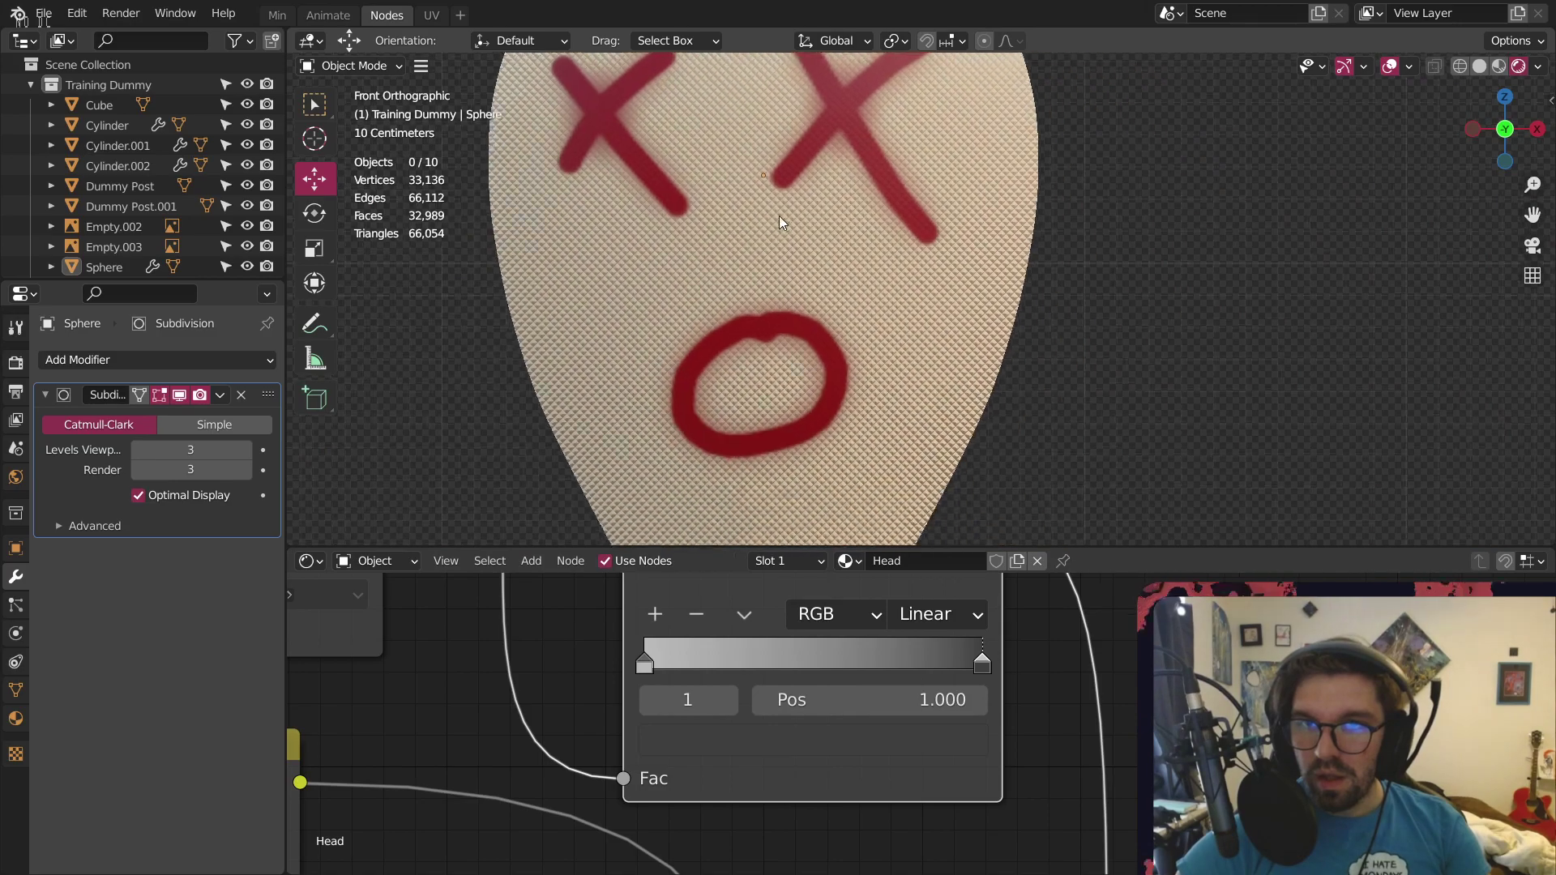
middle_click_drag(1005, 232, 770, 191)
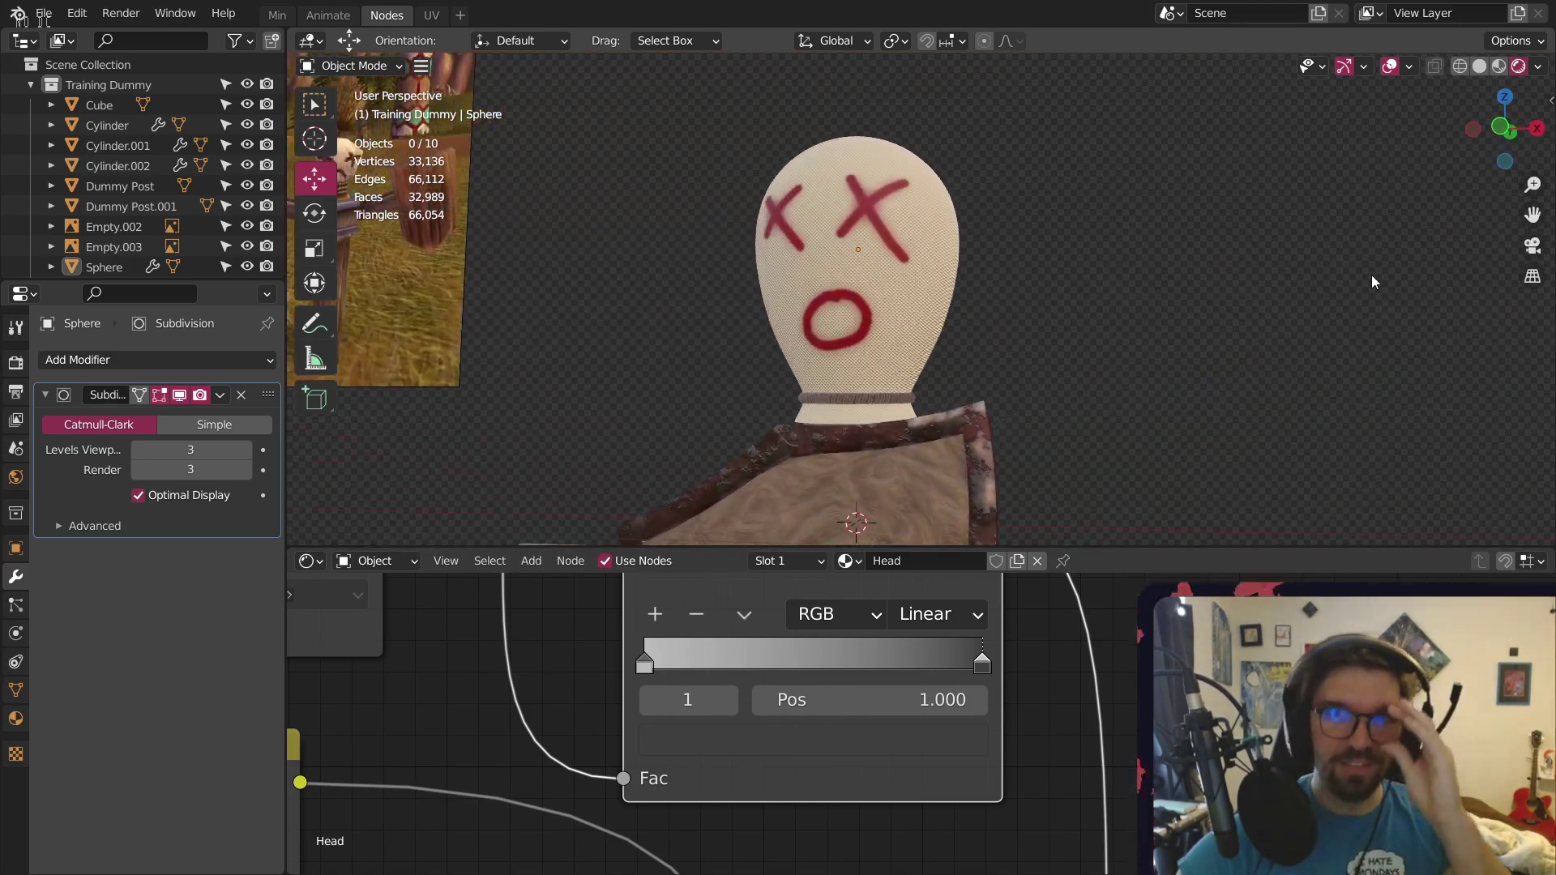
left_click(1497, 128)
scroll(914, 382, "down", 6)
middle_click_drag(913, 382, 821, 233, "shift")
scroll(820, 233, "up", 2)
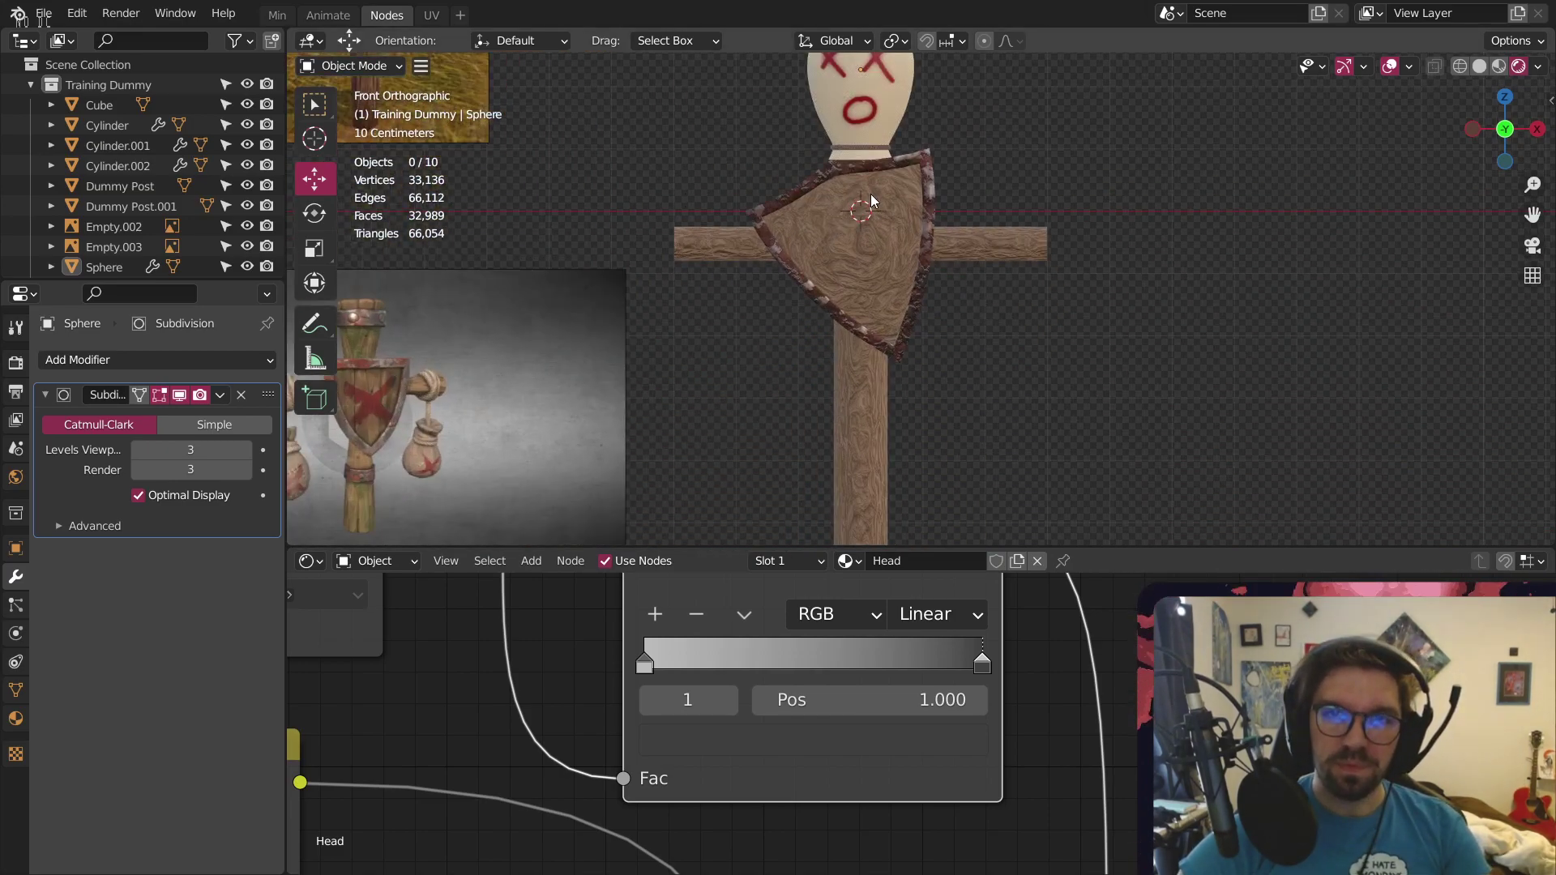
scroll(844, 221, "up", 6)
scroll(853, 257, "down", 4)
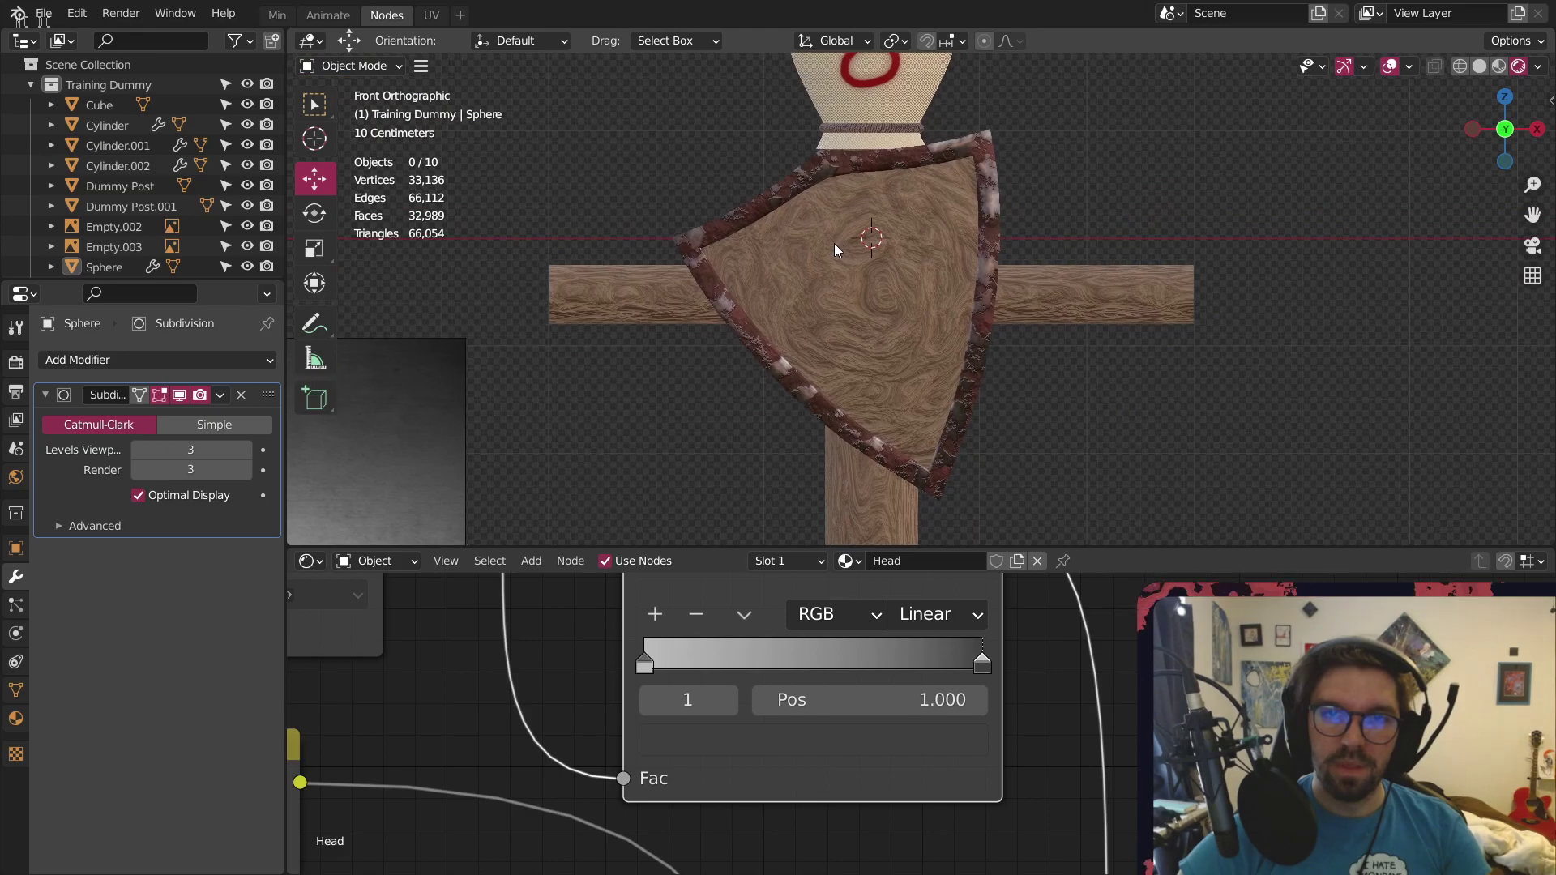
scroll(796, 230, "up", 2)
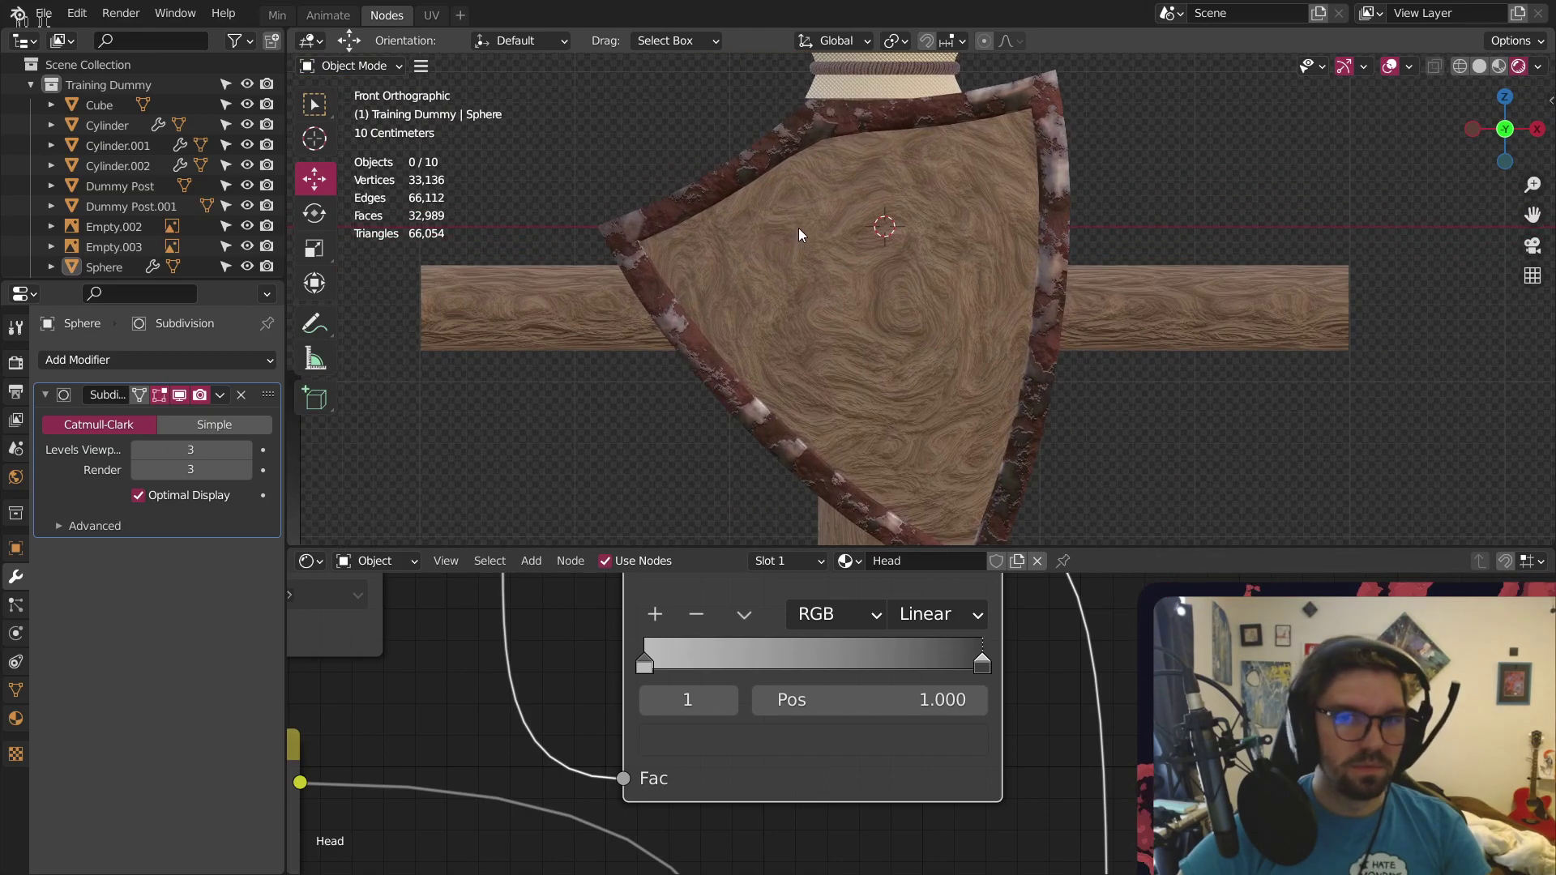
Replace the Style Oak material in the shield's second slot with Q Mahogany
left_click(861, 253)
scroll(1036, 669, "down", 3)
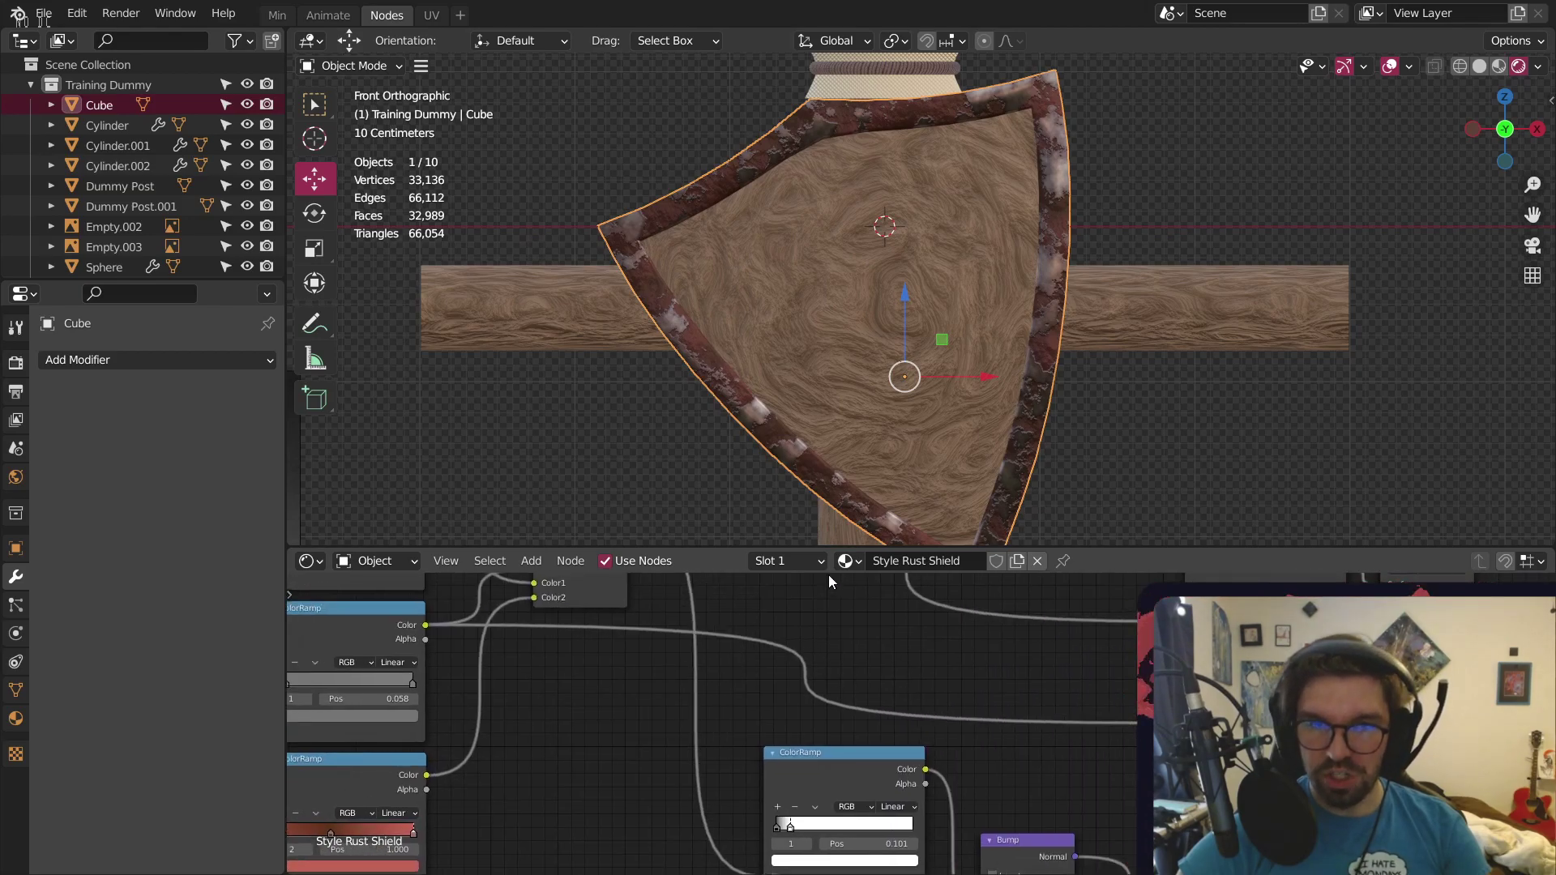
left_click(847, 560)
key("Escape")
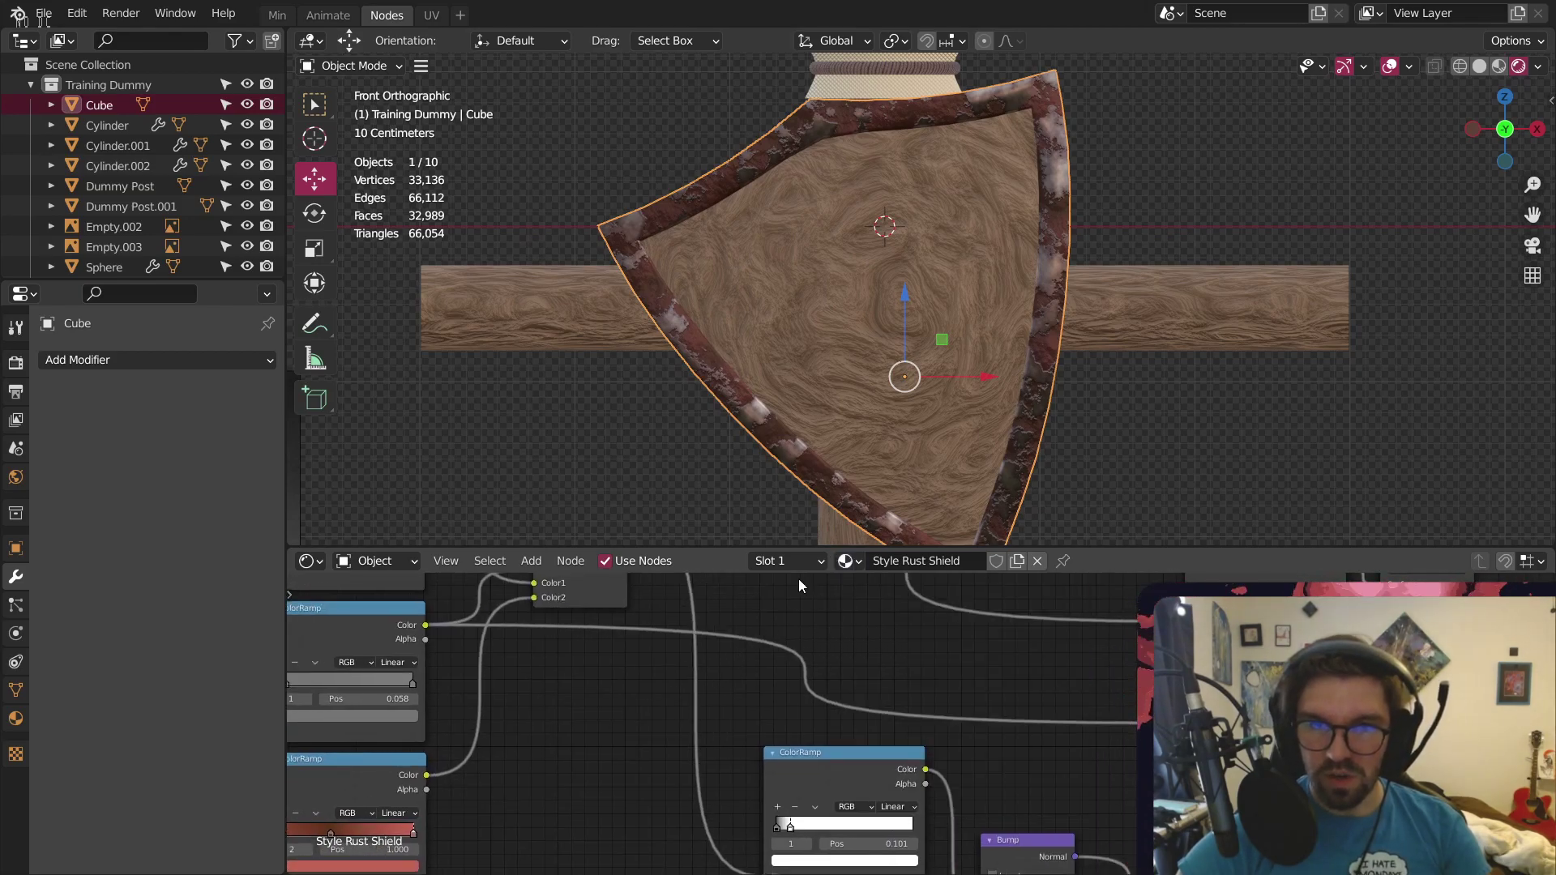
left_click(785, 560)
left_click(762, 447)
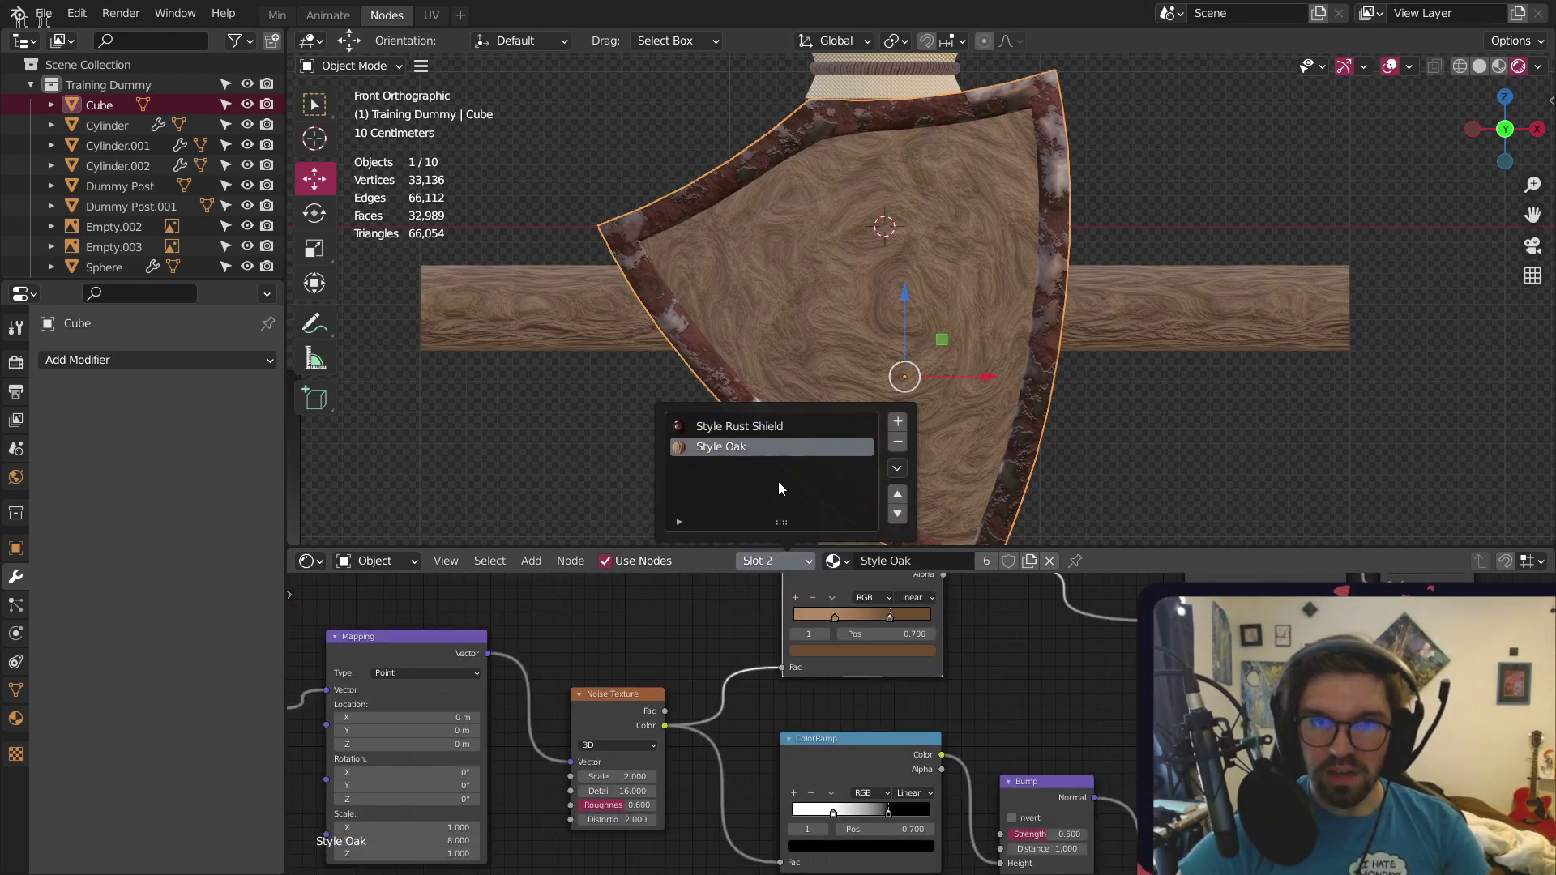
left_click(833, 561)
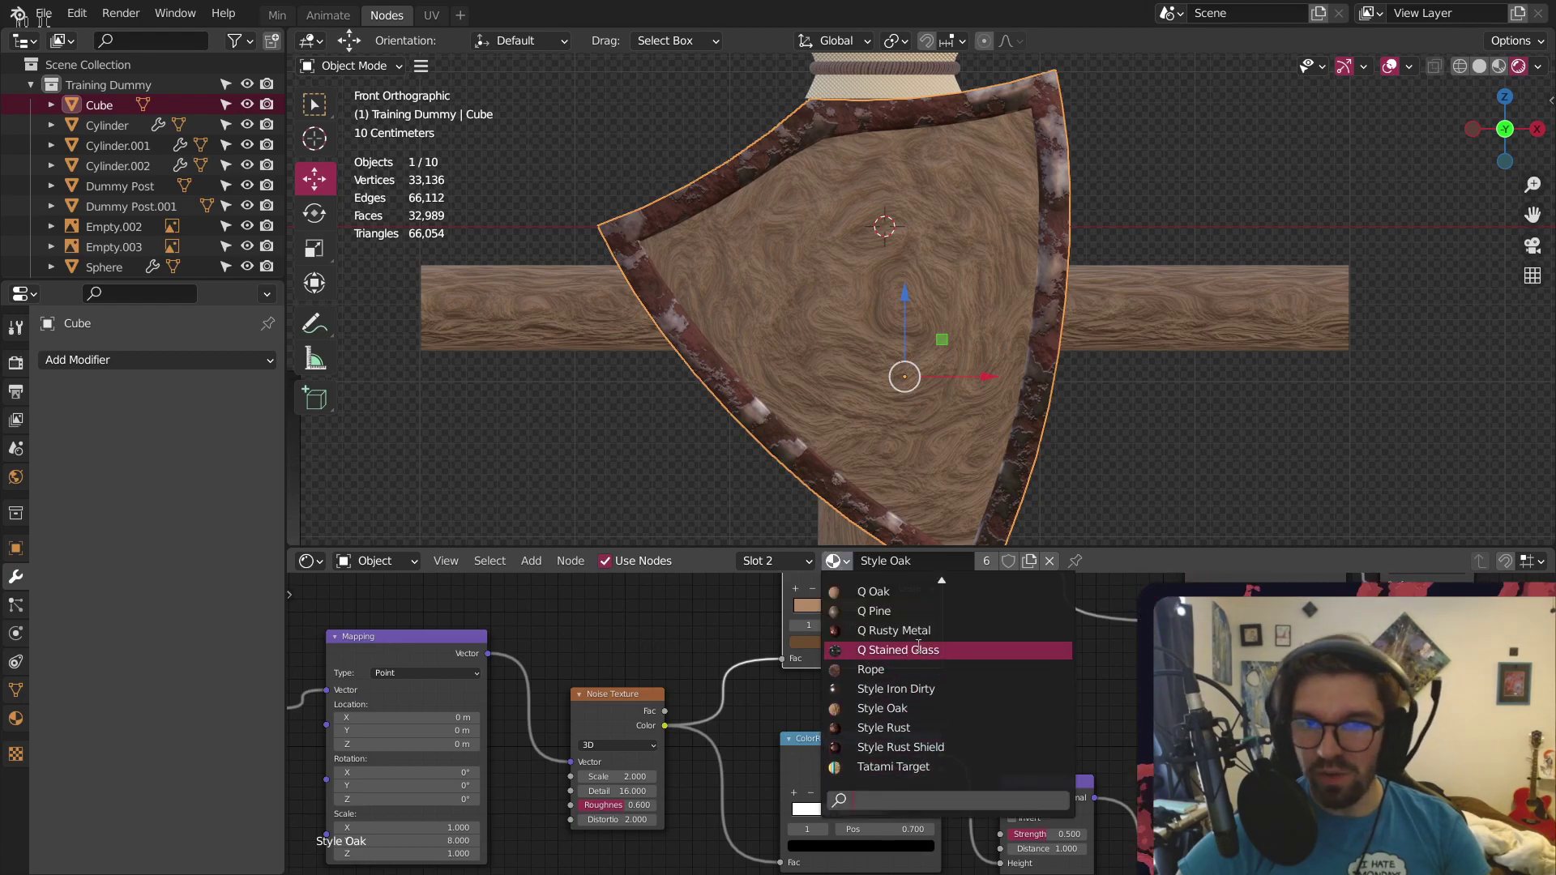
scroll(892, 592, "up", 2)
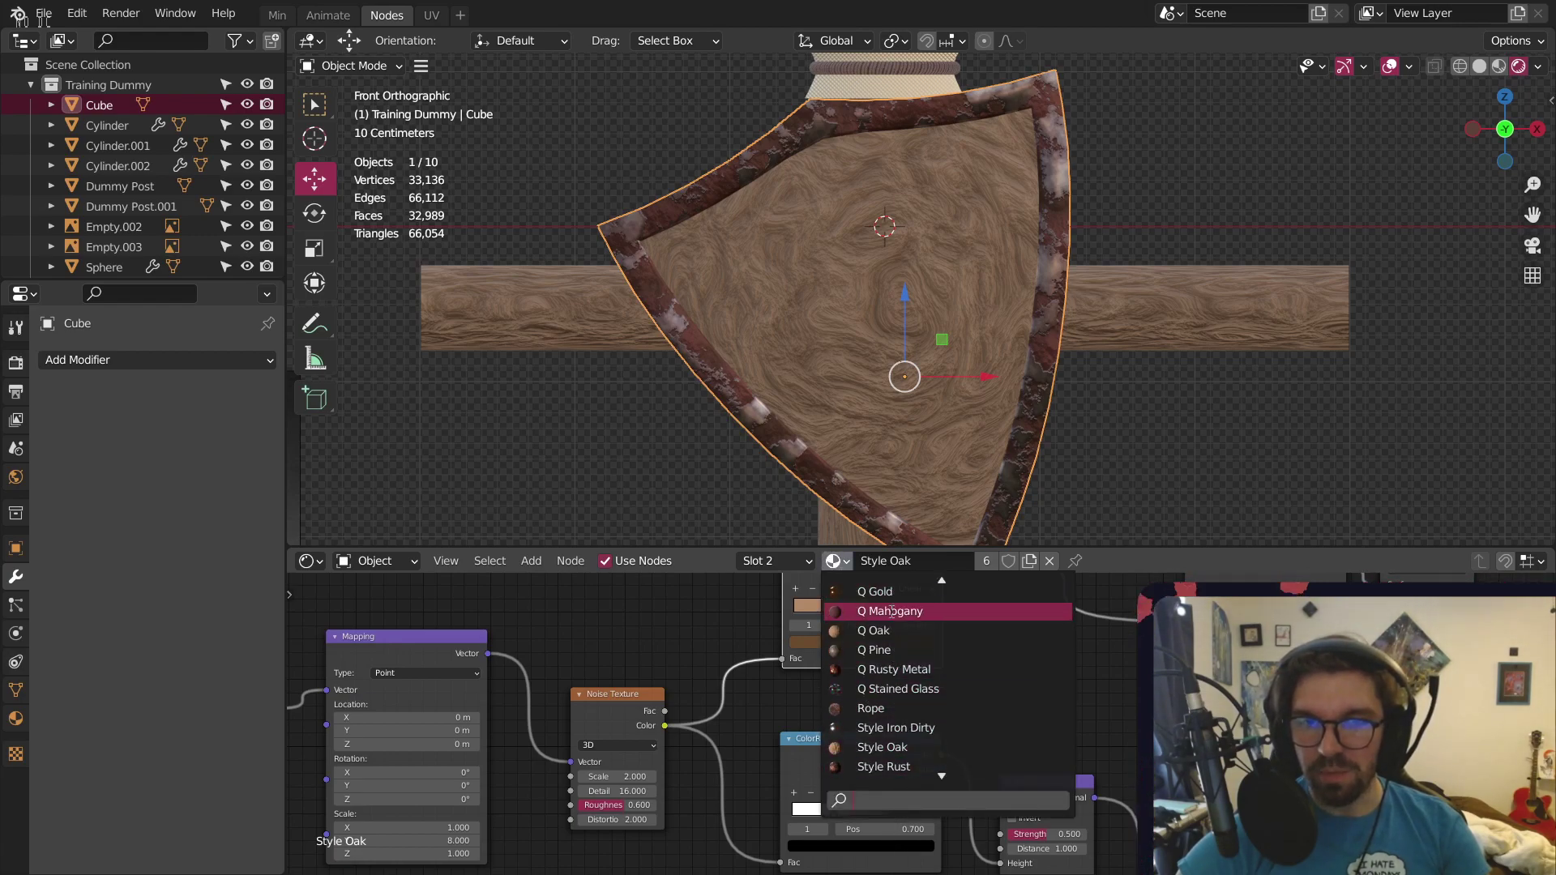
left_click(892, 612)
left_click(1187, 123)
mouse_move(811, 217)
middle_mouse_down()
mouse_move(679, 289)
mouse_move(1038, 209)
mouse_move(835, 215)
middle_mouse_up()
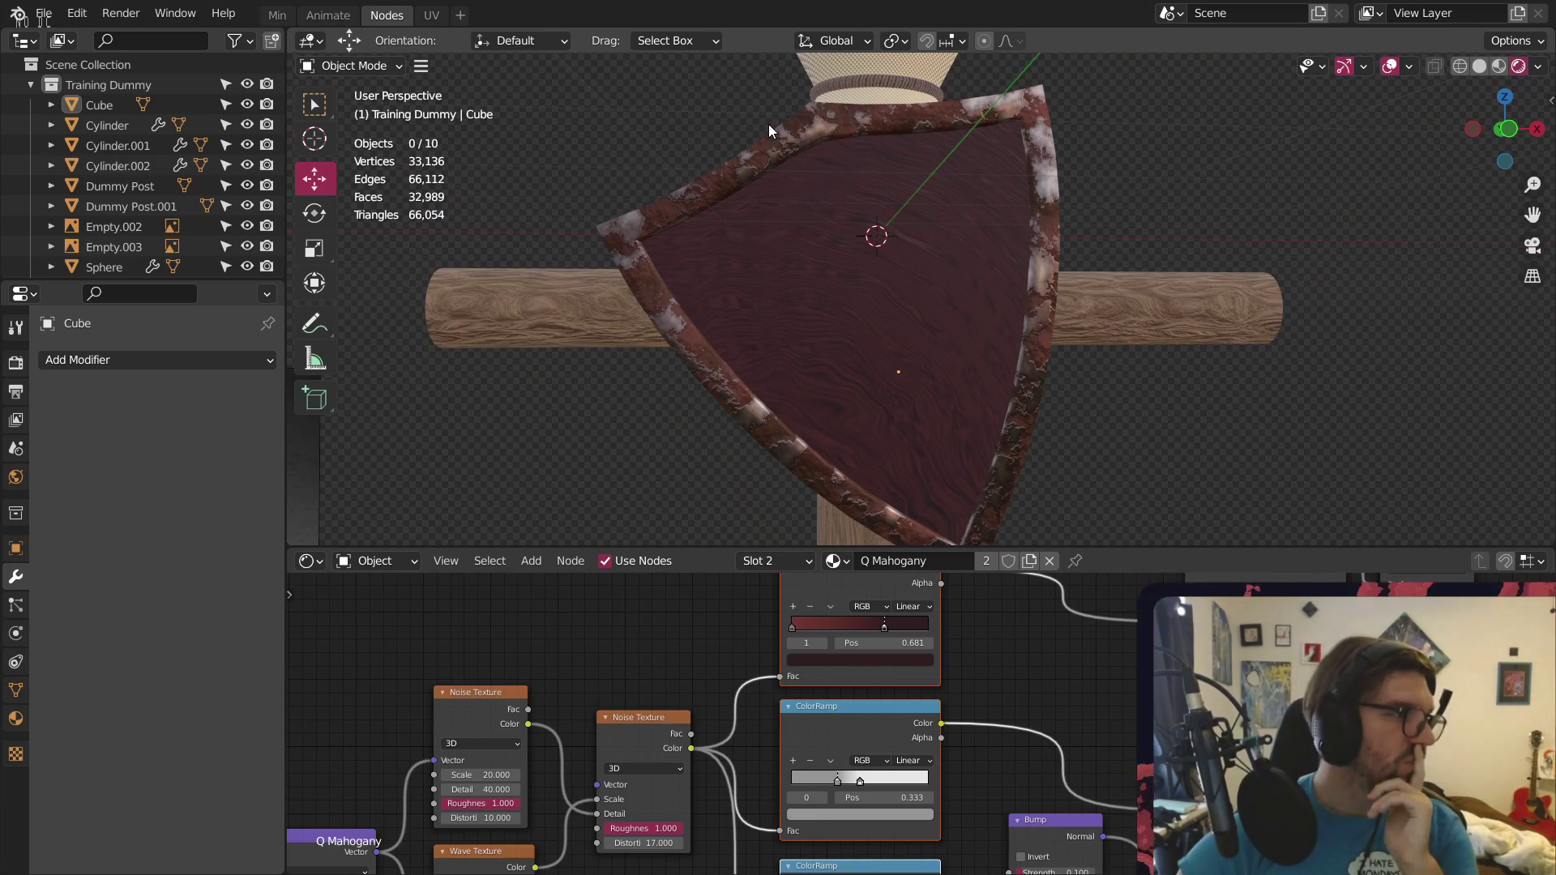
Try a Wave Texture scale of 0.5 in the Q Mahogany material and inspect the shield's grain up close
scroll(582, 682, "down", 2)
middle_click_drag(650, 635, 804, 631)
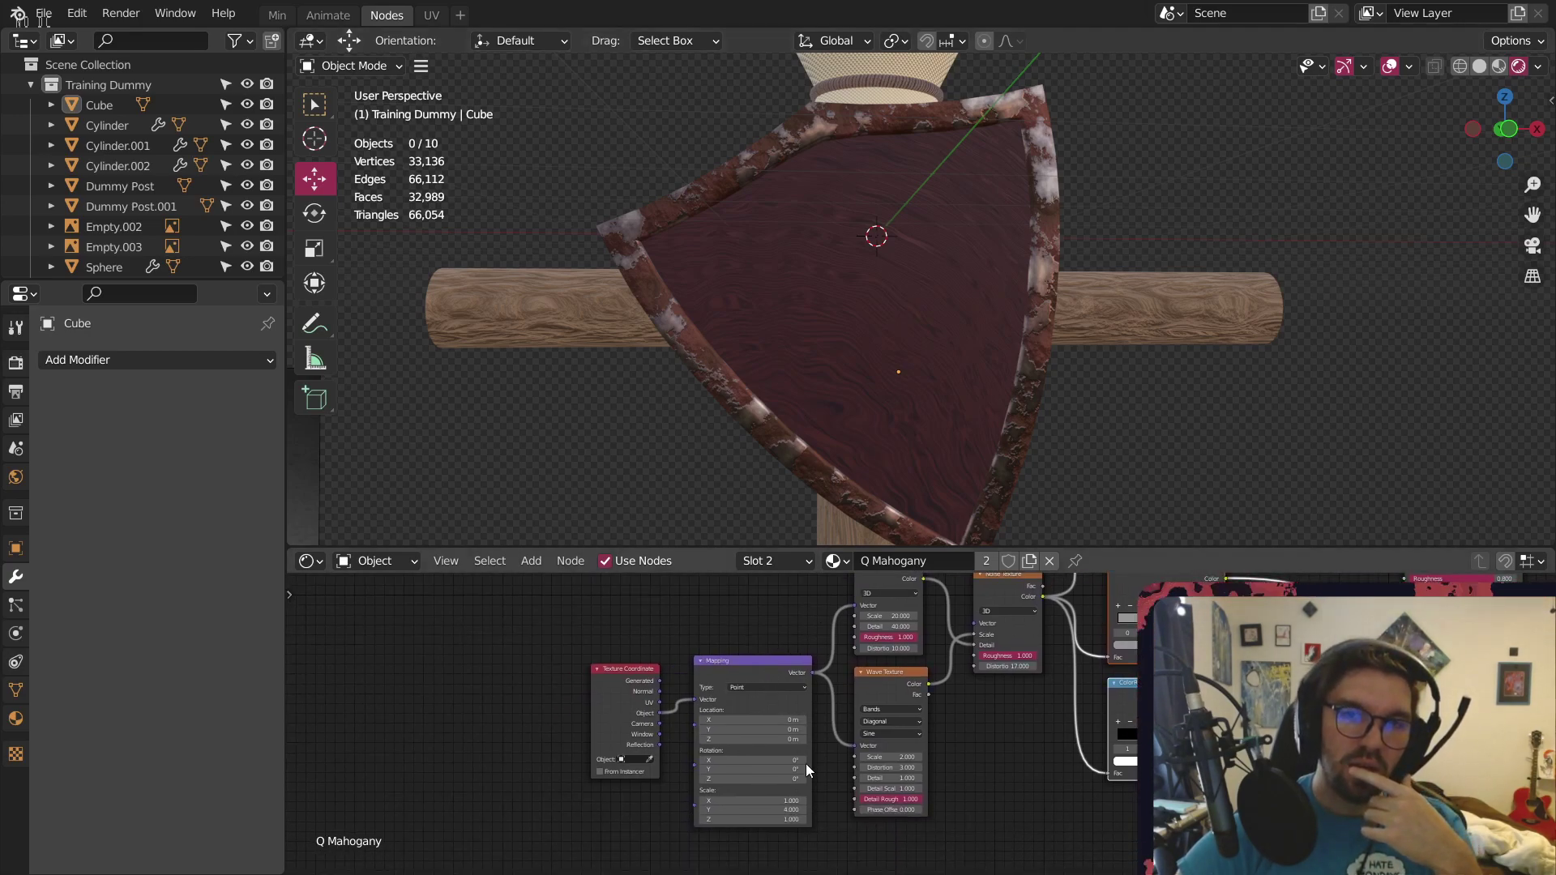
scroll(831, 791, "up", 4)
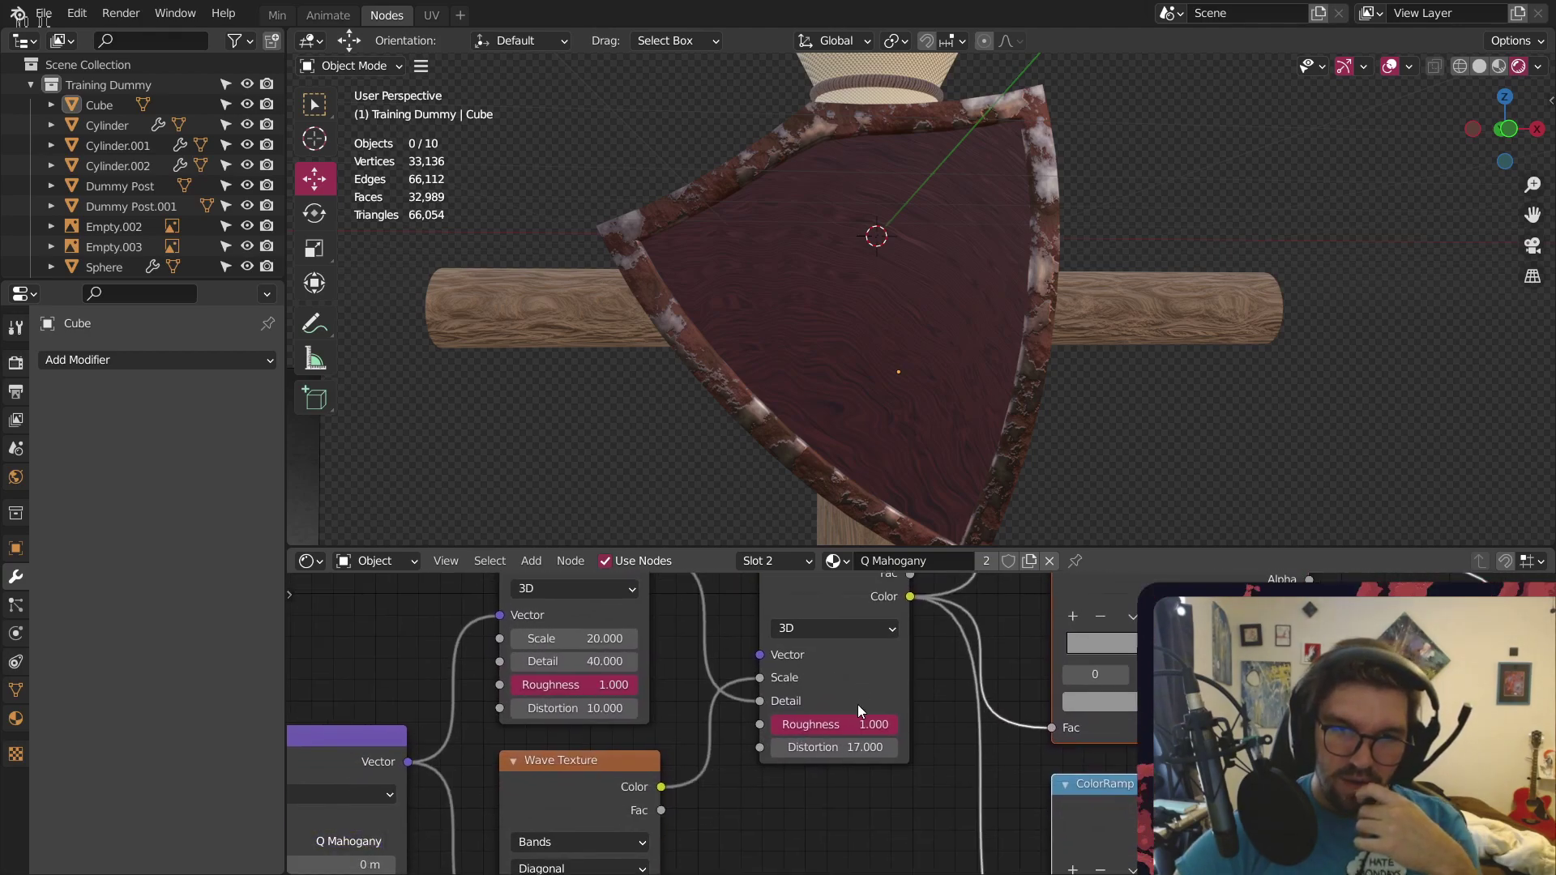
middle_click_drag(858, 703, 913, 457)
scroll(853, 710, "up", 5)
left_click(853, 680)
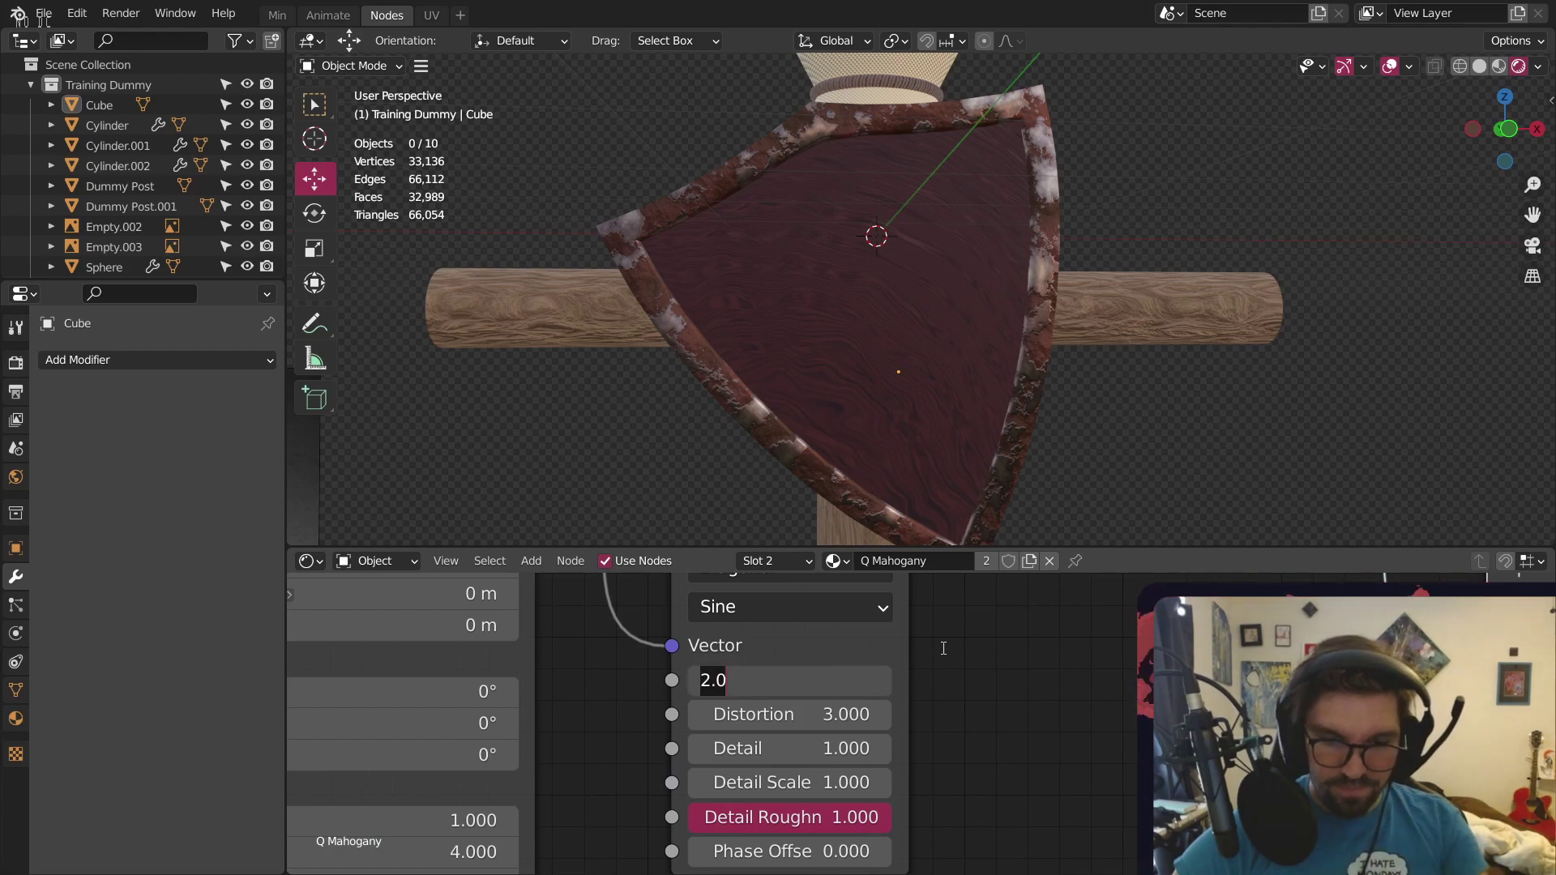
type(".5")
key("Return")
scroll(854, 246, "up", 3)
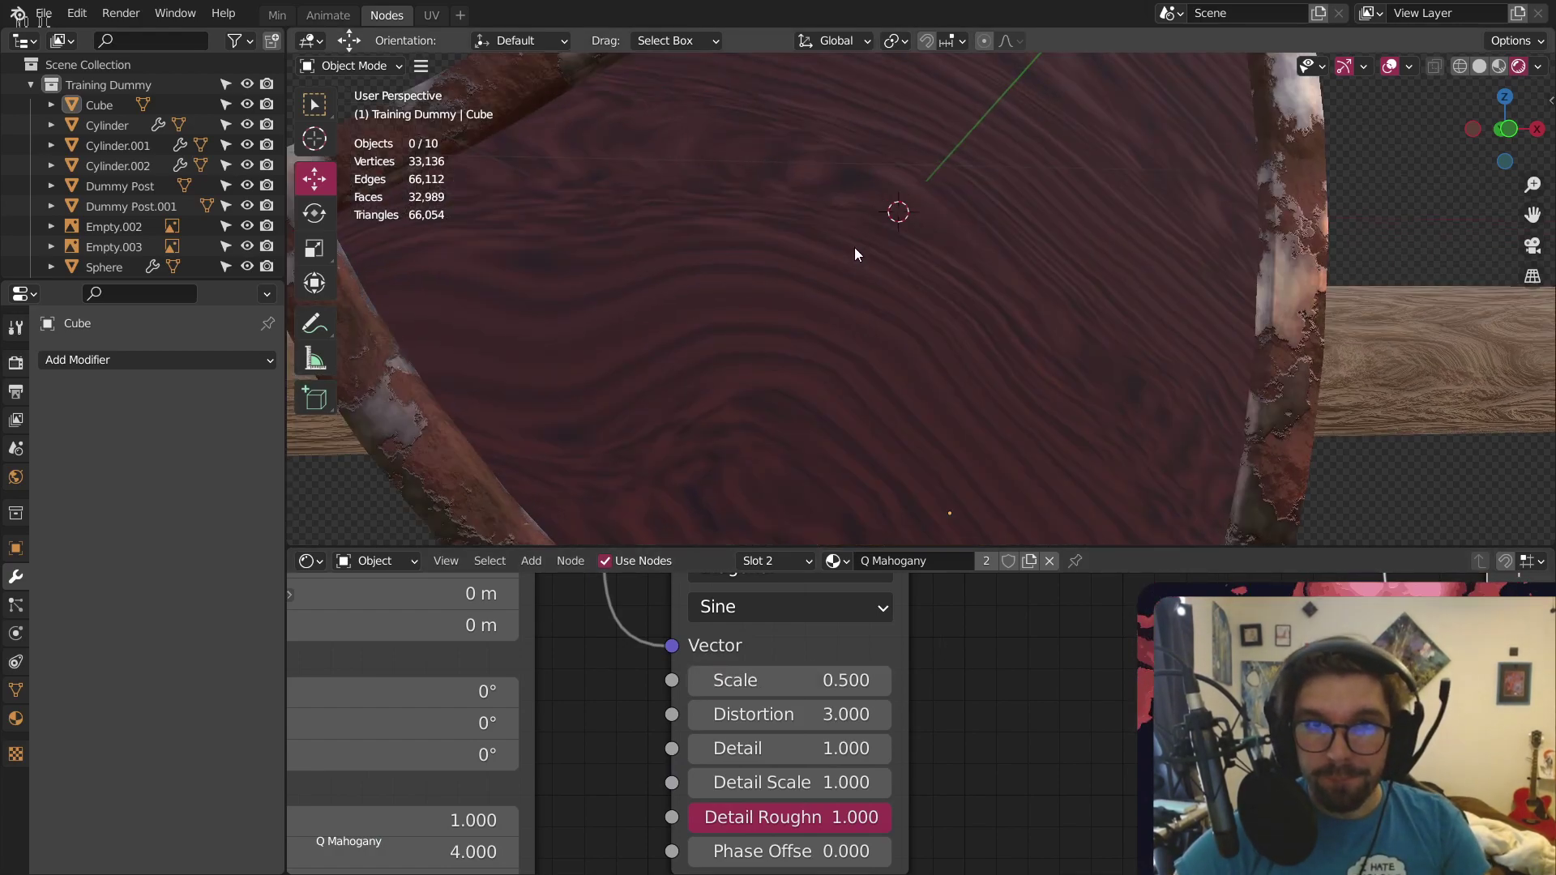
Undo the last Wave Texture scale change in Q Mahogany
scroll(854, 240, "down", 2)
scroll(855, 241, "down", 2)
key("ctrl+z")
Try the Q Burled material in the shield's second slot and inspect its surface up close
scroll(1053, 682, "down", 6)
middle_click_drag(1053, 682, 695, 755)
left_click(837, 561)
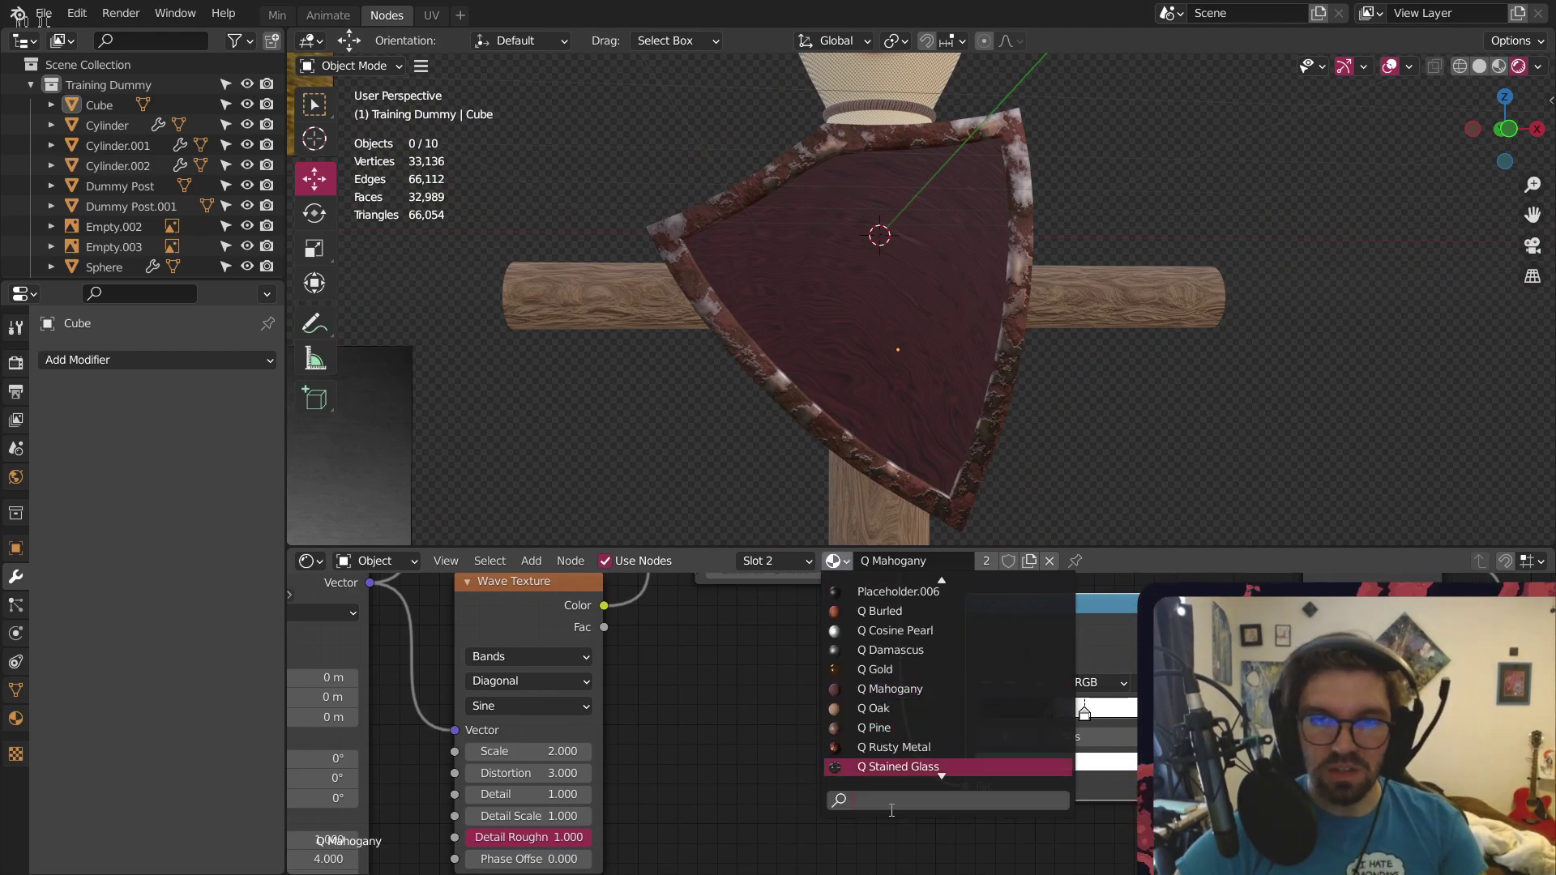
left_click(892, 611)
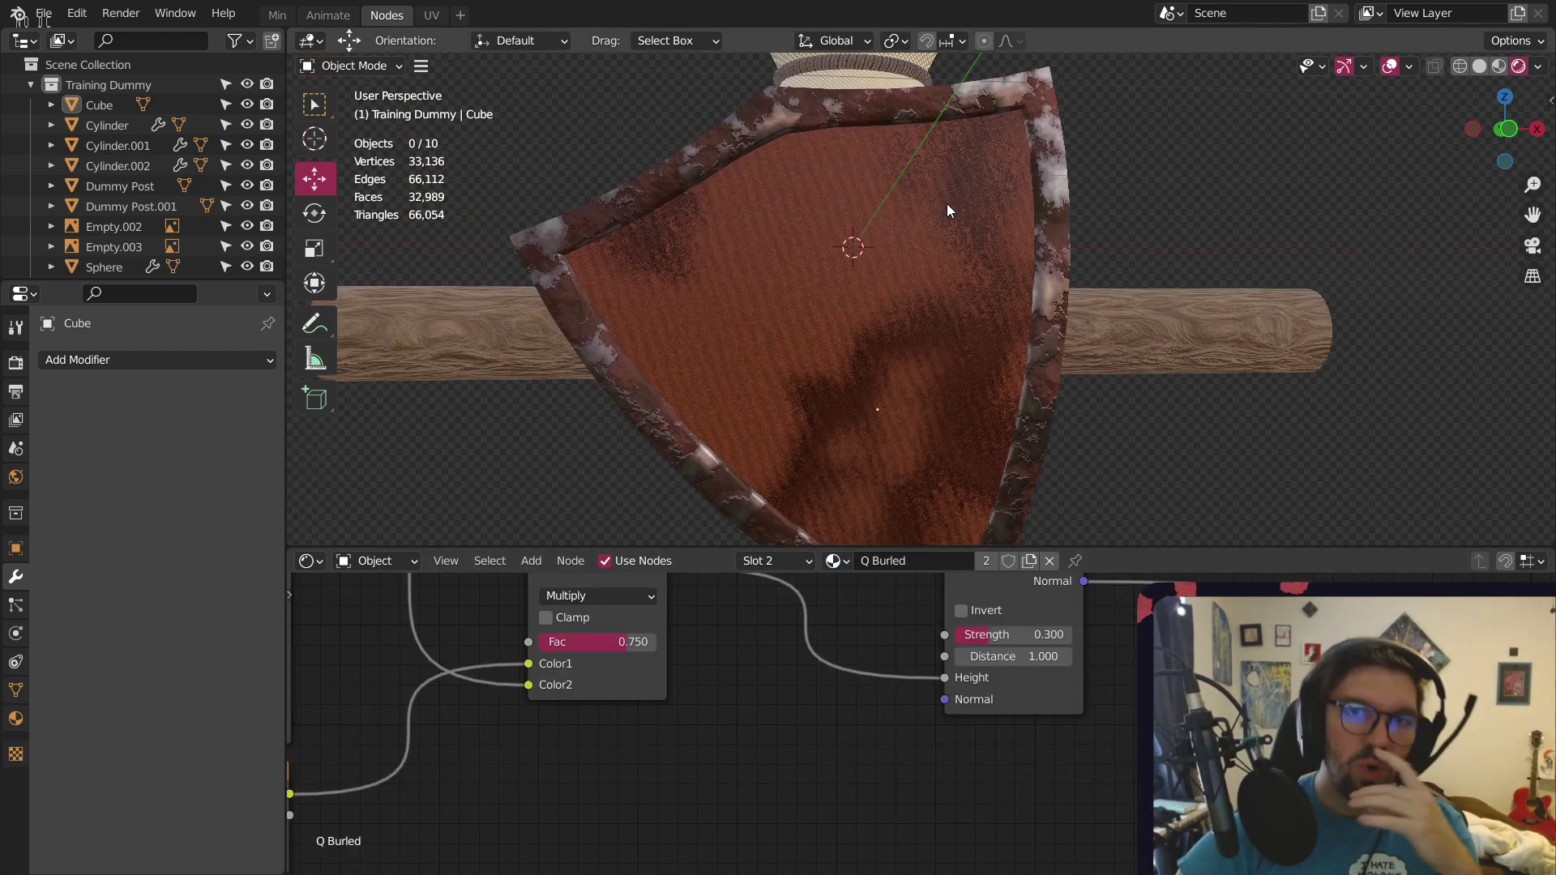
scroll(948, 205, "up", 1)
scroll(948, 179, "down", 1)
scroll(952, 156, "up", 3)
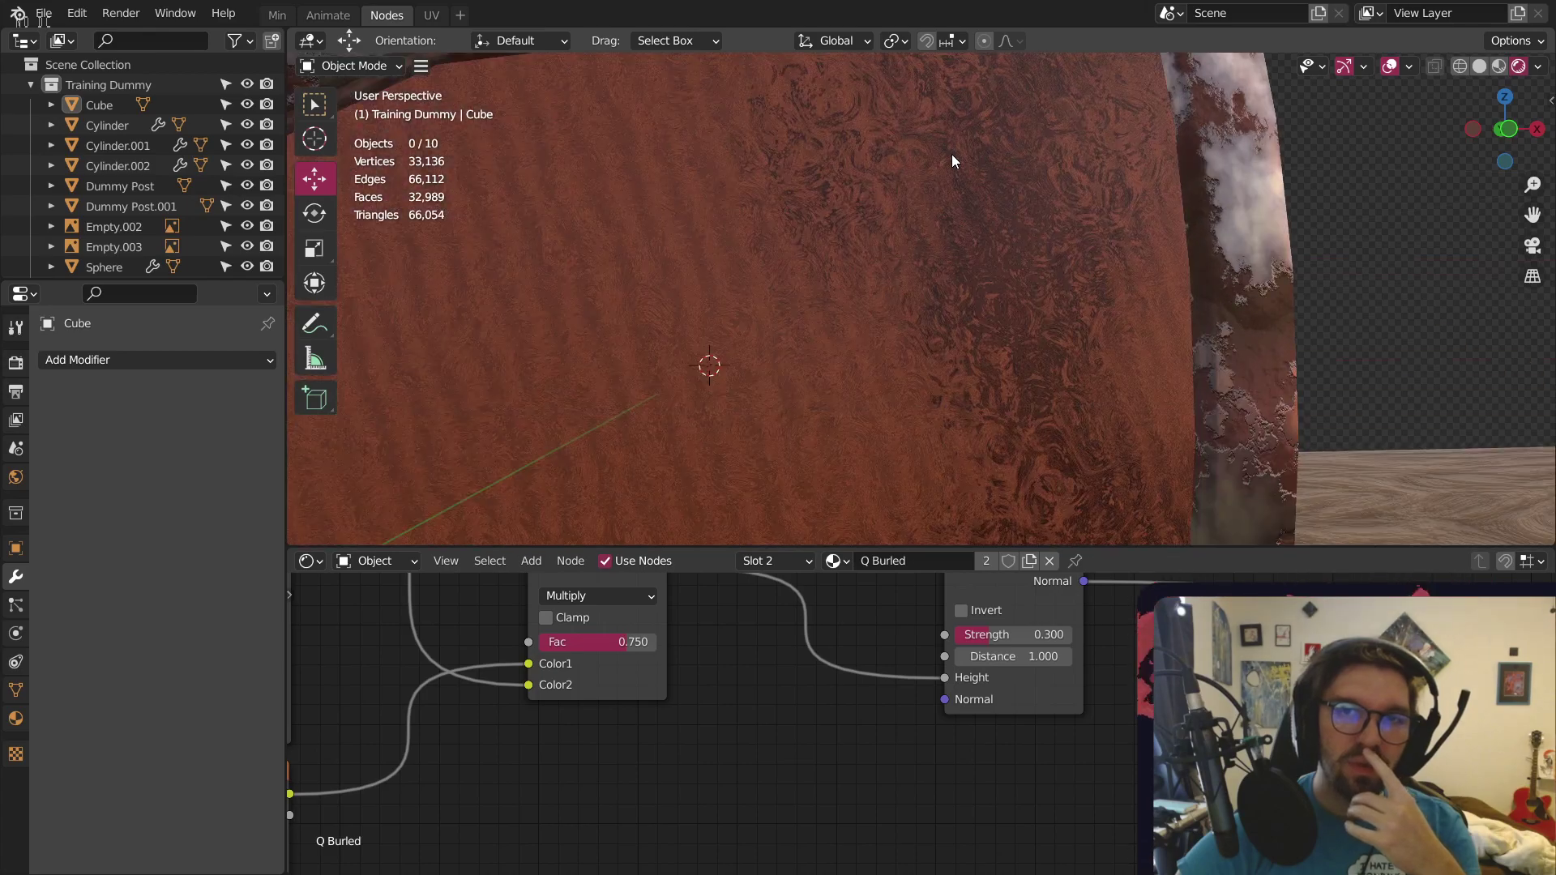
scroll(951, 156, "down", 4)
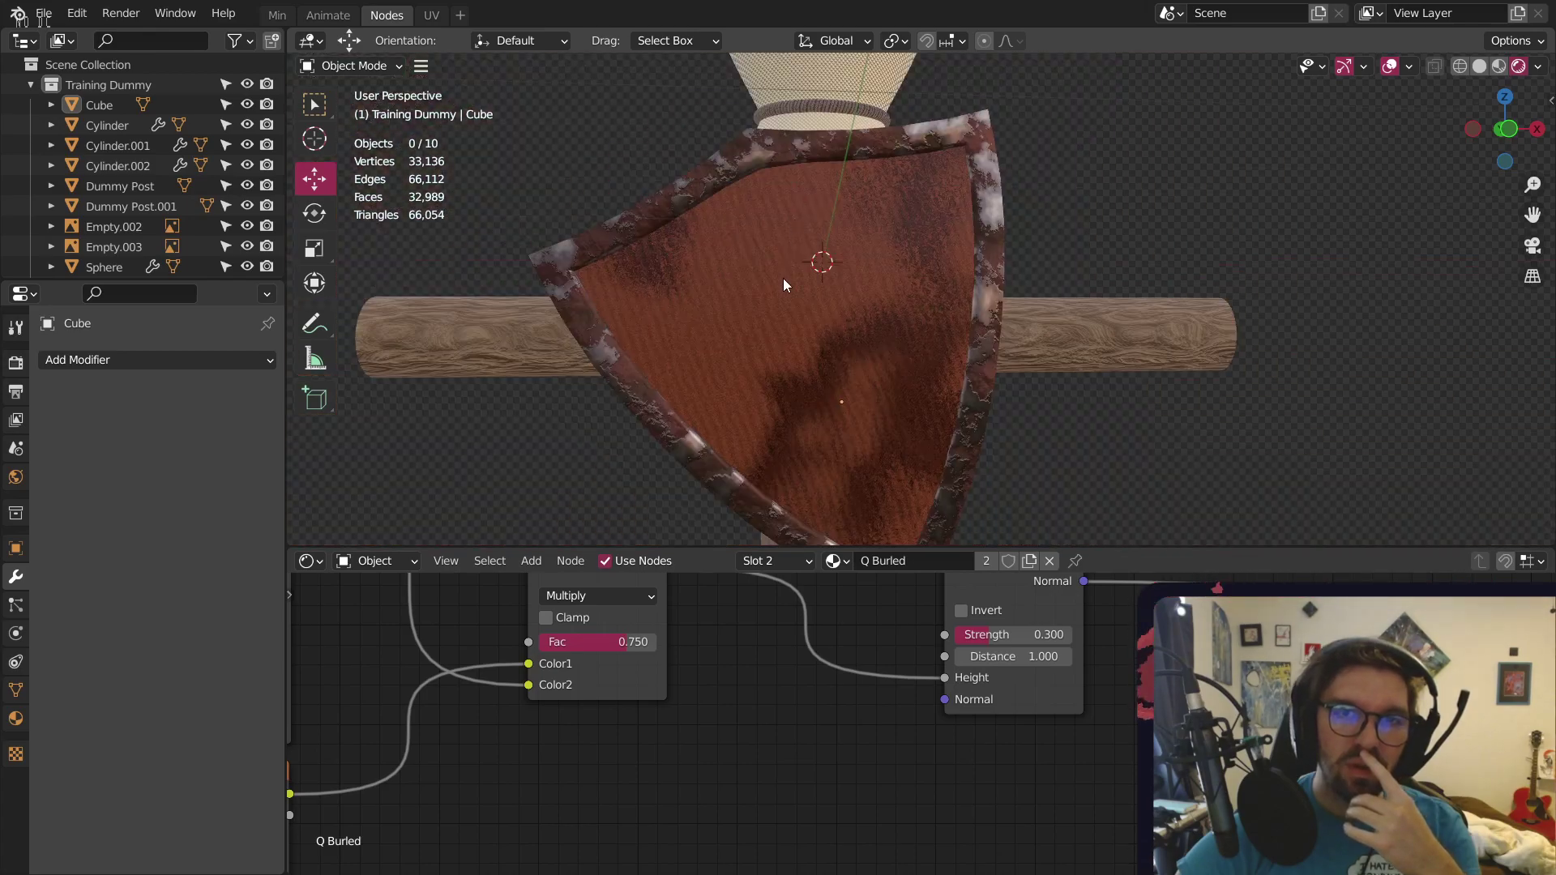
Assign the Style Oak material back to the shield's second slot
left_click(837, 560)
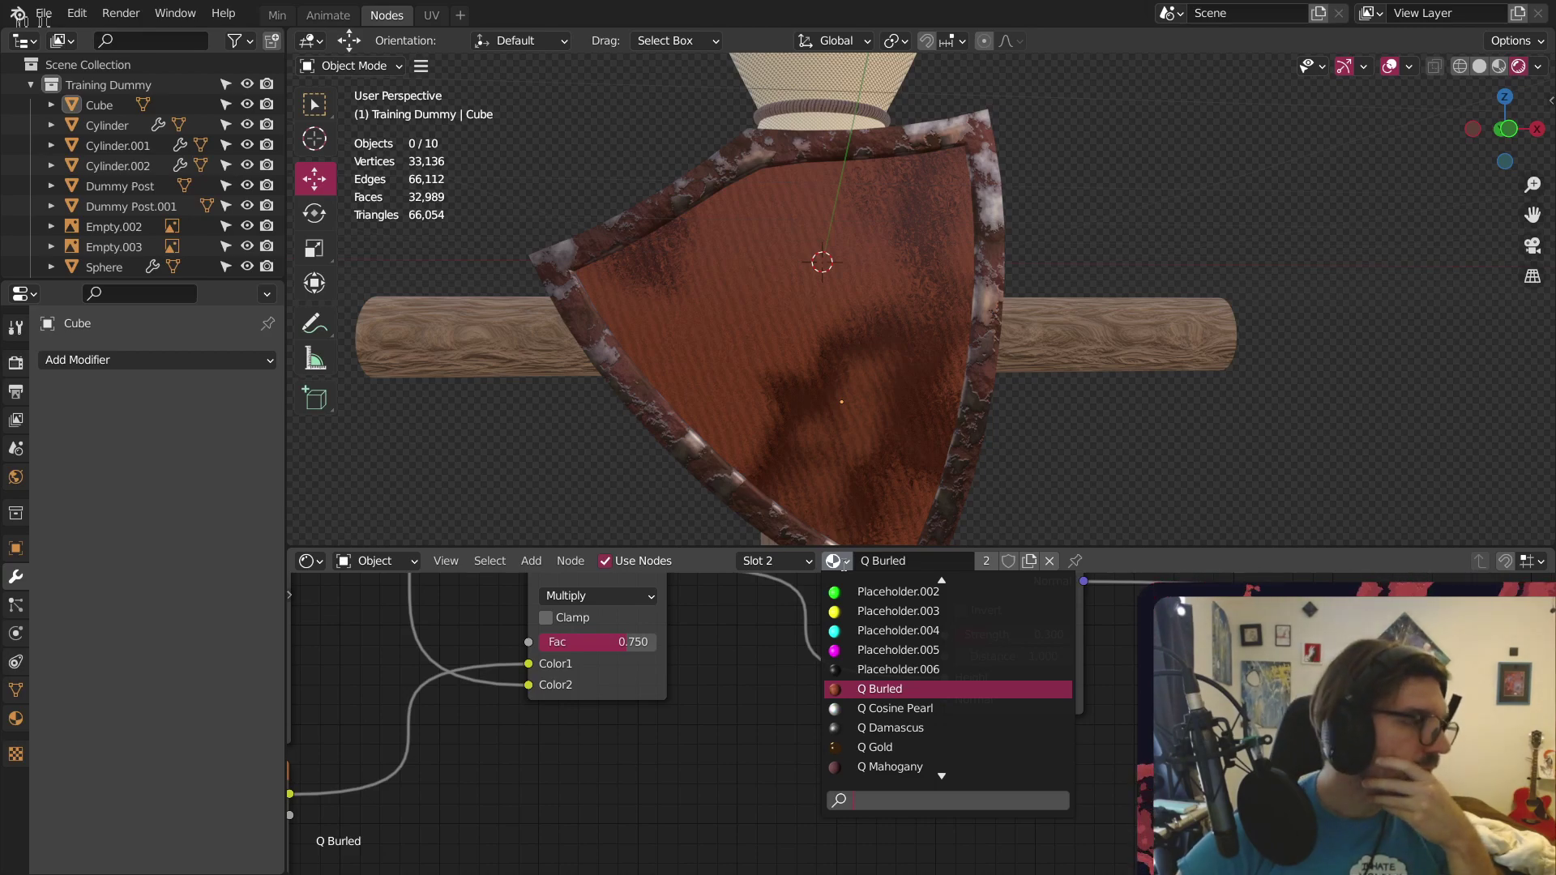
scroll(954, 746, "down", 5)
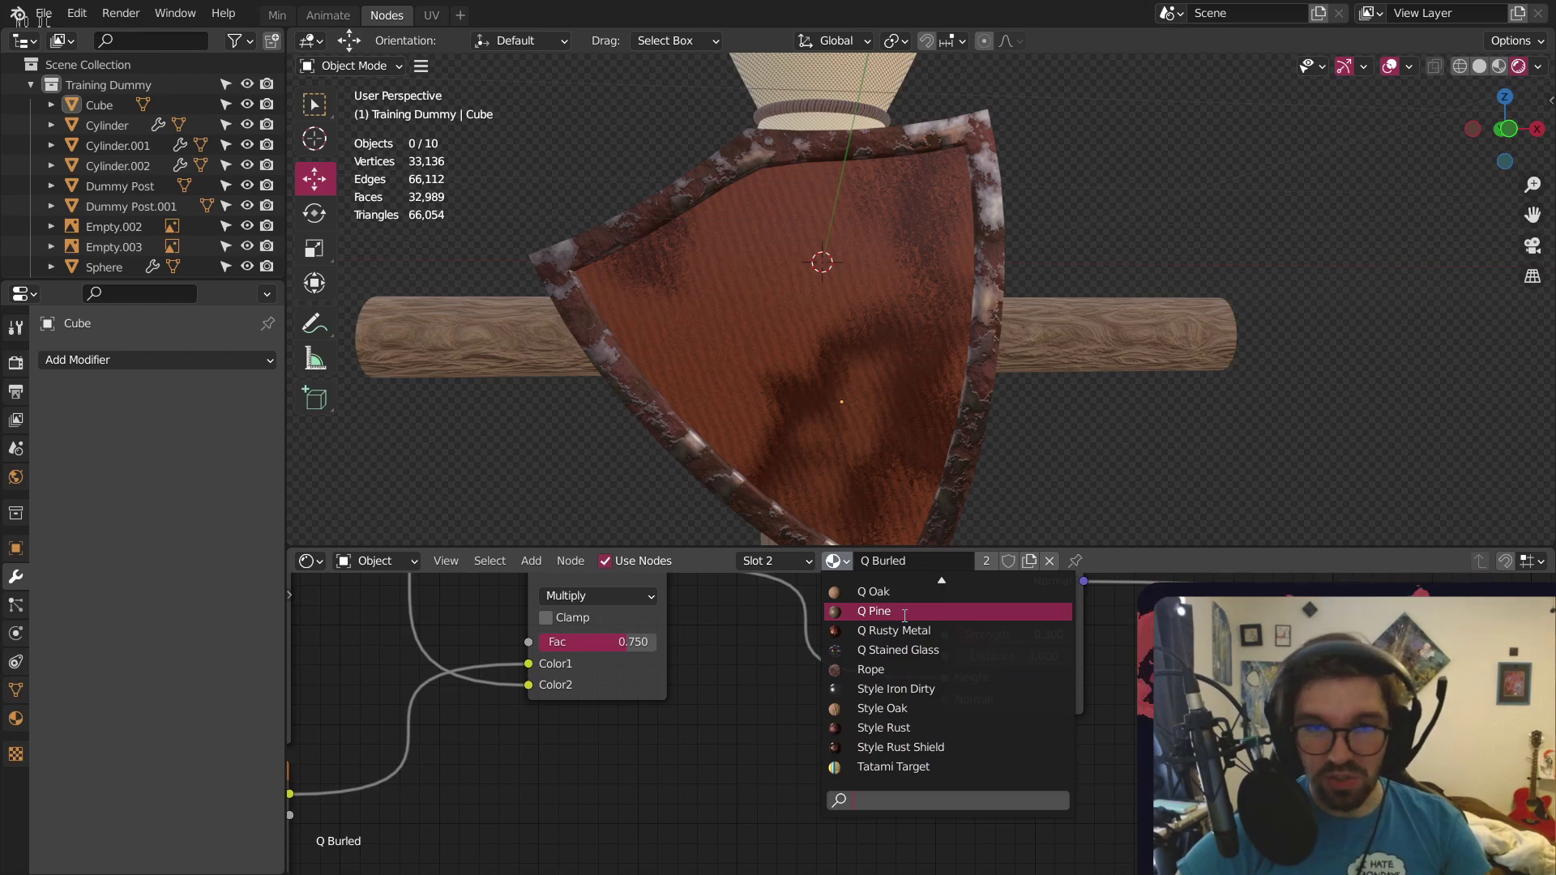
left_click(924, 717)
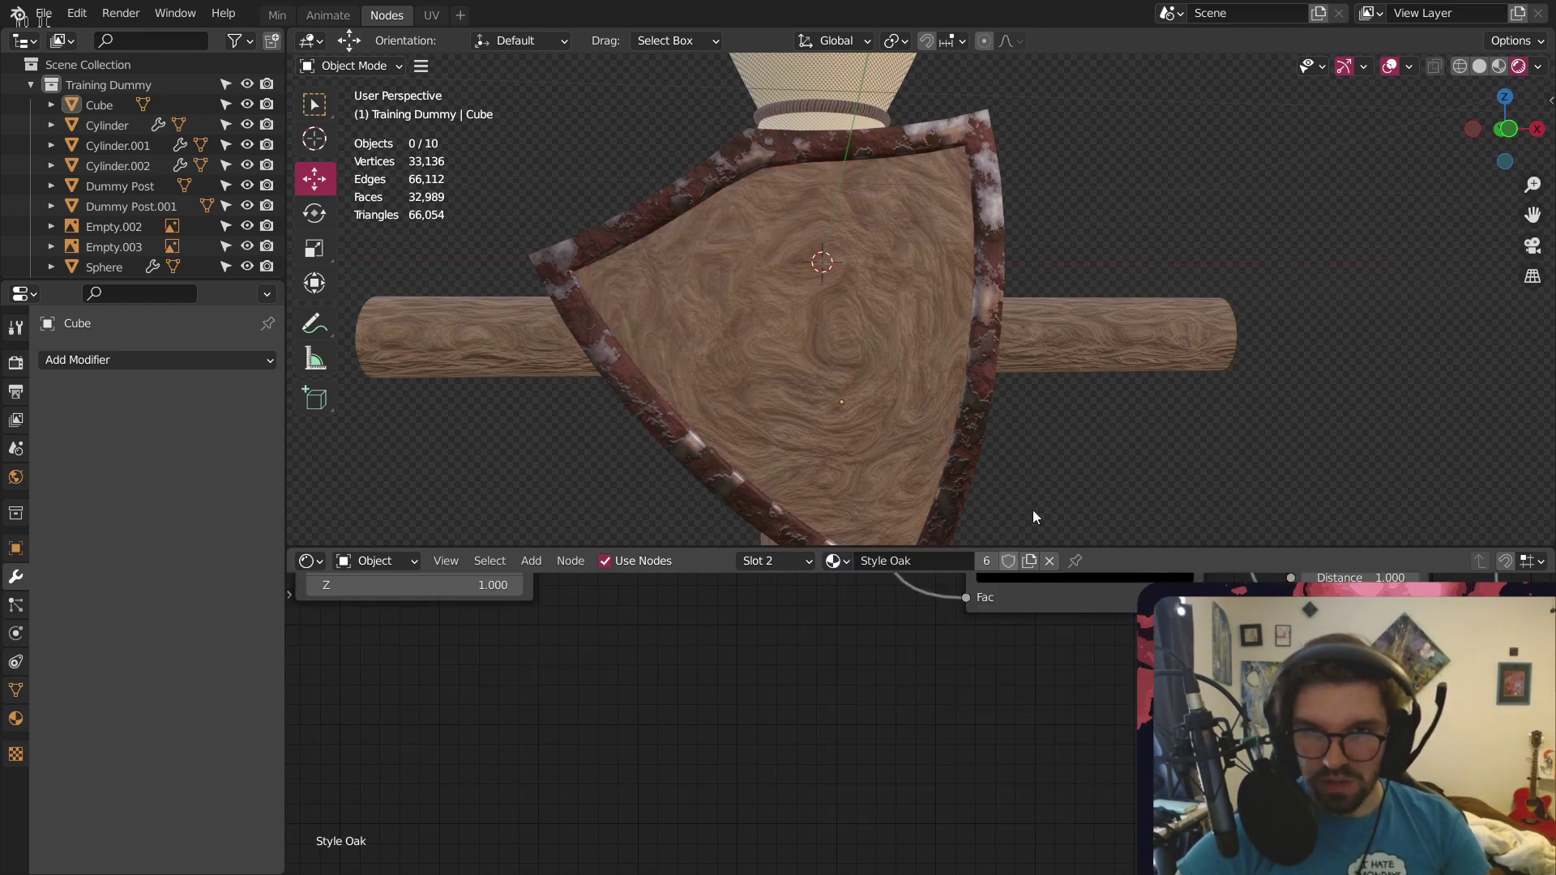
Make a separate copy of the Style Oak material and name it Style Oak Planks
key("Home")
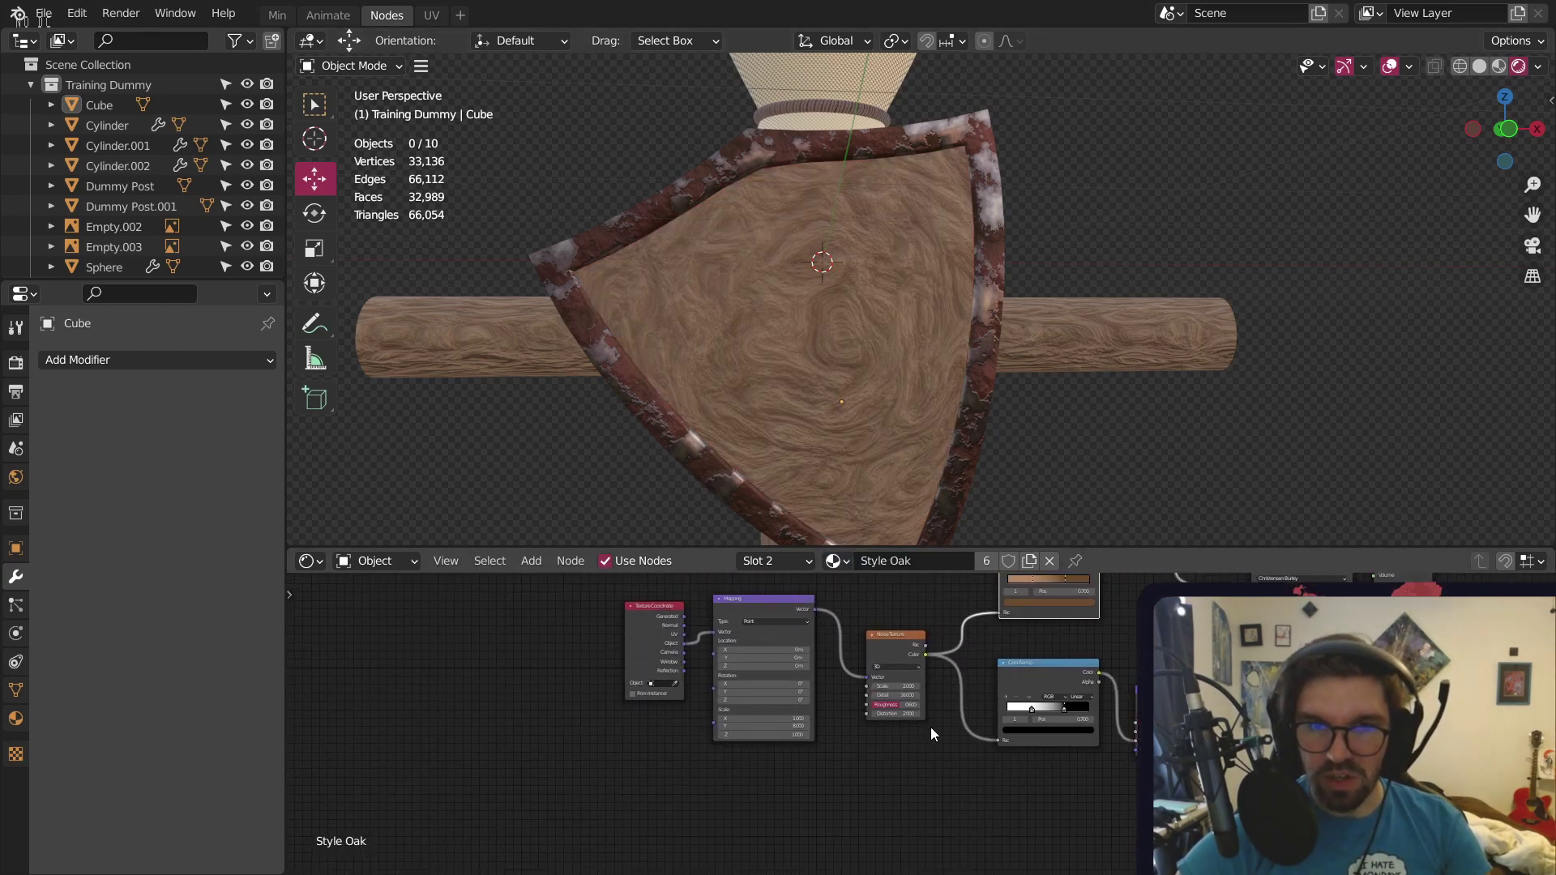
left_click(1029, 561)
double_click(908, 561)
type("S")
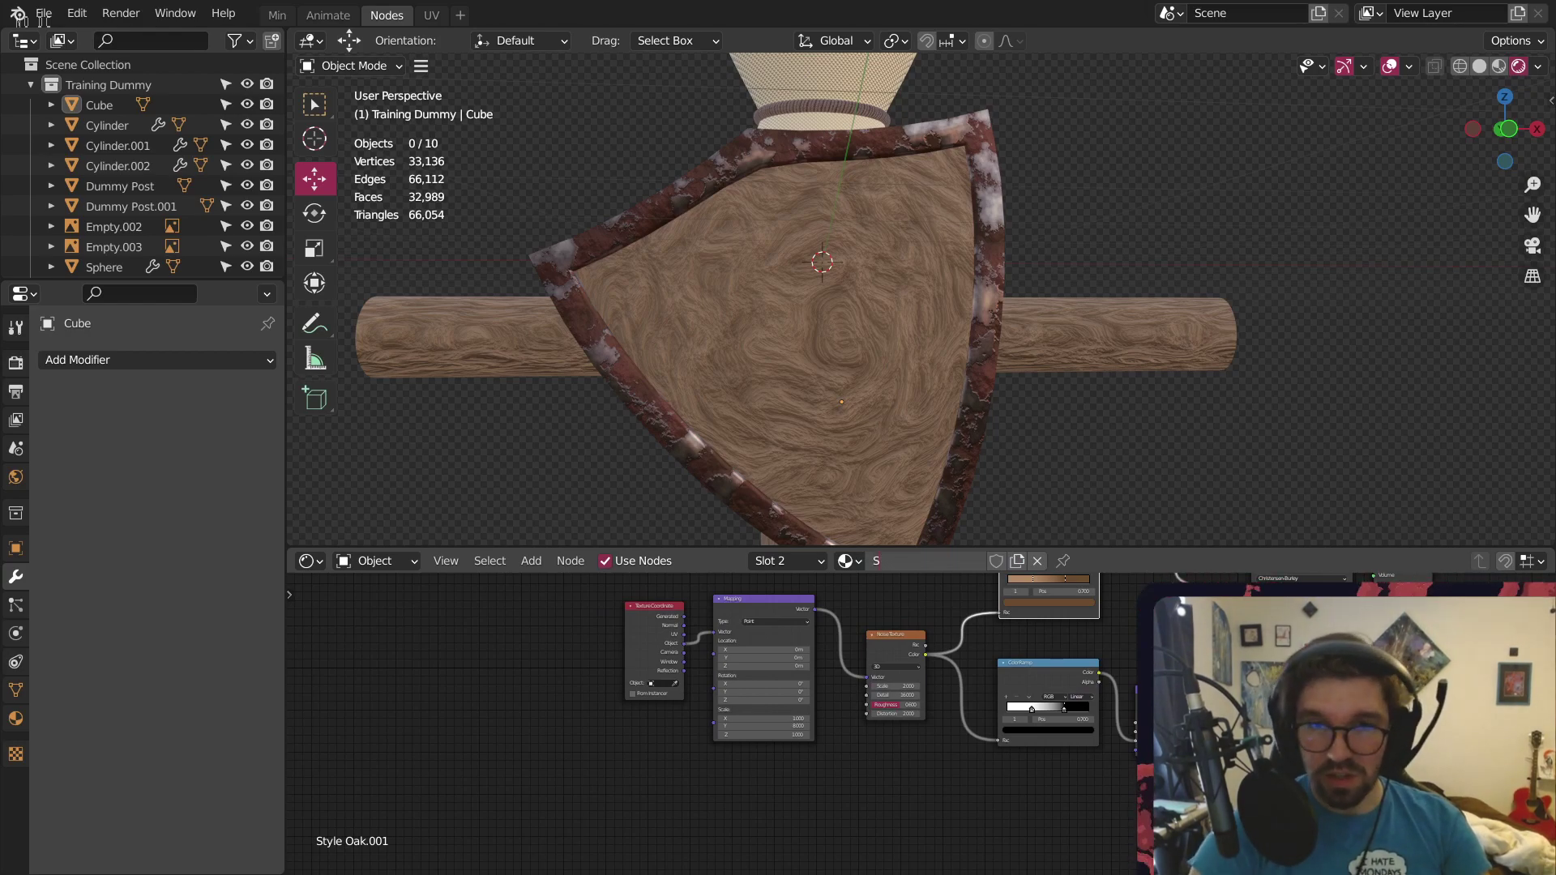
type("tyle Oak Planks")
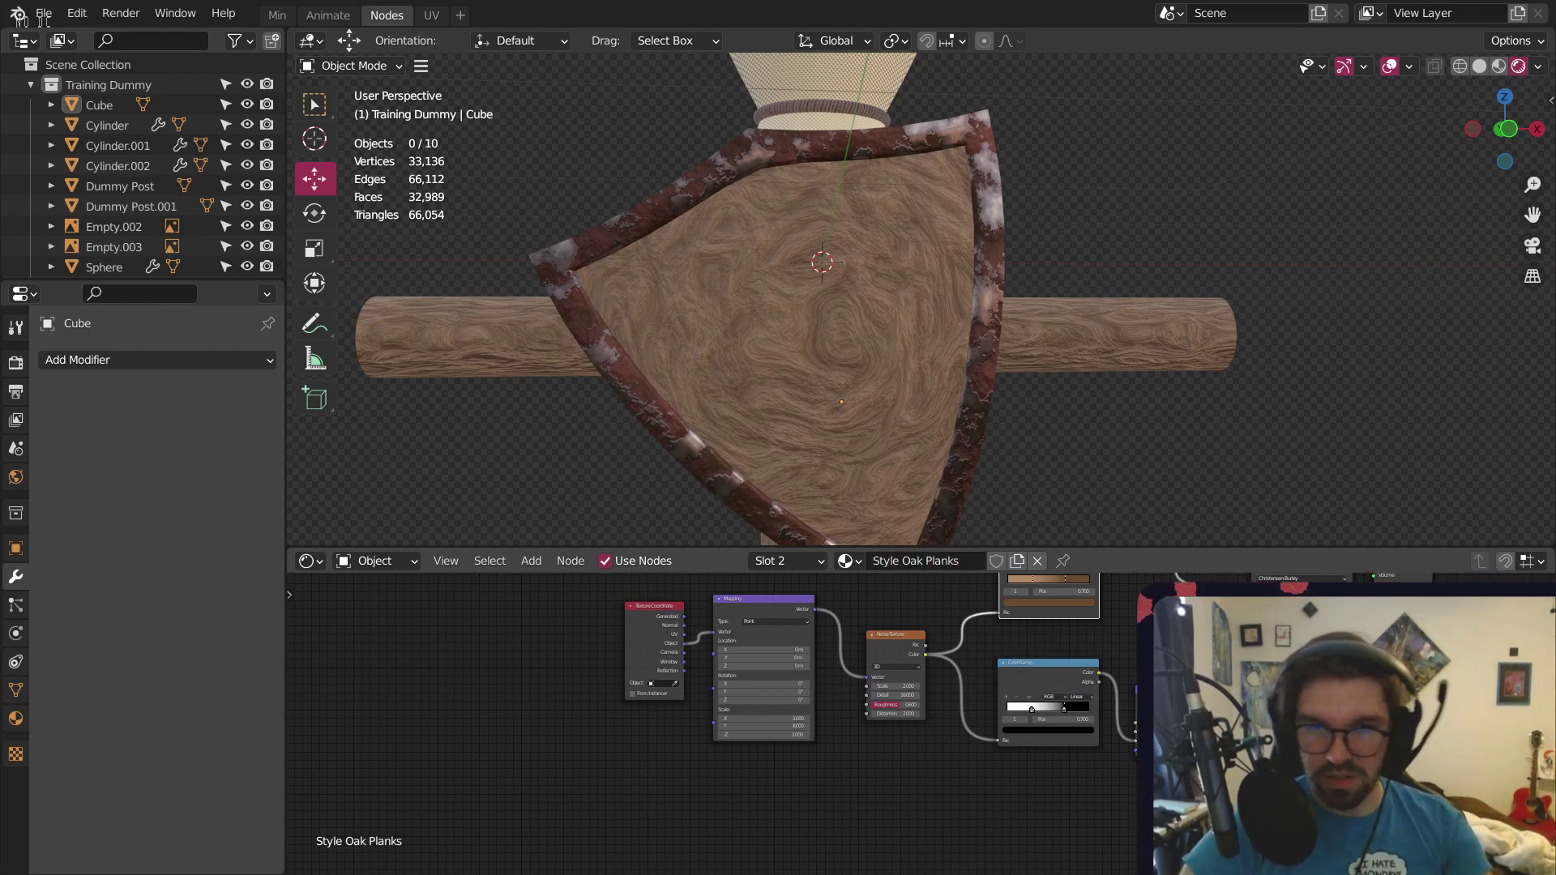
key("Return")
Move the Texture Coordinate, Mapping, Noise Texture and both ColorRamp nodes together, farther away from the Bump node
scroll(943, 640, "down", 1)
scroll(940, 634, "down", 3)
mouse_move(976, 655)
middle_mouse_down()
mouse_move(941, 670)
mouse_move(965, 632)
middle_mouse_up()
scroll(932, 669, "down", 2)
scroll(956, 638, "up", 6)
scroll(1076, 672, "down", 3)
middle_click_drag(1117, 645, 1082, 670)
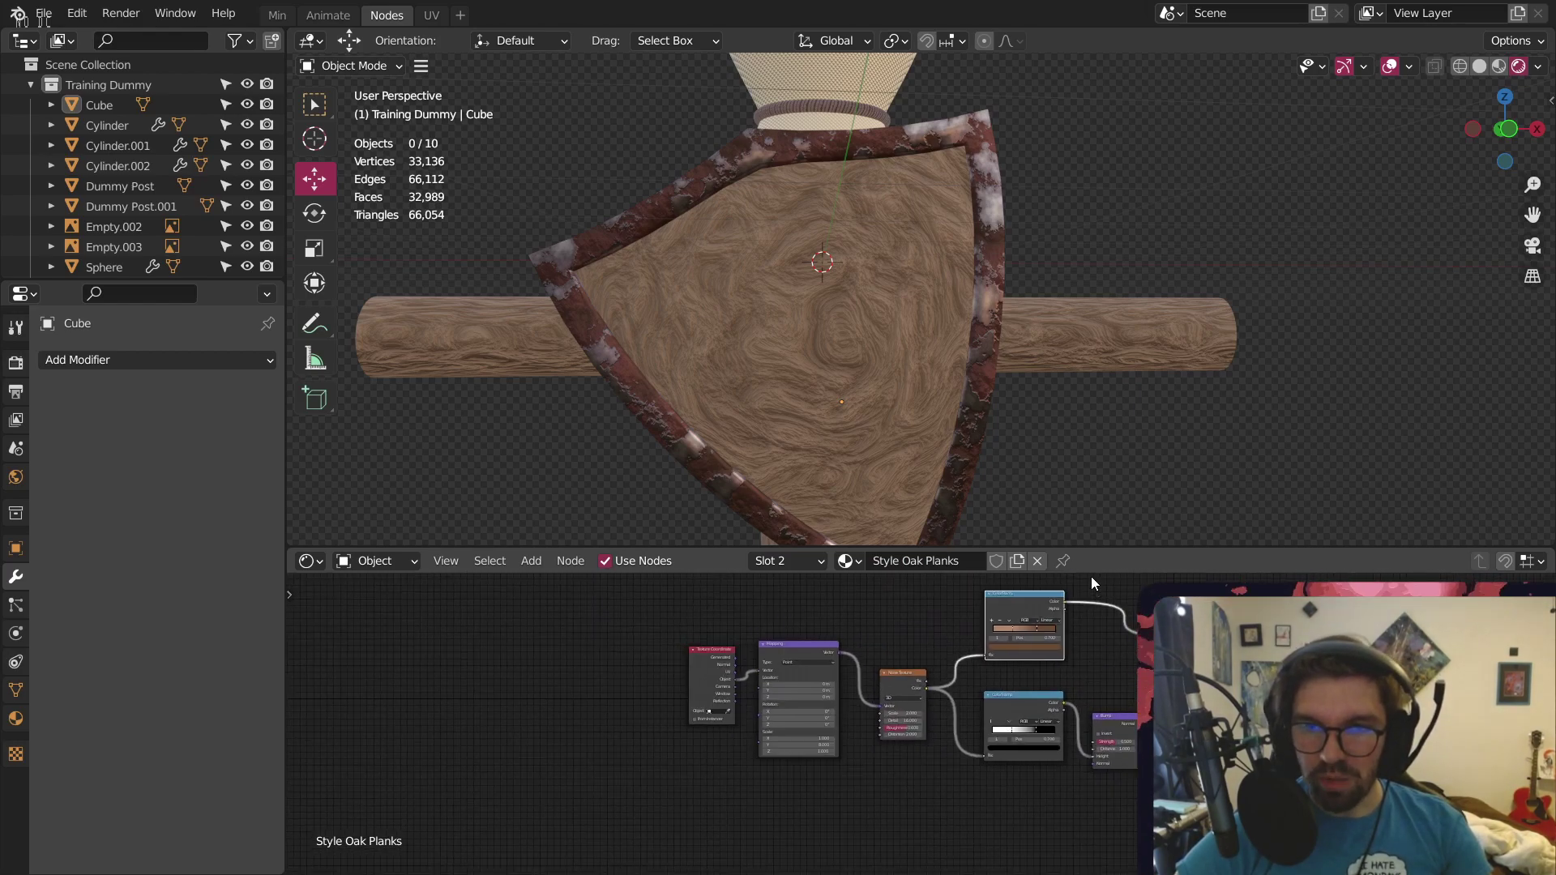
left_click_drag(1090, 580, 565, 799)
left_click_drag(1022, 694, 846, 679)
Set the Mapping node's Y scale to 1 in Style Oak Planks
scroll(1038, 772, "up", 2)
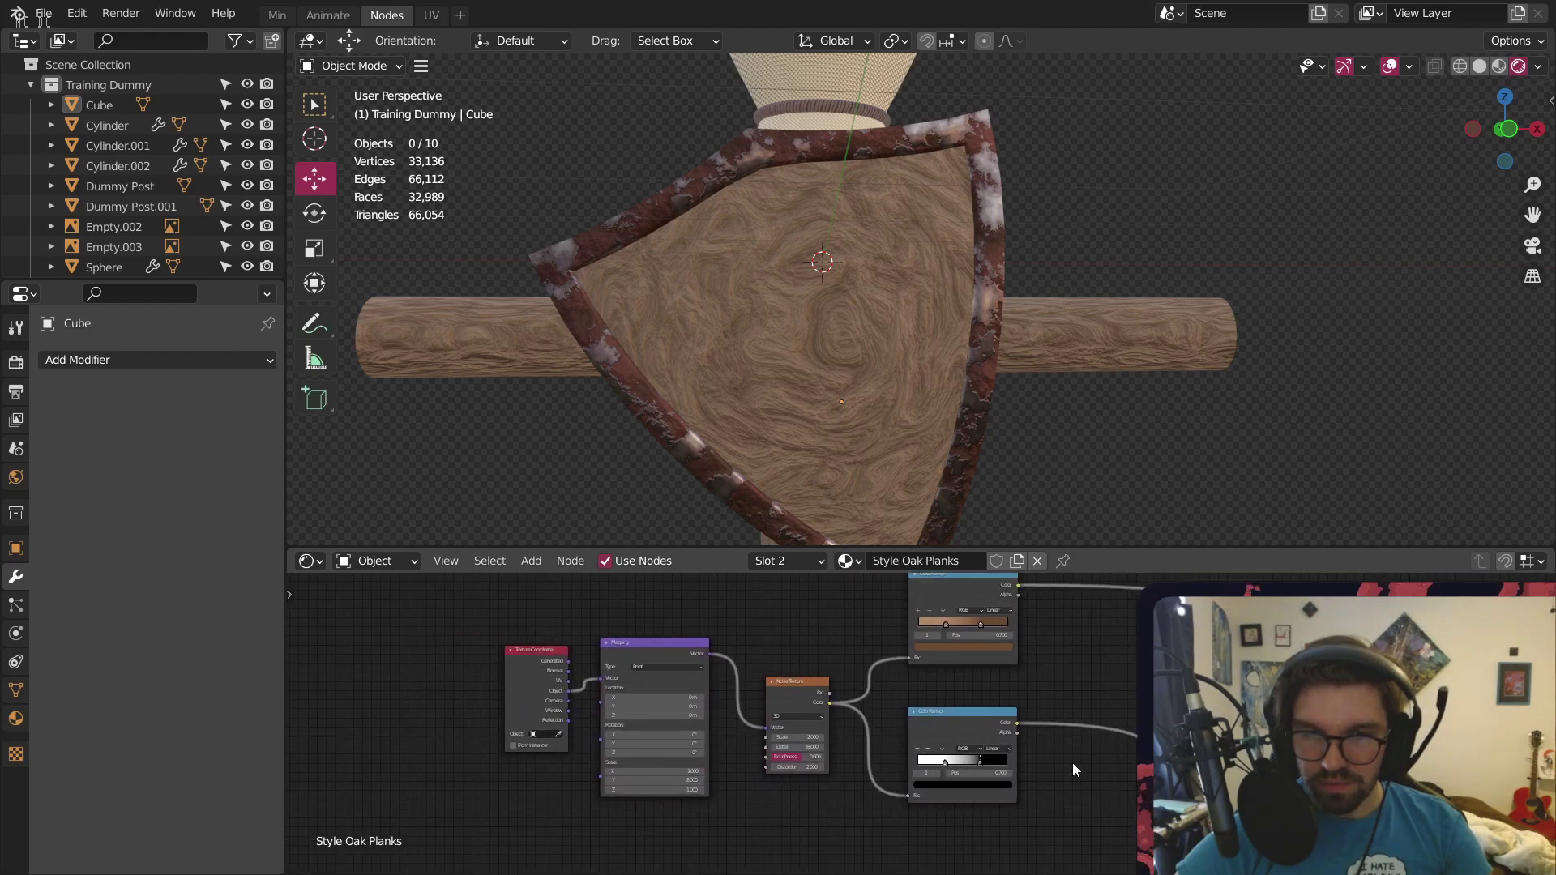
scroll(838, 624, "up", 5)
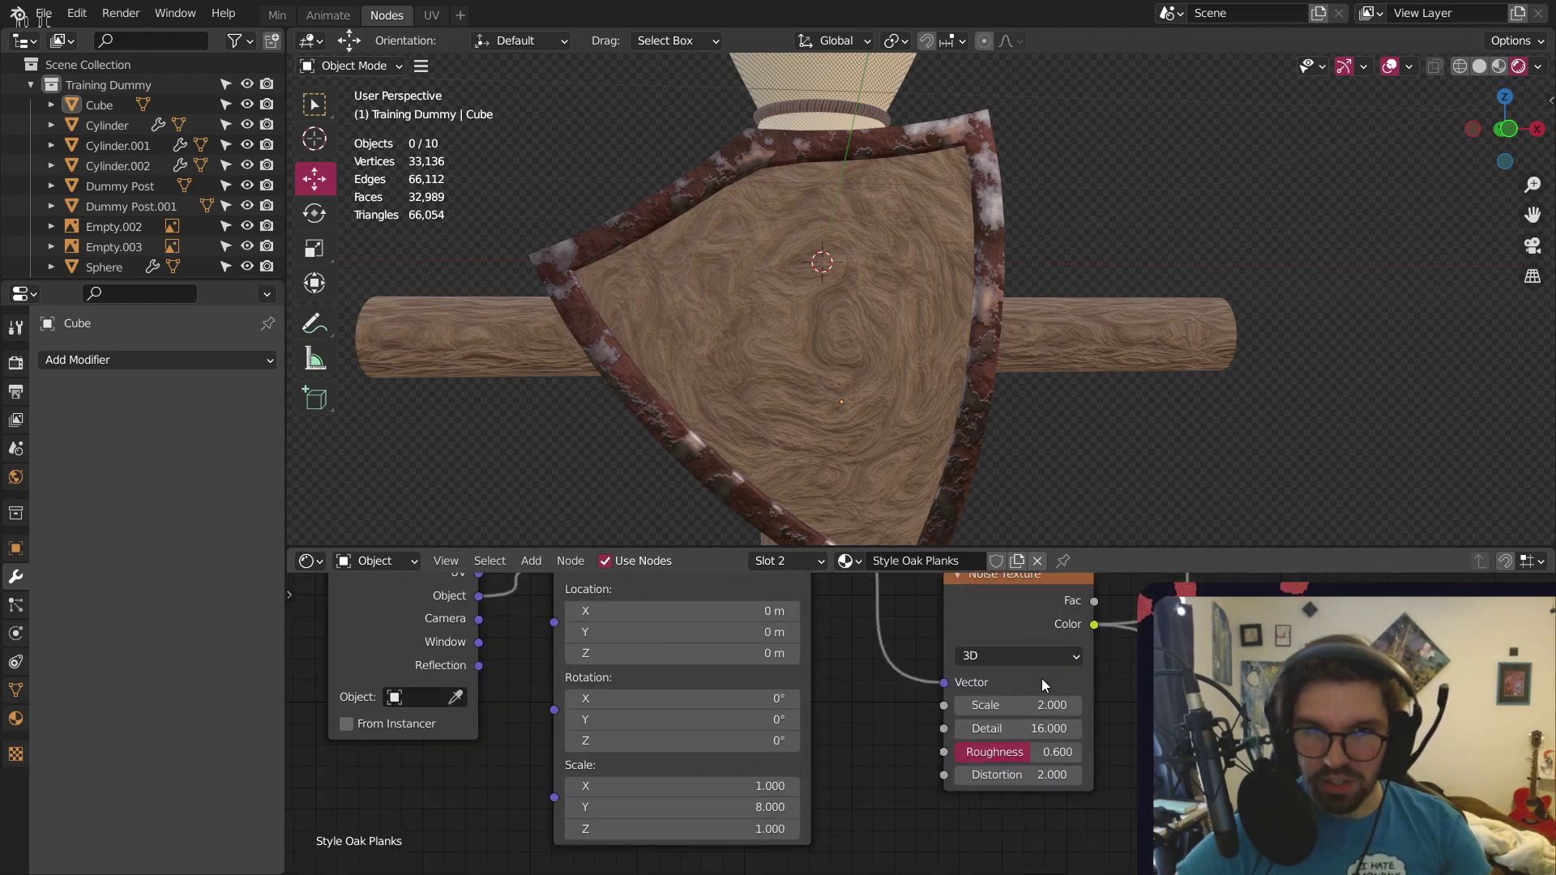
scroll(820, 732, "up", 2)
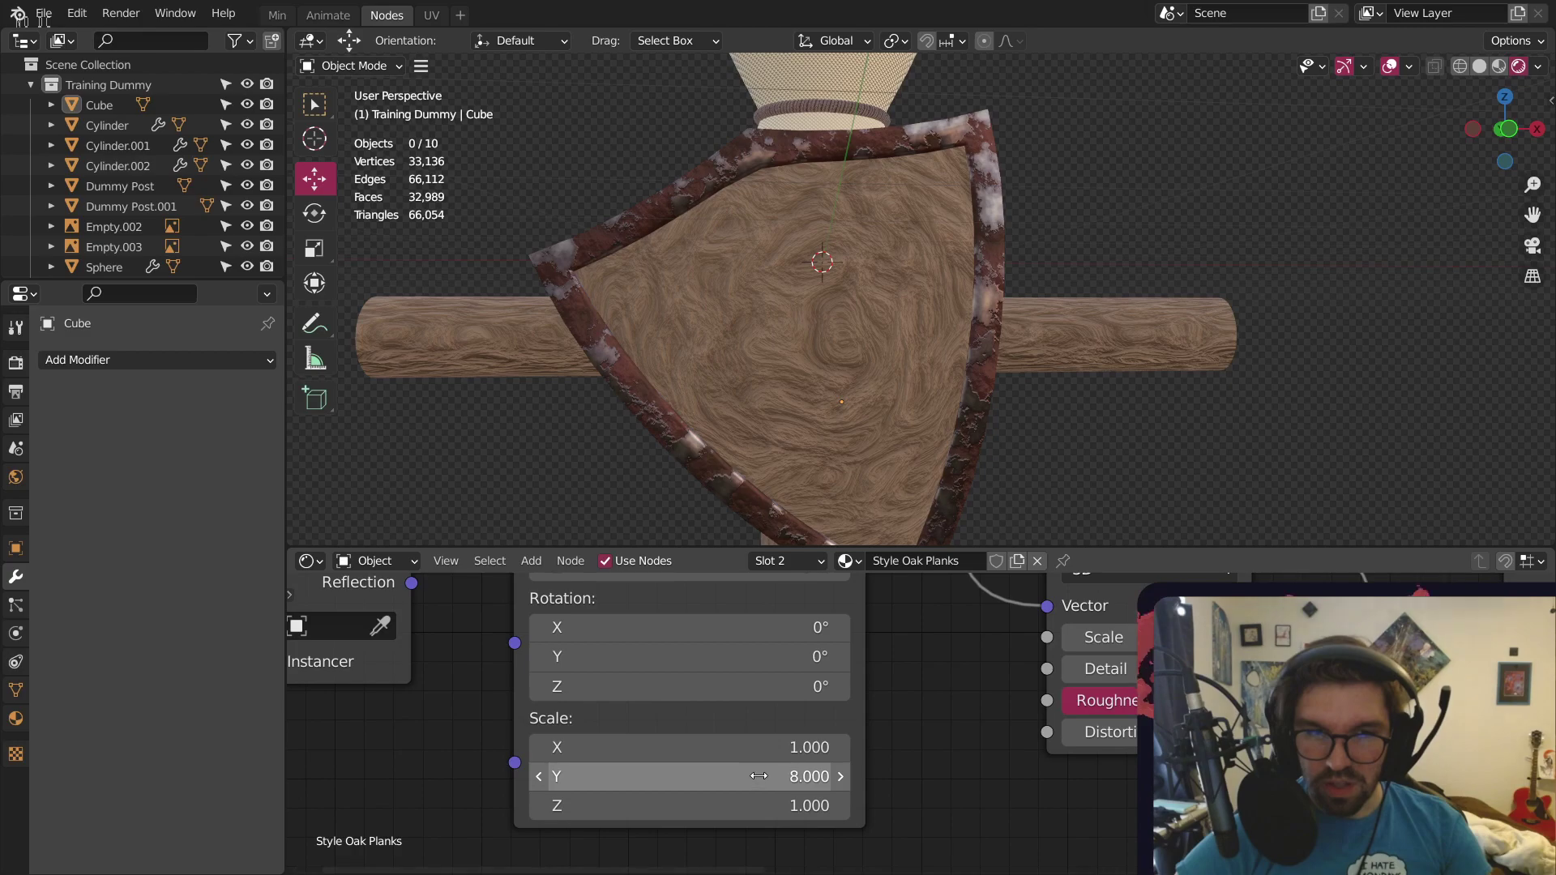
double_click(729, 777)
key("Escape")
scroll(972, 737, "down", 5)
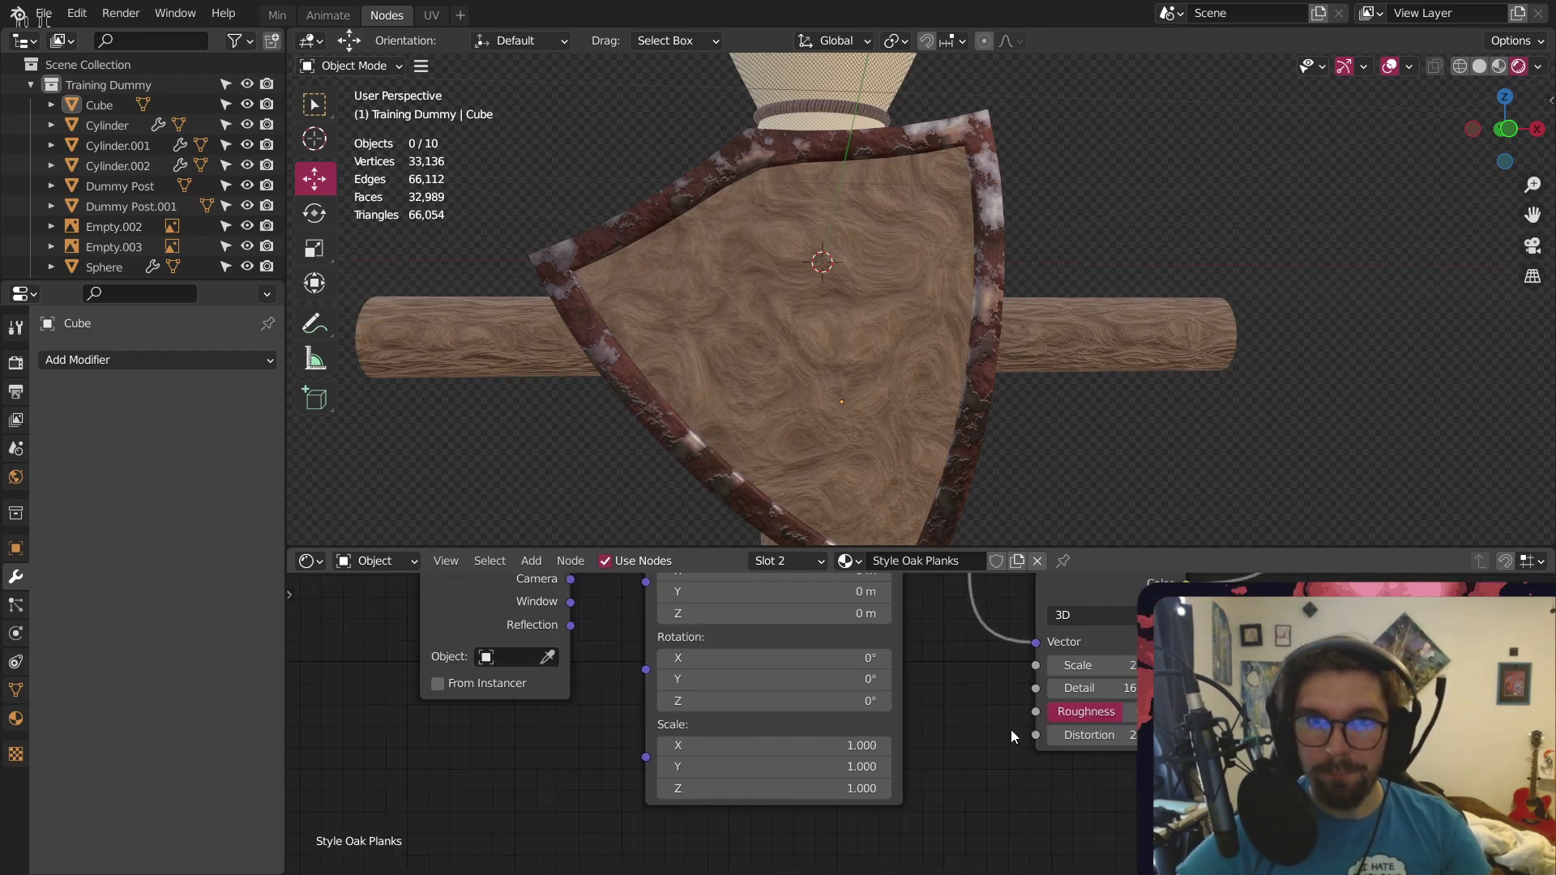
Try Noise Texture distortion values of 1 and 0 on the shield's planks material
scroll(846, 641, "up", 2)
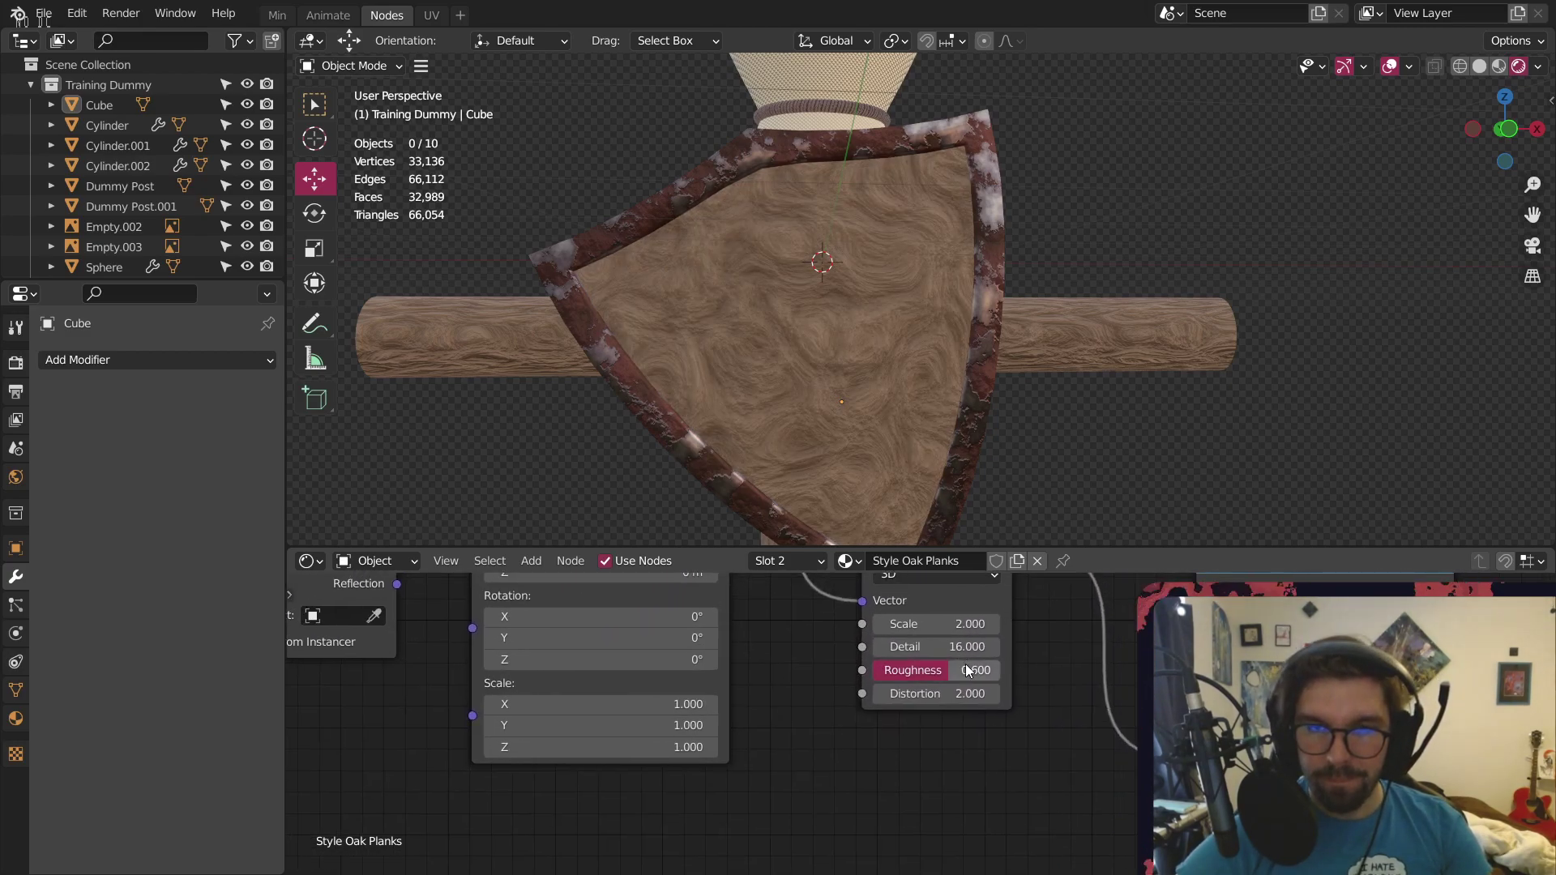
scroll(843, 766, "up", 3)
left_click(842, 770)
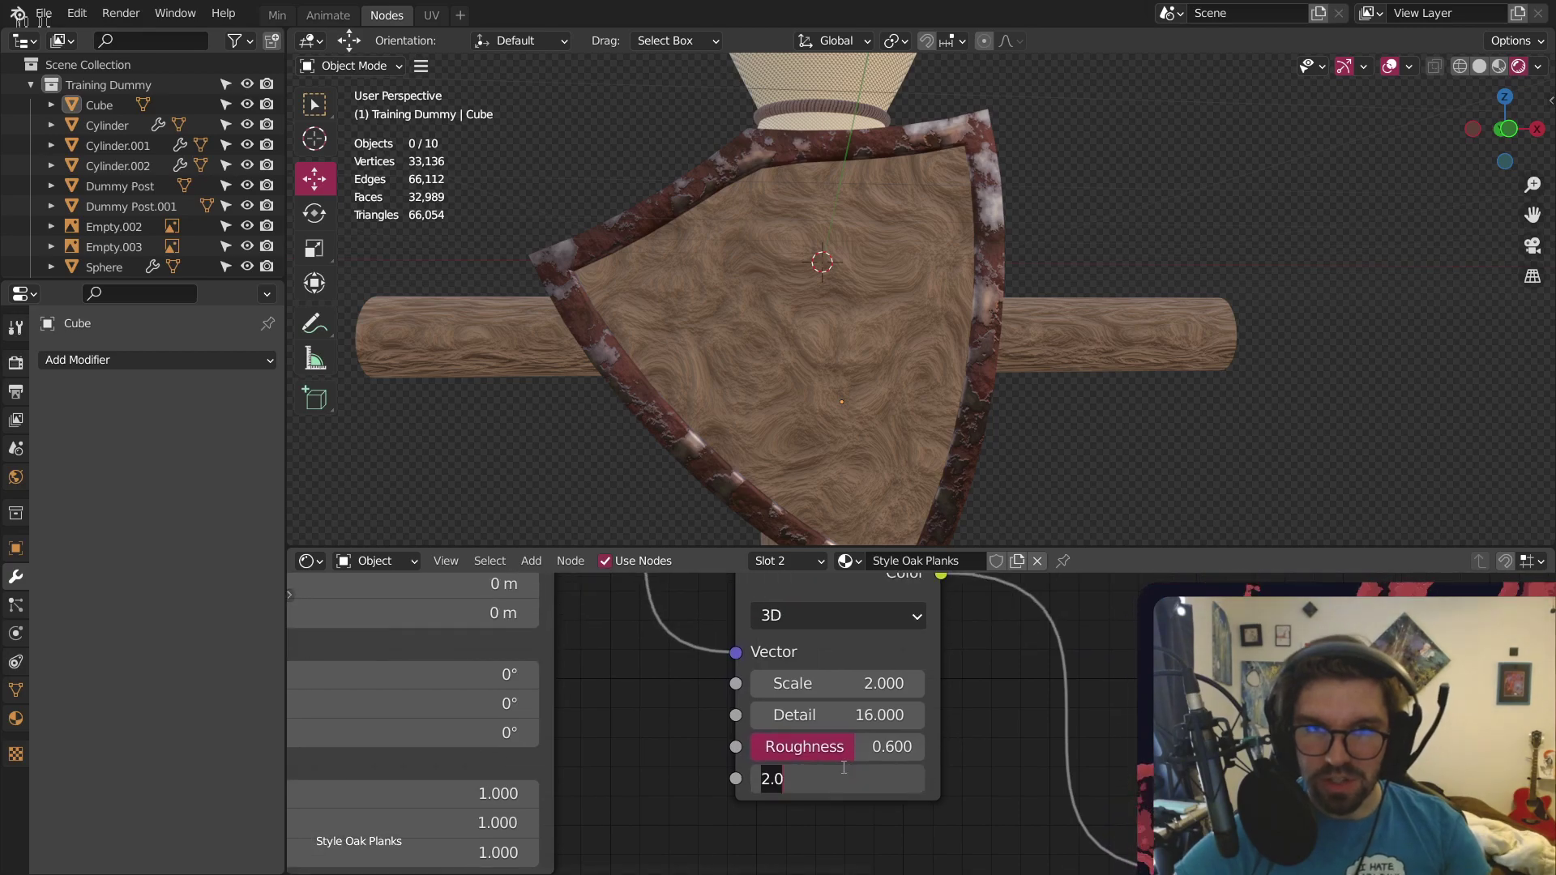
type("1")
key("Return")
left_click(884, 779)
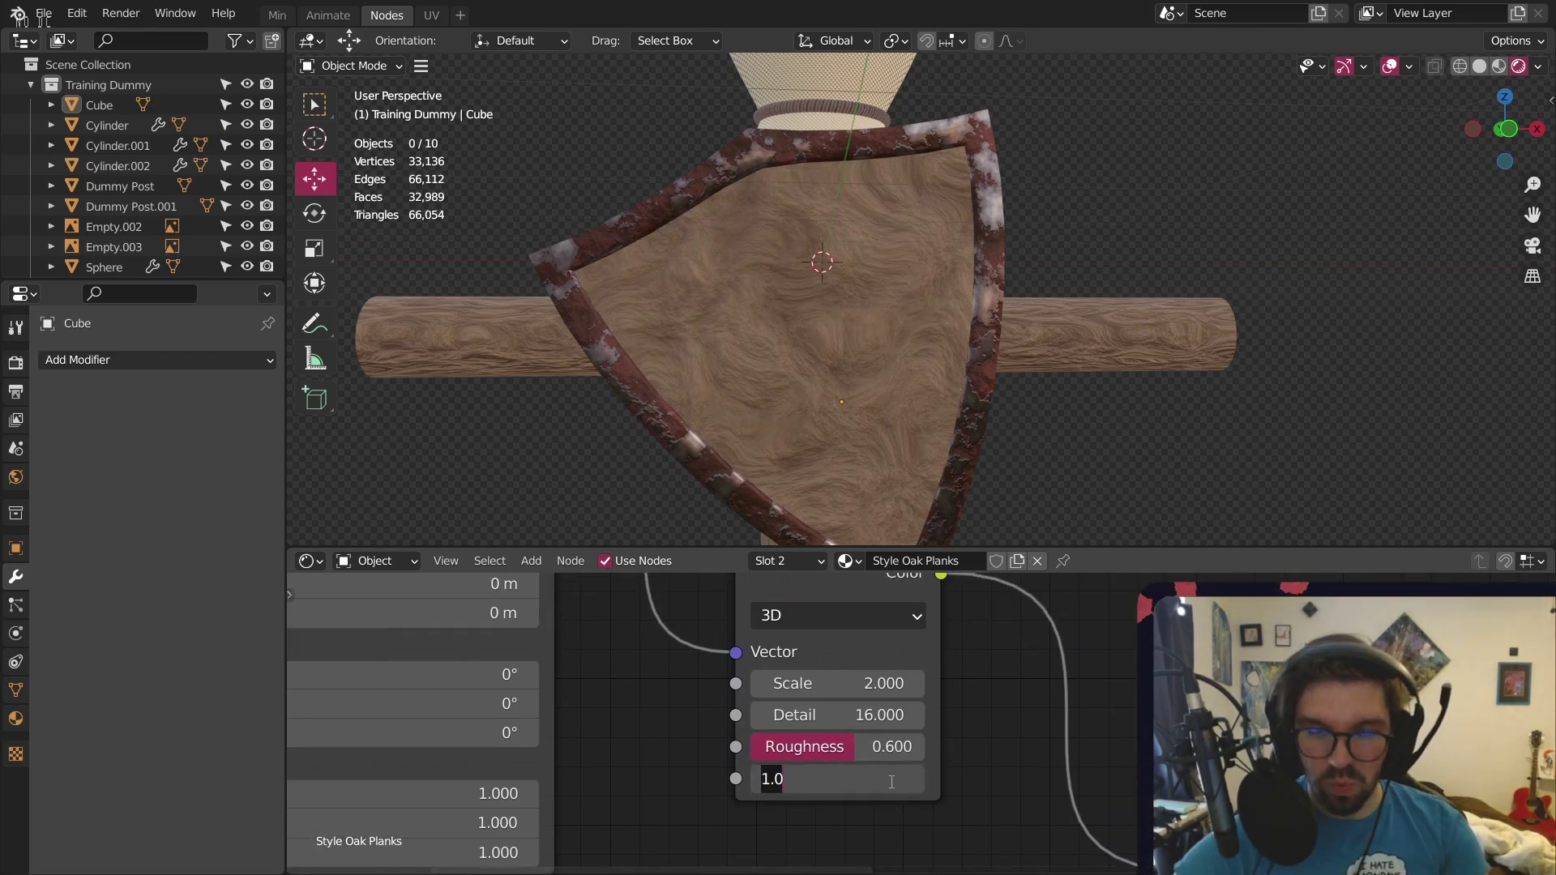
type("0")
key("Return")
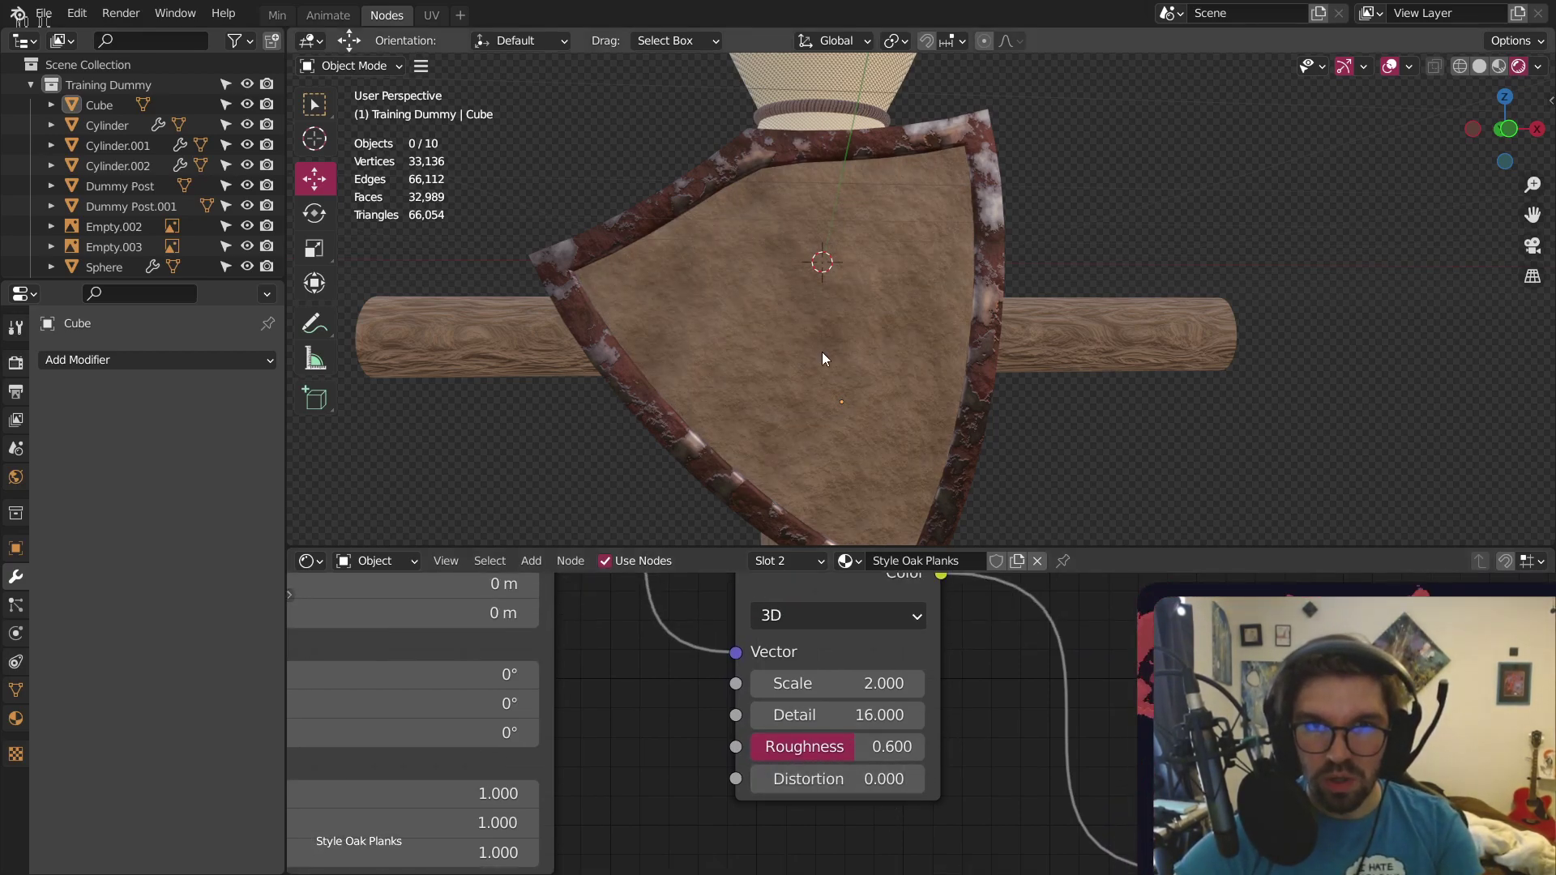
Set the Noise Texture's distortion to 0.5 and check the shield's grain up close and from afar
scroll(814, 332, "up", 3)
left_click(868, 776)
type("0.05")
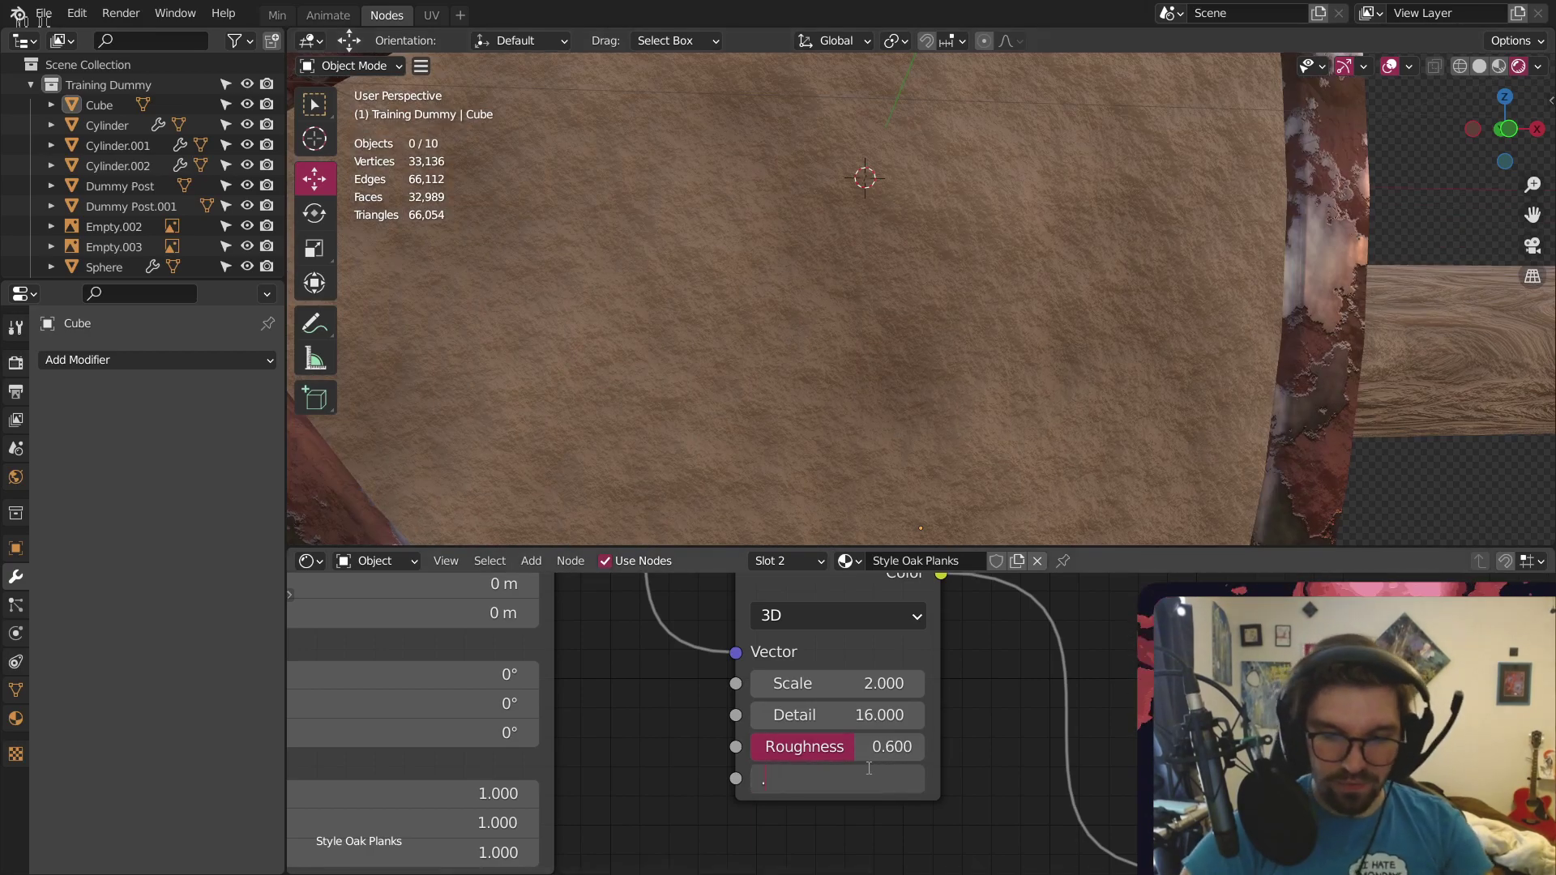
key("Return")
scroll(946, 185, "down", 6)
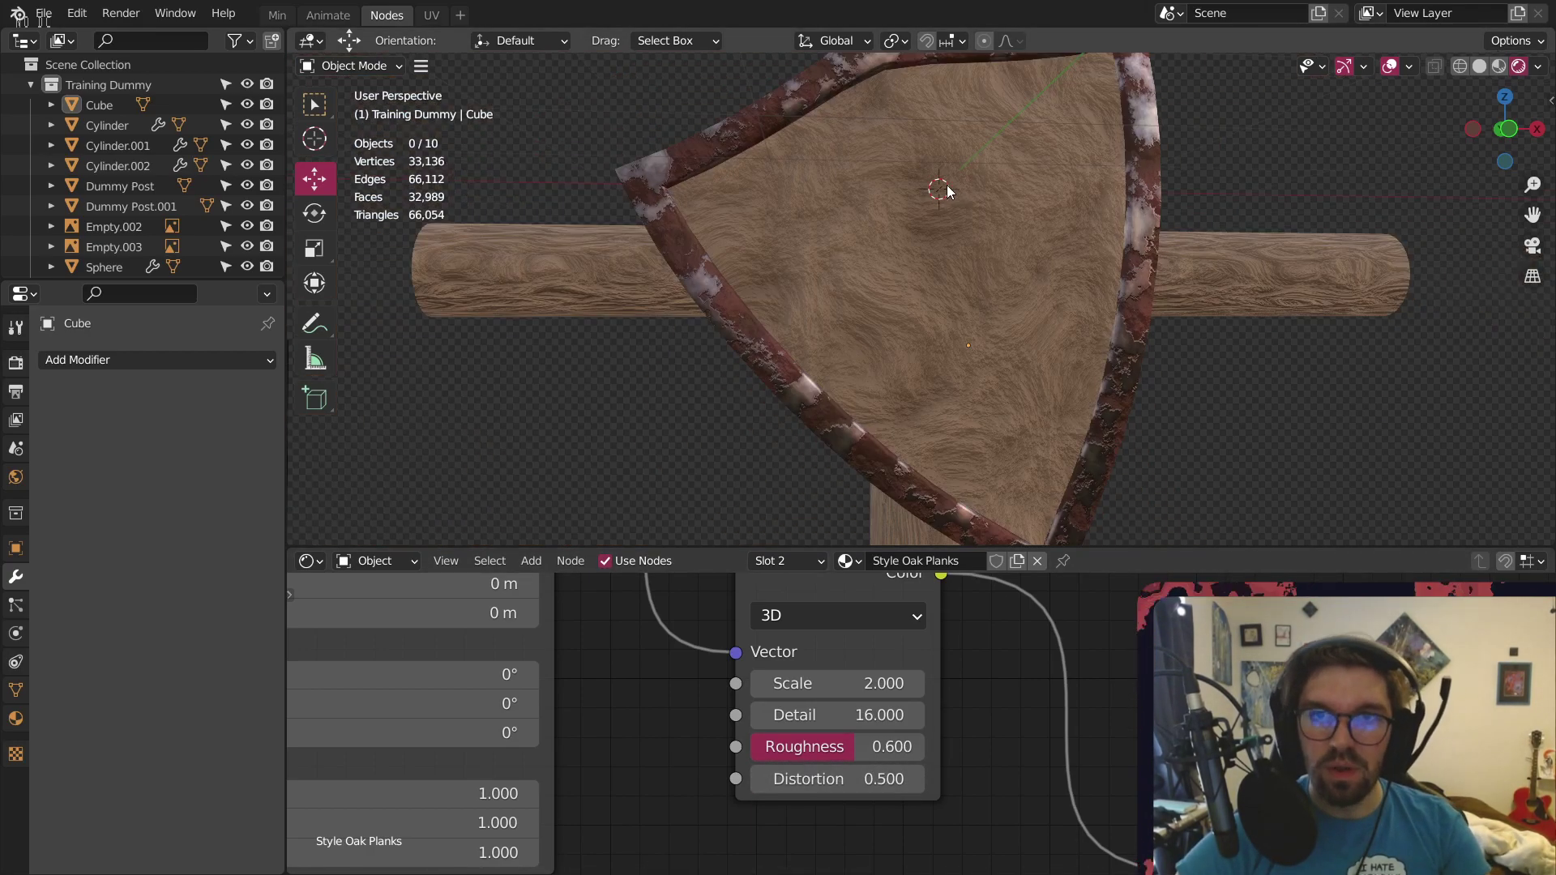
scroll(1109, 665, "down", 2)
scroll(1109, 665, "down", 4)
Try the brown ColorRamp's dark stop at 0.602 and its light stop at 0.449, and undo both moves
middle_click_drag(1110, 665, 762, 689)
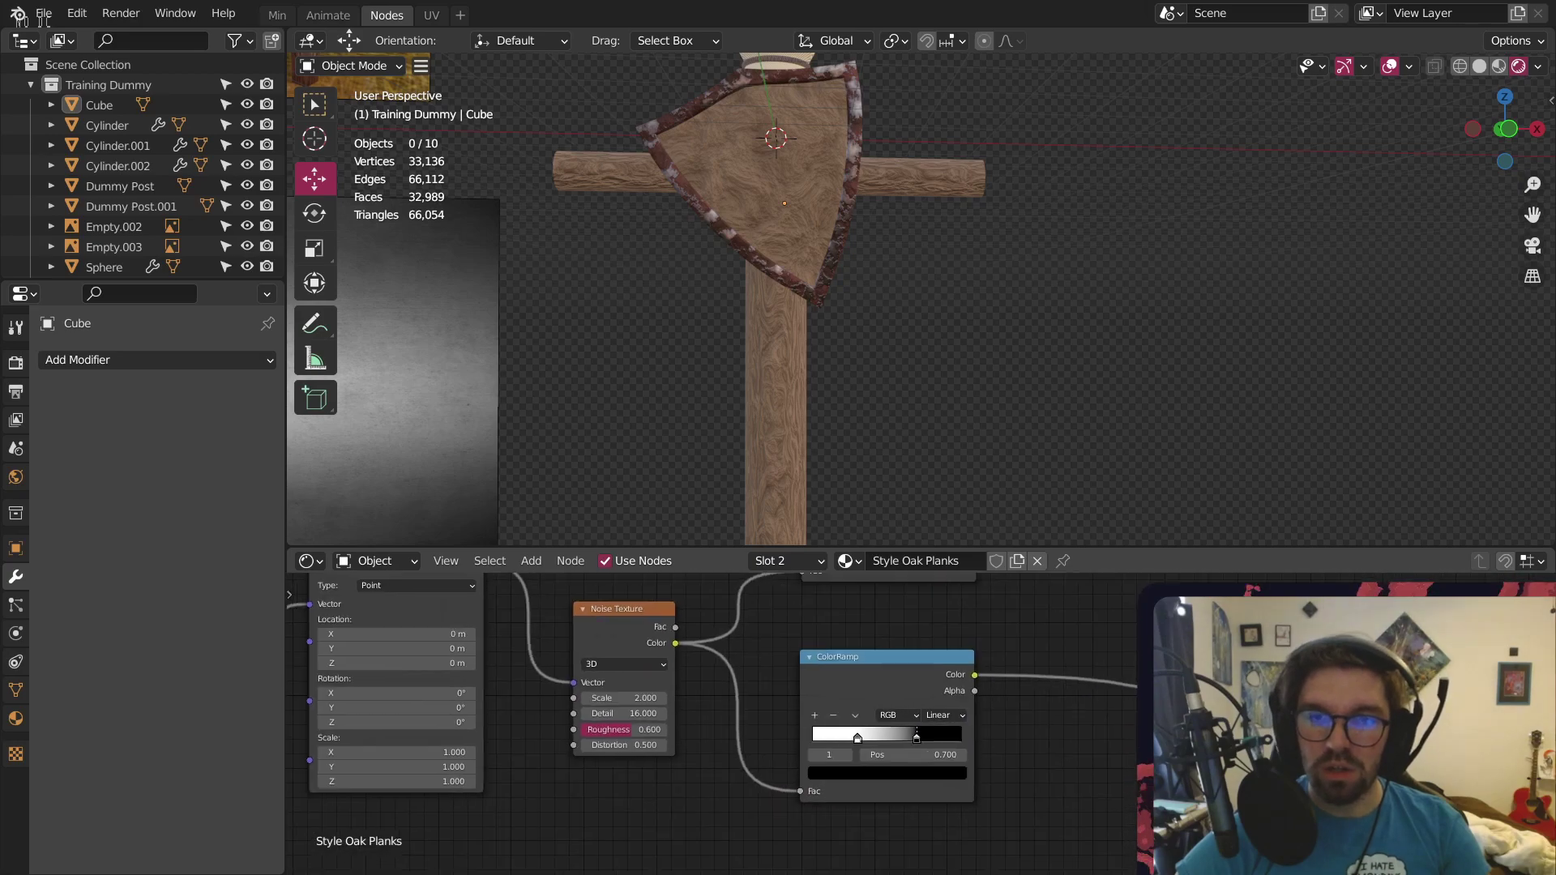
middle_click_drag(1022, 585, 927, 714)
scroll(927, 687, "up", 5)
middle_click_drag(762, 626, 953, 665)
scroll(940, 658, "up", 5)
scroll(790, 202, "up", 5)
scroll(769, 173, "up", 3)
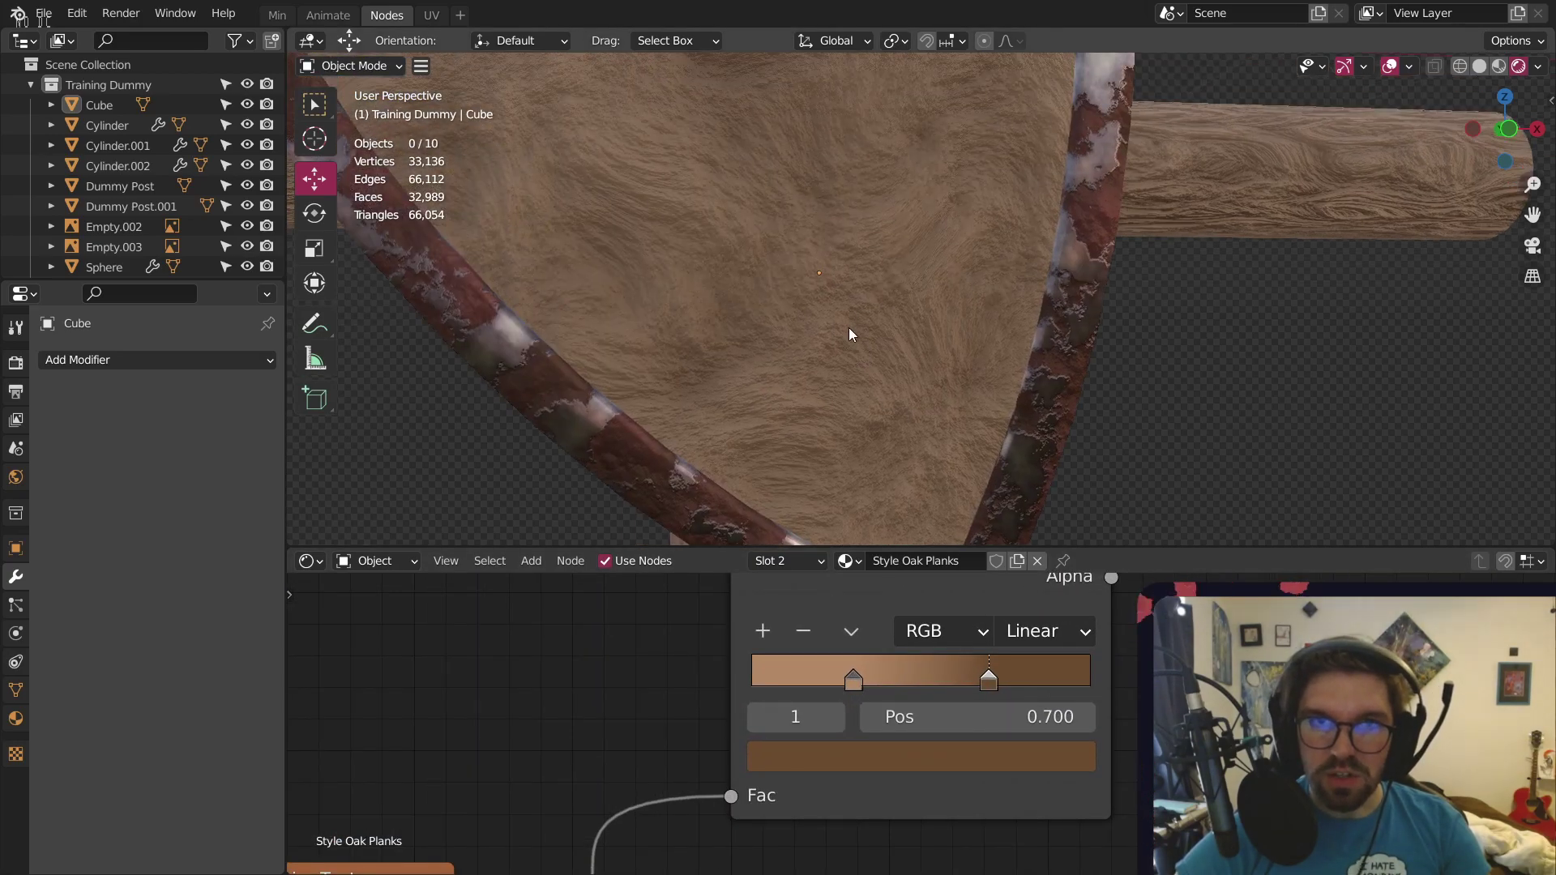
scroll(1002, 659, "up", 1)
left_click_drag(984, 679, 944, 688)
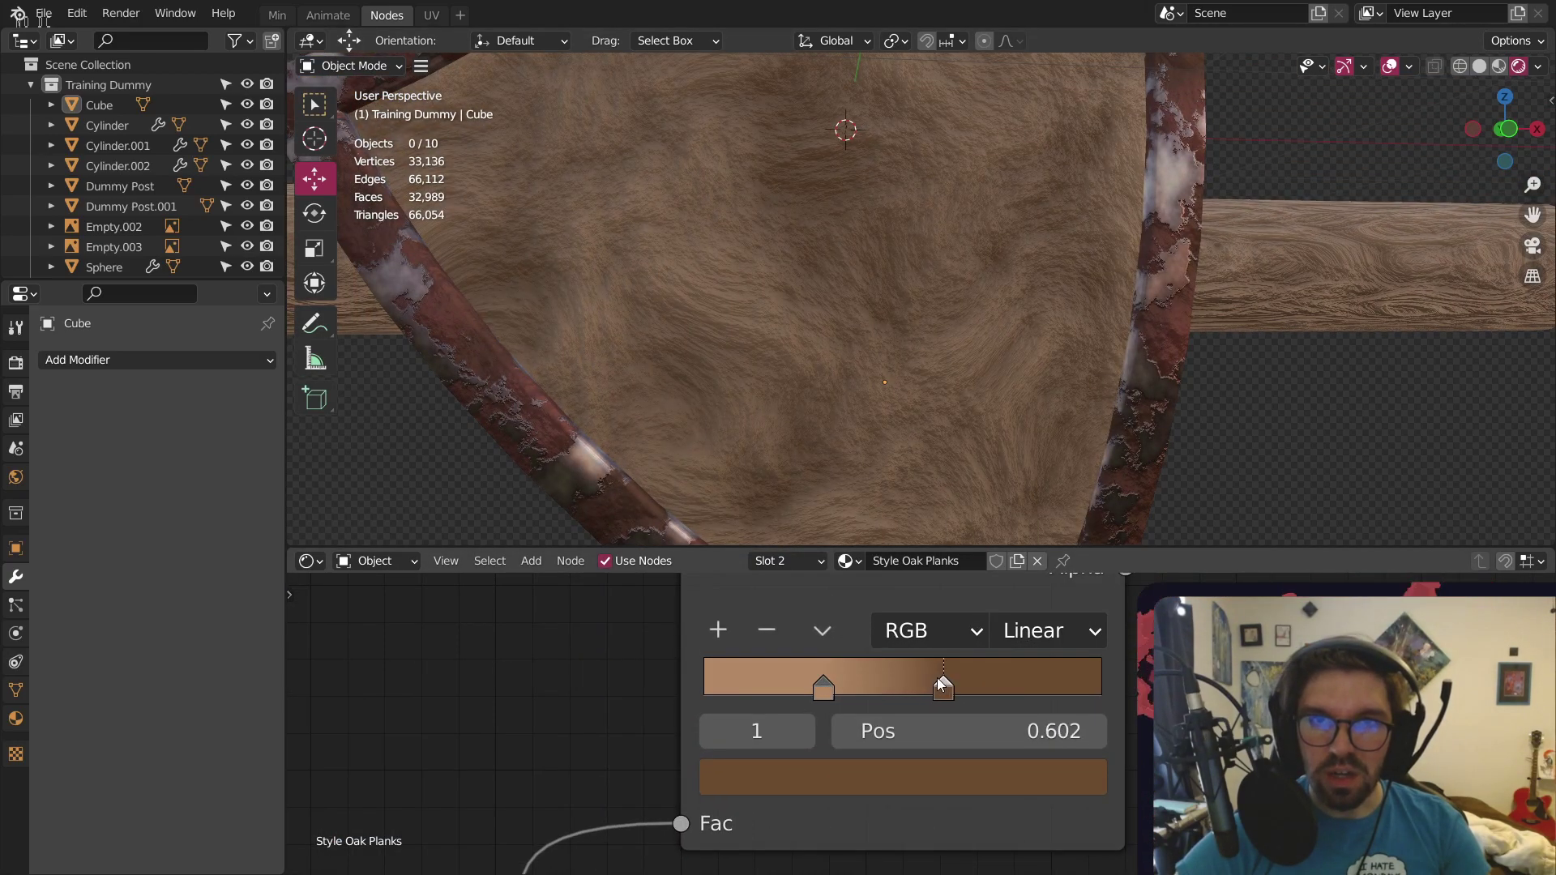
left_click_drag(823, 689, 878, 684)
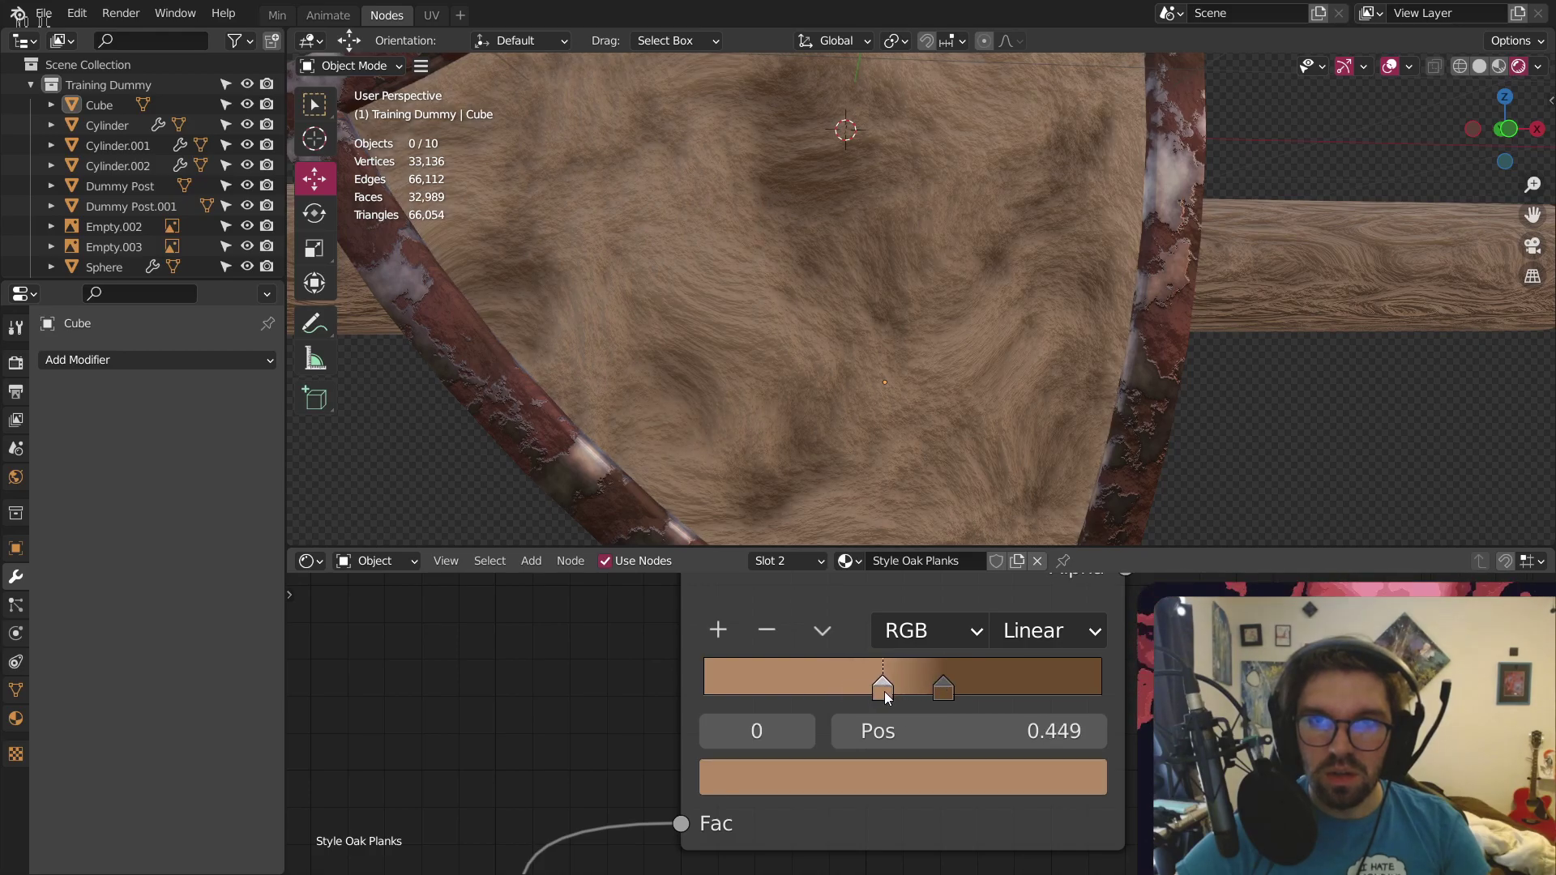
key("ctrl+z")
key("ctrl+z")
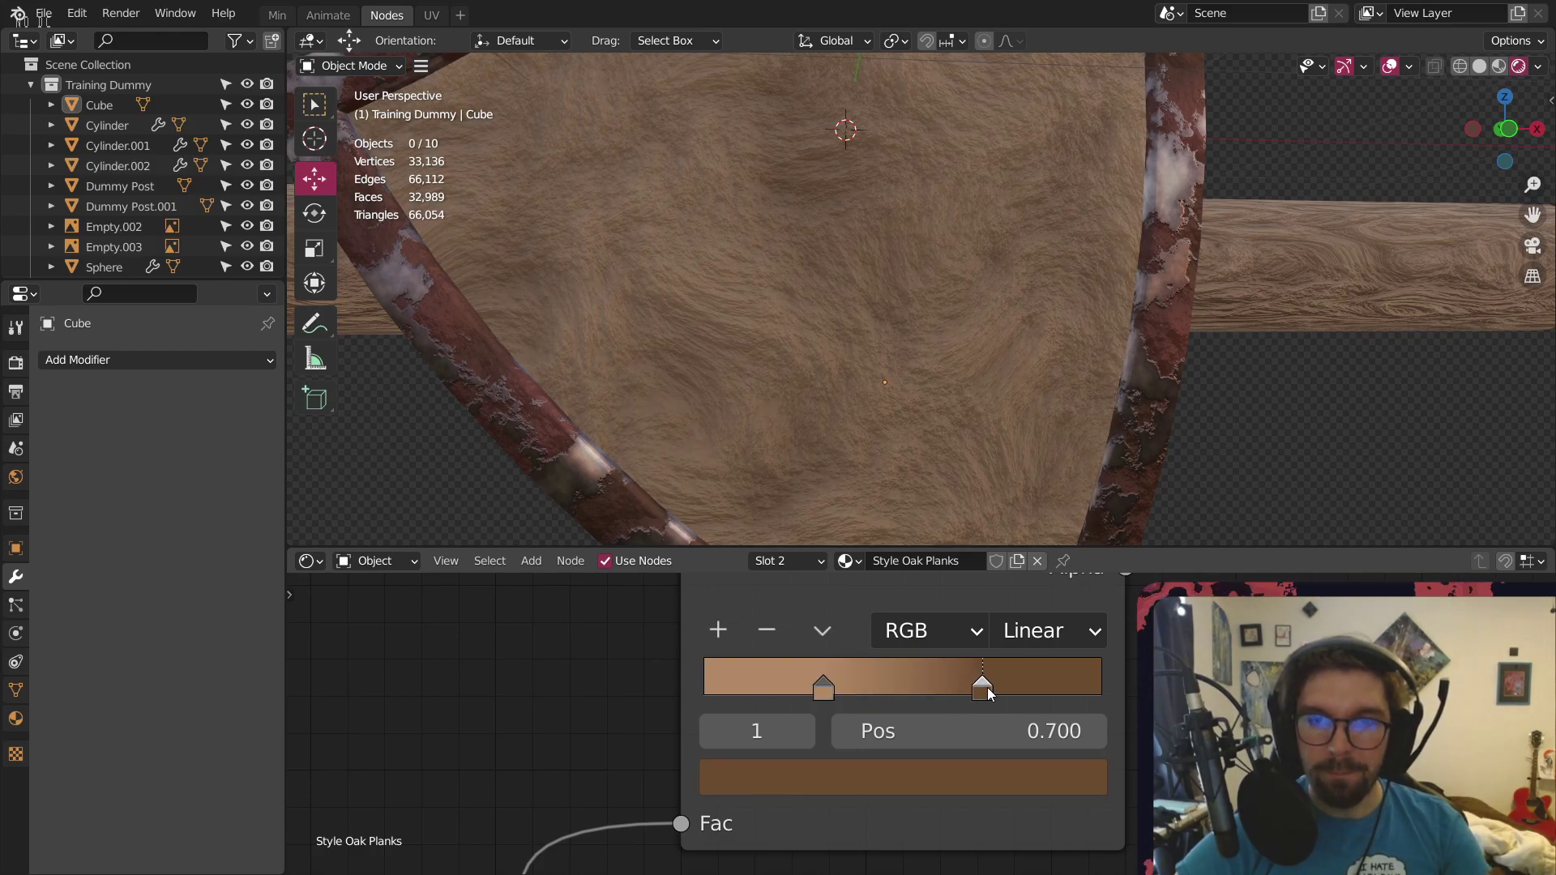
Tighten the brown ColorRamp's transition by moving the dark stop to about 0.624 and the light stop closer to it
mouse_move(983, 686)
left_mouse_down()
mouse_move(1007, 686)
mouse_move(968, 685)
left_mouse_up()
left_click_drag(825, 686, 952, 691)
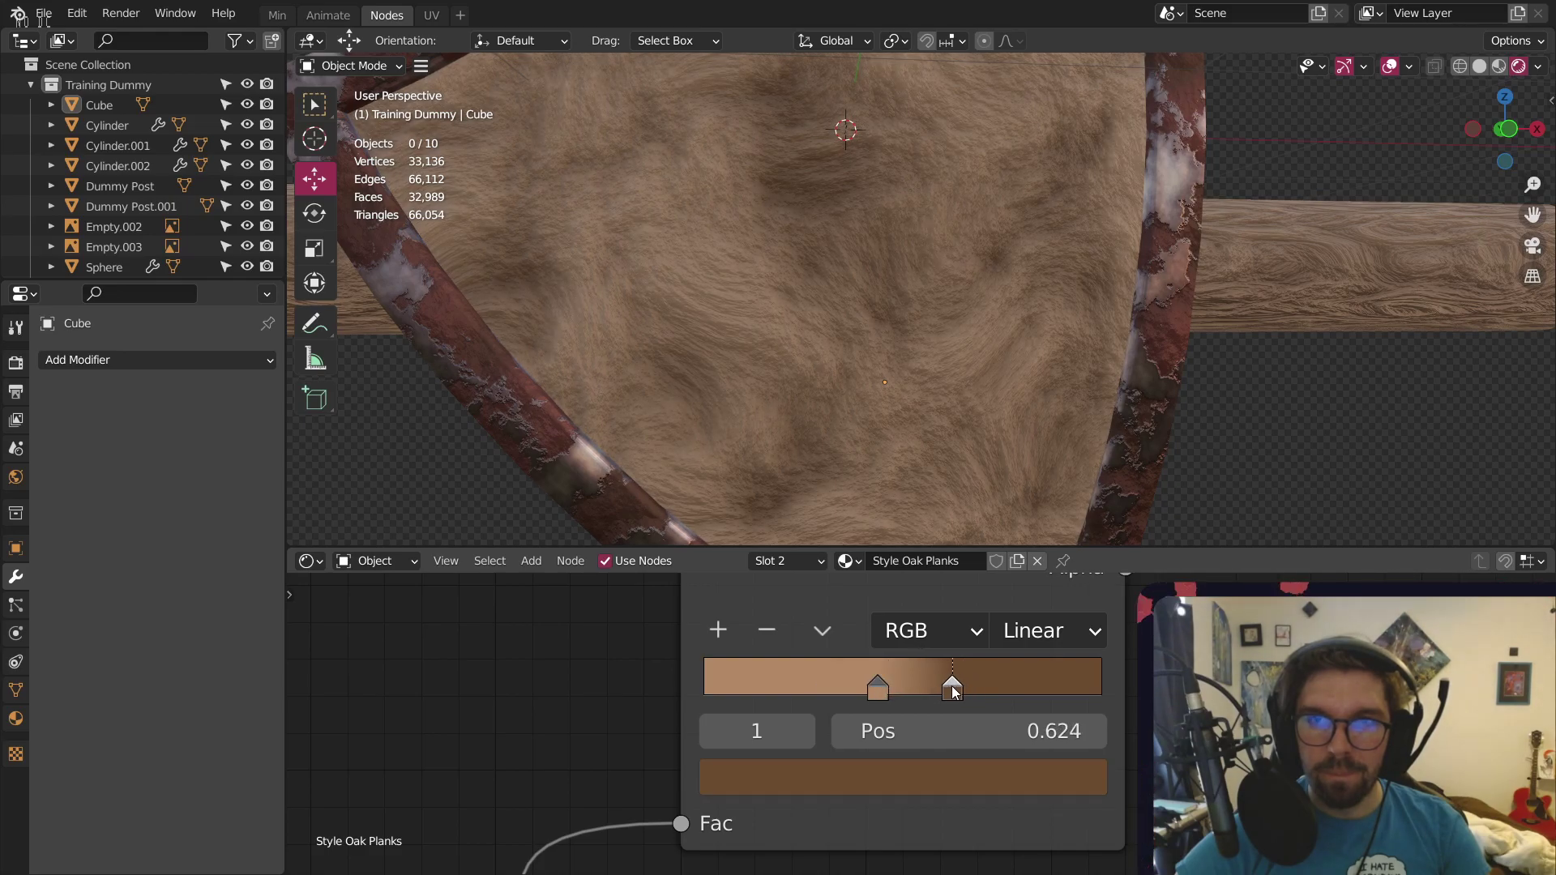
Set the Noise Texture's scale to 5 in Style Oak Planks
scroll(705, 717, "down", 10)
middle_click_drag(491, 857, 946, 652)
scroll(948, 718, "up", 9)
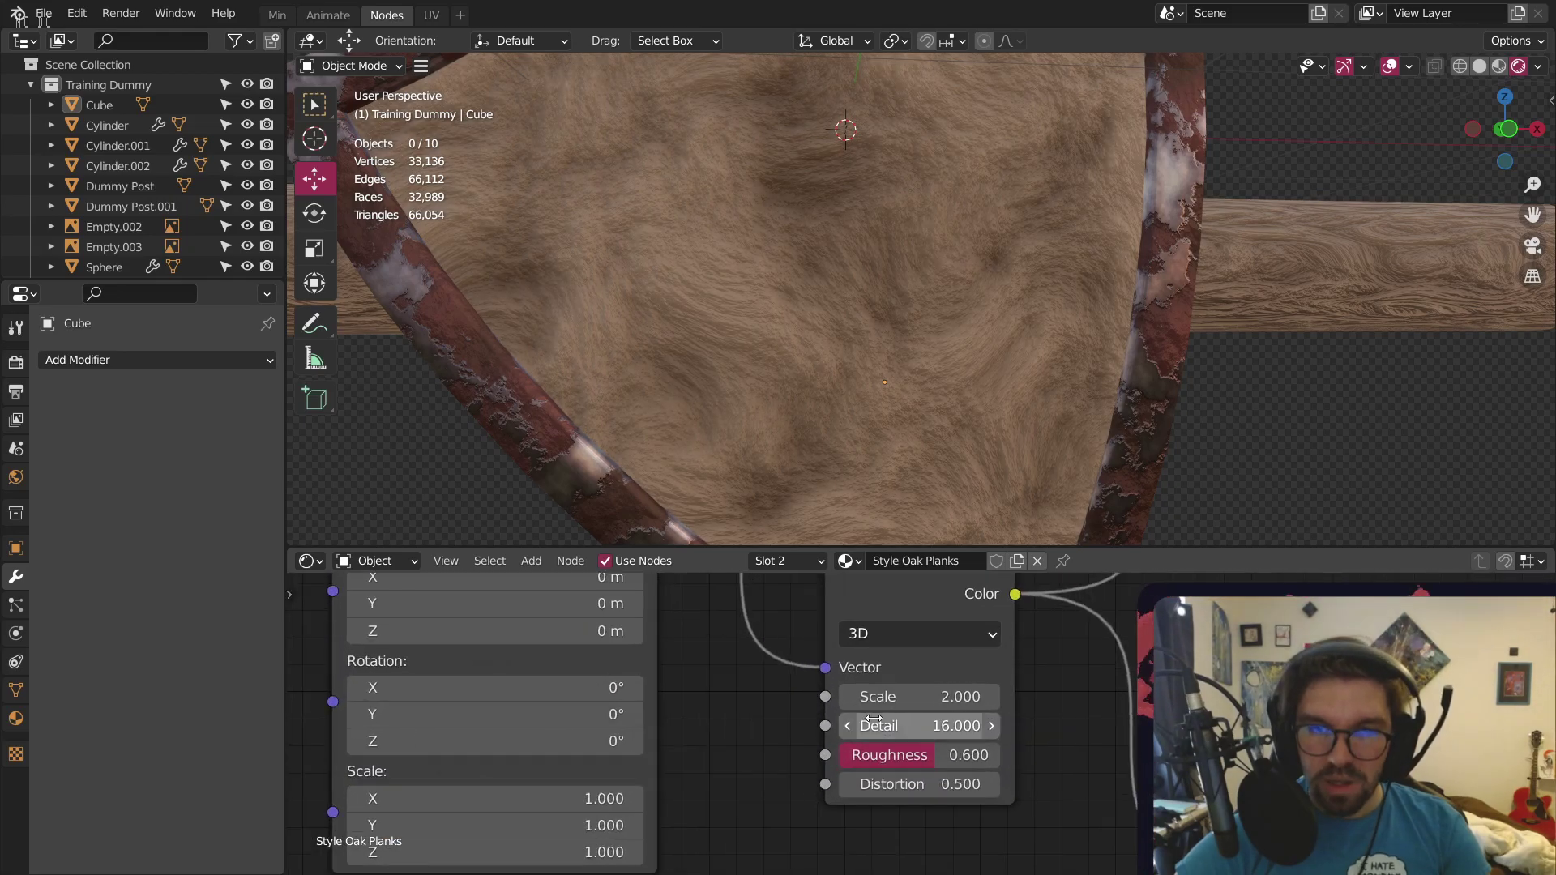
double_click(921, 690)
type("5")
key("Return")
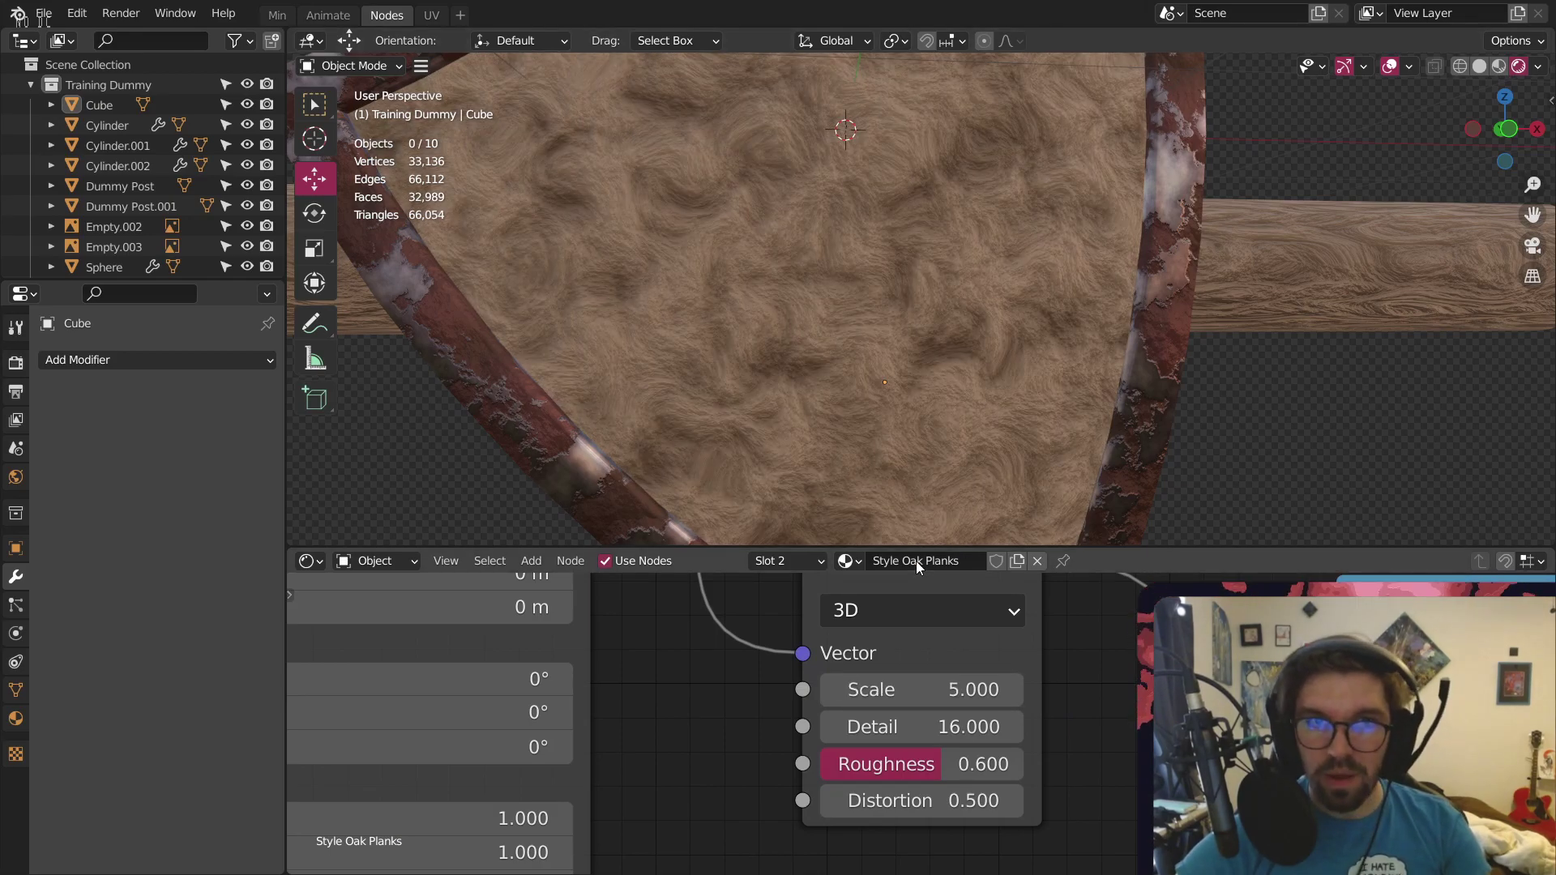
Move the brown ColorRamp's dark stop slightly farther from the light stop to soften the color transition
scroll(1113, 653, "down", 2)
middle_click_drag(1114, 654, 861, 797)
middle_click_drag(1082, 595, 973, 831)
scroll(1034, 786, "up", 10)
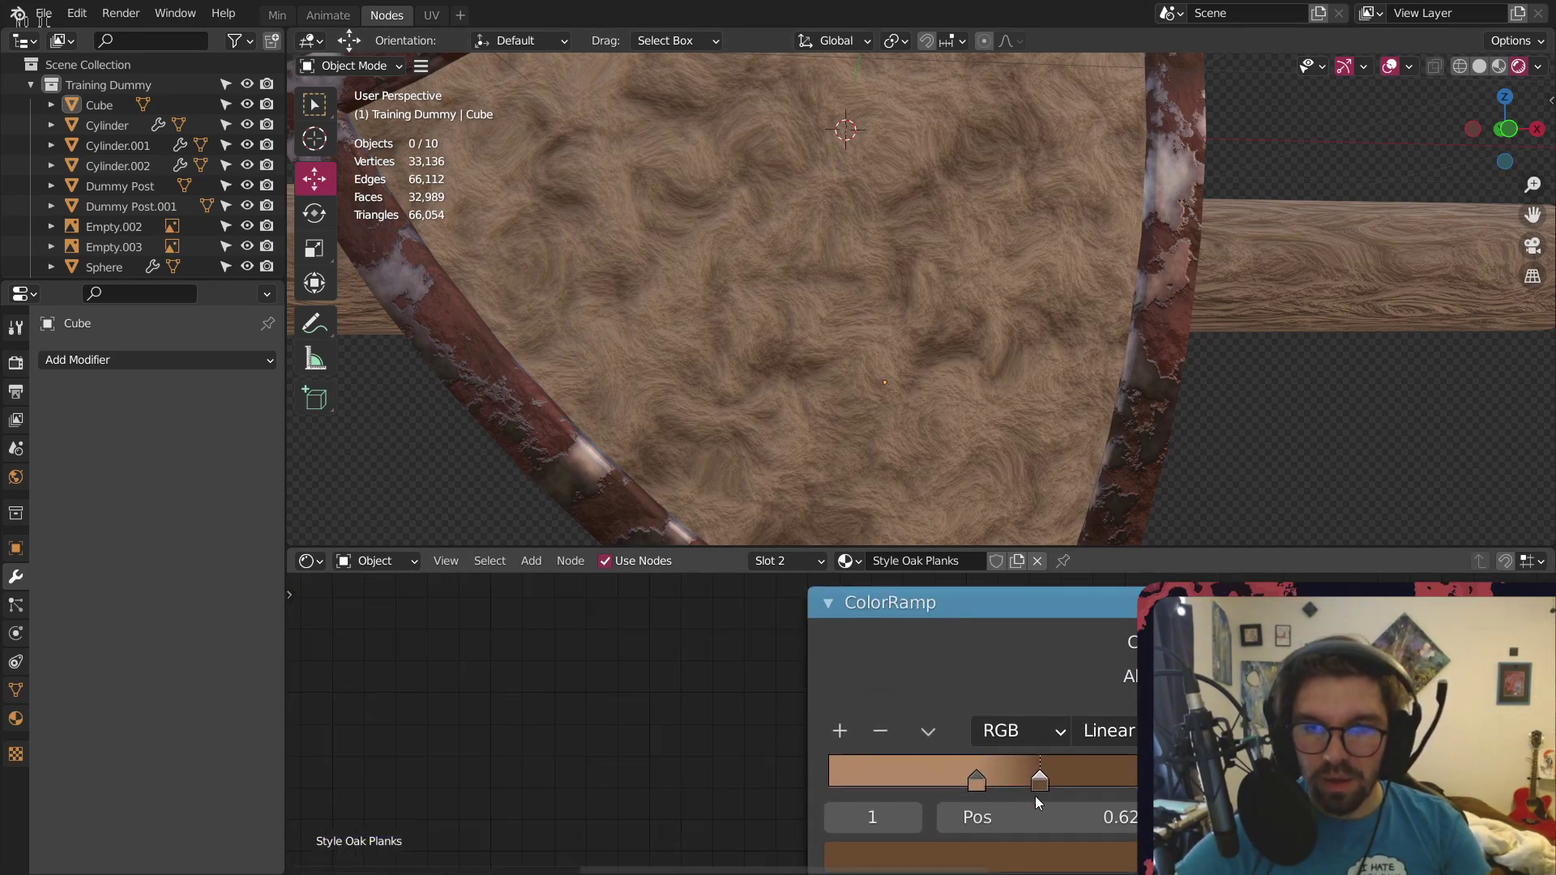
left_click_drag(1038, 776, 1062, 771)
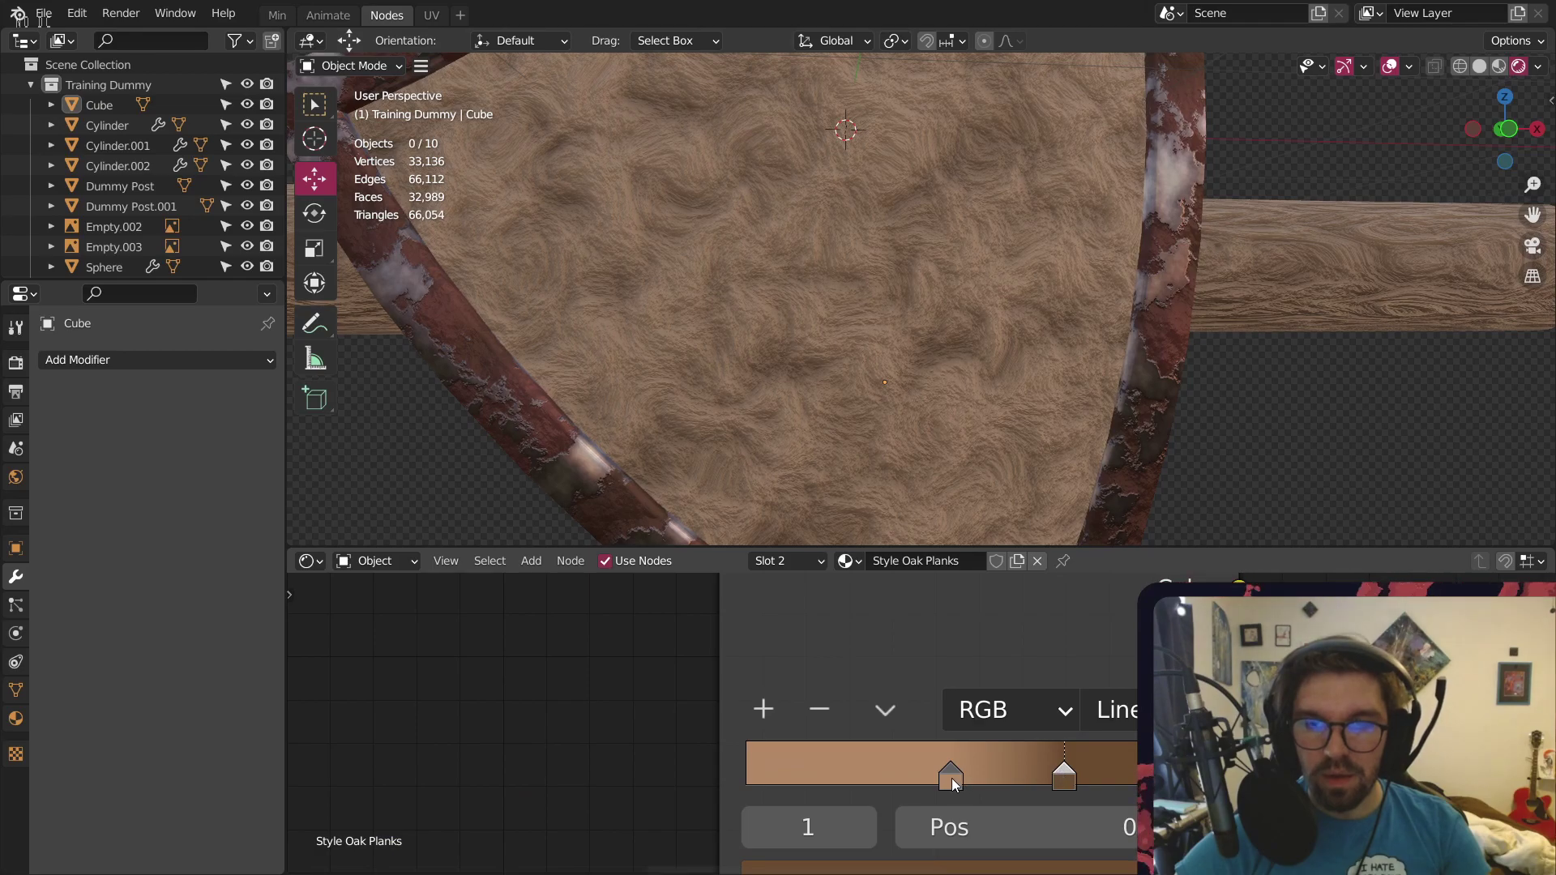
Try moving the brown ColorRamp's light stop closer to the dark one, and undo the recent stop and Noise Texture scale changes
left_click_drag(952, 778, 1038, 779)
scroll(791, 285, "down", 7)
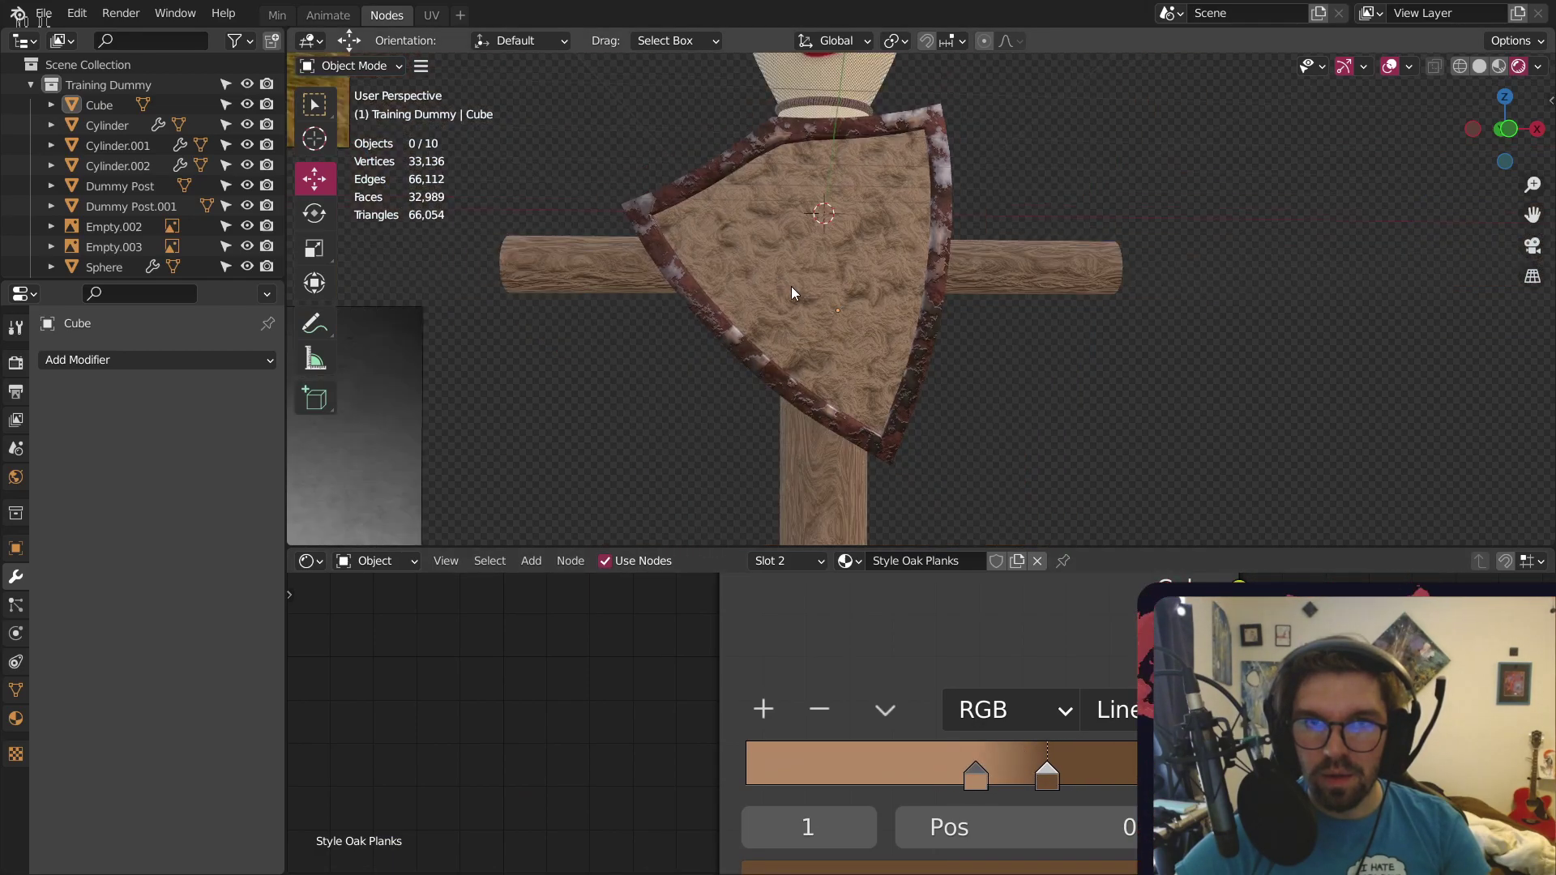
key("ctrl+z")
key("ctrl+z")
key("ctrl+z")
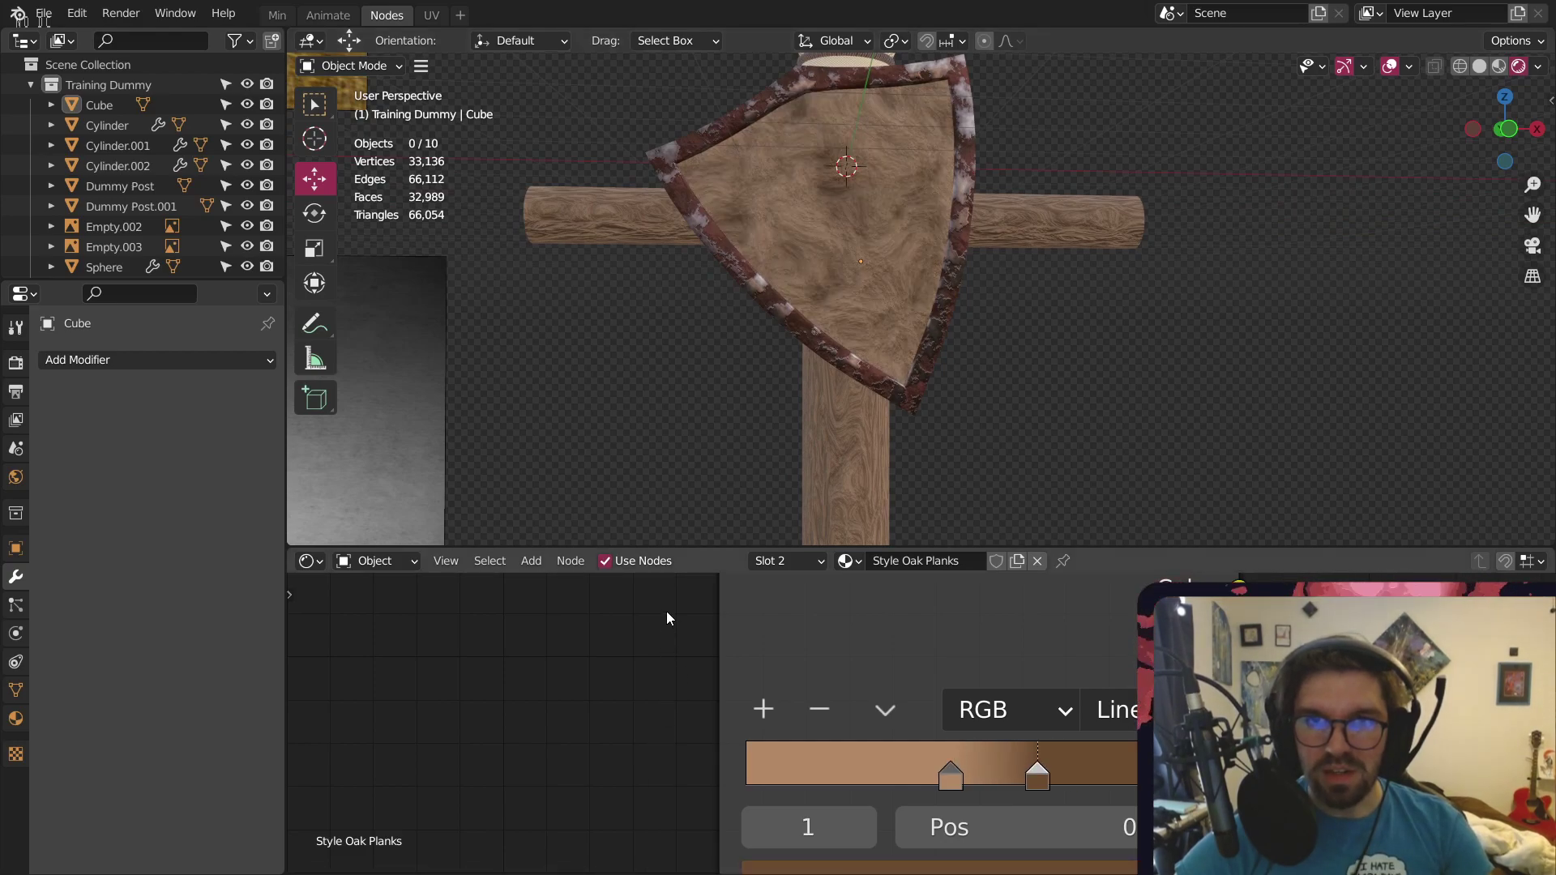
Try a Brick Texture between the brown ColorRamp and the Base Color, feeding the ramp into both Color1 and Color2
scroll(911, 708, "down", 6)
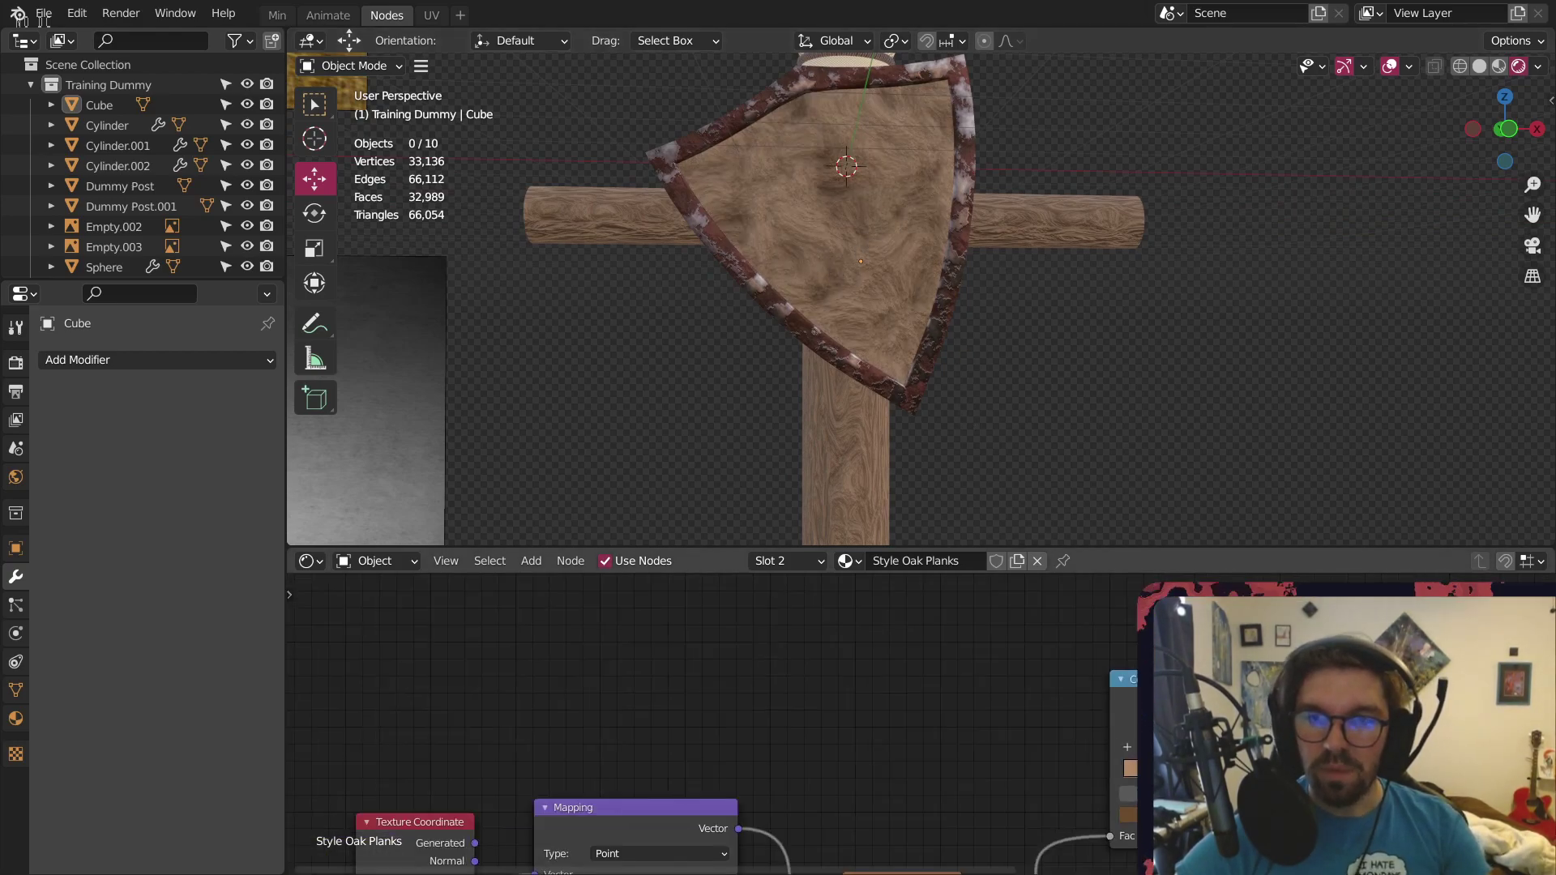
scroll(911, 707, "up", 3)
left_click(537, 561)
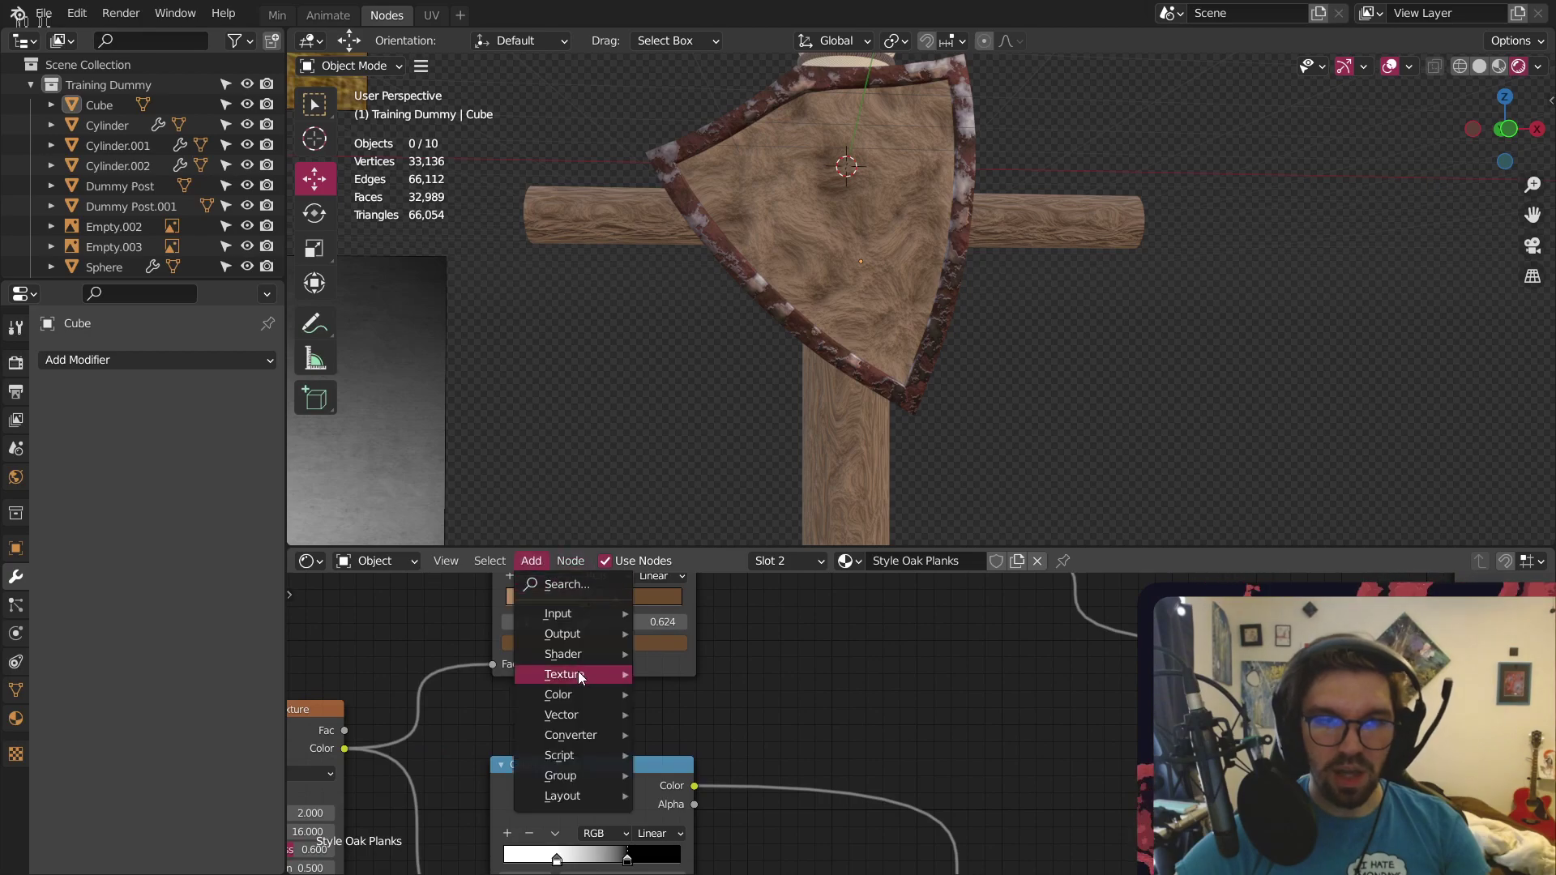
mouse_move(579, 671)
left_click(706, 390)
left_click(900, 616)
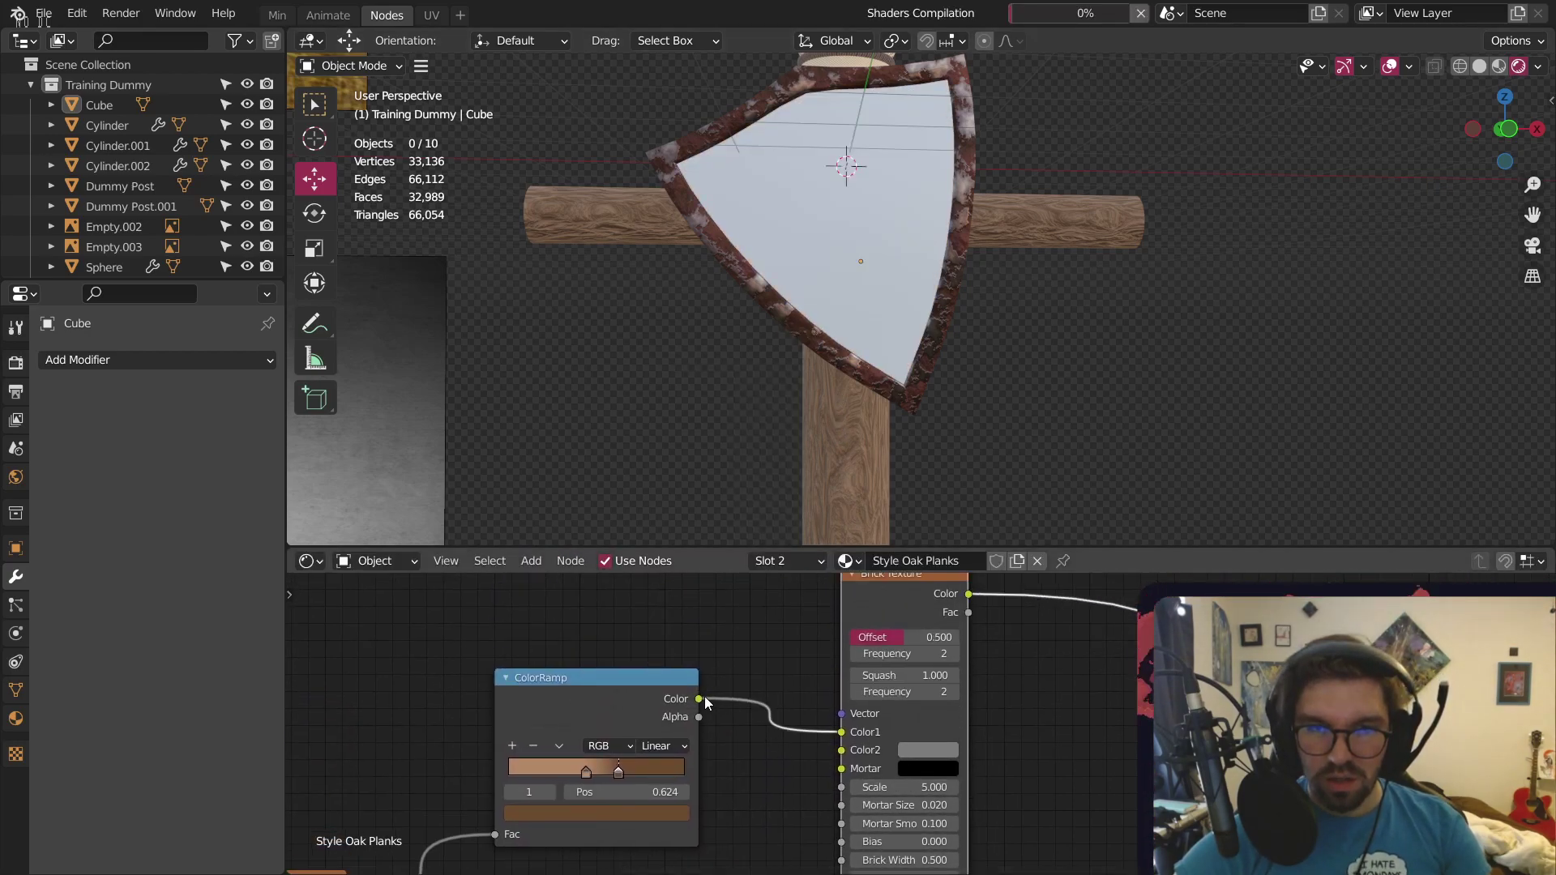
left_click_drag(700, 697, 843, 751)
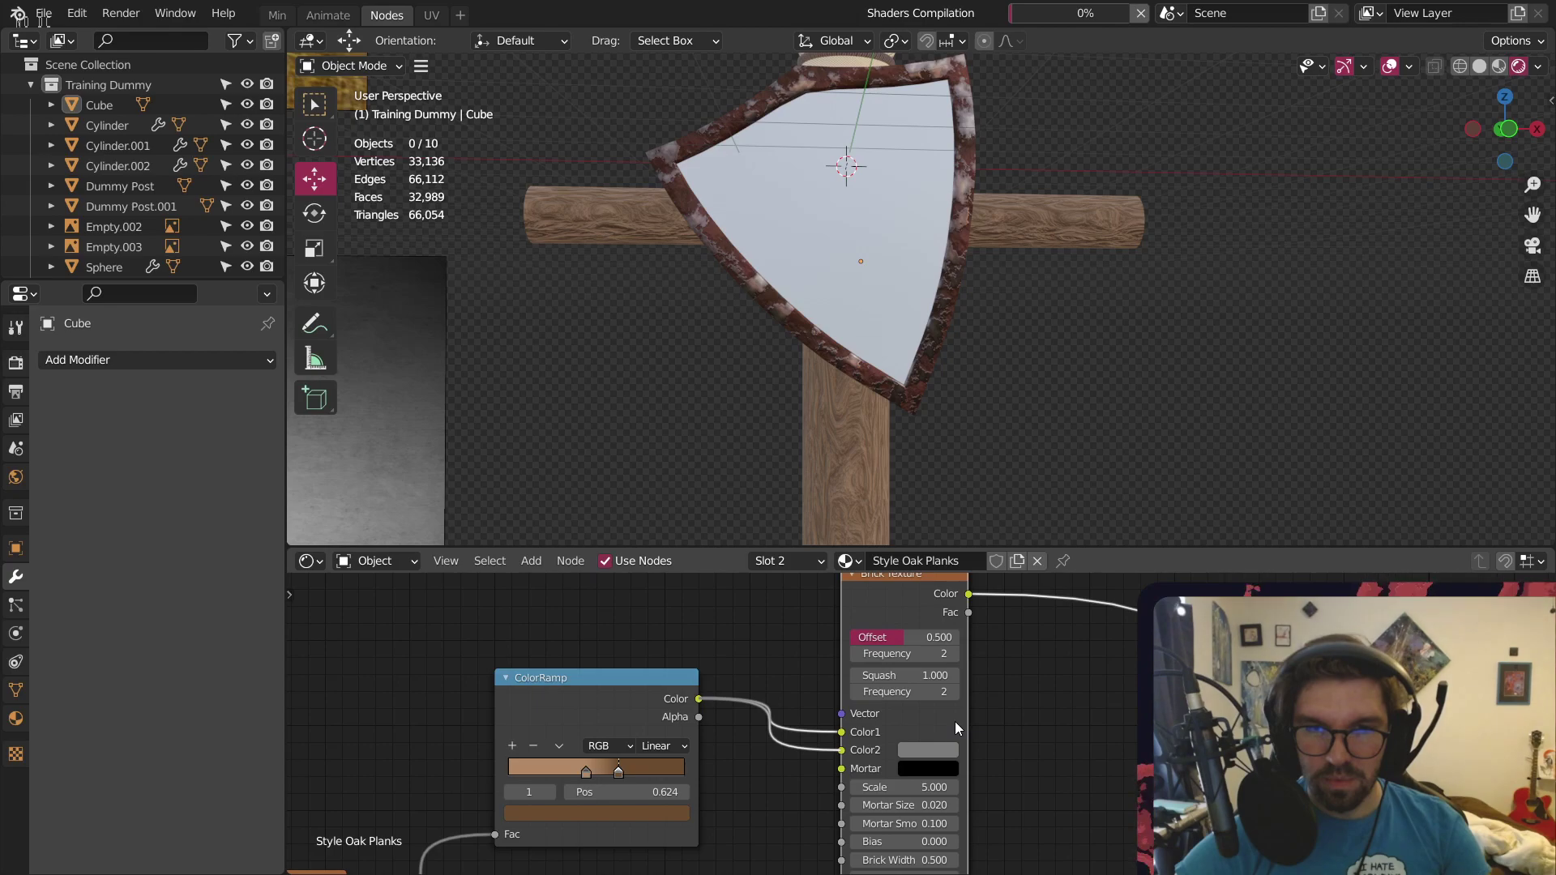
scroll(955, 722, "down", 2)
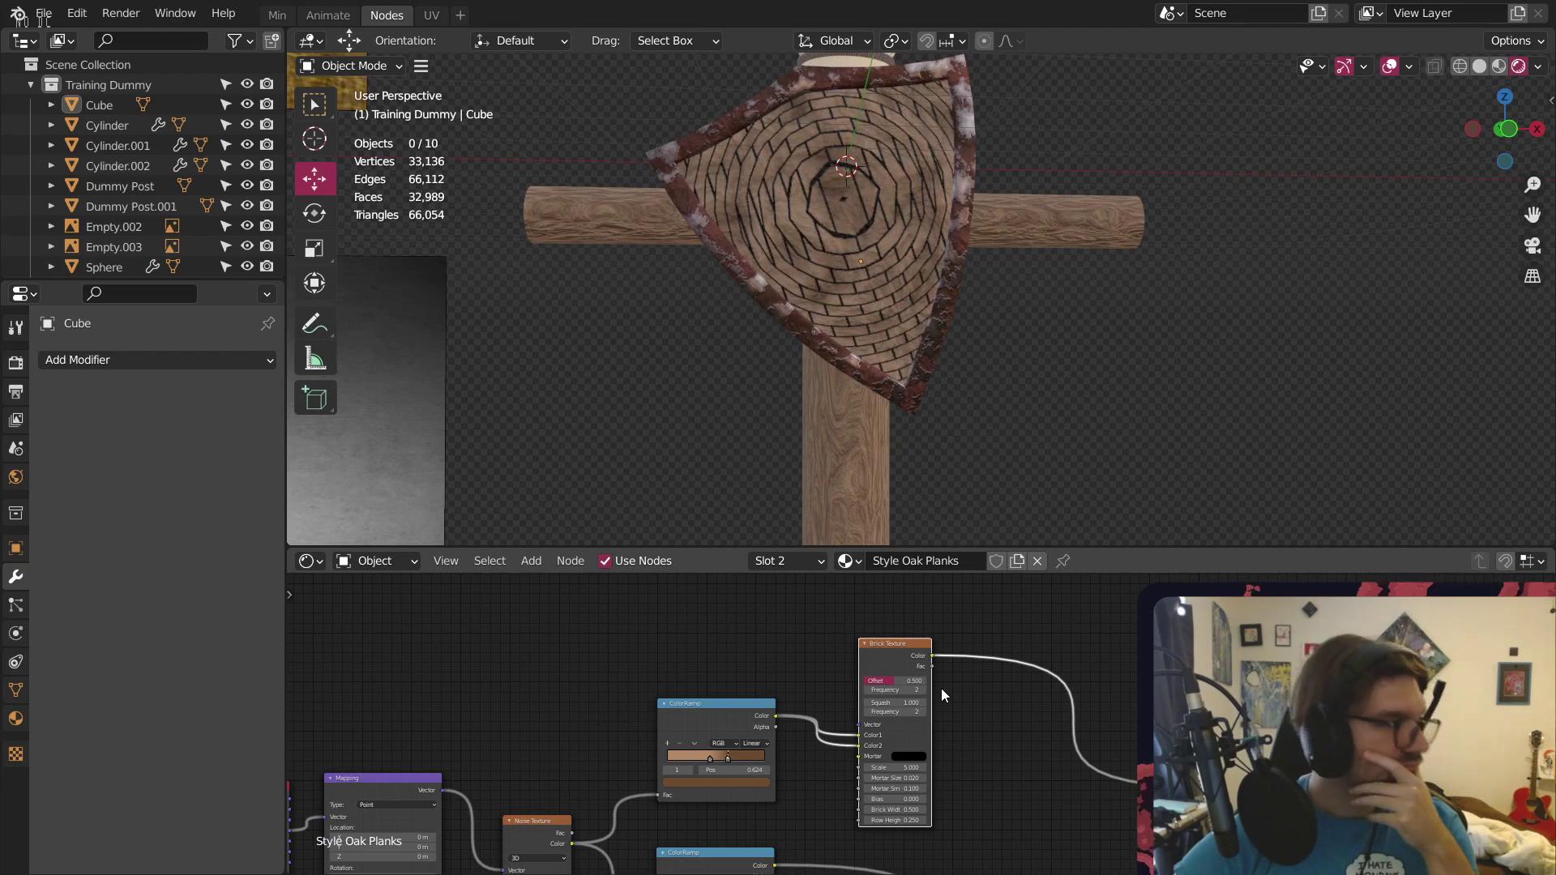
scroll(877, 143, "up", 5)
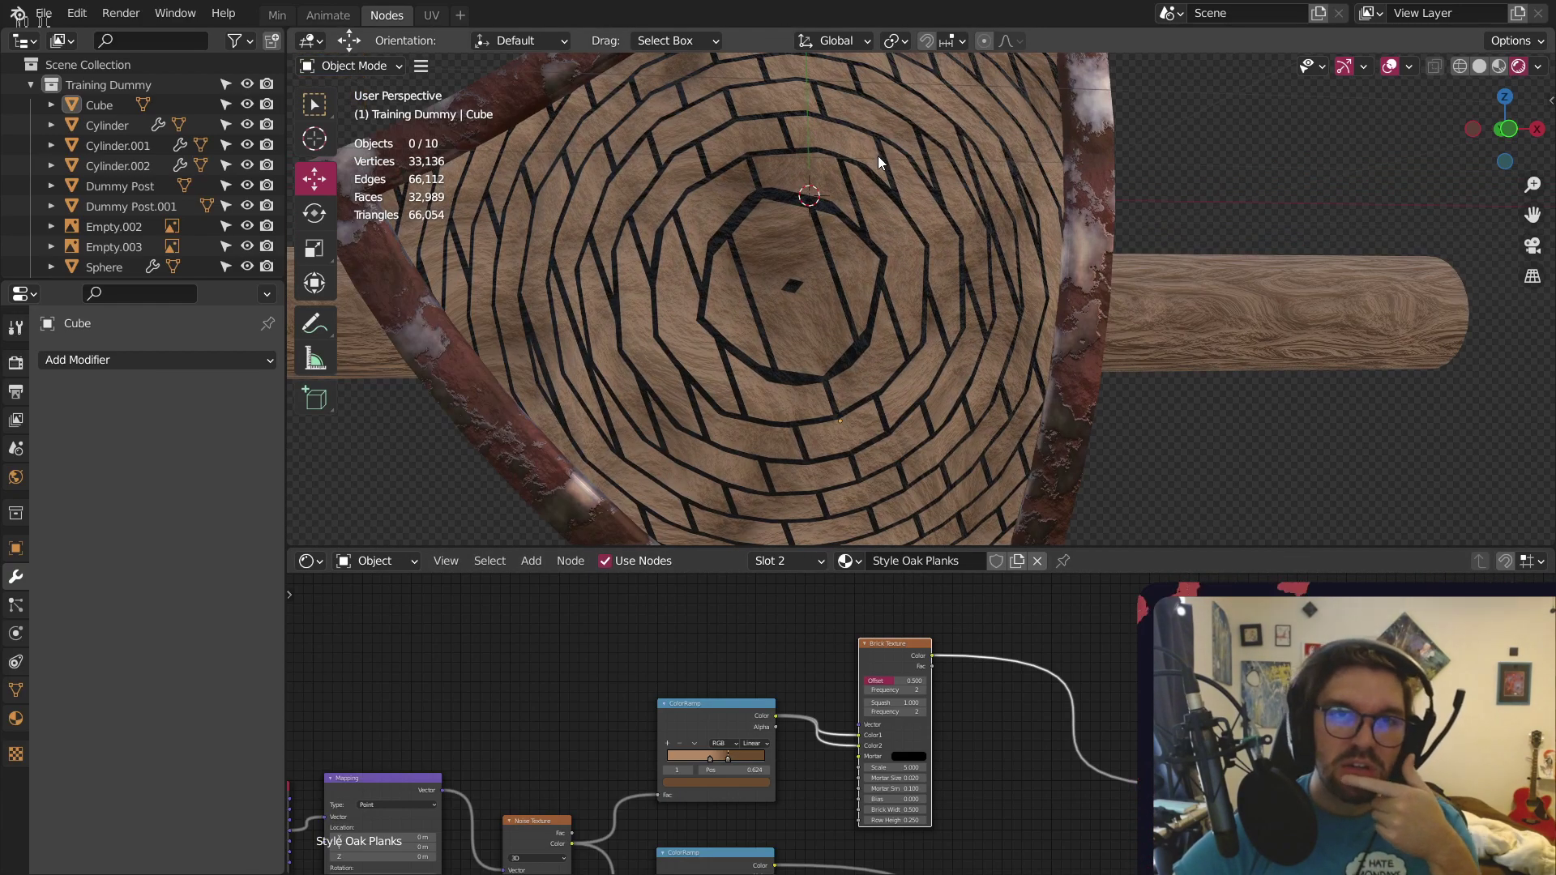
Select the shield and try Object texture coordinates as the Brick Texture's vector
left_click(859, 282)
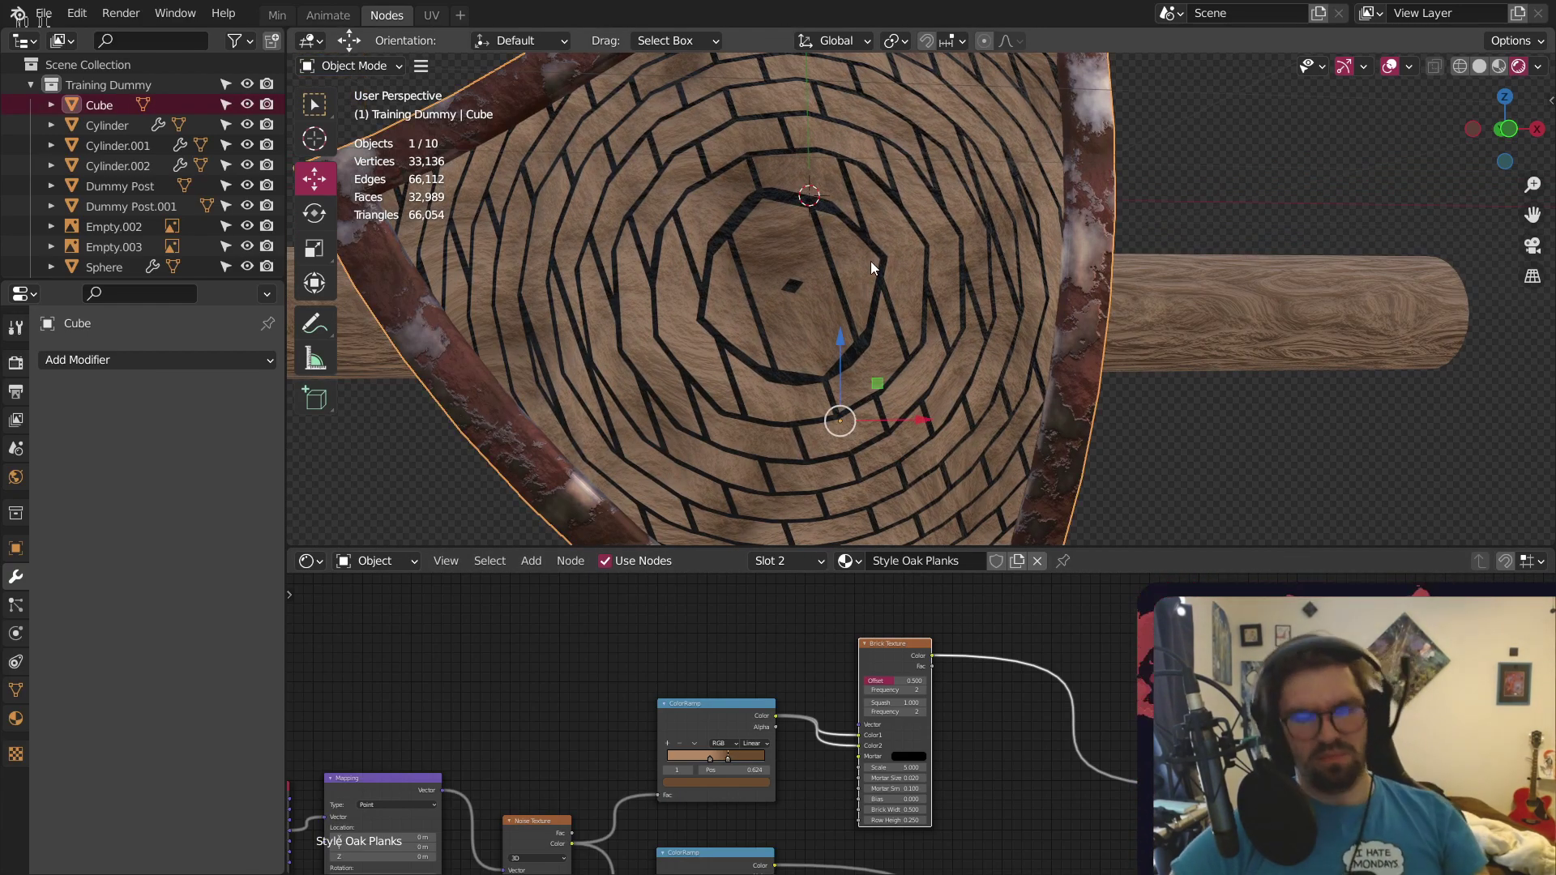
key("ctrl+a")
left_click(867, 261)
middle_click_drag(635, 777, 913, 770)
left_click_drag(531, 778, 1225, 730)
scroll(590, 636, "up", 1)
Move both ColorRamp nodes lower in the node tree to clear the new vector link
left_click_drag(1105, 711, 1102, 768)
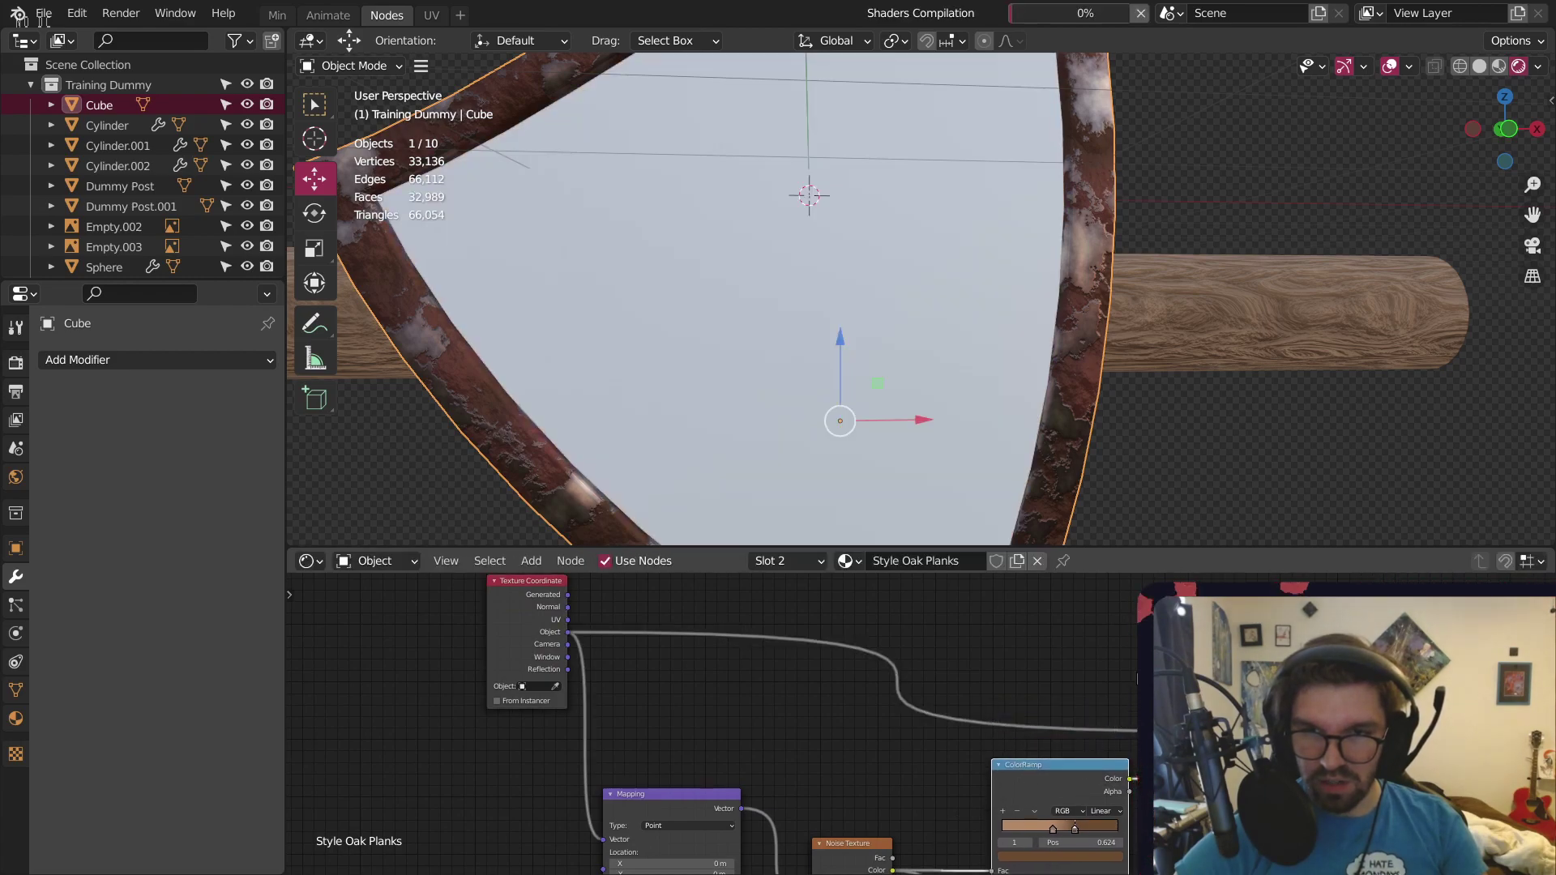
left_click(1138, 675)
middle_click_drag(1158, 726, 1003, 549)
mouse_move(901, 725)
left_mouse_down()
mouse_move(910, 772)
mouse_move(903, 742)
left_mouse_up()
scroll(1054, 749, "down", 2)
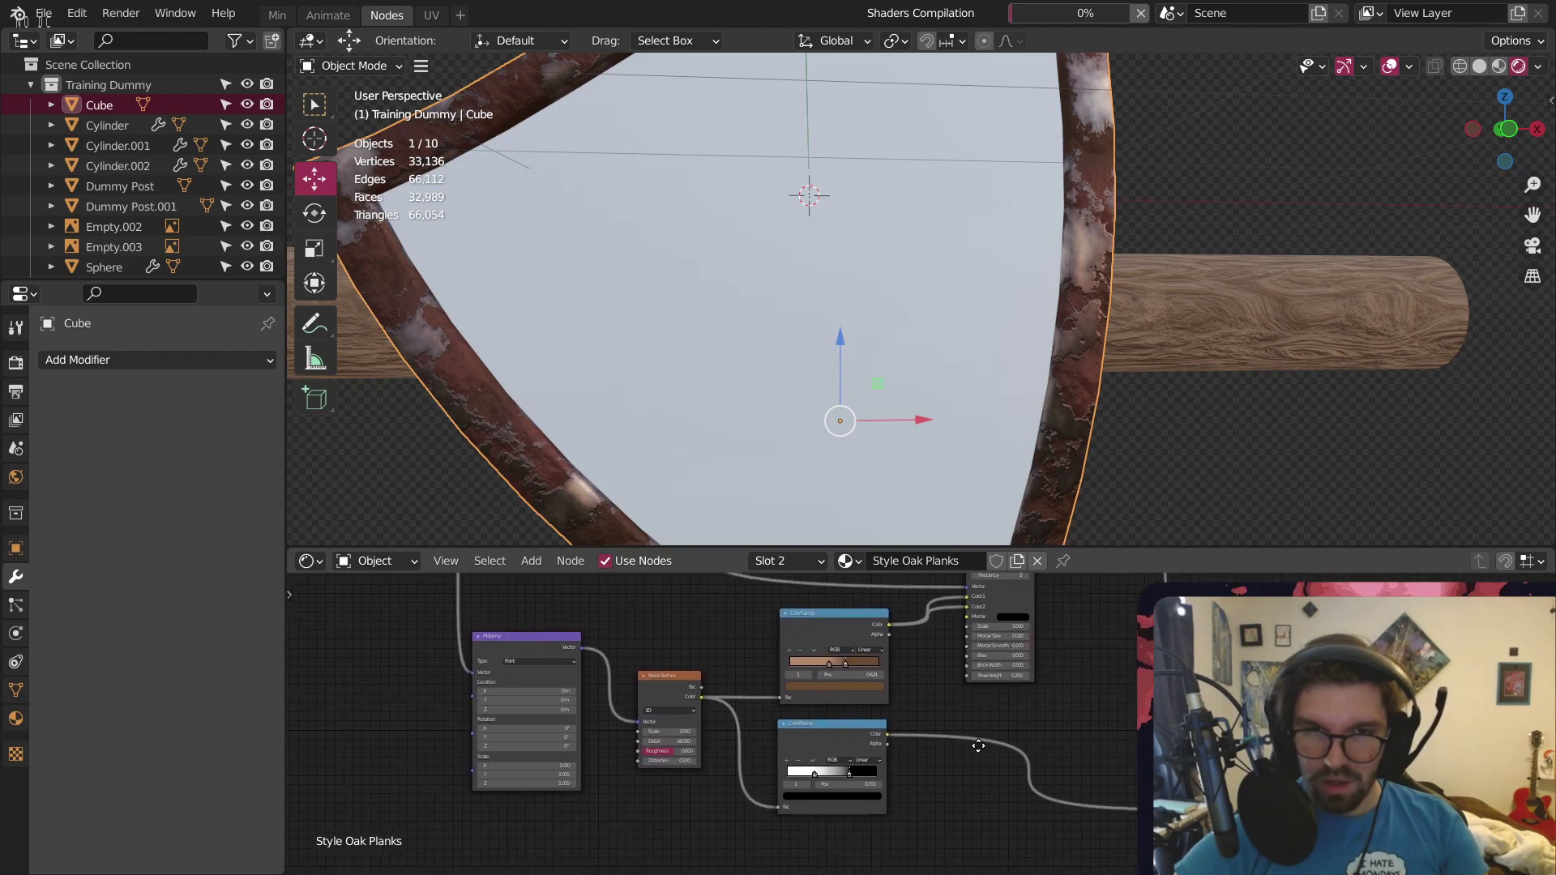
middle_click_drag(978, 745, 877, 746)
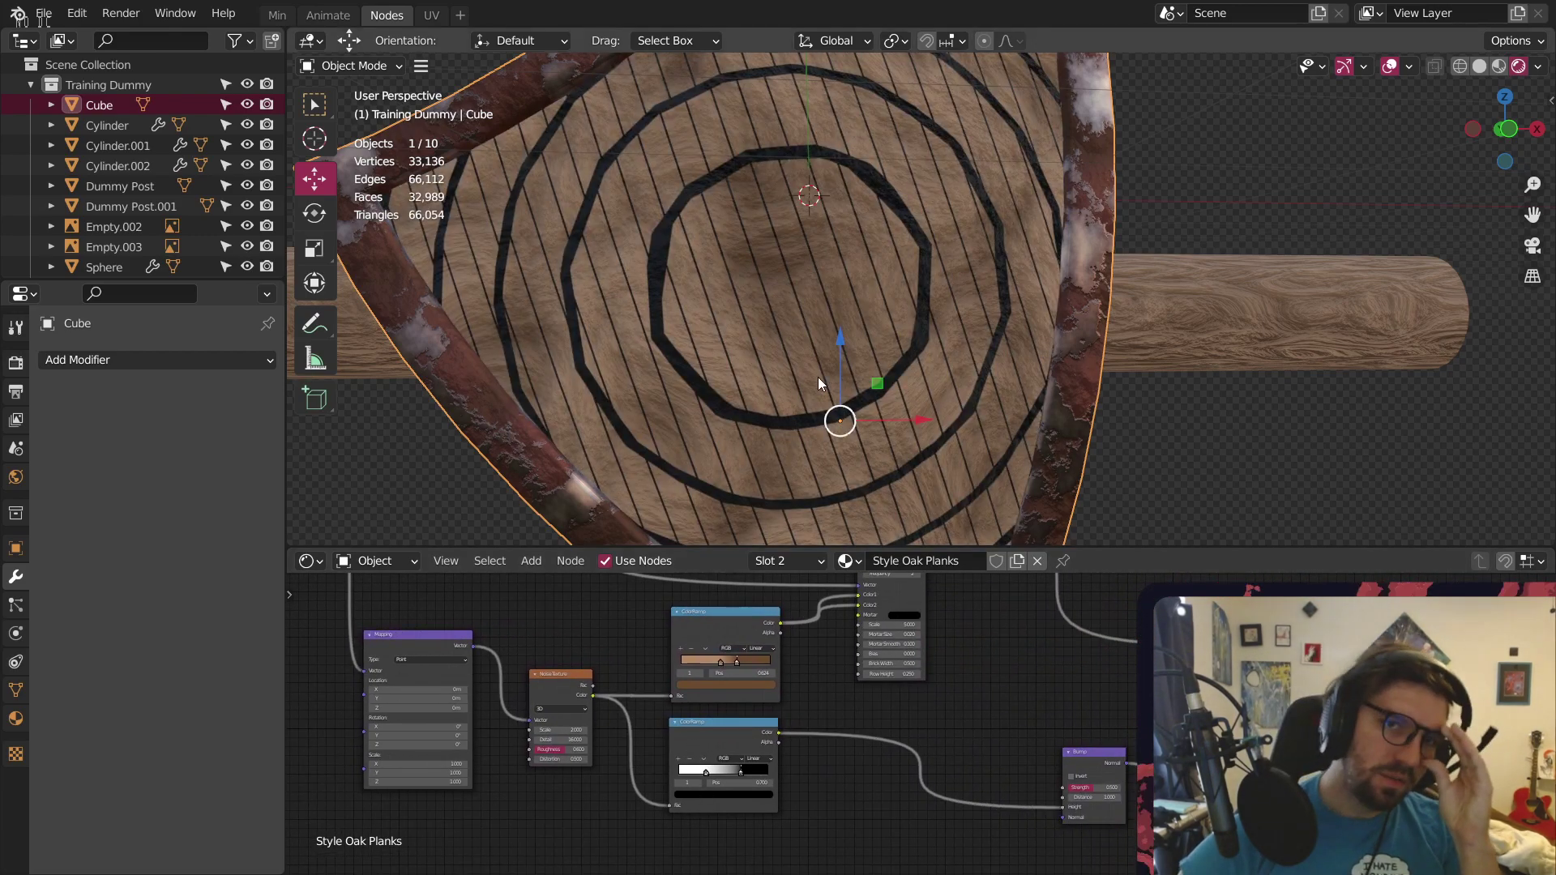
Try UV and Normal texture coordinates in turn as the Brick Texture's vector and compare the patterns on the shield
middle_click_drag(470, 607, 606, 780)
scroll(517, 705, "up", 2)
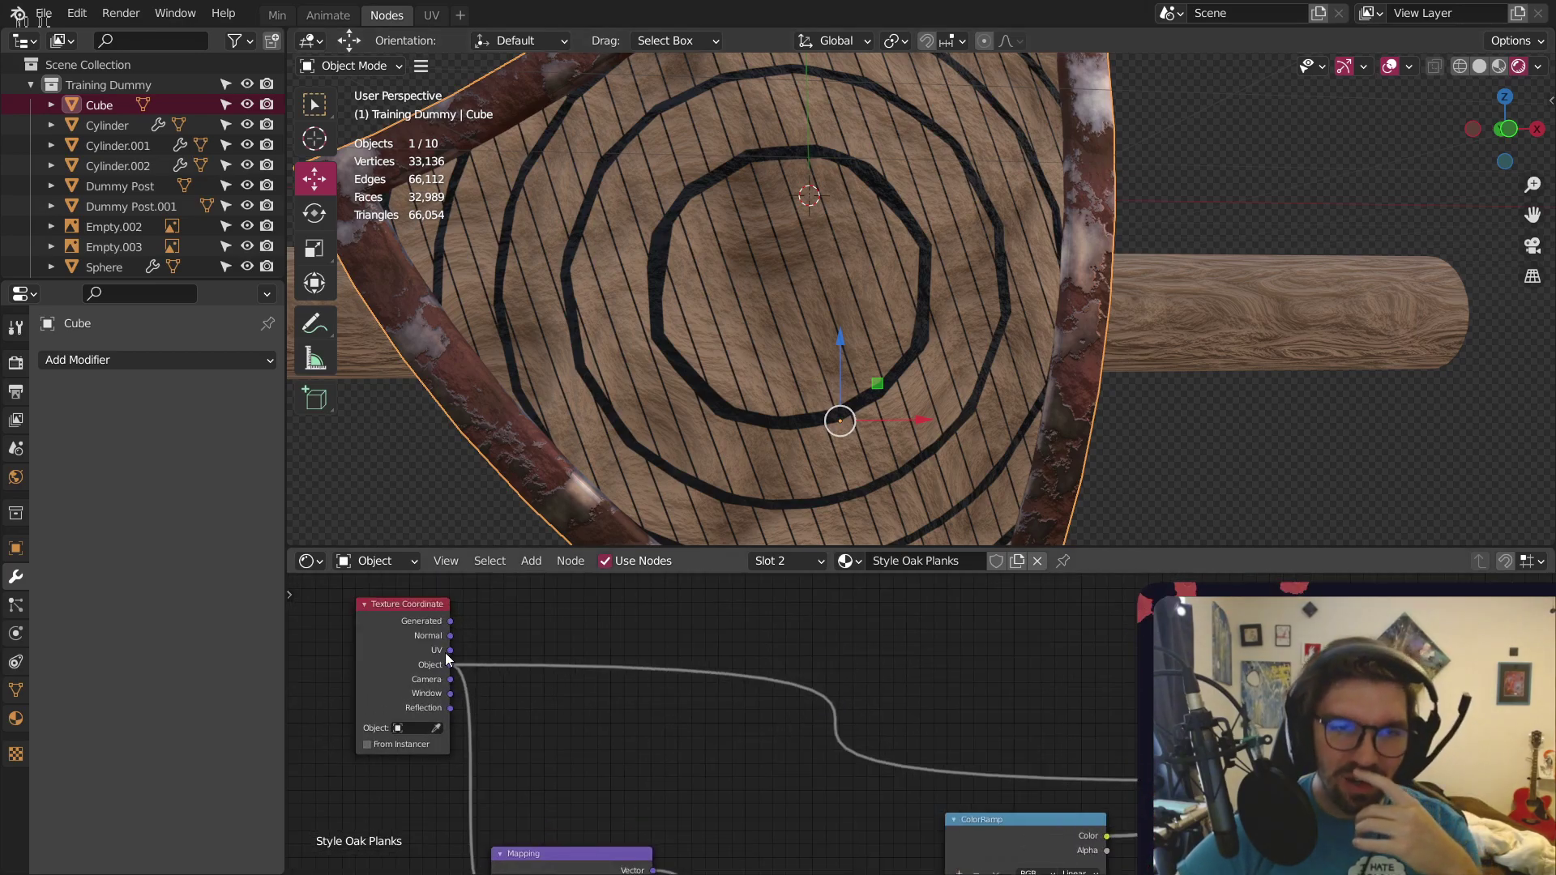
left_click_drag(451, 650, 1219, 780)
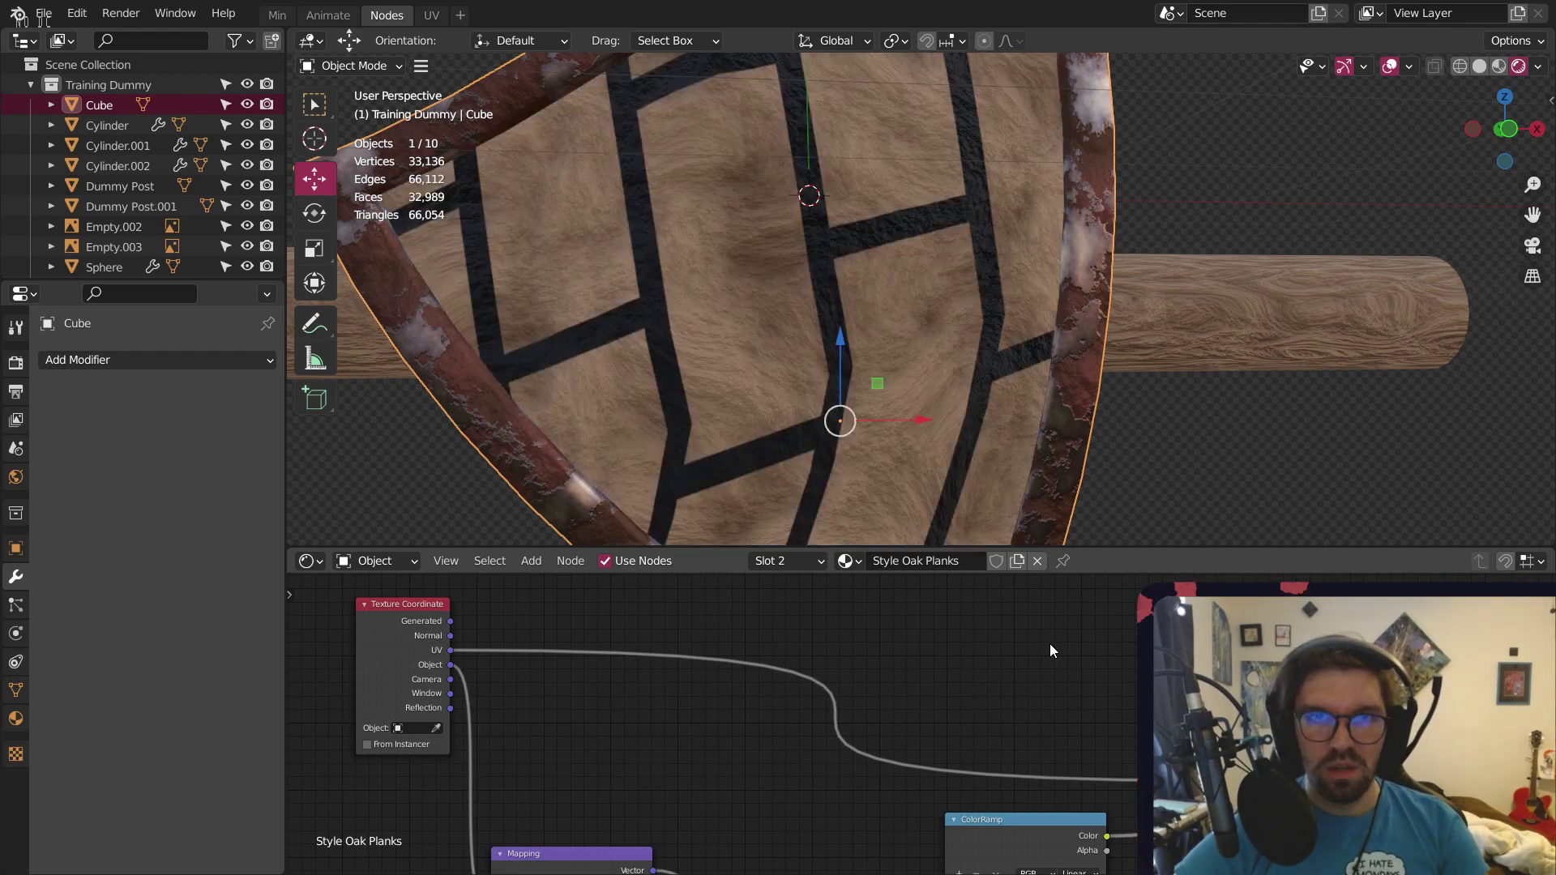
middle_click_drag(943, 692, 1069, 687)
left_click_drag(577, 631, 1175, 770)
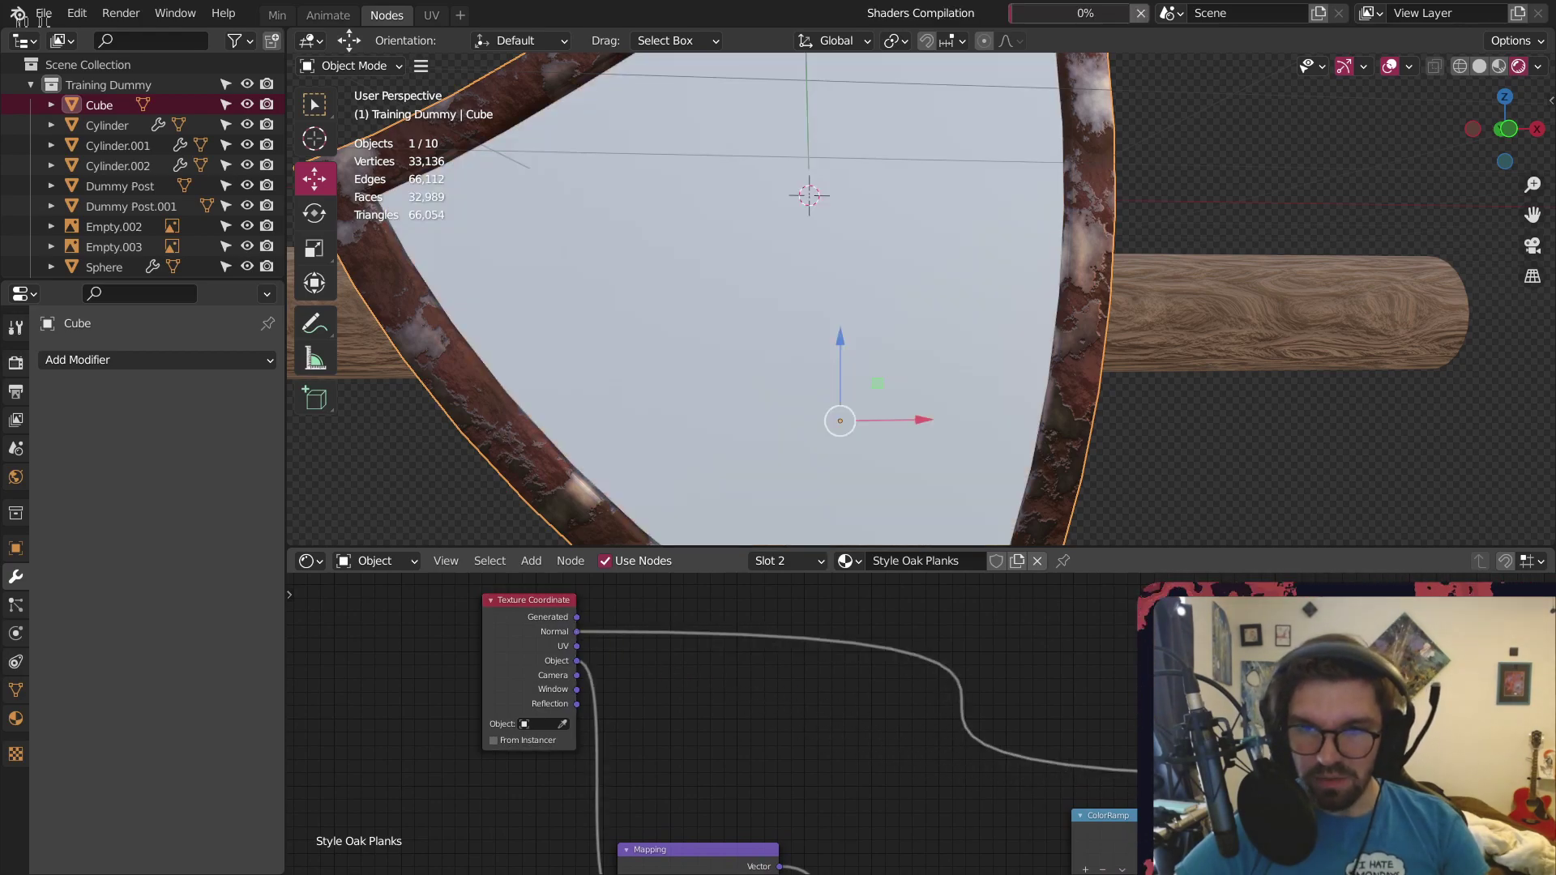
middle_click_drag(1280, 731, 697, 684)
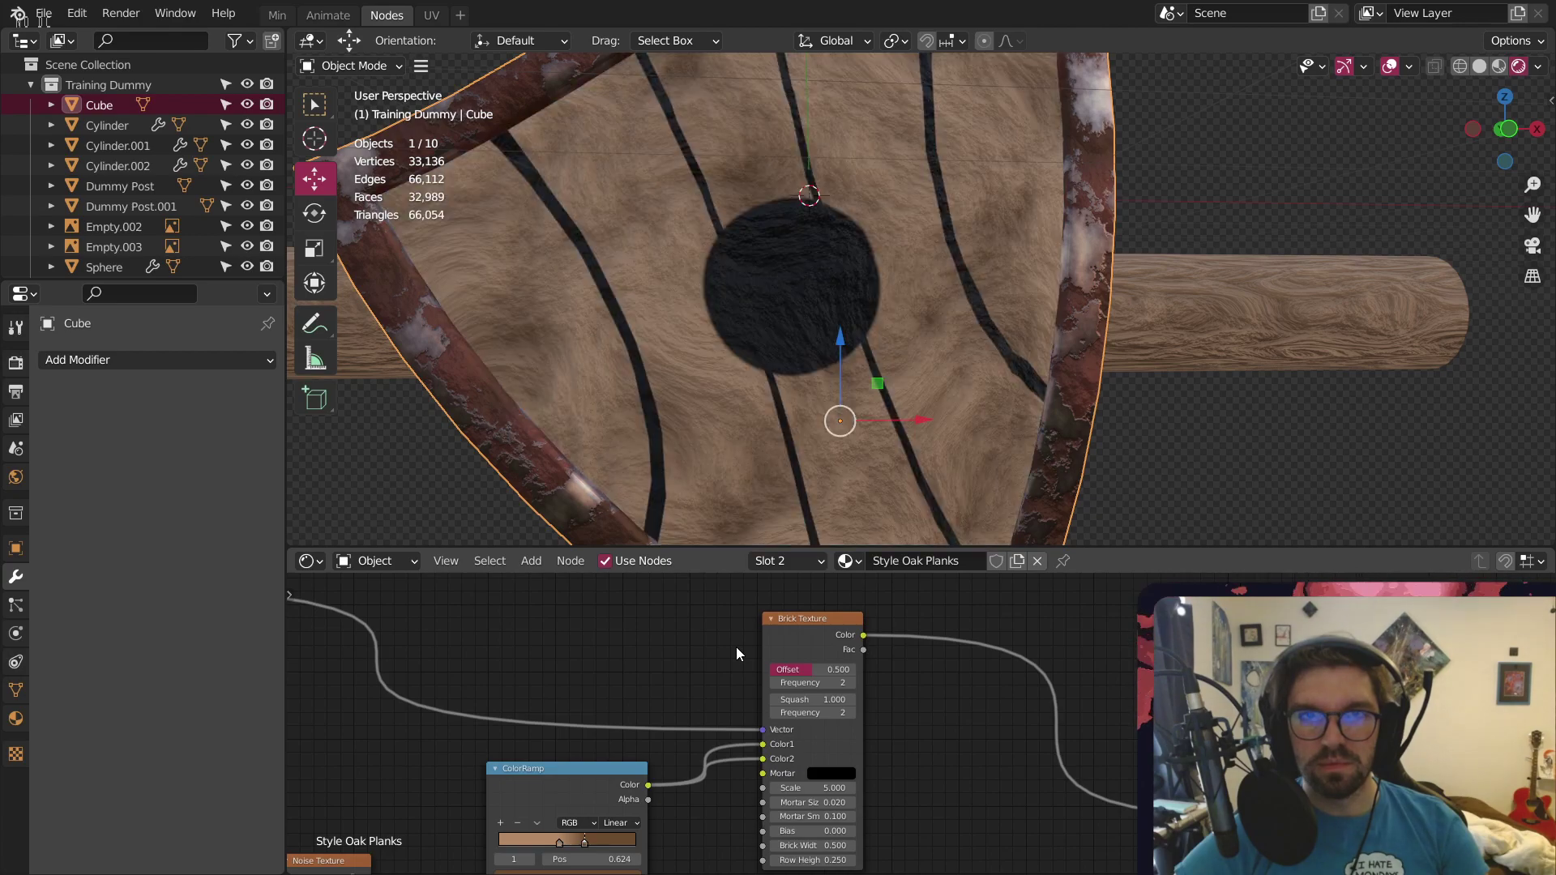
scroll(785, 280, "down", 5)
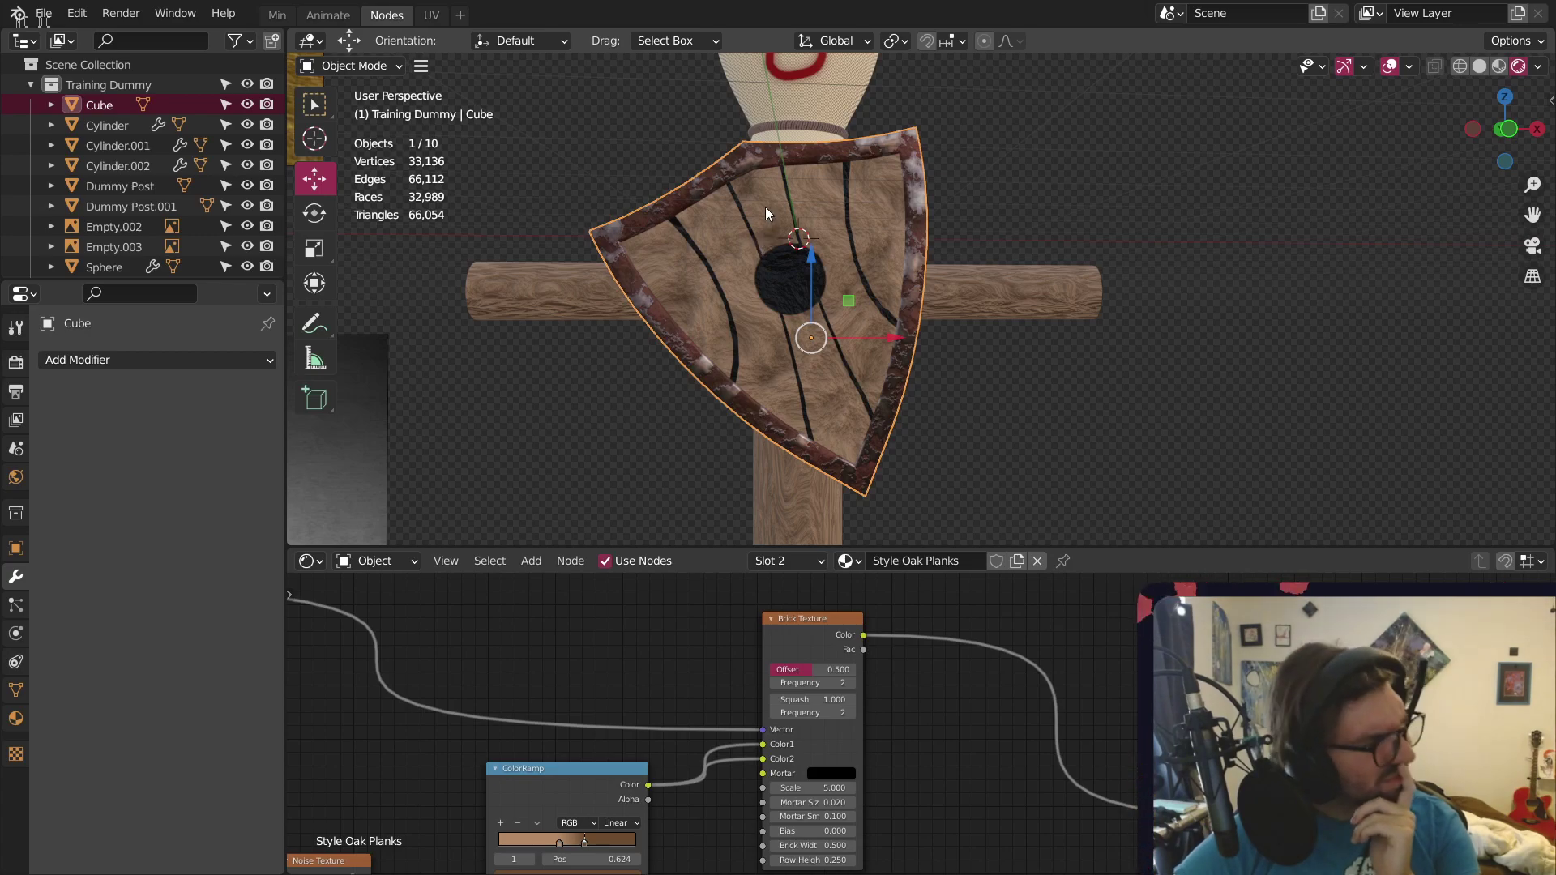
Try Generated texture coordinates as the Brick Texture's vector, and disconnect that link
middle_click_drag(448, 666, 883, 764)
left_click_drag(434, 664, 1199, 826)
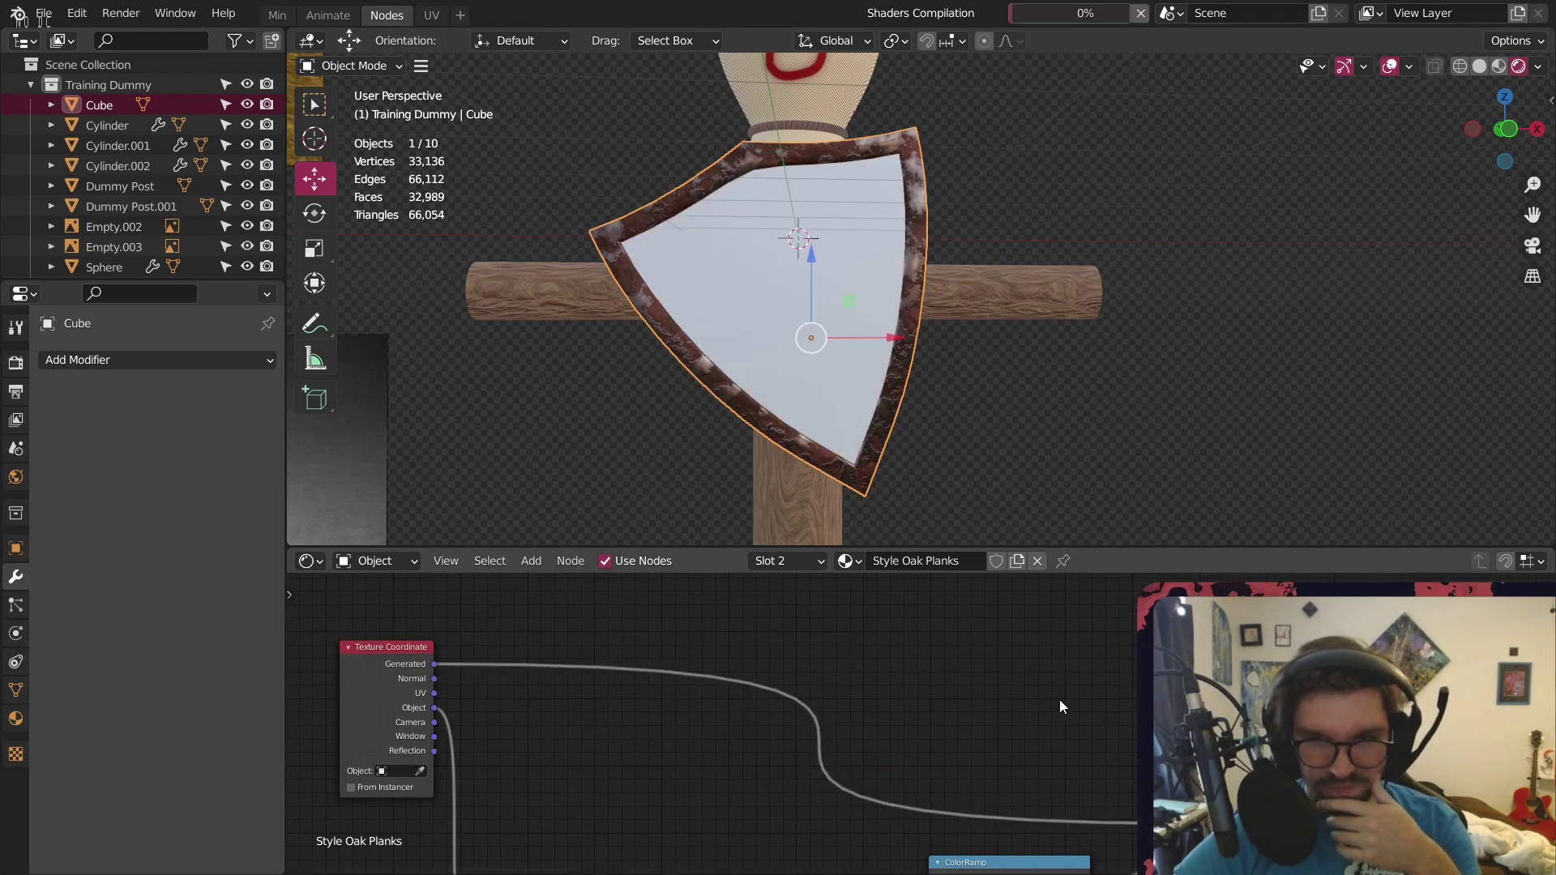
middle_click_drag(1040, 755, 948, 681)
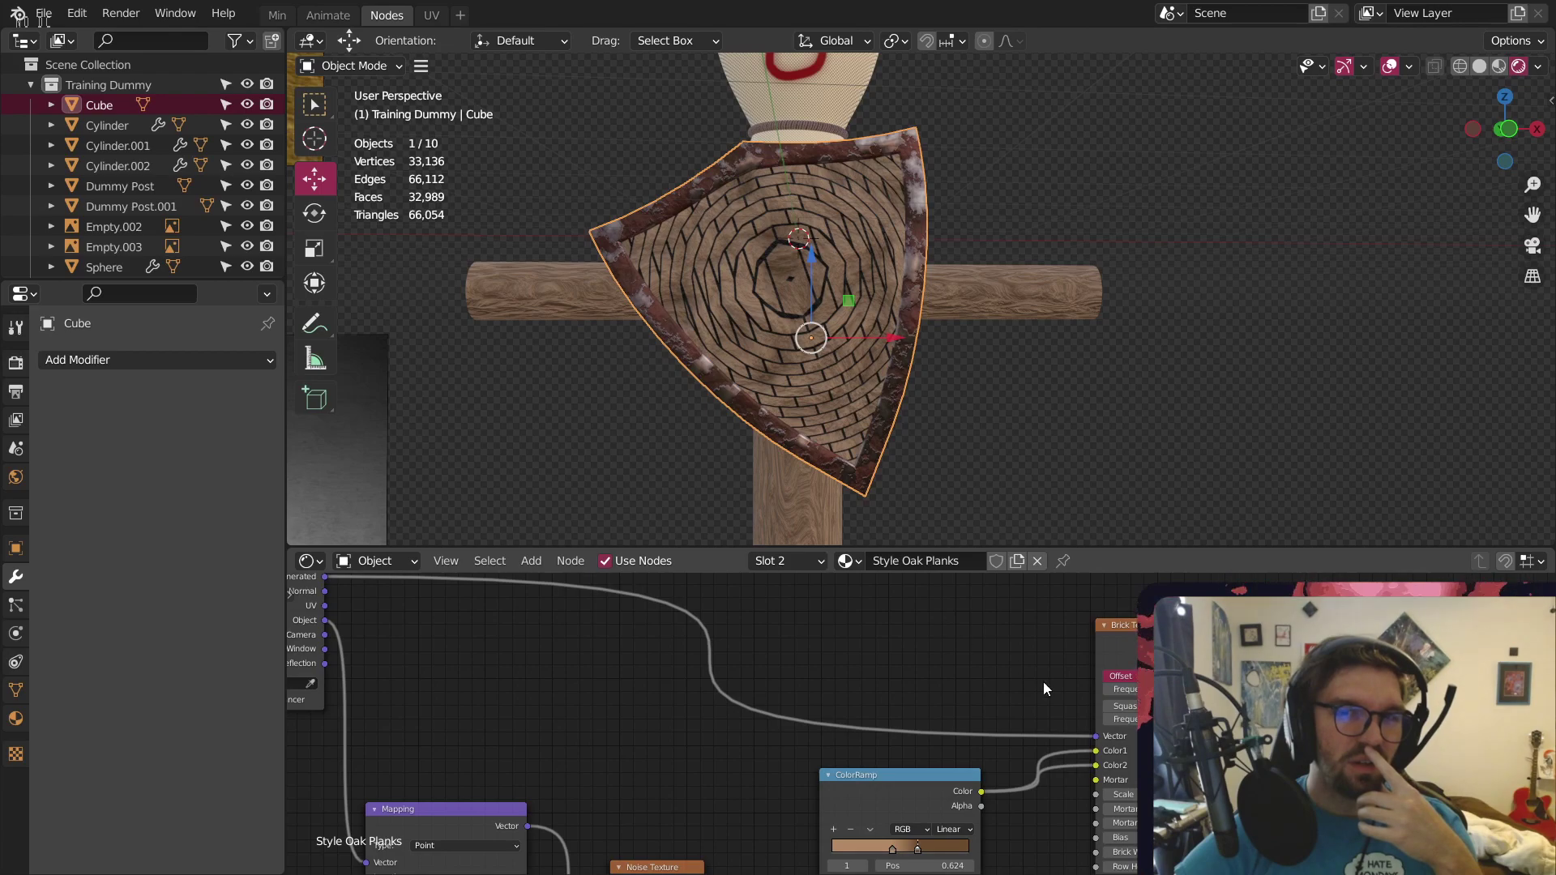
left_click_drag(1095, 736, 1040, 713)
scroll(1041, 644, "down", 1)
middle_click_drag(1041, 643, 796, 568)
Undo all Brick Texture changes until the brown ColorRamp feeds the Base Color directly
key("ctrl+z")
key("ctrl+z")
key("ctrl+z")
key("ctrl+z")
key("ctrl+z")
key("ctrl+z")
key("ctrl+z")
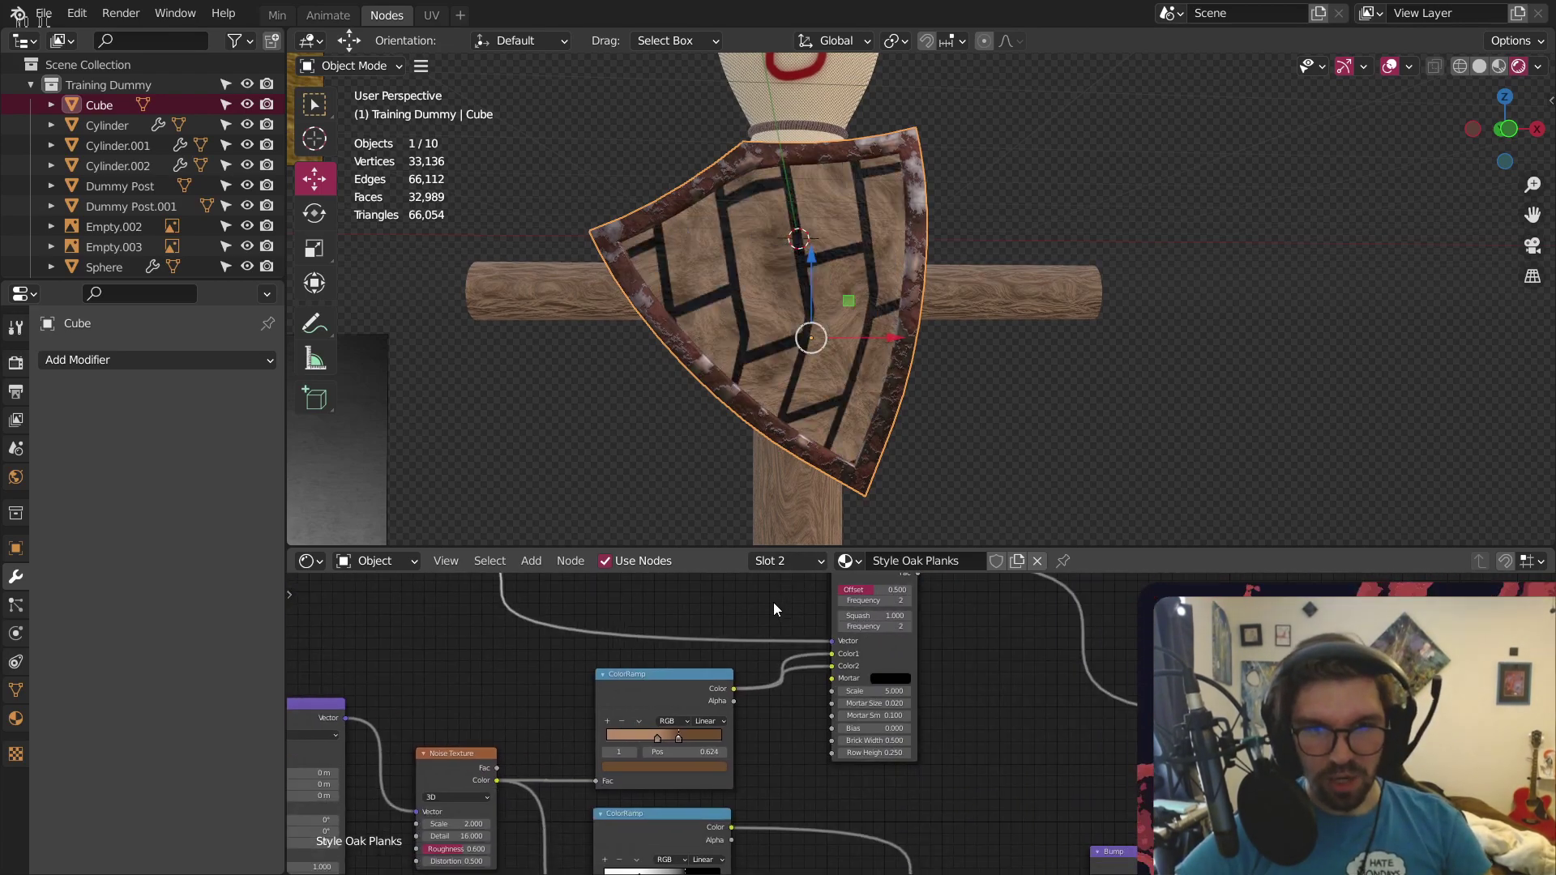
key("ctrl+z")
key("ctrl+z")
key("ctrl+z")
key("ctrl+z")
key("ctrl+z")
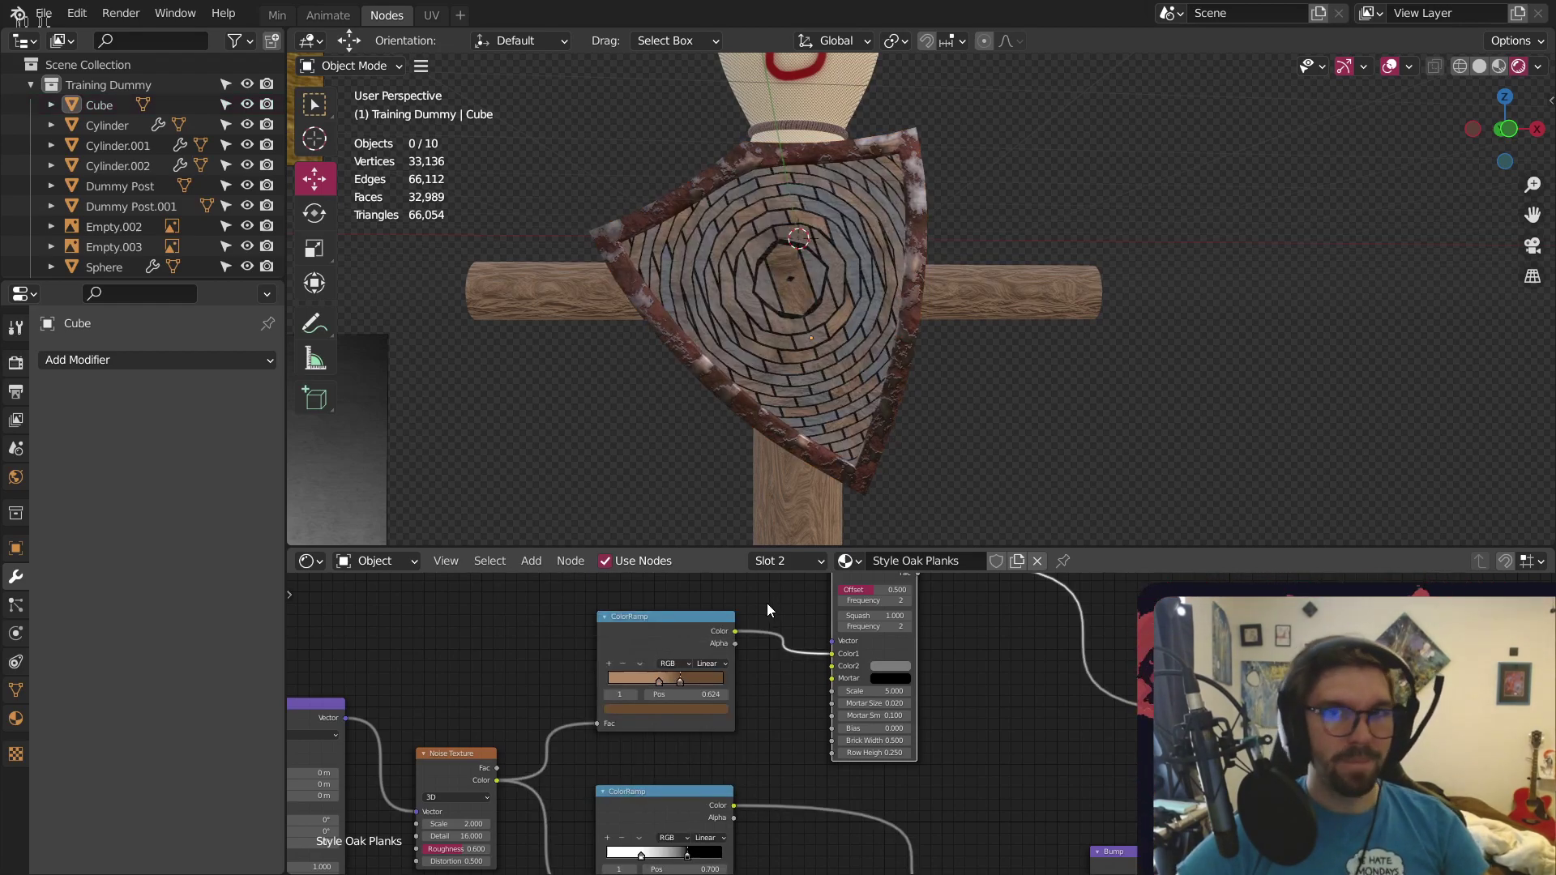
key("ctrl+z")
key("ctrl+z")
Select the shield and align the 3D view to the front
middle_click_drag(767, 608, 1103, 651)
scroll(1103, 650, "down", 4)
middle_click_drag(1226, 793, 934, 679)
scroll(834, 250, "up", 3)
left_click(796, 243)
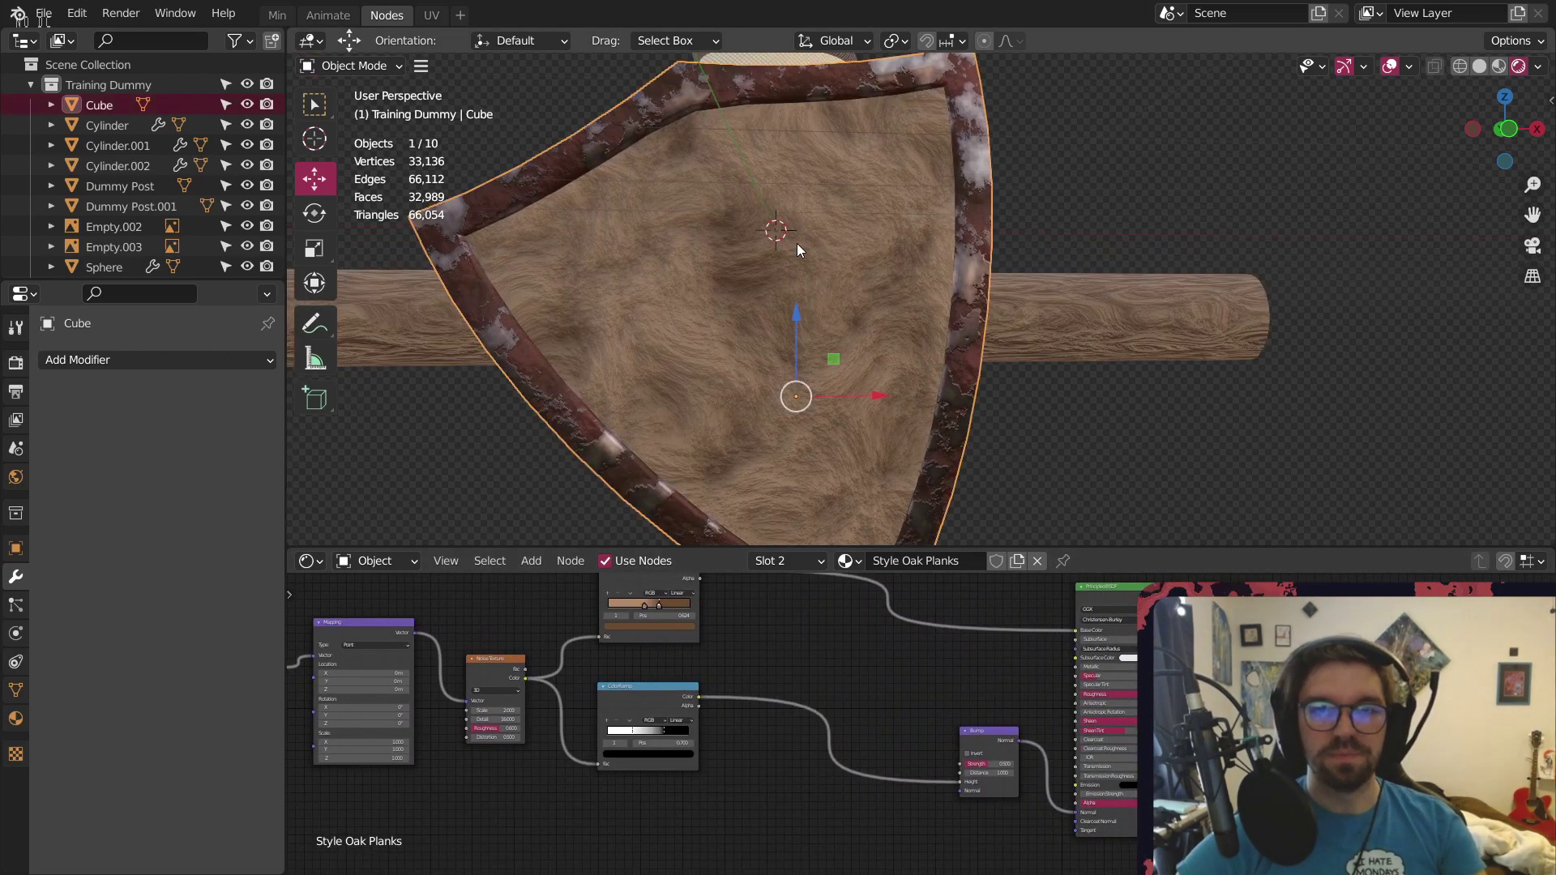
middle_click_drag(796, 243, 775, 309)
left_click(1502, 142)
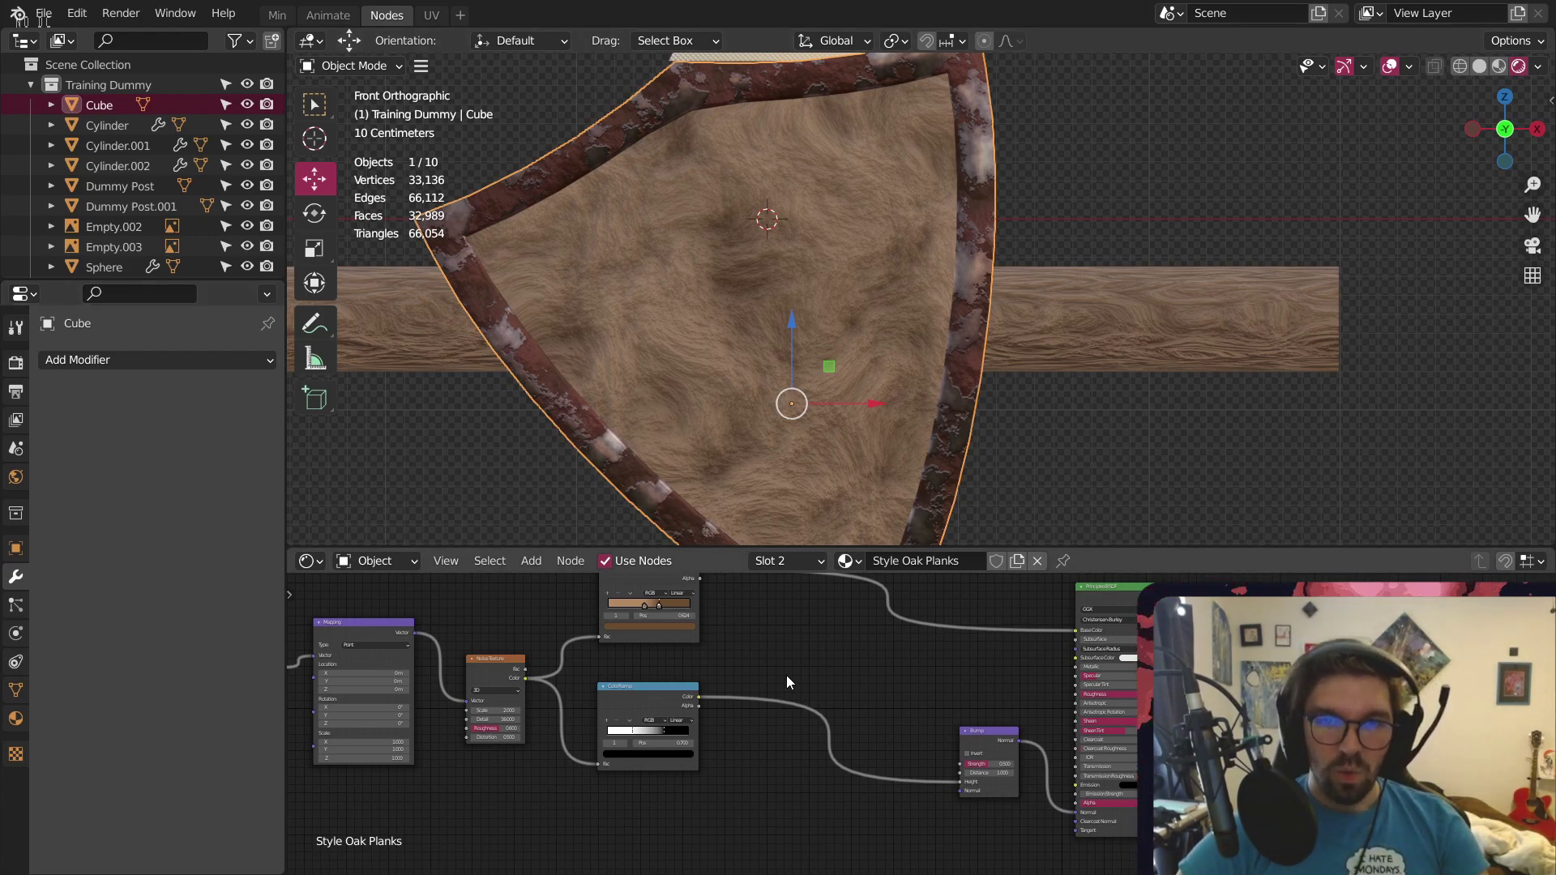
Disconnect the Bump node and the brown ColorRamp from the Principled BSDF, and move the Bump node closer to the ColorRamps
scroll(810, 637, "down", 2)
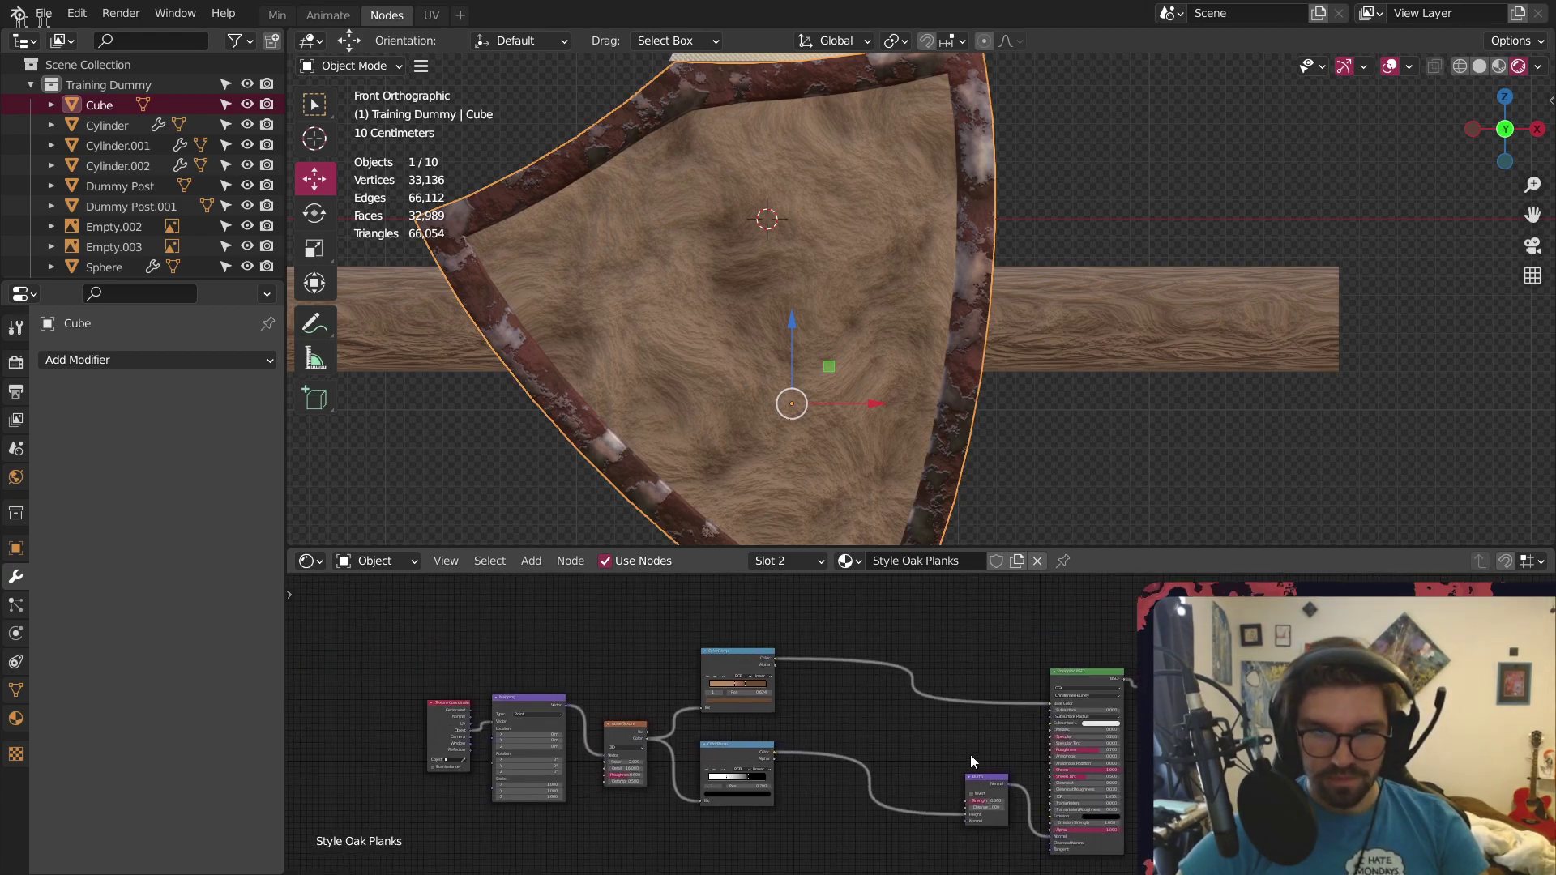
scroll(970, 756, "up", 4)
scroll(987, 700, "up", 1)
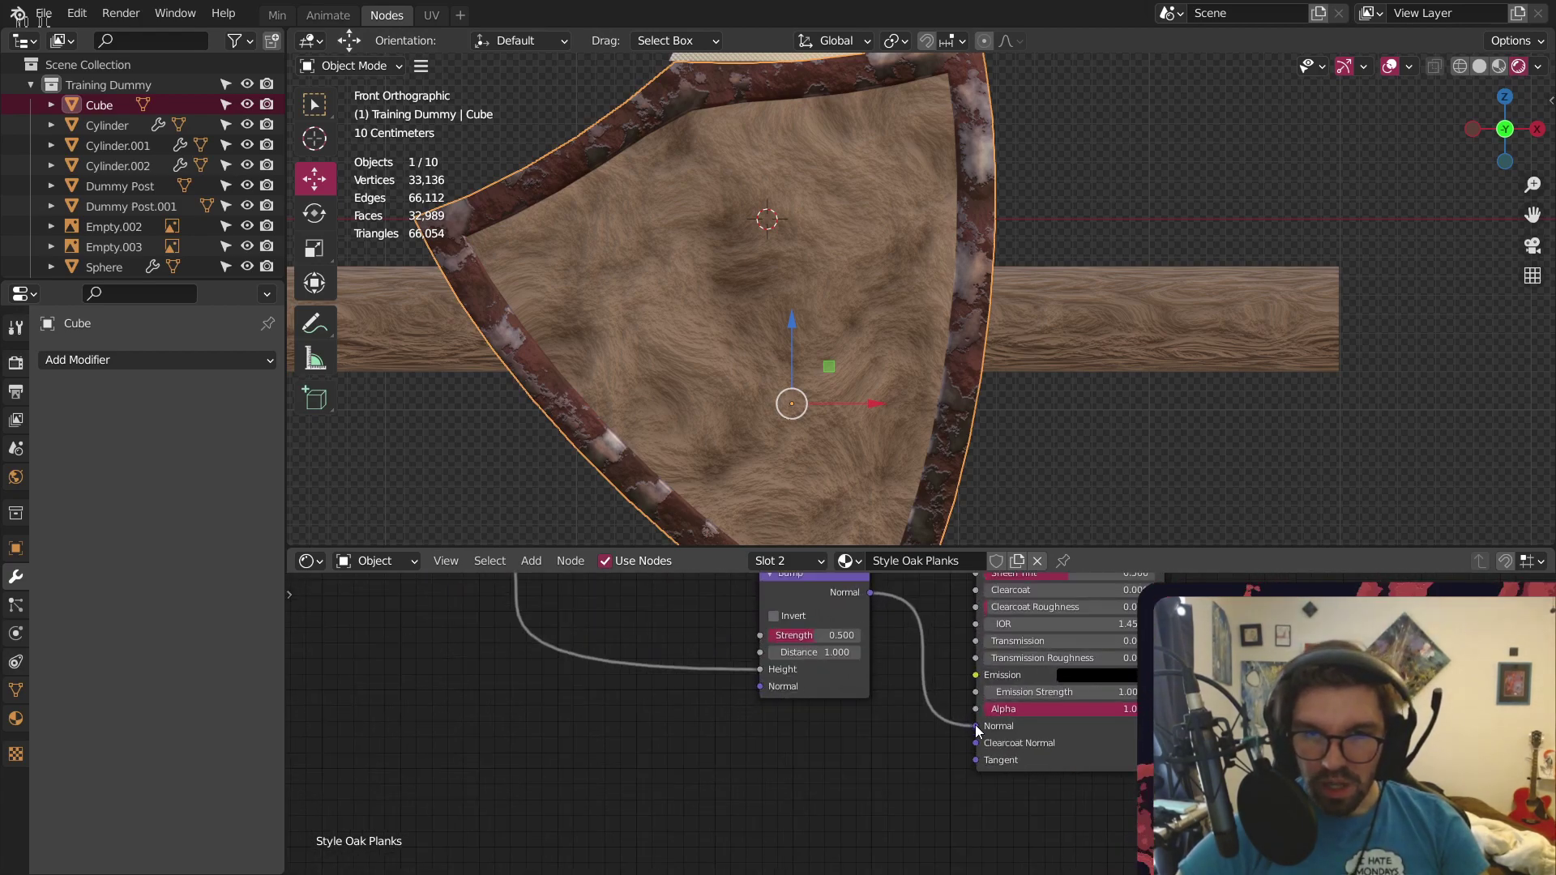
left_click_drag(975, 726, 926, 631)
scroll(921, 634, "down", 4)
middle_click_drag(921, 634, 1004, 829)
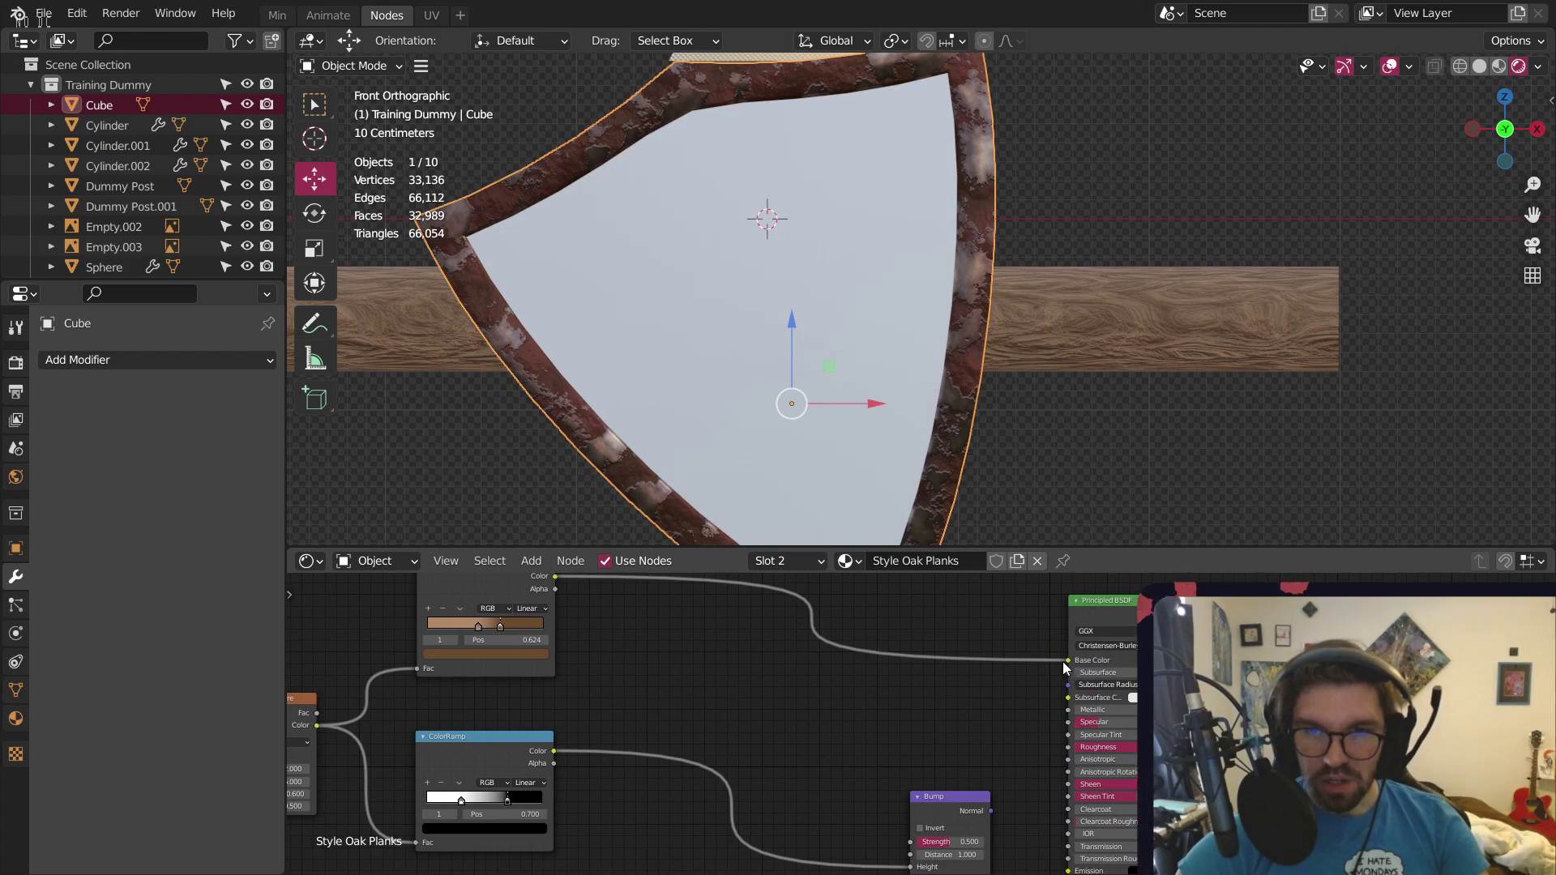
left_click_drag(1067, 658, 826, 803)
left_click_drag(945, 801, 733, 809)
middle_click_drag(747, 702, 781, 693)
Add an Image Texture node and create a new blank 1024 × 1024 px image named Shield in it
scroll(728, 699, "up", 3)
scroll(778, 695, "up", 3)
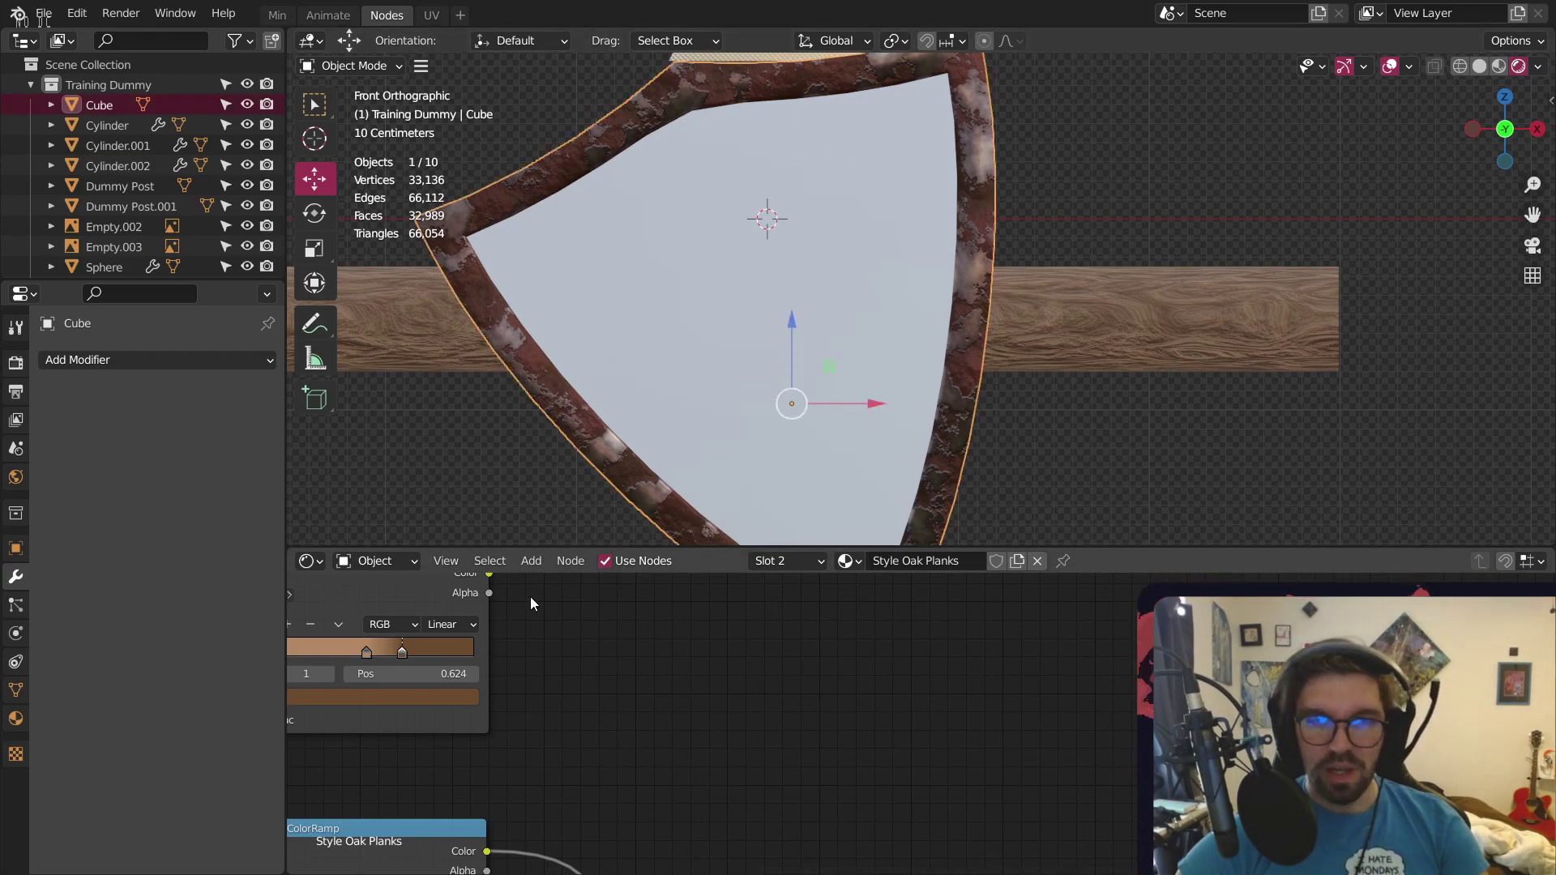
left_click(531, 561)
mouse_move(582, 674)
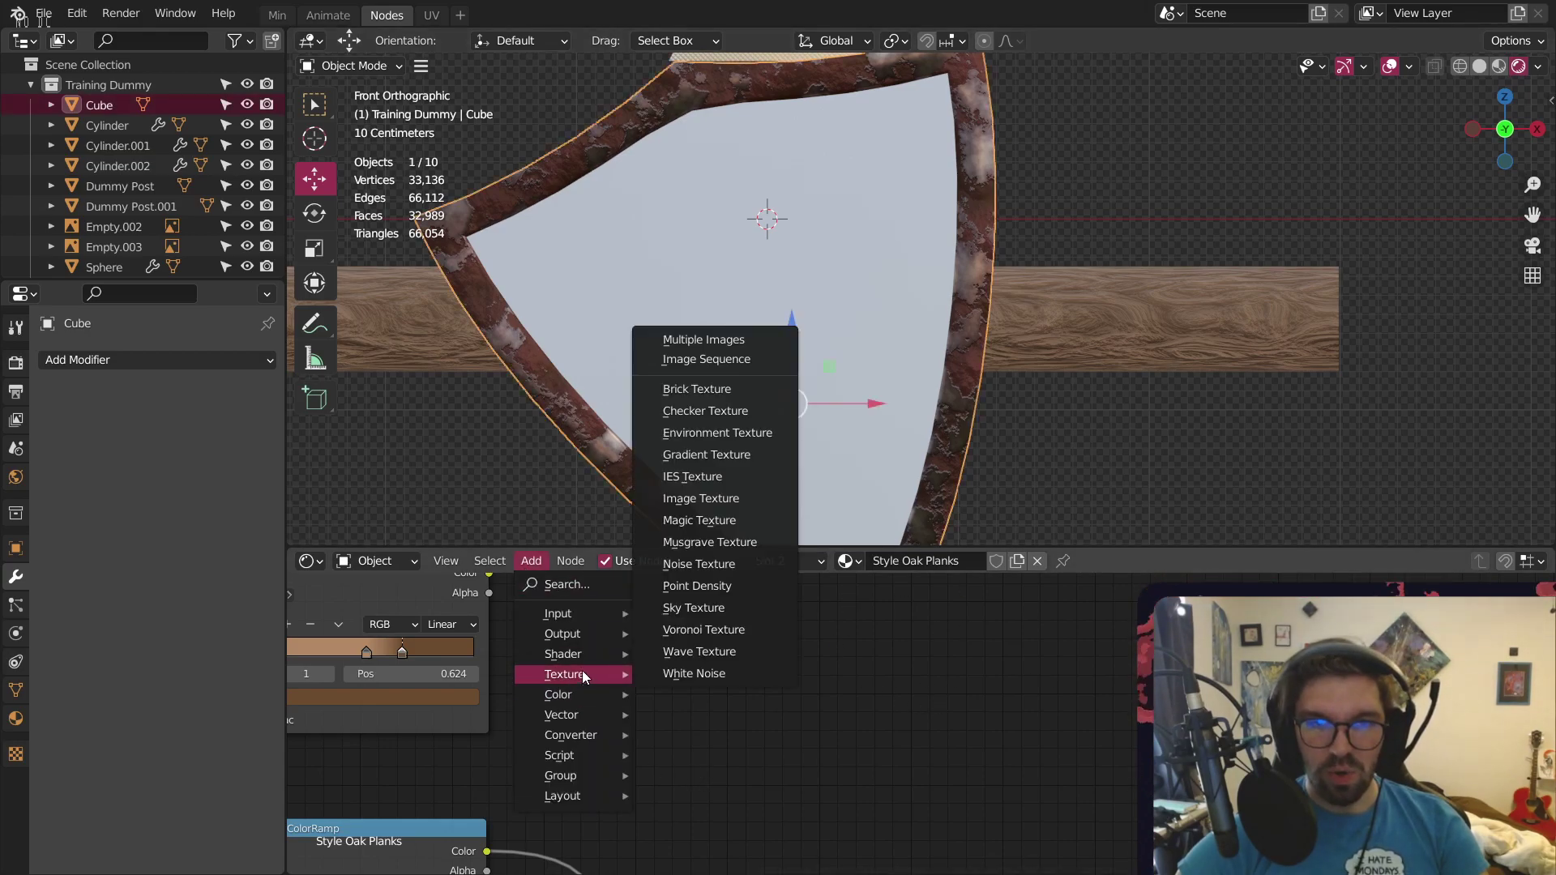
left_click(707, 500)
left_click(1045, 642)
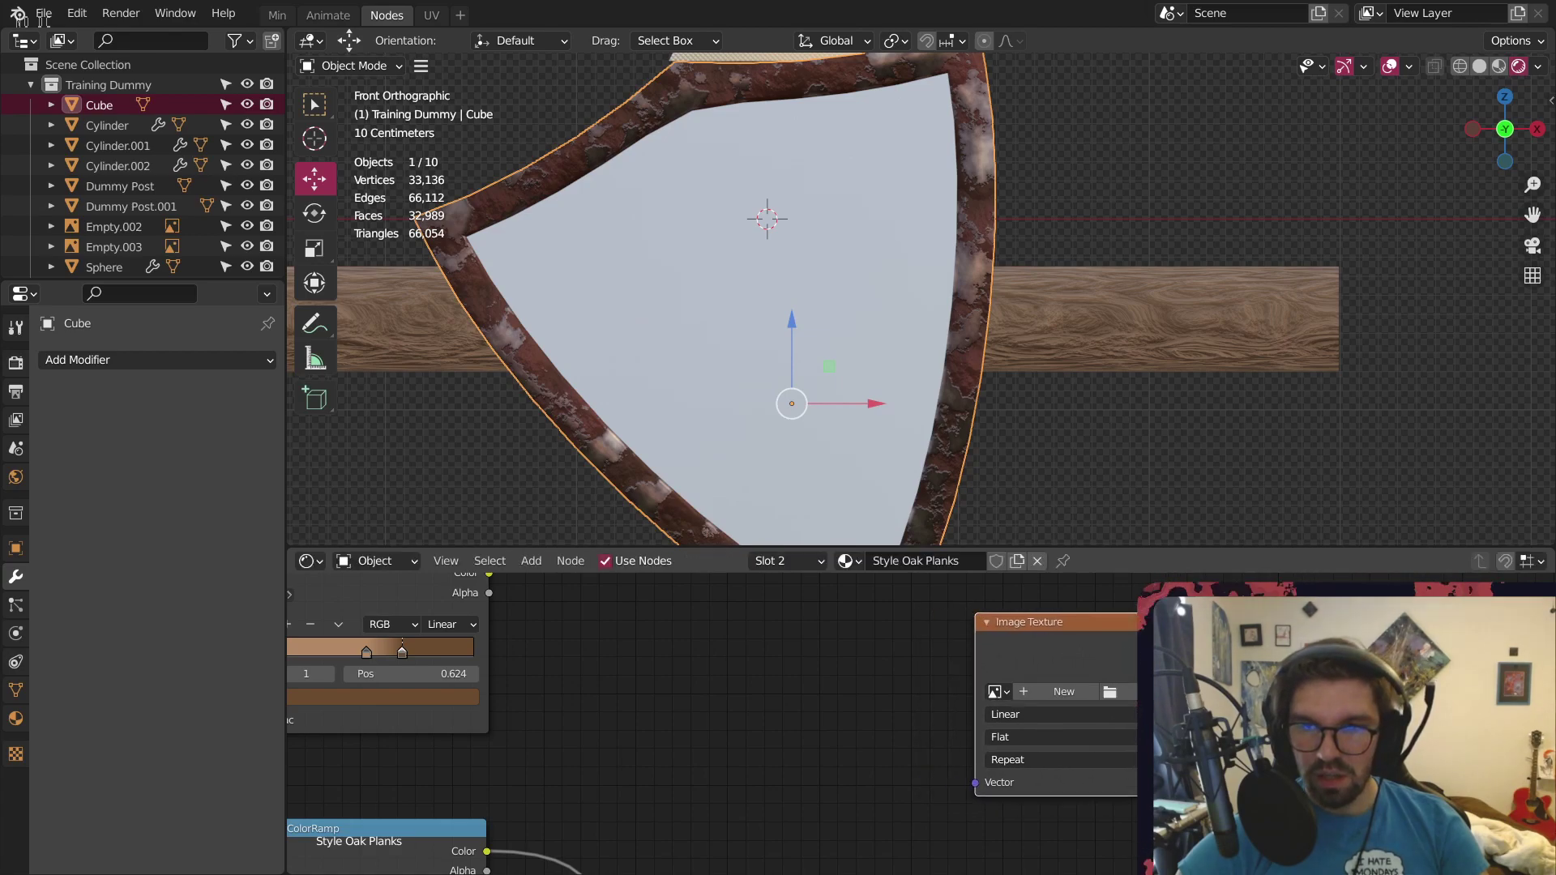
left_click(1053, 691)
left_click(1076, 673)
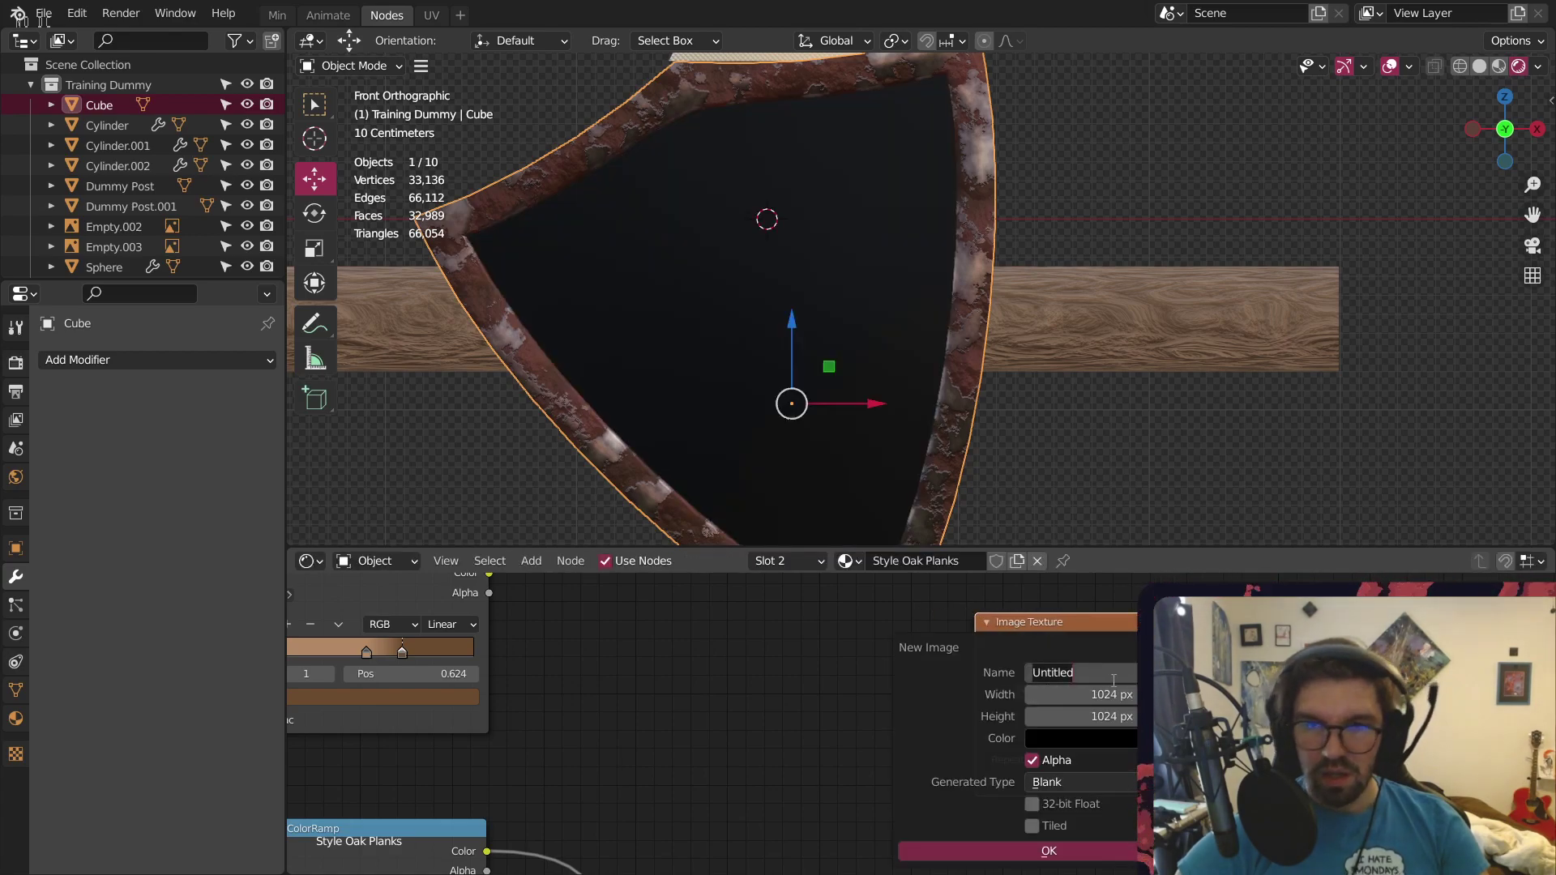
type("Shi")
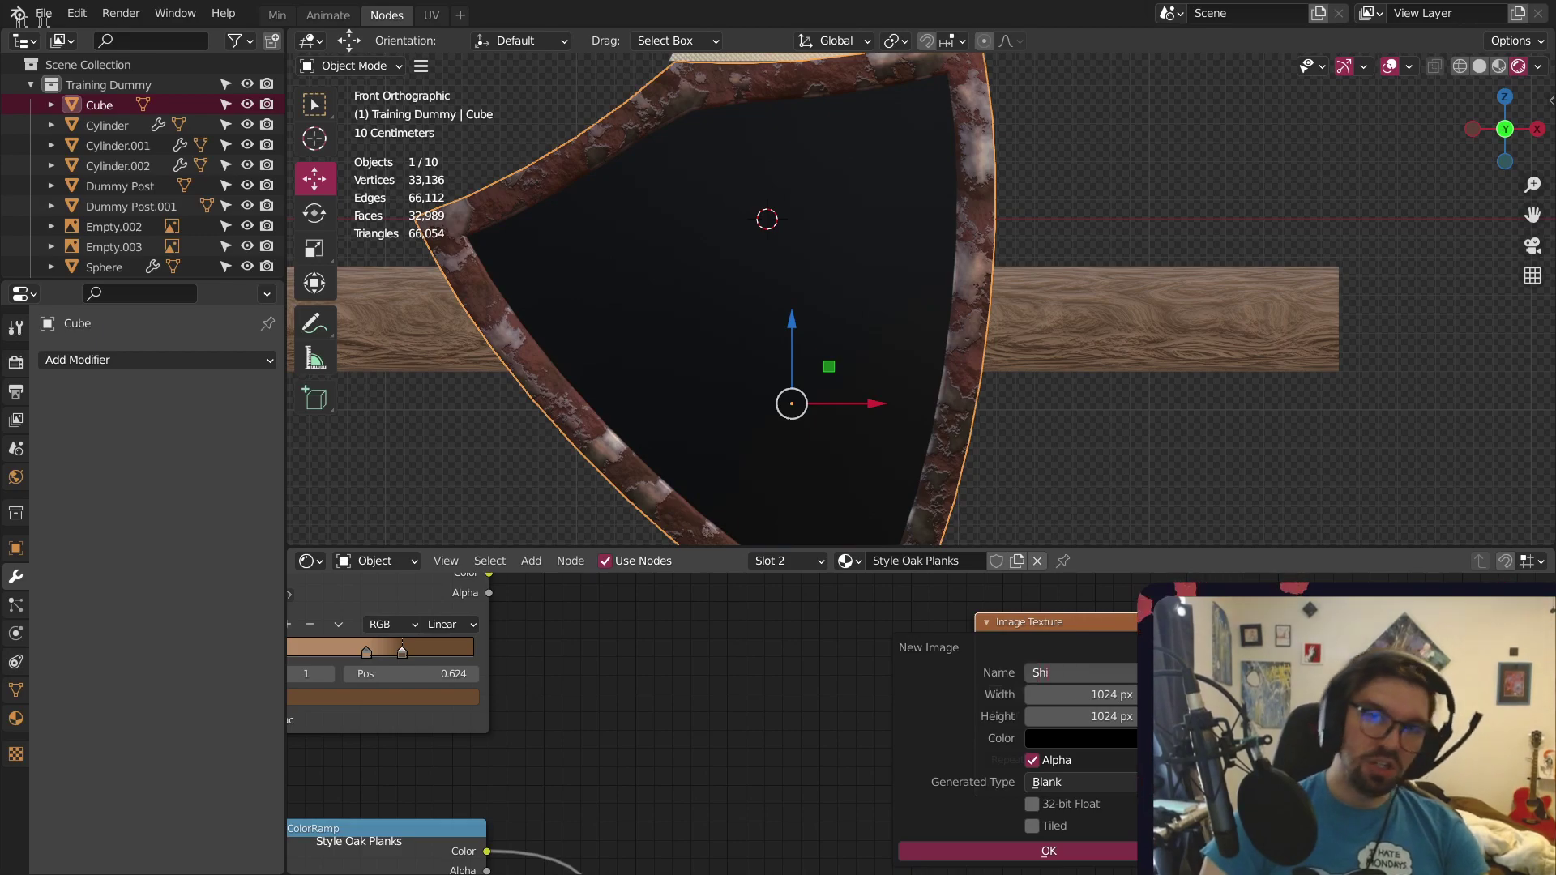
type("eld")
key("Return")
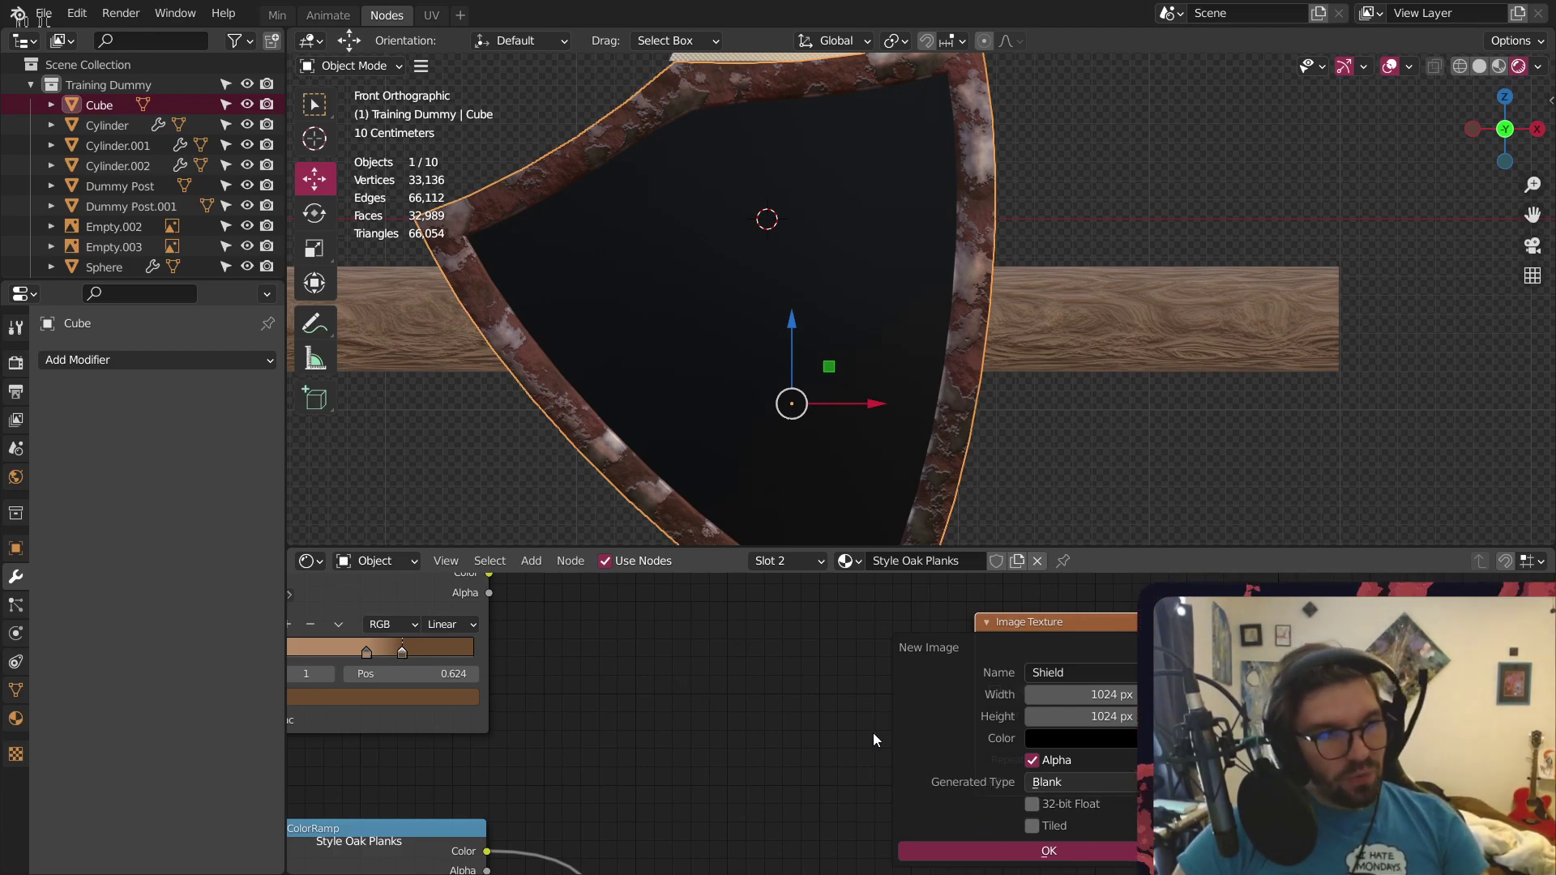
left_click(992, 852)
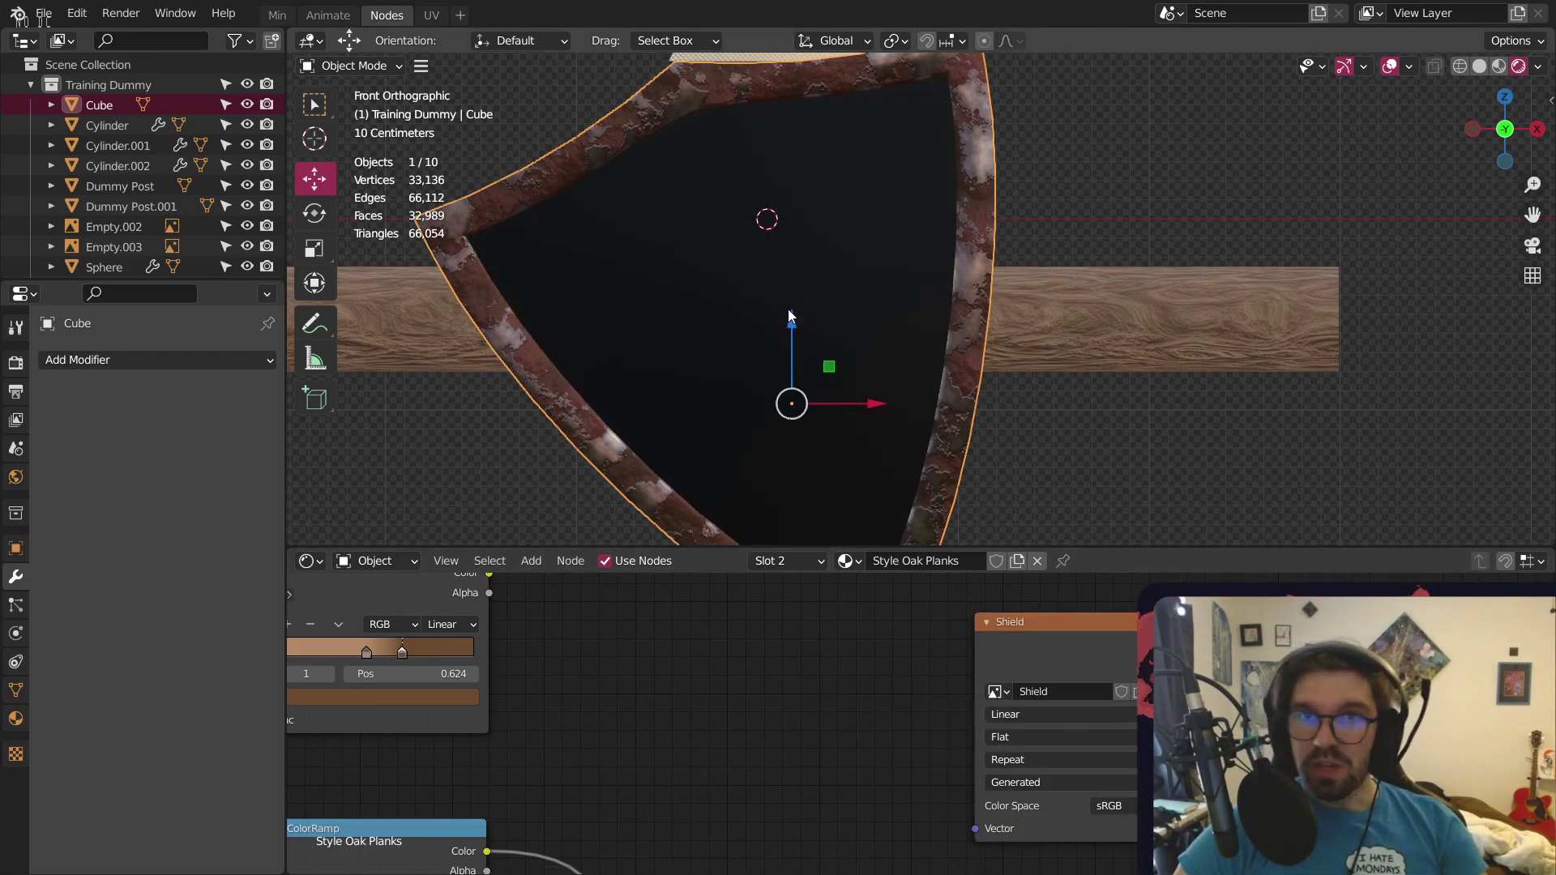
Center the shield's front face in view and switch the shield to Texture Paint mode
middle_click_drag(566, 222, 686, 162, "shift")
left_click(357, 66)
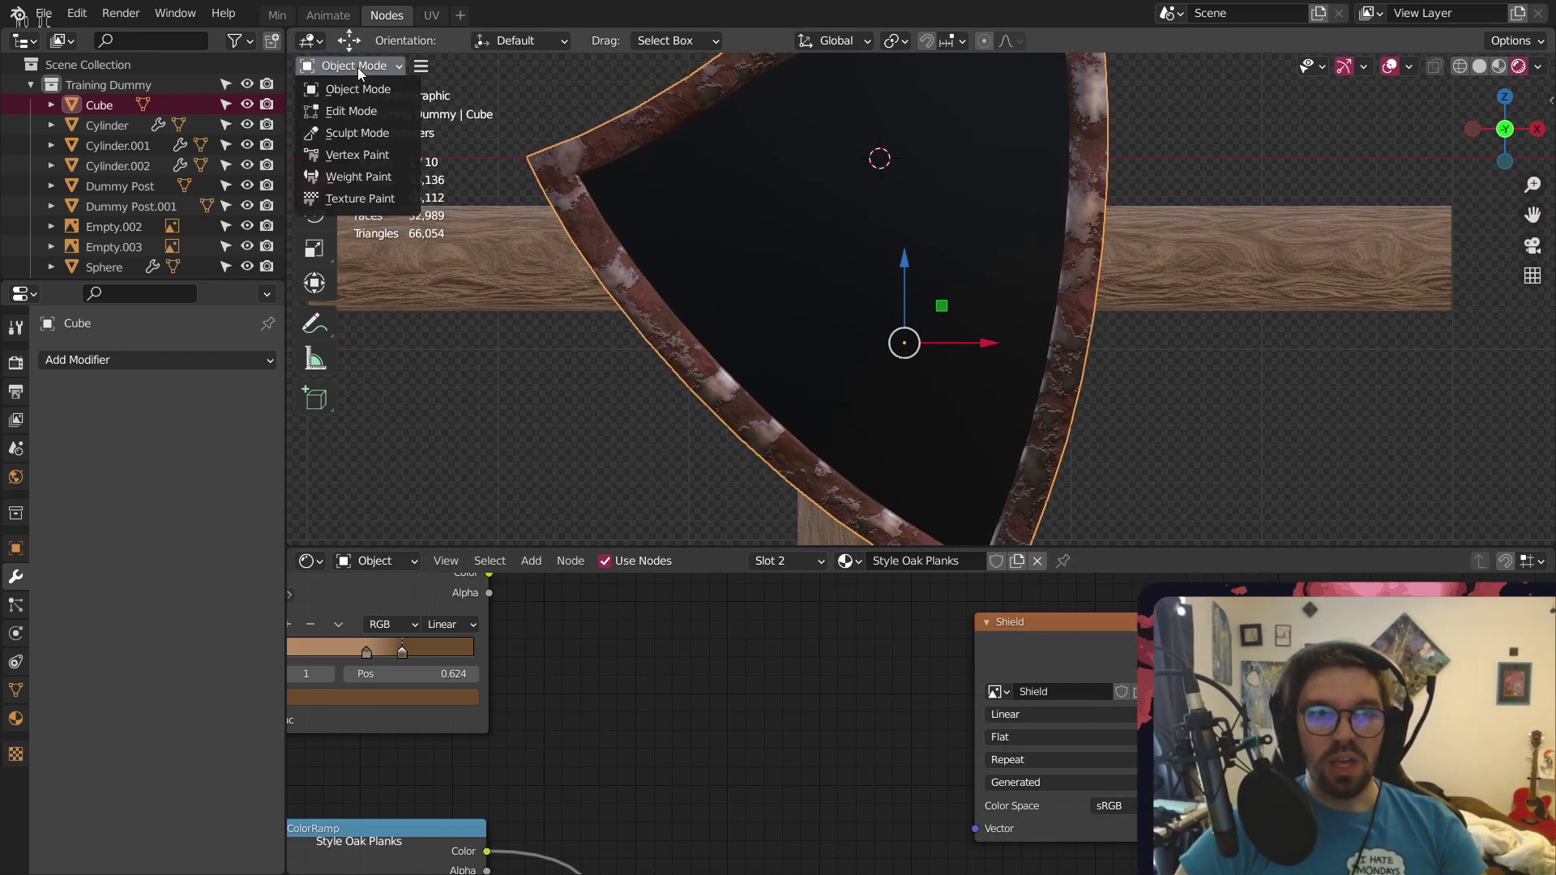
left_click(357, 199)
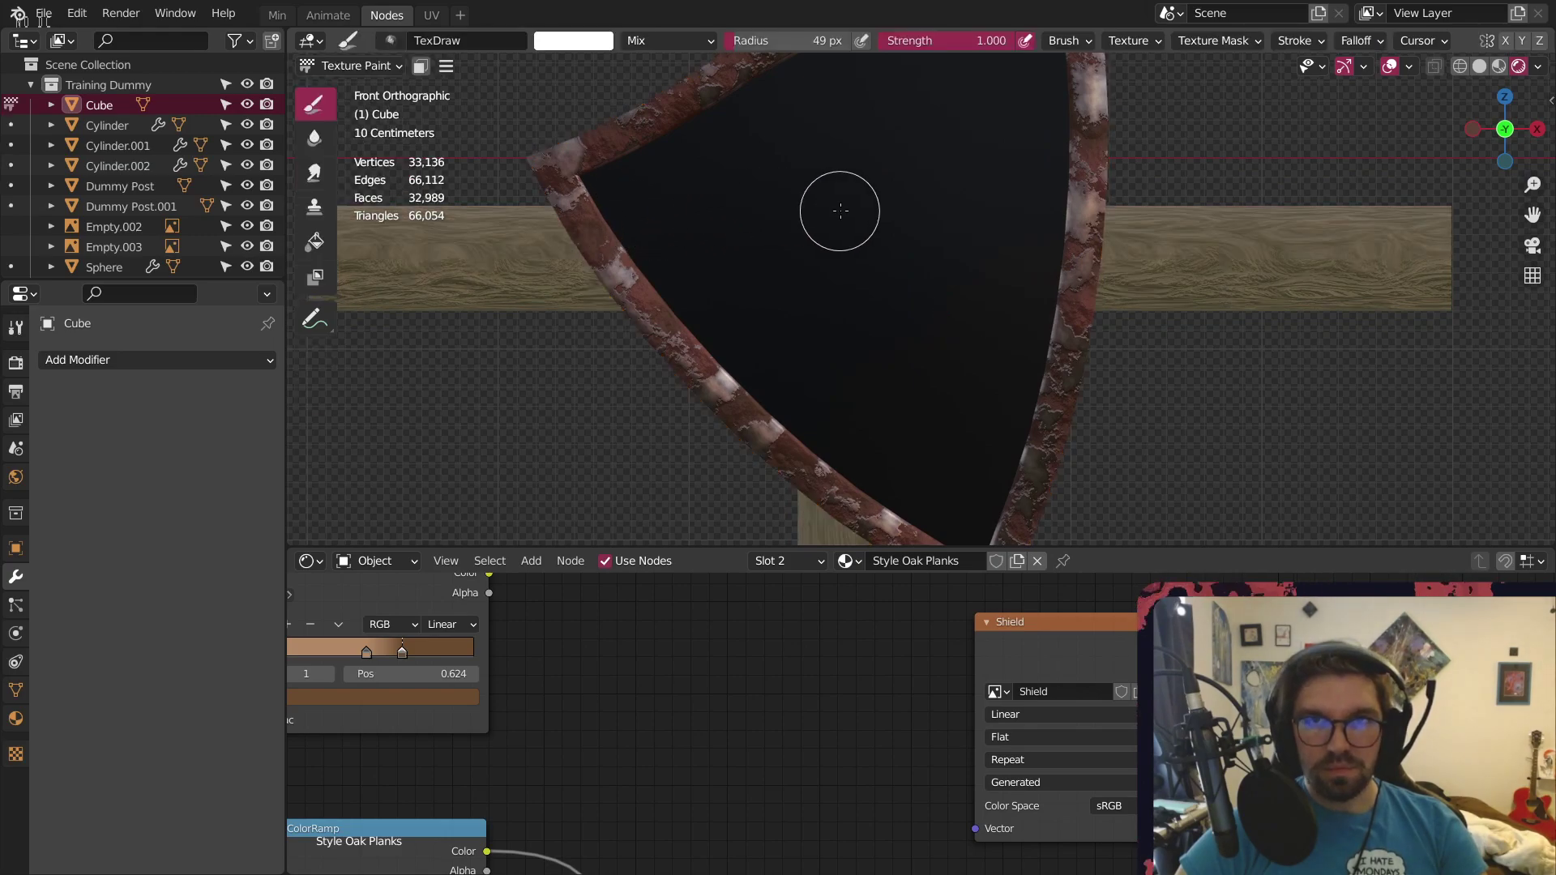
middle_click_drag(840, 211, 759, 274, "shift")
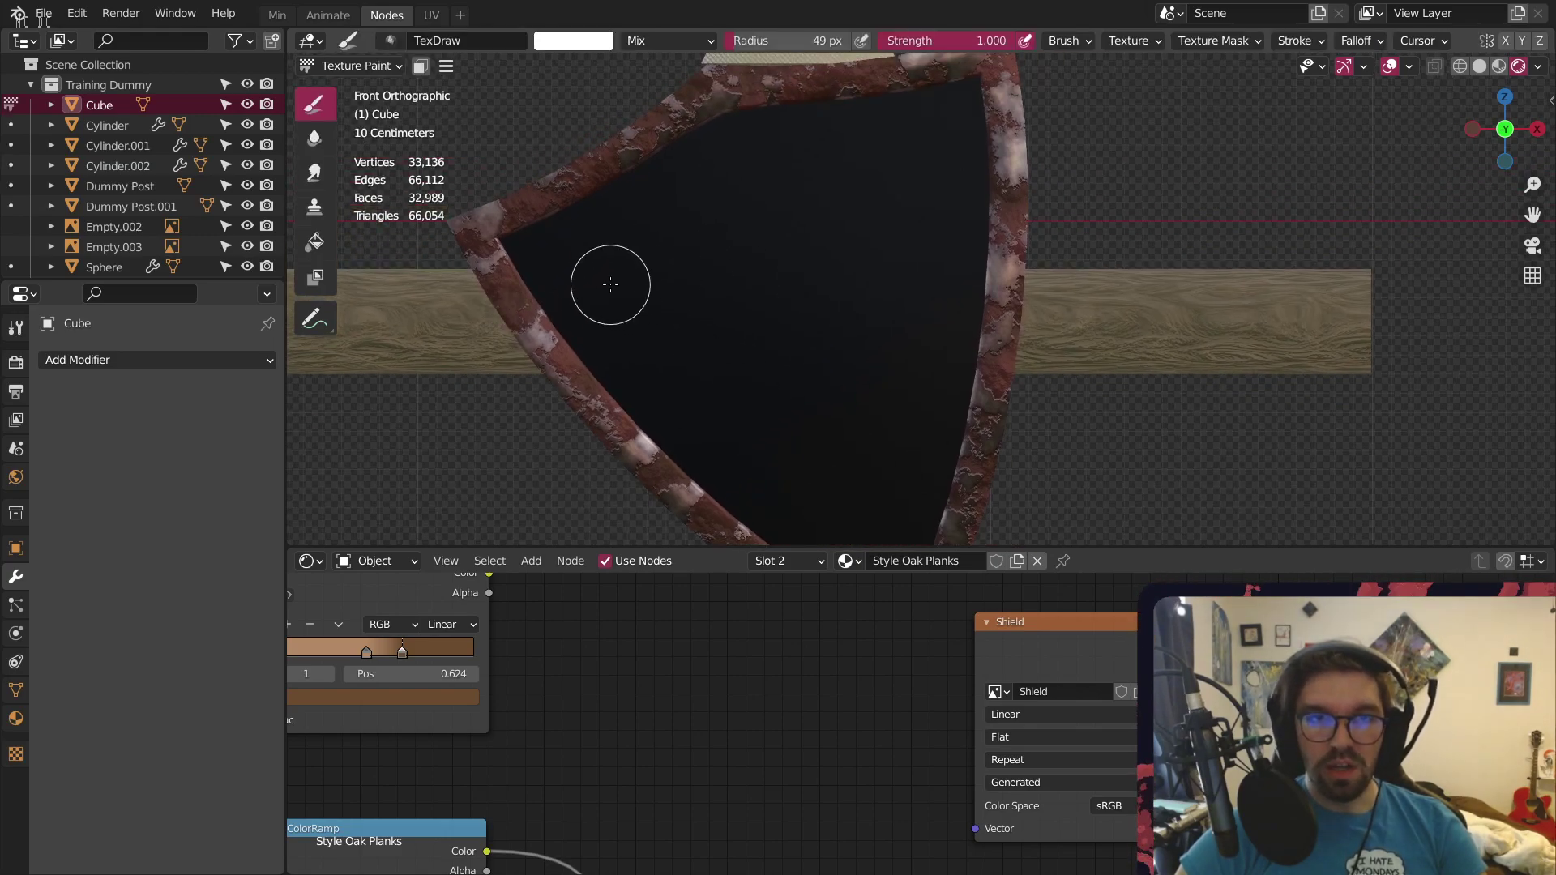
left_click_drag(608, 267, 703, 283)
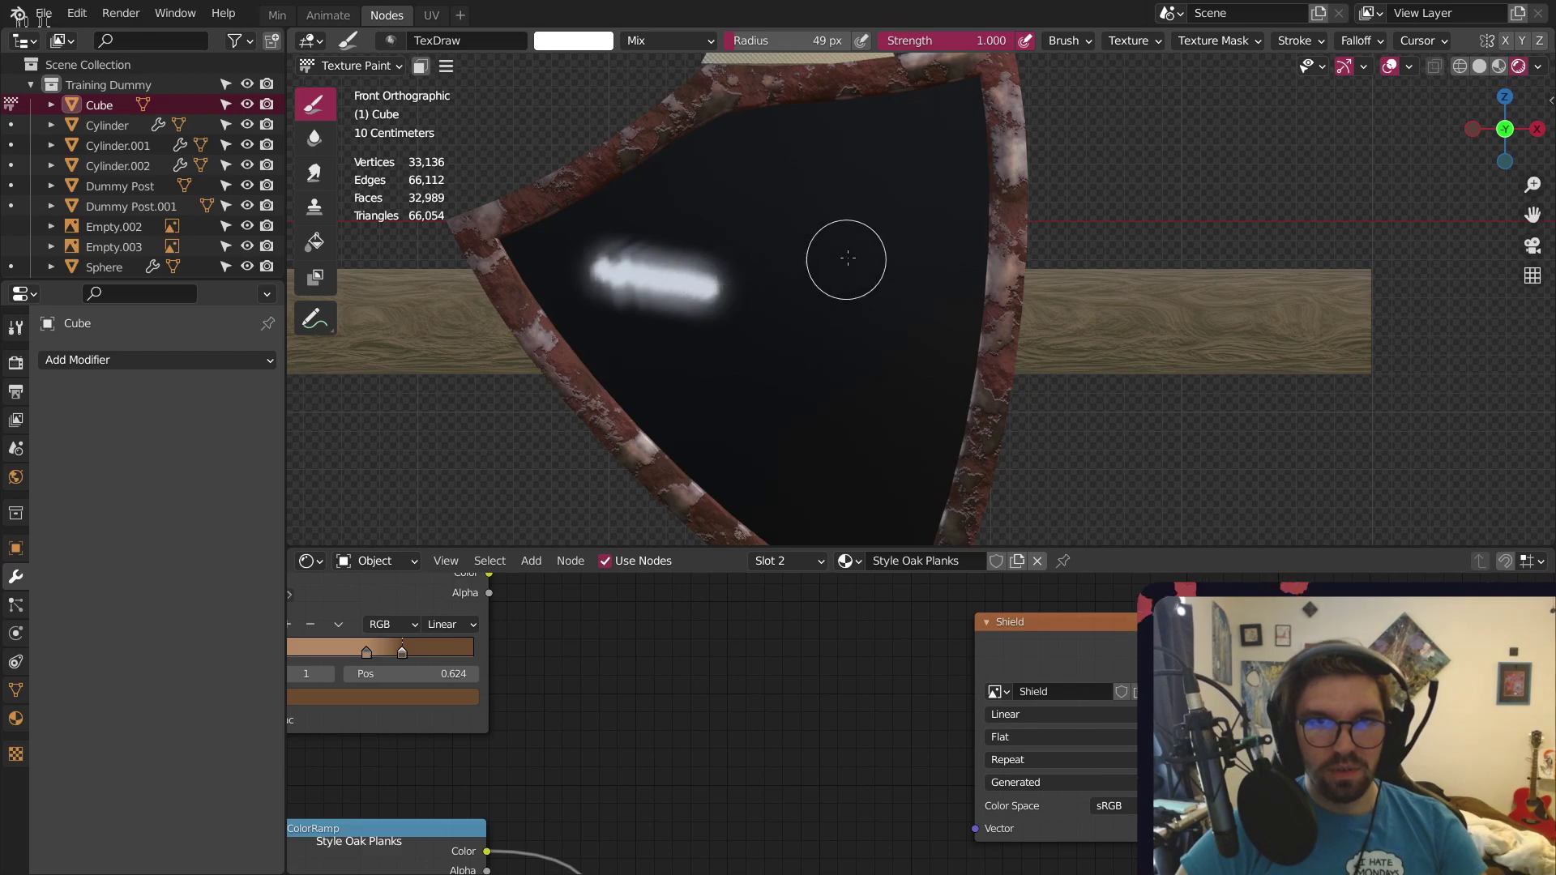
left_click_drag(848, 257, 910, 121)
key("ctrl+z")
key("ctrl+z")
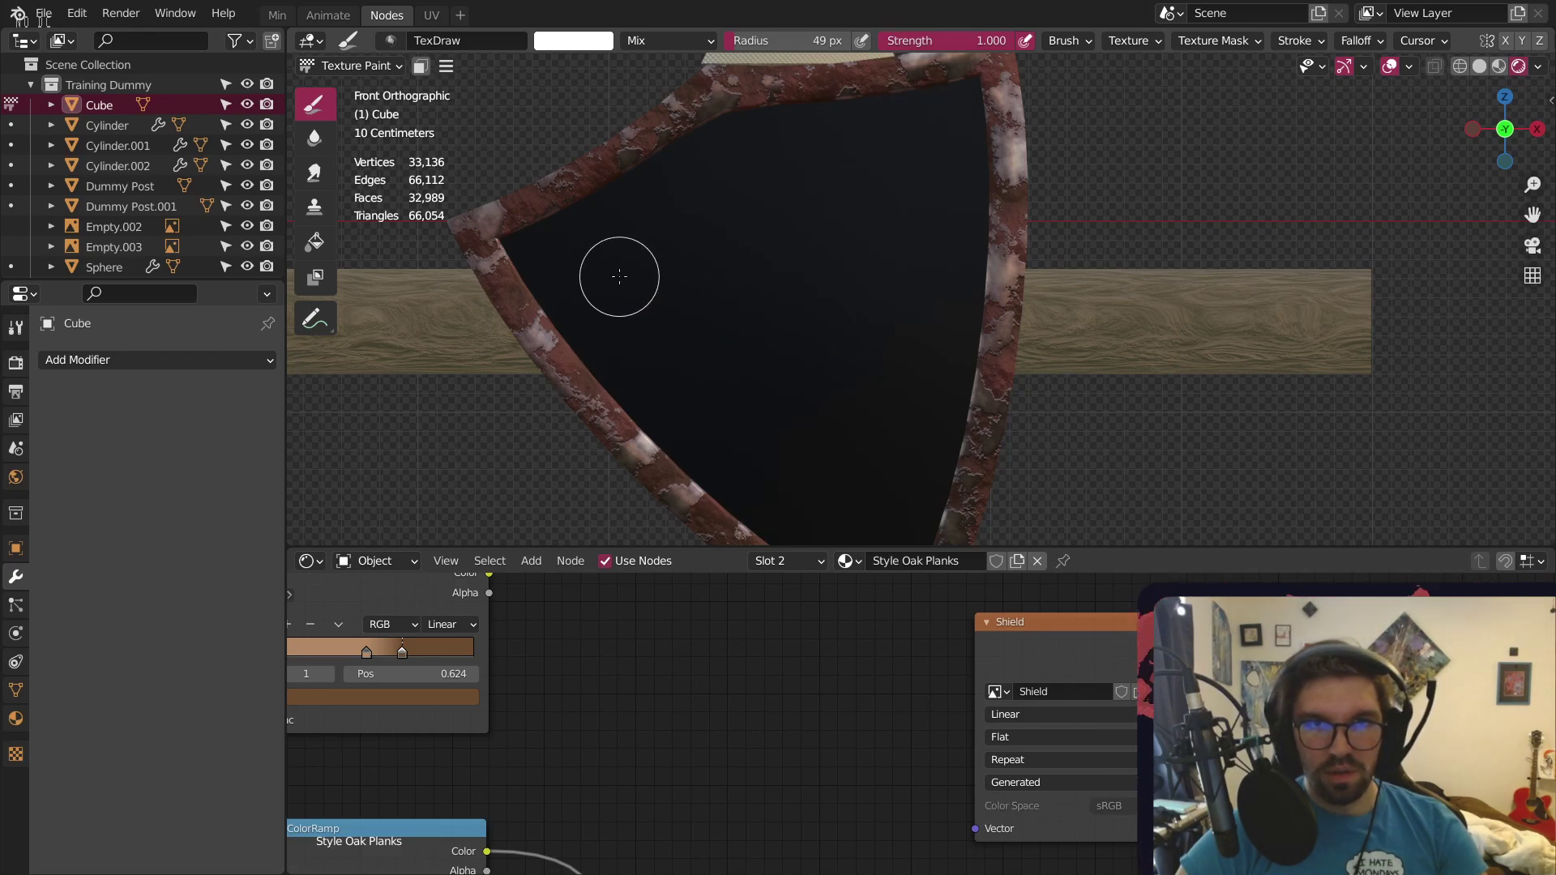
Paint a frowning face in white on the shield's front, with two slanted eyebrows, two dot eyes and a curved mouth
left_click_drag(619, 276, 750, 279)
left_click_drag(847, 257, 891, 185)
mouse_move(750, 345)
left_mouse_down()
mouse_move(709, 355)
mouse_move(741, 349)
left_mouse_up()
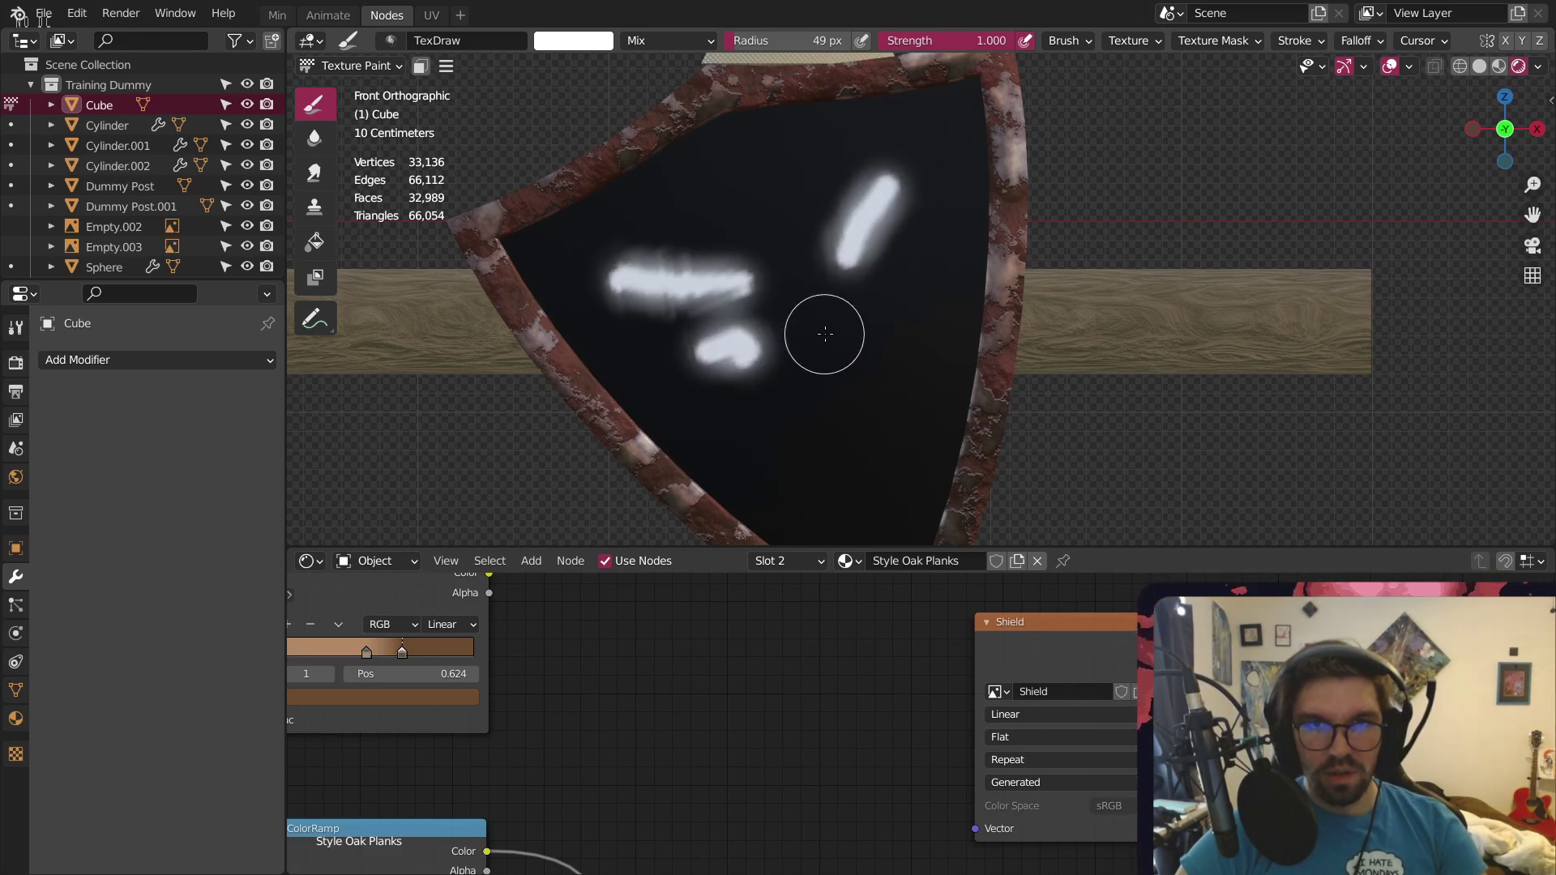
key("ctrl+z")
left_click(744, 355)
left_click(855, 321)
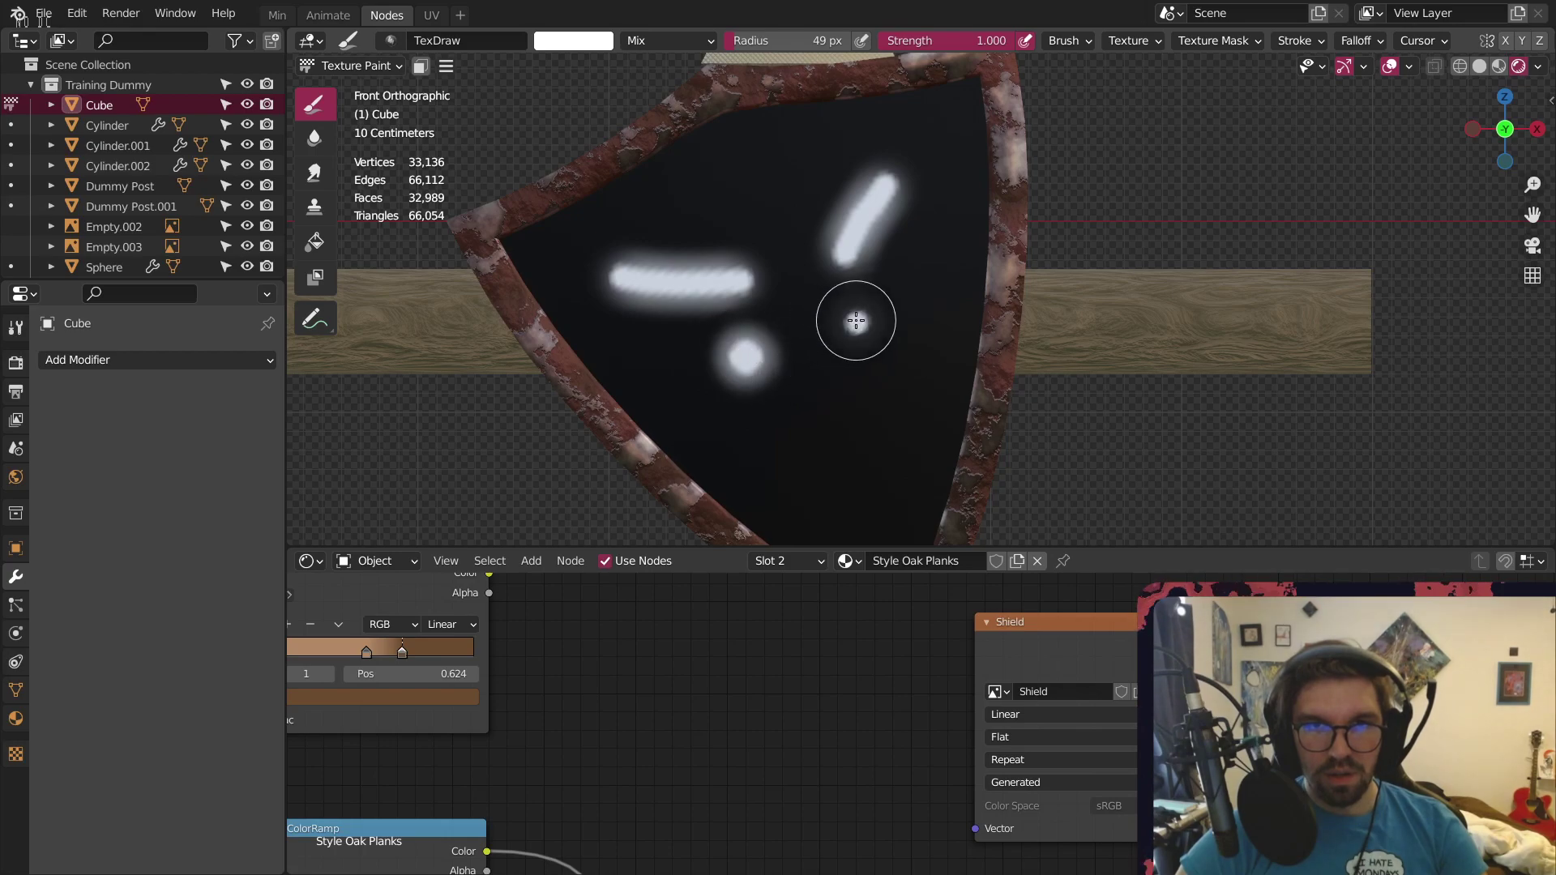
left_click_drag(855, 321, 857, 318)
mouse_move(787, 485)
left_mouse_down()
mouse_move(826, 417)
mouse_move(898, 445)
left_mouse_up()
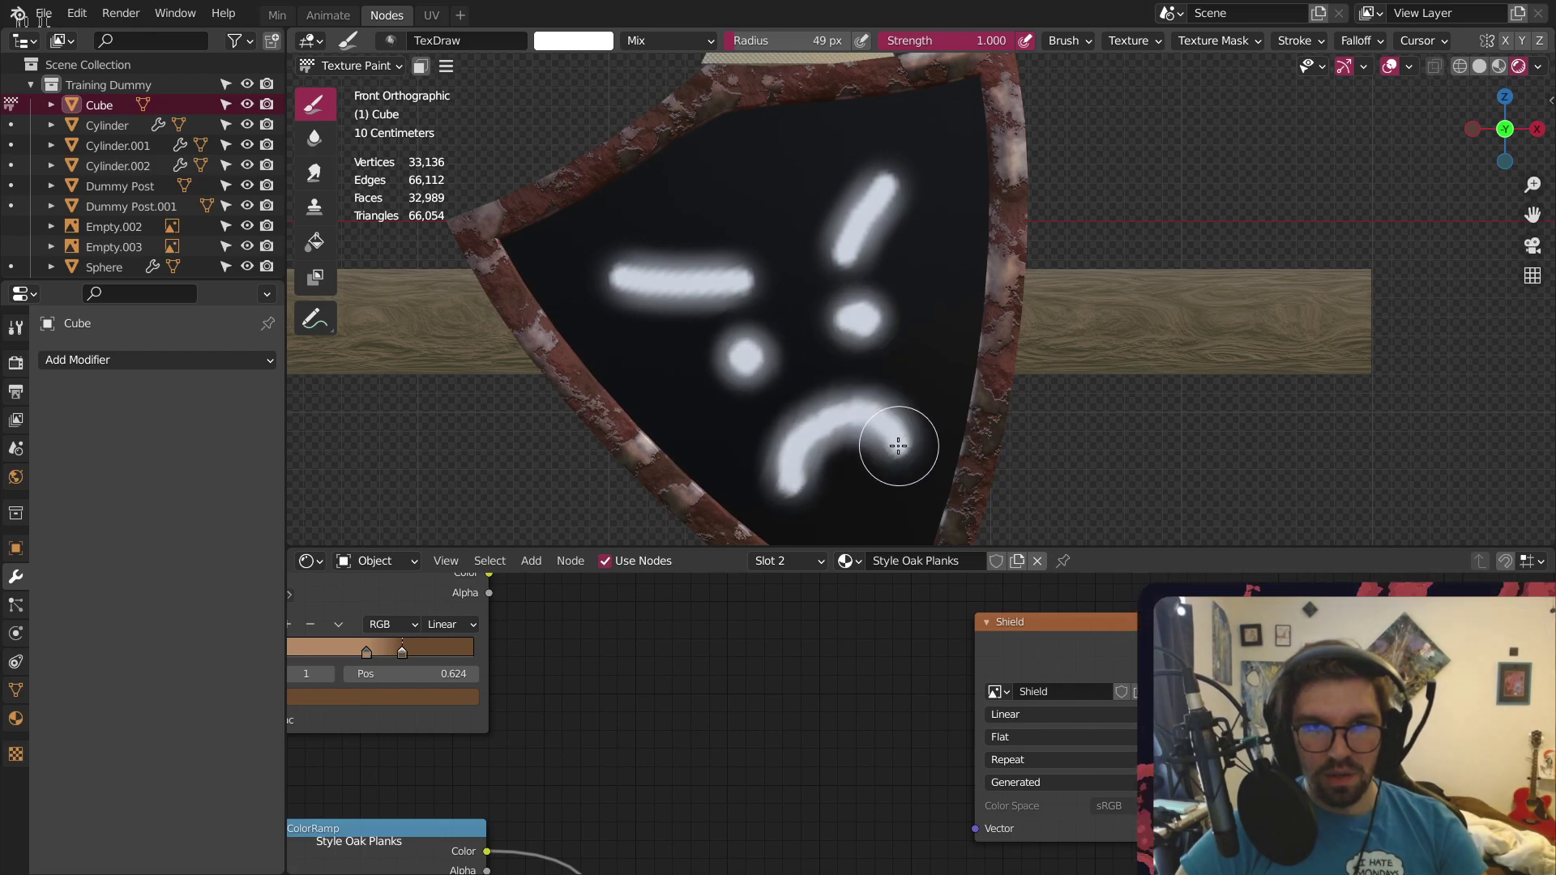
scroll(751, 272, "down", 2)
middle_click_drag(740, 320, 771, 261, "shift")
Try repainting the face's mouth, and undo every face stroke to leave the shield's front blank
key("ctrl+z")
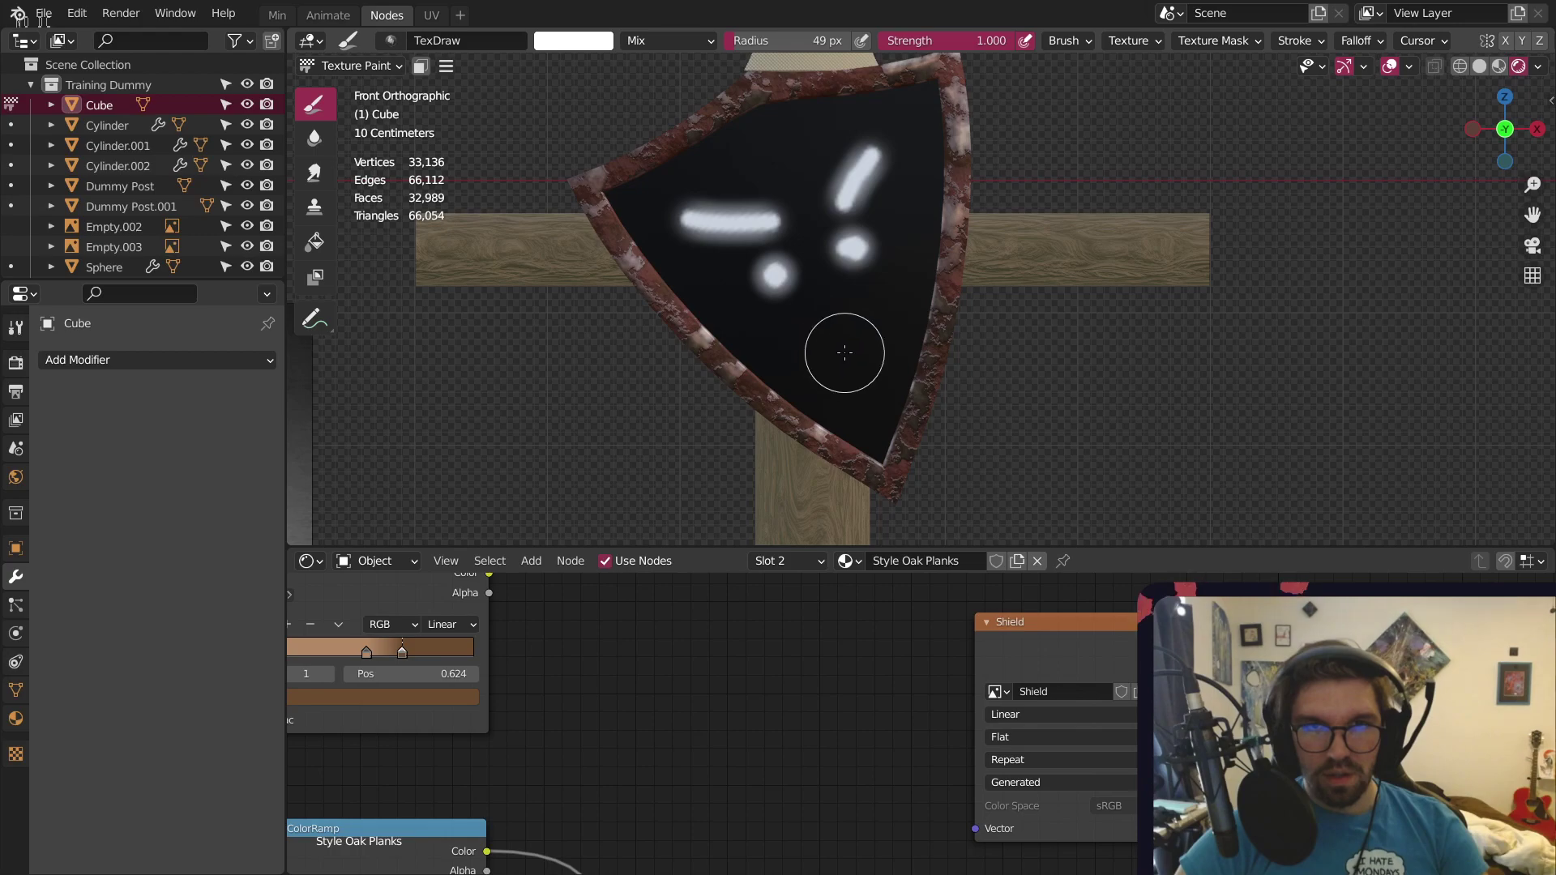
left_click_drag(797, 344, 866, 327)
key("ctrl+z")
key("ctrl+z")
key("ctrl+z")
key("ctrl+z")
key("ctrl+z")
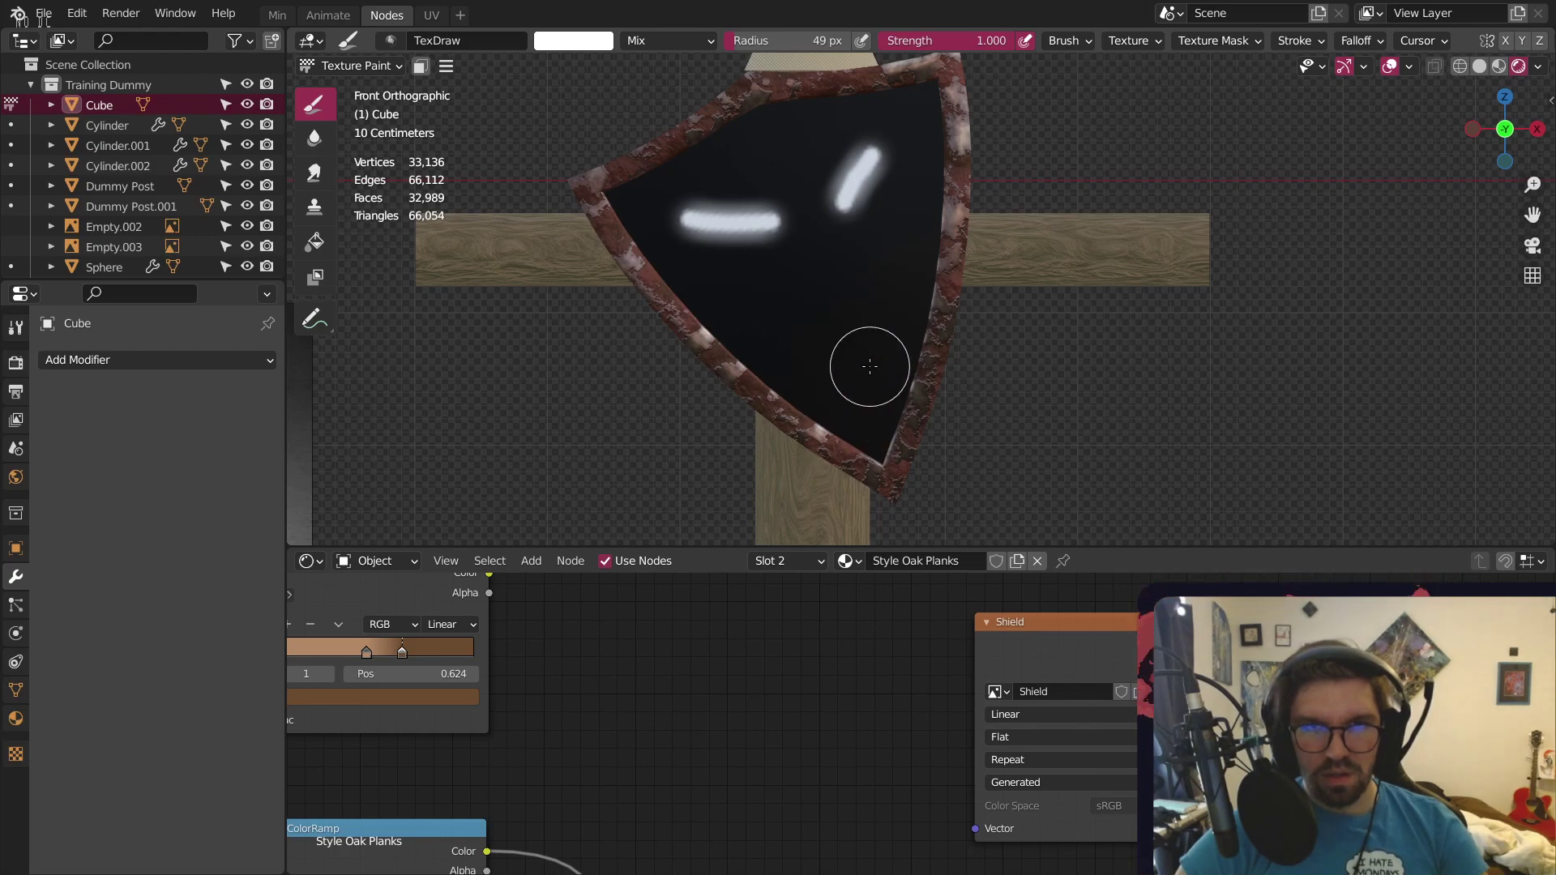
Paint a white skull outline with dot eyes and a nose on the shield's front, crossed by two bone strokes
middle_click_drag(719, 167, 728, 216)
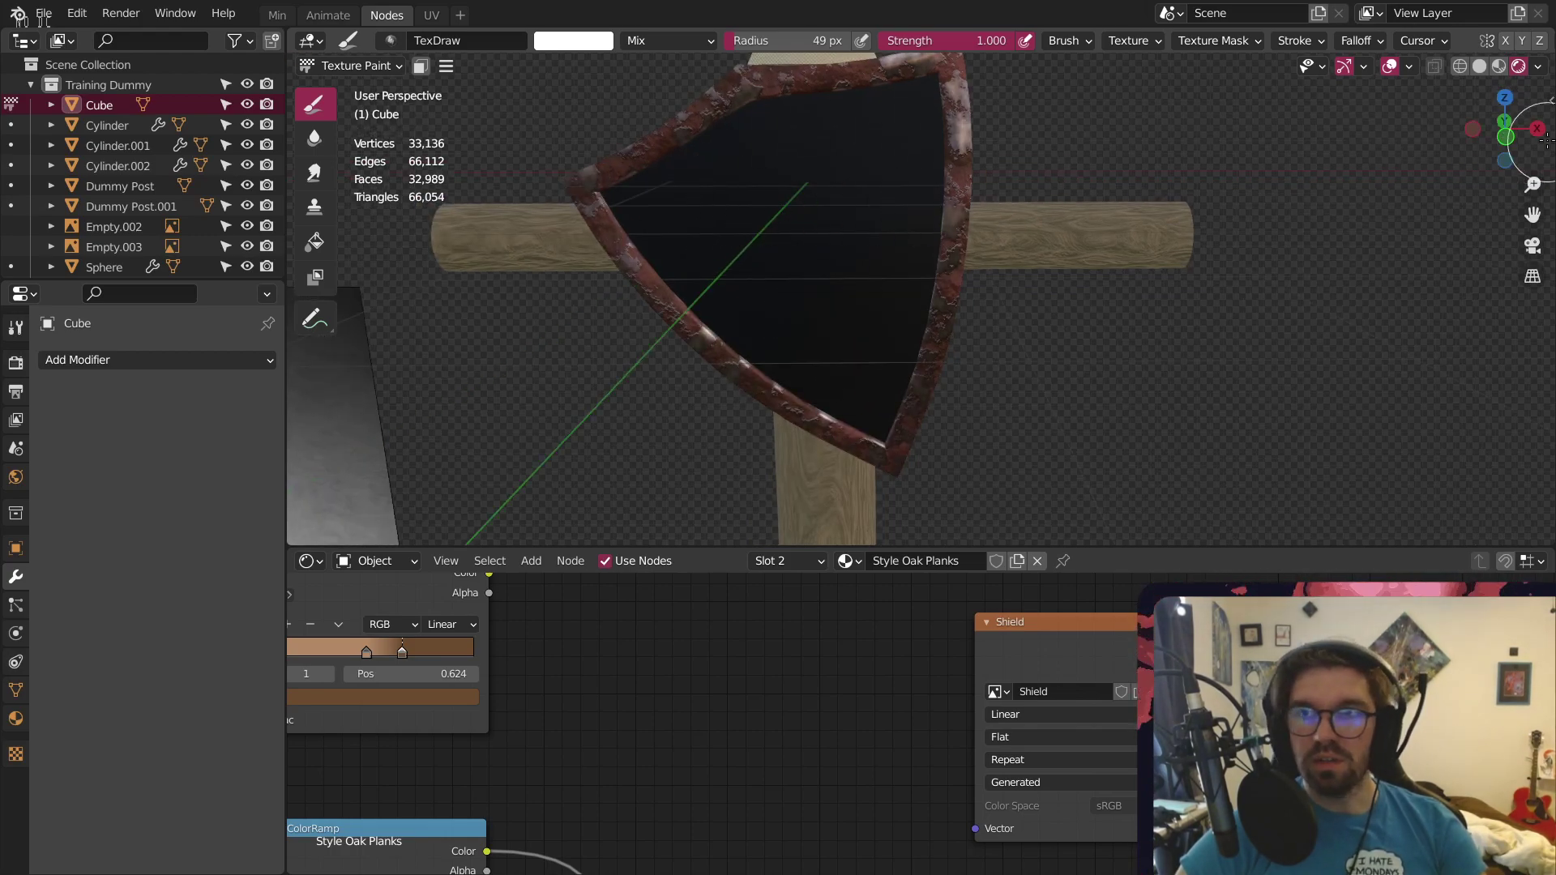
left_click(1505, 137)
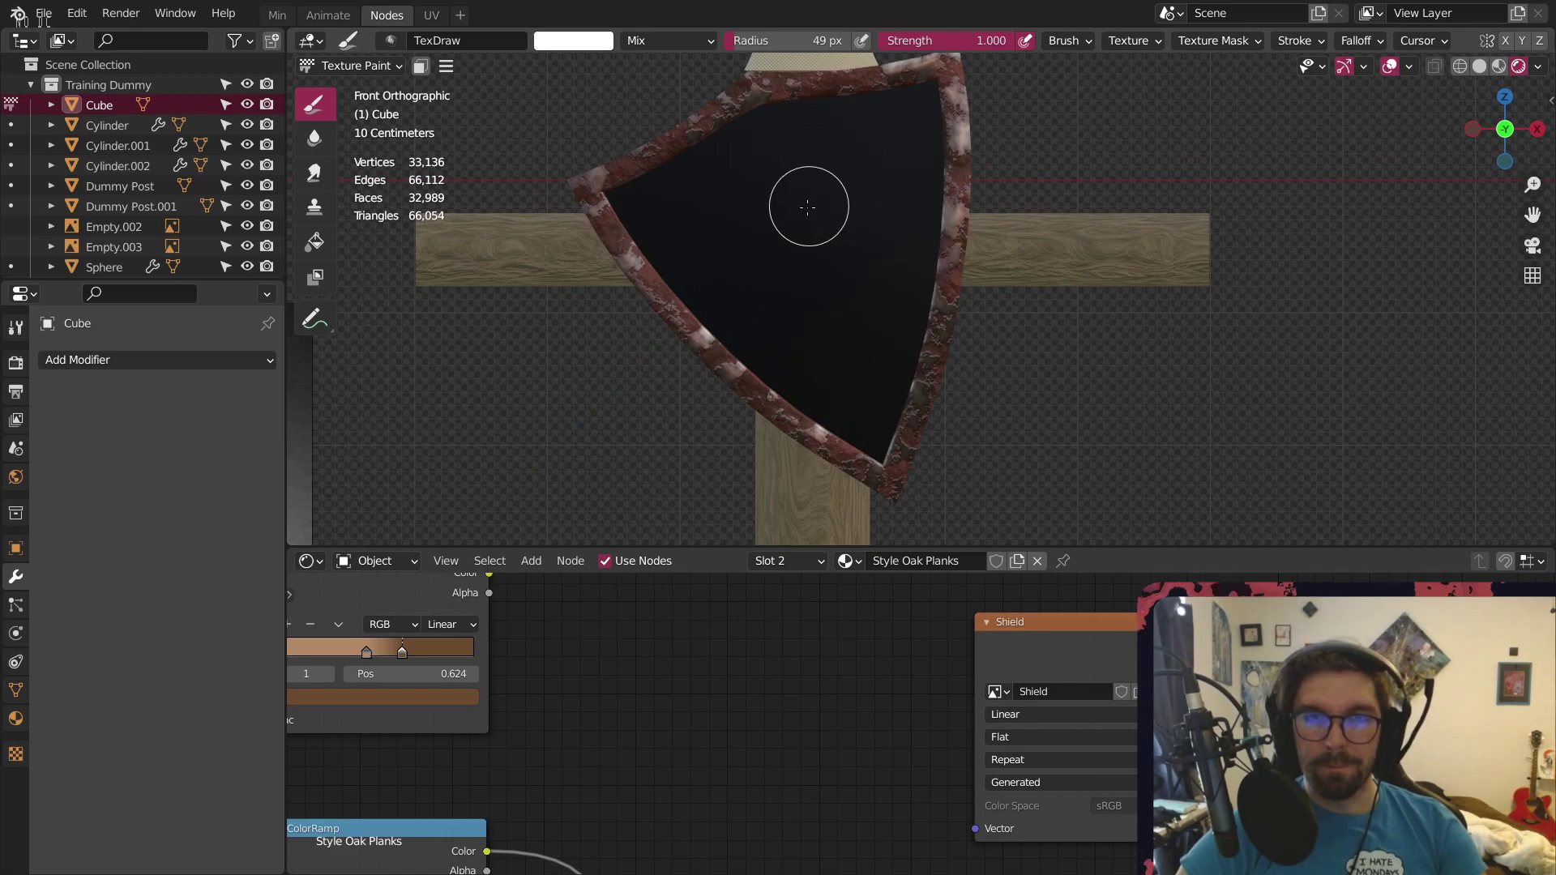
scroll(794, 235, "up", 1)
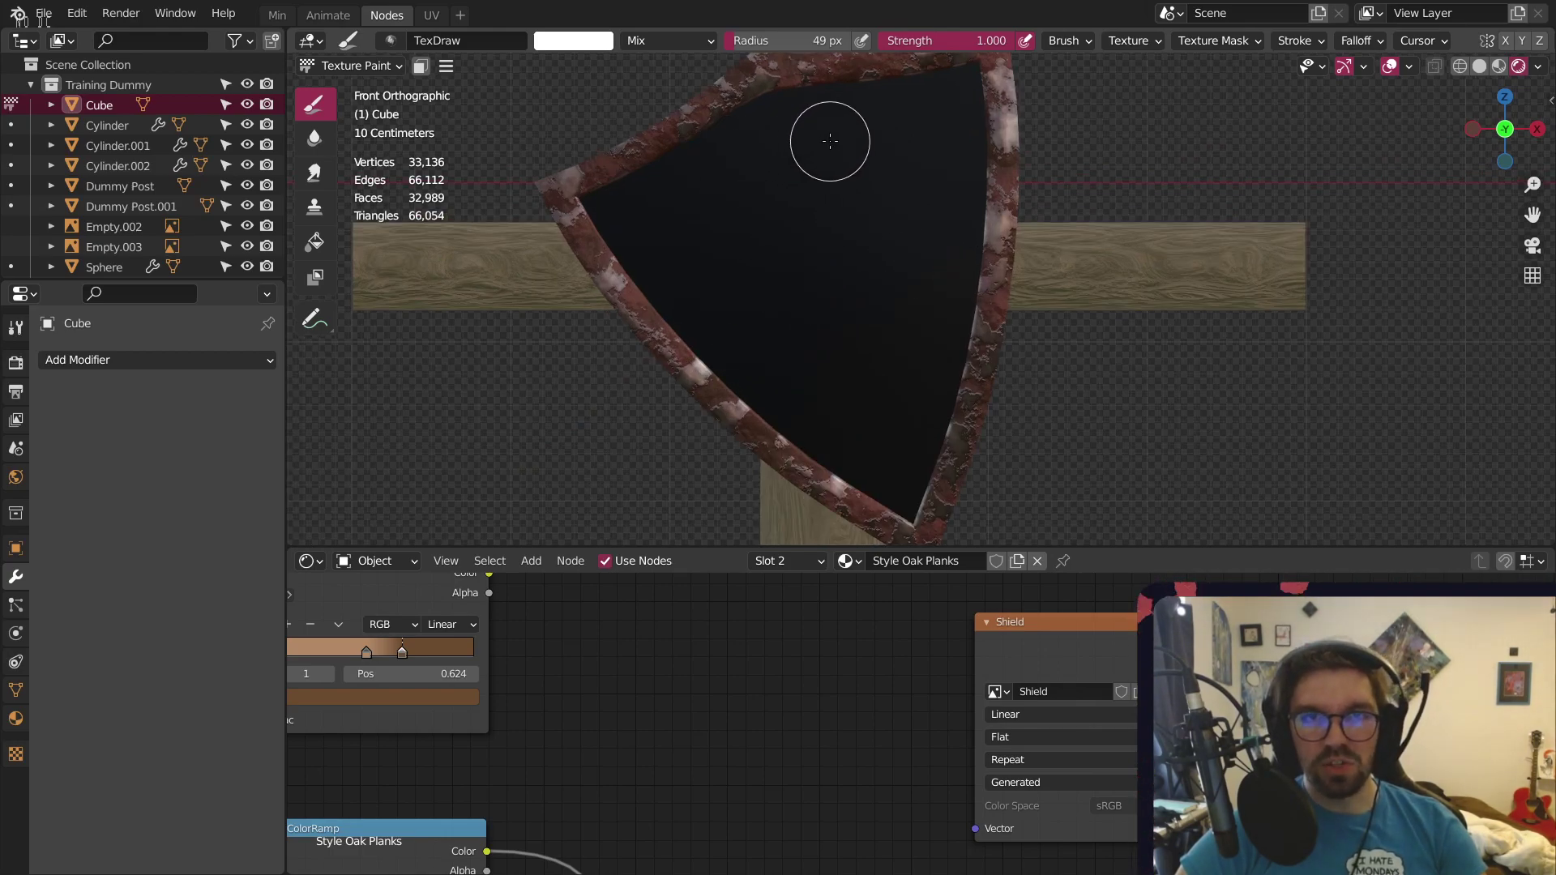
mouse_move(860, 200)
left_mouse_down()
mouse_move(785, 156)
mouse_move(718, 236)
mouse_move(819, 333)
mouse_move(868, 319)
mouse_move(848, 257)
mouse_move(764, 227)
left_mouse_up()
left_click(765, 223)
left_click(797, 195)
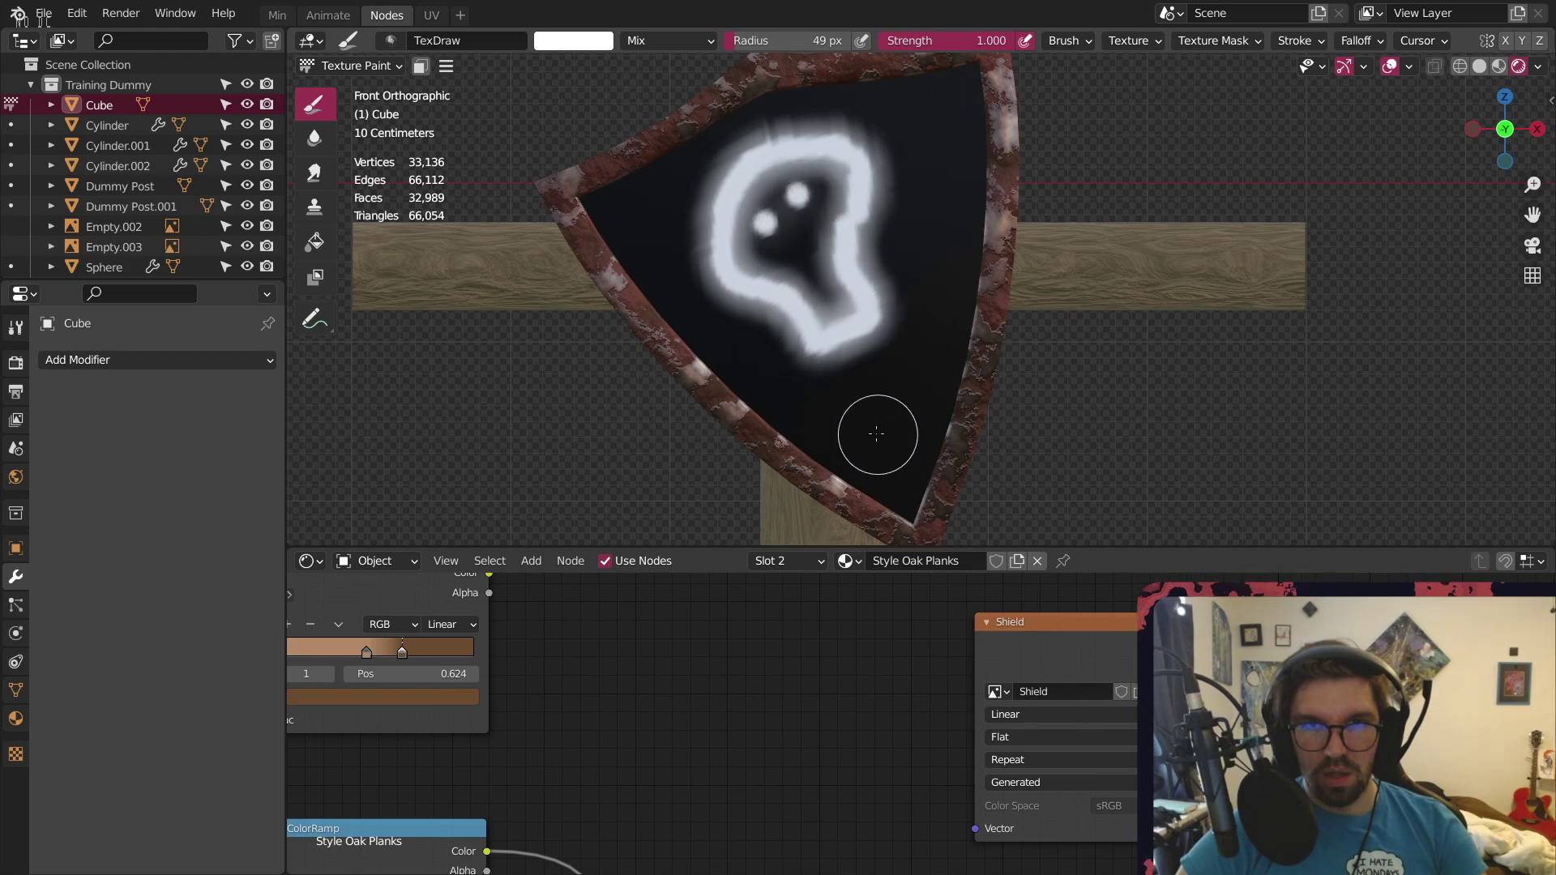
left_click_drag(876, 434, 936, 336)
key("ctrl+z")
left_click_drag(820, 417, 914, 156)
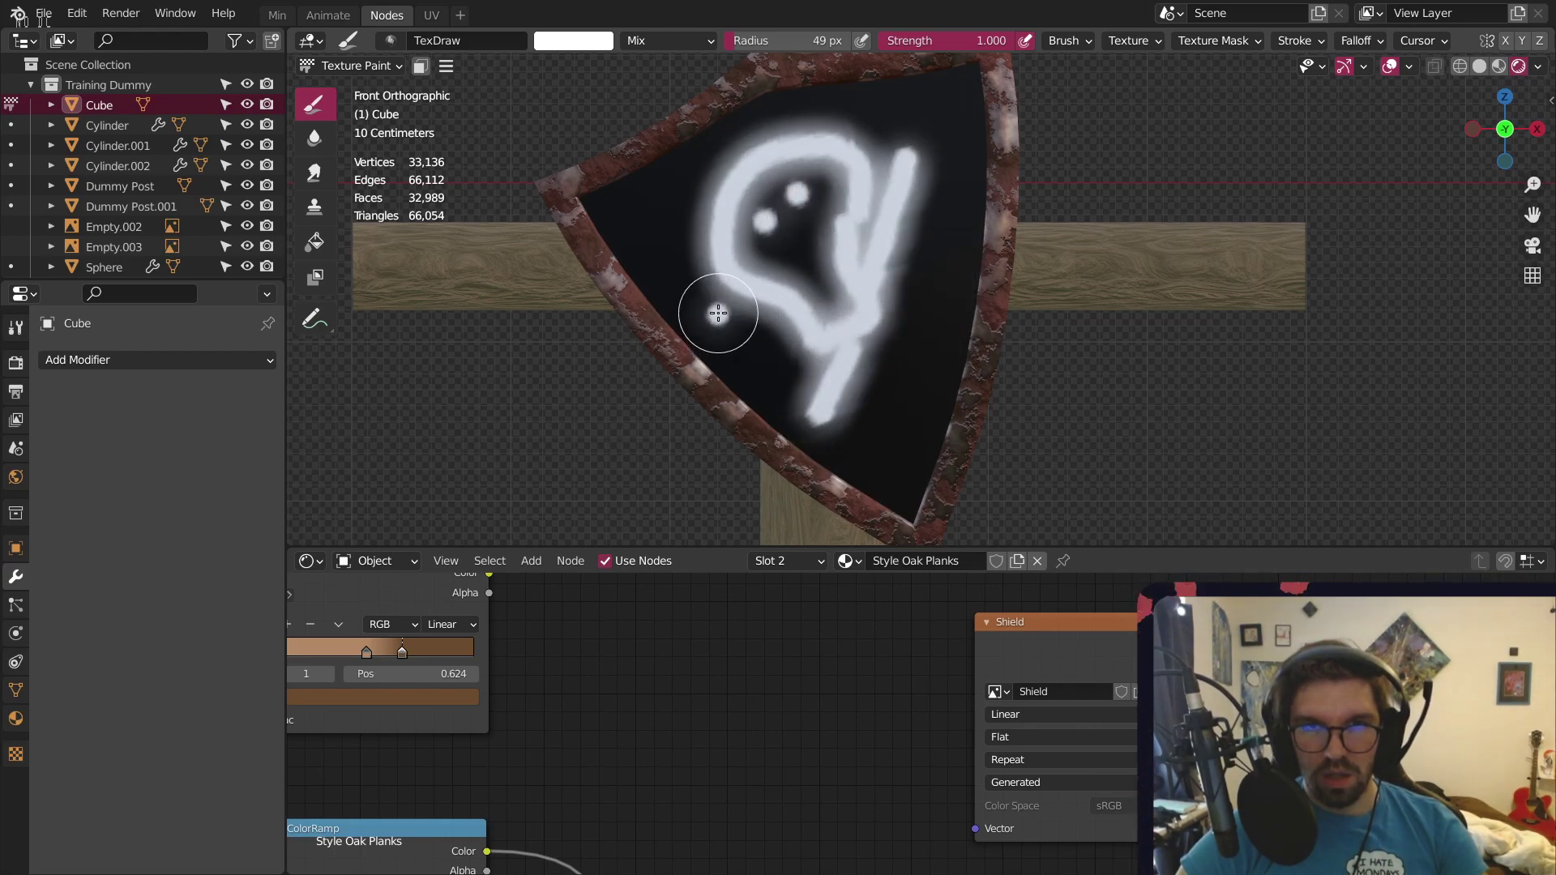
mouse_move(718, 312)
left_mouse_down()
mouse_move(875, 335)
mouse_move(941, 312)
left_mouse_up()
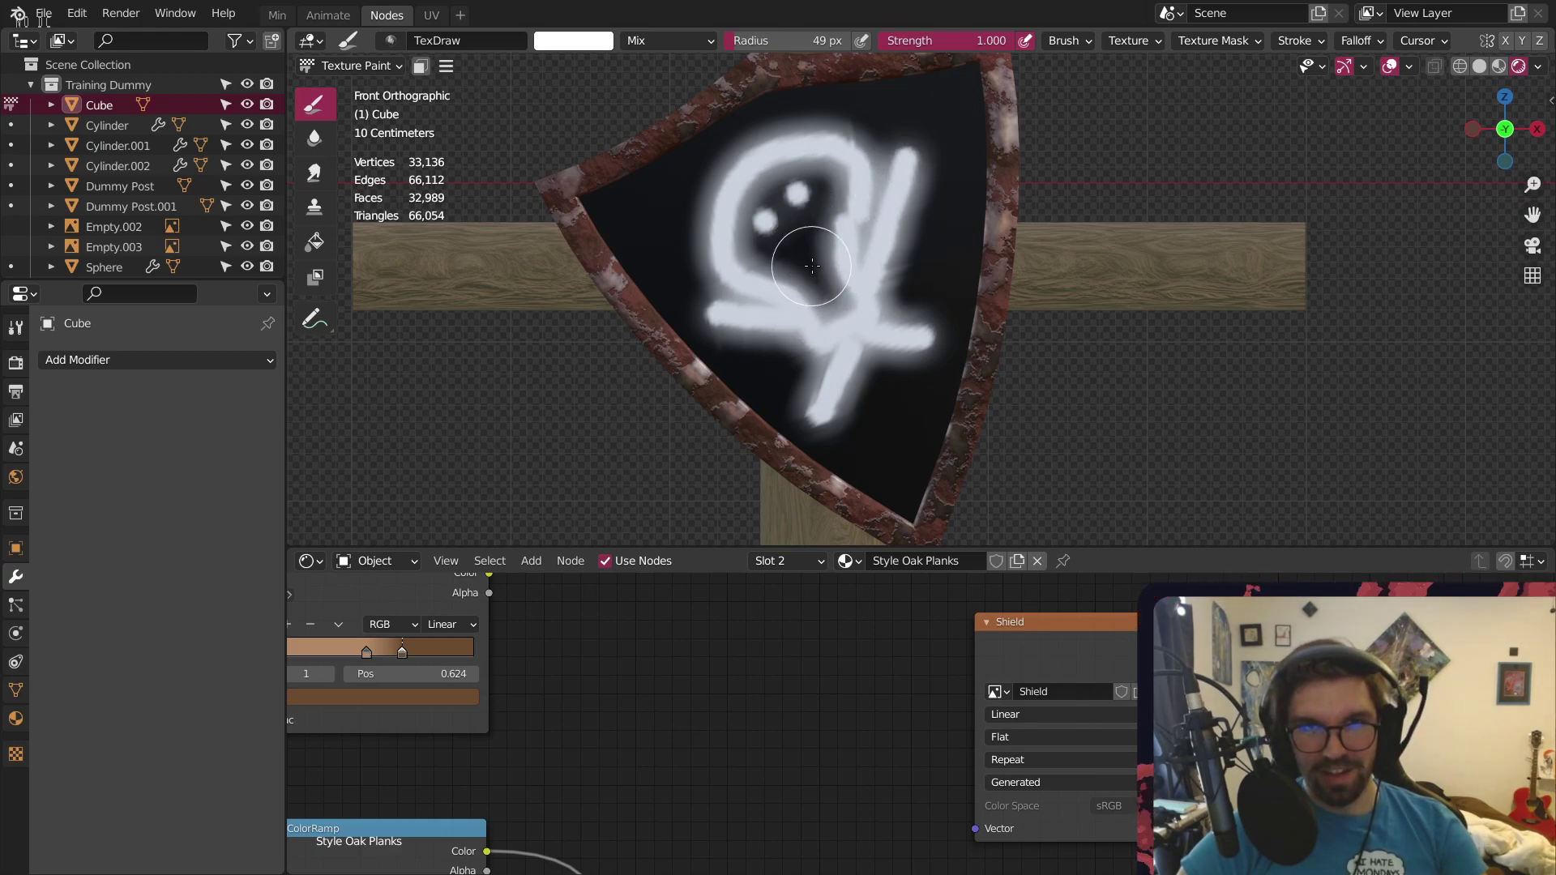
left_click(790, 252)
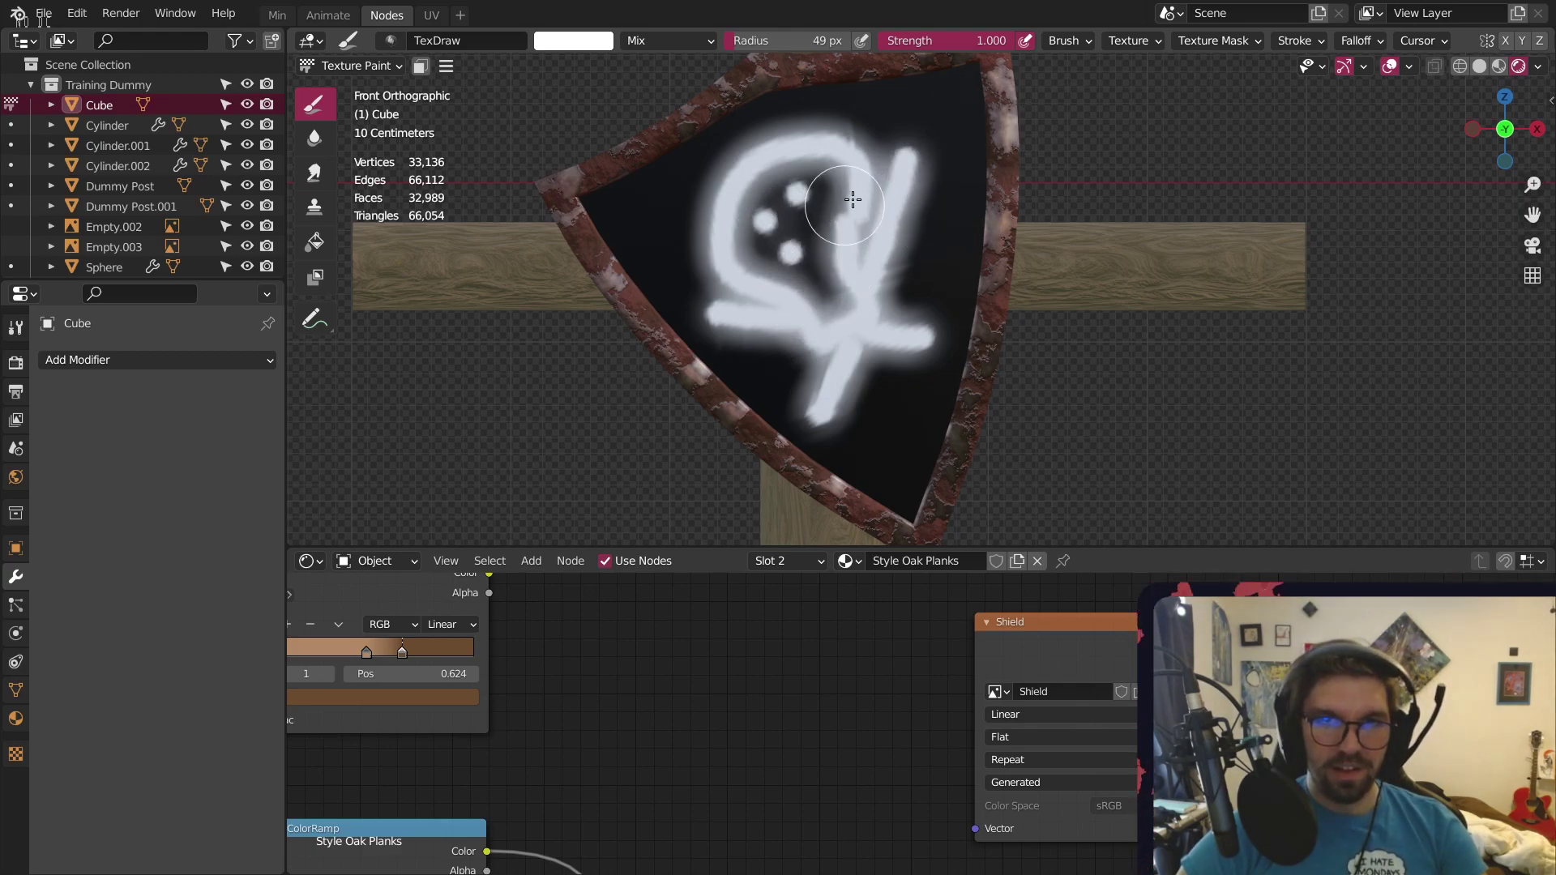
left_click(812, 237)
Undo all the skull and crossbones strokes on the shield
key("ctrl+z")
key("ctrl+z")
key("ctrl+z")
key("ctrl+z")
key("ctrl+z")
key("ctrl+z")
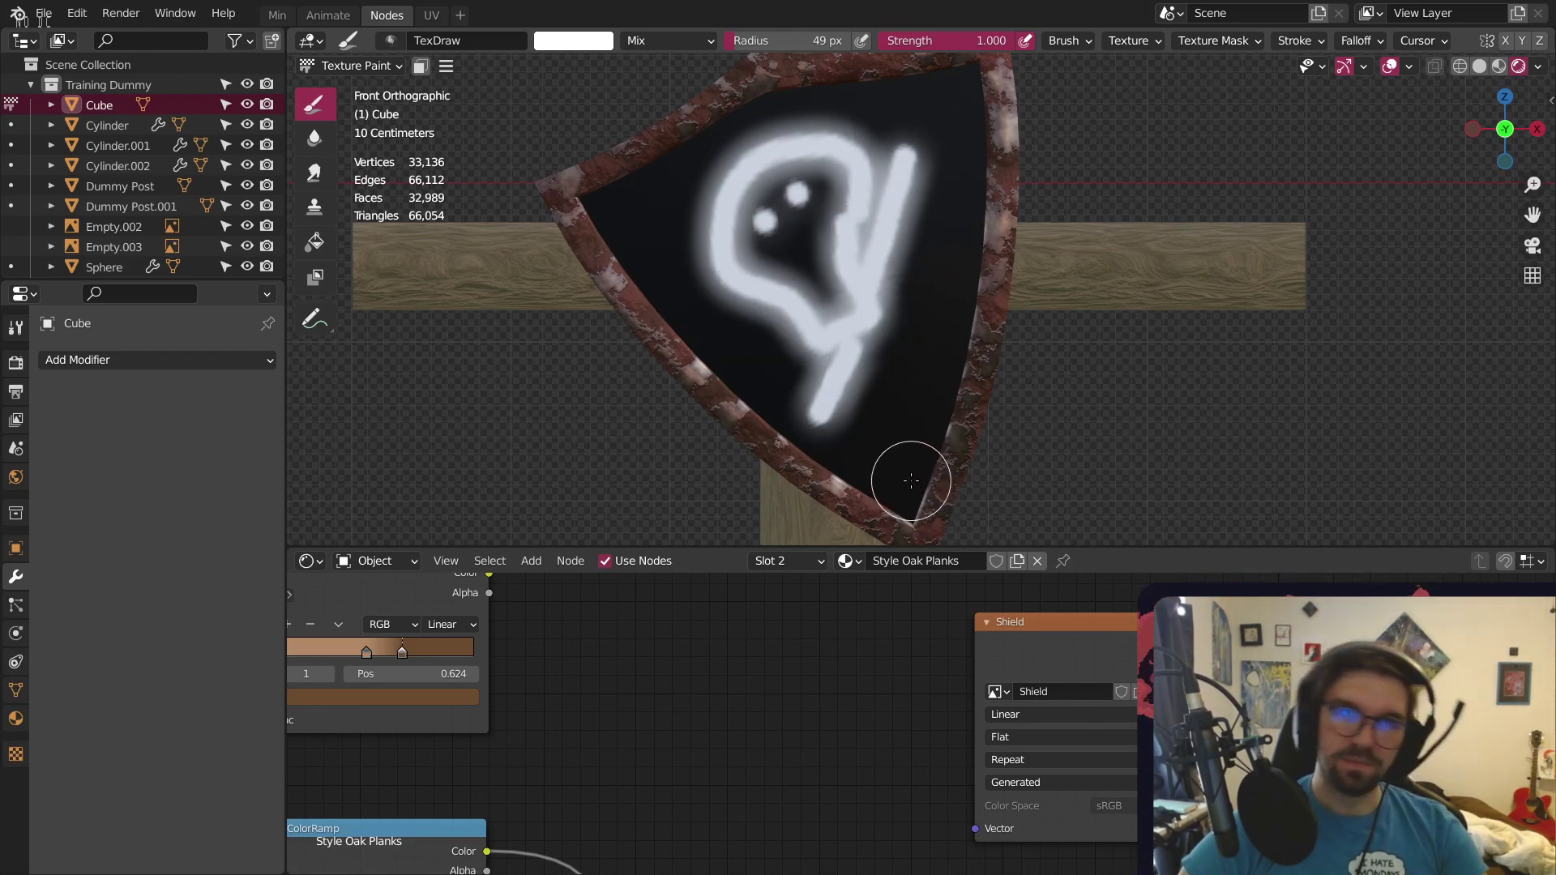
key("ctrl+z")
key("ctrl+z")
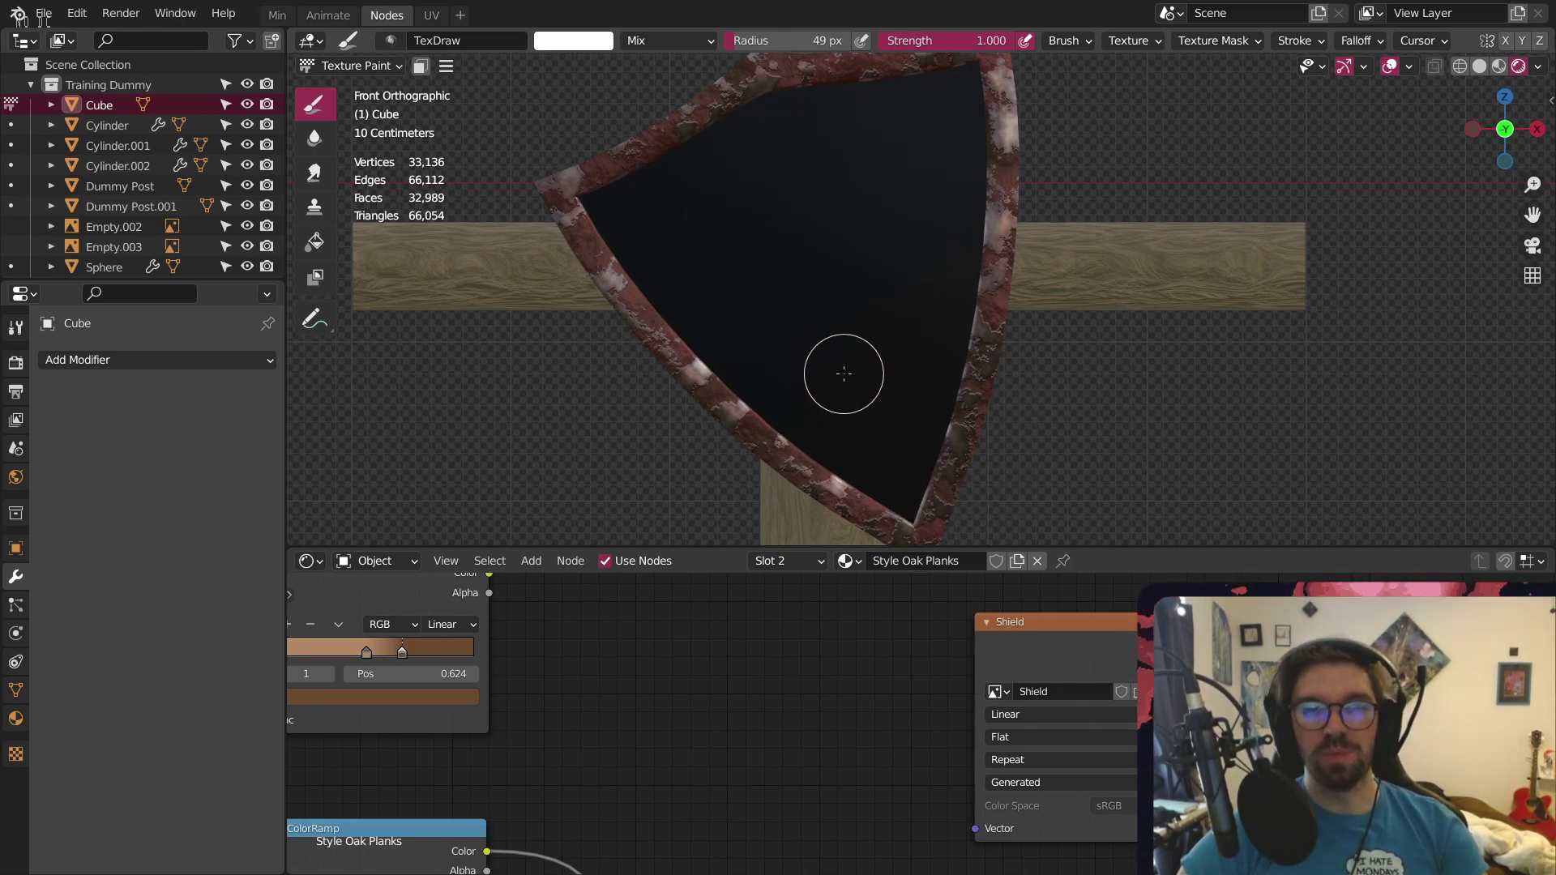
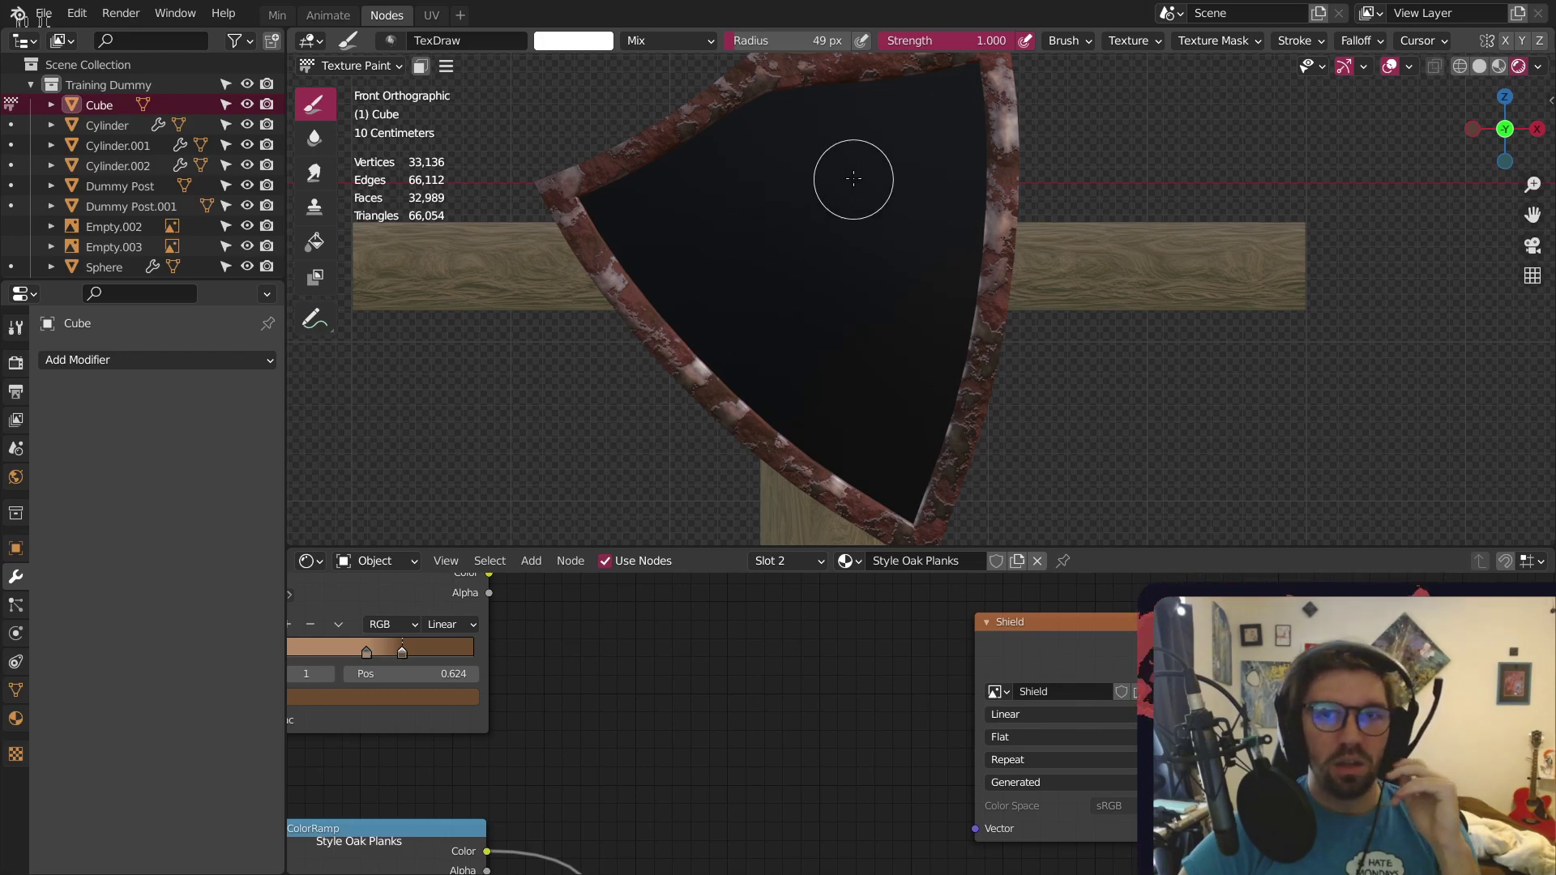
Paint a white ring crossed by one long diagonal stroke on the shield's front, and return to Object Mode
mouse_move(855, 172)
left_mouse_down()
mouse_move(823, 167)
mouse_move(744, 227)
mouse_move(771, 329)
mouse_move(879, 298)
mouse_move(913, 216)
mouse_move(846, 180)
left_mouse_up()
mouse_move(797, 396)
left_mouse_down()
mouse_move(834, 236)
mouse_move(908, 118)
left_mouse_up()
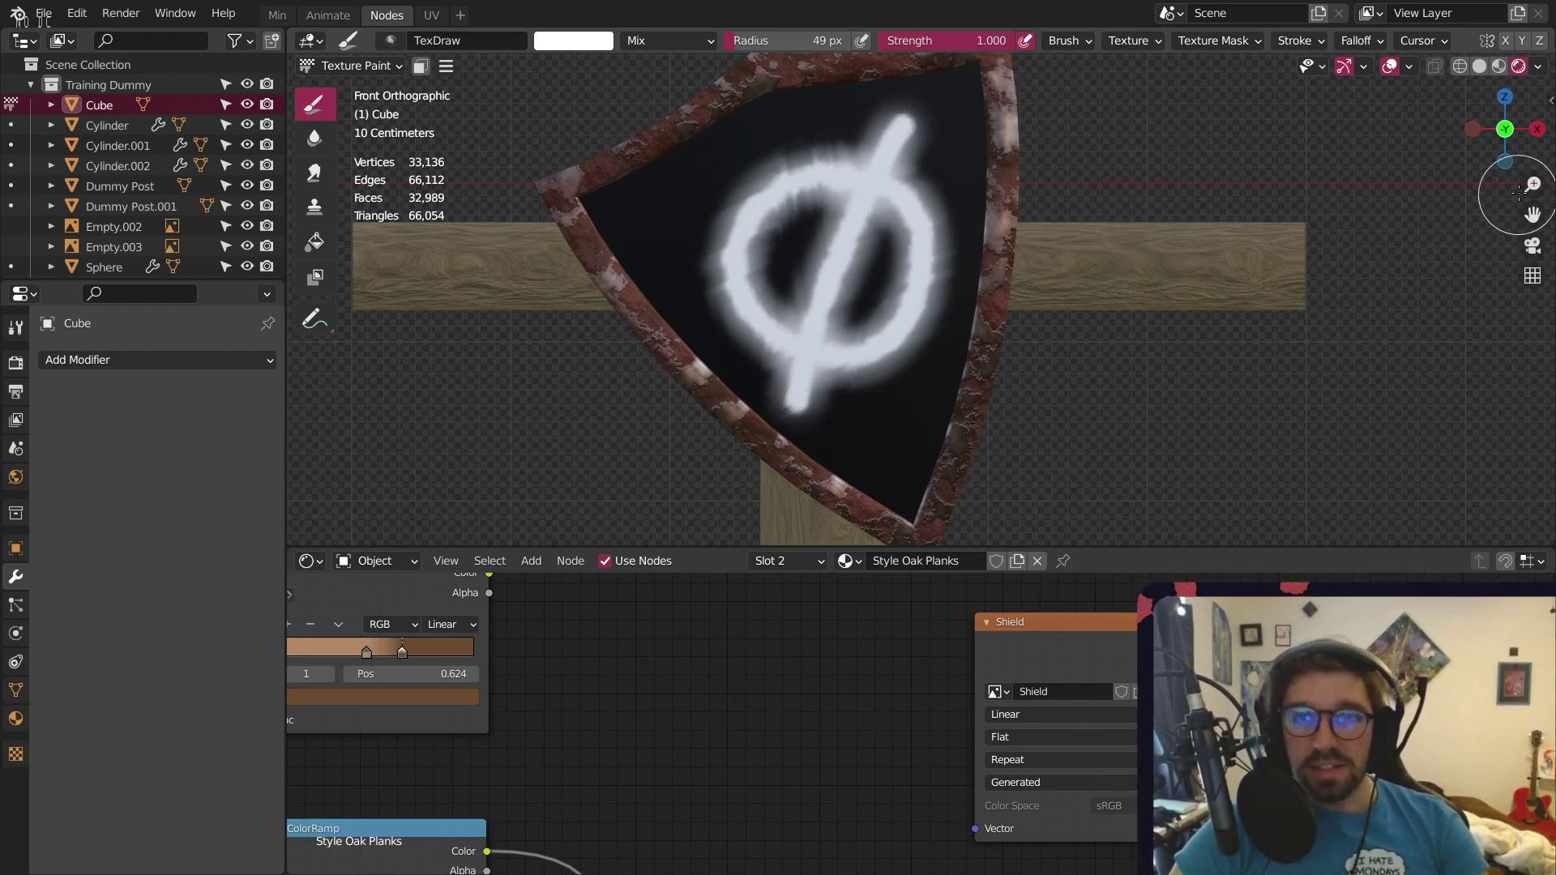
left_click(356, 66)
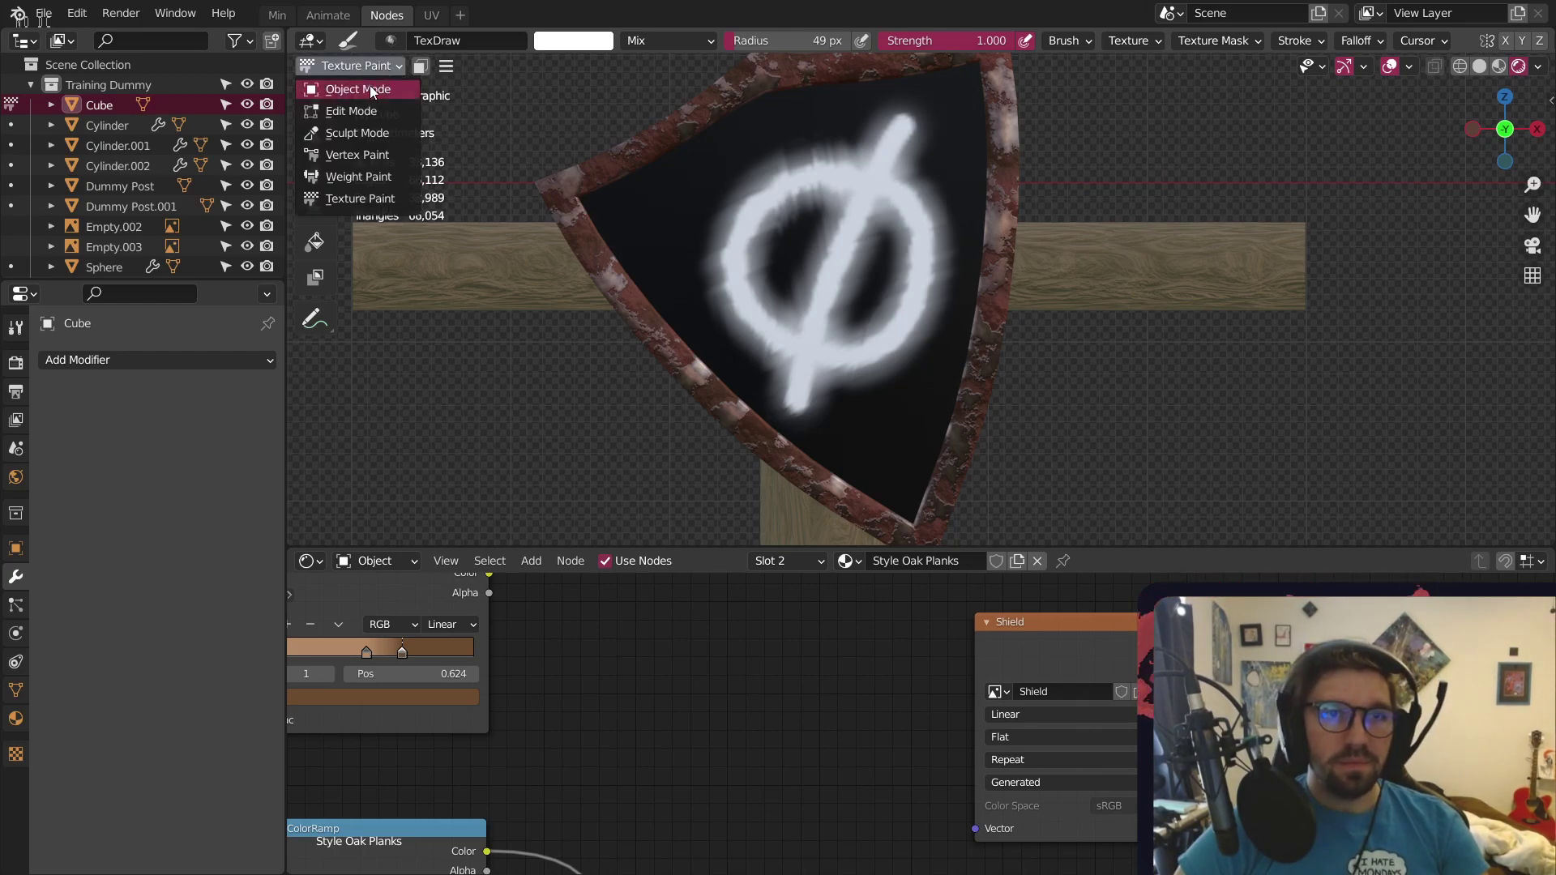
left_click(370, 89)
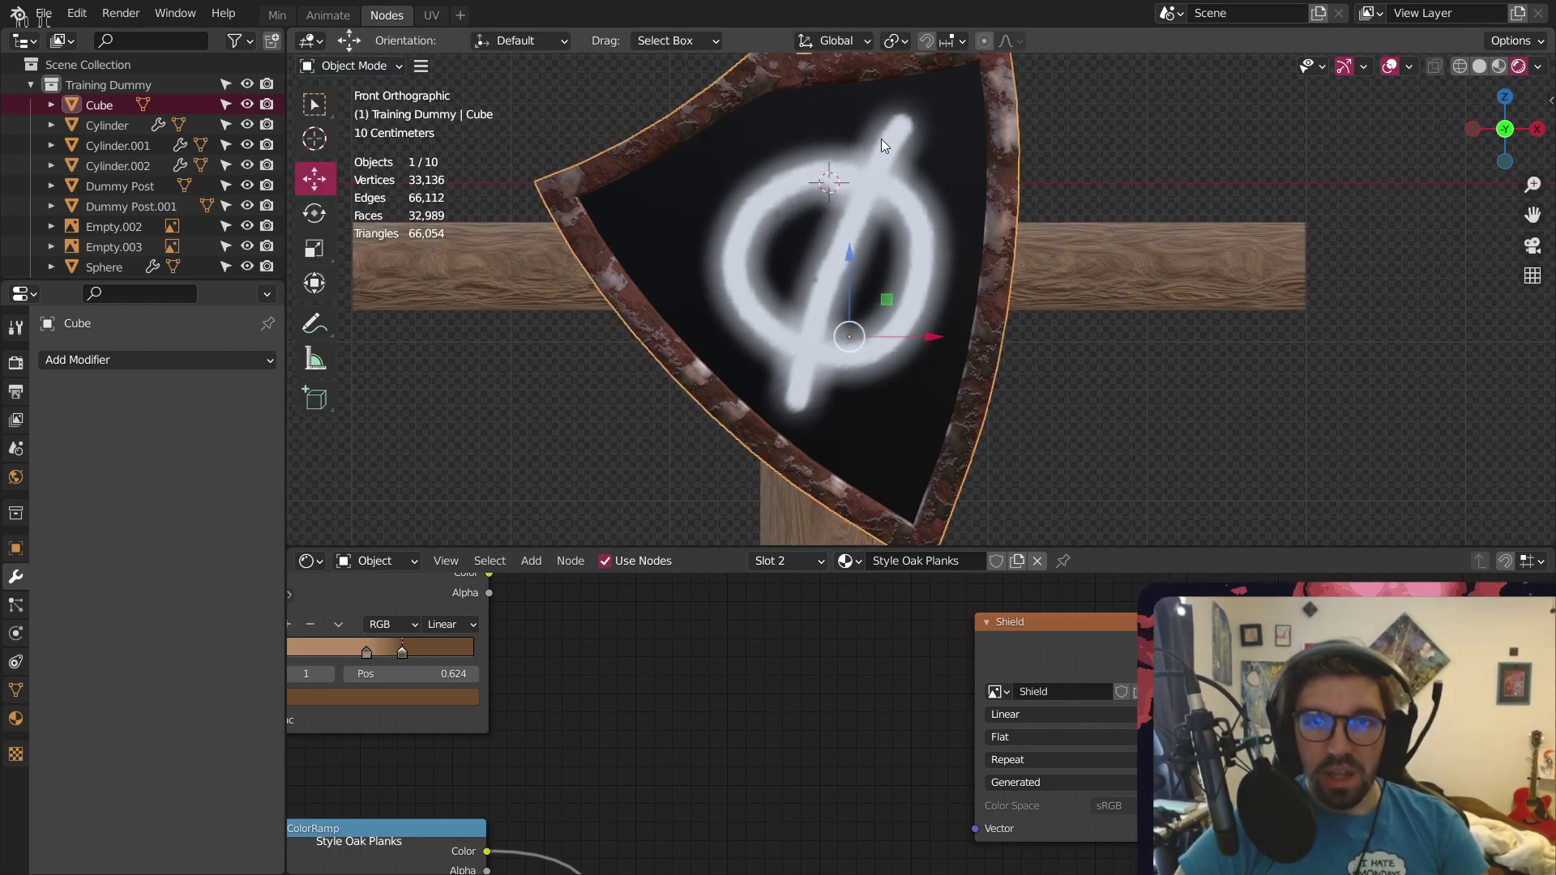
Move the Shield image texture node closer to the brown ColorRamp, placing it slightly higher than the ramp
scroll(882, 139, "up", 4)
scroll(826, 189, "down", 2)
scroll(838, 316, "up", 1)
scroll(809, 699, "down", 2)
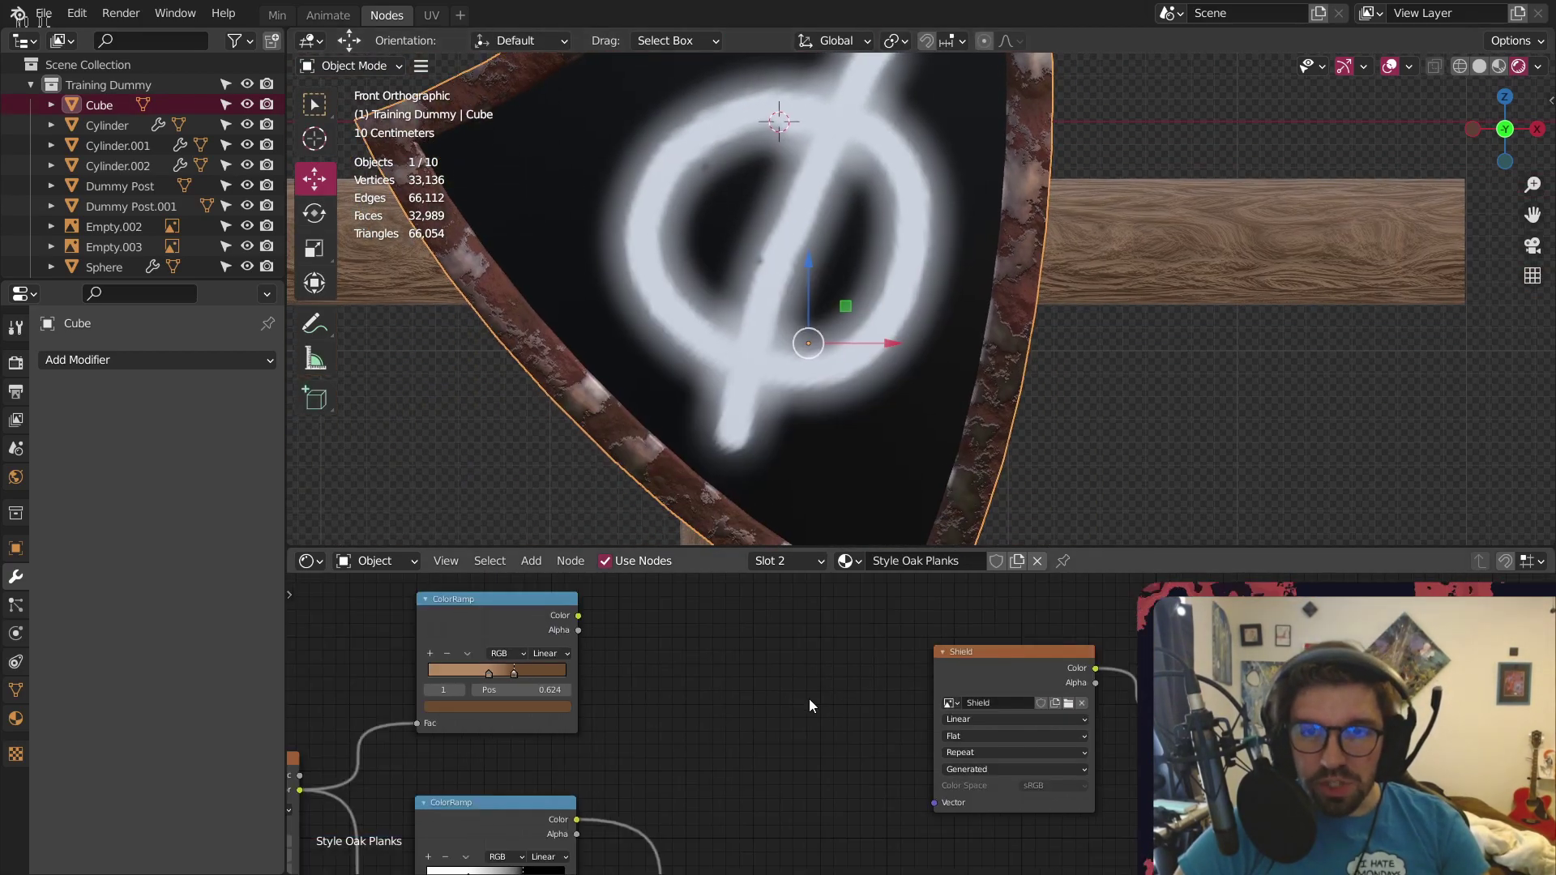
left_click_drag(1062, 659, 833, 577)
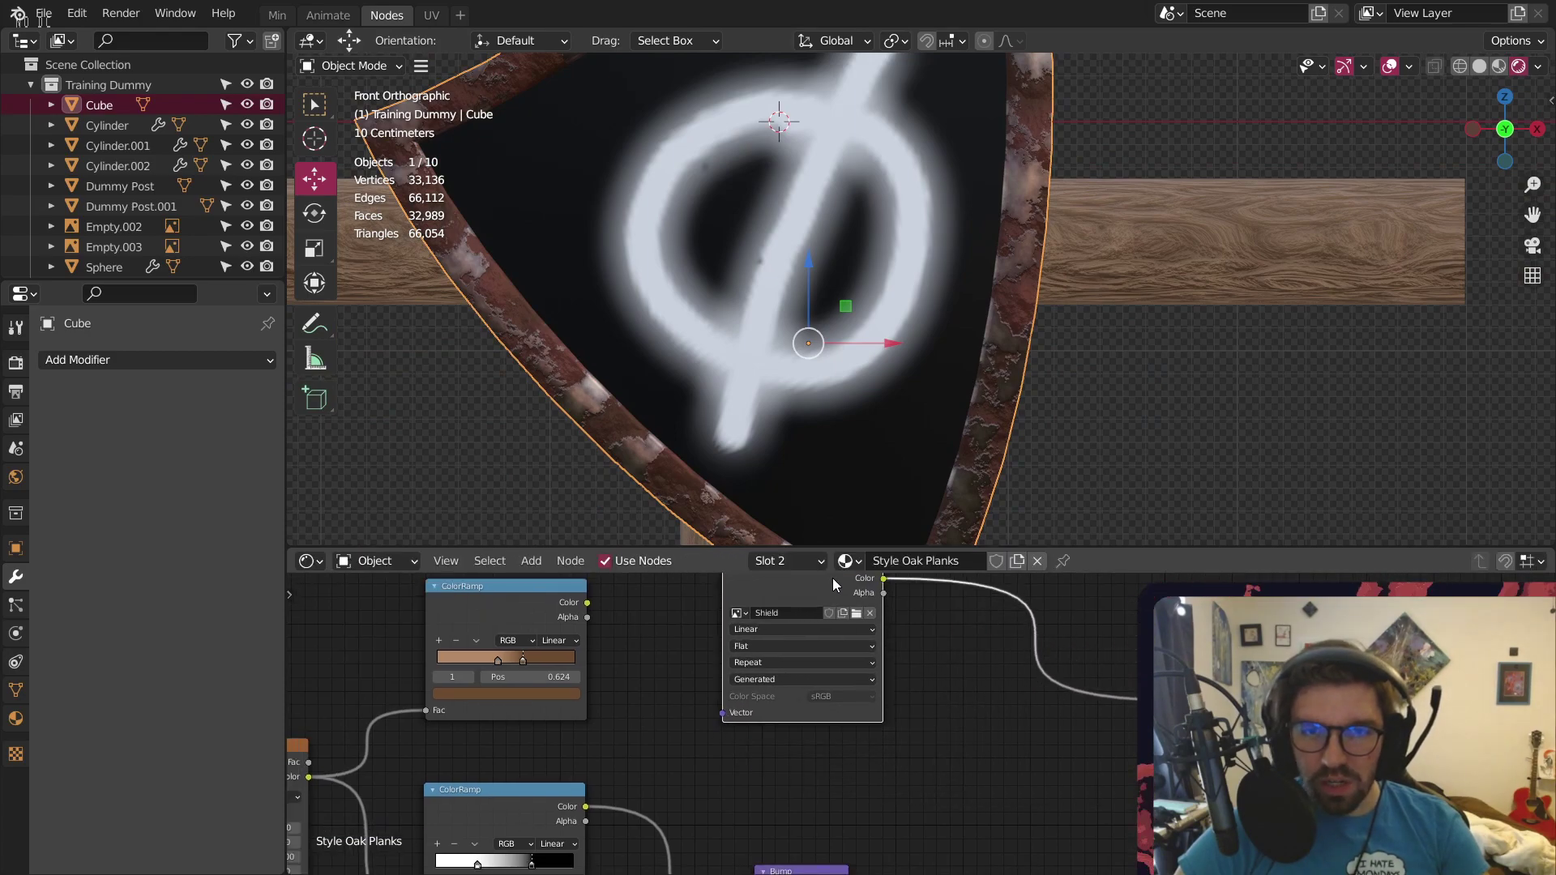
scroll(896, 640, "down", 4)
middle_click_drag(905, 639, 923, 663)
left_click_drag(824, 628, 817, 551)
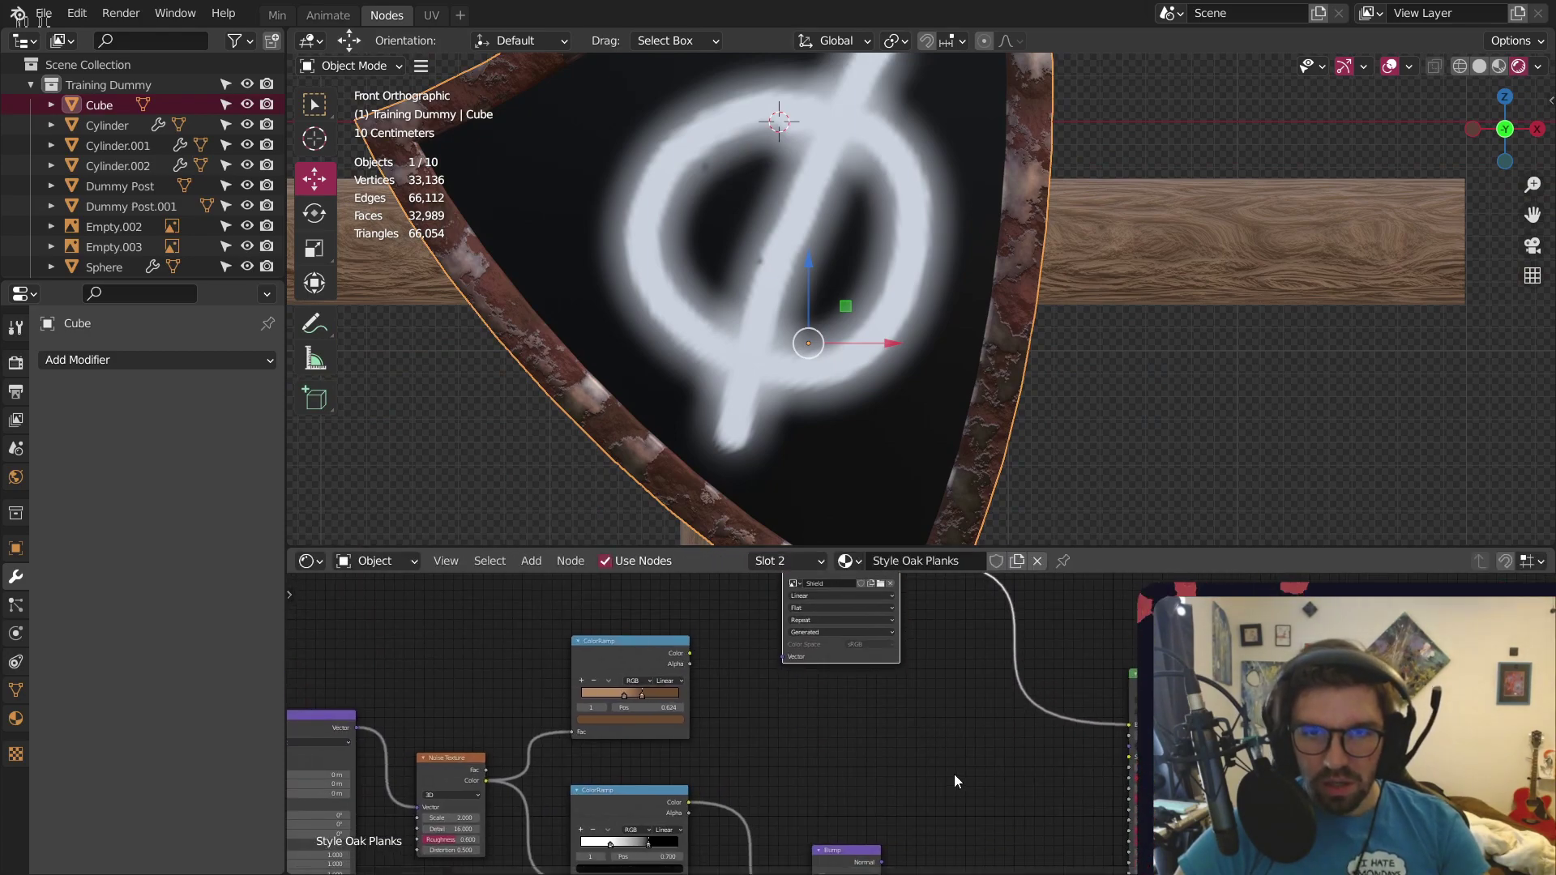
Insert a MixRGB node before the Principled BSDF's Base Color, with the Shield image driving Fac and the brown ColorRamp feeding Color1
left_click(531, 561)
mouse_move(567, 694)
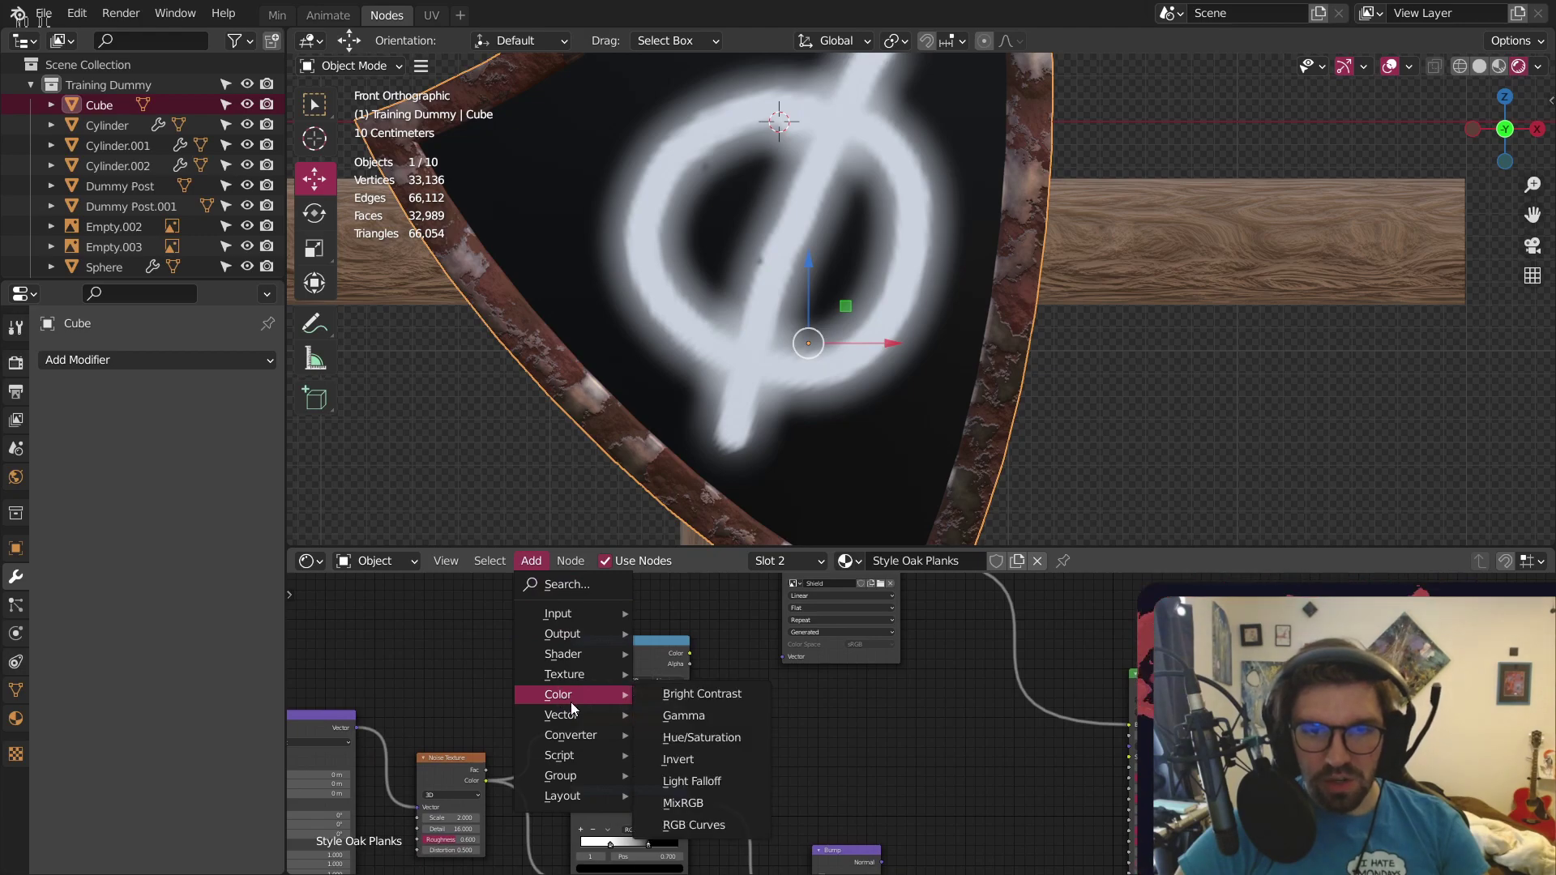
left_click(683, 803)
left_click(1038, 664)
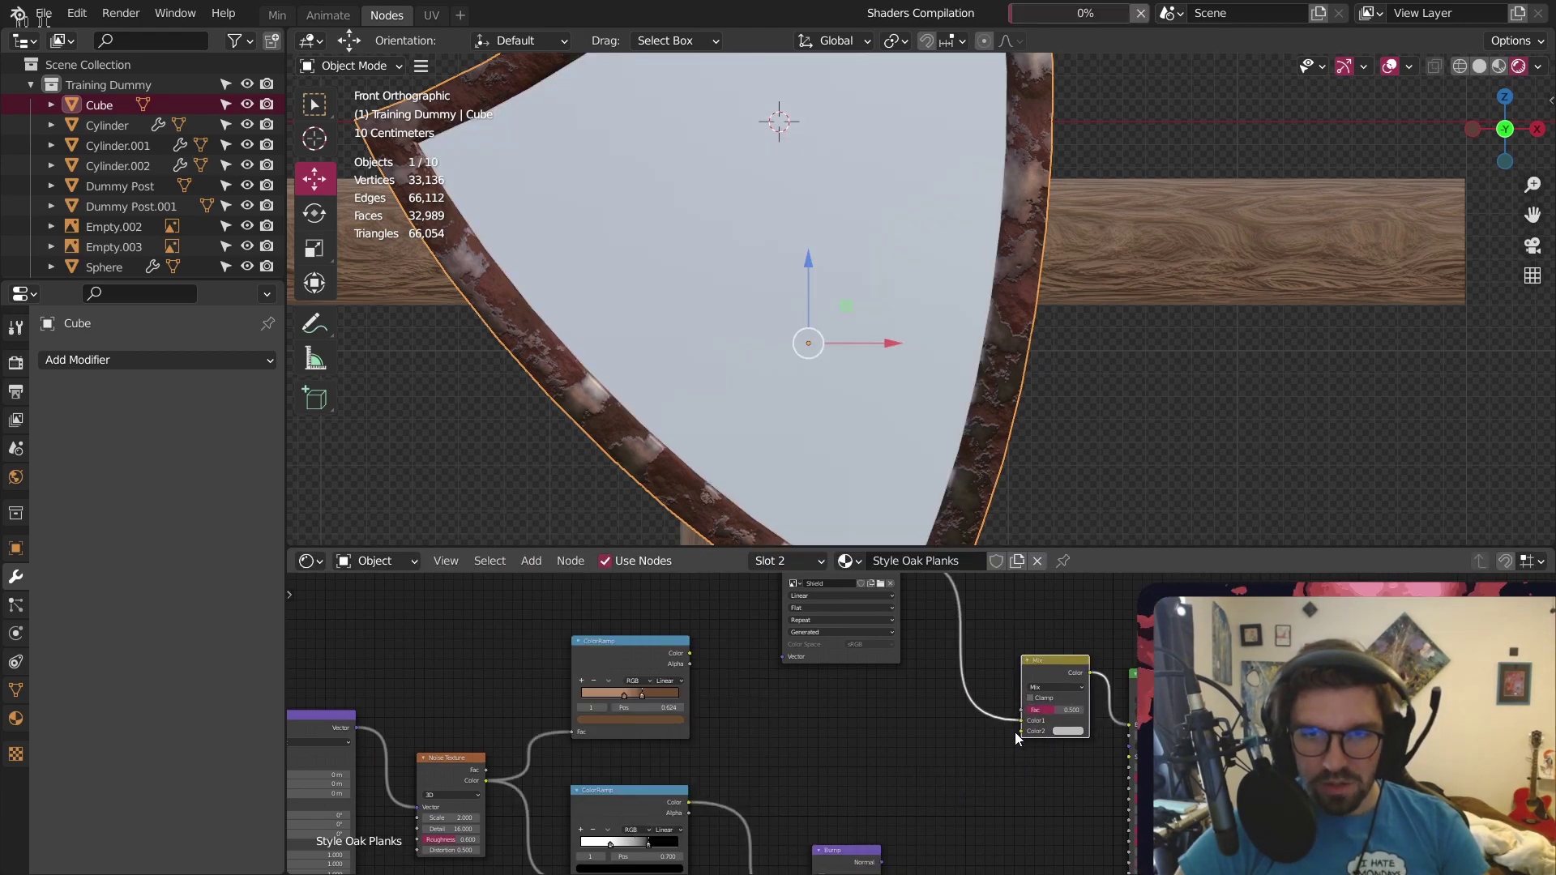
left_click_drag(1020, 719, 1022, 712)
left_click_drag(689, 654, 1005, 681)
Place the Shield image node directly above the brown ColorRamp and move the Mix node closer to them
middle_click_drag(905, 618, 927, 676)
mouse_move(863, 606)
left_mouse_down()
mouse_move(721, 852)
mouse_move(651, 864)
left_mouse_up()
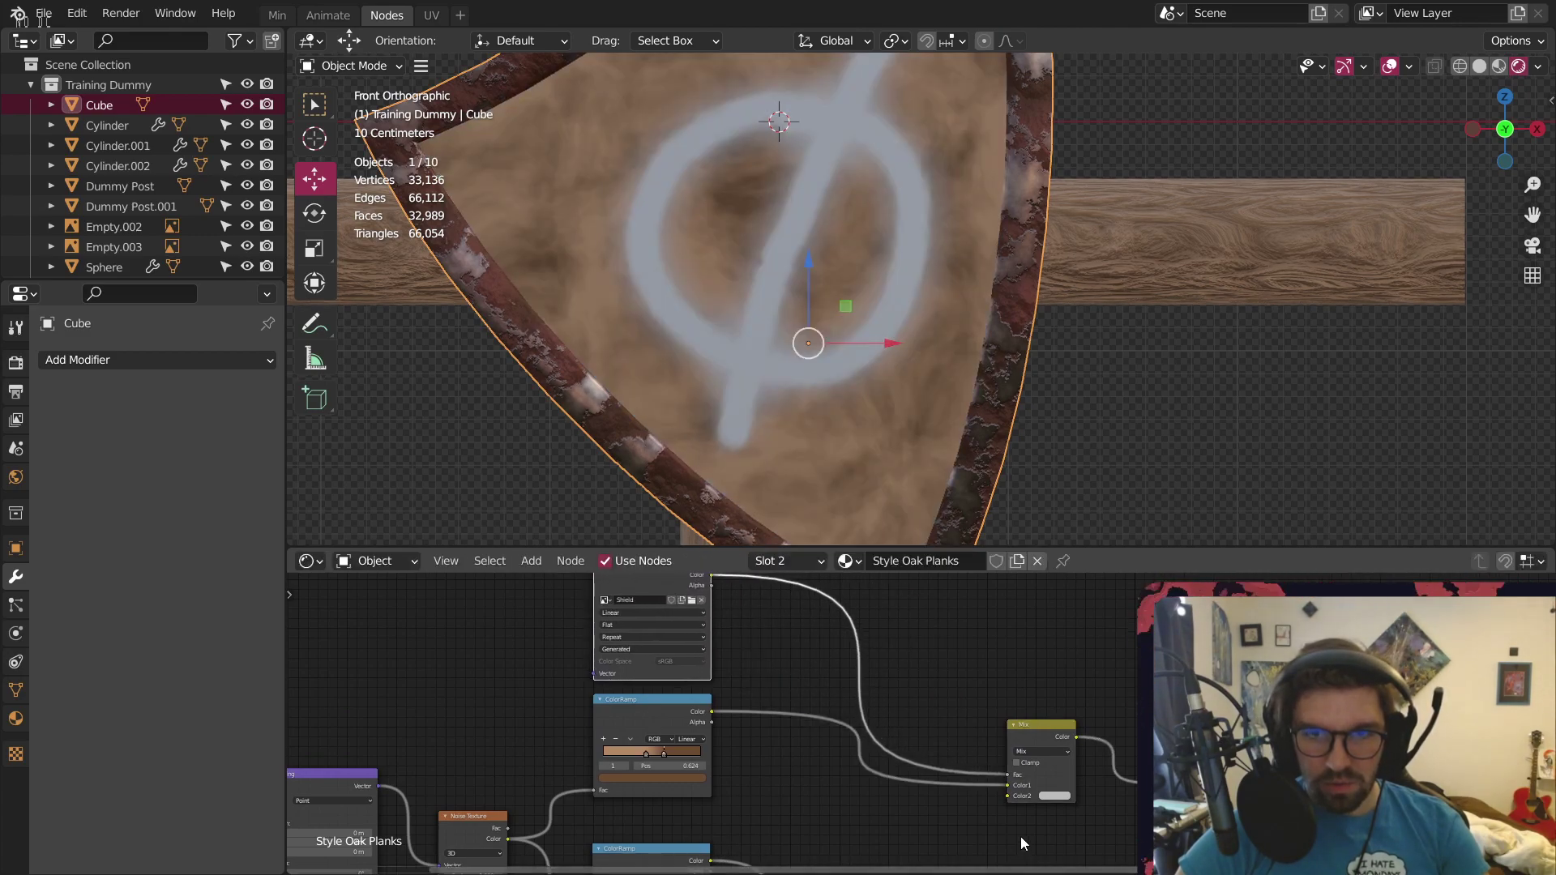
left_click_drag(1020, 725, 896, 720)
Move the Bump node next to the Principled BSDF and connect its Normal output to the shader's Normal input
middle_click_drag(1035, 826, 892, 728)
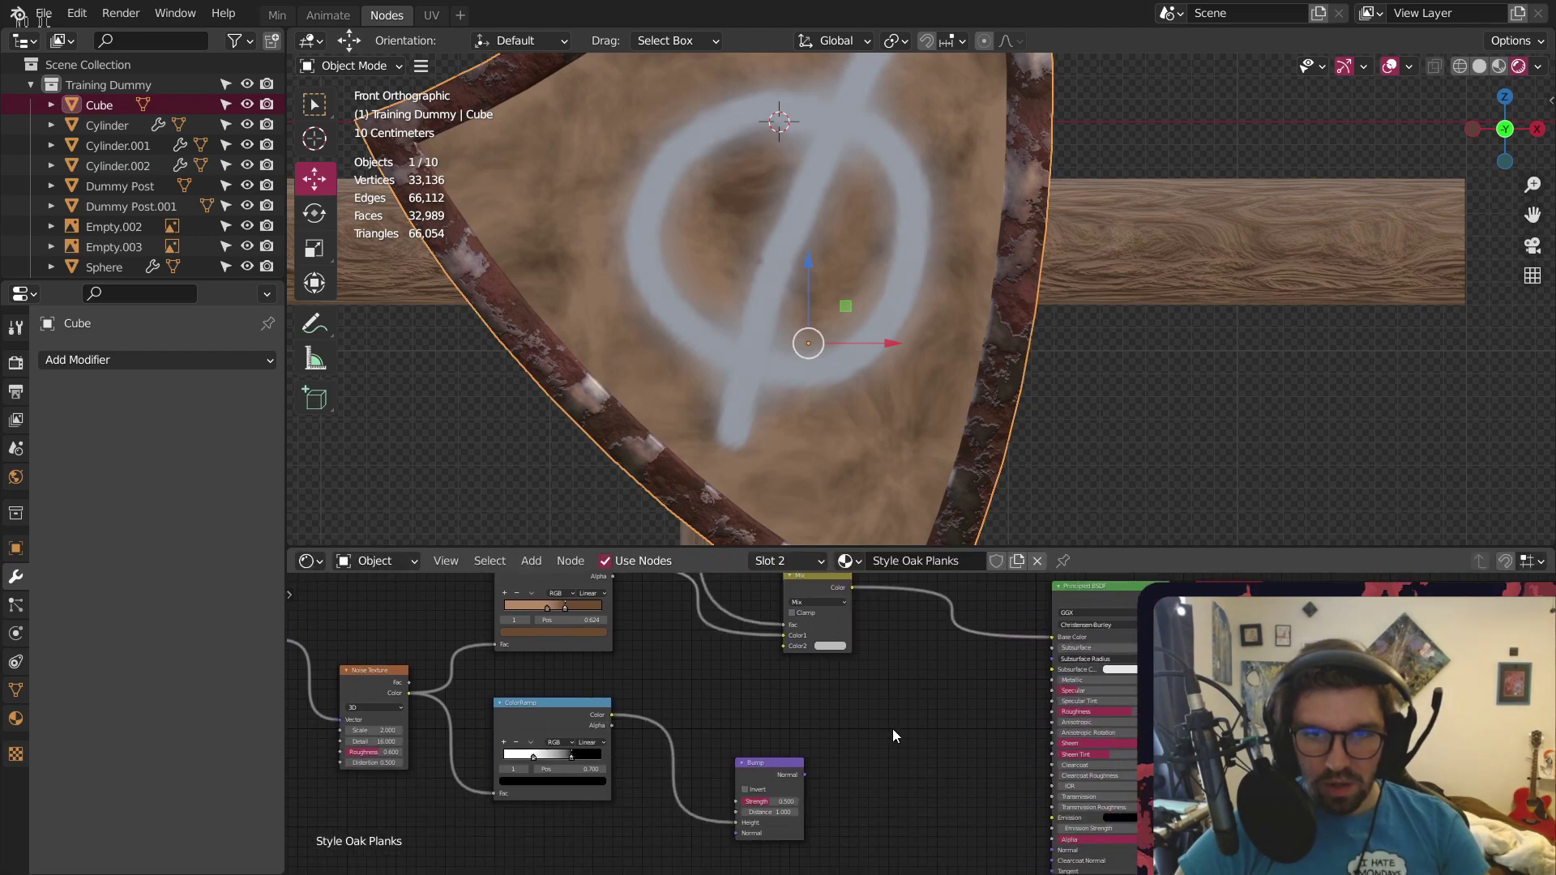
left_click_drag(766, 762, 931, 789)
middle_click_drag(964, 796, 879, 735)
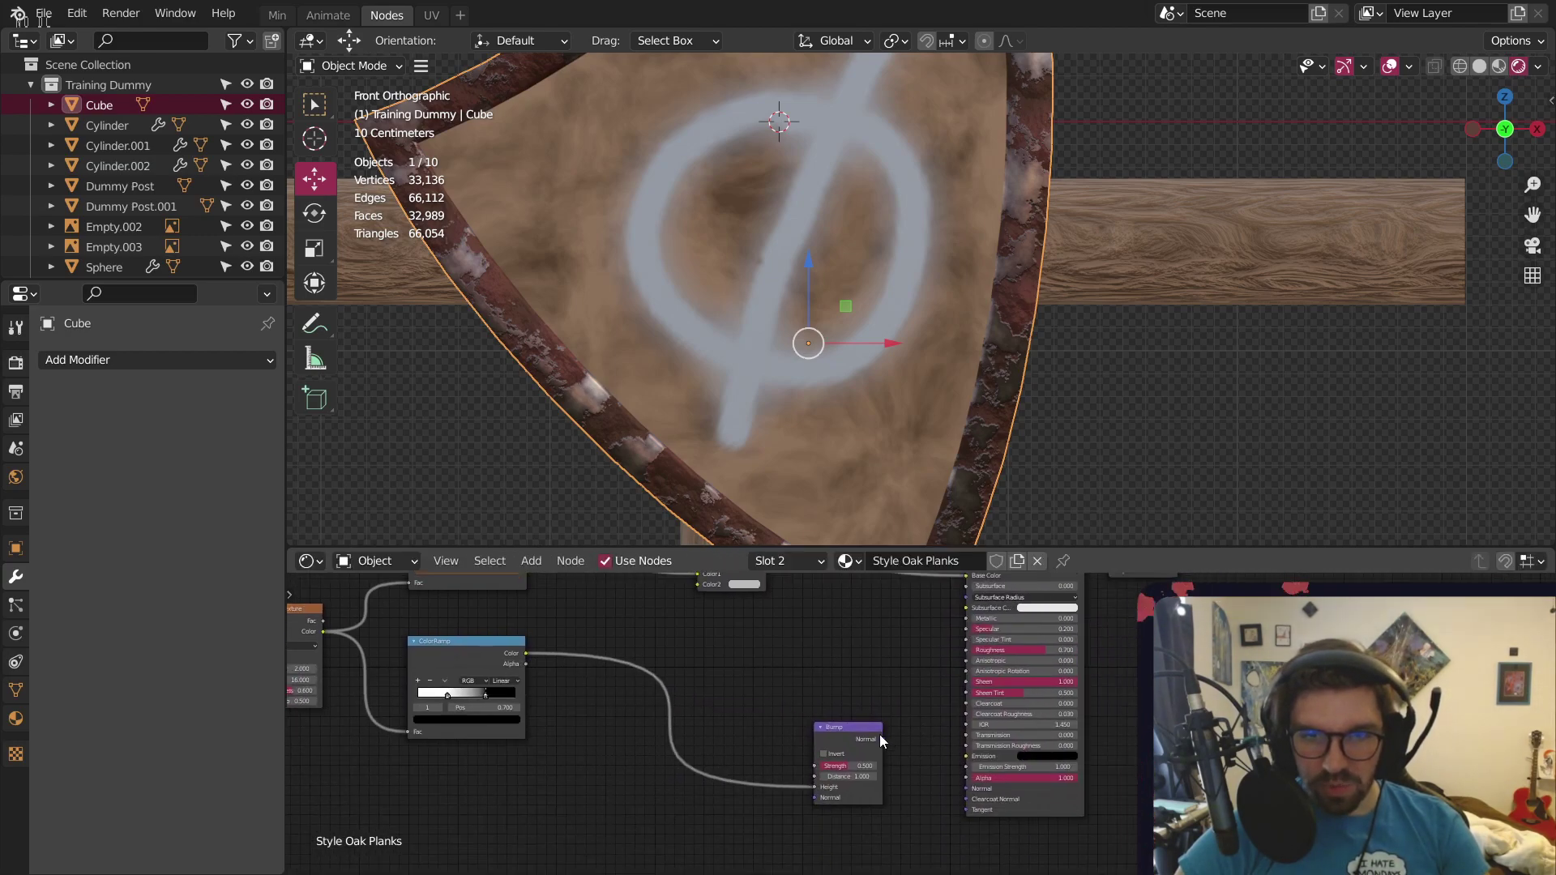
left_click_drag(883, 738, 965, 788)
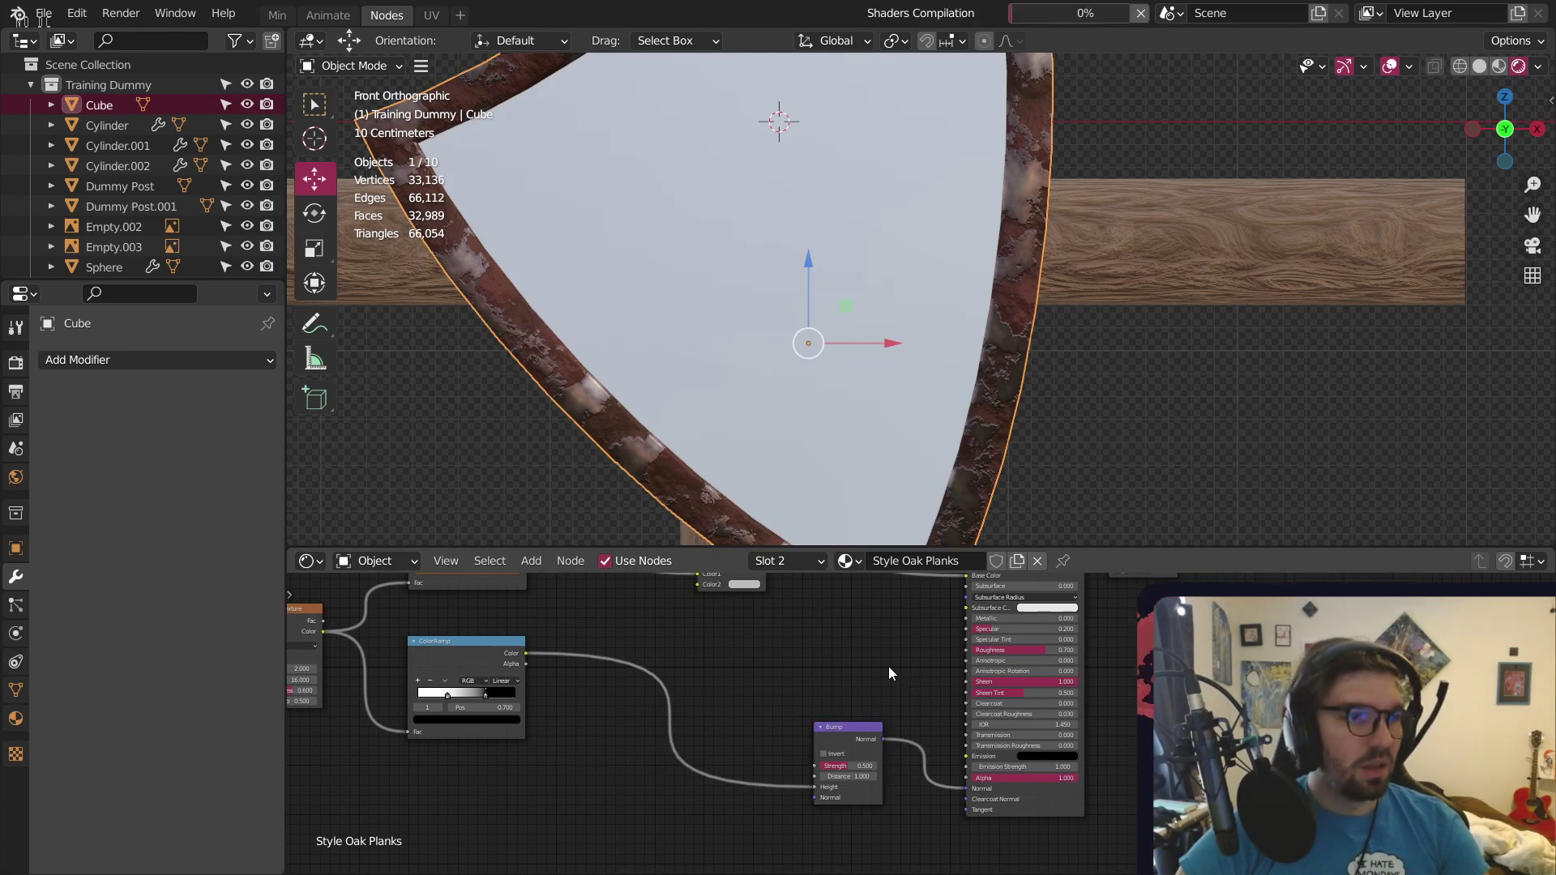
Shift the Mix node slightly up to tidy its place between the ColorRamps and the Principled BSDF
scroll(889, 663, "down", 1)
middle_click_drag(890, 668, 958, 768)
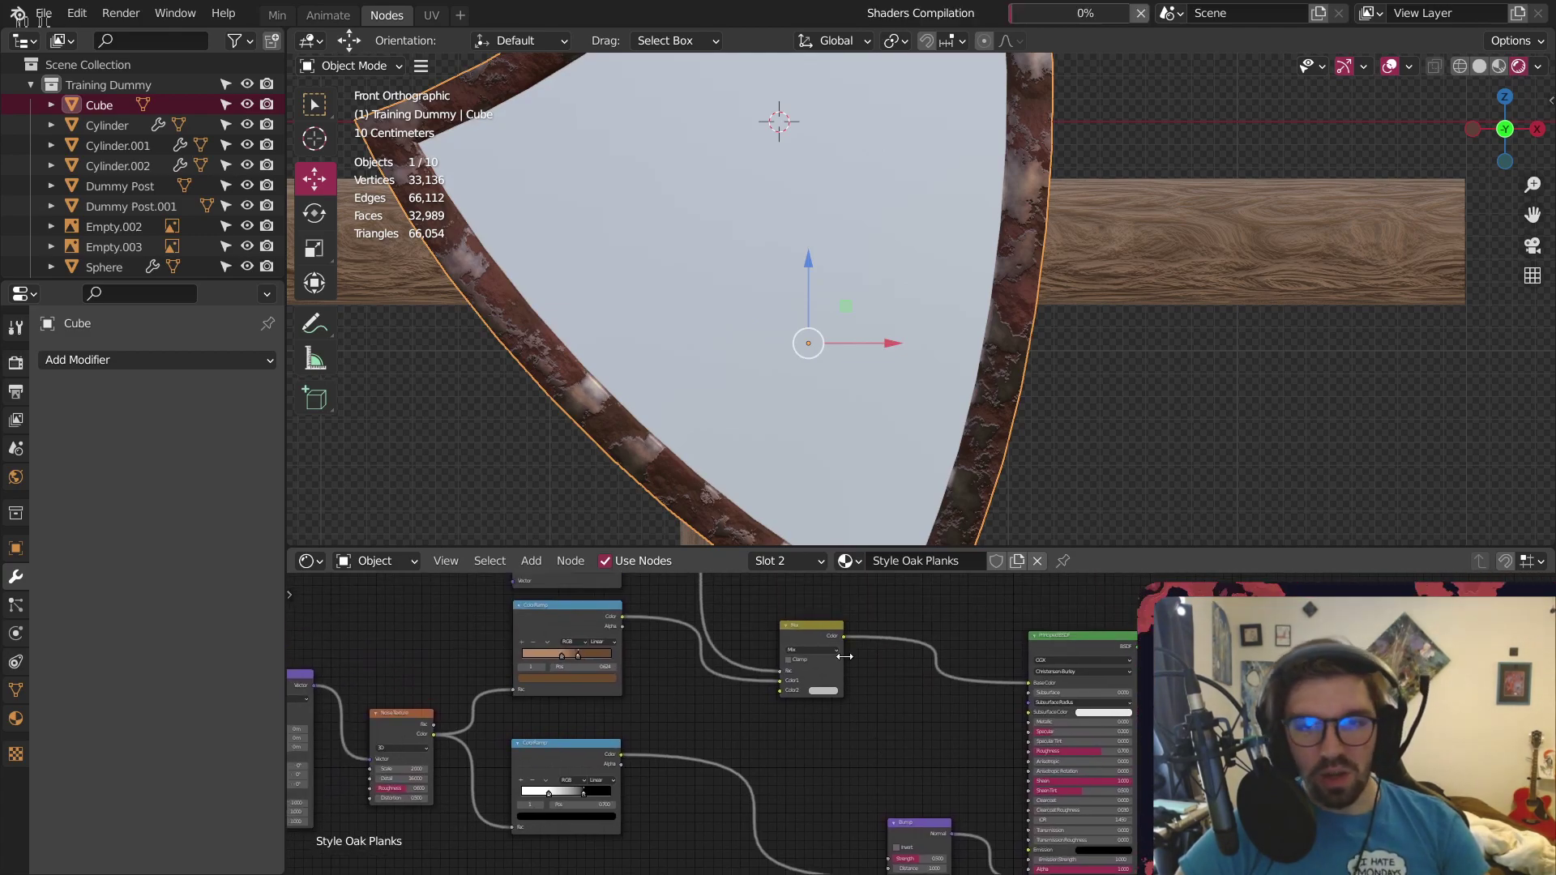
left_click_drag(810, 624, 837, 593)
middle_click_drag(706, 632, 792, 673)
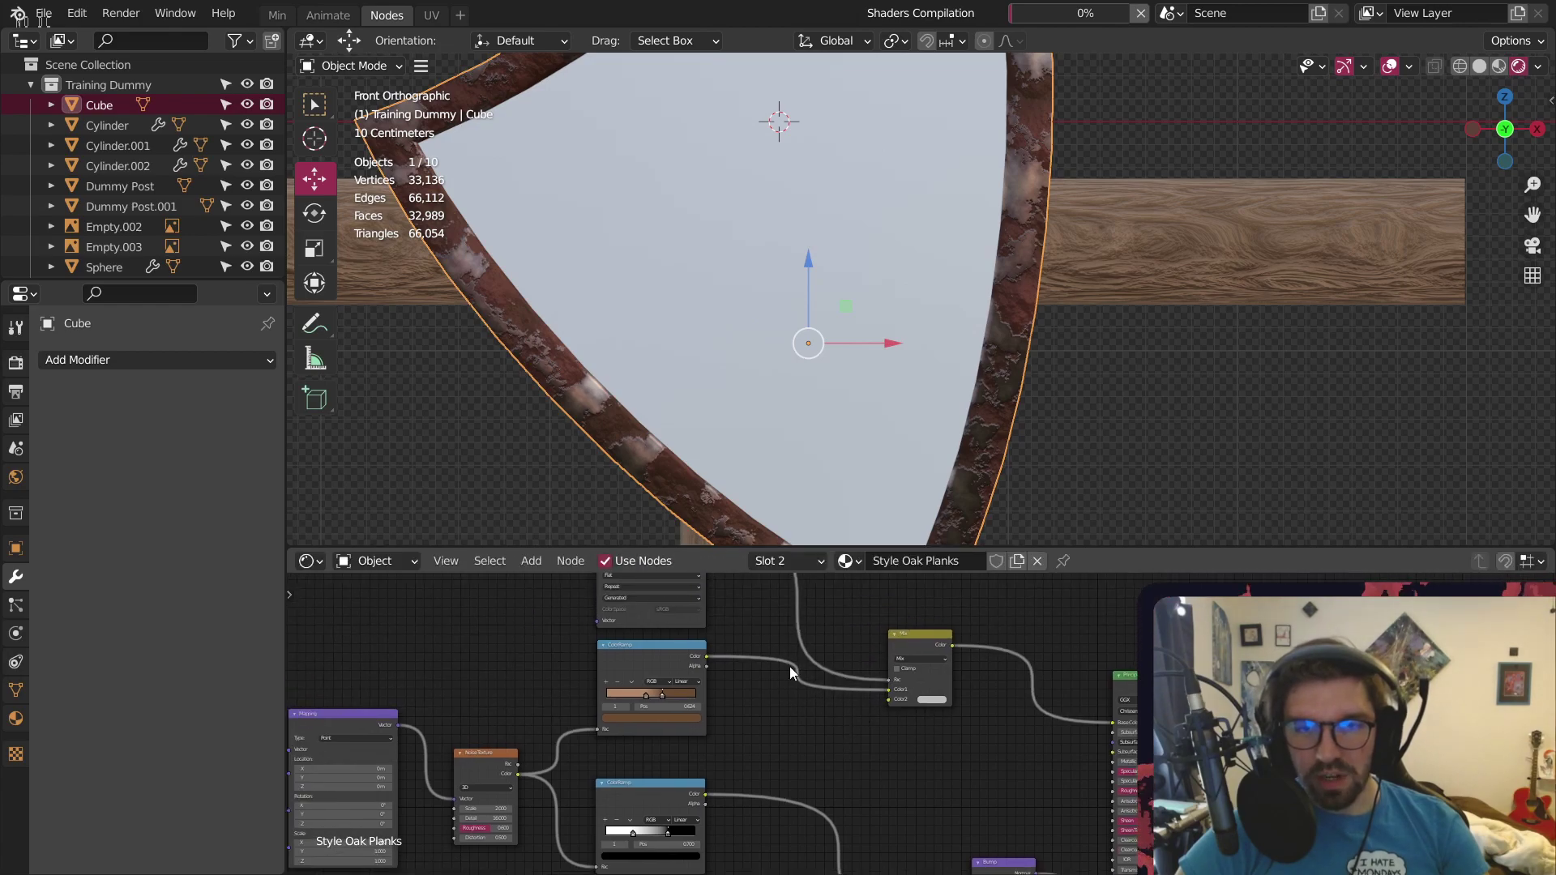
Set the Mix node's Color2 to a dark red with saturation 1.000 and lightness about 0.157 for the shield emblem
scroll(791, 672, "down", 1)
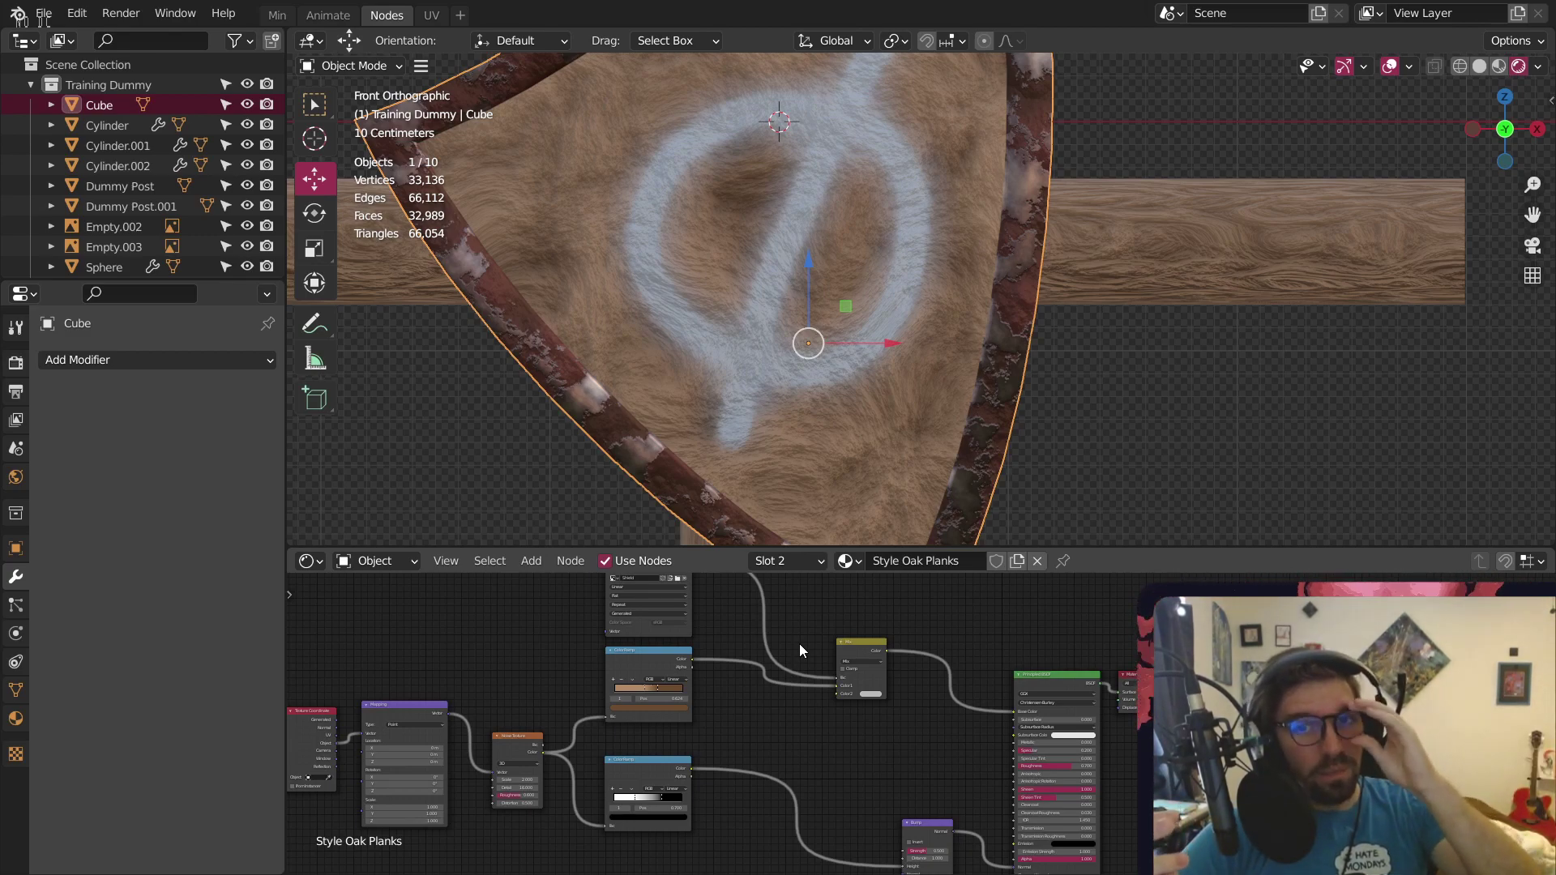
middle_click_drag(656, 682, 731, 719)
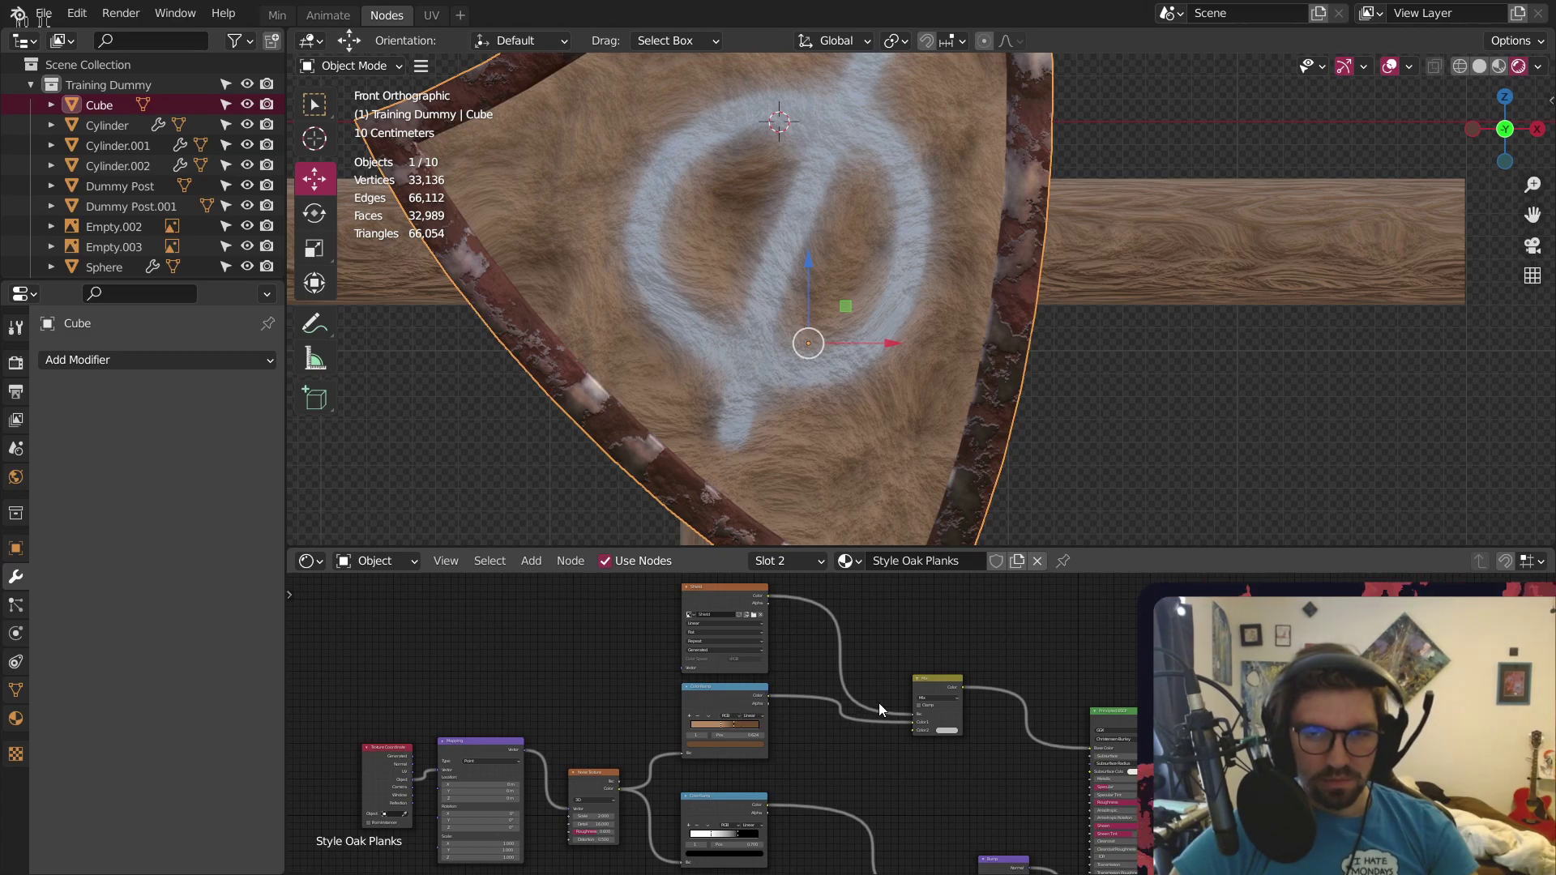
middle_click_drag(879, 703, 871, 693)
scroll(896, 683, "up", 5)
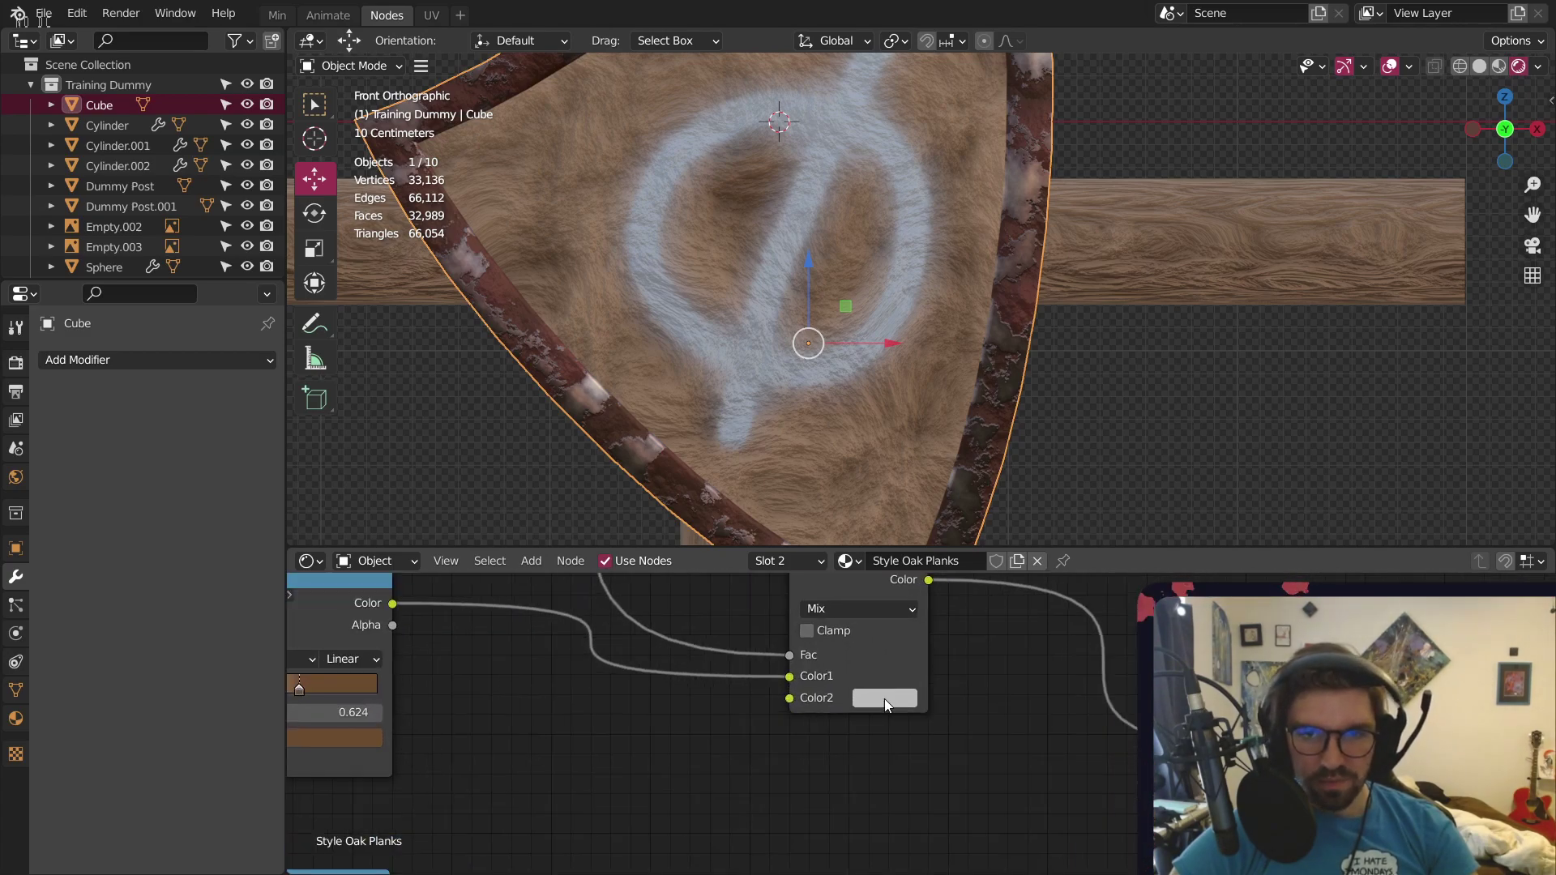
left_click(884, 698)
left_click_drag(952, 525, 938, 559)
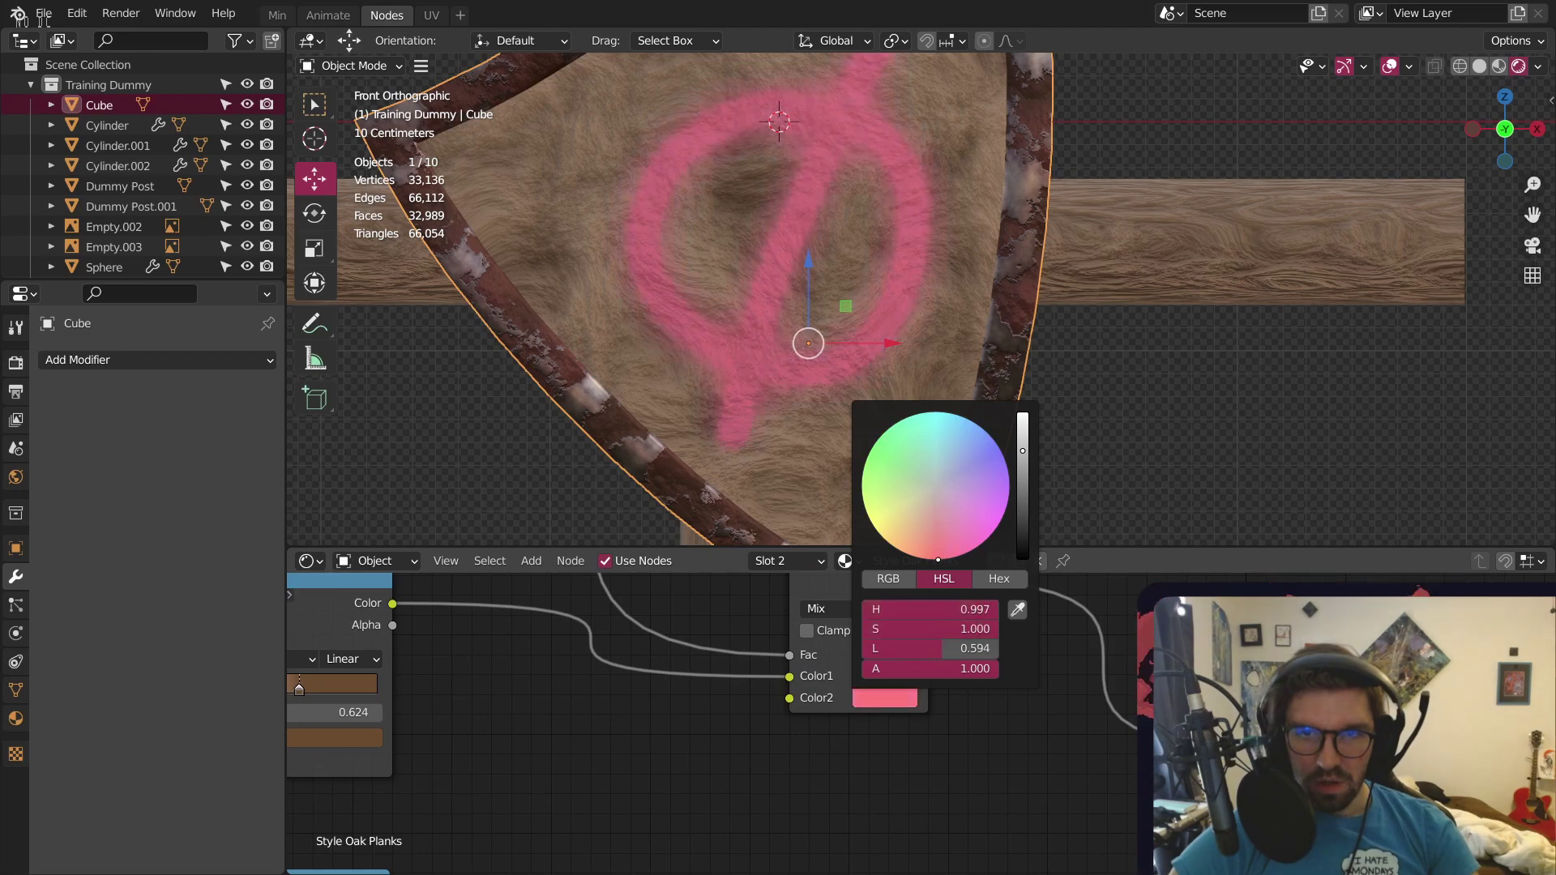
left_click_drag(1023, 478, 1023, 517)
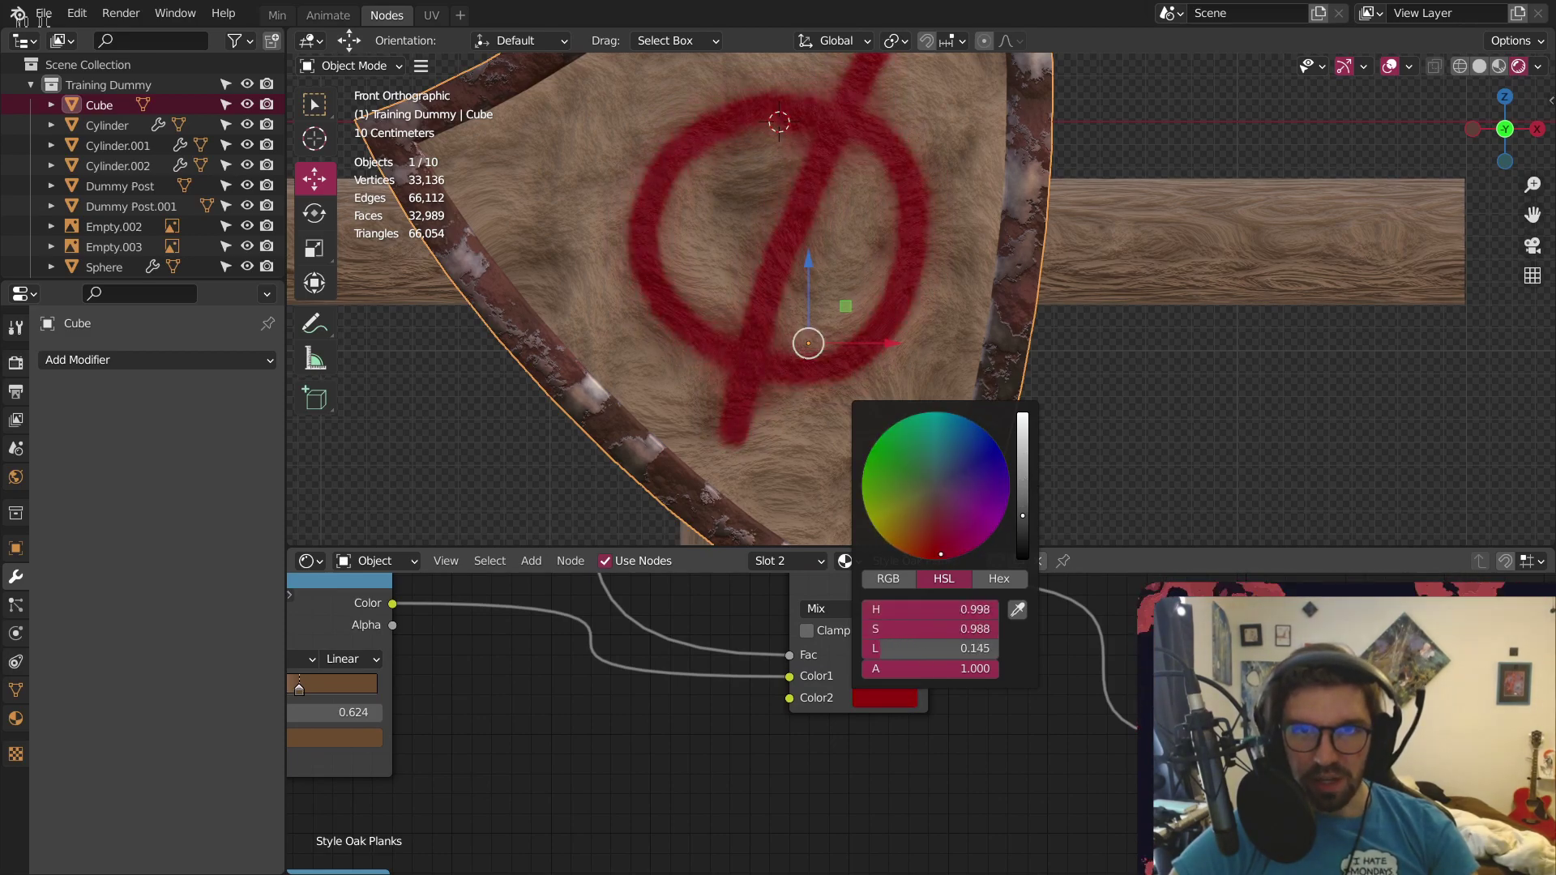
left_click_drag(937, 560, 933, 559)
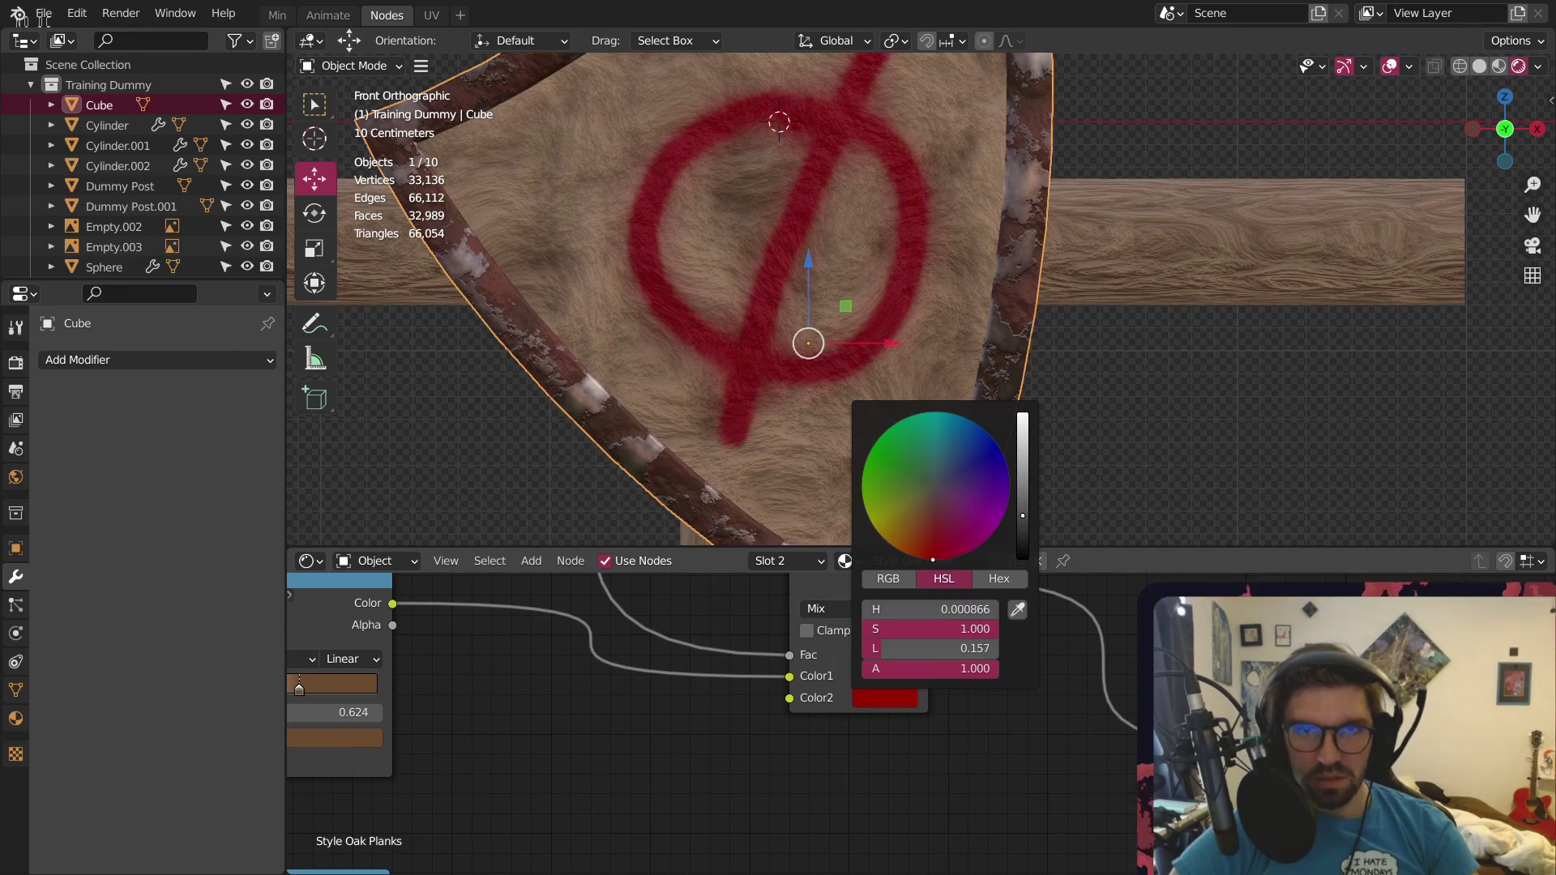
left_click(1076, 468)
Examine the red emblem on the shield up close, from several angles and against the whole dummy
scroll(859, 328, "down", 4)
scroll(994, 386, "down", 4)
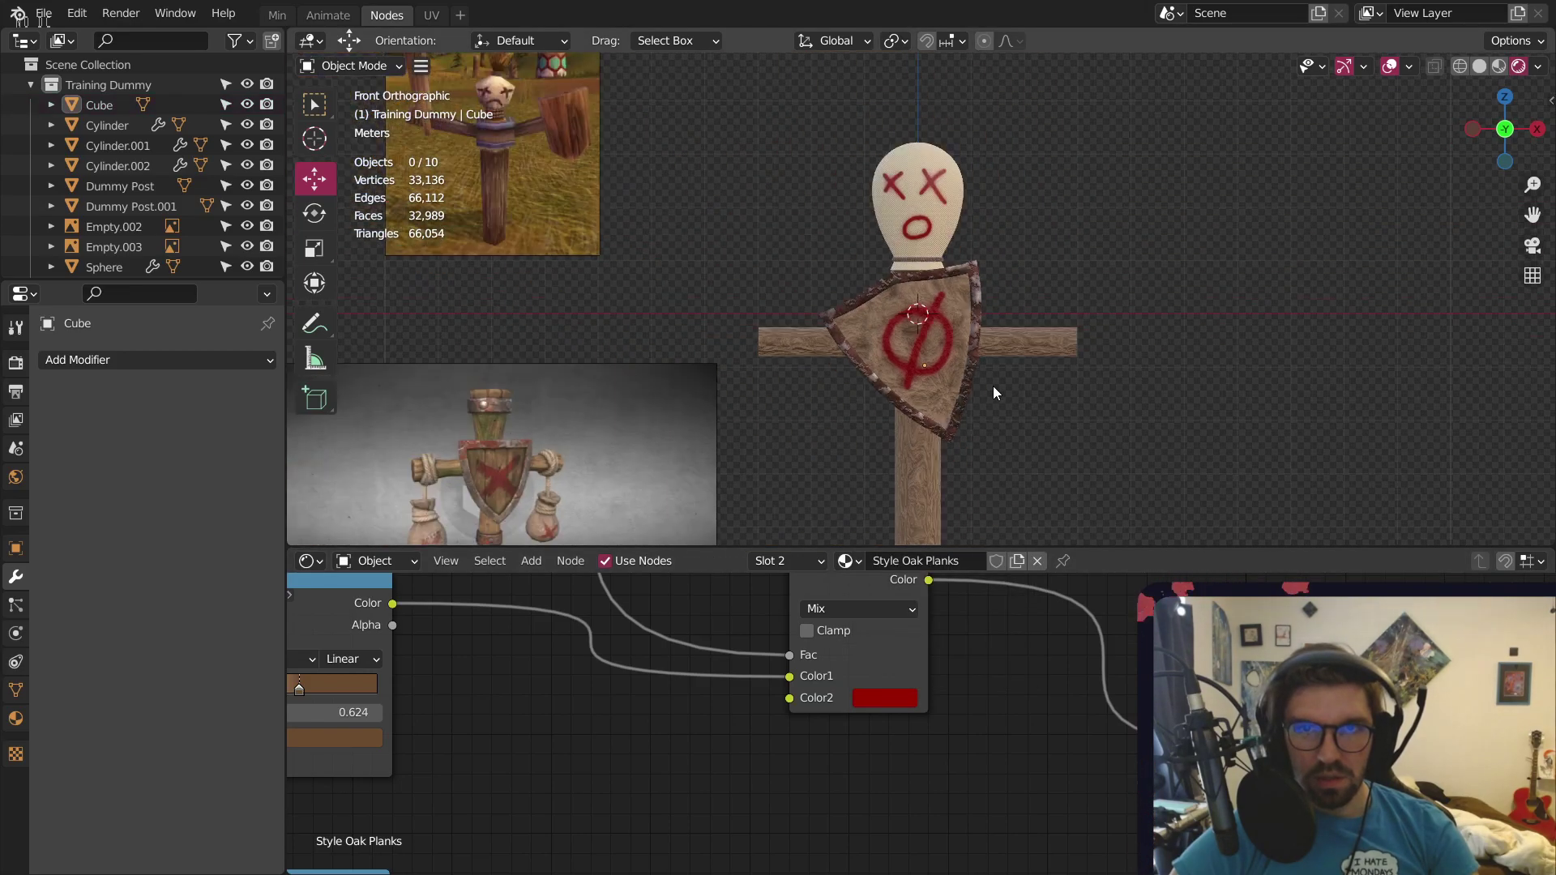
middle_click_drag(994, 386, 1146, 324, "shift")
scroll(857, 289, "up", 2)
scroll(853, 300, "down", 3)
scroll(825, 254, "up", 4)
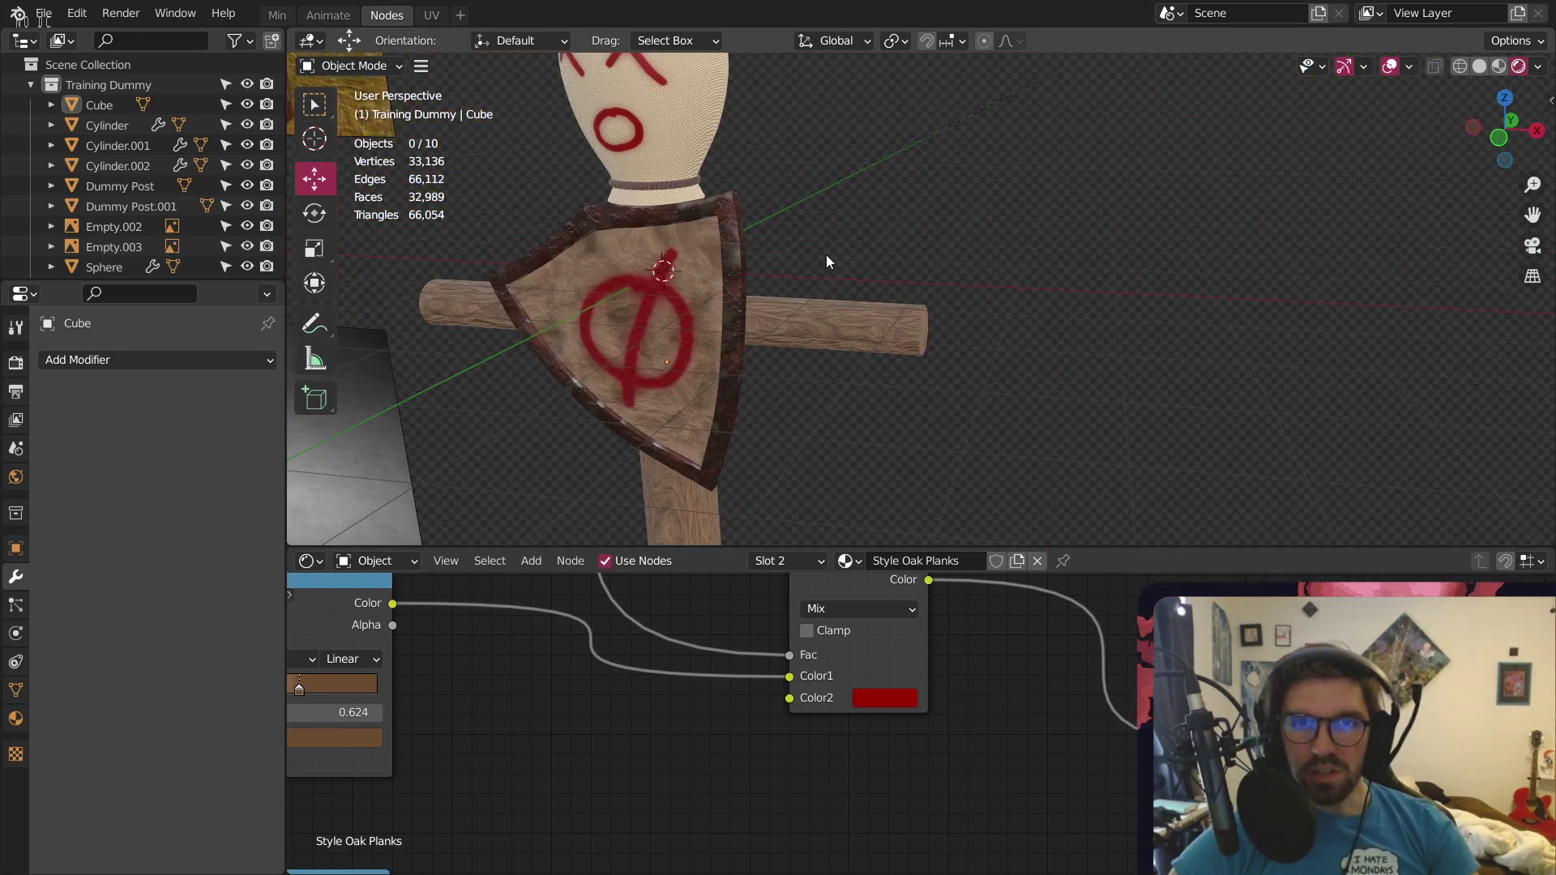
middle_click_drag(825, 254, 797, 274)
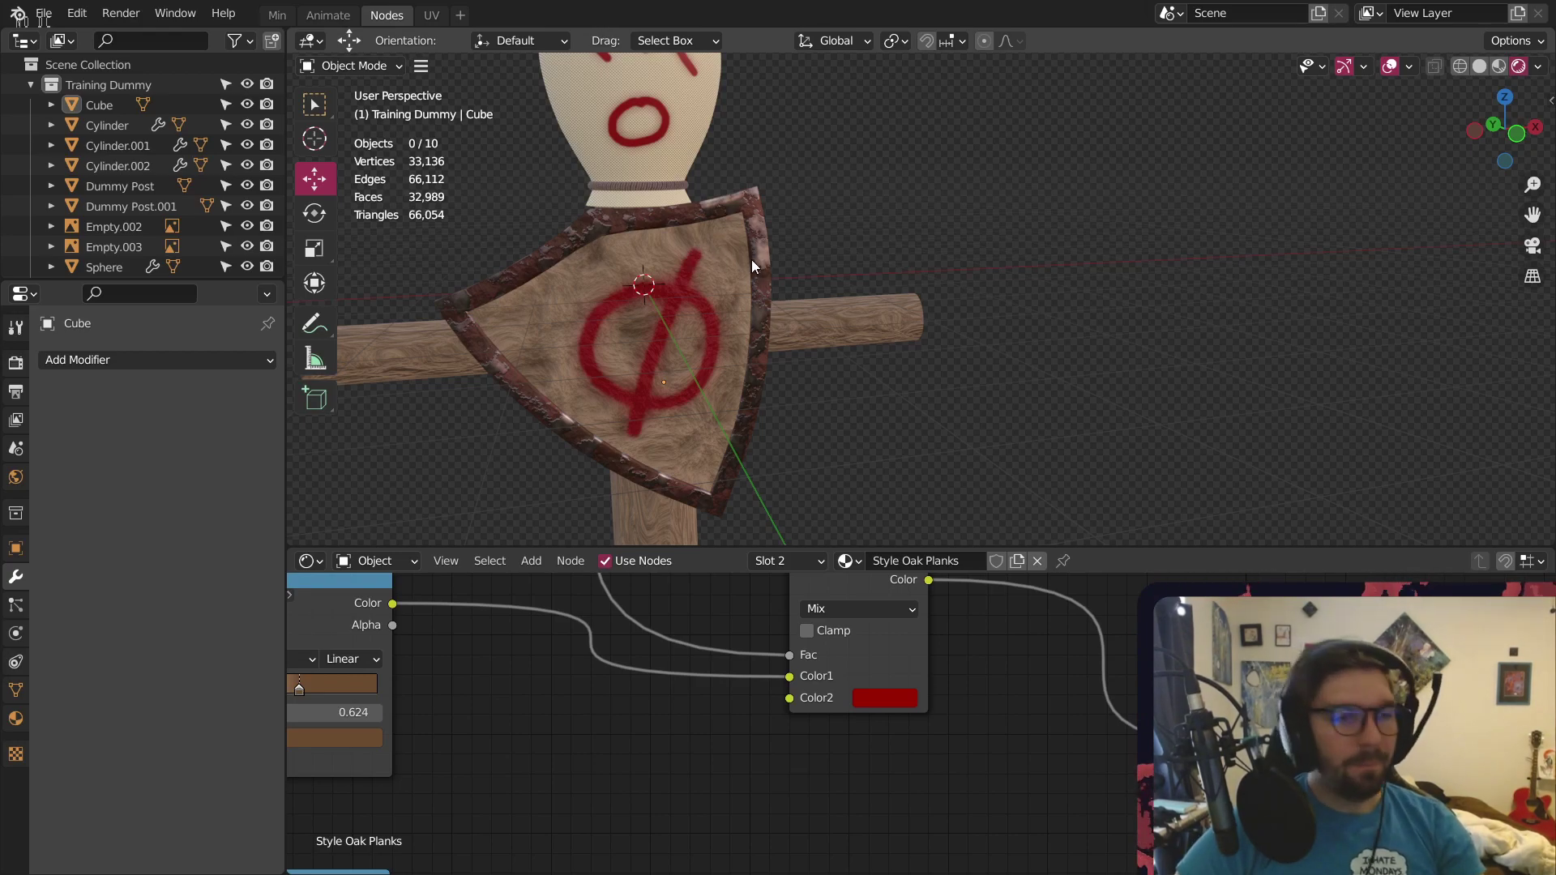
scroll(738, 266, "down", 8)
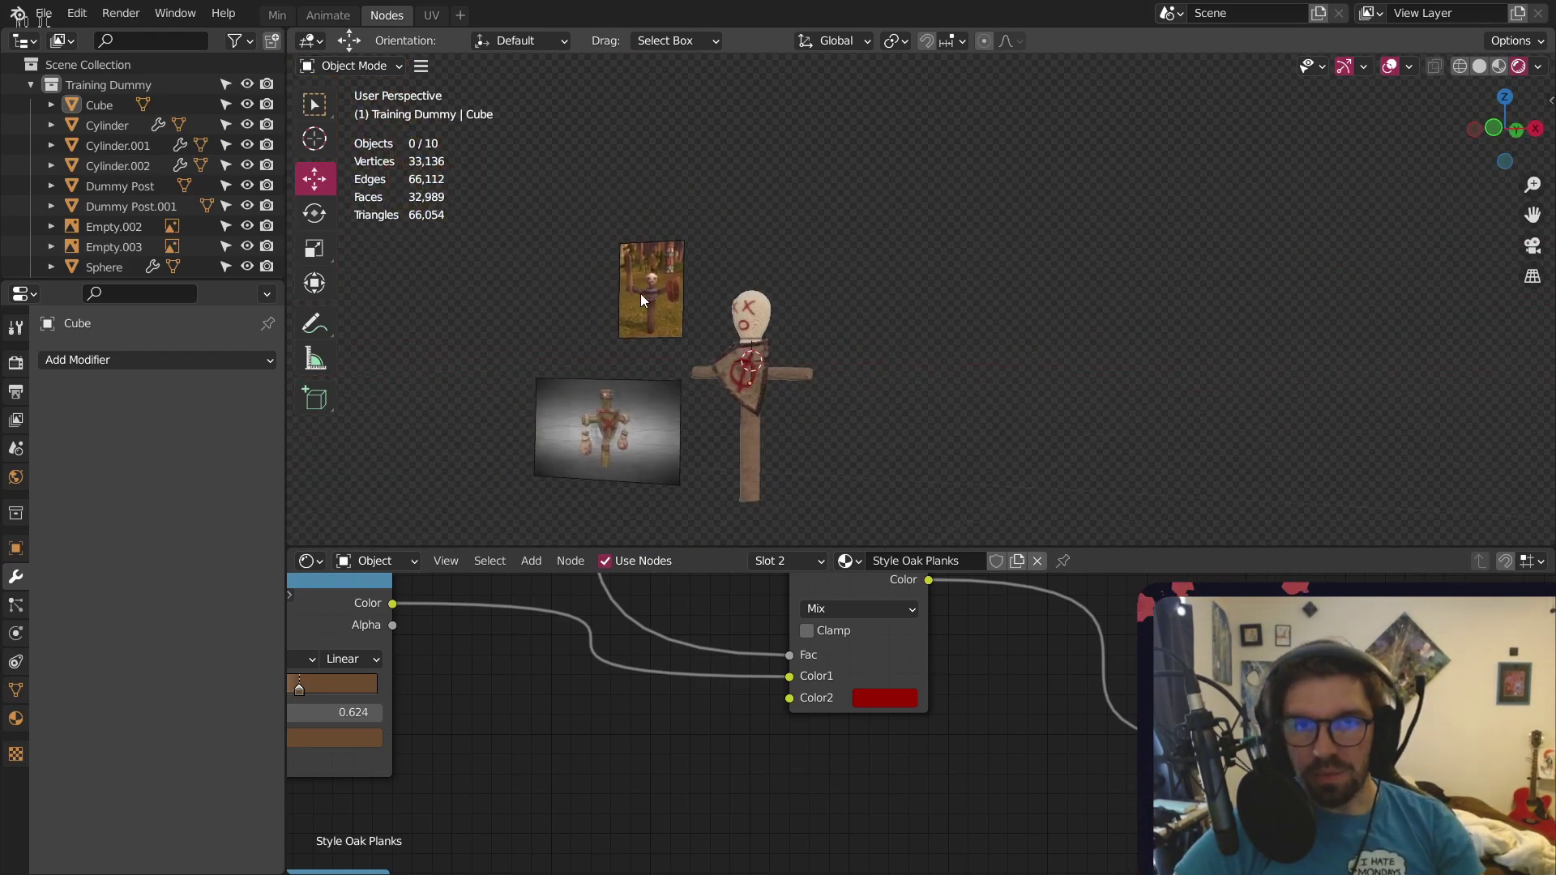
Delete both reference images beside the training dummy
middle_click_drag(640, 294, 760, 272)
scroll(698, 303, "up", 2)
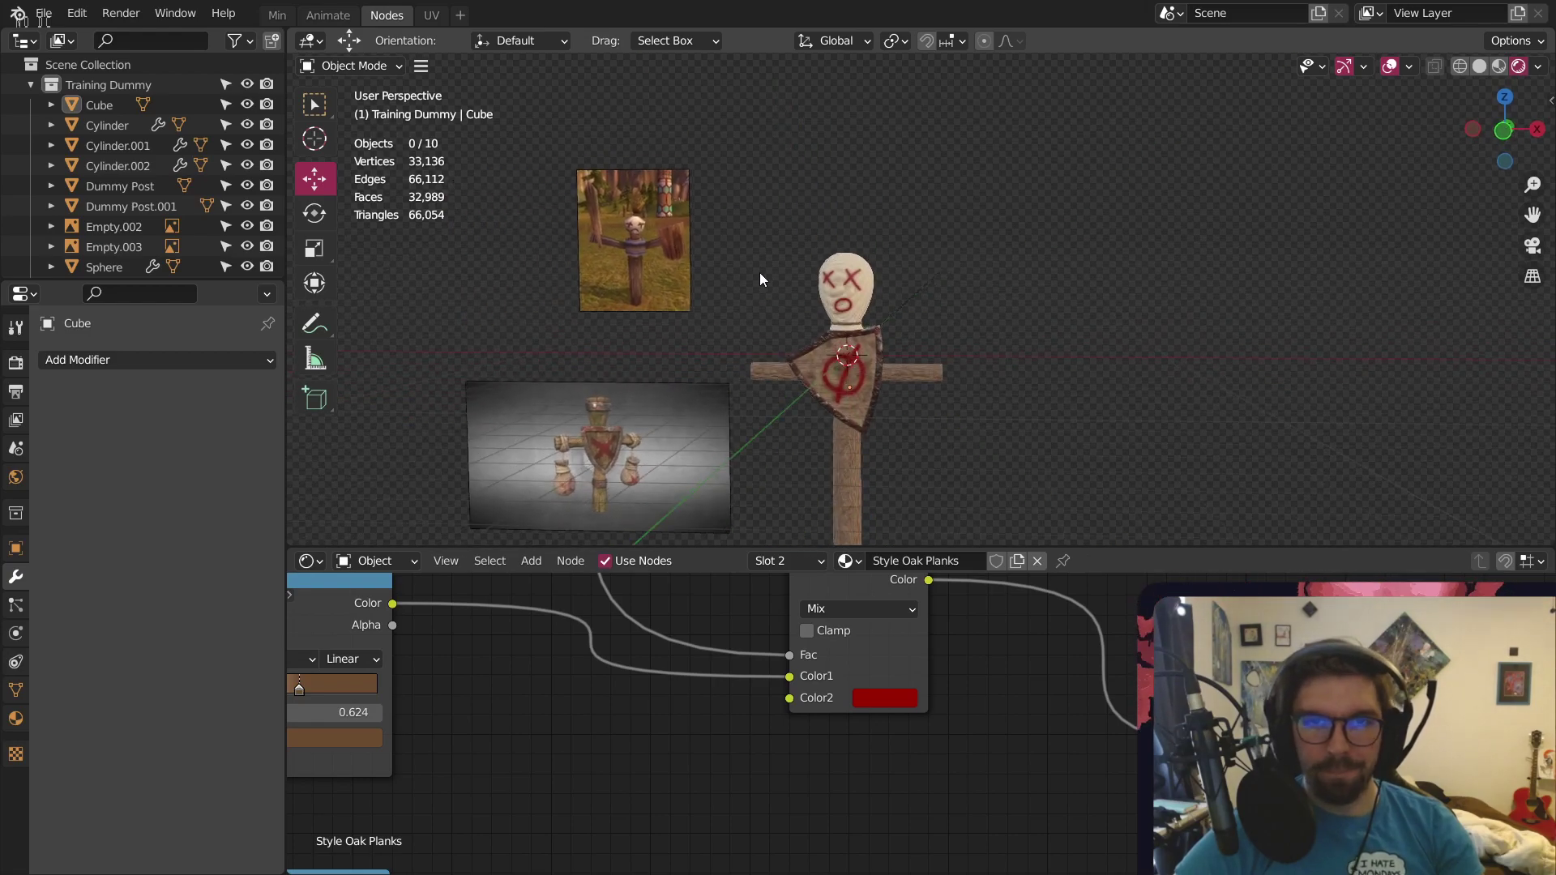
scroll(692, 364, "up", 1)
middle_click_drag(614, 392, 702, 297, "shift")
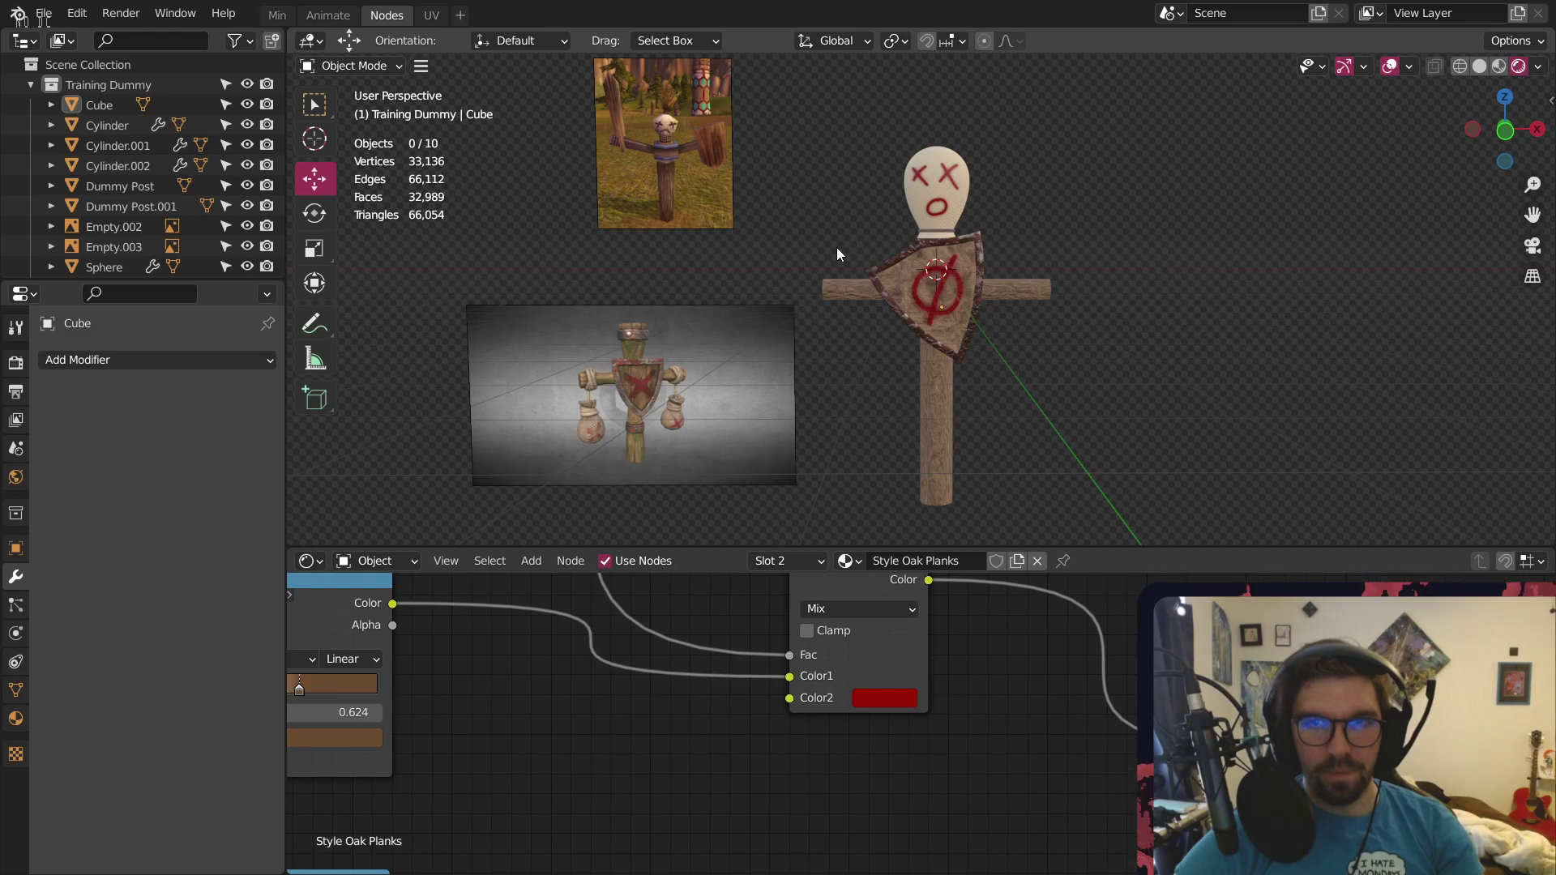
left_click(612, 417)
key("Delete")
left_click(713, 160)
key("Delete")
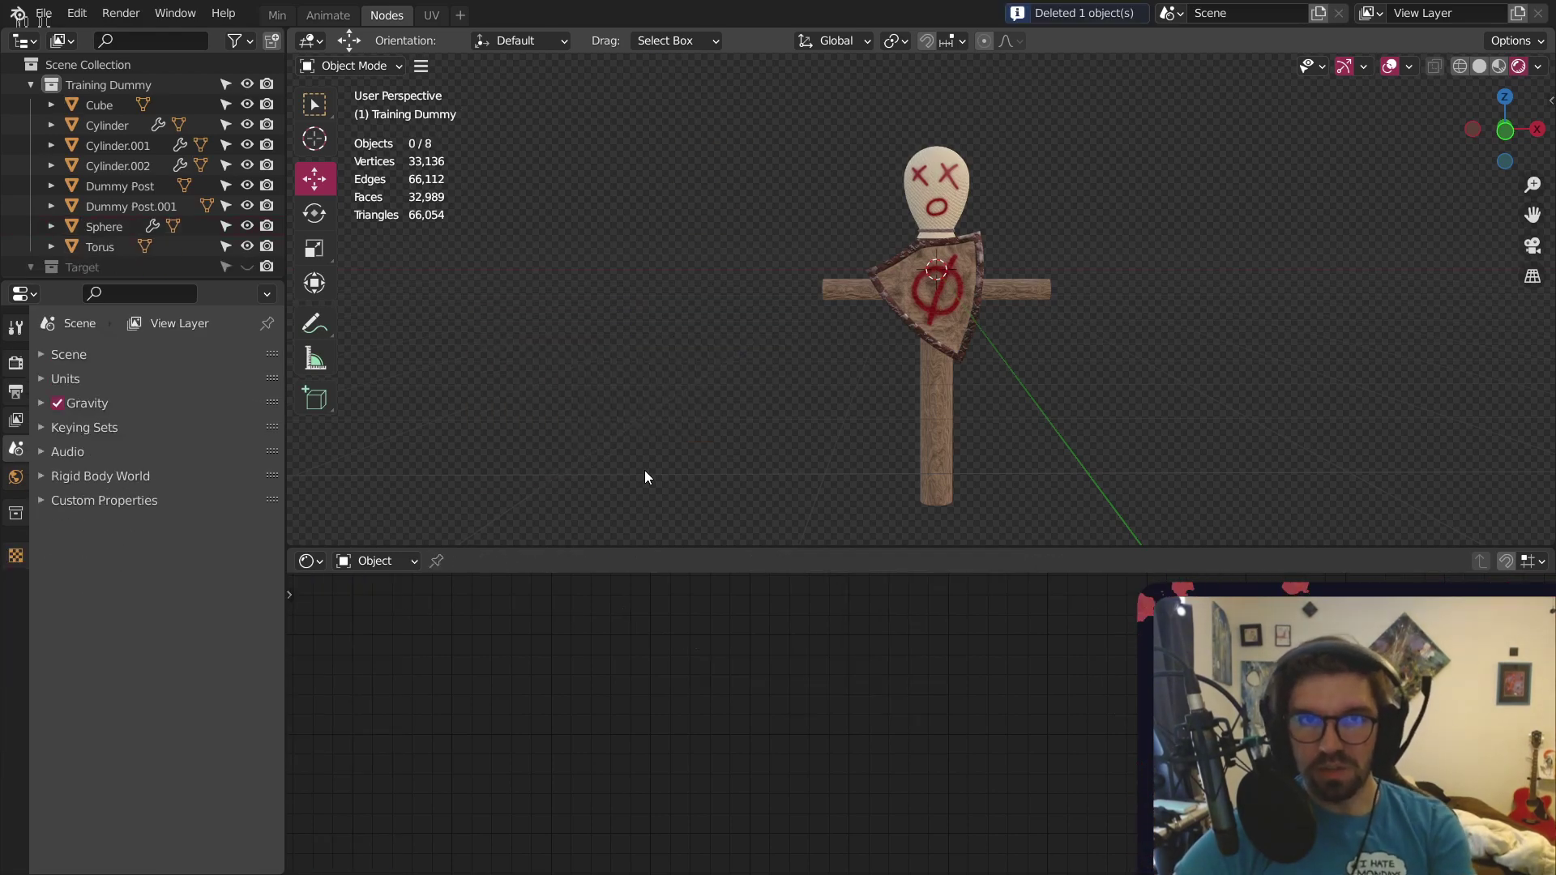
Switch to the Min workspace and rename the dummy's head object as Dummy Head
middle_click_drag(868, 289, 940, 232)
scroll(919, 274, "up", 2)
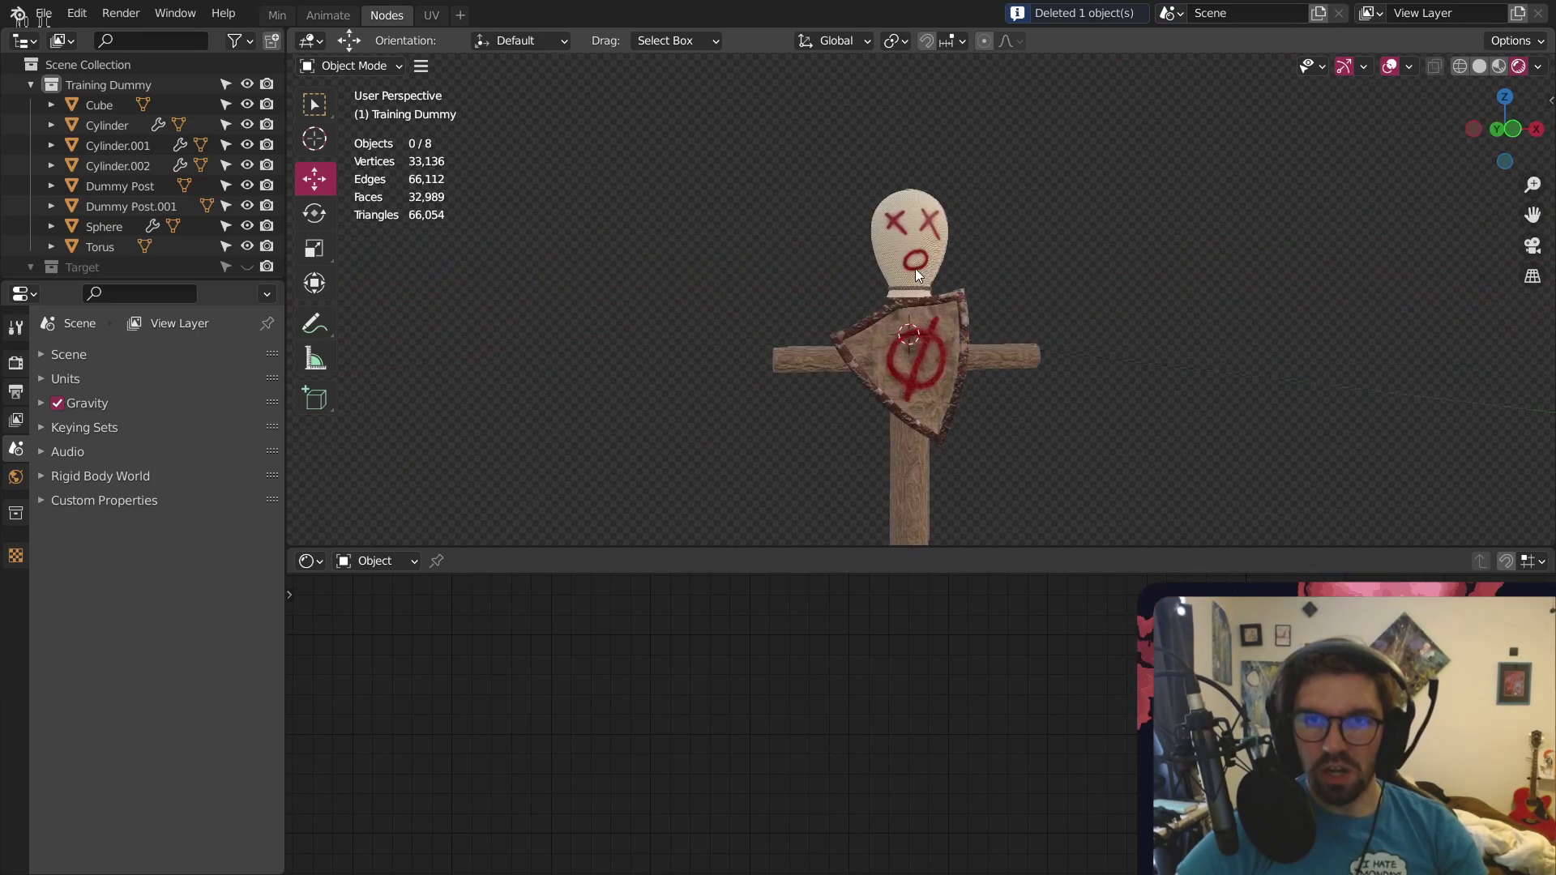
left_click(1515, 126)
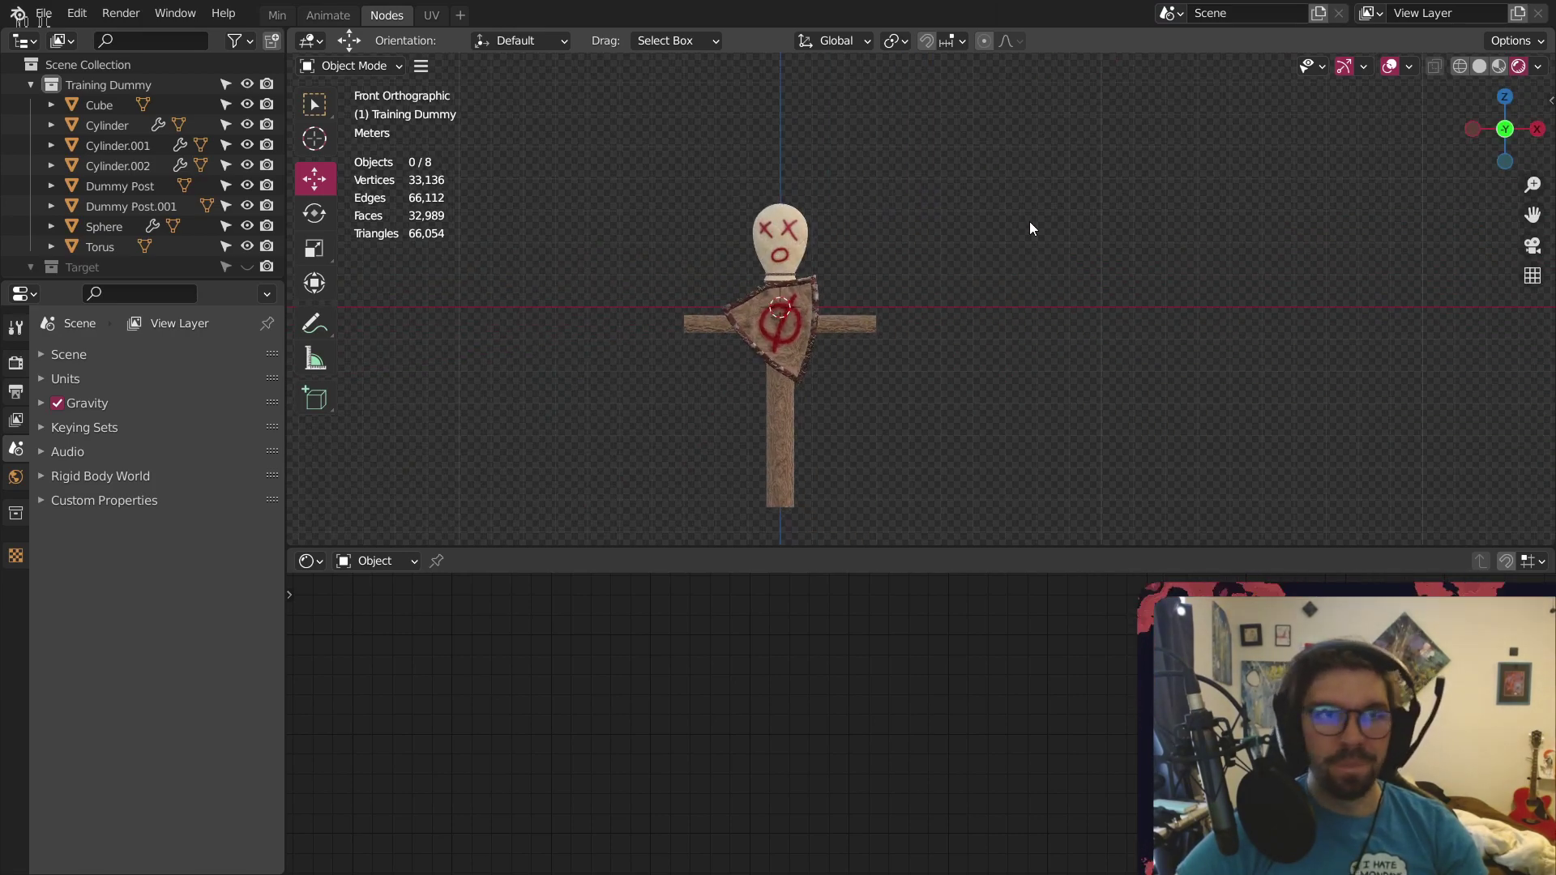
left_click(280, 16)
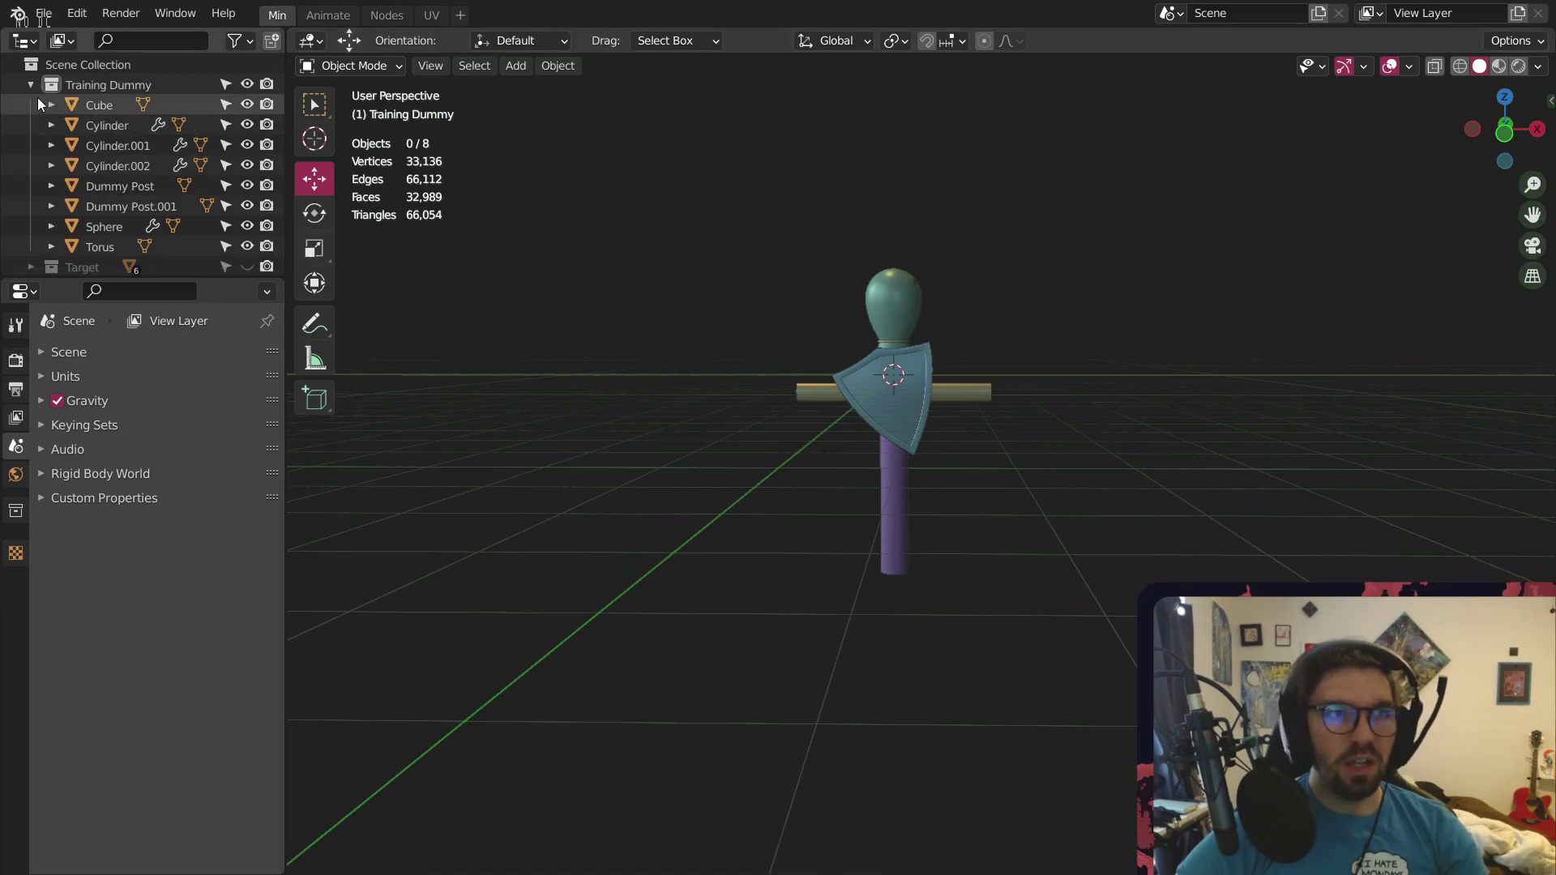
left_click(894, 304)
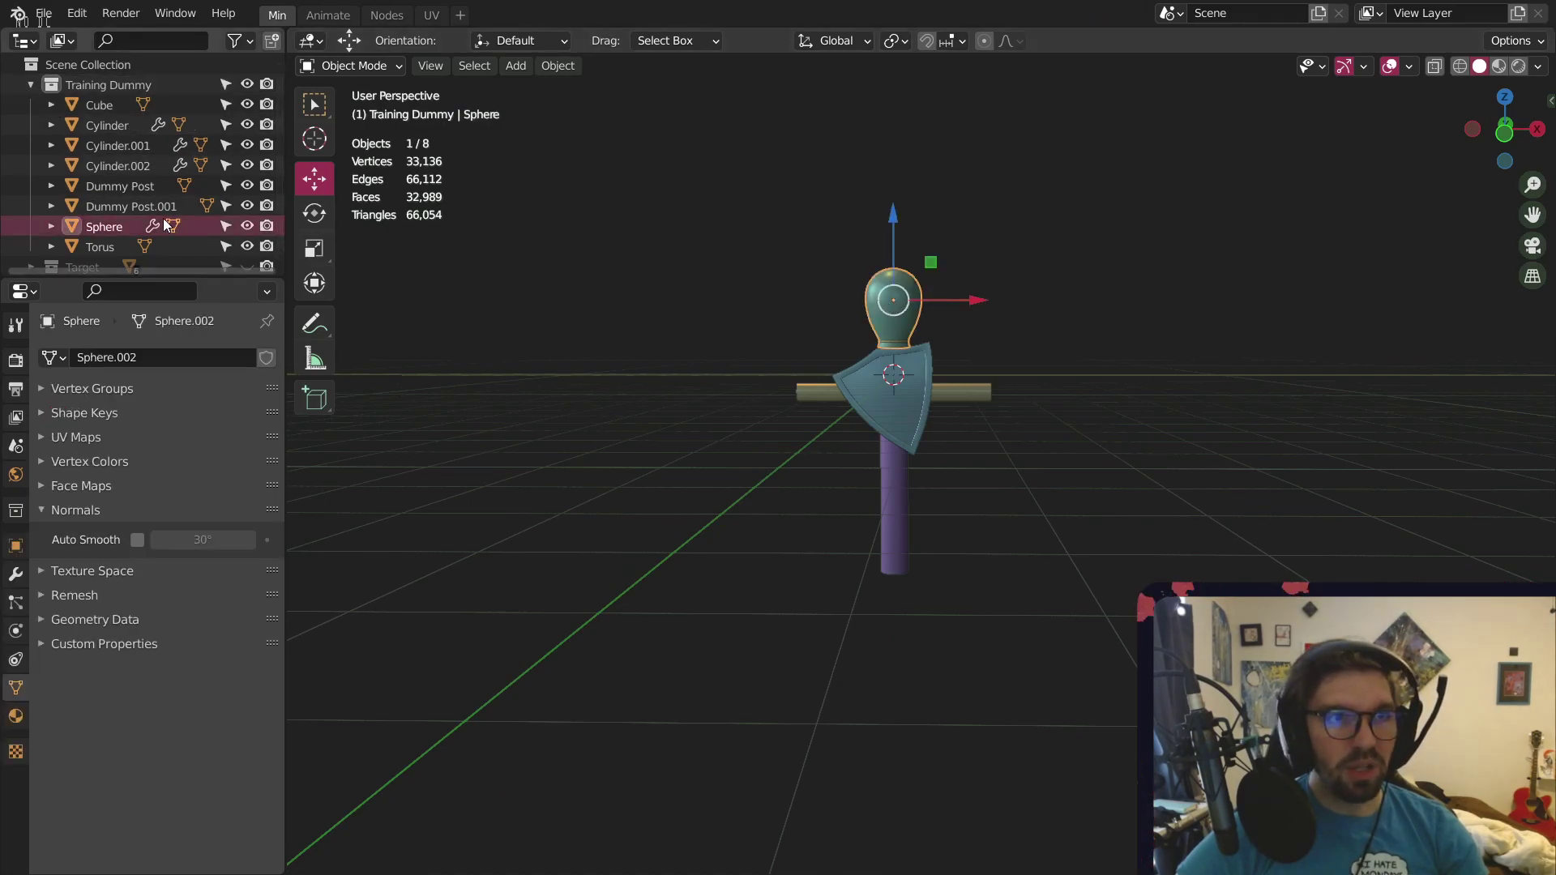
type("Du")
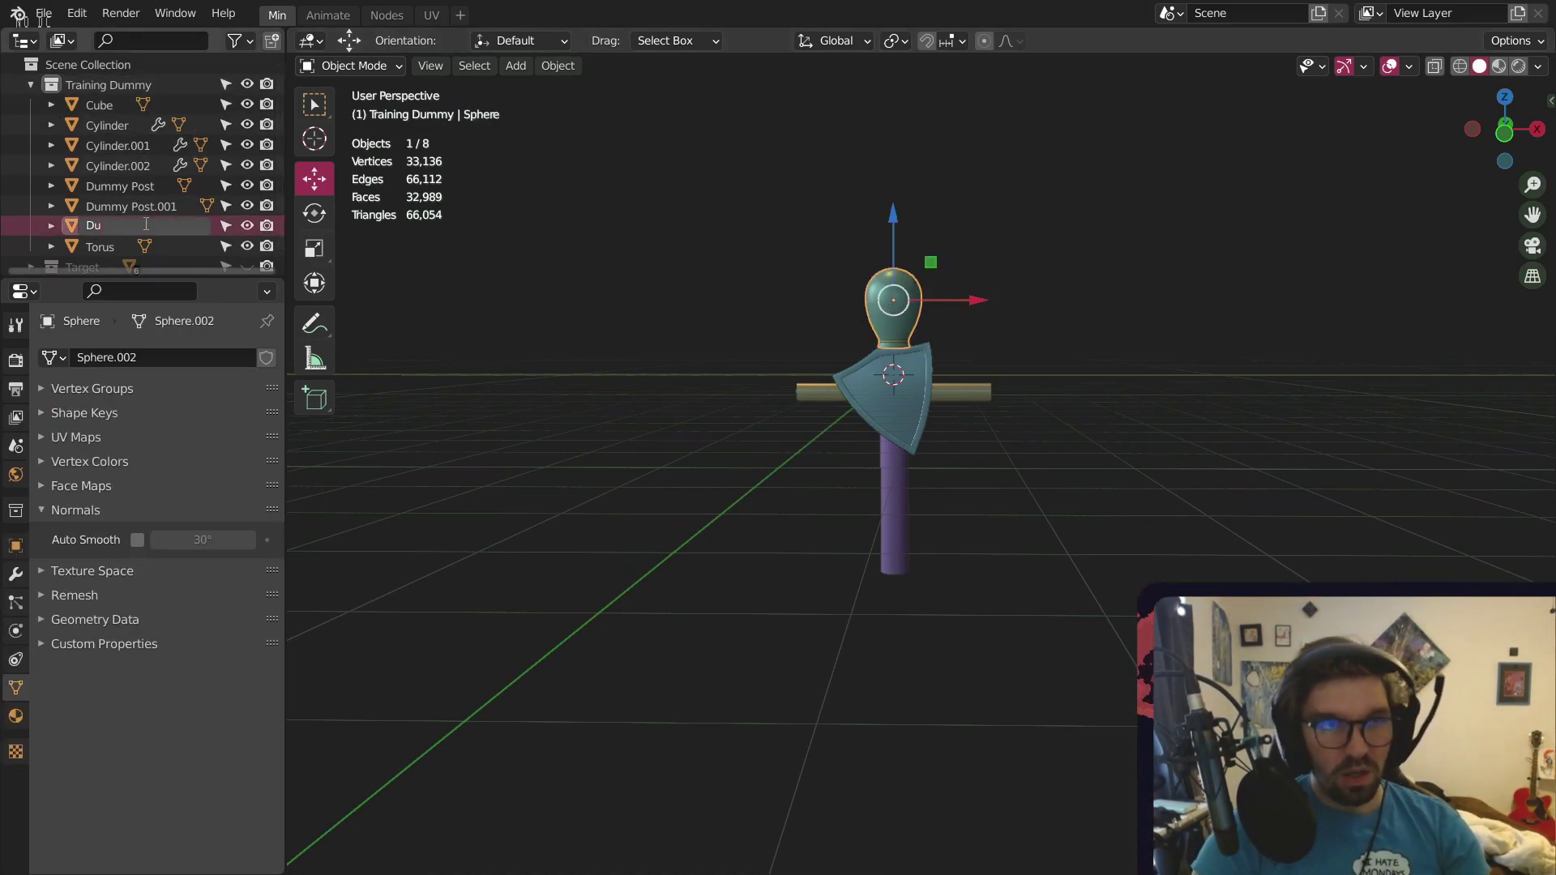
type("mmy Head")
key("Return")
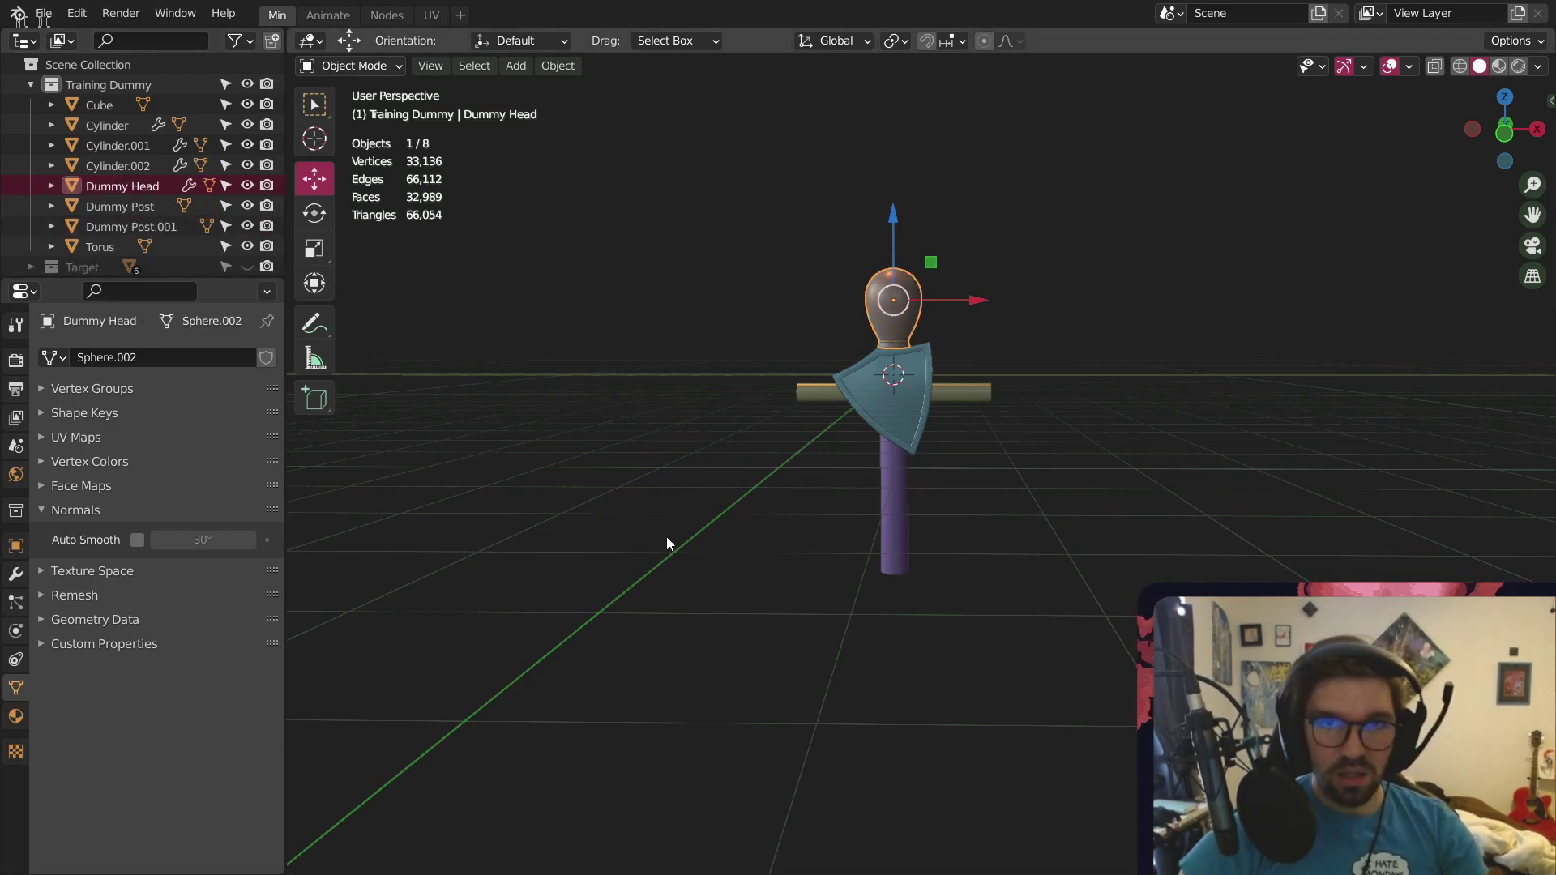
Rename the shield object as Dummy Shield
left_click(814, 388)
left_click(911, 396)
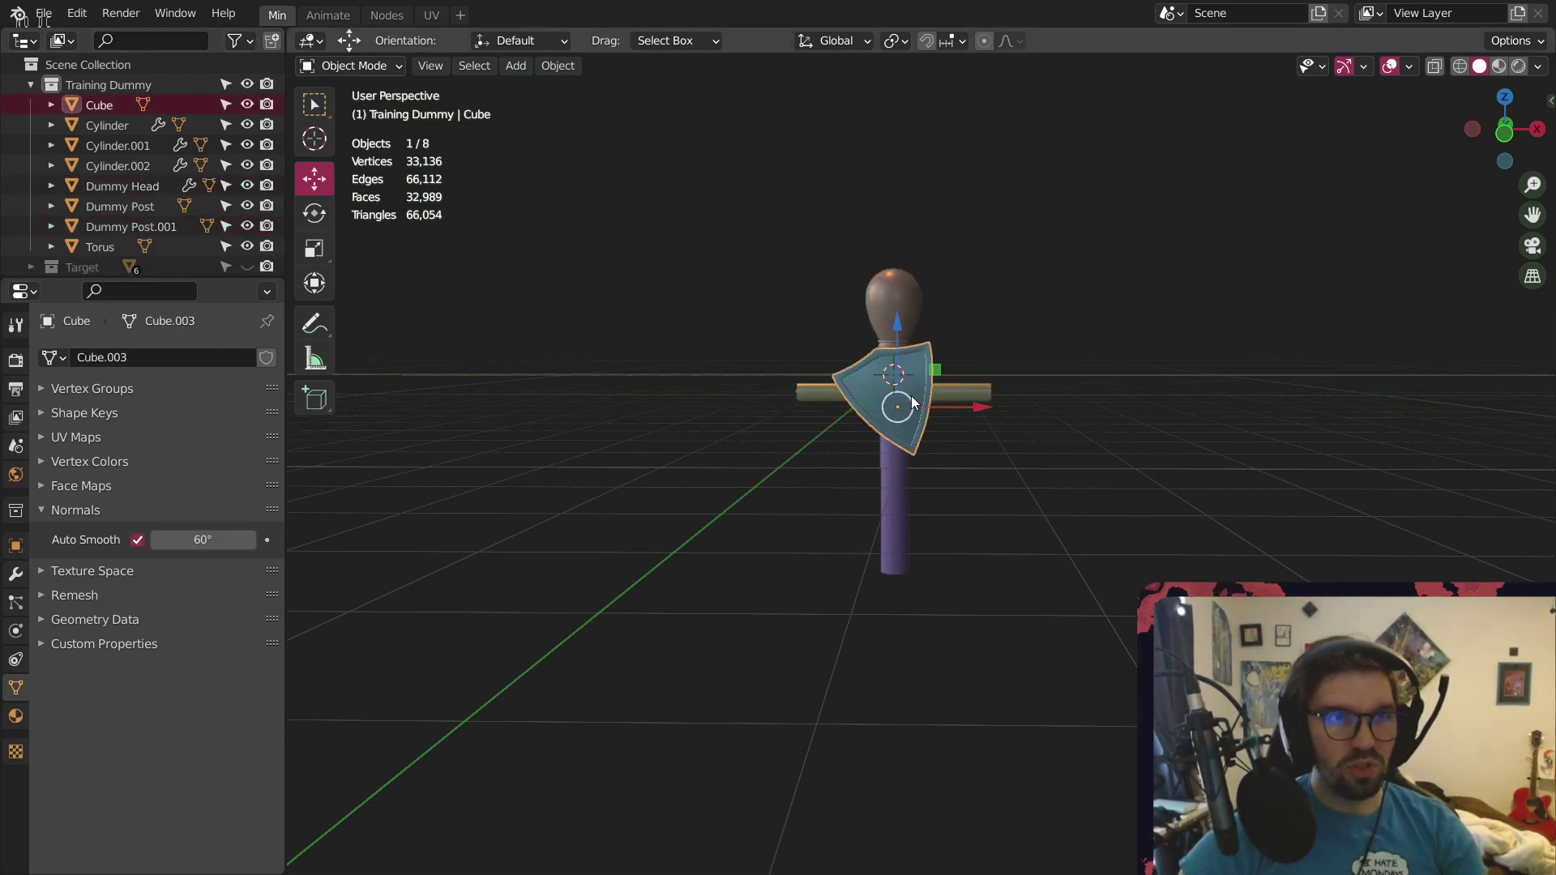
key("F2")
type("Dum")
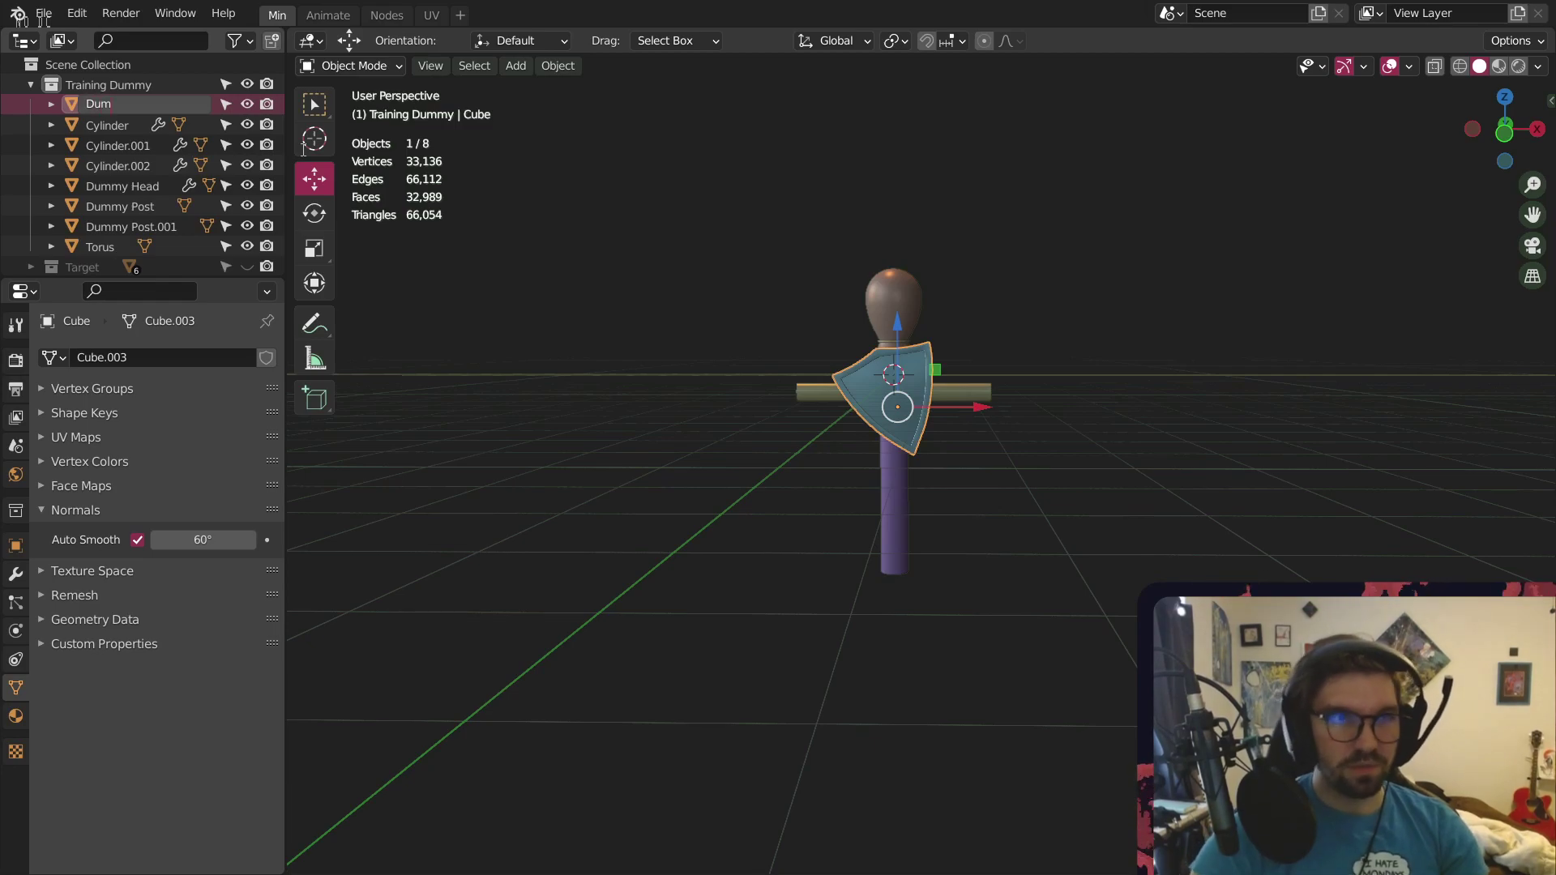
type("my Shield")
key("Return")
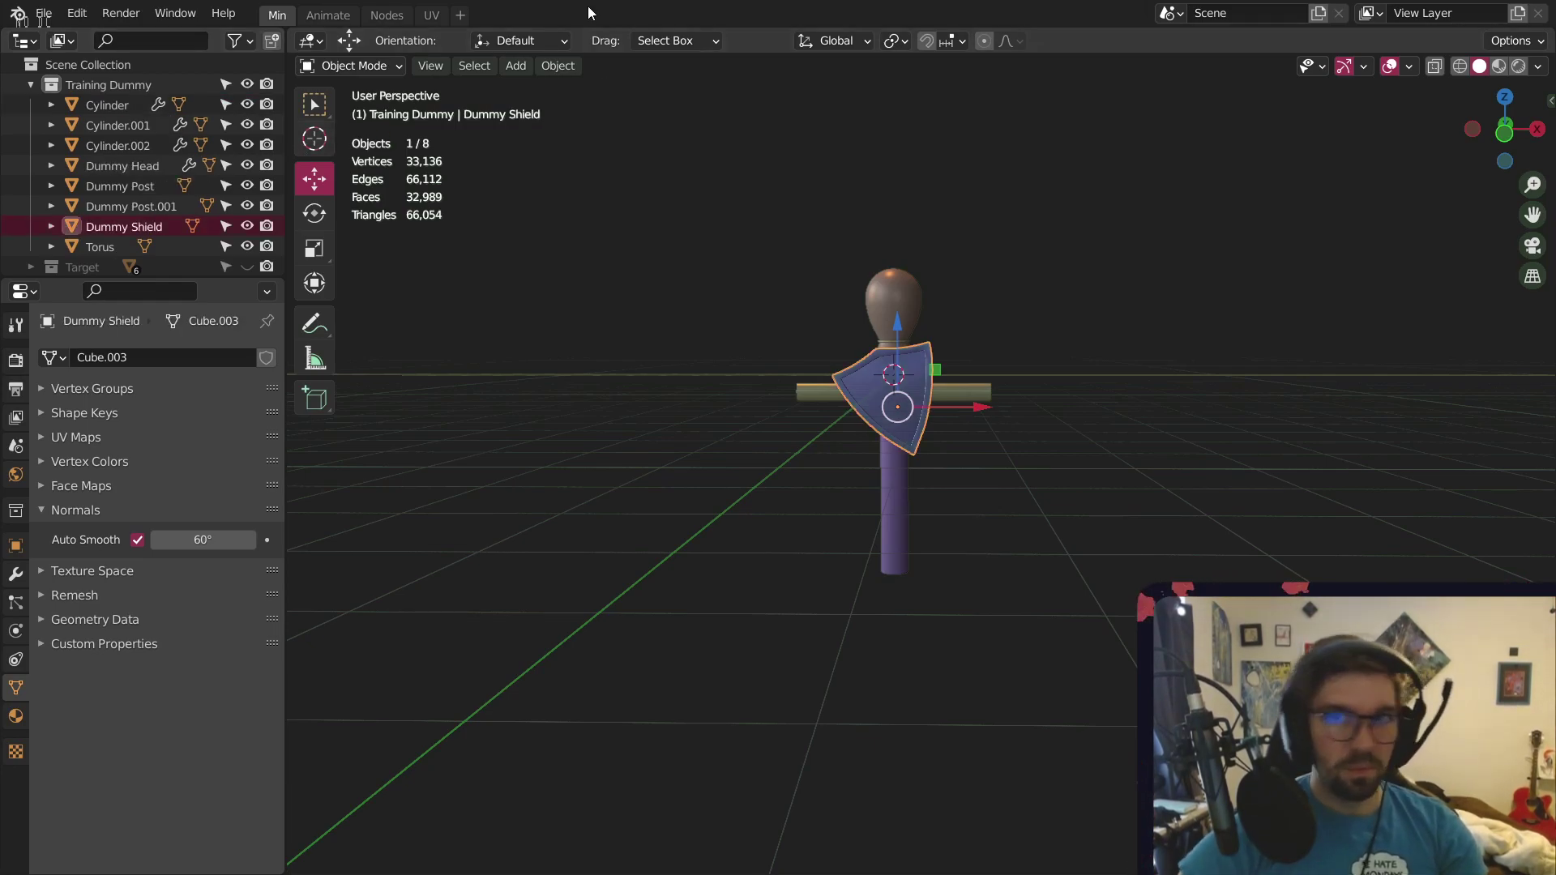
Rename the torus around the dummy's neck as Dummy Rope
scroll(1004, 373, "up", 2)
left_click(912, 359)
scroll(877, 332, "up", 4)
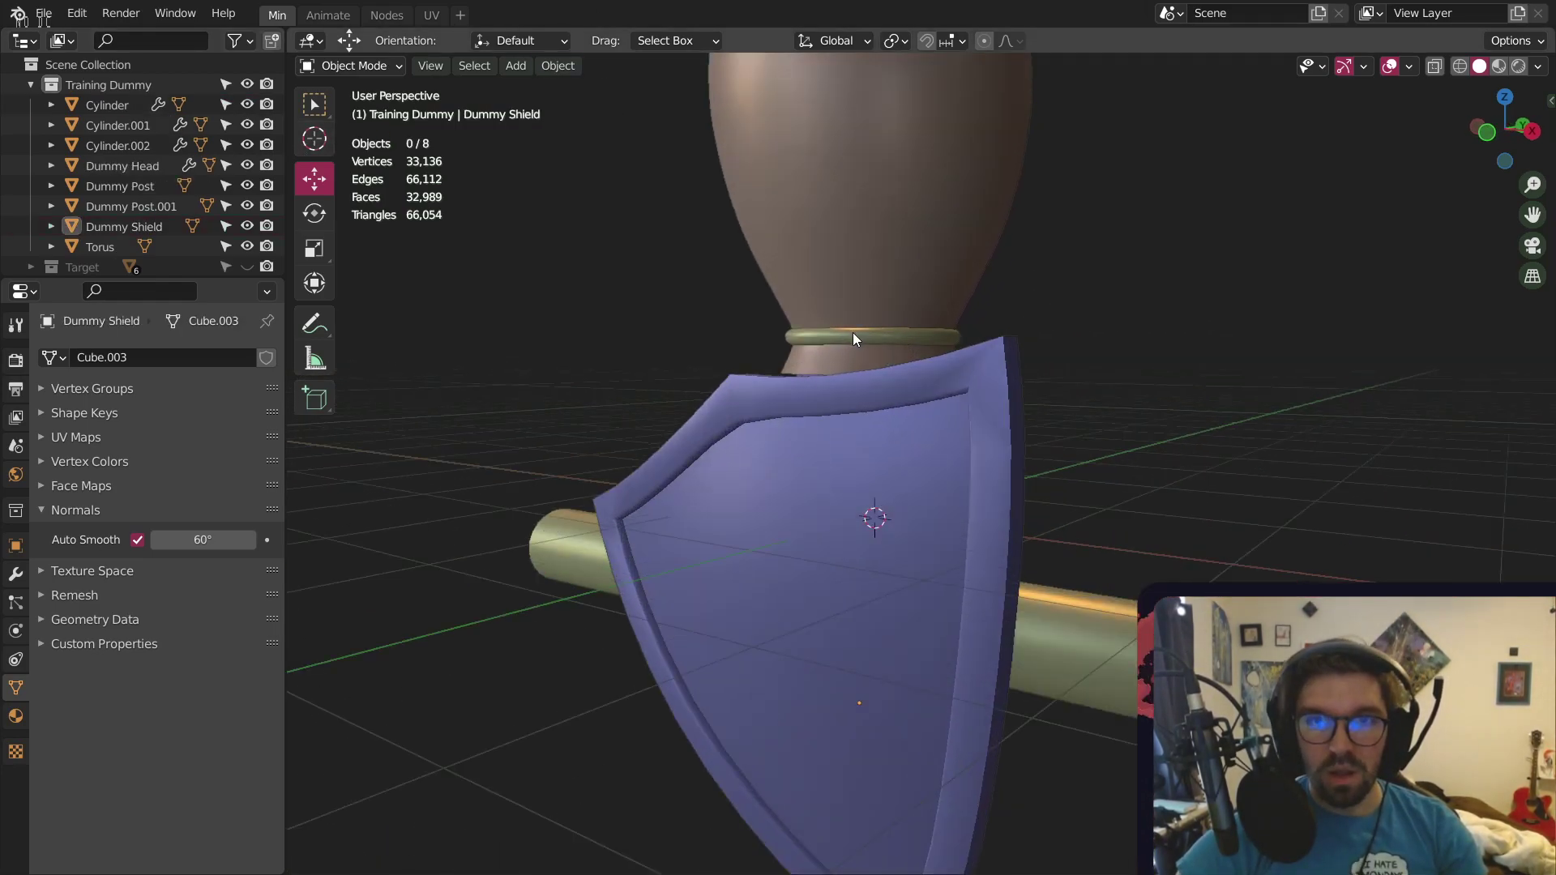
left_click(852, 333)
double_click(102, 246)
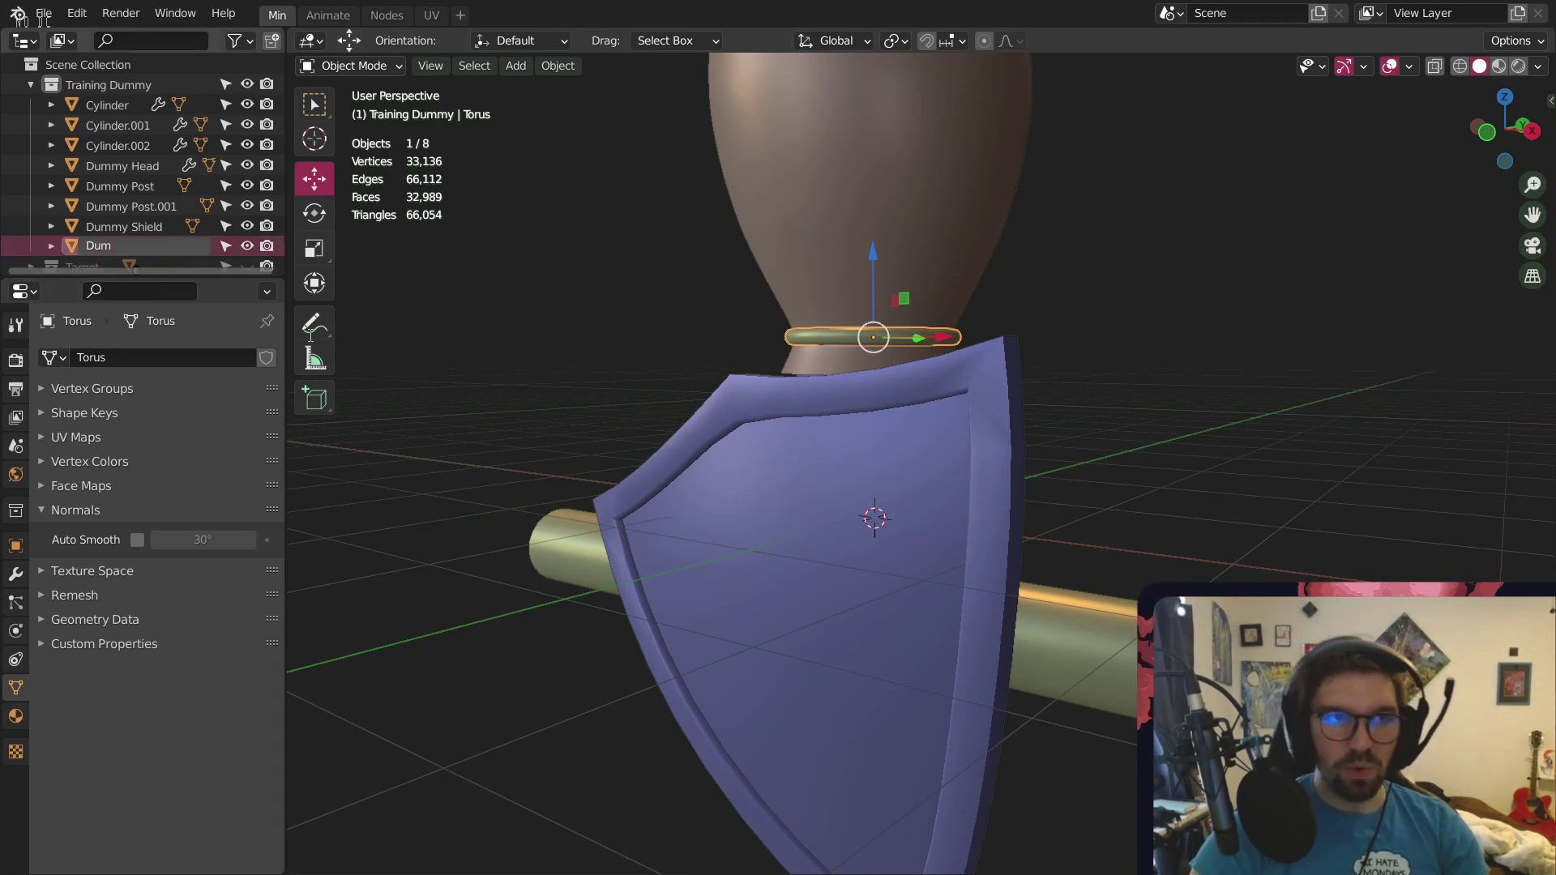
type("Dummy Rope")
key("Return")
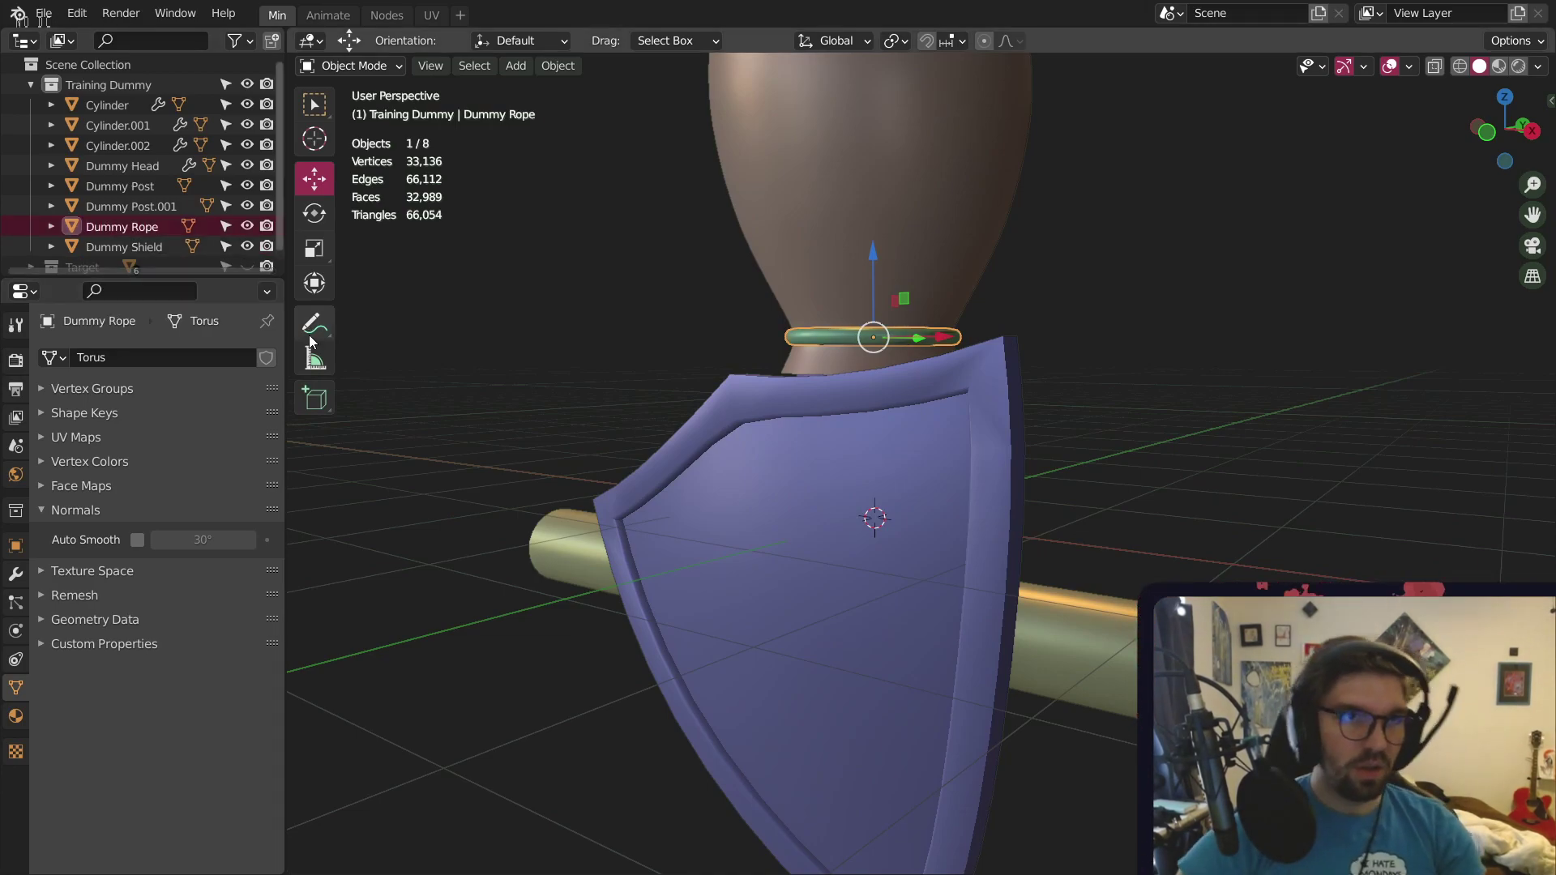
Rename the Cylinder object, the lowest nail on the back of the post, as Nail
left_click(119, 128)
scroll(615, 294, "down", 5)
middle_click_drag(614, 293, 510, 342)
scroll(756, 353, "up", 4)
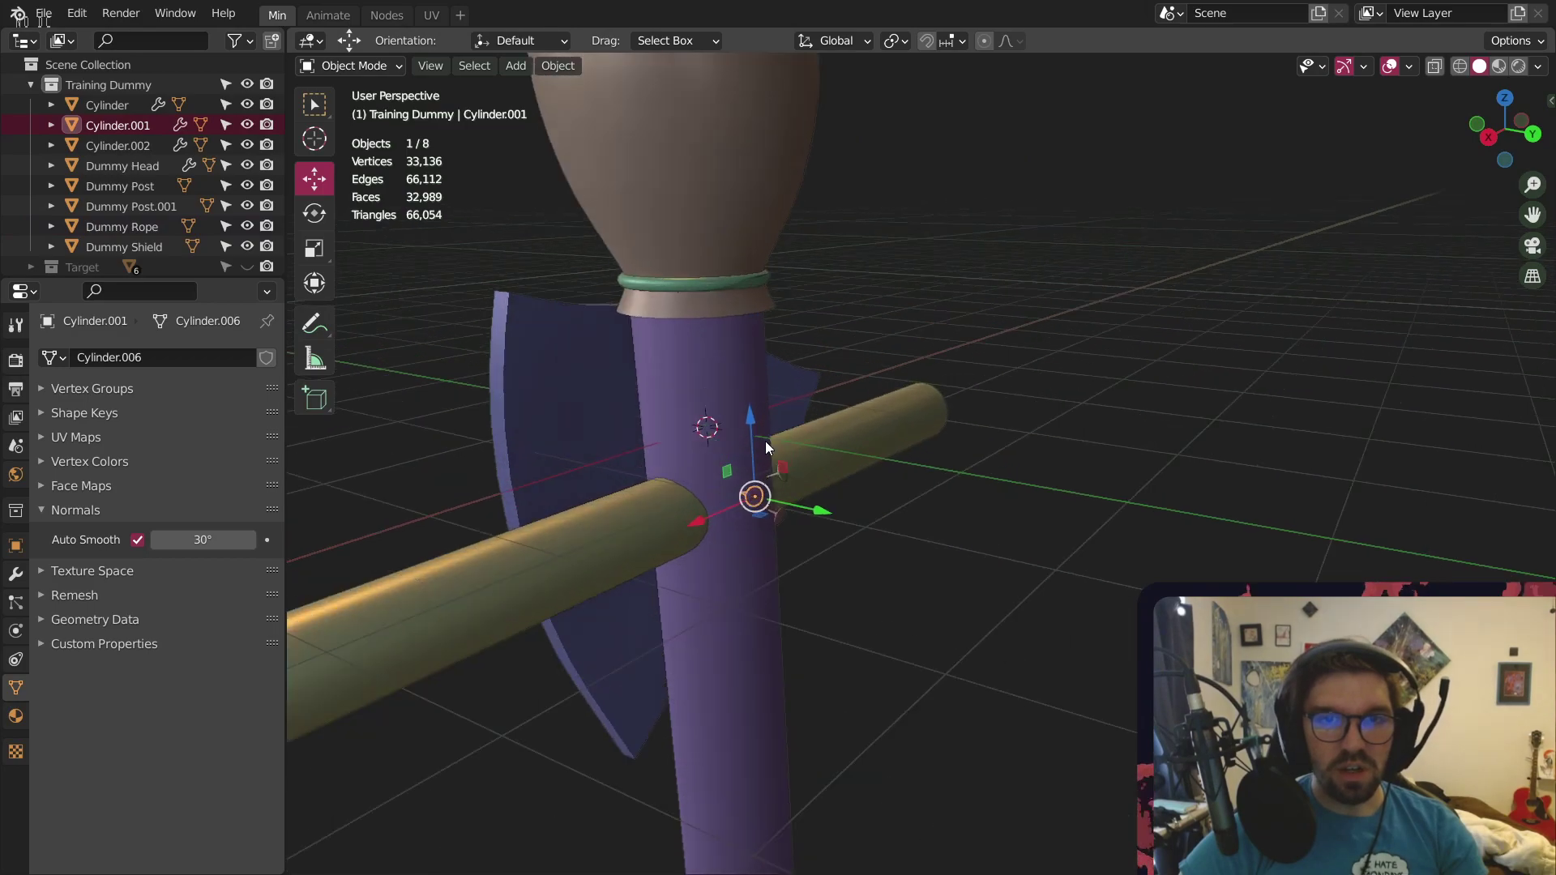
middle_click_drag(765, 441, 732, 463)
scroll(732, 463, "up", 4)
double_click(107, 103)
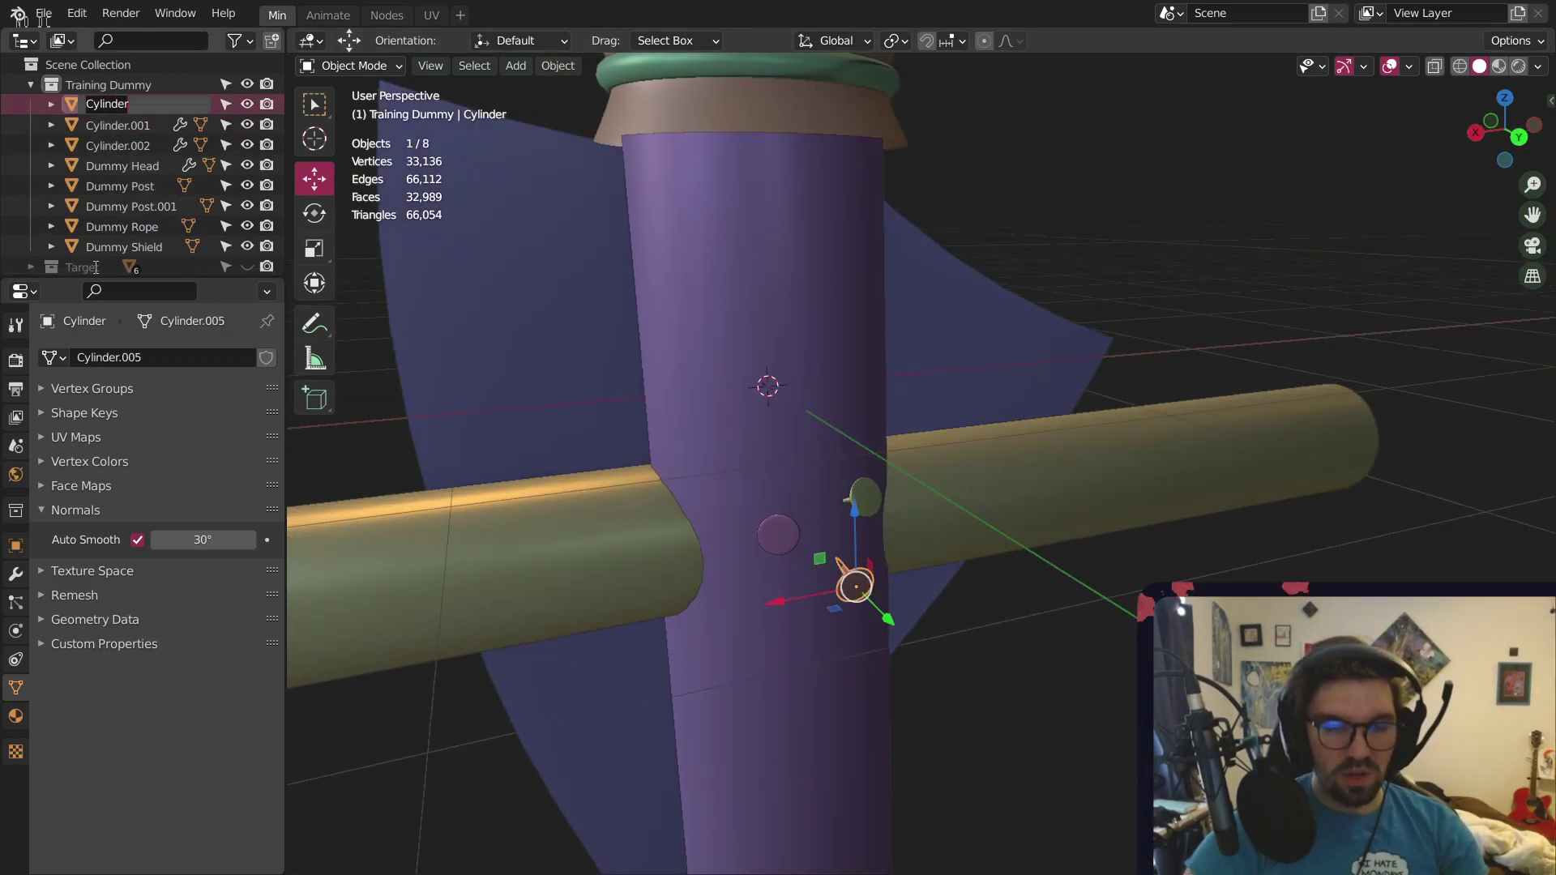
type("Nail")
key("Return")
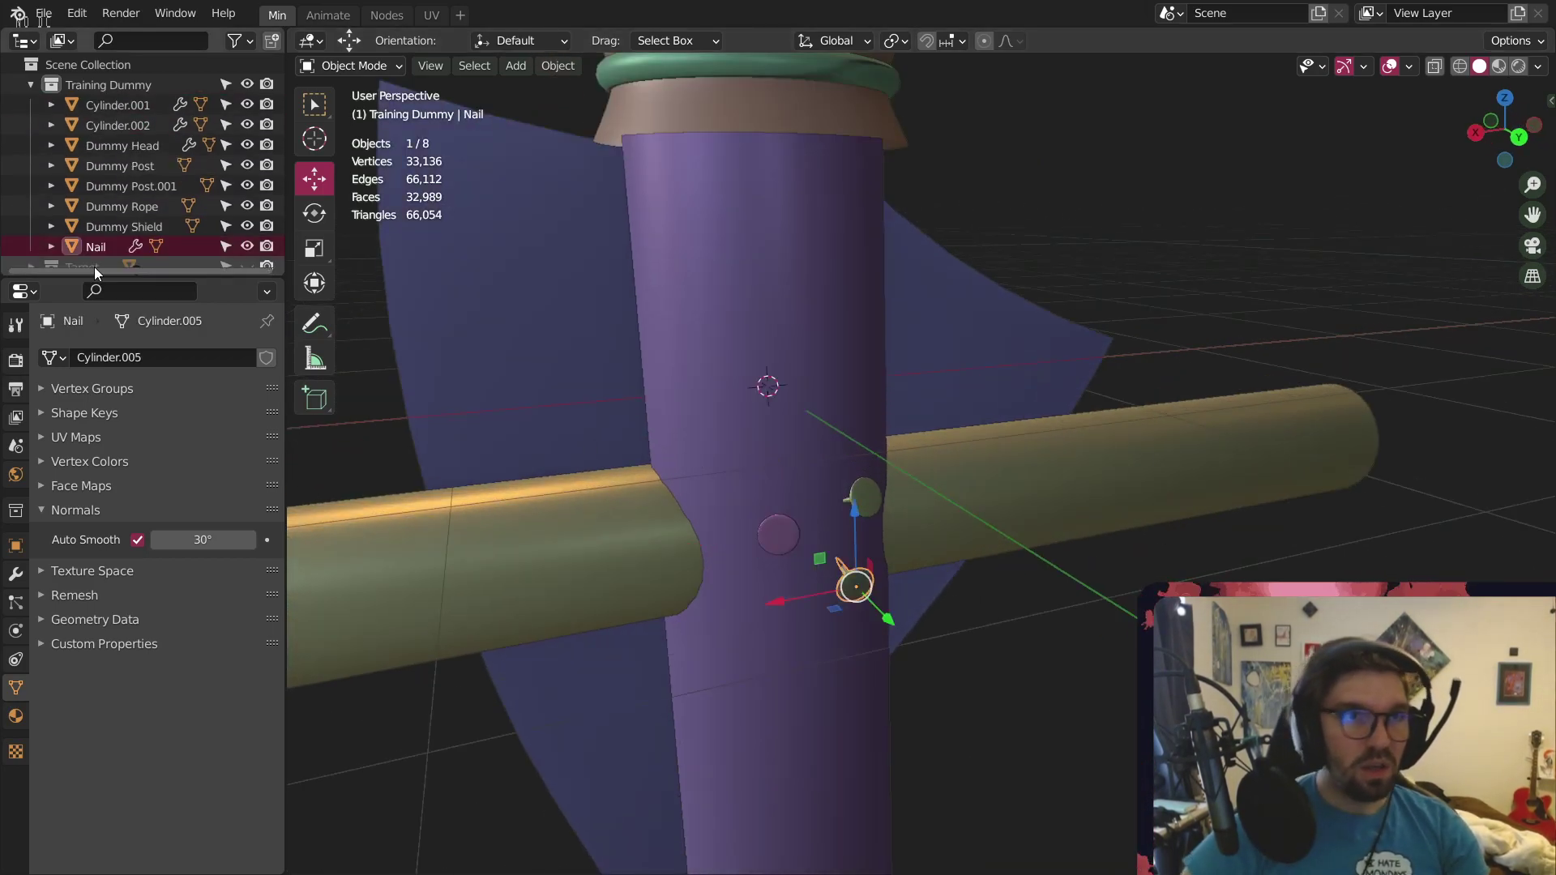
Give the two remaining nails, Cylinder.001 and Cylinder.002, the name Nail as well
left_click(118, 105)
double_click(118, 106)
type("Nail")
key("Return")
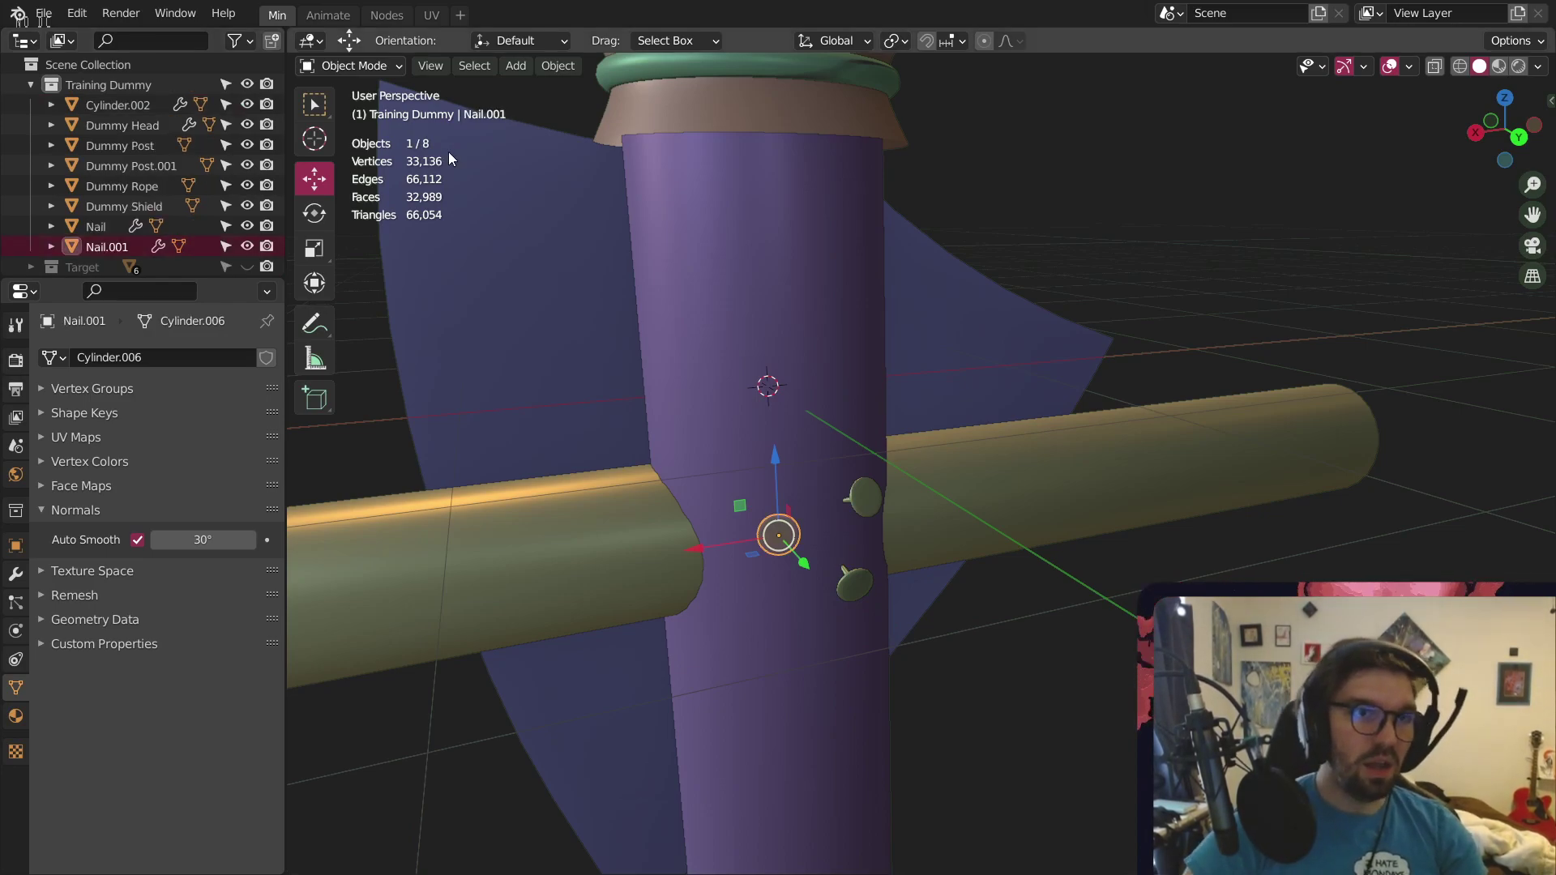
left_click(97, 99)
double_click(101, 98)
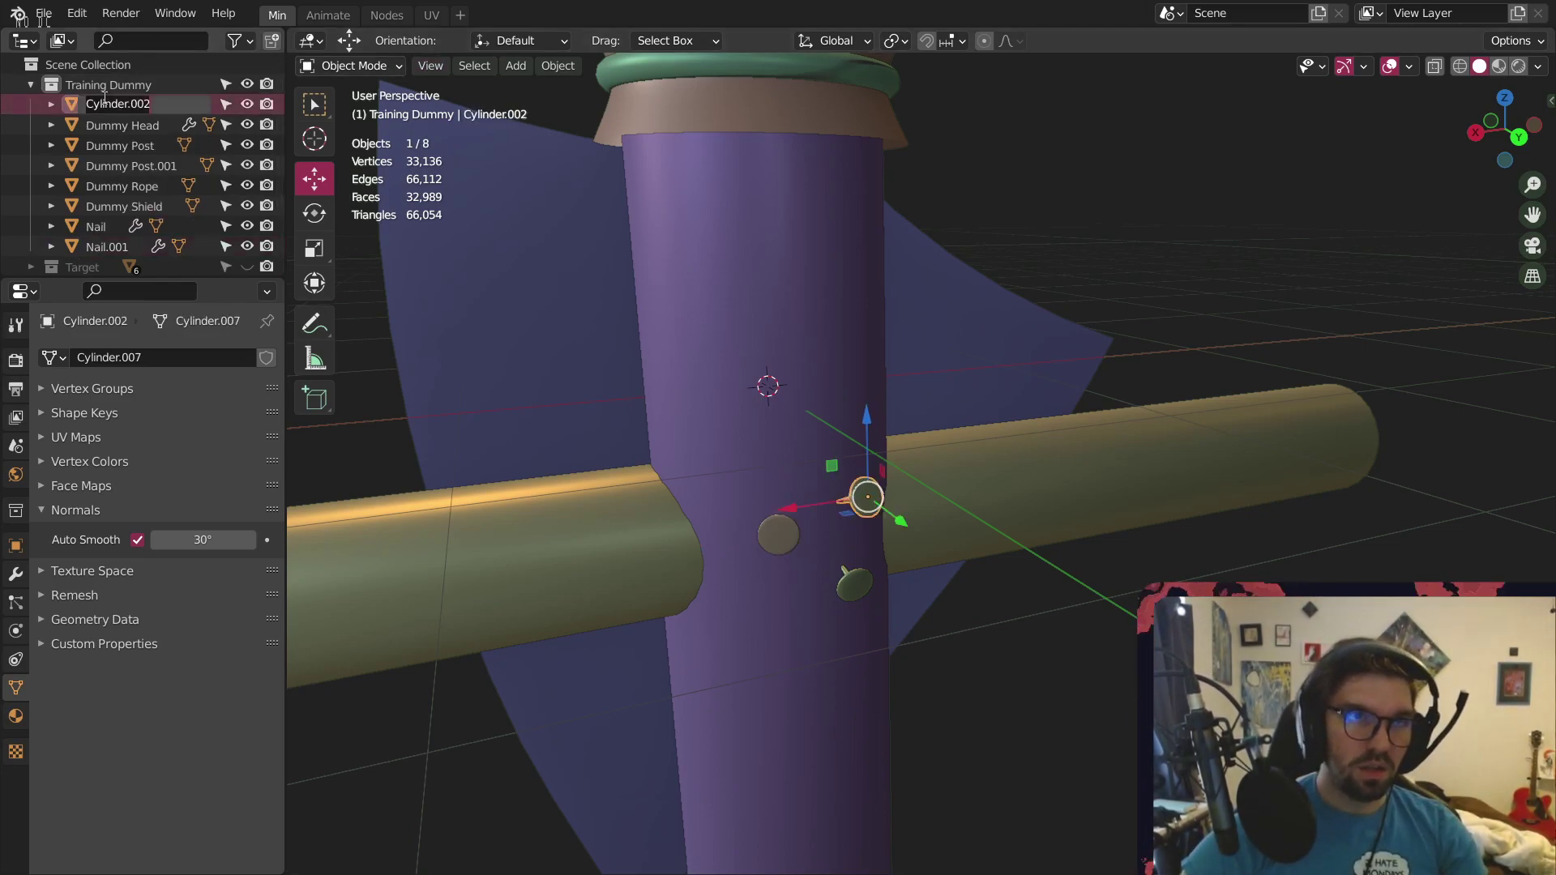
type("Nail")
key("Return")
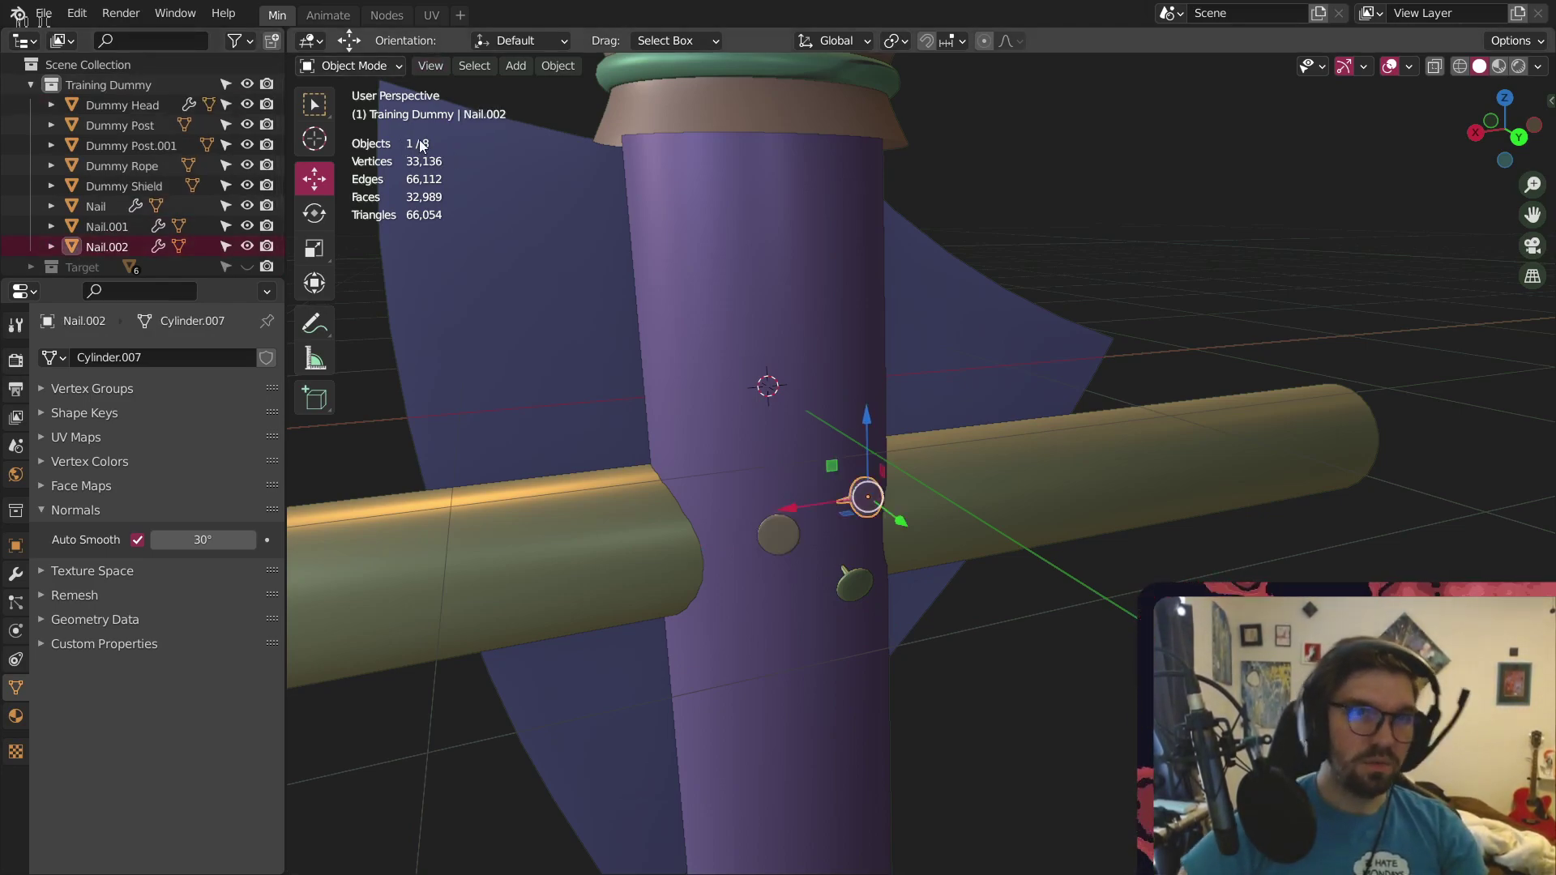
Deselect everything, collapse the Training Dummy collection and make the Target collection visible
left_click(1110, 292)
scroll(1110, 291, "down", 4)
middle_click_drag(1037, 264, 843, 318)
scroll(753, 342, "down", 5)
left_click(31, 84)
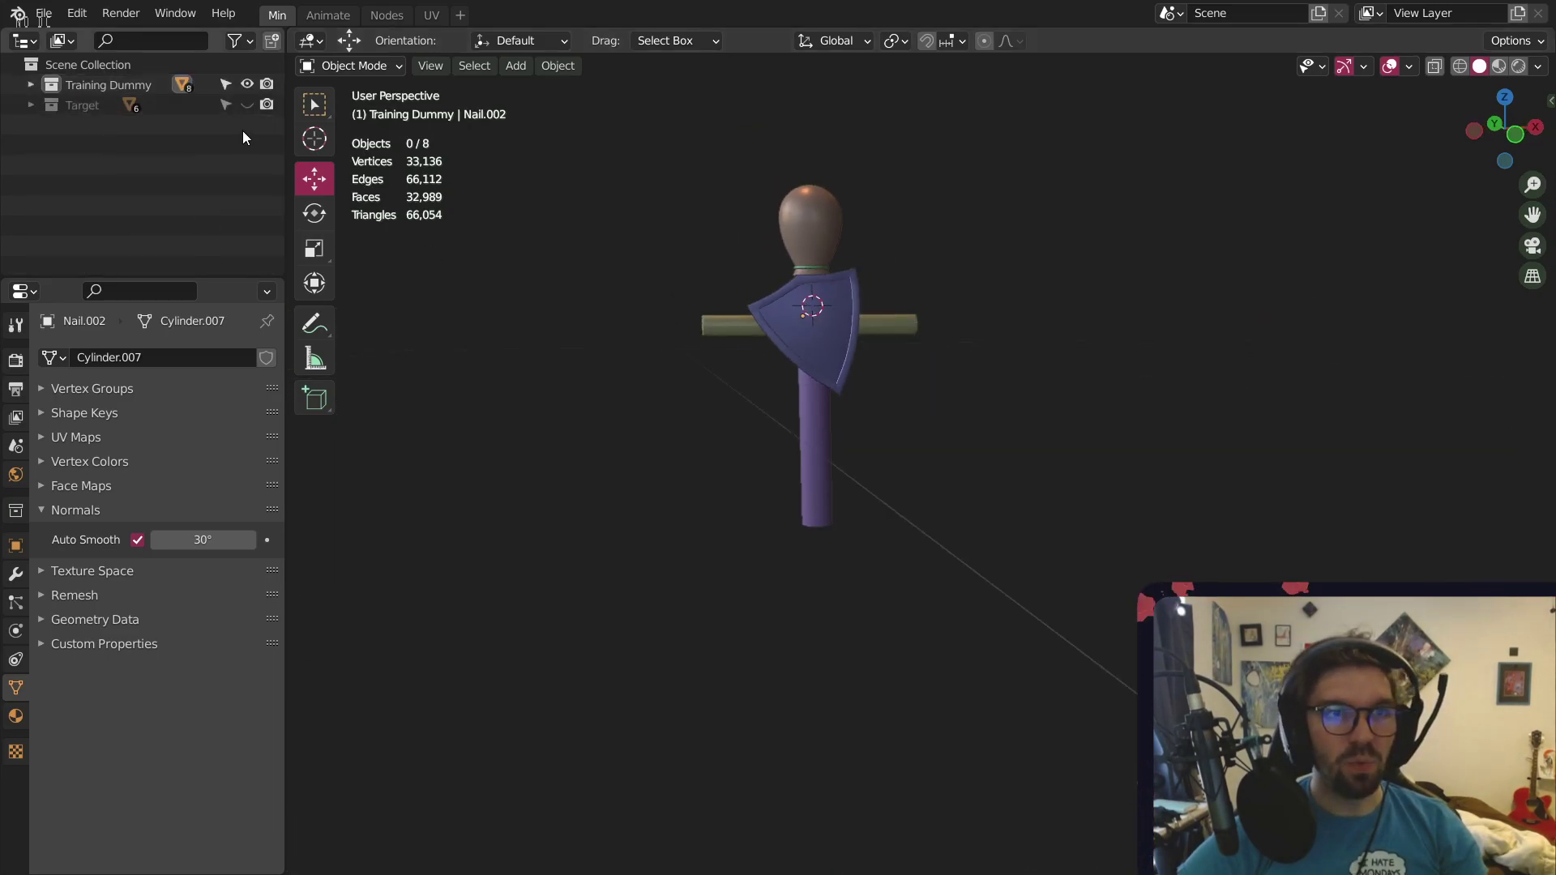
left_click(247, 104)
scroll(730, 373, "down", 3)
middle_click_drag(729, 373, 785, 313)
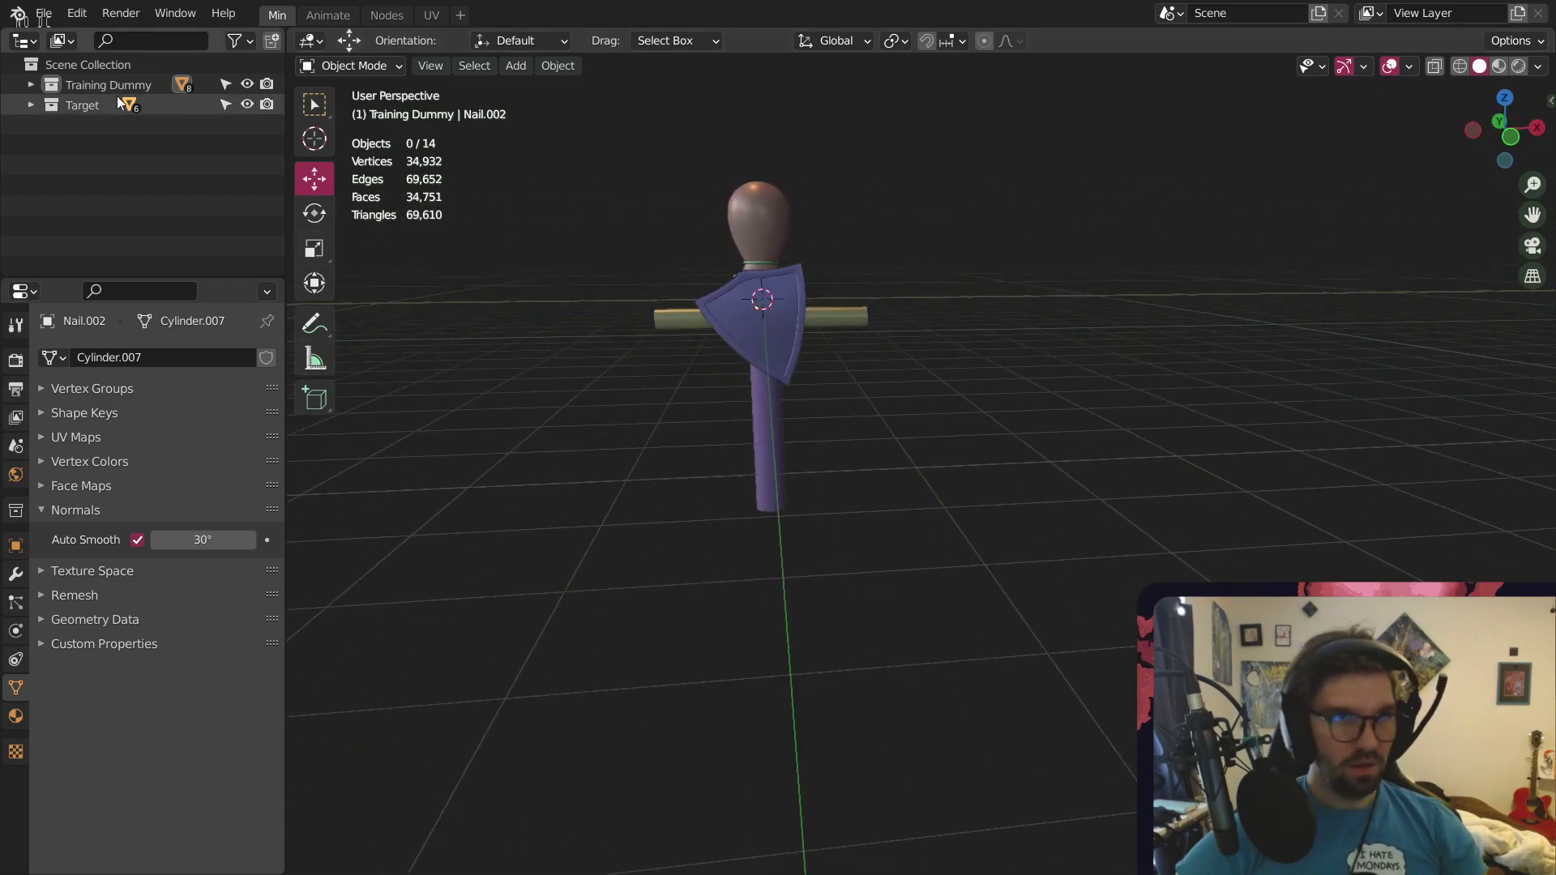
Select all objects in the Training Dummy collection, from Dummy Head to Nail.002, and scale them to about 0.357
left_click(31, 84)
left_click(122, 105)
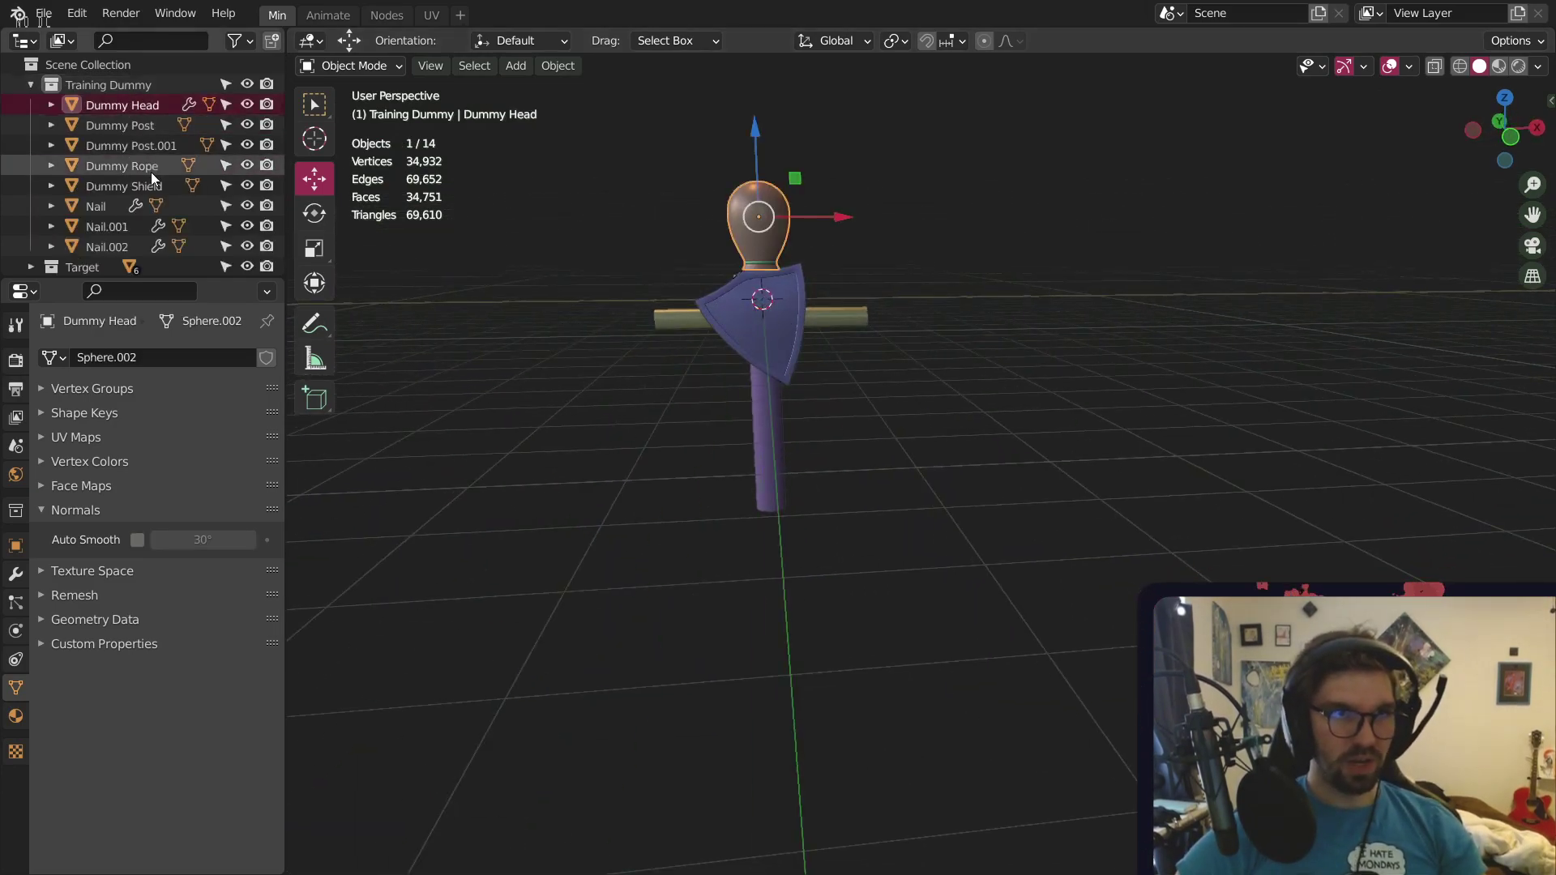
left_click(121, 247, "shift")
key("s")
left_click(783, 270)
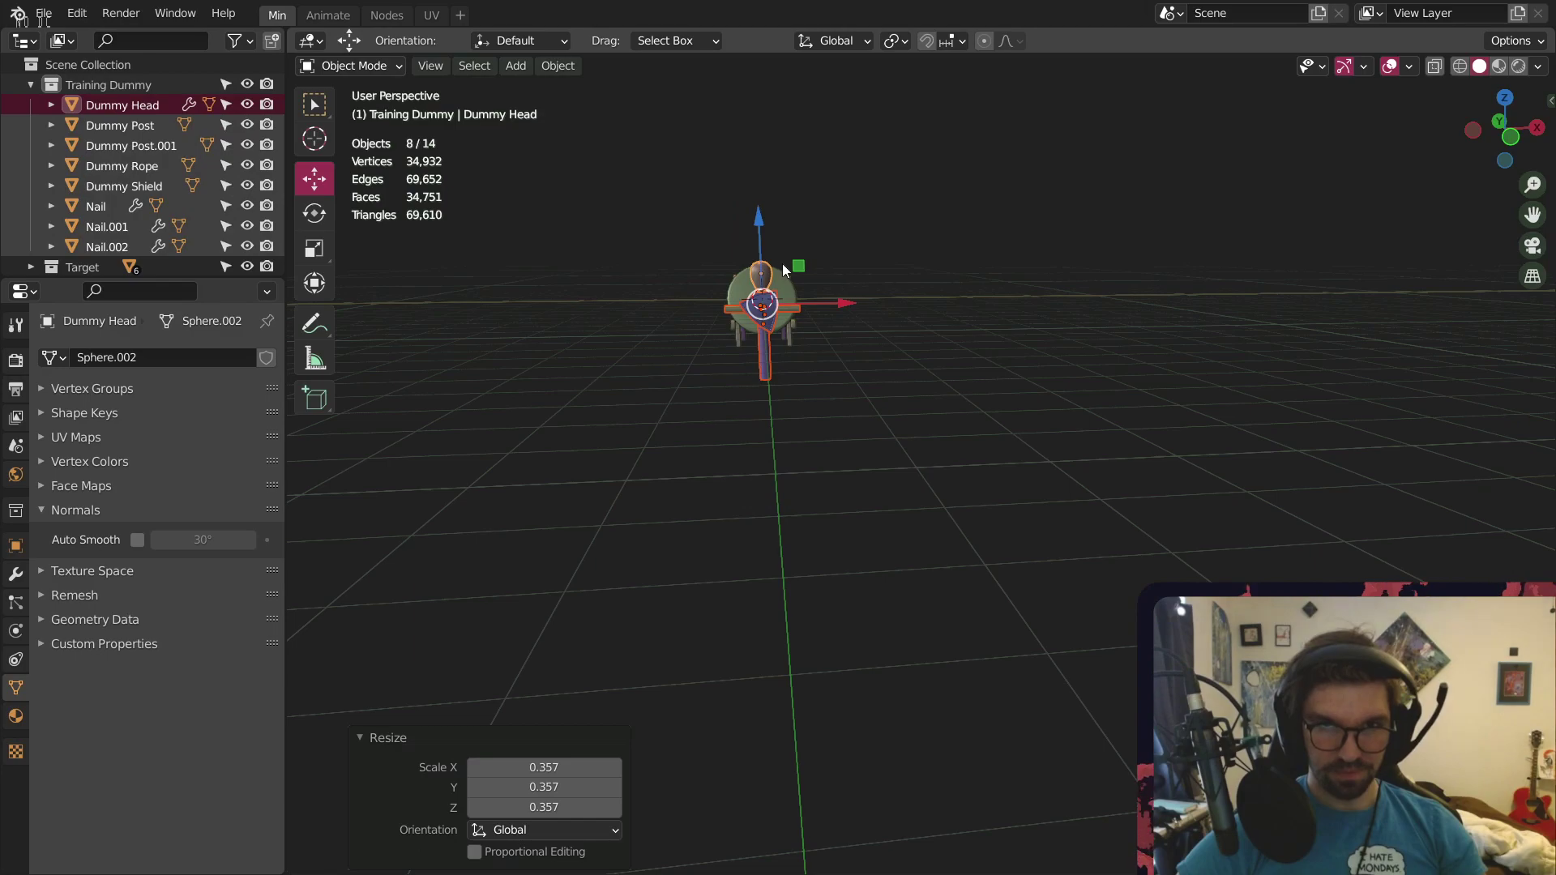
Move the selected training dummy about -2.02 m along X, raise it beside the target, and shift it about -0.71 m along Y
middle_click_drag(782, 270, 825, 385)
left_click_drag(905, 378, 838, 383)
scroll(783, 387, "up", 3)
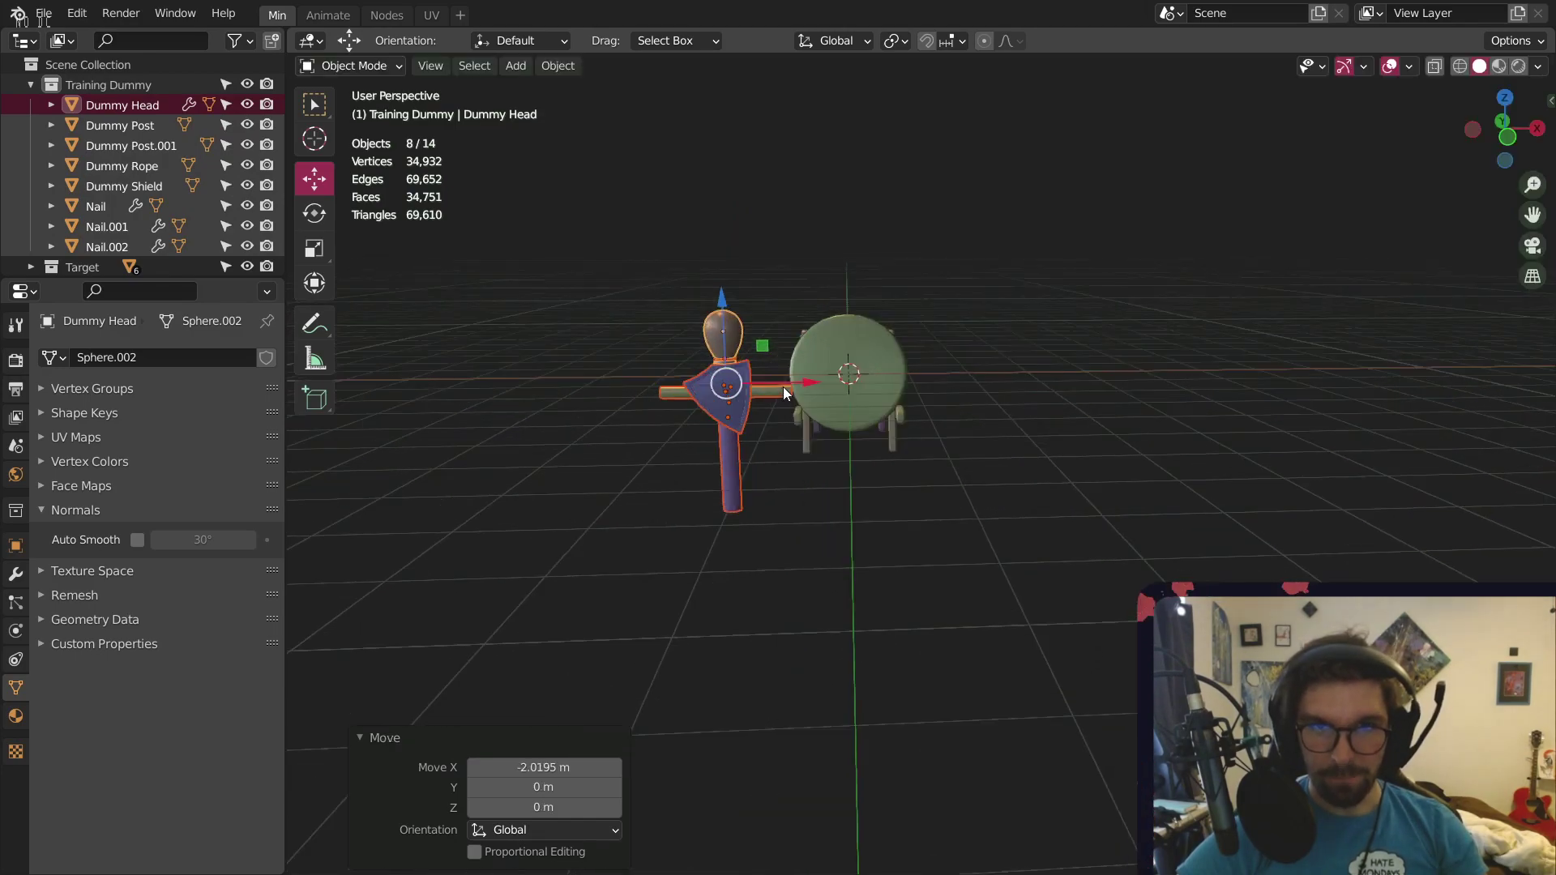
middle_click_drag(783, 386, 762, 385)
left_click_drag(722, 296, 722, 267)
middle_click_drag(722, 268, 759, 319)
left_click_drag(758, 321, 683, 347)
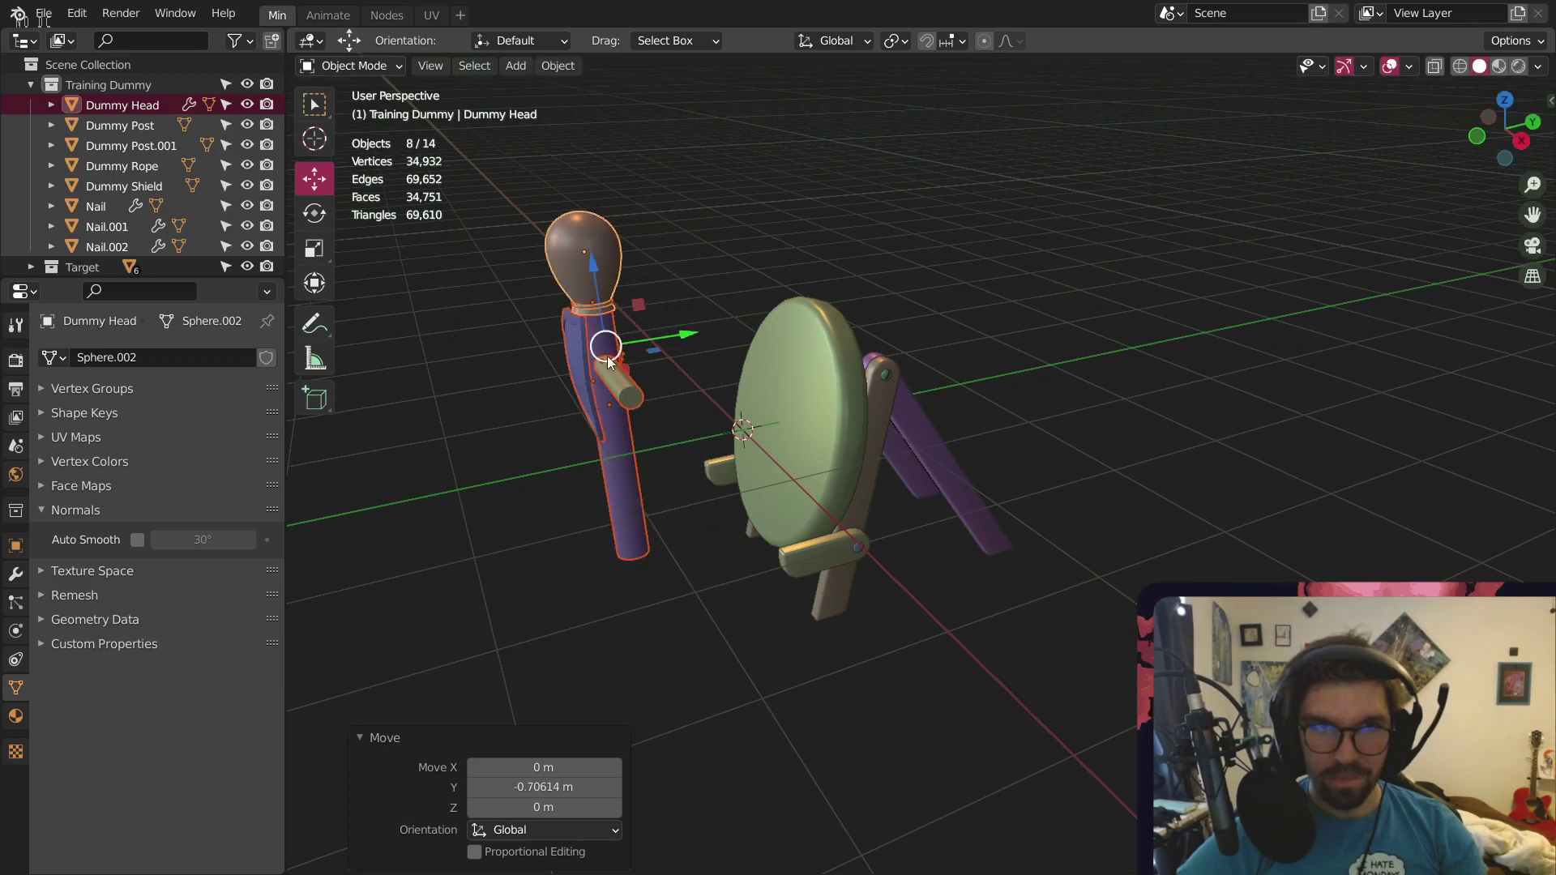
Rotate the whole training dummy slightly about the vertical axis and deselect it
left_click(316, 215)
left_click_drag(567, 372, 600, 372)
left_click(663, 658)
middle_click_drag(599, 507, 778, 381, "shift")
Select all eight dummy objects, from Dummy Head to Nail.002, move them further along negative Y, and deselect them
left_click(123, 106)
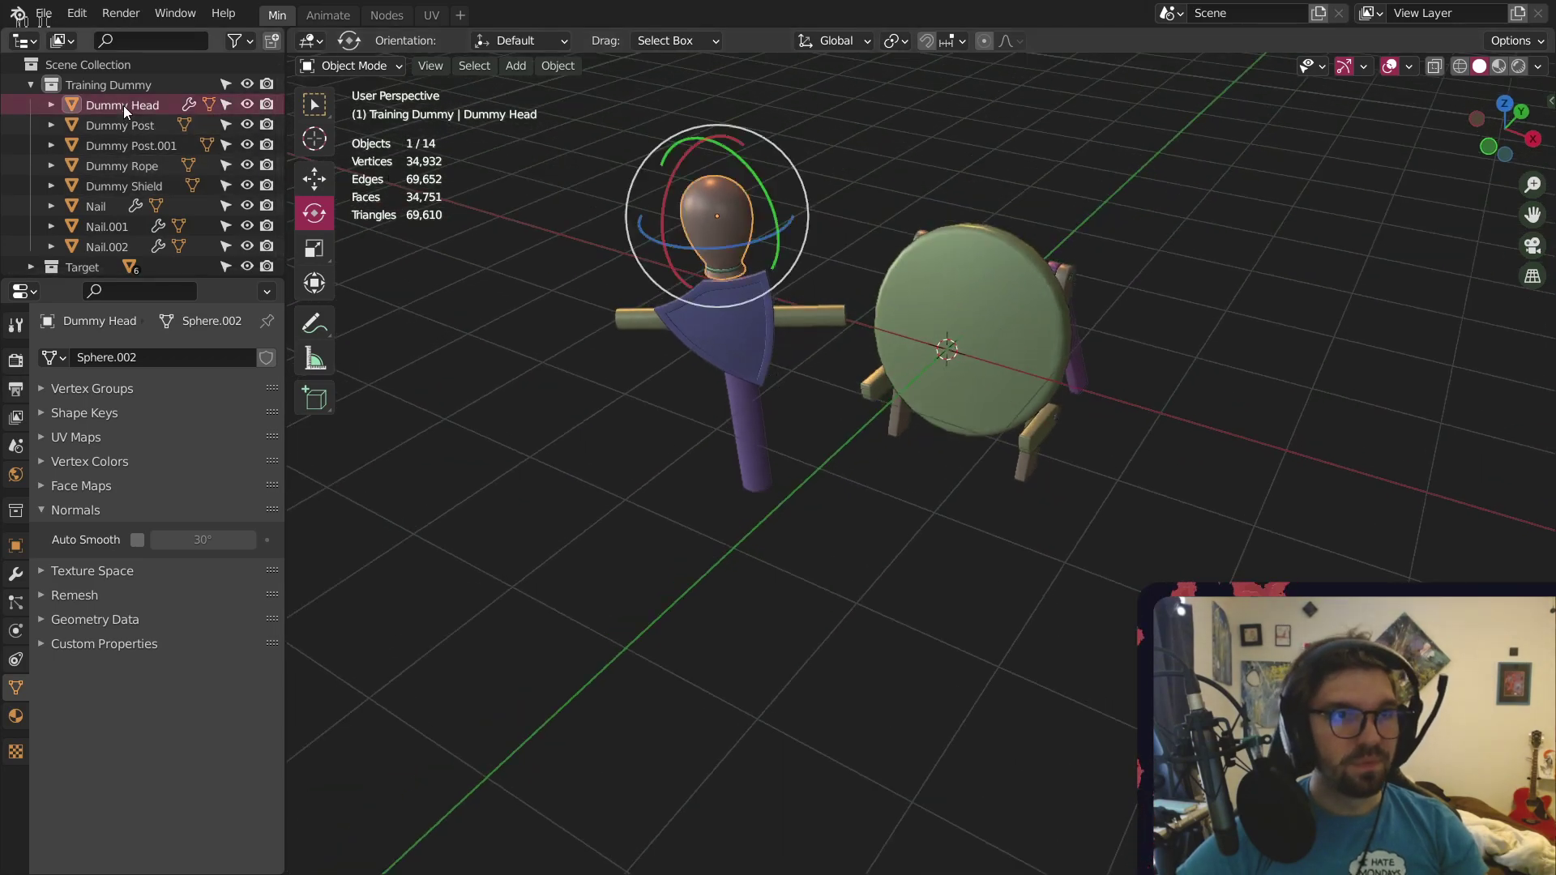
left_click(120, 248, "shift")
middle_click_drag(785, 312, 682, 324)
left_click(318, 175)
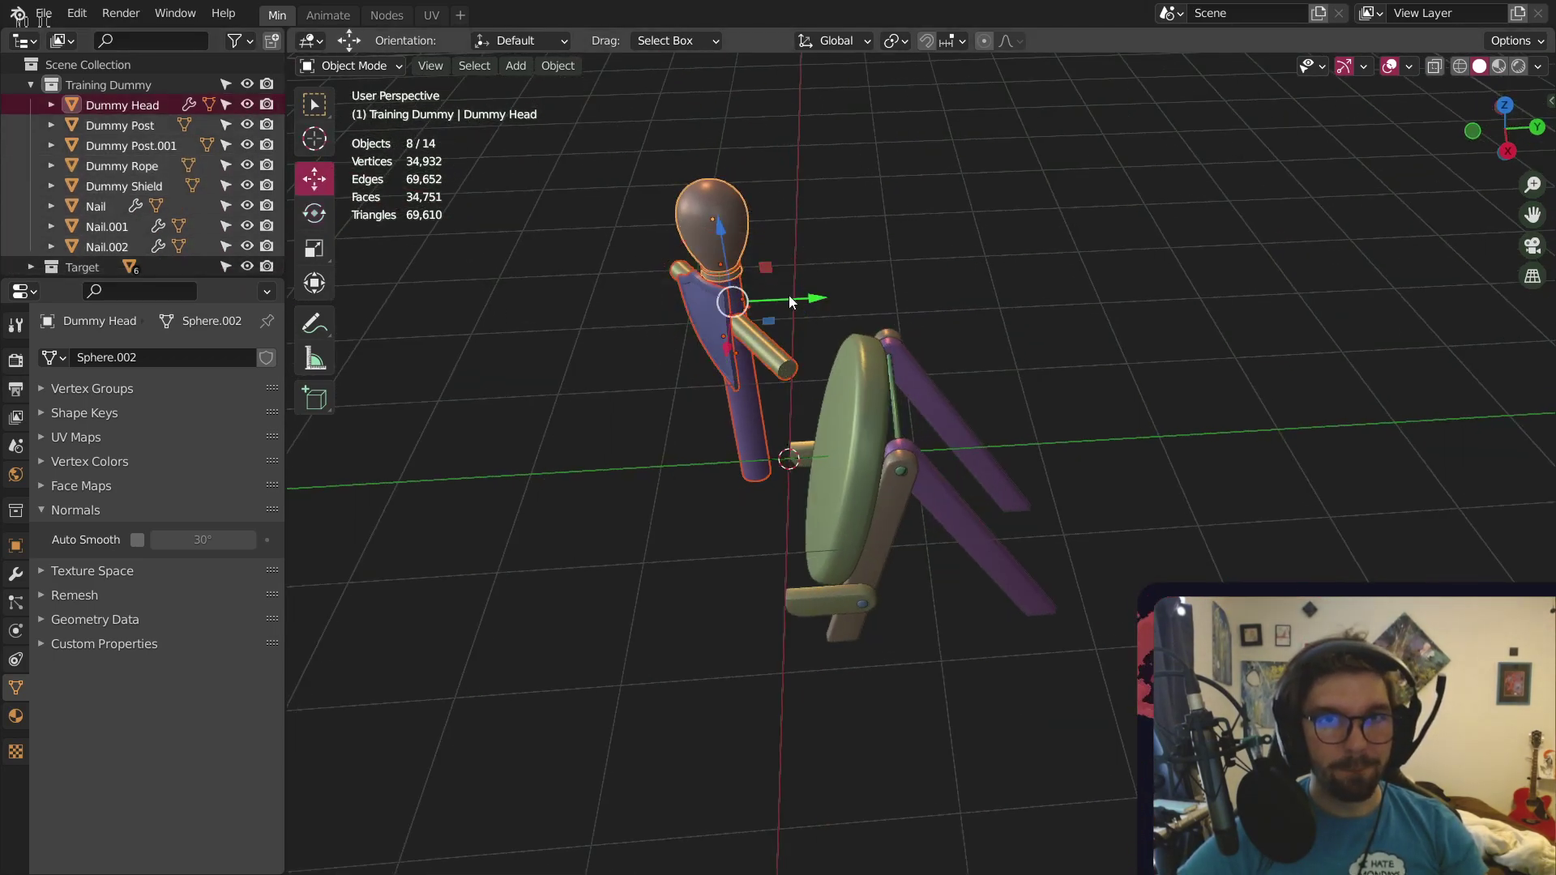
left_click_drag(798, 301, 711, 303)
left_click(771, 242)
middle_click_drag(761, 442, 971, 407)
Show the scene in rendered shading and compare the textured dummy with the target
left_click(1494, 139)
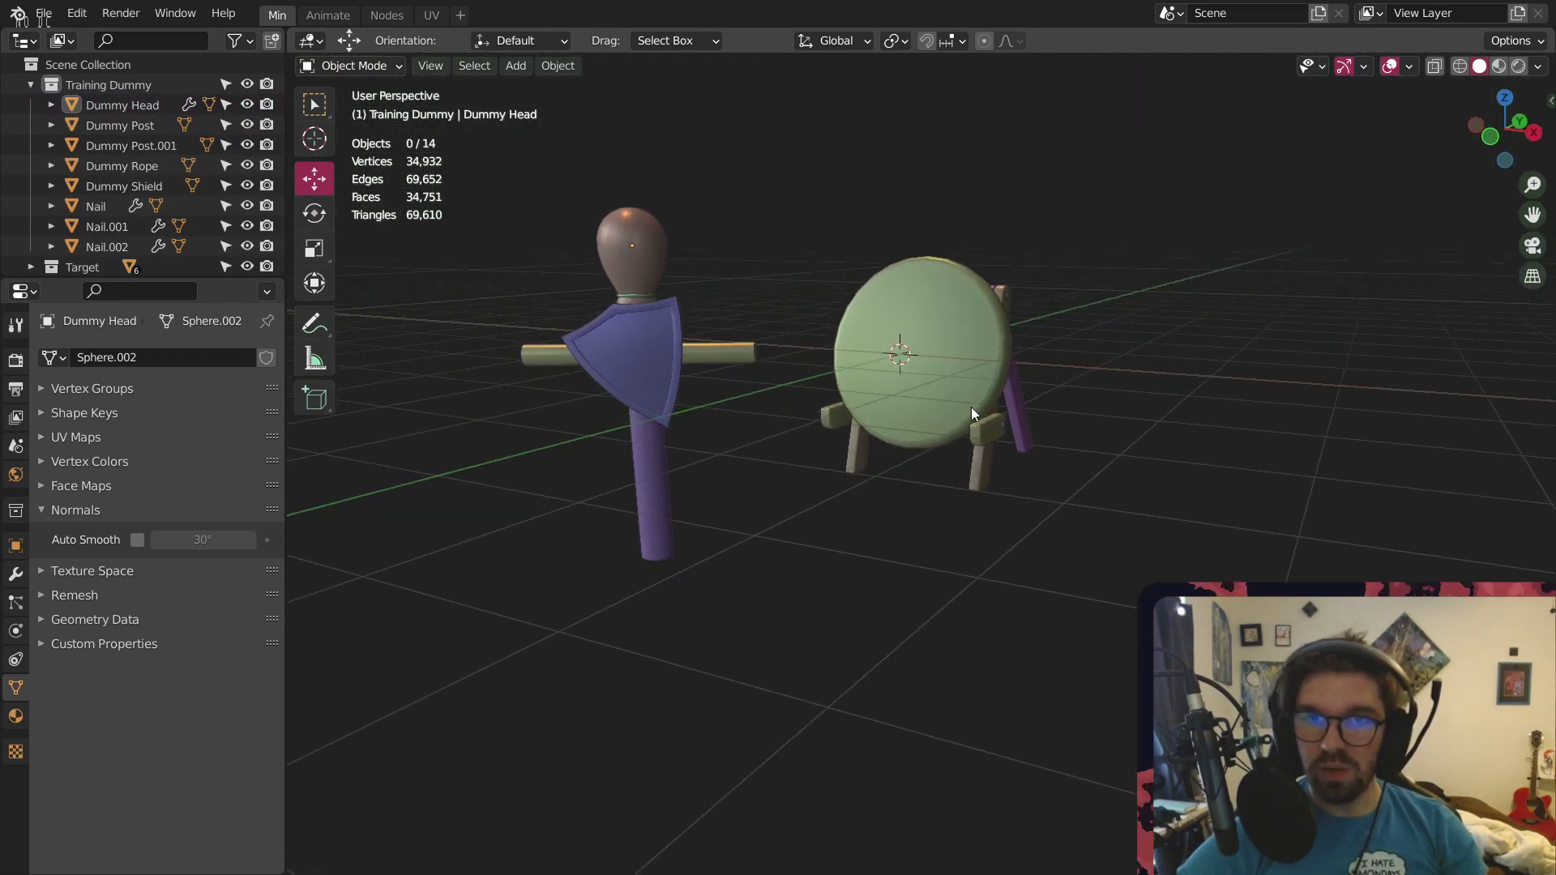
left_click(1515, 68)
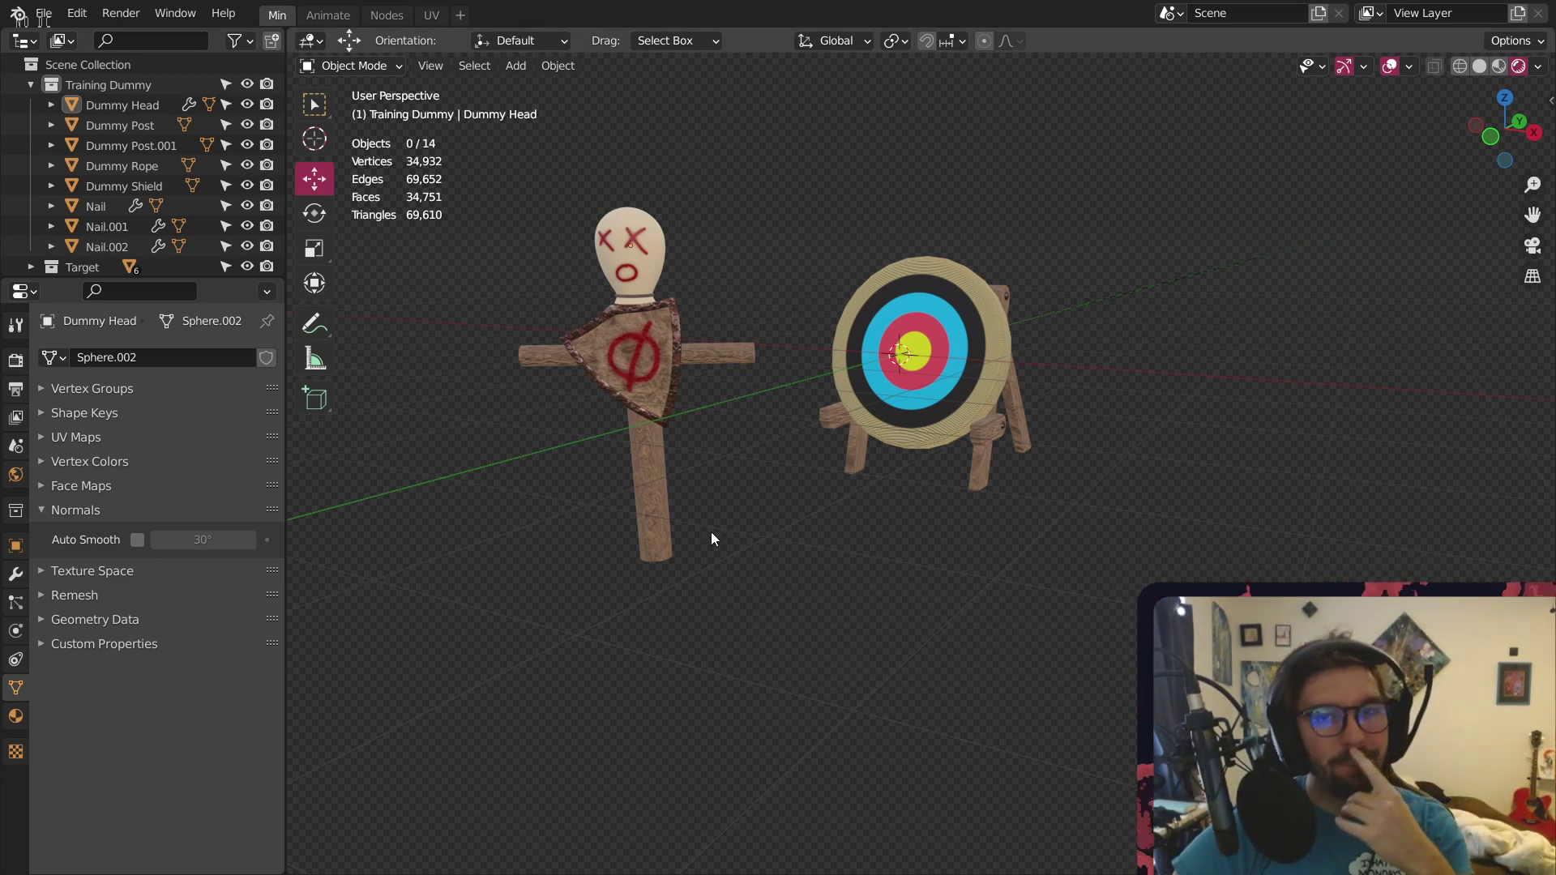
middle_click_drag(728, 407, 456, 244)
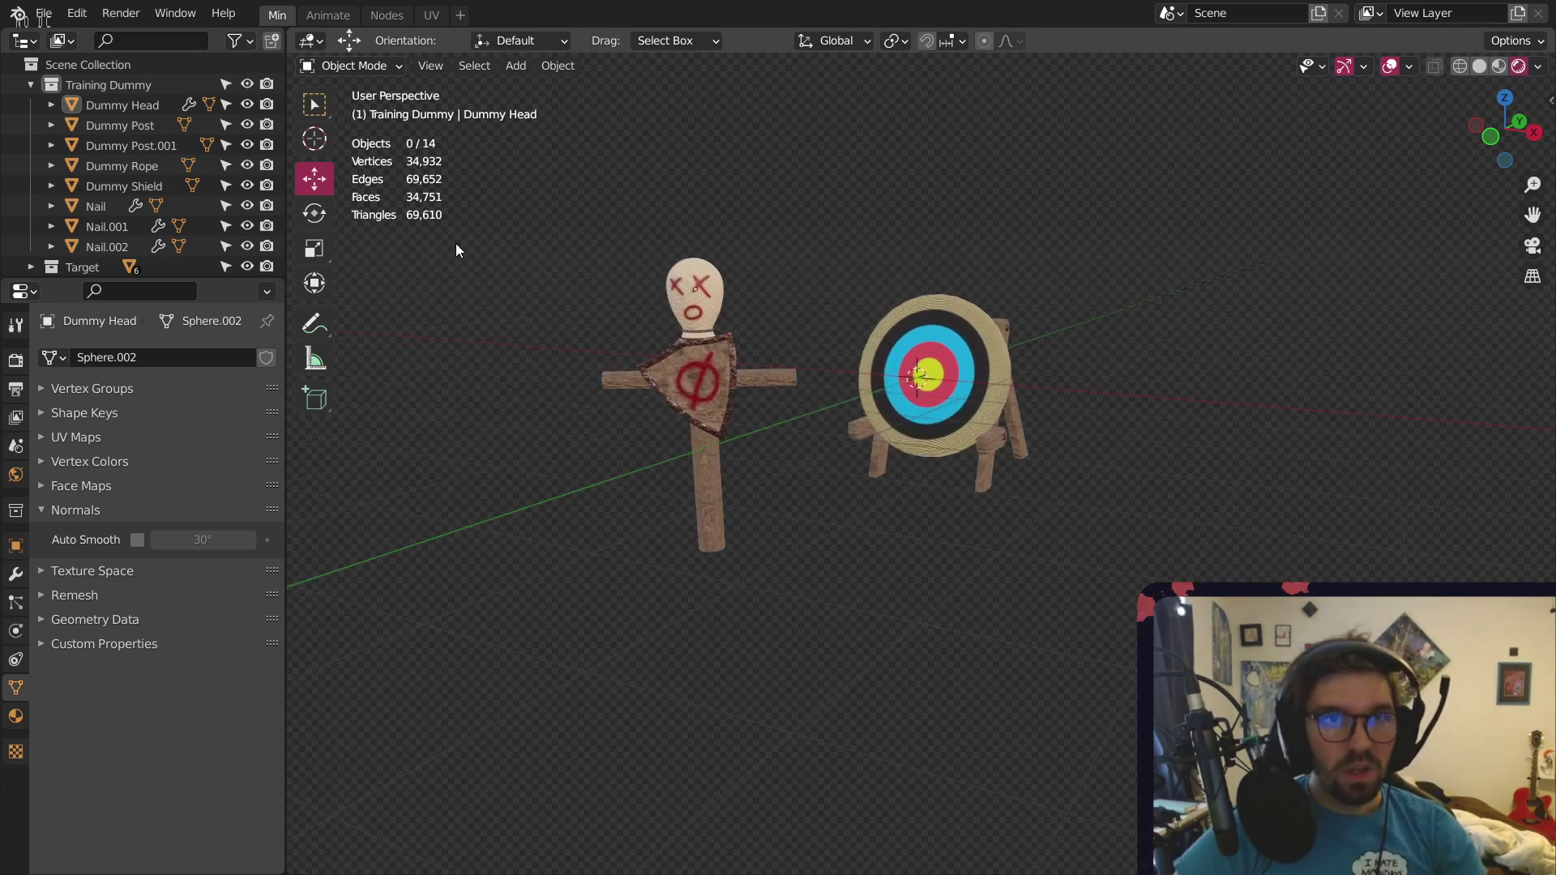
Add a camera to the scene and move it about -10.85 m along Y, in front of the dummy and target
left_click(511, 66)
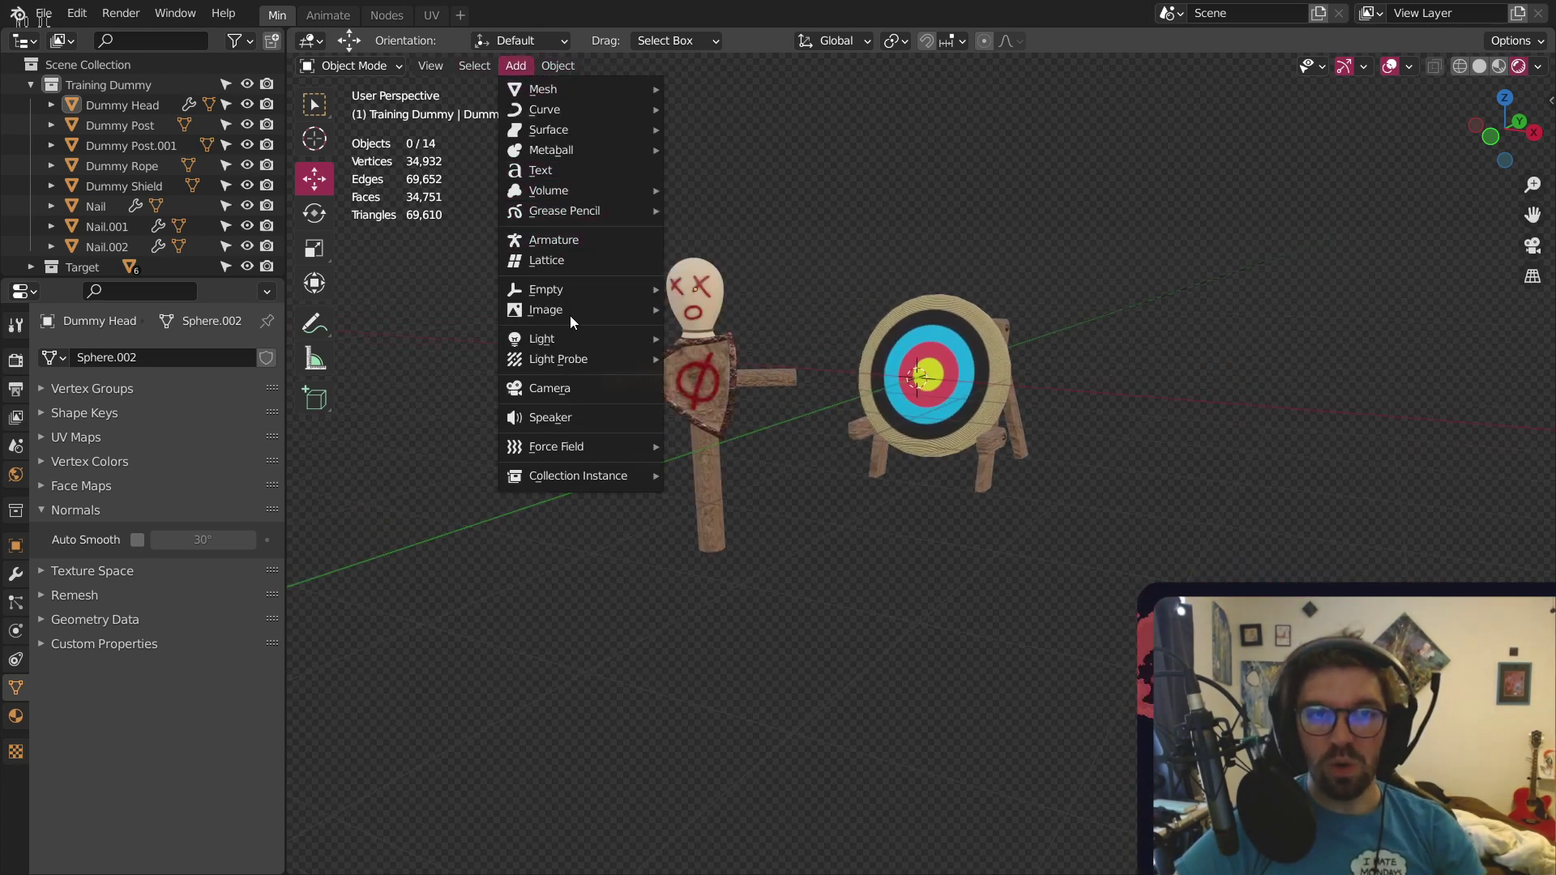
left_click(549, 389)
middle_click_drag(781, 444, 598, 448)
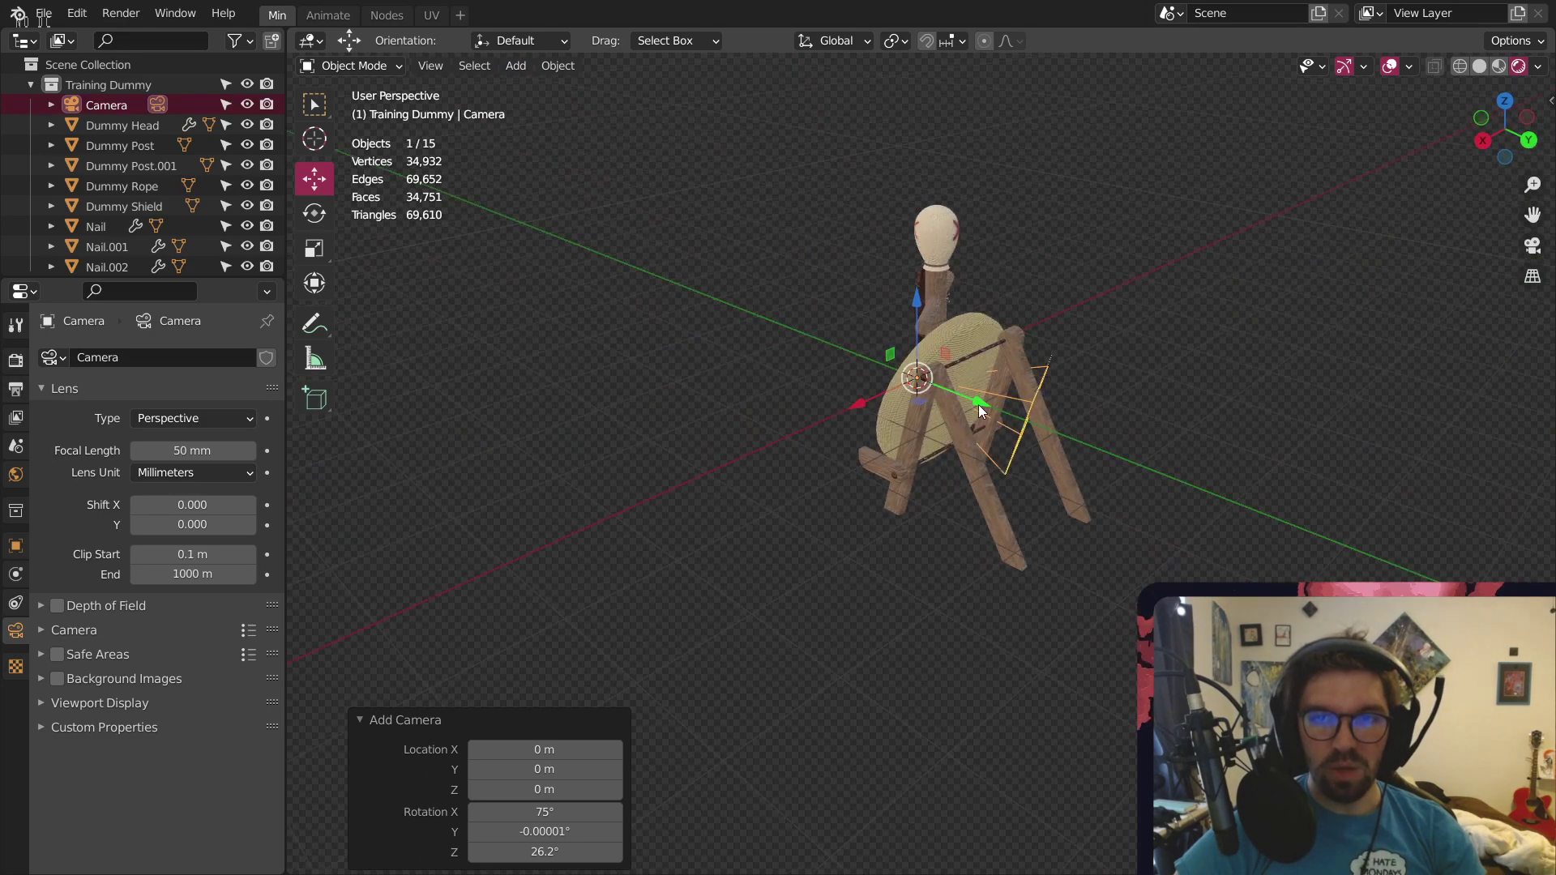
left_click_drag(982, 404, 531, 323)
Look through the camera and move it about 5.33 m along X and 2.56 m up along Z
left_click(1524, 243)
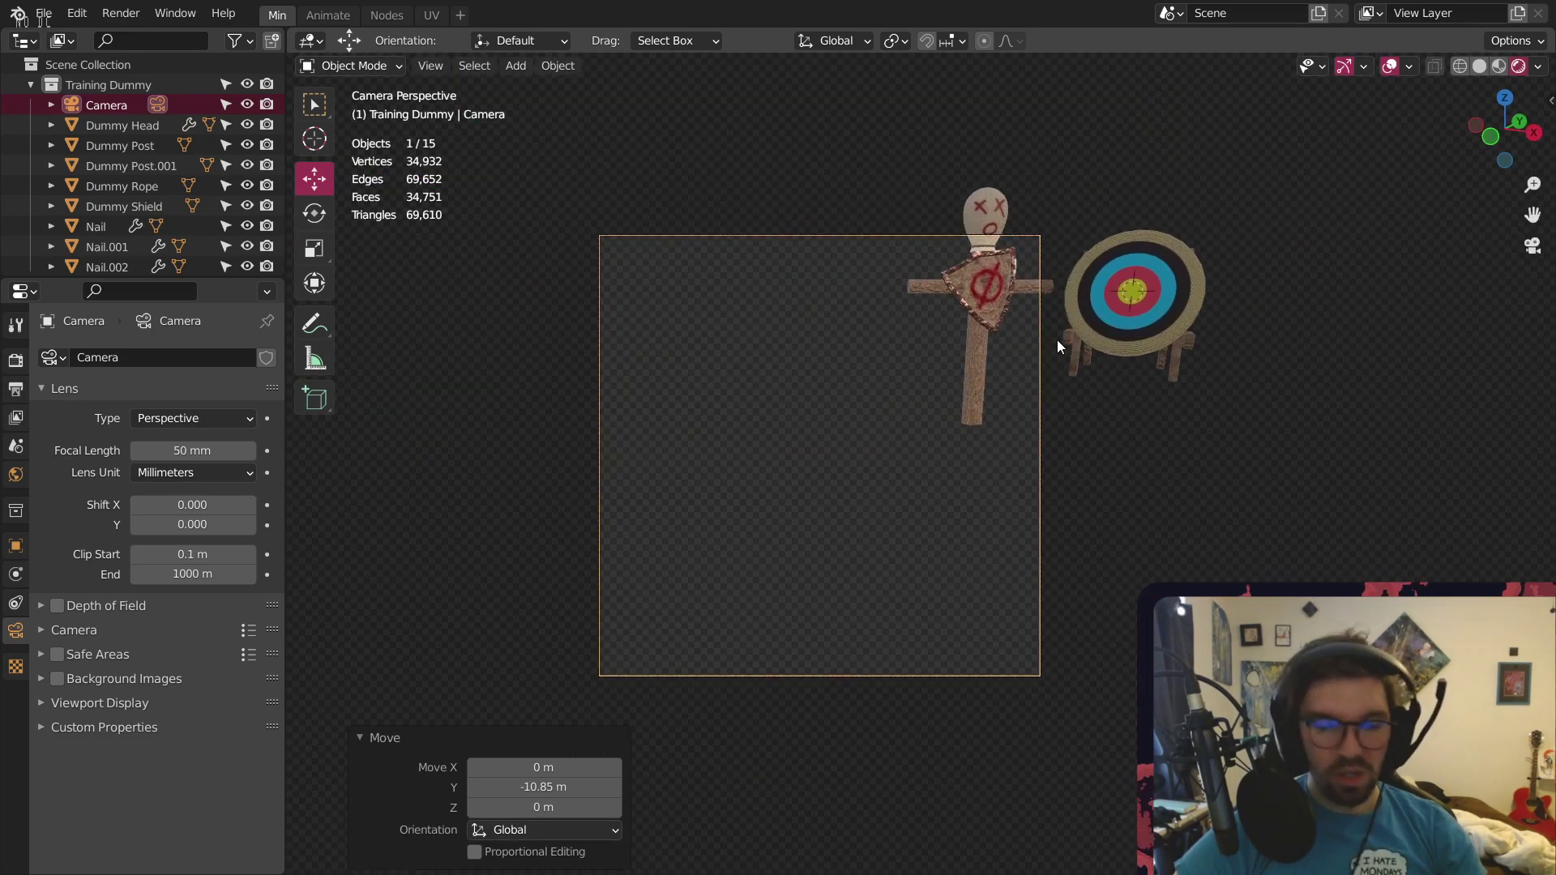
key("g")
key("x")
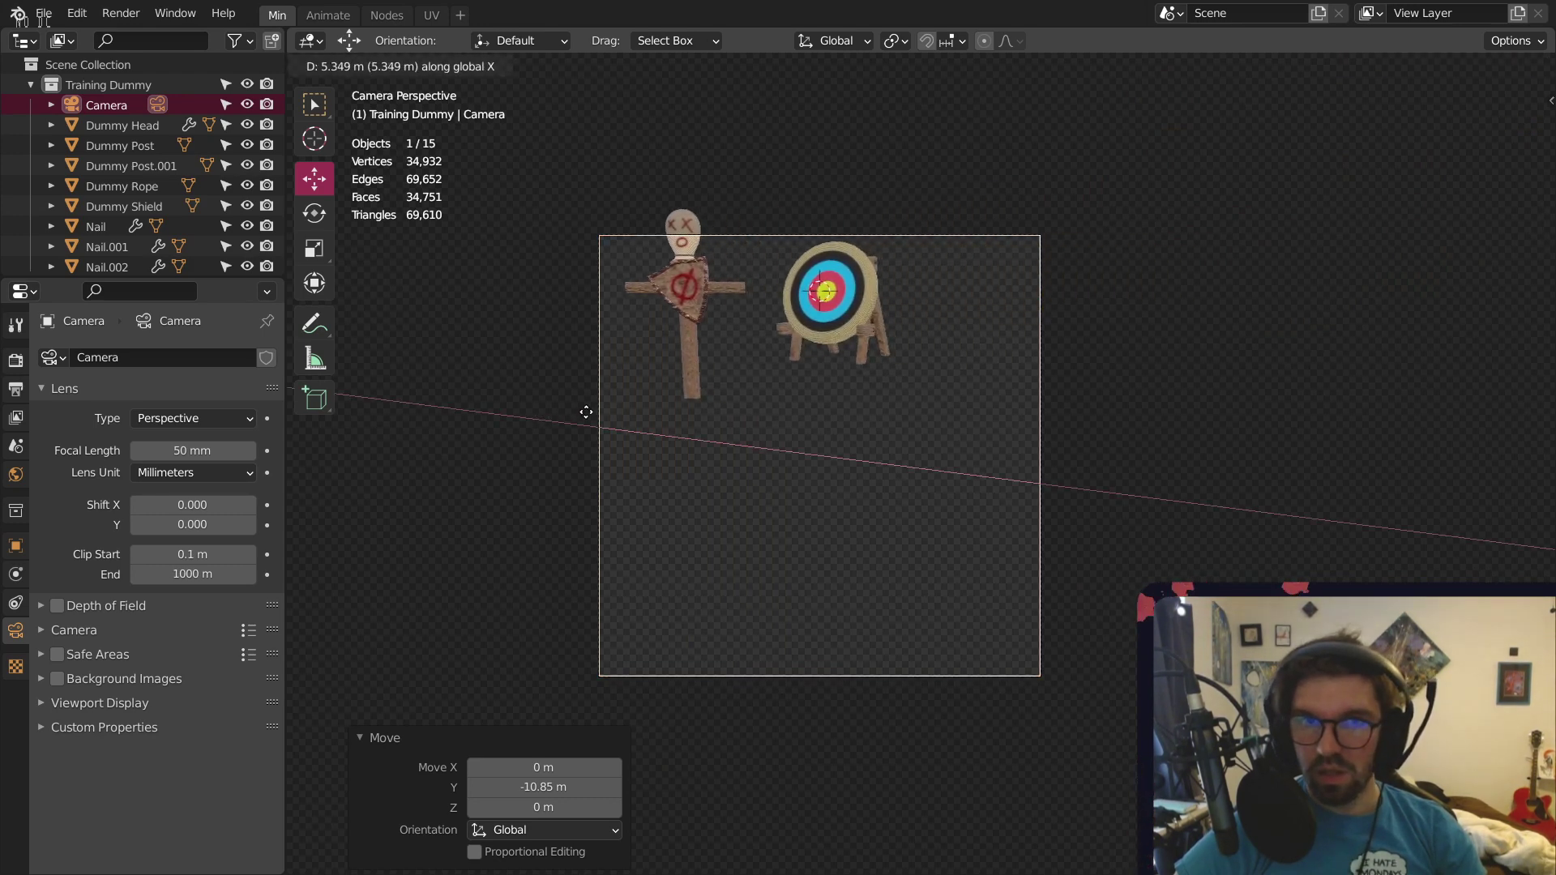
left_click(582, 411)
key("g")
key("z")
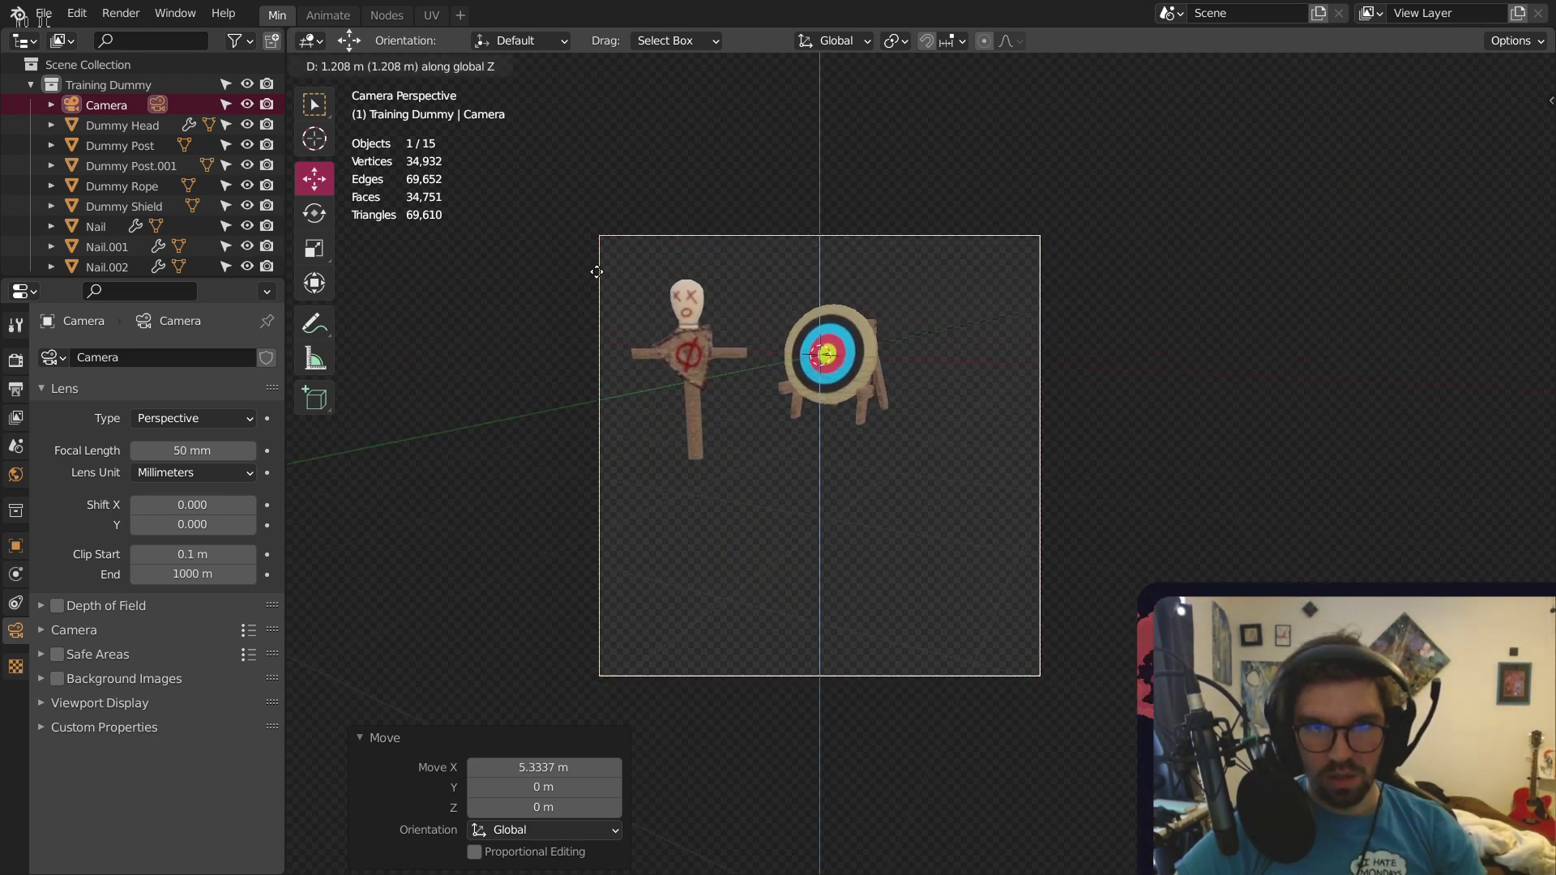
left_click(667, 121)
scroll(697, 329, "up", 2)
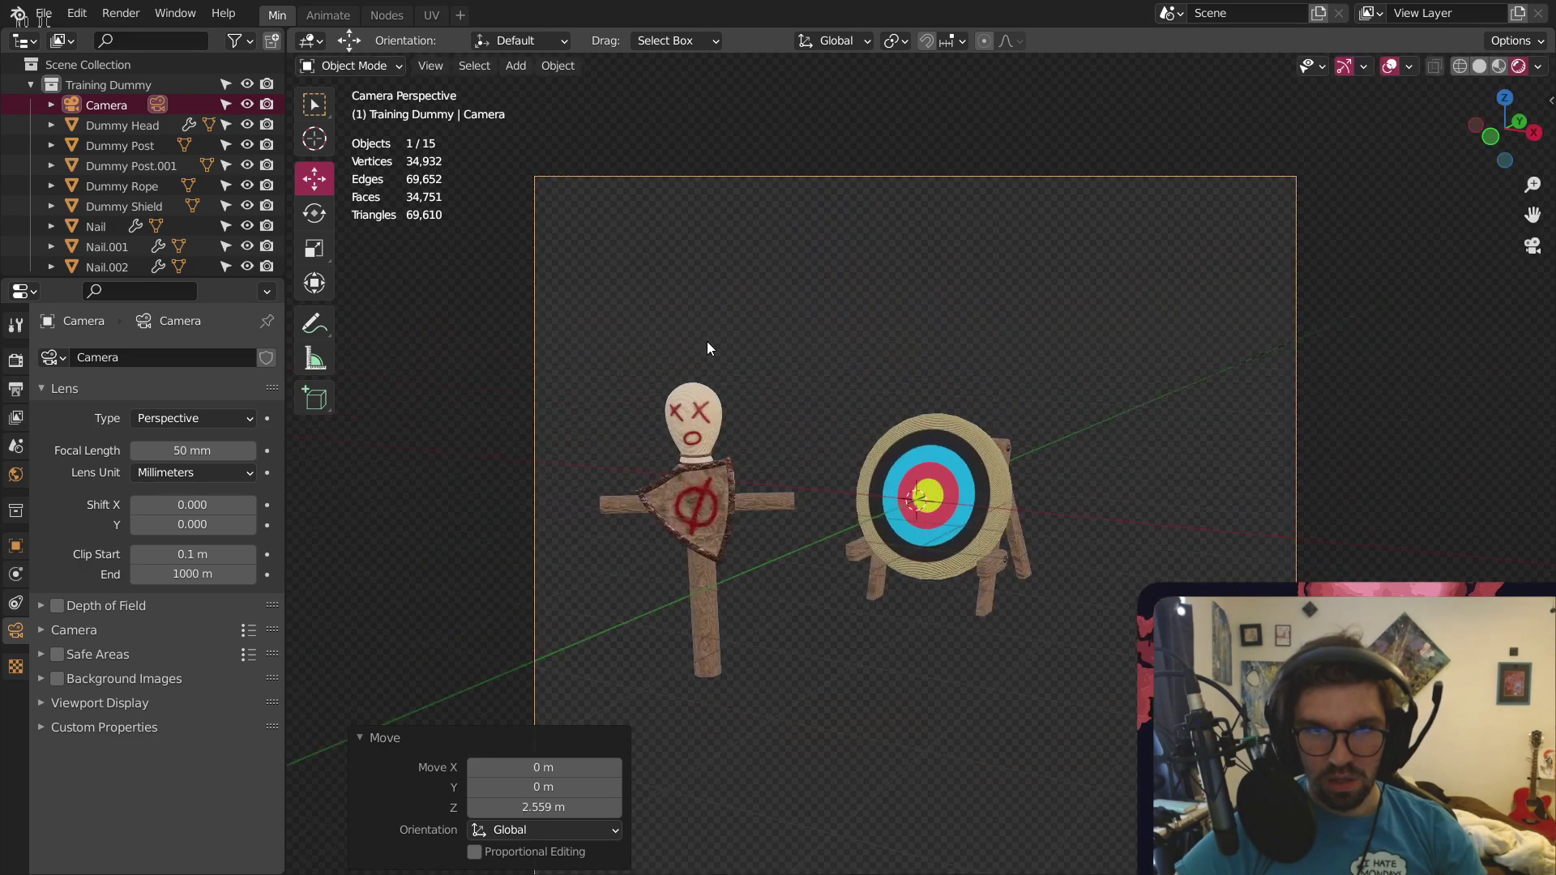
middle_click_drag(748, 502, 733, 357, "shift")
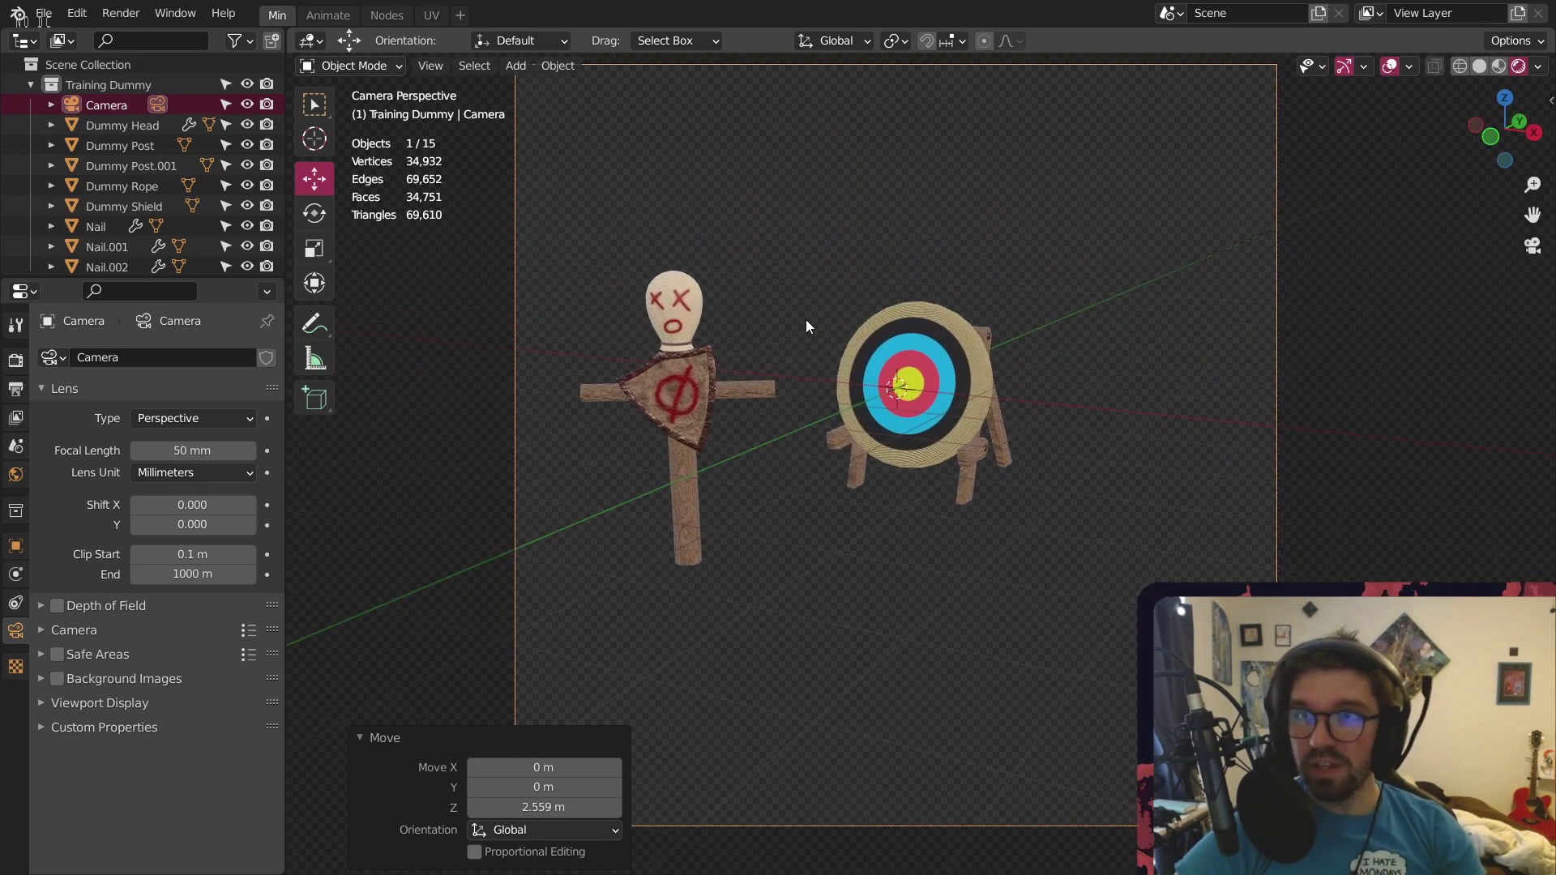
Rotate the camera about 4.08° around X and lower it about 0.62 m along Z
key("r")
key("x")
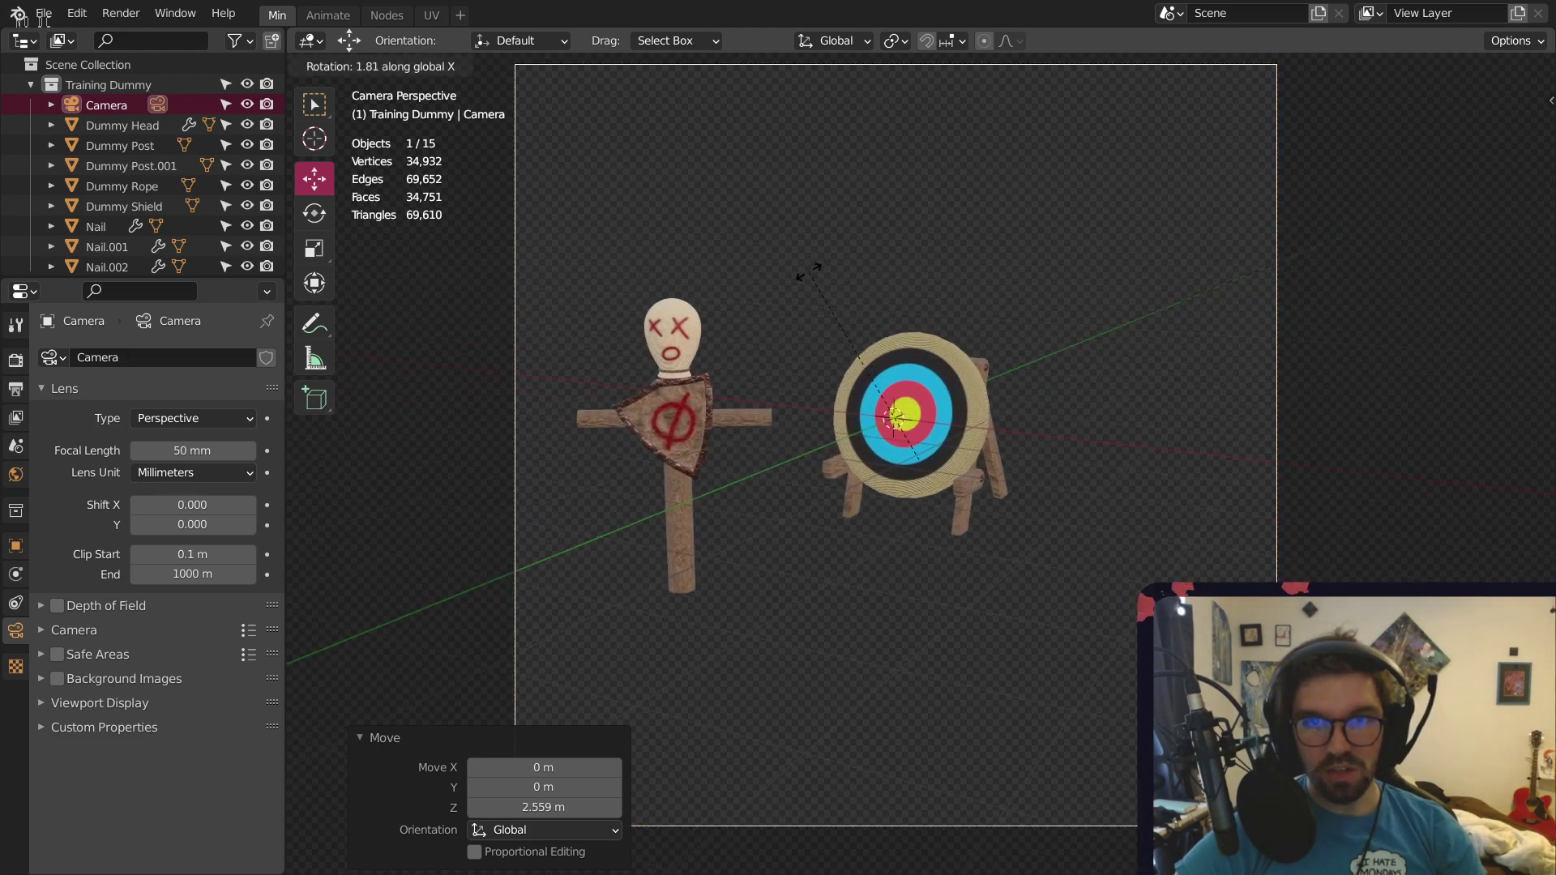
left_click(817, 270)
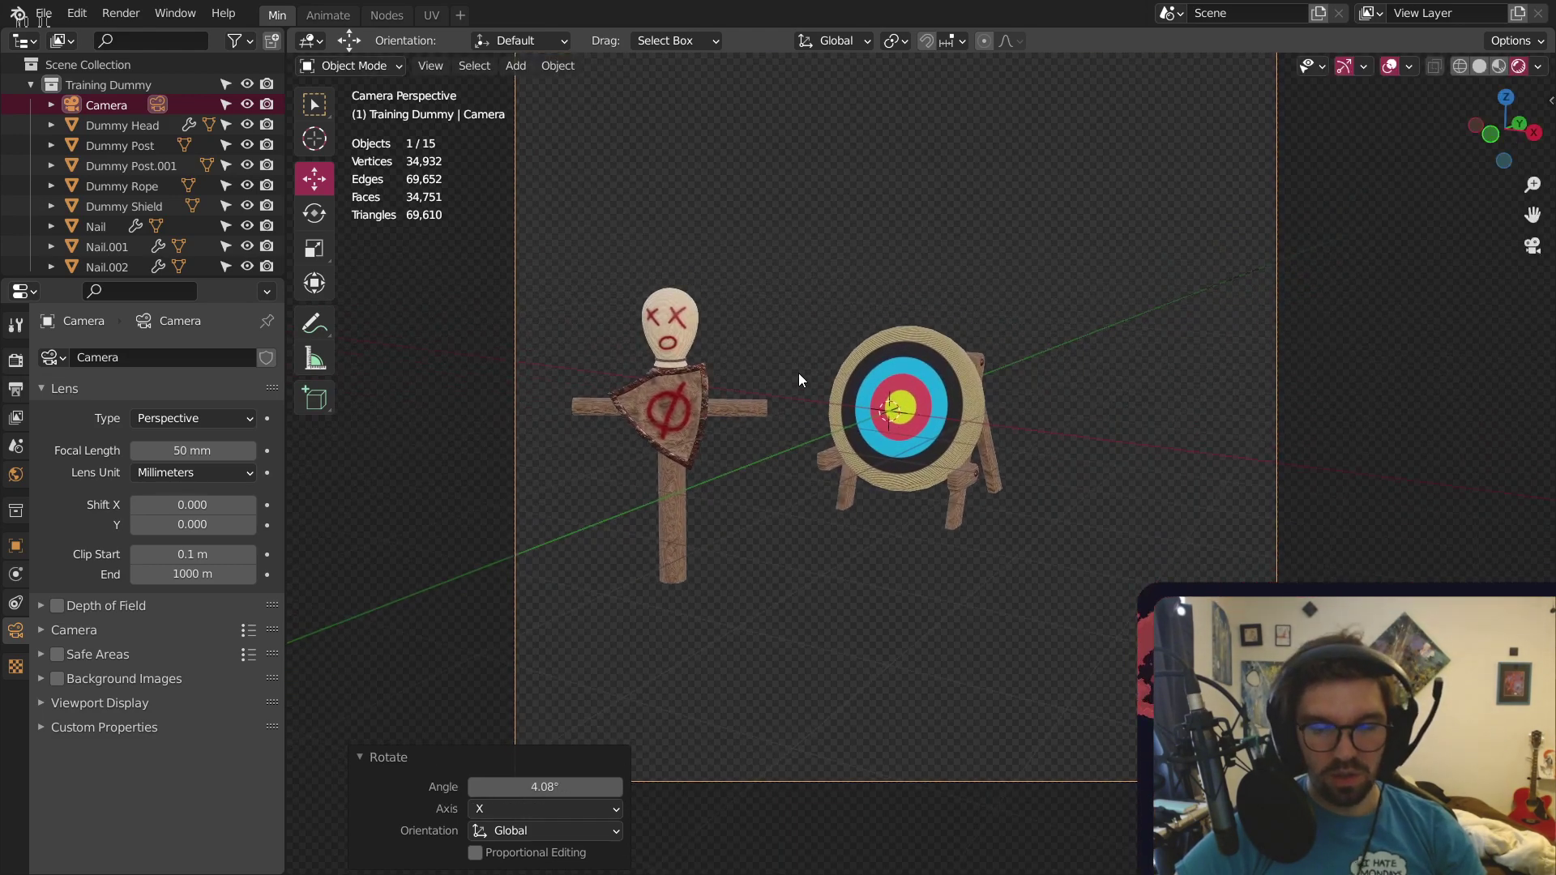
key("g")
key("z")
left_click(771, 473)
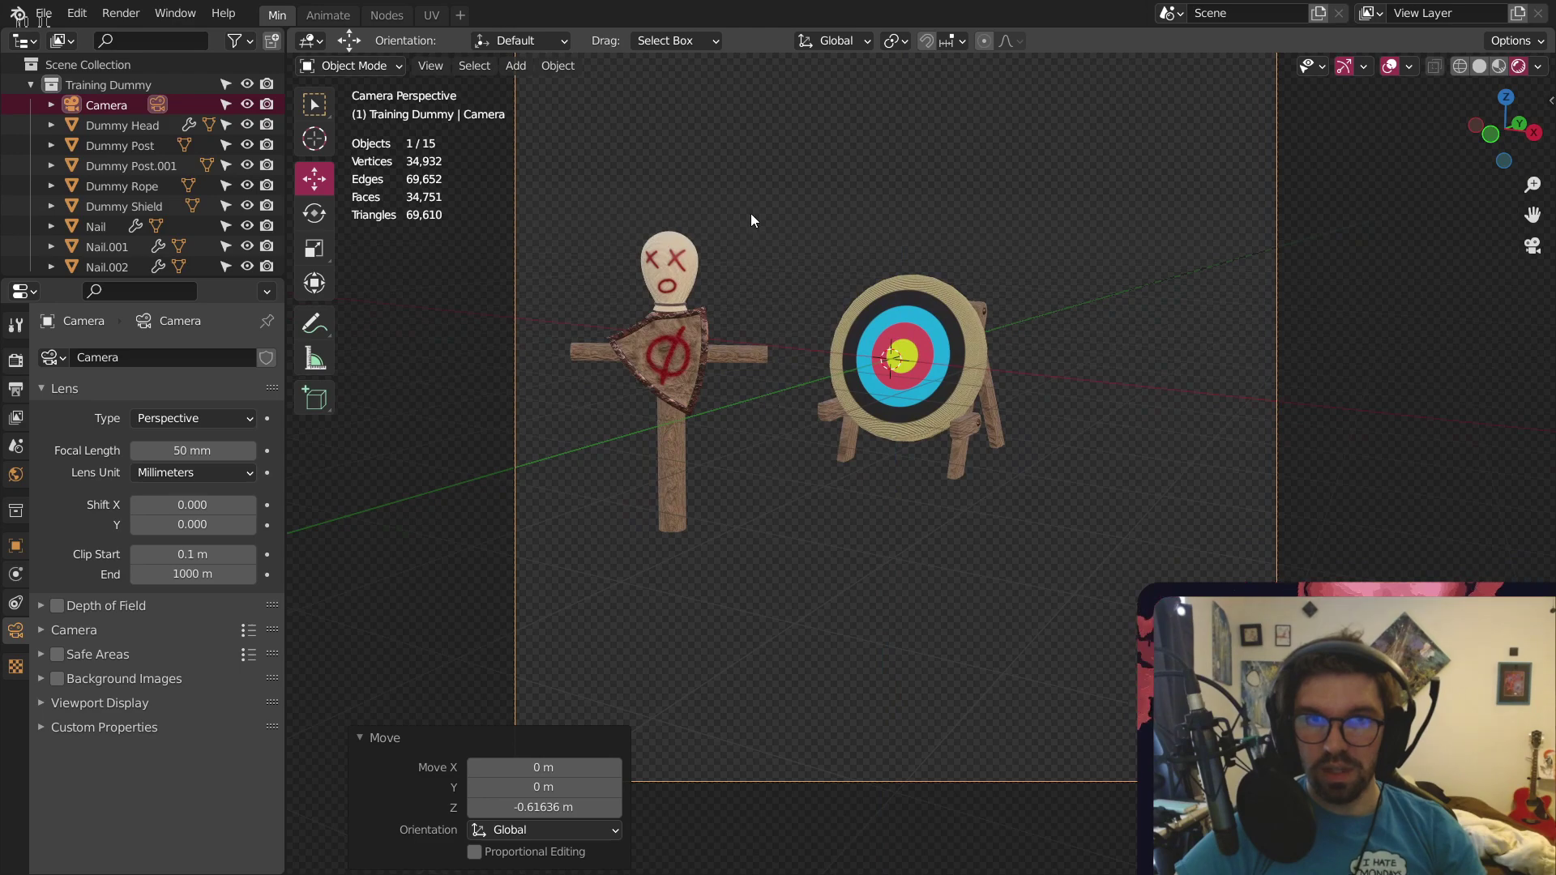
Shift the camera about -1.59 m along X and take it out of the Training Dummy collection into the Scene Collection
scroll(750, 213, "down", 3)
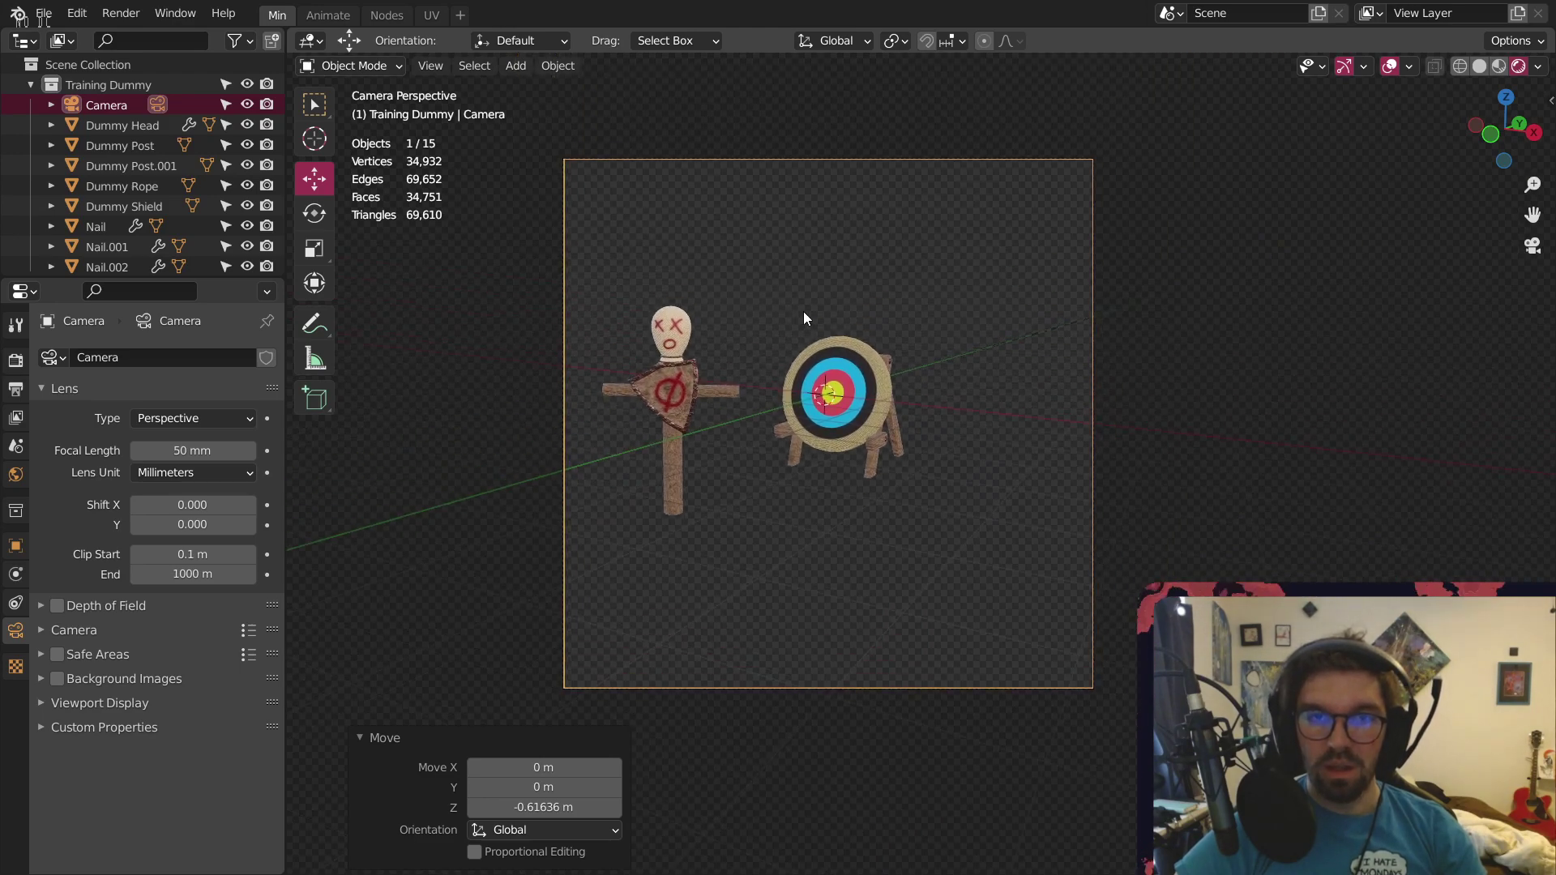
key("g")
key("x")
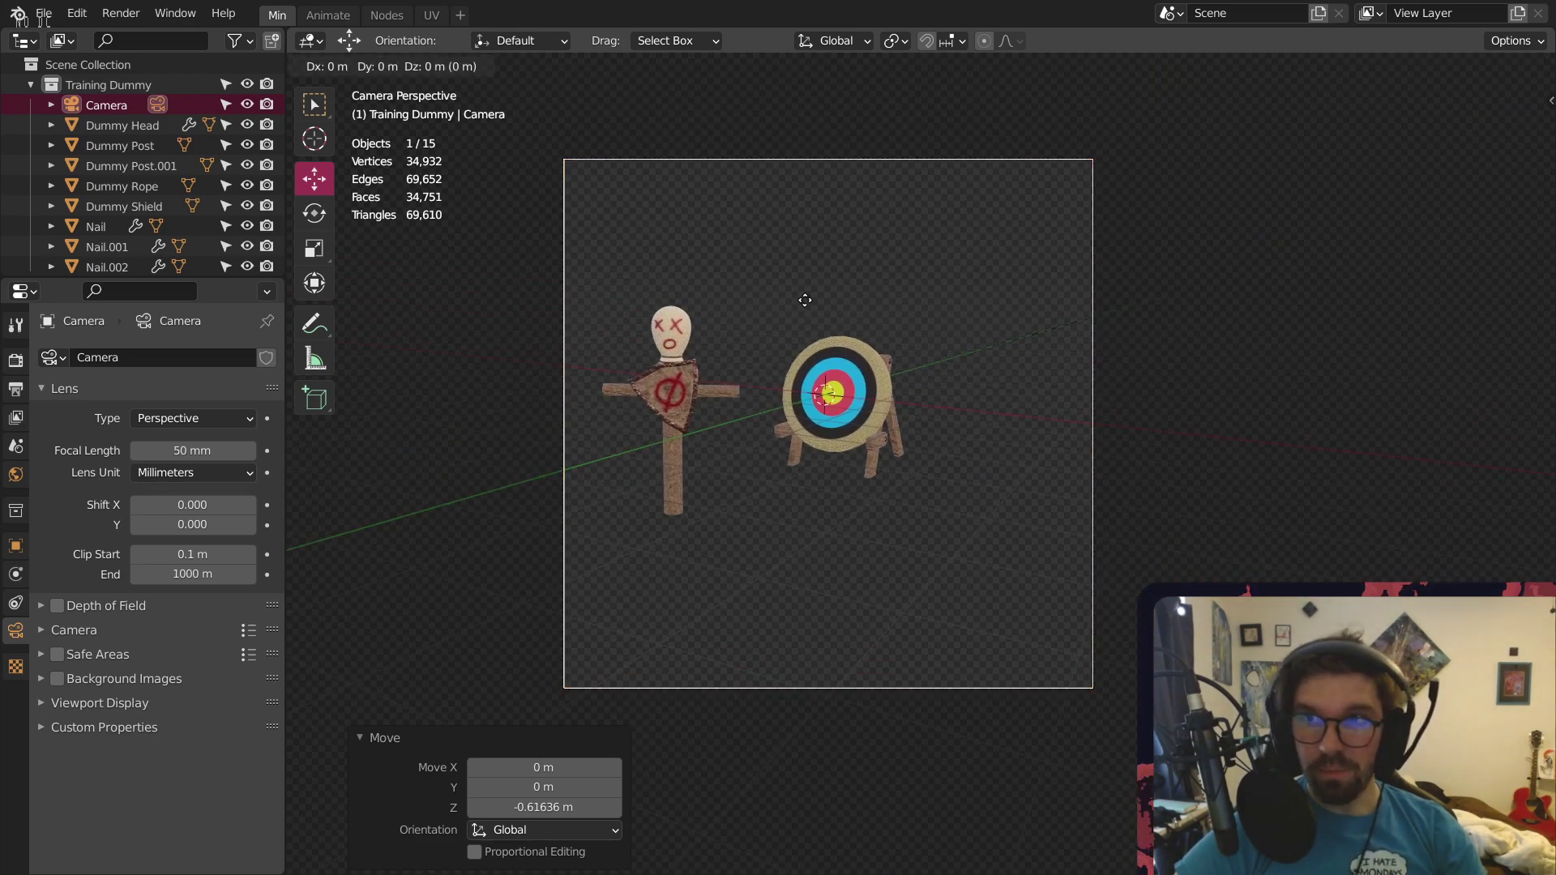
left_click(648, 290)
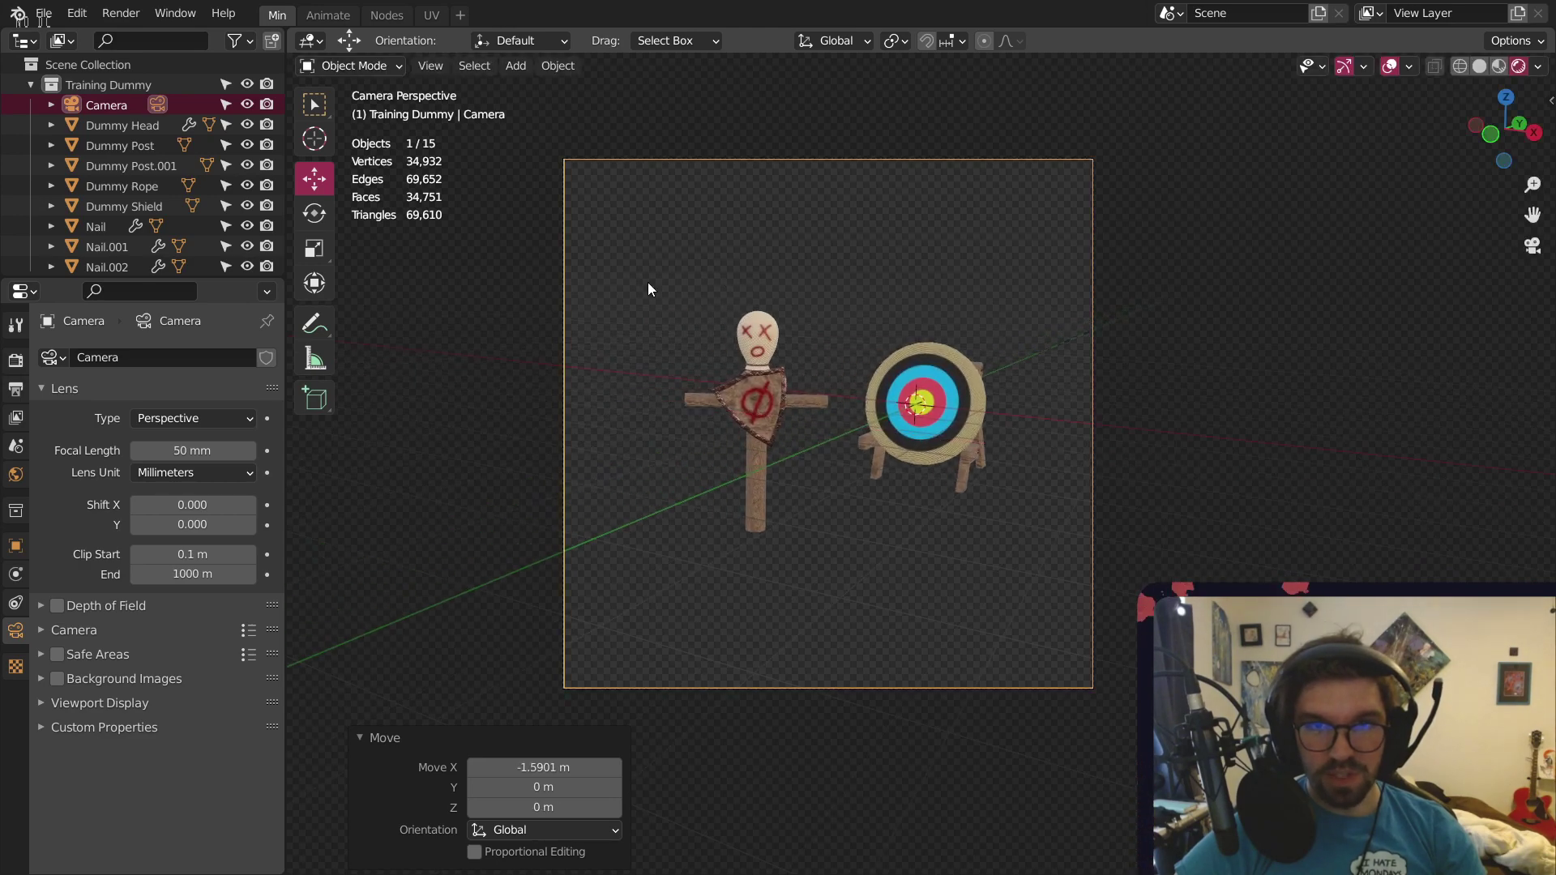
left_click_drag(98, 108, 96, 58)
Select all the dummy objects, move them along negative X farther from the target, and deselect them
left_click(115, 109)
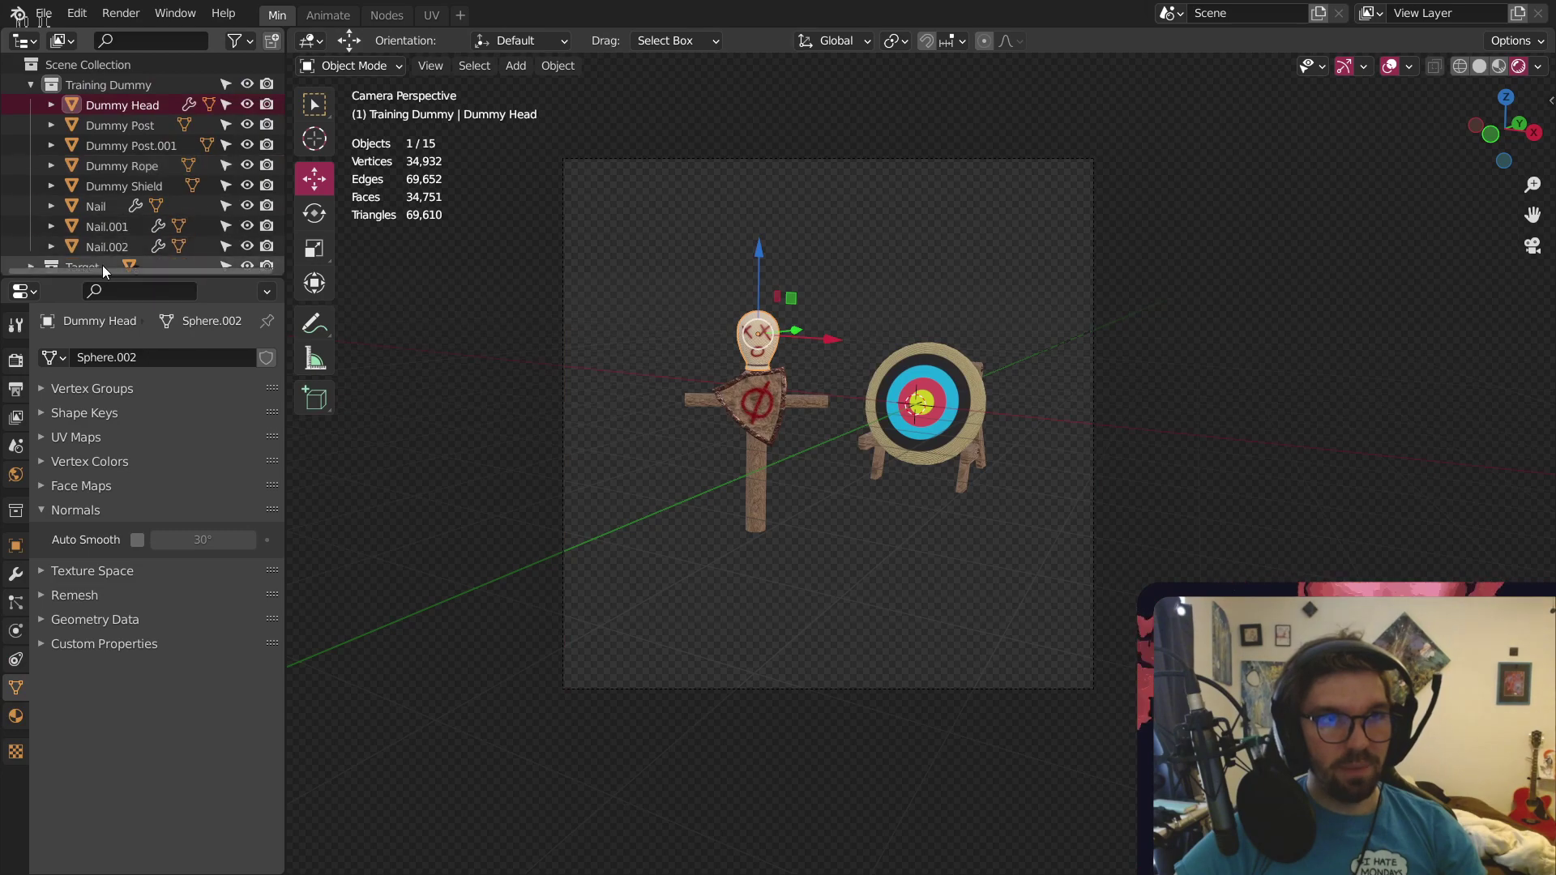
left_click(109, 246, "shift")
left_click_drag(830, 397, 705, 376)
left_click(761, 315)
scroll(814, 362, "up", 2)
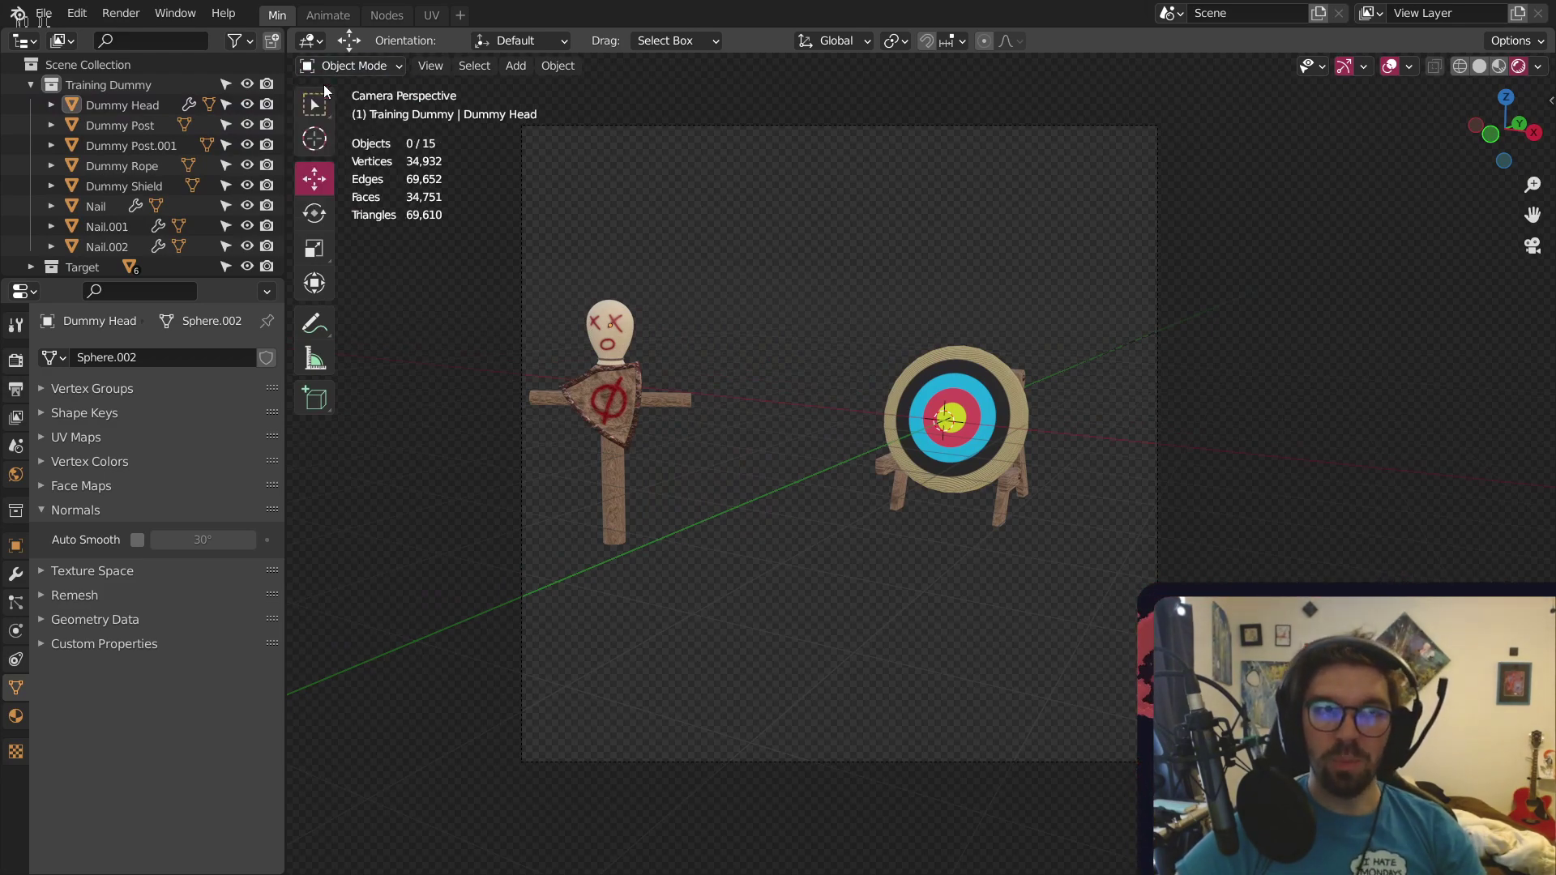
Return to solid shading, collapse the Training Dummy collection, and hide both the Training Dummy and Target collections
left_click(1482, 67)
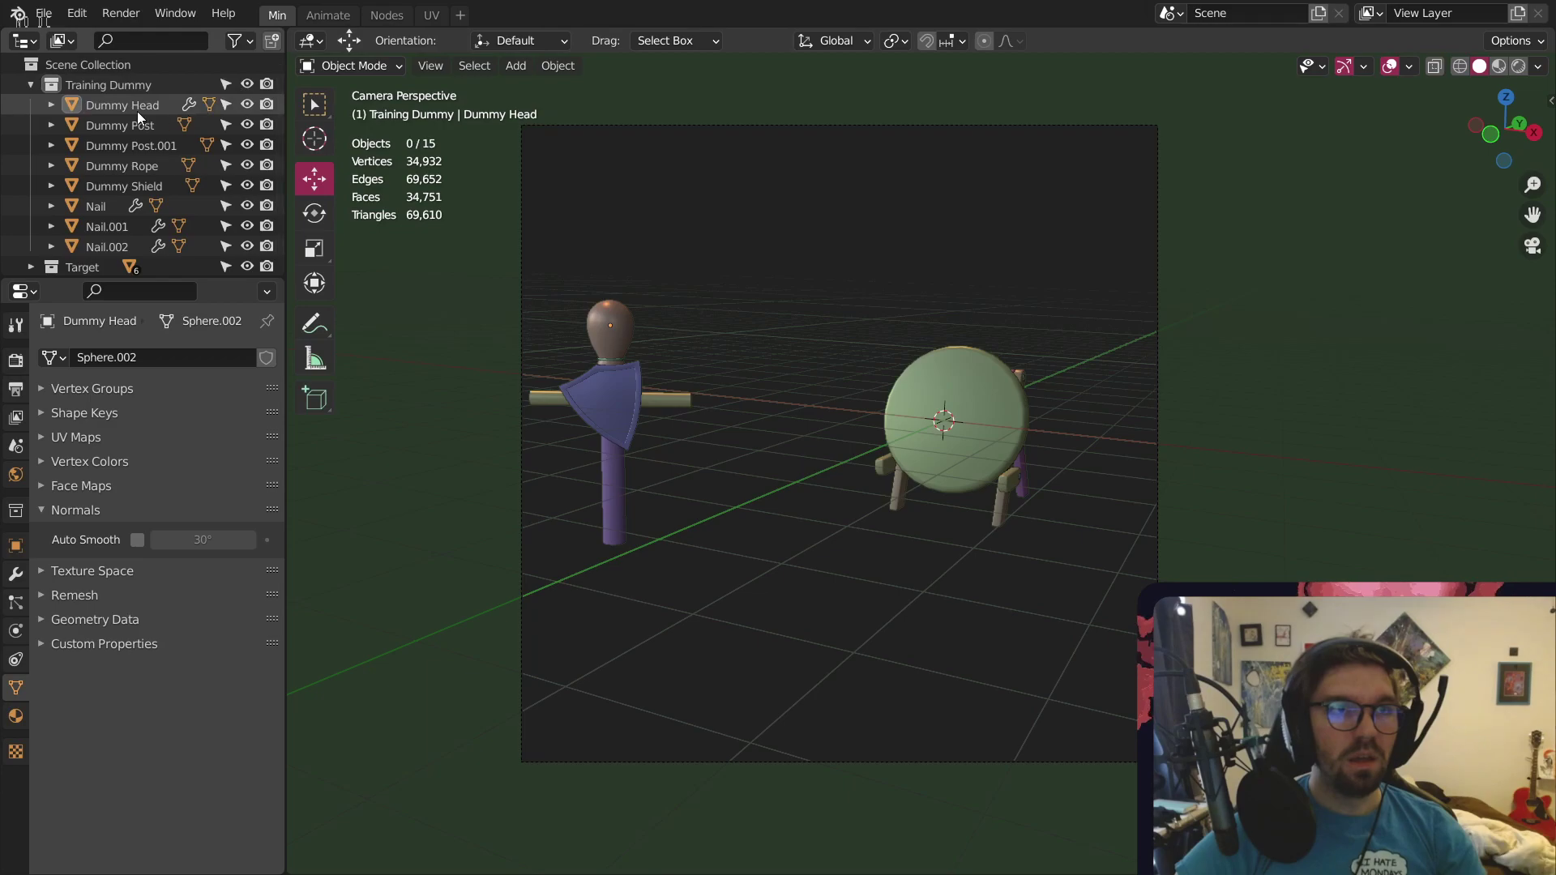
left_click(30, 84)
left_click(248, 84)
left_click(247, 104)
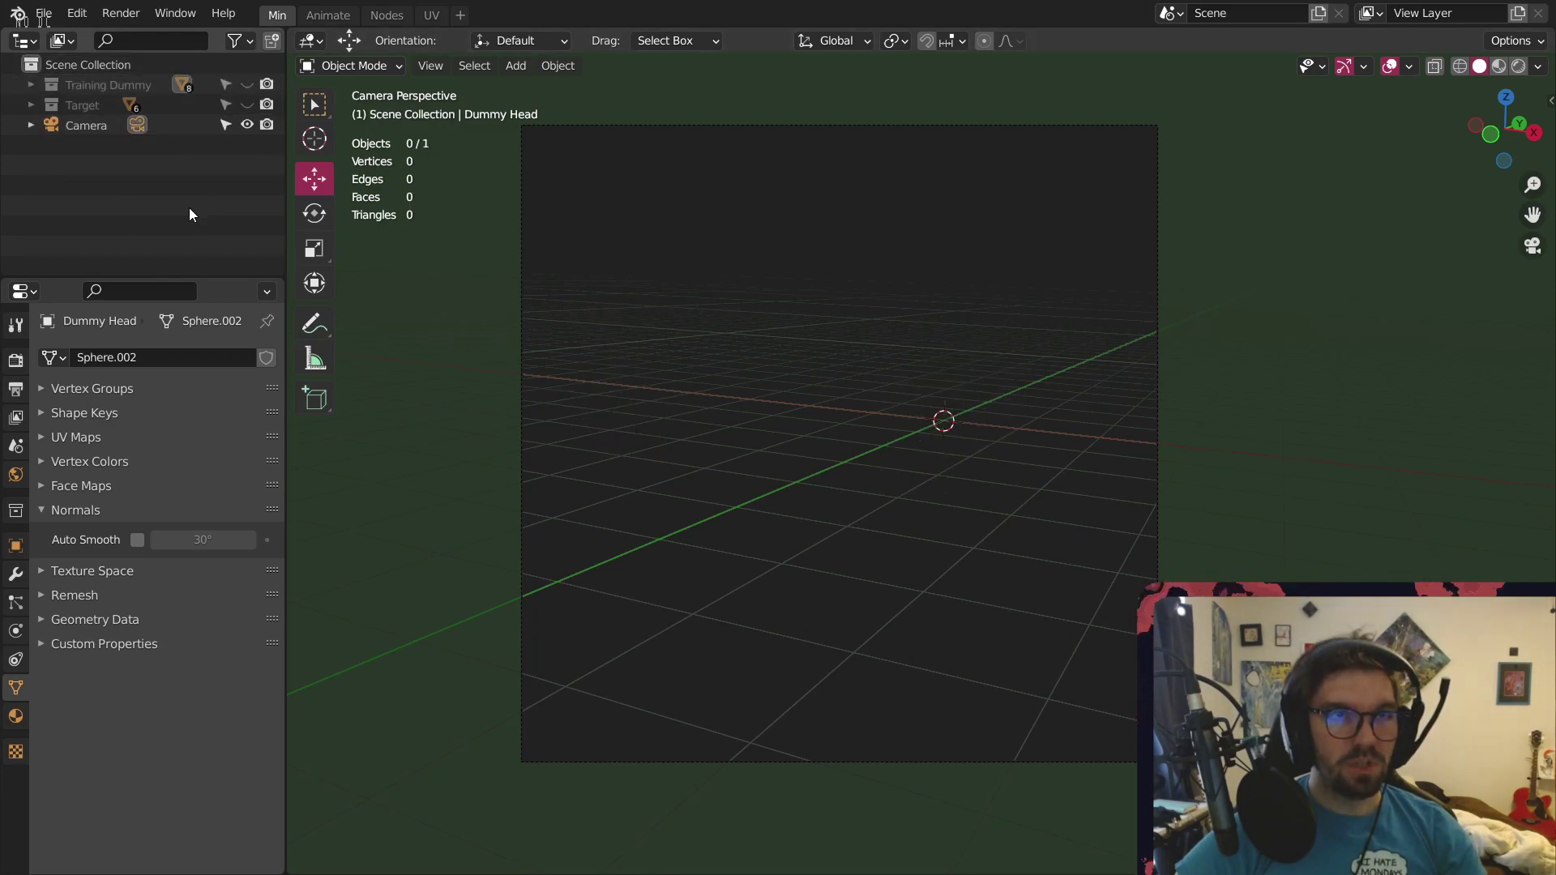
Create a new collection in the Scene Collection and name it Prize Kiosk
right_click(188, 207)
left_click(188, 202)
double_click(122, 125)
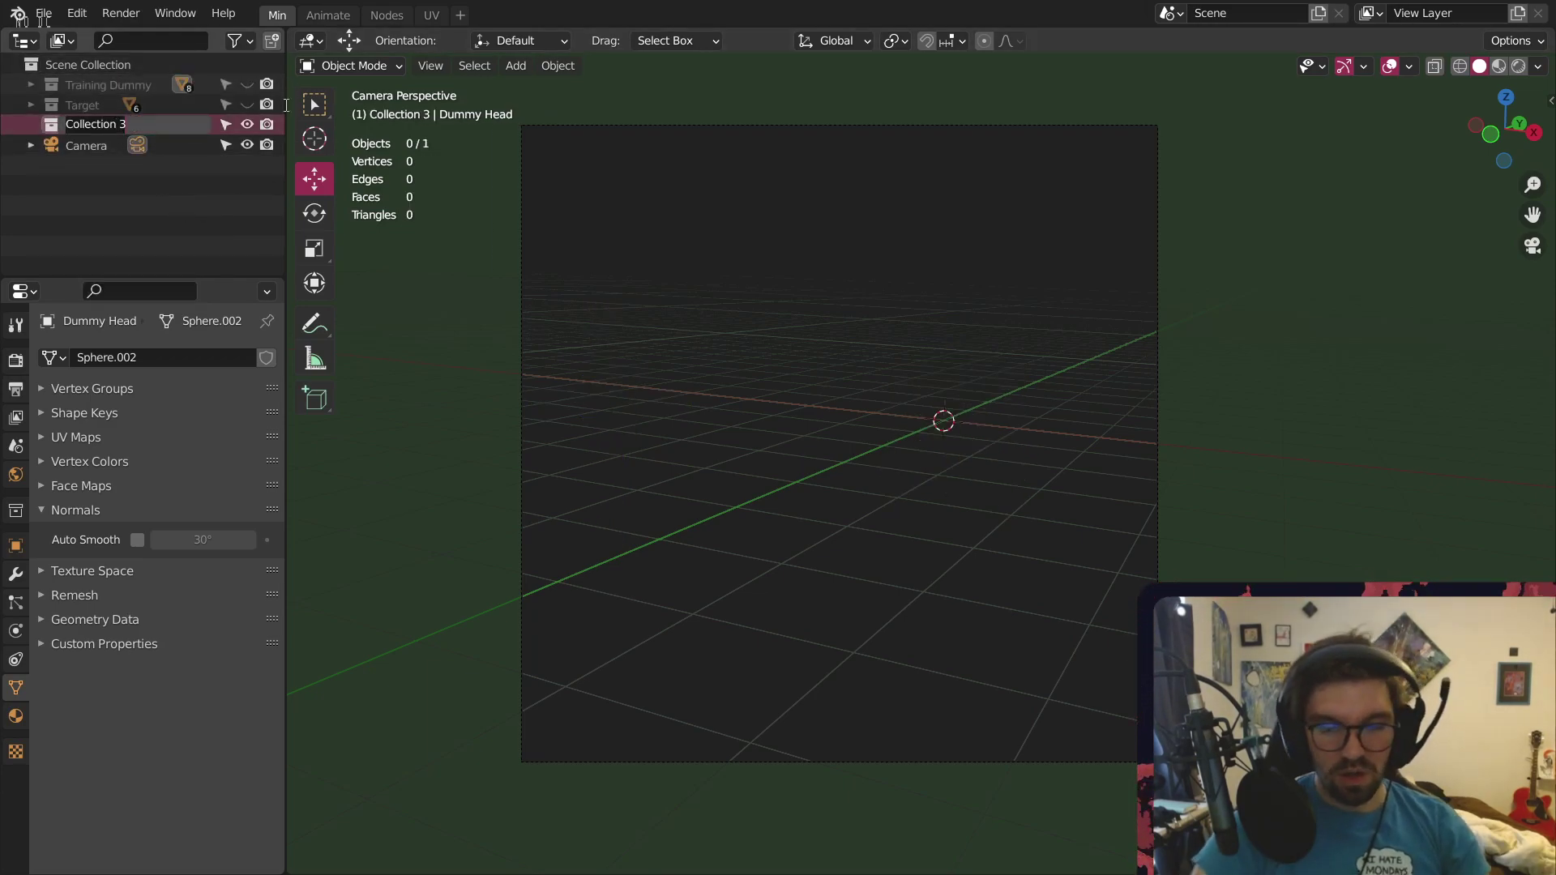
type("Prize Ki")
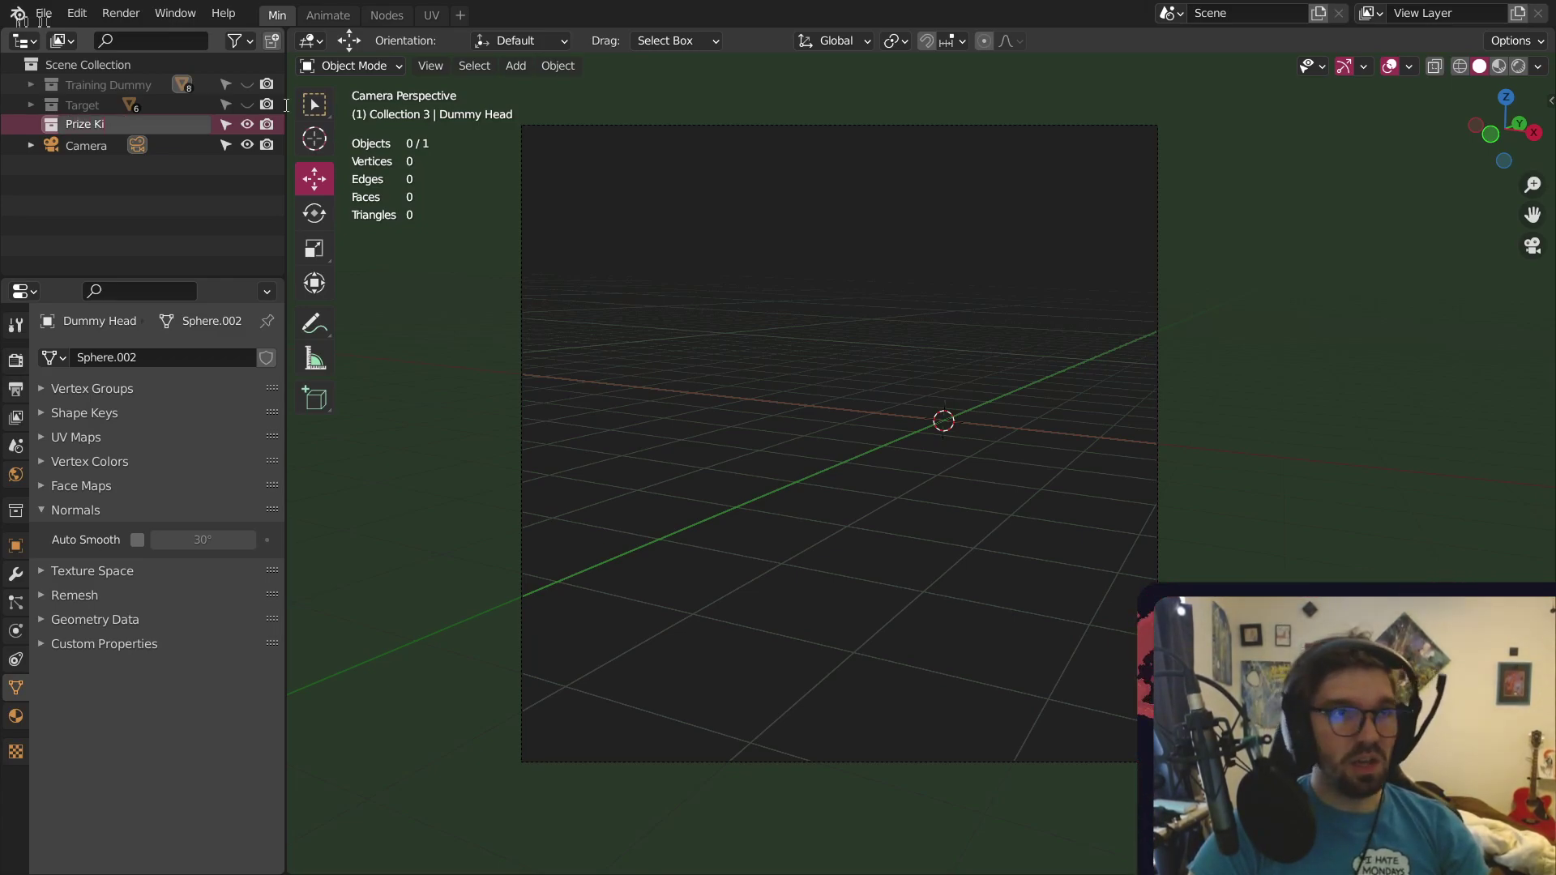
type("osk")
key("Return")
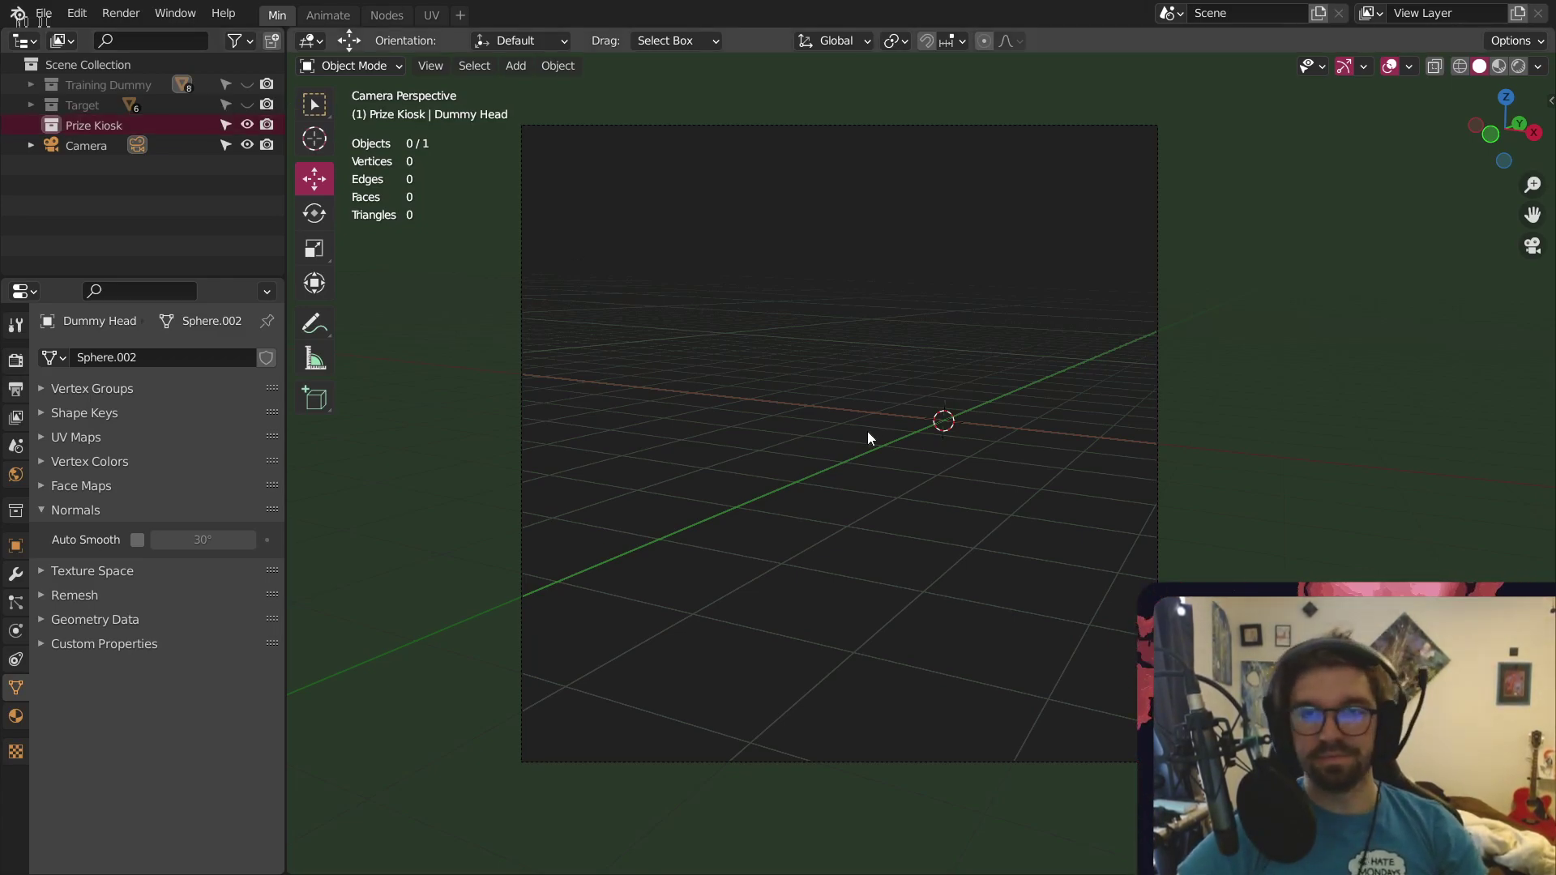
Leave the camera view and view the empty scene straight along the Y axis
middle_click_drag(867, 431, 1360, 394)
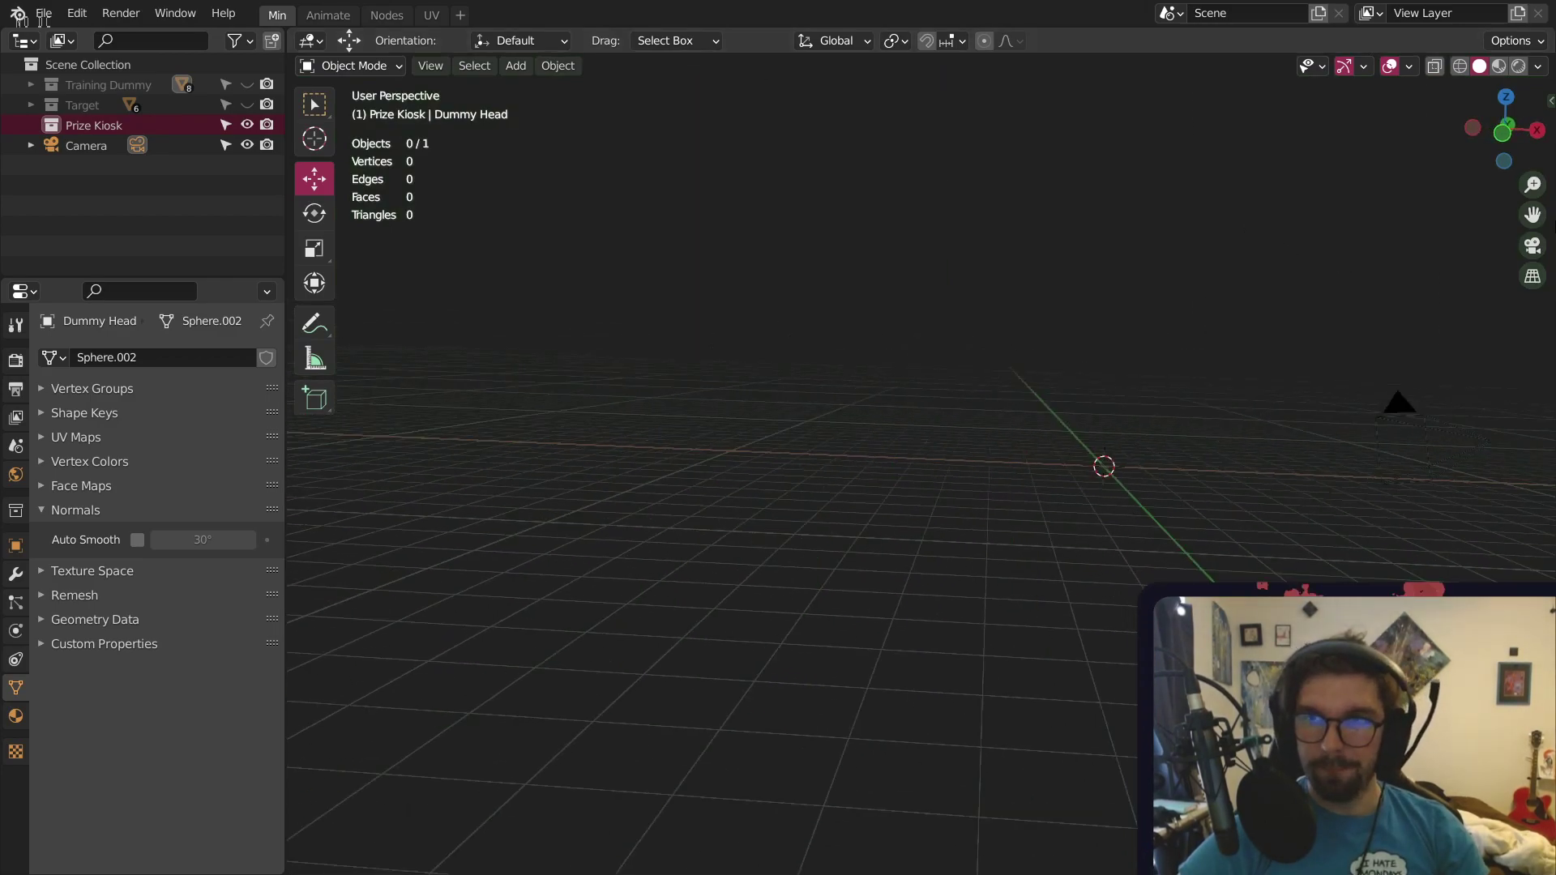
left_click(1498, 134)
scroll(1209, 415, "up", 5)
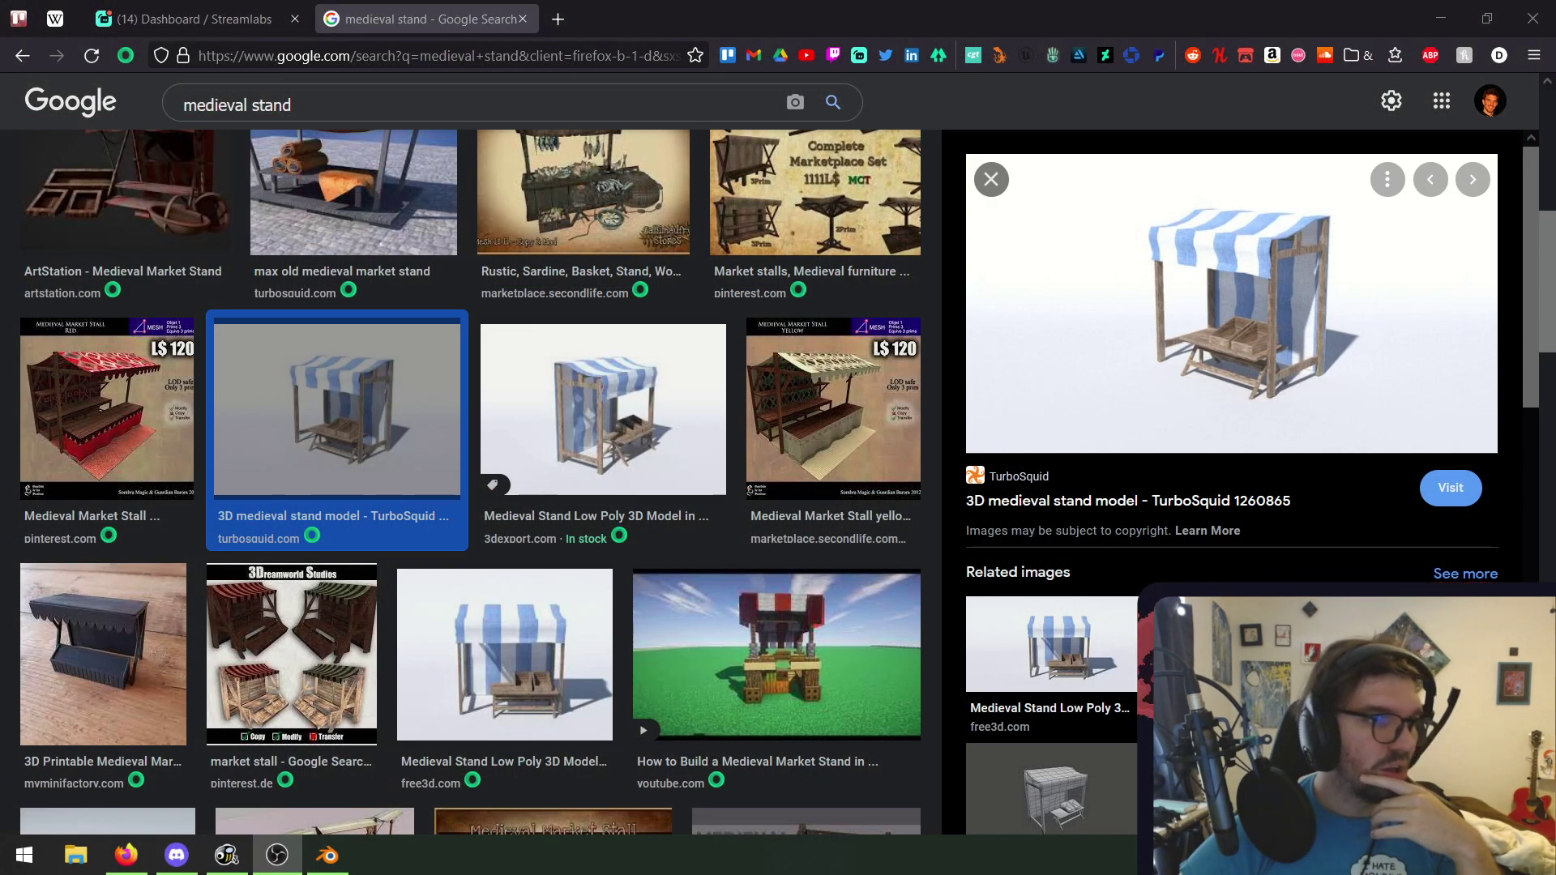
In the web browser, examine the "medieval stand" image results and enlarge several market stall references for the prize kiosk
scroll(478, 371, "down", 3)
scroll(474, 348, "down", 3)
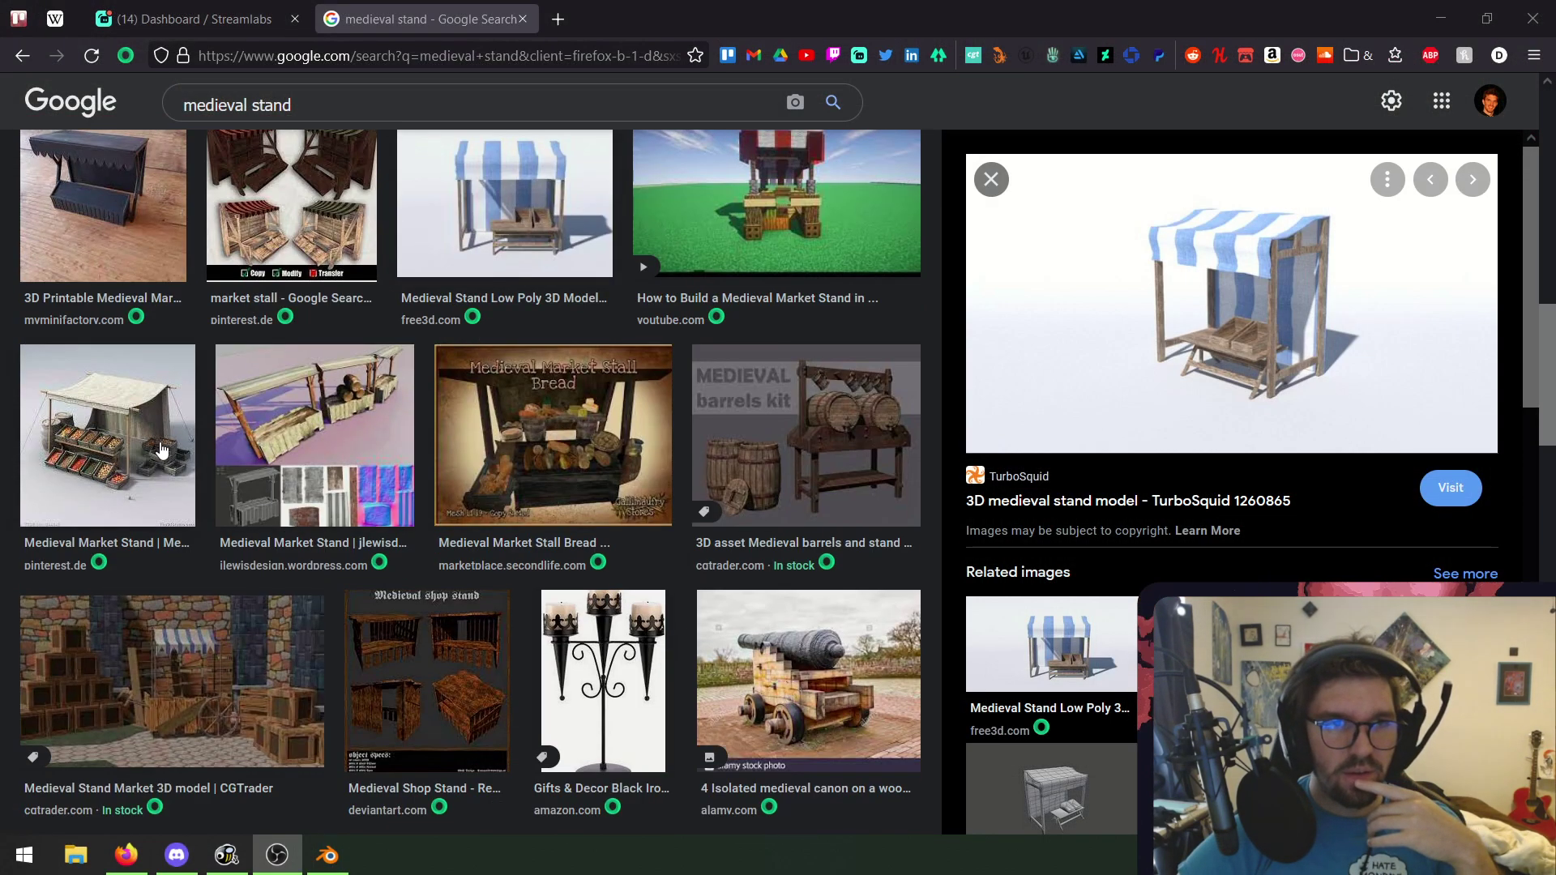
left_click(160, 448)
scroll(192, 460, "up", 2)
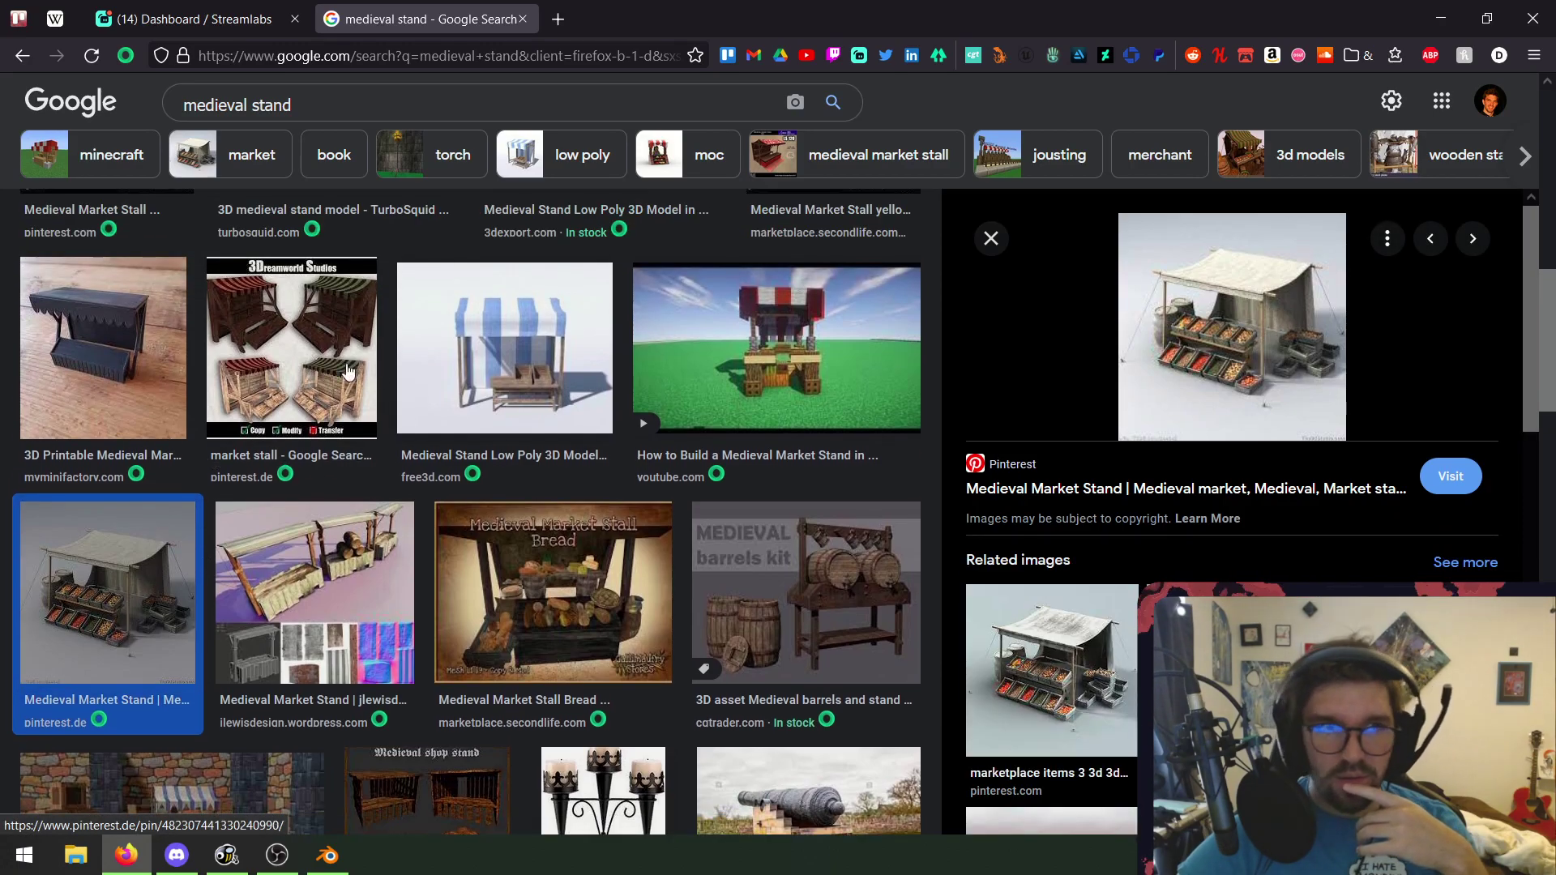
left_click(162, 406)
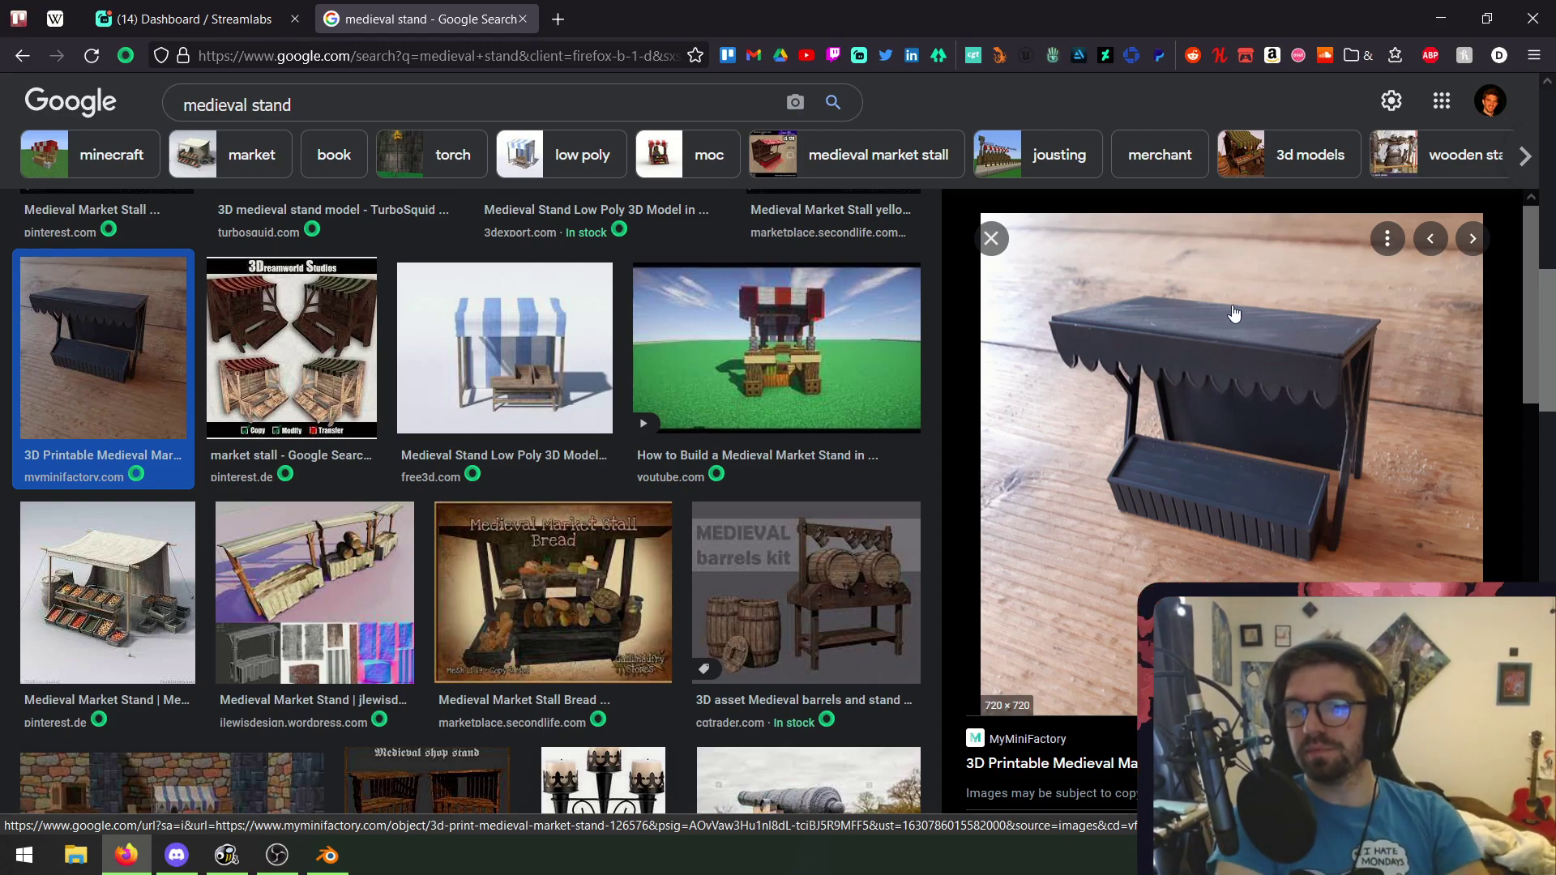
scroll(539, 511, "down", 5)
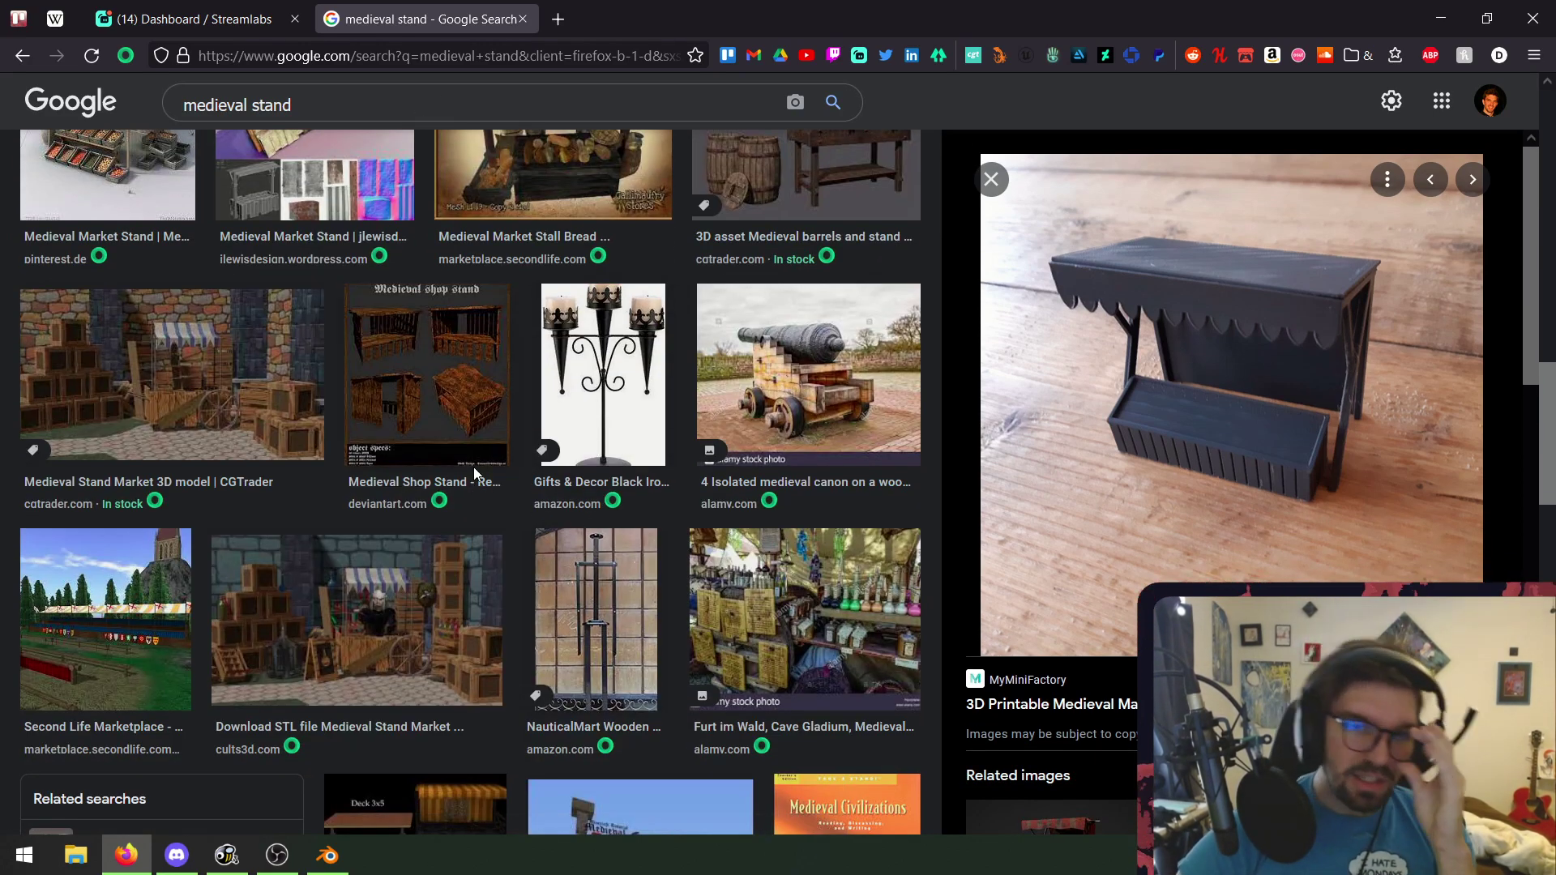
scroll(474, 470, "down", 5)
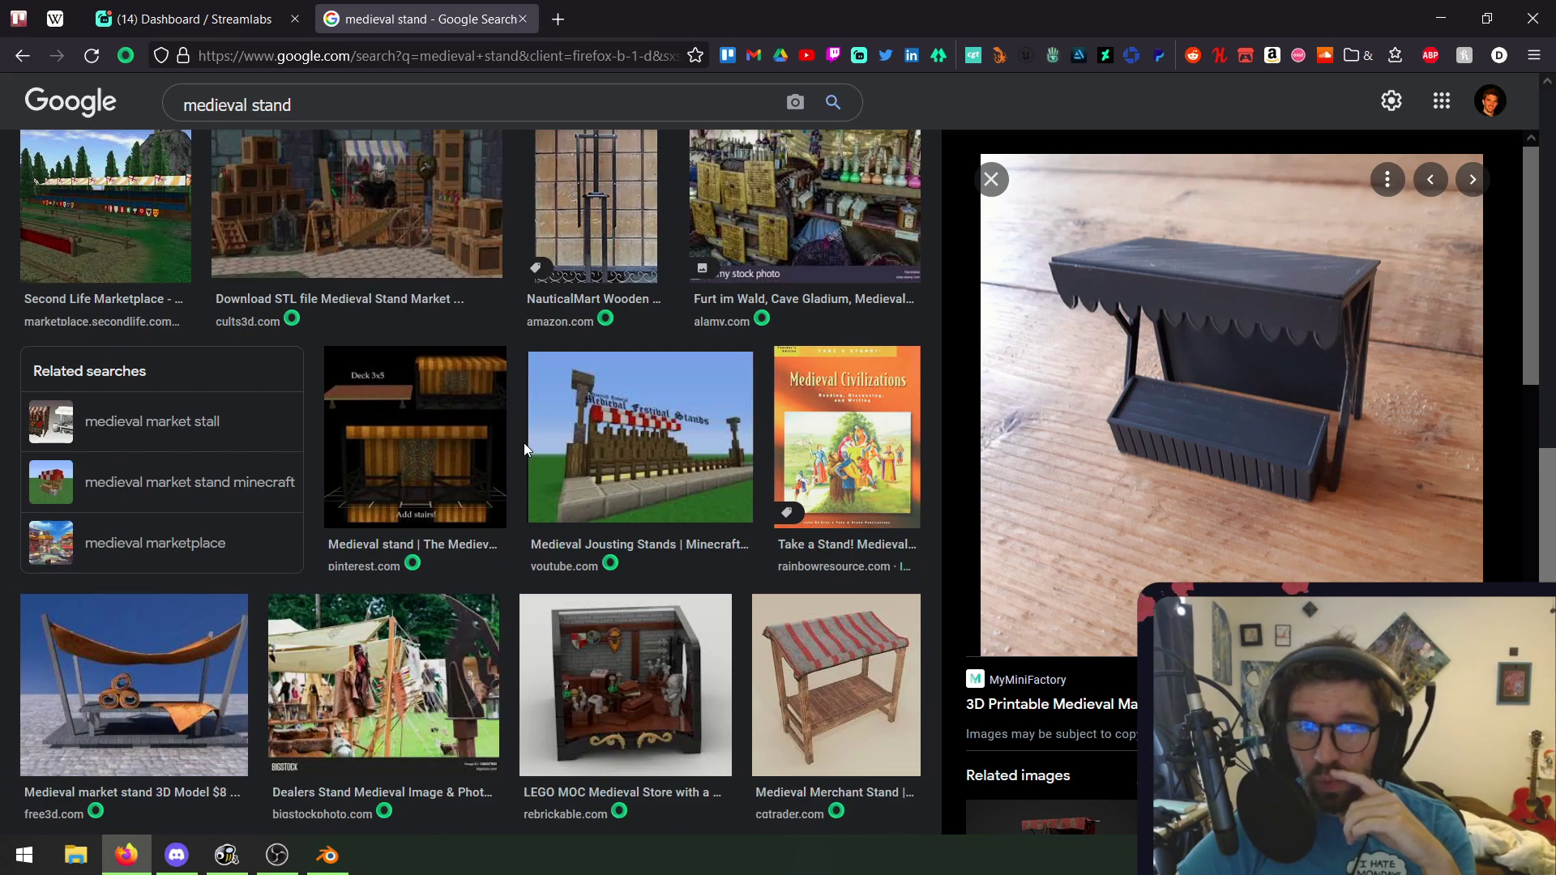
left_click(455, 424)
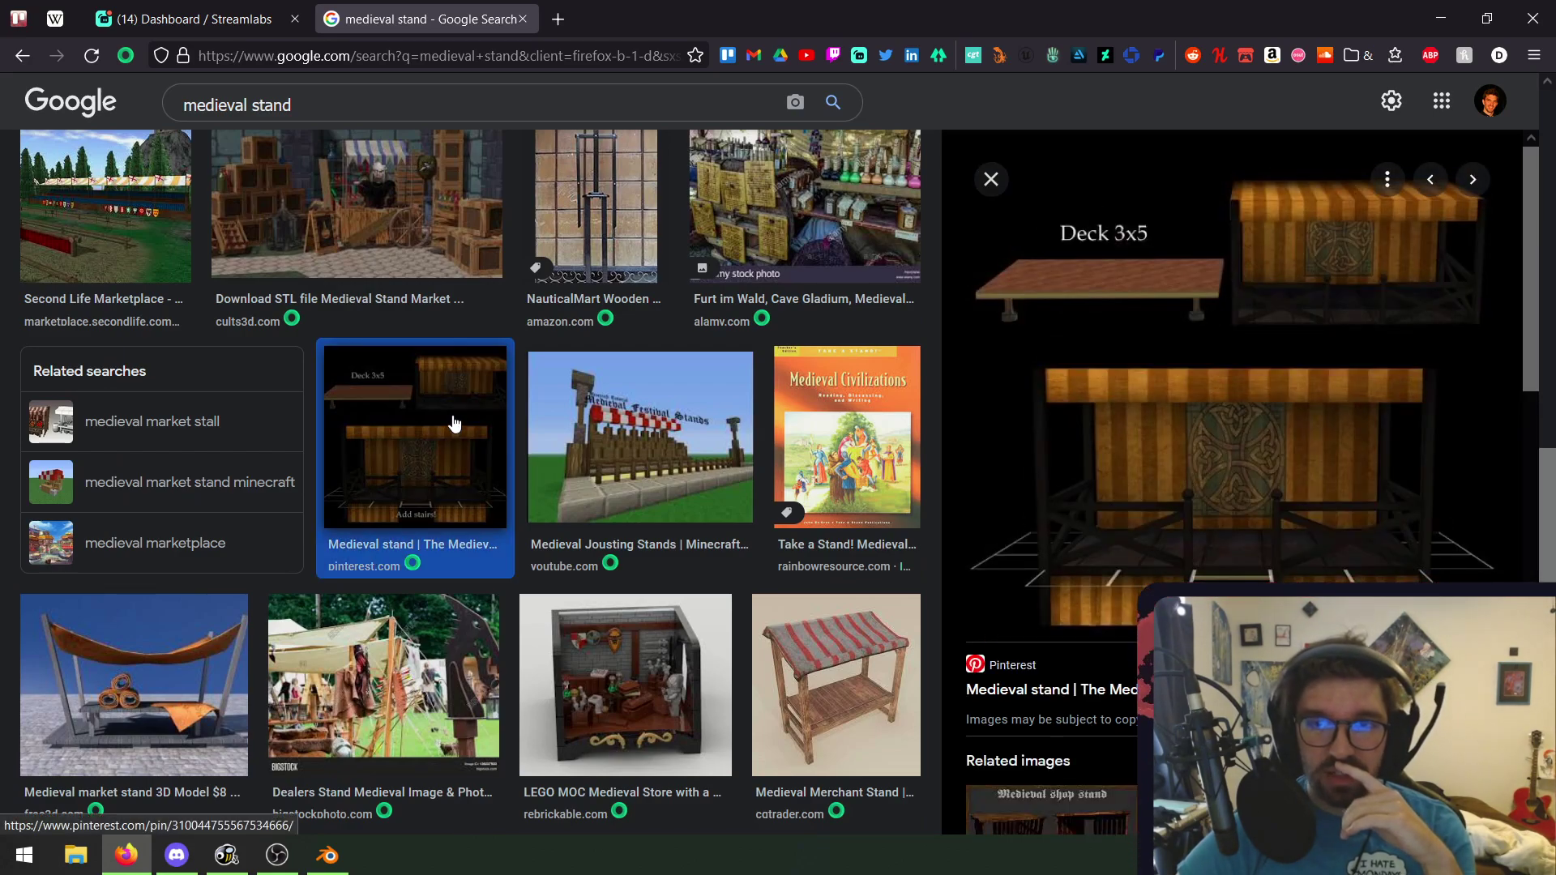
Enlarge more medieval stand image results, including the Free3D market stand and the striped Medieval Merchant Stand, as kiosk references
scroll(454, 424, "down", 3)
left_click(189, 406)
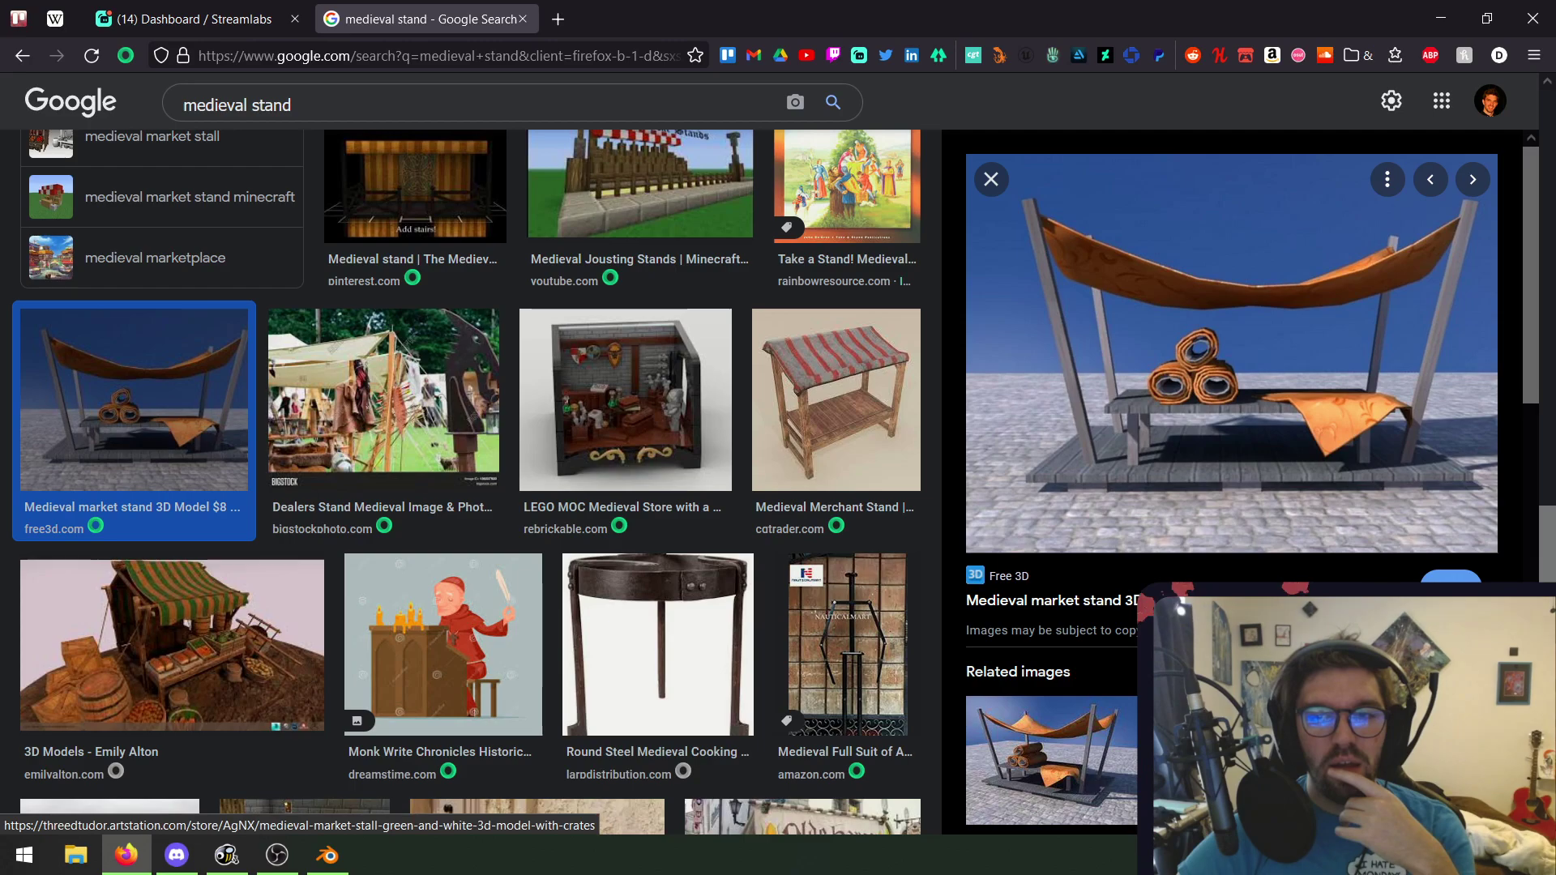
left_click(1224, 760)
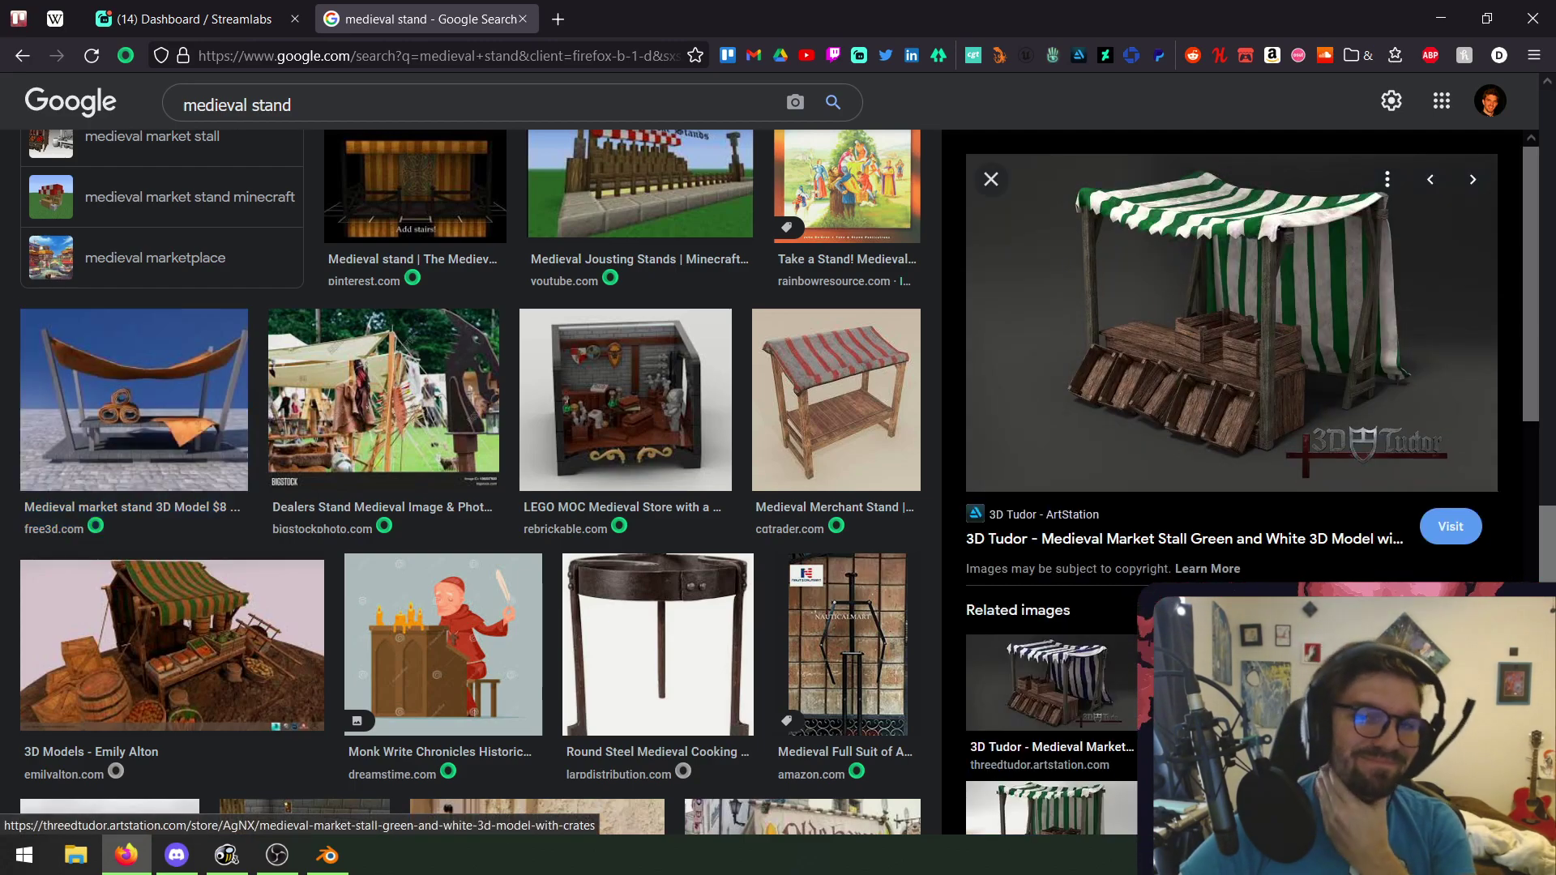
scroll(705, 341, "down", 2)
left_click(820, 367)
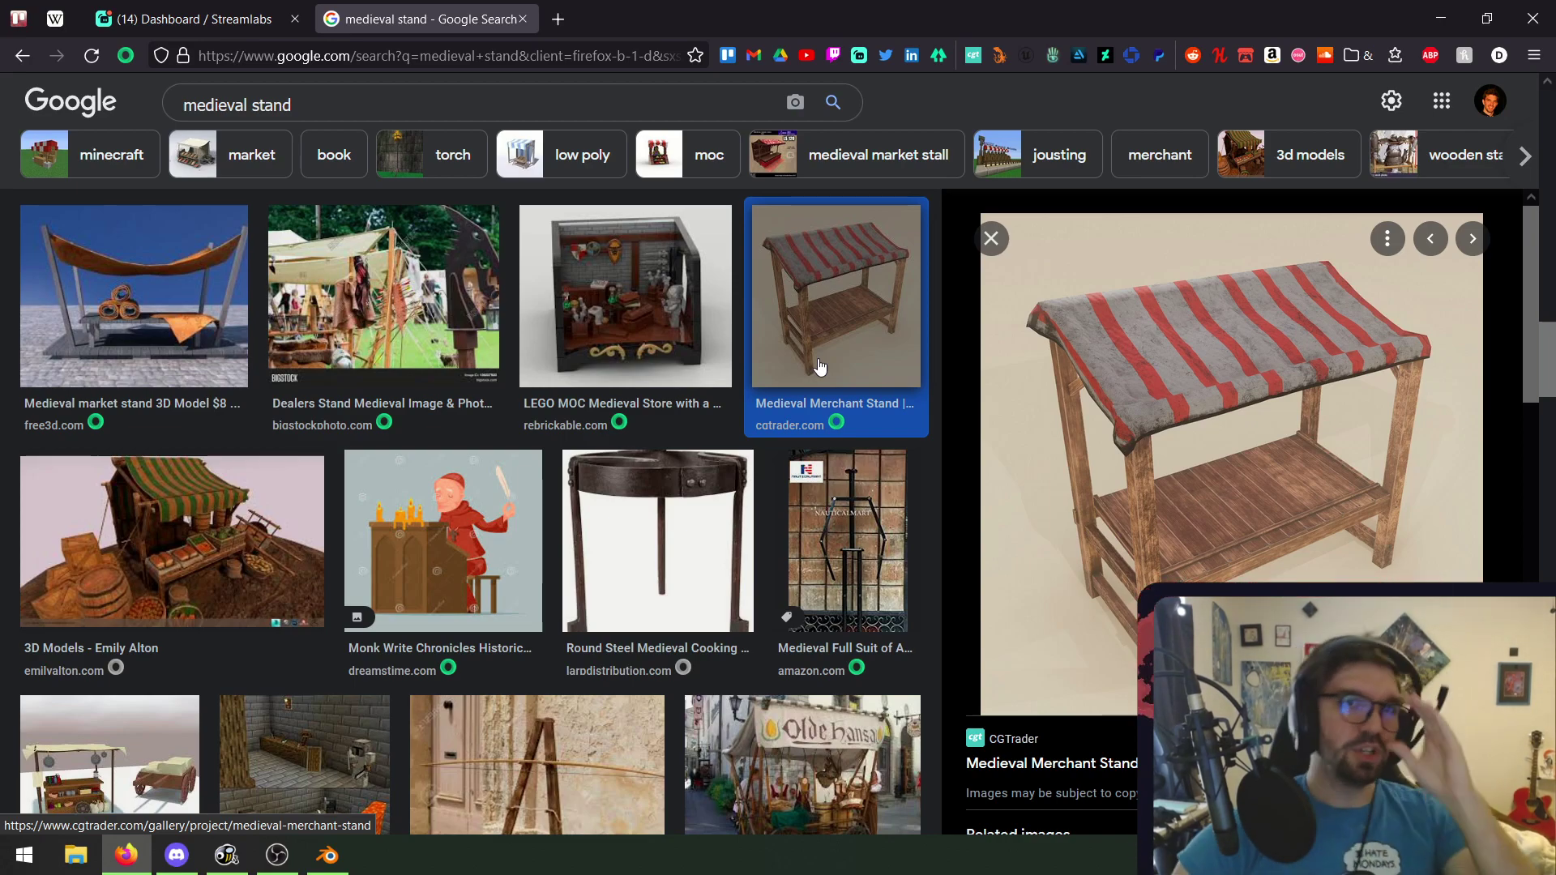
Switch back to Blender, add a cube to the Prize Kiosk collection, and scale it down uniformly to about 0.368
key("alt+Tab")
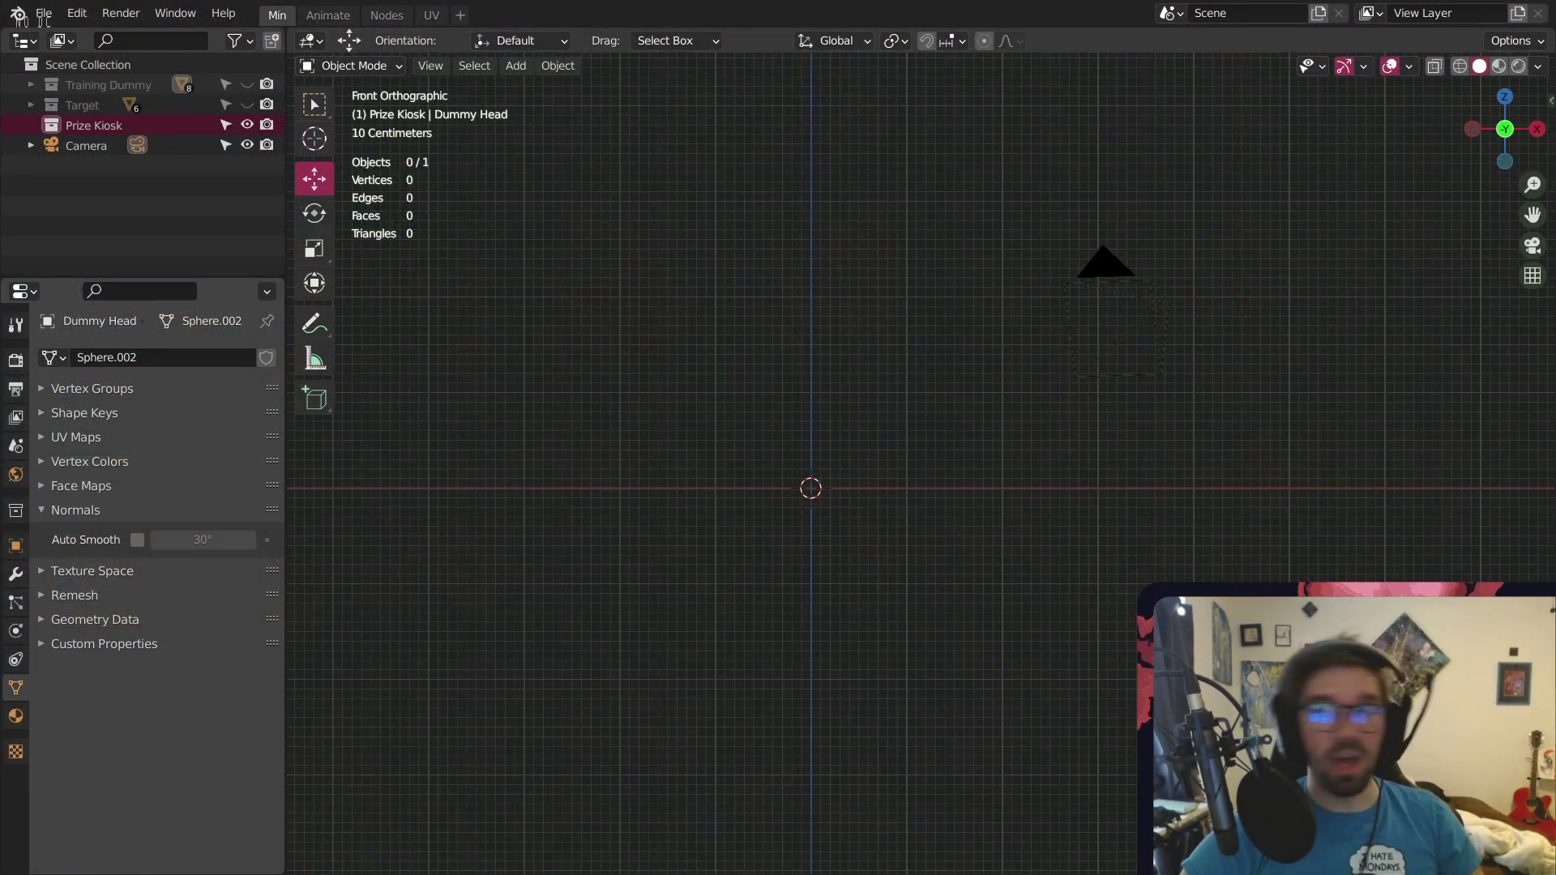
scroll(820, 355, "down", 1)
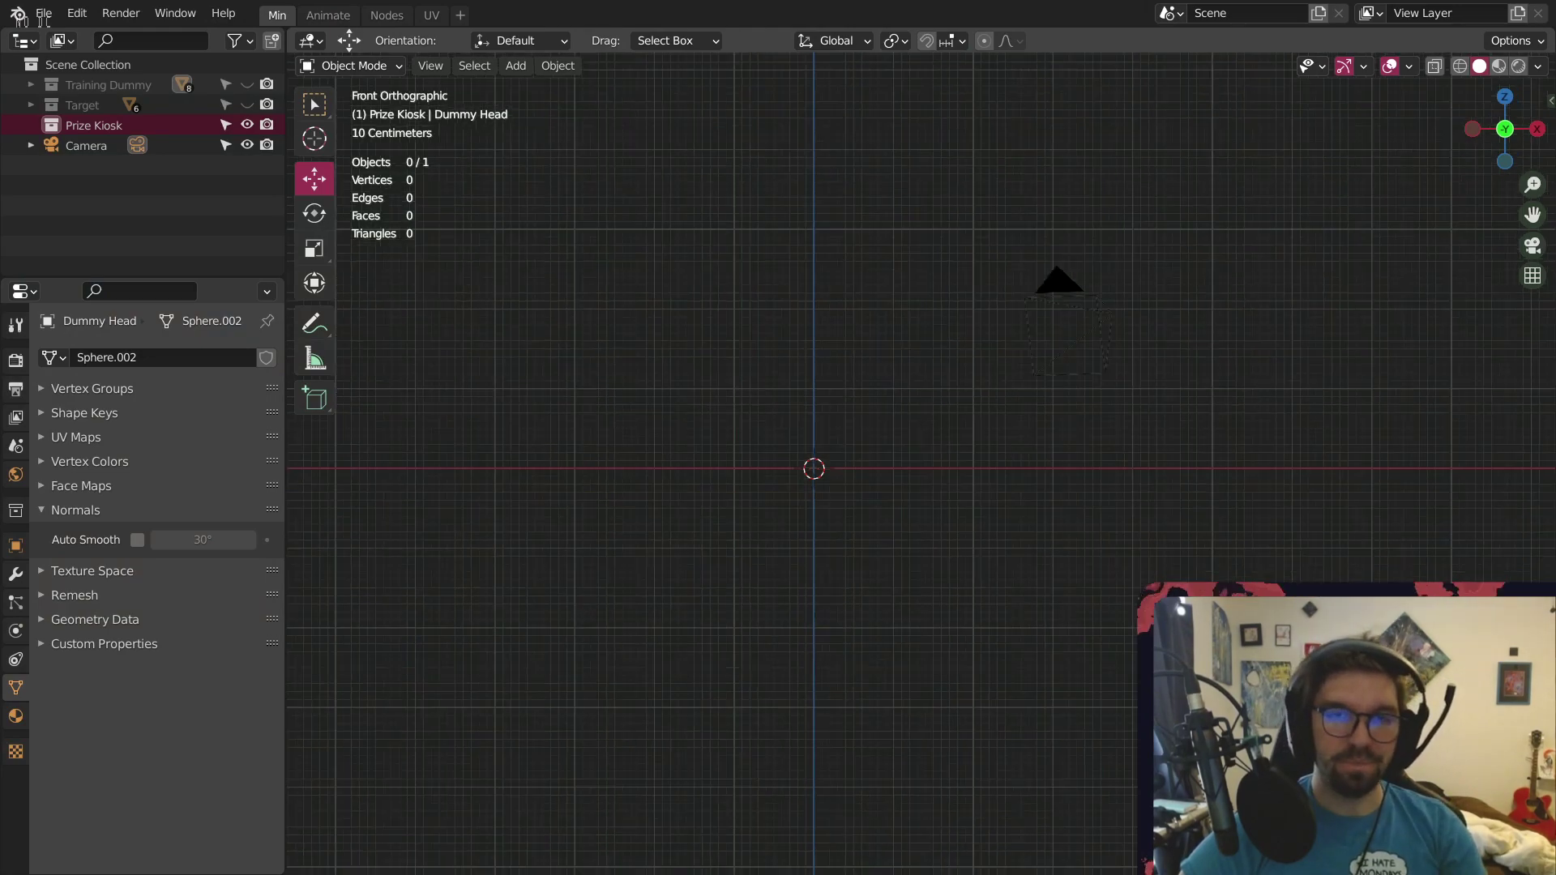
middle_click_drag(780, 340, 815, 490)
left_click(515, 66)
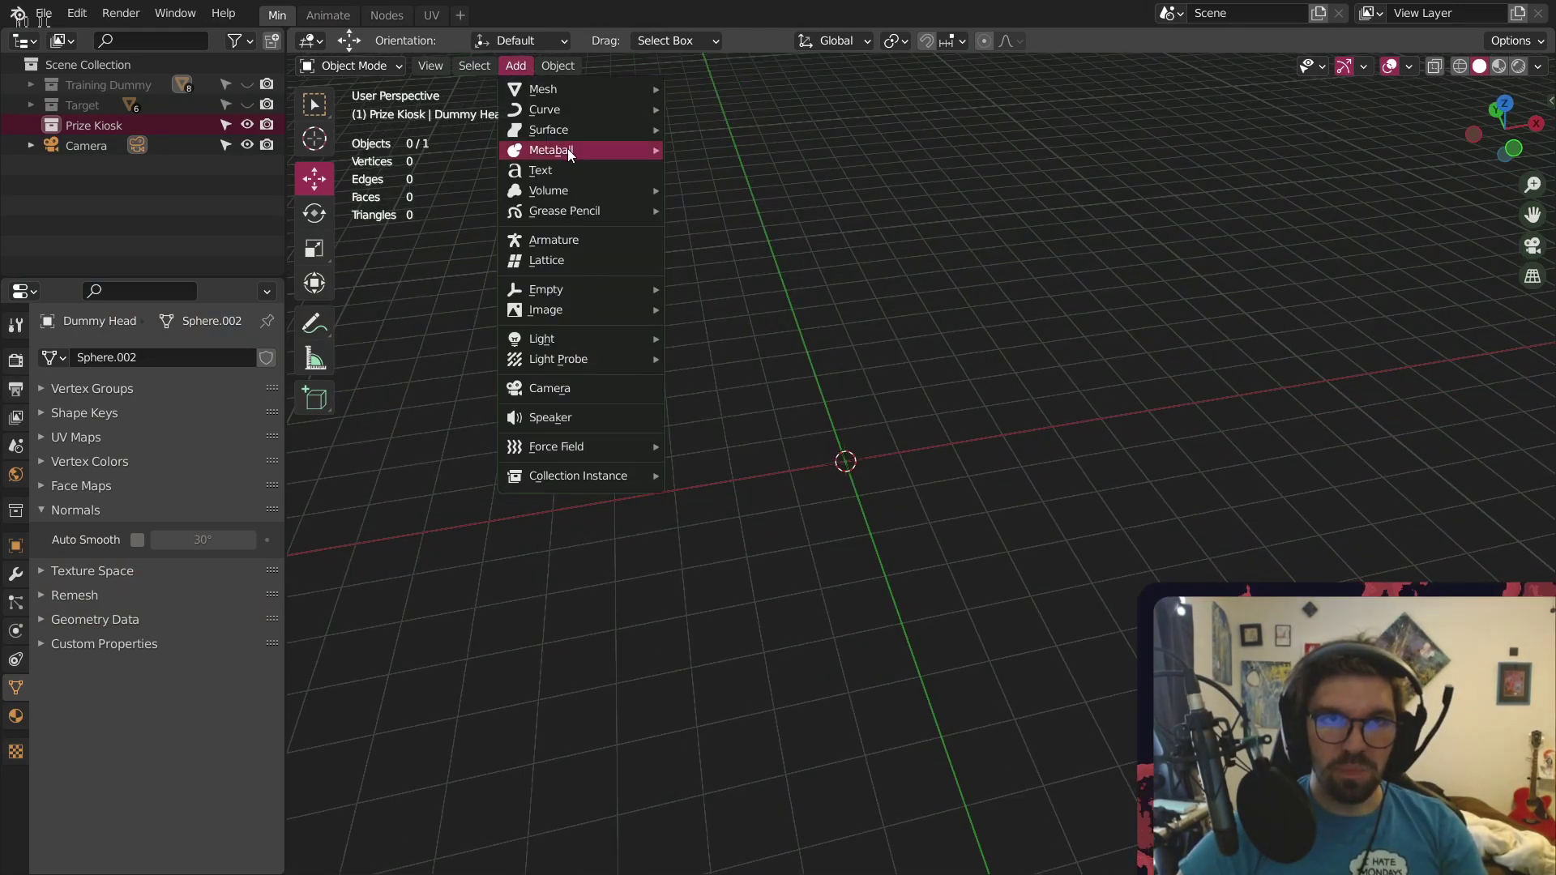
mouse_move(556, 89)
left_click(765, 110)
middle_click_drag(859, 397, 703, 300)
key("s")
left_click(858, 421)
middle_click_drag(858, 420, 830, 476)
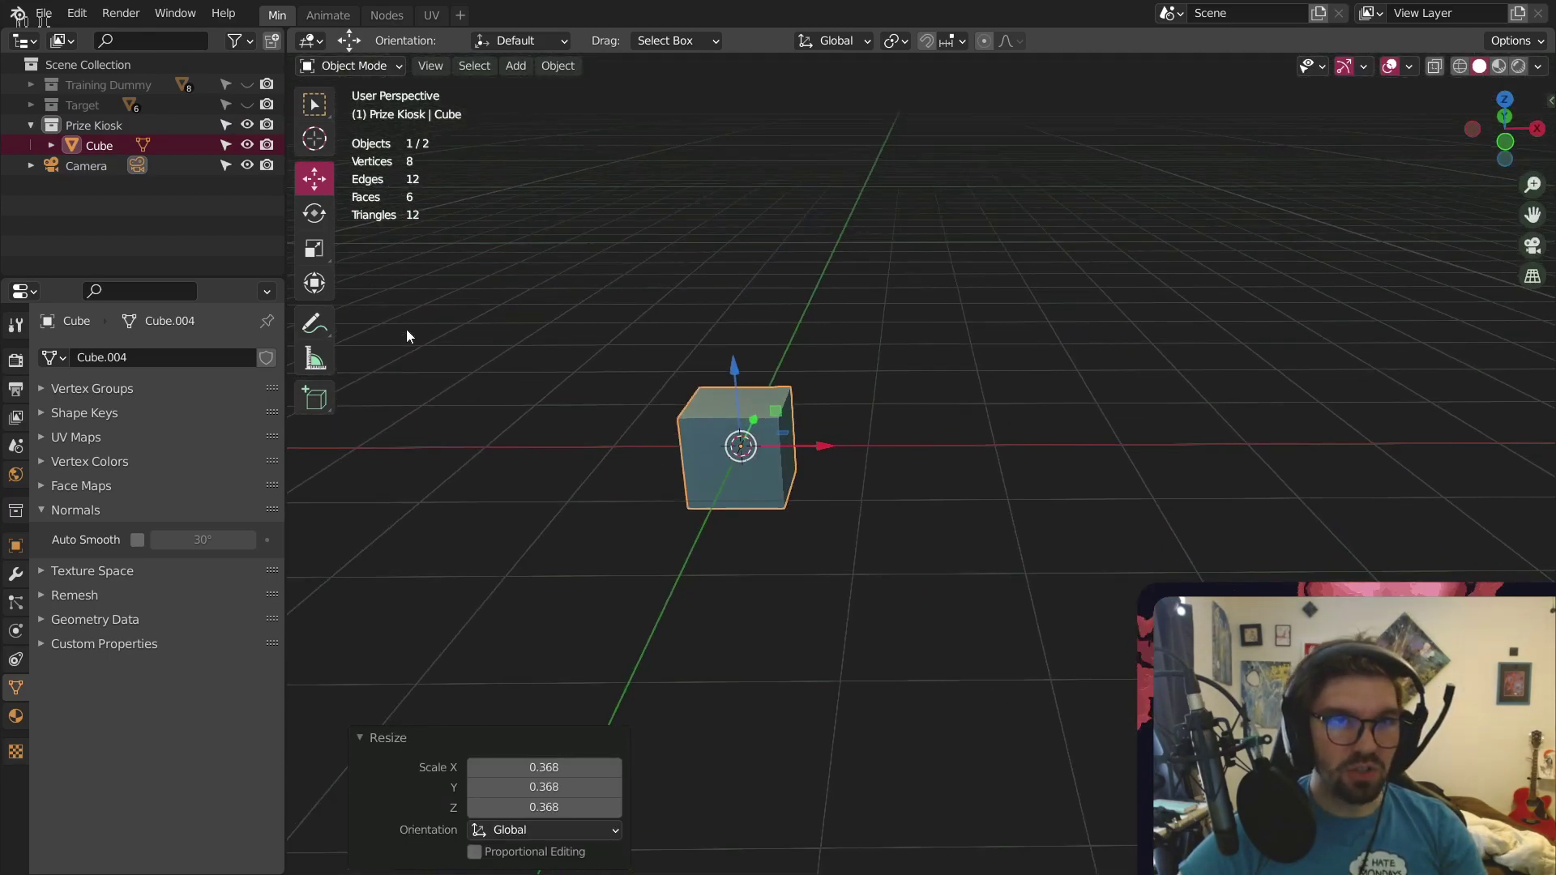
Stretch the cube along X into a beam and scale it down uniformly by about 0.567 to make it thinner
left_click(314, 248)
left_click_drag(830, 450, 915, 426)
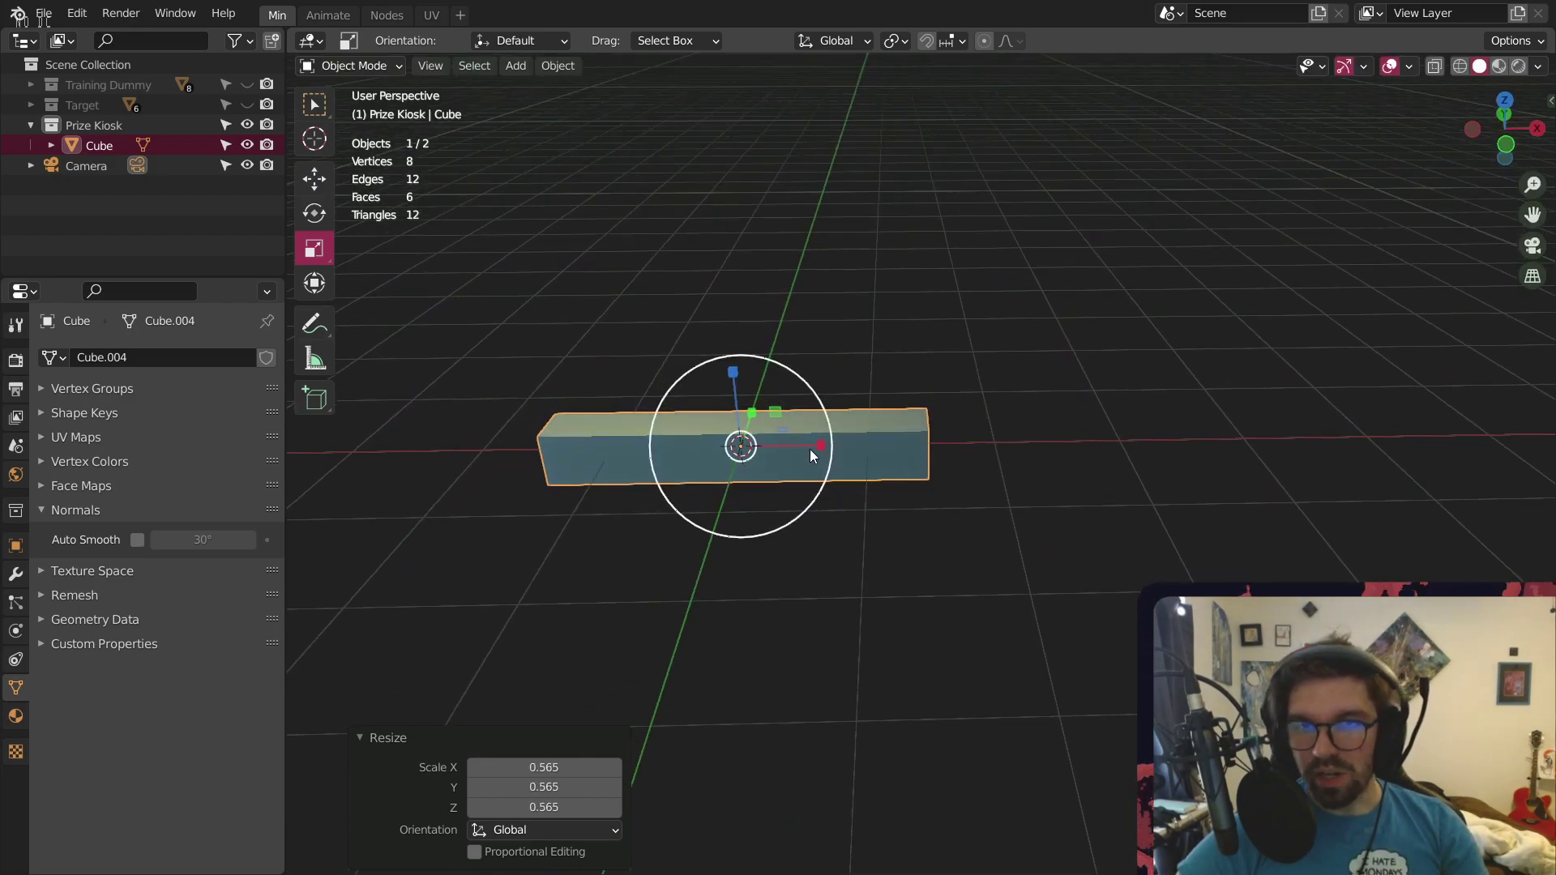
left_click_drag(812, 448, 844, 446)
key("ctrl+z")
scroll(810, 325, "up", 2)
middle_click_drag(807, 342, 608, 360)
key("s")
left_click(895, 376)
Lengthen the thin beam further along X, finishing with an additional X scale of about 1.172
middle_click_drag(757, 518, 908, 490)
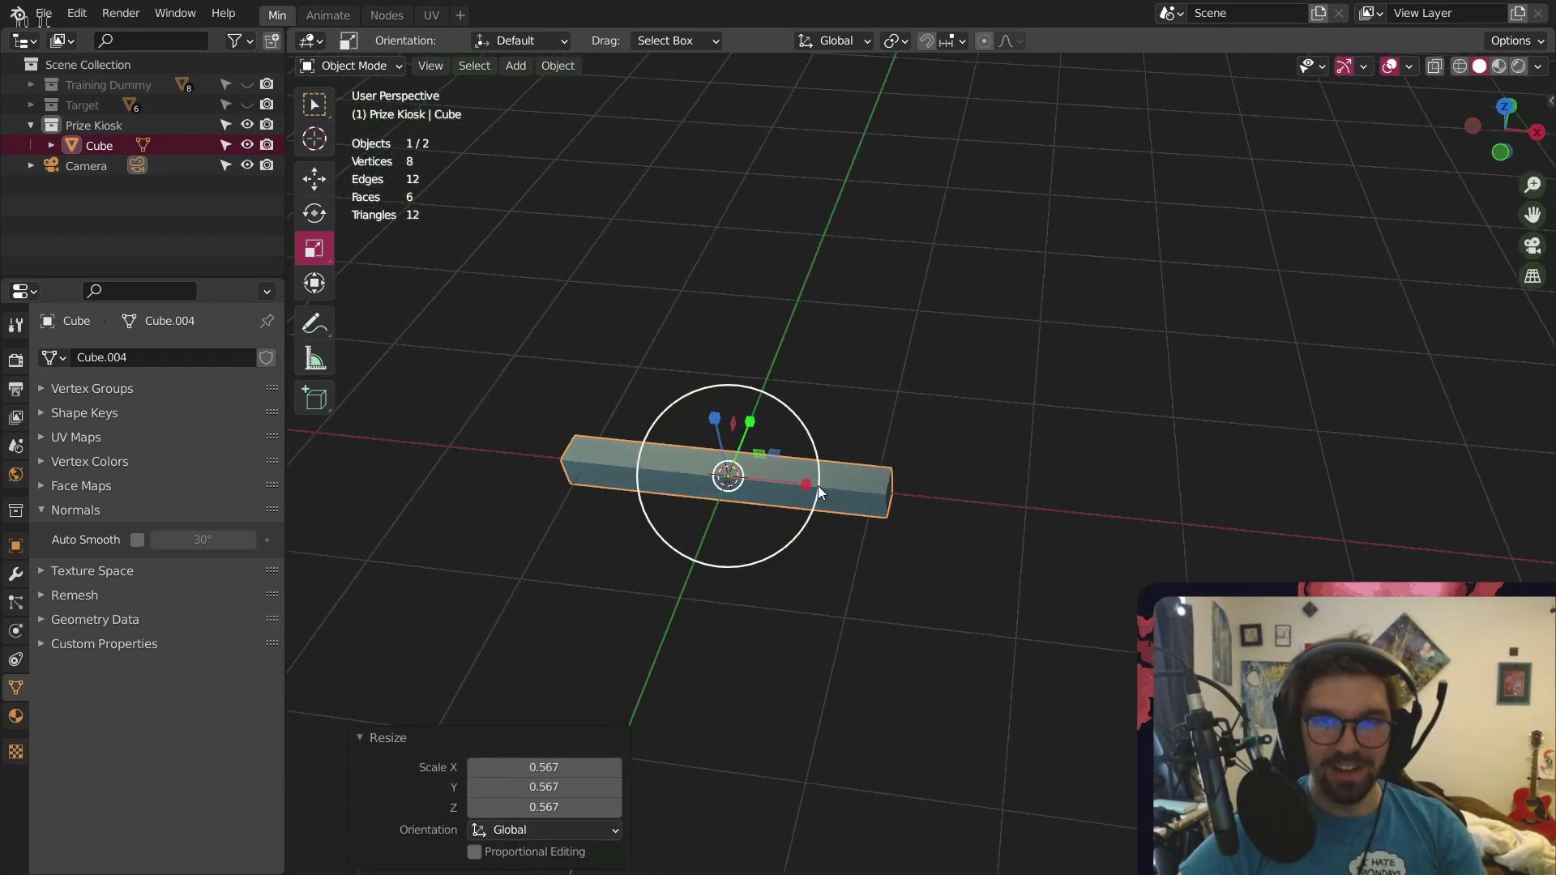
left_click_drag(805, 484, 882, 480)
scroll(822, 406, "down", 2)
middle_click_drag(822, 406, 848, 445)
left_click_drag(857, 439, 876, 439)
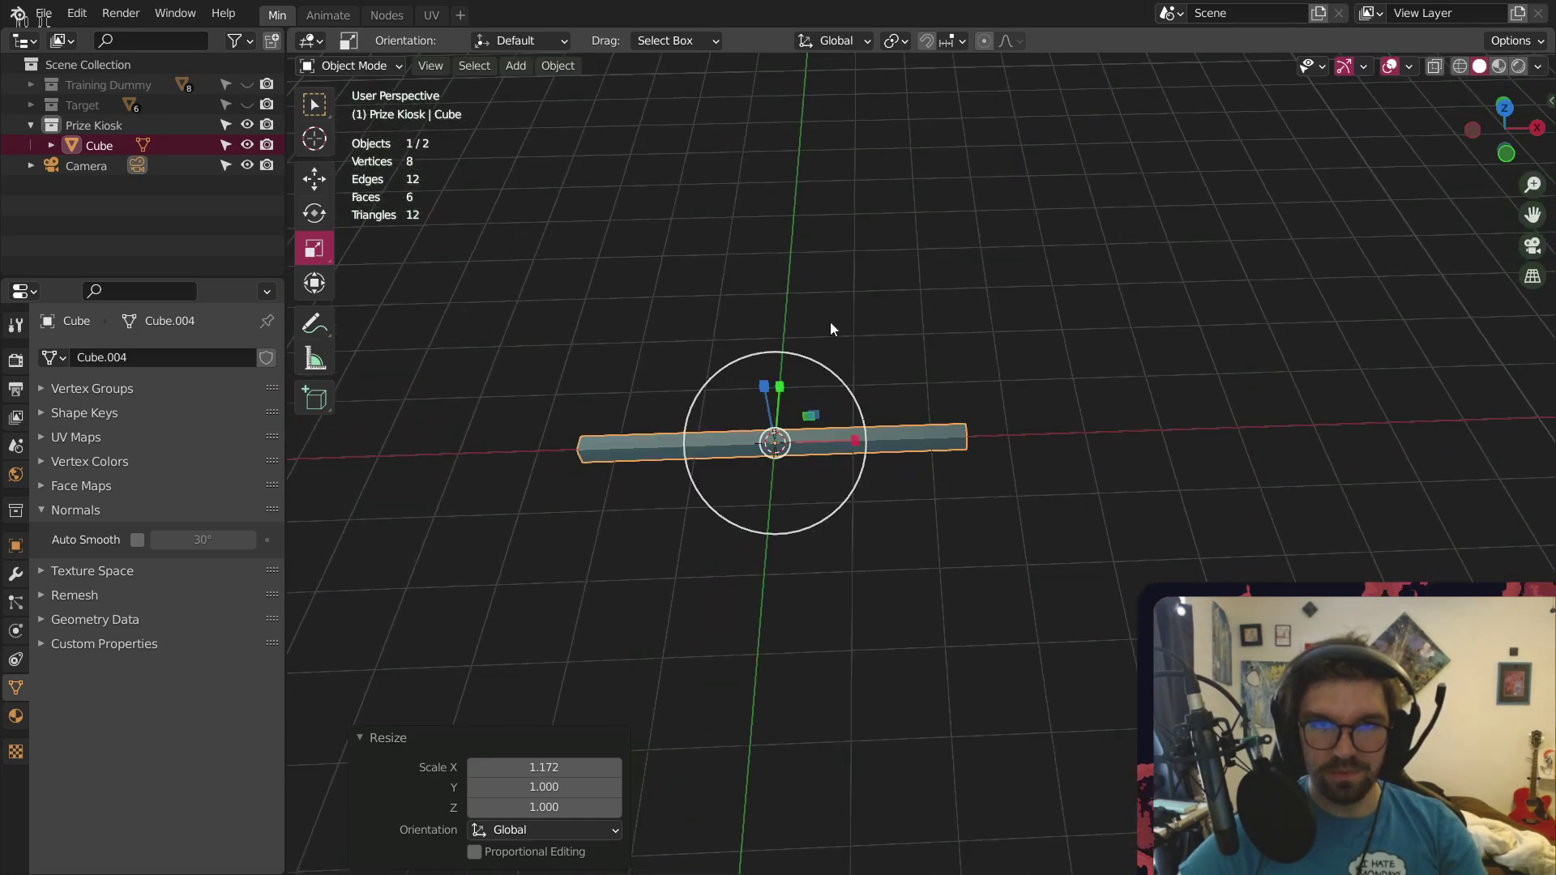
left_click(835, 188)
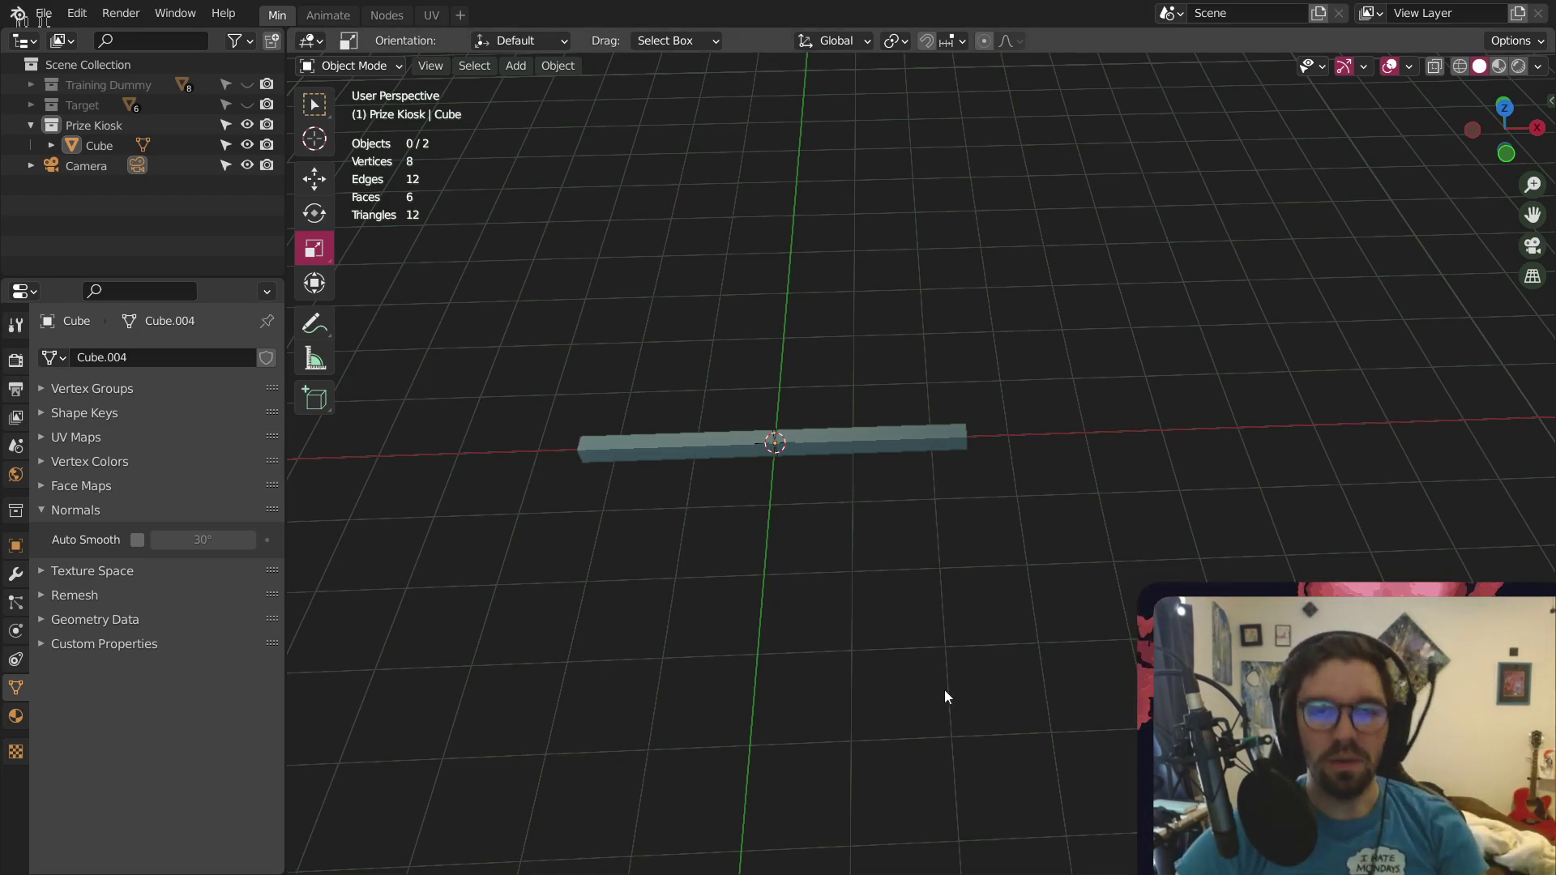
Duplicate the beam and move the copy along Y so it lies parallel to the original
middle_click_drag(945, 694, 727, 447)
left_click(722, 467)
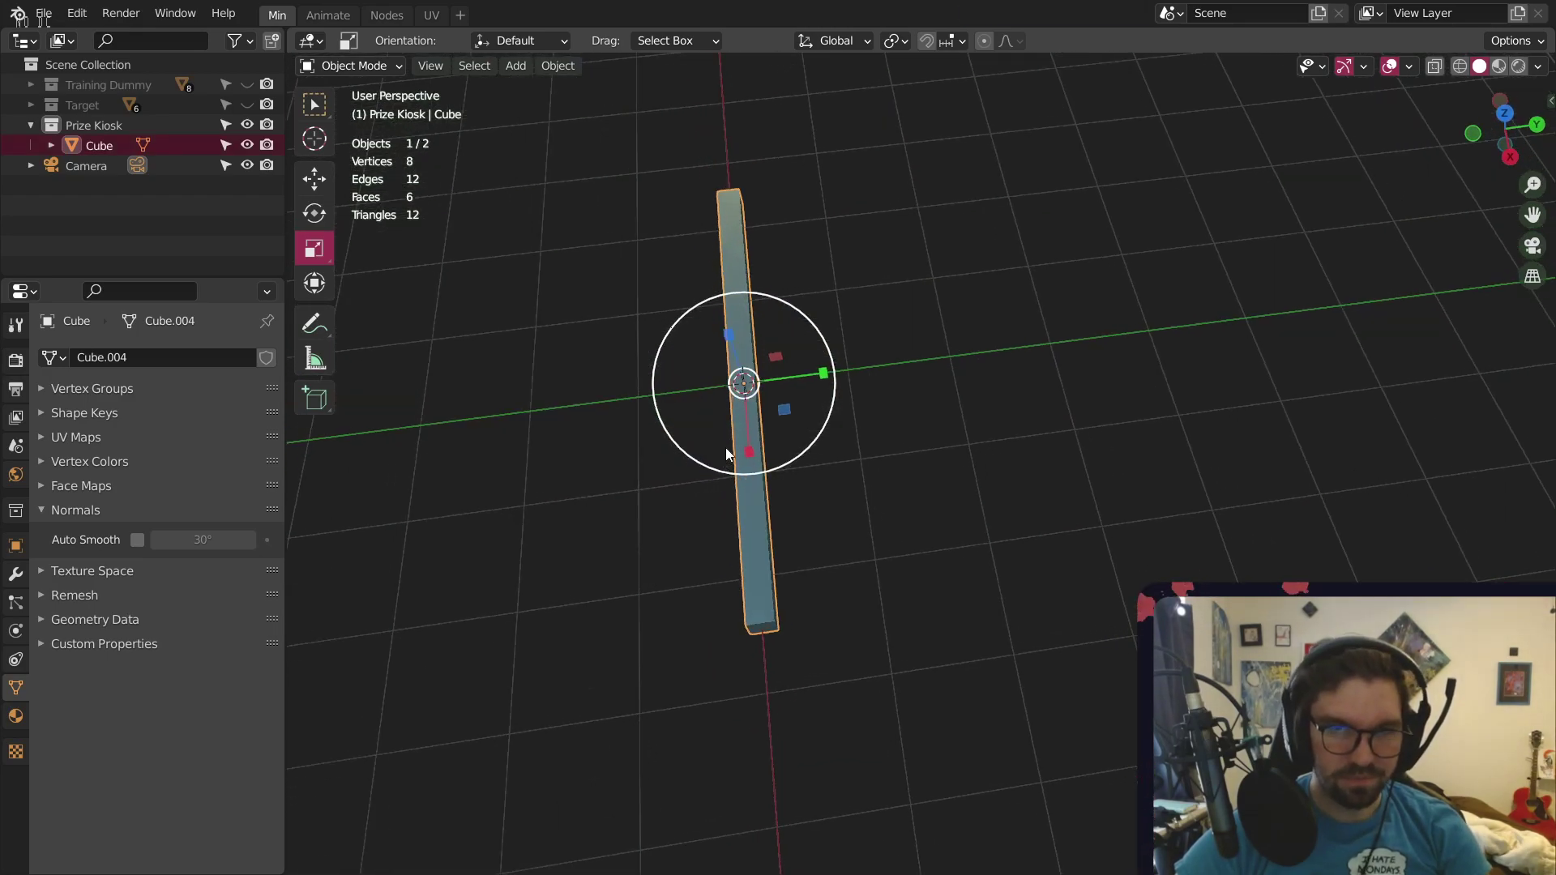
key("ctrl+v")
left_click(322, 181)
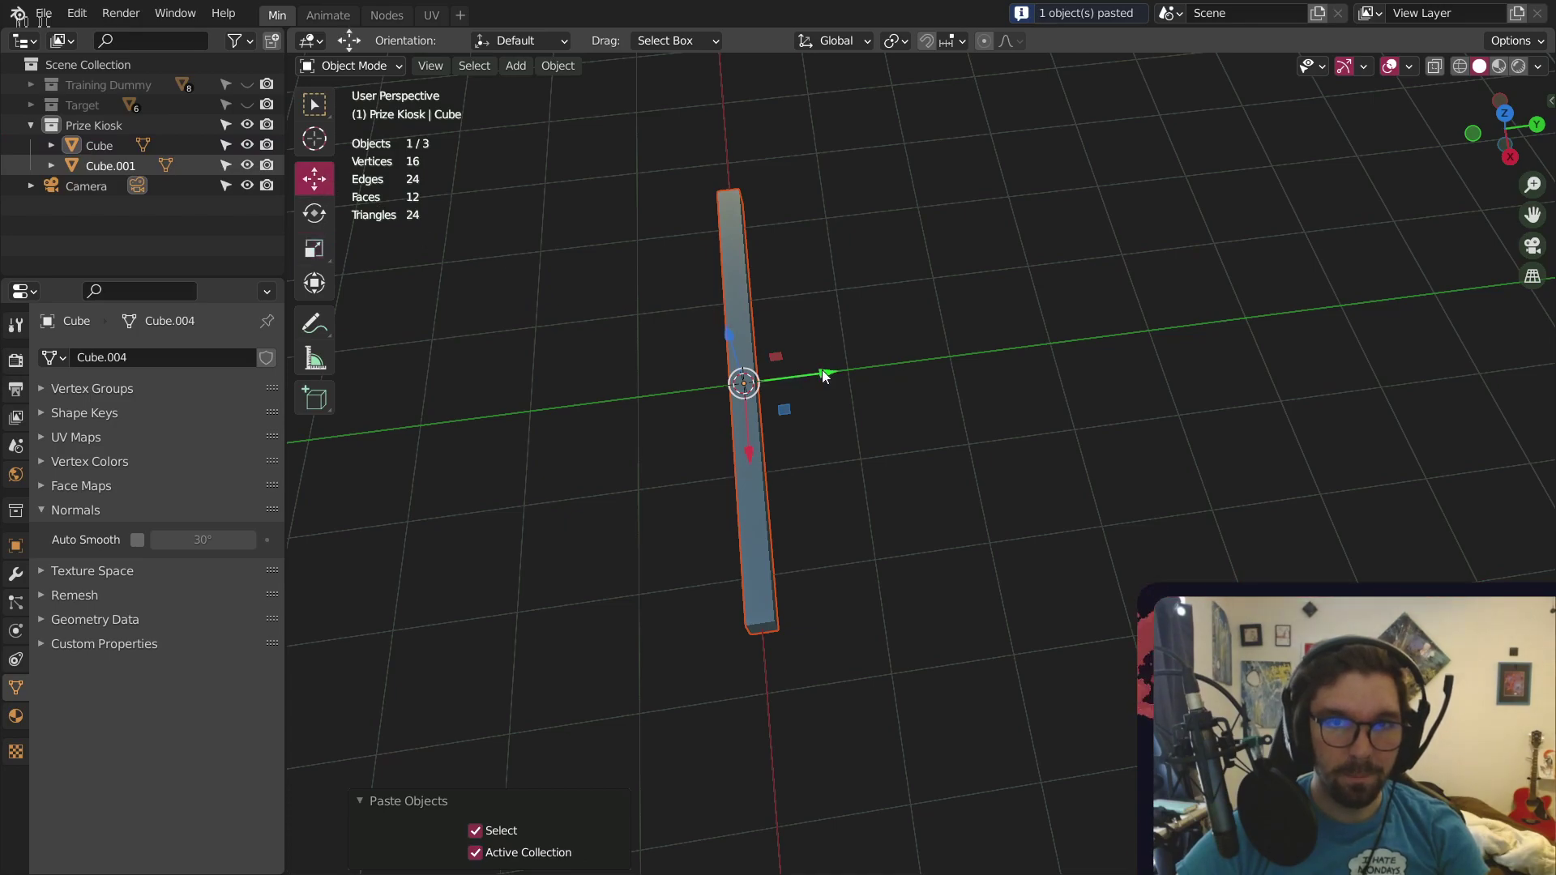
left_click_drag(823, 374, 1149, 344)
middle_click_drag(896, 405, 850, 392, "shift")
left_click(842, 353)
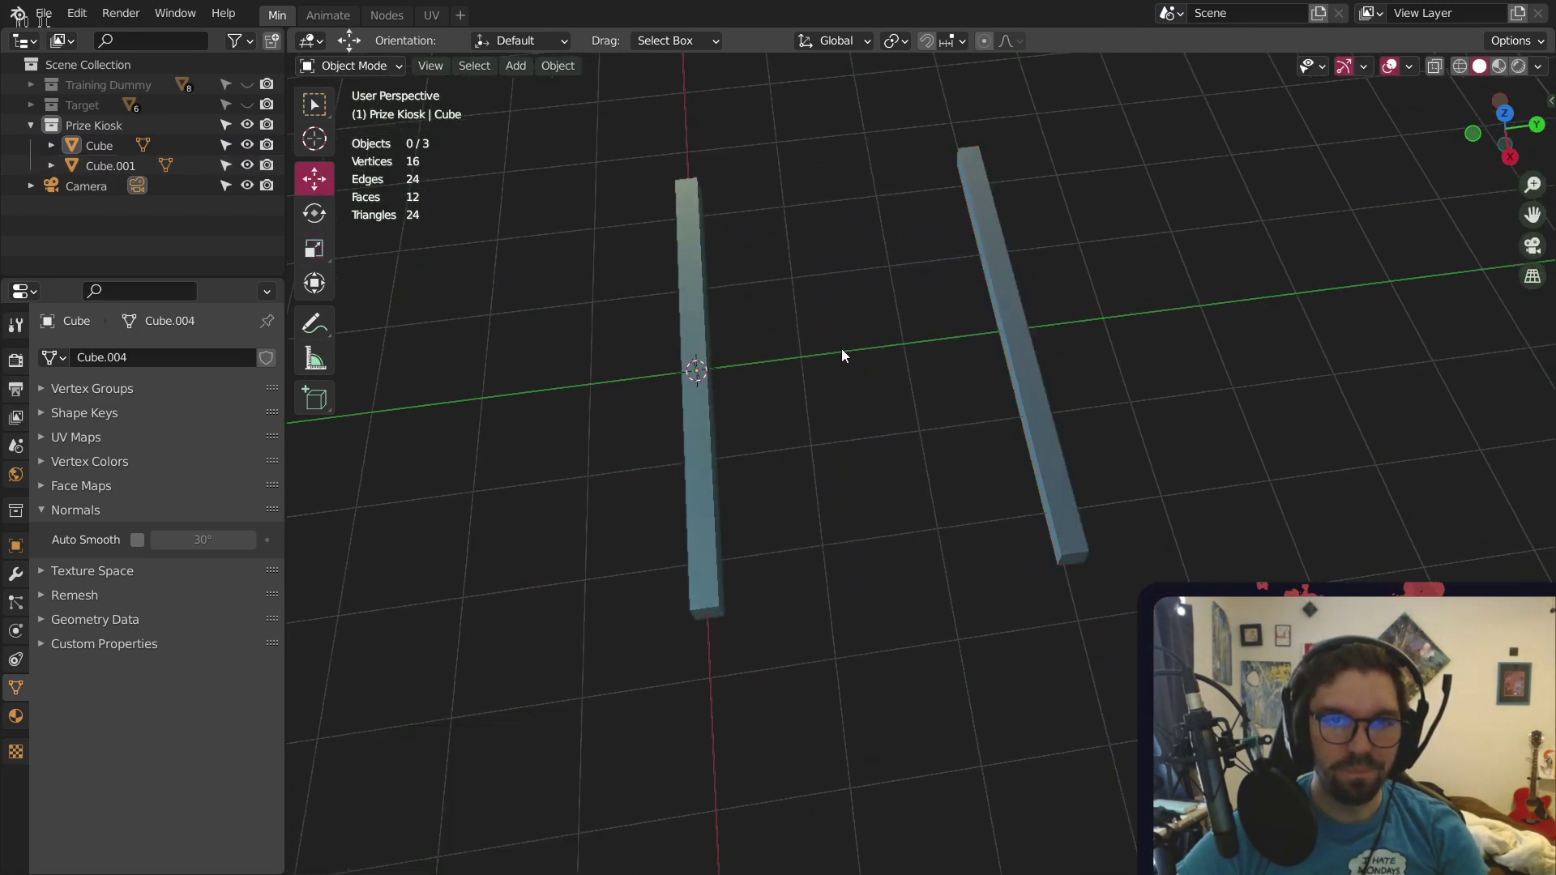
Duplicate the beam at the origin and rotate the copy 90° about the Z axis
left_click(692, 467)
key("ctrl+c")
key("ctrl+v")
left_click(314, 213)
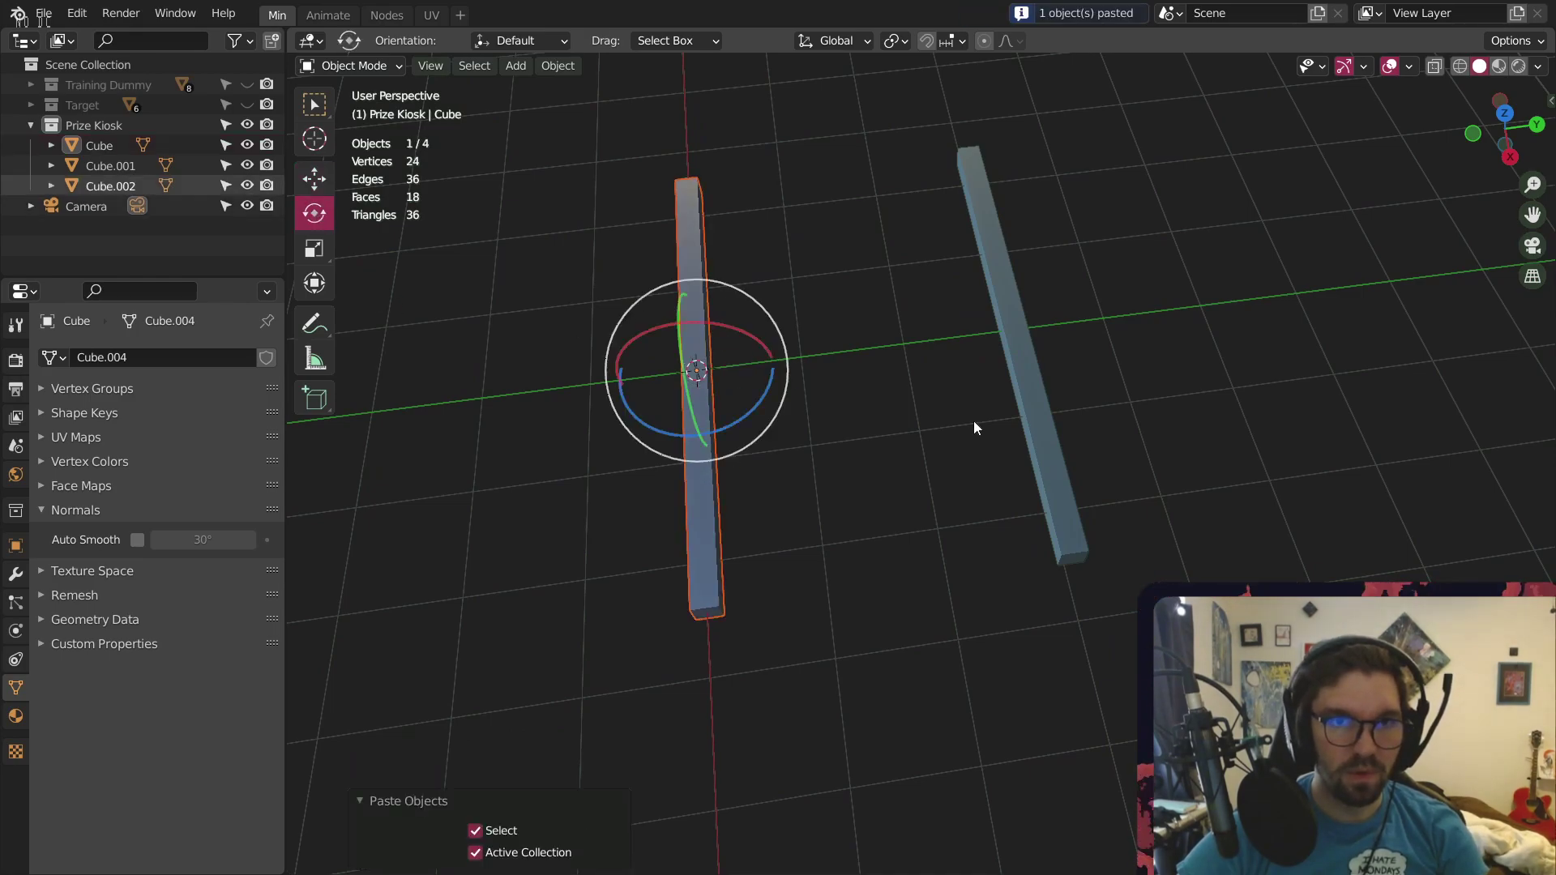
left_click_drag(741, 416, 666, 428)
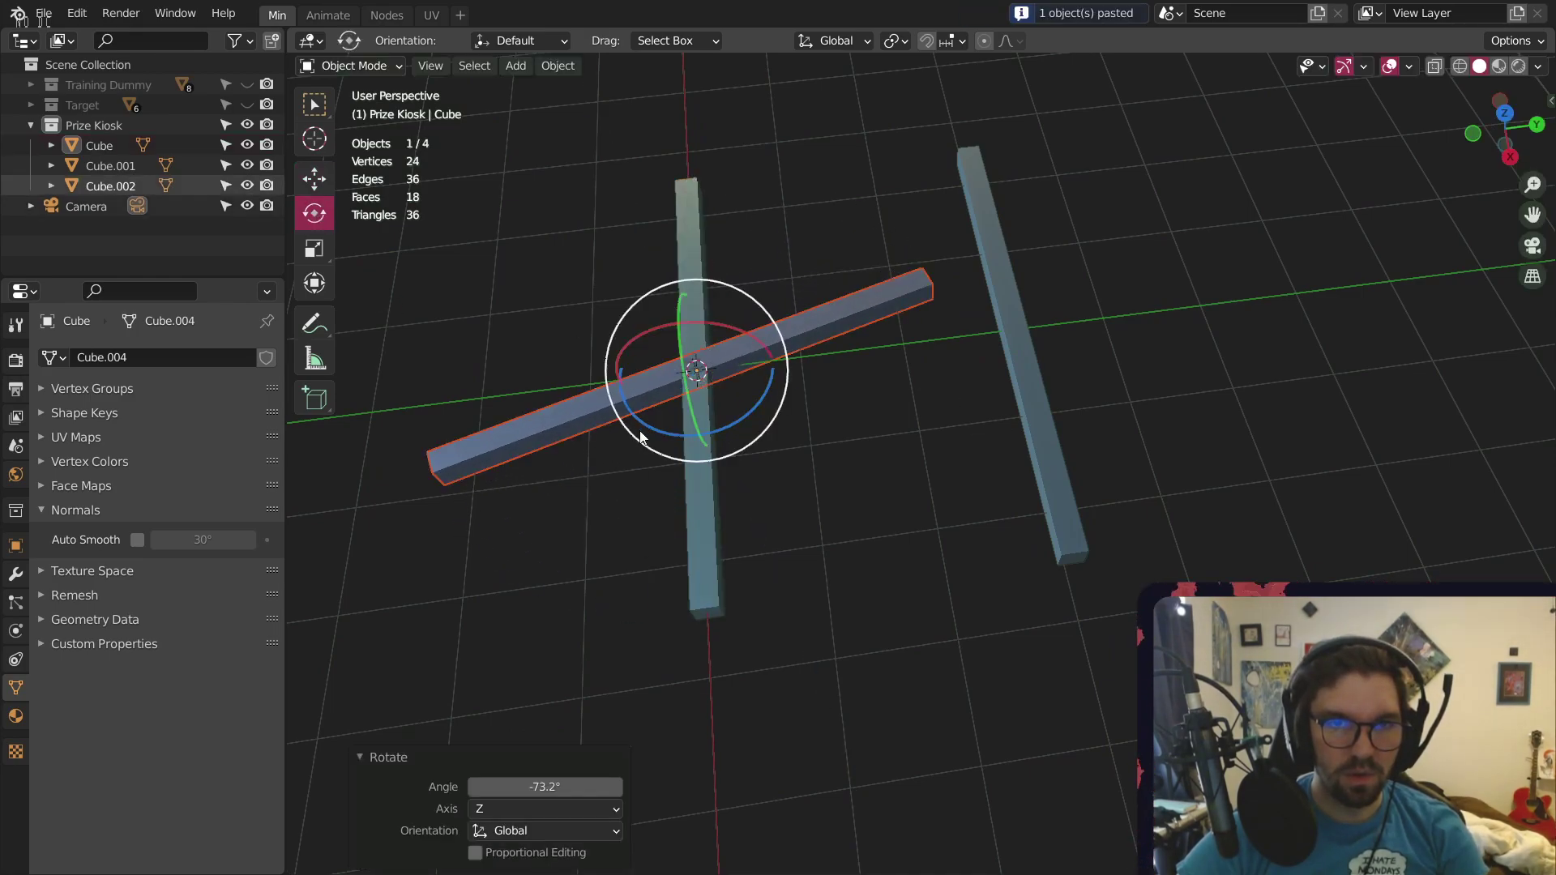
left_click(543, 786)
type("90")
key("Return")
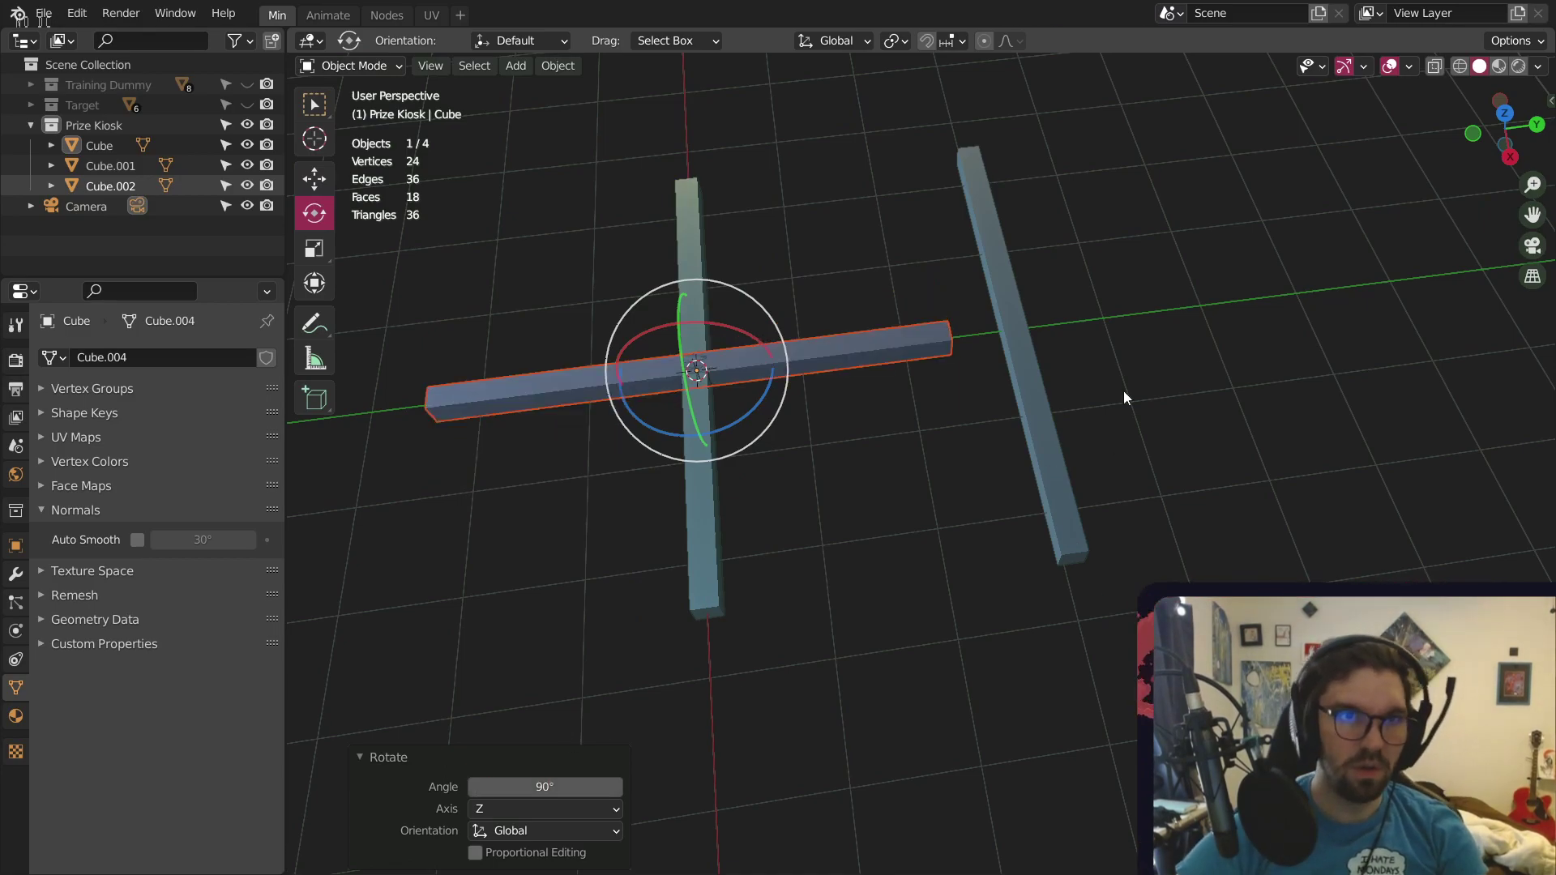
Move the rotated beam along Y and about 2 m along X, centring it across the ends of the two parallel beams
left_click(315, 178)
left_click_drag(769, 369, 862, 325)
left_click_drag(855, 409, 872, 594)
middle_click_drag(872, 594, 1146, 459)
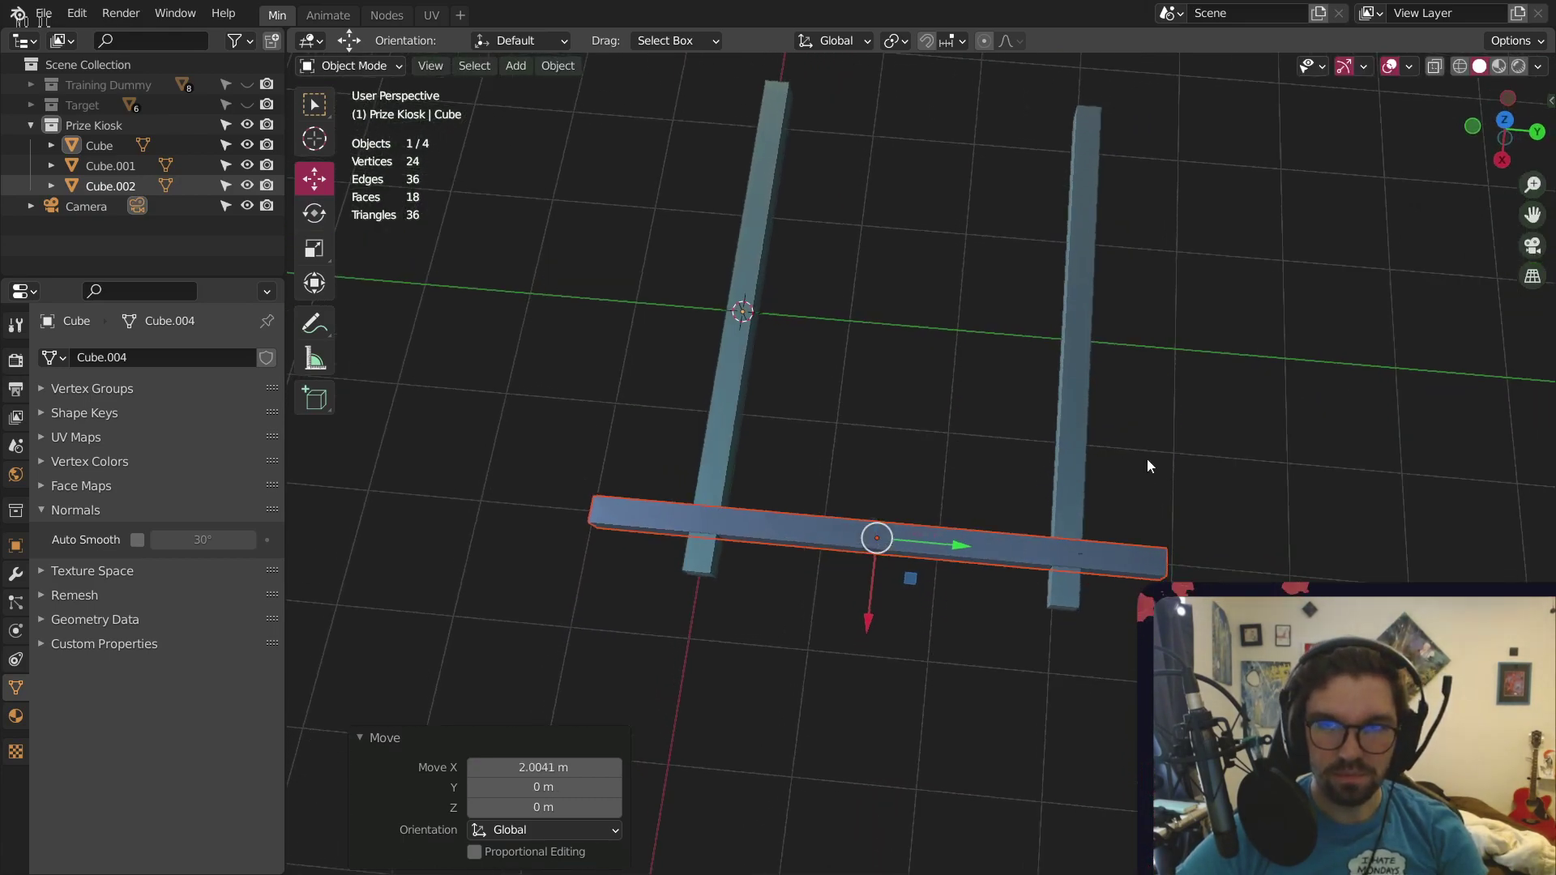
left_click(1504, 159)
middle_click_drag(951, 508, 944, 412, "shift")
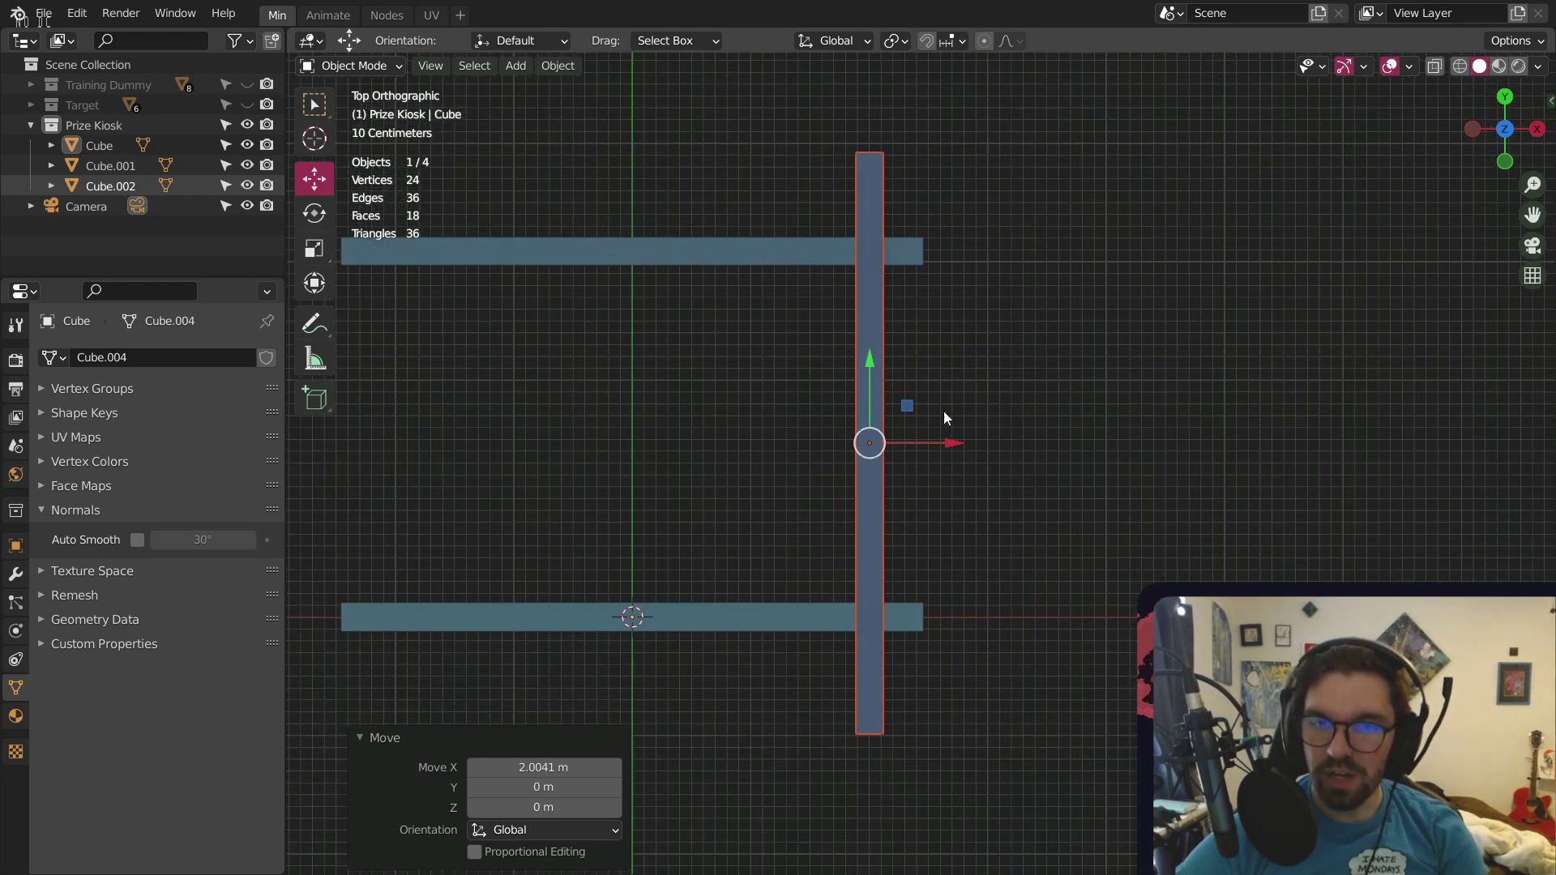
left_click_drag(865, 369, 884, 351)
middle_click_drag(895, 336, 762, 299, "shift")
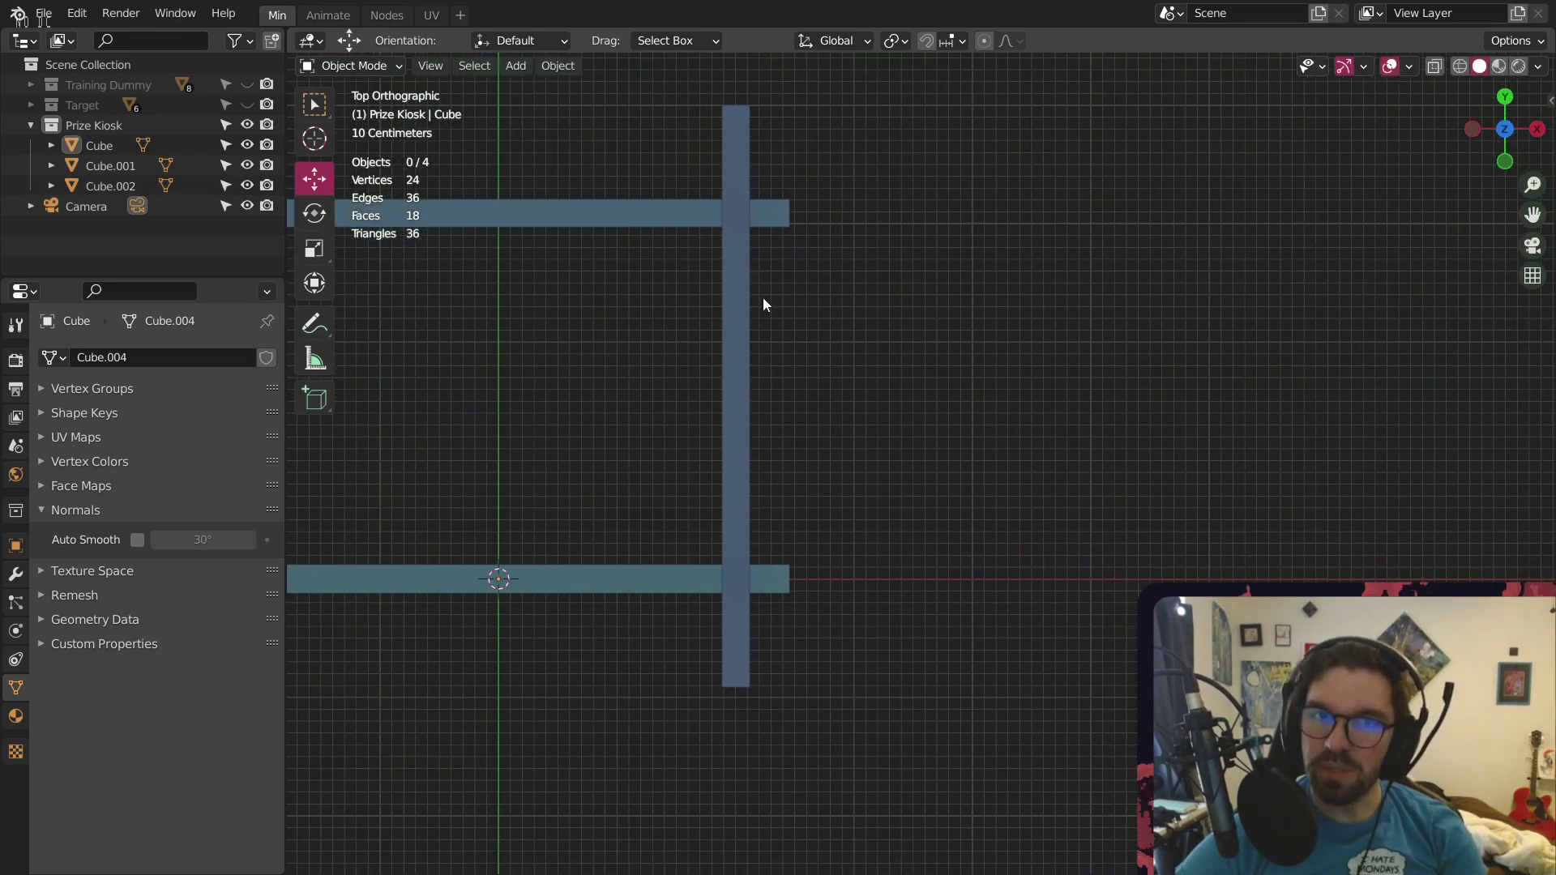
Shorten the crossbeam along Y so it extends only slightly past both parallel beams, and nudge it into place along X
left_click(734, 304)
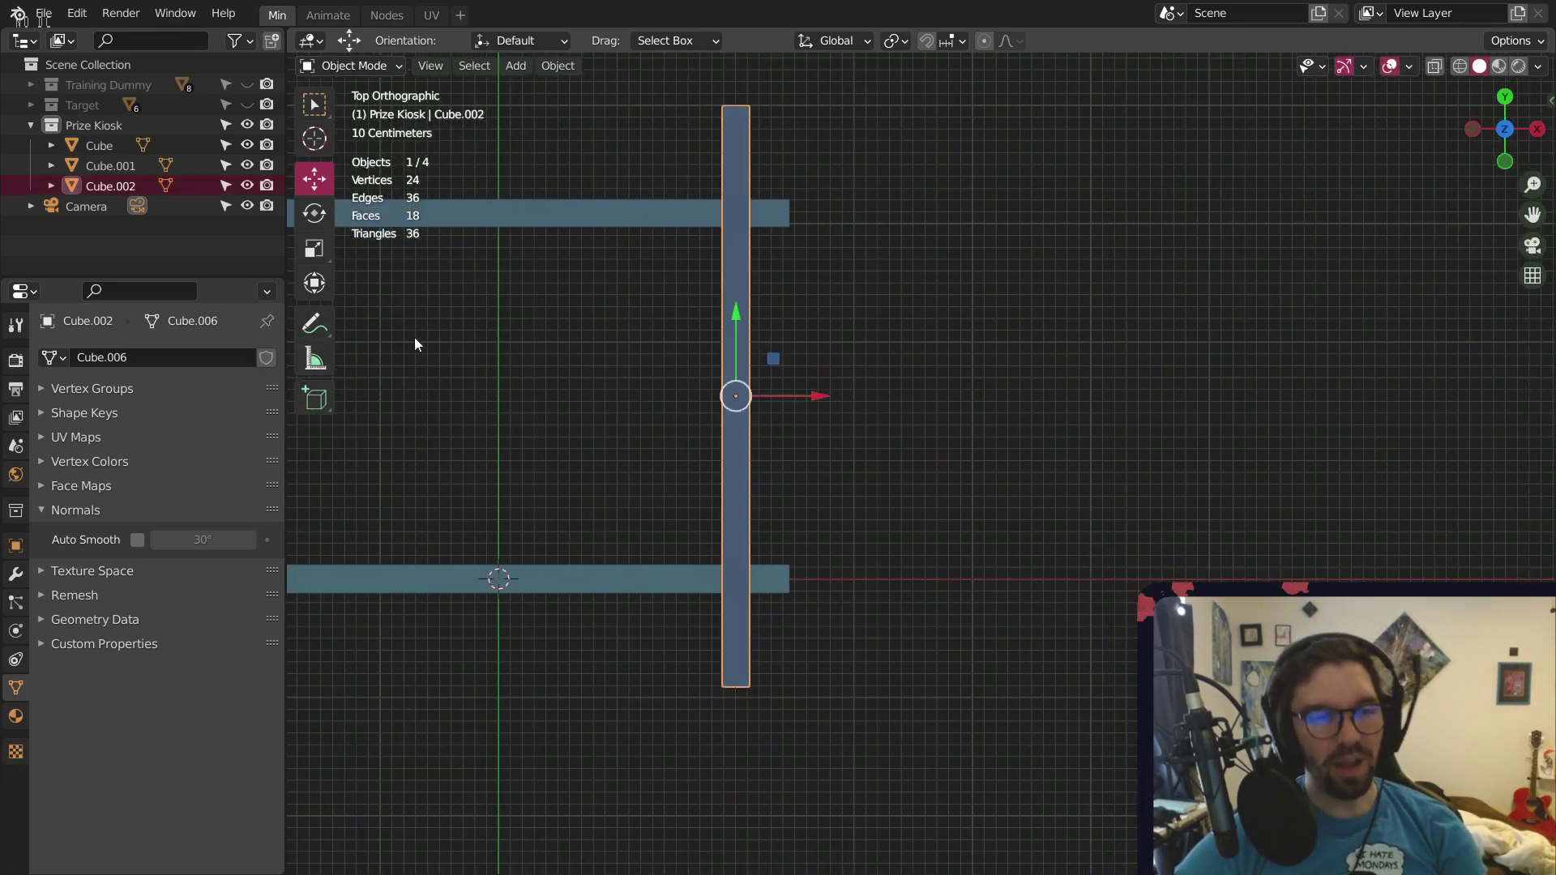
left_click(315, 247)
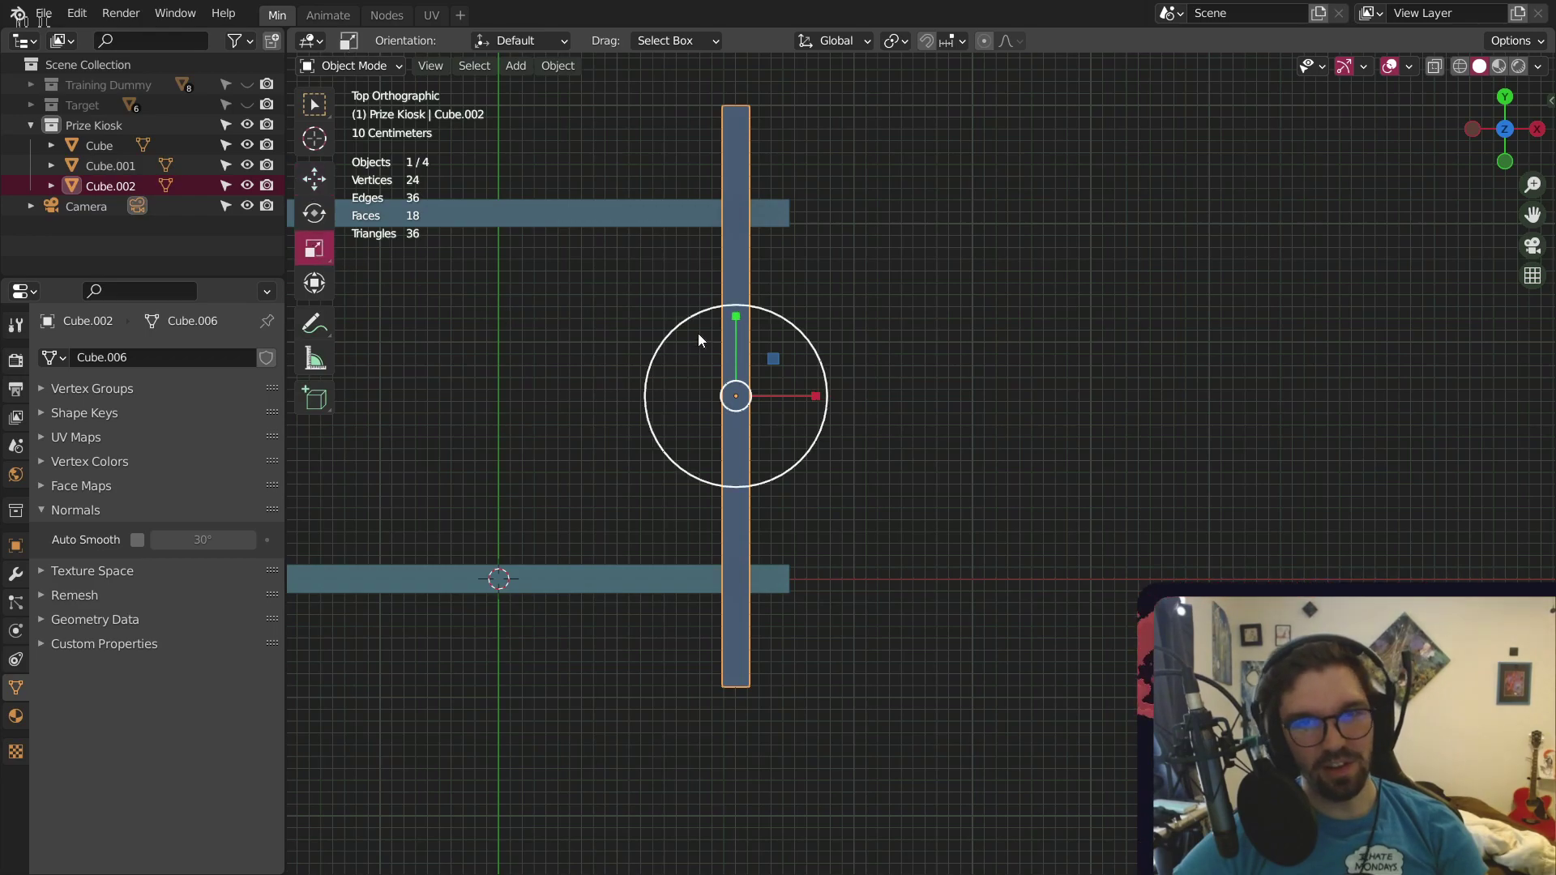
mouse_move(741, 320)
left_mouse_down()
mouse_move(741, 334)
mouse_move(729, 321)
left_mouse_up()
left_click(314, 178)
left_click_drag(814, 401, 814, 405)
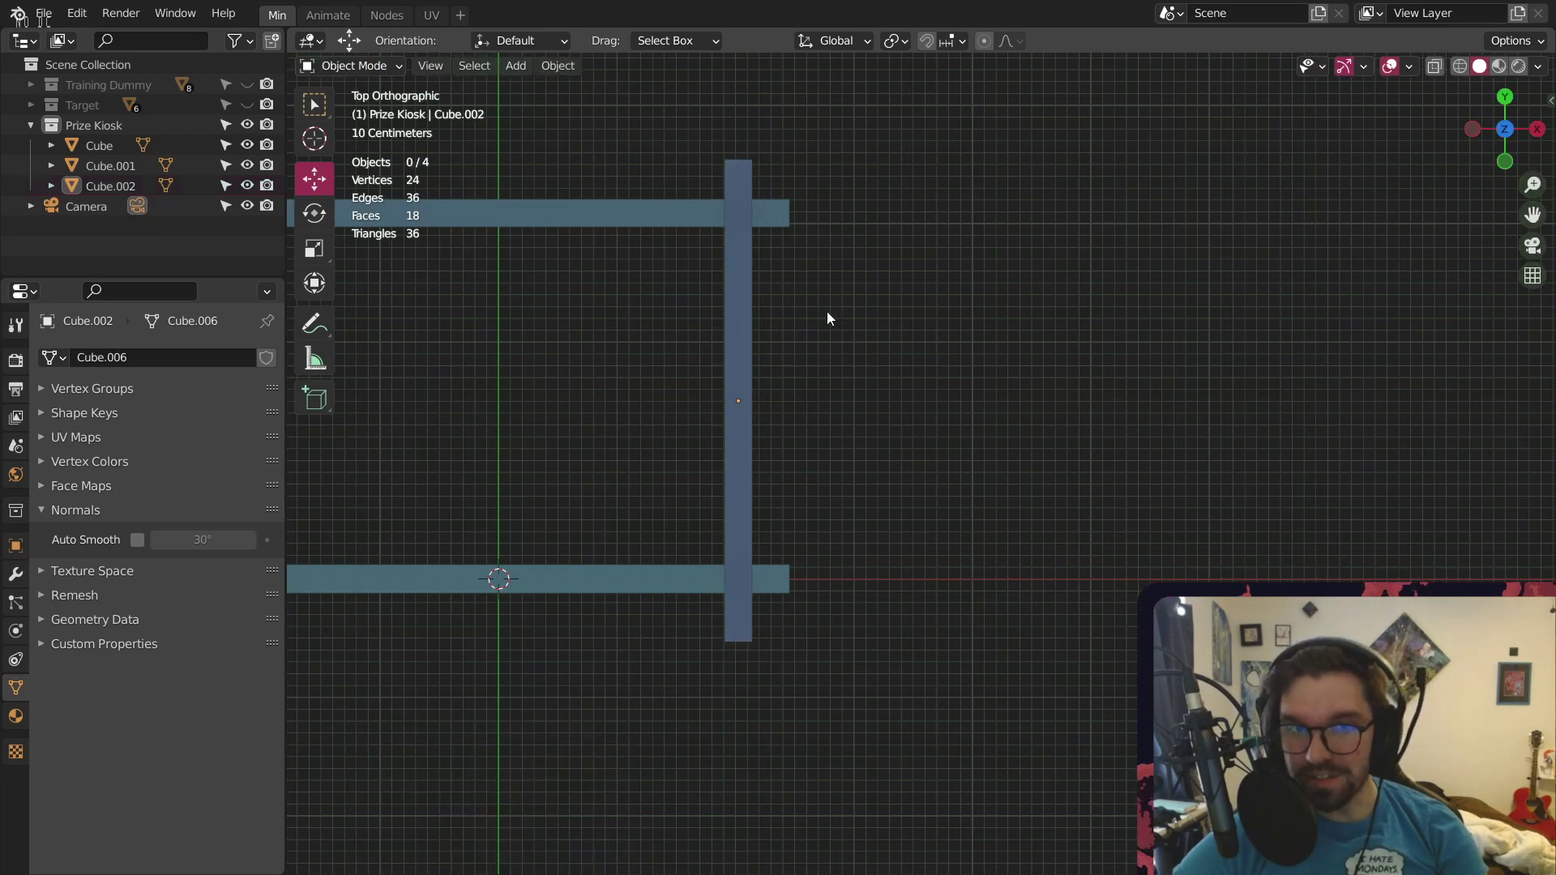
Lower the crossbeam along Z, first by about 0.173 m and a little more in side view, placing it beneath the parallel beams
middle_click_drag(826, 316, 783, 290)
left_click_drag(781, 284, 781, 319)
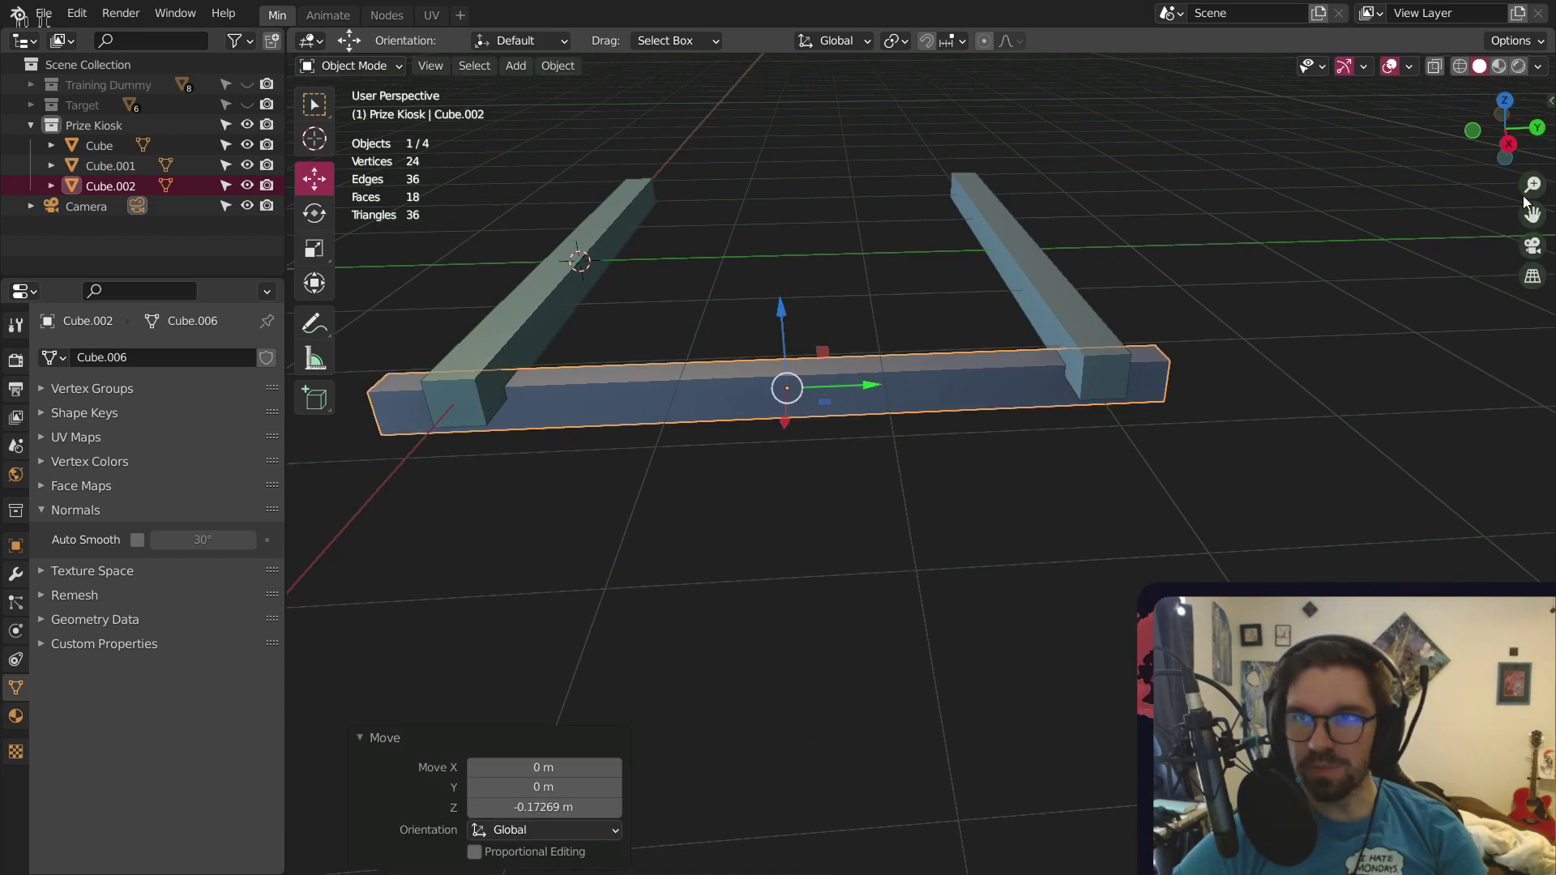
key("KP_3")
scroll(879, 280, "up", 3)
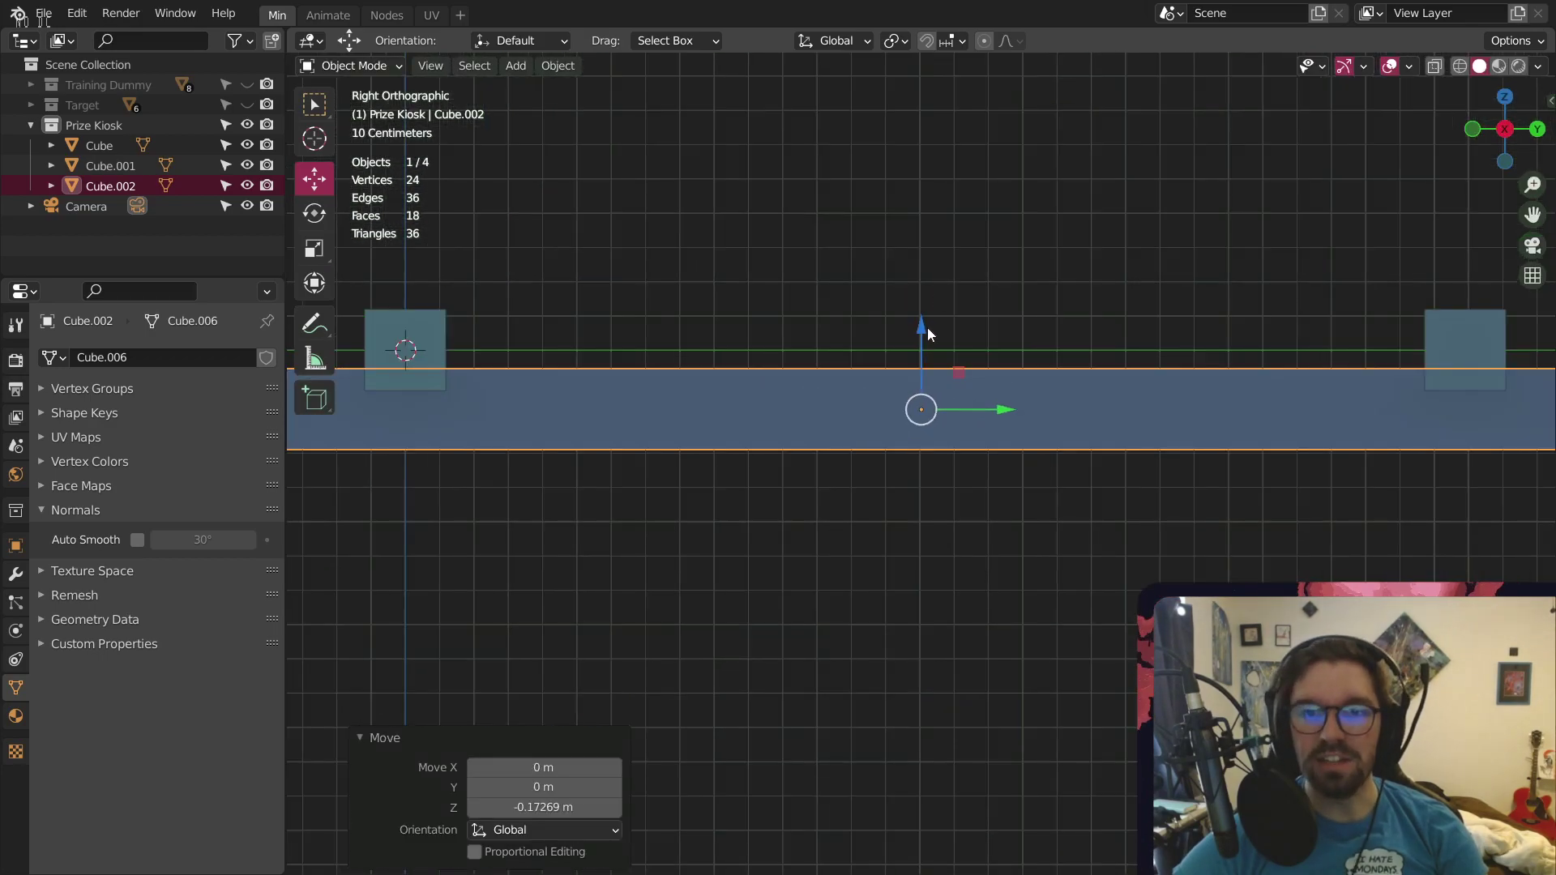
left_click_drag(924, 326, 918, 348)
left_click(769, 286)
middle_click_drag(686, 304, 863, 352, "shift")
left_click(793, 425)
left_click(859, 215)
left_click(872, 439)
scroll(822, 260, "down", 4)
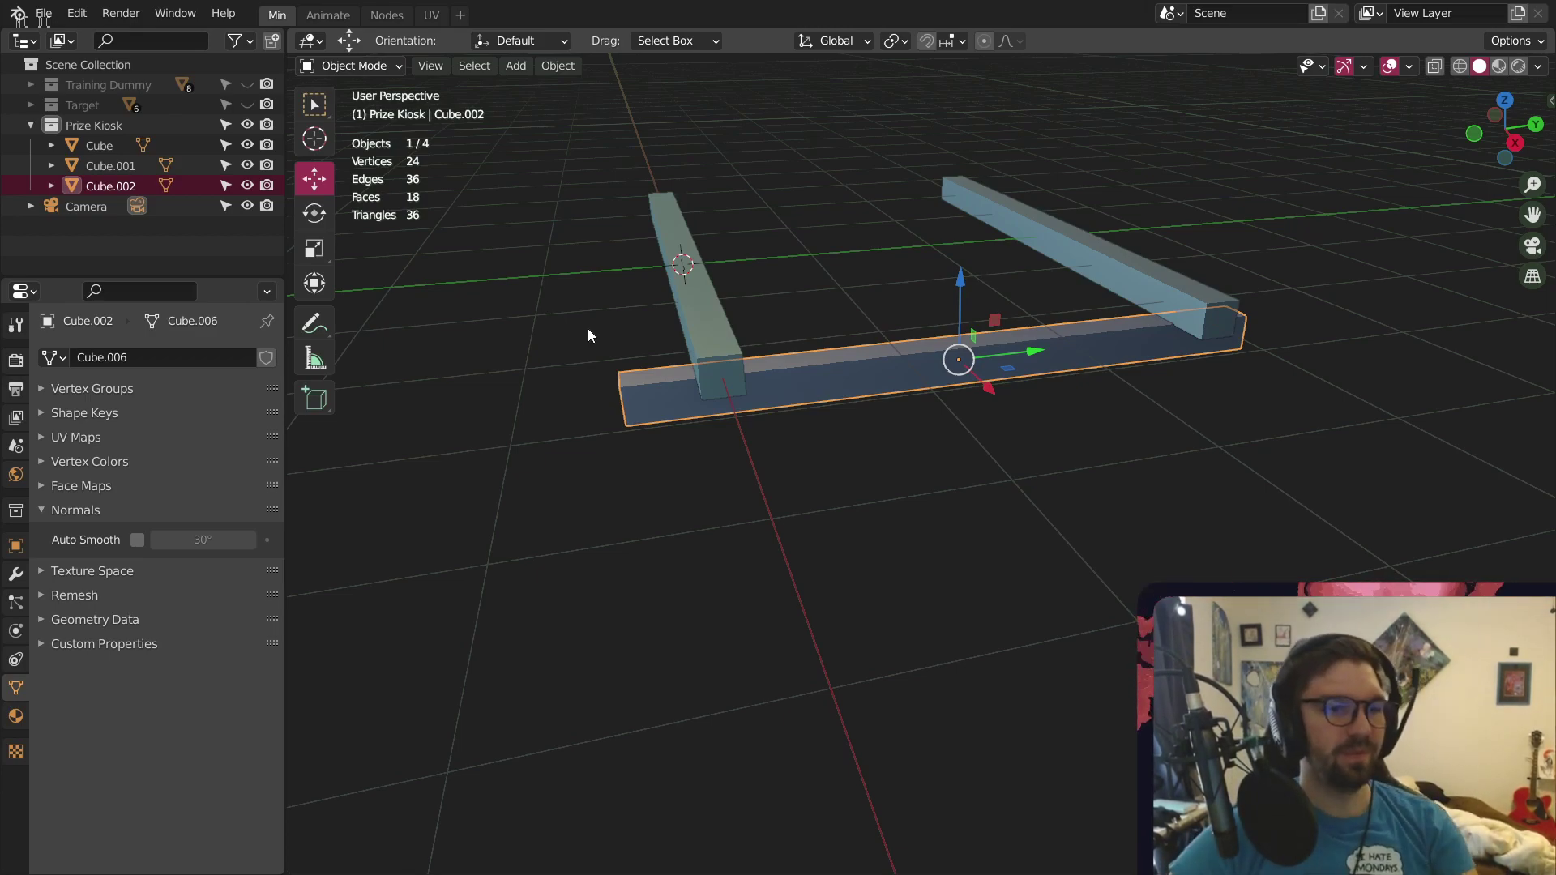
Rename the parallel beam at the world origin to Central Brace F
middle_click_drag(808, 419, 480, 333)
left_click(702, 368)
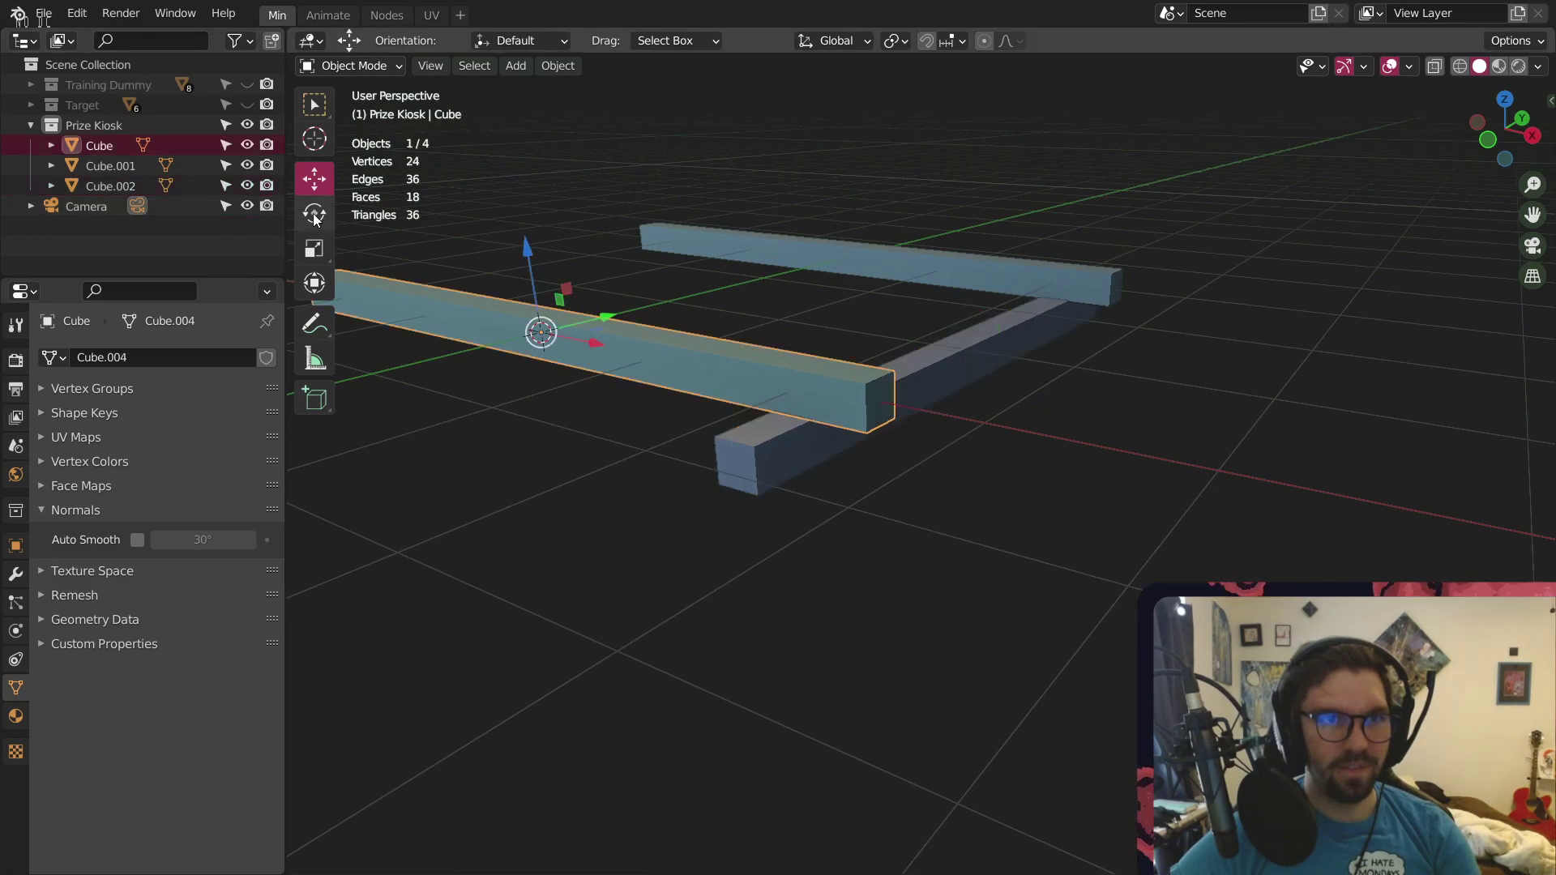
double_click(122, 146)
type("Ce")
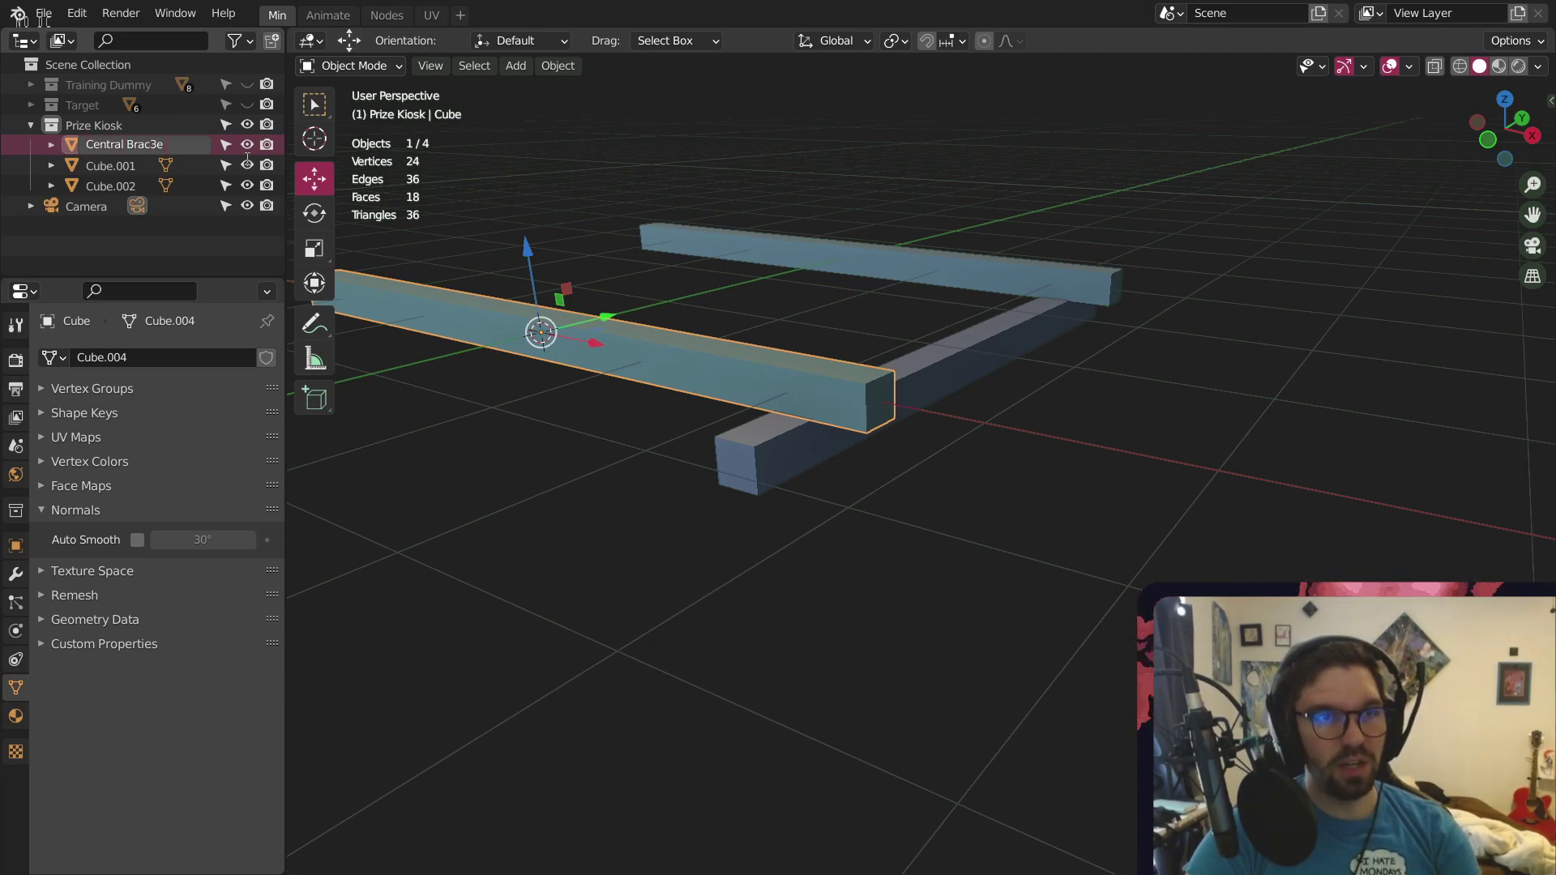
type("ntral Brace F")
key("Return")
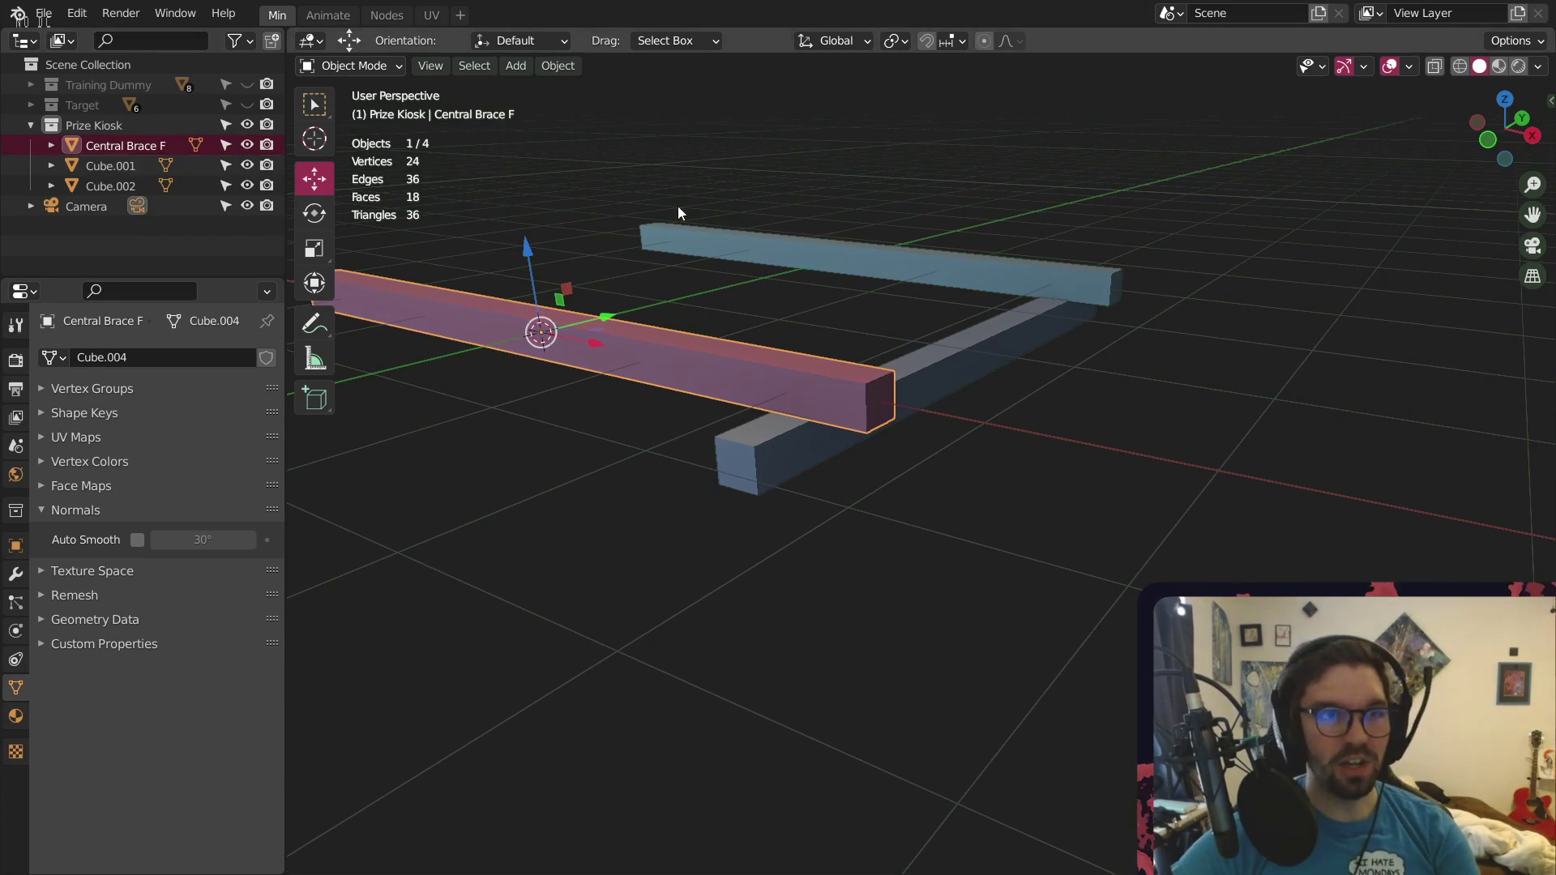
Rename the other parallel beam to Central Brace B
left_click(822, 260)
double_click(141, 167)
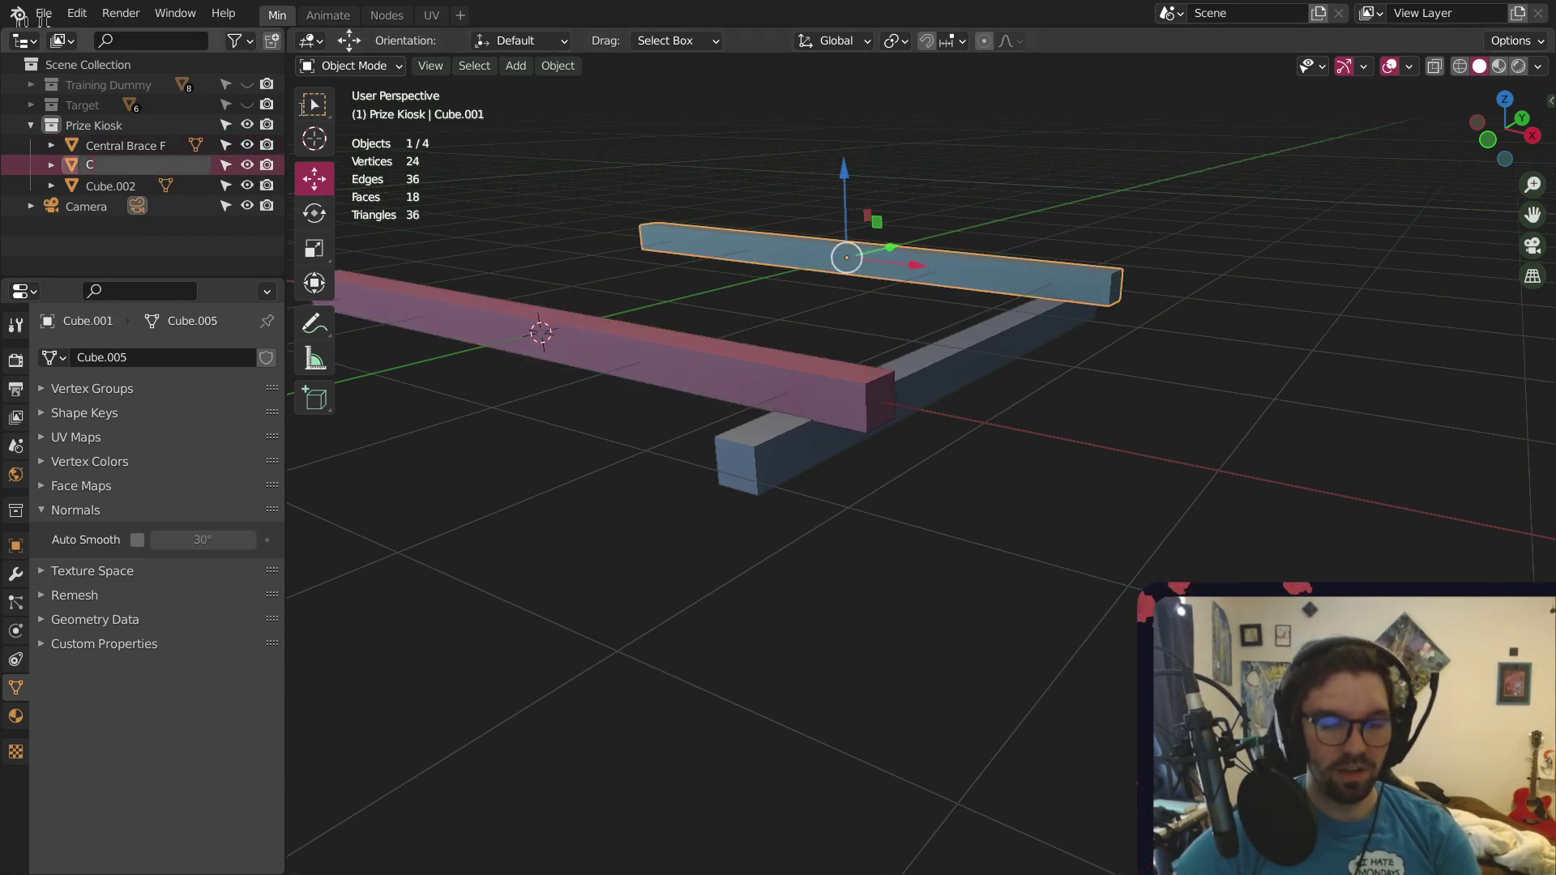
type("Central Brace")
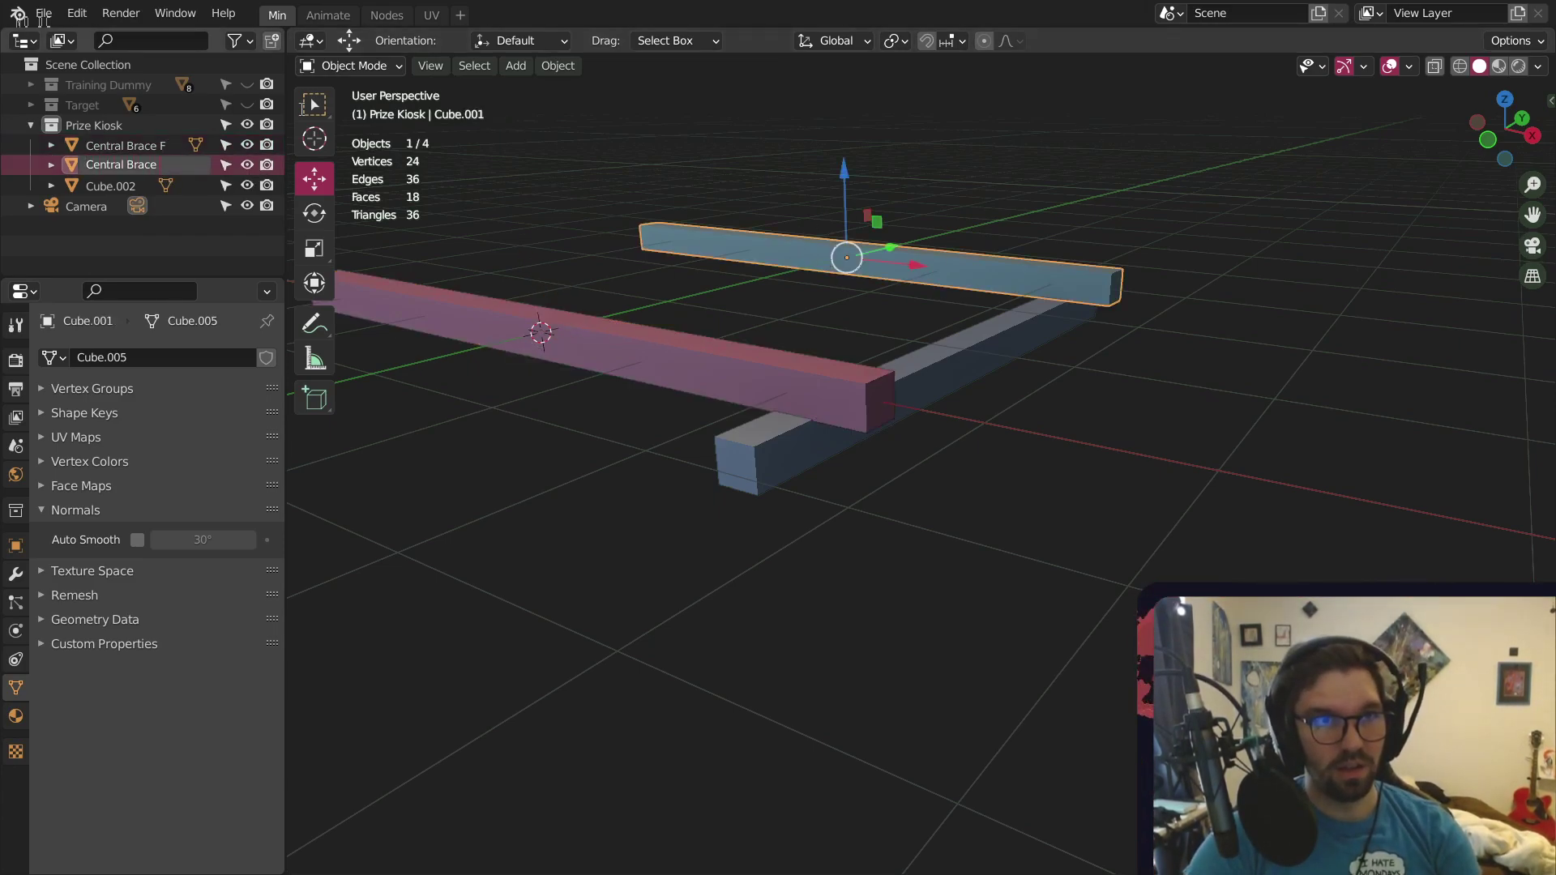
type(" B")
key("Return")
Shift the crossbeam about 0.03 m along X towards the ends of the central braces and check its alignment from above
left_click(927, 386)
scroll(927, 386, "down", 3)
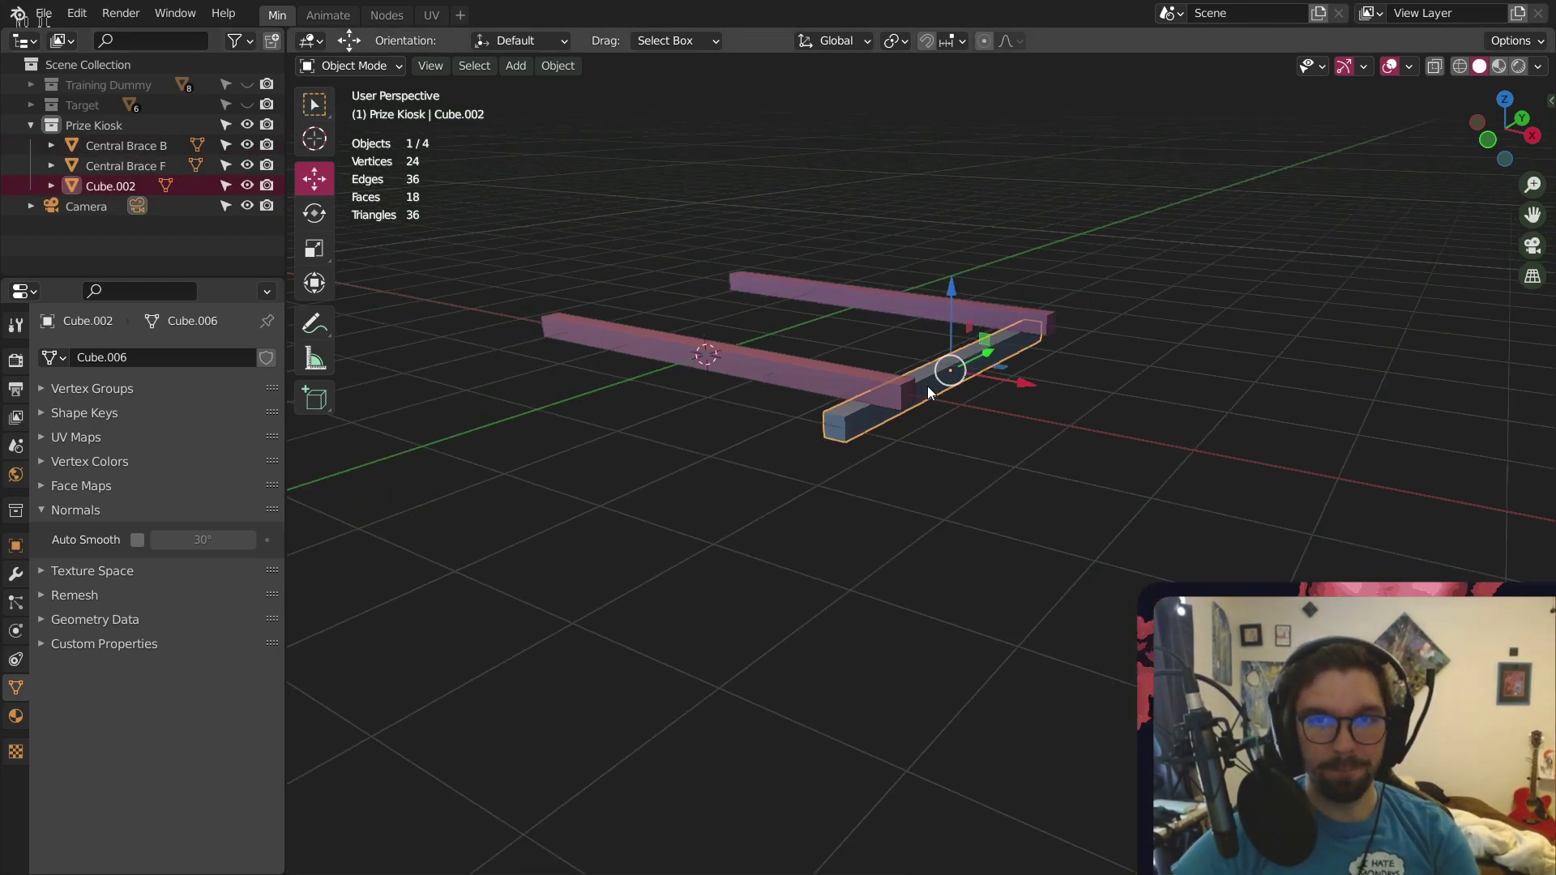
middle_click_drag(927, 386, 884, 418)
scroll(919, 389, "up", 2)
left_click_drag(902, 387, 934, 366)
left_click(1508, 116)
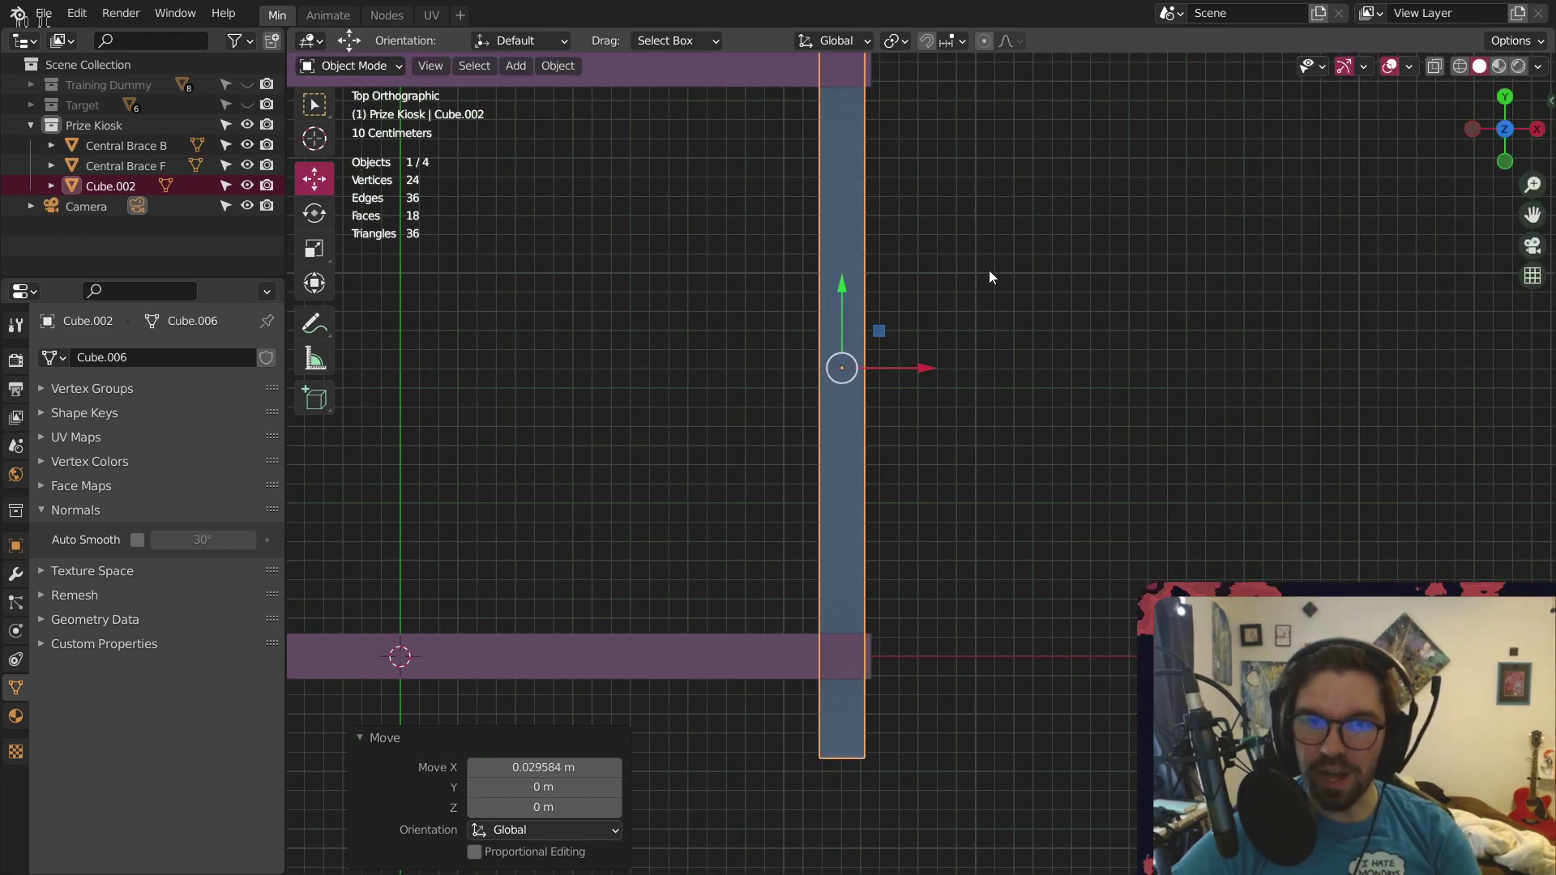
scroll(995, 280, "down", 5)
scroll(924, 260, "up", 3)
left_click(972, 190)
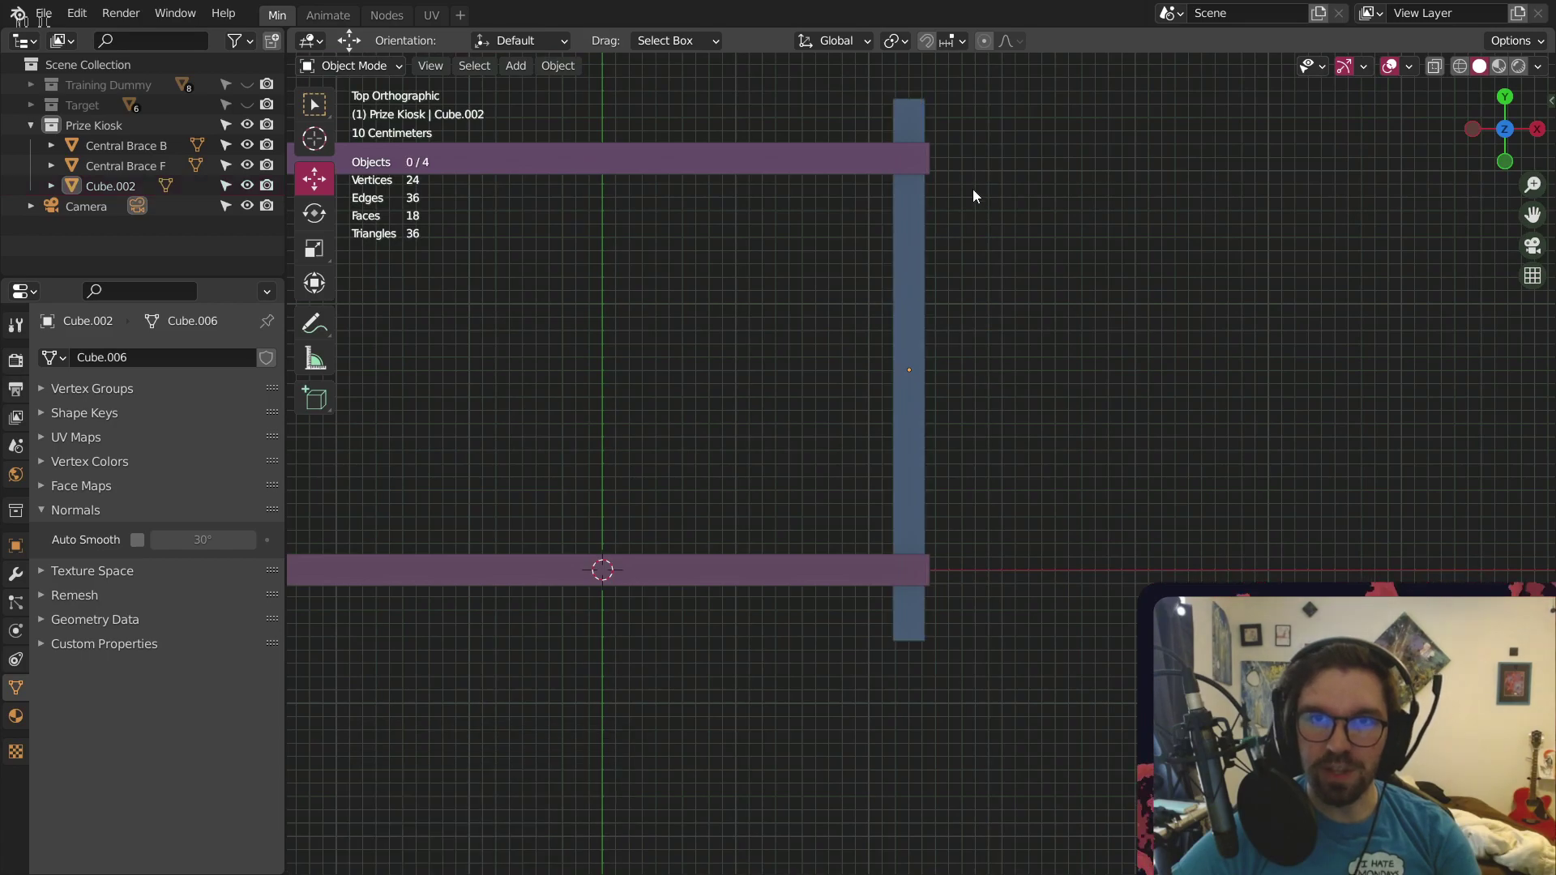
left_click(903, 348)
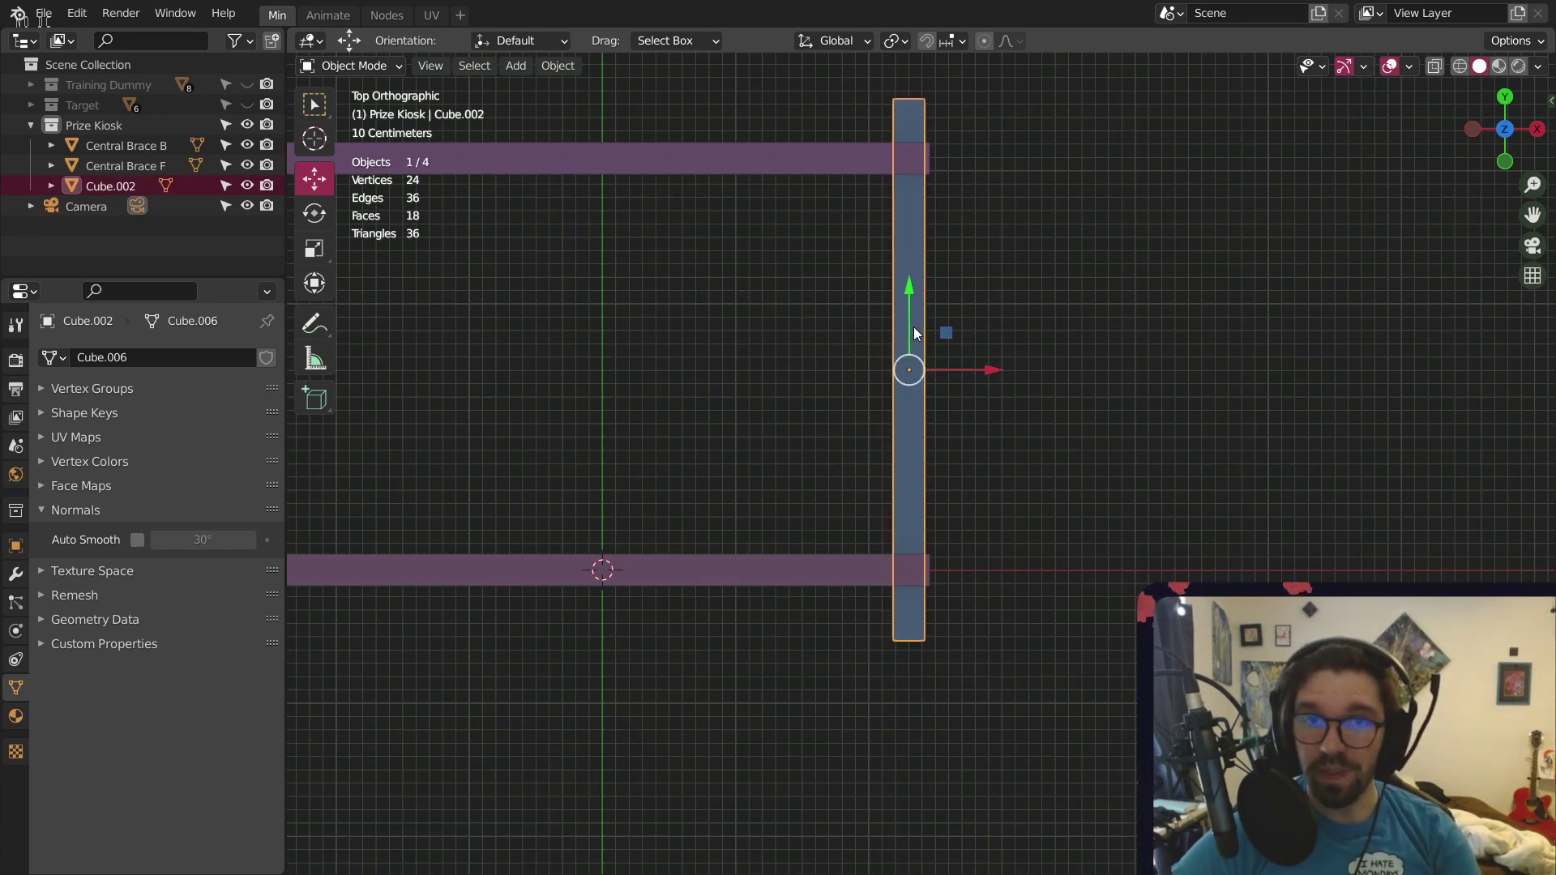
Shift the crossbeam about 0.176 m along negative Y, shorten it along Y and nudge it into line with the central braces' ends
left_click_drag(906, 290, 523, 322)
left_click(314, 248)
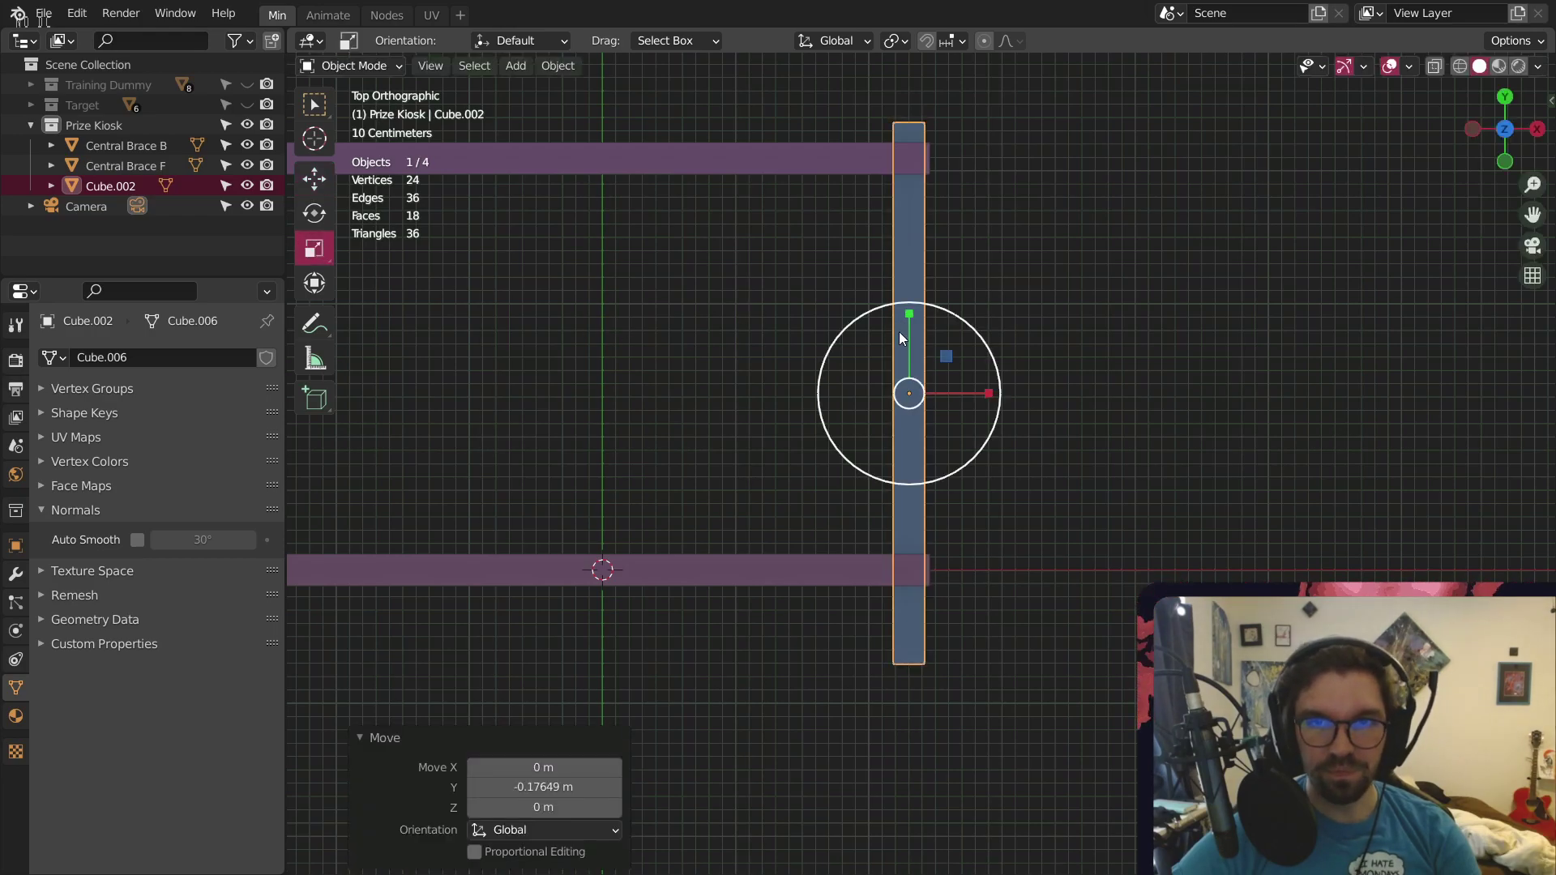
left_click_drag(911, 313, 916, 308)
left_click(315, 178)
left_click_drag(992, 392, 994, 402)
left_click(857, 282)
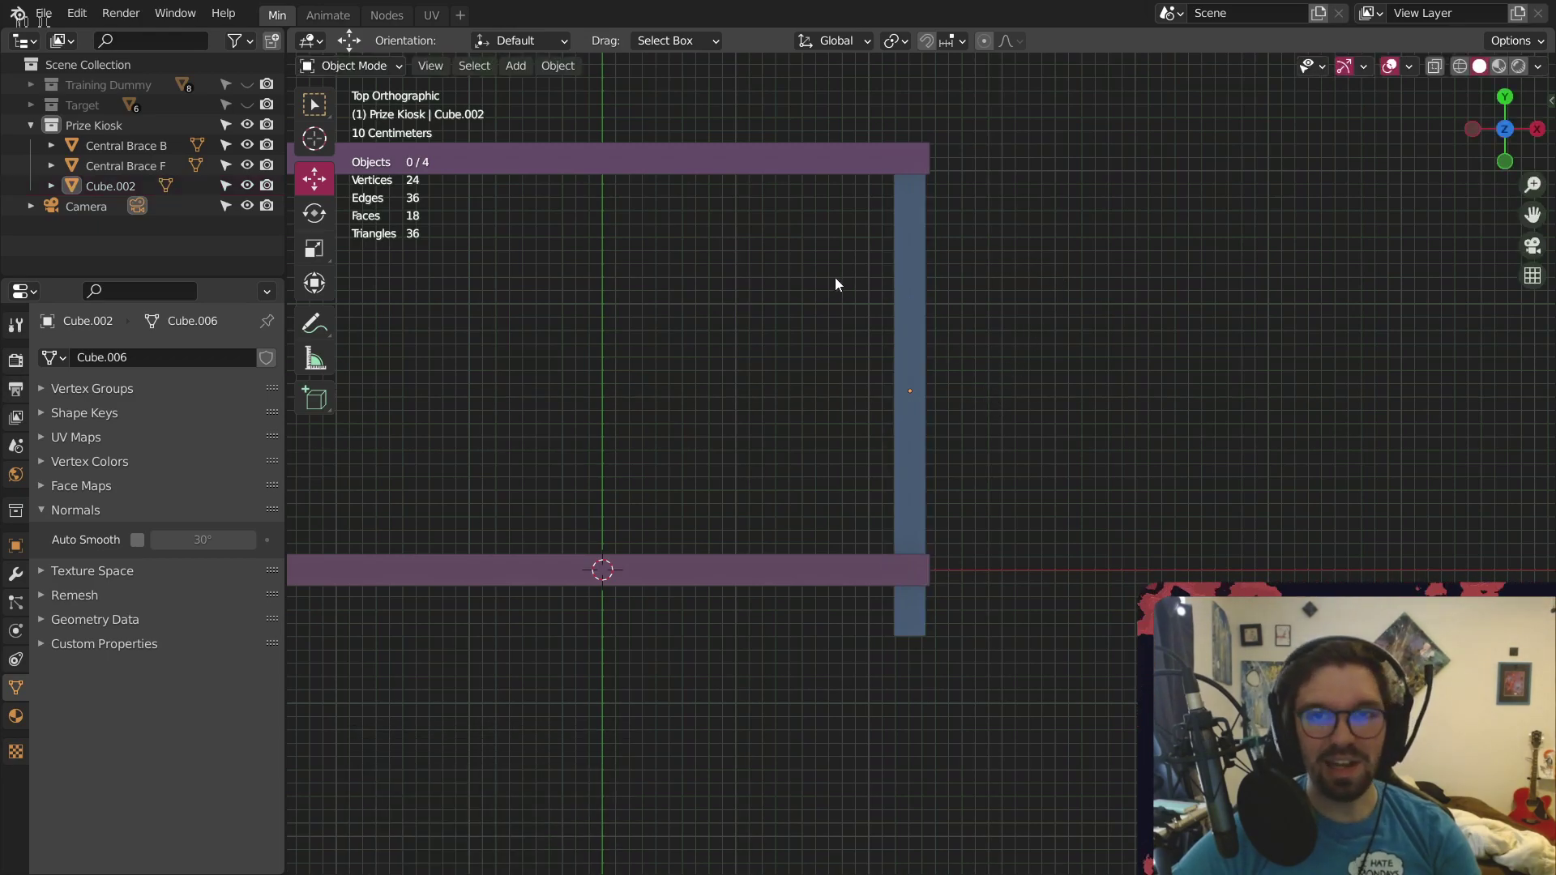
scroll(835, 284, "down", 2)
middle_click_drag(781, 304, 952, 288, "shift")
left_click(1056, 298)
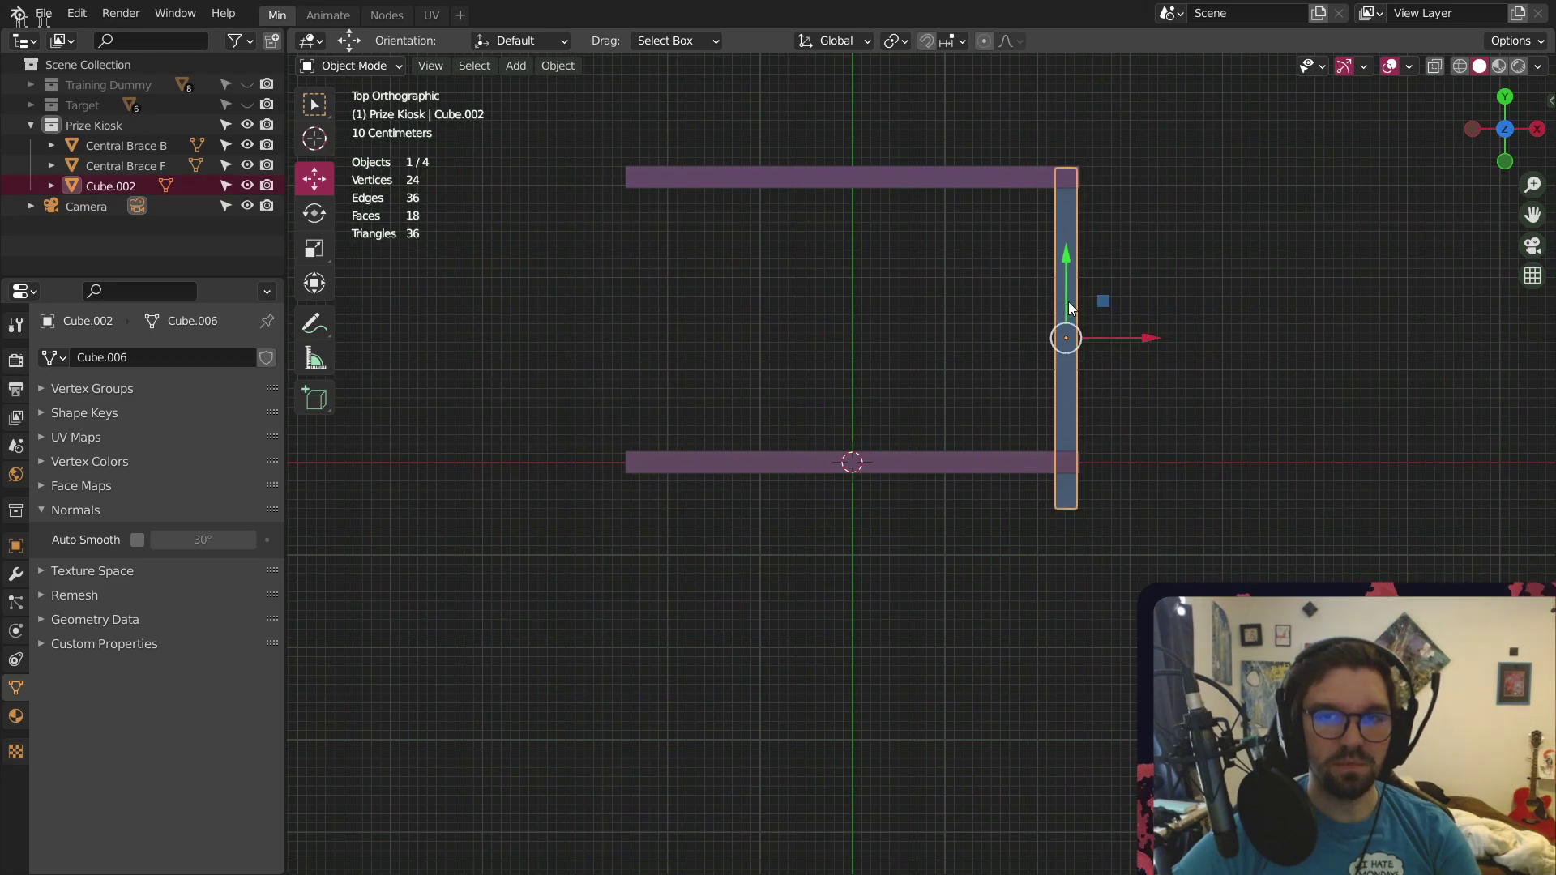
left_click(802, 304)
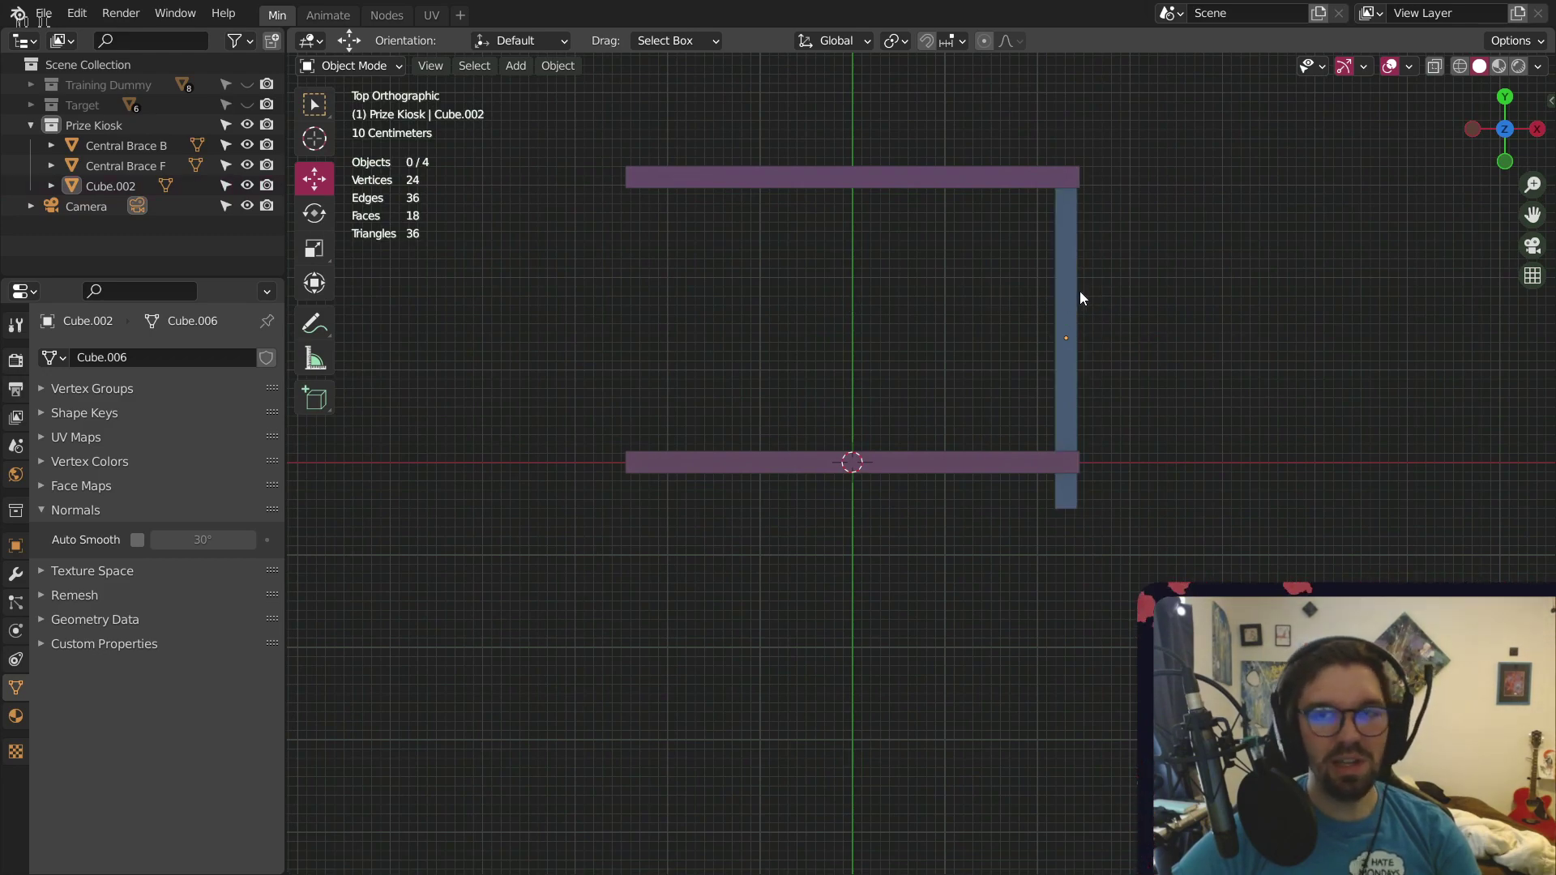
Rename the crossbeam to Brace Upper
left_click(1063, 275)
double_click(102, 188)
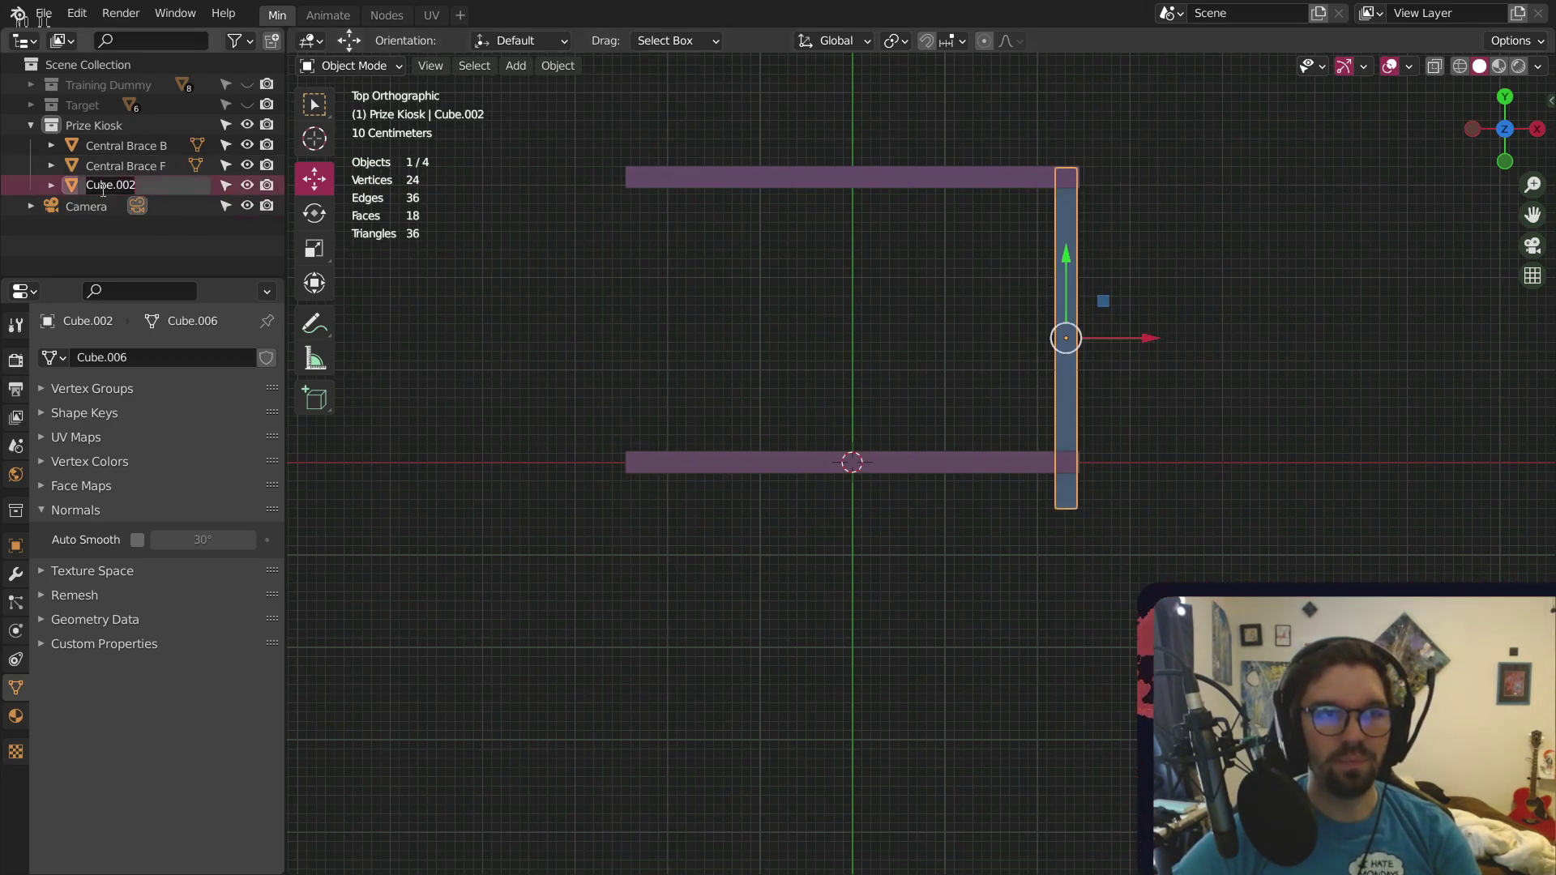
type("Upp")
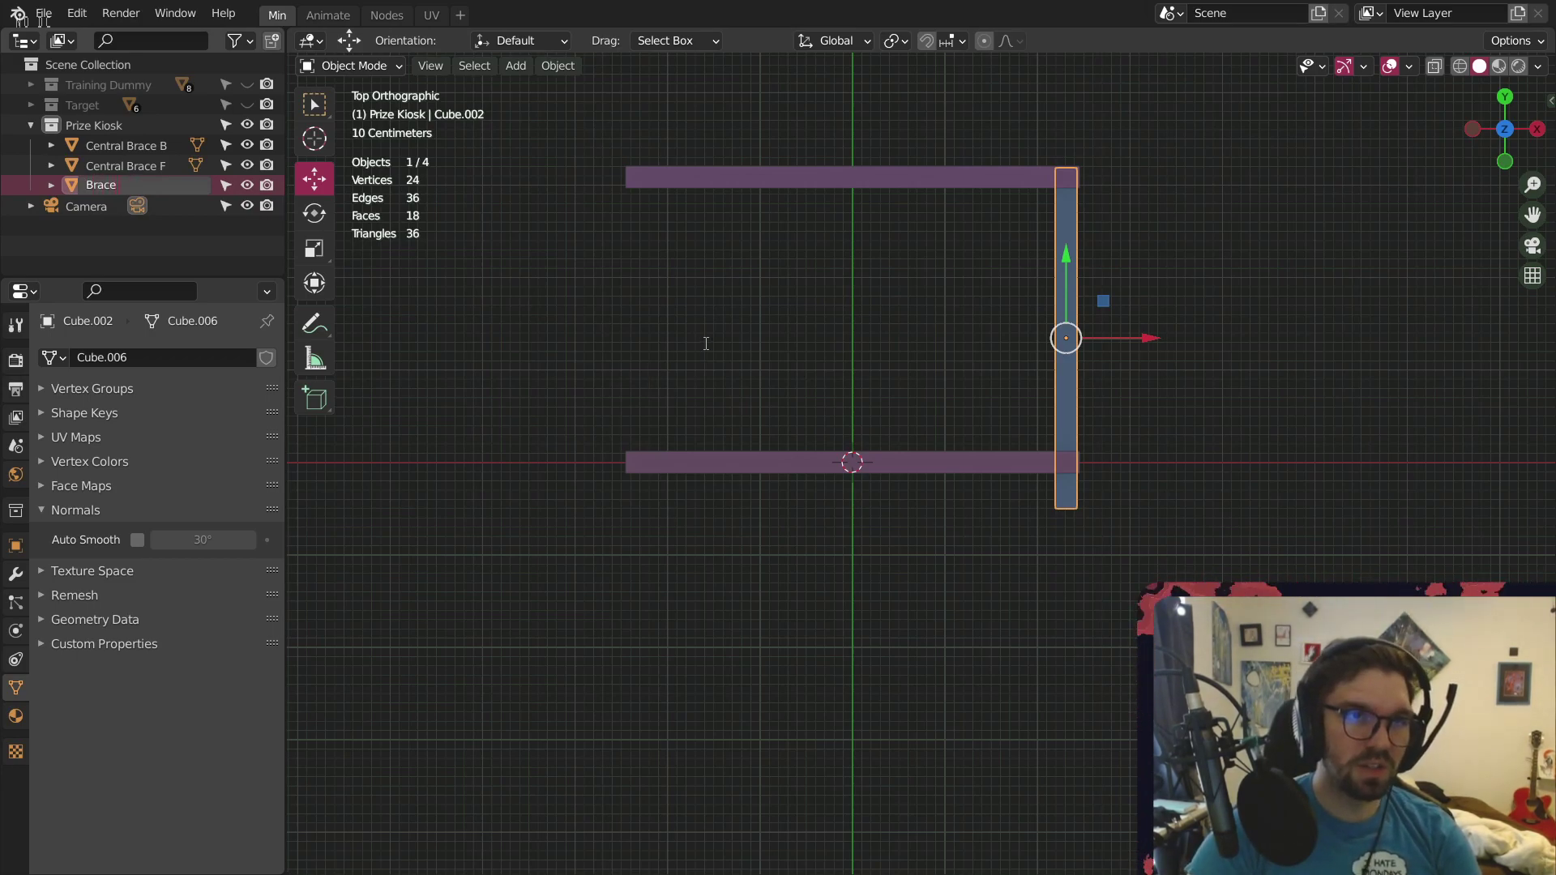
type("er")
key("Return")
left_click(701, 364)
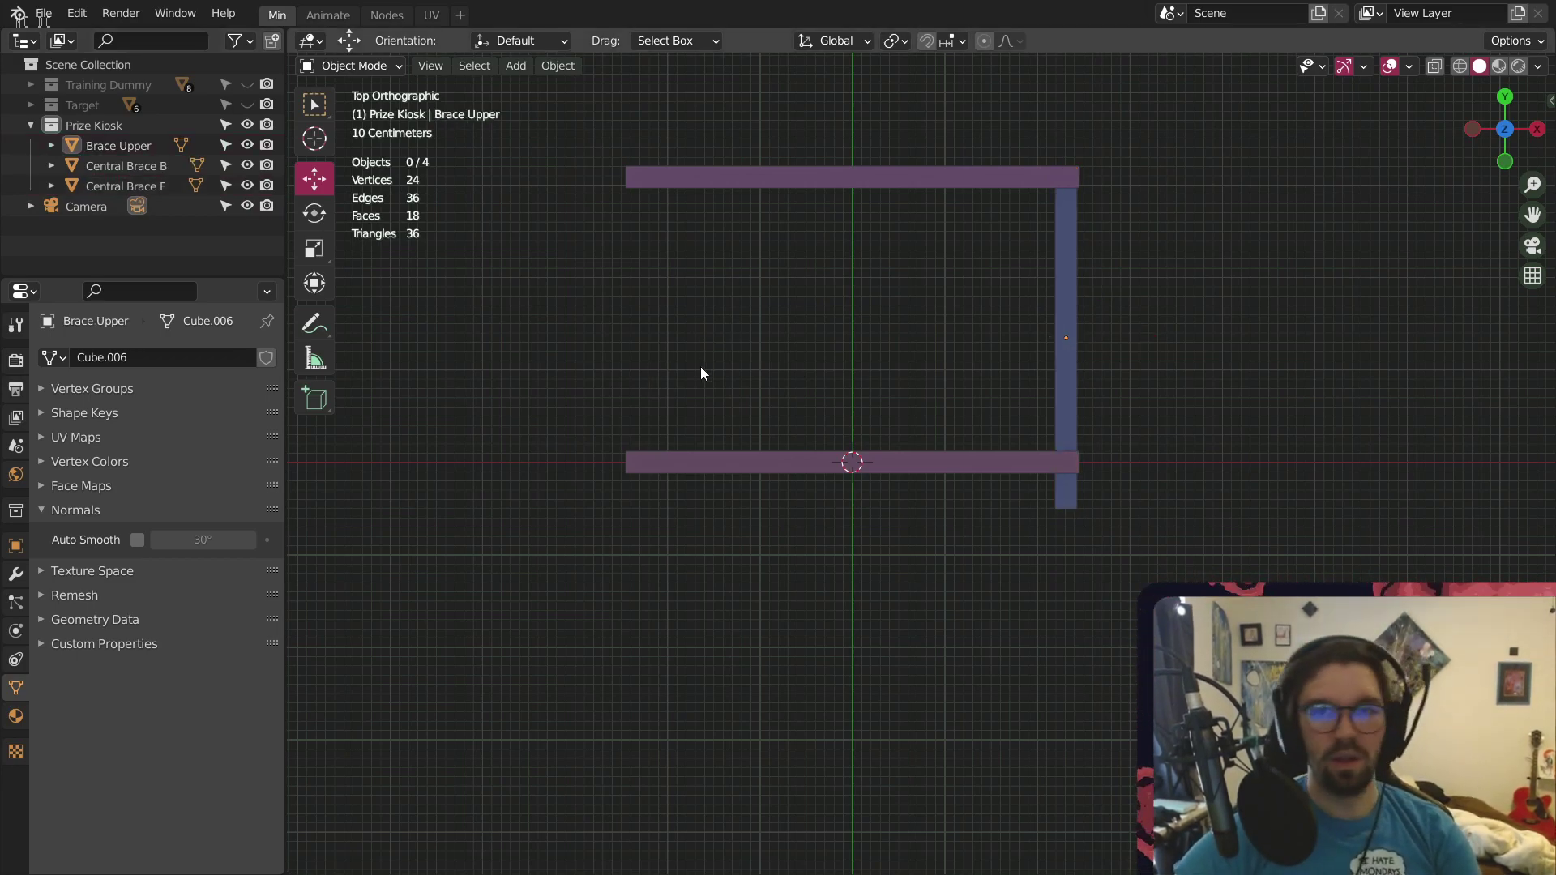
Add a Mirror modifier on the X axis to Brace Upper, using a central brace as the mirror object
left_click(1074, 421)
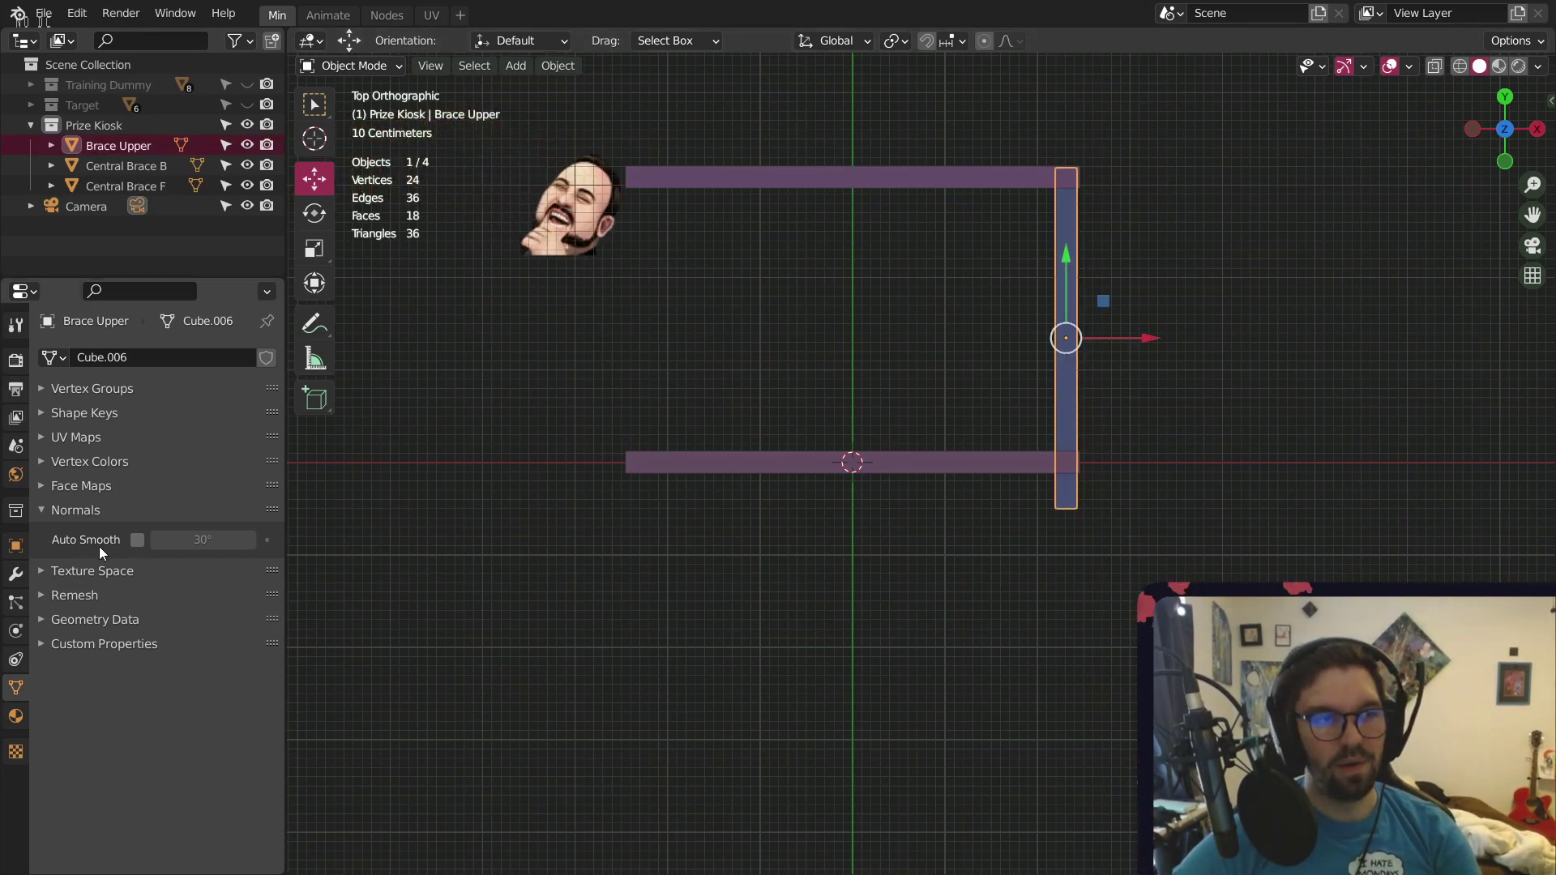
left_click(15, 545)
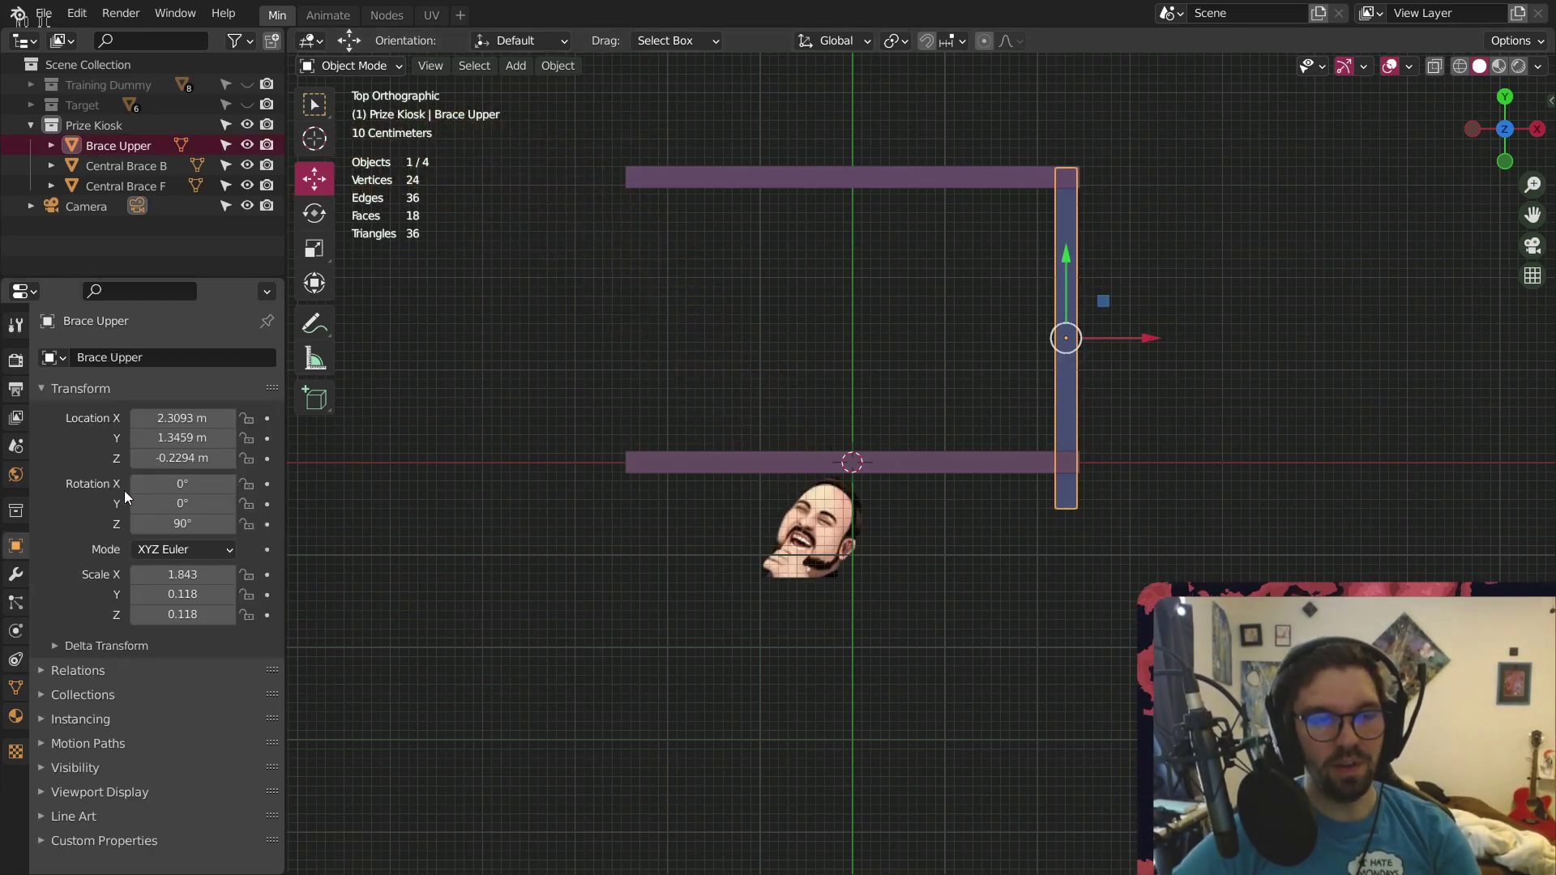
left_click(15, 573)
left_click(168, 358)
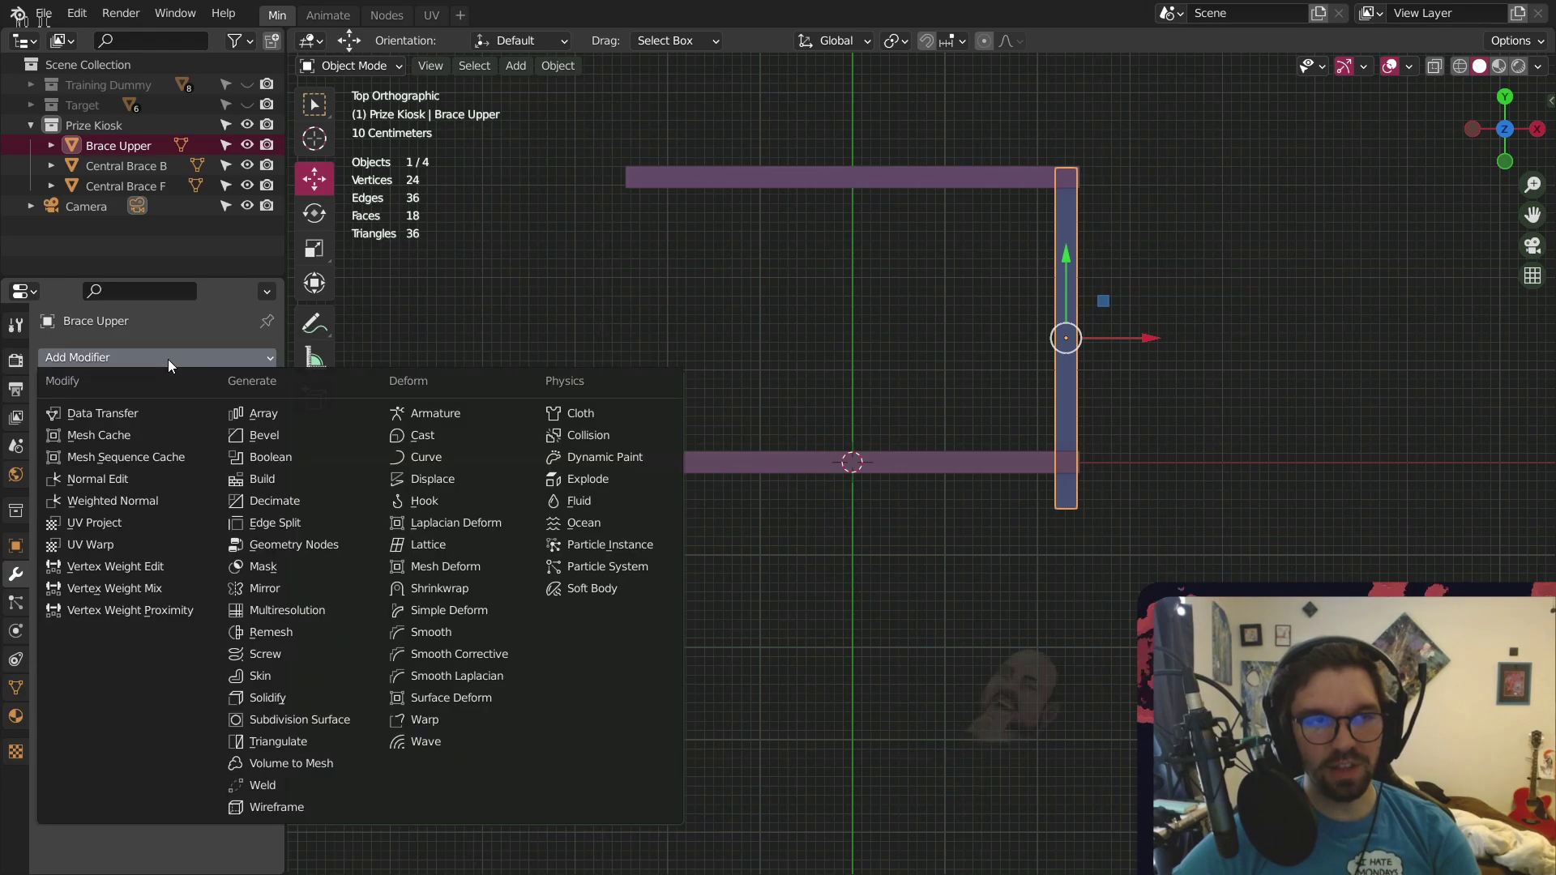
left_click(306, 588)
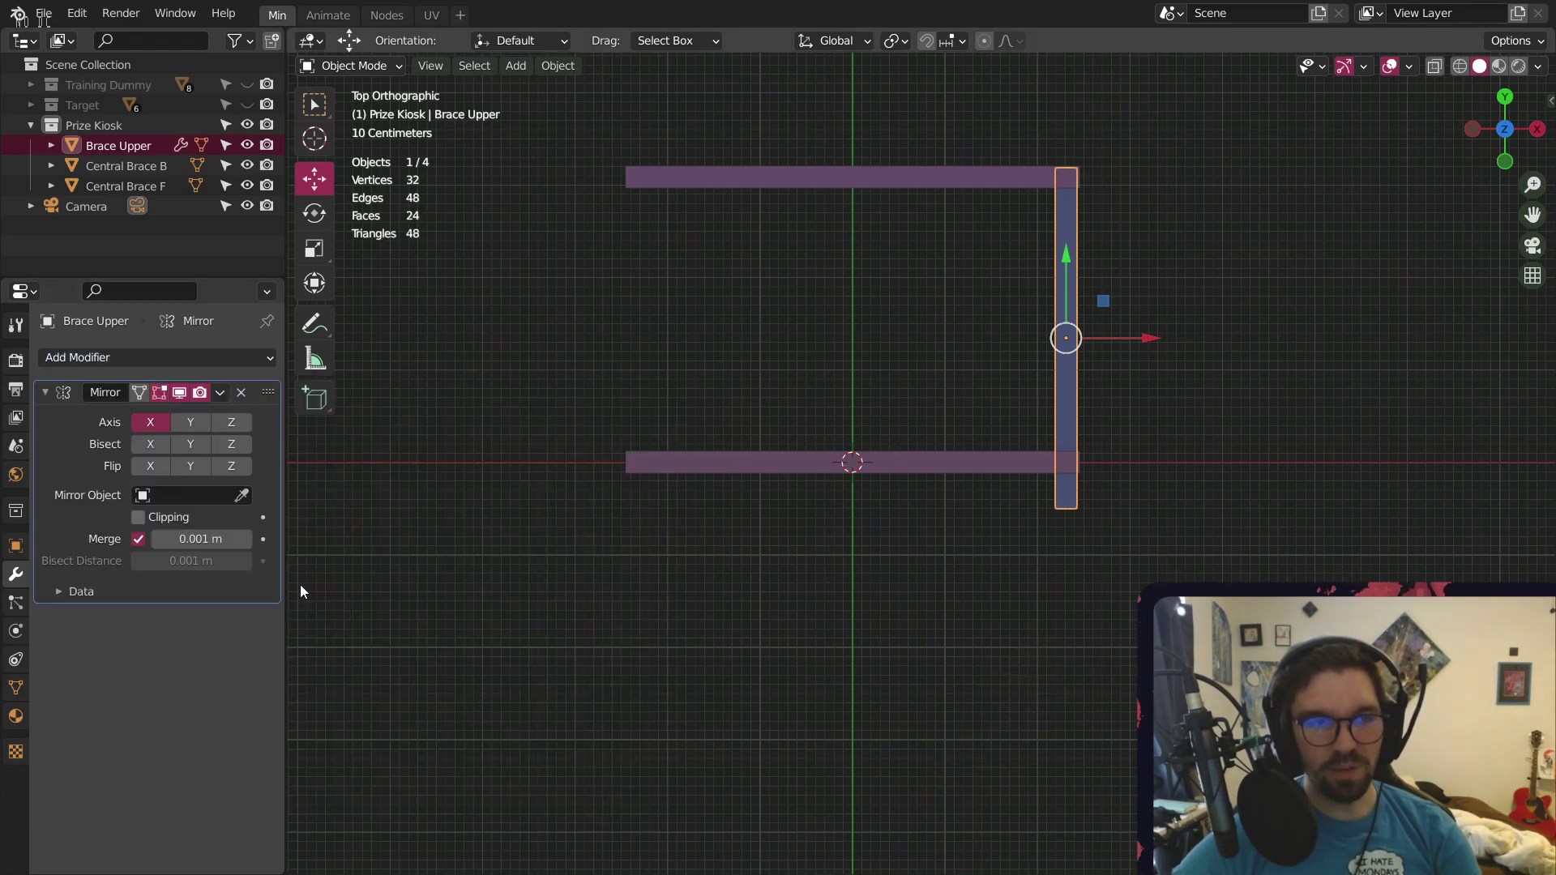
left_click(183, 496)
left_click(205, 551)
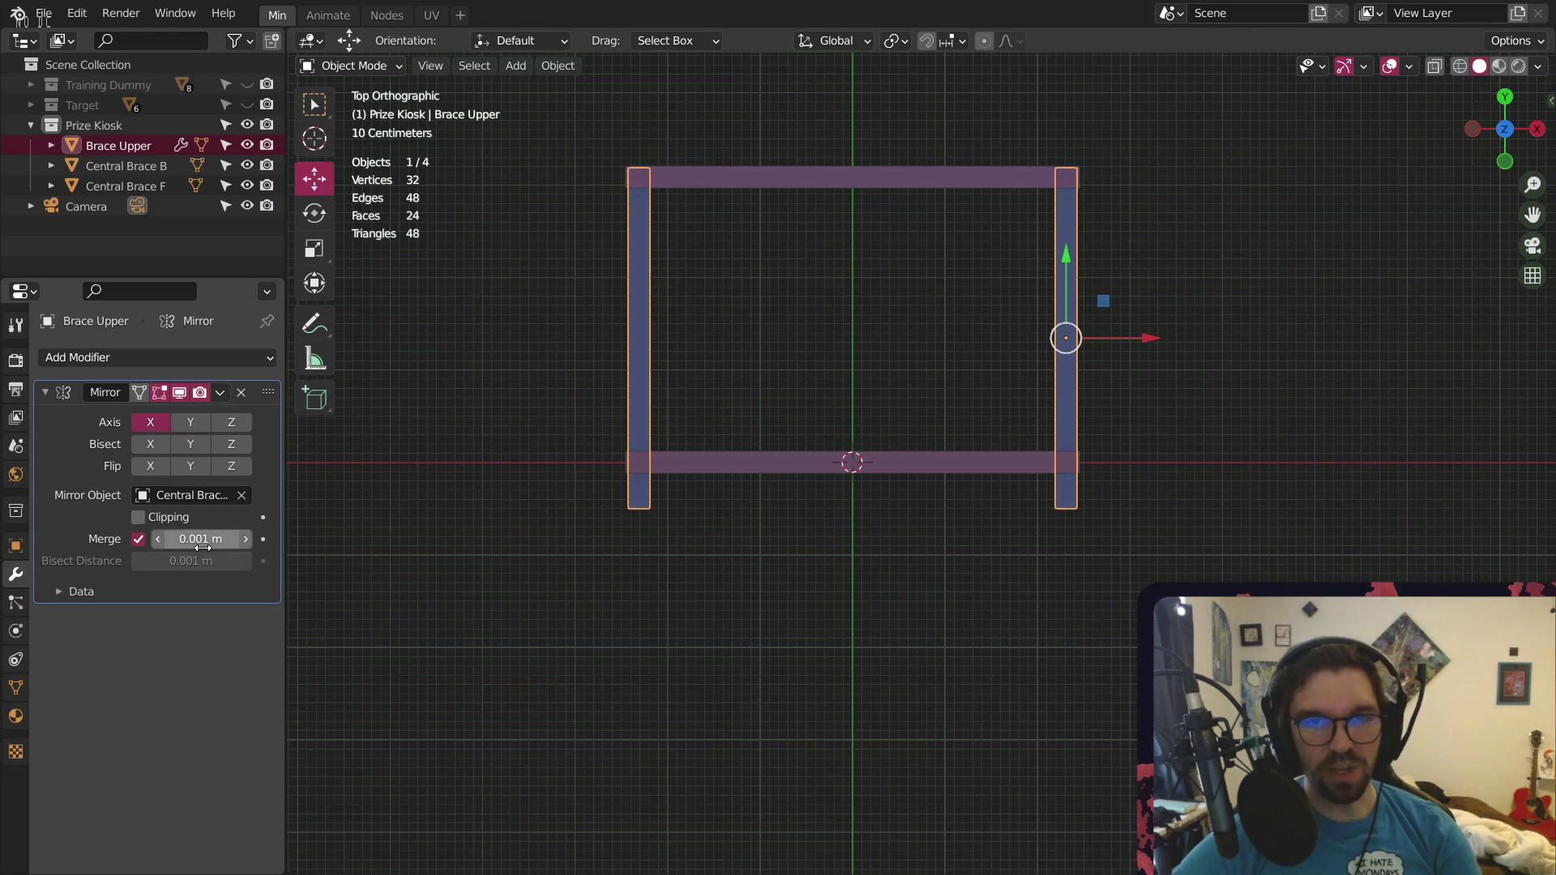
left_click(770, 247)
middle_click_drag(747, 309, 854, 4)
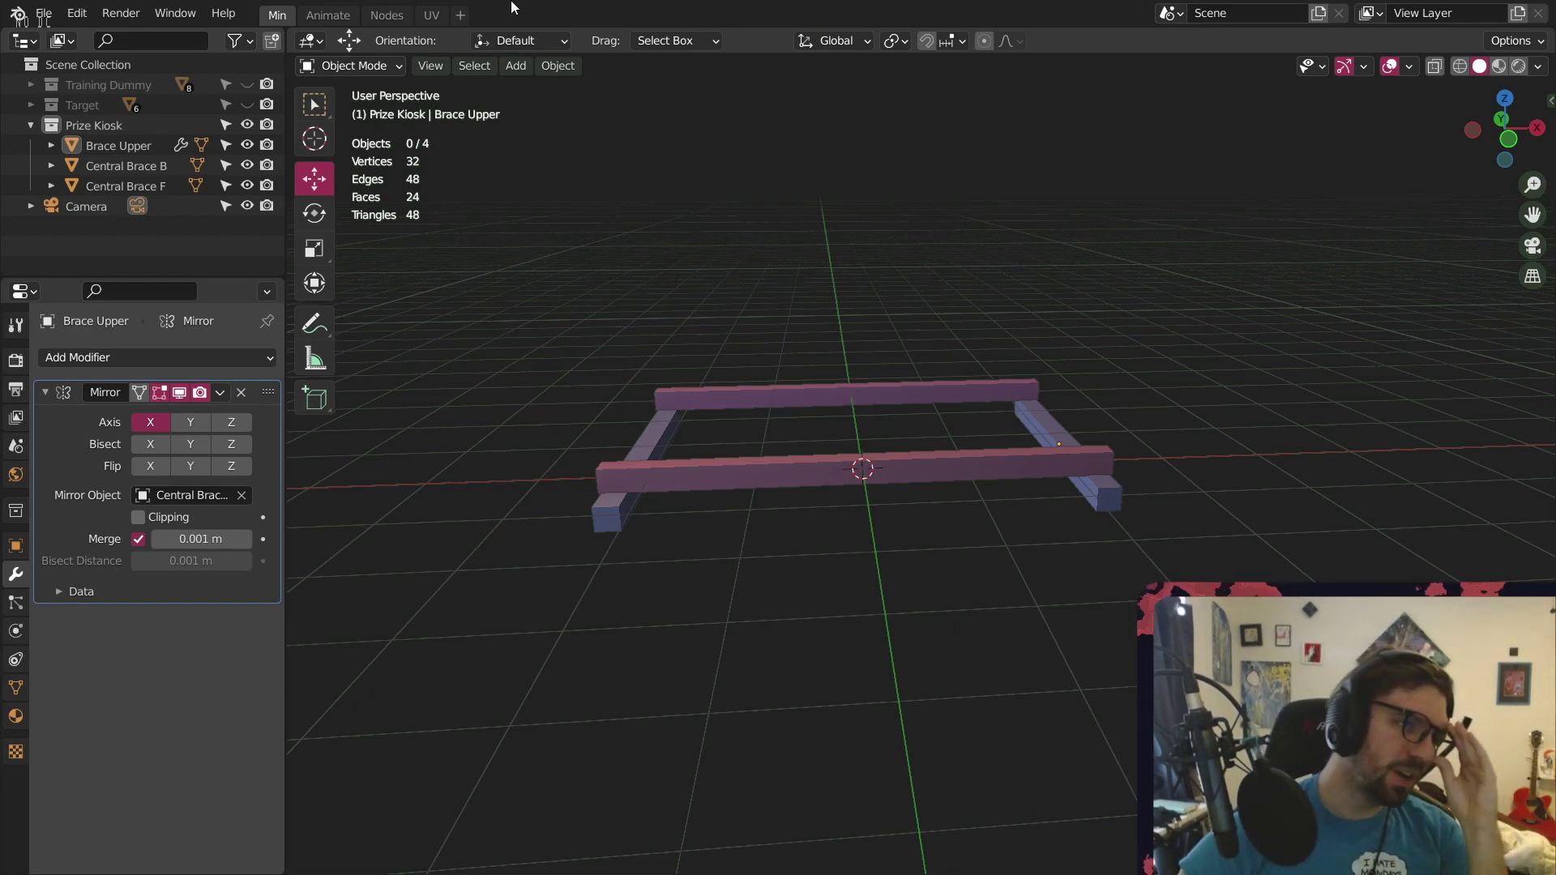
Lengthen the mirrored Brace Upper beams by scaling them about 1.118 along global Y
middle_click_drag(965, 383, 913, 552)
middle_click_drag(1023, 624, 903, 470, "shift")
left_click(962, 517)
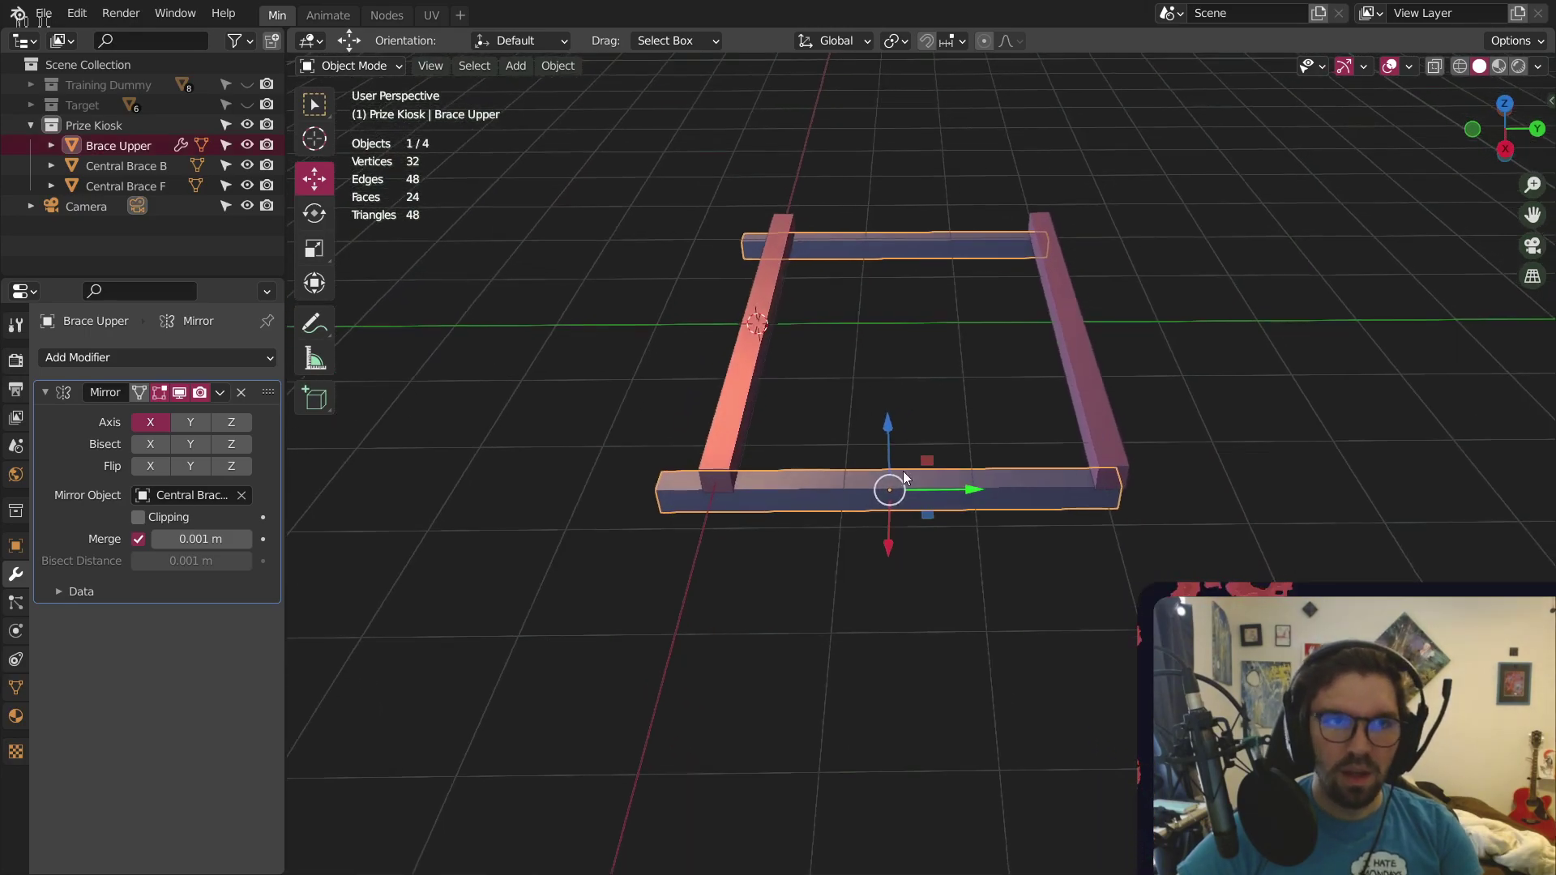
left_click(321, 250)
left_click_drag(971, 490, 980, 491)
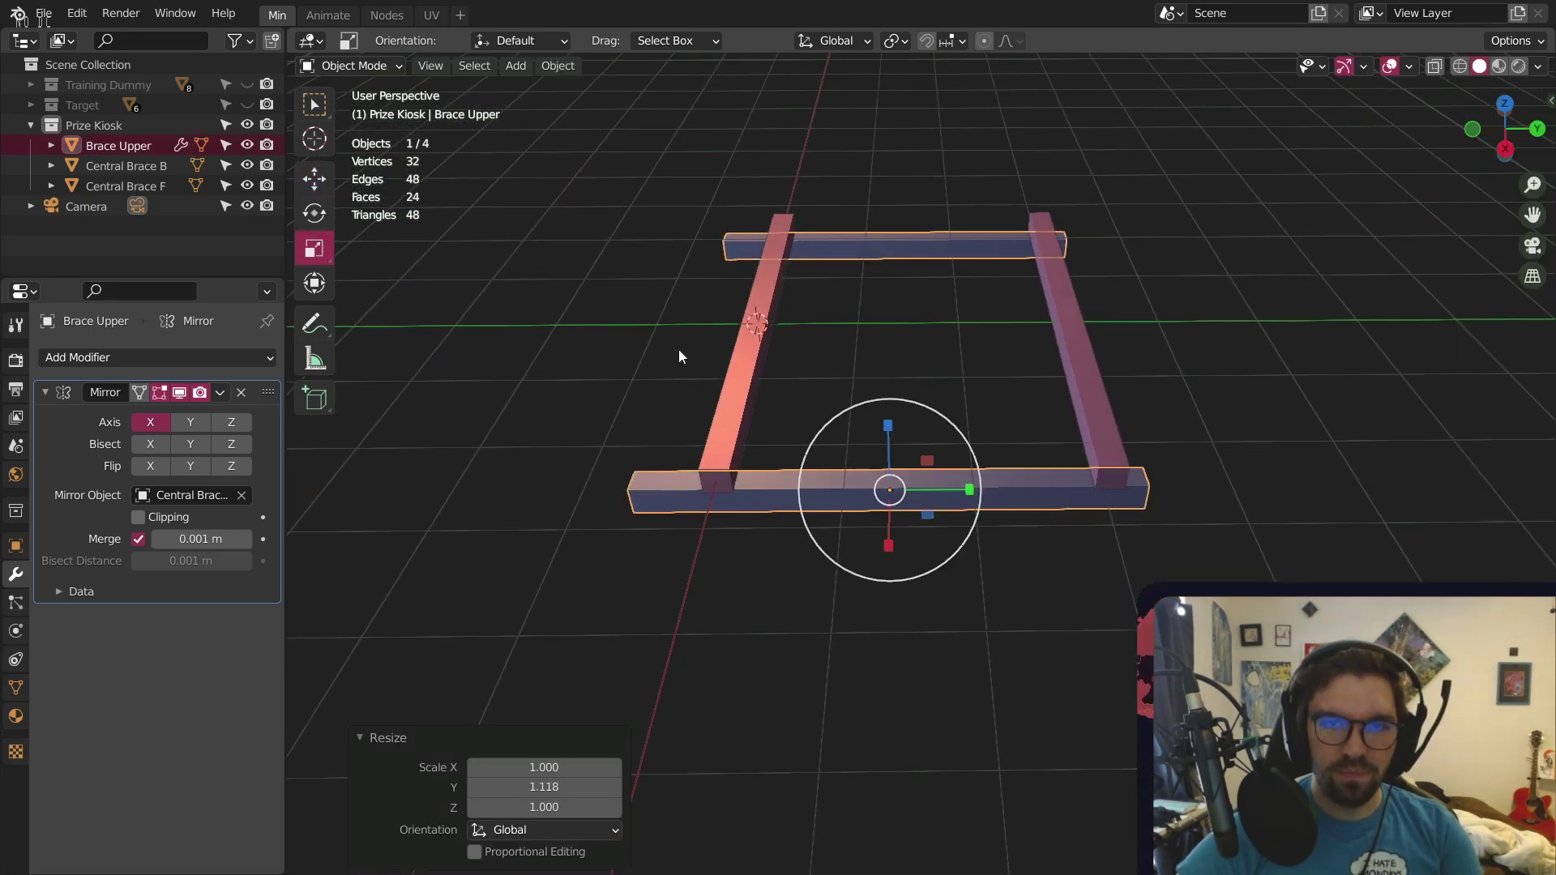
left_click(312, 180)
left_click(892, 350)
Copy Central Brace F in place and rotate the copy 90° about the global Y axis to stand it upright
mouse_move(787, 363)
middle_mouse_down()
mouse_move(736, 364)
mouse_move(862, 461)
mouse_move(924, 400)
mouse_move(781, 503)
mouse_move(736, 371)
mouse_move(793, 358)
mouse_move(754, 346)
mouse_move(766, 343)
middle_mouse_up()
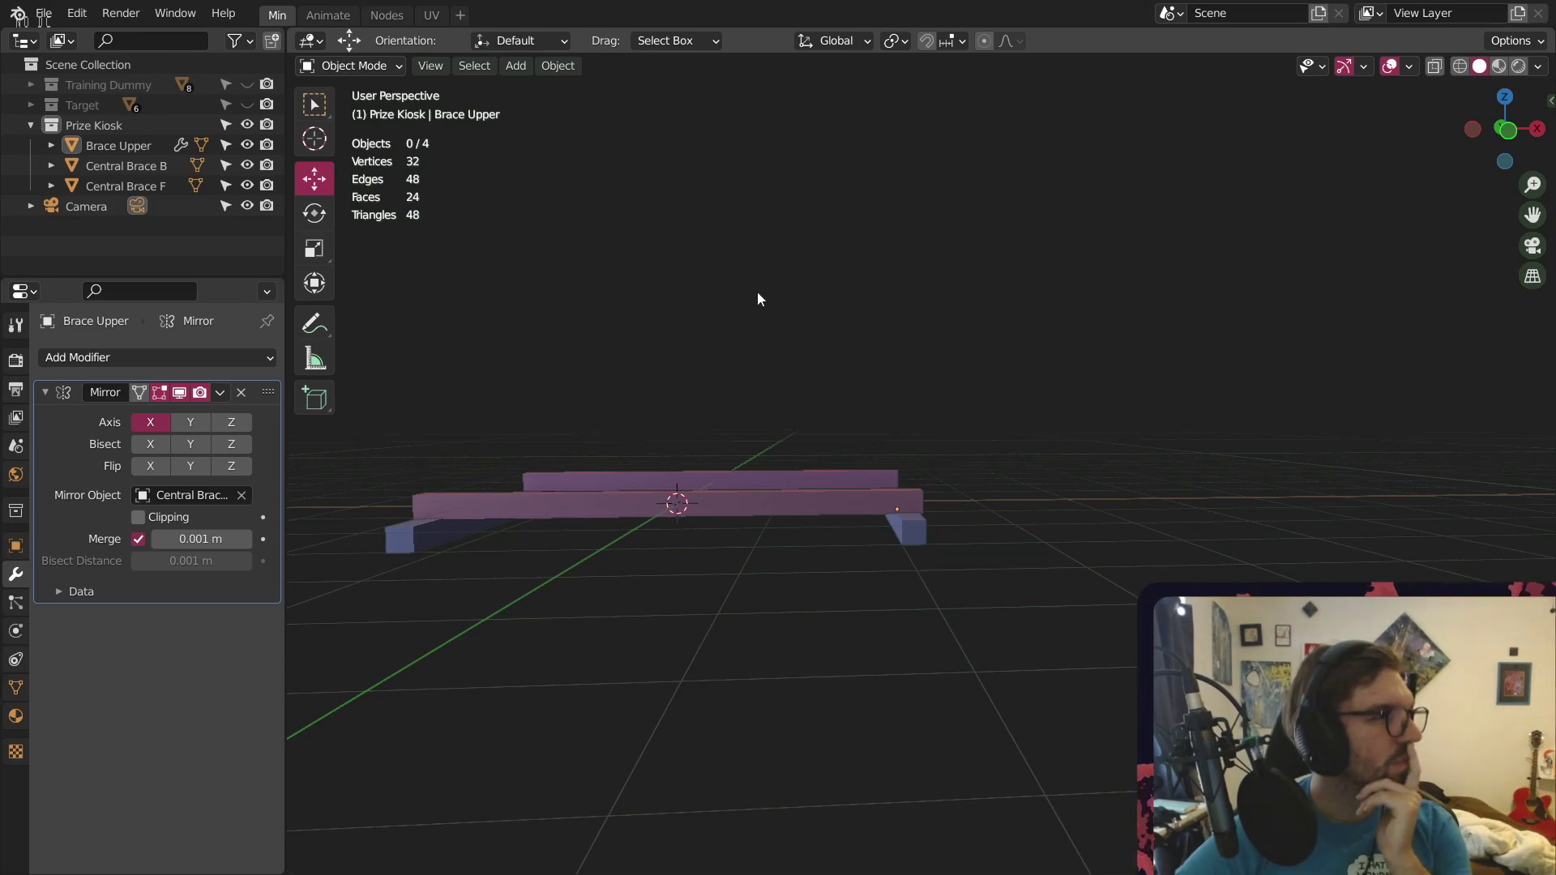
middle_click_drag(726, 464, 764, 477)
left_click(732, 477)
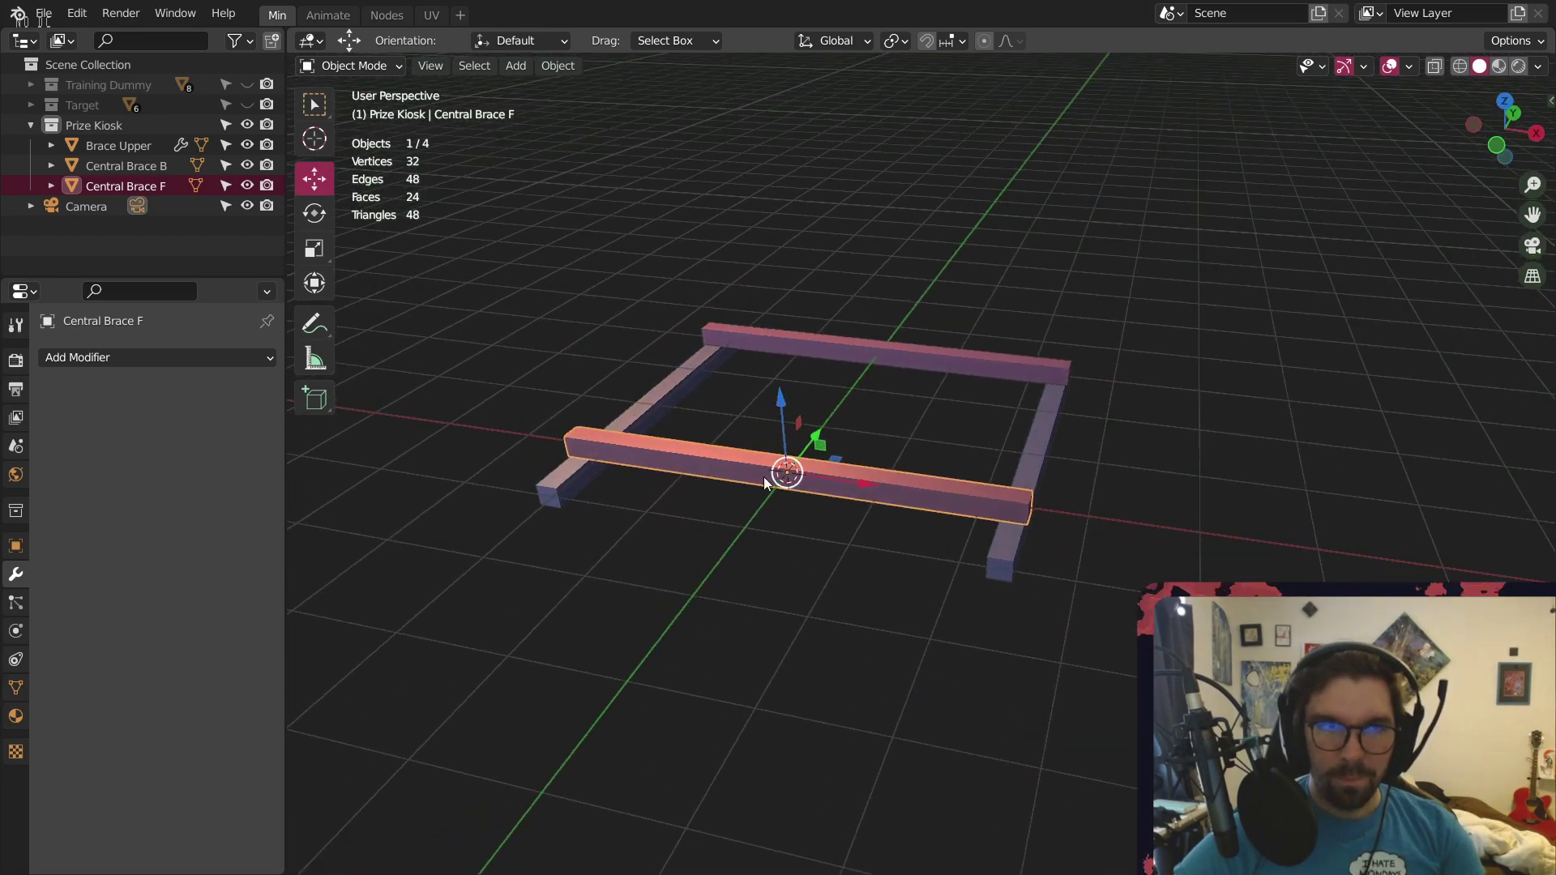
key("r")
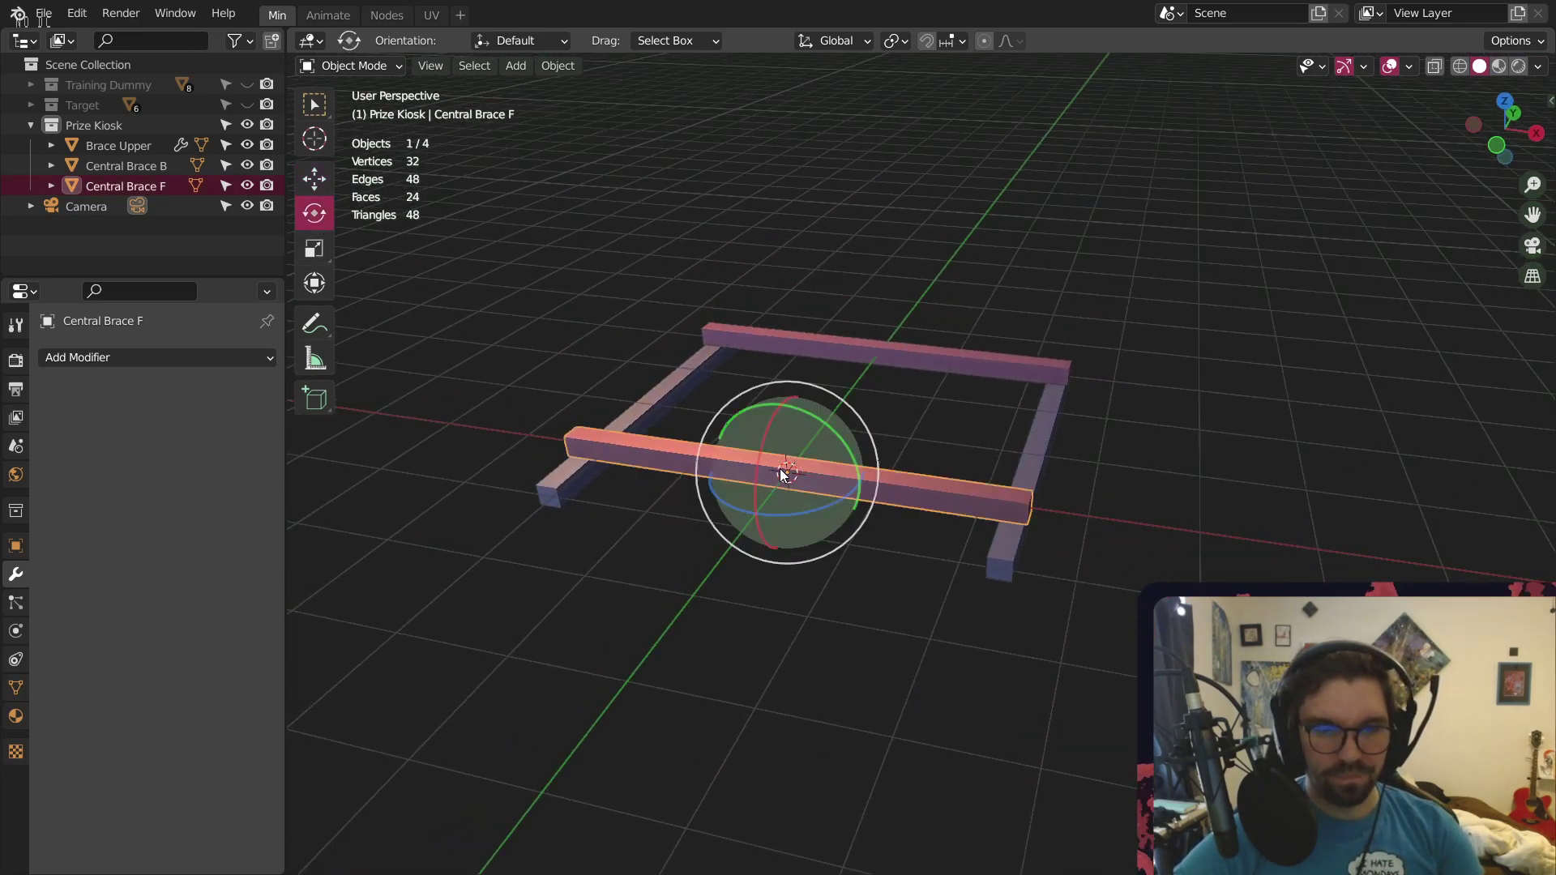
key("ctrl+c")
key("ctrl+v")
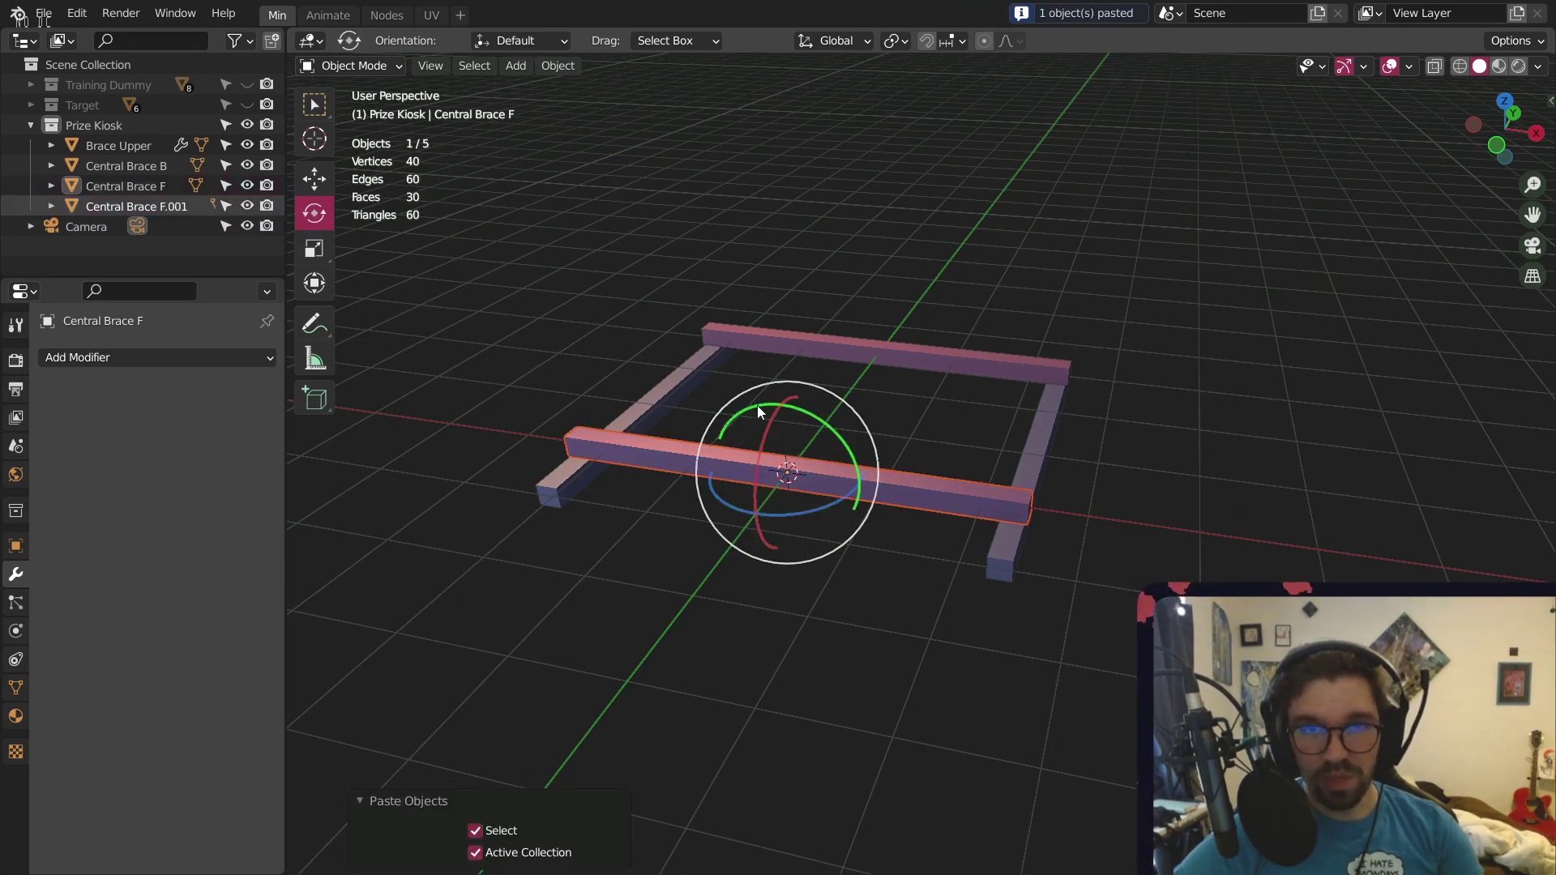
left_click_drag(757, 405, 695, 617)
left_click(545, 787)
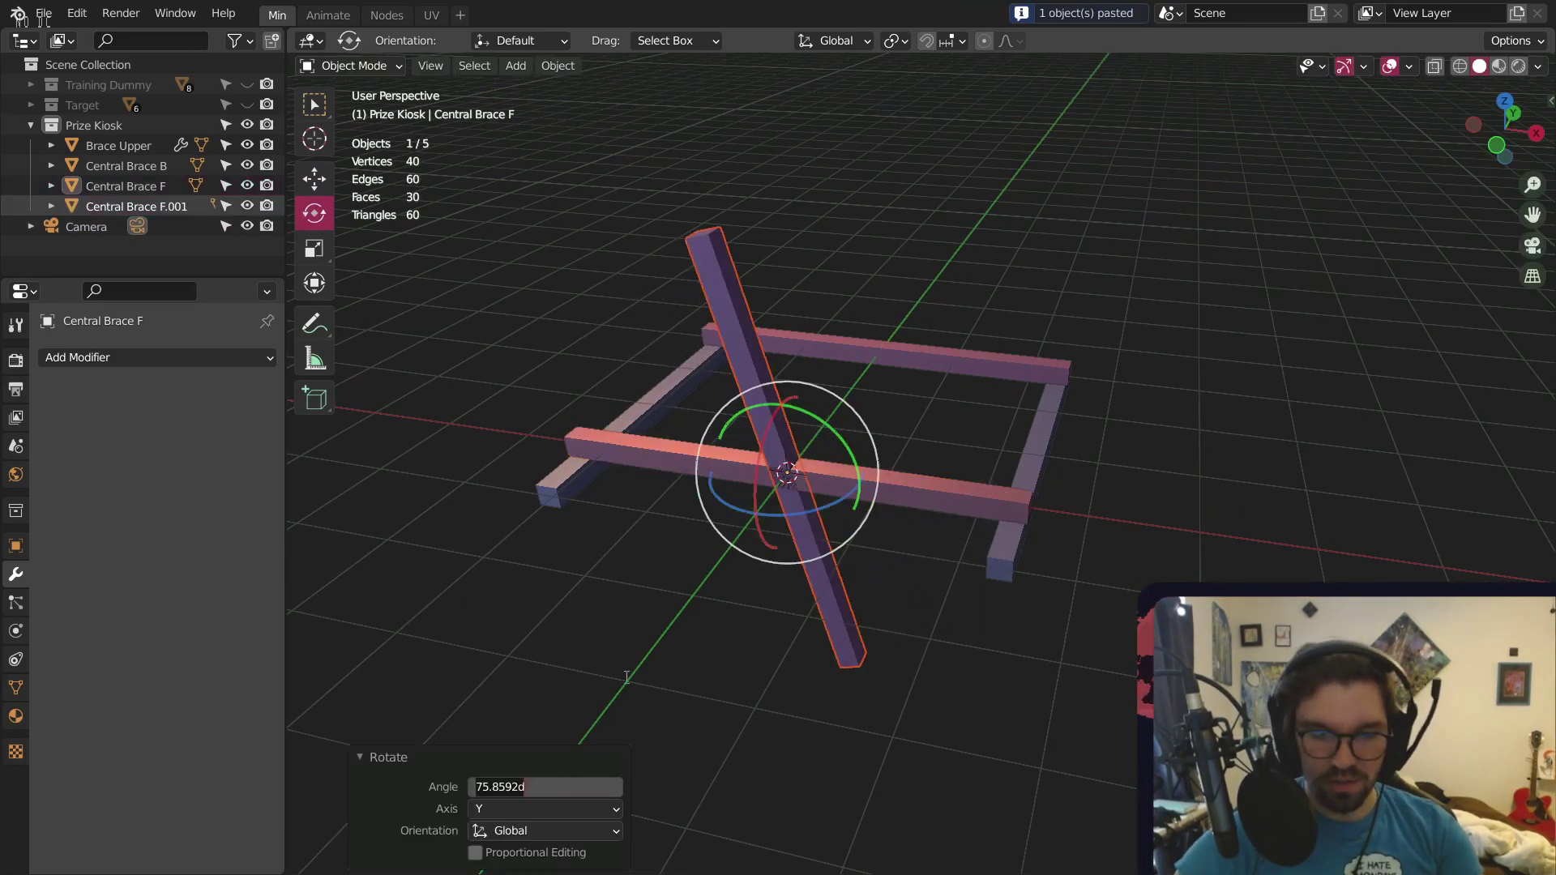
type("90")
key("Return")
middle_click_drag(630, 290, 543, 271)
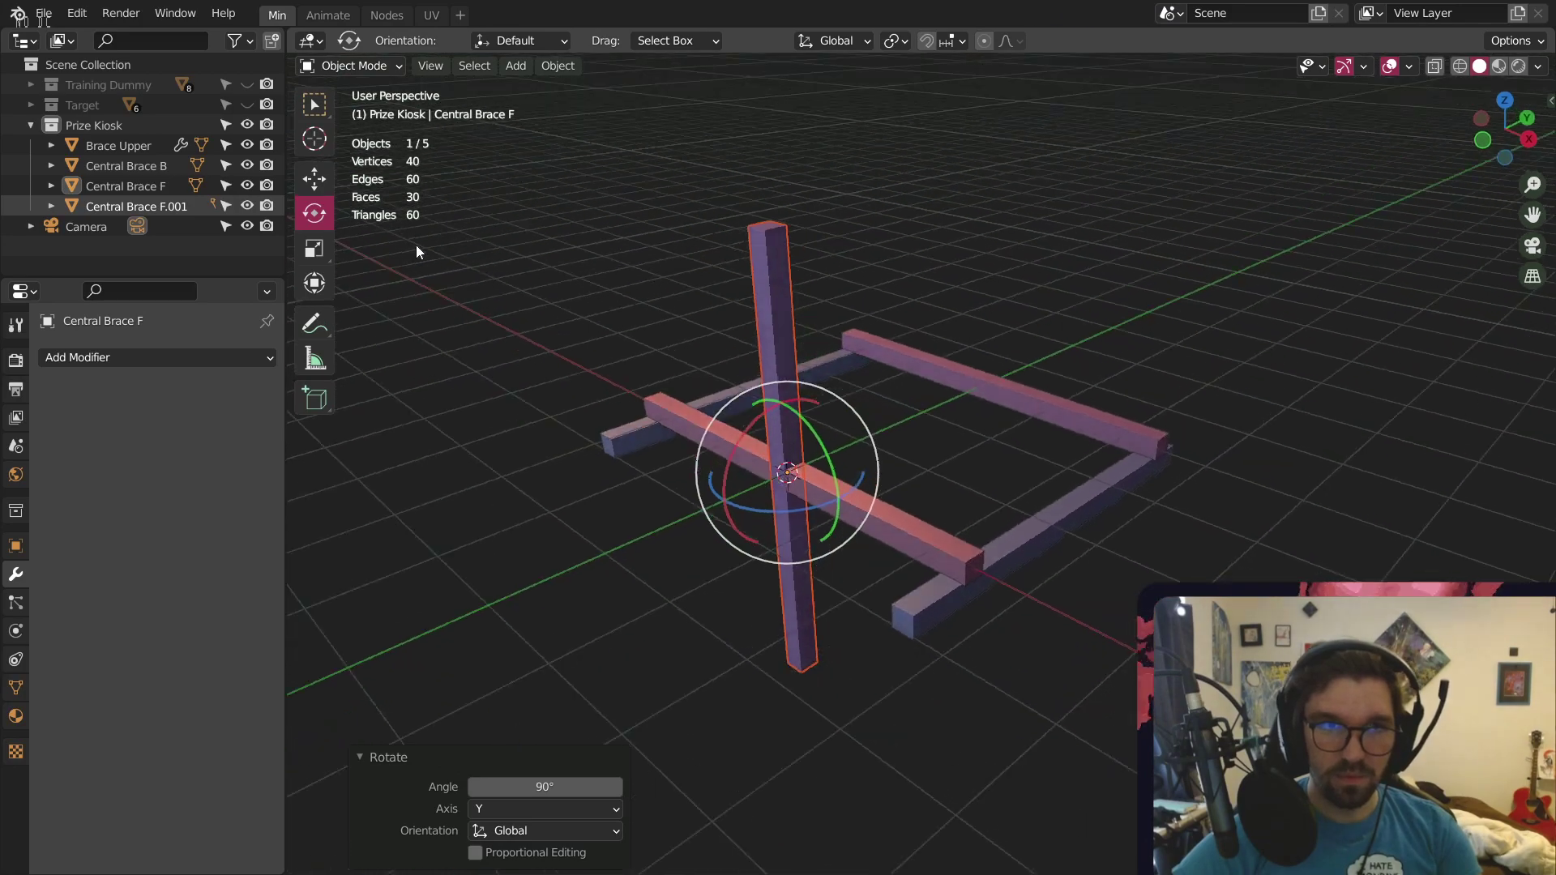
Lower the upright beam along Z beneath Central Brace F and move it about 2.1 m along negative X towards the crossbeam
left_click(314, 180)
left_click_drag(780, 397, 794, 624)
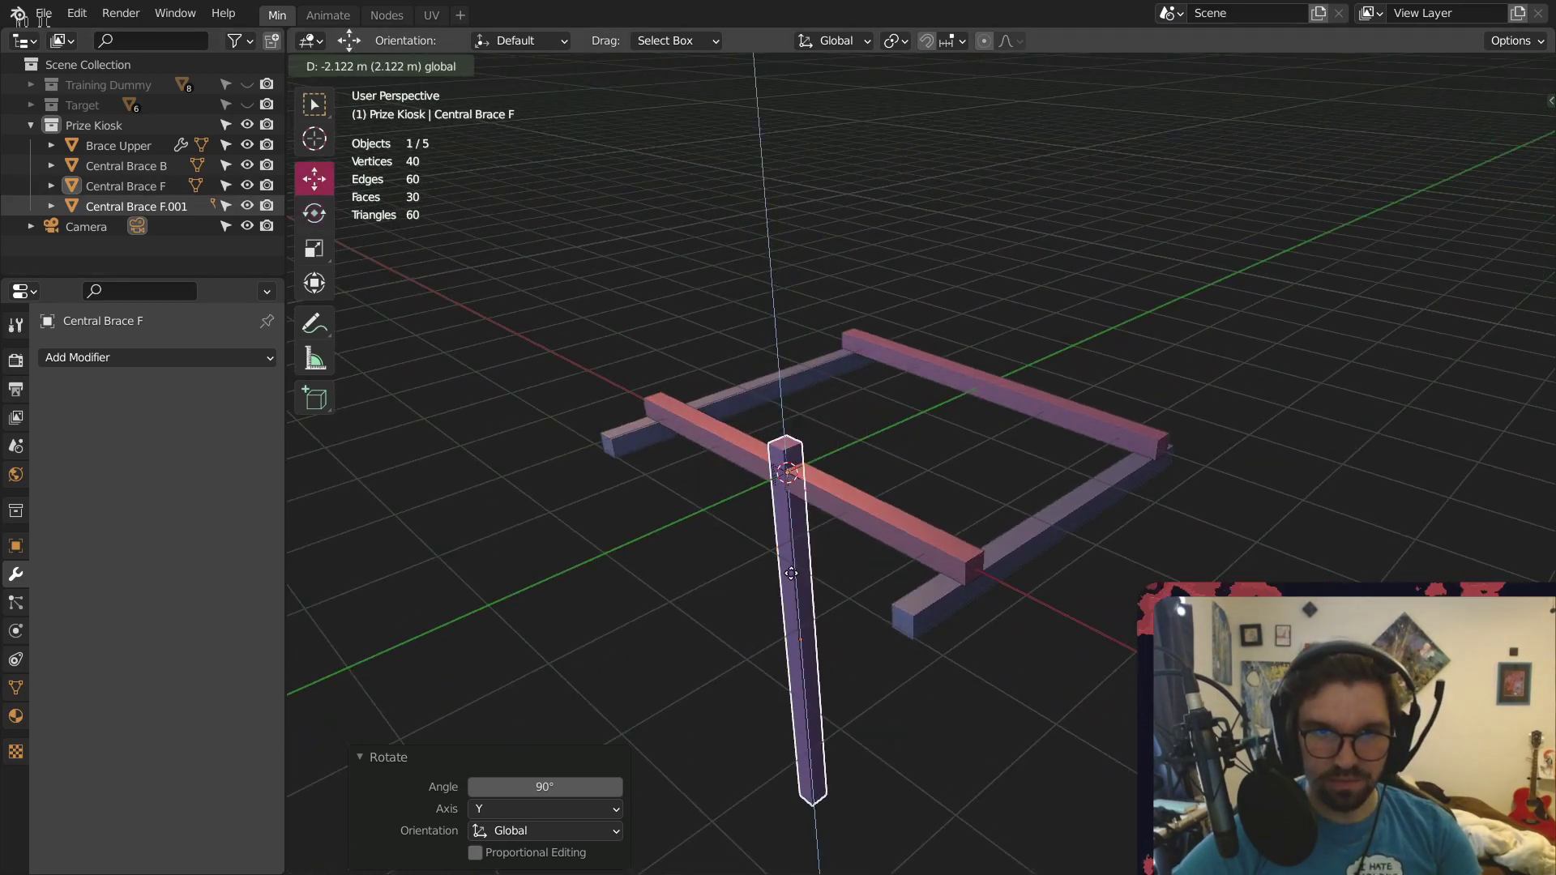
middle_click_drag(794, 624, 891, 507)
left_click_drag(882, 577, 896, 622)
left_click_drag(956, 718, 653, 731)
middle_click_drag(694, 585, 851, 534, "shift")
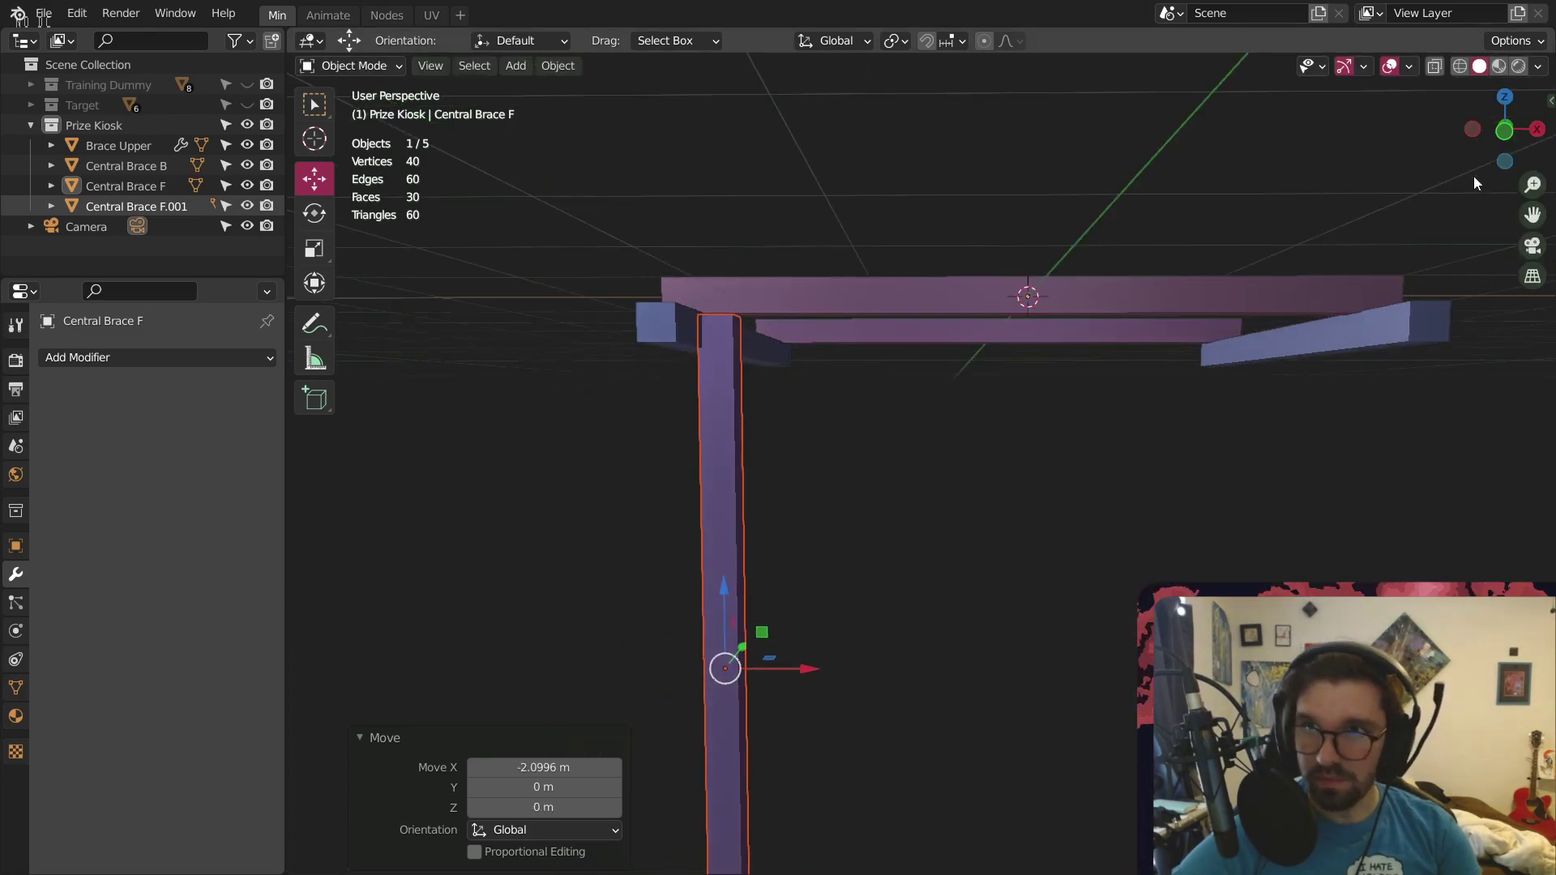
In front view, nudge the upright post along X and Z towards the crossbeam and the underside of Central Brace F
left_click(1501, 139)
scroll(774, 685, "up", 2)
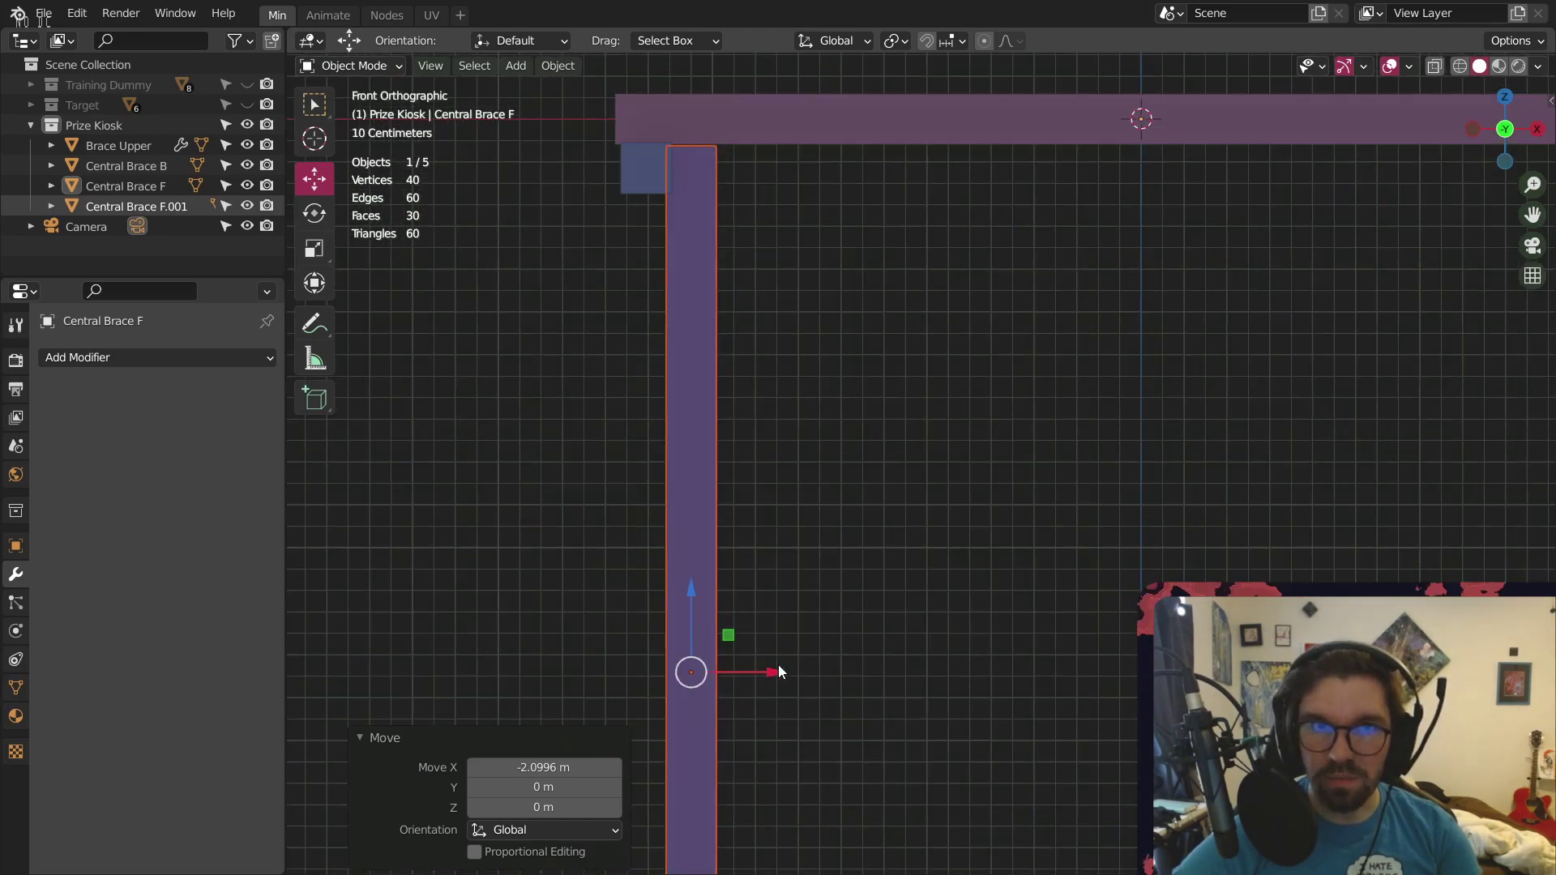
left_click(801, 660)
left_click(691, 666)
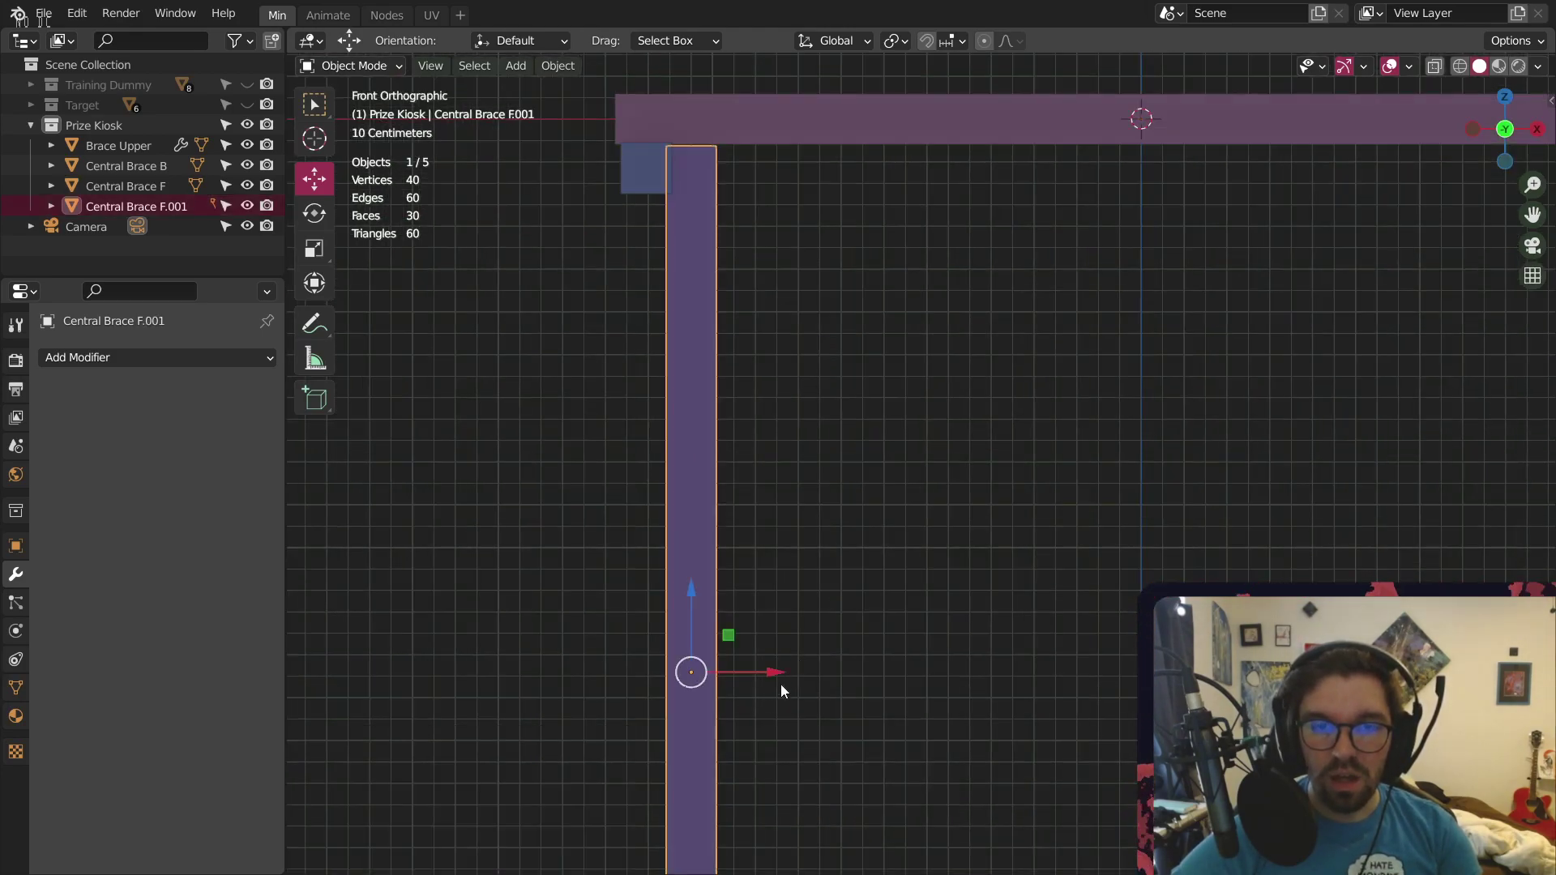
left_click_drag(775, 672, 783, 671)
left_click_drag(697, 586, 716, 581)
left_click(861, 288)
Close the remaining gap by moving the post slightly along negative X until it sits flush against the crossbeam
scroll(677, 144, "up", 5)
left_click(716, 229)
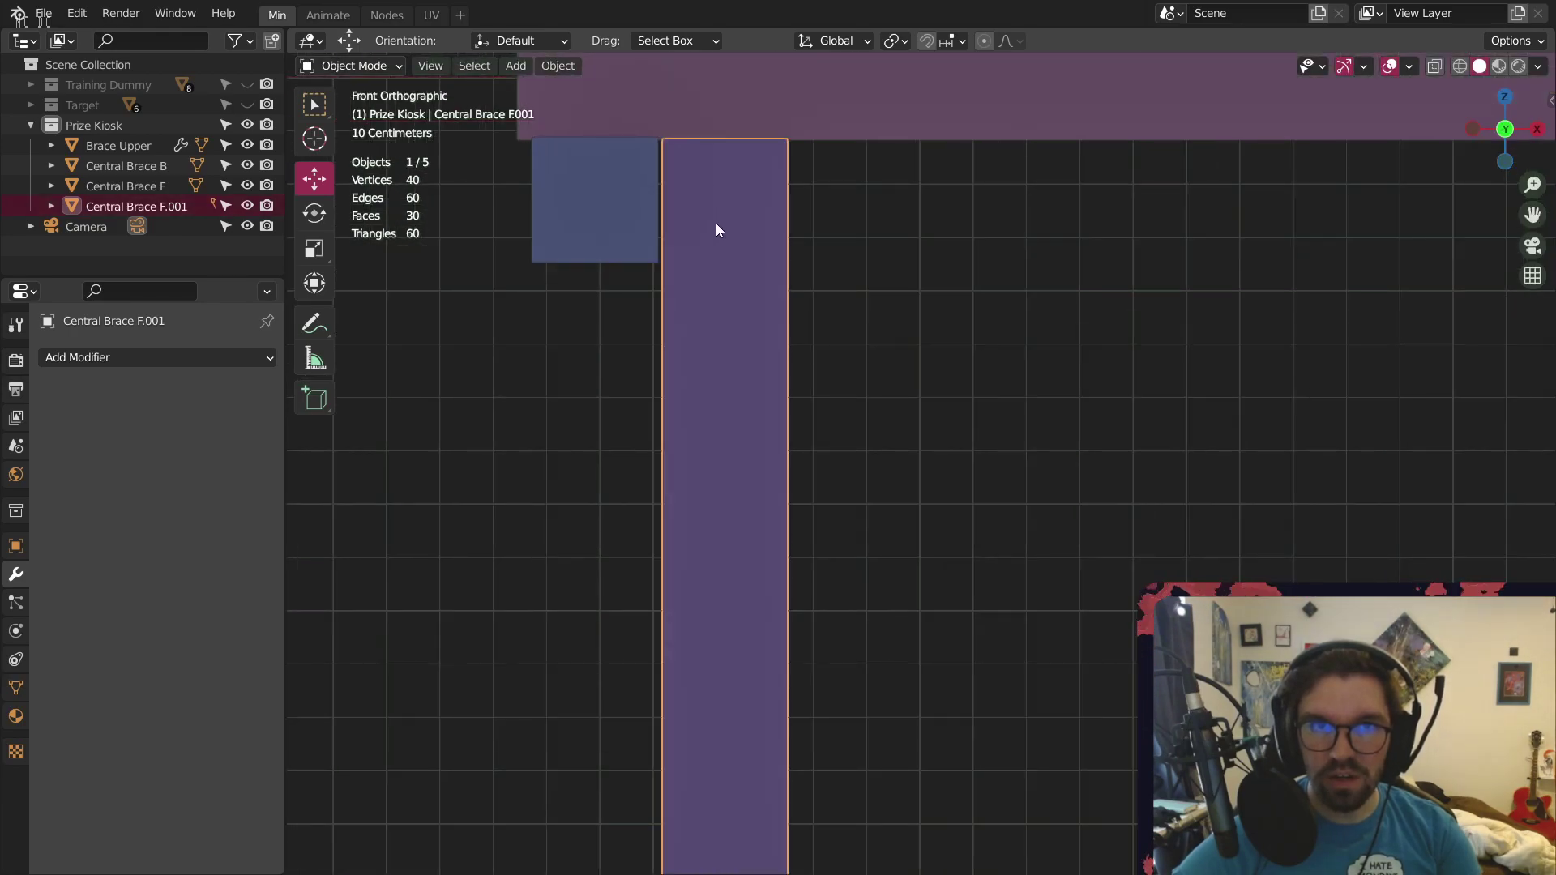
key("g")
key("x")
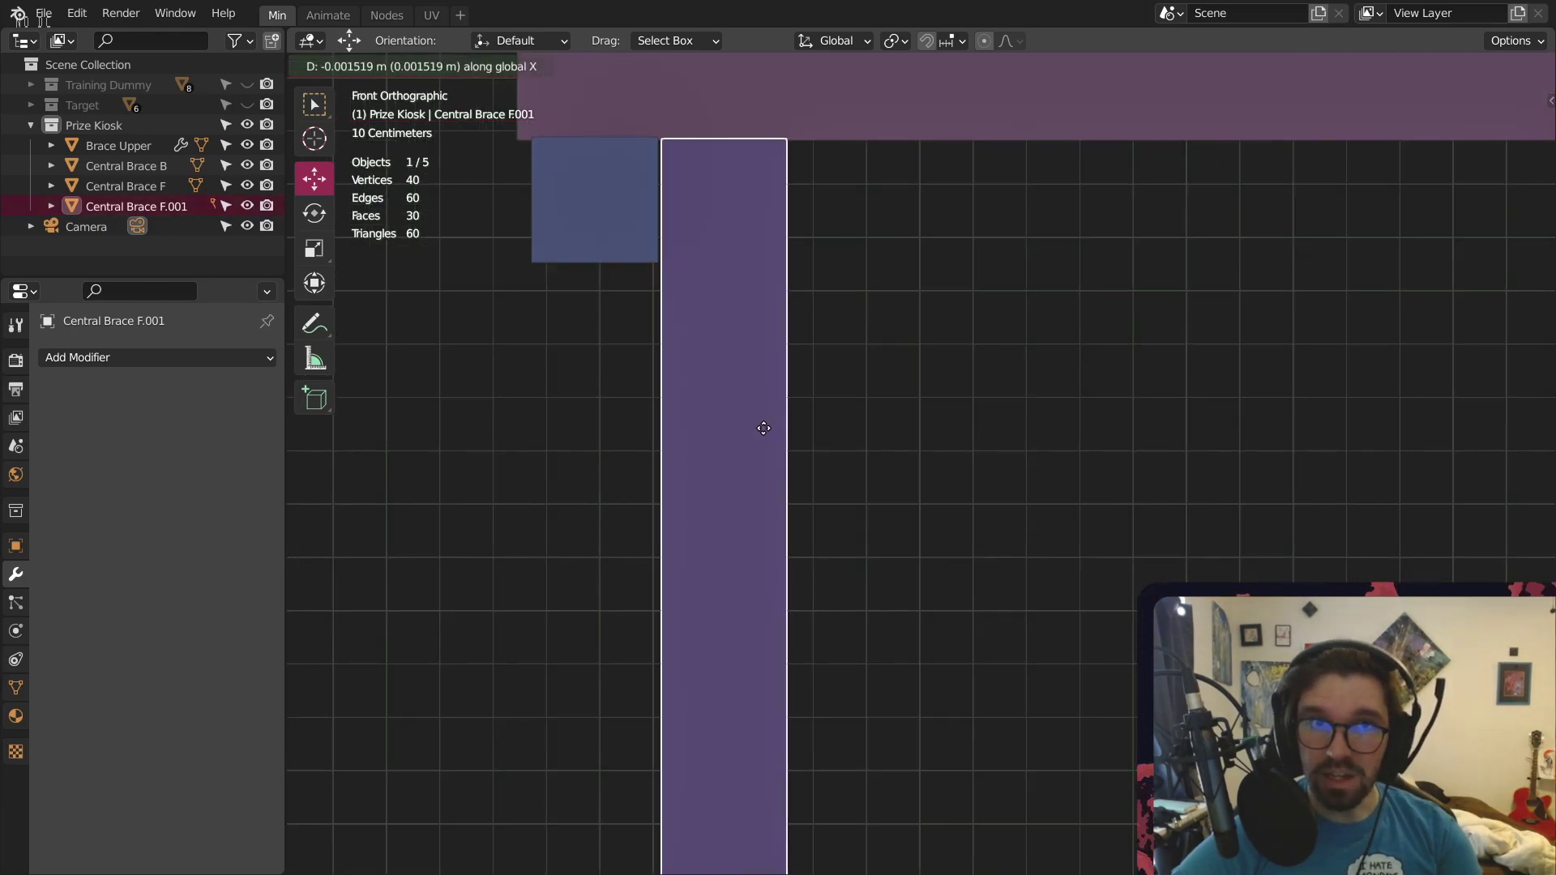
left_click(760, 430)
left_click(951, 291)
scroll(915, 265, "down", 8)
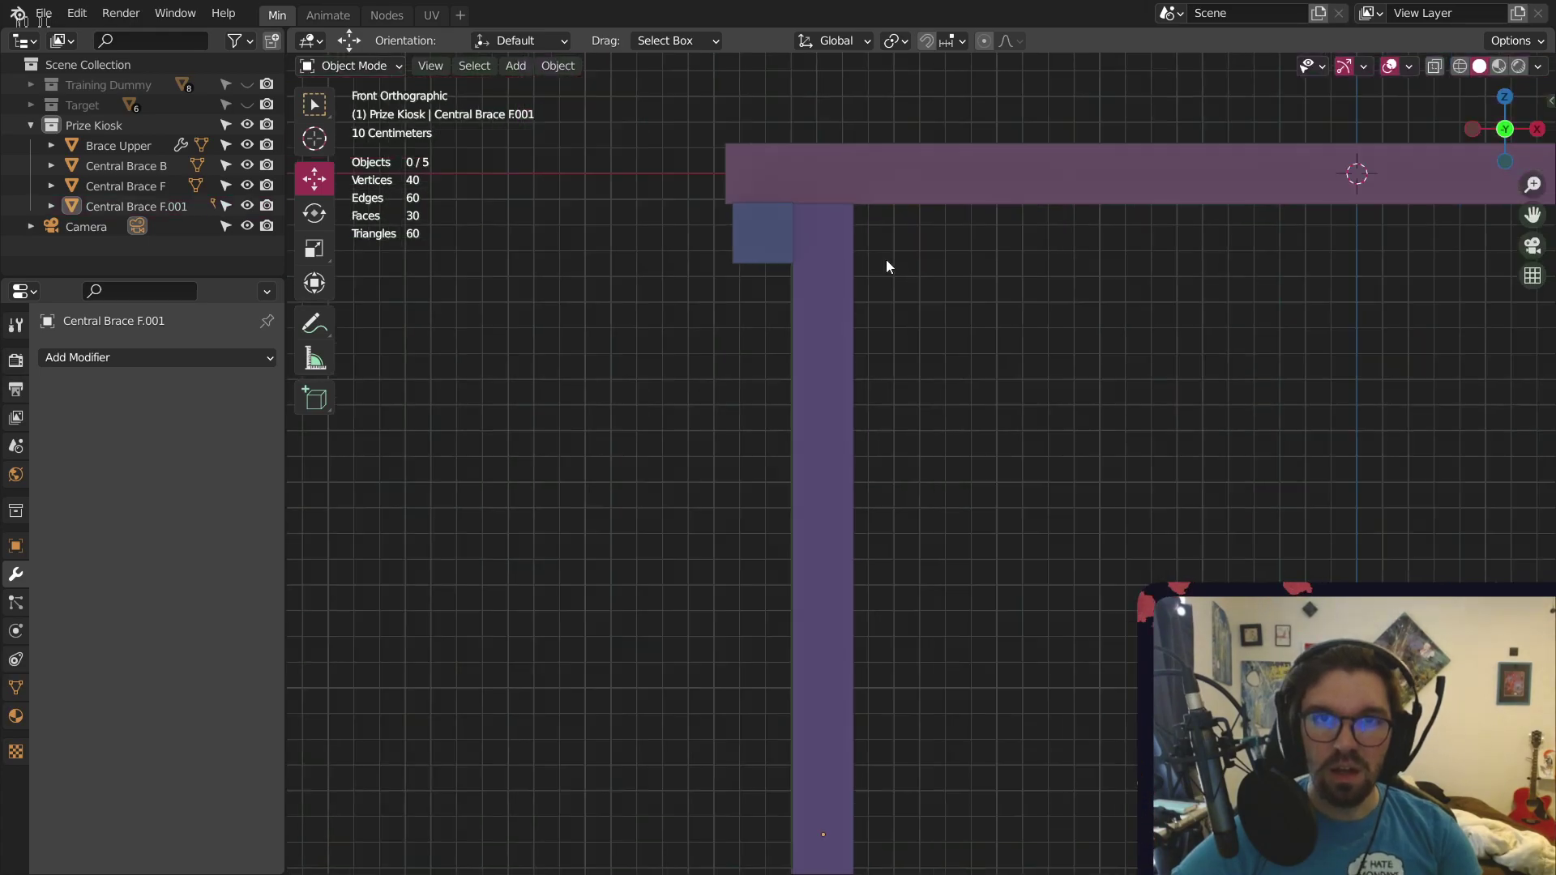
middle_click_drag(1051, 343, 688, 318, "shift")
middle_click_drag(720, 381, 563, 448)
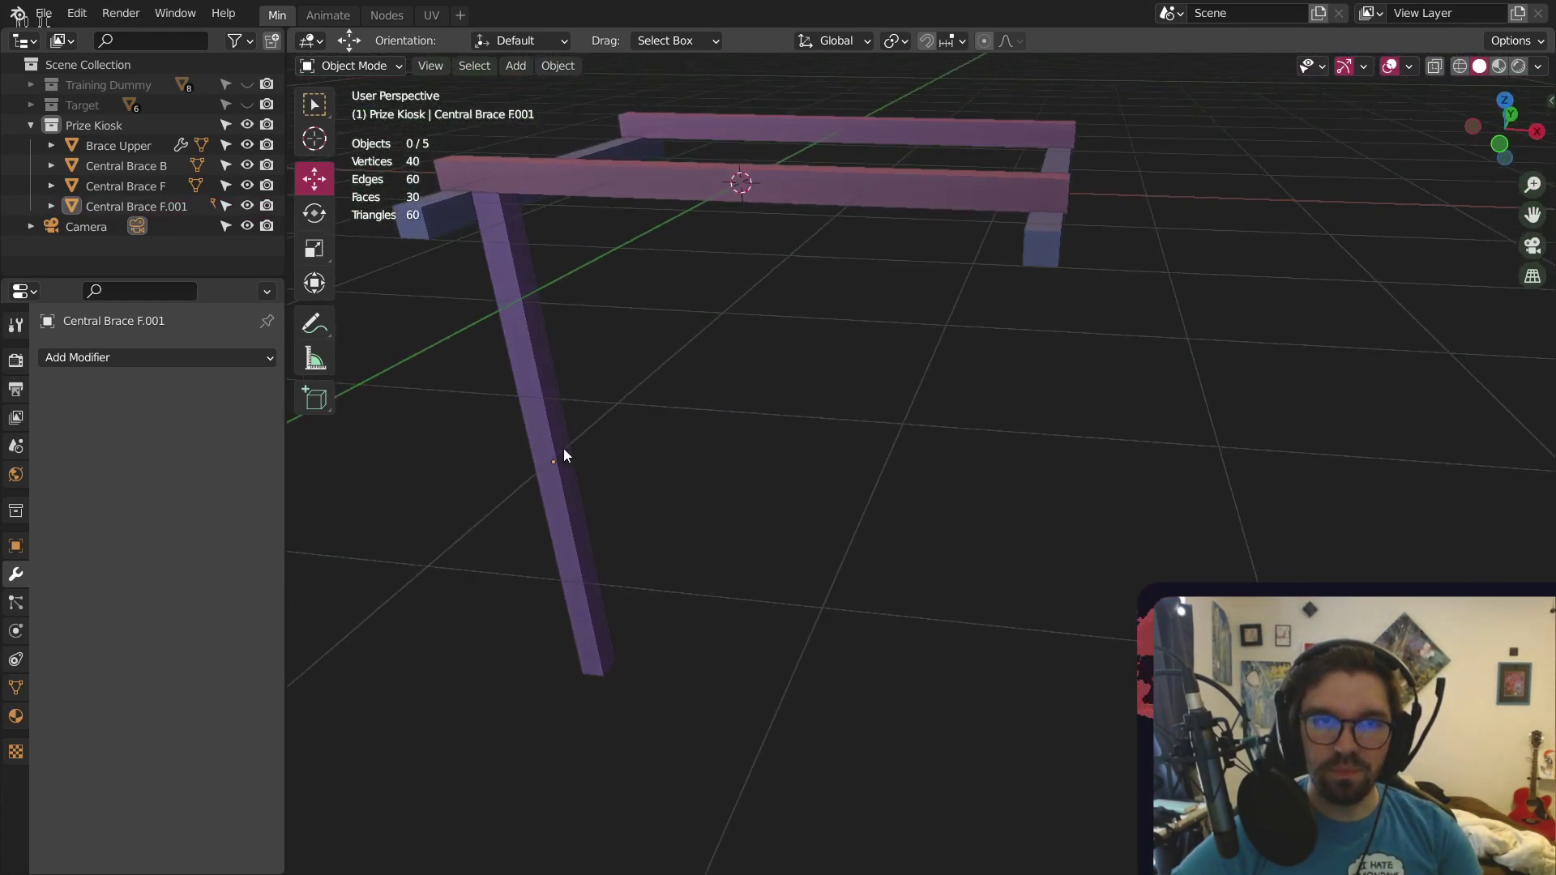
Copy the Mirror modifier from Brace Upper to the upright post
left_click(562, 448)
middle_click_drag(493, 271, 529, 249)
left_click(661, 182, "shift")
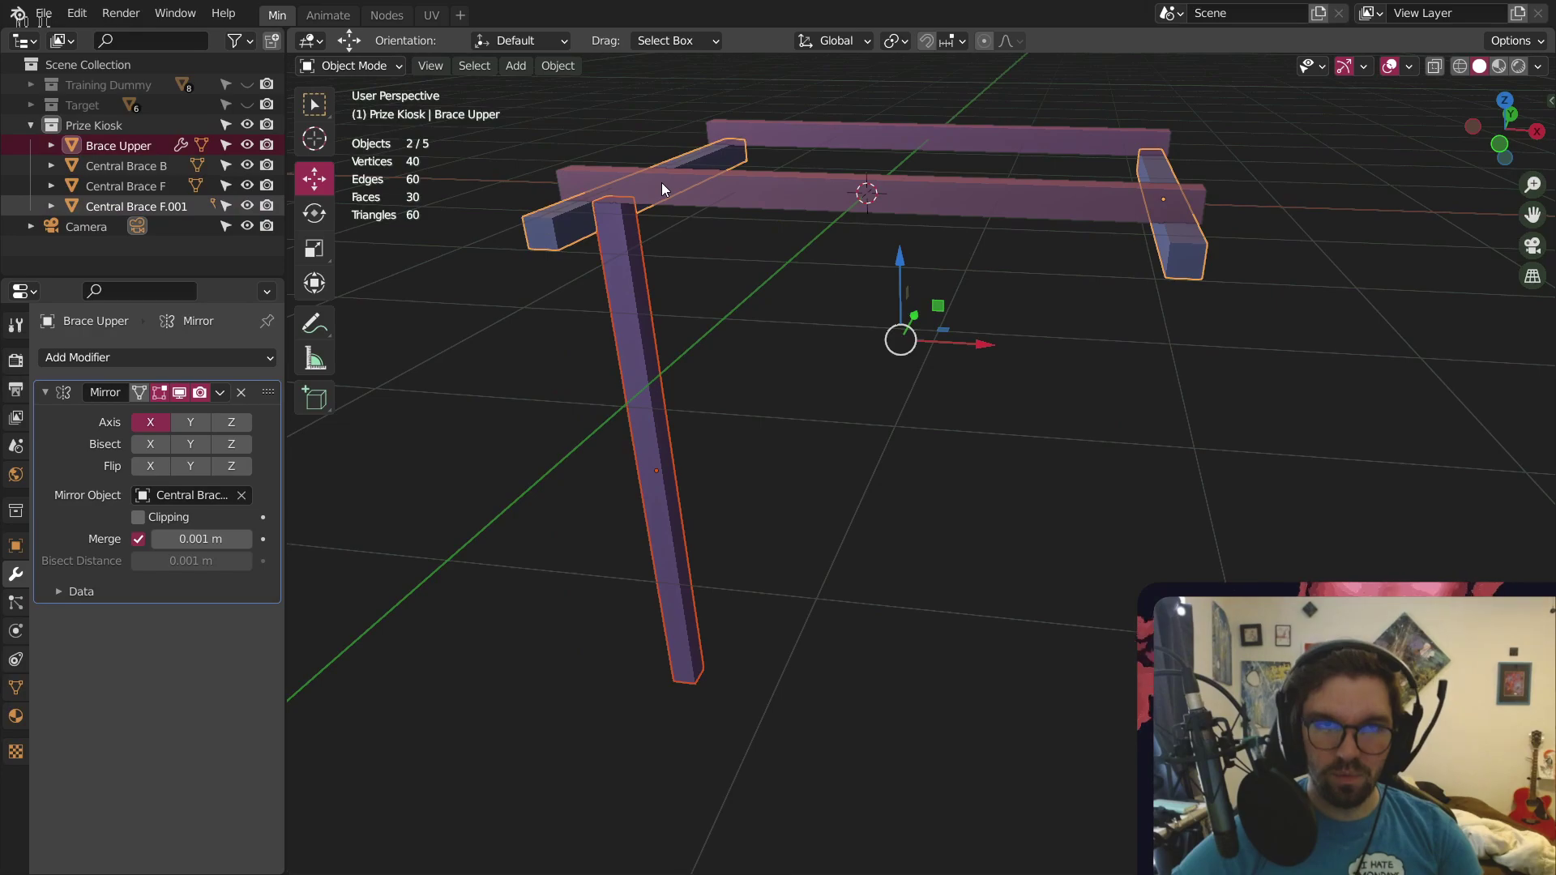
key("ctrl+l")
key("Escape")
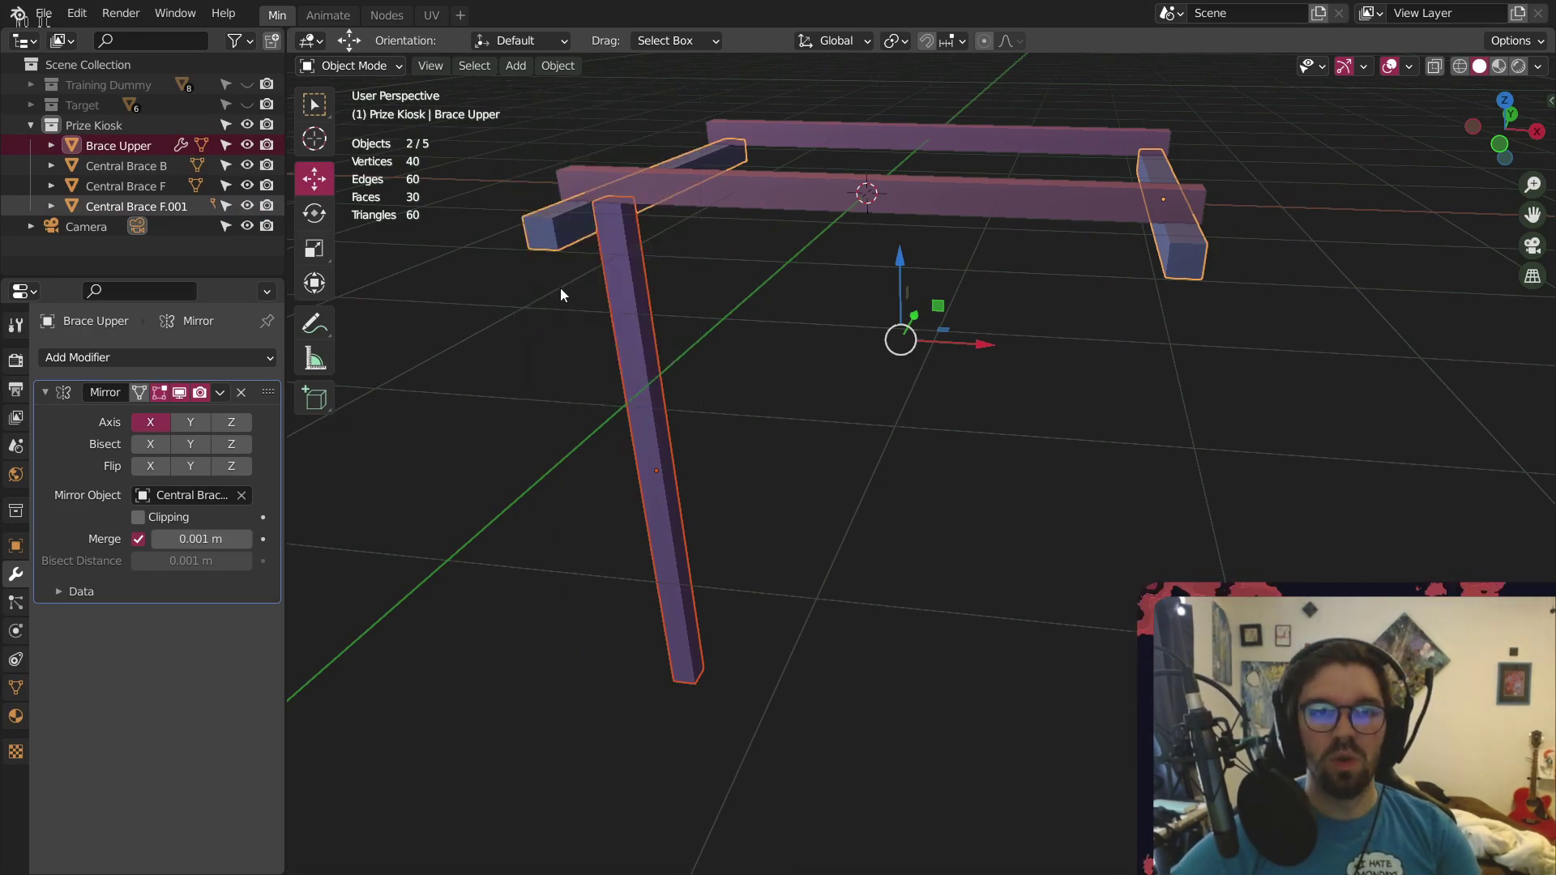
key("ctrl+l")
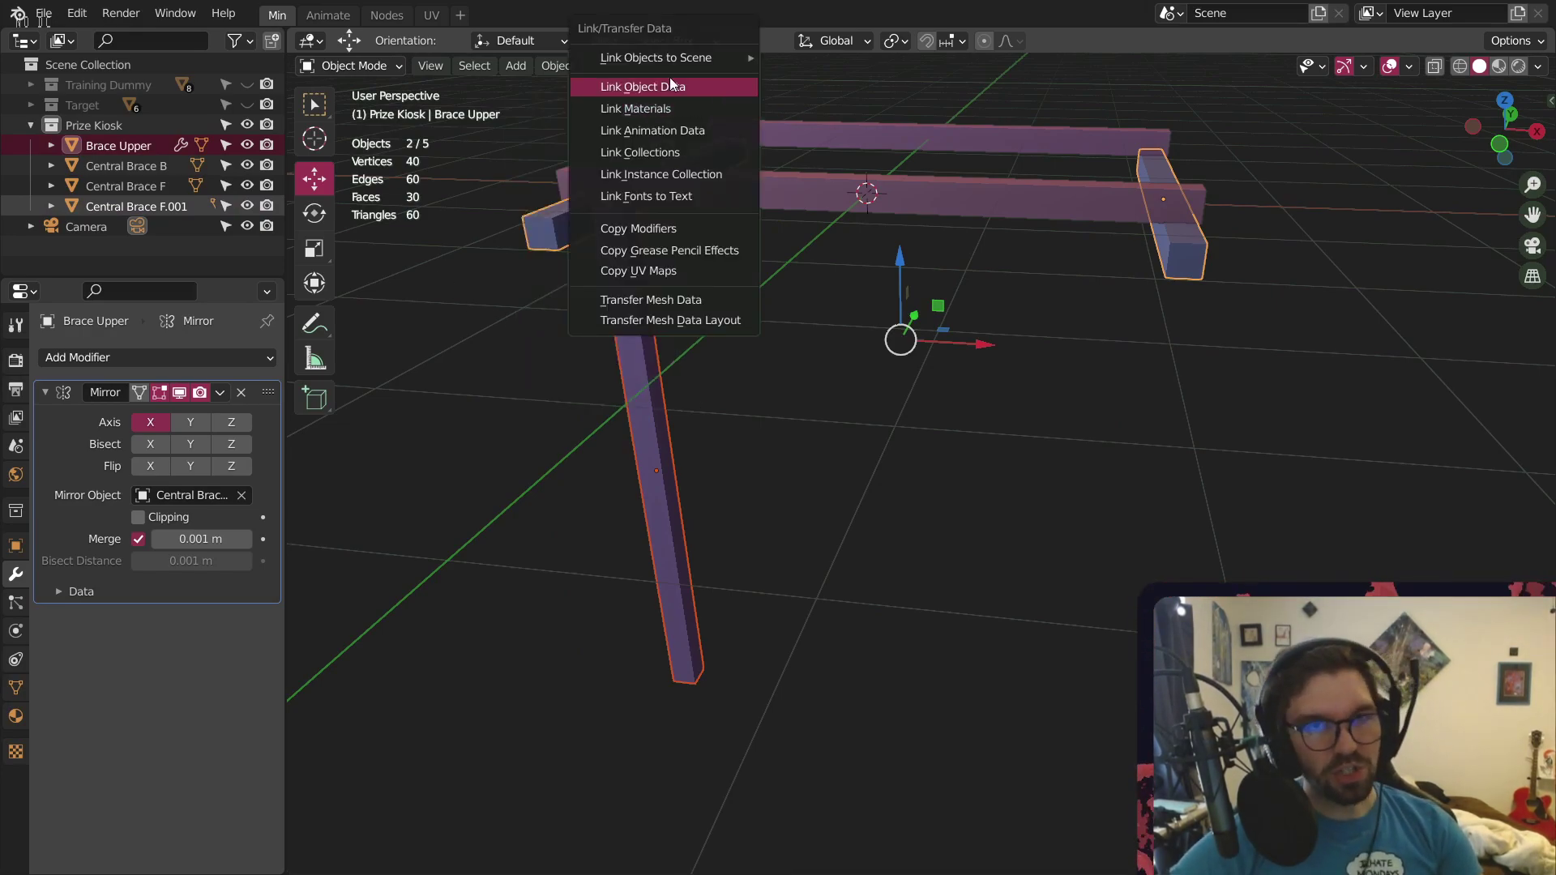
left_click(700, 230)
left_click(810, 316)
Examine the kiosk frame from several sides and select Central Brace B
scroll(926, 316, "down", 3)
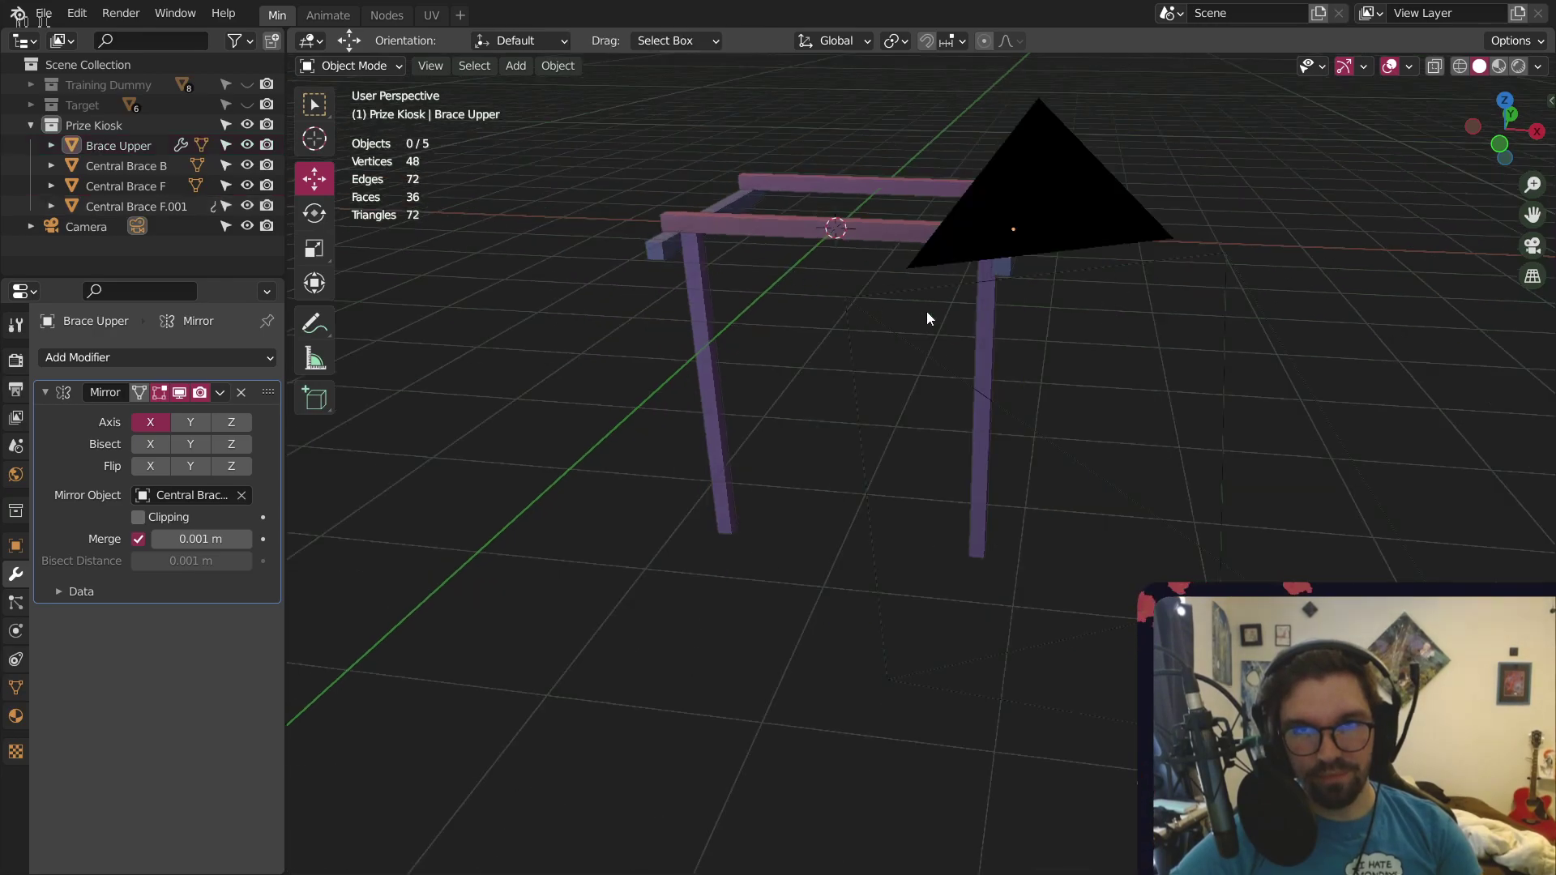
middle_click_drag(926, 316, 1106, 538)
scroll(893, 235, "down", 8)
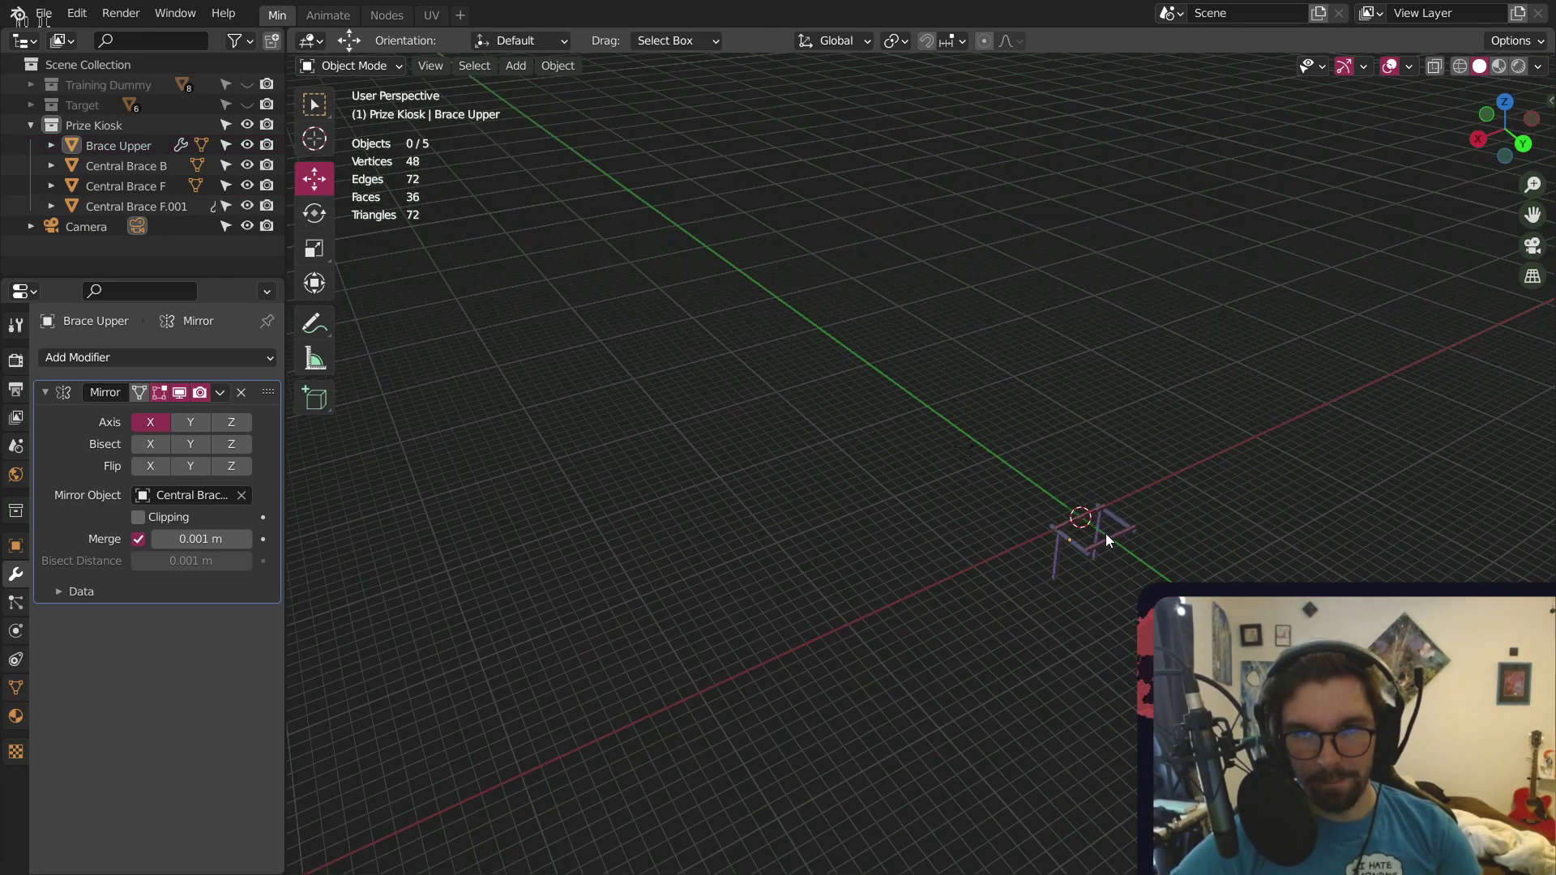
middle_click_drag(1014, 508, 1091, 500)
scroll(960, 551, "up", 8)
middle_click_drag(960, 548, 971, 306)
left_click(1025, 263)
middle_click_drag(1029, 261, 674, 298)
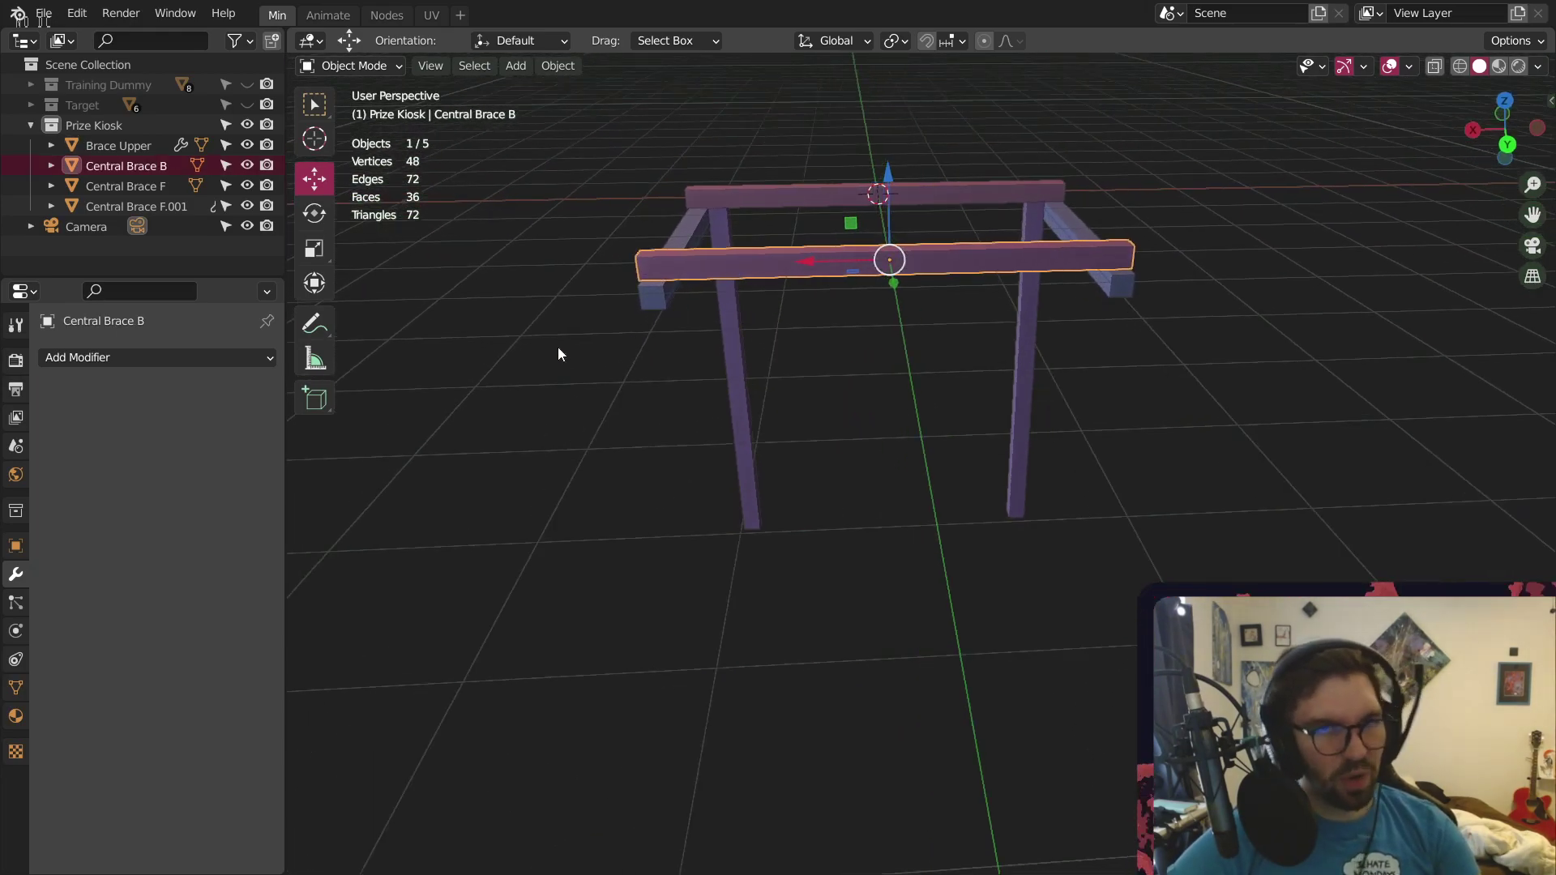
Duplicate Central Brace B and rotate the copy 90° about the global Y axis so it stands vertically
left_click(321, 214)
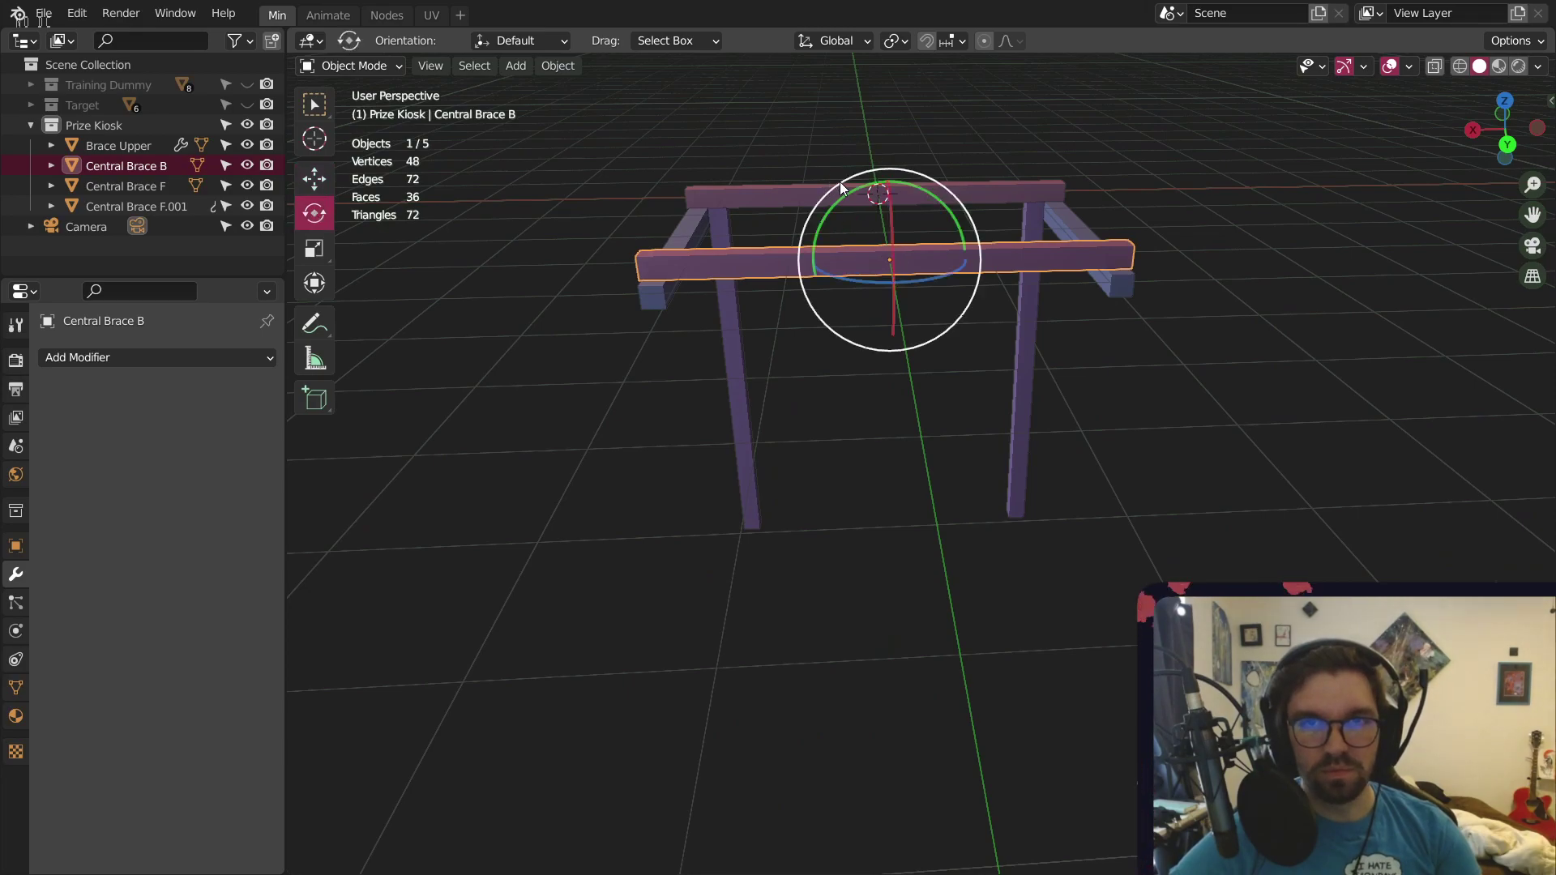
key("ctrl+c")
key("ctrl+v")
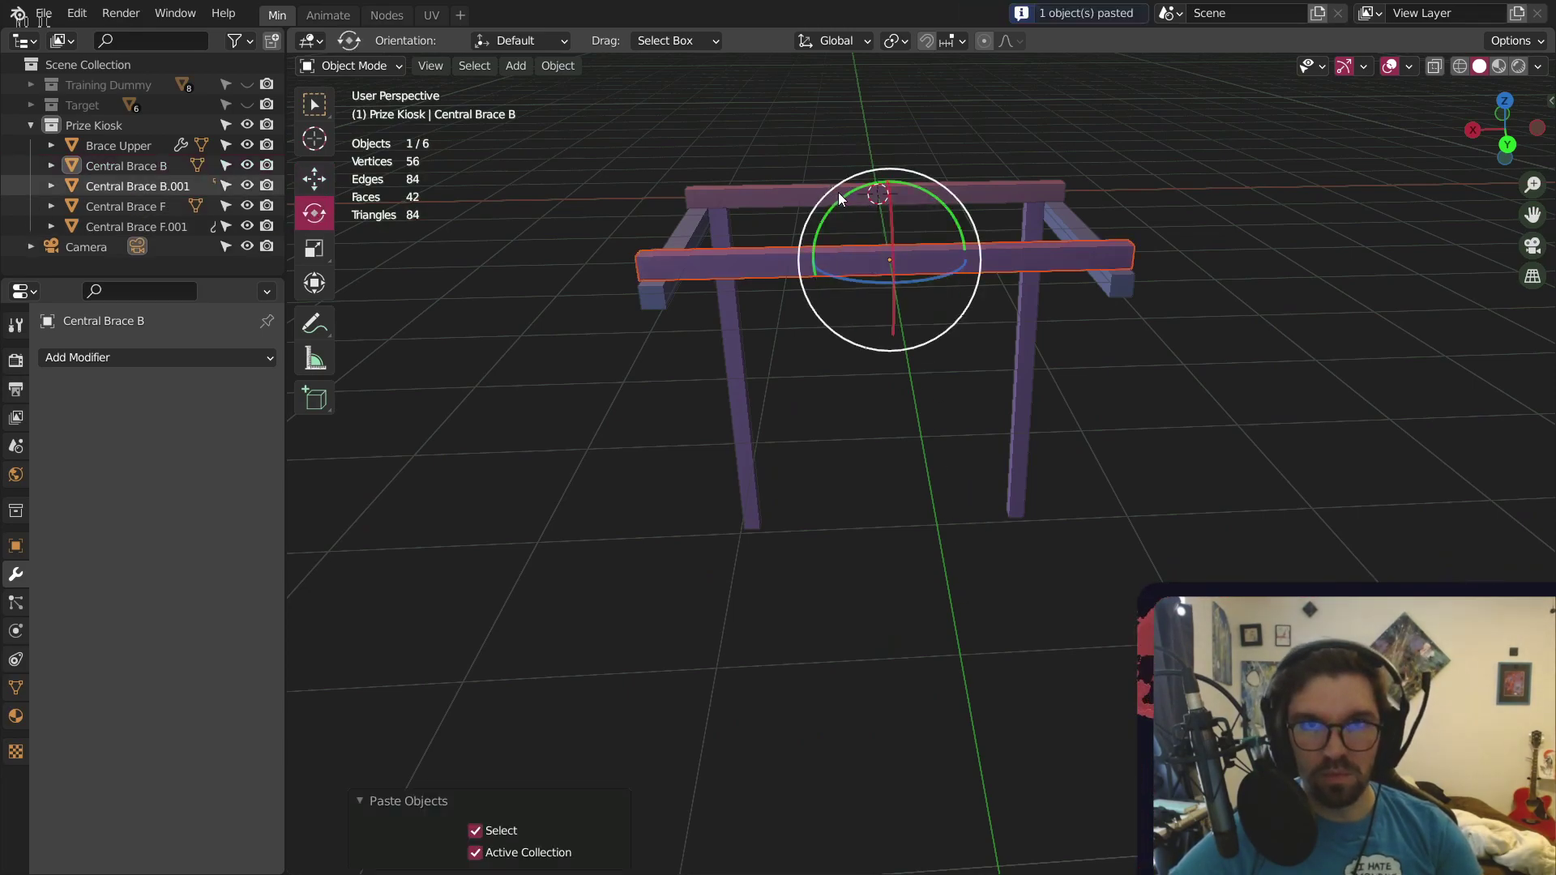
left_click_drag(856, 196, 802, 267)
left_click(543, 787)
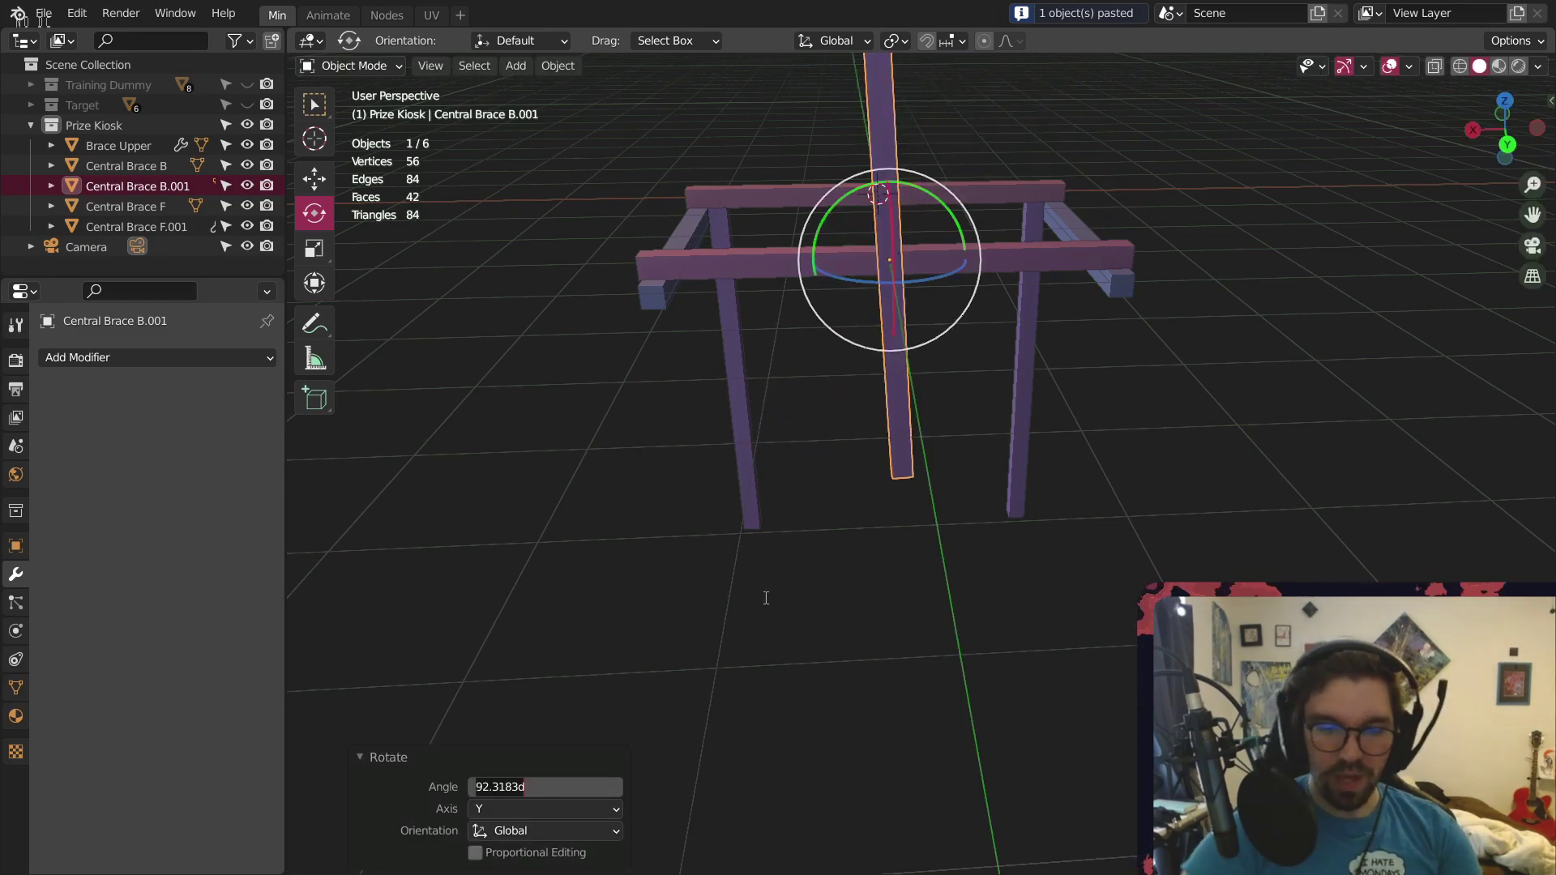
type("90")
key("Return")
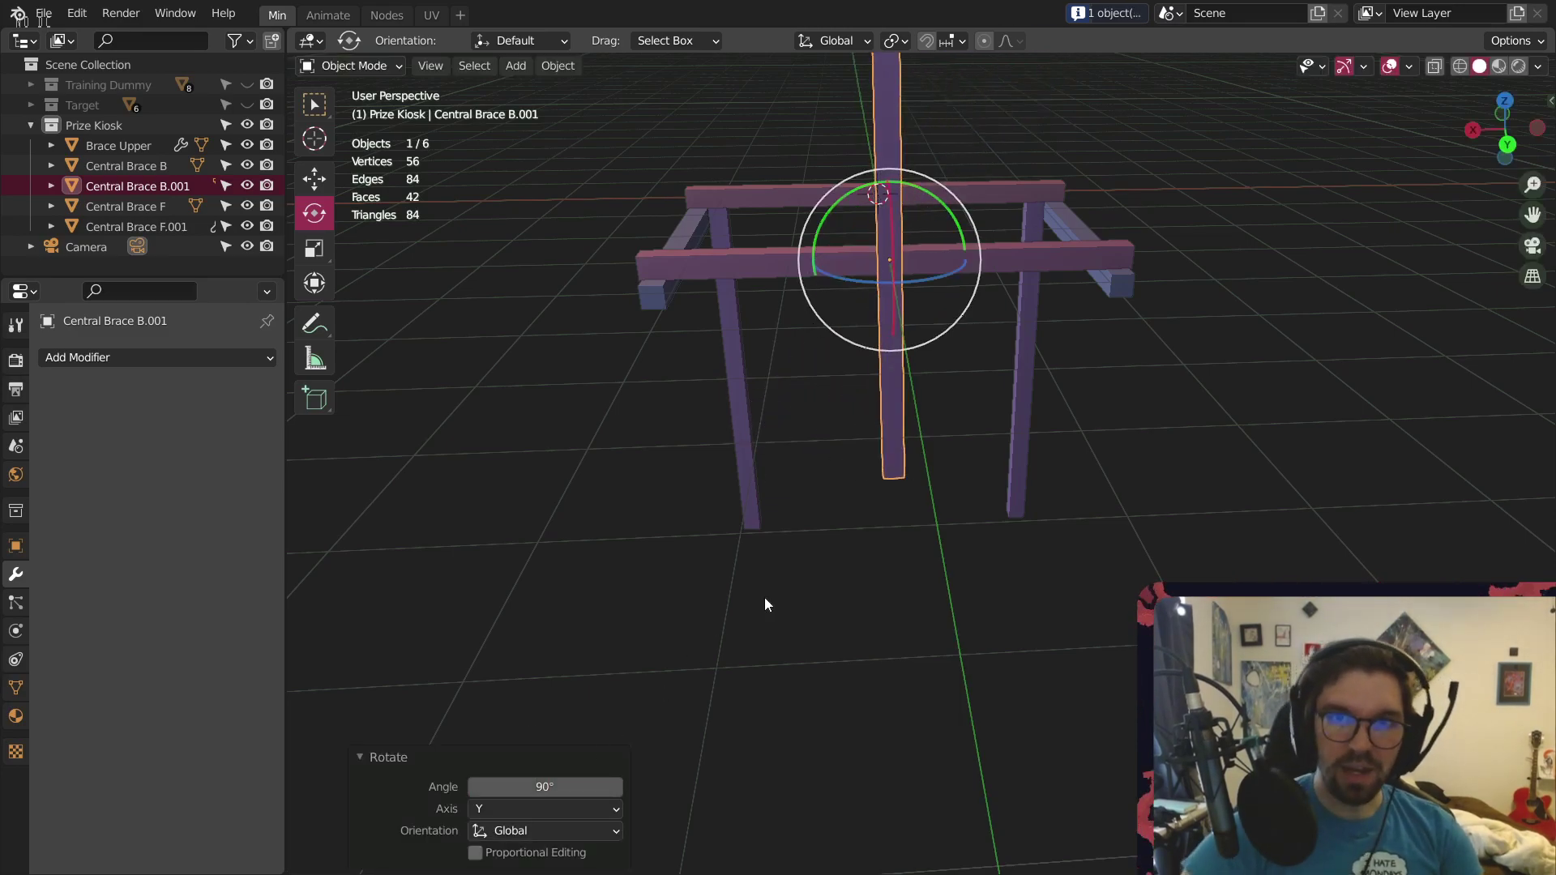
Set the new vertical beam's Z location to -2.5701 m, matching the existing front upright post
left_click(731, 378)
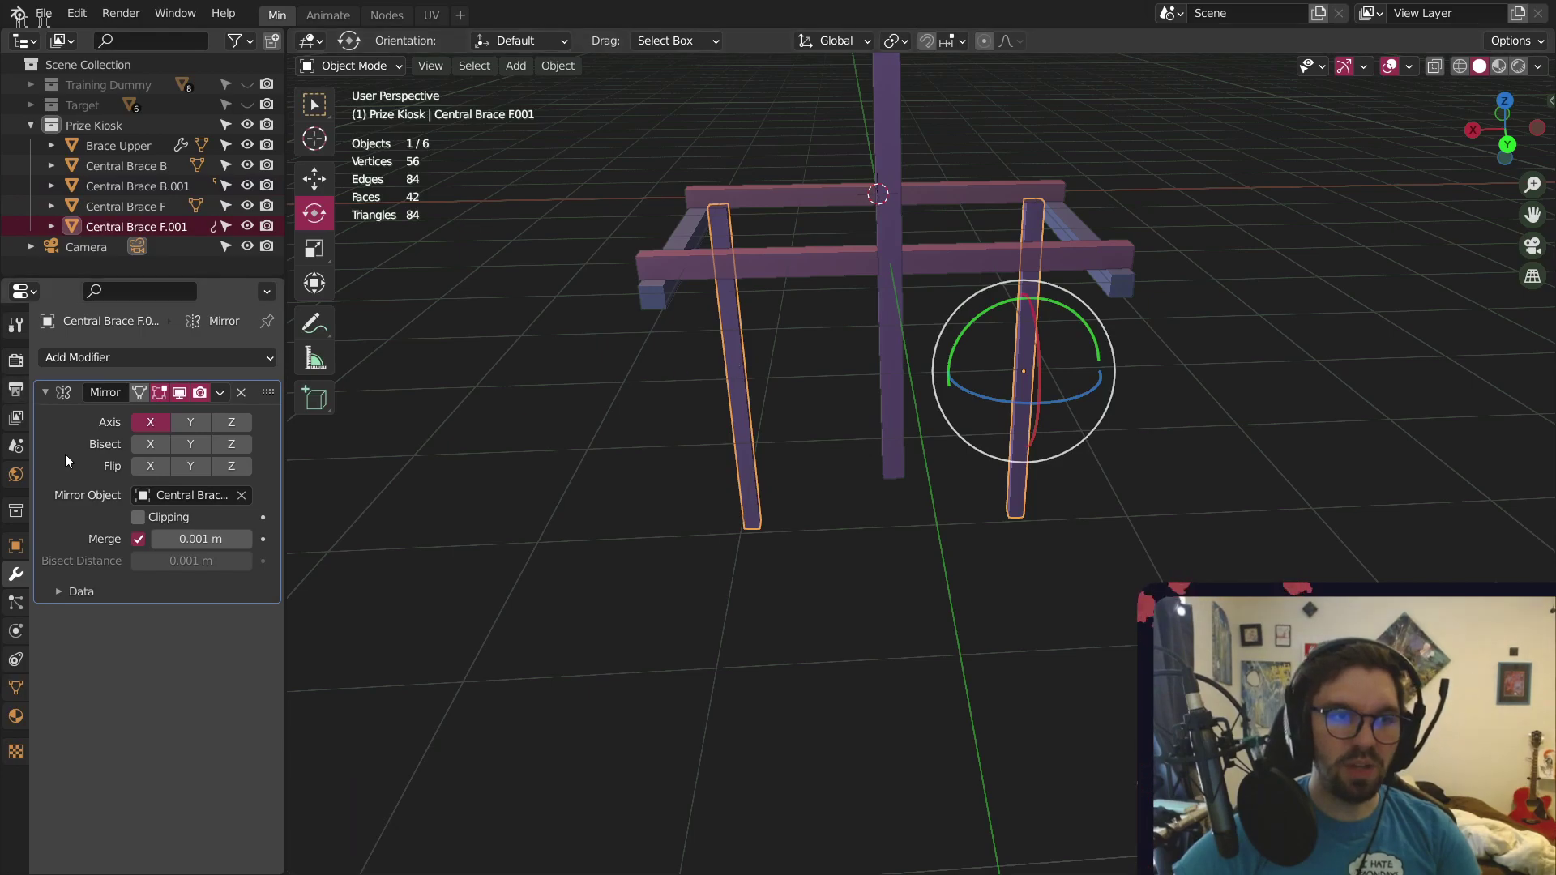
left_click(15, 545)
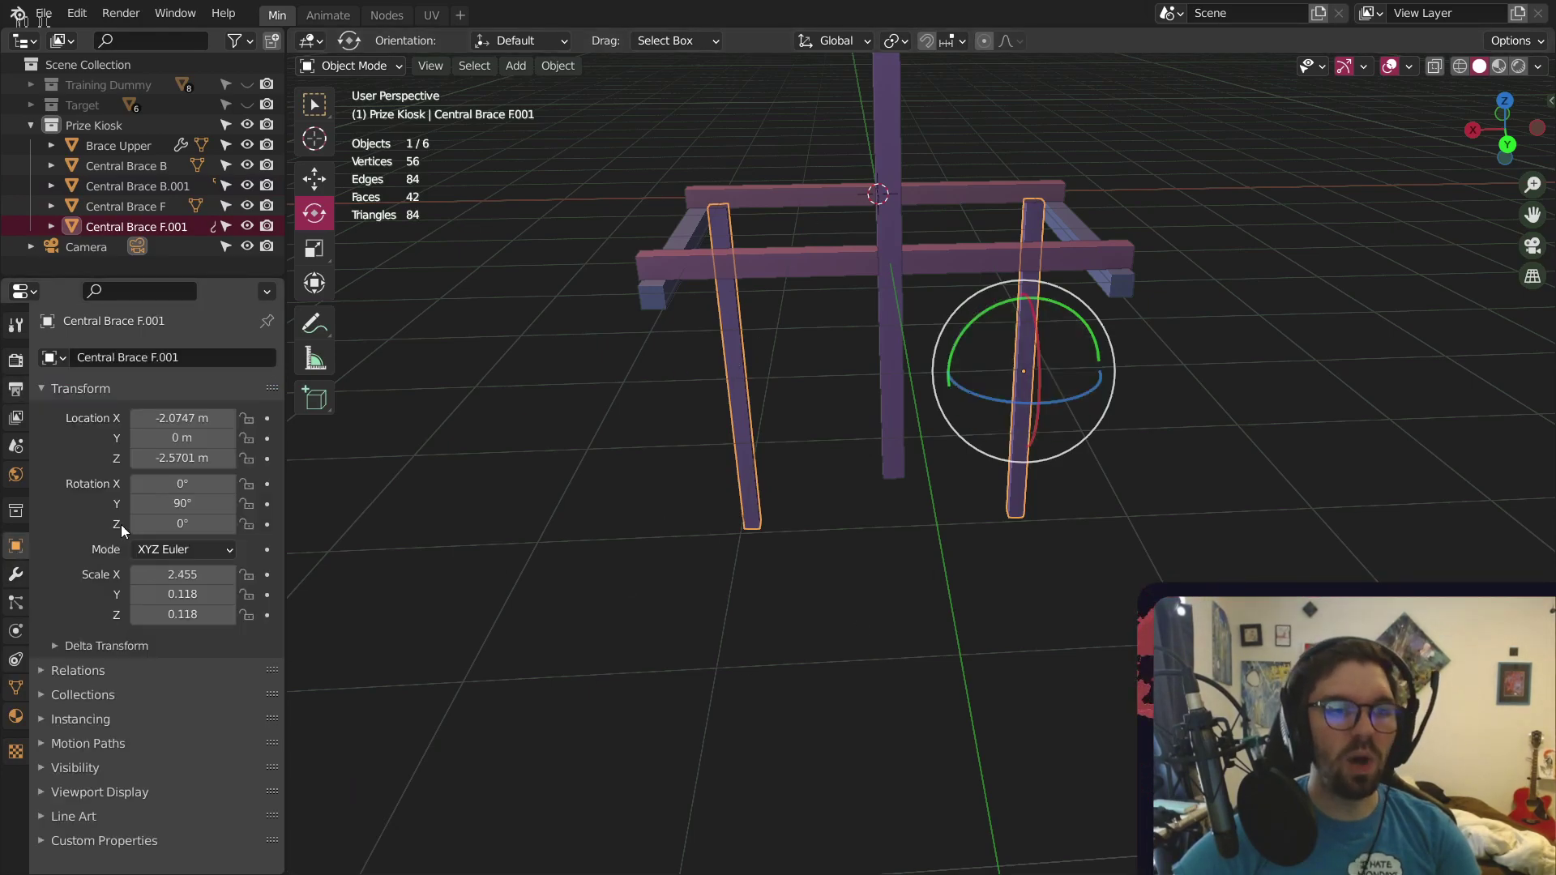
double_click(142, 459)
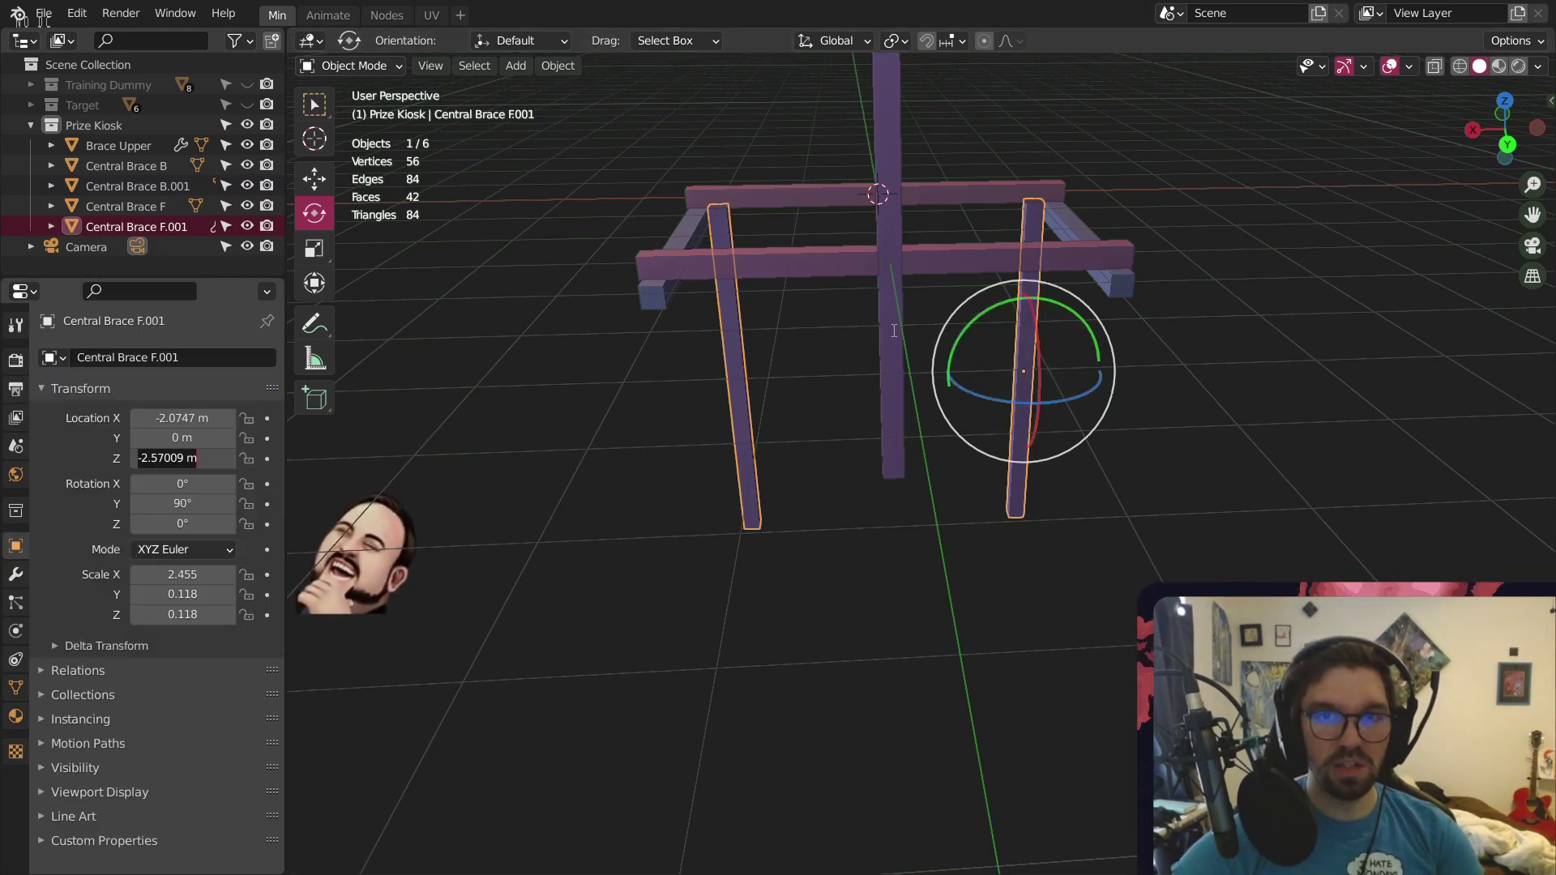
left_click(893, 350)
double_click(175, 459)
type("-2.5701")
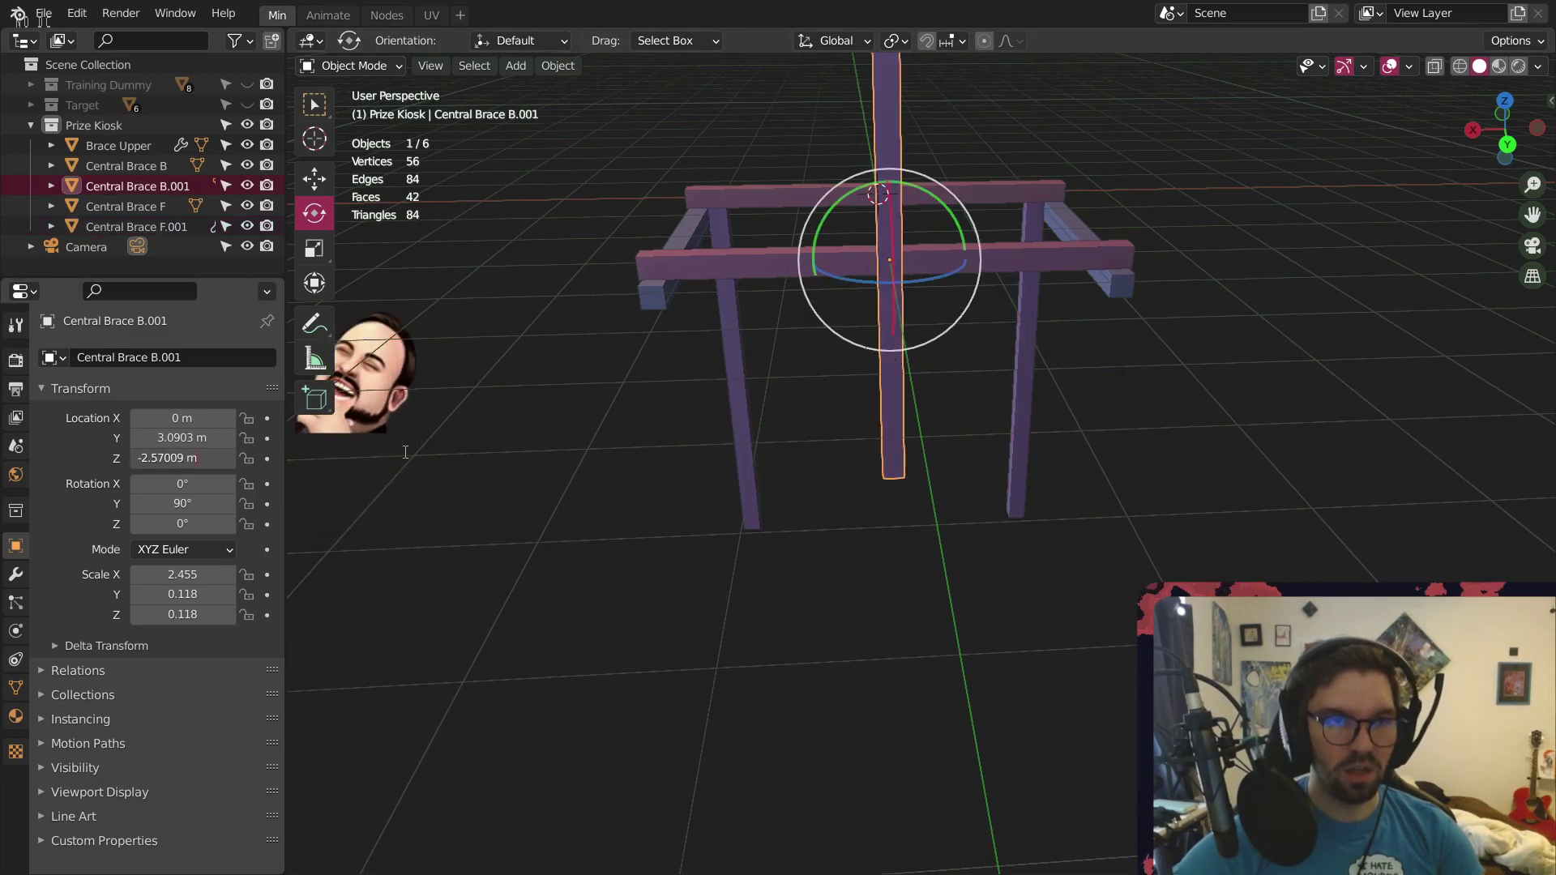
key("Return")
Set the new rear post's X location to -2.0747 m, matching the front upright post
left_click(726, 371)
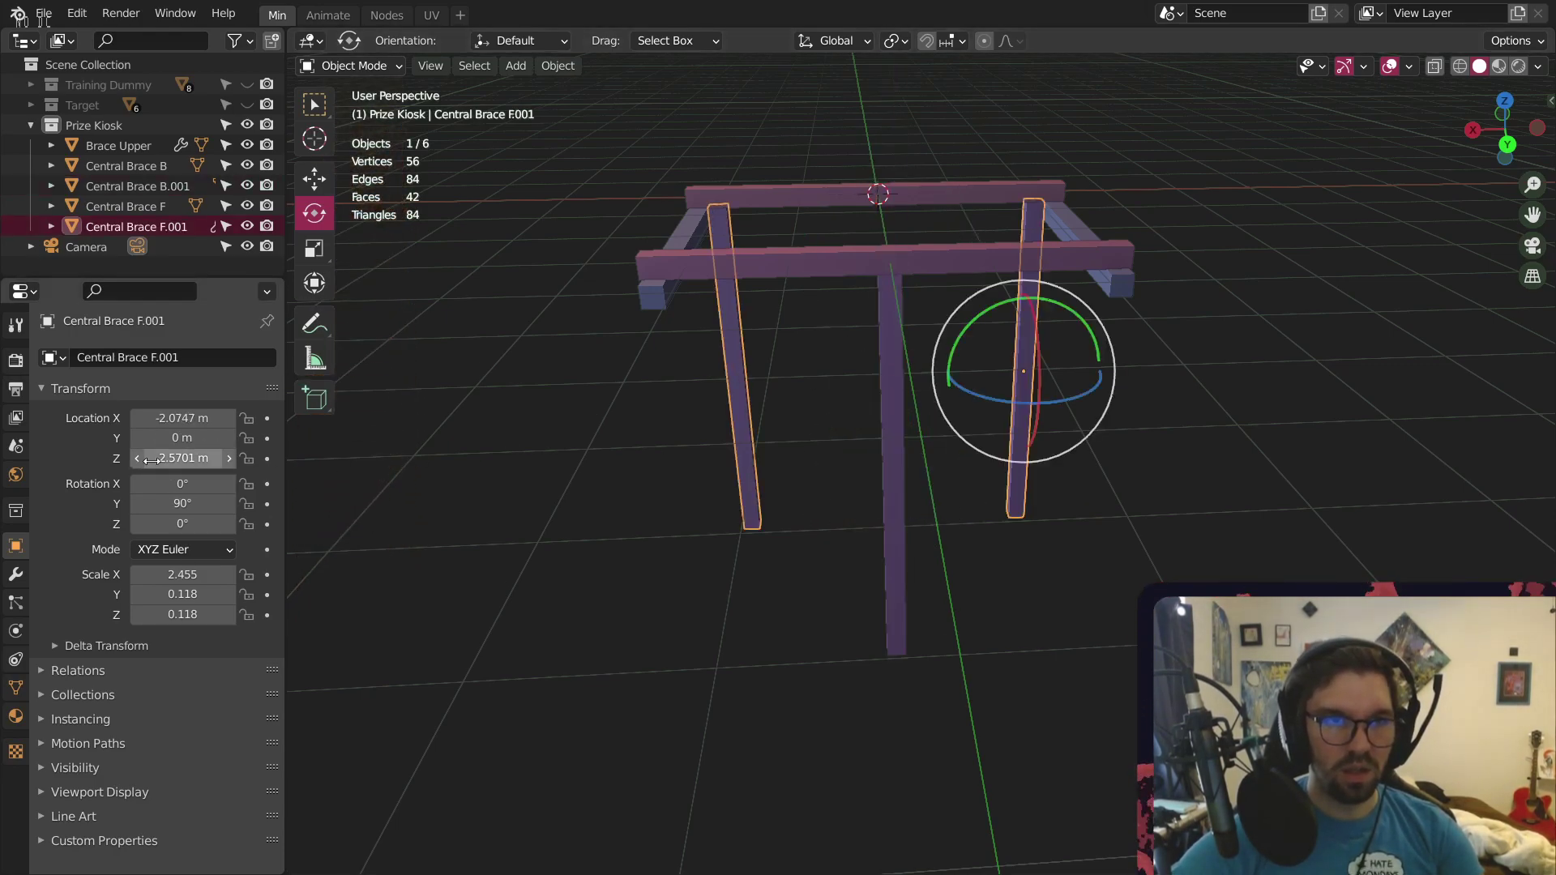
double_click(174, 418)
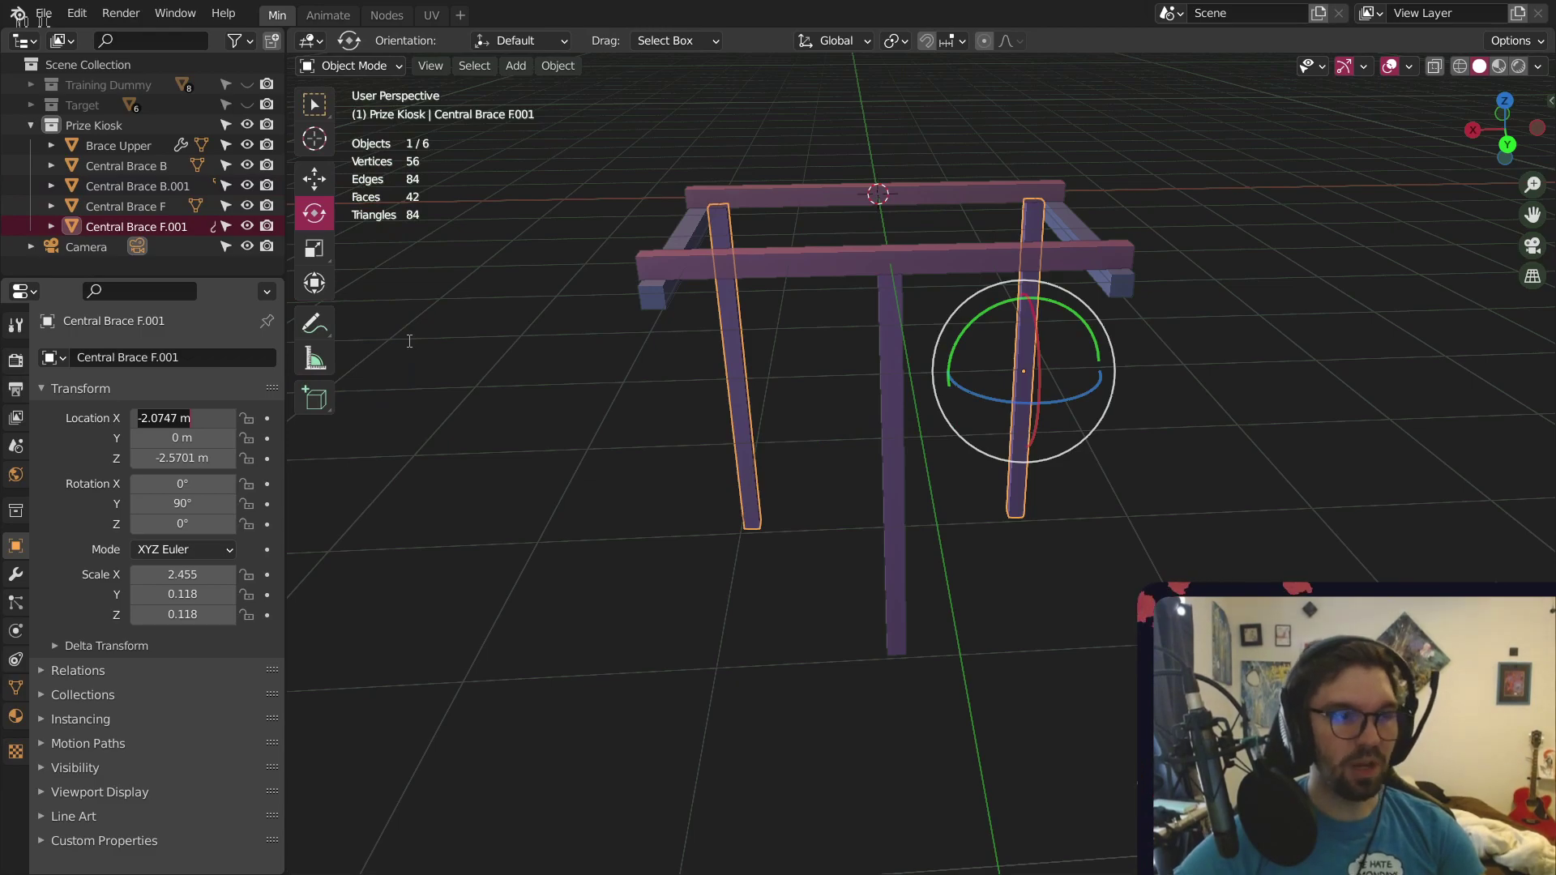
left_click(893, 499)
double_click(167, 418)
type("-2.0747")
key("Return")
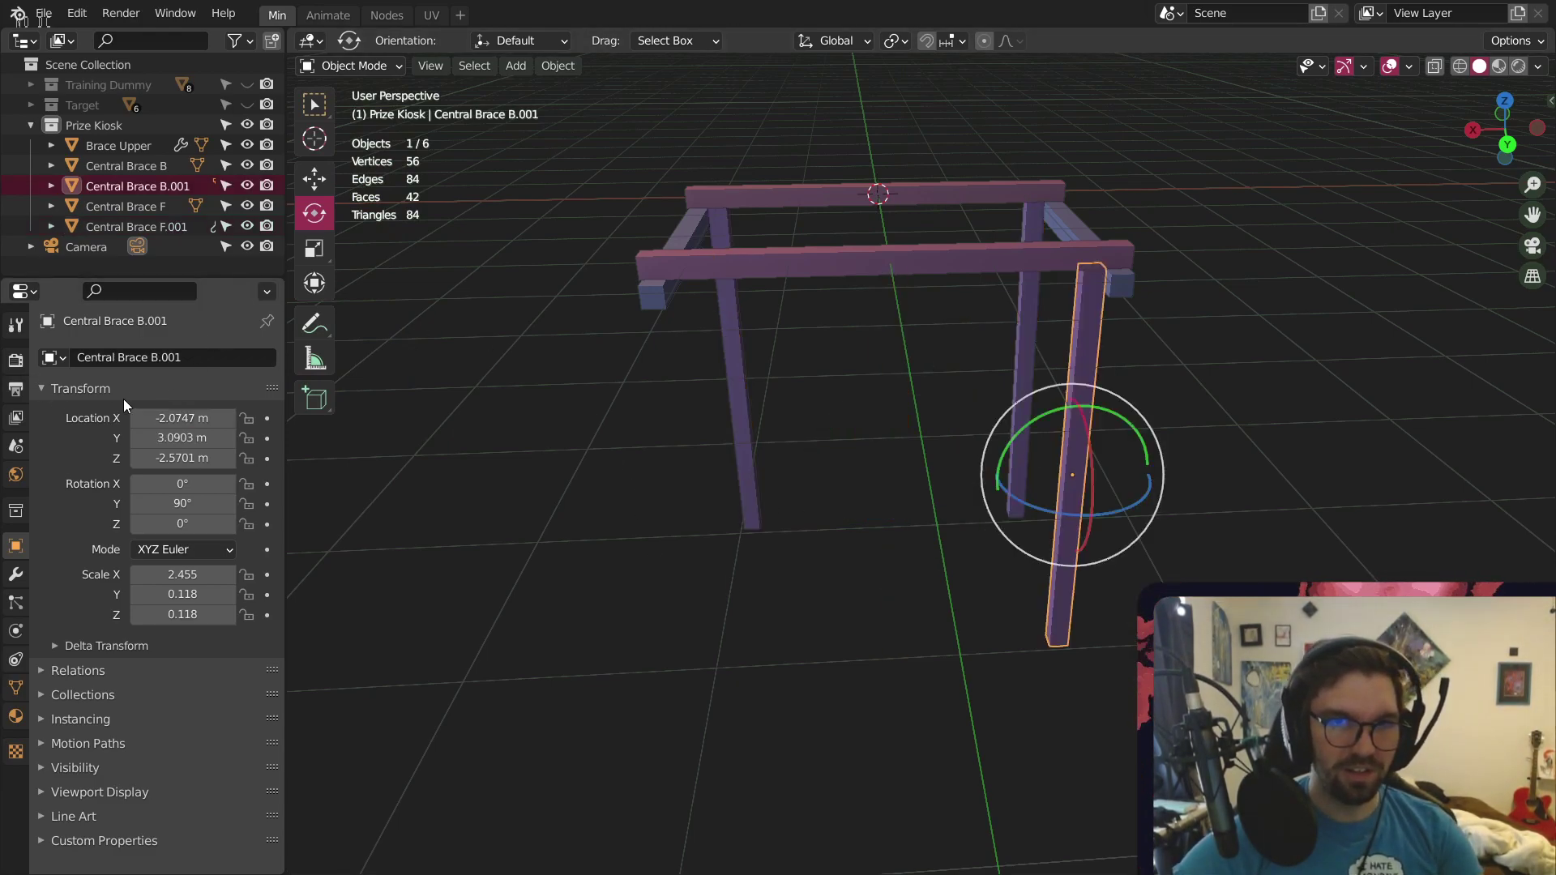
middle_click_drag(720, 290, 606, 310, "shift")
left_click(802, 358)
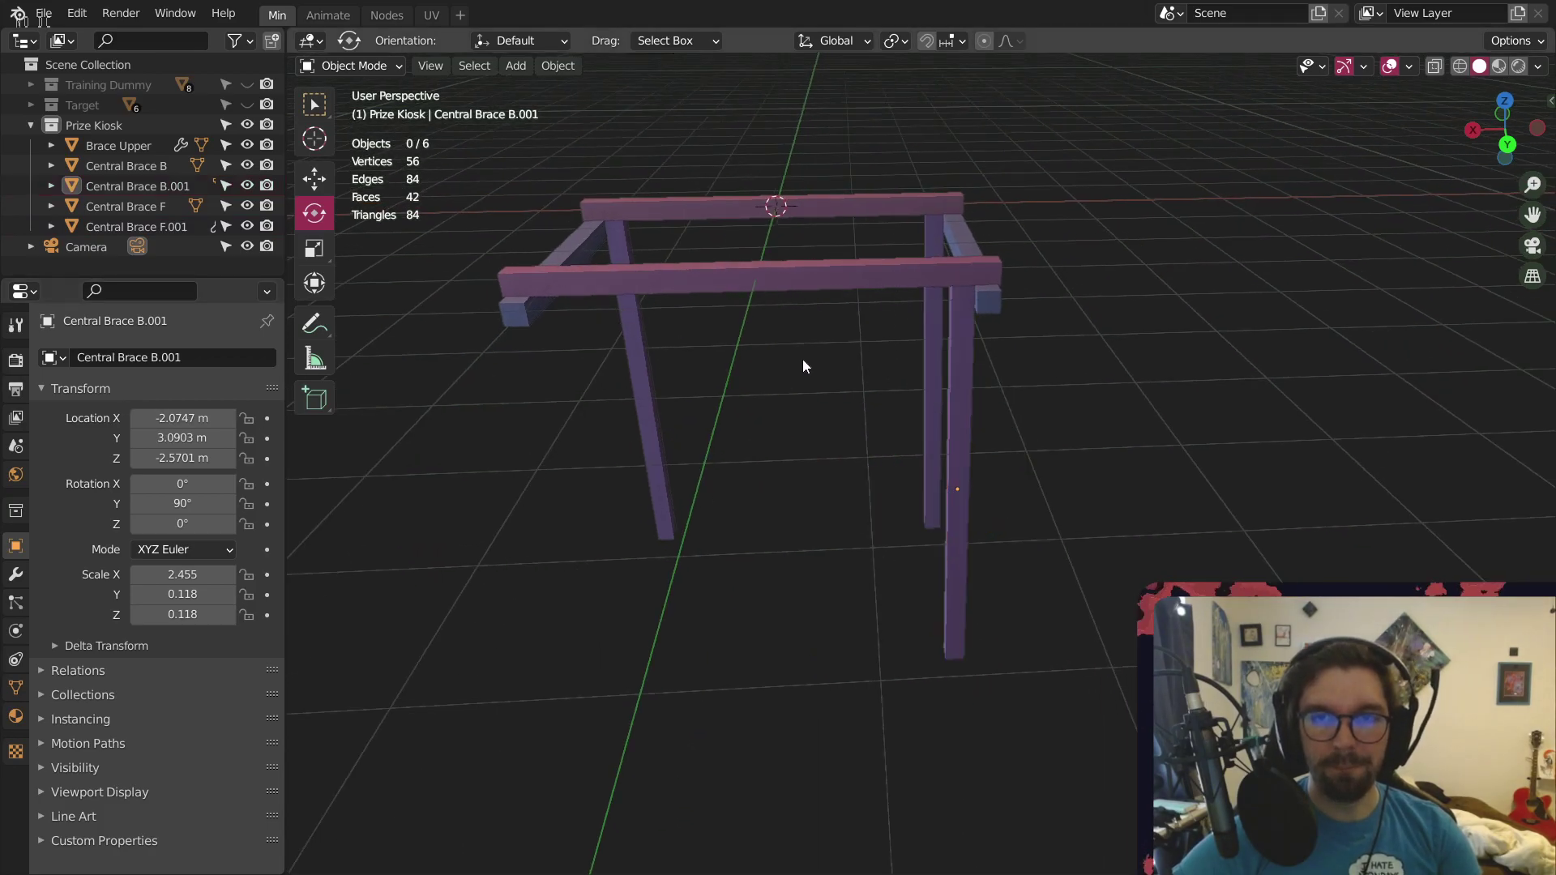
Copy the Mirror modifier from Brace Upper to the new rear post and check the kiosk frame from the other side
middle_click_drag(803, 341, 954, 371)
left_click(1017, 418)
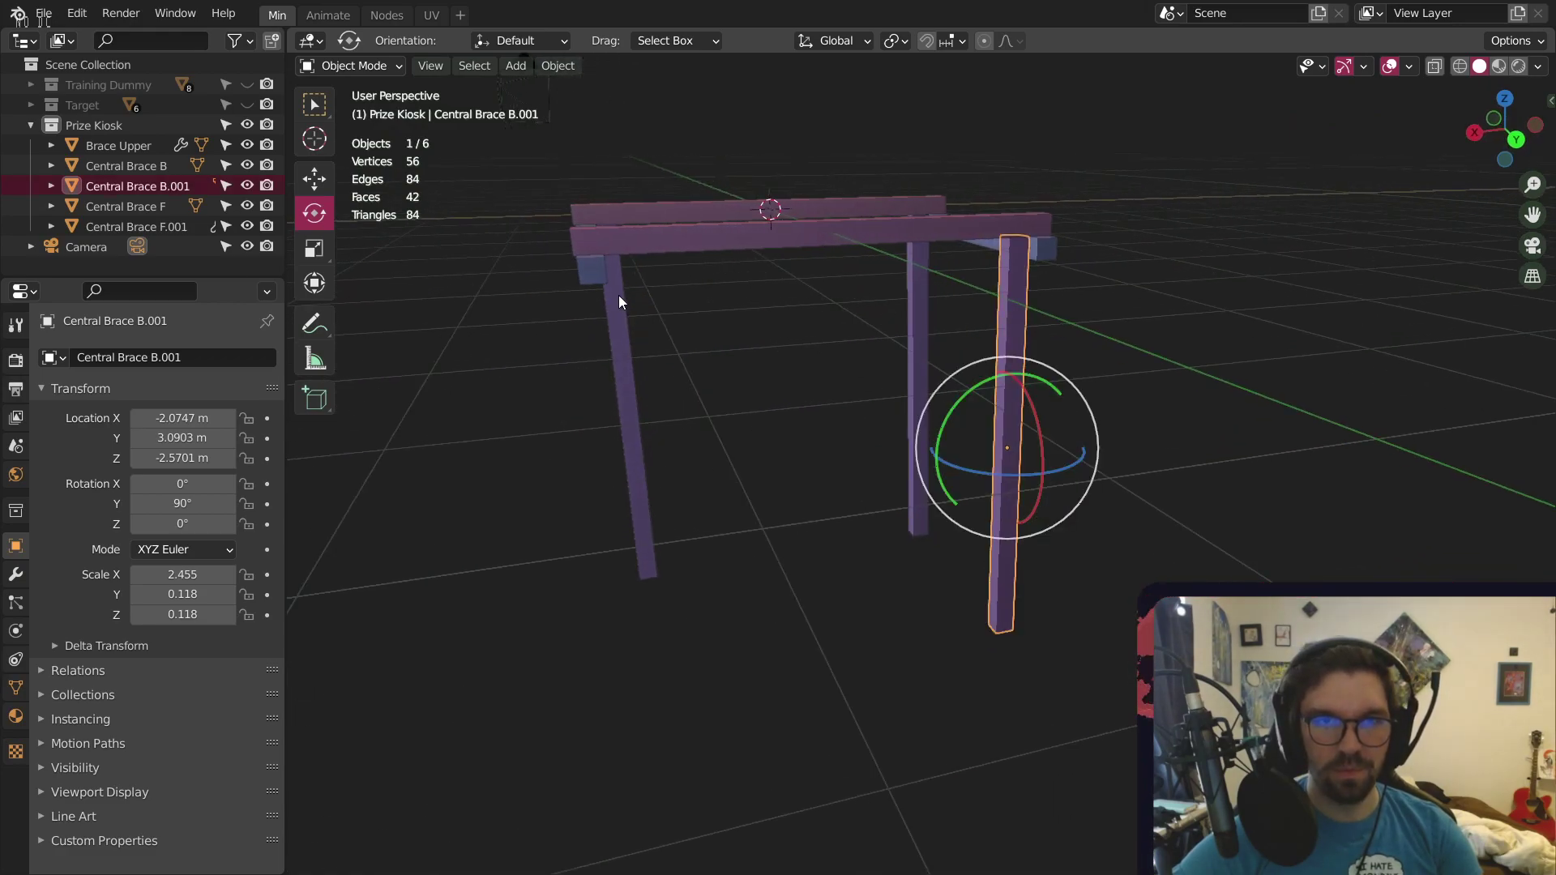
left_click(579, 261, "shift")
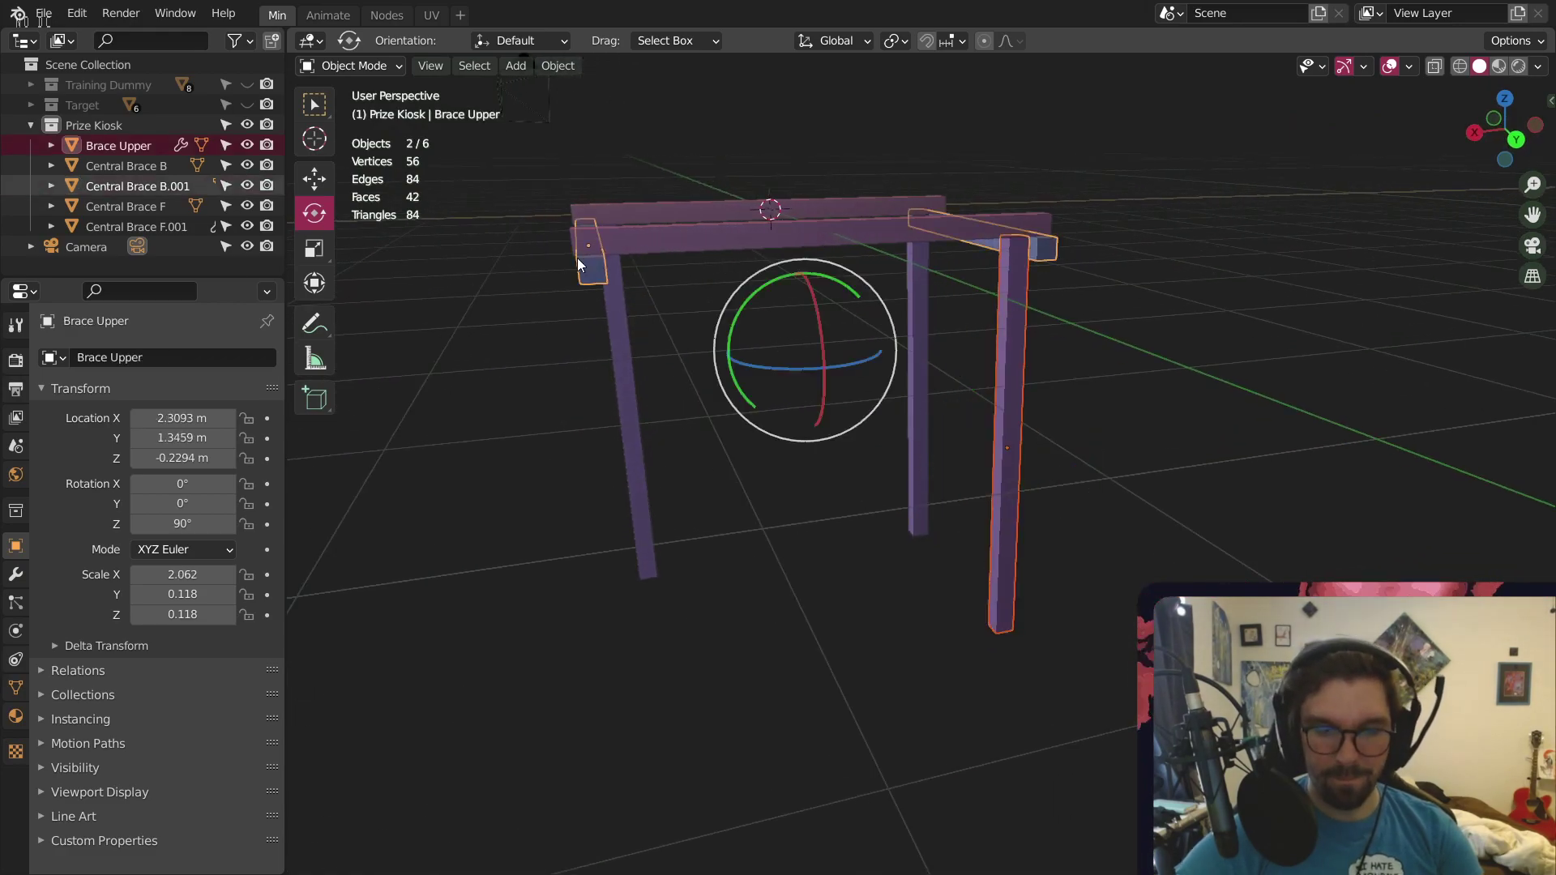
key("ctrl+l")
left_click(577, 258)
left_click(809, 564)
middle_click_drag(809, 564, 596, 245)
scroll(673, 304, "up", 3)
scroll(713, 340, "down", 3)
middle_click_drag(844, 386, 843, 320)
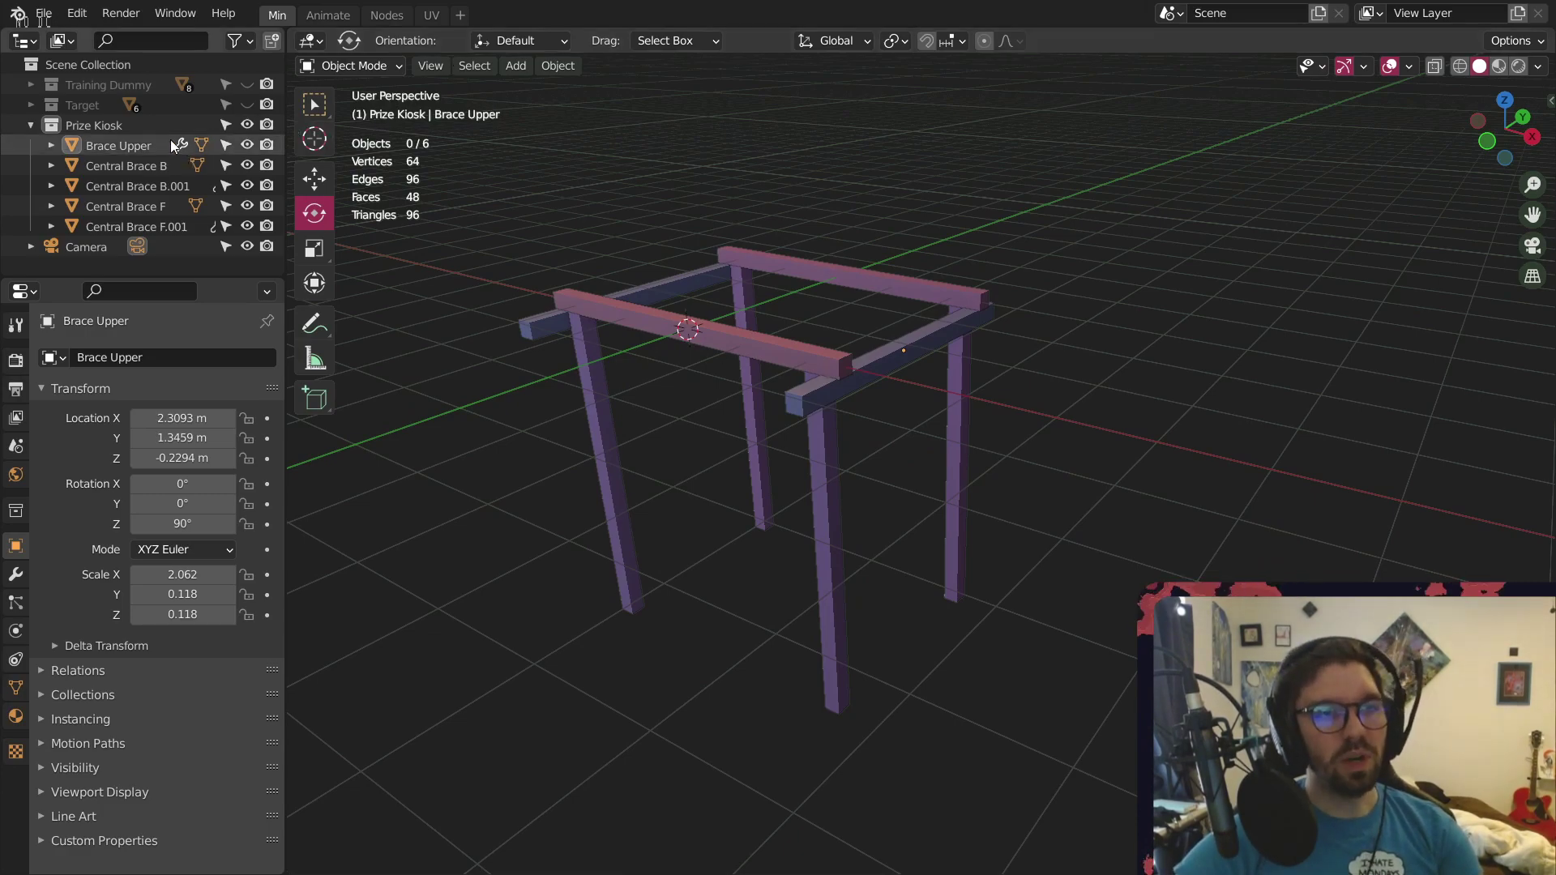
Copy the Nail object from the Training Dummy collection, paste it into the Prize Kiosk collection and select the copy
left_click(31, 84)
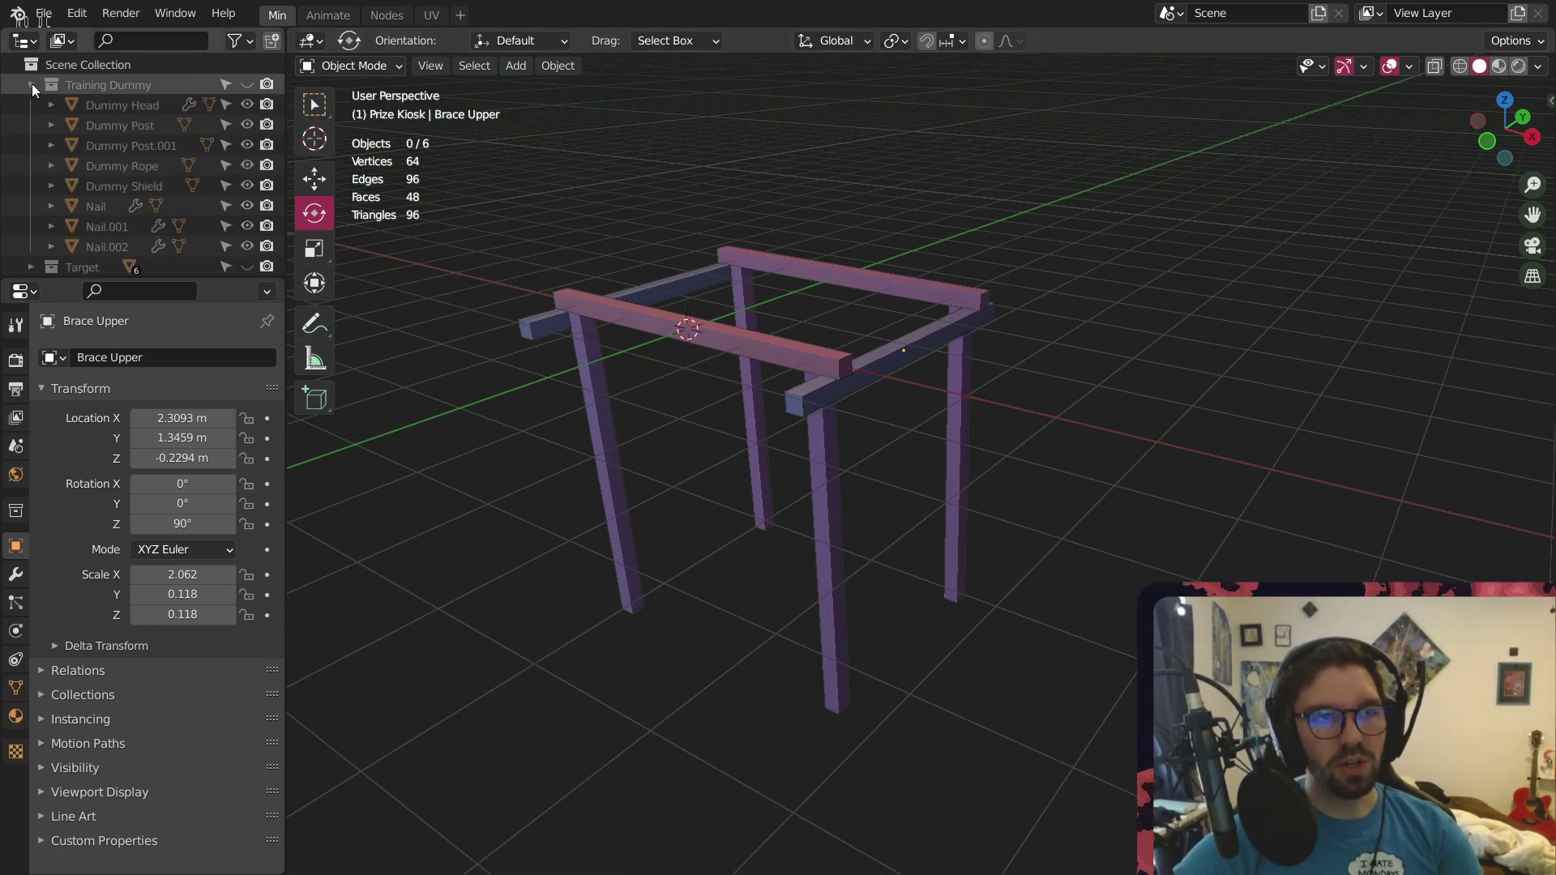
left_click(94, 208)
key("ctrl+c")
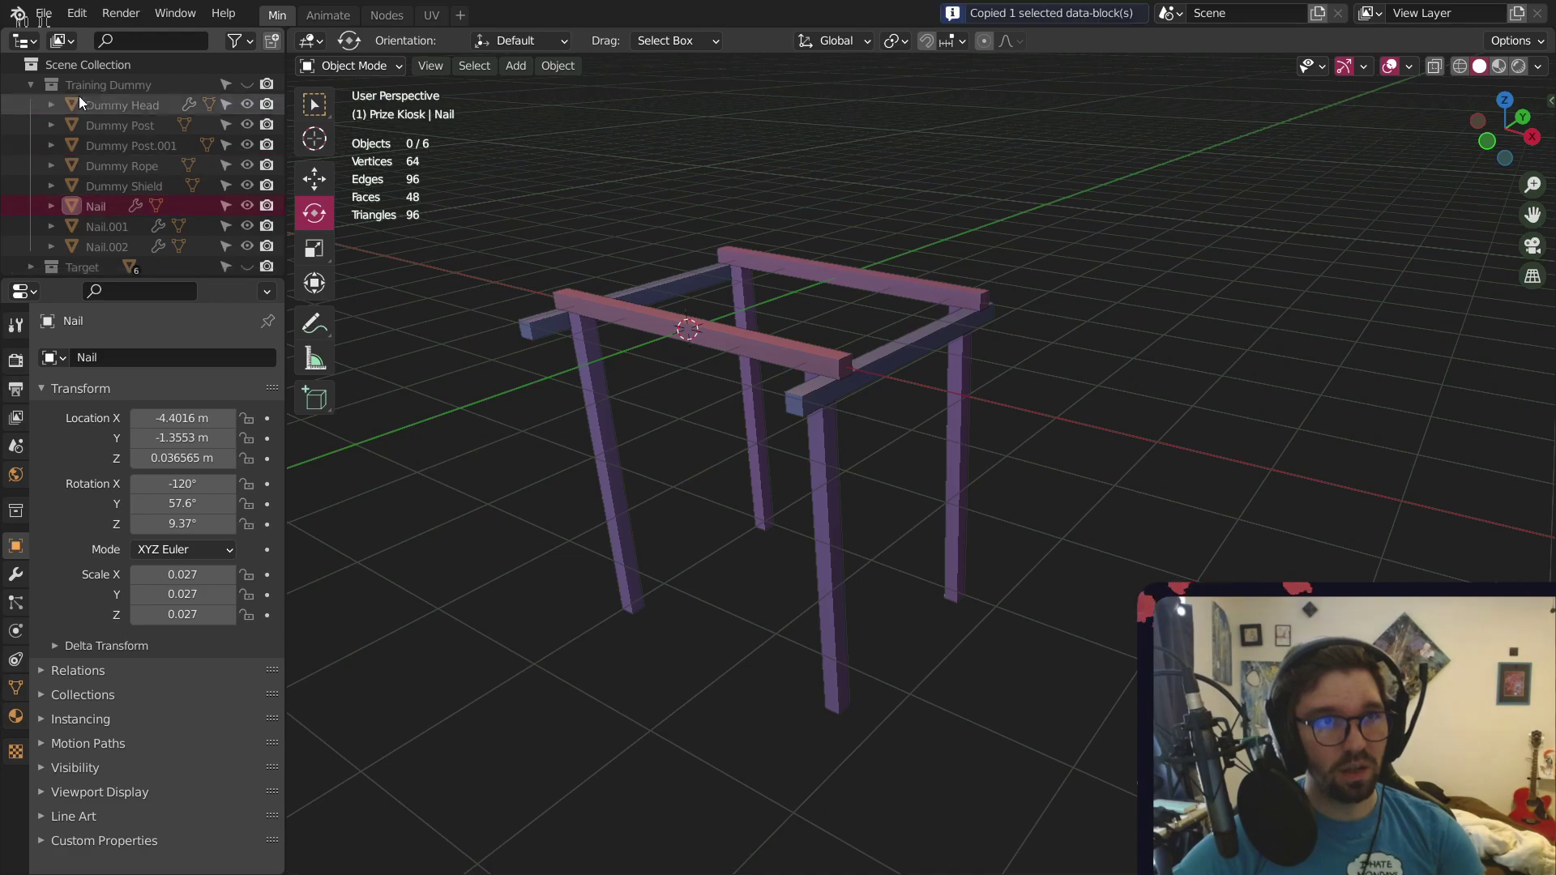
left_click(31, 84)
left_click(103, 129)
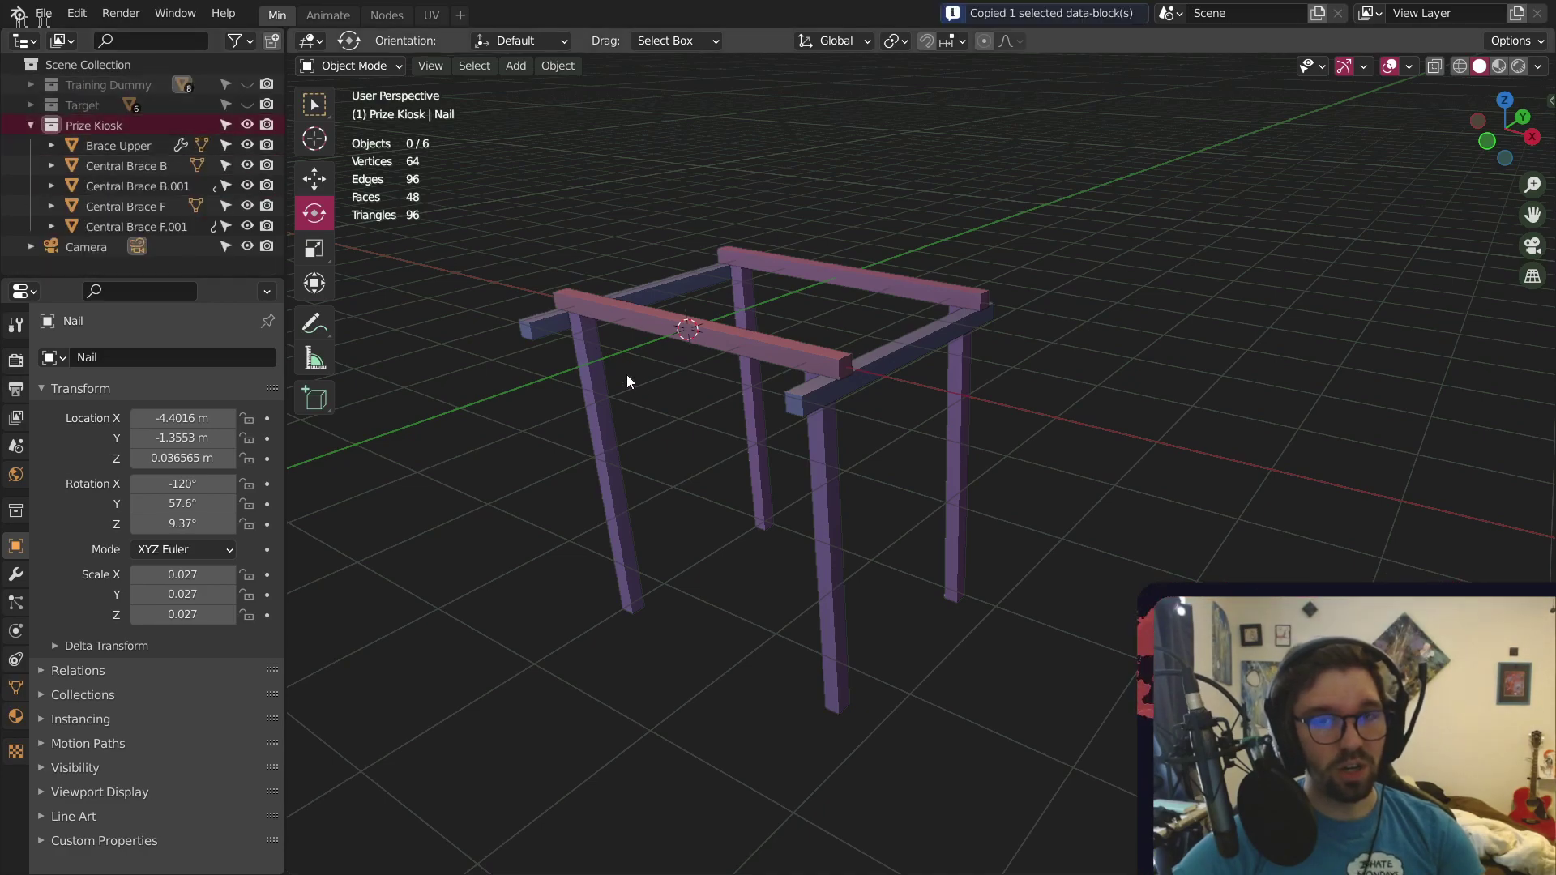
key("ctrl+v")
scroll(679, 431, "down", 3)
middle_click_drag(679, 431, 770, 425)
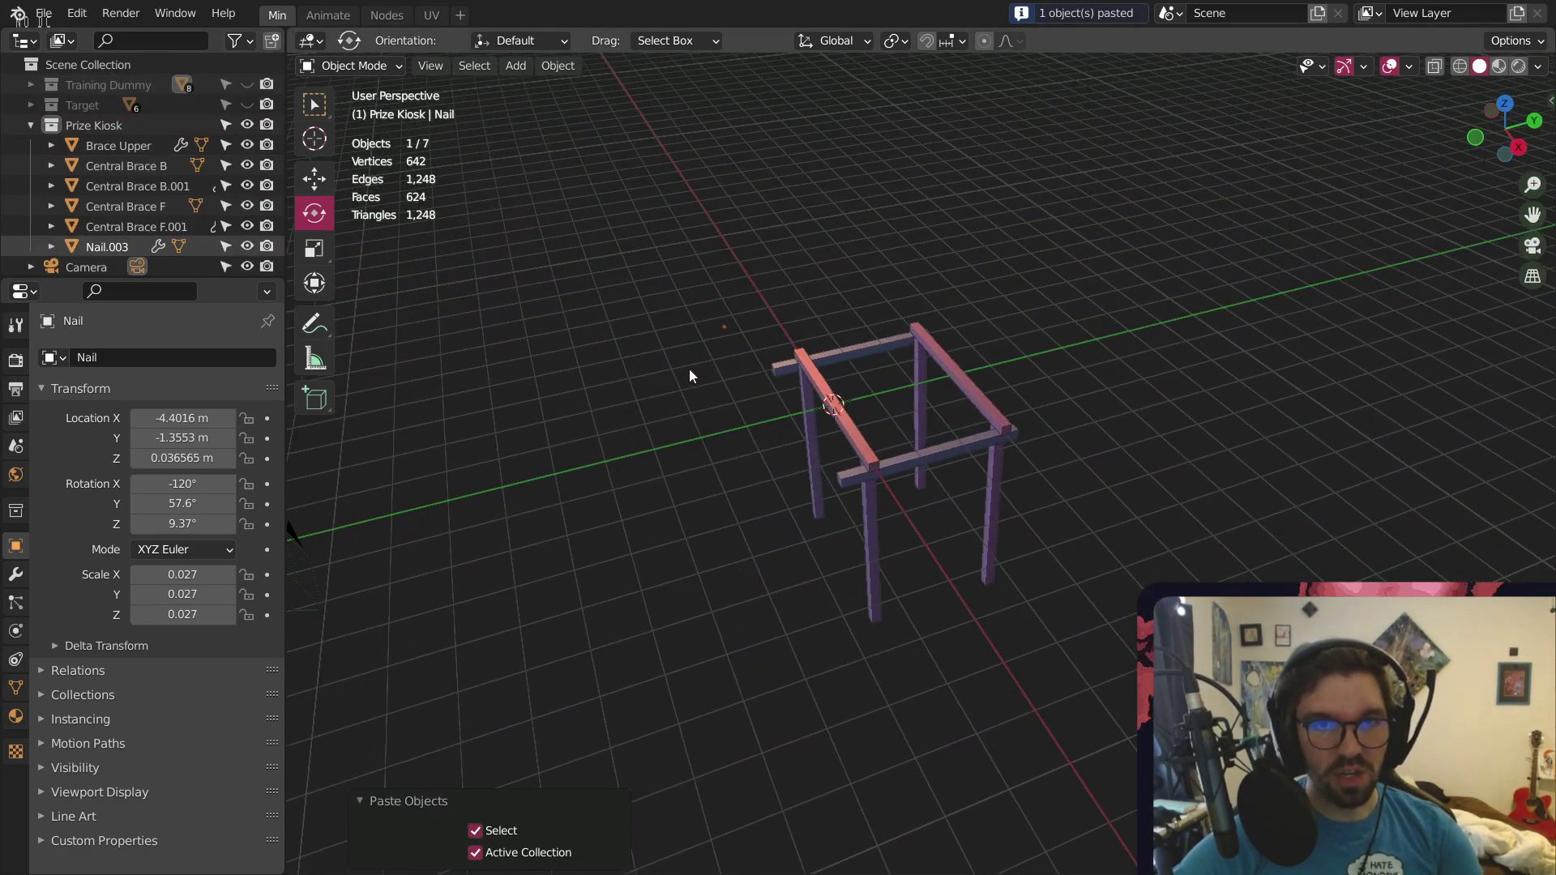
left_click(136, 250)
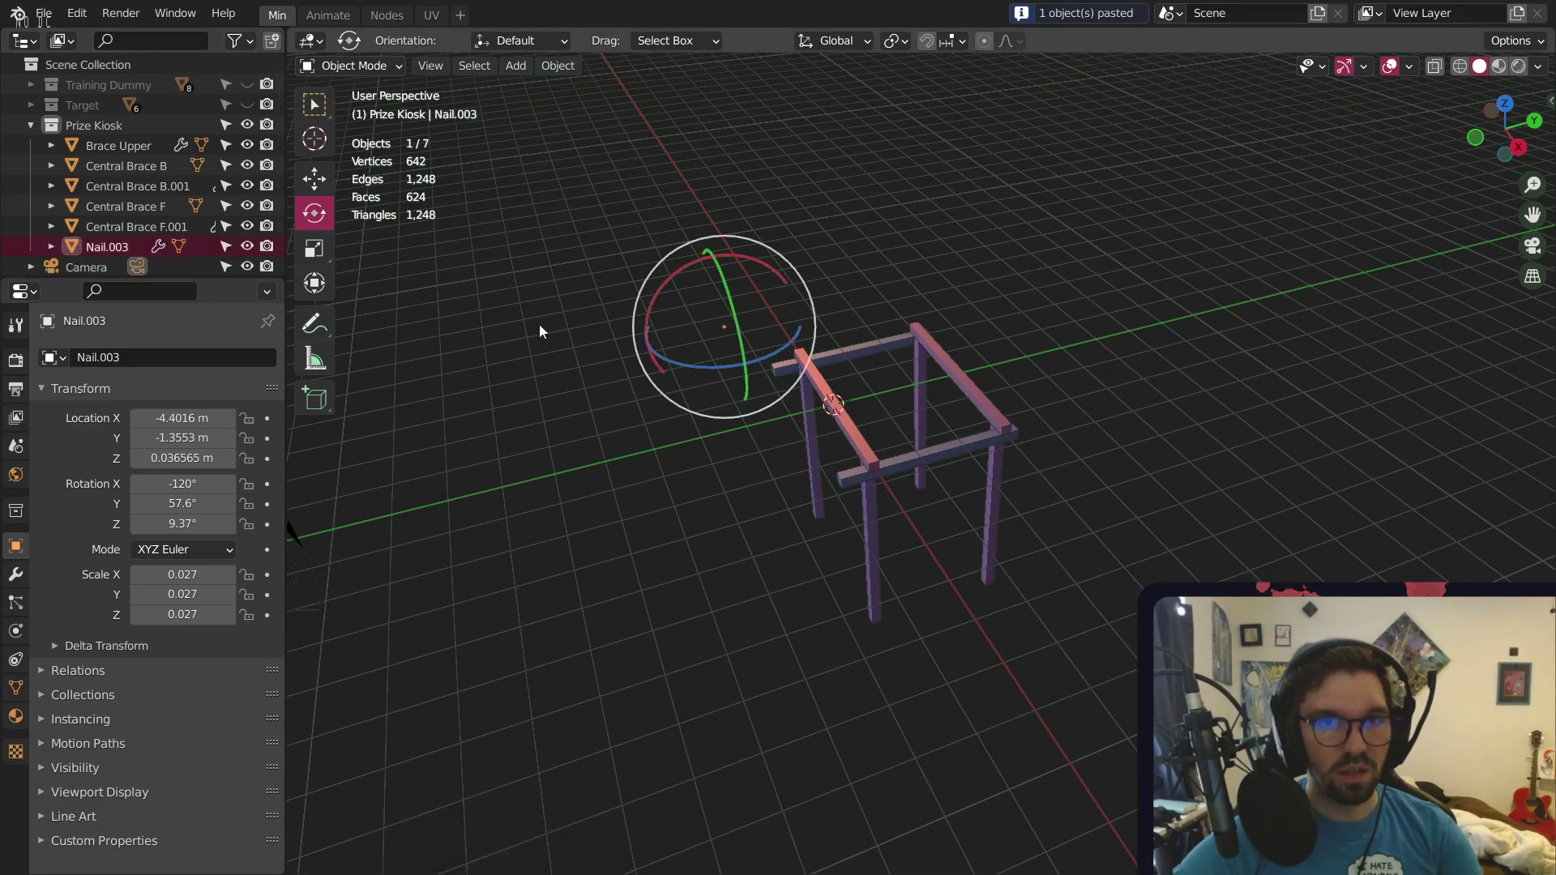
Move the pasted nail along X towards the kiosk frame and raise it about 0.713 m
left_click(319, 180)
middle_click_drag(629, 338, 705, 336)
scroll(770, 331, "up", 1)
left_click_drag(755, 345, 822, 222)
scroll(869, 371, "up", 5)
scroll(822, 221, "up", 4)
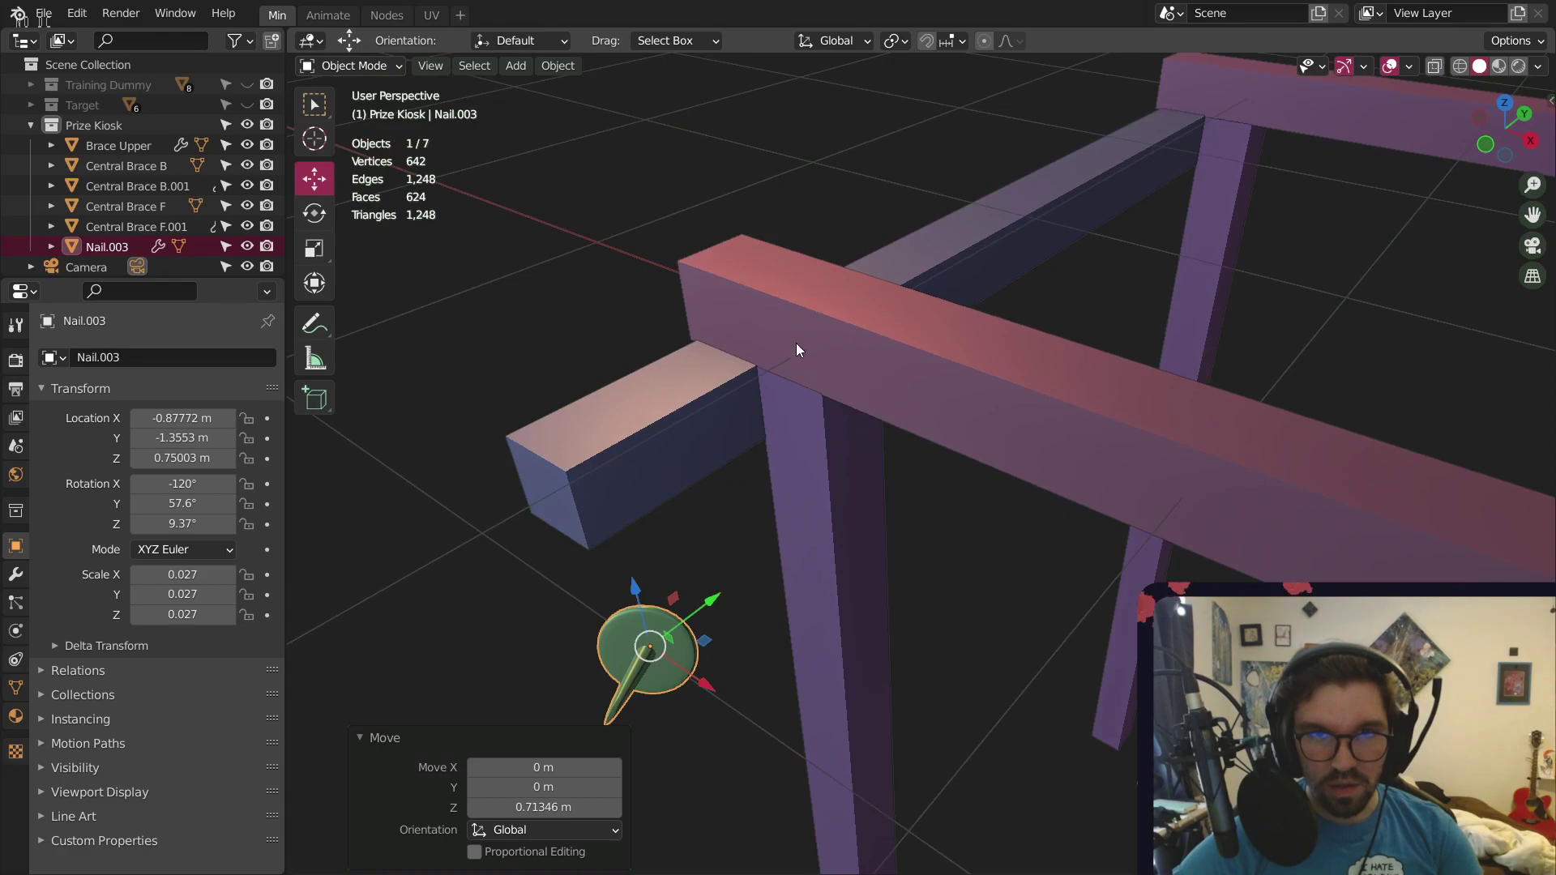
Scale the nail up uniformly by about 3.324, shift it along Y towards the beam and move it about -1.334 m along X
key("s")
left_click(820, 548)
scroll(820, 548, "down", 4)
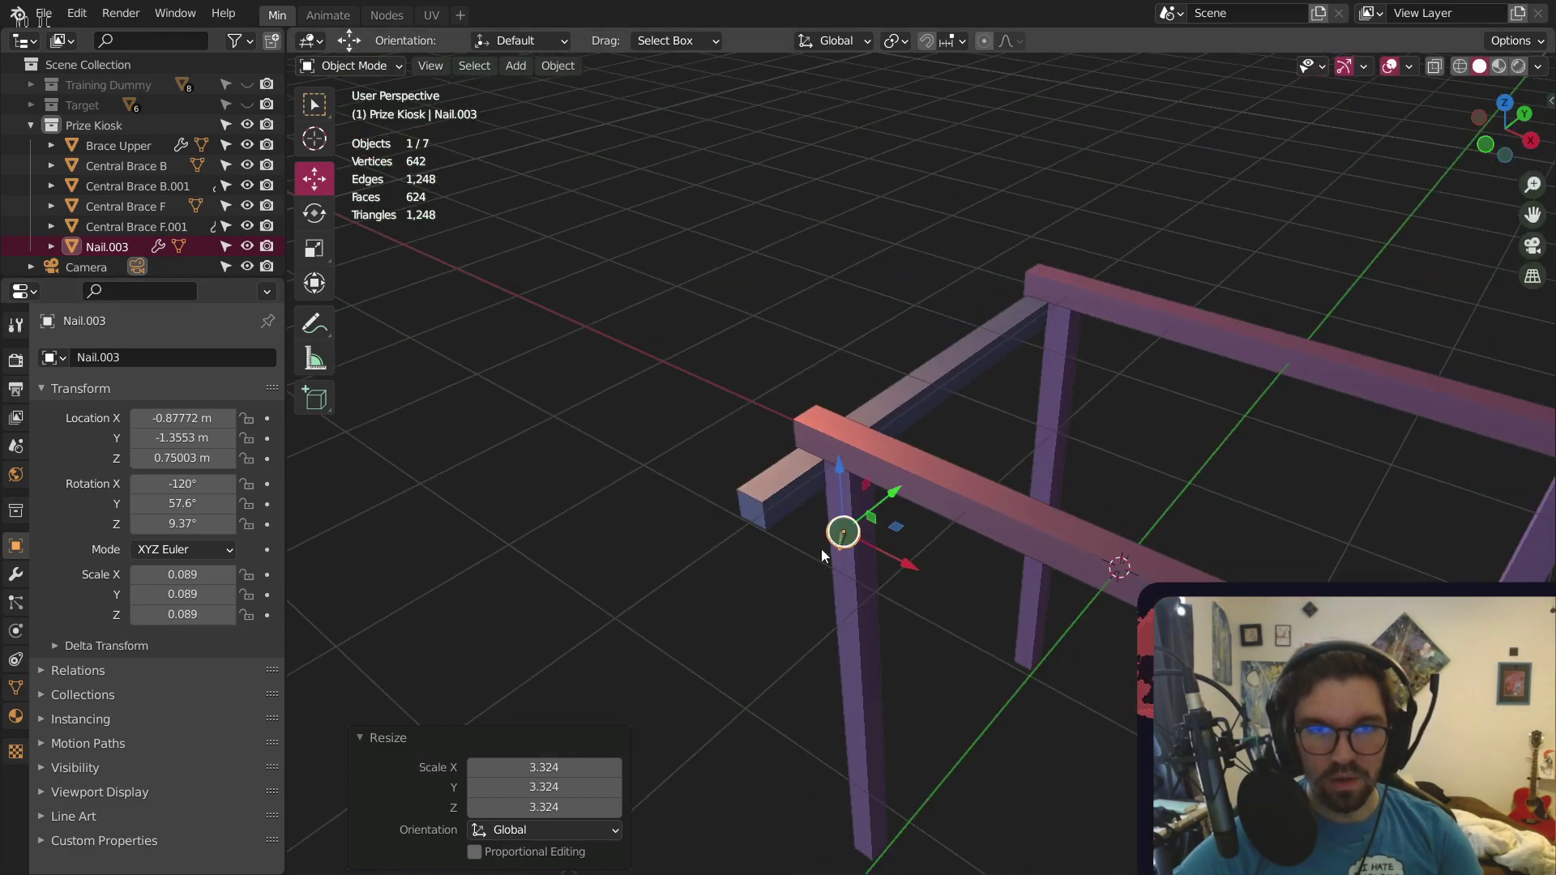
middle_click_drag(820, 556, 804, 437, "shift")
middle_click_drag(804, 438, 608, 551)
left_click_drag(931, 406, 1226, 389)
middle_click_drag(1135, 408, 1088, 451, "shift")
left_click_drag(1088, 451, 676, 367)
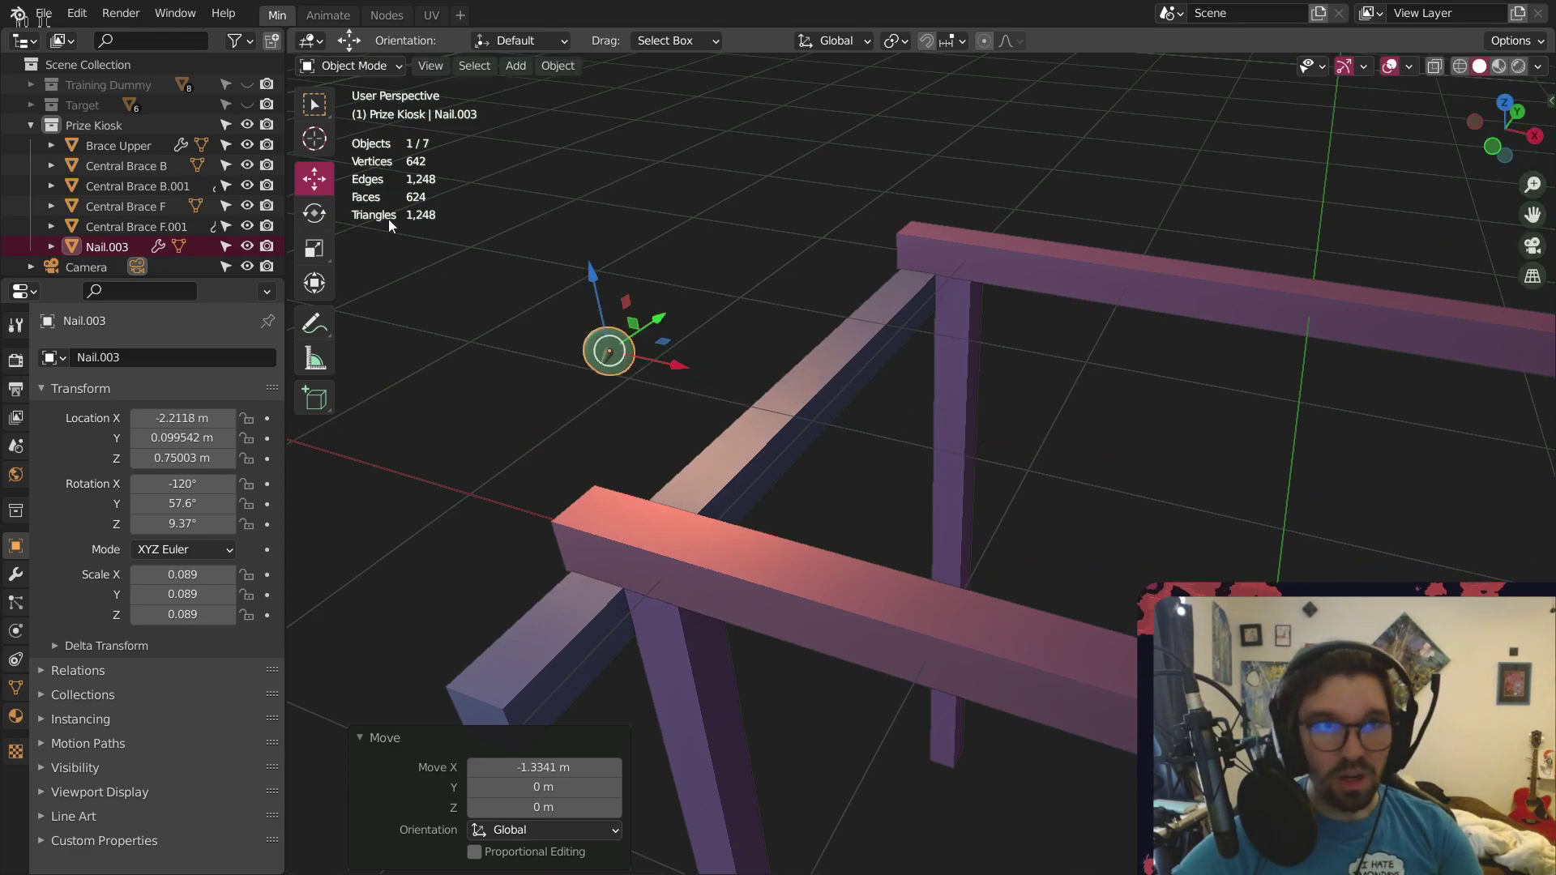
Rotate the nail freely until it stands nearly vertical with its tip pointing down
left_click(315, 214)
left_click_drag(601, 309, 624, 340)
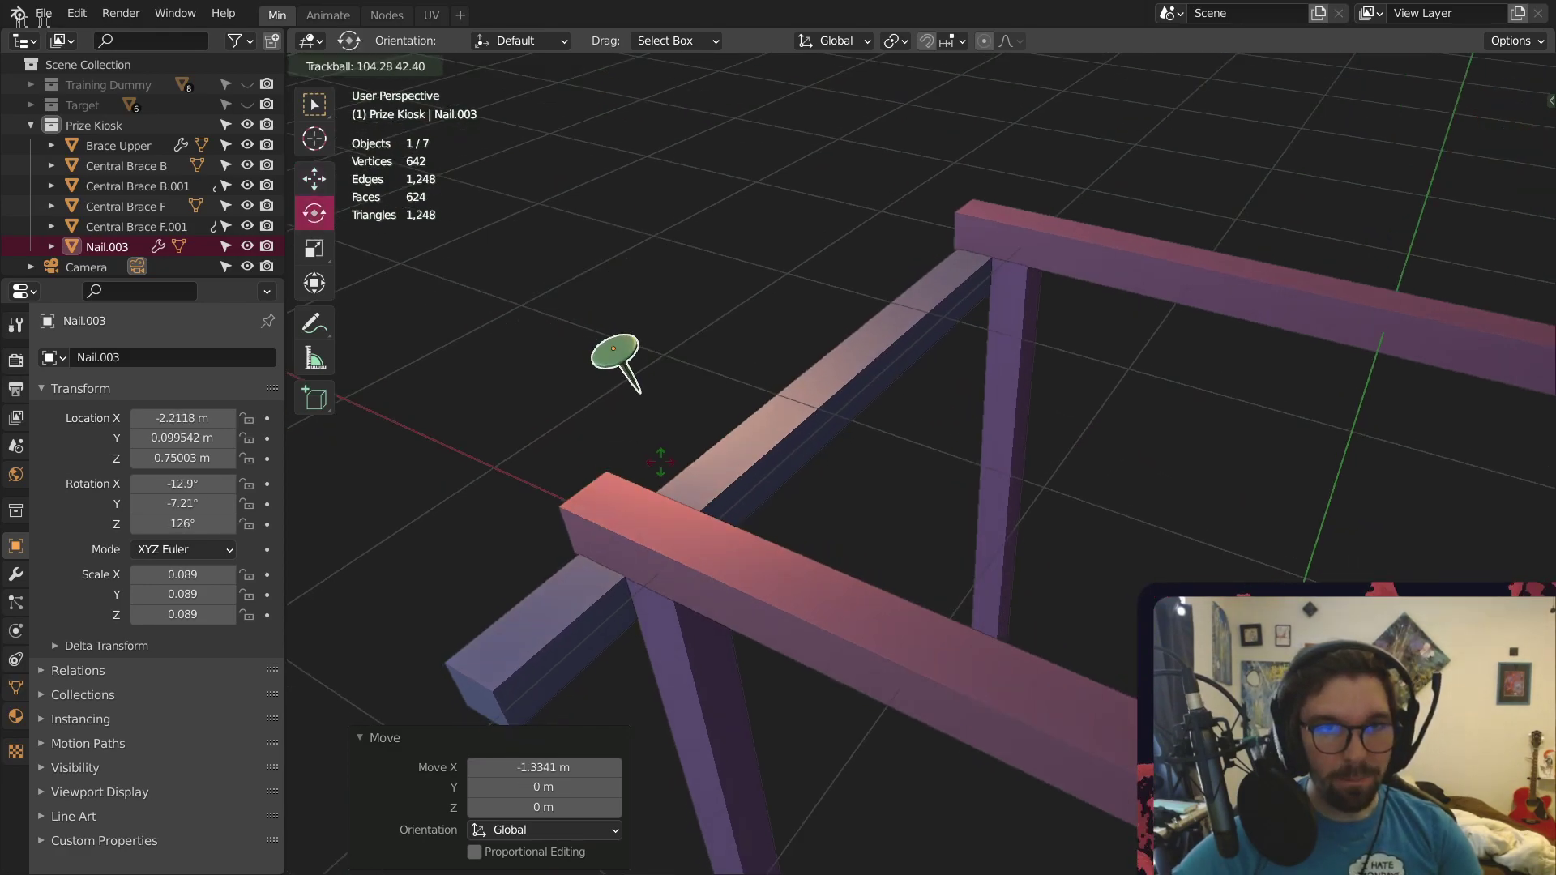
left_click_drag(660, 462, 581, 463)
Lower the nail about 0.567 m into Central Brace F and centre it over the upright post along Y and X
left_click(314, 179)
middle_click_drag(610, 357, 610, 193)
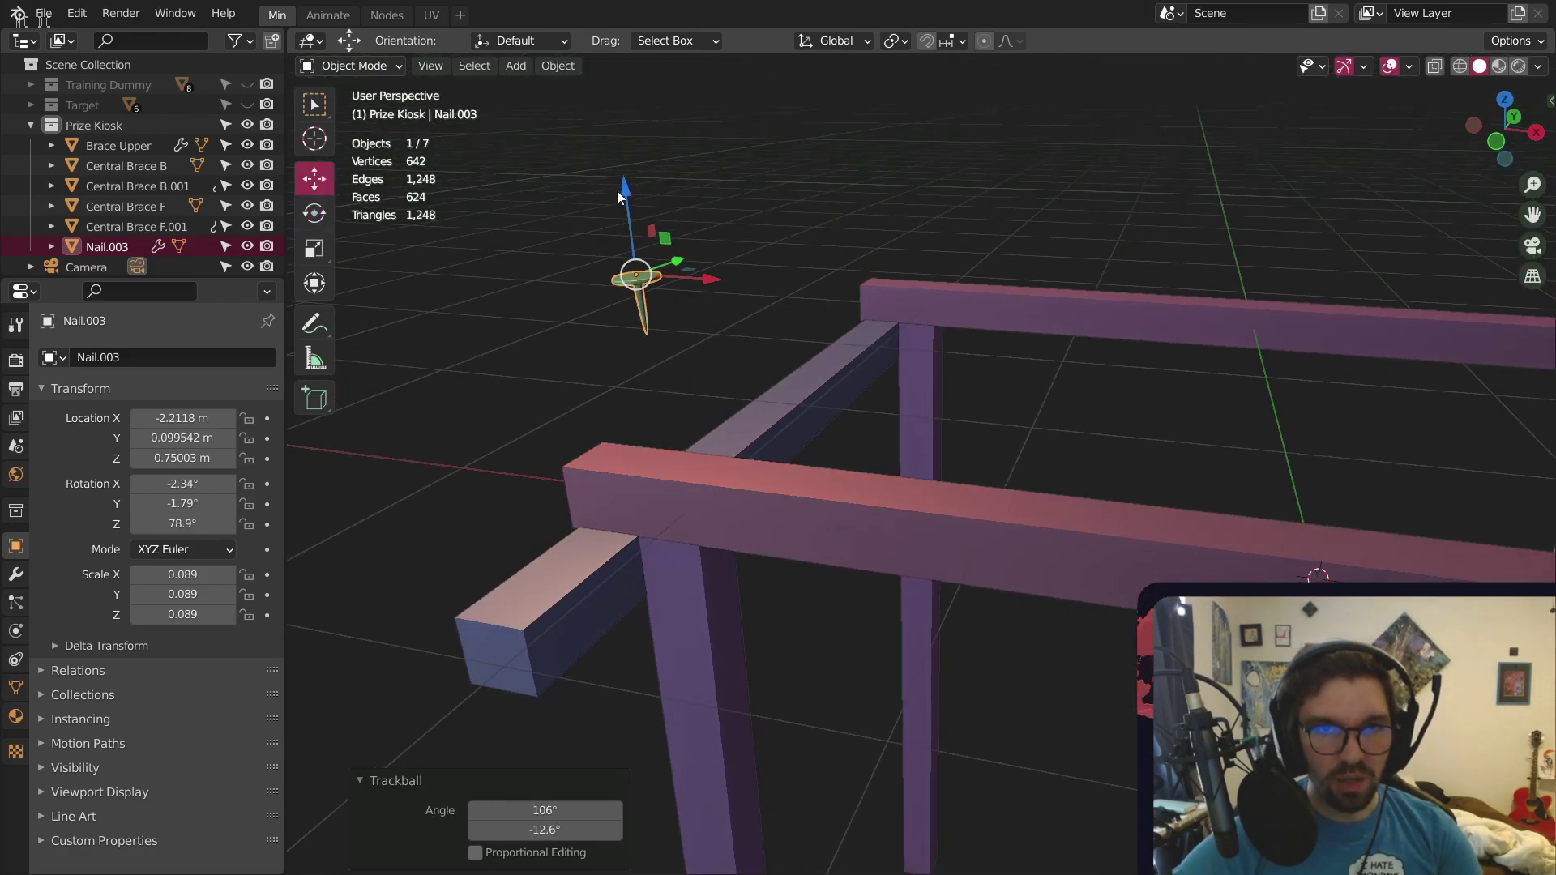
left_click_drag(617, 194, 645, 359)
middle_click_drag(645, 358, 580, 440)
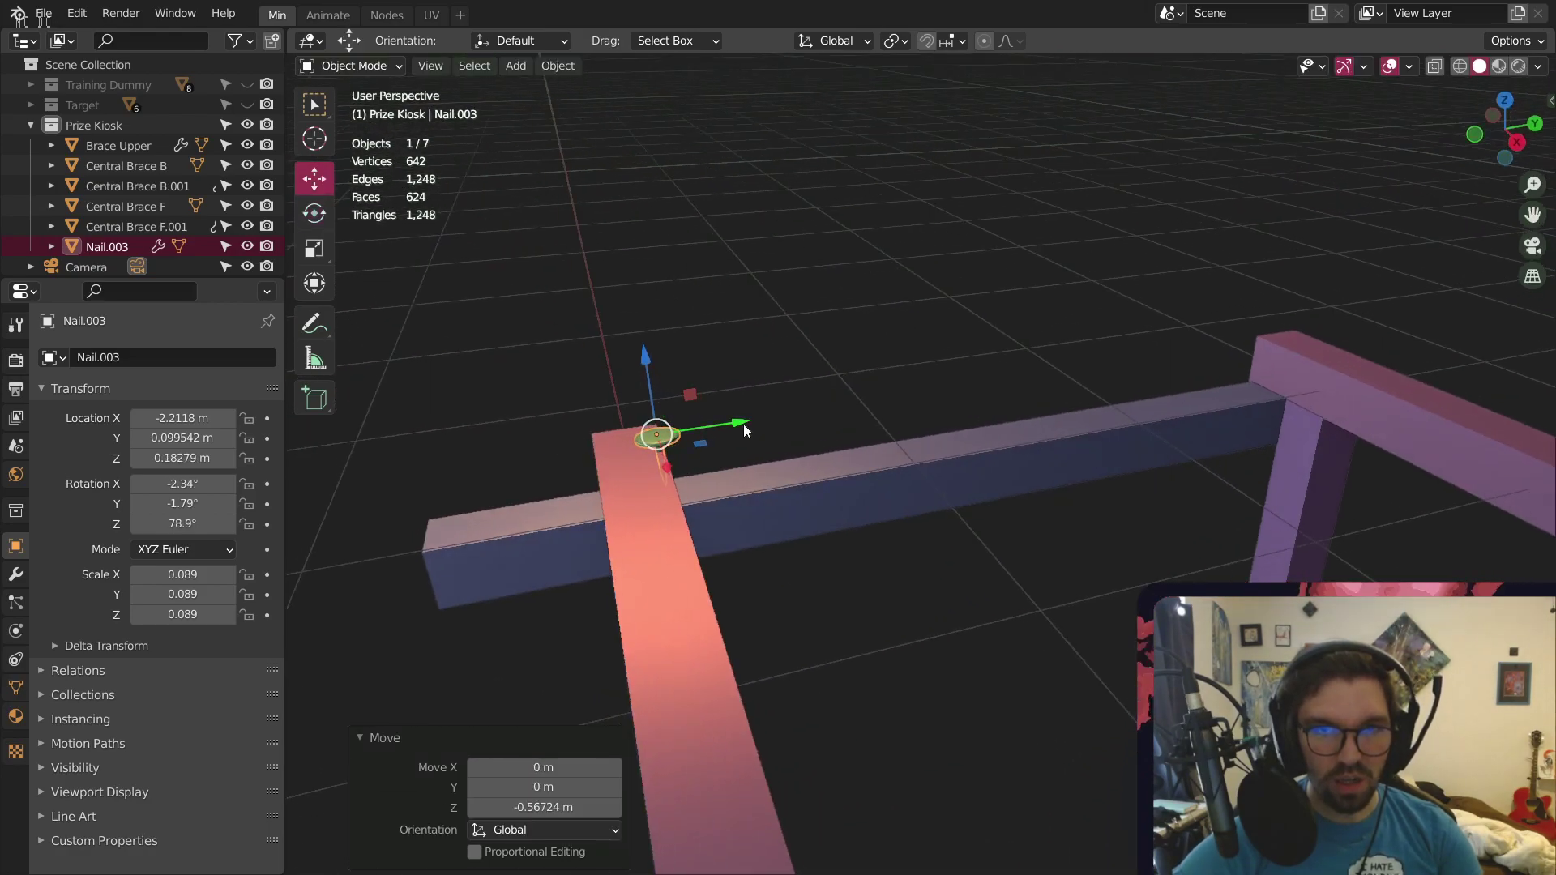
left_click_drag(744, 429, 689, 442)
middle_click_drag(631, 495, 701, 444)
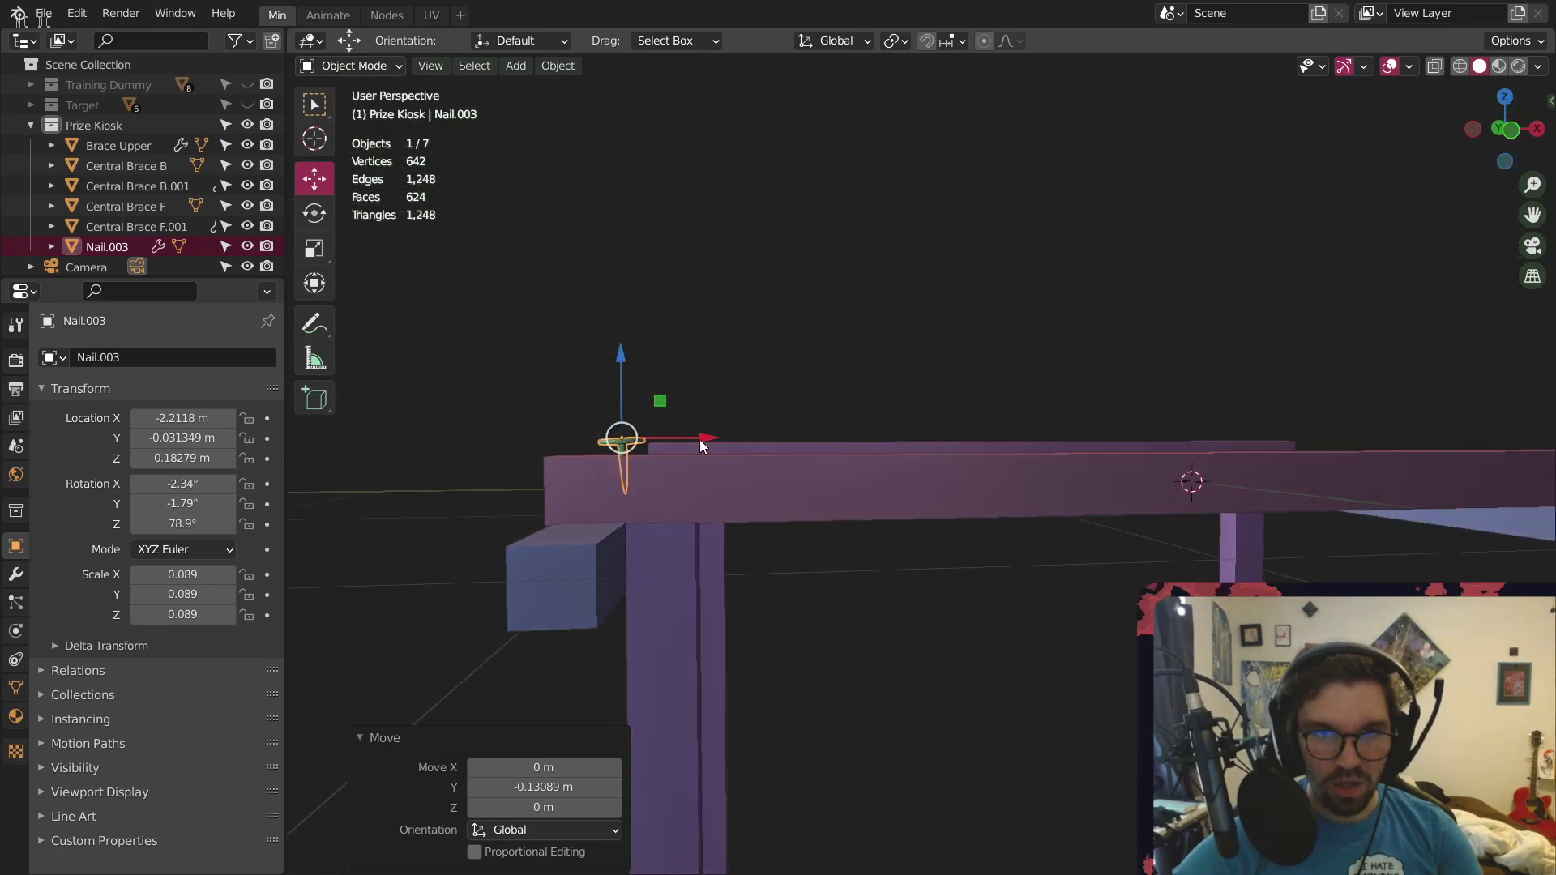
left_click_drag(699, 440, 739, 440)
left_click(742, 313)
middle_click_drag(743, 313, 702, 391)
Duplicate the nail and move the copy about 0.18 m along X and -0.37 m along Z beside the post's top
left_click(683, 440)
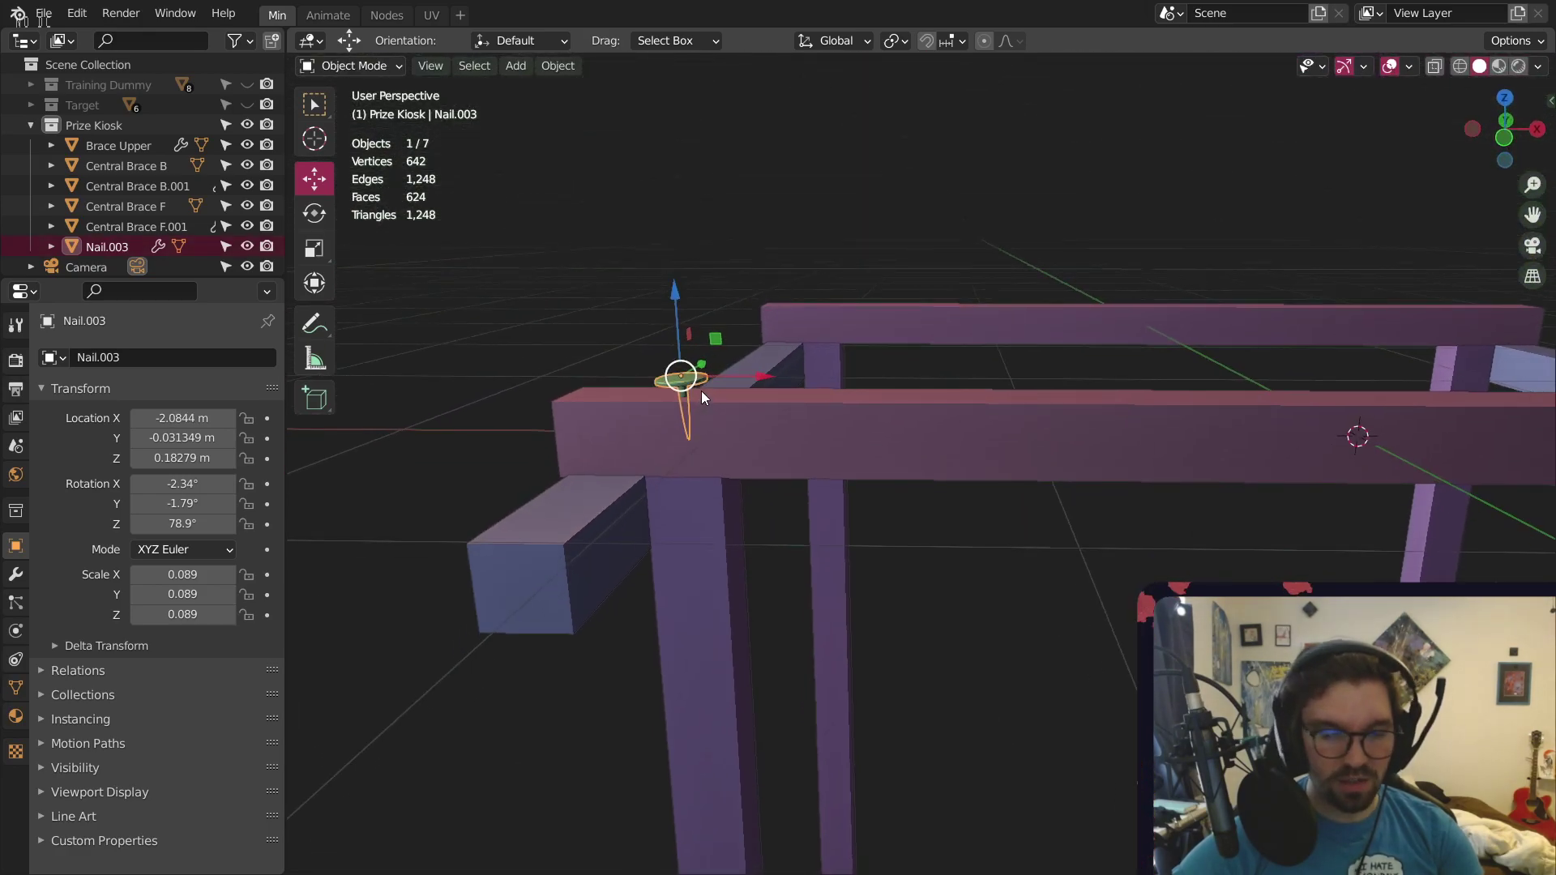
key("ctrl+c")
key("ctrl+v")
left_click_drag(717, 338, 782, 462)
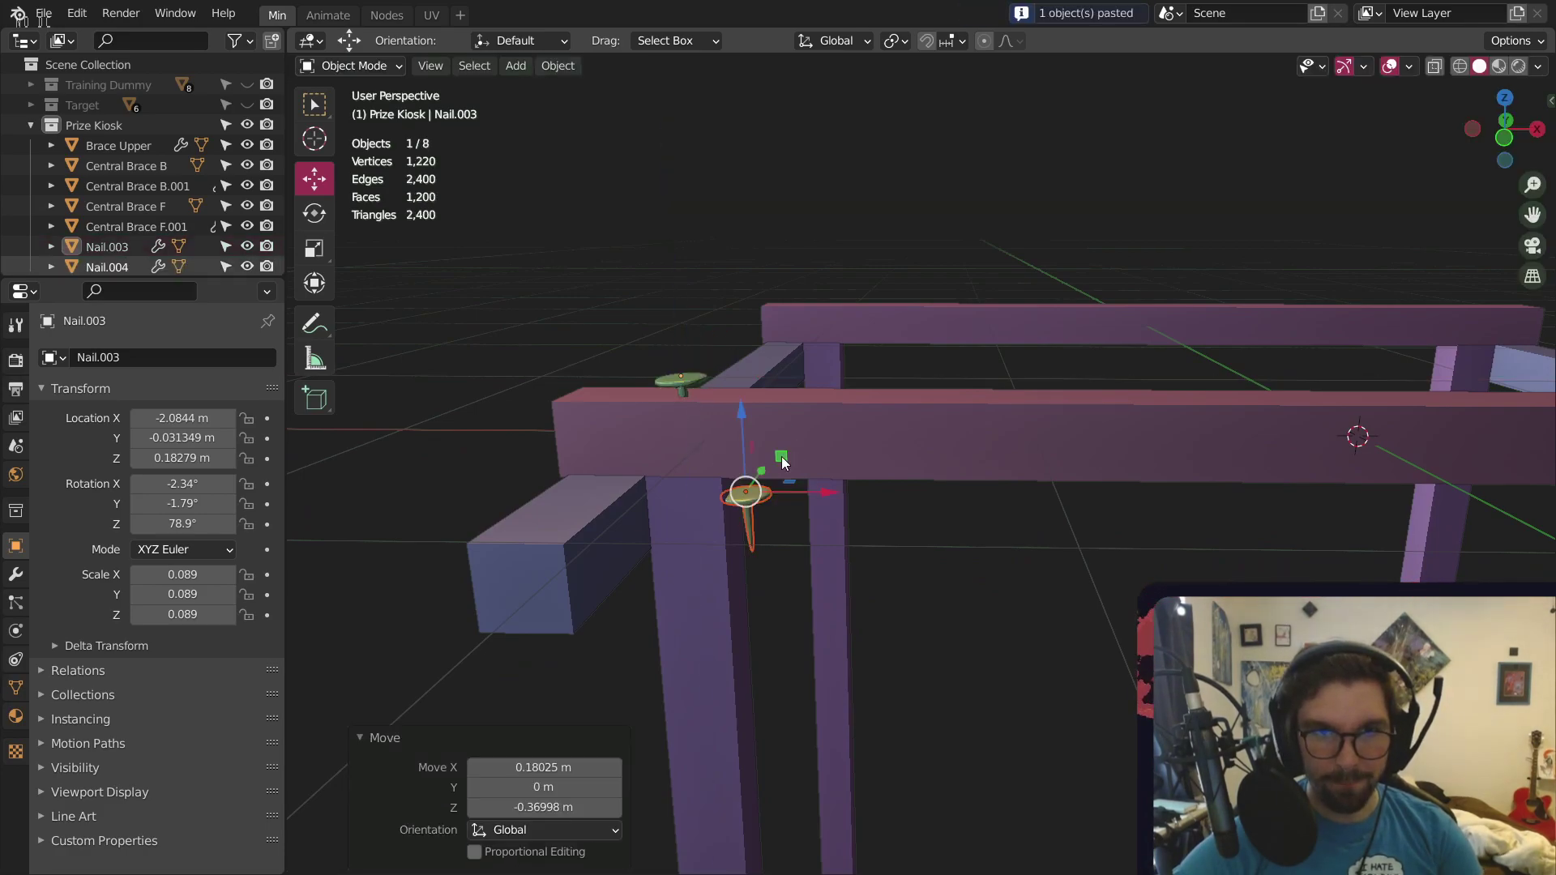
Rotate the duplicated nail about 101° around Y so it enters the post's inner face, and lower it slightly
scroll(752, 512, "up", 4)
middle_click_drag(759, 512, 732, 502)
left_click(322, 215)
middle_click_drag(856, 486, 836, 483)
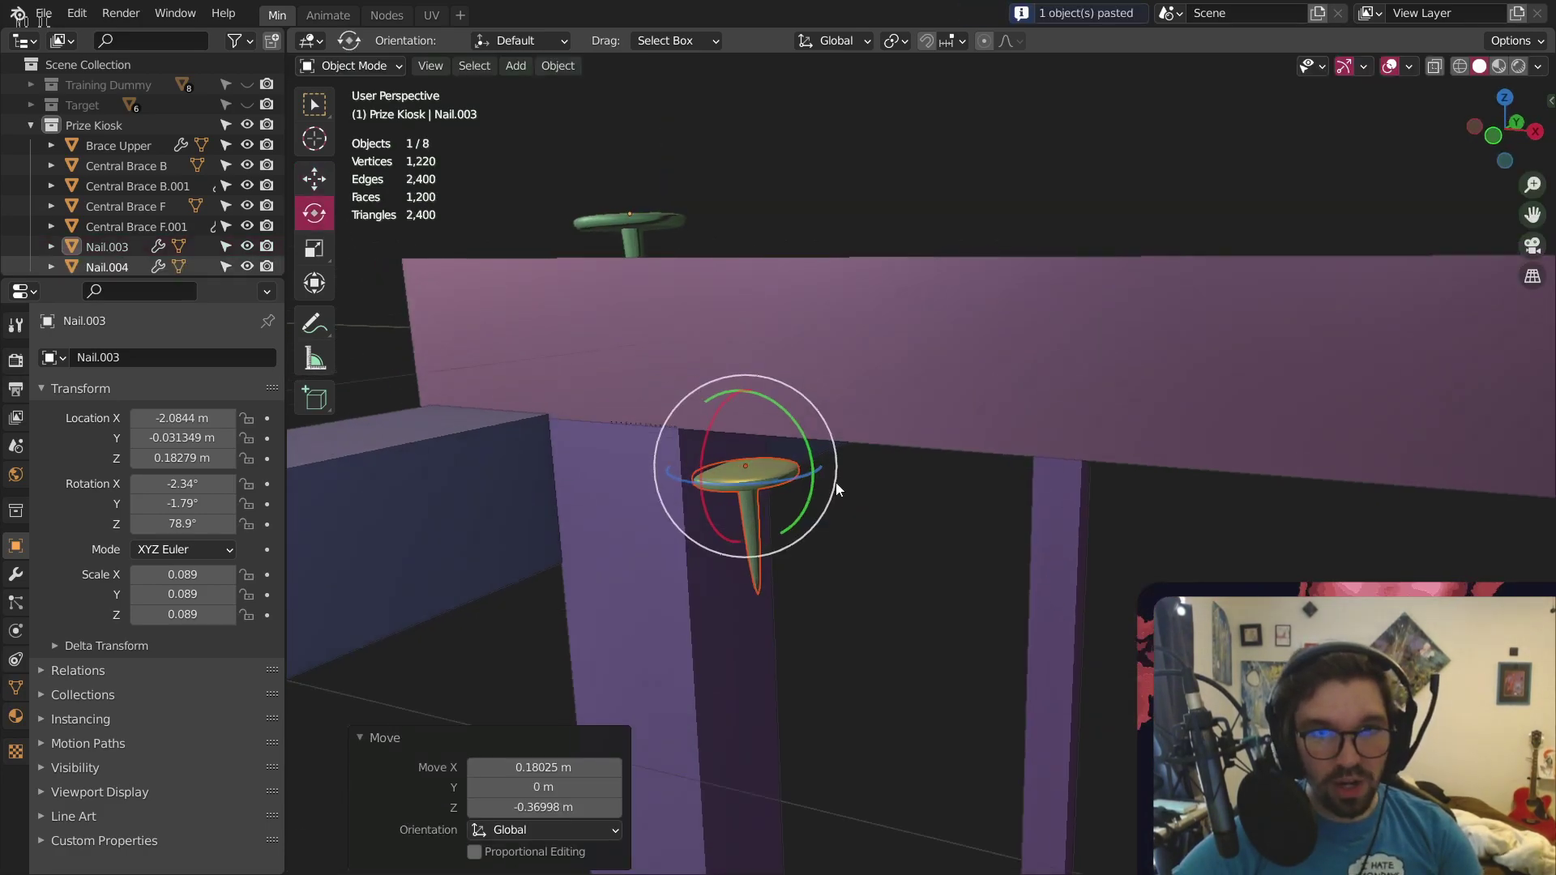
left_click_drag(799, 430, 817, 699)
middle_click_drag(790, 486, 734, 357)
left_click(316, 180)
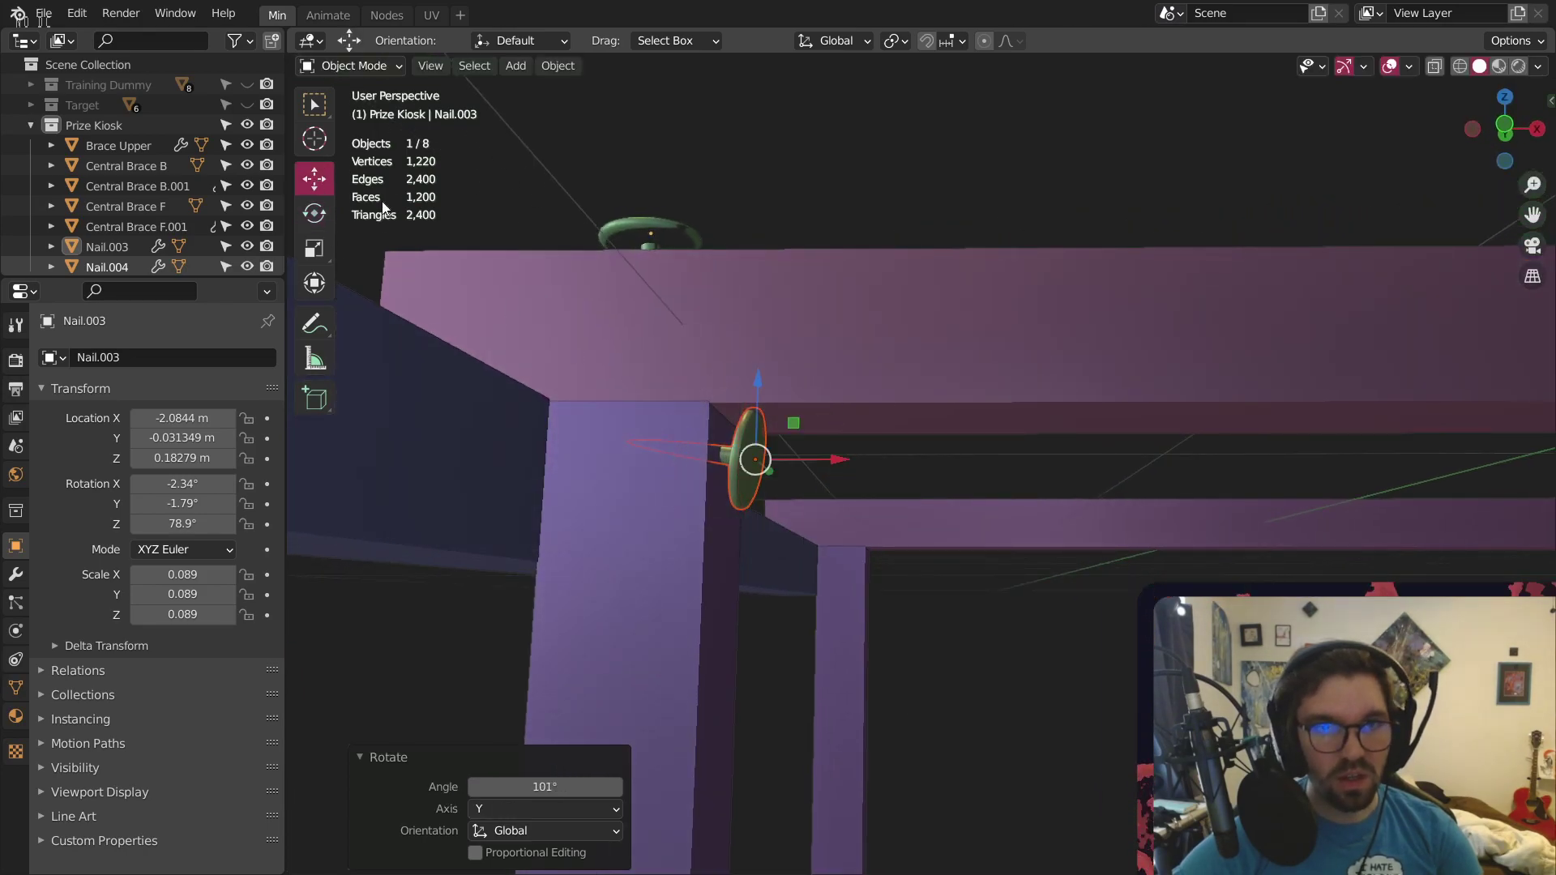
left_click_drag(760, 383, 760, 430)
left_click(916, 595)
scroll(864, 495, "down", 4)
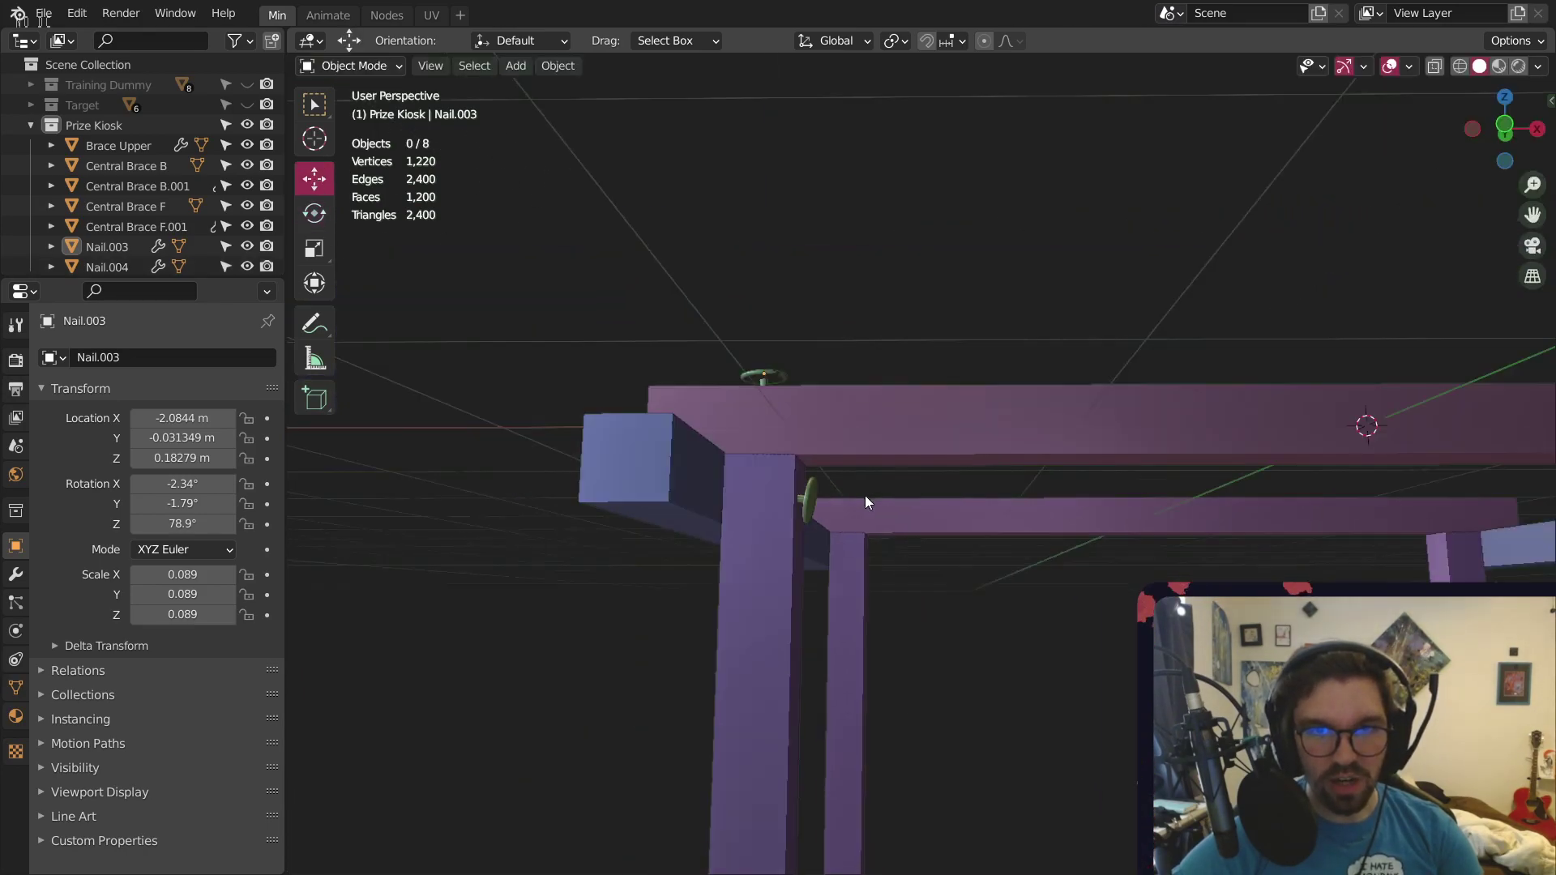
Duplicate the side nail and move the copy about 3.812 m along X to the opposite front post
middle_click_drag(866, 502, 750, 491)
left_click(607, 460)
key("ctrl+c")
key("ctrl+v")
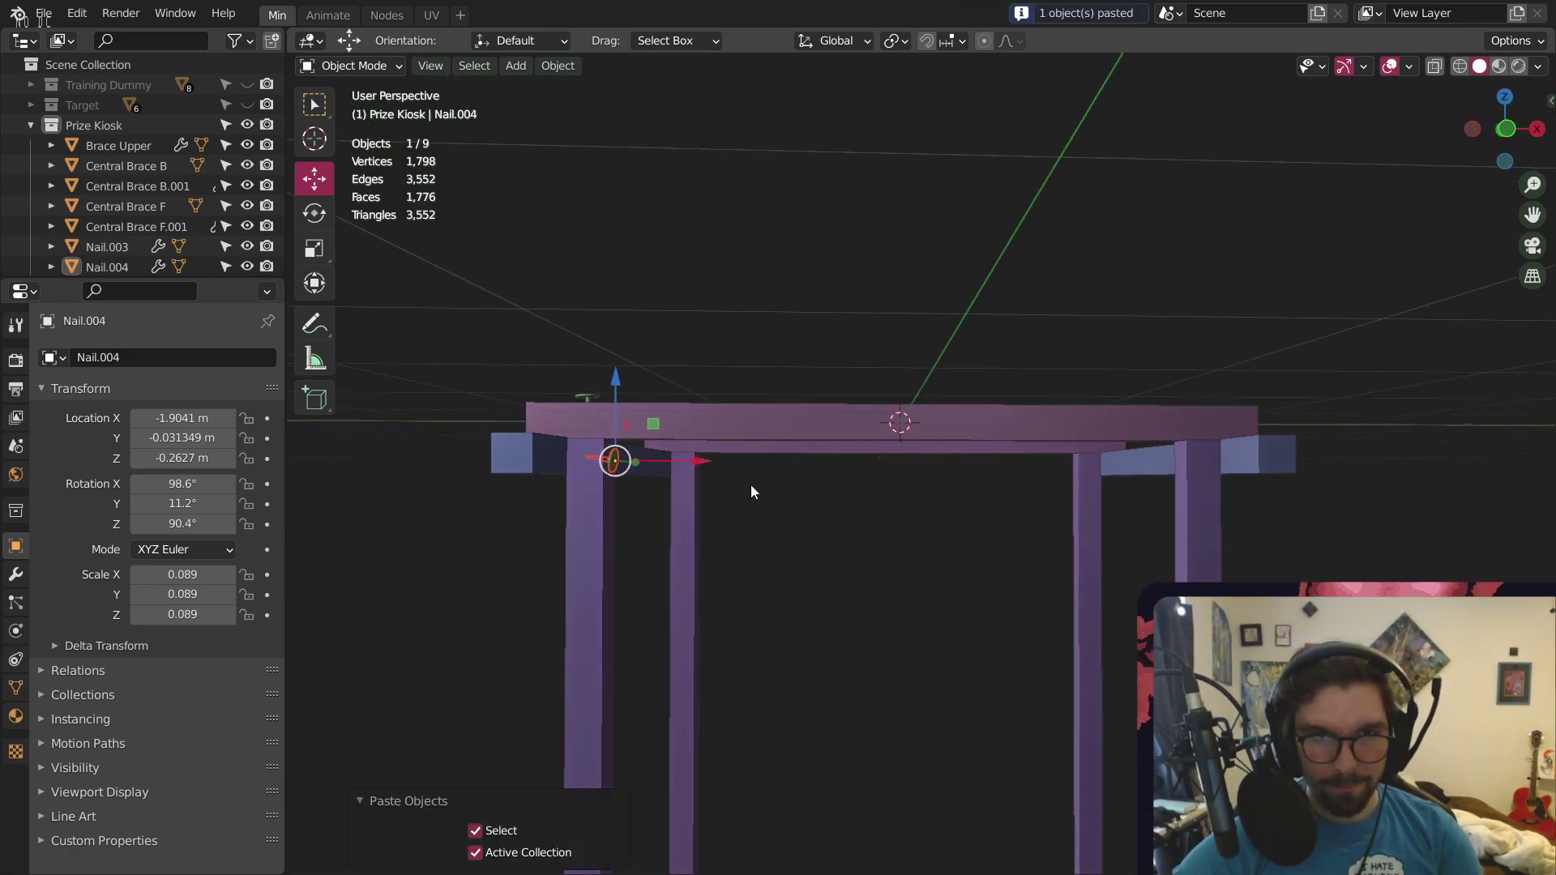
key("g")
key("x")
left_click(1256, 515)
Rotate the copied side nail around Y and about 2.09° around Z so it enters the opposite front post's inner face
scroll(1158, 435, "up", 5)
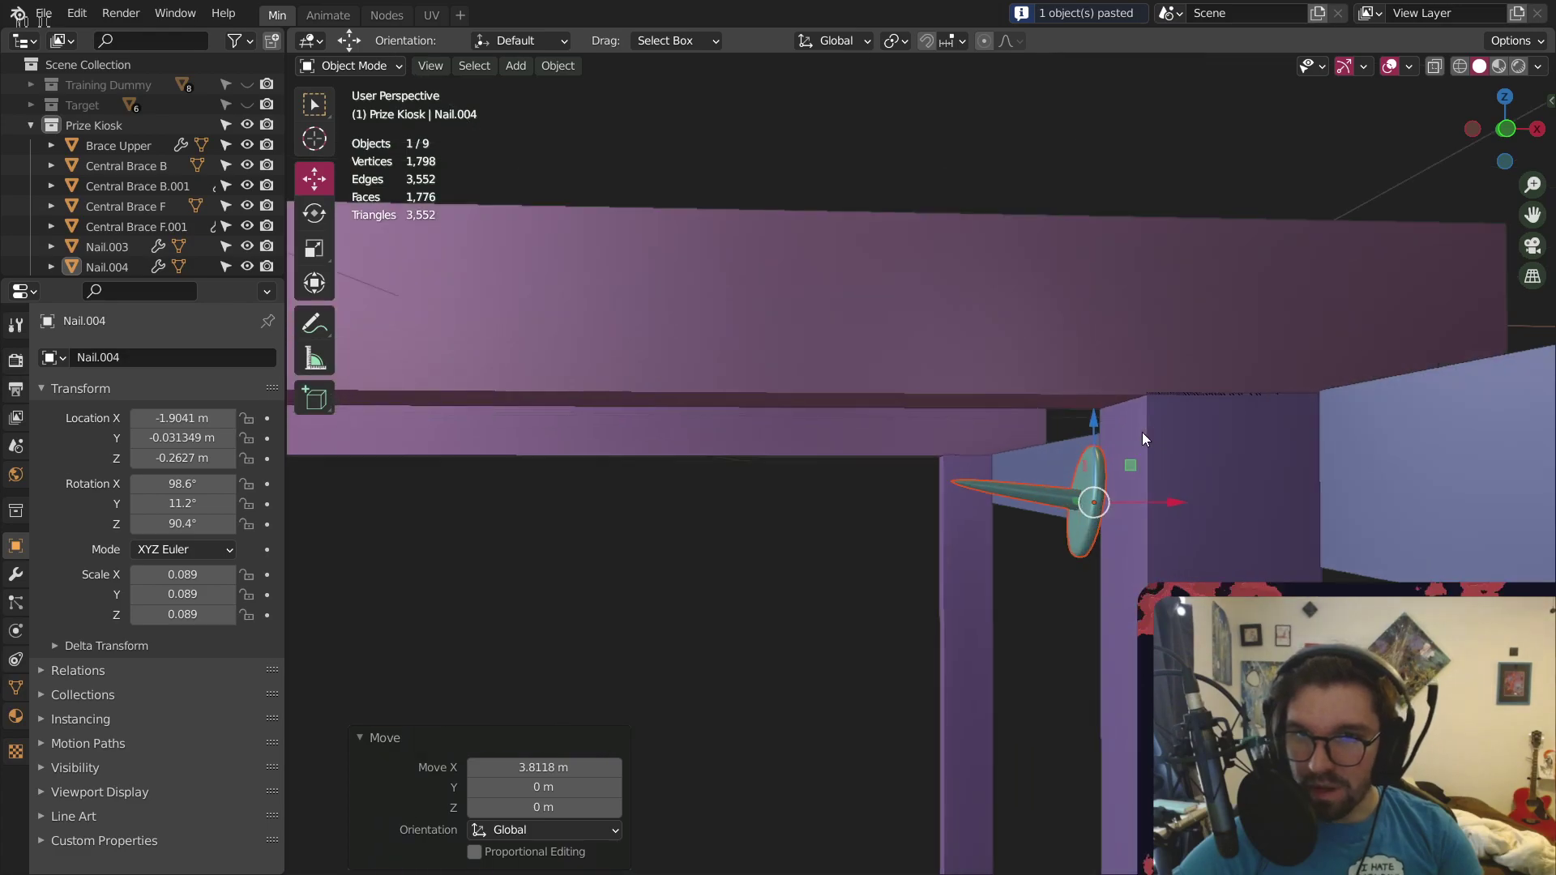
middle_click_drag(1142, 432, 981, 438, "shift")
scroll(991, 459, "up", 4)
left_click(314, 213)
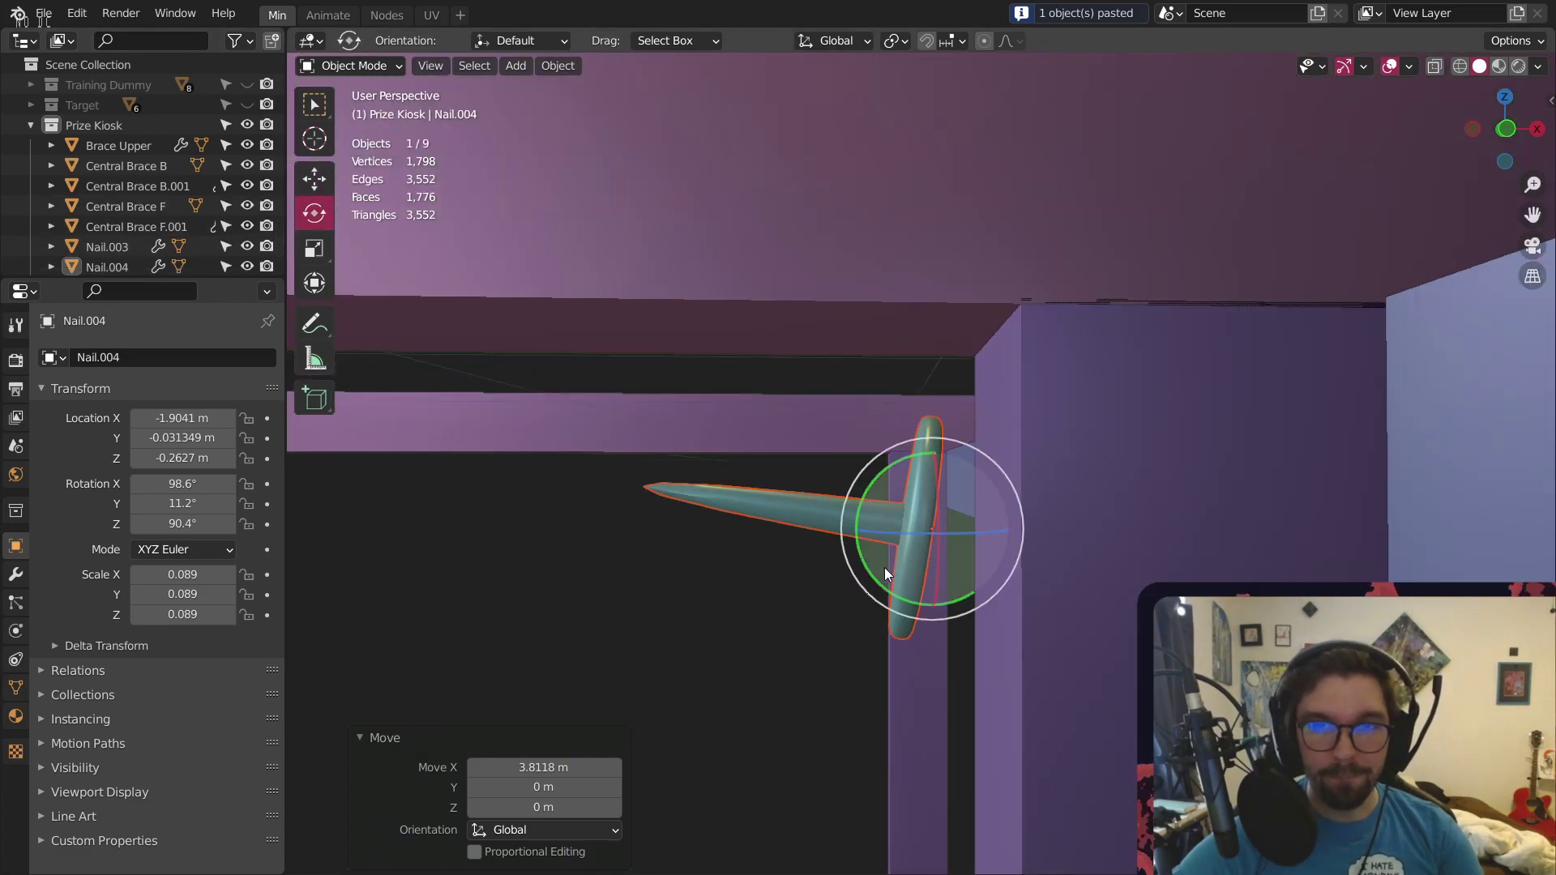
left_click_drag(869, 483, 1151, 498)
left_click_drag(898, 450, 908, 534)
left_click(316, 183)
scroll(718, 555, "down", 4)
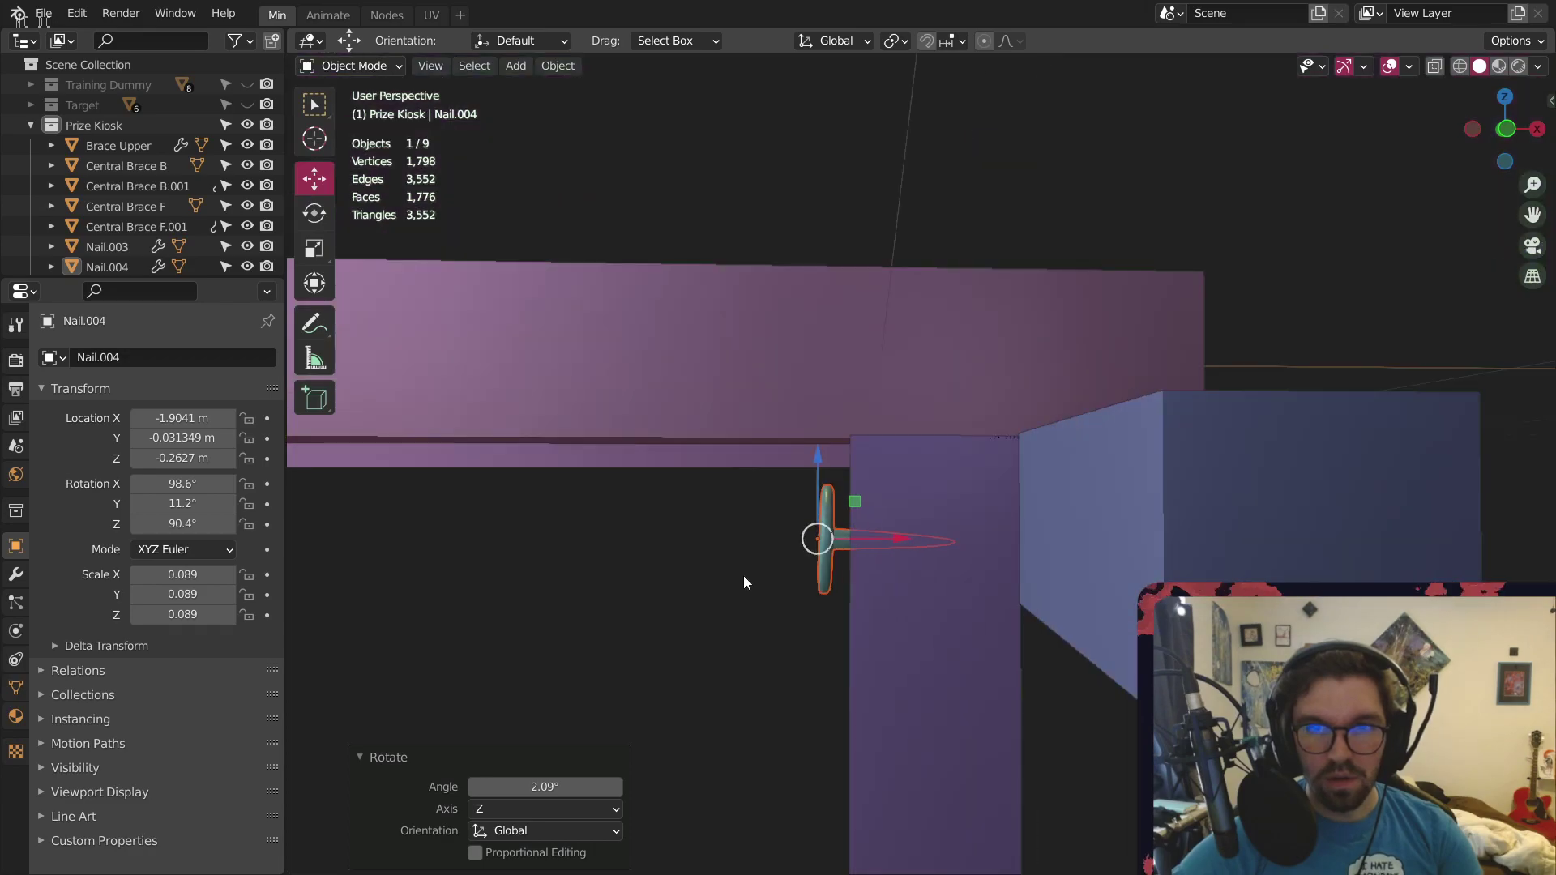
left_click(743, 575)
middle_click_drag(721, 619, 840, 551)
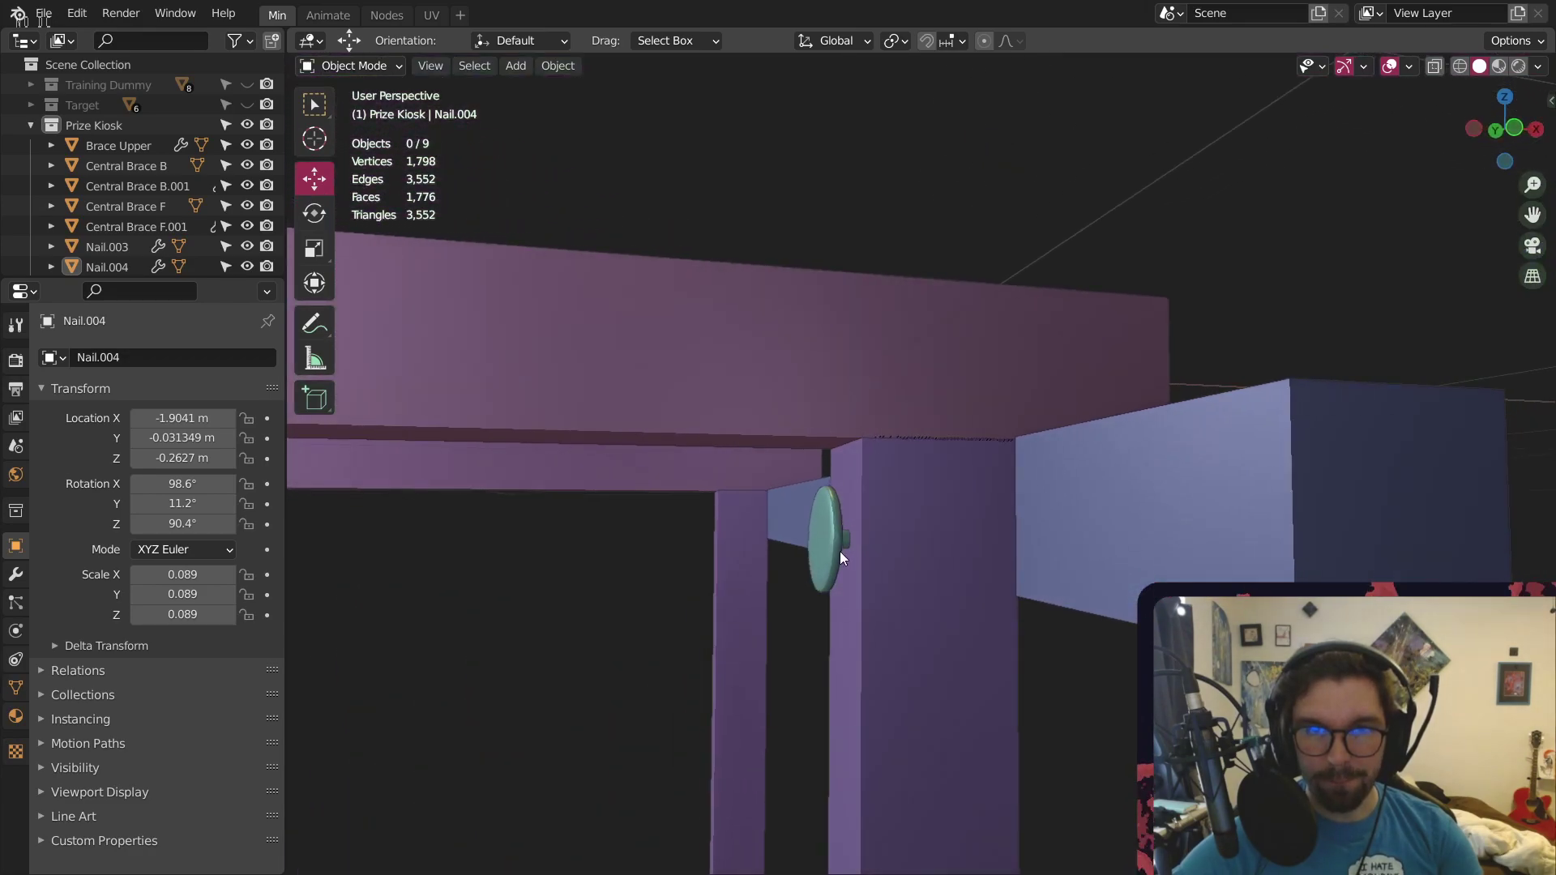
Duplicate this side nail and raise the copy about 0.467 m along Z above the front beam
left_click(839, 550)
key("ctrl+c")
key("ctrl+v")
middle_click_drag(854, 499, 838, 444)
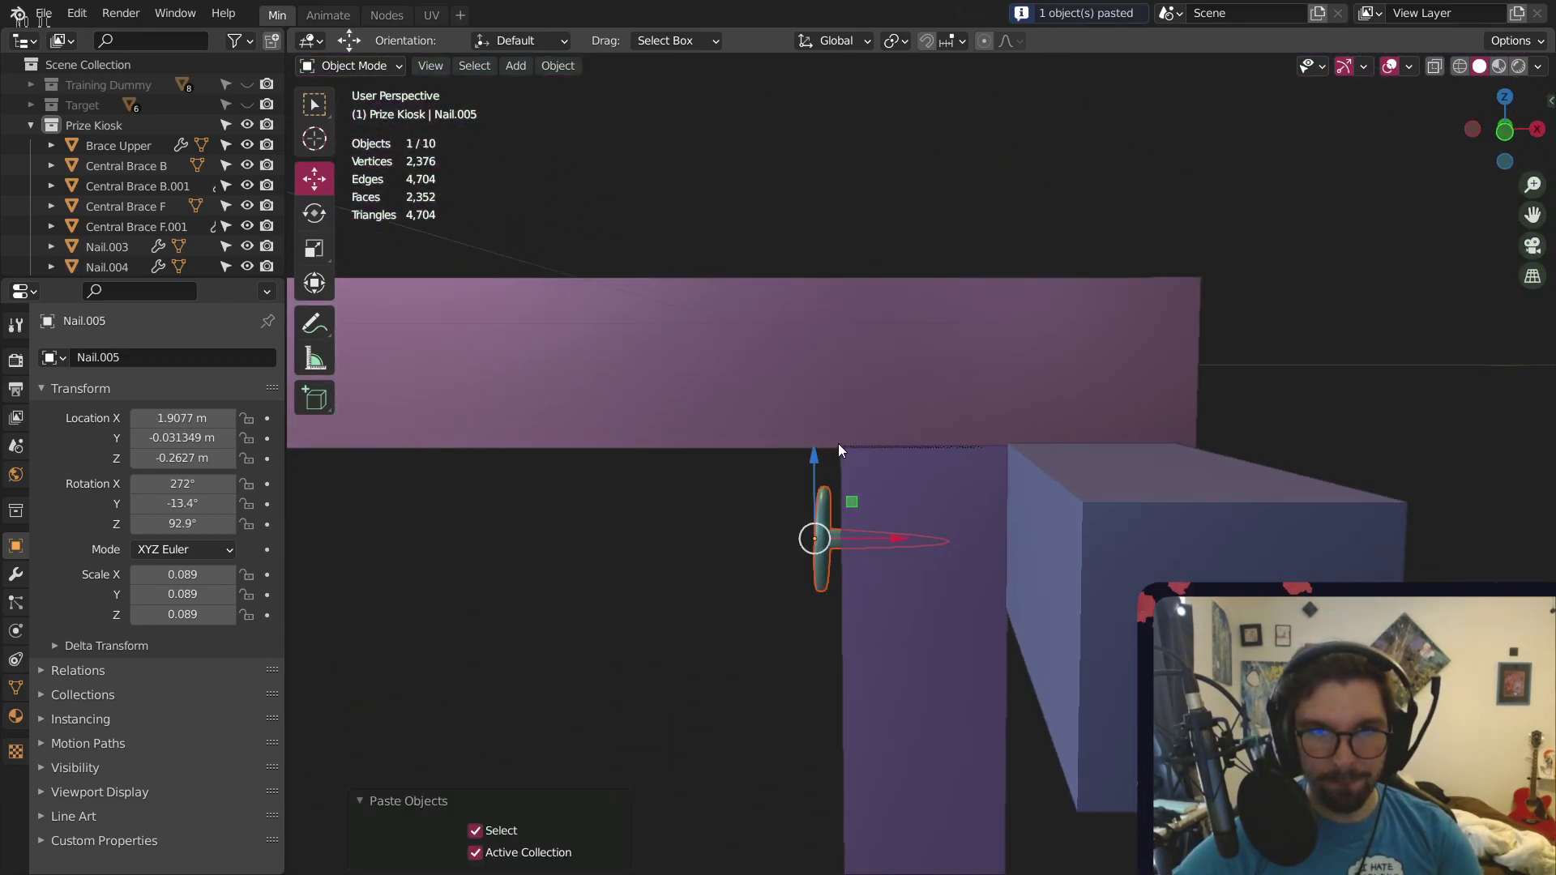
left_click_drag(838, 444, 876, 156)
middle_click_drag(877, 155, 867, 352)
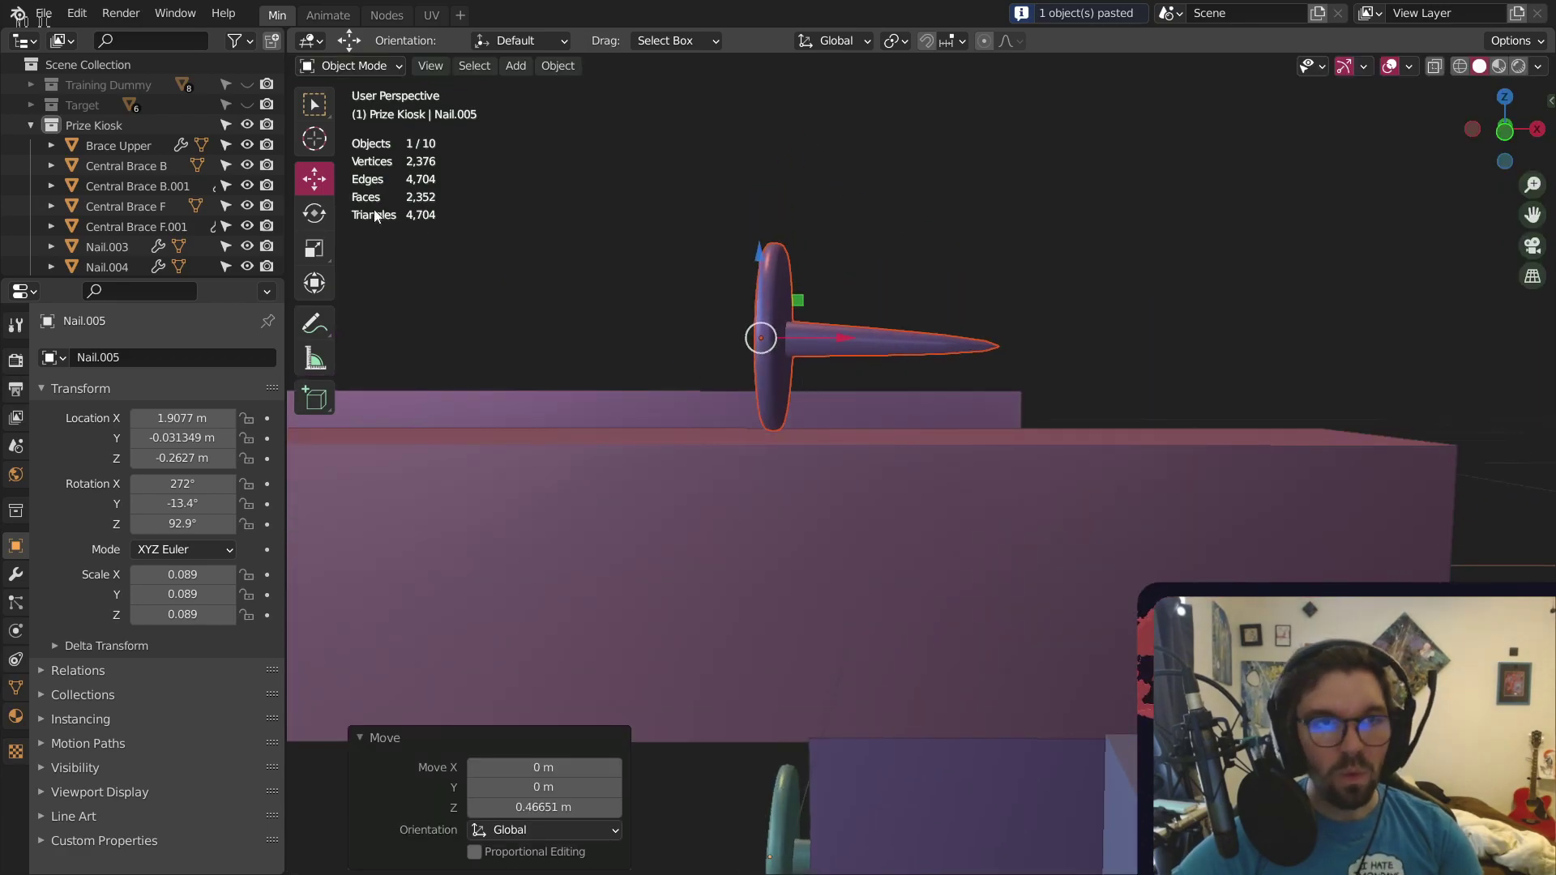
Rotate the raised nail to point down into the front beam and move it about 0.142 m along X
left_click(314, 213)
mouse_move(717, 279)
left_mouse_down()
mouse_move(762, 261)
mouse_move(810, 270)
mouse_move(725, 292)
left_mouse_up()
left_click(308, 181)
middle_click_drag(825, 337, 833, 407)
left_click_drag(844, 354, 1014, 378)
left_click(781, 247)
scroll(780, 247, "down", 3)
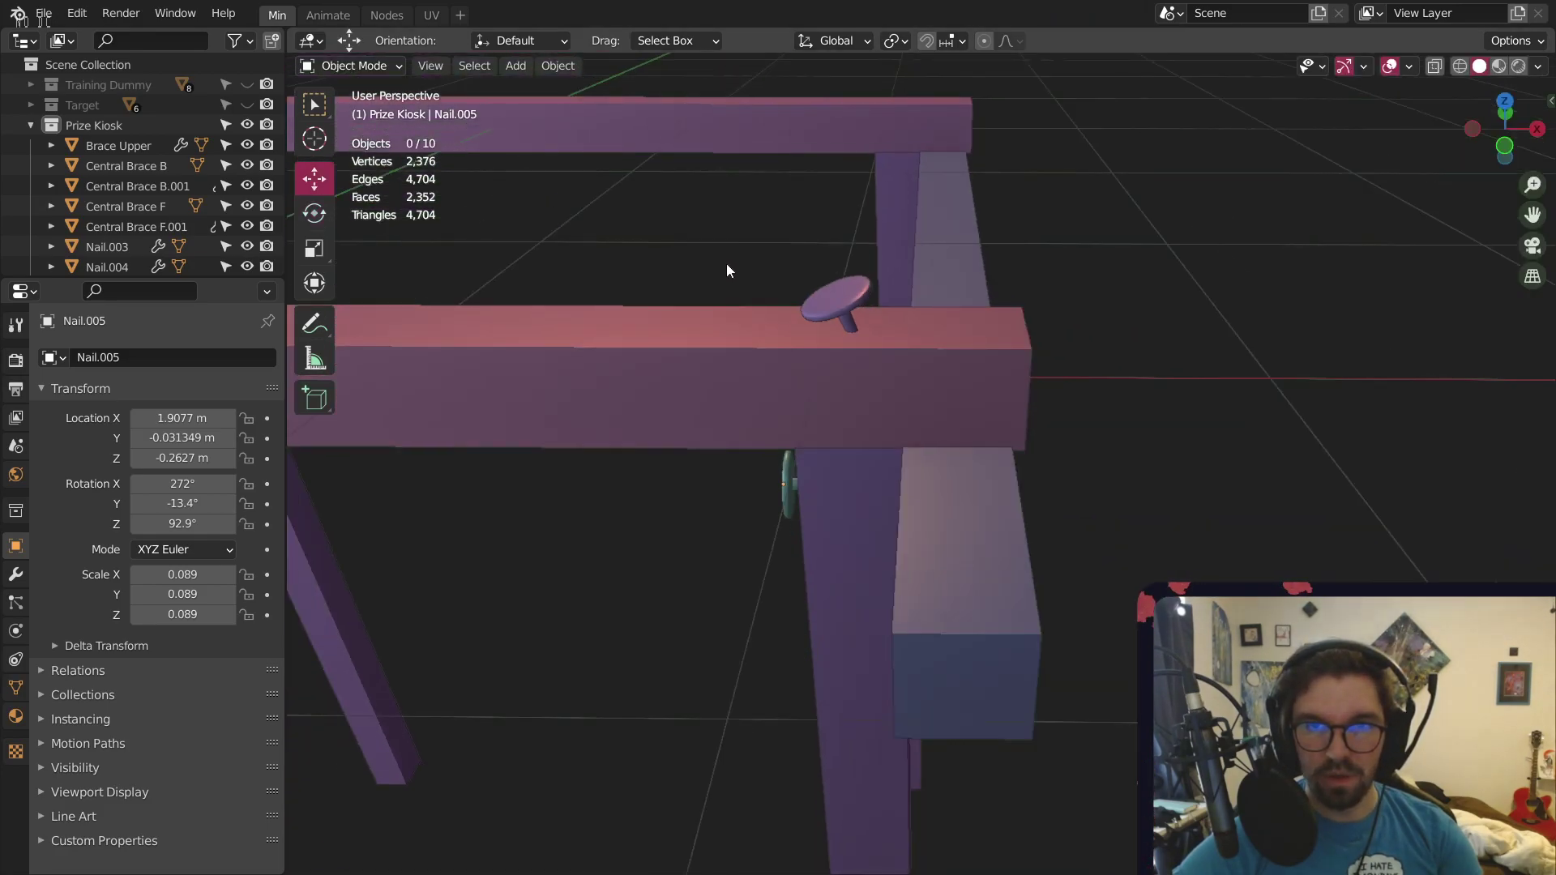
Lower the tilted nail about 0.029 m along Z into the top of the front beam
middle_click_drag(722, 372, 955, 358, "shift")
scroll(954, 358, "down", 6)
middle_click_drag(814, 396, 814, 347)
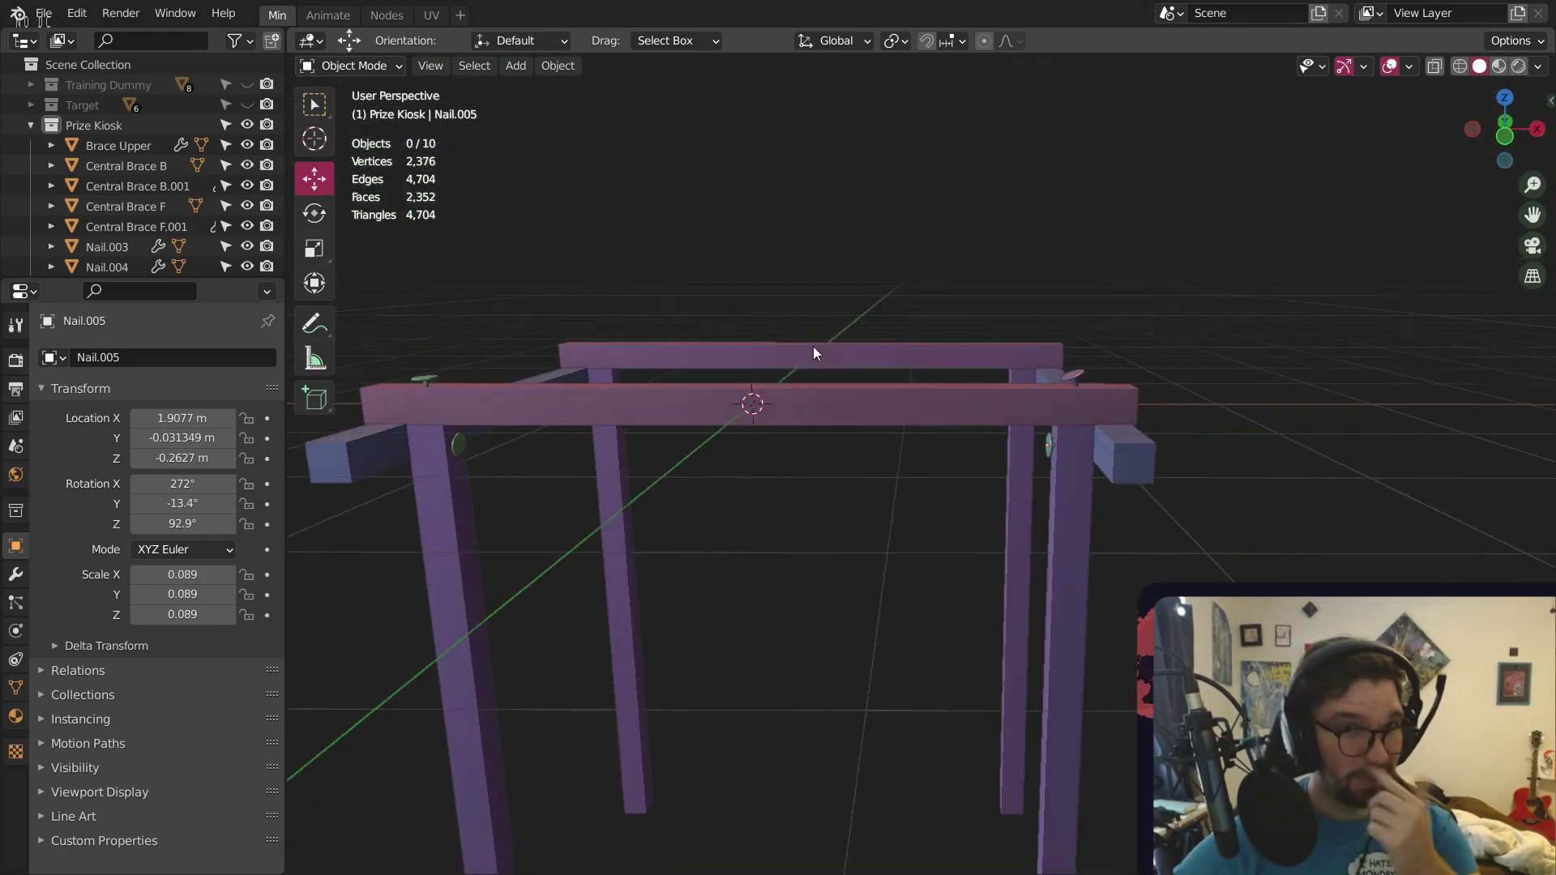
scroll(1092, 410, "up", 6)
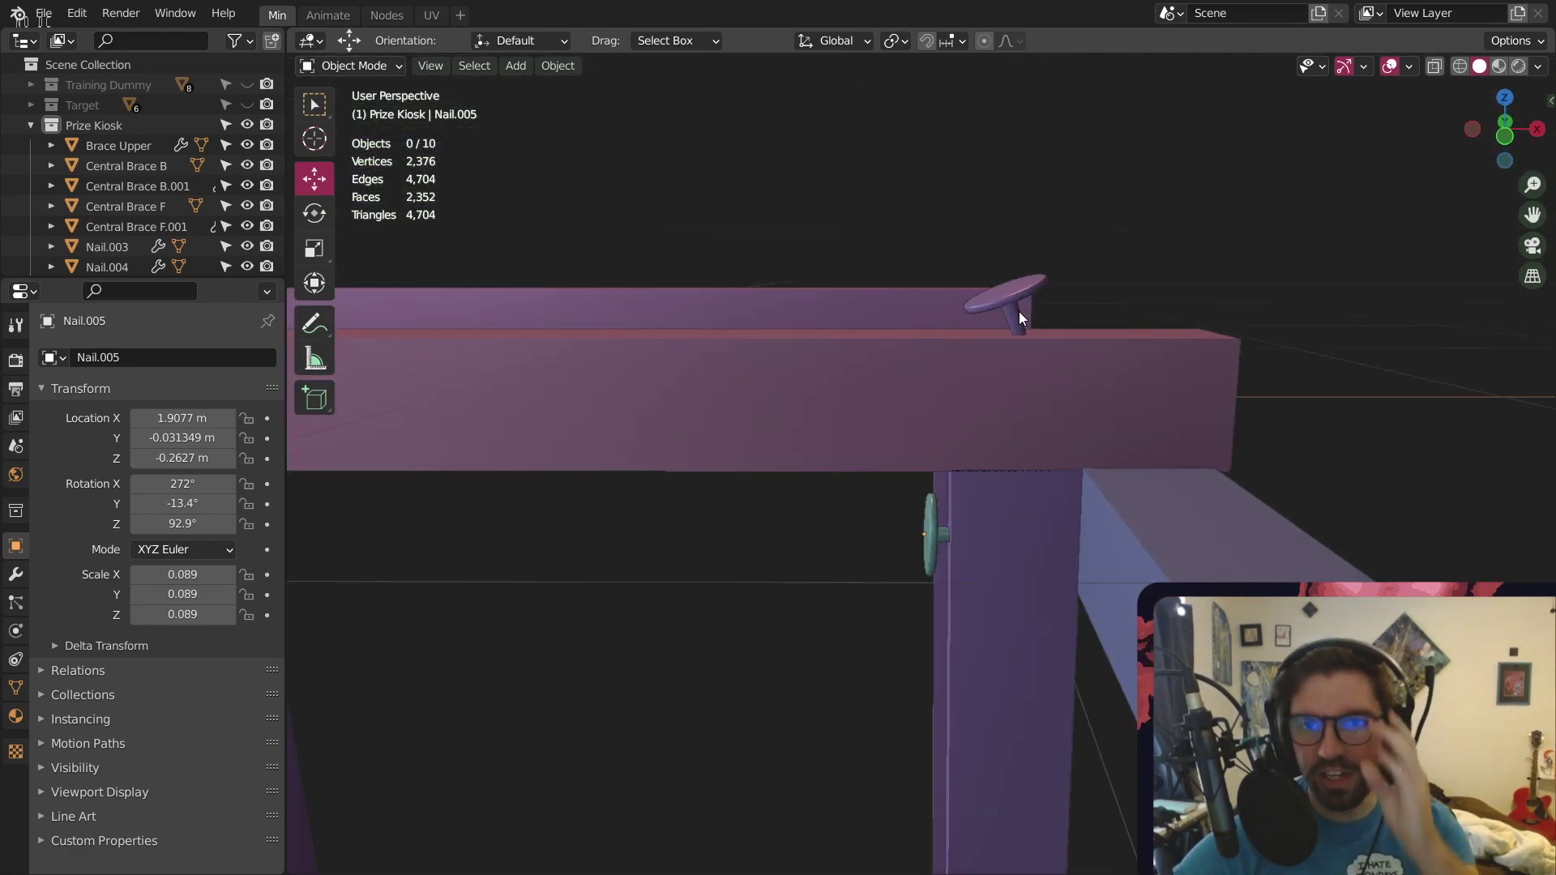
left_click(1019, 312)
key("g")
key("z")
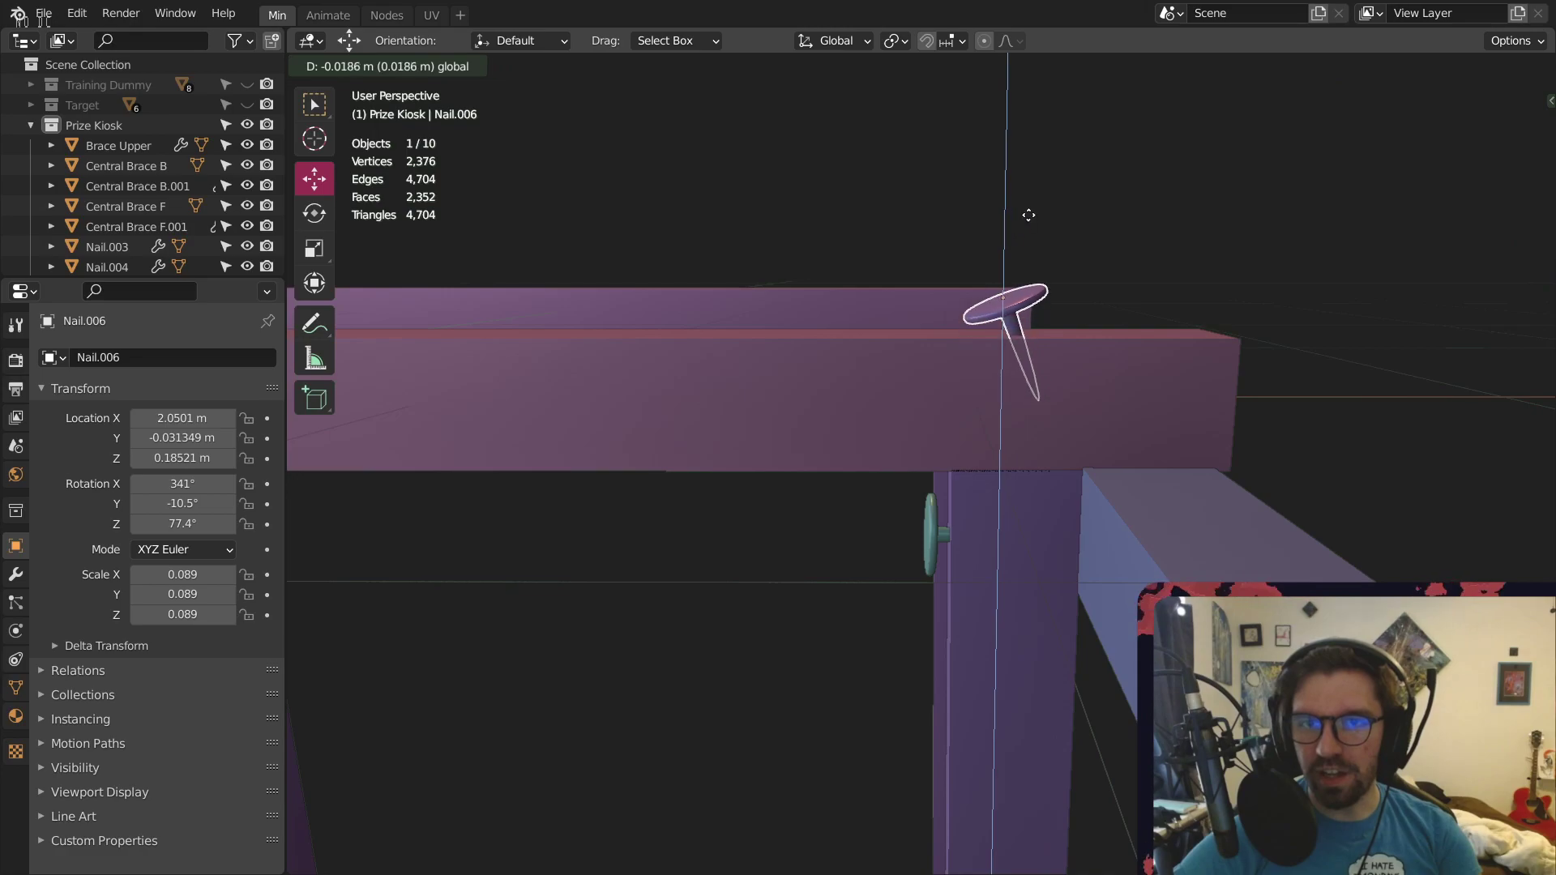
left_click(1029, 220)
left_click(1115, 230)
Duplicate the nail on top of the front beam and move the copy about 2.997 m along Y to the rear beam
middle_click_drag(1131, 237, 691, 368)
scroll(1086, 227, "down", 3)
left_click(1036, 290)
key("ctrl+c")
key("ctrl+v")
left_click_drag(623, 383, 1043, 366)
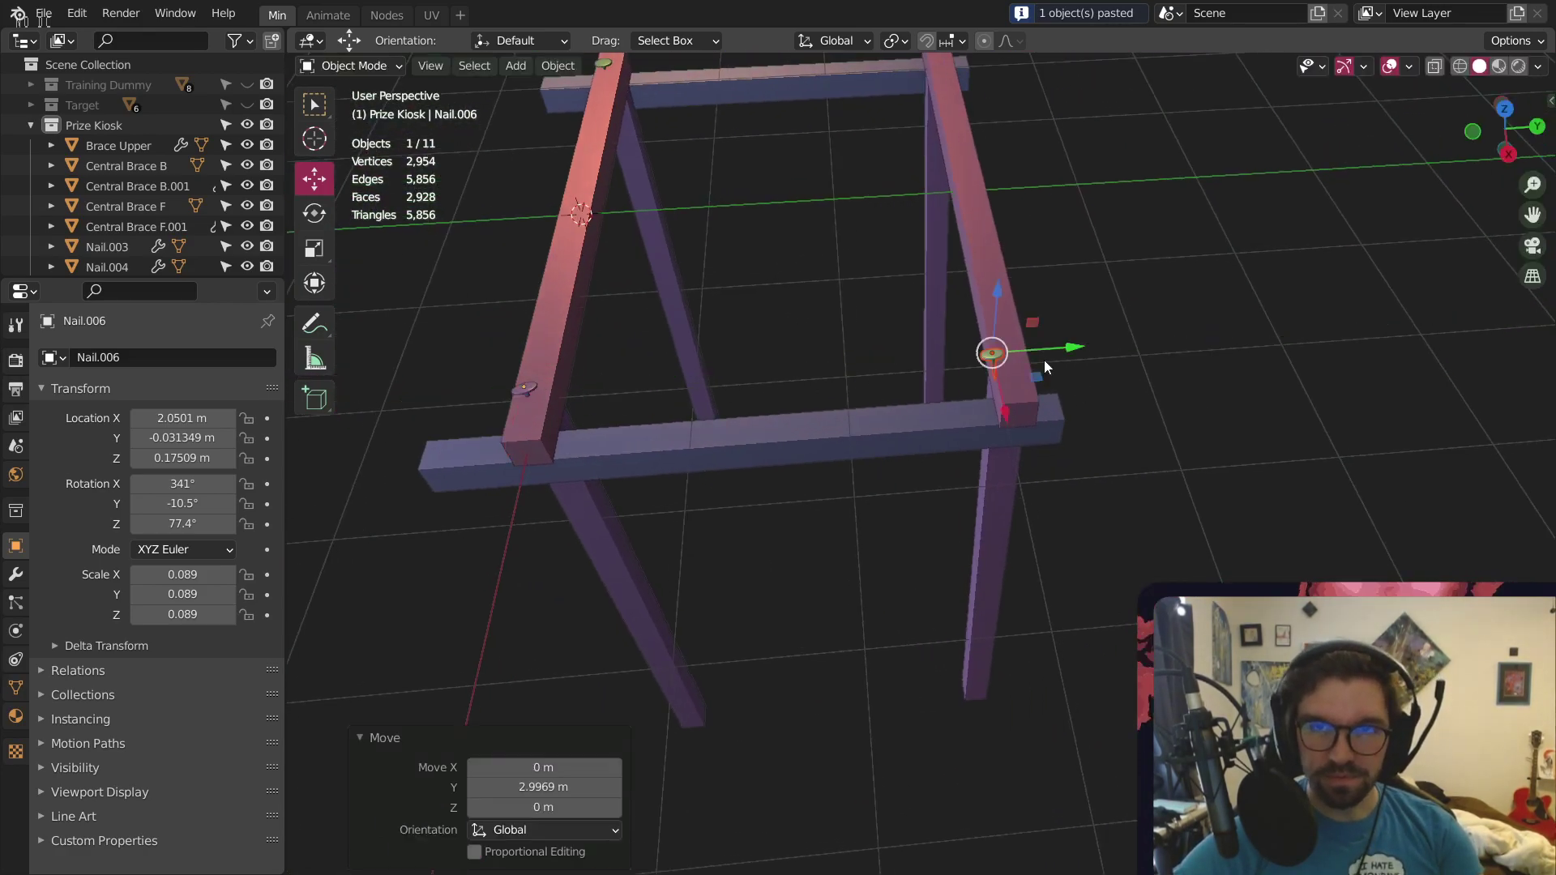
scroll(1044, 360, "up", 5)
middle_click_drag(964, 410, 920, 337)
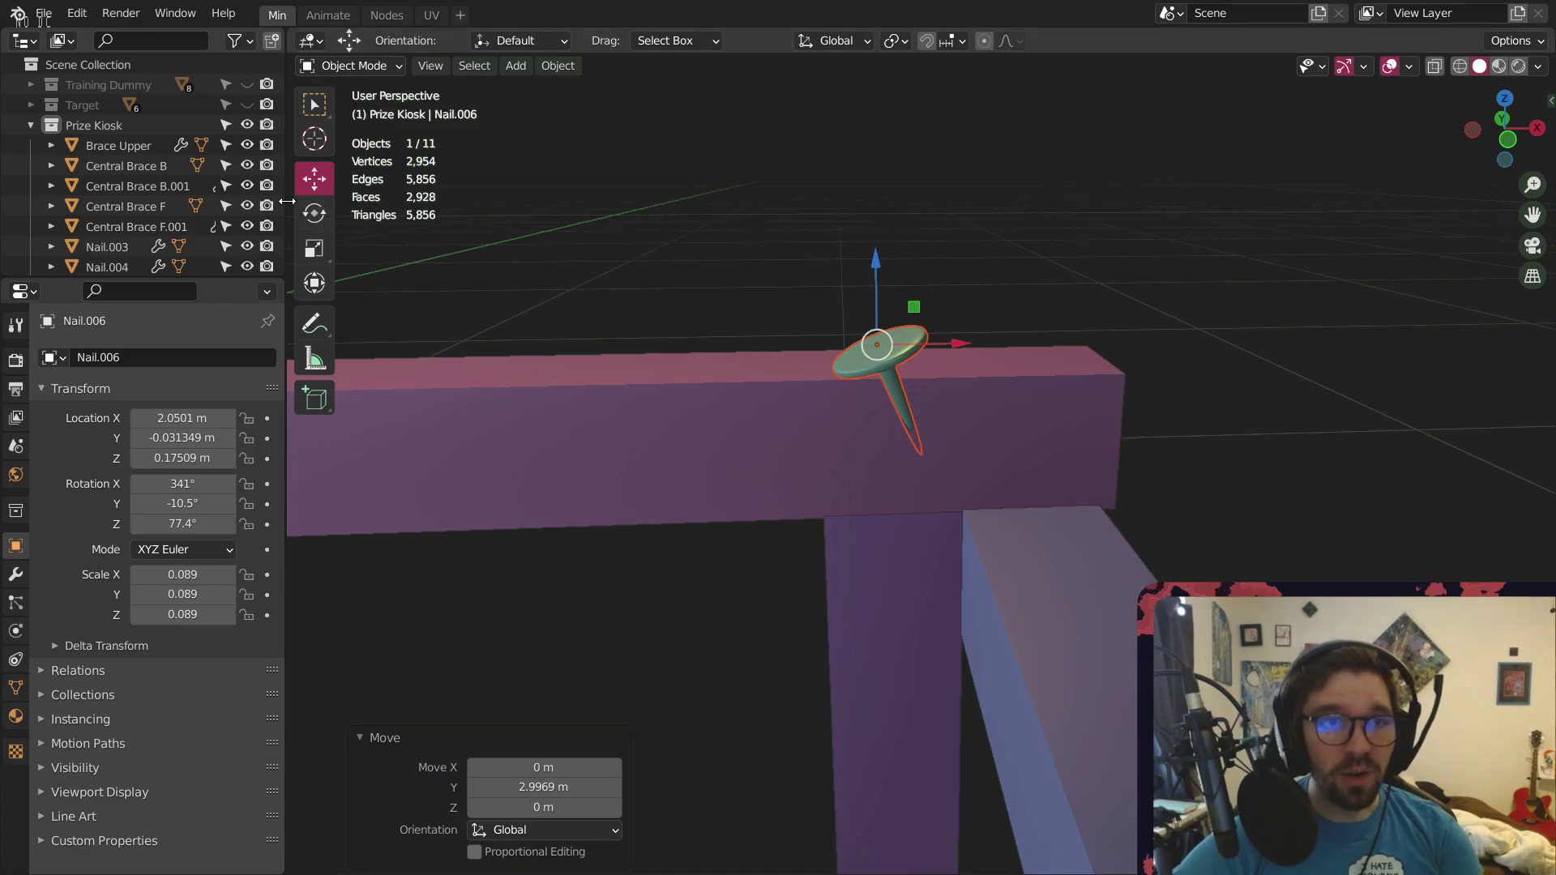
Rotate the rear top nail about 34.9° around Y and shift it about 0.105 m along Y and 0.111 m along X
left_click(314, 214)
left_click_drag(835, 282, 894, 279)
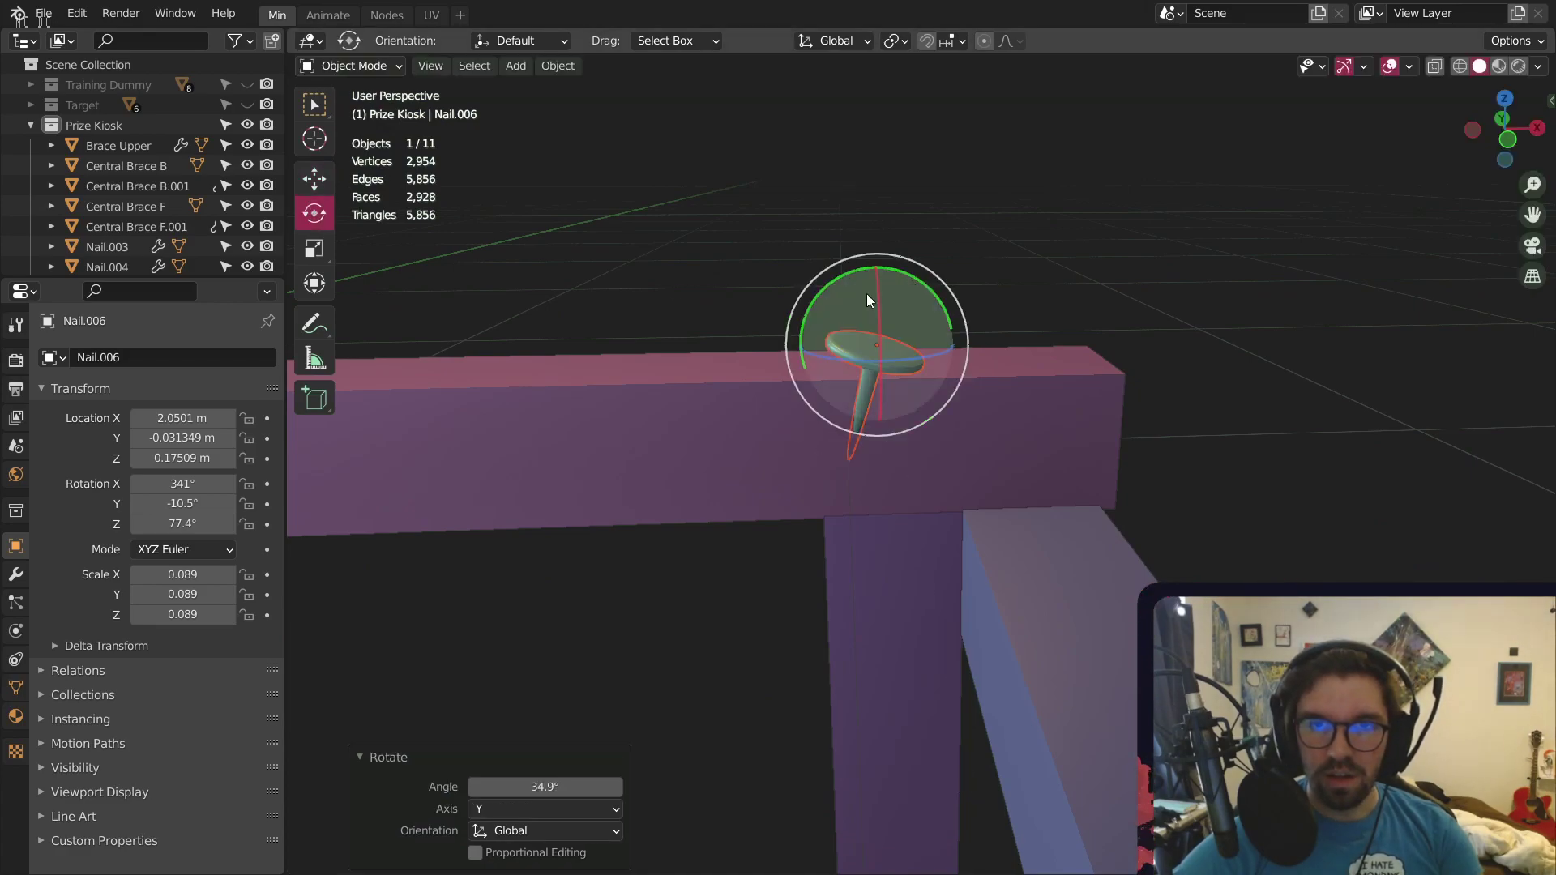
left_click(320, 165)
middle_click_drag(1022, 341, 780, 406)
left_click_drag(784, 386, 838, 380)
left_click(726, 415)
middle_click_drag(839, 380, 911, 420)
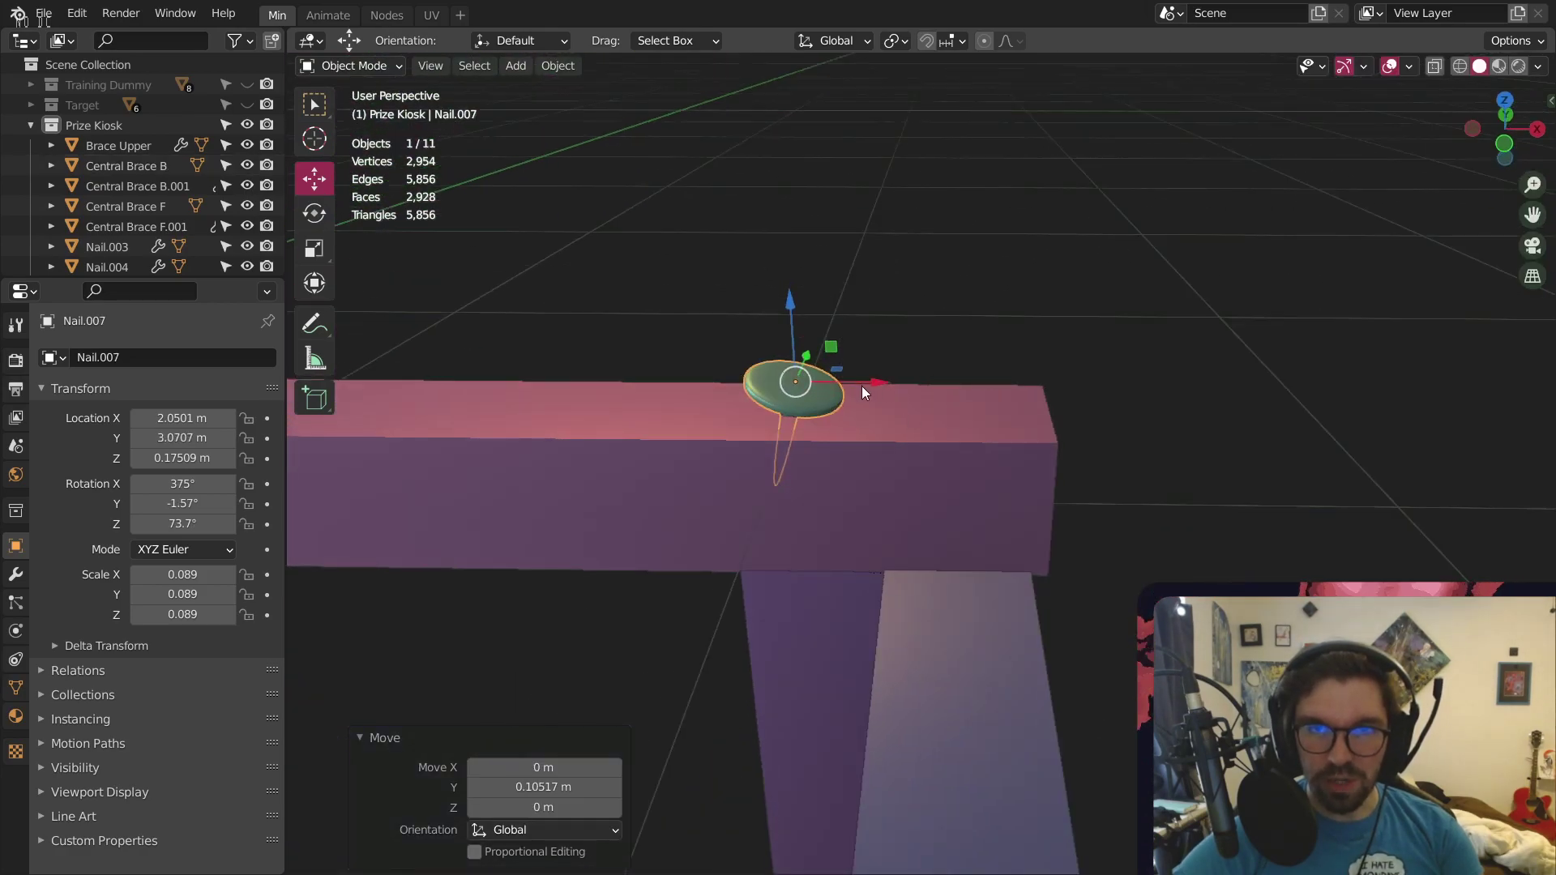
left_click_drag(862, 386, 935, 407)
middle_click_drag(935, 407, 851, 316)
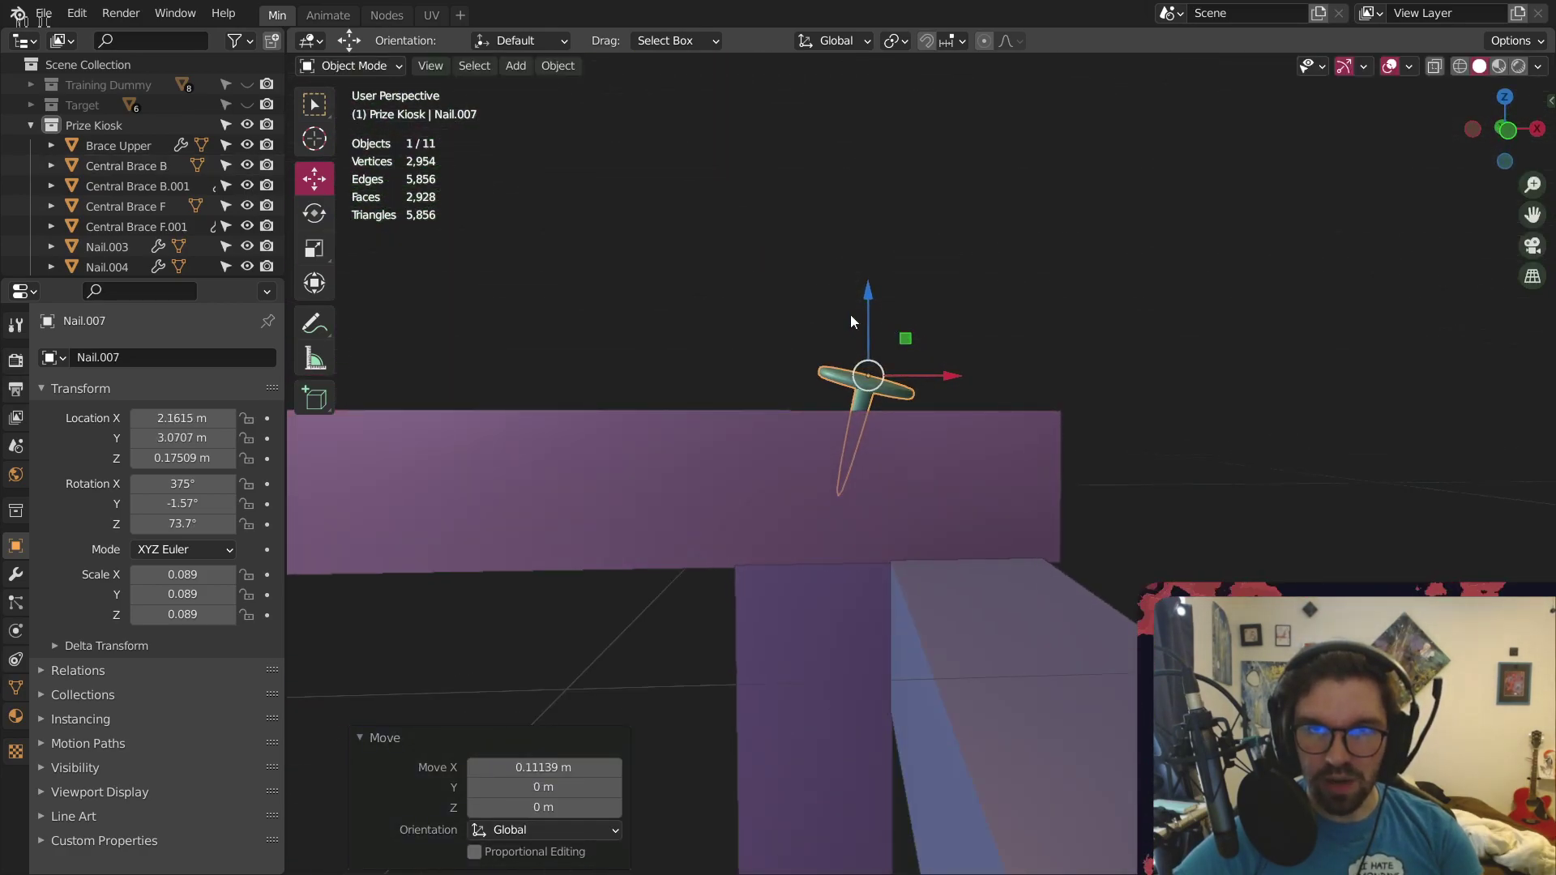
middle_click_drag(877, 394, 870, 411)
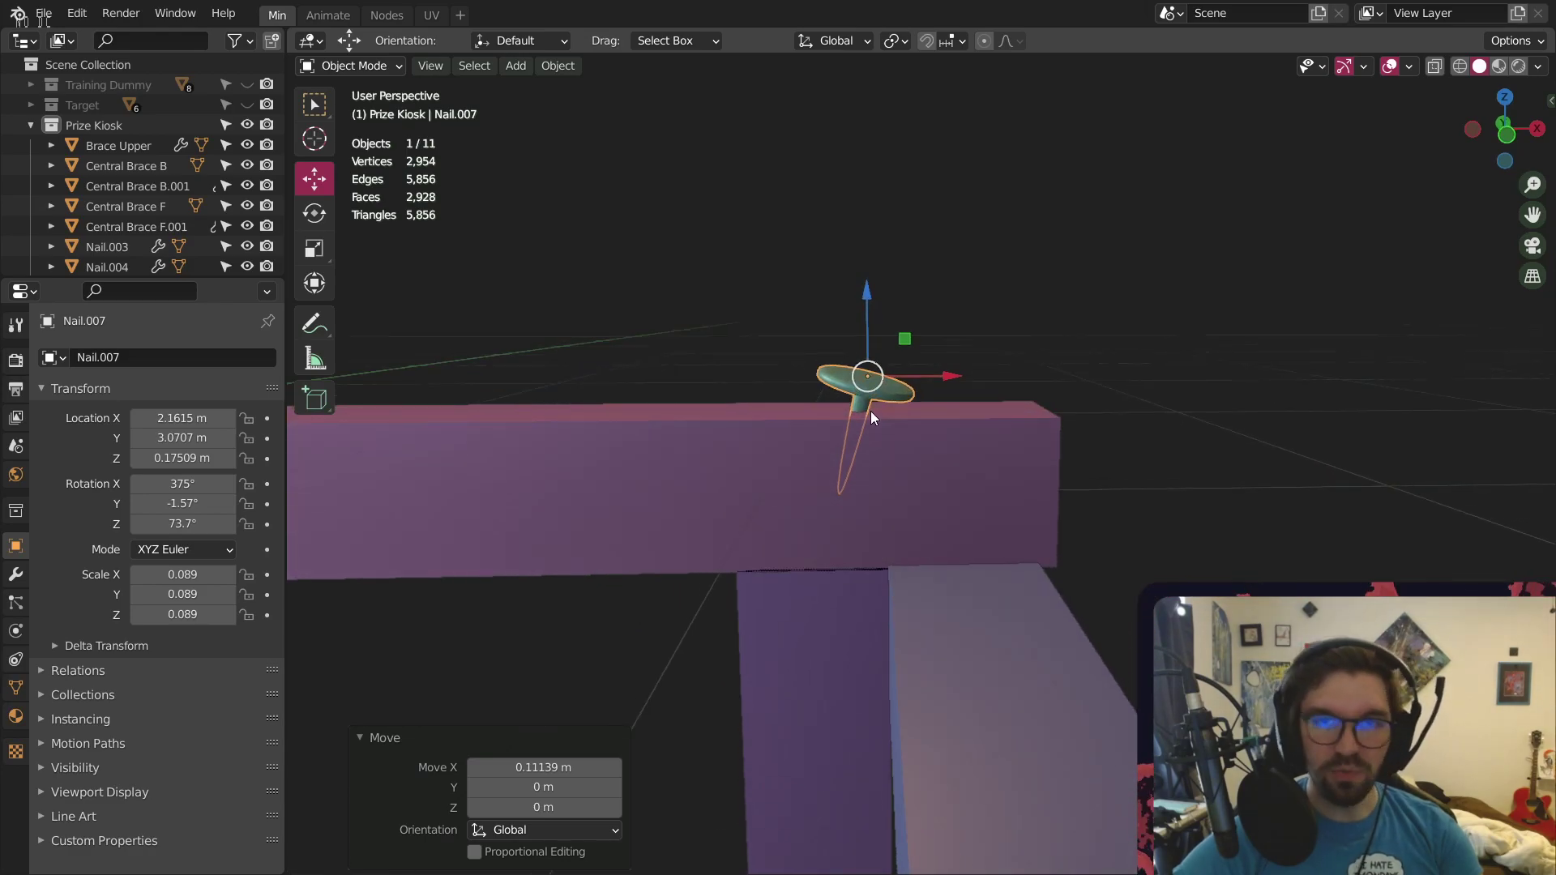
Duplicate the rear top nail and move the copy about -0.299 m along X and -0.326 m along Z beside the rear post
key("ctrl+c")
key("ctrl+v")
key("g")
key("shift+y")
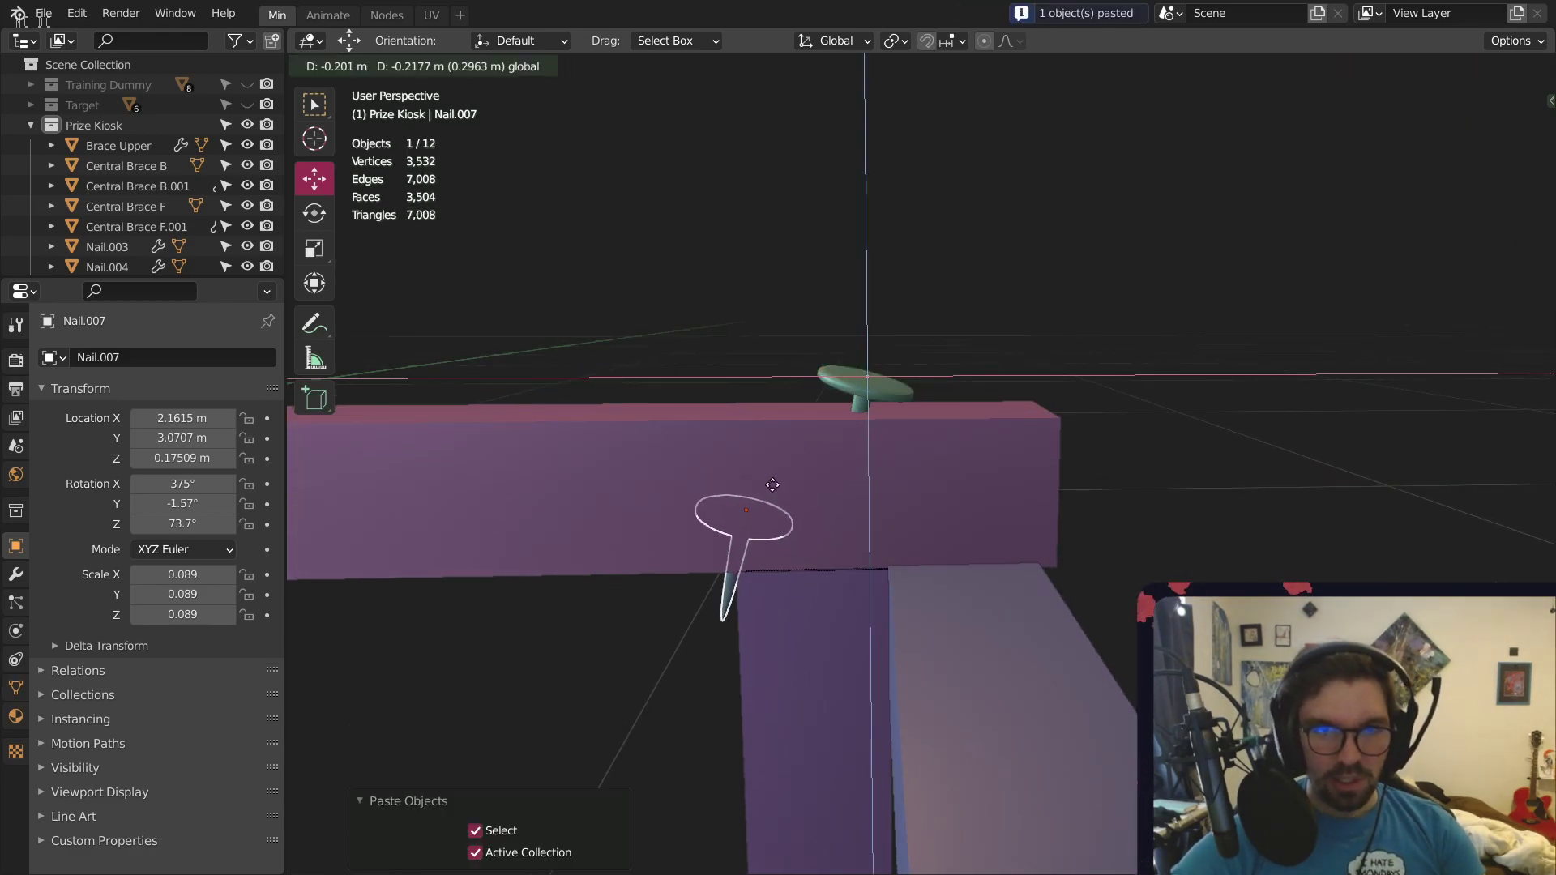
left_click(710, 548)
scroll(708, 523, "up", 2)
middle_click_drag(708, 522, 750, 364)
Rotate the copied nail about -122° around Y into the rear post, then shift it about -0.076 m along Z and 0.037 m along X
left_click(307, 217)
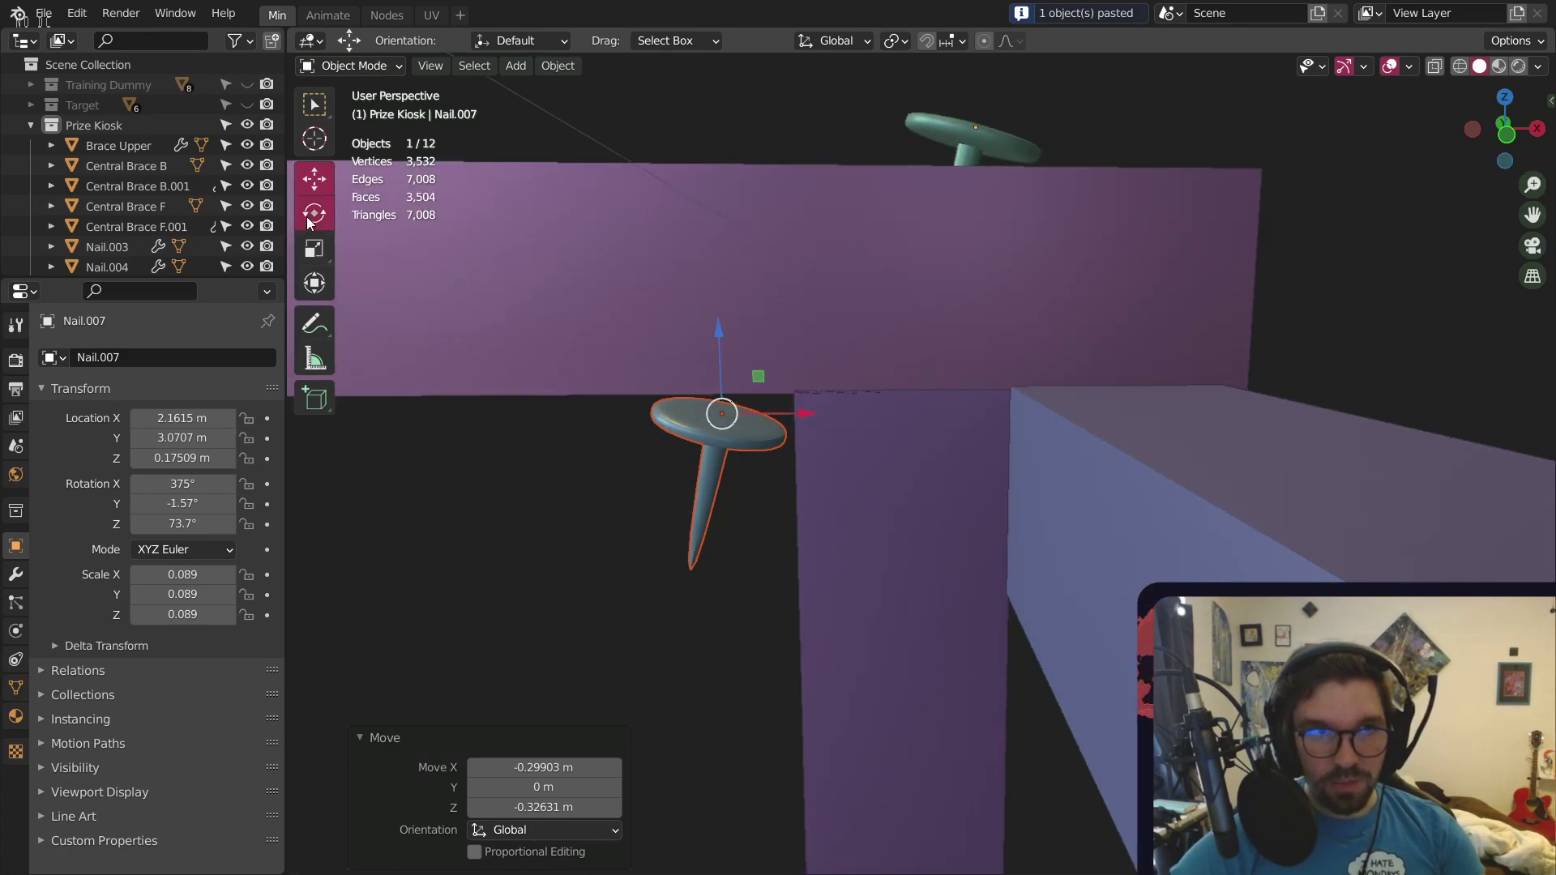
left_click(314, 215)
left_click_drag(700, 342, 563, 484)
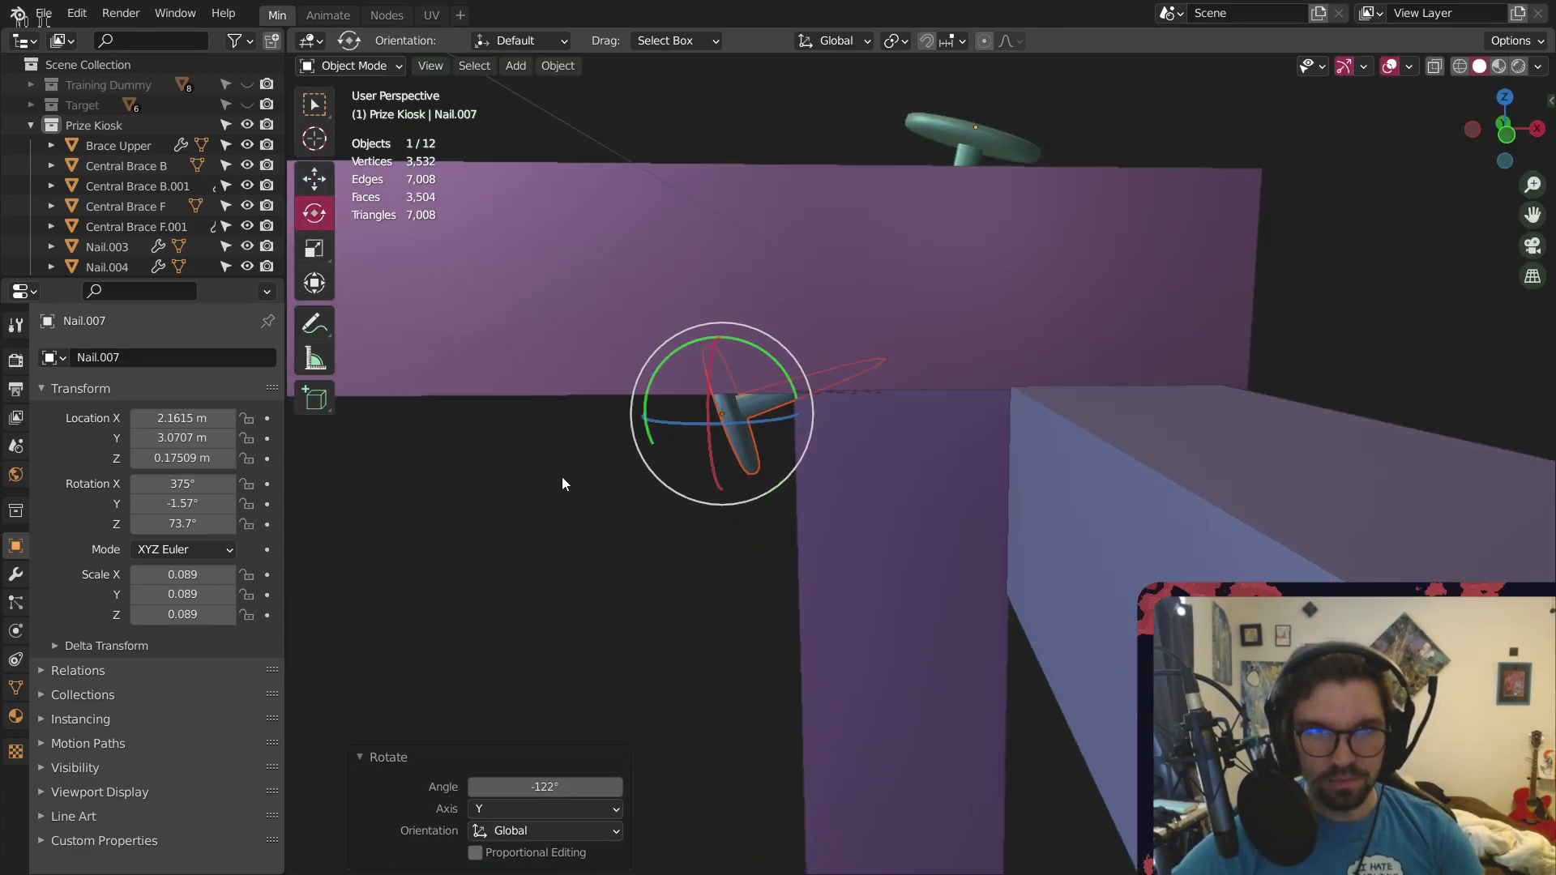
left_click(315, 179)
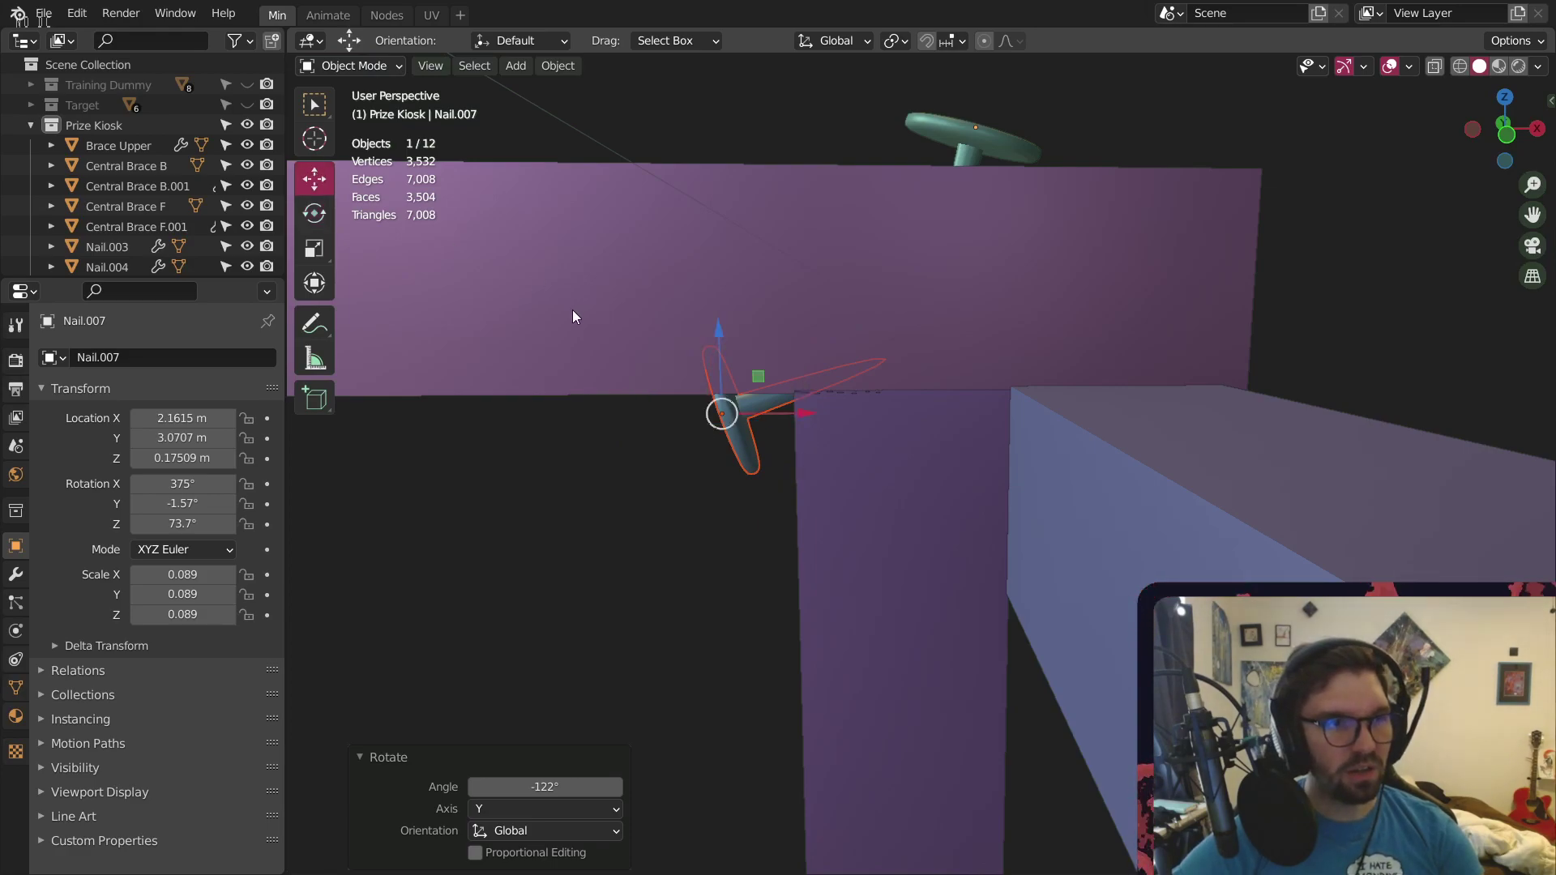
left_click_drag(715, 338, 835, 479)
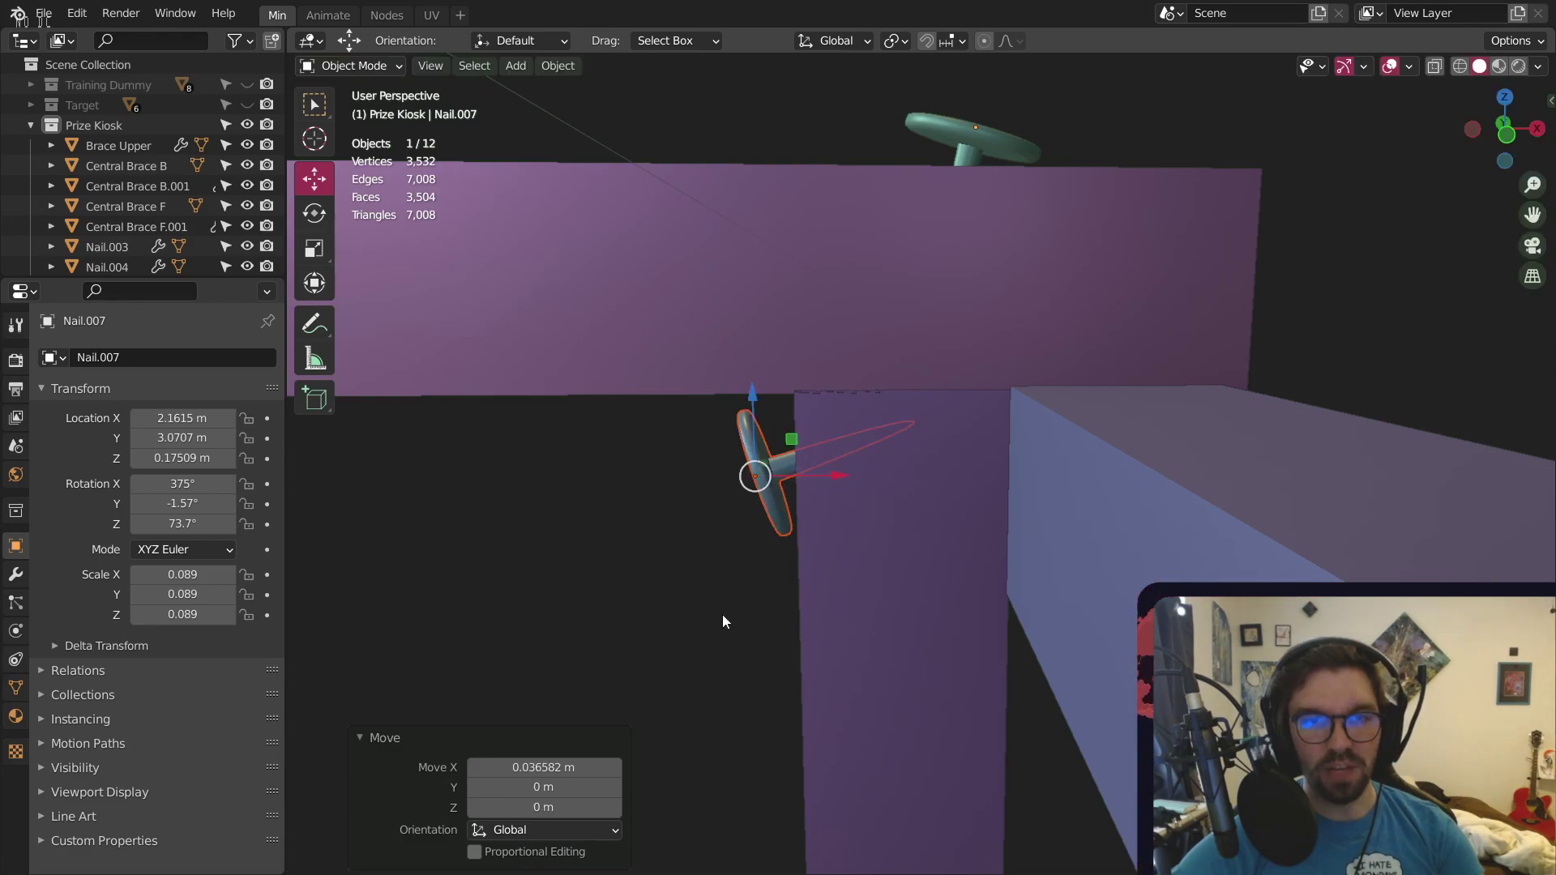
left_click(722, 615)
Duplicate the rear side nail and move the copy about -3.893 m along X to the opposite rear post
scroll(713, 571, "down", 8)
middle_click_drag(679, 567, 964, 486, "shift")
middle_click_drag(819, 413, 773, 425)
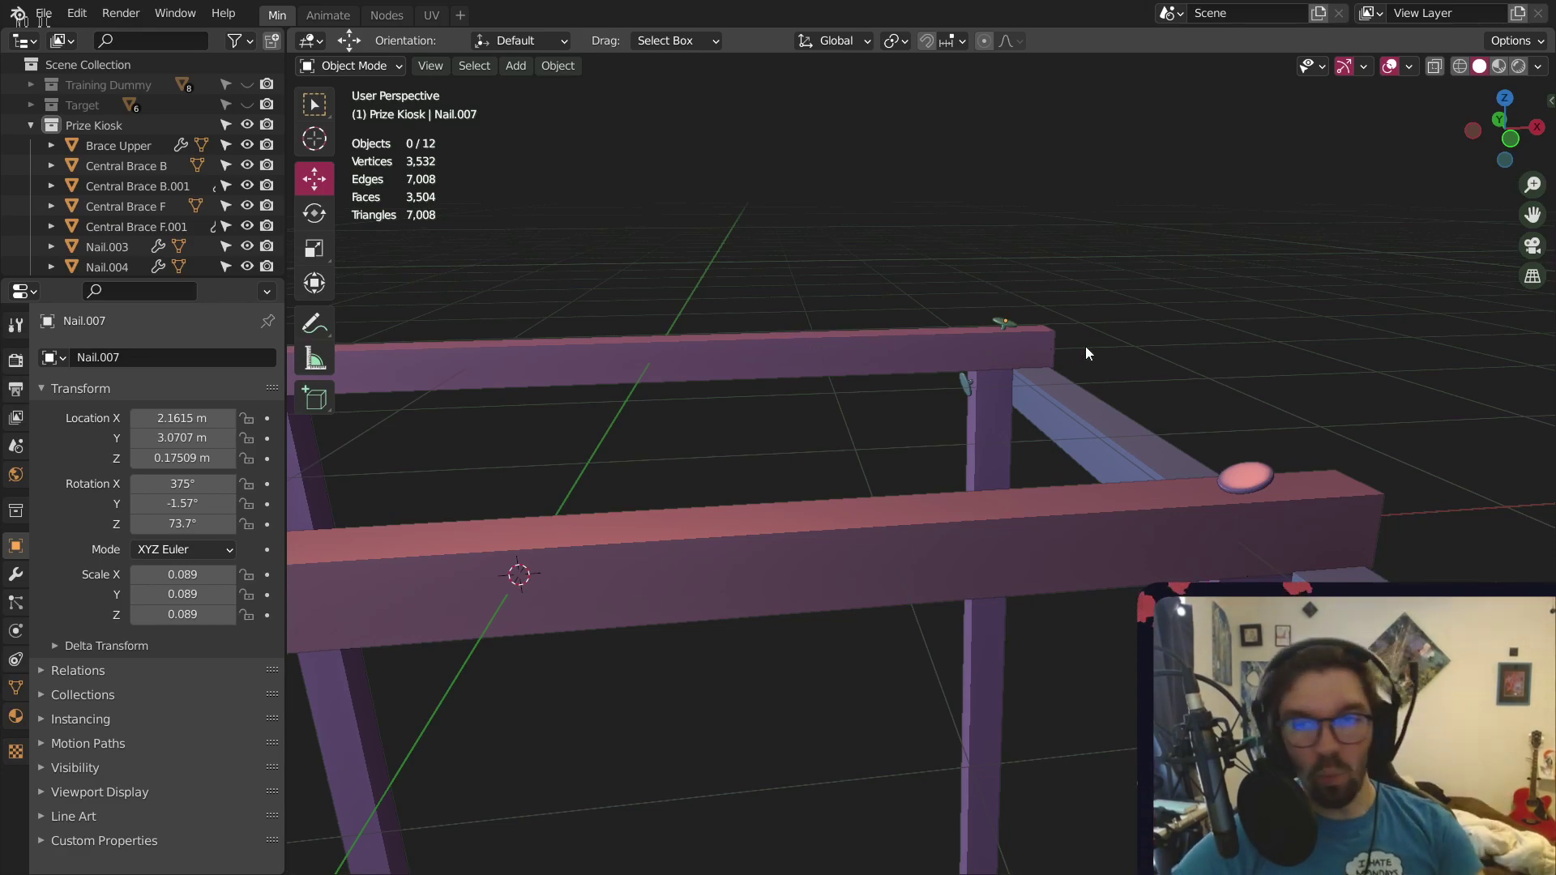
scroll(969, 358, "up", 4)
left_click(958, 417)
scroll(902, 477, "up", 3)
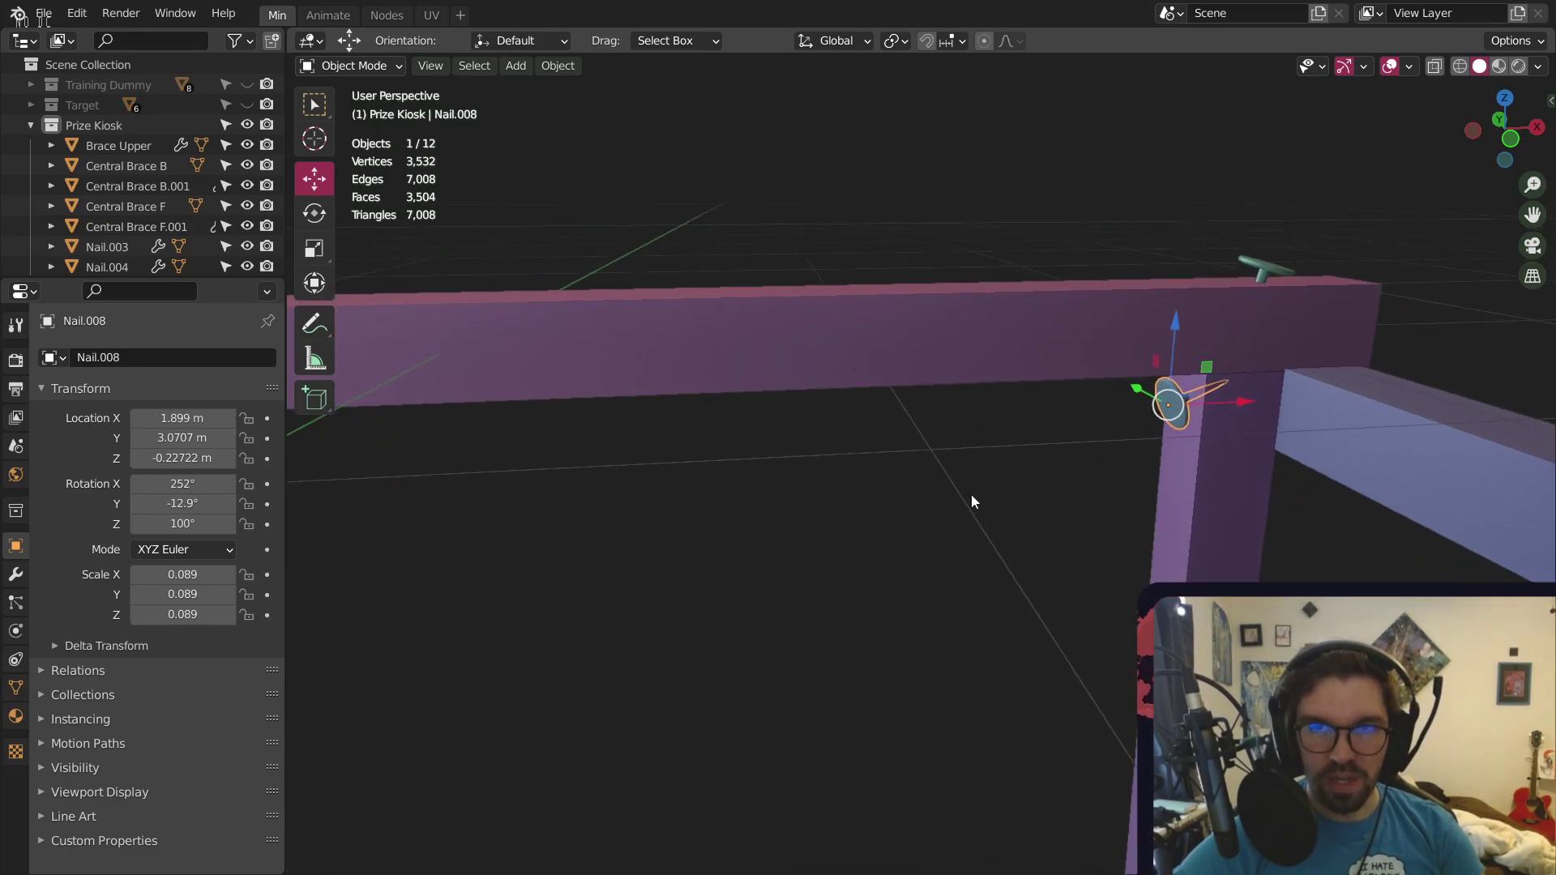
key("ctrl+c")
key("ctrl+v")
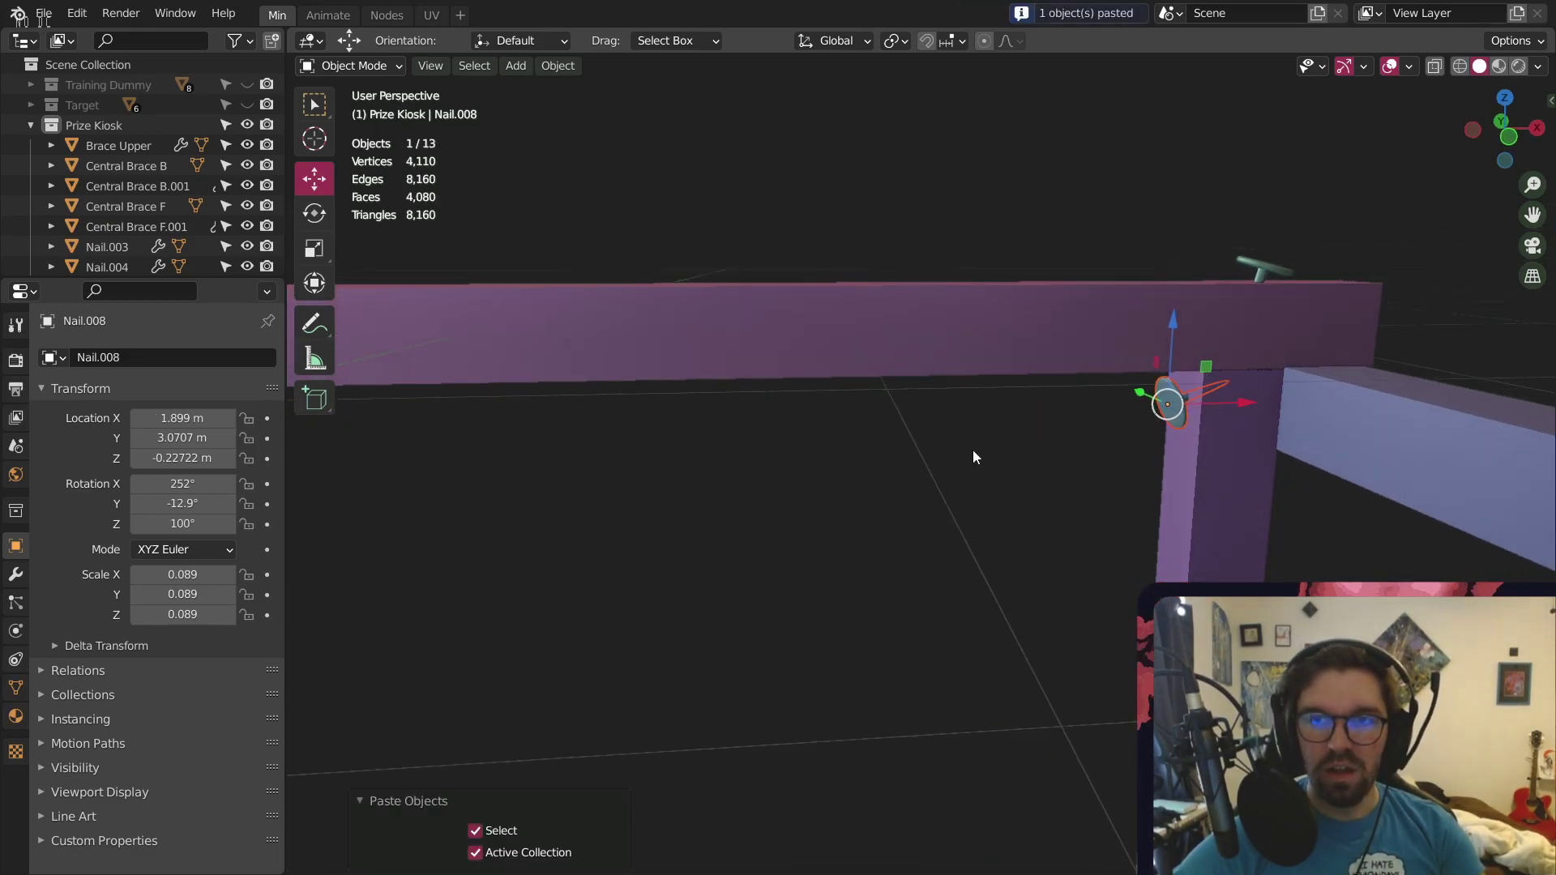
middle_click_drag(974, 458, 1292, 462)
left_click_drag(1368, 445, 632, 514)
middle_click_drag(632, 513, 1181, 413)
left_click_drag(1117, 412, 475, 420)
middle_click_drag(475, 420, 577, 437)
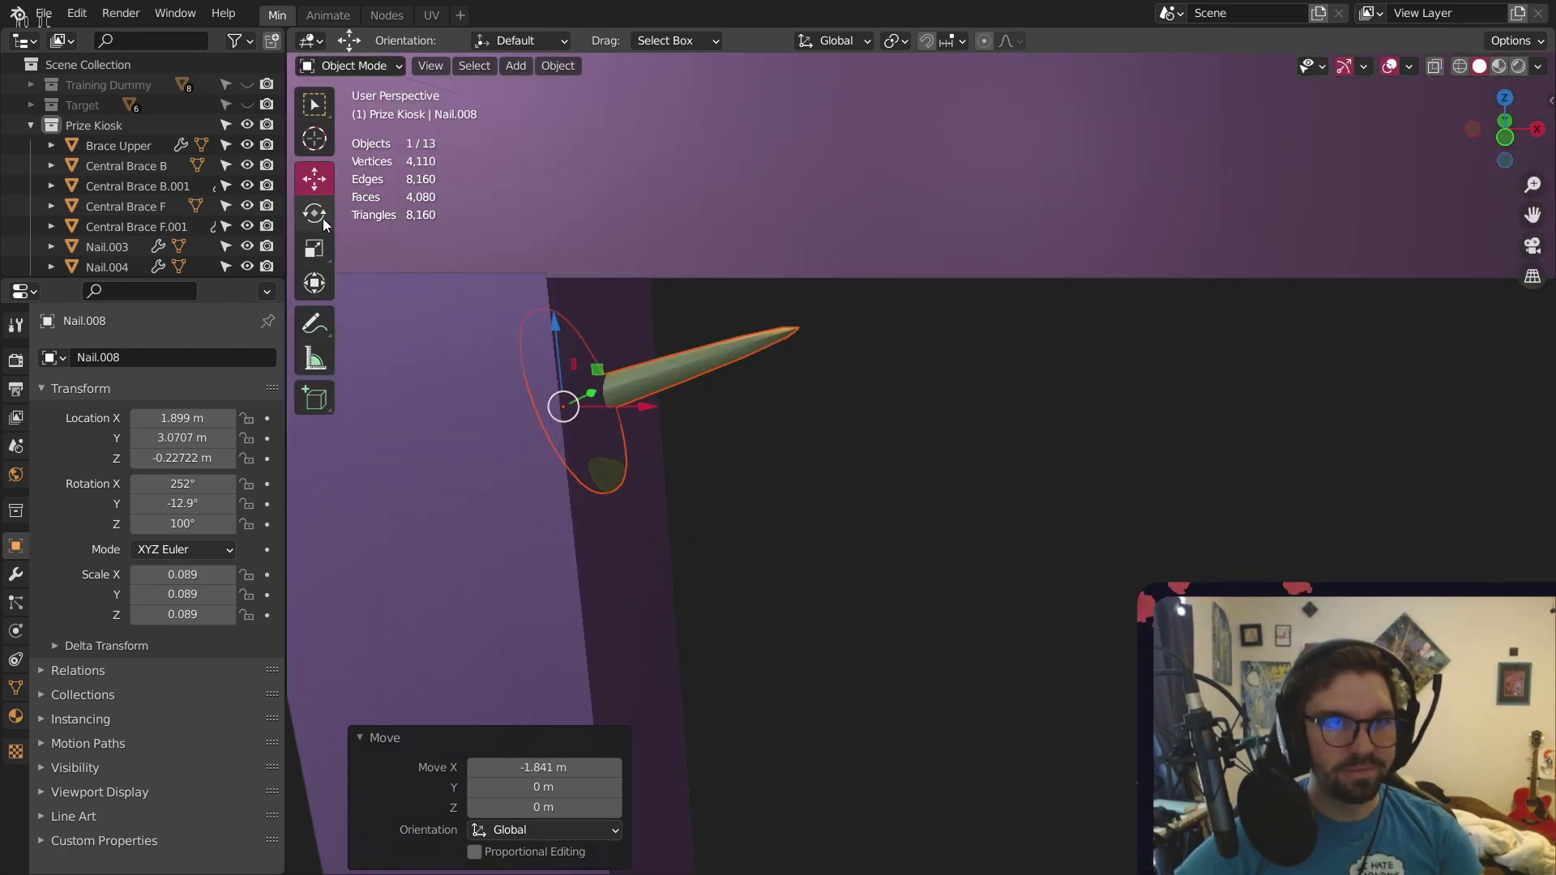
Rotate the copied nail about -158° around Y to face the post and move it about 0.112 m along X
left_click(314, 213)
left_click_drag(594, 339, 356, 478)
left_click(313, 180)
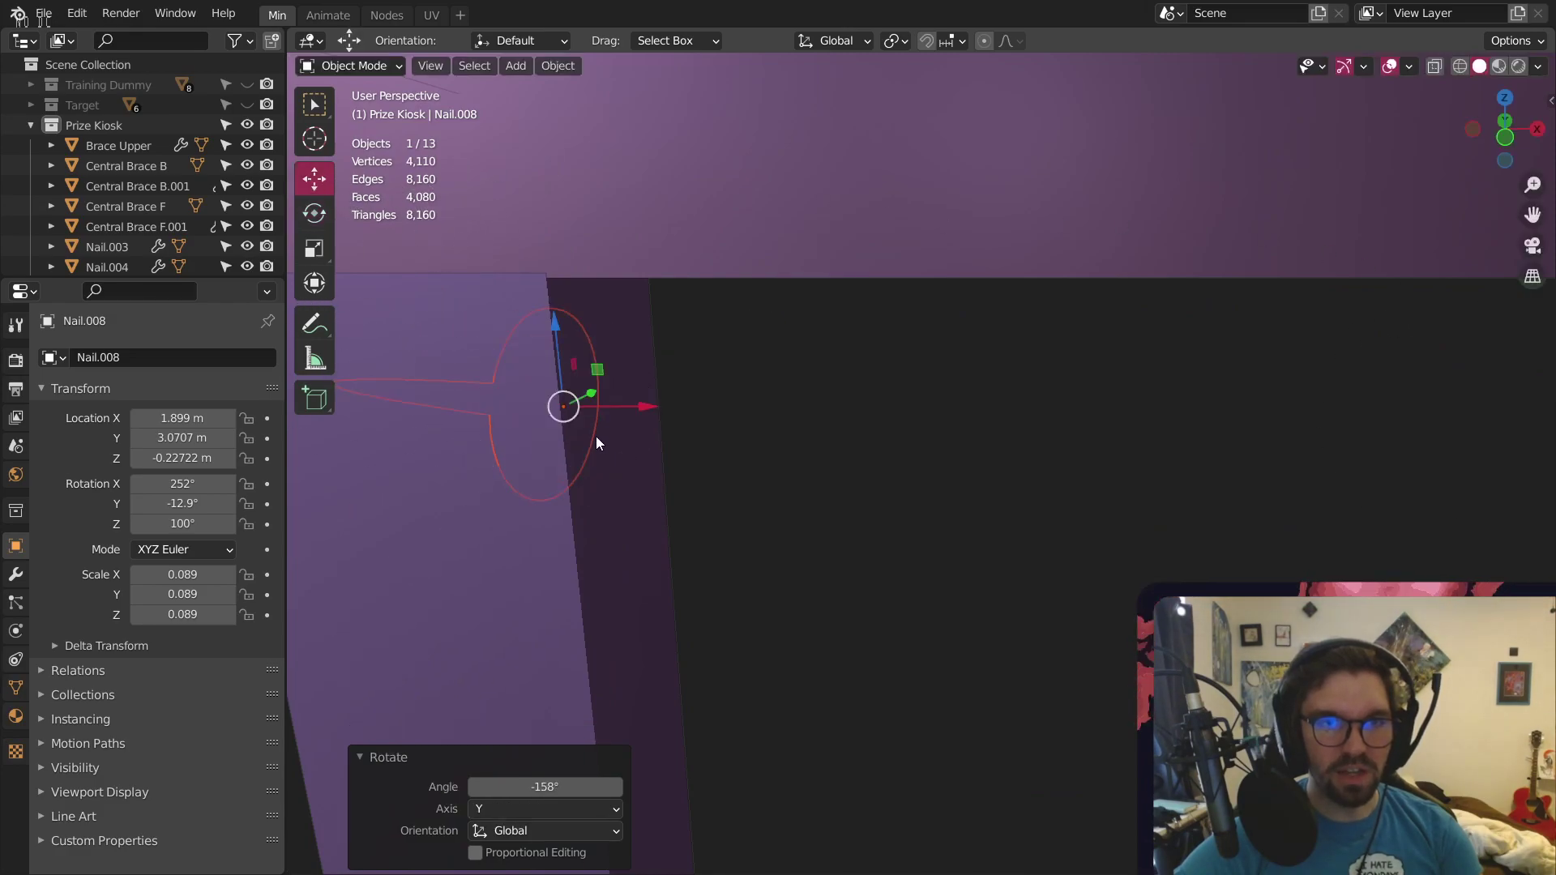
left_click_drag(653, 408, 783, 420)
middle_click_drag(777, 421, 616, 409)
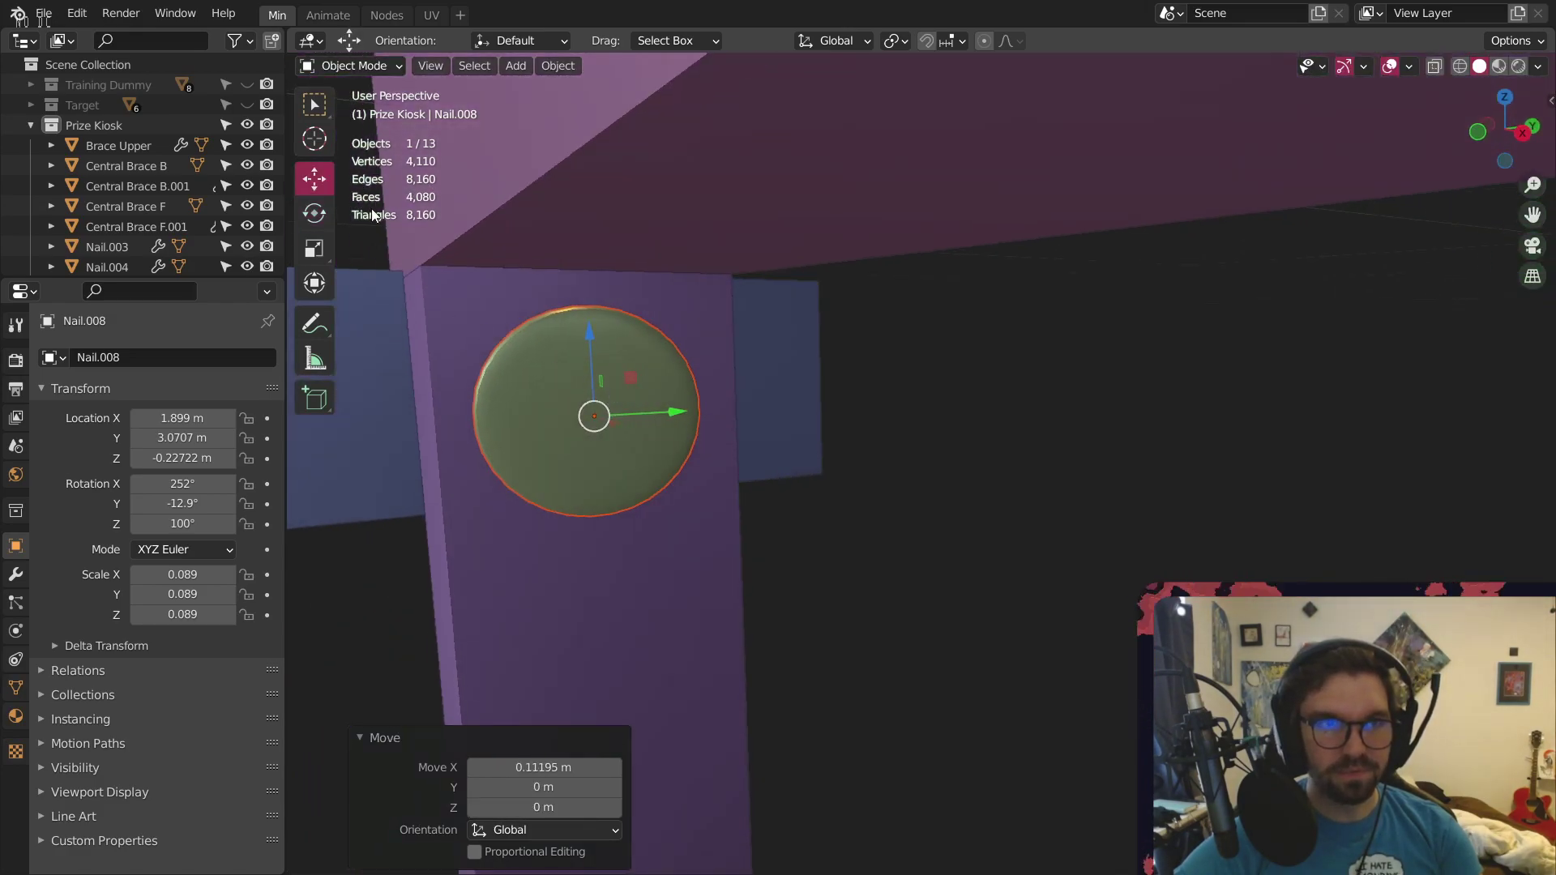
Turn the nail about 39° around Z and shift it about 0.111 m along Y so it enters the post at an angle
left_click(315, 213)
left_click_drag(563, 428, 350, 213)
left_click(315, 178)
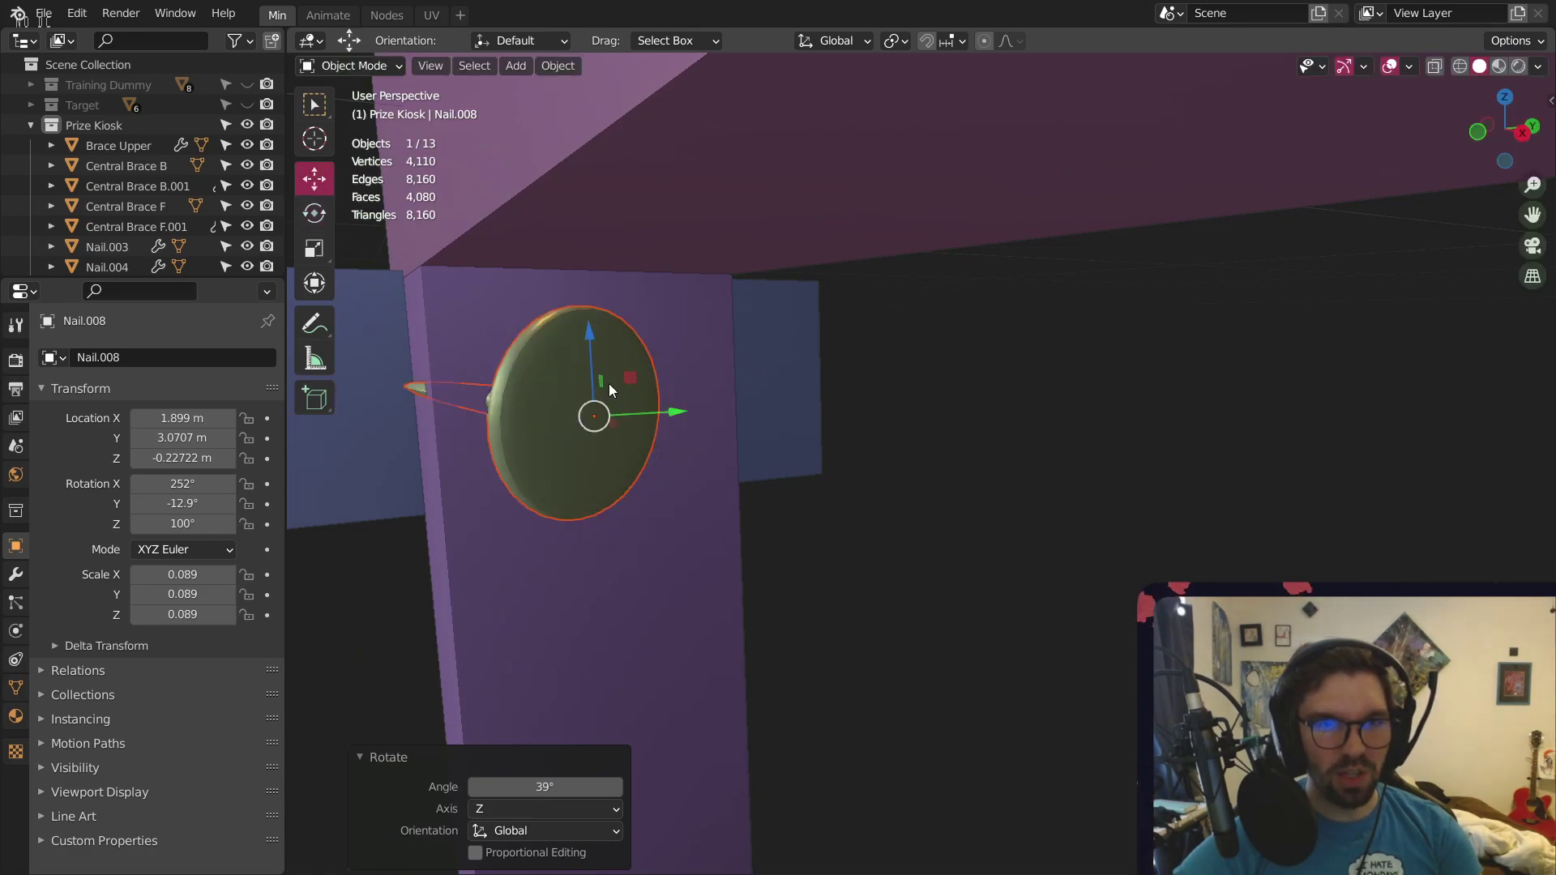
left_click_drag(681, 412, 827, 418)
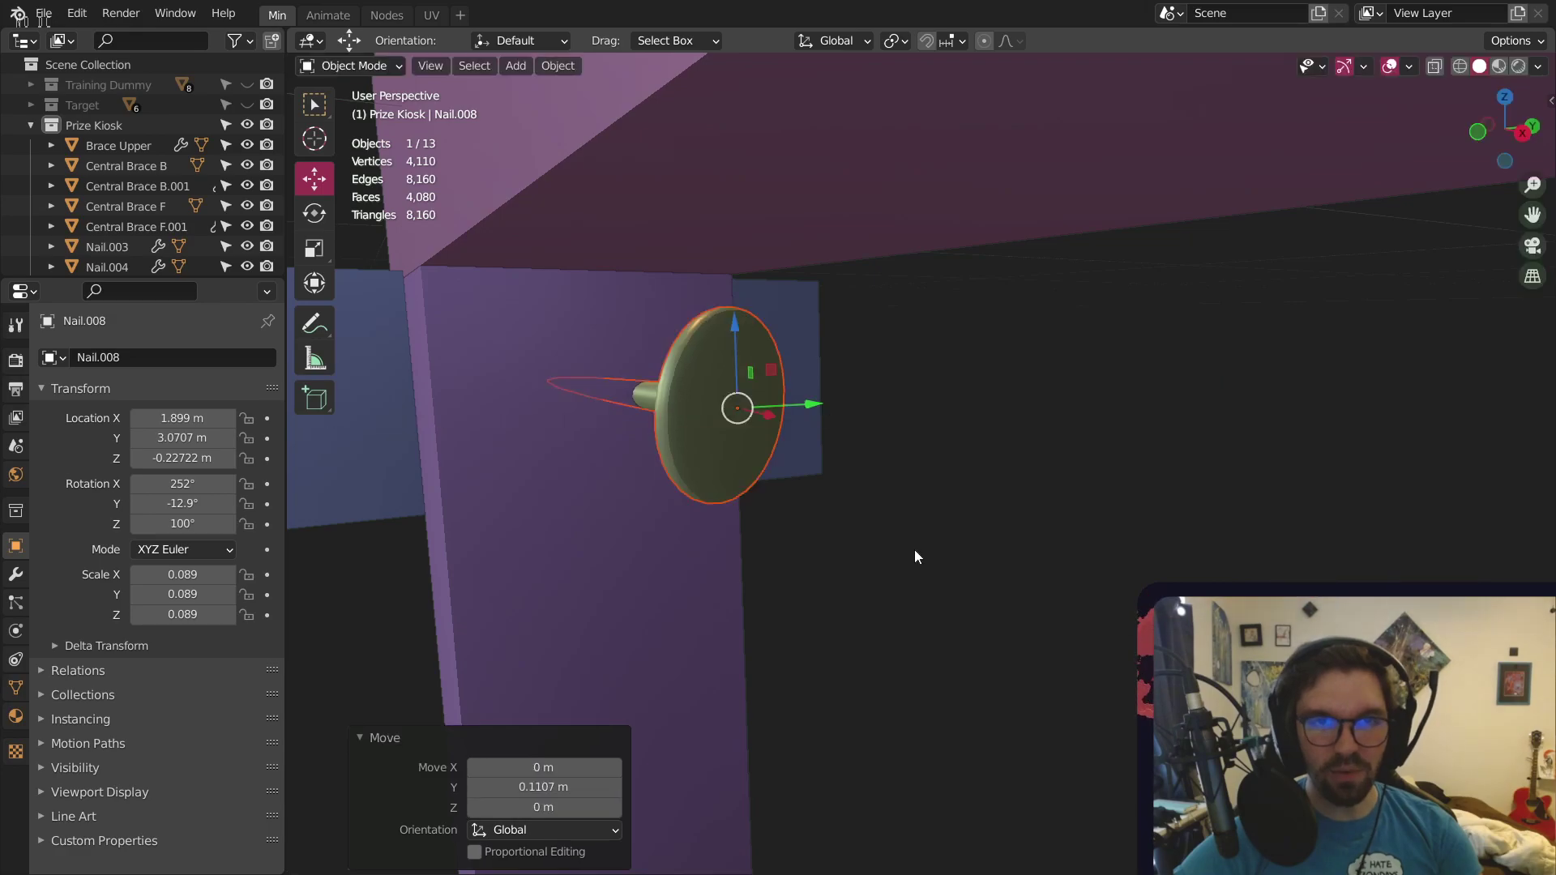
left_click(914, 550)
Duplicate the angled side nail and raise the copy about 0.481 m along Z above the rear beam
scroll(908, 548, "down", 4)
middle_click_drag(803, 492, 763, 477)
left_click(763, 476)
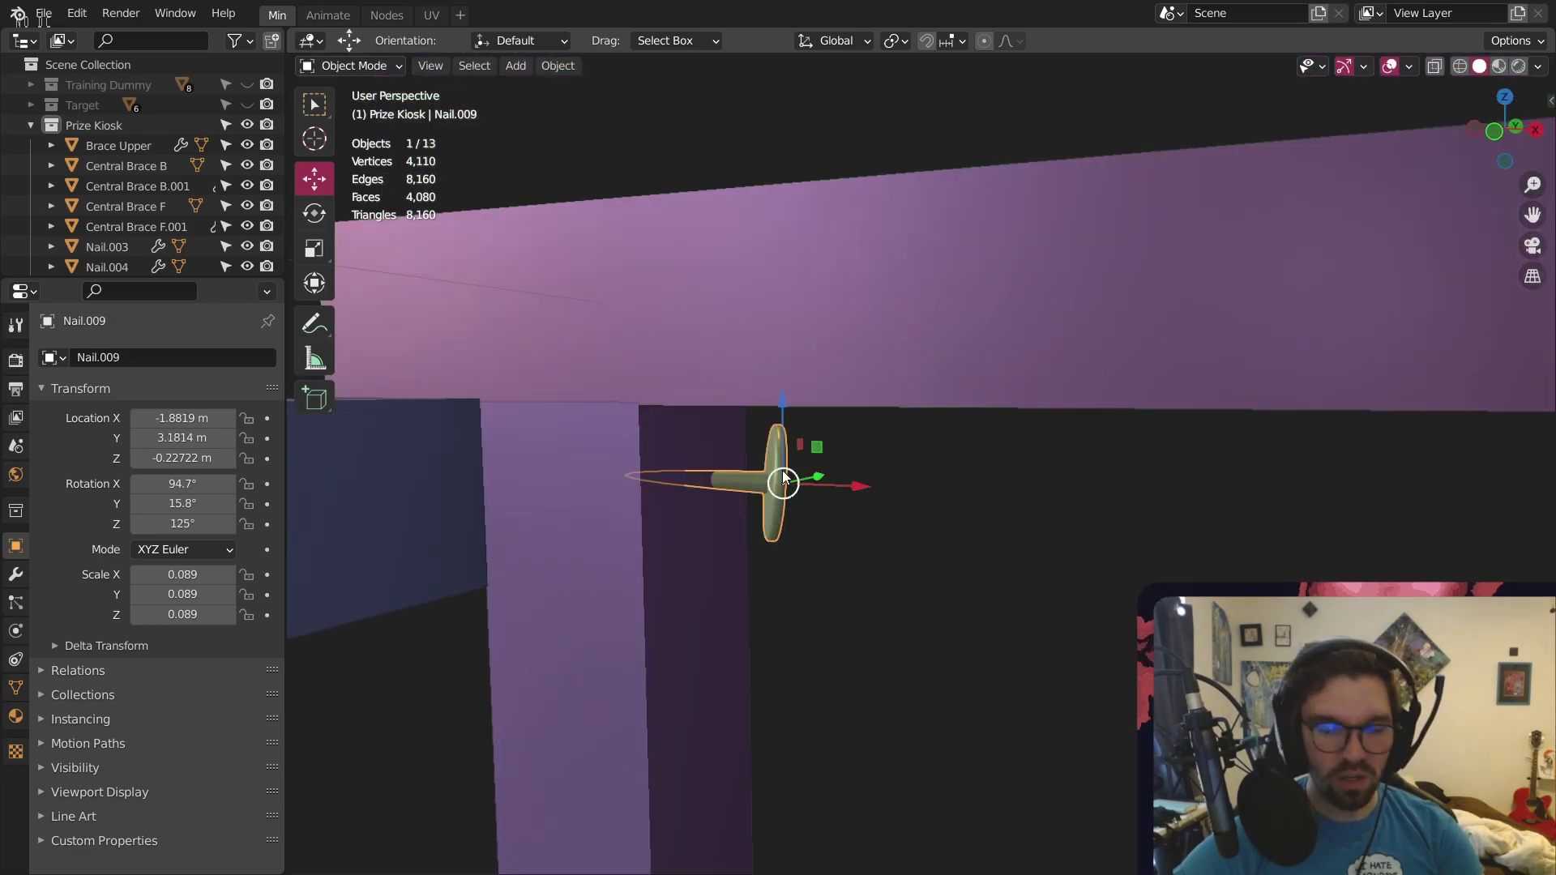
key("ctrl+c")
key("ctrl+v")
left_click_drag(784, 406, 782, 52)
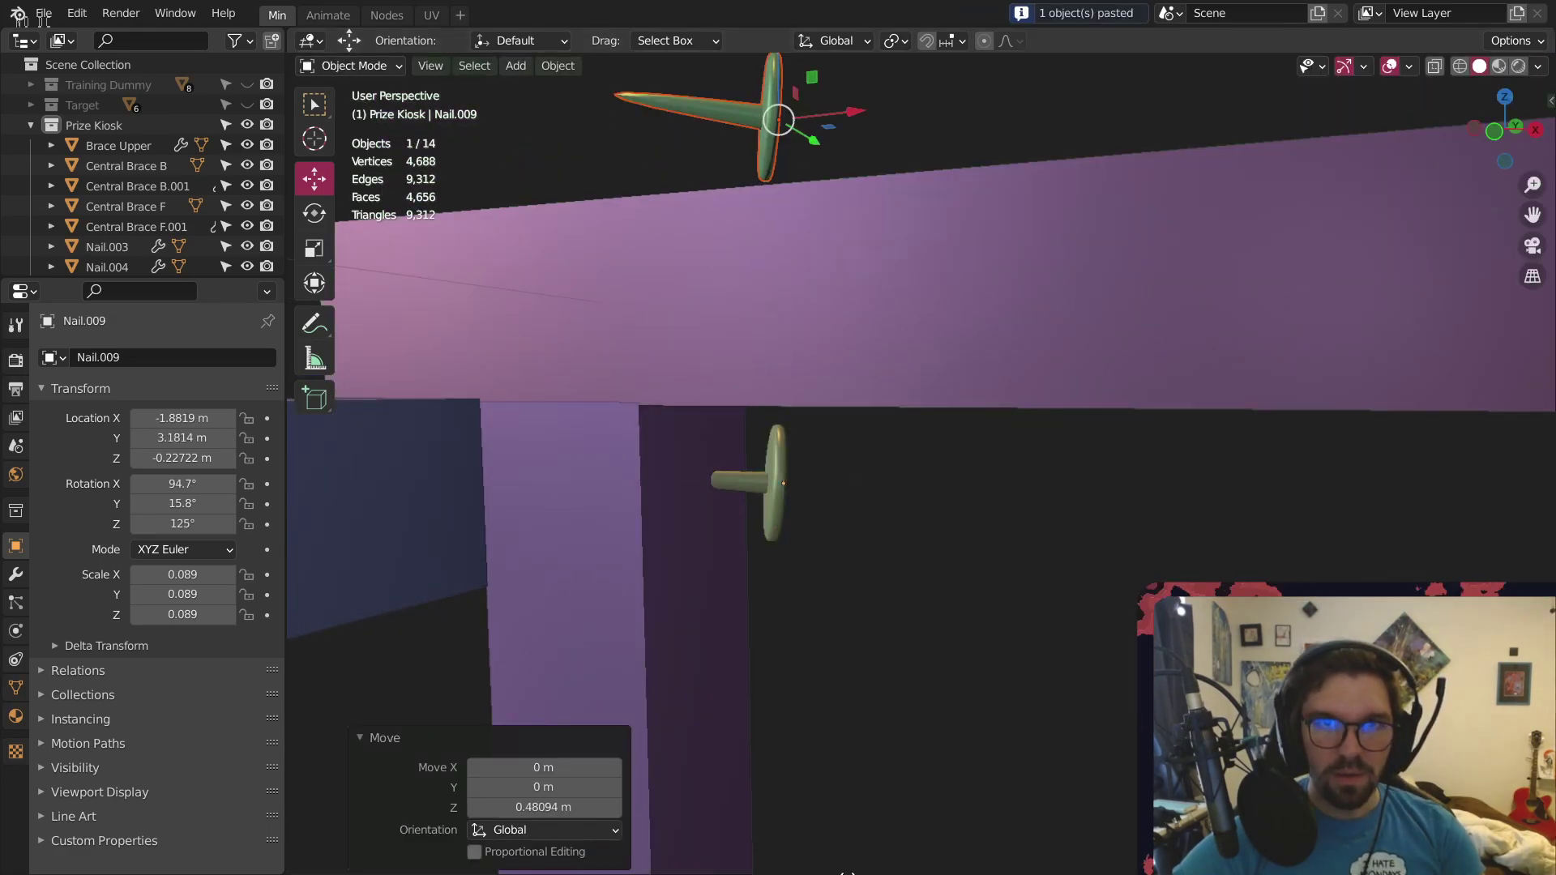
middle_click_drag(809, 442, 826, 489)
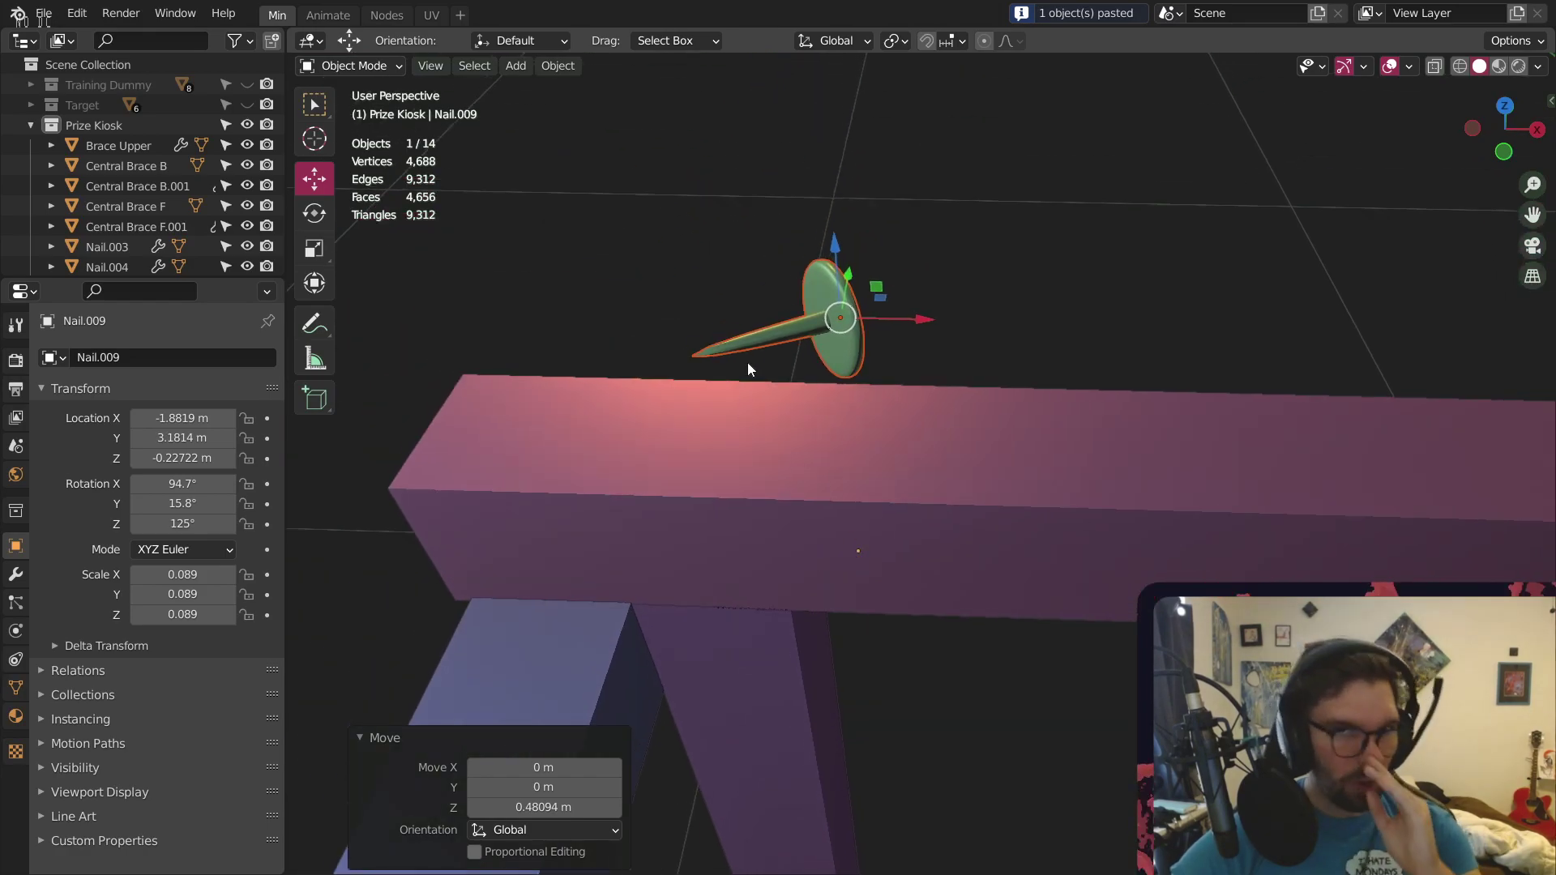
middle_click_drag(747, 365, 781, 474)
Trackball-rotate the raised nail copy about -7.45° and -50.4° so it points down toward the rear beam
left_click(293, 212)
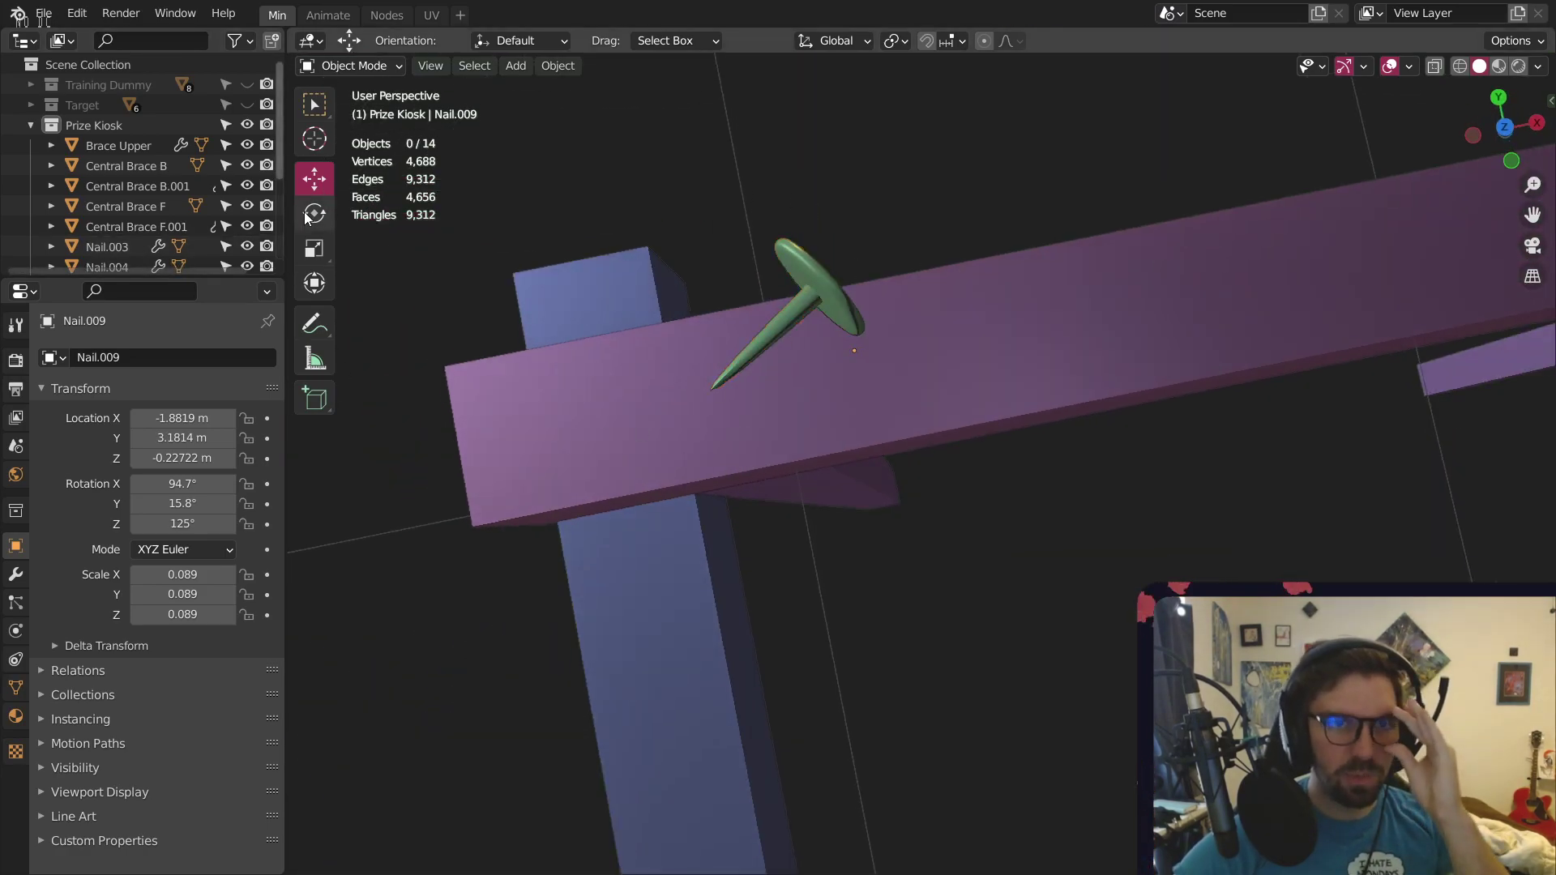
left_click(305, 212)
left_click(828, 265)
left_click_drag(789, 323, 804, 269)
left_click(316, 180)
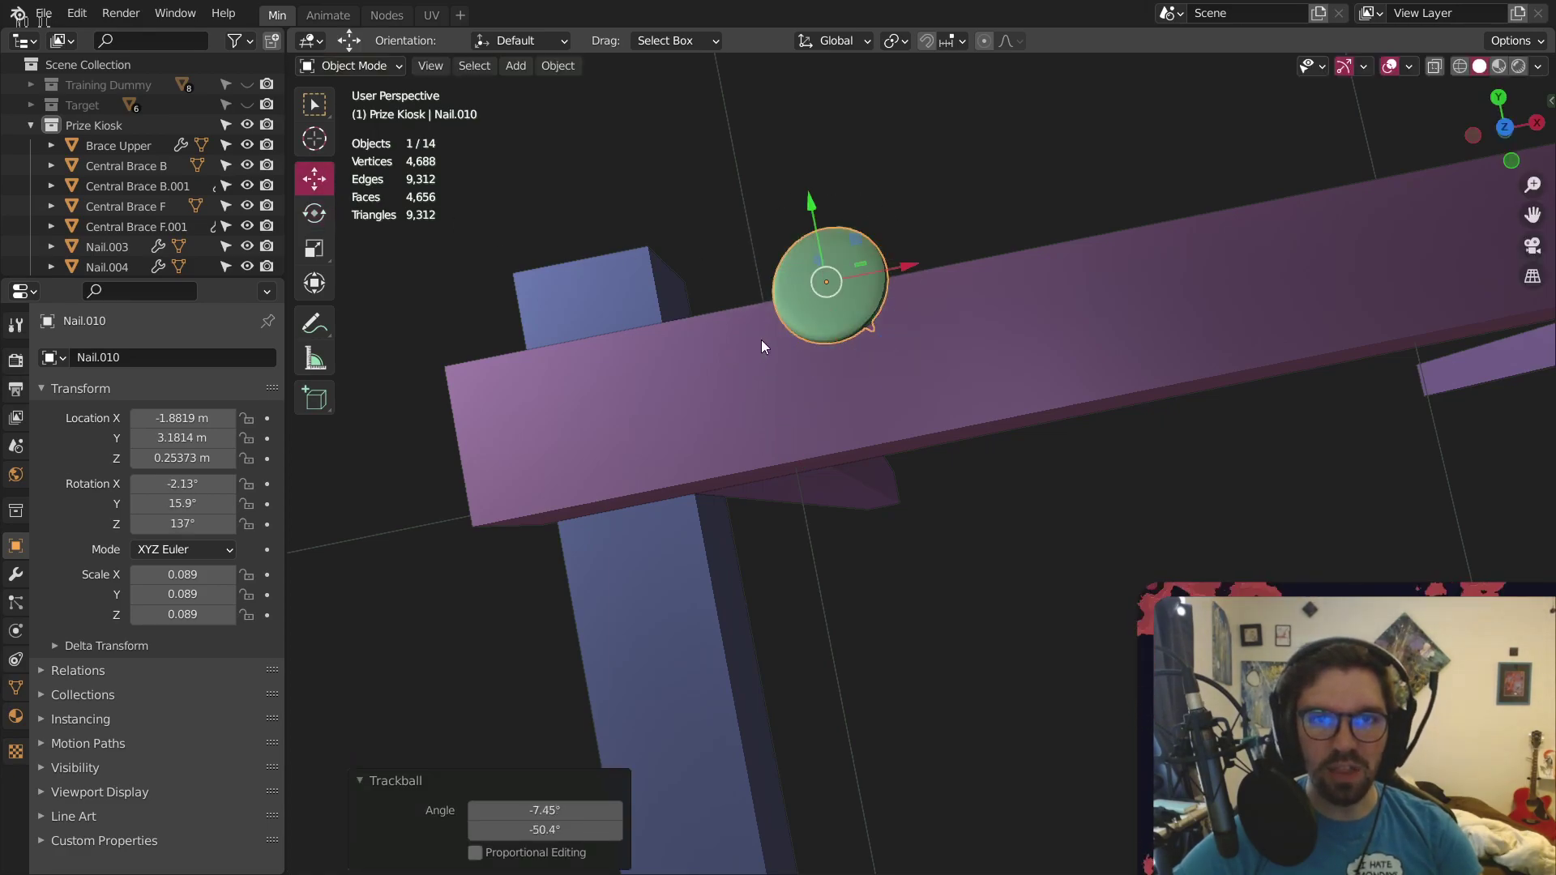
Move the upright nail over the rear post joint, to about -2.081 m in X and 3.156 m in Y
middle_click_drag(761, 340, 808, 232)
left_click_drag(912, 241, 687, 253)
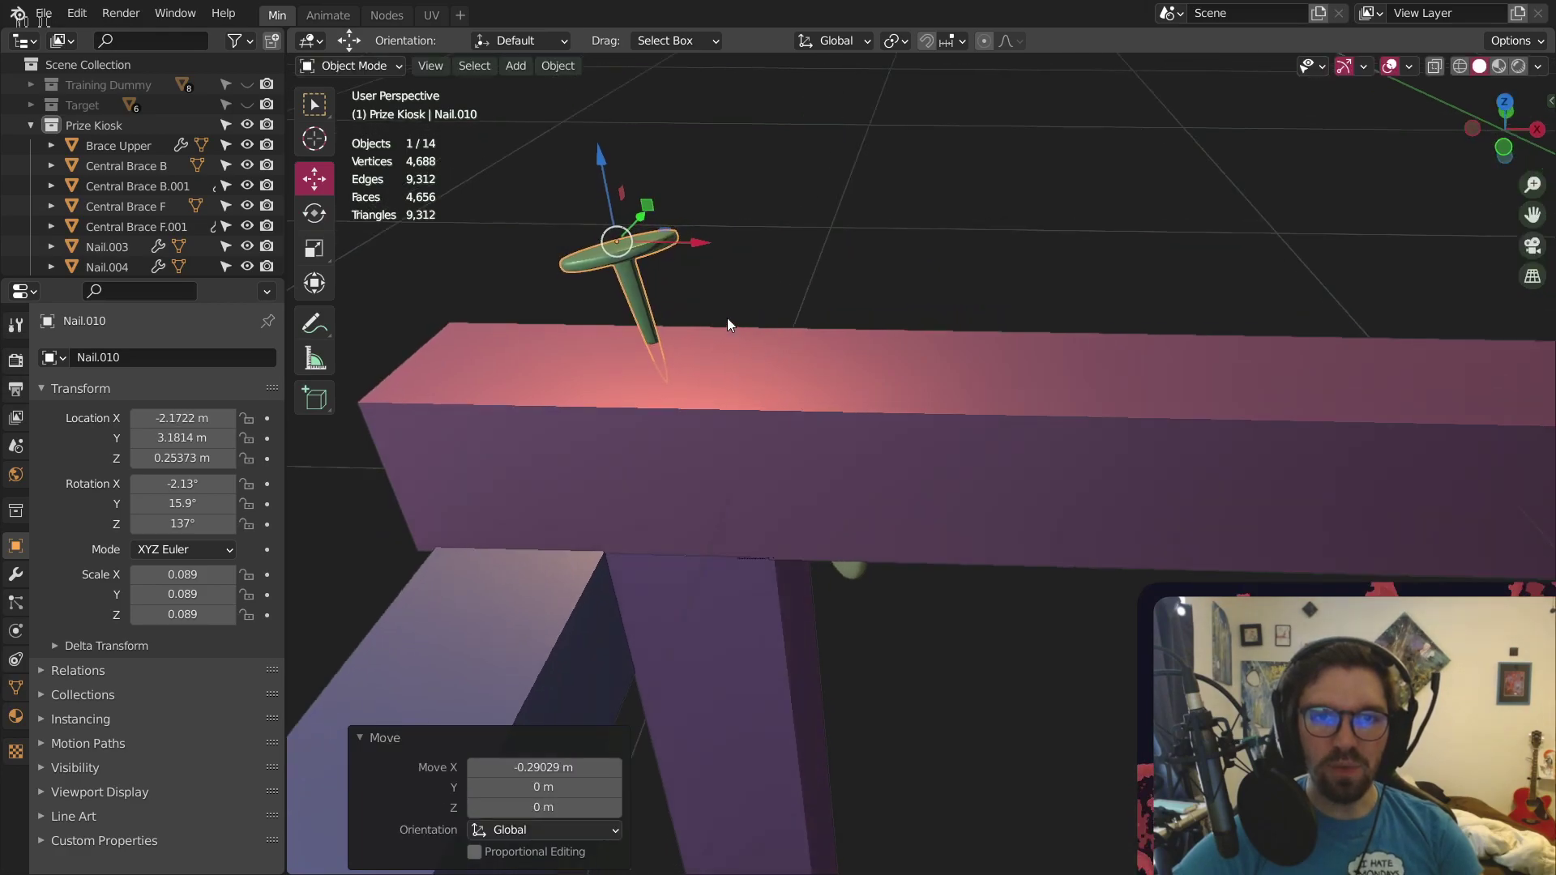
middle_click_drag(726, 318, 646, 303)
left_click_drag(665, 284, 714, 272)
middle_click_drag(673, 399, 829, 322)
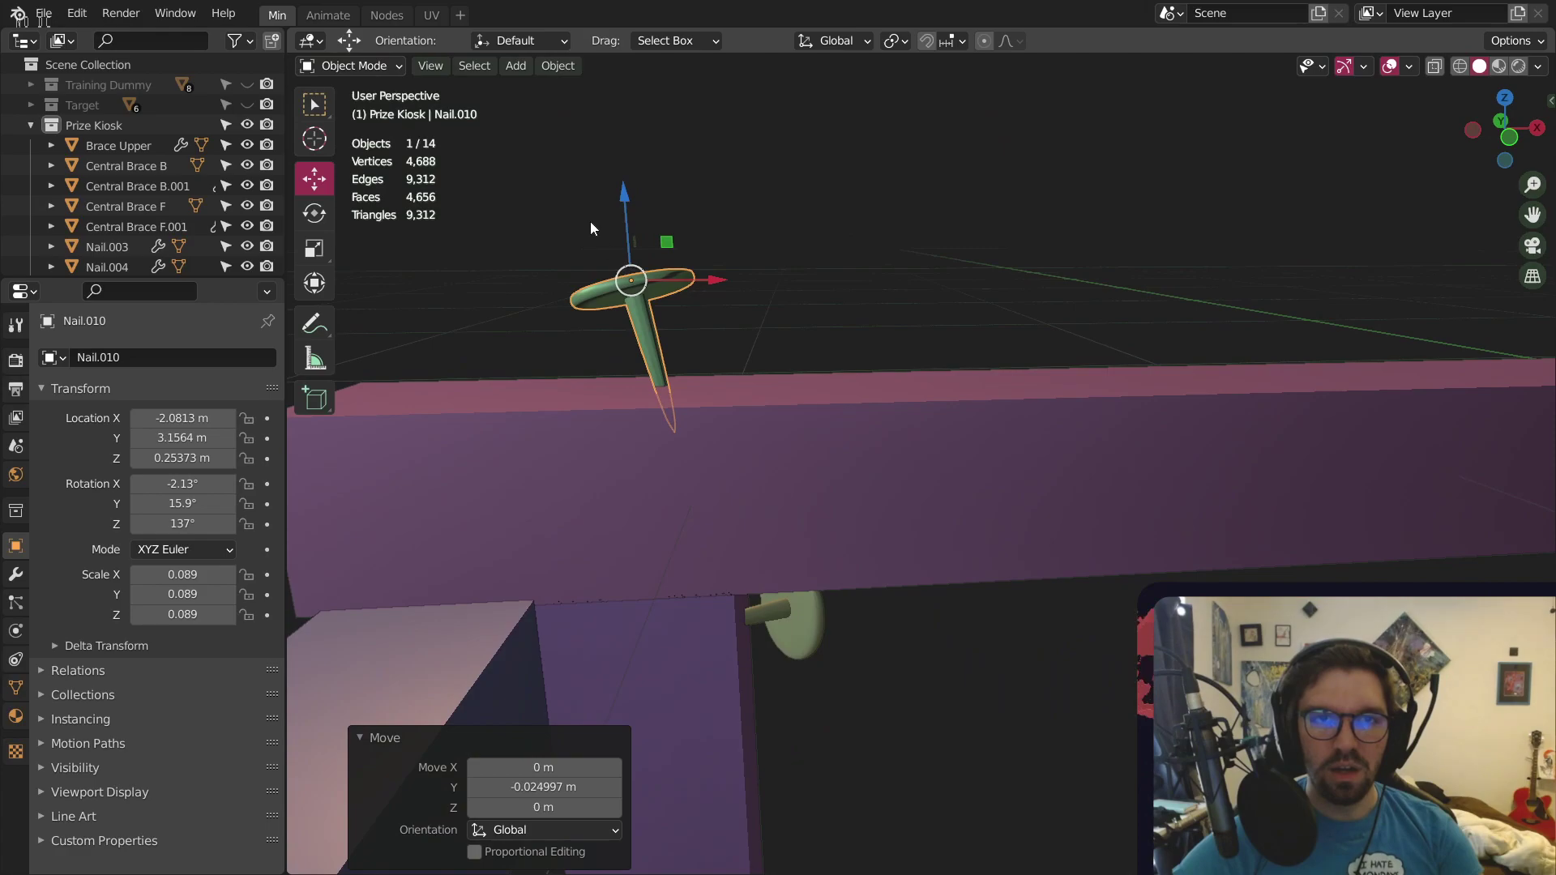
Lower the nail about 0.079 m into the rear beam, shift it about -0.063 m along Y, and deselect it
left_click_drag(624, 209, 626, 280)
middle_click_drag(625, 280, 626, 377)
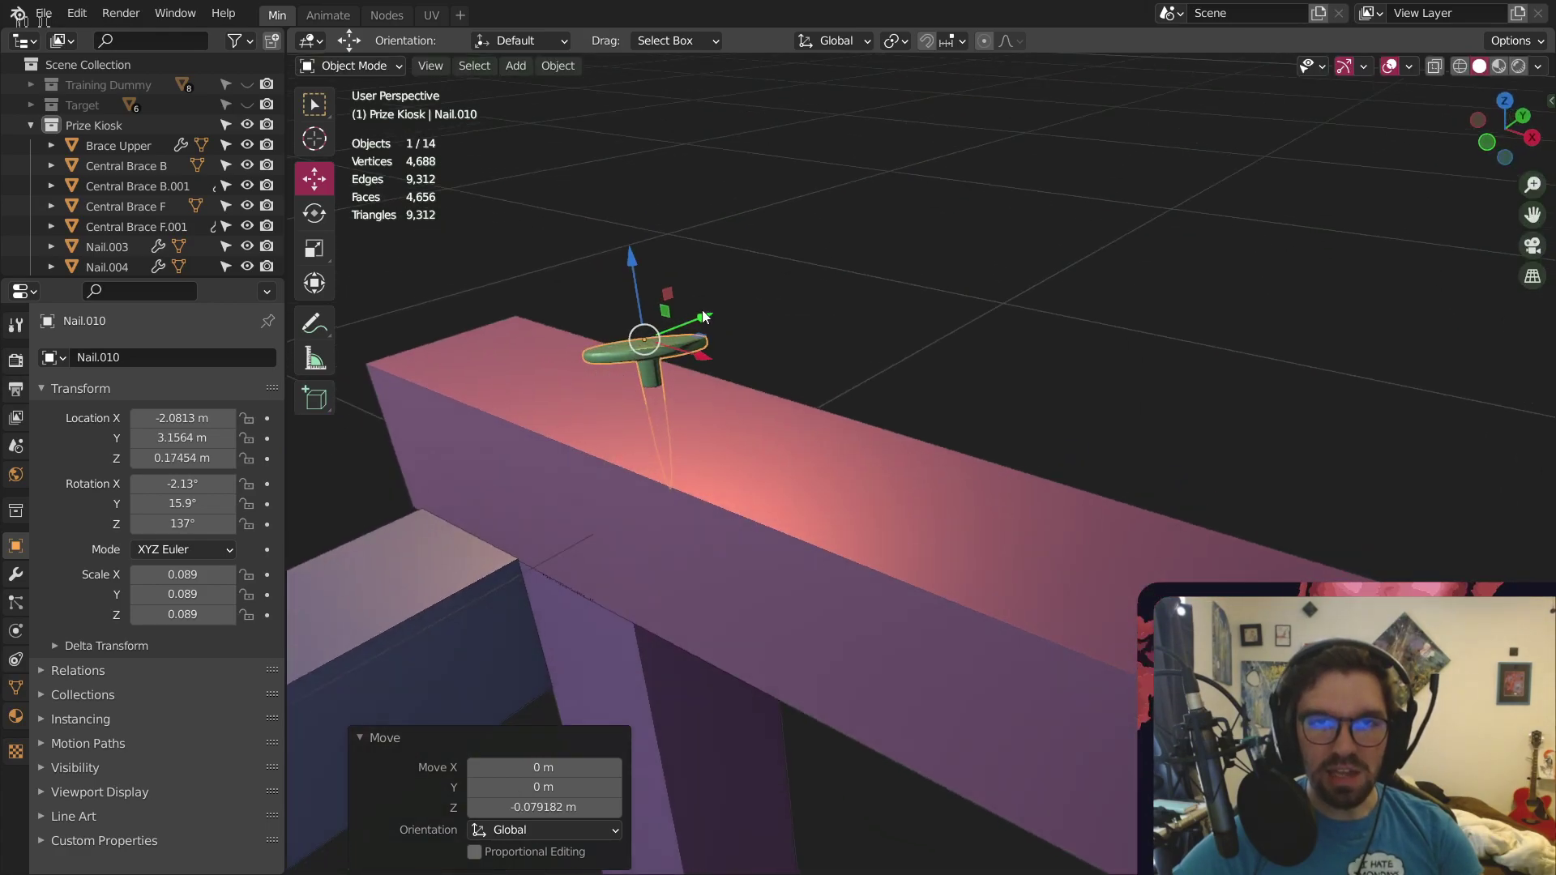
left_click_drag(648, 339, 657, 337)
left_click(754, 250)
scroll(745, 276, "down", 3)
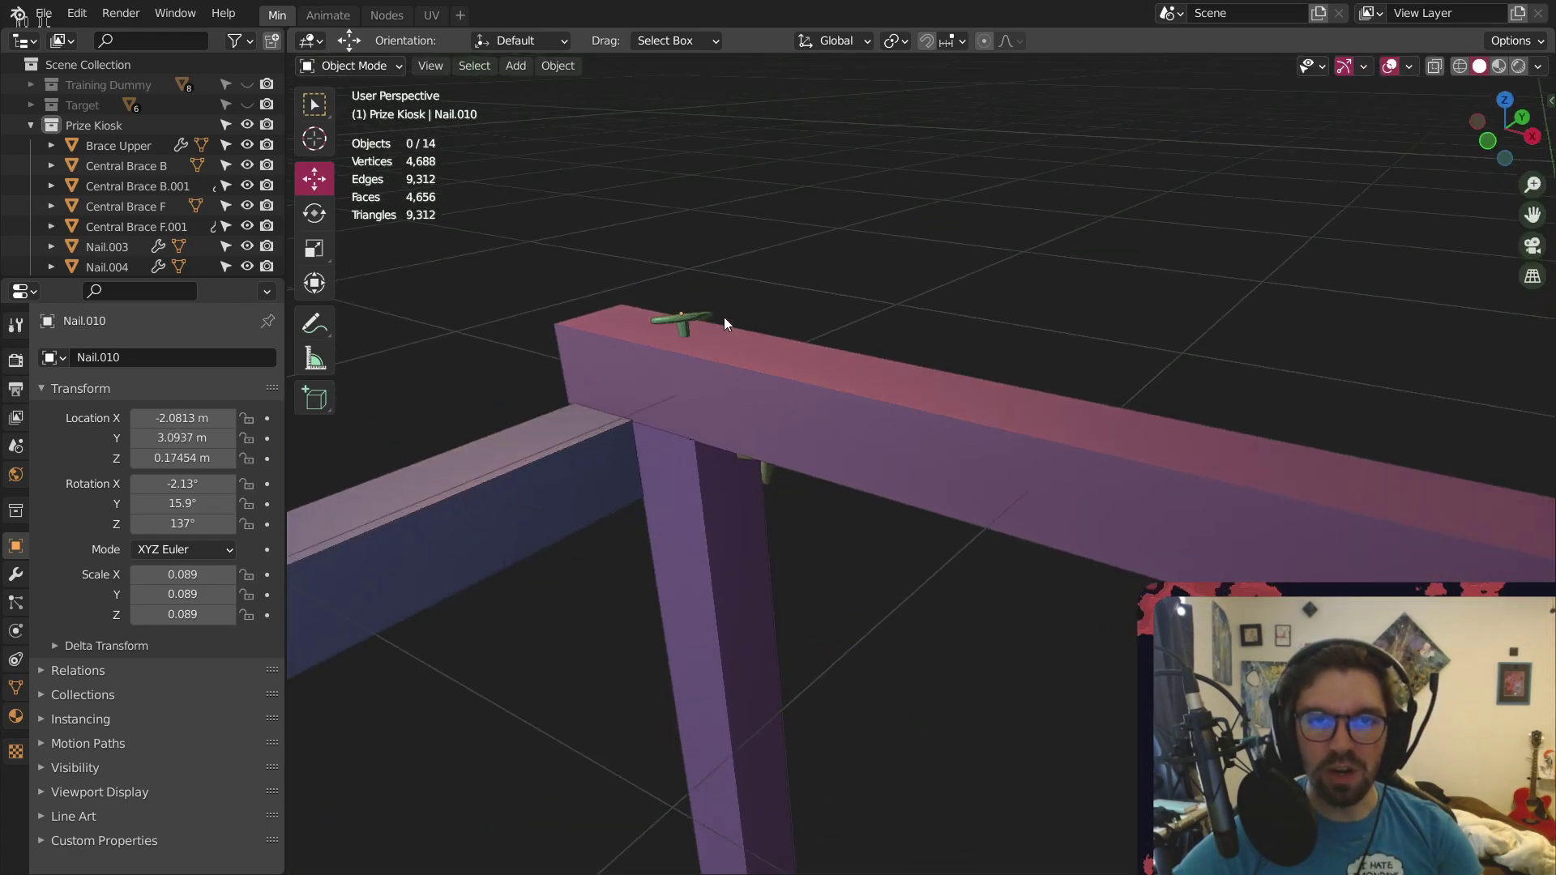
Examine the nailed joints and the whole kiosk frame from several angles, along with the kiosk's object list
middle_click_drag(723, 317, 635, 393)
scroll(780, 330, "down", 5)
middle_click_drag(781, 328, 694, 451)
scroll(774, 397, "up", 6)
scroll(776, 301, "down", 6)
scroll(815, 395, "up", 3)
scroll(747, 673, "up", 3)
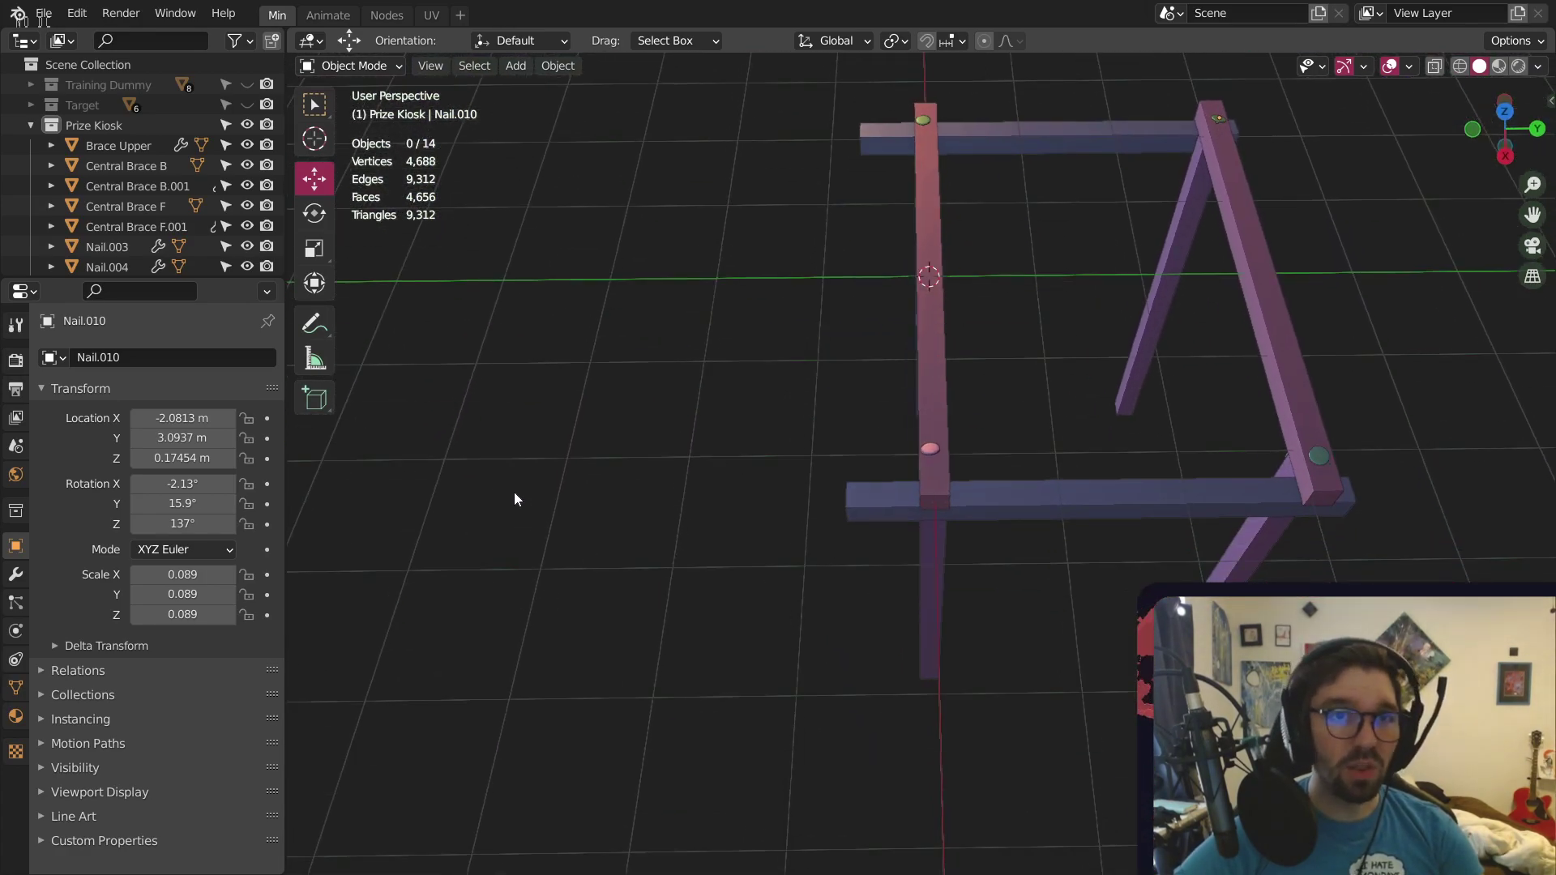
scroll(128, 170, "down", 5)
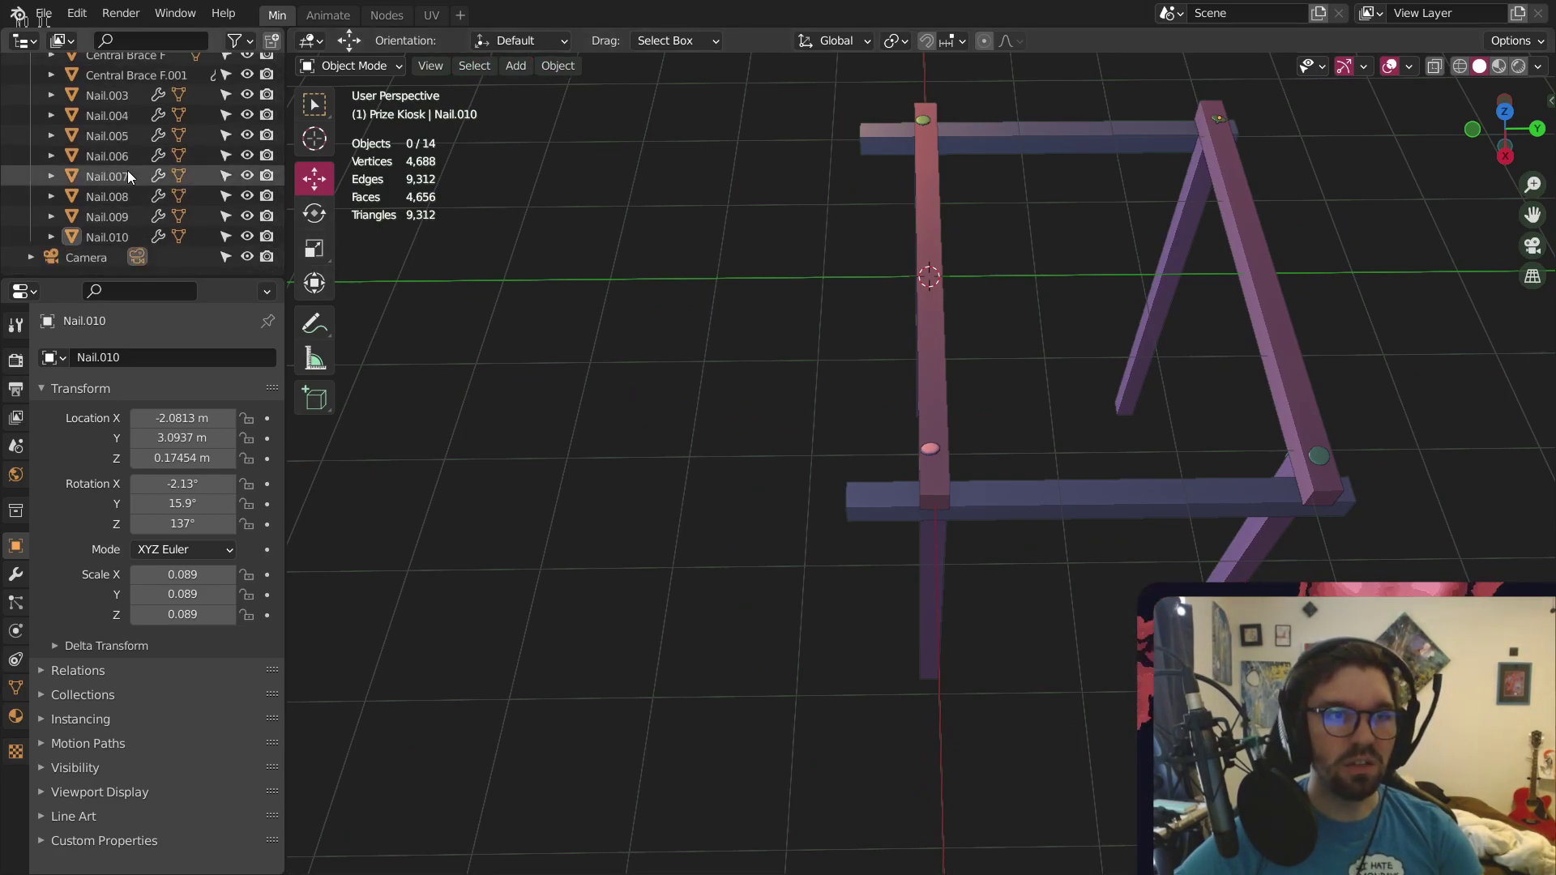
scroll(577, 293, "up", 2)
scroll(577, 293, "up", 3)
scroll(826, 360, "down", 6)
middle_click_drag(874, 419, 885, 387)
scroll(989, 572, "up", 4)
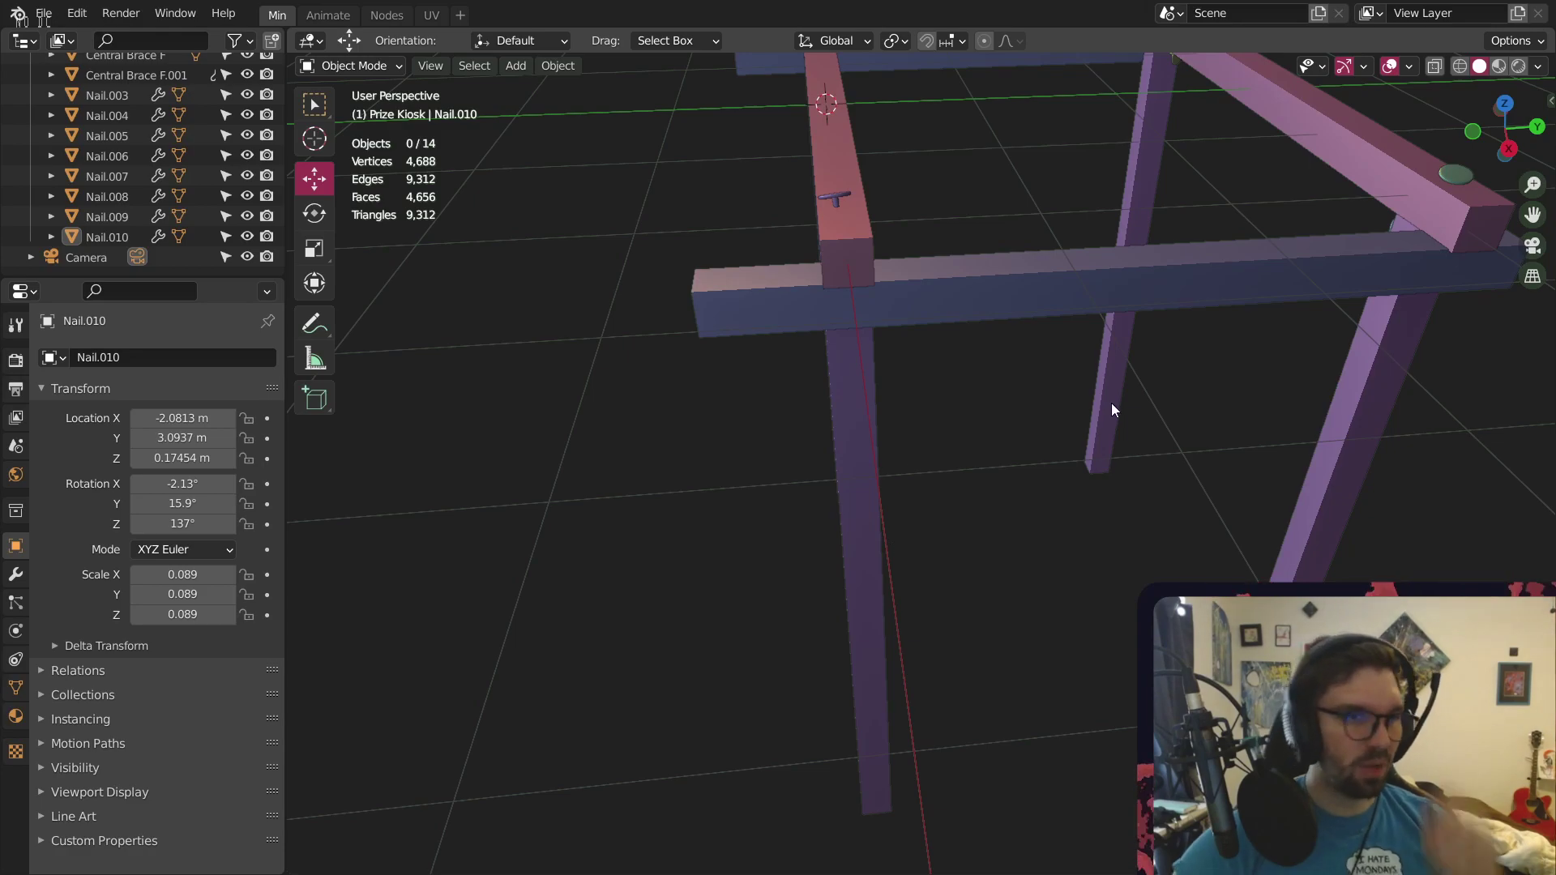
scroll(707, 244, "down", 5)
scroll(708, 245, "up", 3)
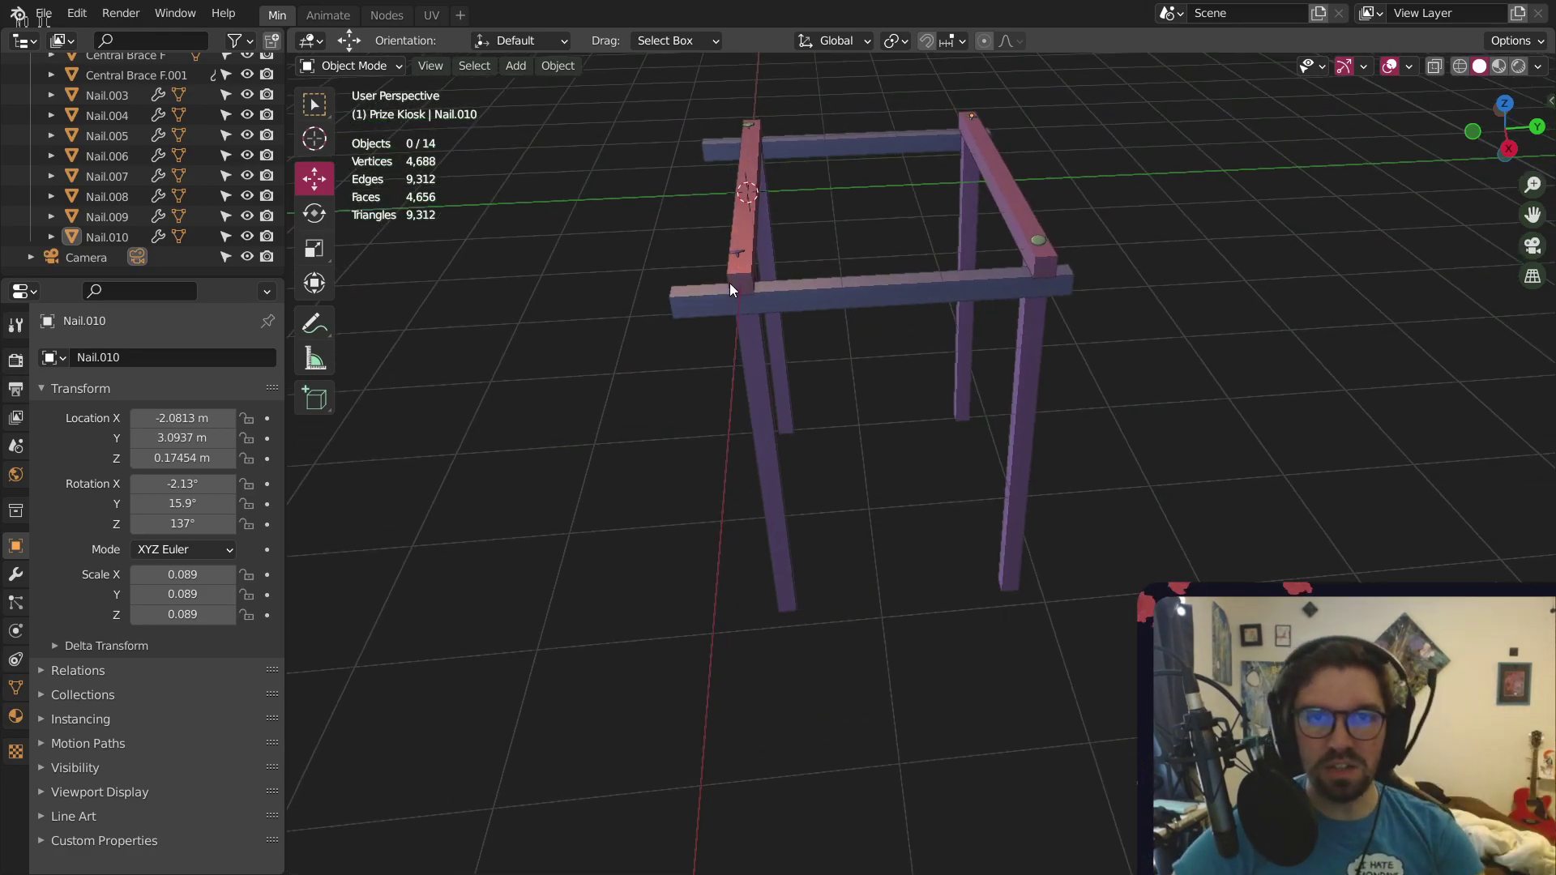
Add a 2 m mesh plane at the world origin and scale it uniformly to about 1.799
left_click(516, 67)
mouse_move(537, 87)
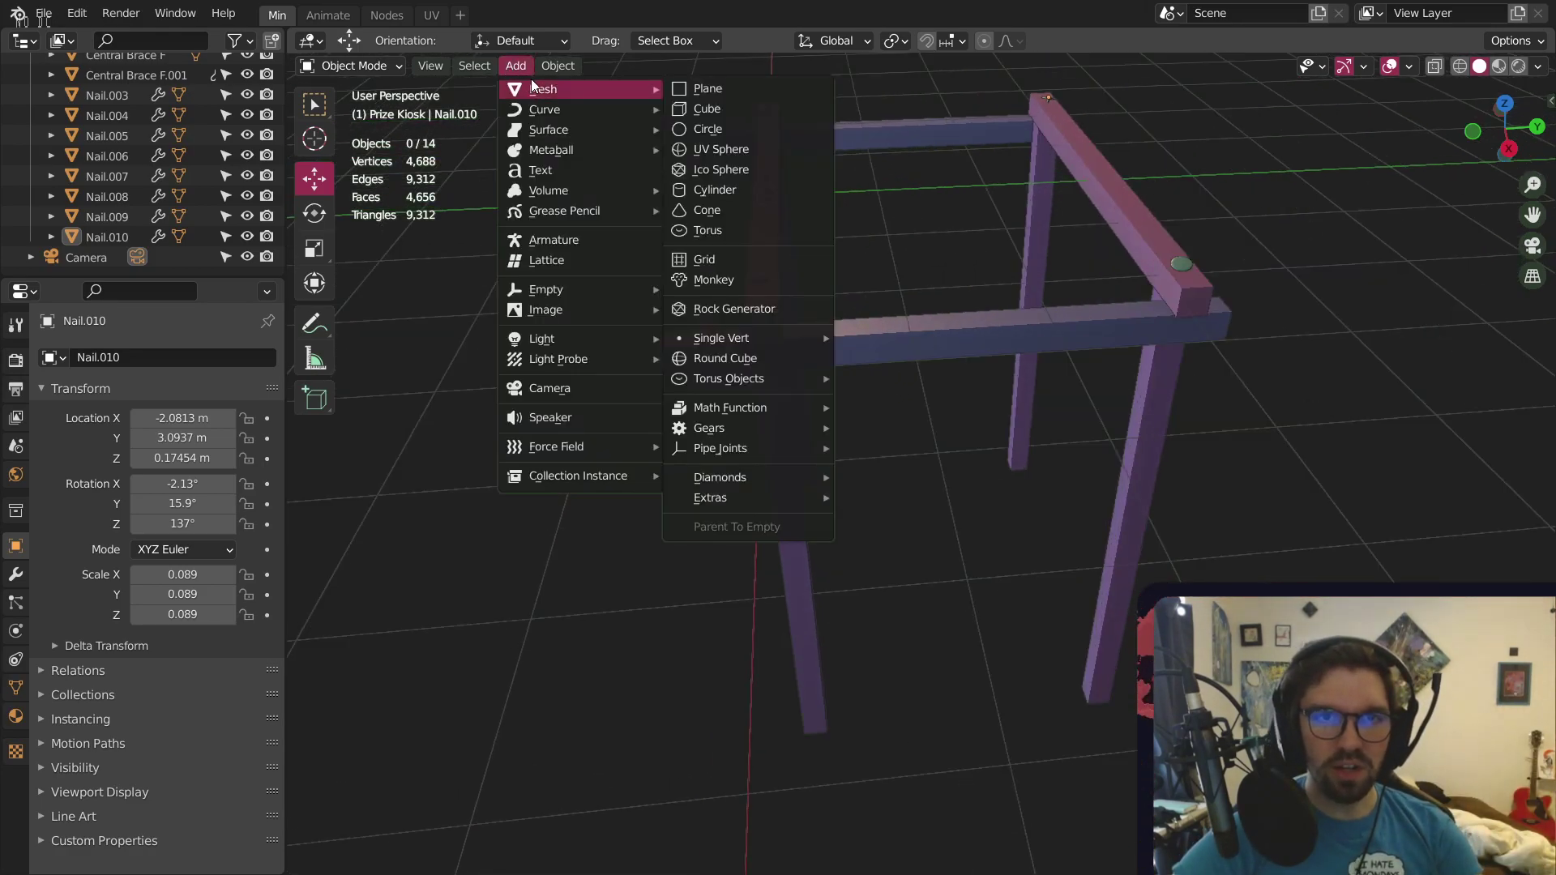
left_click(707, 87)
middle_click_drag(701, 227, 774, 405)
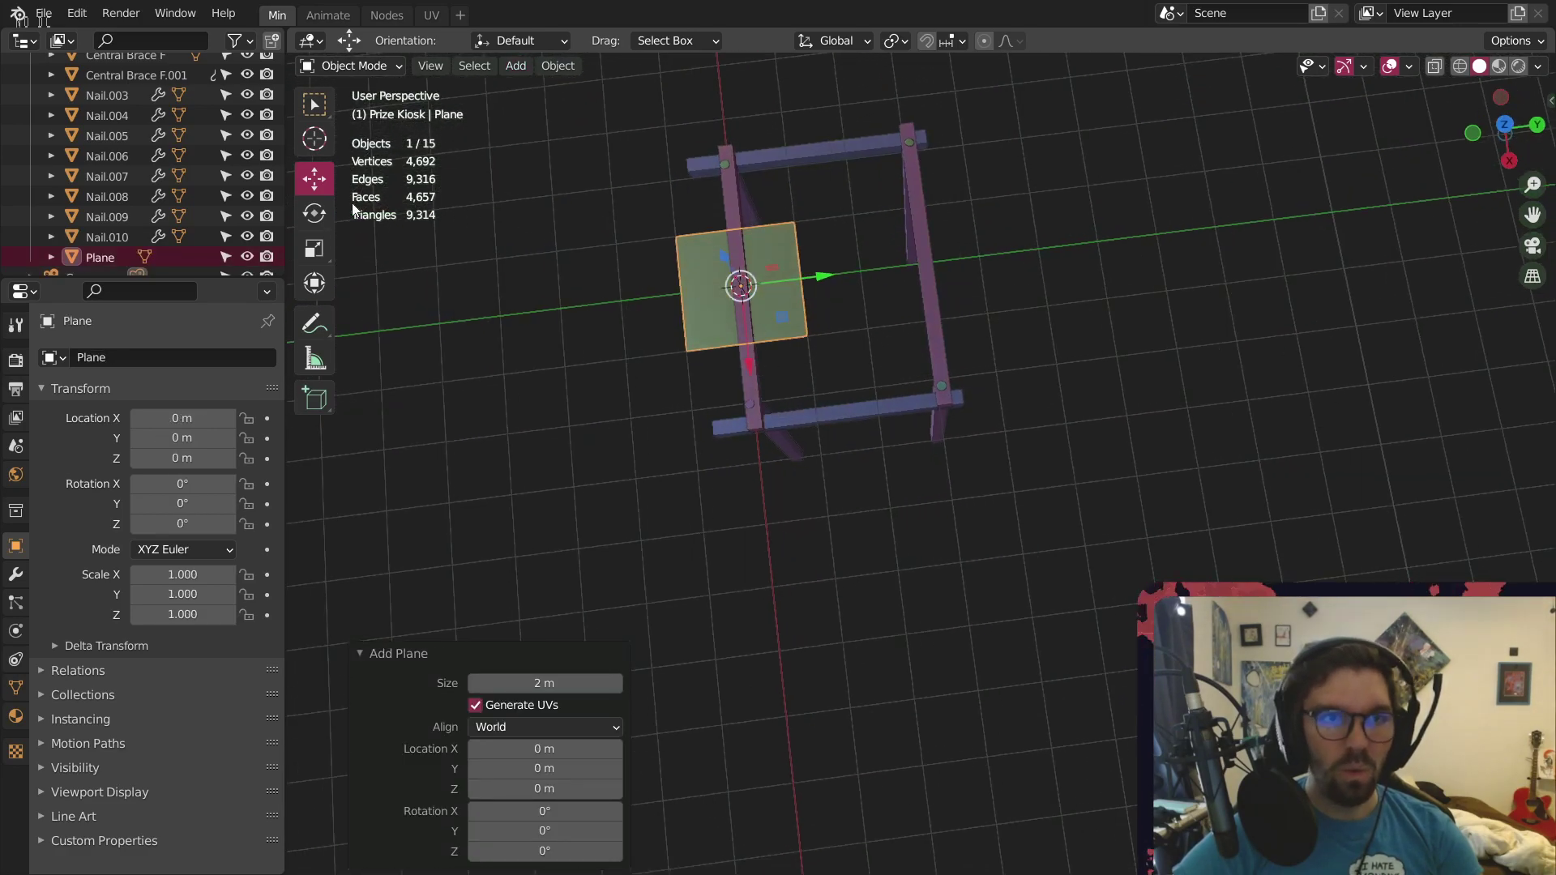
key("s")
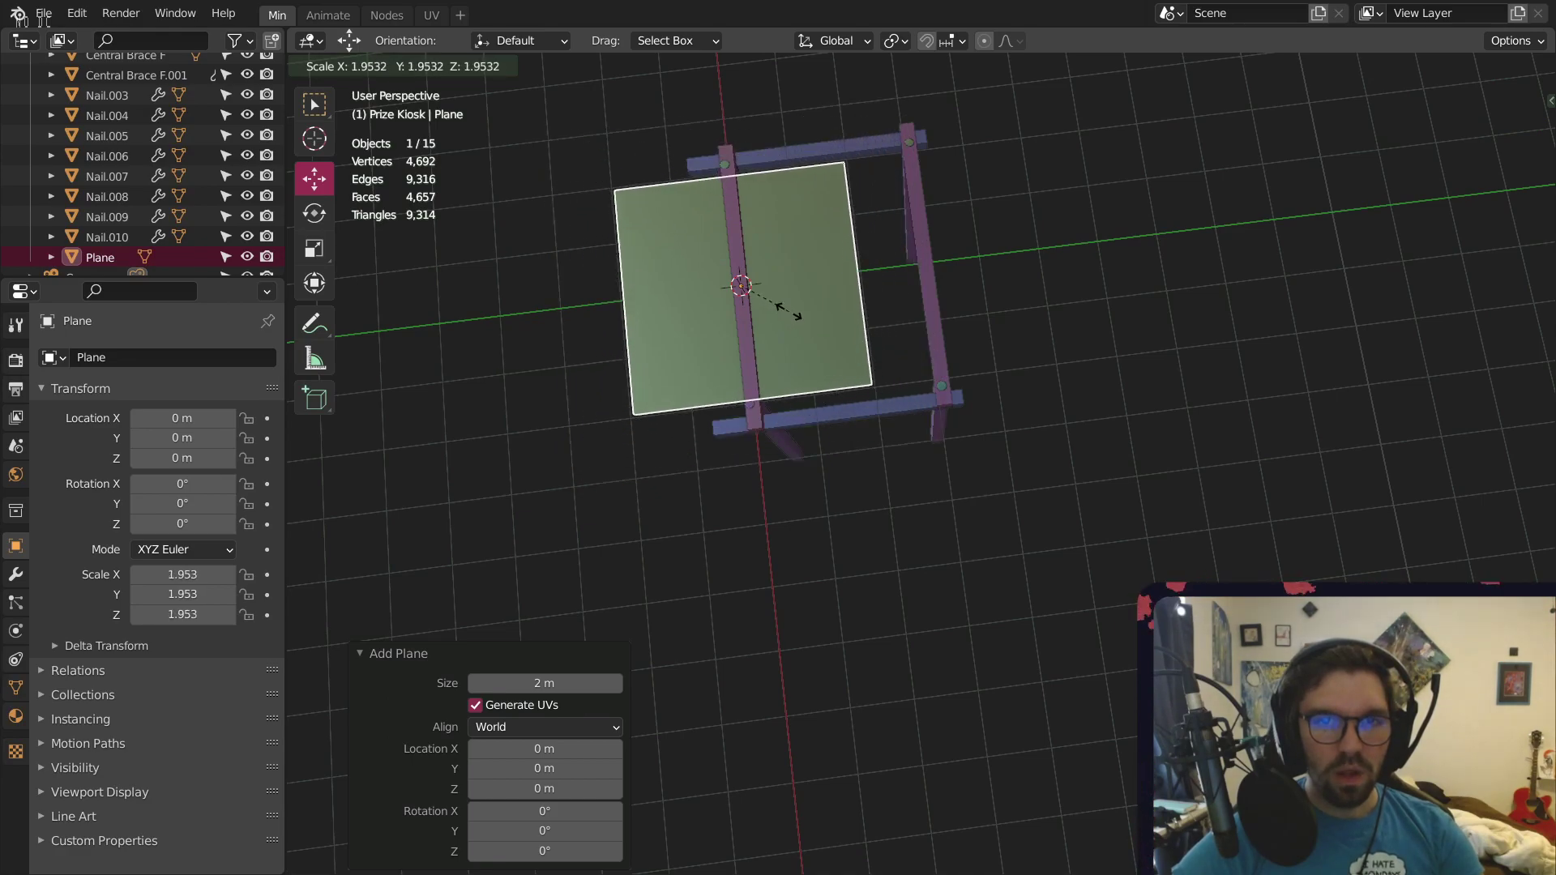
left_click(792, 314)
middle_click_drag(768, 333, 987, 272)
scroll(707, 316, "up", 5)
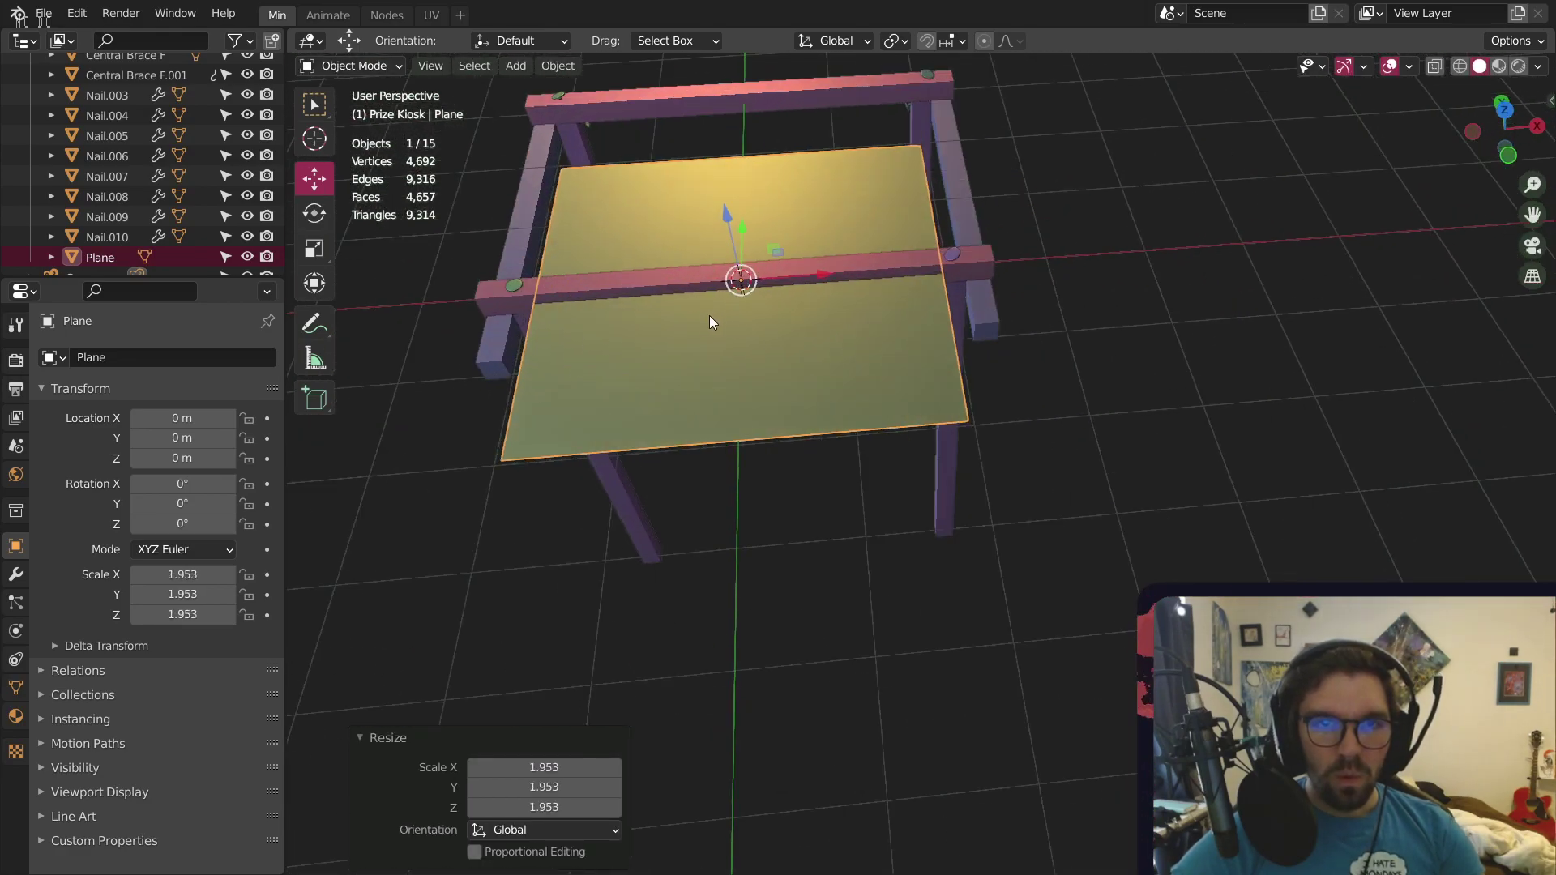
middle_click_drag(704, 319, 893, 332, "shift")
key("s")
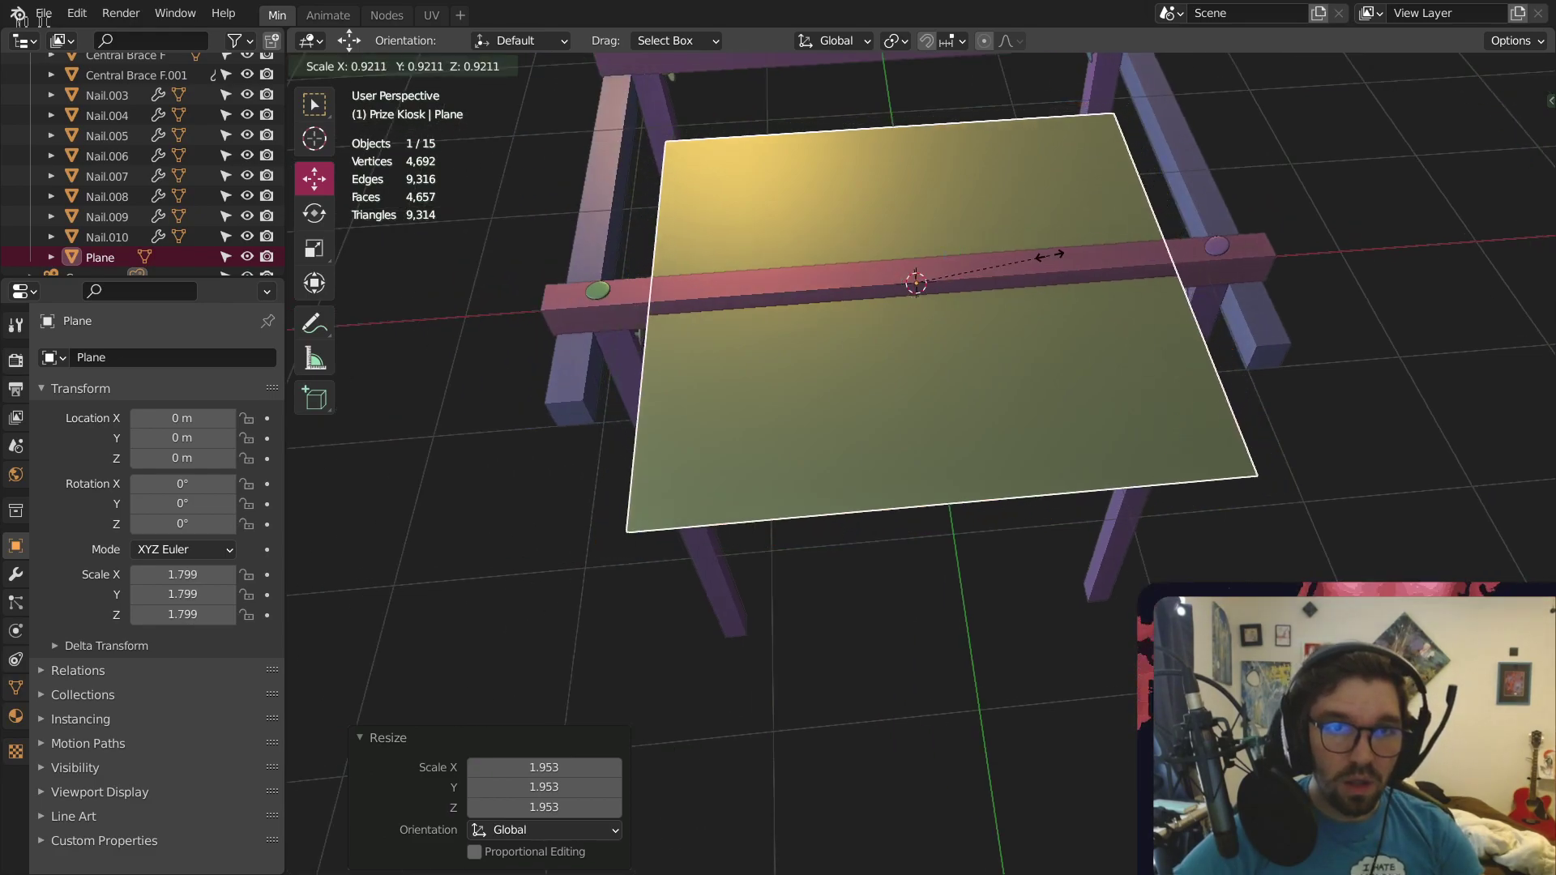
left_click(1050, 257)
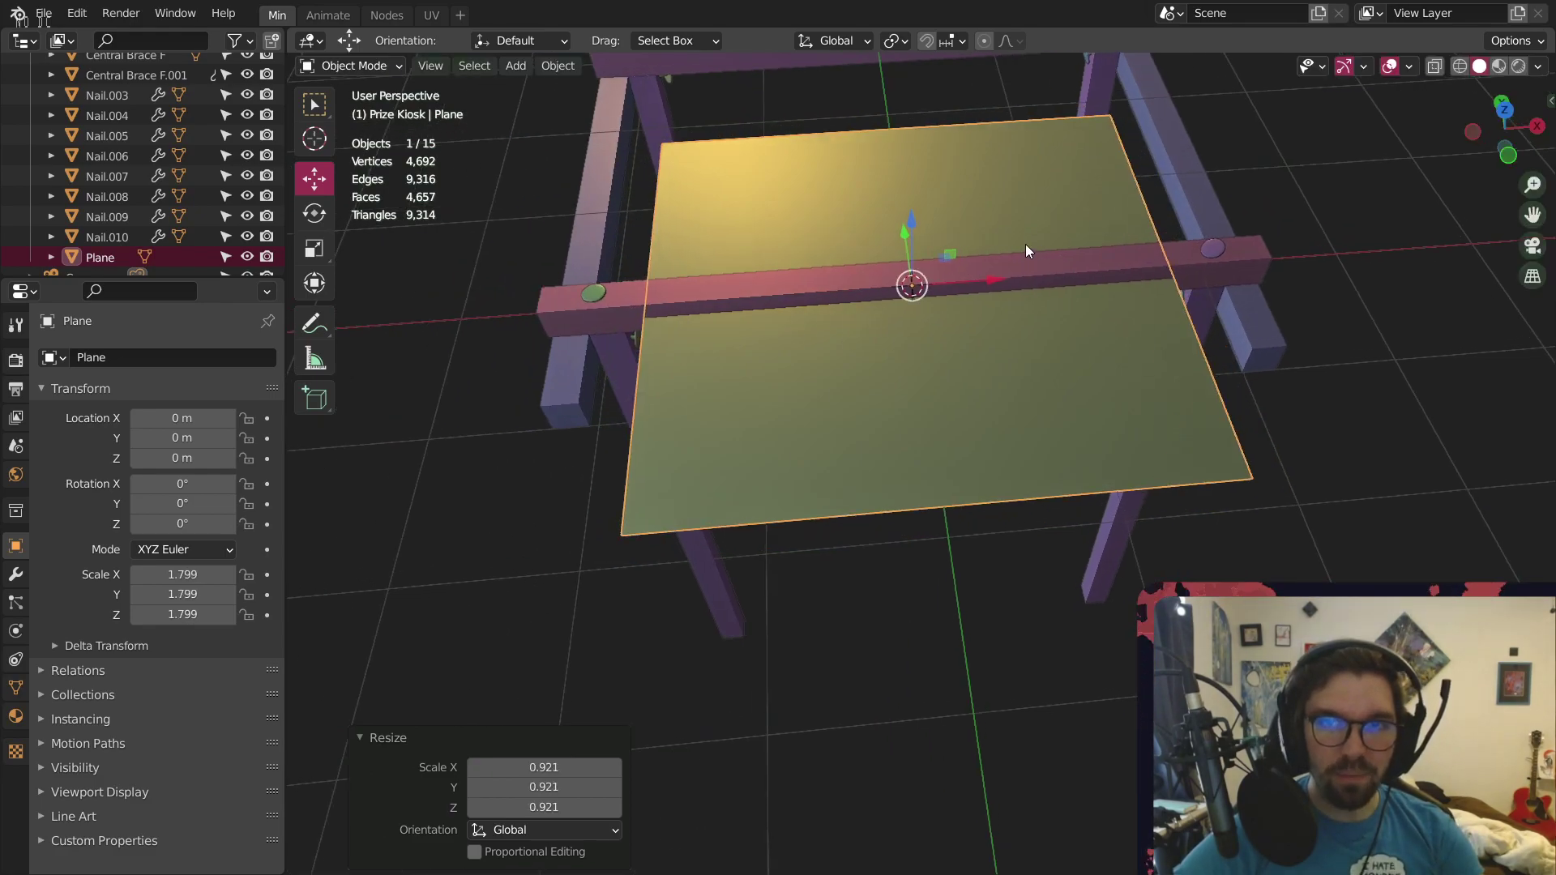
Stretch the plane along Y to a scale of about 4.073
middle_click_drag(1025, 245, 616, 308)
left_click(316, 247)
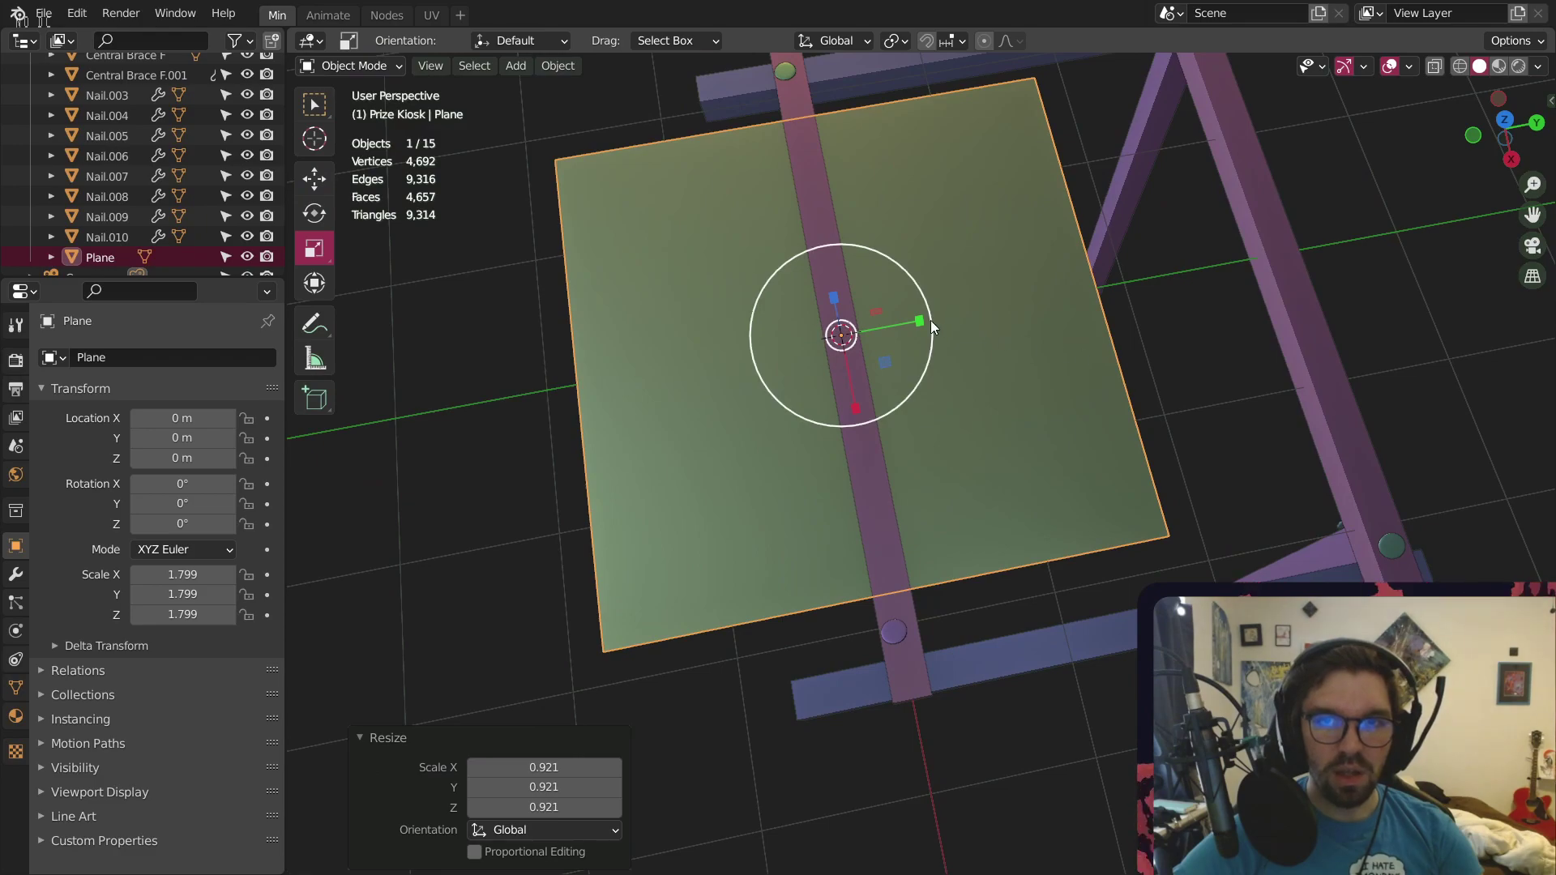
left_click_drag(919, 321, 981, 311)
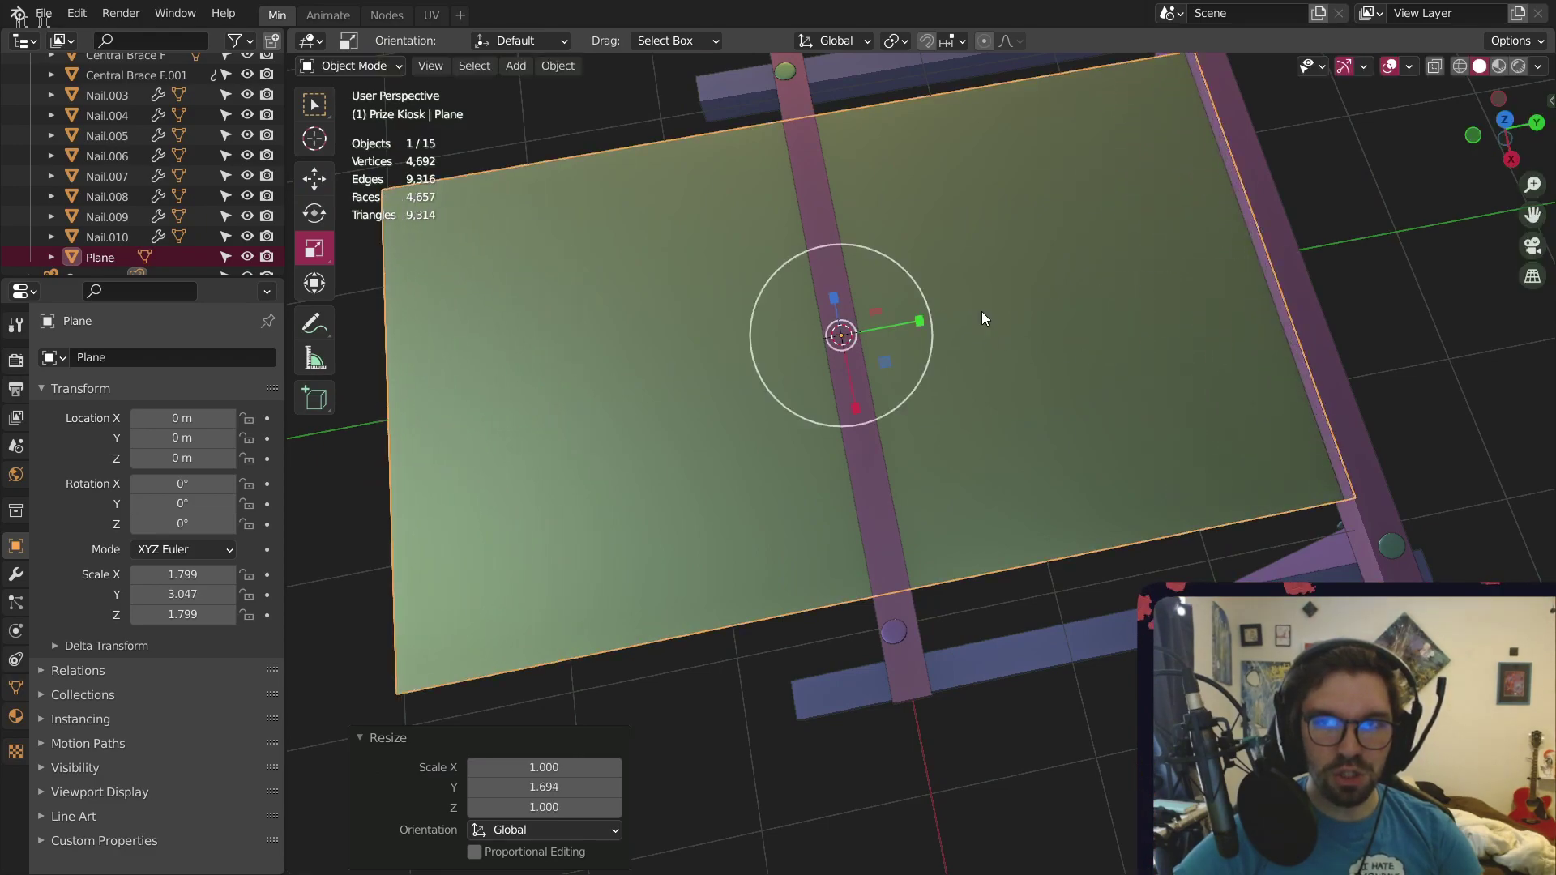
middle_click_drag(981, 312, 459, 256)
left_click(316, 177)
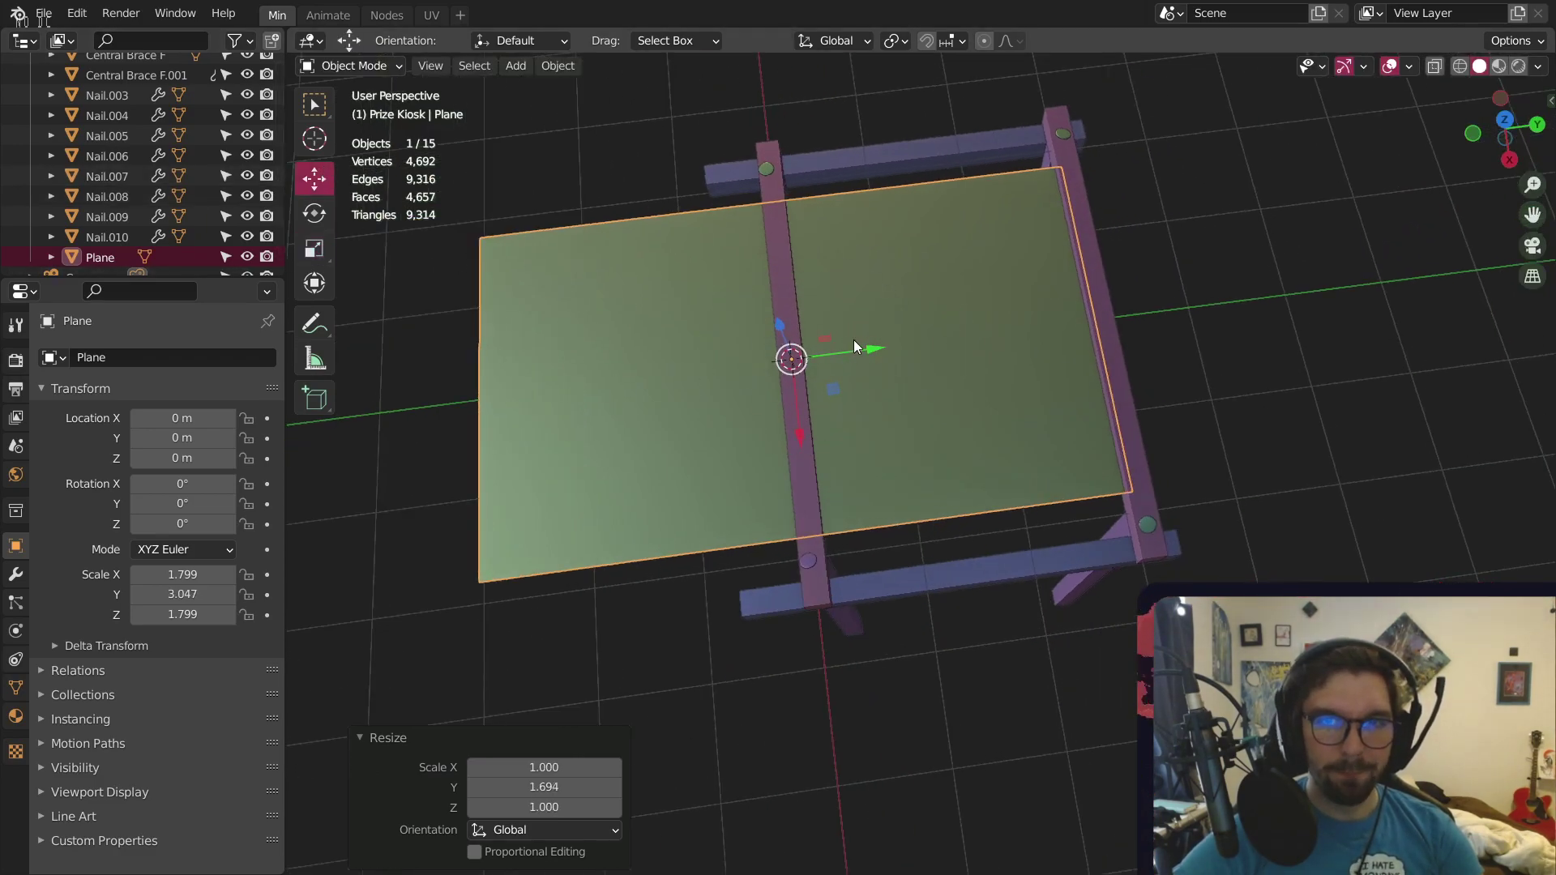
left_click(316, 249)
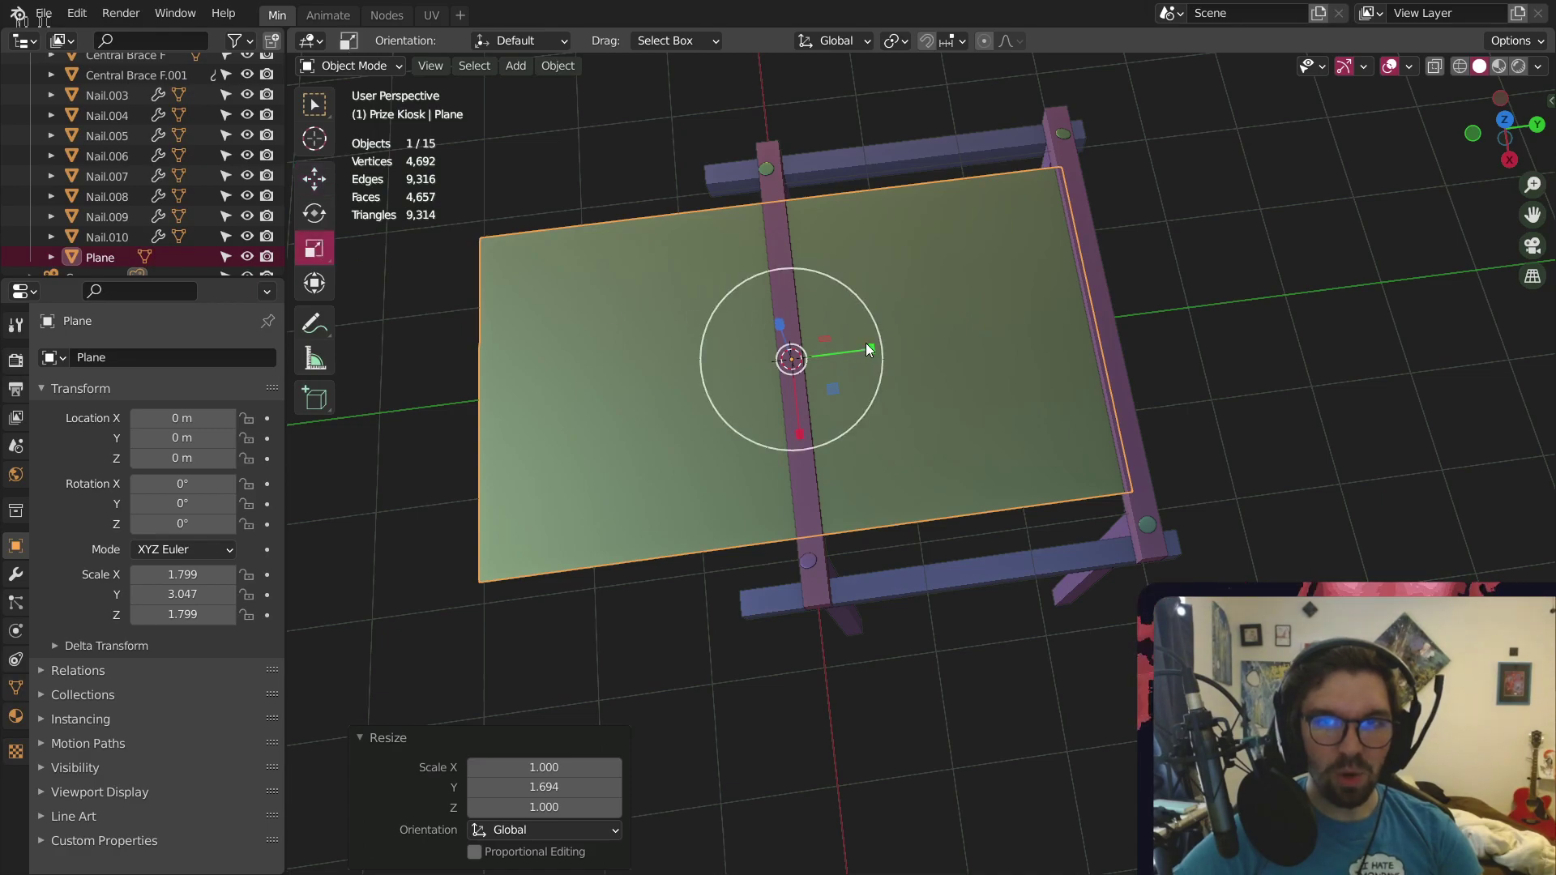
left_click_drag(864, 343, 1159, 331)
key("Escape")
Move the plane to about 2.716 m along Y and raise it about 0.254 m above the beams
left_click(314, 178)
middle_click_drag(1159, 331, 932, 267)
left_click_drag(1067, 255, 1079, 225)
middle_click_drag(1107, 297, 903, 283, "shift")
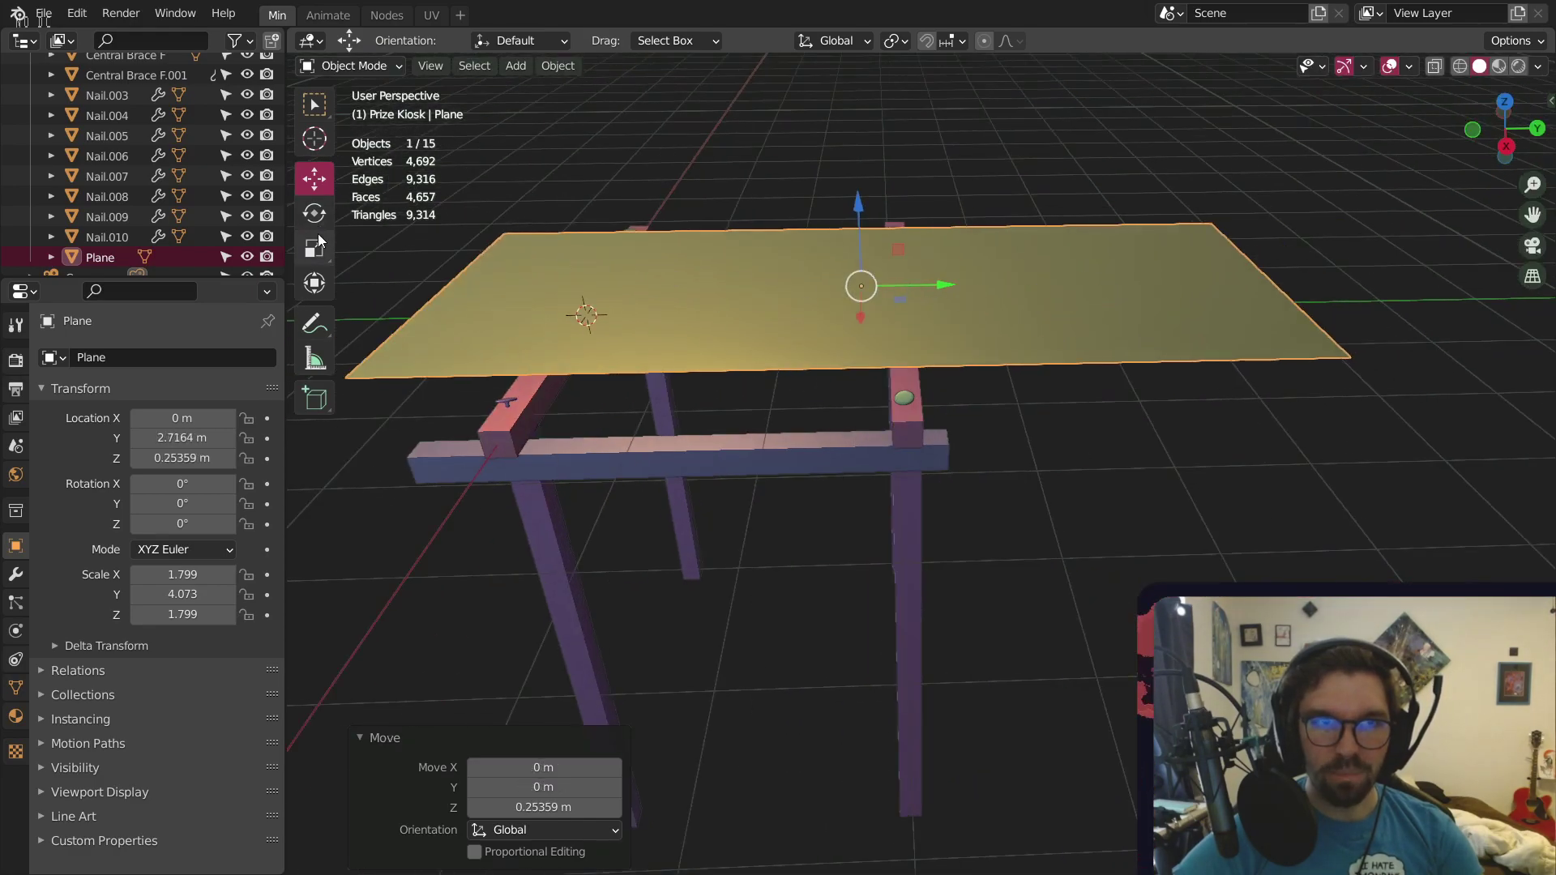
Stretch the plane along Y to a scale of about 5.438 and move it about 1.039 m farther along Y
key("s")
left_click_drag(942, 290, 1041, 279)
left_click(314, 178)
scroll(953, 295, "down", 3)
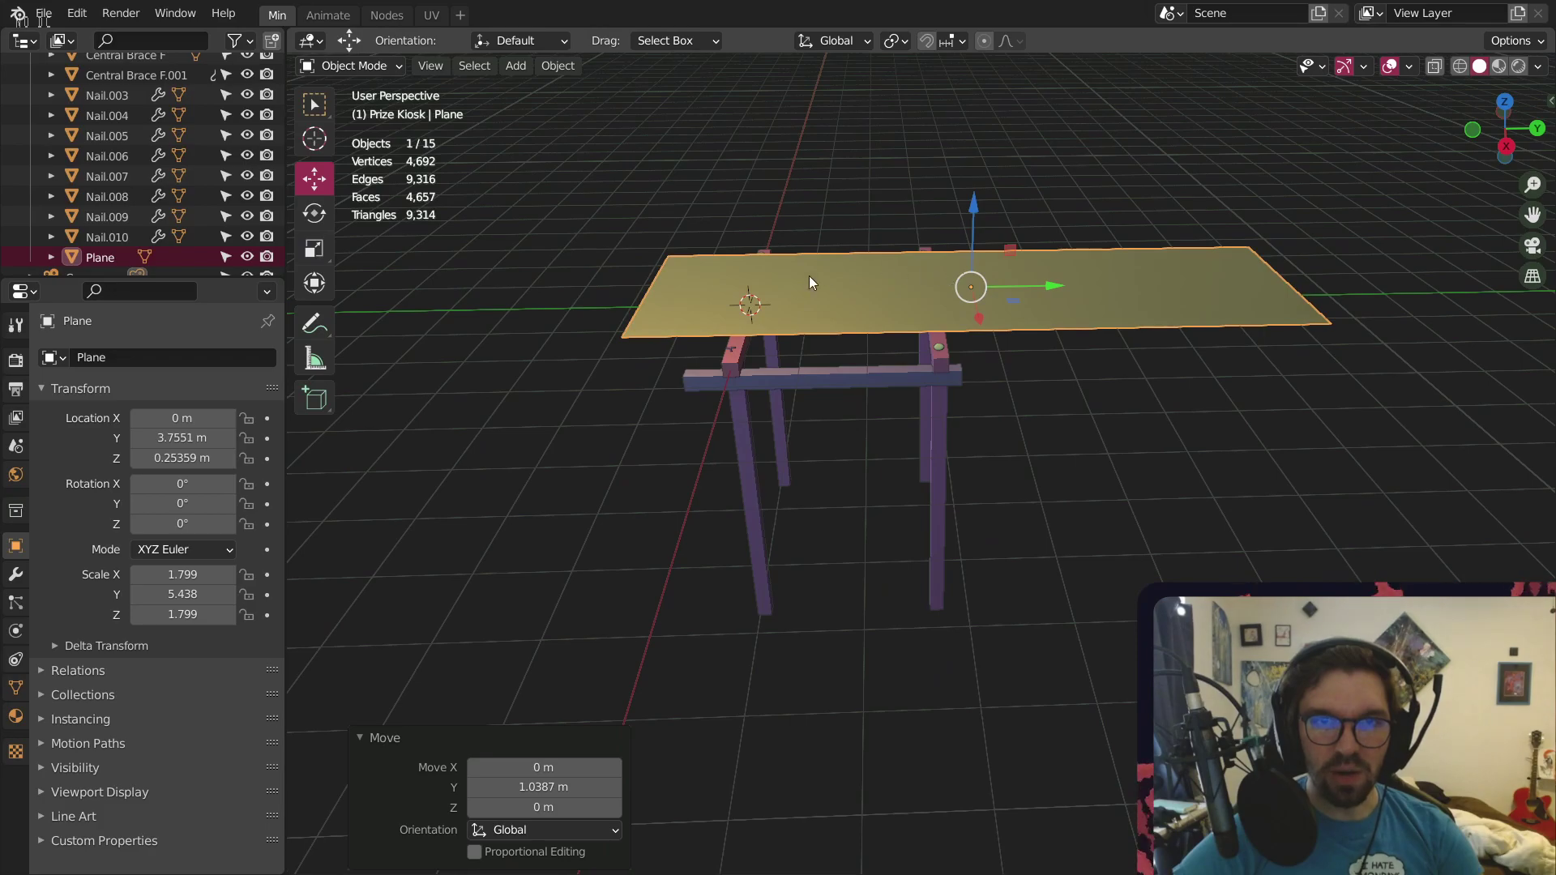
middle_click_drag(809, 275, 784, 334)
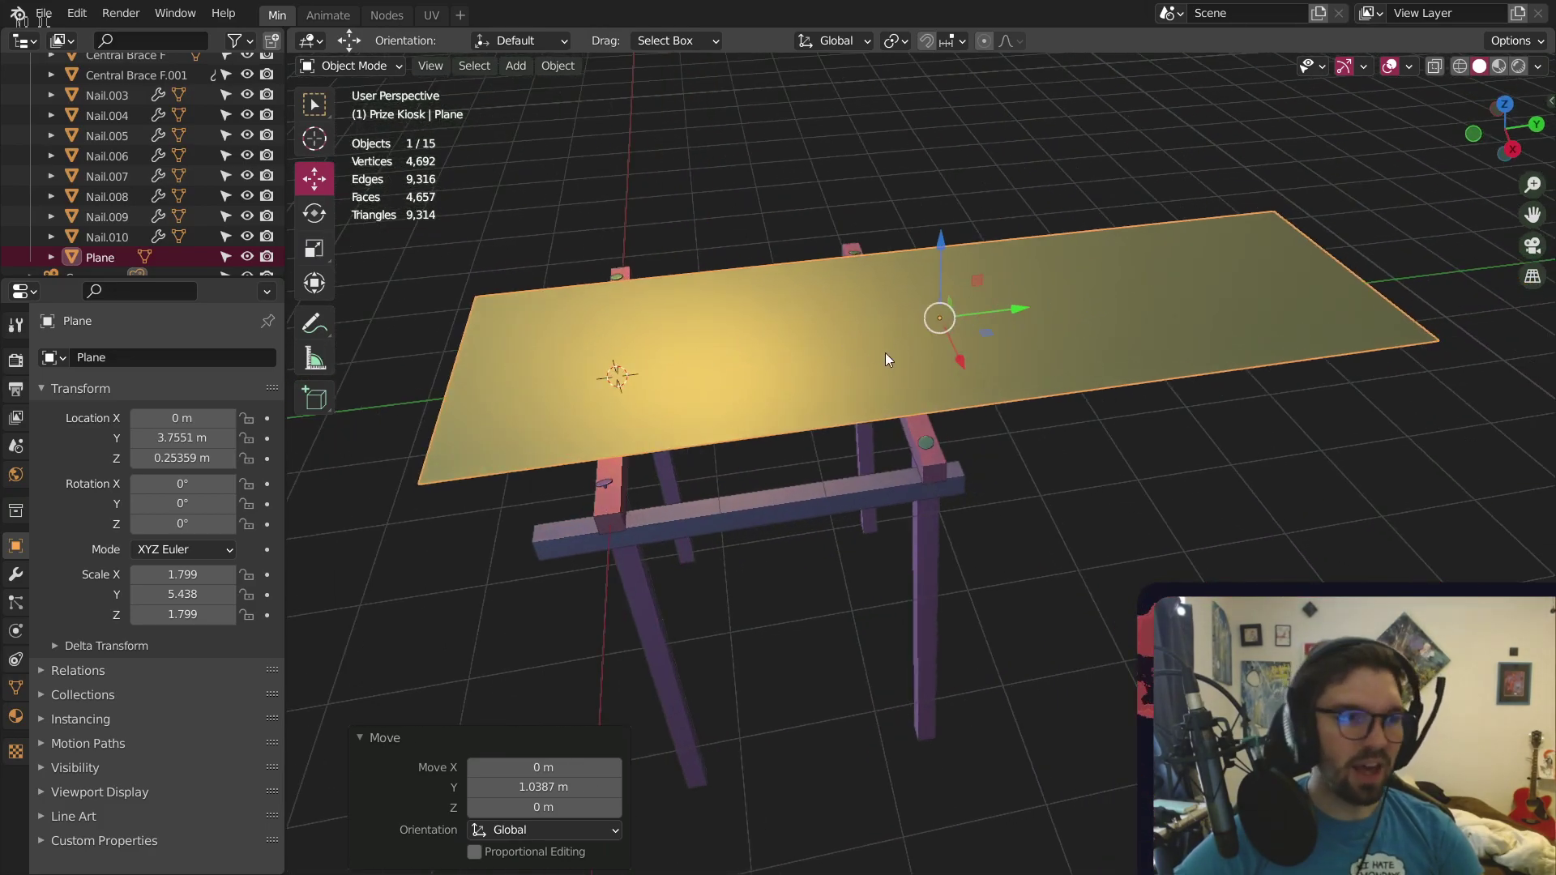
Enter Edit Mode on the plane and divide its length with two evenly spaced loop cuts
left_click(383, 64)
left_click(359, 110)
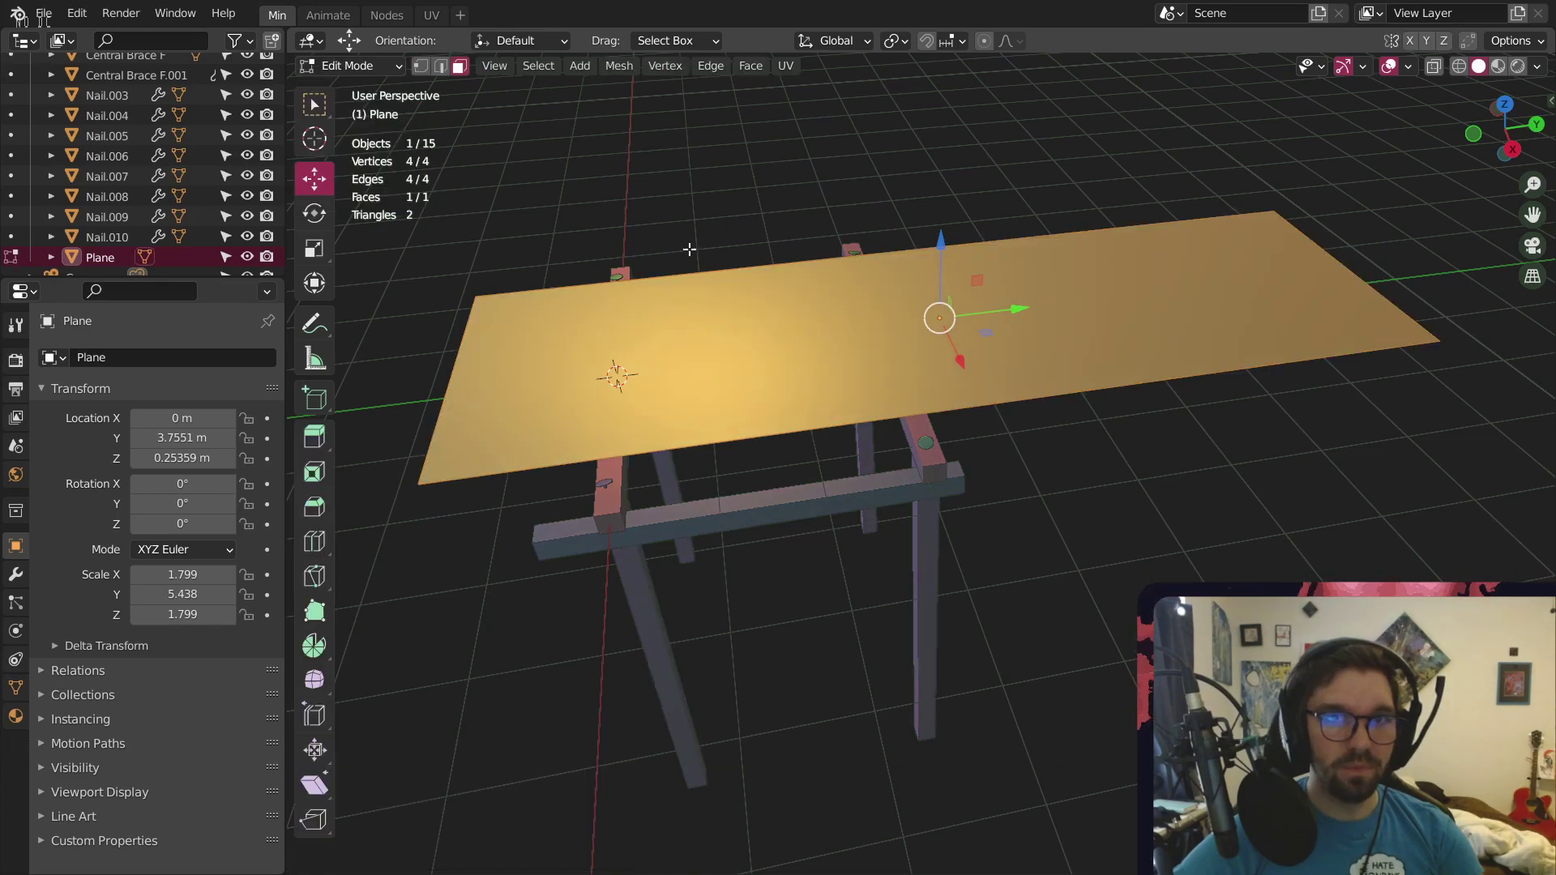
middle_click_drag(689, 250, 685, 290)
left_click(314, 541)
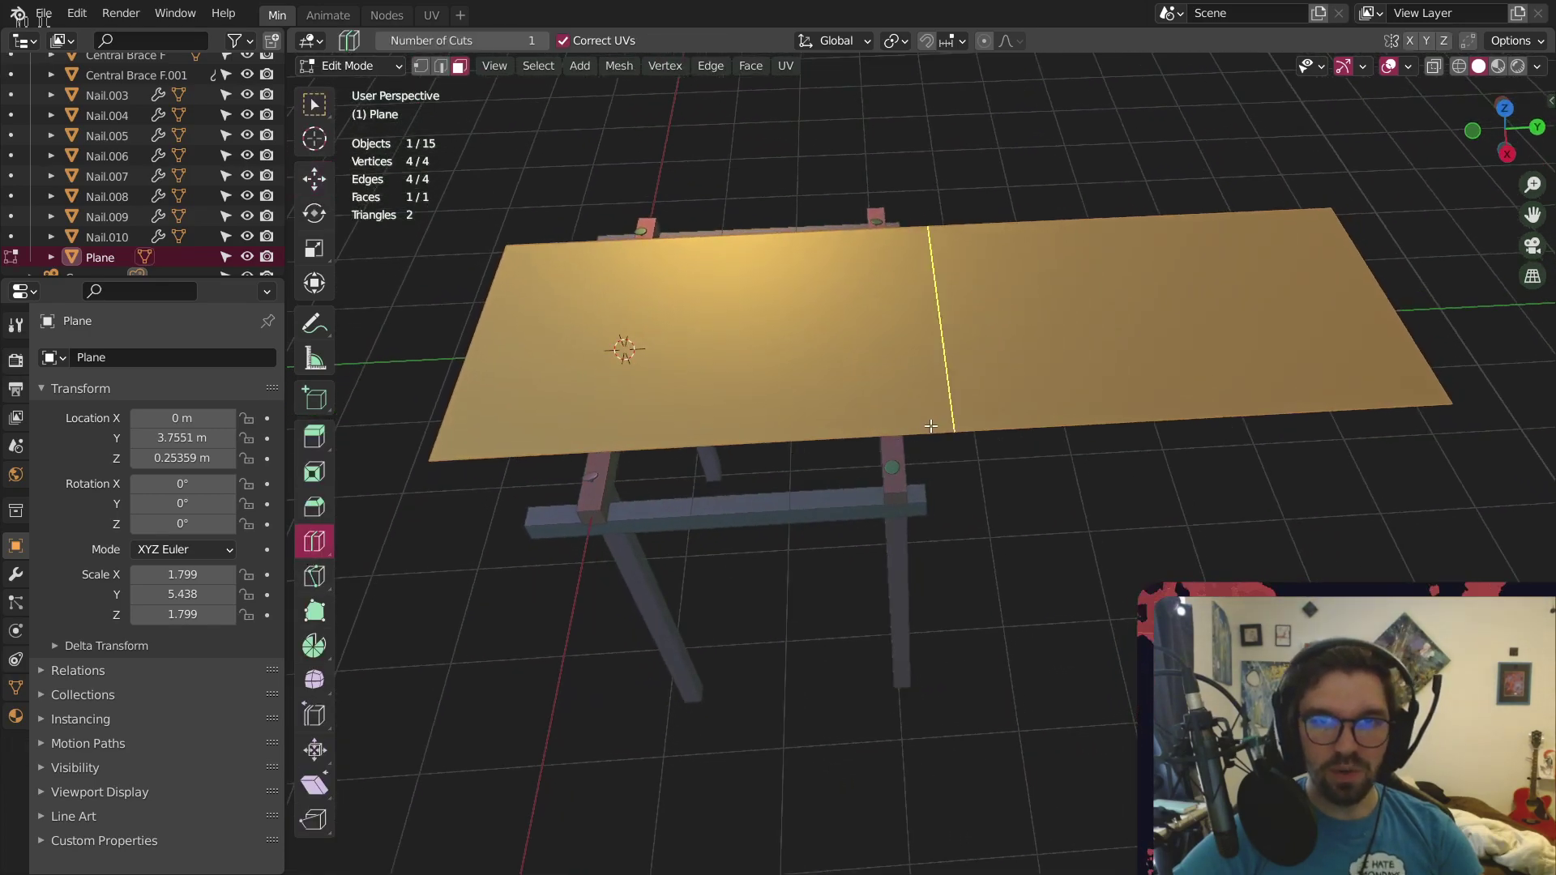
left_click(931, 428)
left_click(619, 698)
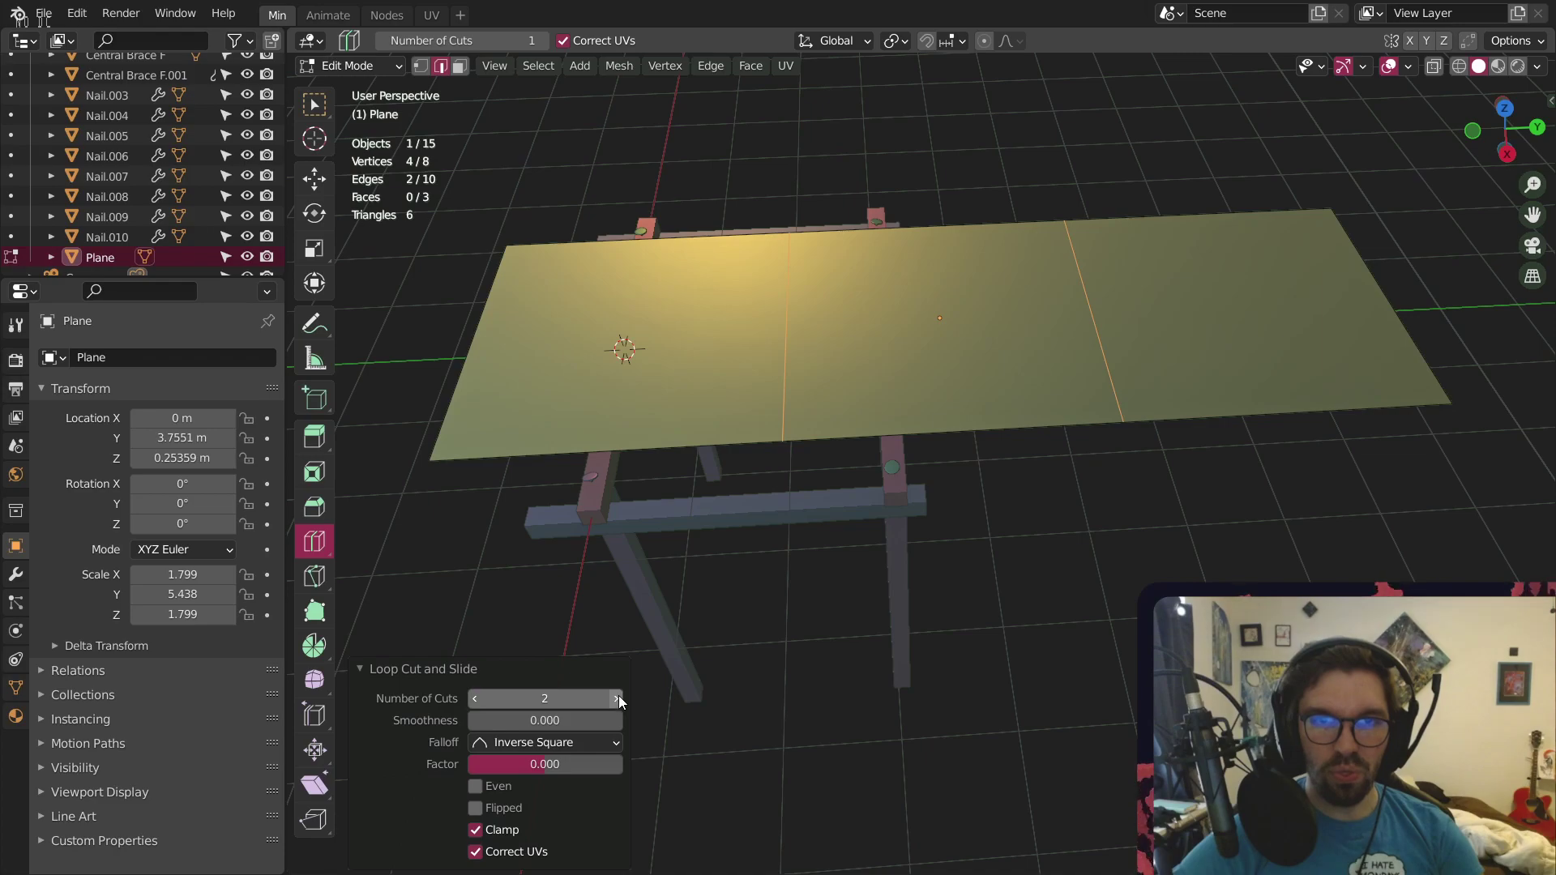
middle_click_drag(778, 381, 746, 369)
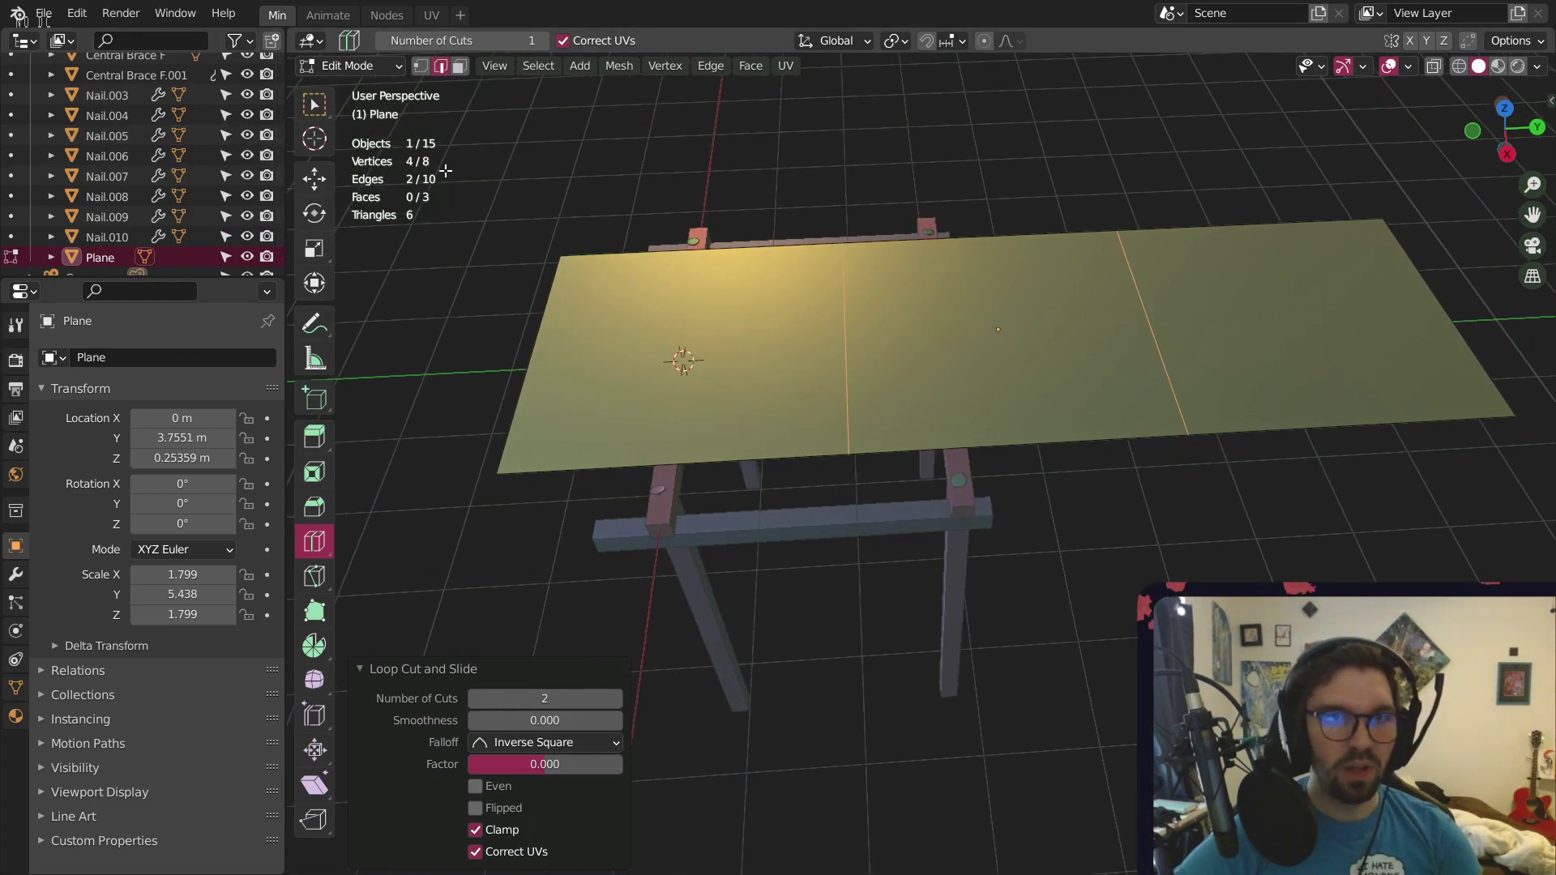
Select the whole plane mesh and subdivide it five times with one cut each
key("a")
key("shift+r")
key("shift+r")
key("shift+r")
key("shift+r")
key("shift+r")
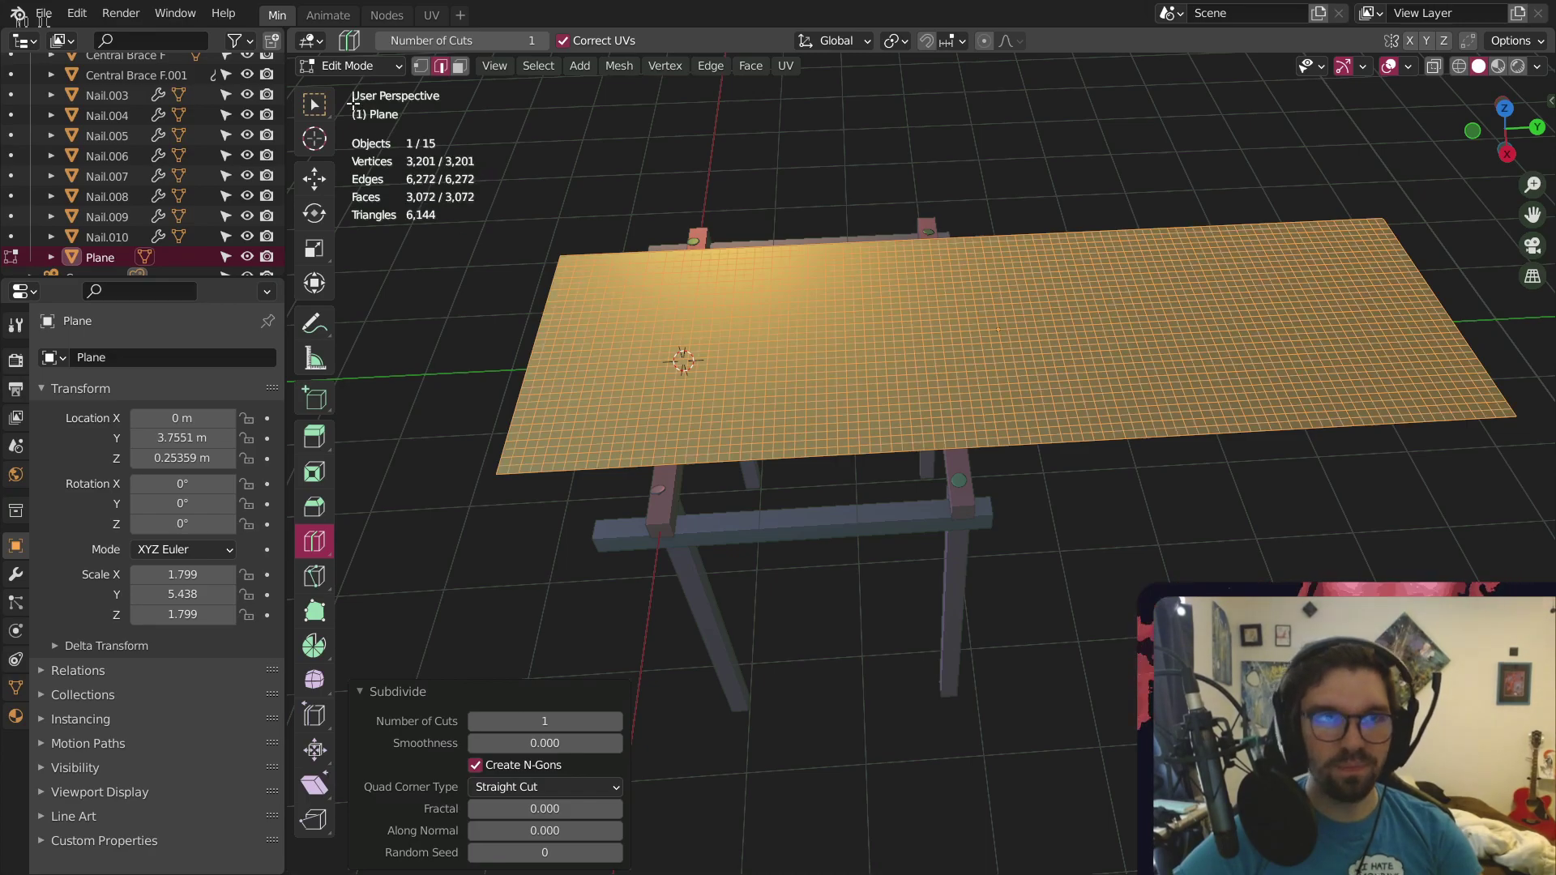
Return to Object Mode and save the Blender file
left_click(353, 67)
left_click(366, 84)
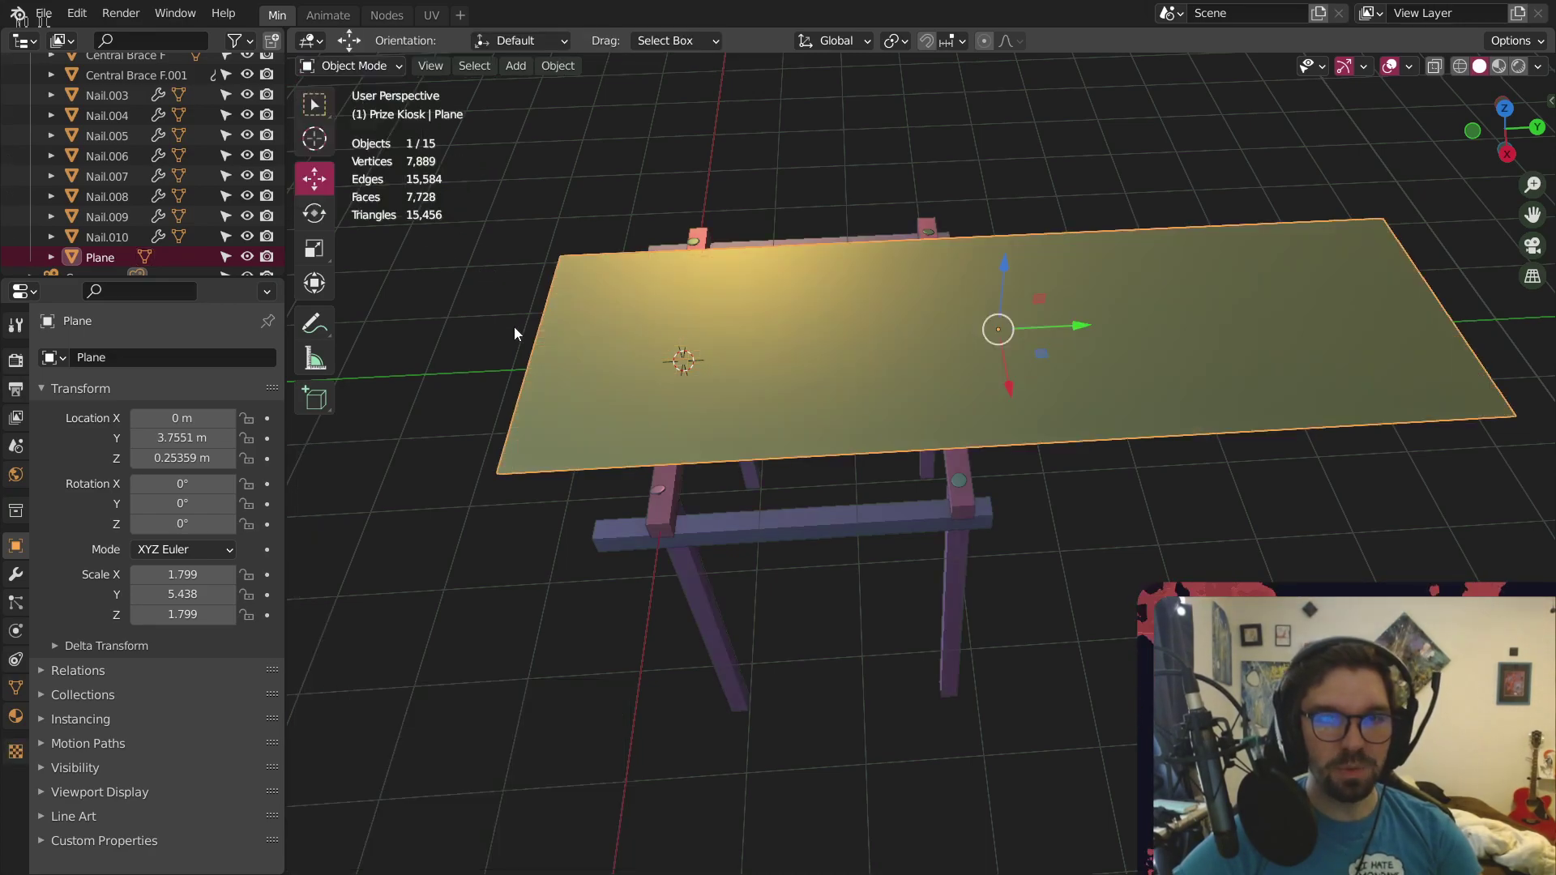
middle_click_drag(514, 327, 713, 426)
key("ctrl+s")
scroll(726, 402, "up", 3)
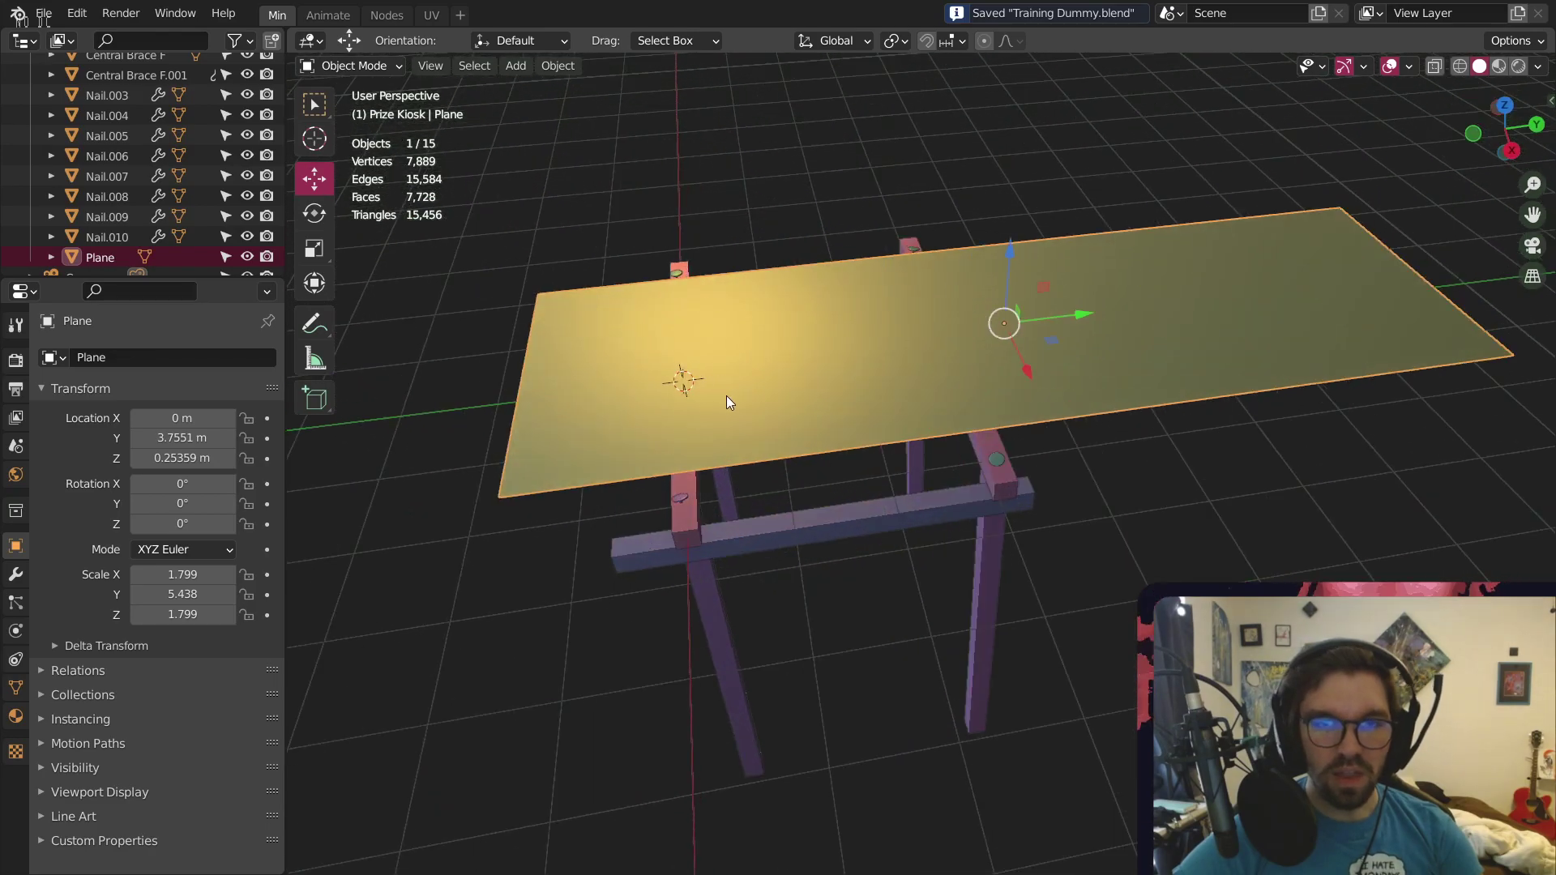
Enable Collision physics on the front beam, Central Brace F
middle_click_drag(691, 514, 936, 350)
left_click(997, 404)
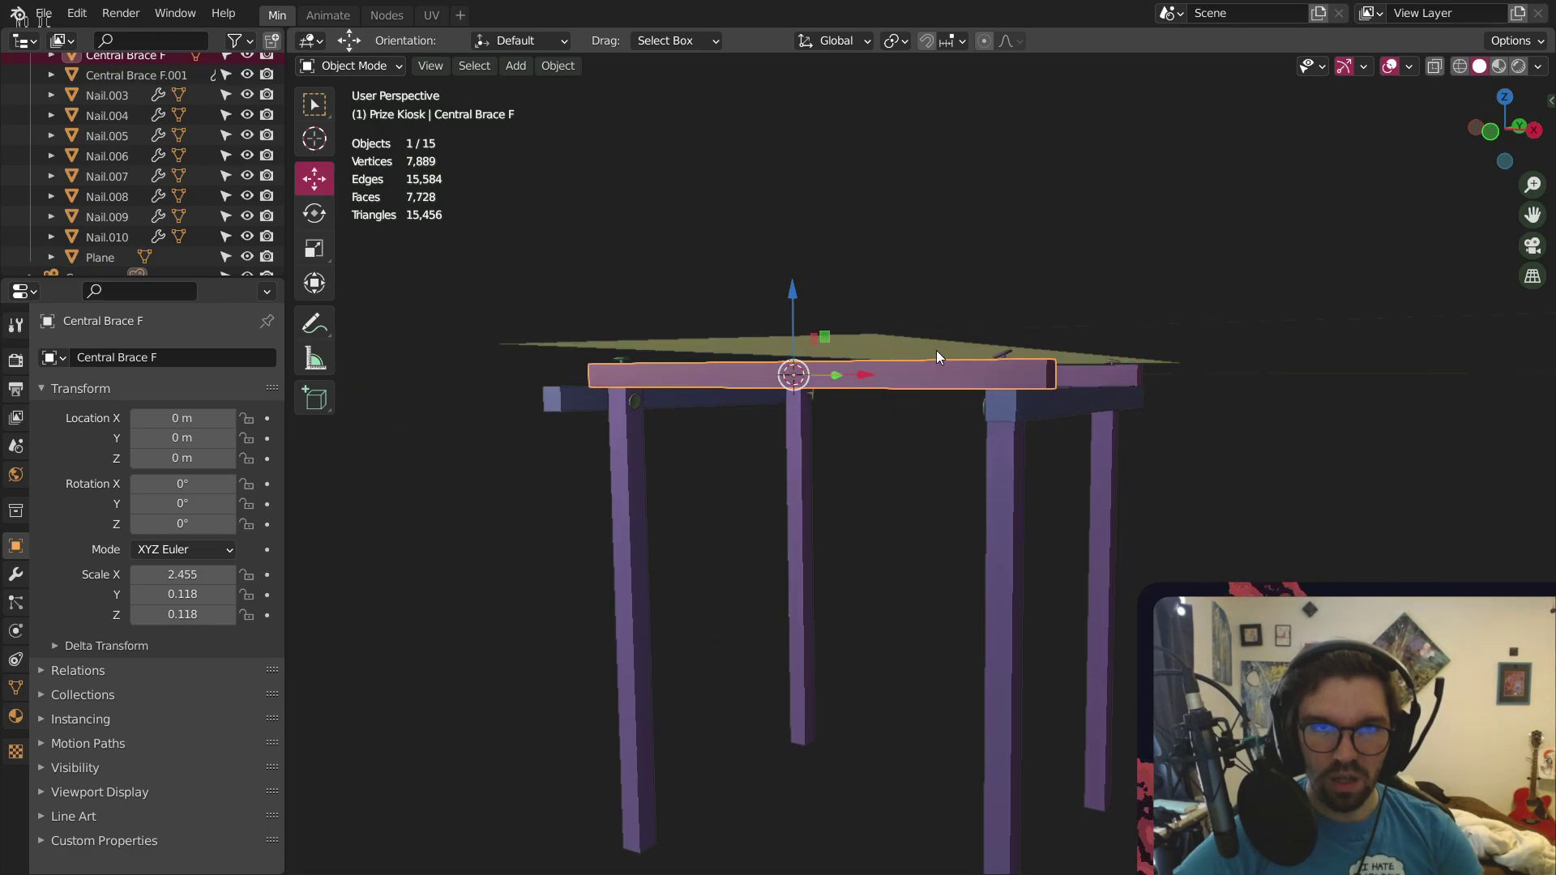
left_click(16, 634)
left_click(198, 377)
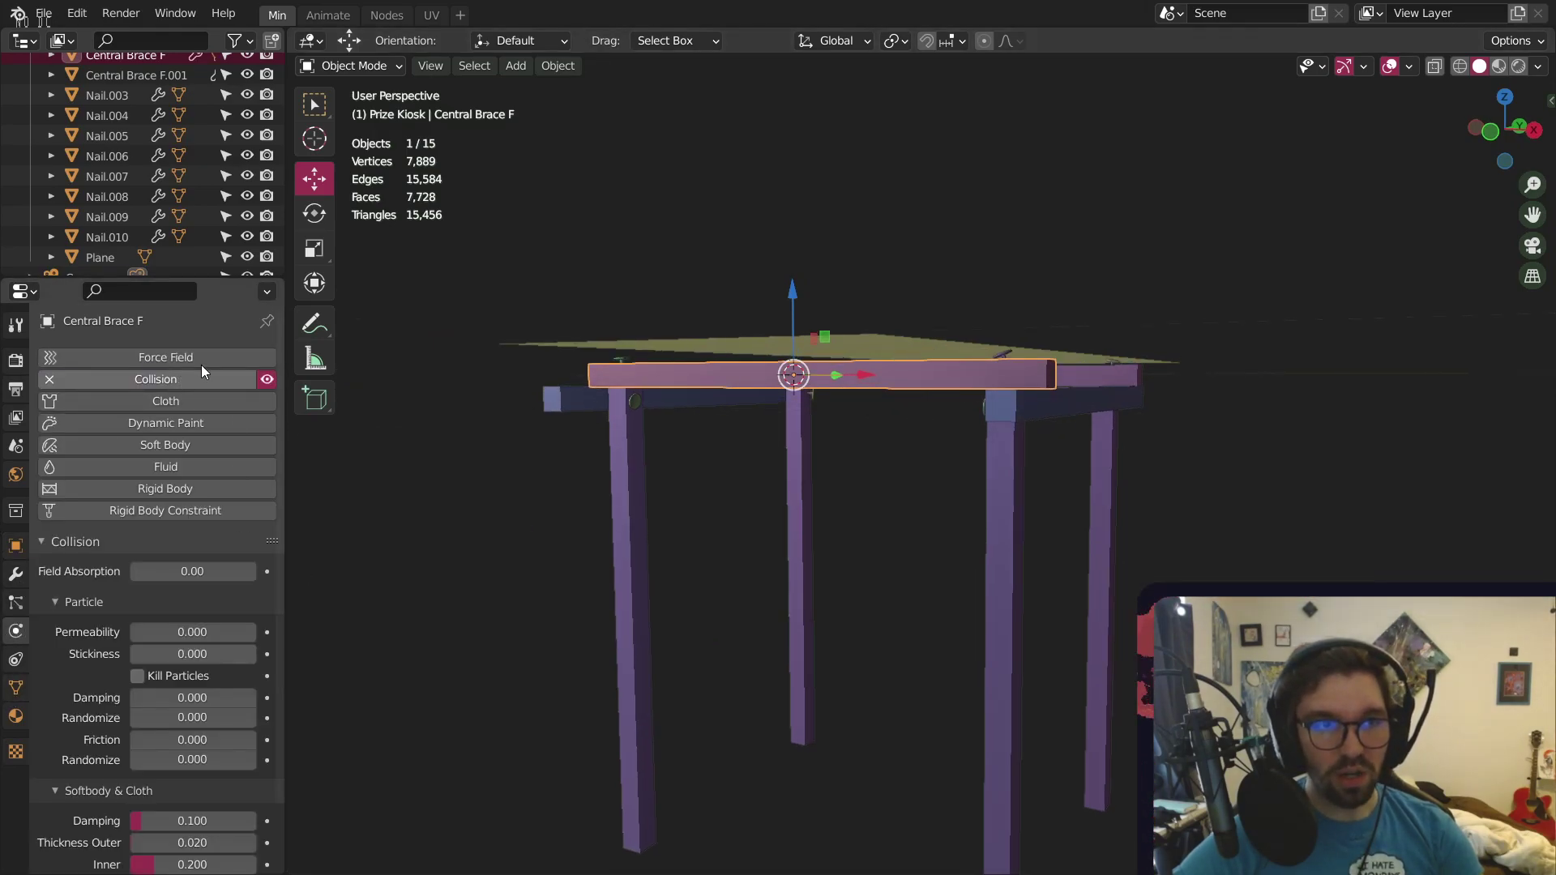
Enable Collision physics on the rear beam, Central Brace B, and set its particle stickiness to 1.000
middle_click_drag(1086, 372, 1058, 386)
left_click(1105, 361)
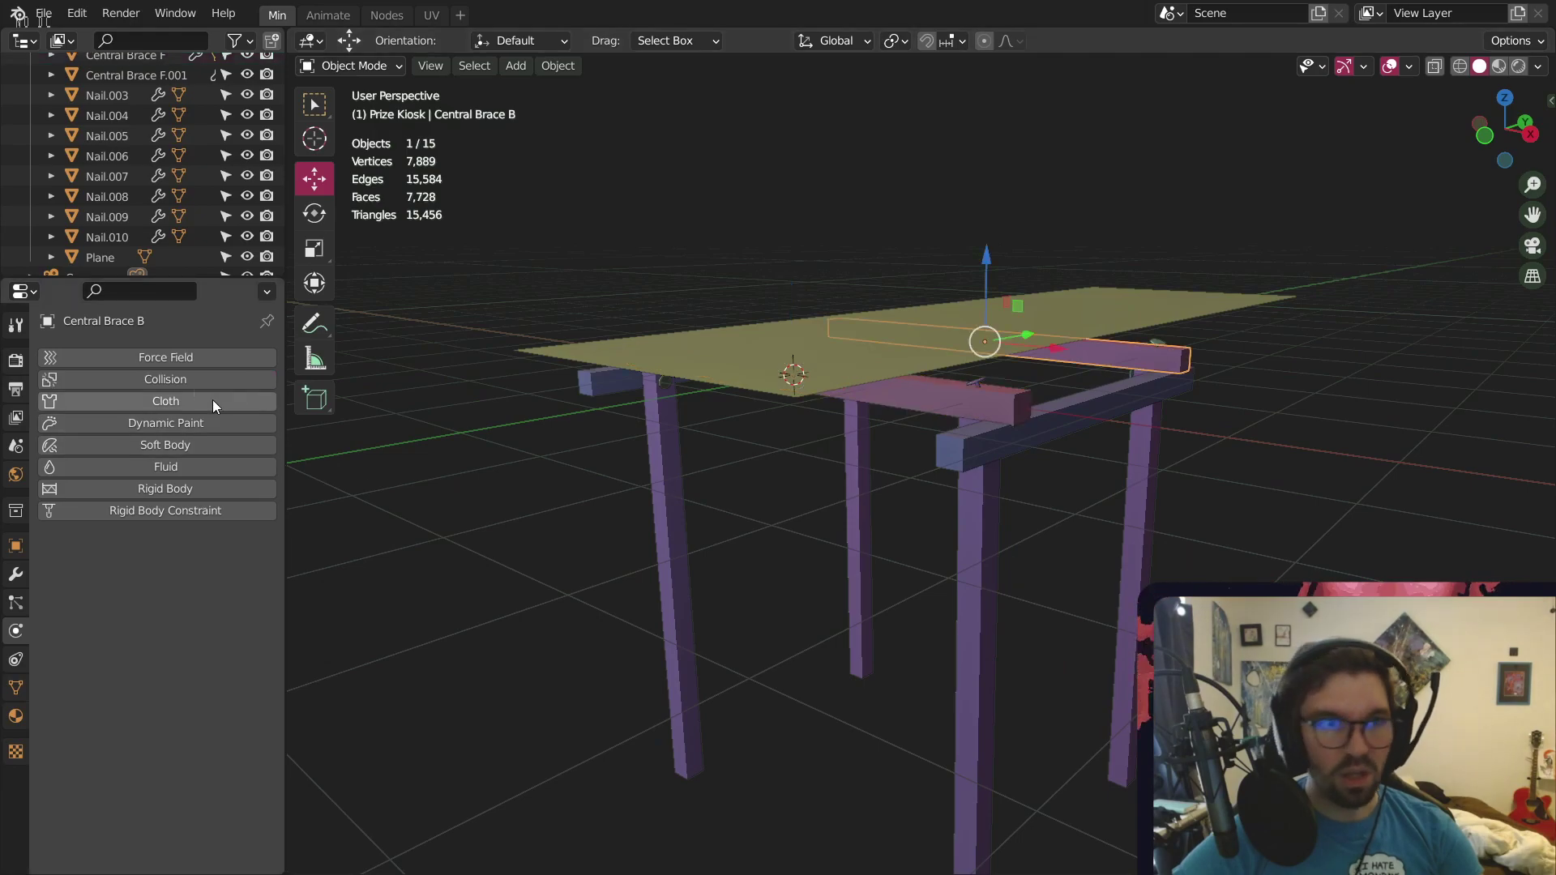
left_click(191, 383)
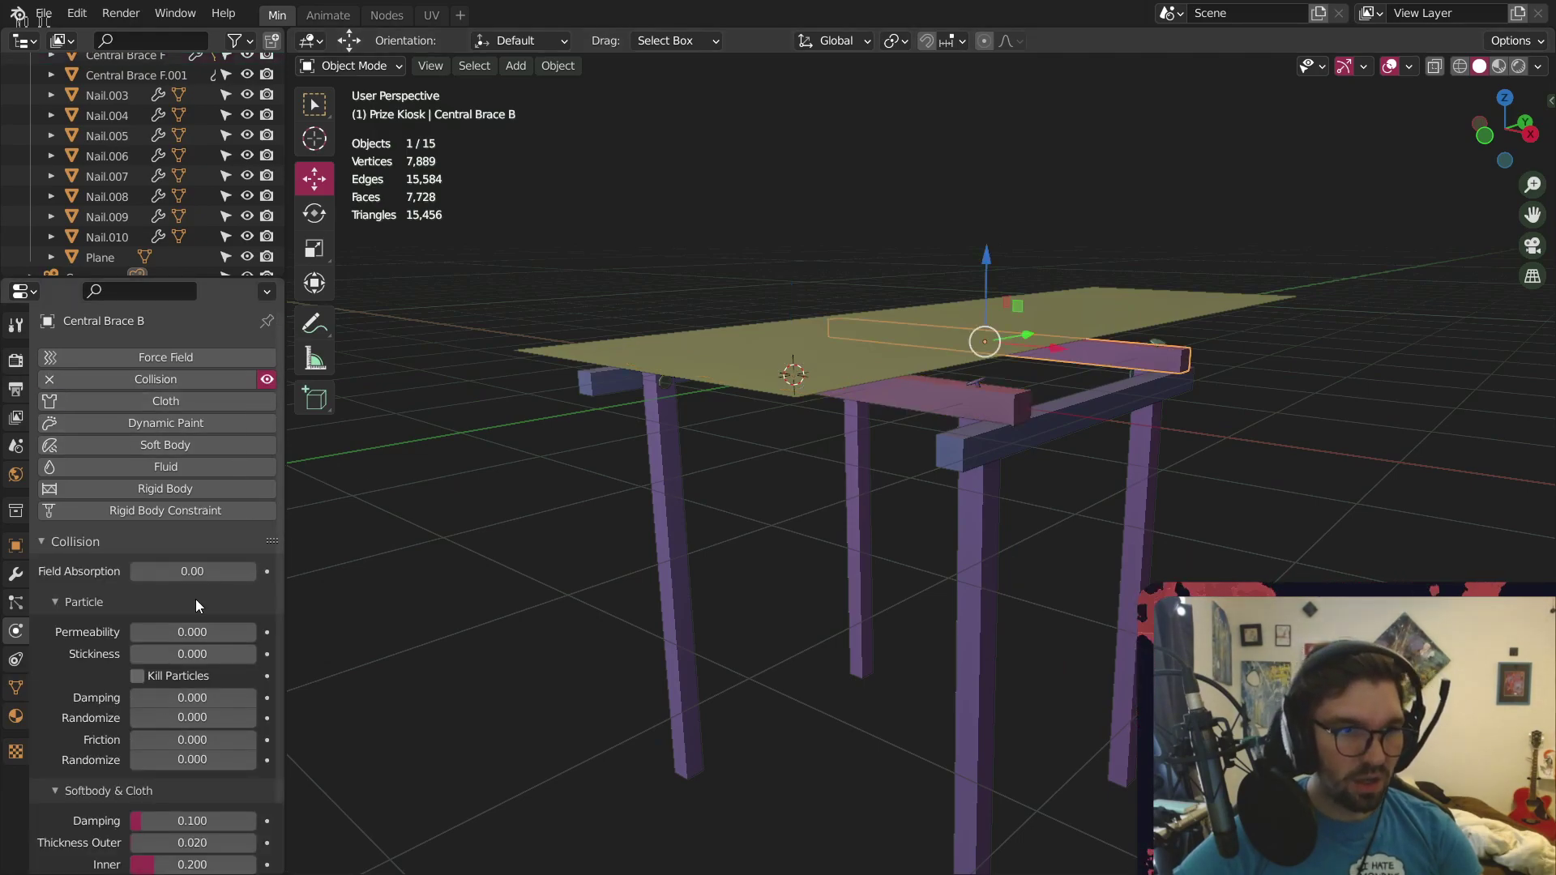
left_click(192, 653)
type("0.0")
key("Return")
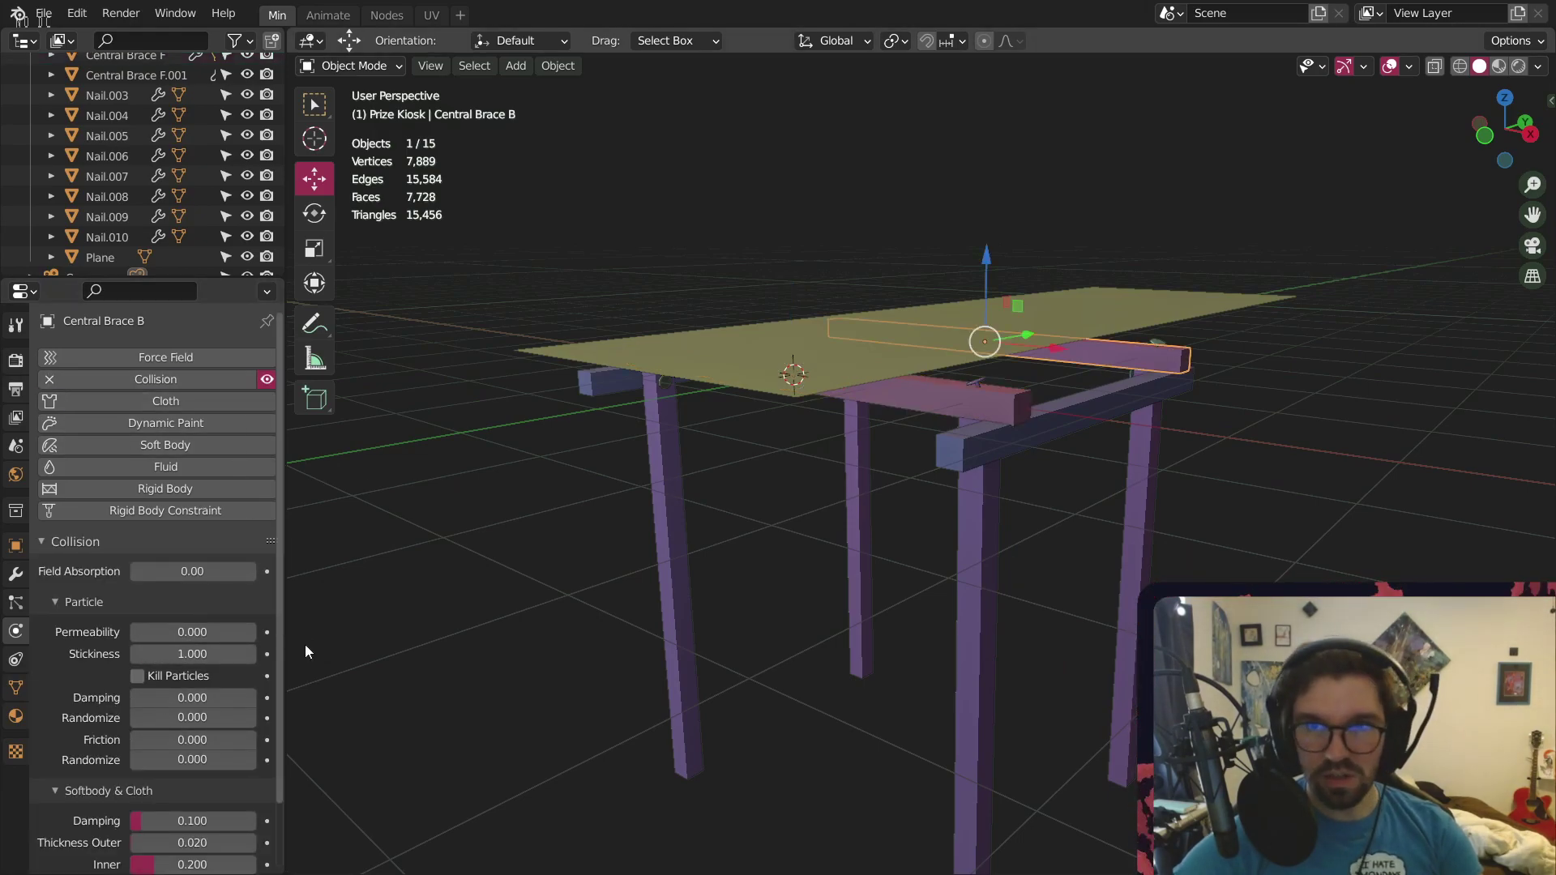
Set the particle stickiness of Central Brace F's collision to 1
left_click(898, 405)
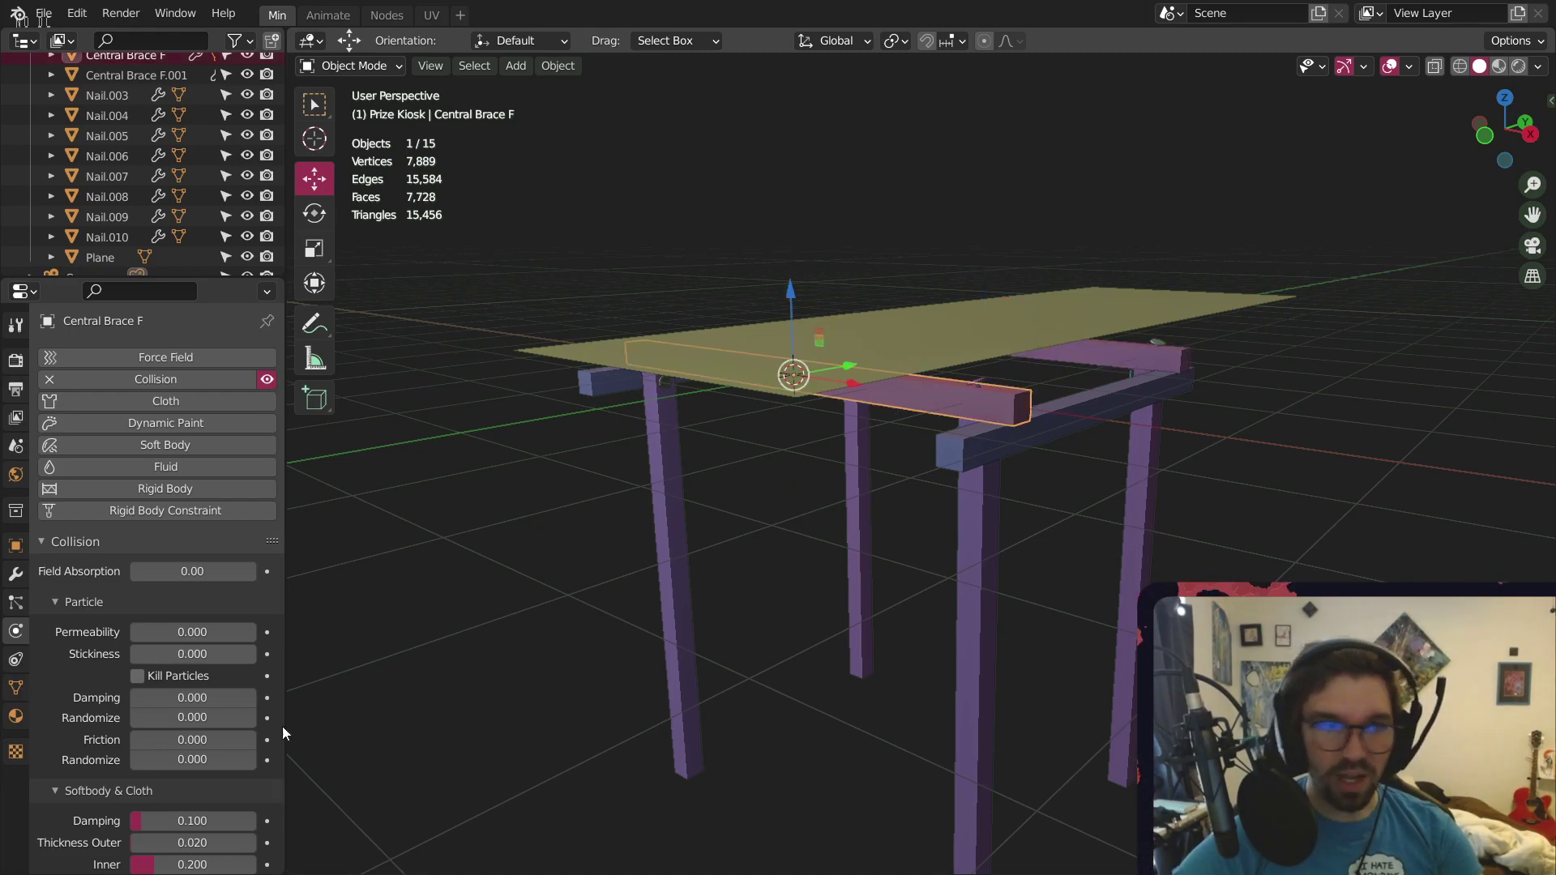
left_click(192, 654)
type("1")
key("Return")
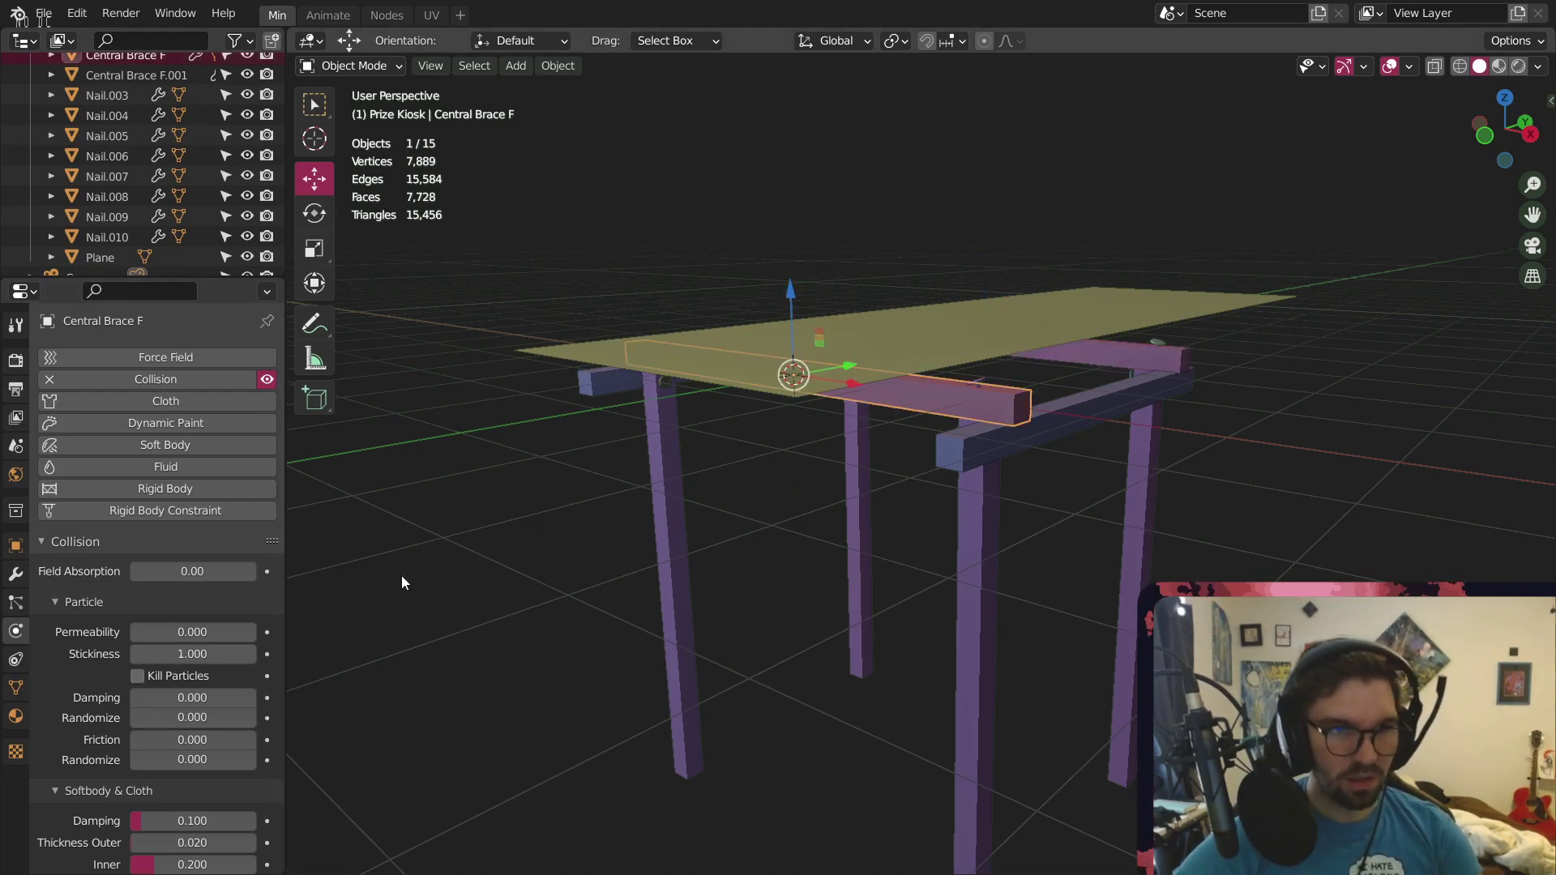
Add Cloth physics to the large plane above the braces and apply its scale
left_click(938, 331)
left_click(175, 400)
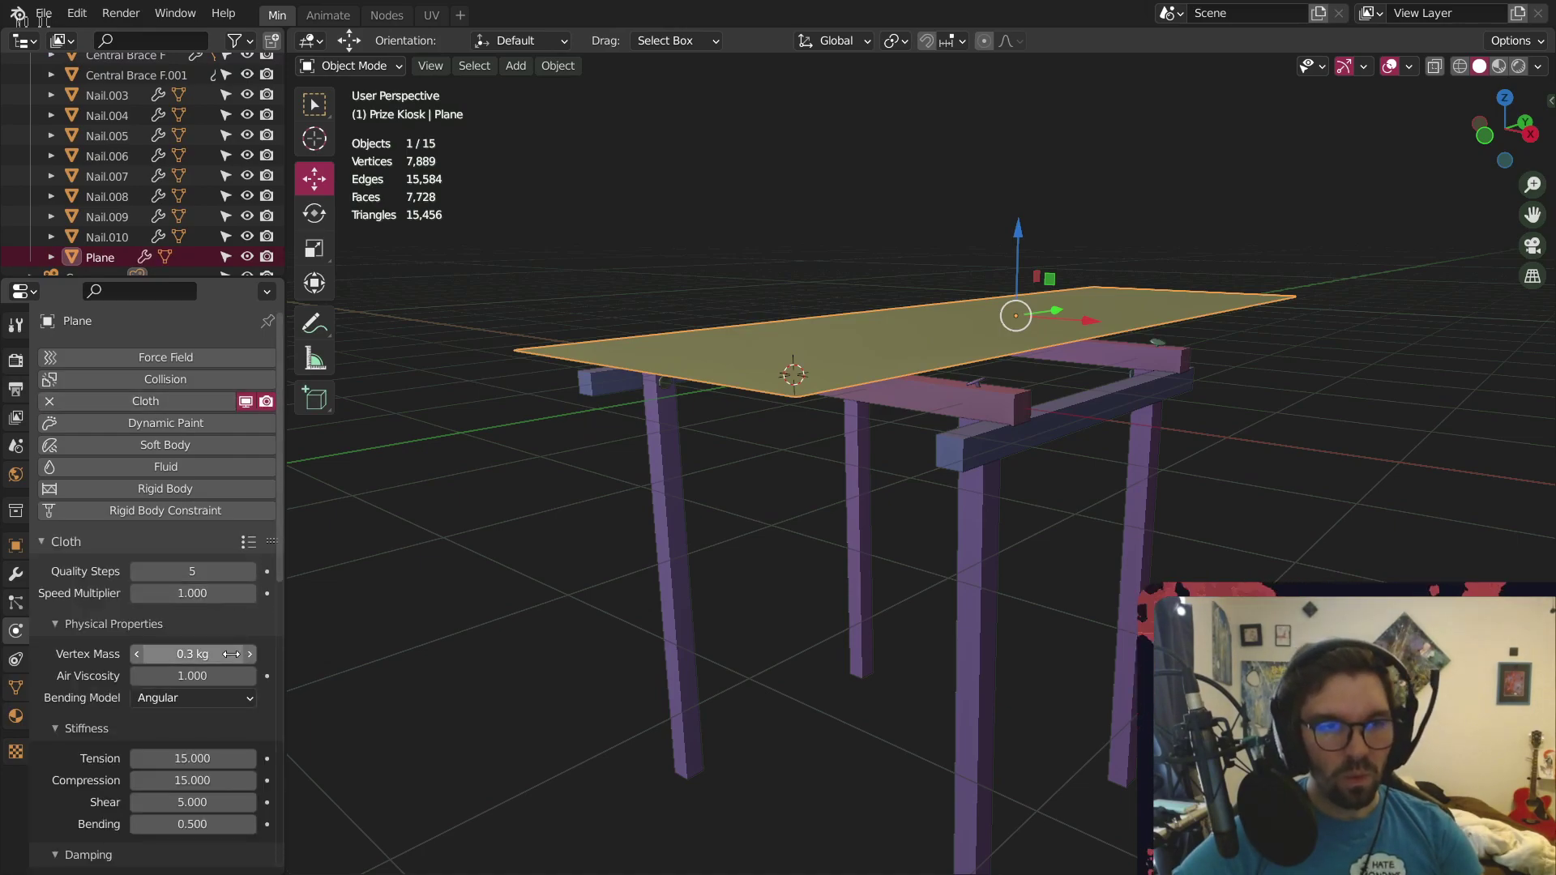
key("ctrl+a")
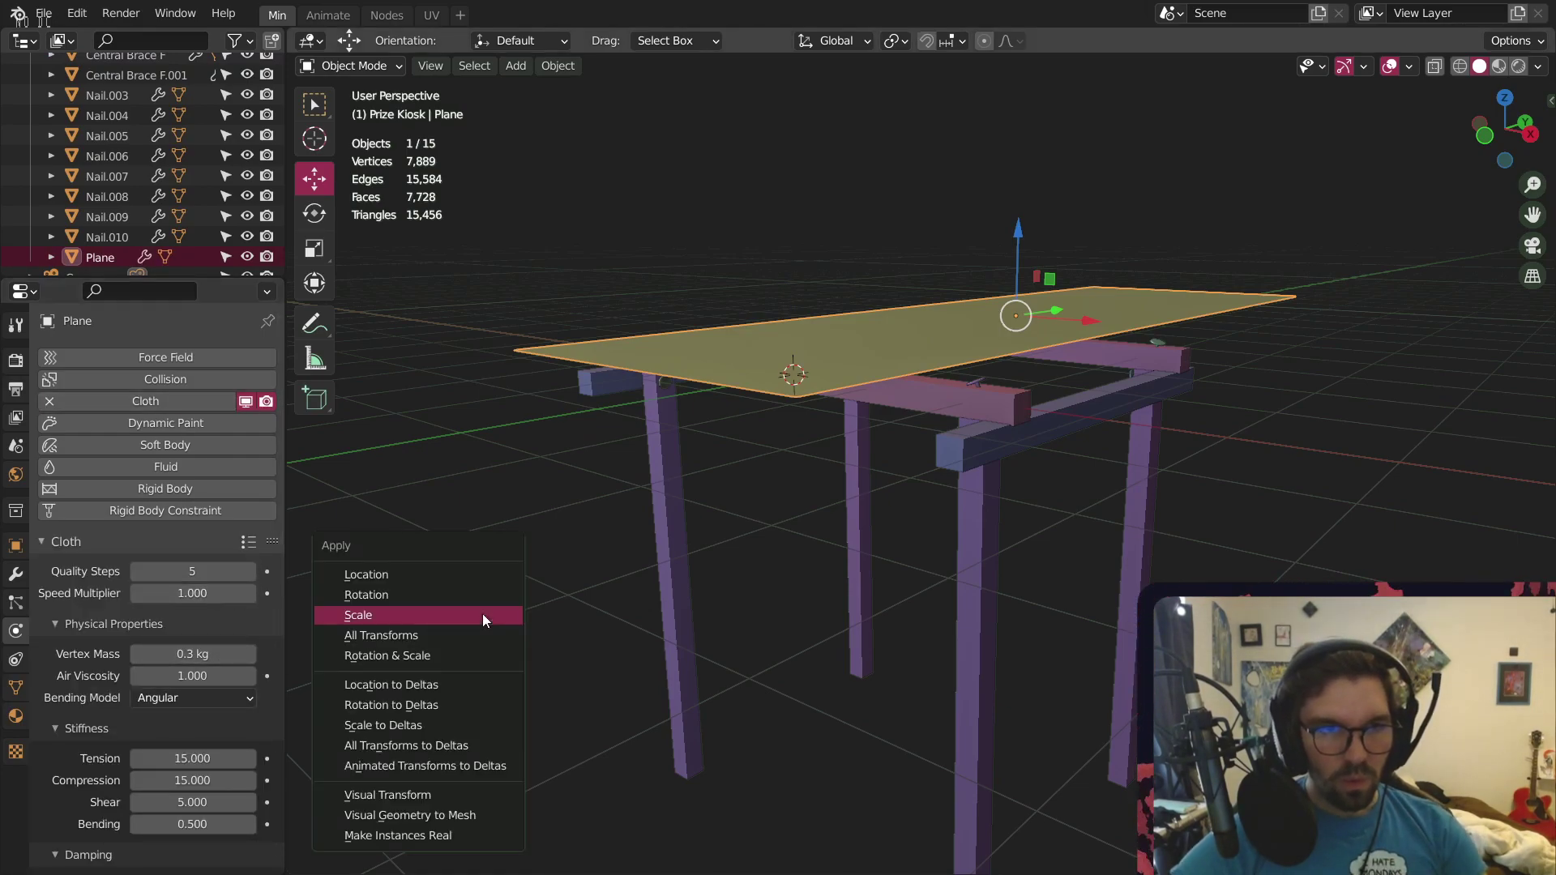
left_click(483, 614)
Save the file and apply the plane's scale once more
key("ctrl+s")
key("ctrl+a")
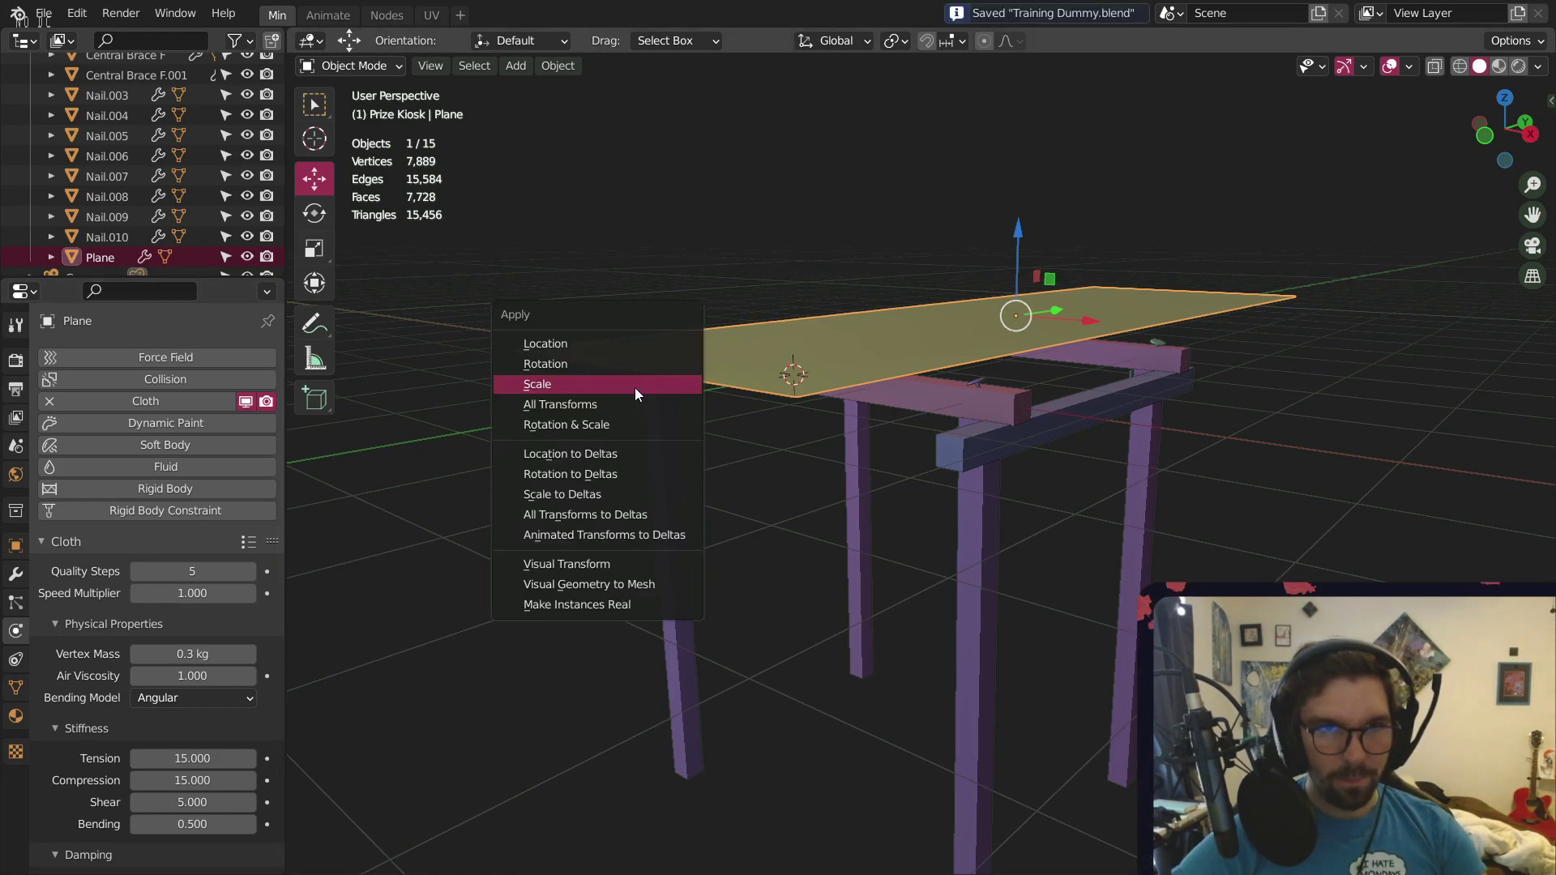
left_click(635, 386)
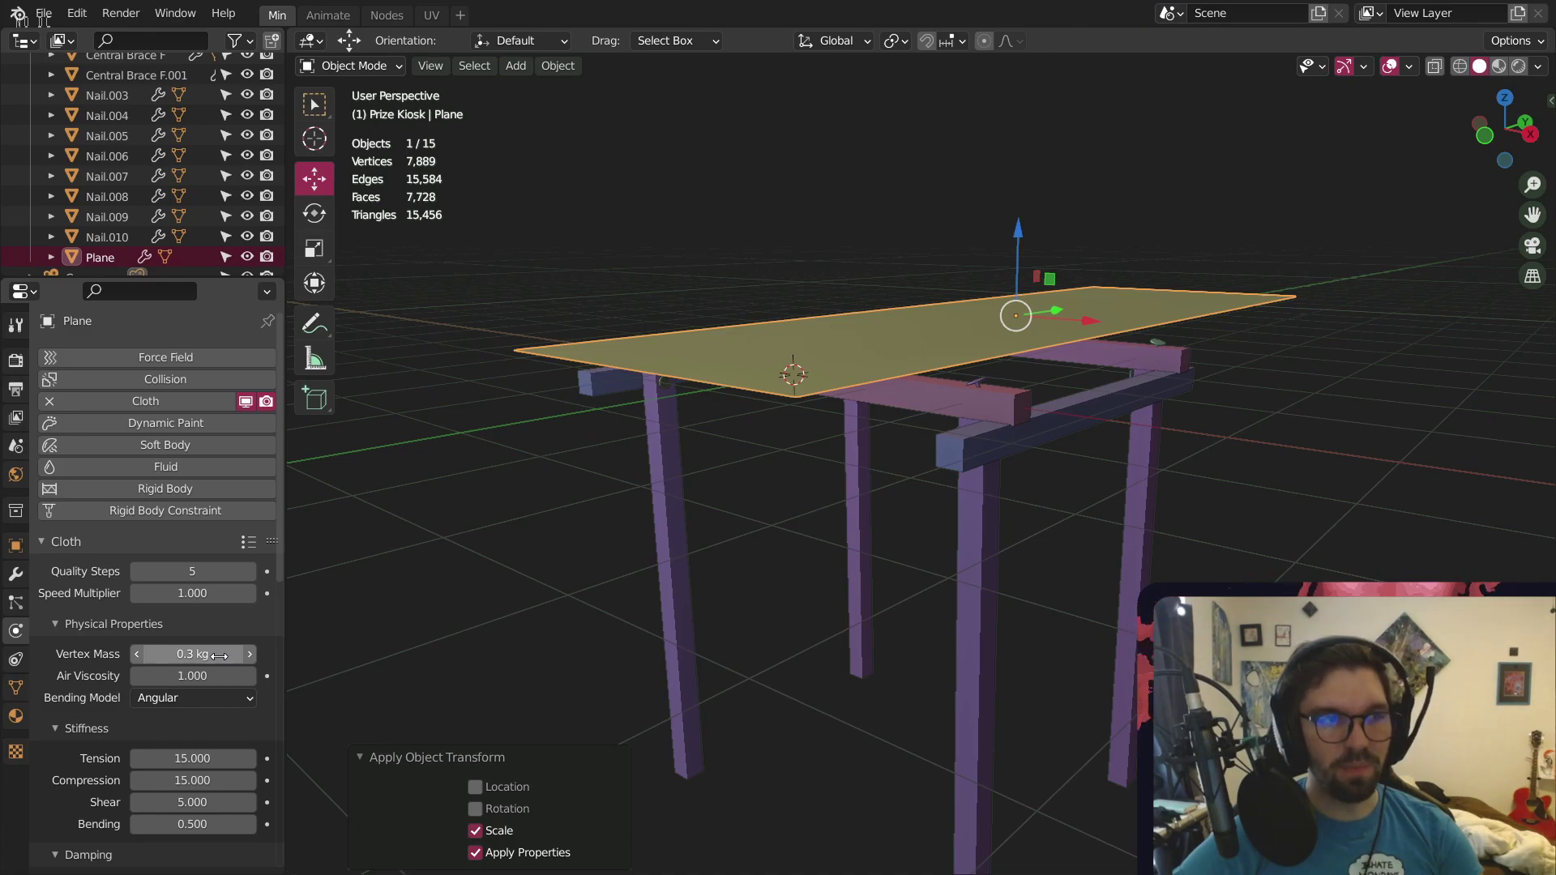
Play the cloth simulation to check how the plane drapes over the braces, and return to the flat starting state
left_click(484, 525)
key("space")
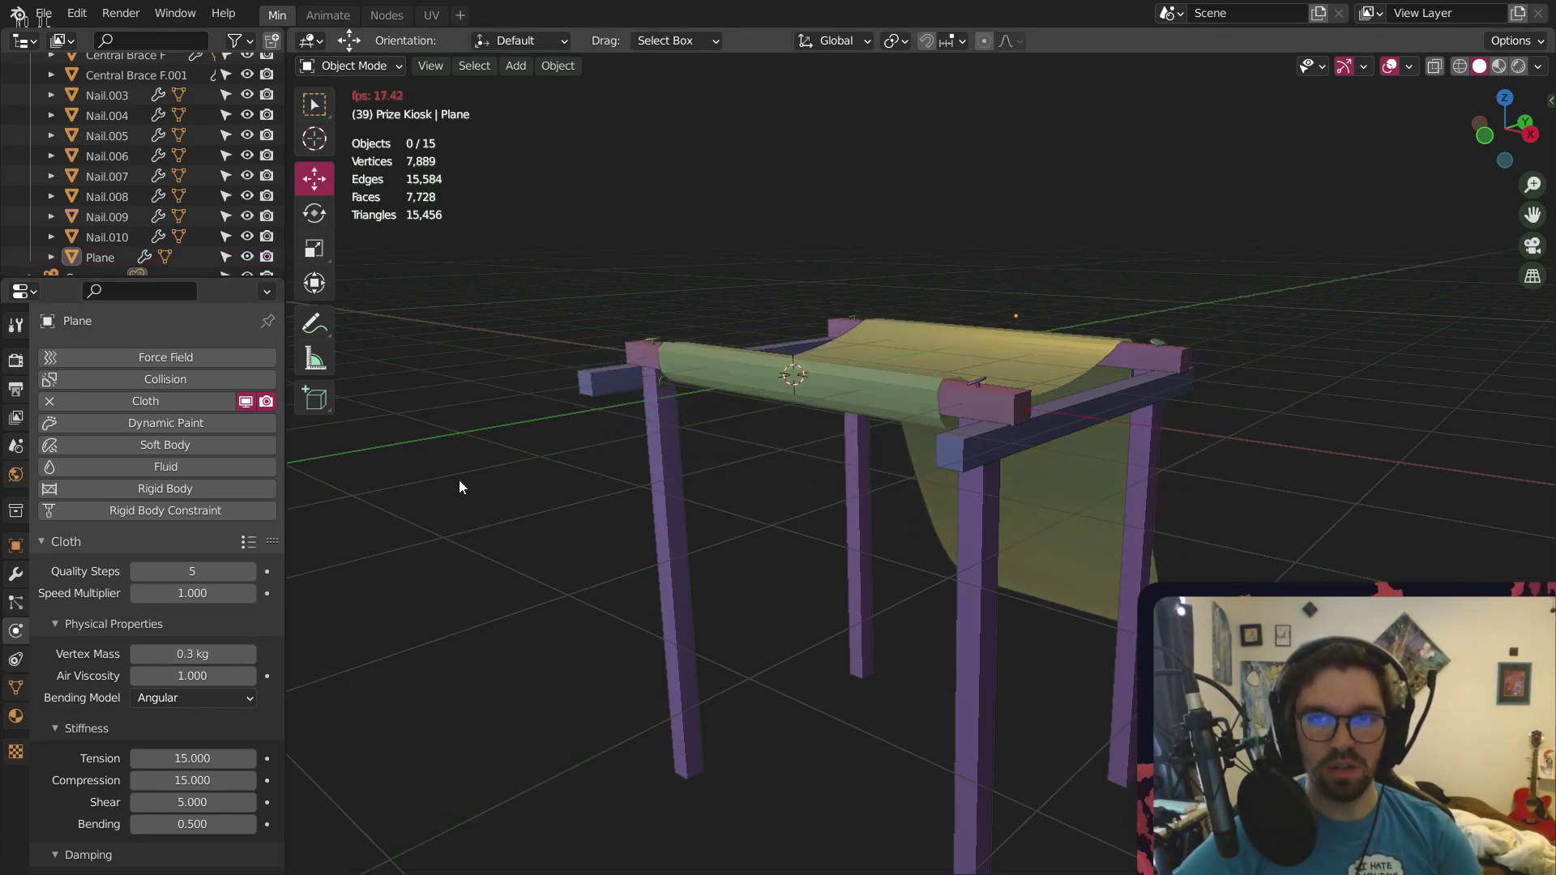
key("space")
middle_click_drag(858, 474, 836, 402)
key("ctrl+z")
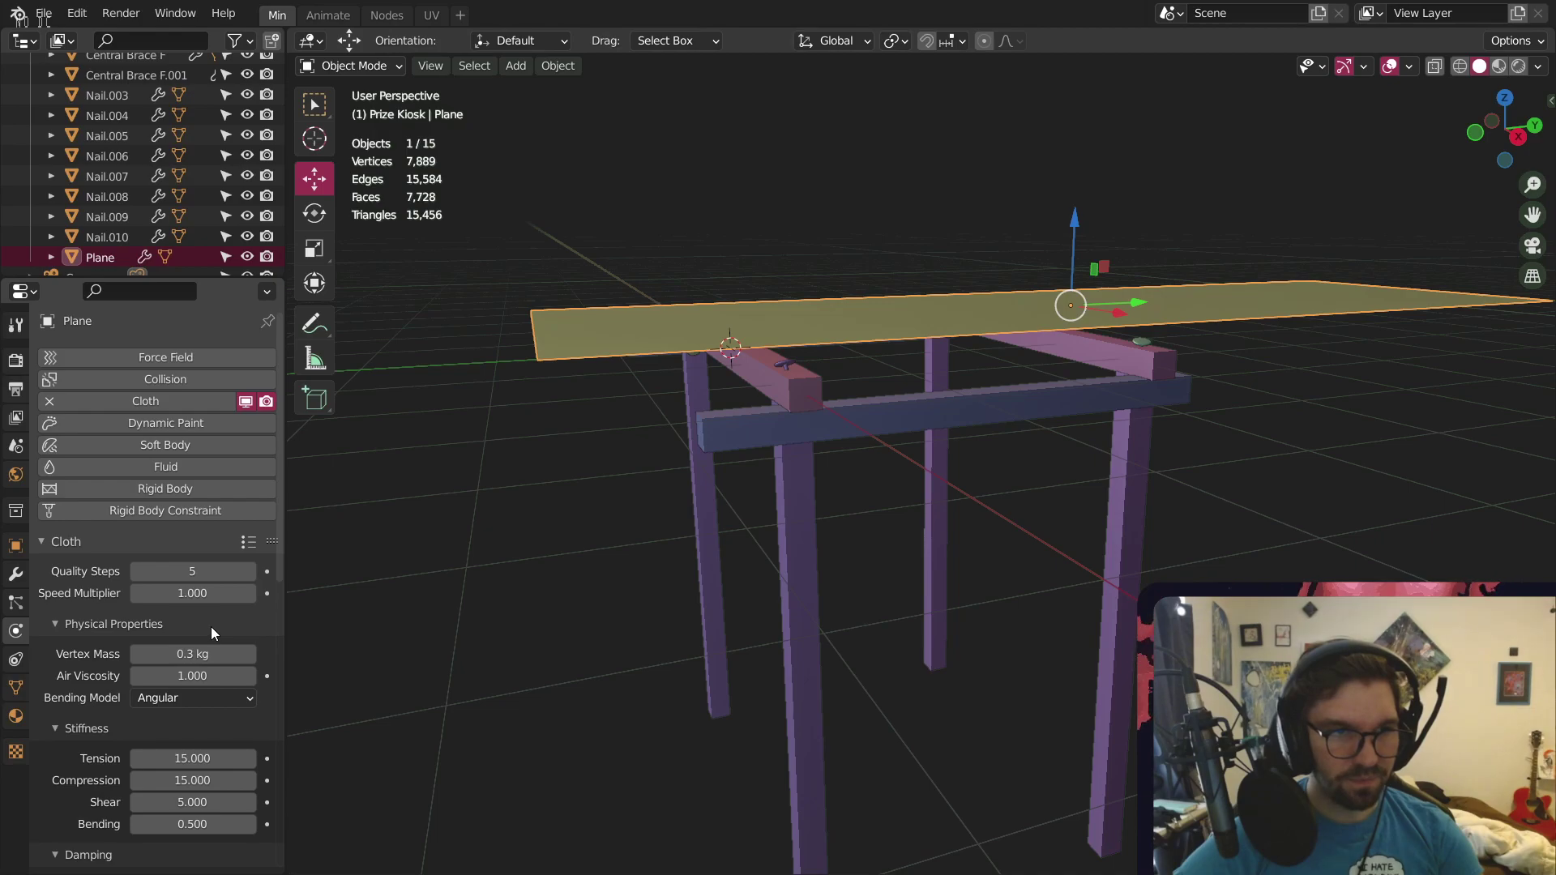
scroll(211, 625, "down", 7)
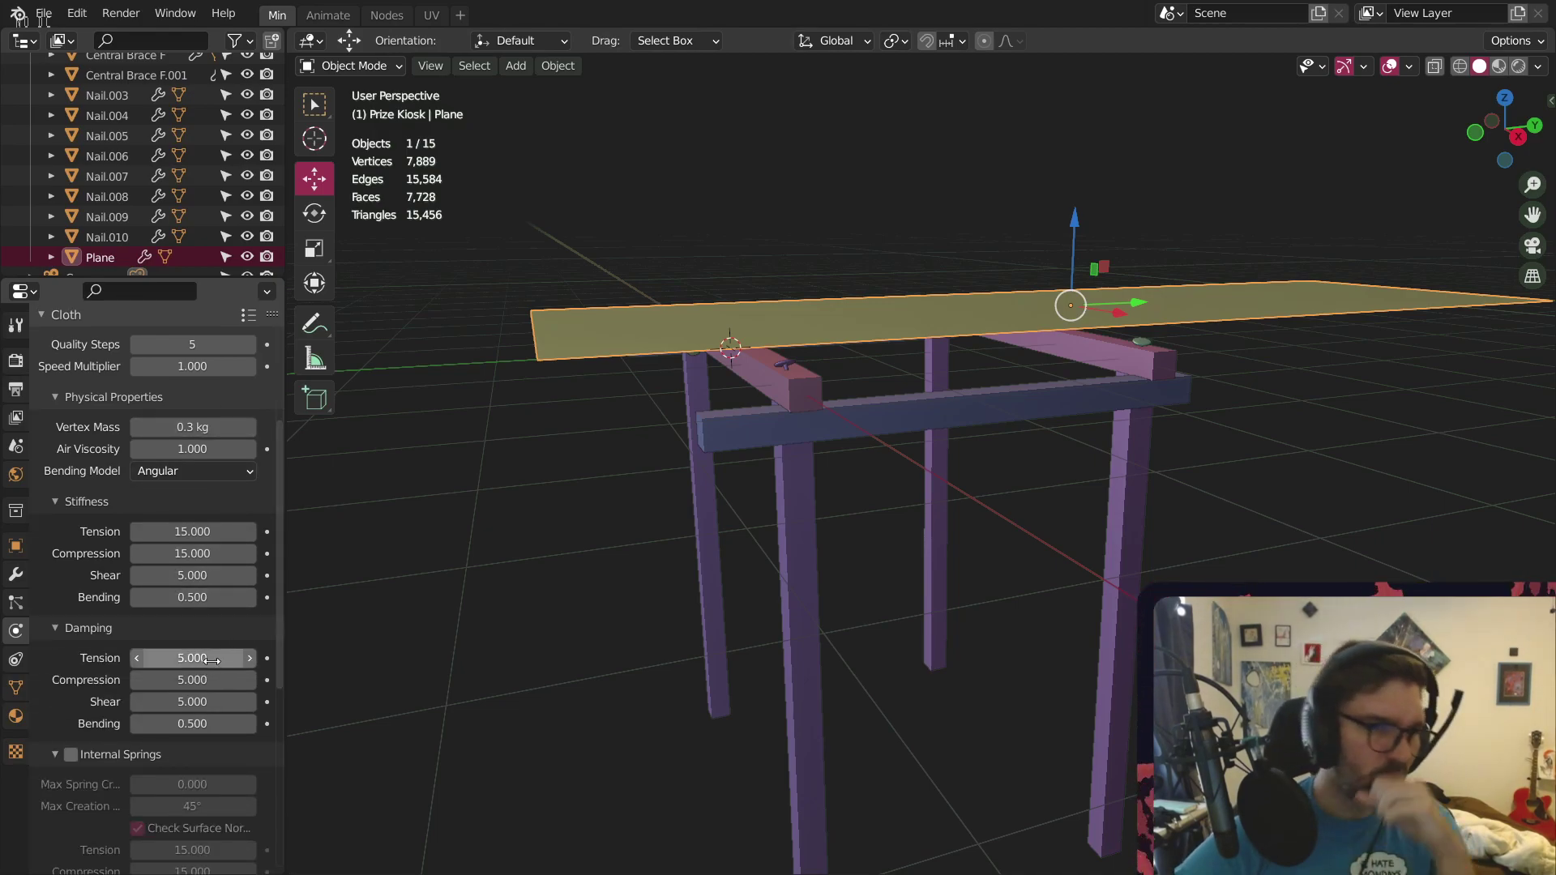
scroll(213, 644, "down", 4)
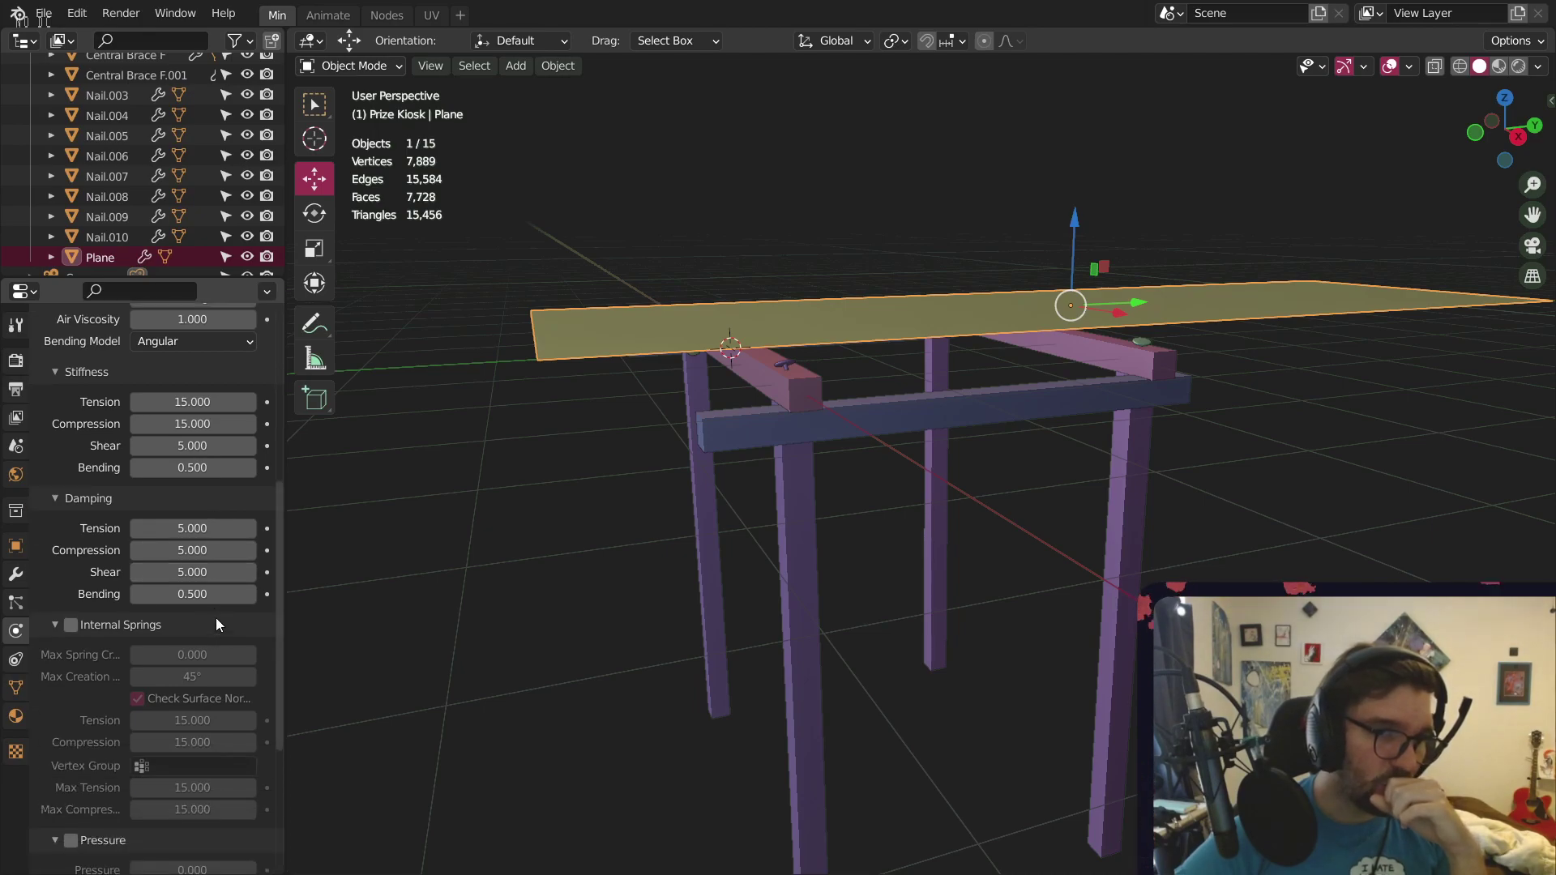
scroll(216, 612, "down", 6)
scroll(216, 606, "up", 10)
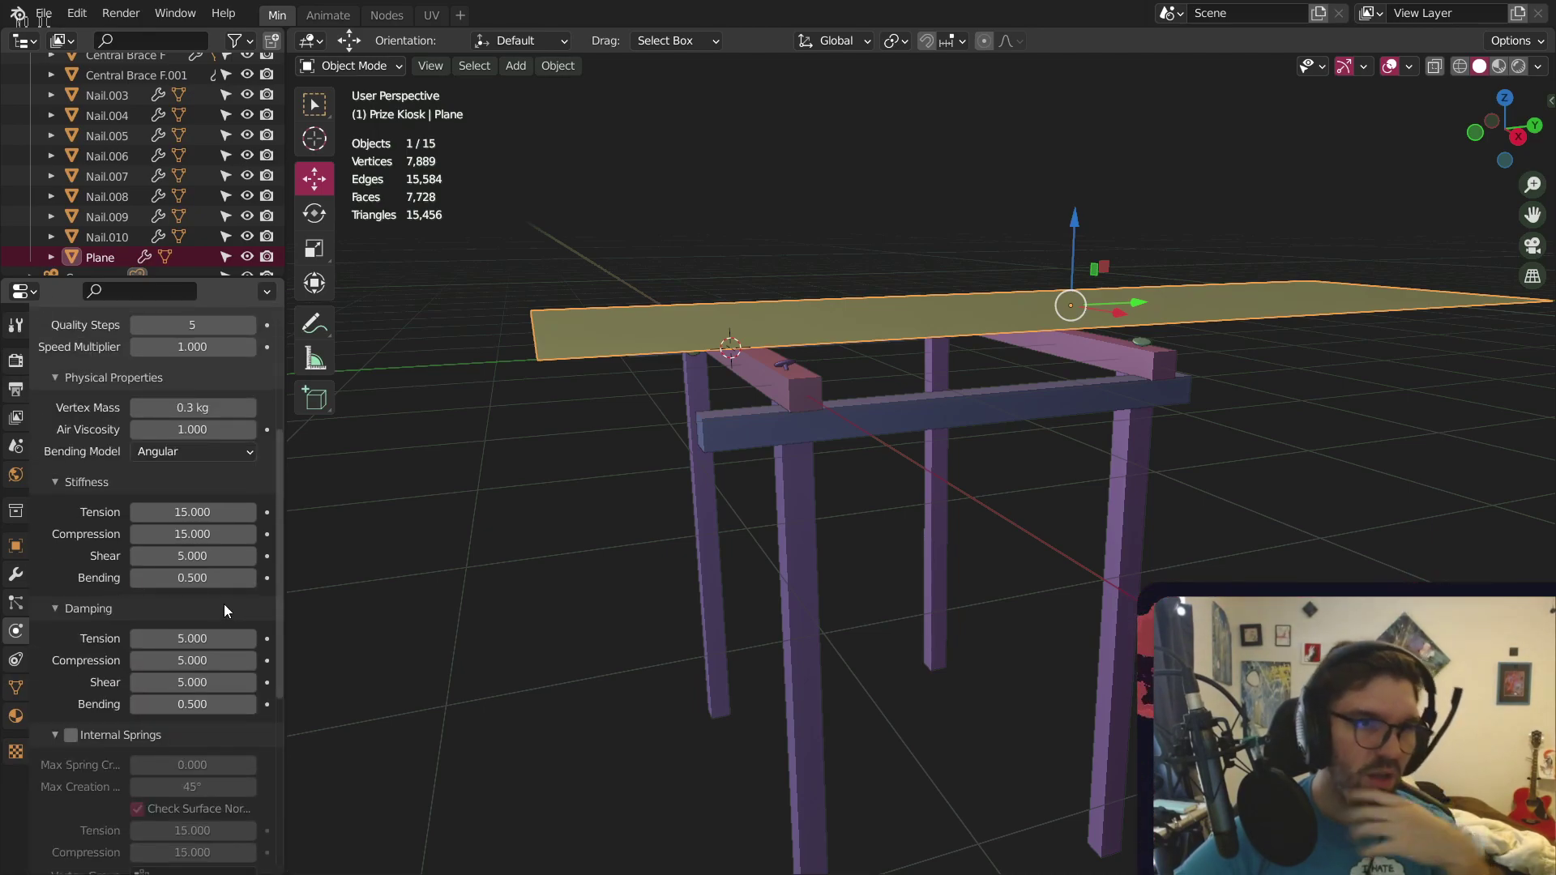
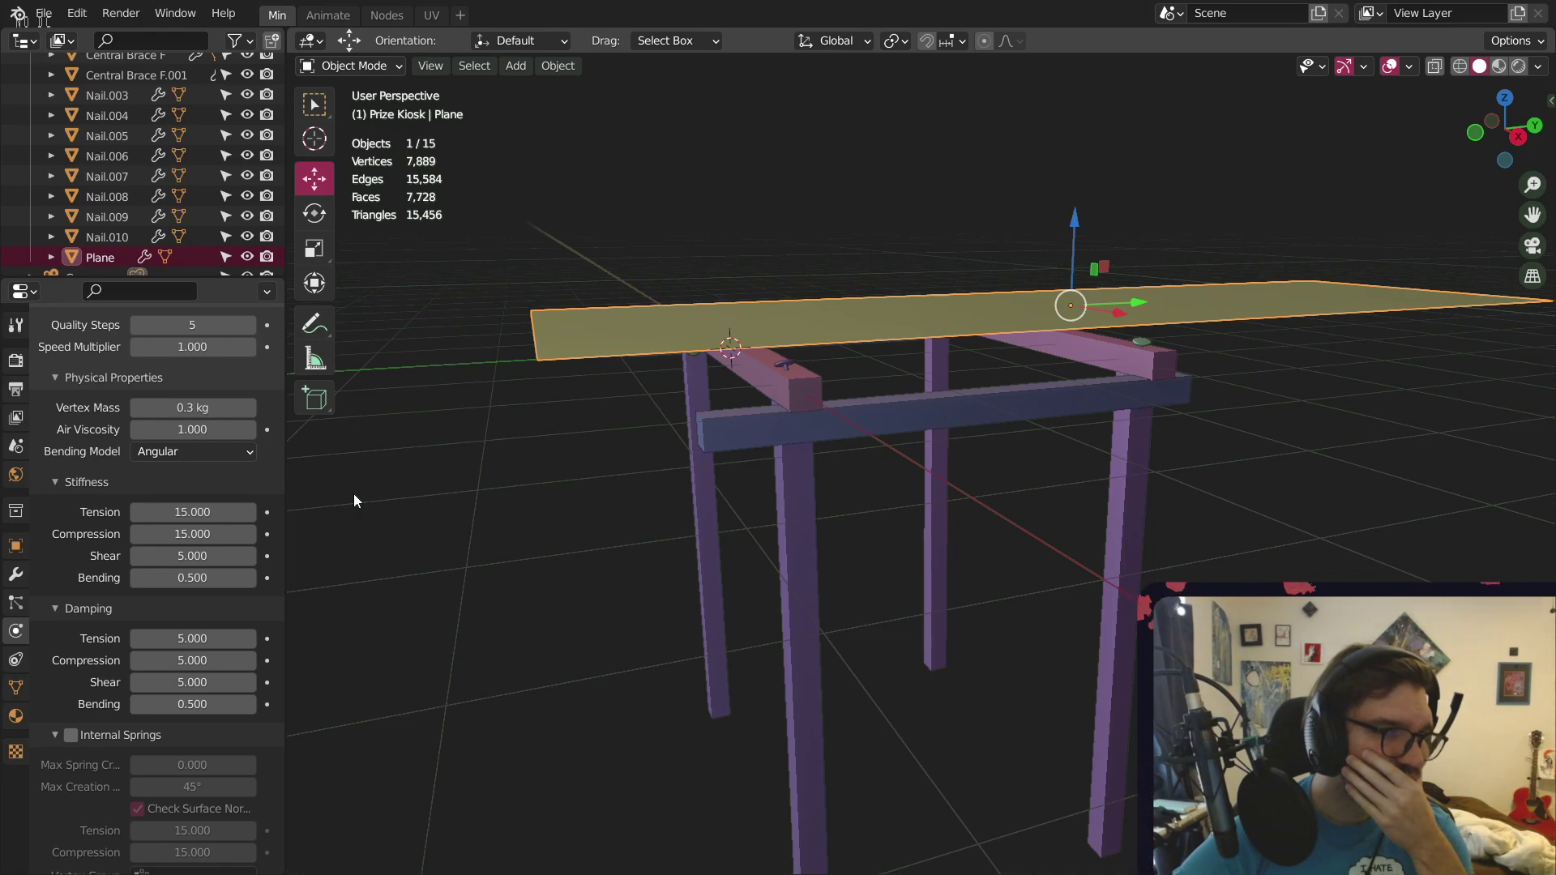
Set the particle stickiness of both Central Brace F and Central Brace B to 10
left_click(751, 368)
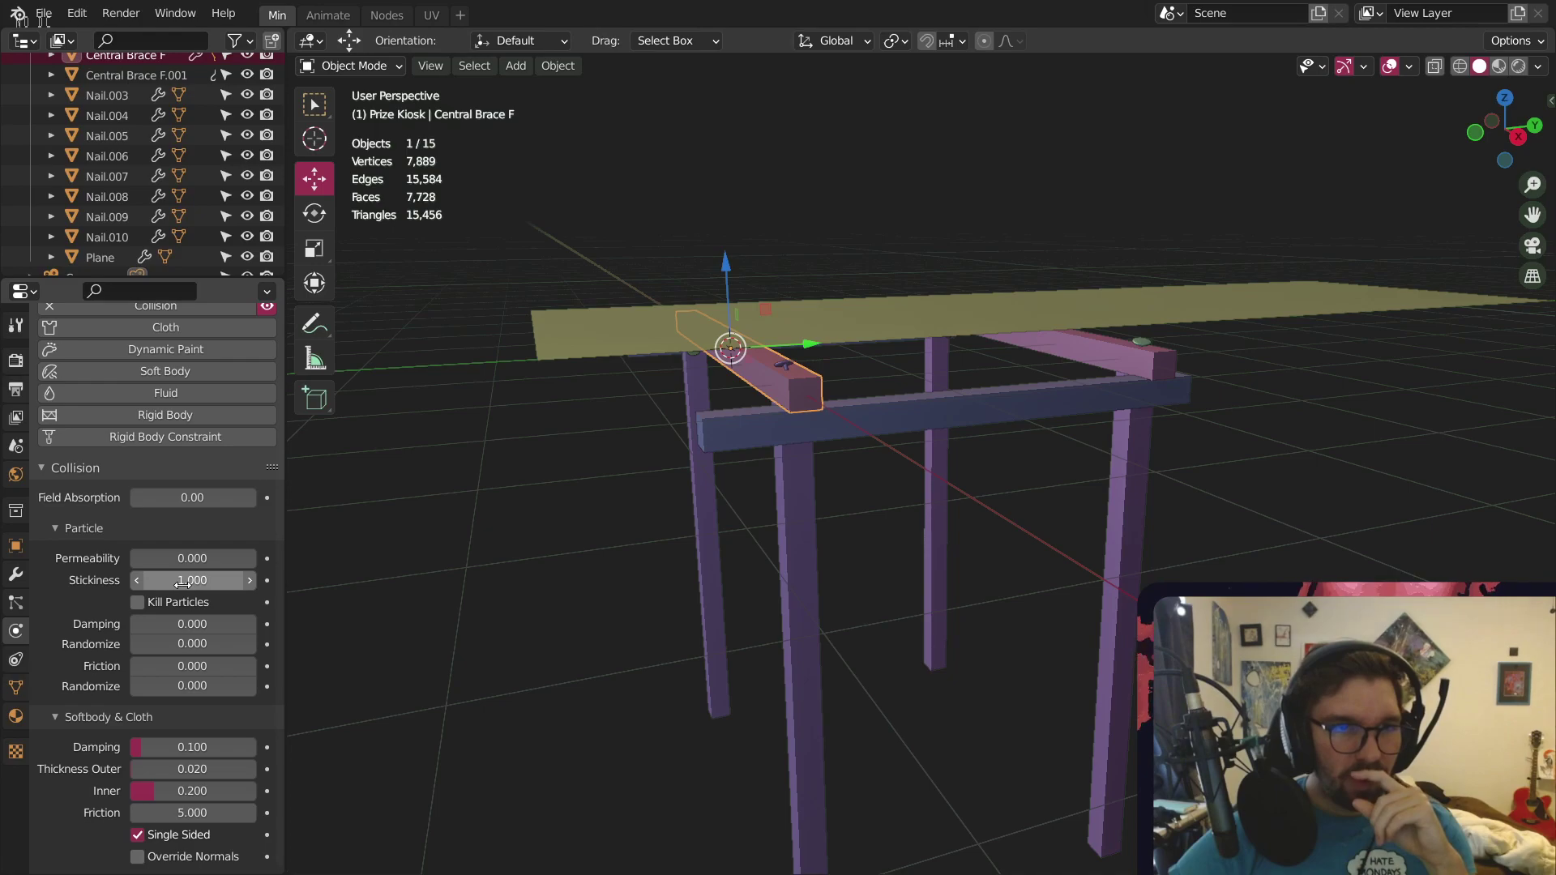
left_click(225, 583)
type("2")
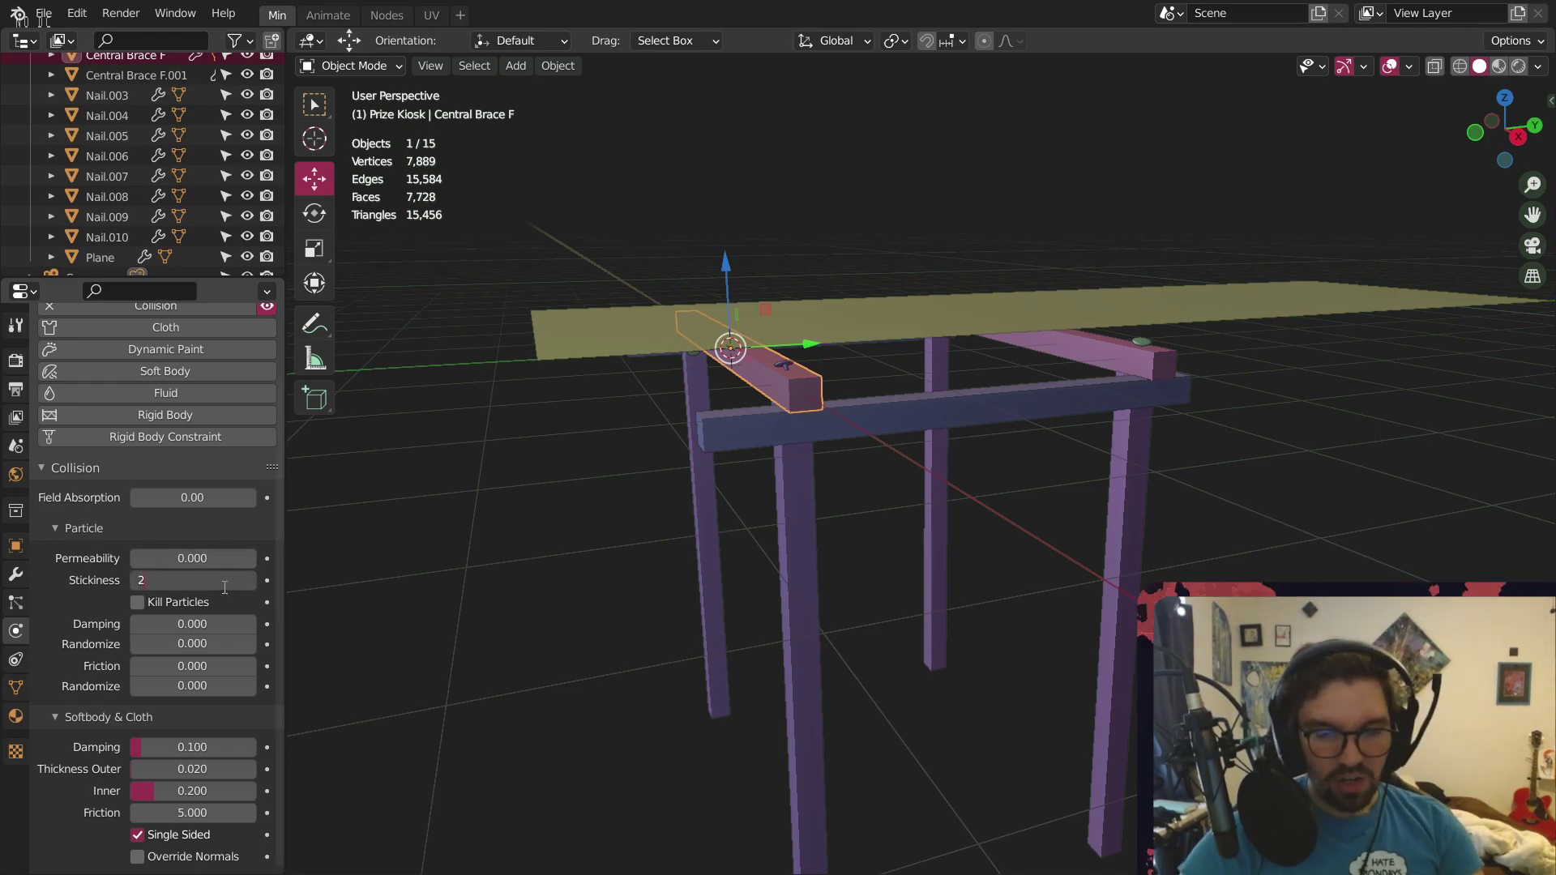
type("0")
key("Return")
left_click(1035, 355)
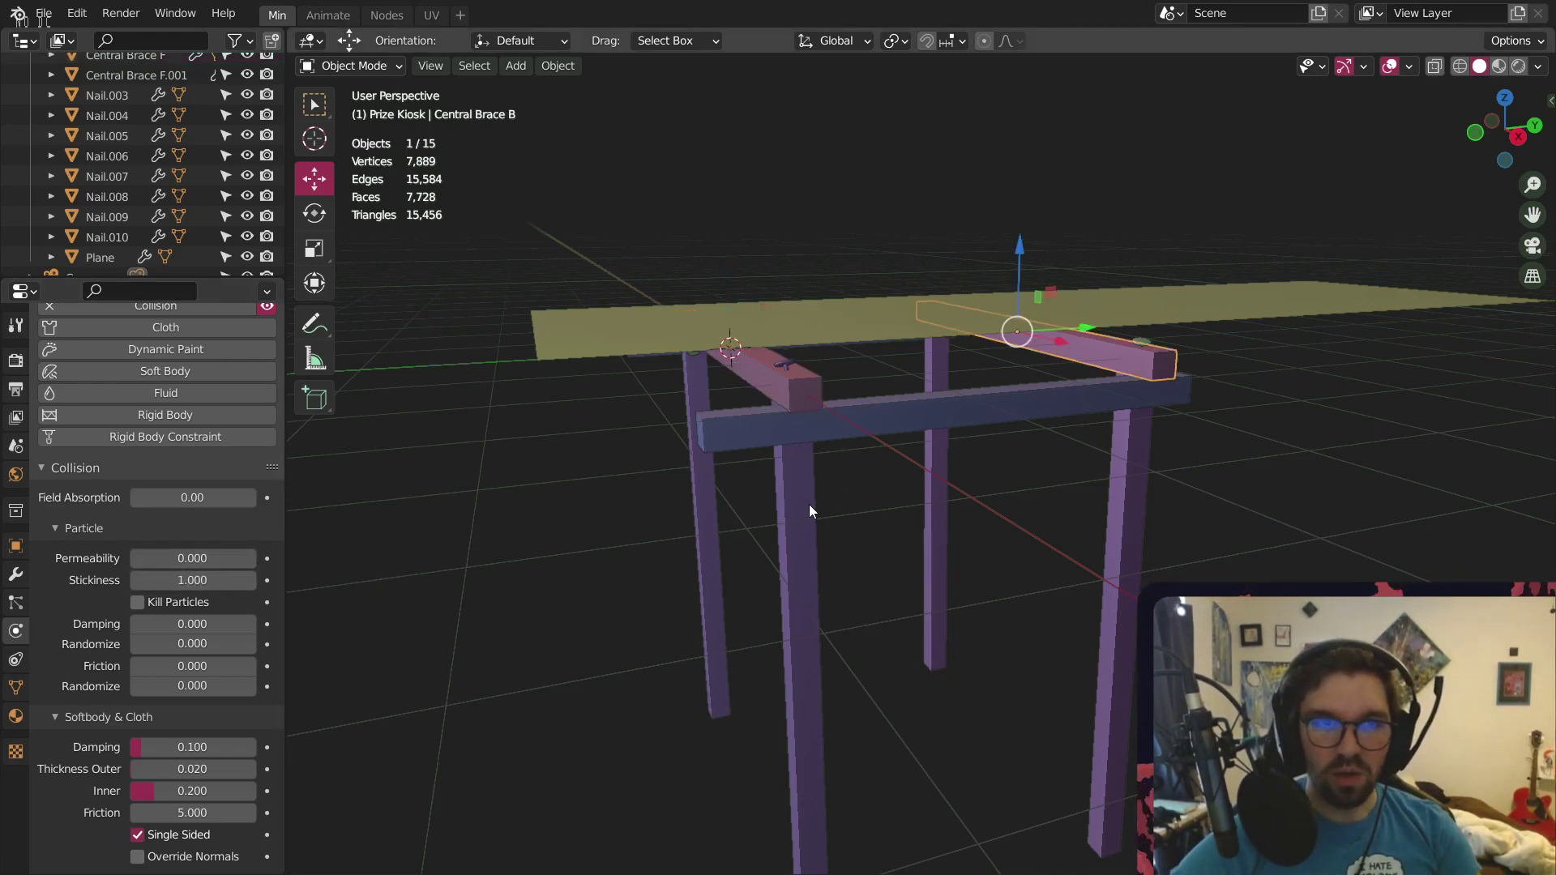
left_click(192, 580)
key("Return")
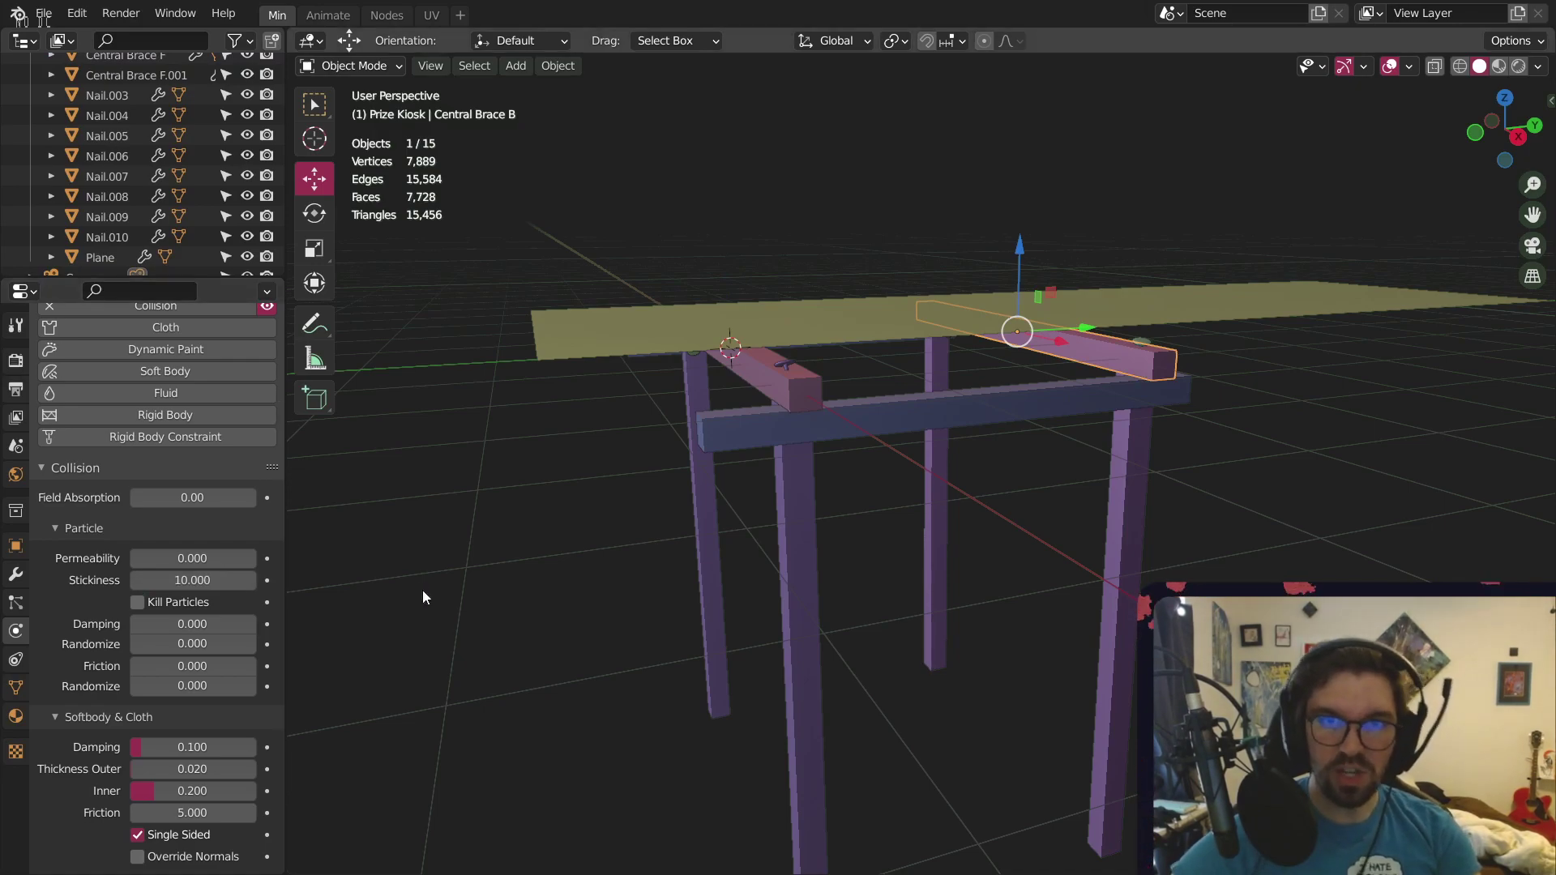
Replay the cloth simulation to check the drape with the increased stickiness, and return to the first frames
left_click(405, 535)
key("space")
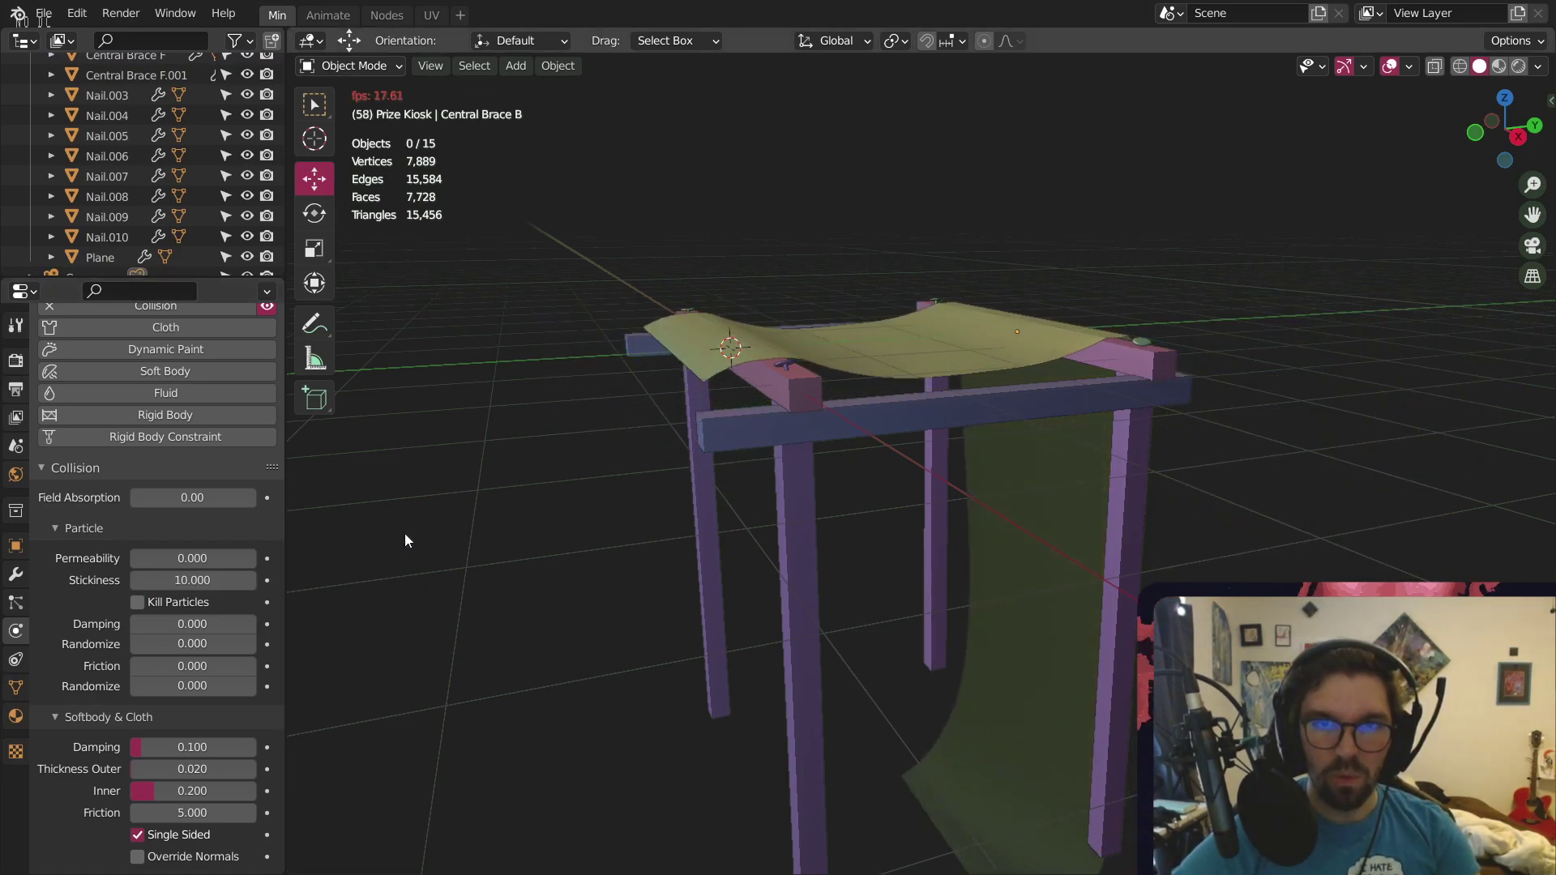
key("space")
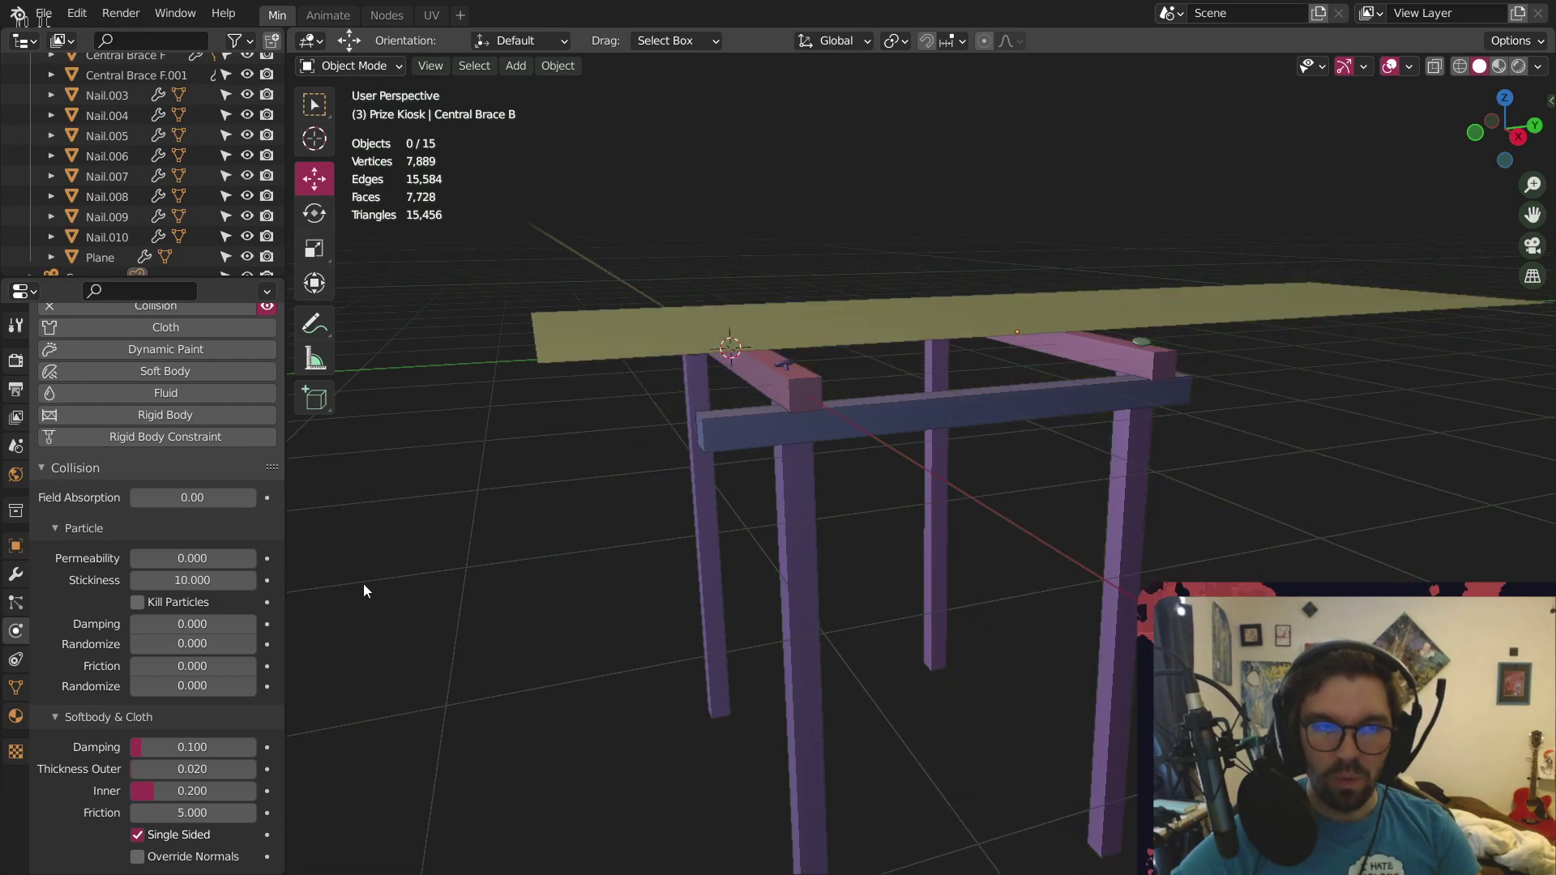
Move the cloth plane about -0.15 m along the Y axis over the frame
left_click(601, 346)
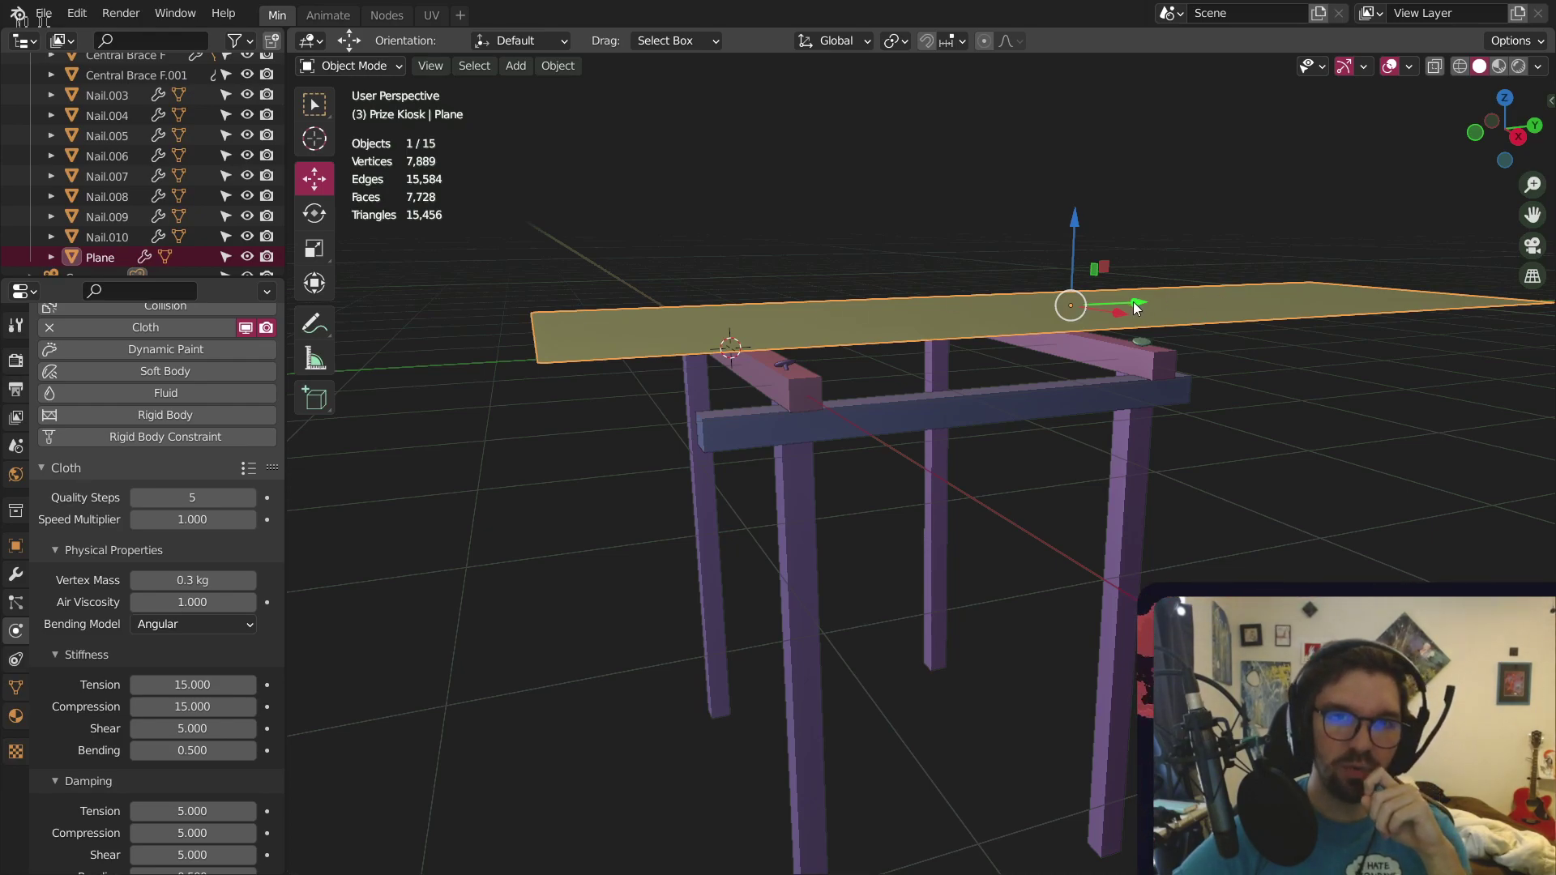
left_click_drag(1137, 308, 1061, 308)
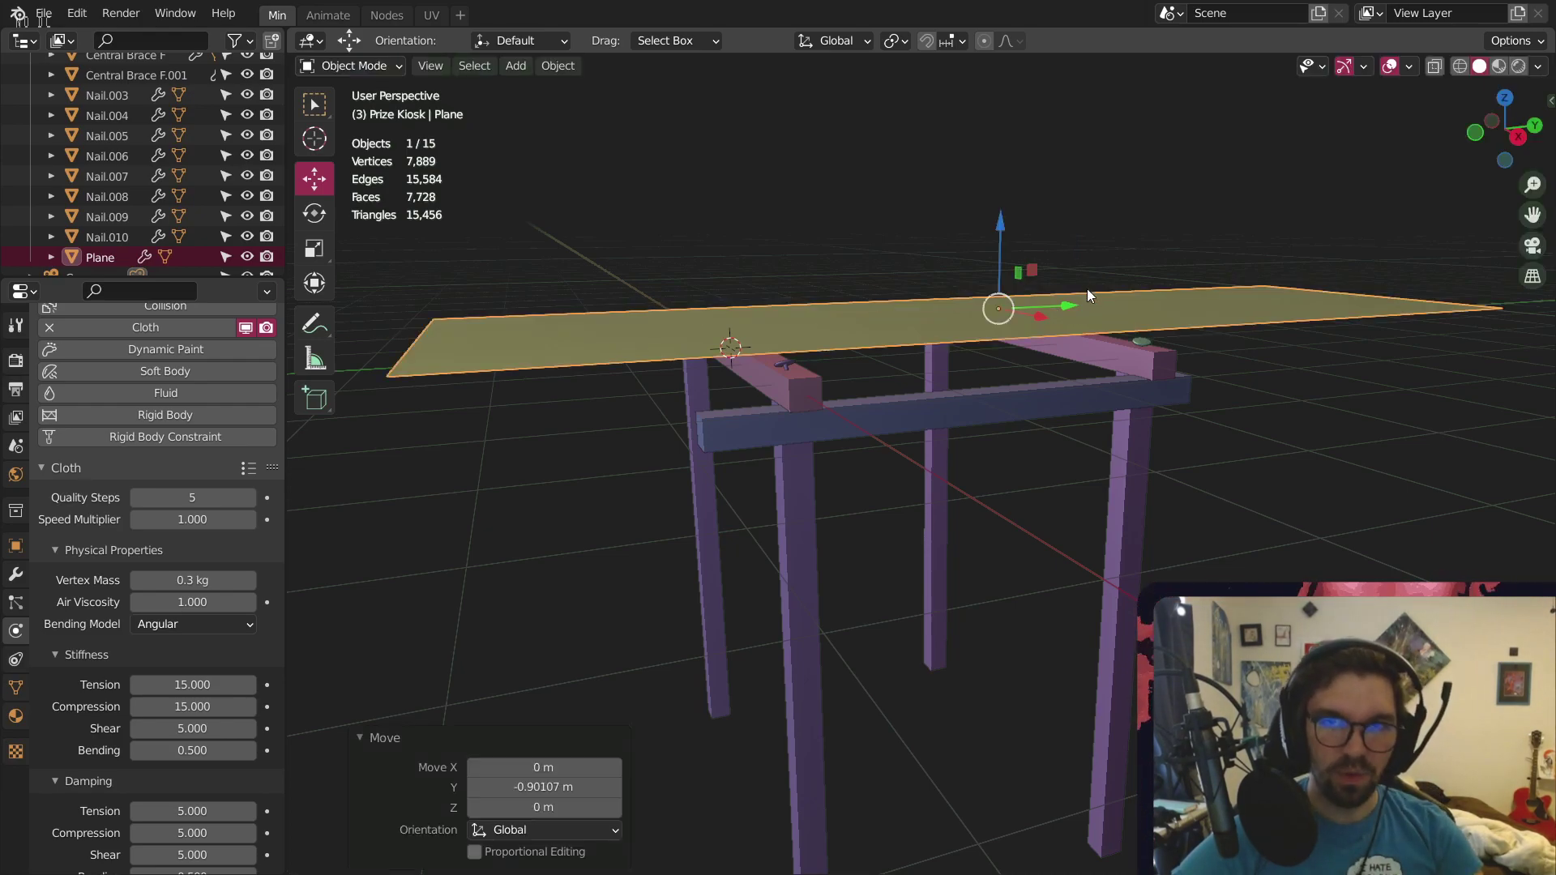
key("ctrl+z")
middle_click_drag(1083, 261, 1062, 320)
left_click_drag(1154, 304, 1106, 303)
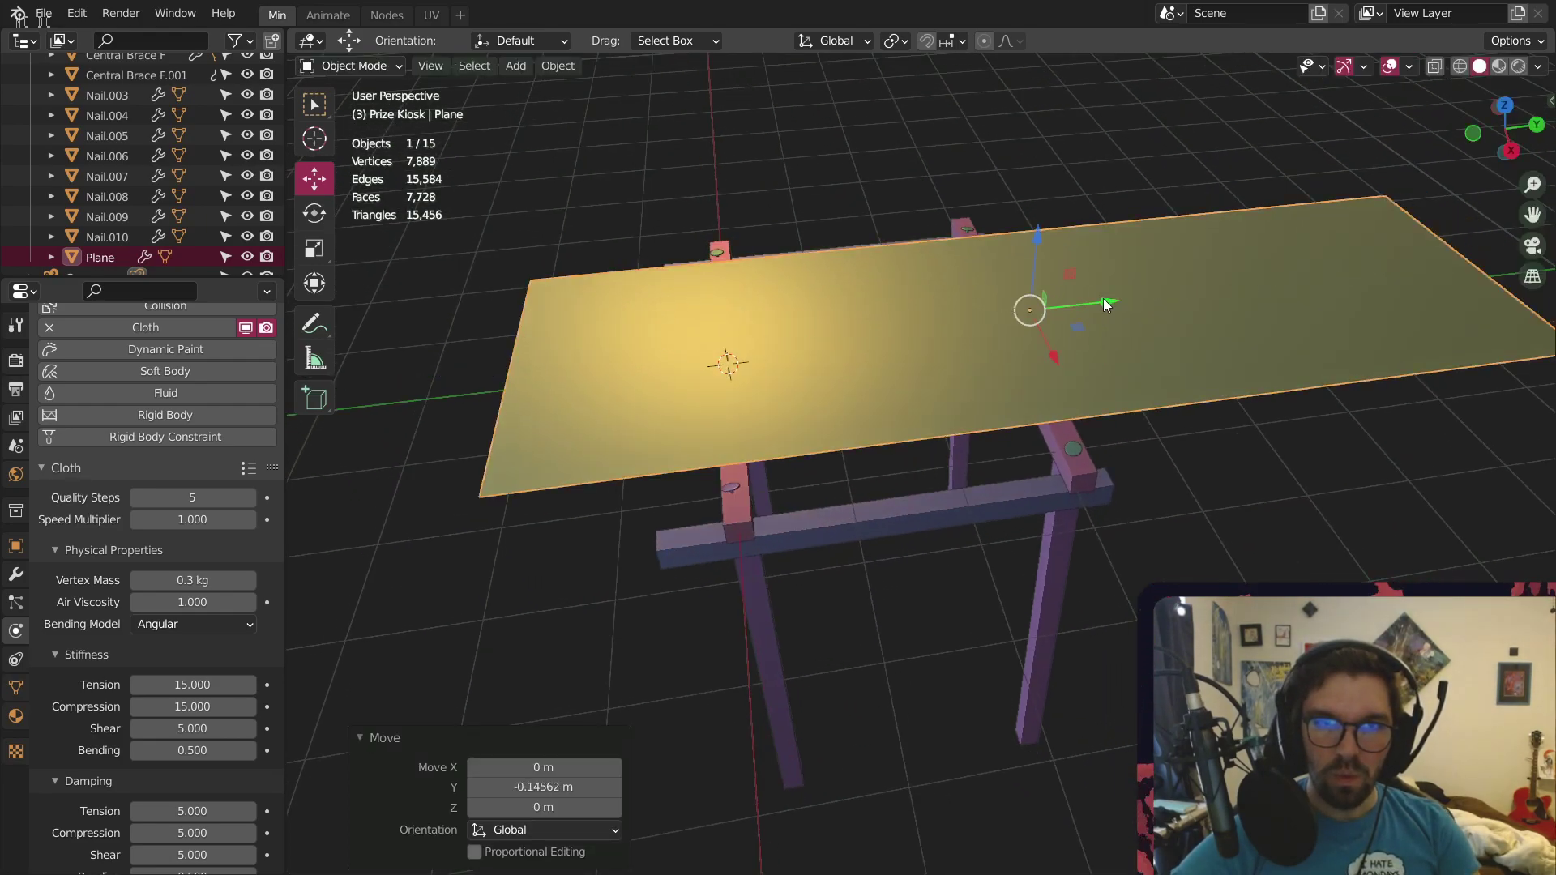
middle_click_drag(811, 447, 849, 384)
Review the plane's cloth settings and play the simulation to check how the shifted cloth drapes over the frame
scroll(224, 645, "down", 5)
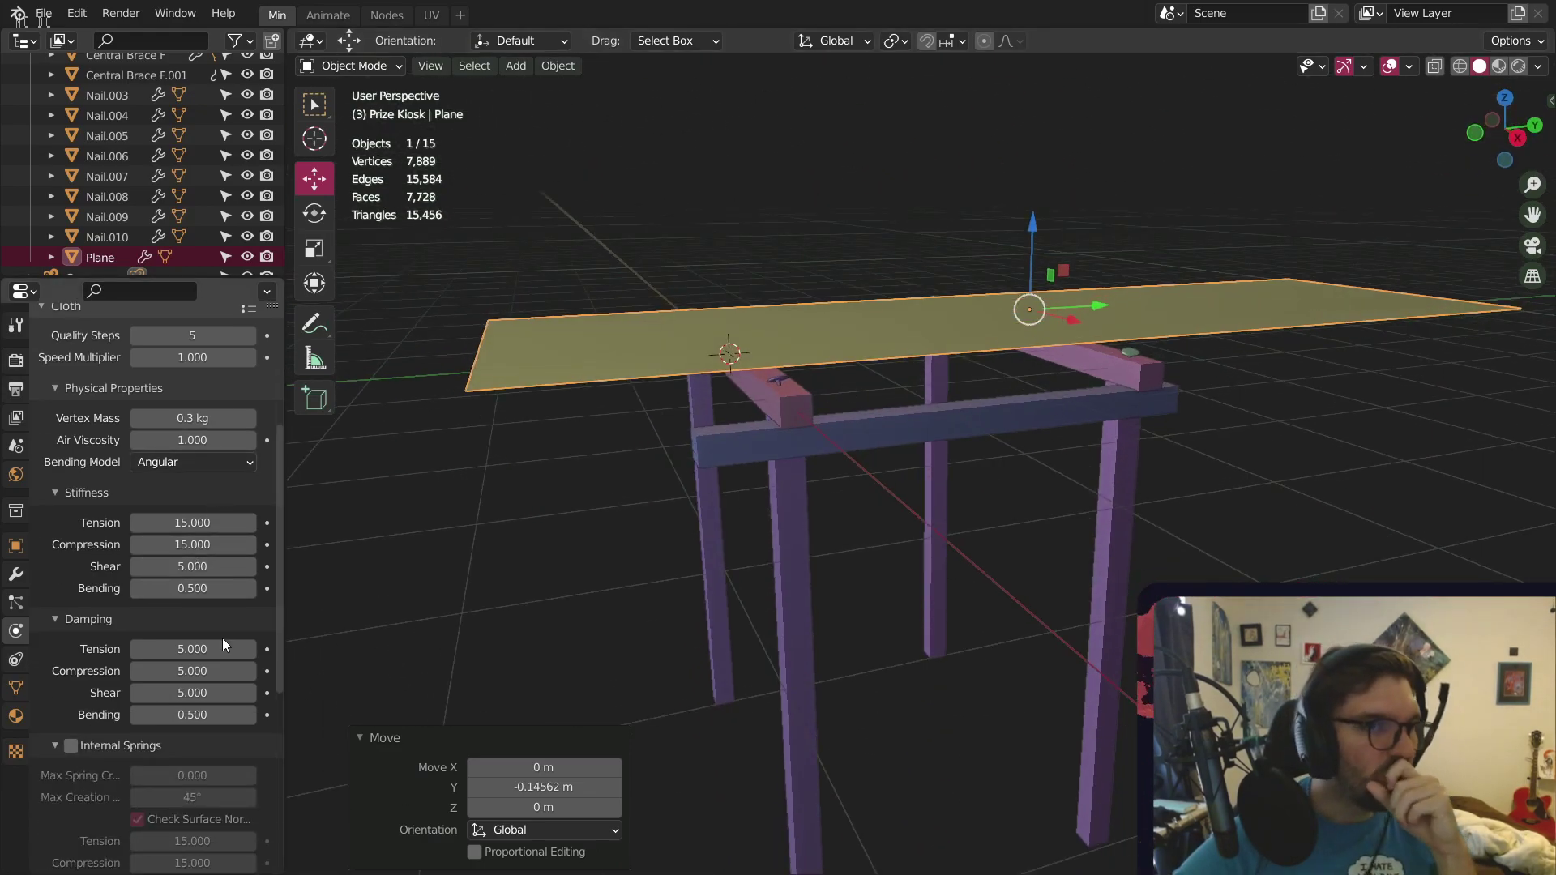
left_click(560, 572)
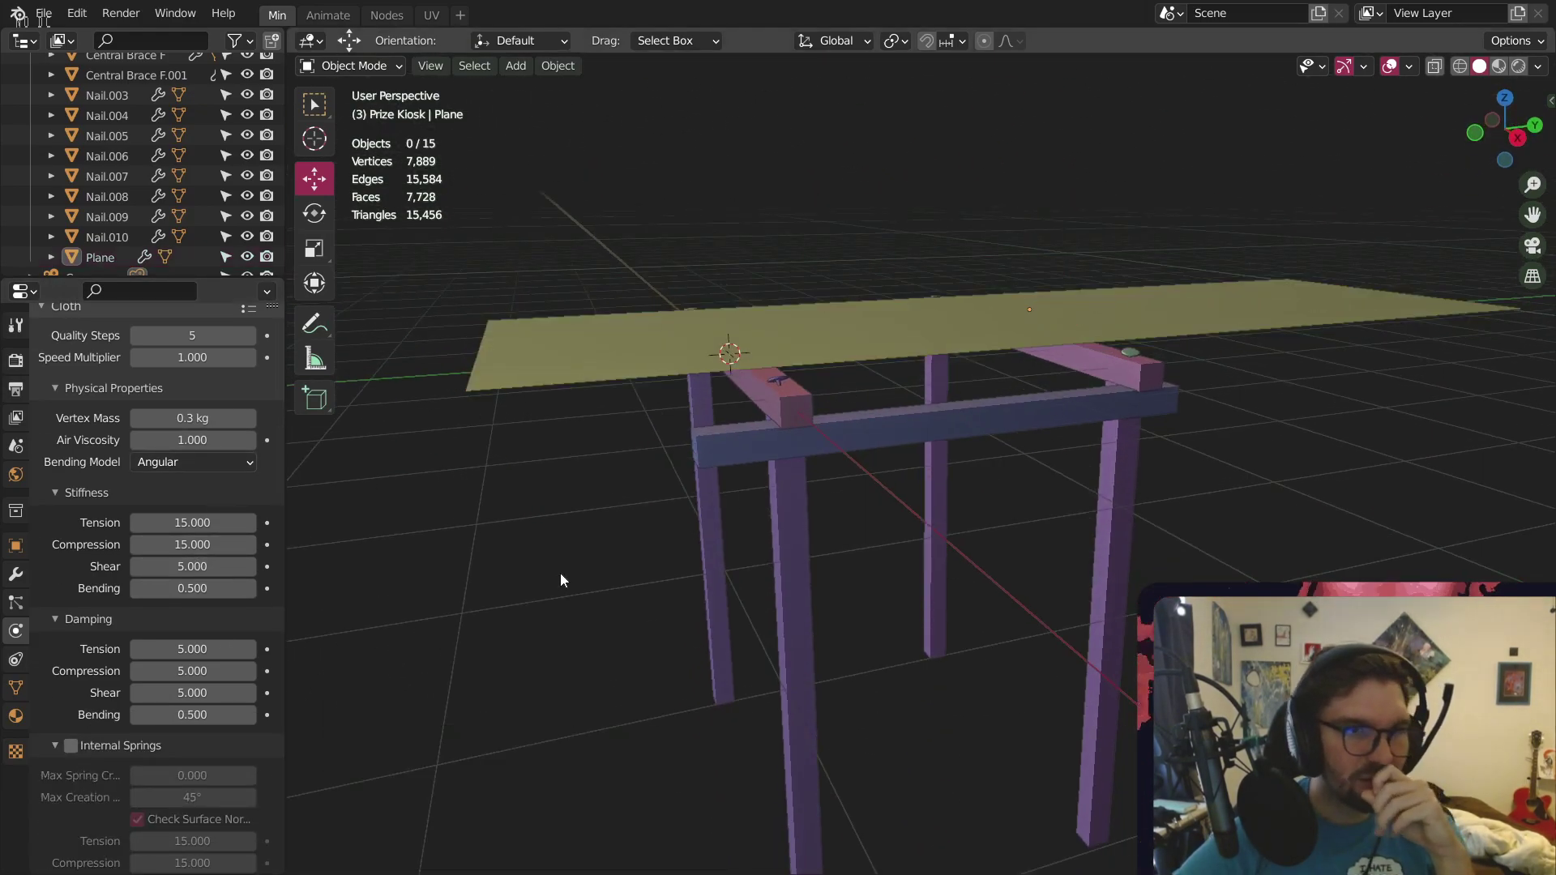
left_click(532, 356)
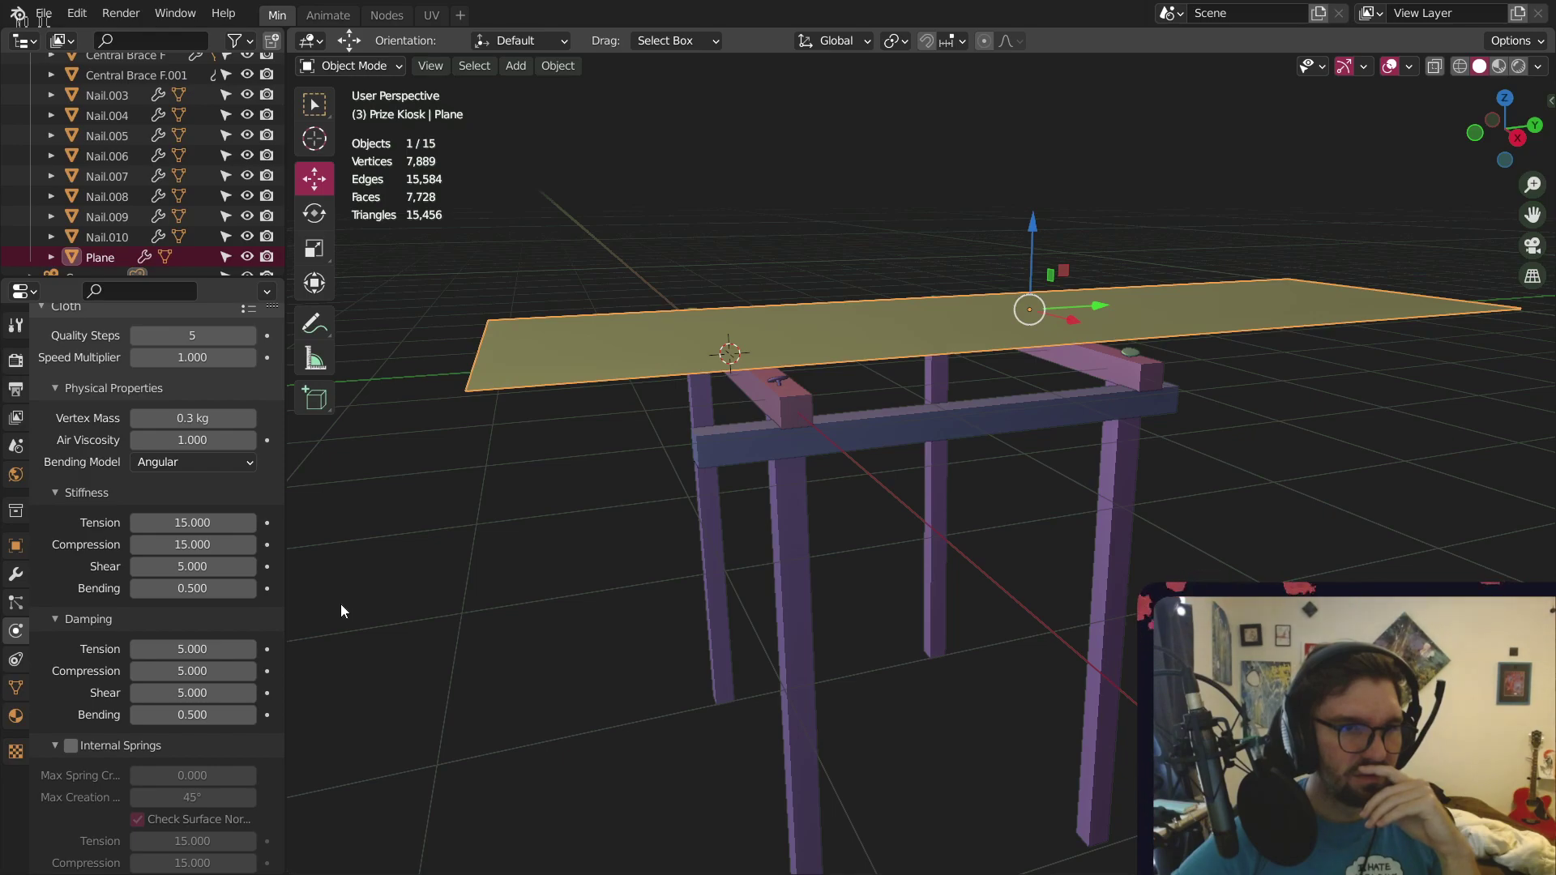
scroll(481, 485, "down", 3)
scroll(501, 535, "up", 2)
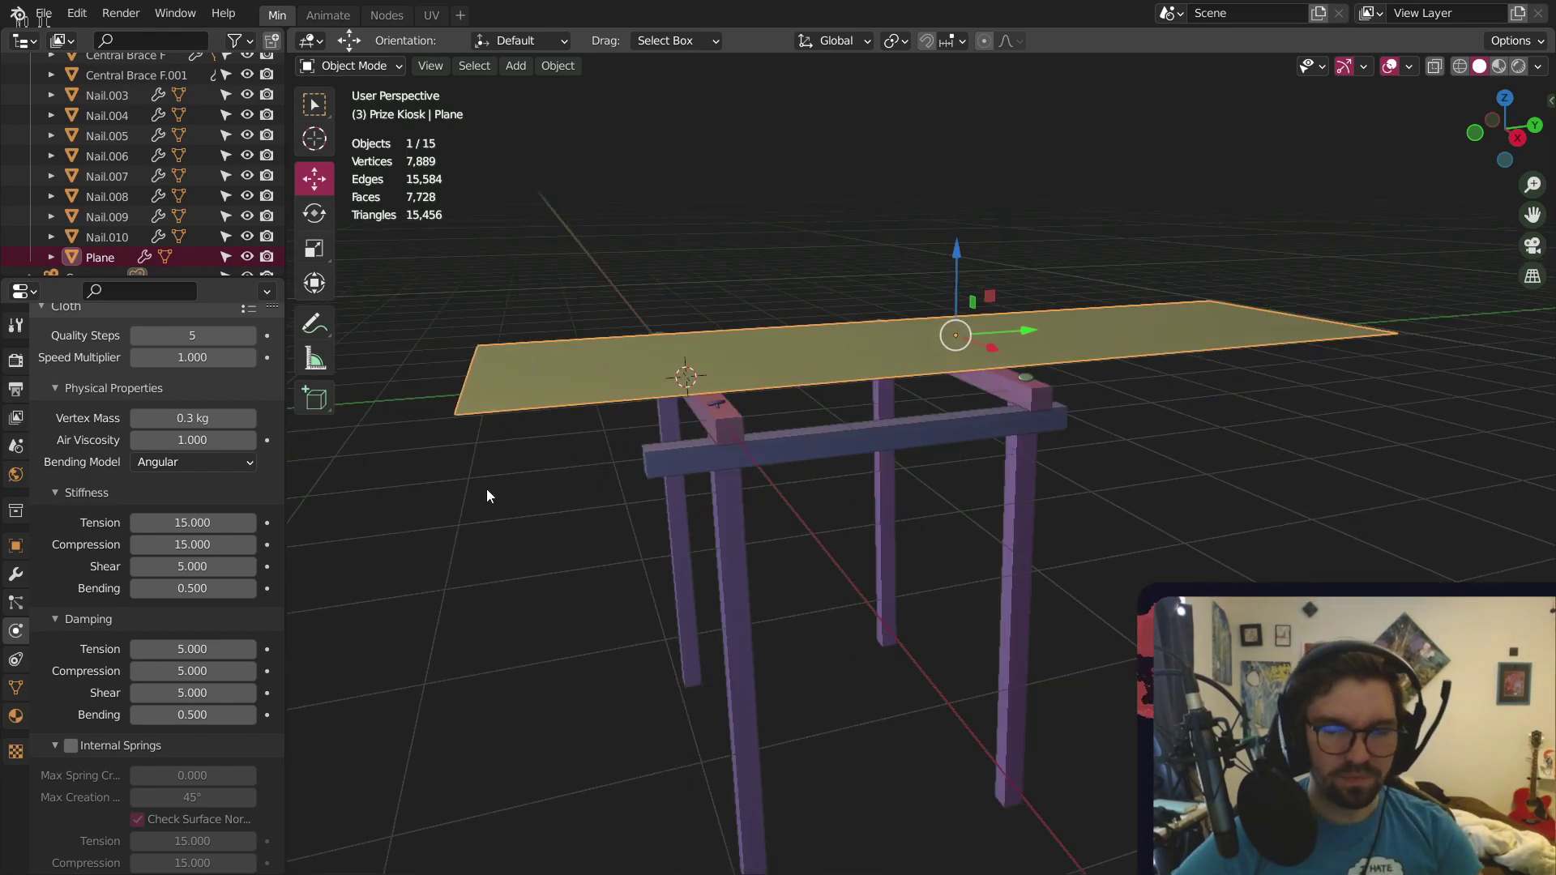
key("space")
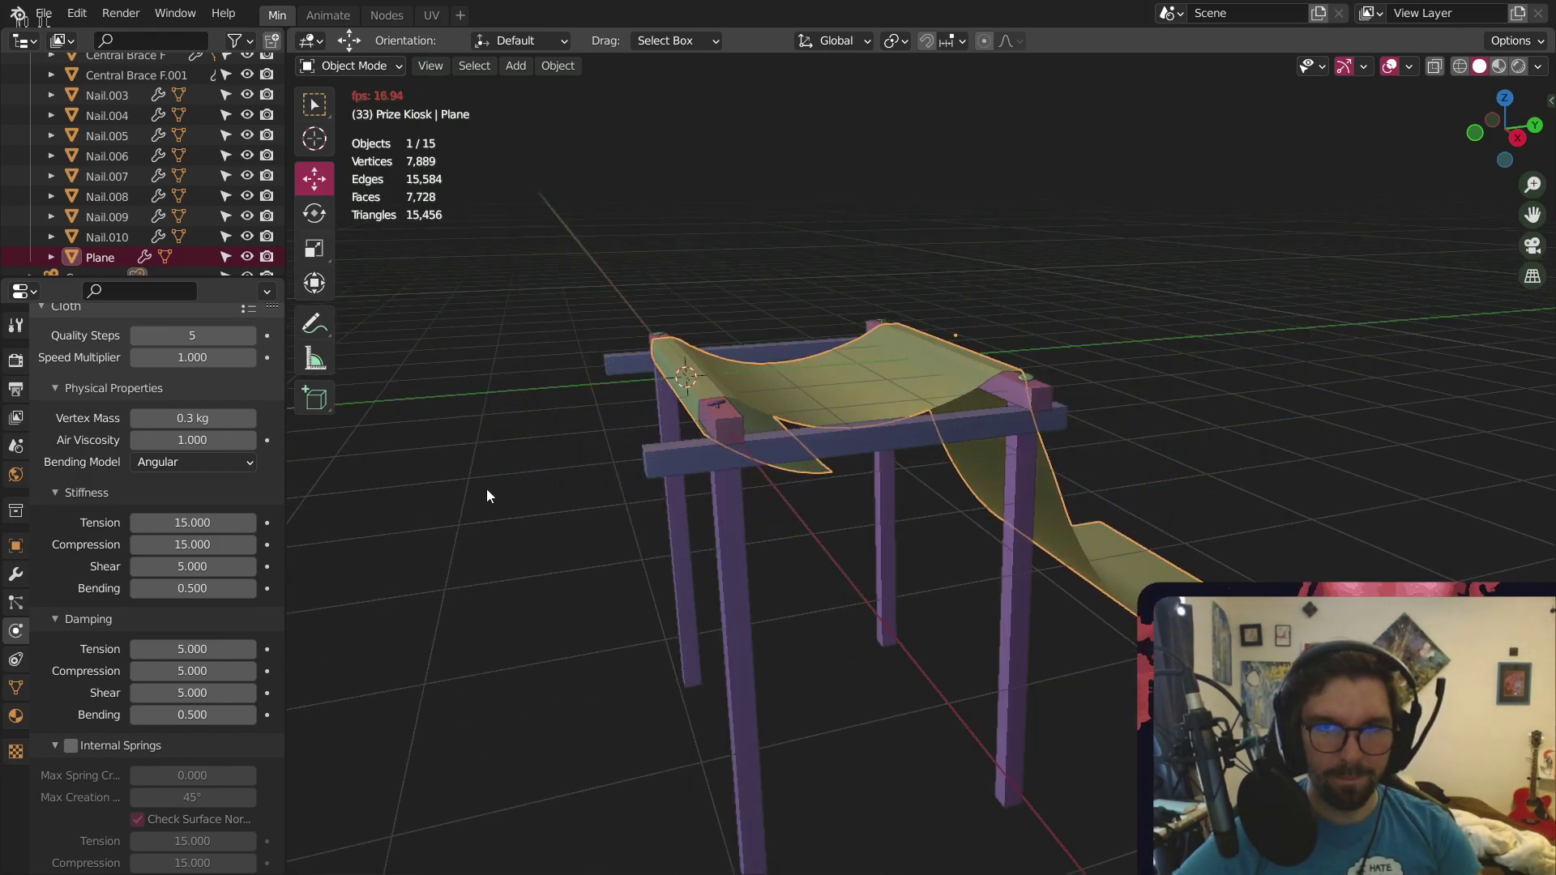
key("space")
middle_click_drag(657, 510, 650, 544)
key("ctrl+z")
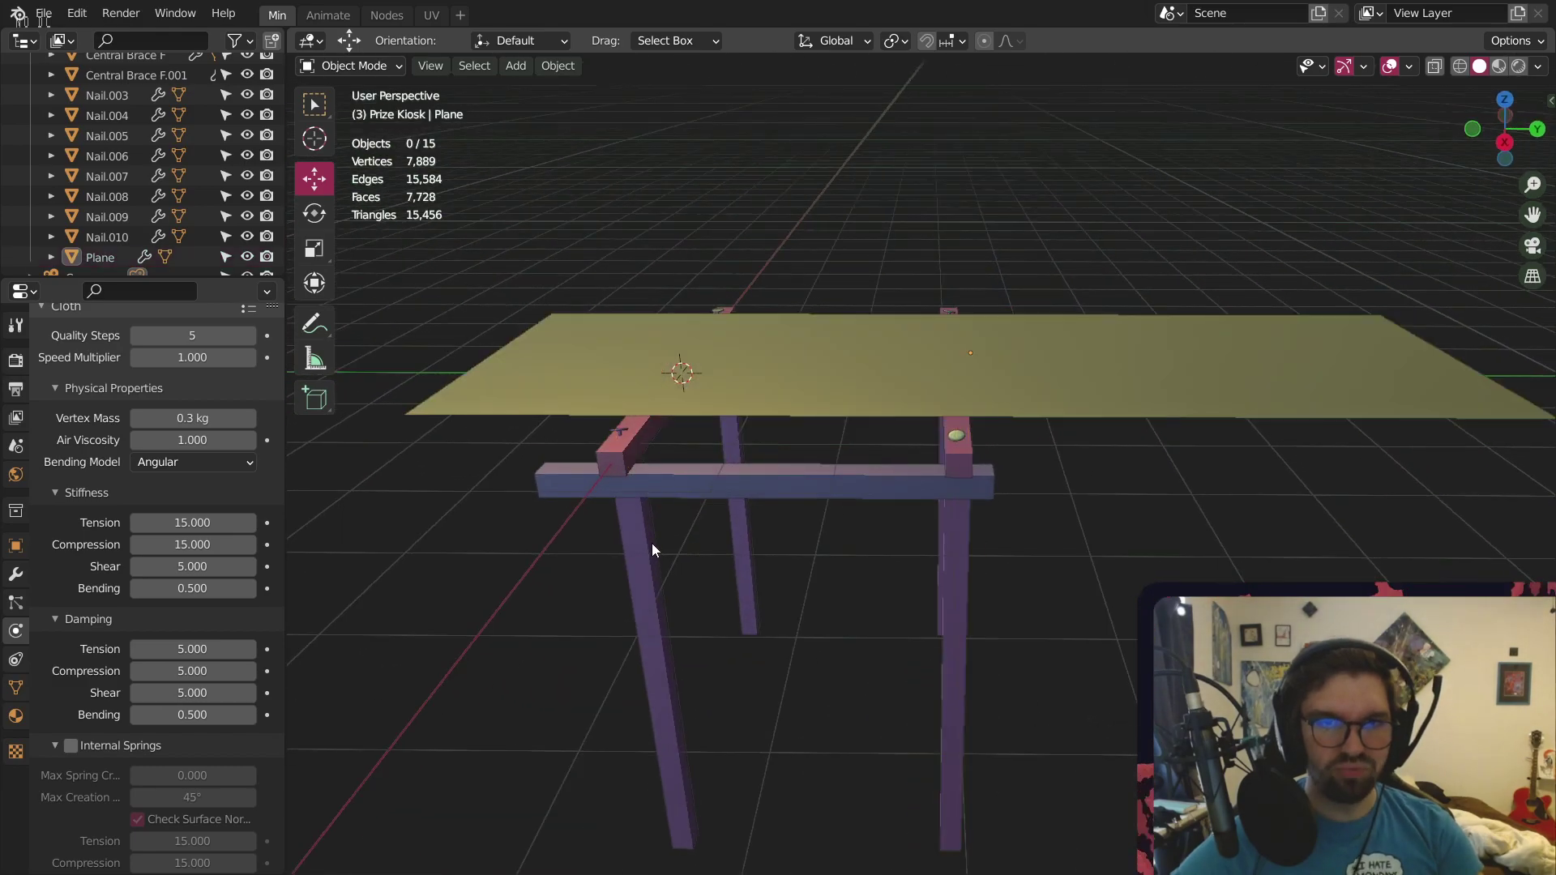
Set the collision field absorption of Central Brace F and Central Brace B to 1.00
left_click(644, 446)
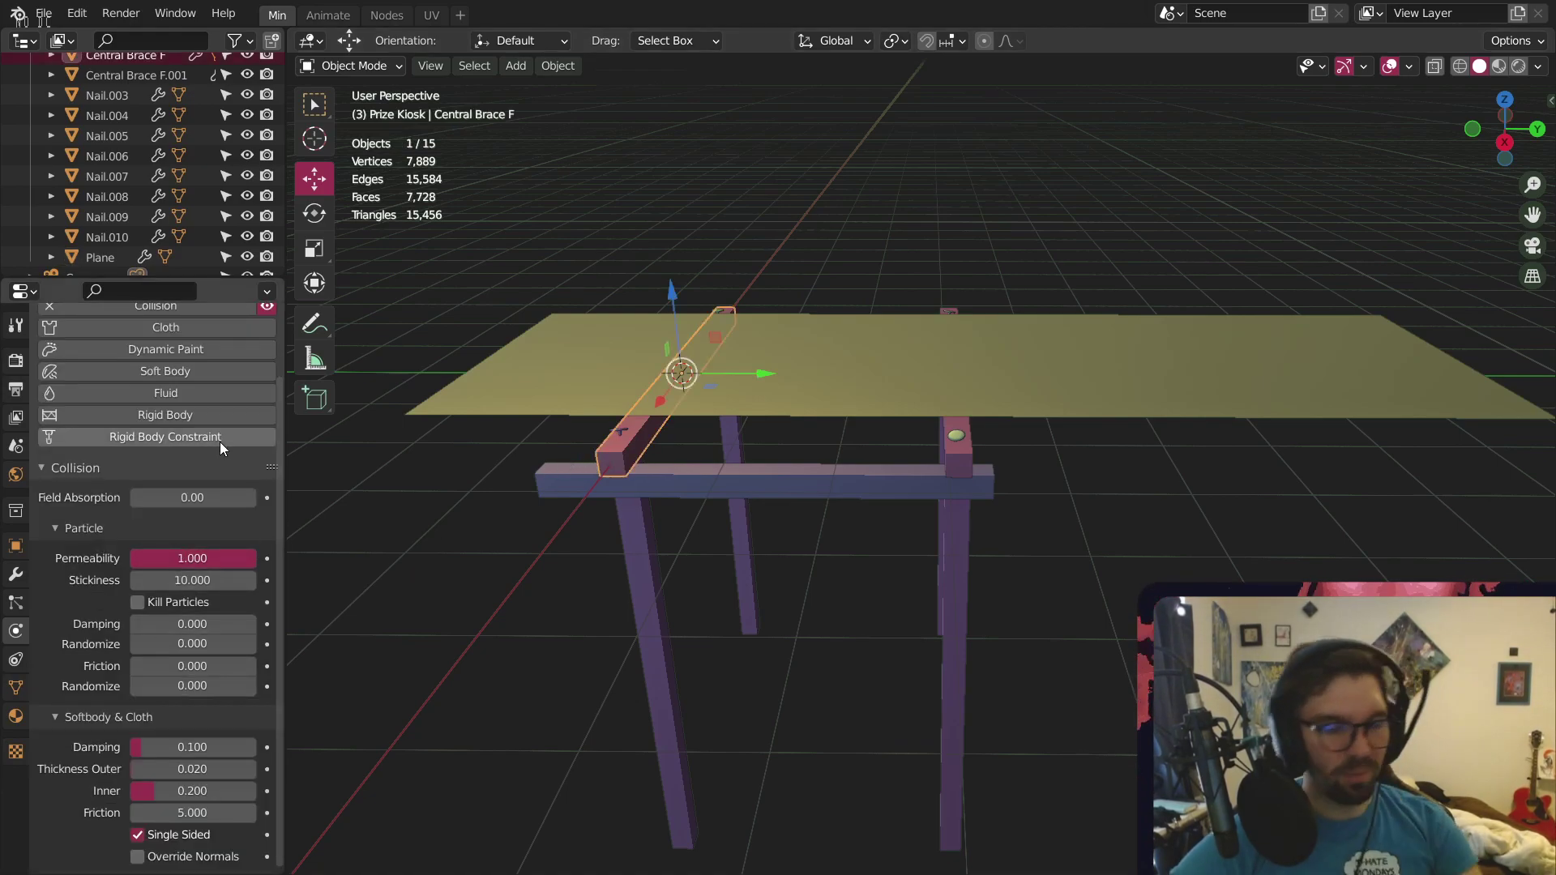
key("ctrl+z")
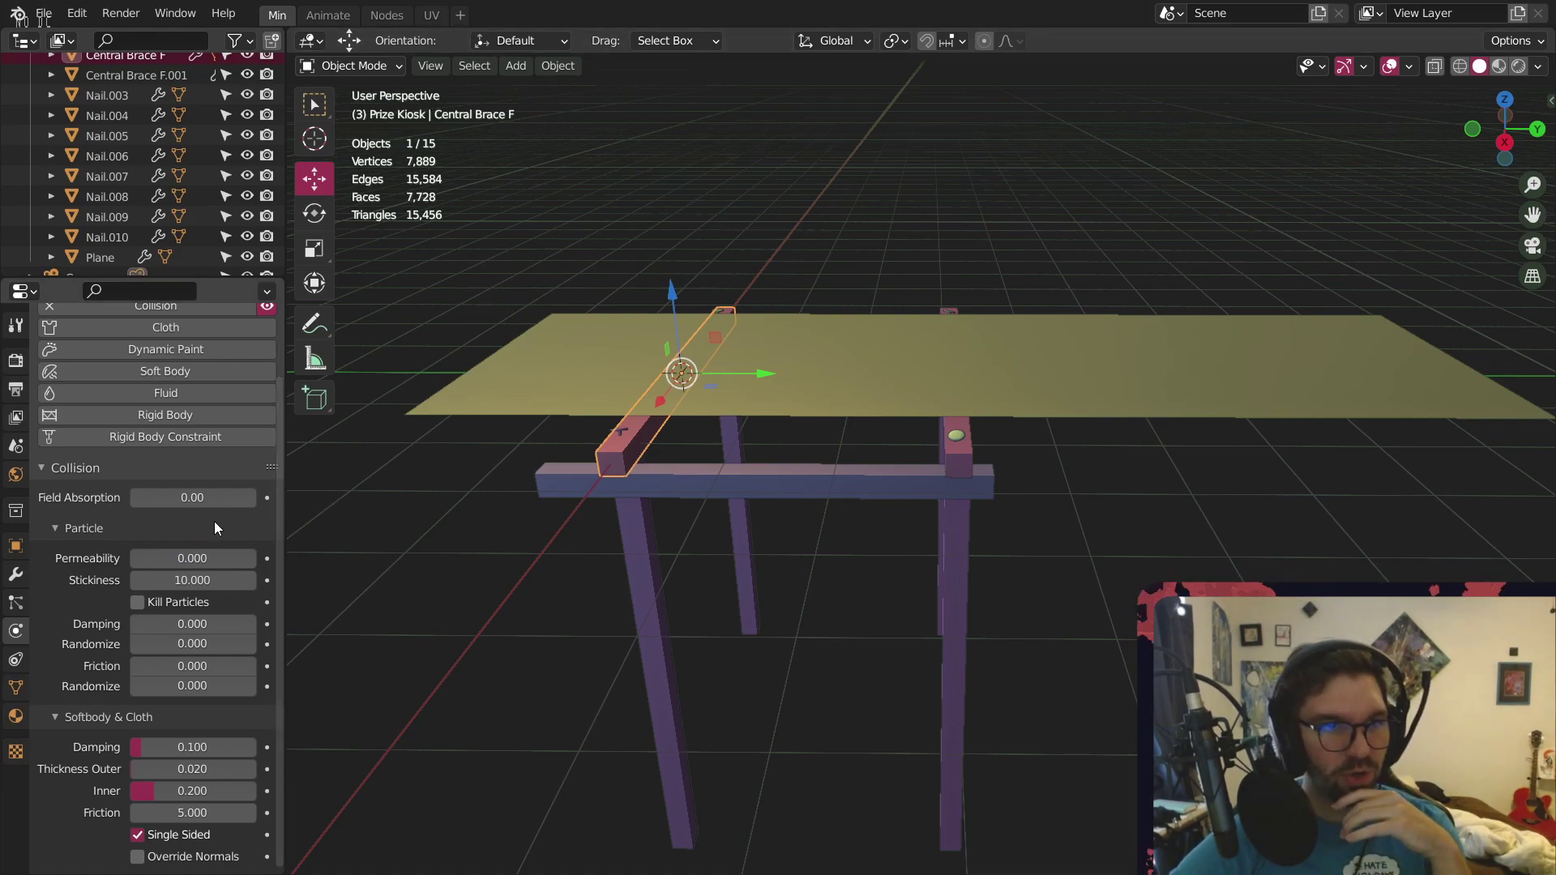
left_click_drag(192, 497, 796, 494)
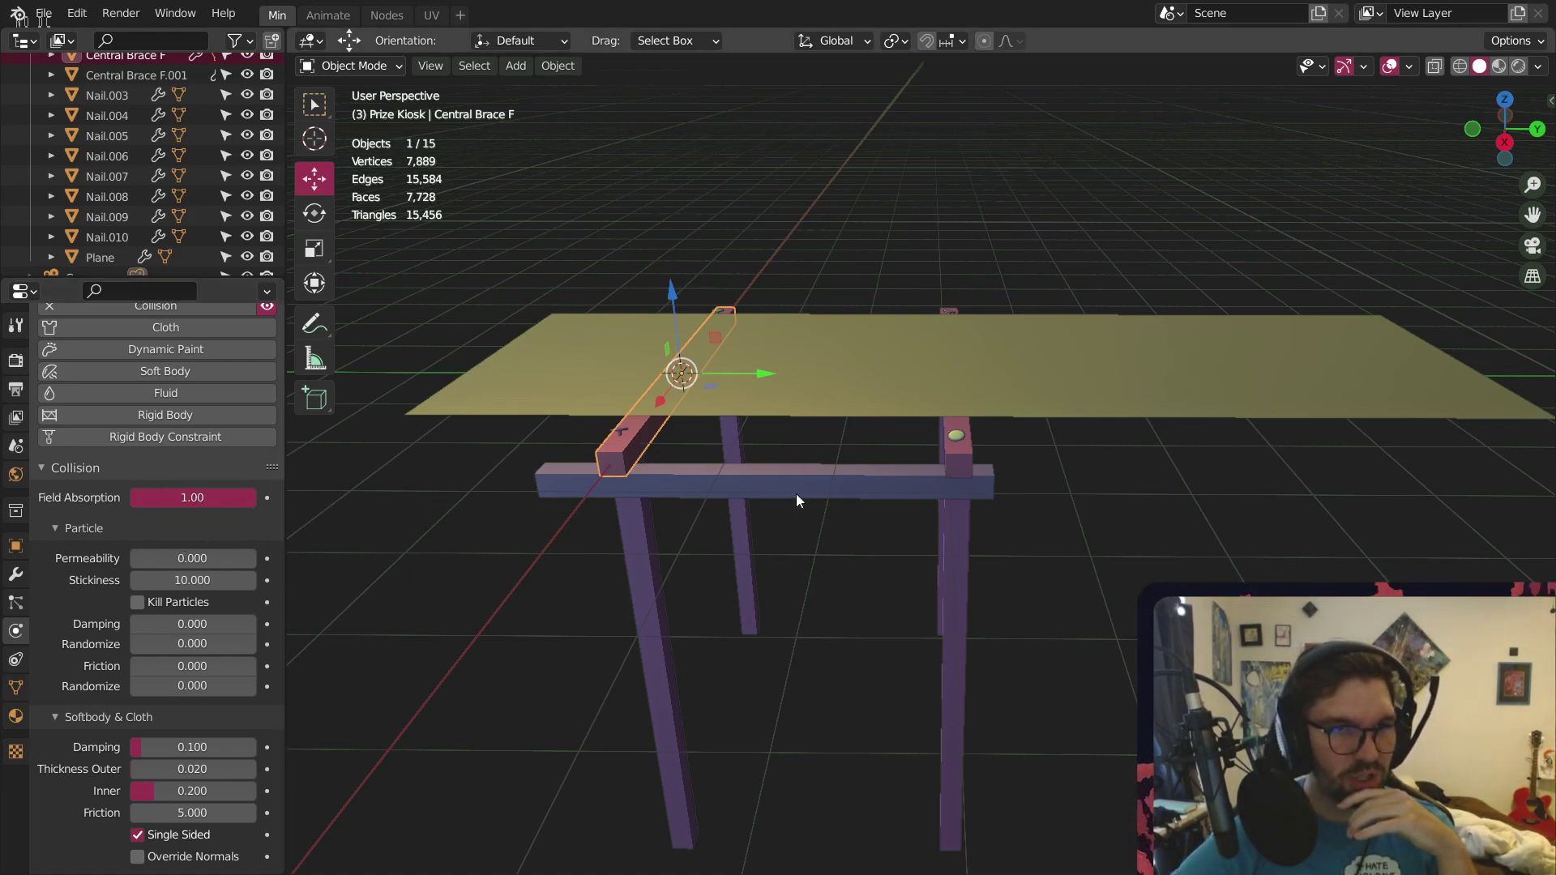
left_click(962, 462)
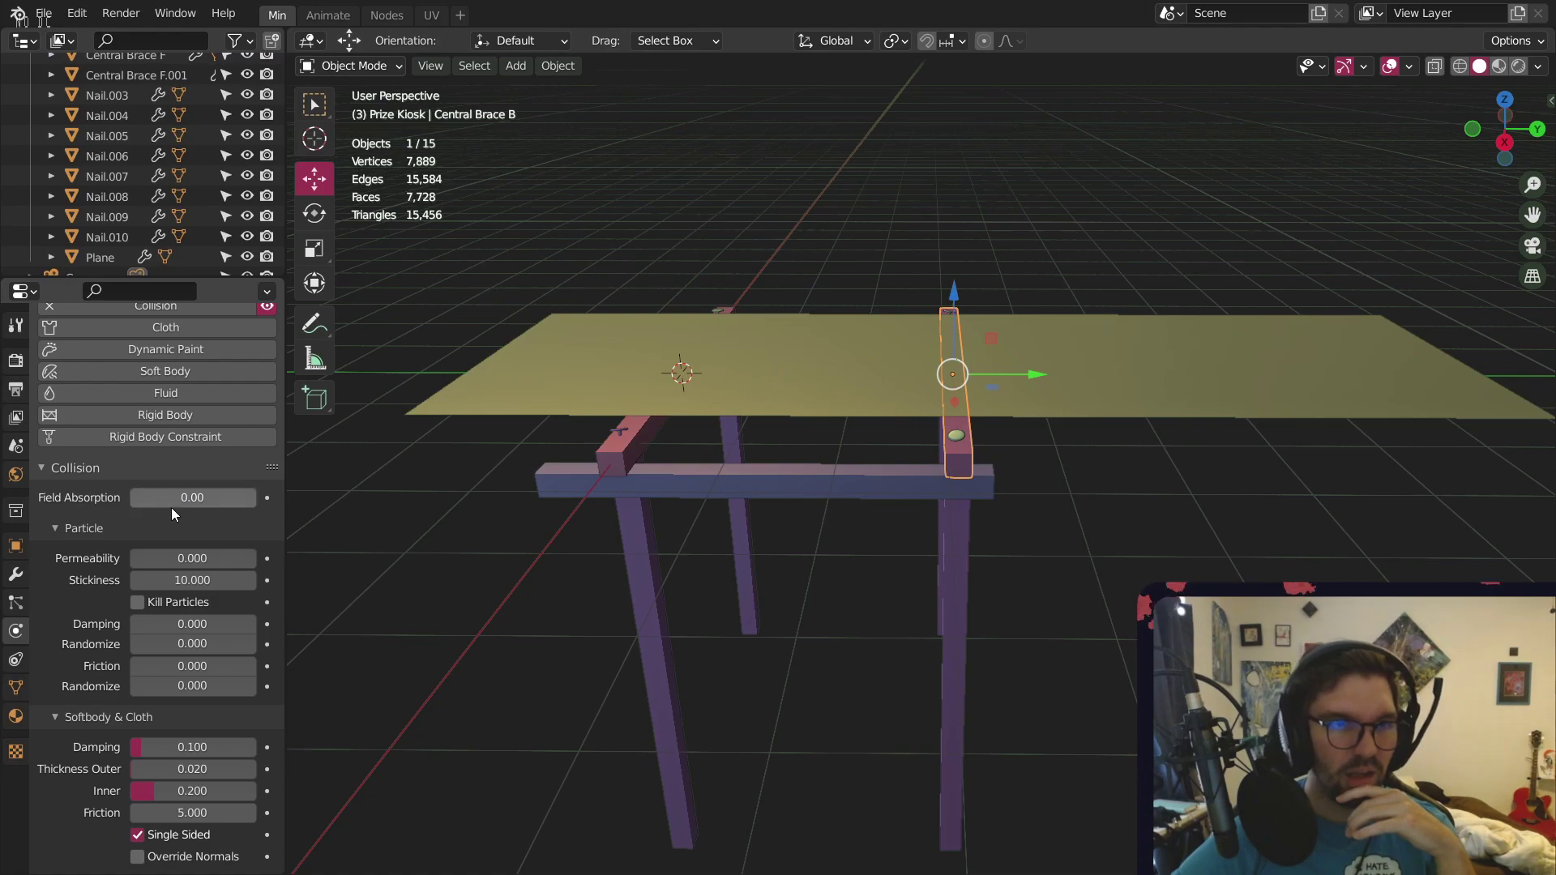
left_click_drag(172, 504, 377, 489)
Play the cloth simulation to check how the cloth settles with full field absorption on the braces
left_click(806, 609)
key("space")
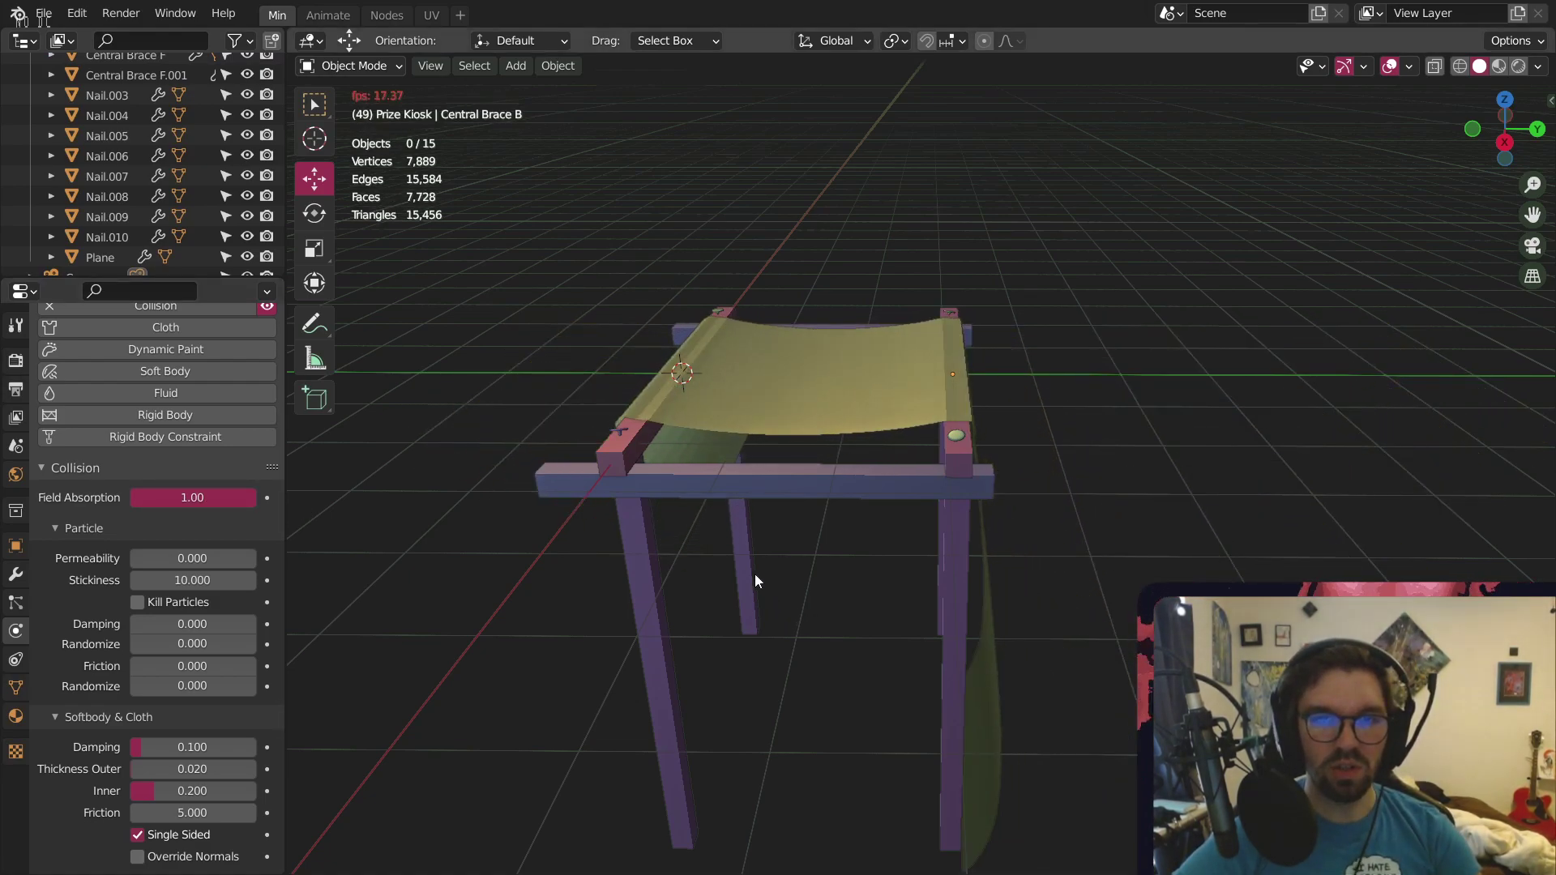
key("Escape")
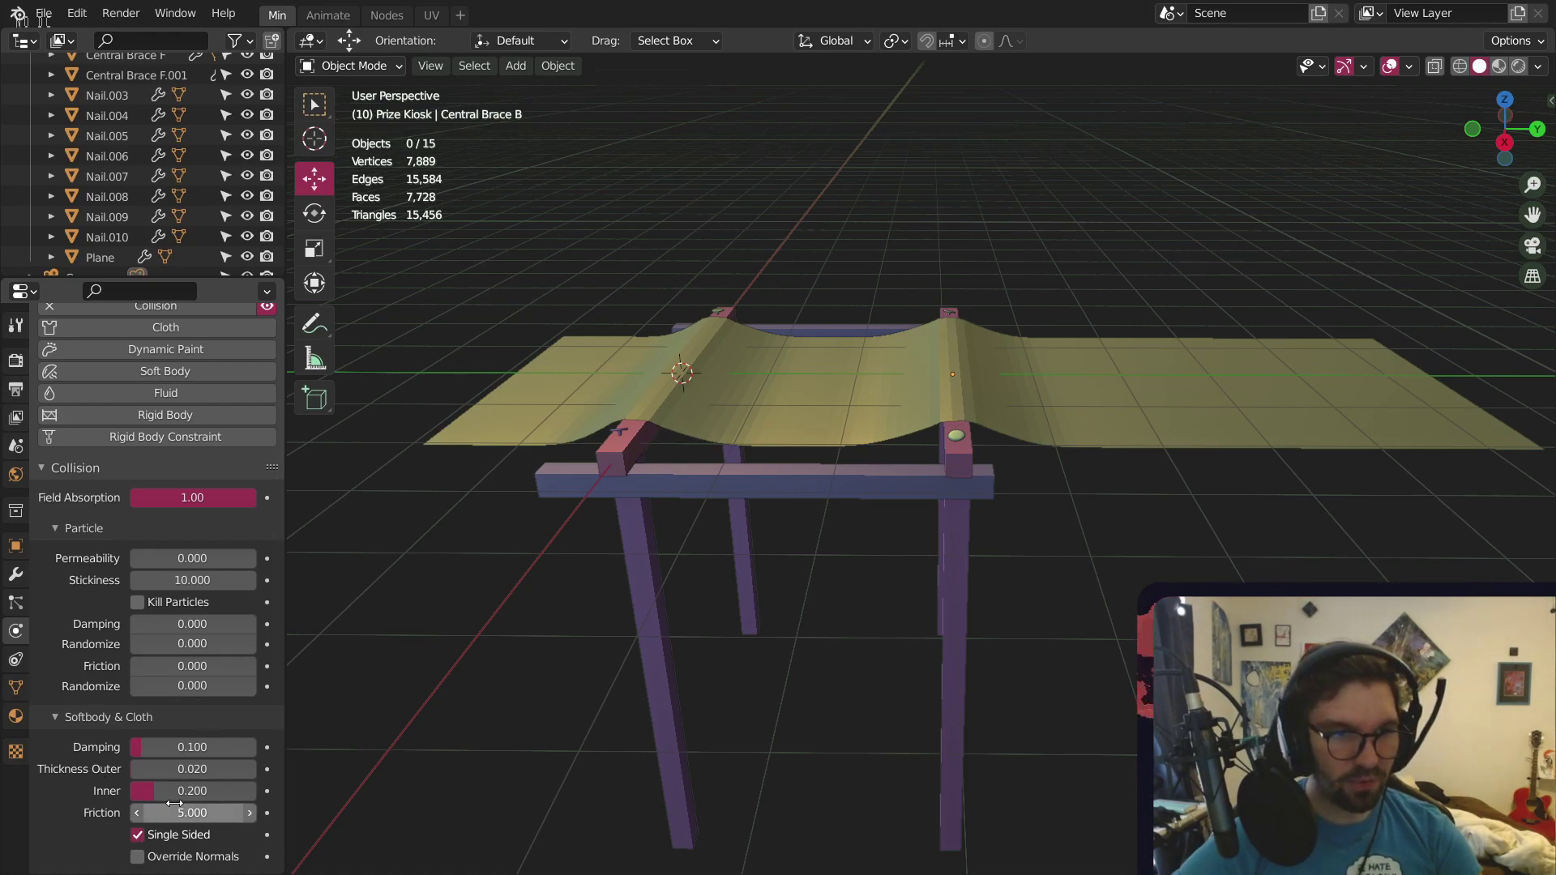
Set the Softbody & Cloth friction to 80 on Central Brace B and Central Brace F
left_click_drag(174, 803, 235, 803)
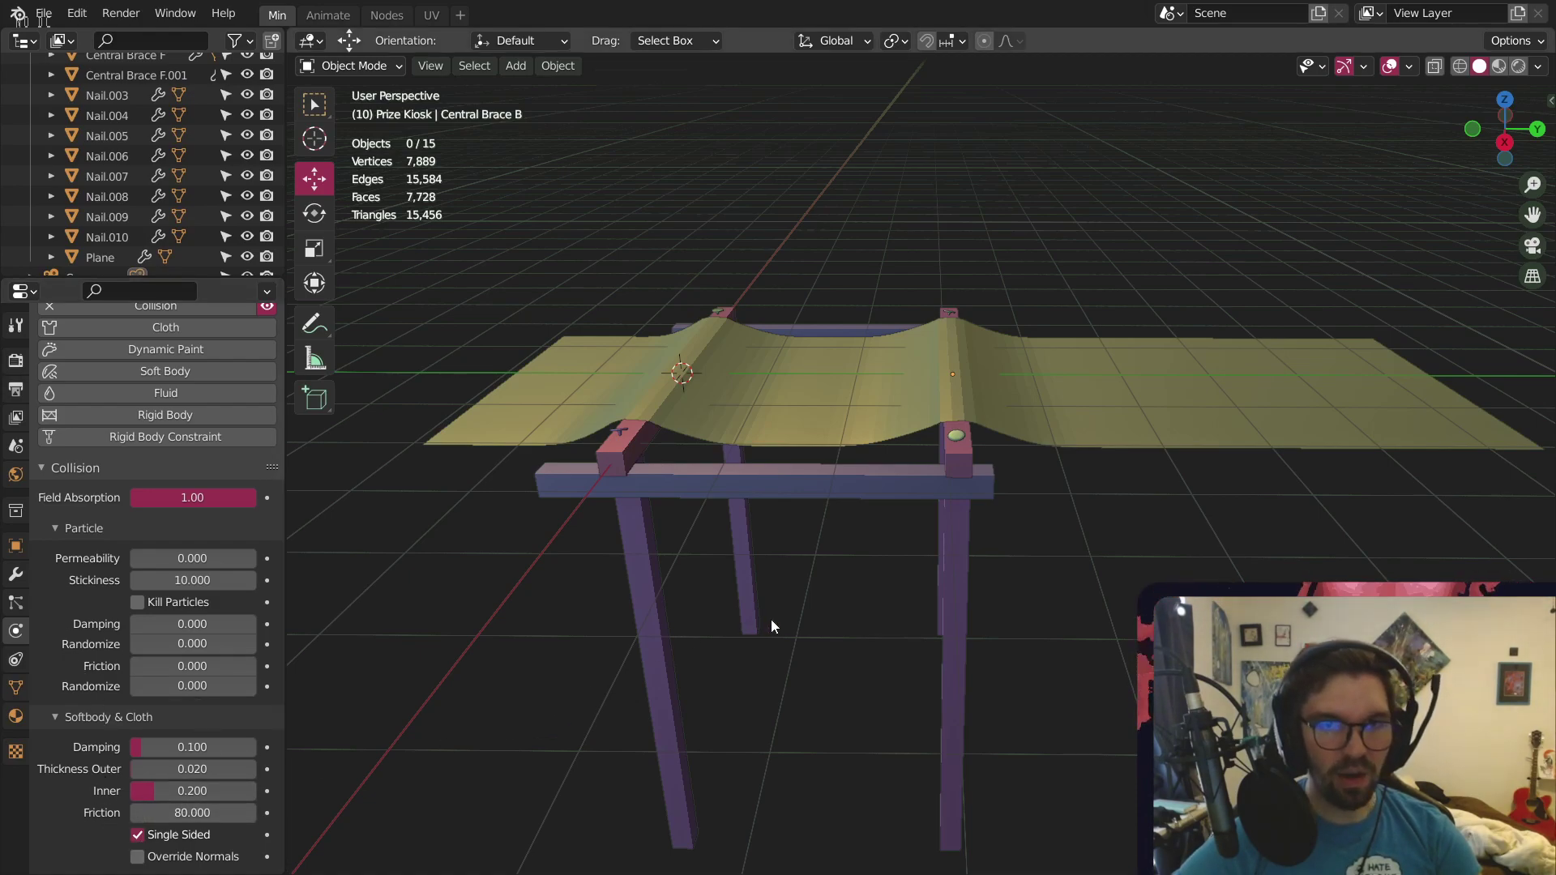
left_click(622, 439)
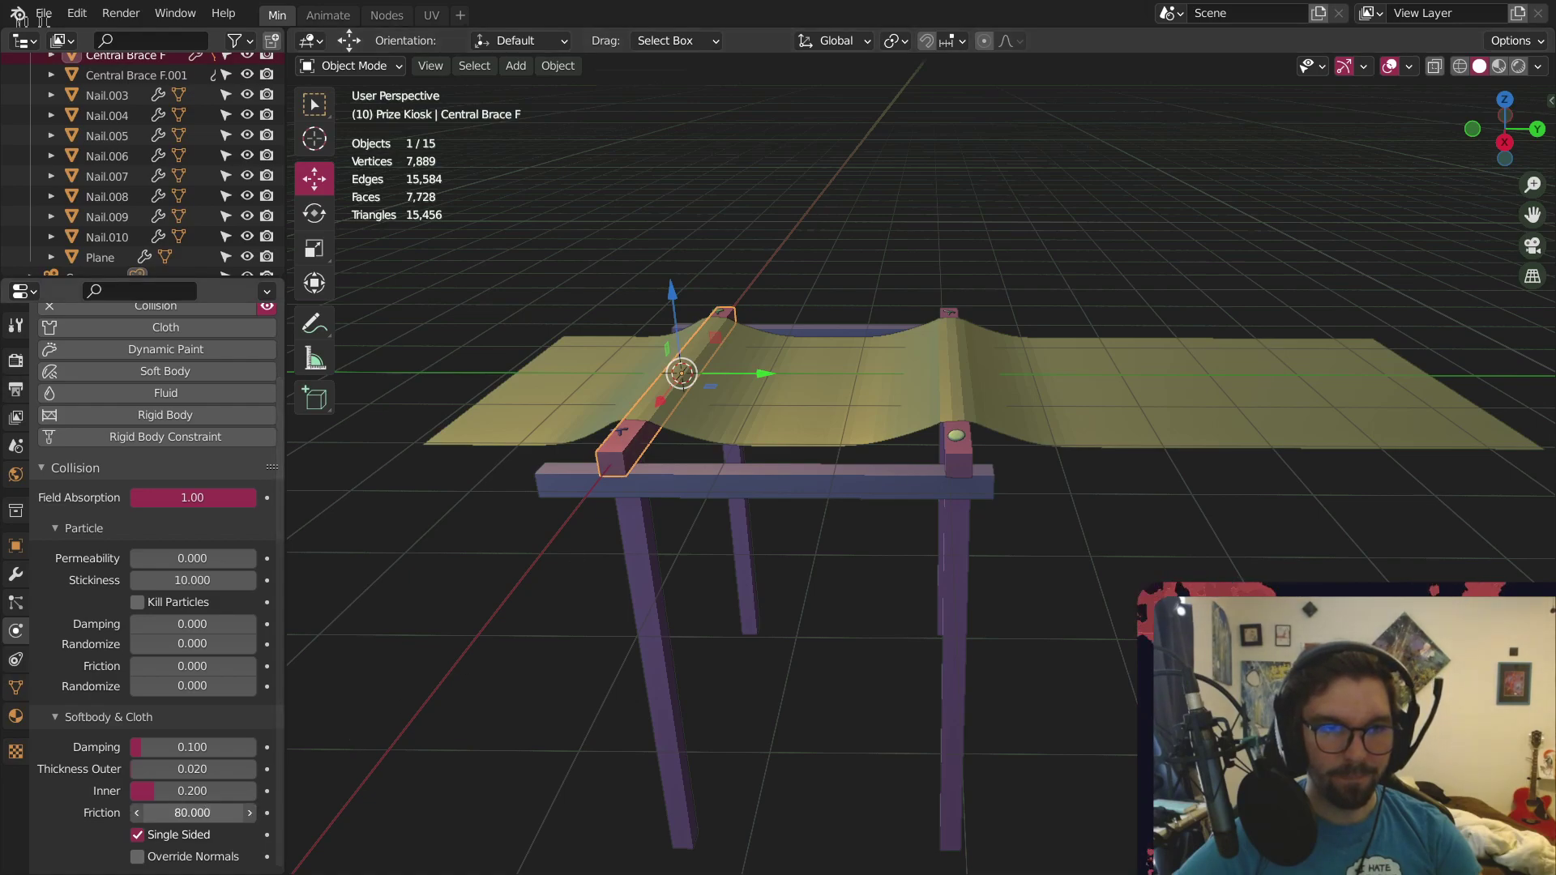
Play the cloth simulation briefly to check how the drape grips the braces with their raised friction
left_click(965, 458)
left_click(811, 704)
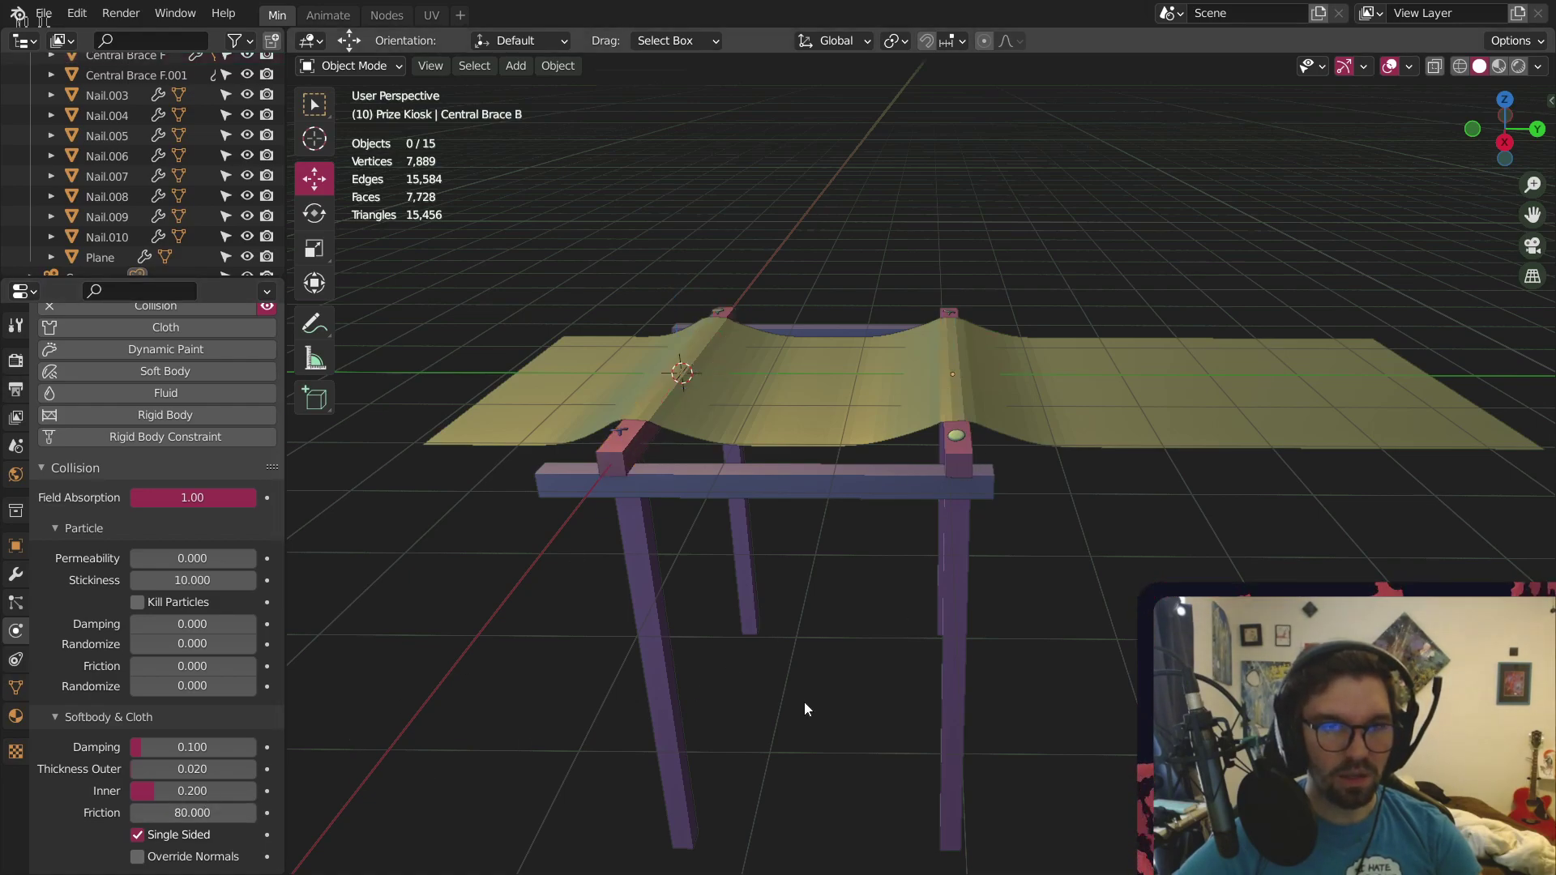
key("space")
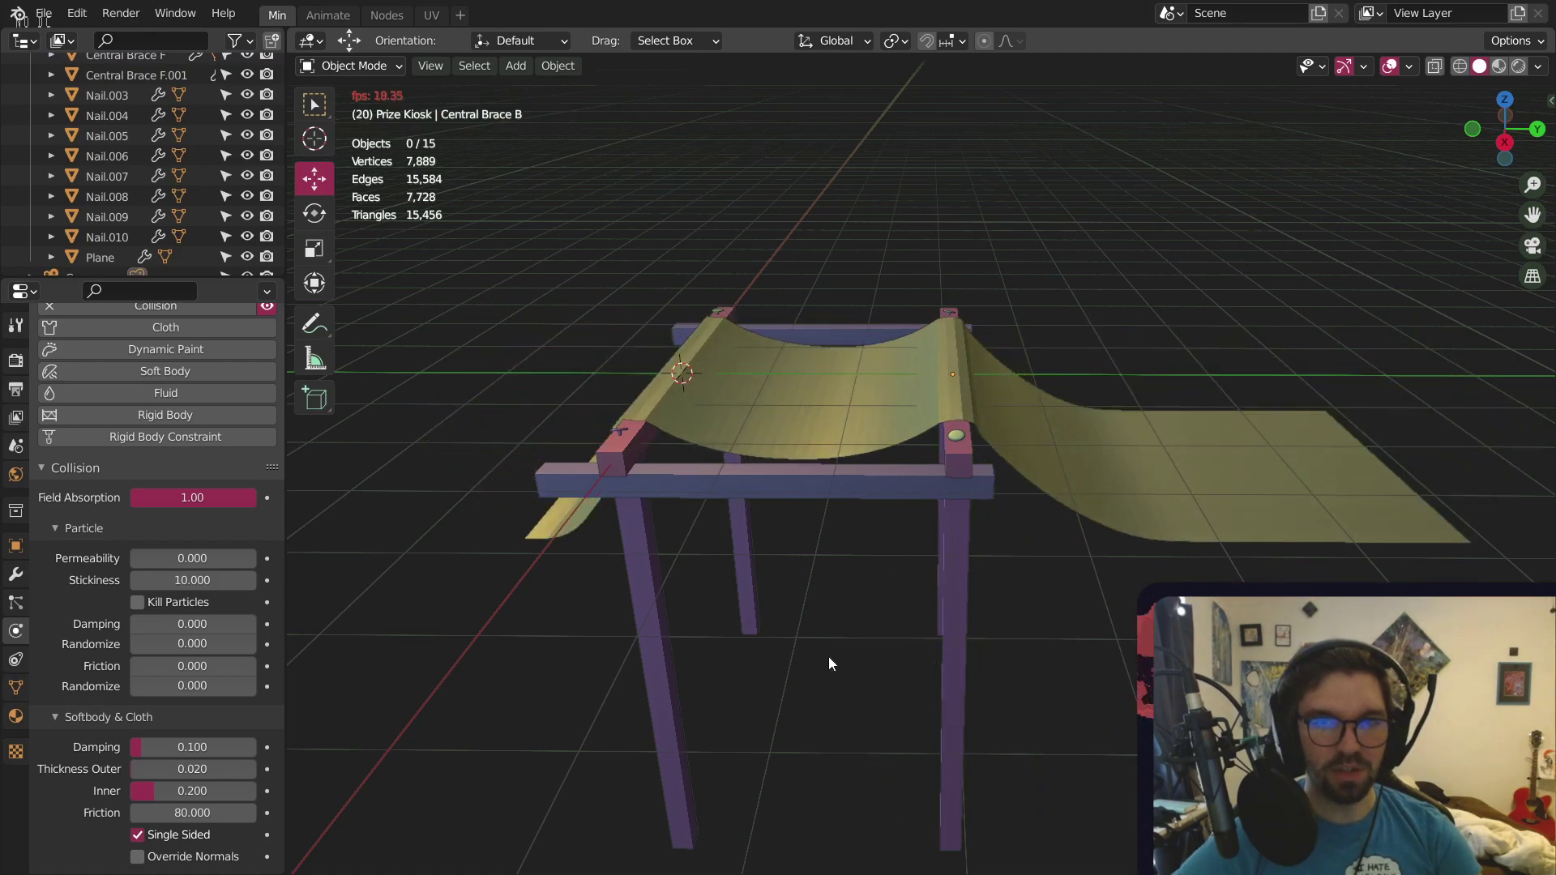
key("space")
Switch to the Animate workspace and run the cloth simulation on until the cloth settles, stopping at frame 191
left_click(328, 15)
middle_click_drag(781, 488, 956, 527)
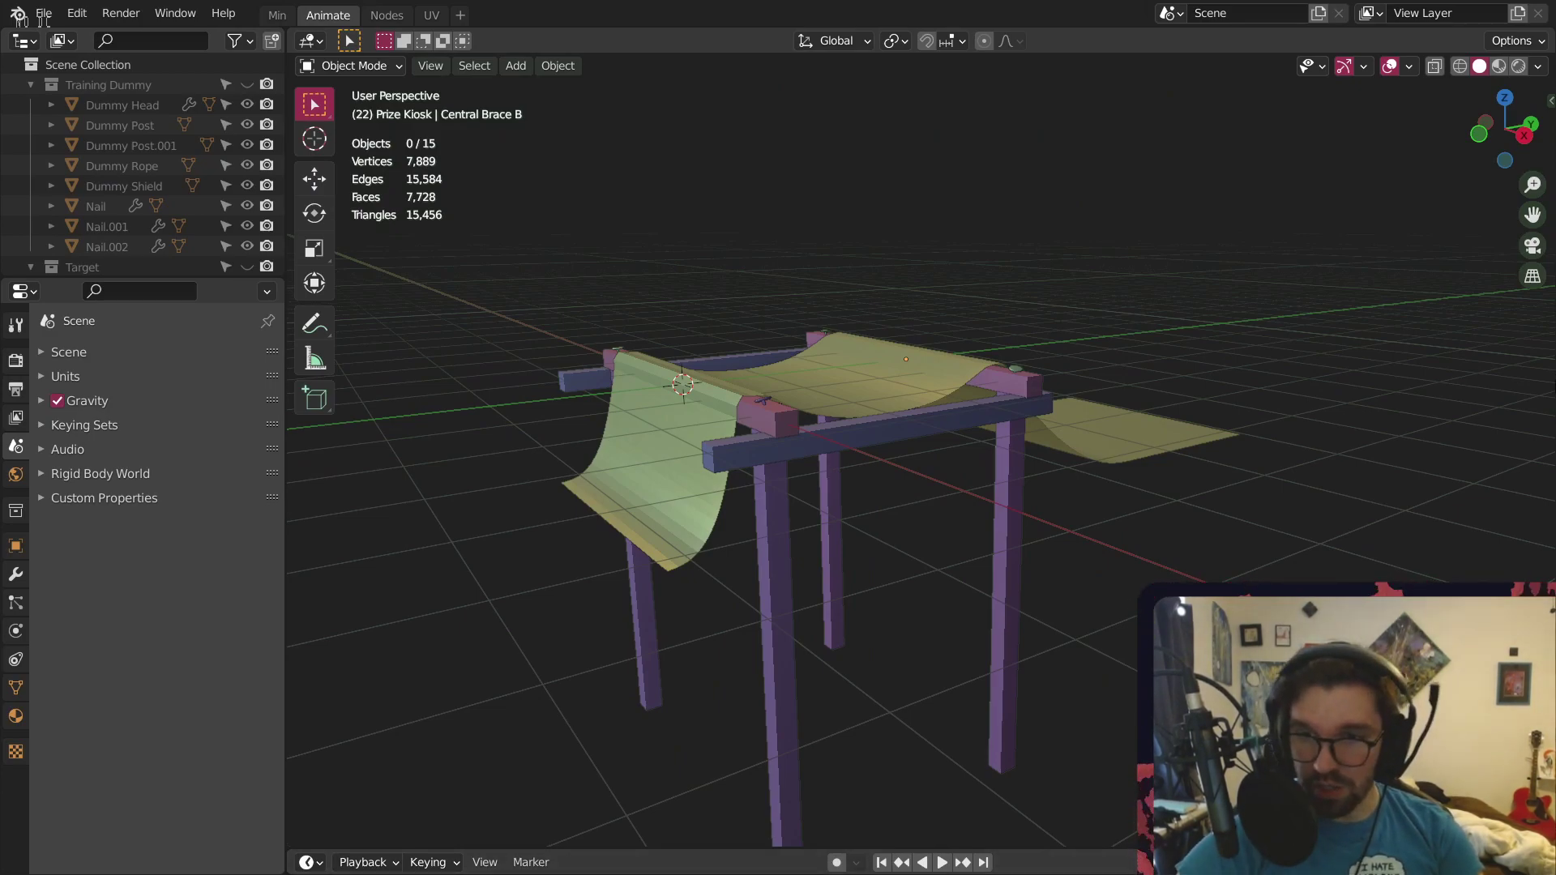
key("space")
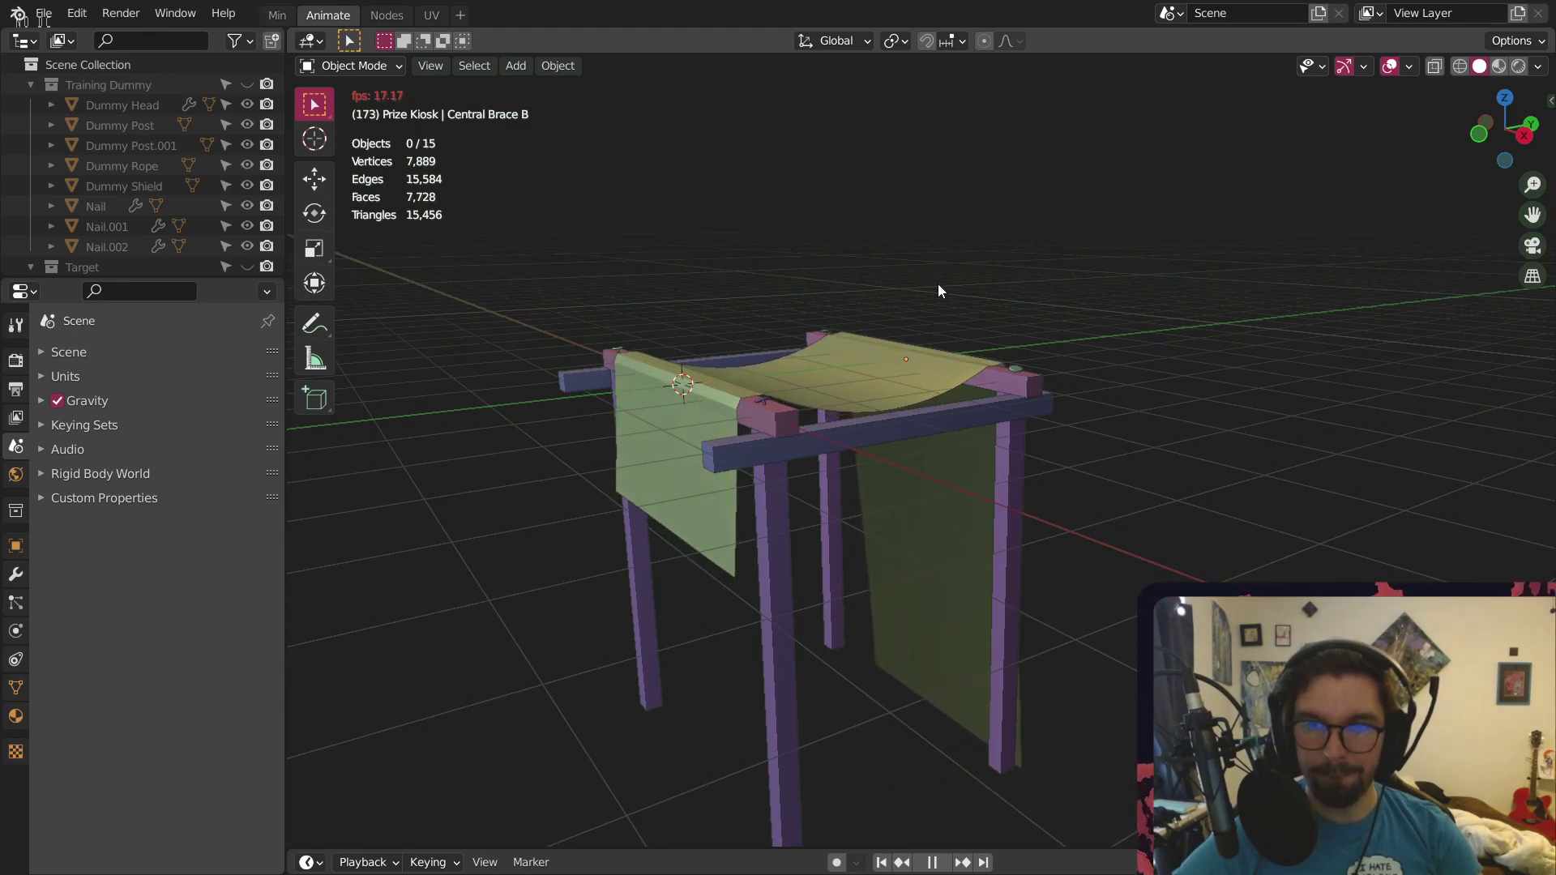
key("space")
middle_click_drag(974, 528, 598, 465)
key("space")
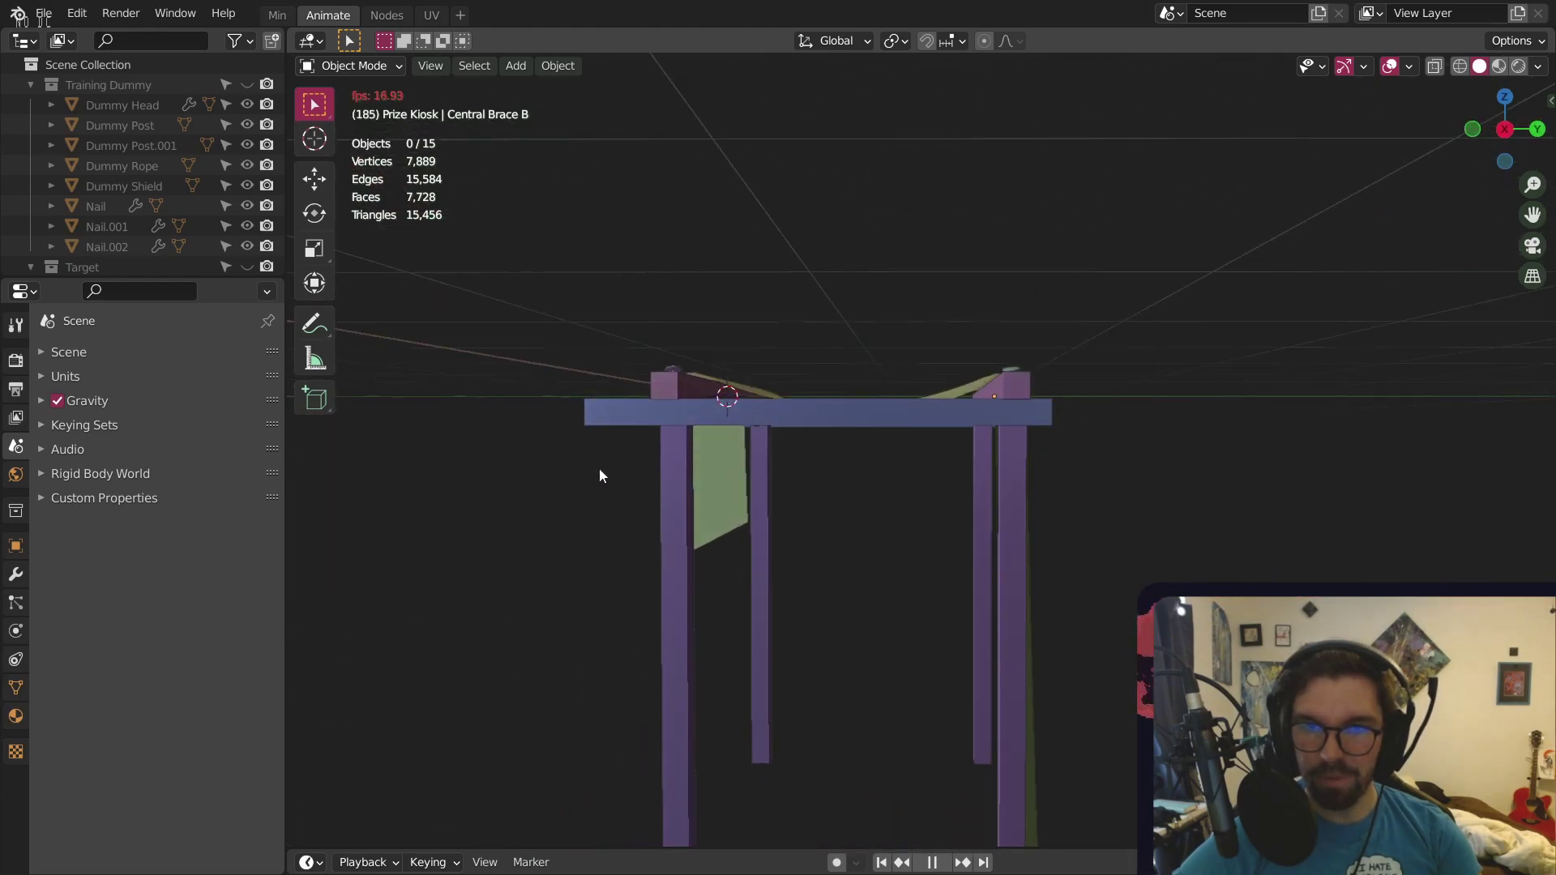
key("space")
Shade the draped cloth plane smooth
mouse_move(766, 519)
middle_mouse_down()
mouse_move(742, 445)
mouse_move(605, 459)
mouse_move(830, 444)
mouse_move(826, 458)
mouse_move(614, 481)
mouse_move(589, 543)
mouse_move(702, 592)
mouse_move(746, 568)
middle_mouse_up()
scroll(746, 459, "up", 2)
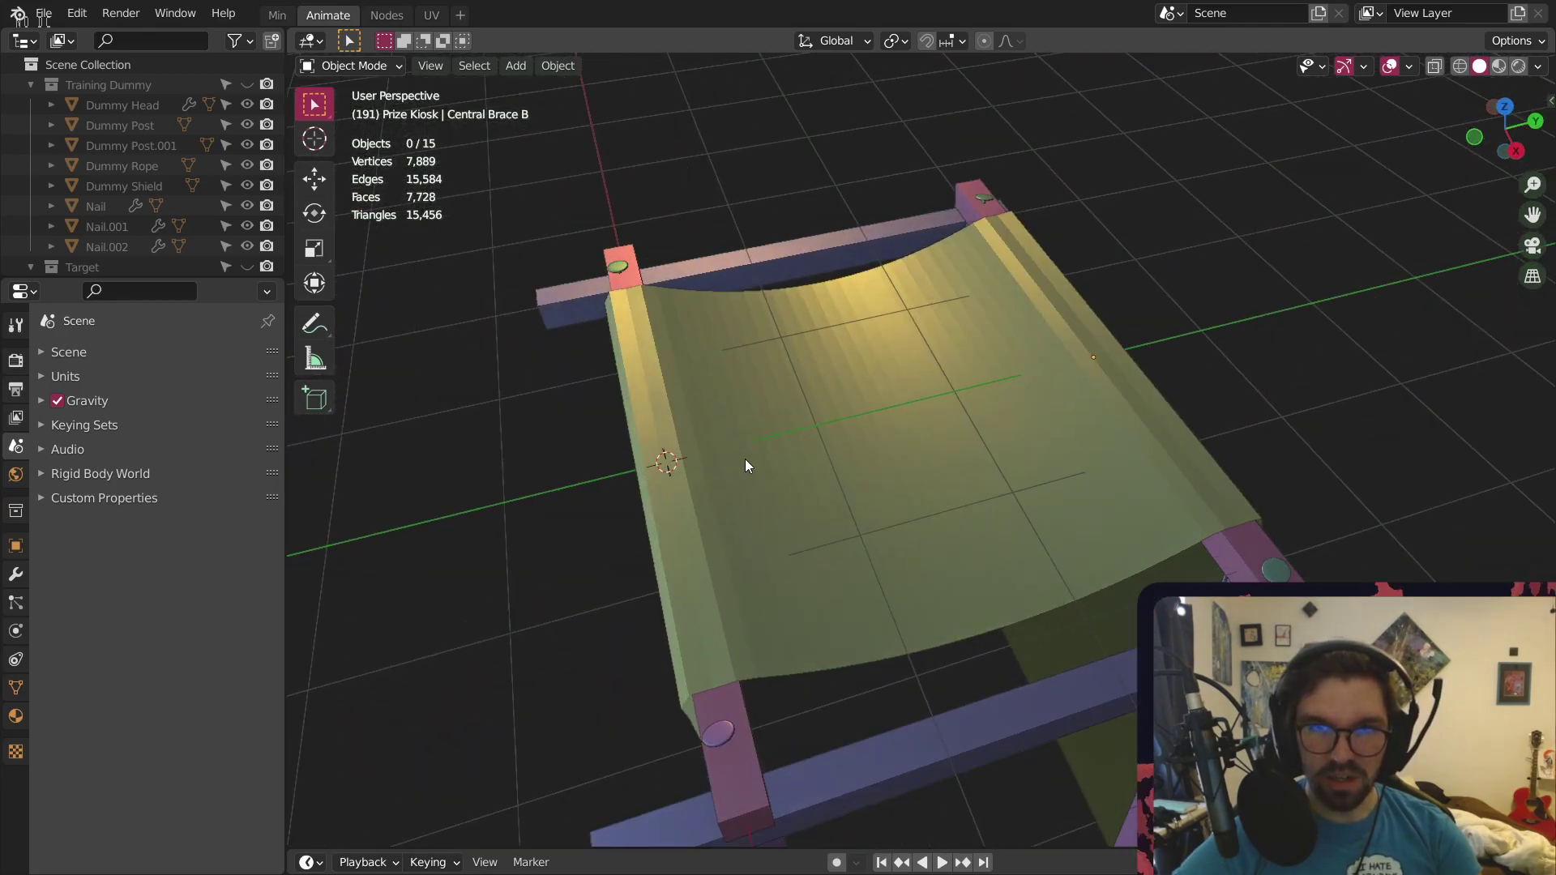
left_click(742, 429)
right_click(742, 429)
left_click(742, 429)
left_click(1087, 214)
scroll(1088, 214, "down", 5)
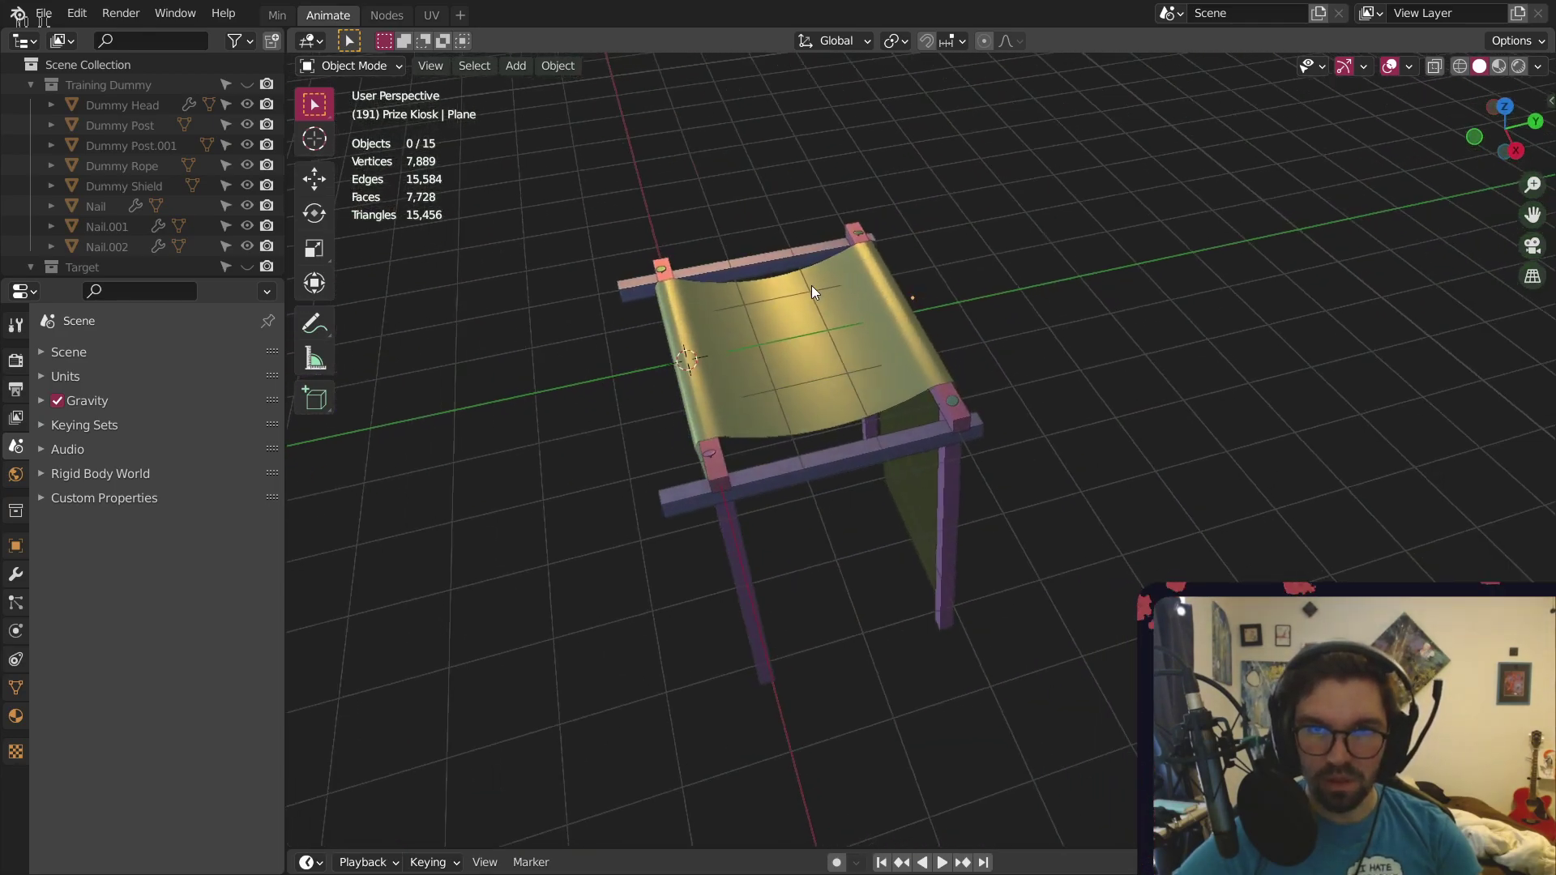
Try to widen the simulated cloth plane along the X axis with the Scale tool
middle_click_drag(812, 289, 653, 364)
scroll(734, 285, "up", 3)
left_click(734, 285)
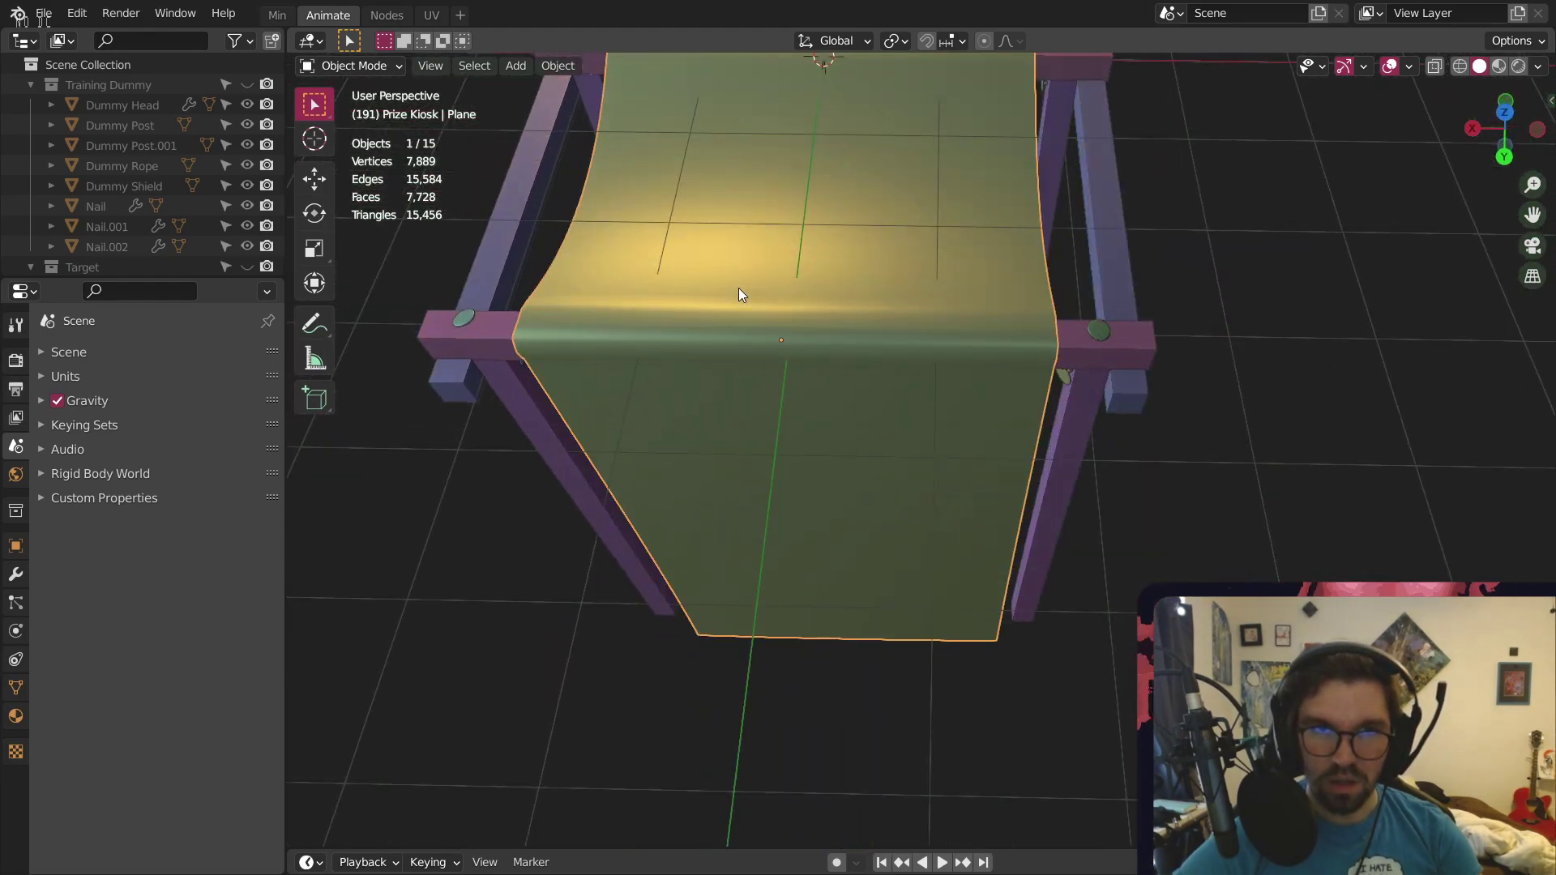
middle_click_drag(737, 288, 783, 444)
left_click(315, 248)
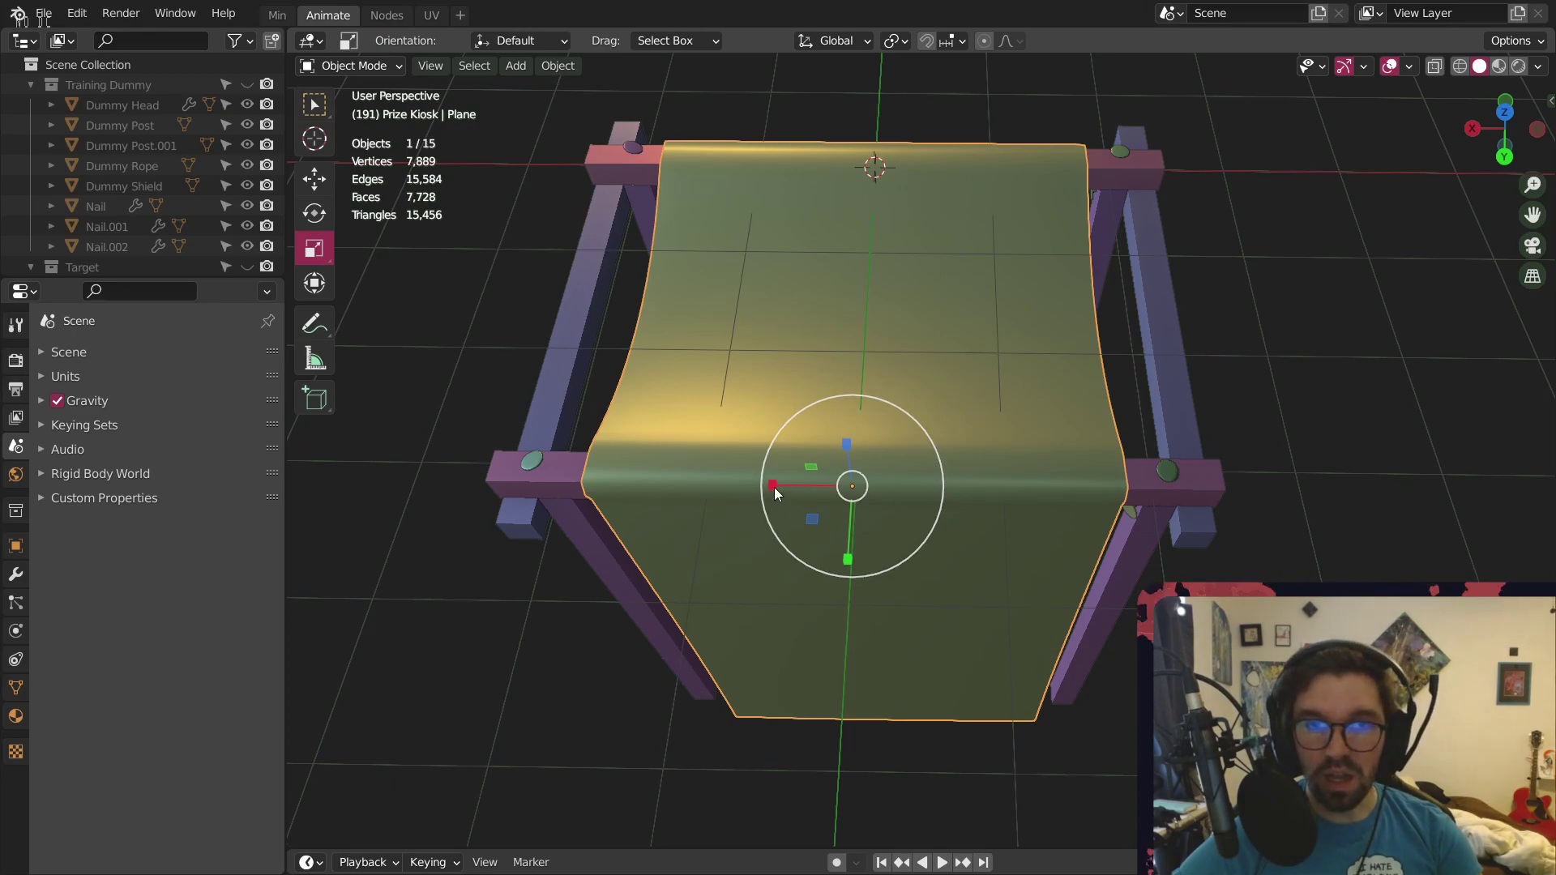
left_click_drag(775, 488, 765, 489)
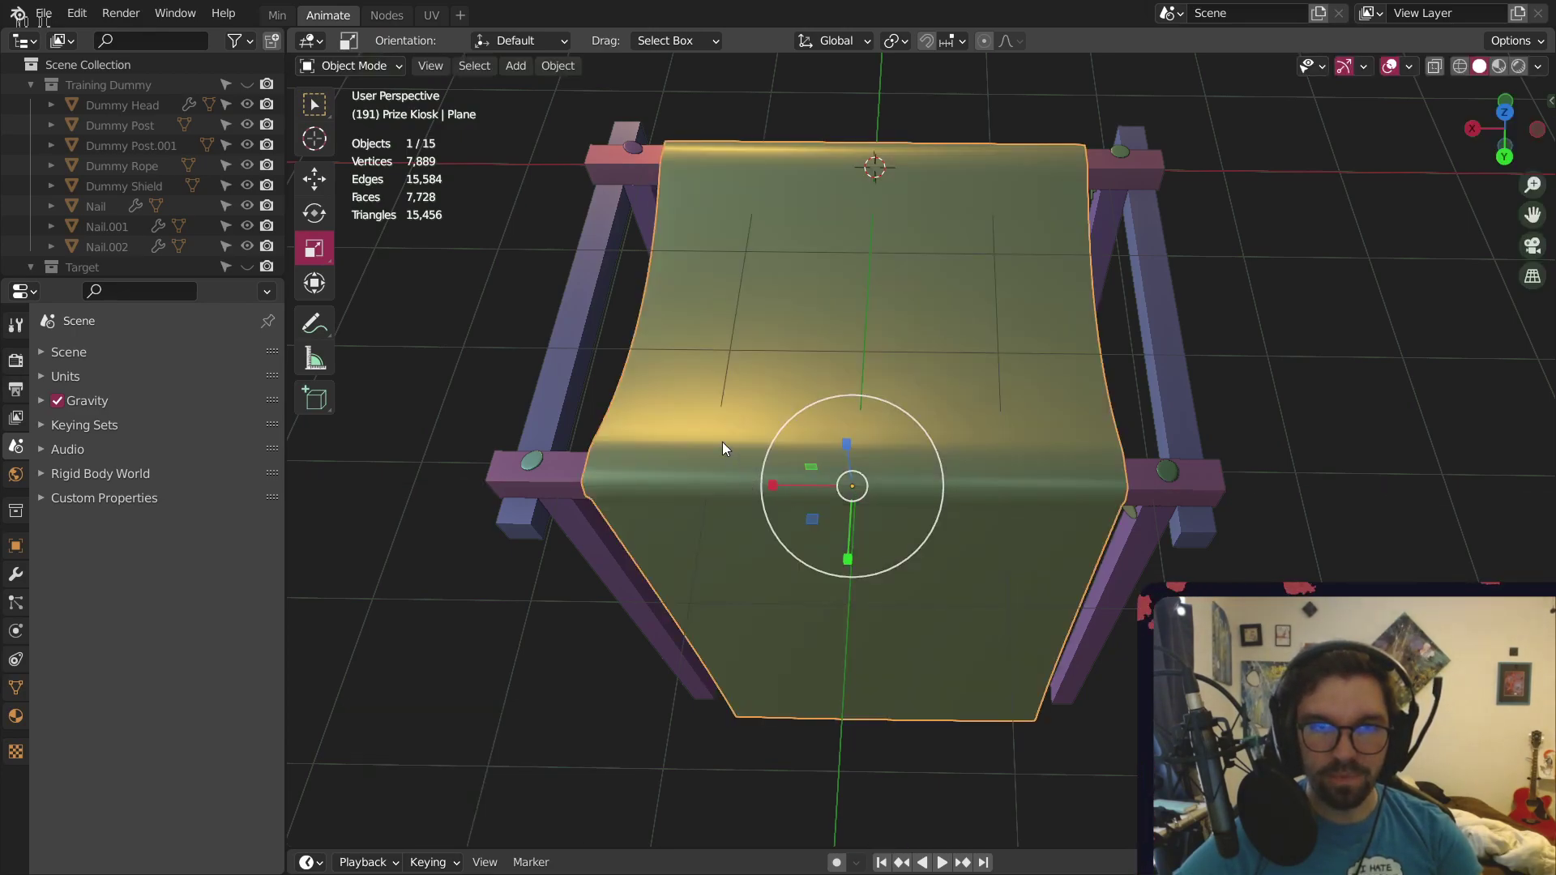
Apply the Cloth modifier on the plane so the settled drape becomes its real geometry
middle_click_drag(722, 441, 496, 523)
scroll(496, 519, "down", 2)
middle_click_drag(733, 507, 766, 608, "shift")
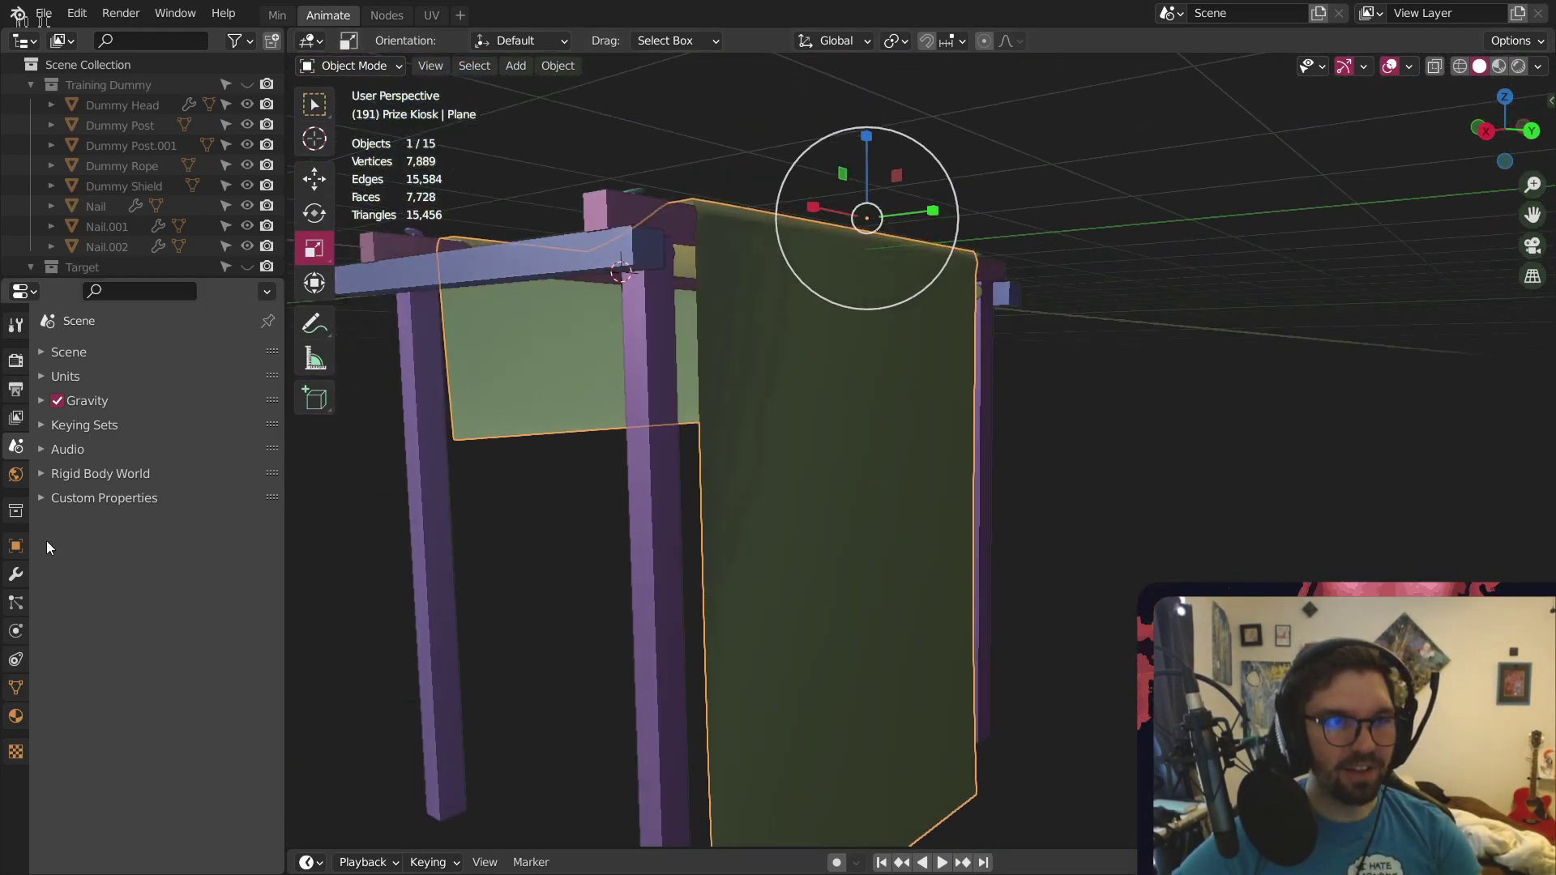
left_click(16, 545)
left_click(17, 576)
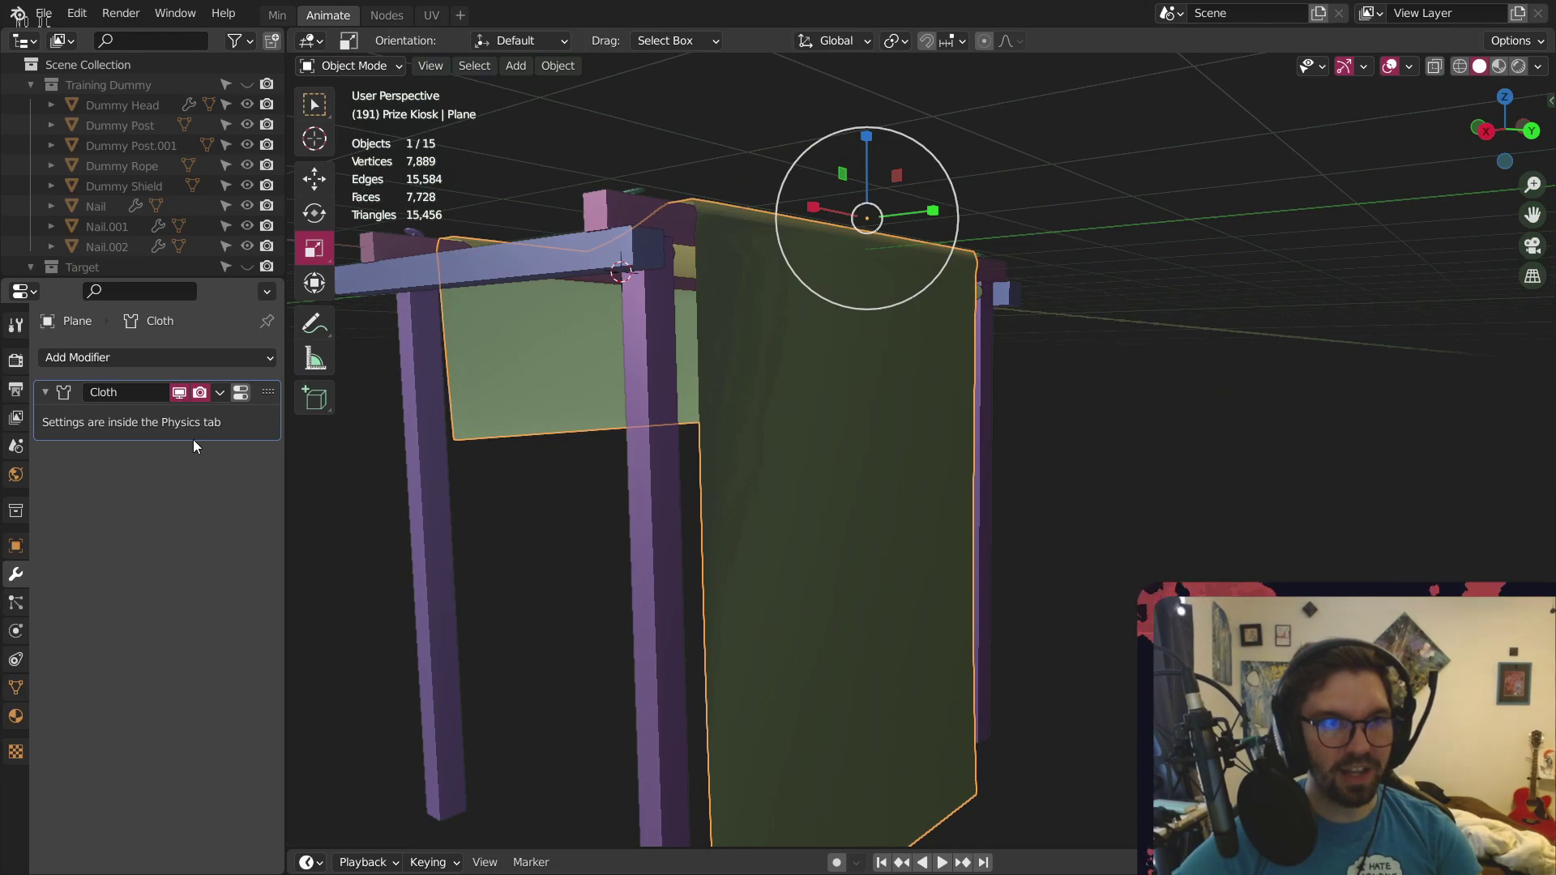
left_click(219, 392)
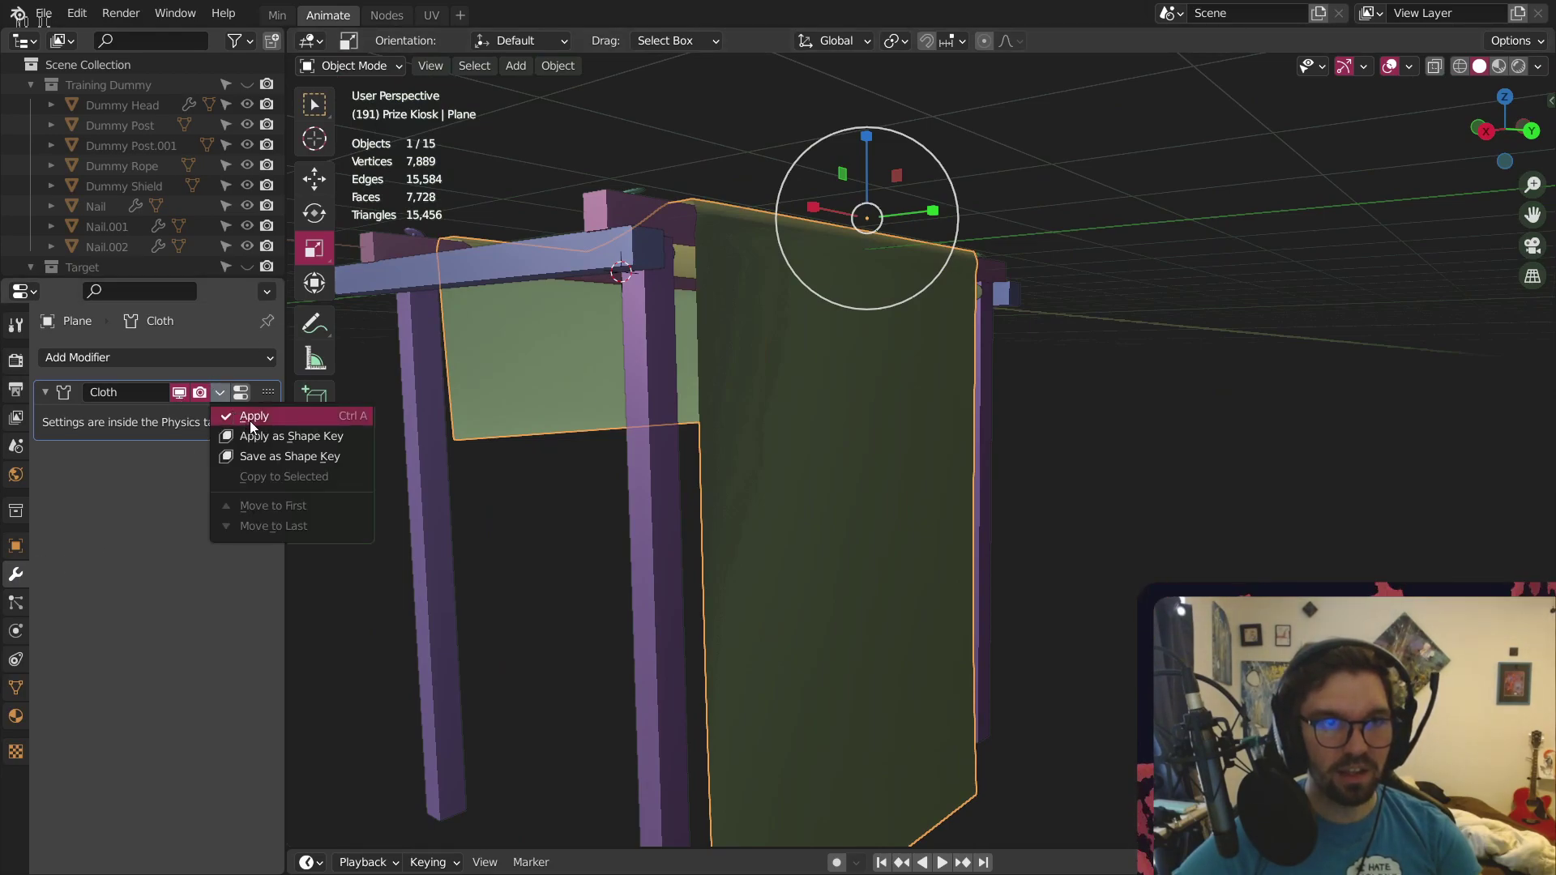
left_click(255, 418)
Scale the cloth plane along the X axis by a factor of about 1.07
middle_click_drag(645, 399, 681, 463)
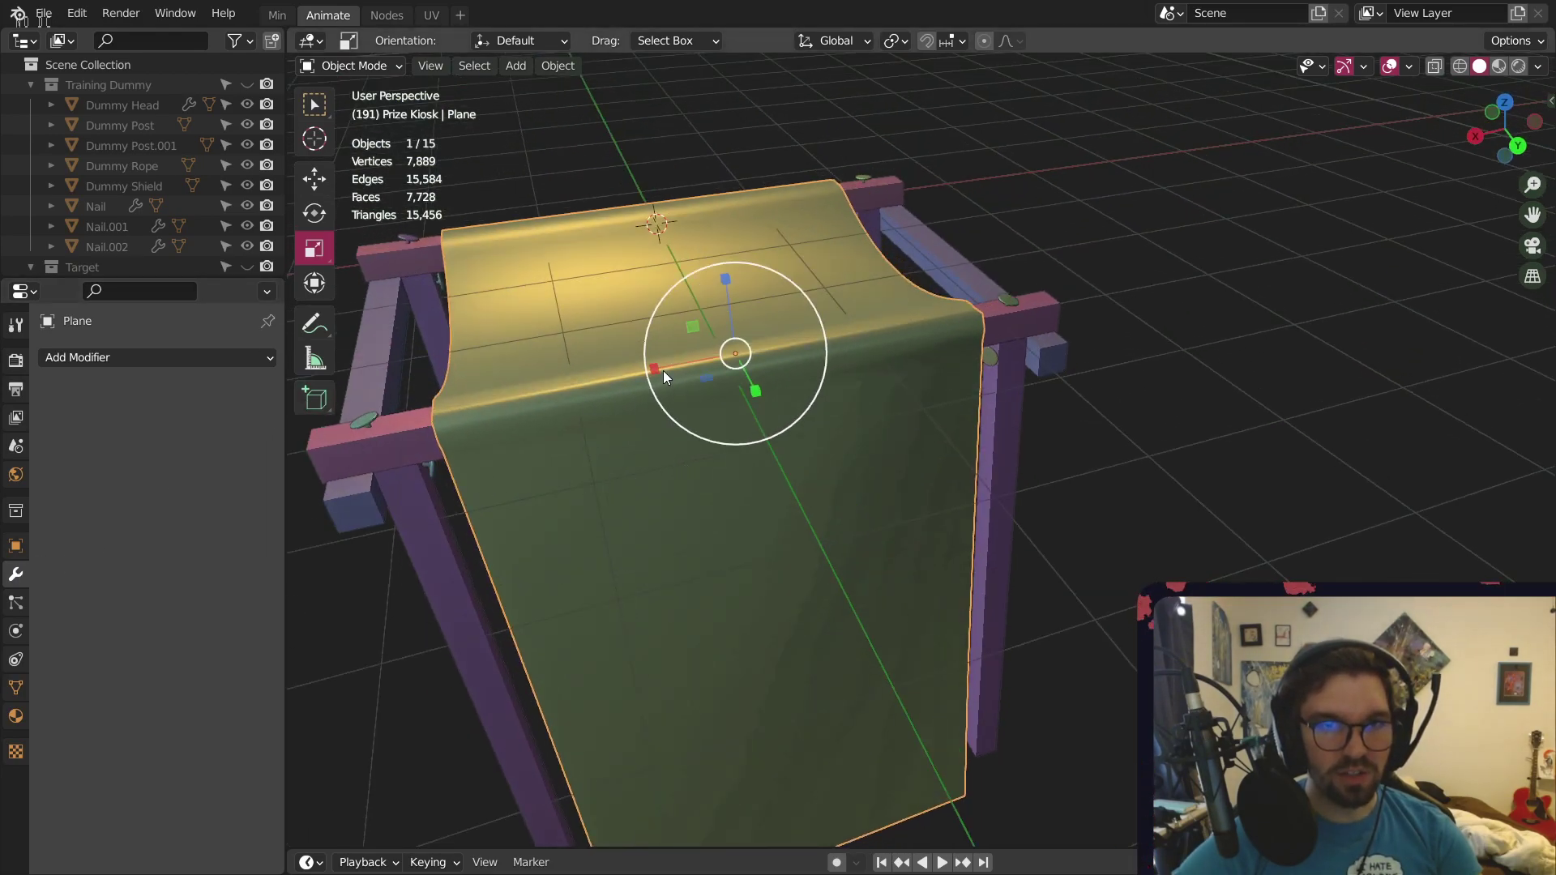
key("s")
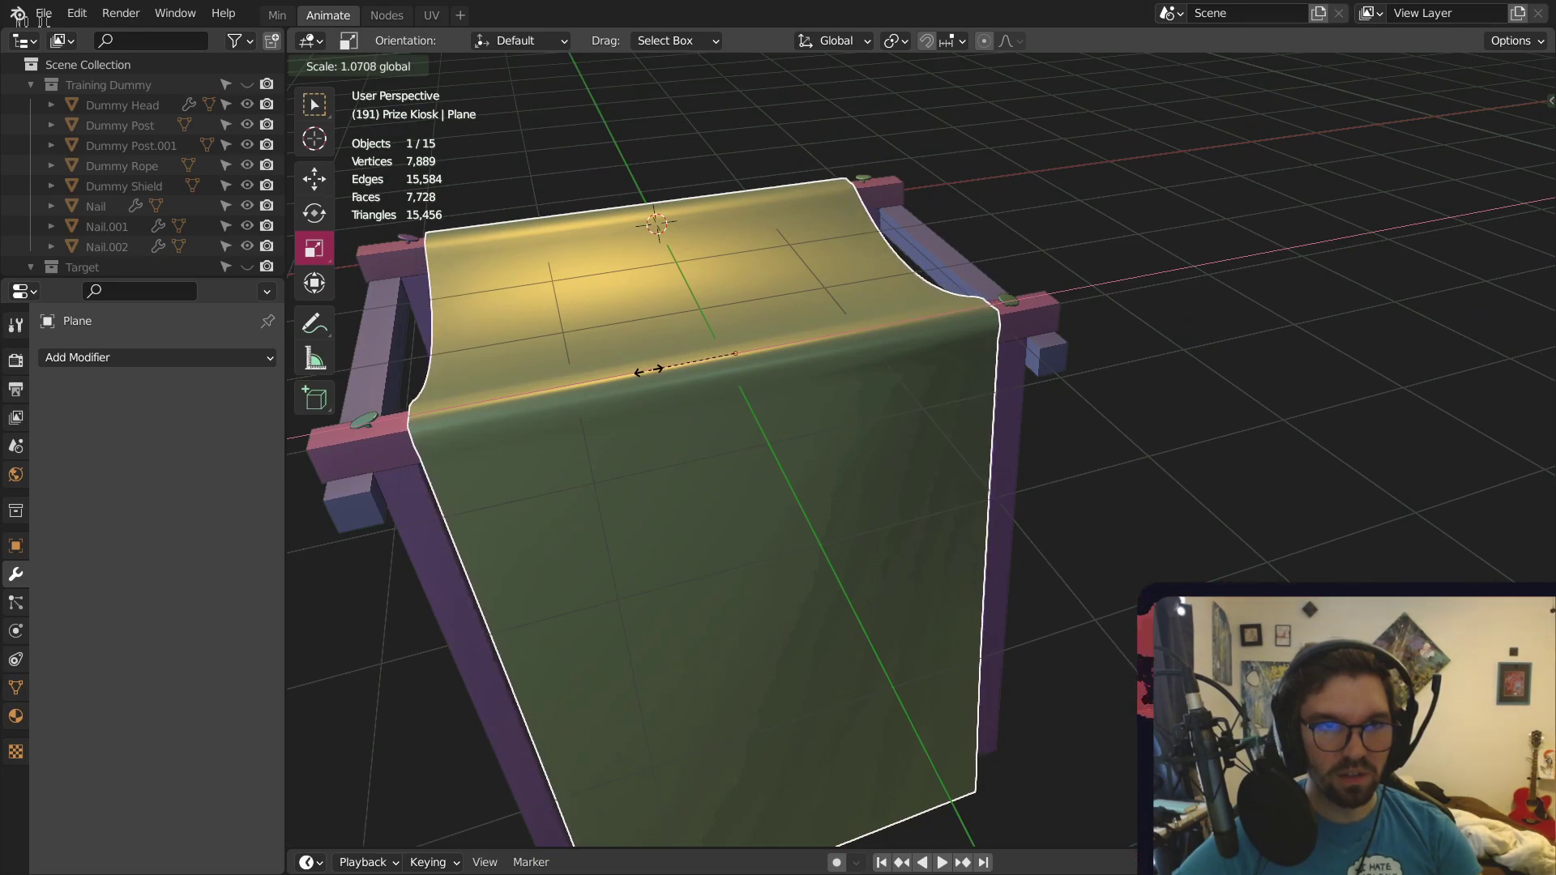
key("x")
left_click(645, 368)
middle_click_drag(644, 369, 802, 275)
scroll(835, 347, "down", 2)
key("alt+a")
Open the cloth plane in Edit Mode with vertex selection and align the view to Back Orthographic
scroll(802, 527, "up", 2)
middle_click_drag(776, 563, 749, 571)
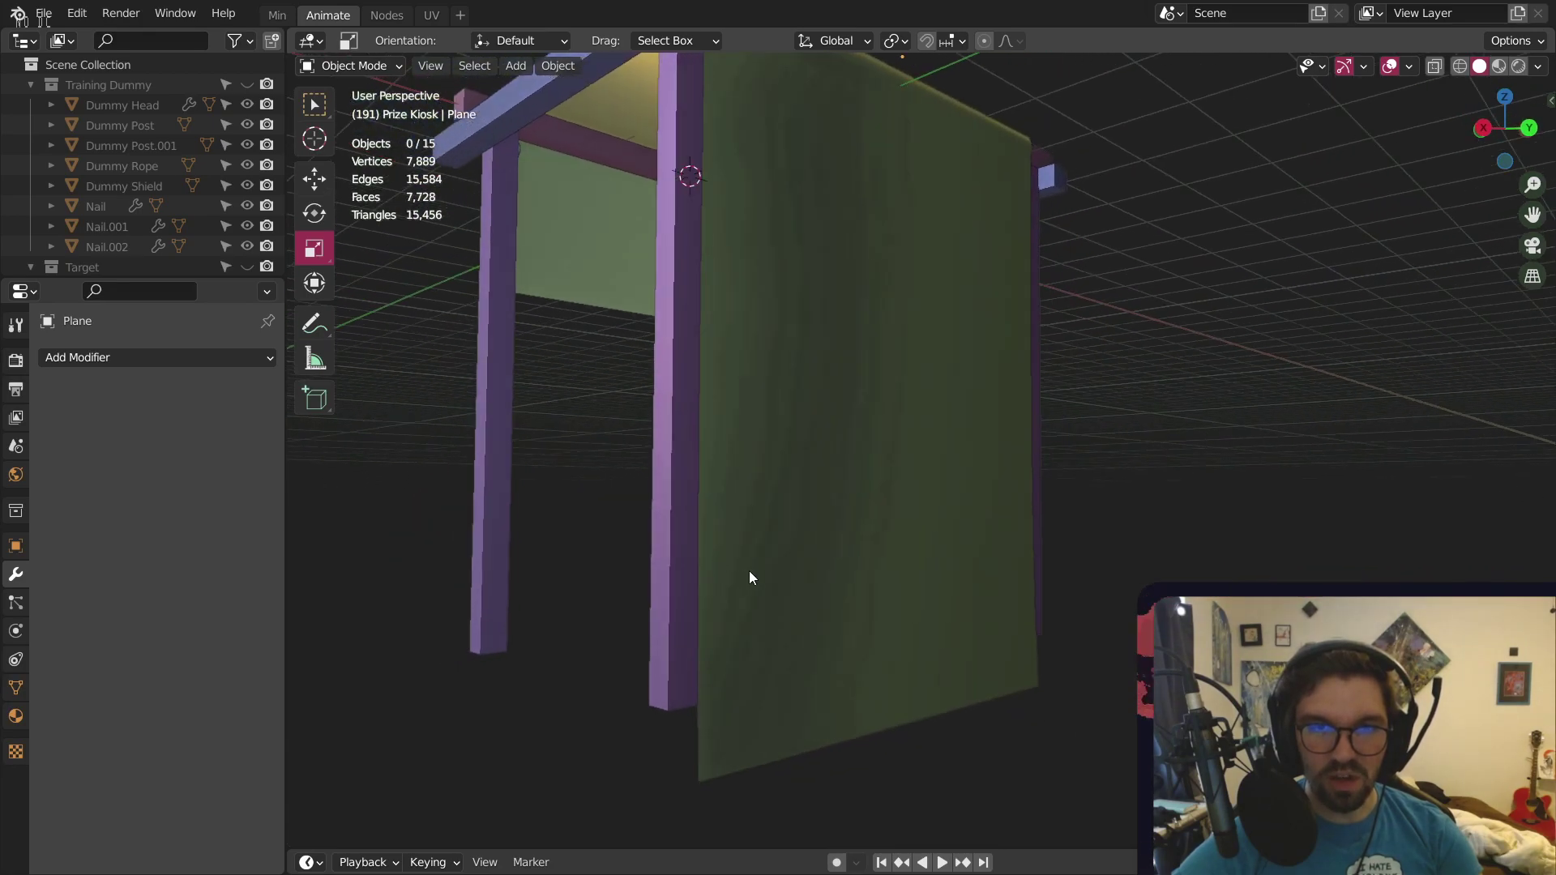
left_click(822, 525)
middle_click_drag(843, 512, 739, 547)
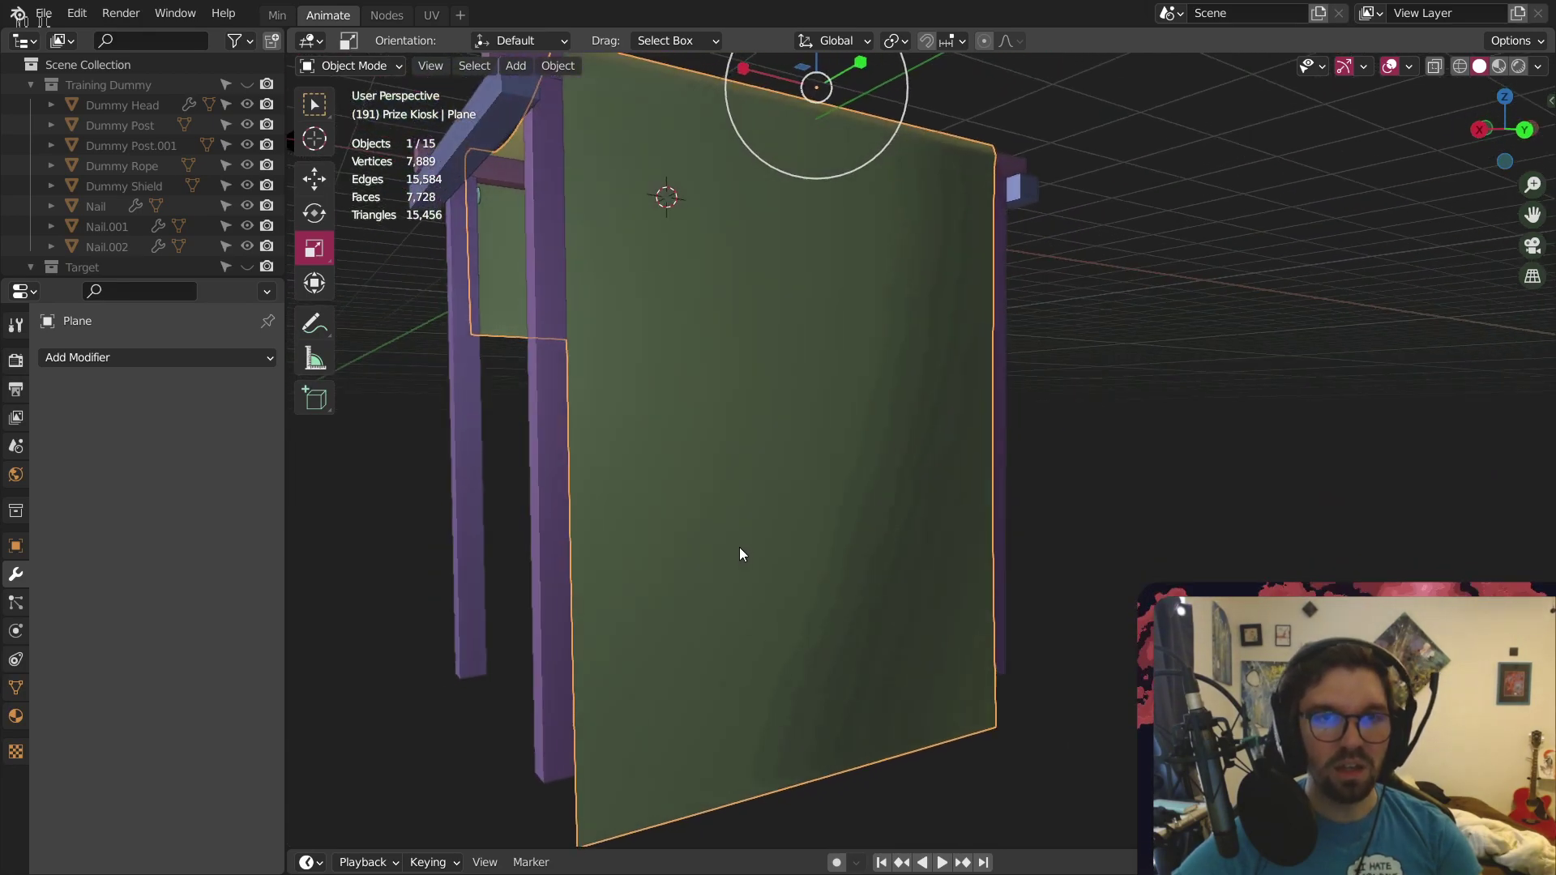
left_click(349, 67)
left_click(349, 111)
middle_click_drag(771, 604, 674, 448)
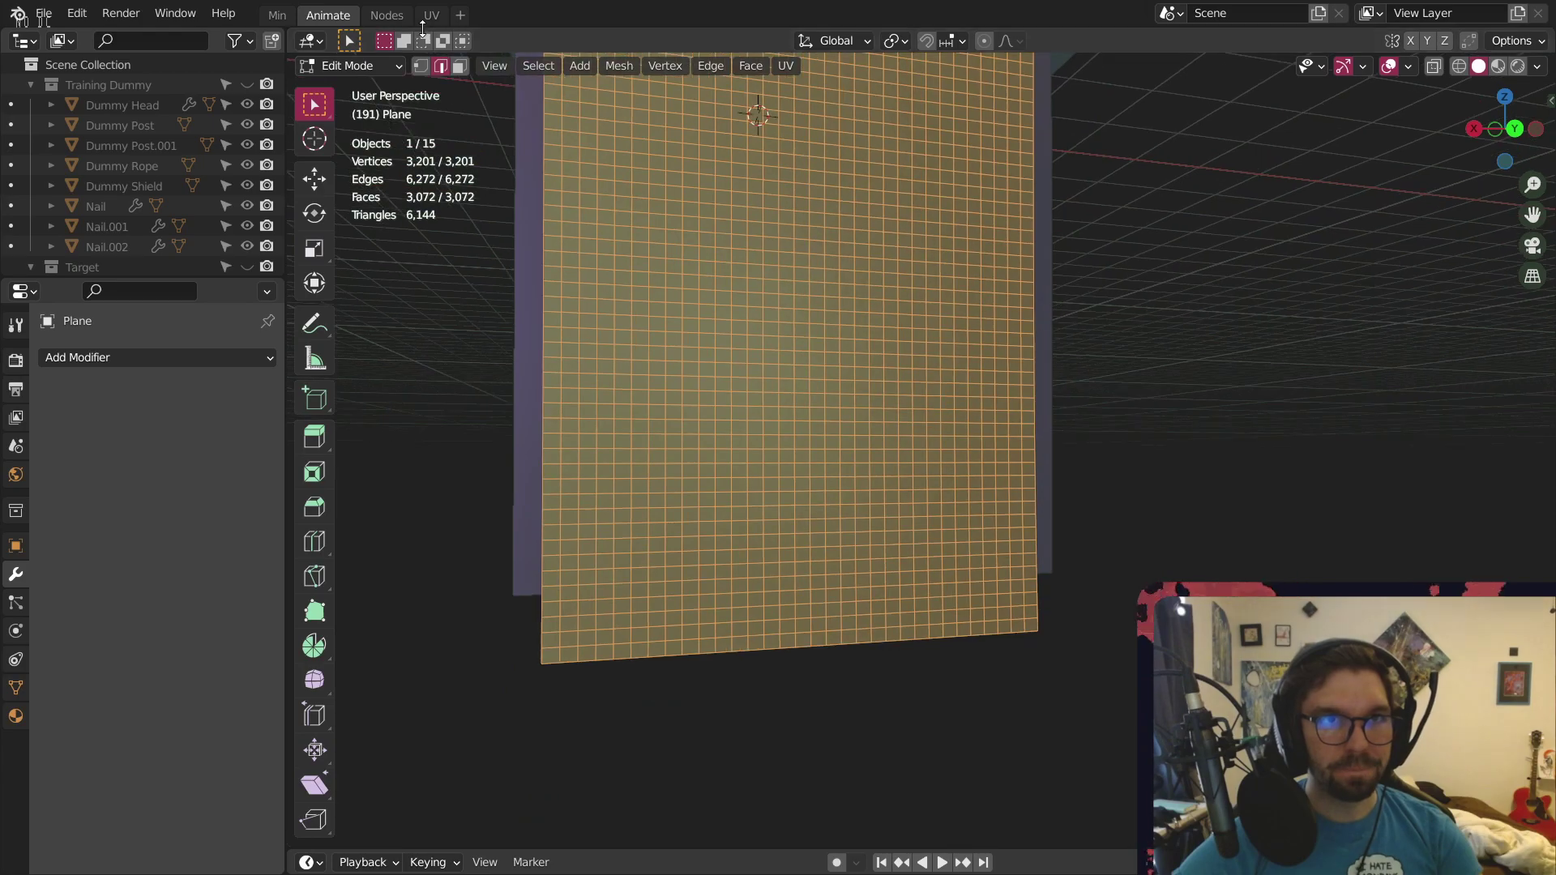
middle_click_drag(518, 225, 497, 453)
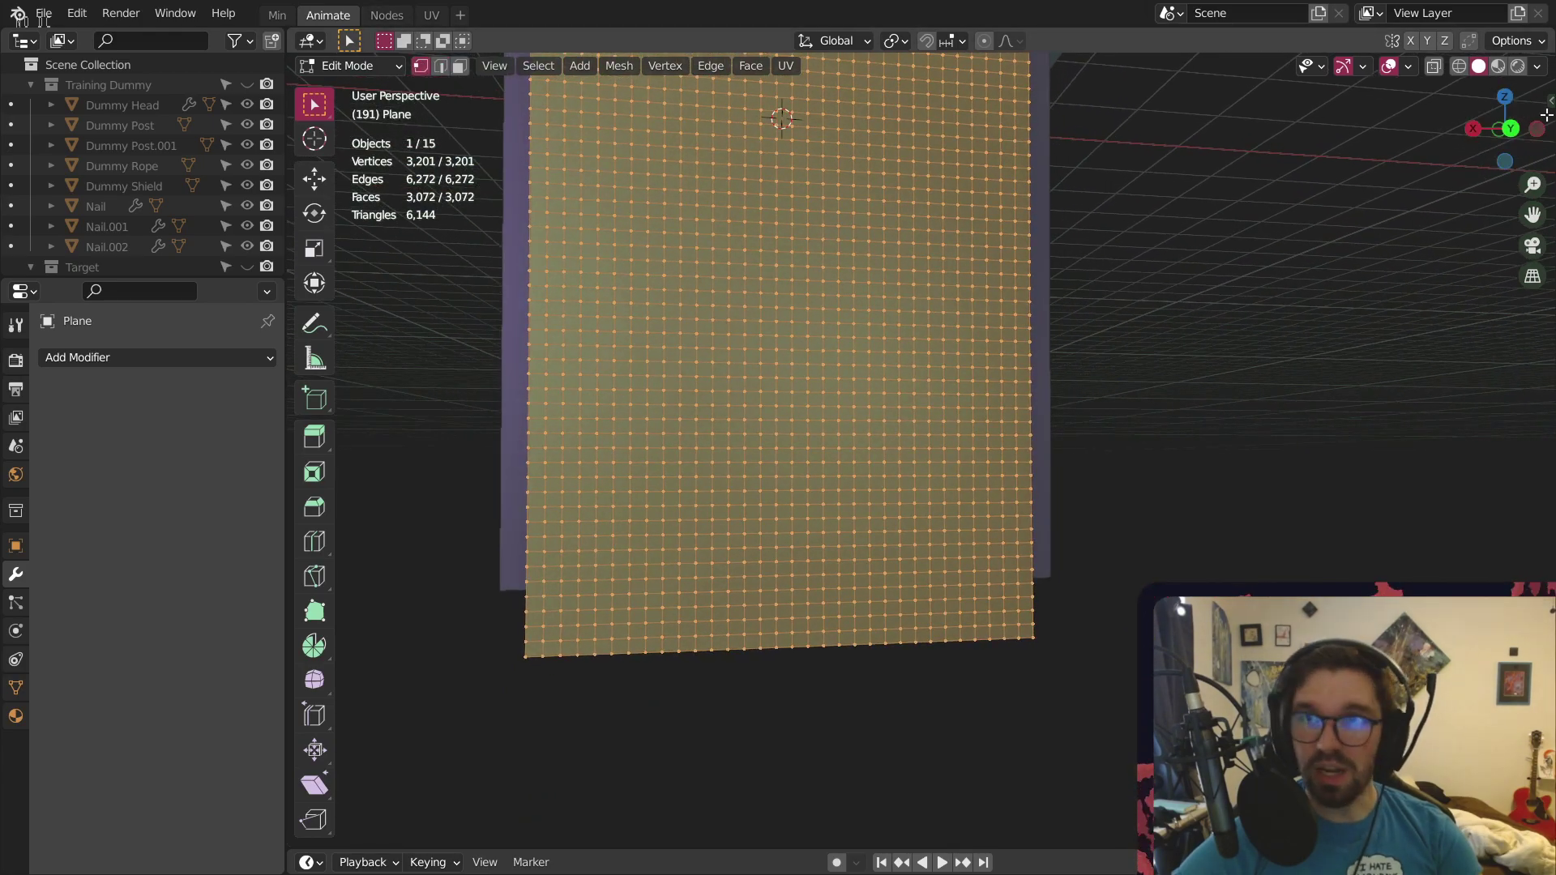
left_click(1509, 127)
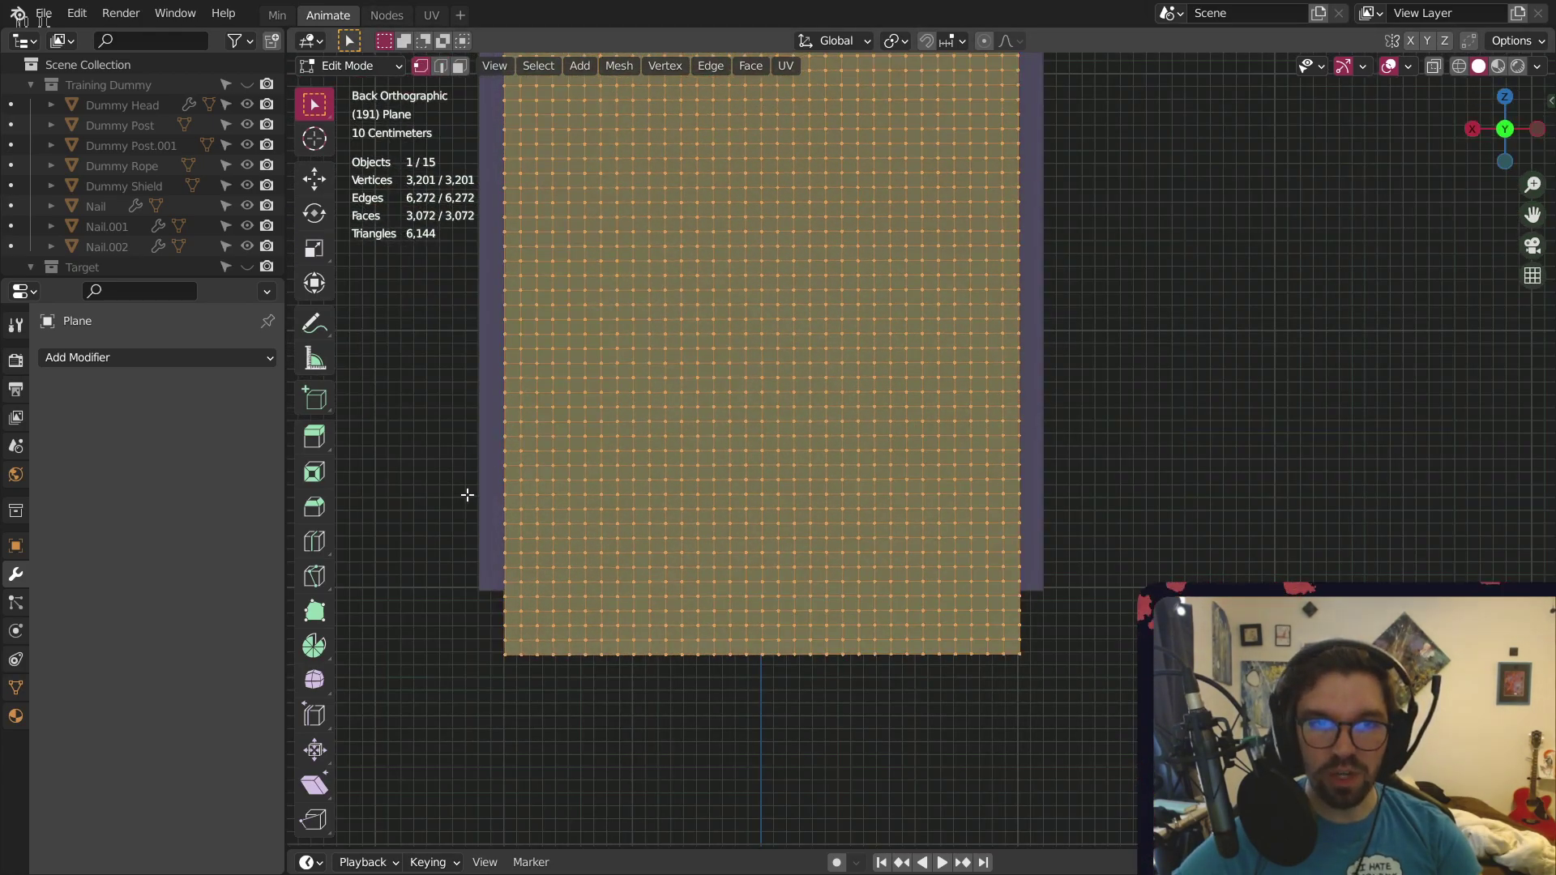
Delete the lowest 12 rows of vertices on the cloth's rear hanging flap and return to Object Mode
left_click_drag(480, 486, 1127, 746)
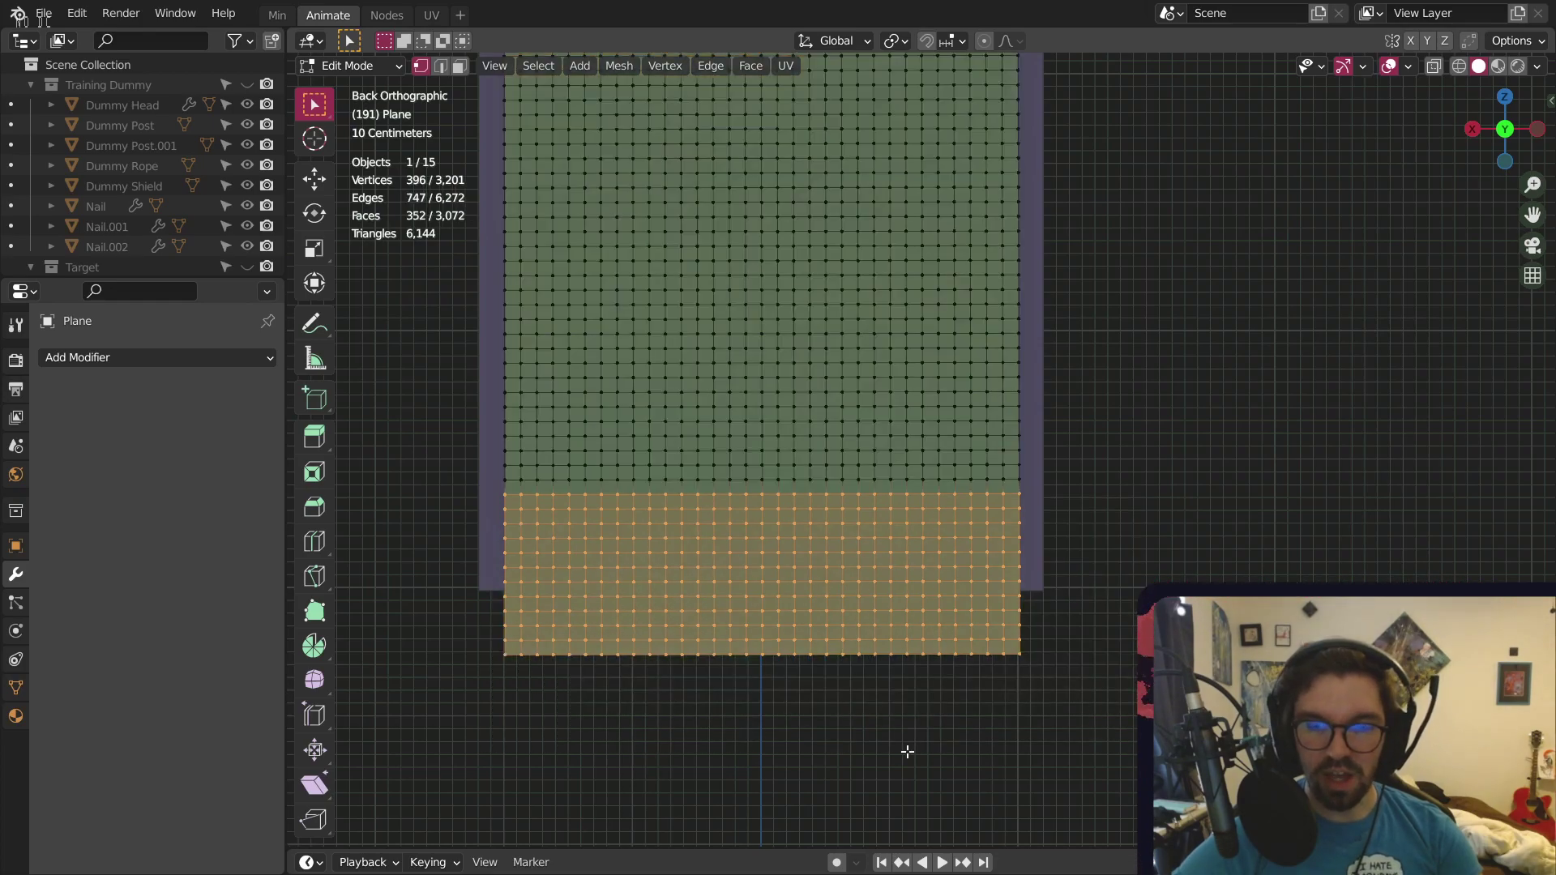
key("x")
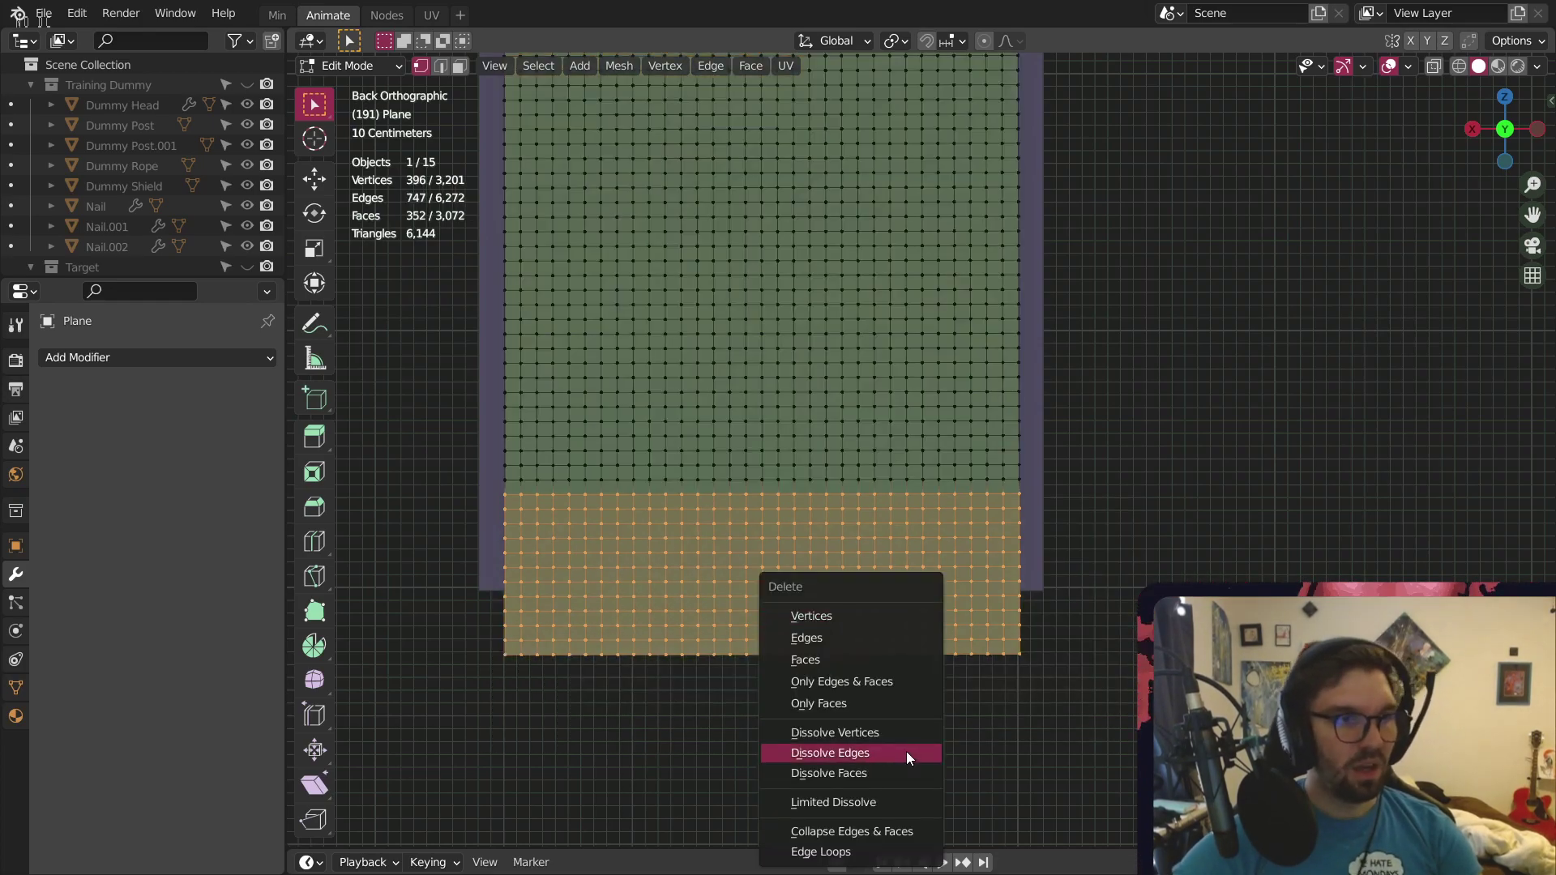
left_click(843, 616)
middle_click_drag(1261, 382, 404, 244)
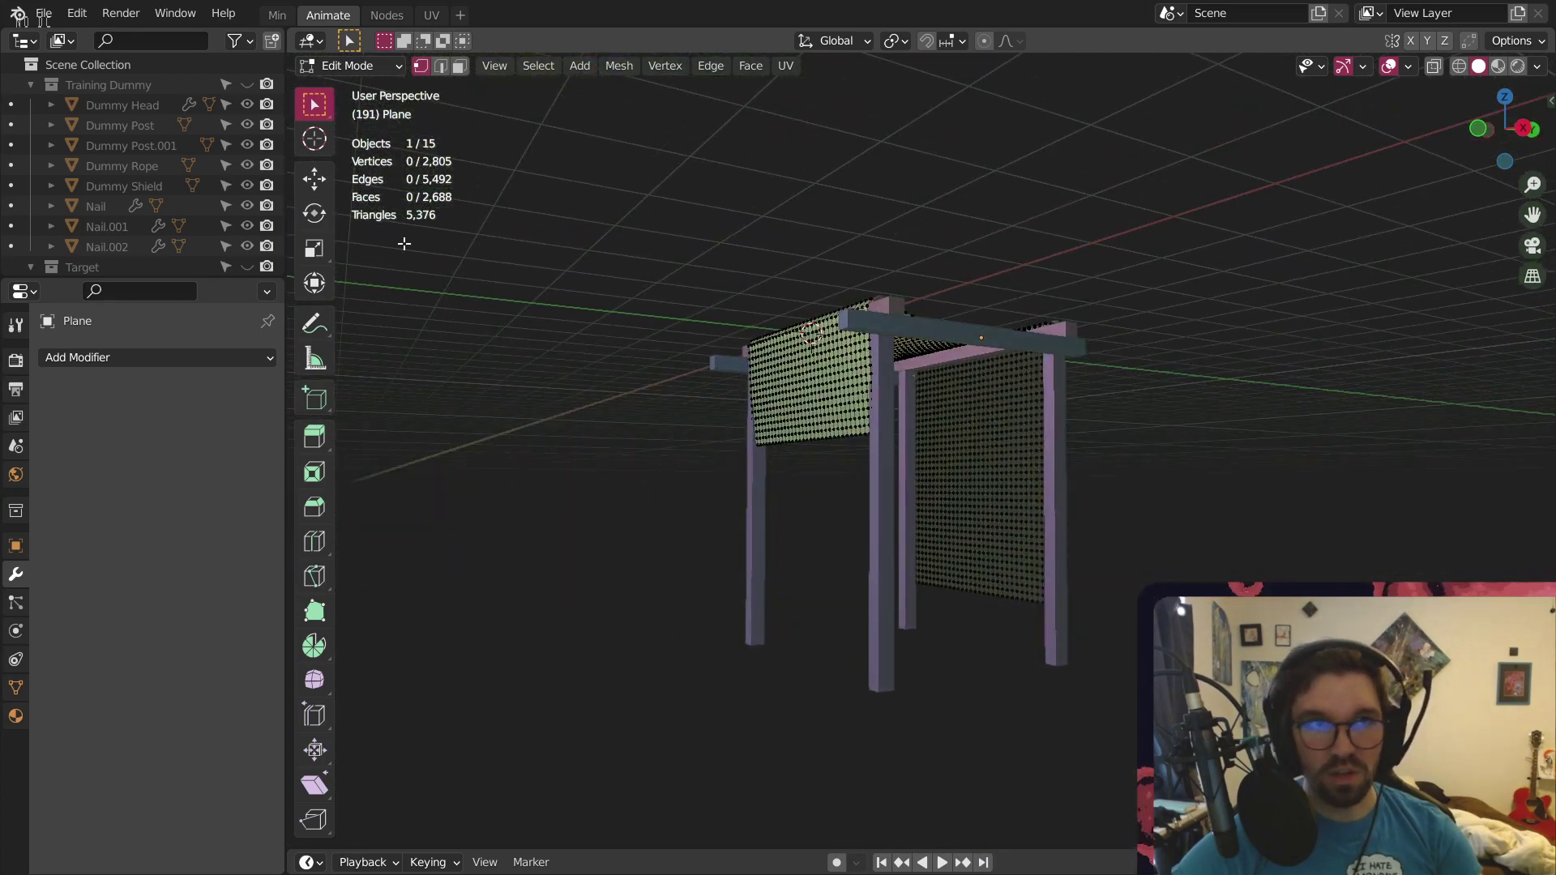
left_click(363, 73)
left_click(361, 77)
middle_click_drag(864, 490, 611, 645)
left_click(611, 646)
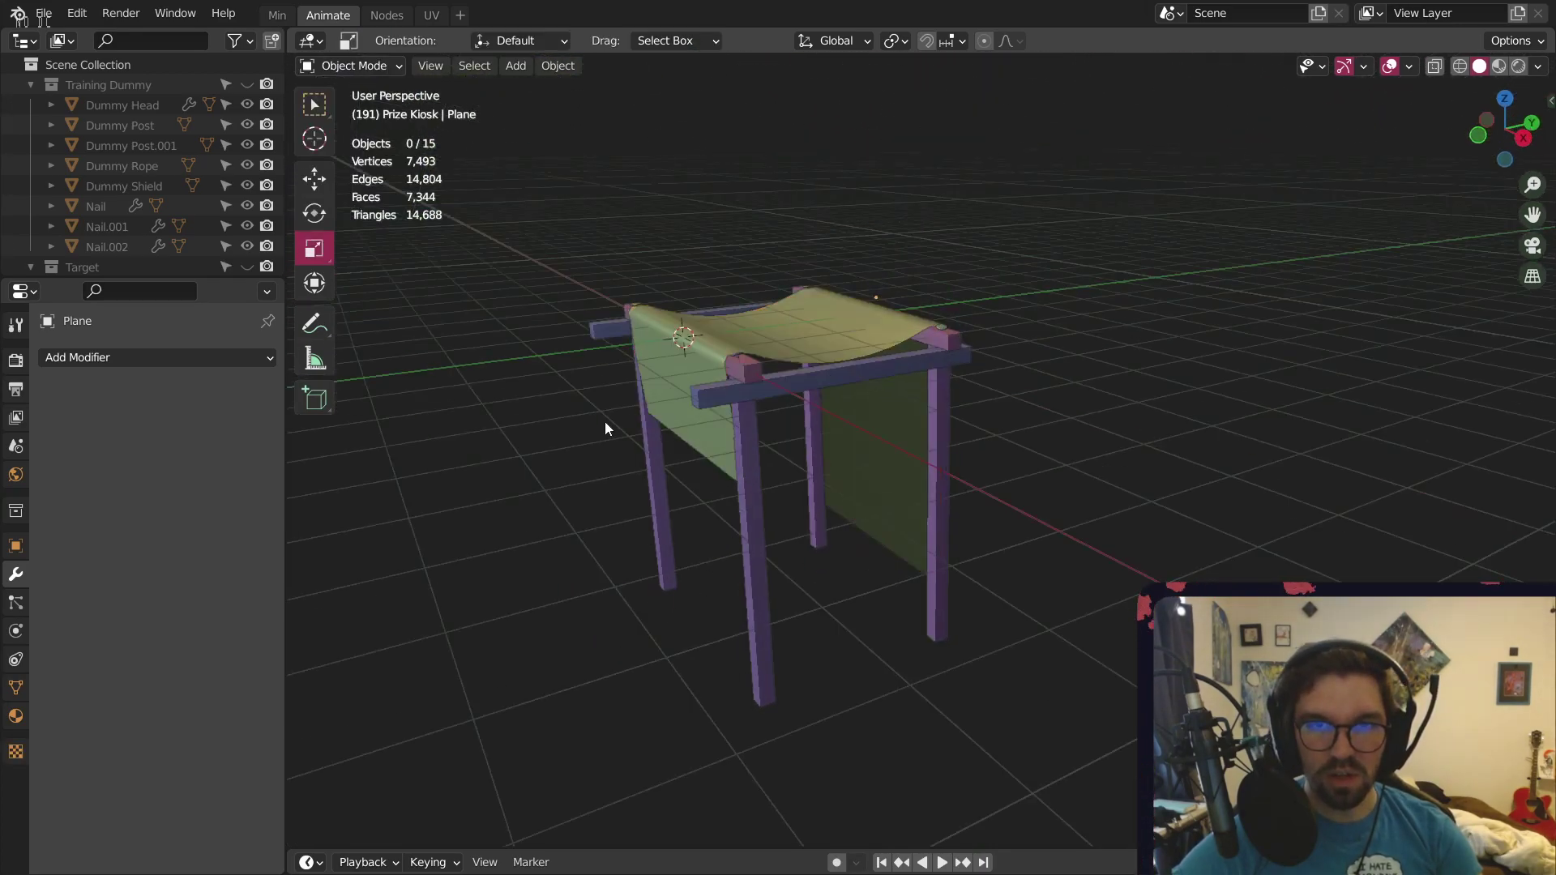
middle_click_drag(605, 429, 862, 327)
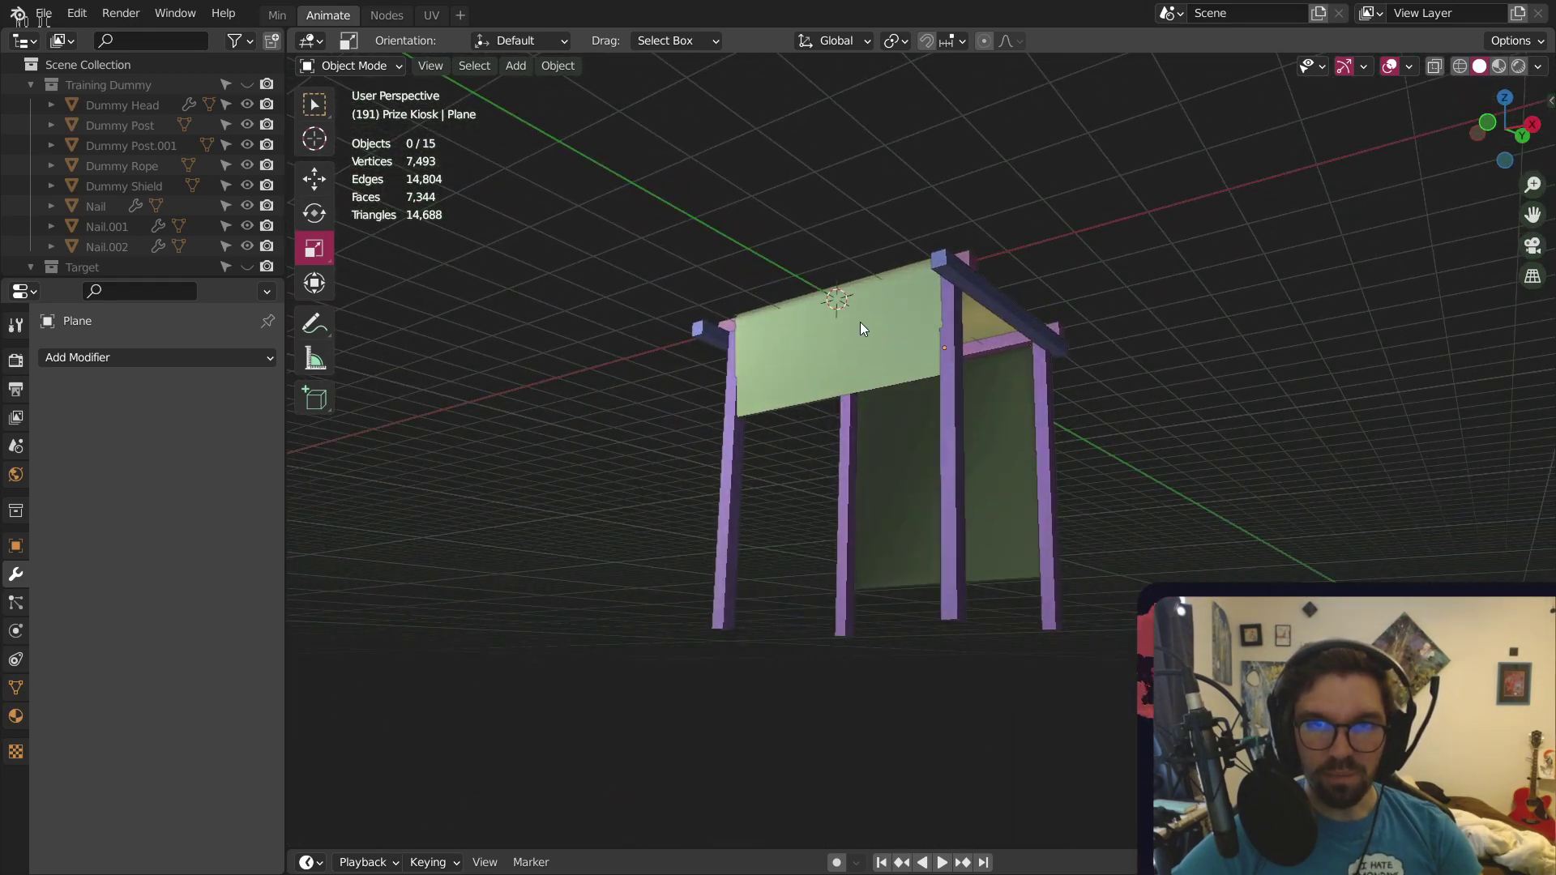
scroll(860, 326, "up", 2)
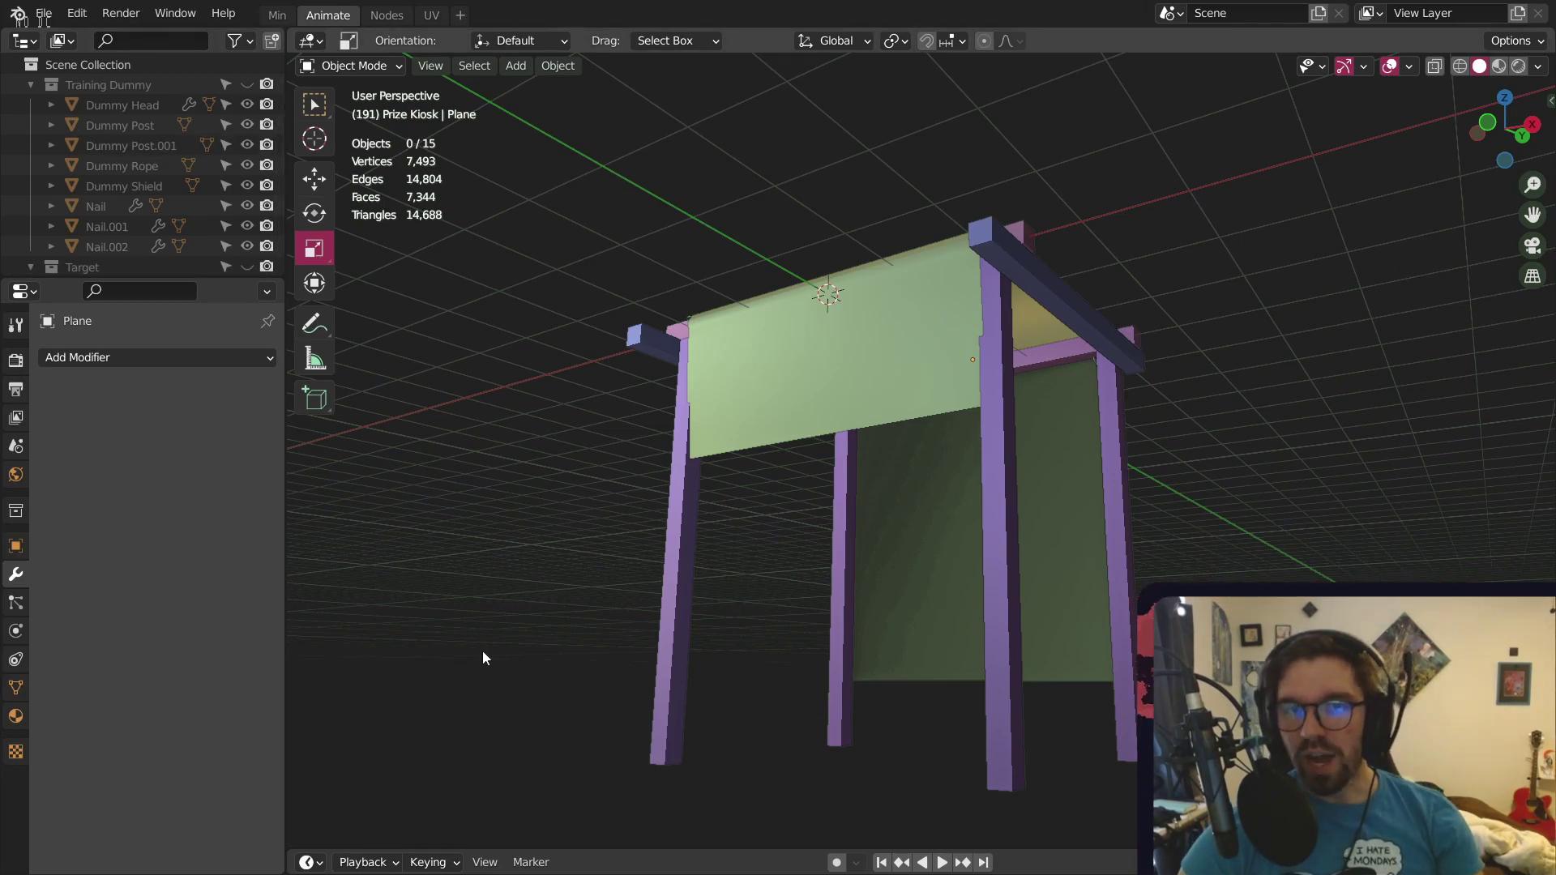
Scale the shortened cloth plane along the X axis to about 0.977 to narrow it between the posts
middle_click_drag(883, 251, 873, 299)
left_click(777, 394)
middle_click_drag(776, 394, 900, 333)
middle_click_drag(659, 296, 885, 160)
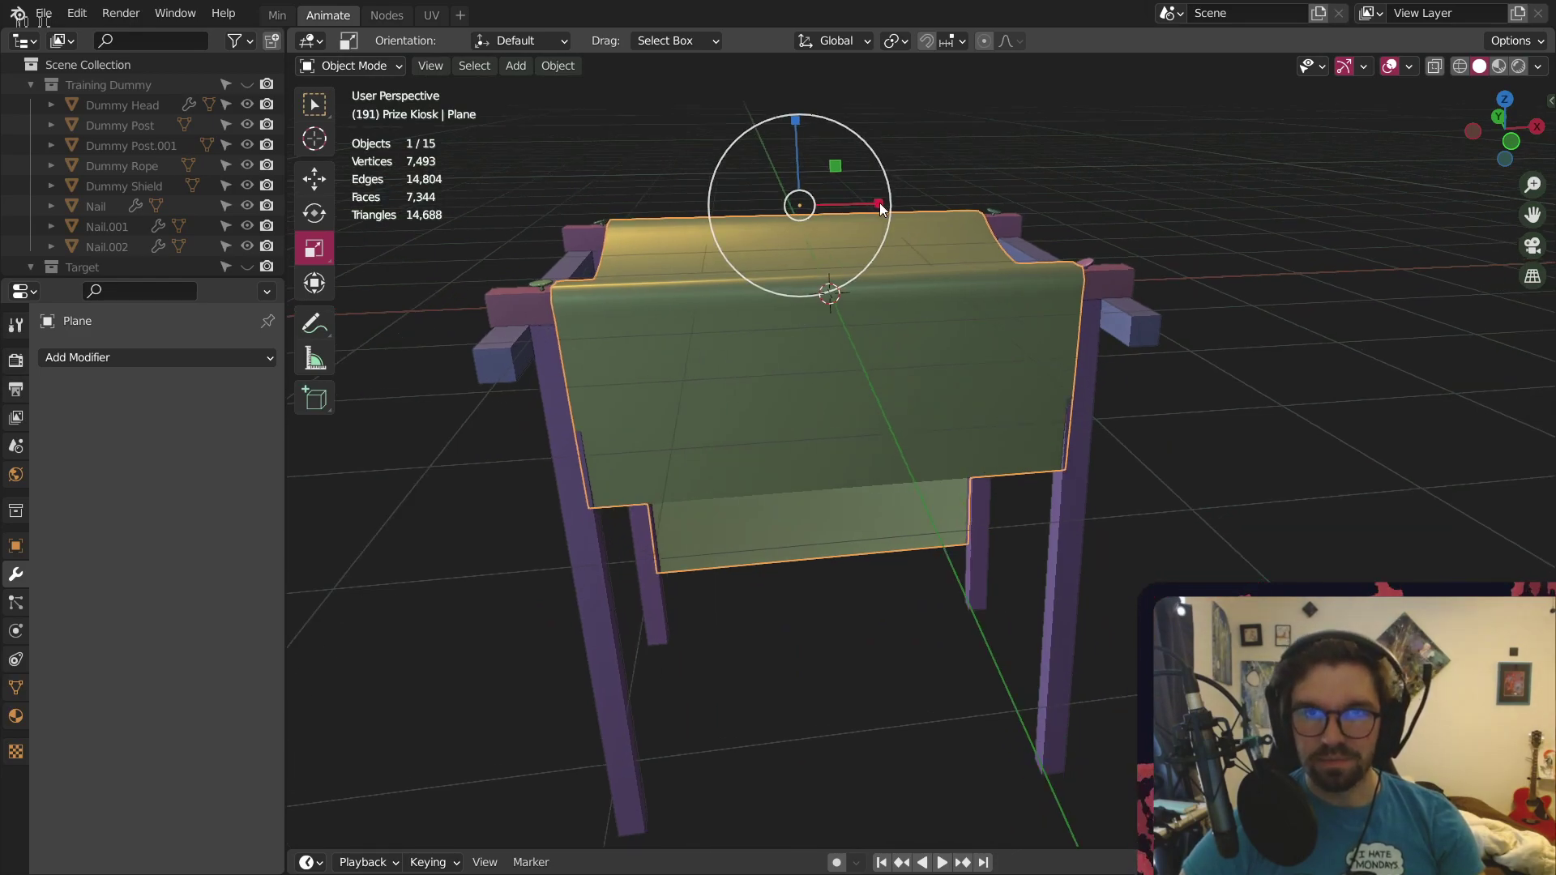
scroll(844, 235, "up", 2)
middle_click_drag(869, 227, 860, 212)
scroll(860, 212, "down", 1)
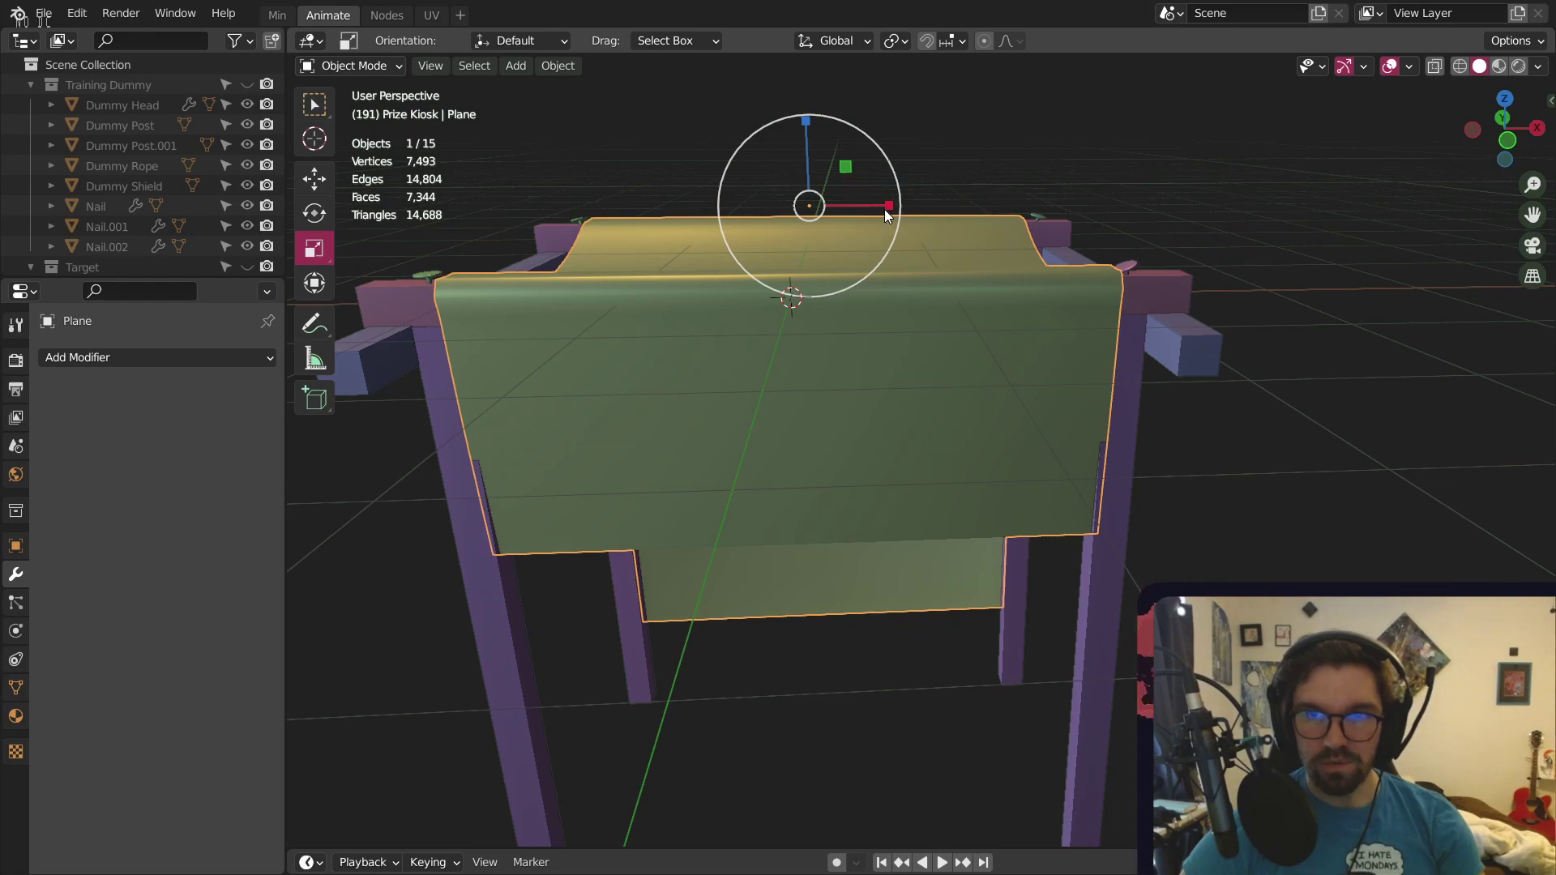
left_click_drag(883, 209, 882, 209)
middle_click_drag(1090, 481, 1071, 476)
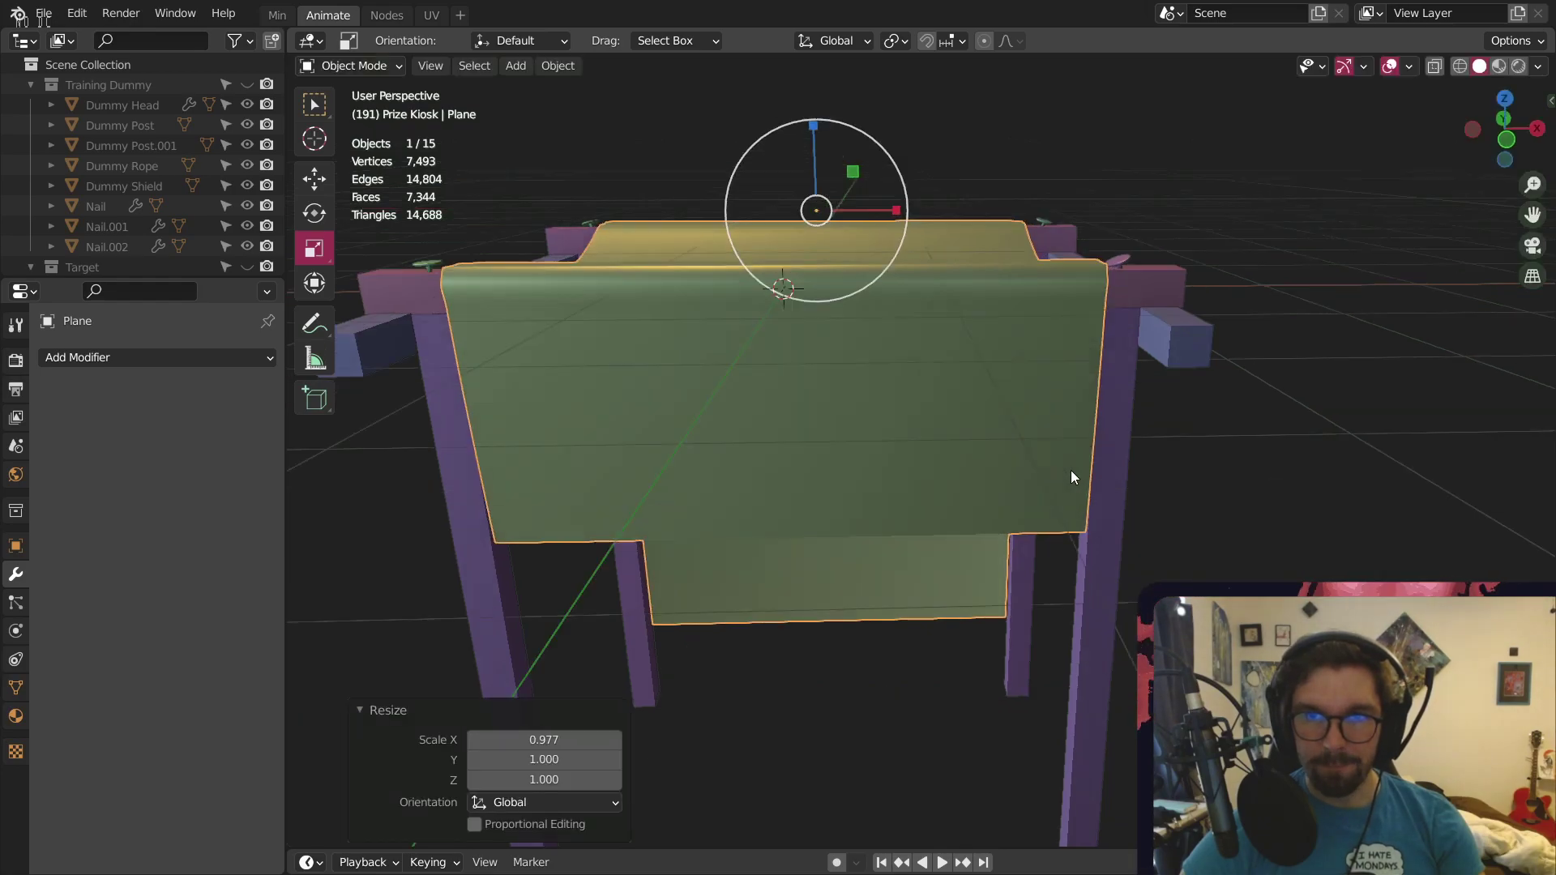
left_click(1218, 500)
Narrow the cloth plane slightly more with an X scale of about 0.988
middle_click_drag(1217, 501, 904, 438)
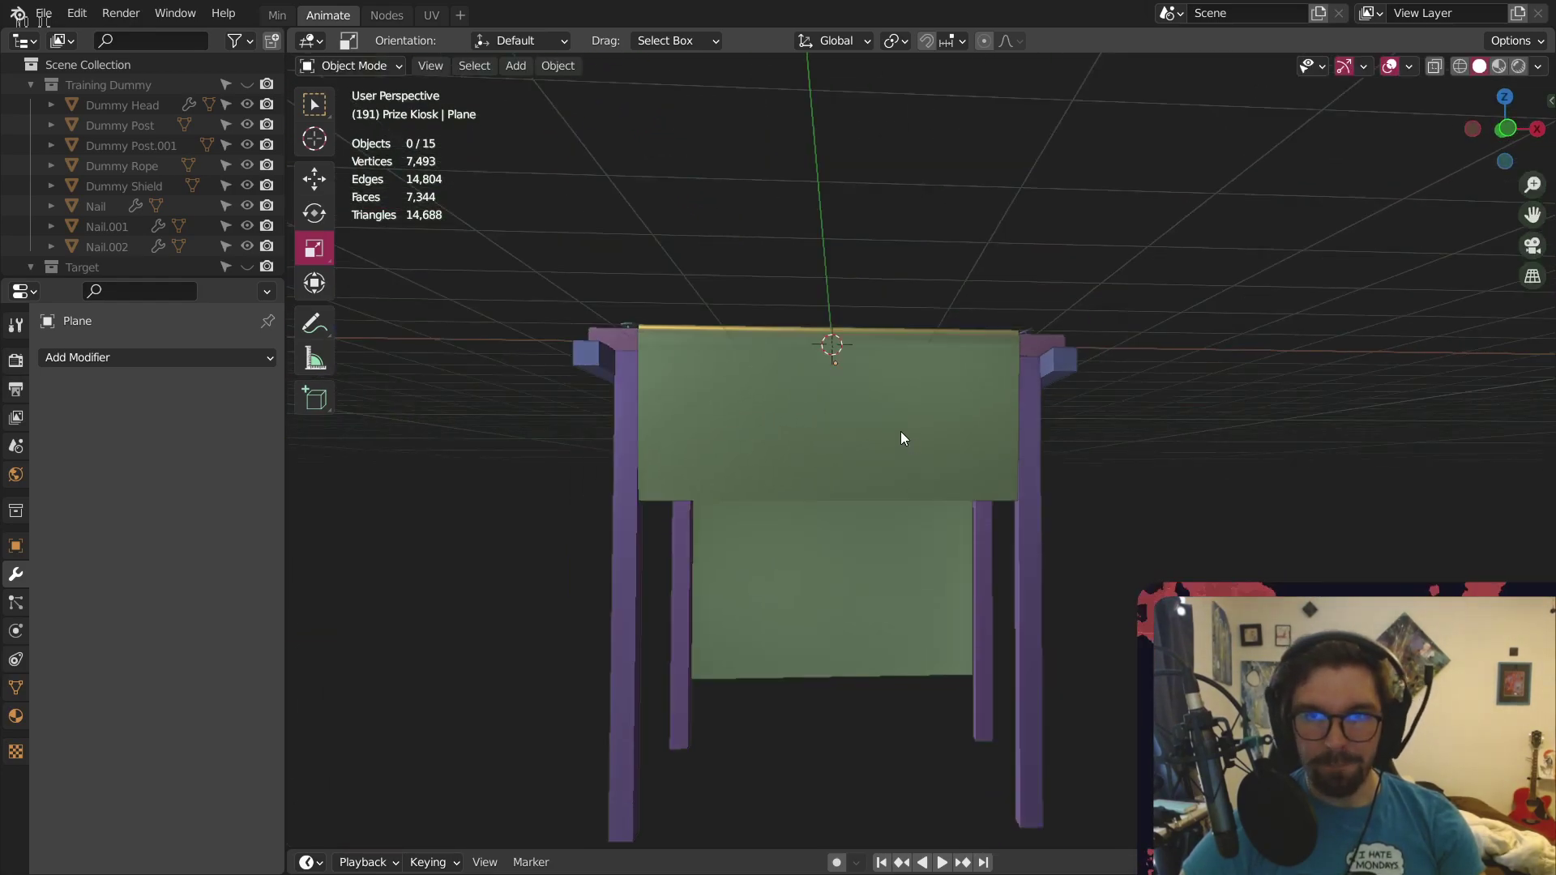
left_click(897, 465)
scroll(947, 340, "up", 3)
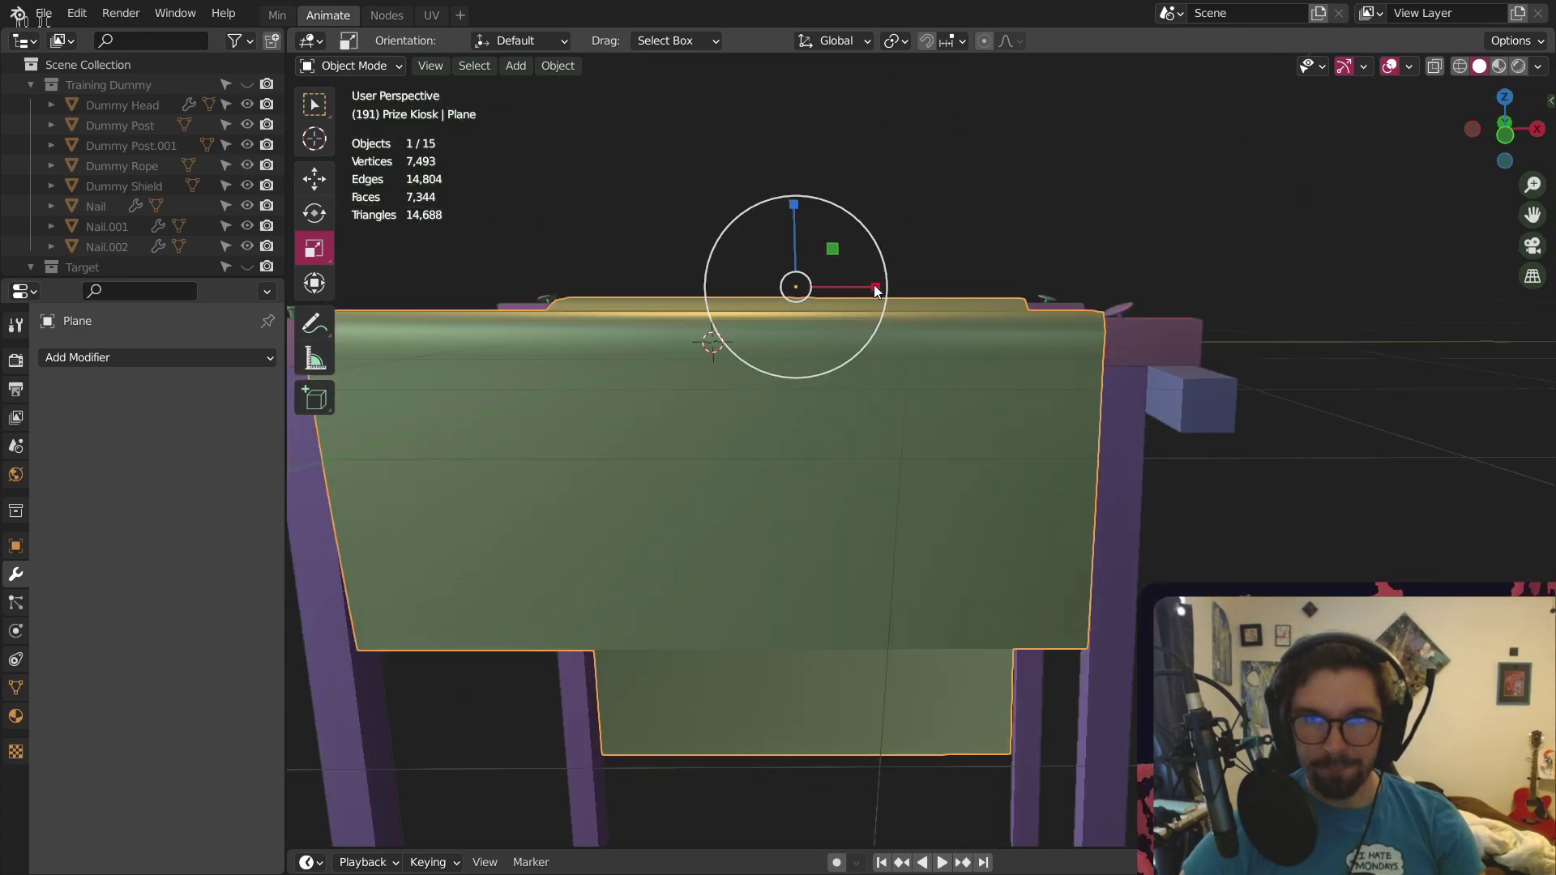
left_click_drag(875, 290, 868, 297)
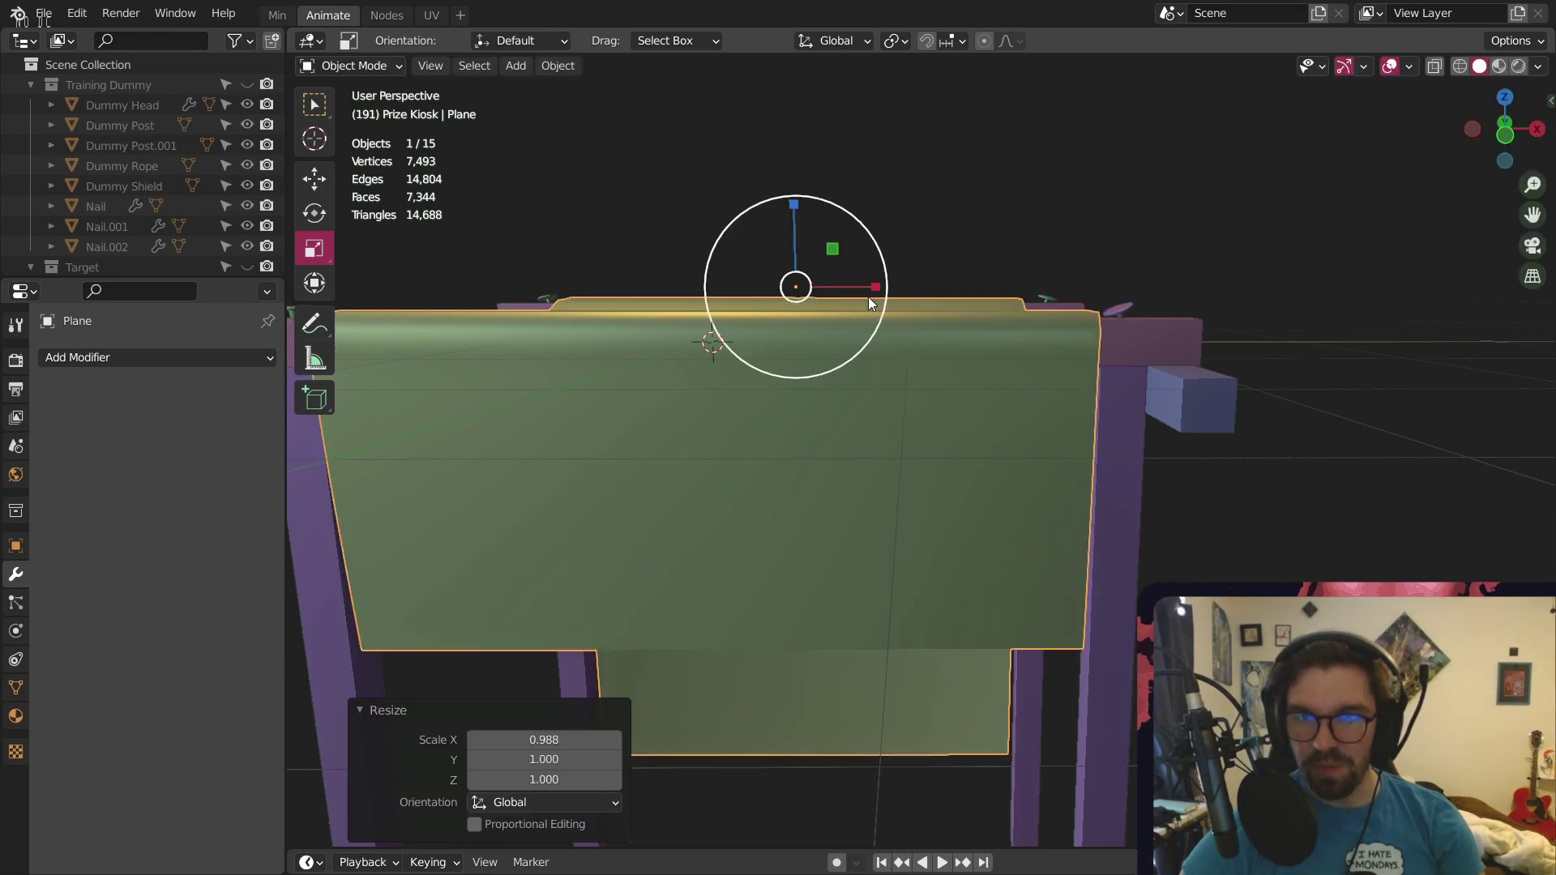
left_click(1233, 522)
middle_click_drag(1232, 522, 987, 449)
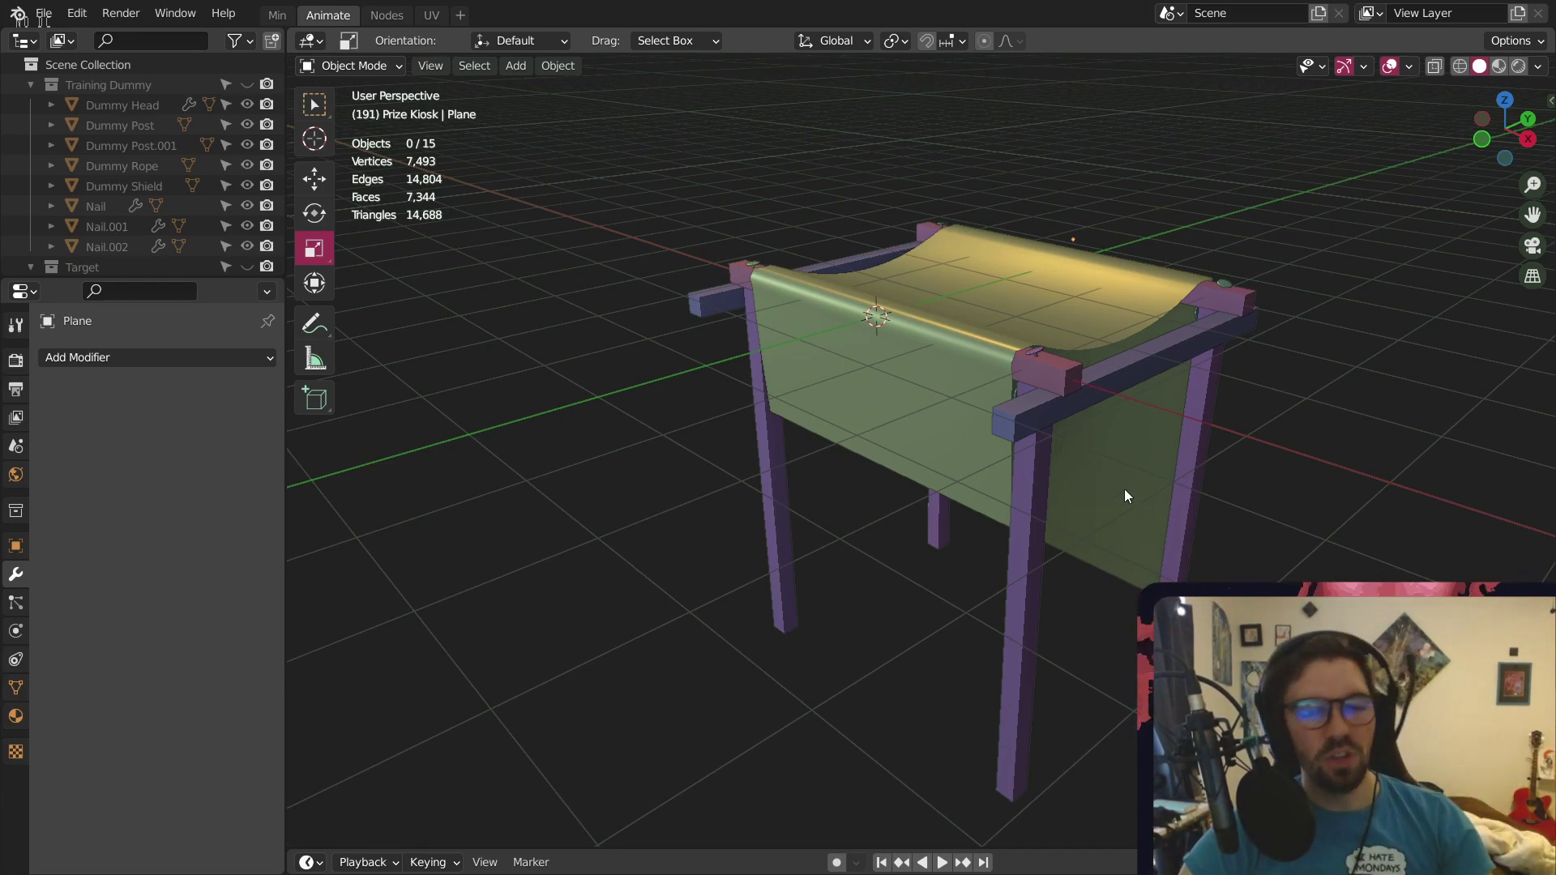
middle_click_drag(1124, 488, 1054, 324)
left_click(936, 440)
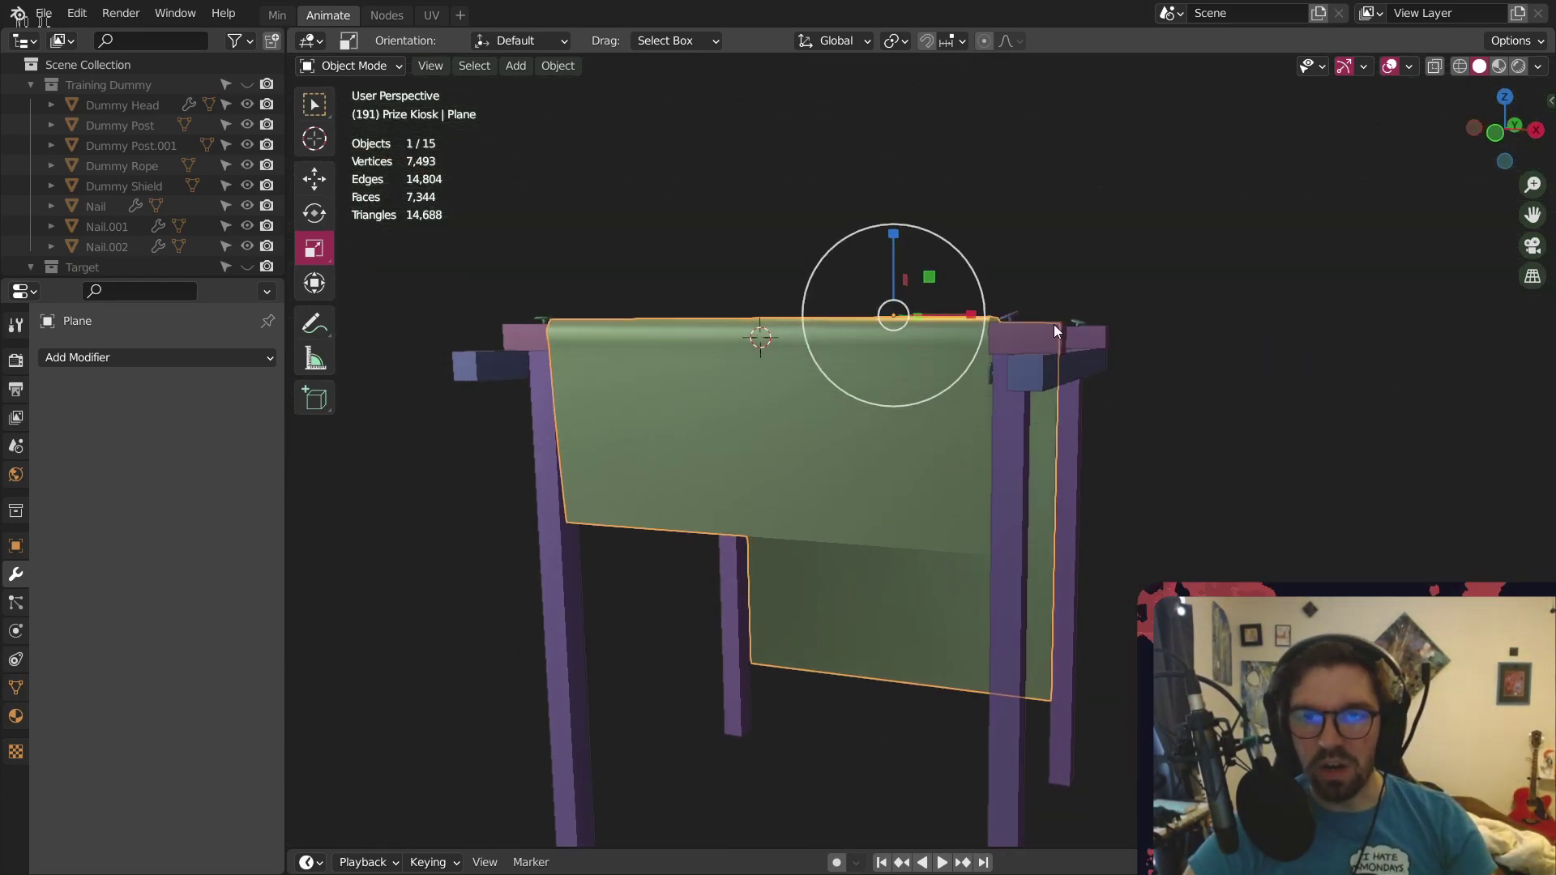
key("alt+a")
middle_click_drag(907, 340, 766, 421)
left_click(864, 460)
left_click(977, 519)
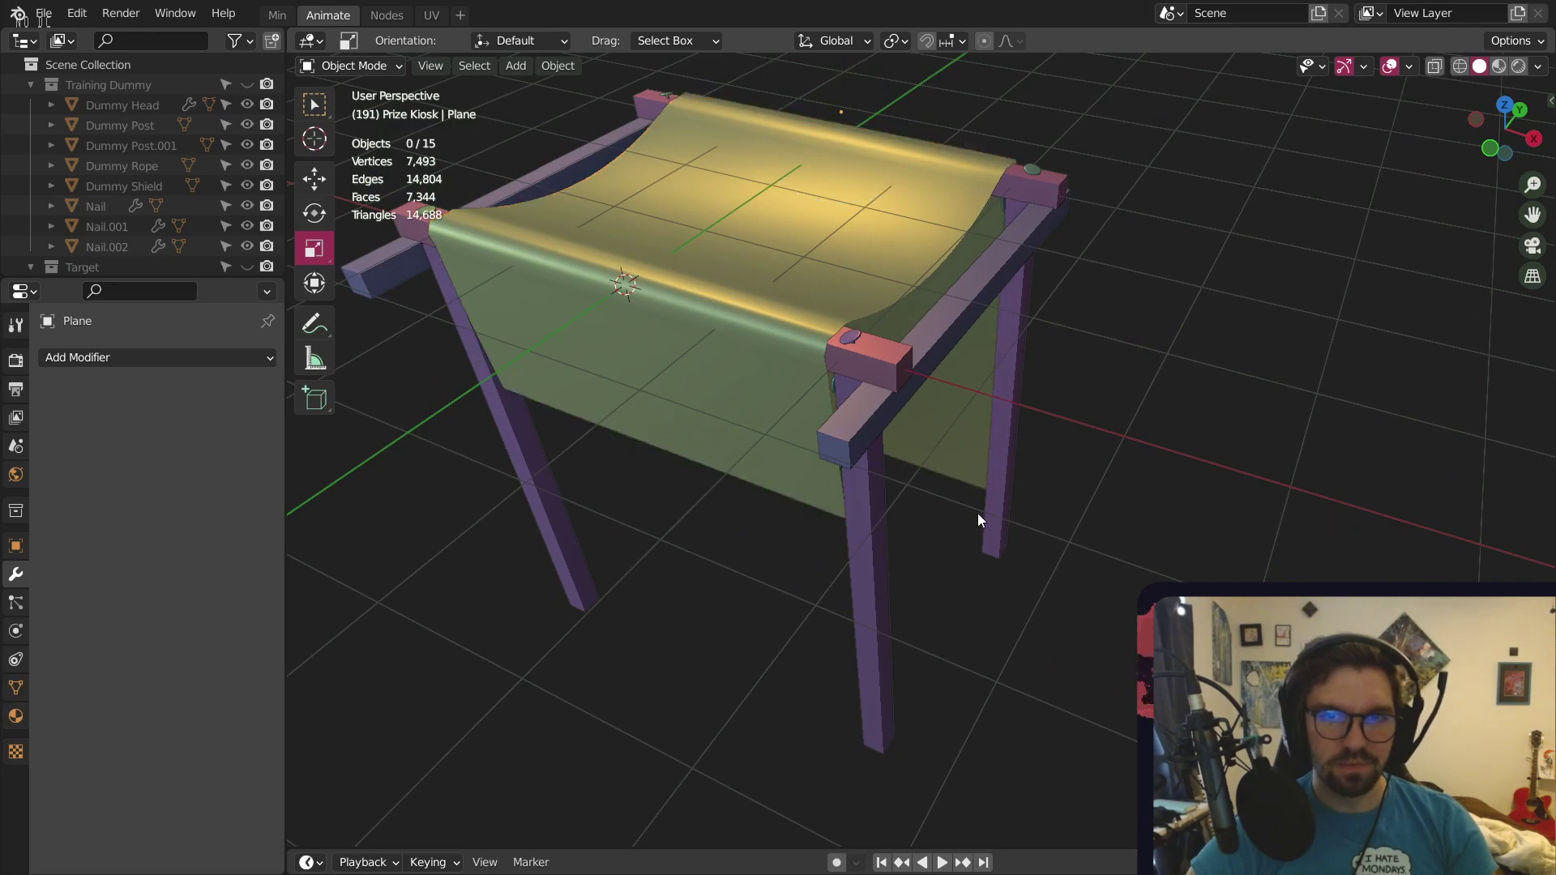
Collapse the Training Dummy and Target collections and rename the cloth plane as Kiosk Tapestry
left_click(981, 417)
key("KP_Decimal")
left_click(38, 83)
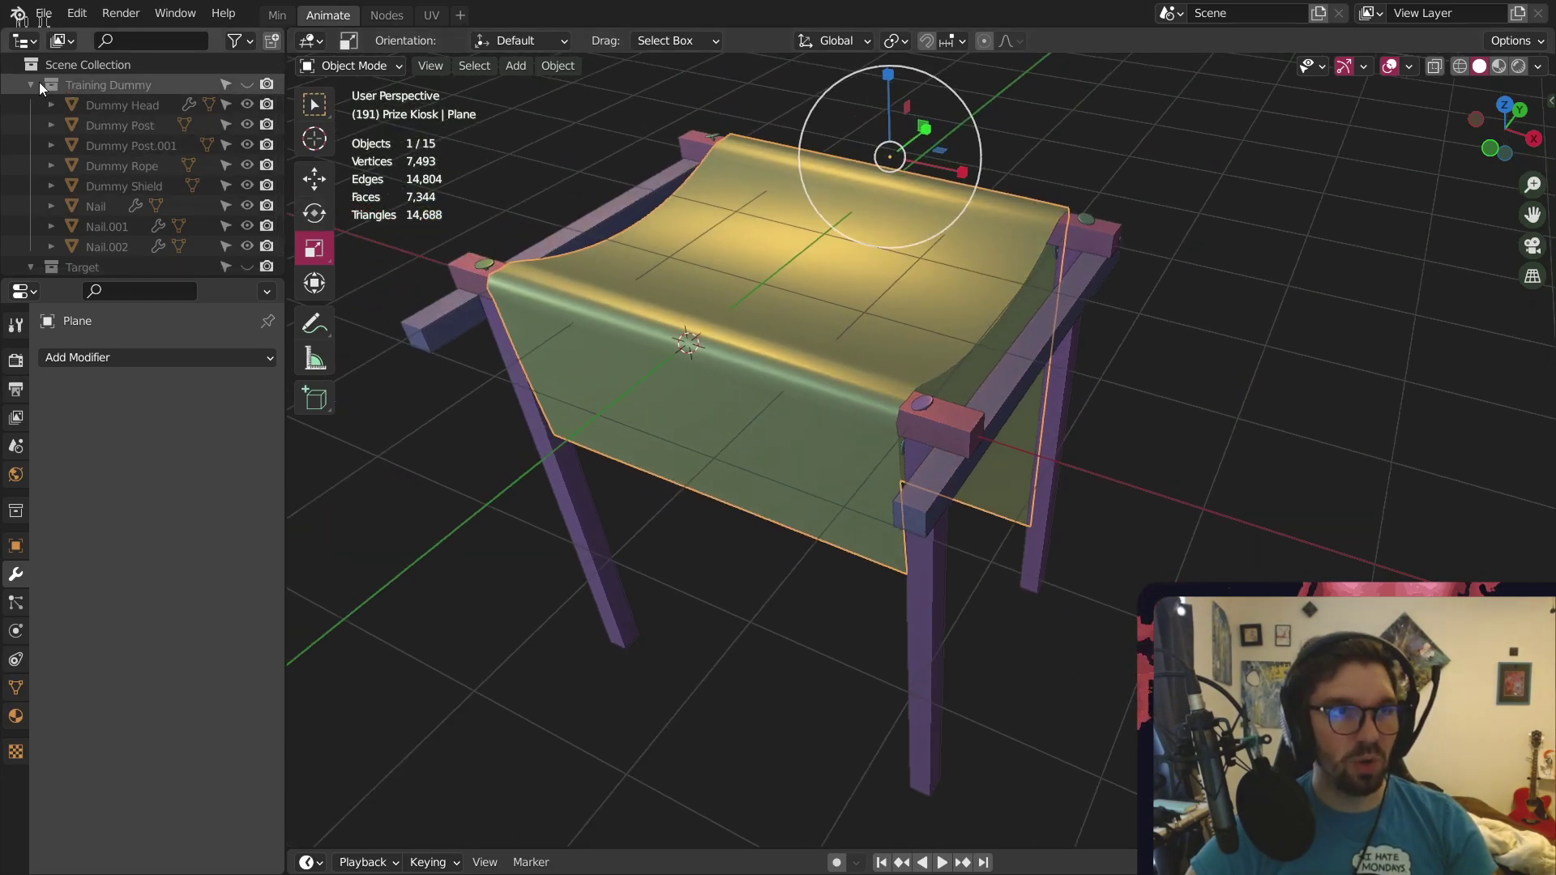
left_click(31, 105)
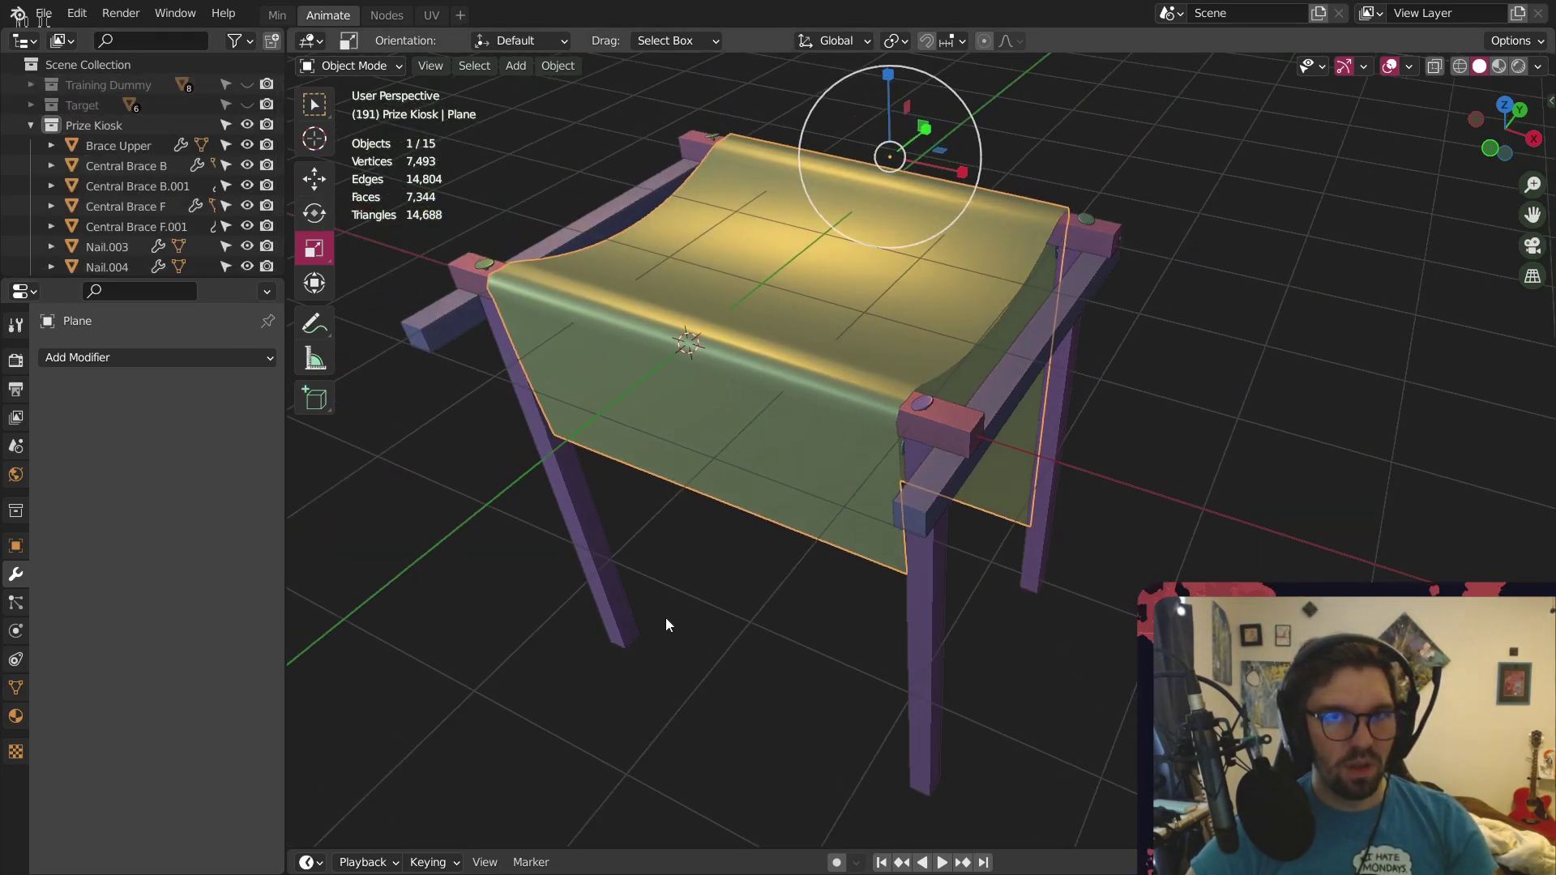
scroll(163, 186, "down", 3)
double_click(92, 237)
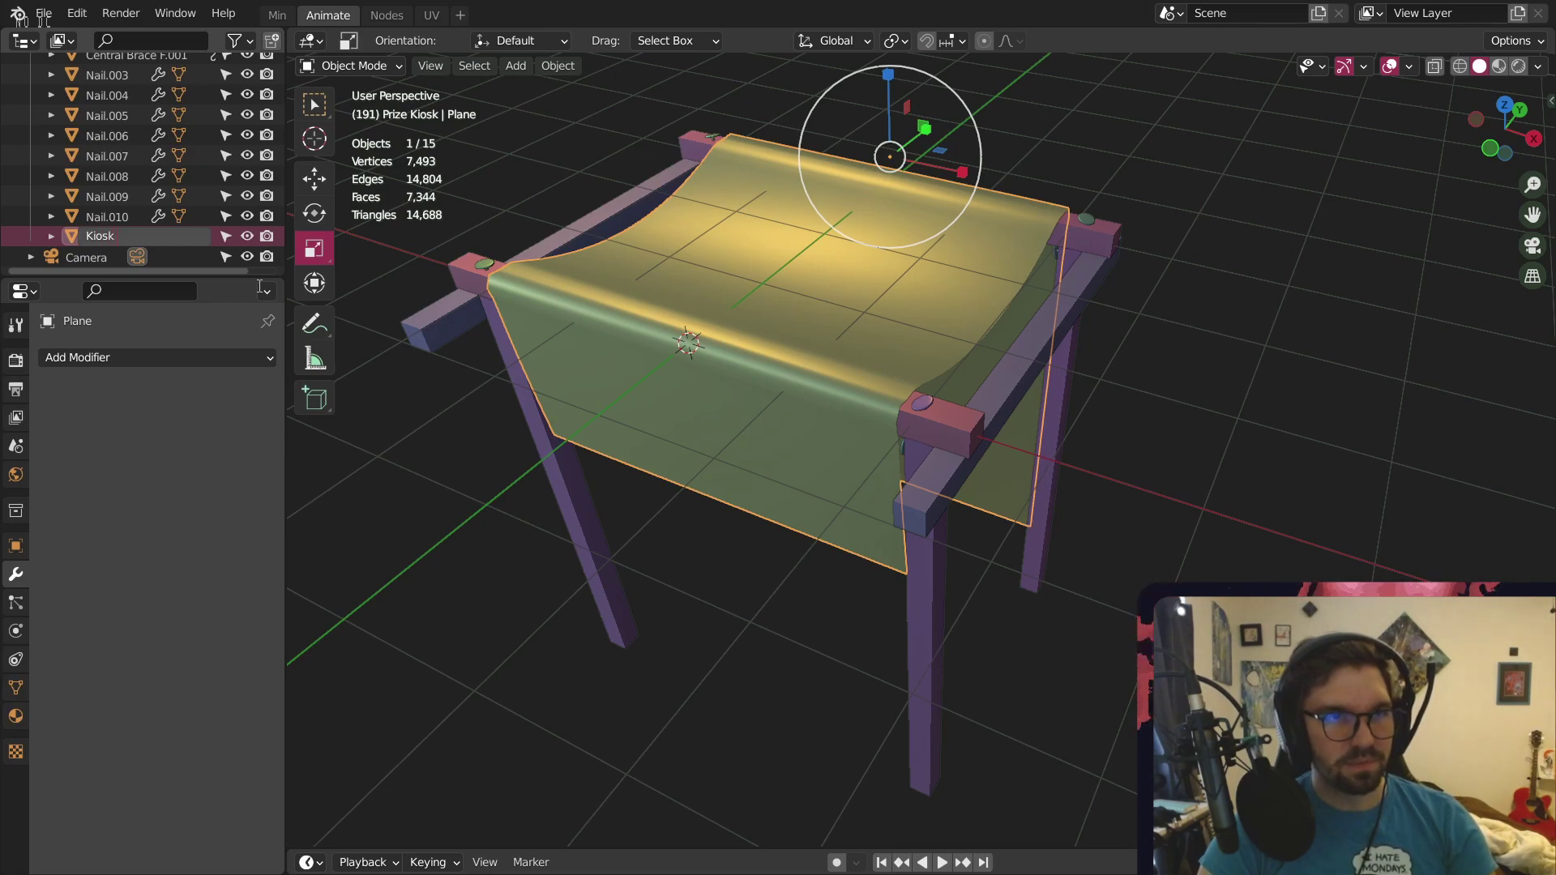
key("Return")
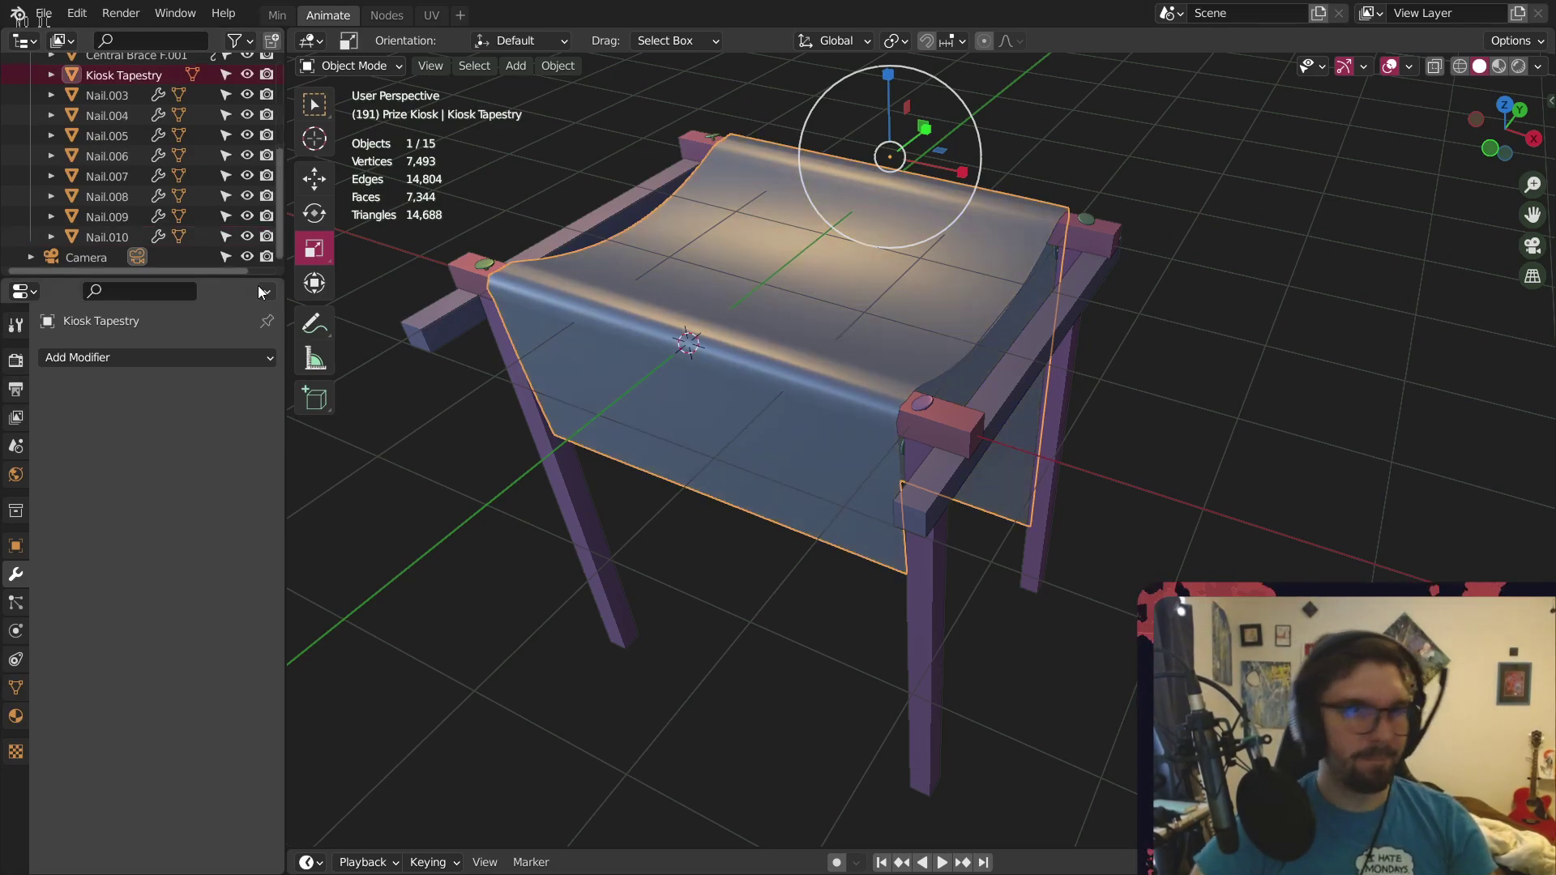
Examine the kiosk frame and its hanging cloth panels from above, below and the front
left_click(701, 626)
scroll(791, 536, "down", 4)
middle_click_drag(791, 536, 757, 480)
scroll(730, 406, "up", 3)
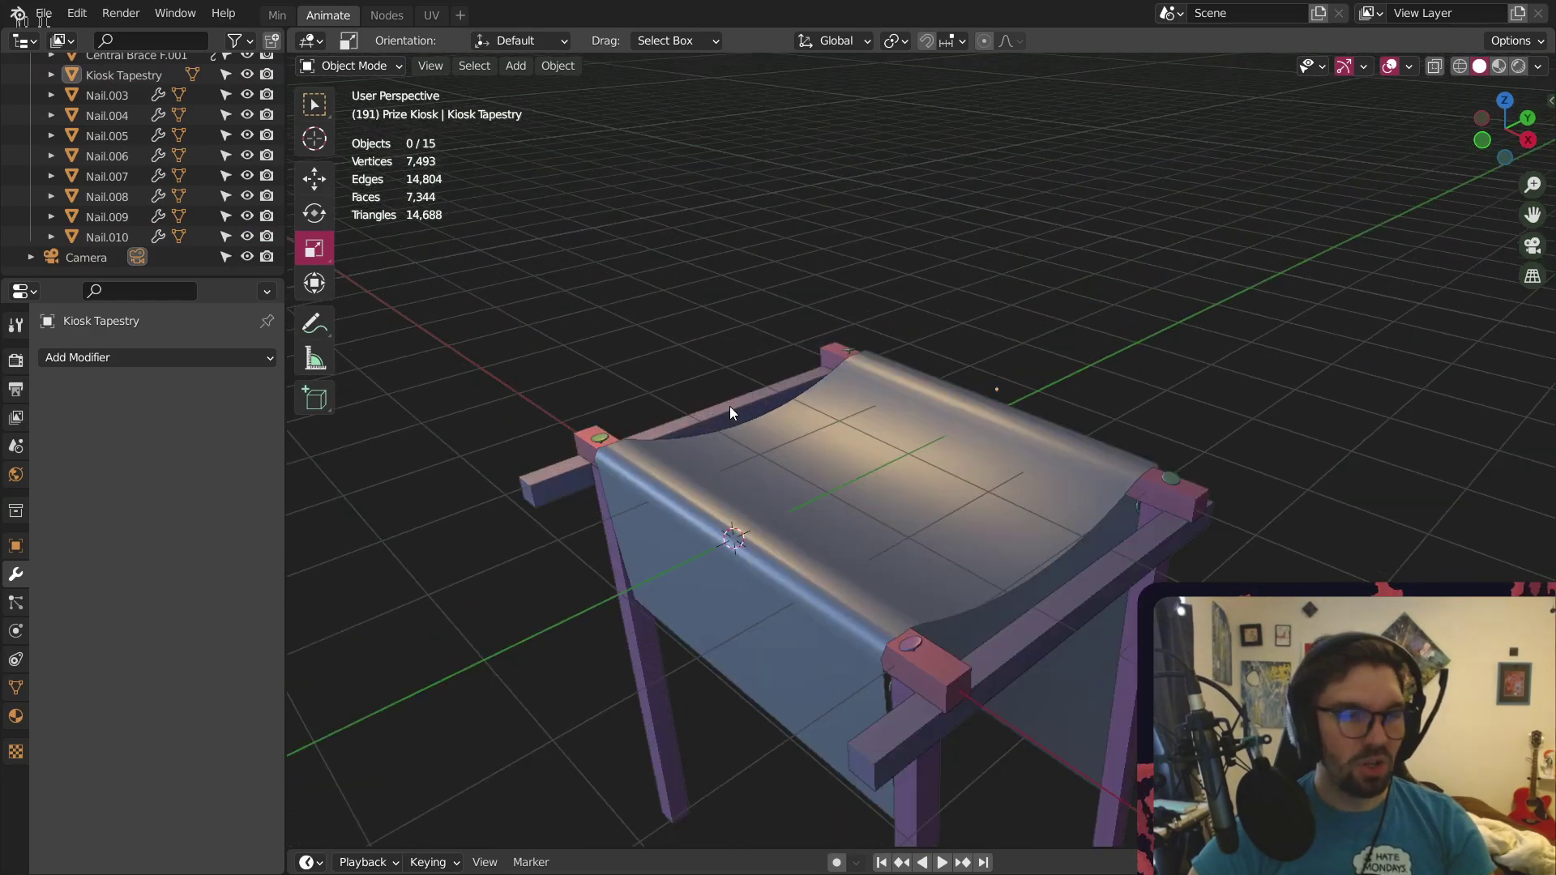
middle_click_drag(804, 556, 741, 427, "shift")
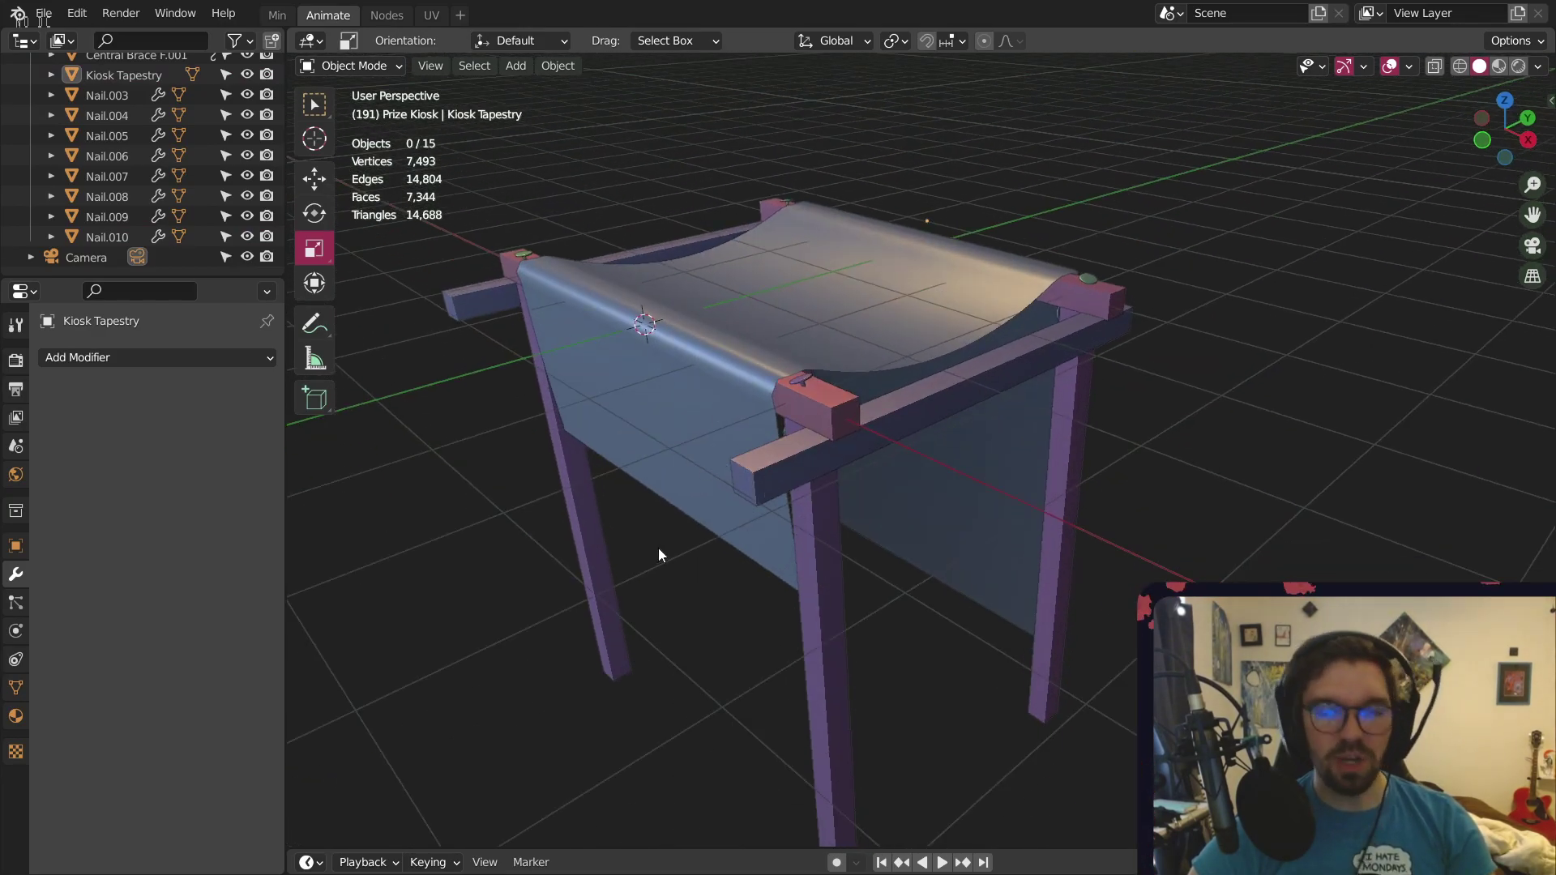
middle_click_drag(658, 548, 668, 345)
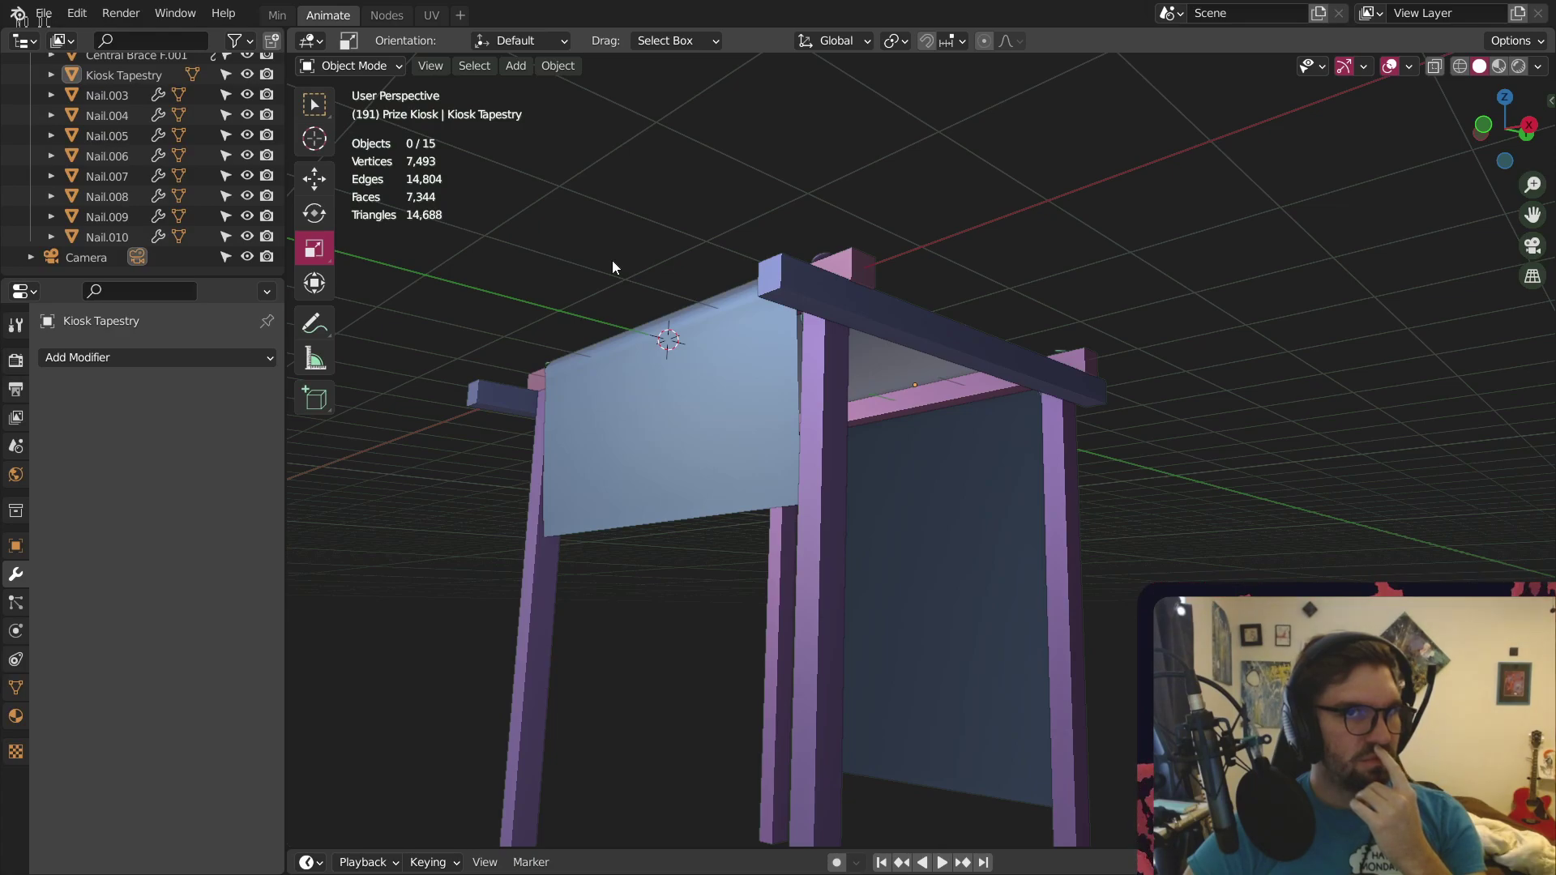
middle_click_drag(712, 270, 760, 508)
scroll(770, 554, "up", 5)
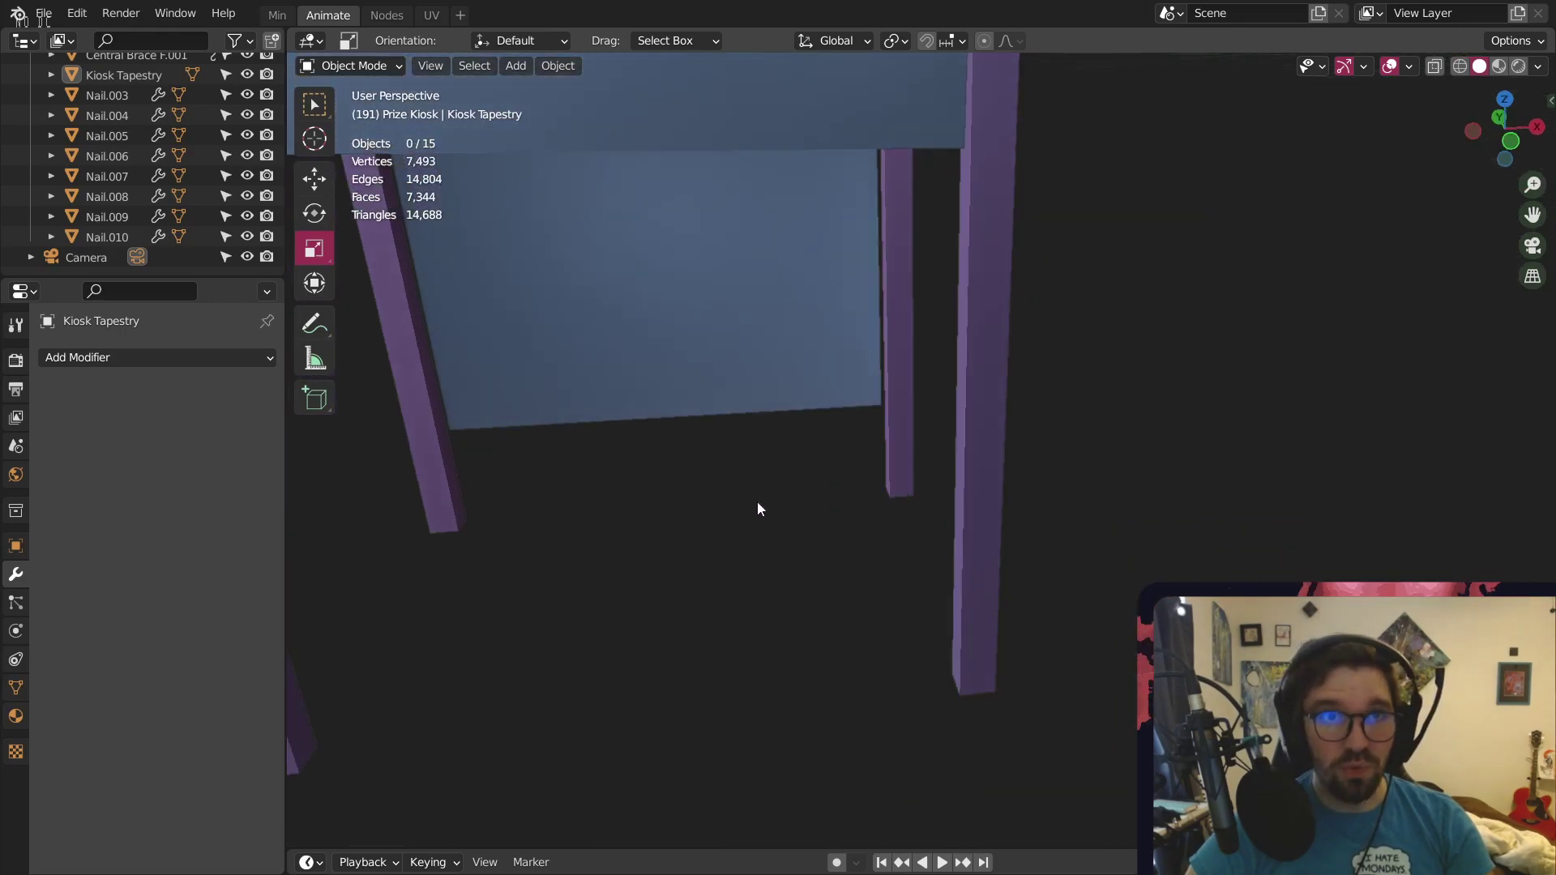
Add a cube mesh and lower it along Z by about 4.09 m into the space between the kiosk posts
left_click(516, 66)
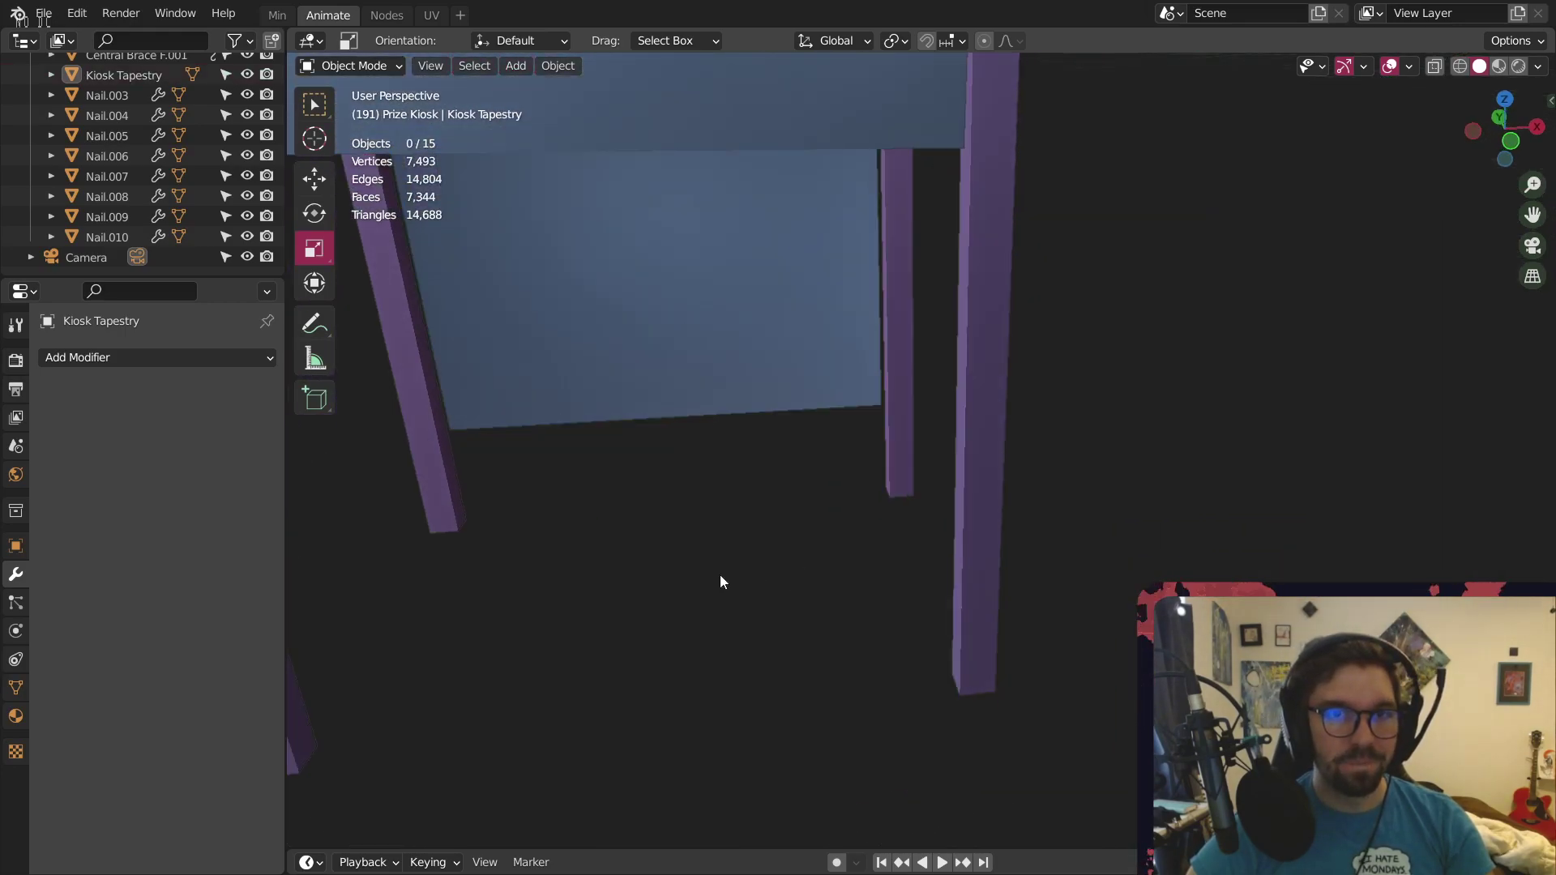
middle_click_drag(719, 576, 494, 89)
left_click(515, 65)
mouse_move(545, 91)
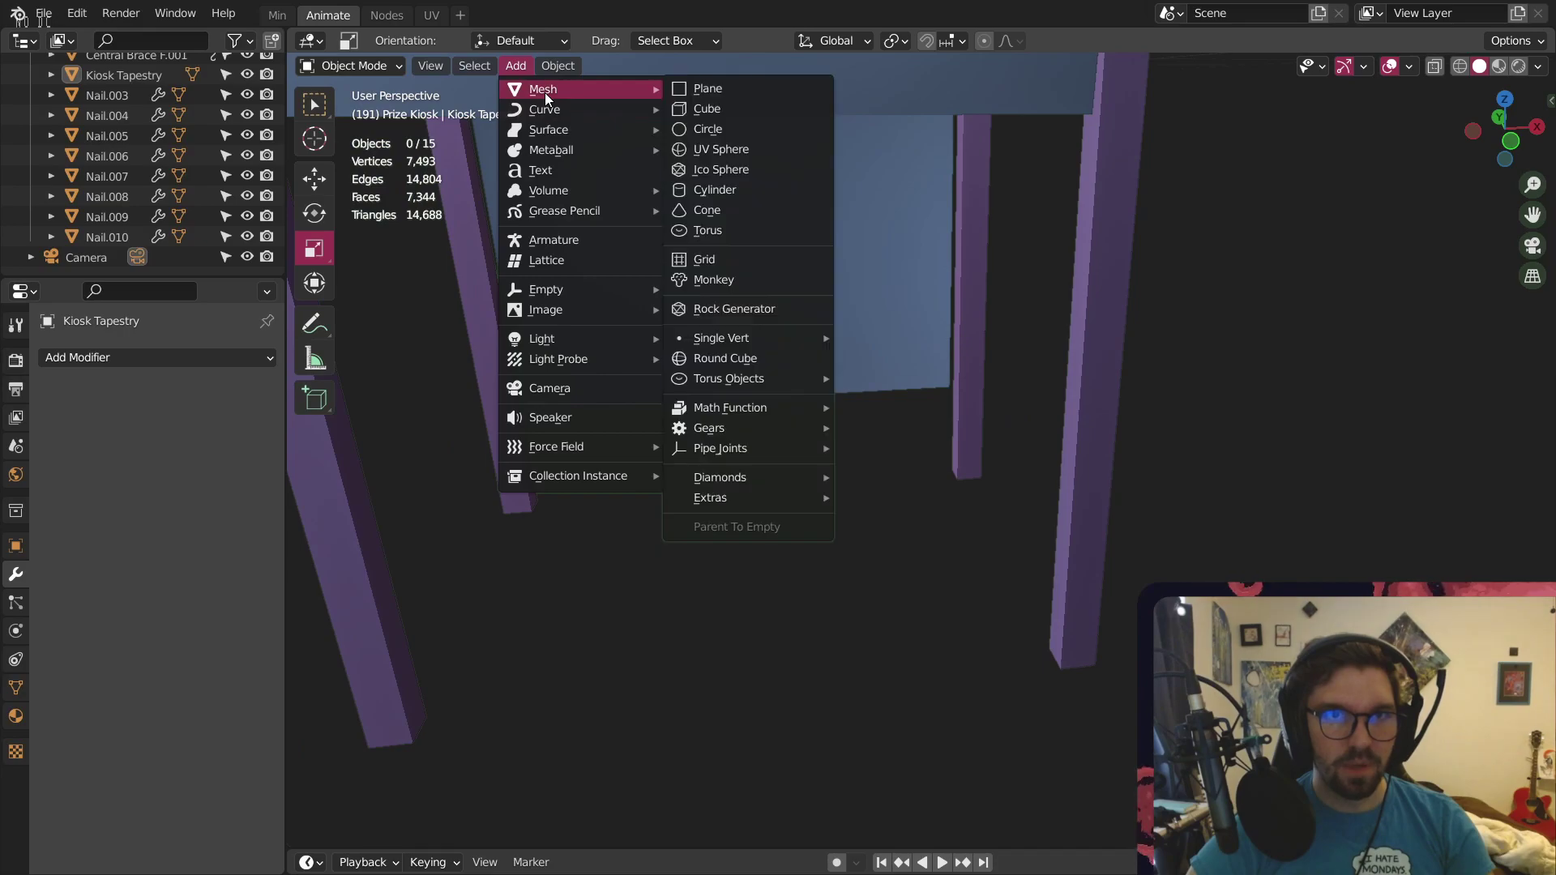
left_click(699, 107)
scroll(720, 365, "down", 8)
middle_click_drag(717, 369, 632, 240)
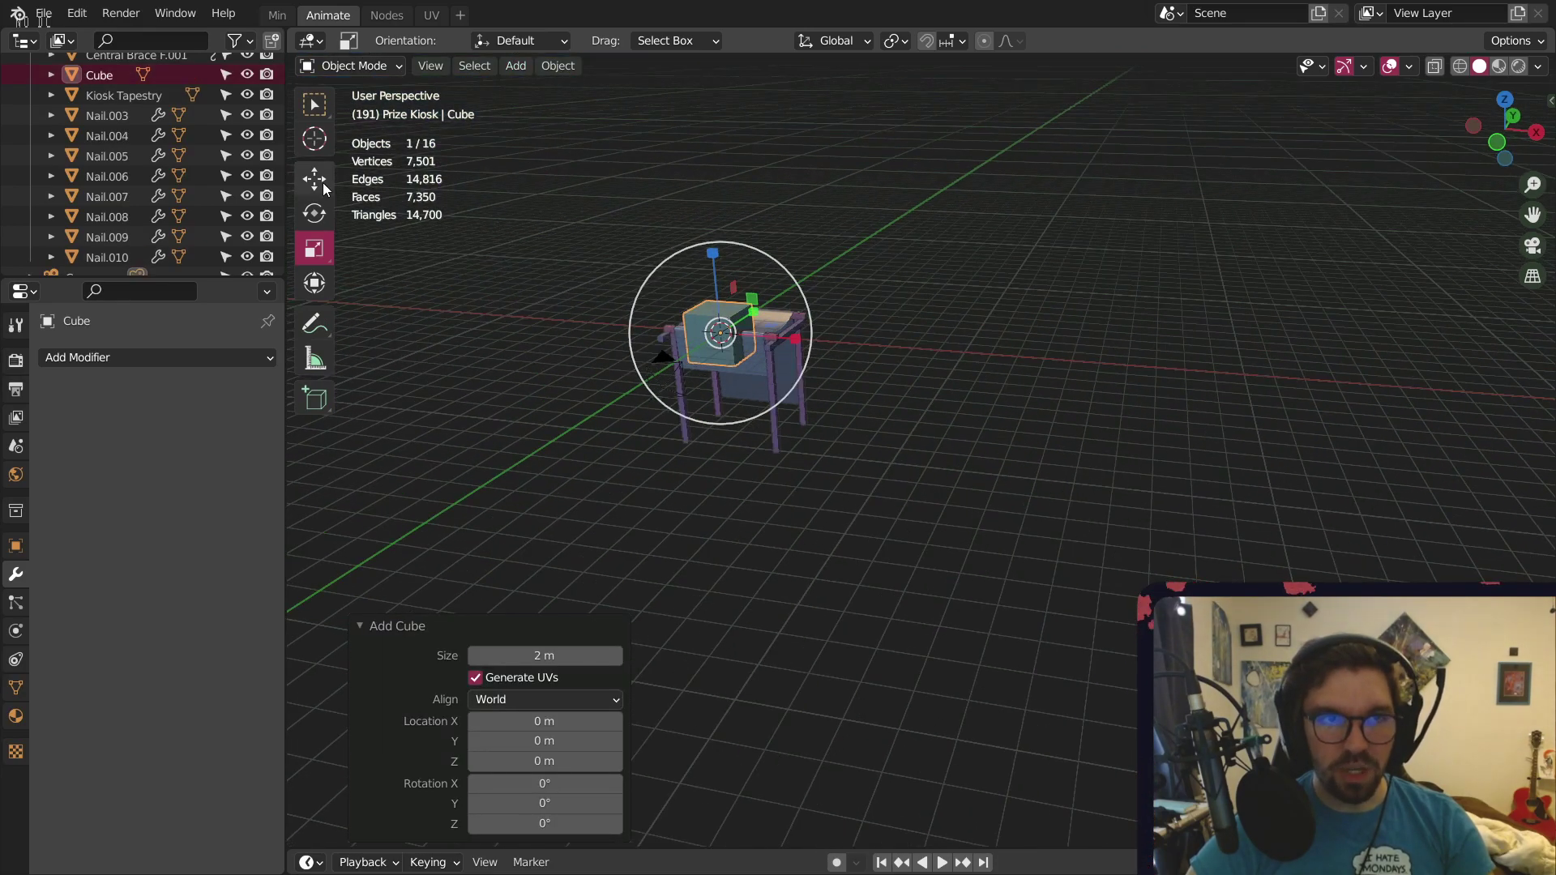
left_click(314, 177)
left_click_drag(721, 271, 719, 366)
scroll(751, 421, "up", 8)
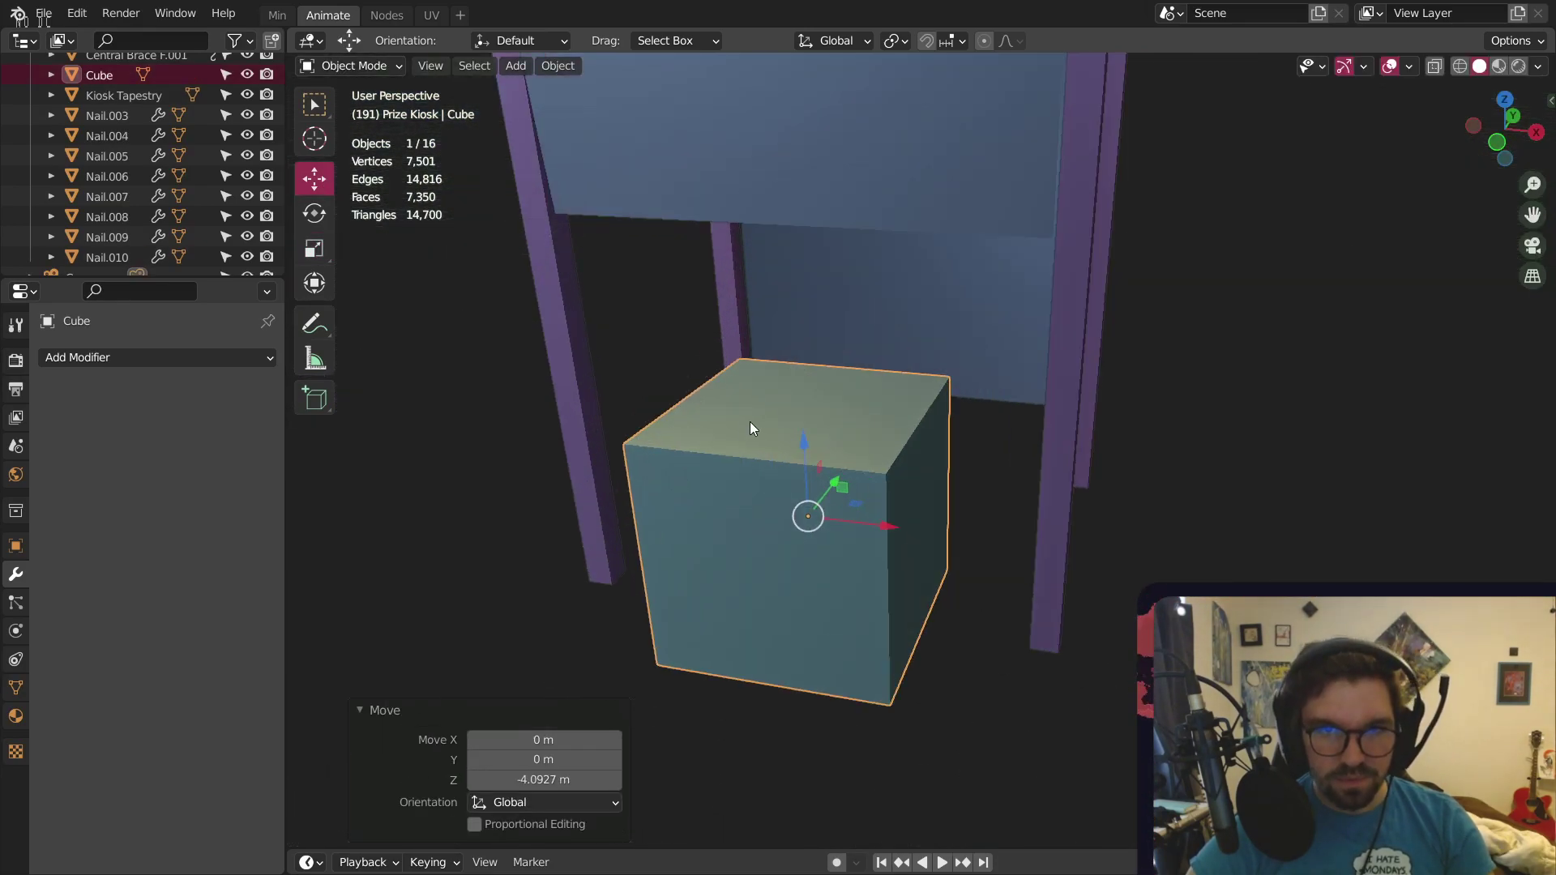
Shrink the cube uniformly and shift it along Y between the front and rear posts, with a final move of about 0.43 m
key("s")
left_click(826, 431)
middle_click_drag(825, 429, 665, 411)
left_click_drag(743, 403, 839, 405)
middle_click_drag(840, 405, 786, 401)
left_click_drag(785, 405, 844, 406)
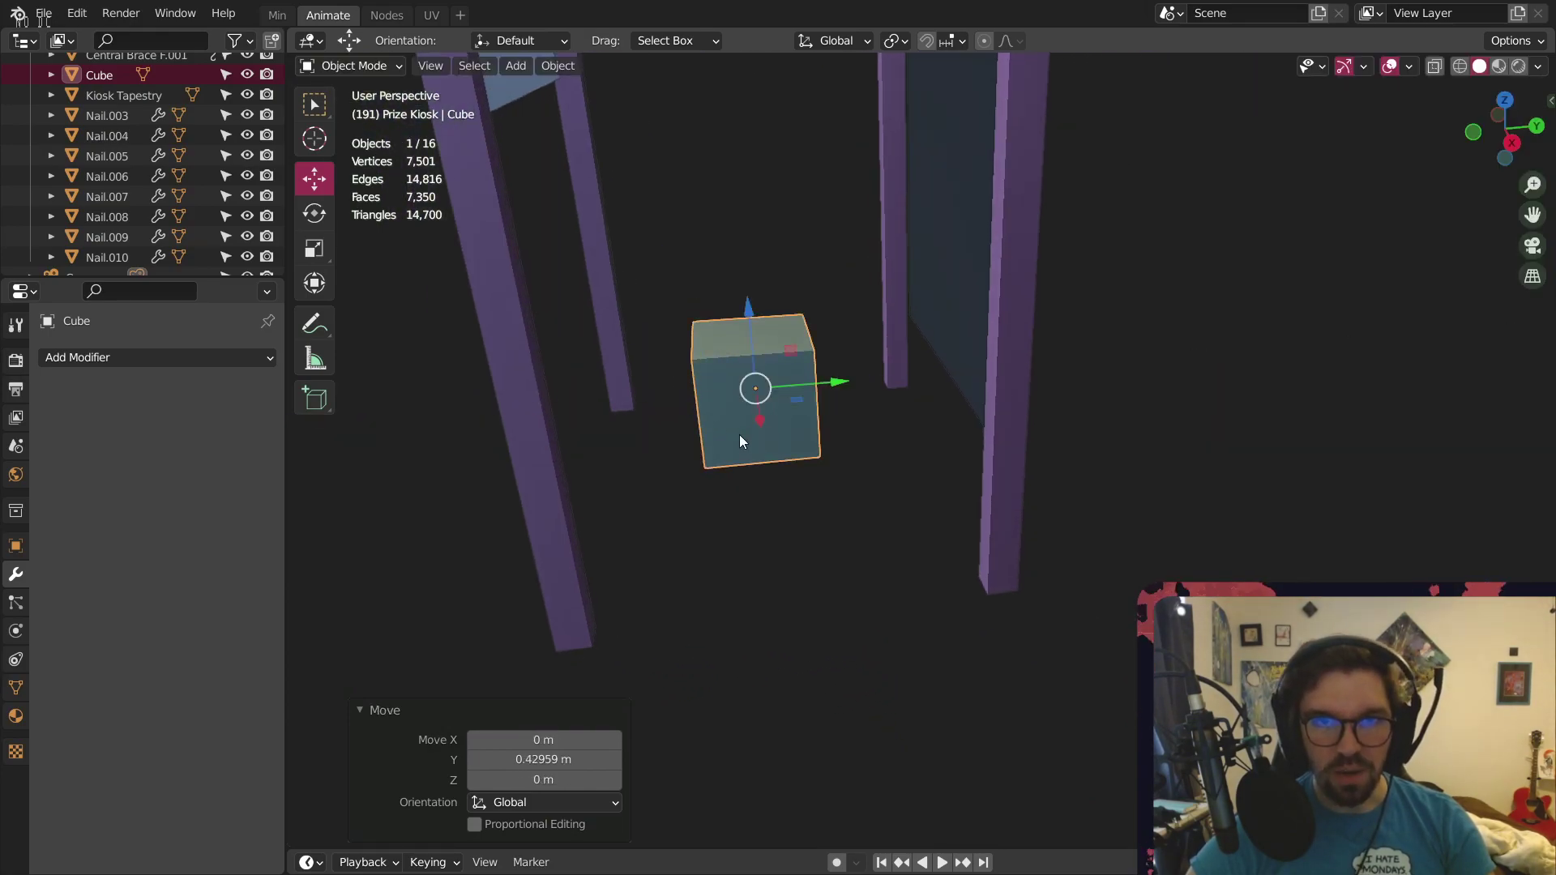
Stretch the cube along X by about 1.648 and flatten it along Z into a tabletop slab
middle_click_drag(739, 434, 876, 402)
left_click(317, 248)
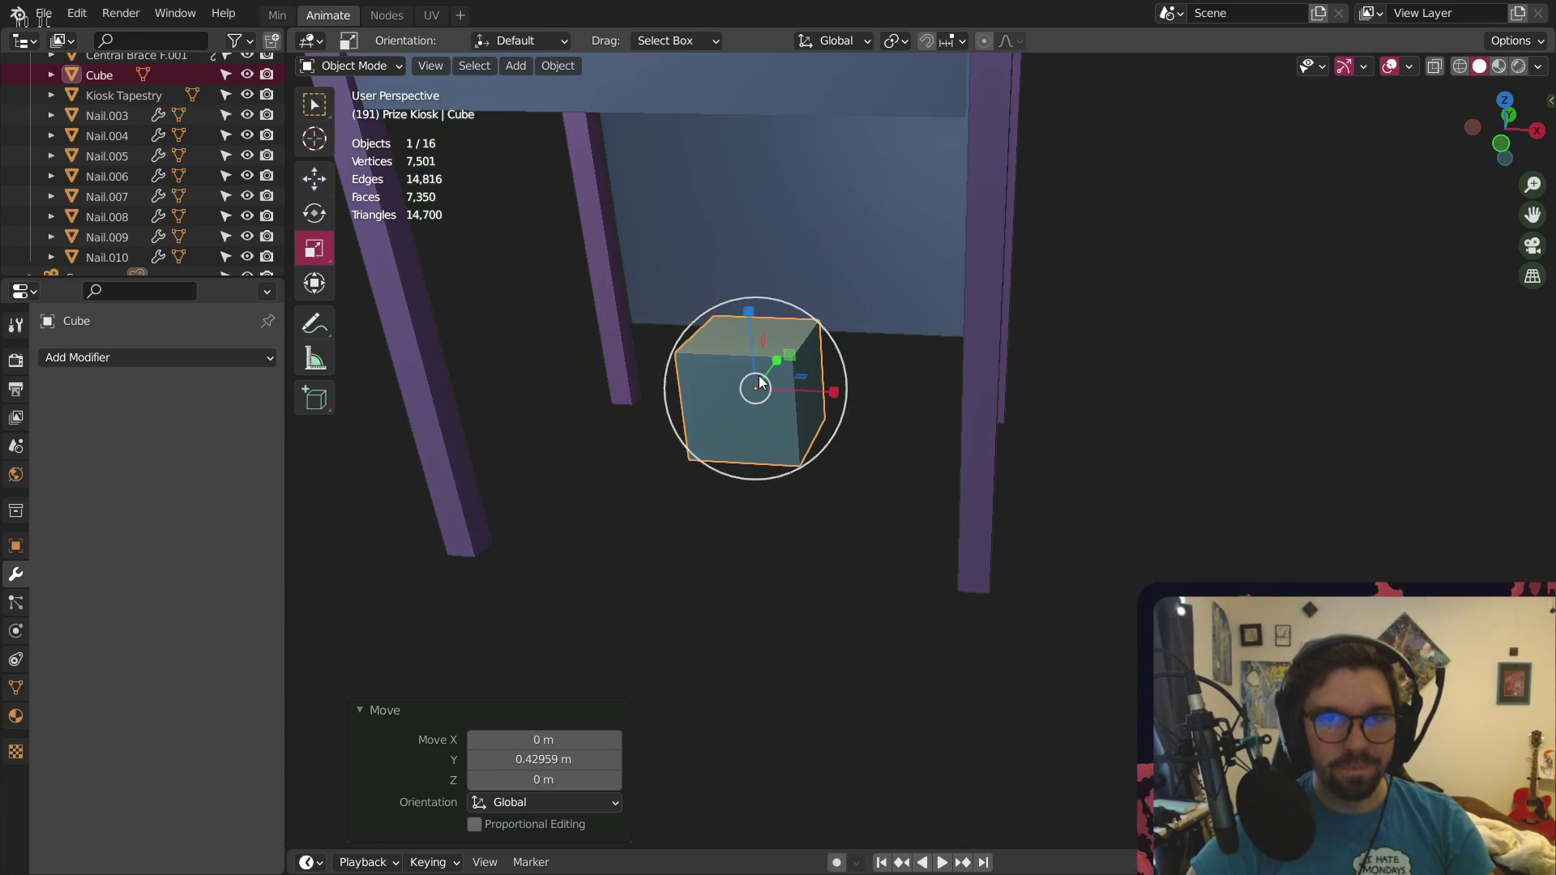
left_click_drag(828, 392, 887, 385)
middle_click_drag(887, 385, 801, 349)
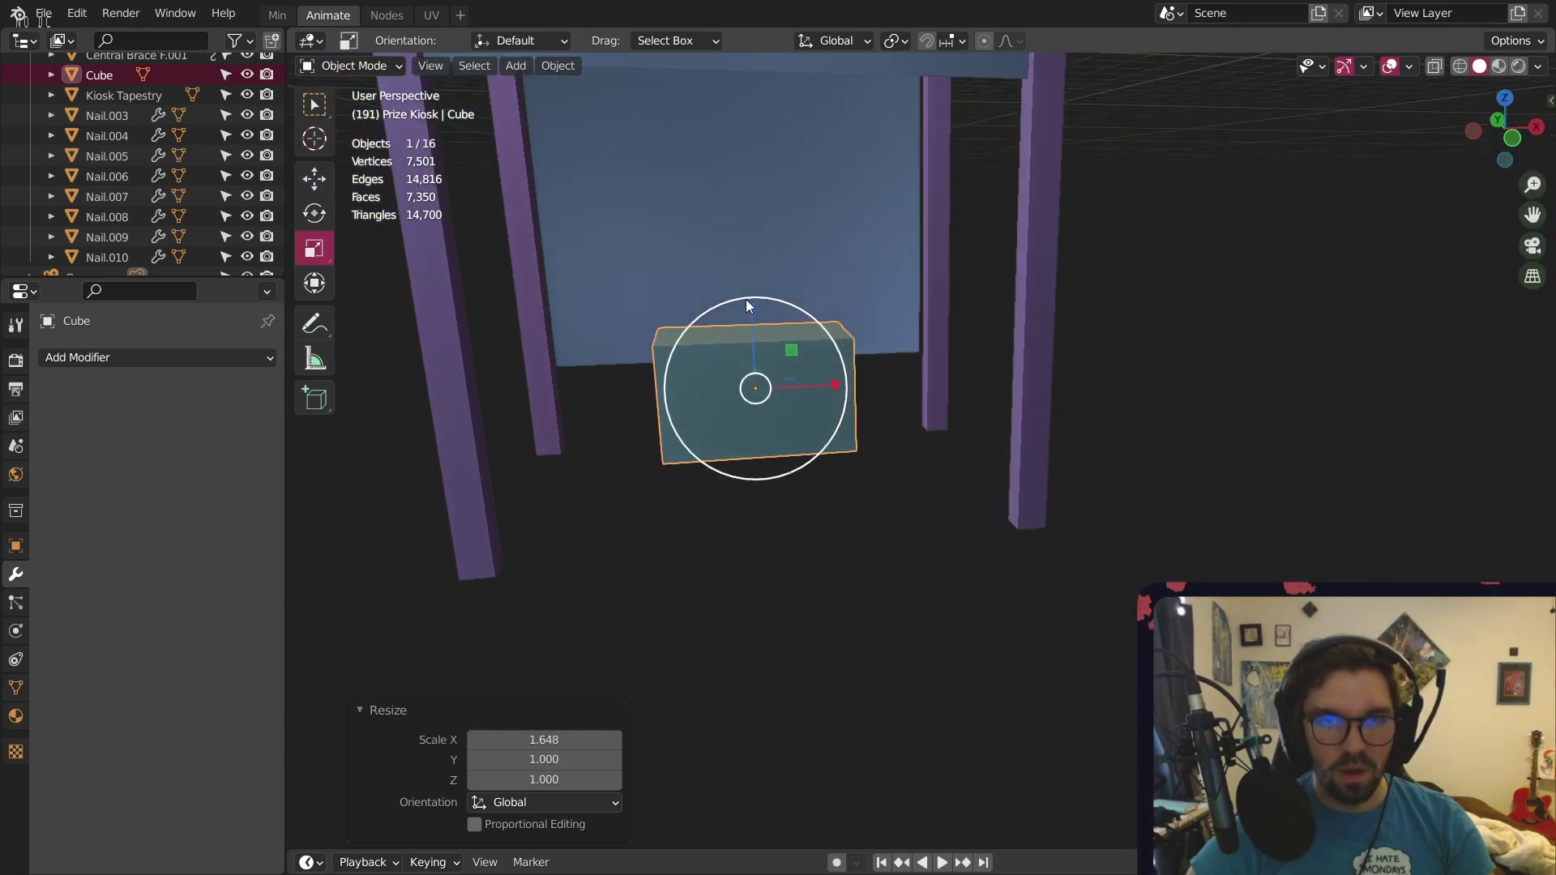
left_click_drag(745, 304, 759, 384)
middle_click_drag(759, 384, 740, 328)
left_click_drag(751, 315, 749, 325)
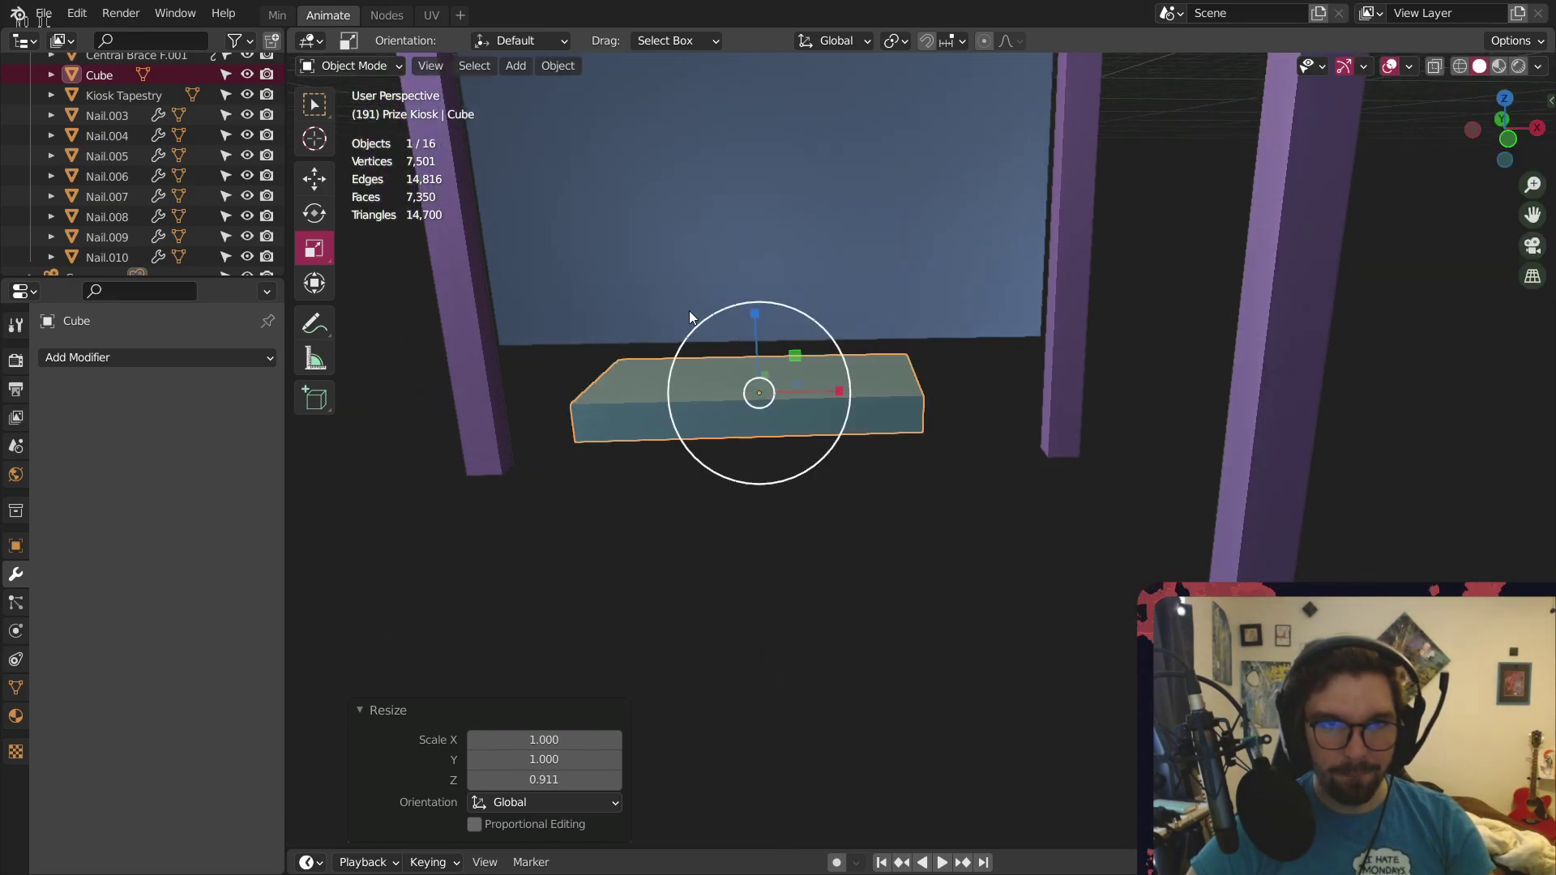
Apply the slab's scale and, in Edit Mode, add two loop cuts dividing its long side
key("ctrl+a")
left_click(576, 388)
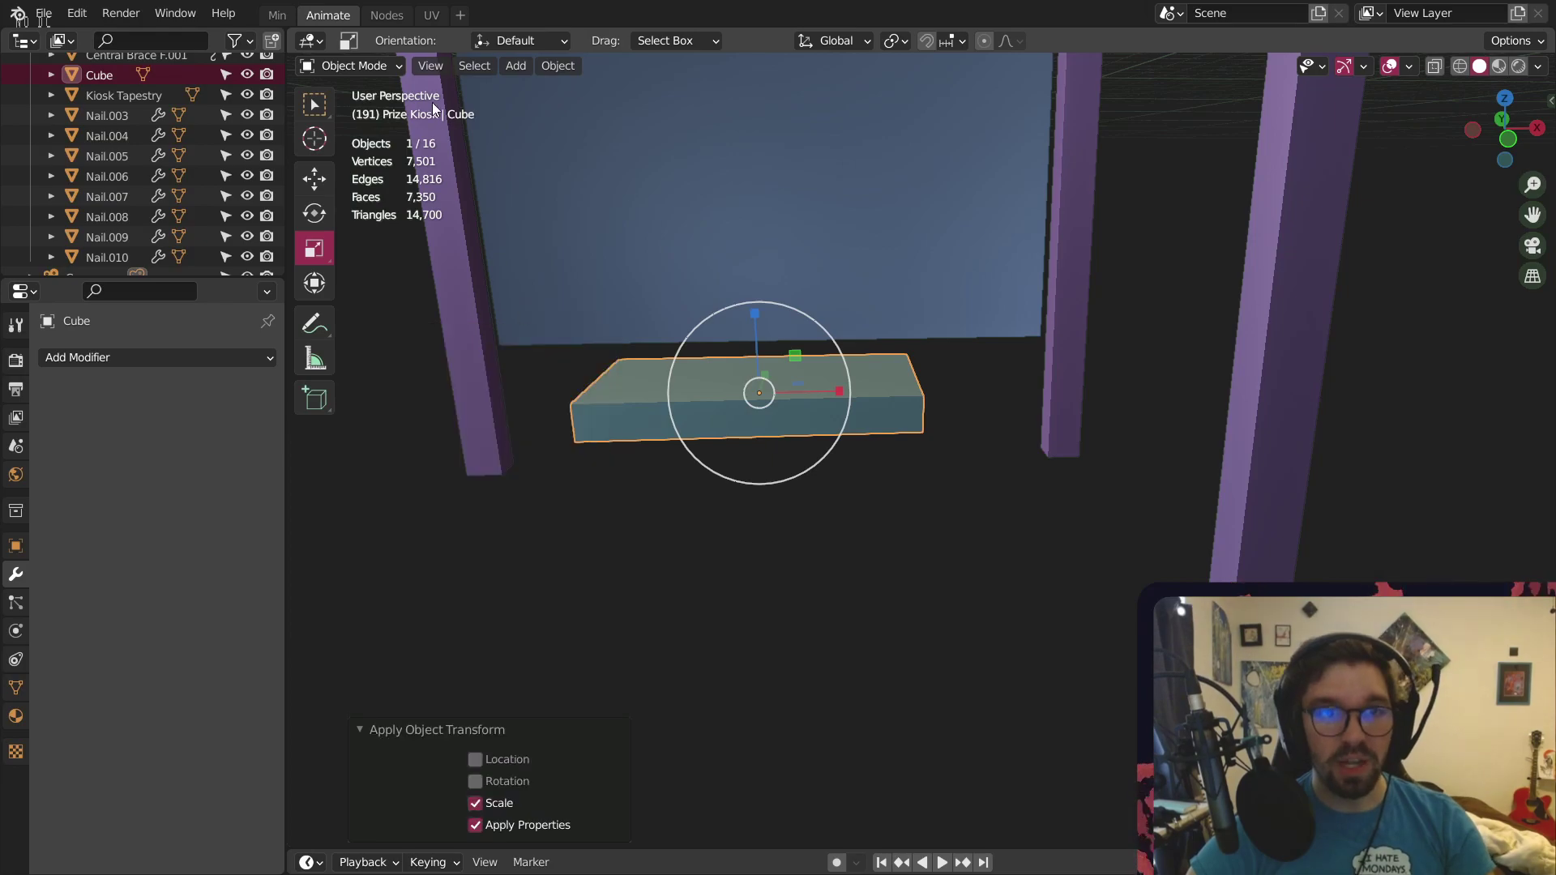
left_click(349, 66)
left_click(355, 104)
middle_click_drag(639, 451, 729, 441)
left_click(314, 541)
scroll(734, 440, "up", 4)
left_click(743, 441)
left_click(614, 671)
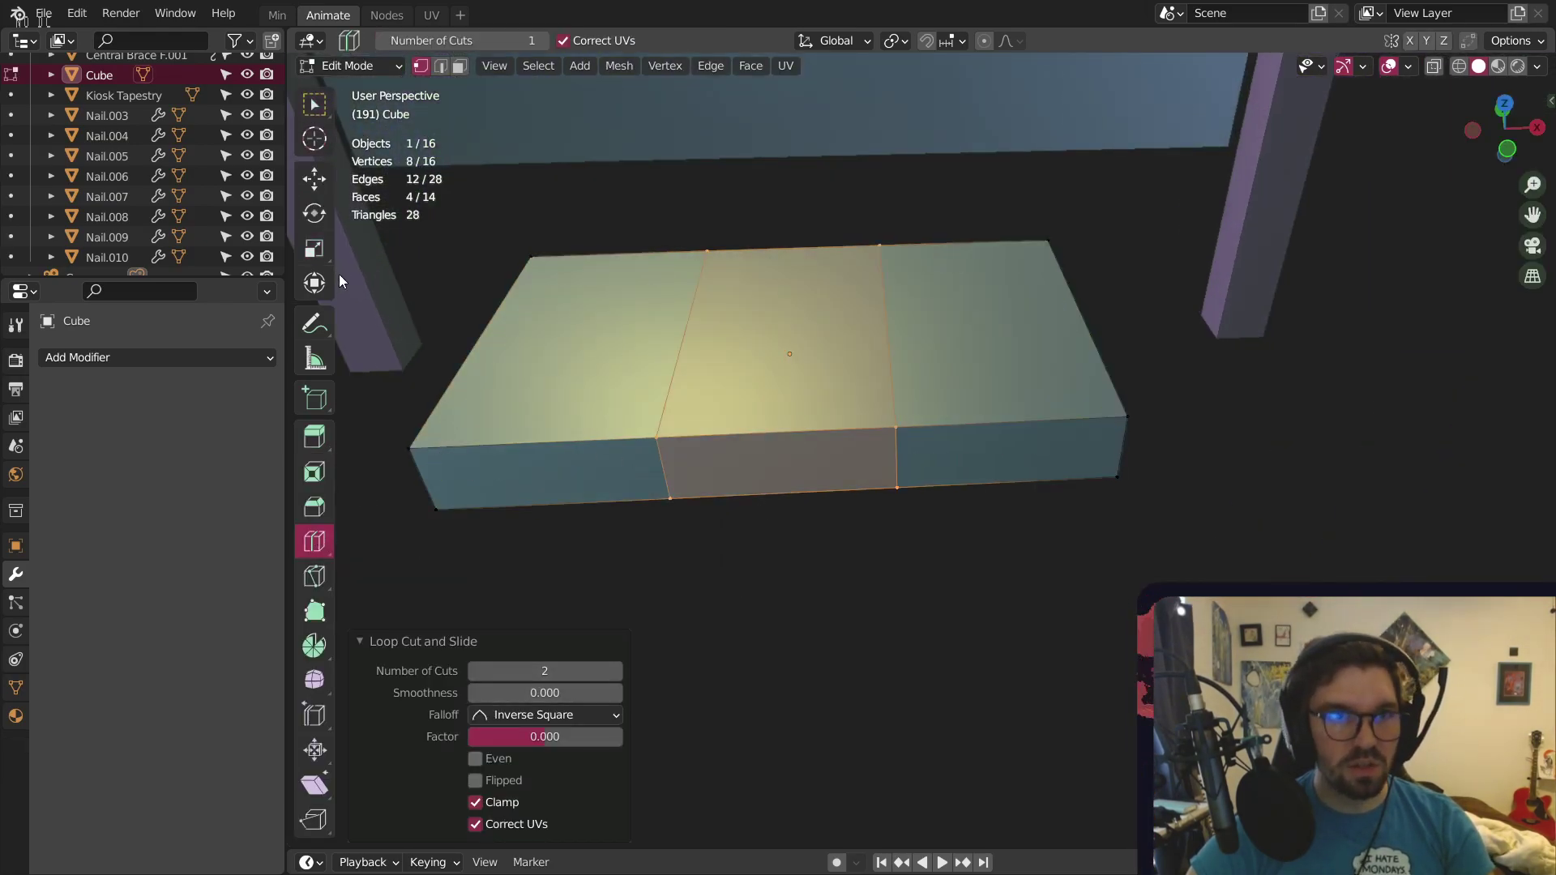
left_click(314, 249)
key("s")
left_click(908, 357)
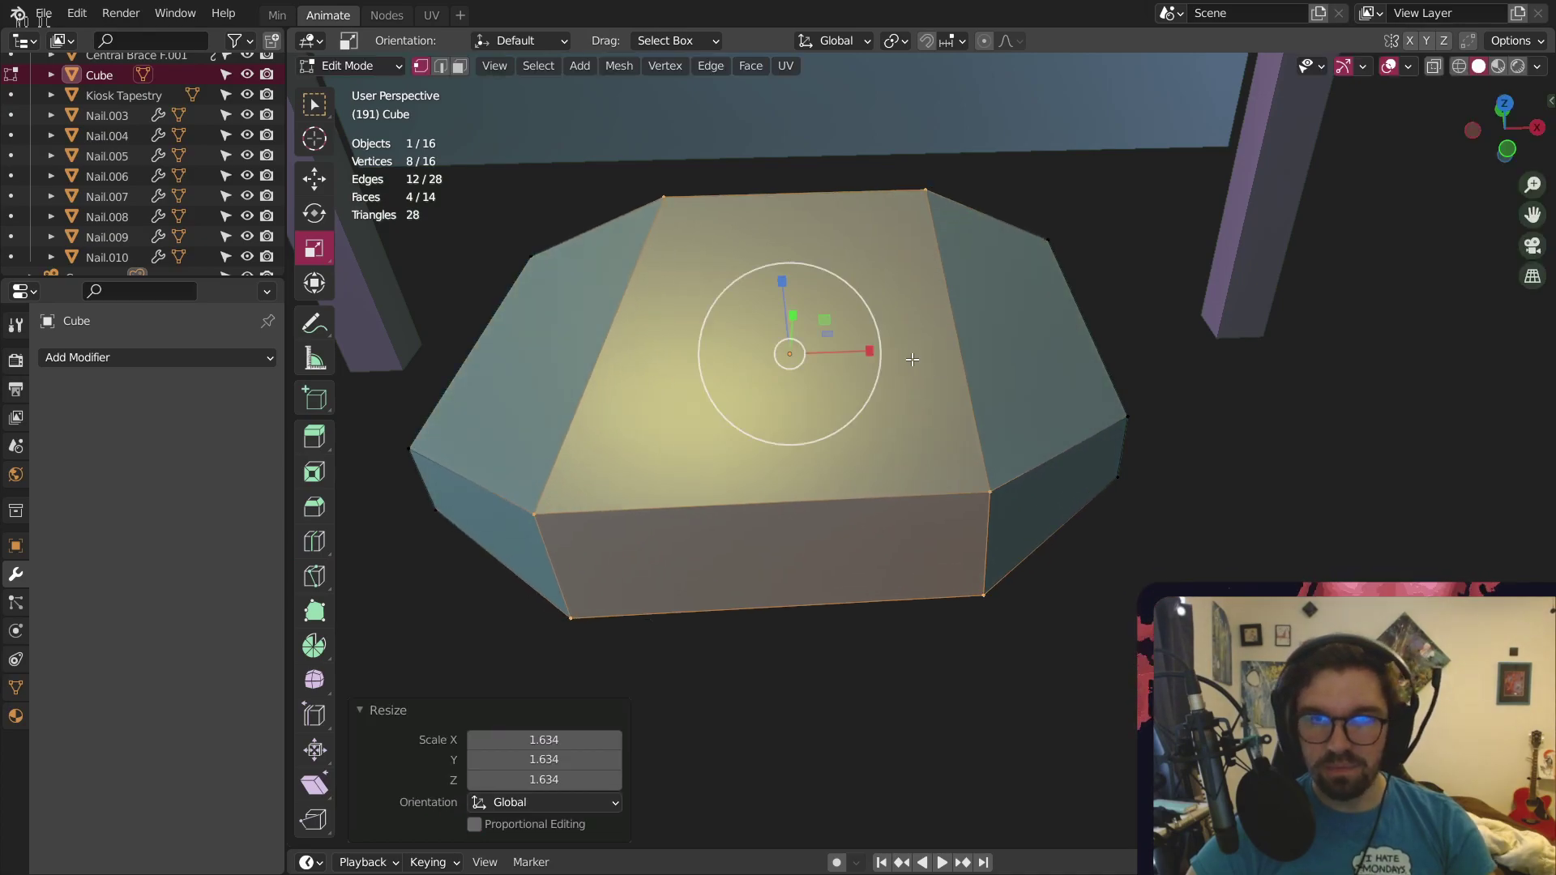
key("ctrl+z")
key("s")
key("Escape")
Spread the two loop cuts toward the slab's ends with X scales of about 2.4 and 1.063
key("s")
key("x")
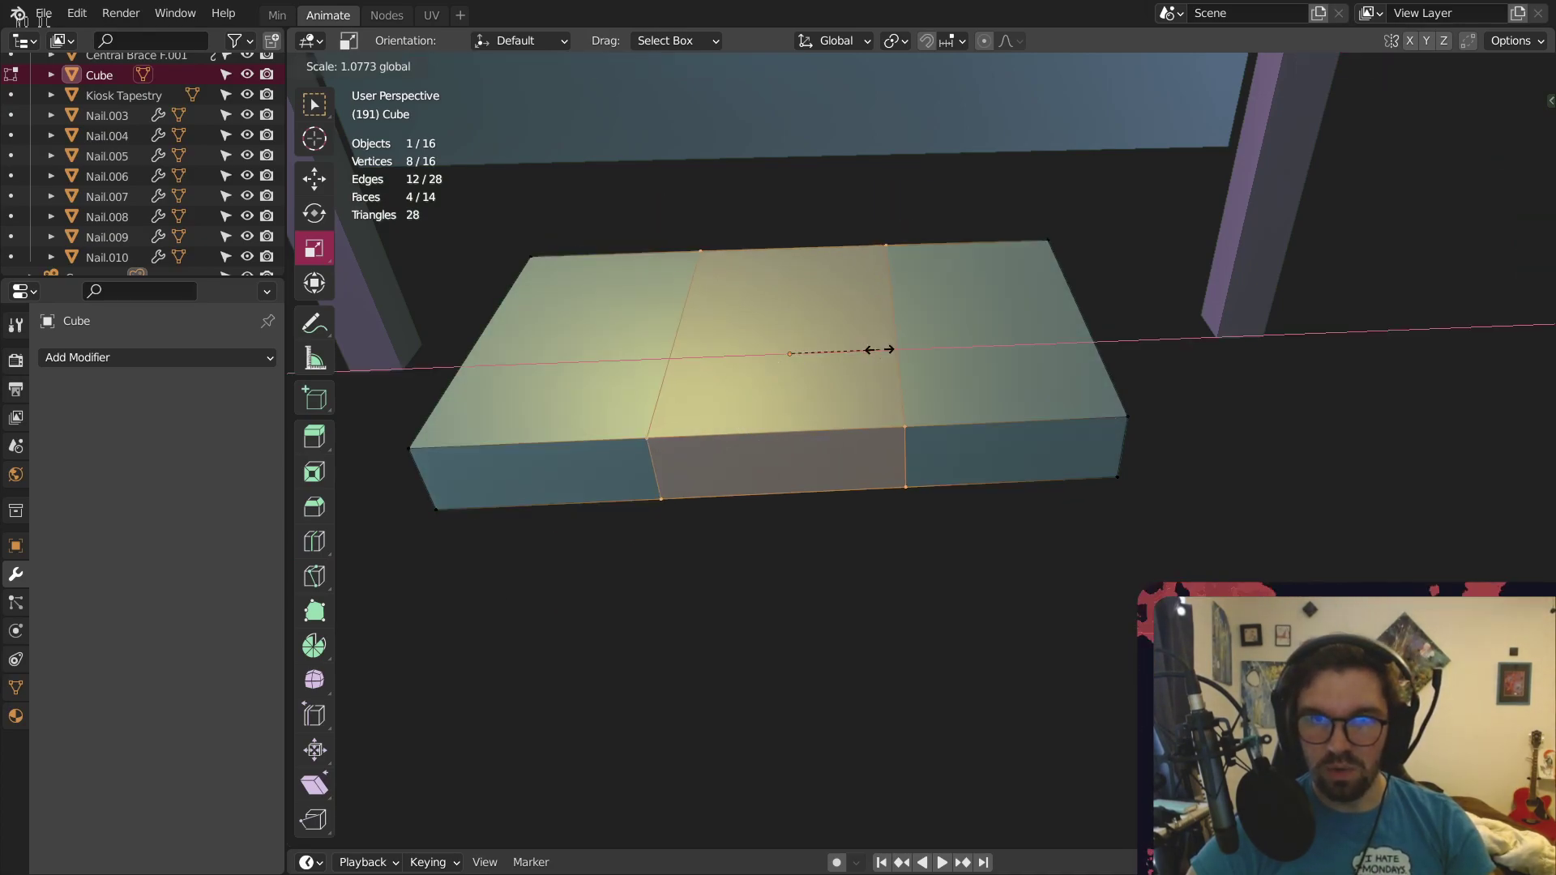
left_click(988, 355)
middle_click_drag(989, 354, 324, 360)
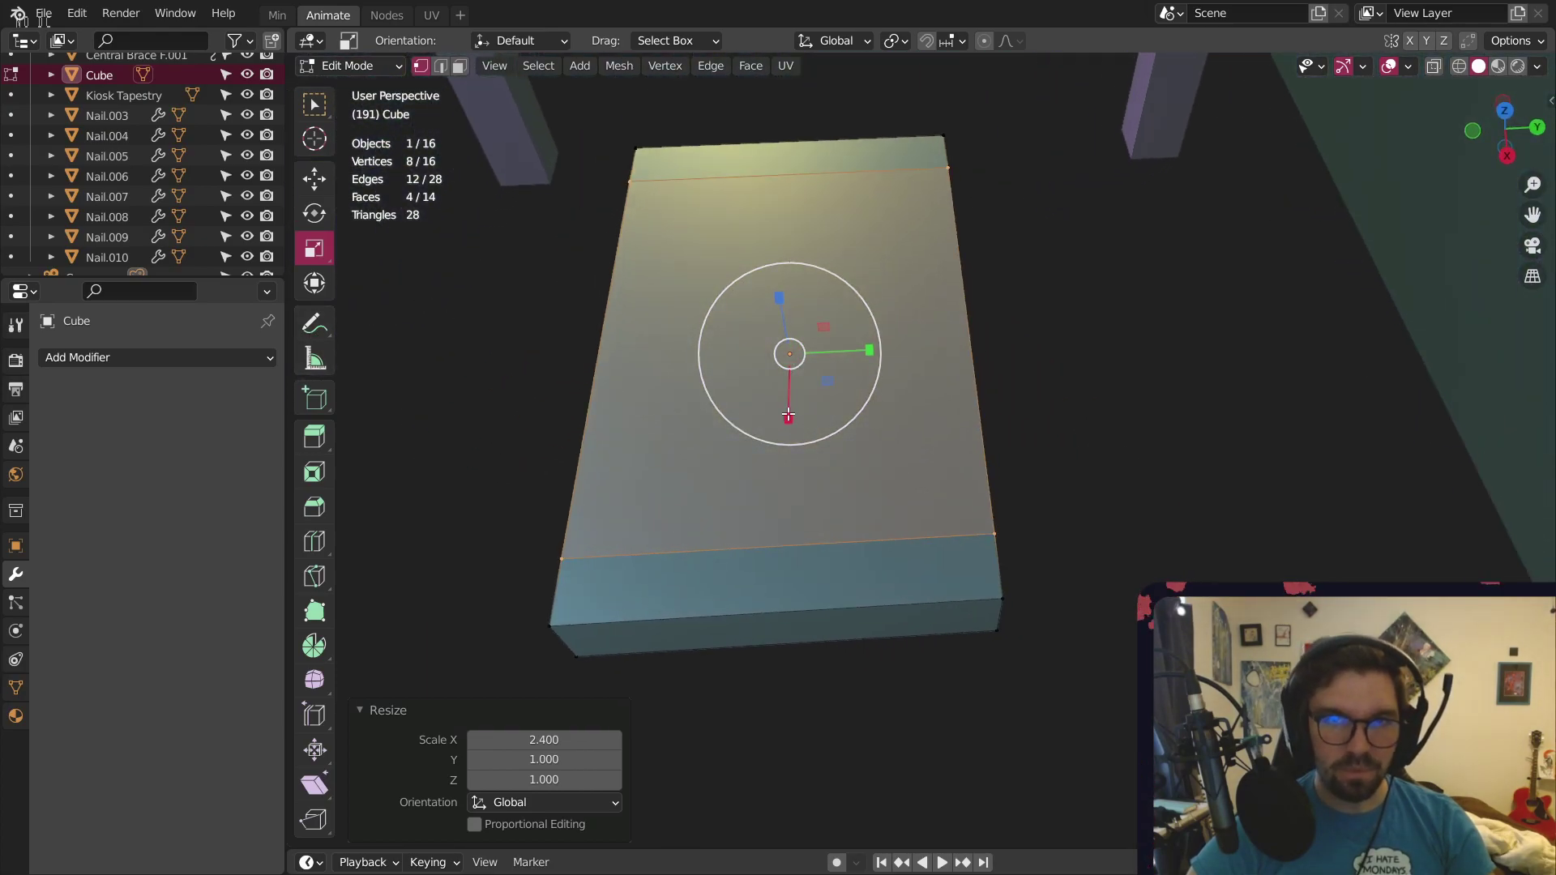
left_click_drag(788, 415, 646, 428)
Add two lengthwise loop cuts to the slab, dividing its short side
left_click(314, 541)
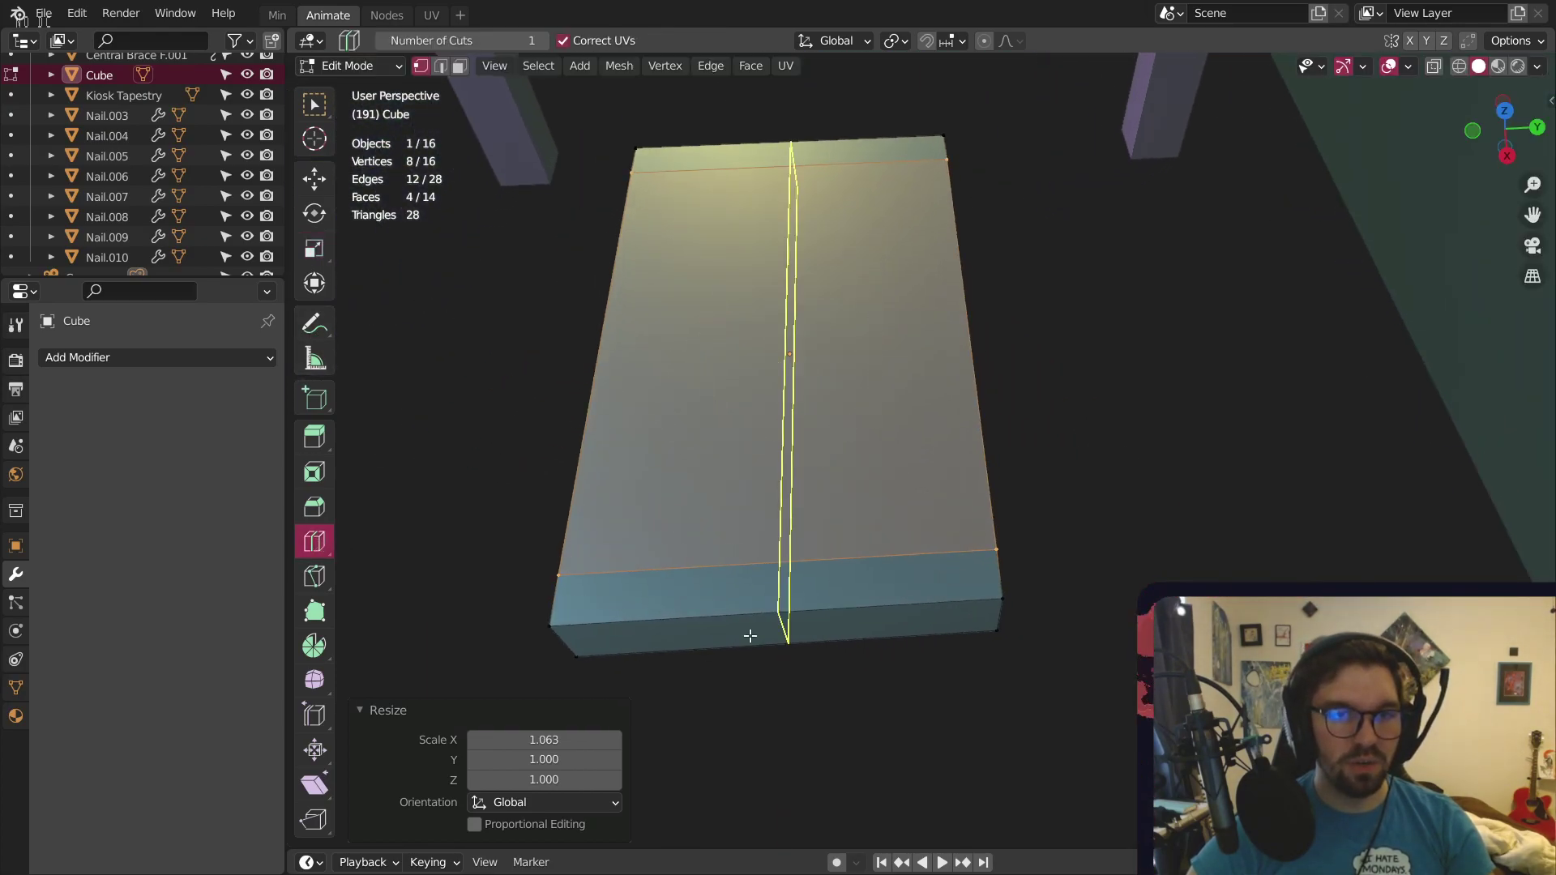
left_click(747, 636)
left_click(615, 671)
middle_click_drag(640, 664, 673, 611, "shift")
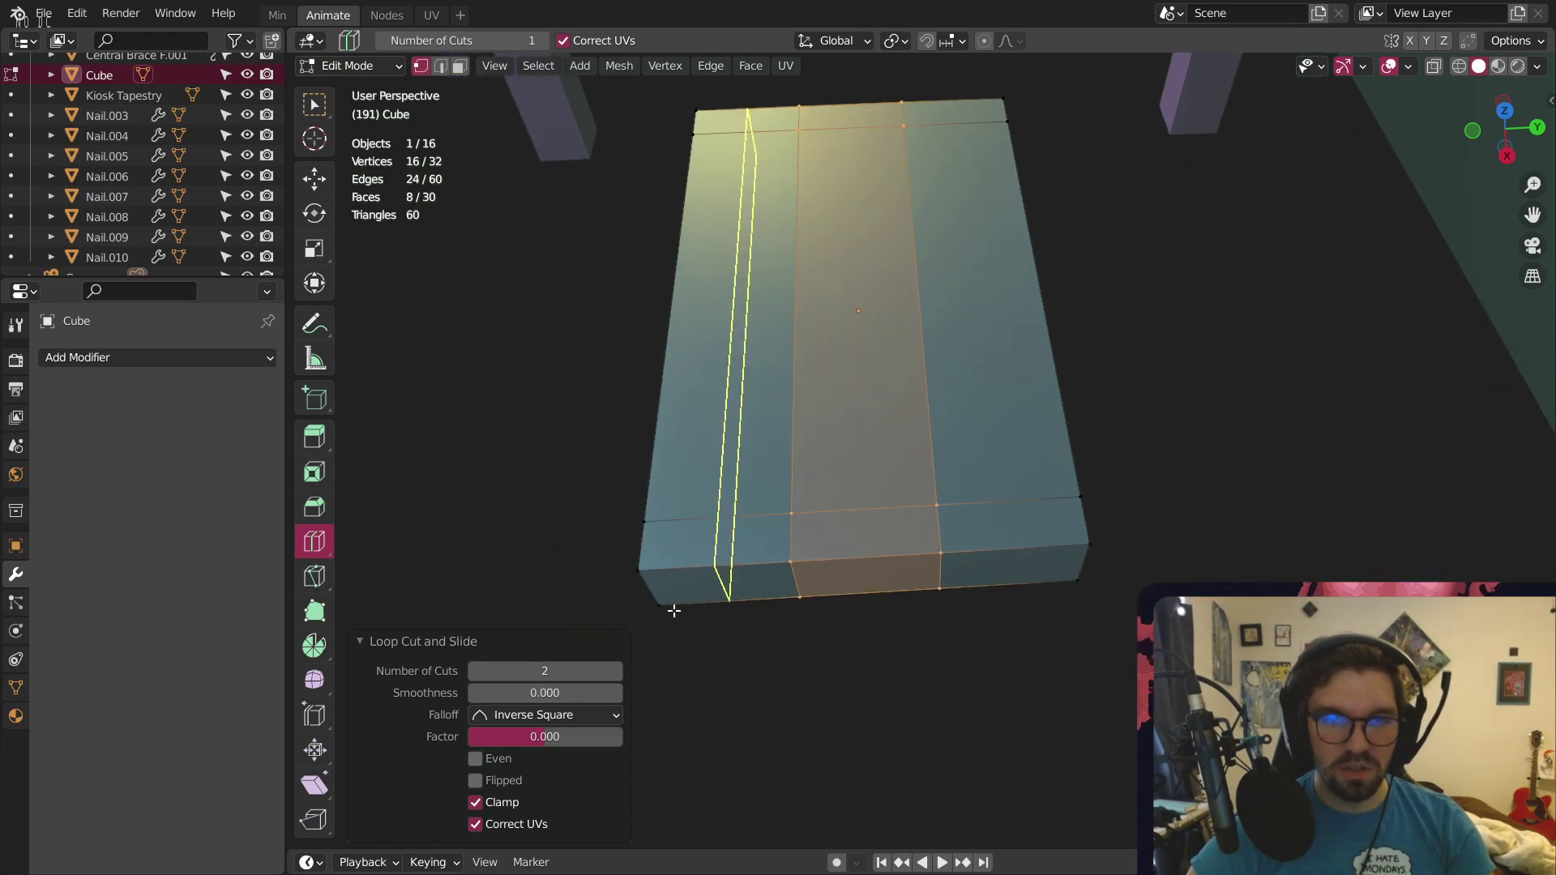
Spread the lengthwise loop cuts toward the slab's long edges with a Y scale of about 2.228
left_click(315, 248)
middle_click_drag(895, 324, 715, 315, "shift")
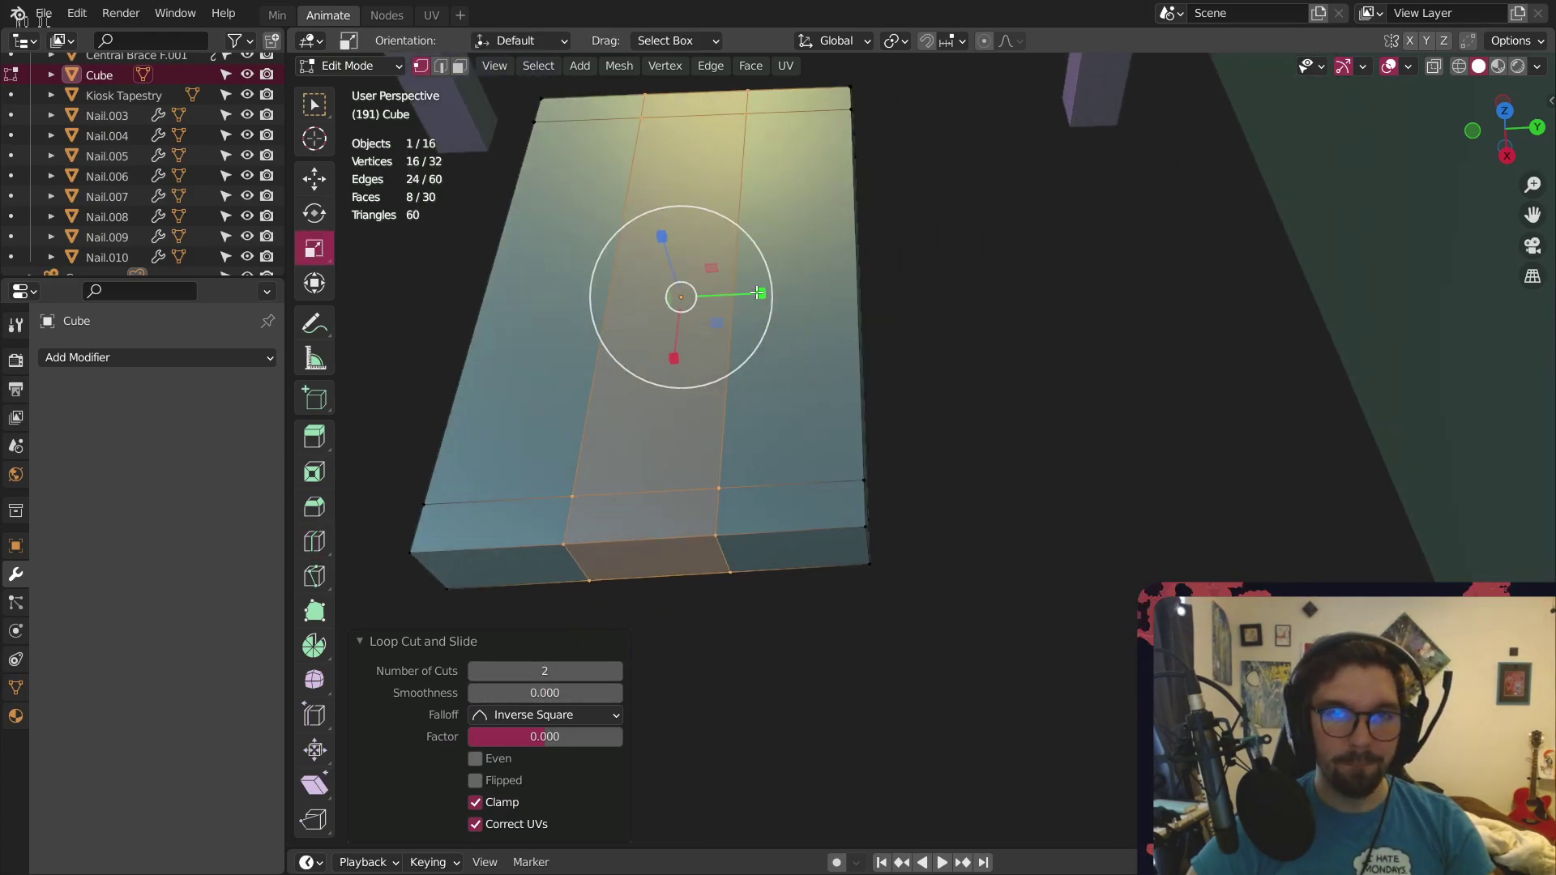
left_click_drag(762, 292, 860, 284)
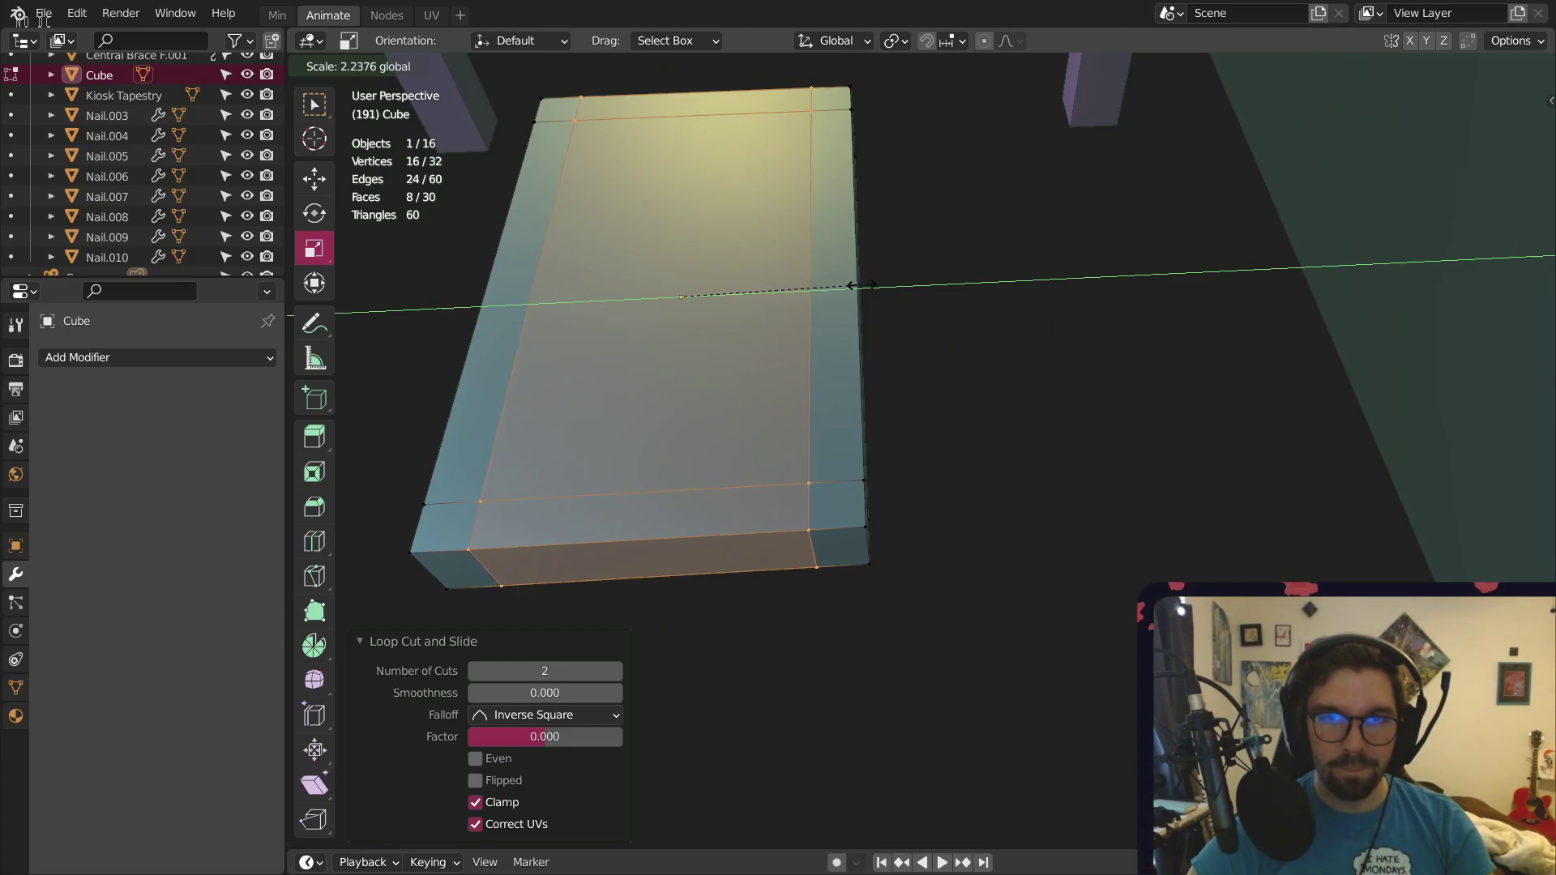
left_click_drag(860, 284, 858, 289)
Select the four corner faces on the slab's underside and extrude them along their normals into table legs
middle_click_drag(858, 290, 489, 174)
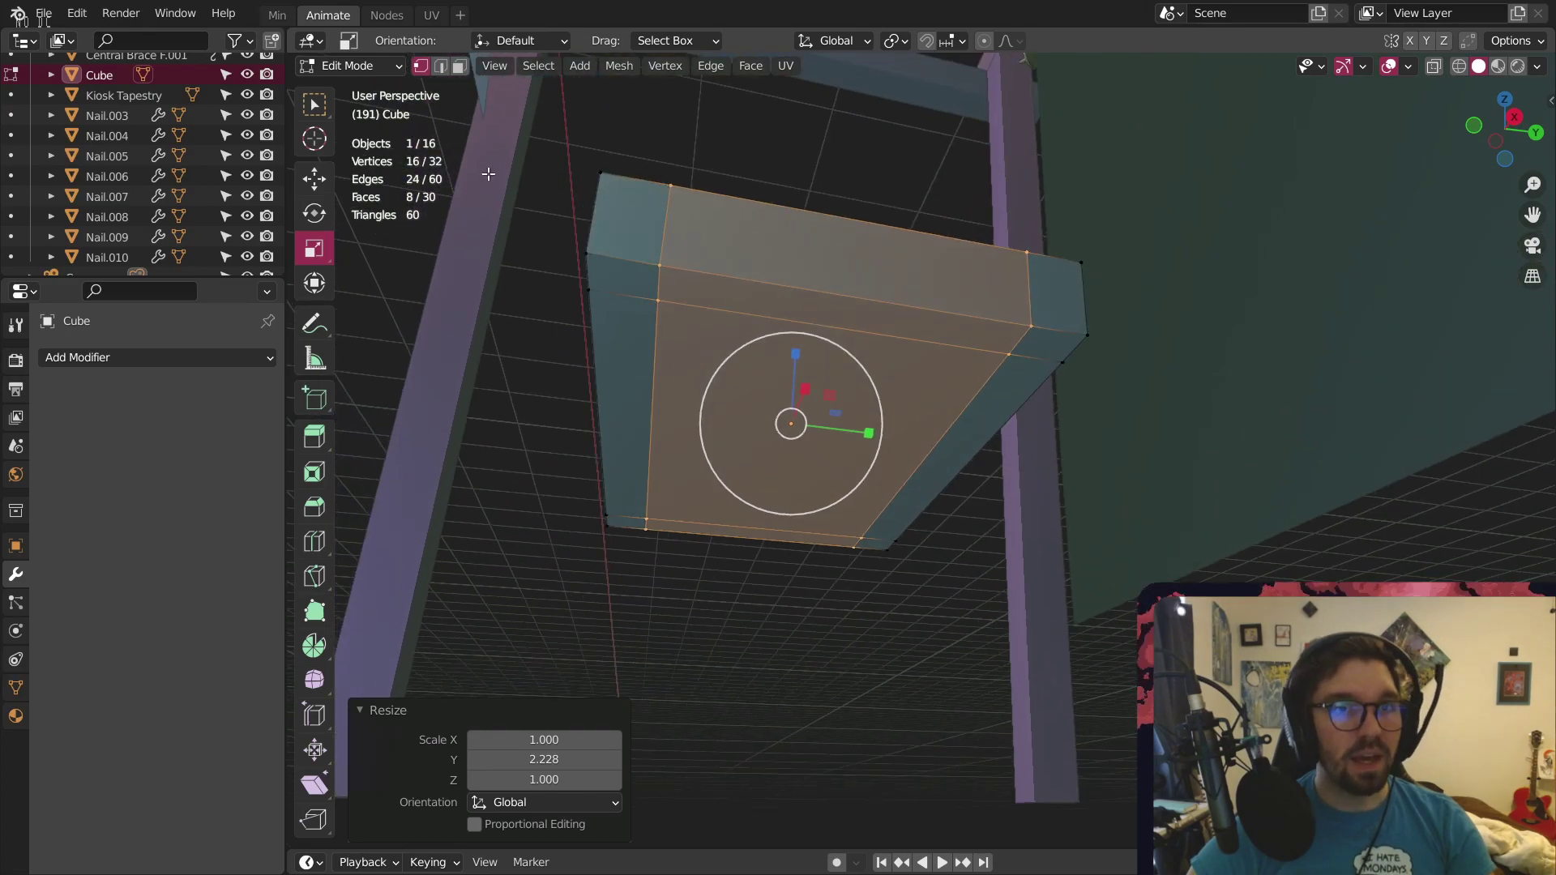
left_click(458, 66)
left_click(625, 273)
left_click(617, 525, "shift")
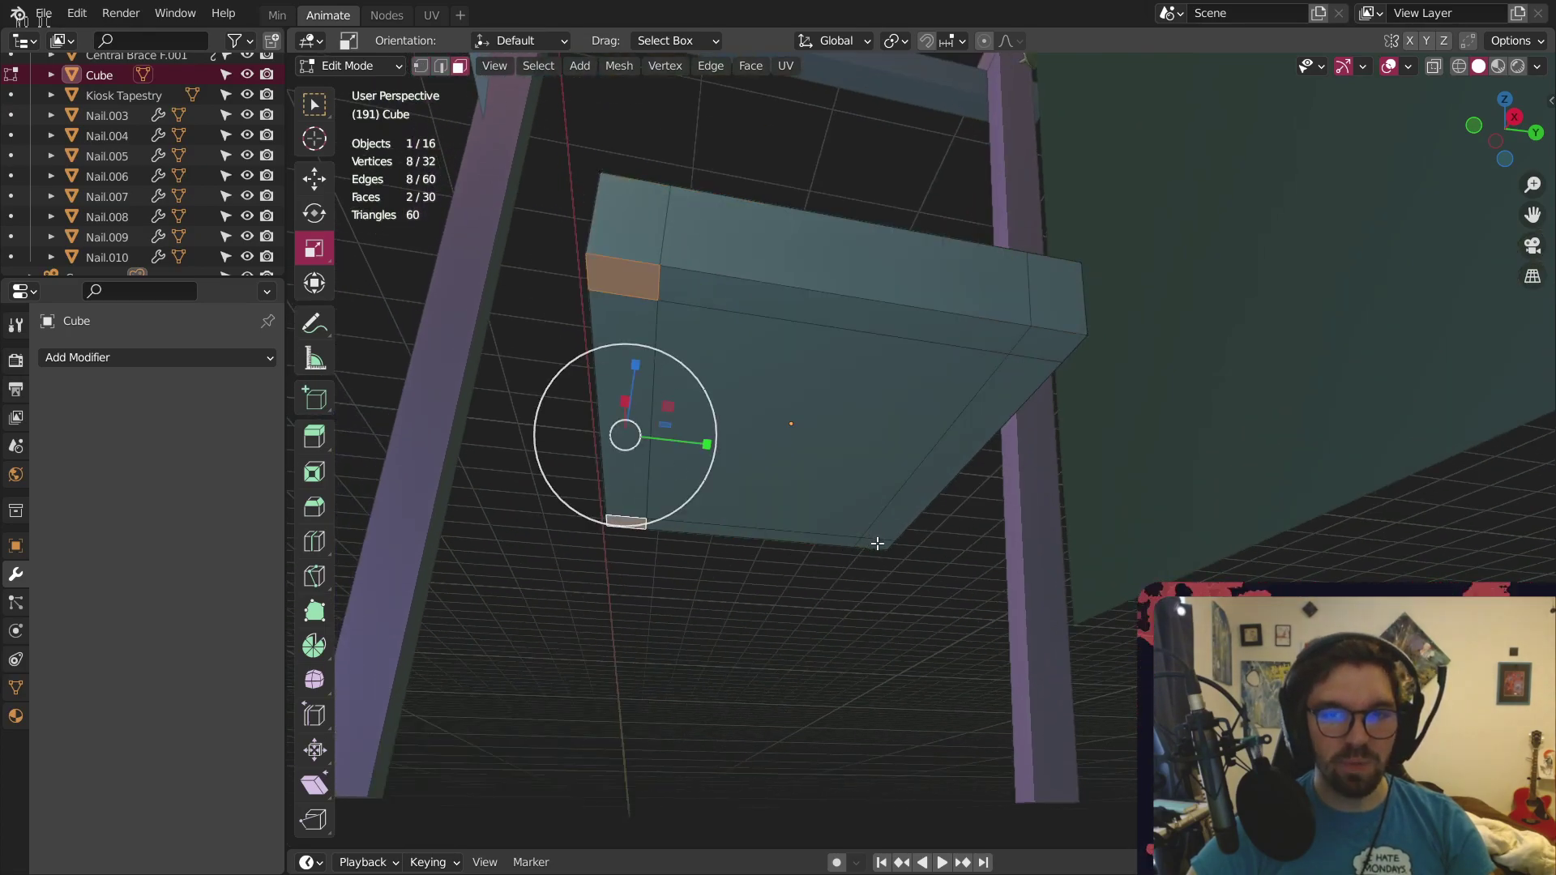
left_click(877, 544, "shift")
left_click(1042, 345, "shift")
key("alt+e")
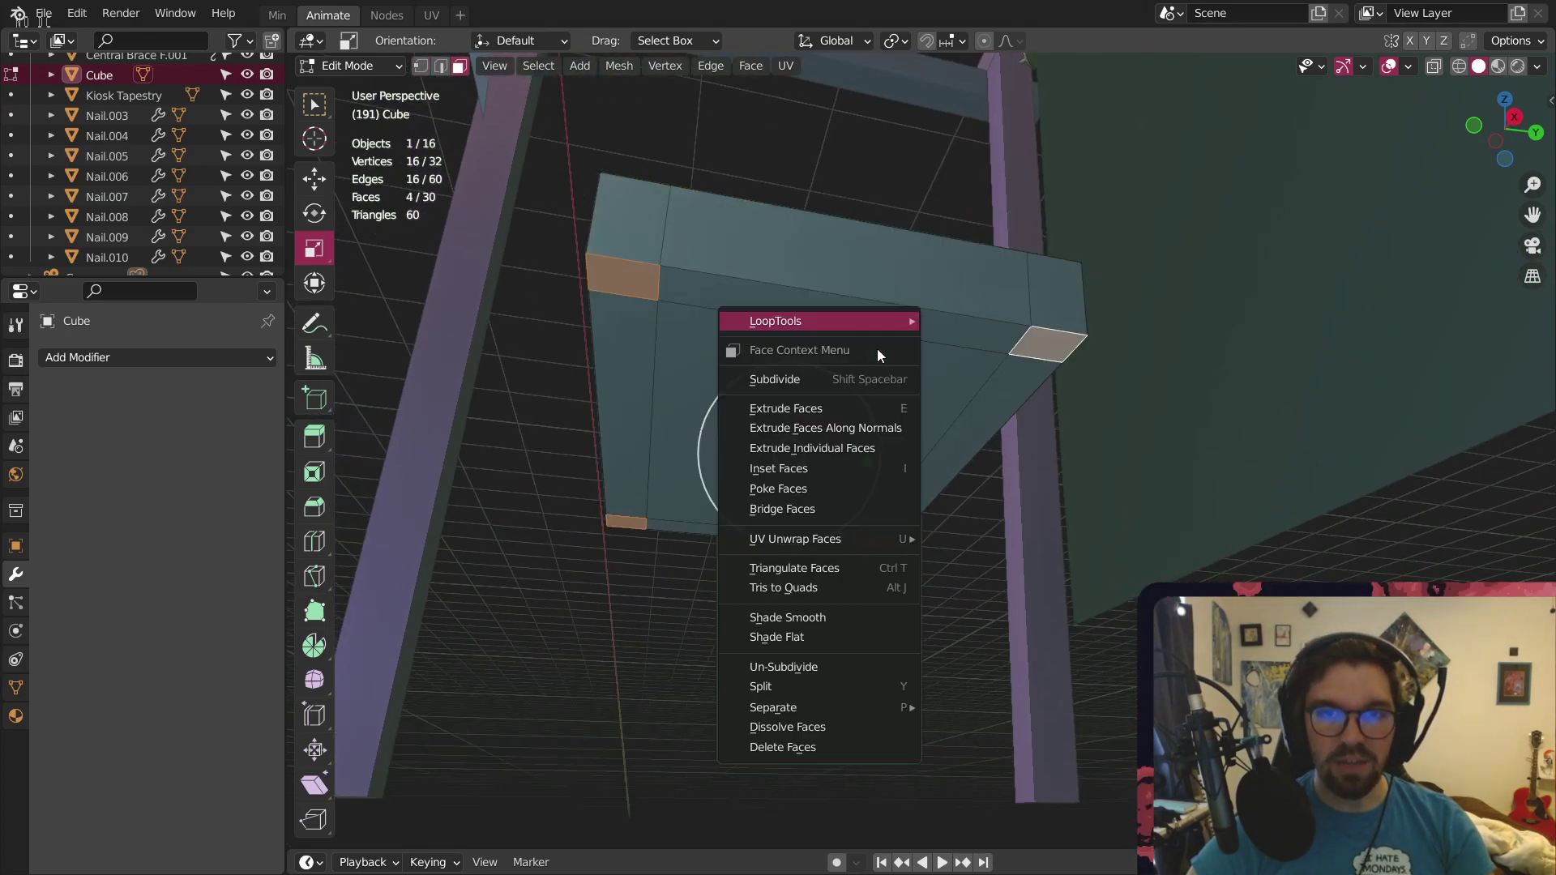
left_click(832, 434)
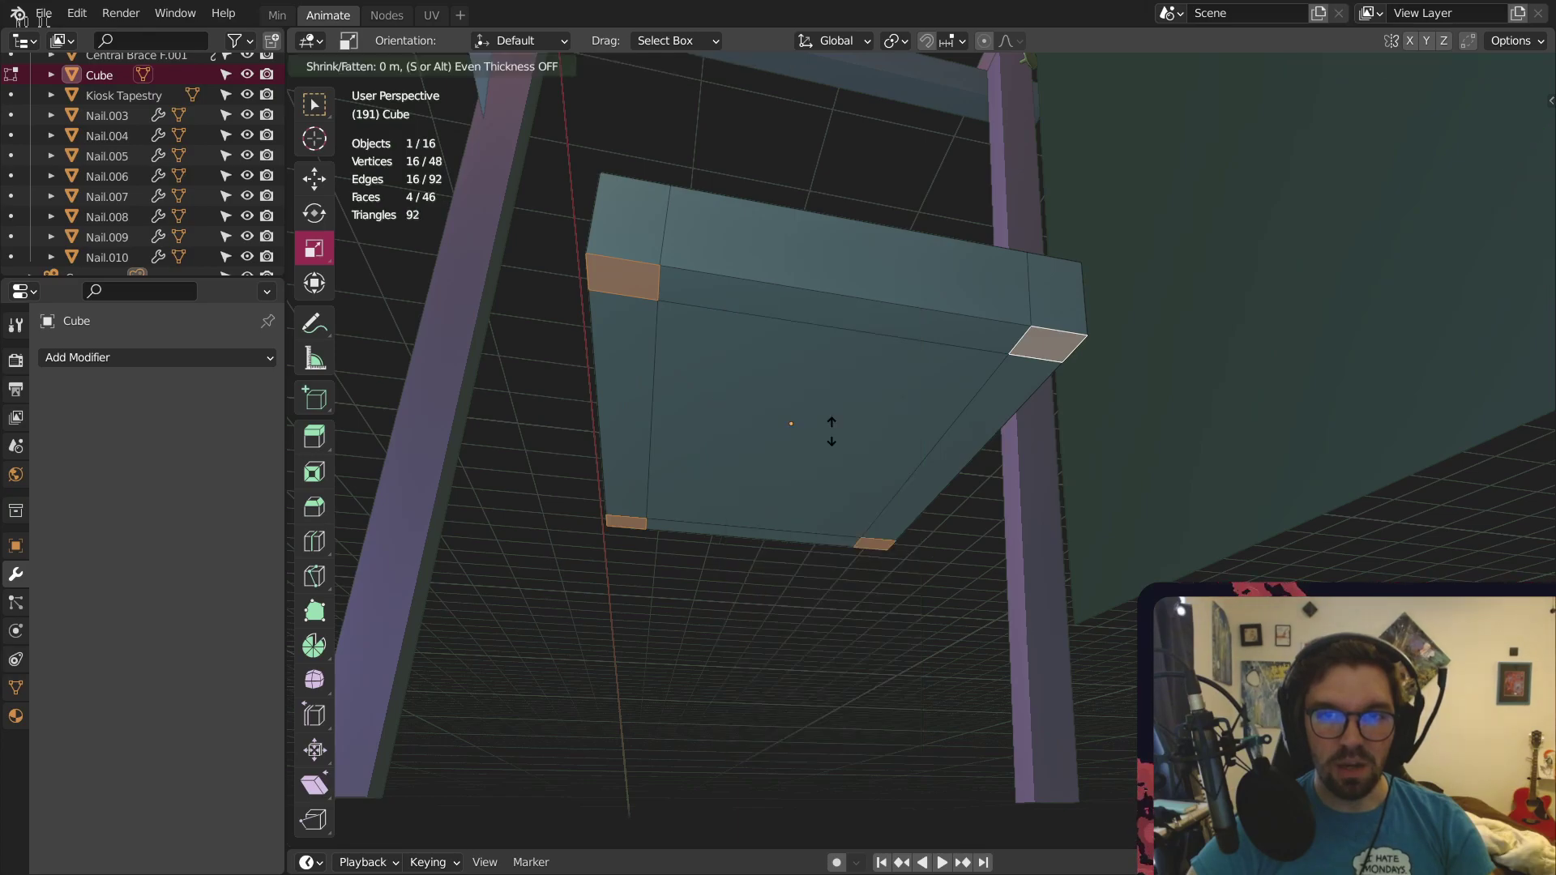
left_click(875, 262)
scroll(836, 257, "down", 4)
middle_click_drag(836, 257, 914, 484)
left_click(1014, 427)
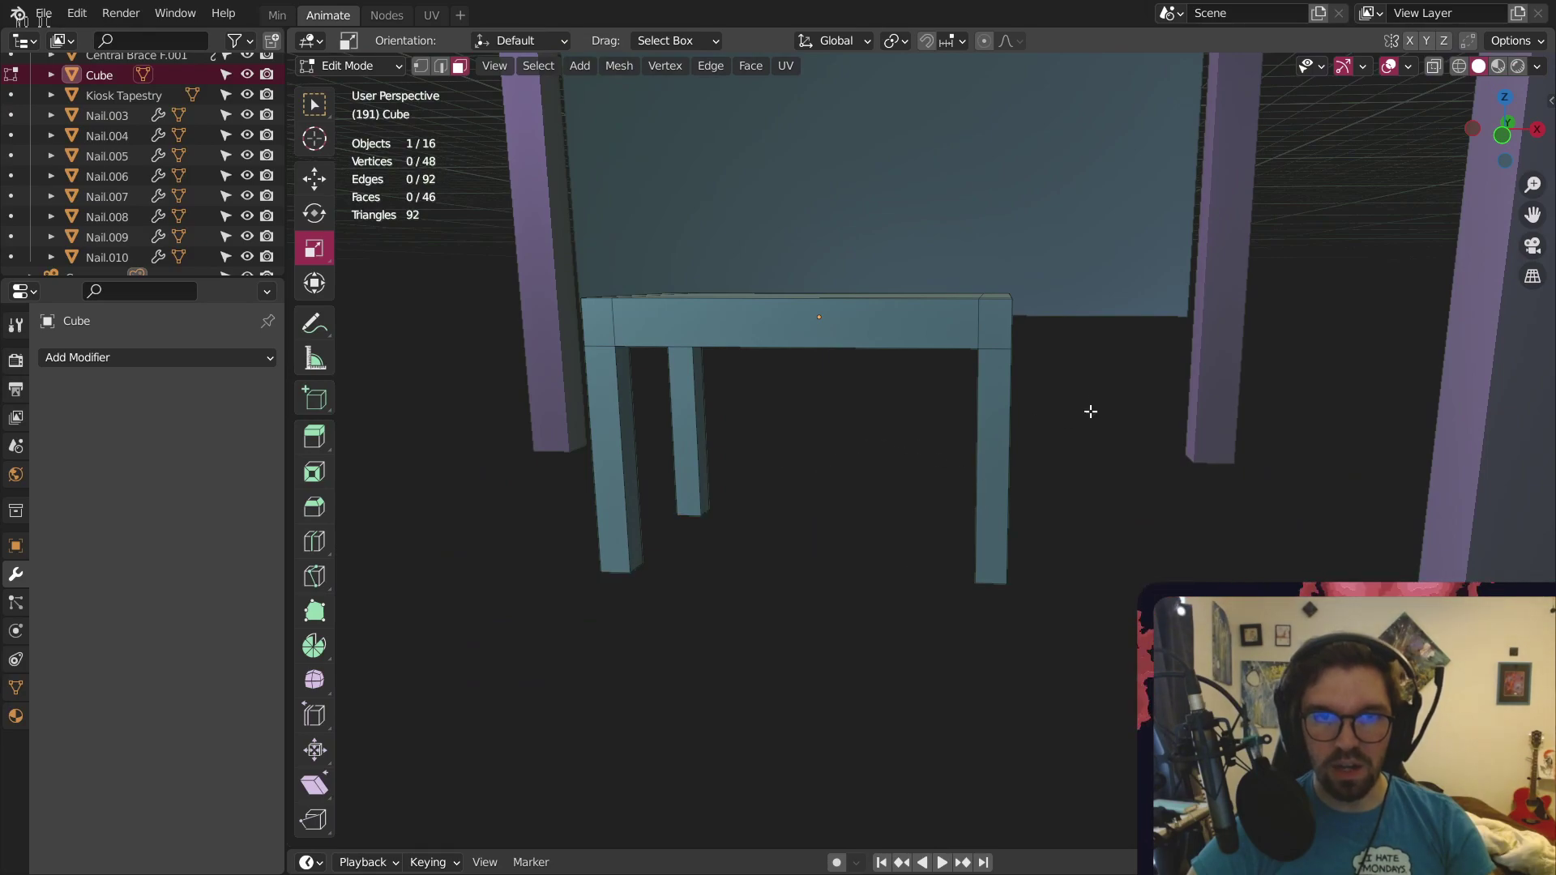
Return to Object Mode and select the finished table
middle_click_drag(1091, 410, 964, 429)
left_click(367, 76)
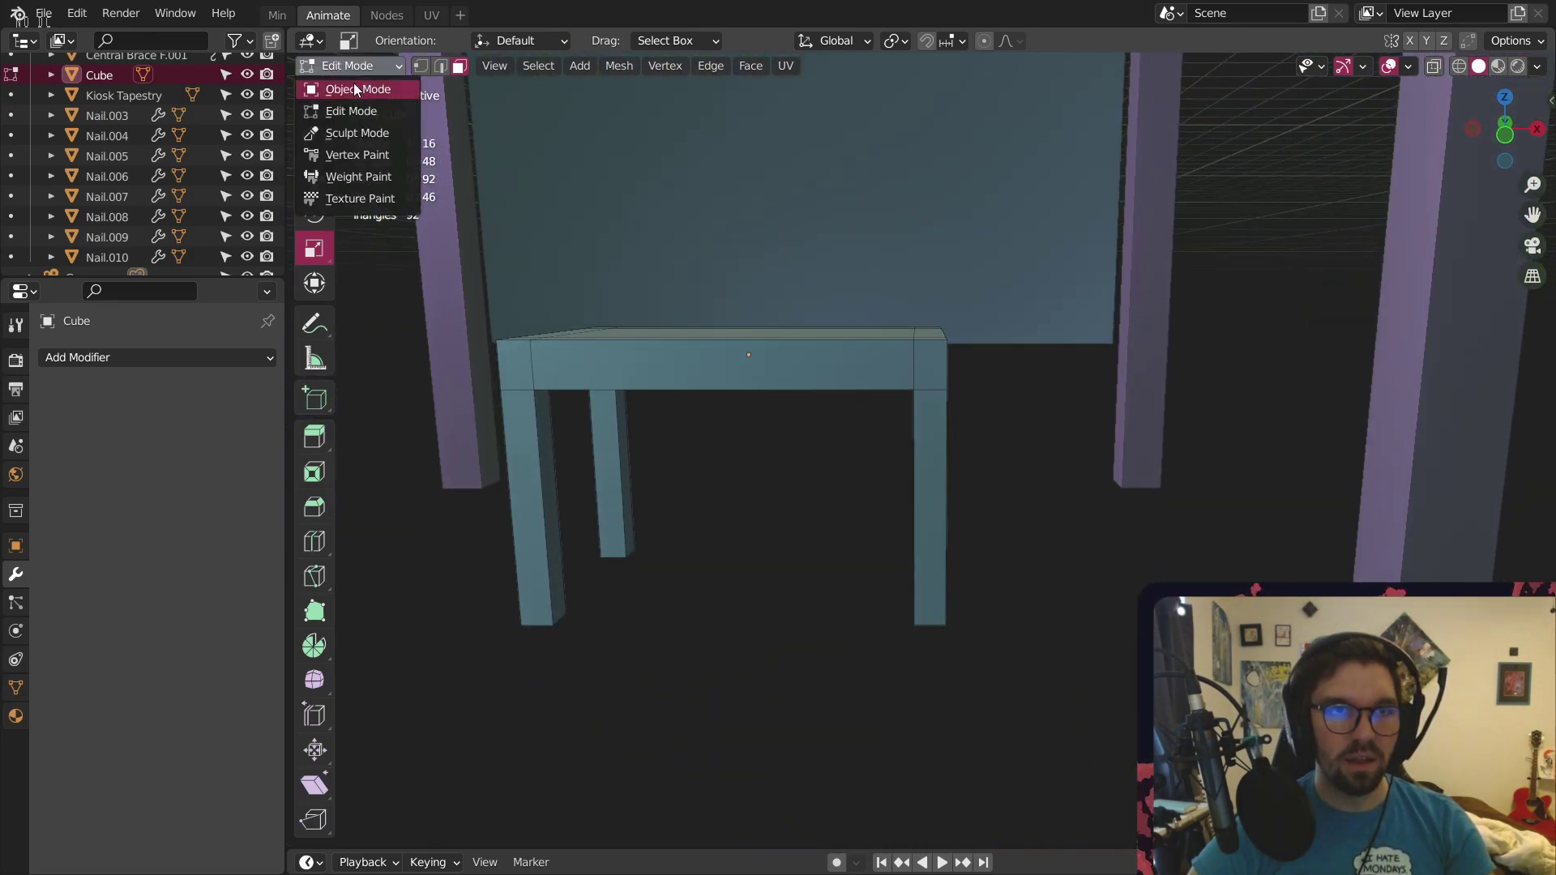
left_click(360, 84)
left_click(694, 570)
middle_click_drag(798, 457, 746, 420)
left_click(746, 419)
Examine the table's proportions and its size and placement relative to the kiosk
scroll(746, 420, "up", 3)
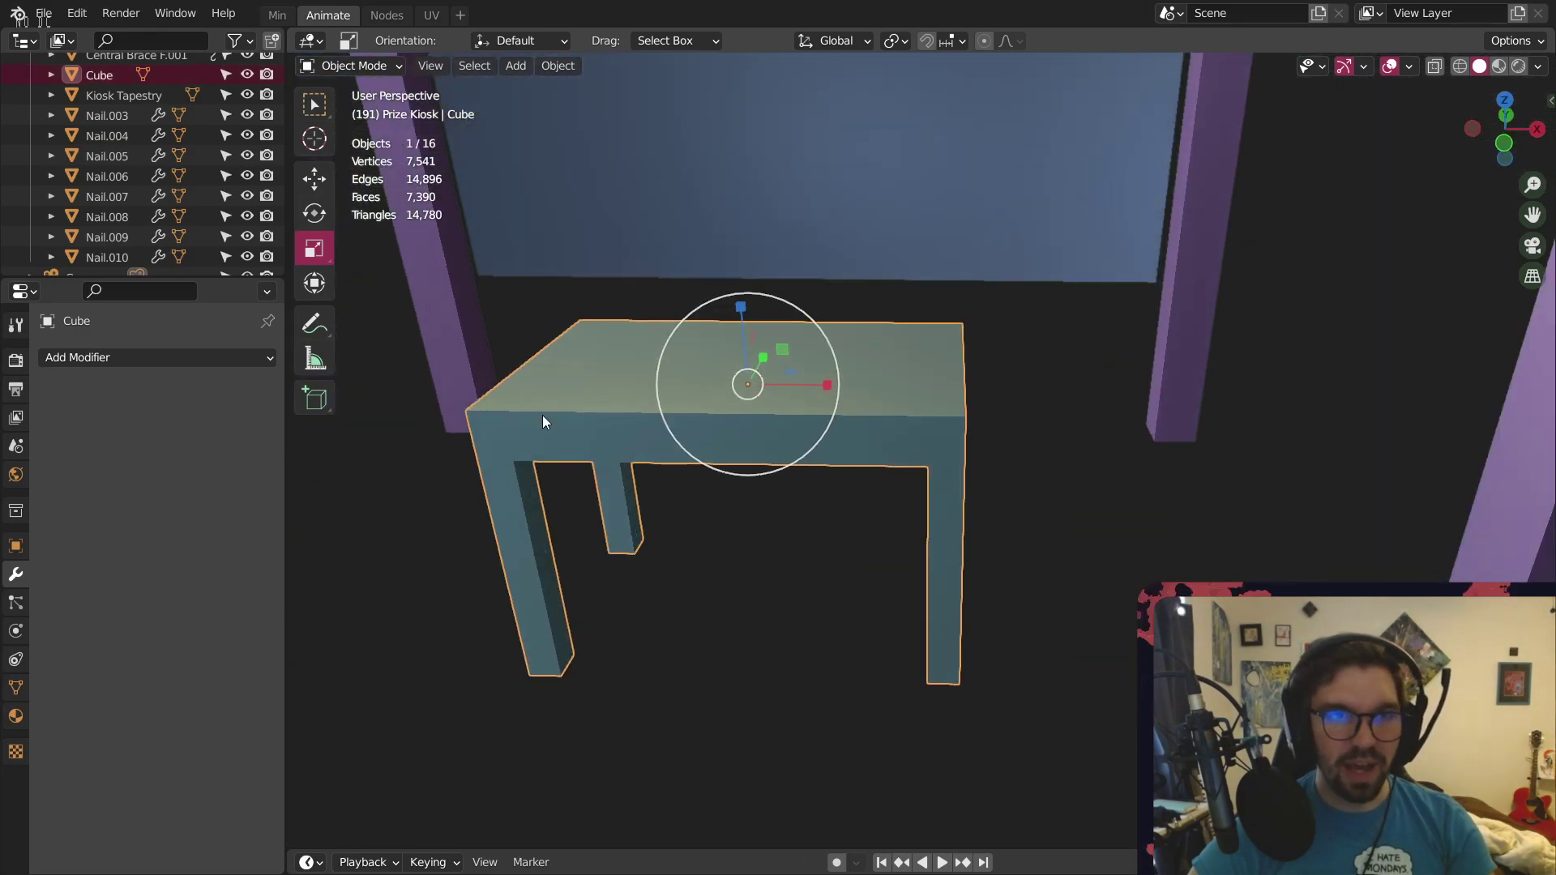
scroll(620, 339, "down", 4)
middle_click_drag(620, 339, 859, 478)
middle_click_drag(942, 356, 950, 395)
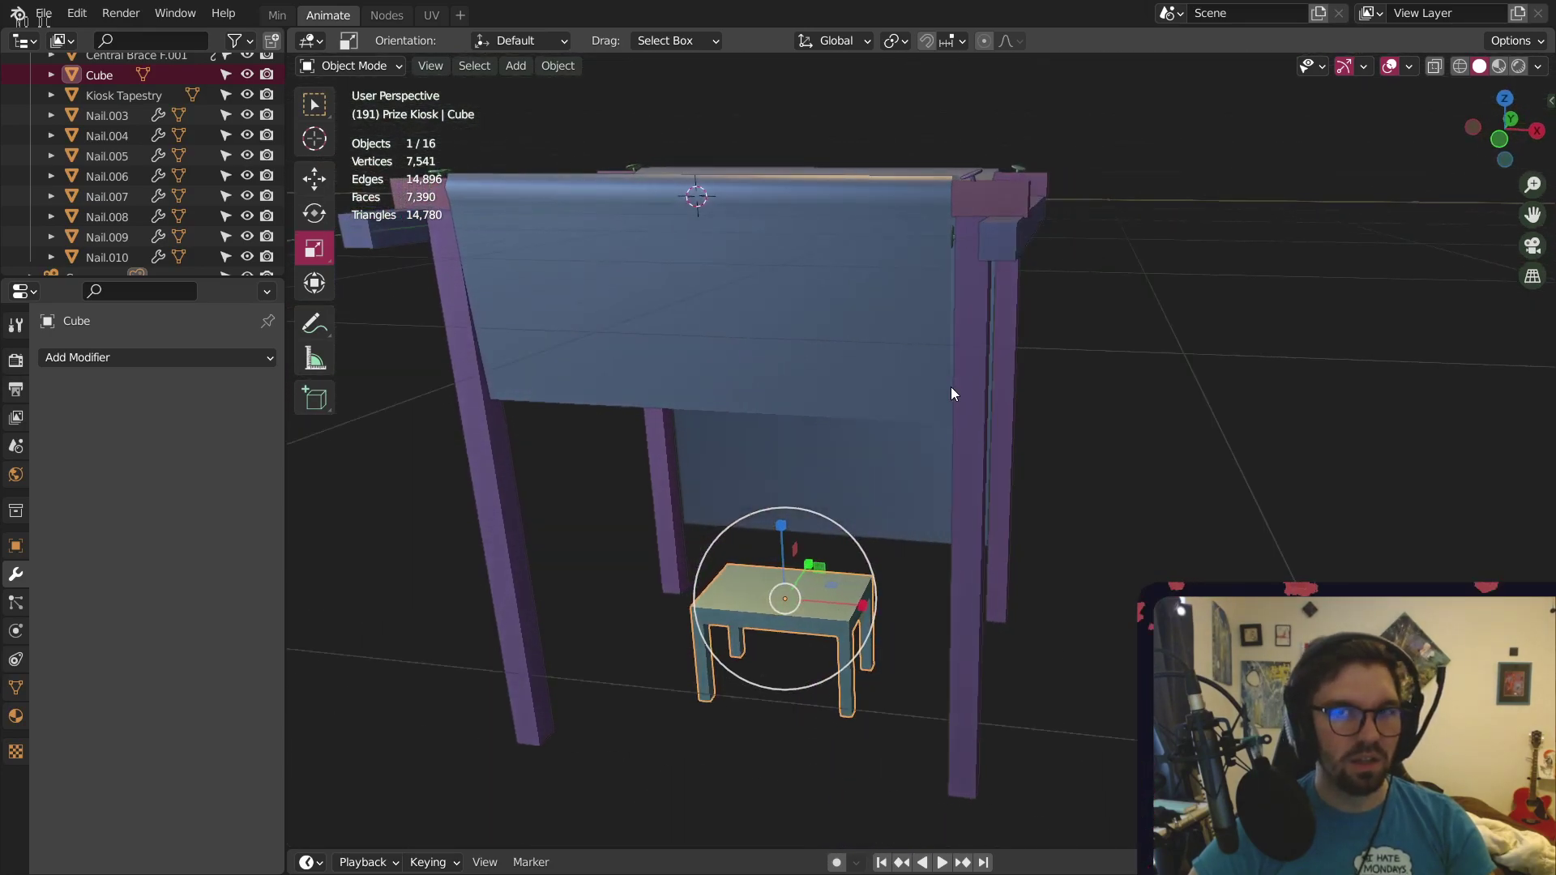
scroll(793, 567, "up", 5)
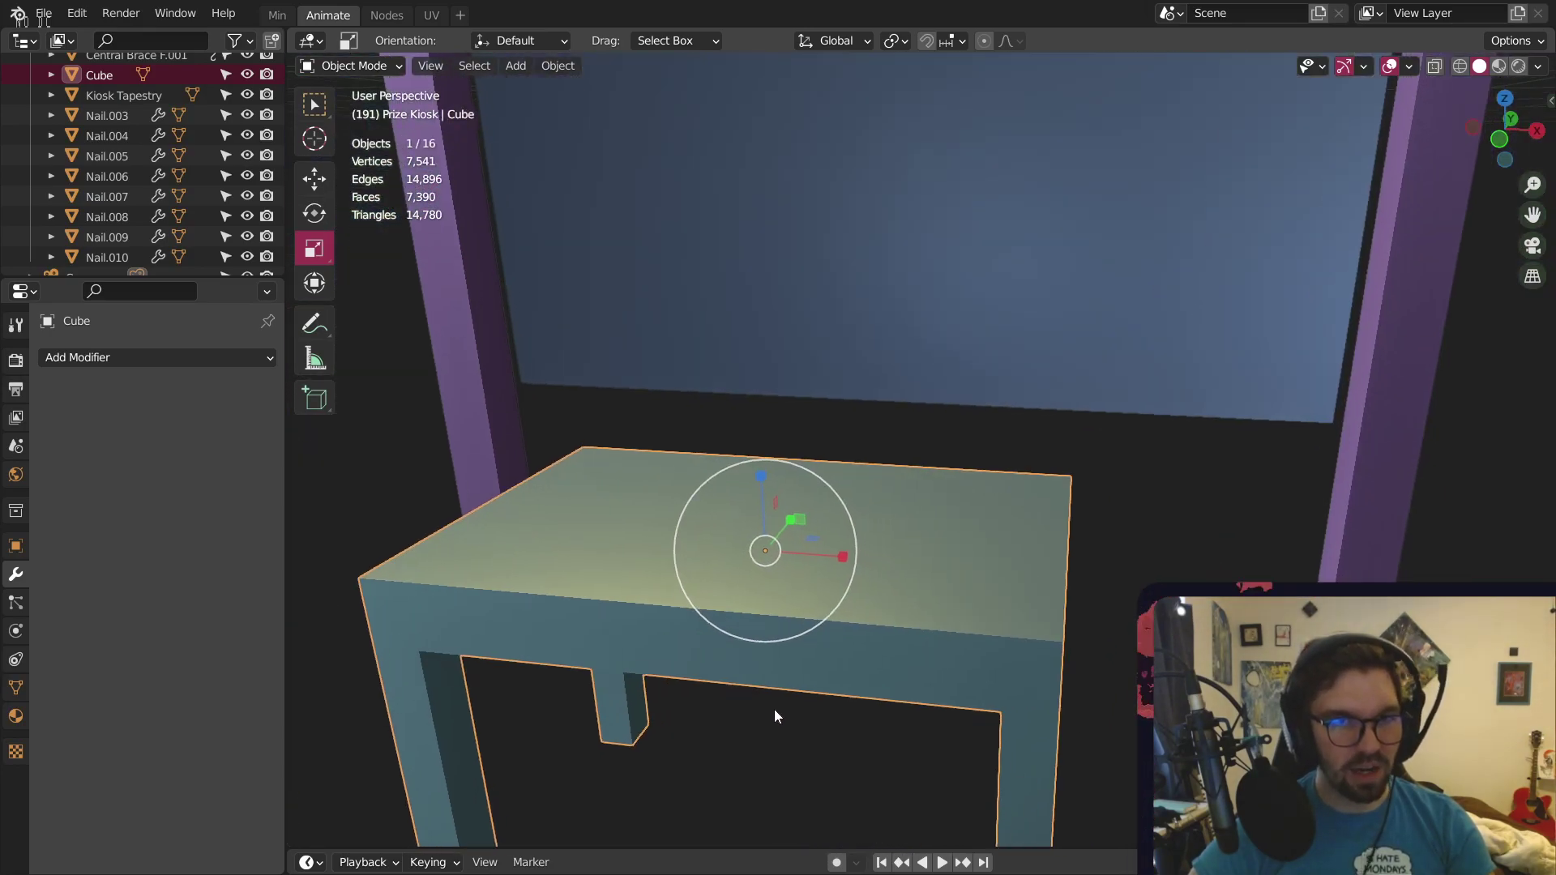
scroll(770, 433, "down", 5)
middle_click_drag(771, 433, 741, 358)
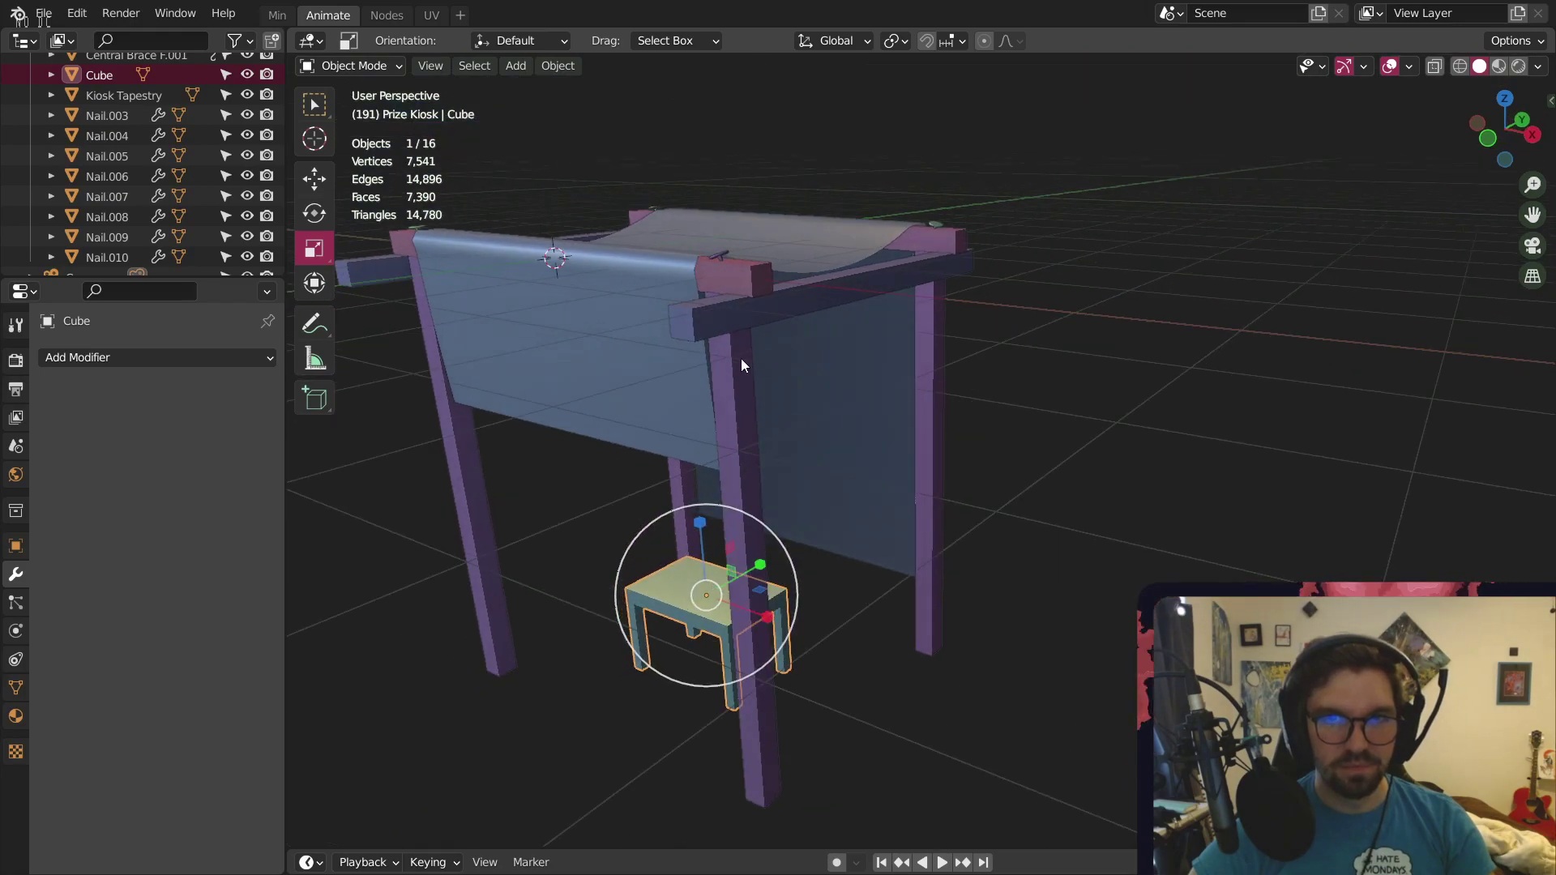
Add a Bevel modifier to the kiosk's upper side brace and apply the brace's scale
scroll(741, 358, "up", 2)
left_click(736, 310)
left_click(222, 357)
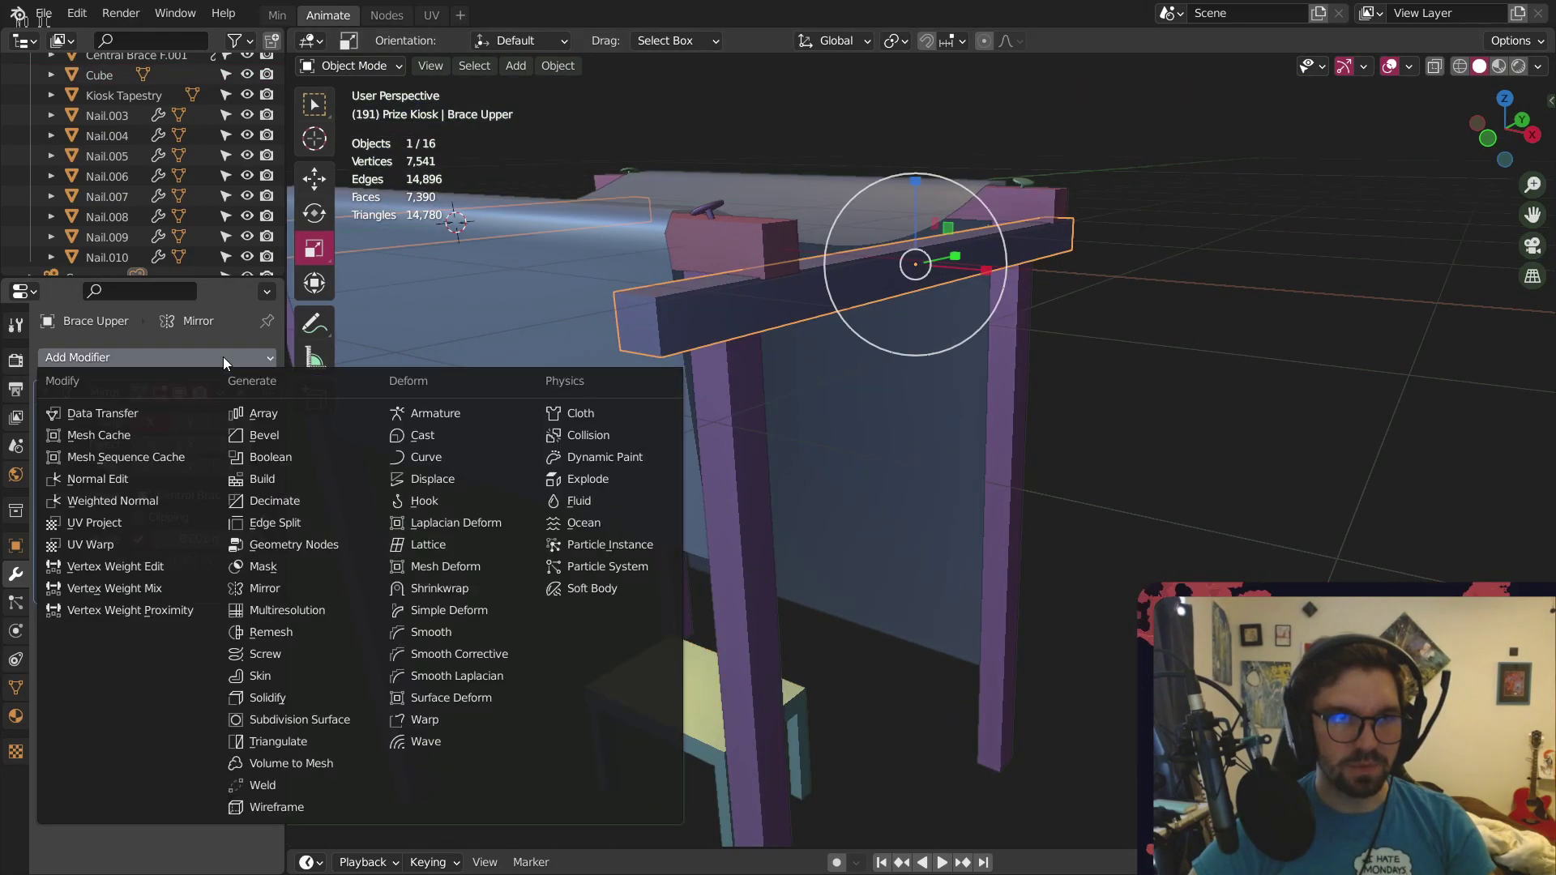
left_click(267, 435)
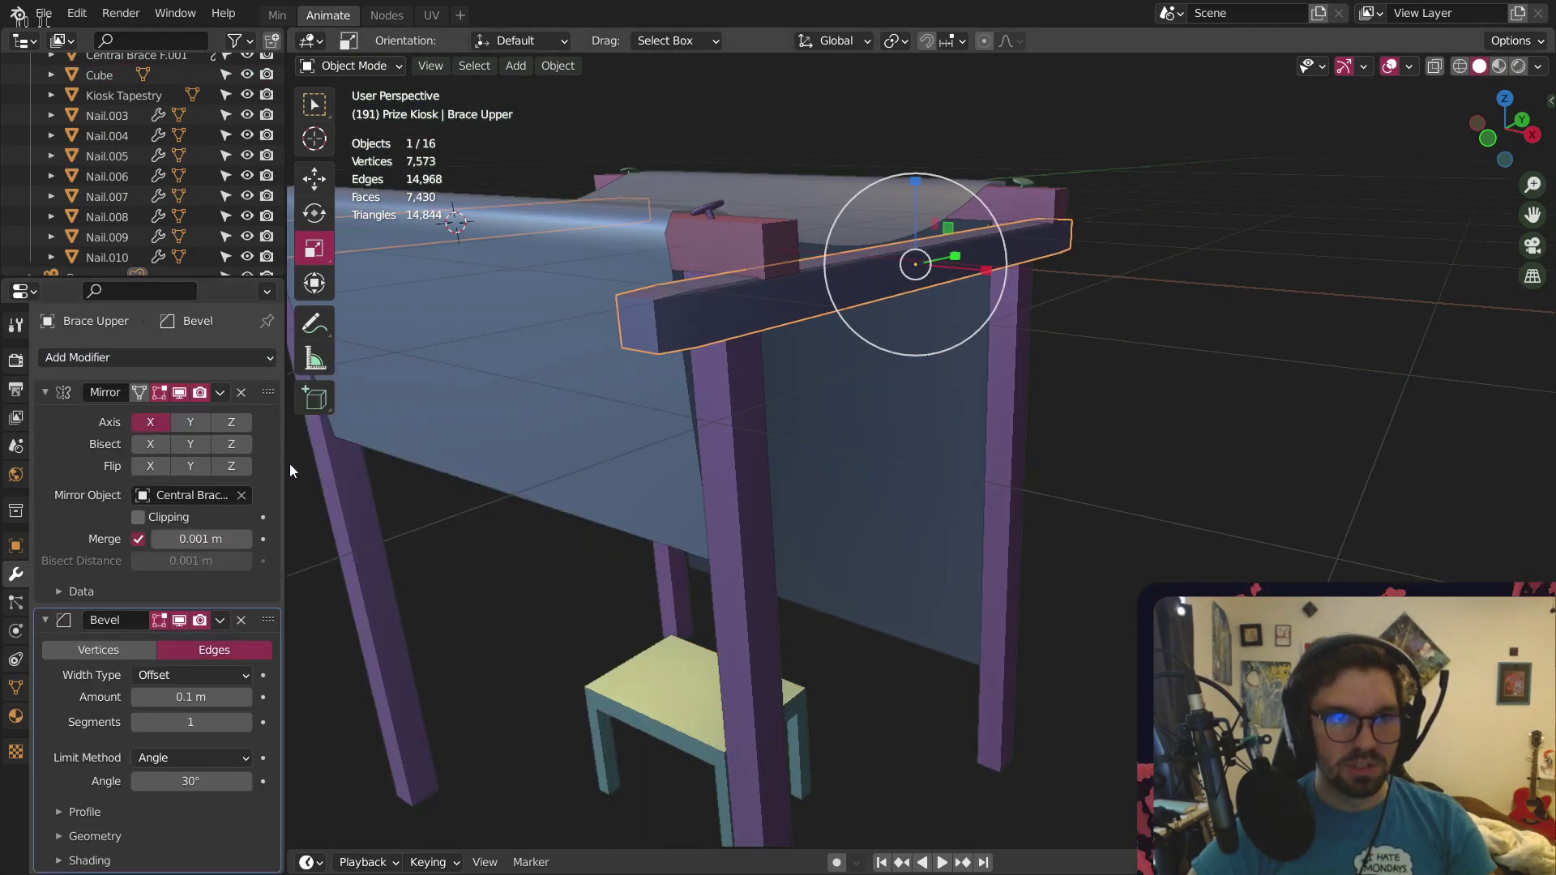
key("ctrl+a")
left_click(626, 334)
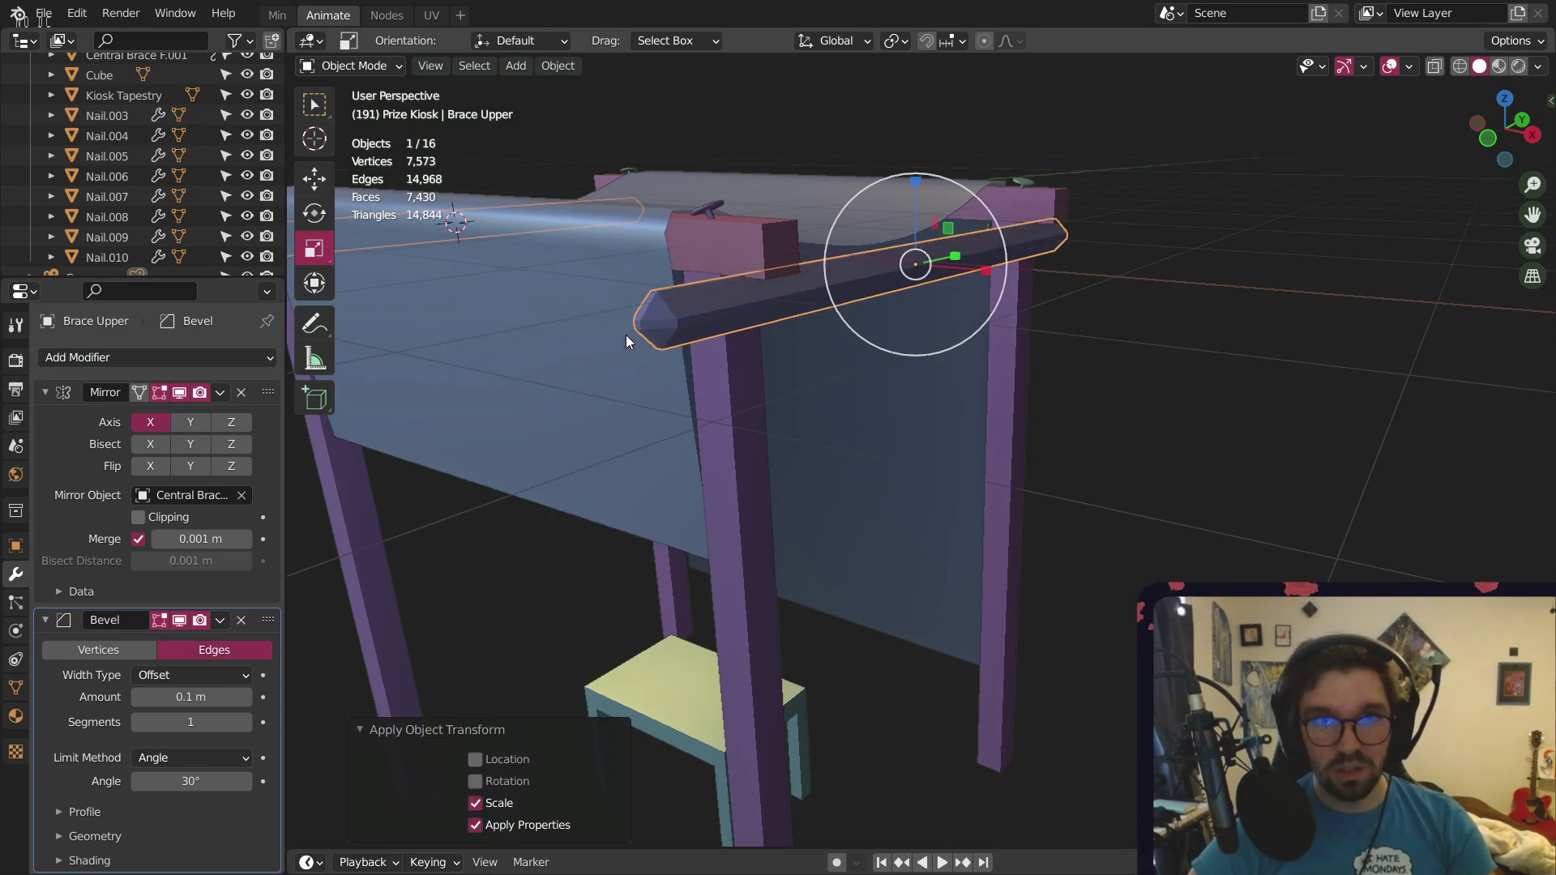
Apply the scale of the front and back central braces and of the rear and front posts
left_click(778, 258)
key("ctrl+a")
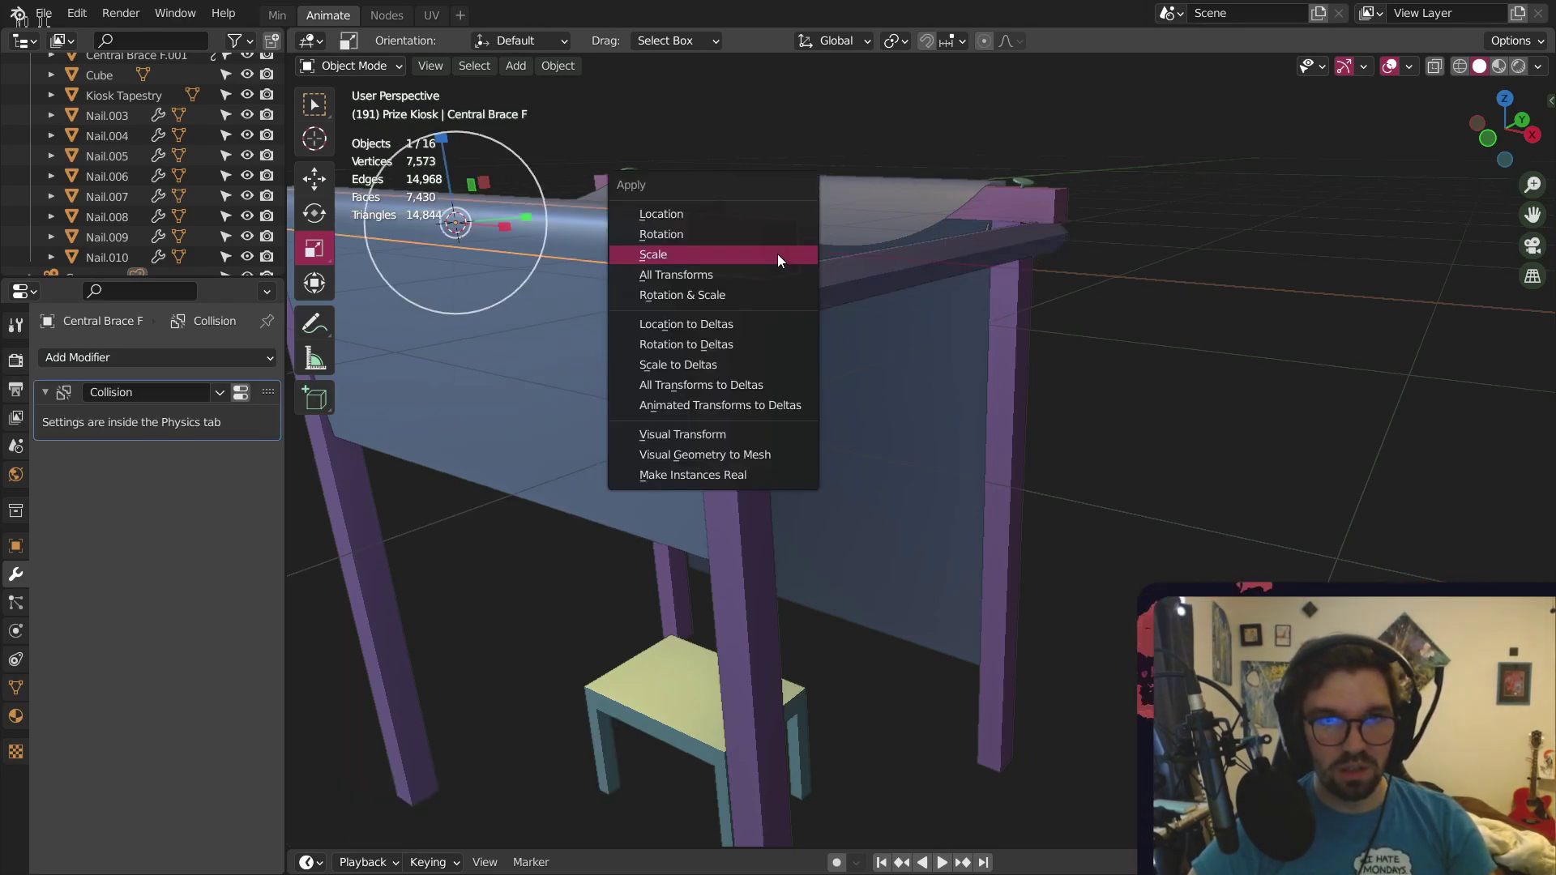
left_click(776, 255)
left_click(1043, 197)
key("ctrl+a")
left_click(1042, 227)
left_click(996, 396)
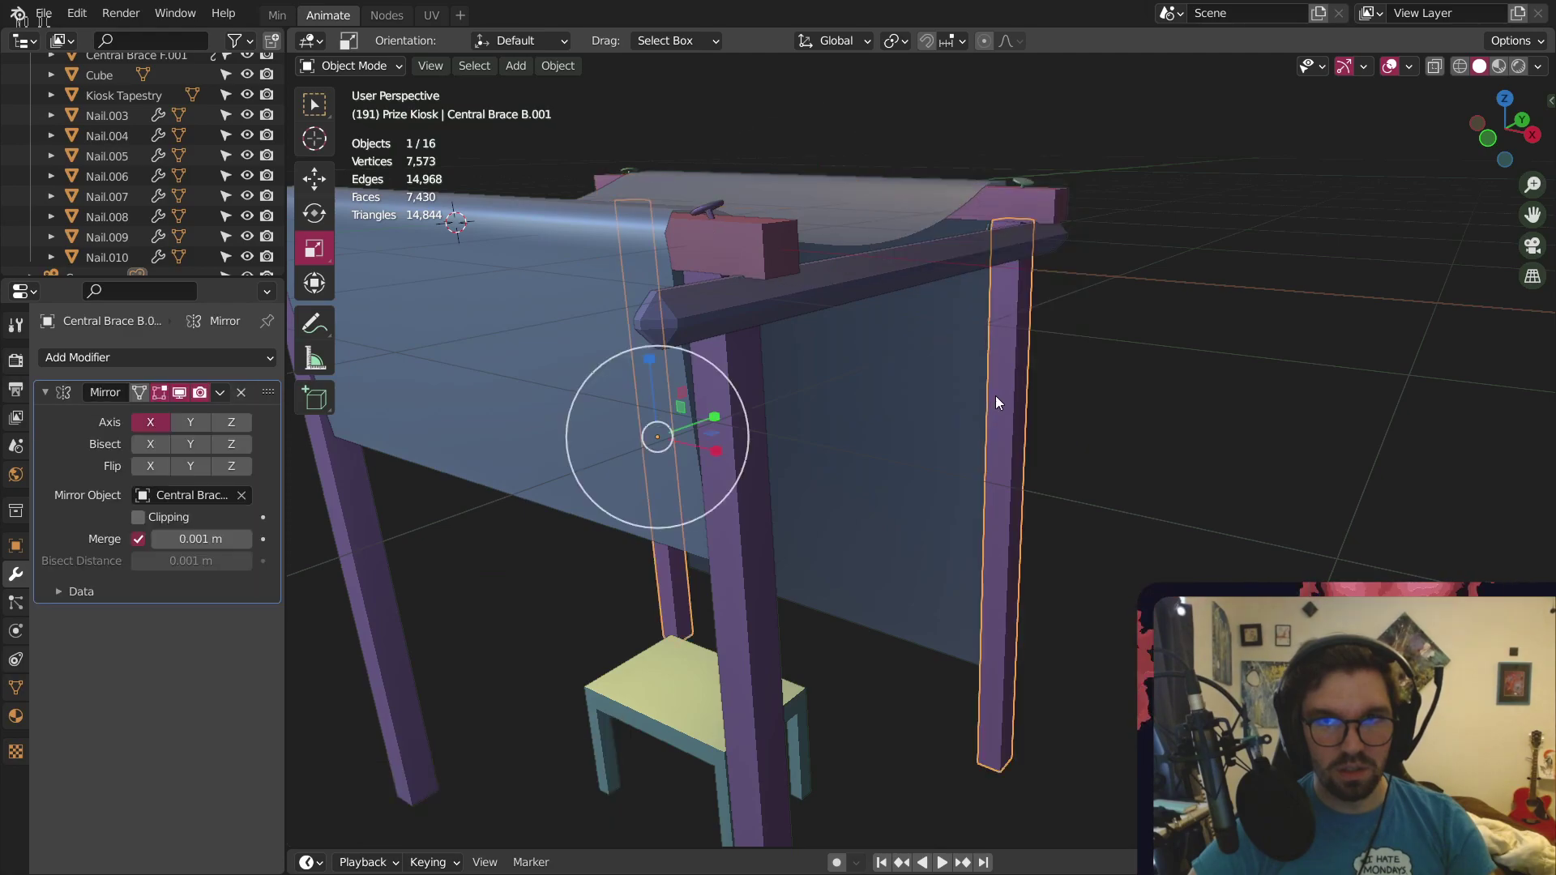
key("ctrl+a")
left_click(995, 395)
left_click(716, 436)
key("ctrl+a")
left_click(723, 433)
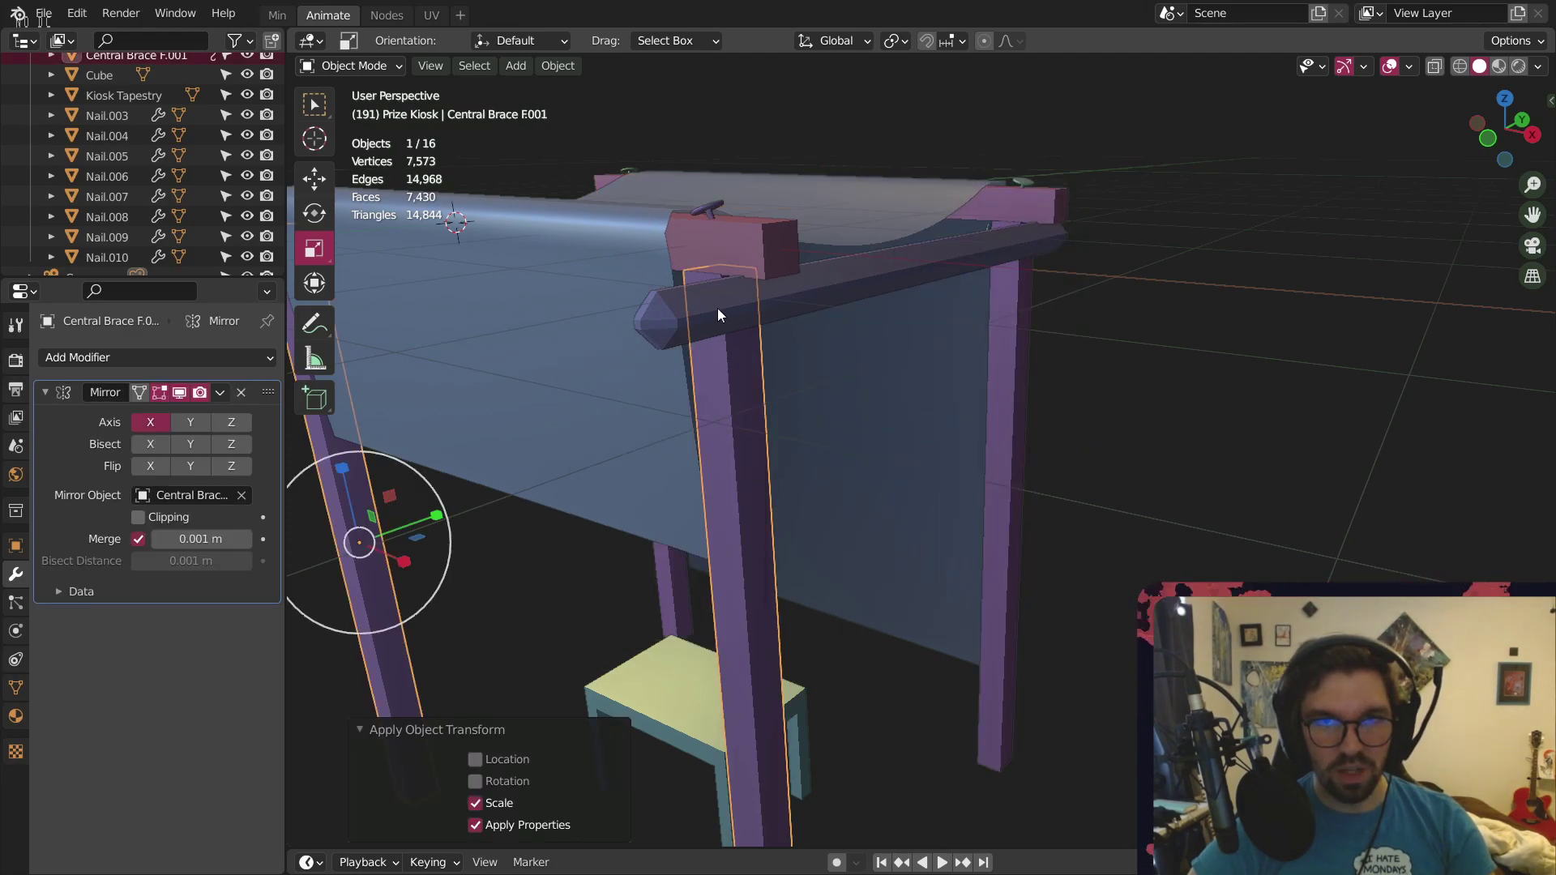
Set the upper side brace's bevel to an amount of 0.06 m with 3 segments
left_click(719, 306)
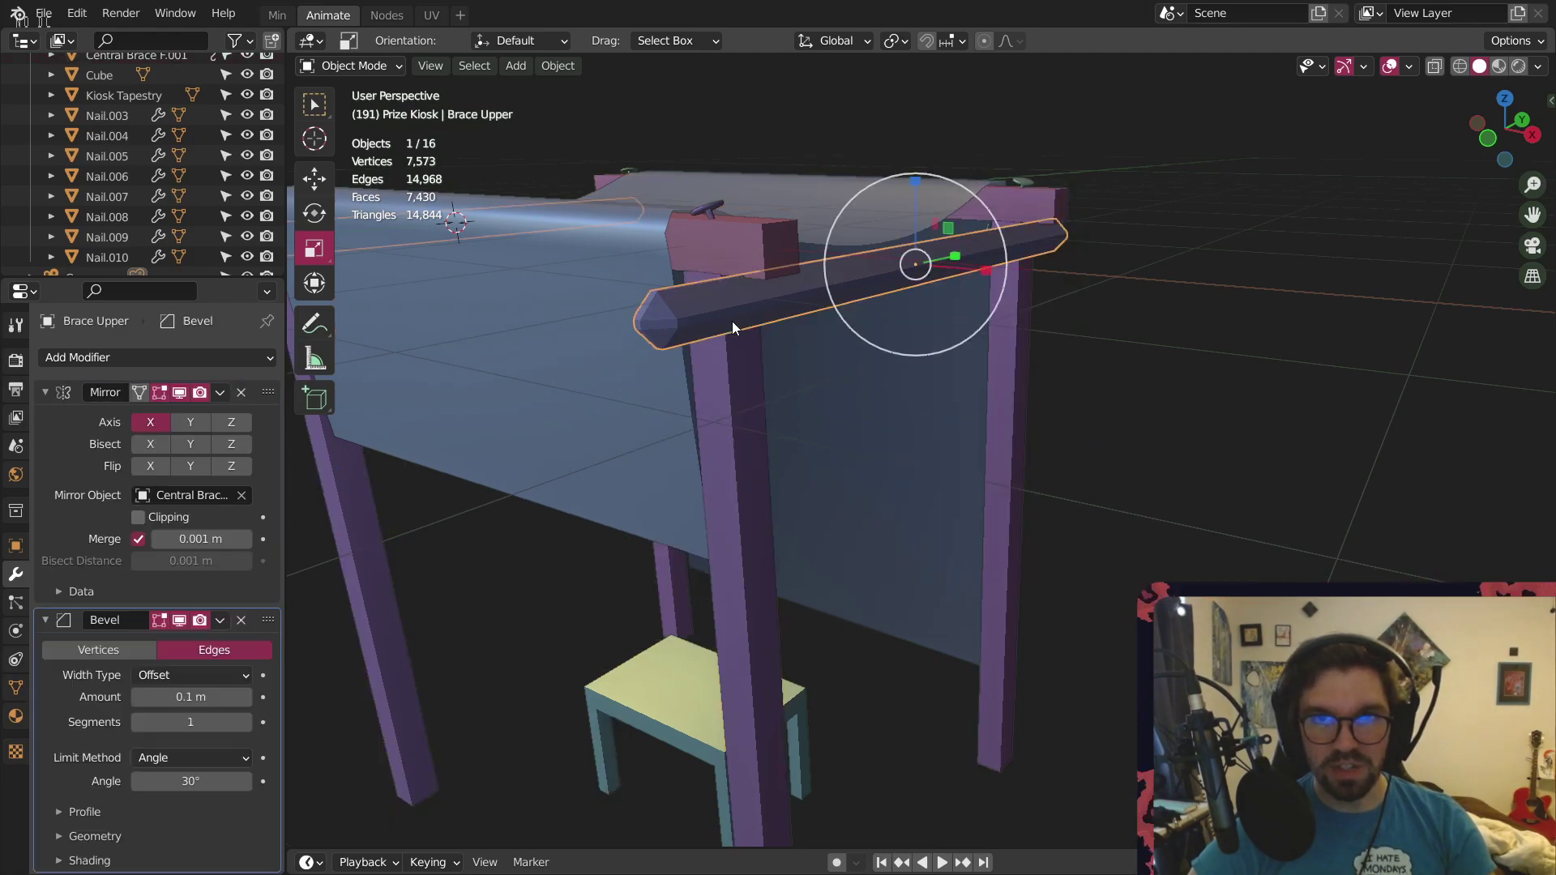
left_click(138, 697)
left_click(138, 697)
left_click(137, 697)
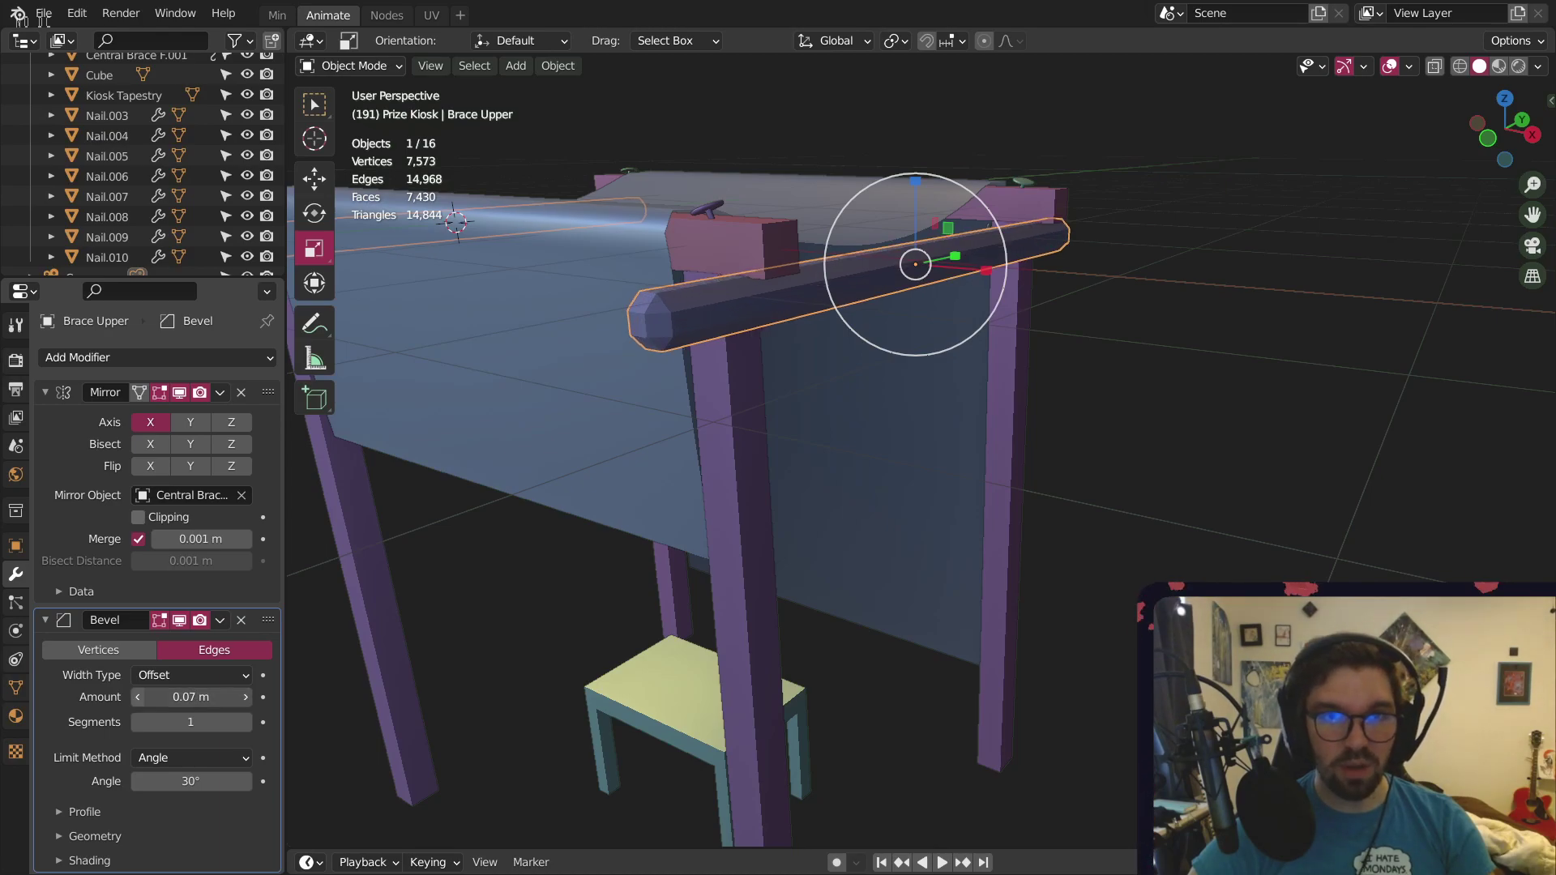
left_click(138, 697)
left_click(244, 722)
left_click(244, 723)
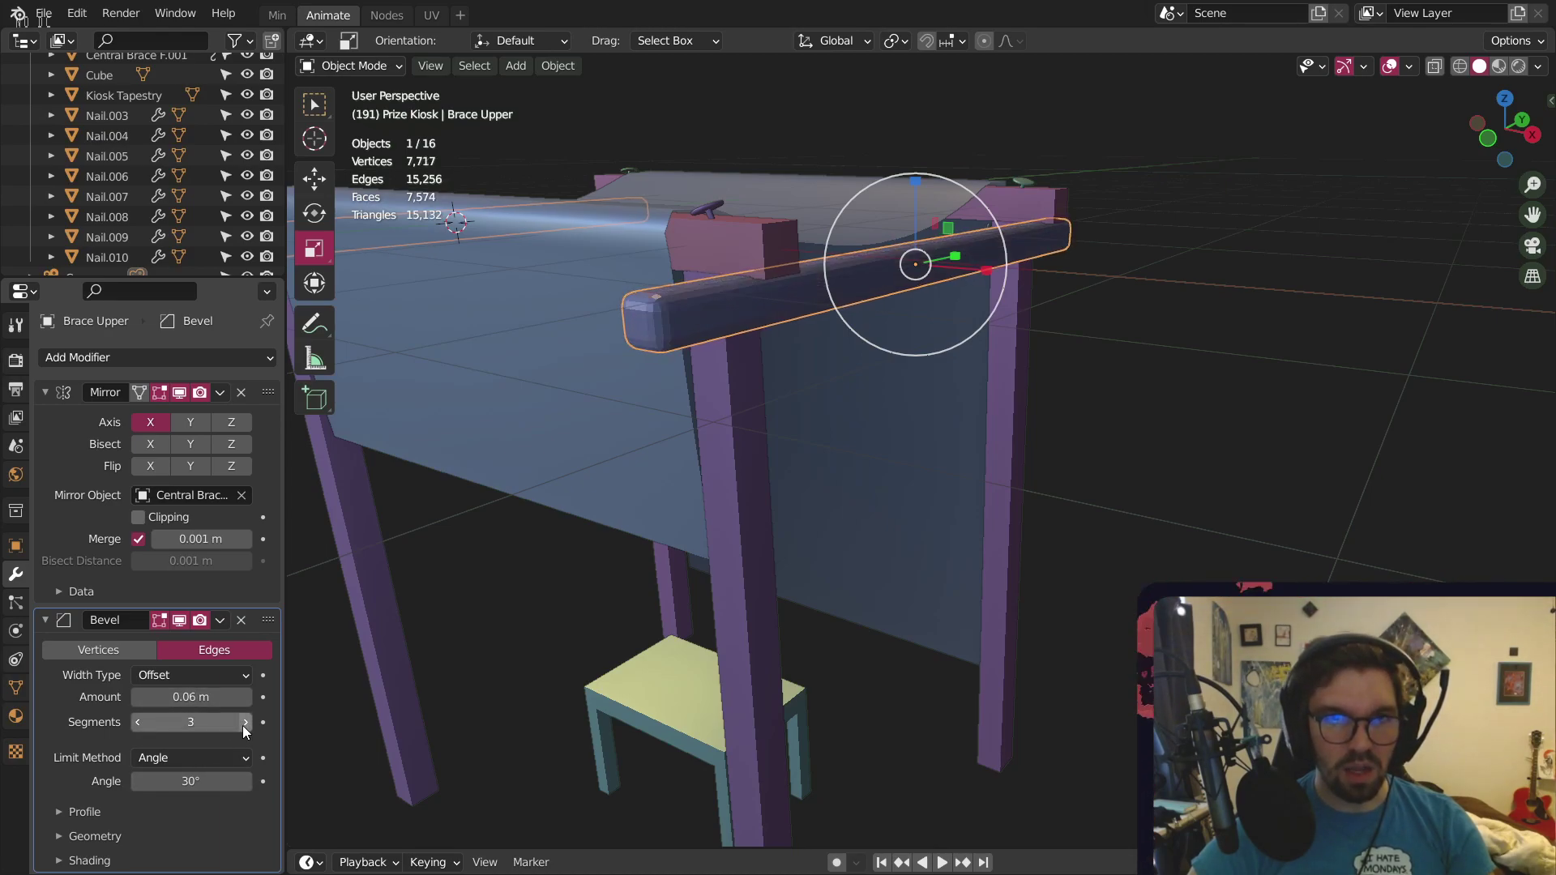
Shade the upper side brace smooth and reduce its bevel amount to 0.03 m
right_click(709, 295)
left_click(713, 296)
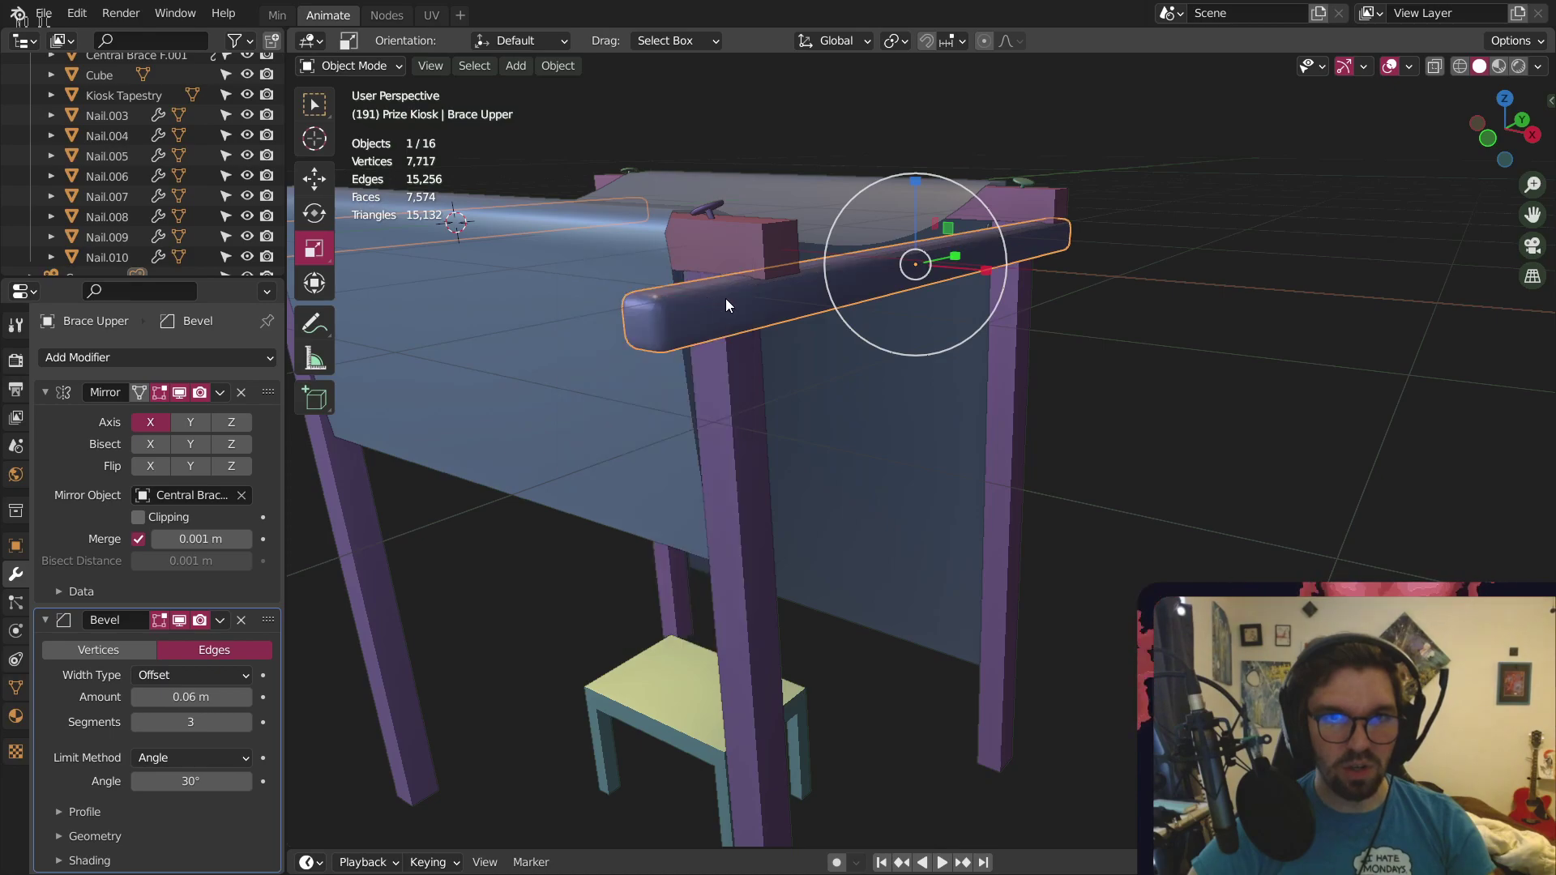
middle_click_drag(726, 298, 756, 243)
scroll(755, 243, "up", 4)
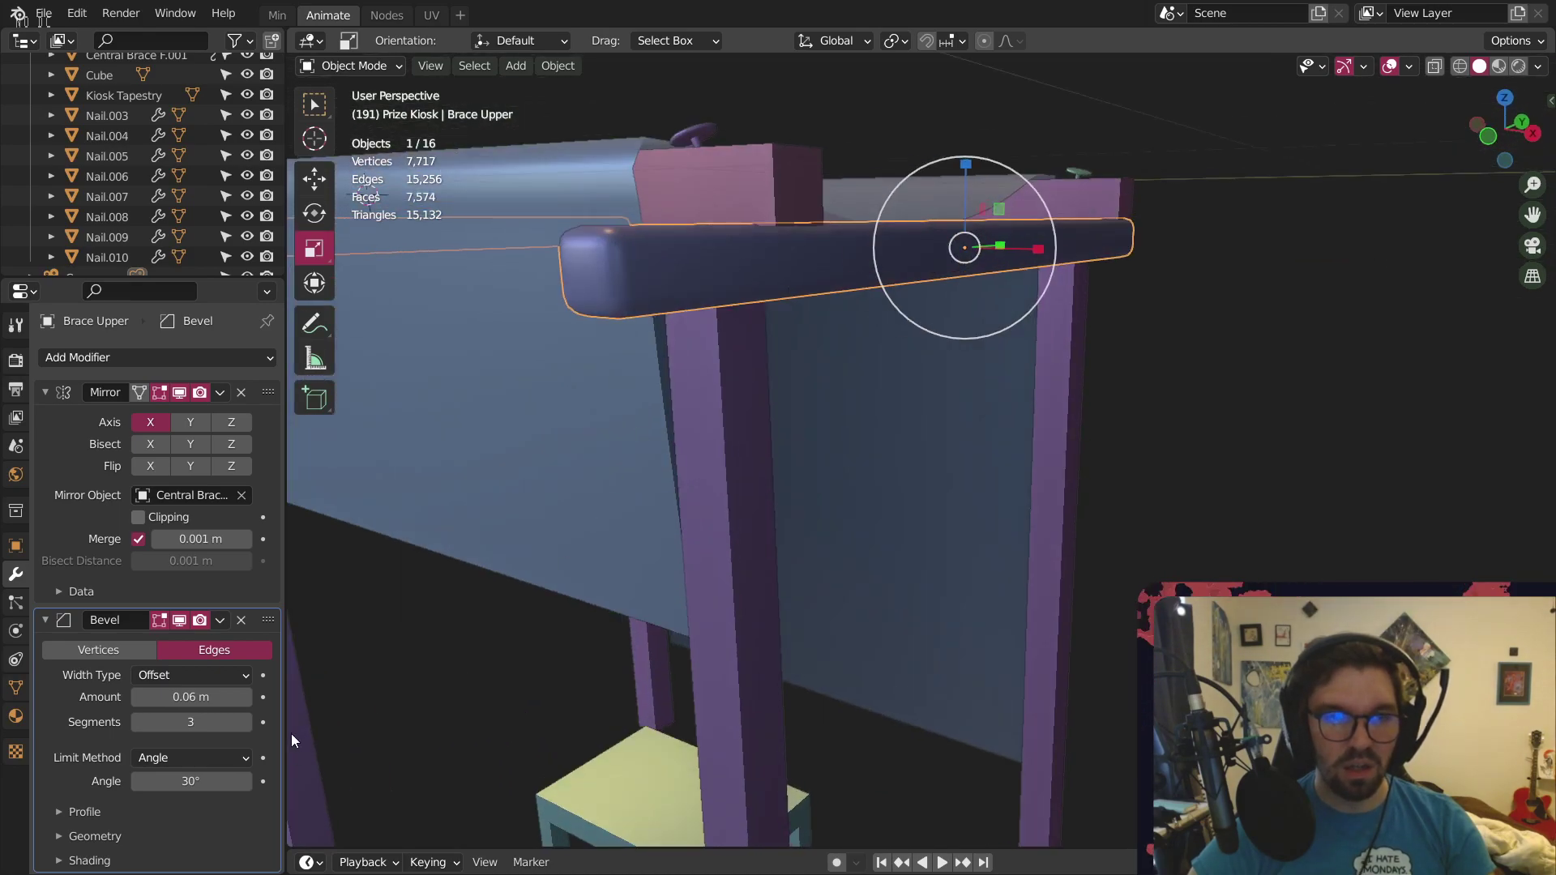
left_click_drag(137, 702, 134, 702)
scroll(541, 332, "down", 1)
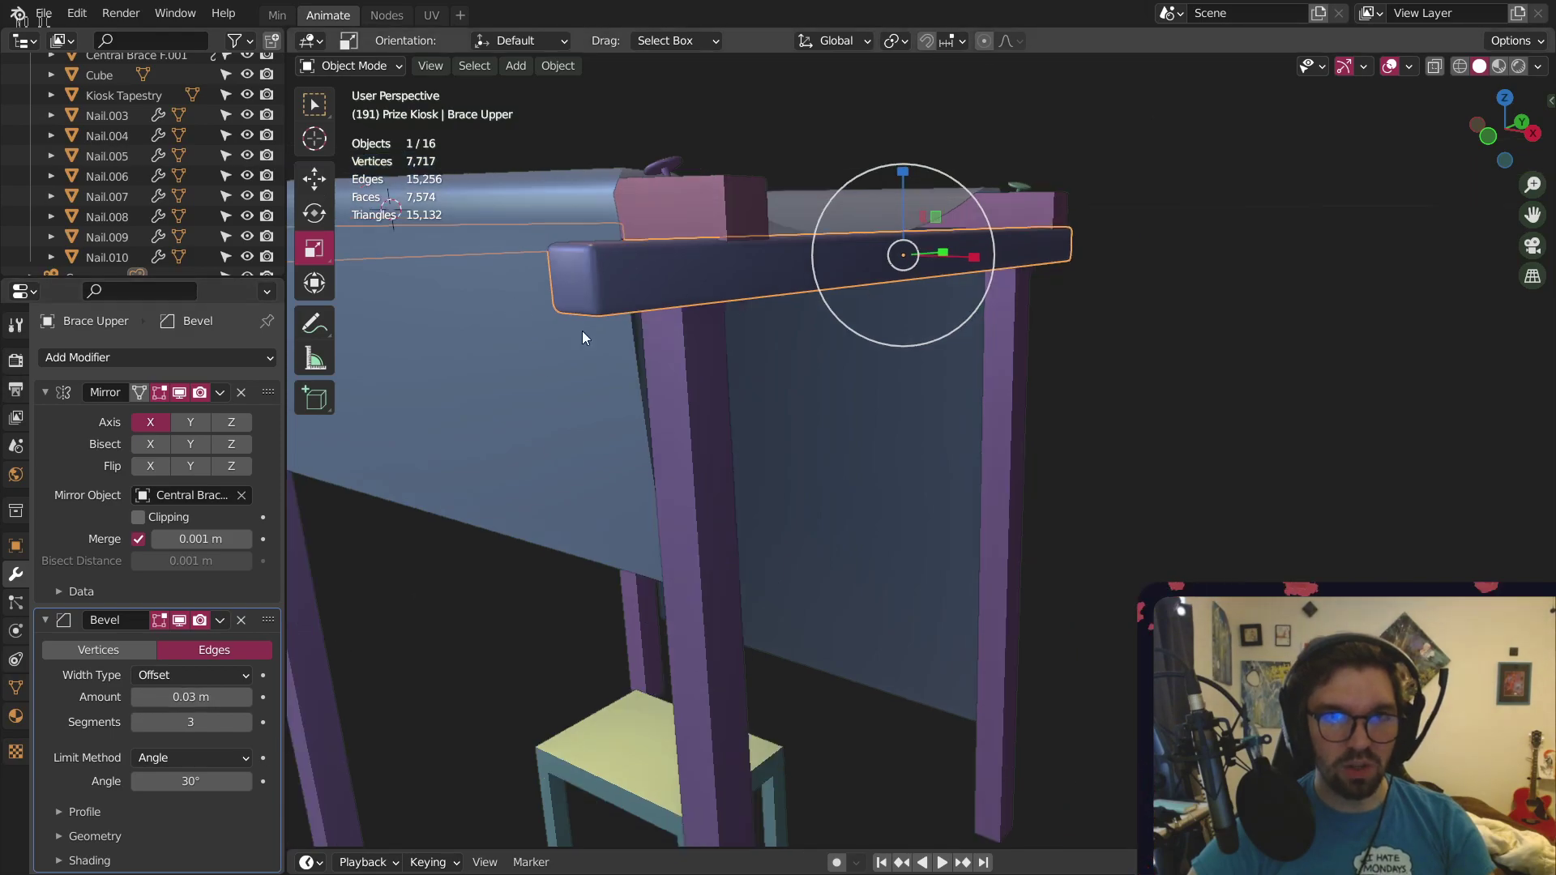
Copy the upper side brace's modifiers to the front and rear posts
left_click(692, 390)
left_click(1018, 420, "shift")
left_click(811, 253, "shift")
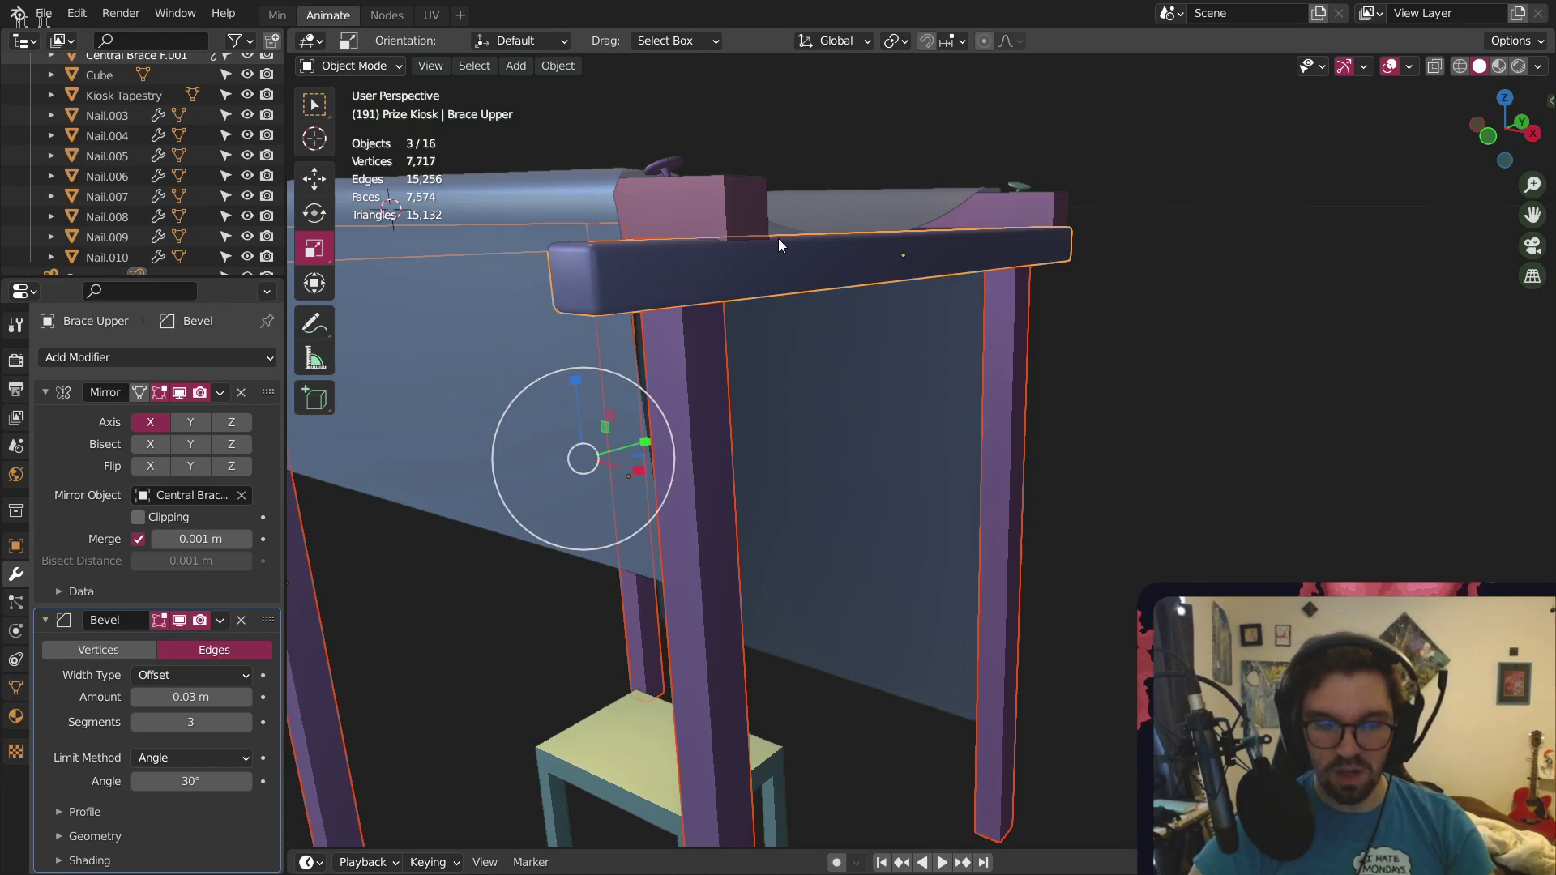
key("ctrl+l")
left_click(778, 239)
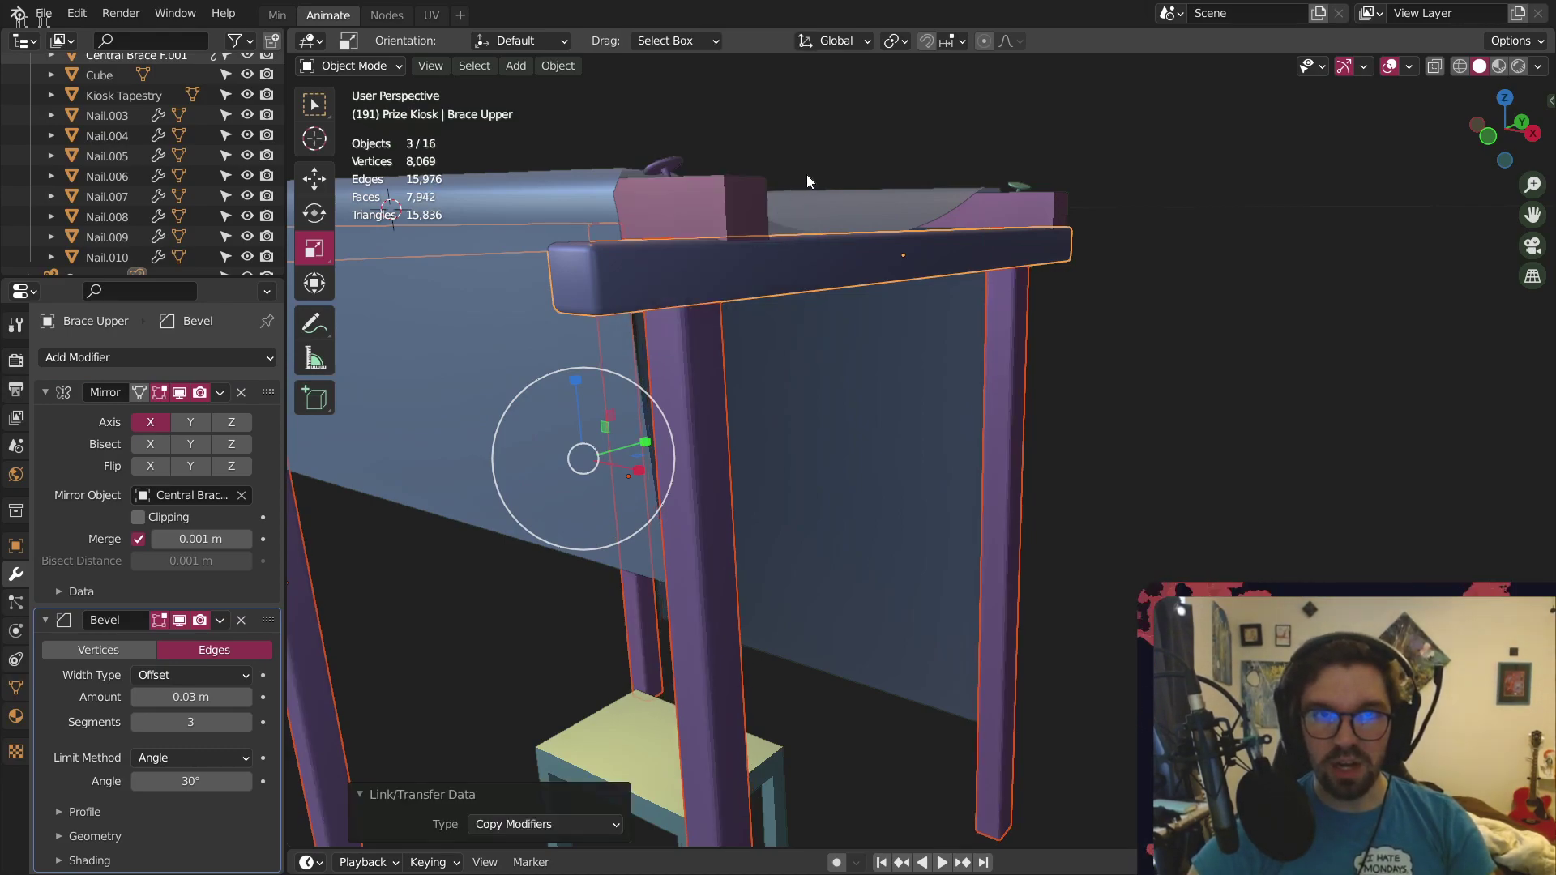
Shade the front and rear kiosk posts smooth
left_click(699, 342)
right_click(698, 340)
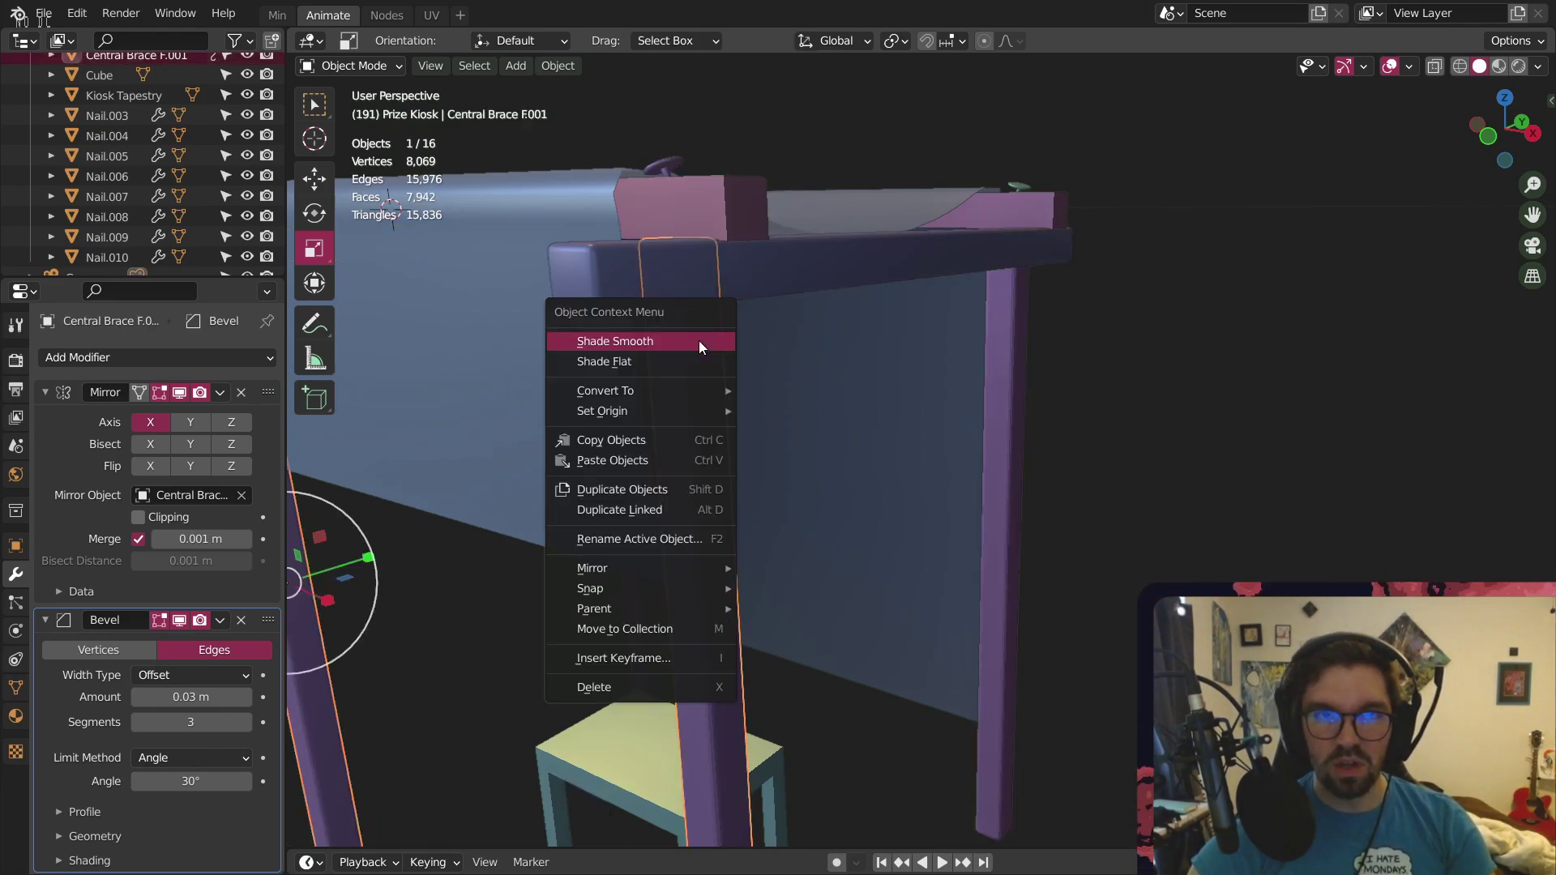
left_click(1013, 370)
Copy the upper side brace's modifiers to the front and back central braces, and clear the selection
left_click(717, 203)
left_click(989, 209, "shift")
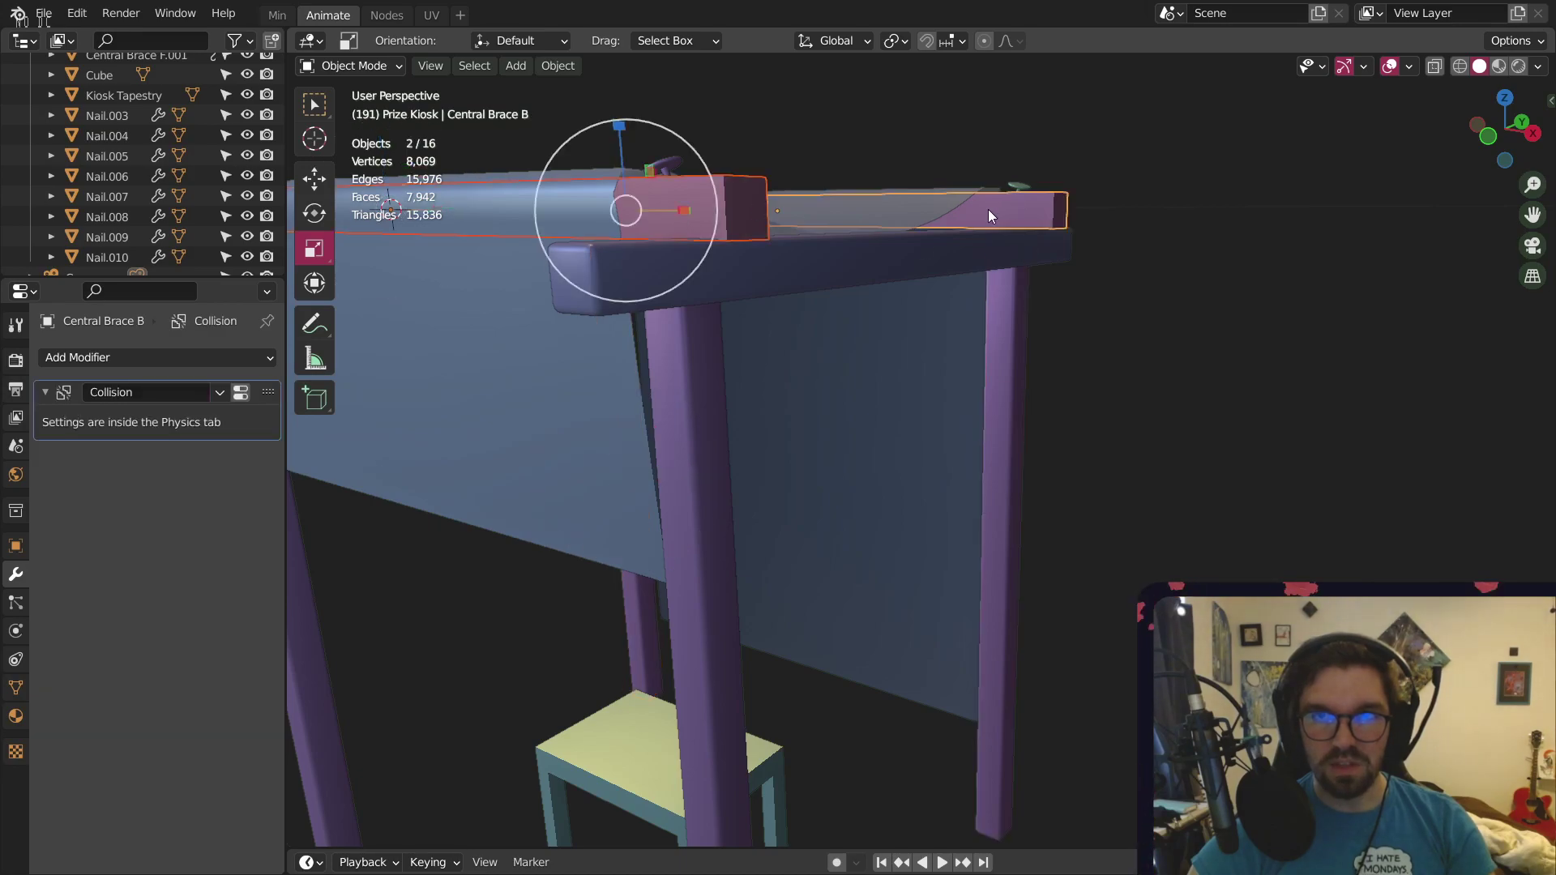
left_click(833, 276, "shift")
key("ctrl+l")
left_click(867, 251)
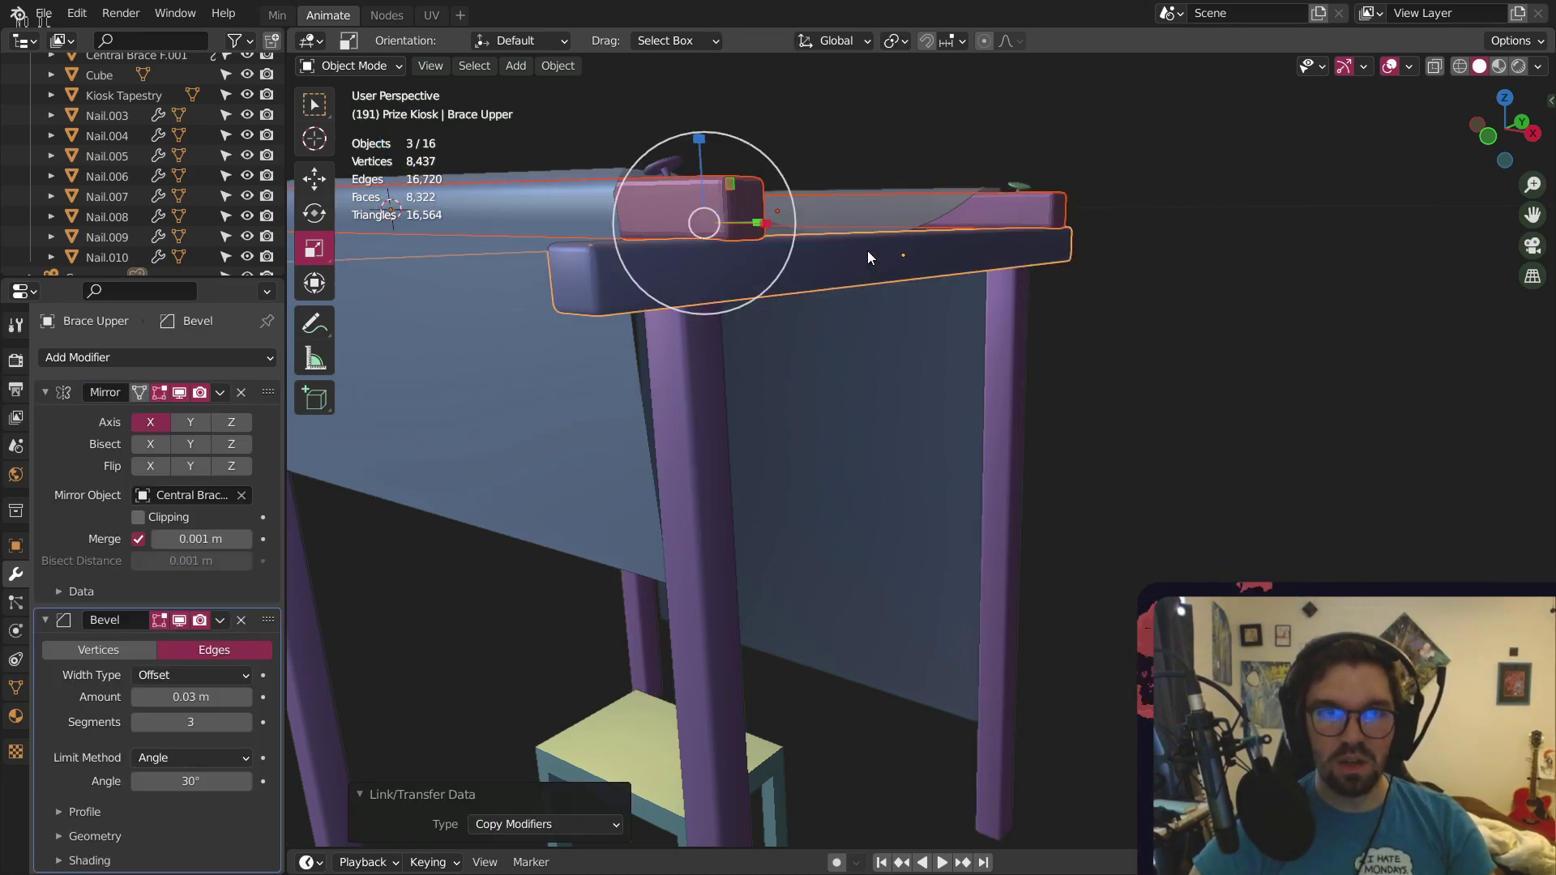
key("alt+a")
Remove the copied Mirror modifier from the front and back central braces, leaving only the Bevel on each
left_click(757, 218)
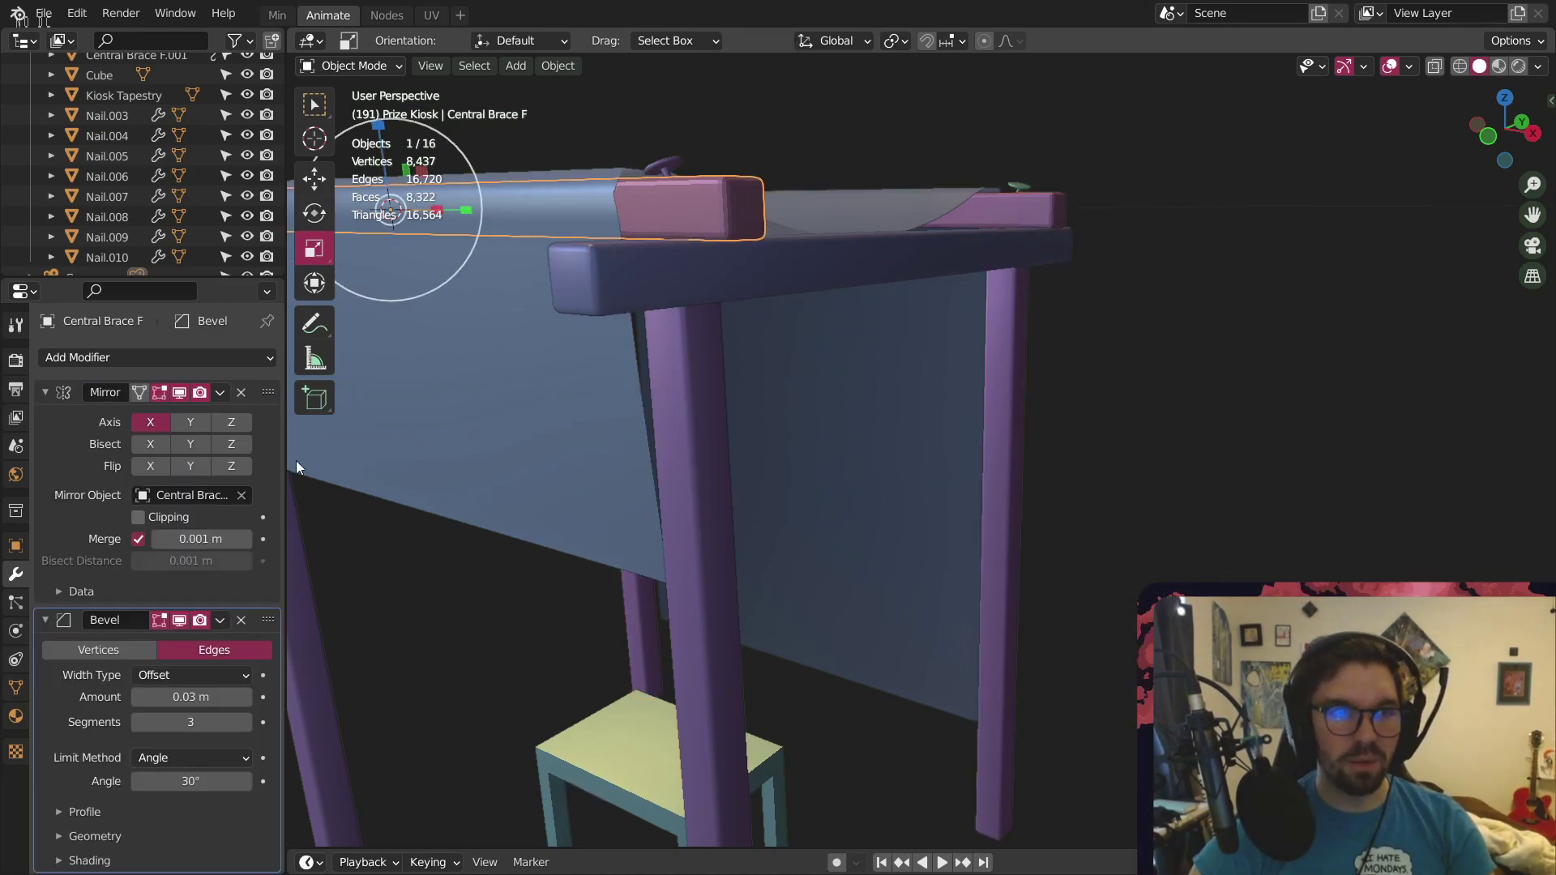
left_click(241, 392)
left_click(1024, 219)
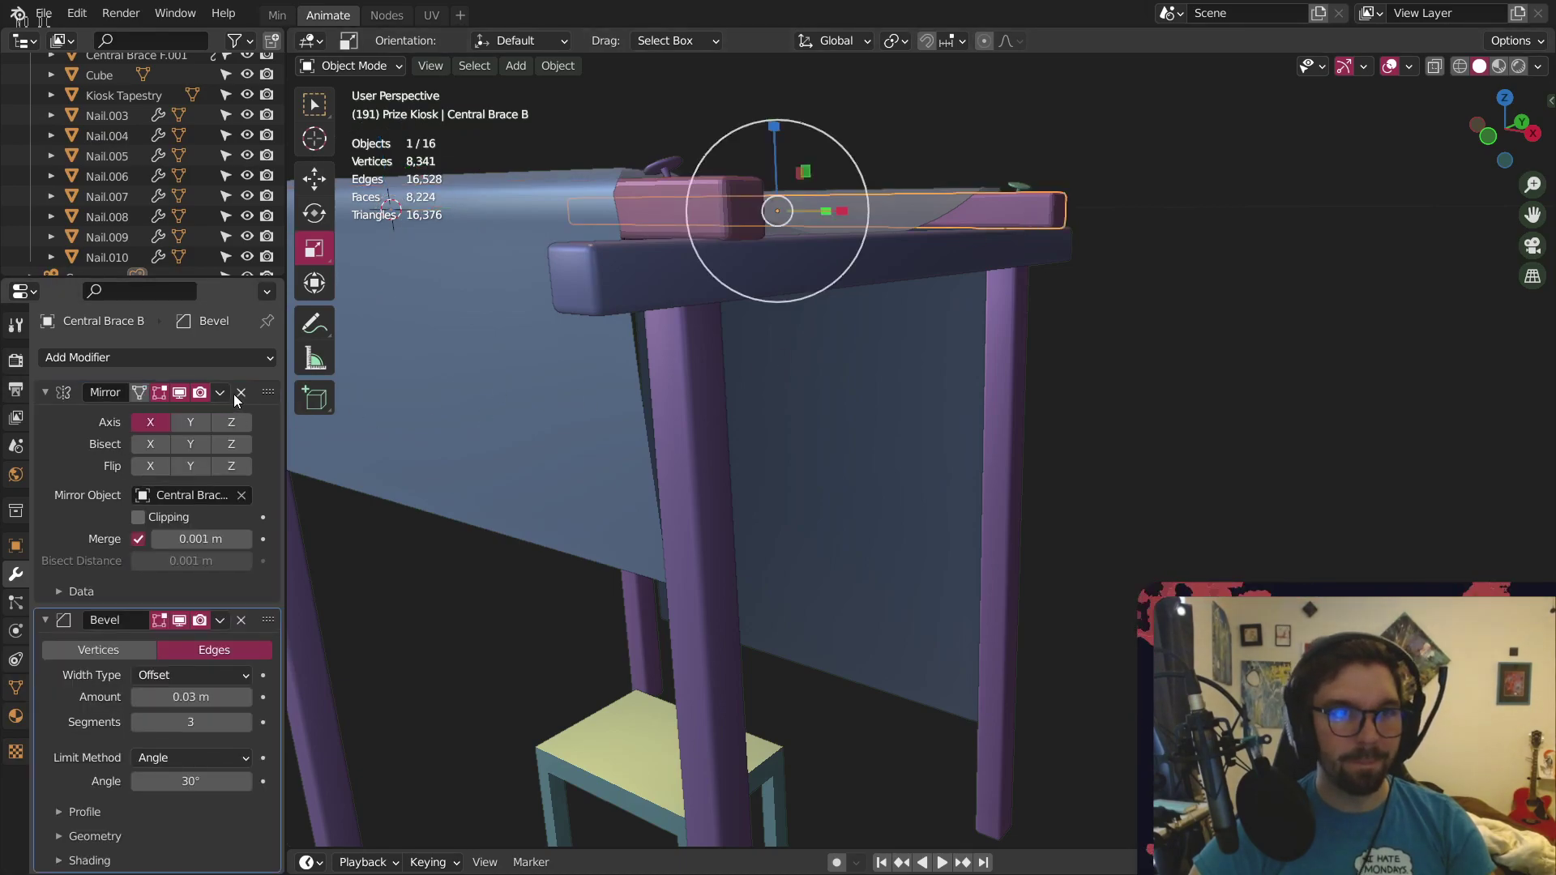
left_click(241, 392)
left_click(663, 212)
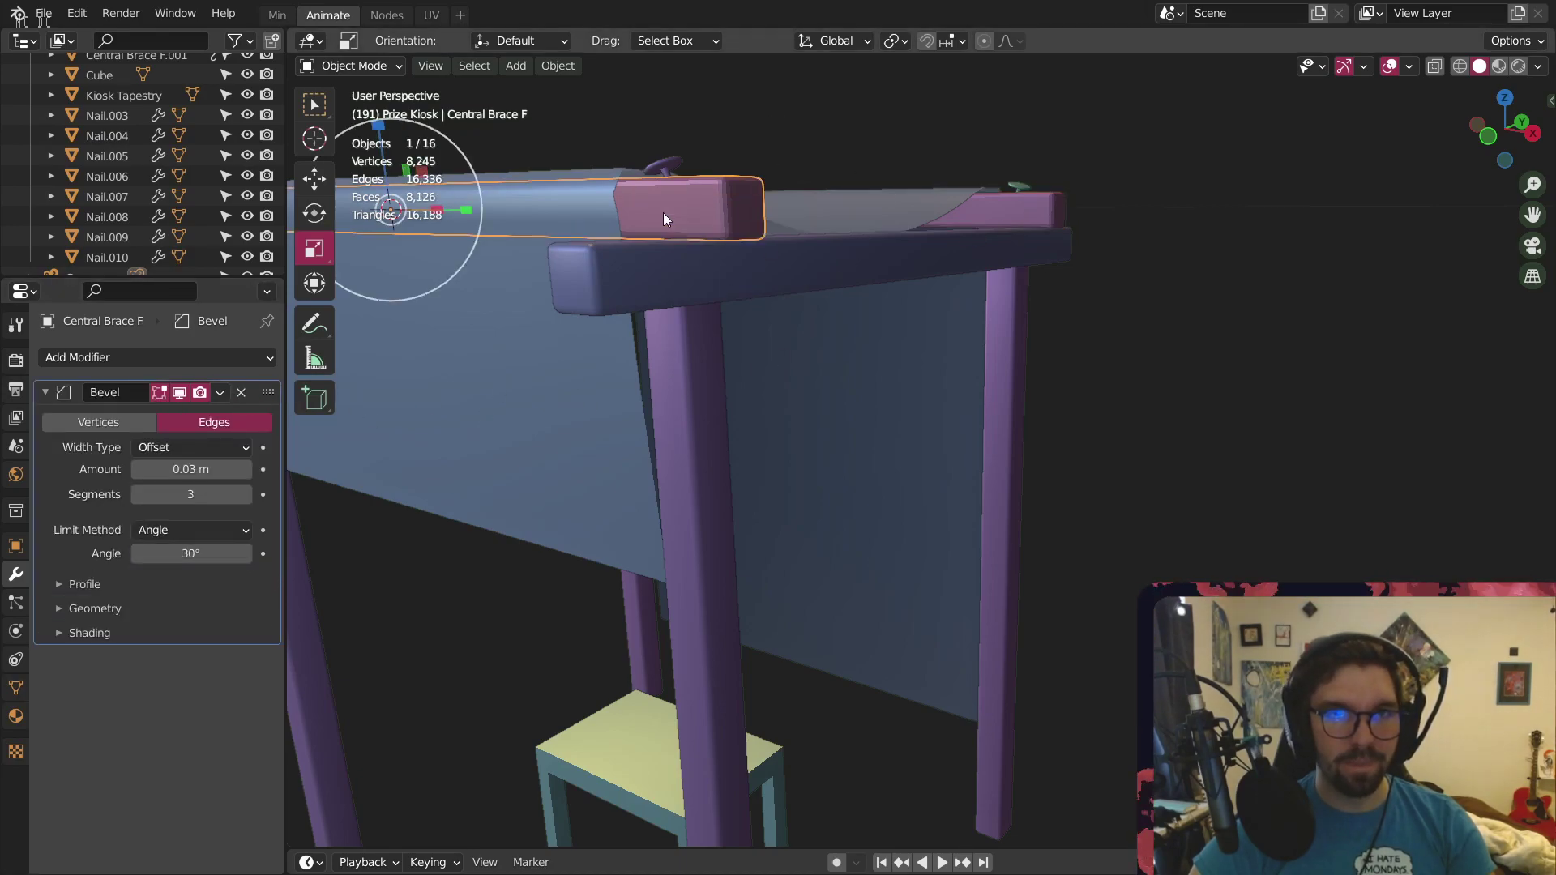
left_click(1001, 219)
left_click(1206, 128)
Copy the front central brace's Bevel modifier to the table
scroll(1023, 176, "down", 2)
middle_click_drag(1022, 177, 960, 165)
scroll(960, 165, "down", 1)
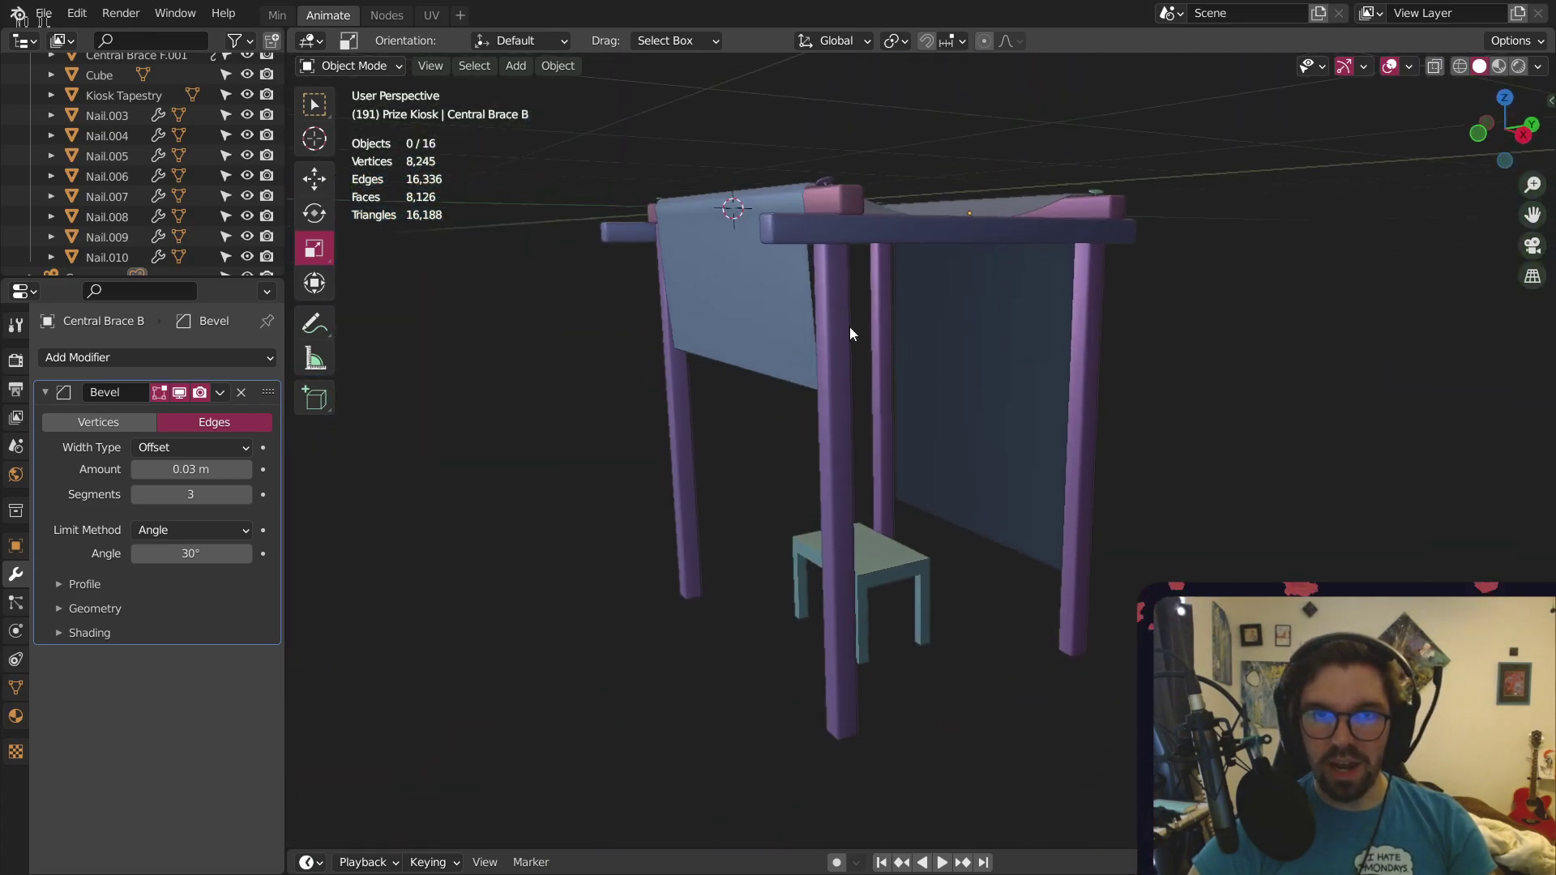
middle_click_drag(850, 333, 853, 256)
left_click(729, 648)
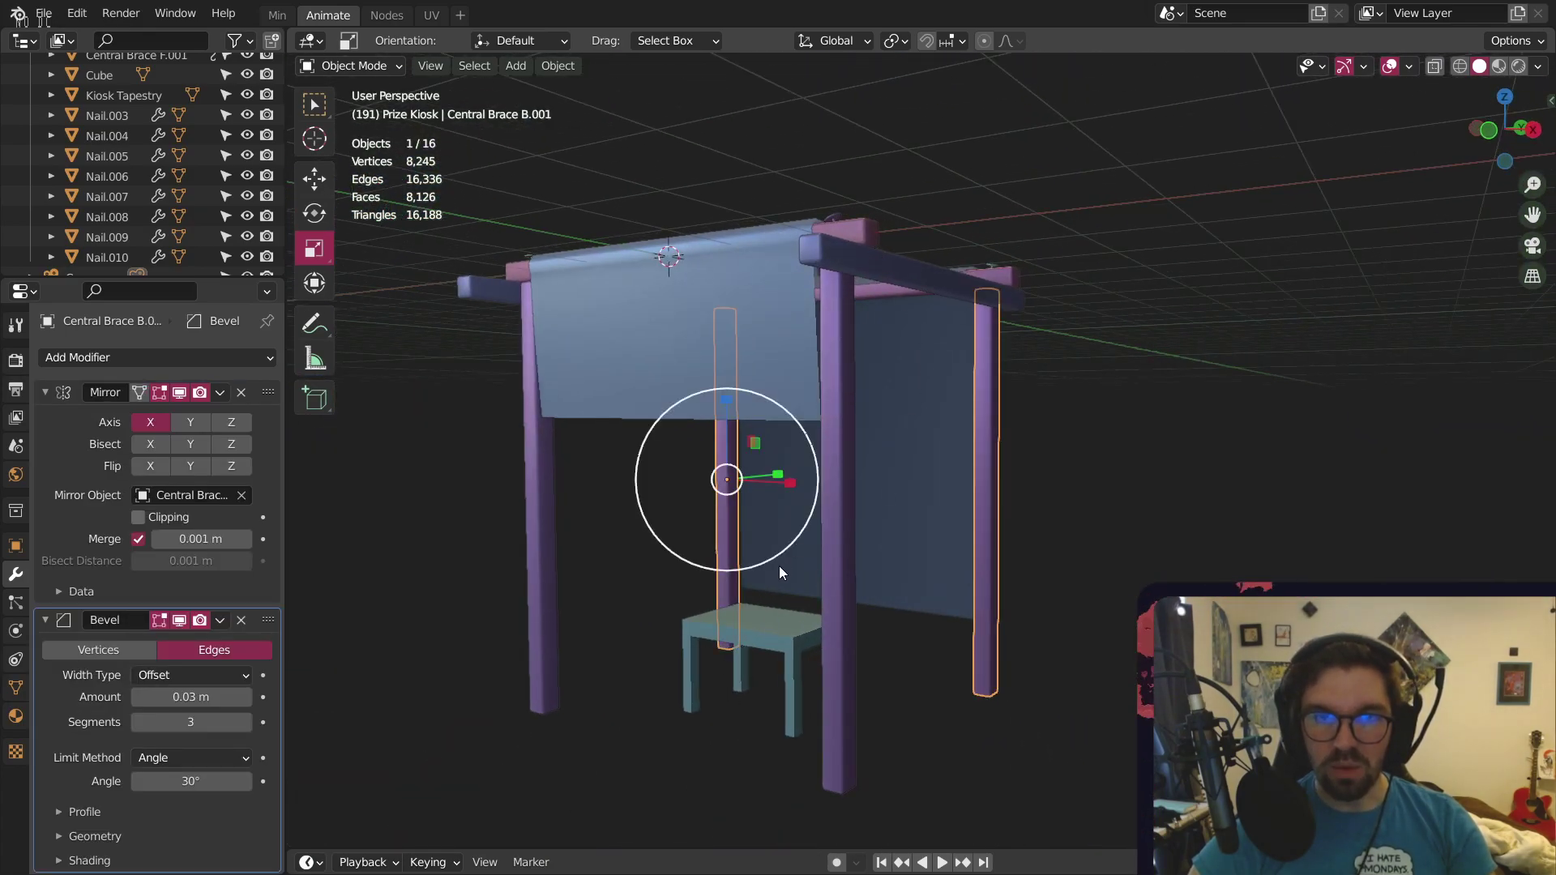
left_click(774, 624)
left_click(848, 237)
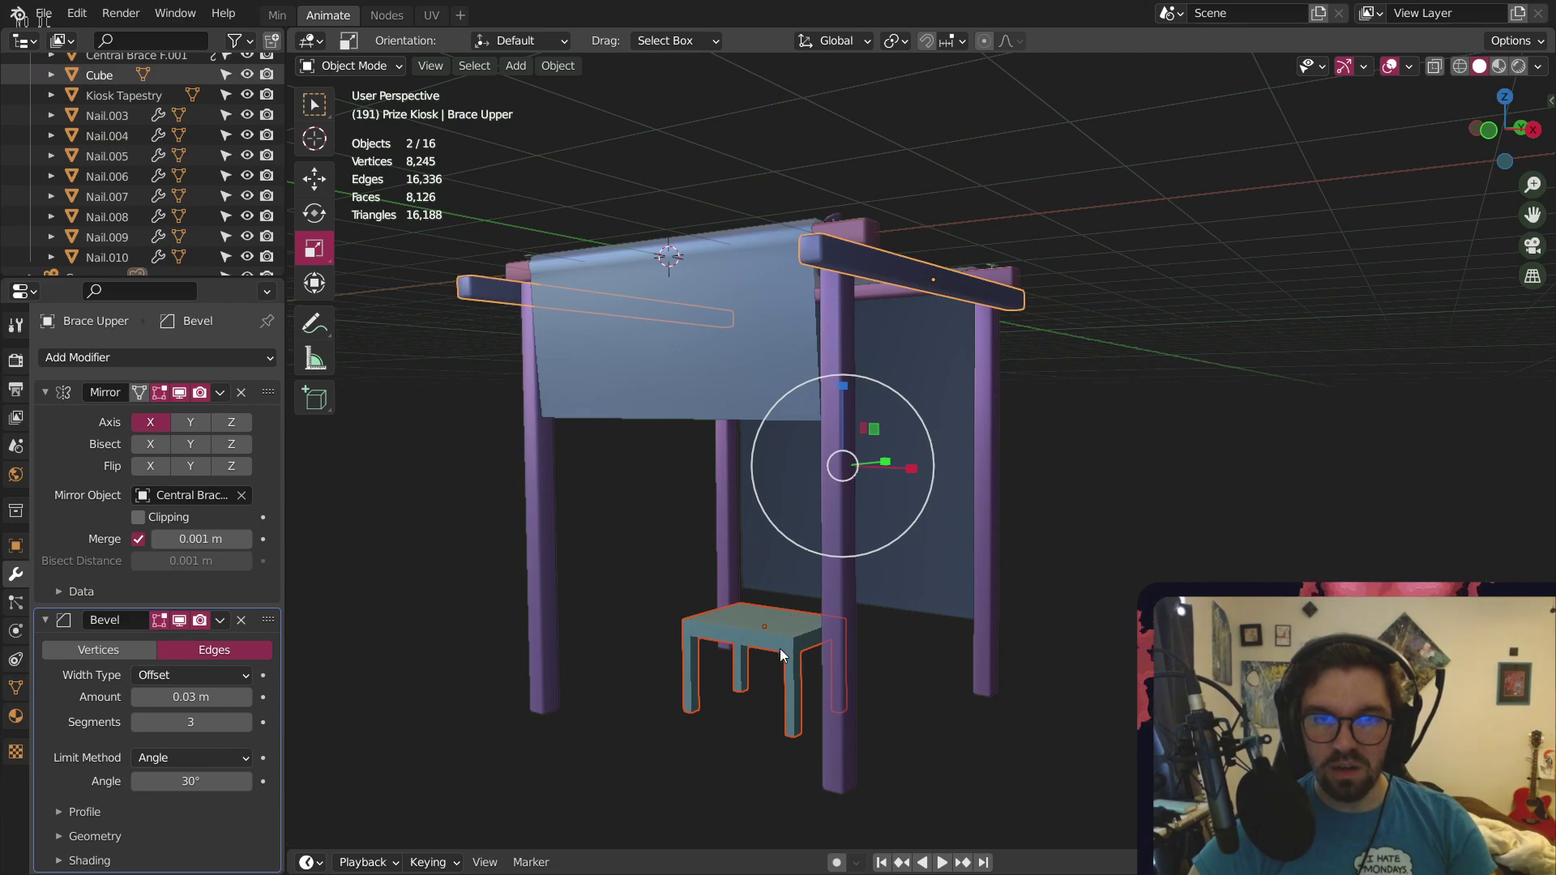
left_click(780, 649)
left_click(862, 220, "shift")
key("ctrl+l")
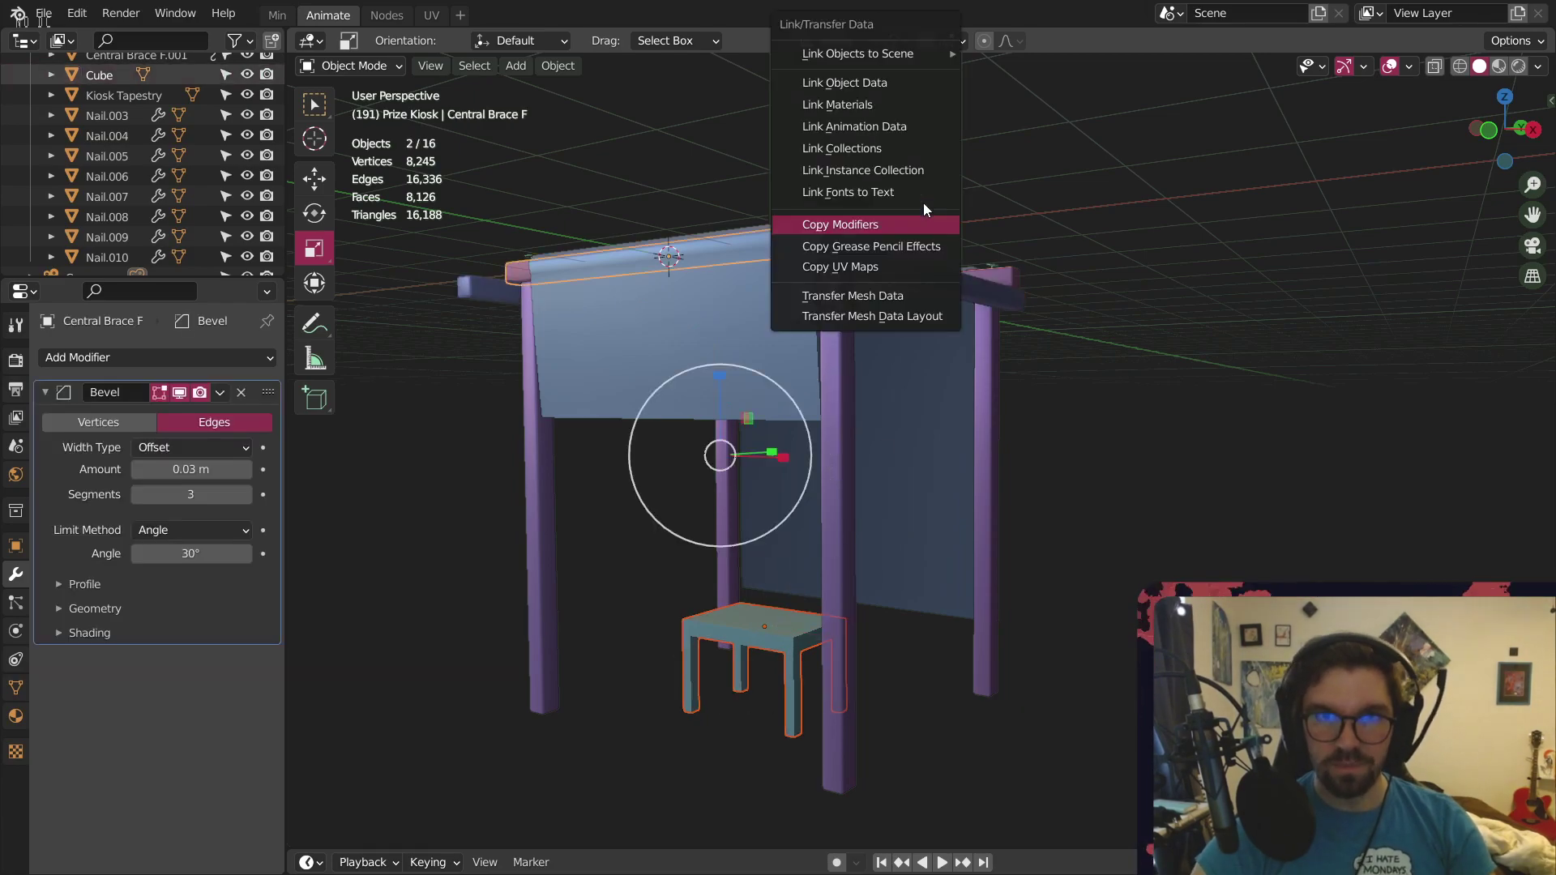
left_click(830, 227)
Shade the table smooth and apply its scale
scroll(750, 691, "up", 8)
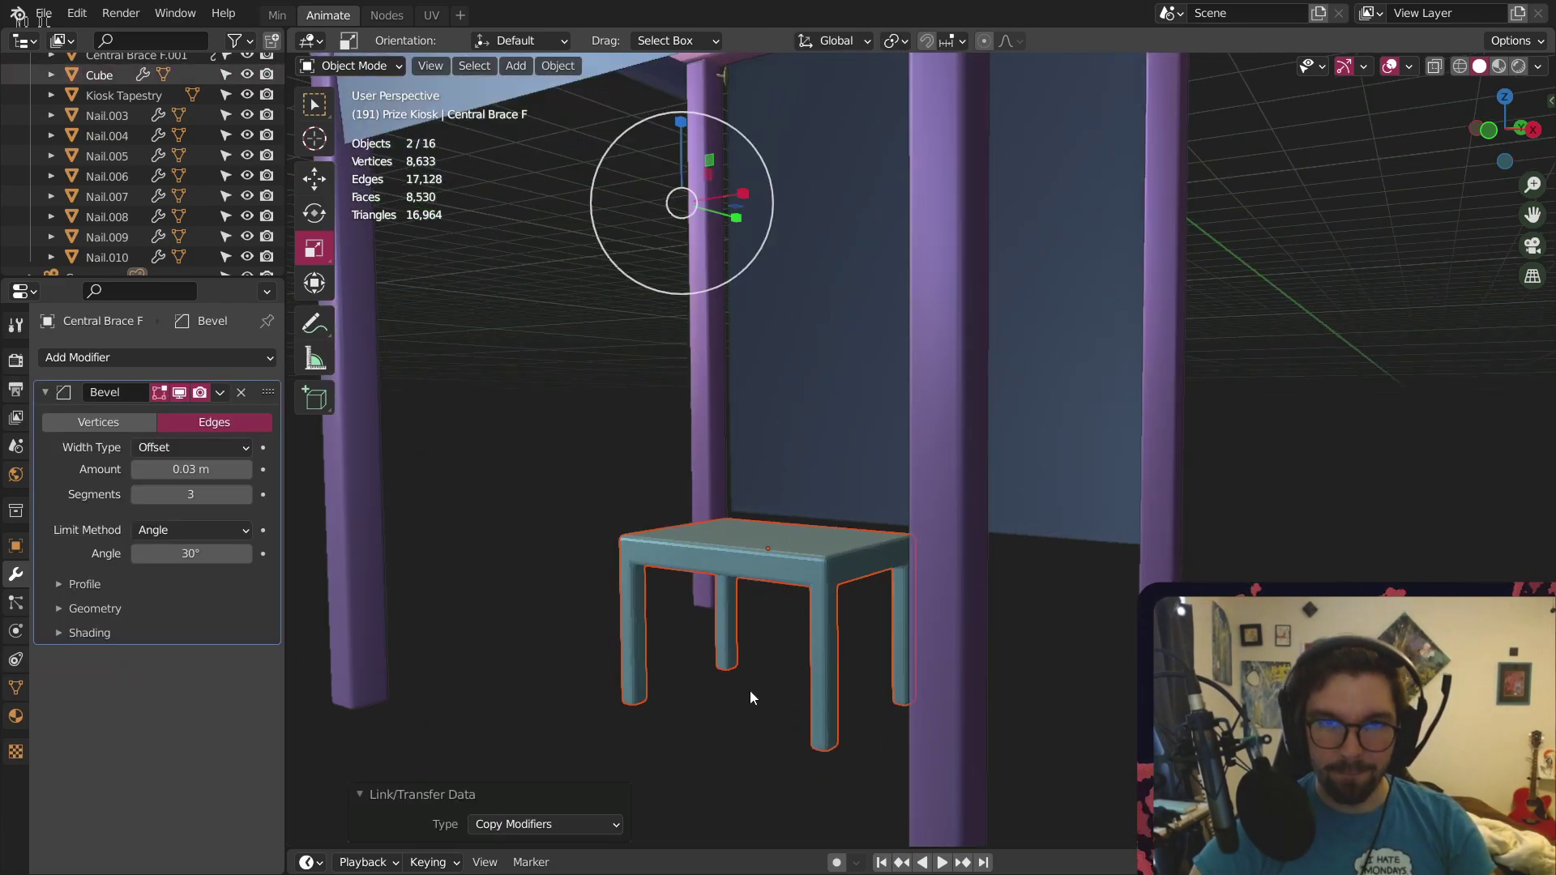
left_click(833, 468)
right_click(833, 469)
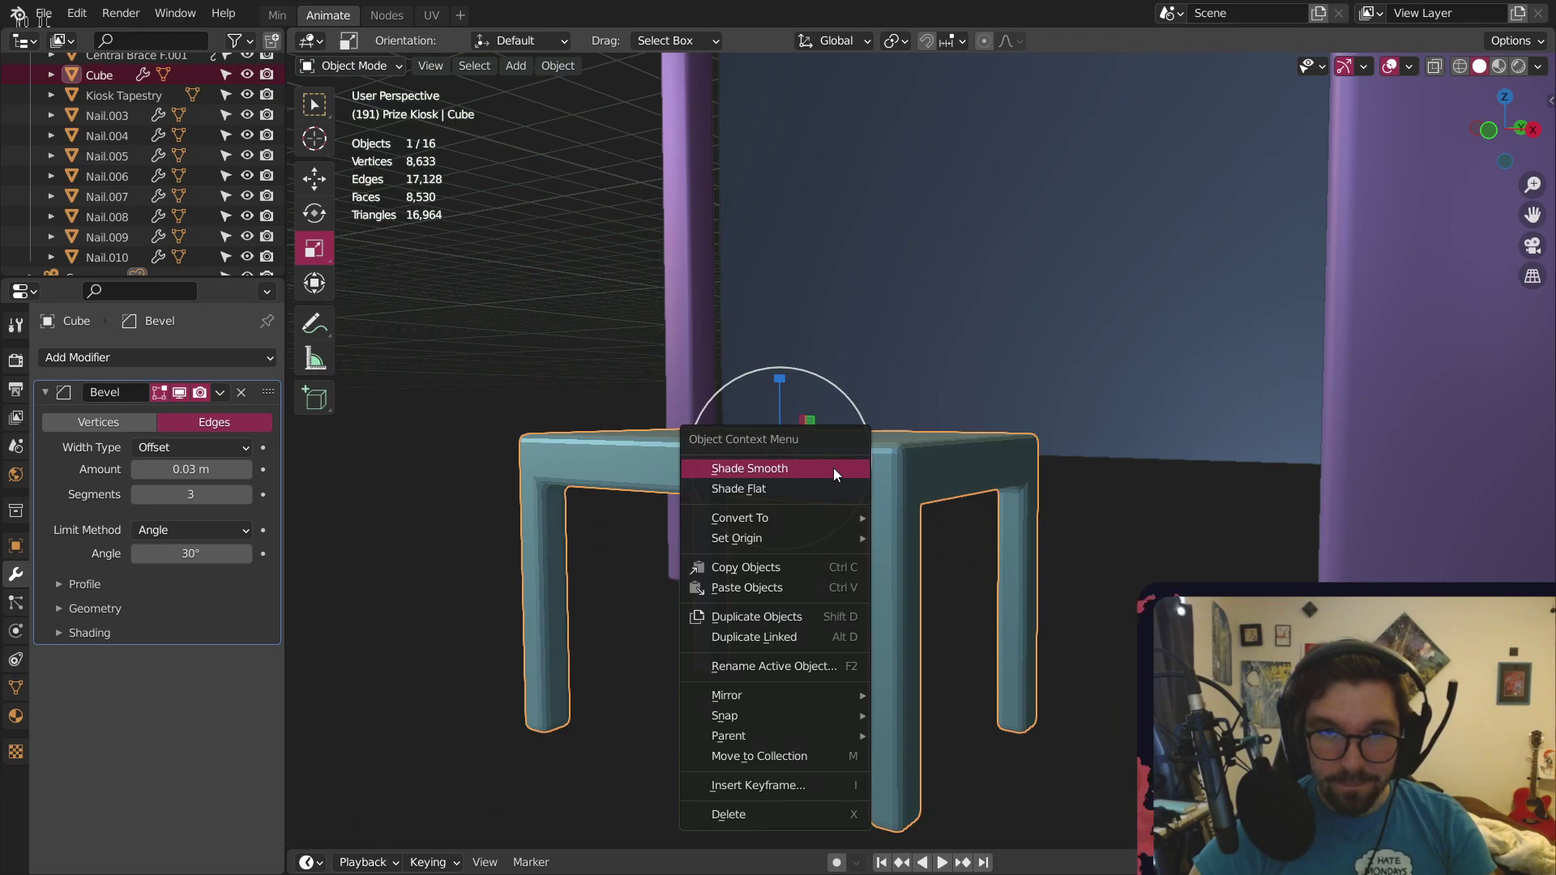
key("ctrl+a")
left_click(880, 478)
left_click(741, 700)
Examine the bevelled table close up and its look within the whole kiosk from several angles
middle_click_drag(740, 700, 931, 542)
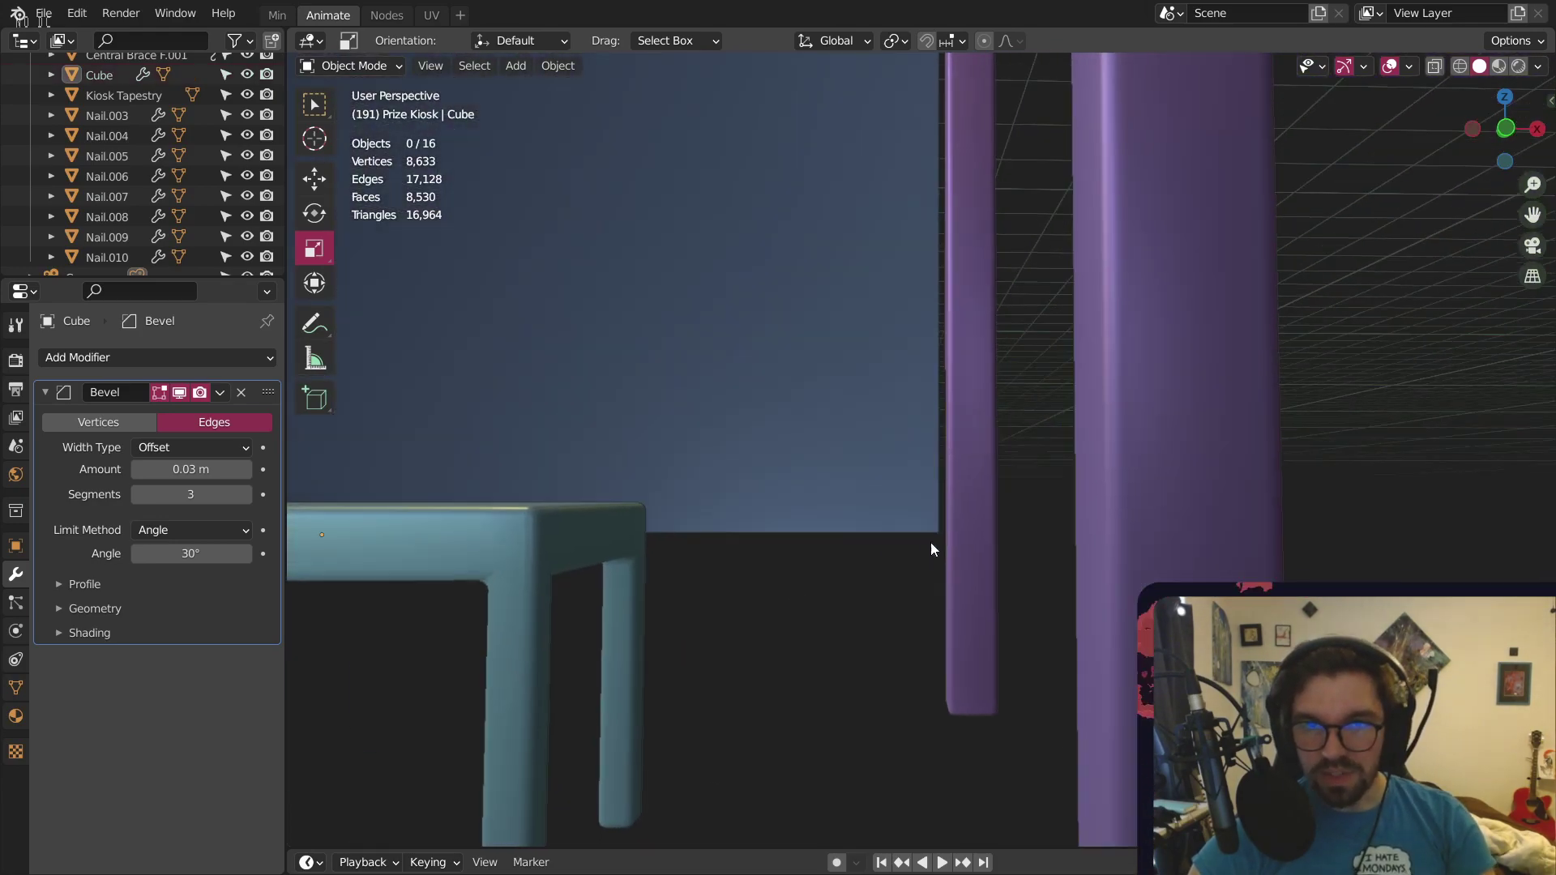
scroll(645, 598, "down", 8)
middle_click_drag(708, 620, 1024, 614)
scroll(1013, 609, "up", 8)
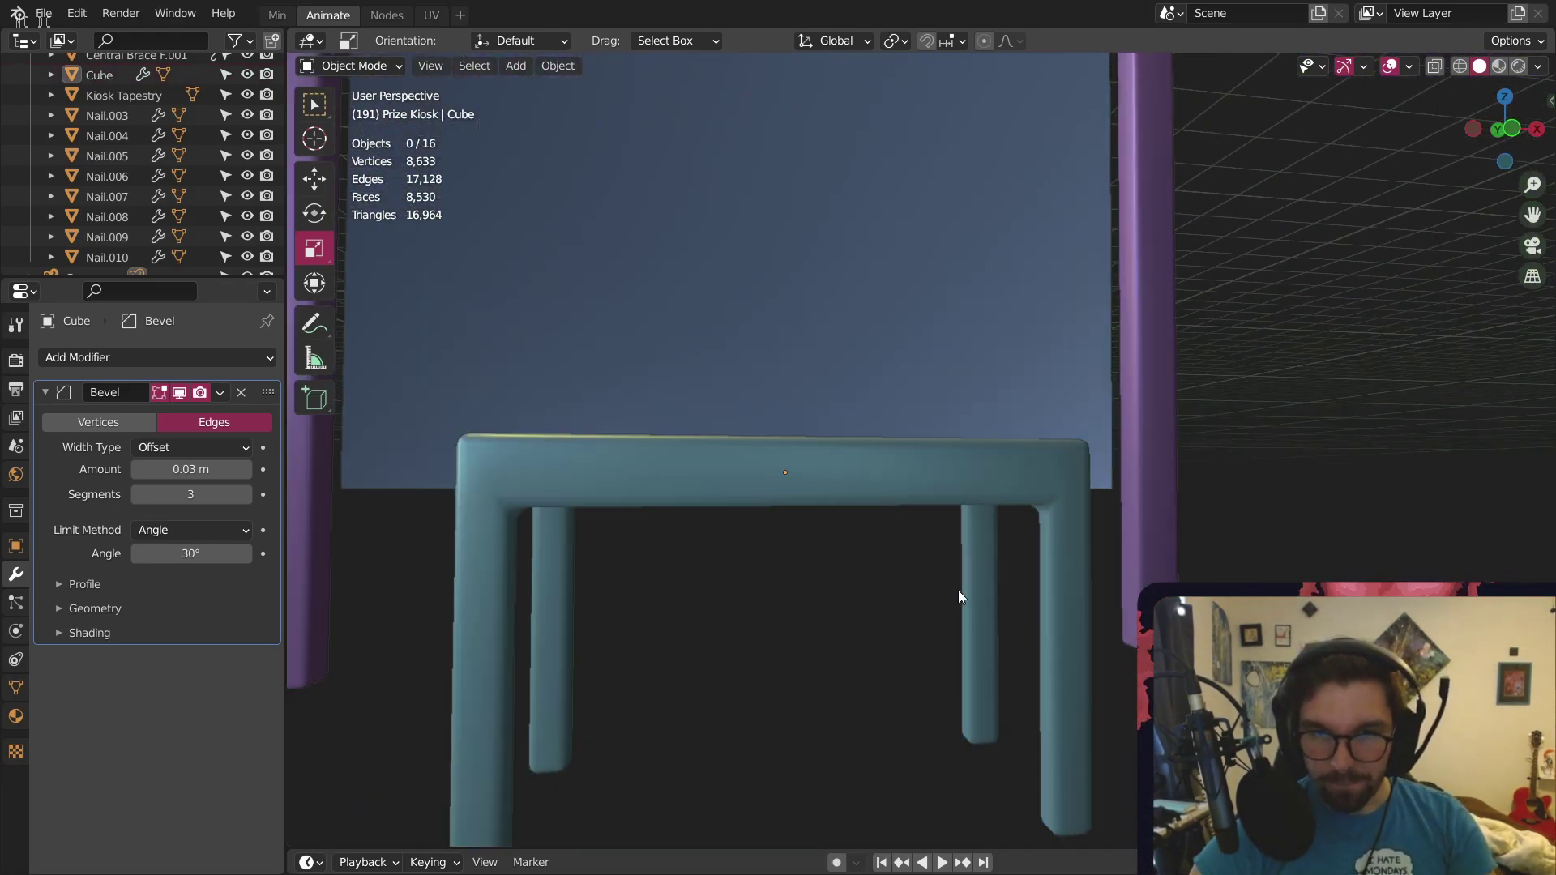
scroll(957, 597, "down", 5)
middle_click_drag(819, 528, 1023, 553)
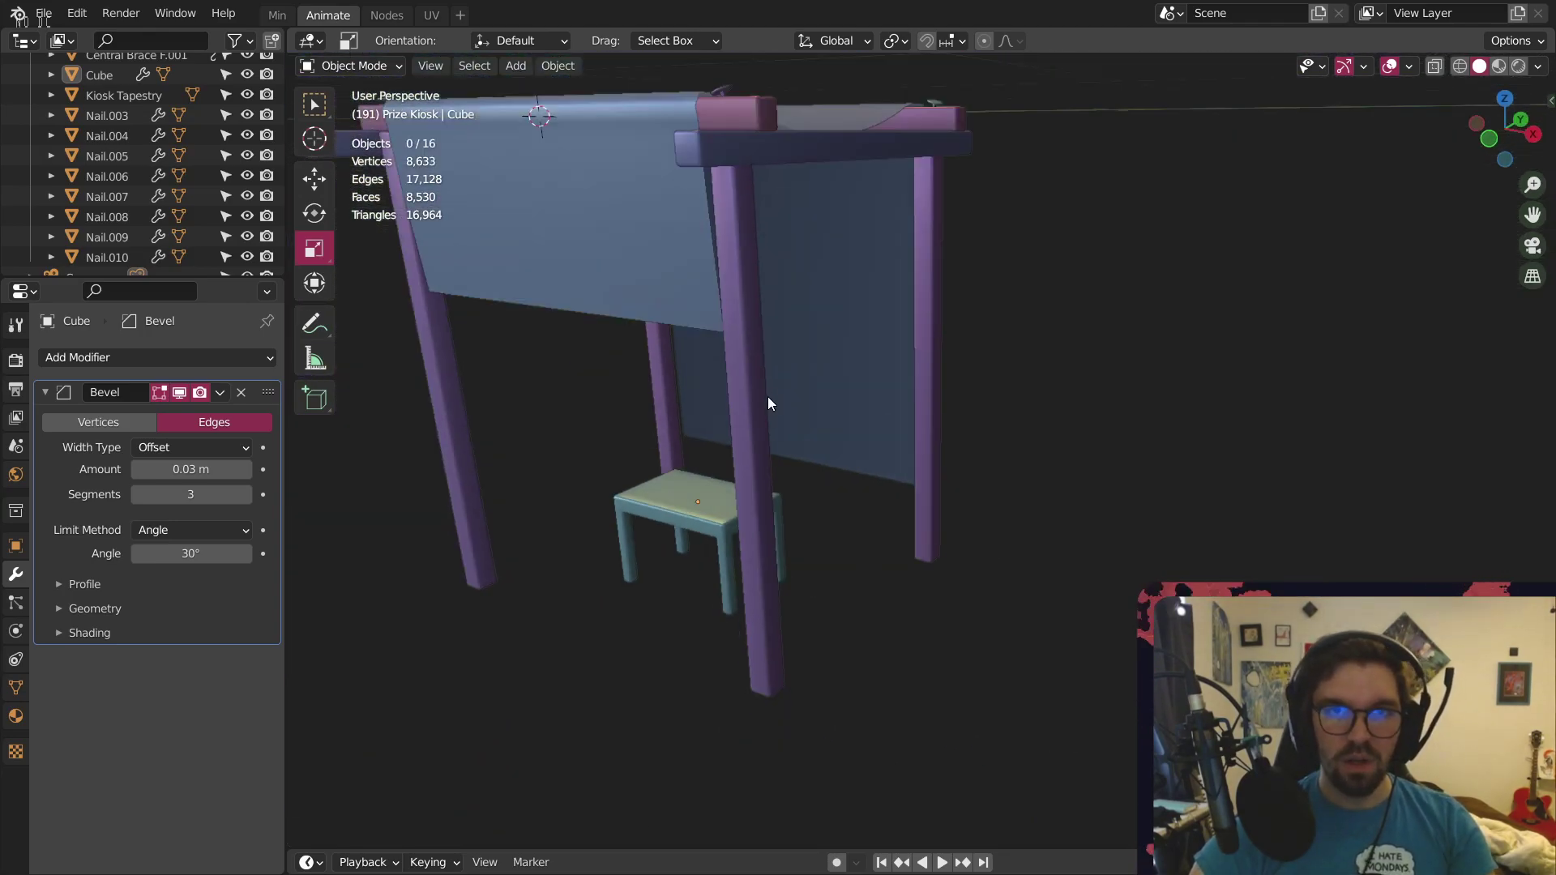
middle_click_drag(768, 402, 783, 361)
middle_click_drag(891, 592, 831, 582)
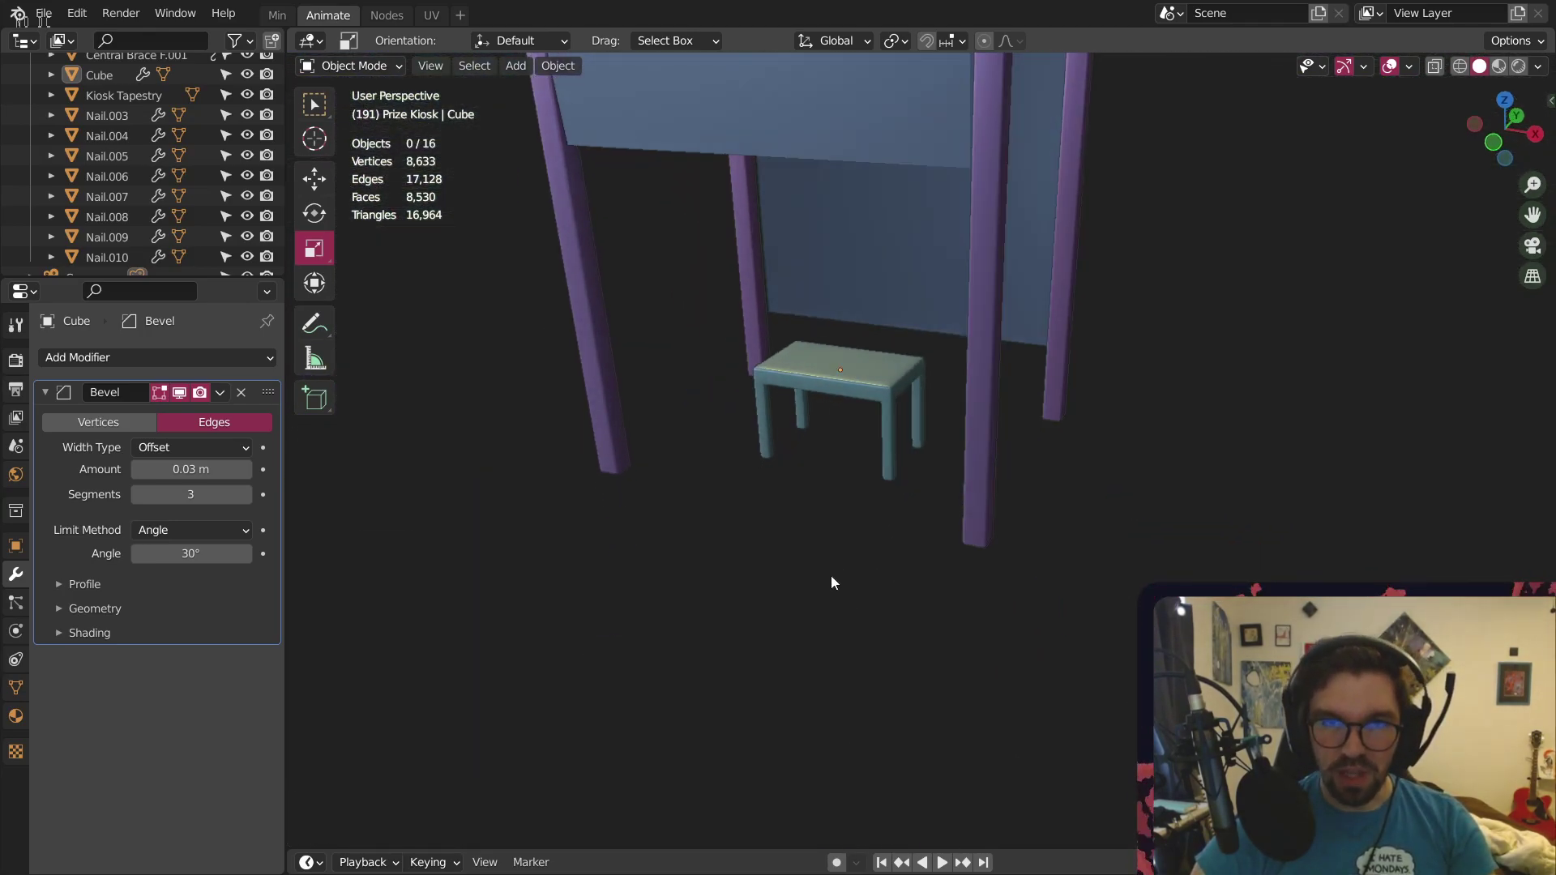
scroll(826, 535, "down", 8)
middle_click_drag(825, 520, 817, 590)
scroll(811, 575, "up", 6)
scroll(784, 561, "down", 5)
middle_click_drag(861, 535, 811, 552)
left_click(516, 66)
mouse_move(561, 94)
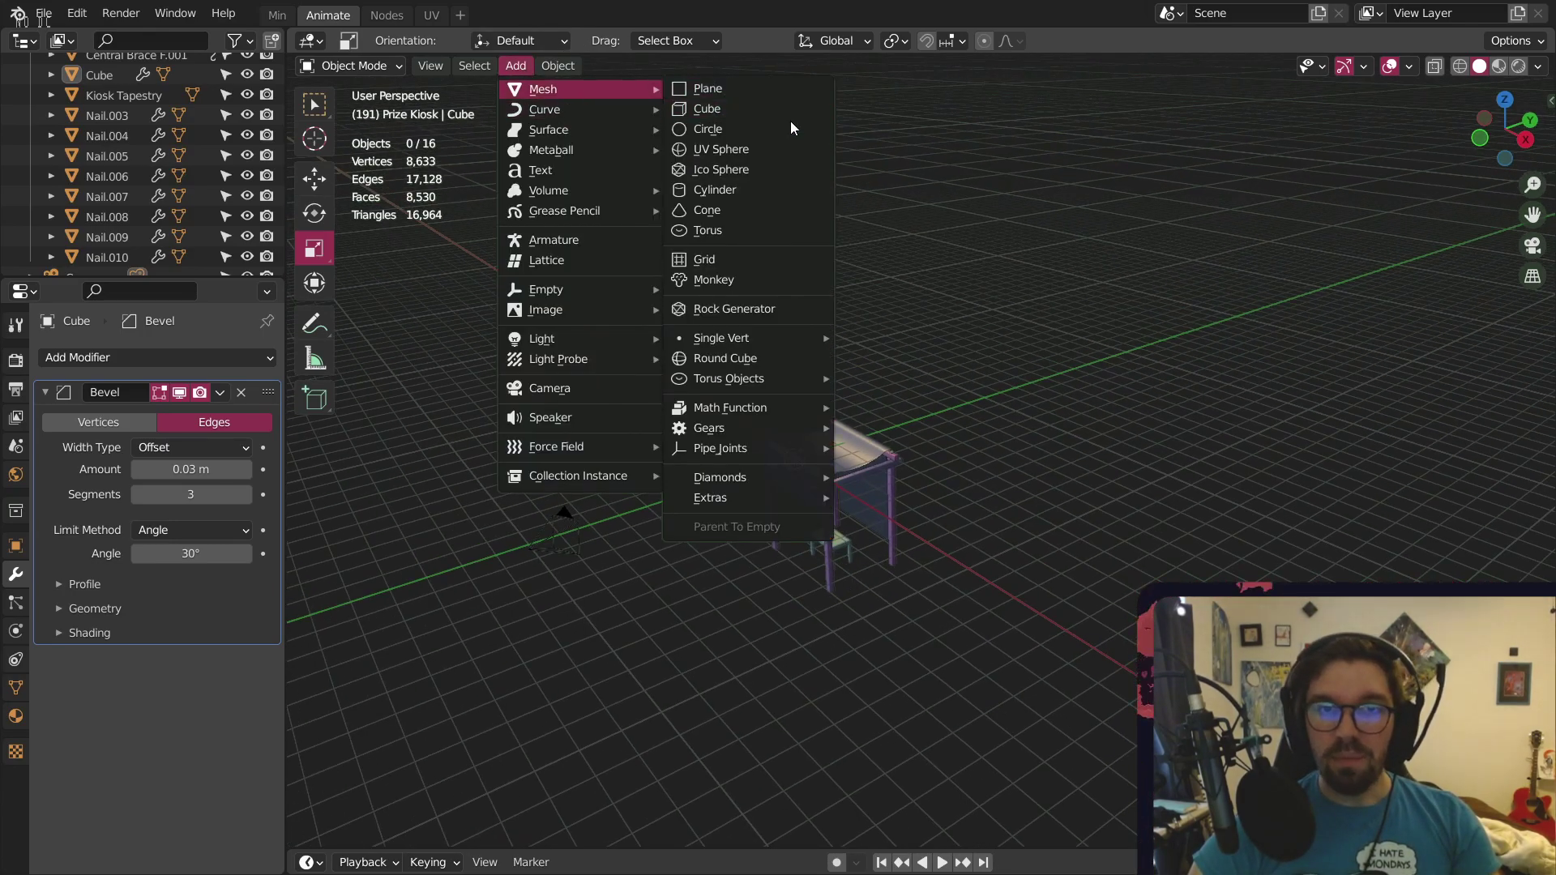
left_click(733, 190)
scroll(807, 428, "up", 4)
left_click(570, 599)
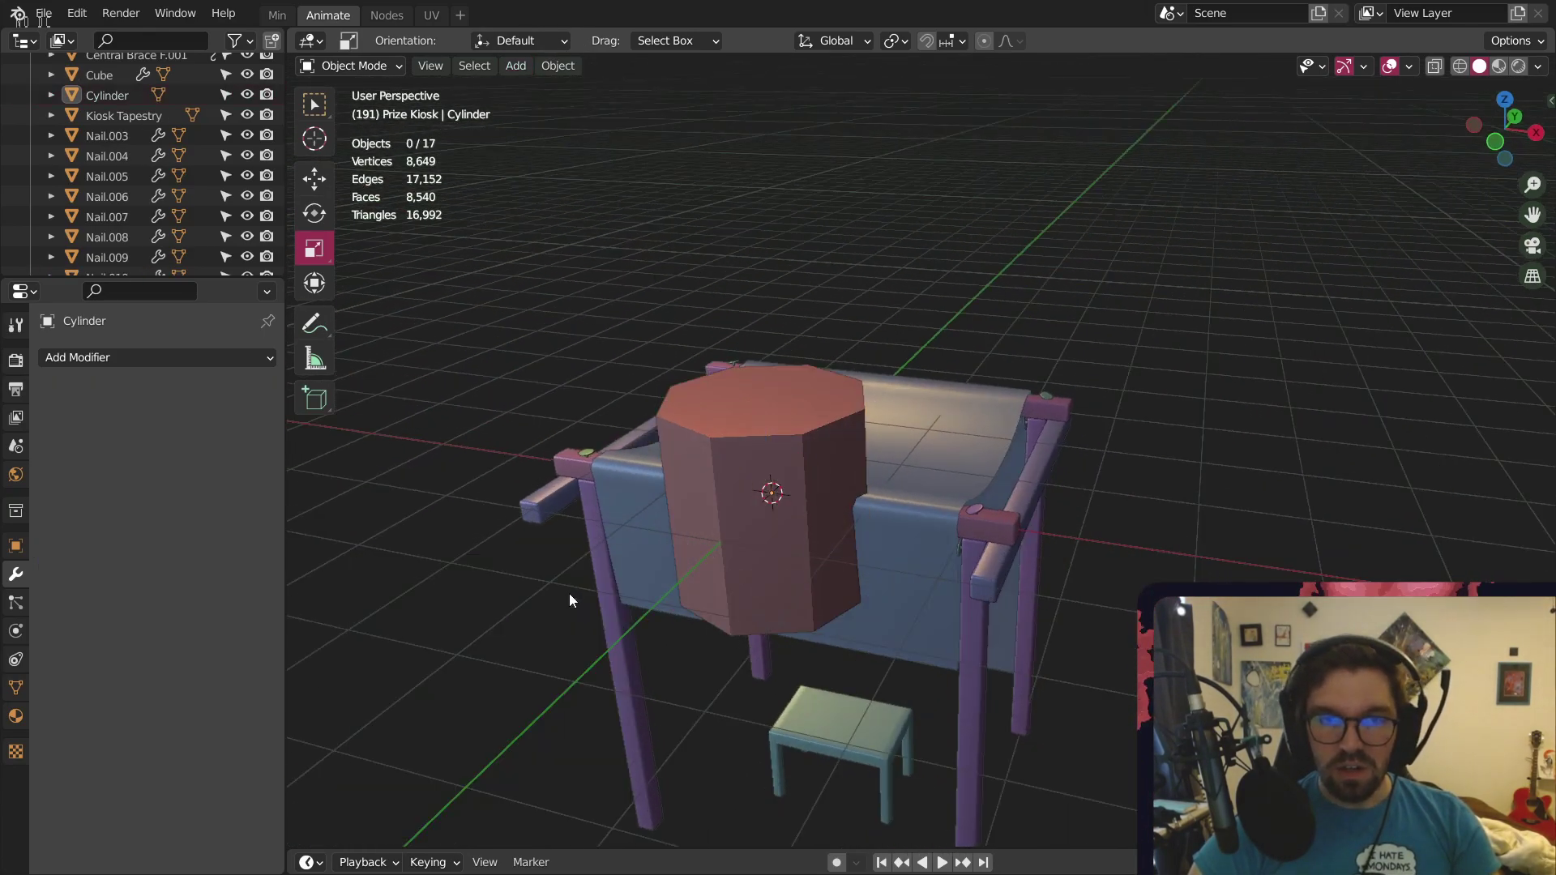
key("ctrl+z")
key("ctrl+z")
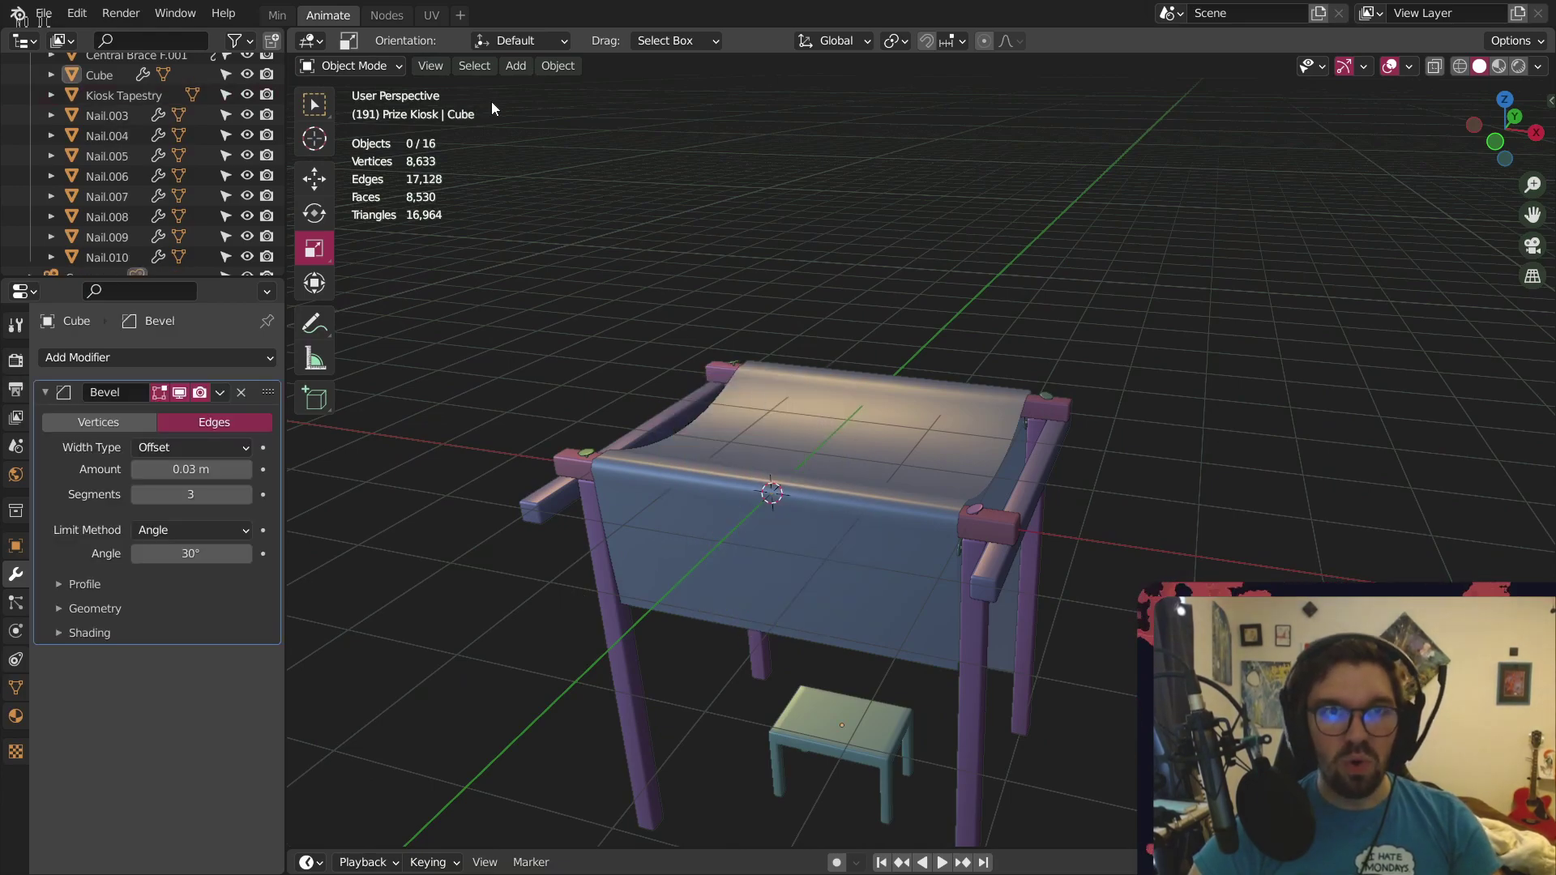
Add a cylinder mesh with 24 vertices at the world origin
left_click(516, 65)
mouse_move(547, 91)
left_click(744, 193)
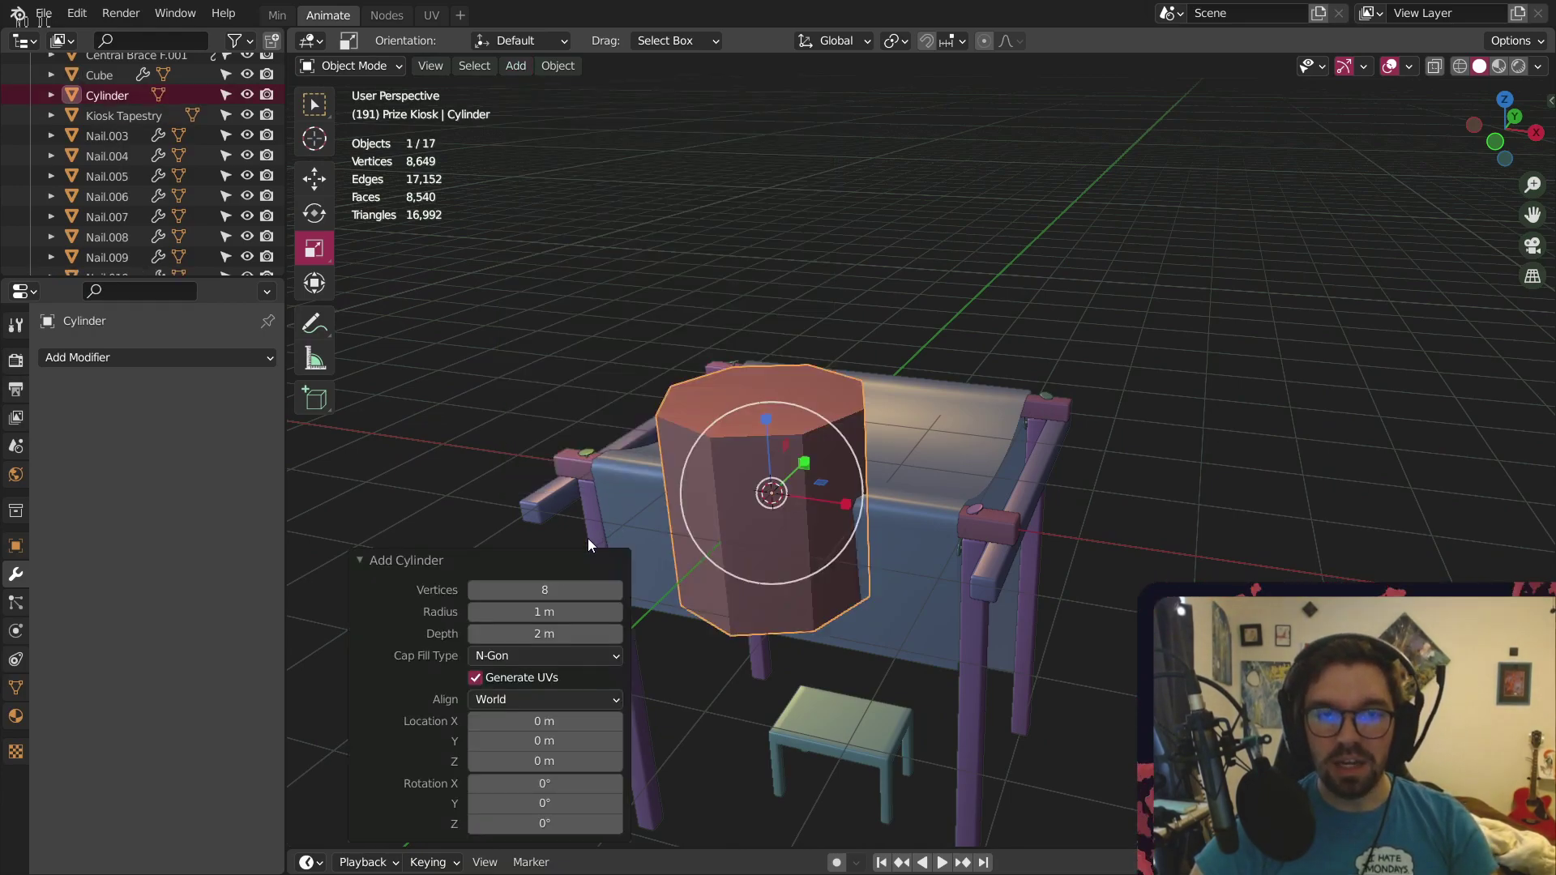
type("24")
key("Return")
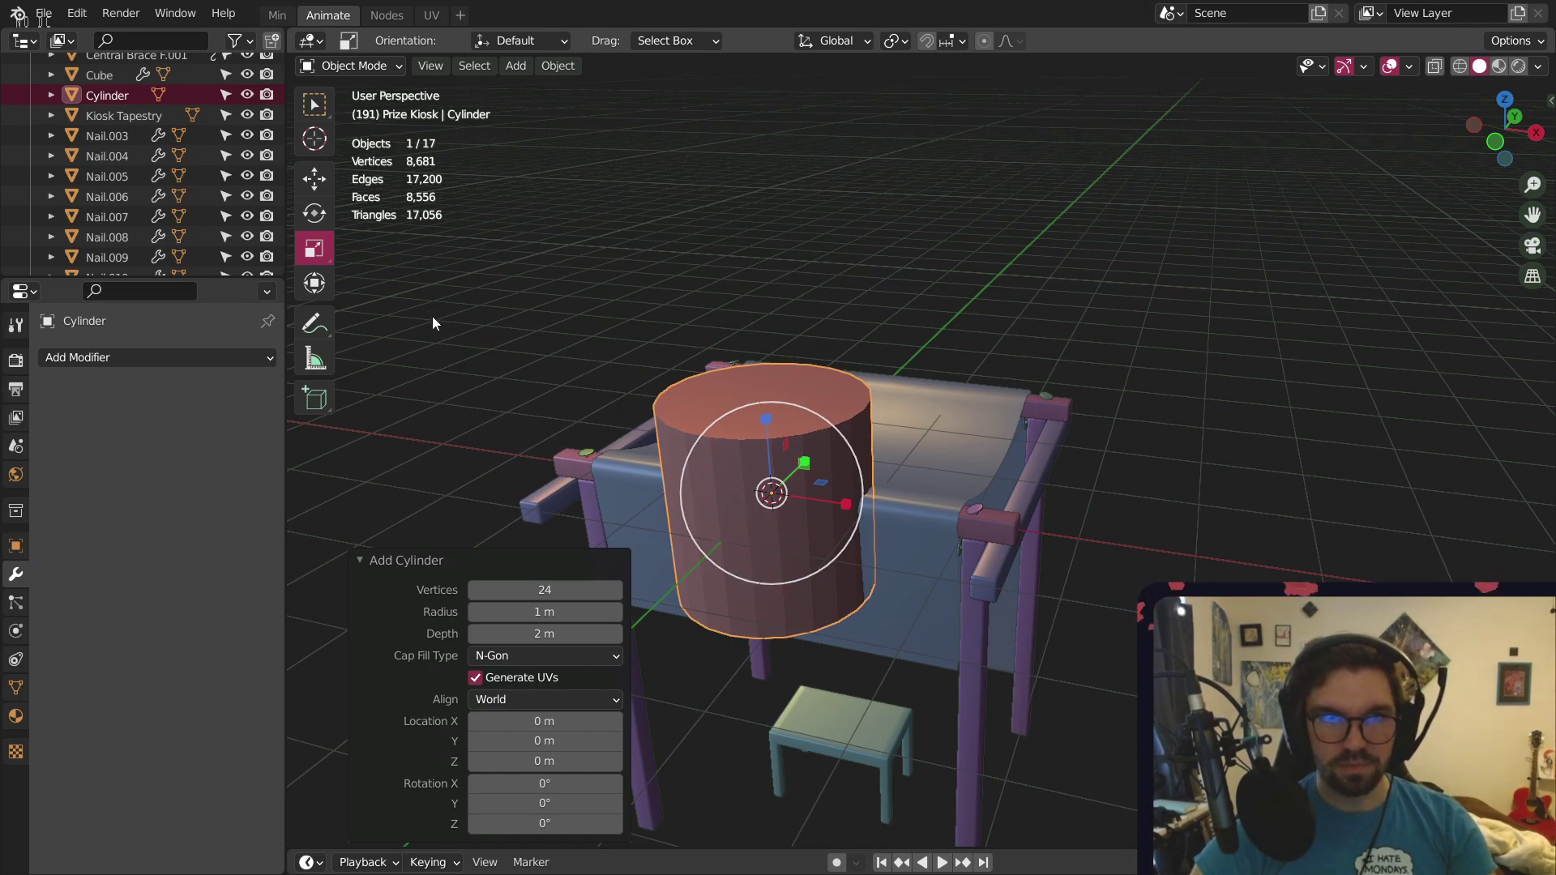
Raise the cylinder about 1.64 m along Z
left_click_drag(763, 409, 762, 263)
scroll(816, 274, "up", 3)
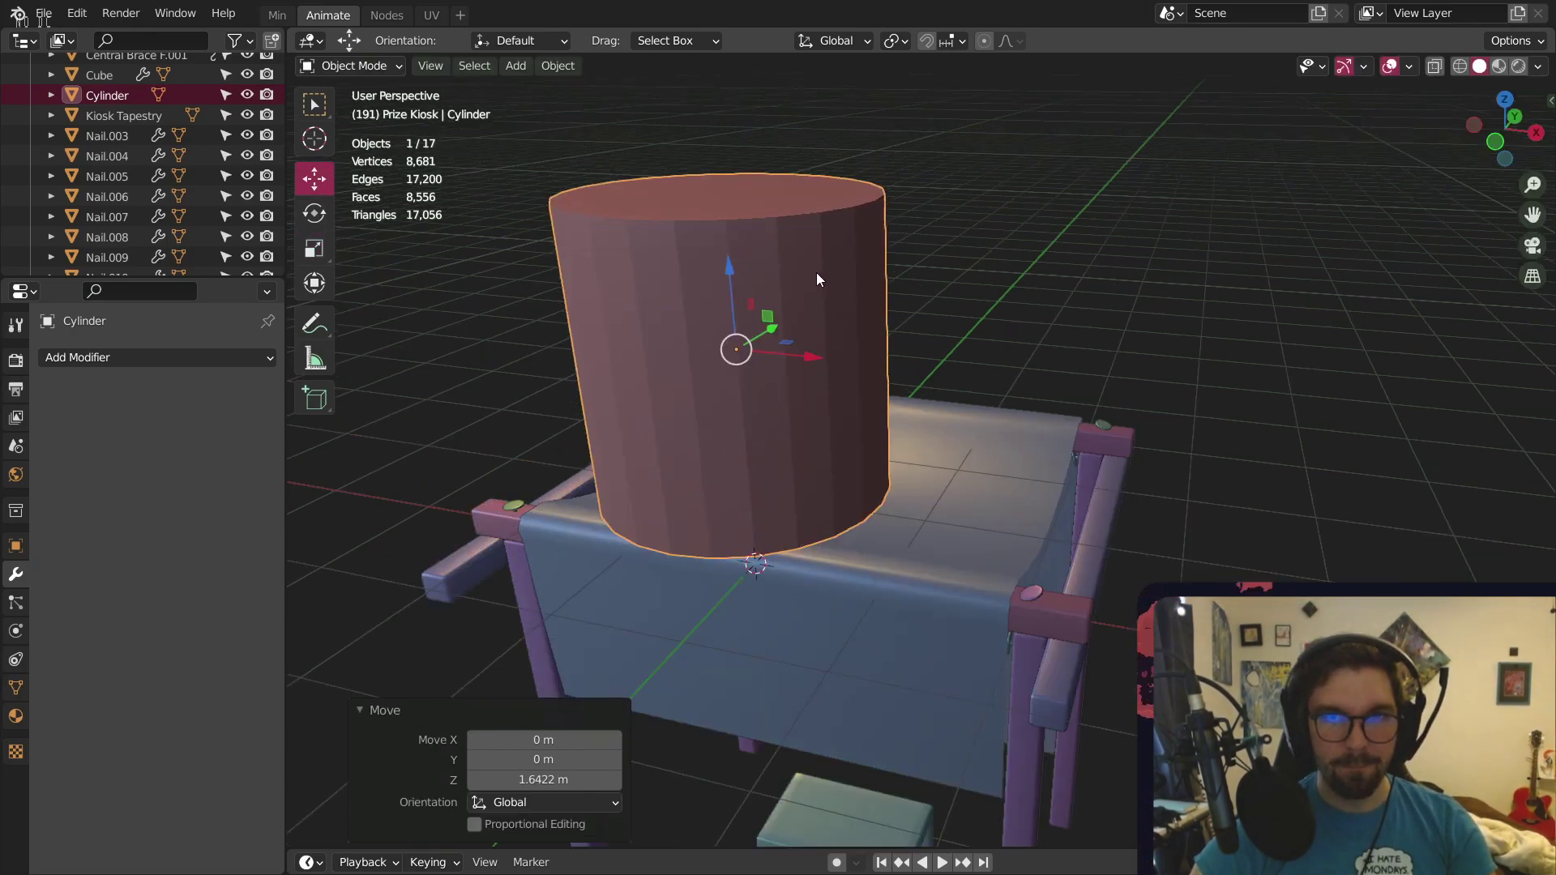
middle_click_drag(739, 267, 817, 254, "shift")
Enter Edit Mode and cut two edge loops around the cylinder, one near its base and one slightly below mid-height
left_click(345, 66)
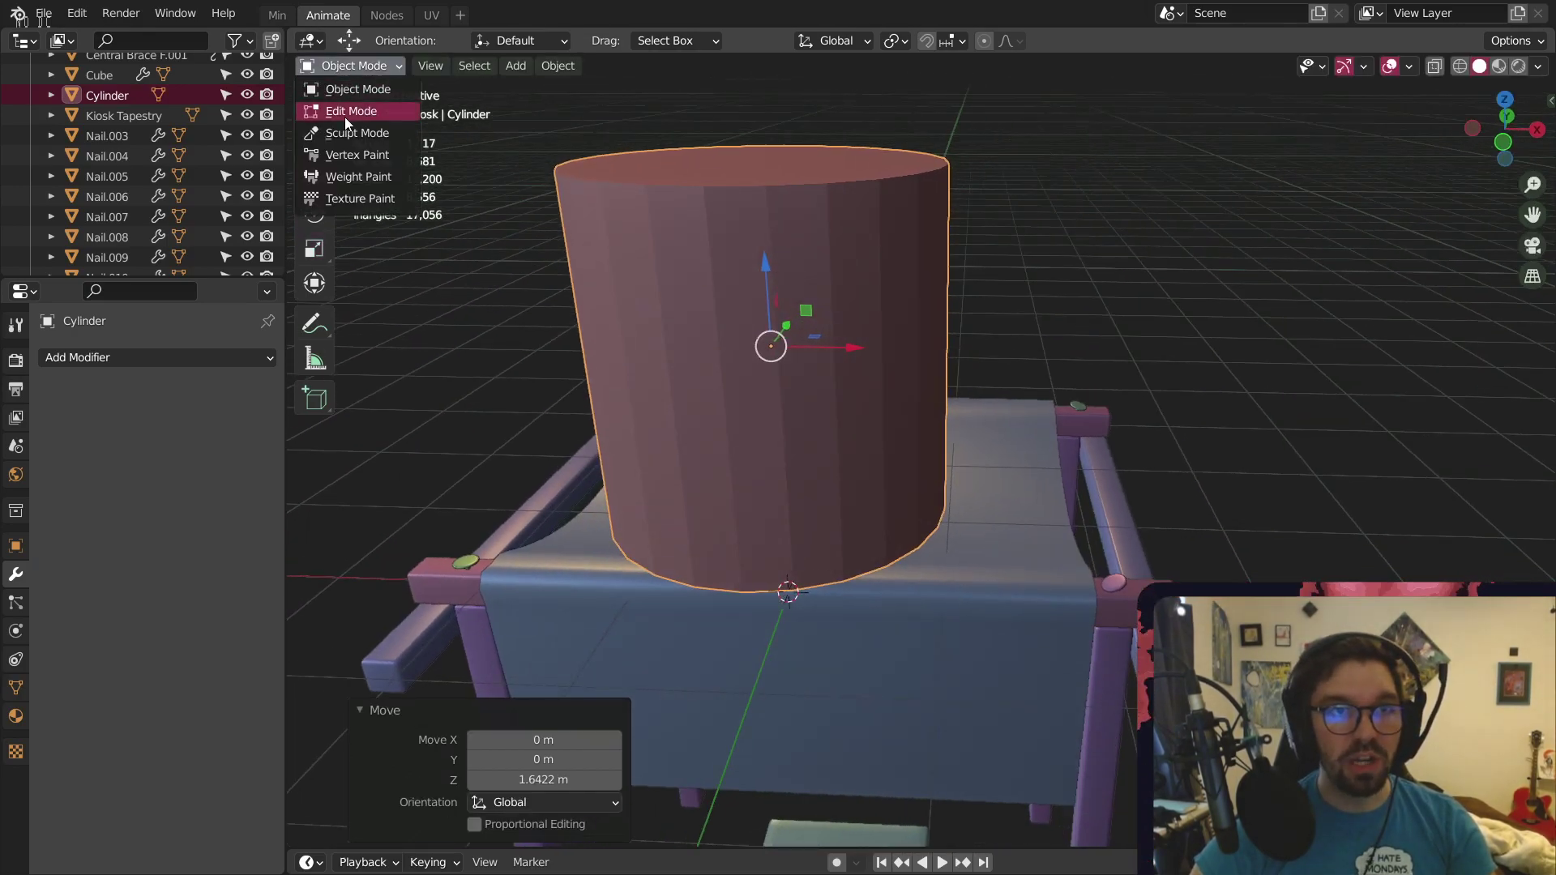
left_click(344, 115)
scroll(718, 577, "up", 2)
left_click(315, 541)
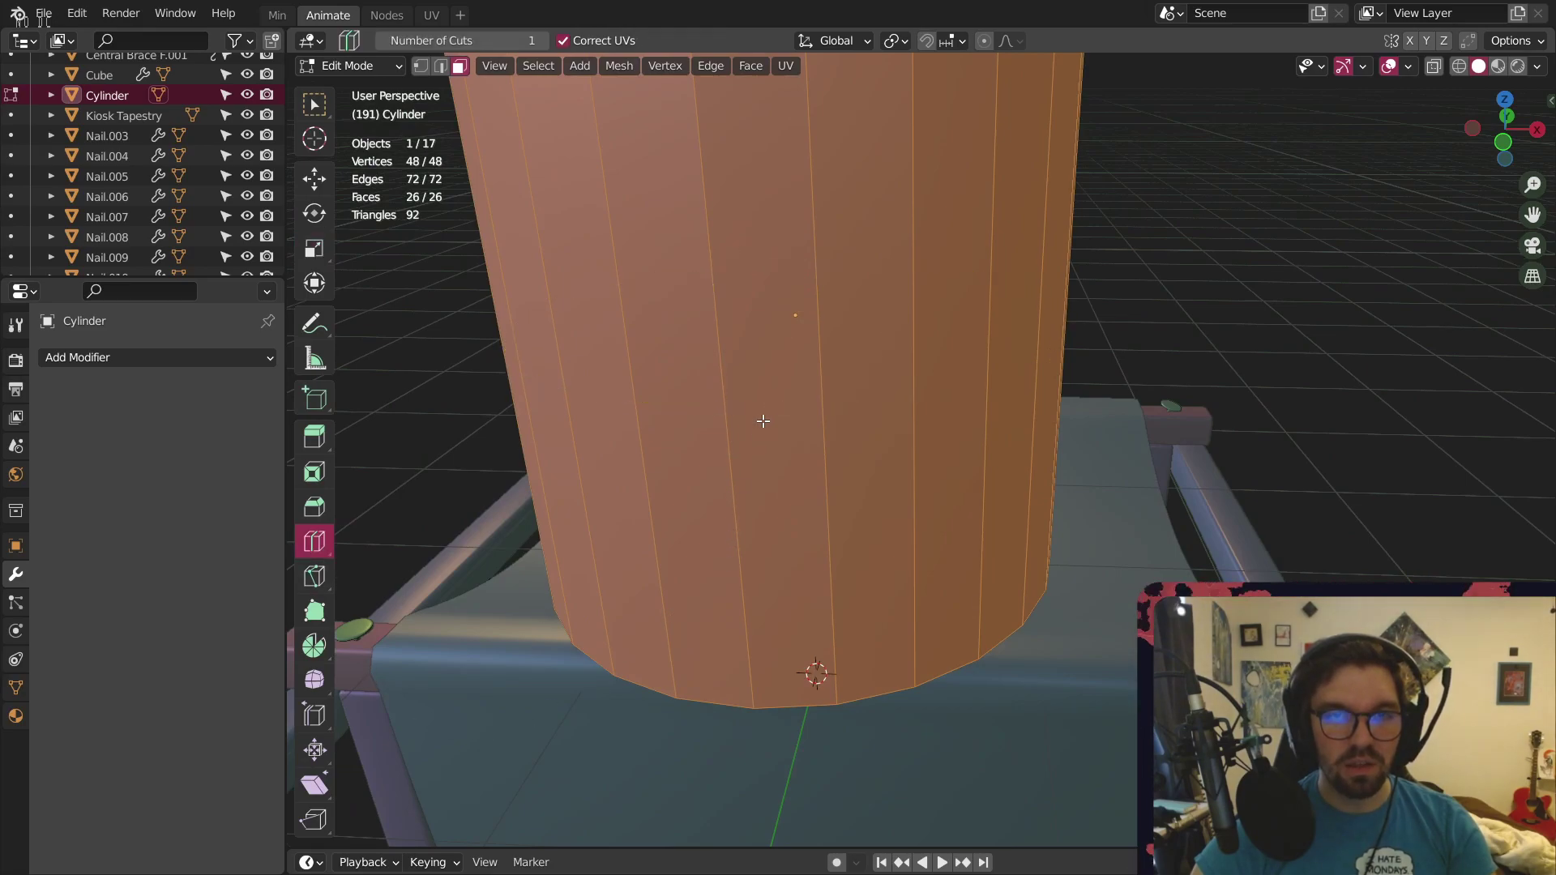
left_click_drag(689, 447, 713, 641)
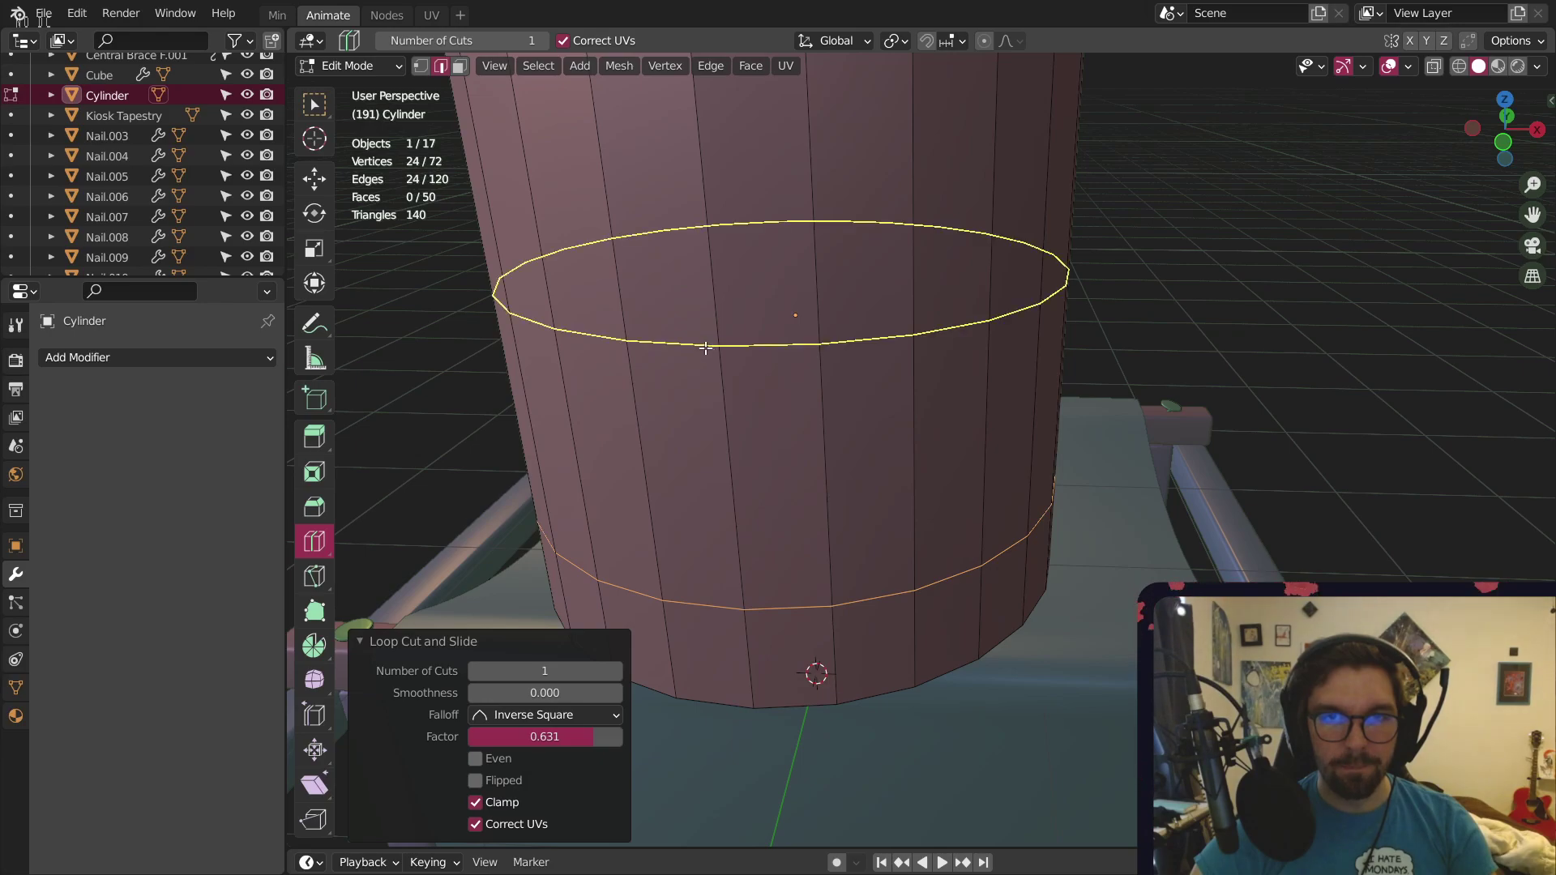
left_click_drag(705, 347, 695, 415)
scroll(799, 412, "down", 3)
middle_click_drag(790, 409, 807, 410)
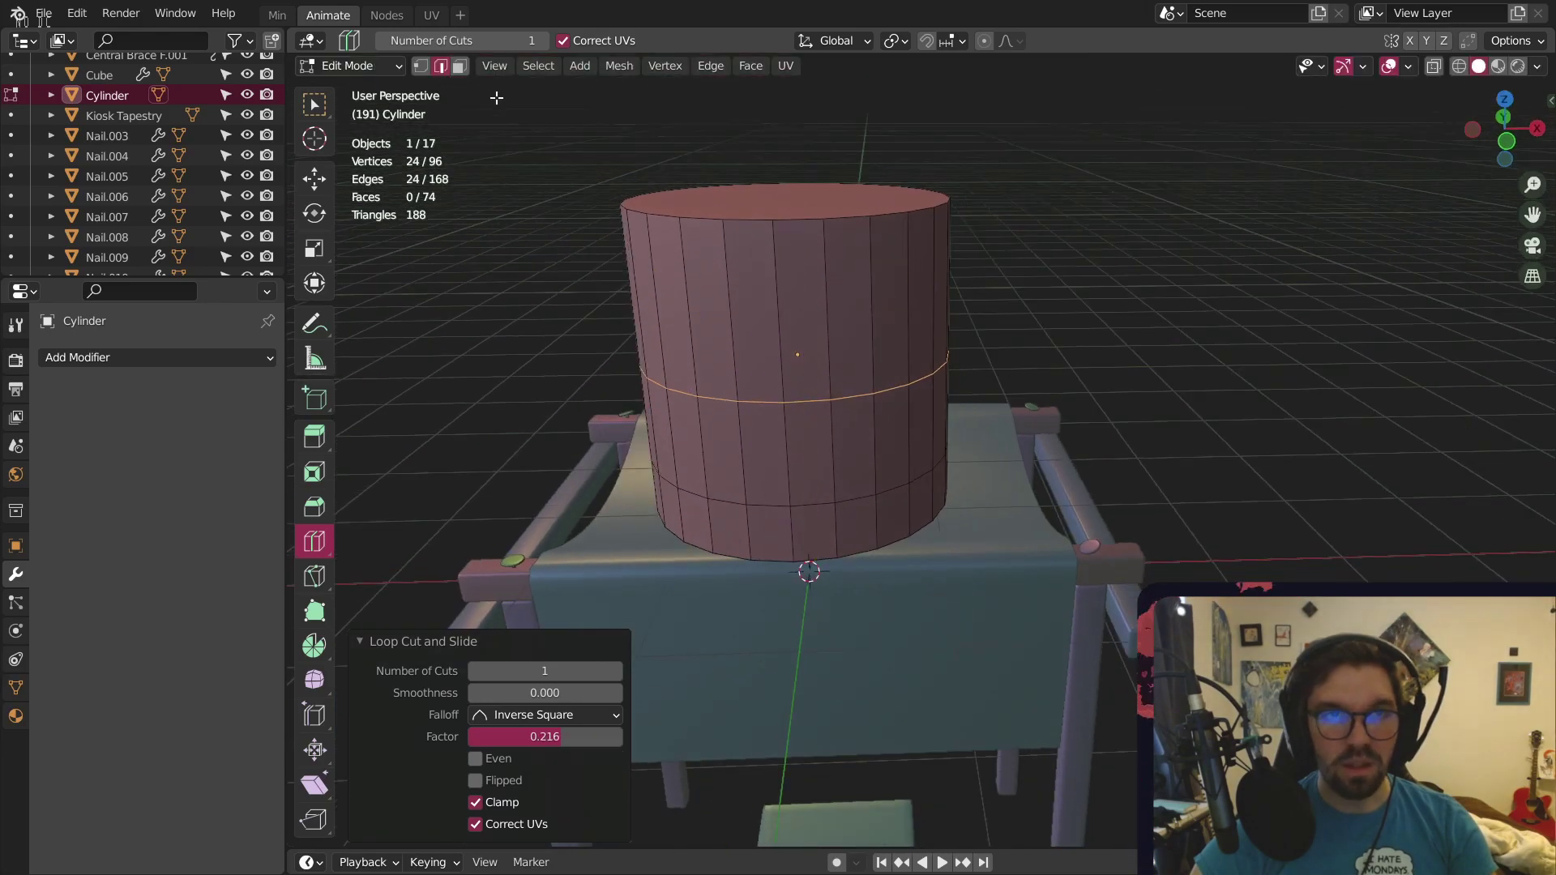
Extrude the band of faces between the two loops inward along its normals by about 0.788 m to form a stem
left_click(315, 103)
left_click(792, 447, "alt")
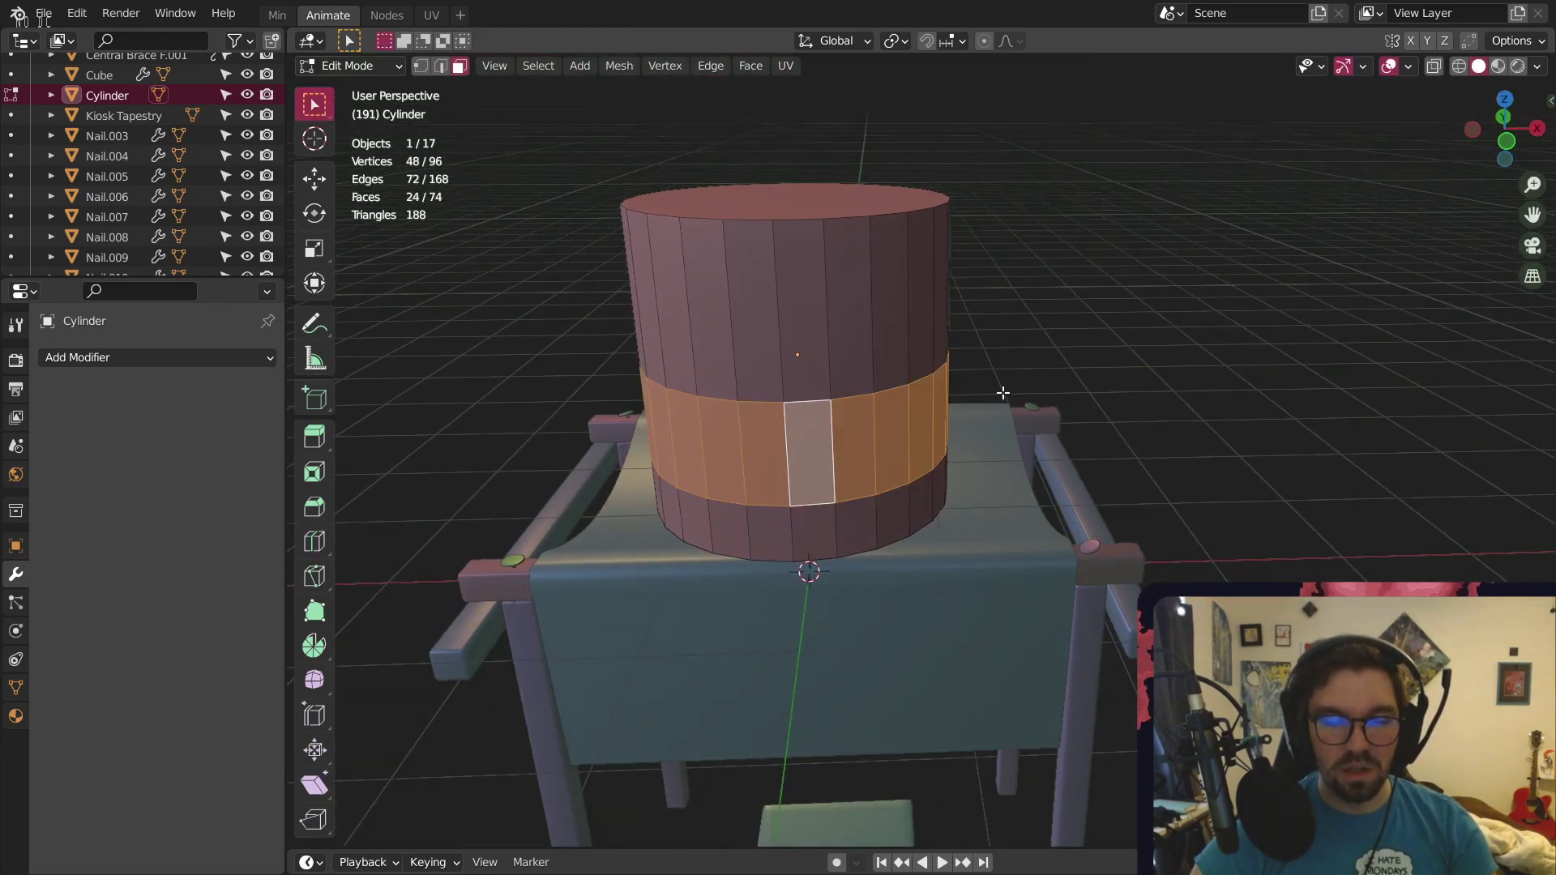
right_click(781, 415)
left_click(780, 414)
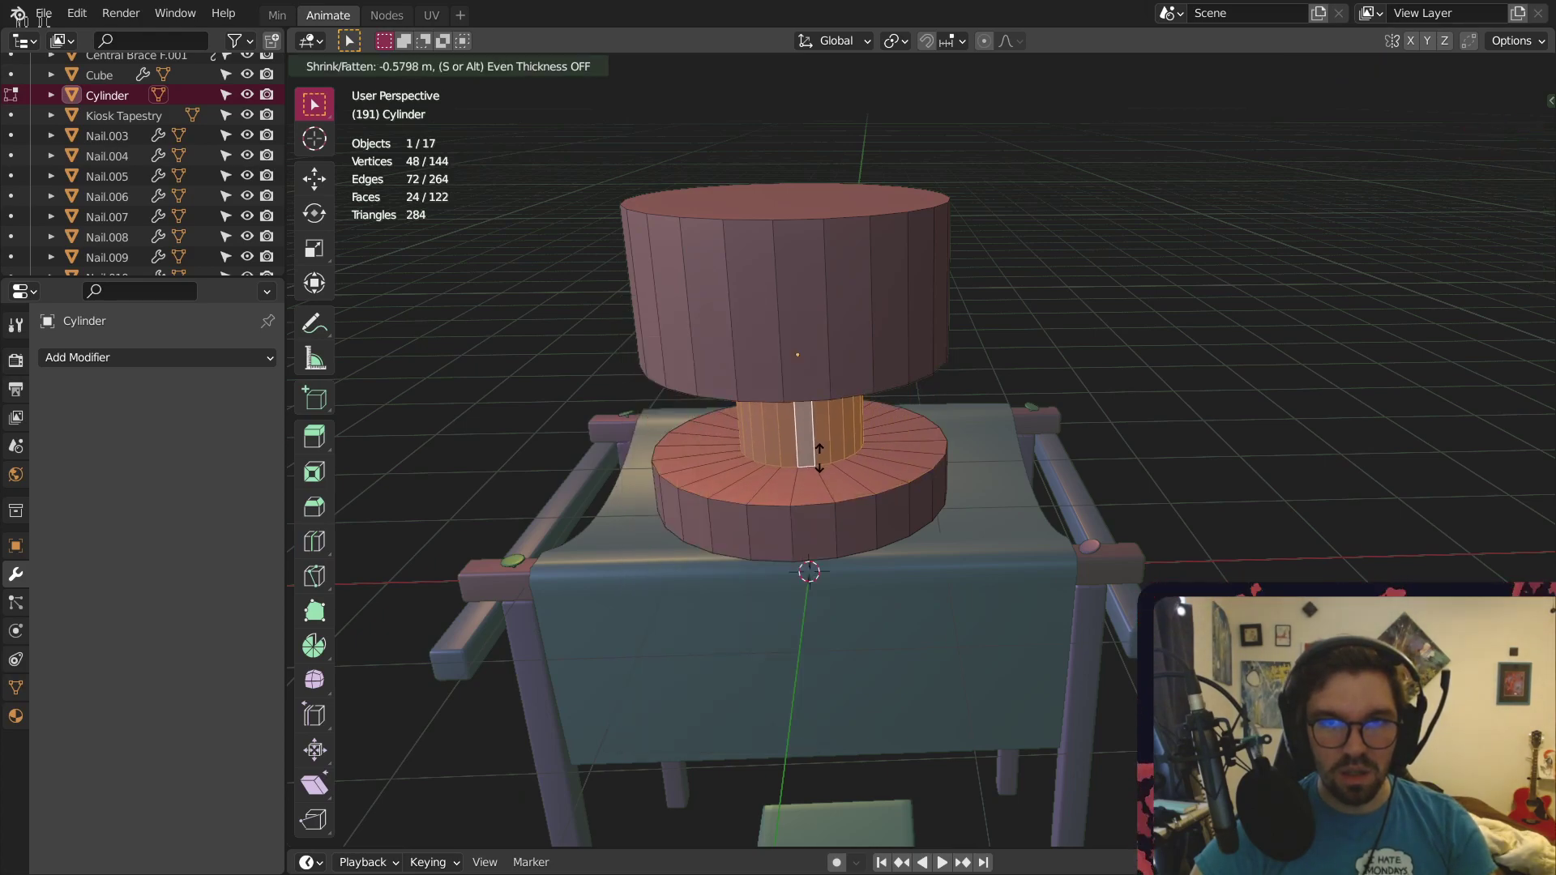
left_click(816, 381)
scroll(814, 374, "up", 3)
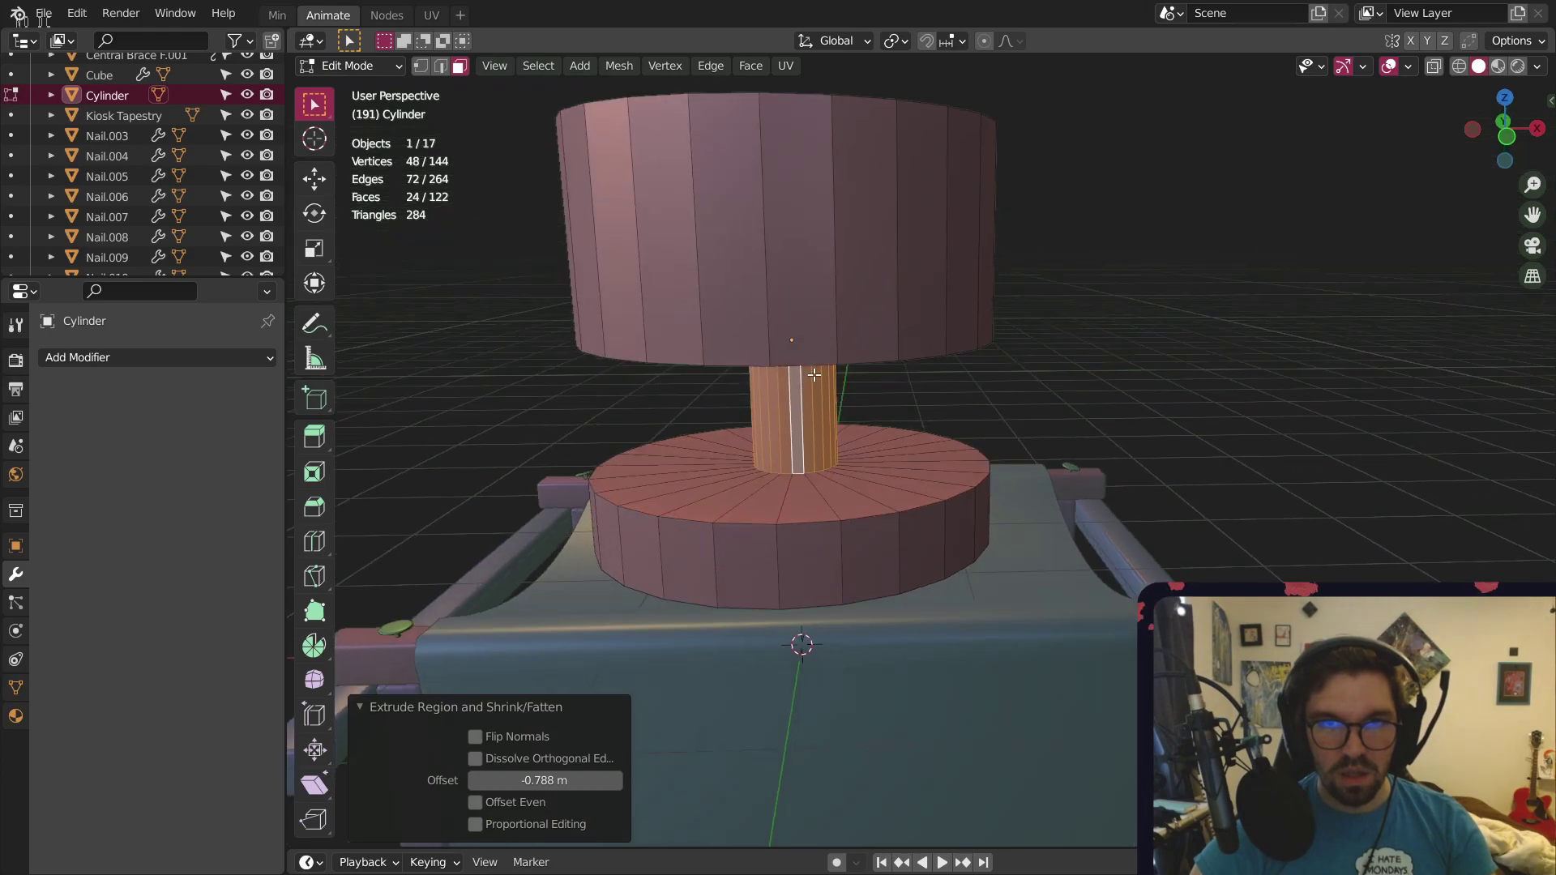
Scale the outer bottom edge loop of the upper section to about 0.701 to taper the bowl
middle_click_drag(814, 374, 699, 285)
left_click(440, 67)
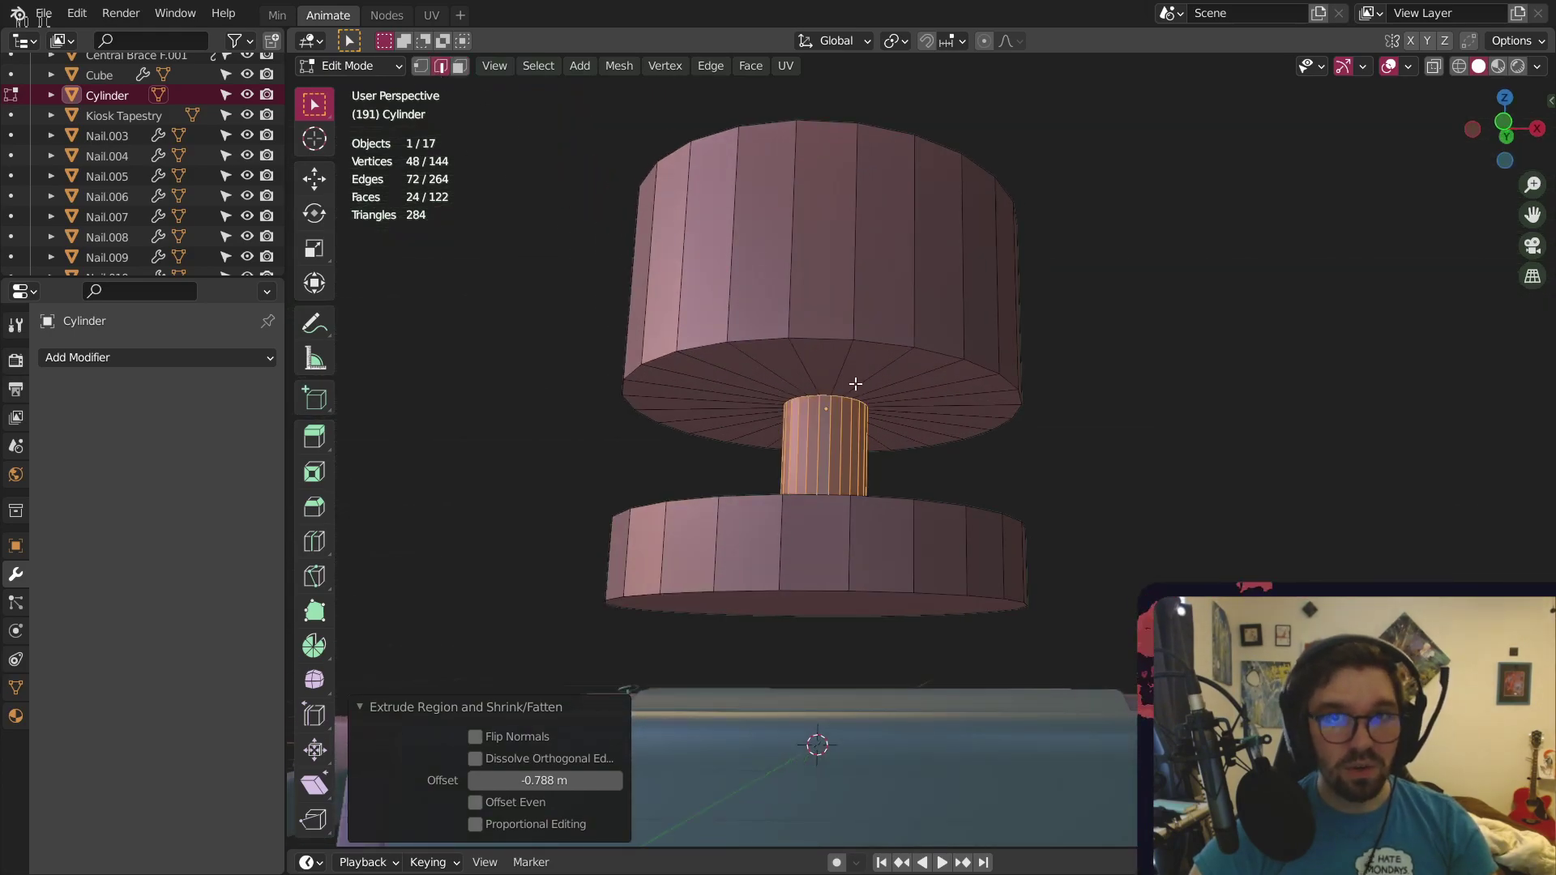
left_click(826, 339, "alt")
key("s")
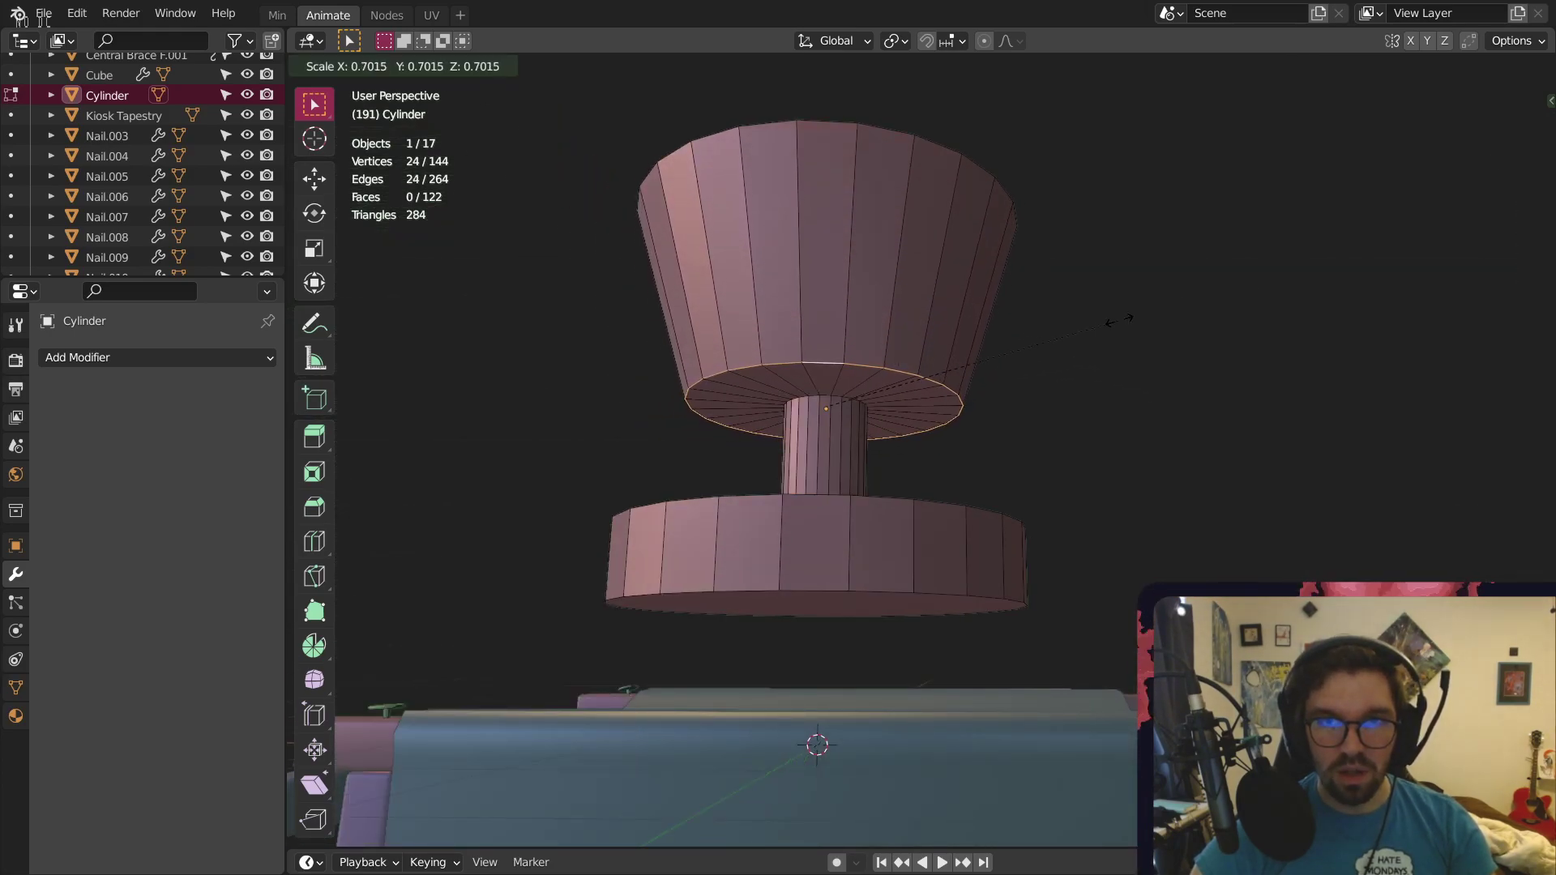
left_click(1119, 320)
middle_click_drag(1119, 320, 847, 356)
Cut an edge loop around the bowl's upper half, slide it into place and scale it to about 1.166
left_click(314, 541)
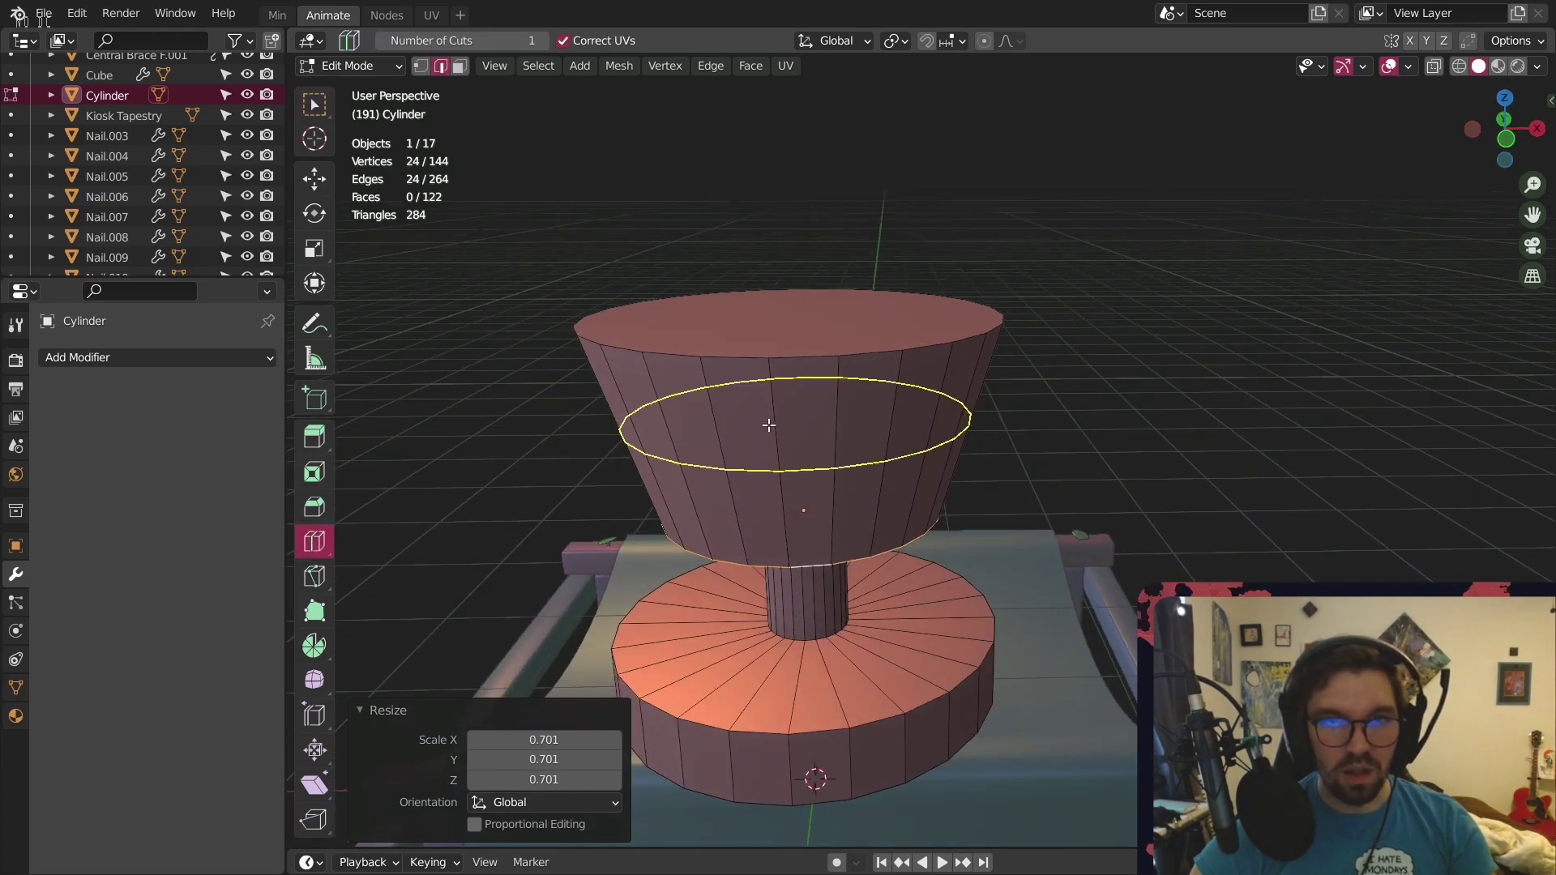
left_click(976, 438)
key("g")
key("g")
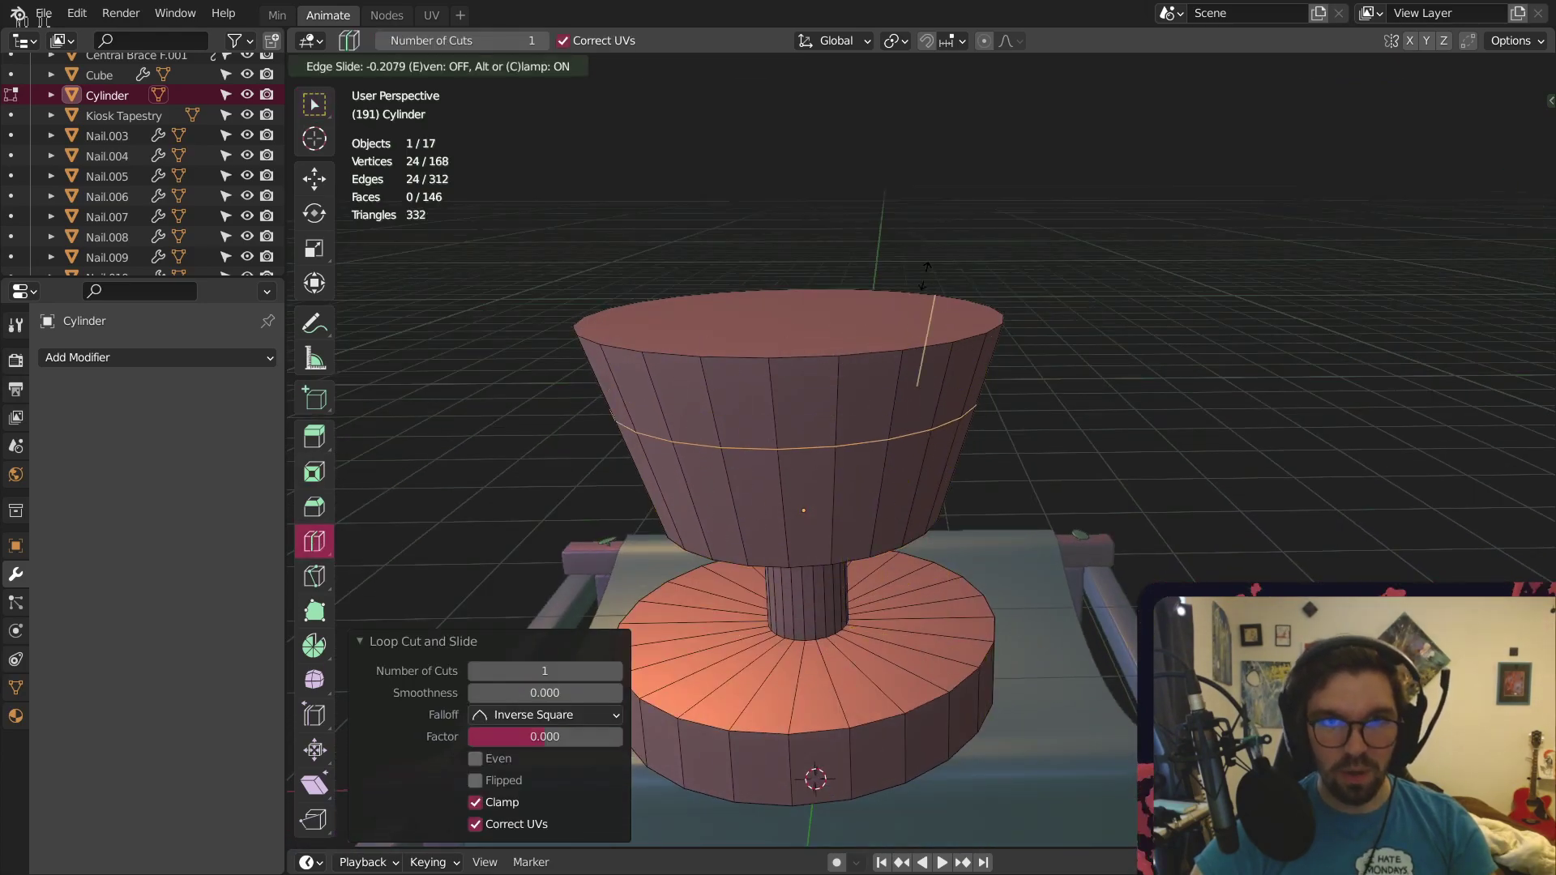
left_click(985, 239)
key("g")
key("g")
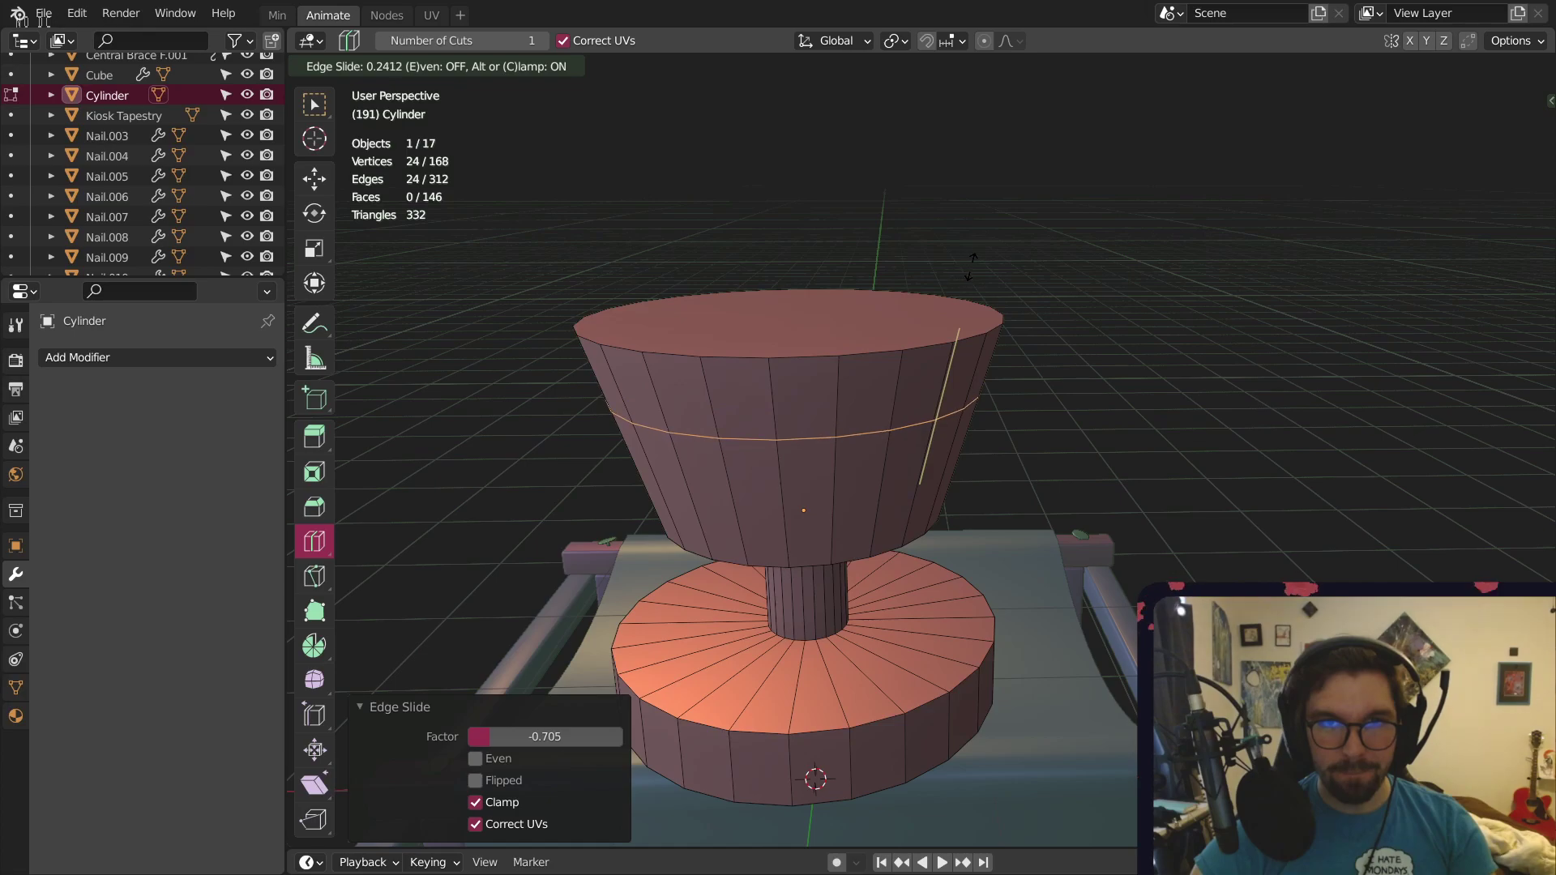
left_click(982, 261)
key("s")
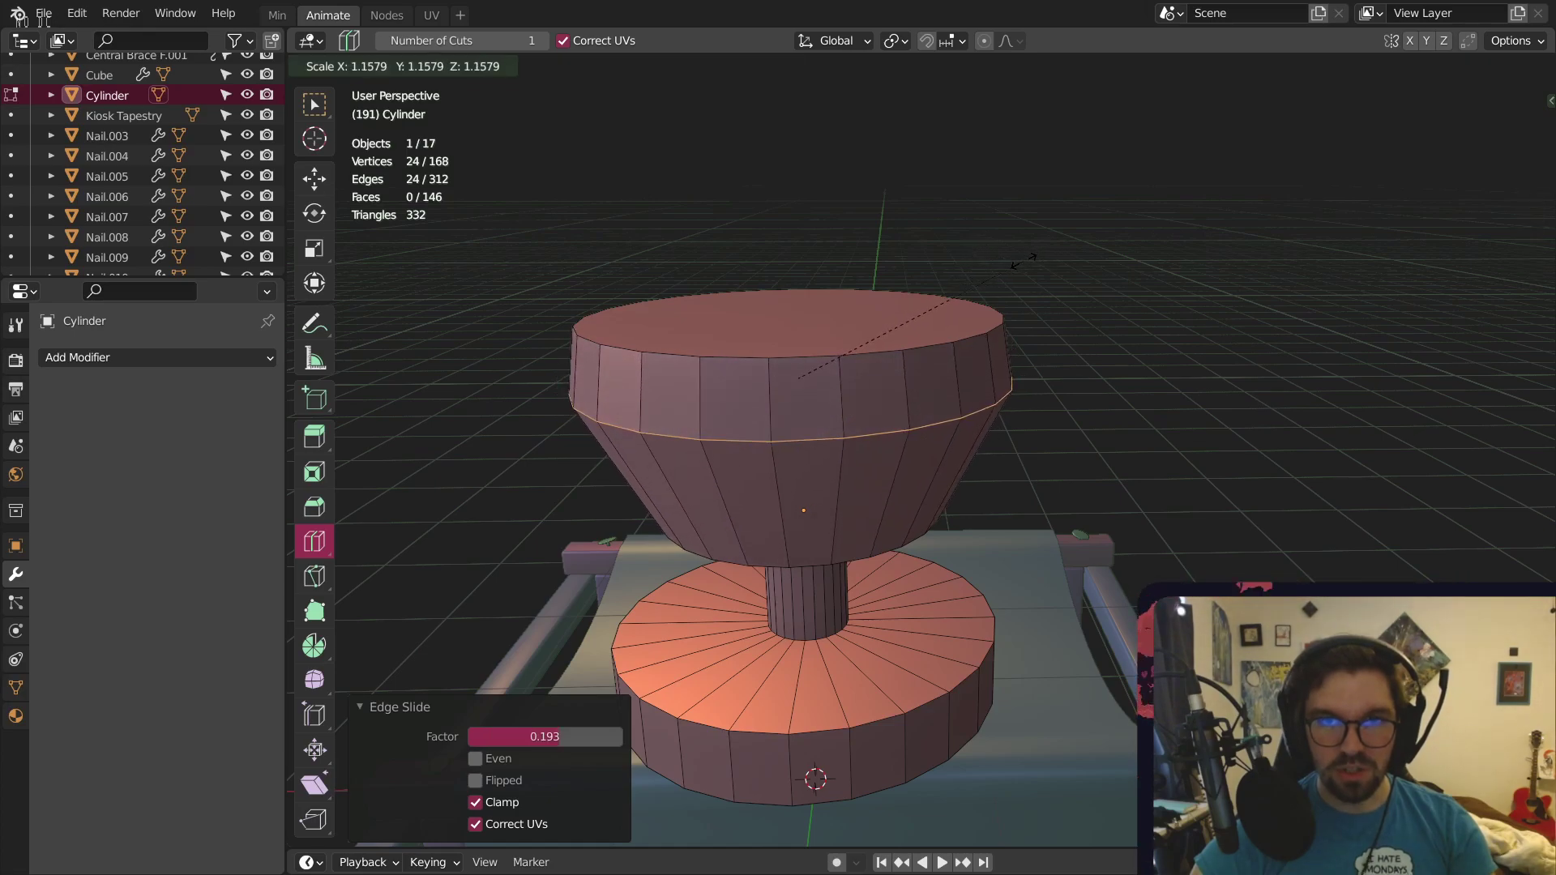
left_click(1027, 262)
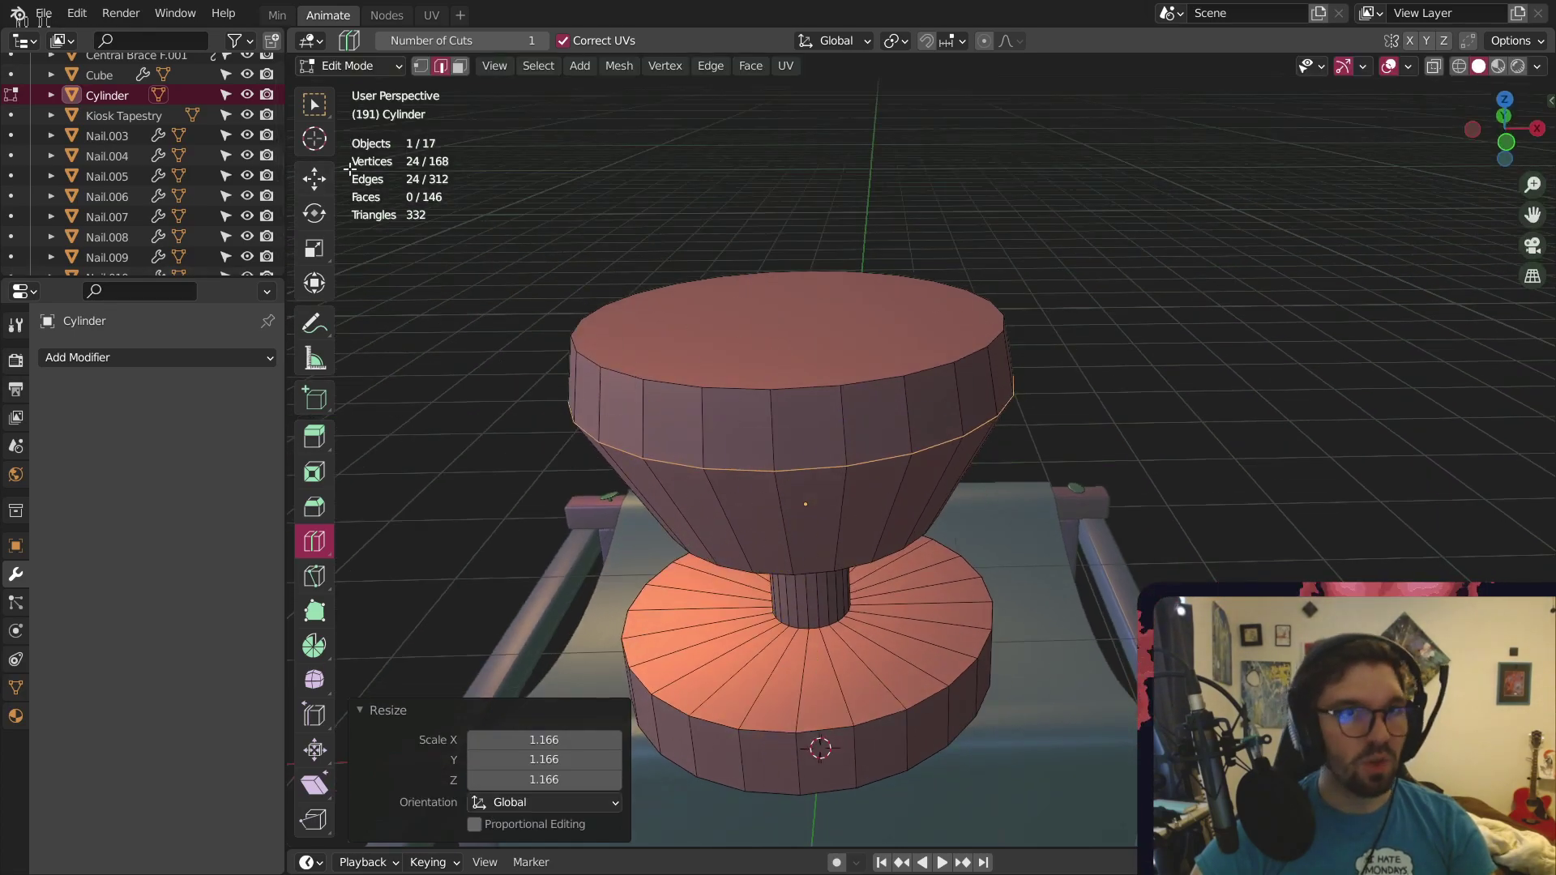
Lower the outer top edge loop of the base about 0.162 m along Z to slope the base
left_click(313, 105)
middle_click_drag(722, 599, 549, 244, "shift")
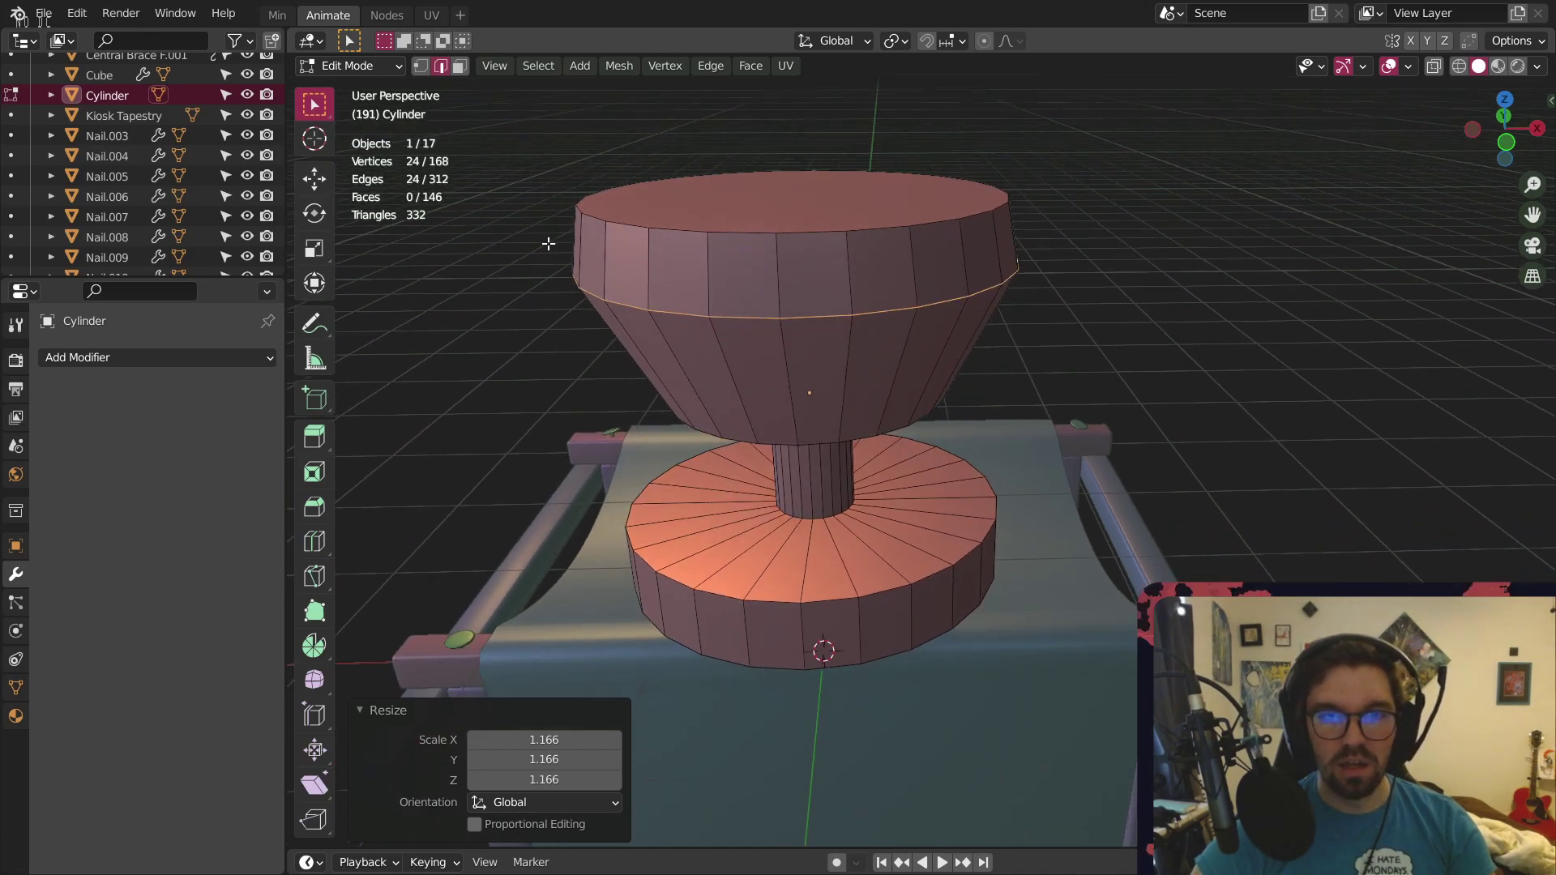
left_click(777, 598, "alt")
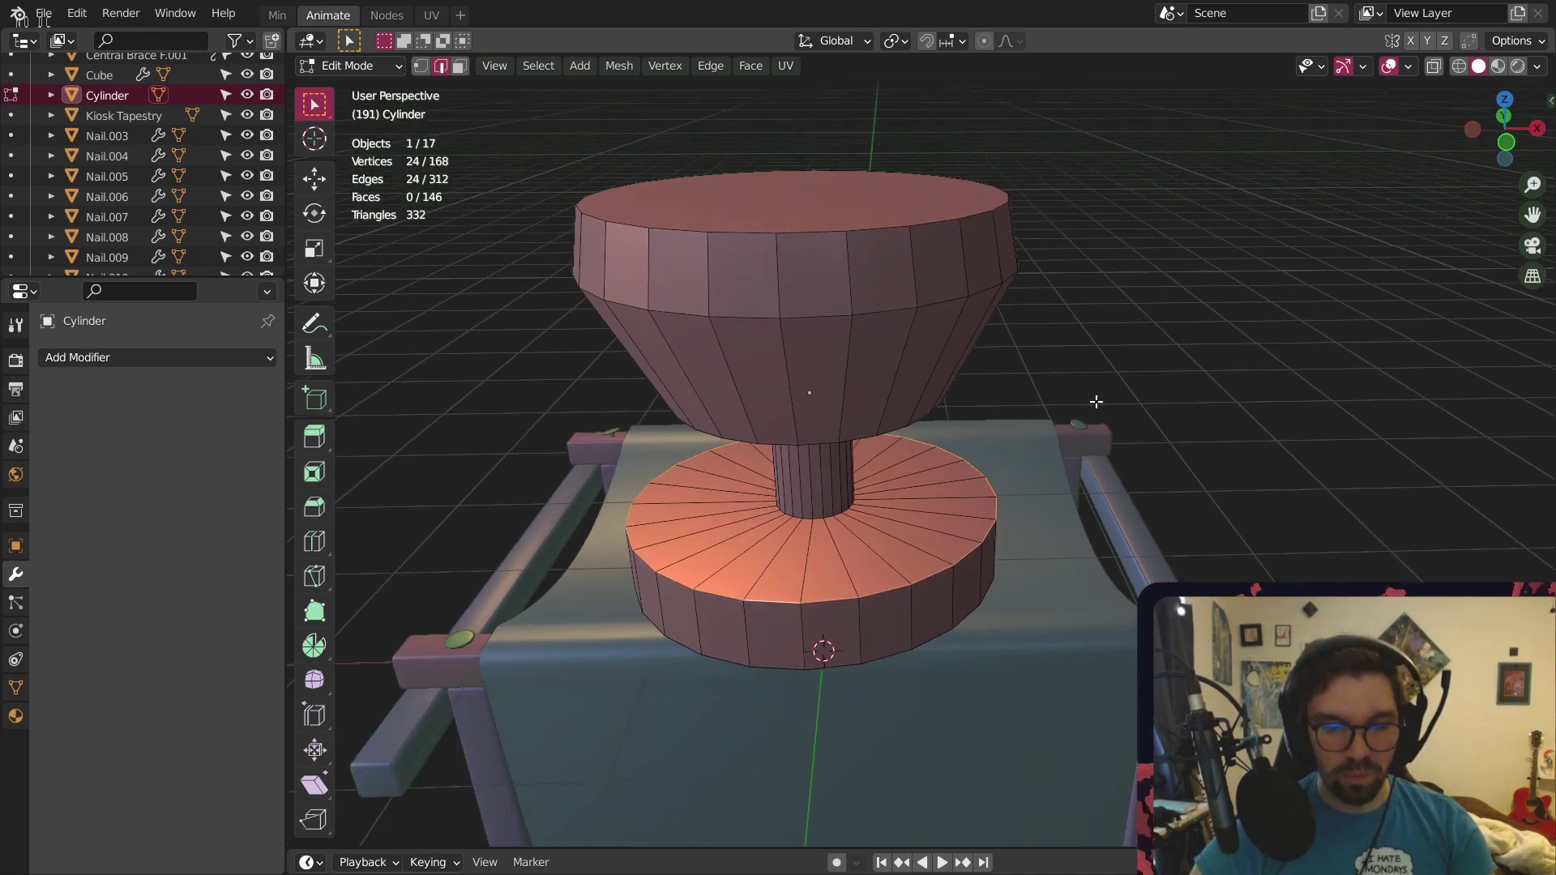
key("g")
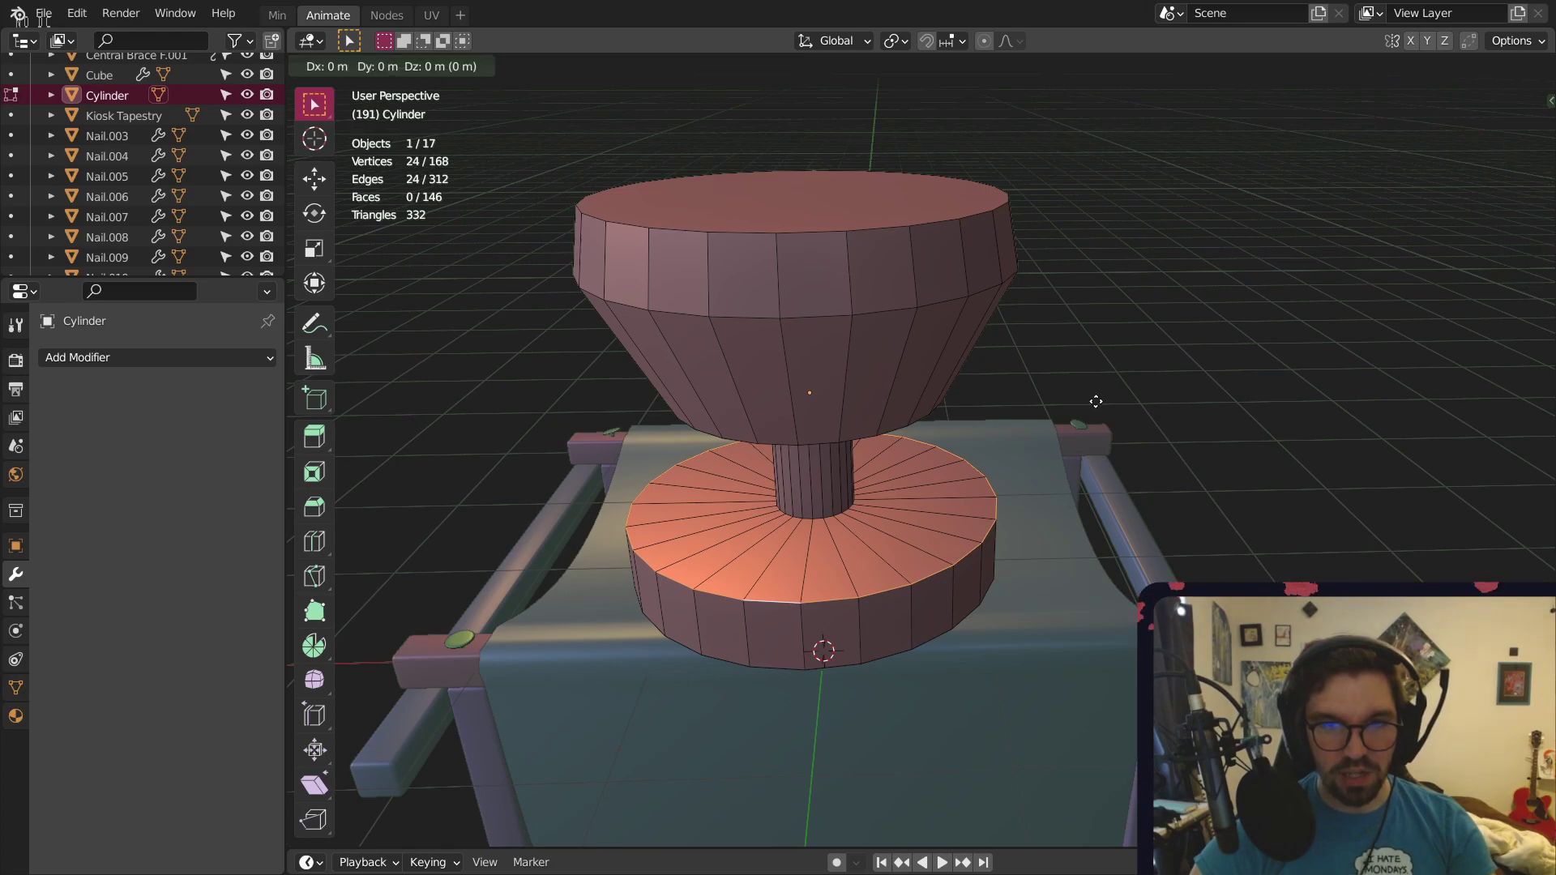
key("z")
left_click(1107, 428)
Lower the edge loop where the stem meets the bowl about 0.16 m along Z
middle_click_drag(790, 358, 924, 338)
middle_click_drag(907, 259, 886, 284, "shift")
scroll(842, 429, "up", 2)
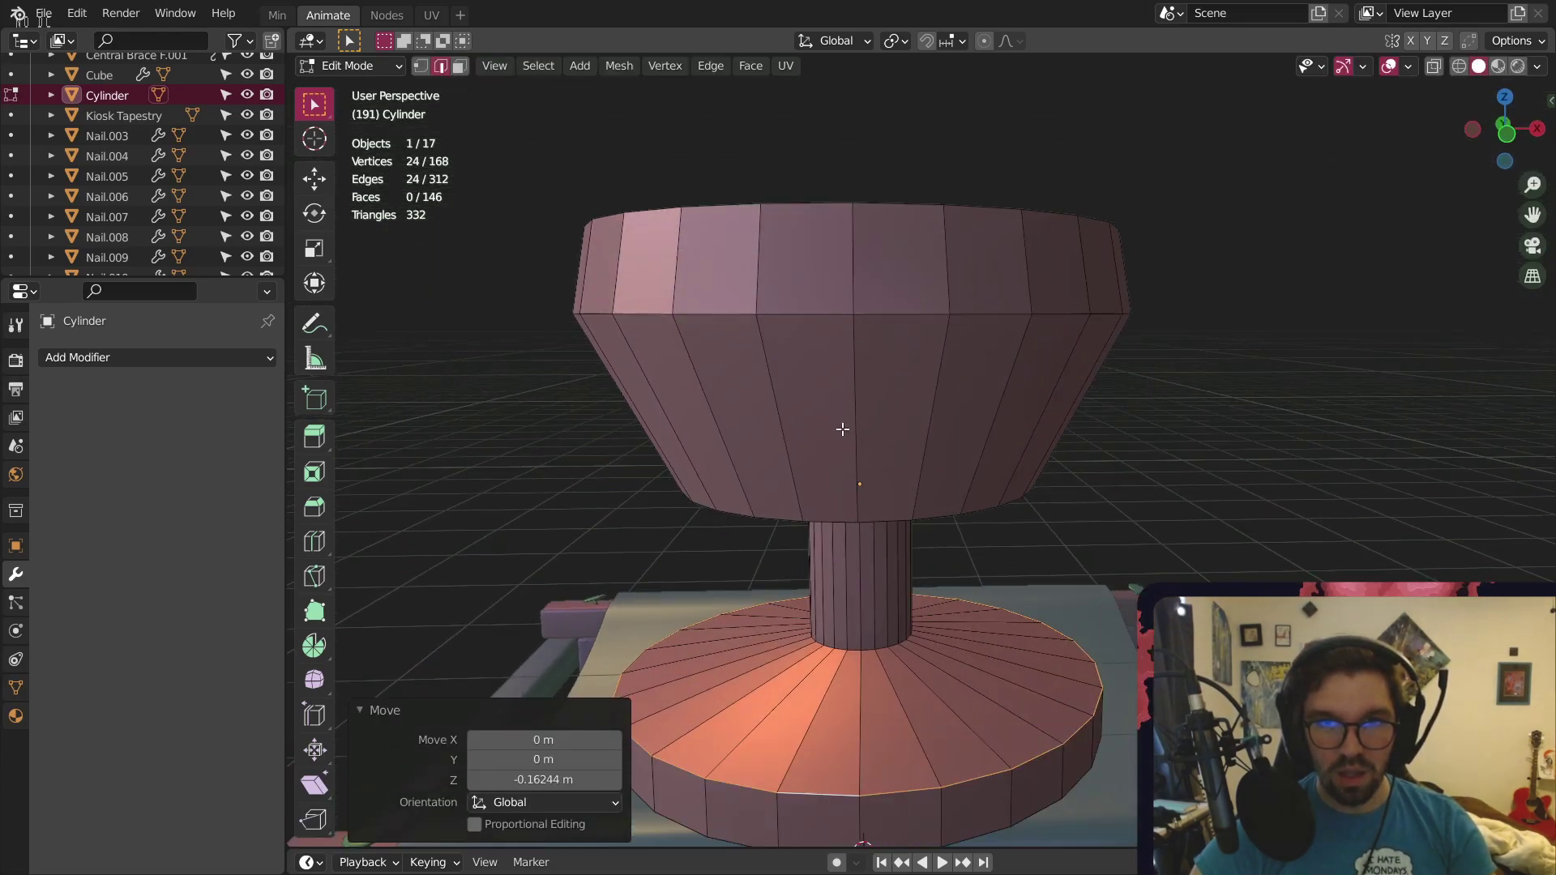
middle_click_drag(861, 496, 859, 452)
middle_click_drag(875, 547, 825, 477, "shift")
scroll(809, 441, "up", 3)
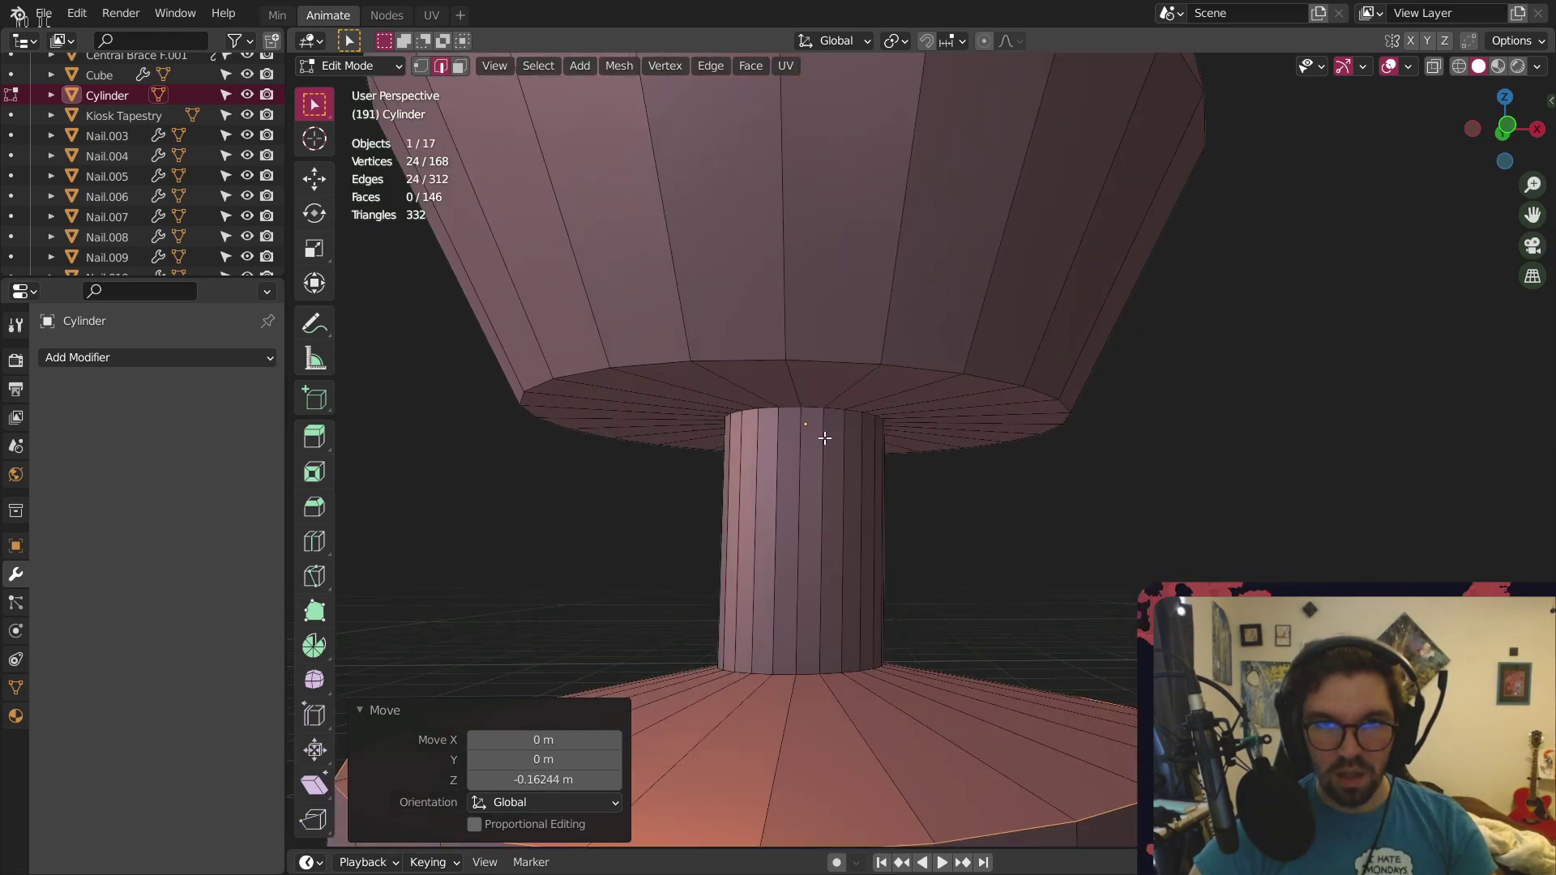
left_click(815, 403, "alt")
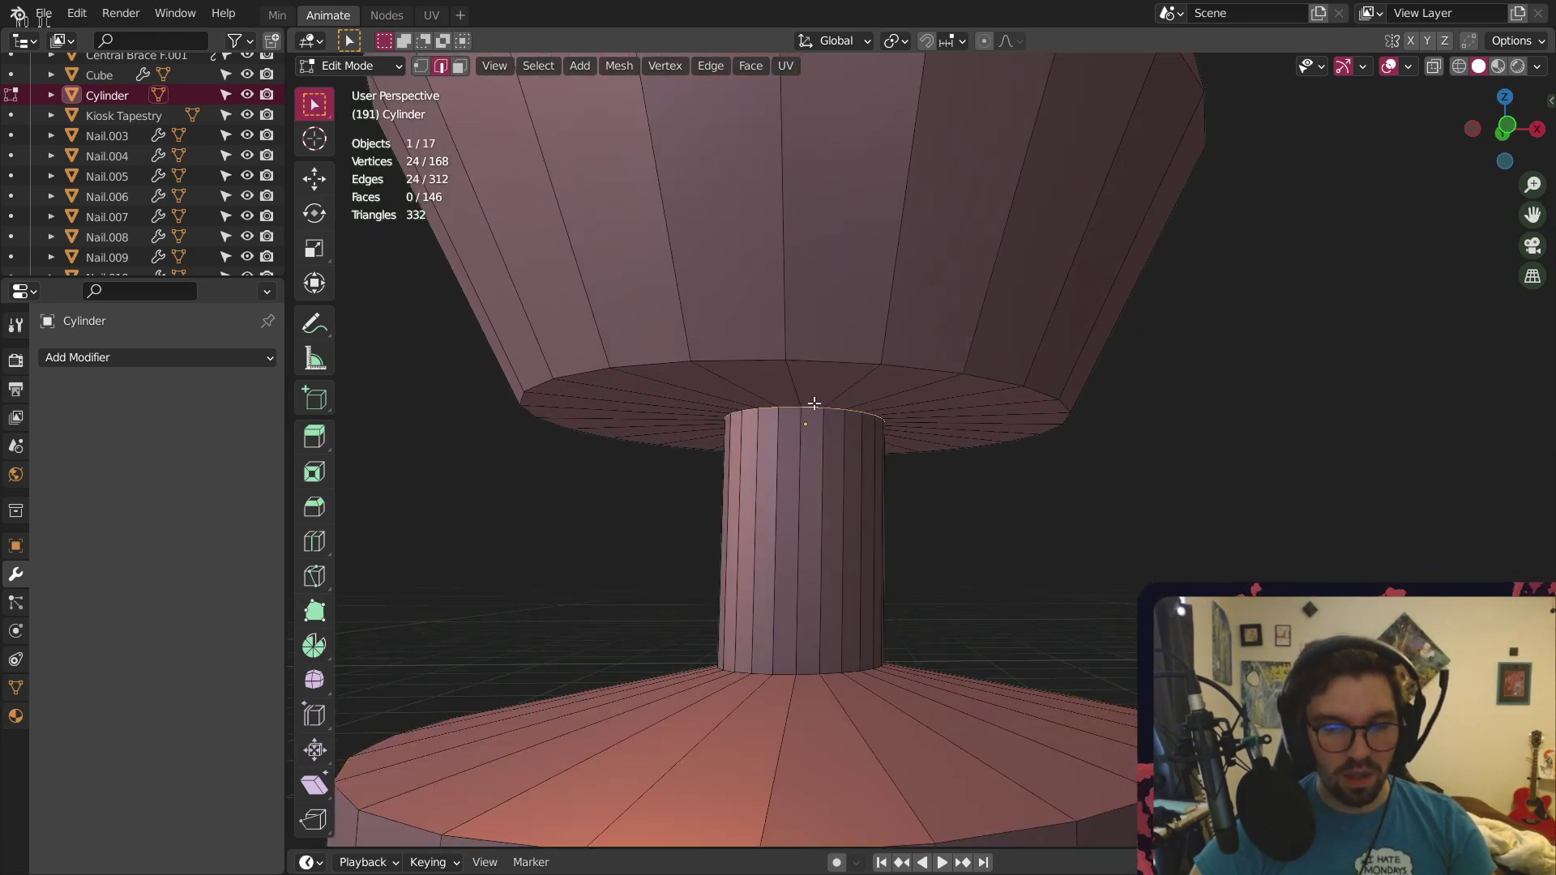
key("g")
key("z")
left_click(817, 467)
scroll(886, 451, "down", 4)
middle_click_drag(914, 426, 851, 579)
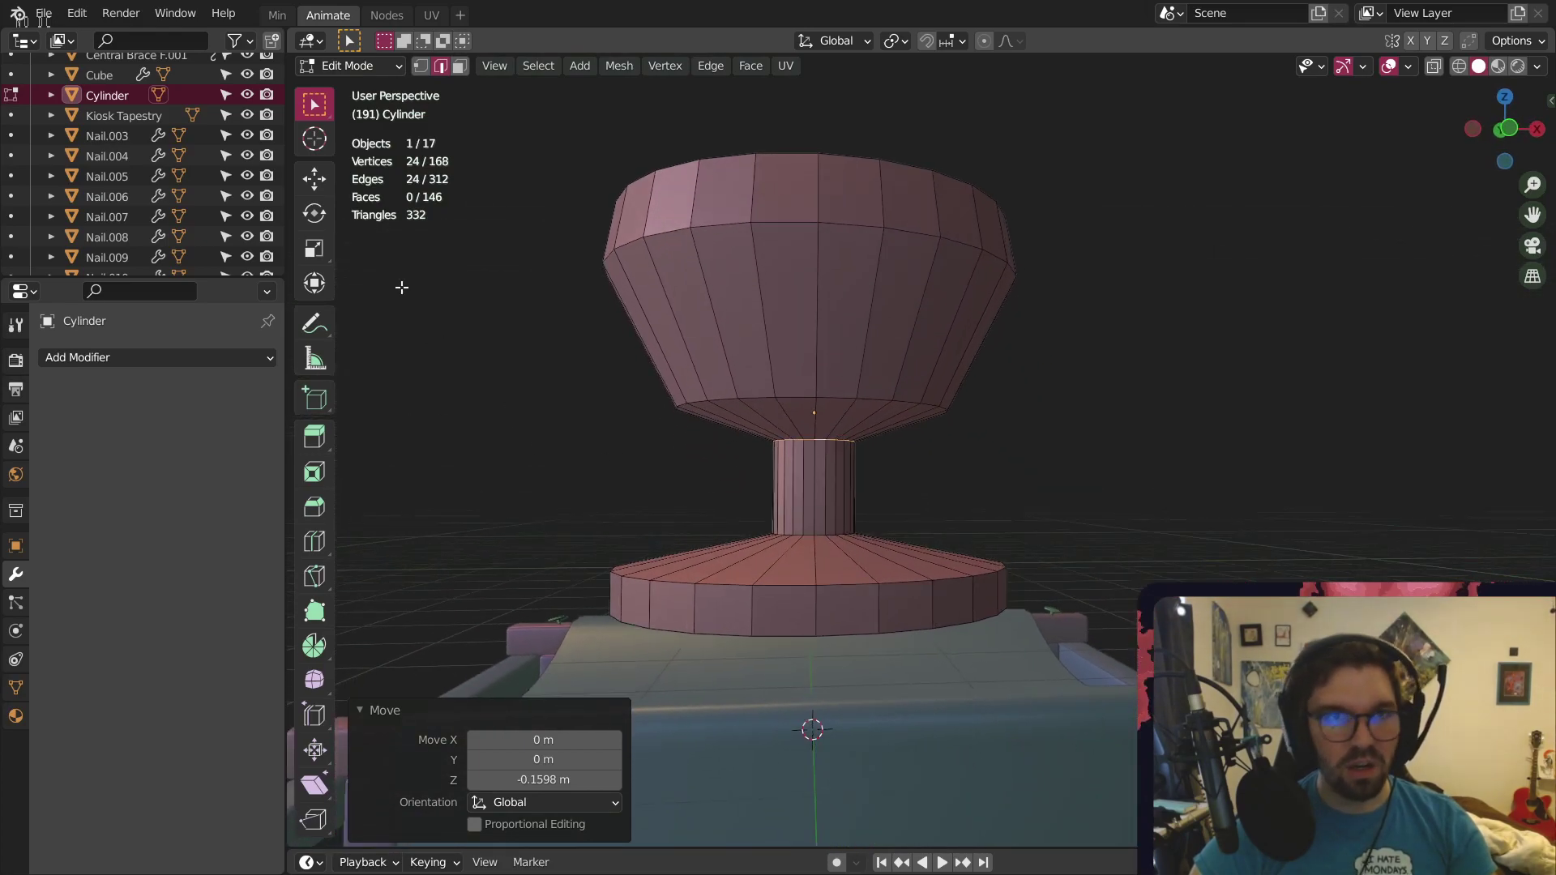
Scale down the ring of side faces around the base to make the foot narrower than the bowl
left_click(813, 609, "alt")
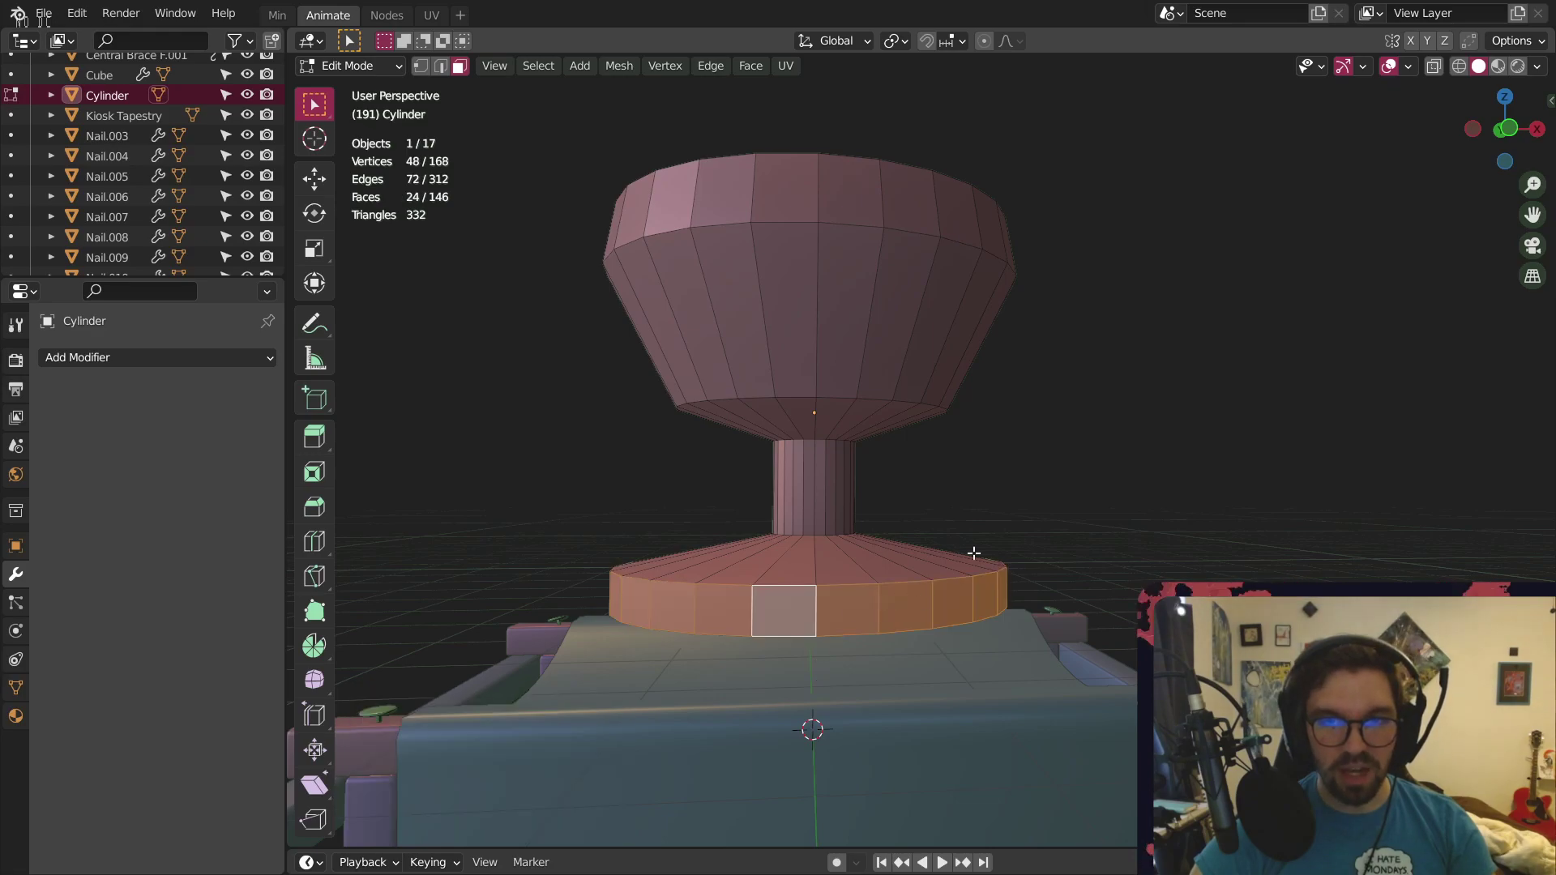
middle_click_drag(976, 552, 849, 557)
left_click(320, 247)
left_click_drag(862, 560, 846, 572)
middle_click_drag(845, 571, 867, 458)
left_click(1111, 361)
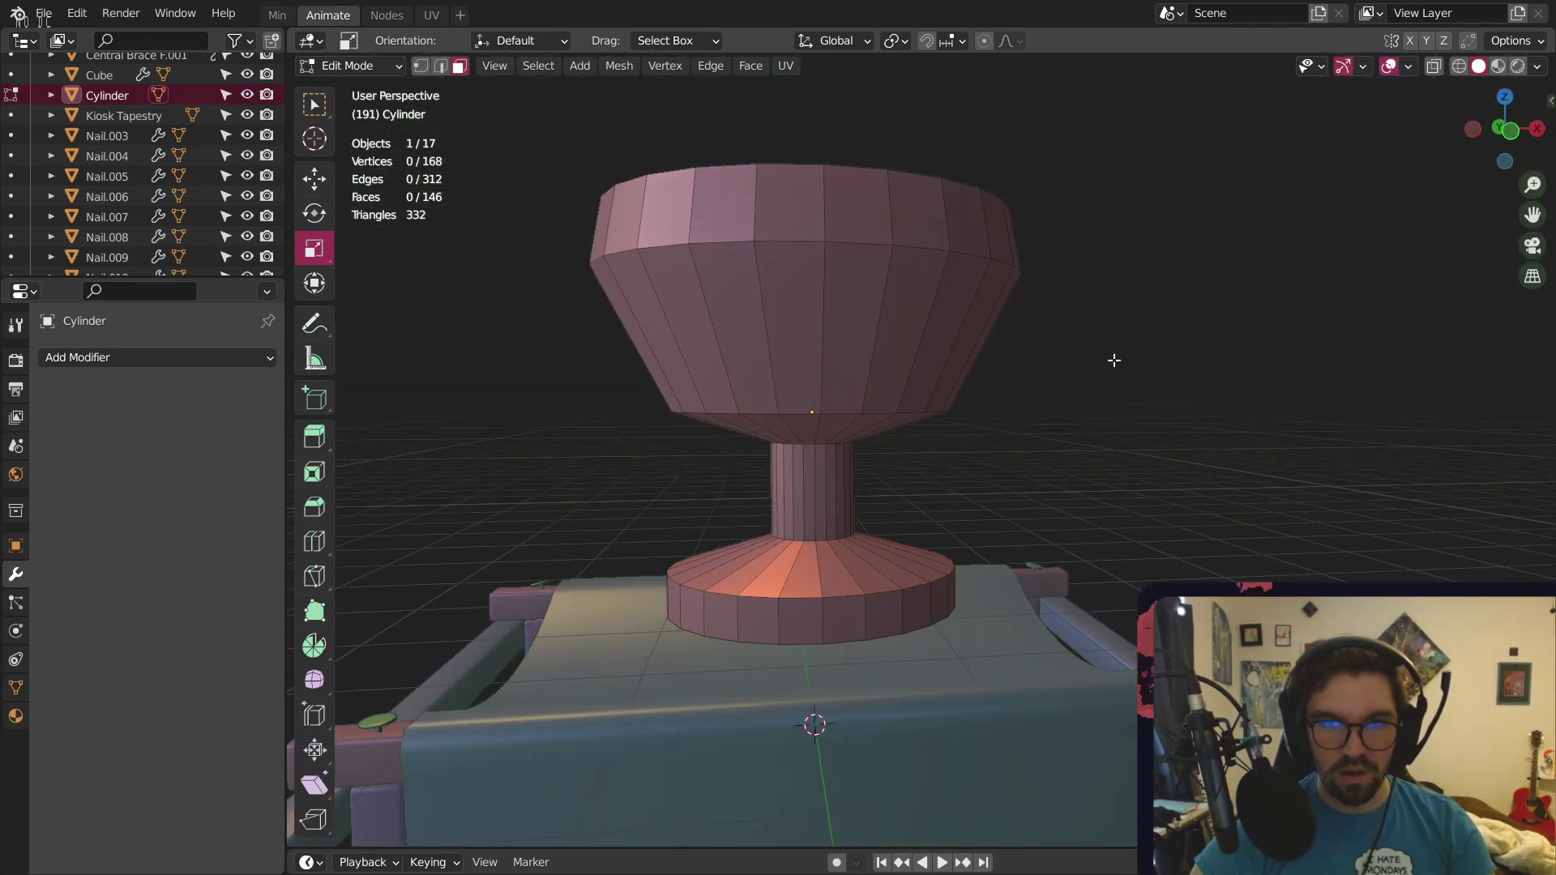
Inset the bowl's top face by about 0.115 m to form the rim
middle_click_drag(864, 316, 827, 389, "shift")
scroll(859, 413, "up", 4)
left_click(805, 473)
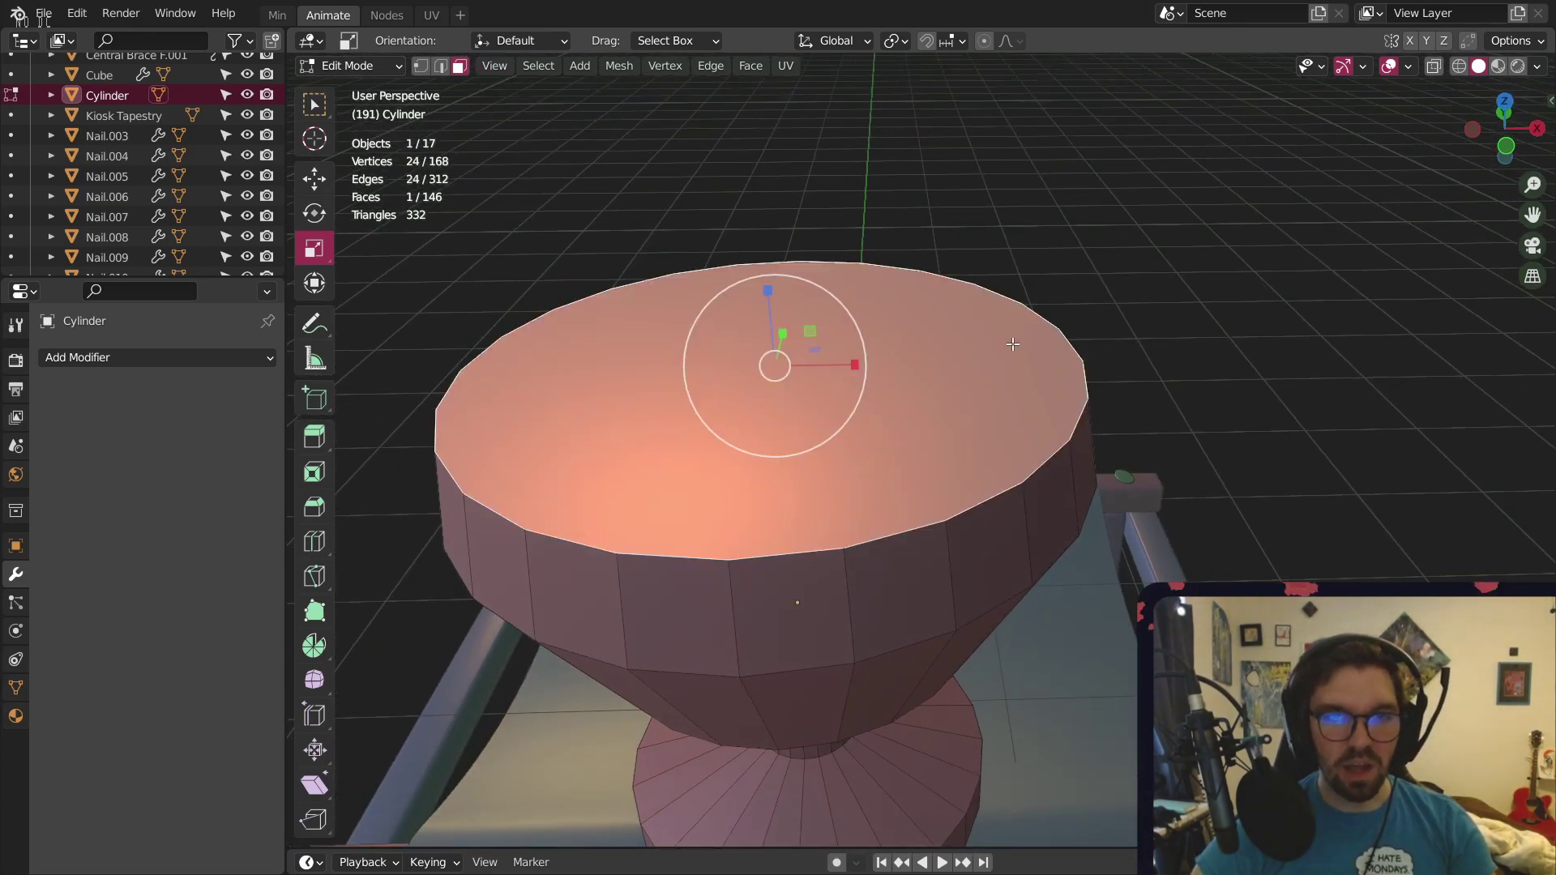
scroll(916, 243, "down", 2)
middle_click_drag(915, 316, 868, 366)
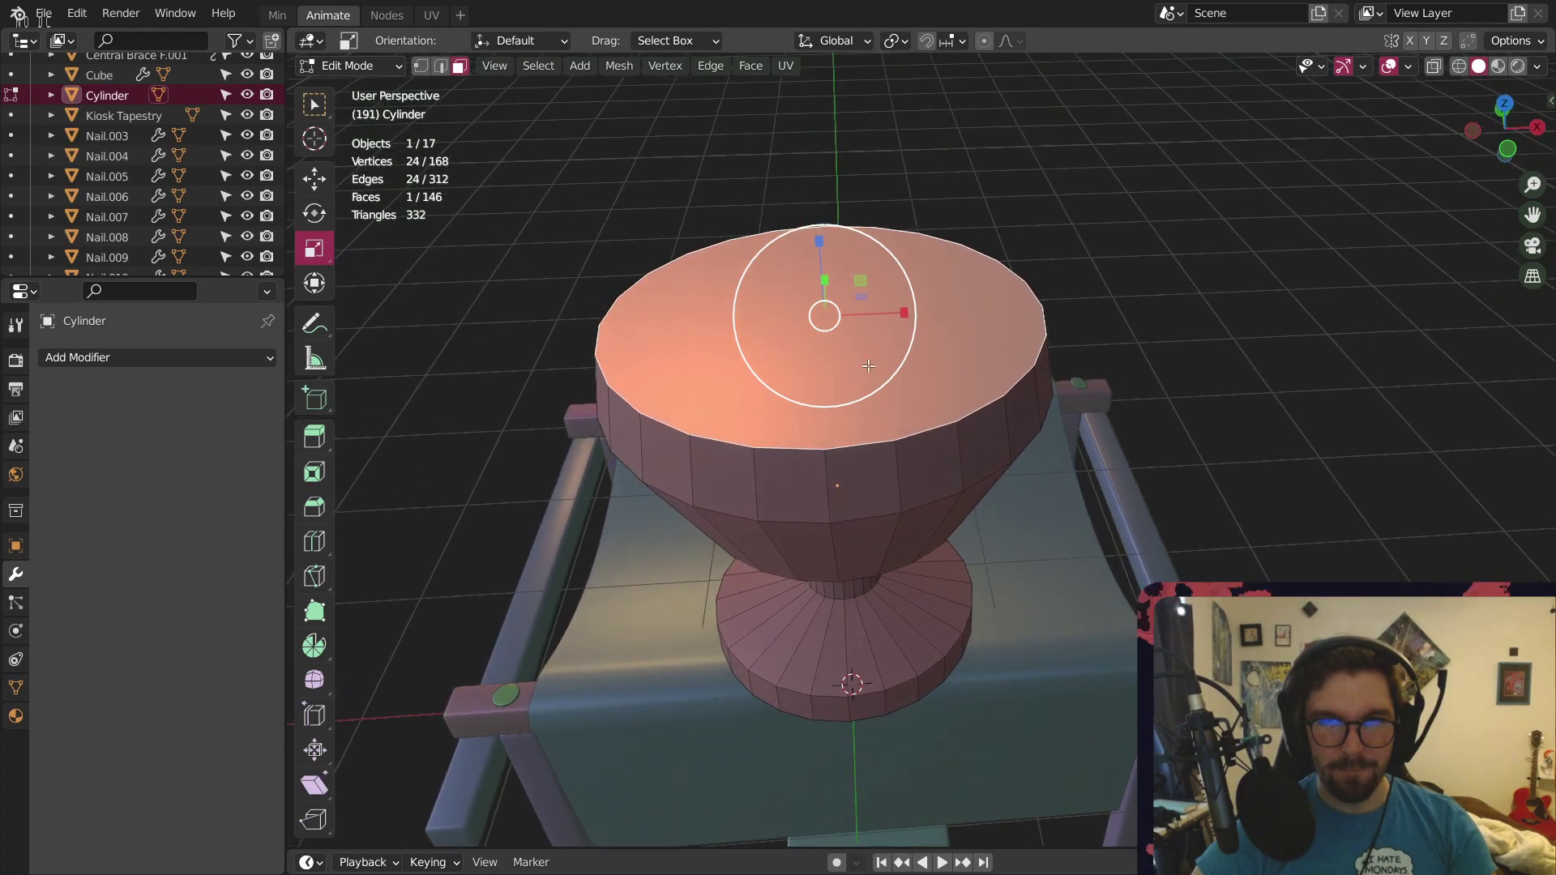
key("i")
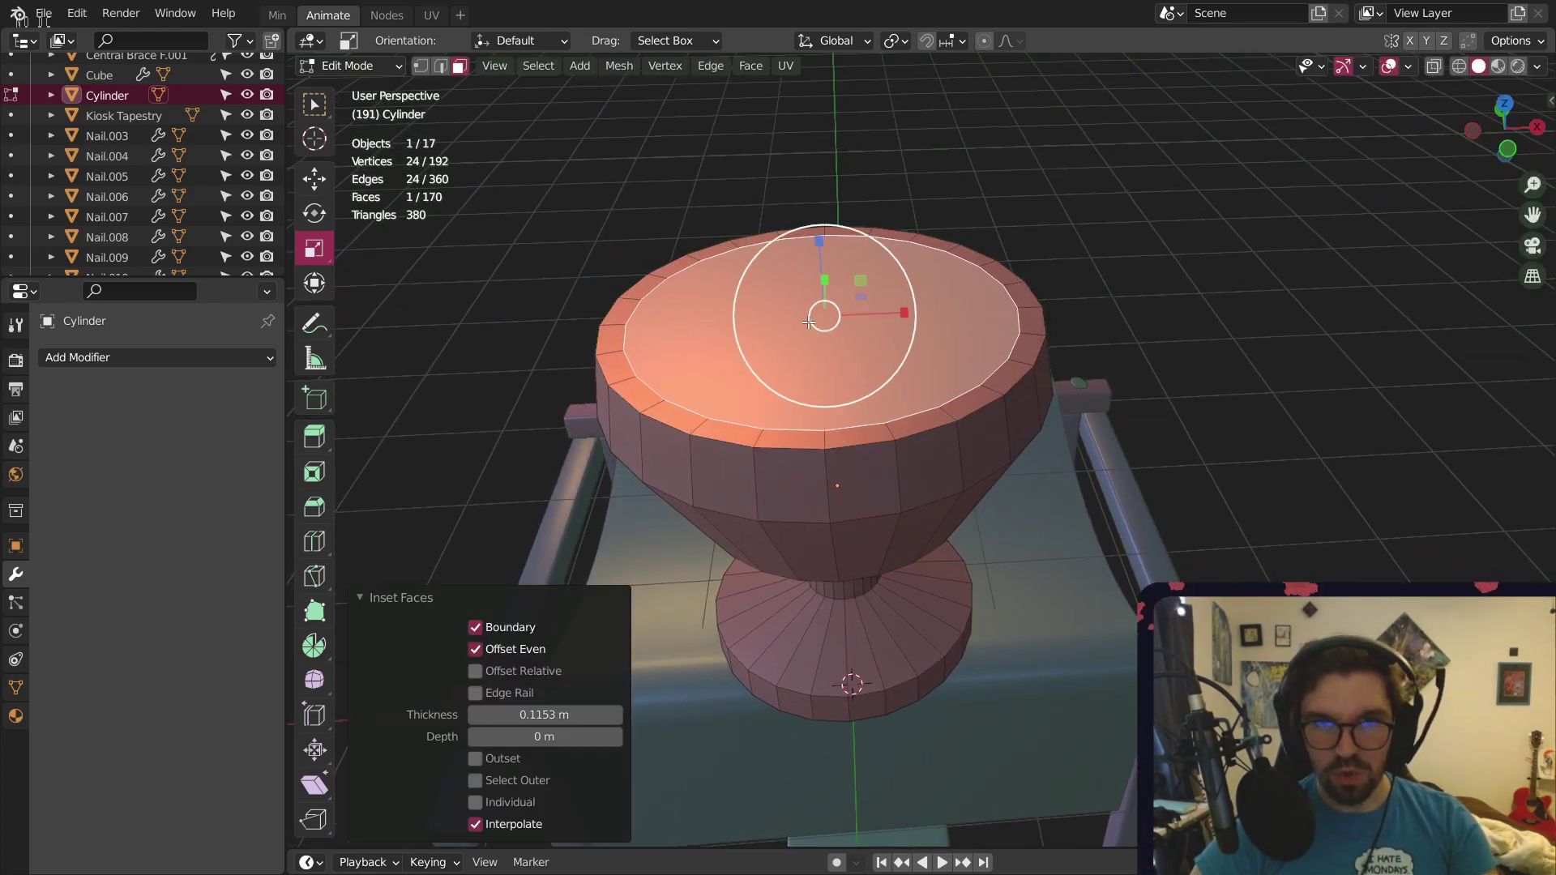
Extrude the inset top face about 1.13 m down along its normal to hollow out the bowl
key("alt+e")
left_click(804, 324)
left_click(834, 448)
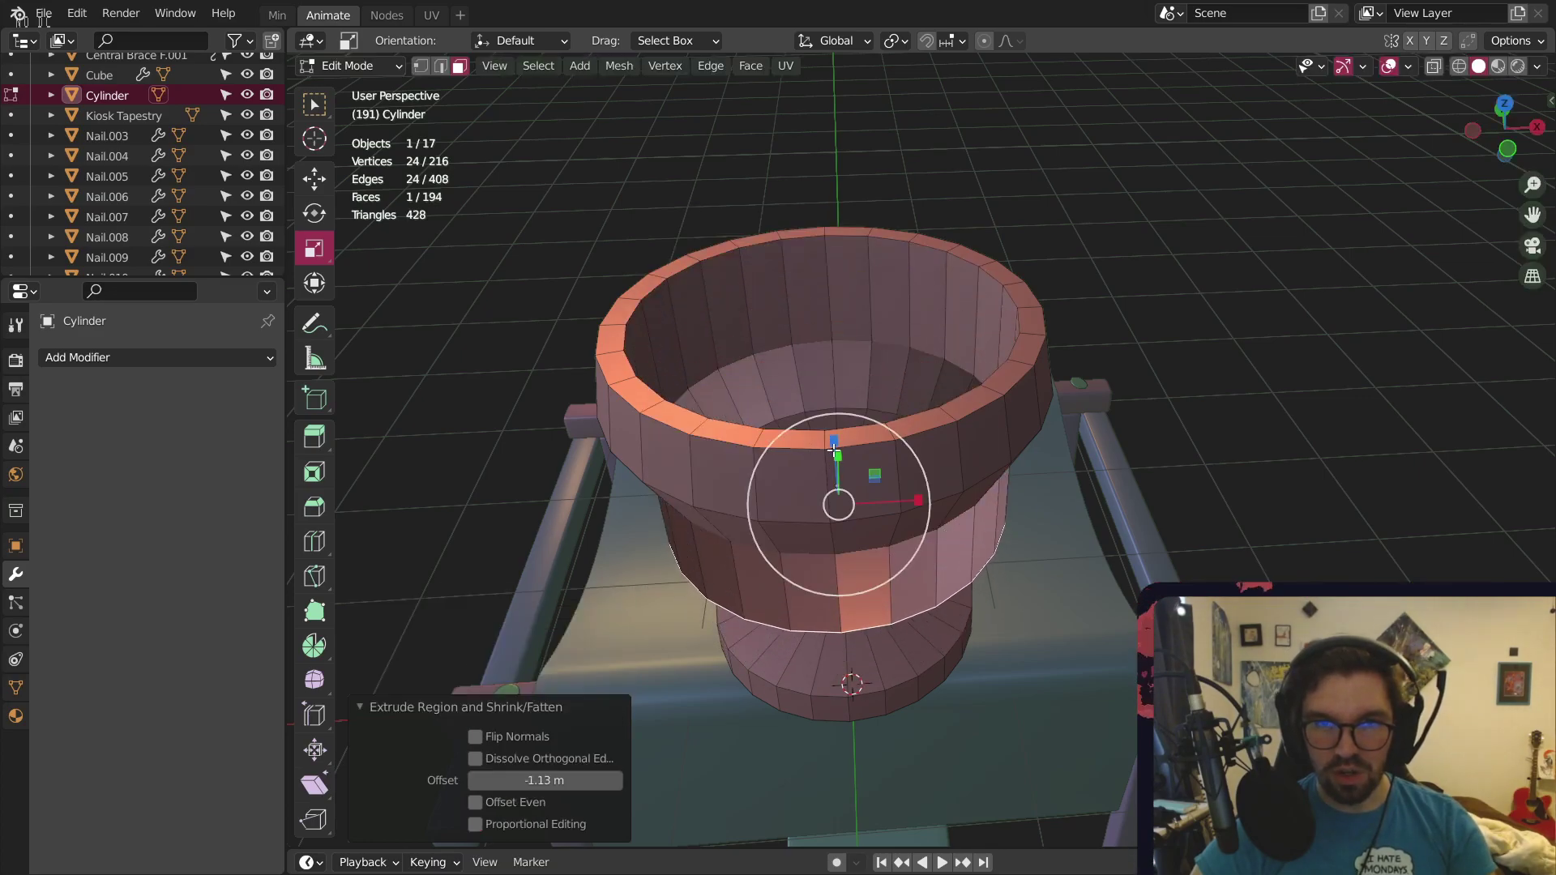
Scale the hollow's floor face to about 0.252 and raise it about 0.077 m along Z
middle_click_drag(834, 448, 843, 268)
key("s")
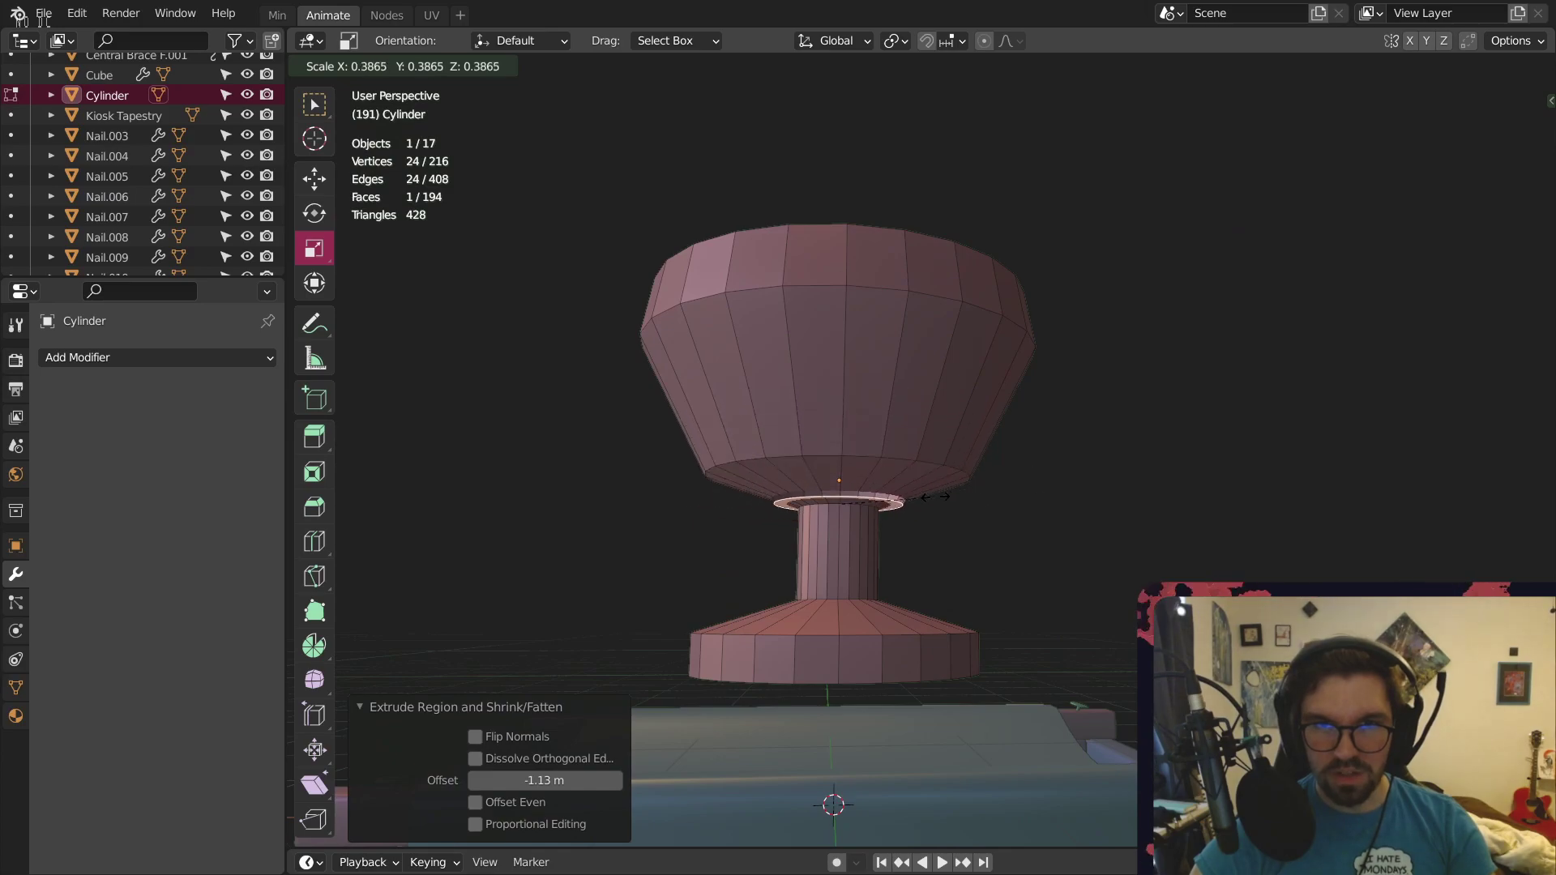
left_click(901, 509)
middle_click_drag(901, 509, 867, 504)
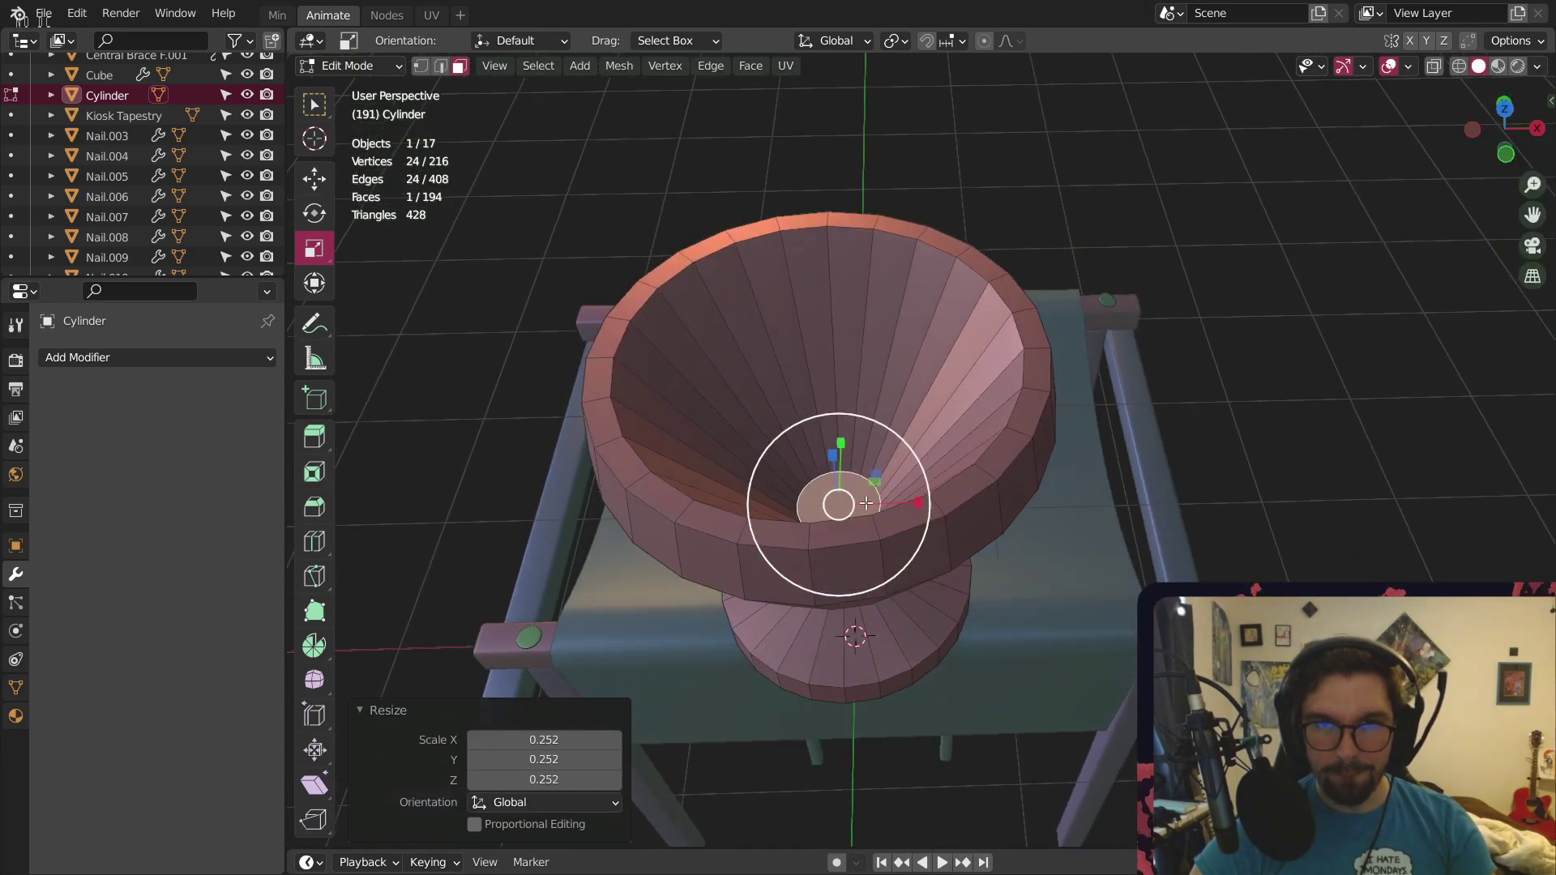
left_click(314, 178)
left_click_drag(828, 457, 827, 448)
In a see-through front orthographic view, cut an edge loop around the bowl's inner wall and slide it up to the outer ridge's height
left_click(1501, 160)
left_click(1505, 141)
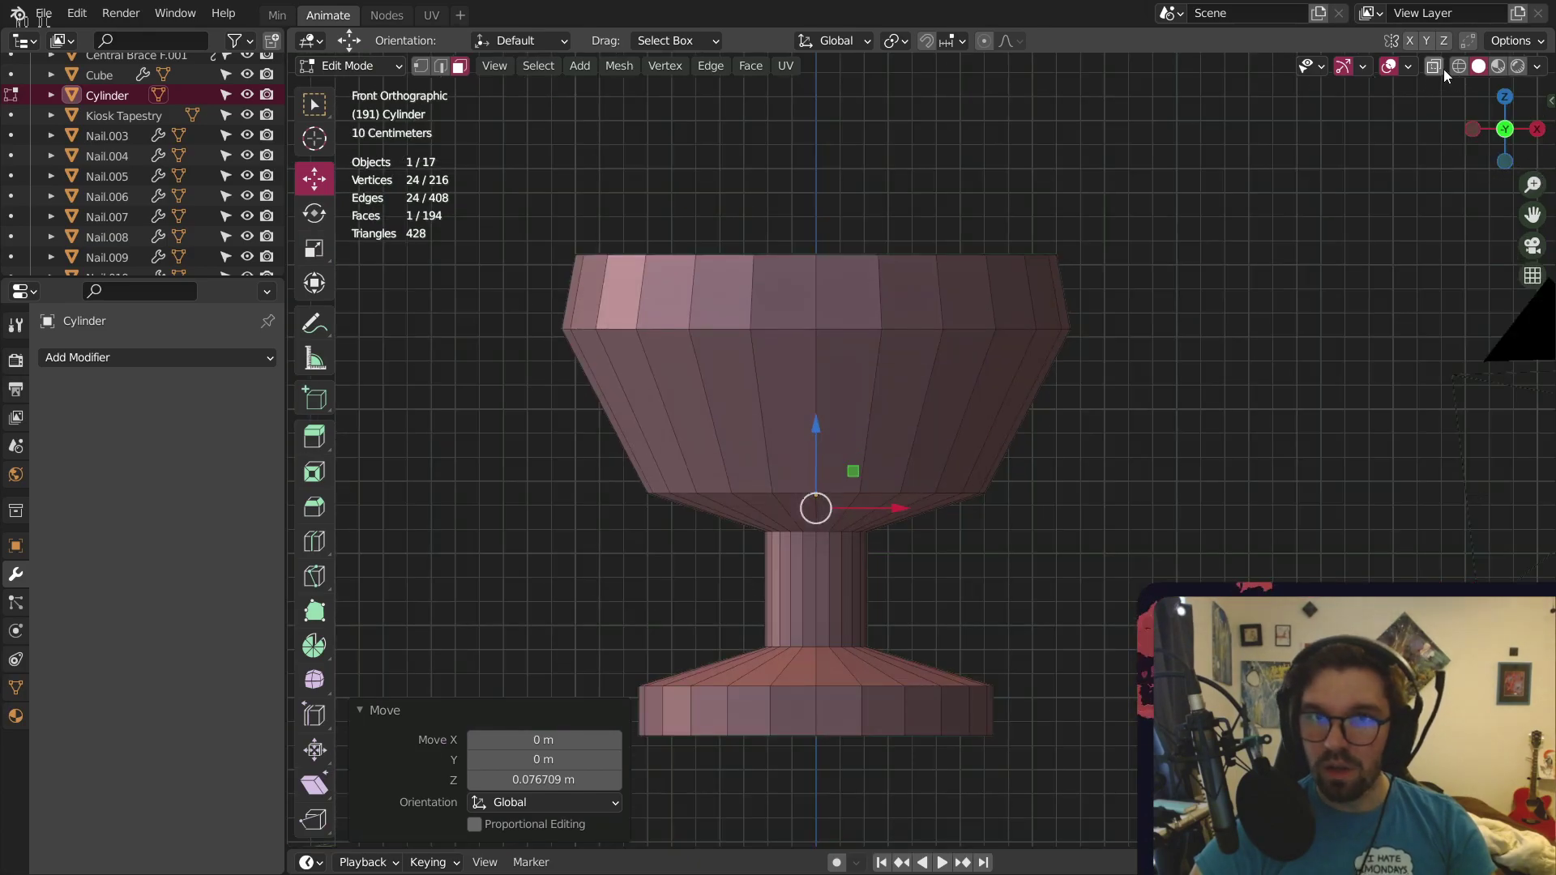
left_click(1434, 66)
scroll(858, 381, "up", 5)
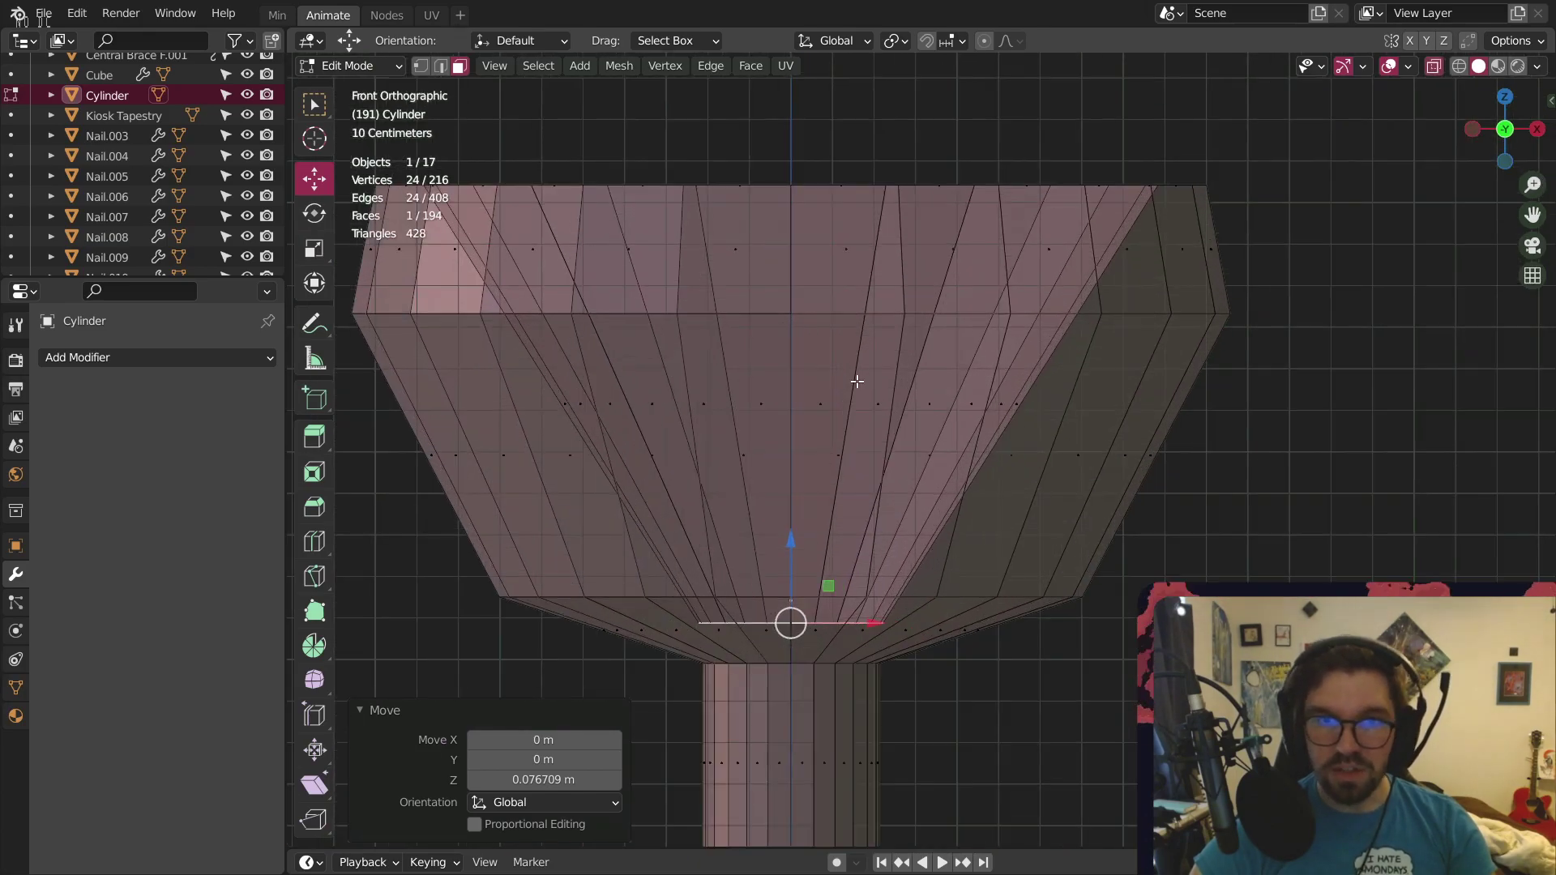
left_click(314, 540)
left_click(683, 417)
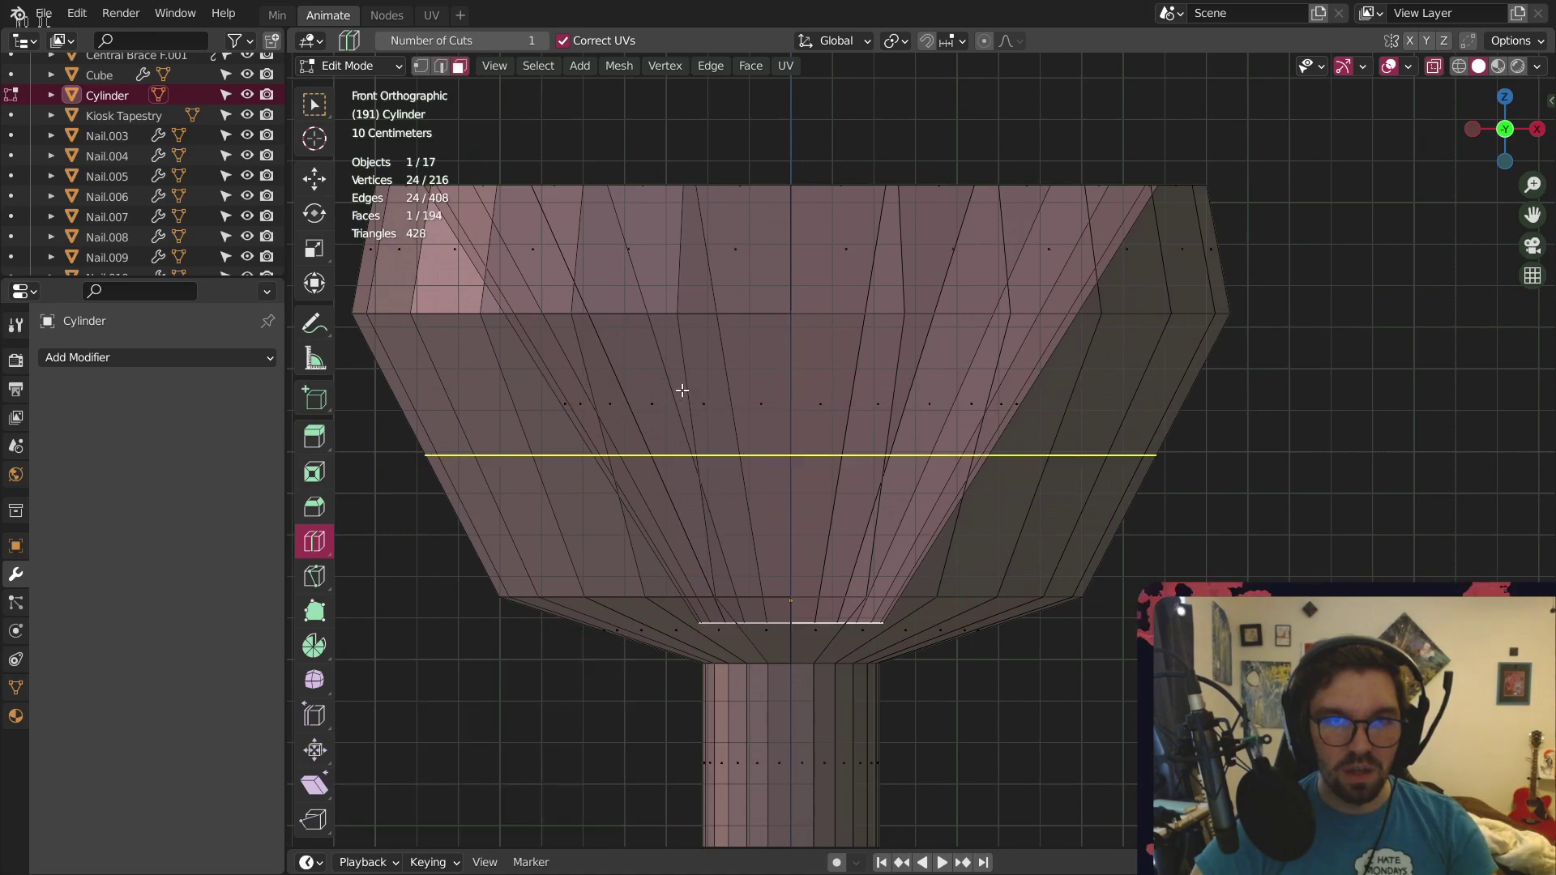
left_click(657, 410)
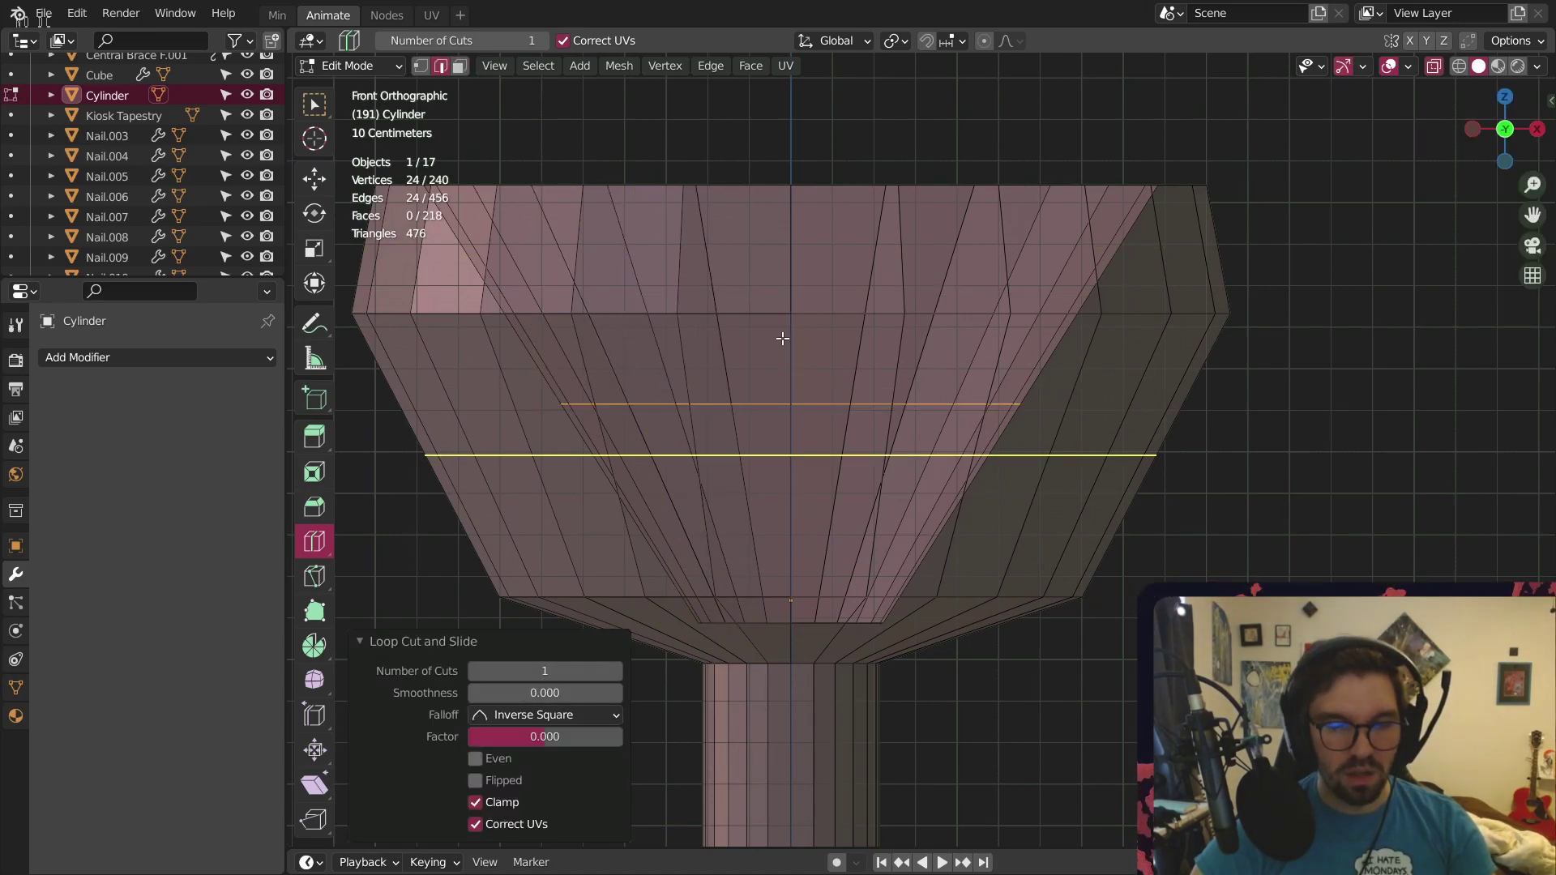
key("g")
key("g")
left_click(781, 243)
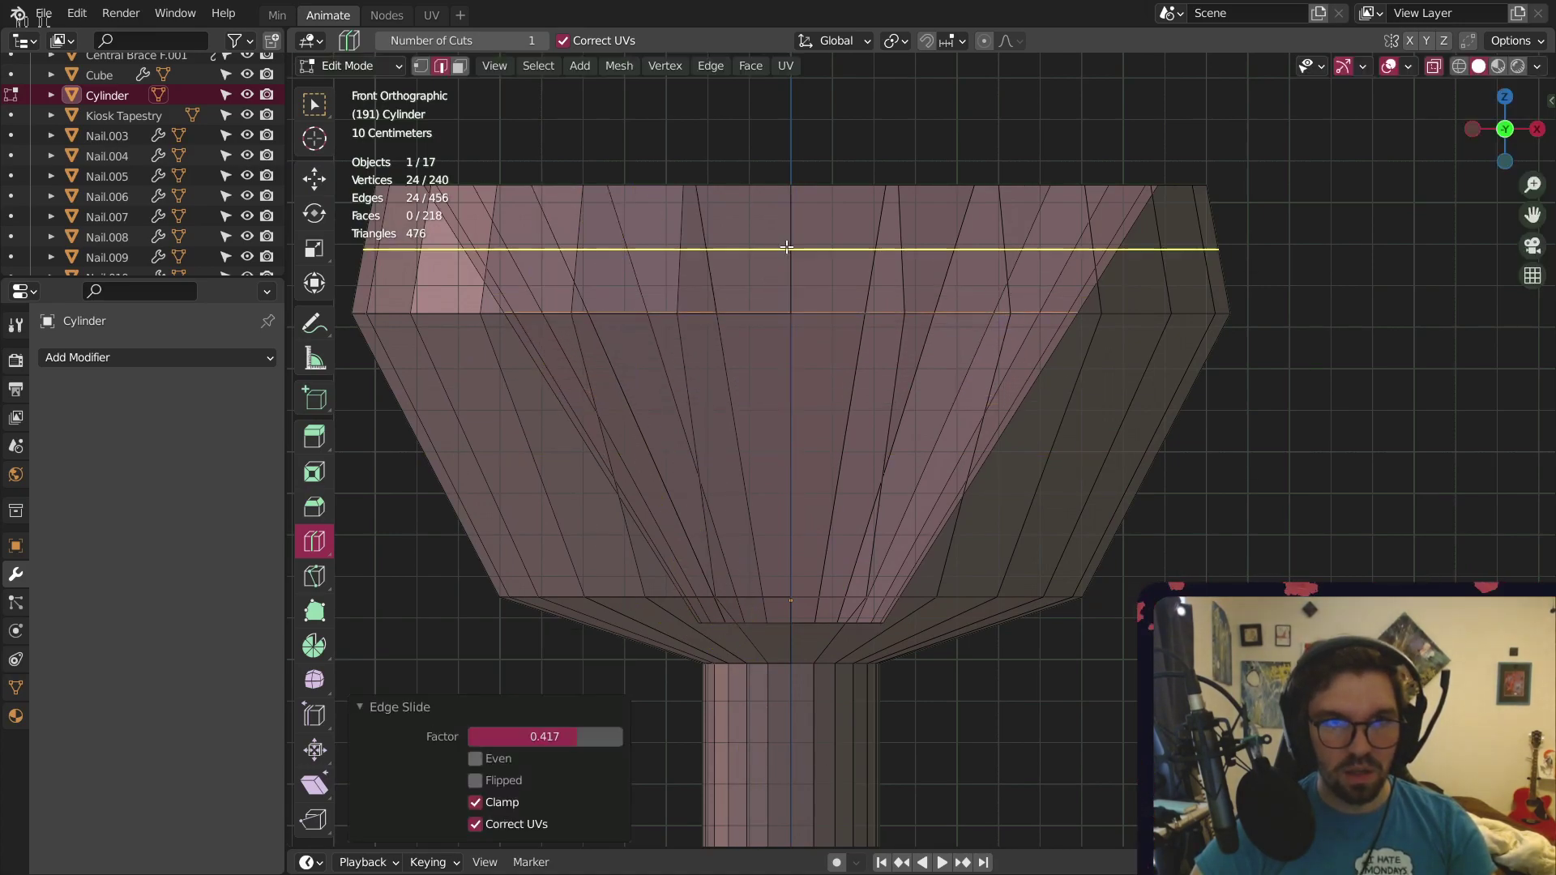
Scale the inner wall's upper edge loop to 1.366 and cut a lower loop near the floor, slid about -0.682 and scaled to 1.927
key("s")
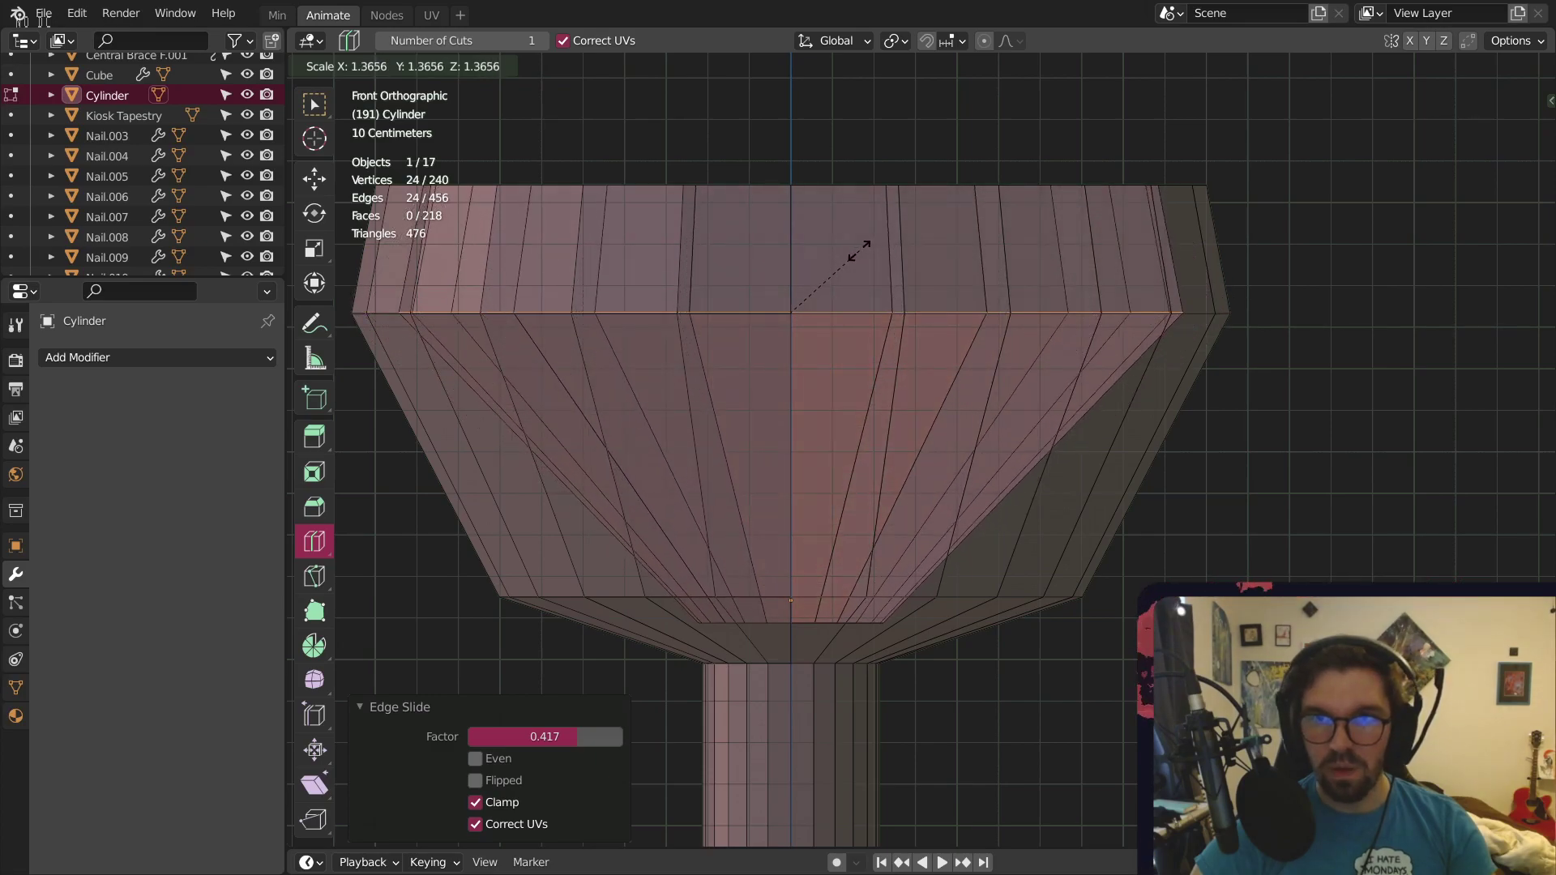
left_click(859, 251)
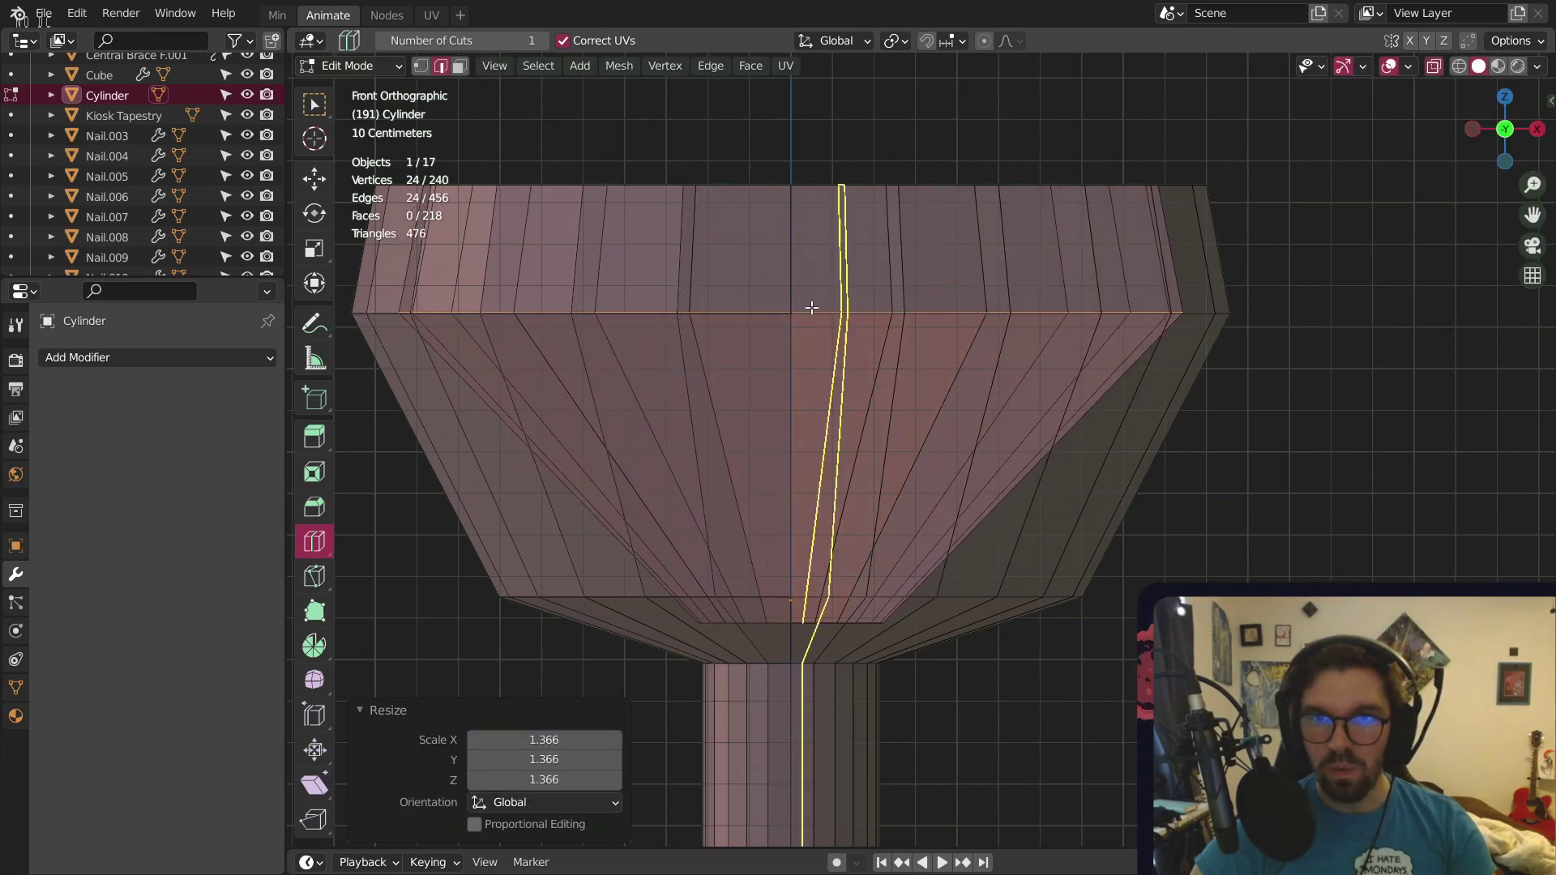
left_click(573, 451)
key("g")
key("g")
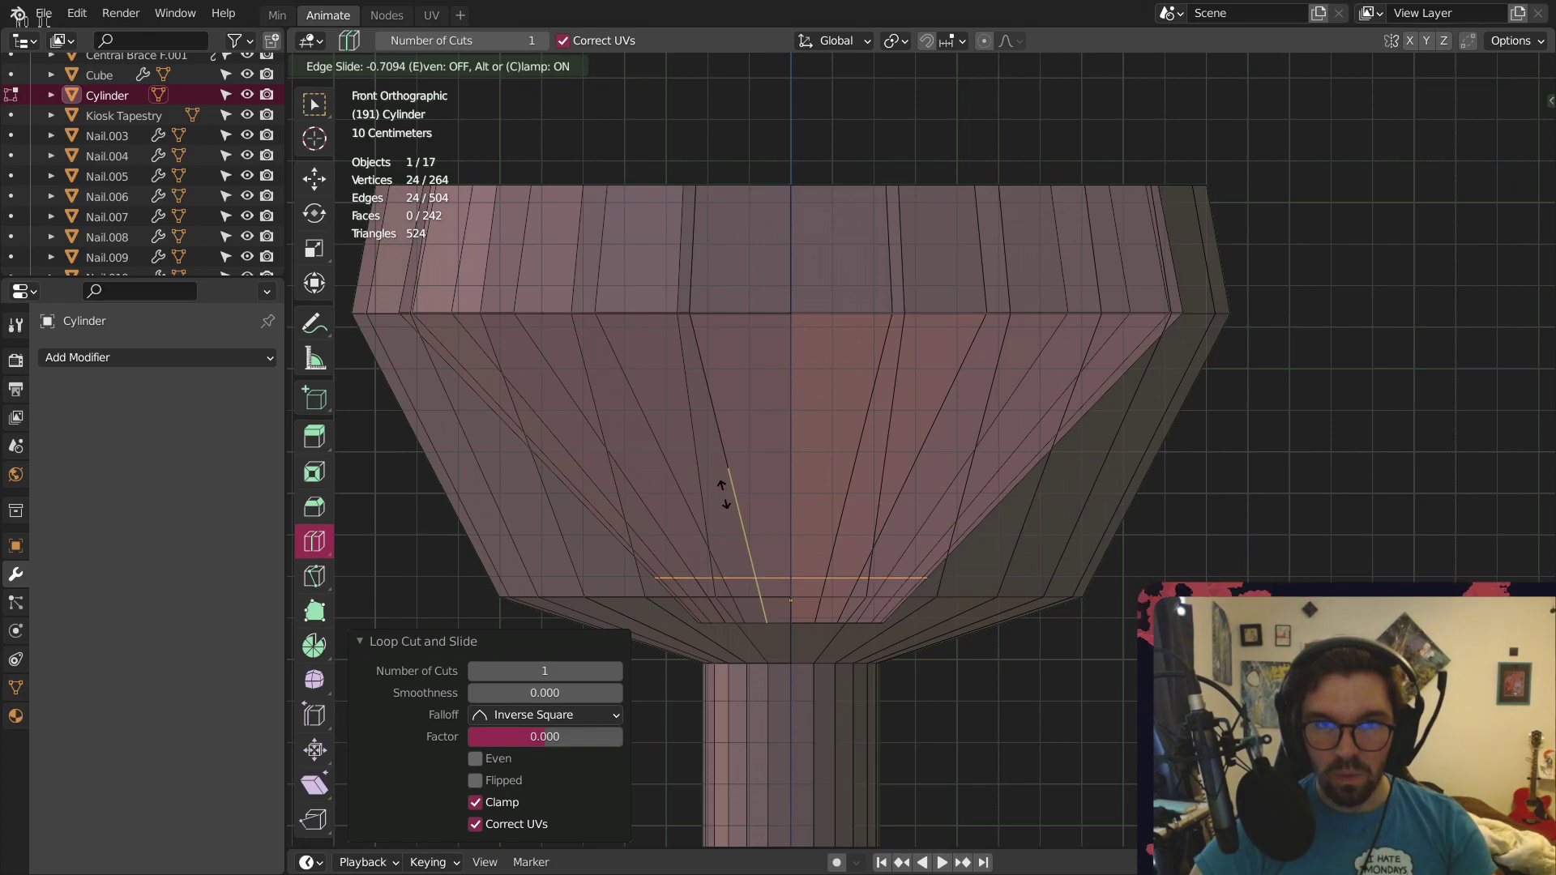
left_click(724, 494)
key("s")
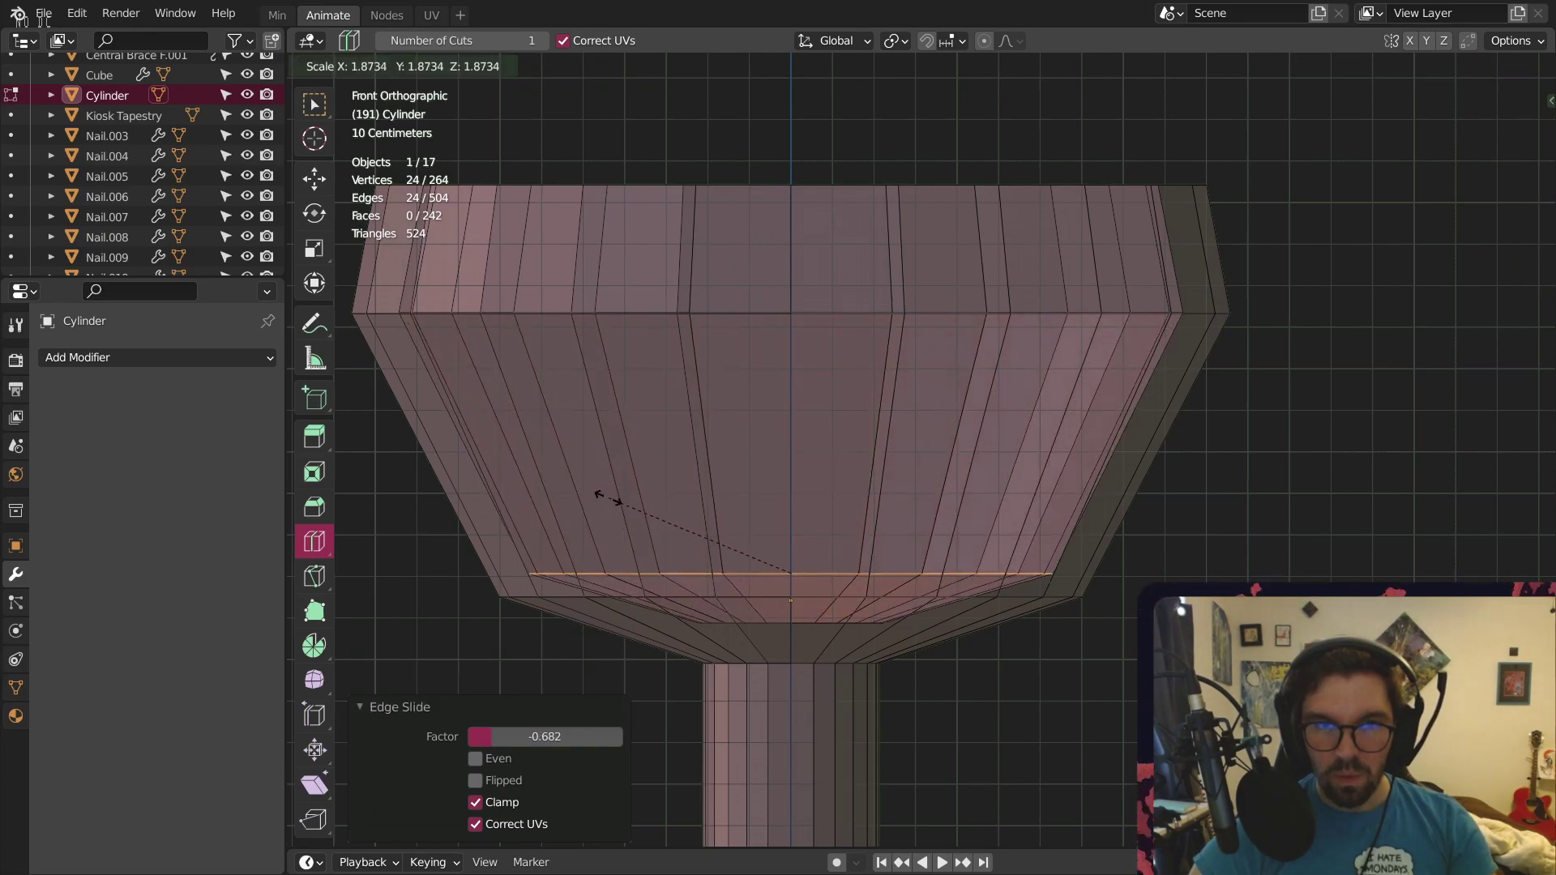
left_click(601, 498)
Return to Object Mode with the see-through display turned off and select the goblet
left_click(350, 66)
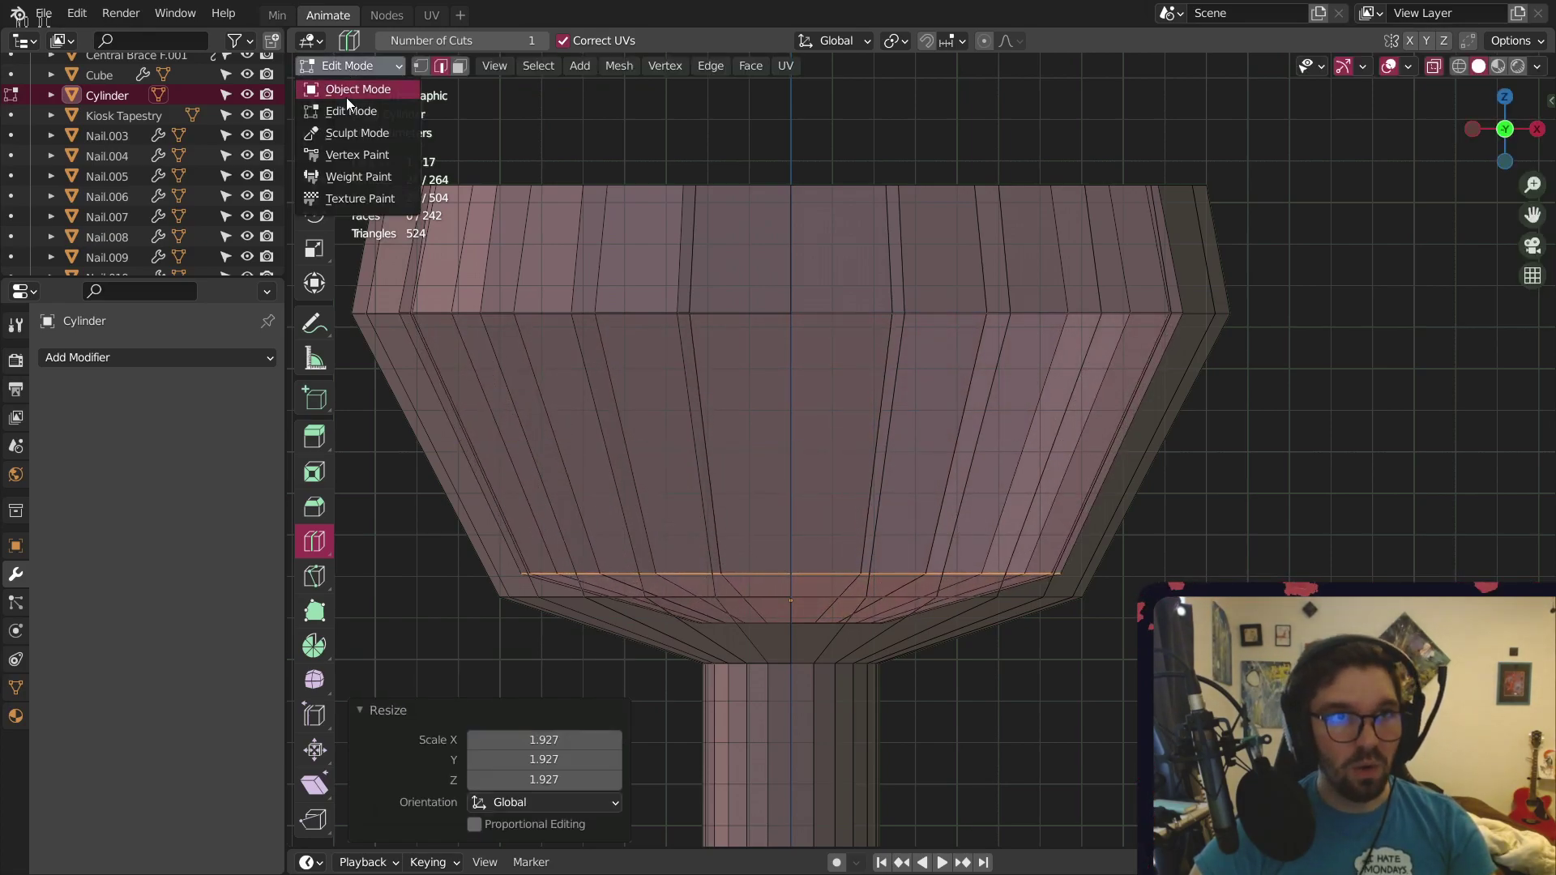
left_click(347, 92)
scroll(607, 280, "down", 3)
middle_click_drag(630, 299, 637, 322)
left_click(982, 457)
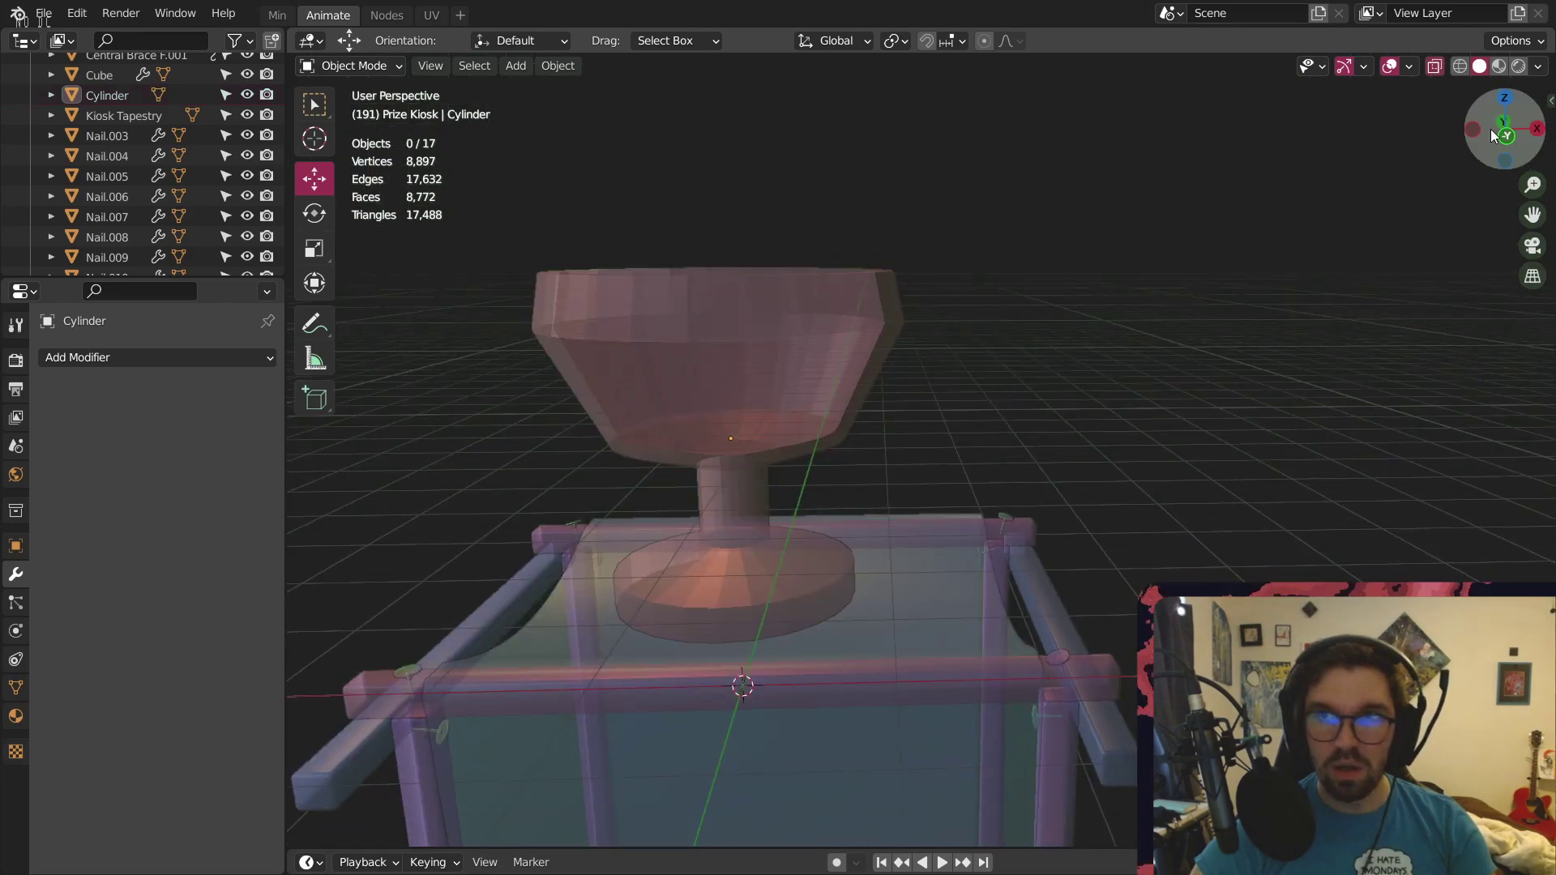
left_click(1435, 66)
middle_click_drag(748, 365, 774, 420)
left_click(775, 422)
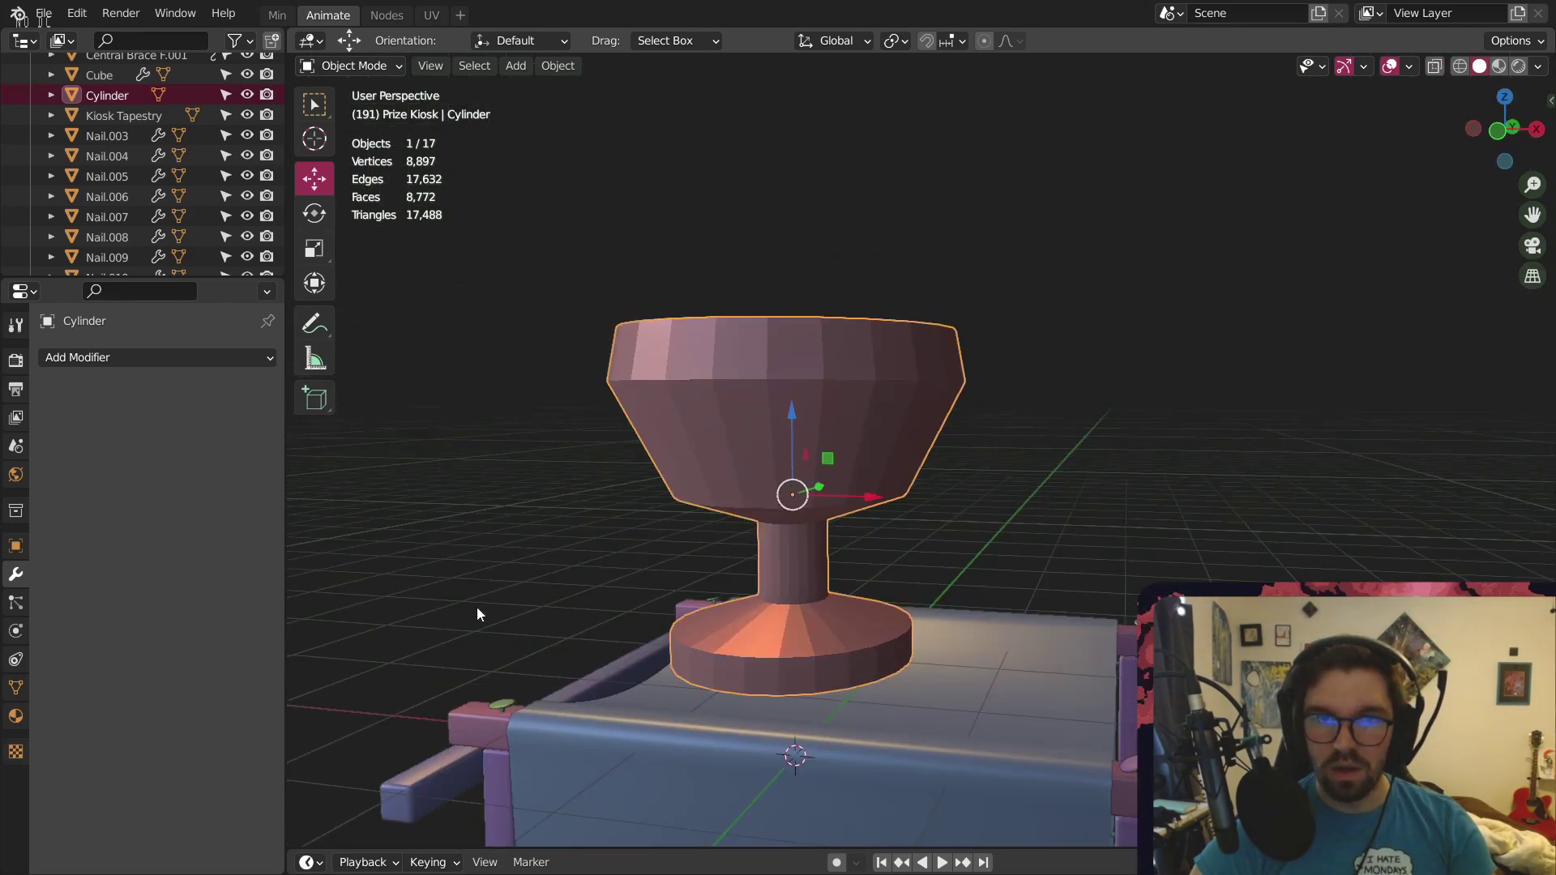
Add a Subdivision Surface modifier to the goblet with viewport and render levels both set to 3
left_click(114, 356)
left_click(293, 719)
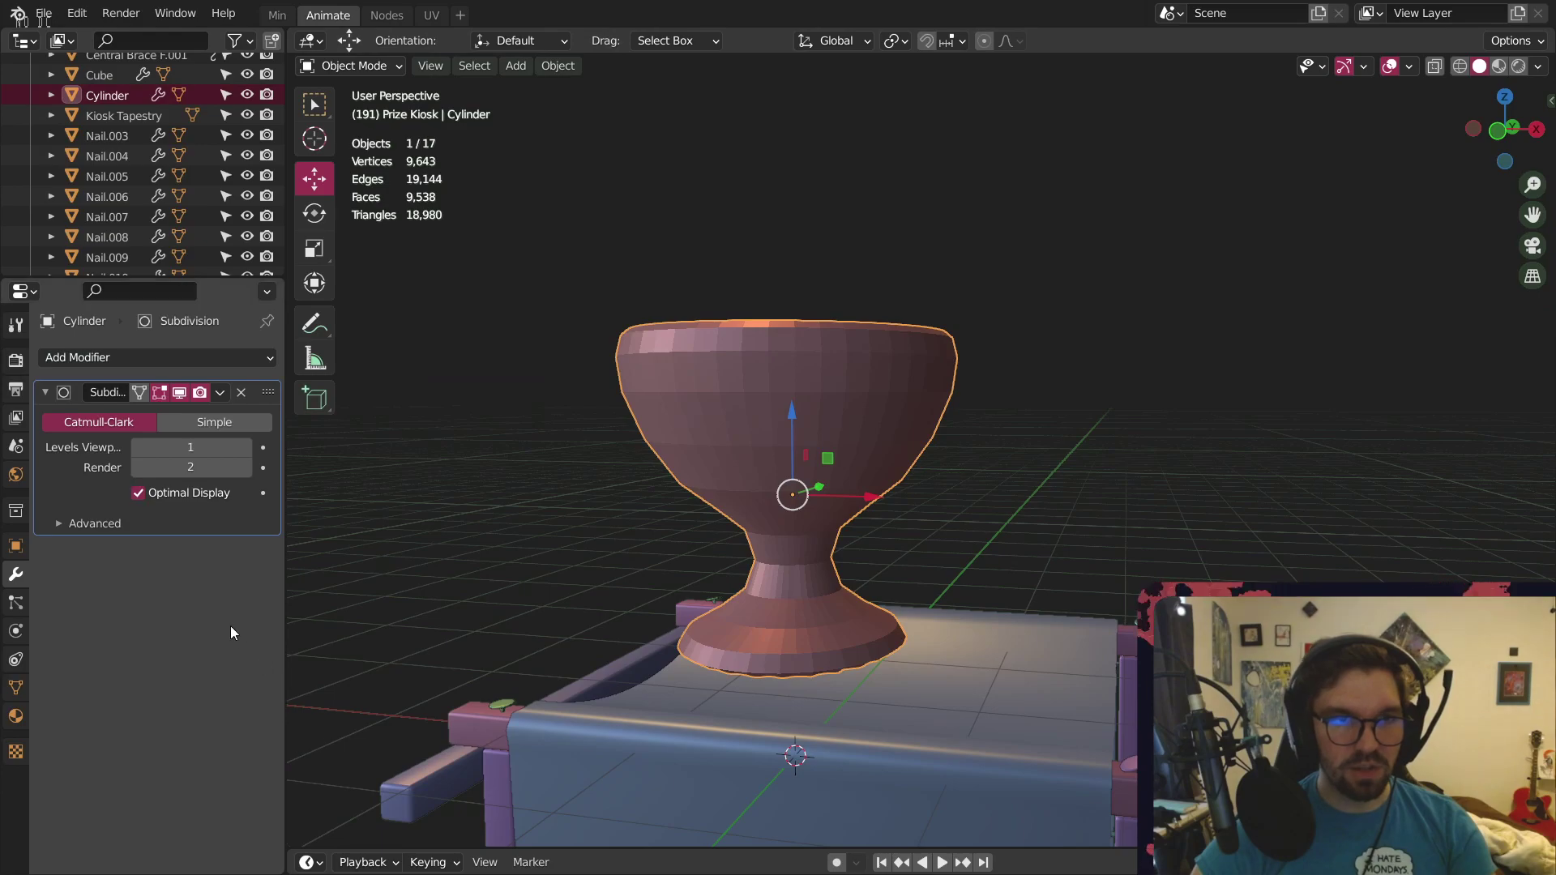
left_click(244, 448)
left_click(245, 448)
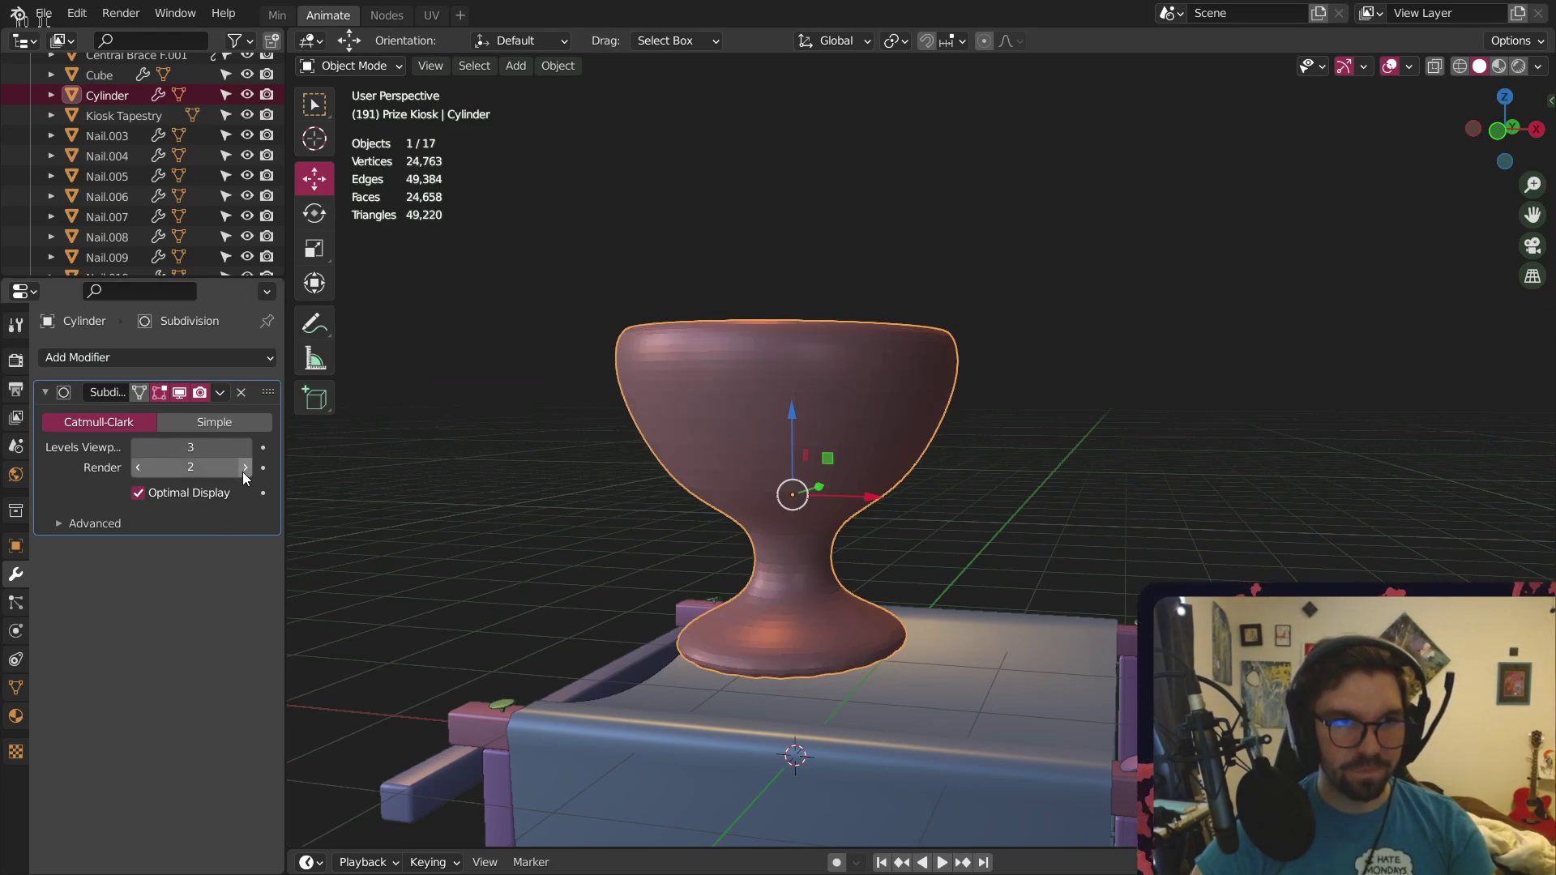
left_click(245, 468)
middle_click_drag(489, 557, 758, 579)
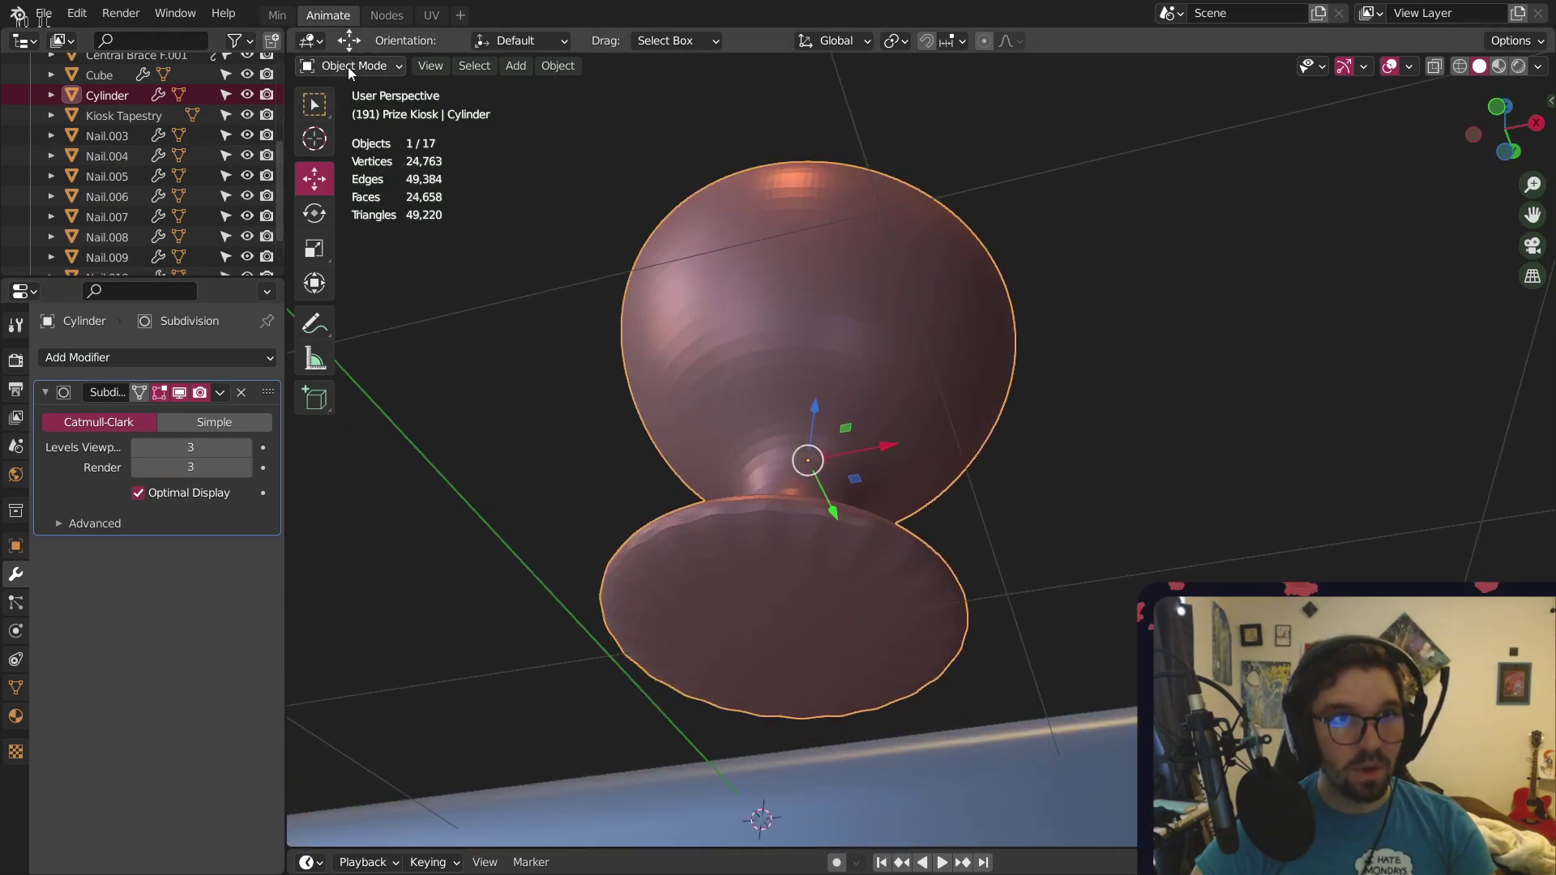
Select the underside face of the goblet's base in Edit Mode
key("Tab")
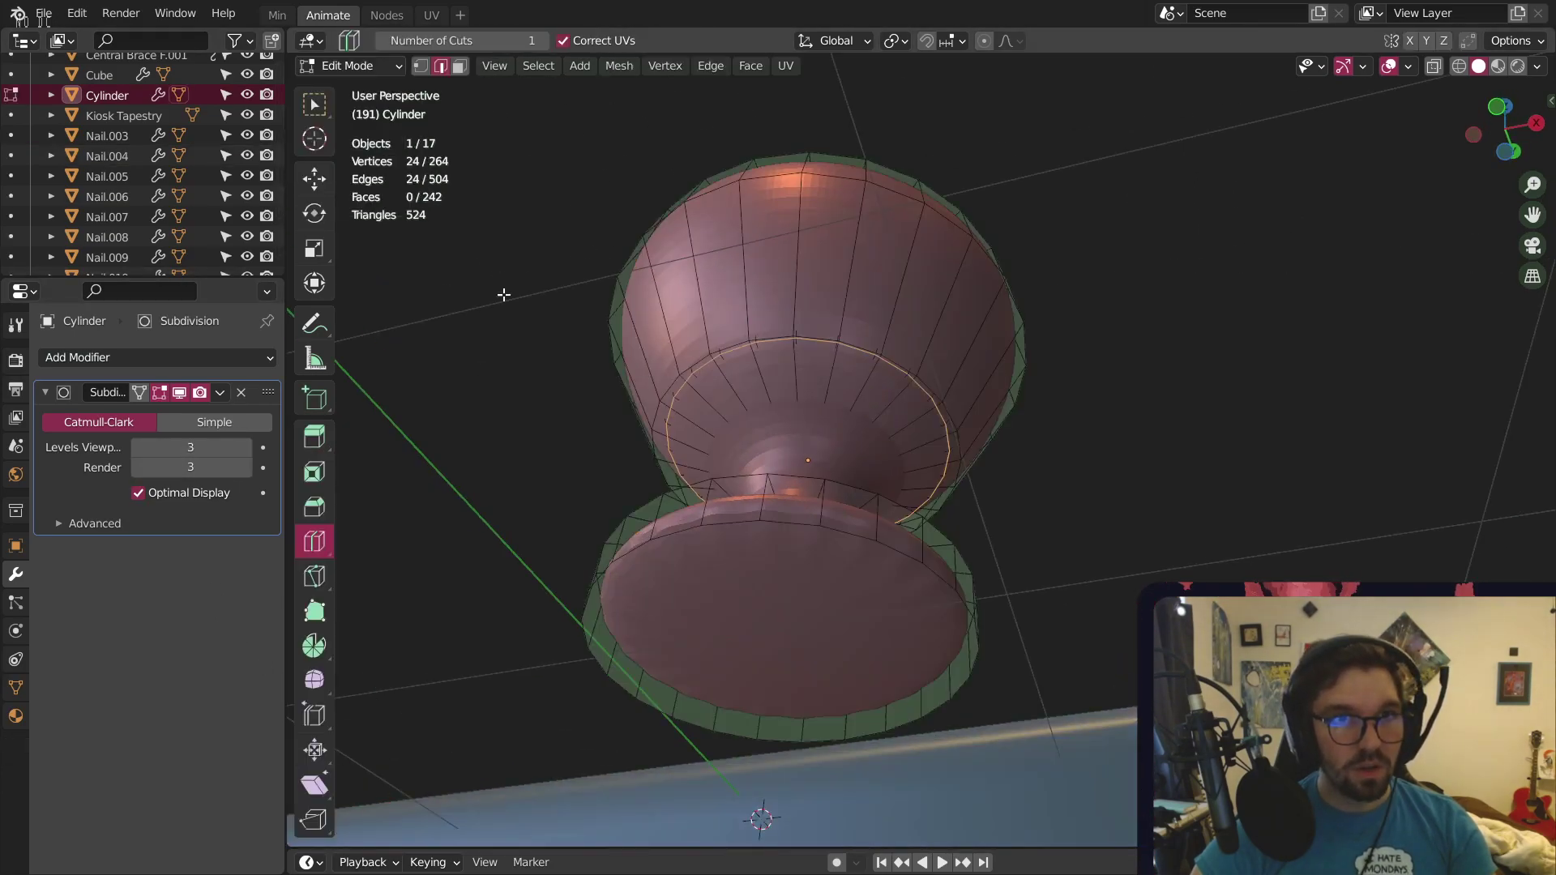
left_click(315, 97)
left_click(461, 67)
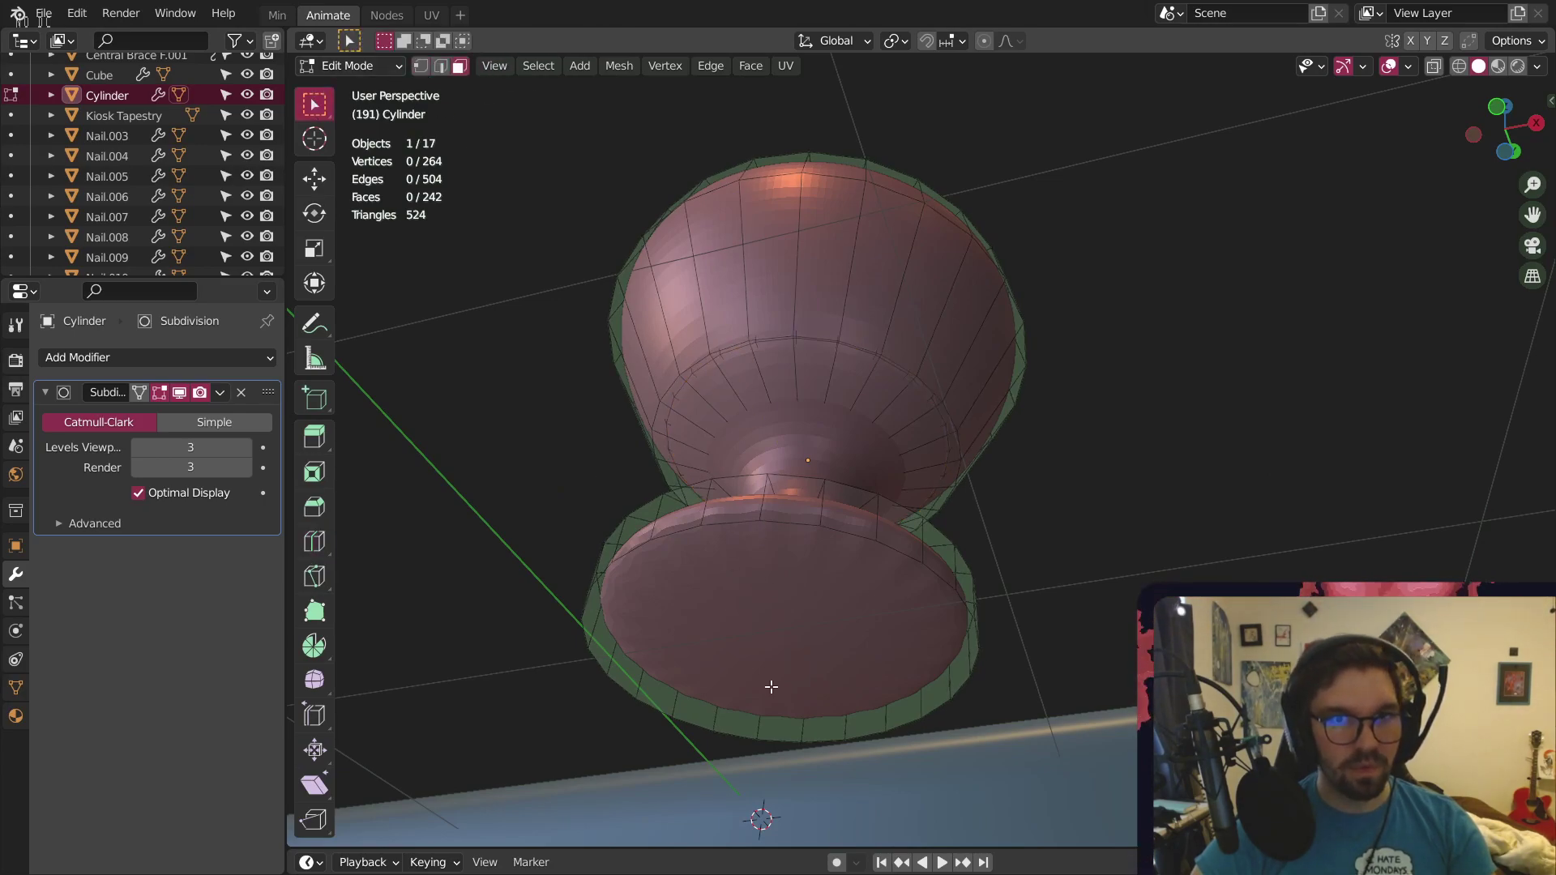
left_click(794, 611)
right_click(785, 610)
left_click(785, 609)
key("ctrl+z")
middle_click_drag(1005, 419, 899, 462)
key("ctrl+shift+z")
key("ctrl+z")
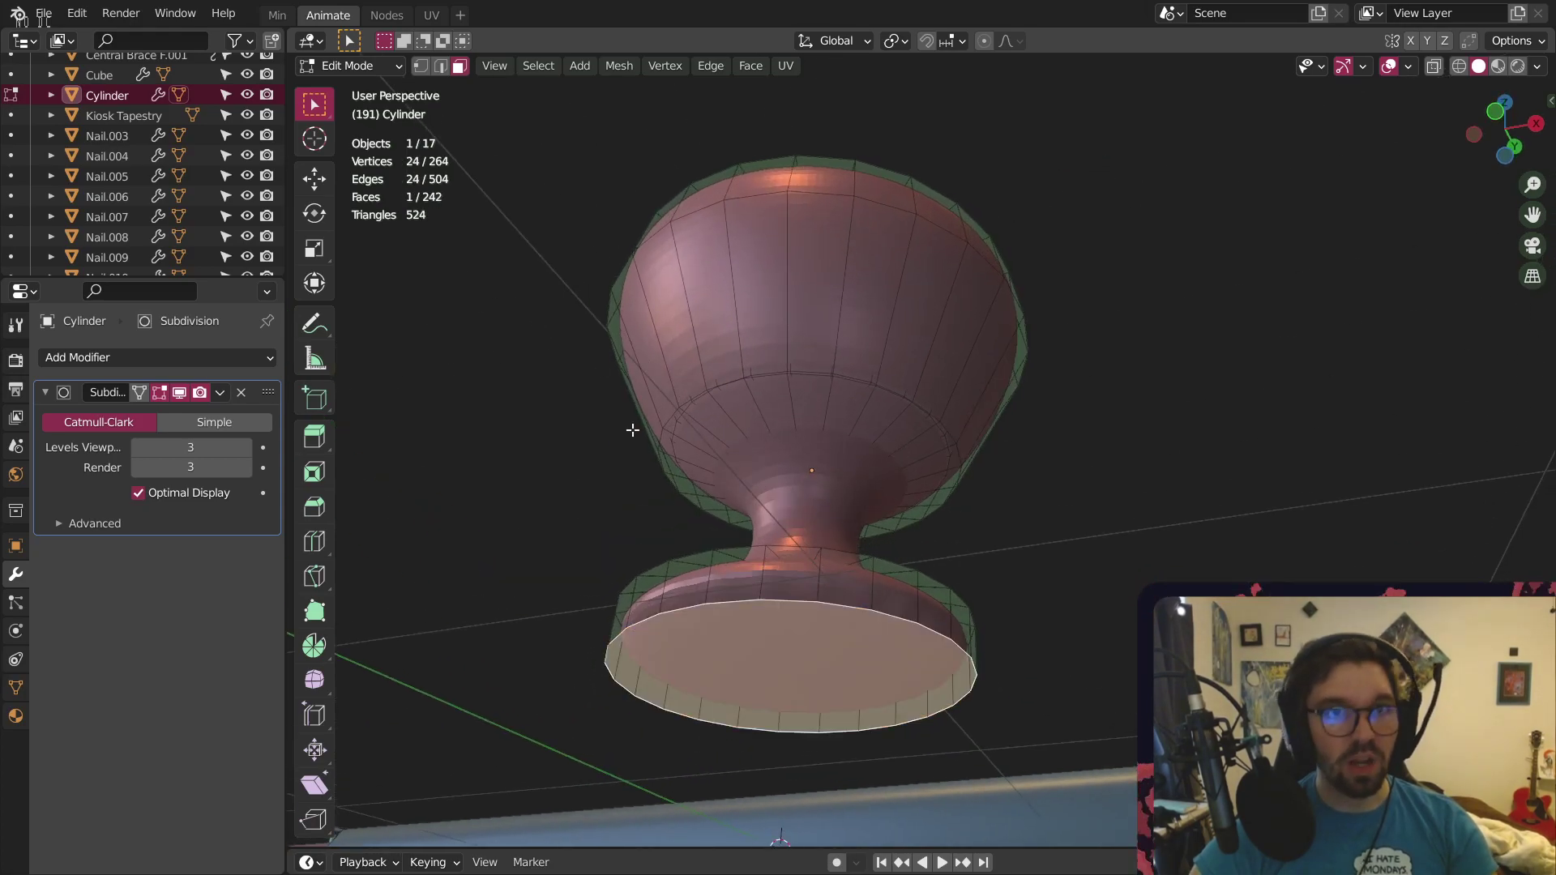
Crease the edges of the base's underside face to 1 and return to Object Mode with the goblet selected
key("shift+e")
key("1")
key("Return")
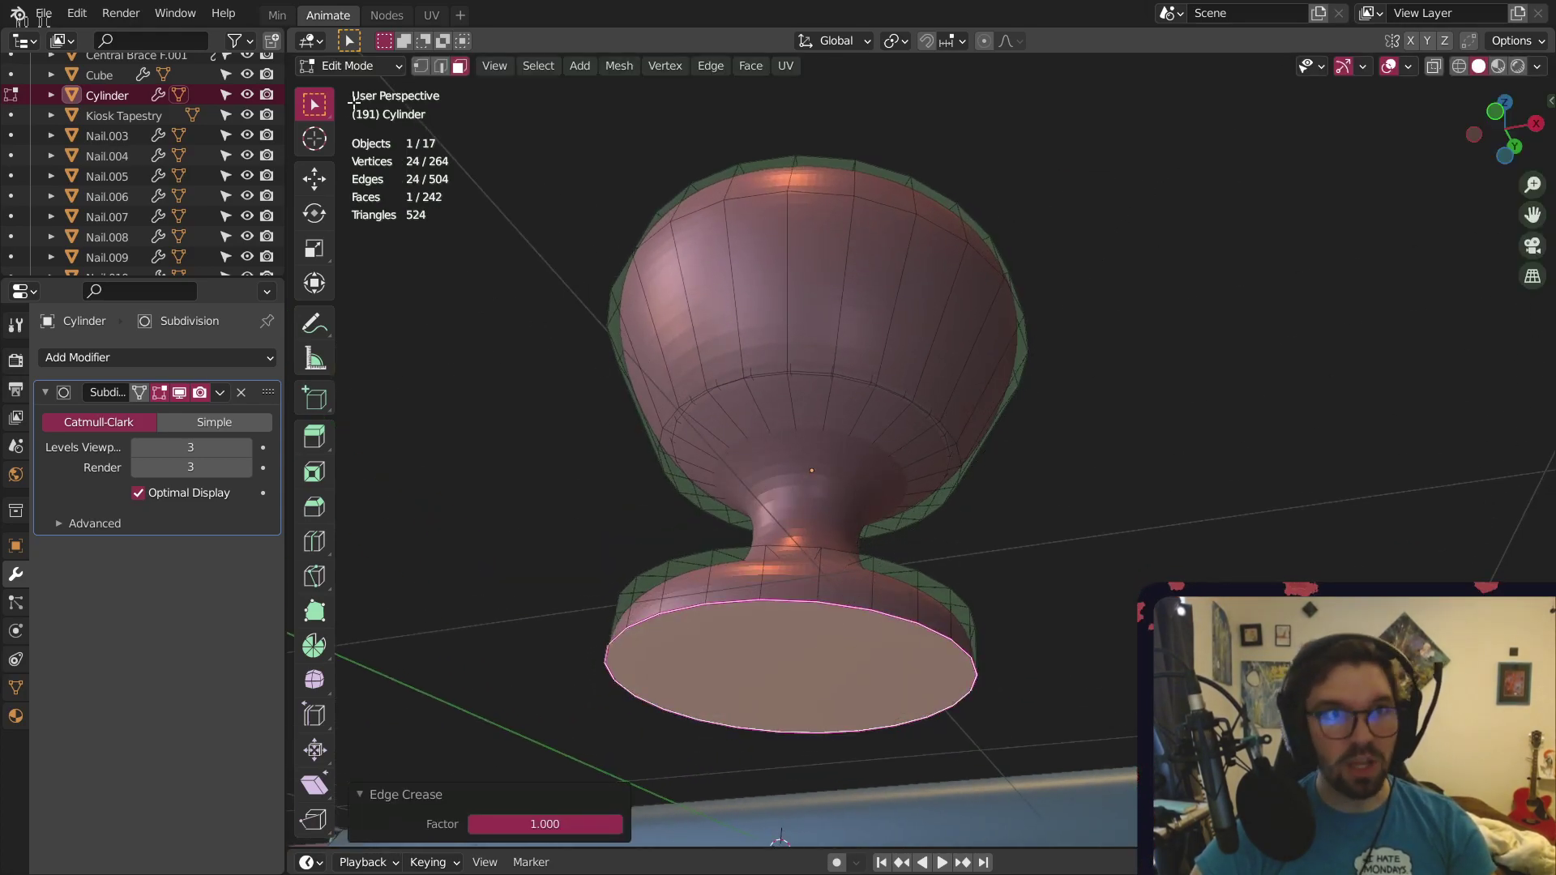
left_click(324, 68)
left_click(357, 89)
left_click(600, 482)
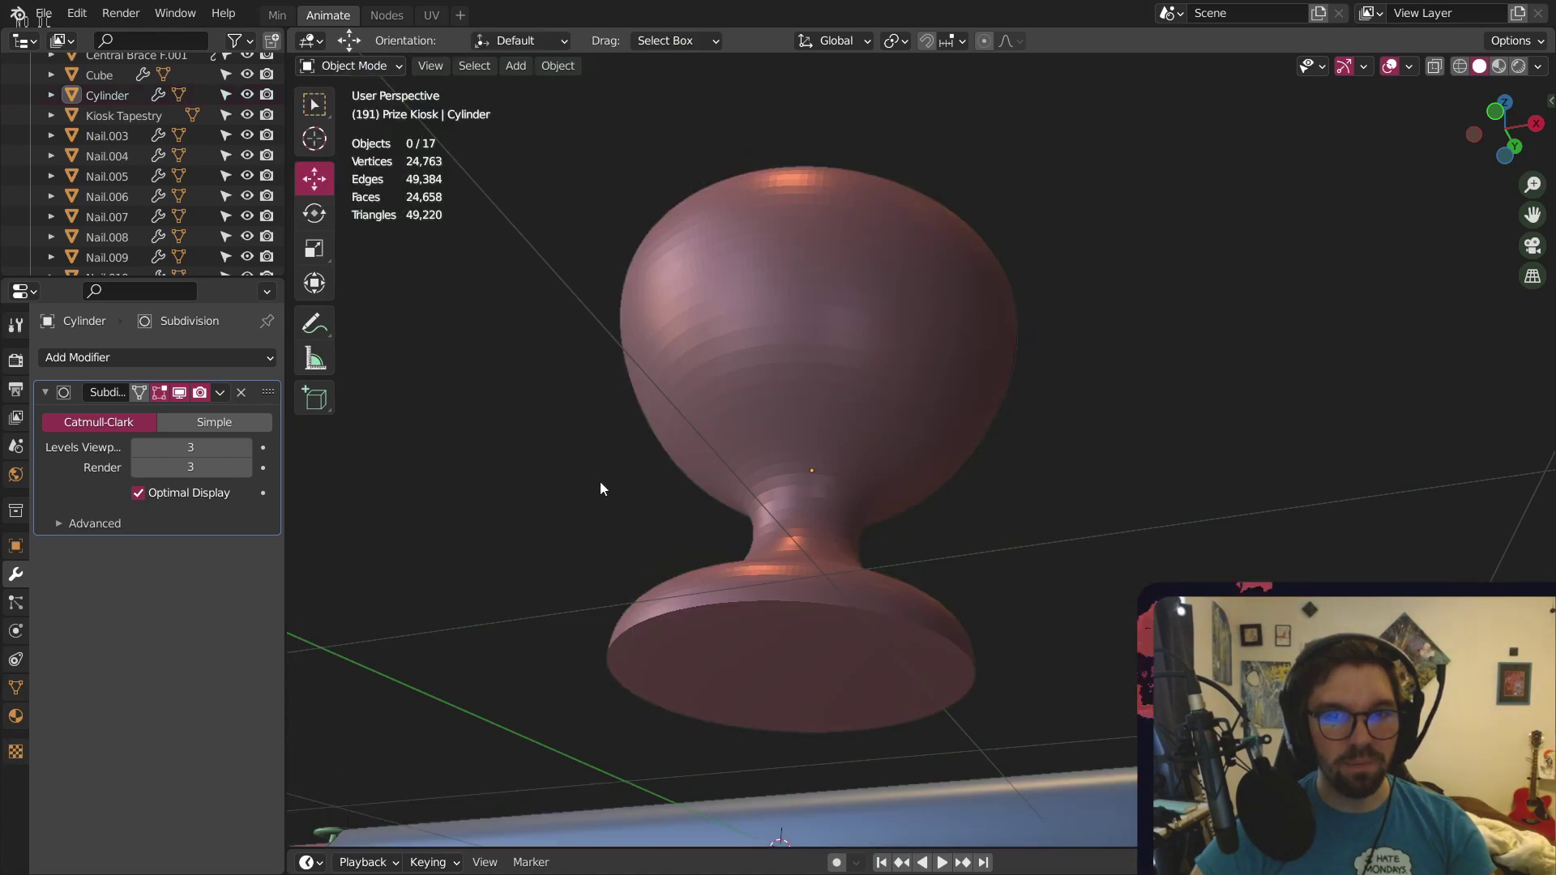
middle_click_drag(600, 482, 778, 542)
left_click(778, 542)
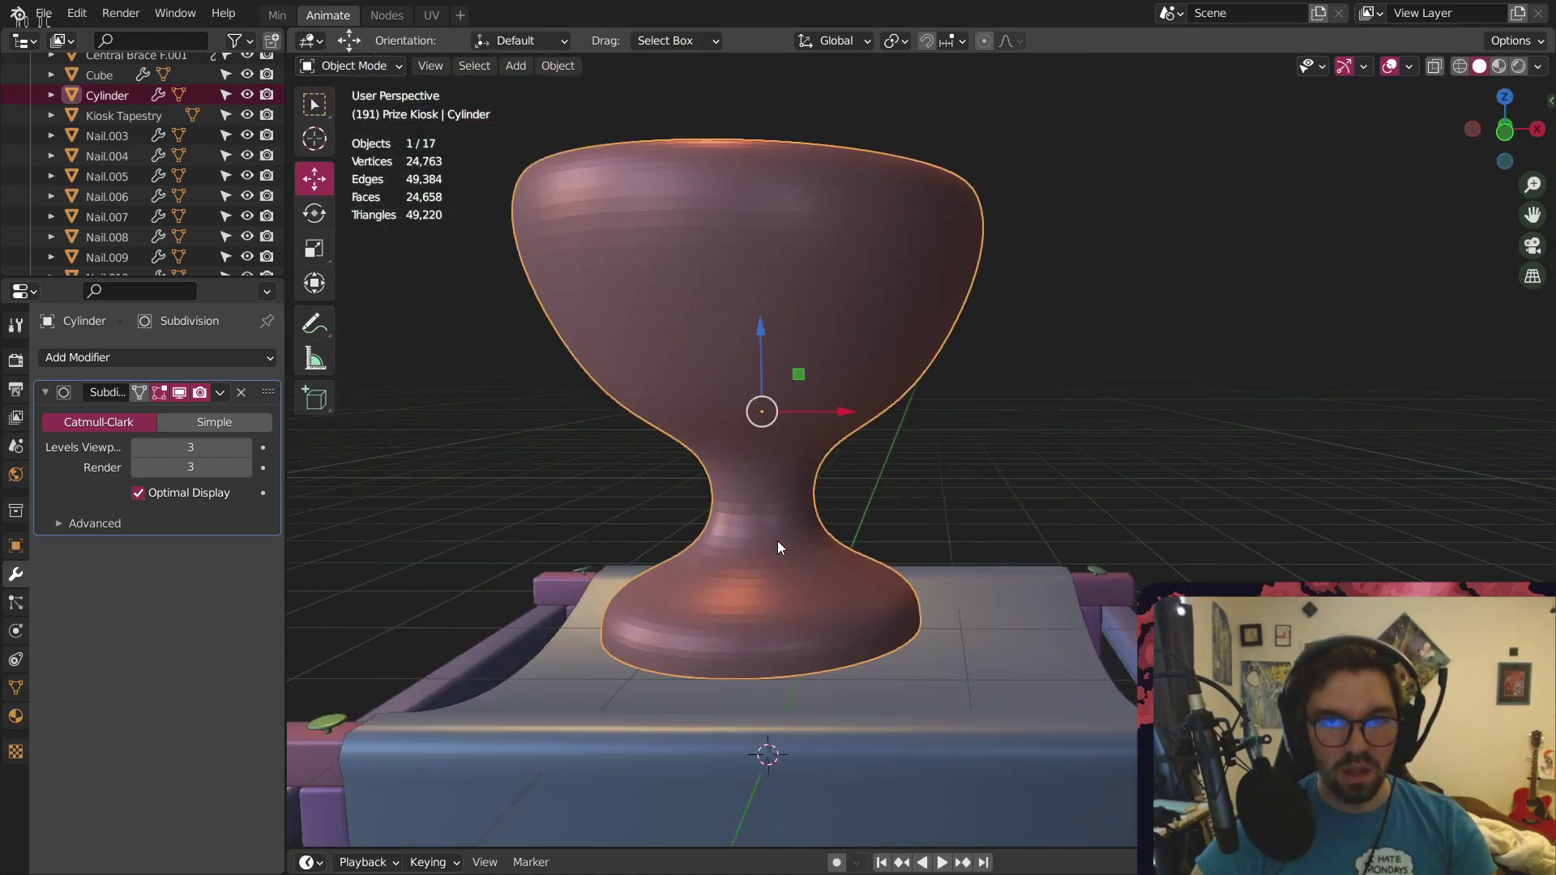
Hide the goblet's subdivision in the viewport and cut two edge loops around the stem in Edit Mode
left_click(349, 68)
left_click(336, 120)
scroll(750, 574, "up", 3)
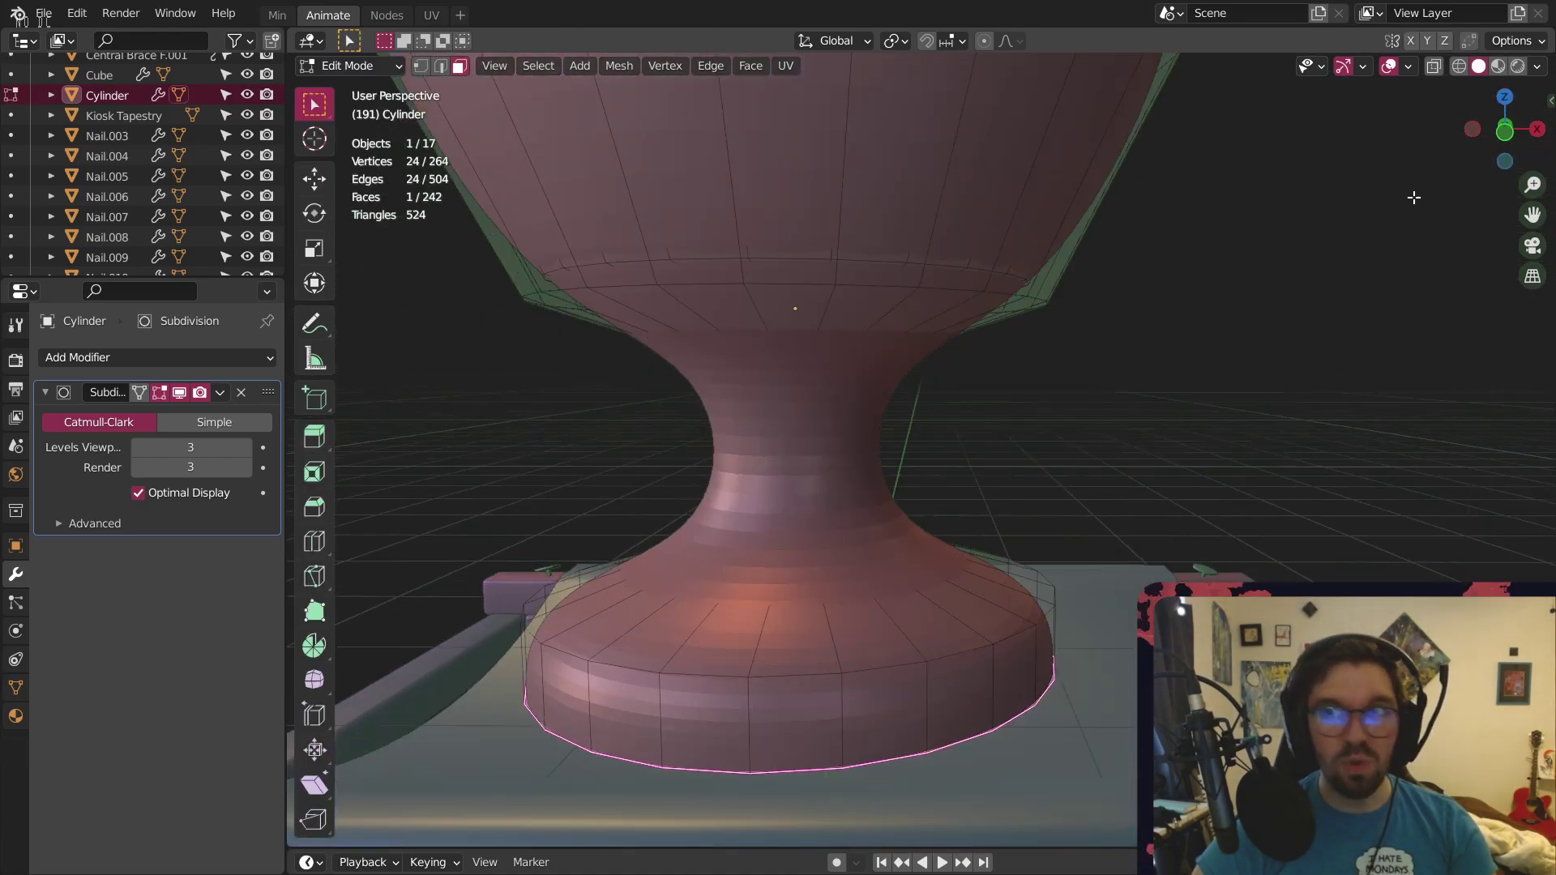
left_click(179, 392)
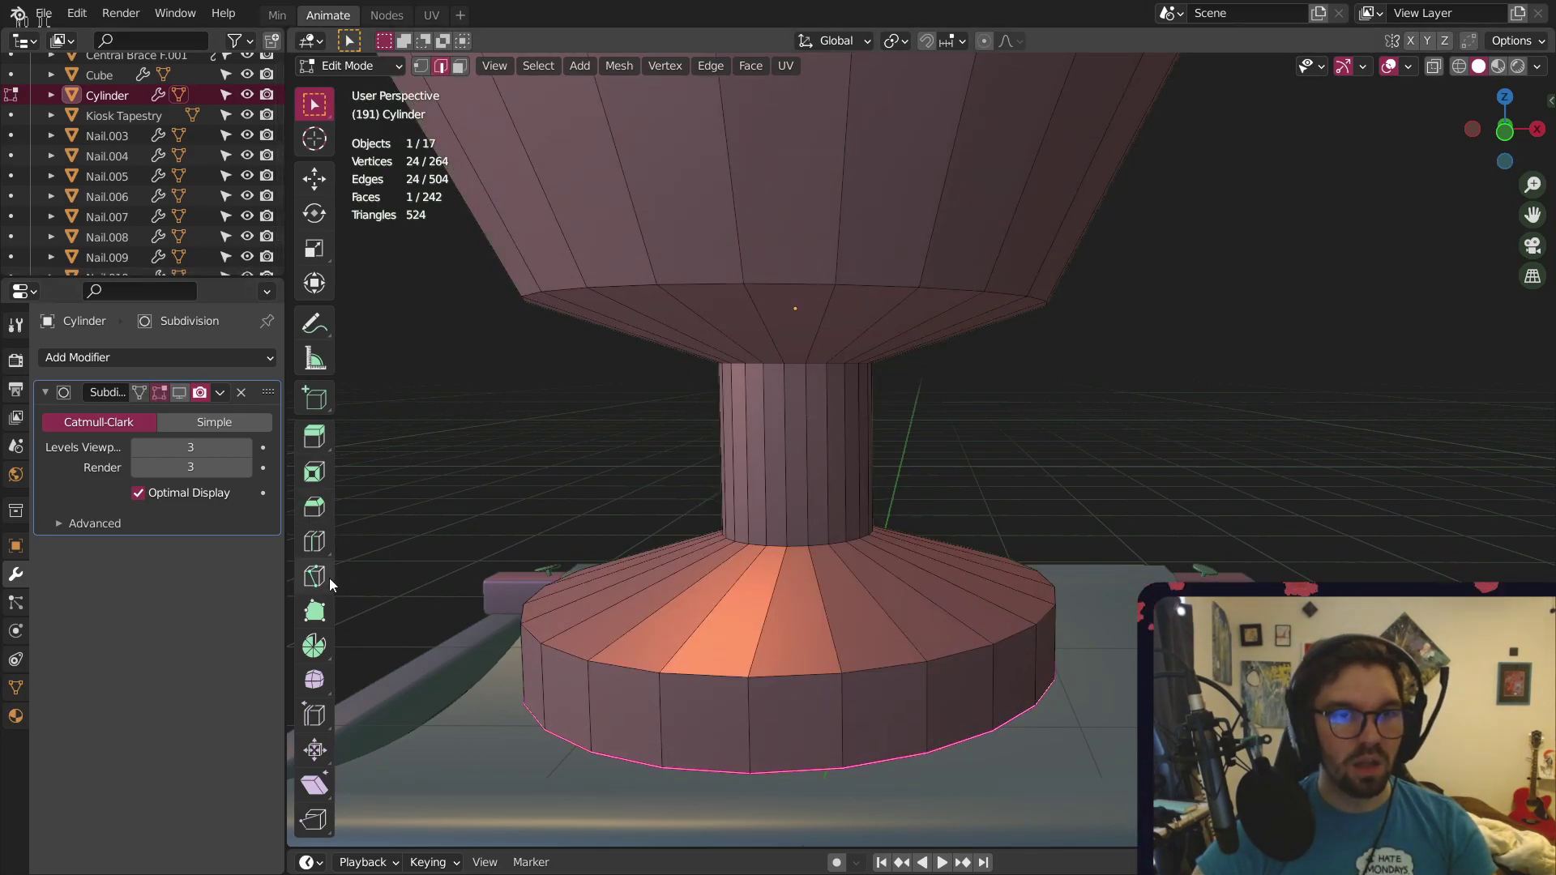
left_click(316, 543)
left_click(780, 438)
left_click(614, 672)
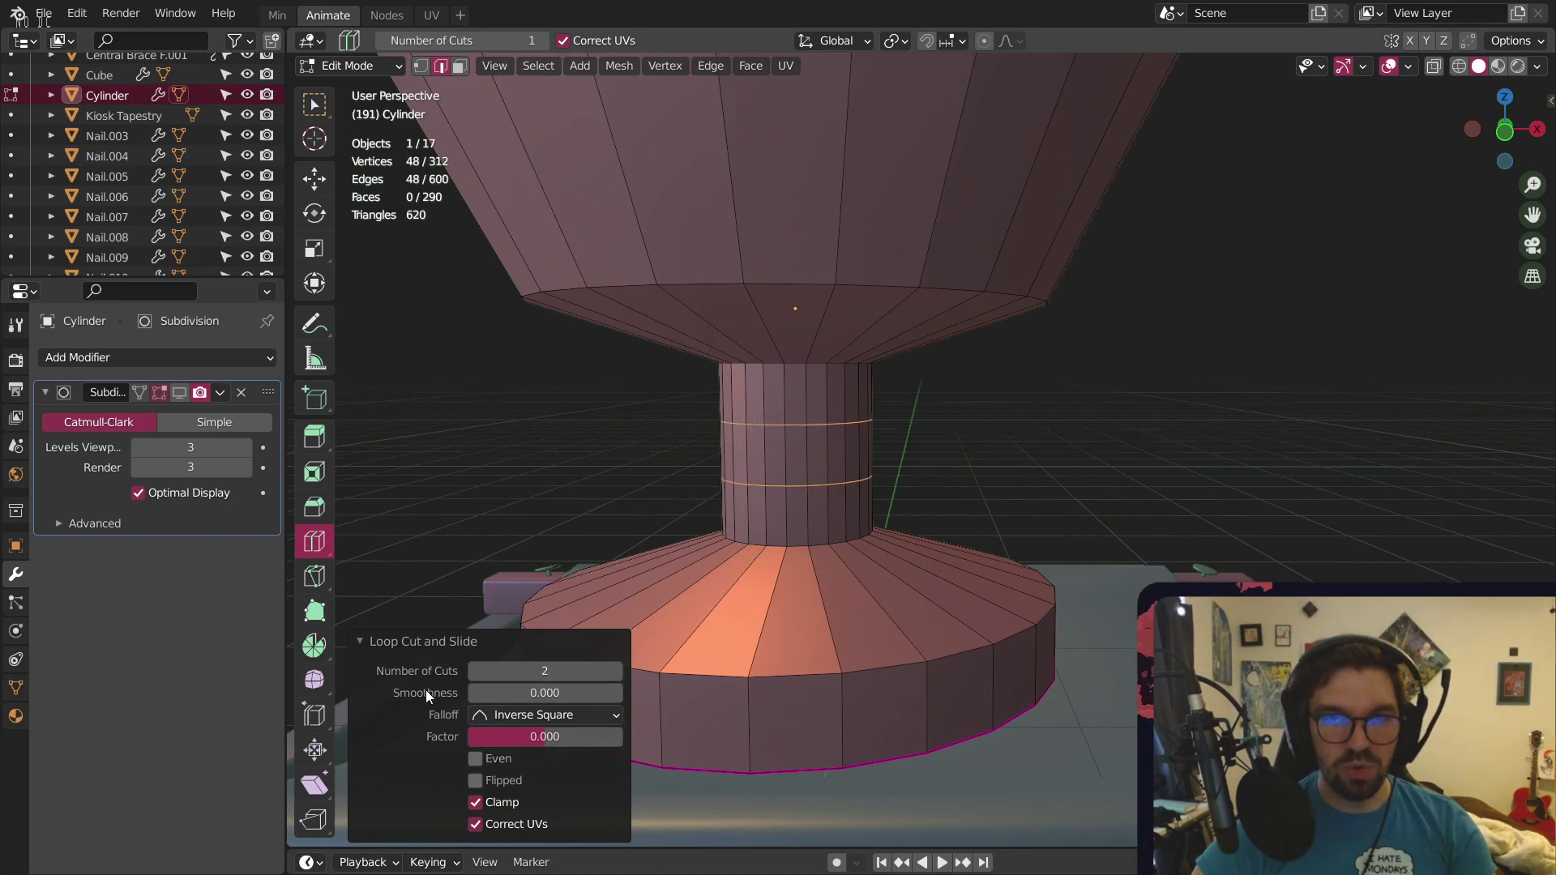
Spread the two stem loops apart by scaling them to about 2.29 along Z, and preview the subdivided goblet in Object Mode
left_click(315, 248)
left_click_drag(796, 369, 796, 361)
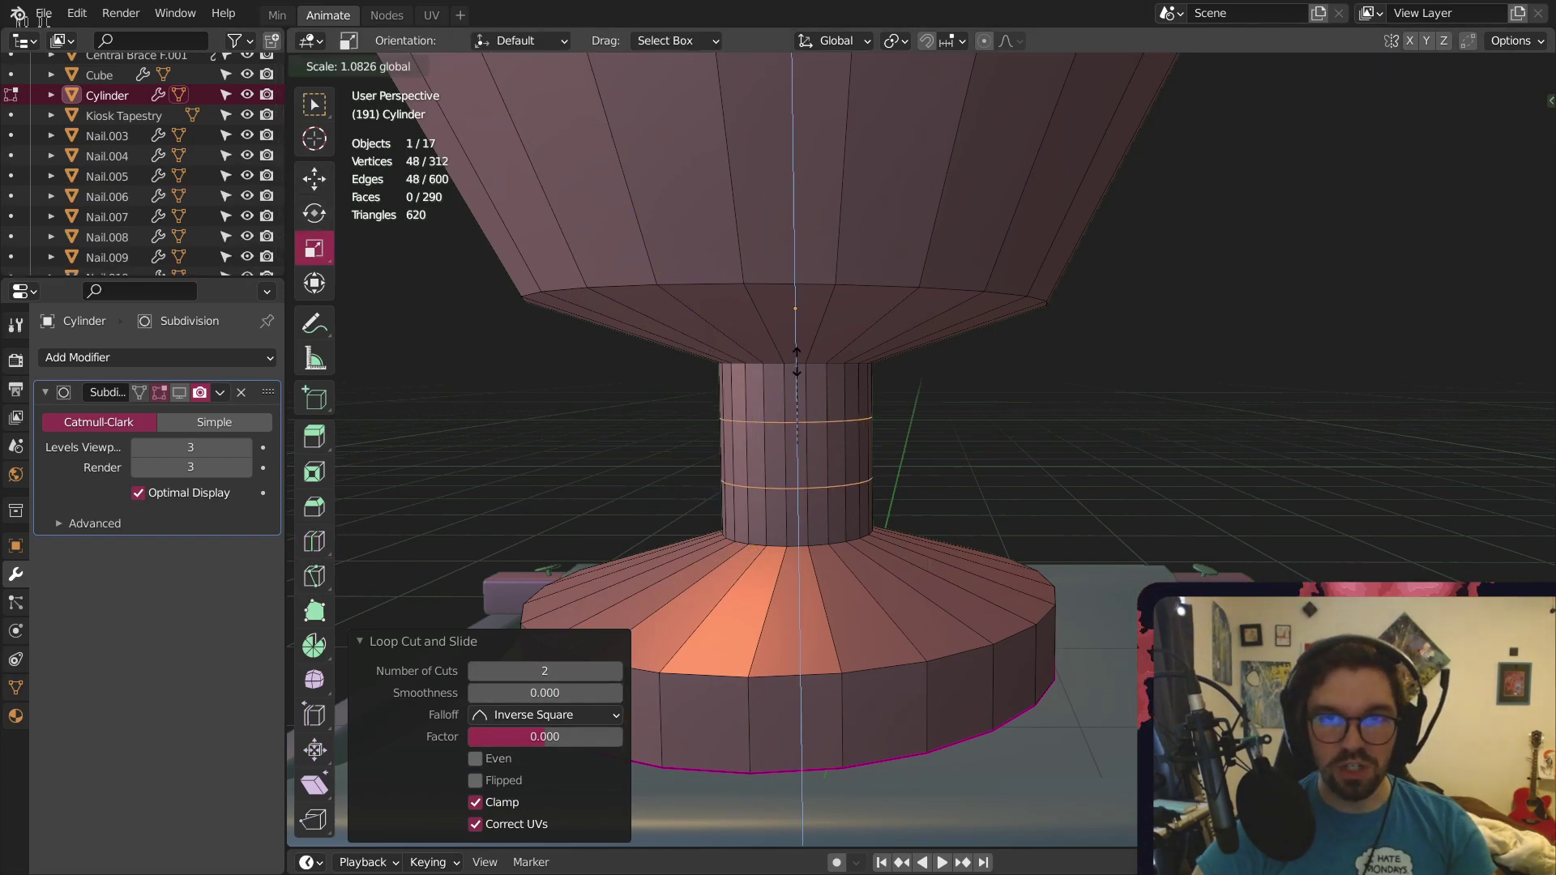
left_click_drag(826, 270, 826, 270)
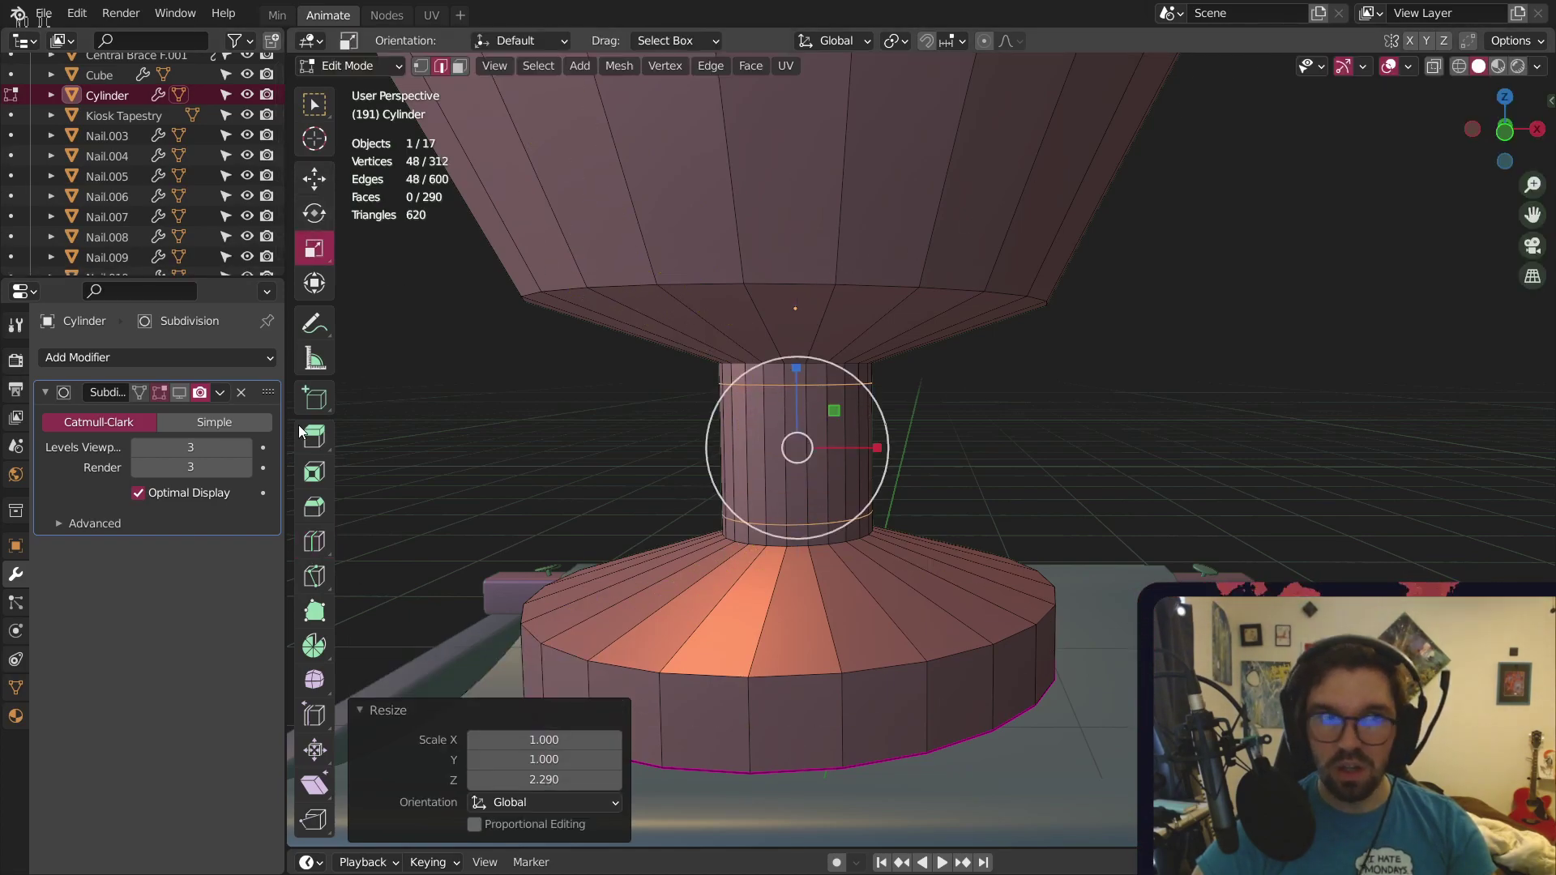
left_click(179, 392)
left_click(348, 65)
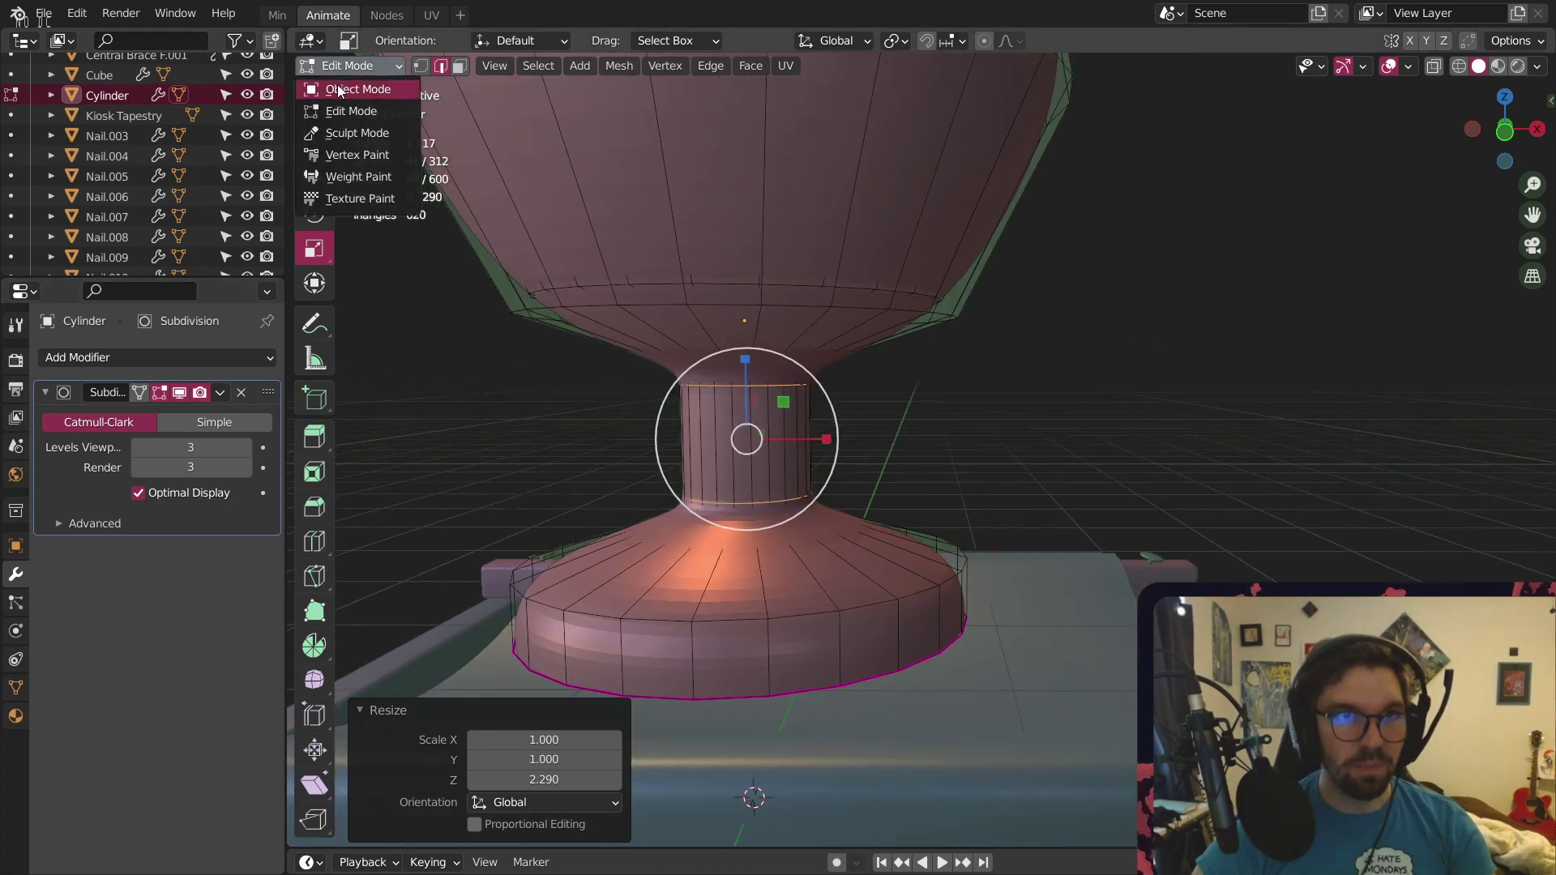
left_click(355, 94)
middle_click_drag(606, 504, 694, 497)
With the subdivision hidden in Edit Mode, move the stem's two lowest edge loops down along Z to lengthen the stem
left_click(376, 66)
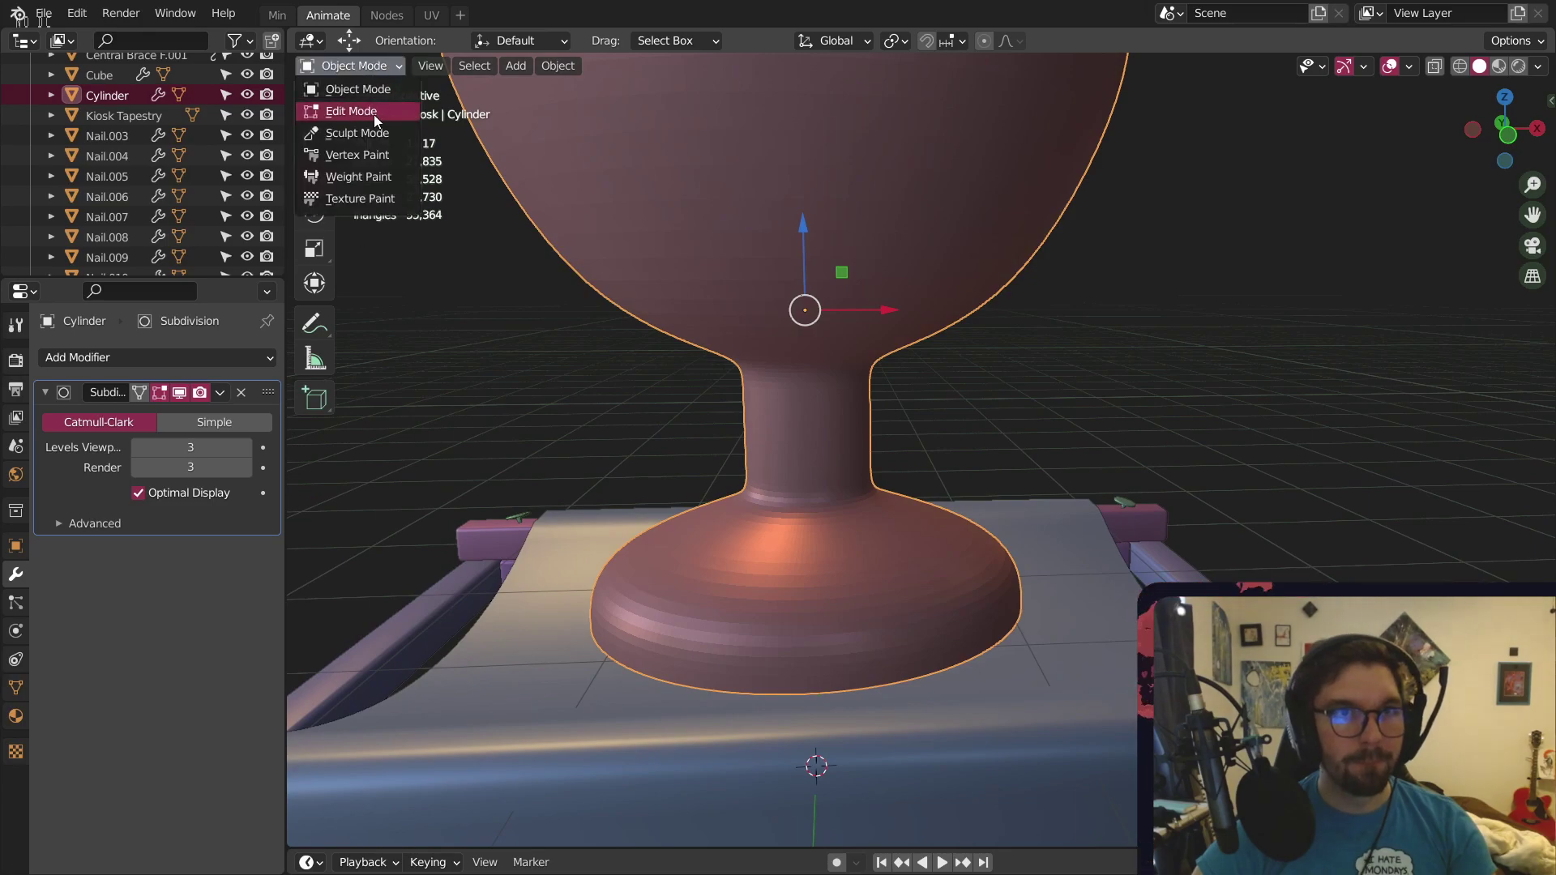
left_click(372, 113)
left_click(178, 392)
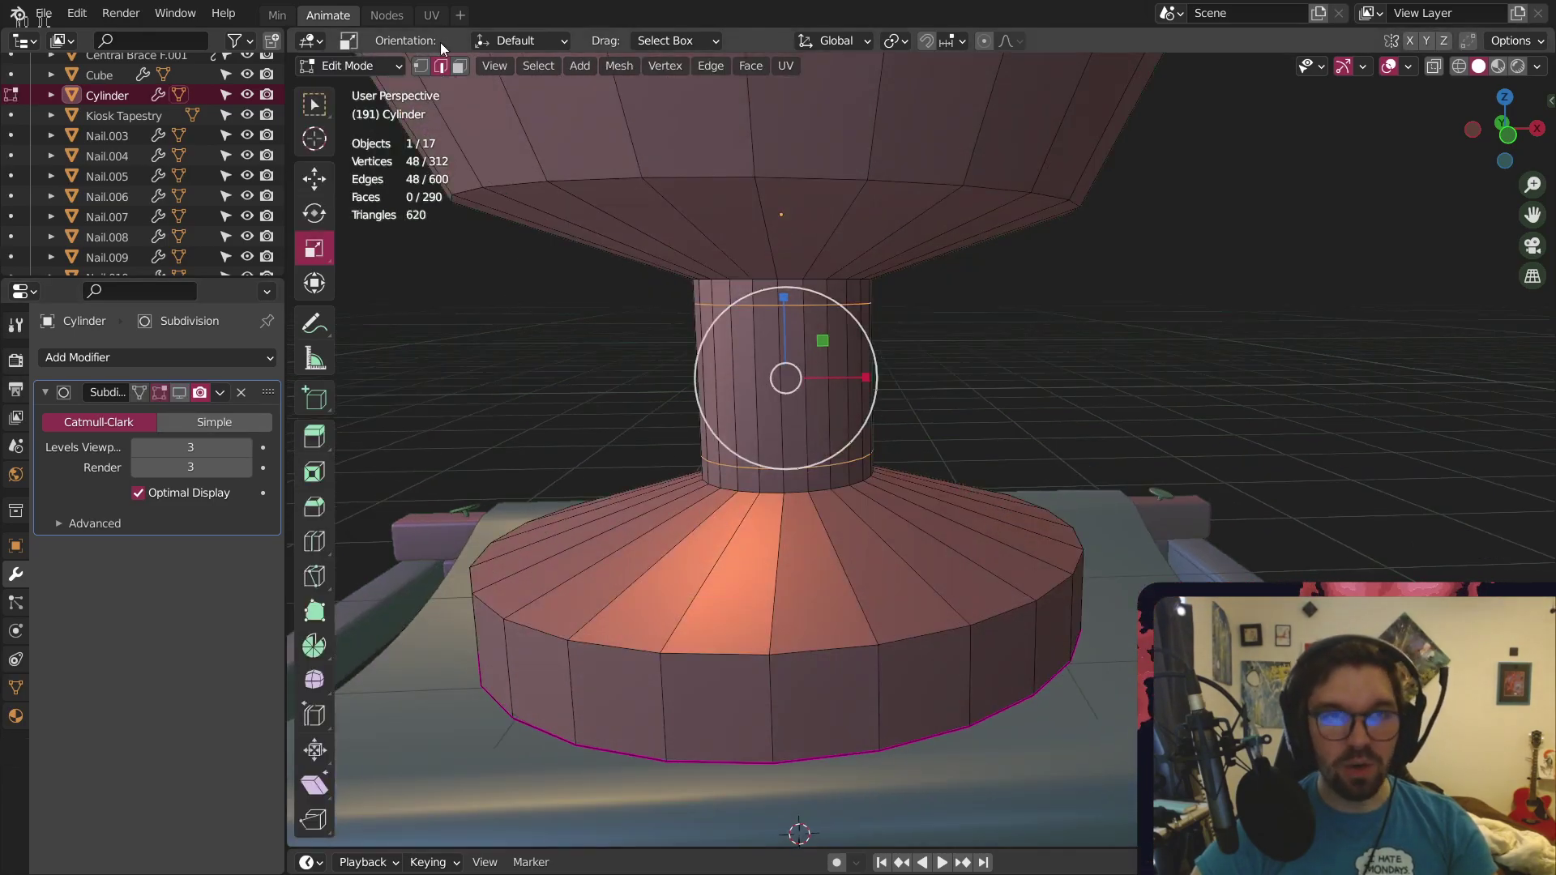
left_click(773, 470, "alt")
left_click(774, 483, "alt")
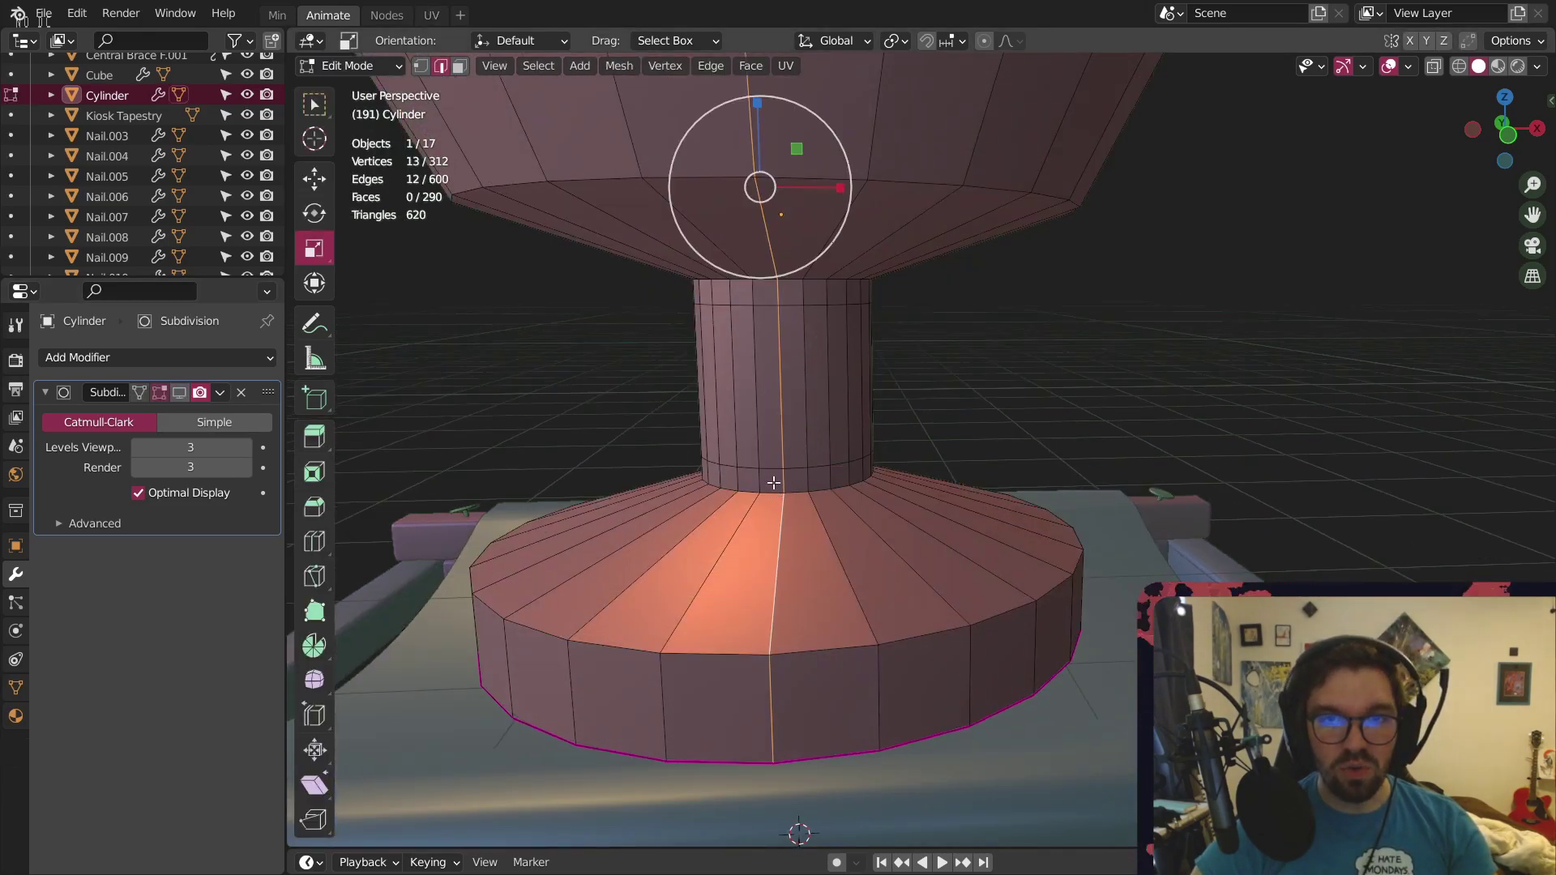
left_click(772, 468, "alt")
left_click(768, 489, "alt+shift")
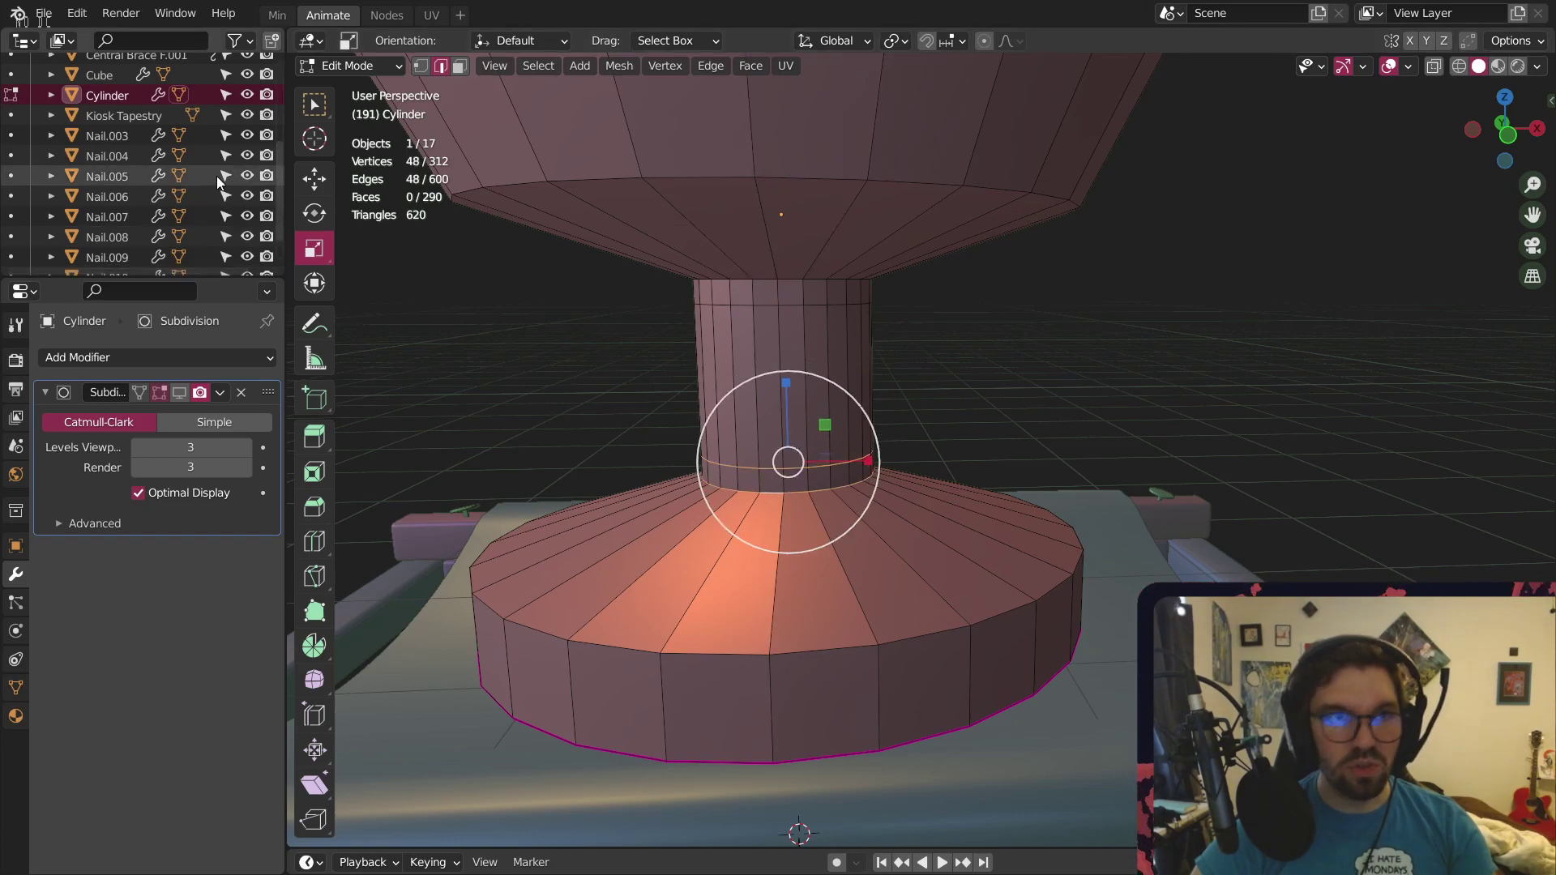
left_click(315, 175)
left_click_drag(786, 374, 796, 525)
Lower the base's outer upper edge loop about 0.133 m along Z and show the subdivided goblet in Object Mode
left_click(744, 669, "alt")
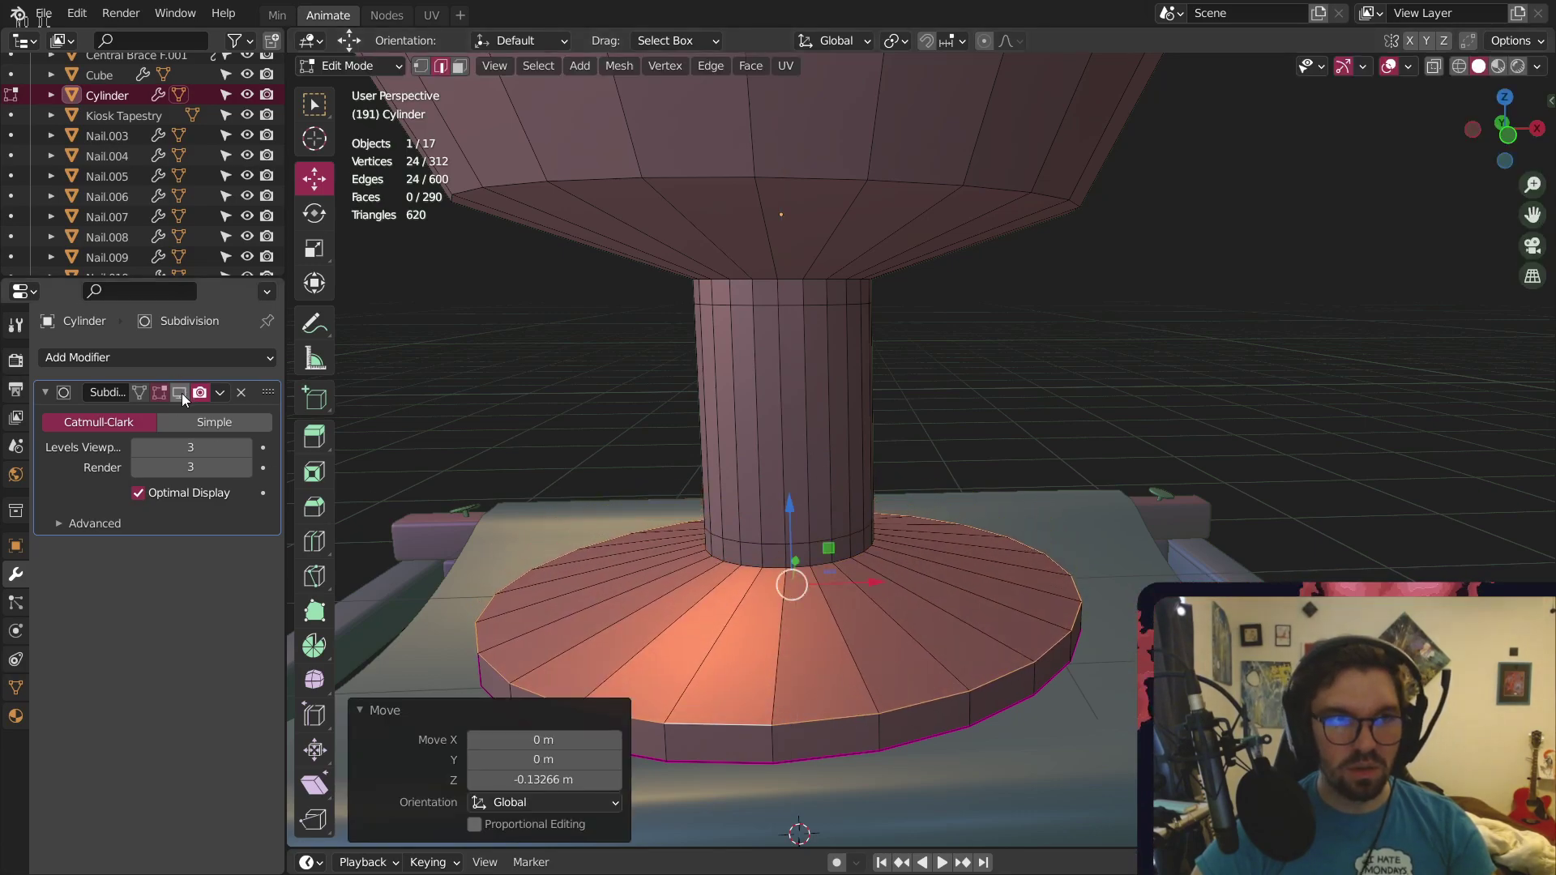
left_click(181, 396)
left_click(344, 67)
left_click(347, 89)
scroll(506, 364, "down", 1)
left_click(525, 368)
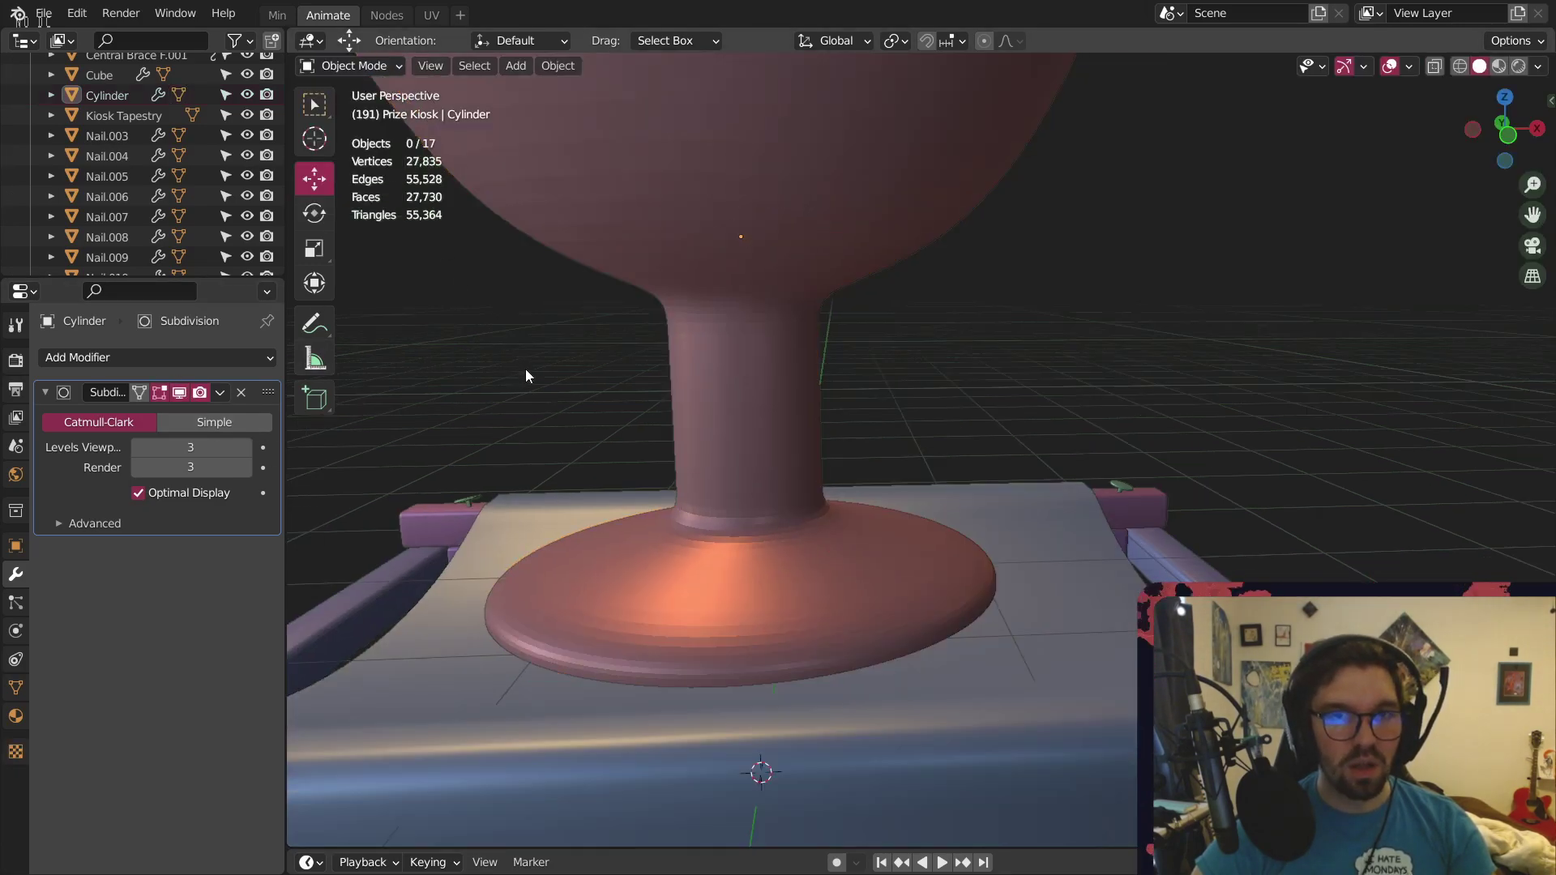
Select the goblet and enter Edit Mode inside its bowl with the subdivision hidden in the viewport
scroll(616, 348, "down", 3)
middle_click_drag(661, 323, 614, 313)
middle_click_drag(614, 313, 747, 438, "shift")
left_click(734, 434)
scroll(747, 460, "up", 2)
scroll(757, 439, "down", 3)
scroll(738, 412, "up", 3)
left_click(349, 66)
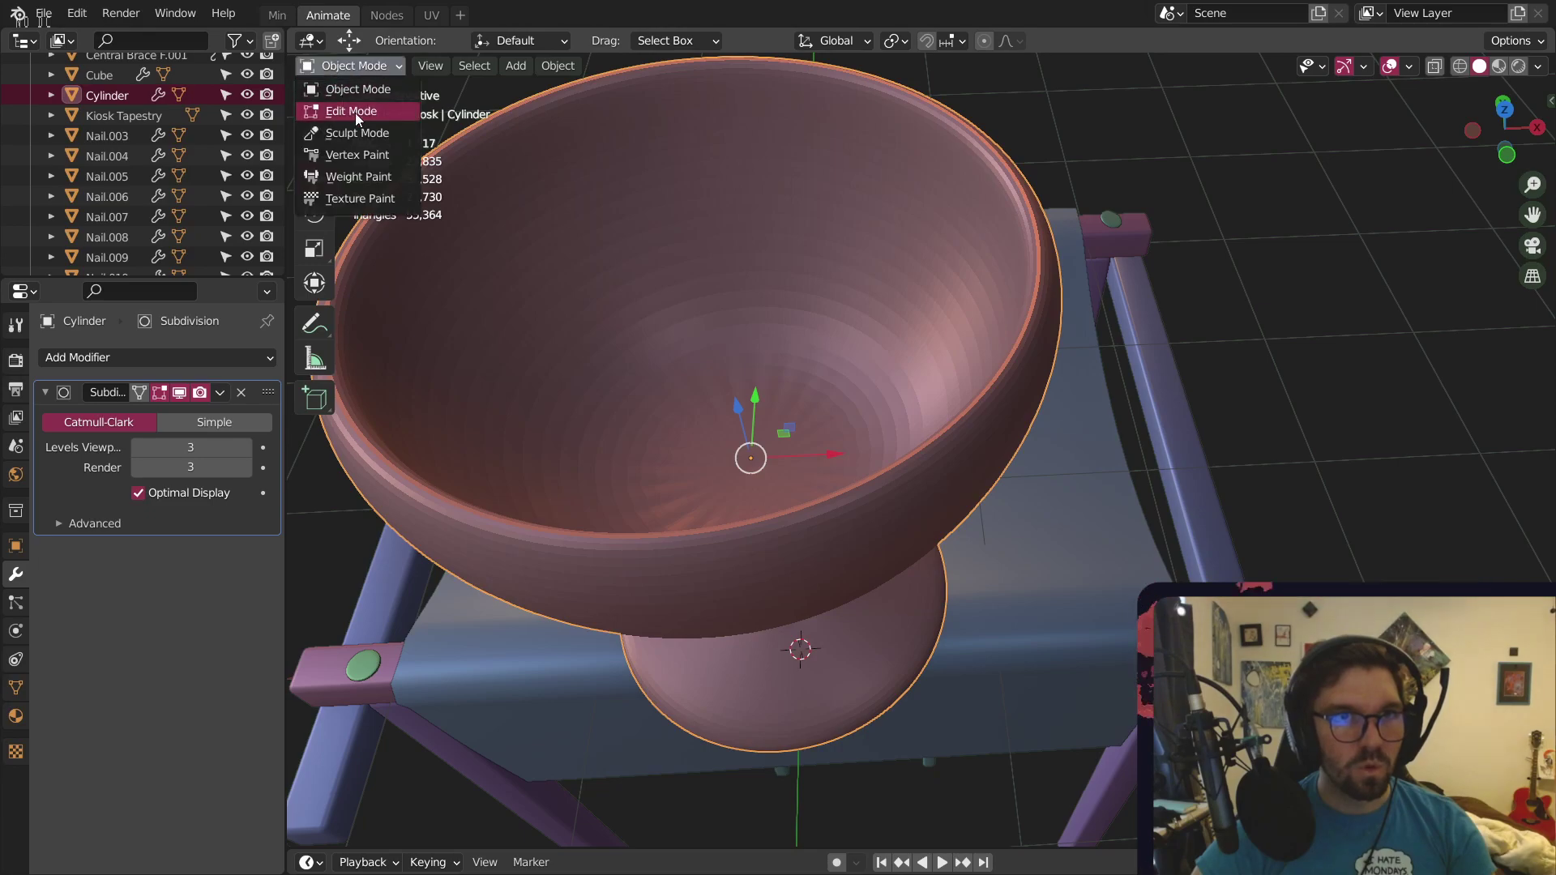
left_click(355, 111)
scroll(487, 324, "up", 5)
left_click(187, 391)
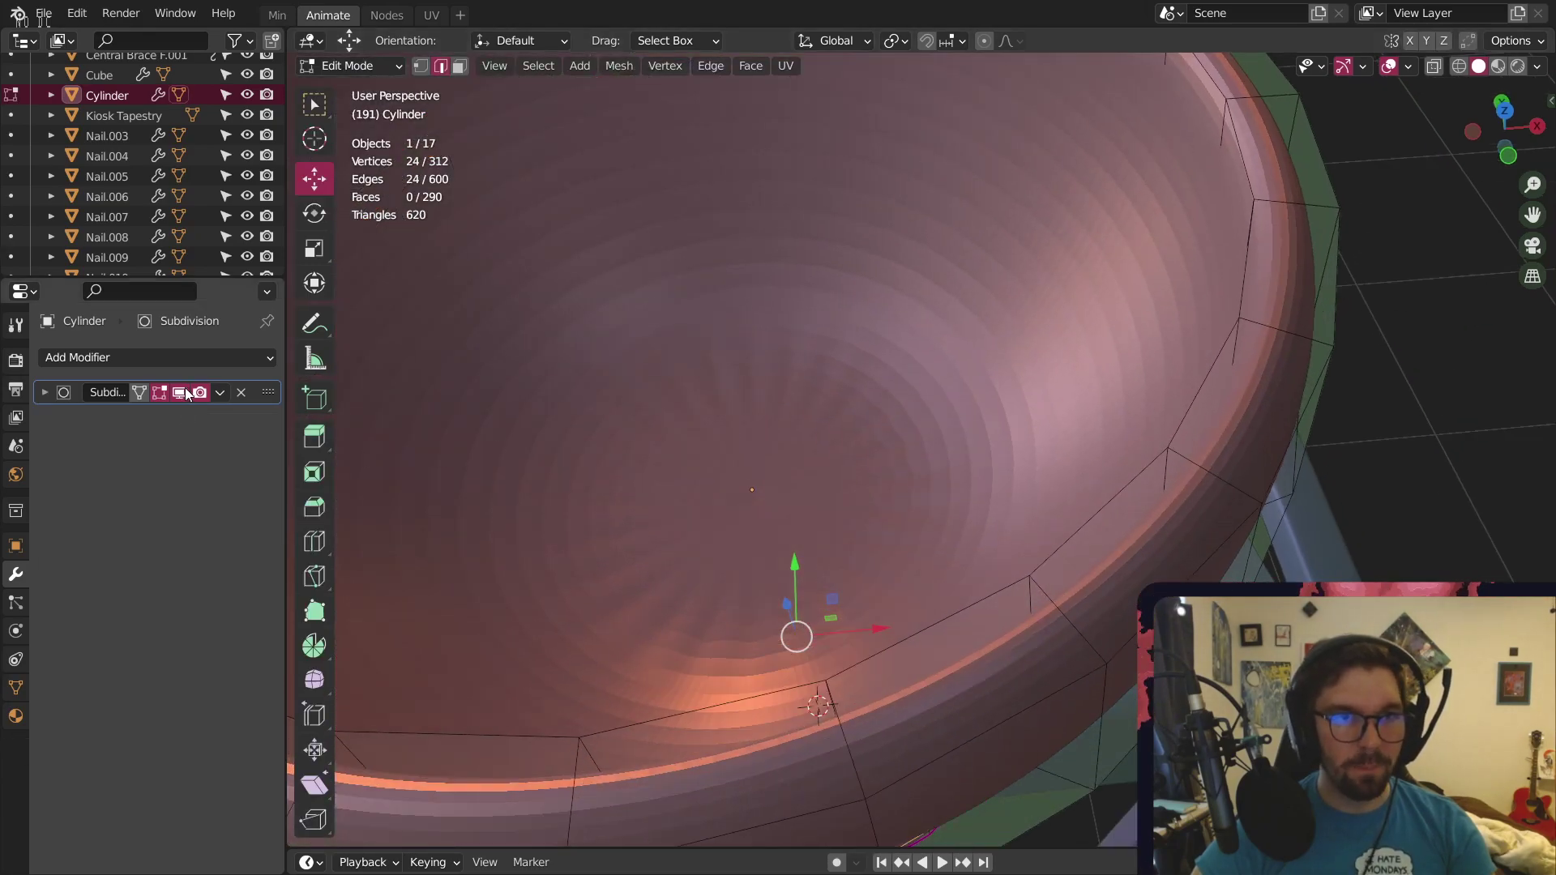
left_click(180, 392)
Delete the round central face of the bowl's inner floor
scroll(636, 454, "down", 4)
scroll(636, 454, "up", 4)
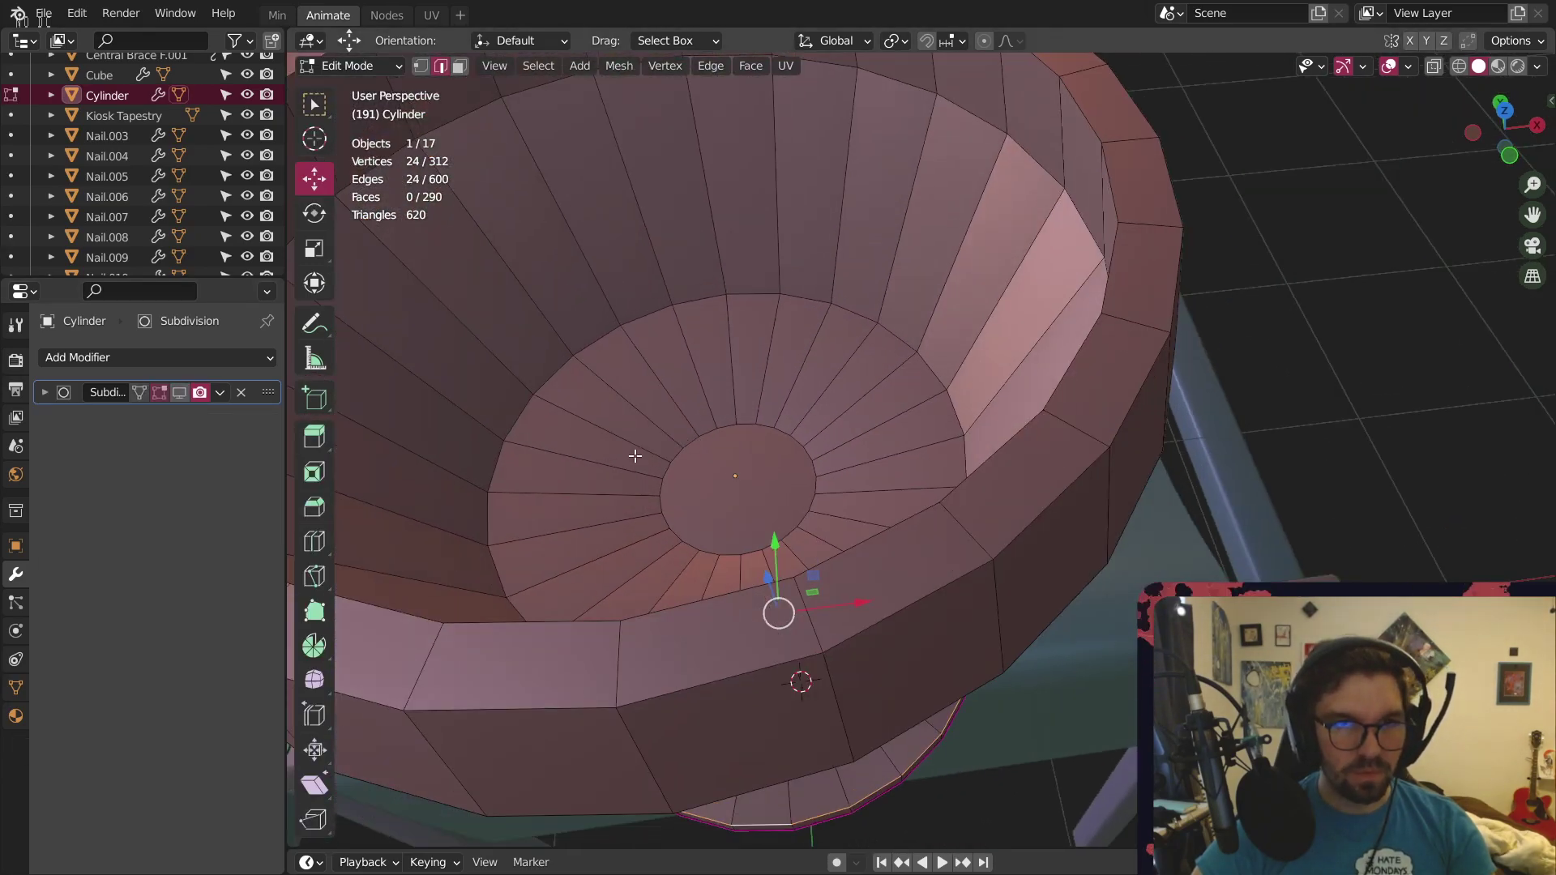
middle_click_drag(636, 456, 737, 485, "shift")
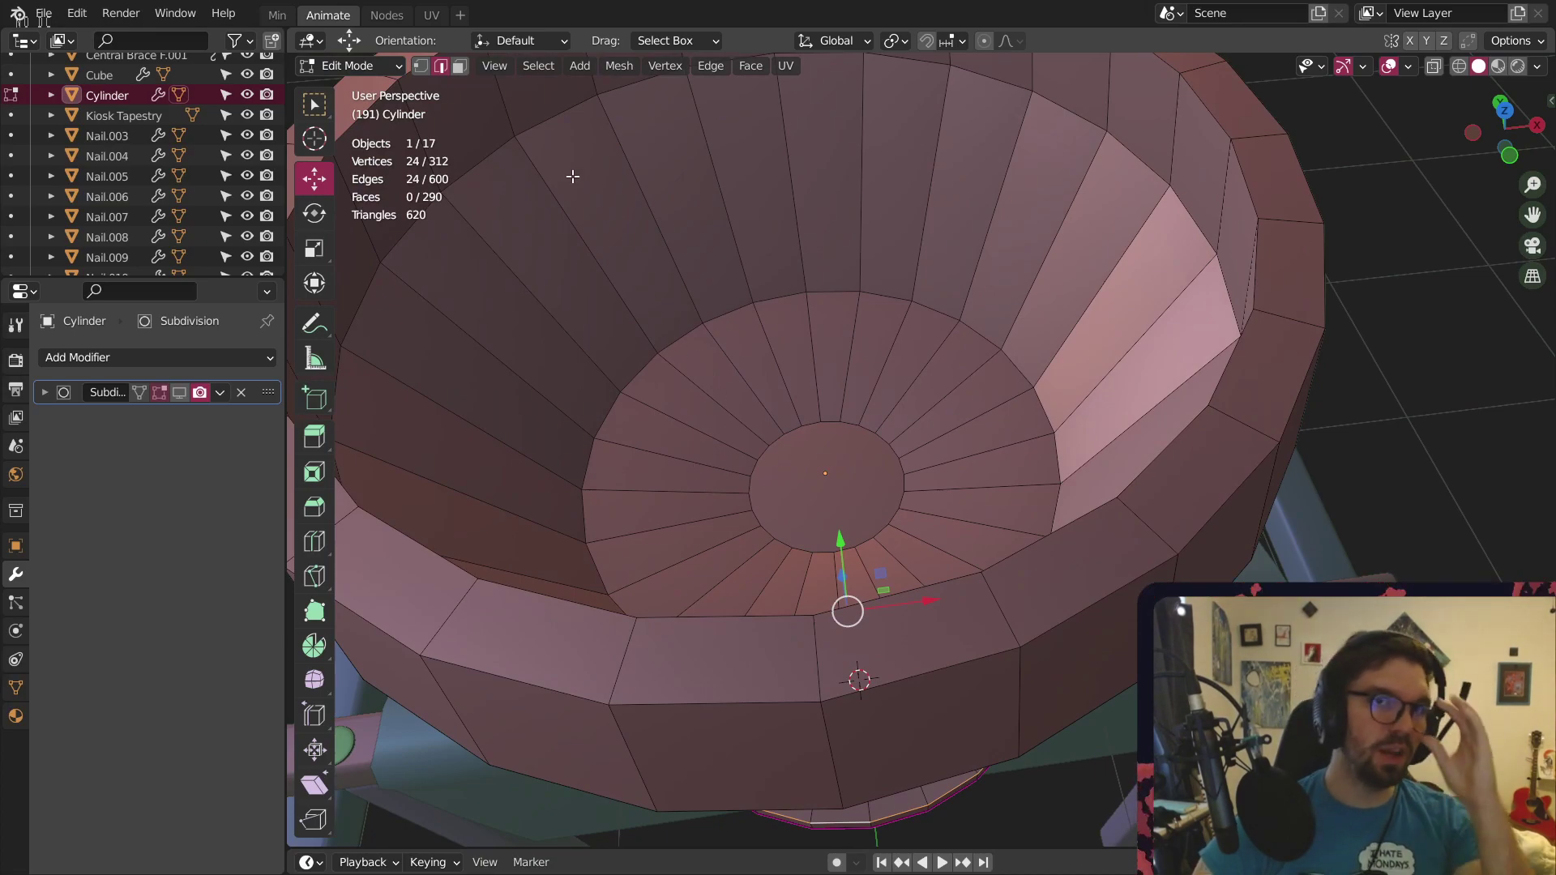
right_click(832, 486)
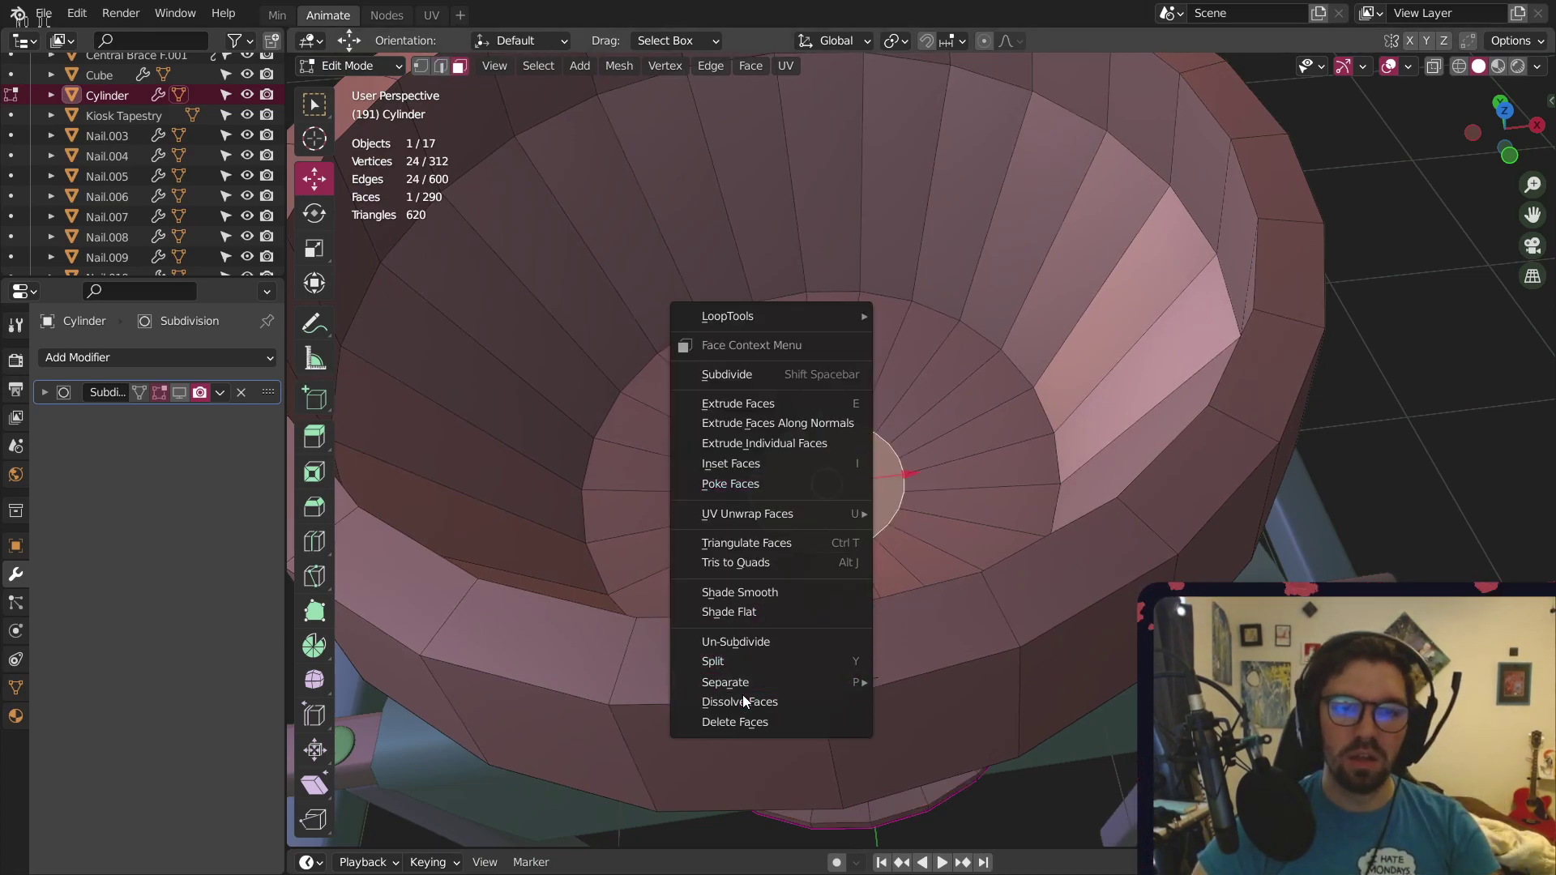
left_click(719, 717)
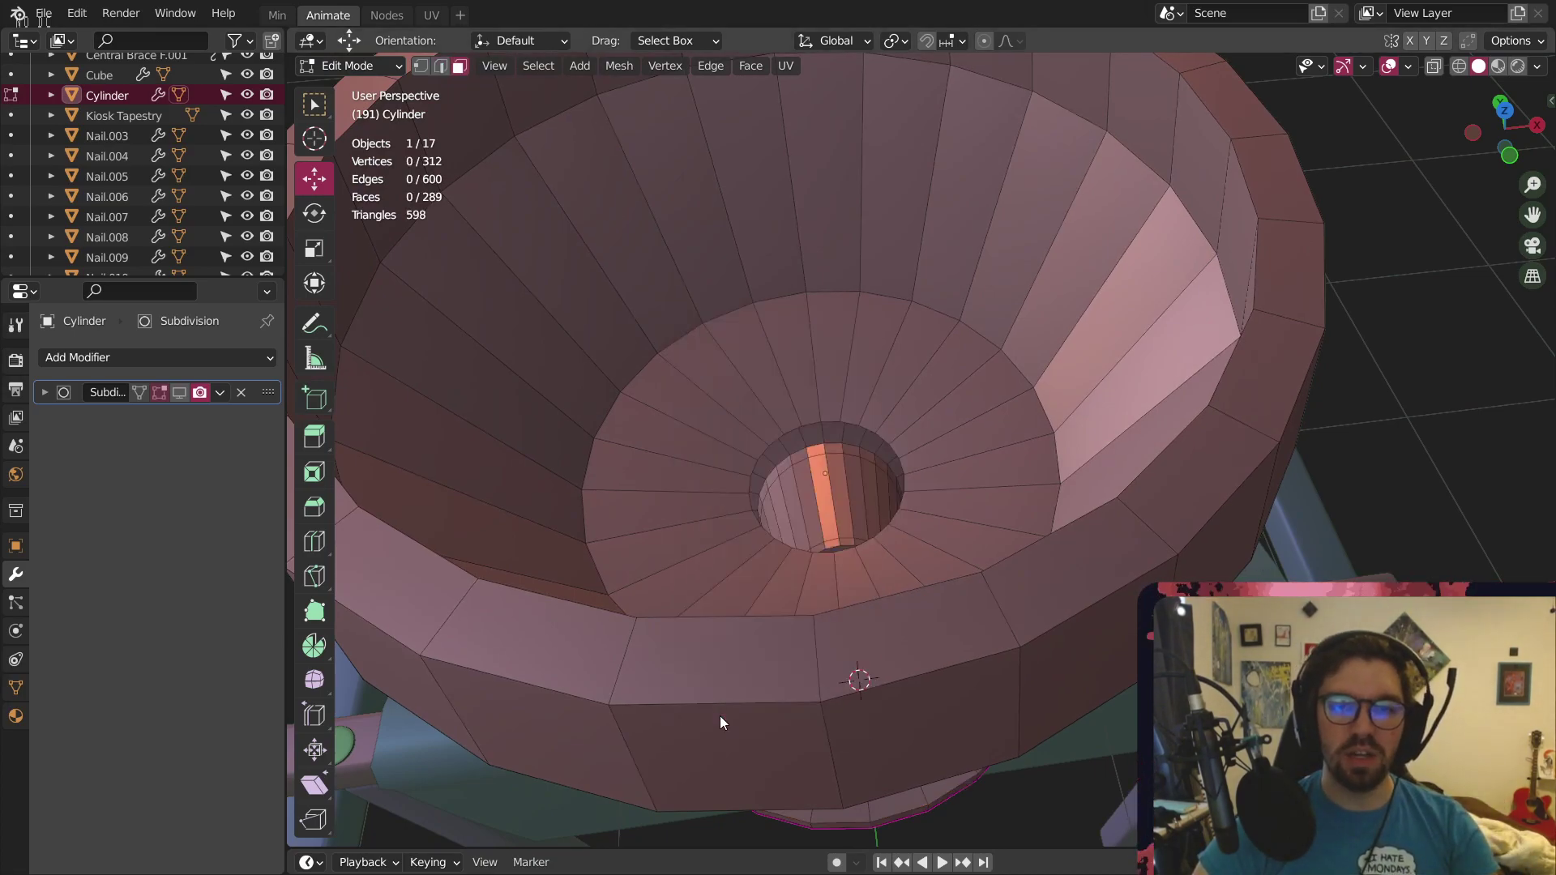
Close the round hole in the bowl's inner floor with a Grid Fill of its edge loop, span 6 and offset 0
left_click(441, 66)
scroll(781, 358, "up", 4)
left_click(827, 467, "alt")
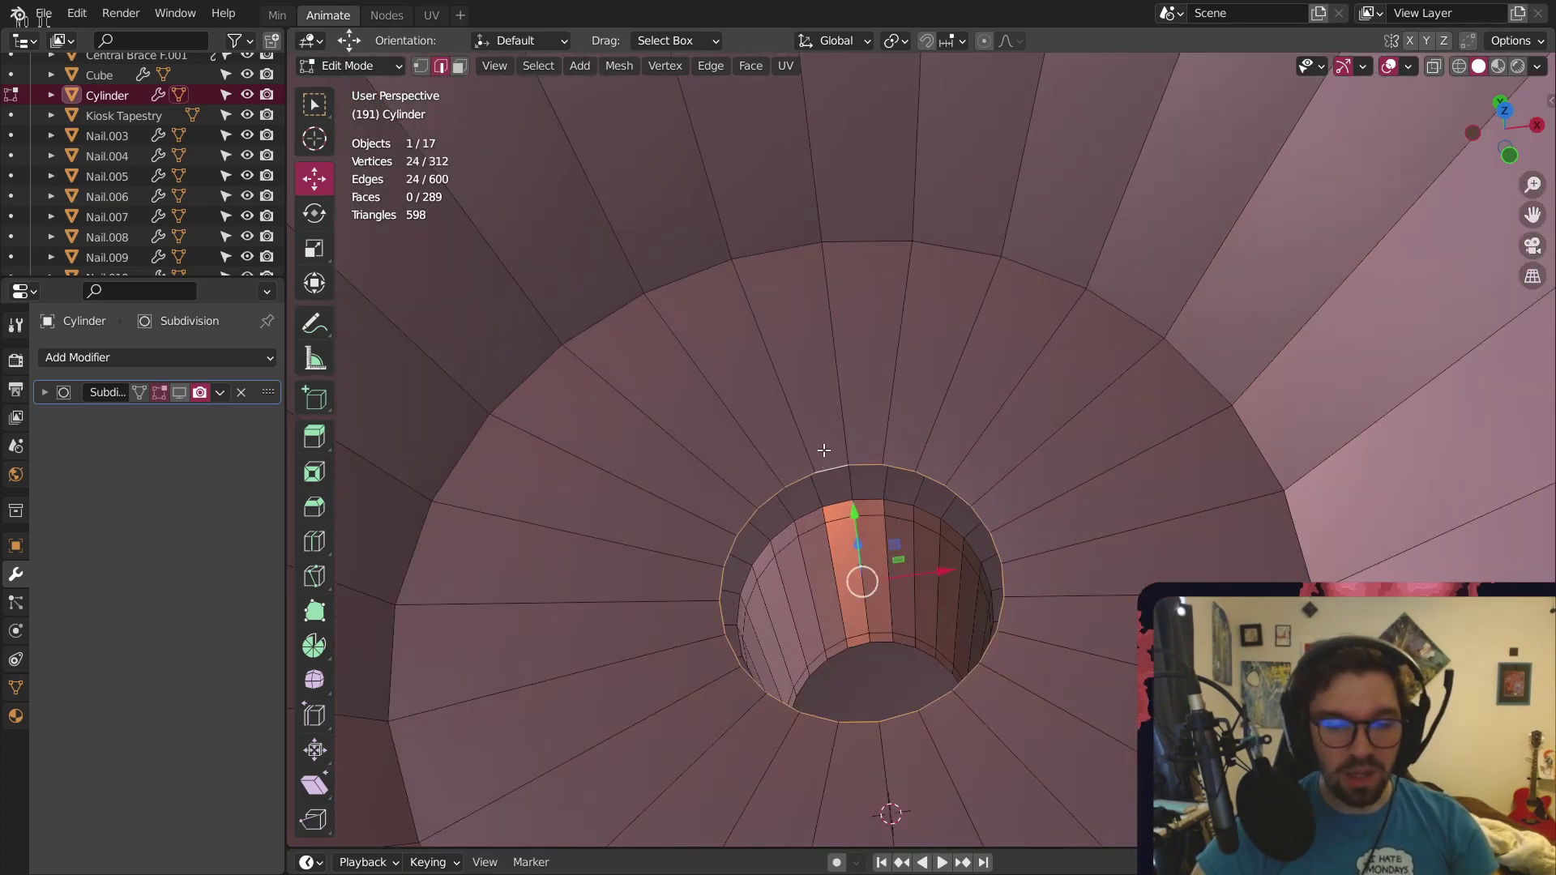
key("ctrl+g")
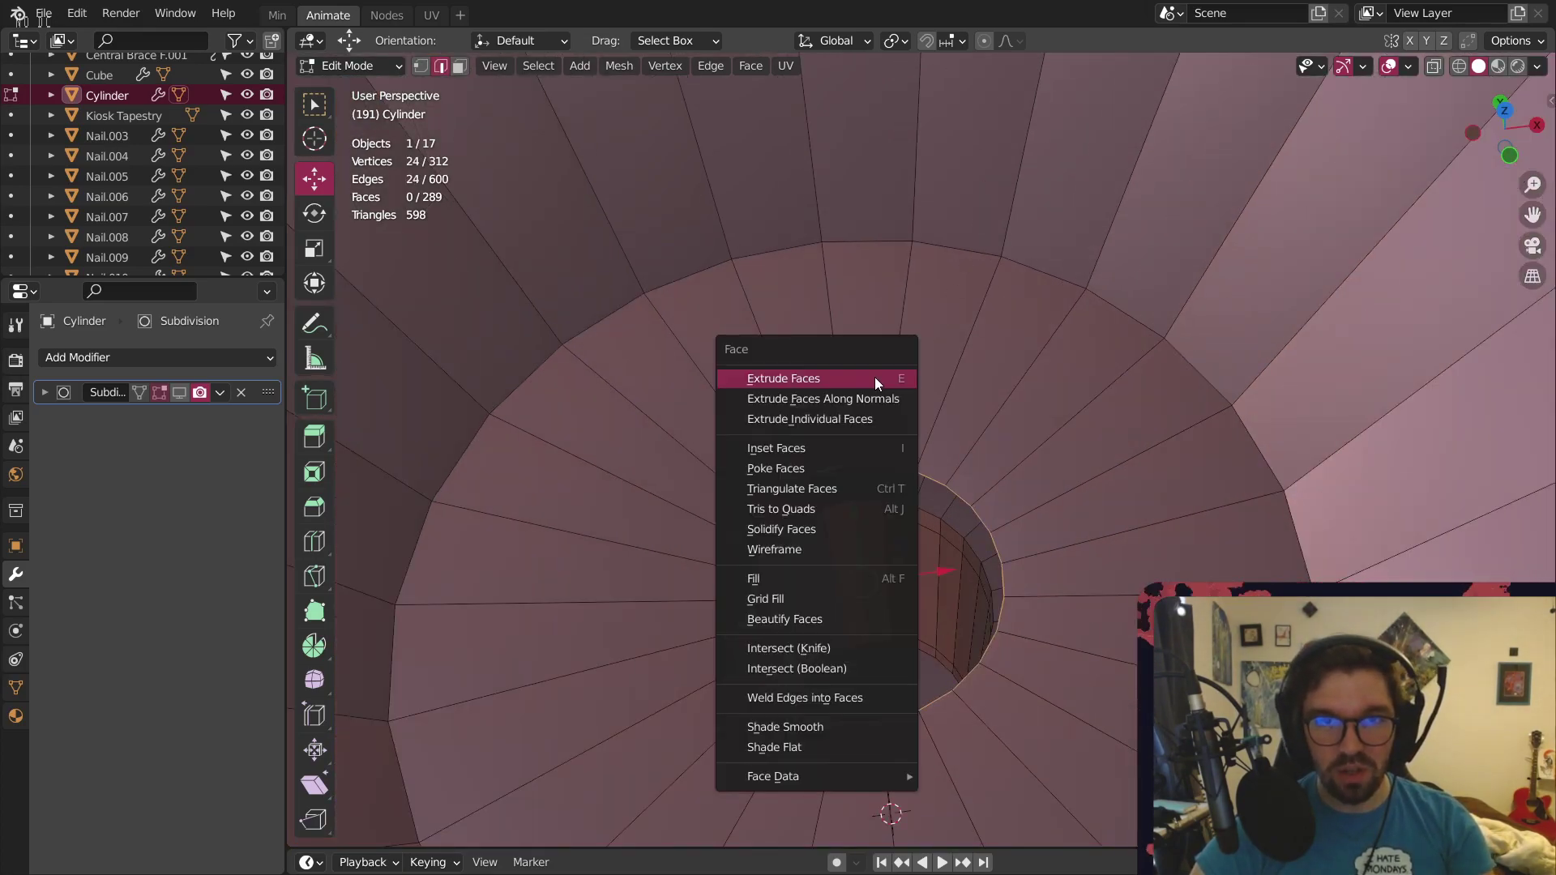
key("ctrl+f")
left_click(805, 600)
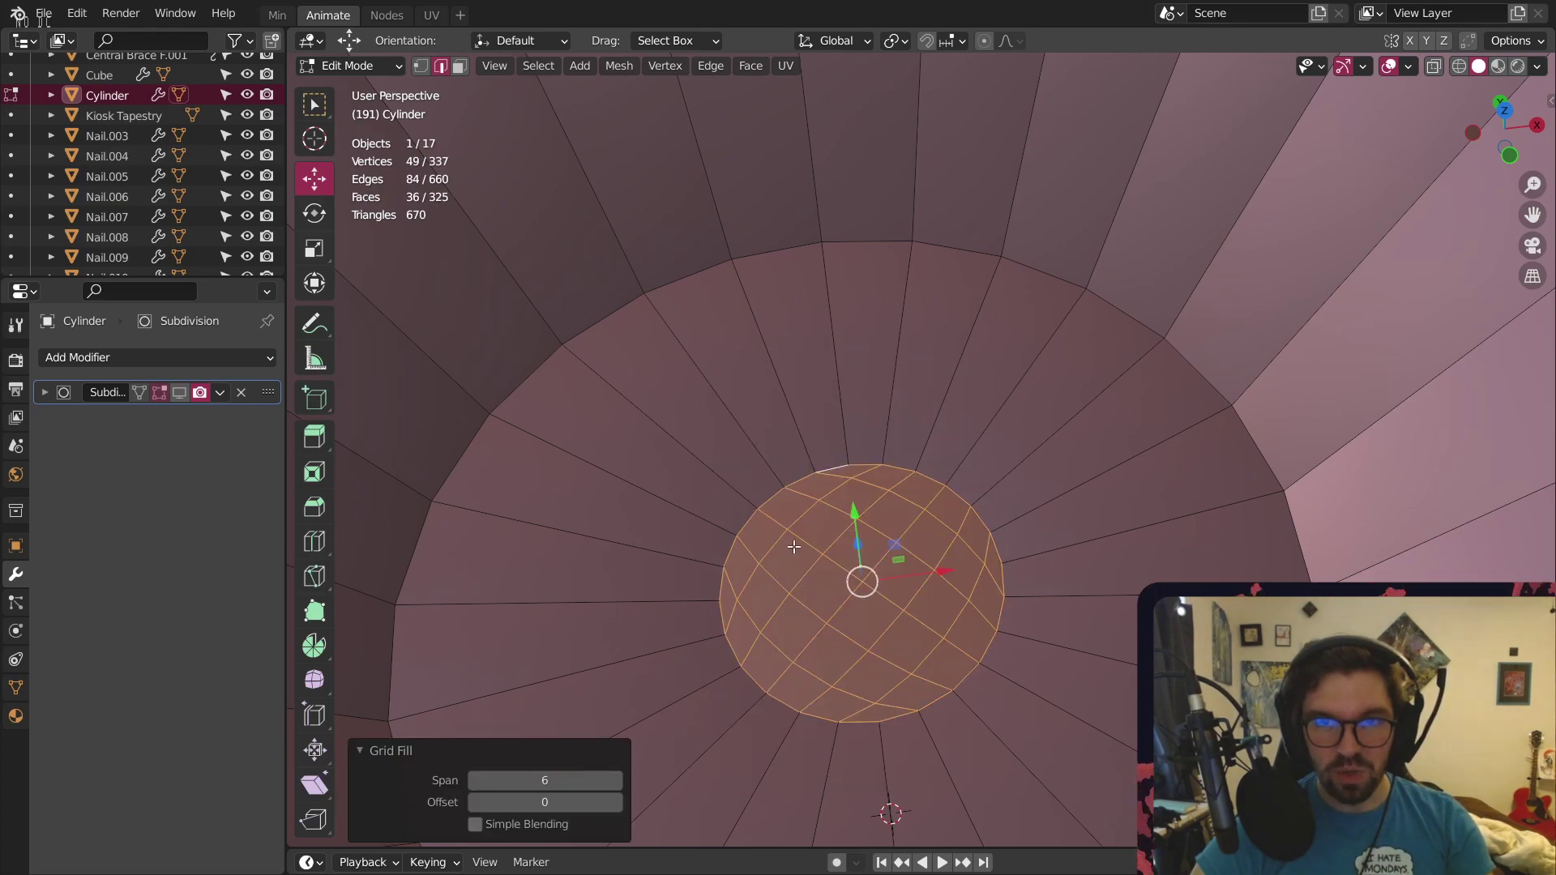
Show the subdivision in Object Mode and shade the goblet smooth
left_click(360, 66)
left_click(361, 87)
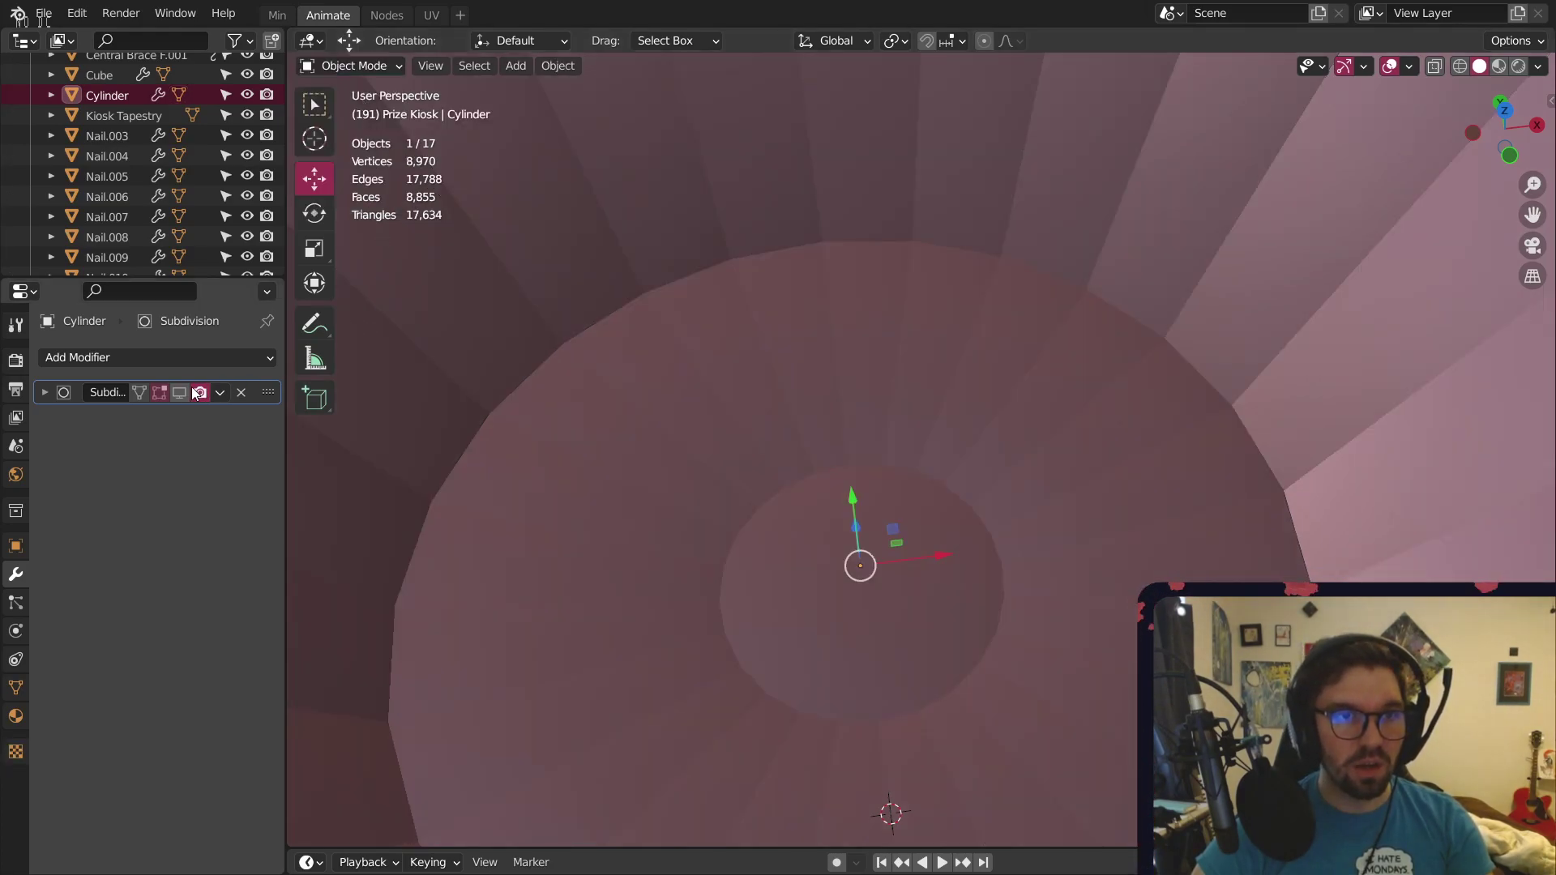
middle_click_drag(402, 402, 597, 412)
scroll(621, 478, "down", 2)
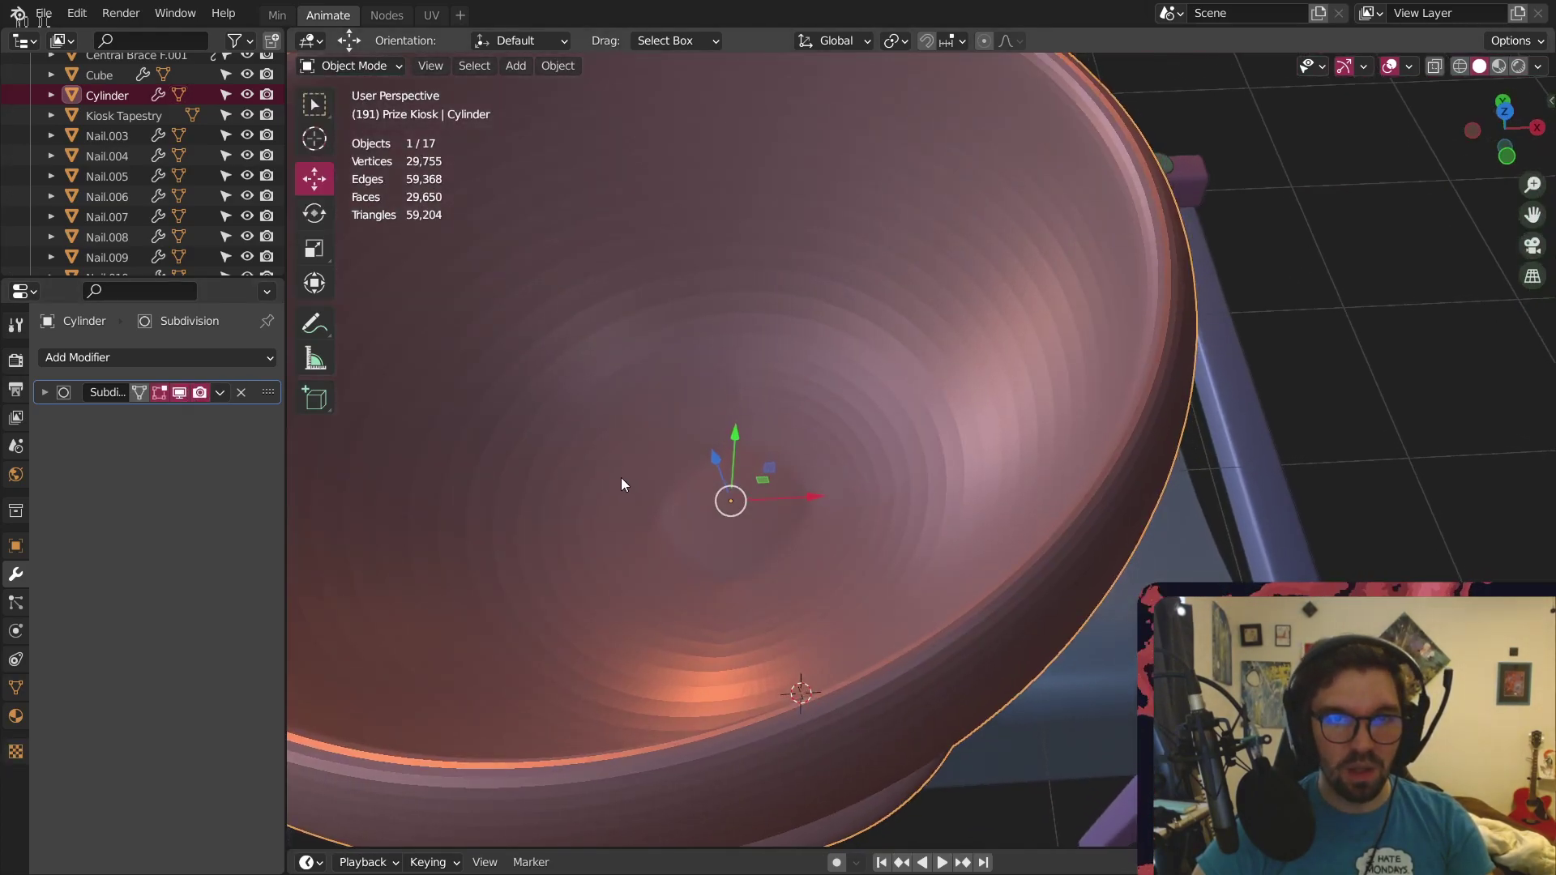
right_click(500, 216)
left_click(602, 222)
scroll(634, 255, "down", 5)
middle_click_drag(634, 255, 707, 227)
In Edit Mode with X-ray on, select the outer and inner edge loops at the bowl's bottom and scale them 1.455 in X and Y
left_click(376, 65)
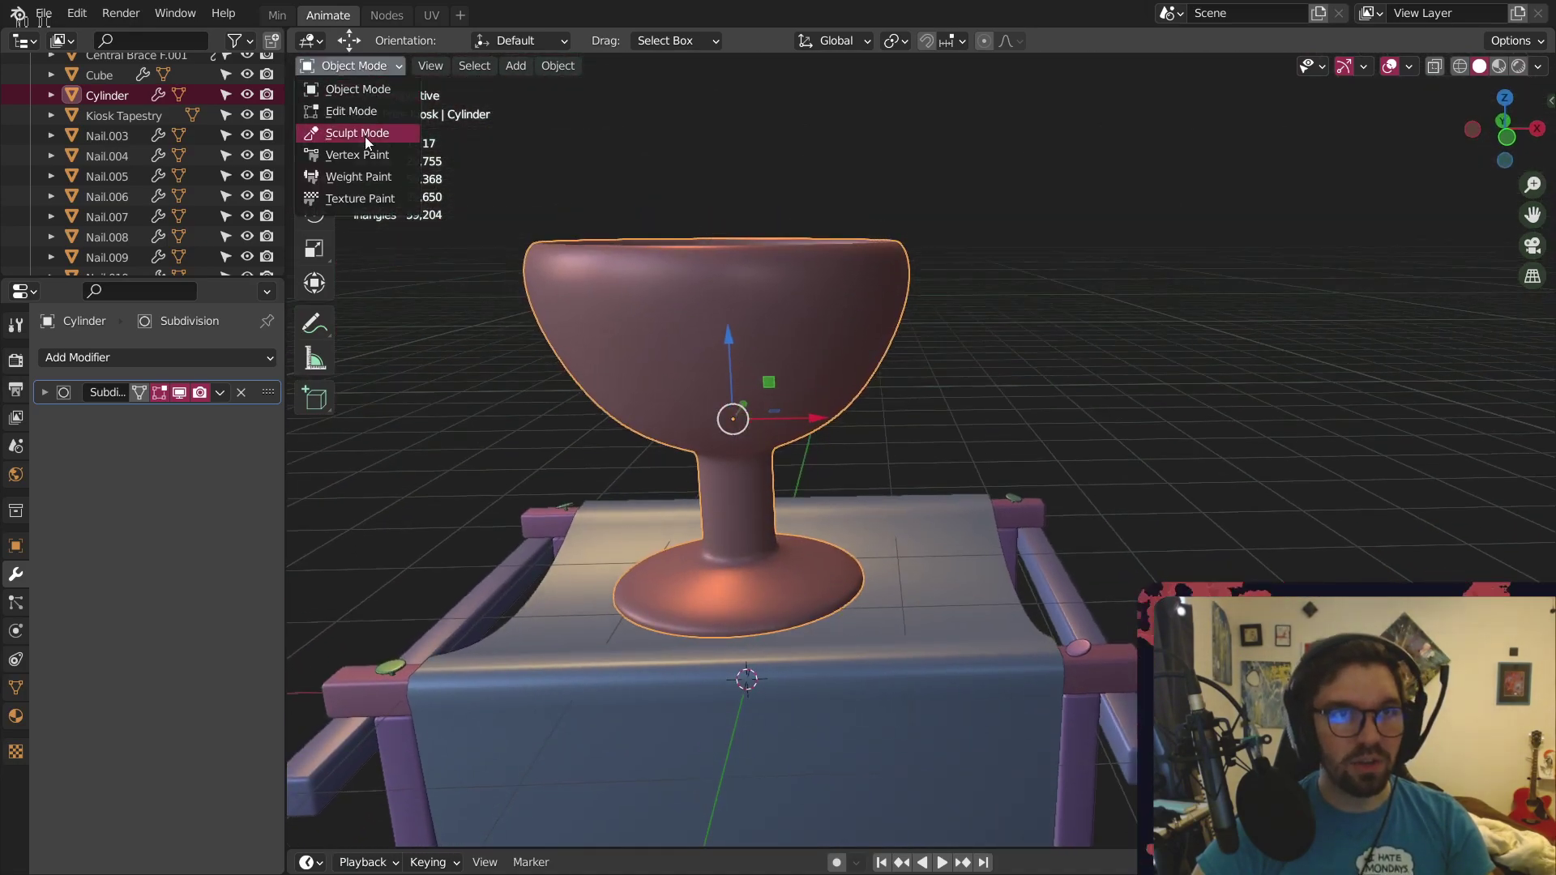
left_click(361, 107)
middle_click_drag(598, 333, 595, 317)
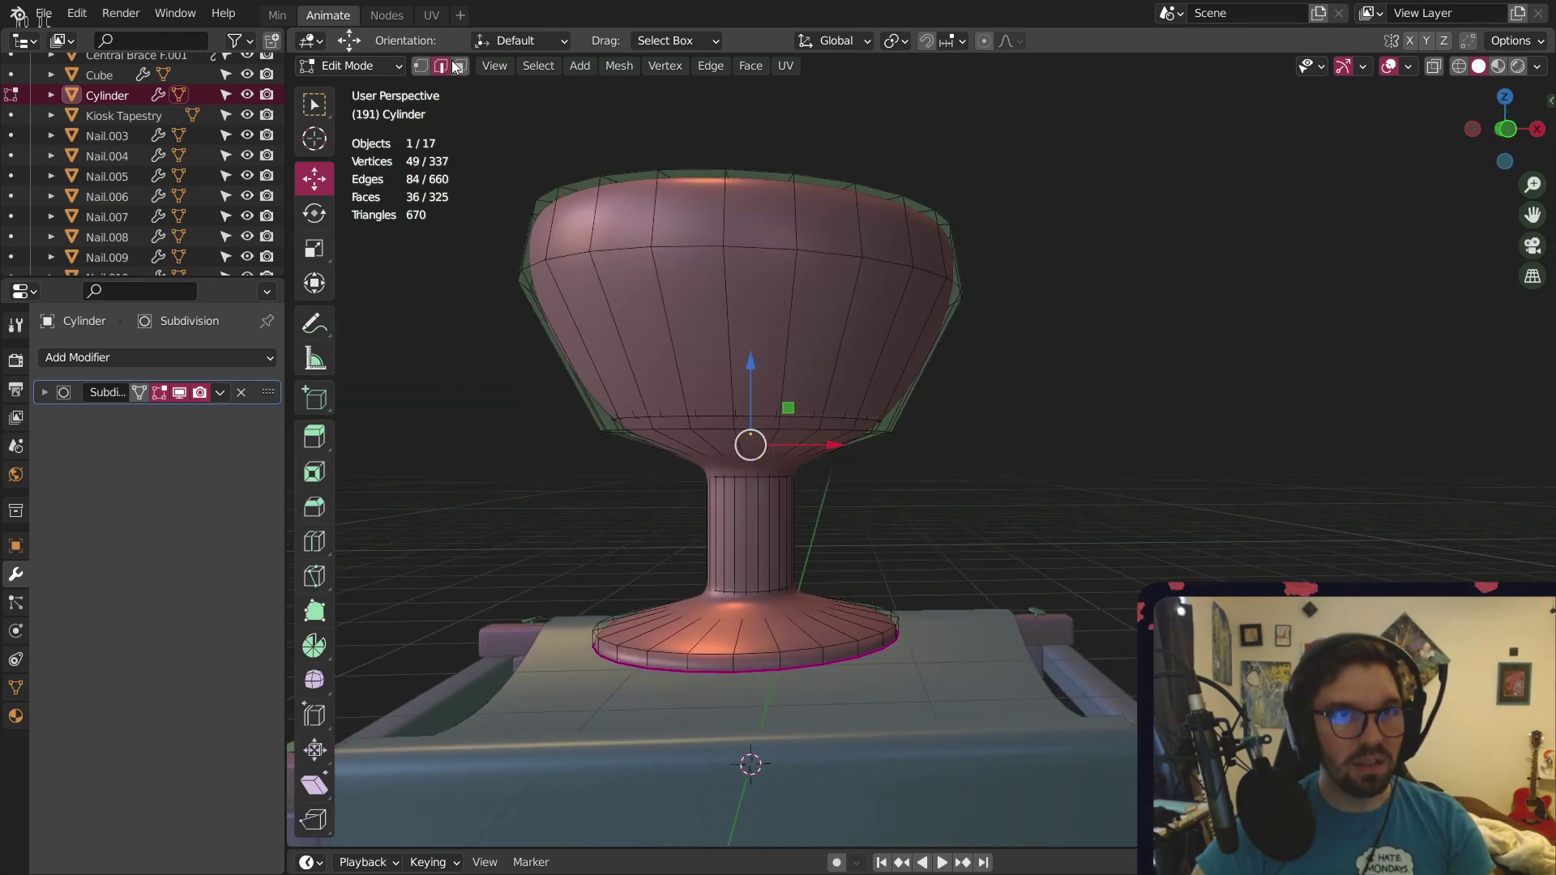
left_click(628, 437, "alt")
left_click(654, 424, "alt")
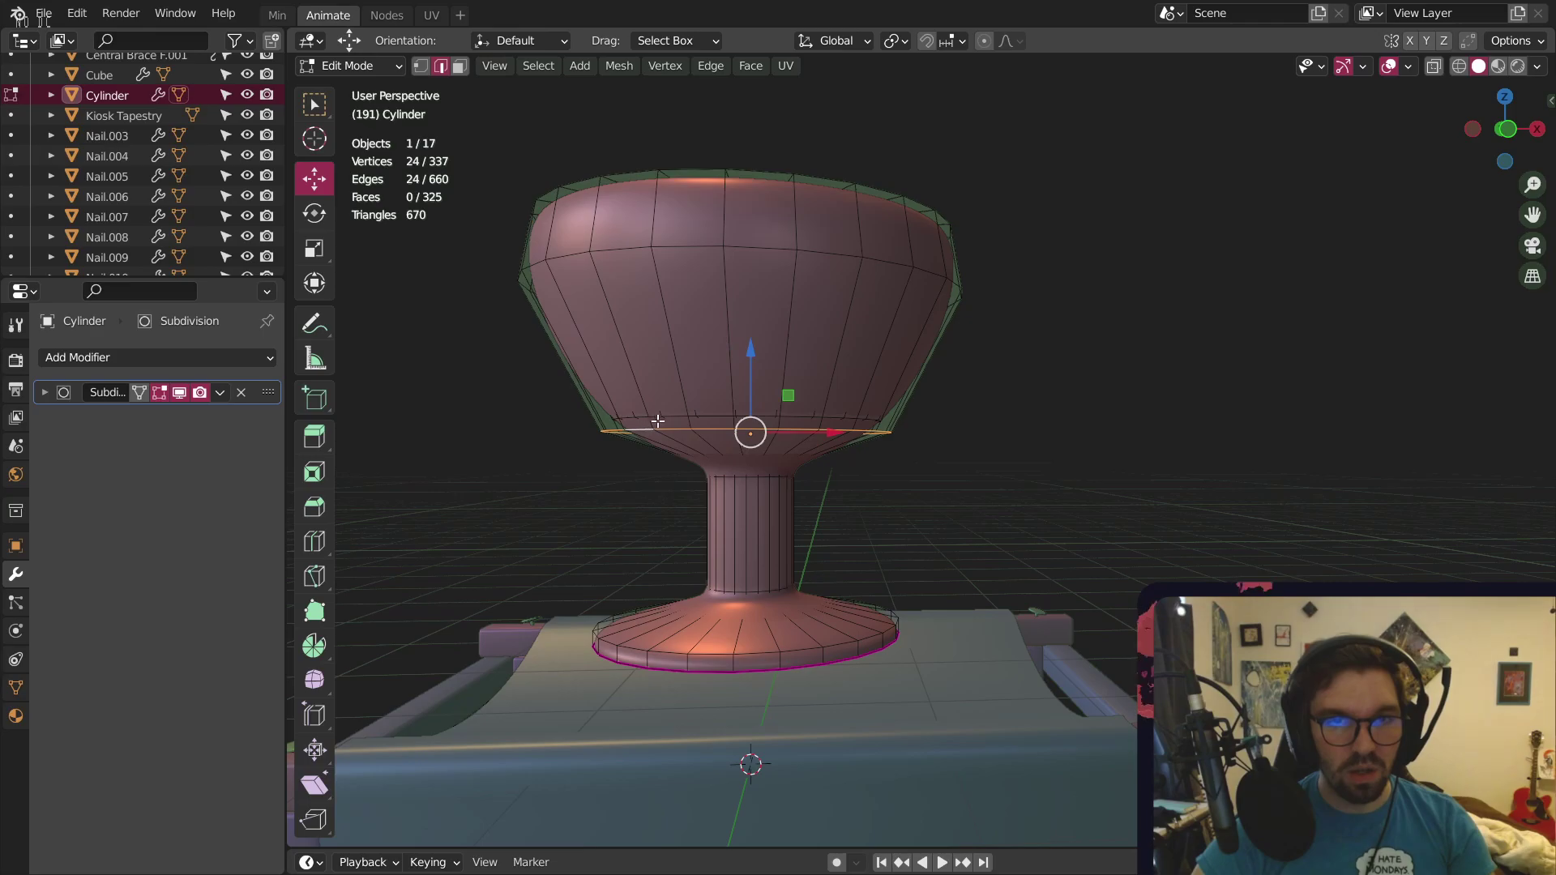
scroll(661, 410, "up", 3)
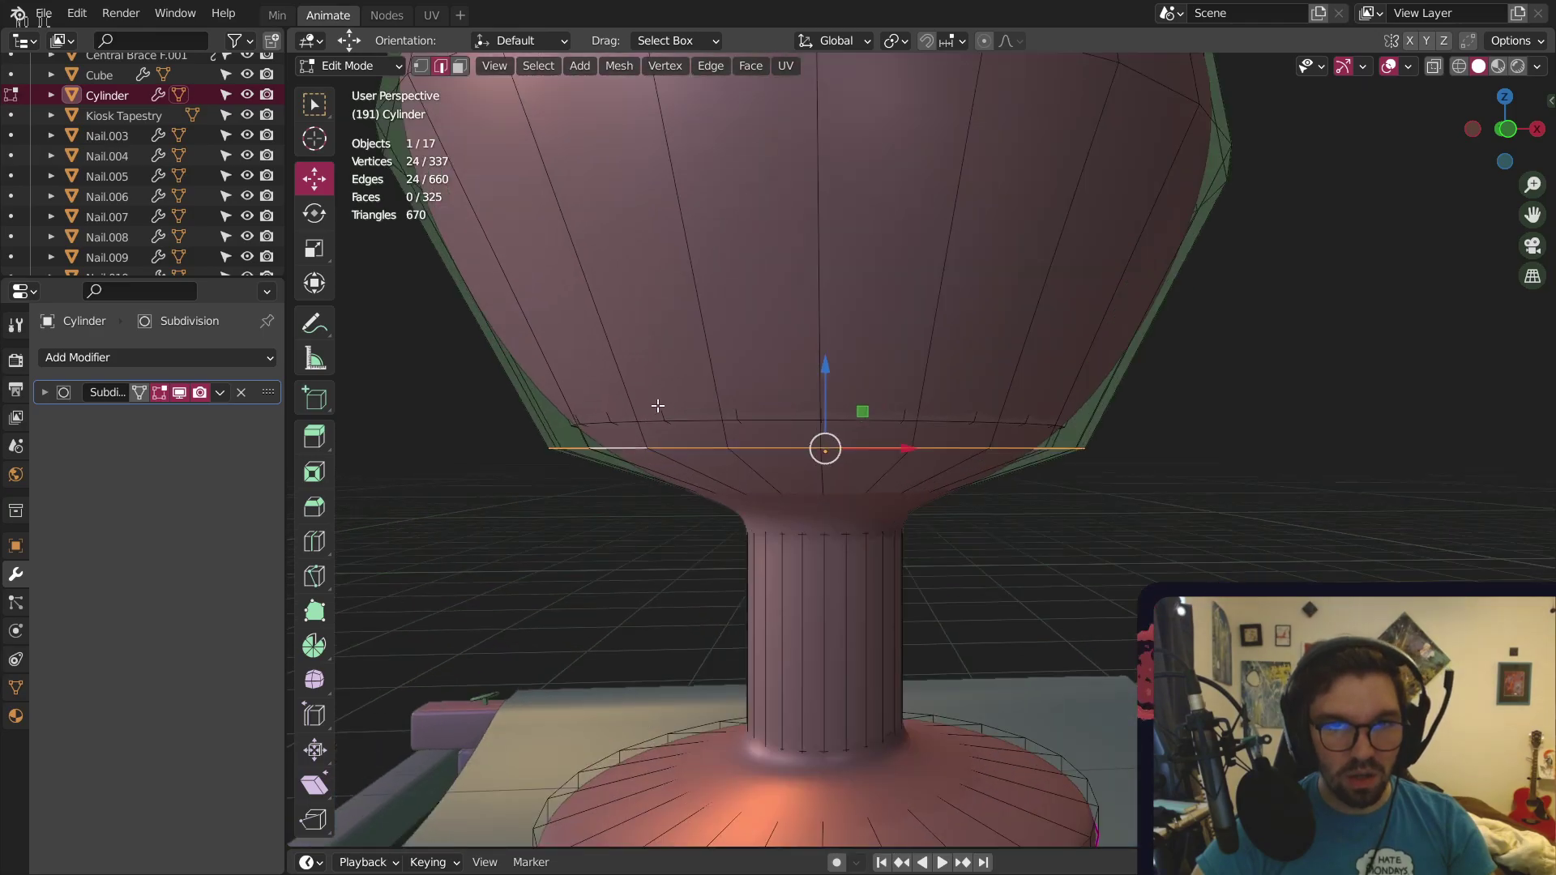
left_click(1436, 64)
middle_click_drag(749, 421, 873, 432)
left_click(739, 491, "alt+shift")
key("ctrl+z")
left_click(783, 341, "alt+shift")
left_click(774, 329, "alt+shift")
left_click(784, 349, "alt+shift")
left_click(315, 248)
left_click_drag(865, 427, 889, 417)
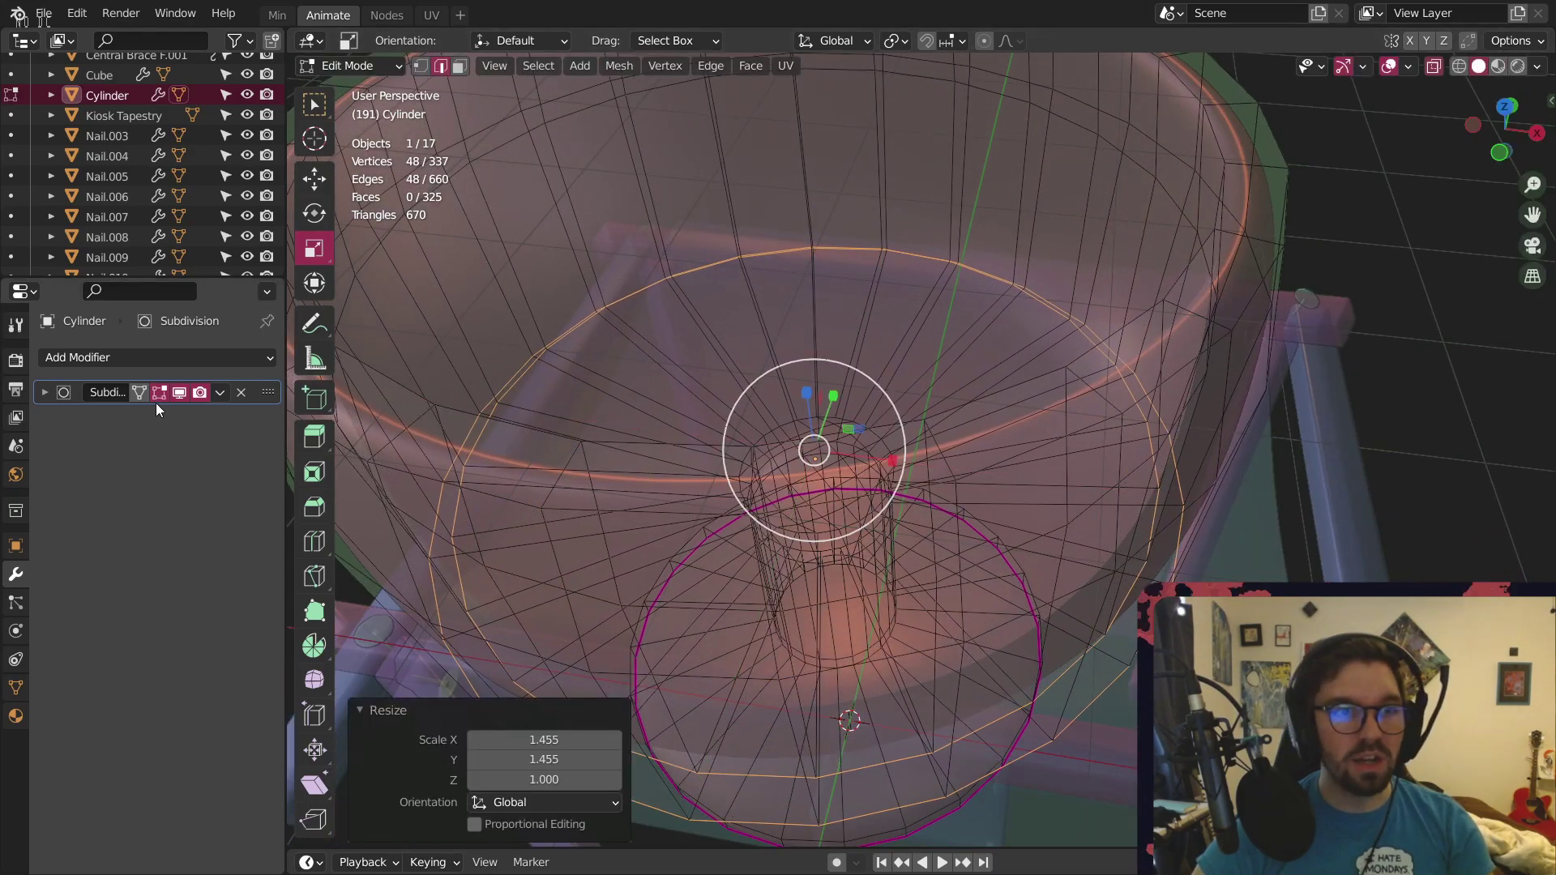
Turn X-ray off and show the subdivided goblet deselected in Object Mode
left_click(178, 394)
scroll(507, 425, "down", 2)
middle_click_drag(511, 426, 525, 354)
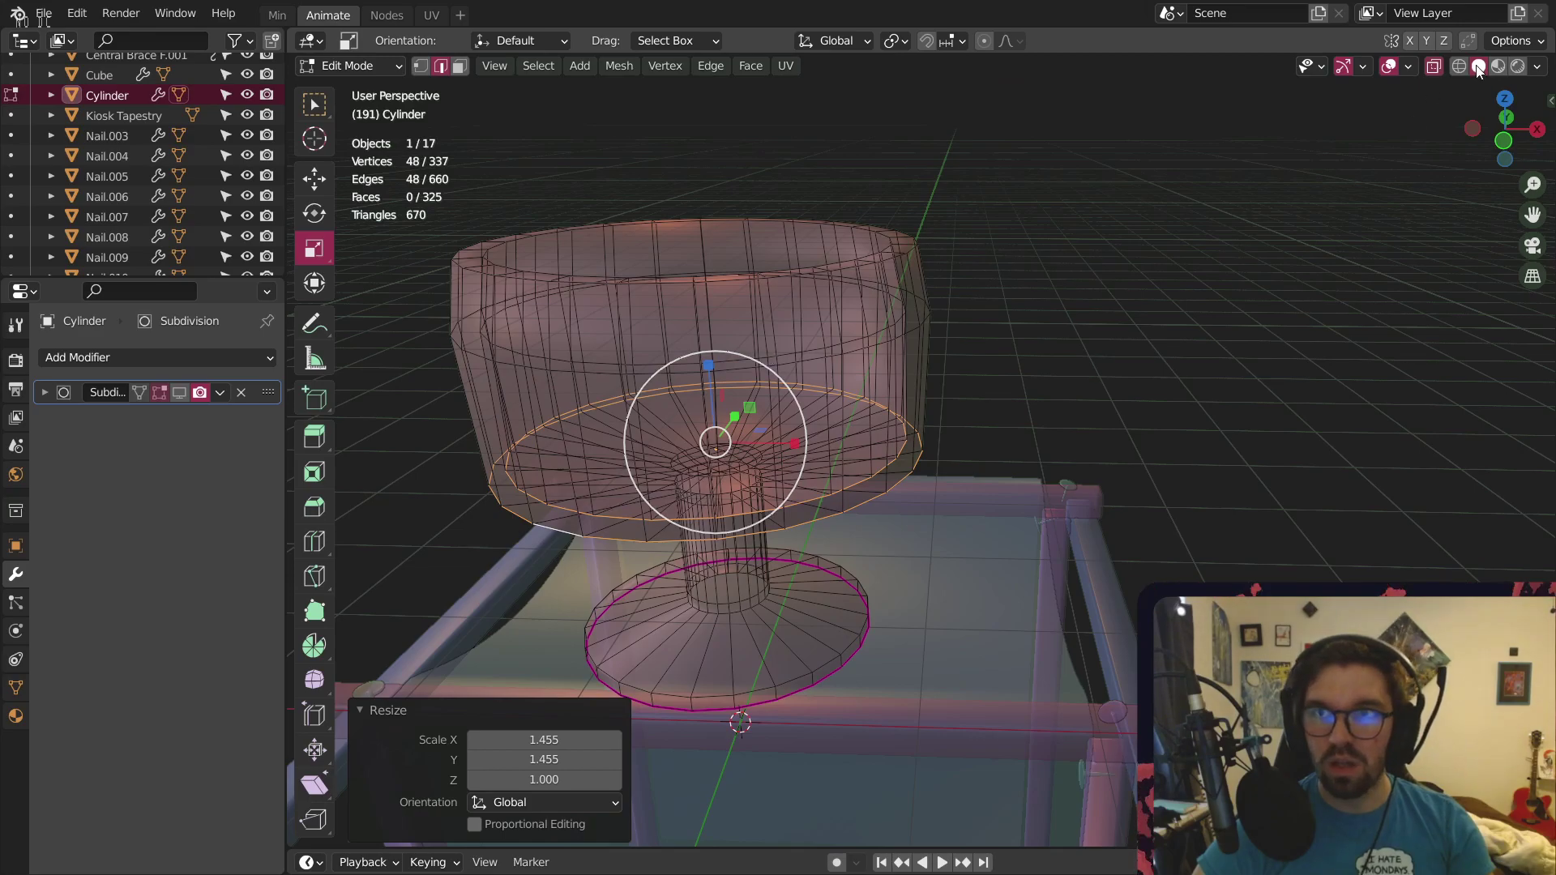
left_click(1432, 66)
left_click(179, 393)
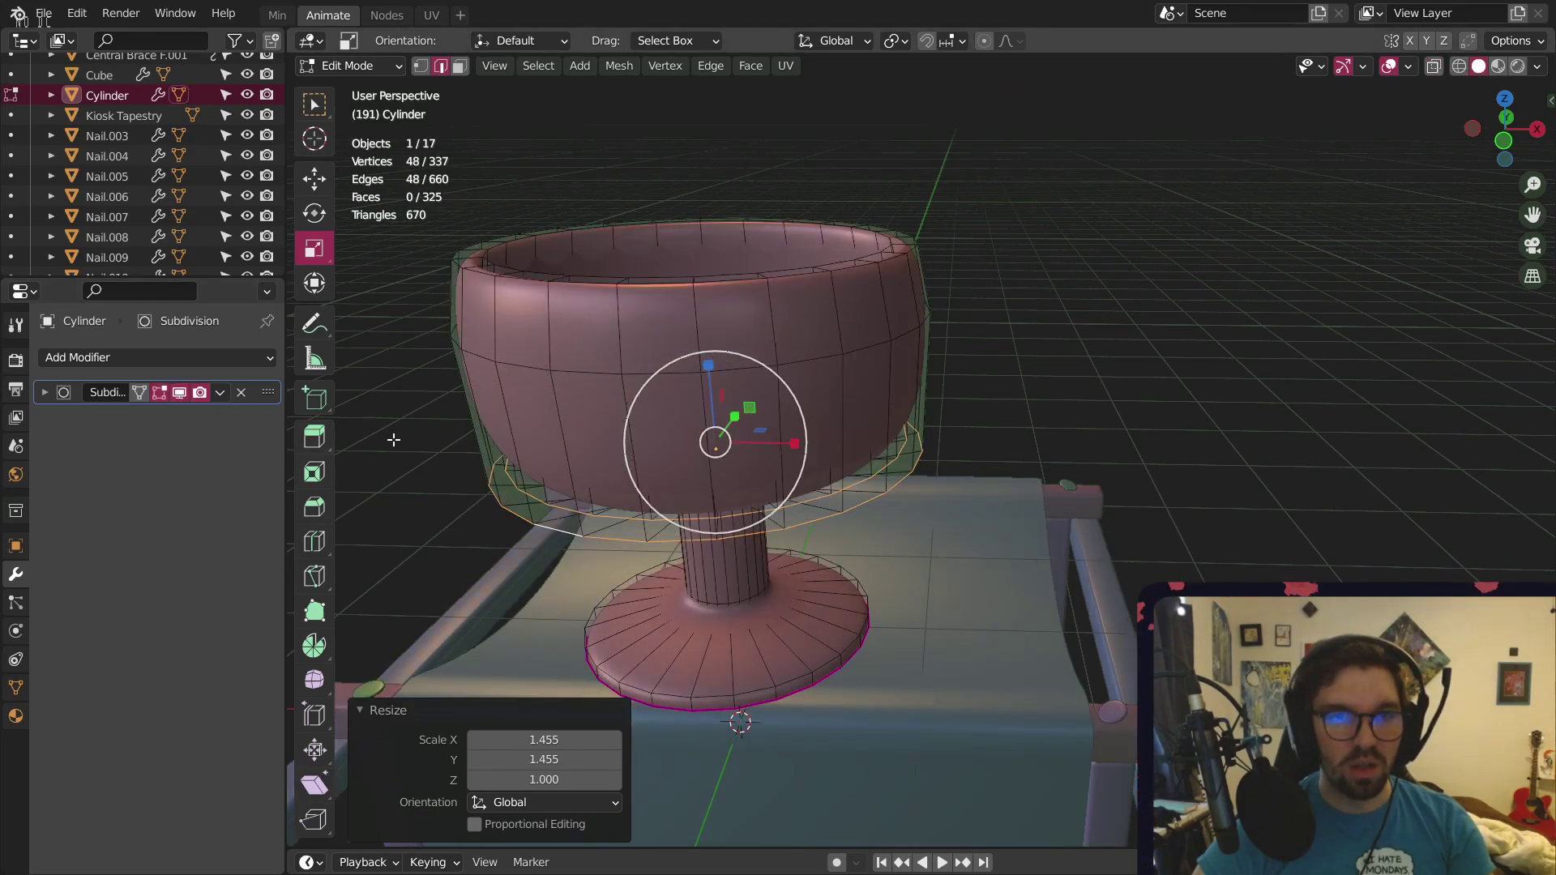
left_click(324, 66)
left_click(324, 90)
middle_click_drag(897, 309, 835, 339)
left_click(1013, 265)
In Edit Mode, select the ring of faces on top of the goblet's rim and extrude it along normals by about 0.248 m
left_click(348, 66)
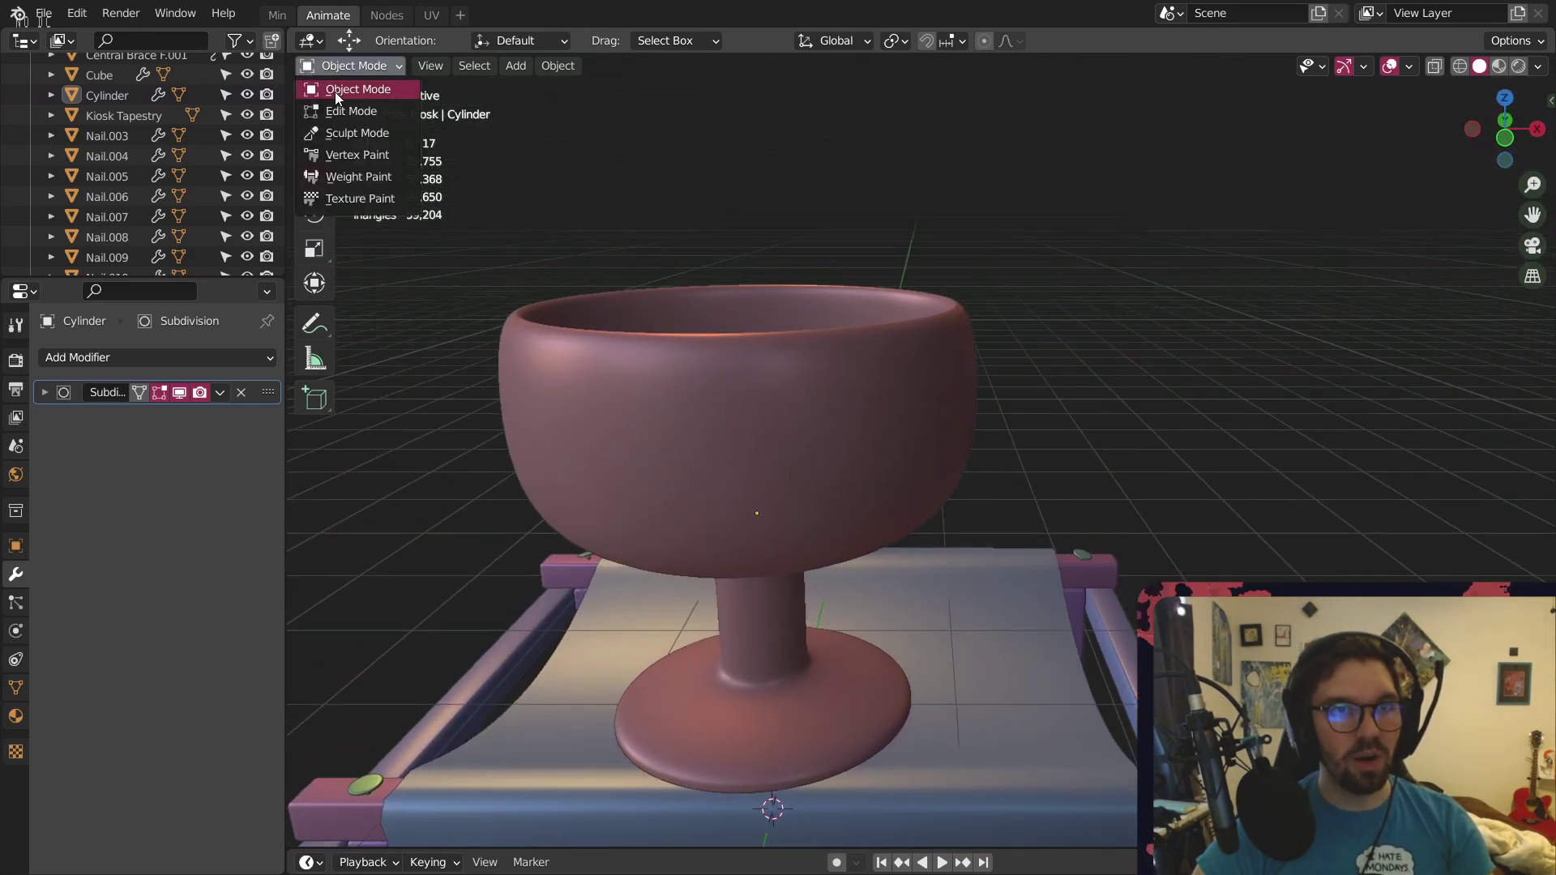
left_click(348, 66)
left_click(350, 99)
middle_click_drag(688, 327, 737, 401, "shift")
middle_click_drag(737, 400, 712, 425)
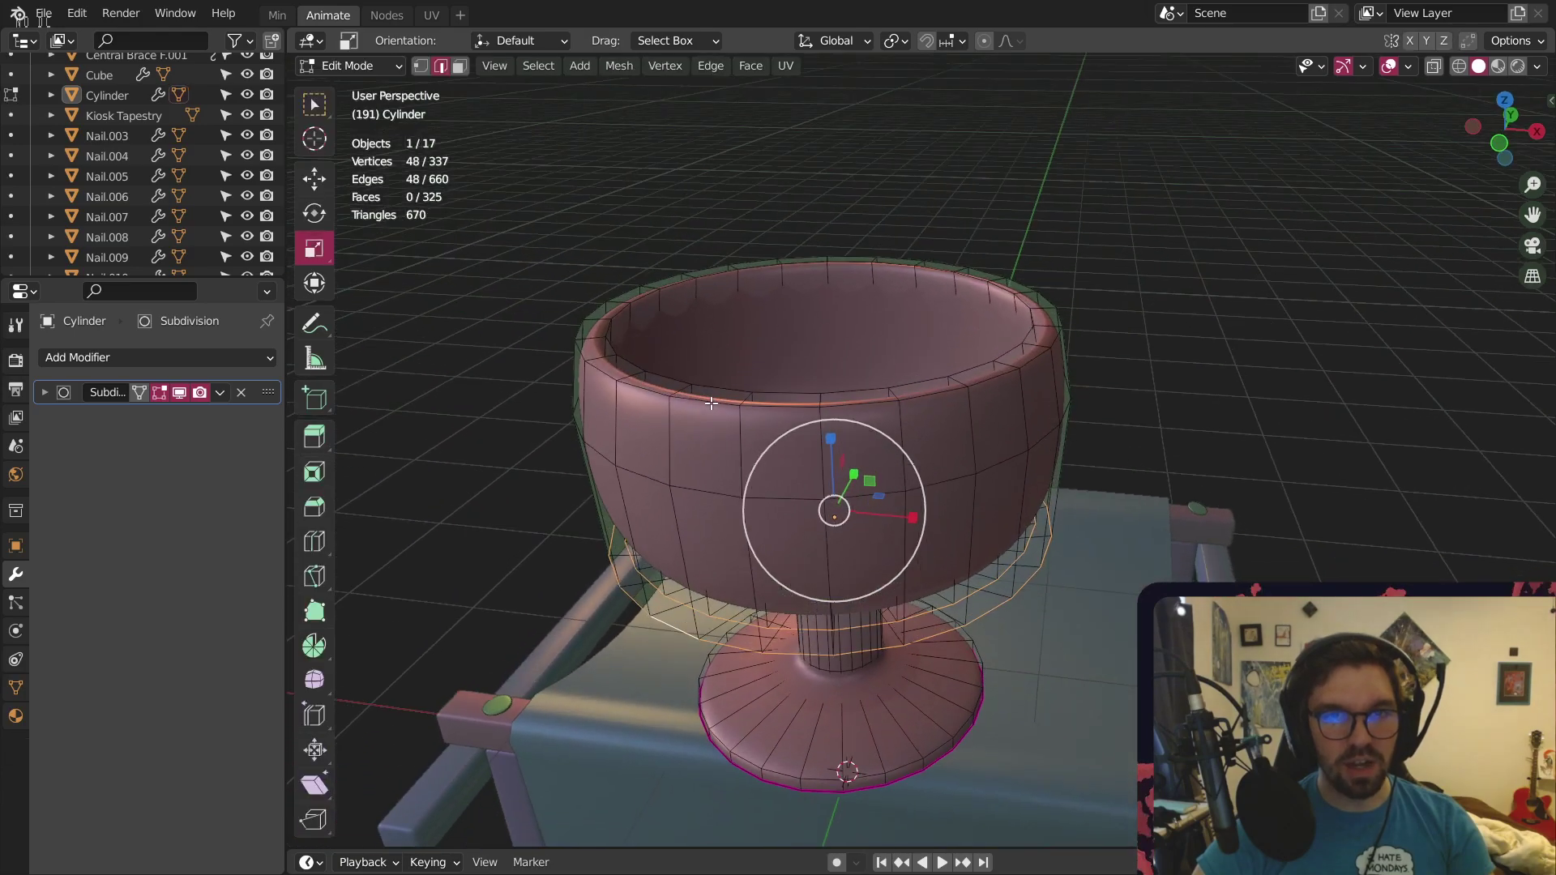
scroll(610, 313, "up", 2)
left_click(458, 66)
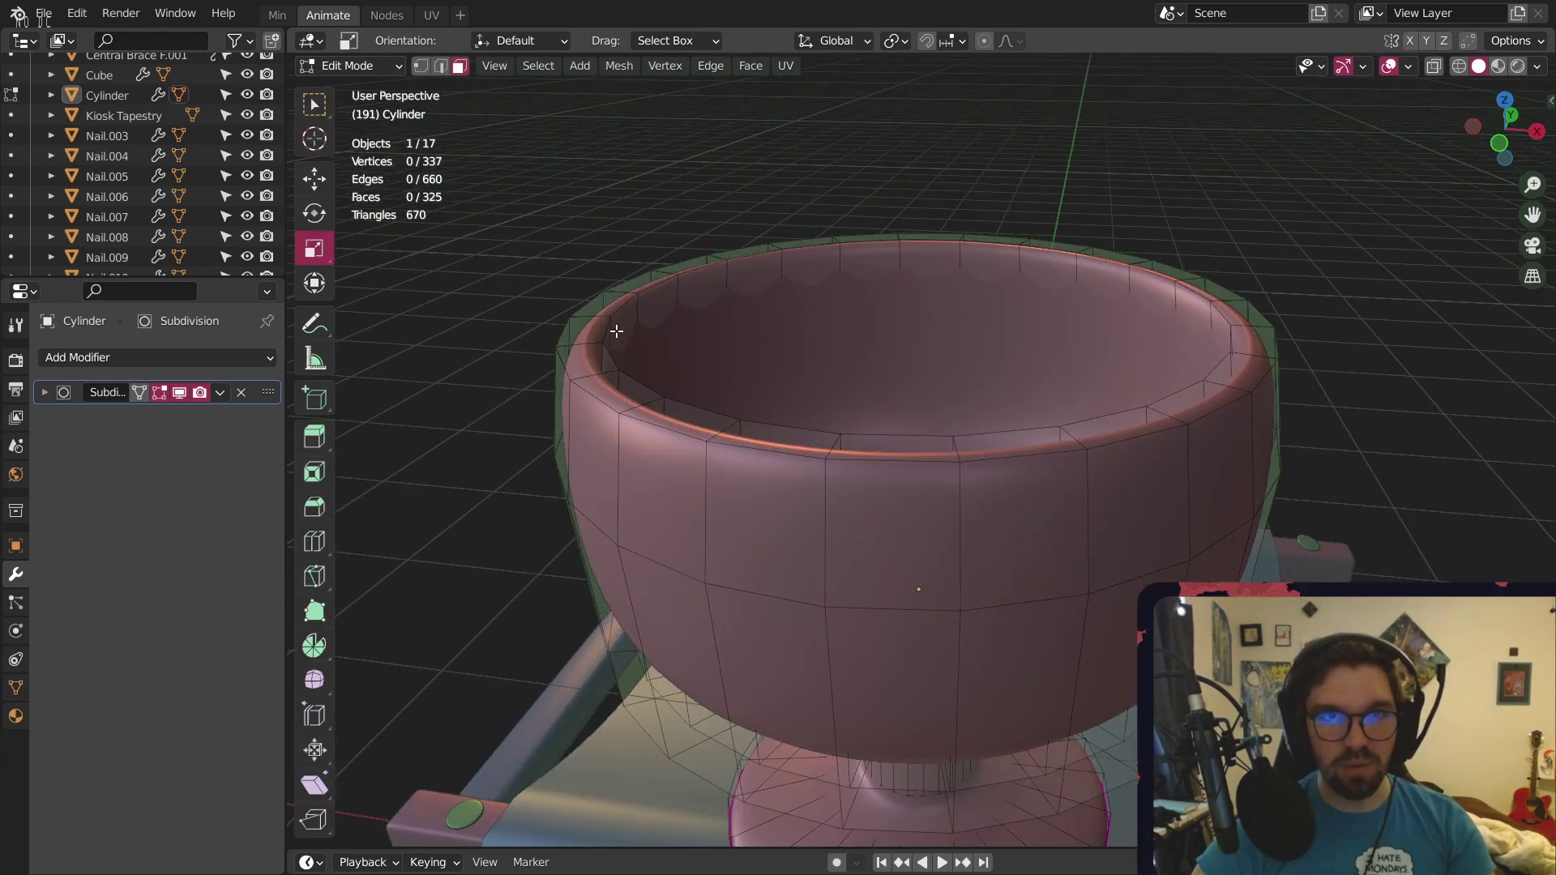
left_click(593, 367, "alt")
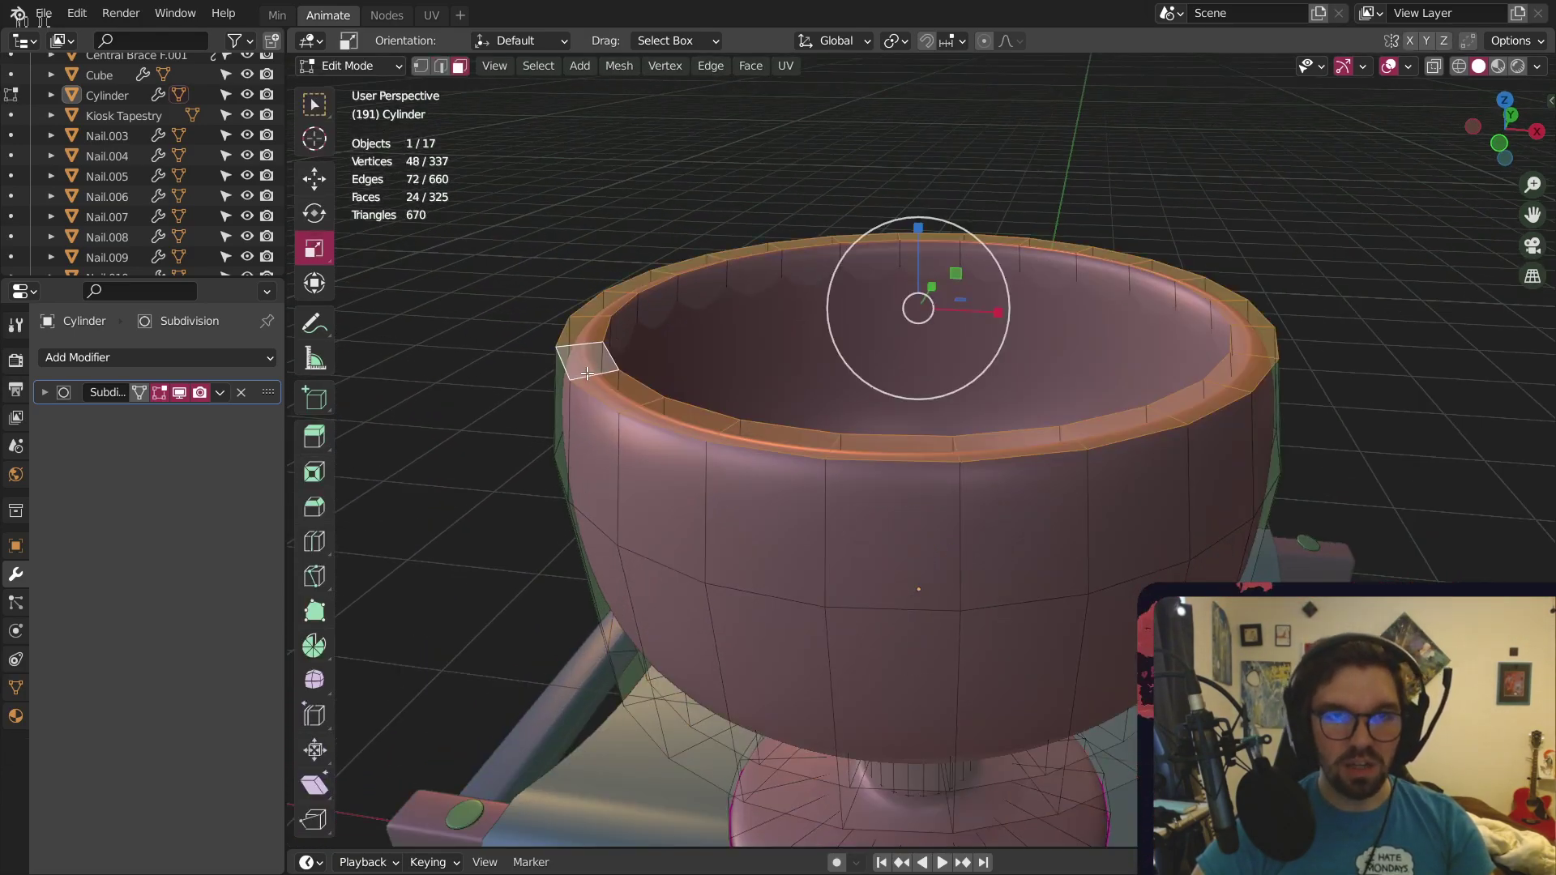
right_click(589, 364)
left_click(566, 142)
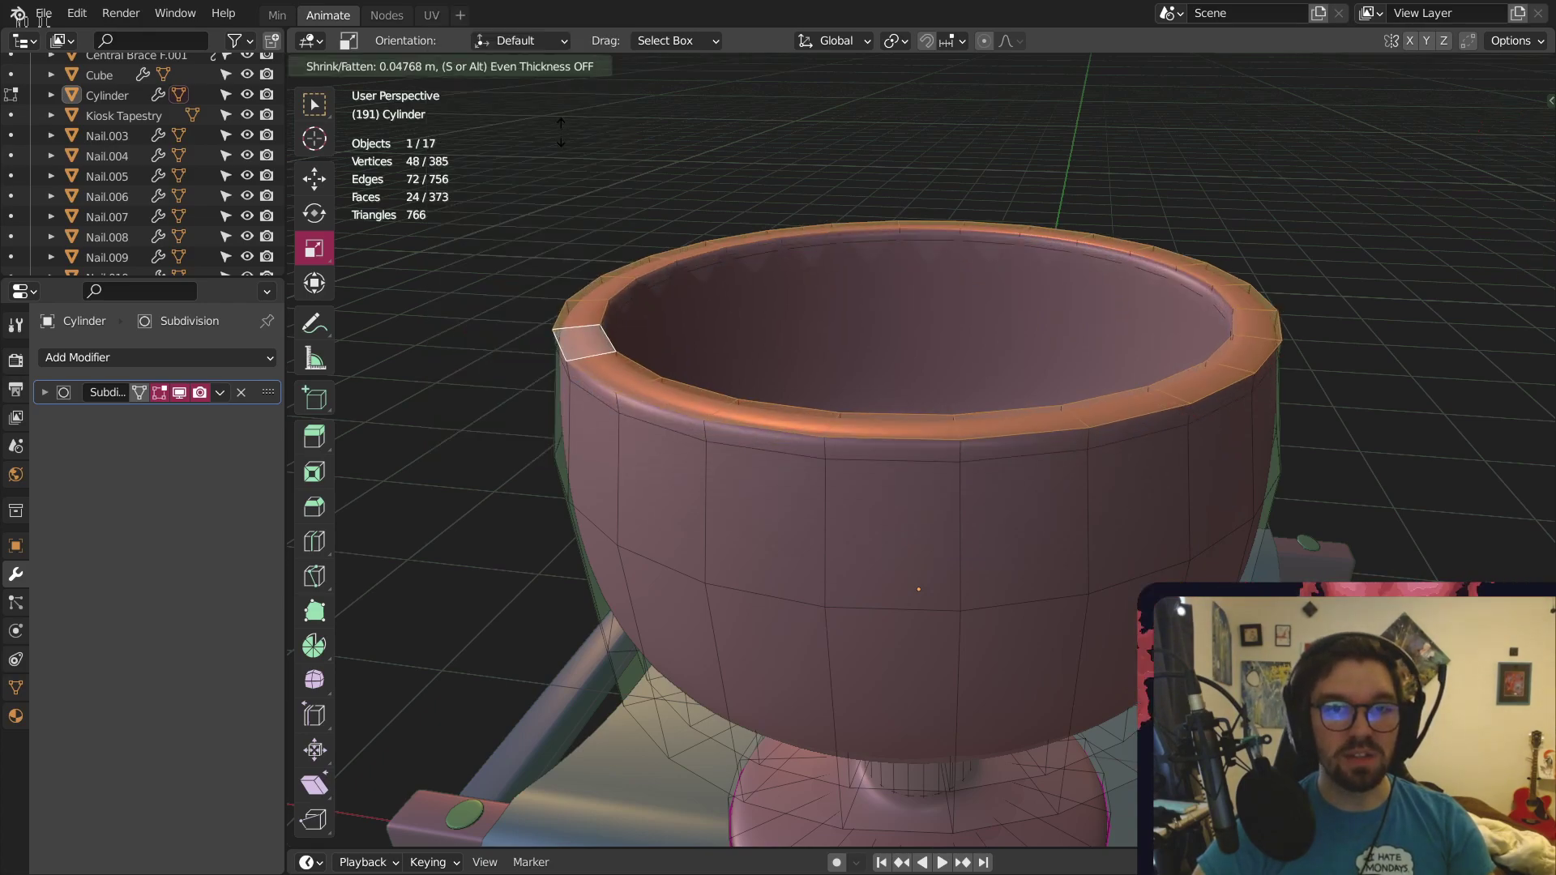
left_click(574, 98)
Flare the extruded rim outward by scaling it in X and Y, and inspect the goblet from the front in Object Mode
middle_click_drag(824, 224, 838, 259)
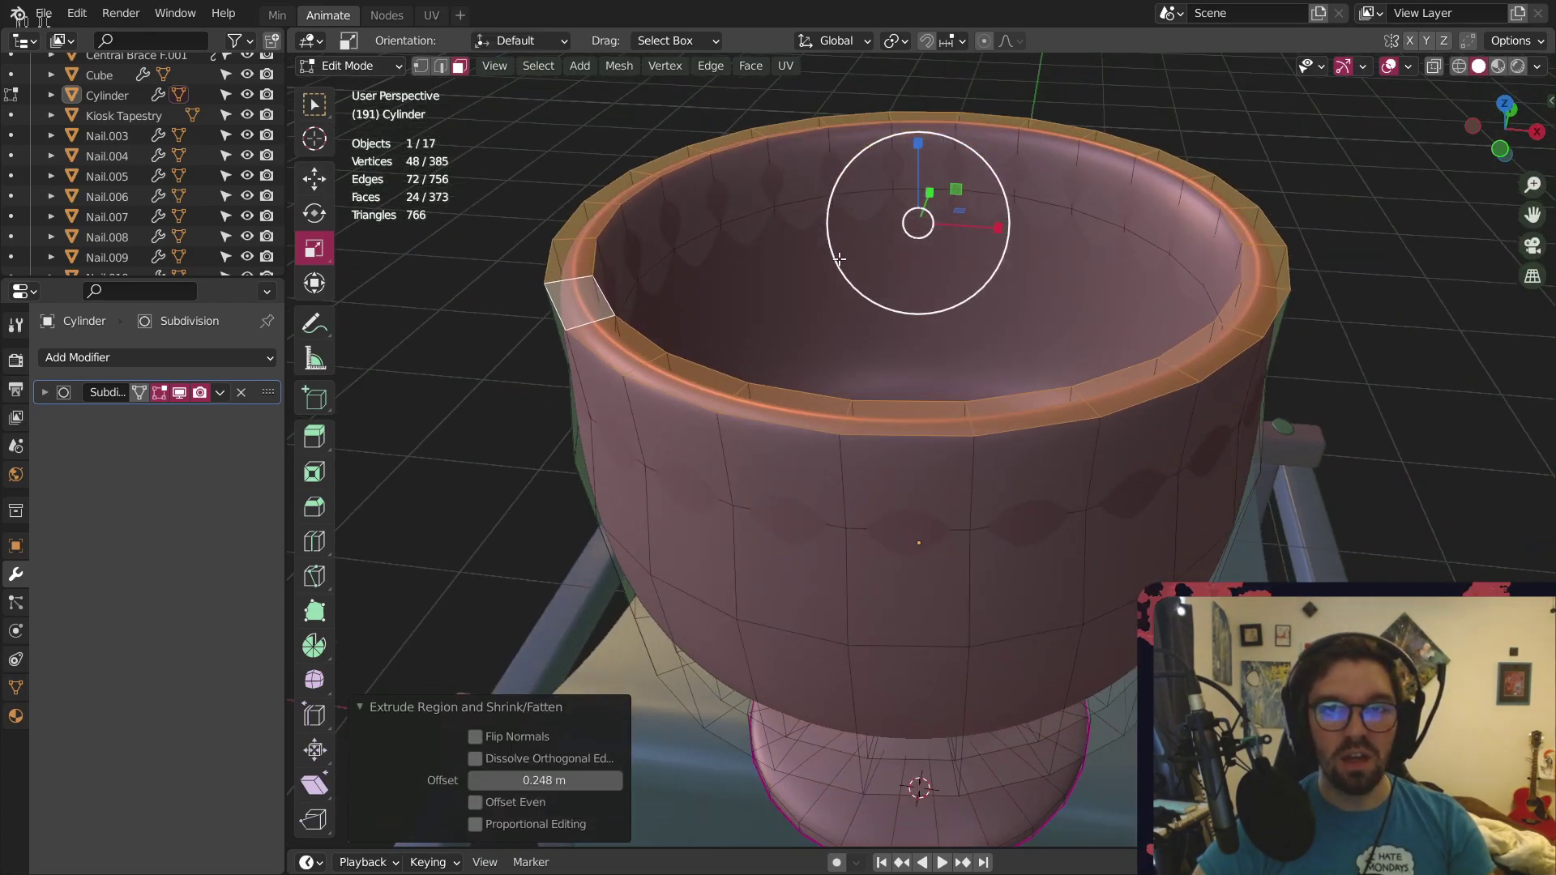
left_click_drag(956, 208, 965, 203)
left_click(356, 65)
left_click(357, 91)
scroll(633, 247, "down", 4)
middle_click_drag(600, 307, 677, 212)
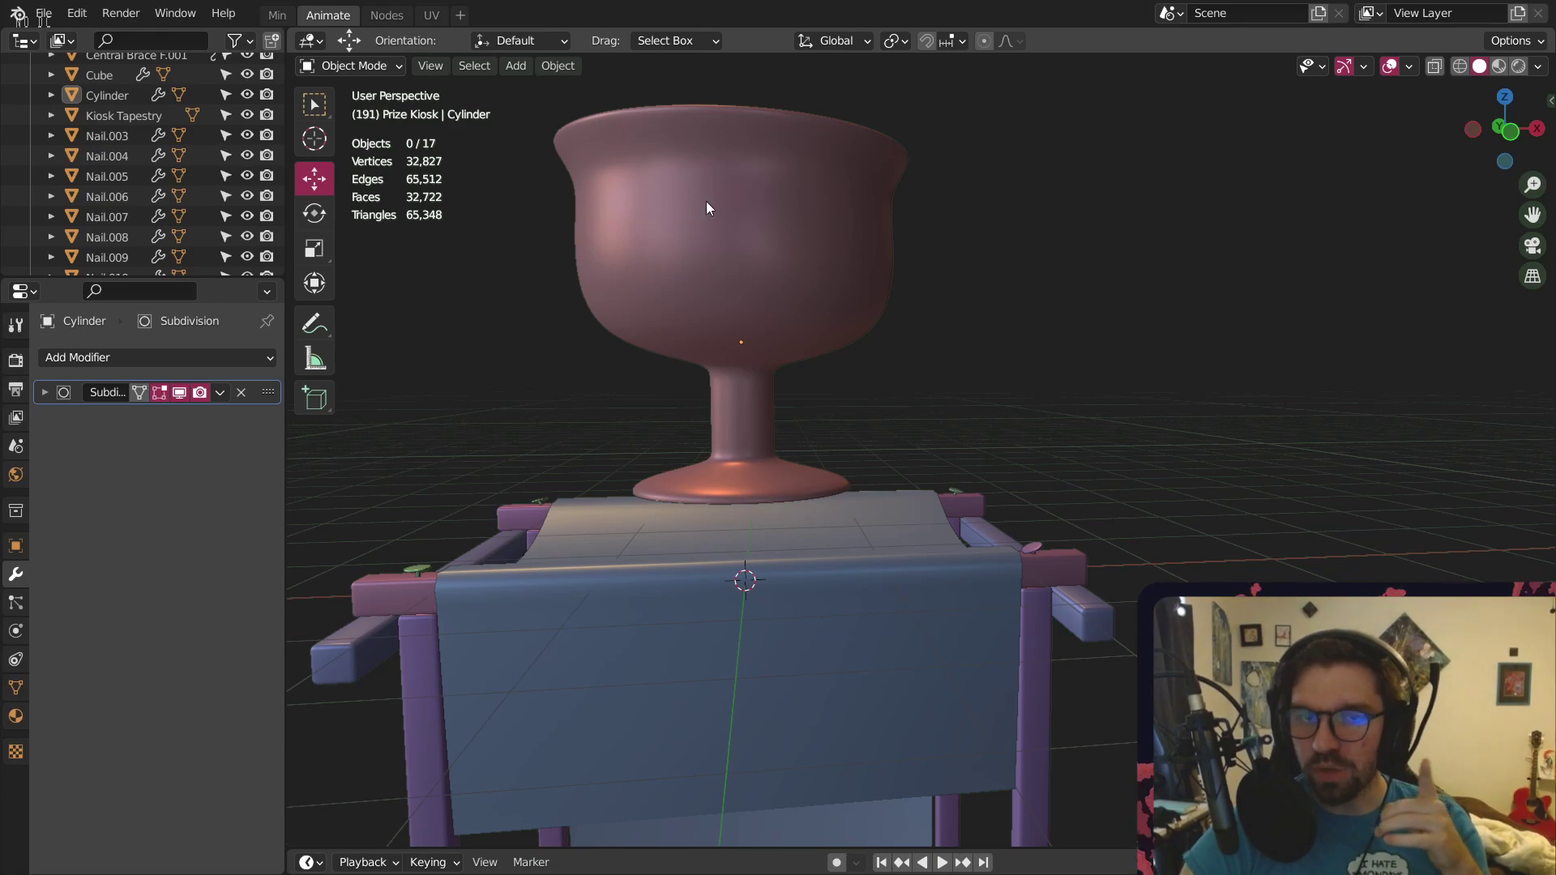
scroll(738, 215, "up", 2)
middle_click_drag(767, 241, 776, 246)
left_click(1509, 137)
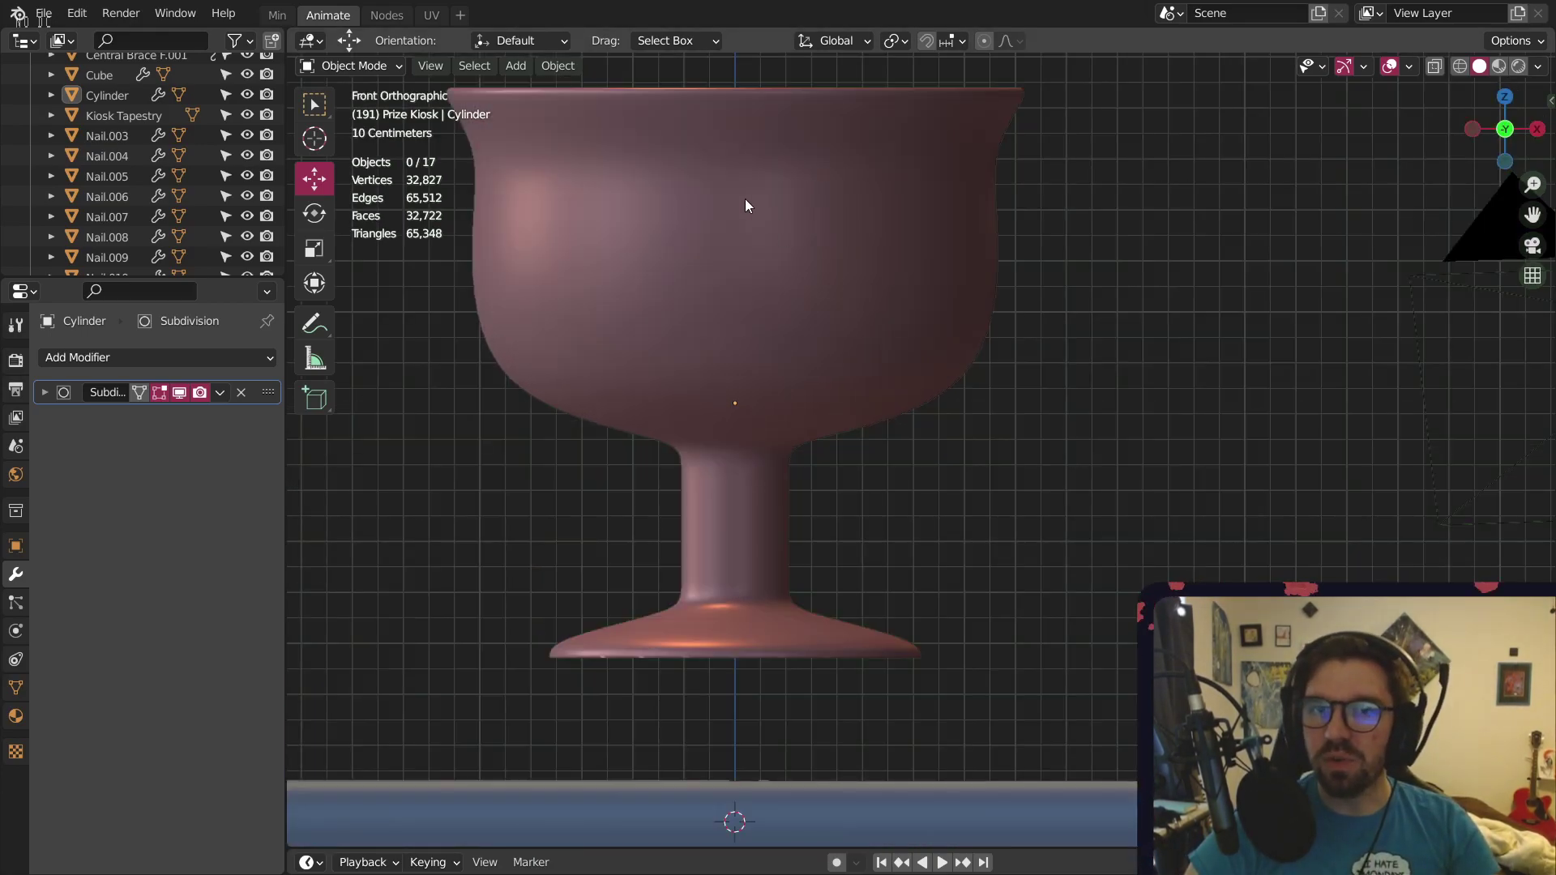
In Edit Mode, add one loop cut around the bowl's lower outer wall, slid downward with a factor of about 0.467
left_click(325, 71)
left_click(338, 108)
scroll(823, 232, "down", 2)
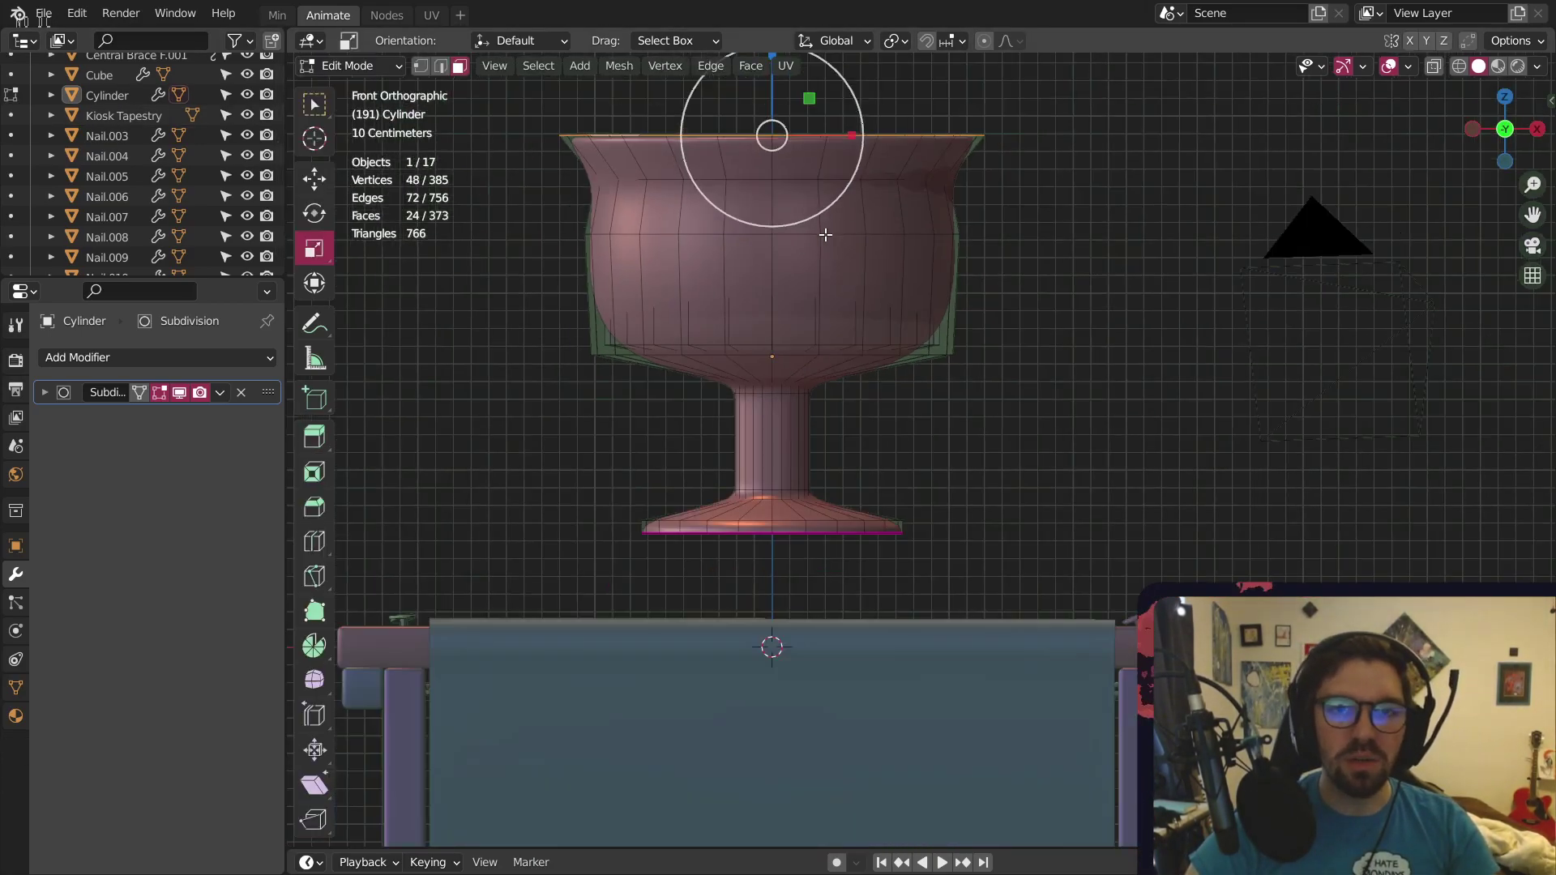
middle_click_drag(824, 233, 732, 298)
left_click(1519, 136)
scroll(753, 280, "up", 3)
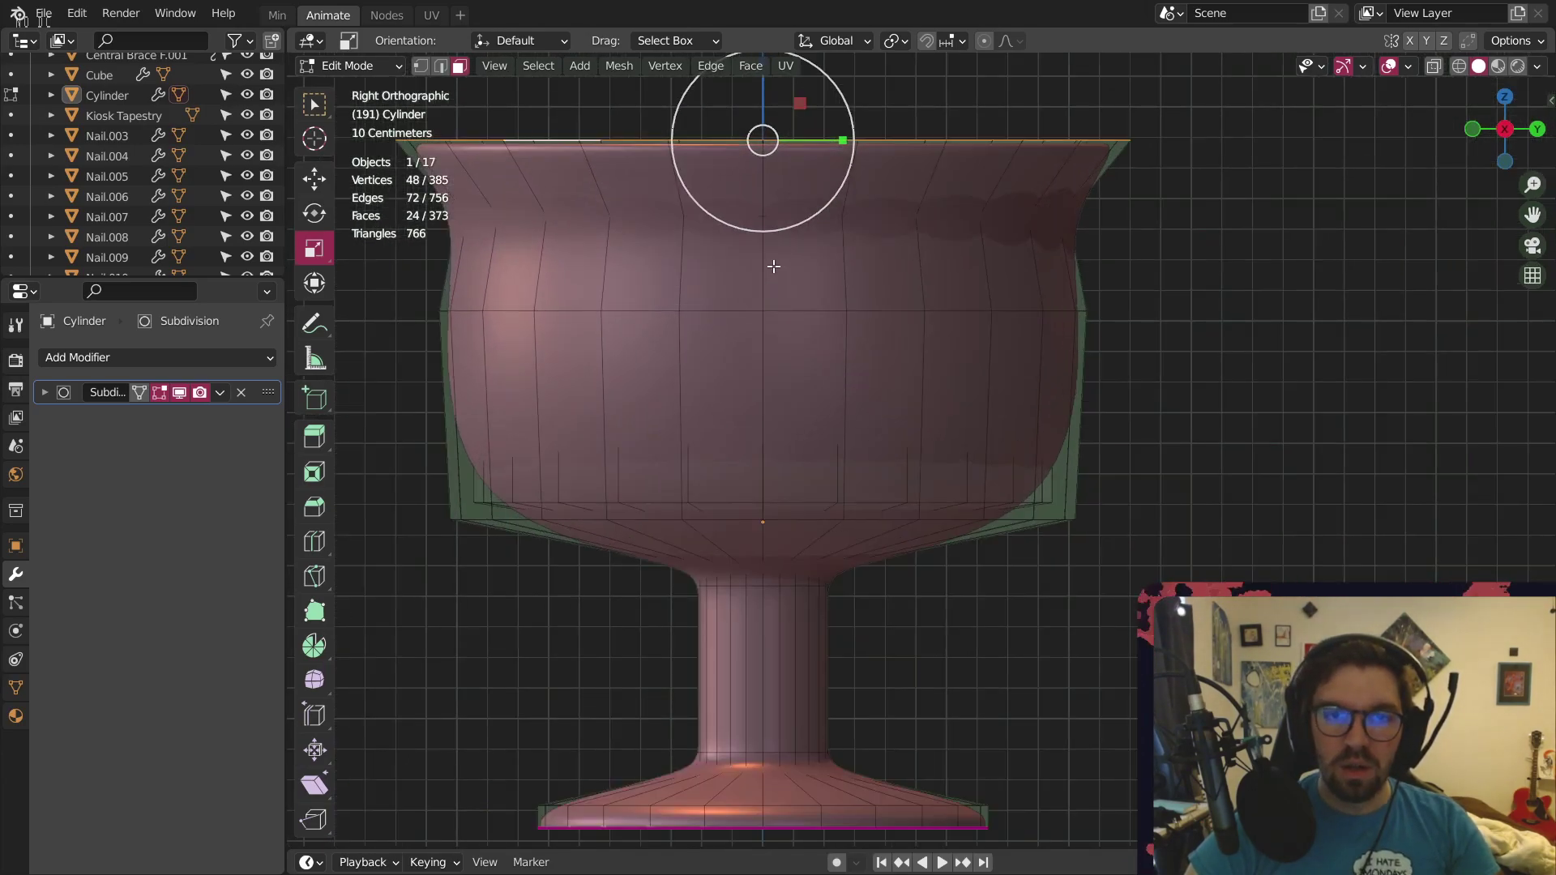
left_click(314, 541)
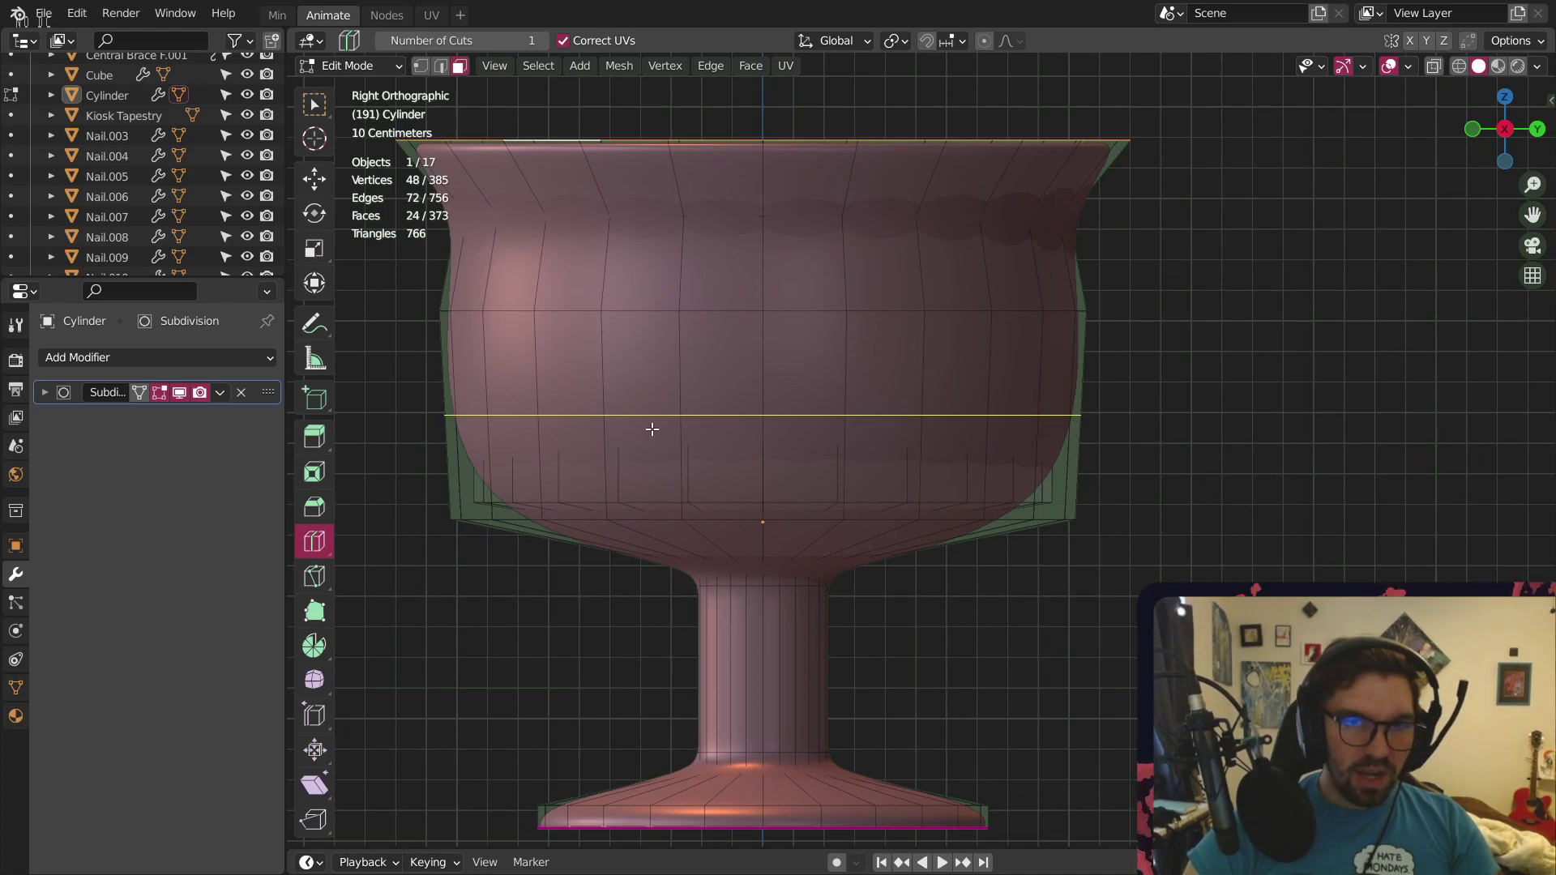
left_click_drag(653, 422, 649, 471)
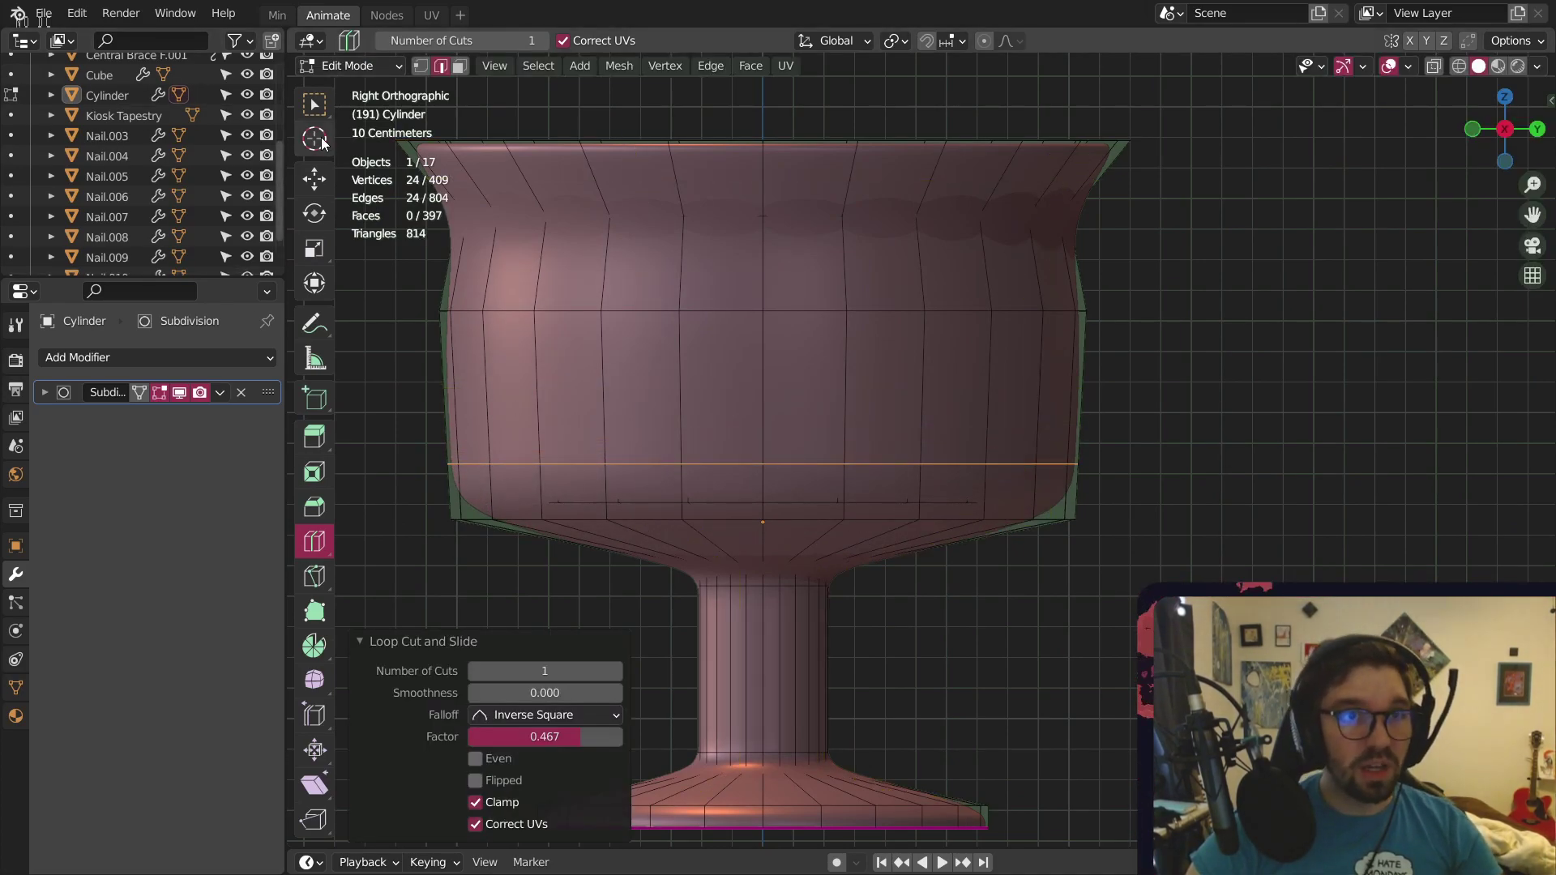
Scale the outer edge loop at the bowl's bottom down to about 0.754 to taper it toward the stem
key("w")
left_click(652, 522, "alt")
key("s")
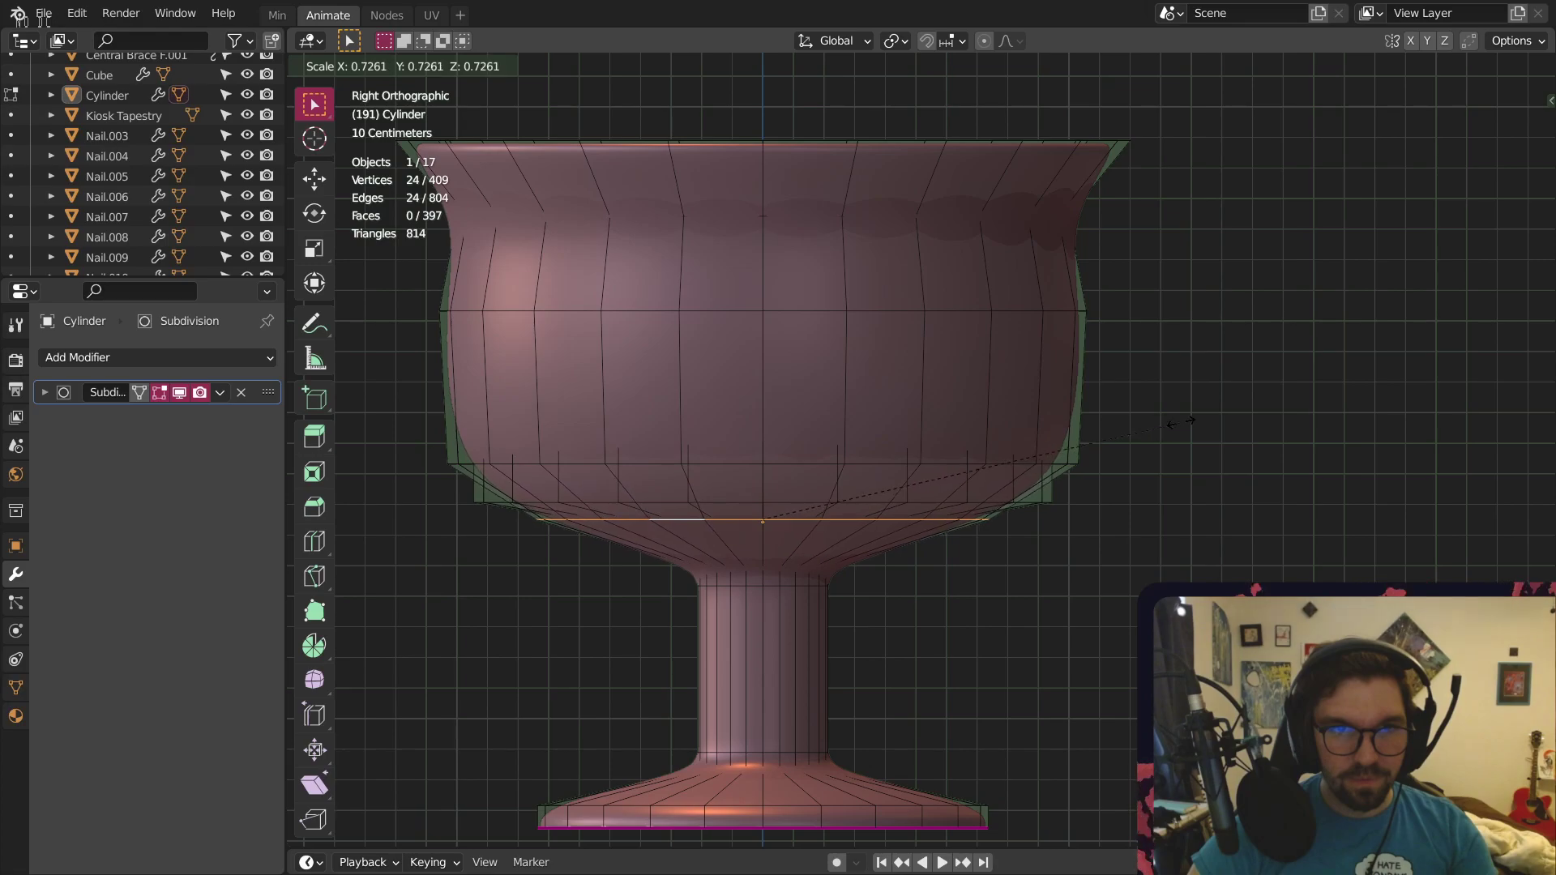
left_click(1198, 419)
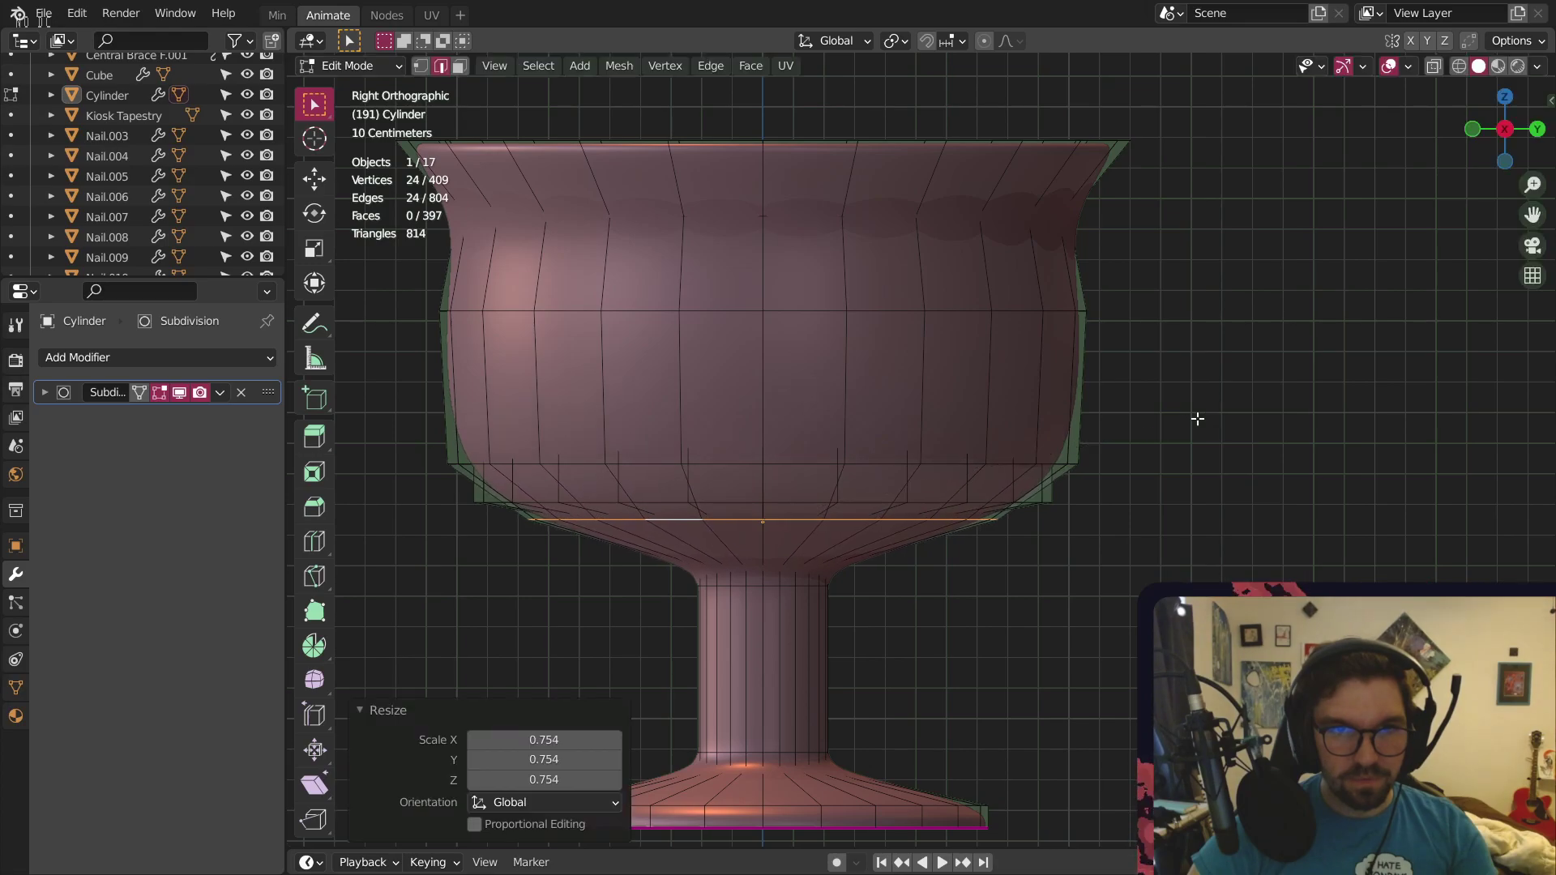
Hide the subdivision in the viewport and scale the protruding inner floor edge loop down to about 0.732
left_click(180, 394)
middle_click_drag(617, 425, 638, 411)
scroll(638, 412, "up", 3)
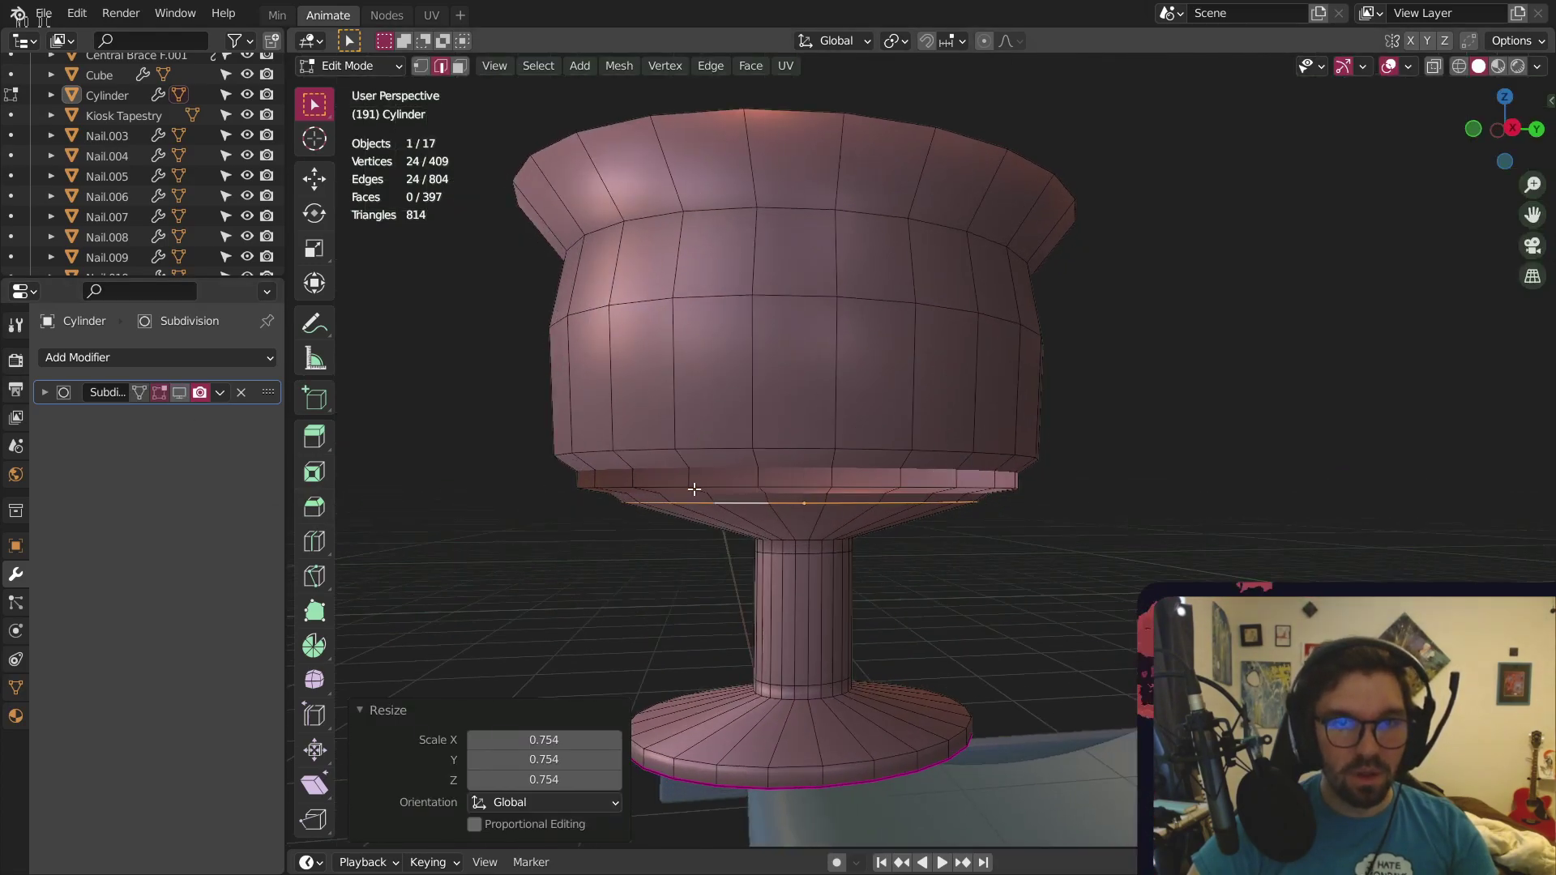
key("s")
left_click(1045, 432)
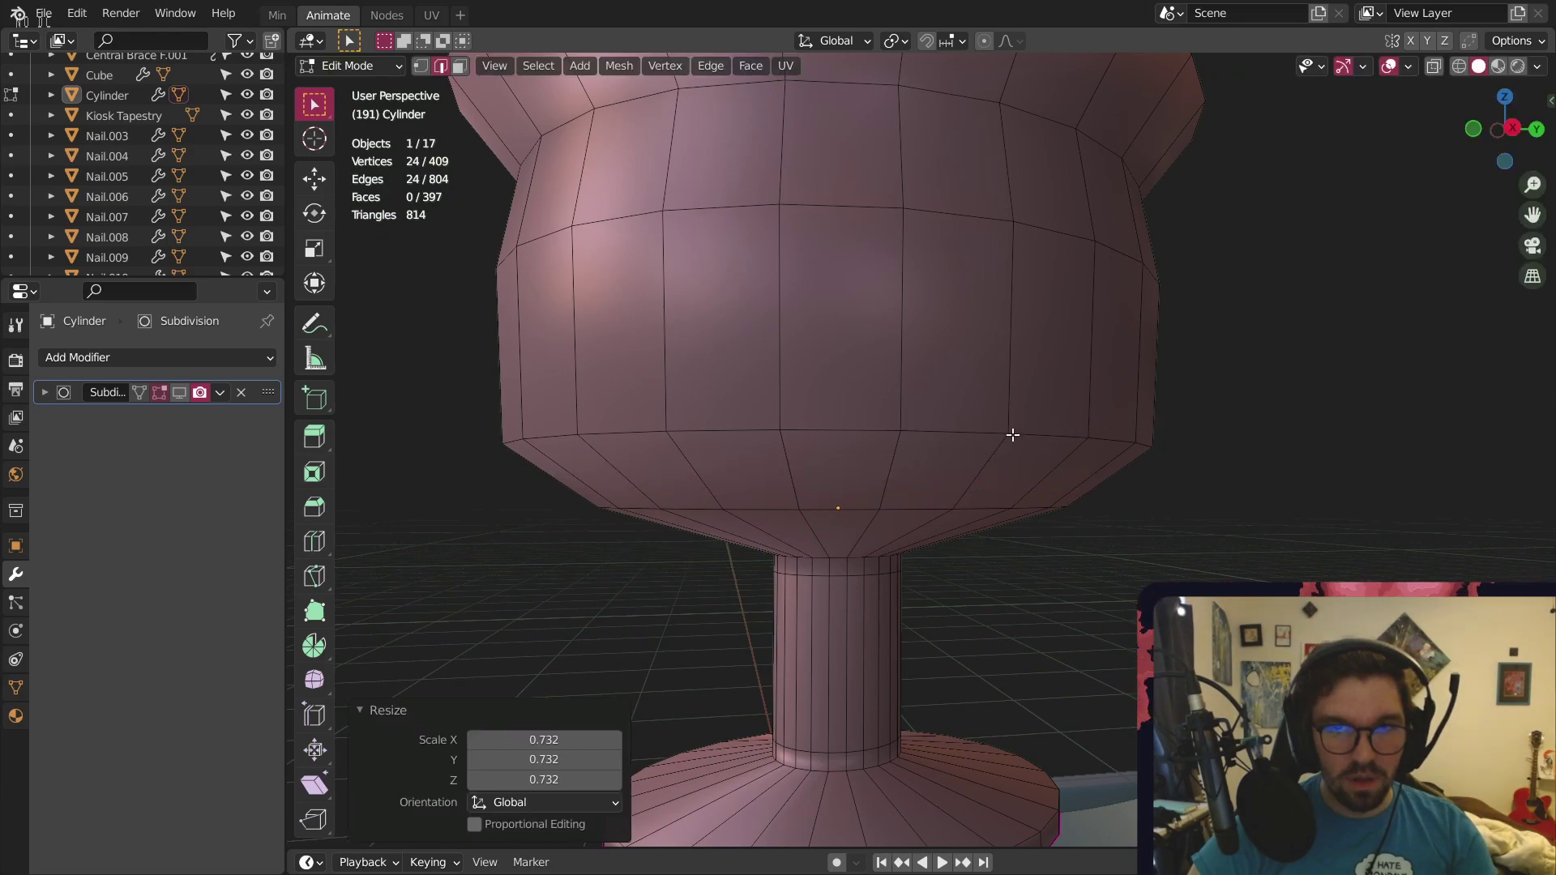
Select two adjacent side faces on the bowl's upper band and two below on its lowest band, and extrude them along normals by about 0.438 m
scroll(761, 514, "down", 4)
left_click(1496, 131)
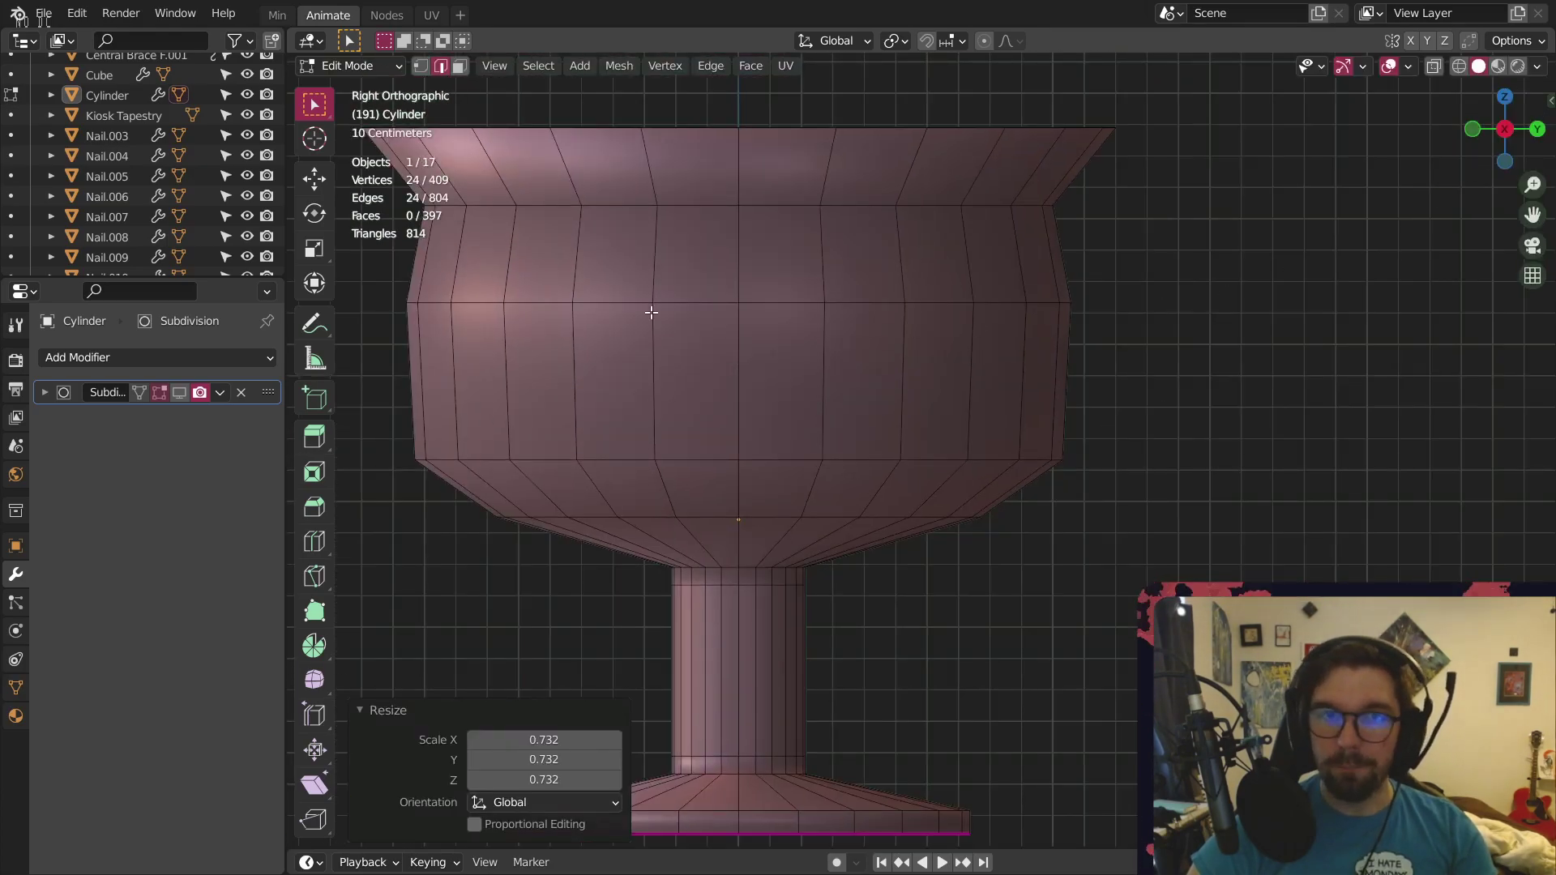
left_click(459, 66)
left_click(689, 251)
left_click(778, 251, "shift")
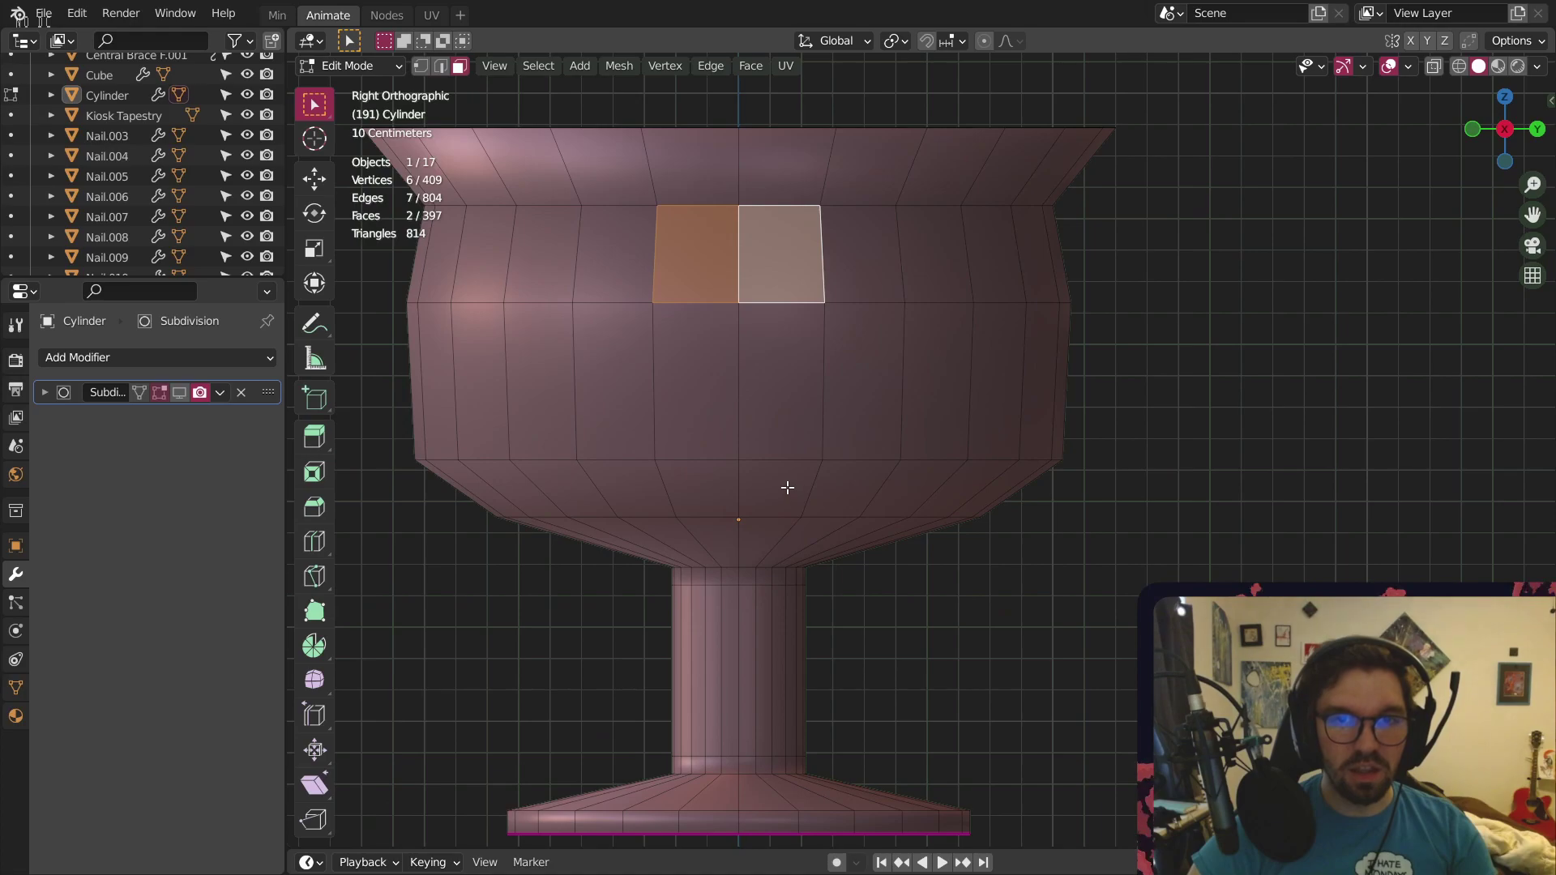
left_click(782, 486, "shift")
left_click(709, 490, "shift")
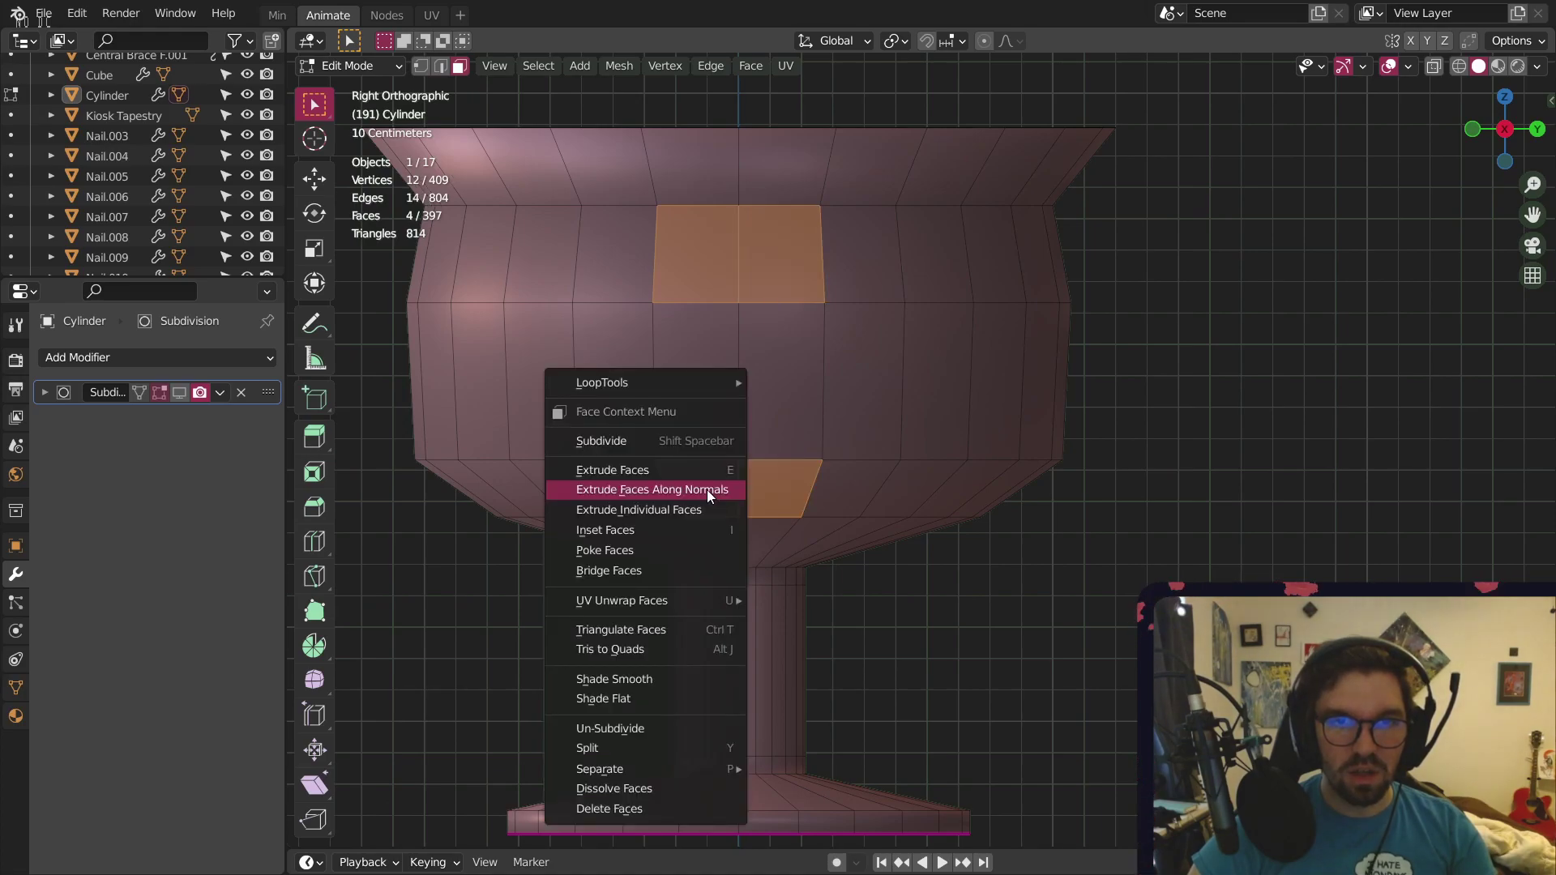
left_click(706, 490)
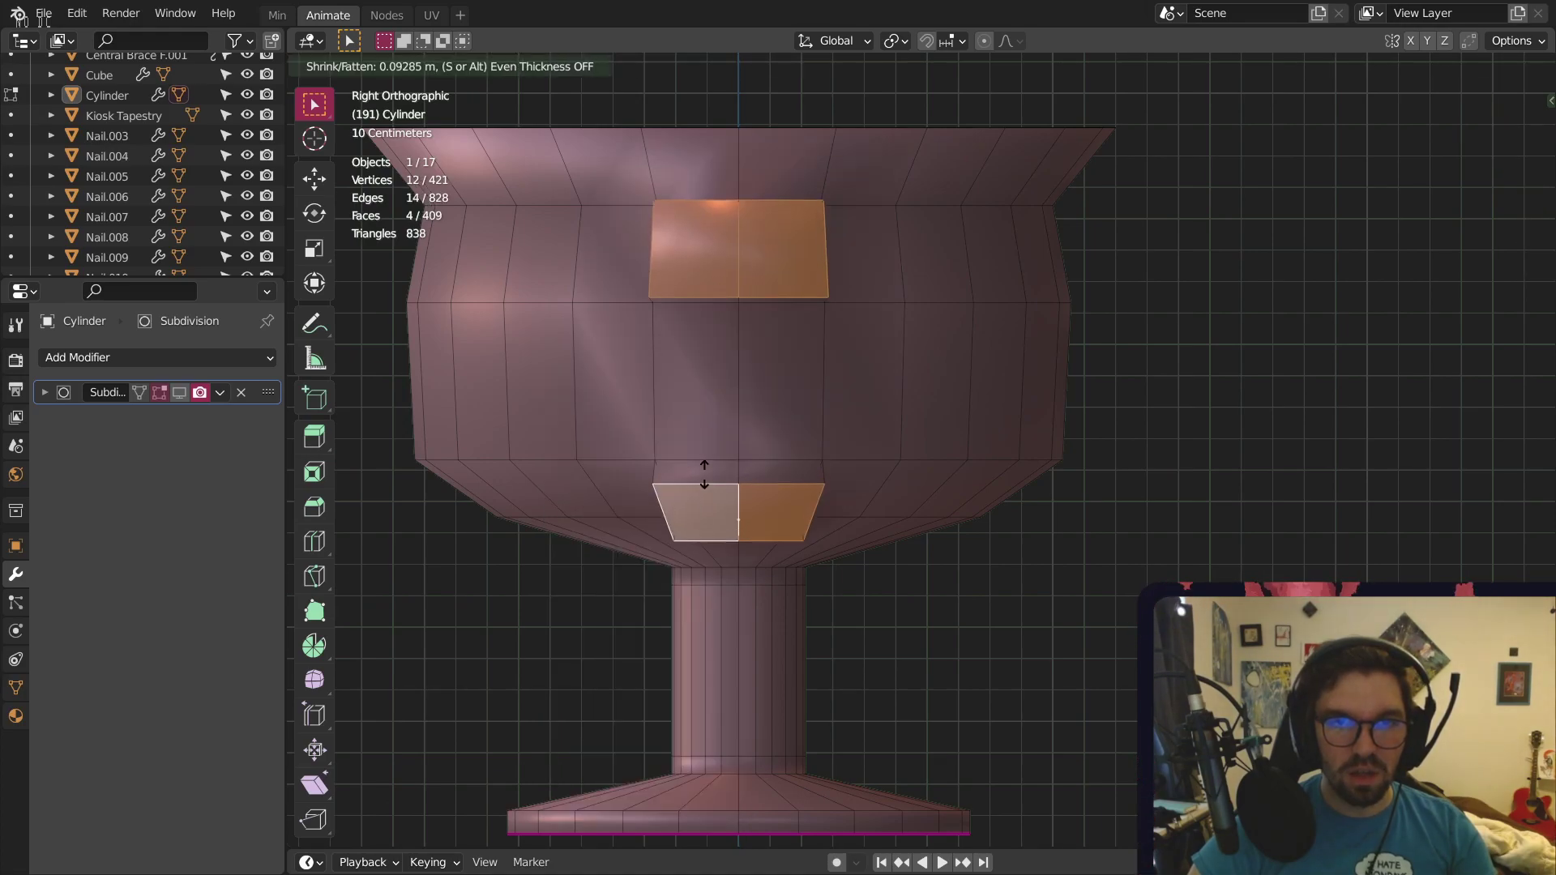
left_click(746, 417)
scroll(754, 370, "down", 2)
middle_click_drag(755, 369, 860, 410)
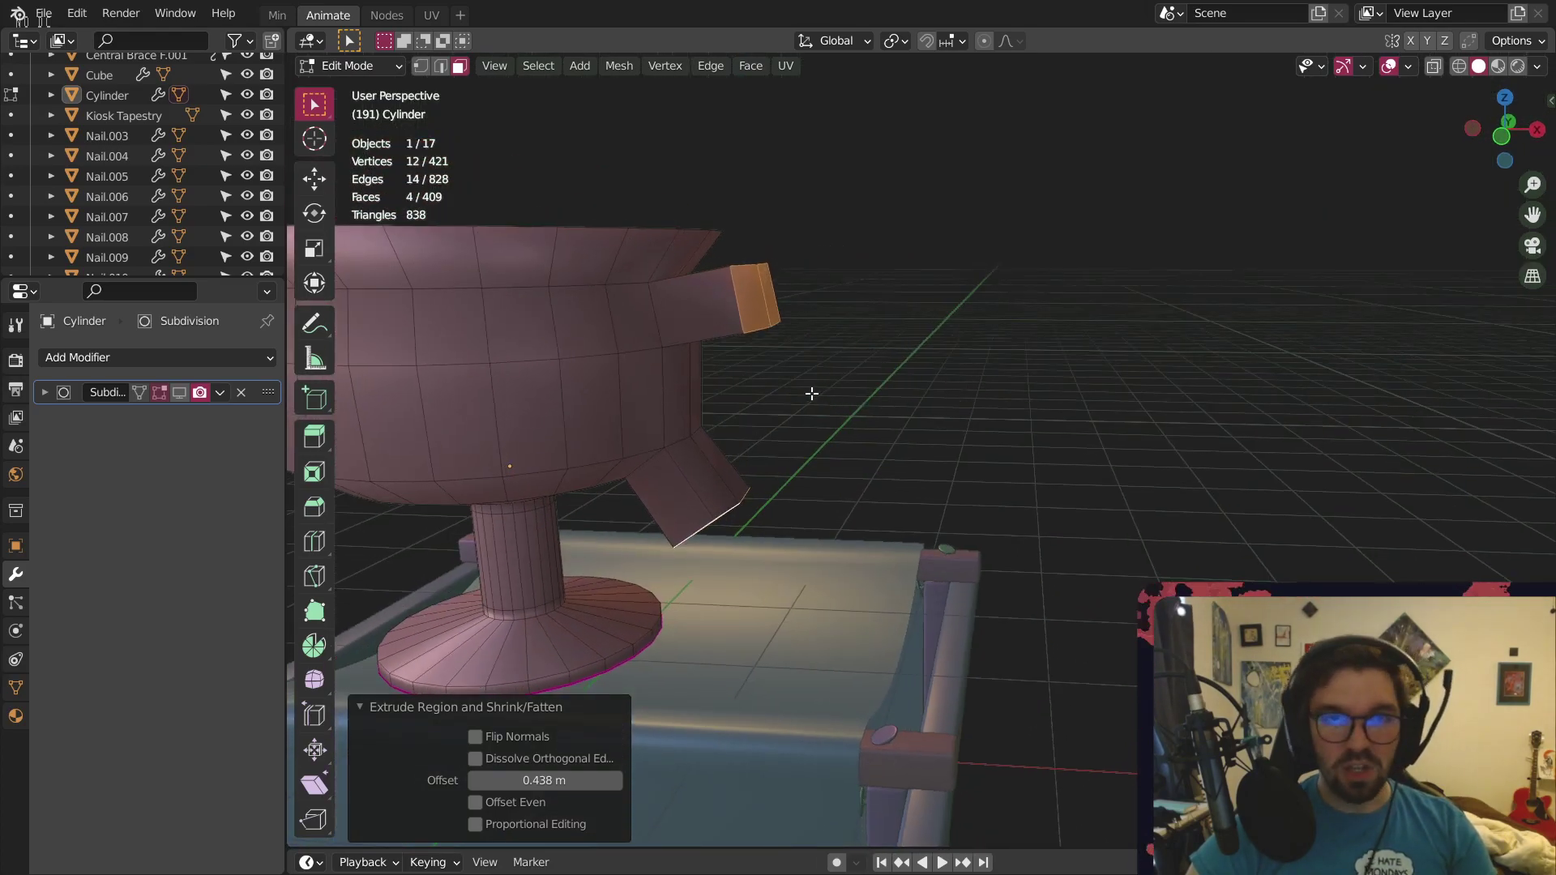
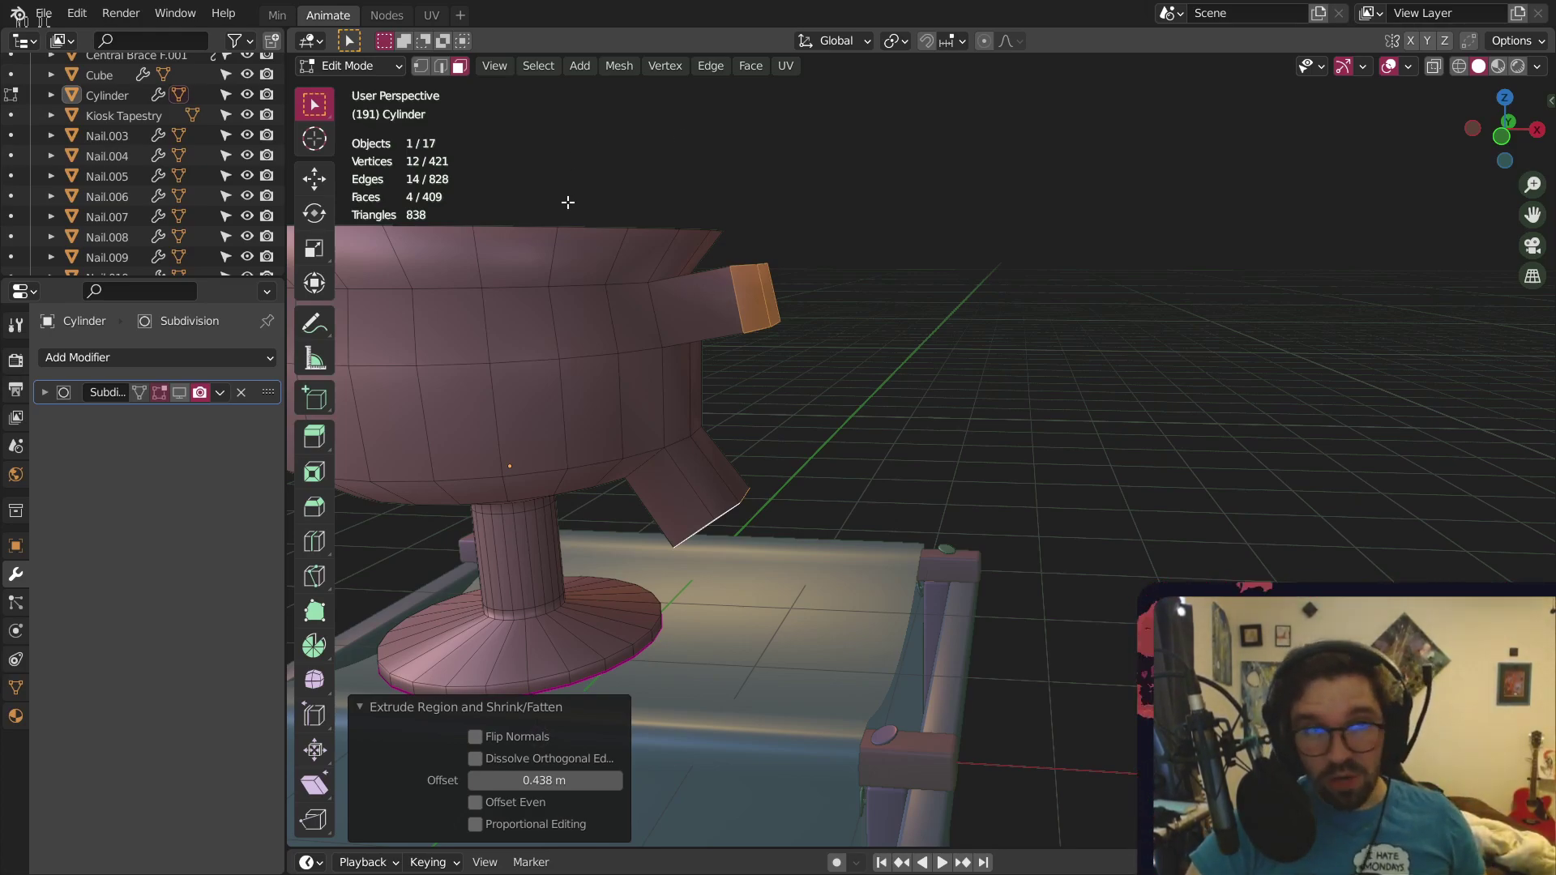
mouse_move(728, 478)
middle_mouse_down()
mouse_move(743, 454)
mouse_move(720, 457)
middle_mouse_up()
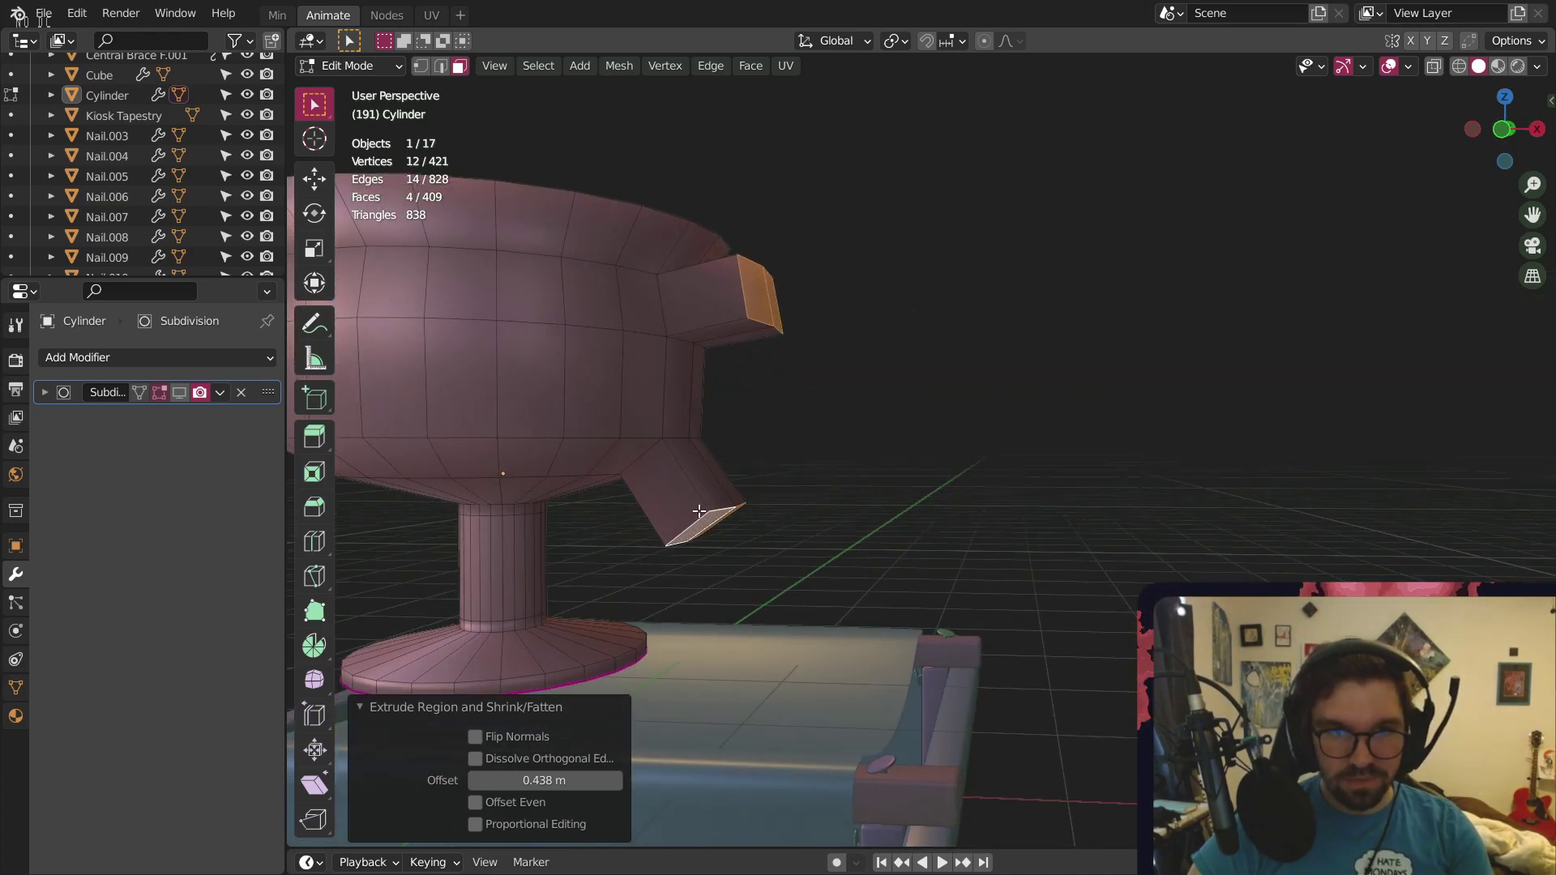
Select the two end faces of the bowl's lower side extrusion and move them outward along X by about 0.245 m
scroll(700, 519, "up", 2)
middle_click_drag(698, 530, 667, 521)
left_click(674, 523)
left_click(737, 549, "shift")
middle_click_drag(686, 463, 770, 462)
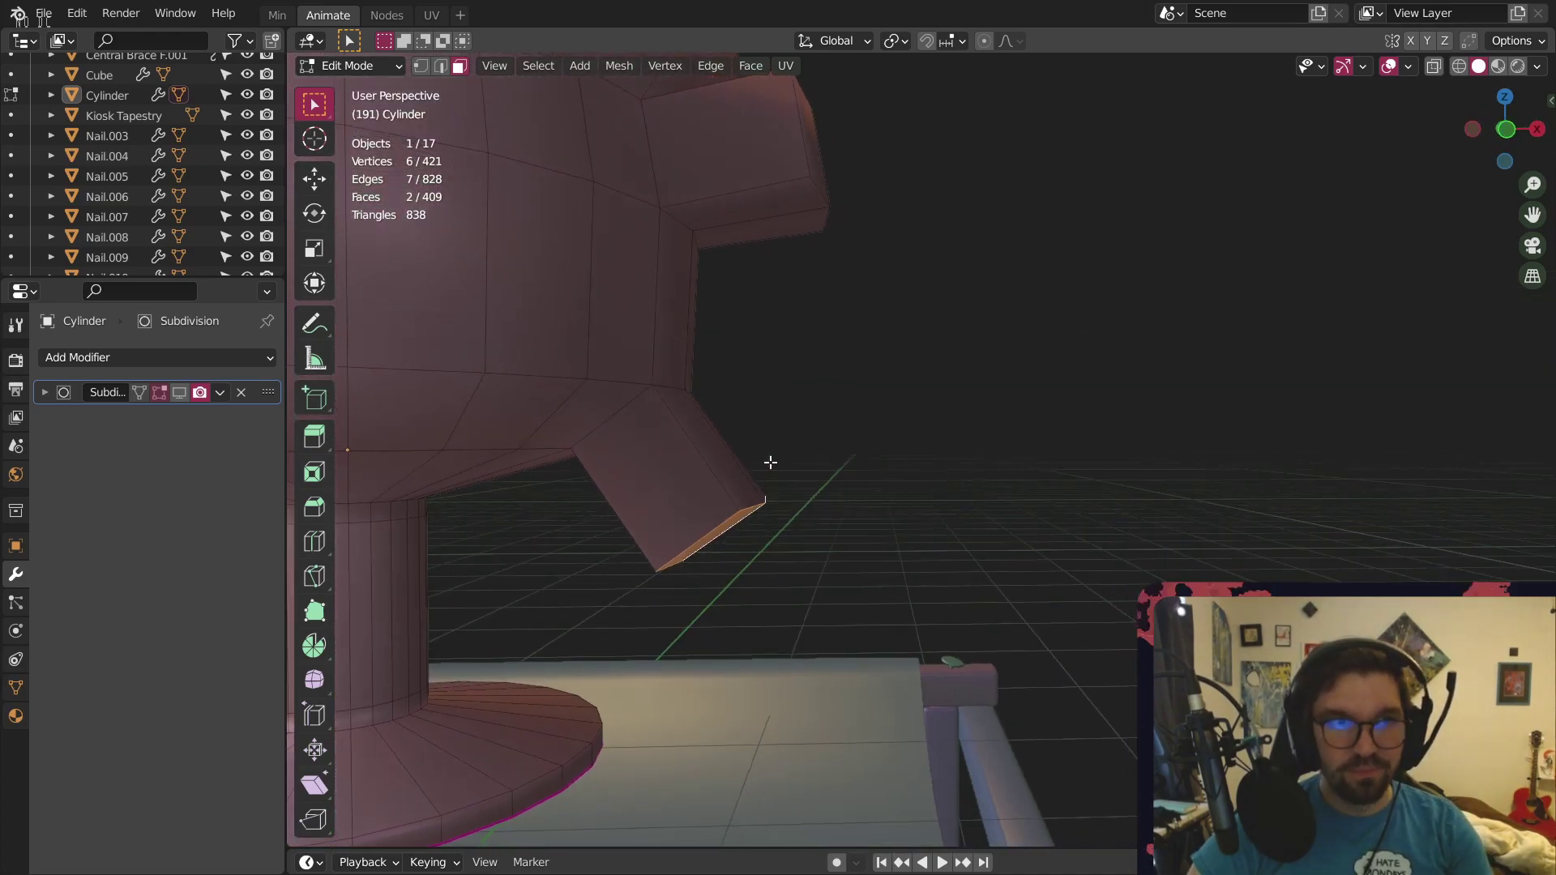
left_click(314, 180)
left_click_drag(833, 528, 869, 530)
Rotate the lower extrusion's end faces about Y to tilt them more upright, and raise them about 0.12 m along Z
left_click(323, 210)
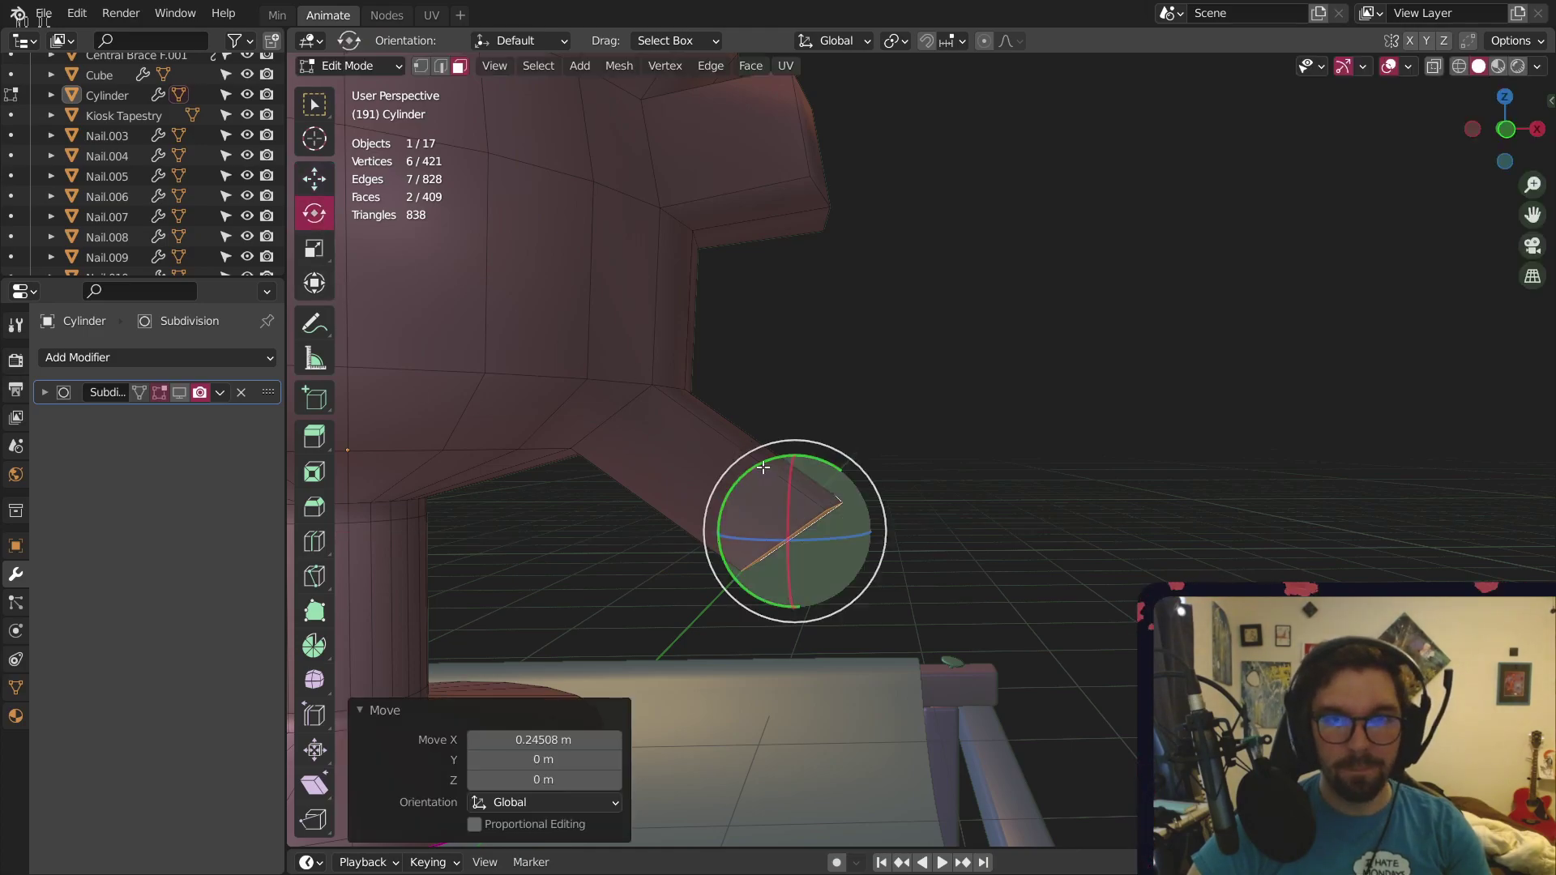
left_click_drag(752, 459, 826, 403)
left_click(316, 181)
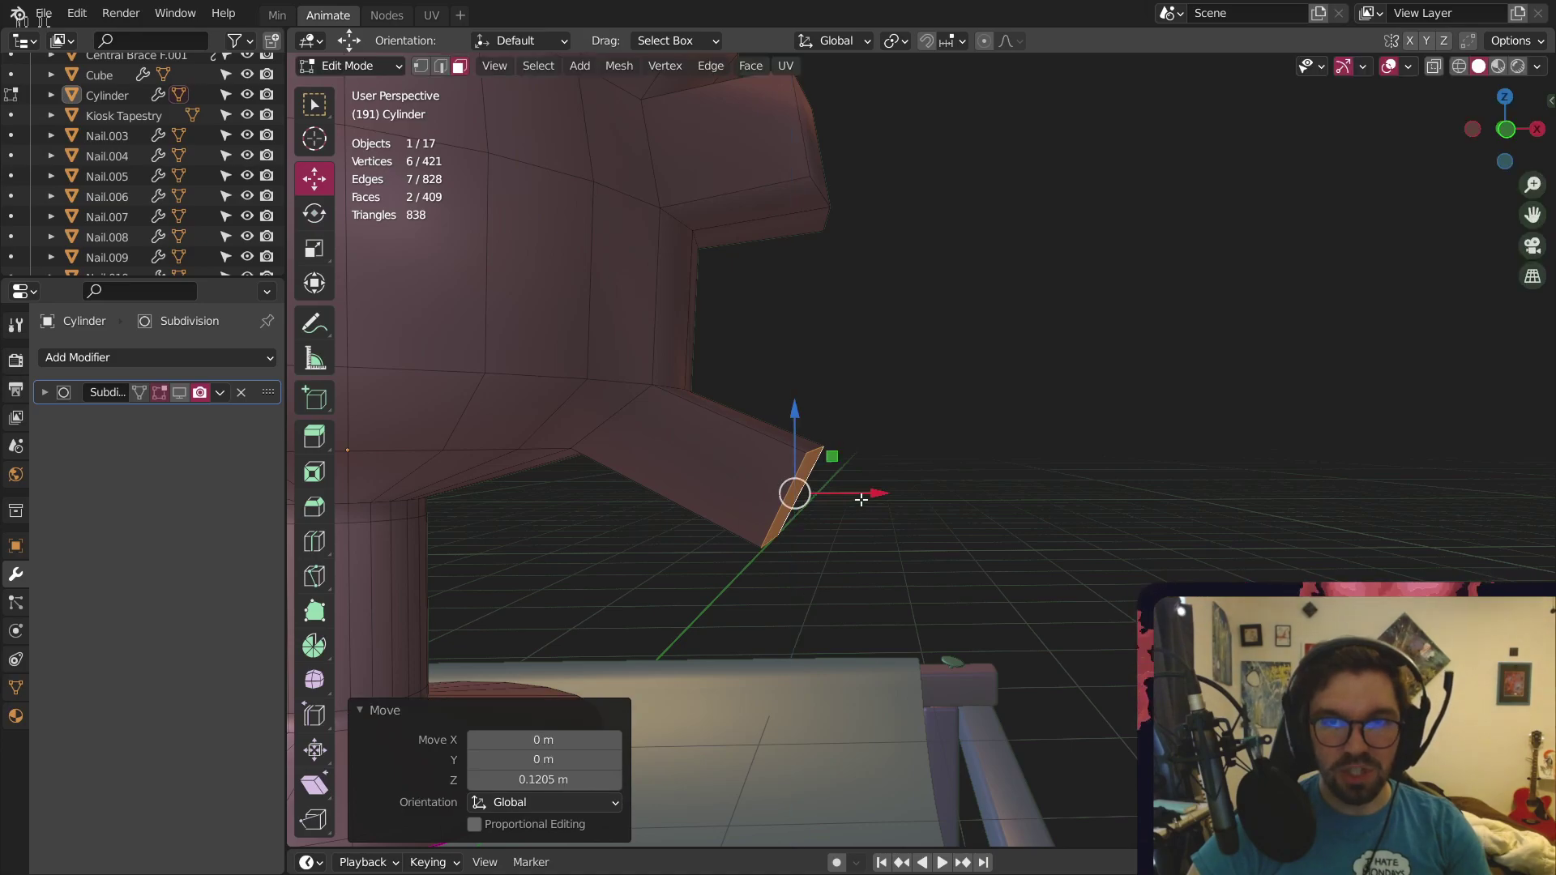
left_click(867, 340)
middle_click_drag(816, 244, 873, 291)
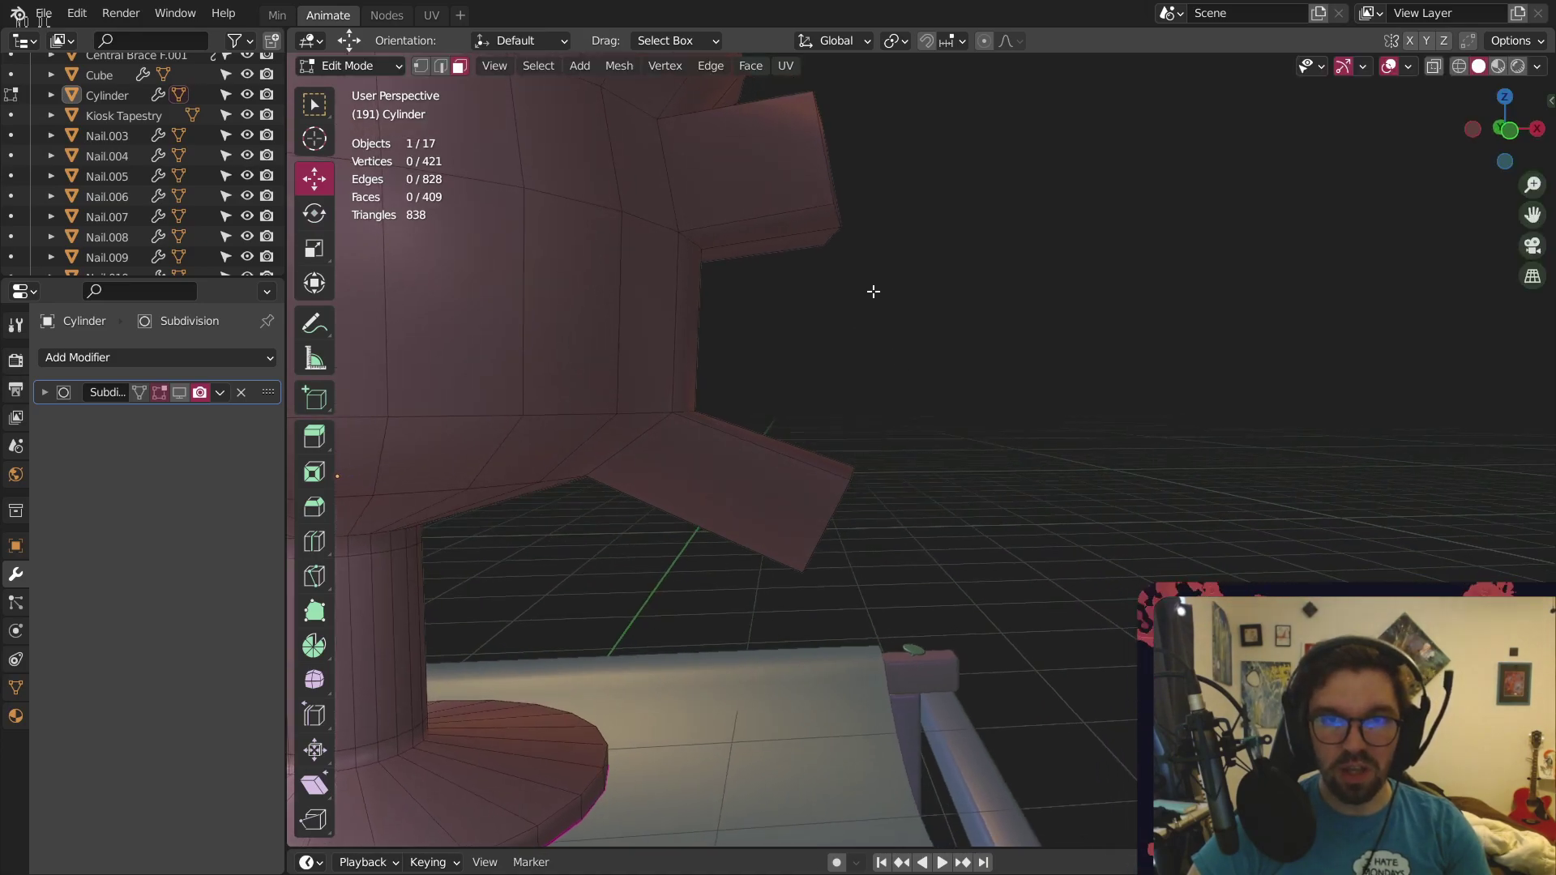
scroll(889, 351, "down", 5)
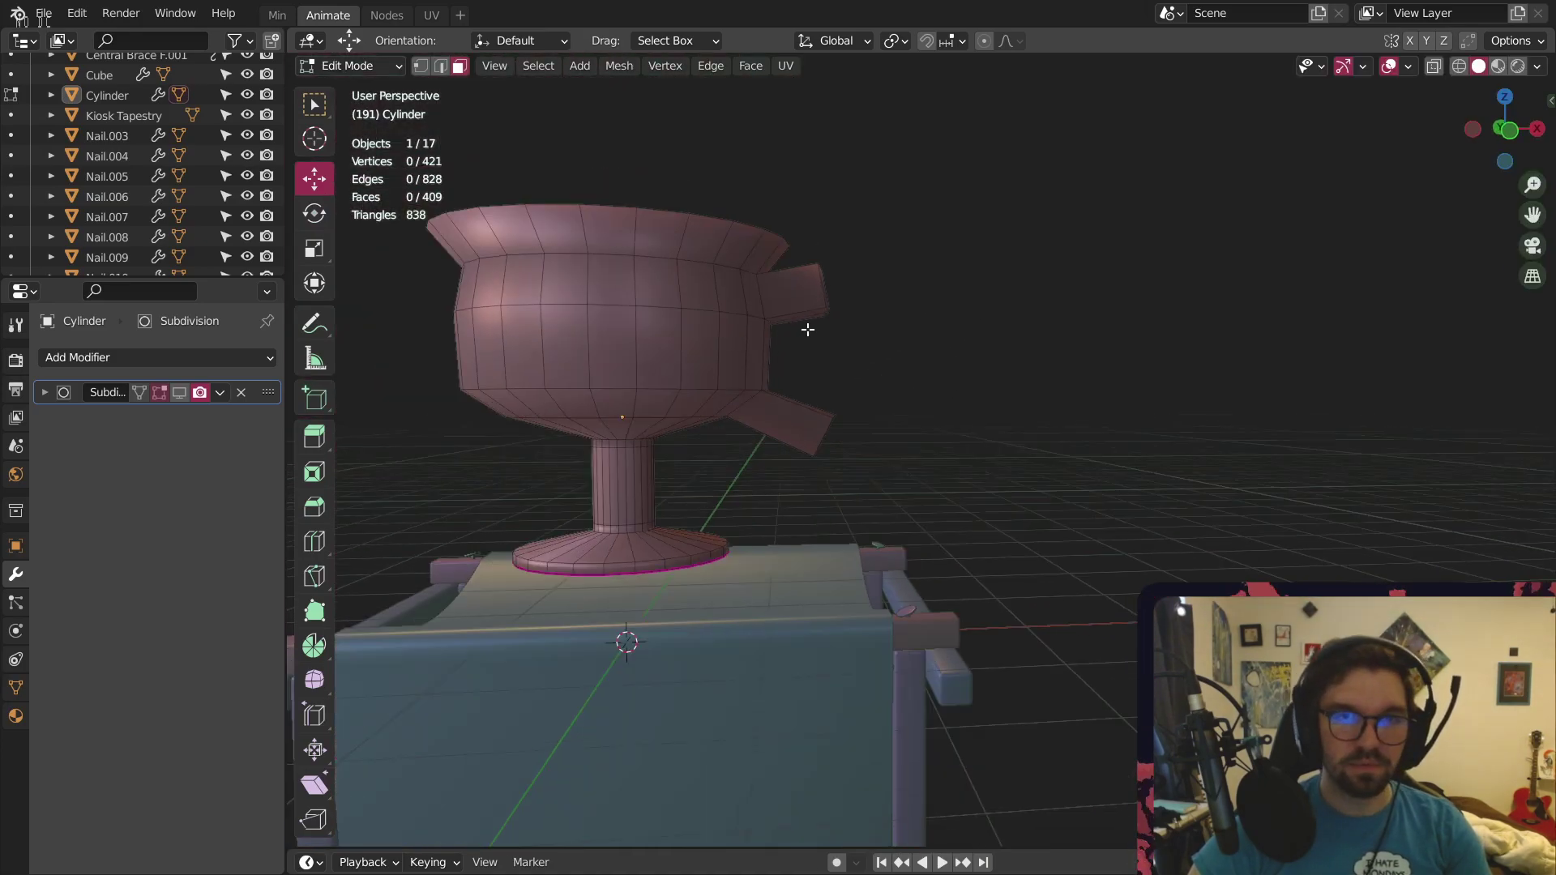
Select the lower extrusion's two end faces and, in the front view, extrude them outward and upward as a second handle segment
scroll(807, 341, "up", 3)
middle_click_drag(826, 450, 702, 455)
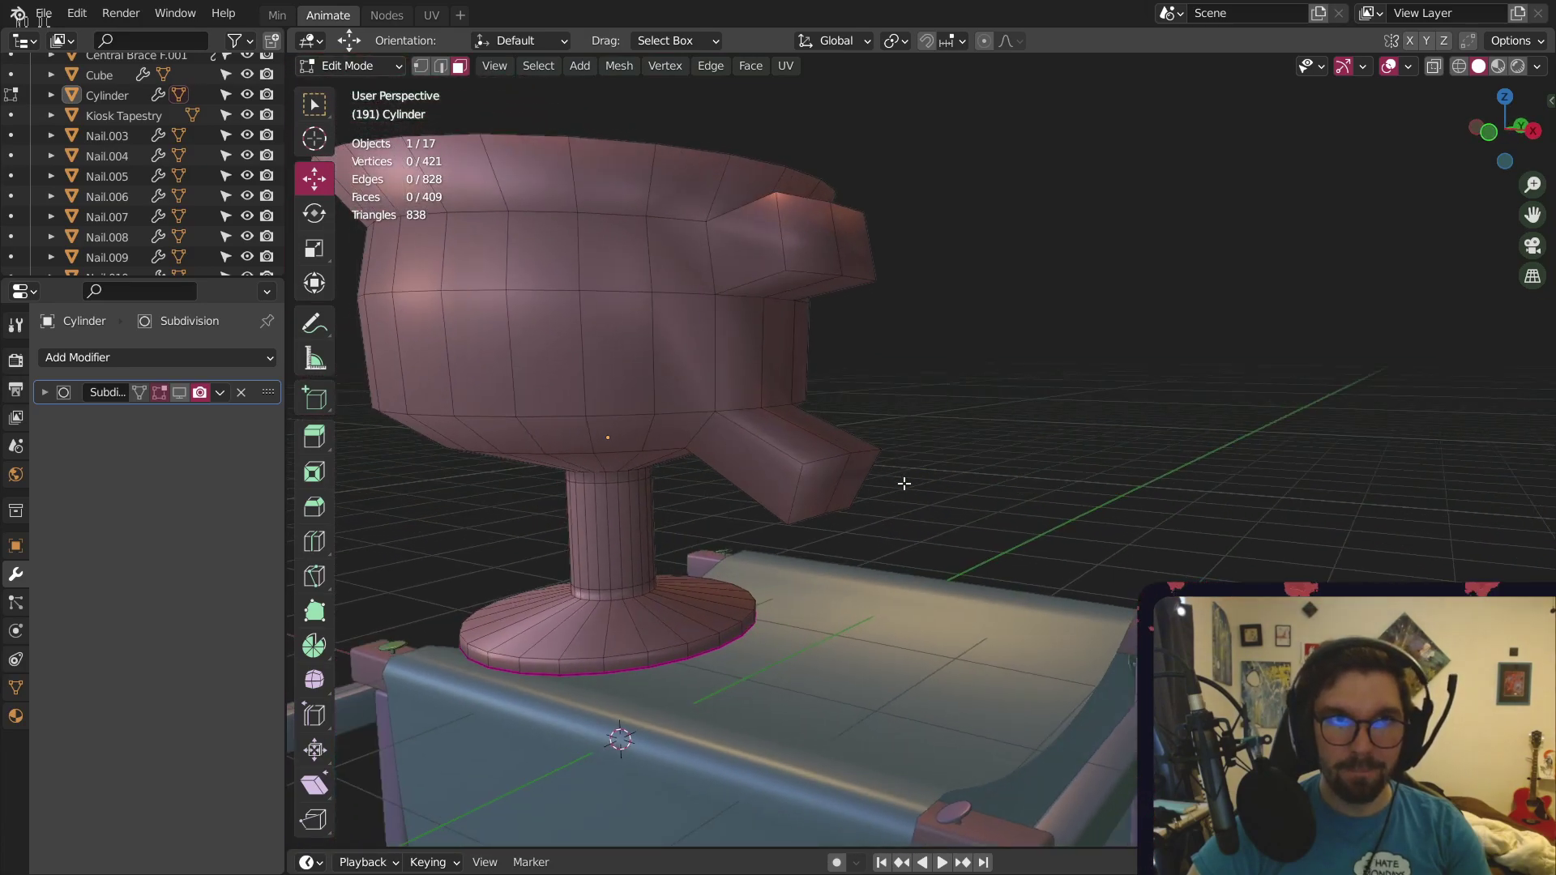
left_click(859, 480, "shift")
left_click(1491, 132)
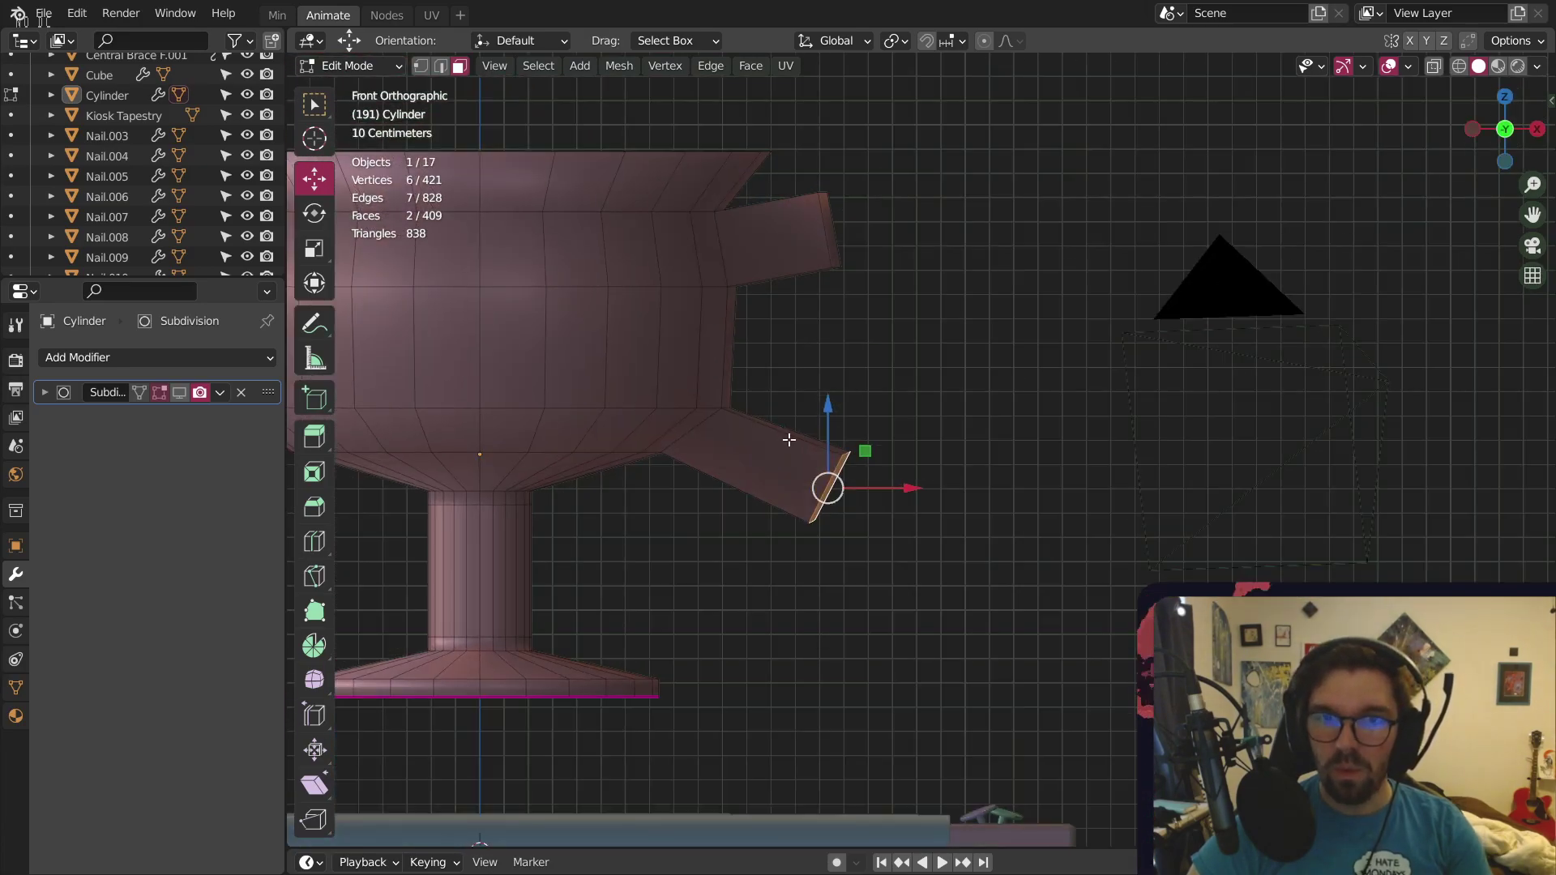
right_click(939, 409, "ctrl")
Select the upper extrusion's two end faces and, in the front view, extrude them outward and downward toward the lower handle arm
middle_click_drag(851, 254, 755, 296, "shift")
left_click(755, 296)
left_click(819, 304, "shift")
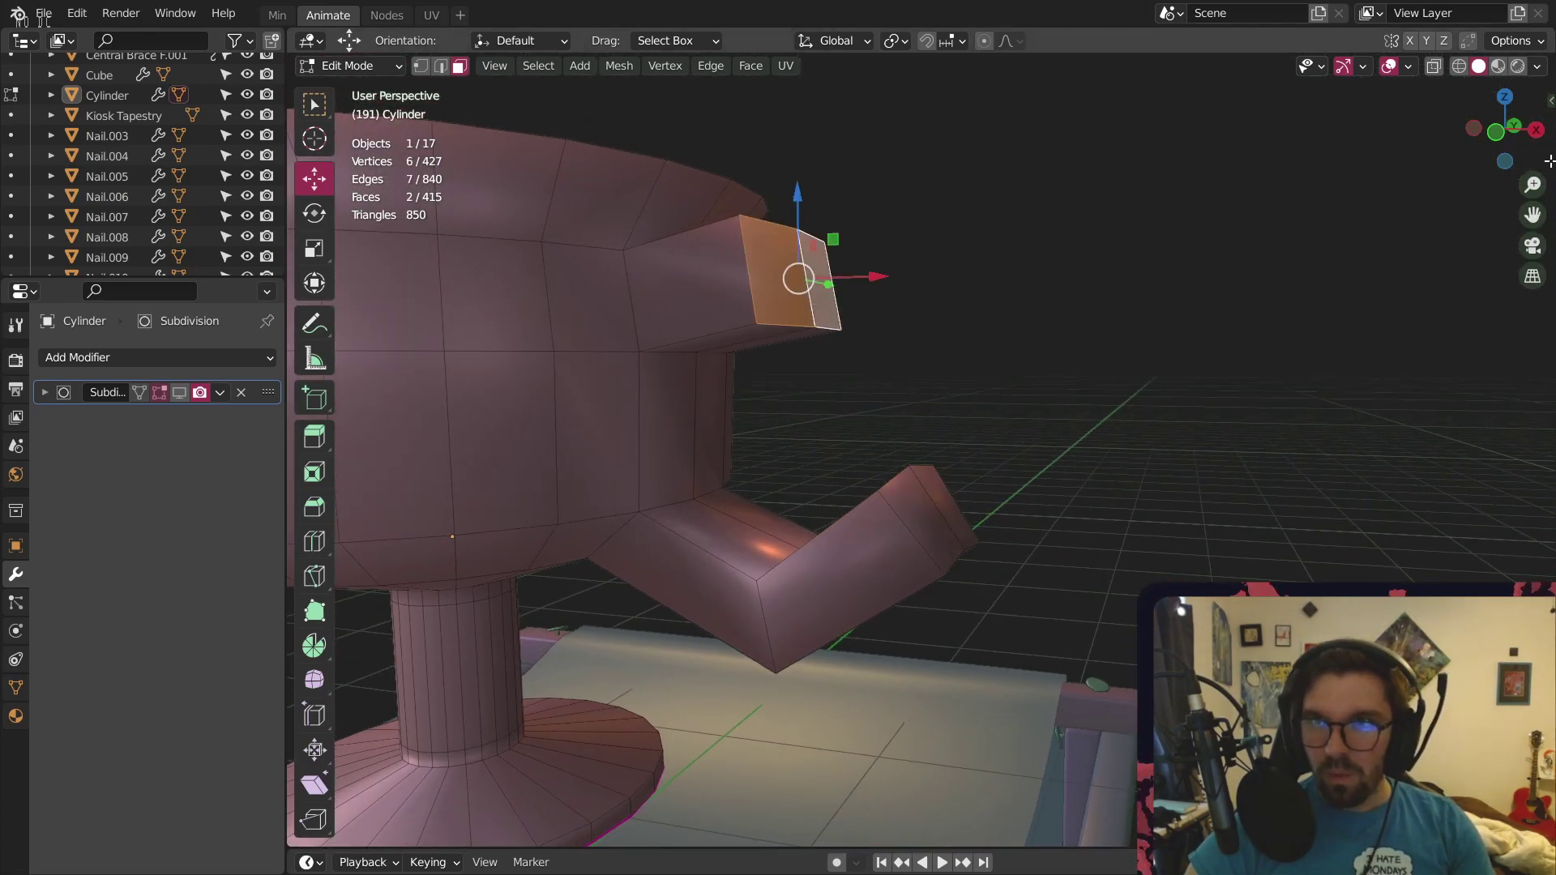
left_click(1497, 132)
right_click(914, 354, "ctrl")
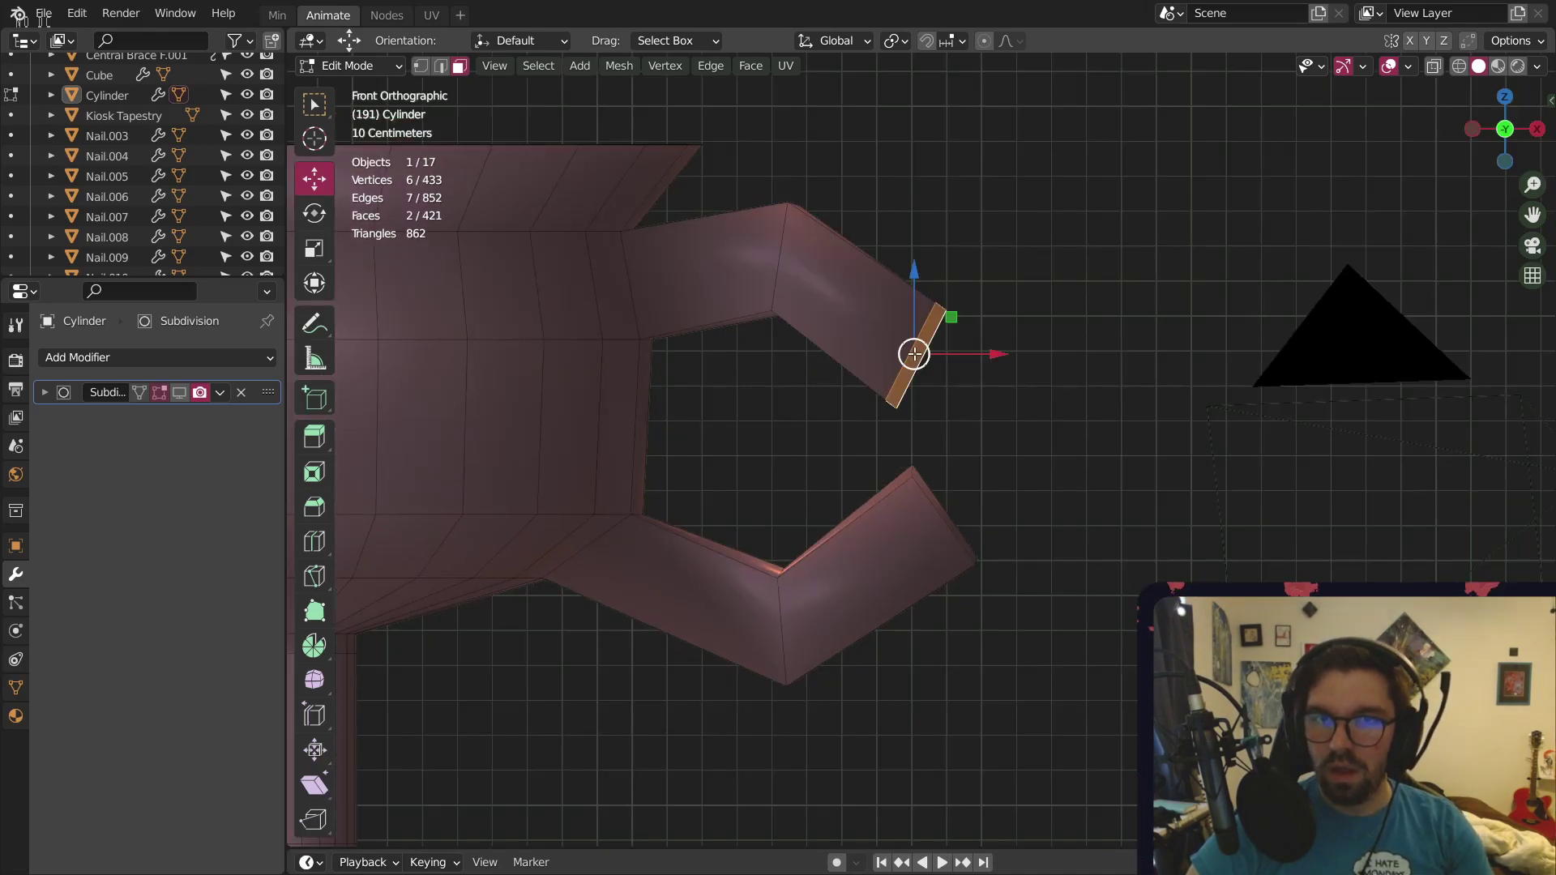
Select the two end faces on each handle arm and bridge them to close the handle loop
middle_click_drag(919, 414, 844, 435)
left_click(875, 377)
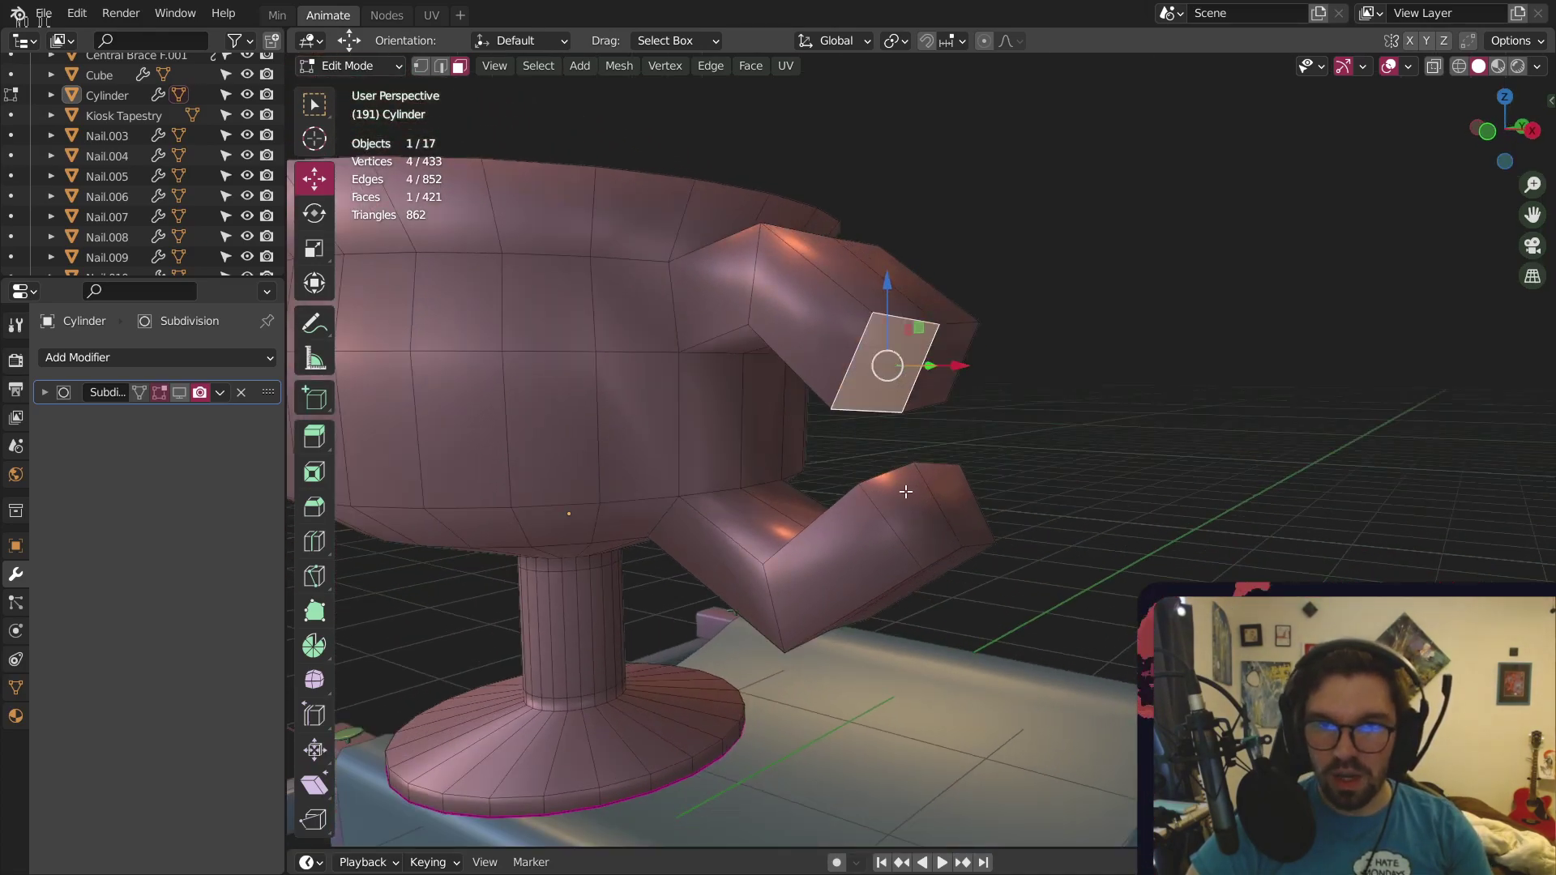
left_click(915, 503, "shift")
left_click(933, 379)
left_click(892, 368, "shift")
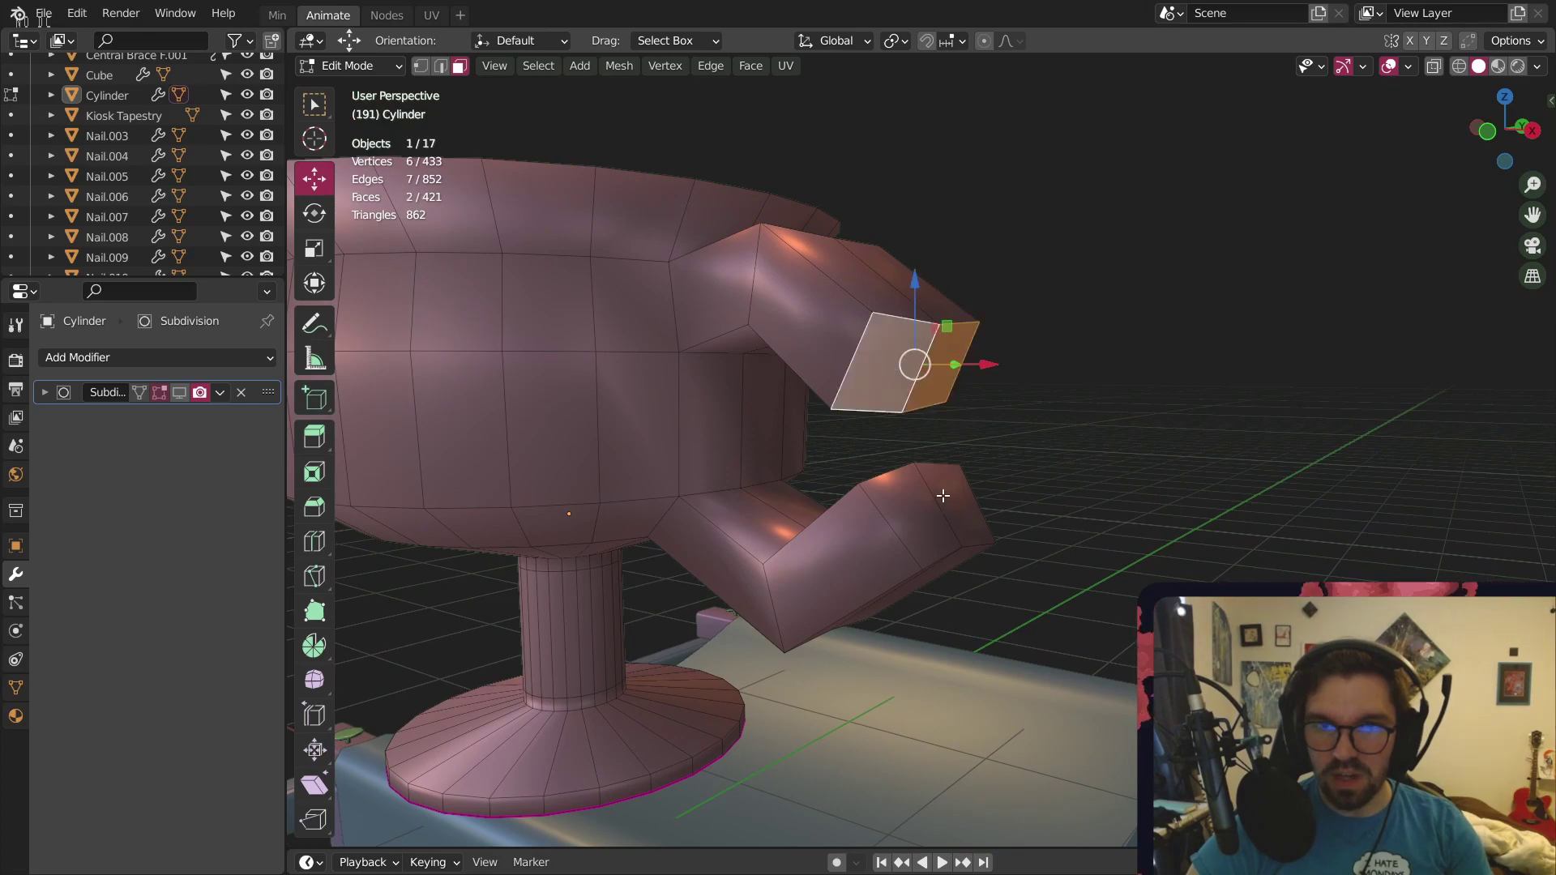
left_click(942, 493, "shift")
left_click(923, 499, "shift")
right_click(923, 499)
left_click(848, 585)
left_click(1048, 333)
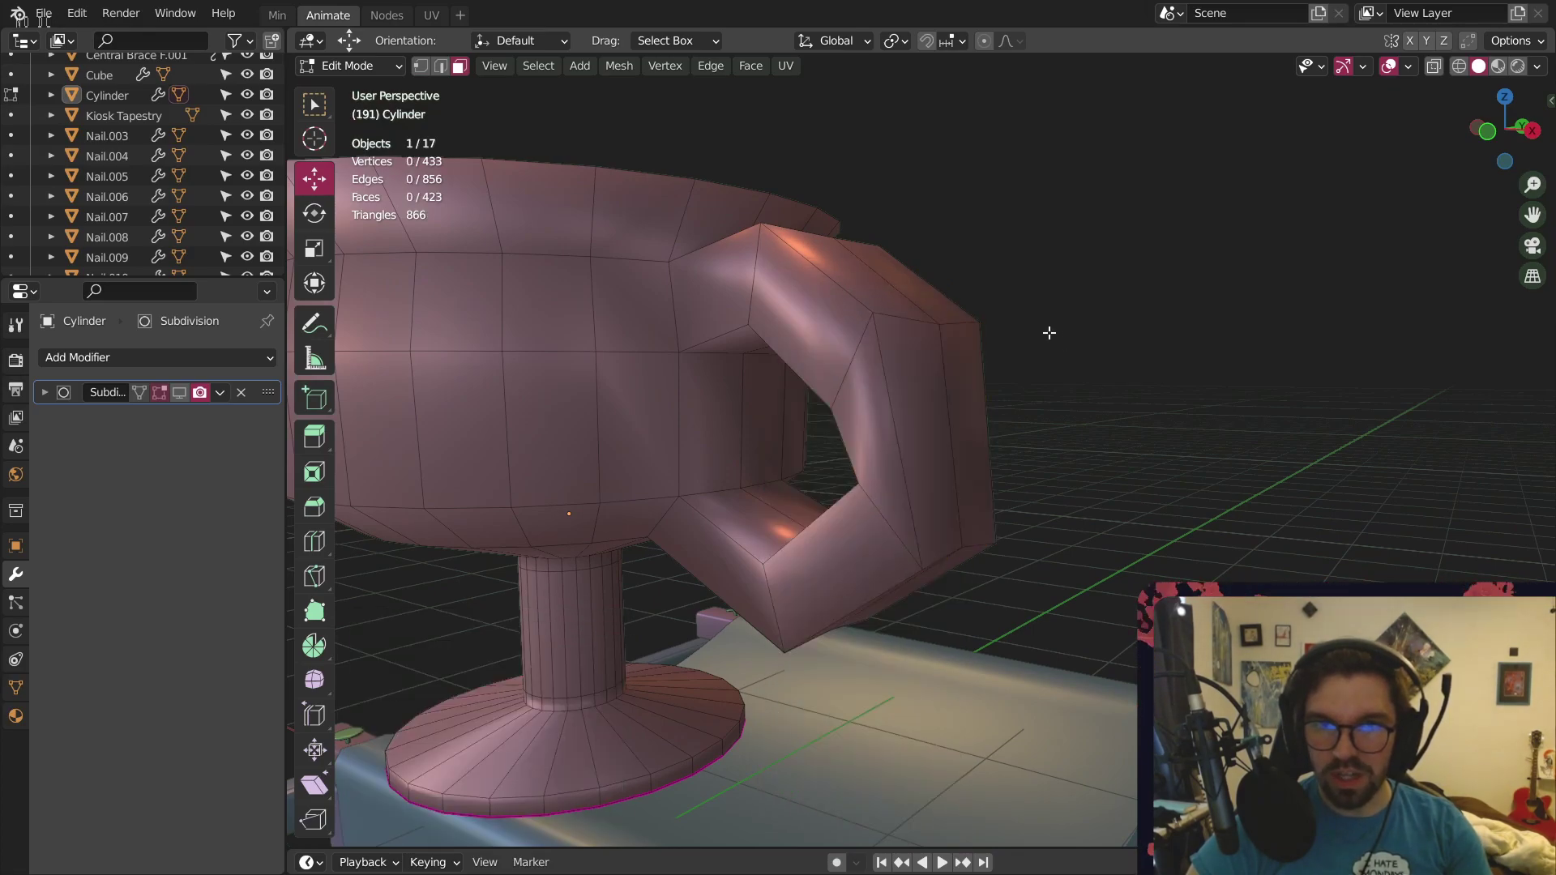
Examine the closed handle and its joins to the bowl from several angles, including with X-ray shading
middle_click_drag(891, 394, 791, 382)
scroll(977, 452, "up", 3)
scroll(976, 451, "up", 10)
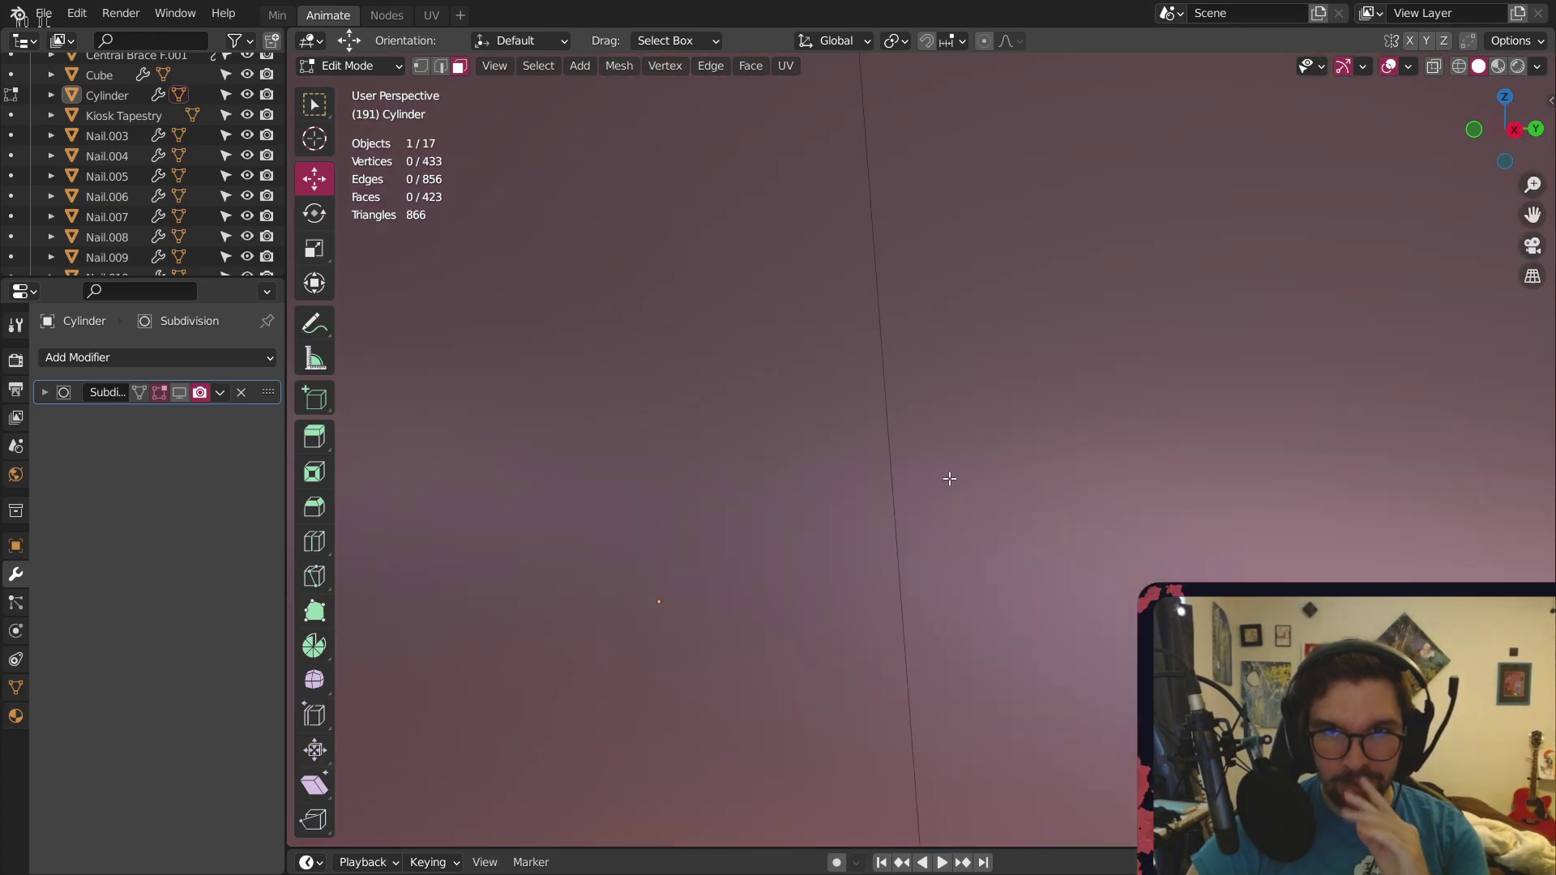
middle_click_drag(949, 478, 936, 377)
scroll(927, 319, "down", 10)
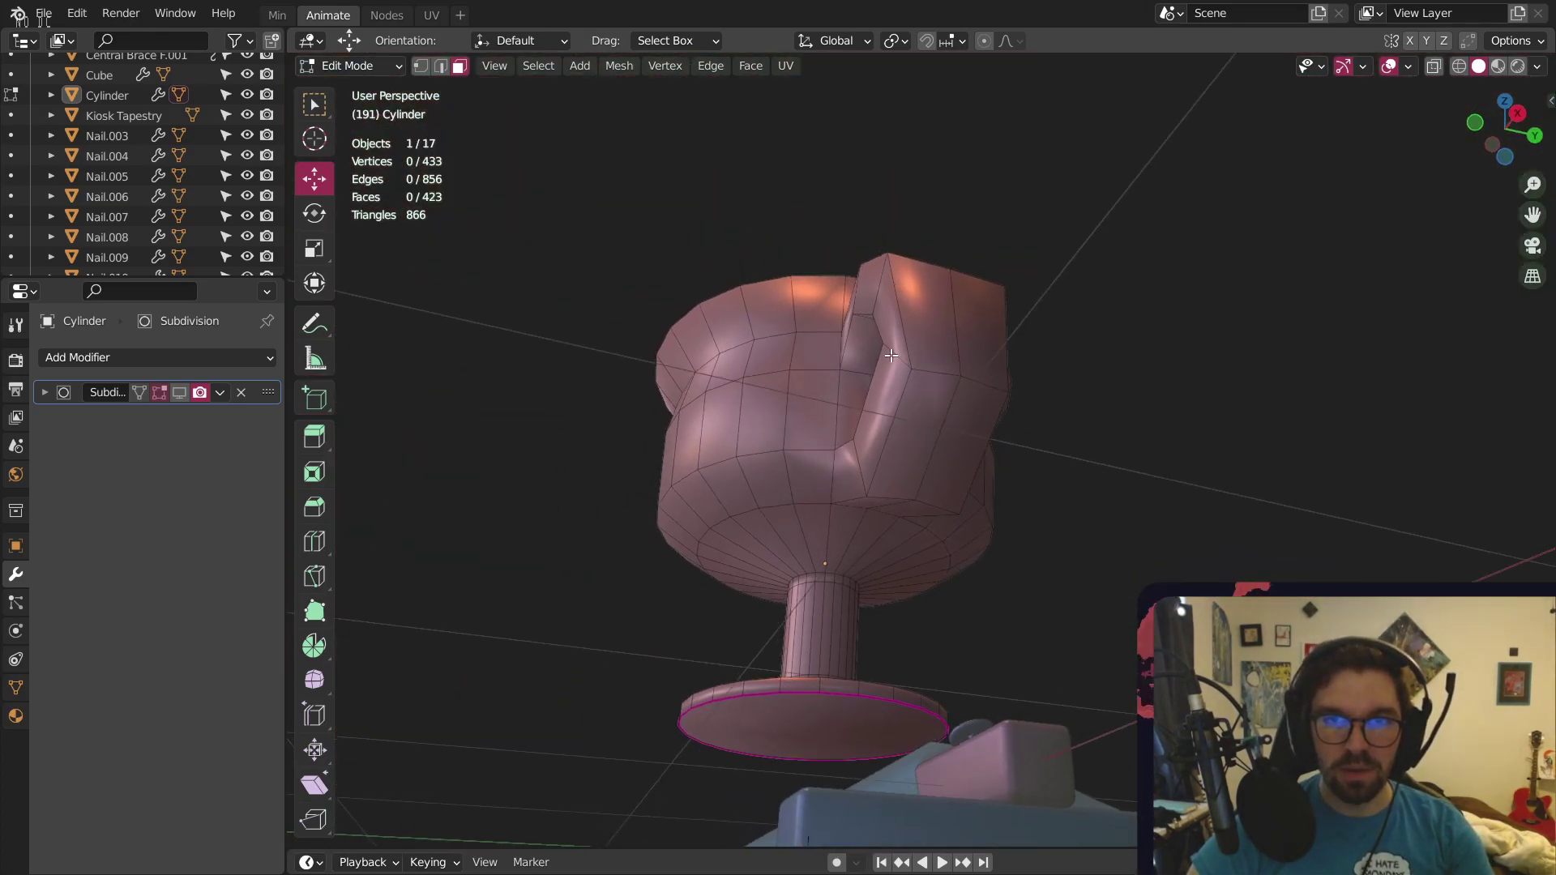
middle_click_drag(843, 335, 897, 374)
scroll(883, 445, "up", 4)
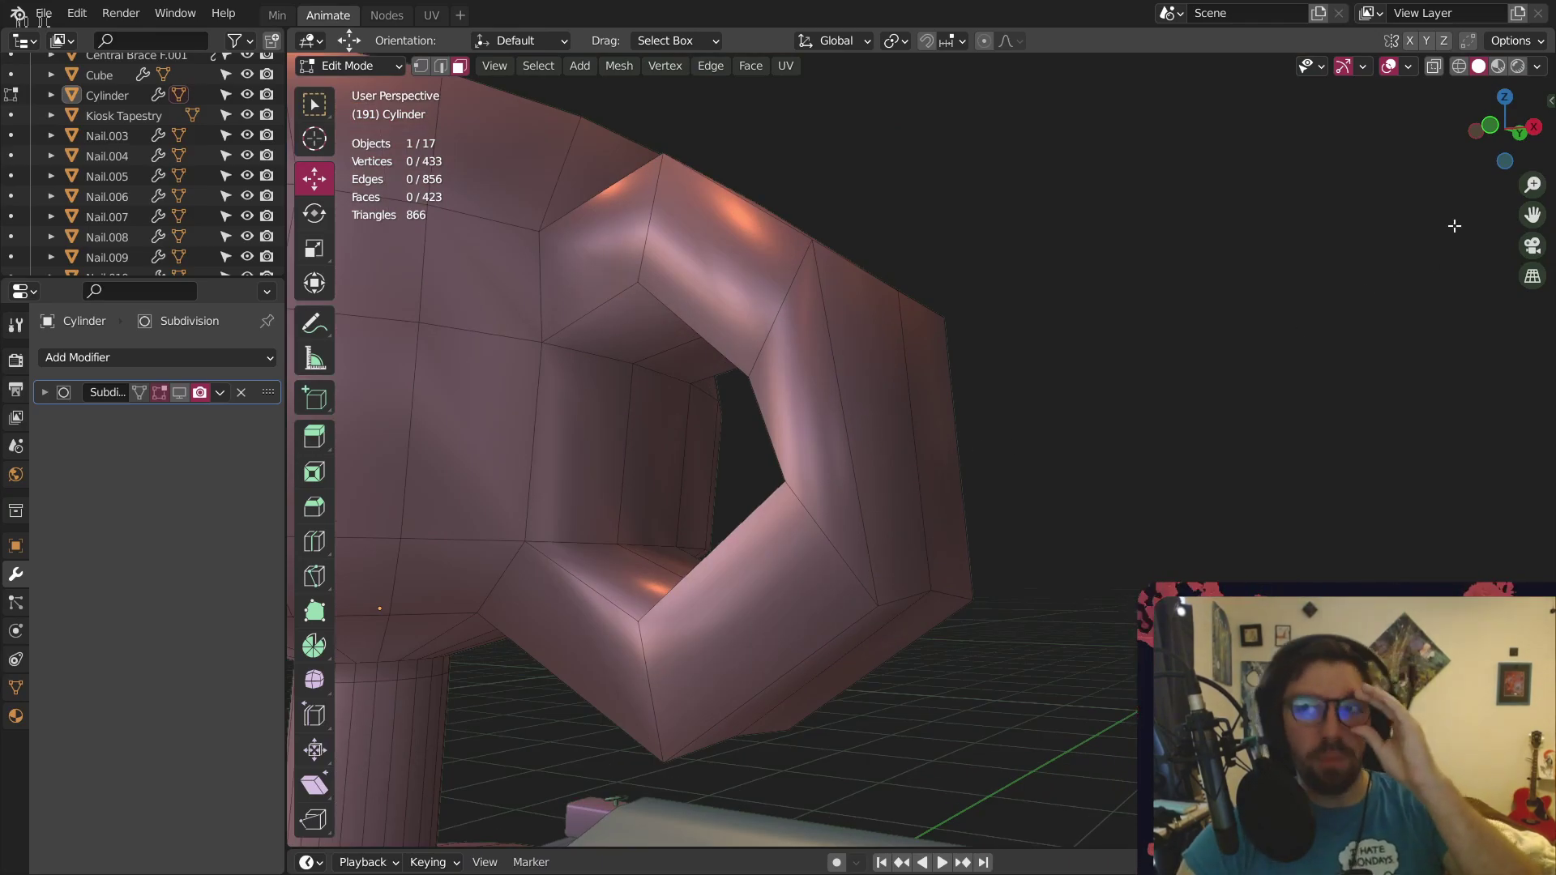
left_click(1439, 64)
middle_click_drag(843, 360, 861, 417)
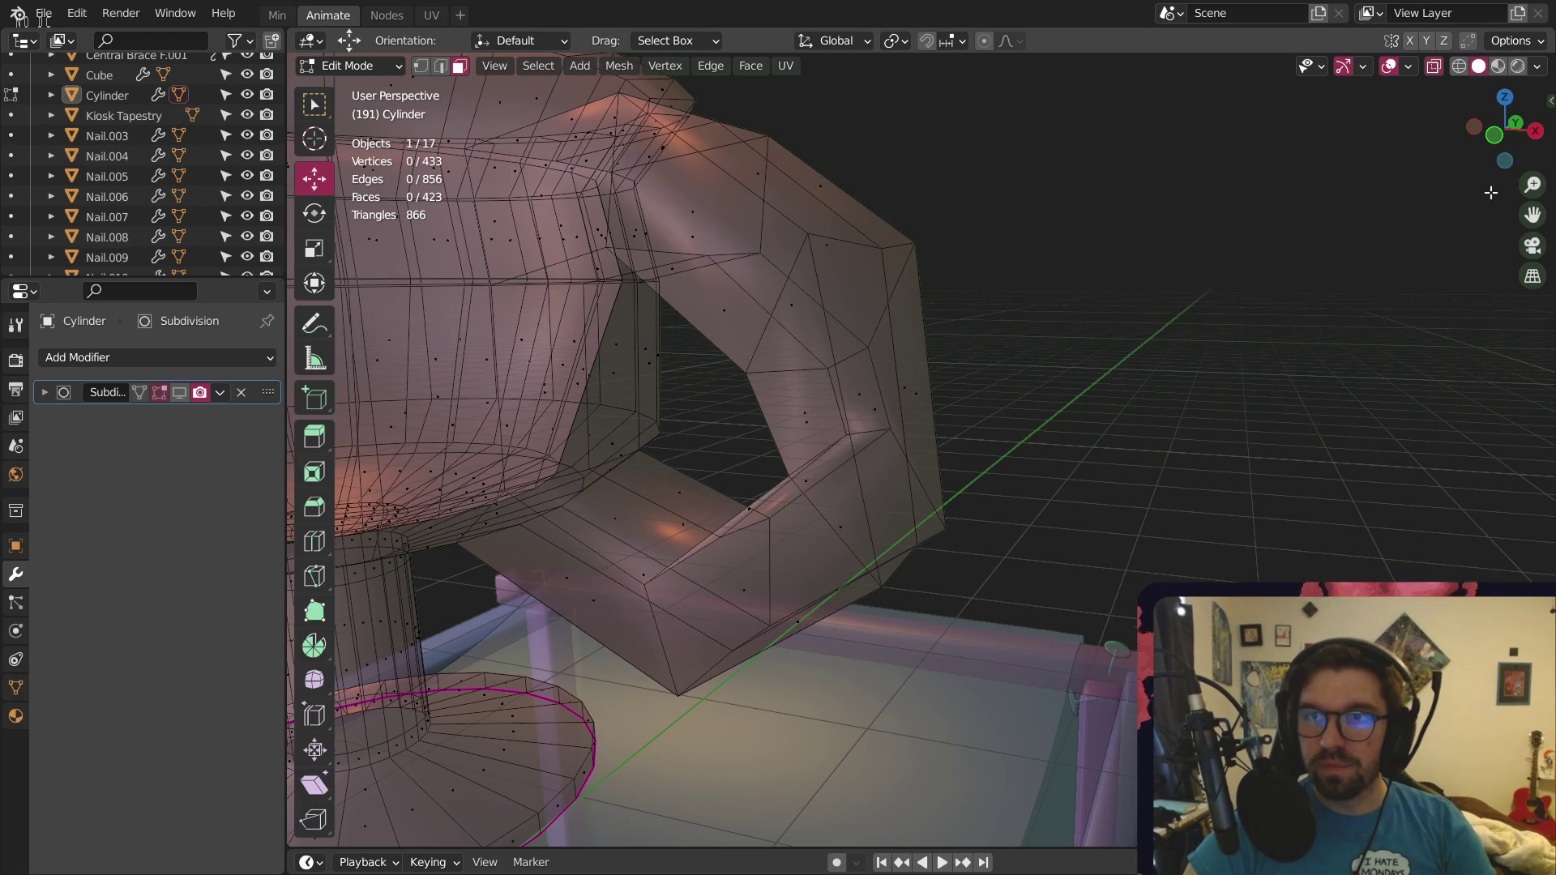
left_click(1428, 69)
scroll(1023, 393, "down", 5)
middle_click_drag(1022, 392, 961, 365)
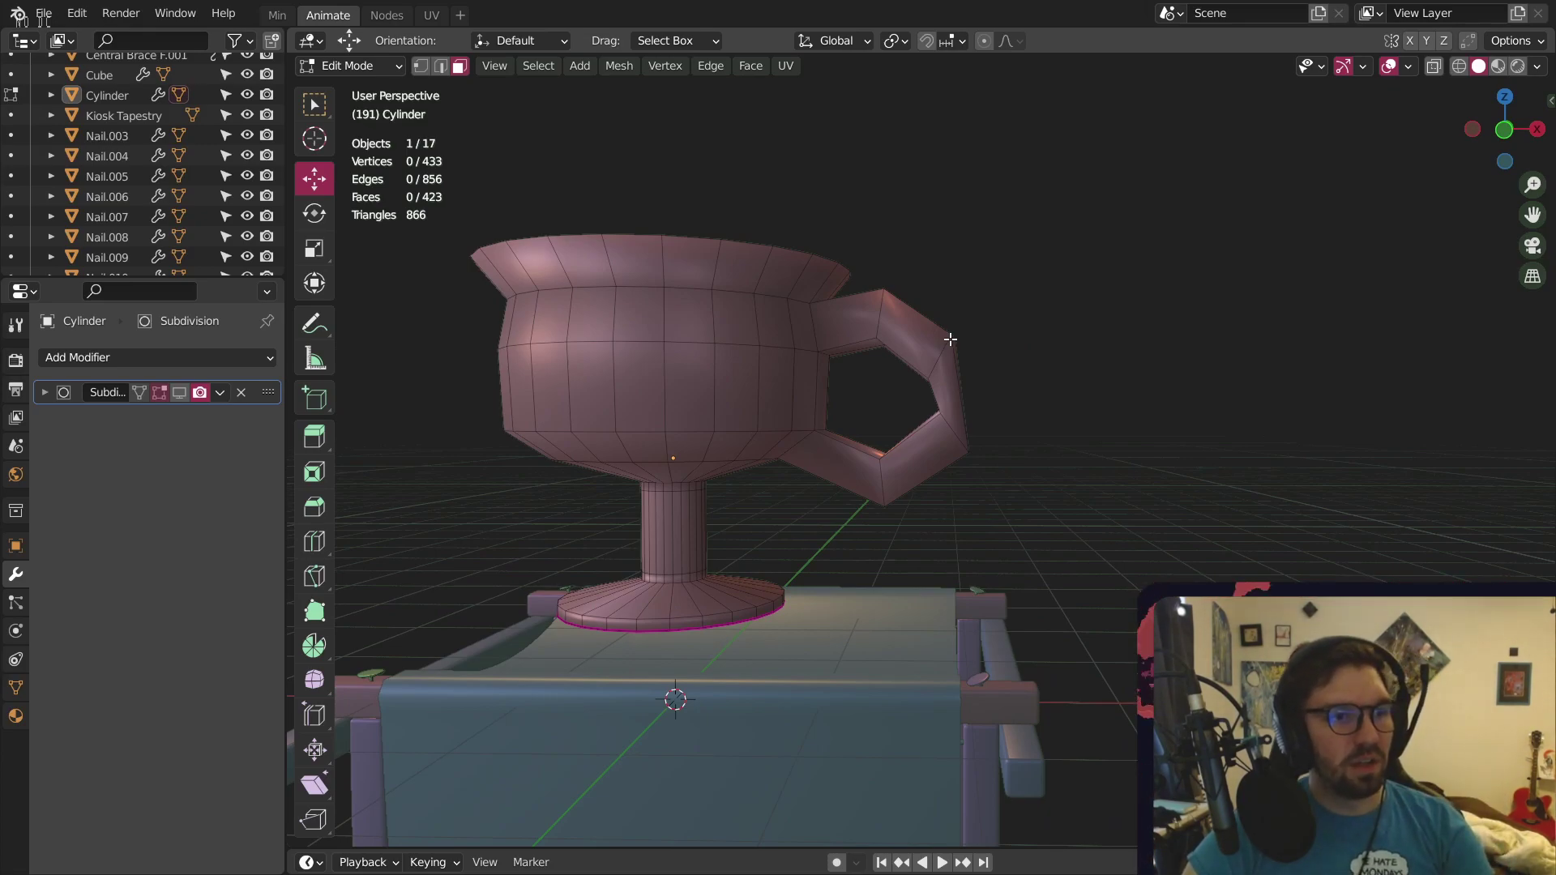
scroll(908, 325, "up", 2)
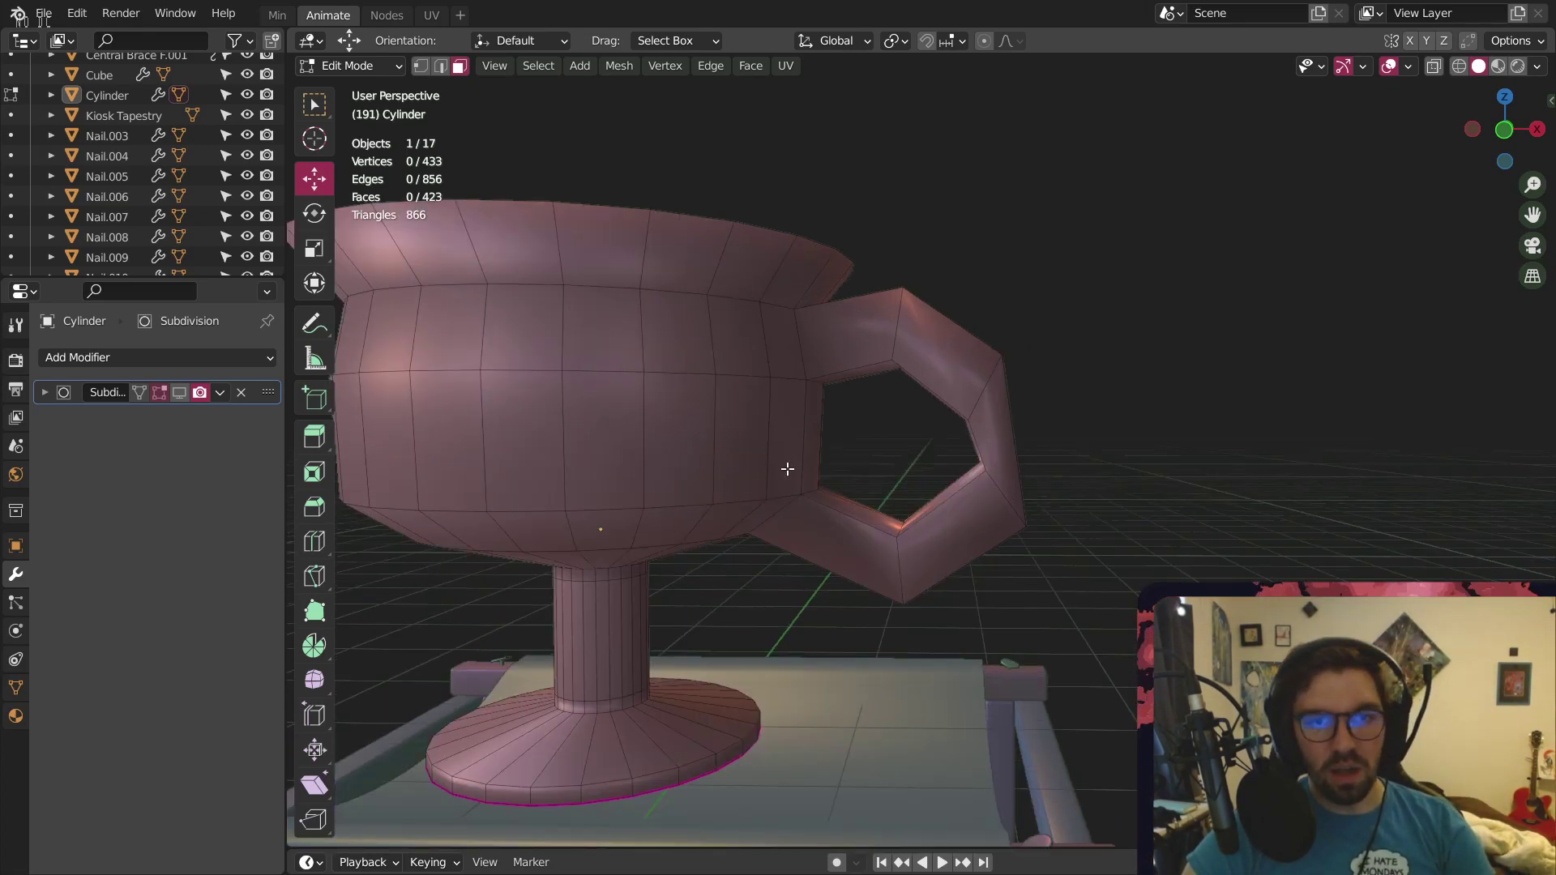
Show the subdivision in the viewport to check the smoothed handle, and set the selection mode to edges
left_click(179, 392)
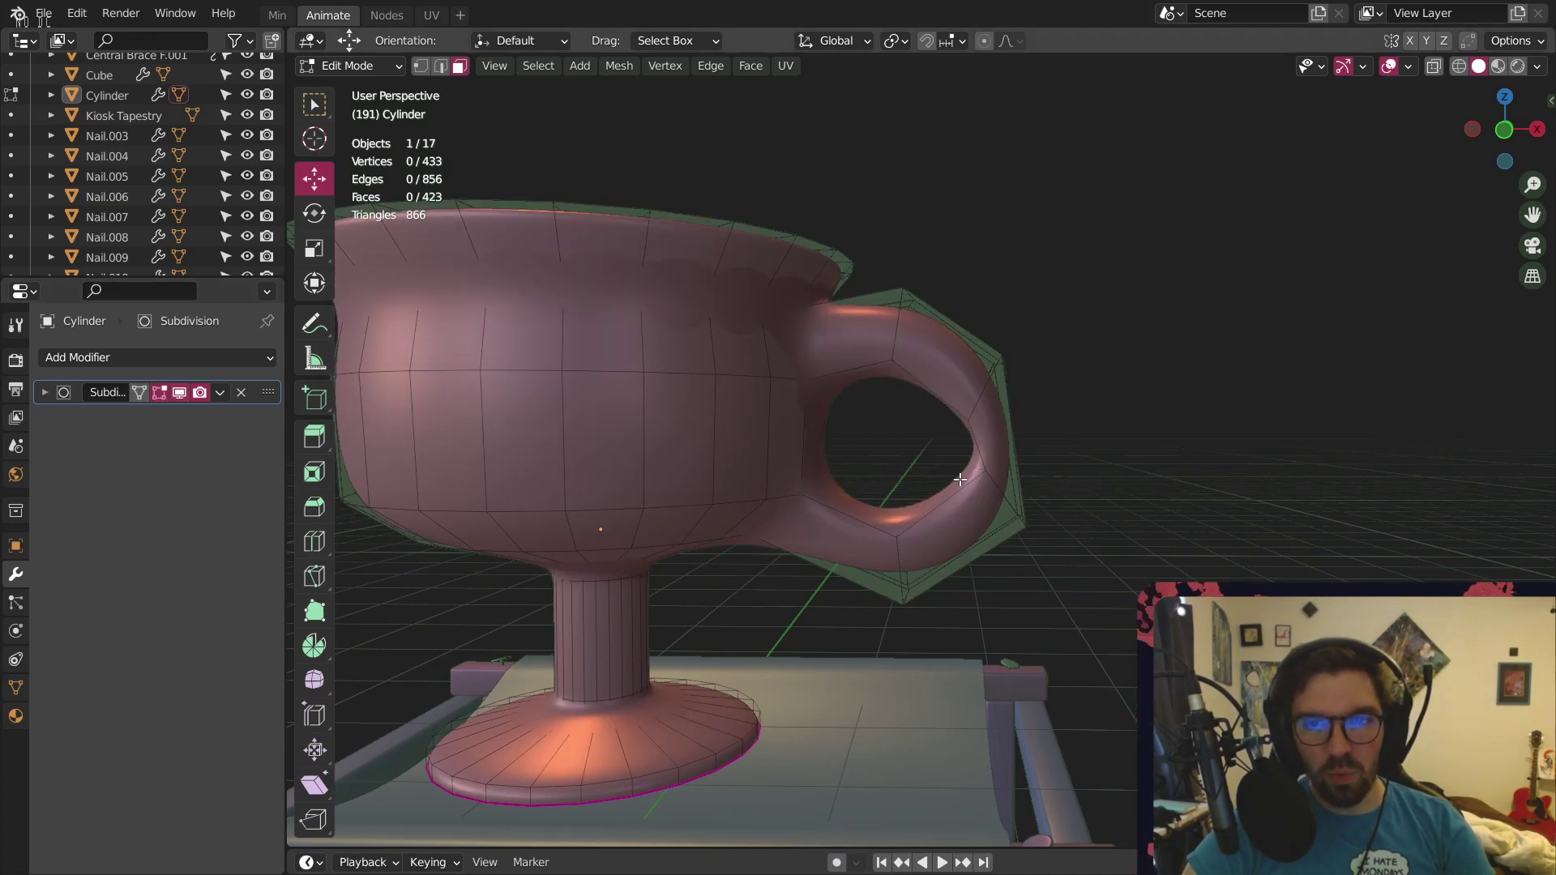
scroll(959, 479, "up", 3)
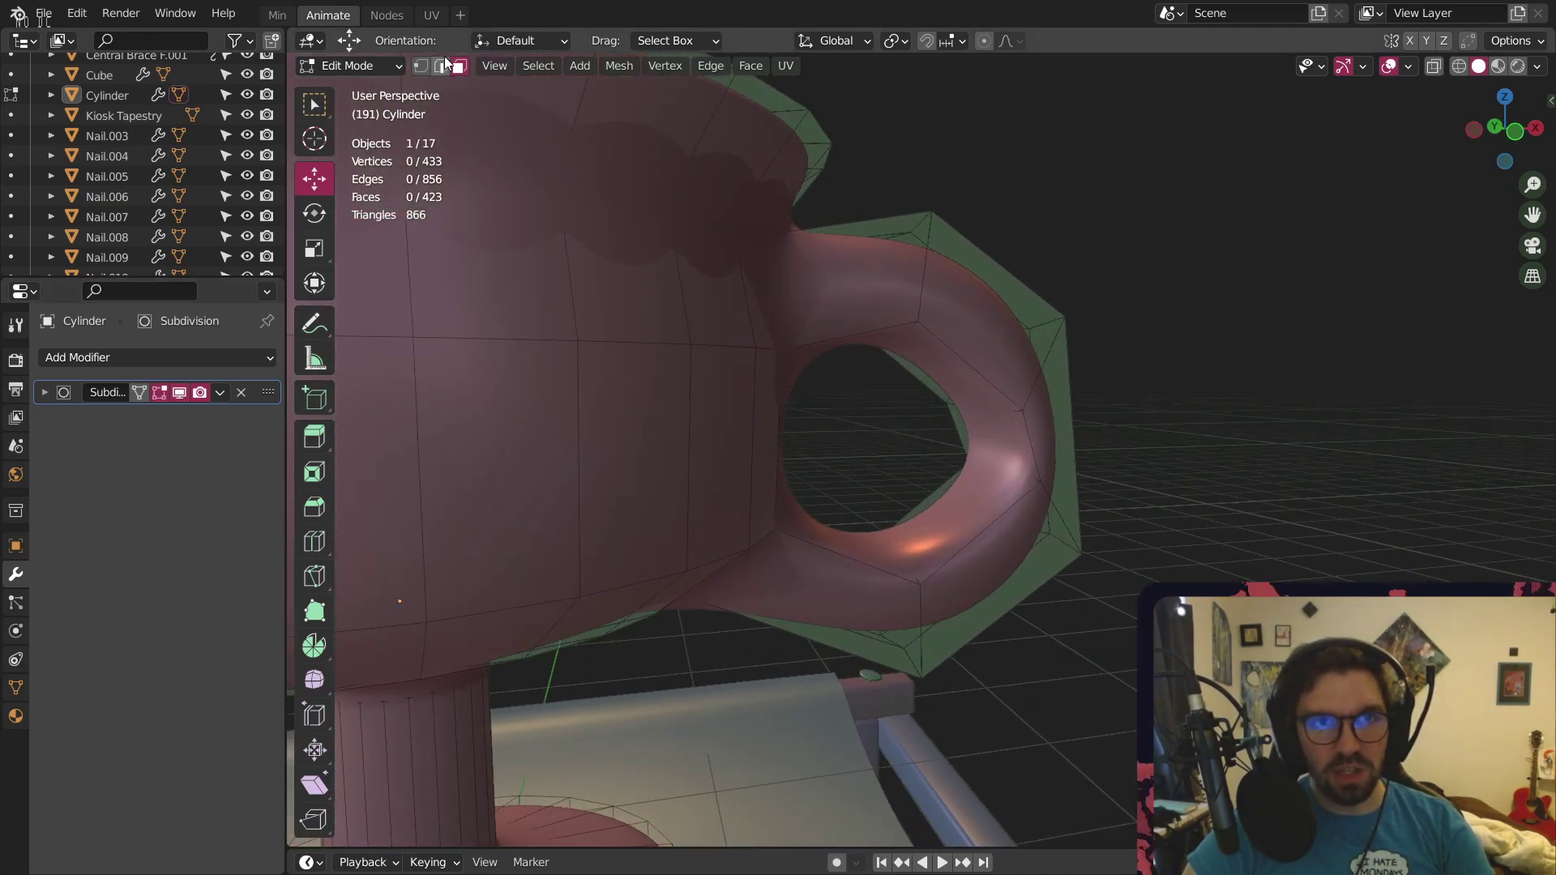
scroll(903, 461, "up", 2)
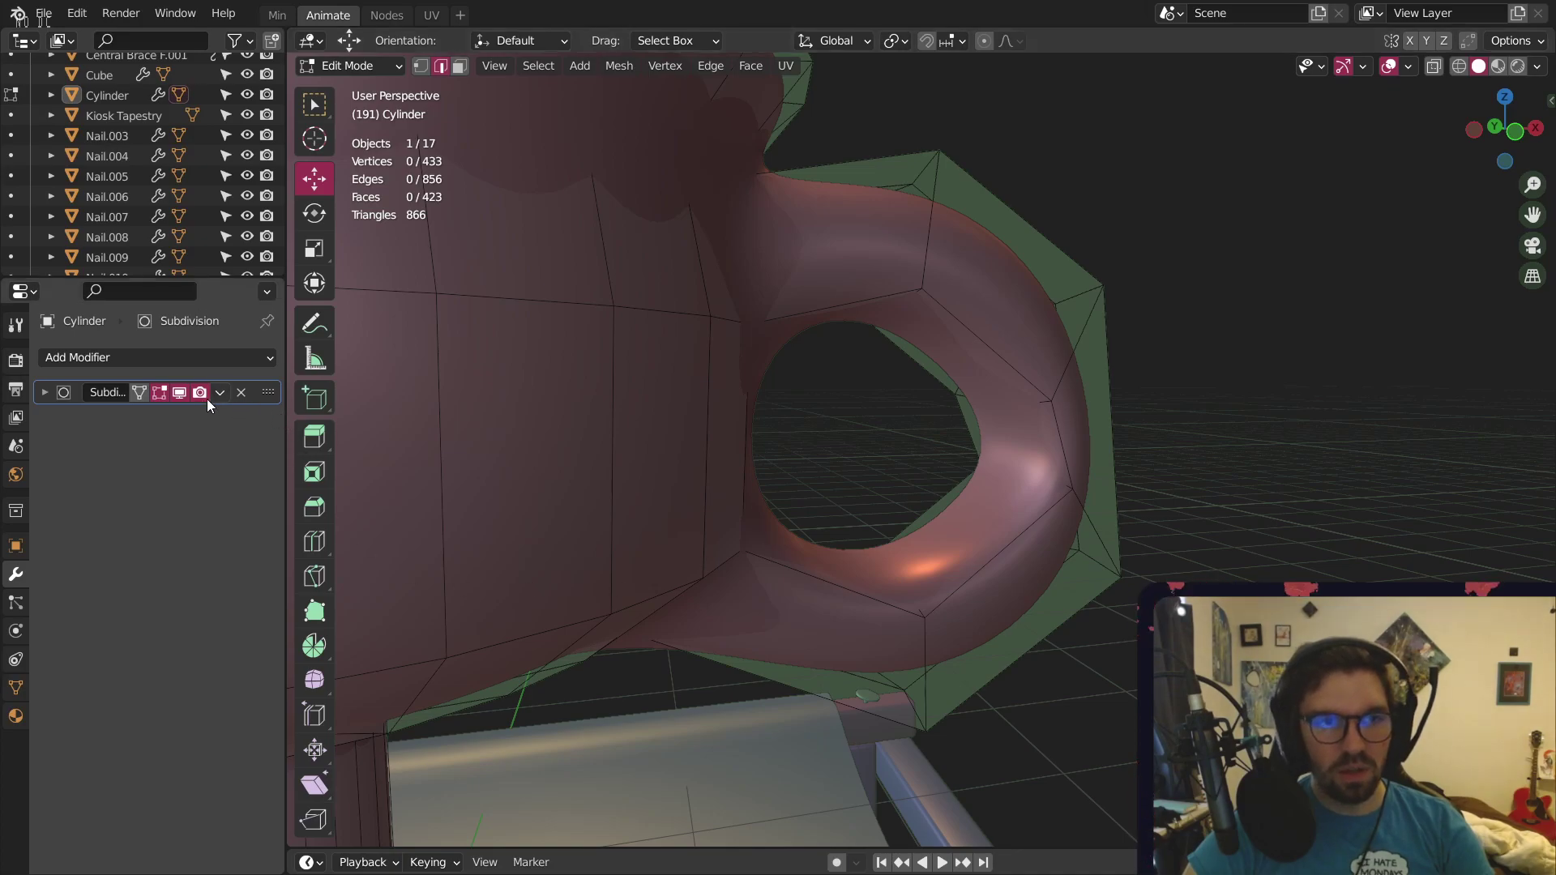
Hide the subdivision in the viewport and move the two inner edges at the handle's lower outer corner about 0.1 m along negative X
left_click(179, 392)
scroll(1018, 459, "up", 2)
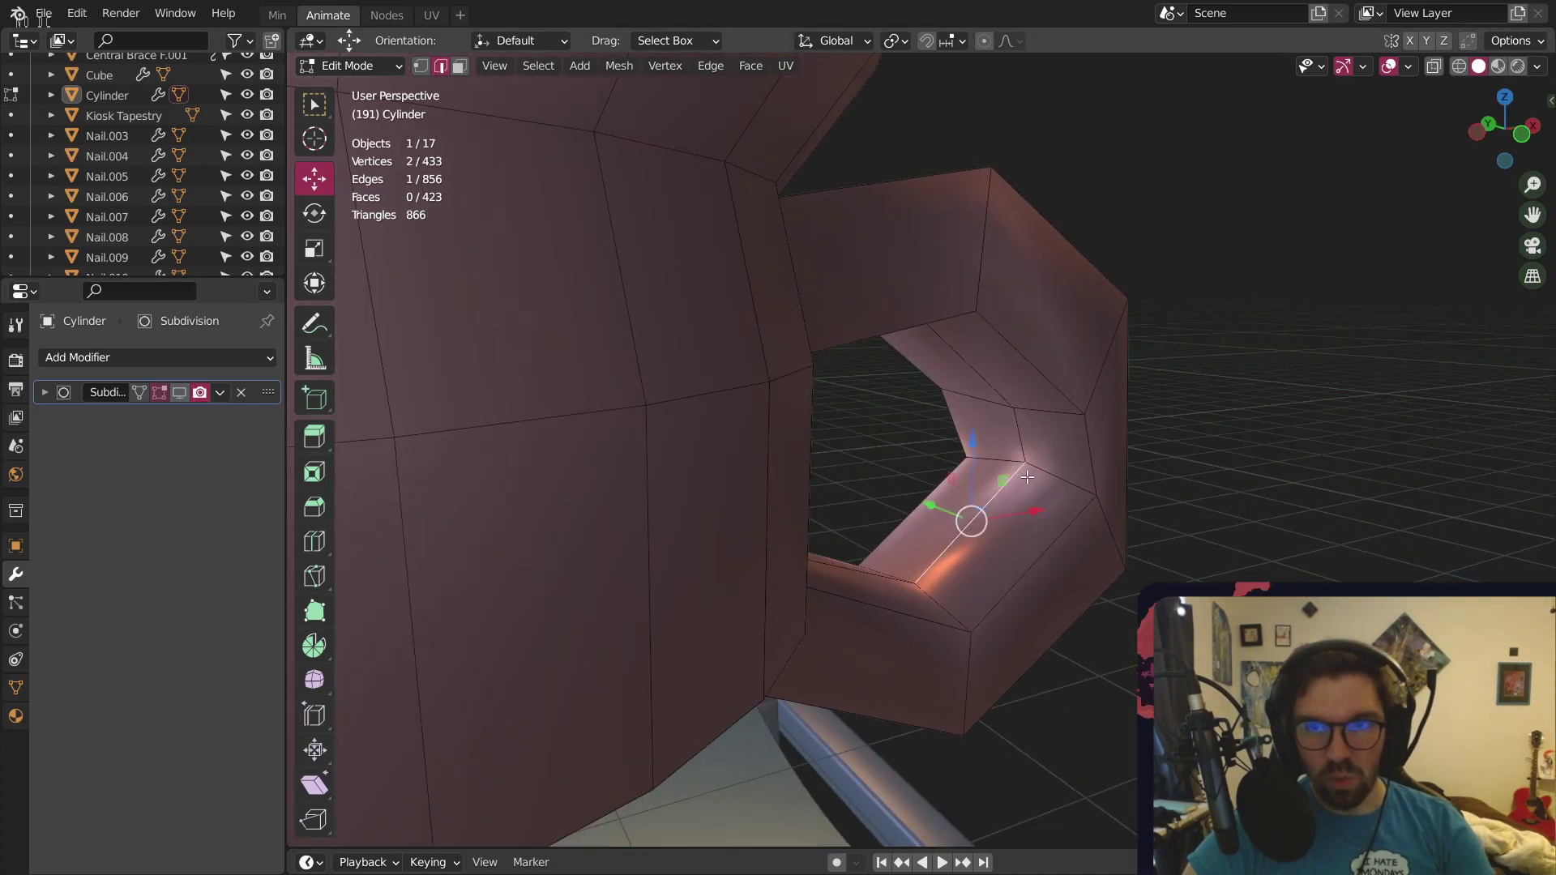
middle_click_drag(986, 396, 1094, 462)
key("g")
key("x")
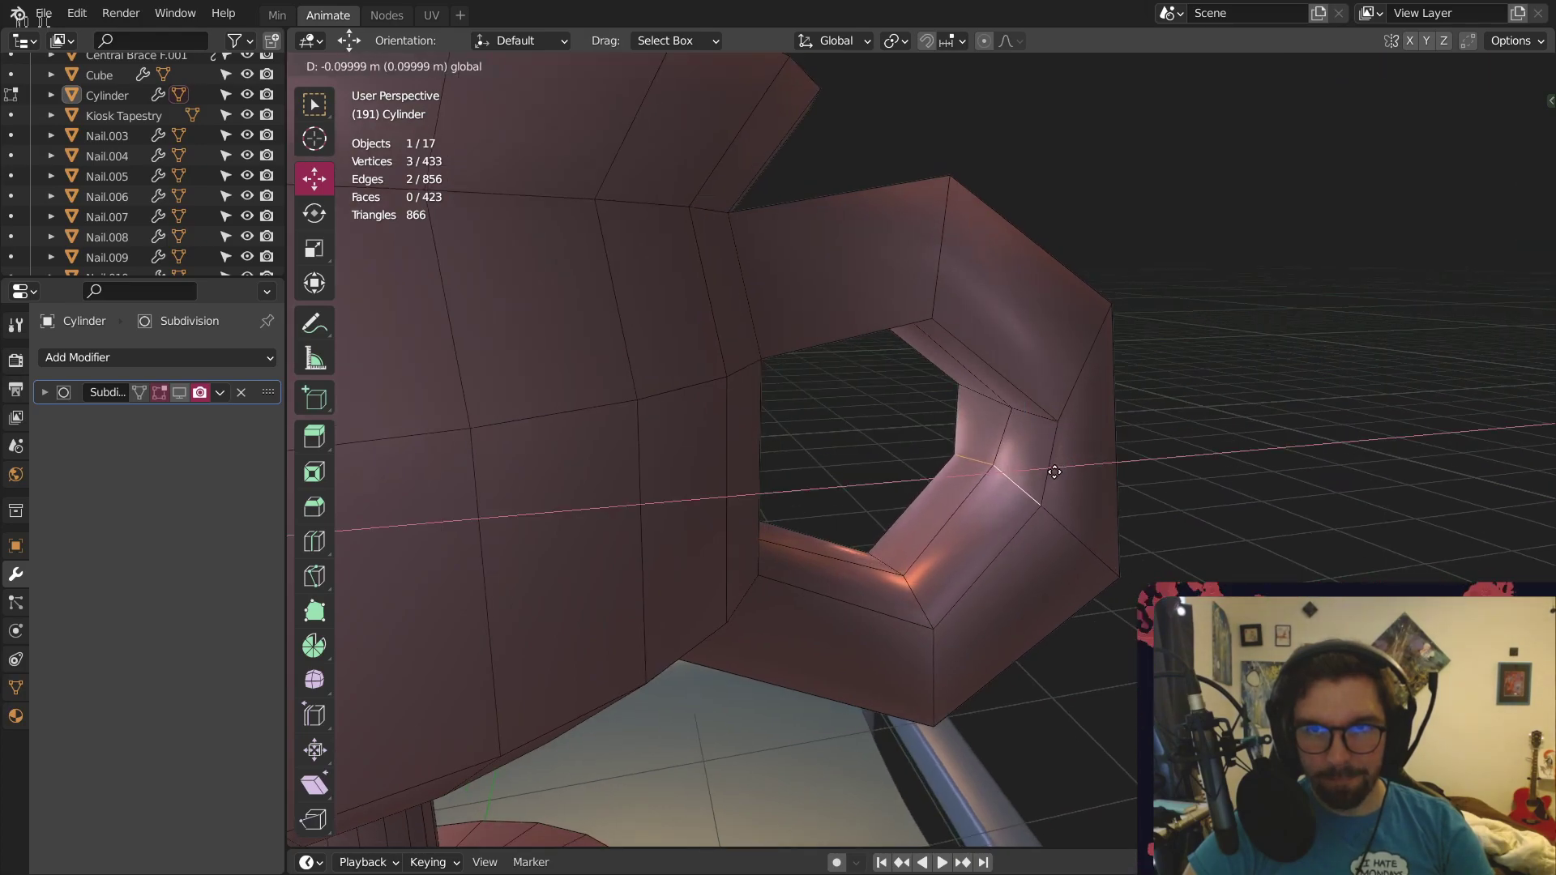
left_click(1052, 473)
Edge-slide the two inner edges at the handle's upper outer corner with a factor of -0.313
middle_click_drag(1053, 473, 937, 423)
left_click(1023, 409)
key("g")
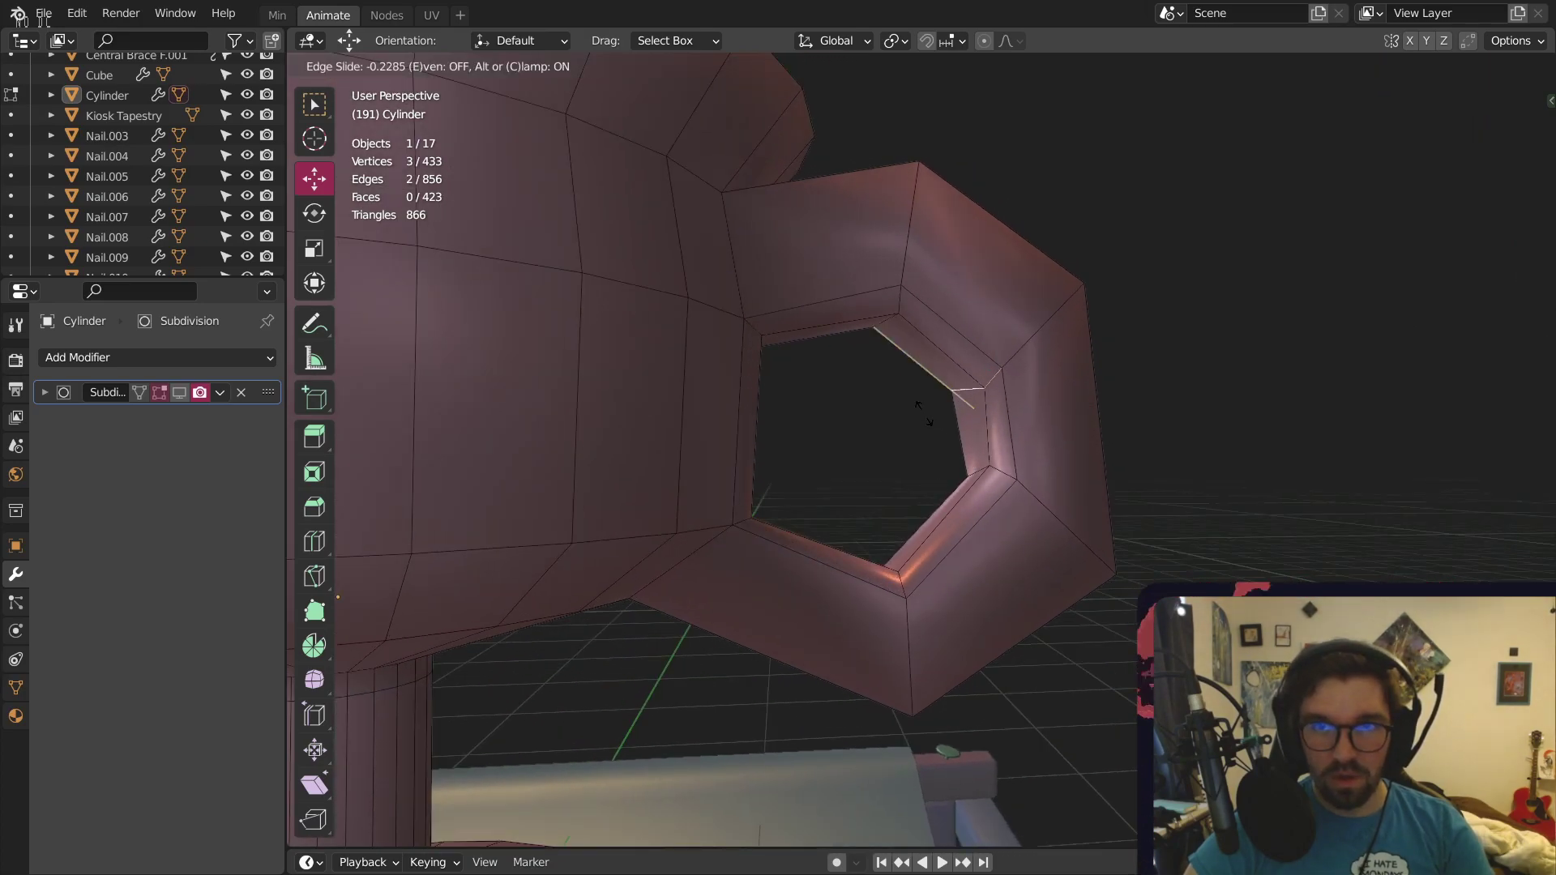
left_click(912, 411)
middle_click_drag(923, 399, 871, 395)
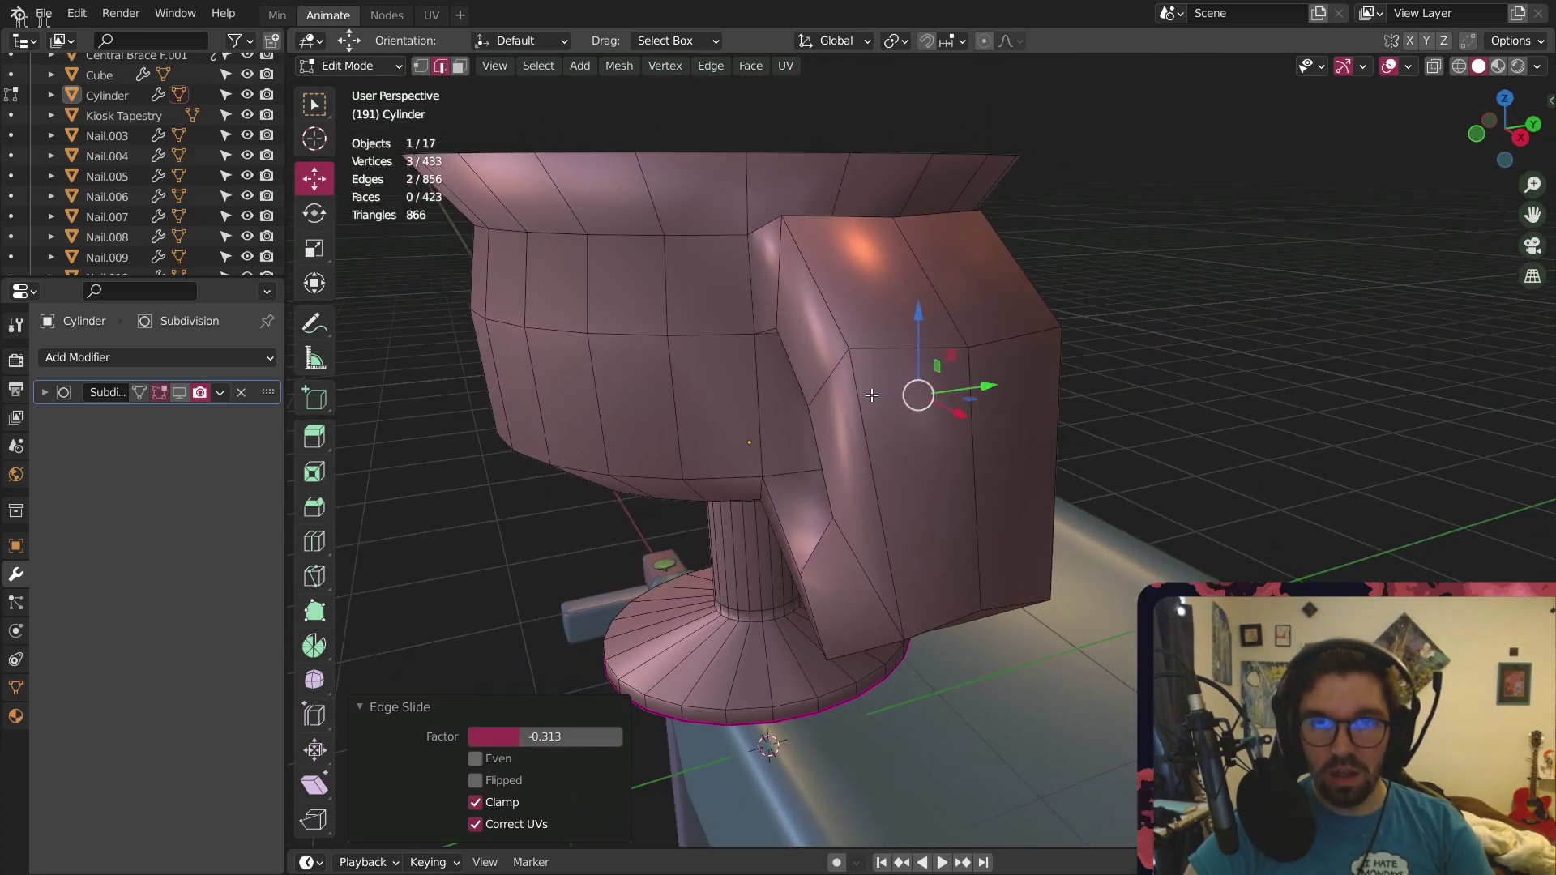
Select the four edge loops around the handle's bends, two on the upper part and two on the lower part
left_click(887, 349, "alt")
left_click(937, 623, "alt+shift")
middle_click_drag(936, 623, 1050, 531)
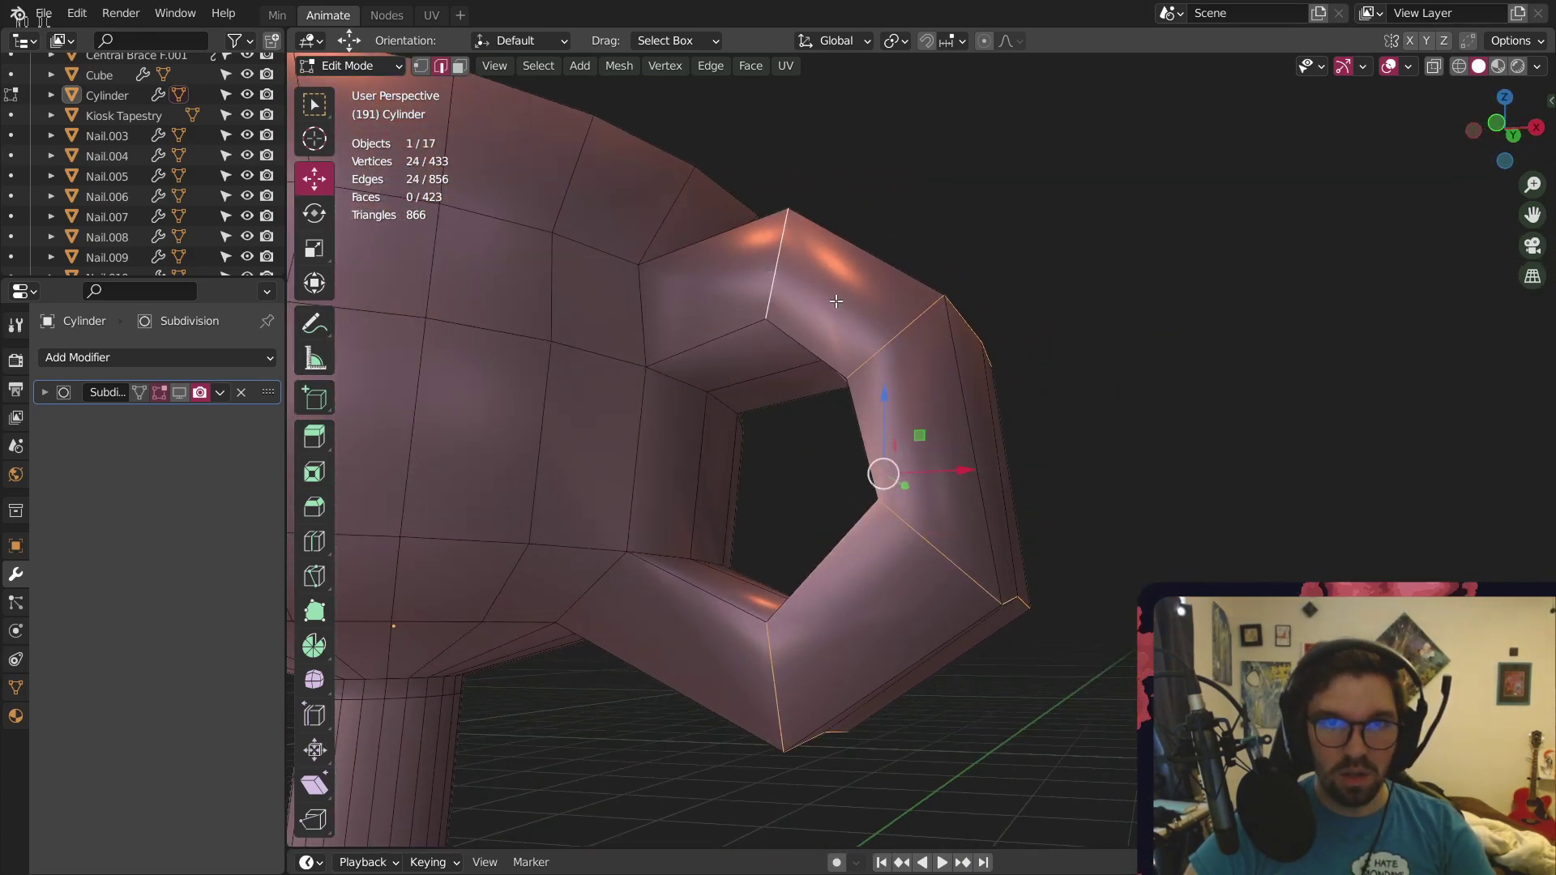
middle_click_drag(940, 350, 795, 404)
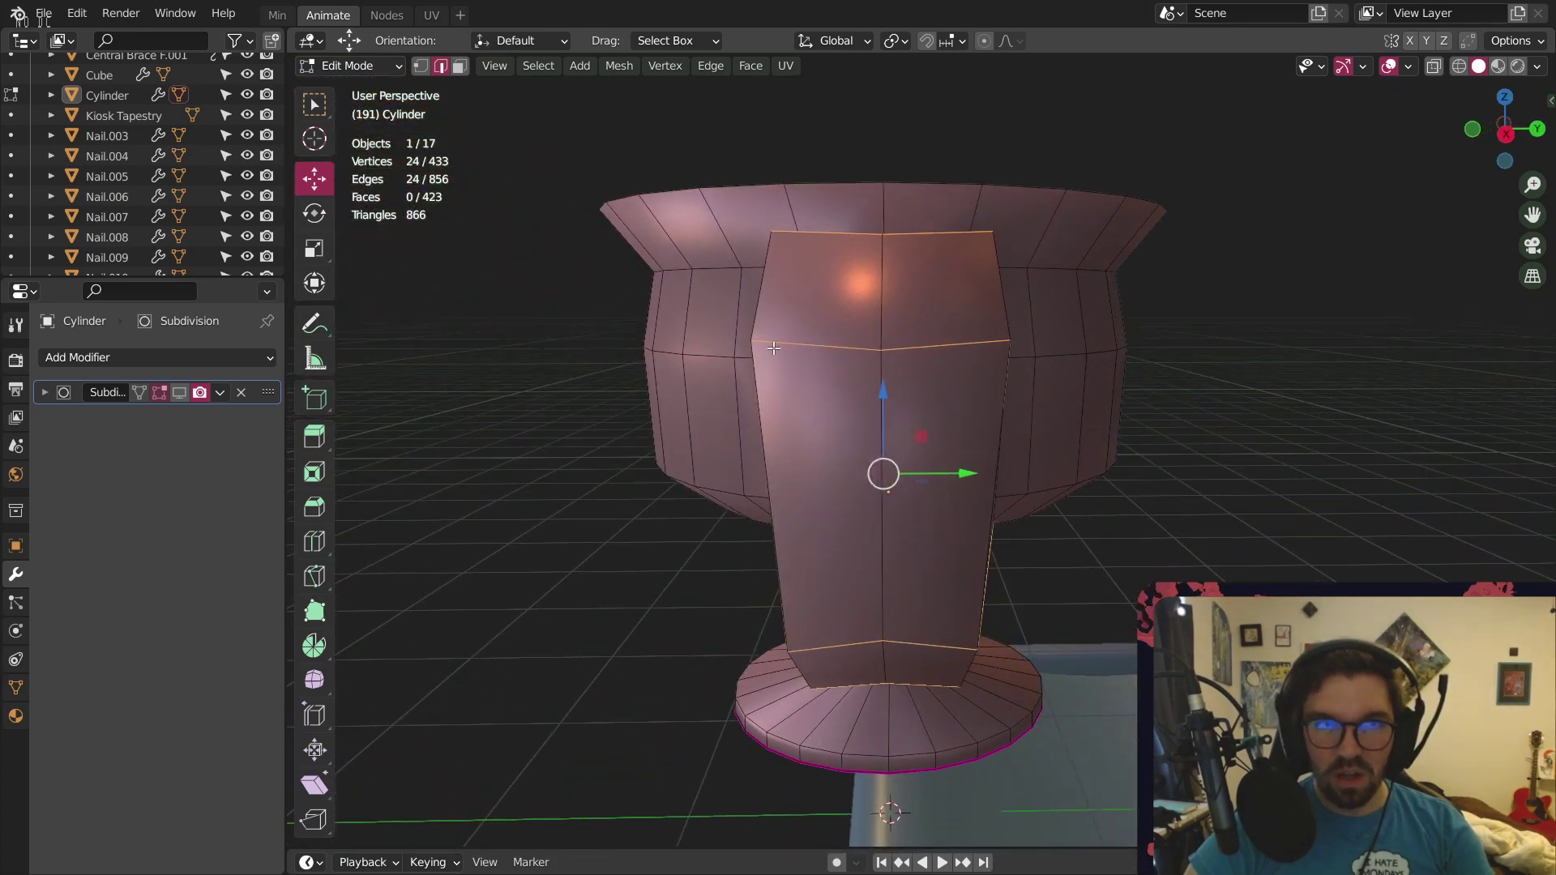
Try scaling the four handle loops to 0.425 along Y
left_click_drag(962, 474, 915, 479)
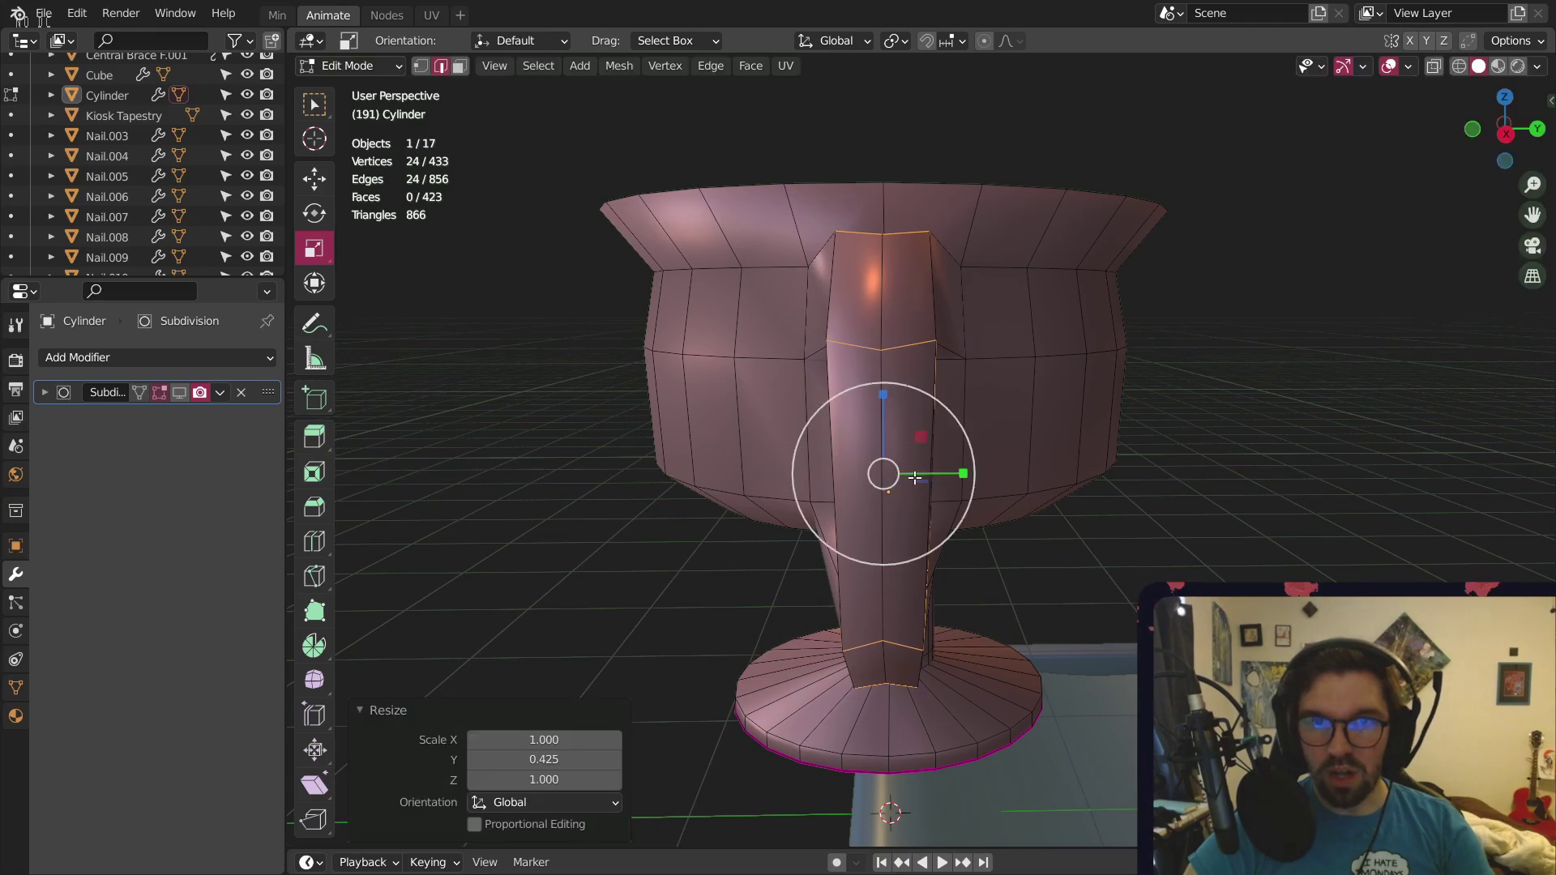
middle_click_drag(900, 347, 1080, 361)
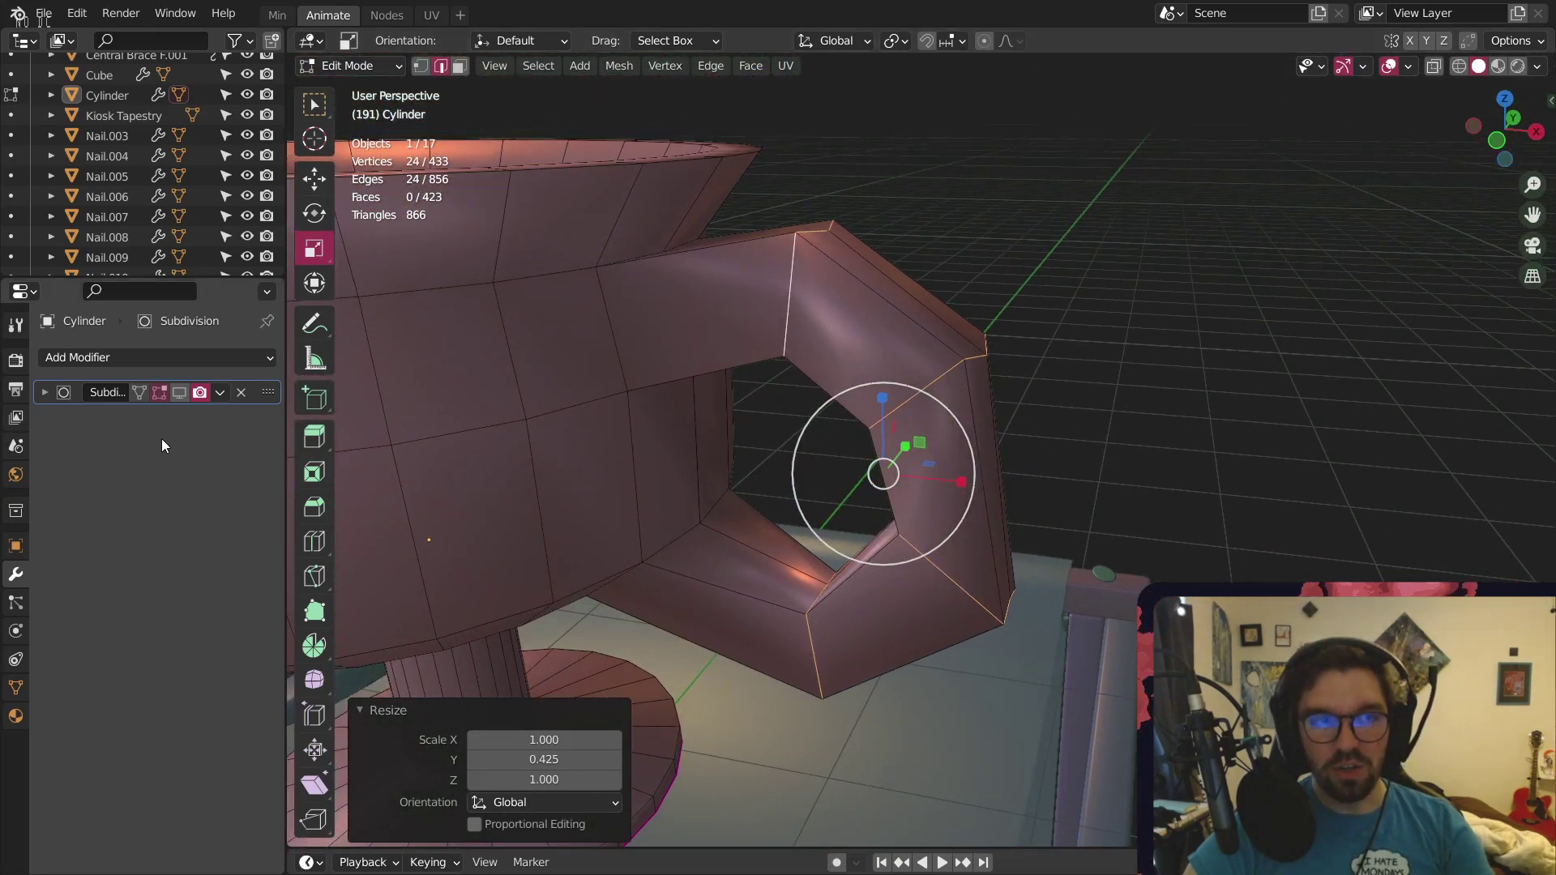
Show the subdivision in the viewport and, starting from the handle's original width, scale the four loops down along Y
left_click(179, 392)
left_click(1052, 211)
middle_click_drag(1052, 212, 926, 470)
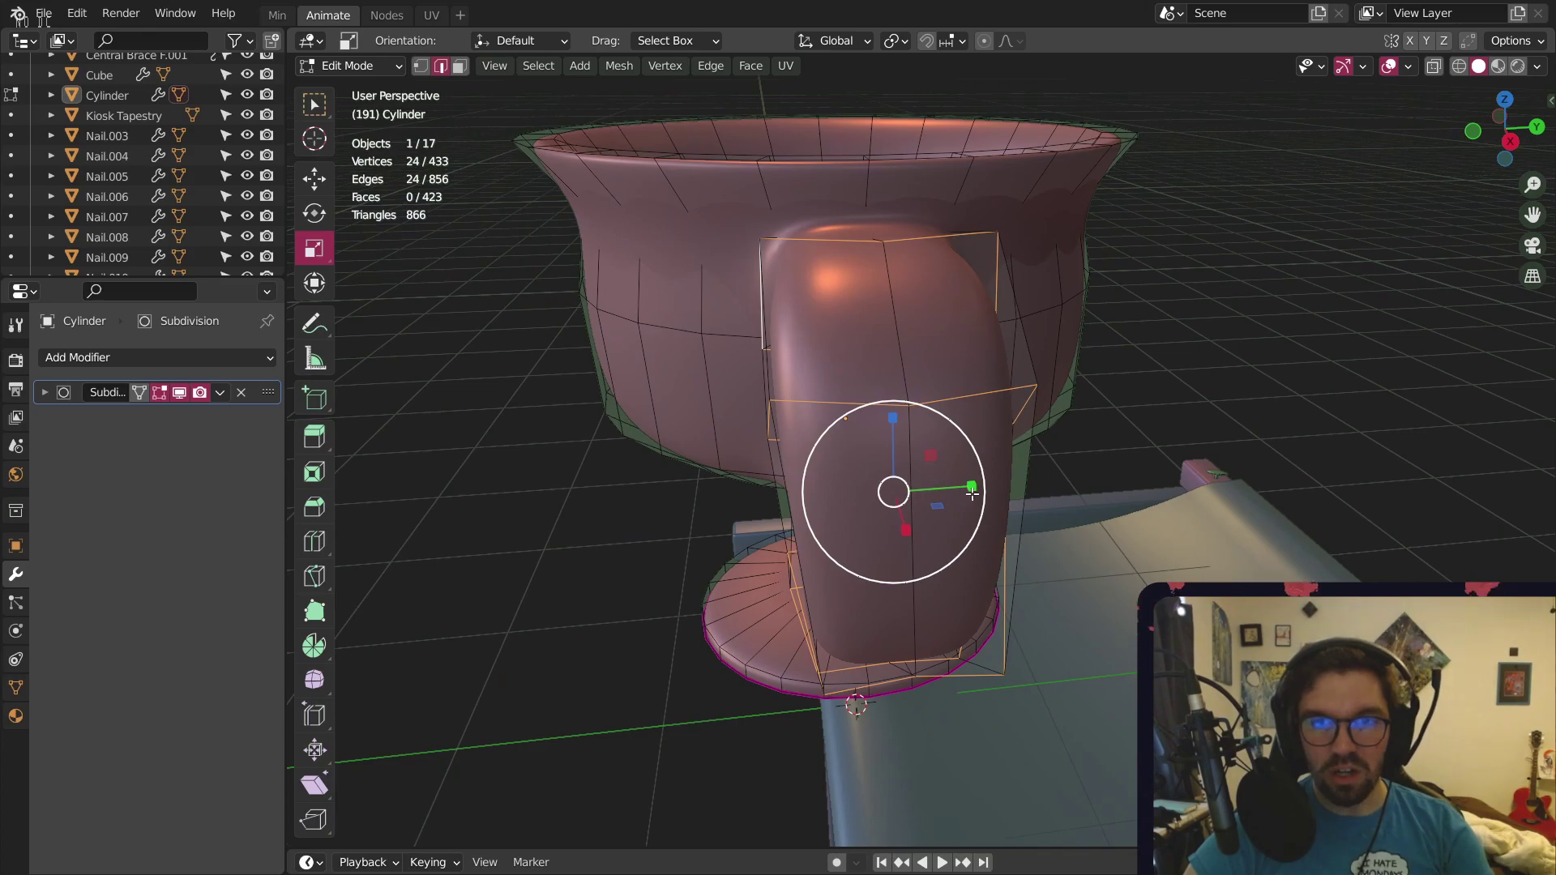
left_click_drag(973, 493, 932, 501)
middle_click_drag(932, 501, 1170, 345)
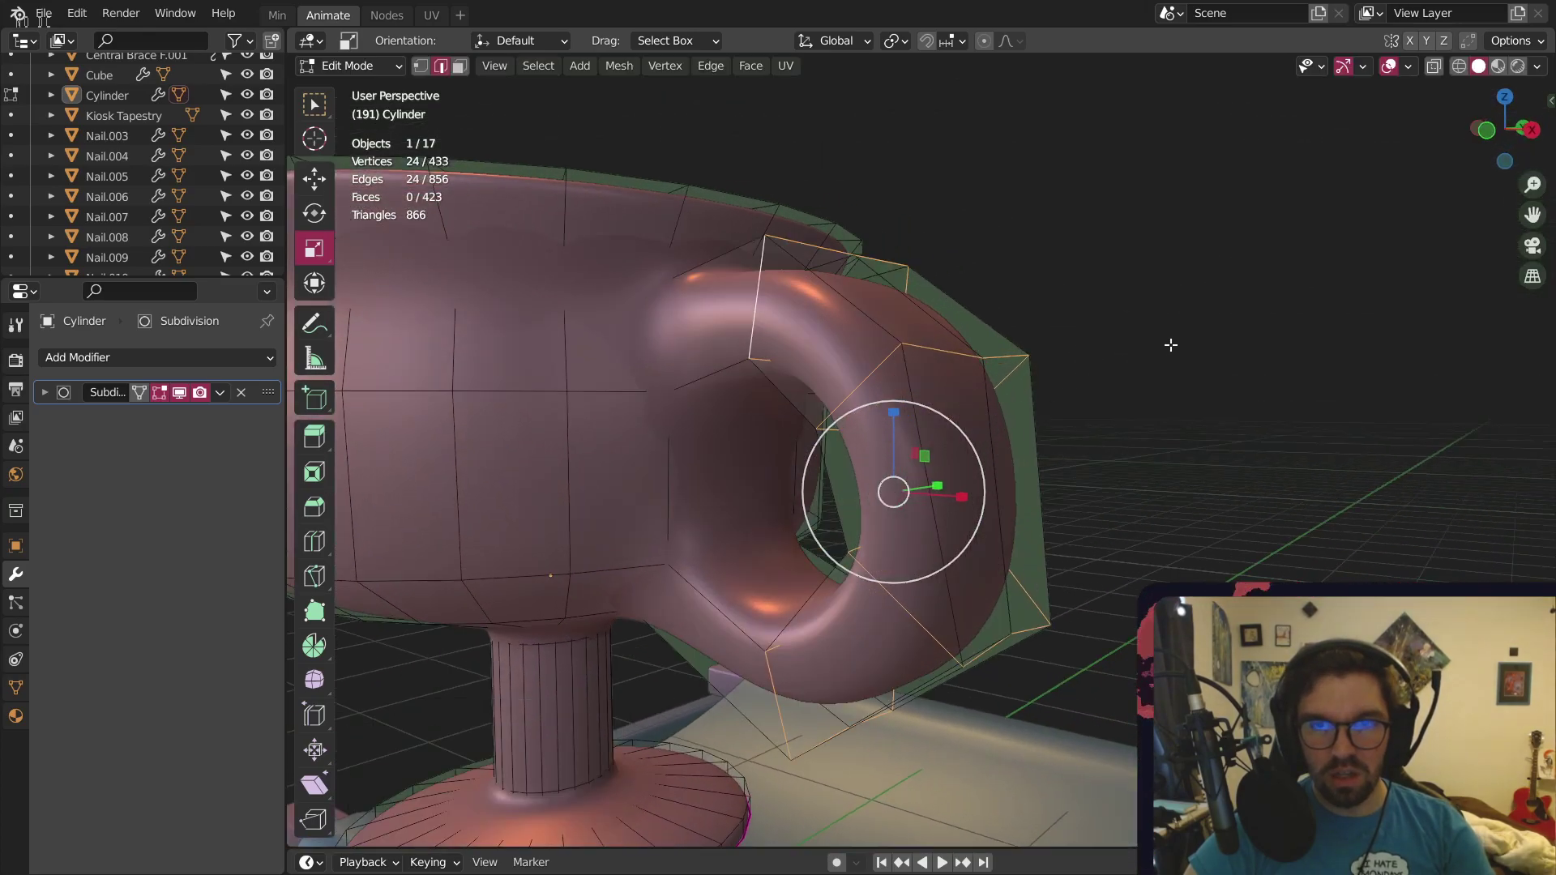
Scale the four handle loops uniformly to 0.682, and narrow them along Y with a factor of 0.757
key("s")
left_click(1076, 379)
middle_click_drag(960, 469, 847, 480)
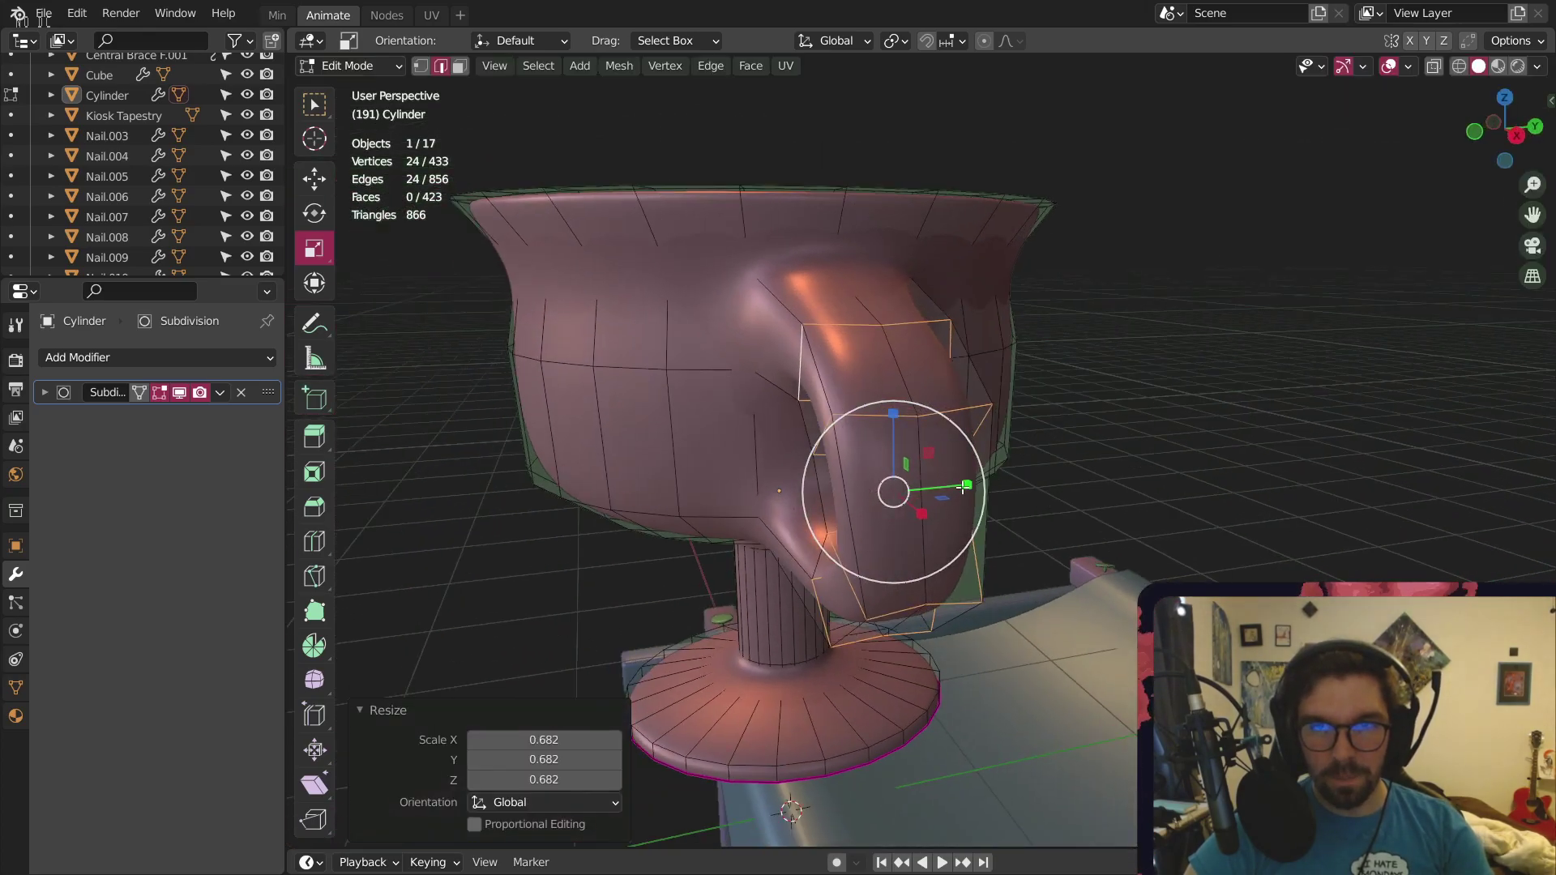
left_click_drag(962, 486, 945, 493)
middle_click_drag(989, 437, 1109, 403)
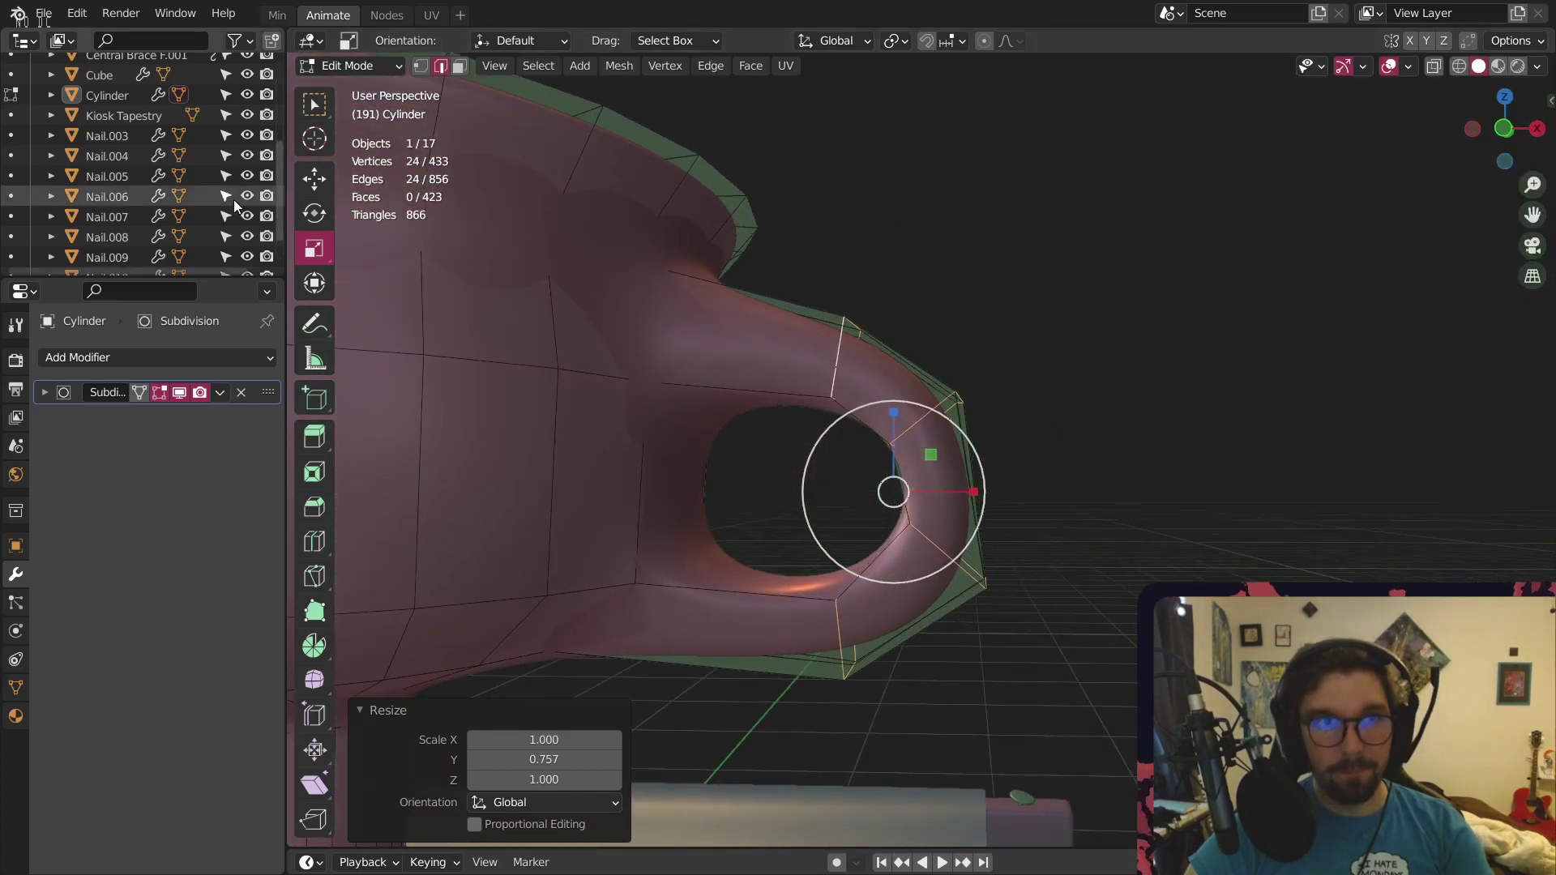
Move the four handle loops upward and toward the bowl in the XZ plane, and clear the selection
left_click(314, 178)
left_click_drag(932, 459, 846, 347)
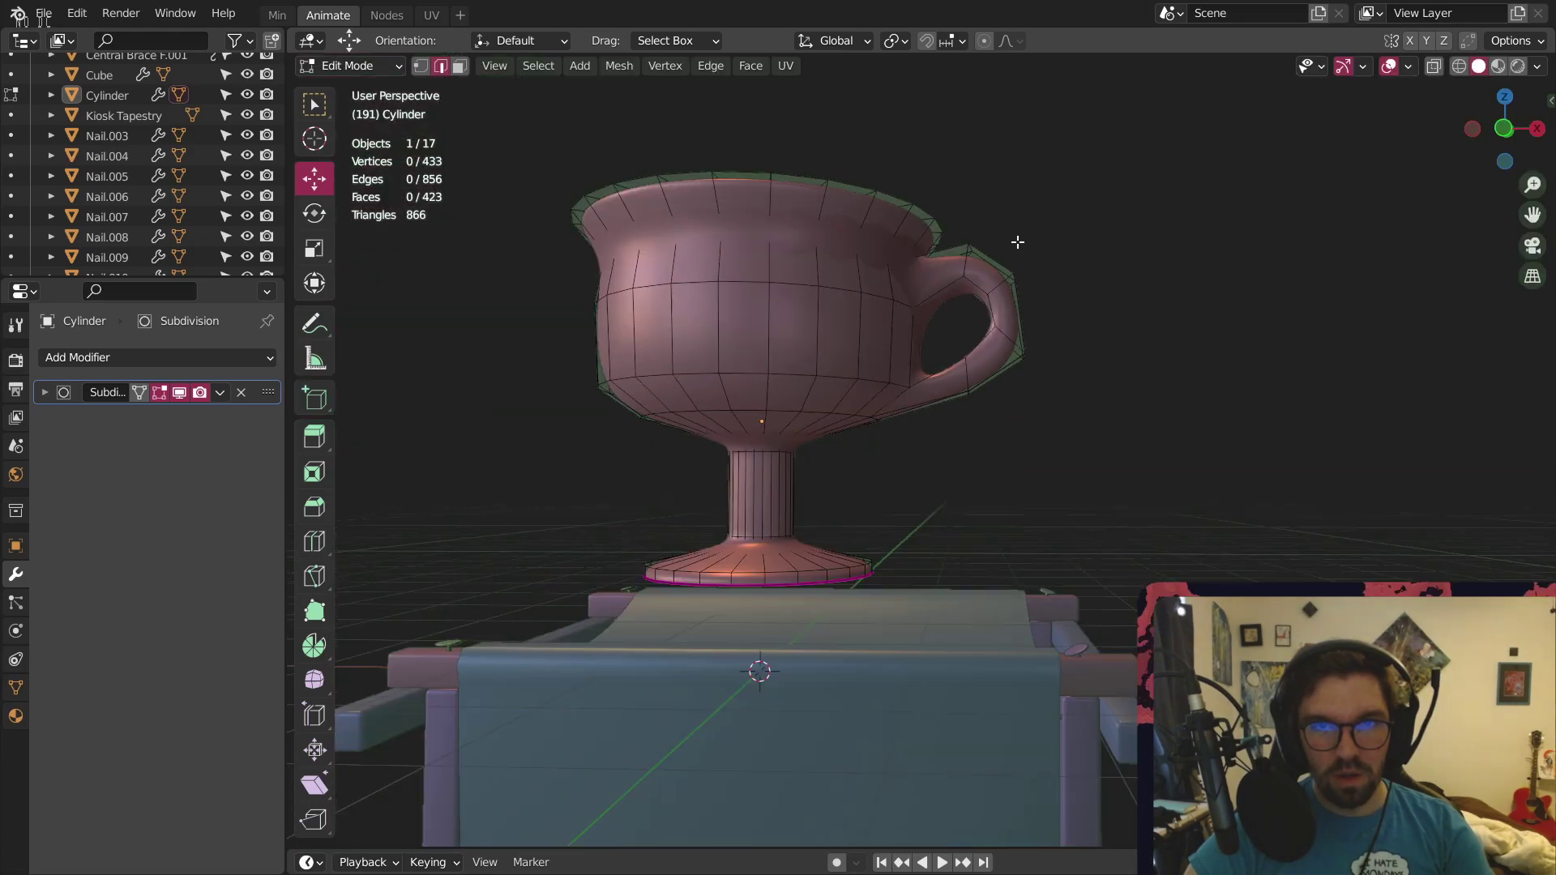
middle_click_drag(1017, 241, 1015, 267)
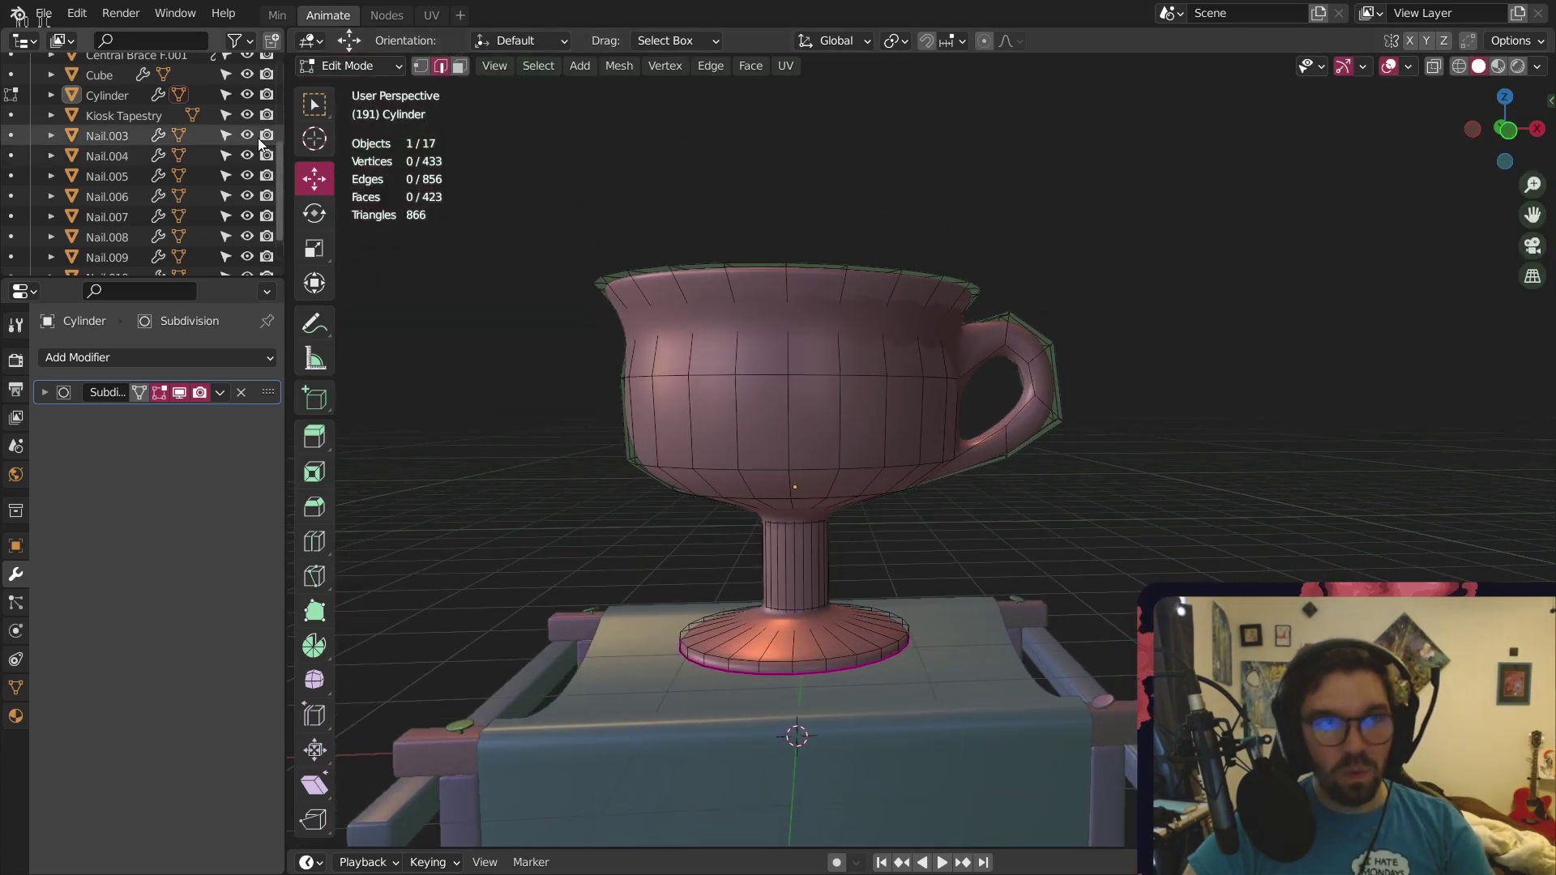
Inspect the smoothed handle and its joints with the bowl up close in Object Mode, and return the goblet to Edit Mode
left_click(342, 70)
left_click(346, 91)
scroll(975, 394, "up", 3)
middle_click_drag(979, 424, 870, 458, "shift")
scroll(932, 470, "up", 3)
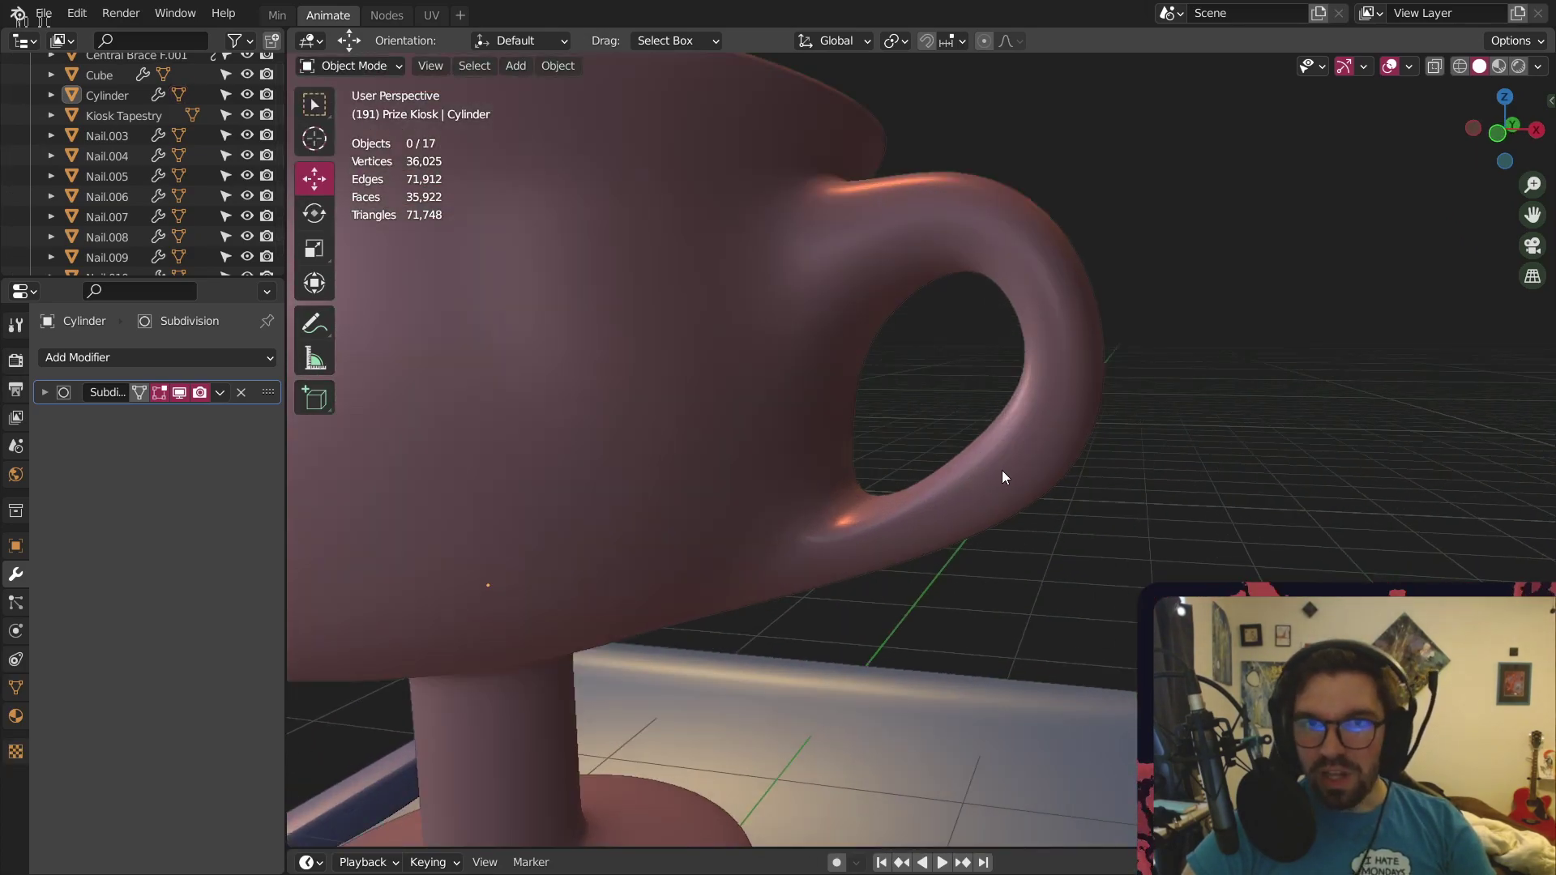
left_click(956, 541)
left_click(349, 66)
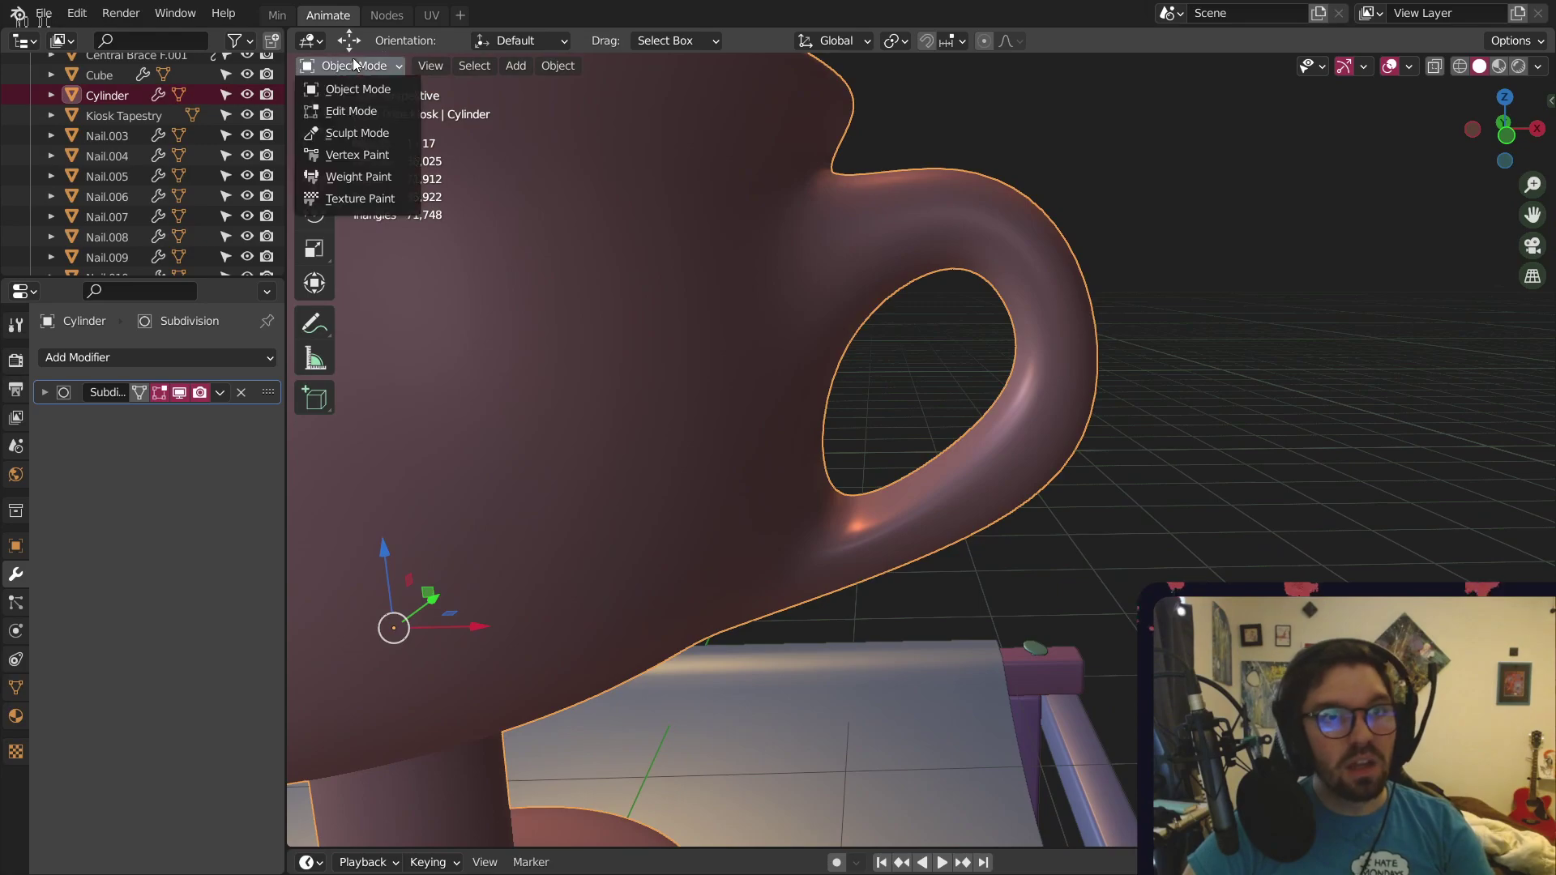
left_click(356, 107)
Hide the subdivision in the viewport and edge-slide the two edges at the handle's lower inner joint upward, with a factor of about -0.364
middle_click_drag(672, 320, 653, 346)
scroll(825, 535, "up", 3)
middle_click_drag(799, 527, 773, 525)
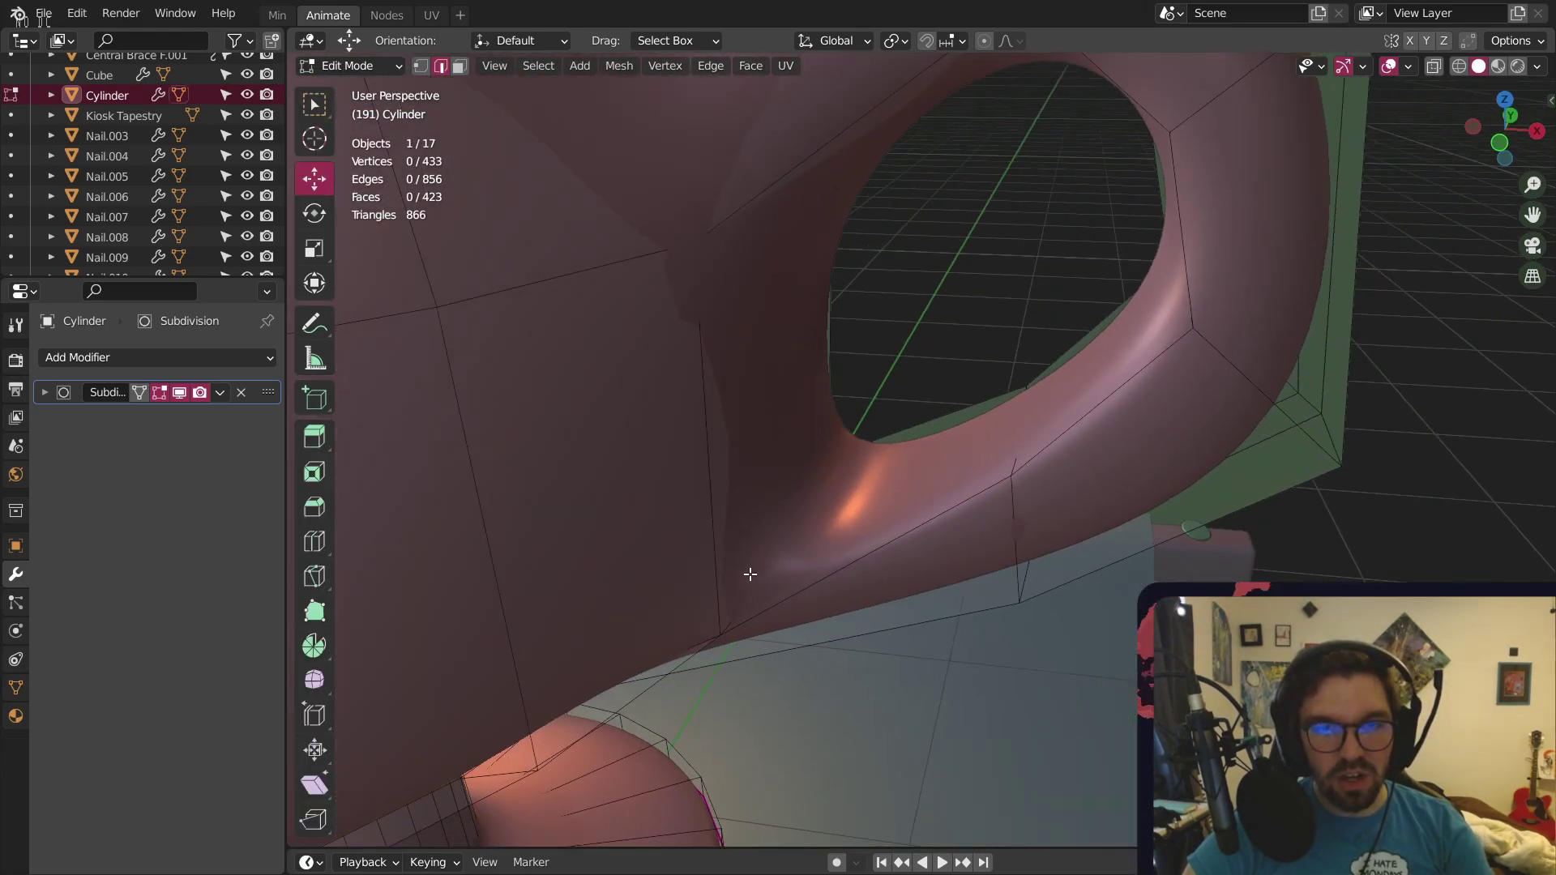
left_click(141, 392)
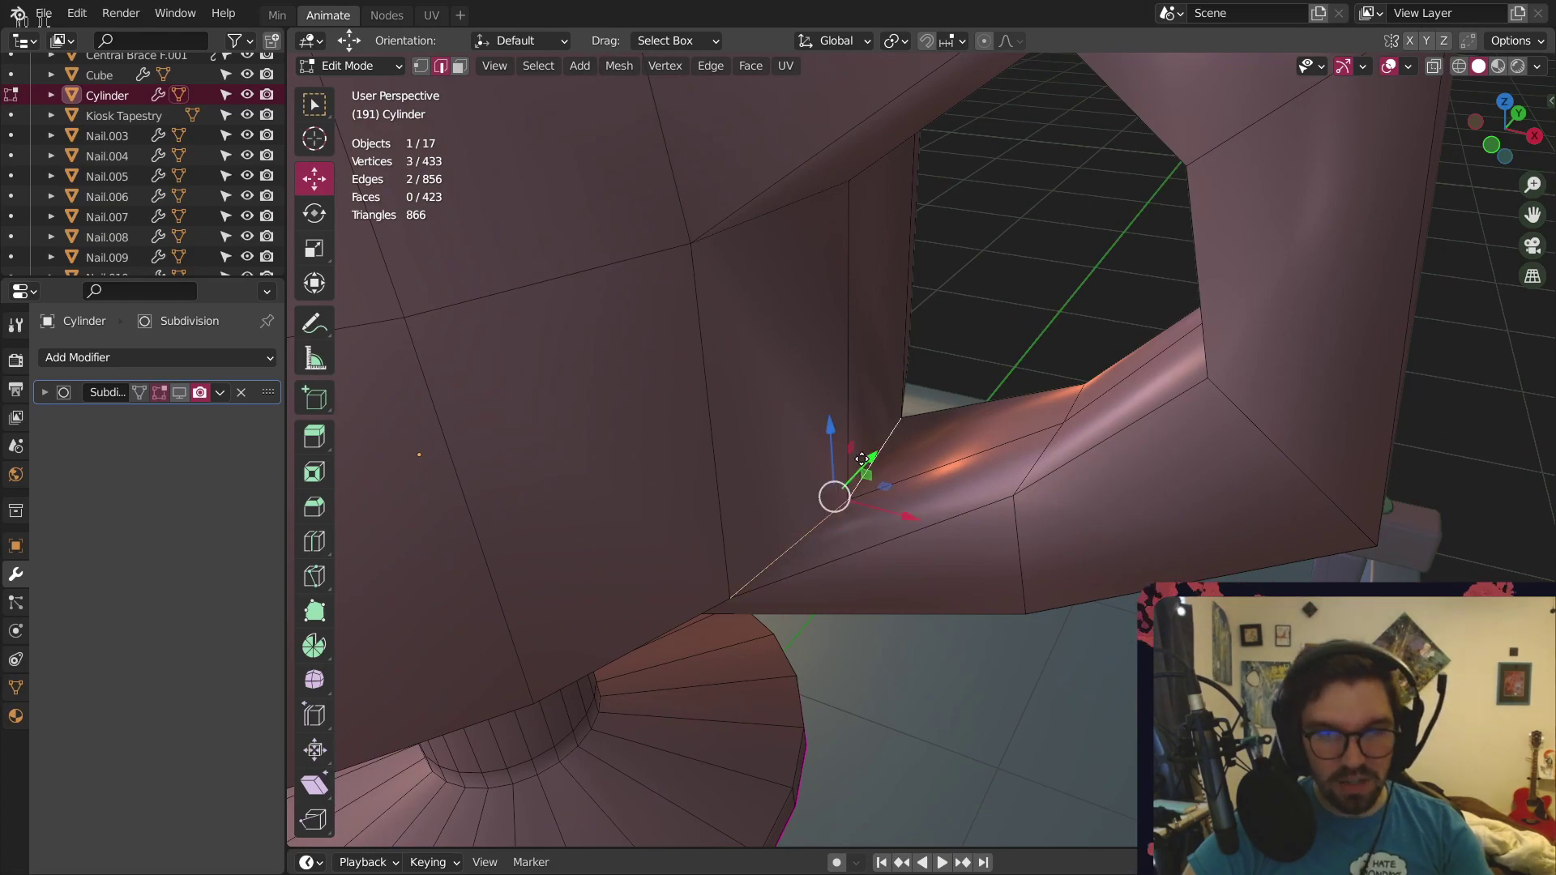
key("g")
key("g")
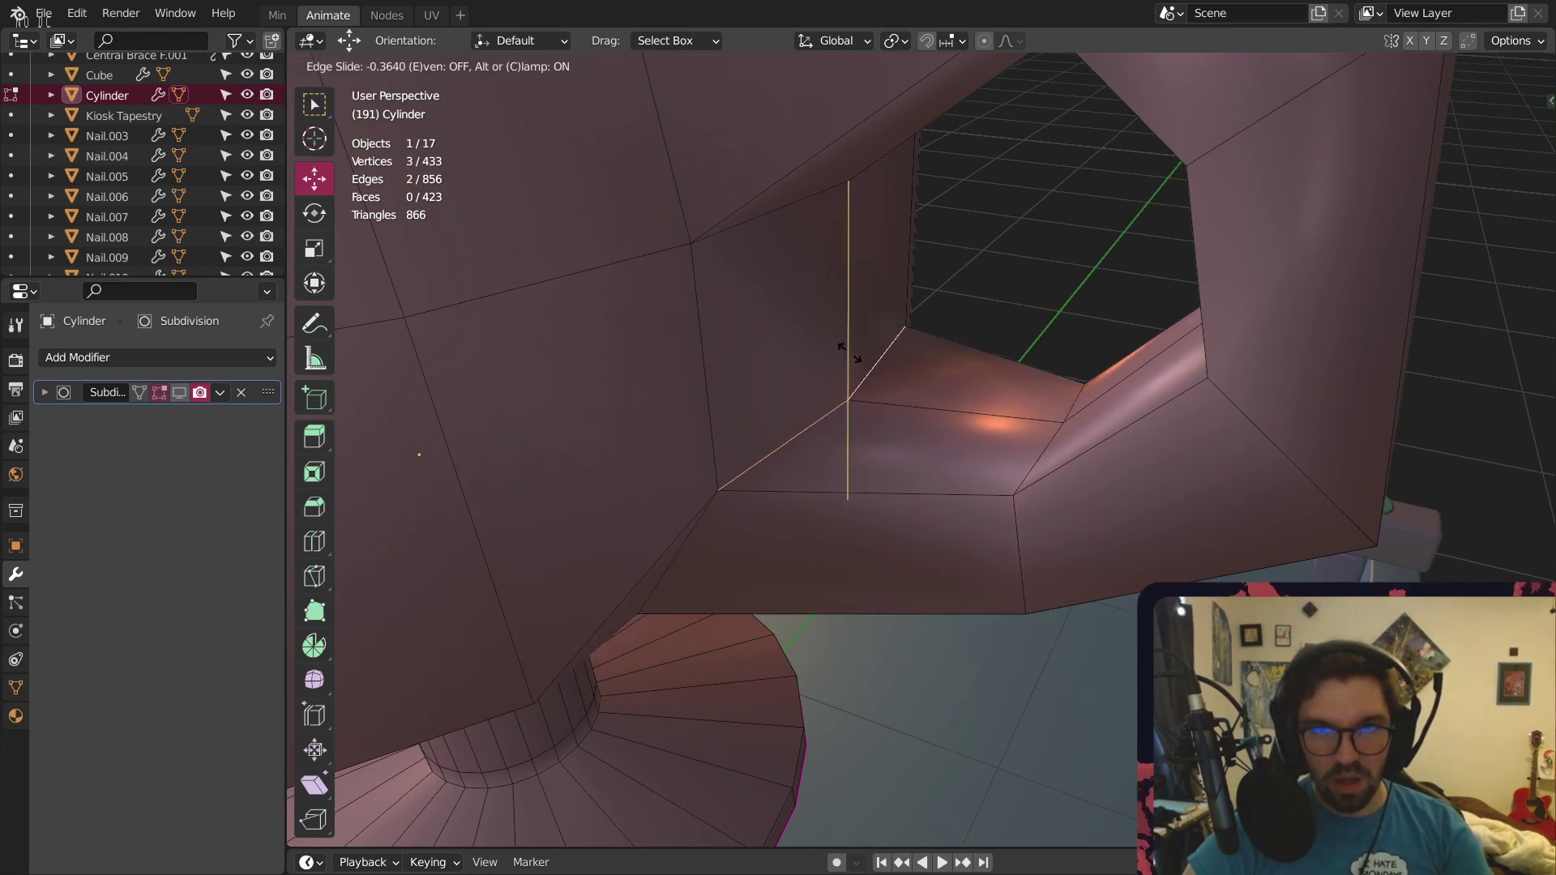
left_click(849, 353)
Show the subdivision in the viewport again, check the handle in Object Mode, and reopen the goblet for editing
left_click(348, 66)
left_click(360, 81)
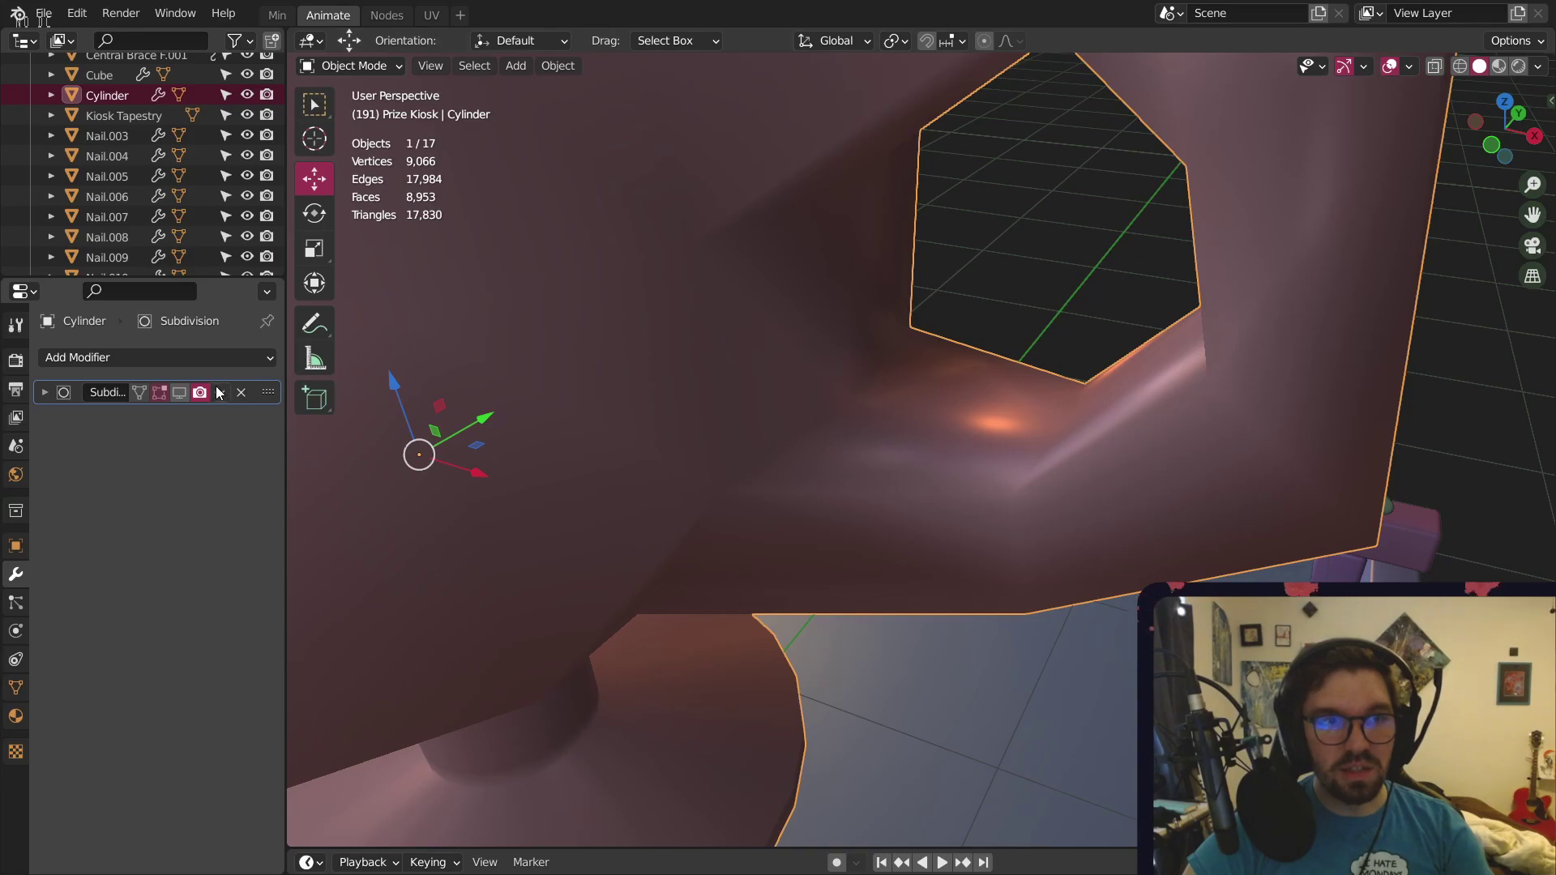
left_click(180, 393)
scroll(755, 372, "down", 5)
middle_click_drag(755, 372, 675, 255)
left_click(353, 62)
left_click(355, 109)
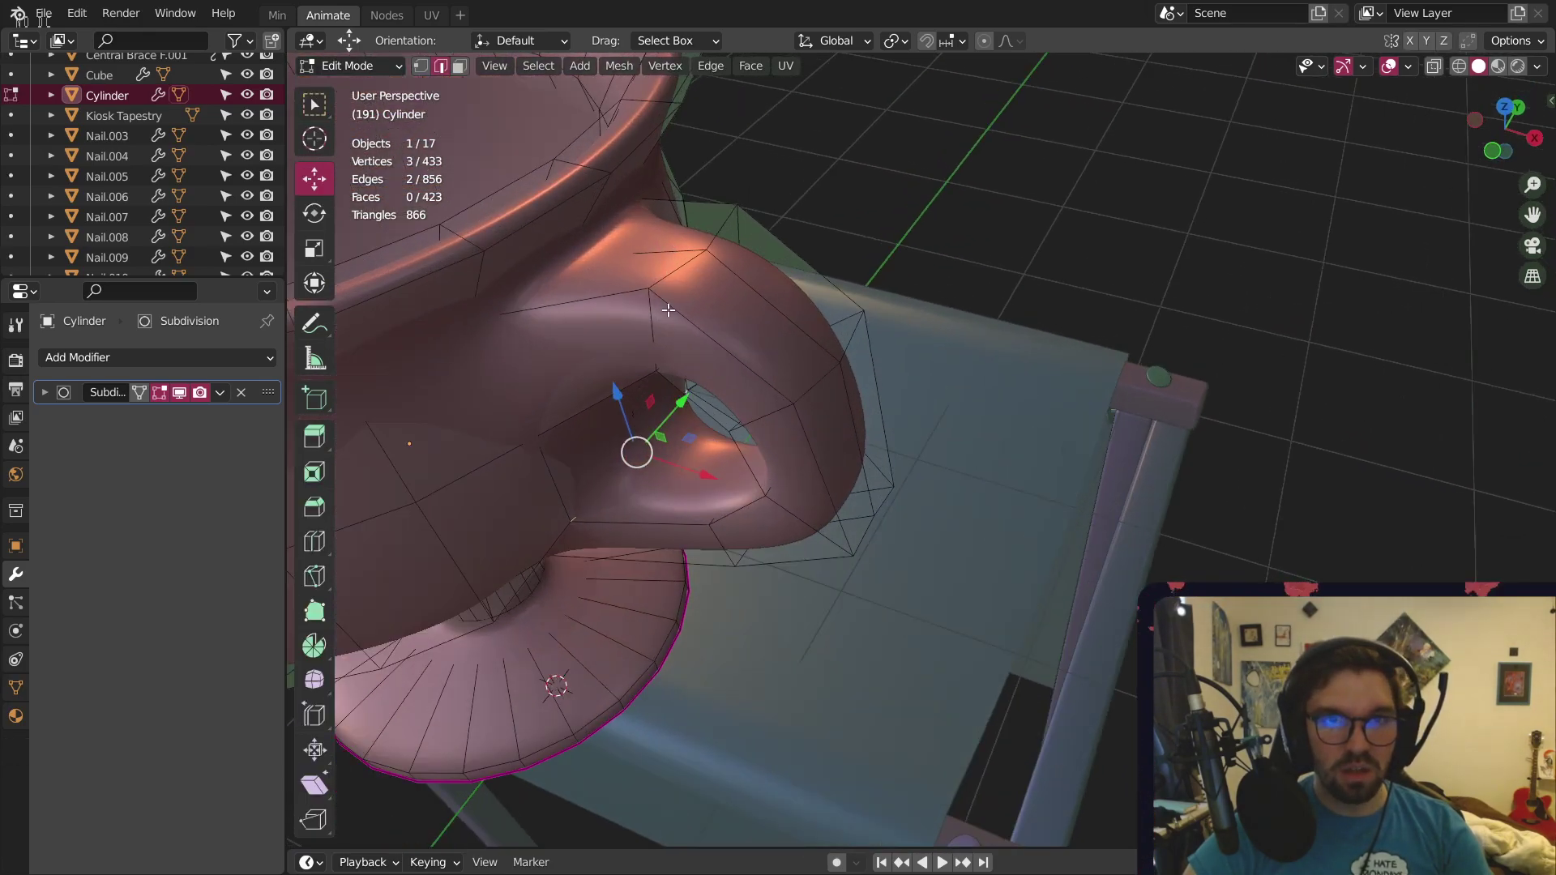
Select the four vertices along one outer edge of the handle and scale them uniformly to about 1.288
middle_click_drag(668, 310, 648, 290)
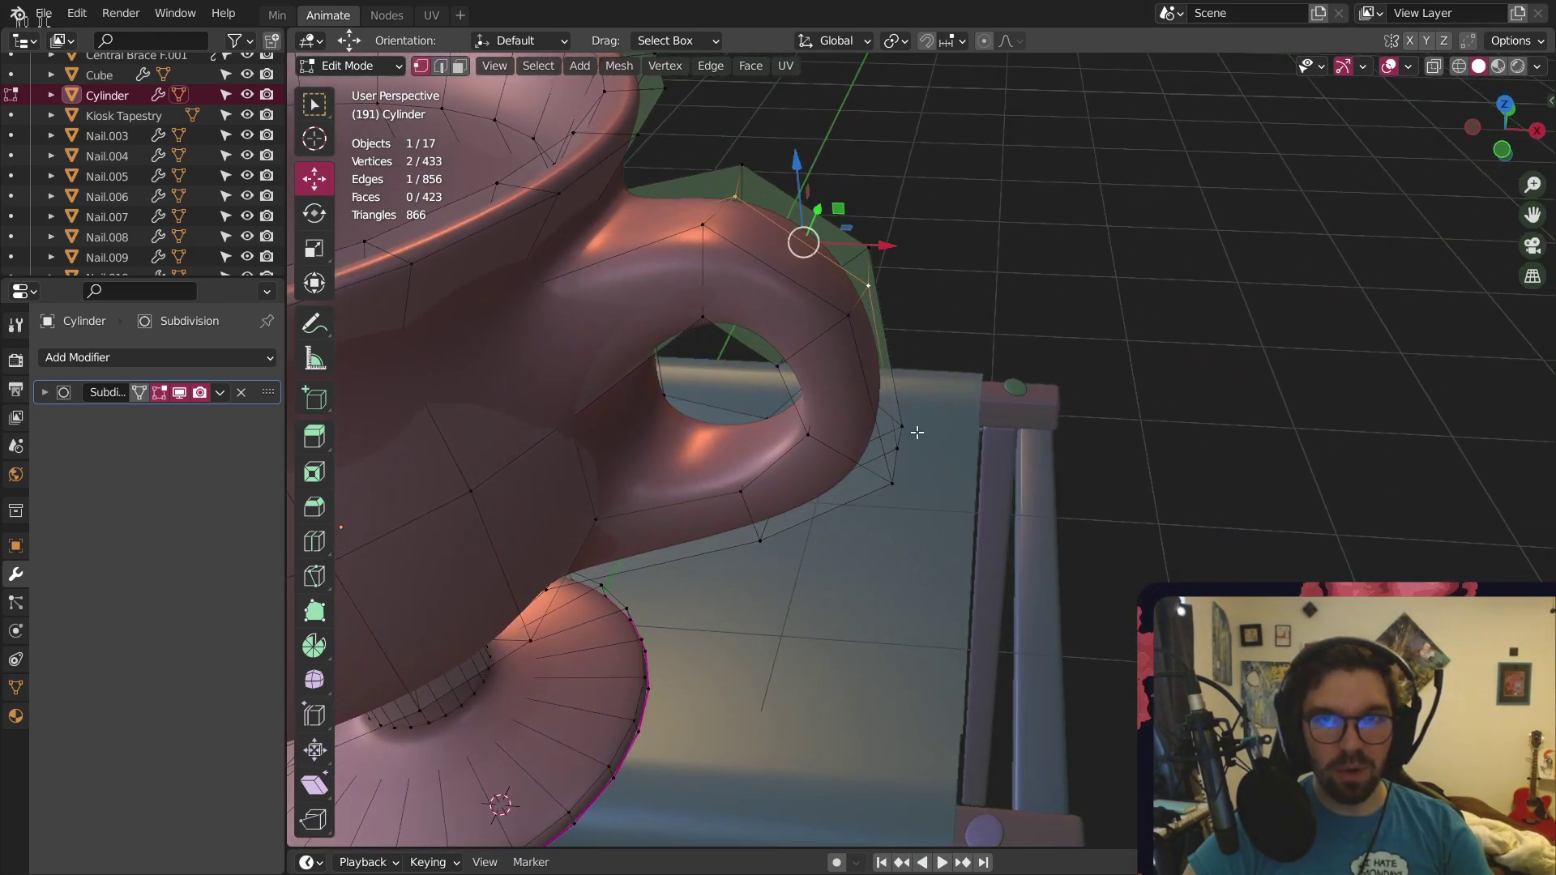
middle_click_drag(916, 433, 819, 515)
left_click(732, 602, "ctrl")
key("s")
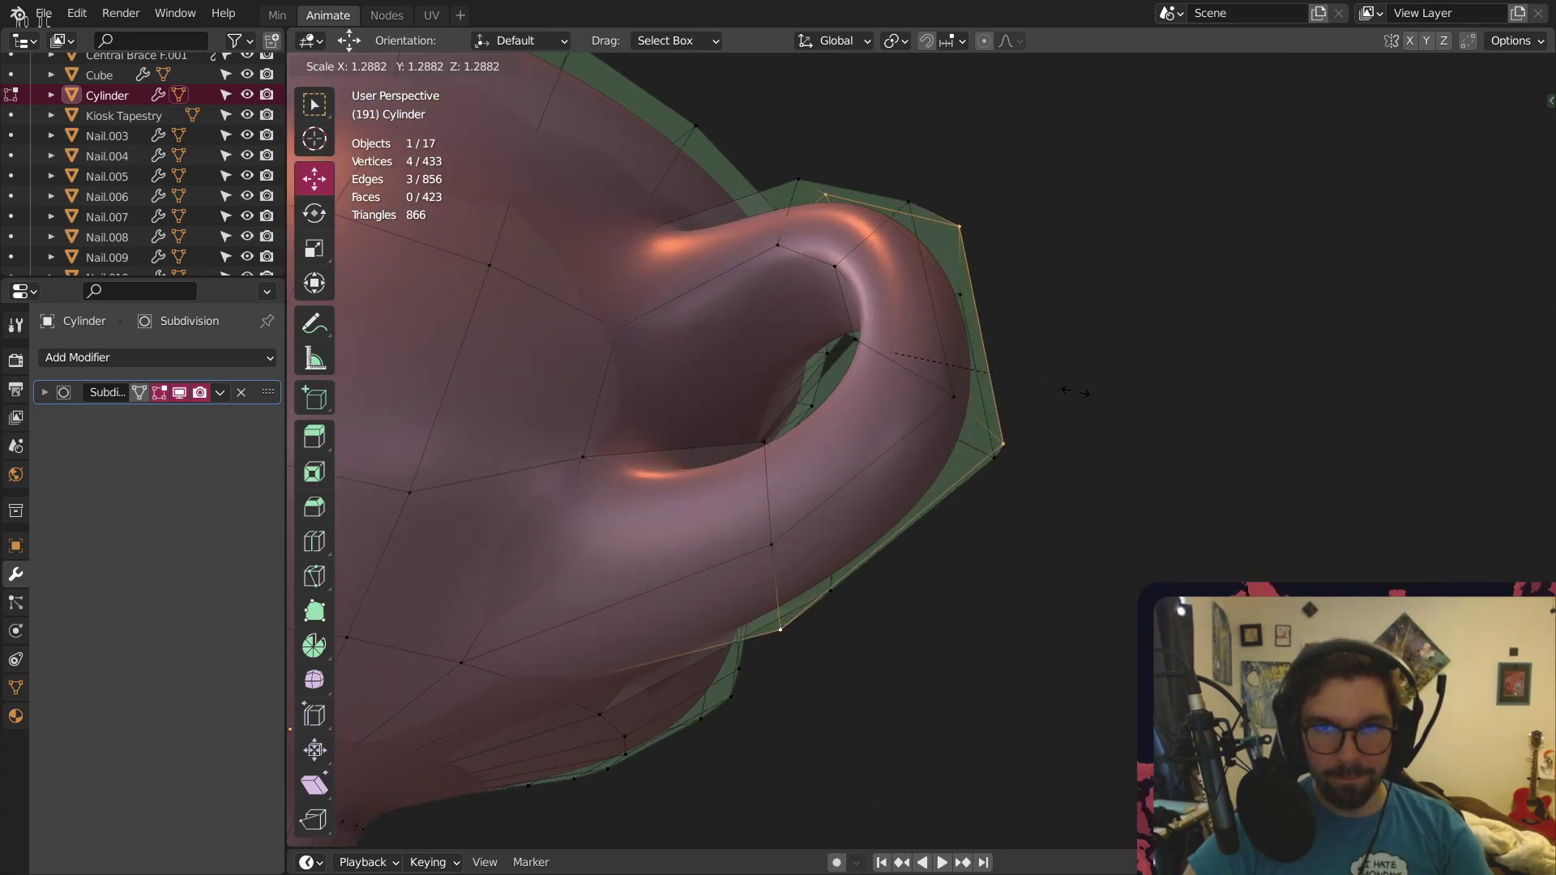
left_click(1076, 392)
Inspect the handle's smoothed outline from several angles in Object Mode, and return the goblet to Edit Mode
left_click(350, 66)
left_click(345, 87)
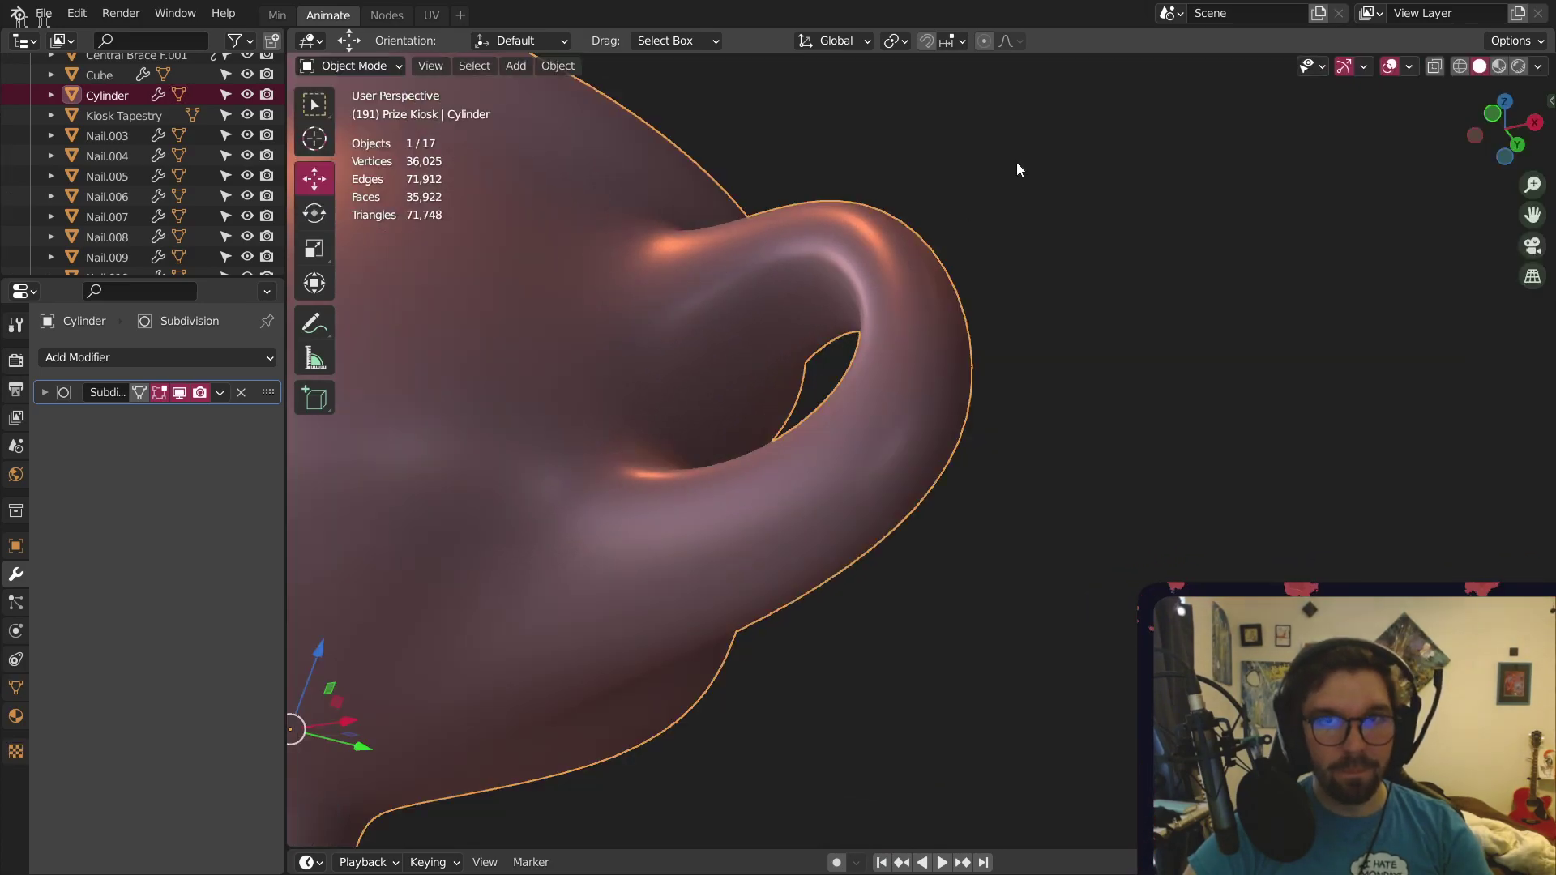
left_click(1017, 169)
middle_click_drag(1020, 318, 999, 253)
scroll(992, 247, "down", 5)
middle_click_drag(867, 251, 882, 305)
scroll(882, 305, "up", 4)
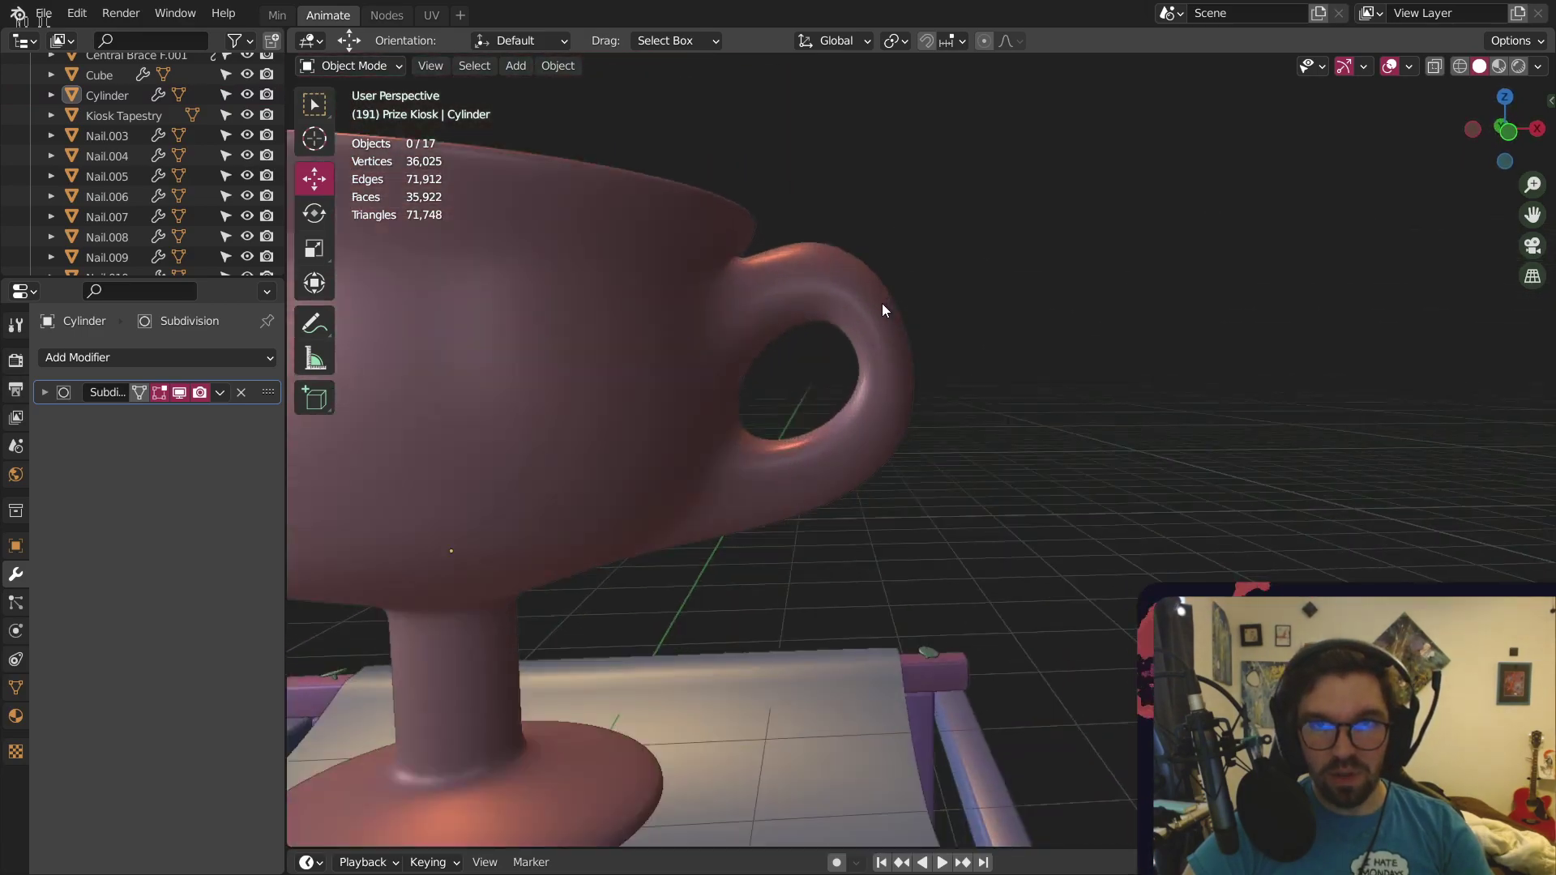
scroll(882, 306, "up", 2)
left_click(878, 312)
left_click(350, 66)
left_click(372, 111)
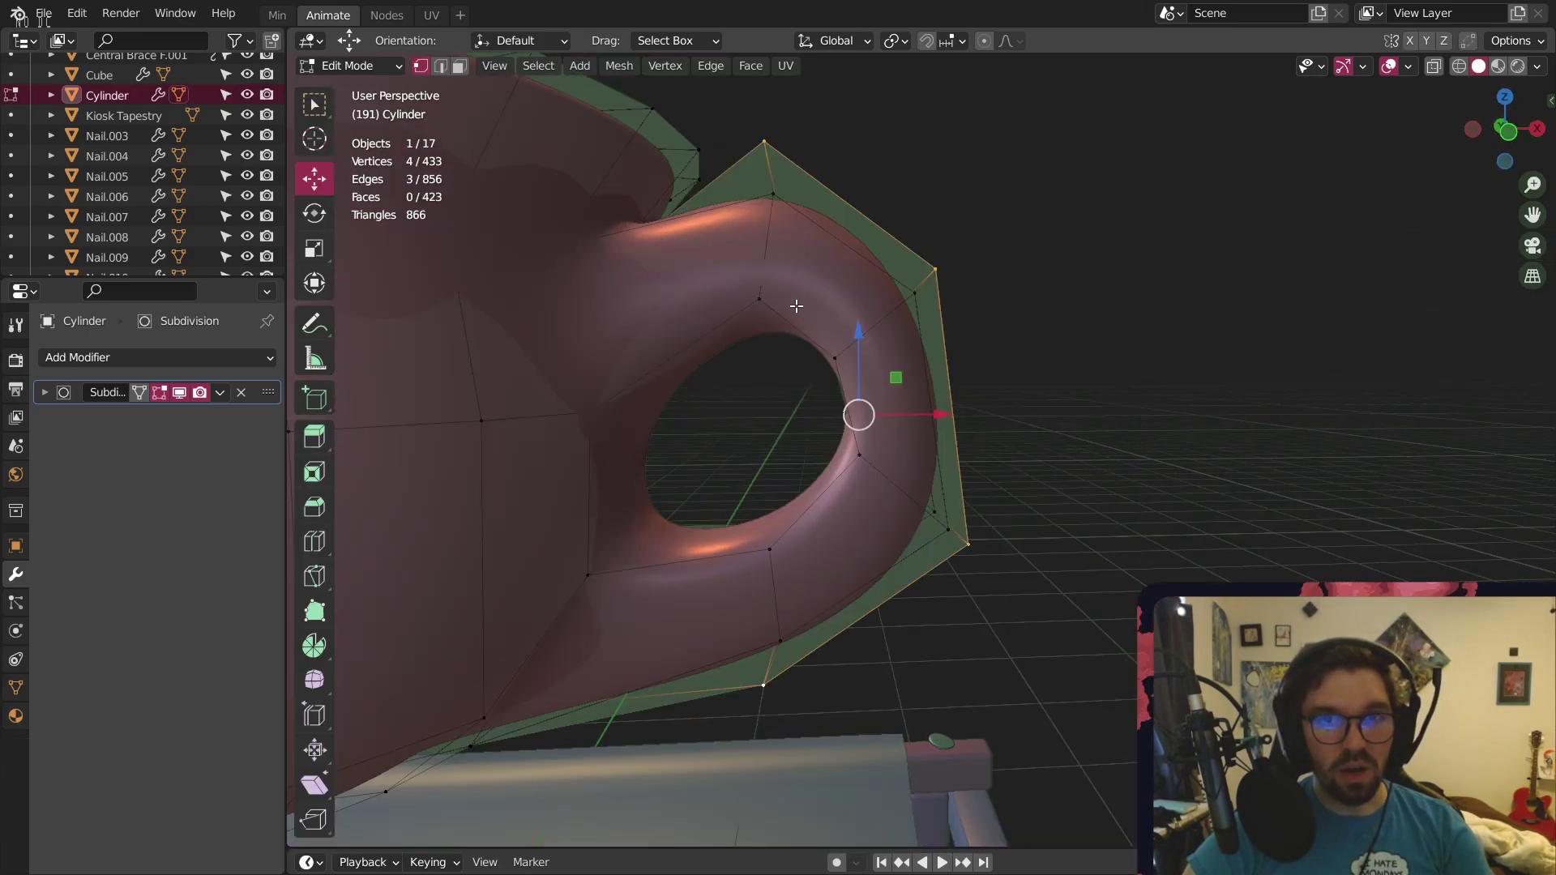
Move two vertices on the inner side of the handle slightly toward the bowl, and return to Object Mode
scroll(867, 374, "up", 4)
left_click(814, 359)
middle_click_drag(813, 359, 789, 384)
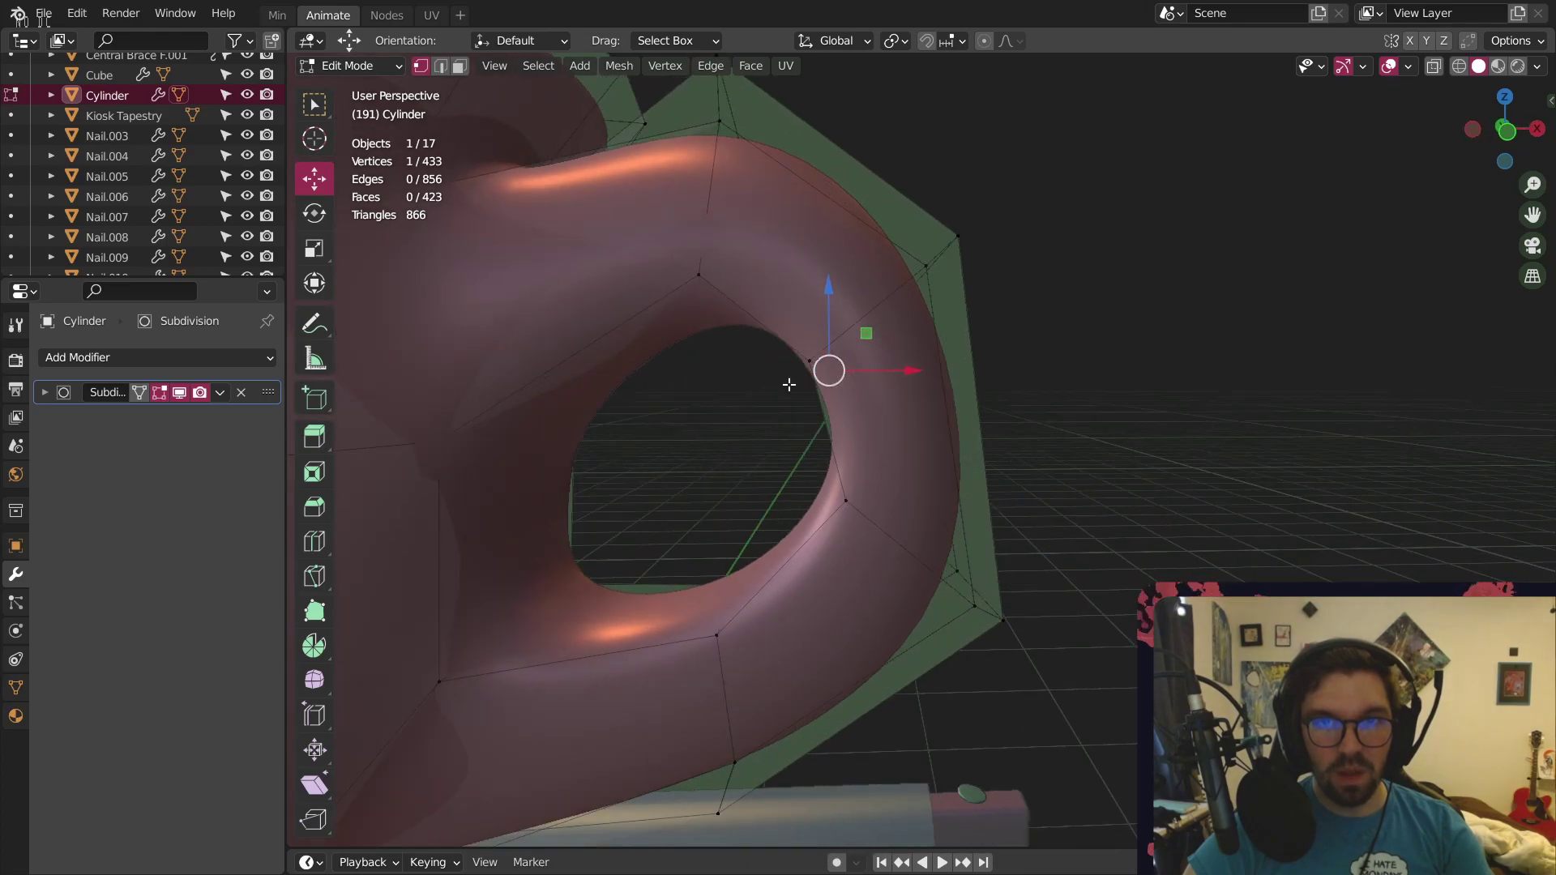
left_click_drag(862, 338, 831, 344)
middle_click_drag(810, 462, 850, 443)
left_click(831, 464)
left_click_drag(887, 462, 843, 472)
left_click(342, 65)
left_click(364, 89)
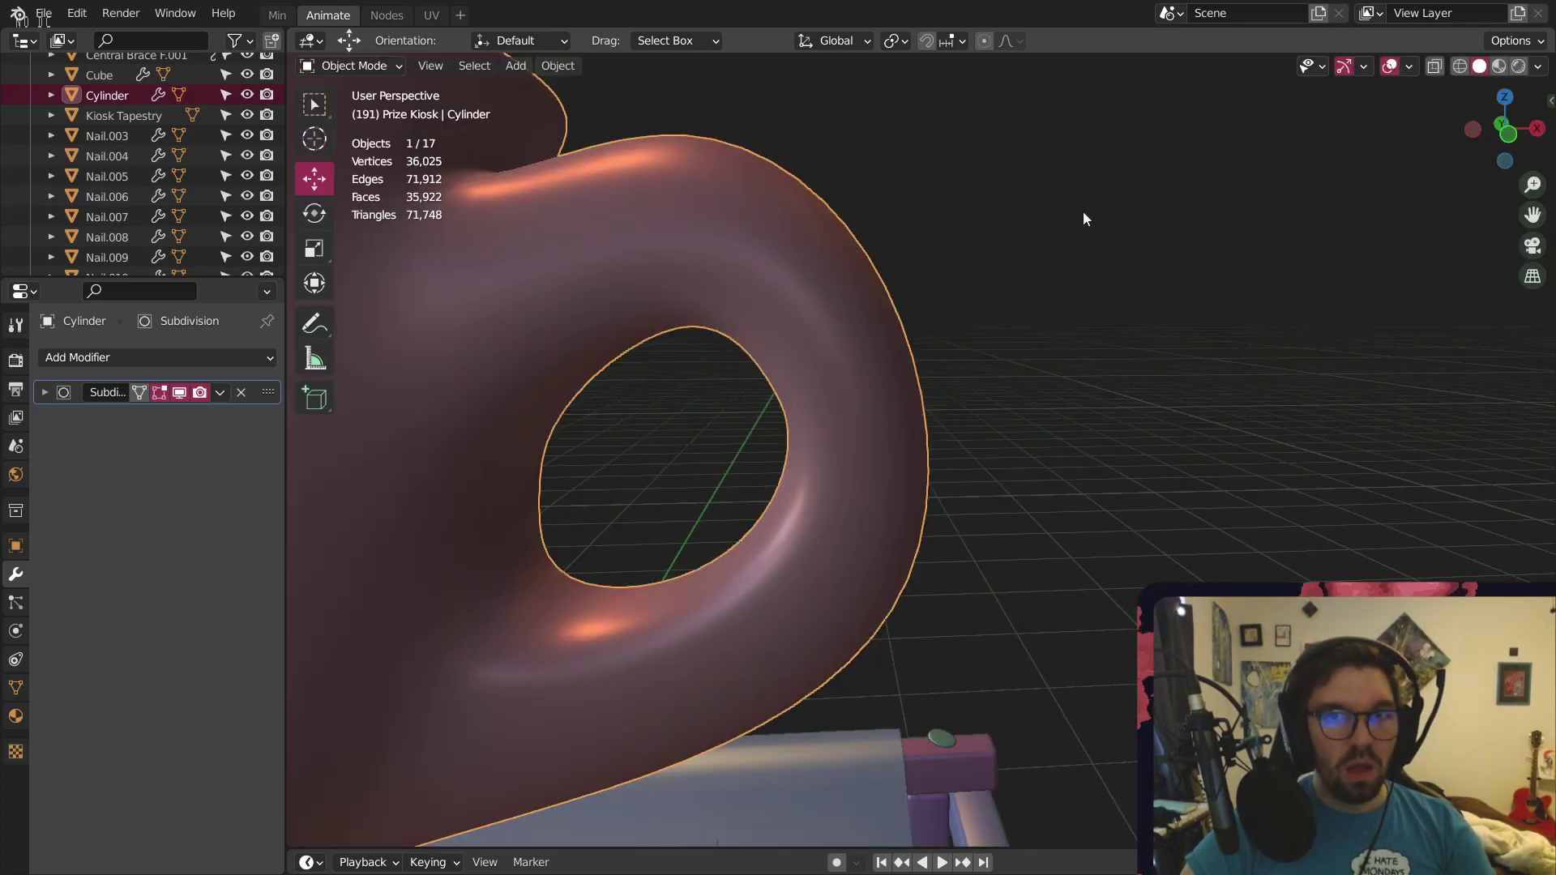
Look at the goblet straight from the front in Edit Mode with wireframe shading
left_click(1082, 212)
scroll(1000, 256, "down", 5)
middle_click_drag(946, 269, 799, 285)
scroll(907, 261, "down", 3)
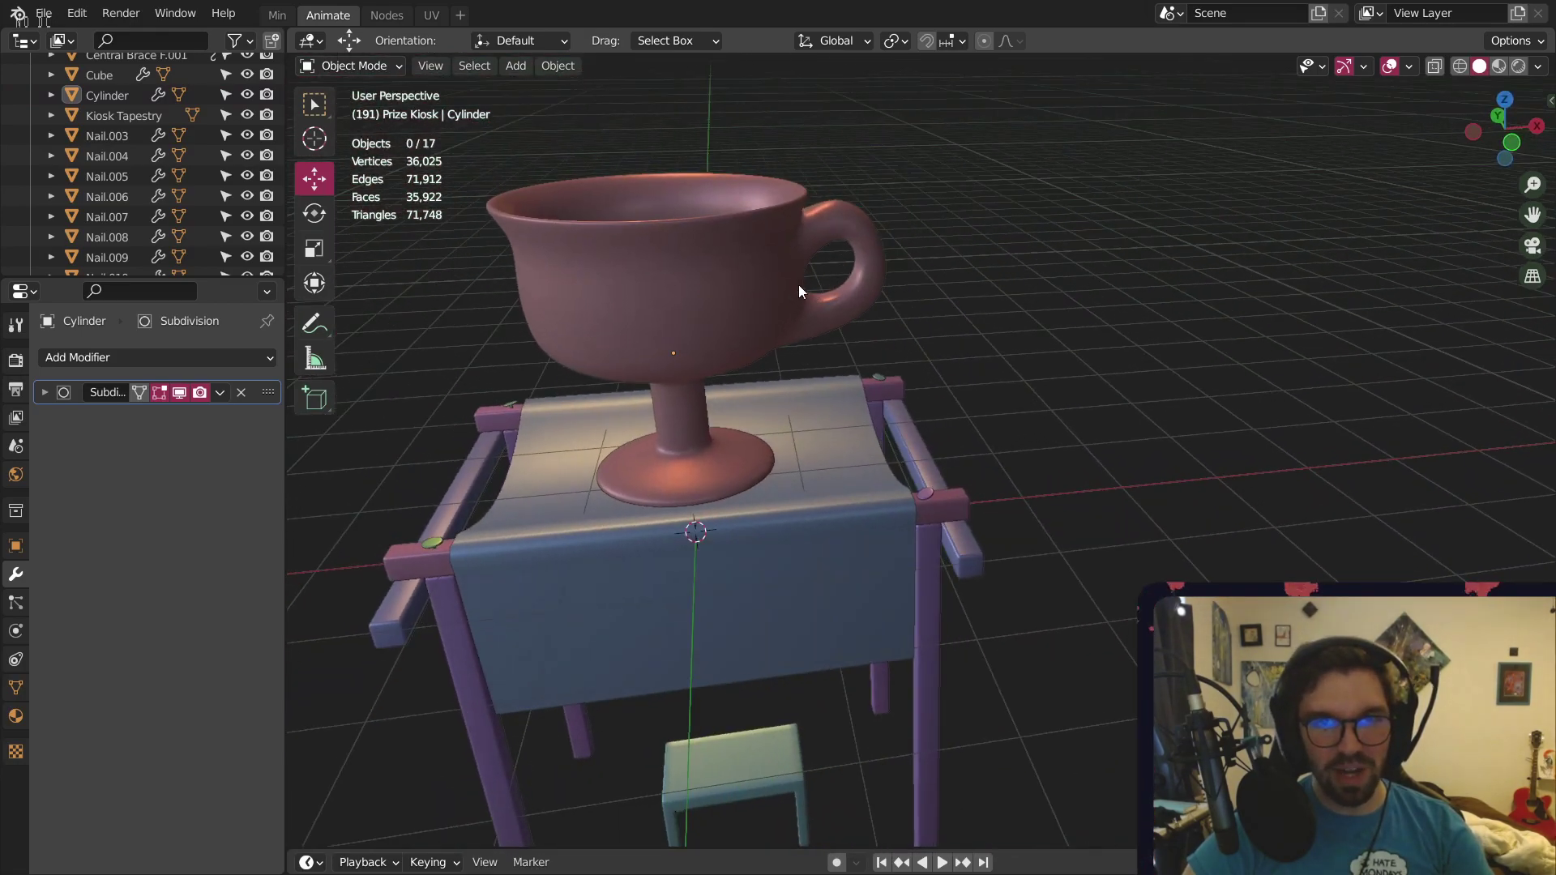
left_click(1513, 144)
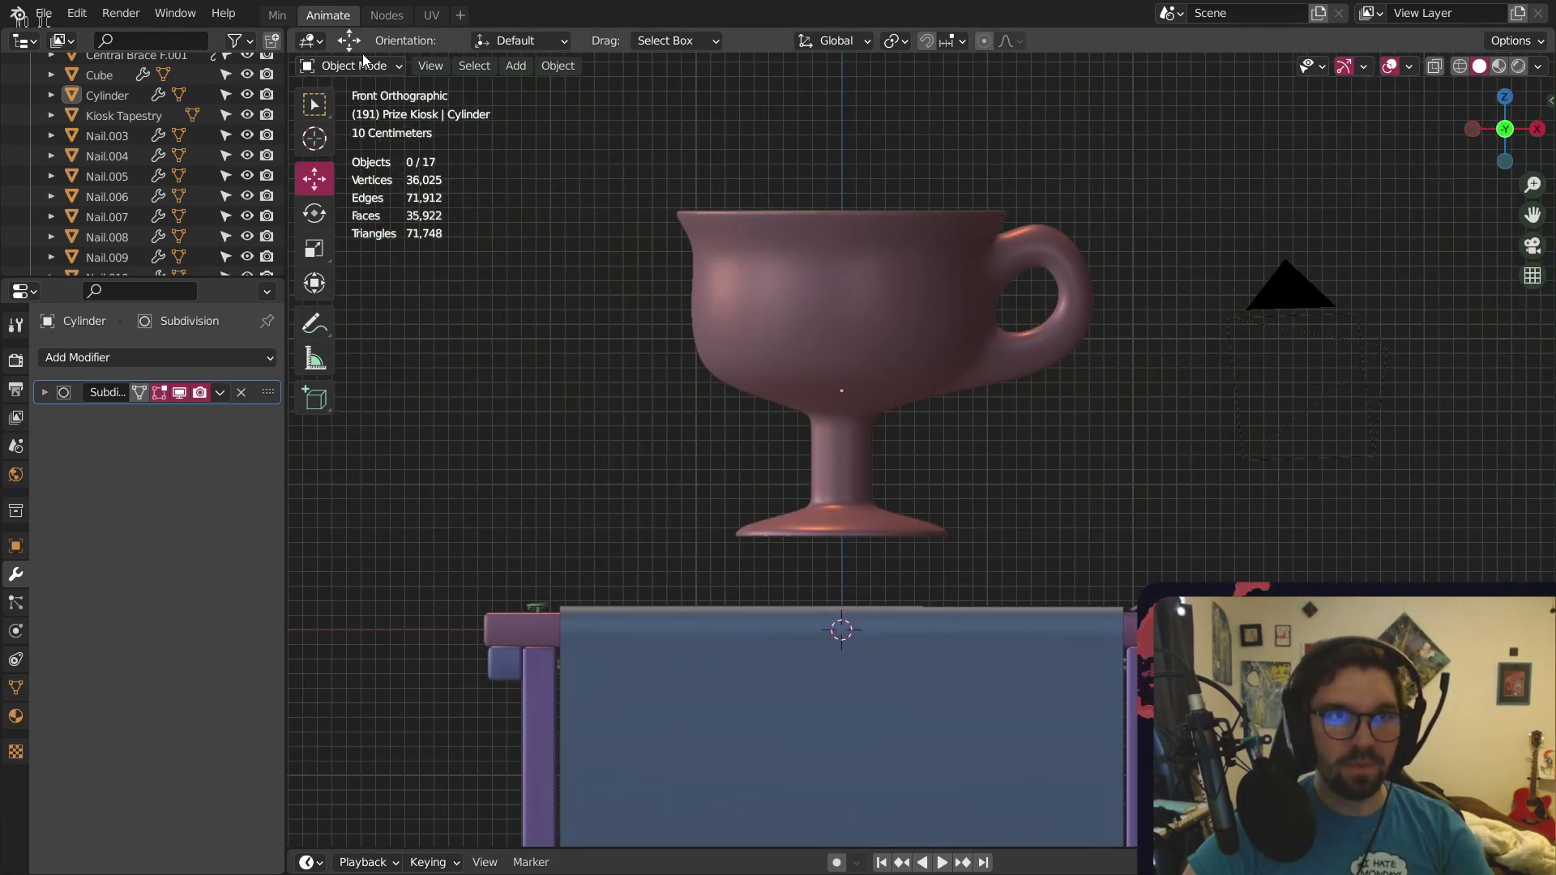
left_click(351, 65)
left_click(351, 111)
middle_click_drag(892, 174, 795, 174, "shift")
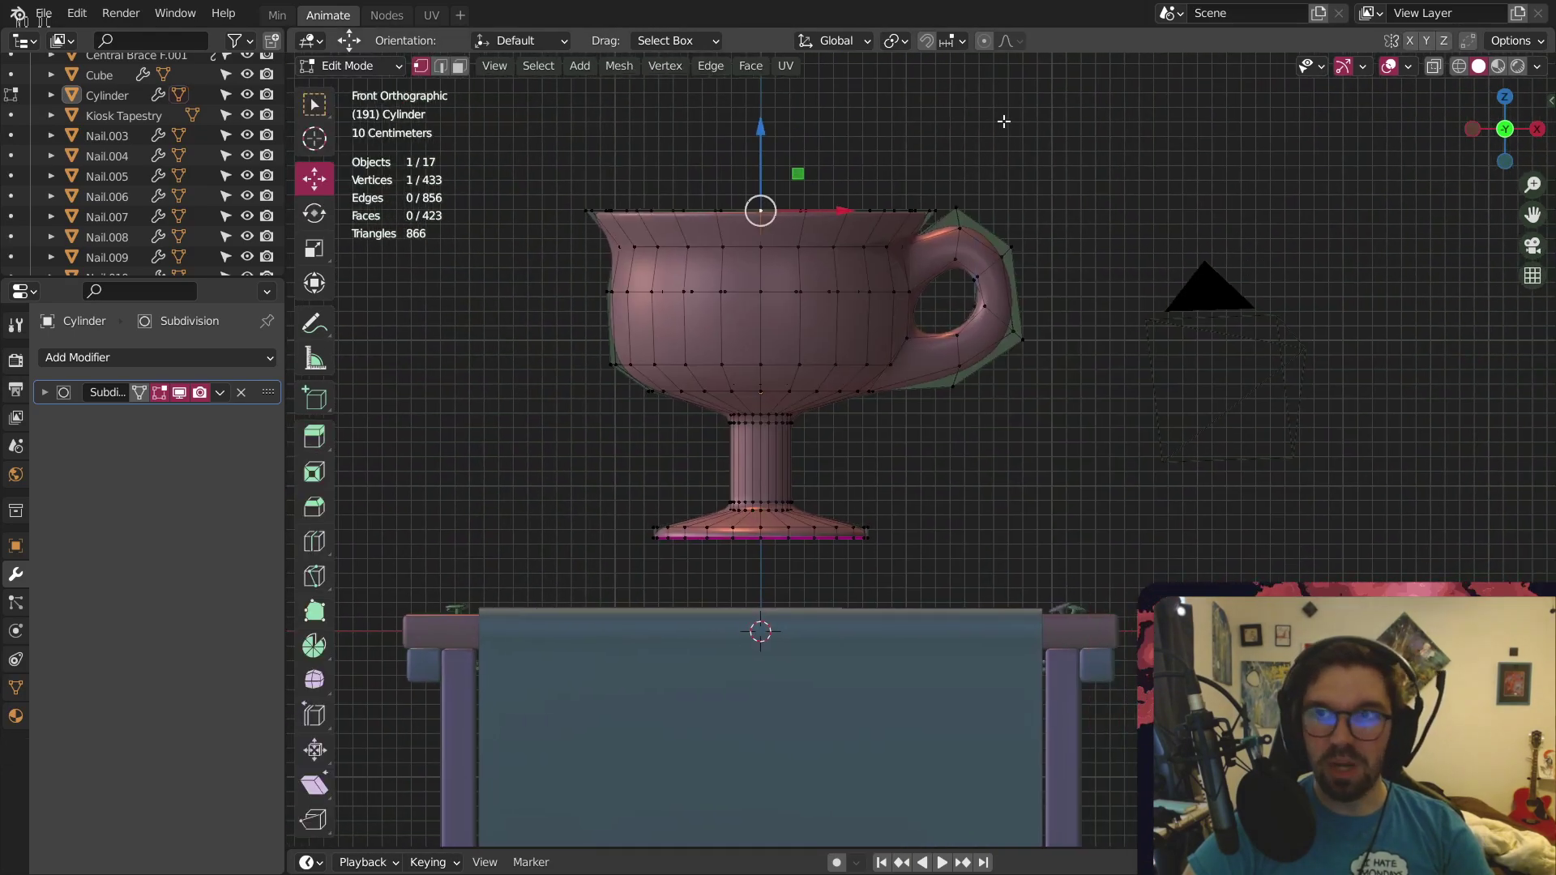
left_click(1458, 68)
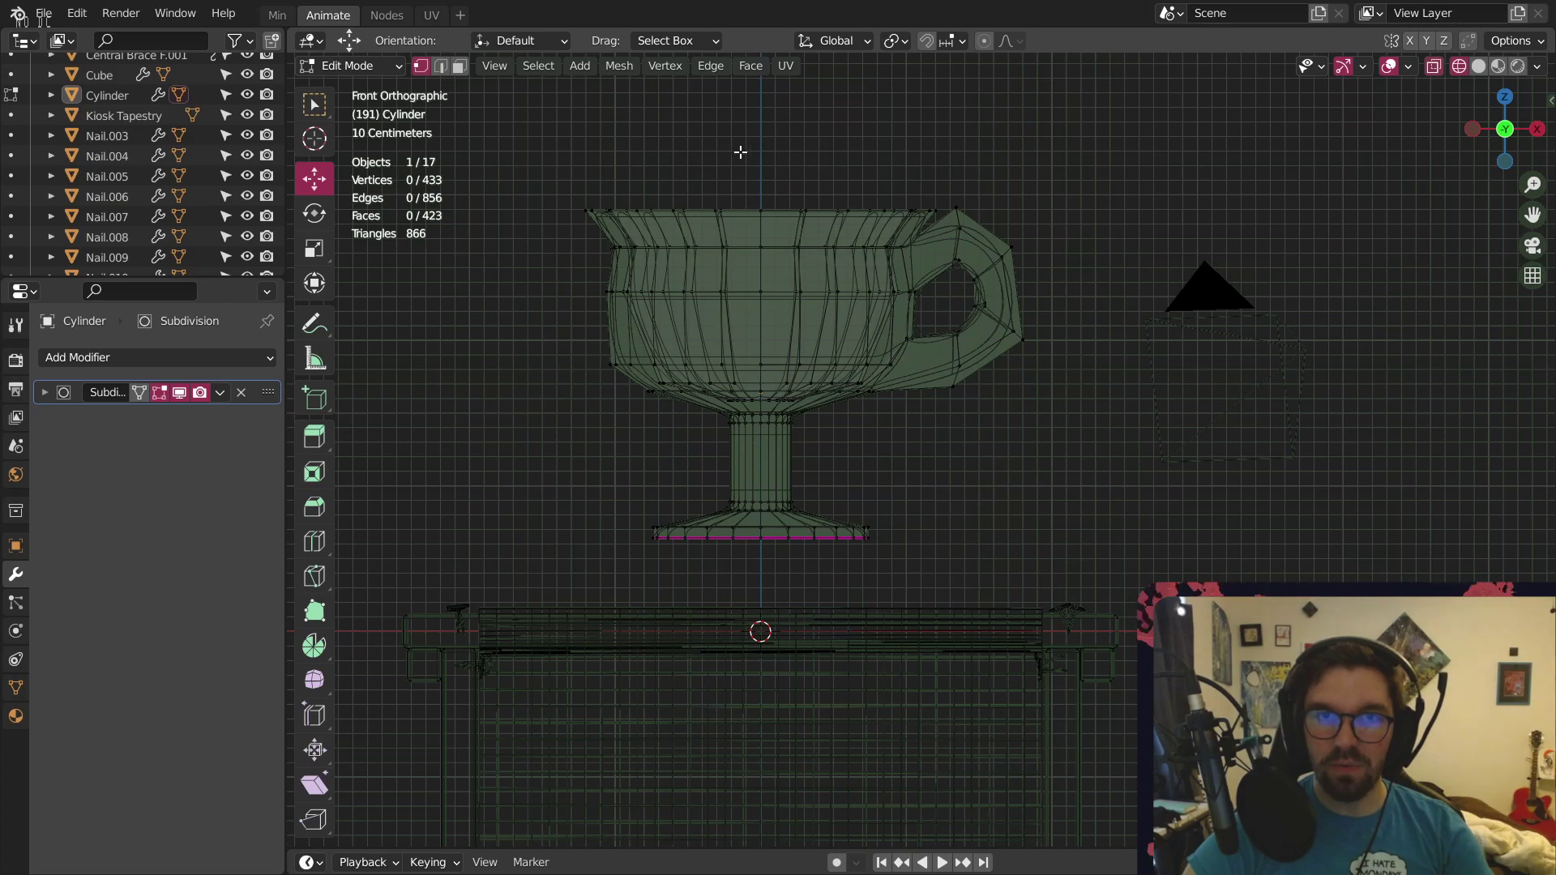
Select all vertices of the goblet's handleless half, including its stem and foot, and delete them
left_click_drag(740, 151, 471, 712)
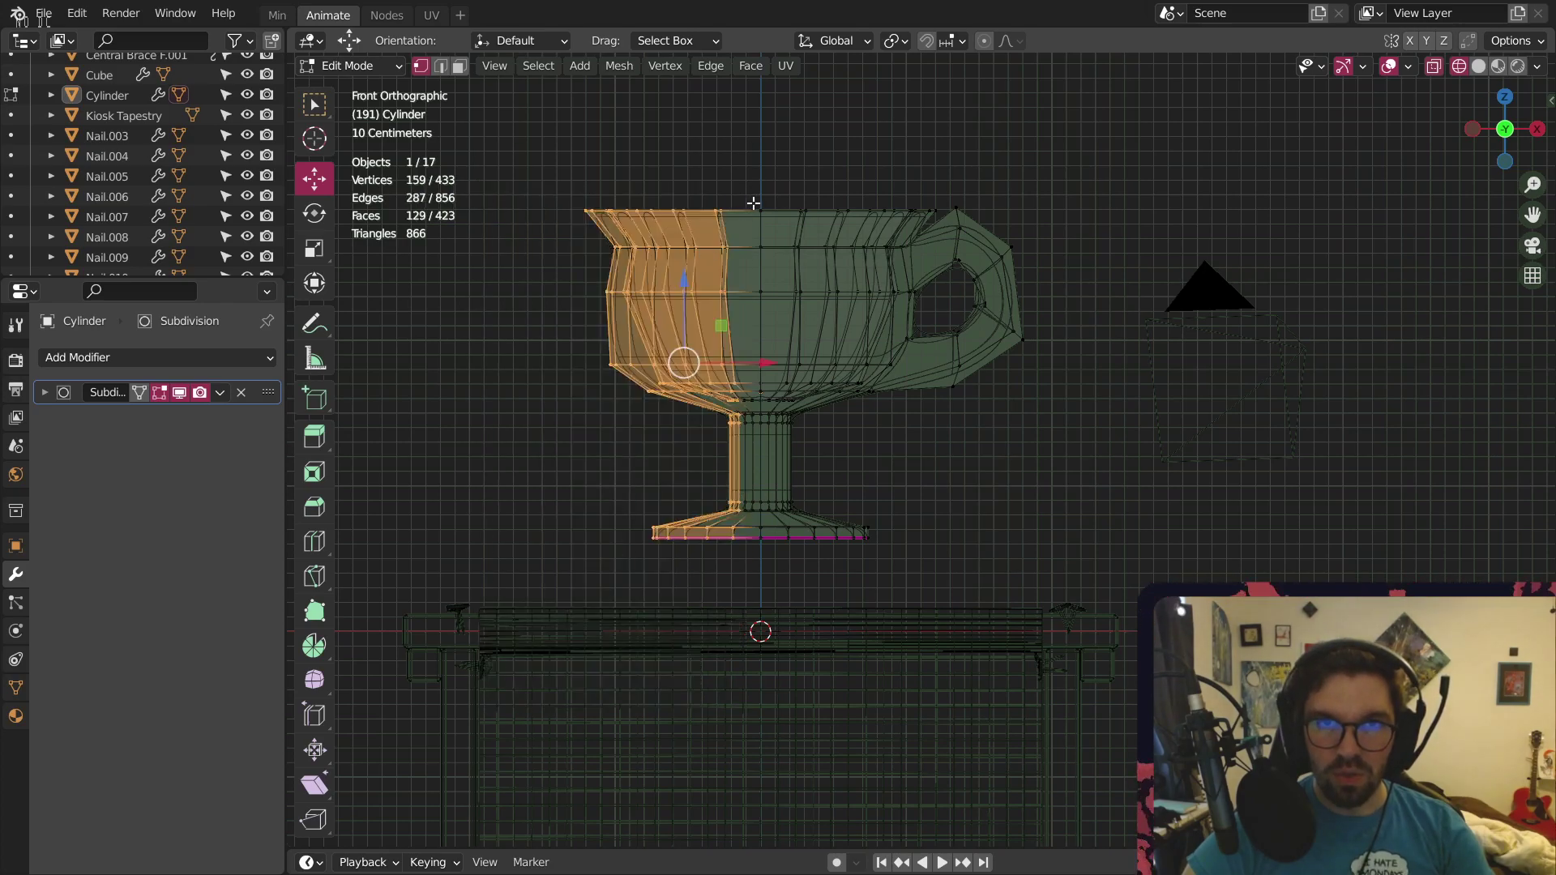
left_click_drag(662, 370, 531, 644)
scroll(749, 519, "up", 9)
scroll(730, 421, "down", 6)
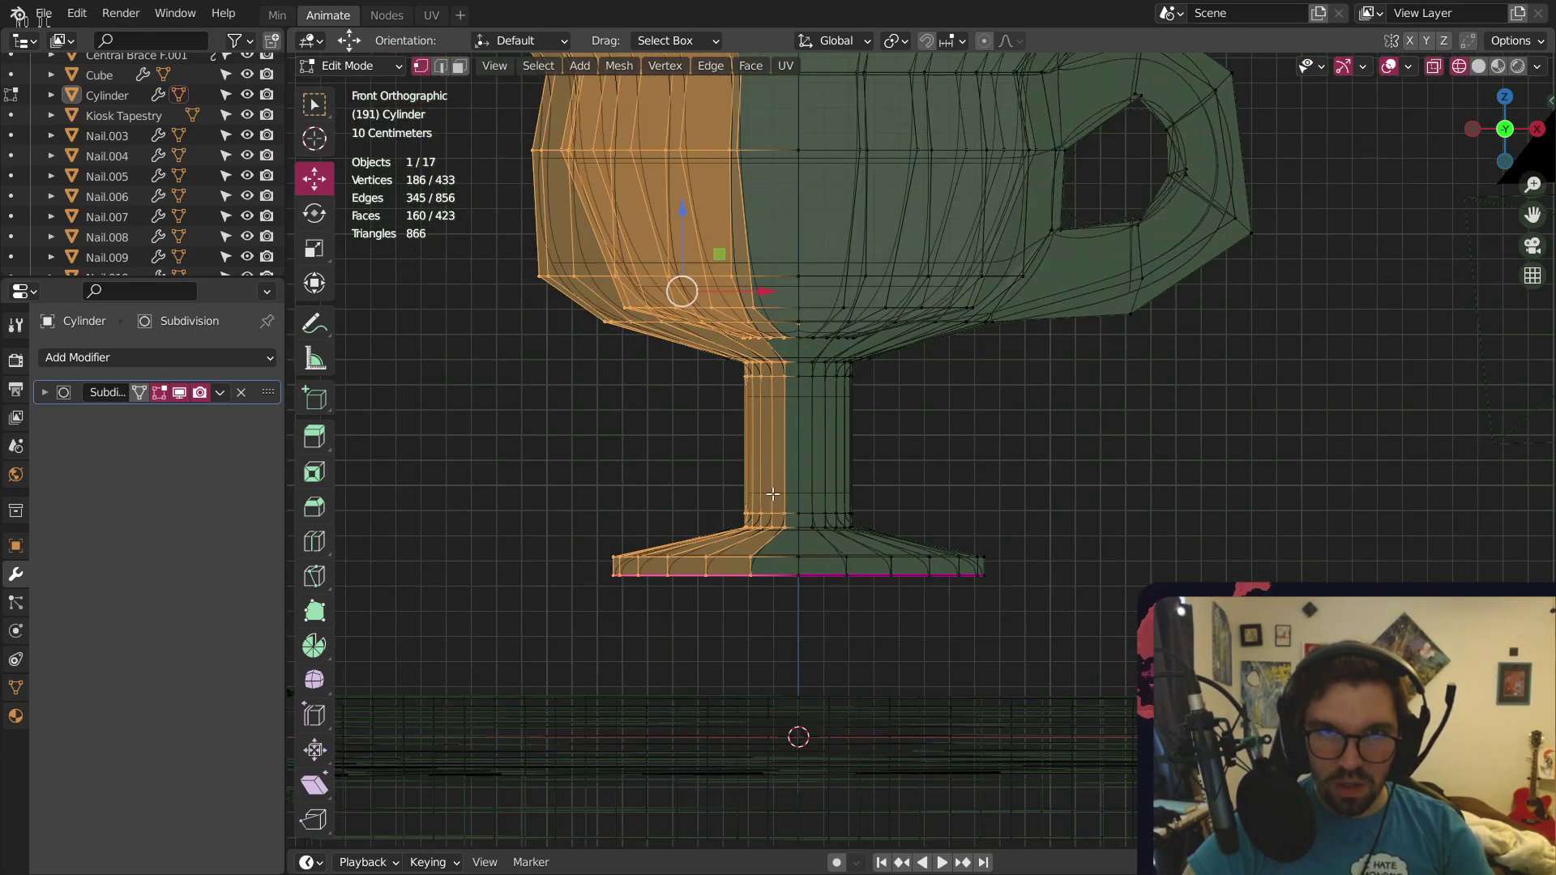
scroll(600, 254, "up", 8)
scroll(771, 359, "down", 5)
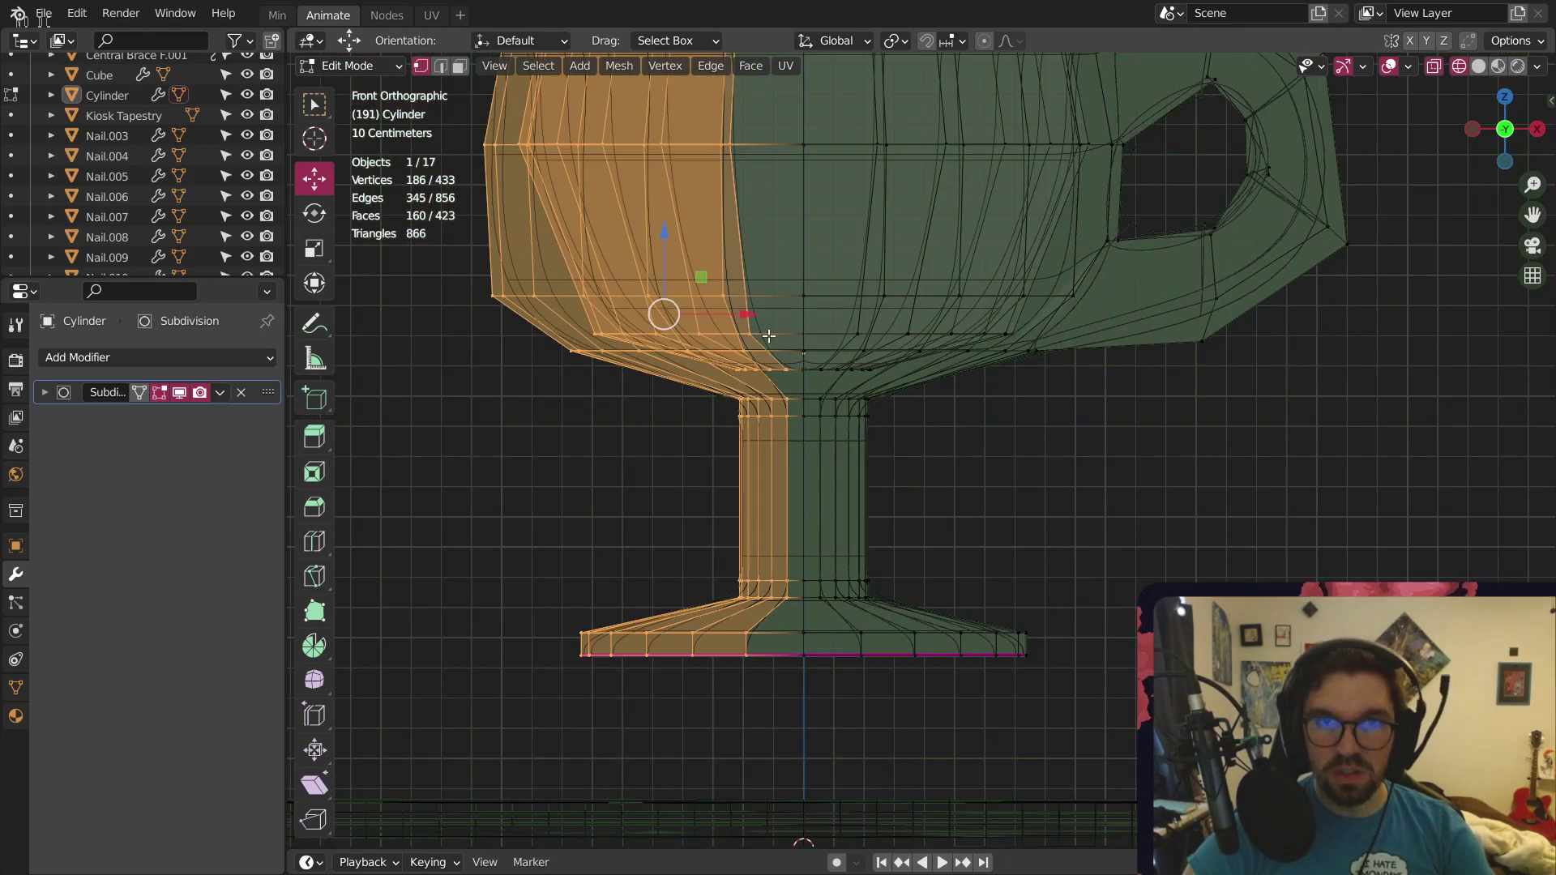
key("x")
left_click(770, 311)
scroll(631, 325, "down", 3)
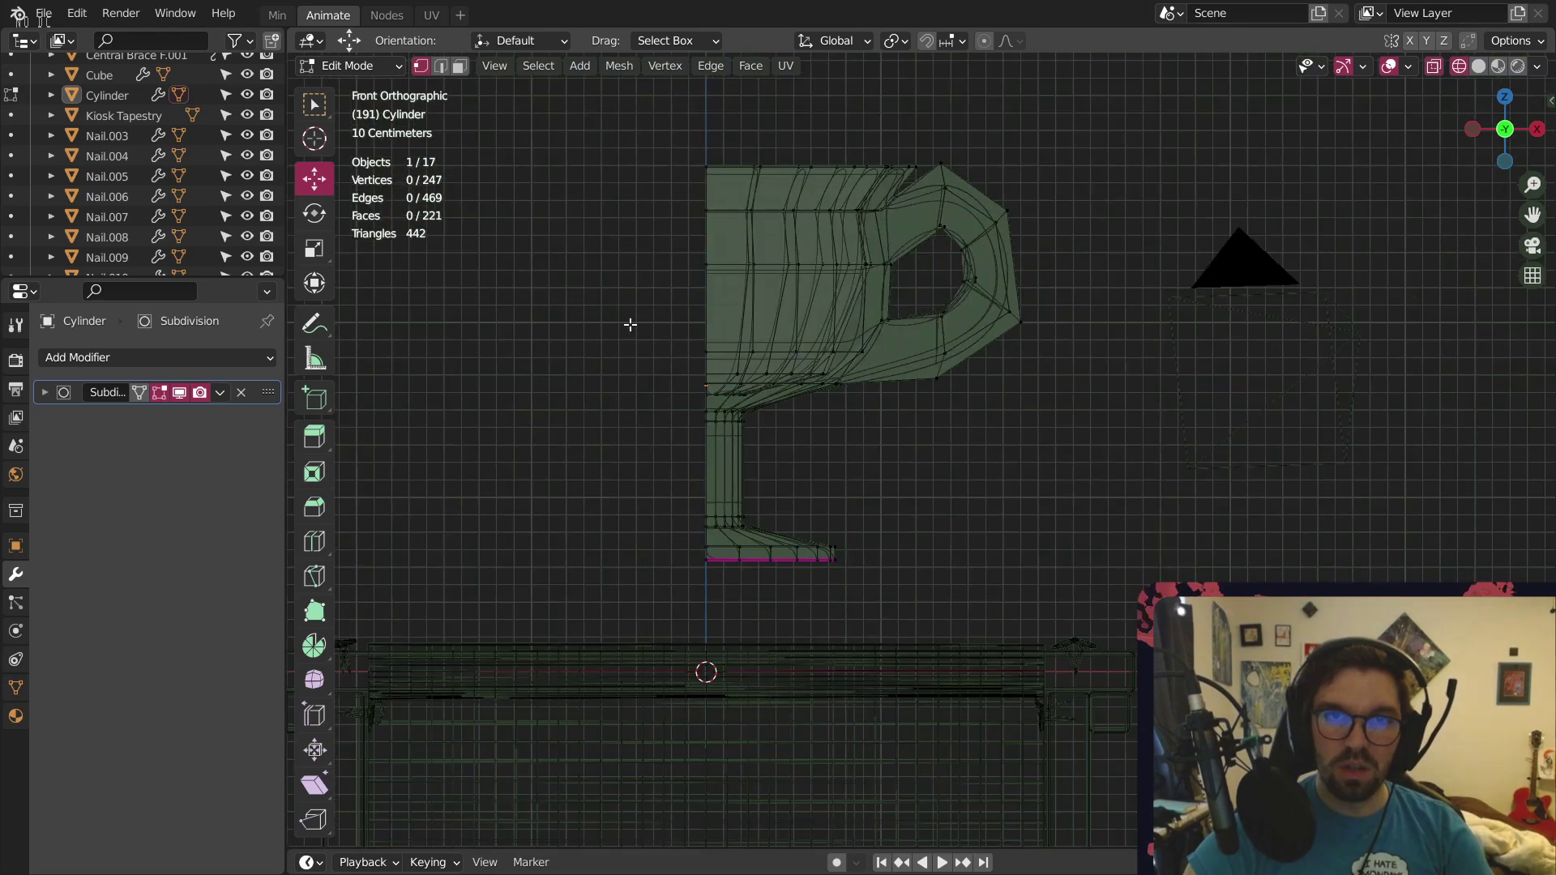
Return the half goblet to Object Mode and solid shading
left_click(349, 65)
left_click(361, 81)
left_click(694, 197)
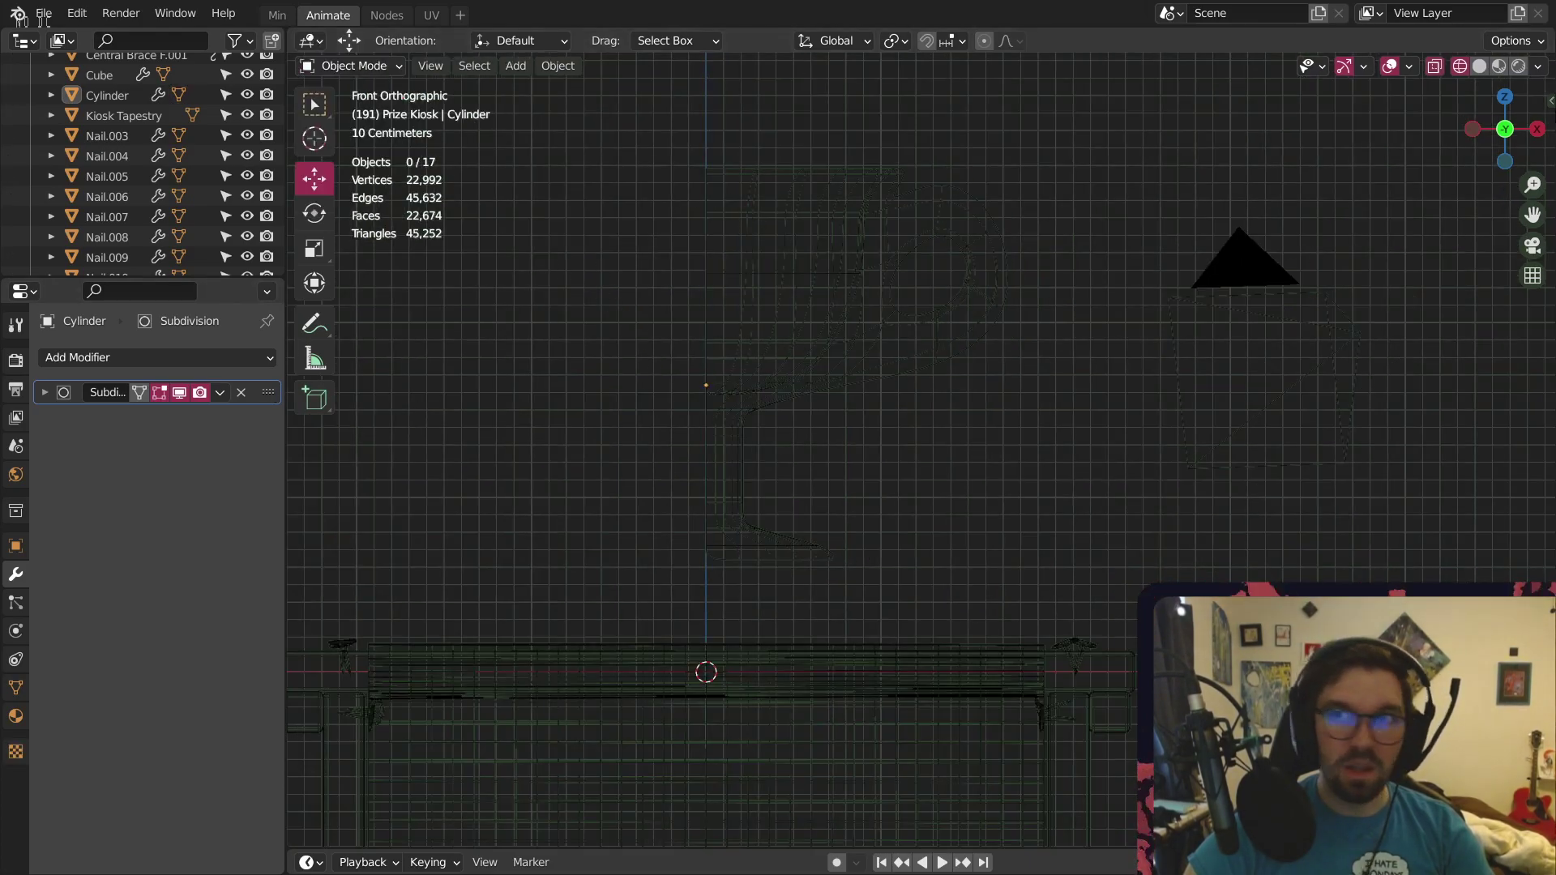
left_click(1479, 66)
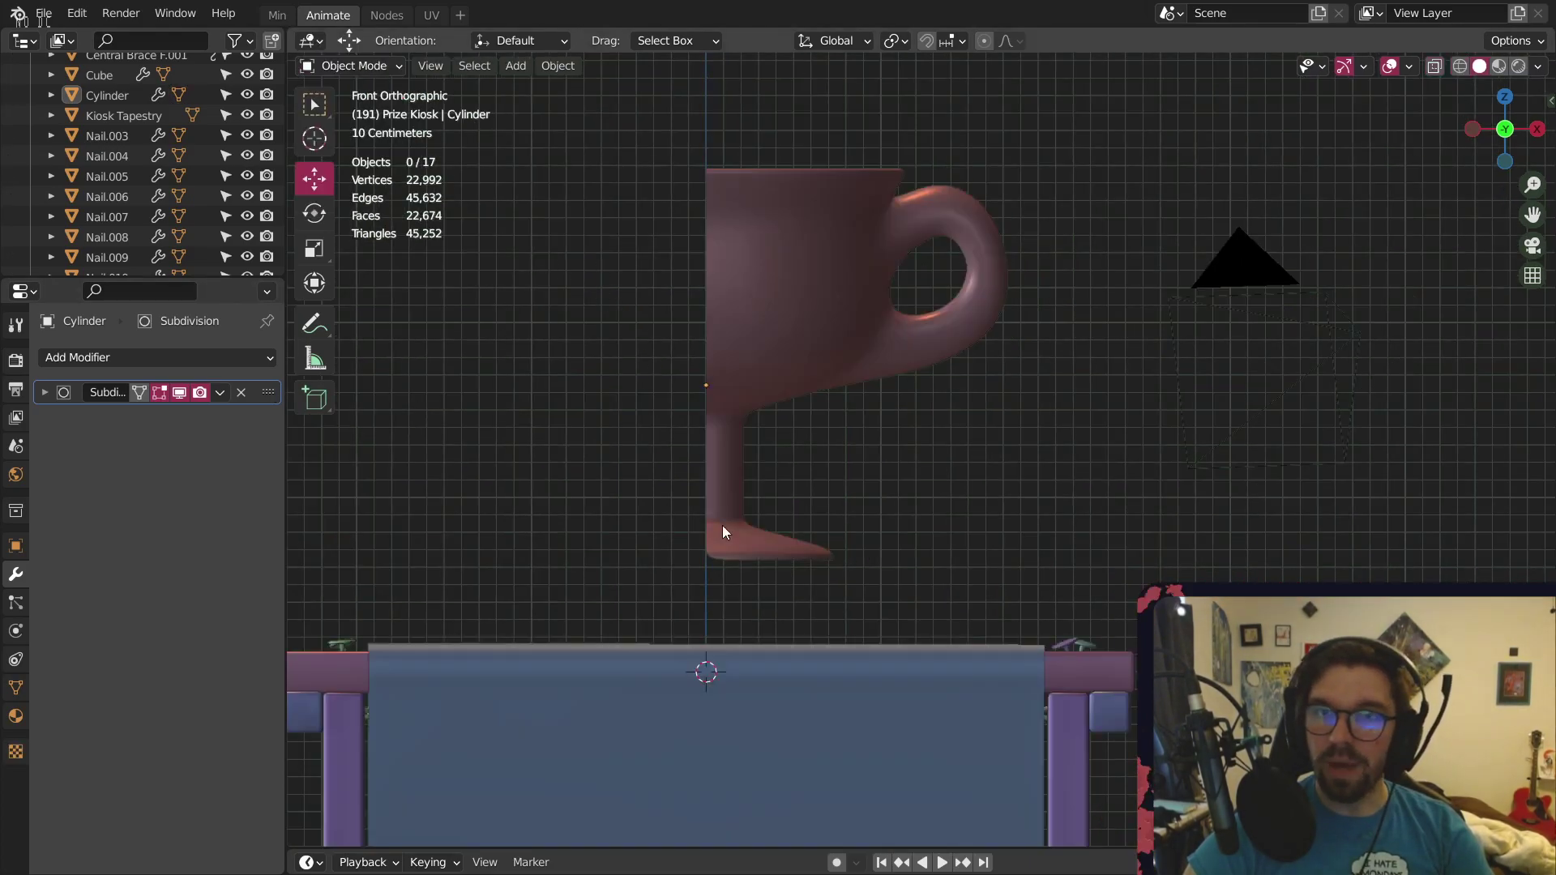
Add a Mirror modifier on the X axis to the half goblet and place it before the Subdivision modifier
left_click(169, 353)
left_click(292, 583)
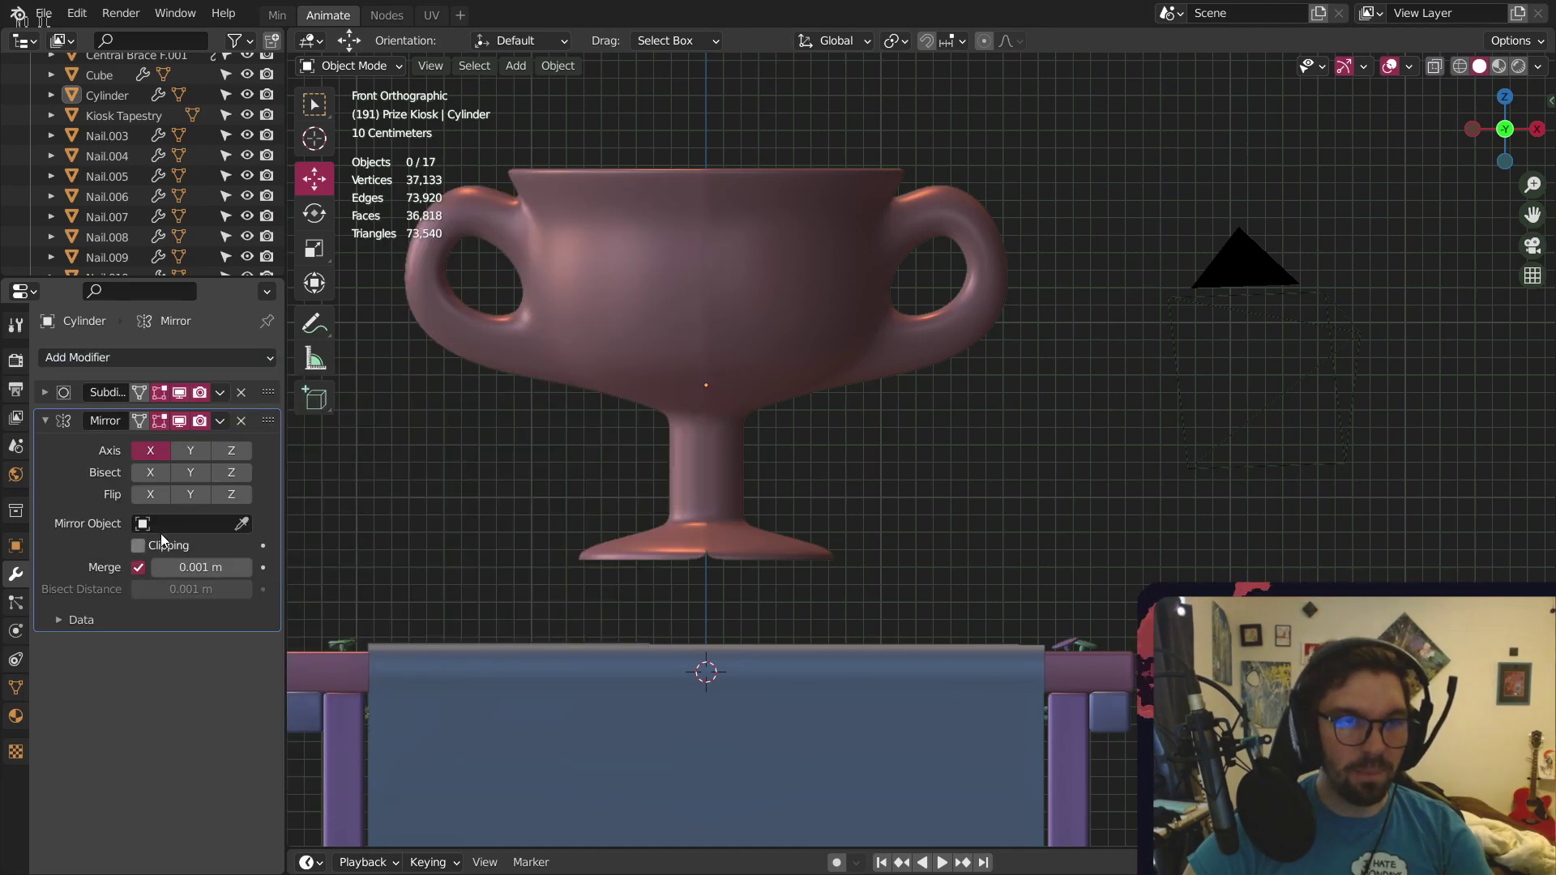
left_click_drag(267, 420, 286, 324)
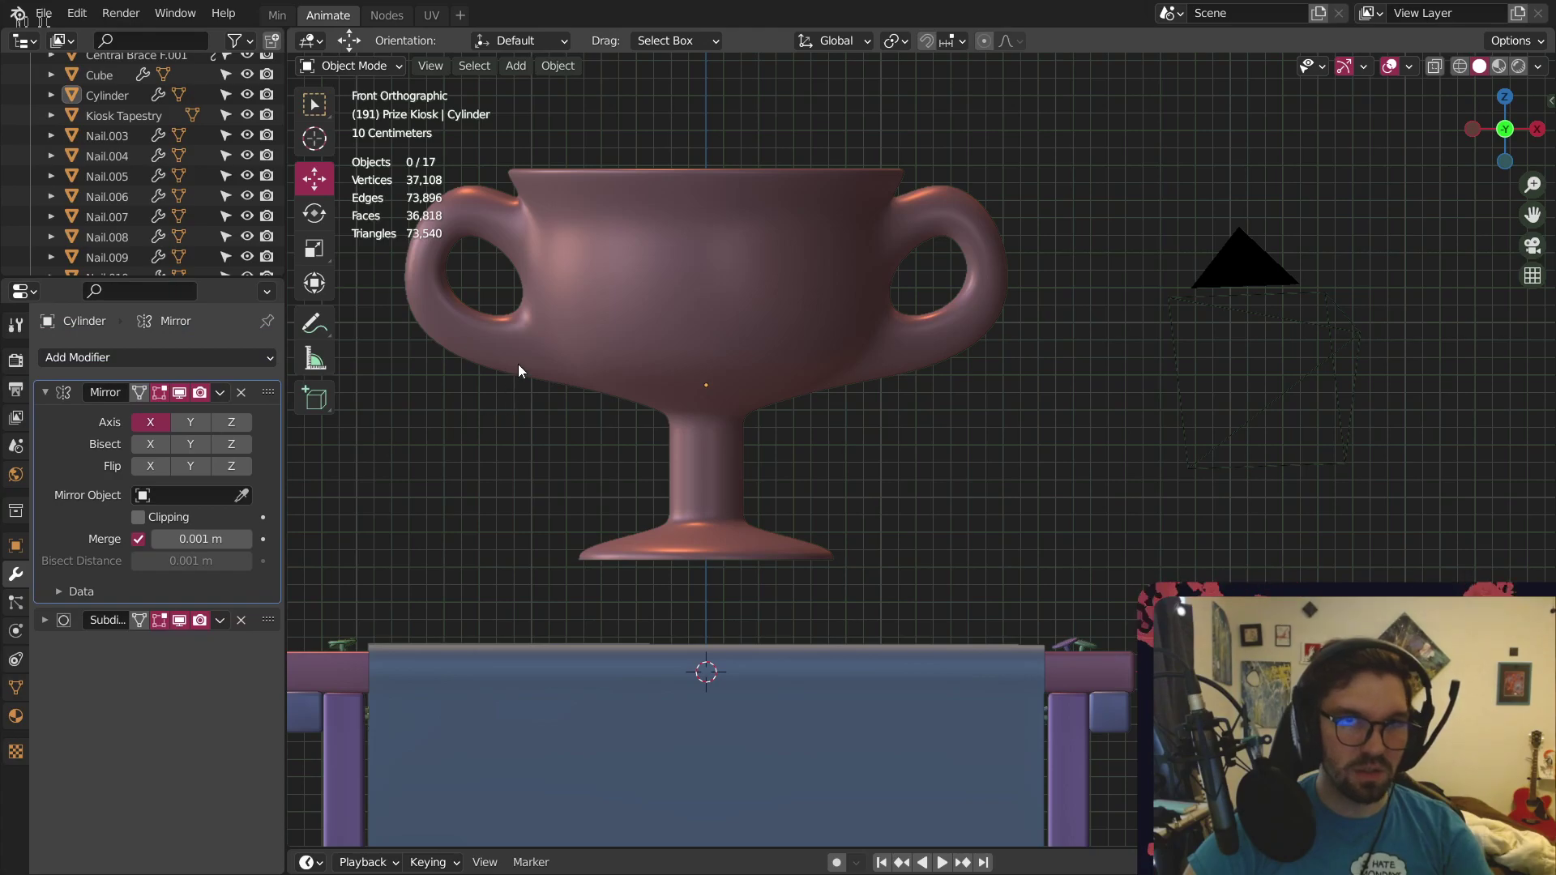
Apply the goblet's Mirror modifier and view the two-handled result
middle_click_drag(518, 363, 705, 423, "shift")
left_click(221, 392)
left_click(260, 413)
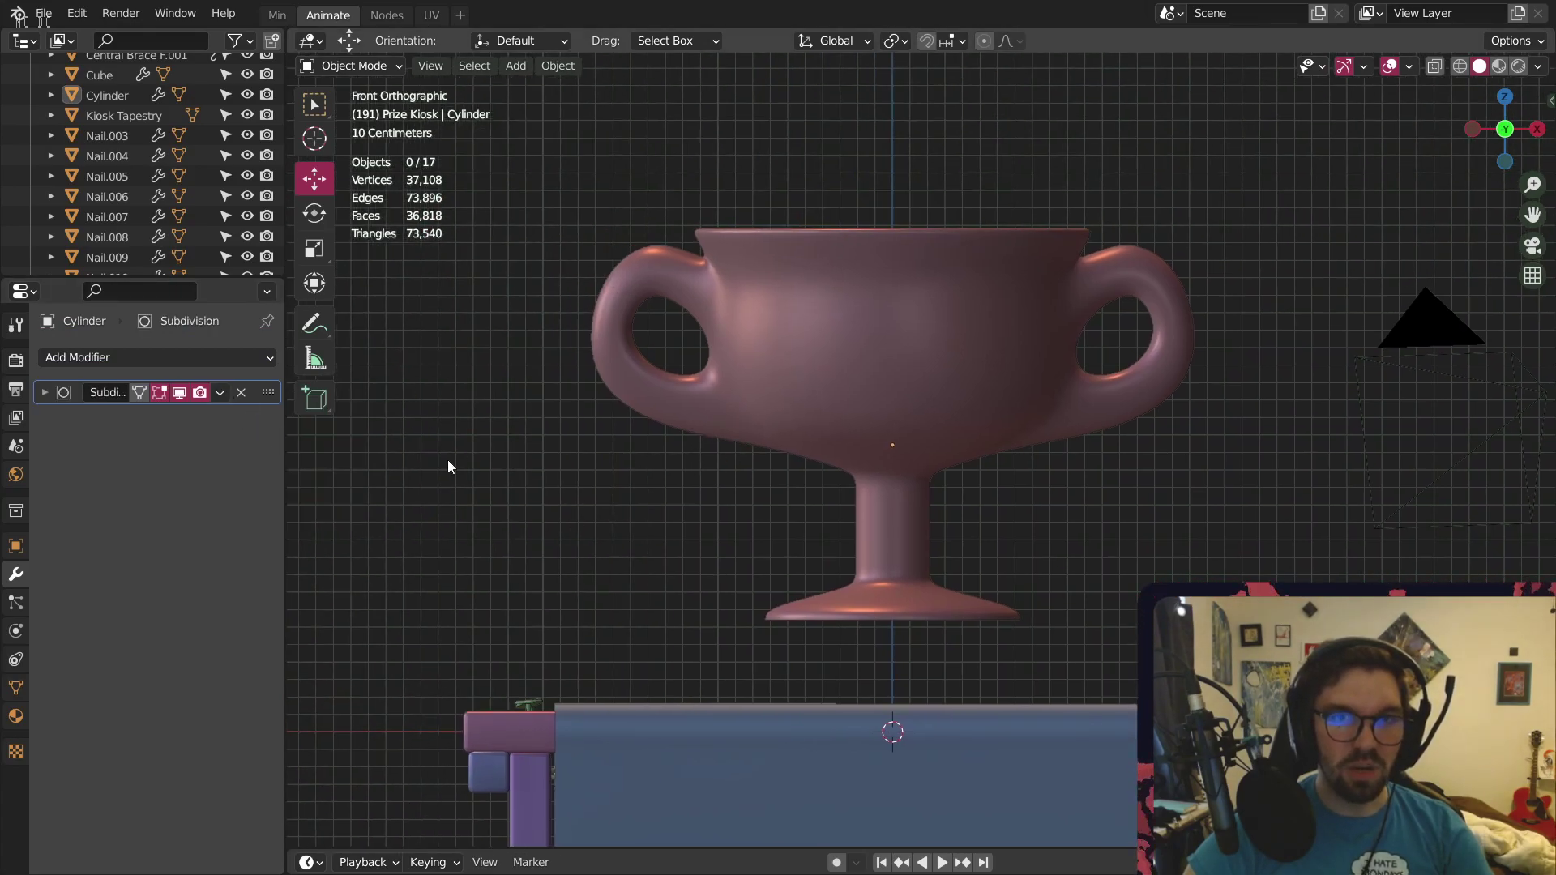
middle_click_drag(766, 348, 1142, 322)
scroll(936, 308, "up", 4)
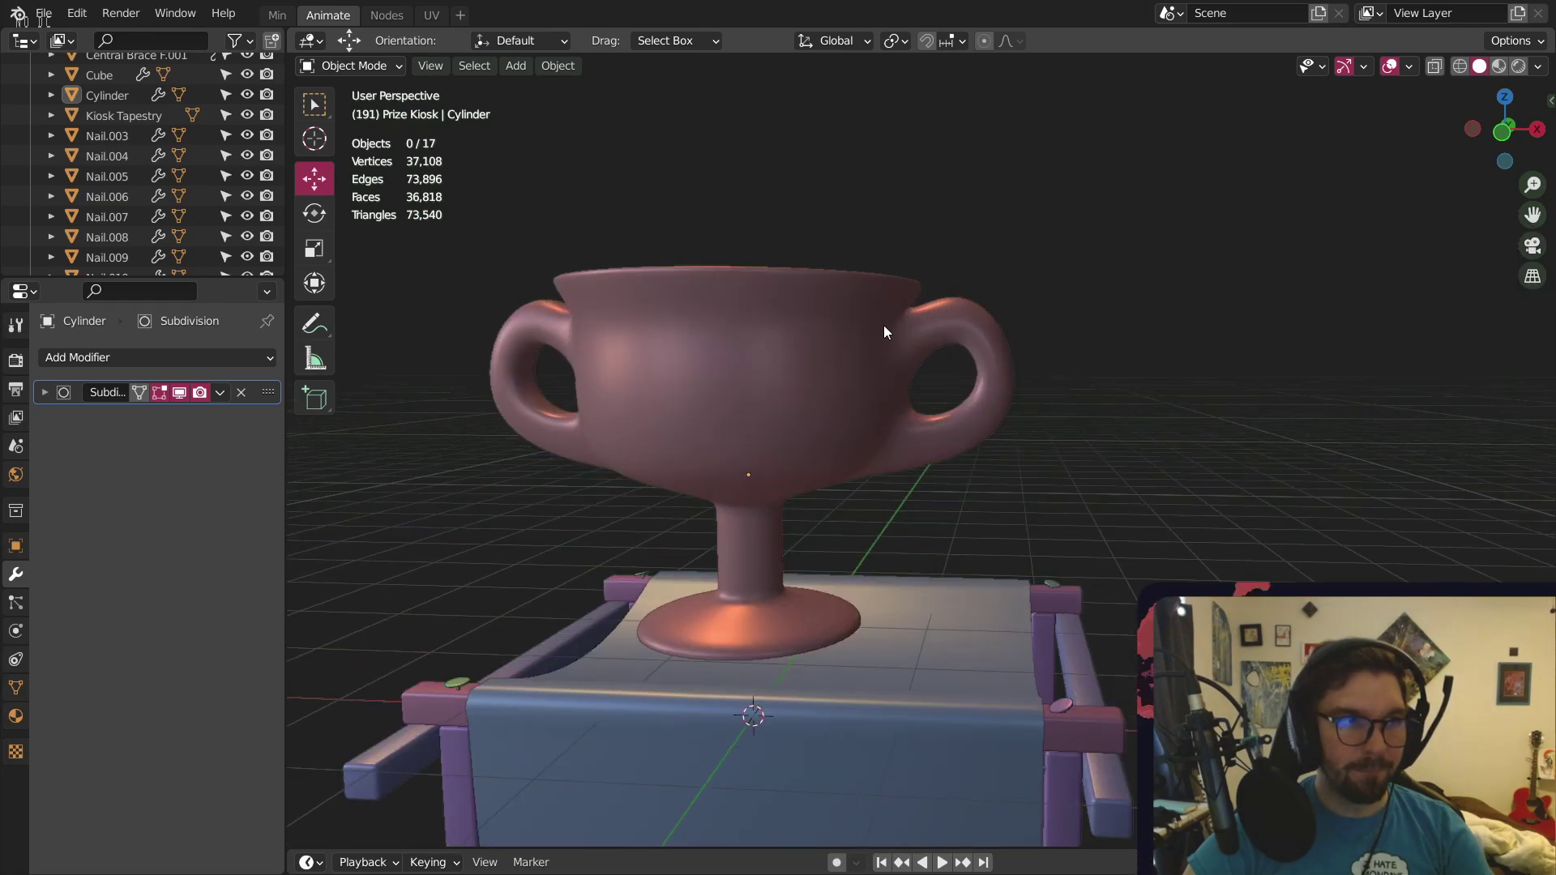
Set the goblet's Subdivision levels to 2 for both viewport and render
left_click(649, 411)
left_click(220, 394)
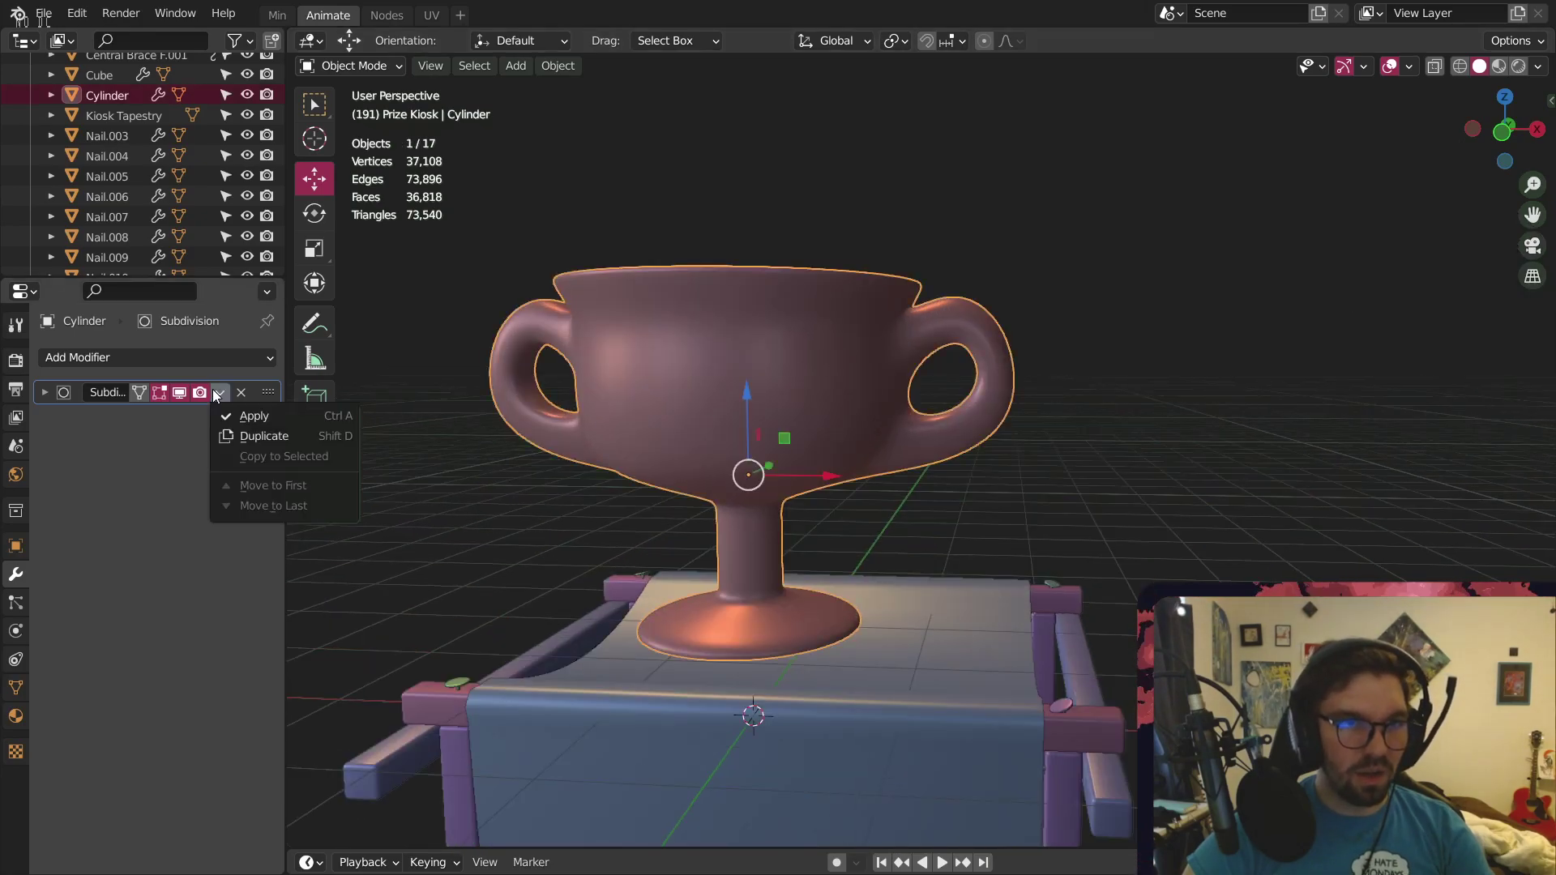
left_click(42, 393)
left_click(138, 447)
left_click(137, 467)
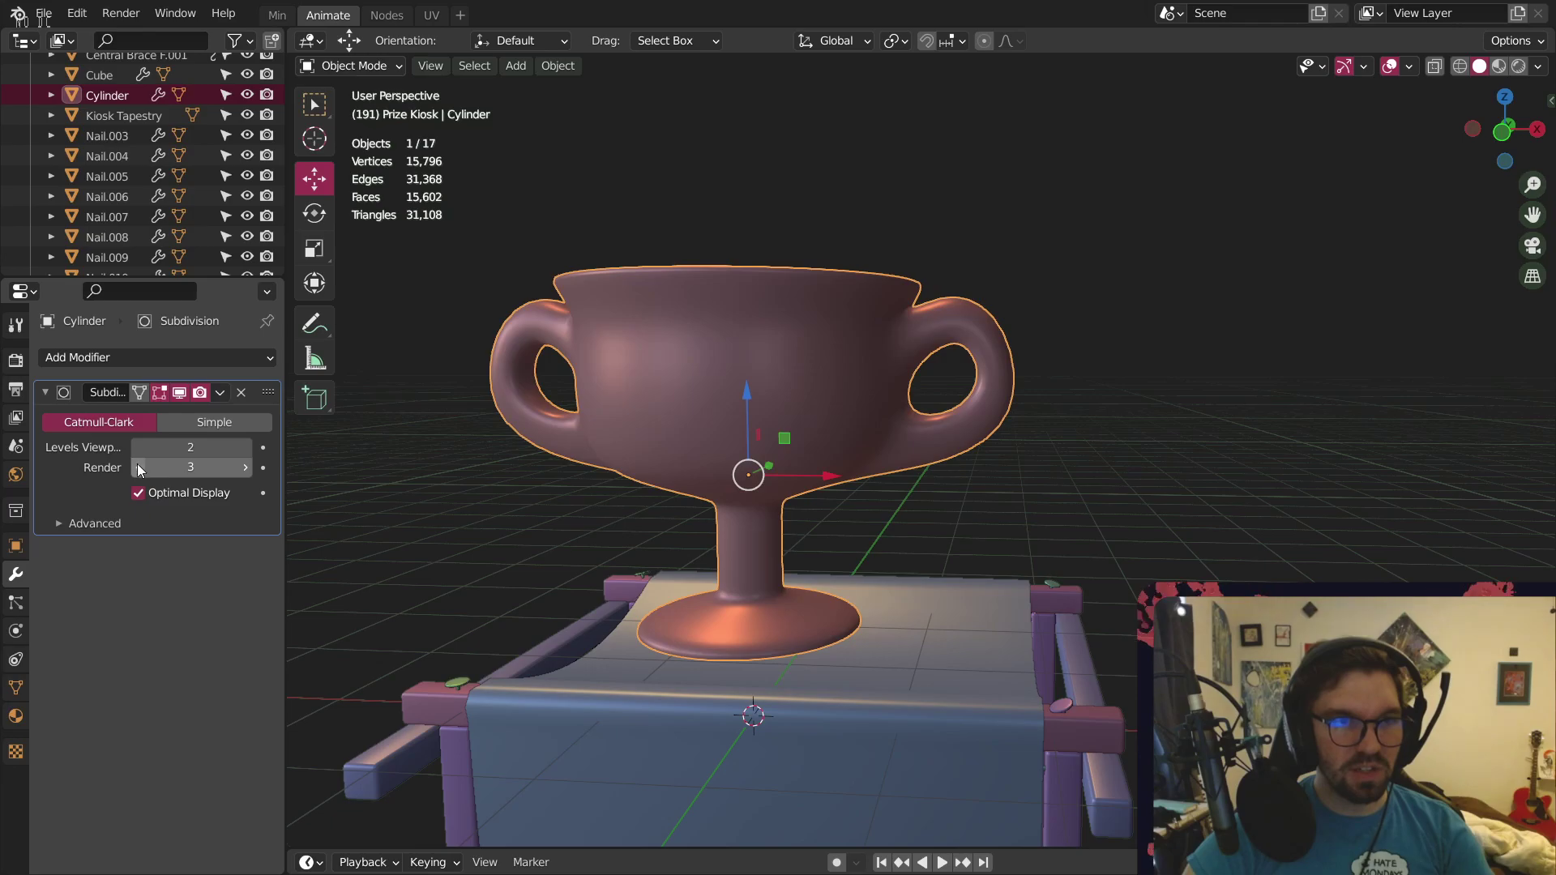
In Edit Mode, merge the first pair of vertices at their center along the open seam in the bowl's inside floor
middle_click_drag(616, 243, 770, 389)
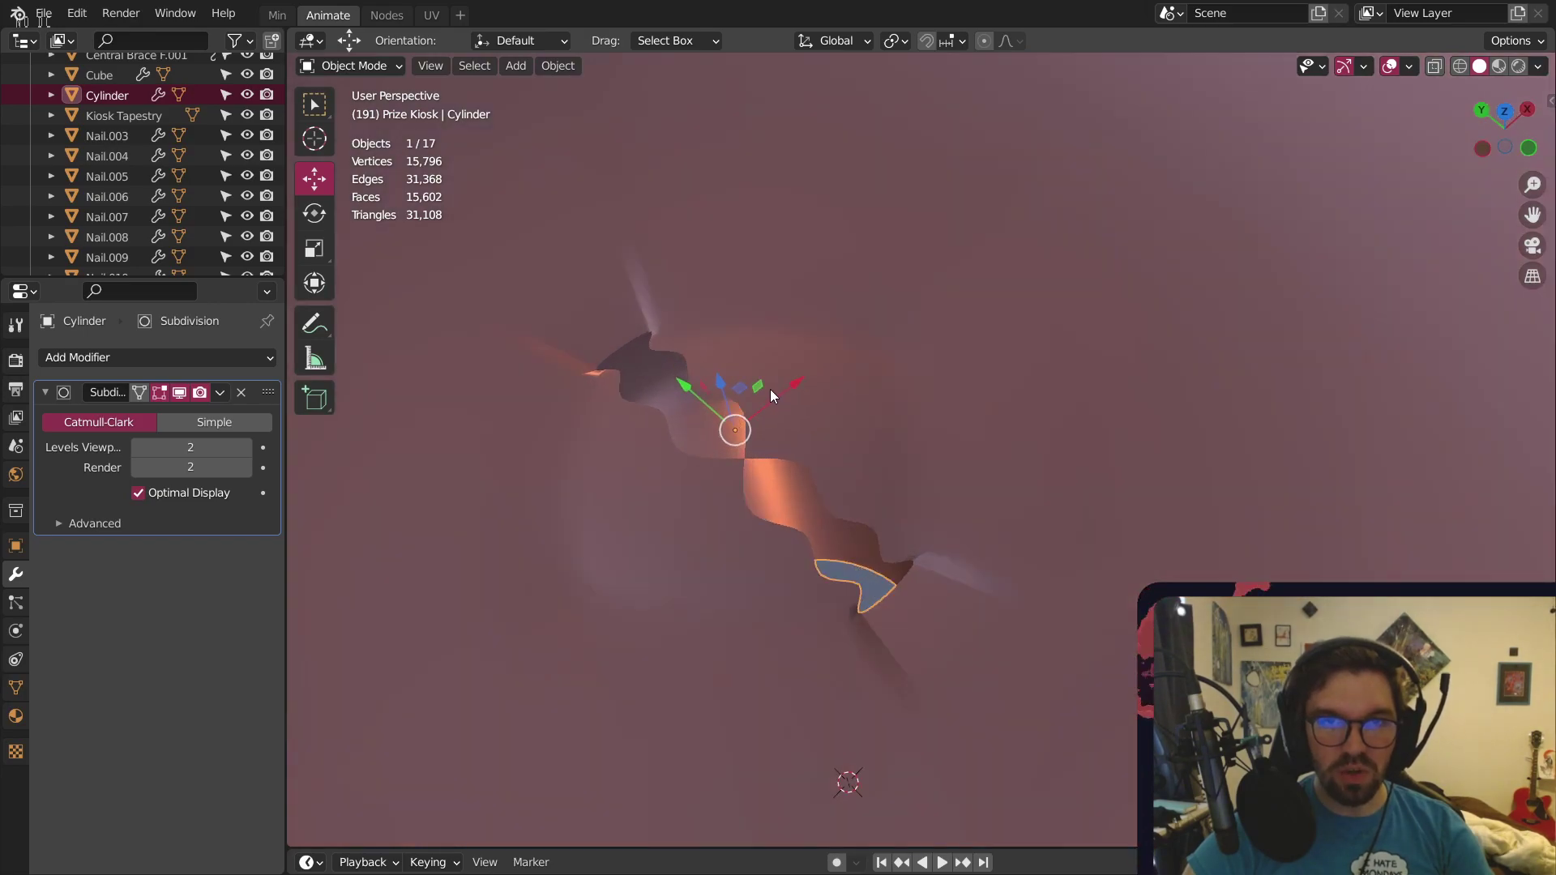
left_click(352, 66)
left_click(348, 90)
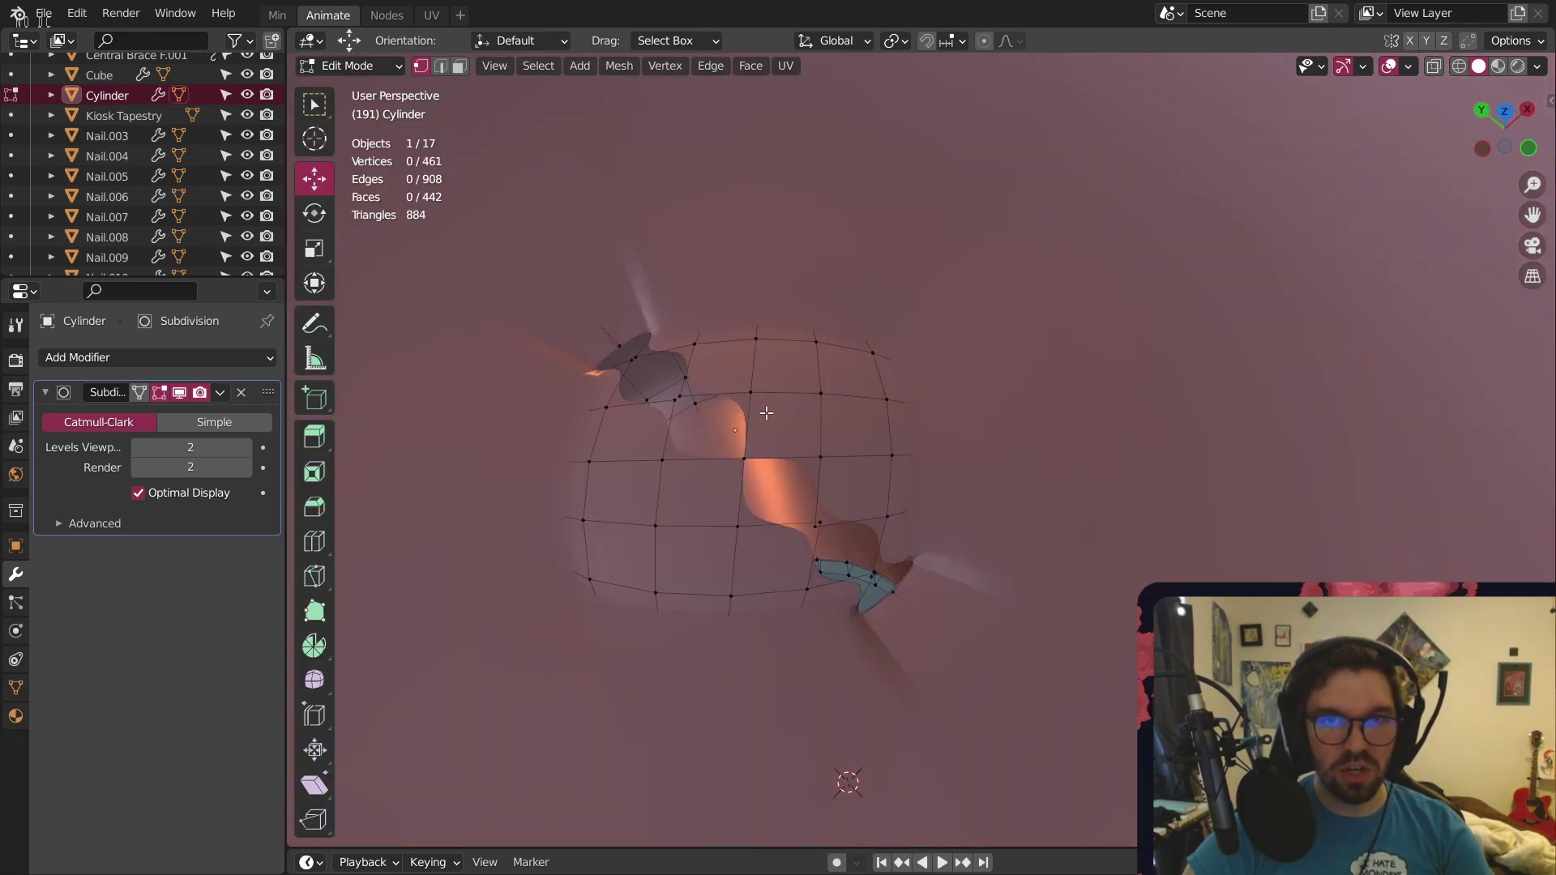
middle_click_drag(725, 343, 843, 358)
scroll(698, 416, "up", 3)
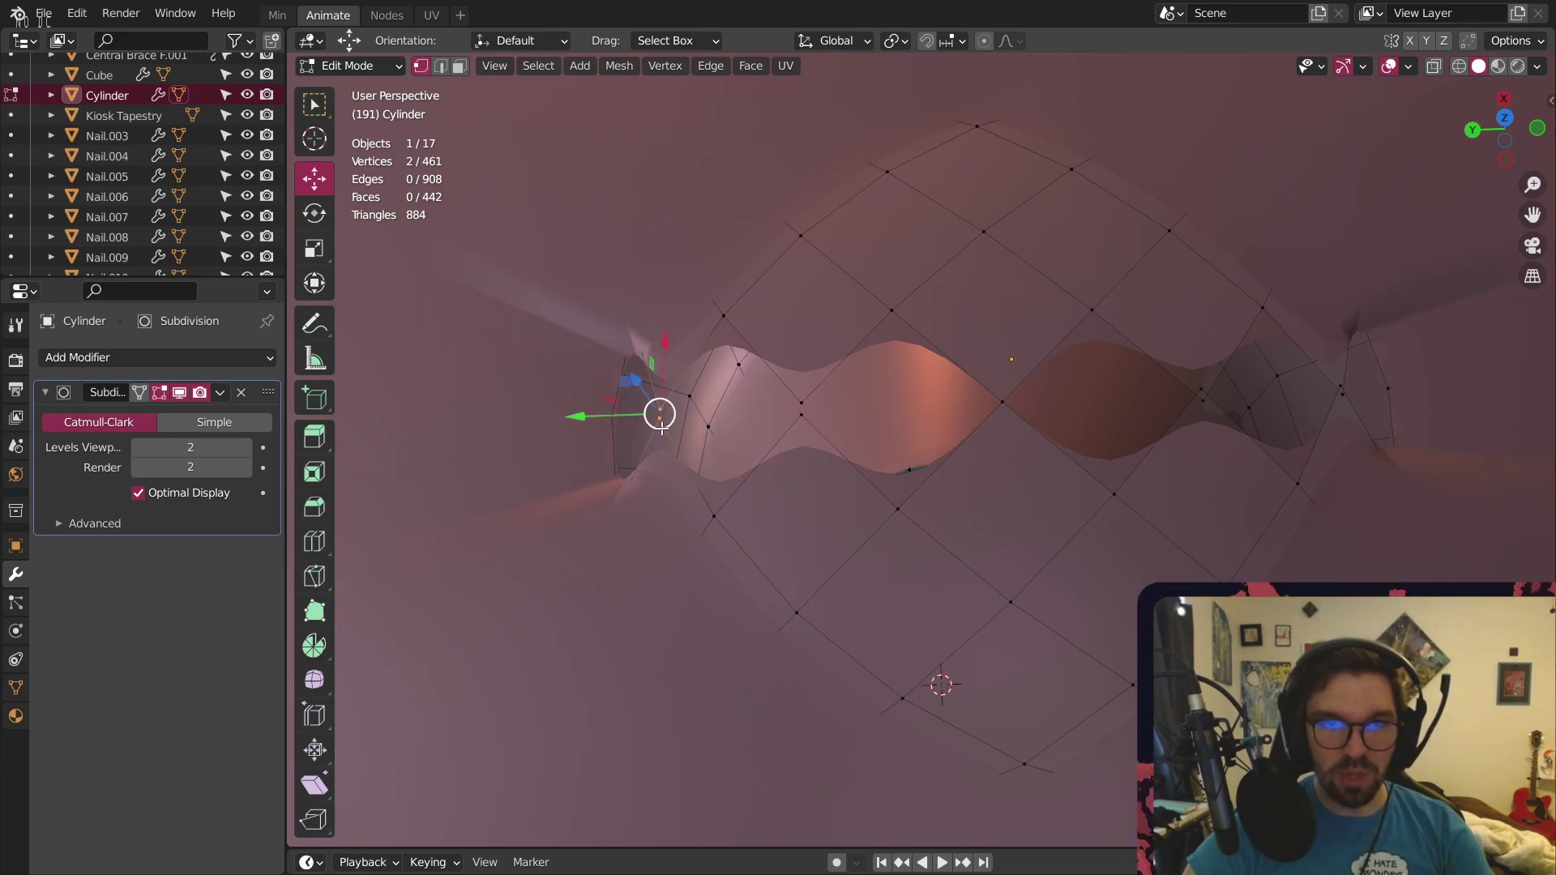
right_click(662, 425)
mouse_move(671, 771)
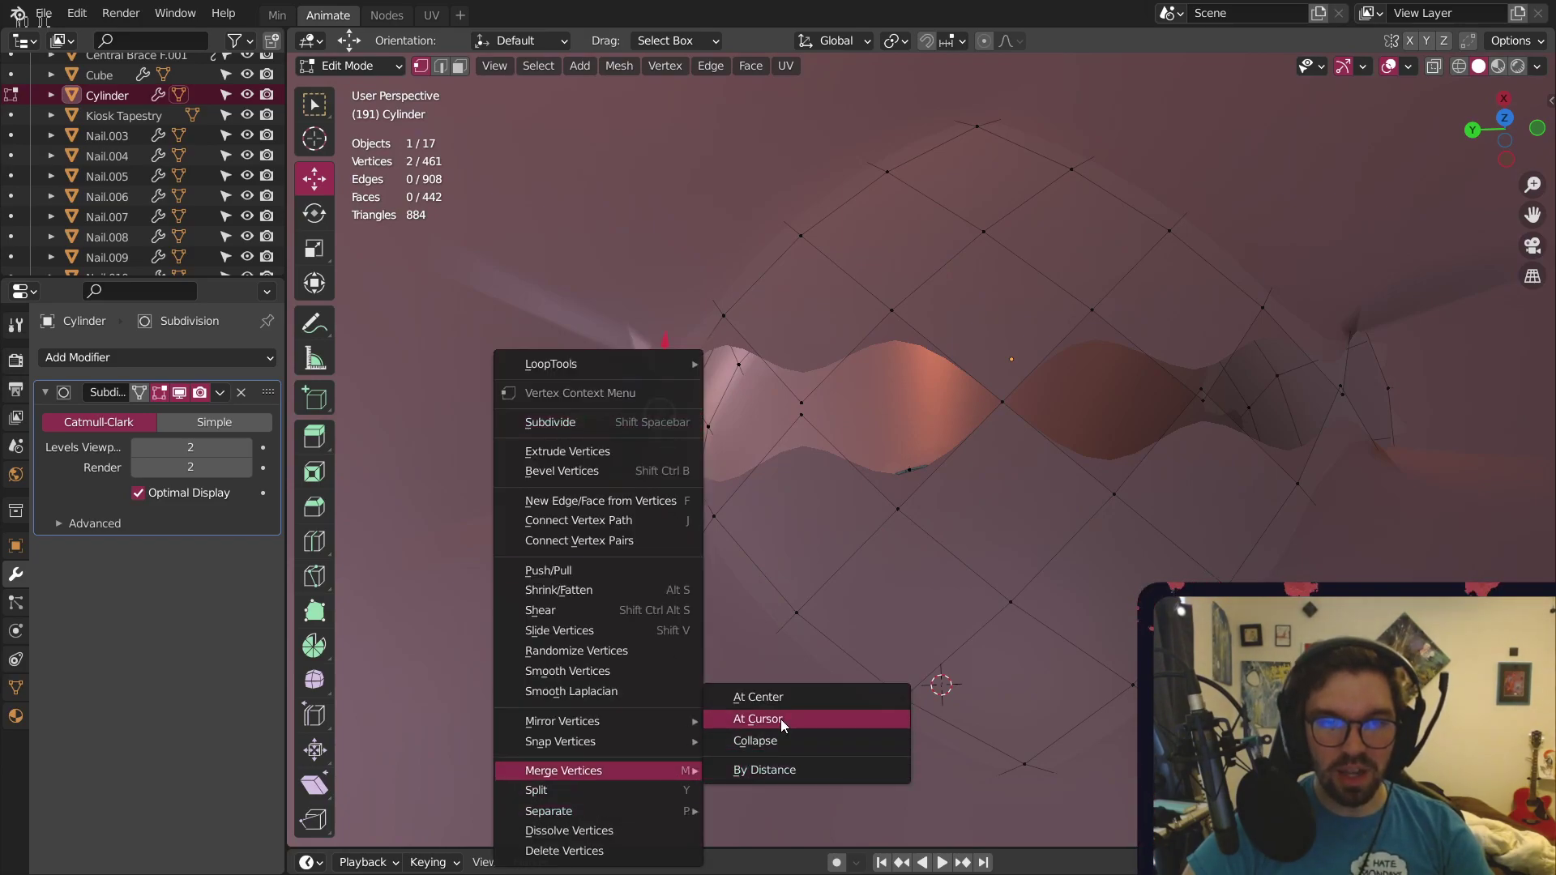
left_click(787, 697)
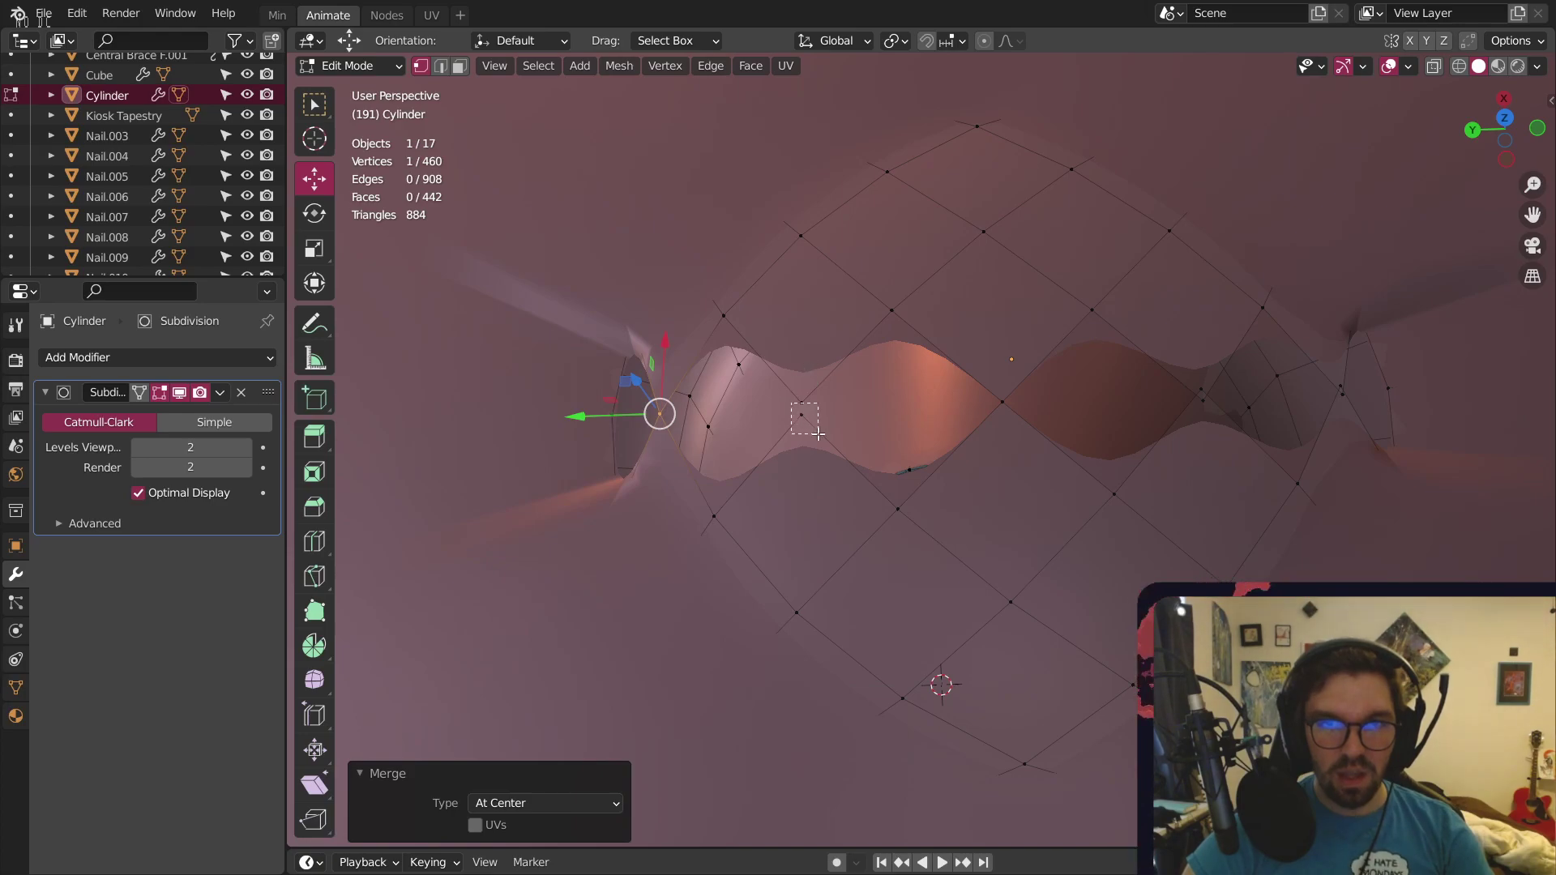
Merge the remaining vertex pairs along the bowl floor's open seam at their centers, with the Subdivision modifier hidden in the viewport
left_click_drag(818, 434, 820, 435)
left_click(179, 393)
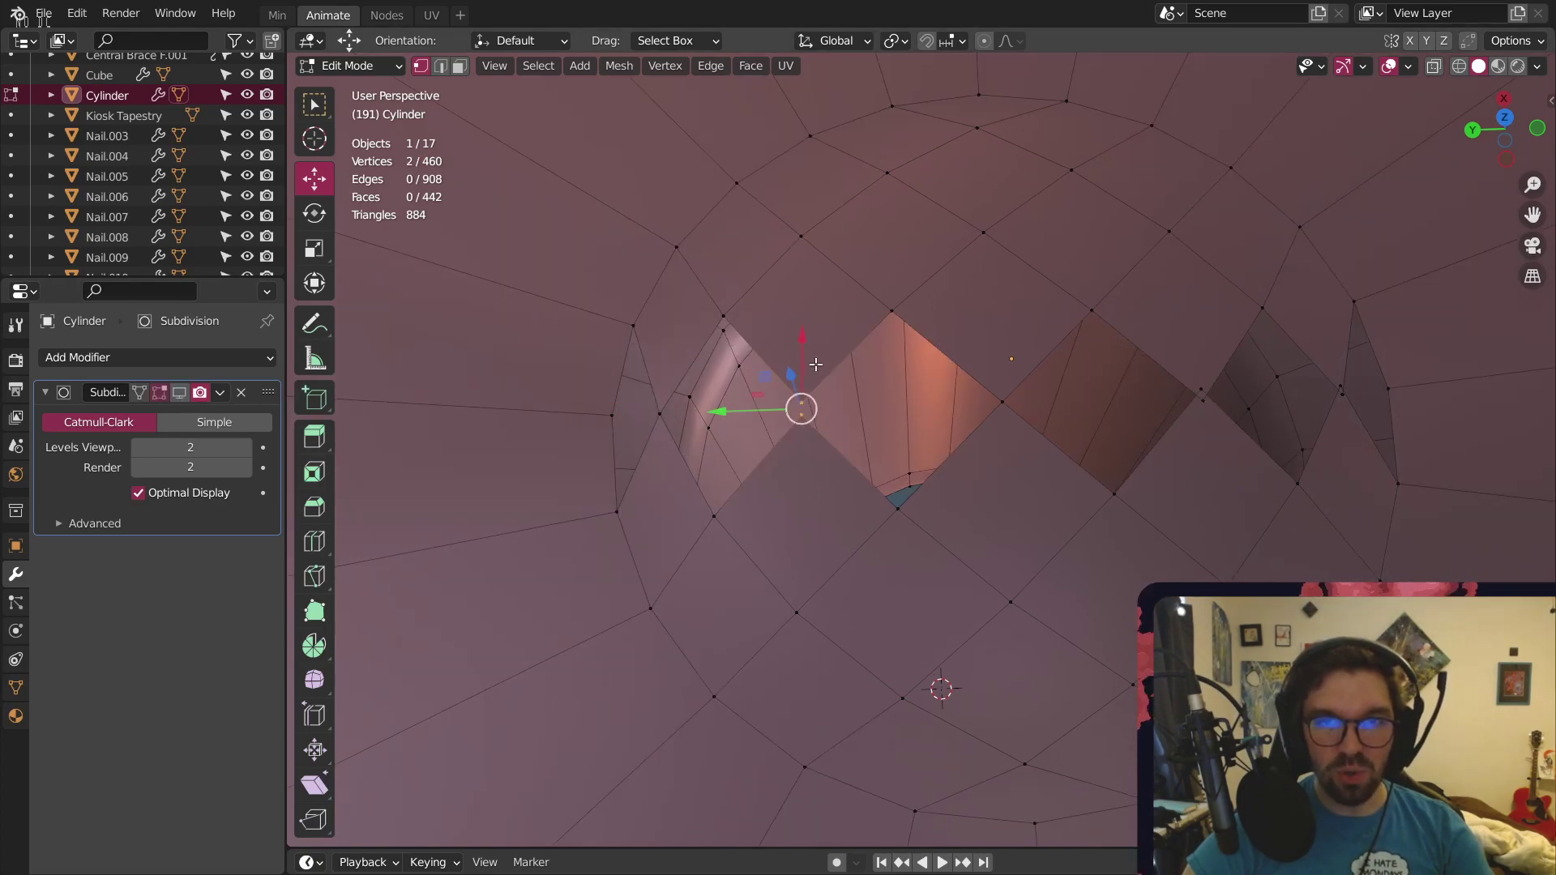
middle_click_drag(815, 365, 927, 328)
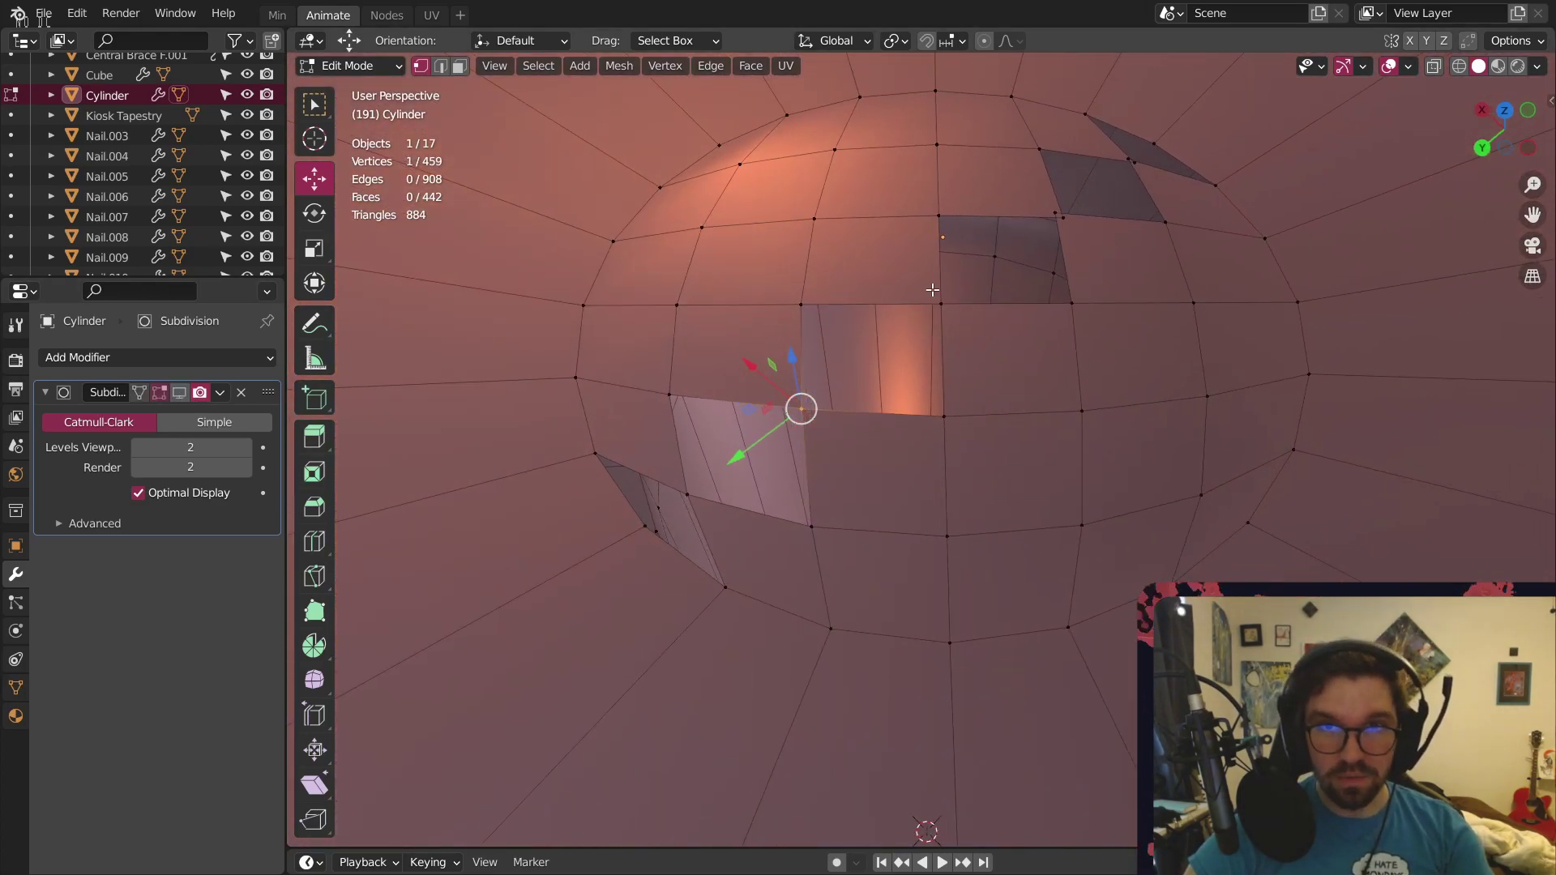
left_click_drag(945, 316, 947, 317)
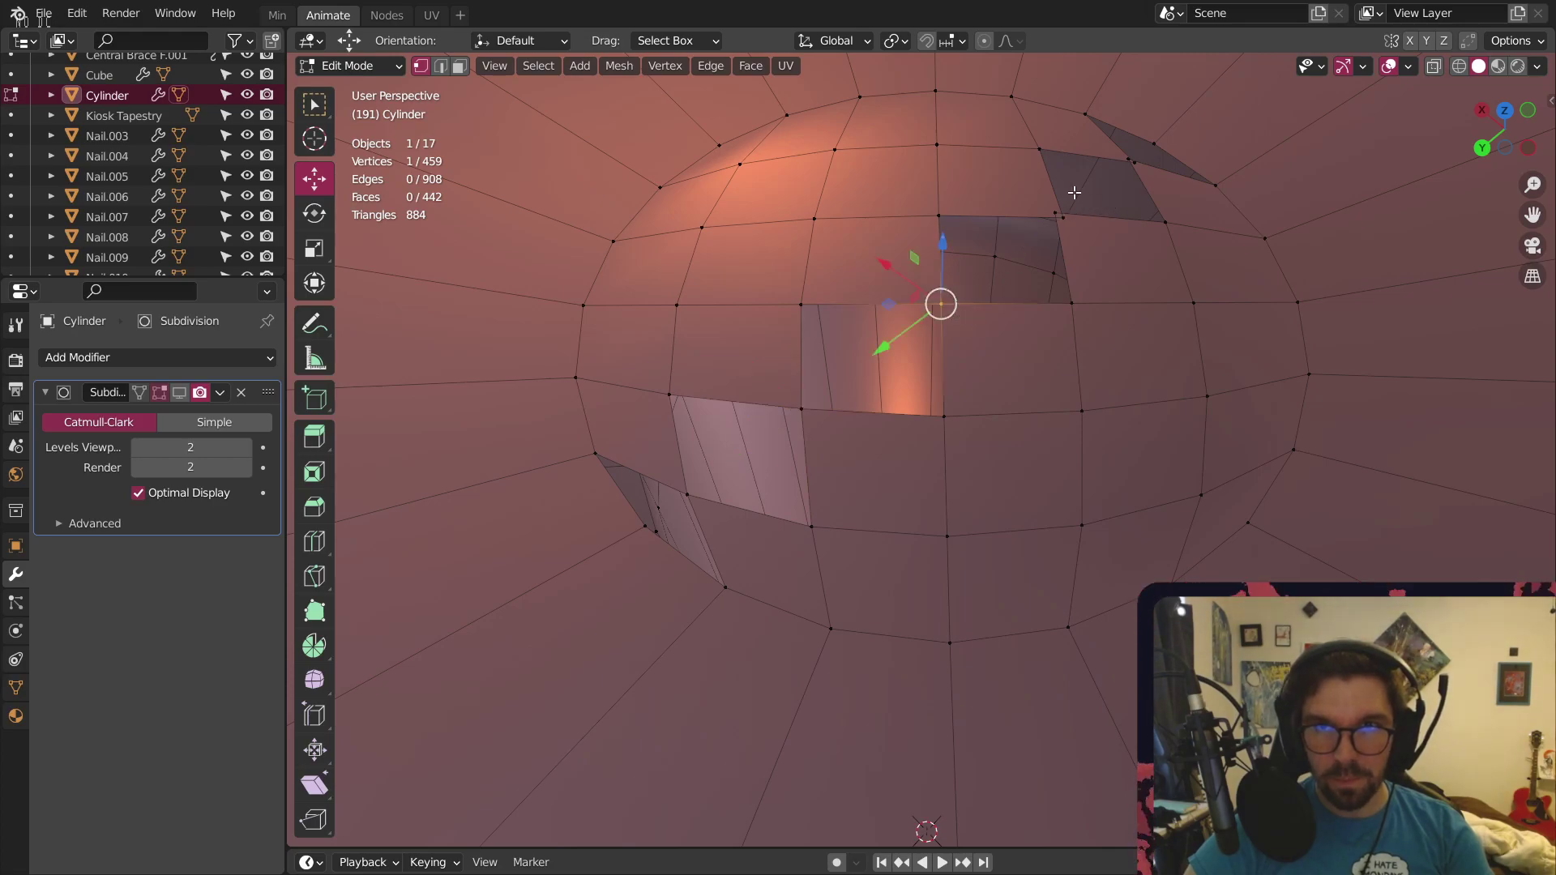
left_click_drag(1065, 222, 1066, 223)
left_click_drag(1127, 146, 1137, 172)
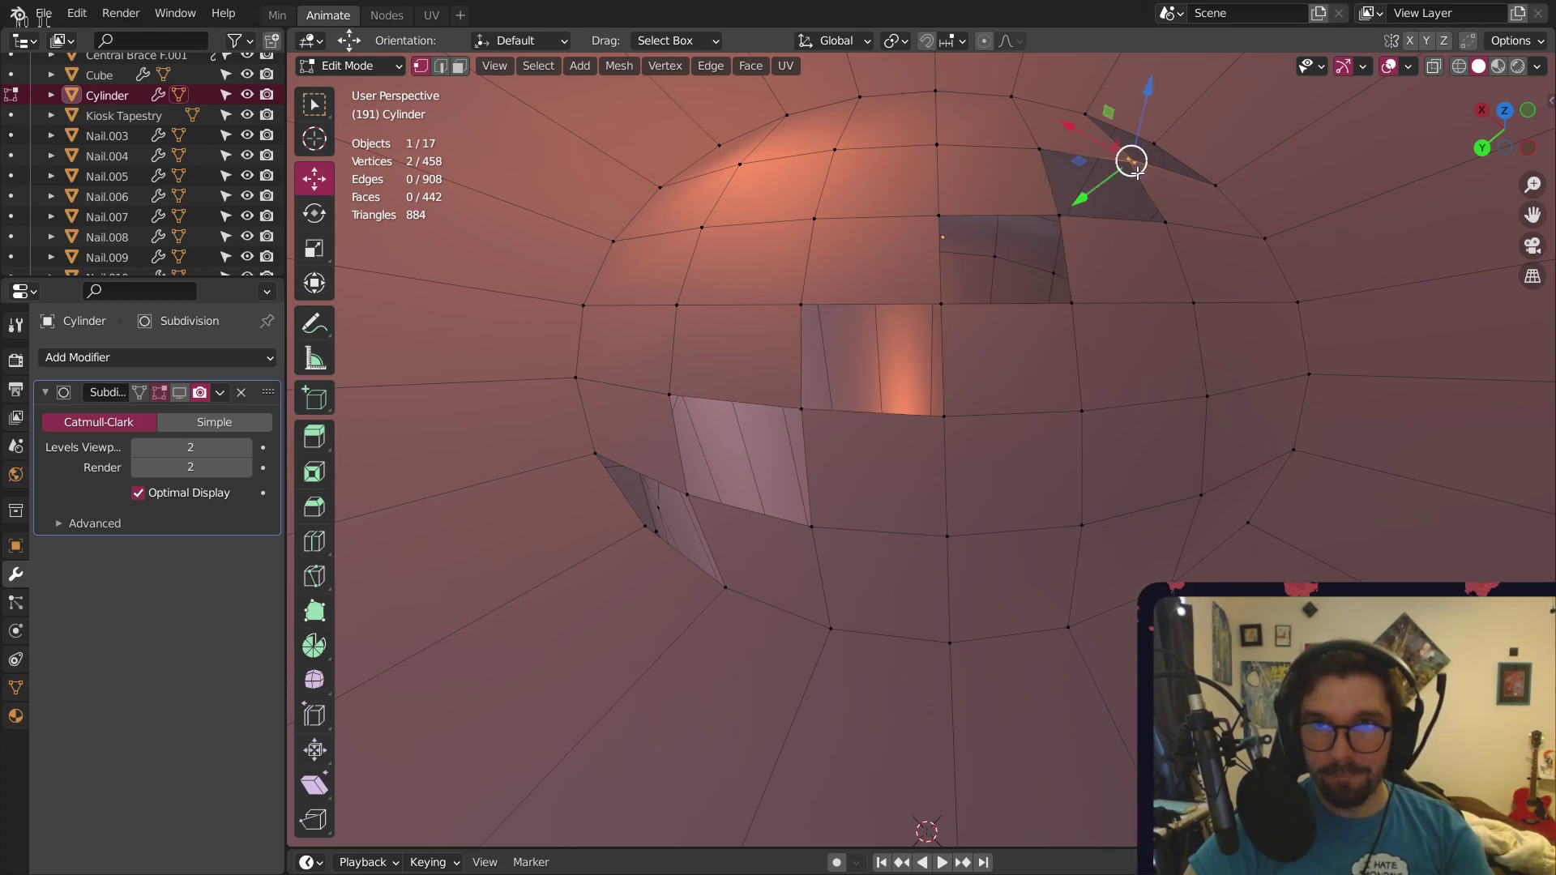
middle_click_drag(1198, 142, 1075, 224, "shift")
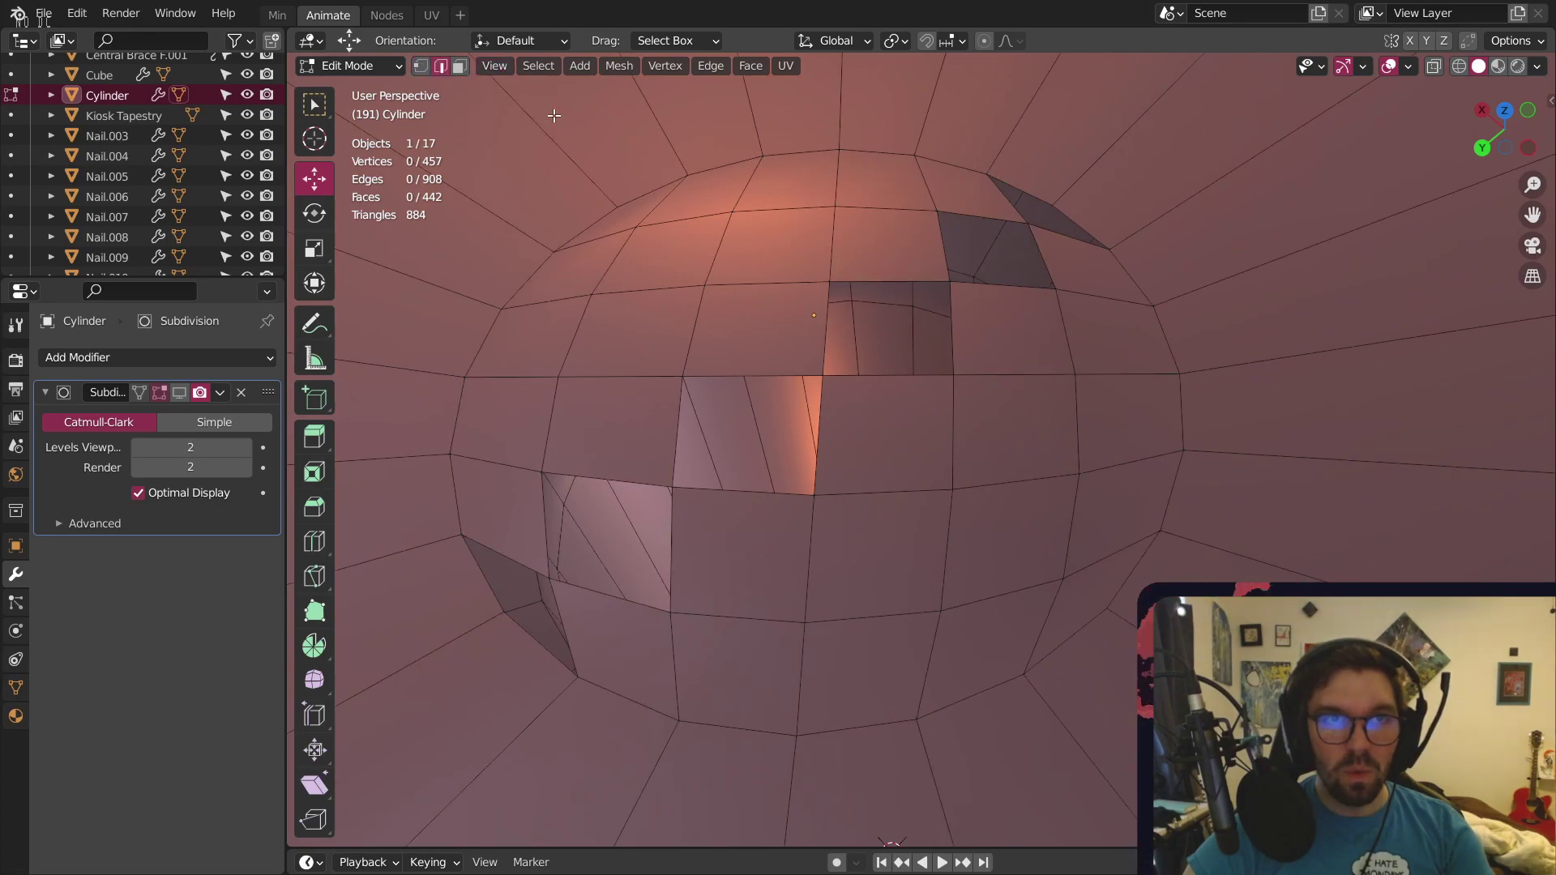
In edge selection, fill the first two four-sided gaps at one end of the seam with faces
left_click(1076, 235, "alt")
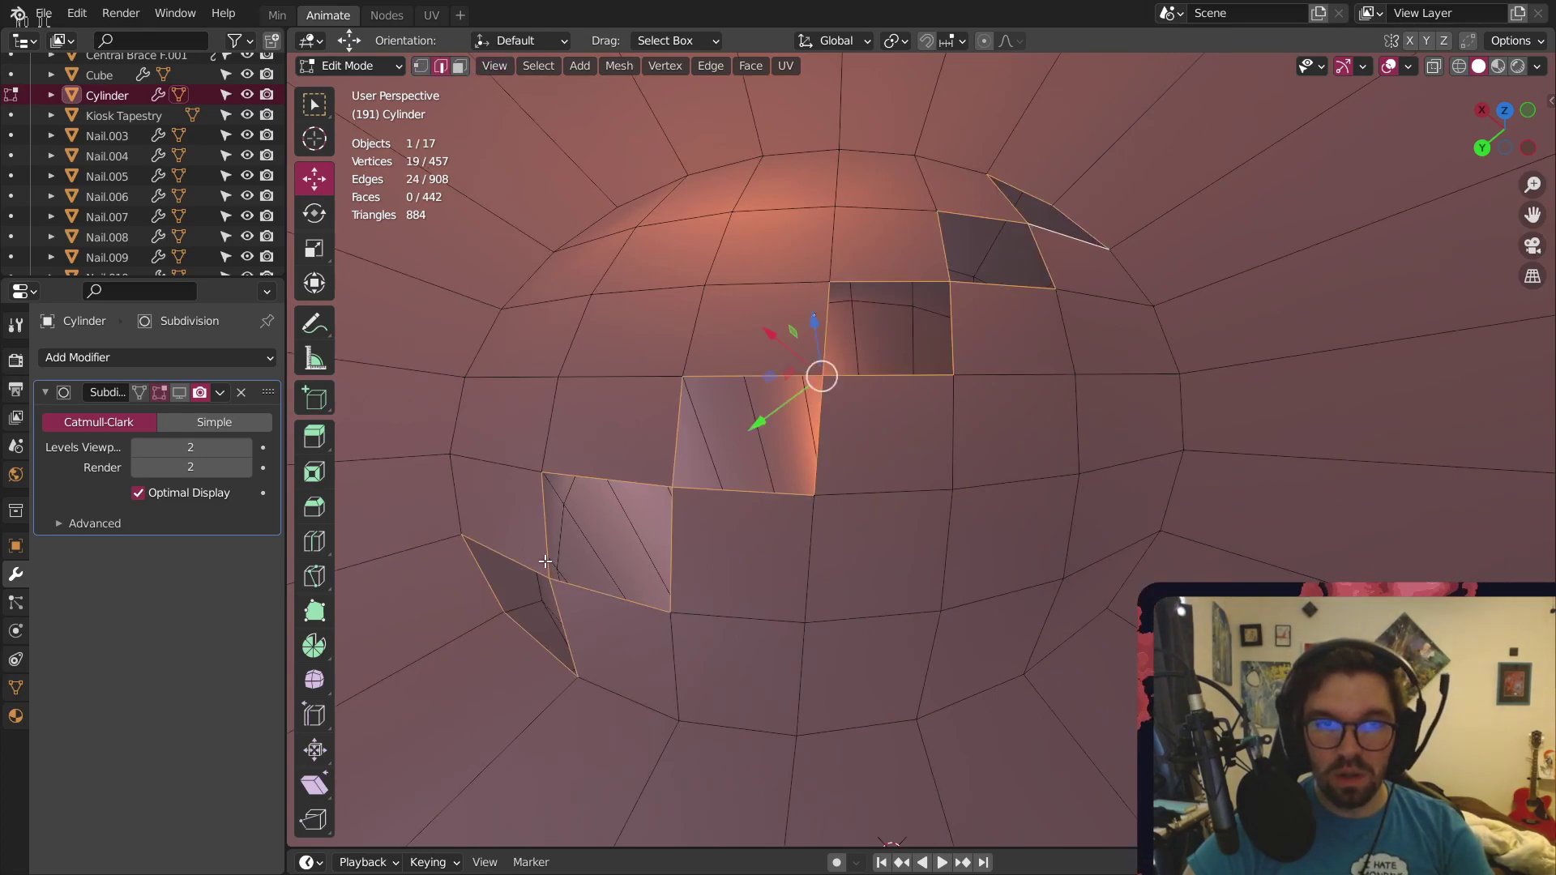
left_click(504, 553)
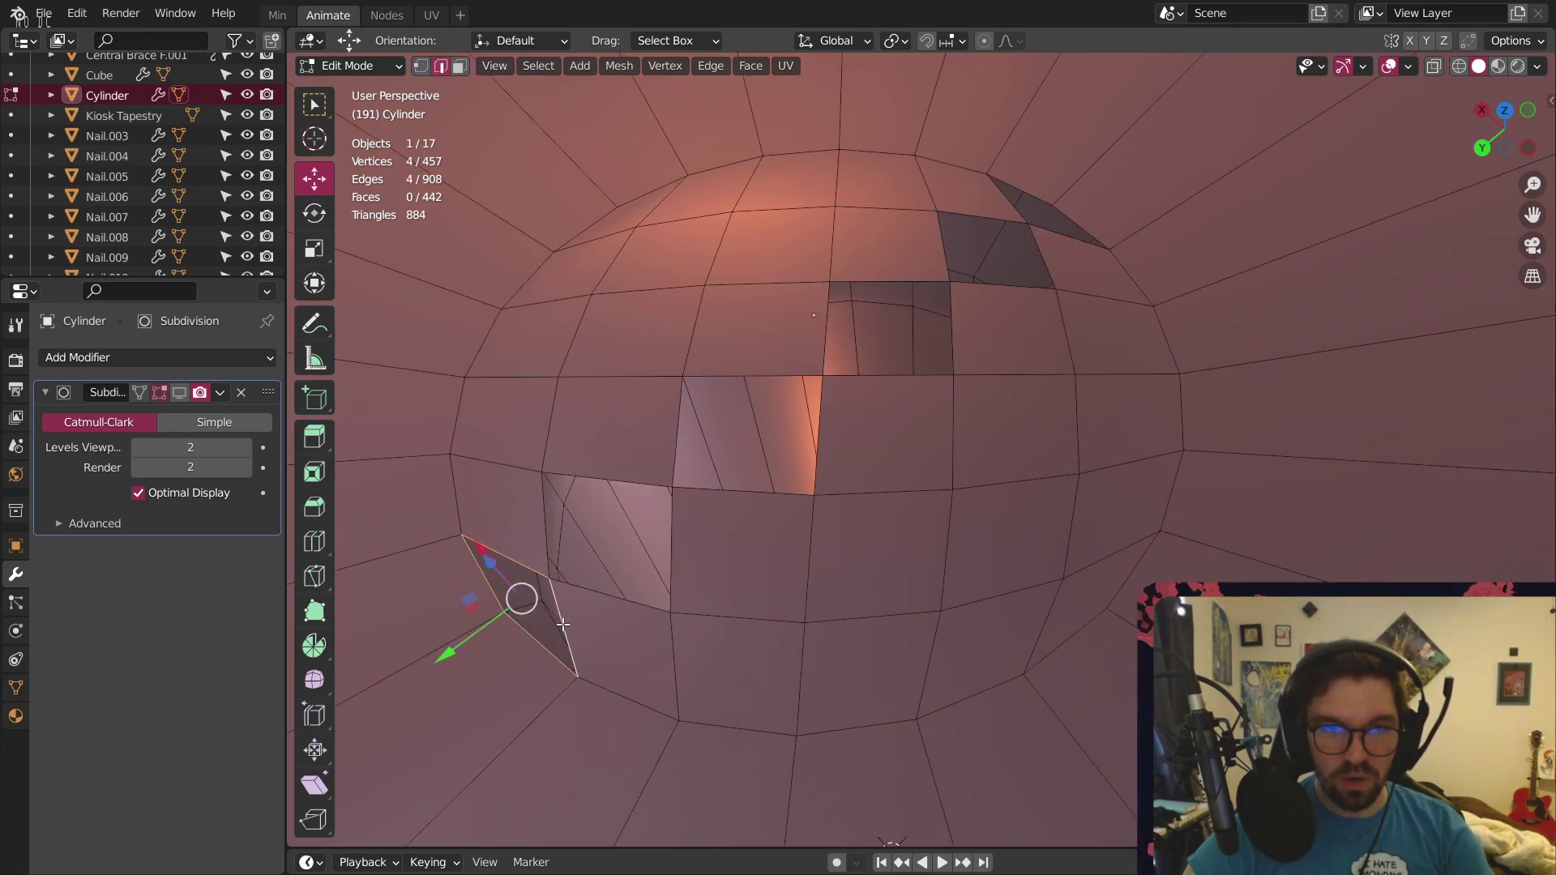
key("f")
left_click(605, 588, "alt")
left_click(607, 582)
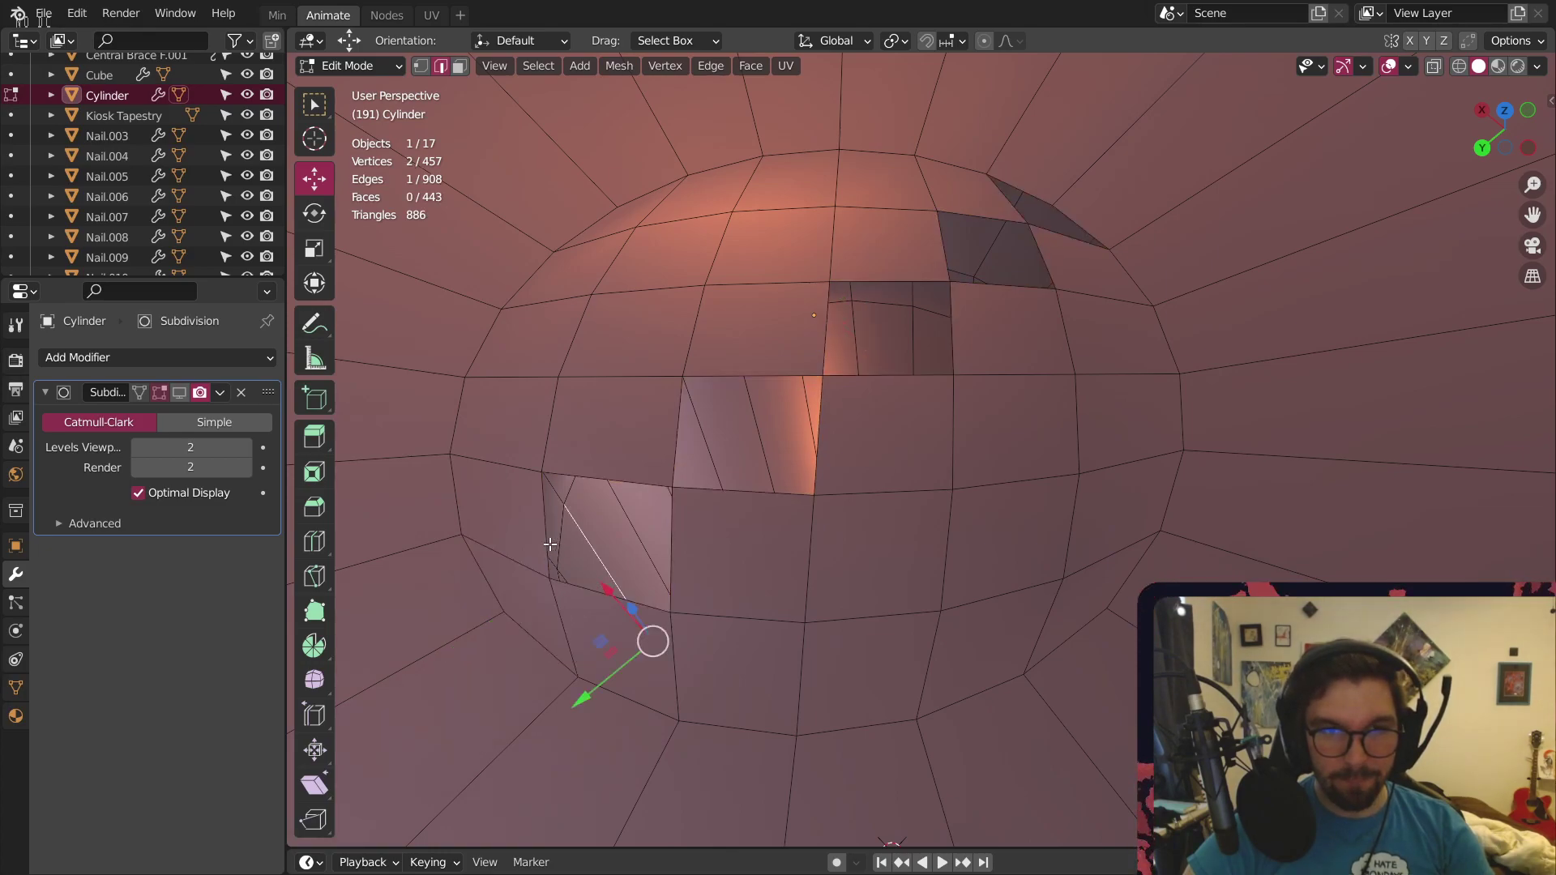
left_click(534, 531)
left_click(576, 597, "shift")
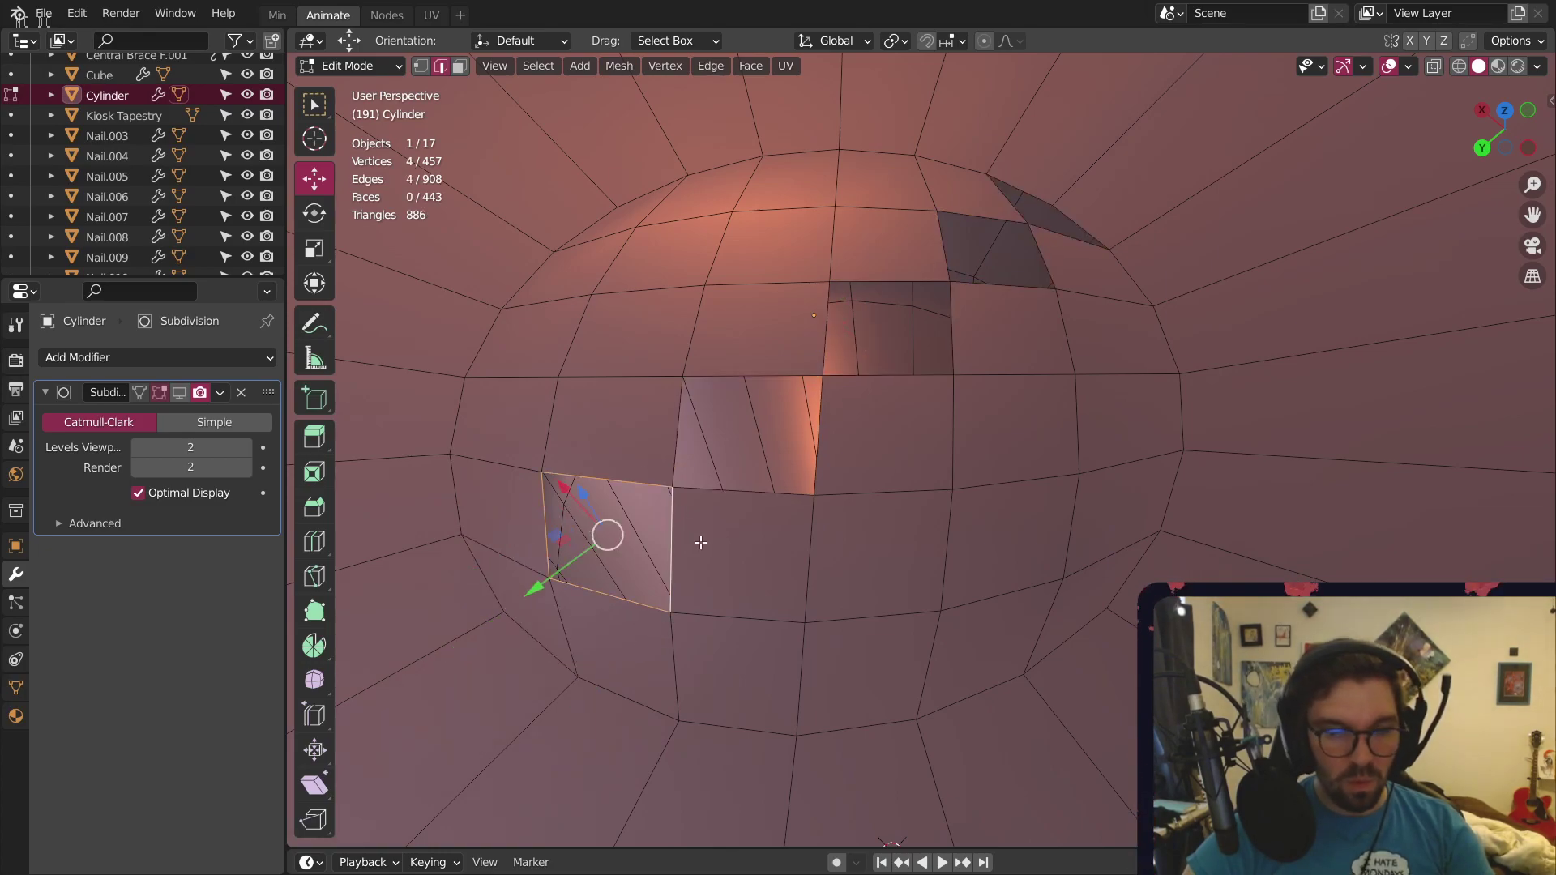
key("f")
Fill the two middle gaps of the bowl floor's diagonal seam with faces from their border edges
left_click(669, 401)
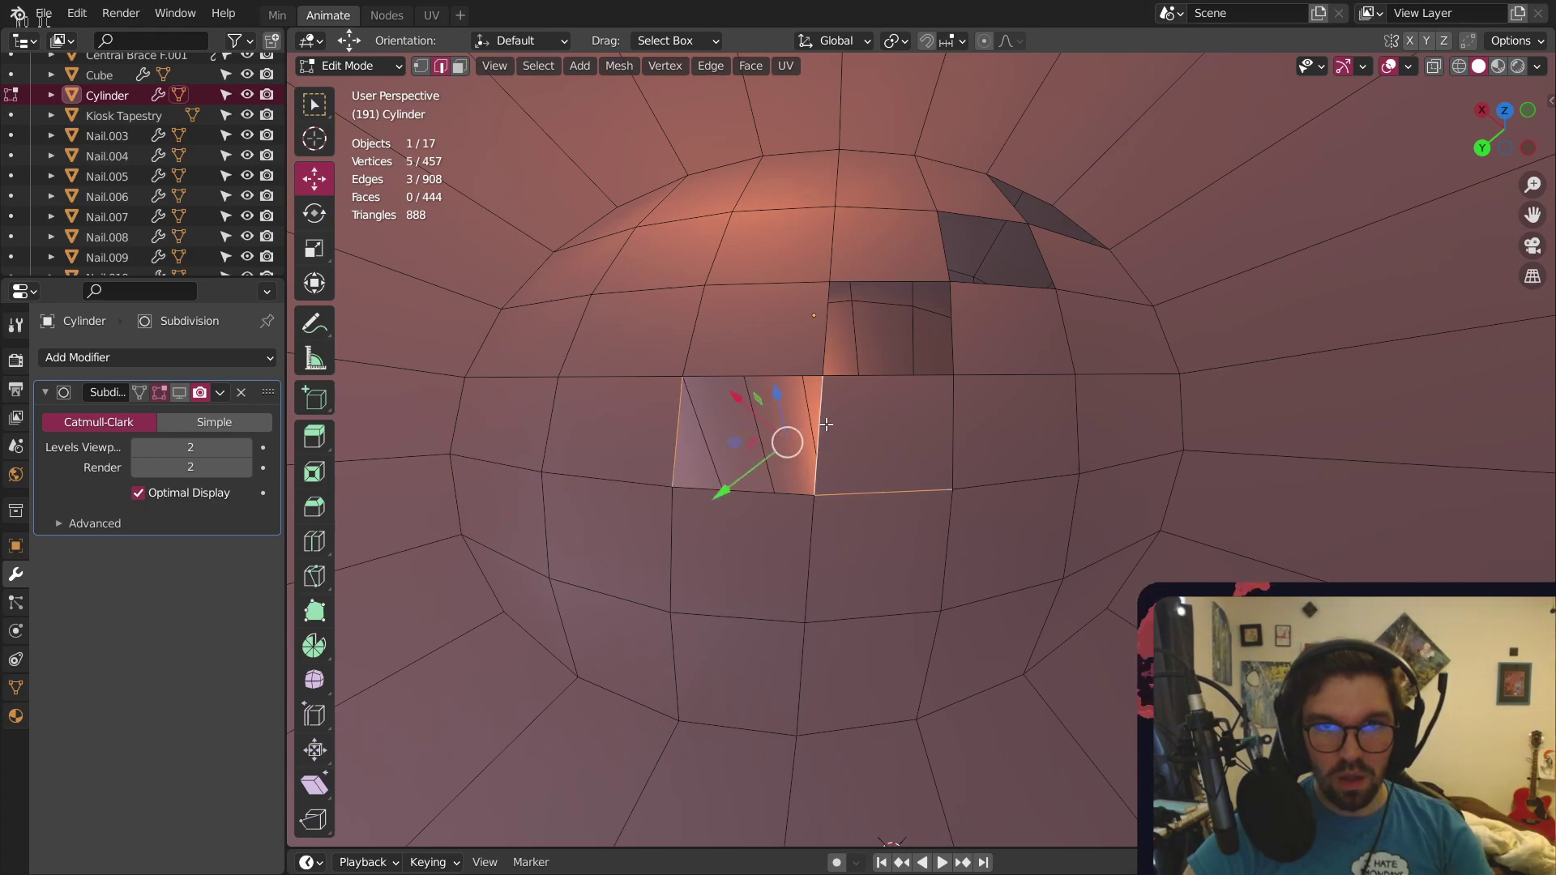
left_click(685, 502, "shift")
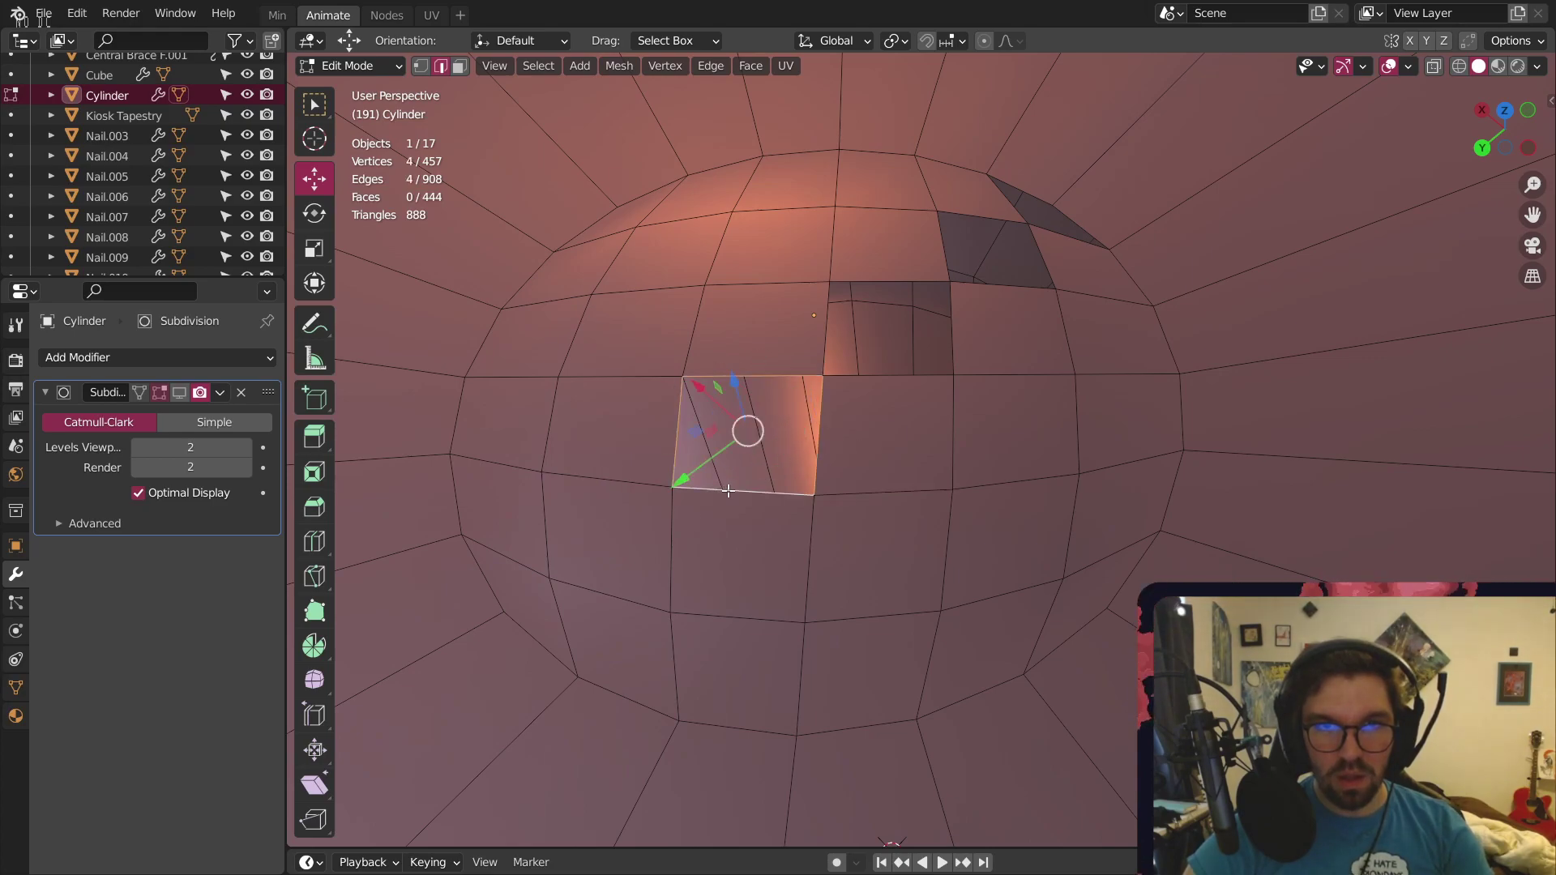
key("f")
left_click(856, 375)
left_click(823, 338, "shift")
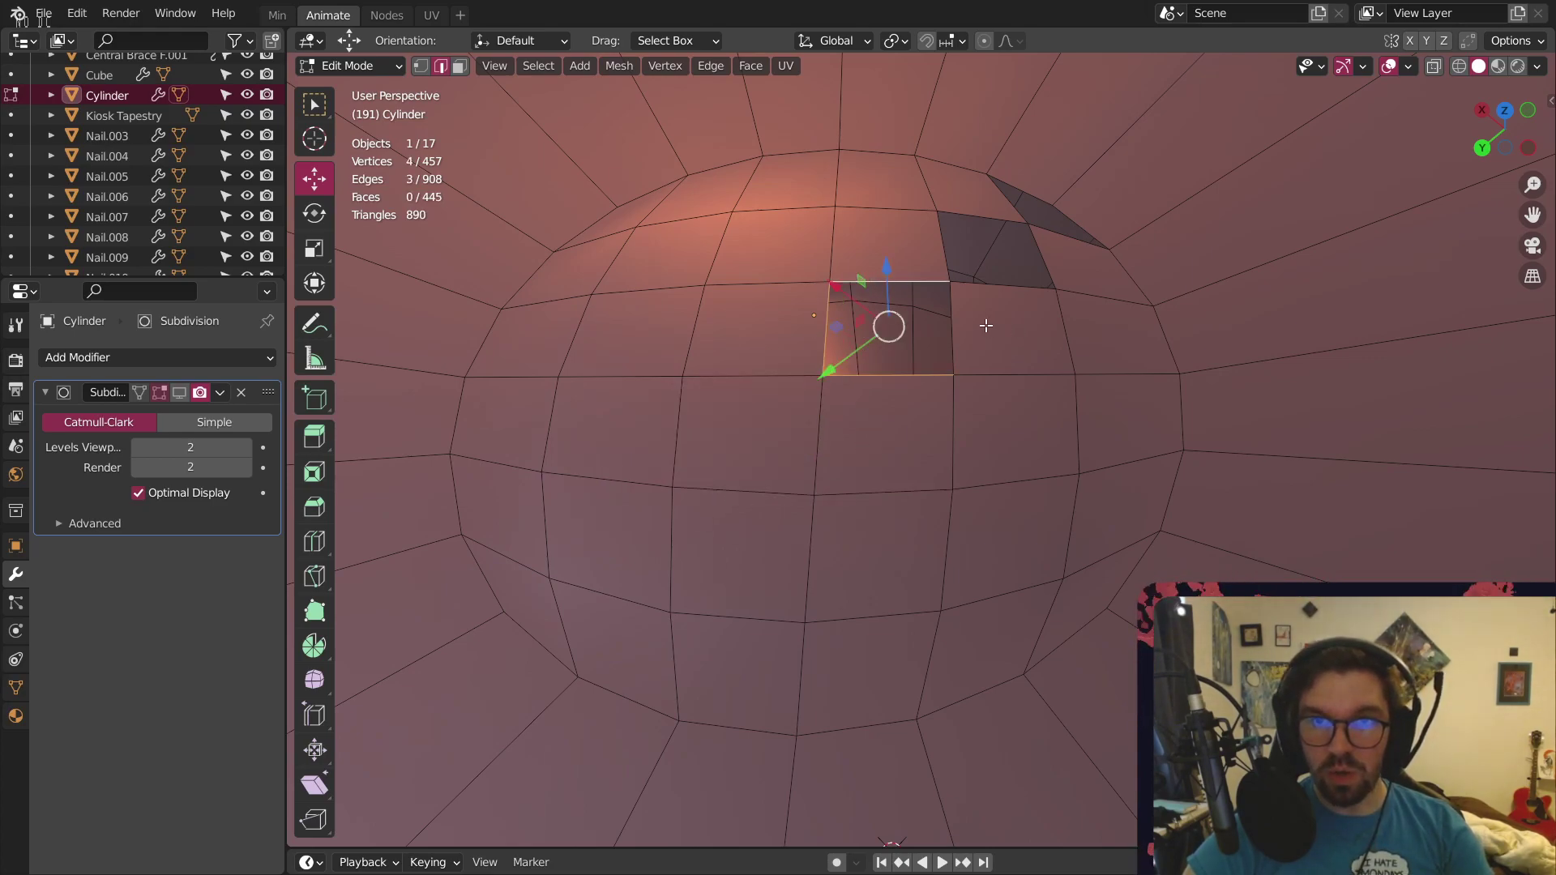
key("f")
Fill the last two gaps at the far end of the seam with faces to close the bowl floor
left_click(958, 230)
left_click(1042, 293, "shift")
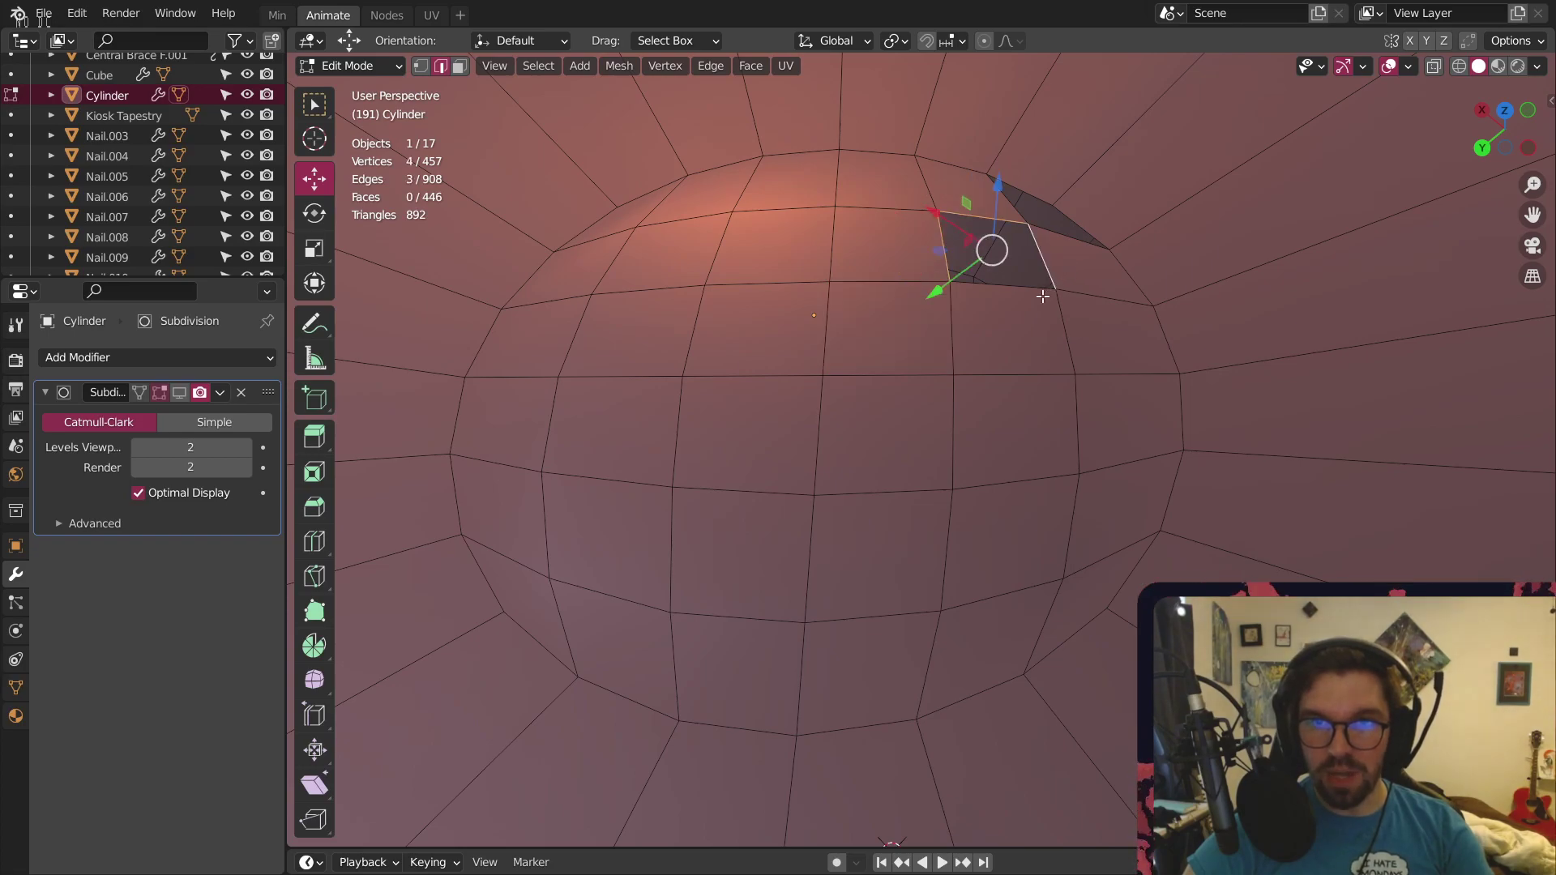
key("f")
left_click(1009, 198)
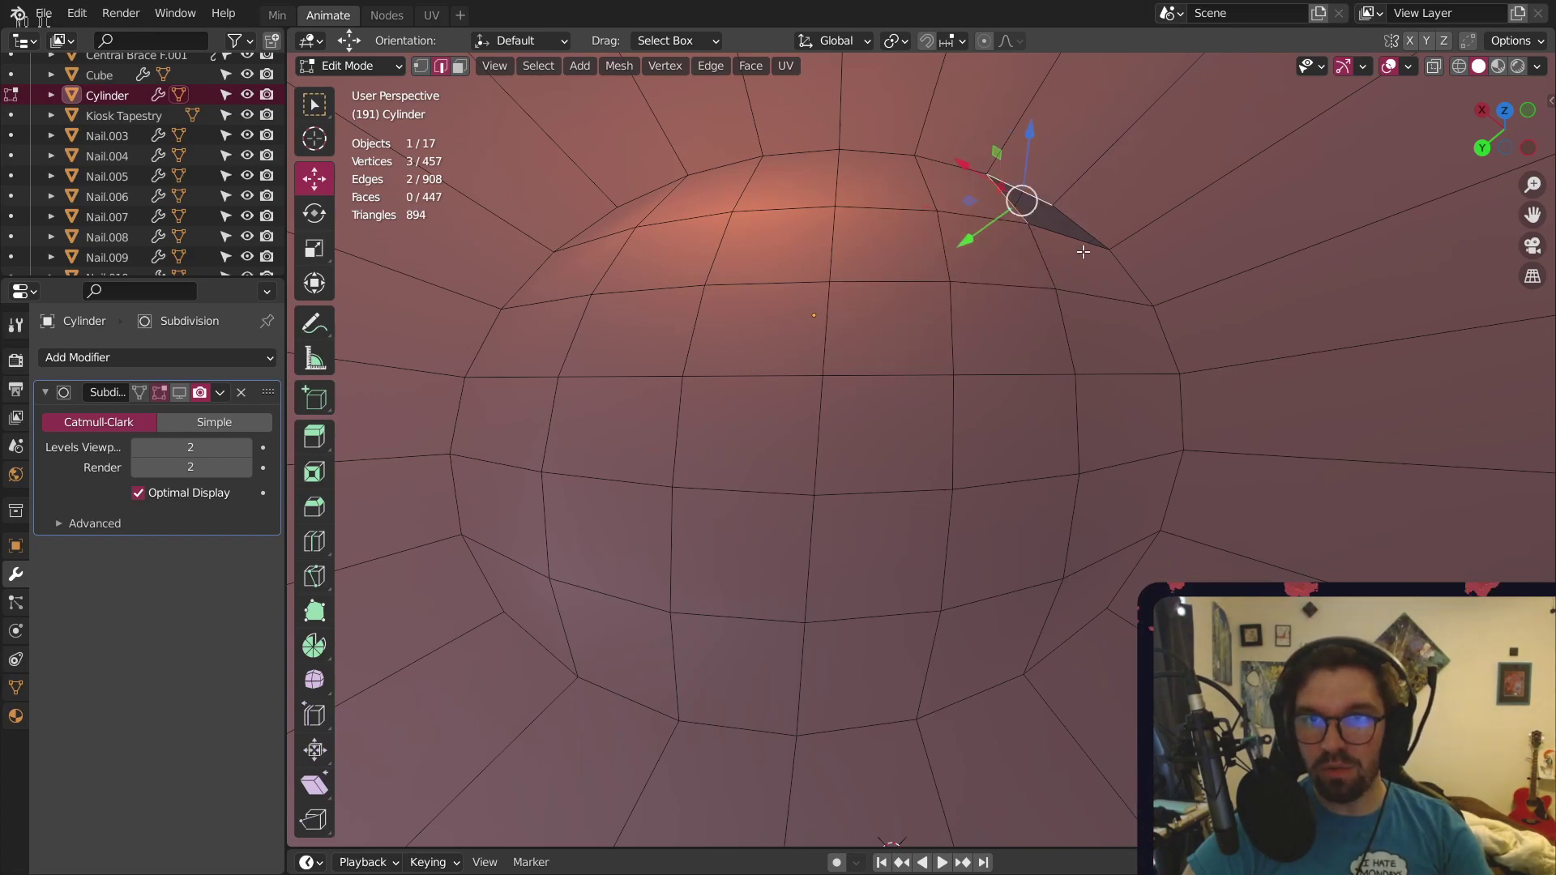
key("f")
scroll(972, 279, "down", 7)
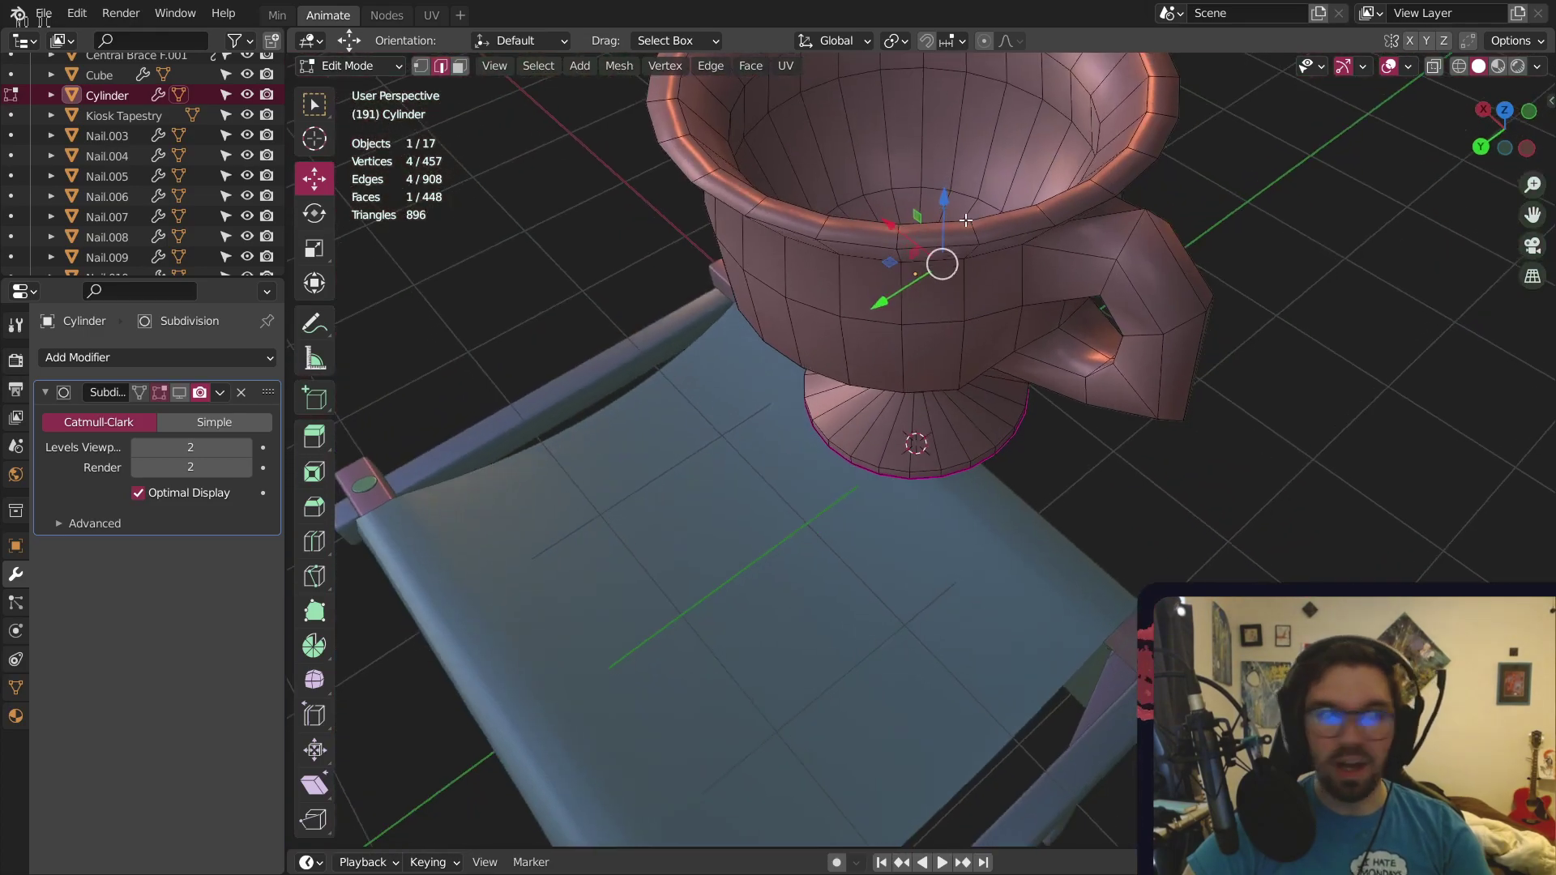
Return to Object Mode, show the Subdivision modifier in the viewport again, and deselect the goblet to inspect its smoothed form
middle_click_drag(984, 219, 730, 162)
left_click(381, 66)
left_click(359, 95)
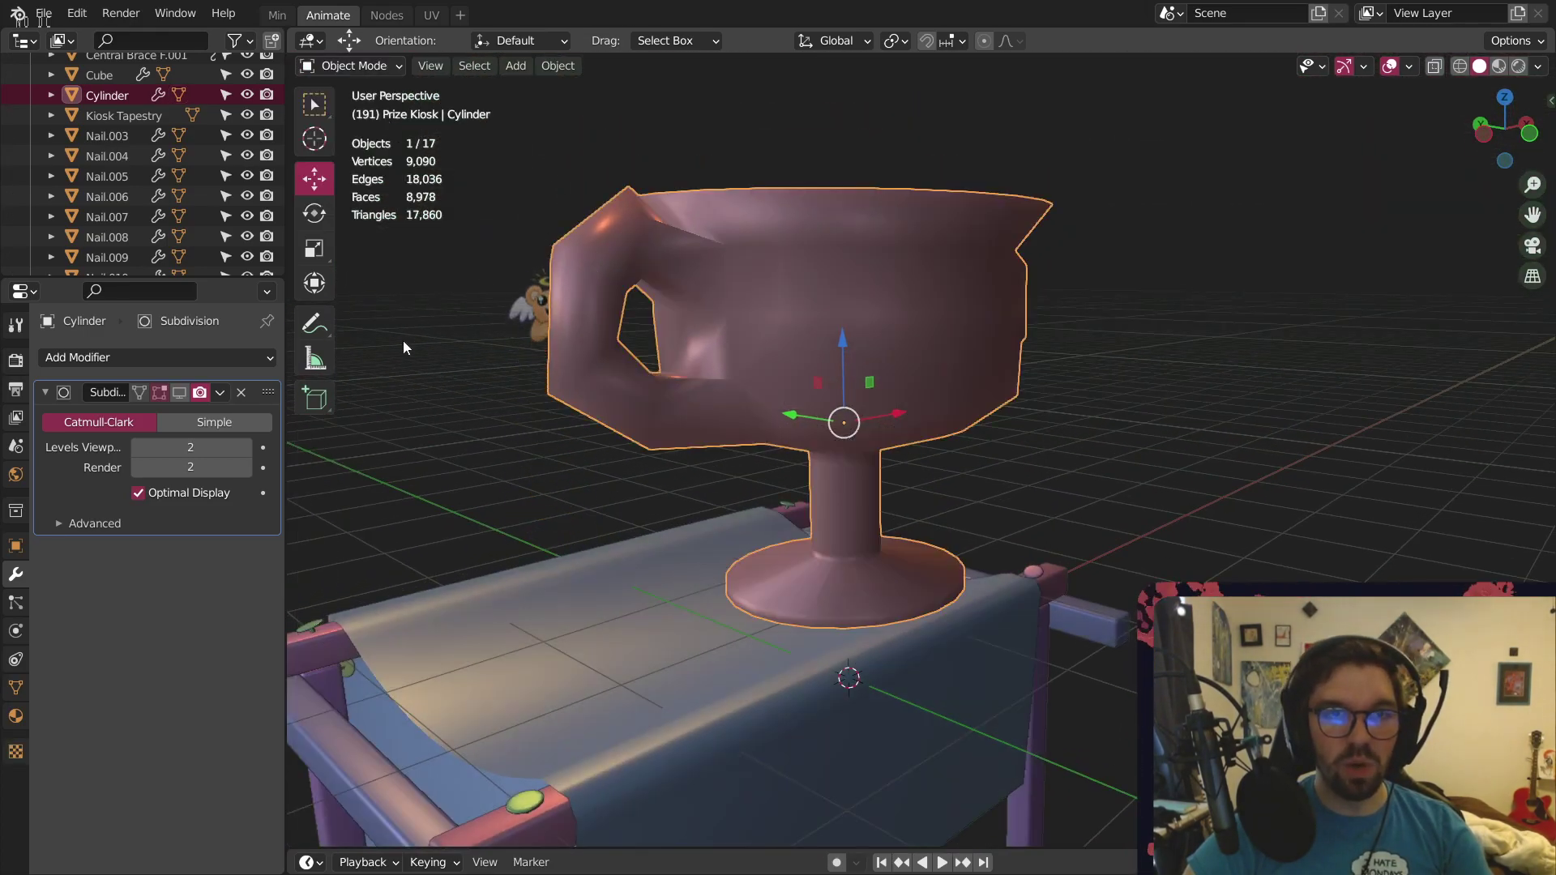
left_click(178, 393)
middle_click_drag(869, 256, 752, 445)
left_click(1206, 325)
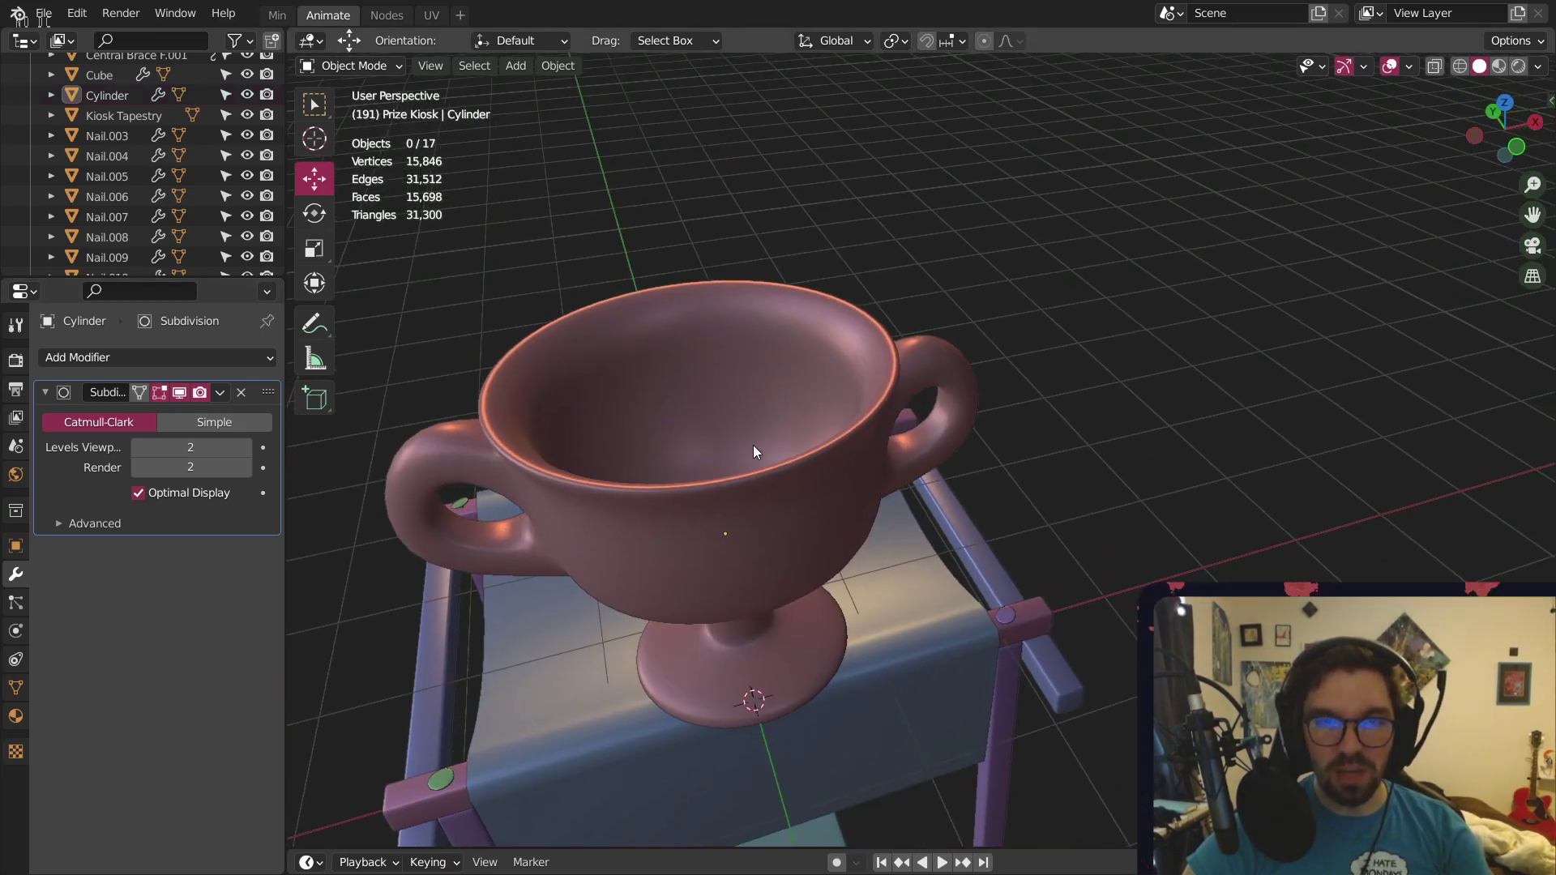
scroll(653, 459, "up", 3)
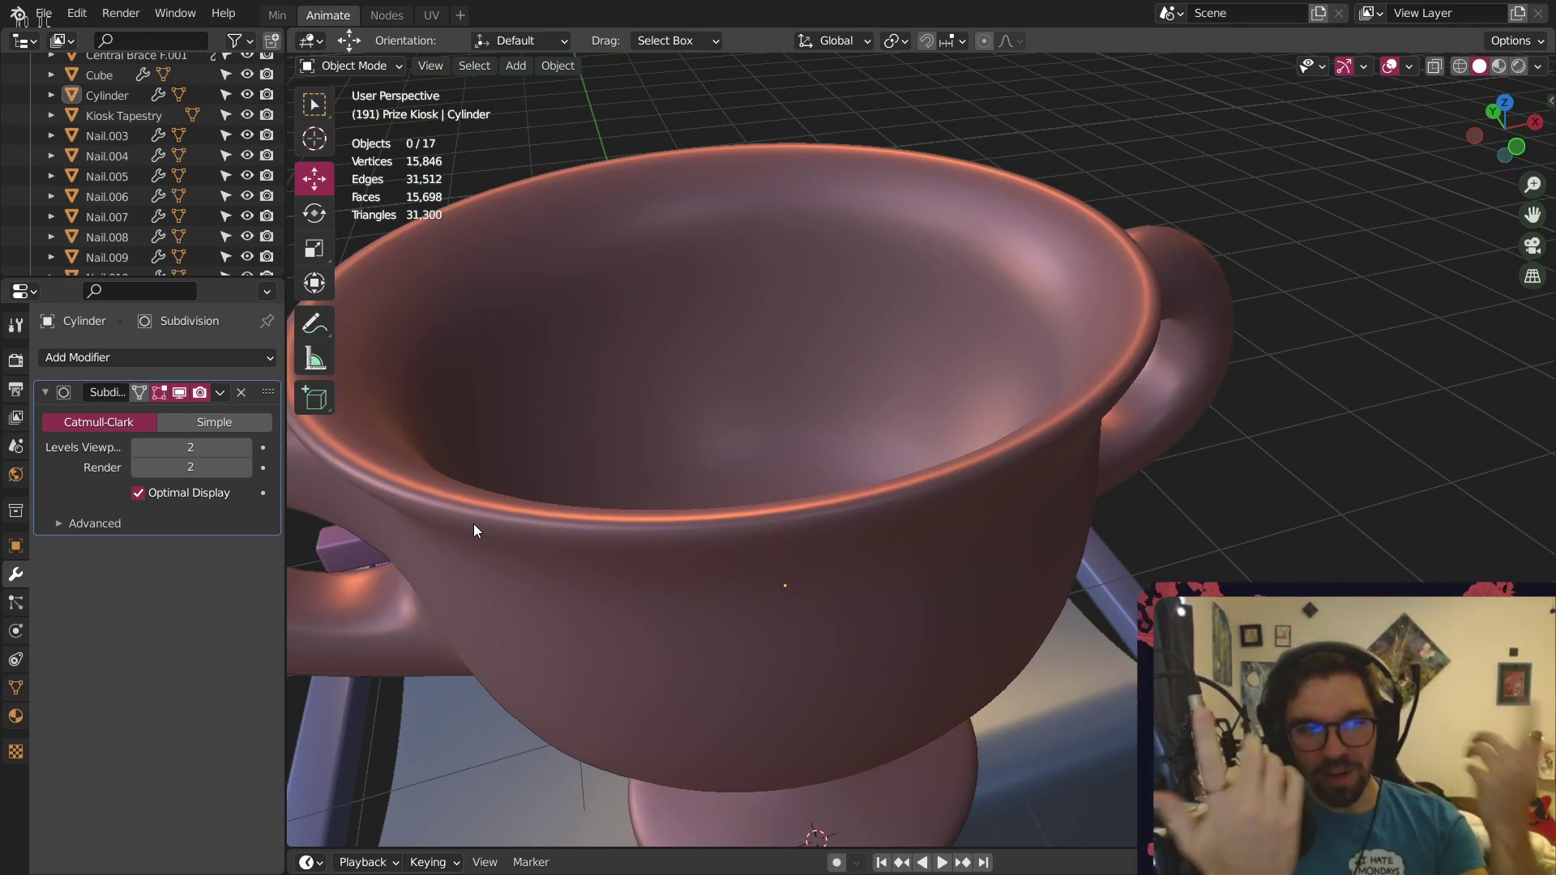
scroll(827, 308, "down", 4)
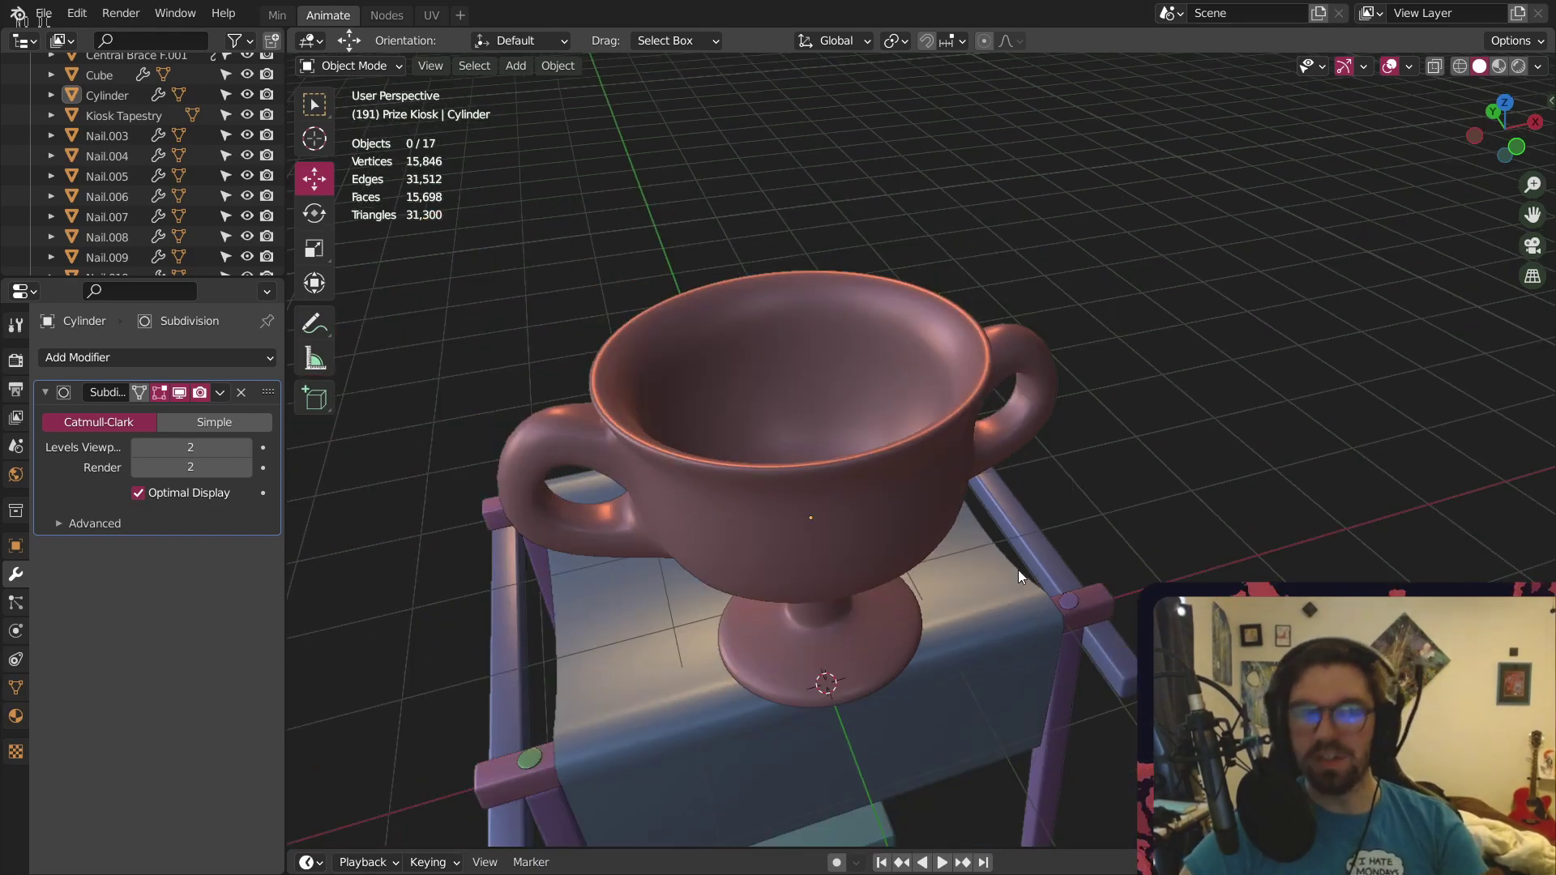
middle_click_drag(554, 537, 705, 341)
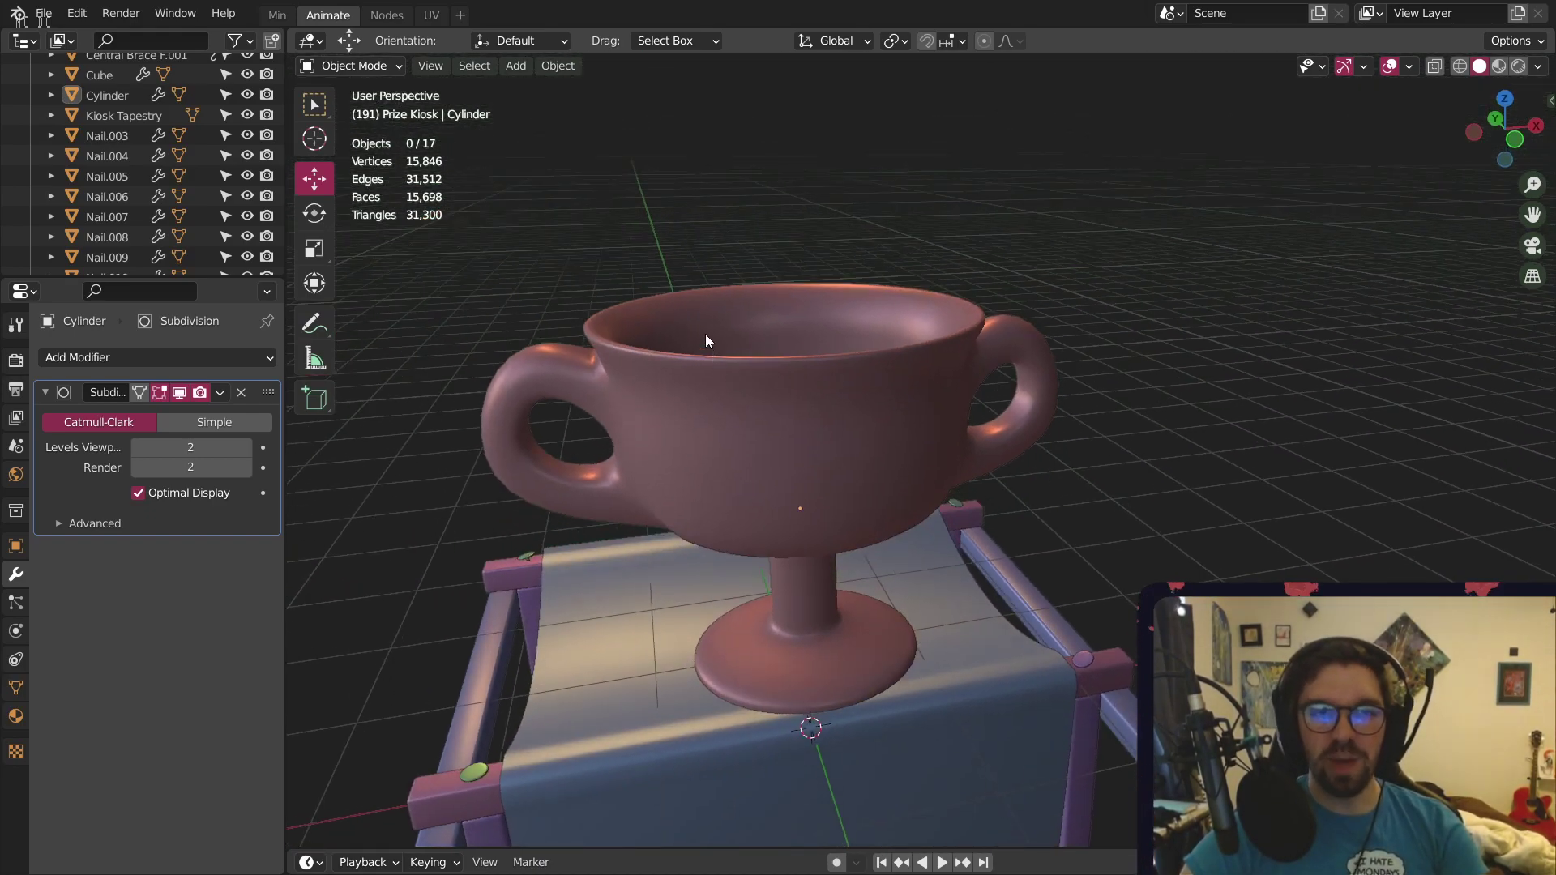
In Edit Mode, select the edge loop just inside the goblet's rim and dissolve its edges
left_click(364, 68)
left_click(343, 95)
scroll(559, 376, "up", 4)
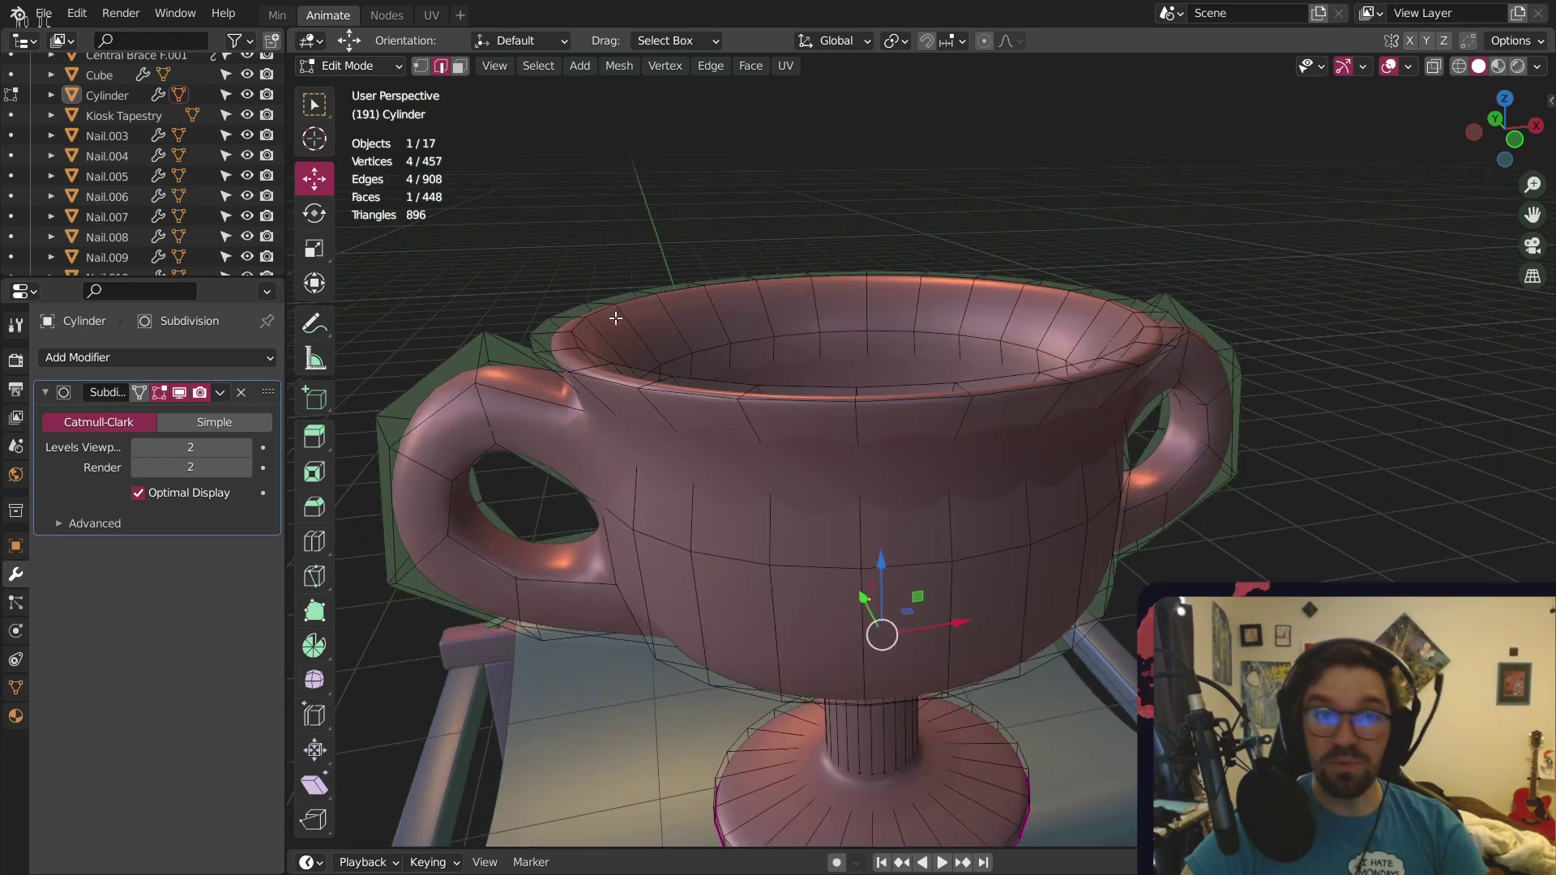
scroll(556, 406, "up", 3)
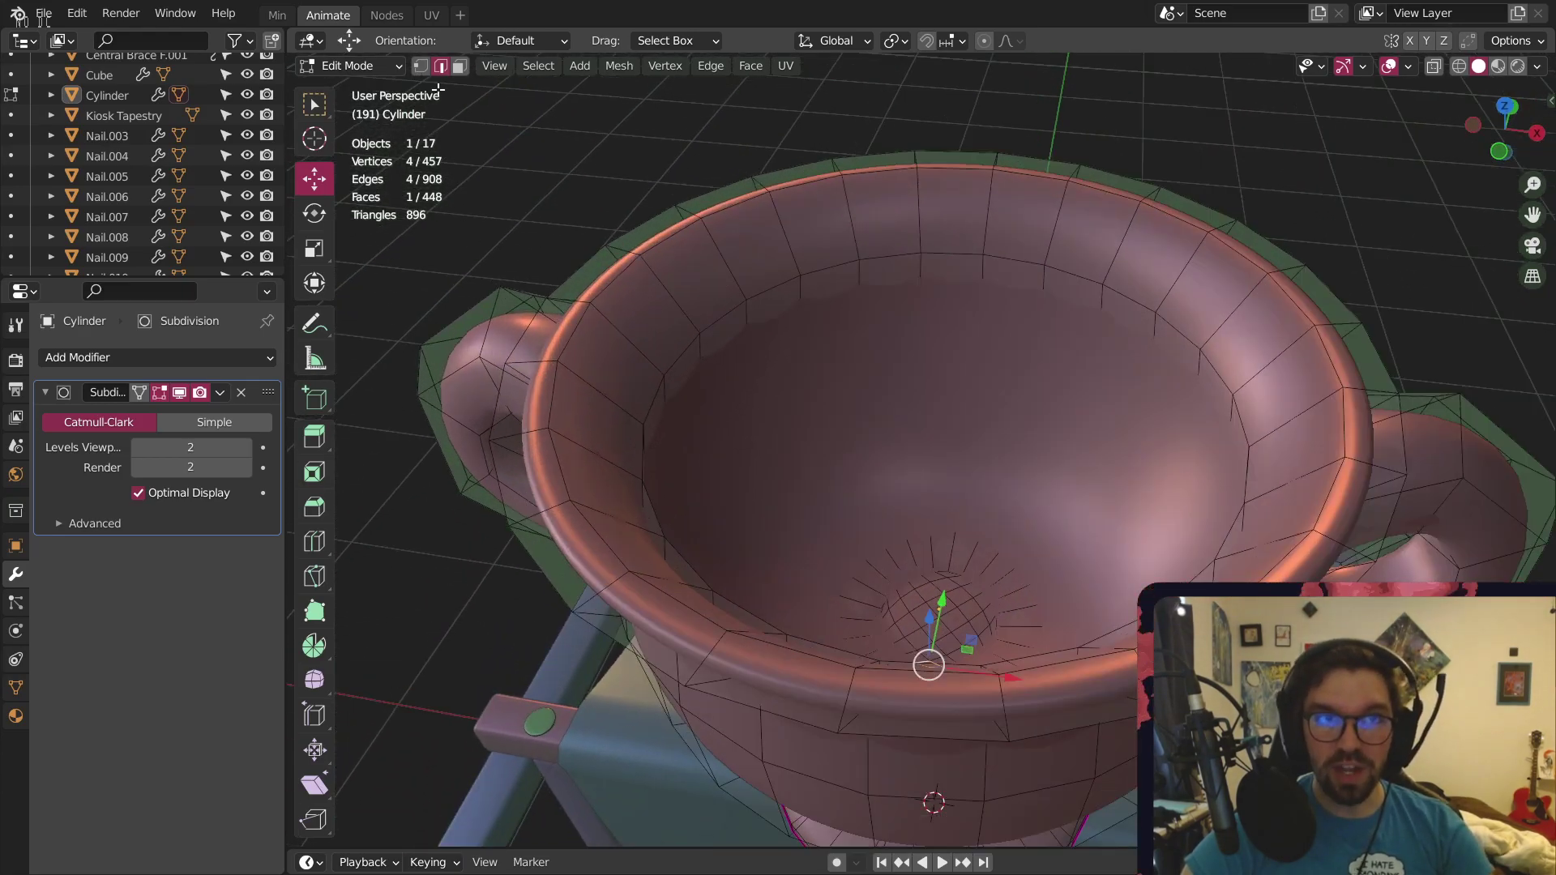
left_click(552, 411, "alt")
middle_click_drag(635, 325, 627, 341)
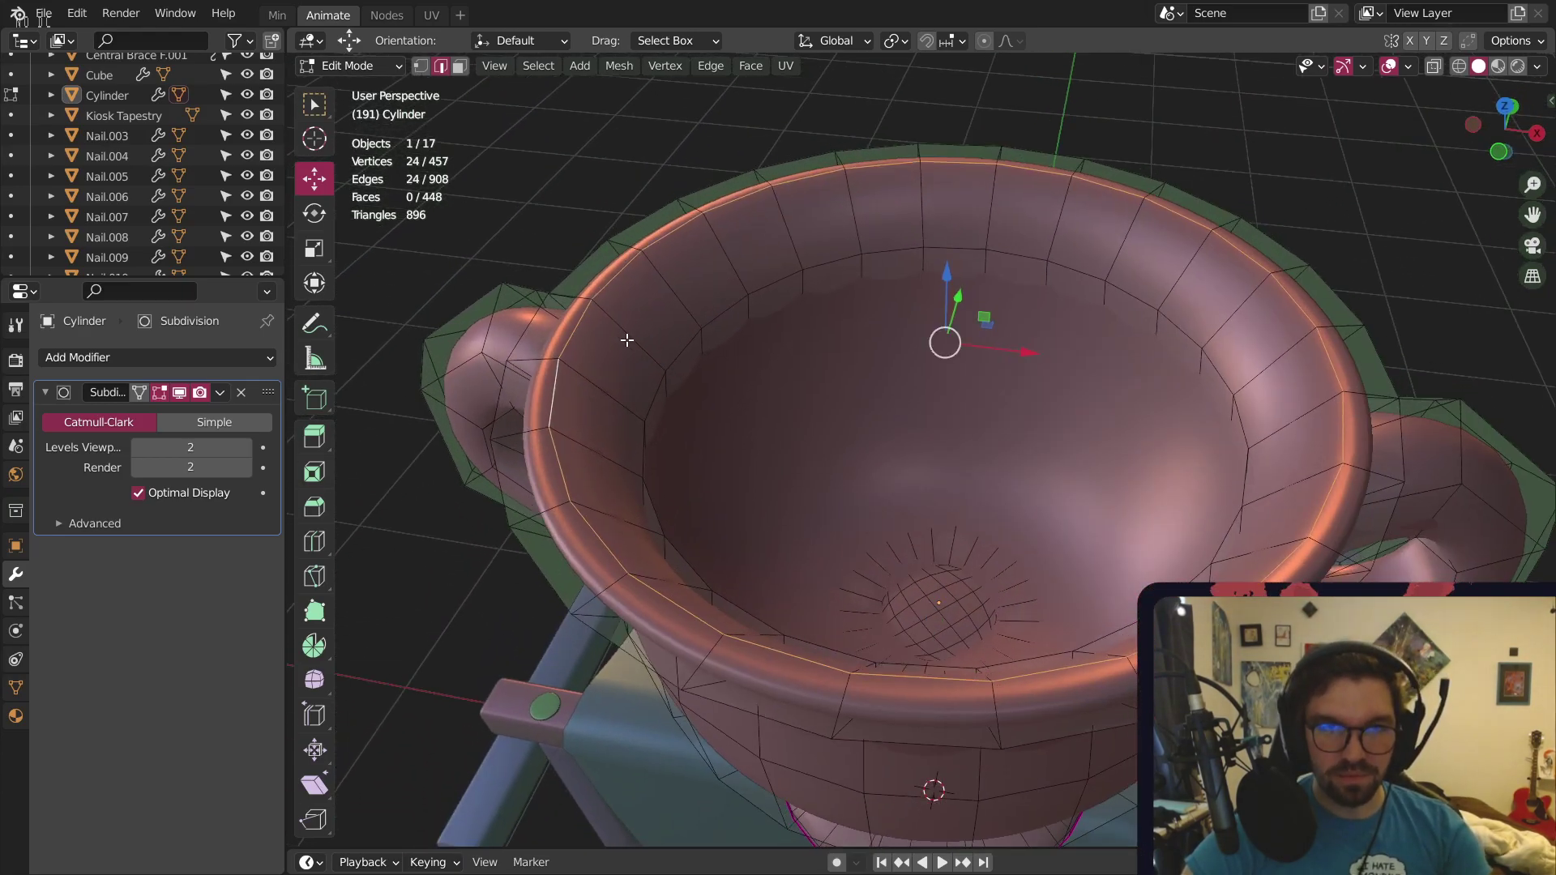
right_click(572, 393)
left_click(498, 828)
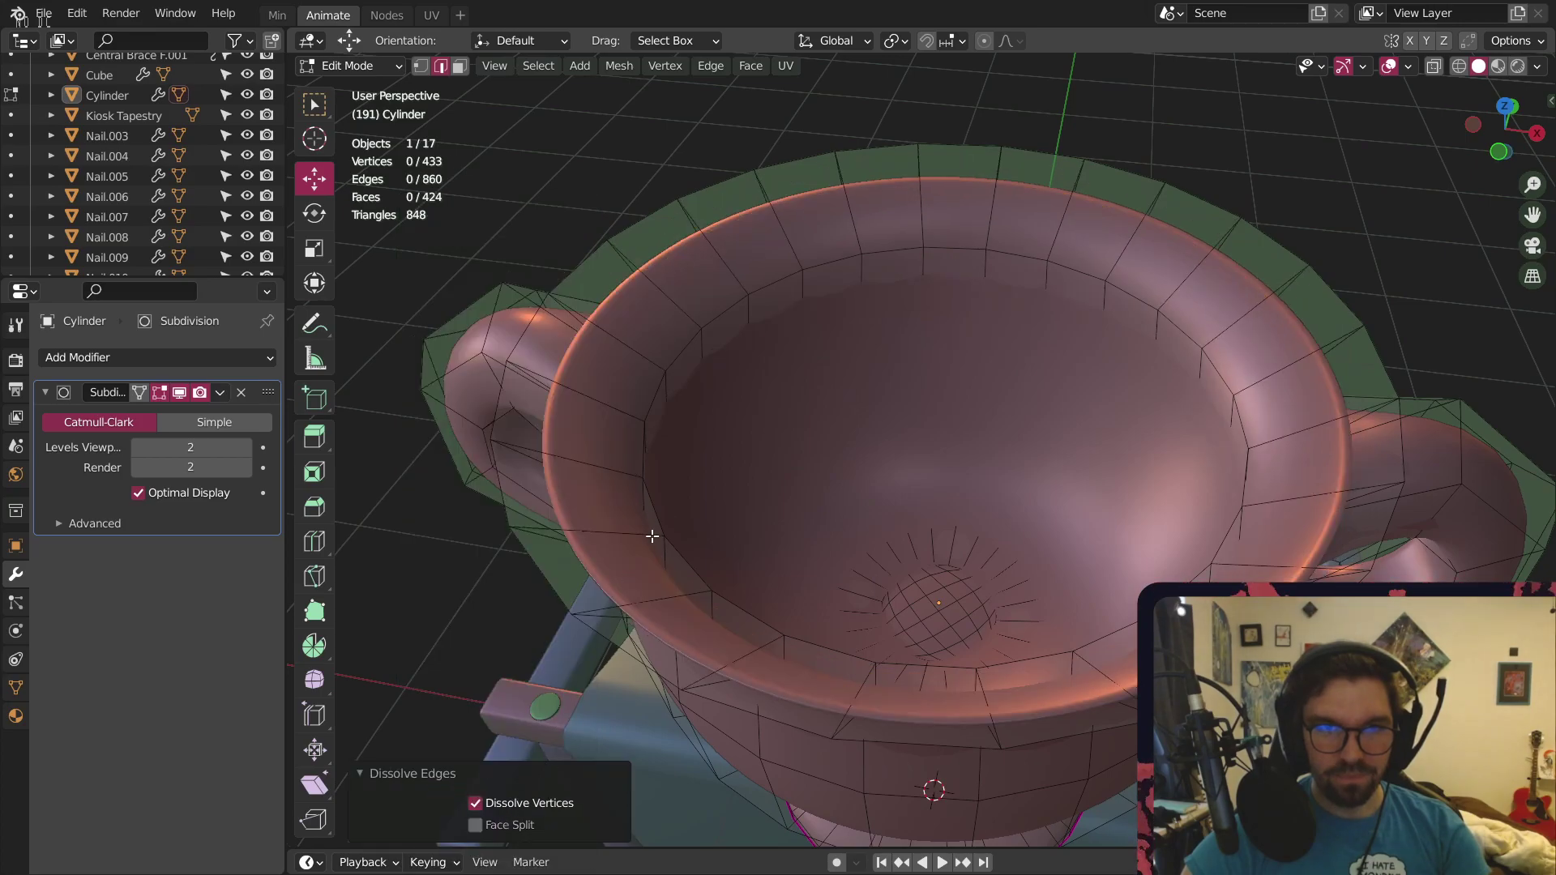
Return to Object Mode, deselect the goblet, and inspect its thinner rim together with the whole kiosk
middle_click_drag(652, 535, 717, 396)
left_click(339, 64)
left_click(345, 90)
left_click(522, 222)
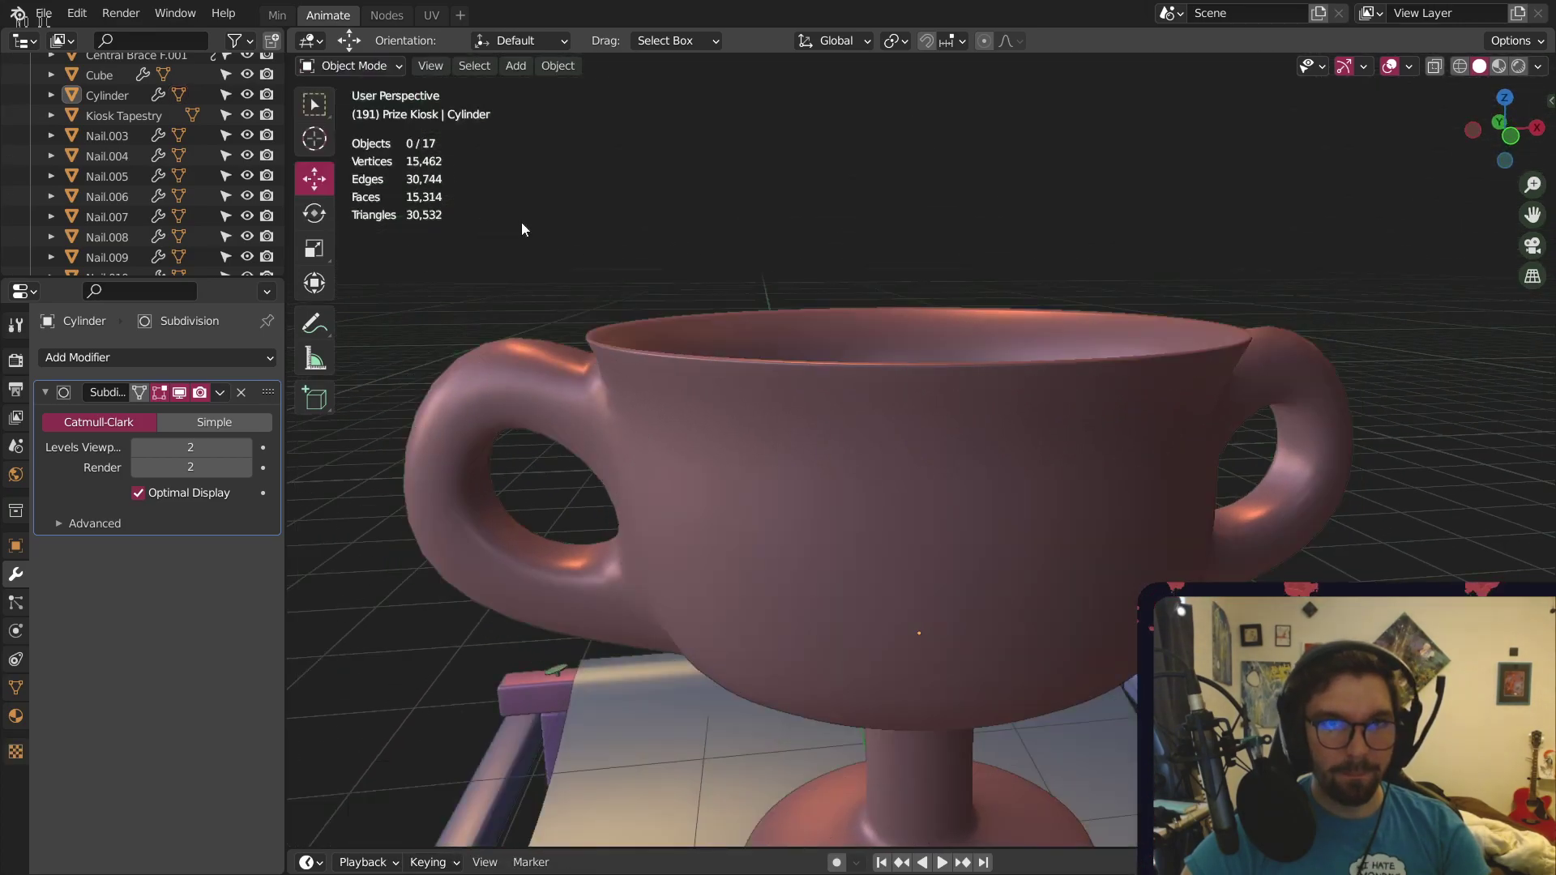
scroll(684, 298, "down", 2)
middle_click_drag(683, 299, 411, 95)
scroll(697, 295, "down", 3)
Select the goblet and rename its object to Trophy in the scene list
left_click(559, 235)
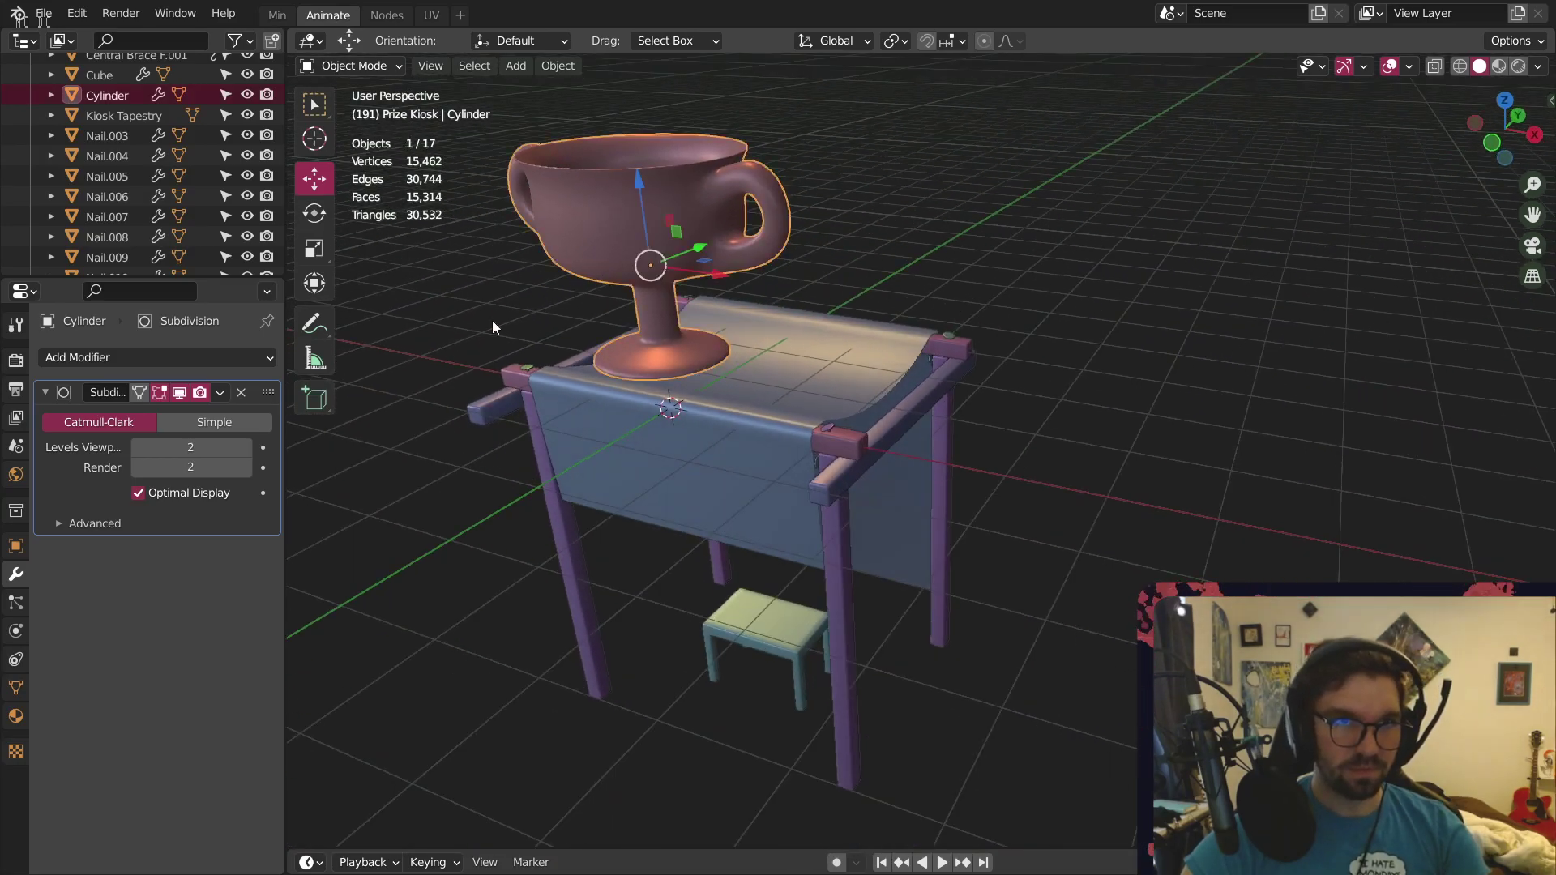
double_click(121, 95)
scroll(131, 98, "up", 3)
type("Trop")
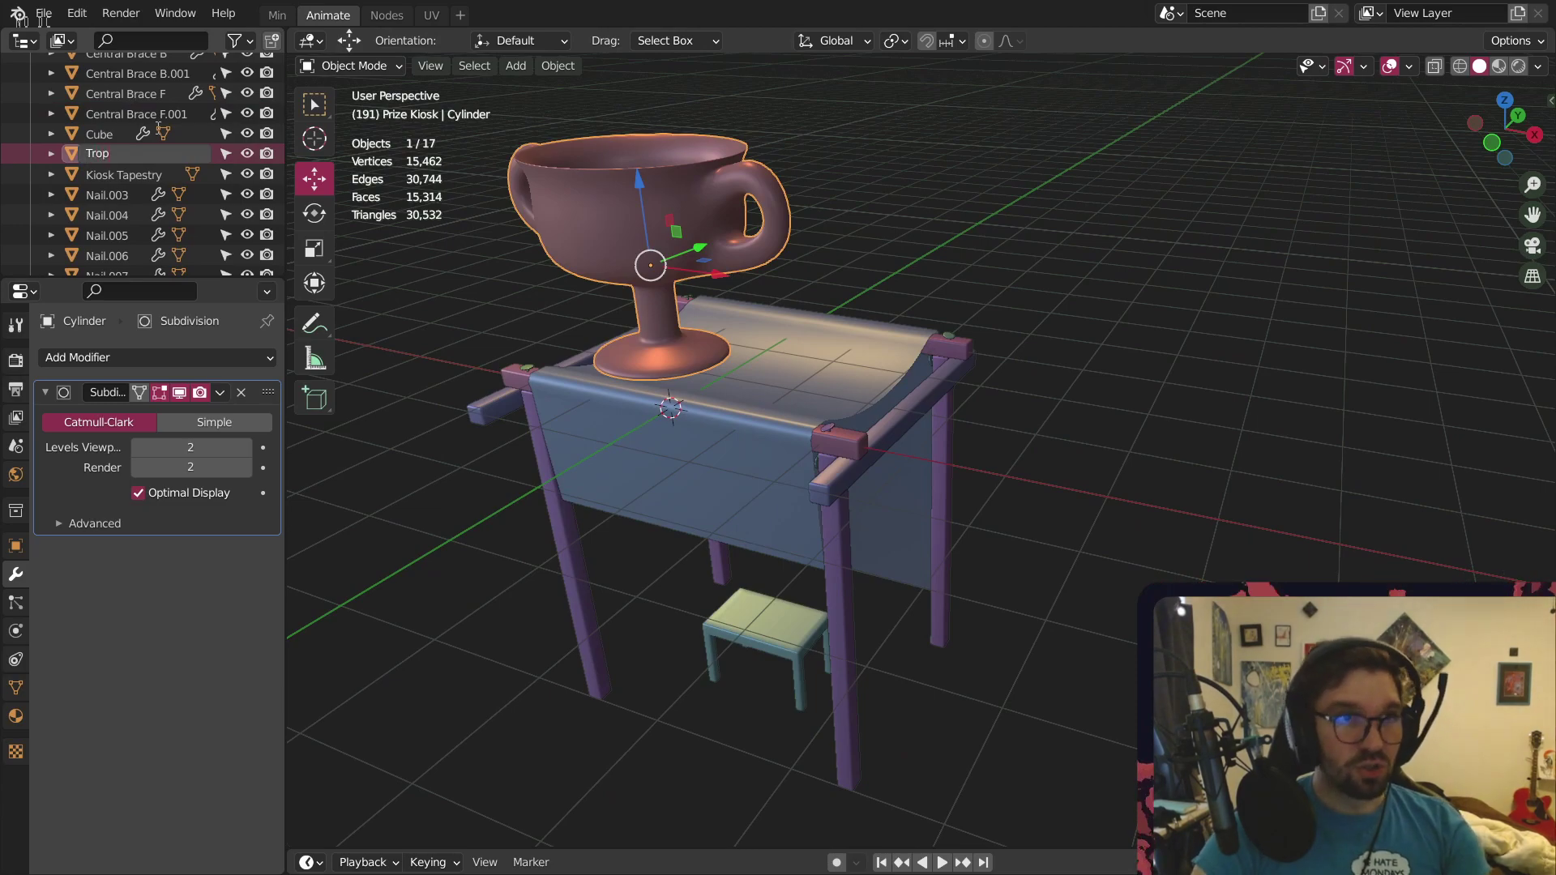
type("hy")
key("Return")
scroll(154, 99, "down", 5)
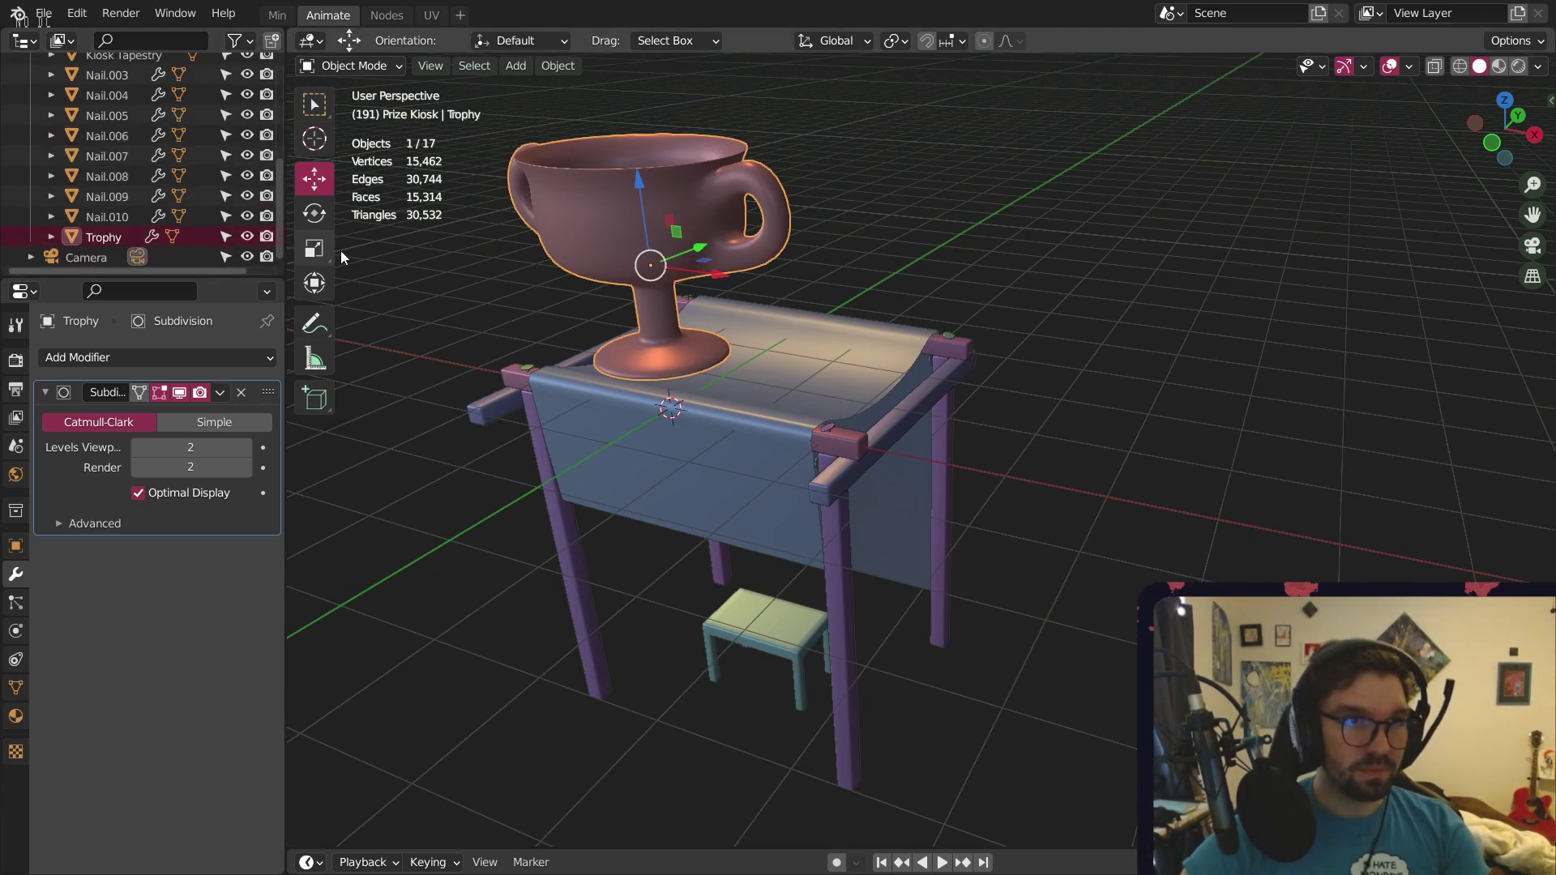
Move the trophy about 4.35 m down along Z and 1.24 m along Y into the kiosk, above the stool
middle_click_drag(340, 250, 619, 101)
left_click_drag(619, 100, 662, 495)
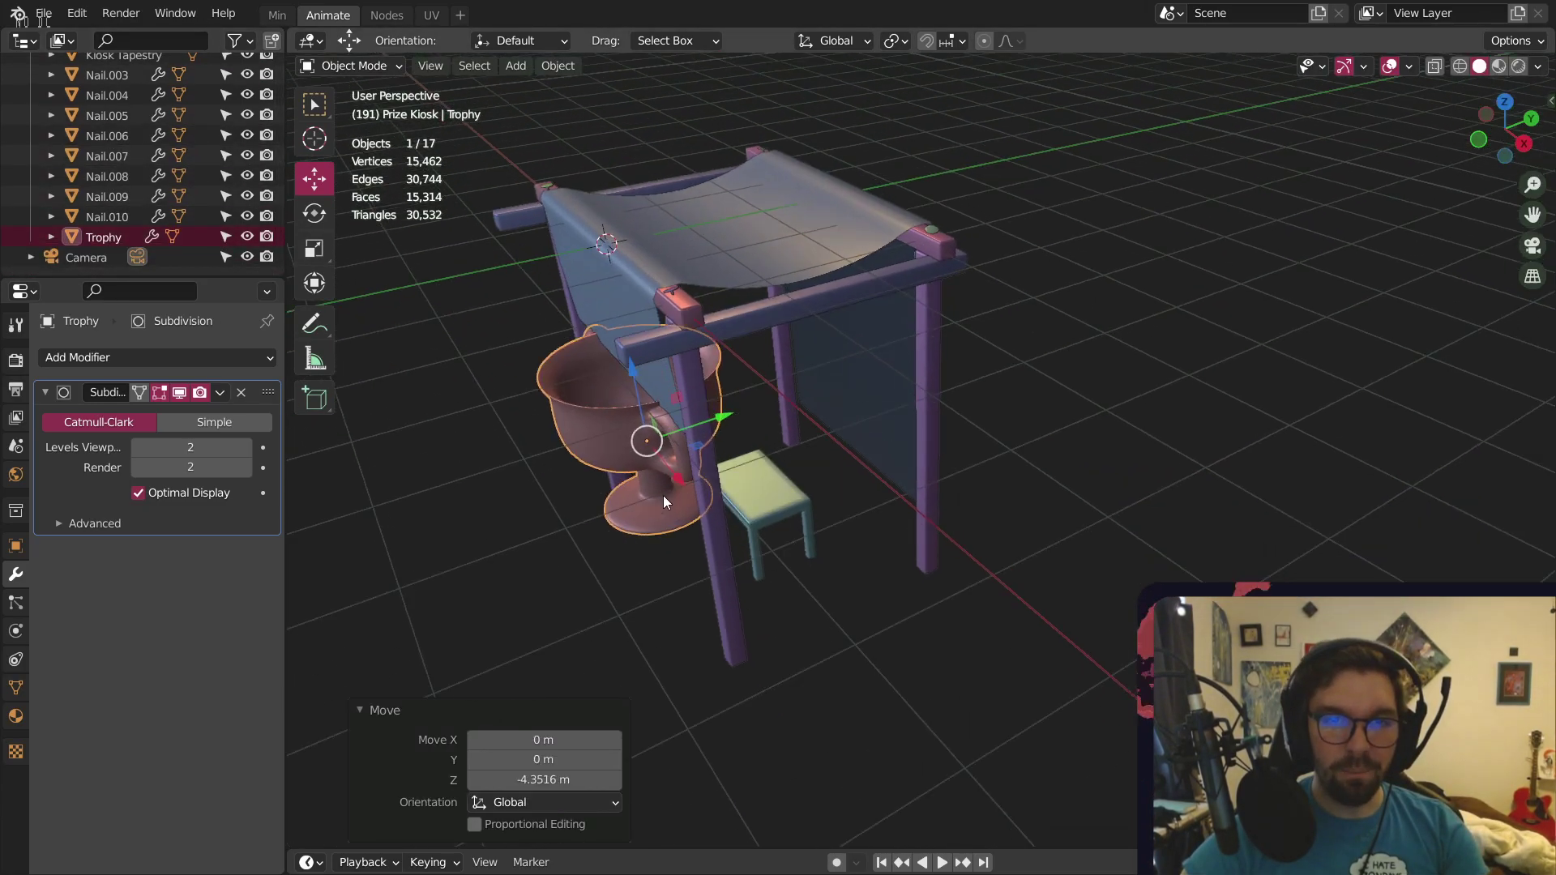
middle_click_drag(663, 502, 637, 486)
left_click_drag(721, 417, 815, 389)
Scale the trophy uniformly to about 0.44 and lower it about 0.78 m along Z toward the stool
key("s")
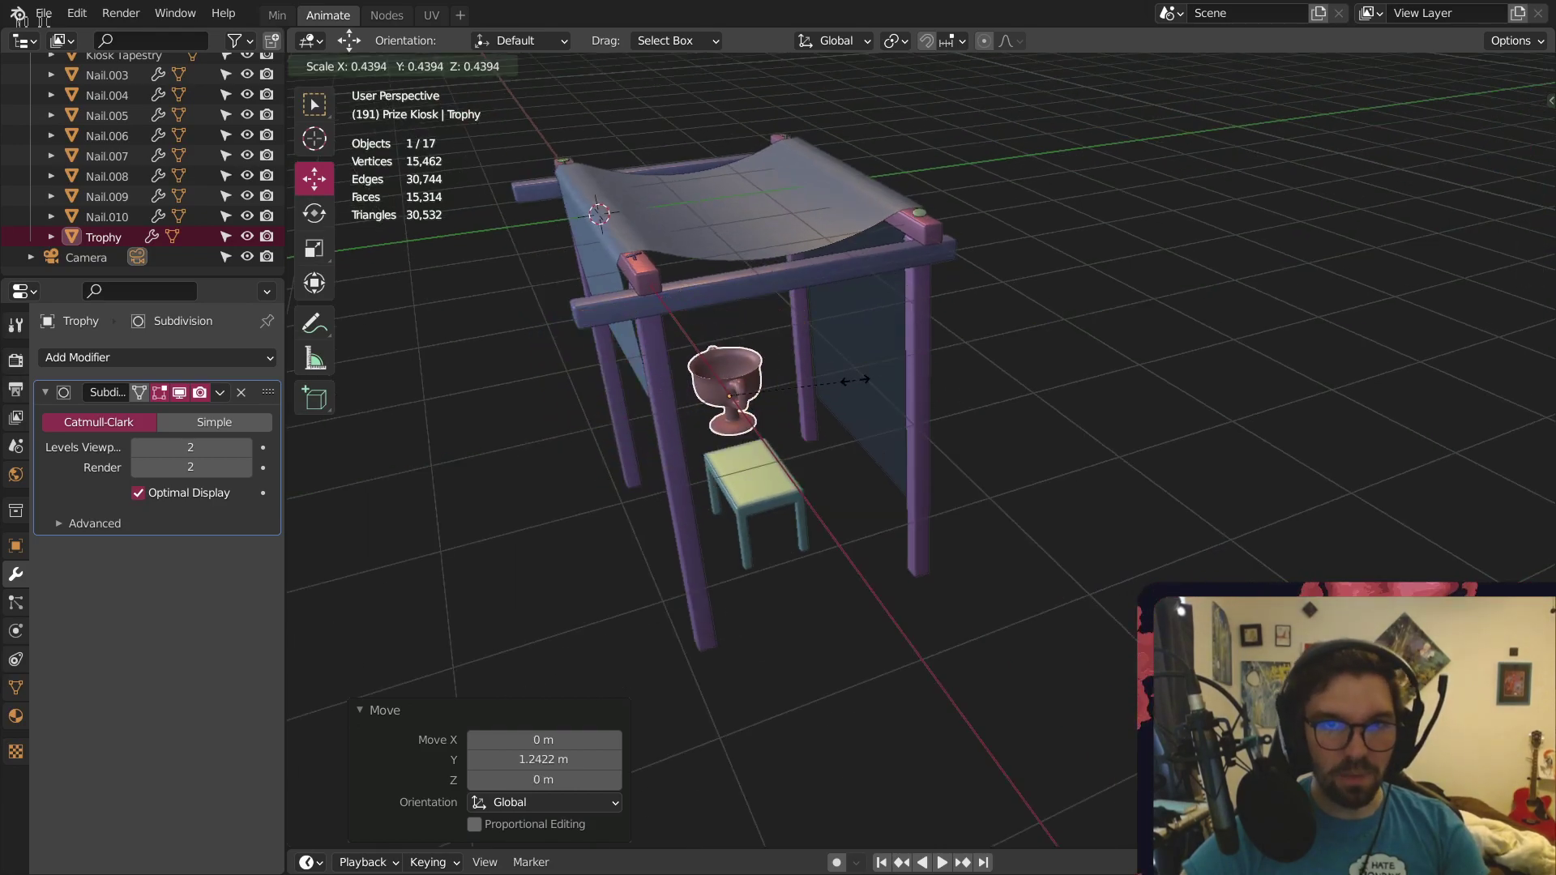
left_click(855, 379)
middle_click_drag(855, 379, 749, 345)
left_click_drag(740, 268, 744, 310)
scroll(758, 373, "up", 5)
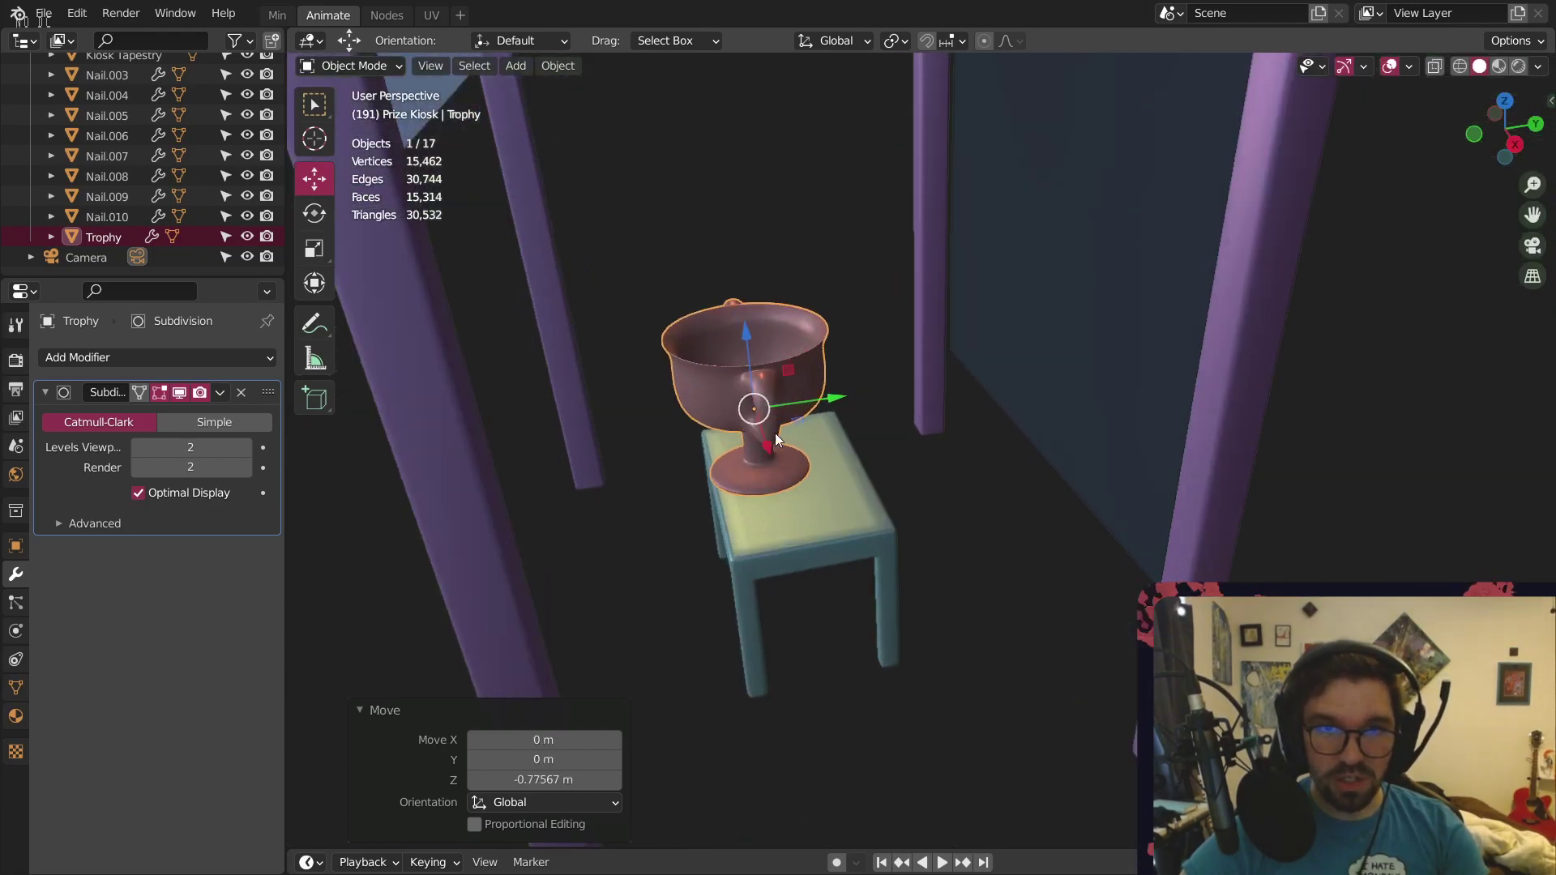
Lower the trophy along Z by about 0.038 m and another 0.049 m to set its base on the stool's top
middle_click_drag(775, 440, 757, 368)
left_click_drag(750, 320, 751, 327)
scroll(747, 433, "up", 4)
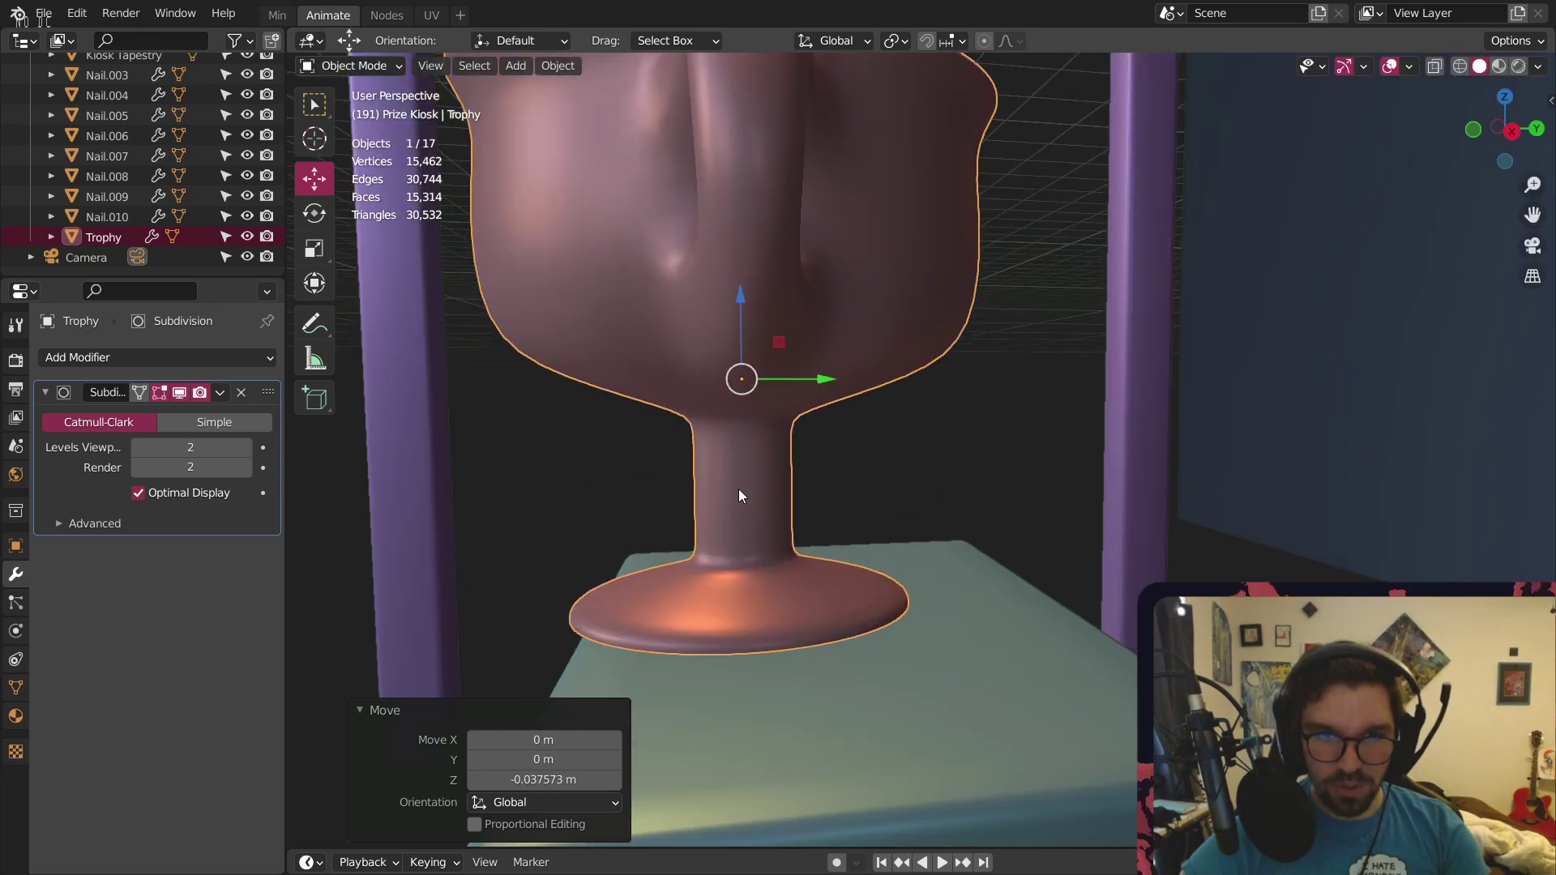
middle_click_drag(737, 489, 707, 362)
key("g")
key("z")
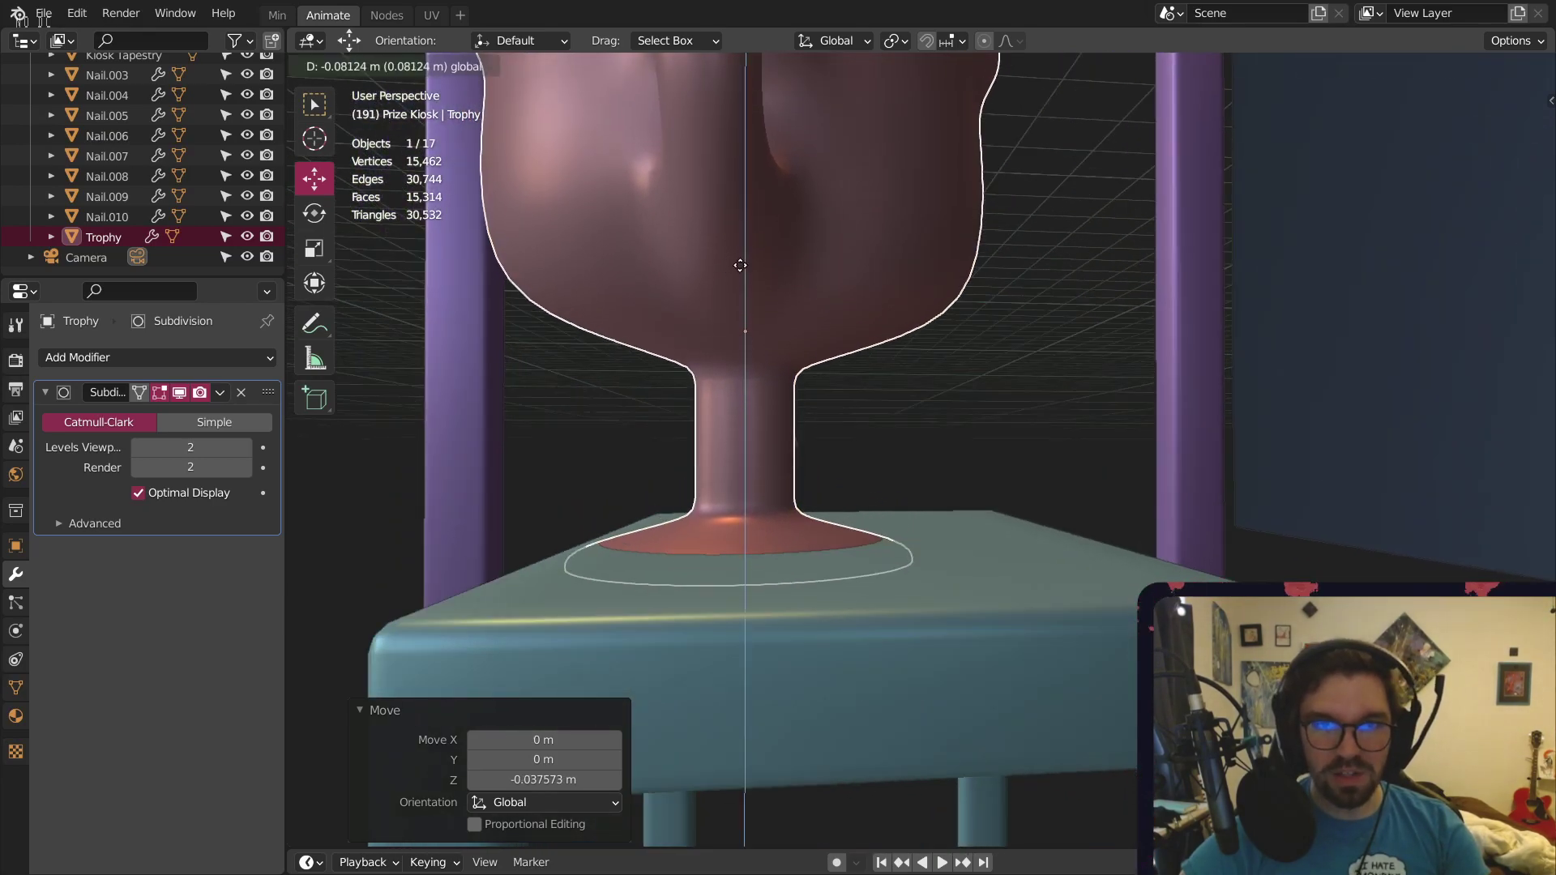
left_click(886, 308)
Move the trophy about 0.16 m along Y and scale it uniformly by 0.411
key("g")
key("y")
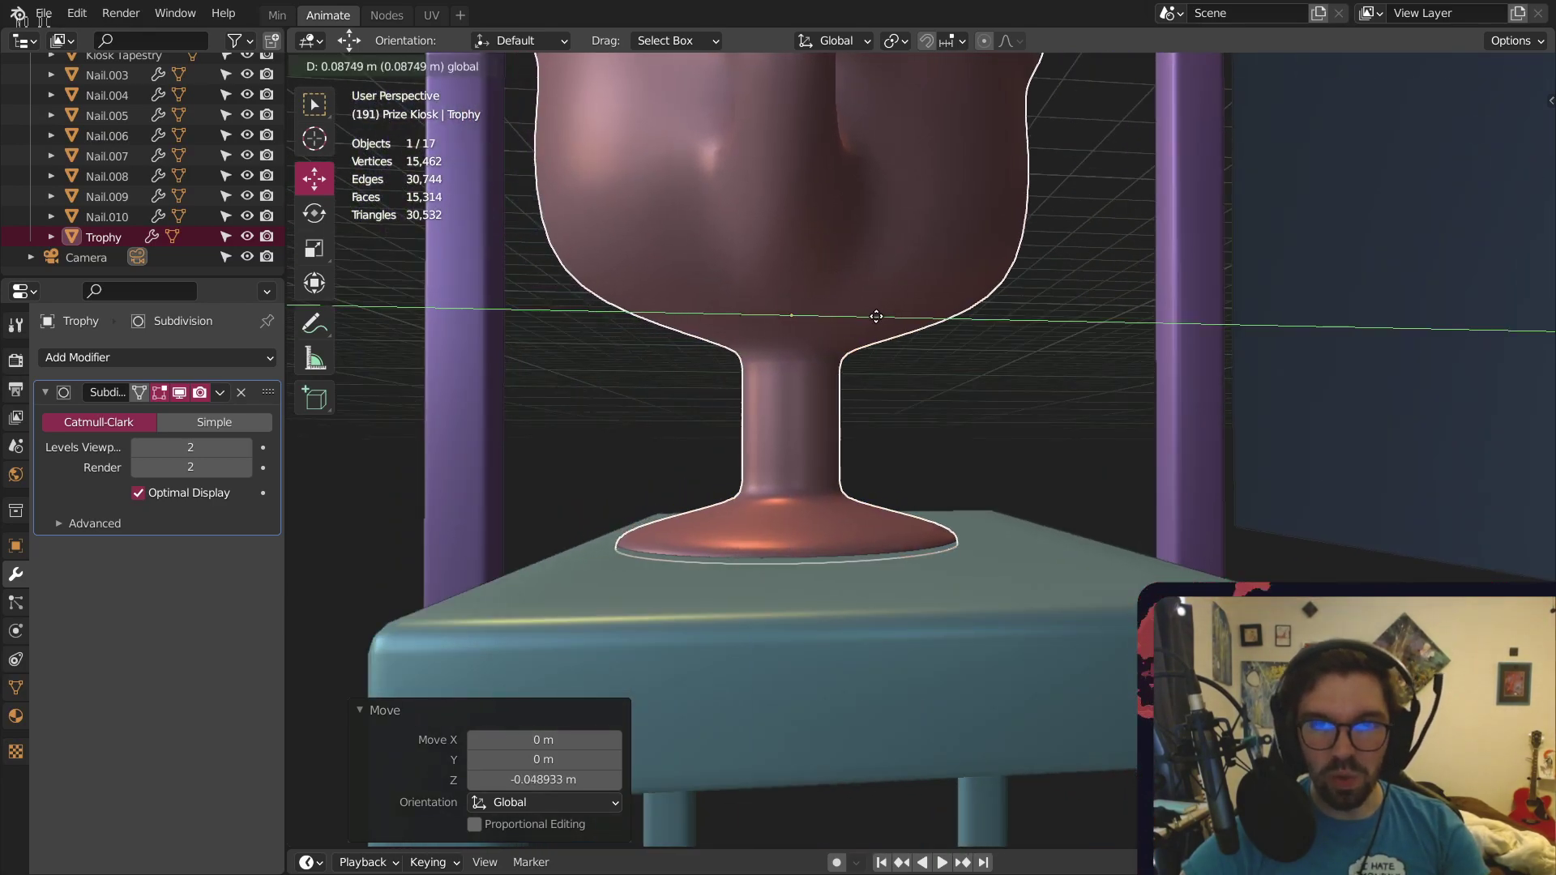
left_click(891, 341)
key("s")
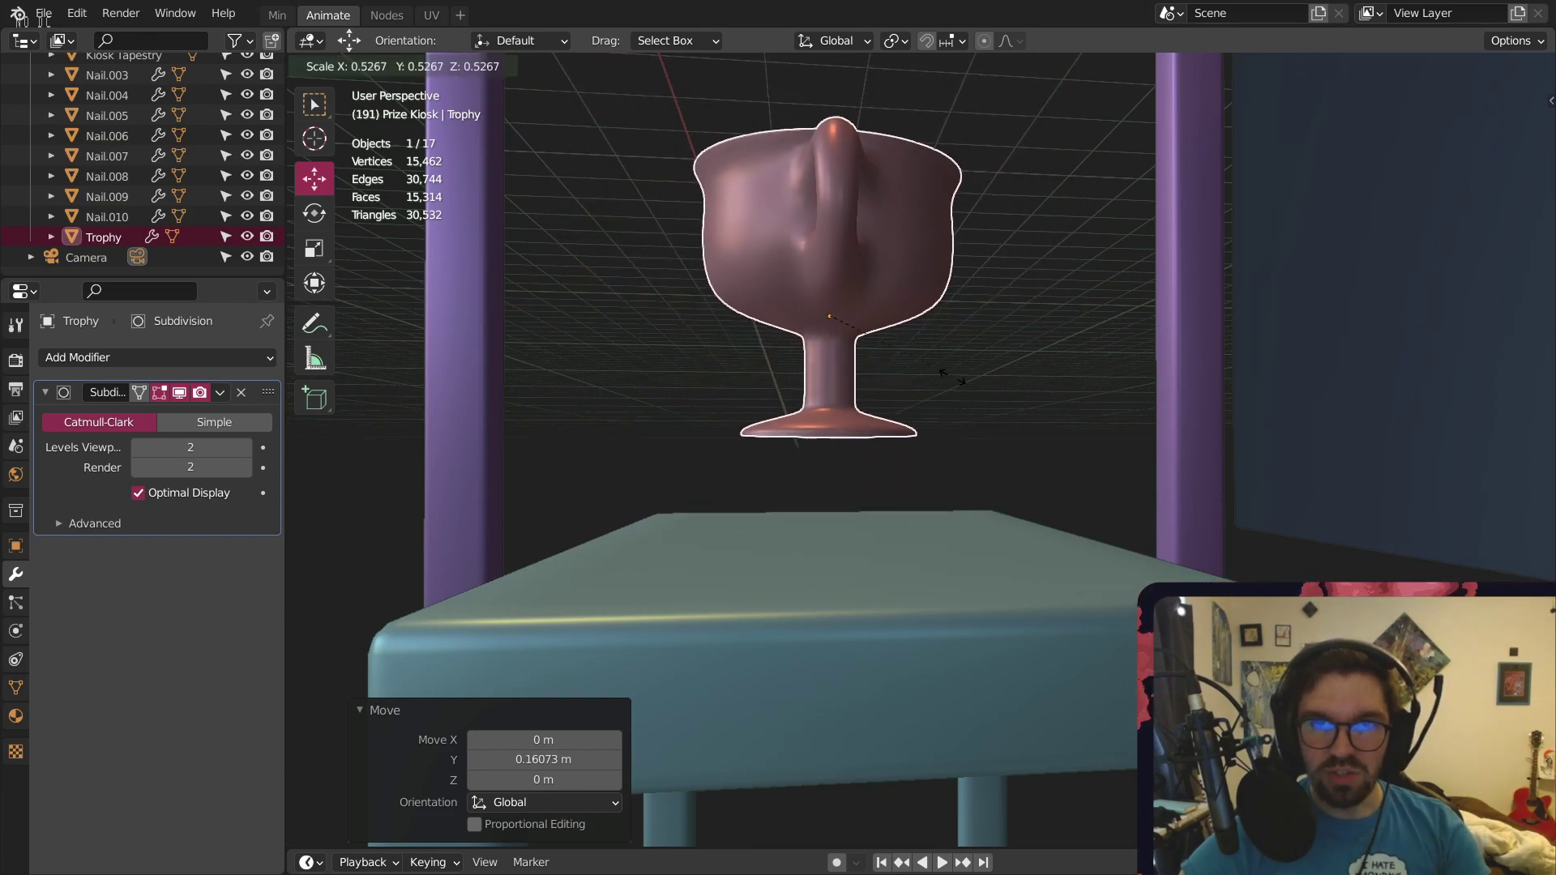
left_click(925, 363)
Lower the trophy about 0.256 m along Z and fine-tune its height so the base rests on the stool's top
left_click_drag(825, 239, 853, 370)
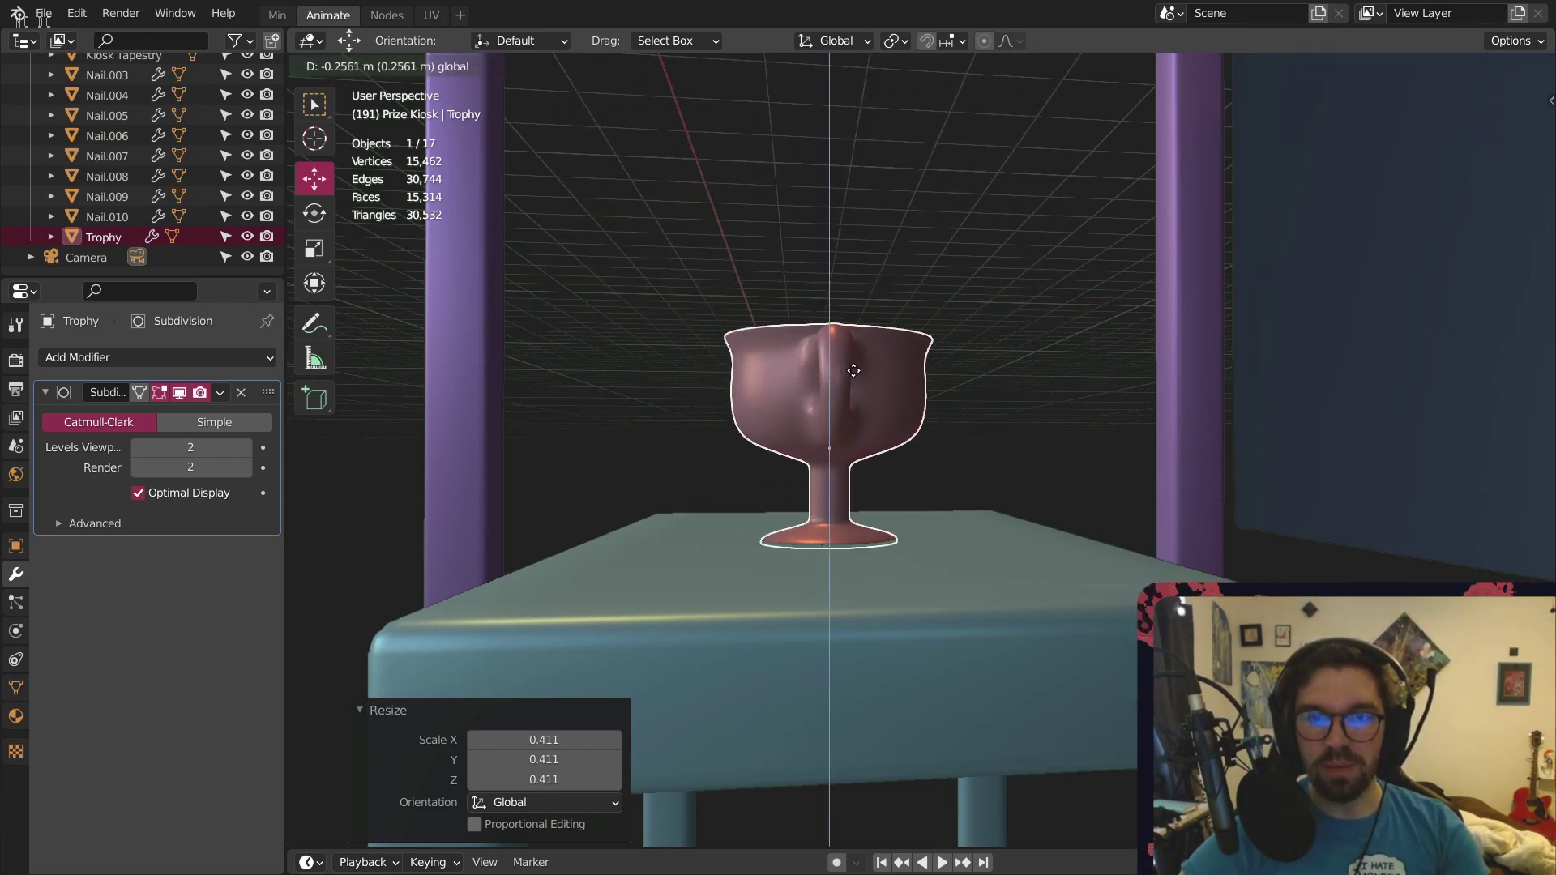
left_click(853, 370)
middle_click_drag(917, 230, 815, 379)
scroll(815, 379, "up", 1)
key("g")
key("z")
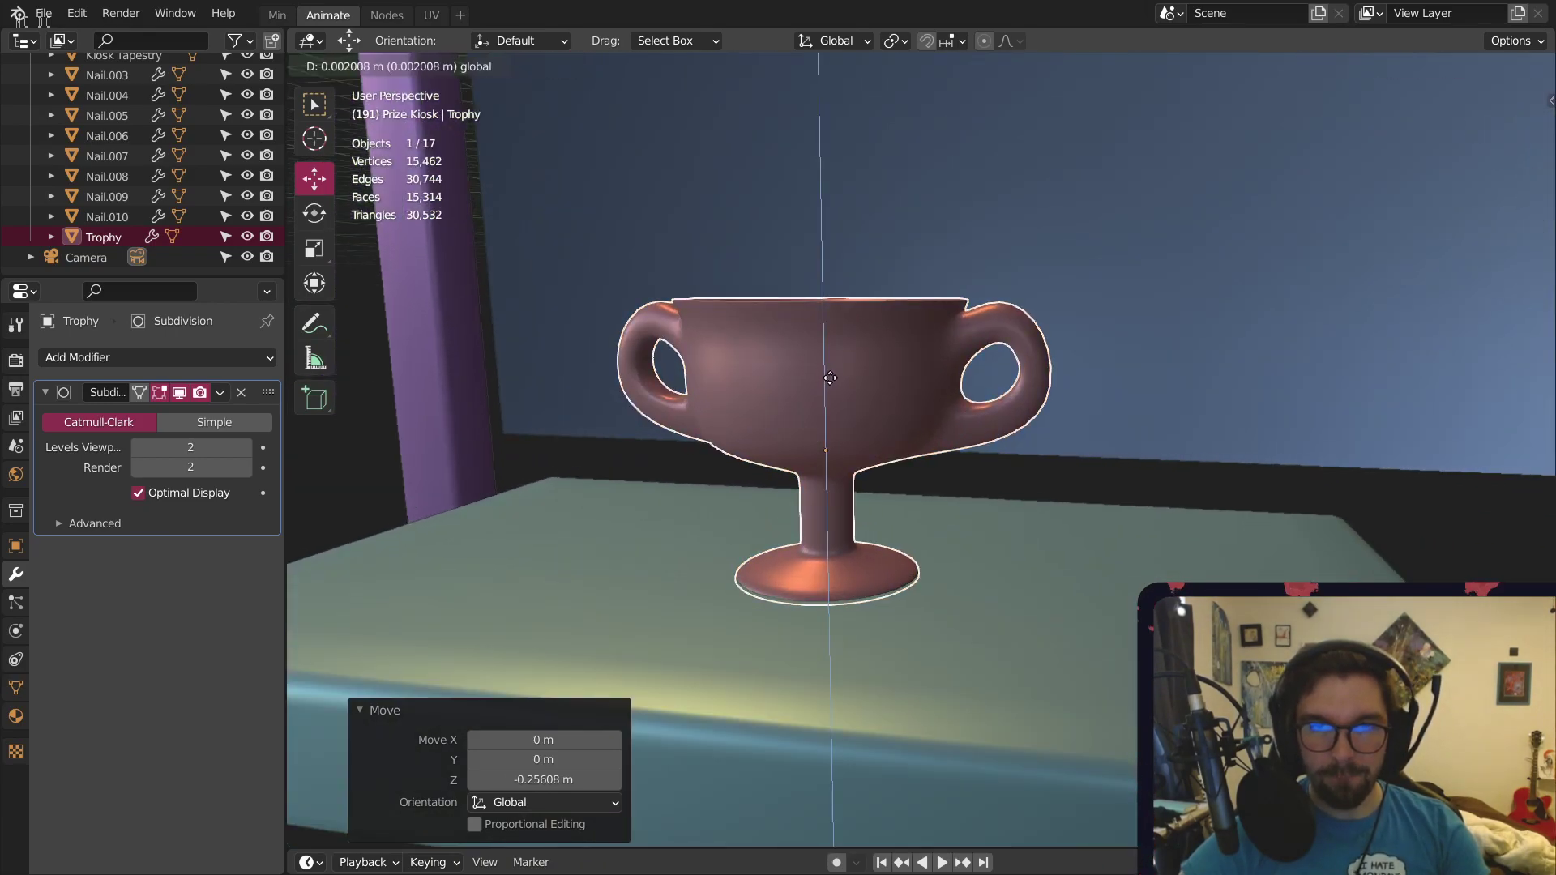
left_click(829, 378)
Reselect the trophy and display its object transform properties
key("alt+a")
scroll(1313, 514, "down", 5)
middle_click_drag(1024, 522, 967, 501)
left_click(848, 474)
left_click(17, 544)
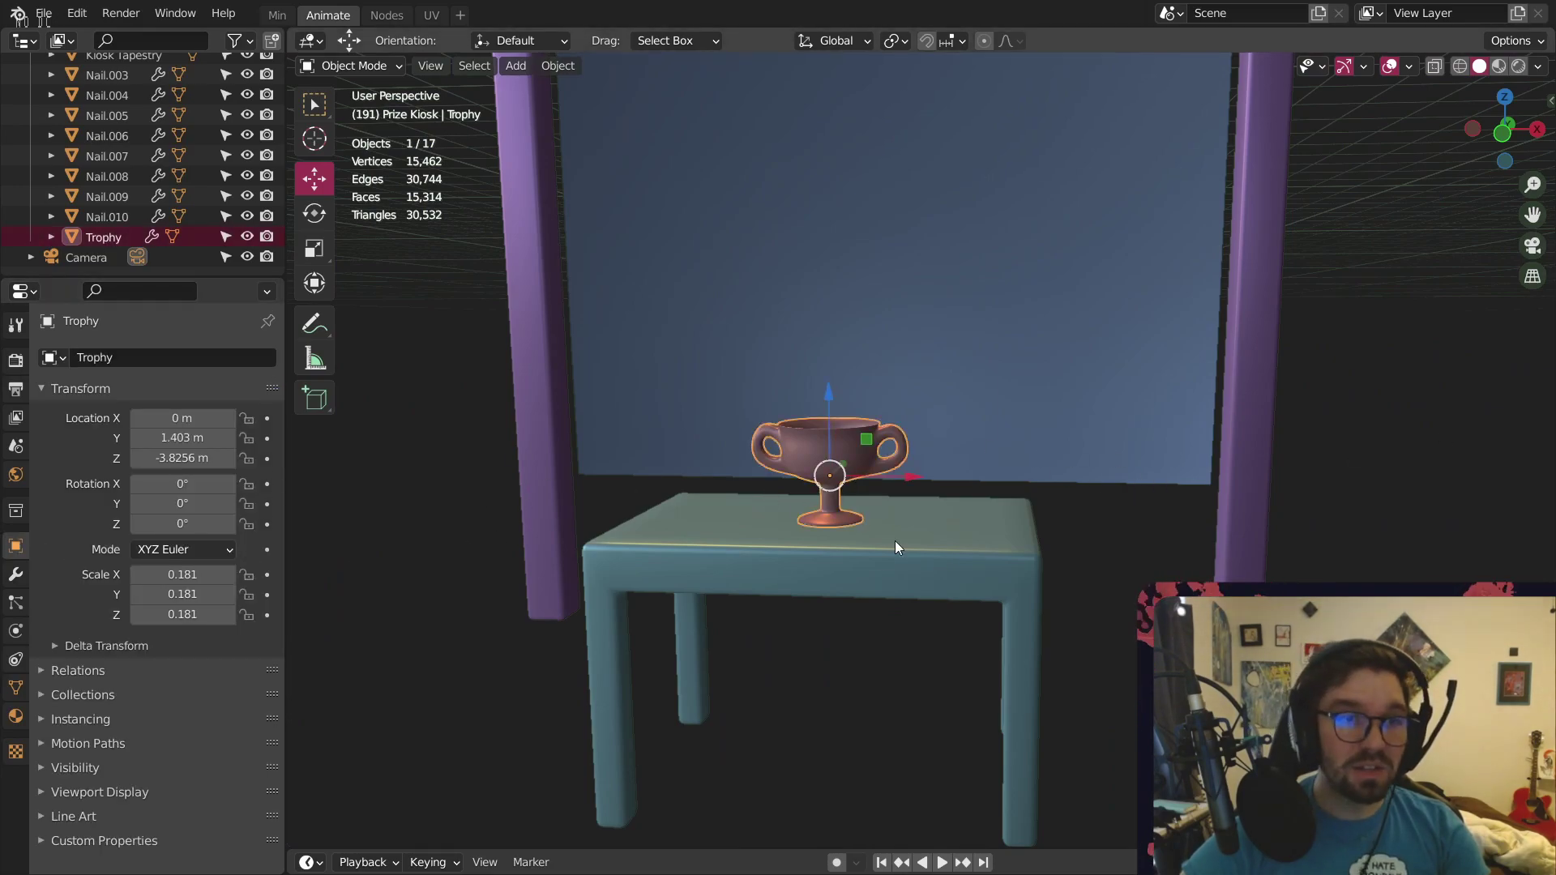
Examine the trophy's size and placement on the stool and the overall look of the kiosk from several angles
scroll(894, 541, "down", 1)
left_click(888, 644)
middle_click_drag(888, 644, 920, 459)
scroll(761, 462, "down", 3)
middle_click_drag(530, 461, 683, 457, "shift")
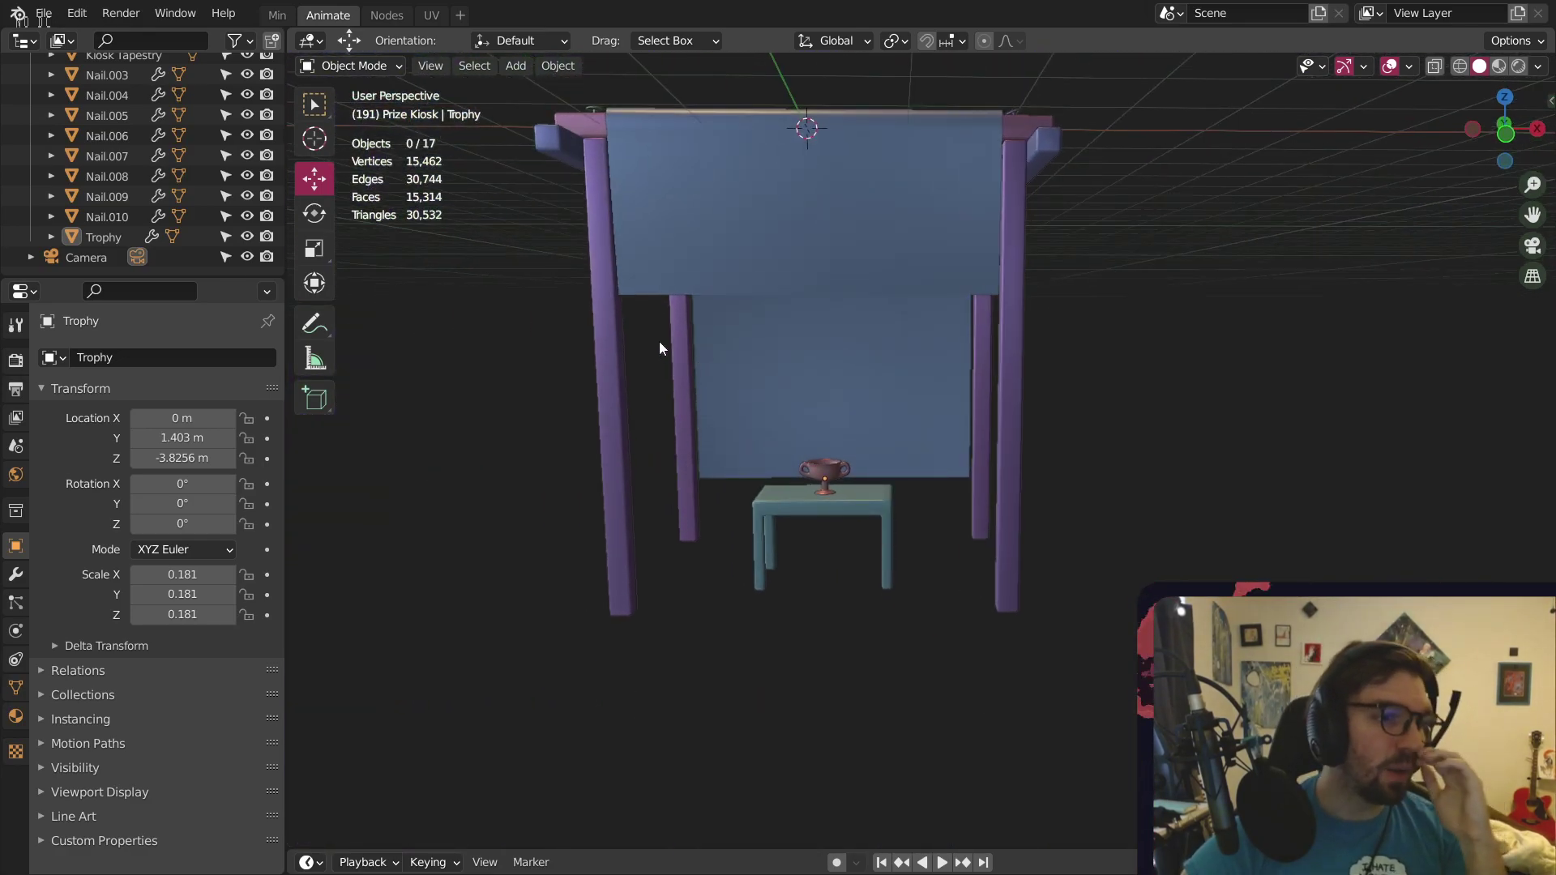
mouse_move(860, 327)
middle_mouse_down()
mouse_move(757, 322)
mouse_move(882, 347)
middle_mouse_up()
scroll(859, 389, "up", 2)
left_click(838, 454)
left_click(885, 527, "shift")
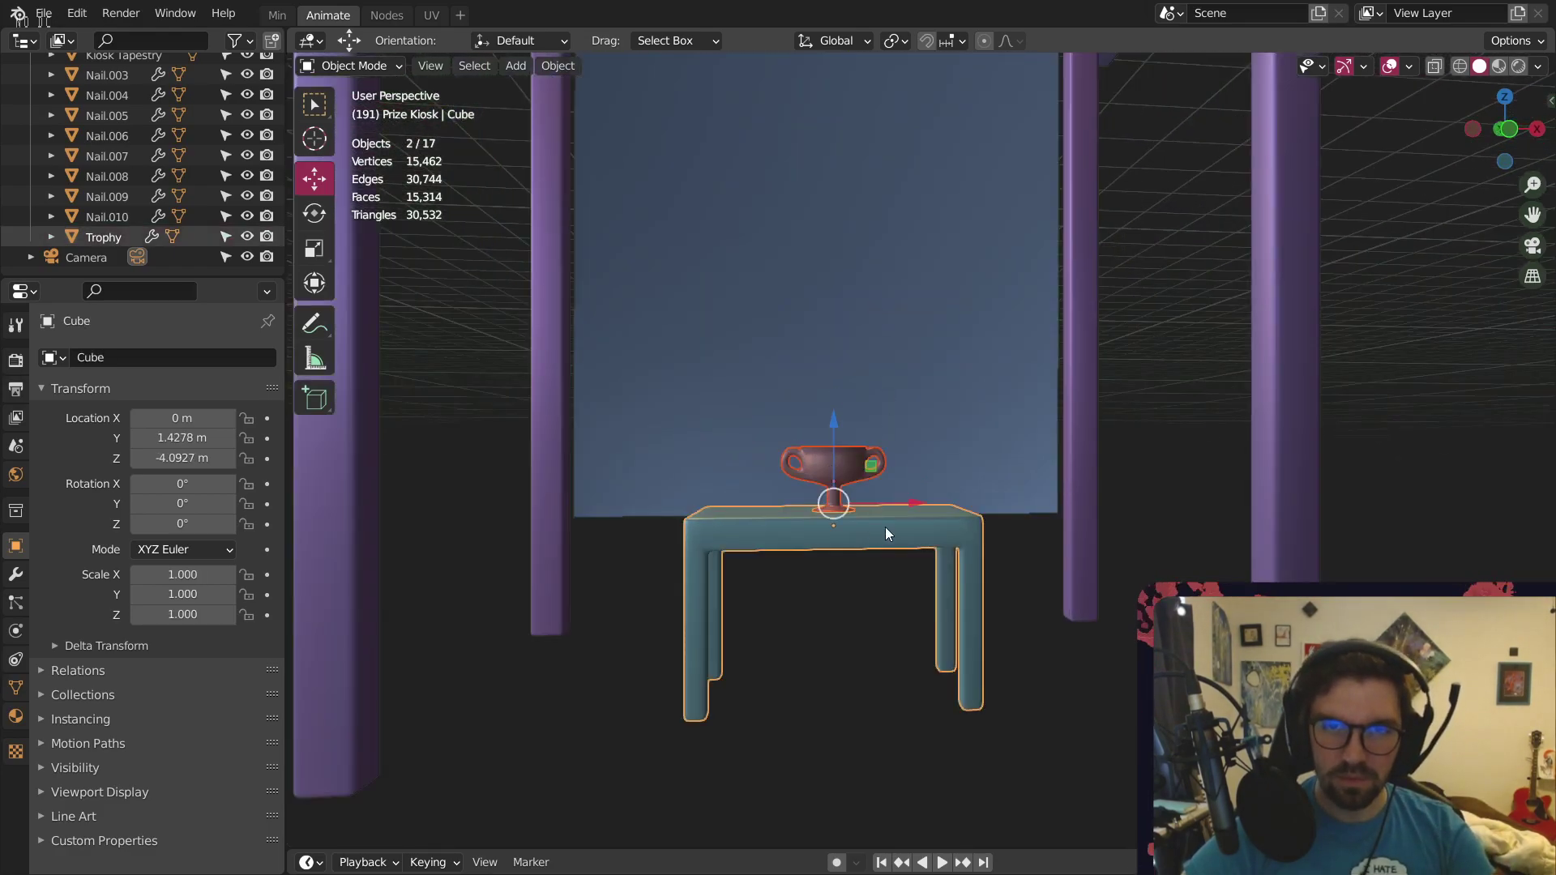
scroll(885, 527, "down", 3)
left_click(1159, 386)
middle_click_drag(1159, 386, 843, 673)
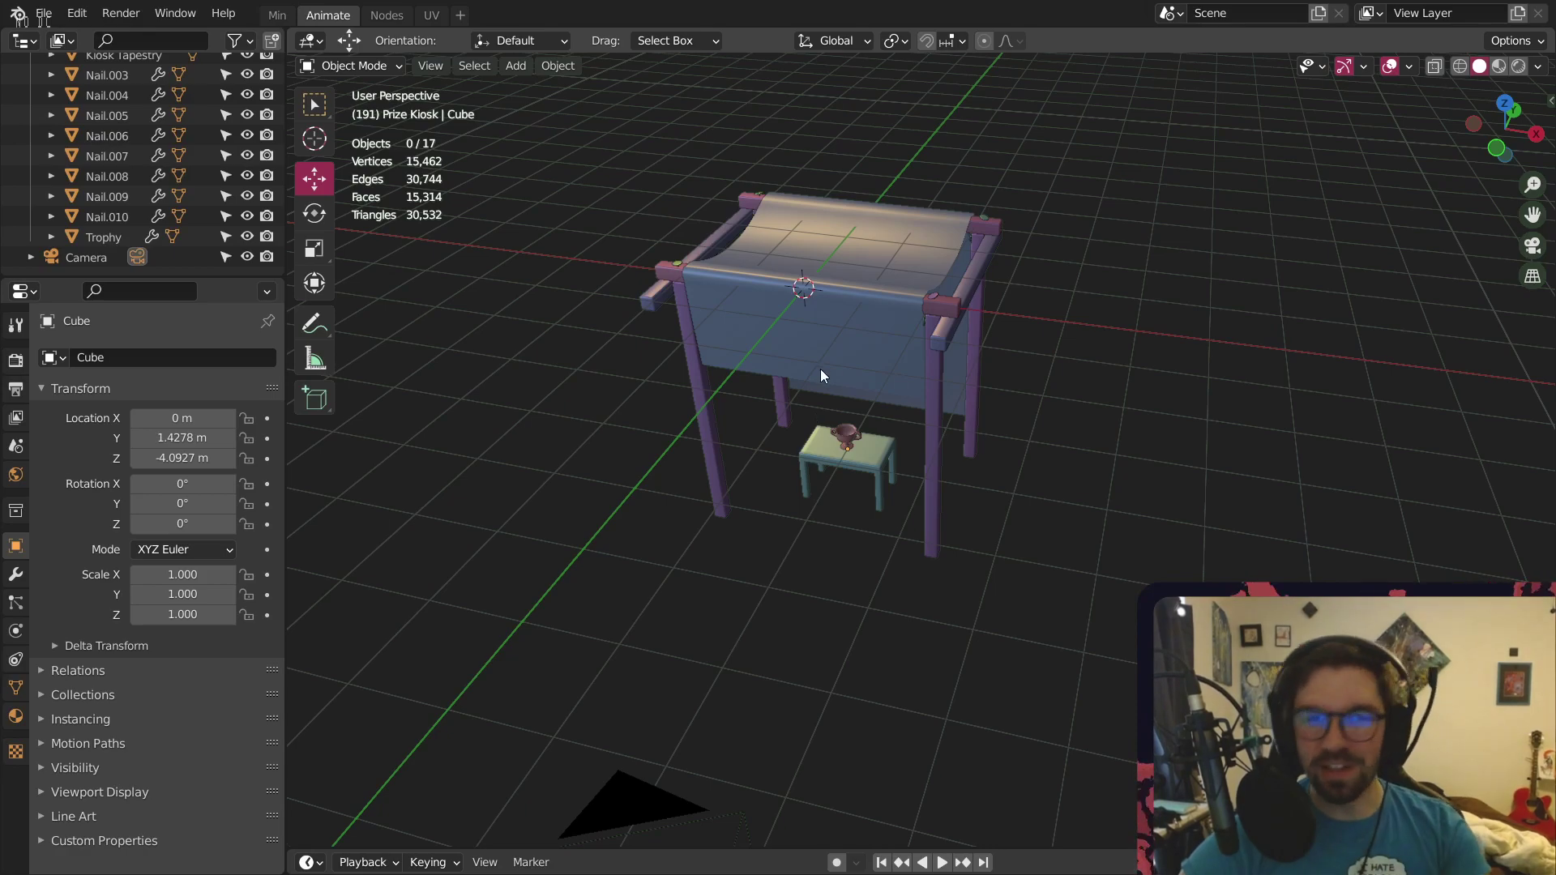
middle_click_drag(898, 439, 859, 376)
scroll(859, 376, "up", 1)
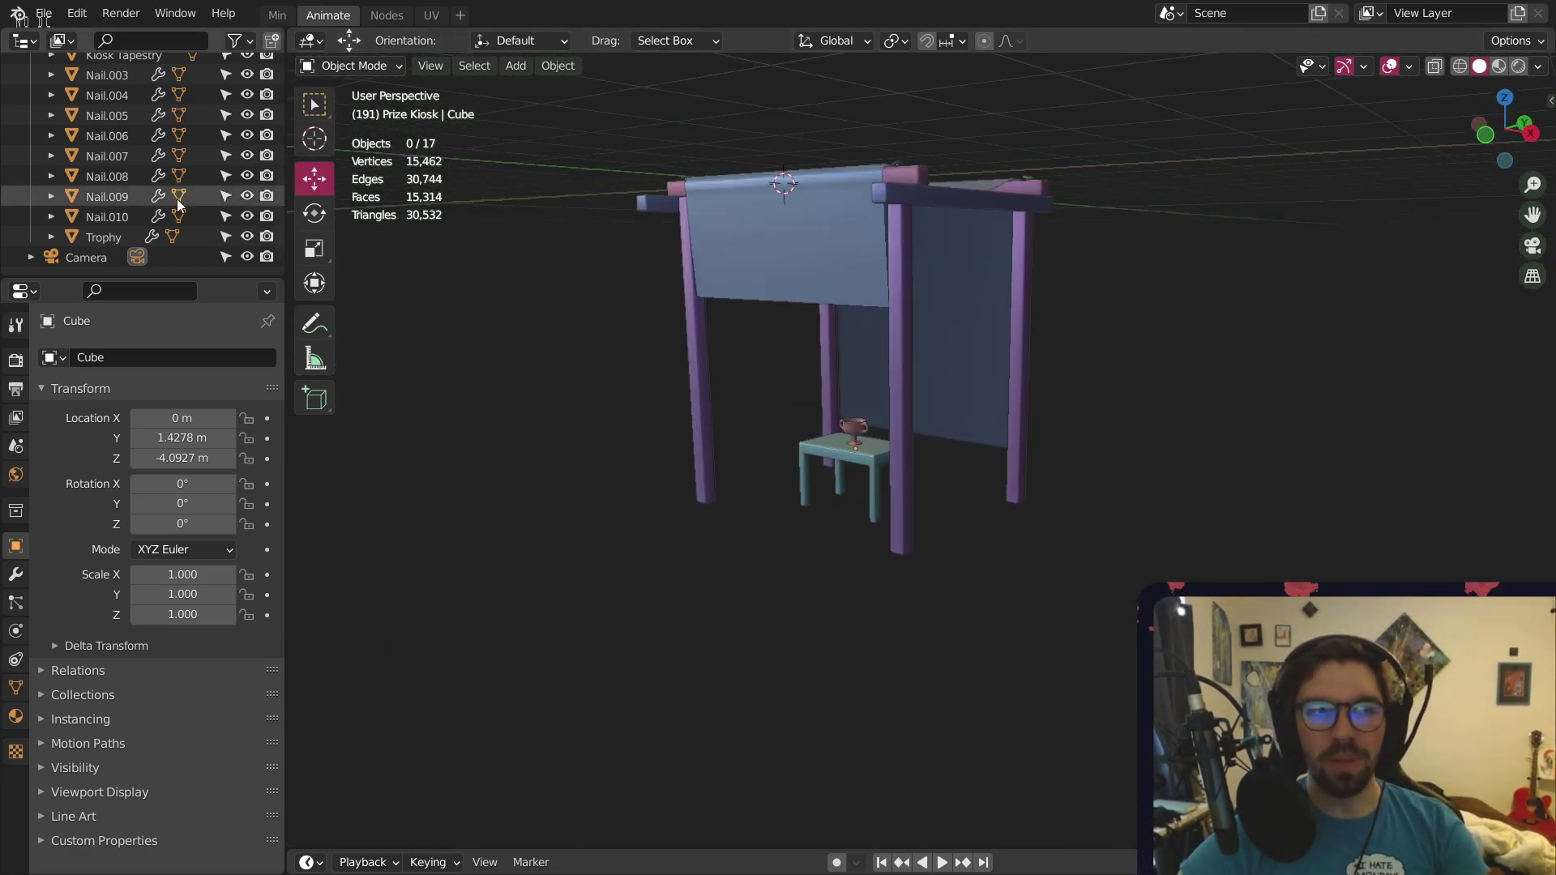
Collapse the Prize Kiosk collection and make the Scene Collection active
scroll(178, 137, "up", 4)
scroll(178, 129, "up", 1)
left_click(110, 145)
scroll(124, 178, "down", 5)
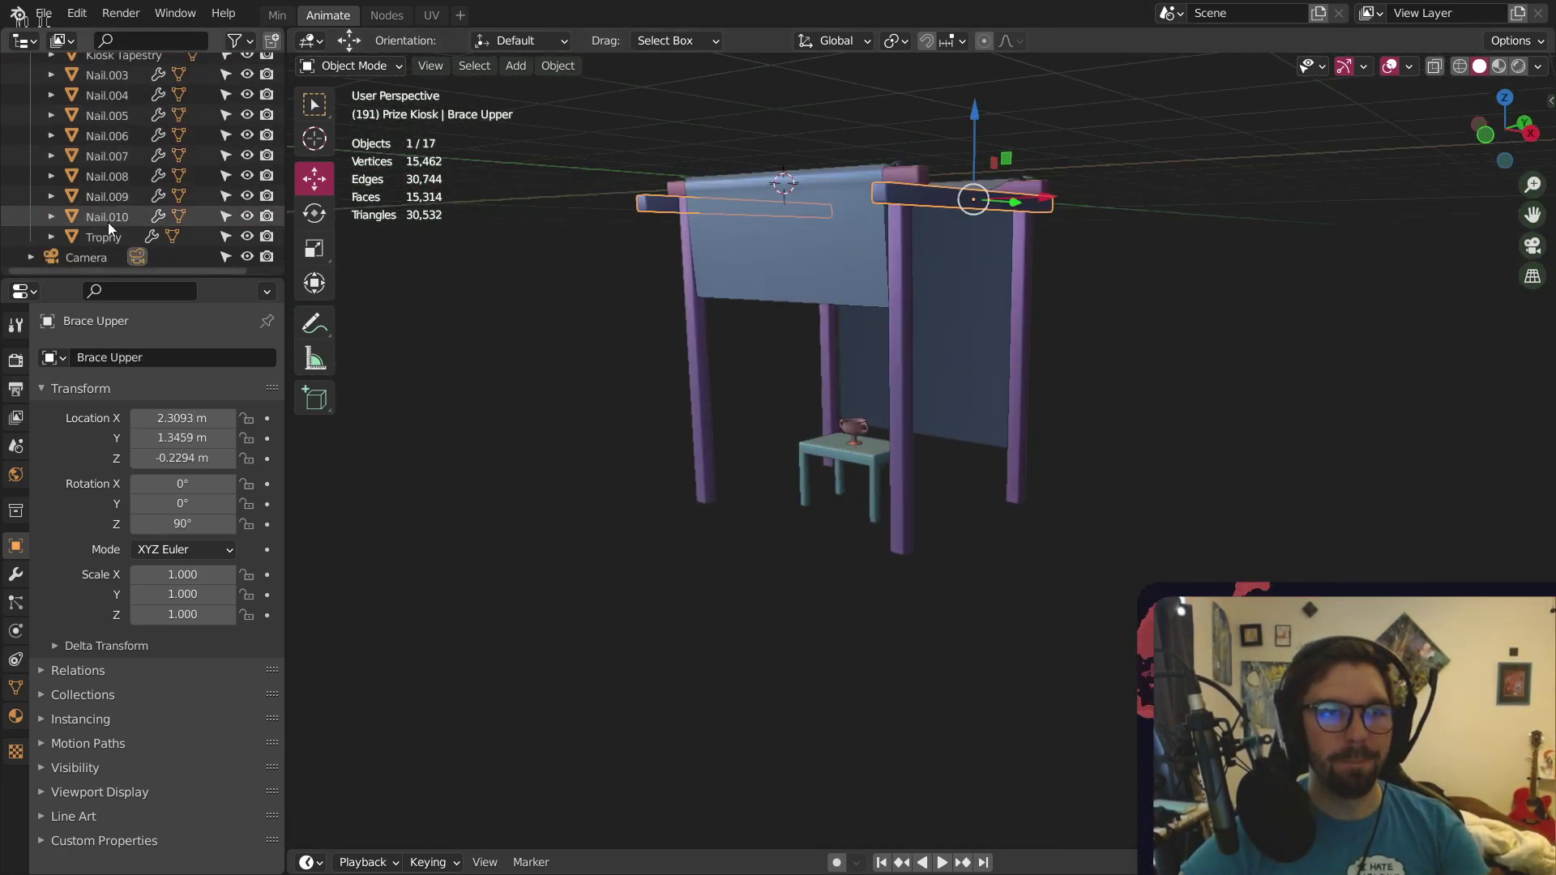
scroll(172, 113, "up", 5)
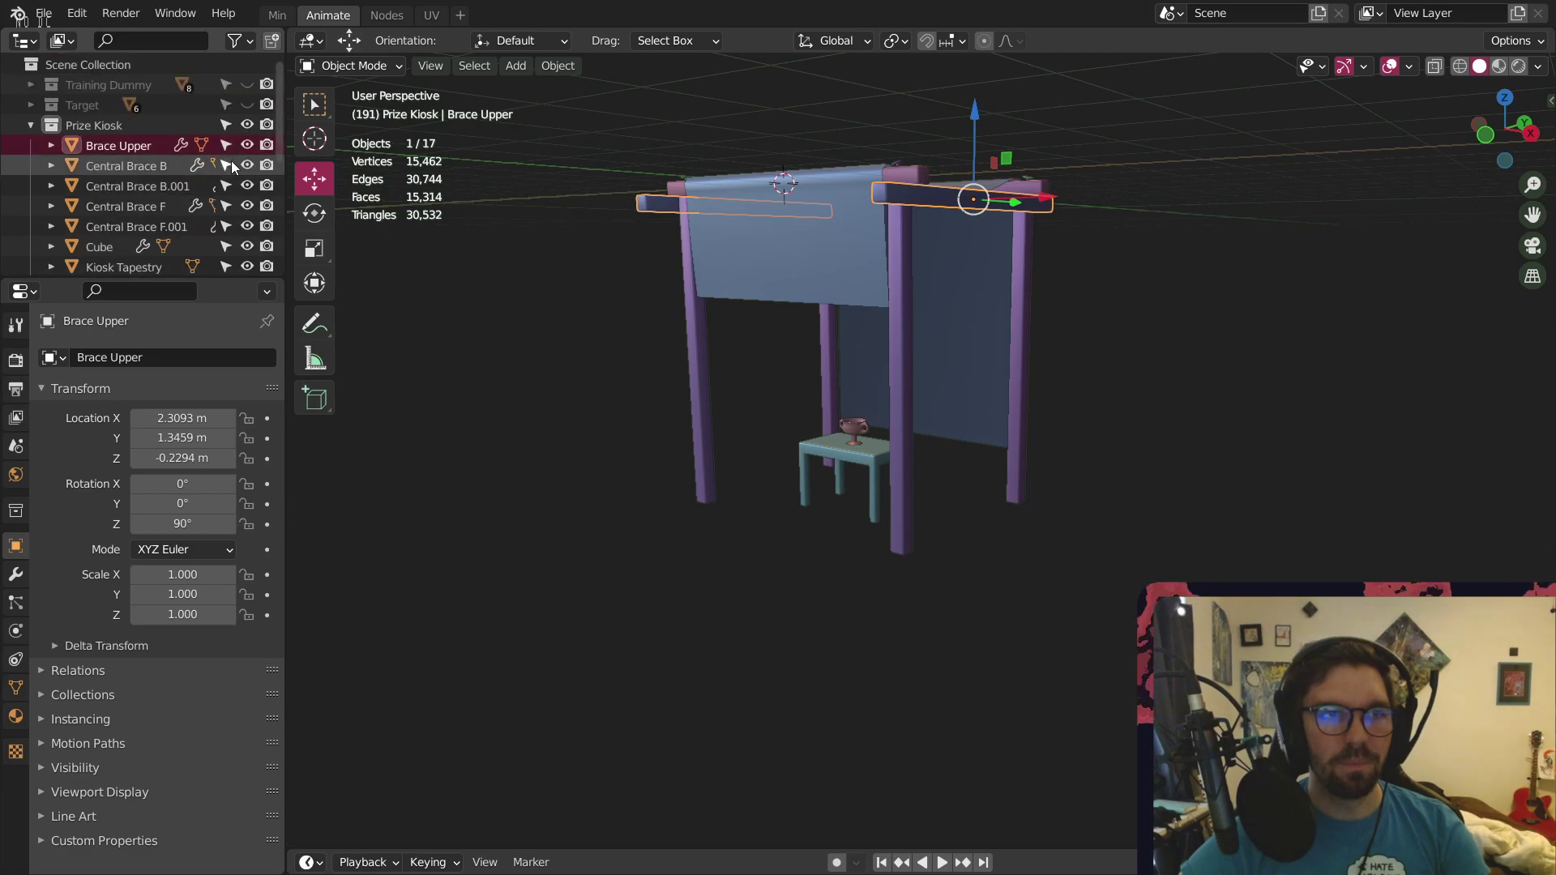
left_click(29, 124)
left_click(481, 504)
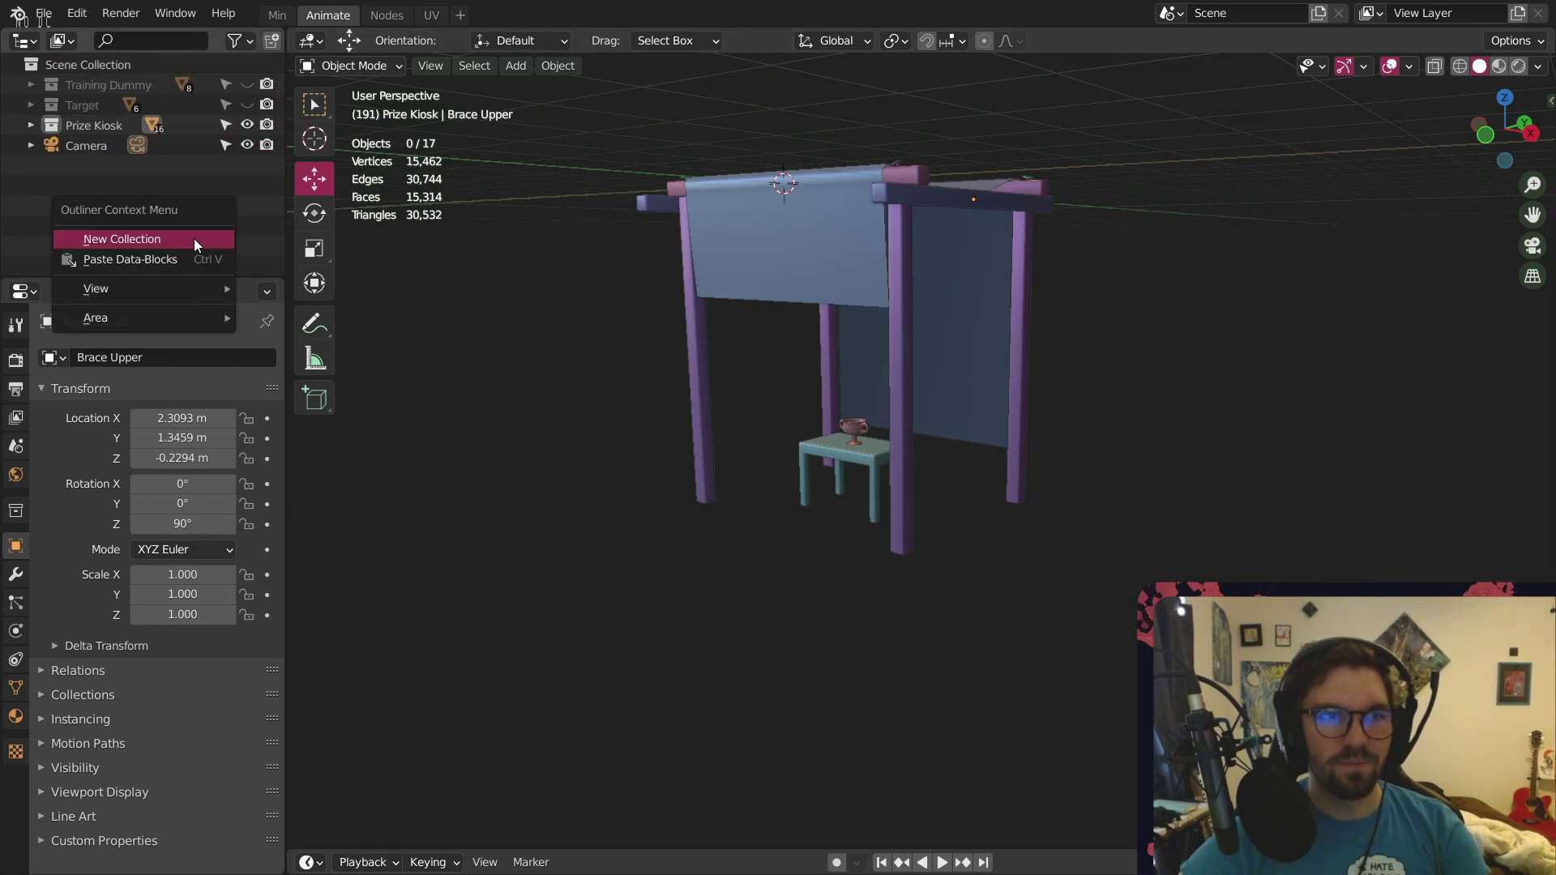
left_click(89, 64)
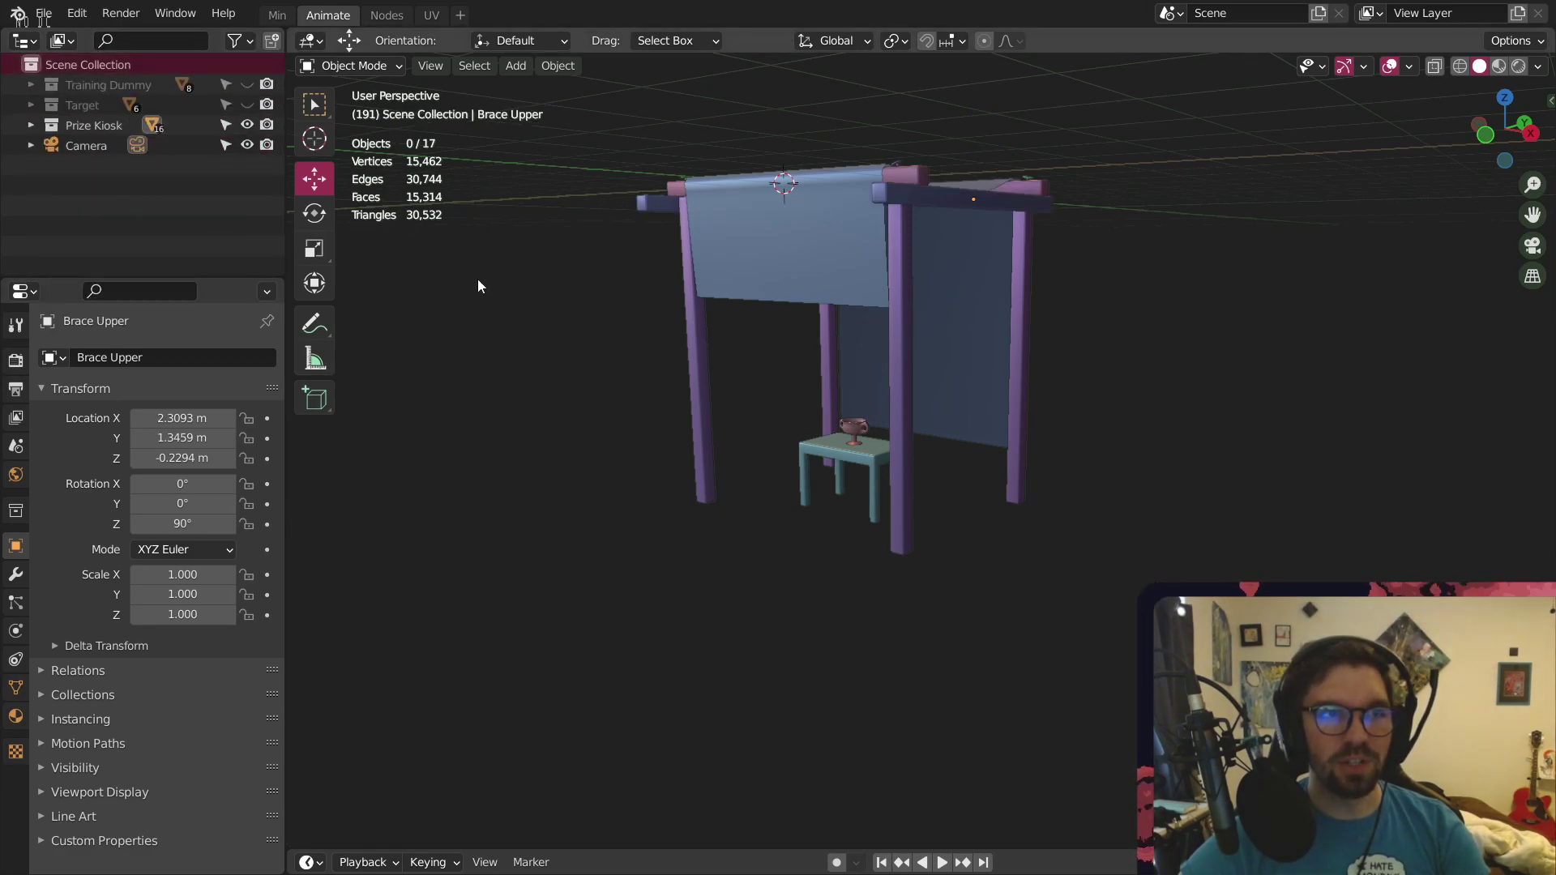
Add a 2 m plane at the world origin, directly in the Scene Collection
left_click(516, 66)
mouse_move(532, 84)
left_click(755, 93)
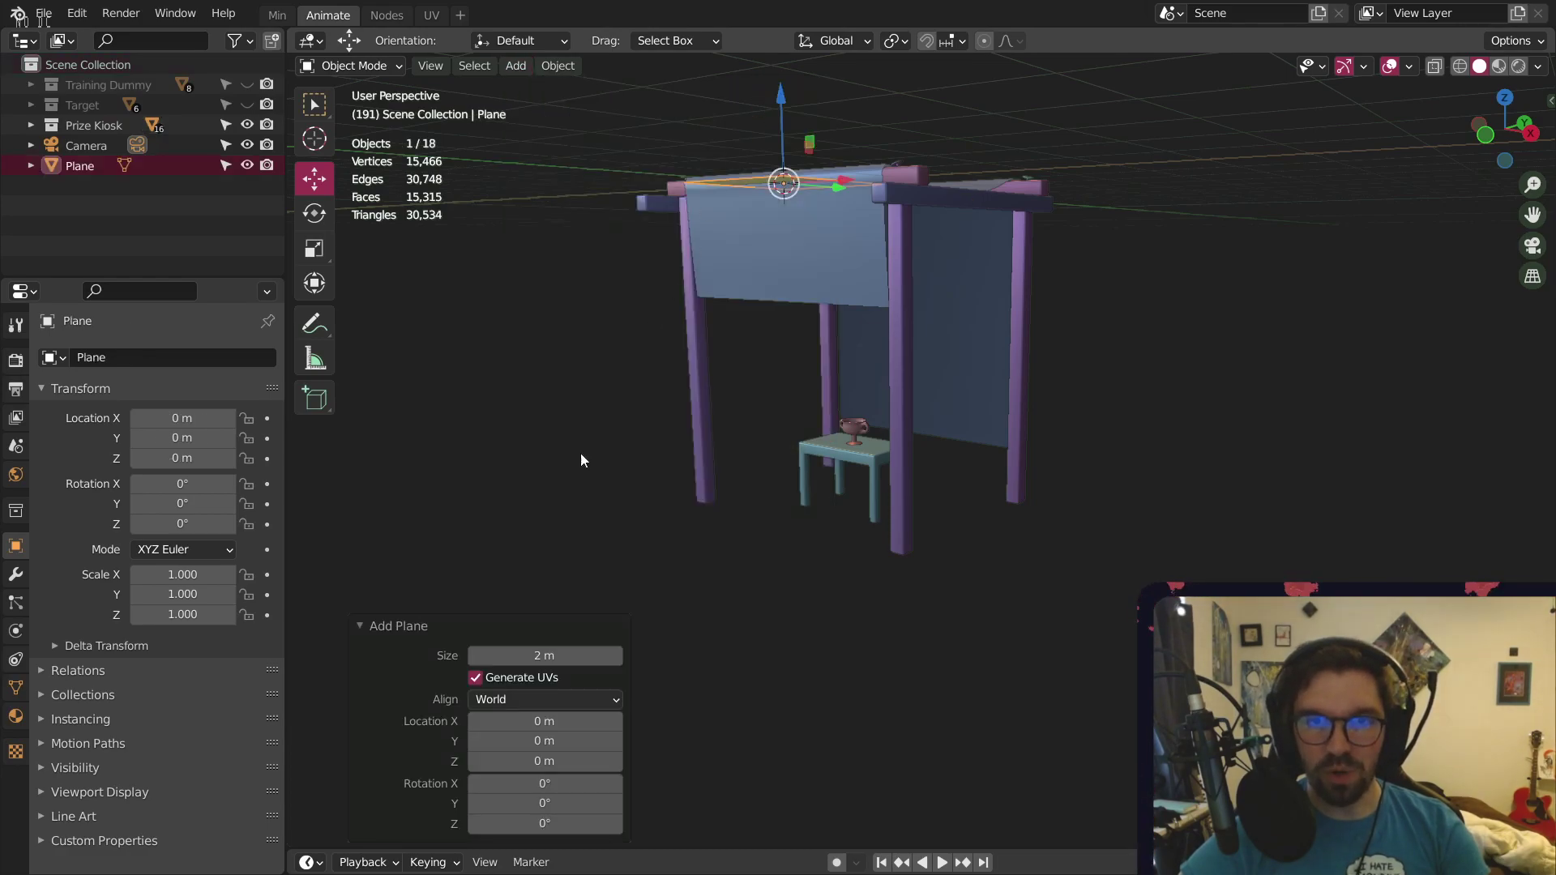
Scale the plane uniformly to a magnitude of about 46.3 so it extends far beyond the kiosk as ground
middle_click_drag(753, 389, 729, 344)
key("s")
left_click(460, 106)
scroll(698, 298, "down", 4)
key("s")
left_click(1004, 284)
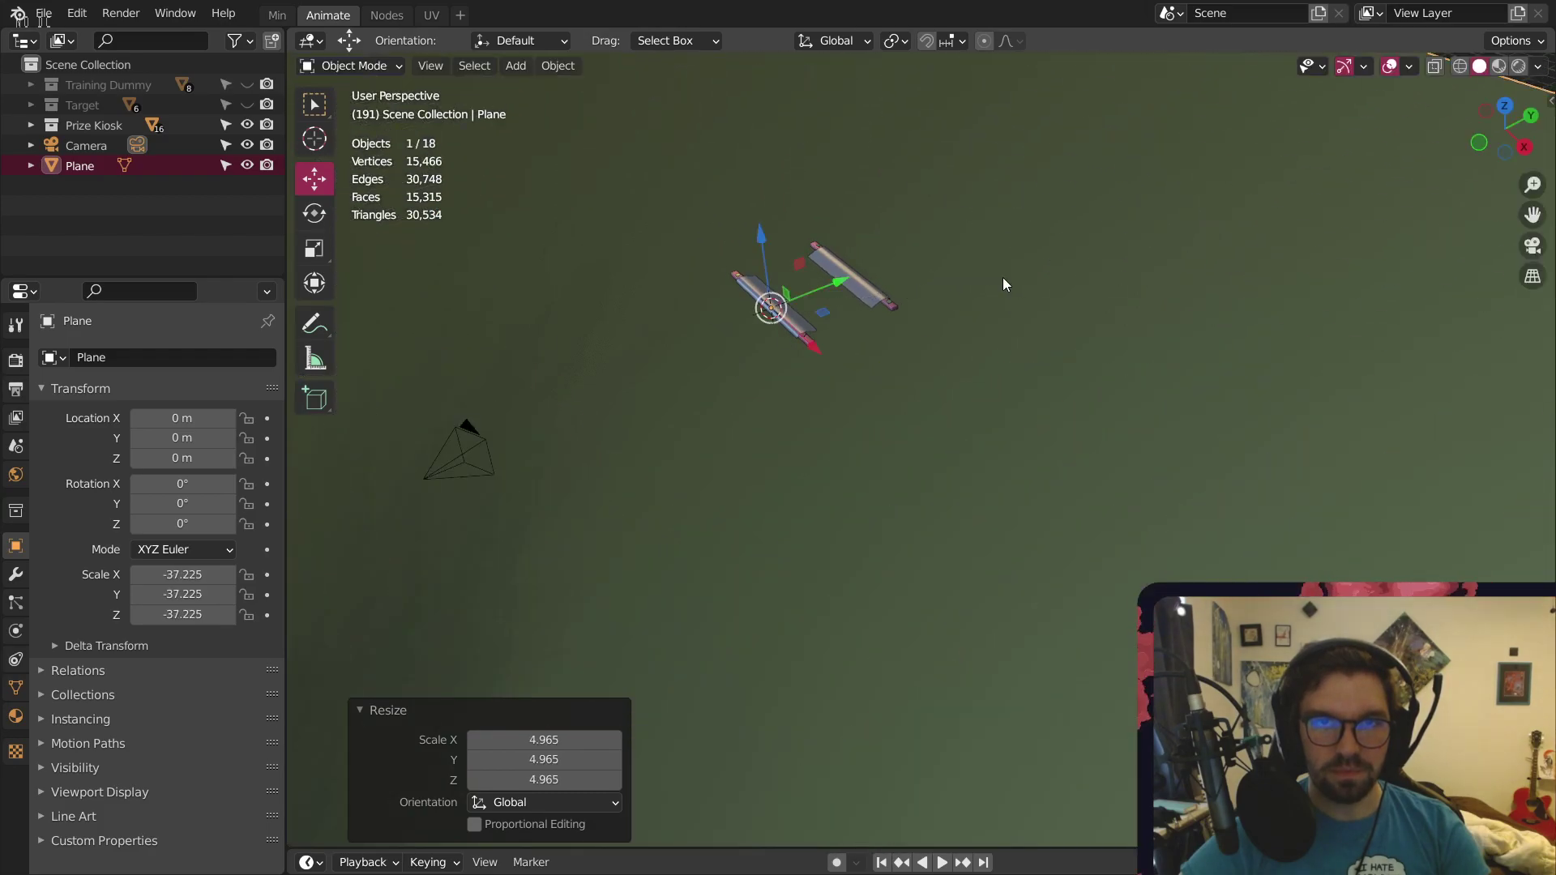
scroll(916, 359, "down", 6)
key("s")
left_click(1078, 316)
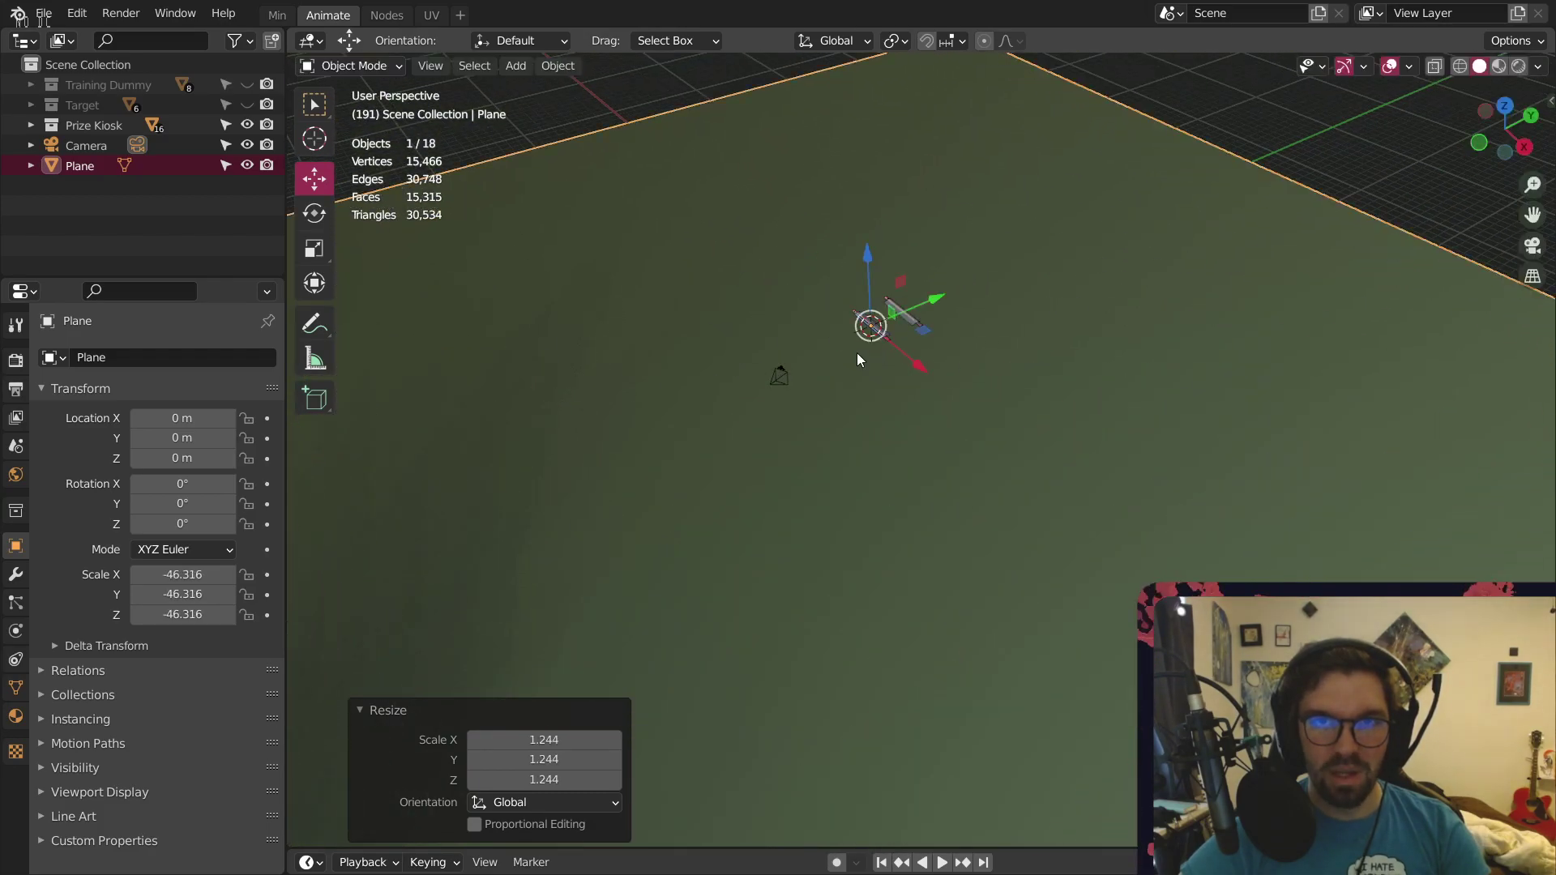
scroll(963, 372, "up", 3)
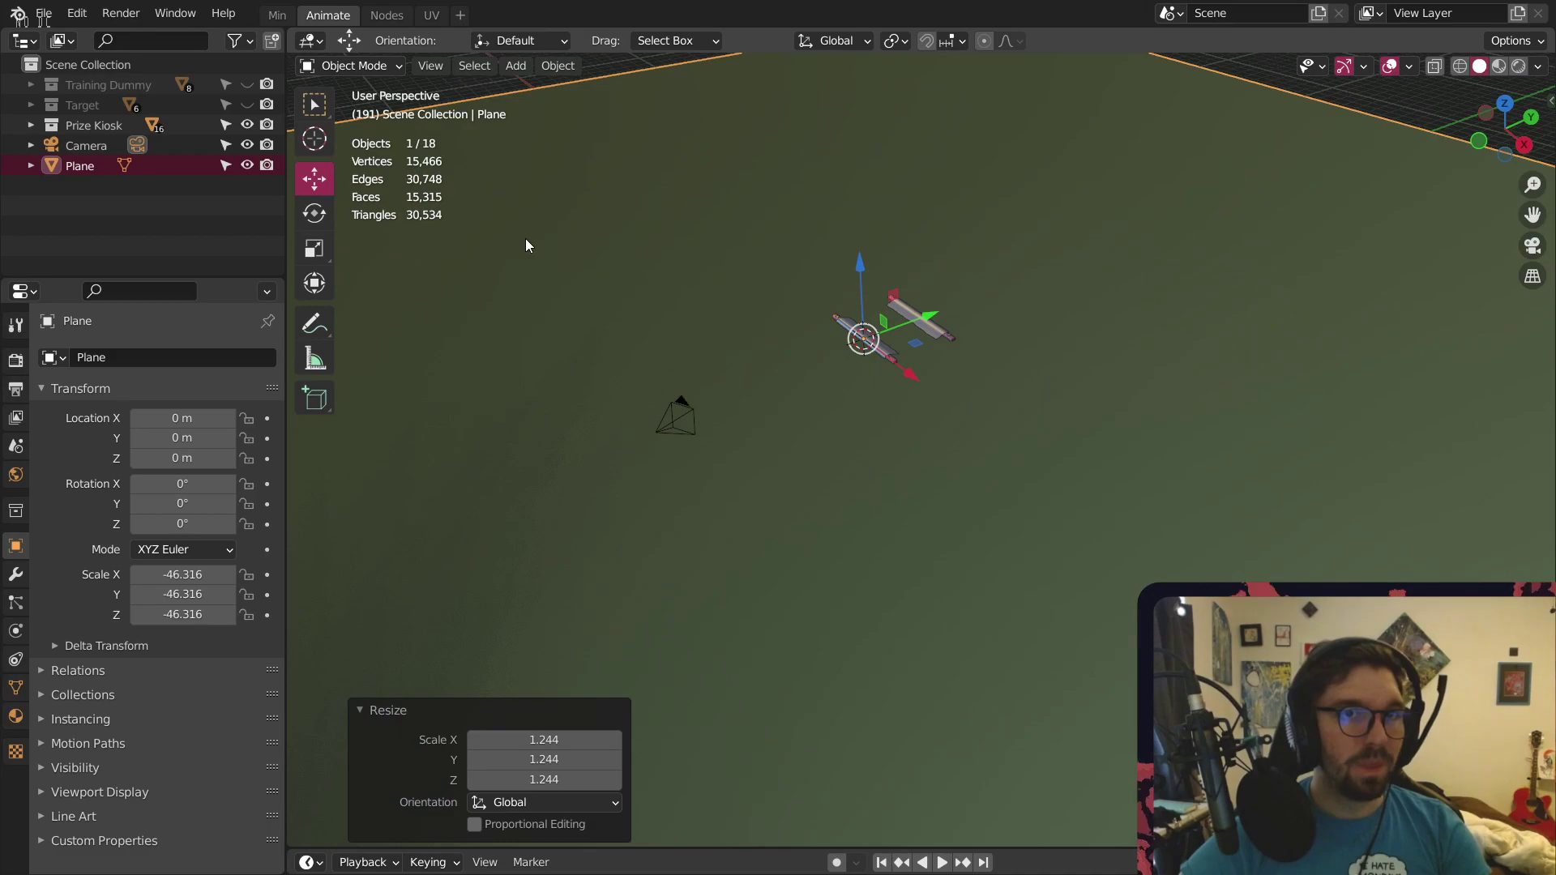
scroll(848, 389, "down", 4)
key("alt+a")
left_click(687, 473)
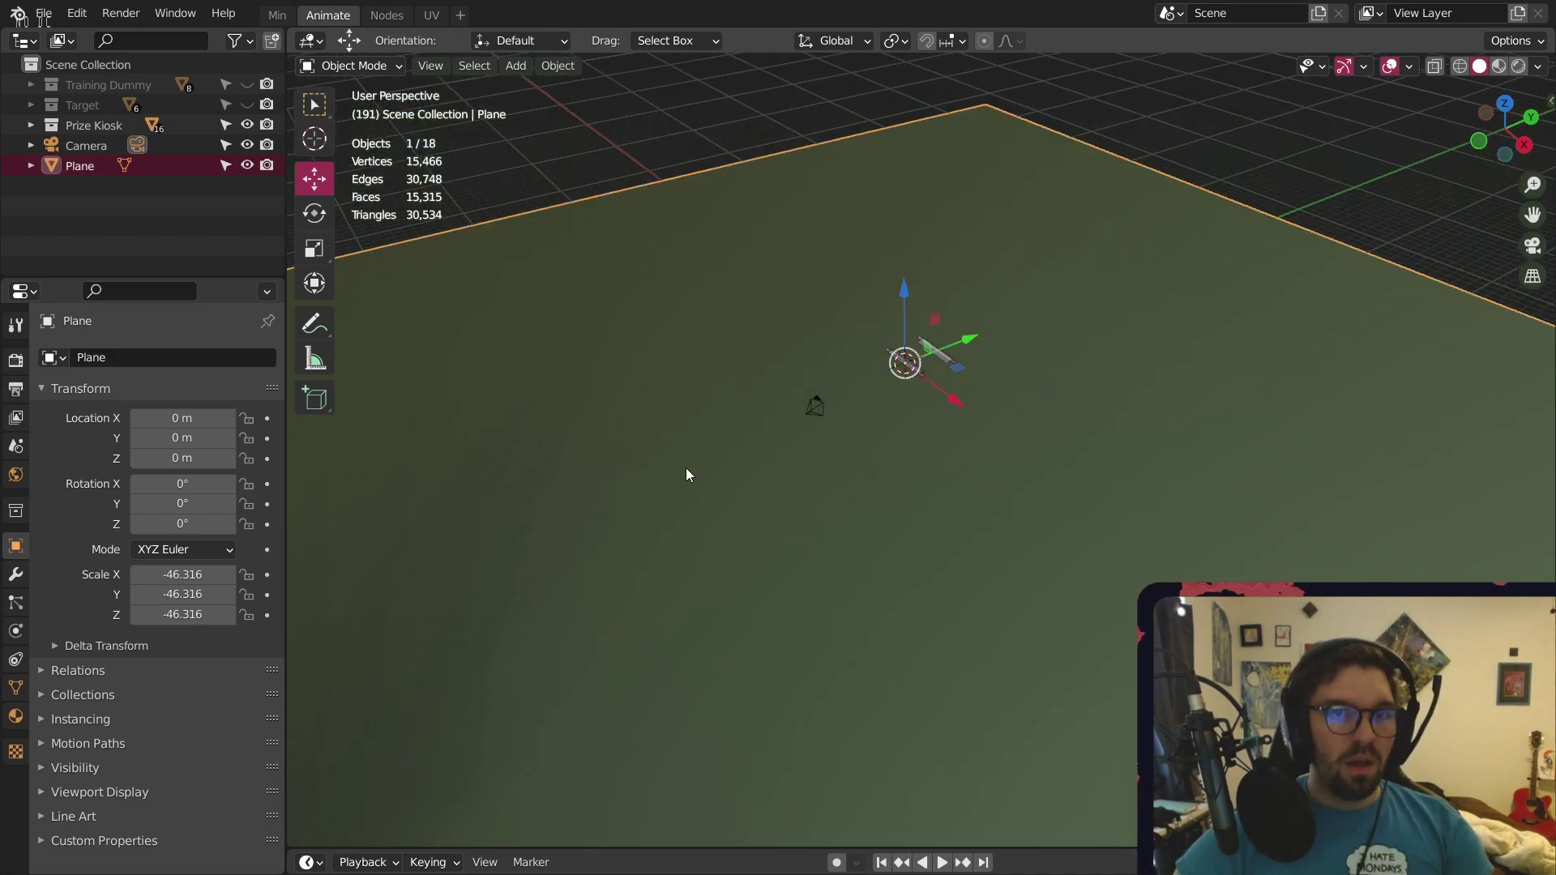
left_click(45, 16)
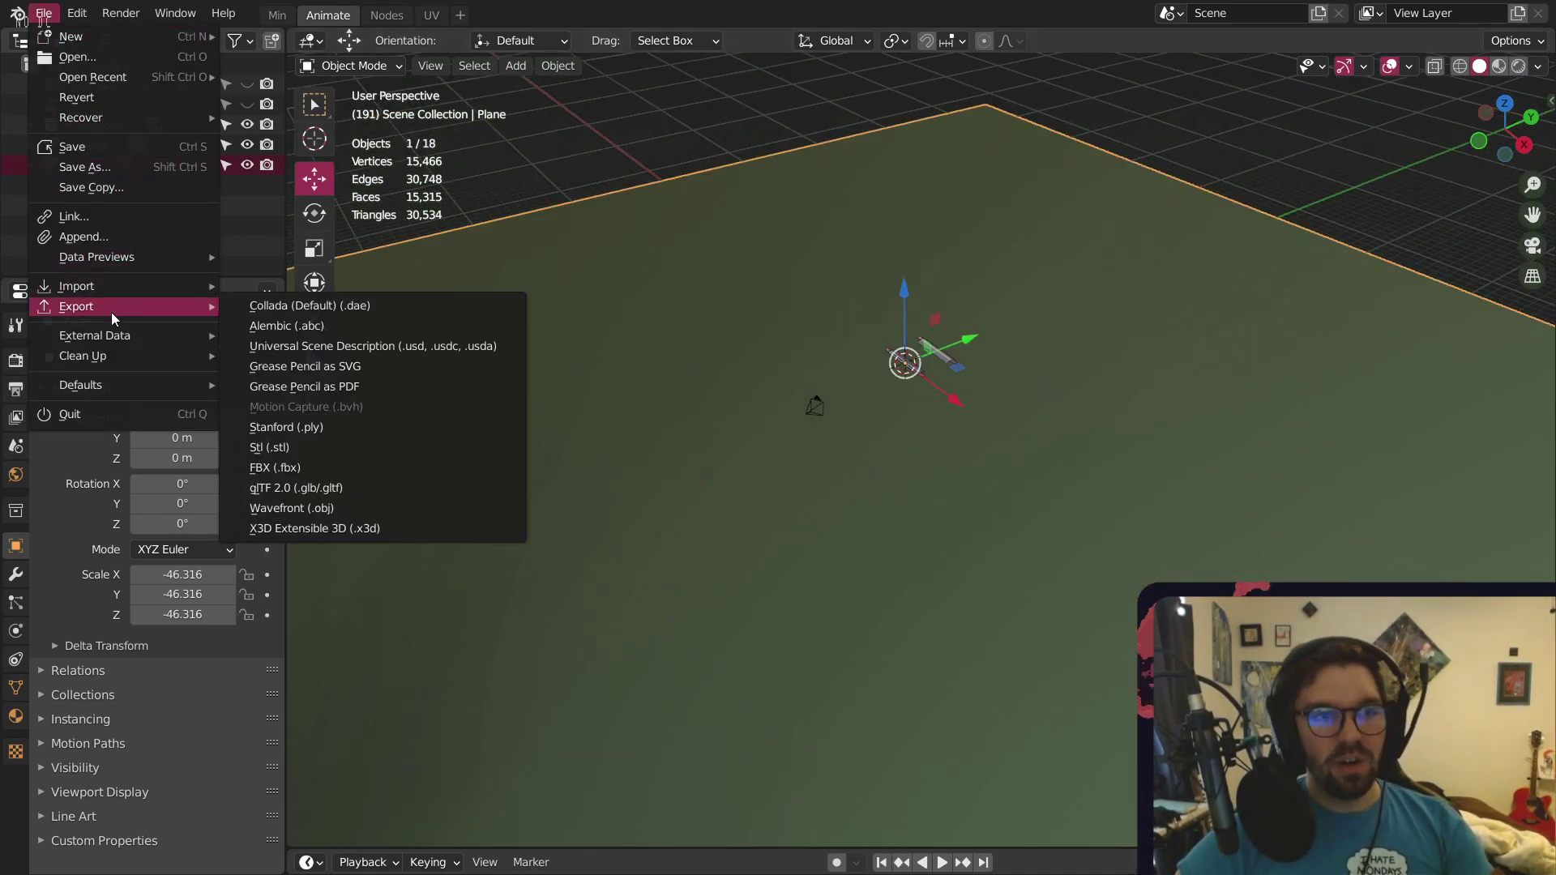
left_click(144, 237)
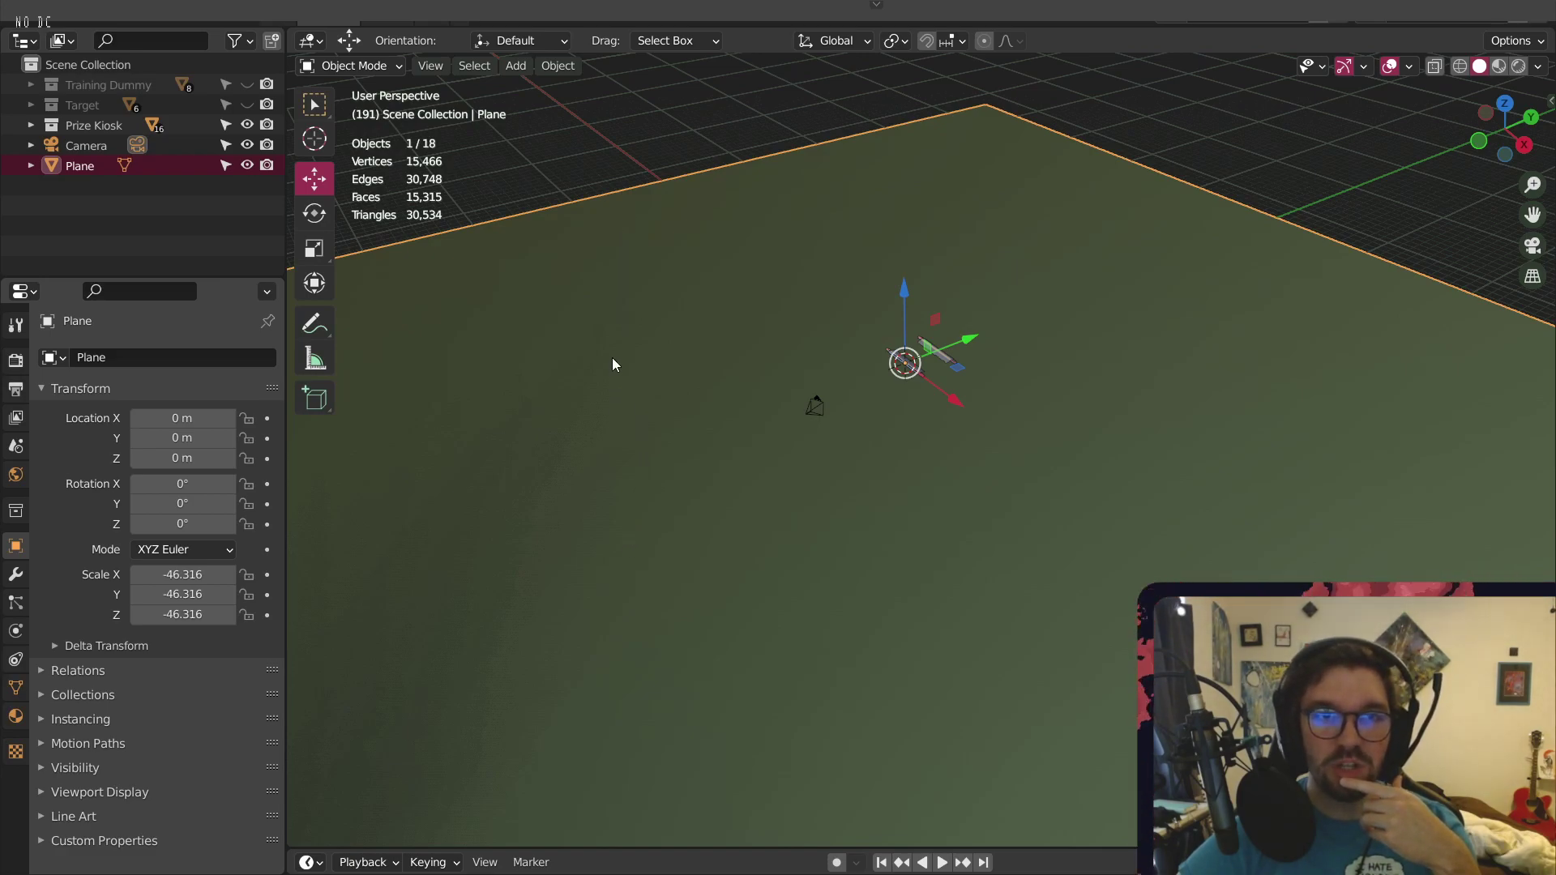
key("alt+a")
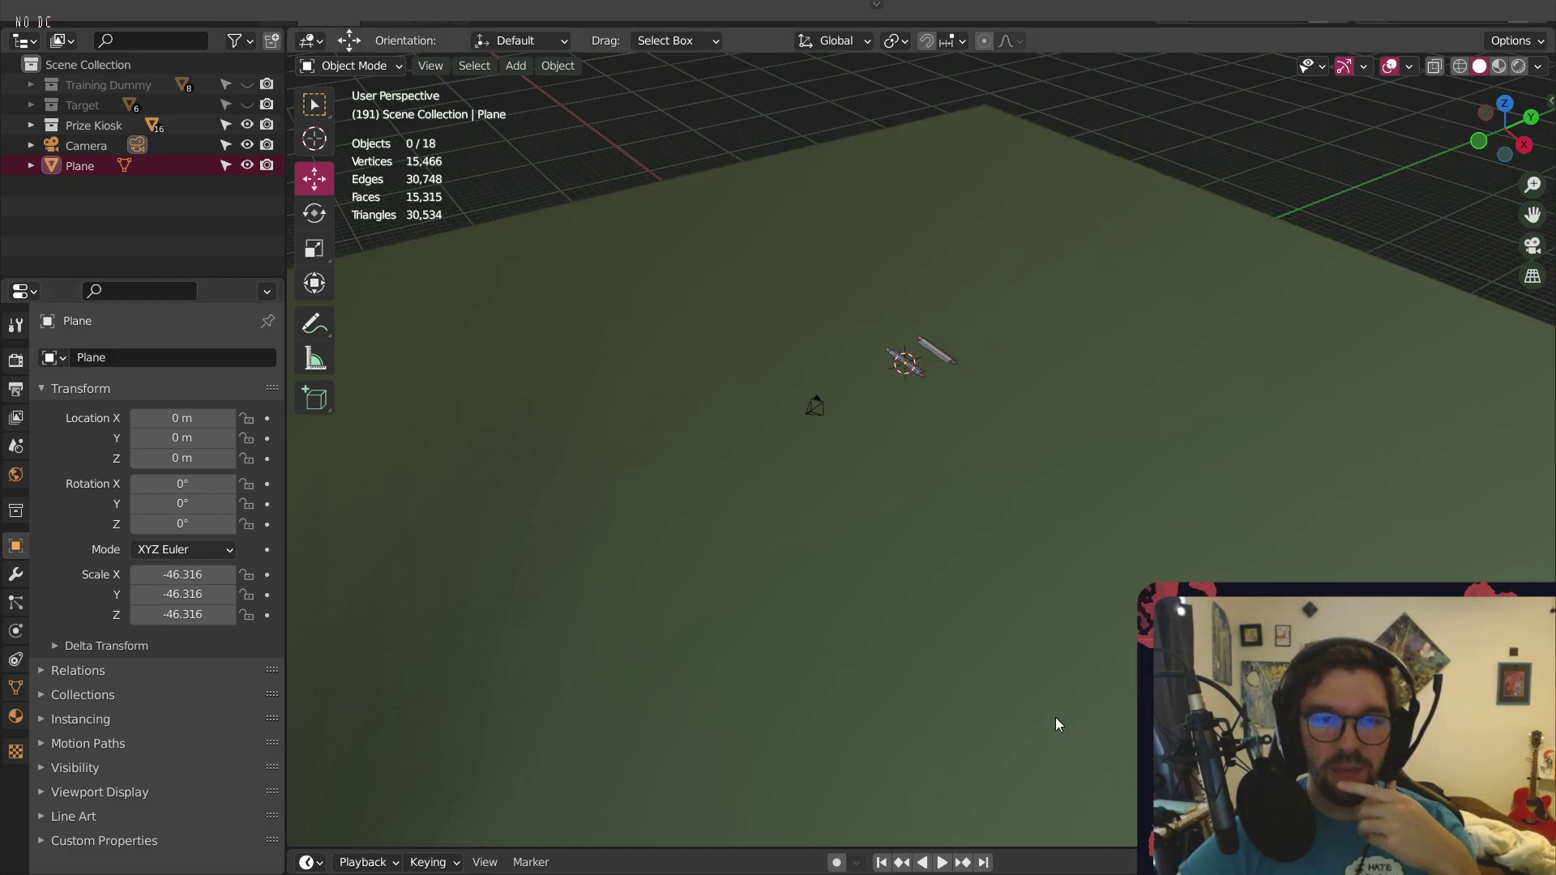
Select the ground plane and assign it the existing material Material.001 in the Nodes workspace
left_click(663, 326)
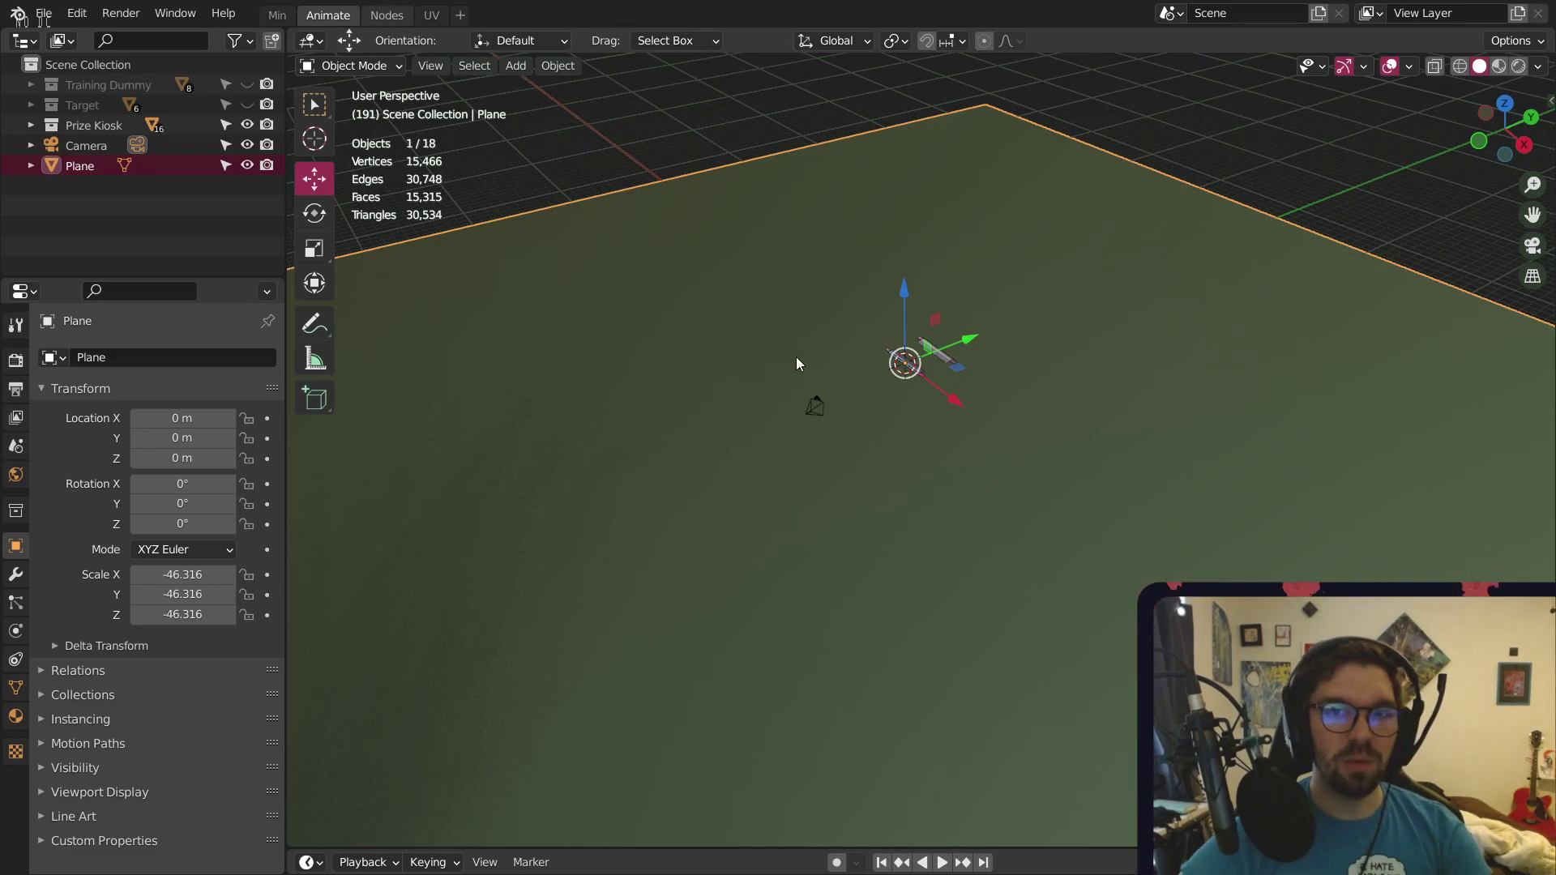
key("ctrl+Page_Down")
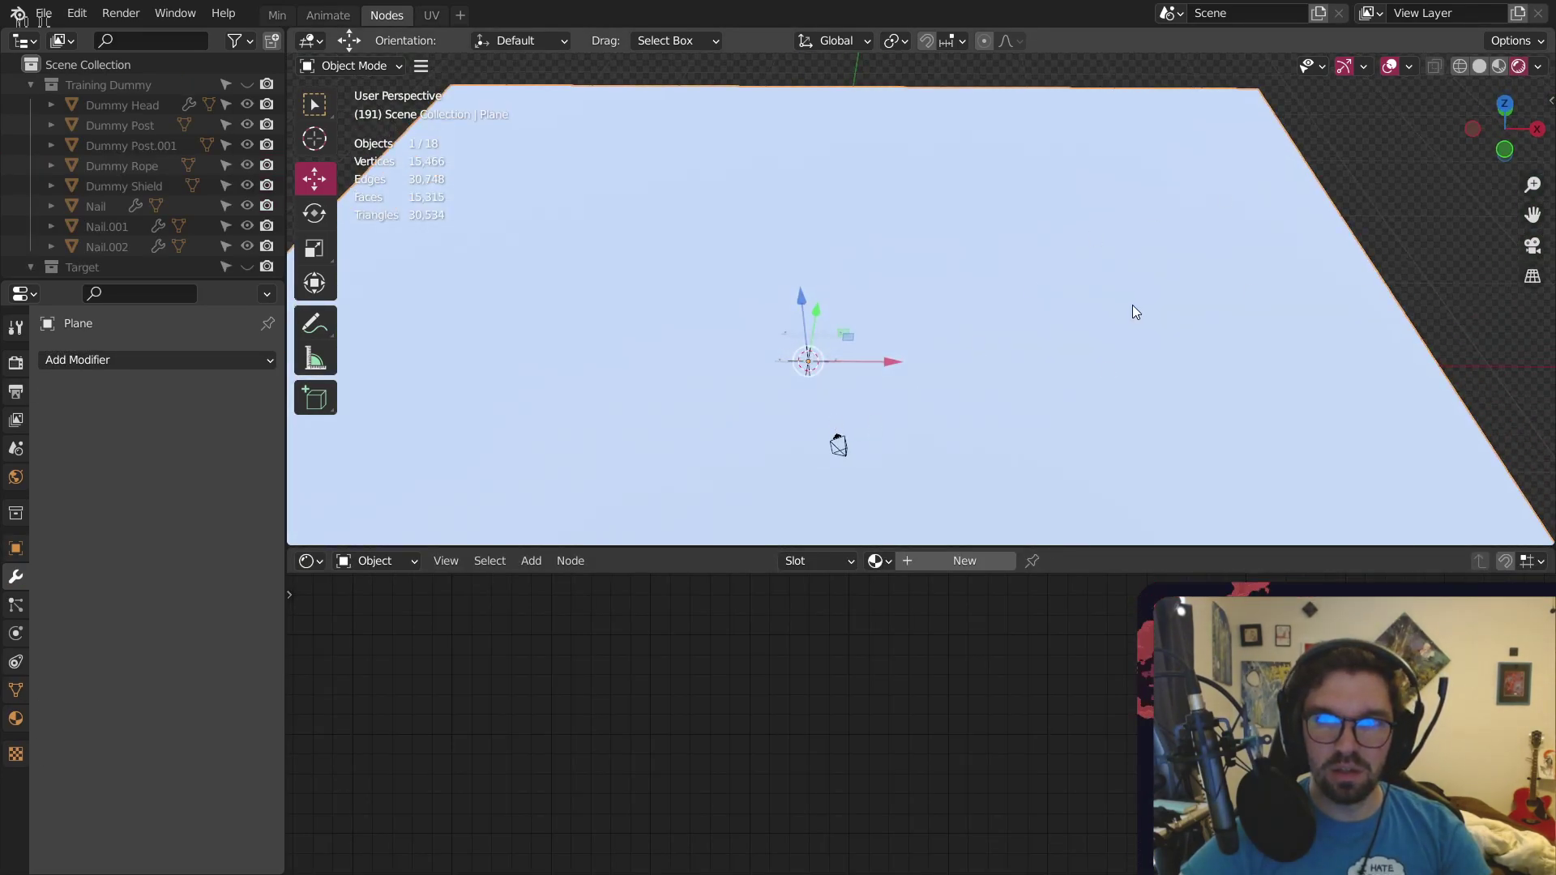
left_click(879, 561)
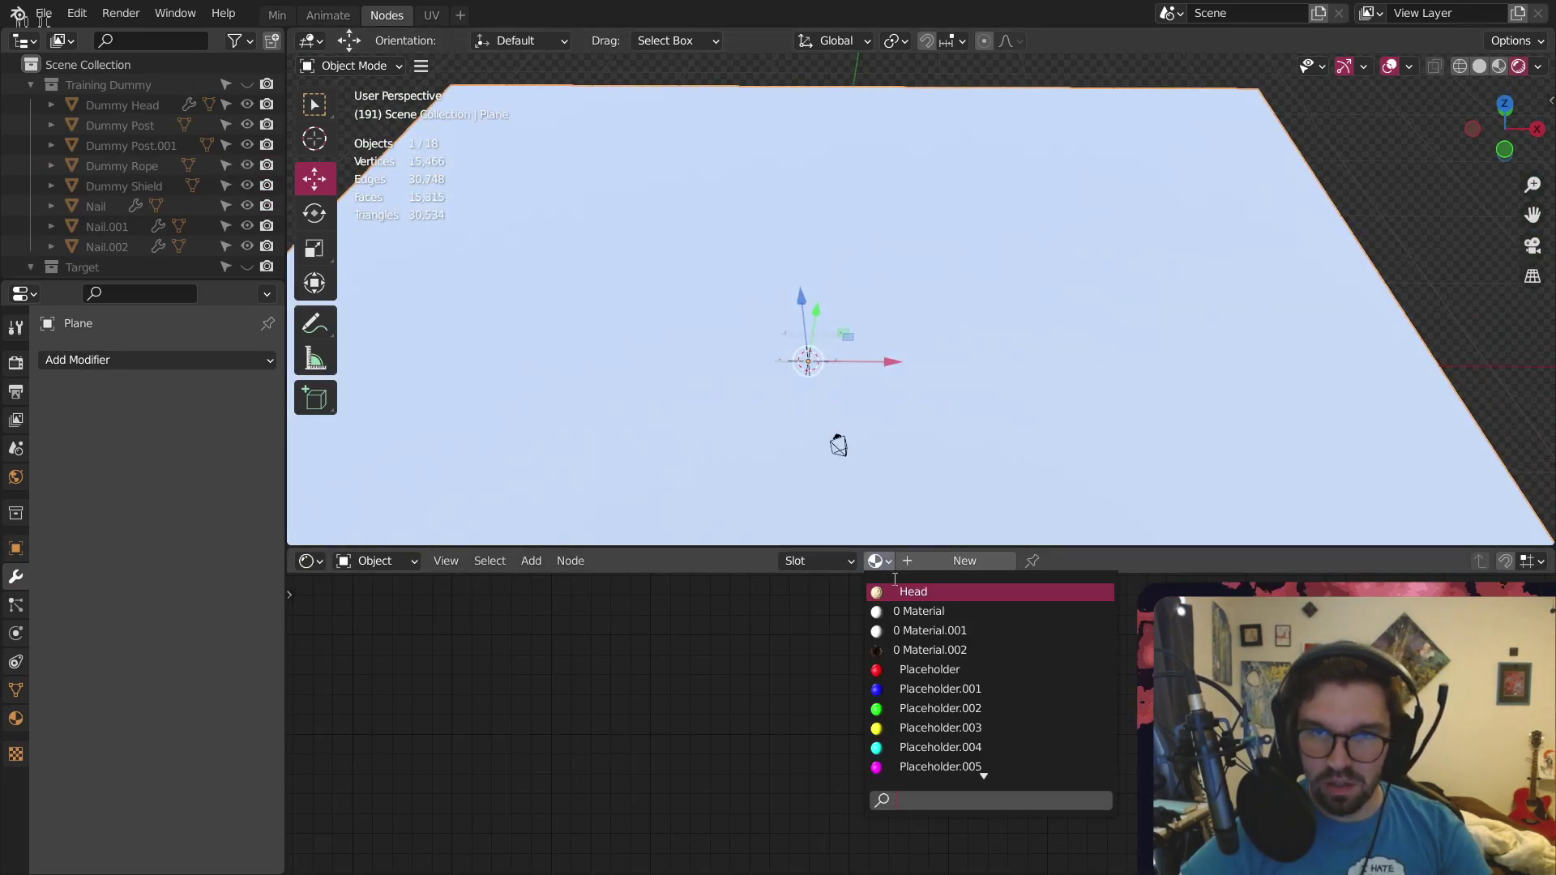
left_click(961, 631)
scroll(927, 440, "down", 6)
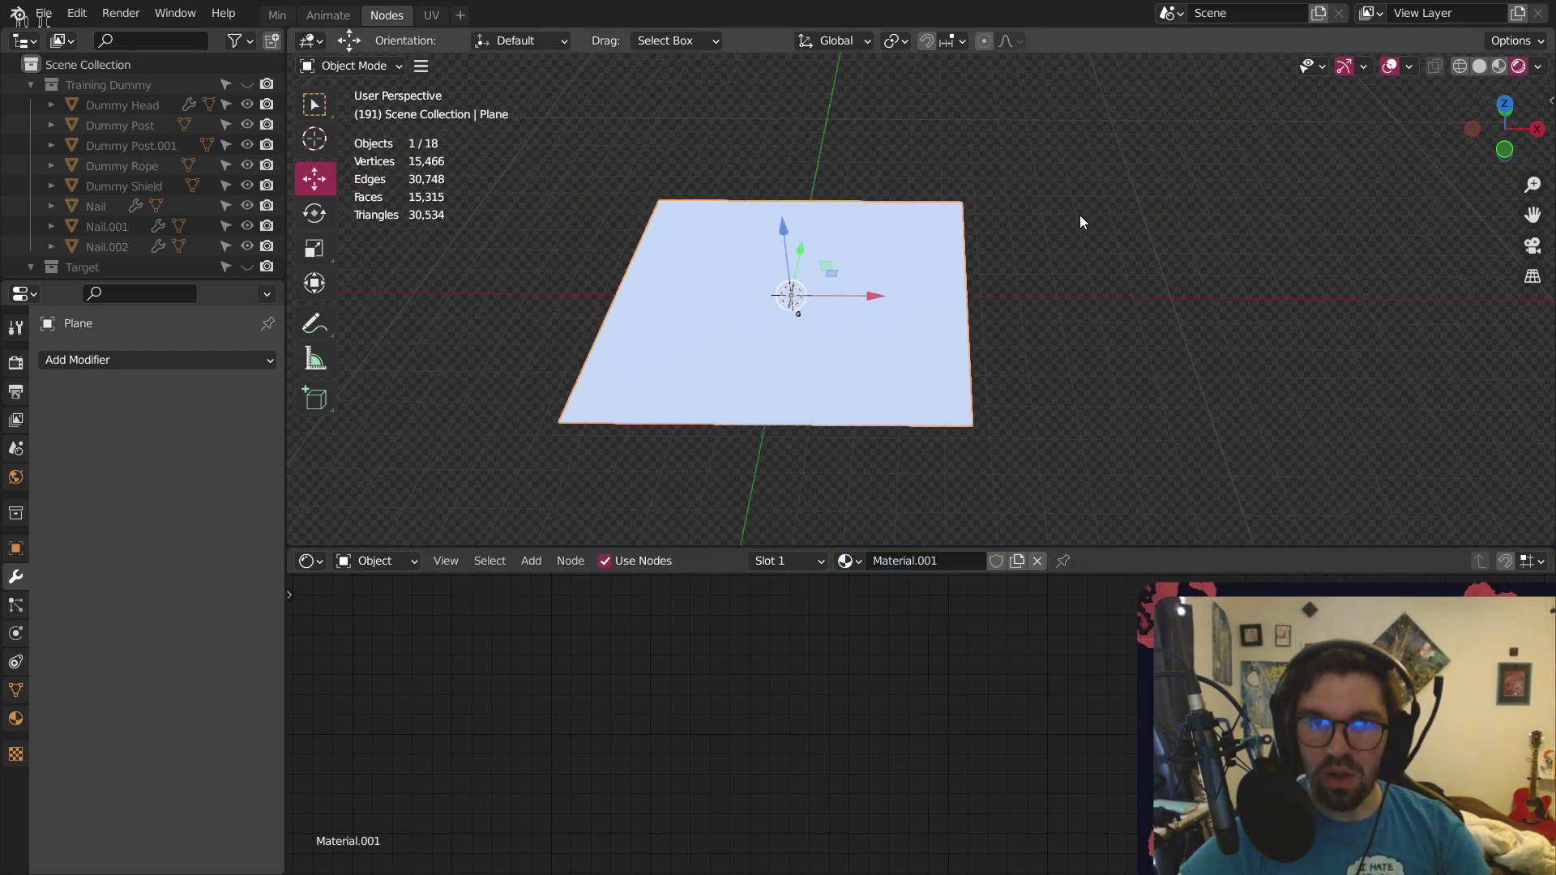
Deselect the plane and save the file Training Dummy.blend
left_click(1052, 251)
key("ctrl+s")
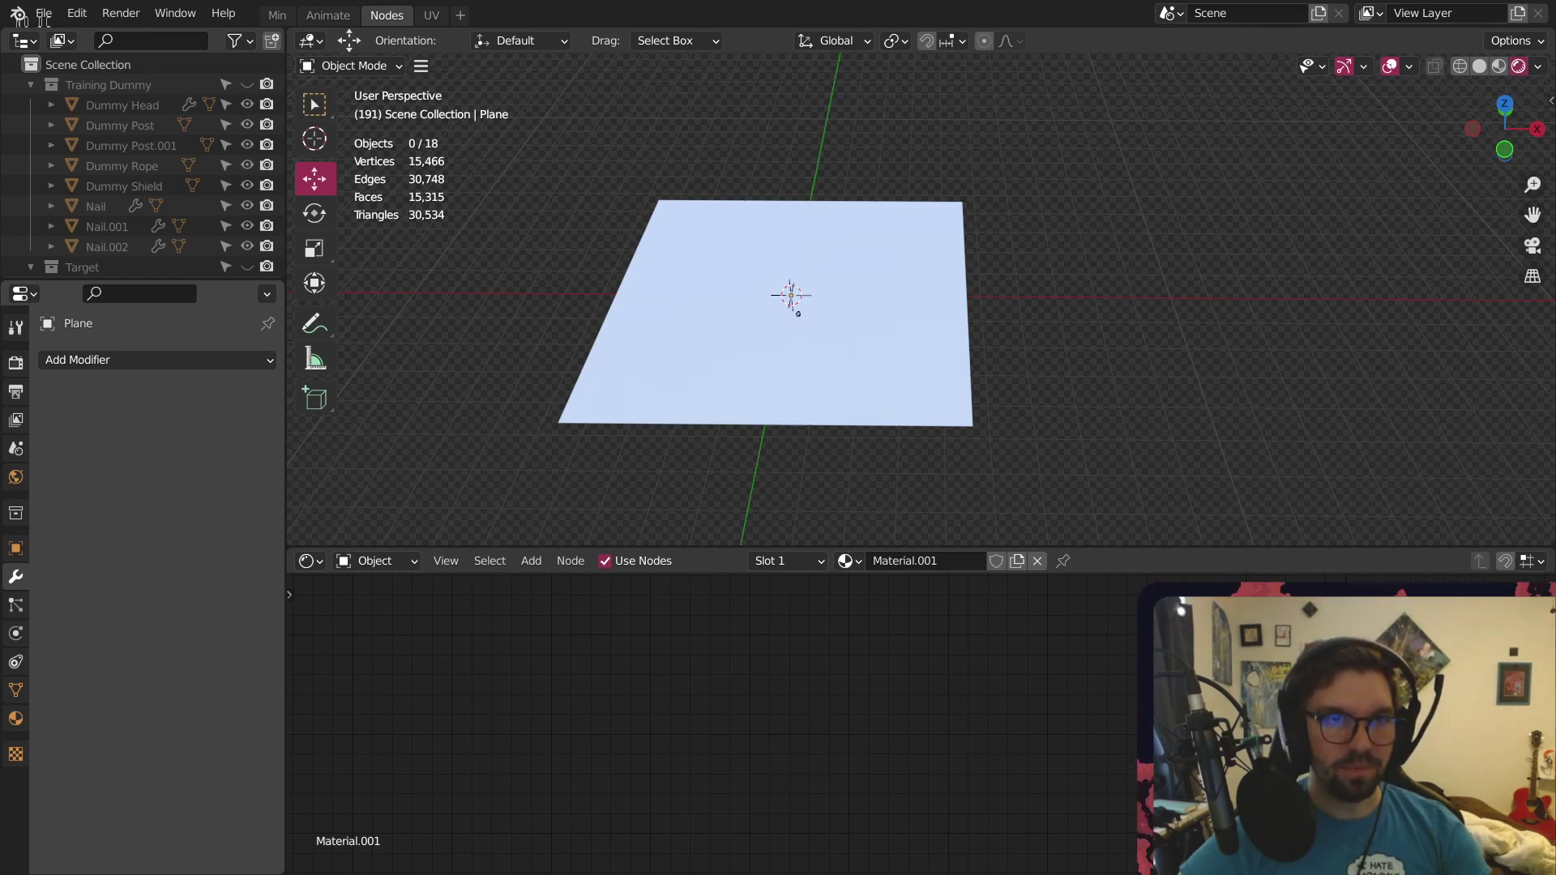
left_click_drag(1555, 268, 1137, 268)
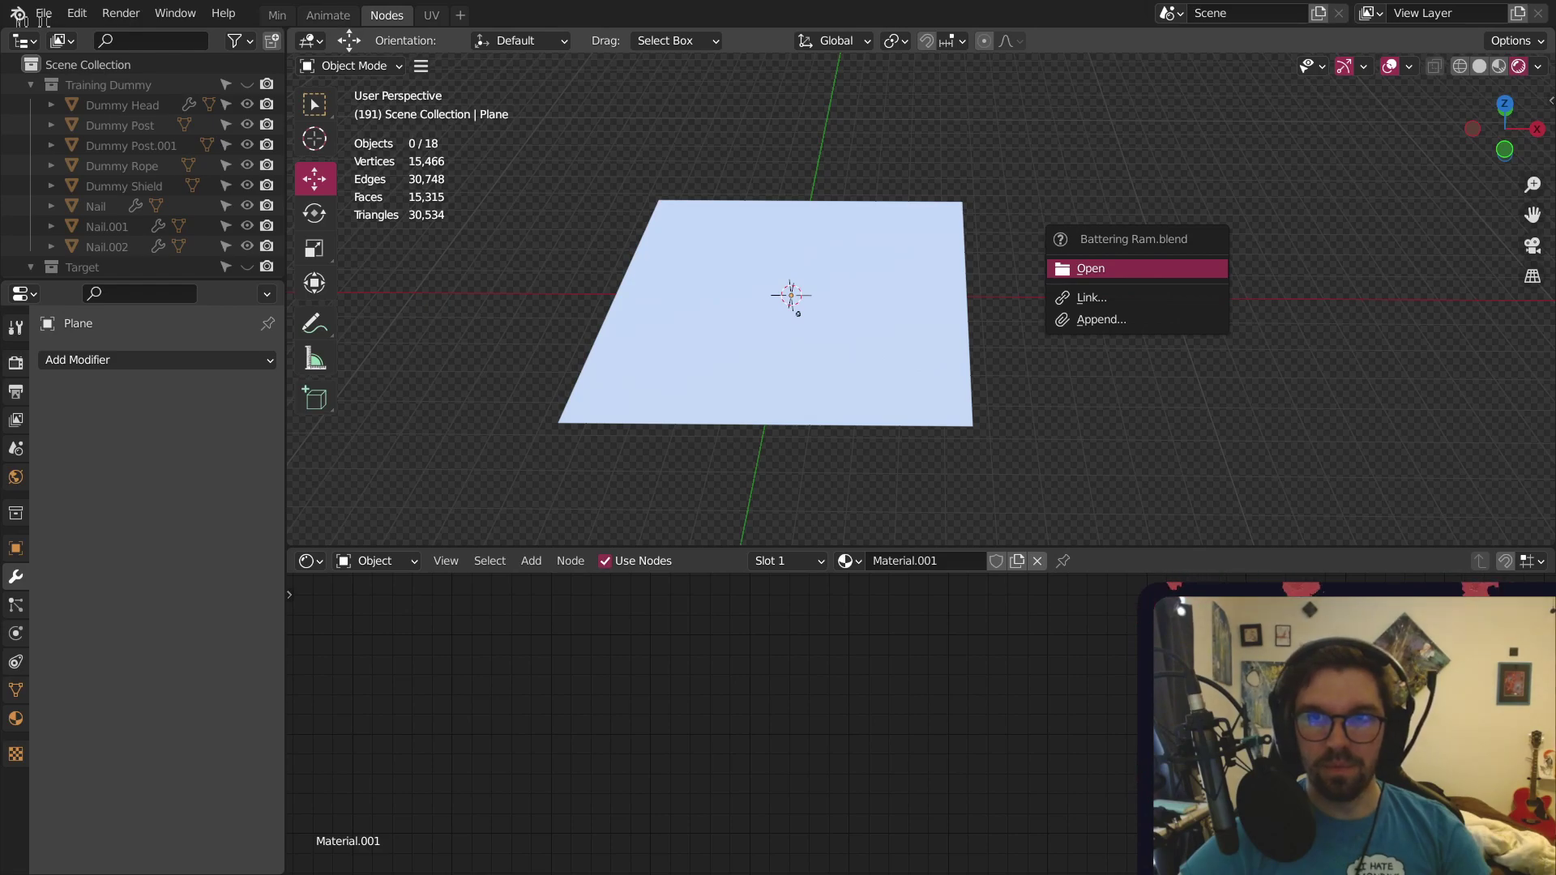
key("Escape")
key("ctrl+s")
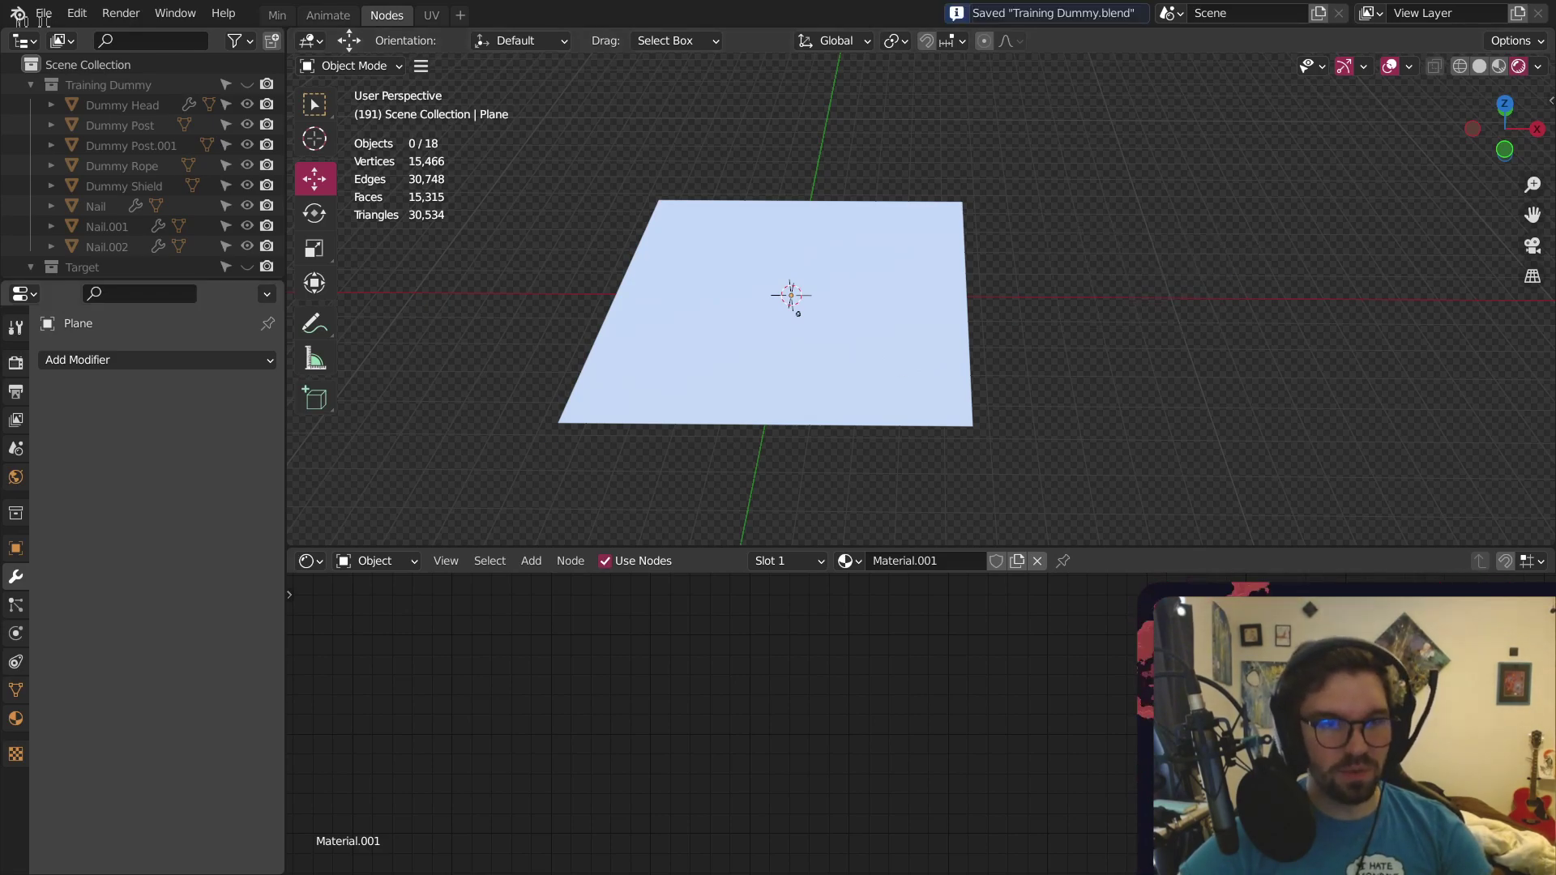
Open the file Battering Ram.blend in place of the current scene
left_click_drag(1555, 204, 1137, 203)
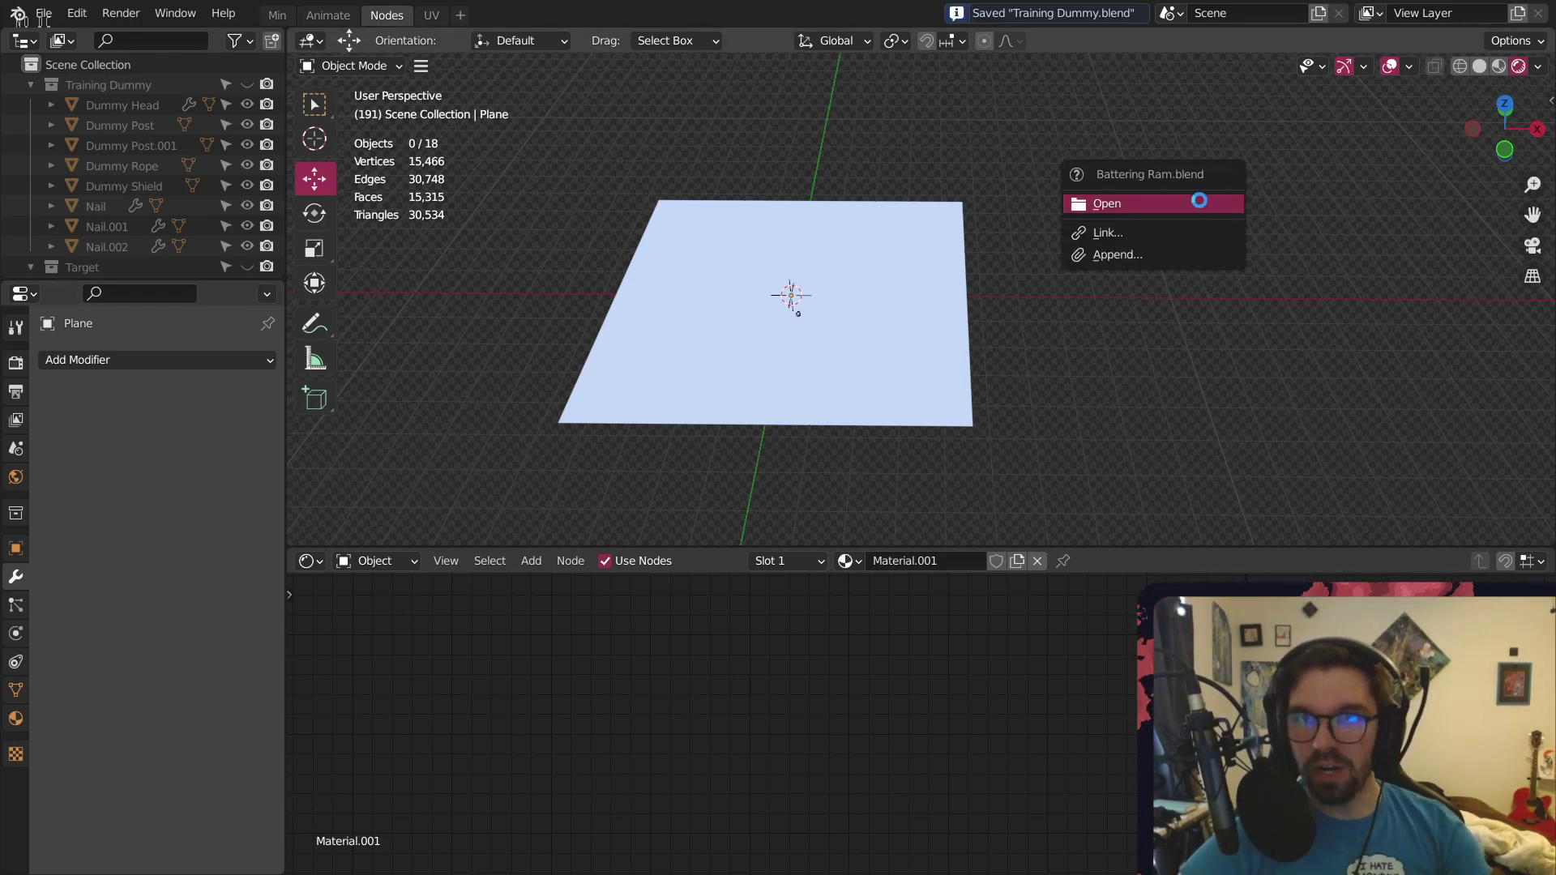
left_click(1137, 199)
scroll(735, 355, "up", 3)
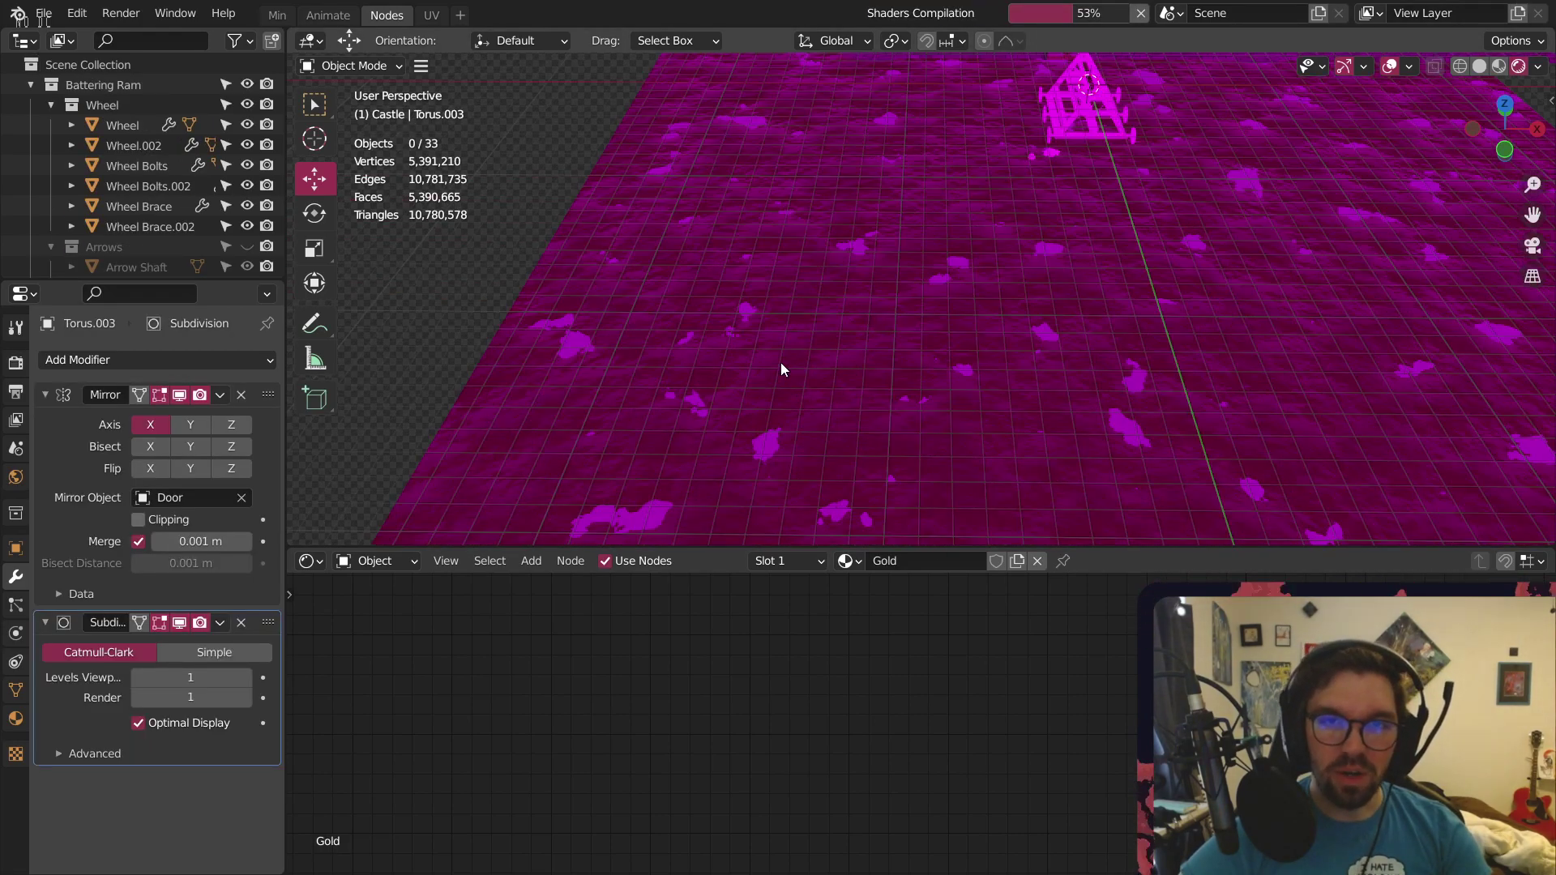
Select the Muddy Ground object and bring its material's node tree into view for inspection
left_click(780, 362)
scroll(799, 780, "down", 3)
middle_click_drag(866, 625, 893, 676)
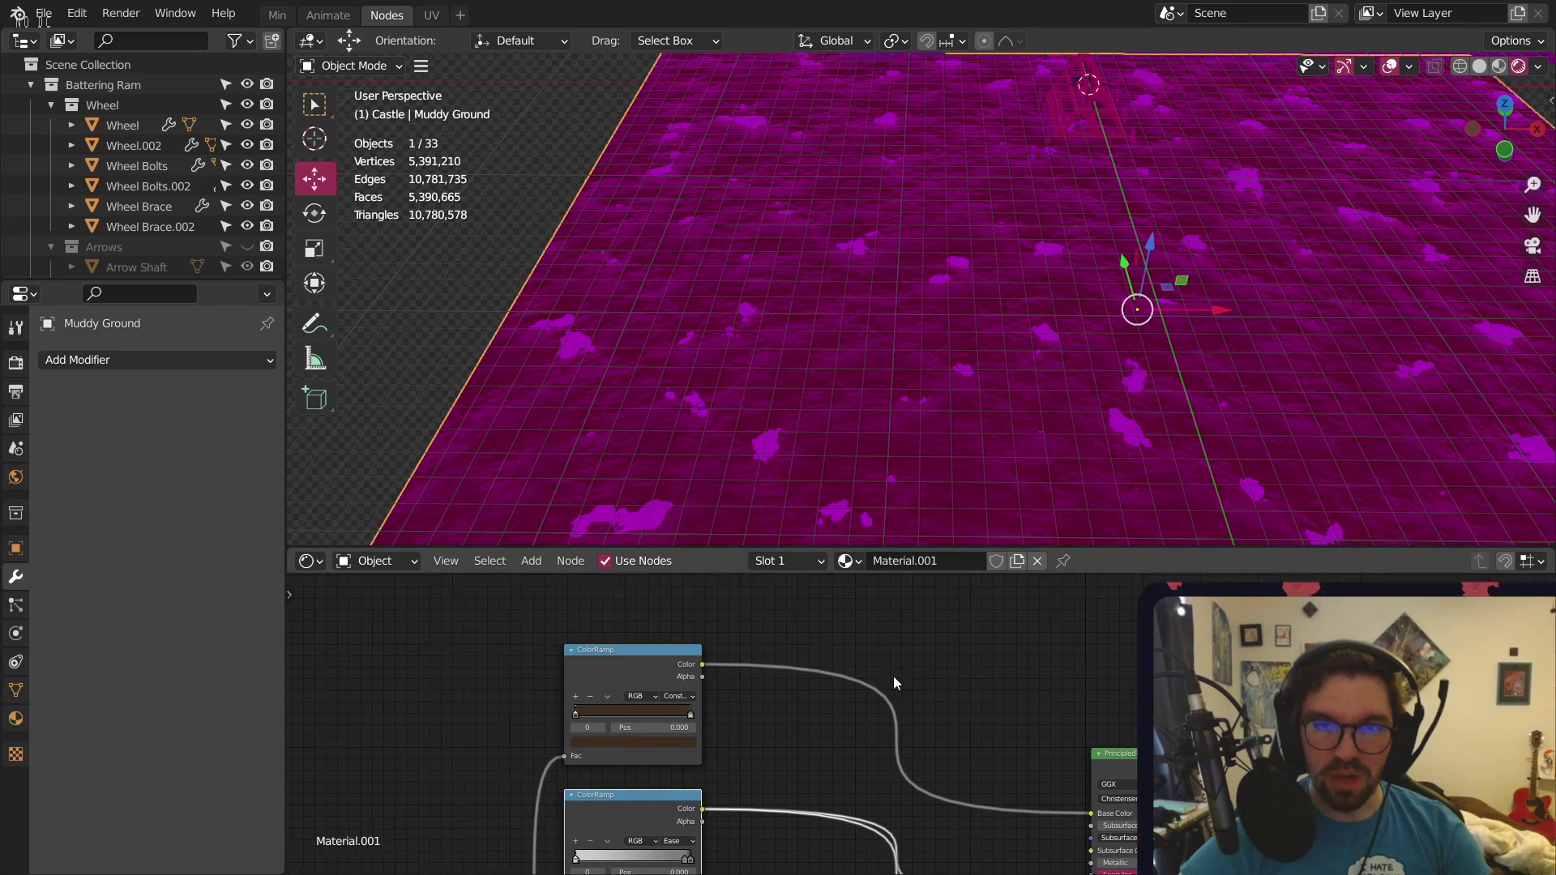
Open the recent file Training Dummy.blend without saving the changes to Battering Ram.blend
left_click(430, 271)
left_click(590, 333)
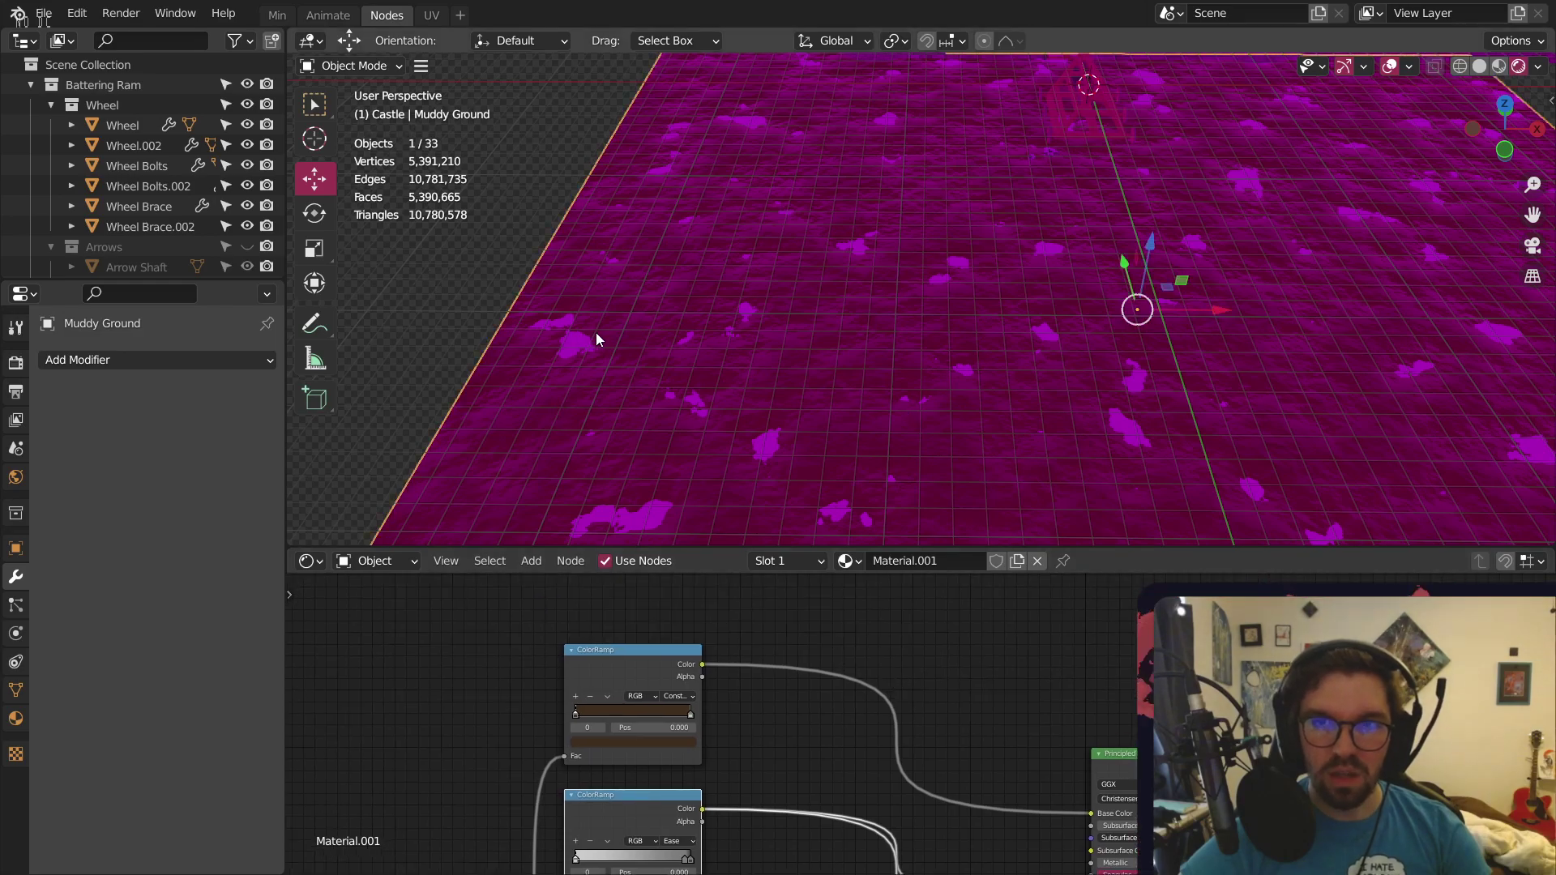
middle_click_drag(596, 333, 1163, 268)
key("F4")
mouse_move(131, 80)
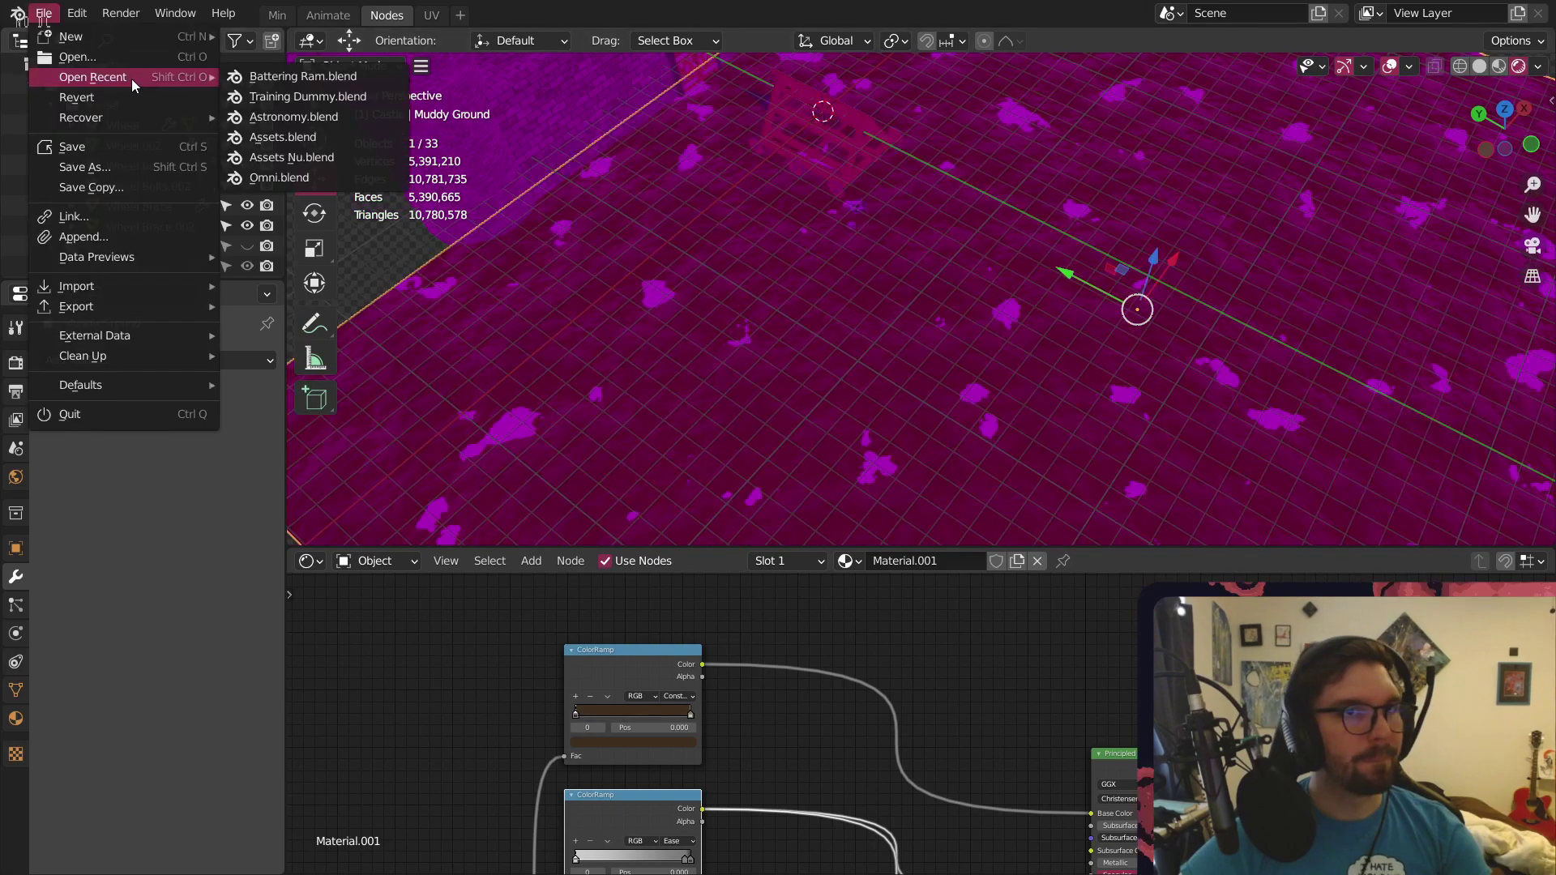
left_click(299, 84)
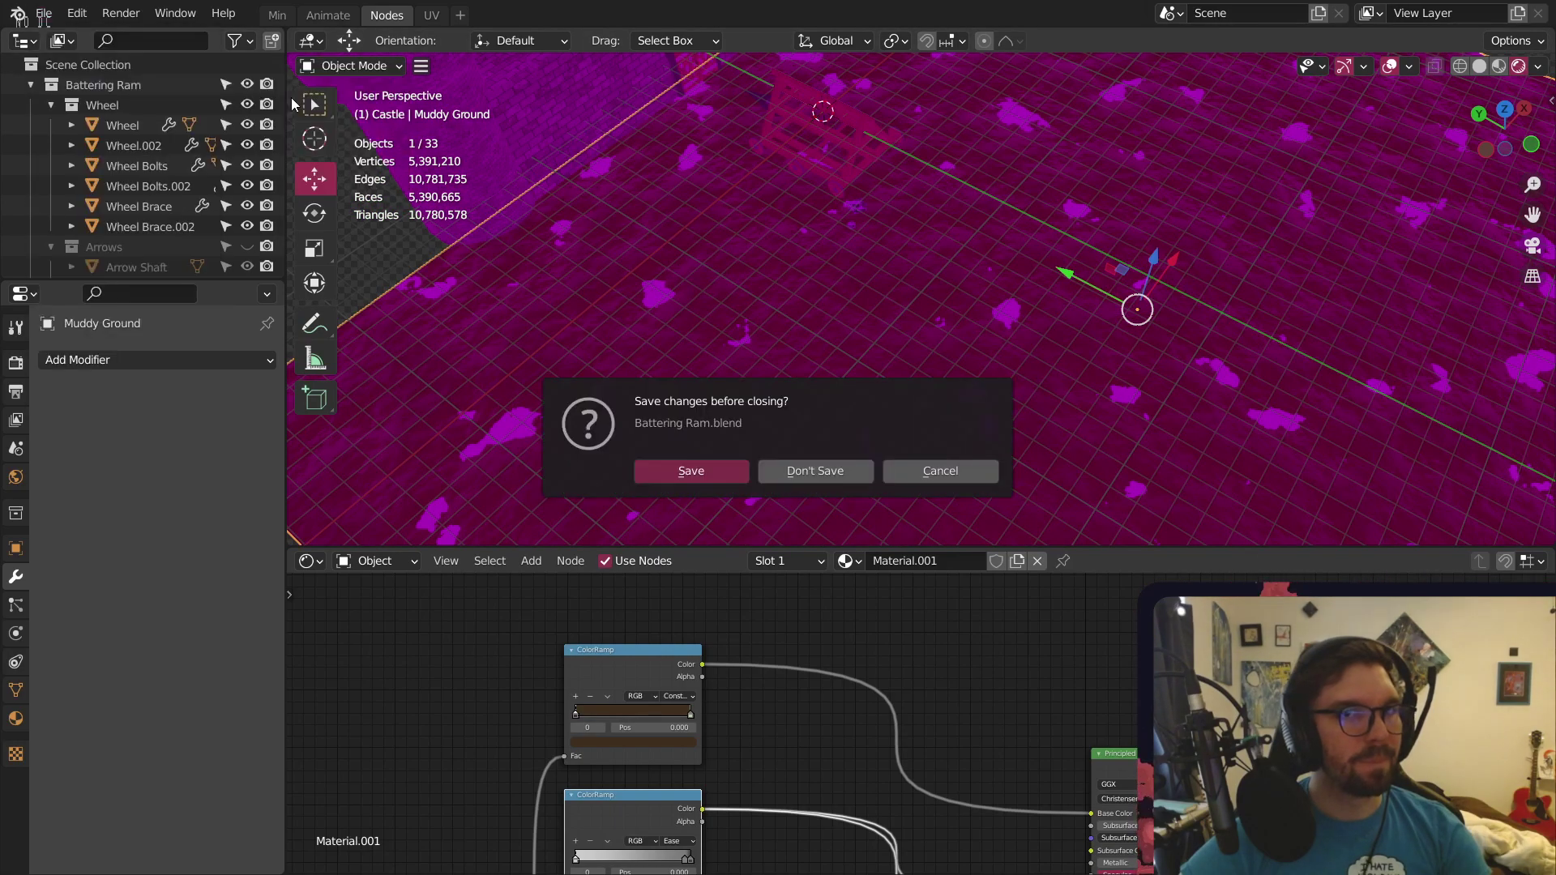
left_click(814, 475)
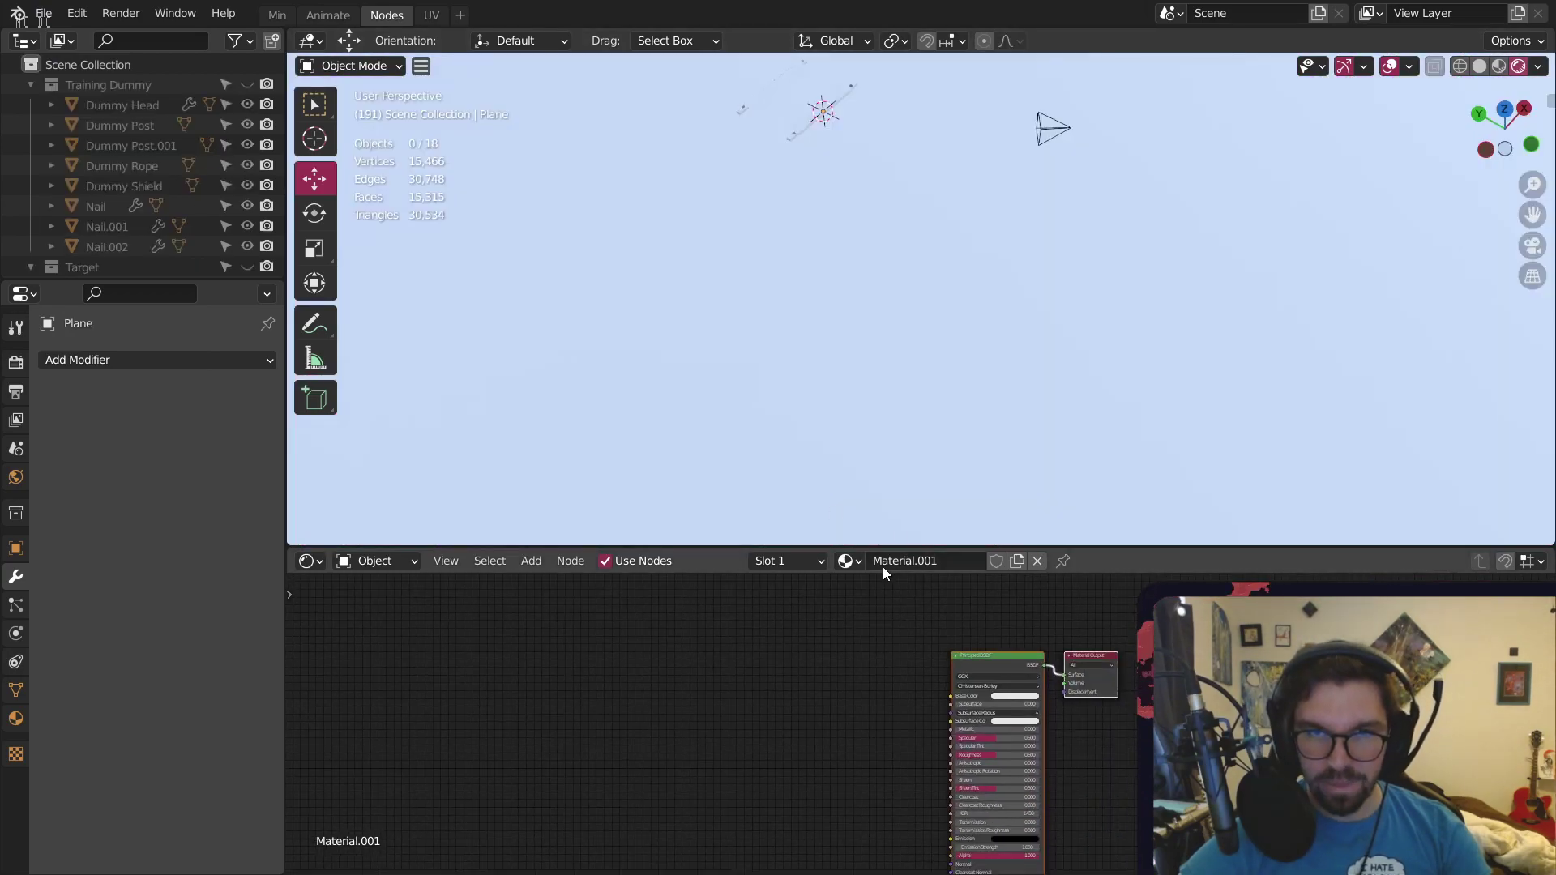
Select the large ground plane and look through the file's material list for the mud material
left_click(914, 334)
left_click(859, 563)
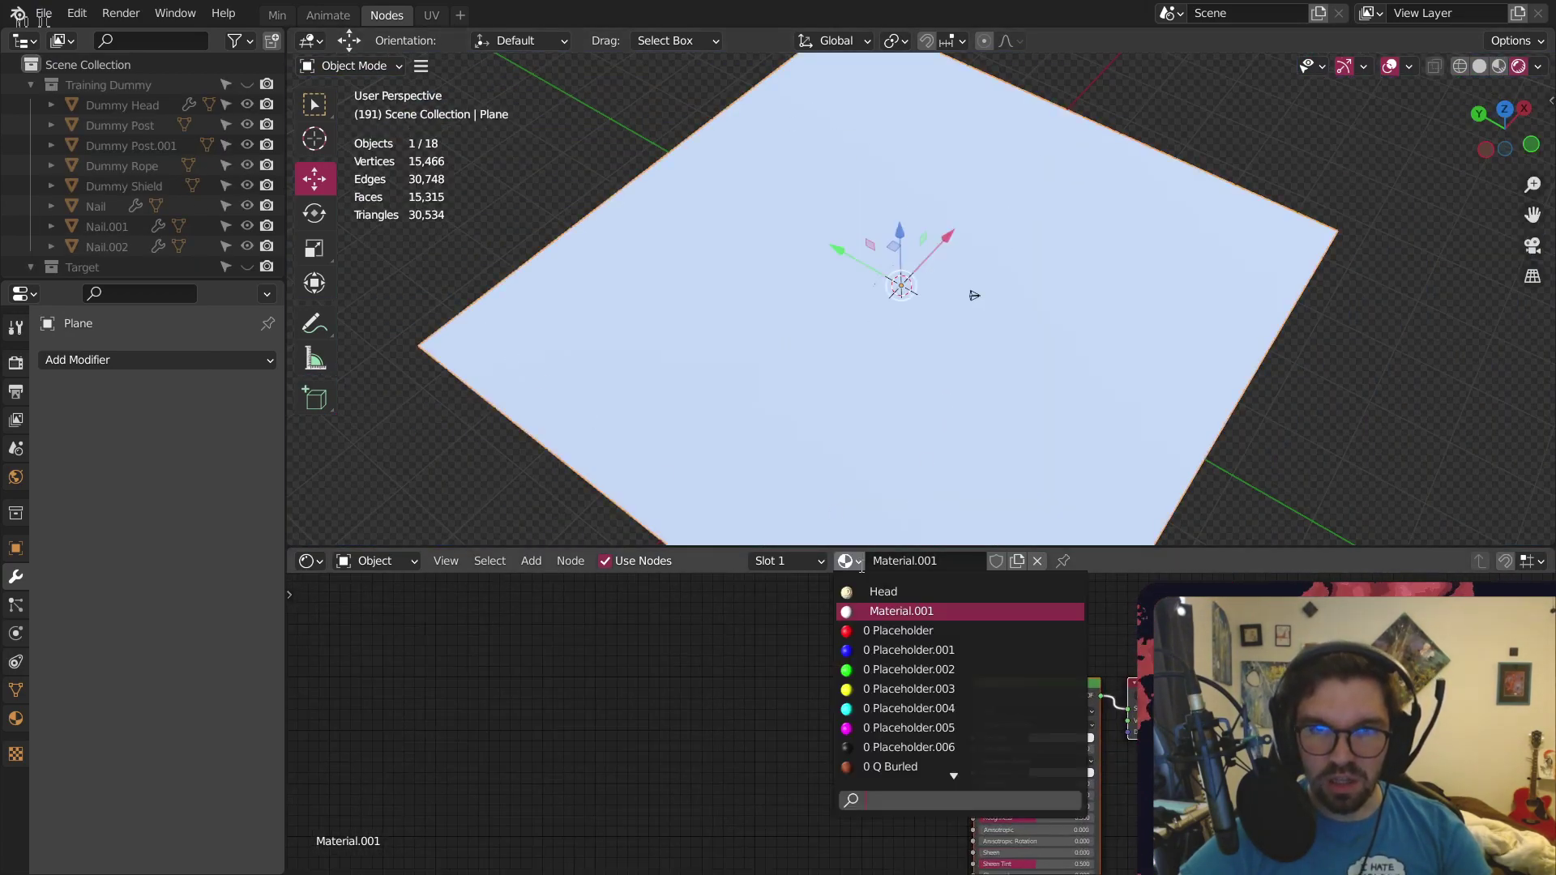
scroll(961, 802, "down", 20)
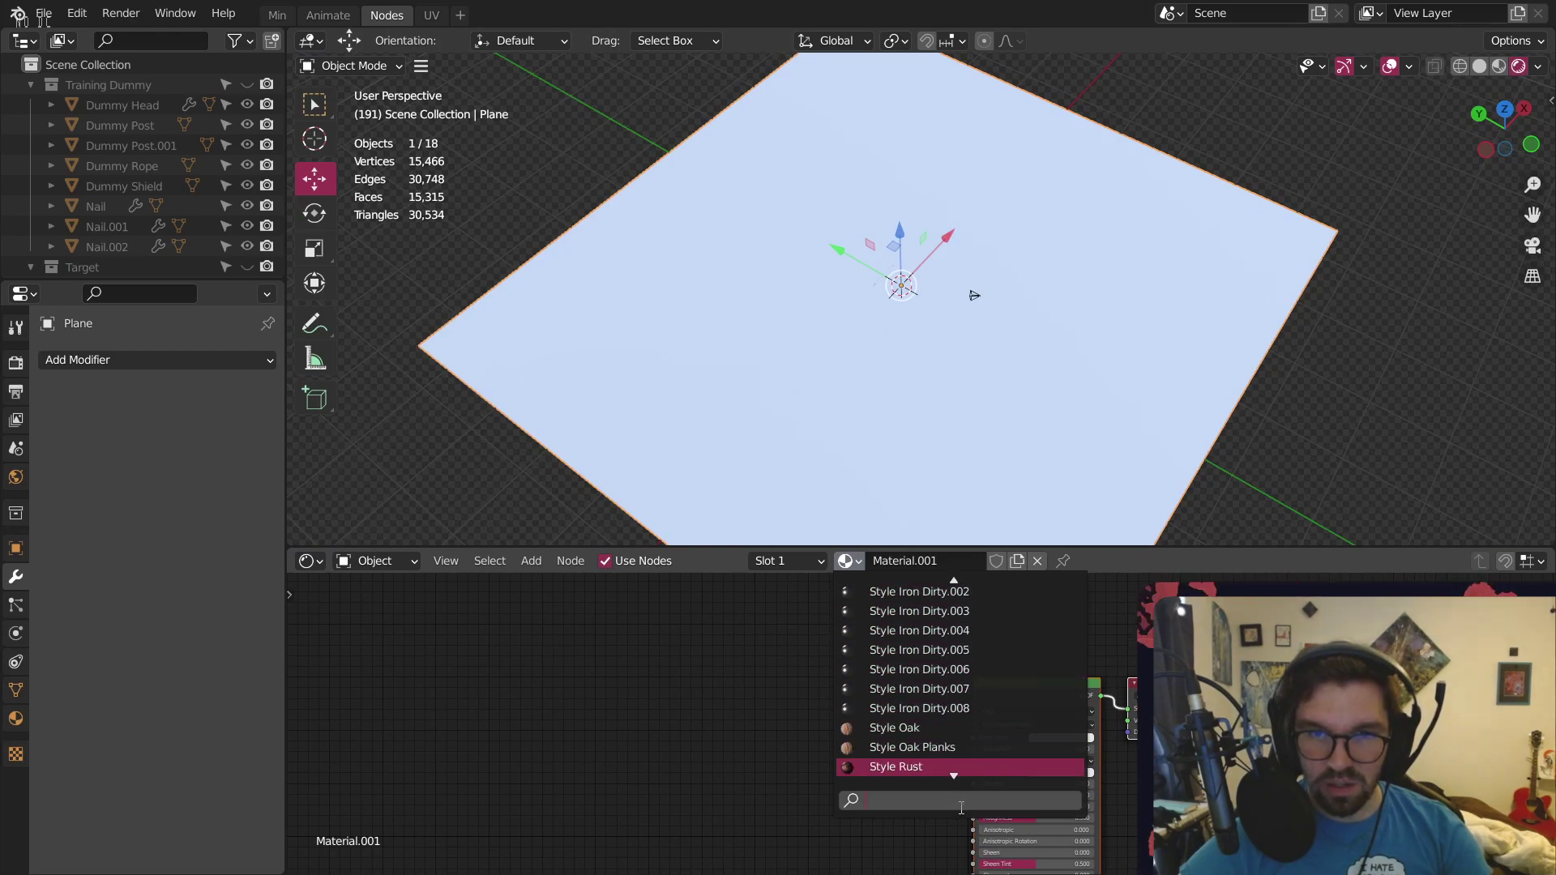
scroll(961, 803, "down", 2)
scroll(945, 585, "up", 20)
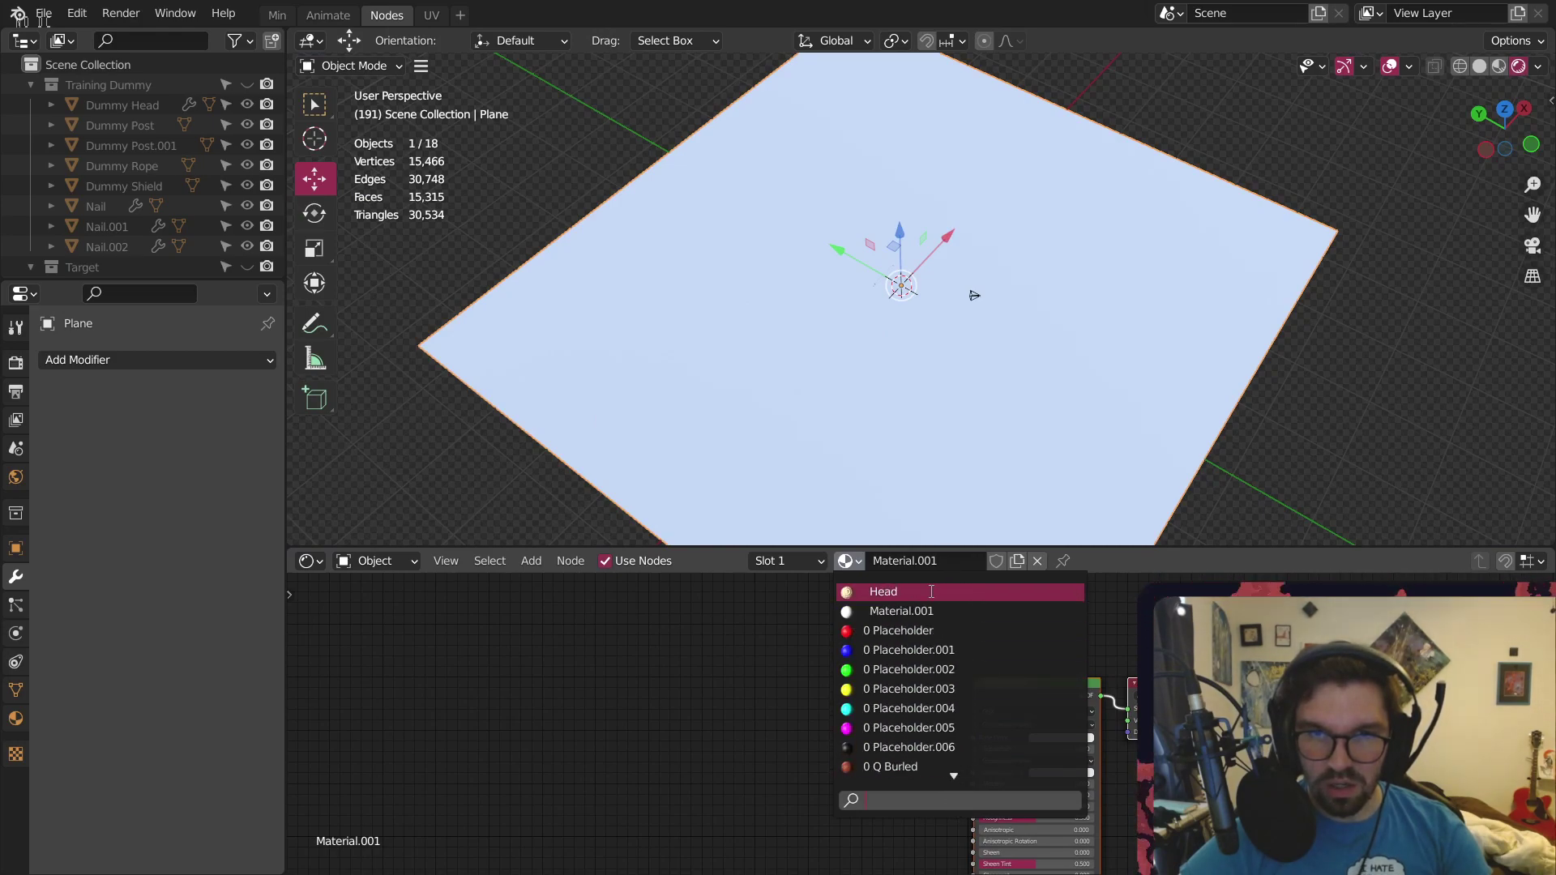
left_click(906, 613)
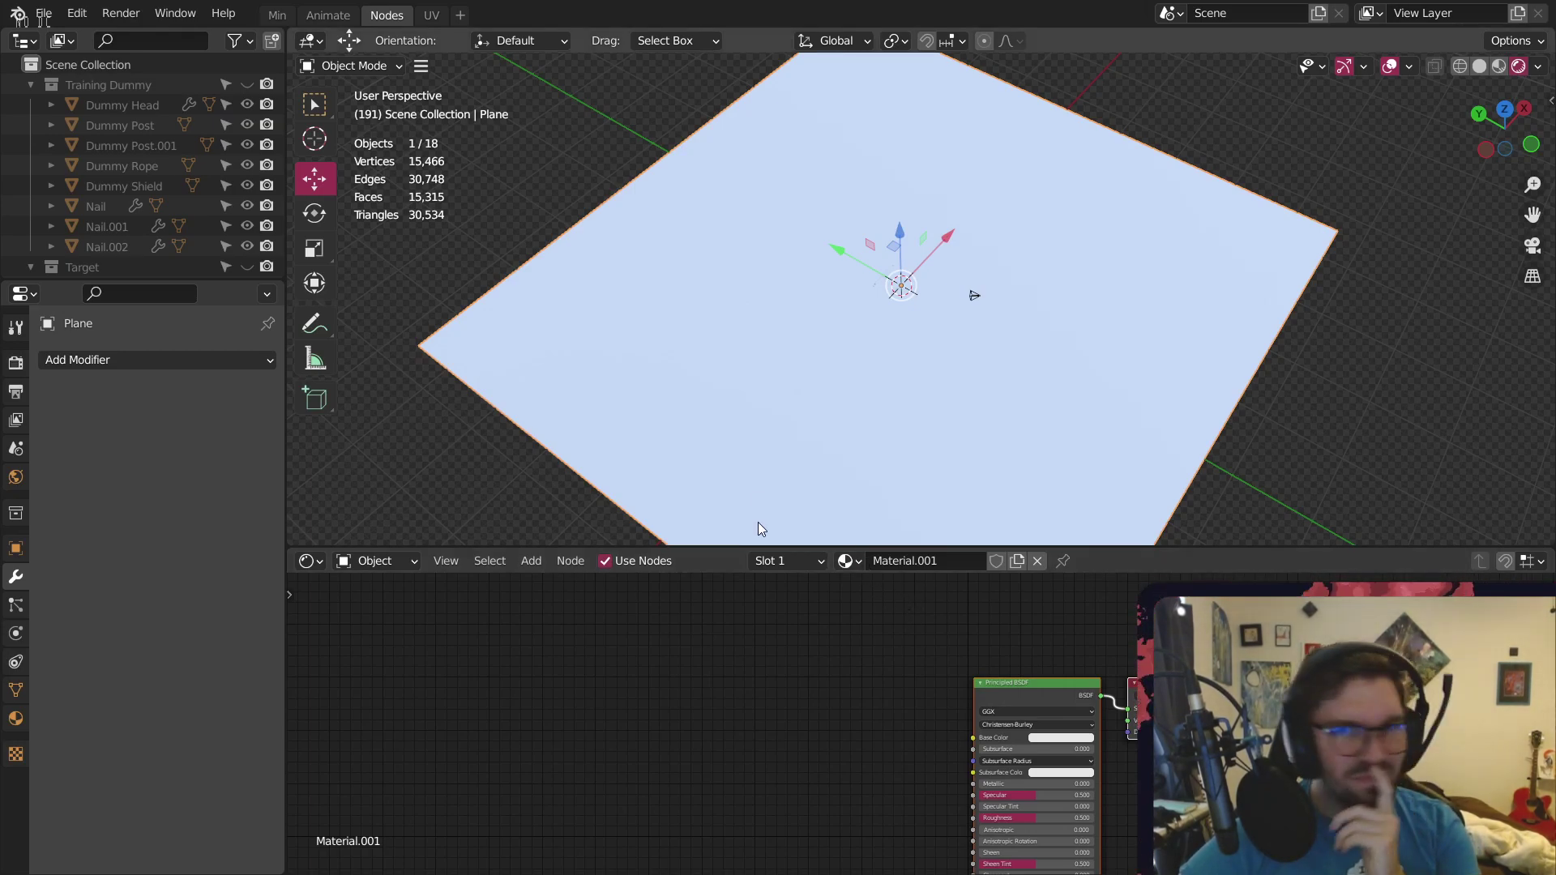
left_click(848, 561)
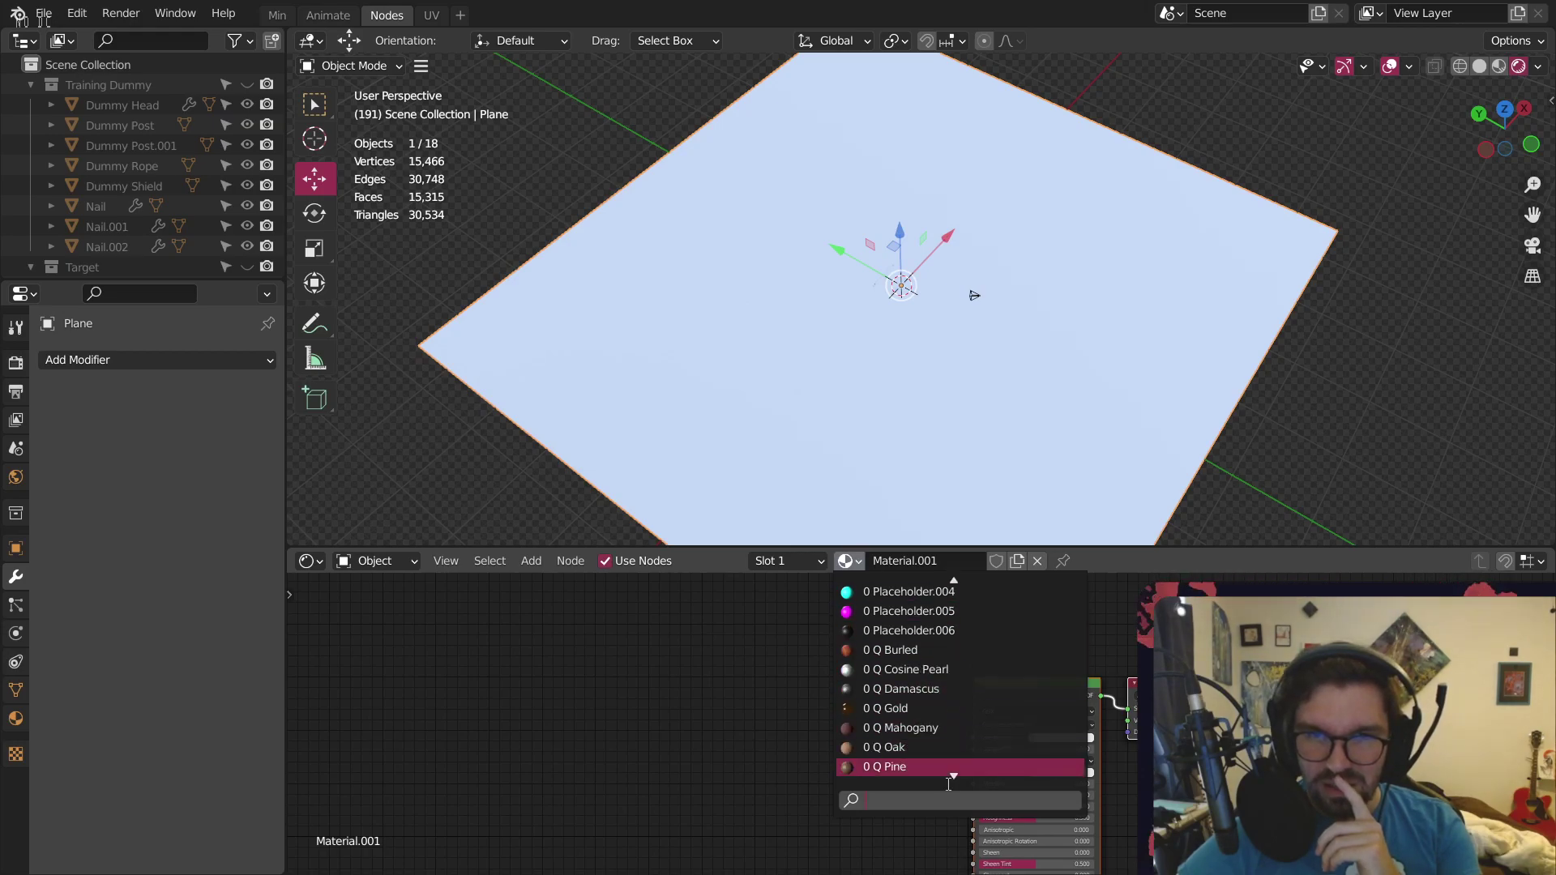
scroll(949, 778, "down", 7)
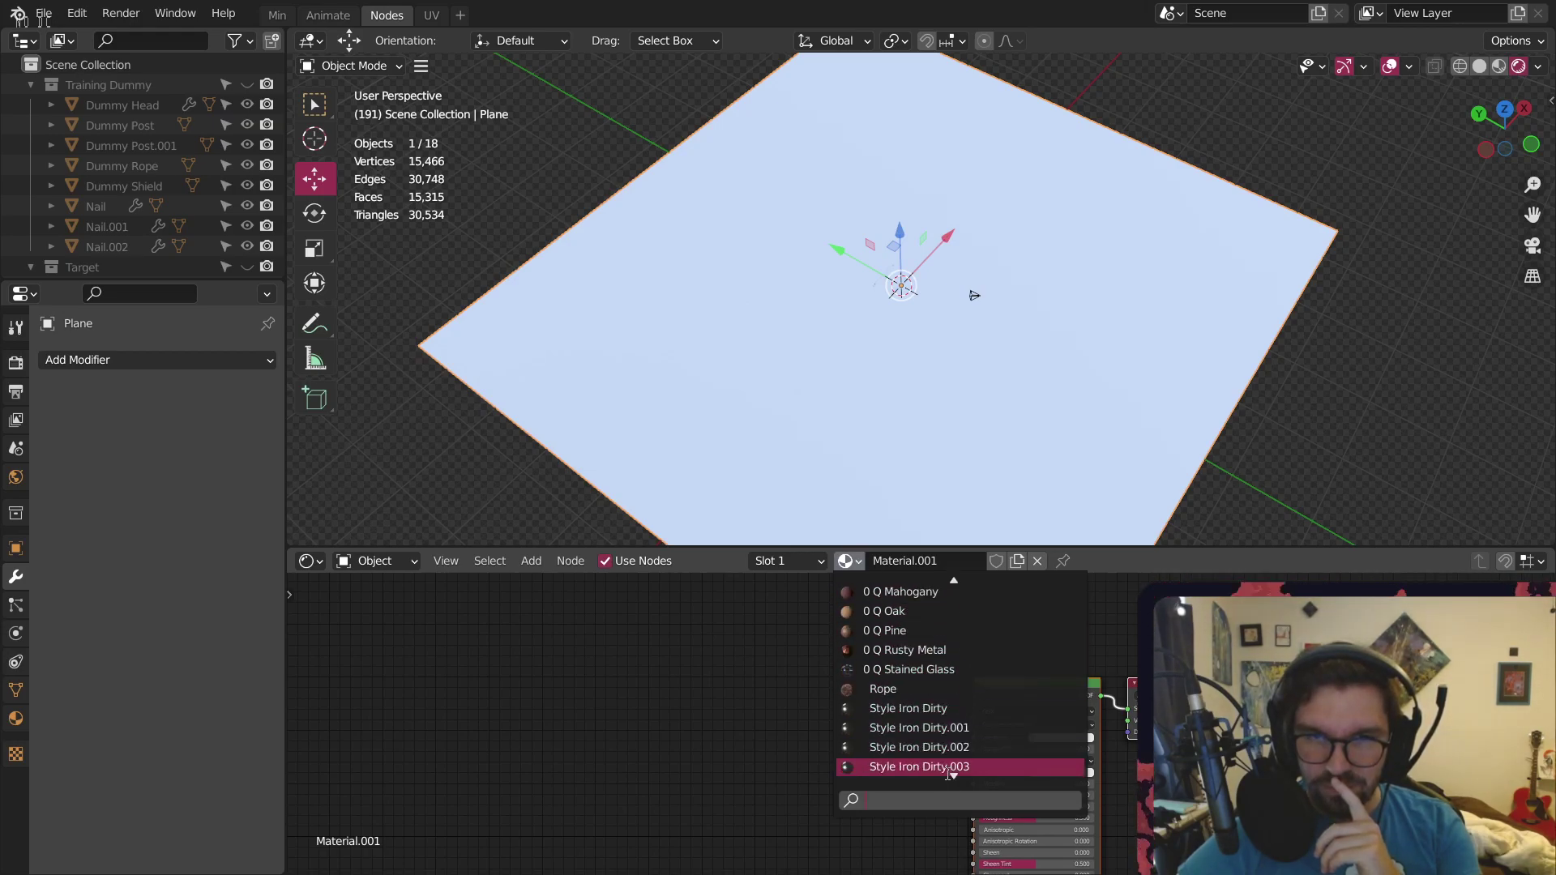
scroll(949, 776, "down", 10)
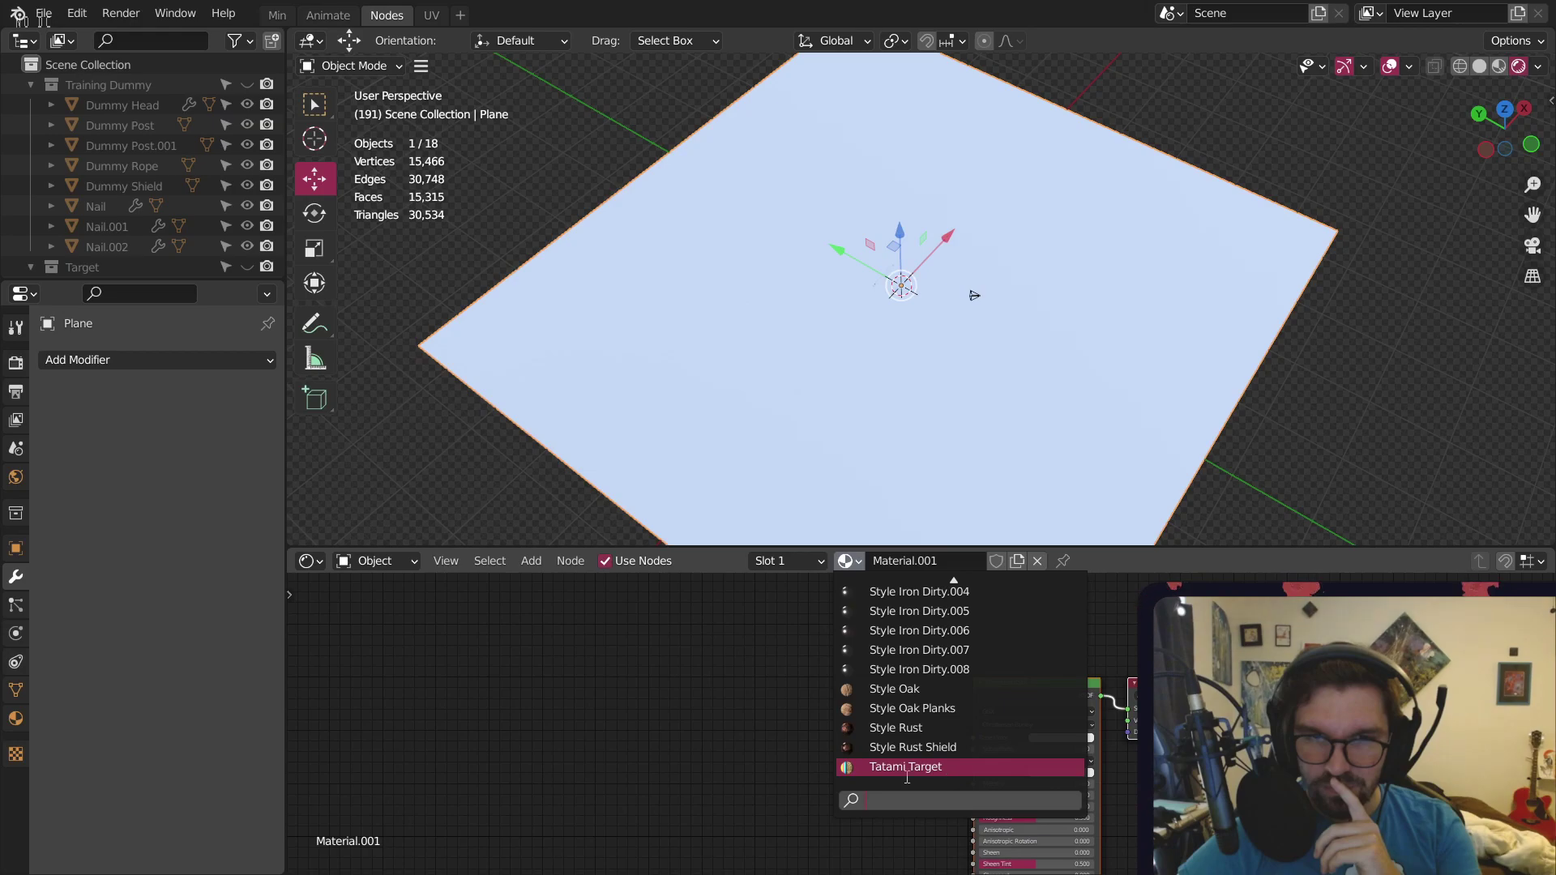
Reopen the recent file Battering Ram.blend, discarding the changes to Training Dummy.blend
left_click(43, 14)
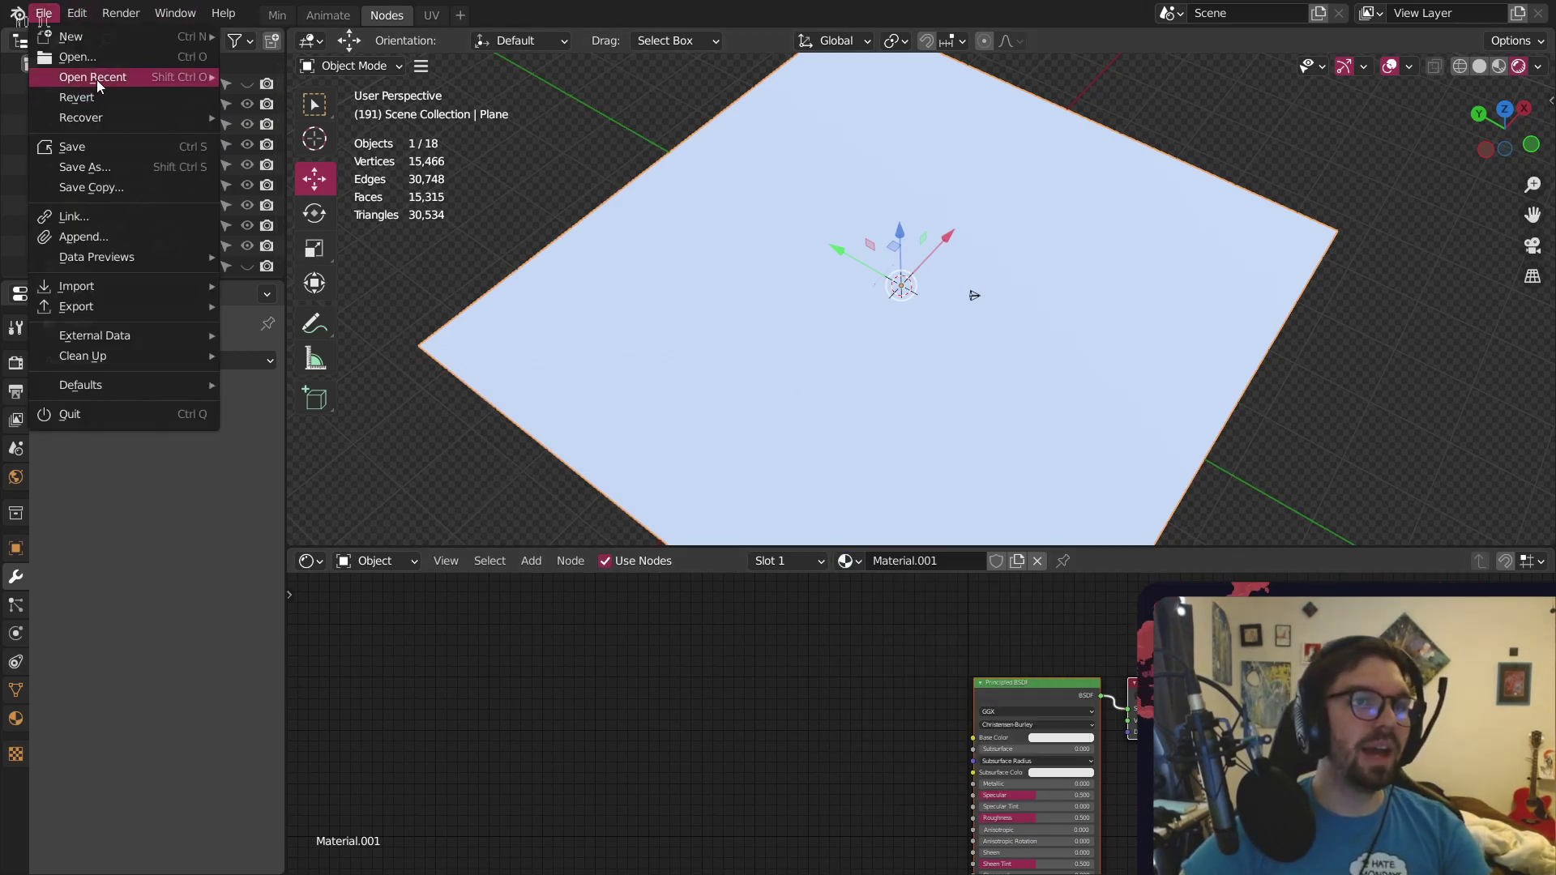
mouse_move(98, 84)
left_click(306, 100)
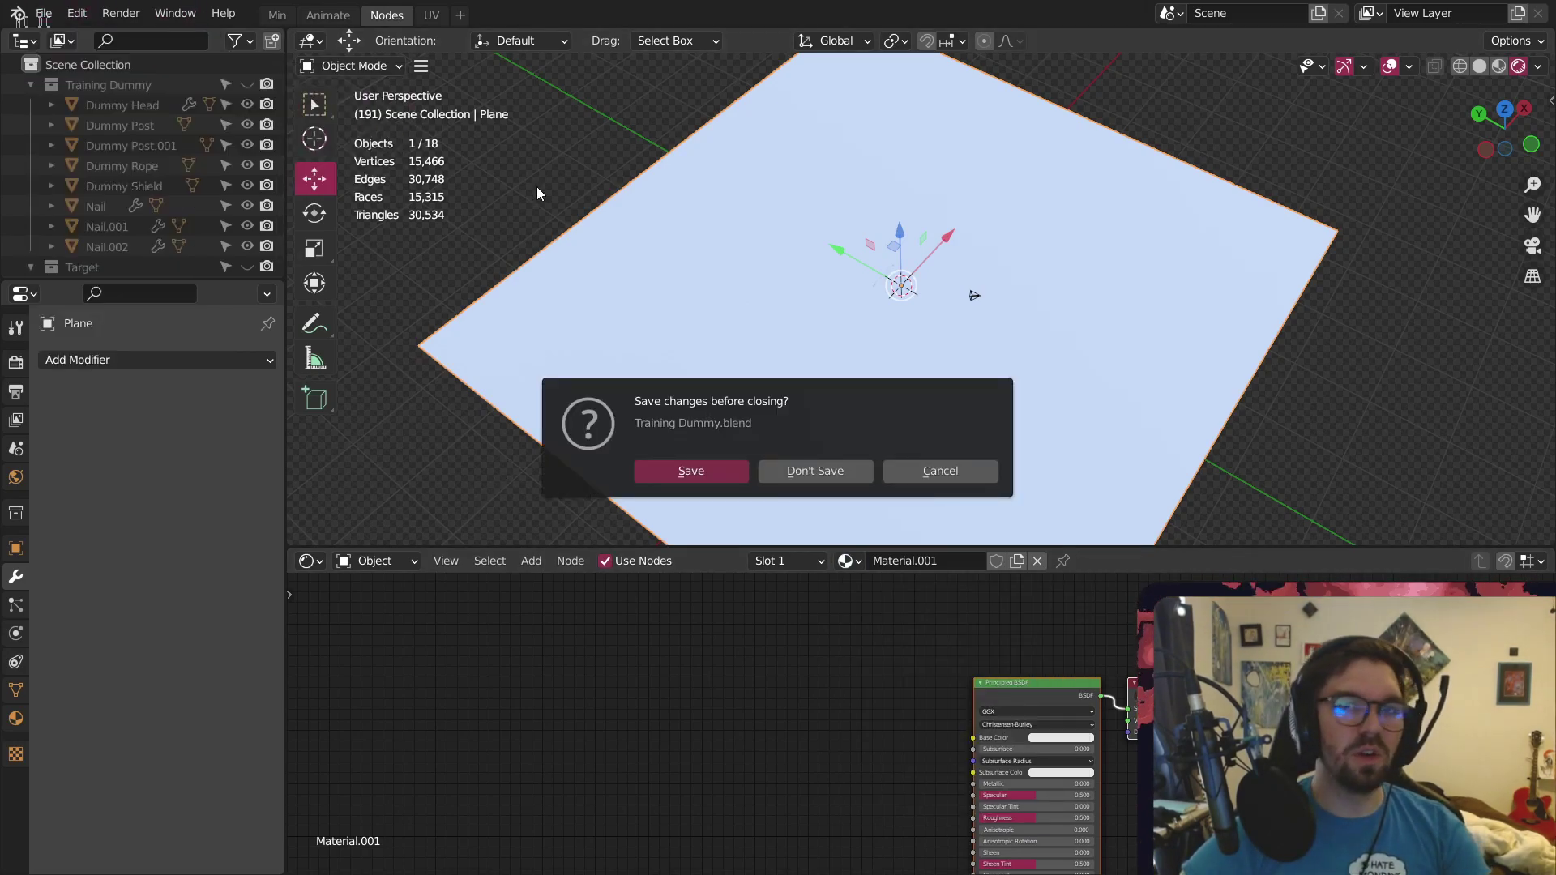
left_click(816, 471)
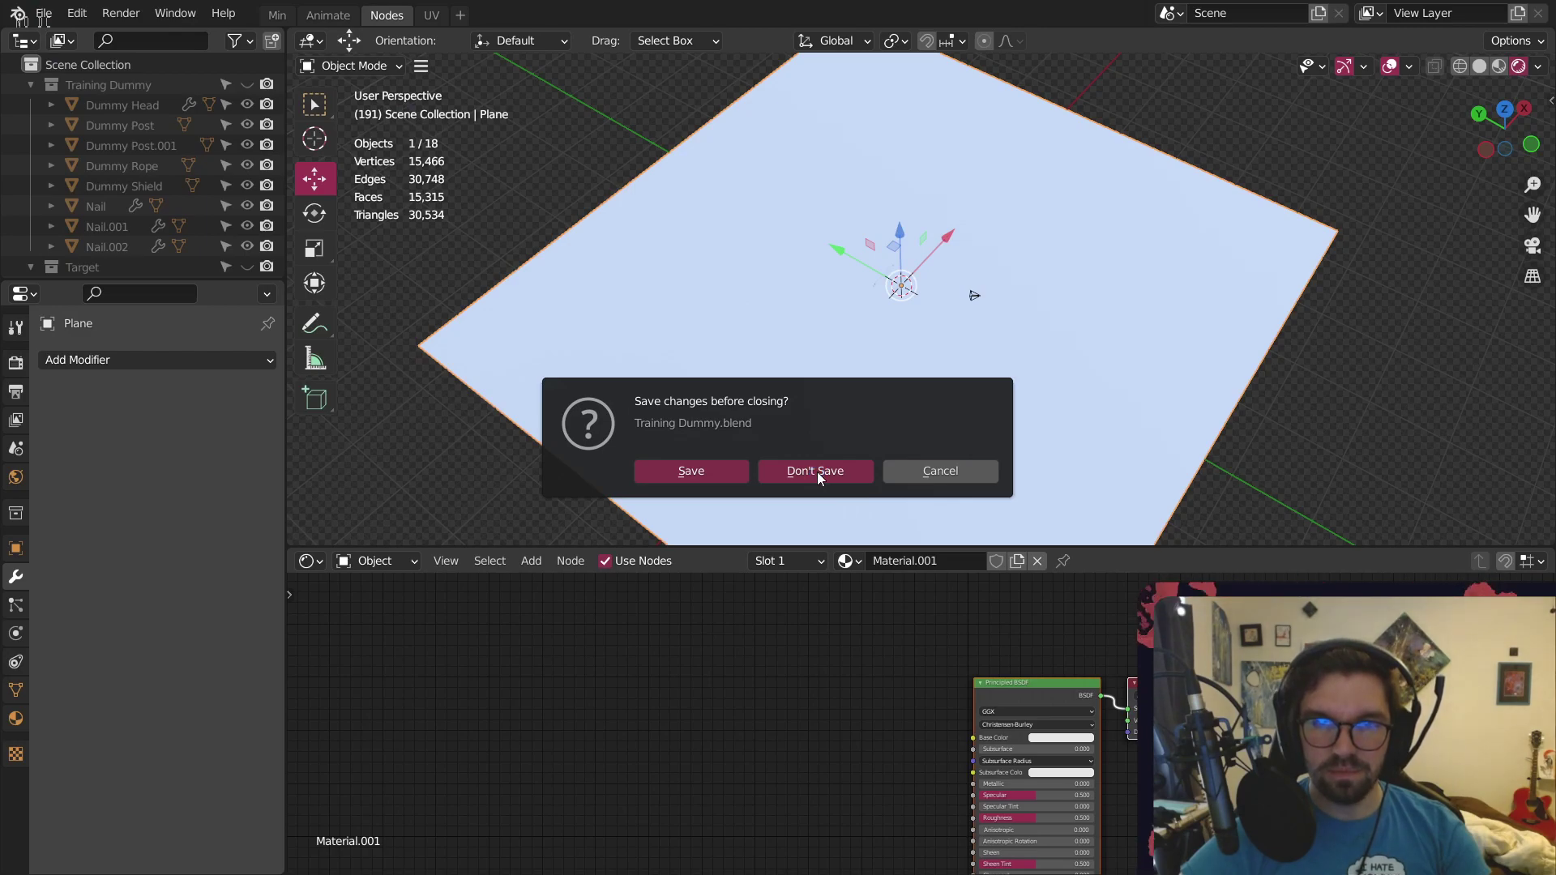
Rename the Muddy Ground object's material to "Muddy Mud" and save the file
scroll(919, 384, "up", 5)
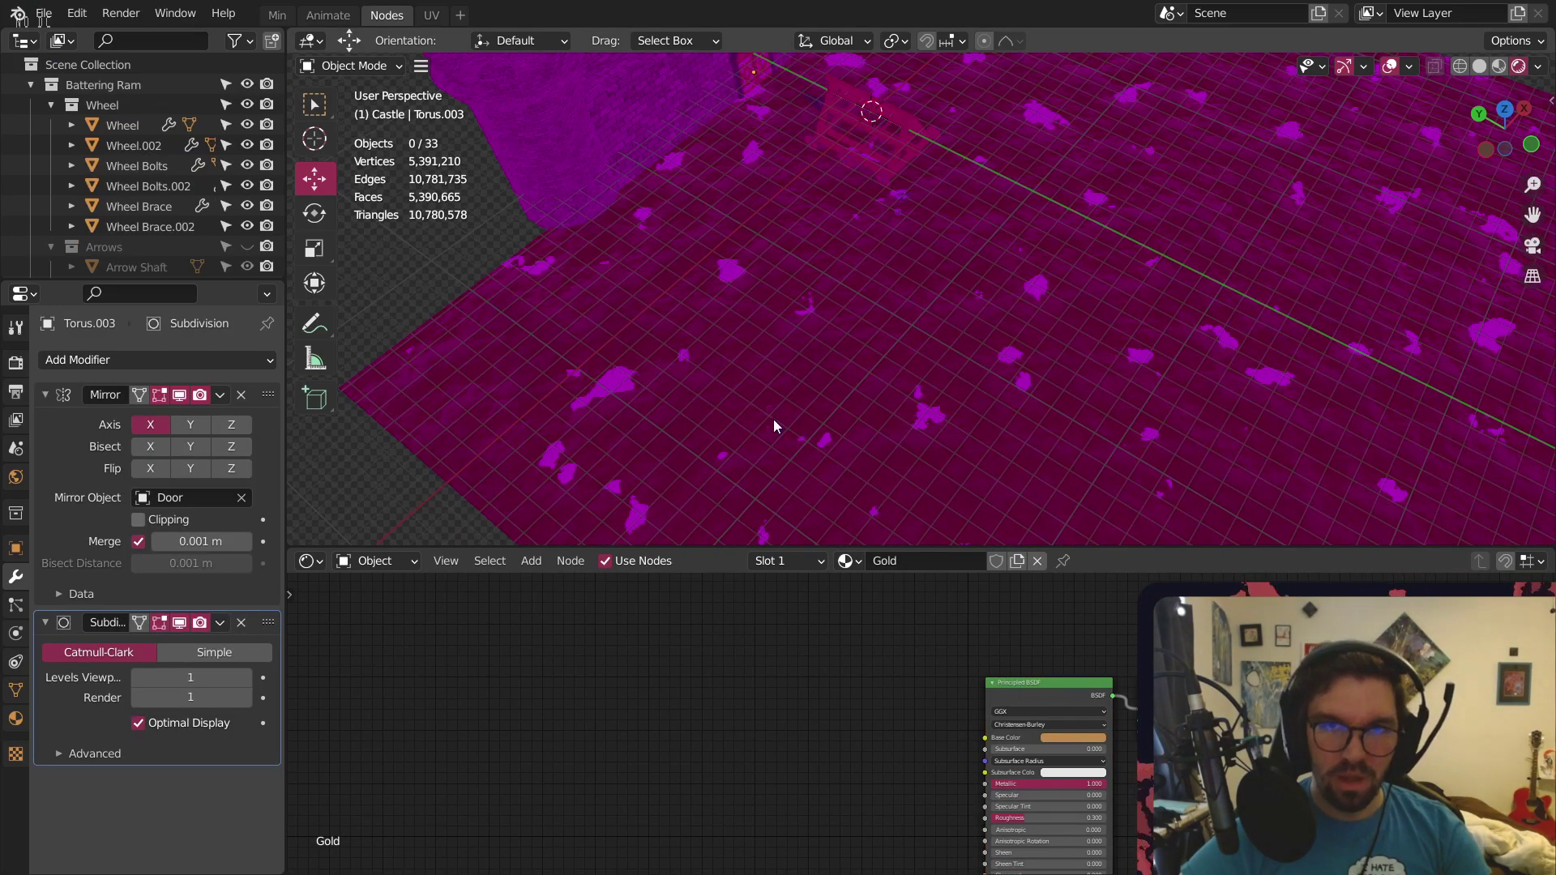
left_click(773, 420)
left_click(929, 561)
type("M")
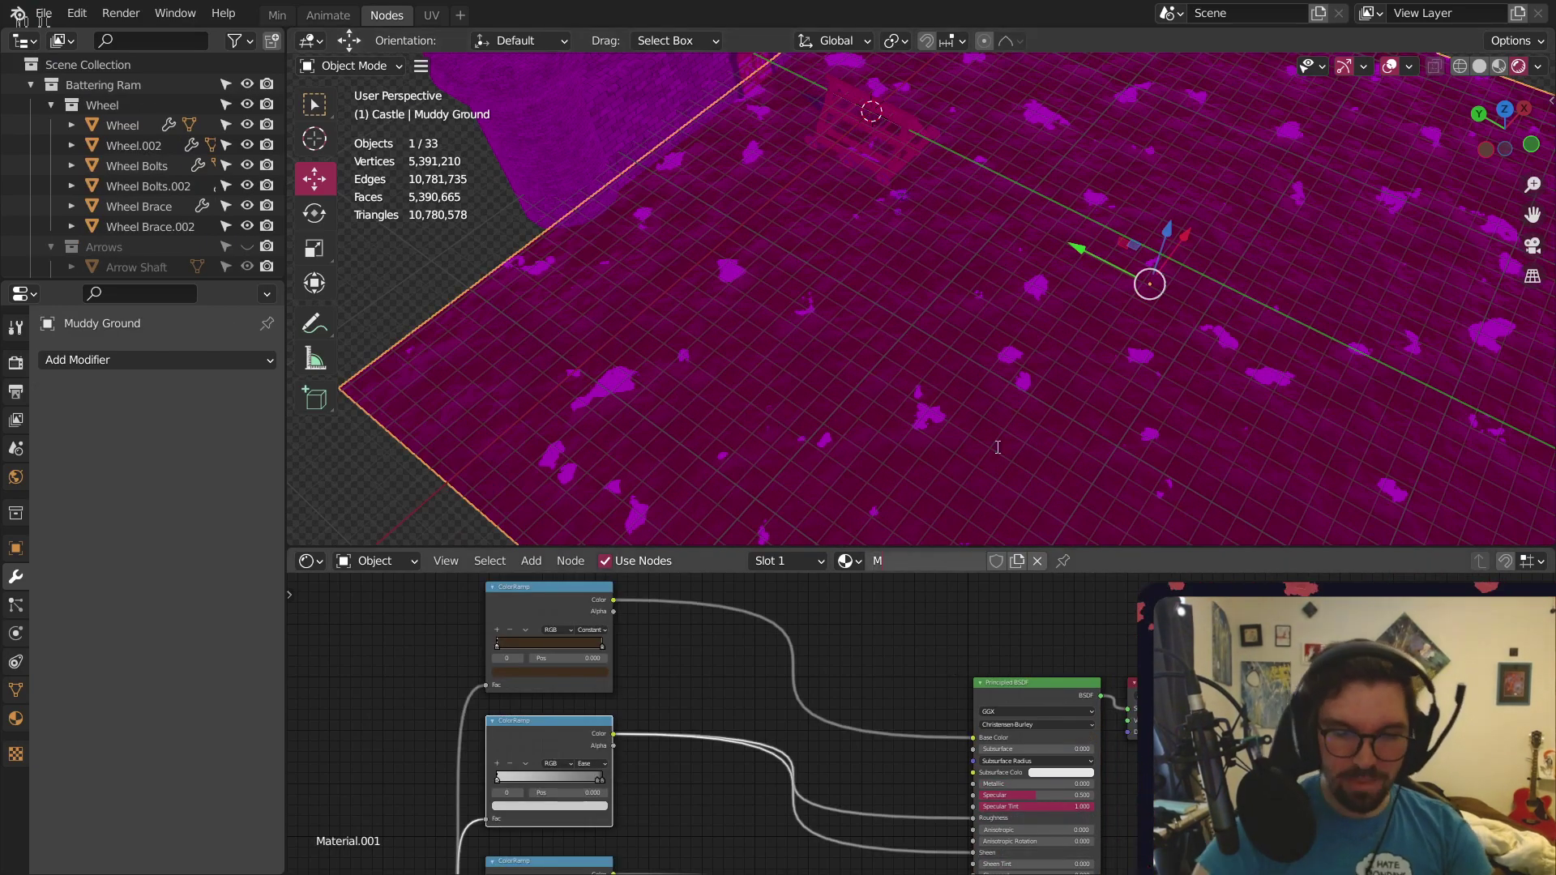
type("uddy Mud")
key("Return")
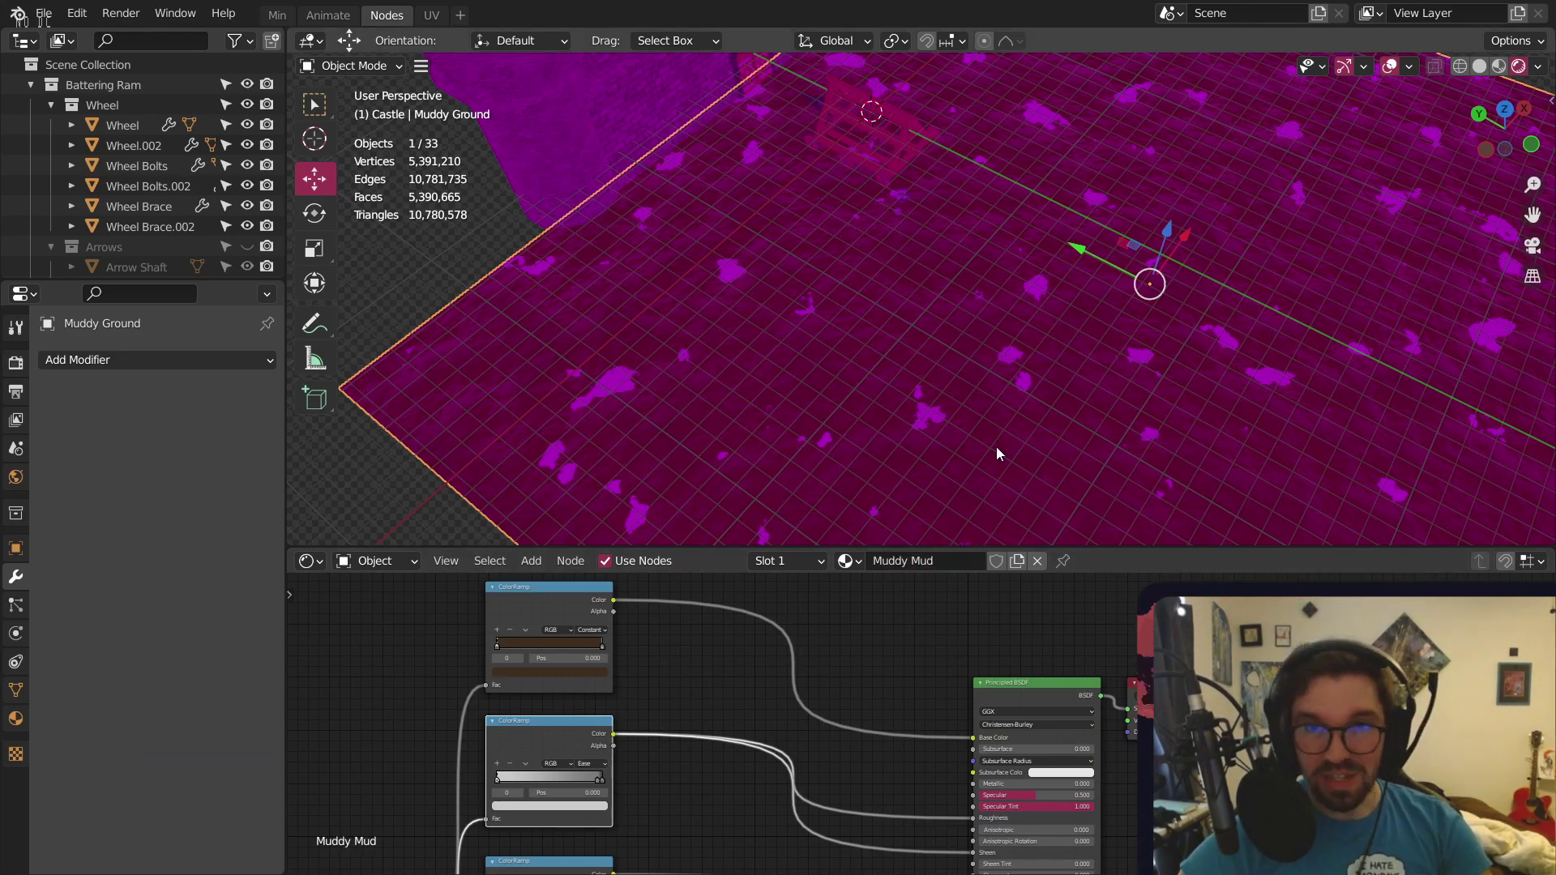
key("ctrl+s")
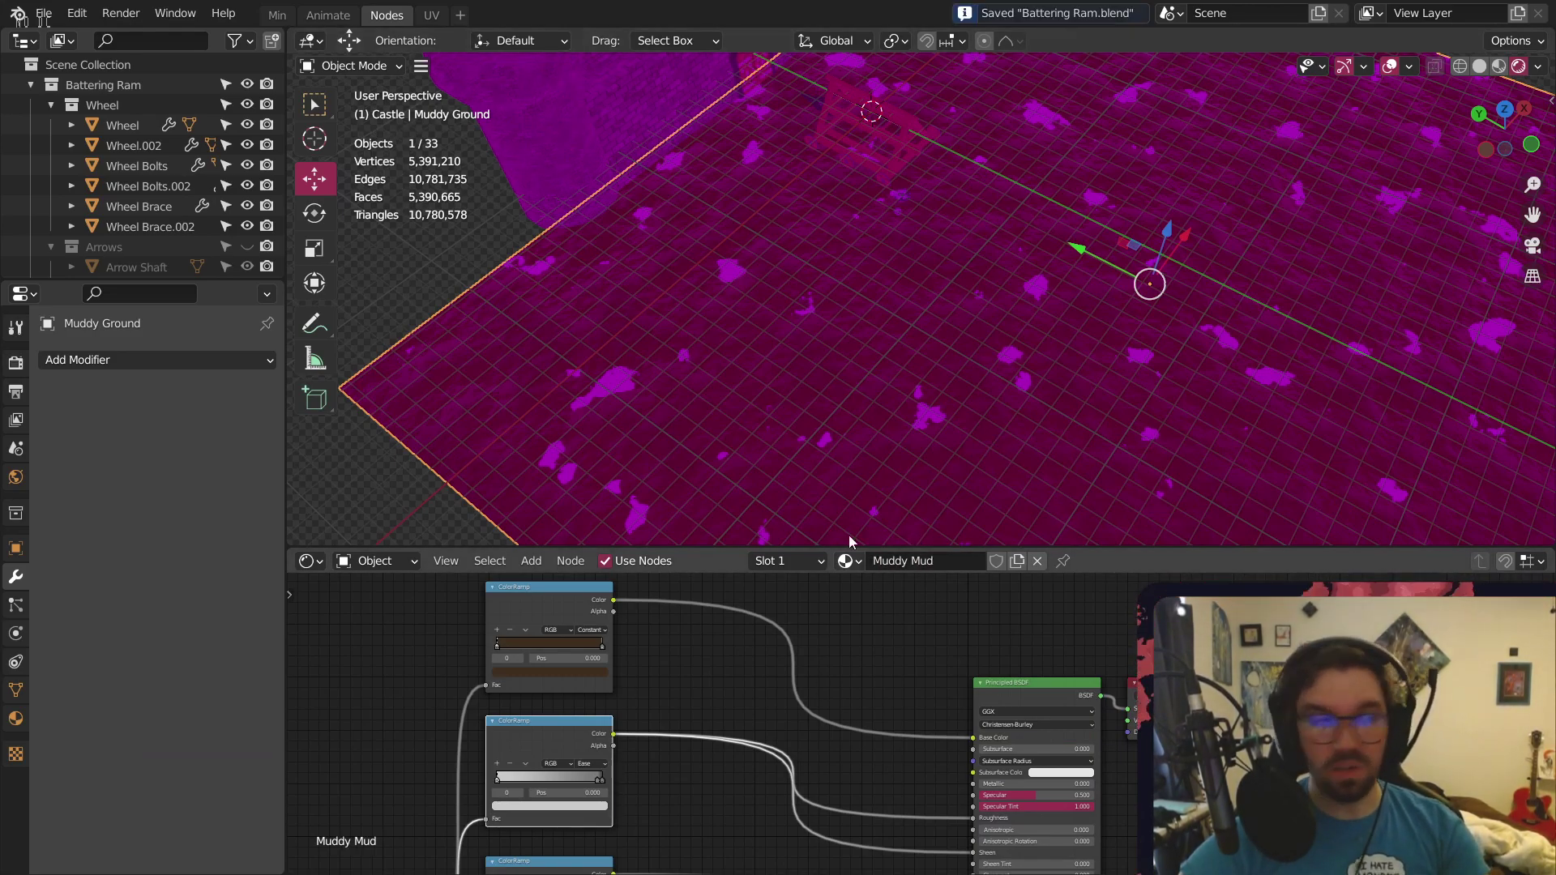
Open the recent file Training Dummy.blend
left_click(44, 13)
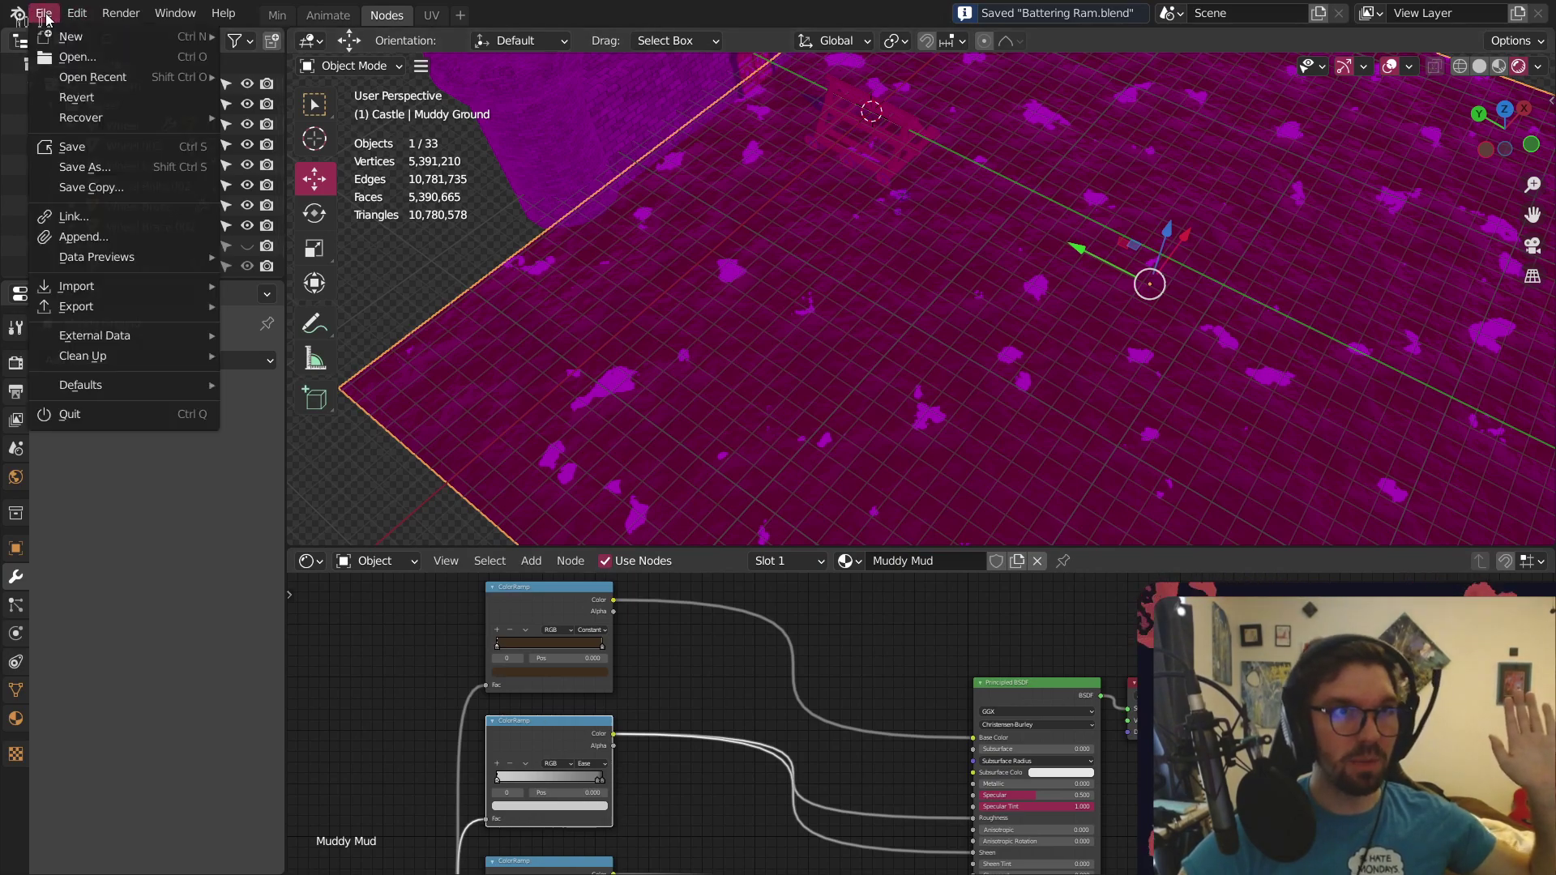
mouse_move(91, 79)
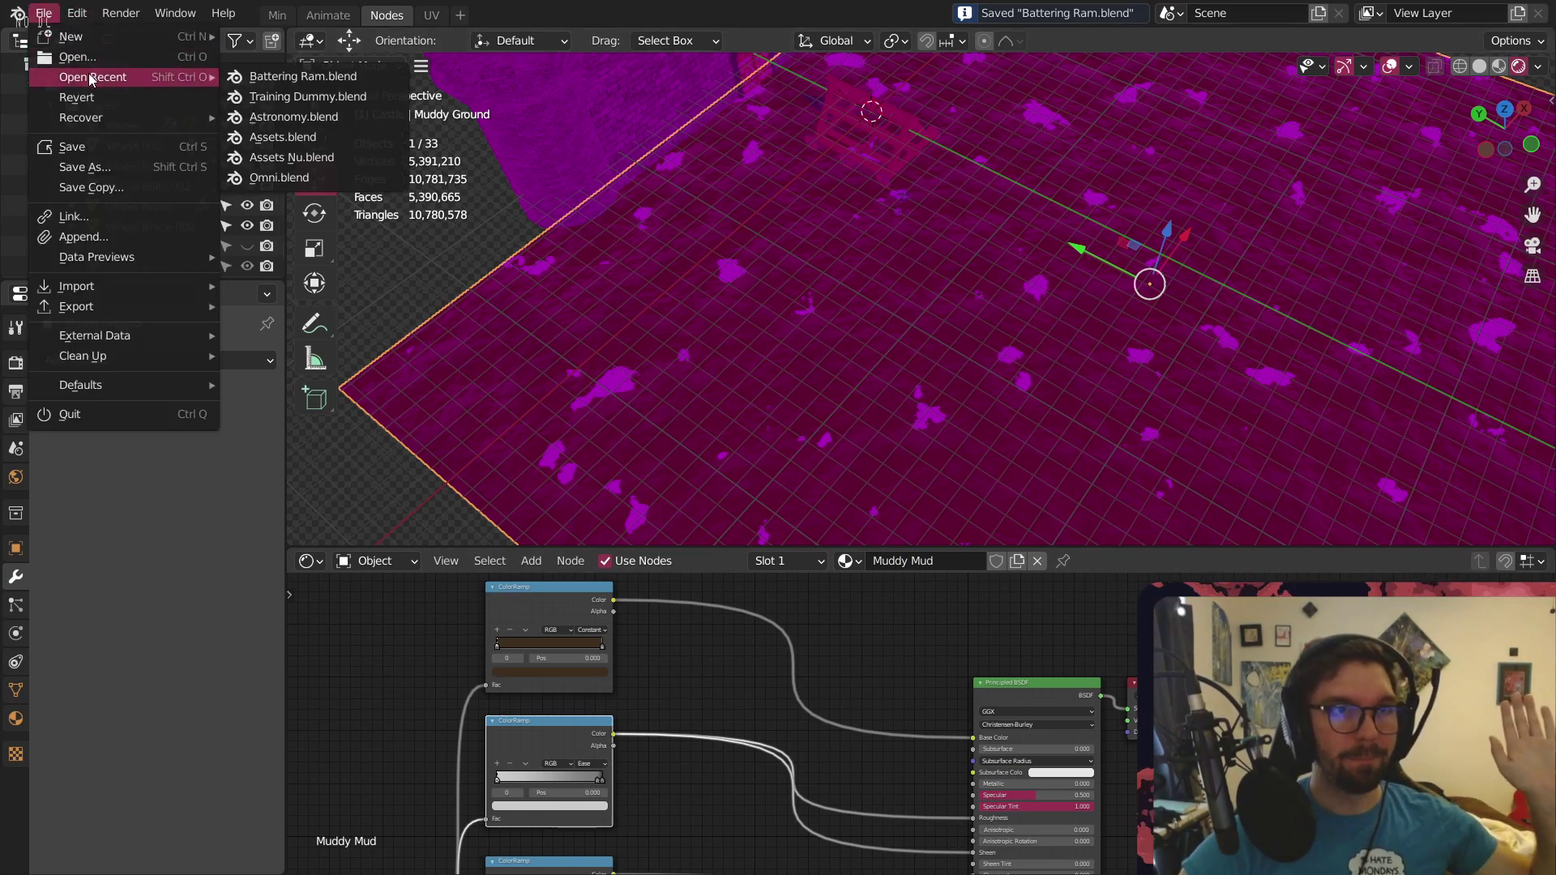
left_click(261, 97)
left_click(44, 13)
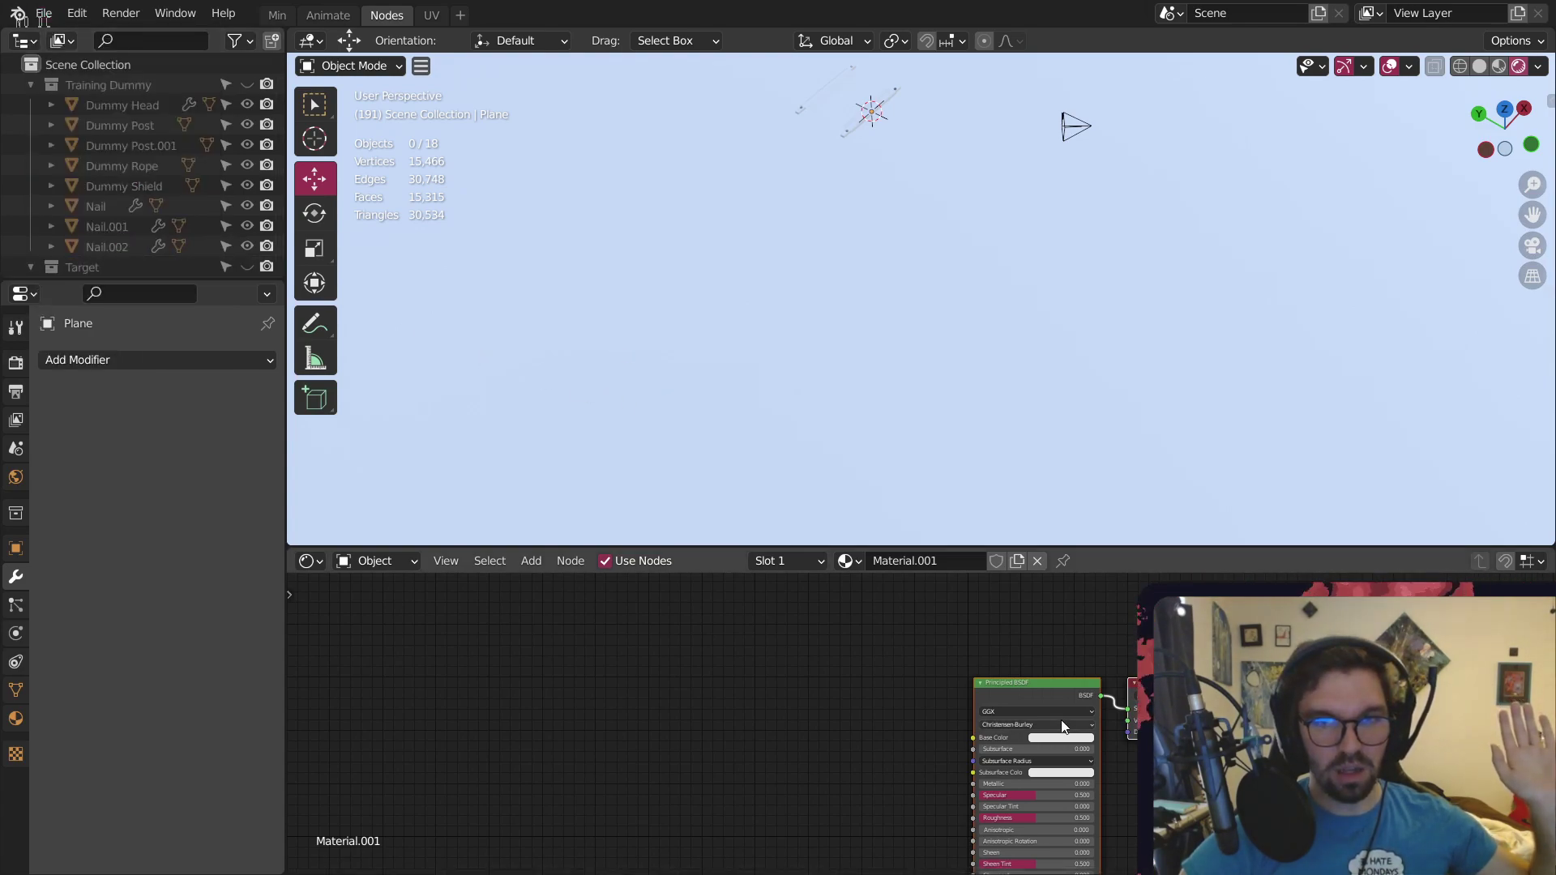
Assign the Muddy Mud material to the ground plane
left_click(847, 564)
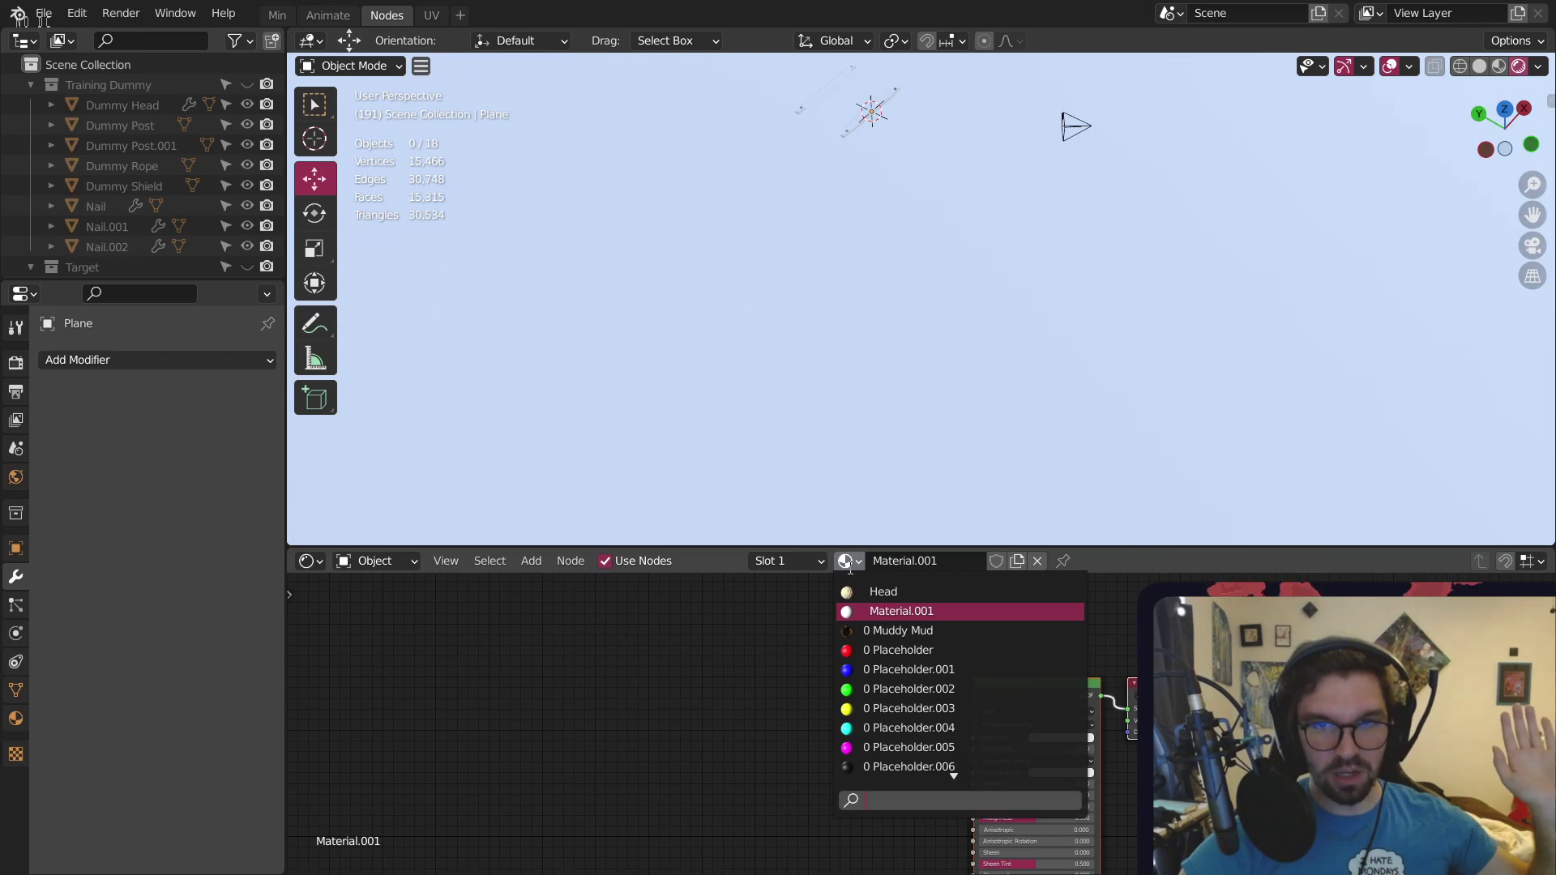
left_click(896, 630)
scroll(786, 270, "down", 9)
scroll(799, 280, "up", 4)
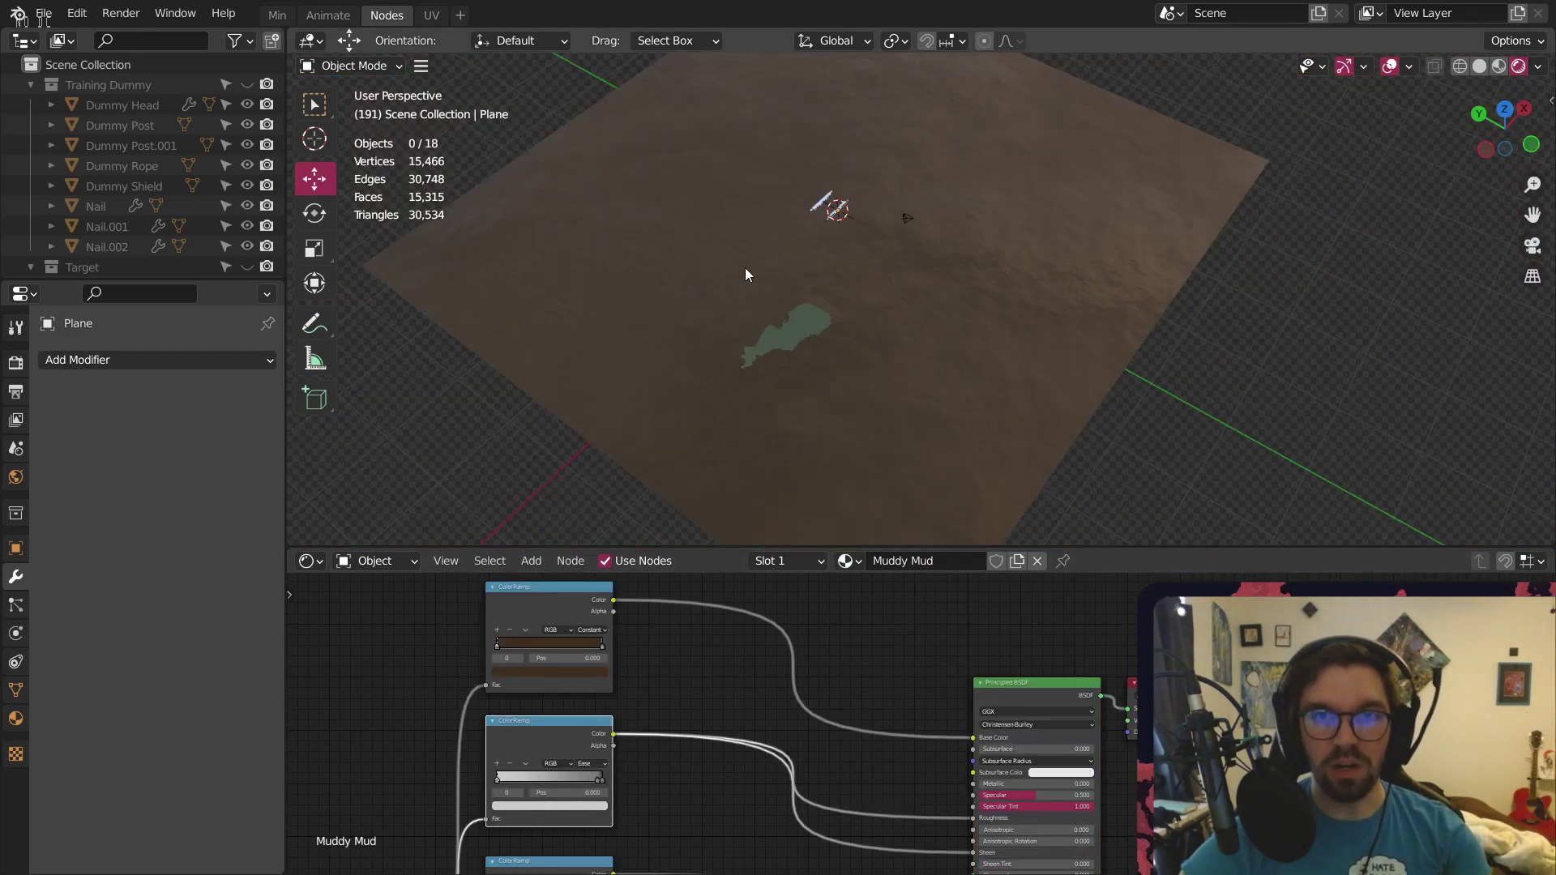
Select the ground plane and apply its scale
middle_click_drag(746, 267, 697, 264)
left_click(718, 338)
key("ctrl+a")
left_click(718, 339)
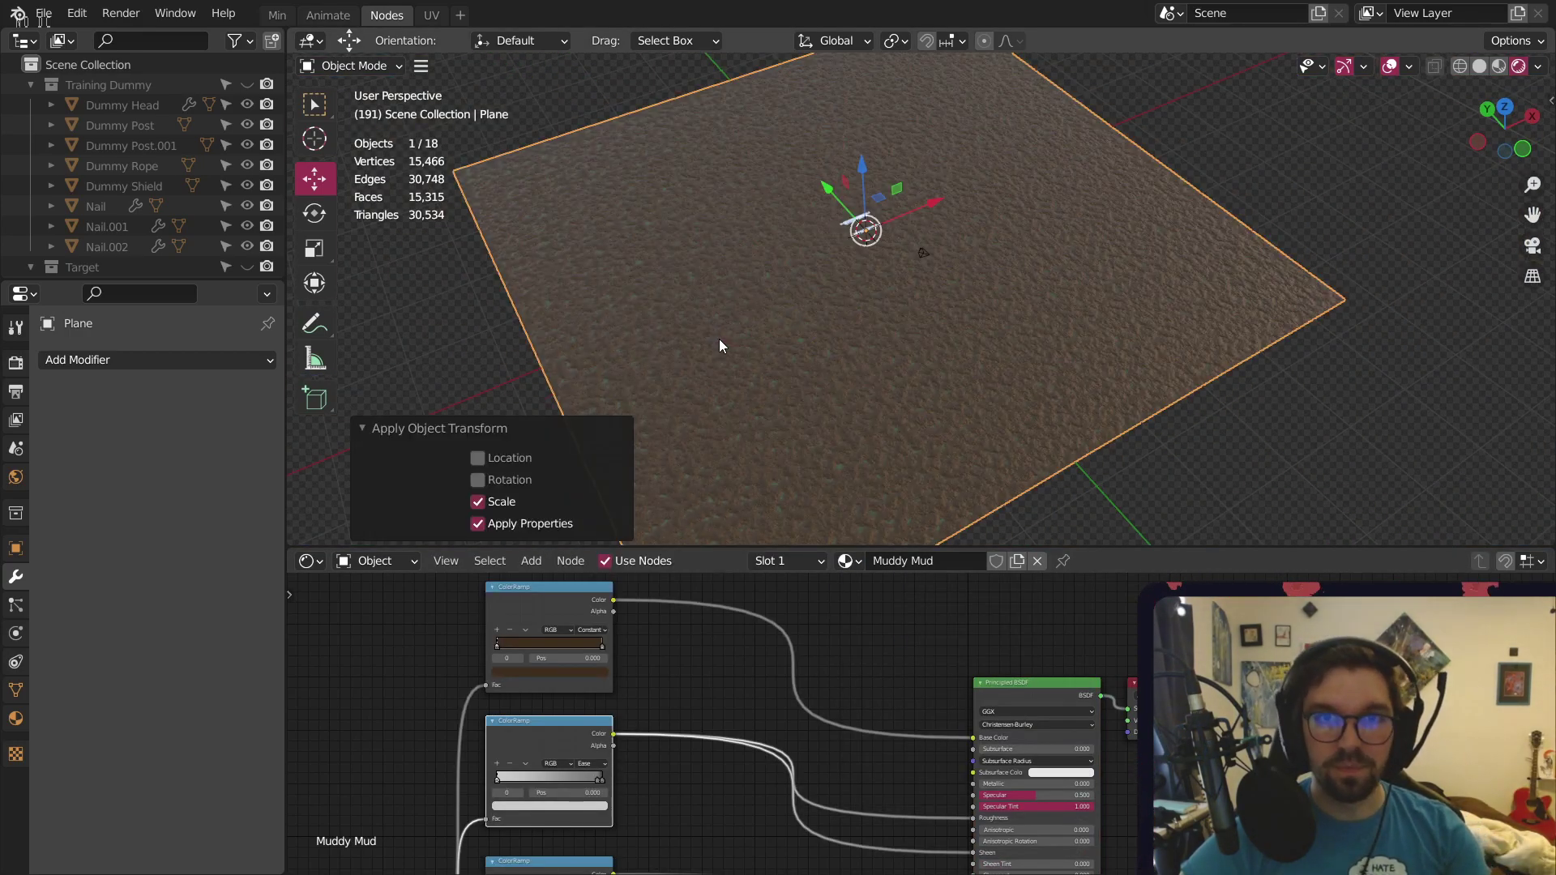
Examine the size and look of the mud and puddle pattern on the ground around the dummy posts and camera
scroll(892, 279, "up", 3)
scroll(892, 280, "up", 6)
middle_click_drag(923, 265, 888, 275)
scroll(1014, 261, "down", 7)
scroll(964, 249, "up", 5)
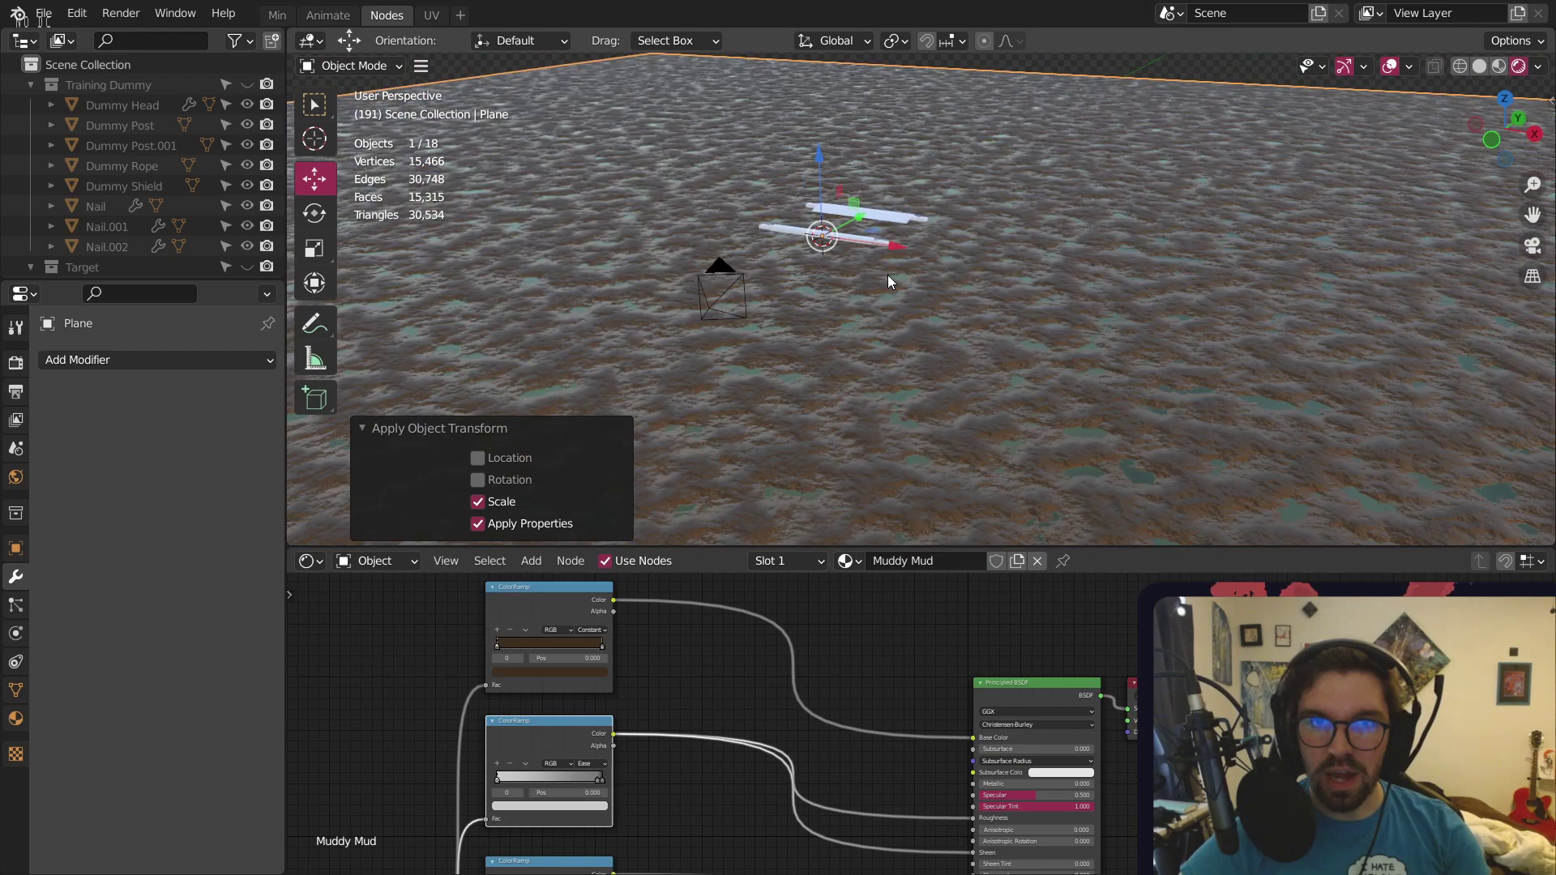
scroll(854, 252, "up", 3)
scroll(752, 264, "down", 2)
middle_click_drag(752, 265, 929, 299, "shift")
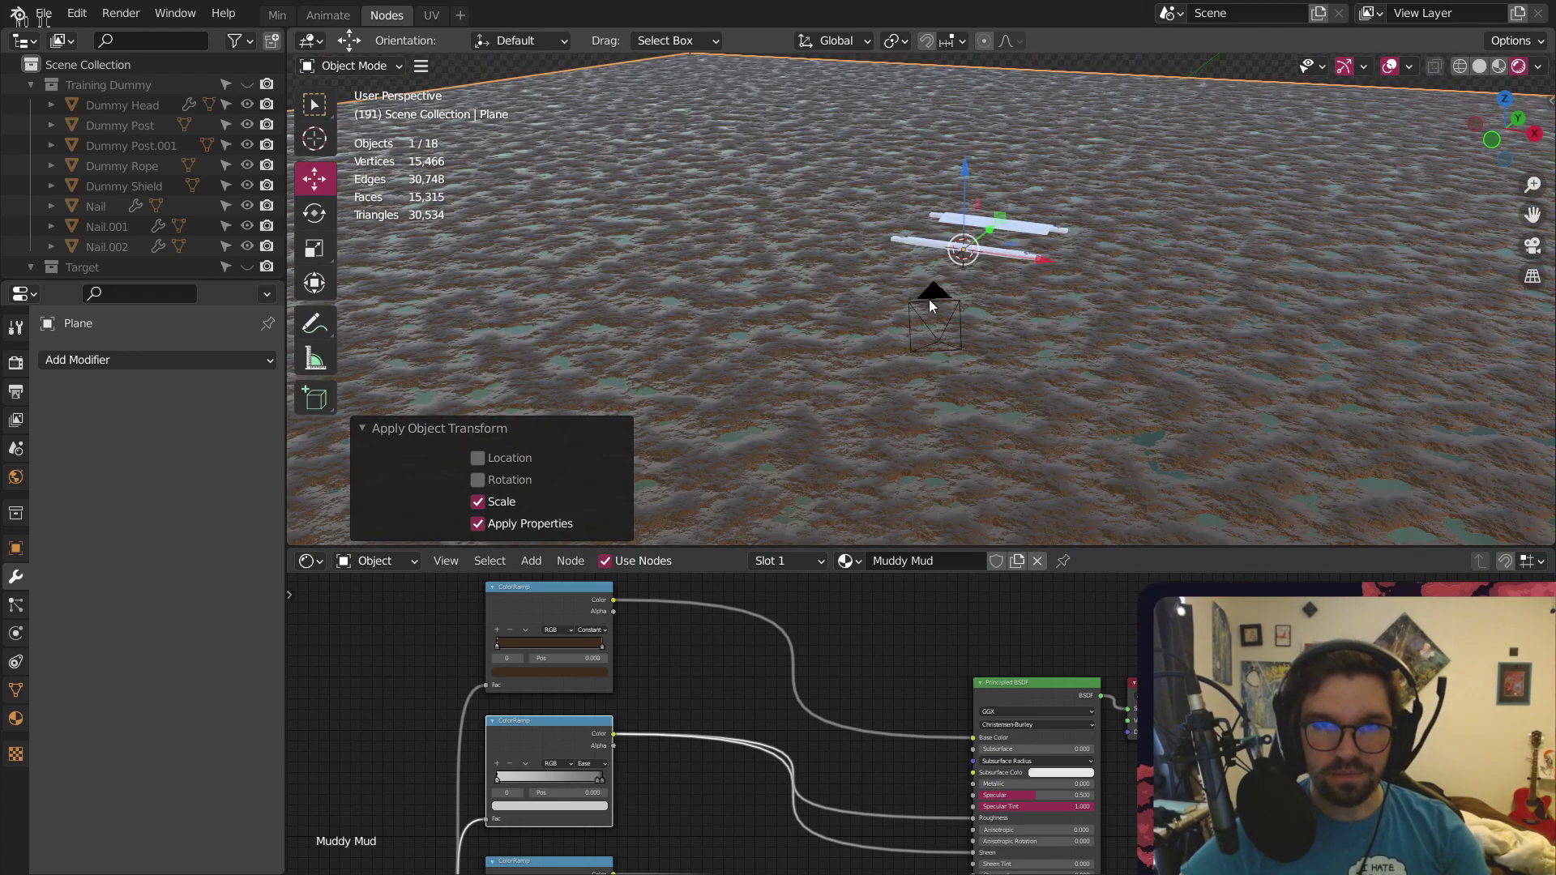
left_click(784, 413)
middle_click_drag(626, 355, 681, 357, "shift")
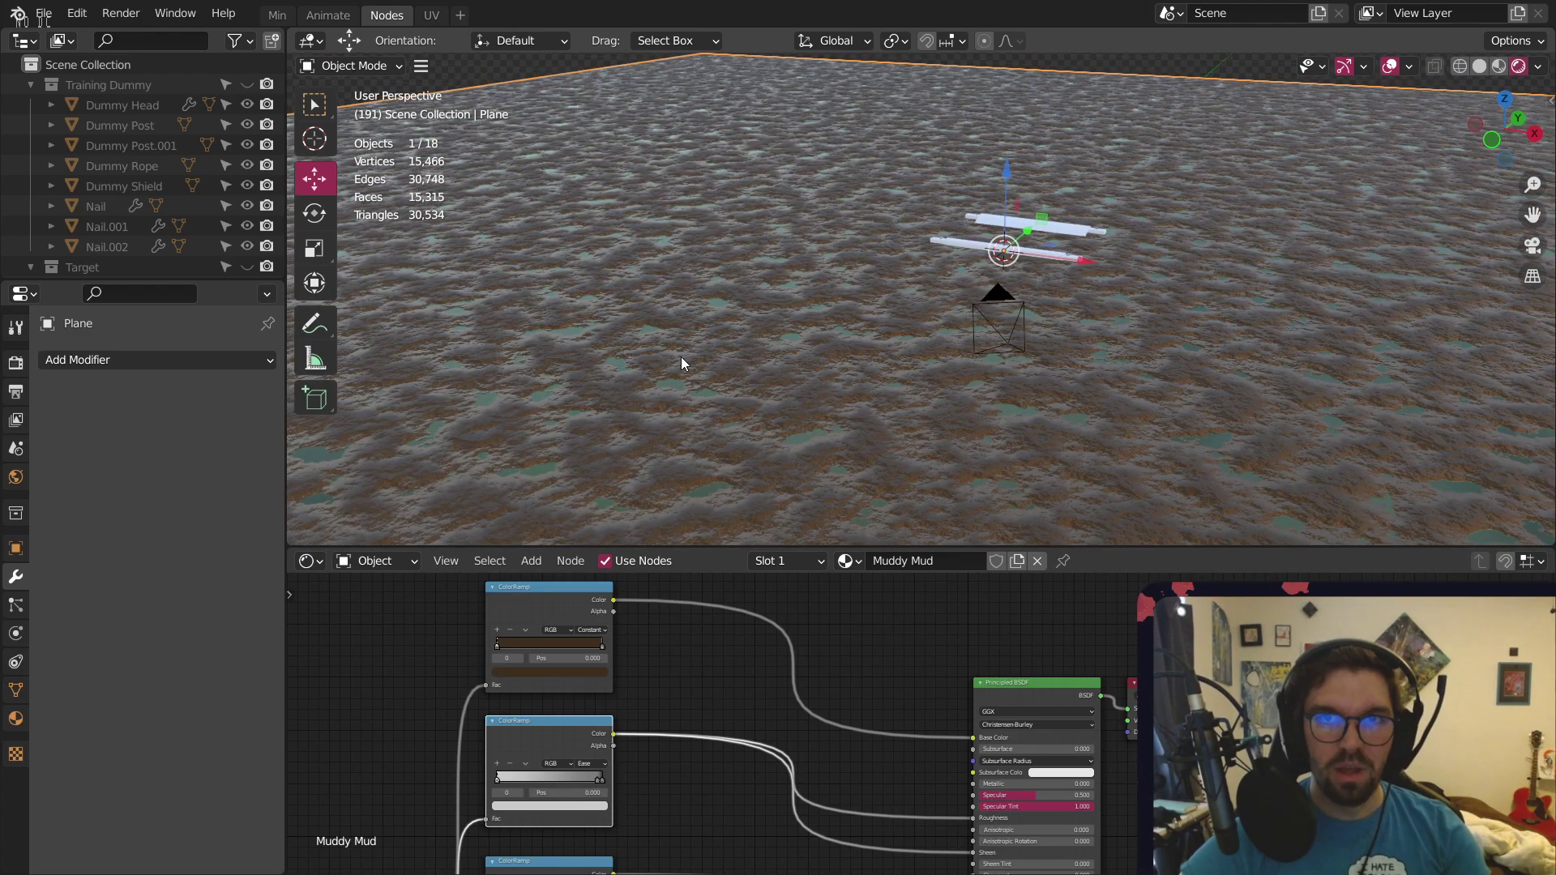
Set the Scale of the Noise Texture node in the Muddy Mud material to 1
middle_click_drag(561, 738, 975, 641)
middle_click_drag(711, 872, 863, 674)
scroll(835, 698, "up", 3)
scroll(791, 720, "up", 9)
scroll(884, 774, "down", 5)
middle_click_drag(890, 780, 892, 621)
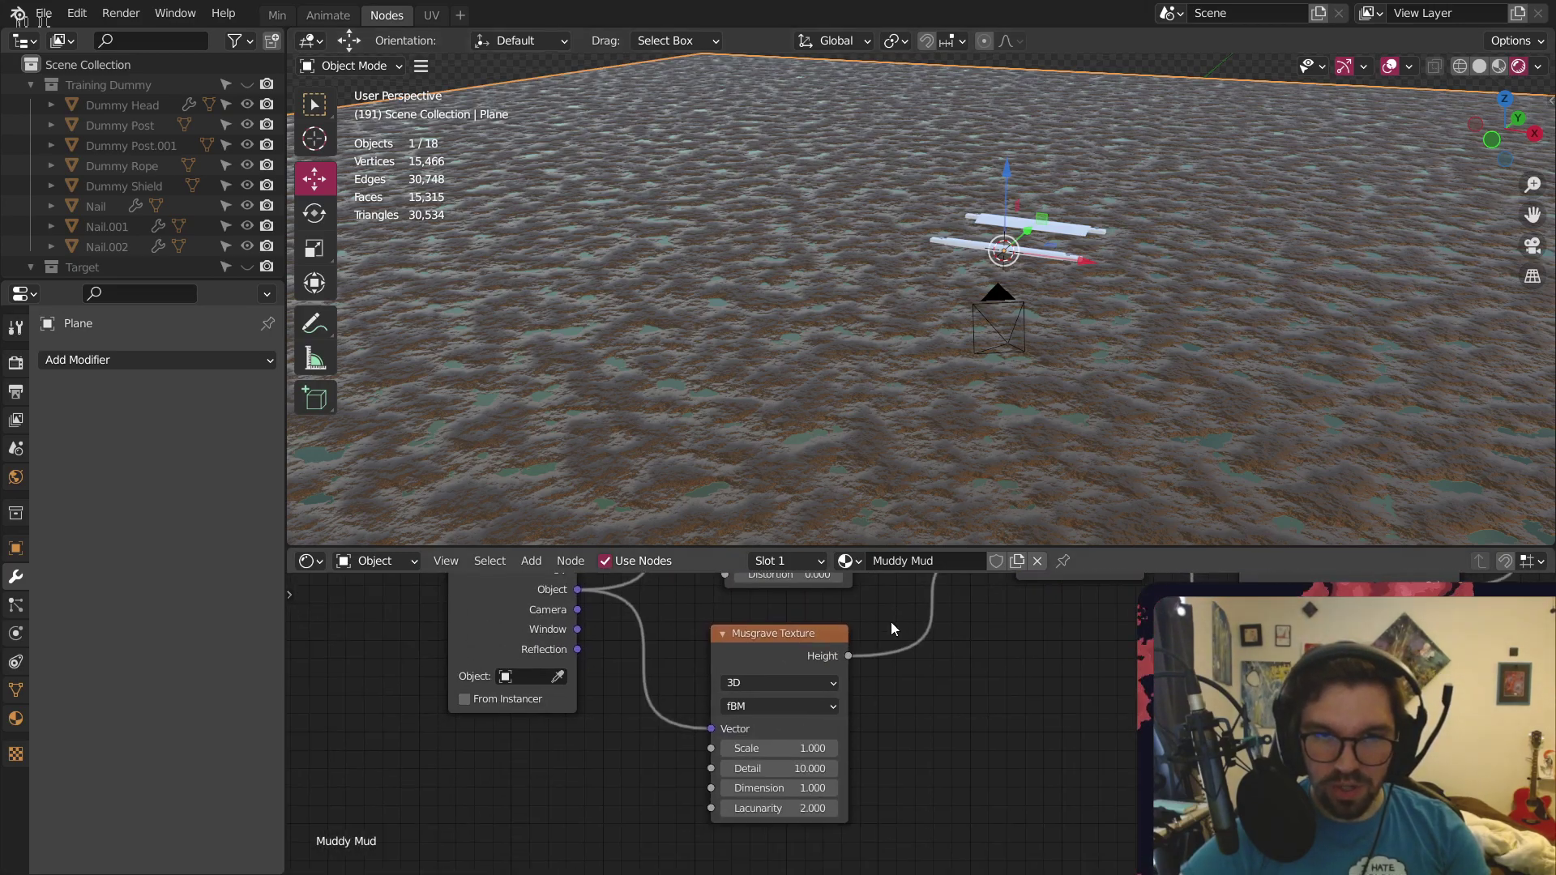
scroll(831, 766, "up", 3)
scroll(940, 366, "up", 2)
scroll(1085, 692, "down", 5)
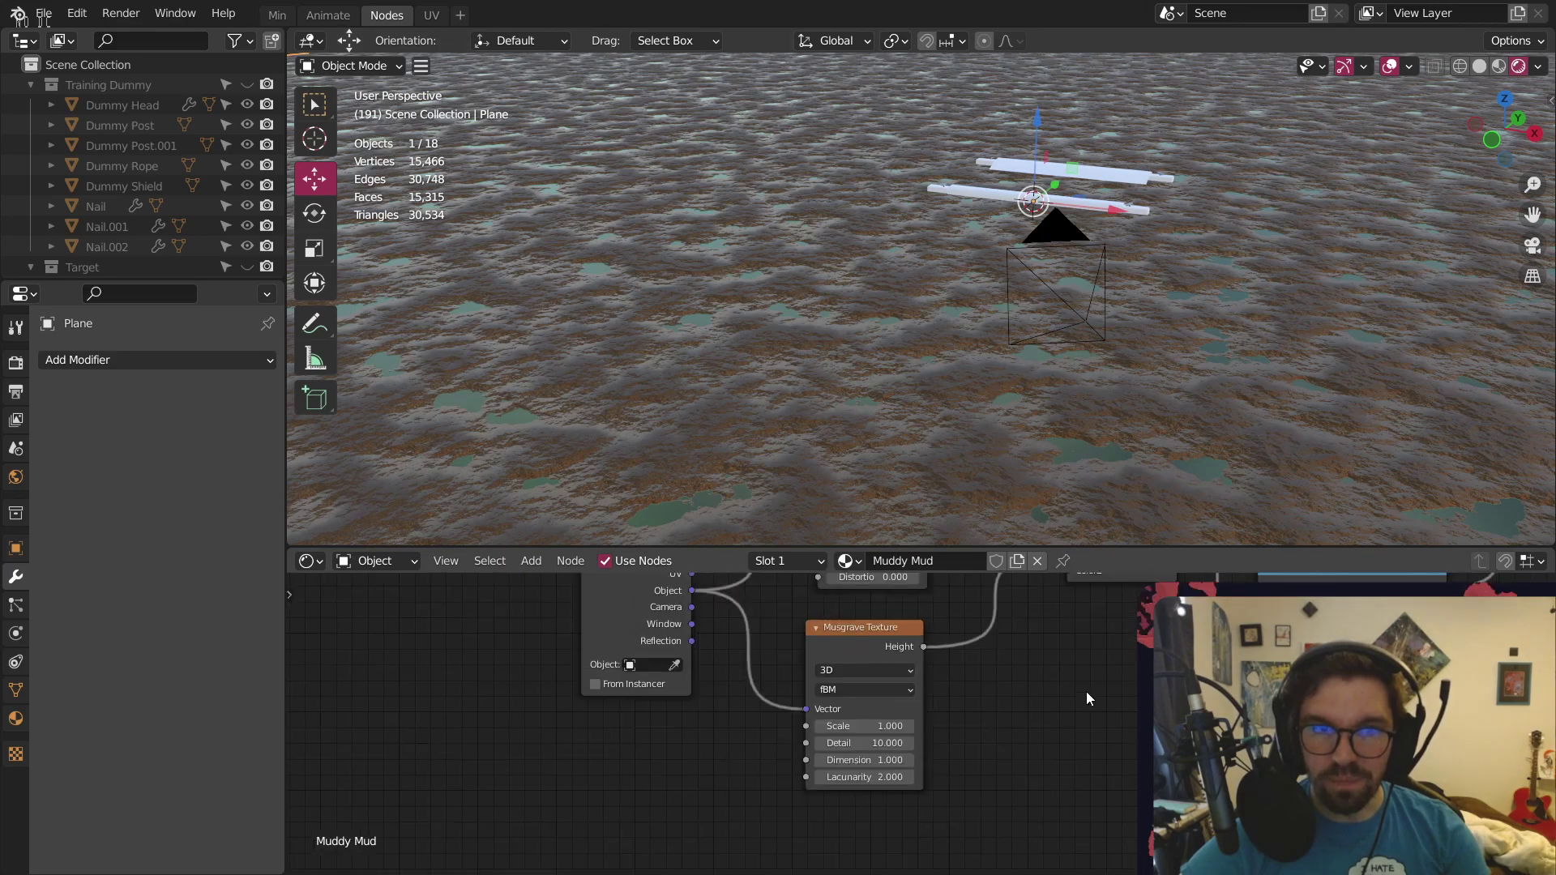
middle_click_drag(1086, 692, 887, 794)
scroll(1019, 734, "down", 3)
middle_click_drag(696, 760, 771, 711)
scroll(768, 710, "up", 9)
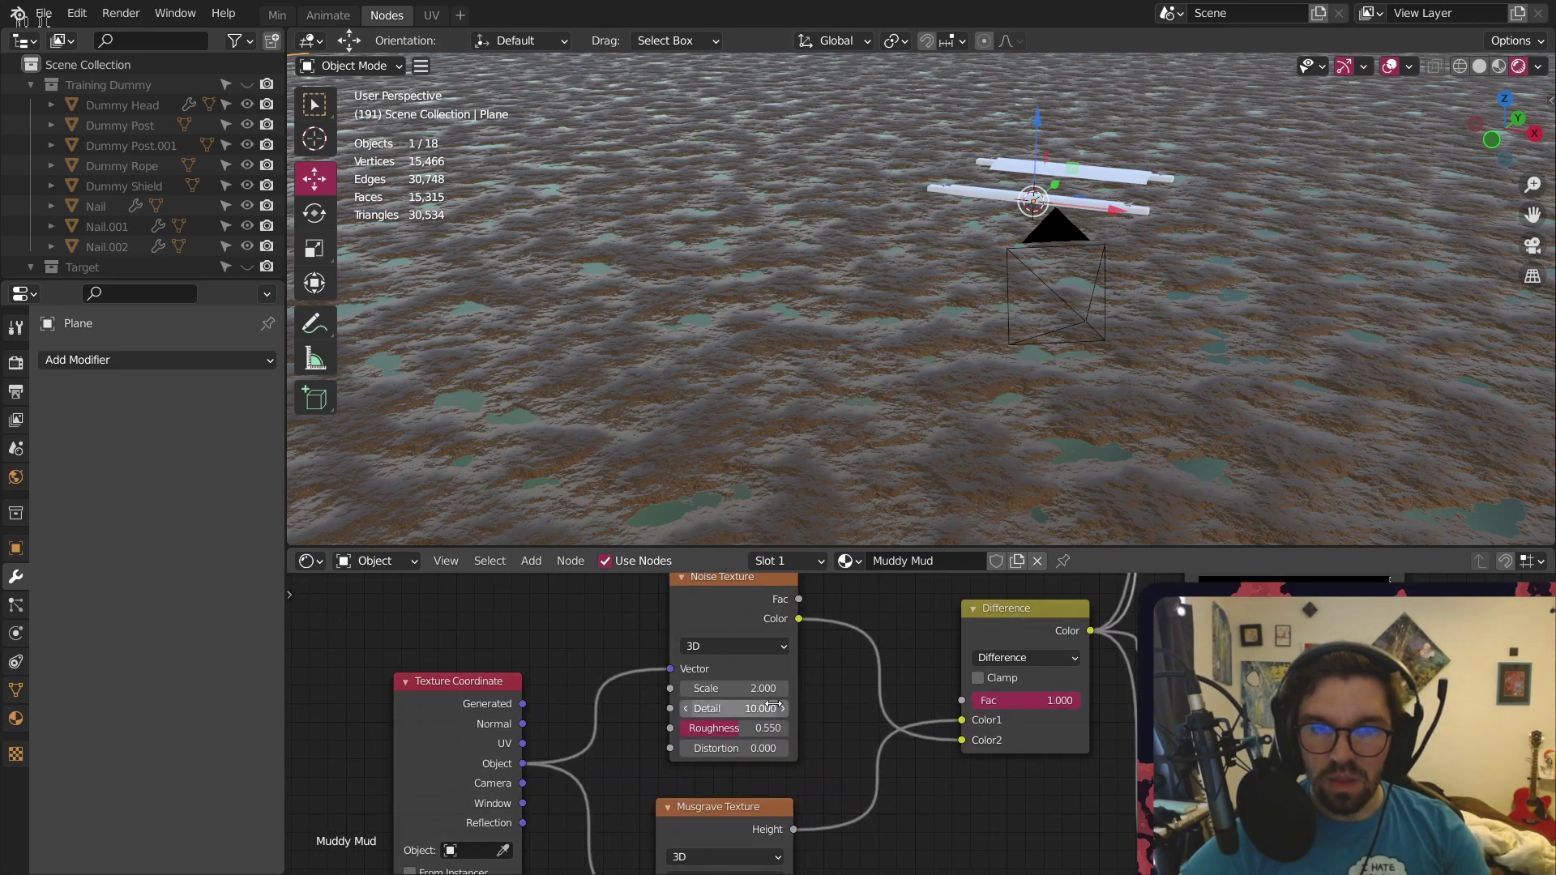
left_click(756, 688)
type("1")
key("Return")
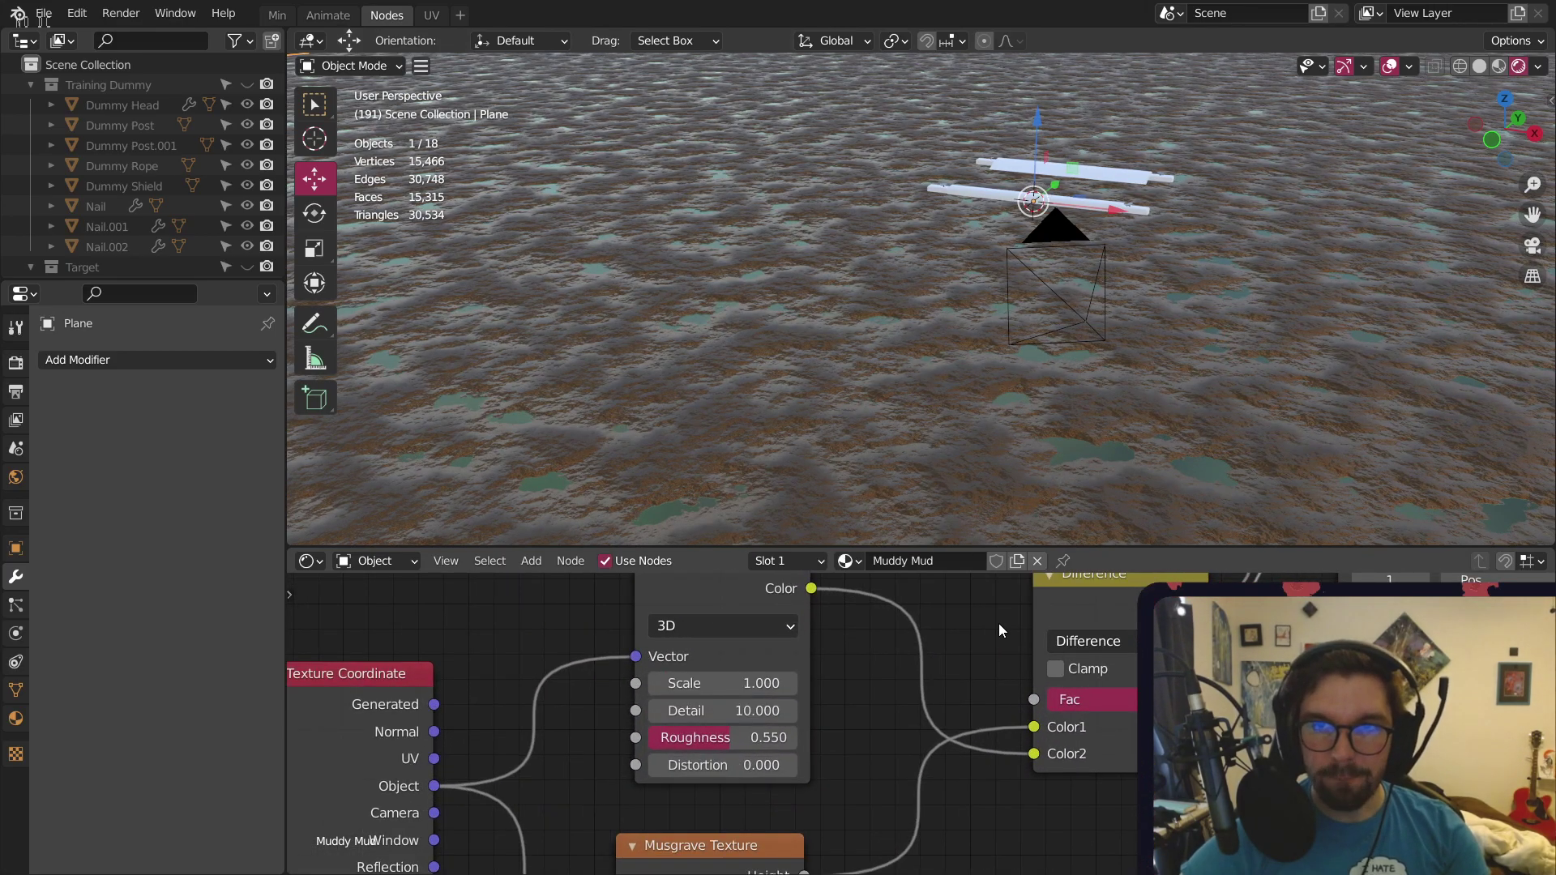
Set the Musgrave Texture node's Scale to 0.3 and check the puddles on the ground plane
middle_click_drag(876, 780, 945, 591)
left_click(796, 812)
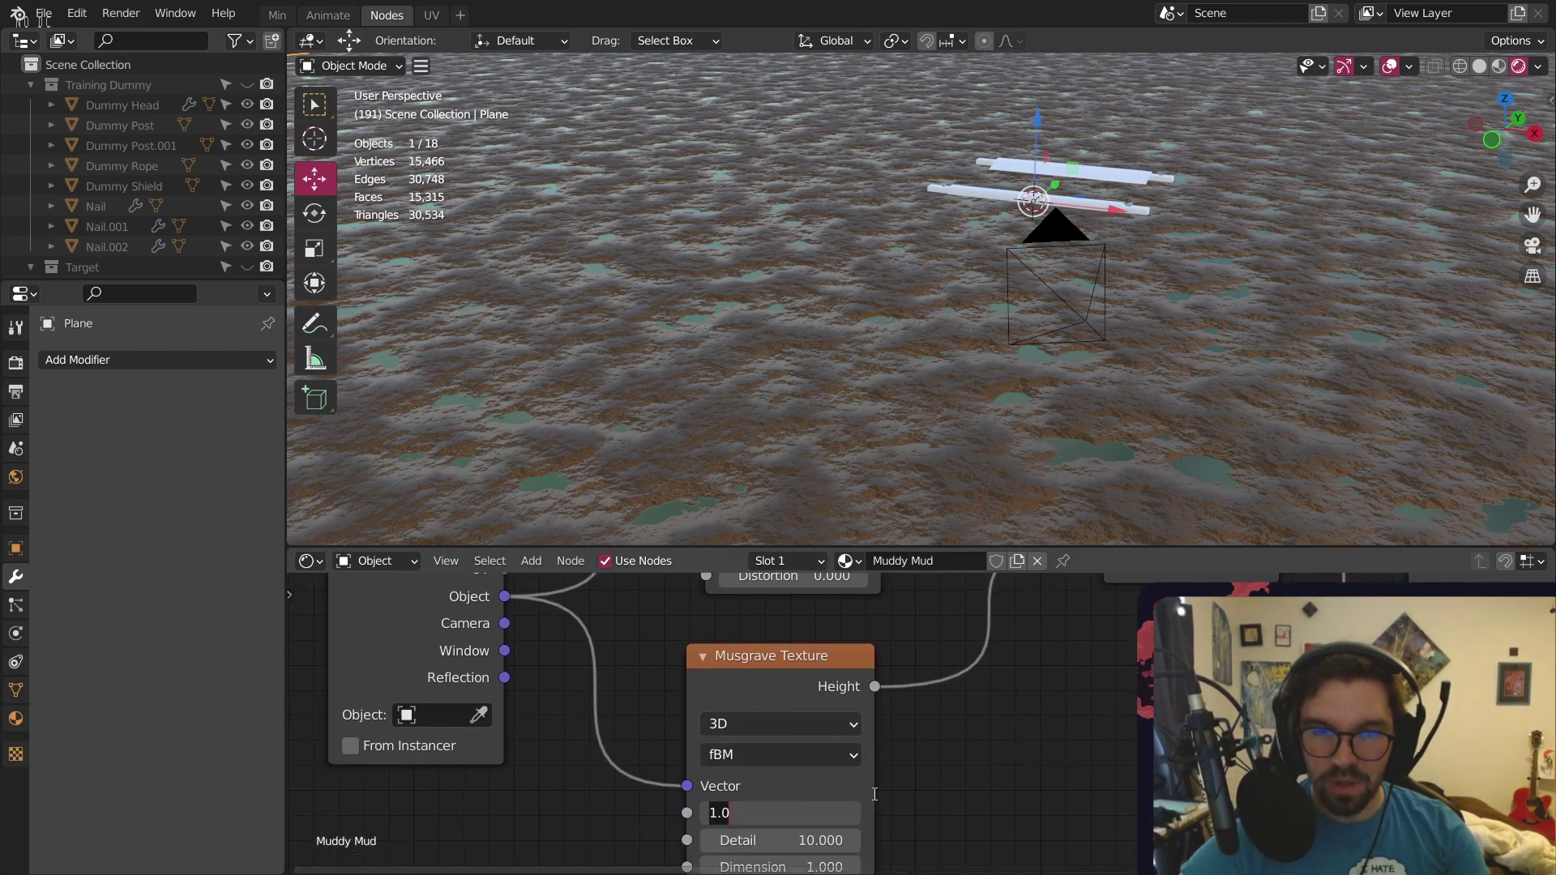
type(".3")
key("Return")
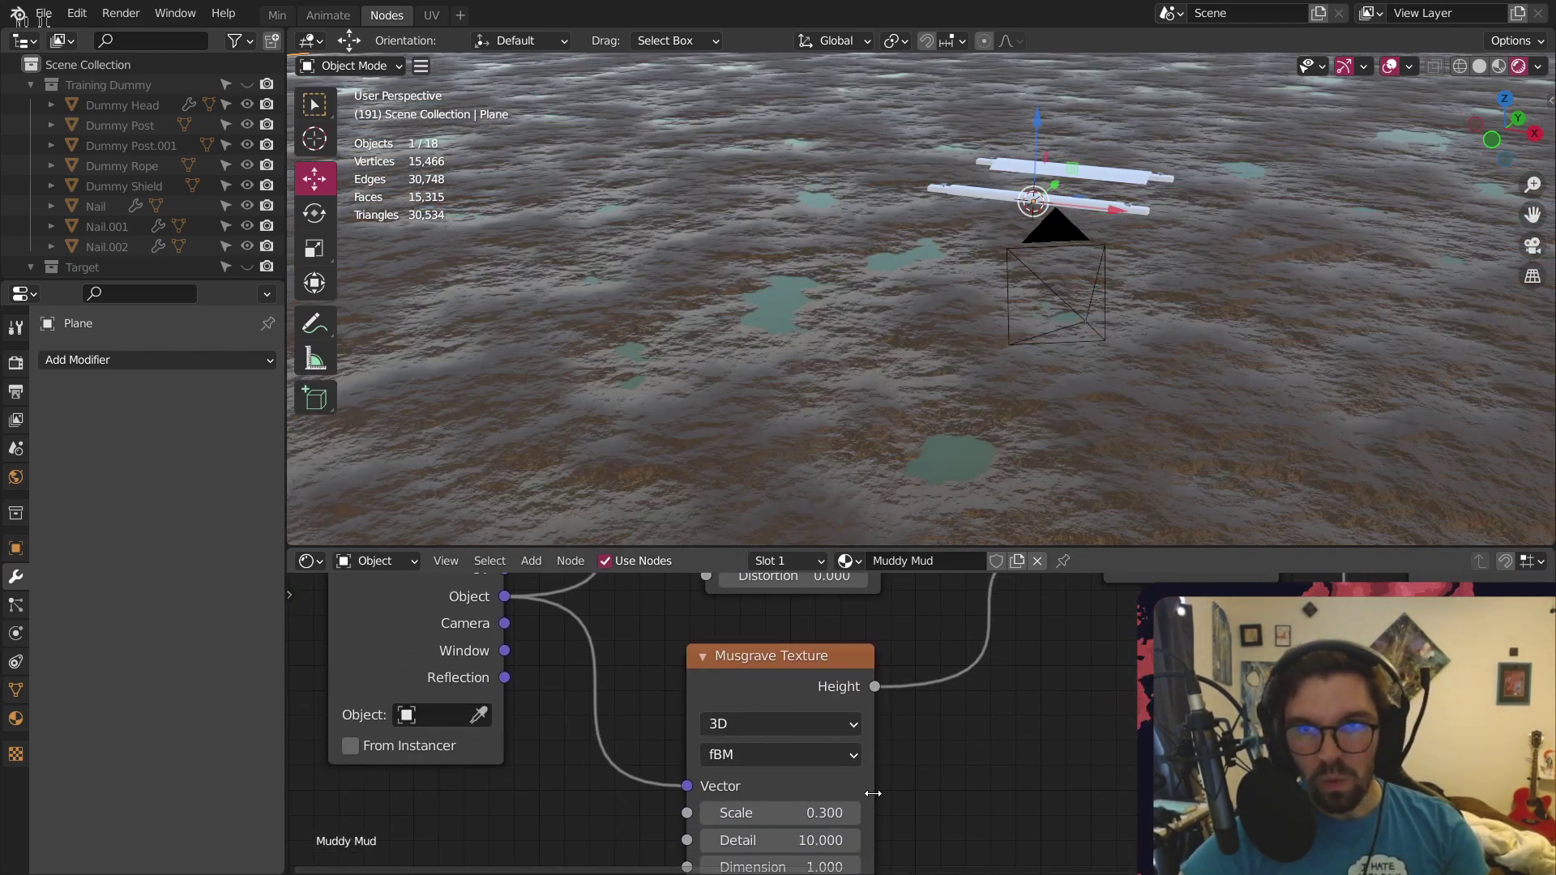
scroll(942, 334, "up", 5)
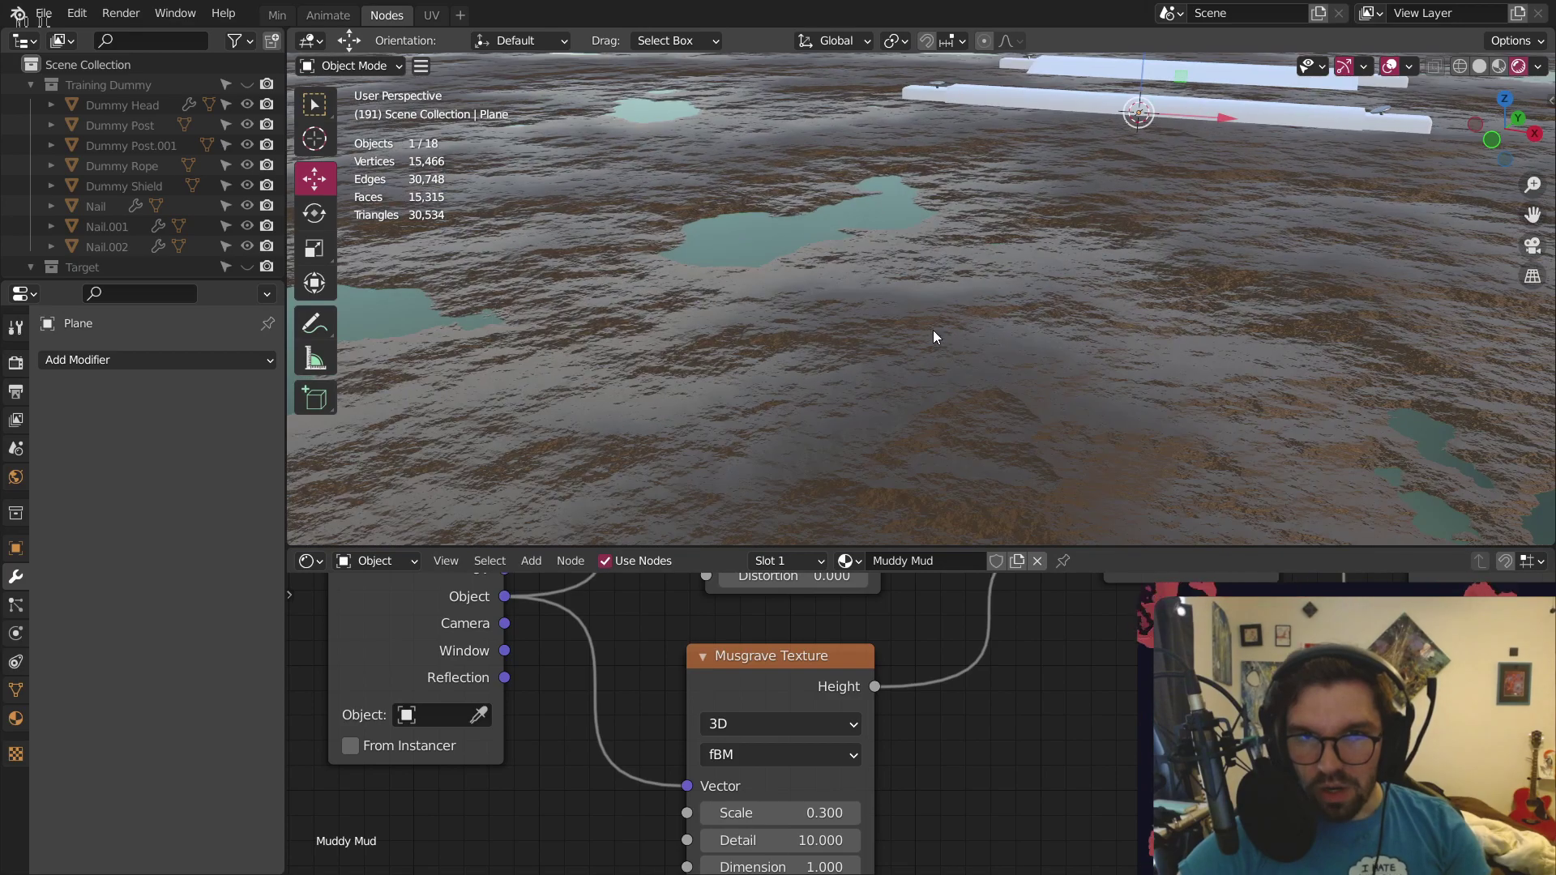
scroll(926, 323, "down", 6)
scroll(980, 359, "up", 3)
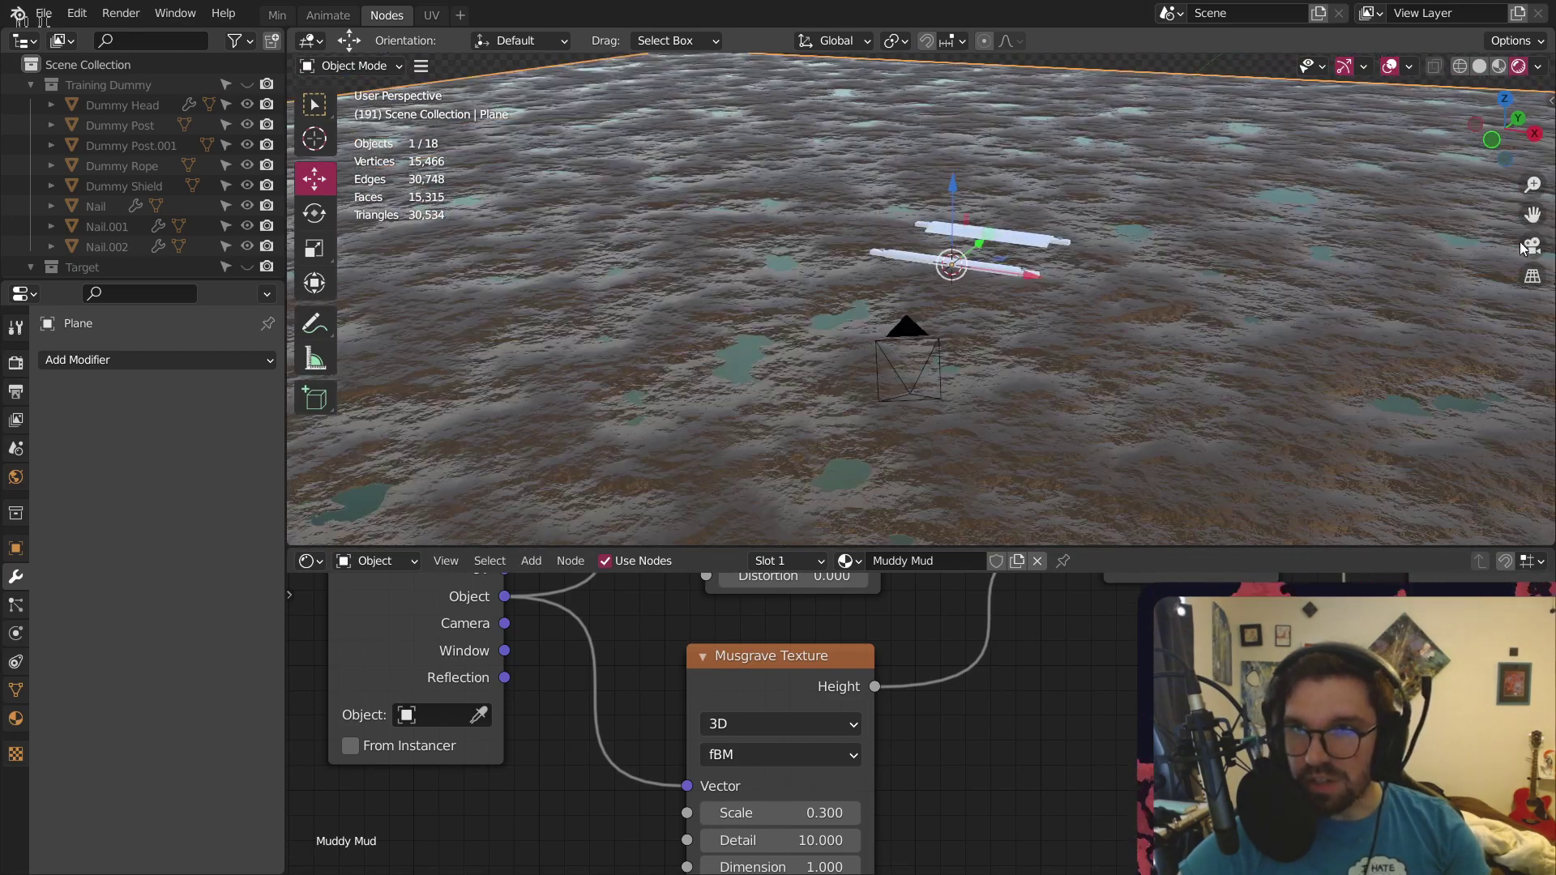
Set the Musgrave Texture node's Scale to 0.5, judging the puddles through the camera
left_click(1532, 246)
left_click(789, 814)
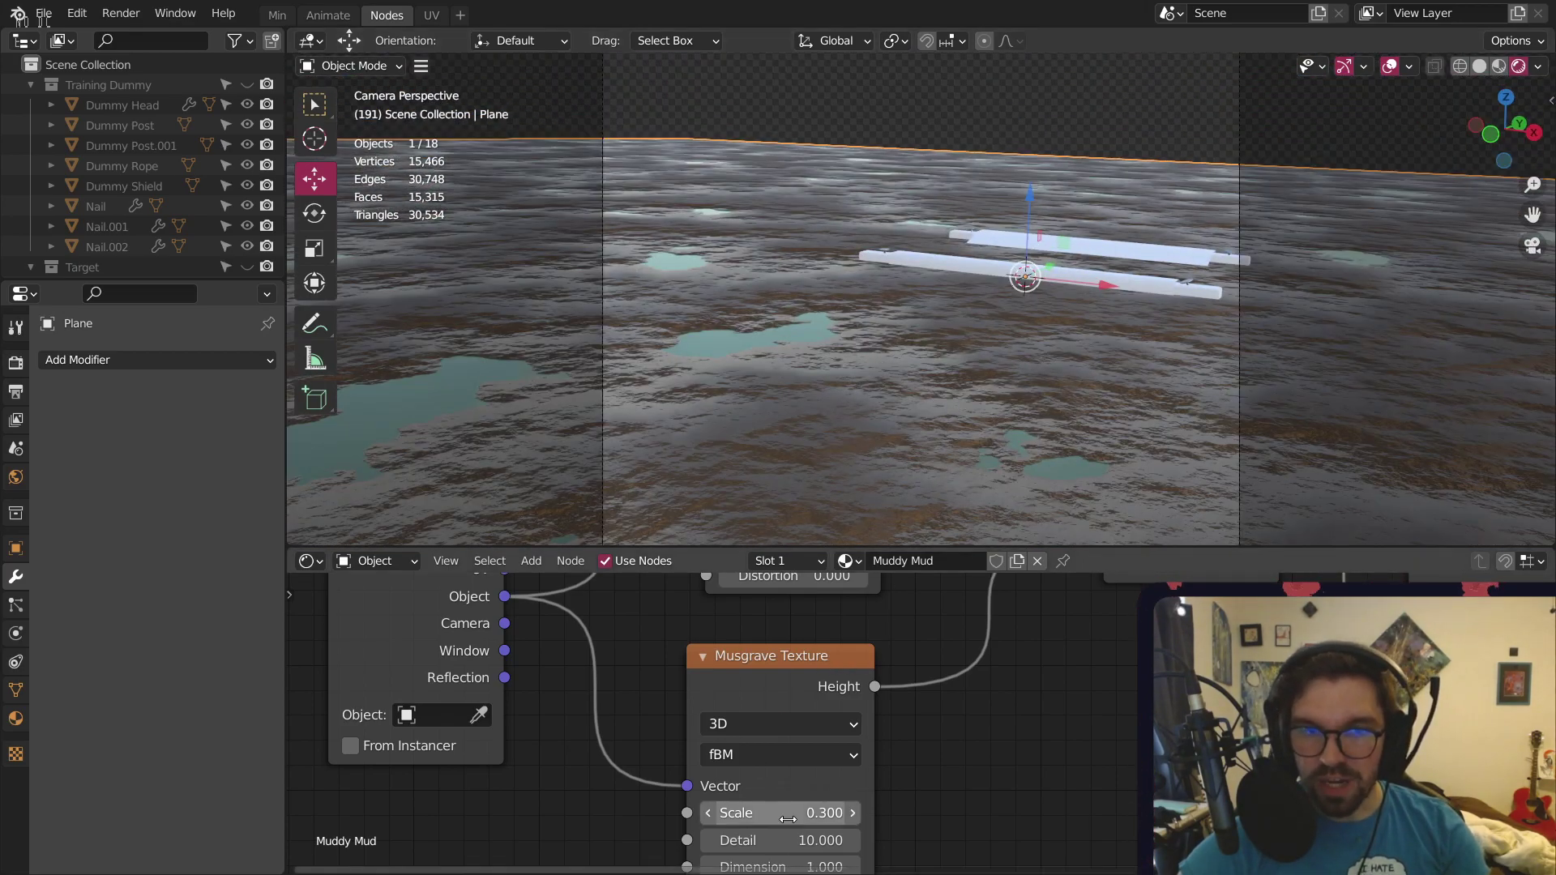
type("0.5")
key("Return")
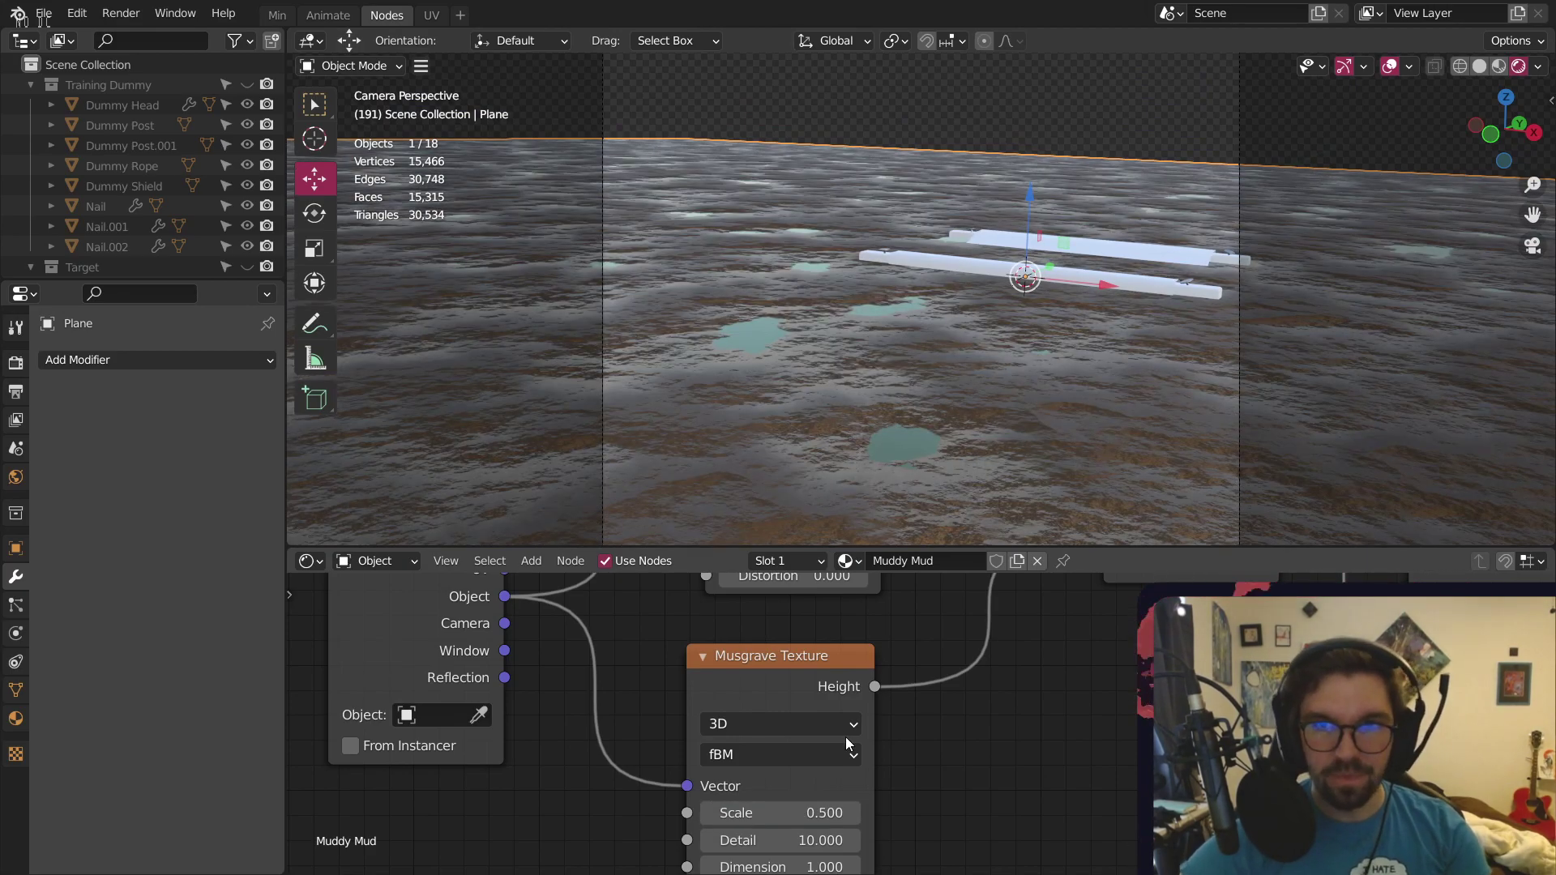
Move the ground plane about 33.5 m along the positive Y axis, extending it away from the camera
scroll(843, 207, "down", 3)
middle_click_drag(874, 231, 907, 353)
middle_click_drag(1158, 402, 994, 446)
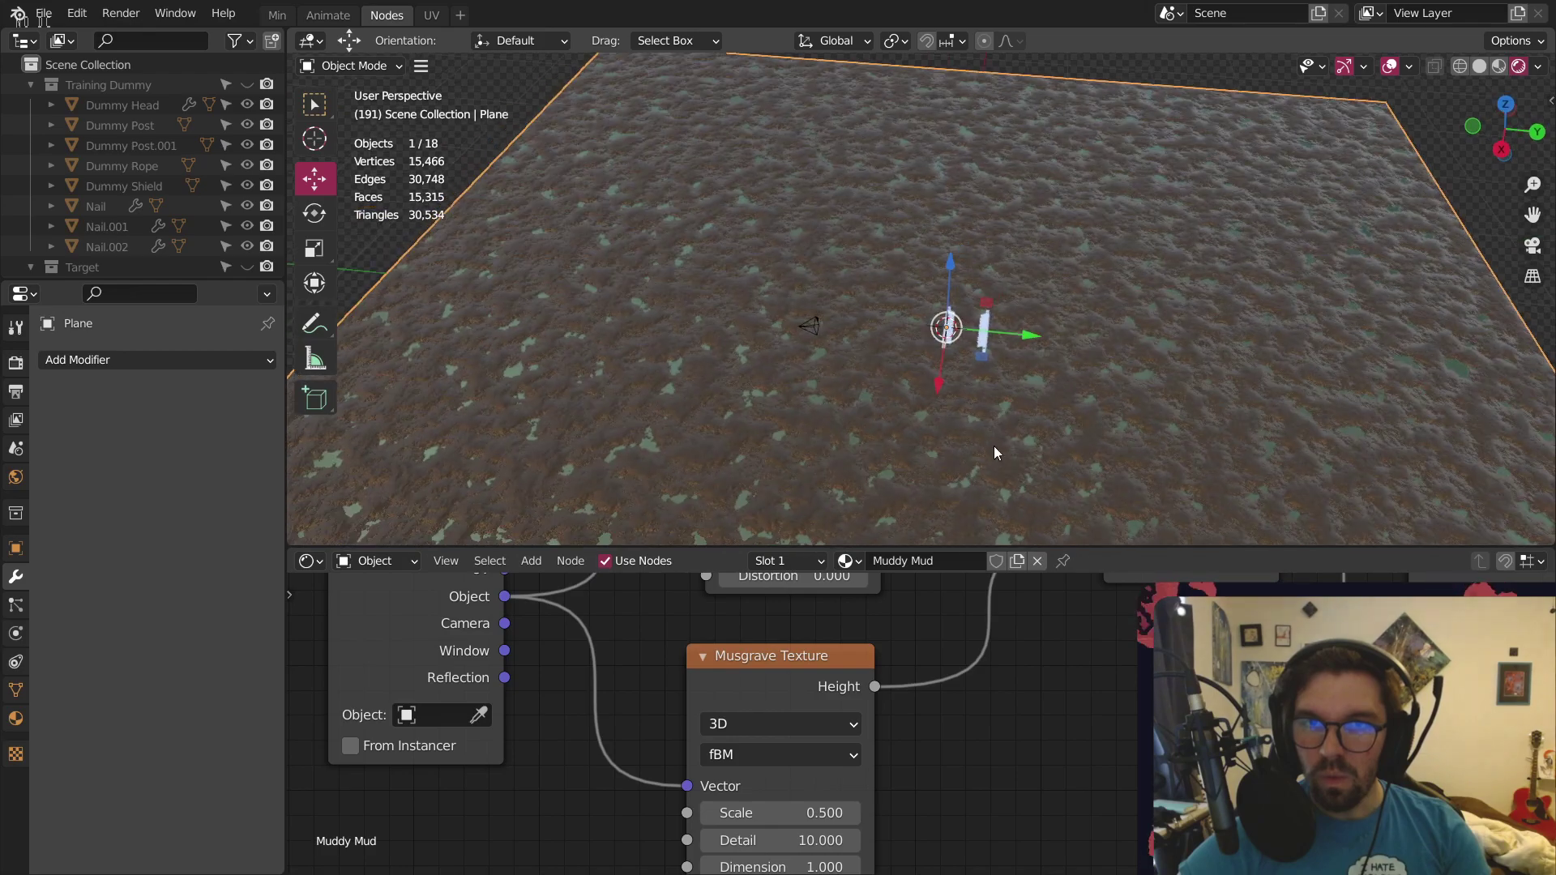
key("g")
key("y")
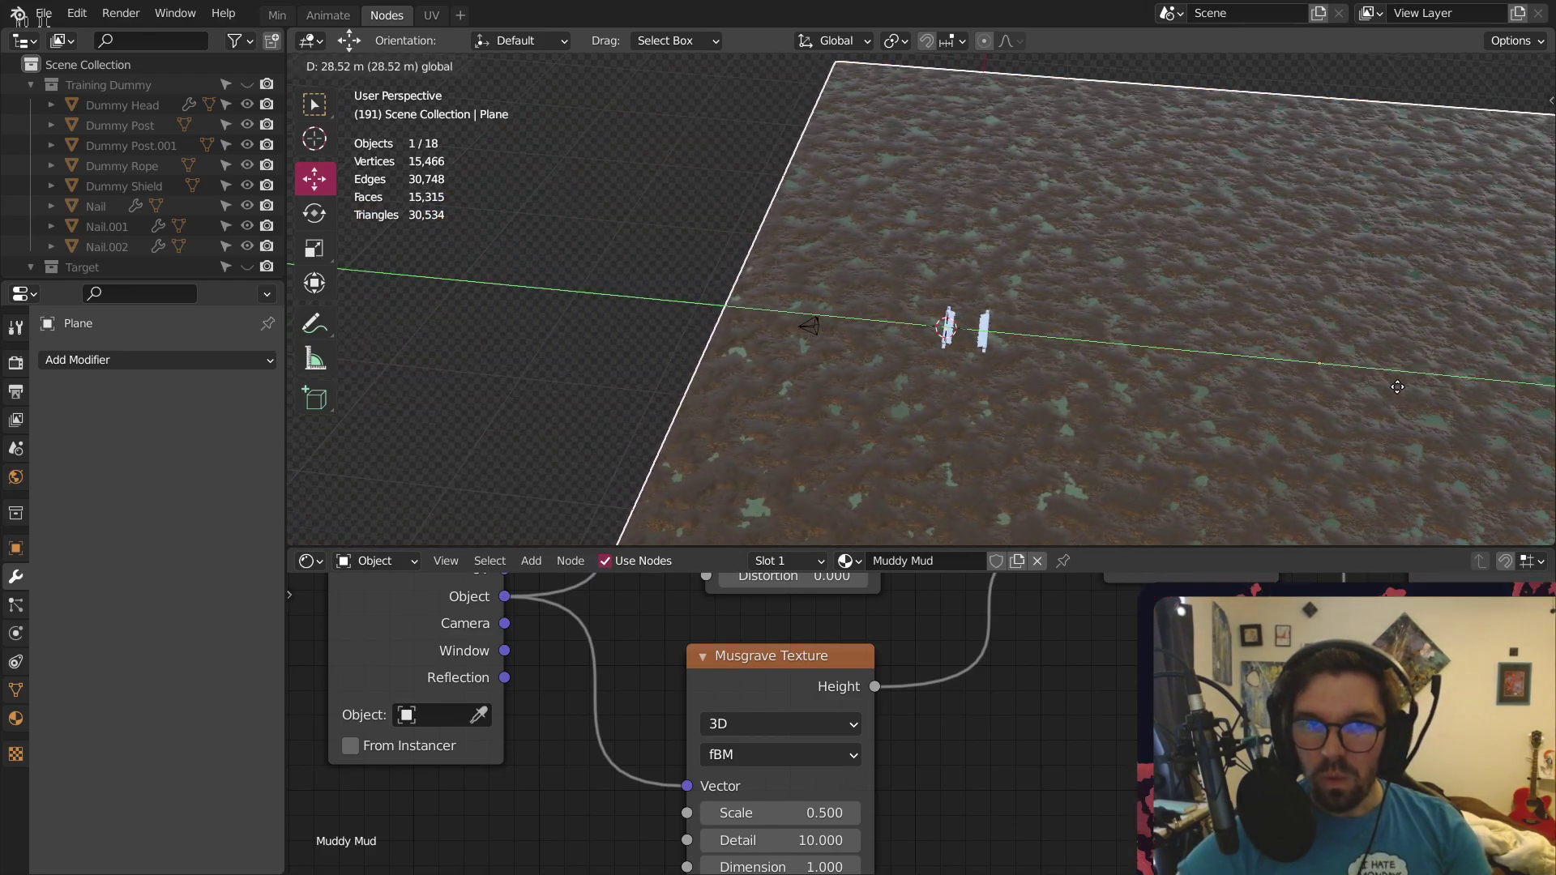
left_click(1468, 382)
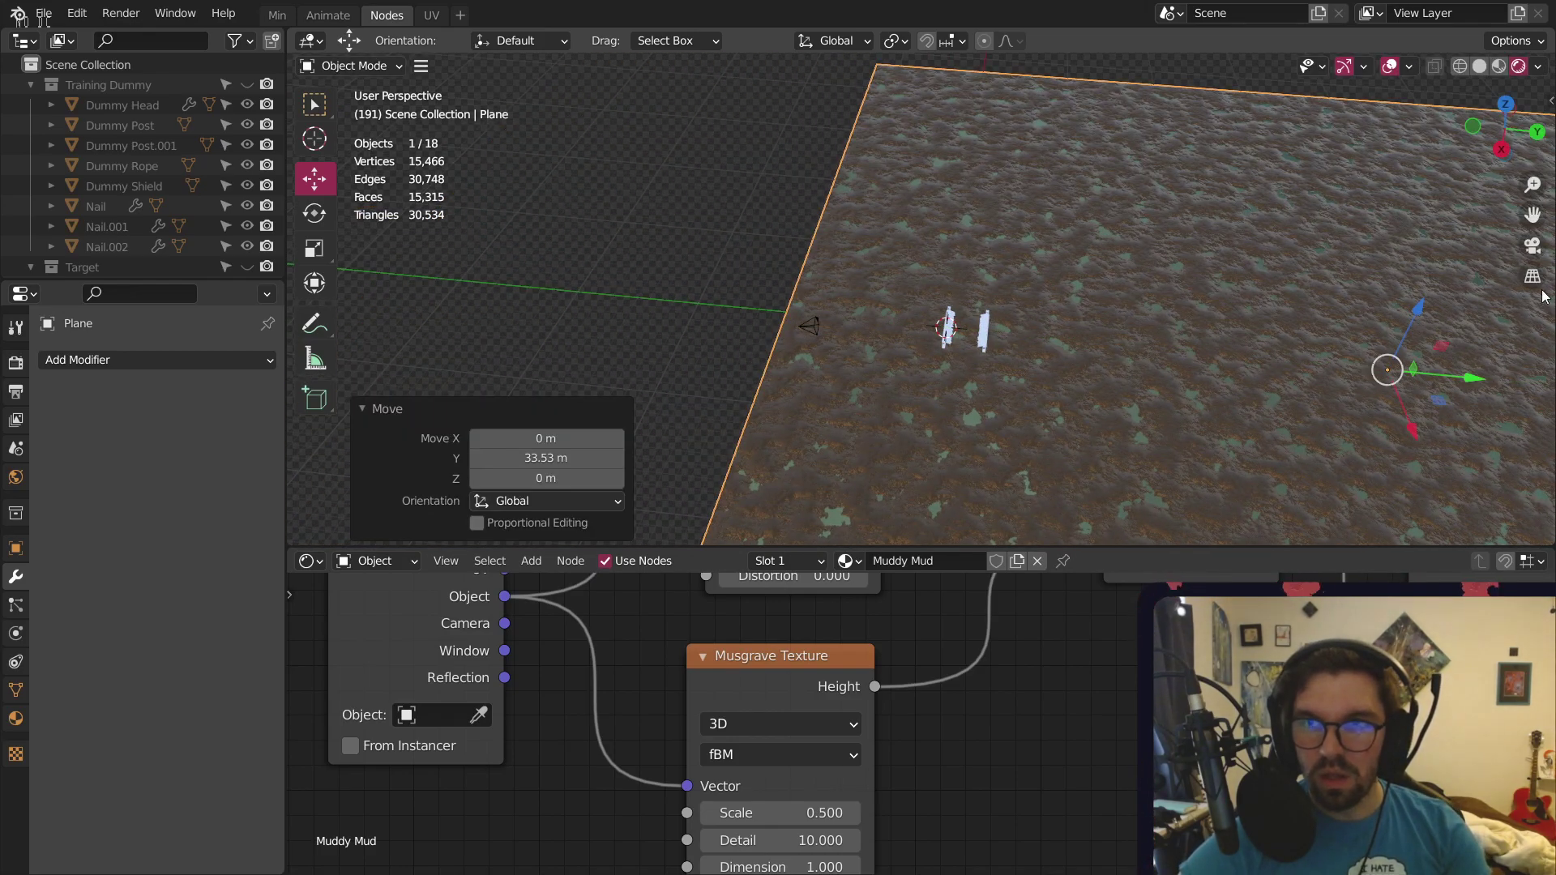
Rotate the ground plane about -39° around the global Z axis, deselect it and check the puddle layout
left_click(1539, 245)
scroll(883, 170, "up", 3)
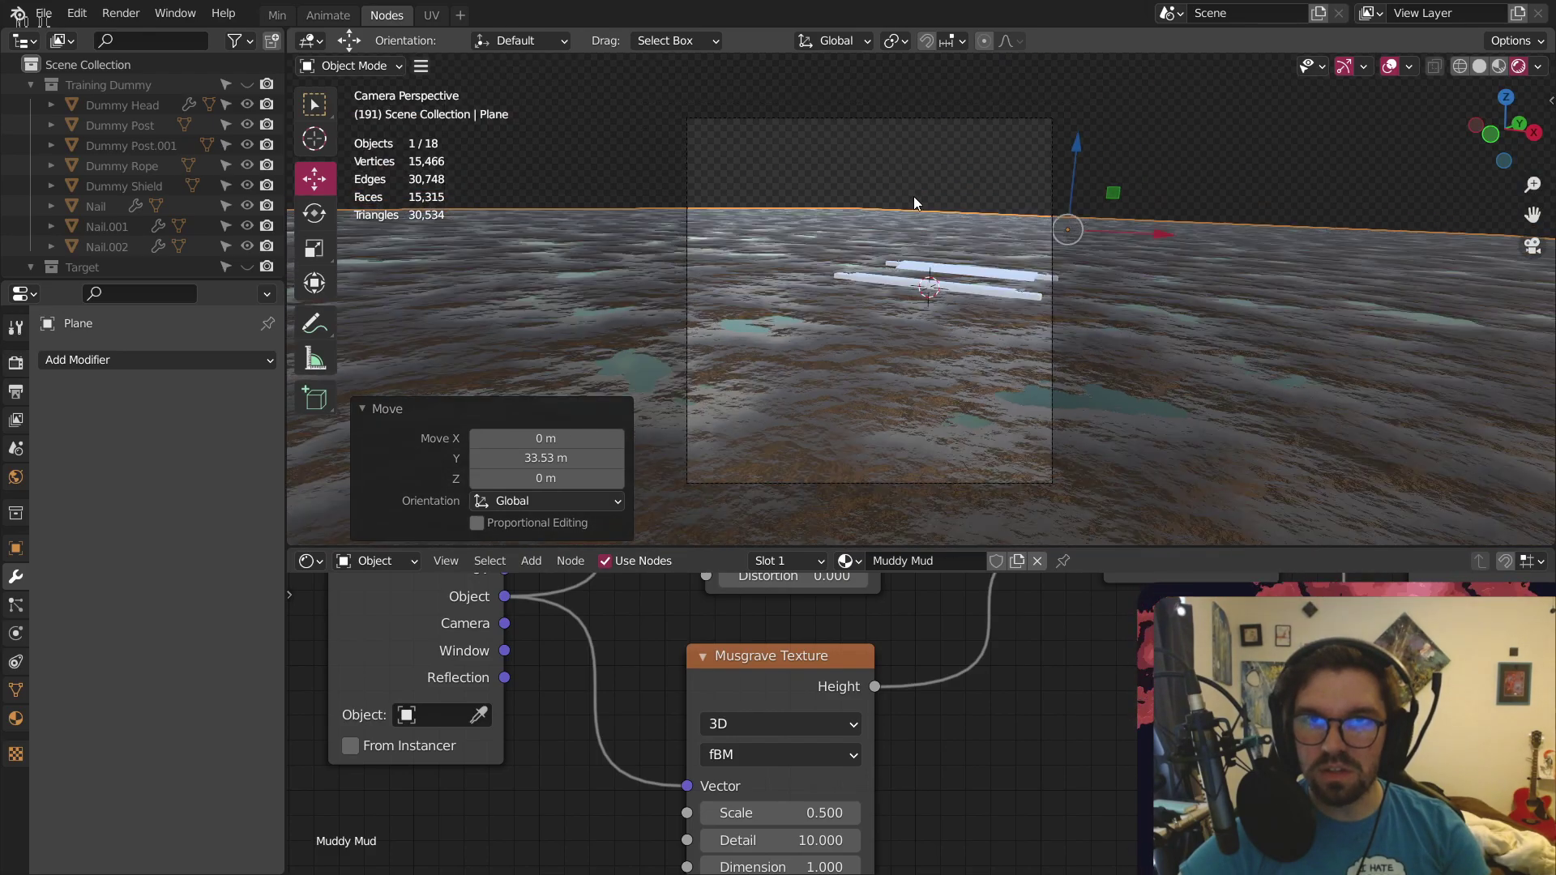
scroll(853, 305, "down", 3)
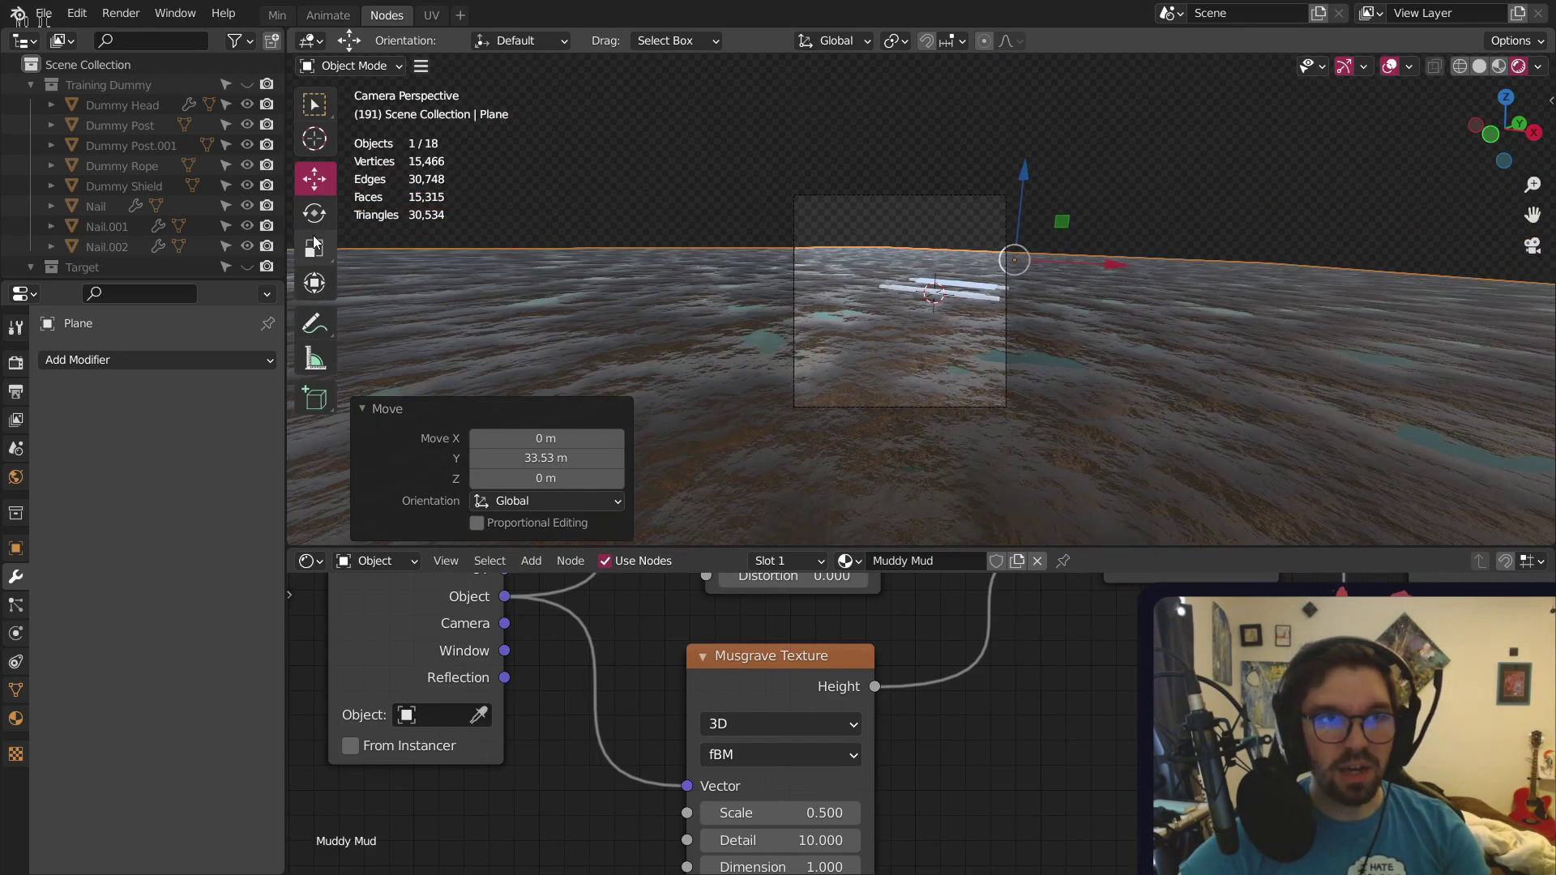
left_click(315, 213)
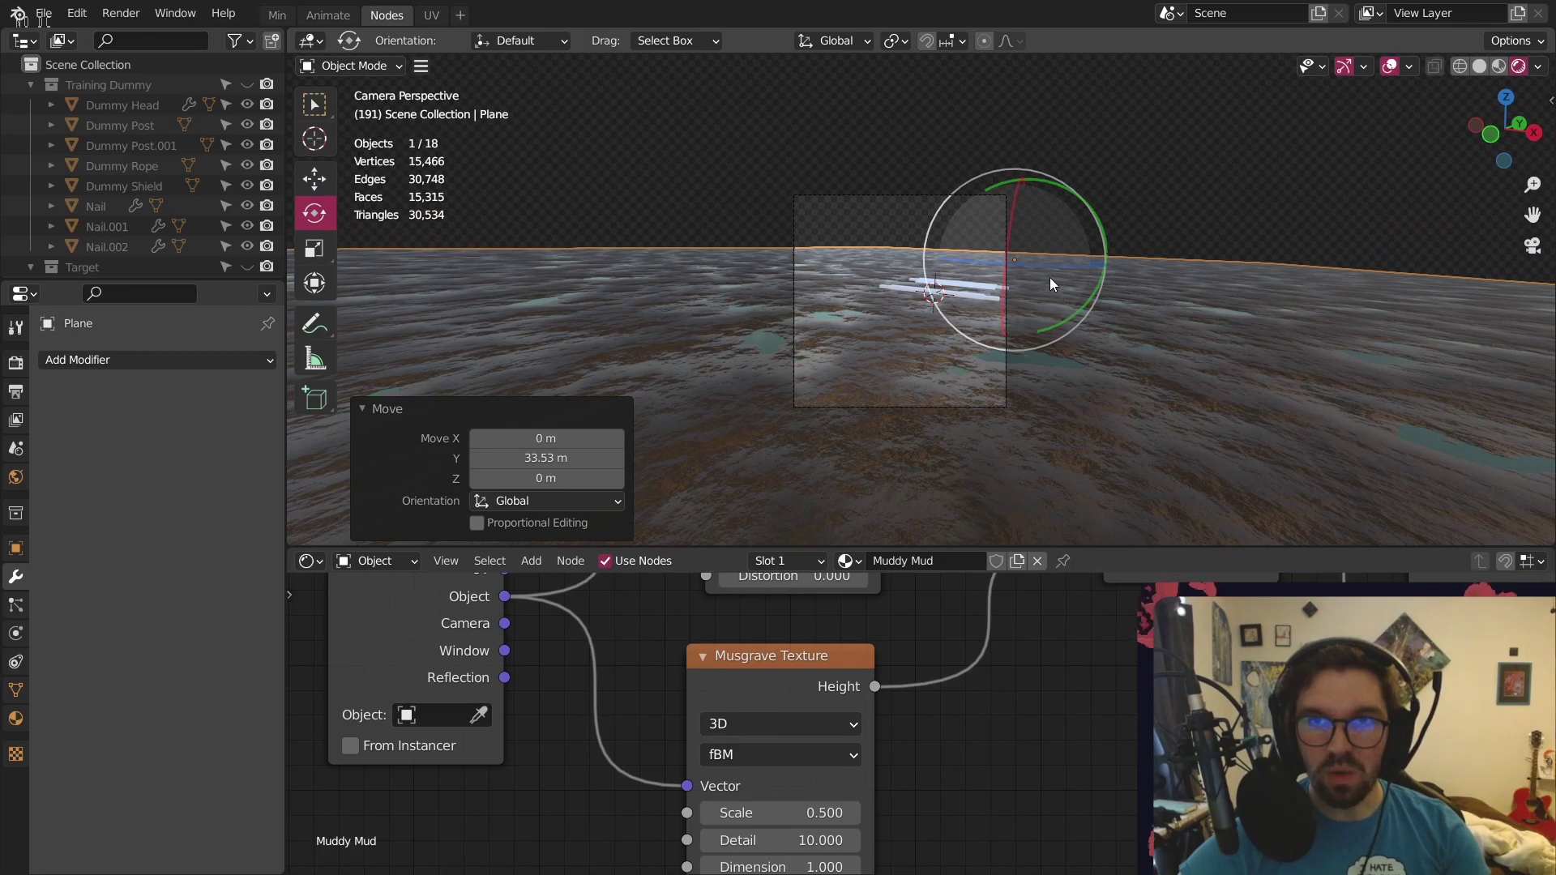
left_click_drag(1033, 266, 1072, 322)
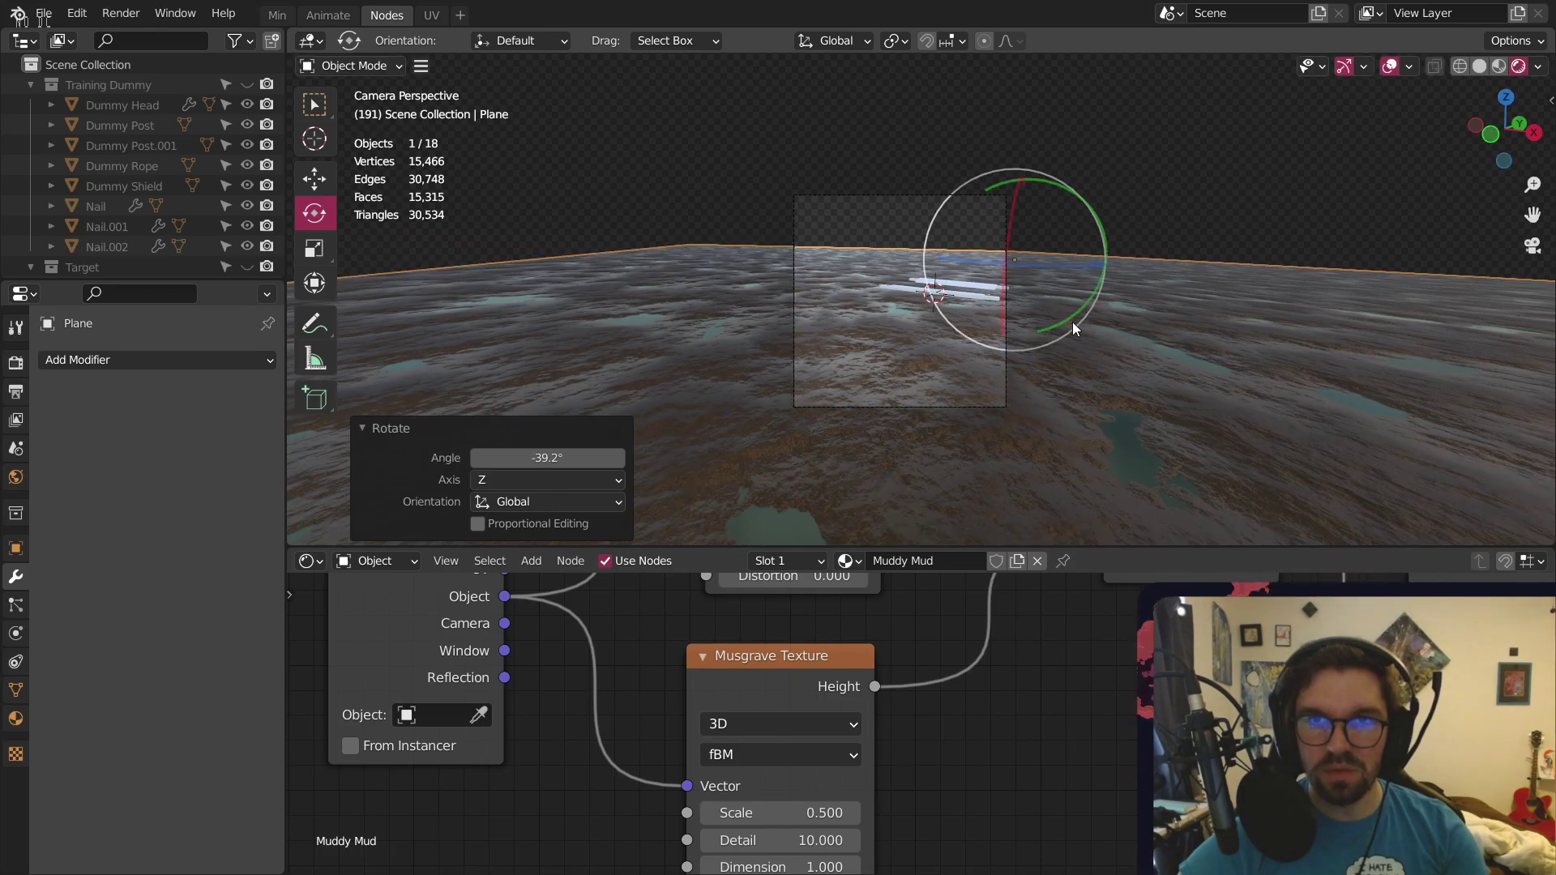
left_click(1218, 173)
middle_click_drag(939, 283, 923, 285)
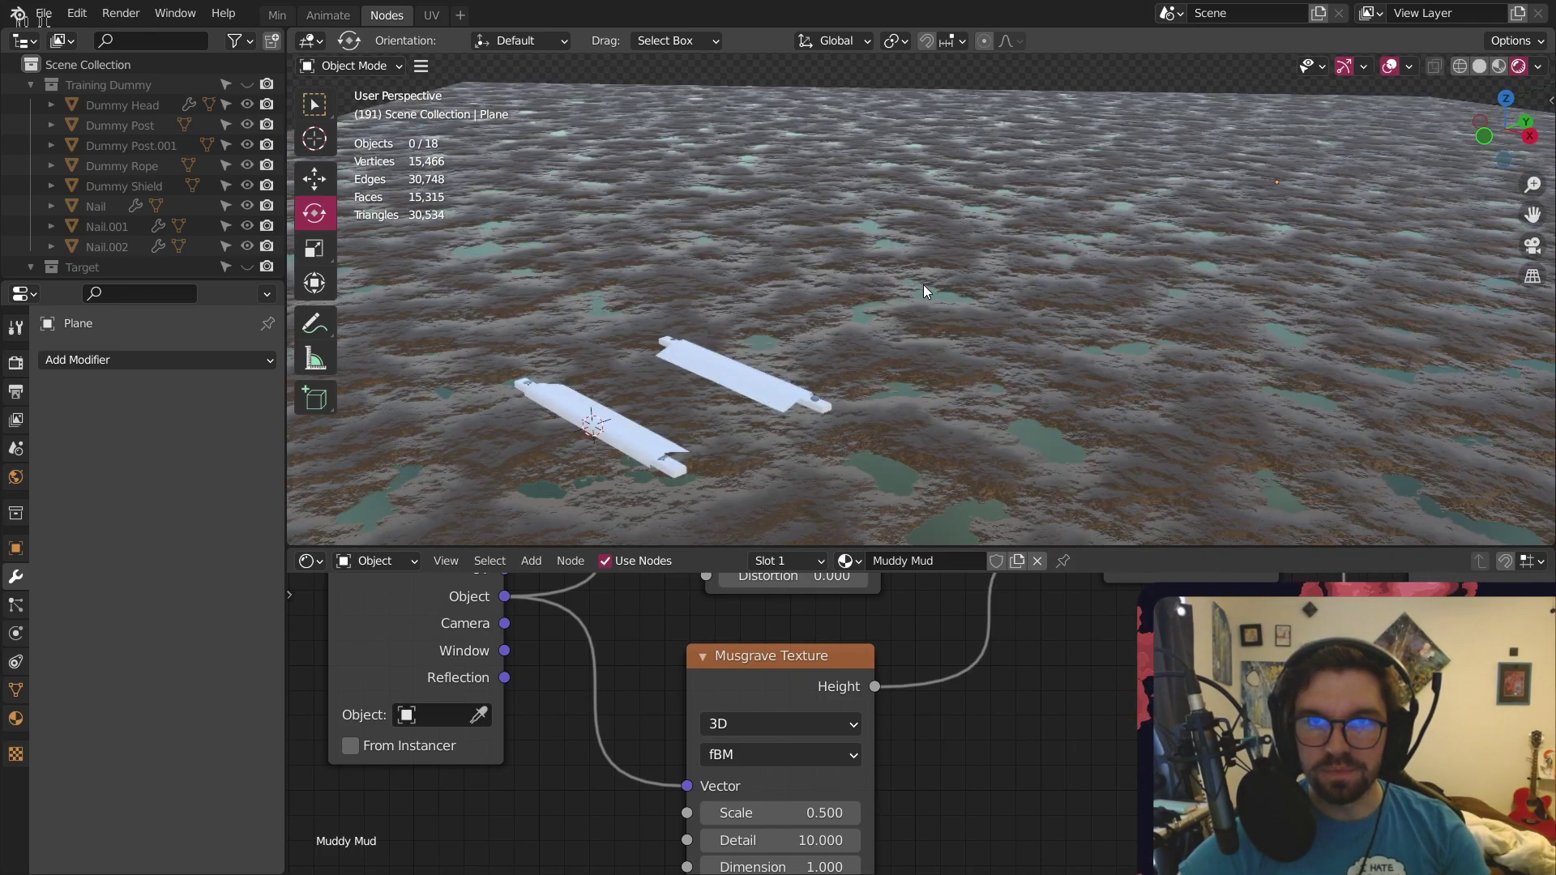
scroll(961, 304, "down", 6)
scroll(906, 372, "up", 3)
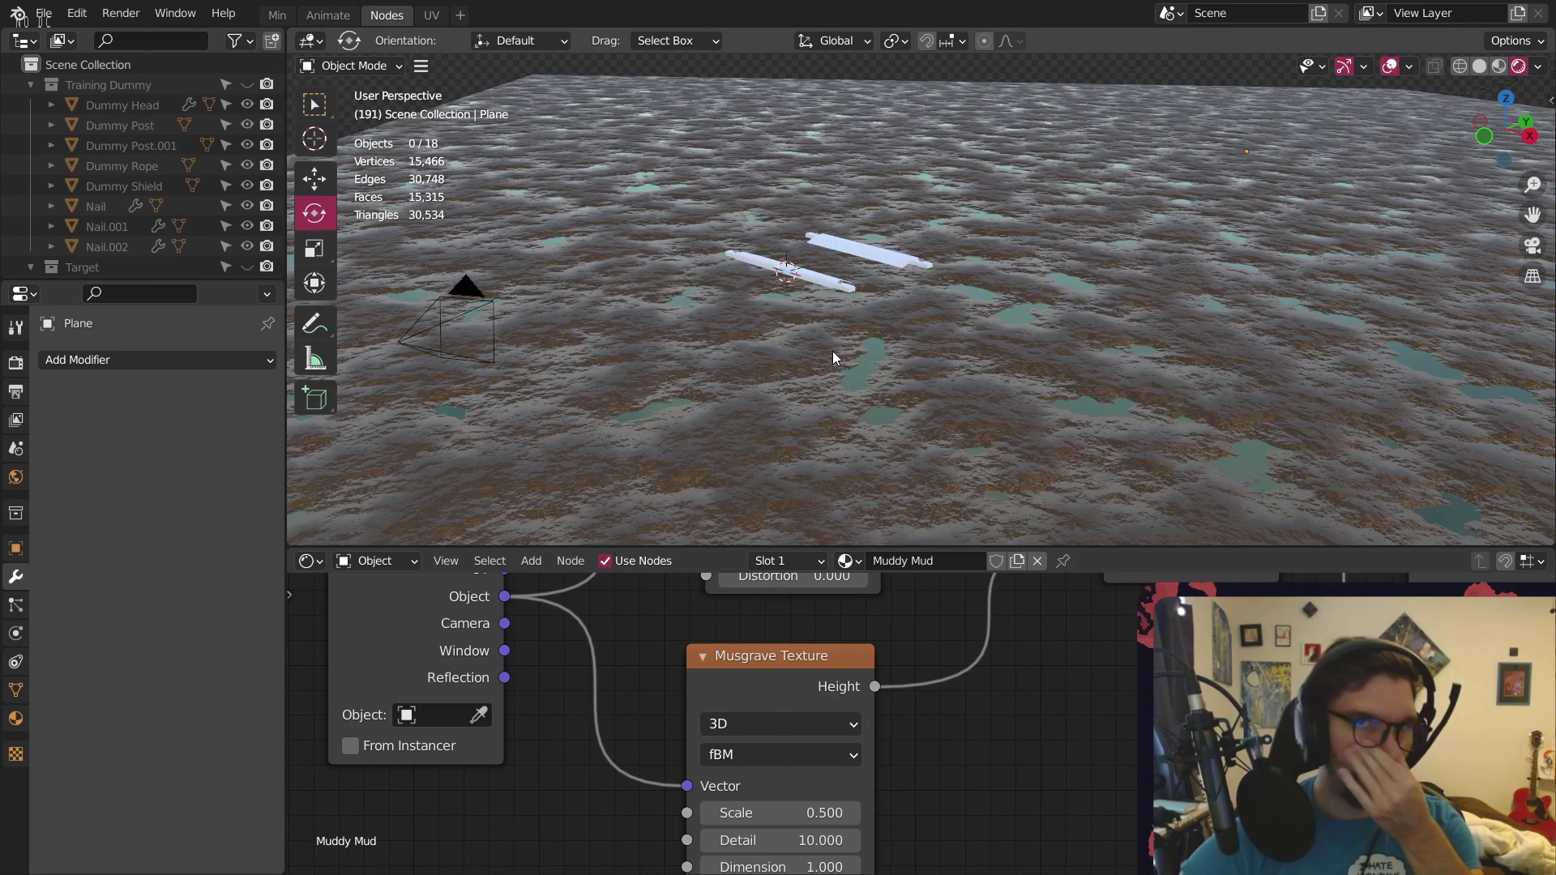
Make the Training Dummy and Target collections visible and collapse both in the outliner
left_click(250, 84)
left_click(31, 84)
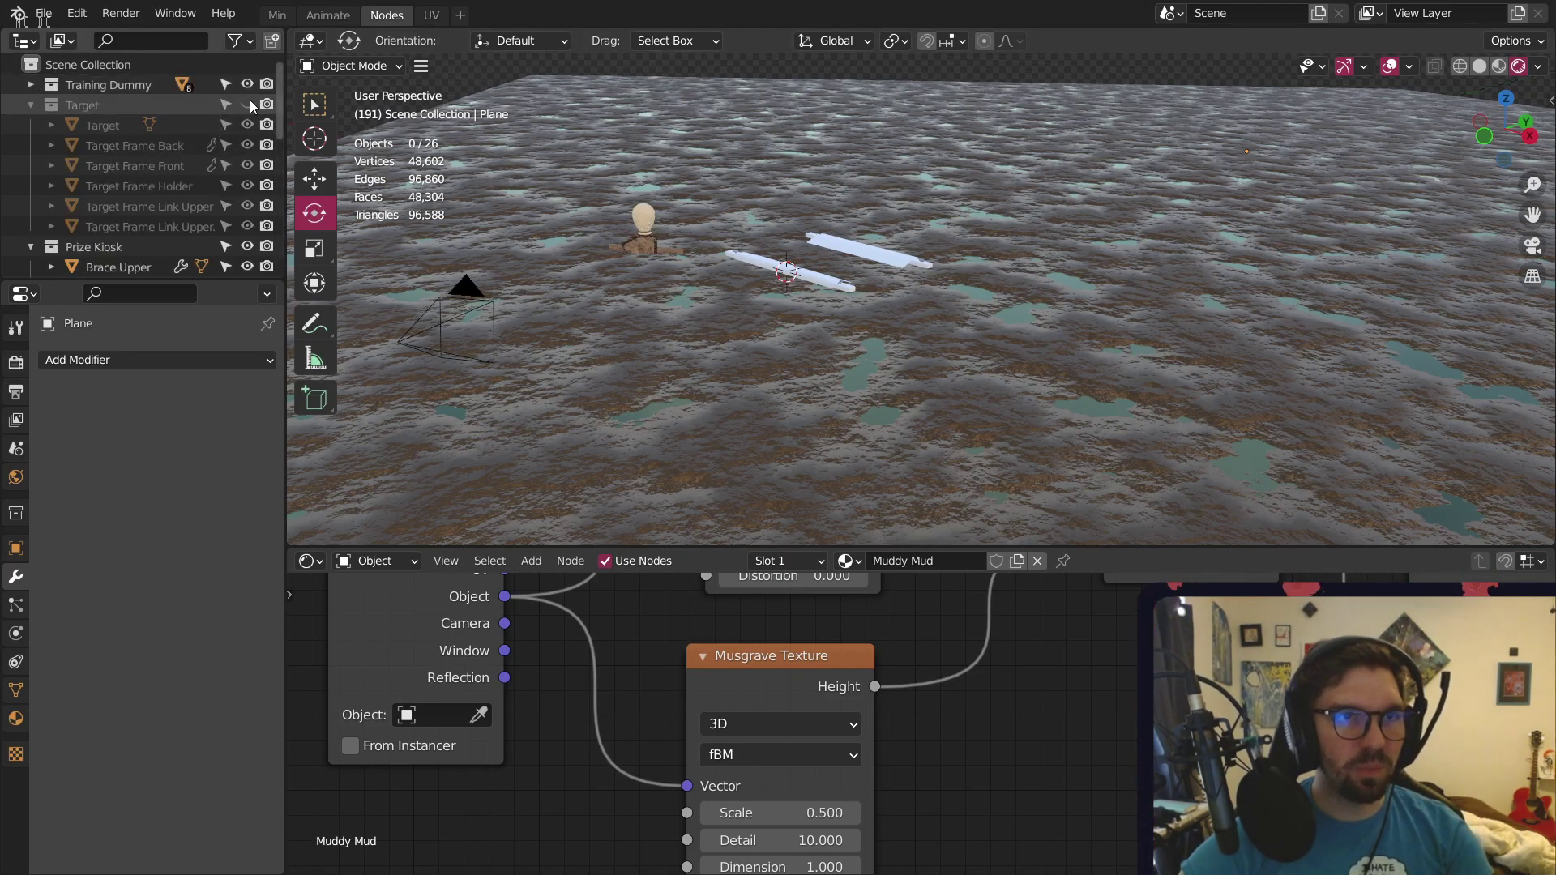
left_click(251, 101)
left_click(31, 105)
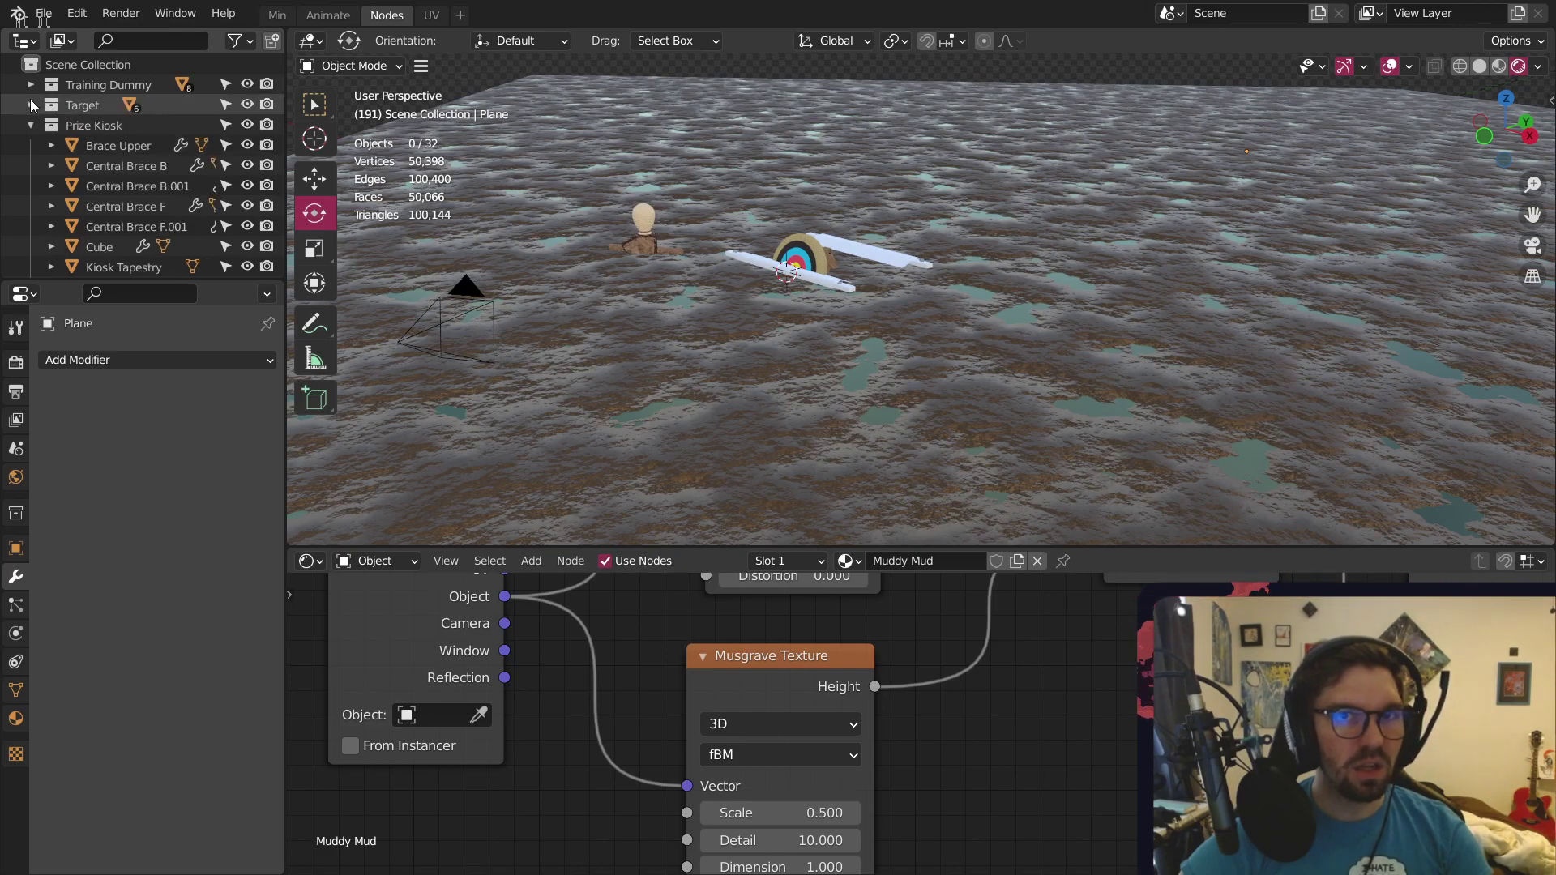
Select the ground plane and lower it about 2.1 m along Z beneath the dummy, target and kiosk
middle_click_drag(572, 294, 796, 372, "shift")
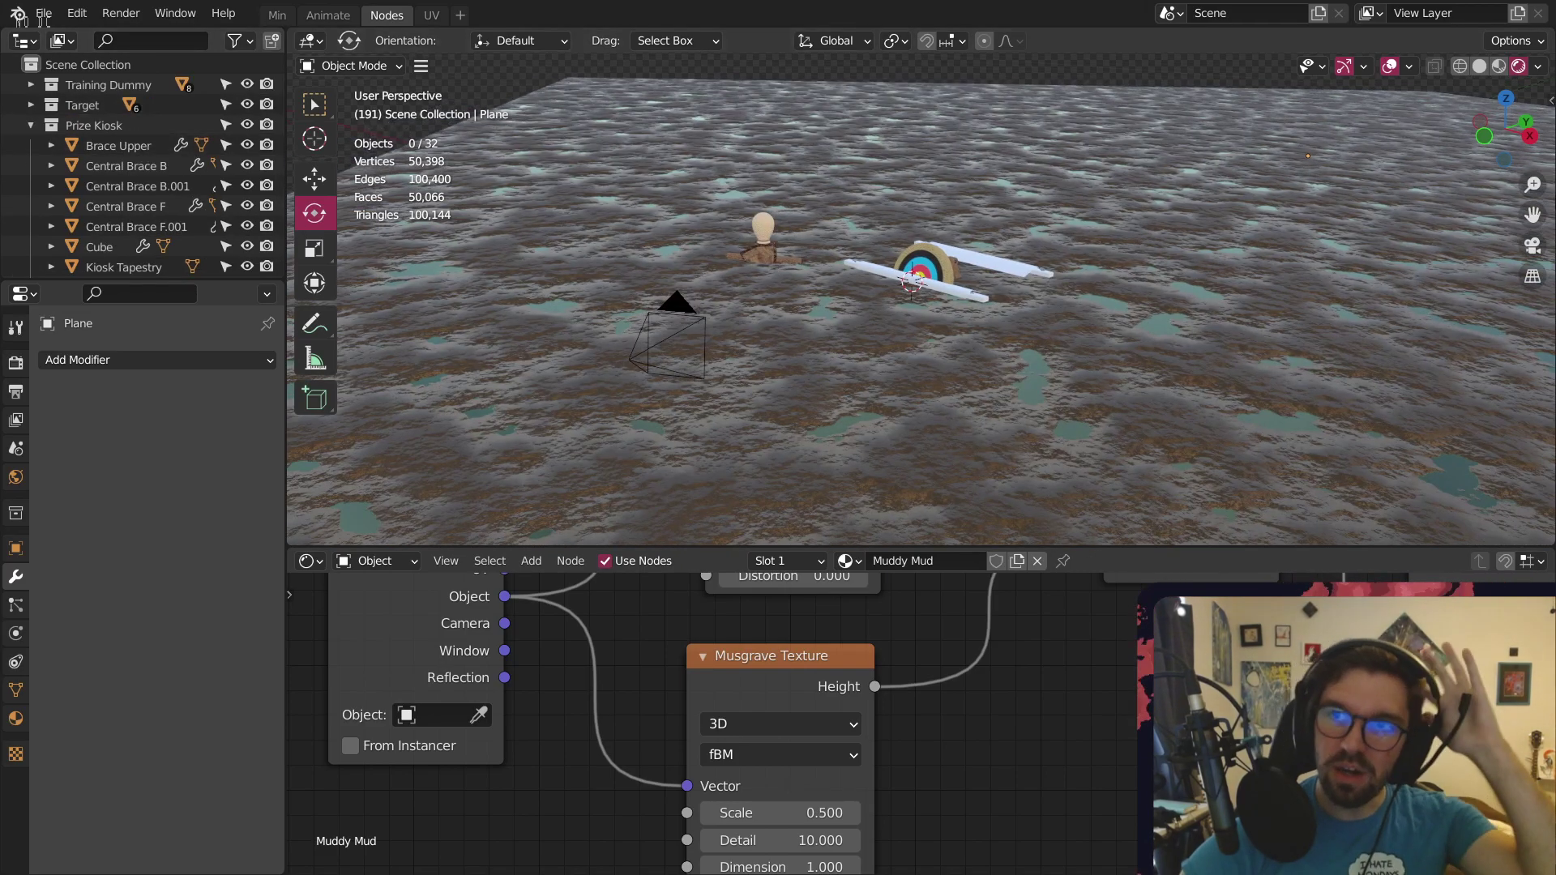
left_click(872, 326)
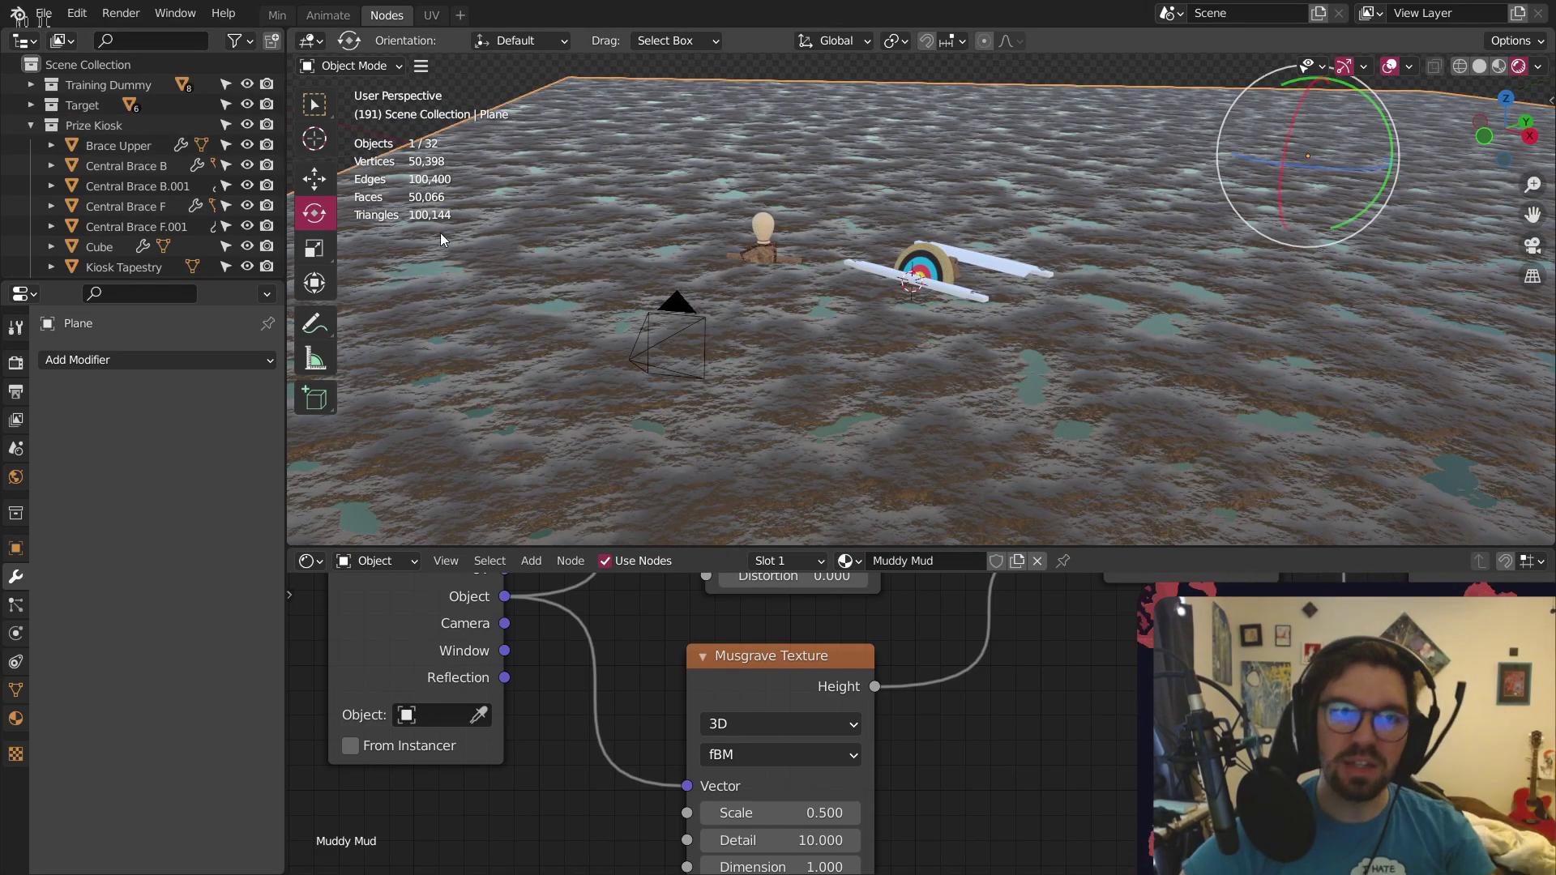
left_click(322, 185)
left_click_drag(1326, 102, 1308, 134)
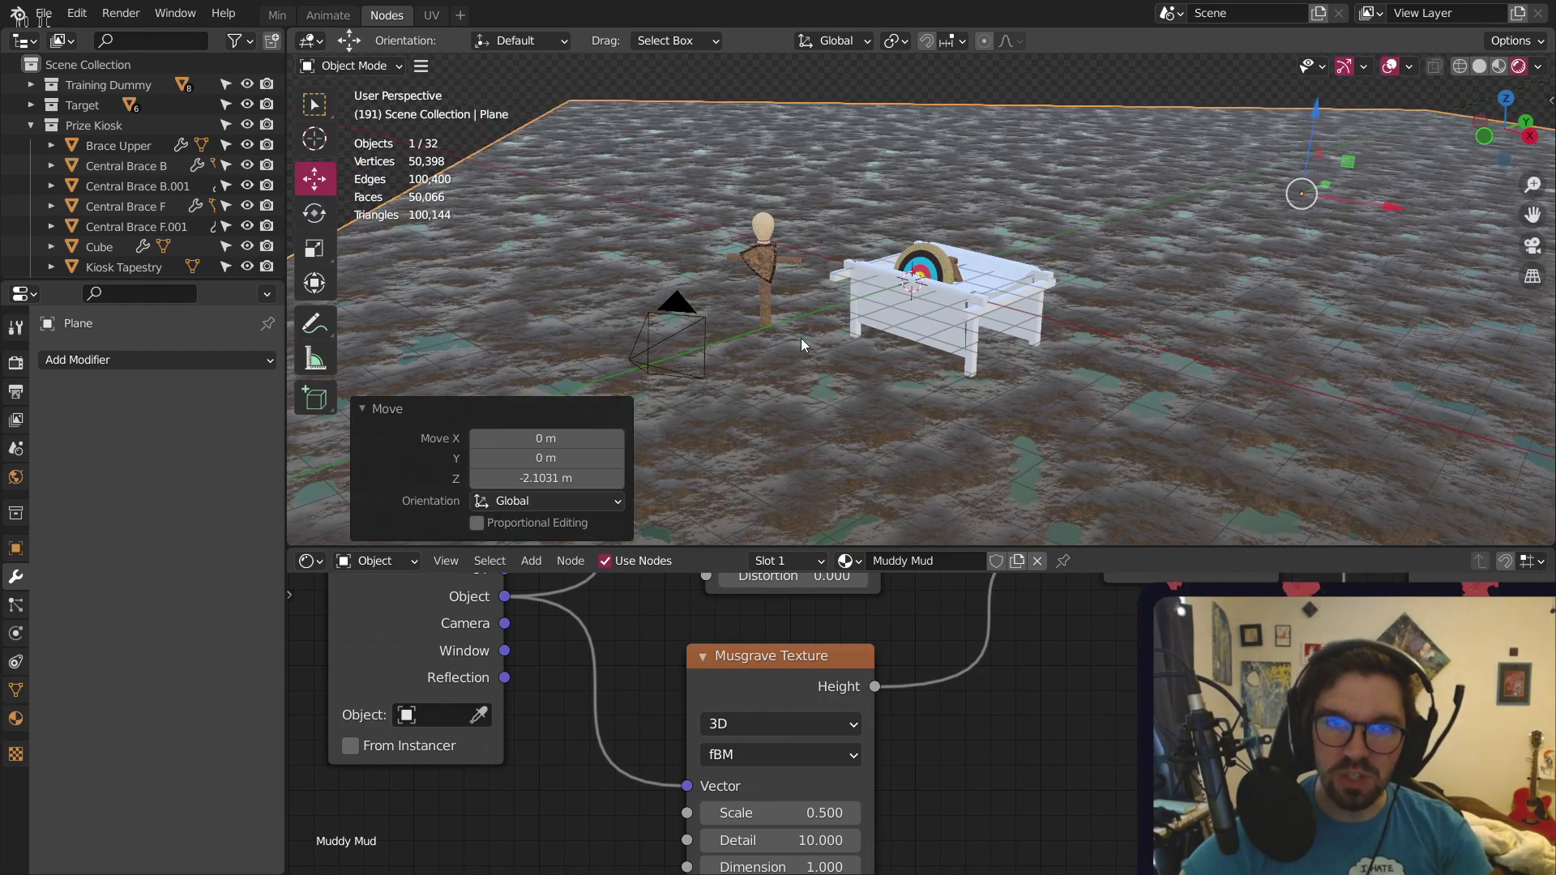
Raise the ground plane about 0.3 m along Z toward the feet of the dummy post and kiosk
scroll(800, 338, "up", 6)
middle_click_drag(780, 308, 799, 297)
scroll(801, 296, "down", 2)
scroll(838, 305, "down", 8)
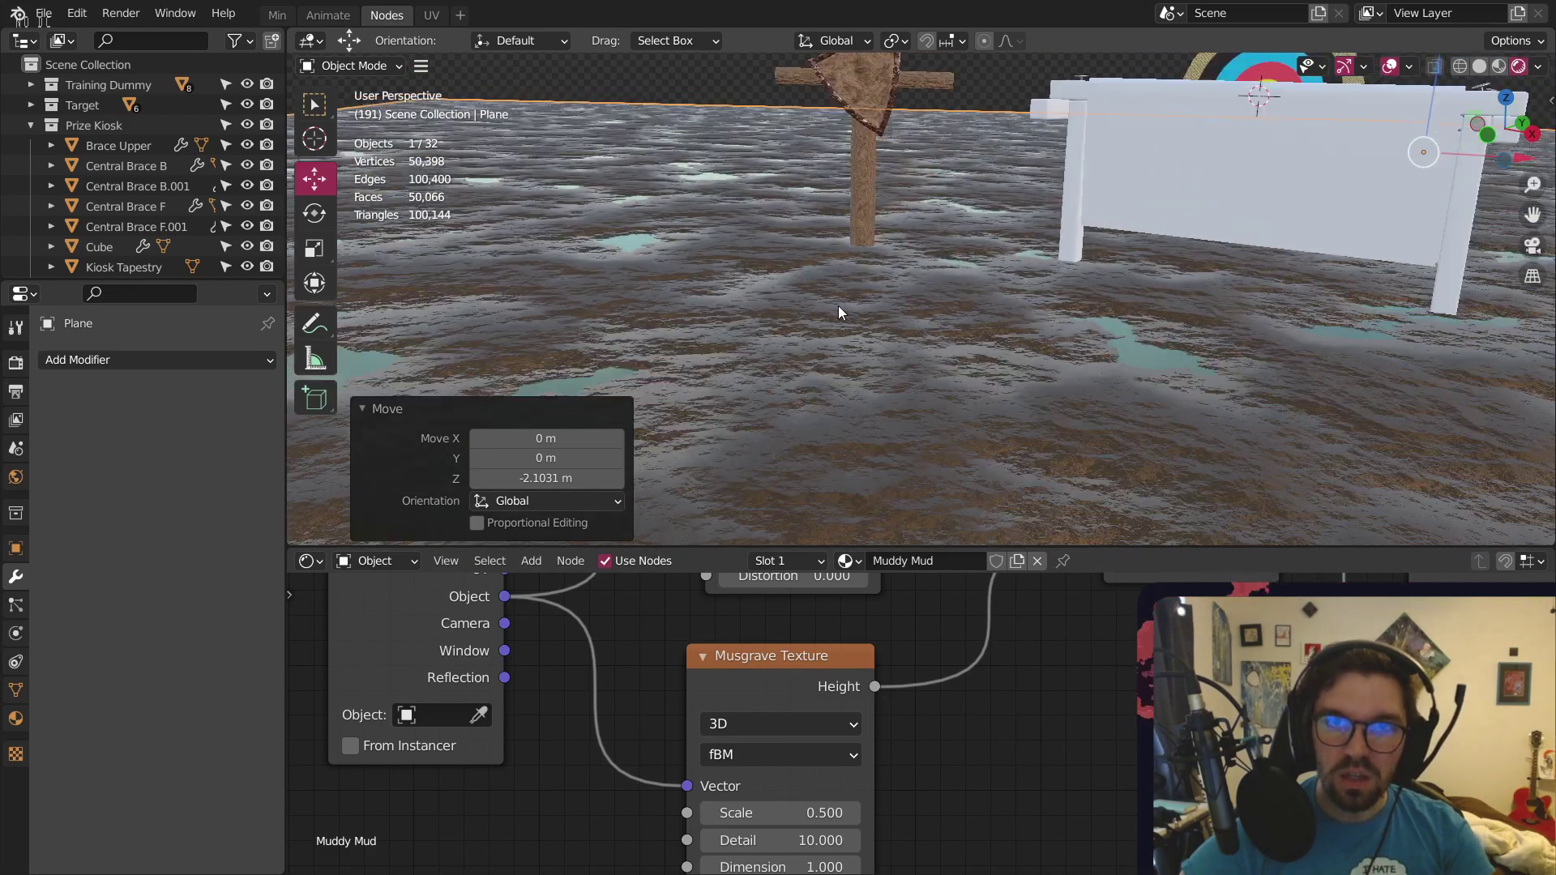
left_click_drag(1261, 105, 1306, 108)
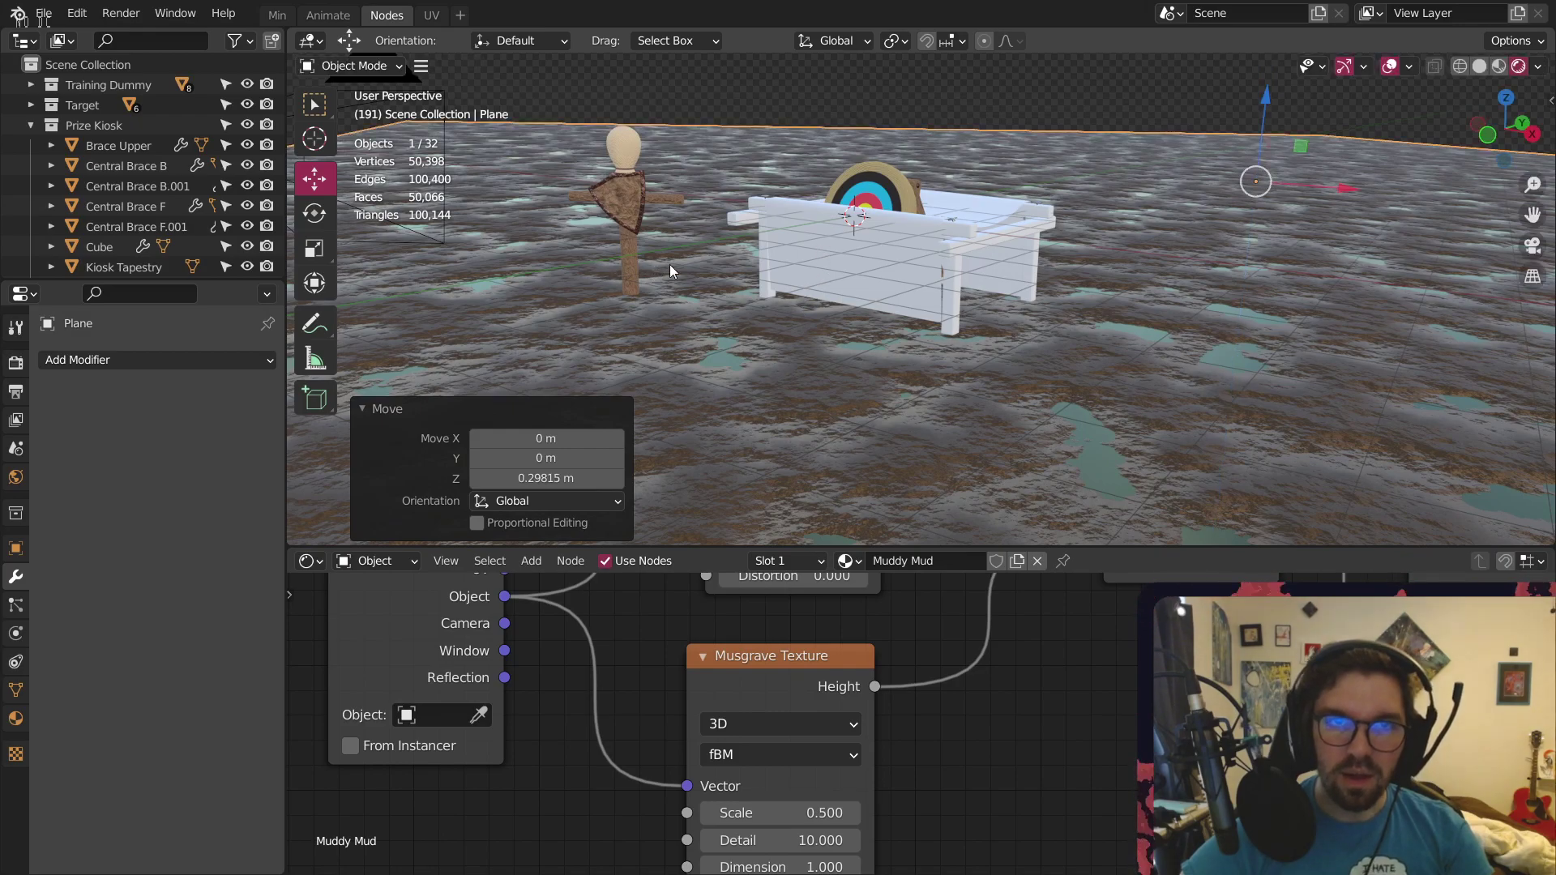
scroll(670, 267, "up", 6)
scroll(913, 256, "down", 8)
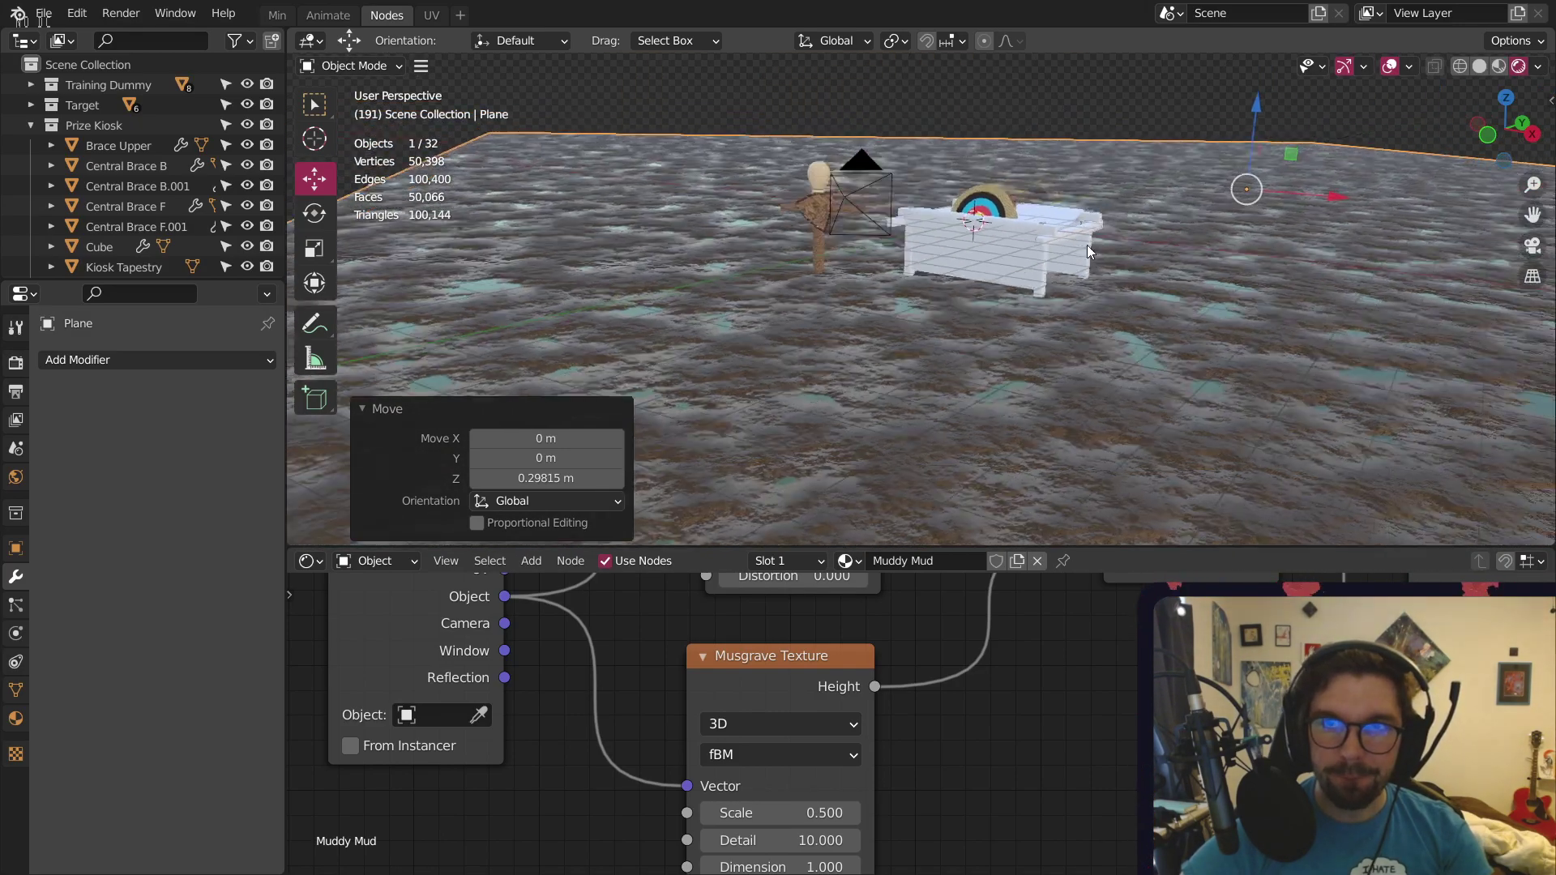
Hide the Prize Kiosk collection and raise the ground plane about 0.51 m along Z toward the target's legs
left_click(247, 125)
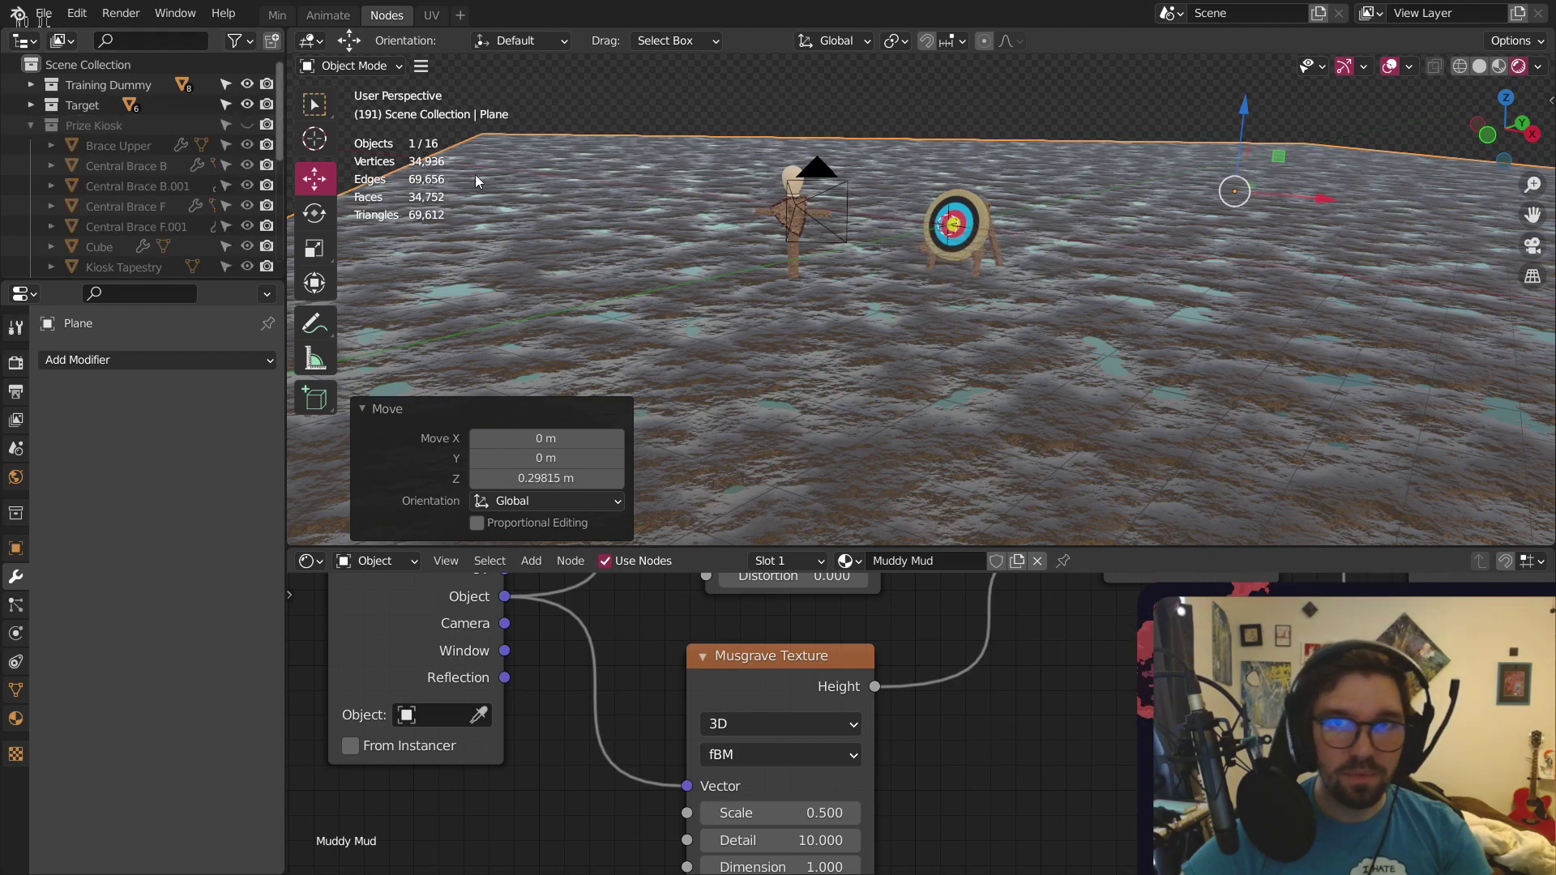
scroll(935, 269, "up", 6)
key("g")
key("z")
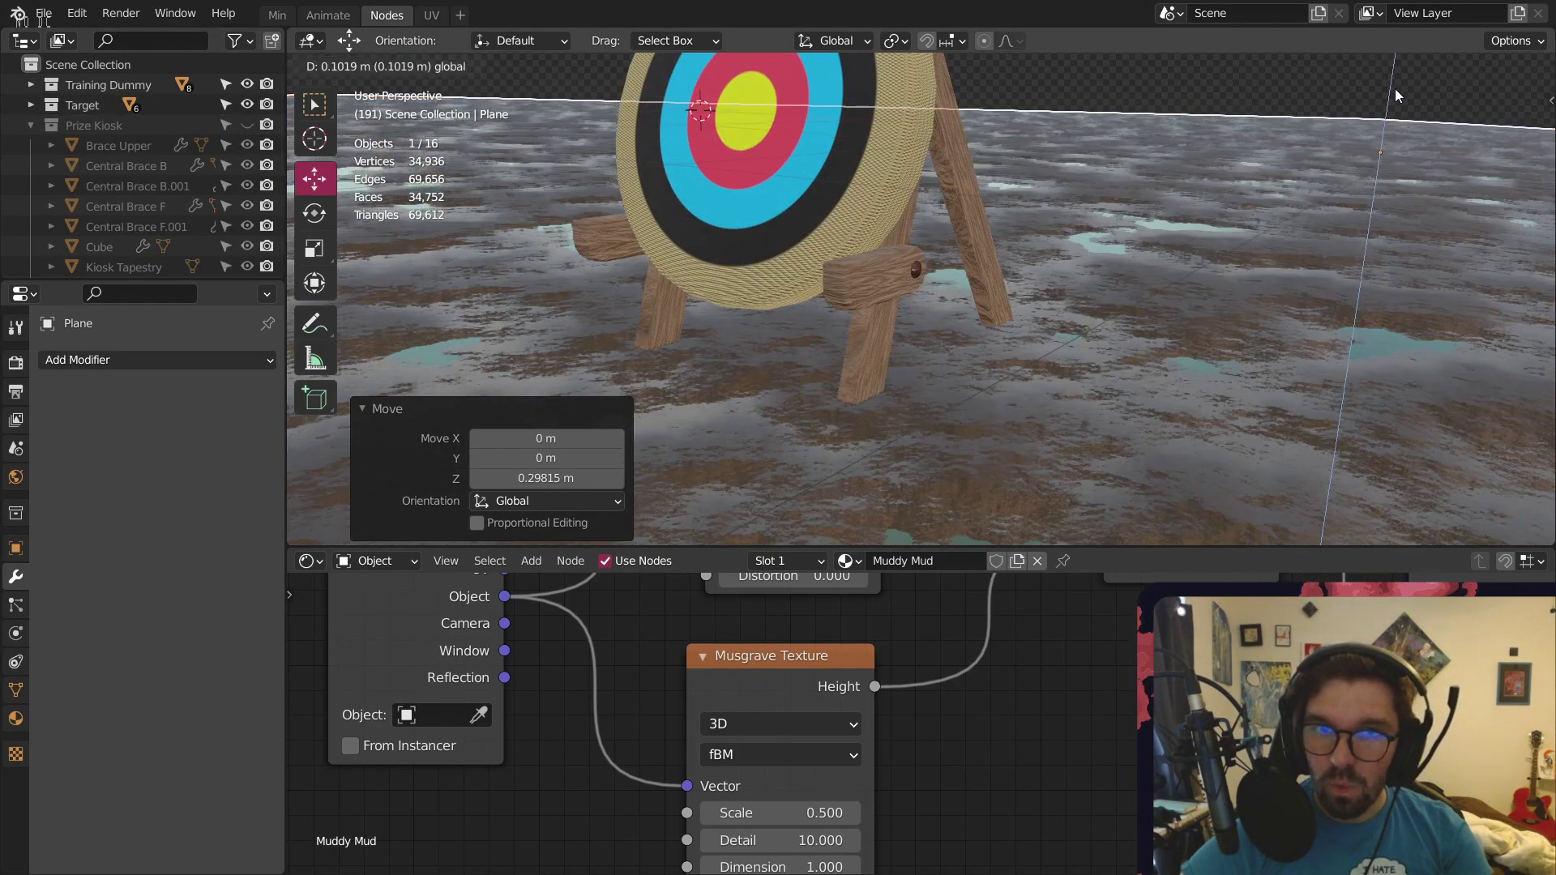
left_click(1425, 82)
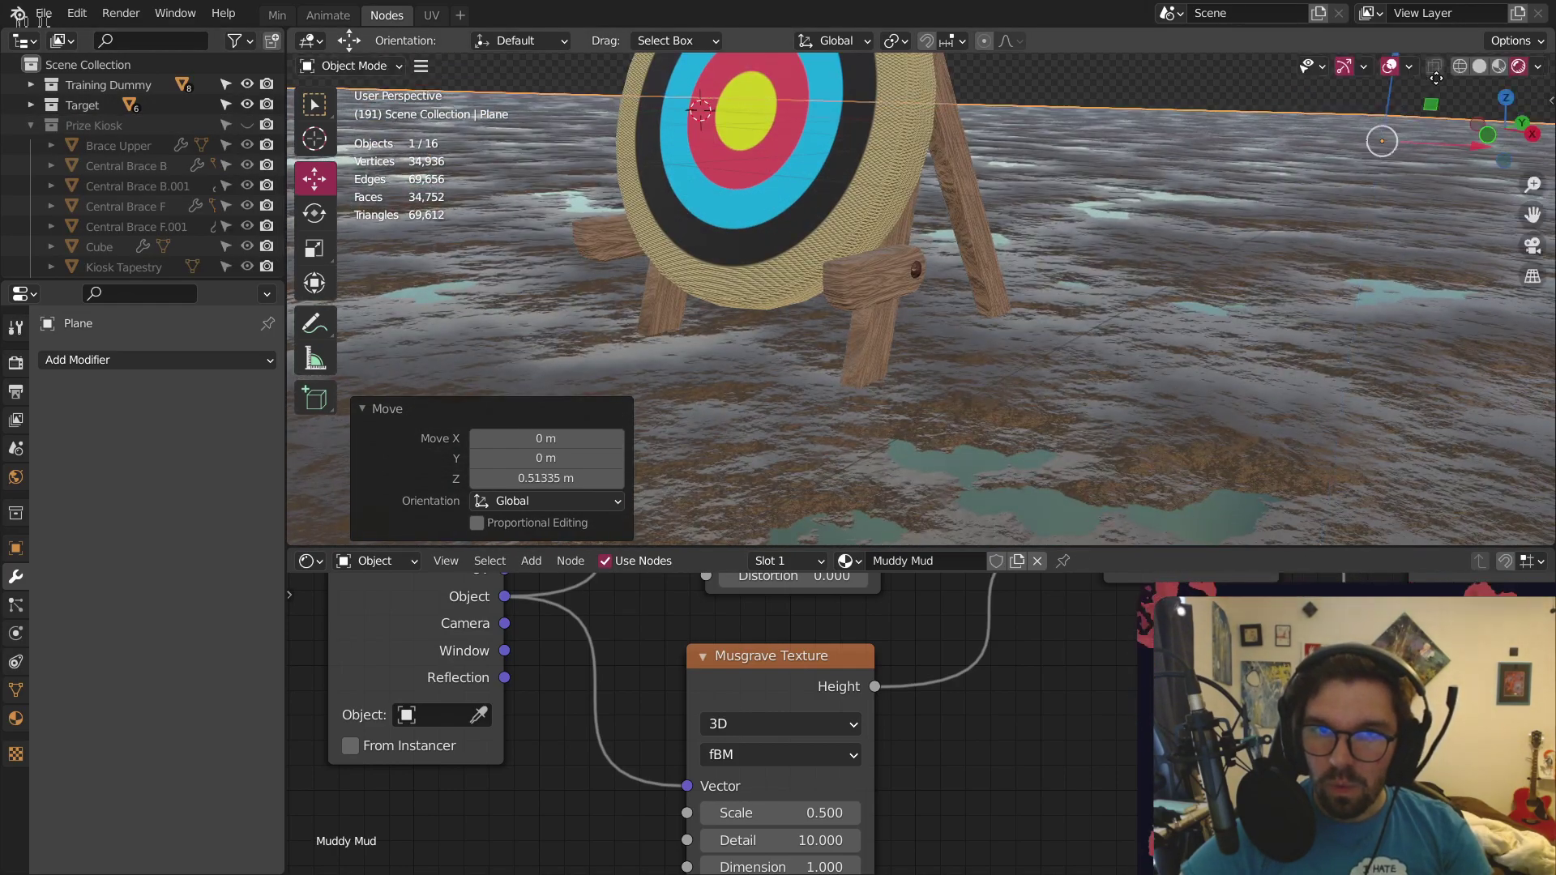
scroll(690, 317, "down", 5)
scroll(919, 285, "down", 4)
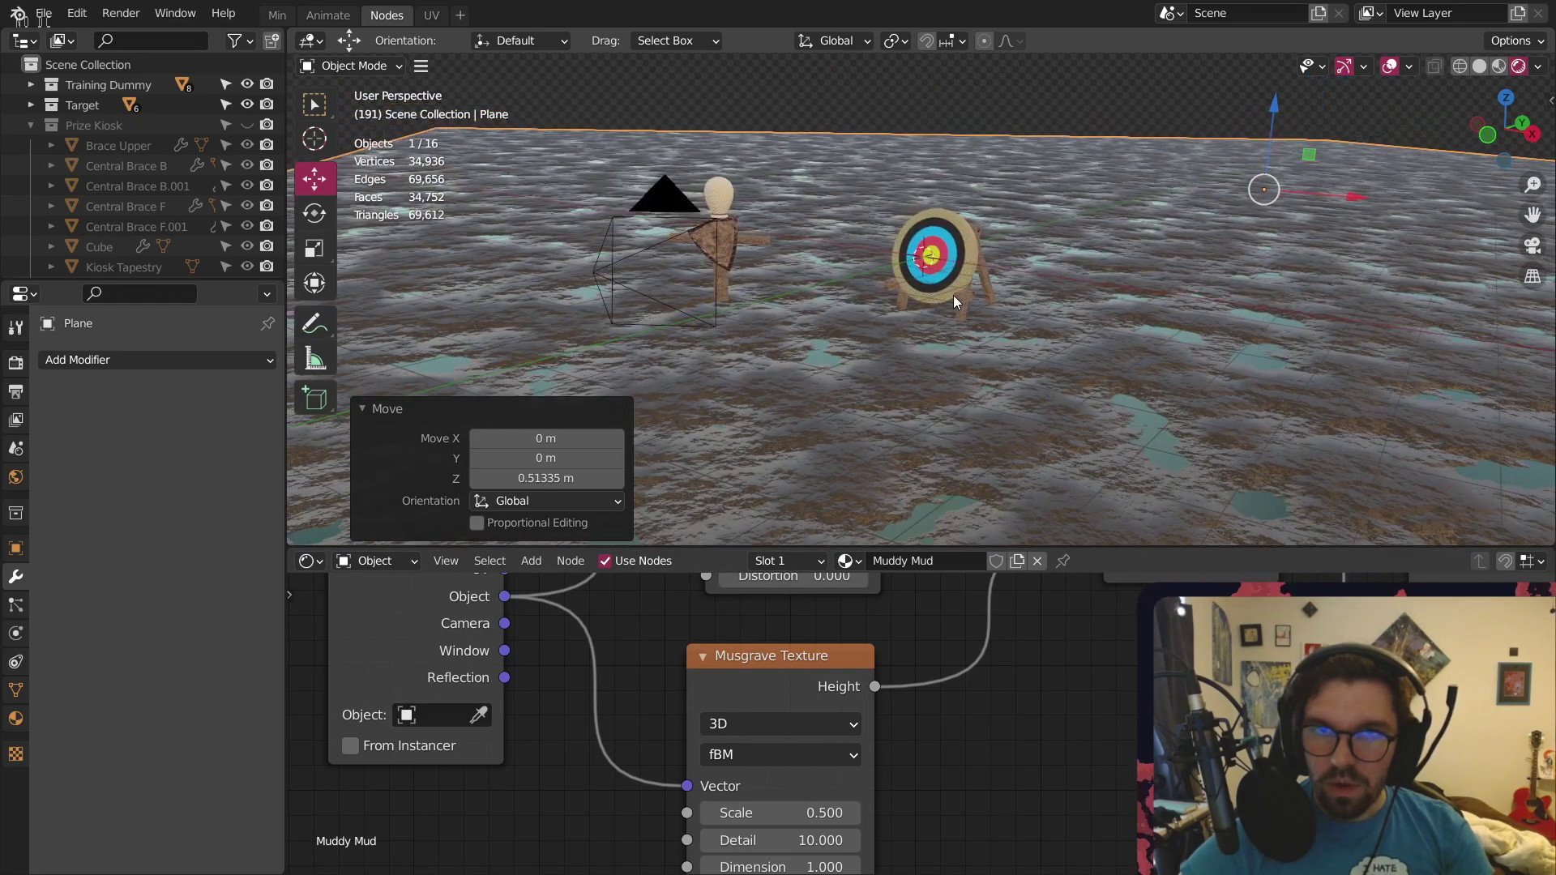
Deselect everything and examine how the dummy and target sit on the muddy ground through the camera
key("alt+a")
left_click(1532, 244)
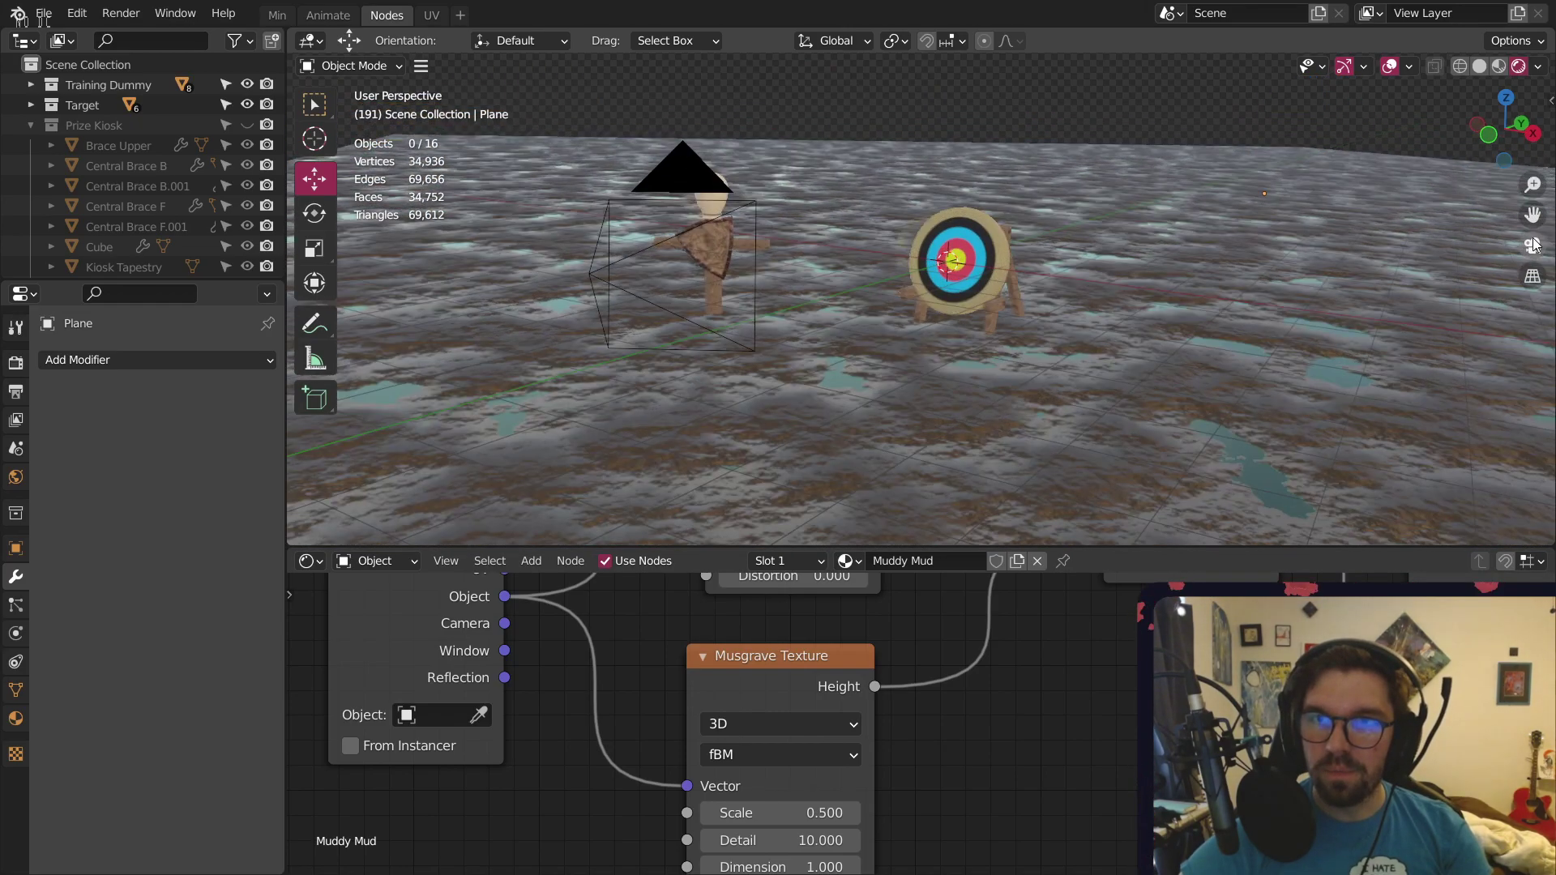
scroll(897, 315, "up", 5)
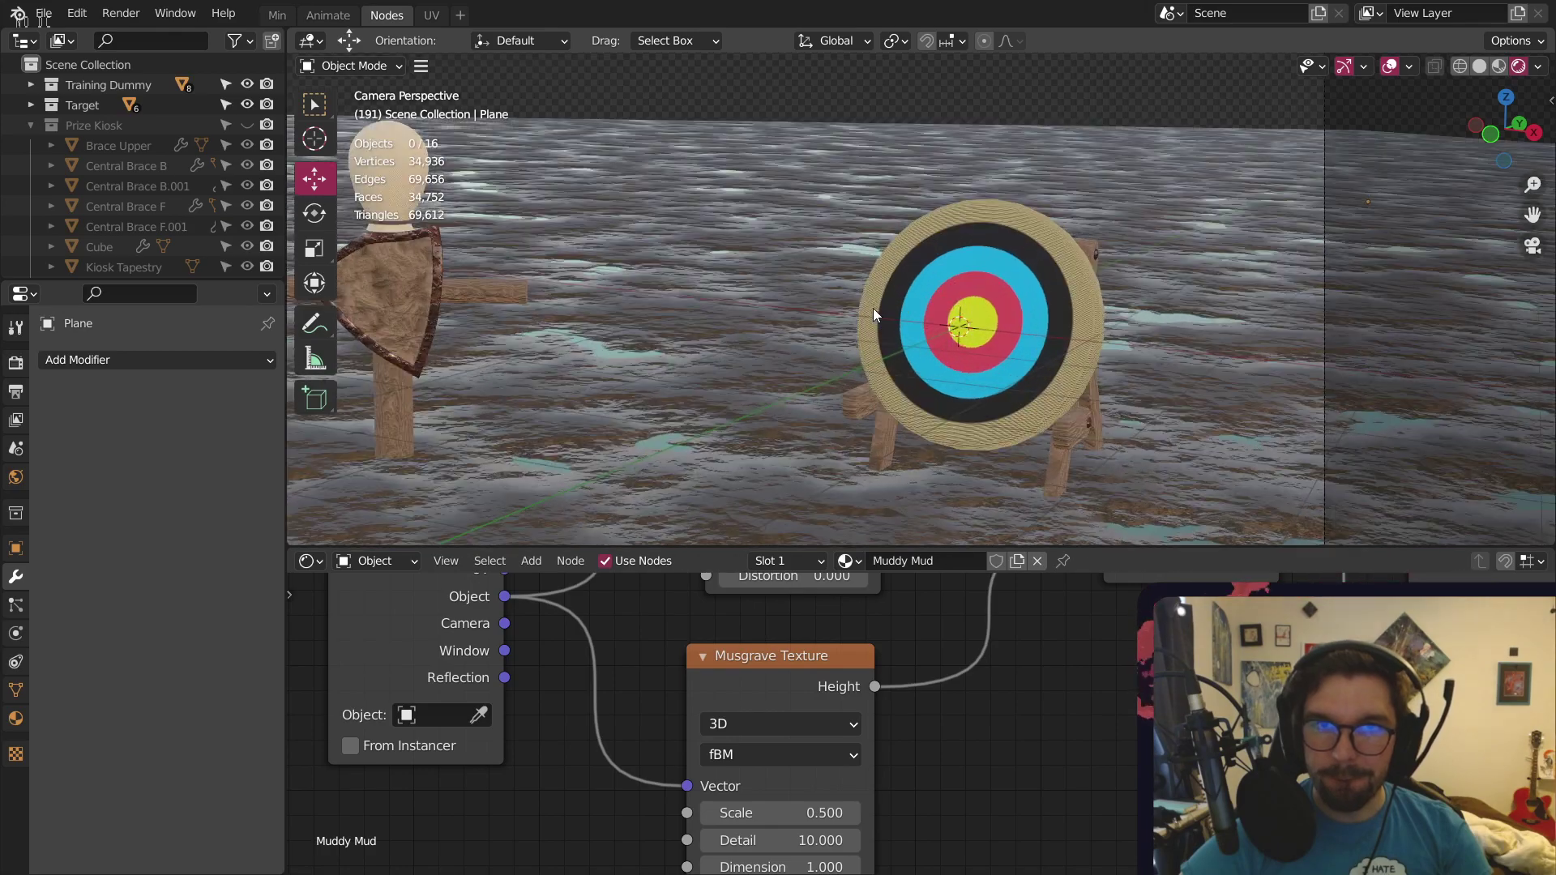
scroll(872, 306, "down", 4)
scroll(840, 377, "up", 3)
scroll(840, 377, "up", 3)
scroll(916, 261, "down", 5)
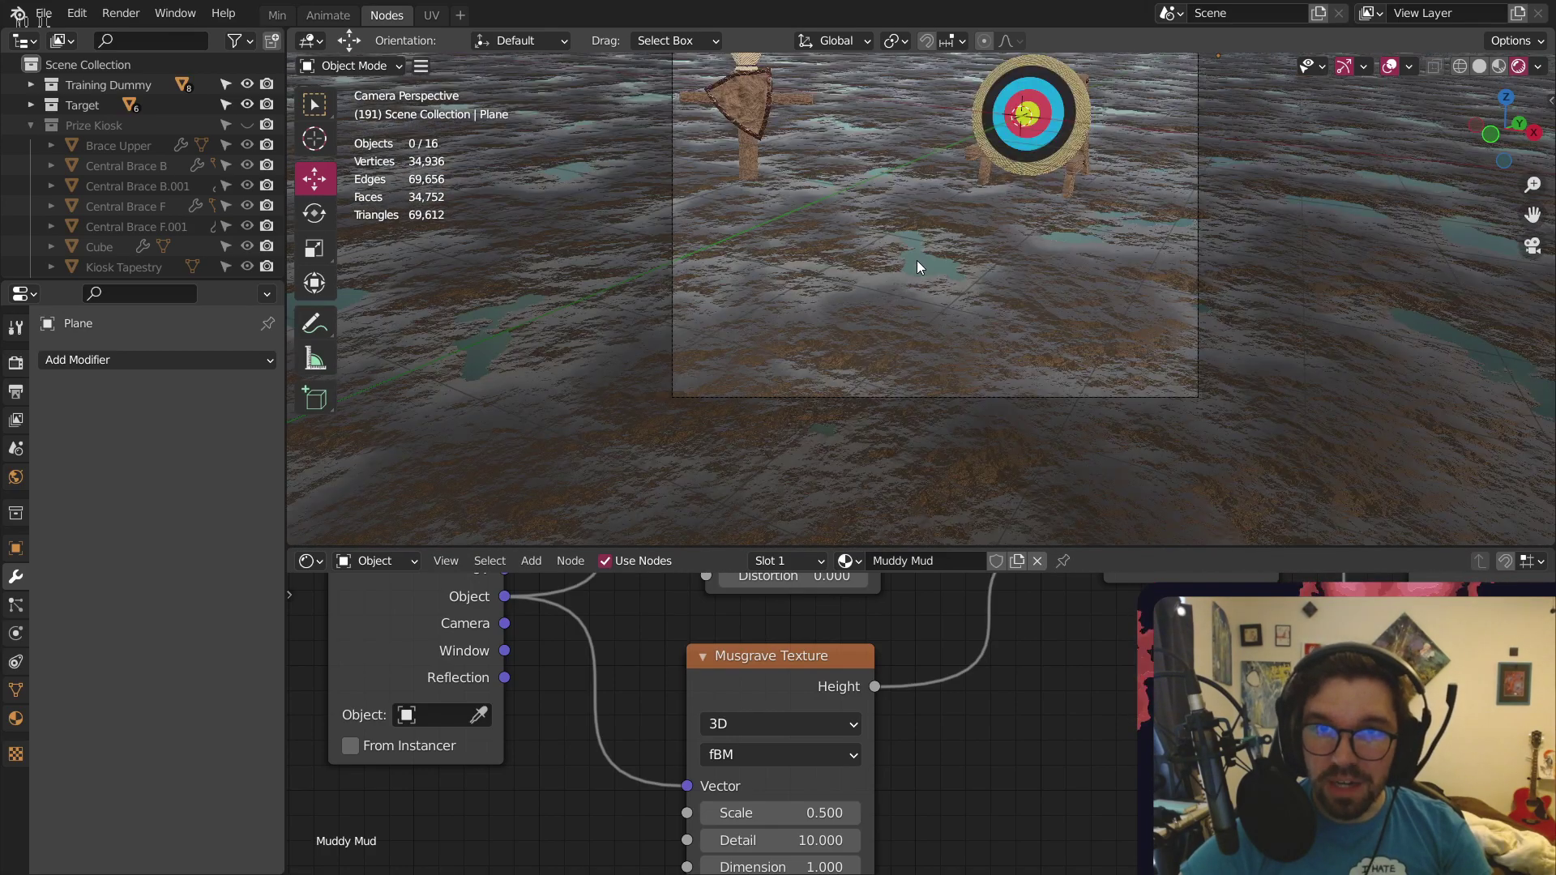
middle_click_drag(878, 192, 829, 346, "shift")
scroll(828, 347, "up", 2)
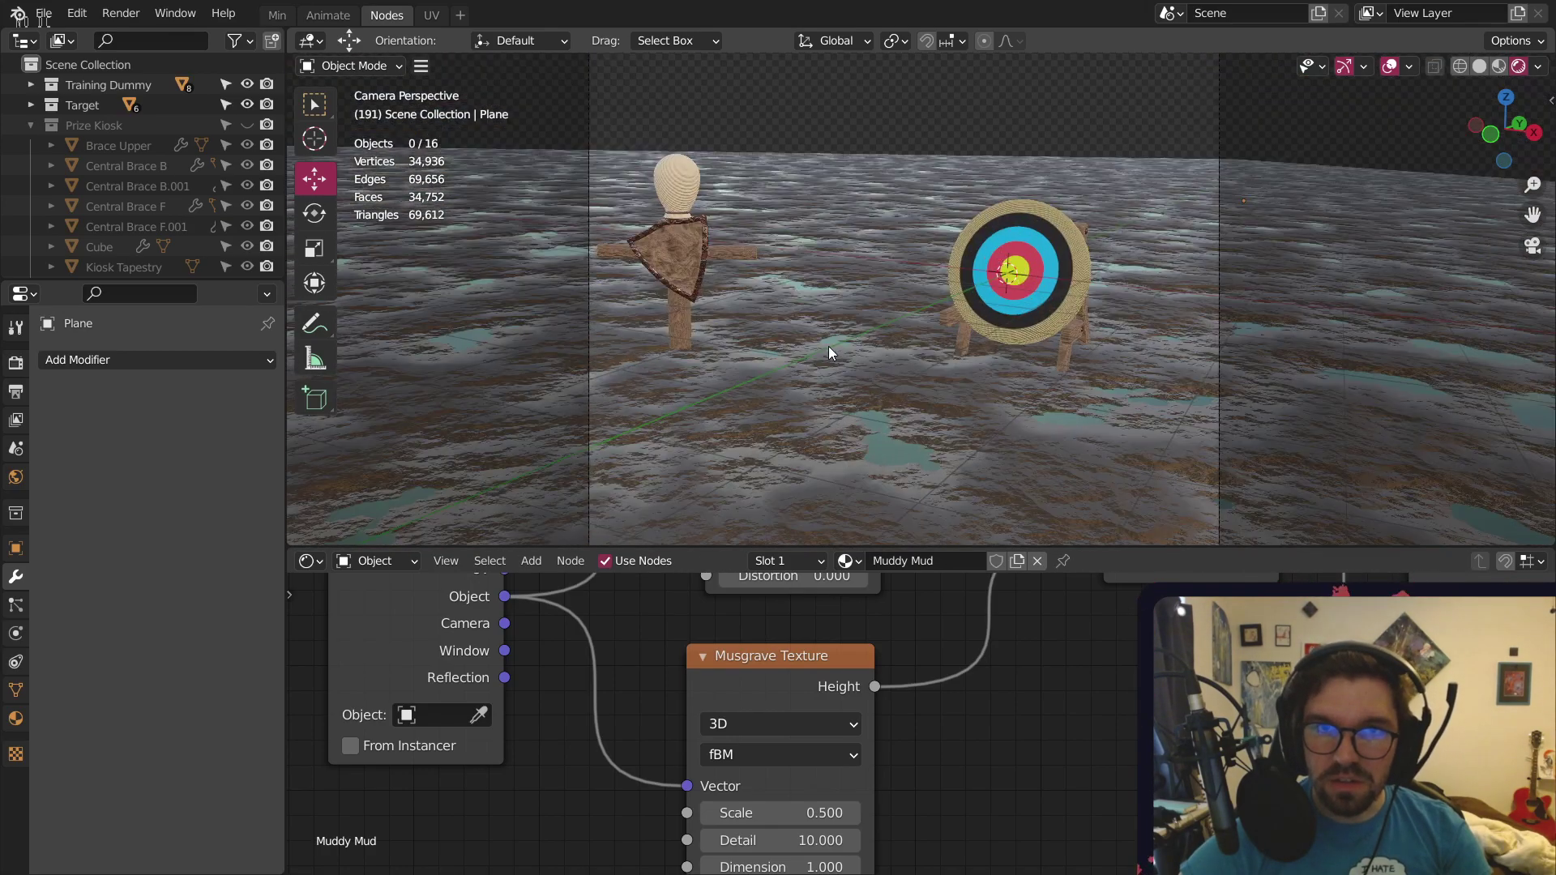
scroll(828, 347, "up", 1)
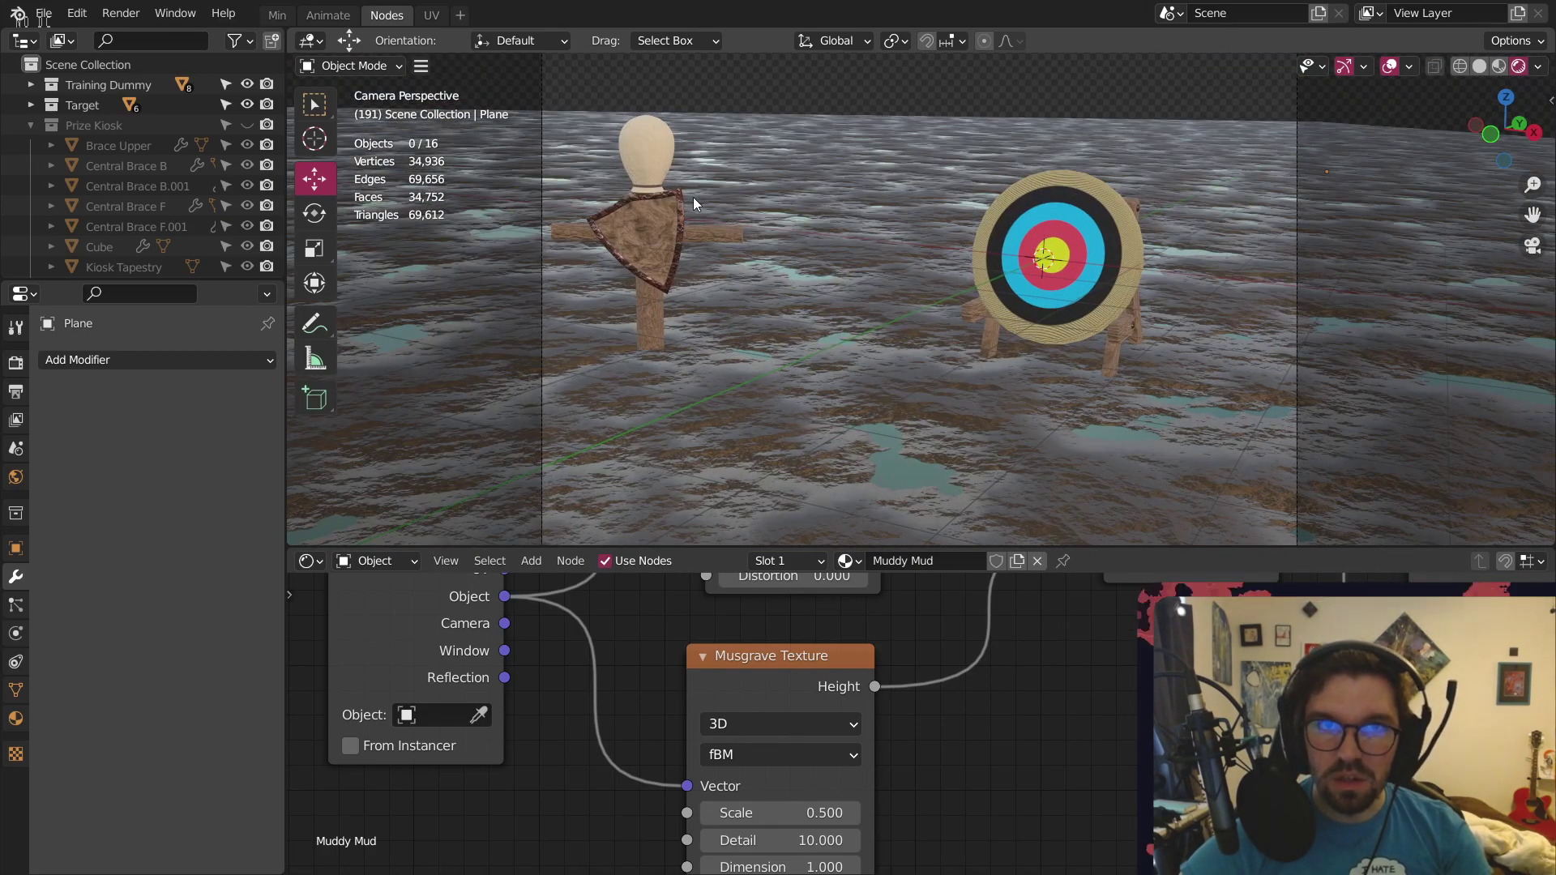
Select the dummy's head and examine the Dummy Head image, ColorRamp and Mix nodes in its Head material
left_click(641, 158)
scroll(858, 760, "down", 4)
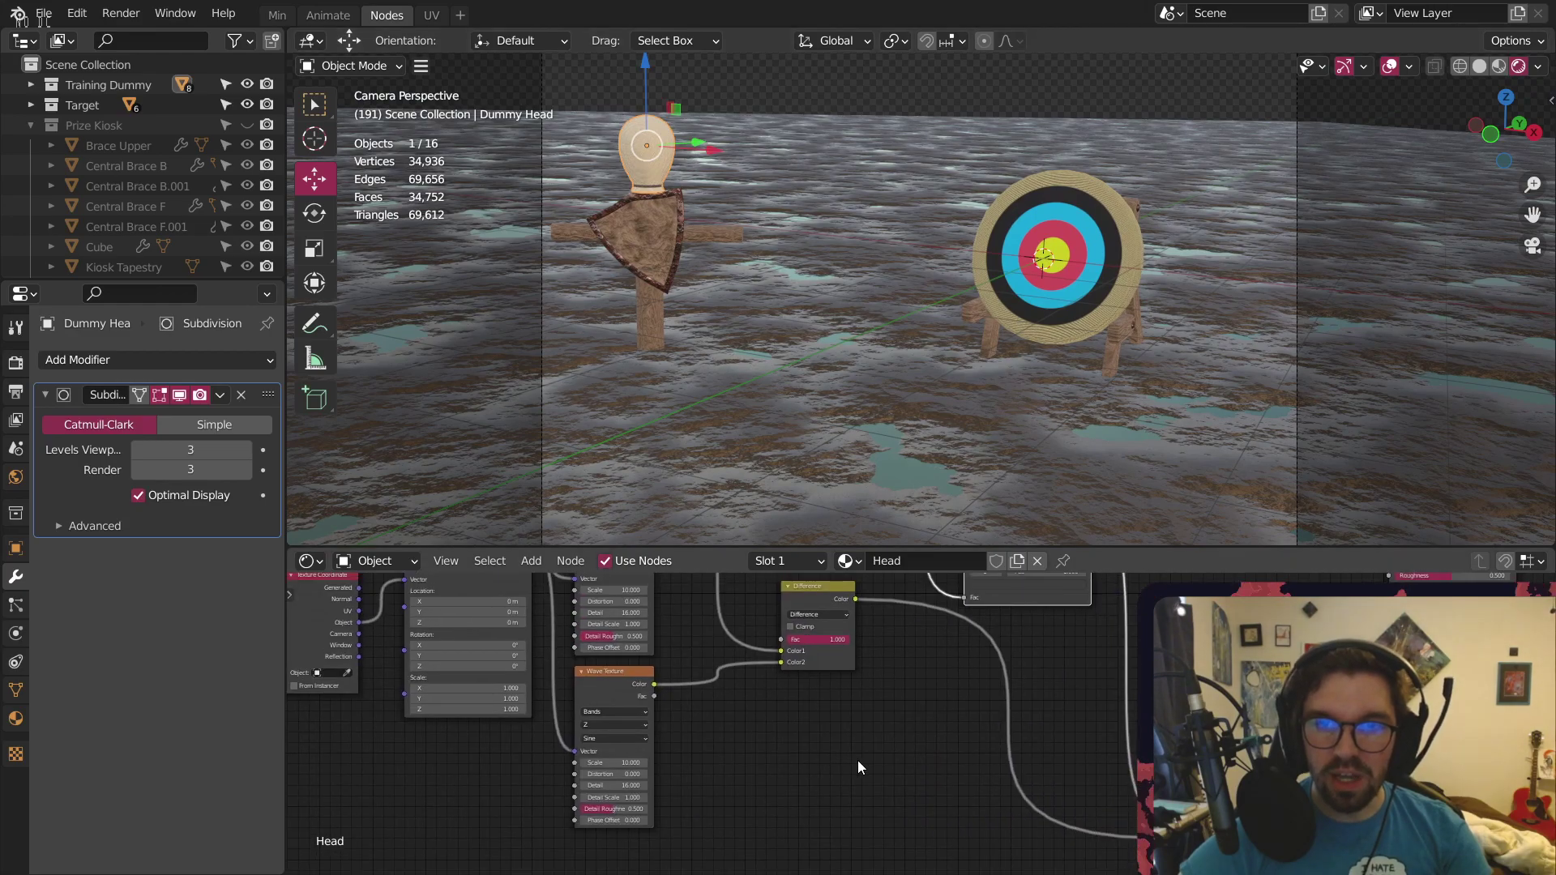
middle_click_drag(1120, 646, 984, 796)
scroll(648, 119, "up", 4)
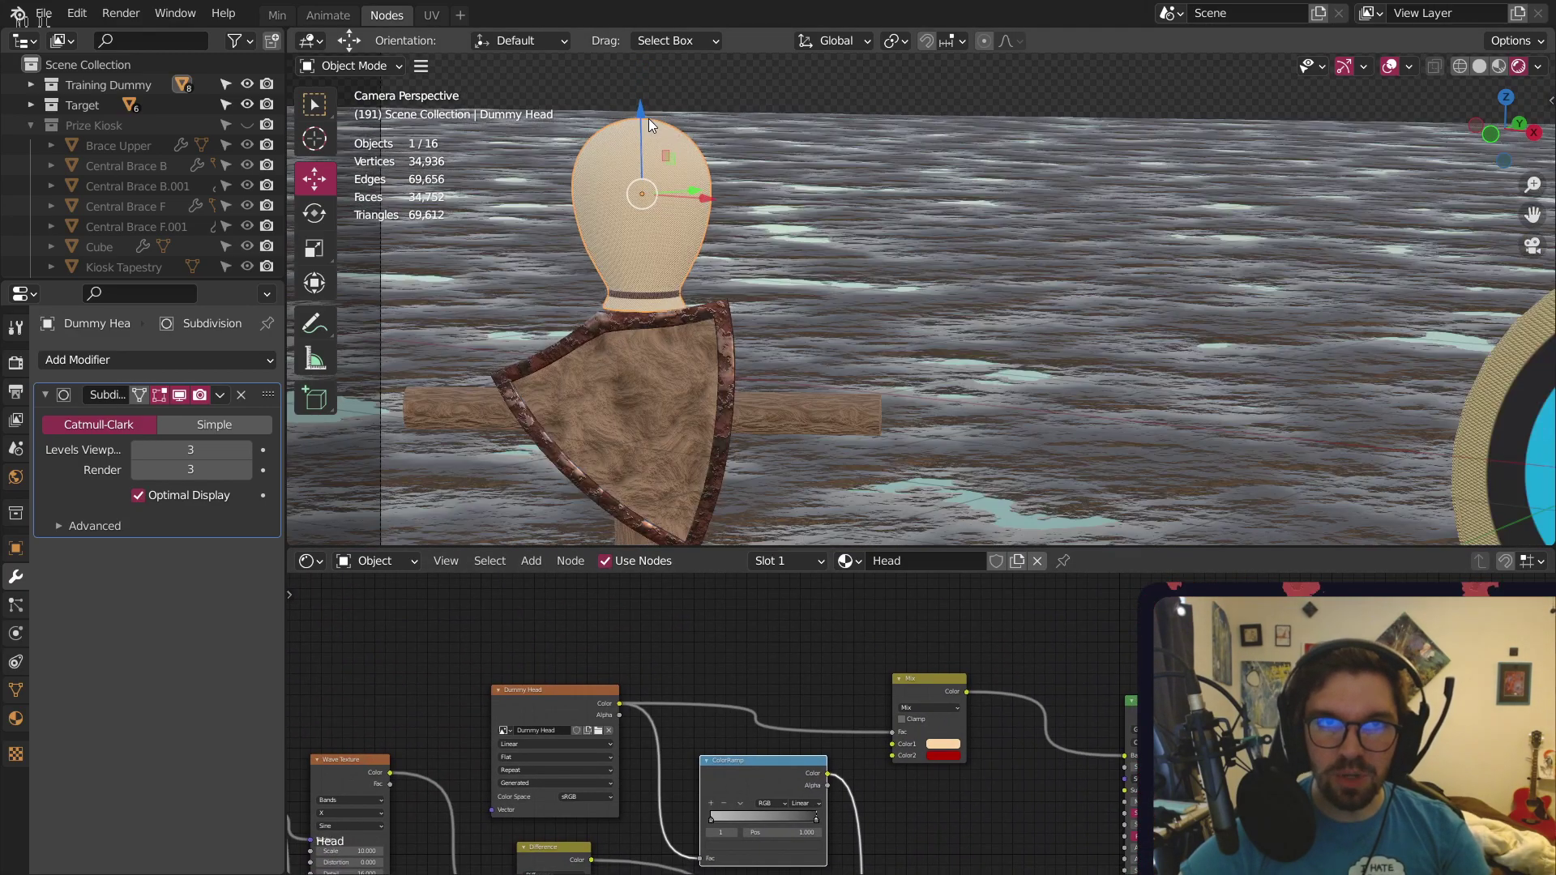
middle_click_drag(790, 708, 983, 620)
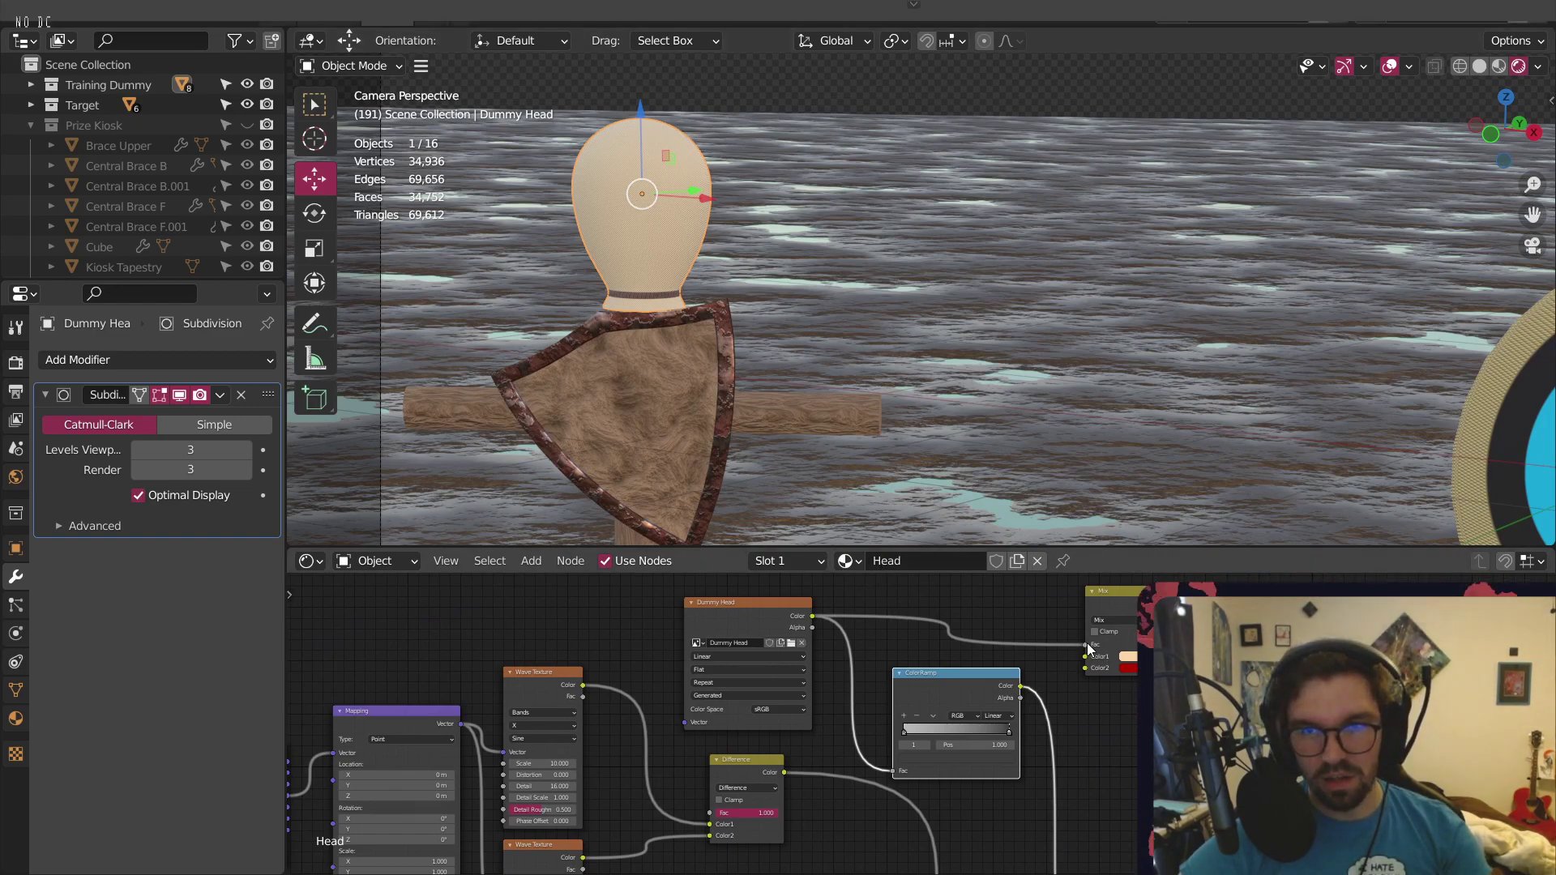
Try feeding the Dummy Head image's Color into the Mix node's Color1 instead of Fac, and reconnect it to Fac
left_click_drag(1085, 645, 1317, 672)
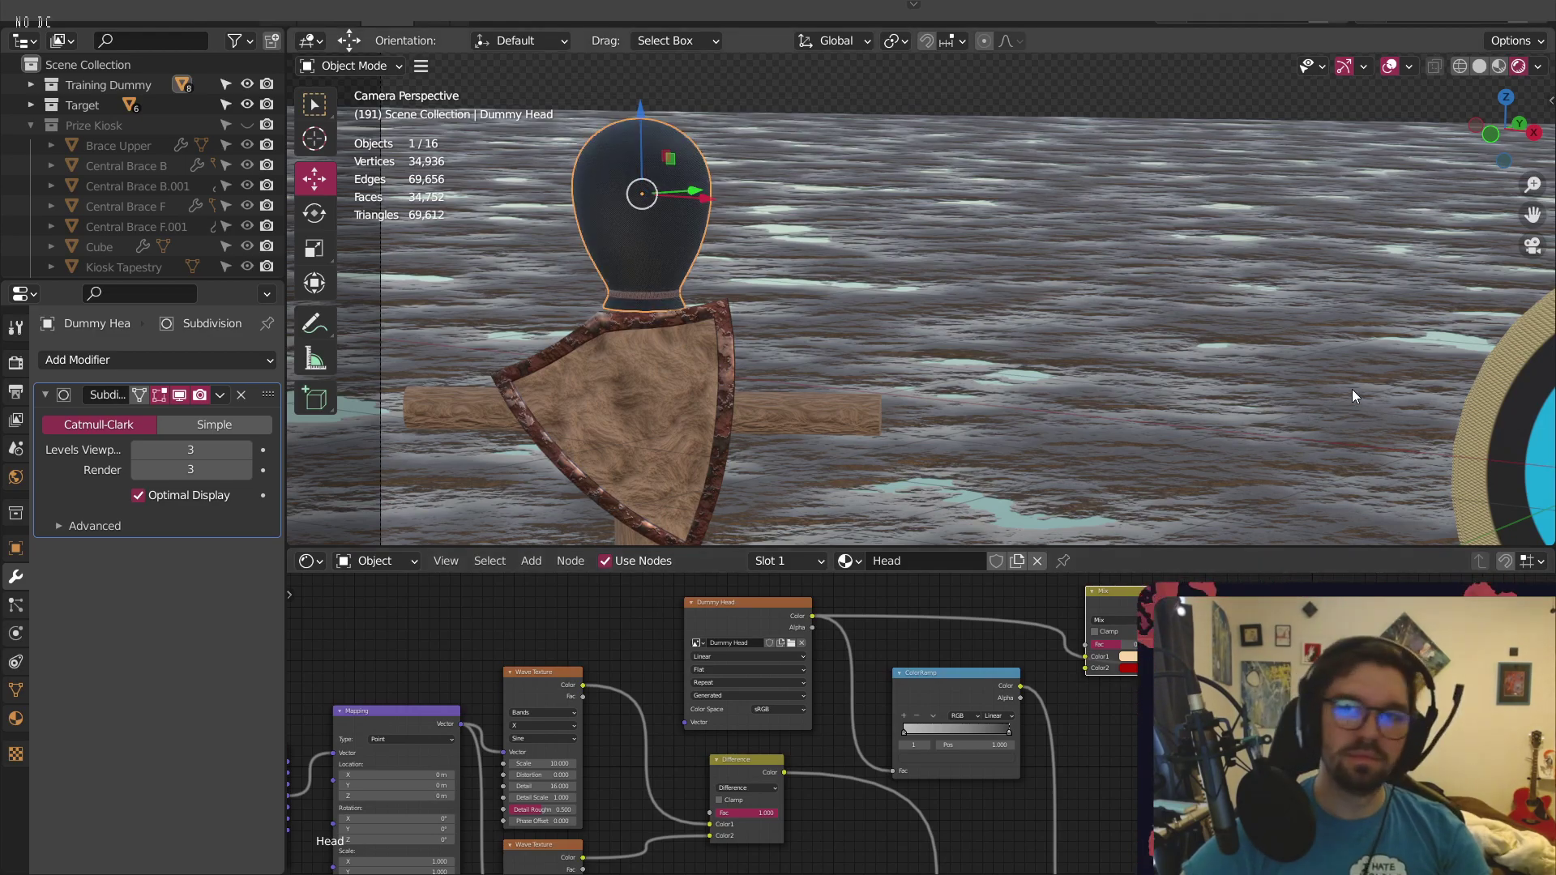
middle_click_drag(1352, 389, 1291, 429, "shift")
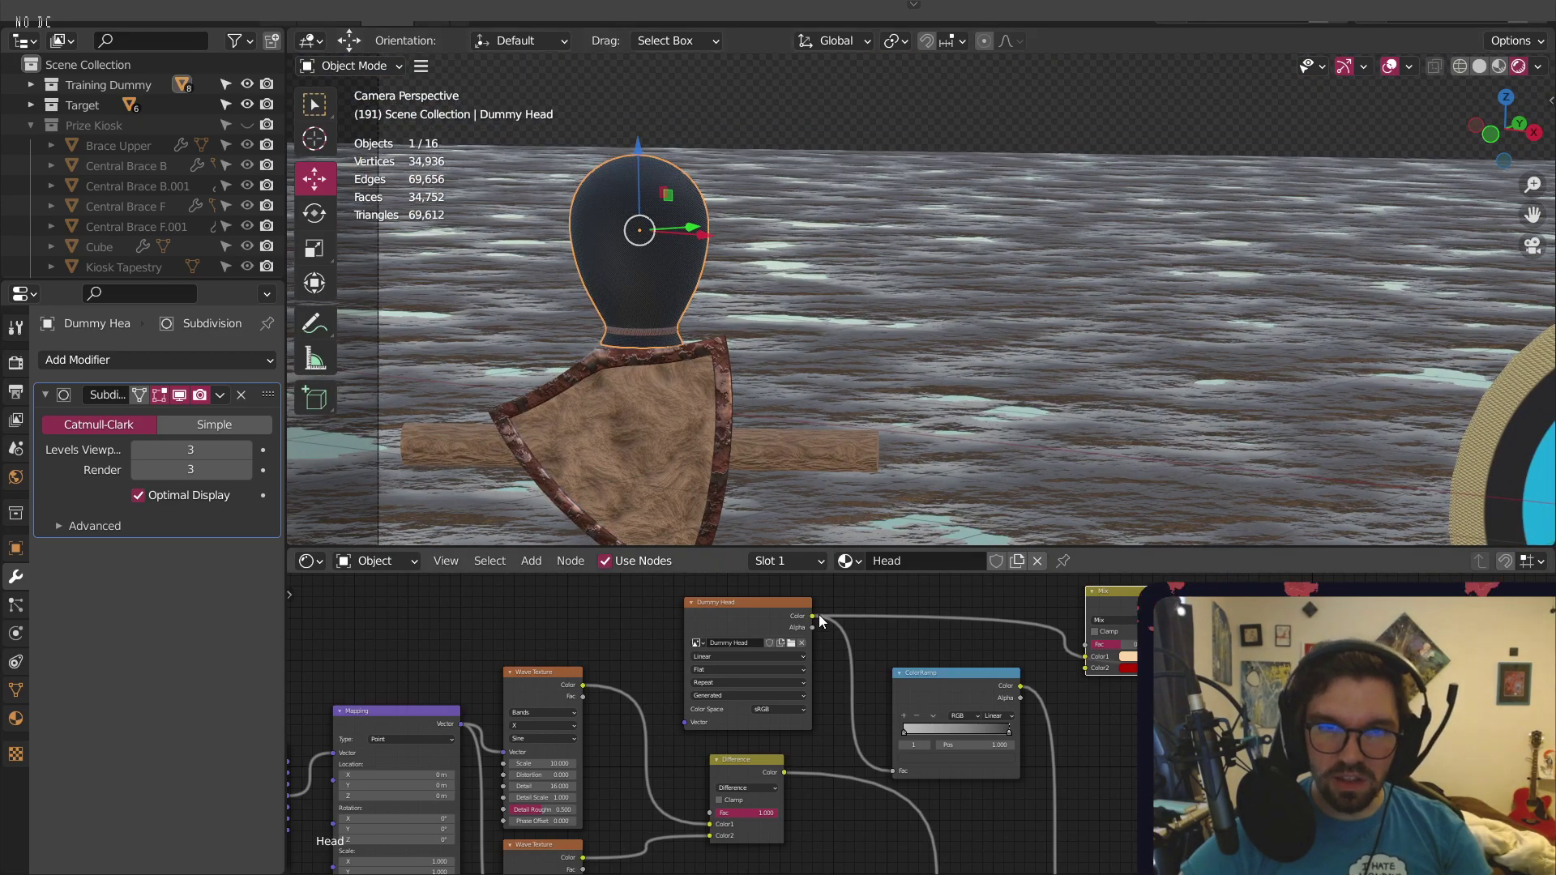
scroll(817, 616, "up", 1)
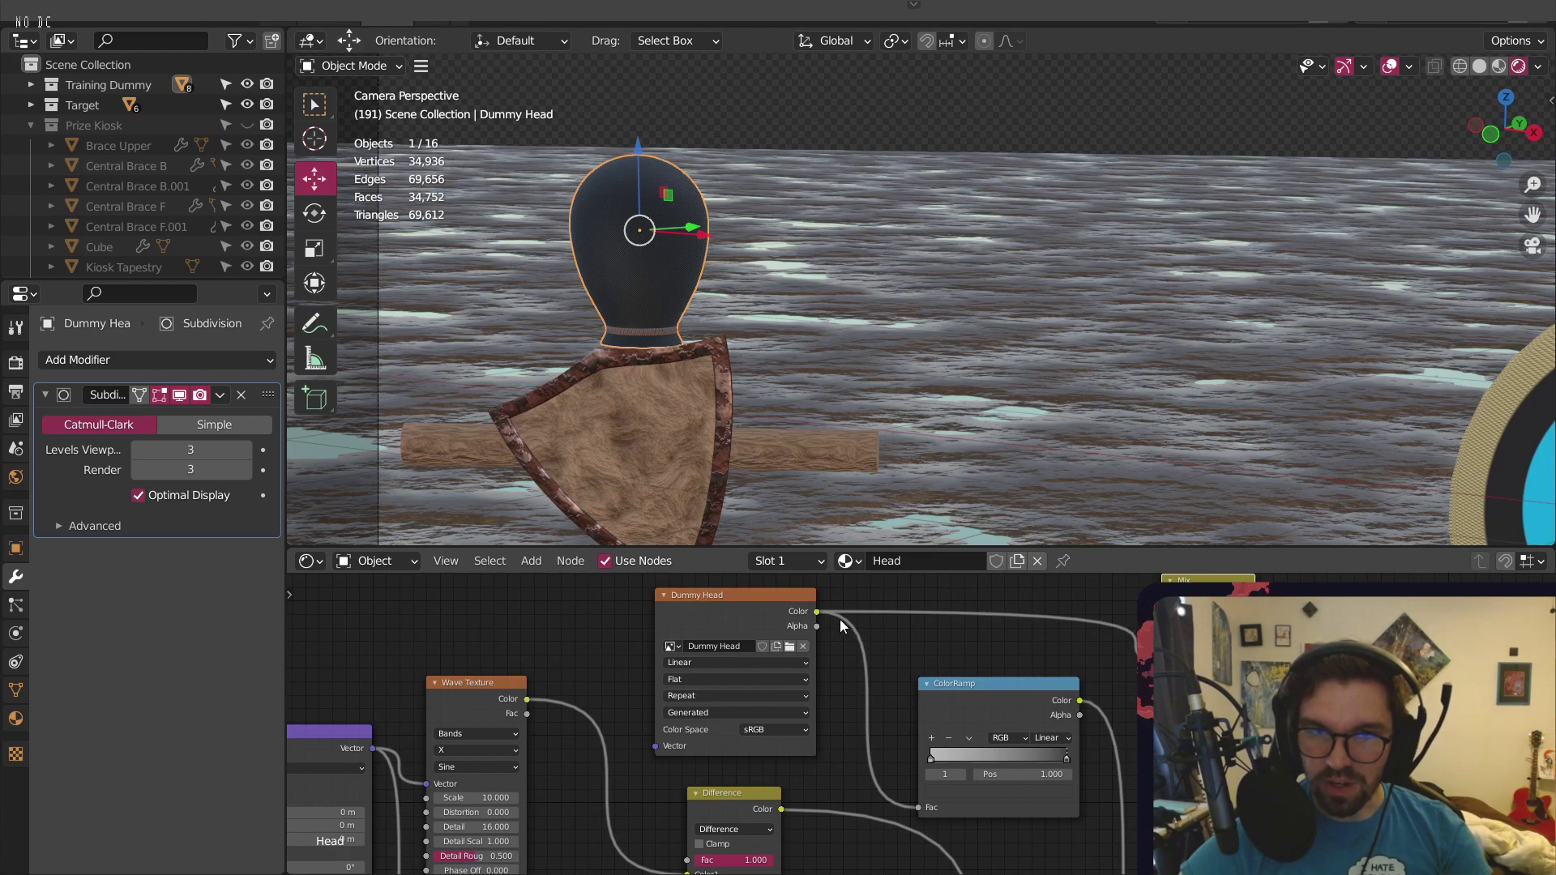
left_click_drag(818, 611, 1175, 648)
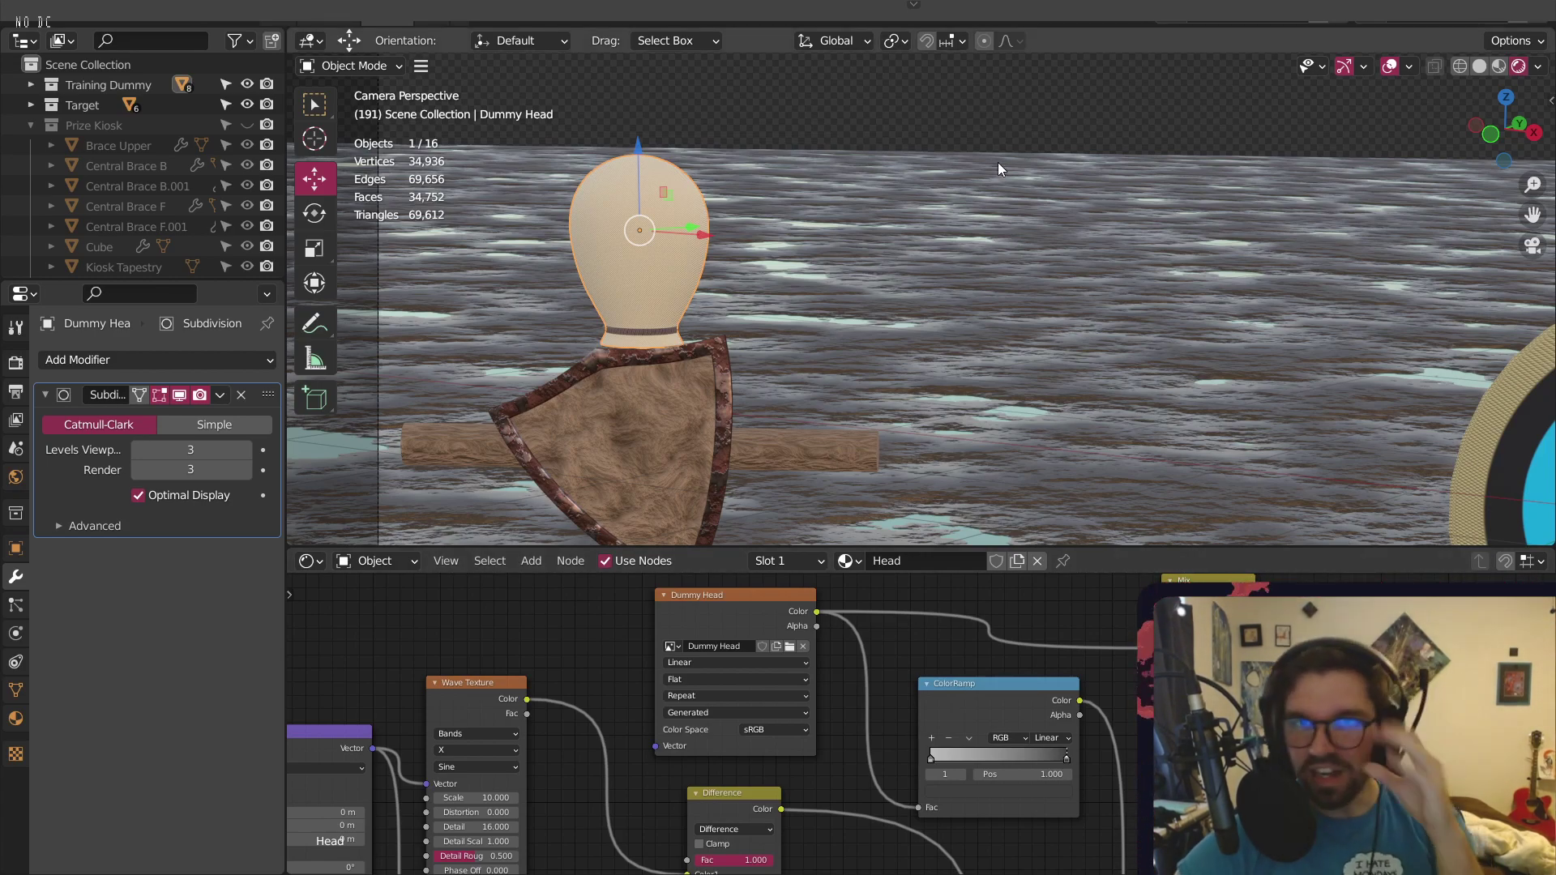
Deselect the dummy's head and examine the Dummy Head image node's settings in the Head material
left_click(999, 133)
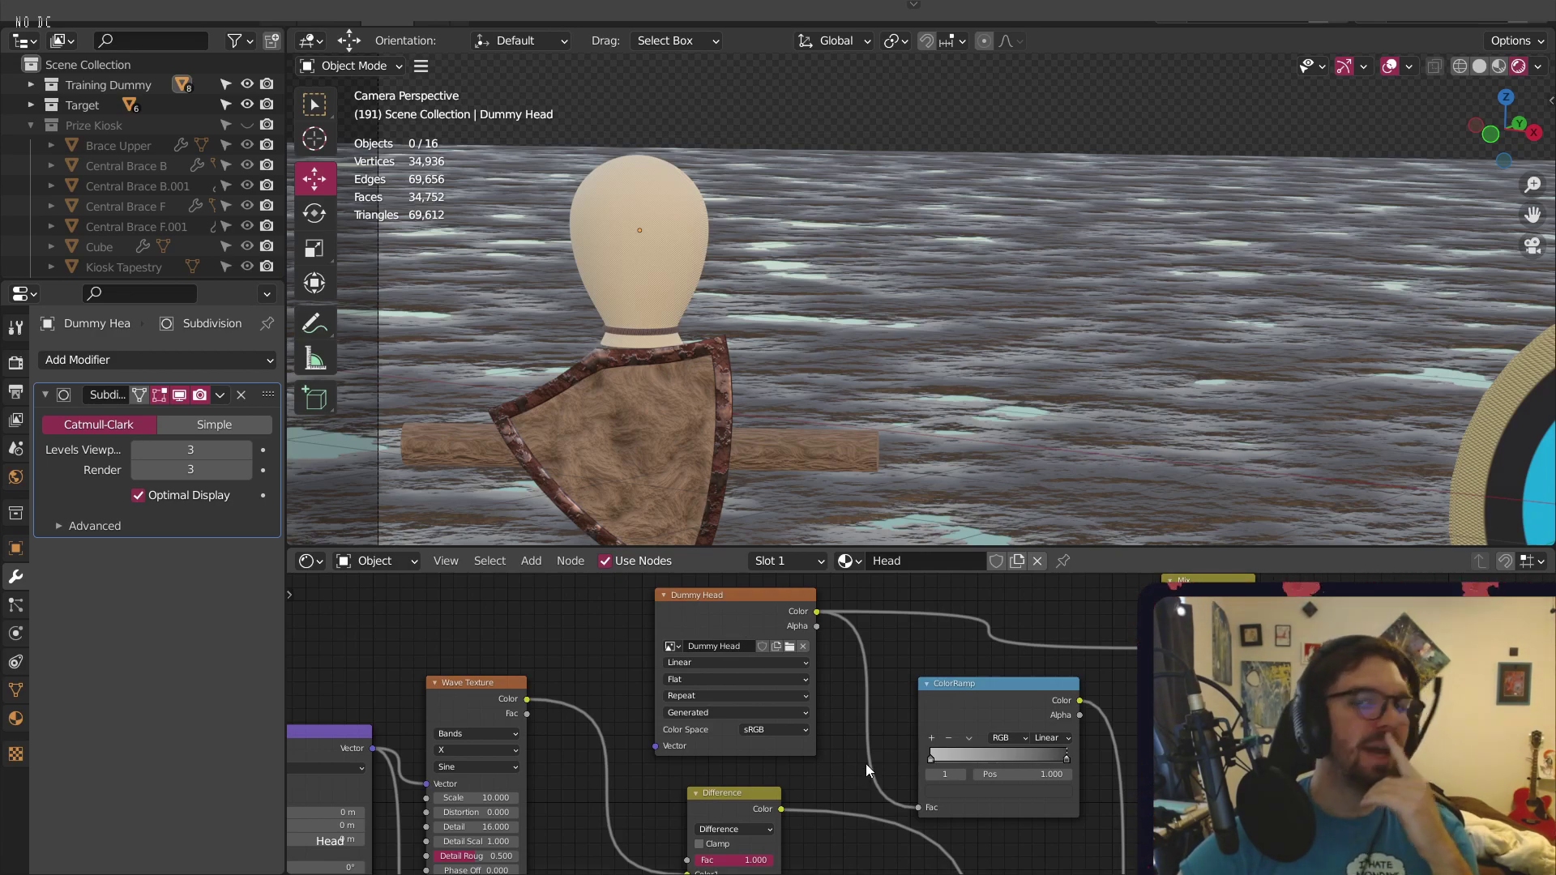
left_click(791, 644)
scroll(733, 671, "up", 9)
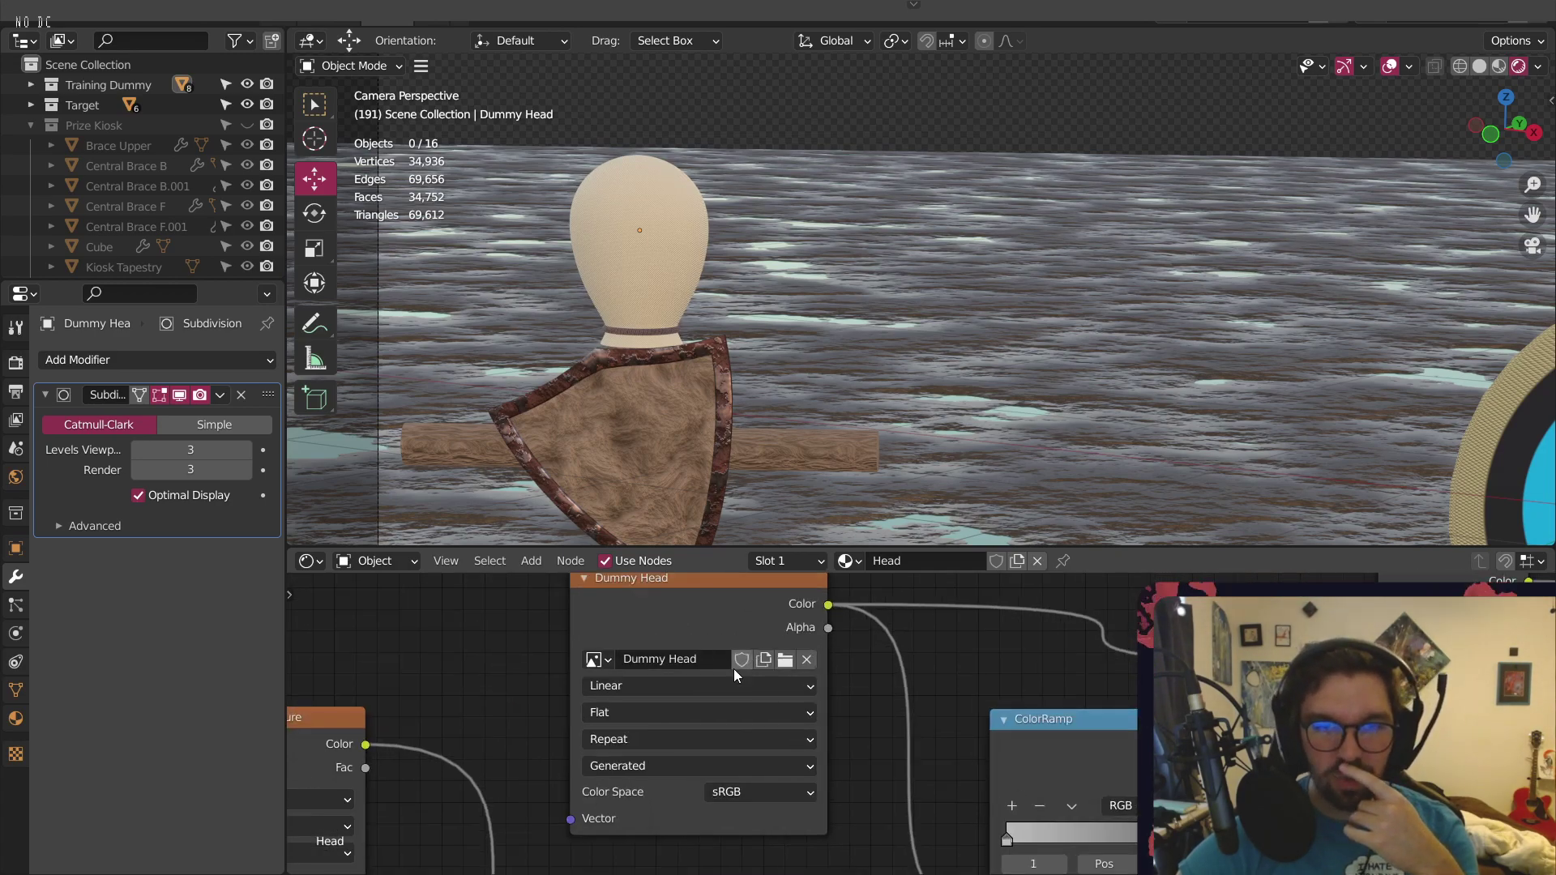
middle_click_drag(660, 719, 738, 653)
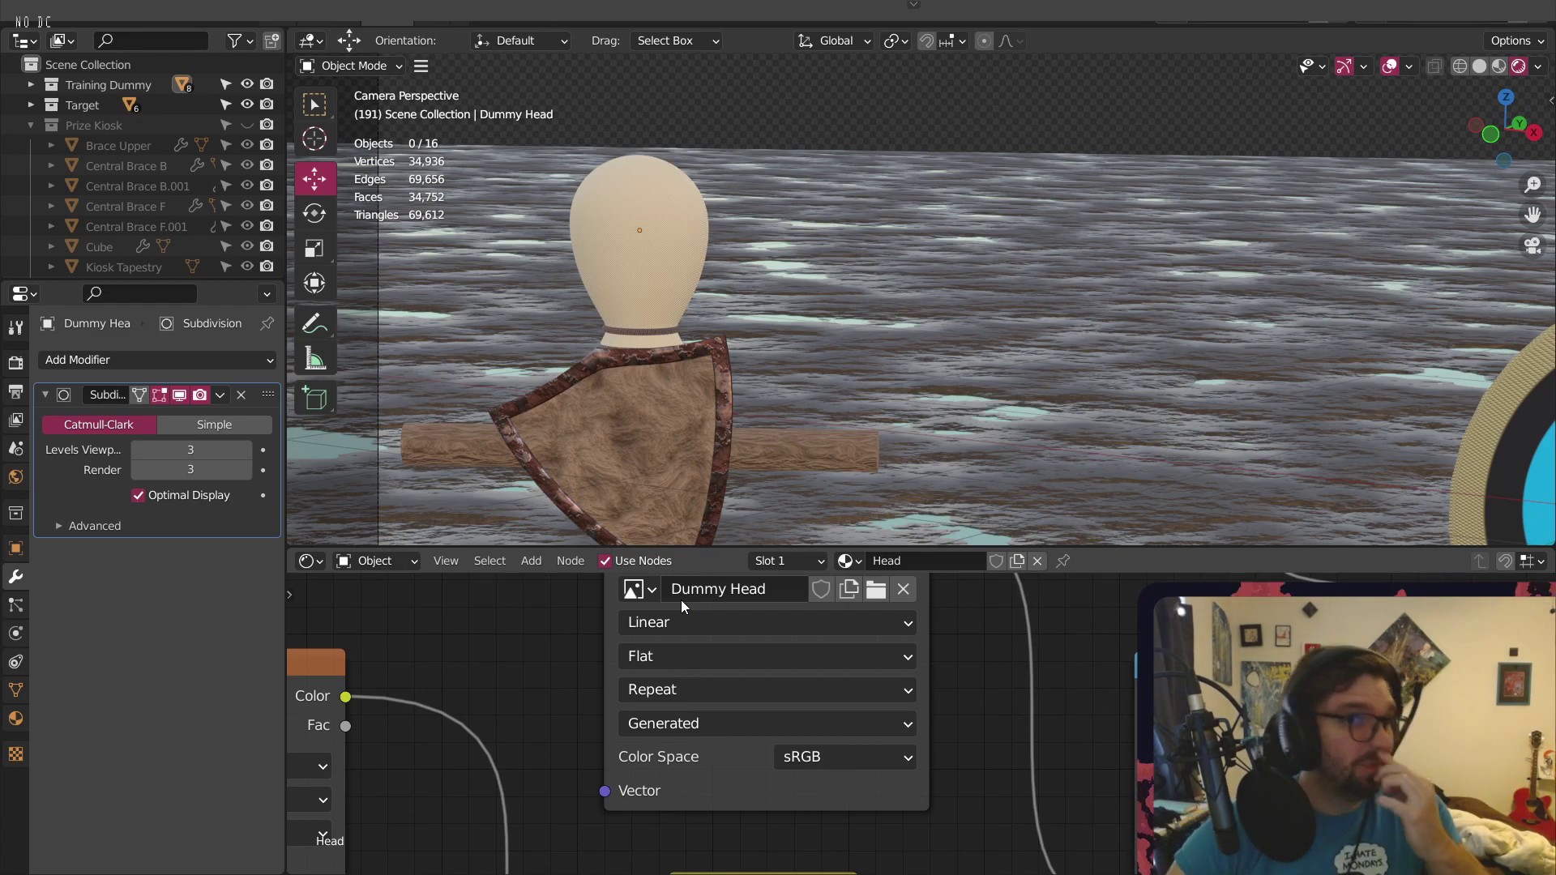
scroll(630, 304, "down", 1)
scroll(938, 634, "down", 2)
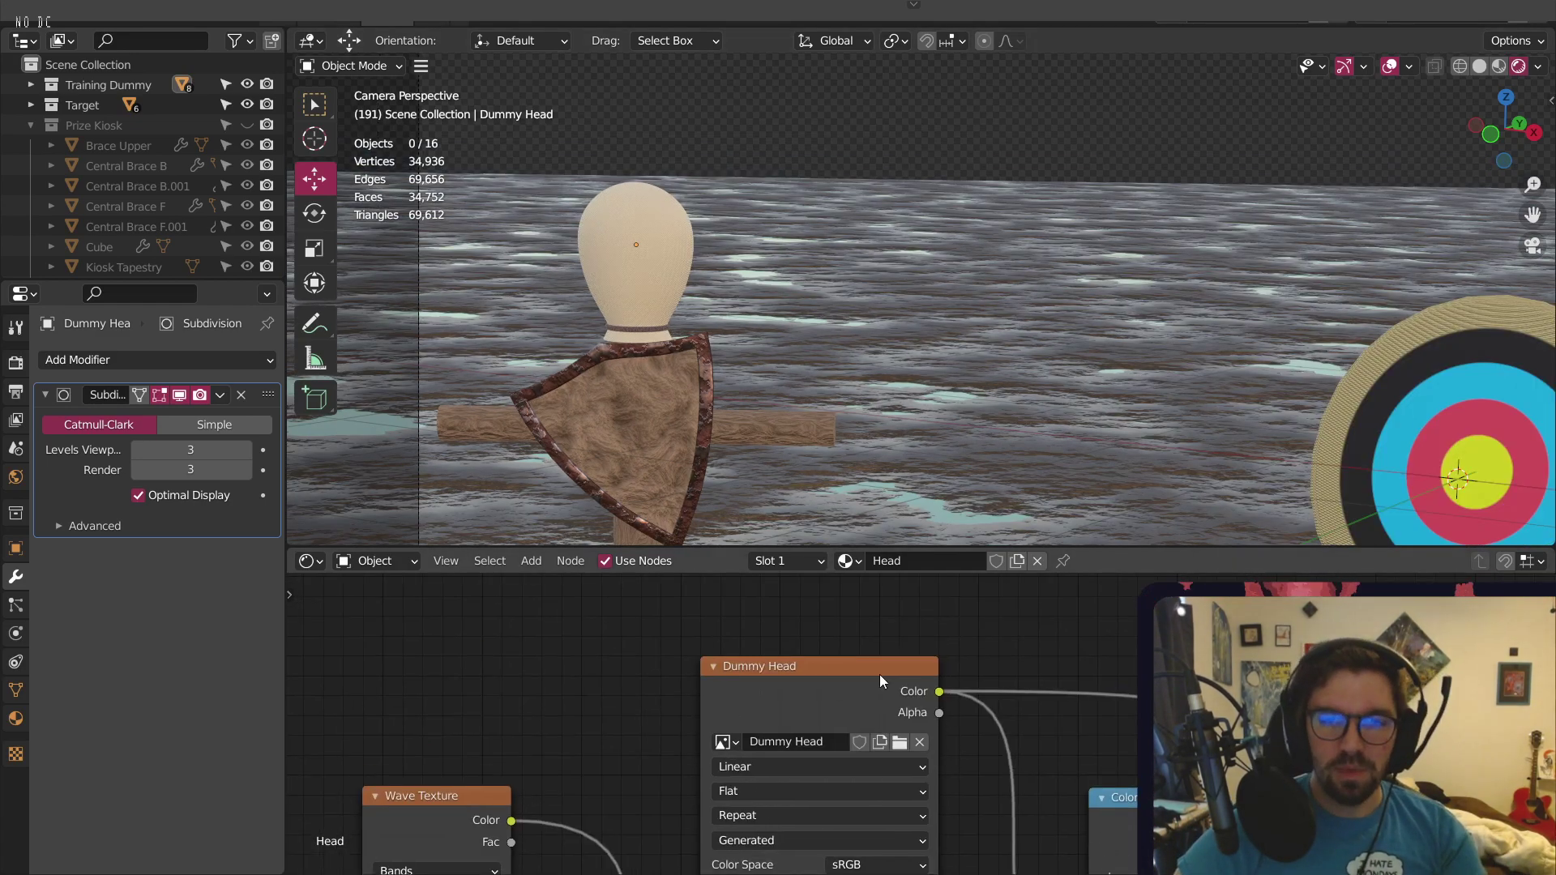
left_click(812, 658)
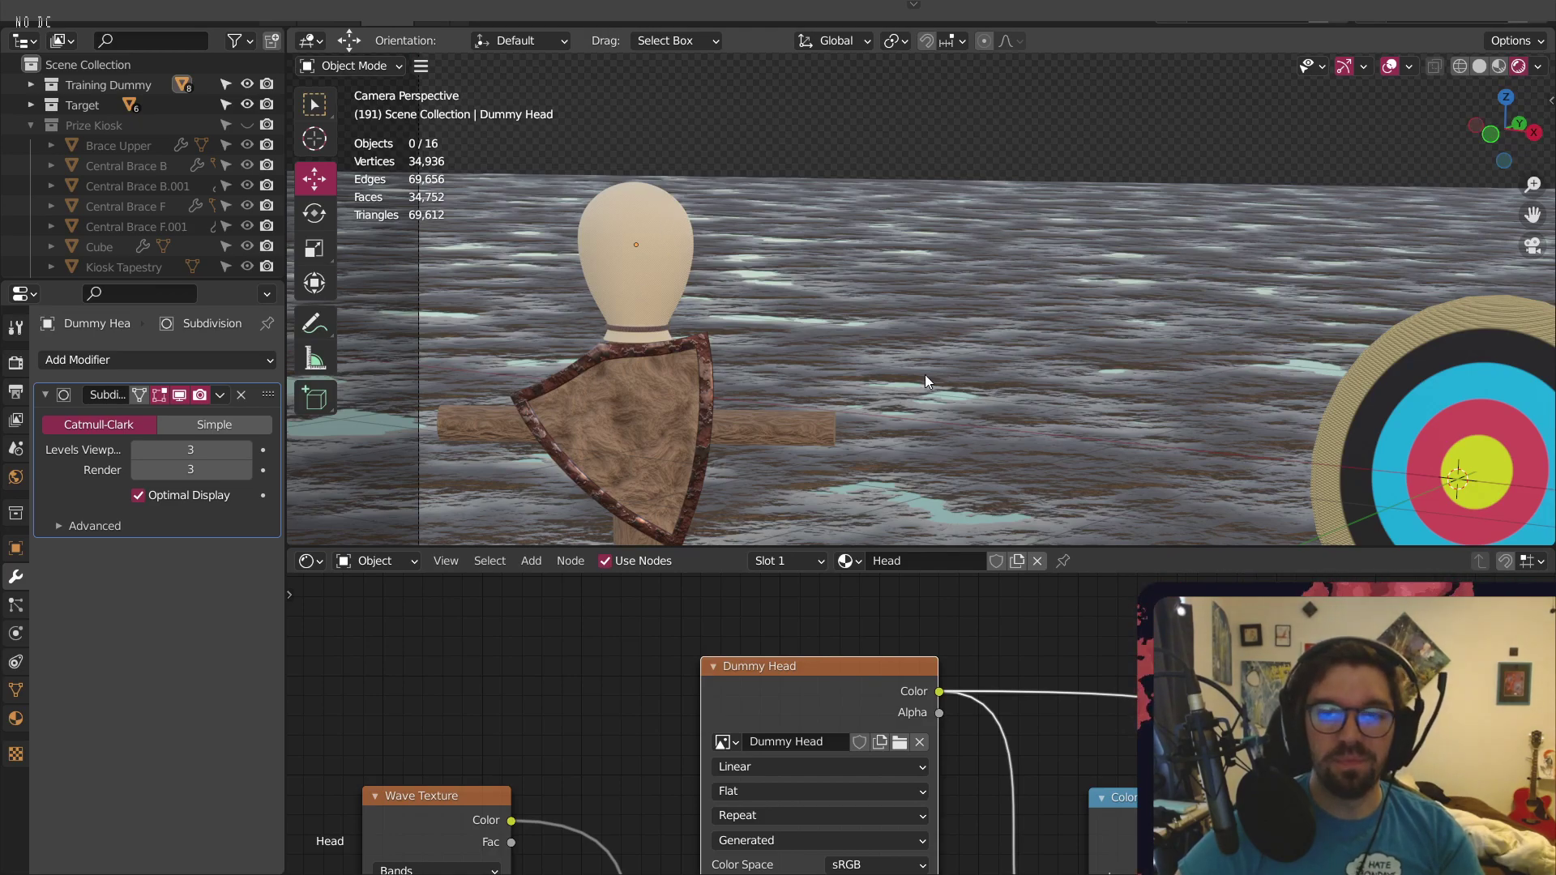
Unhide the Prize Kiosk collection and raise all of its objects about 3.67 m along Z onto the ground
scroll(926, 380, "down", 6)
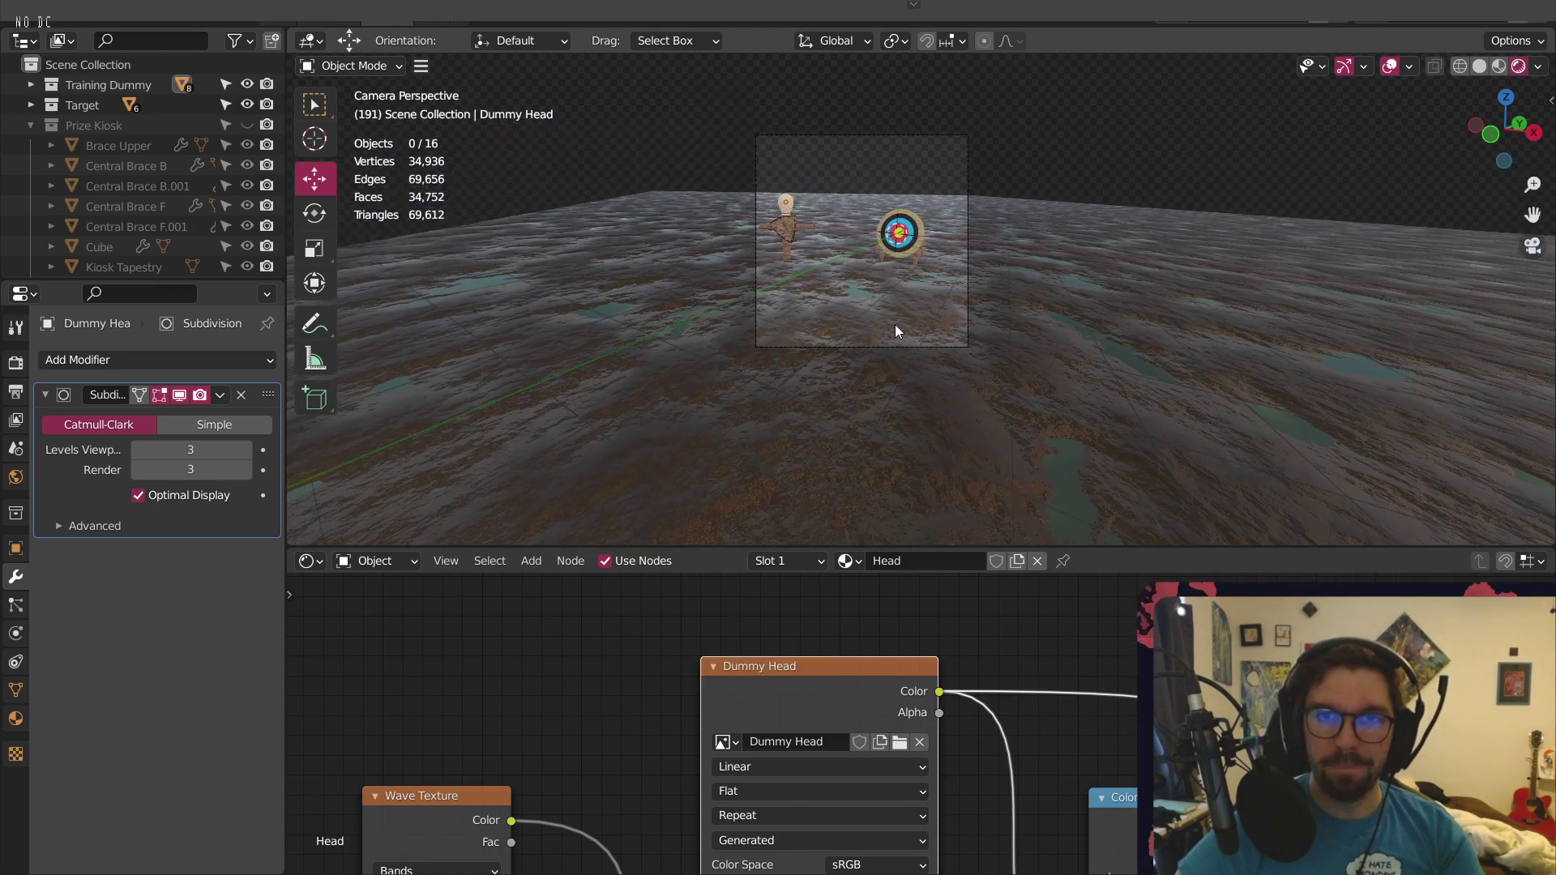
left_click(246, 124)
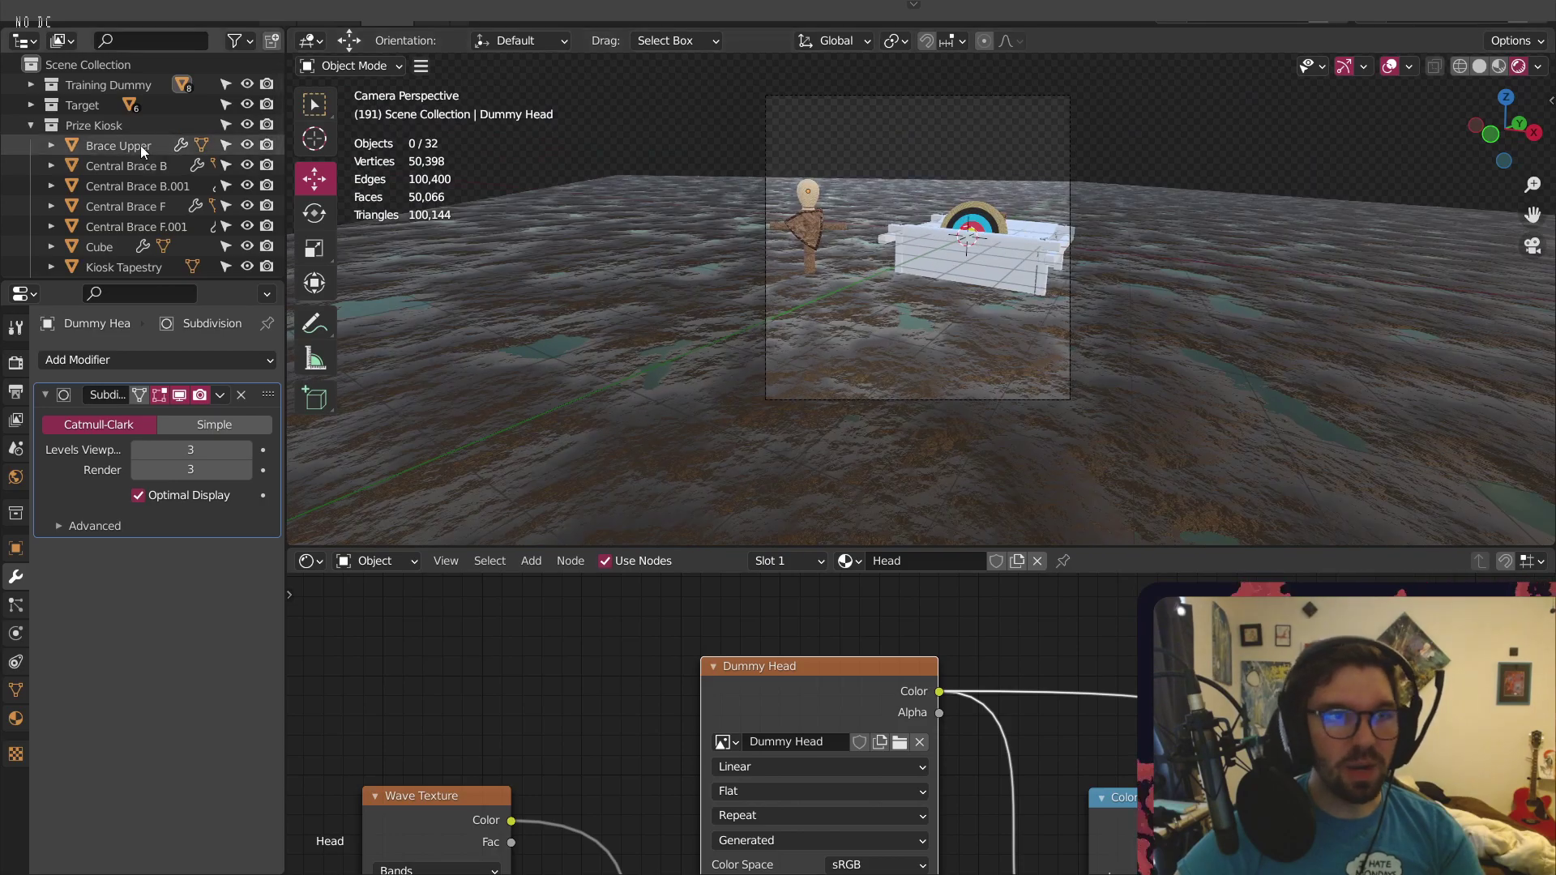
left_click(87, 148)
scroll(134, 198, "down", 5)
left_click(121, 208, "shift")
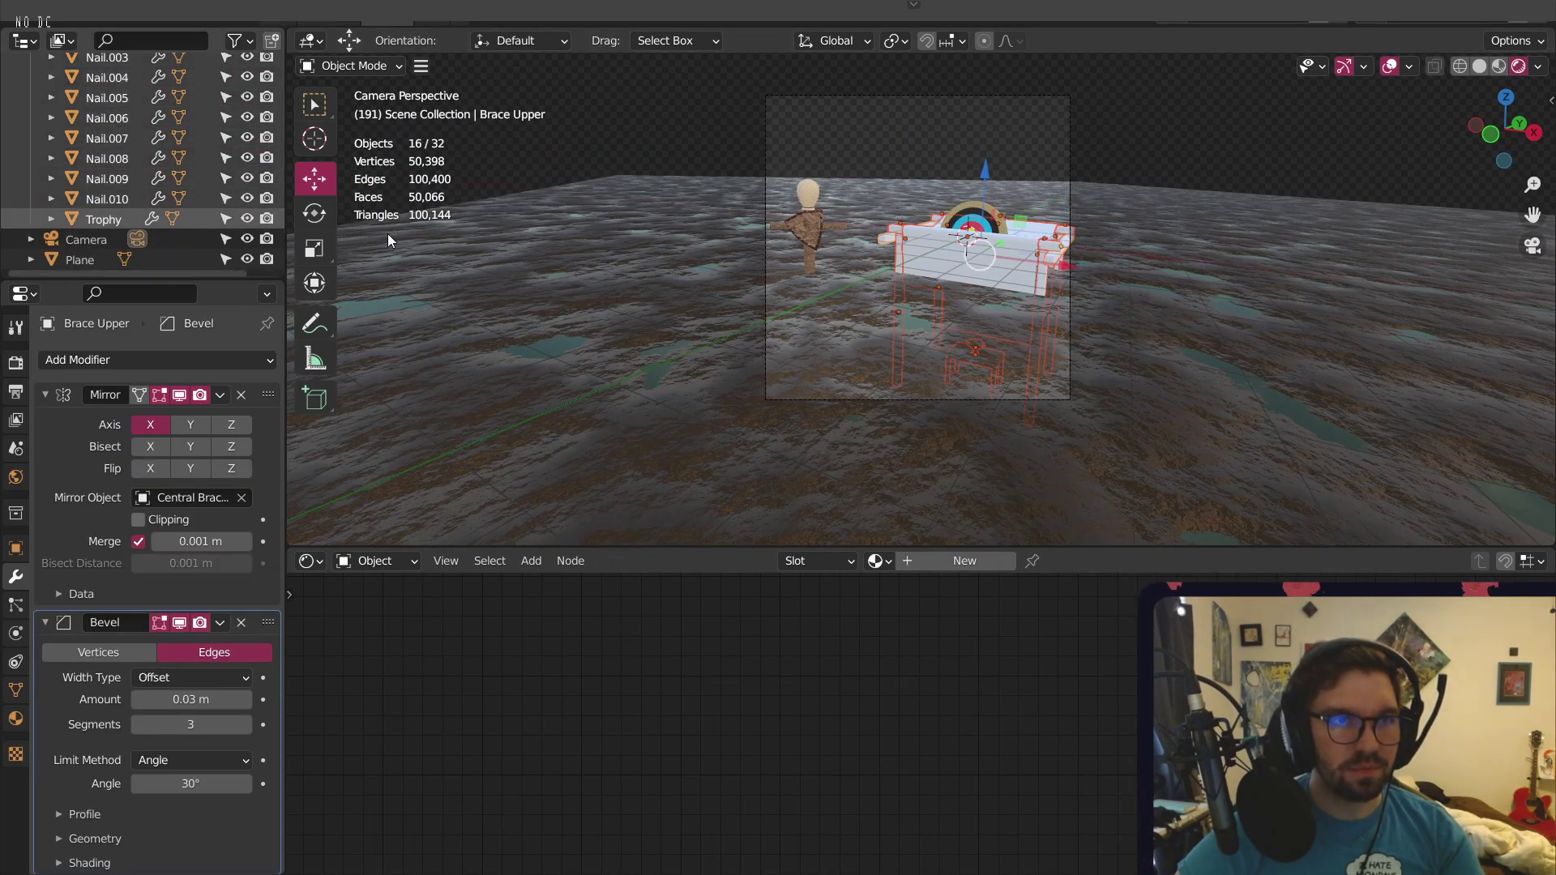
scroll(948, 239, "up", 3)
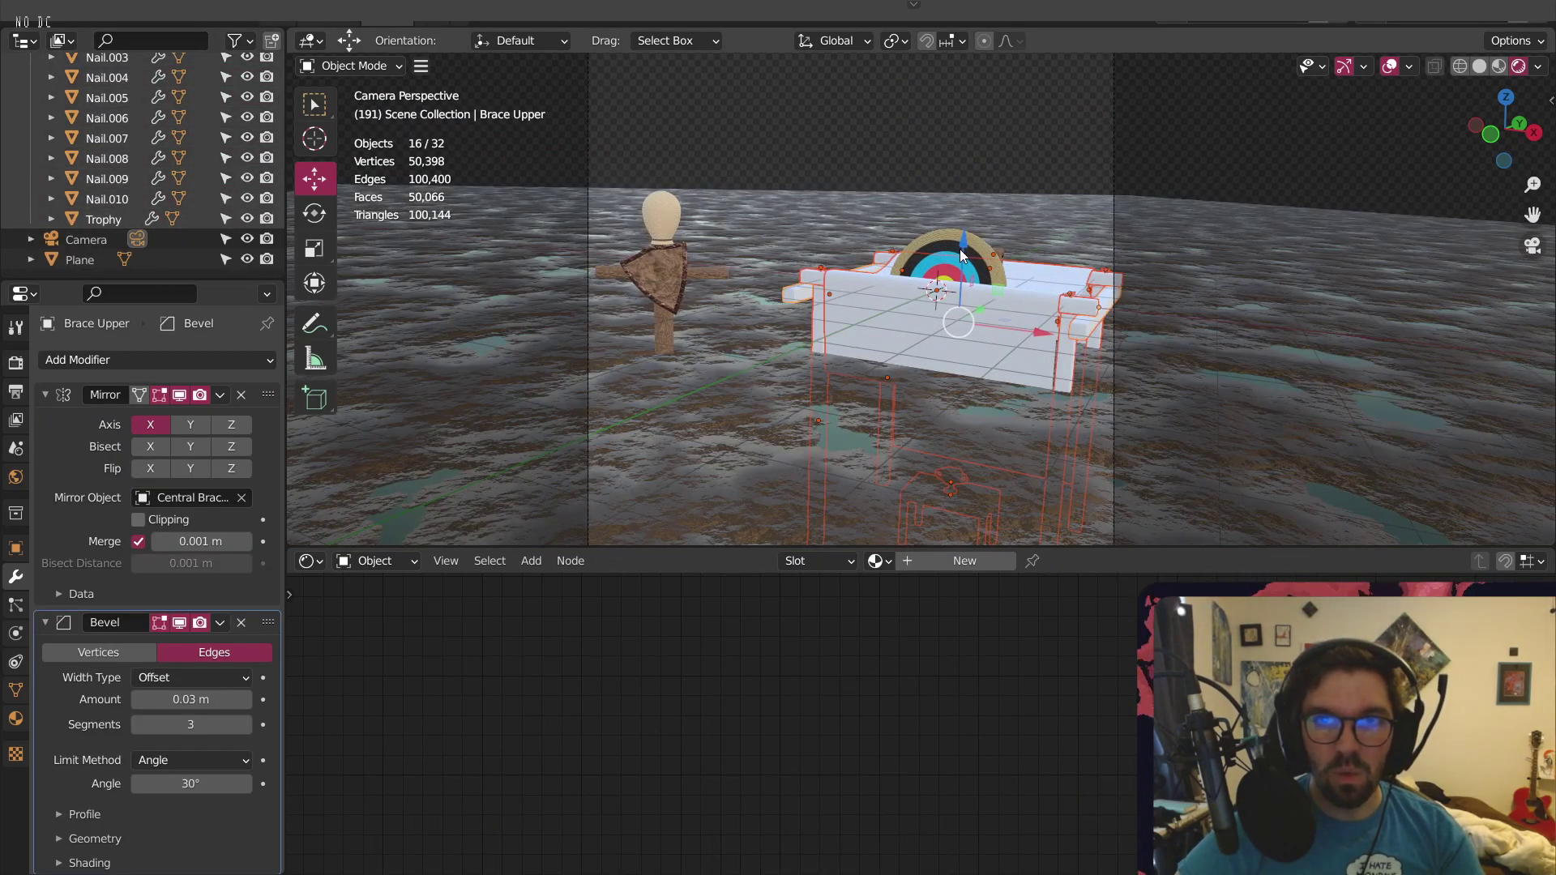
left_click_drag(962, 256, 996, 515)
scroll(945, 256, "up", 5)
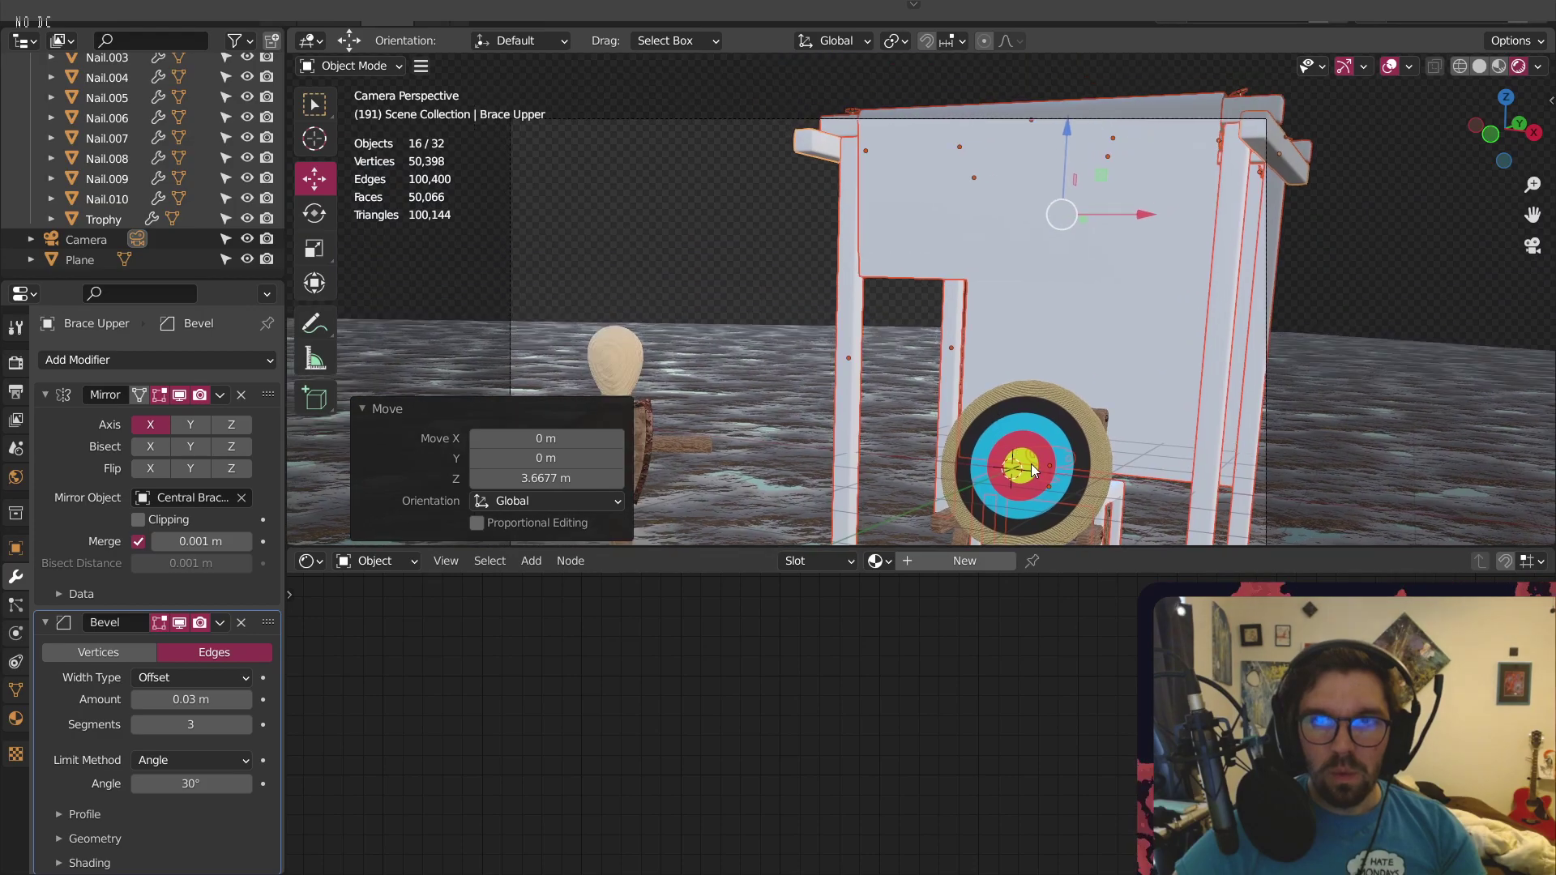
Move the kiosk about -3.74 m along X and rotate it about 18.4° around Z
middle_click_drag(1017, 478, 932, 343, "shift")
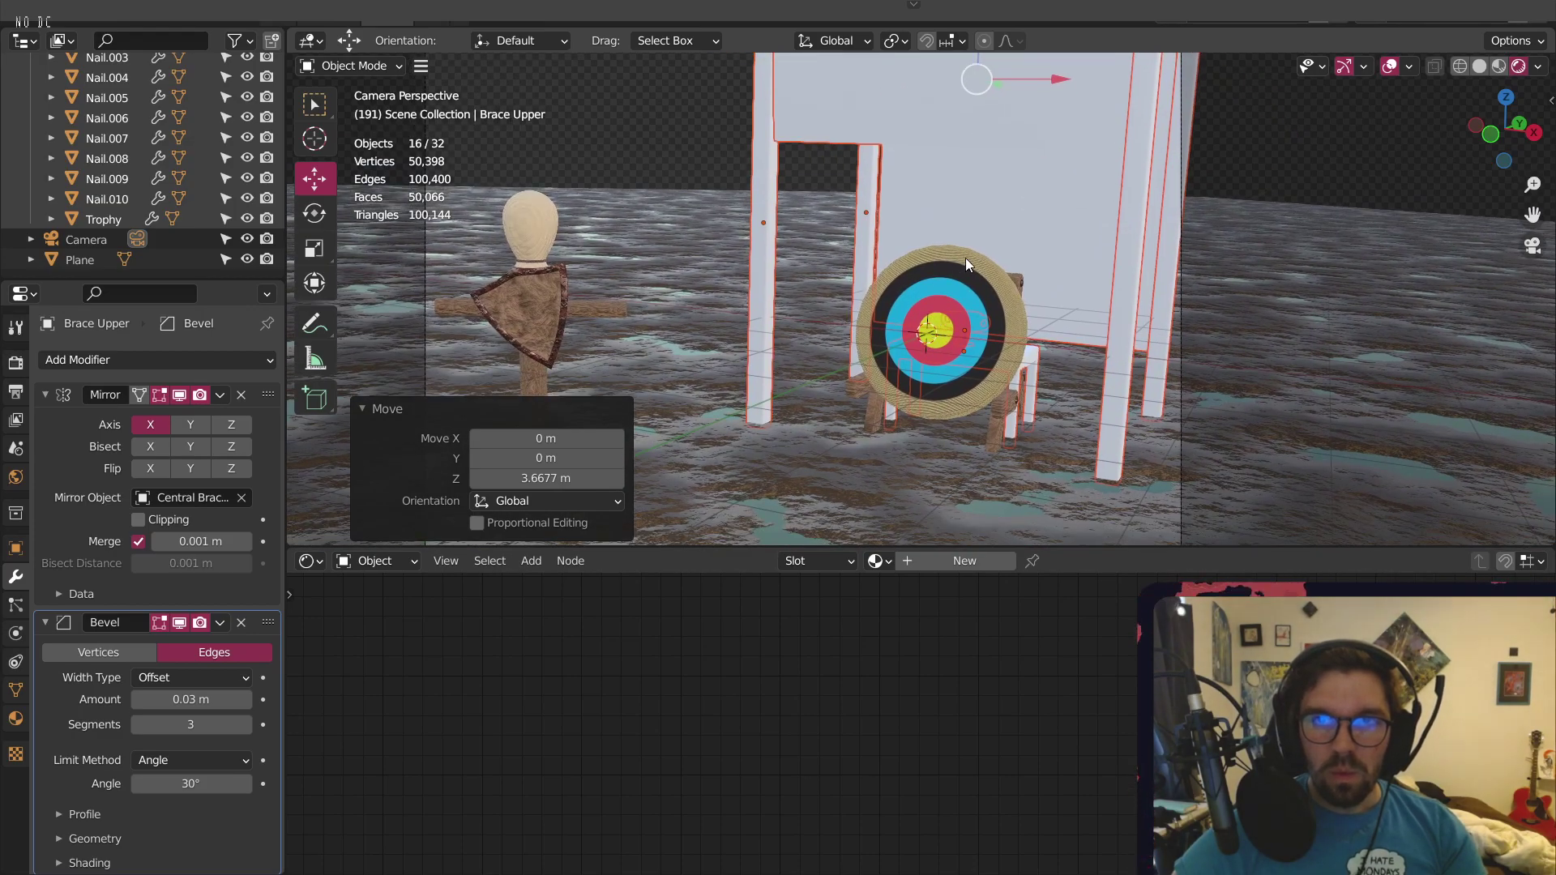
middle_click_drag(1095, 109, 1164, 188, "shift")
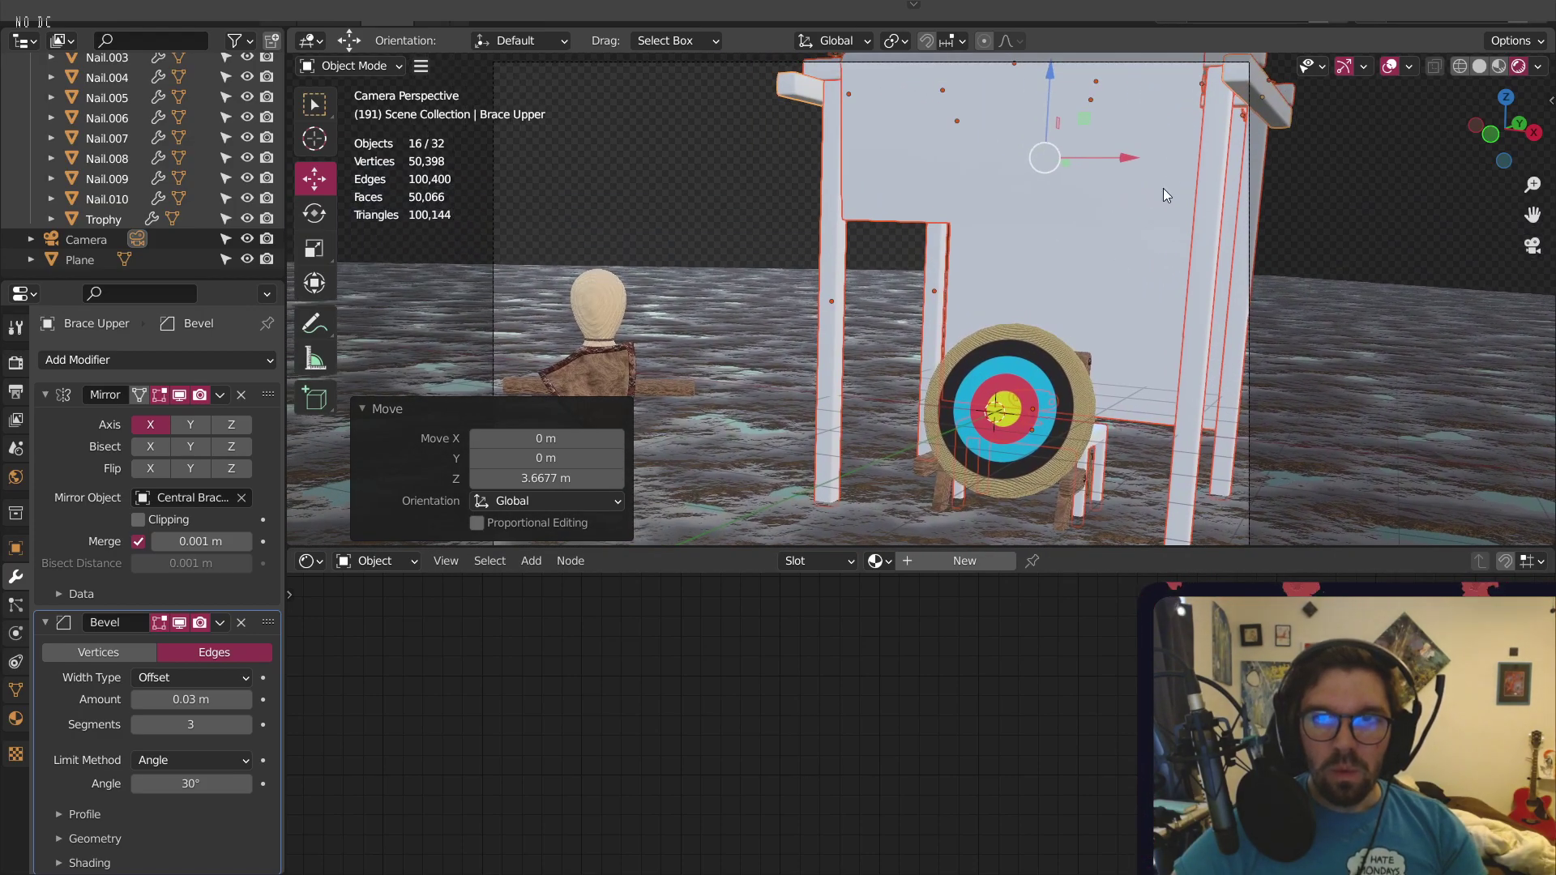
left_click_drag(1130, 167, 856, 134)
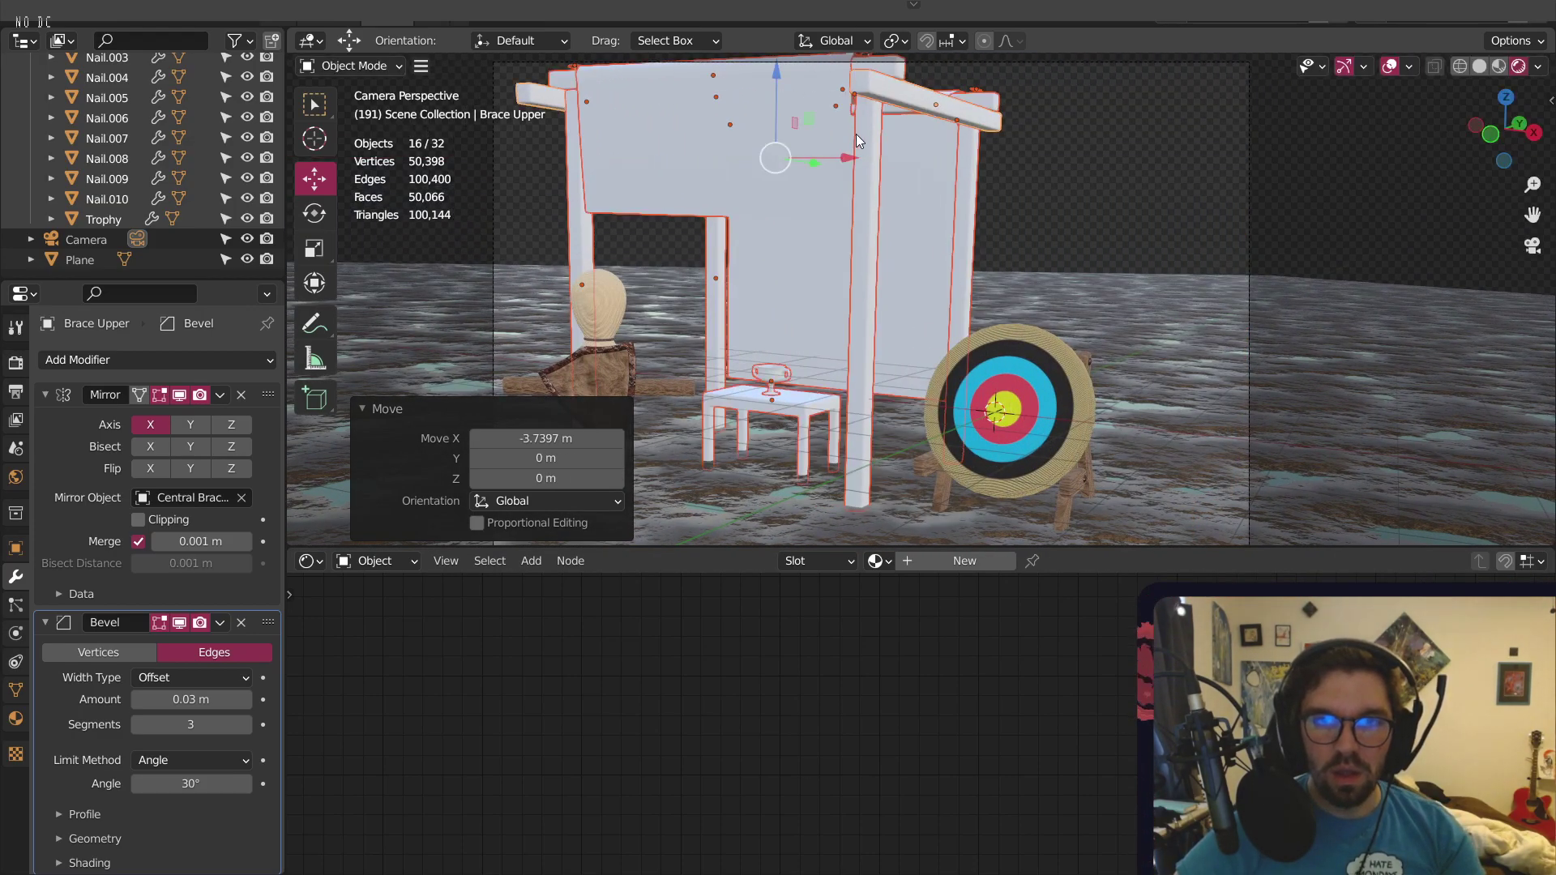
left_click(314, 213)
left_click_drag(763, 152, 770, 153)
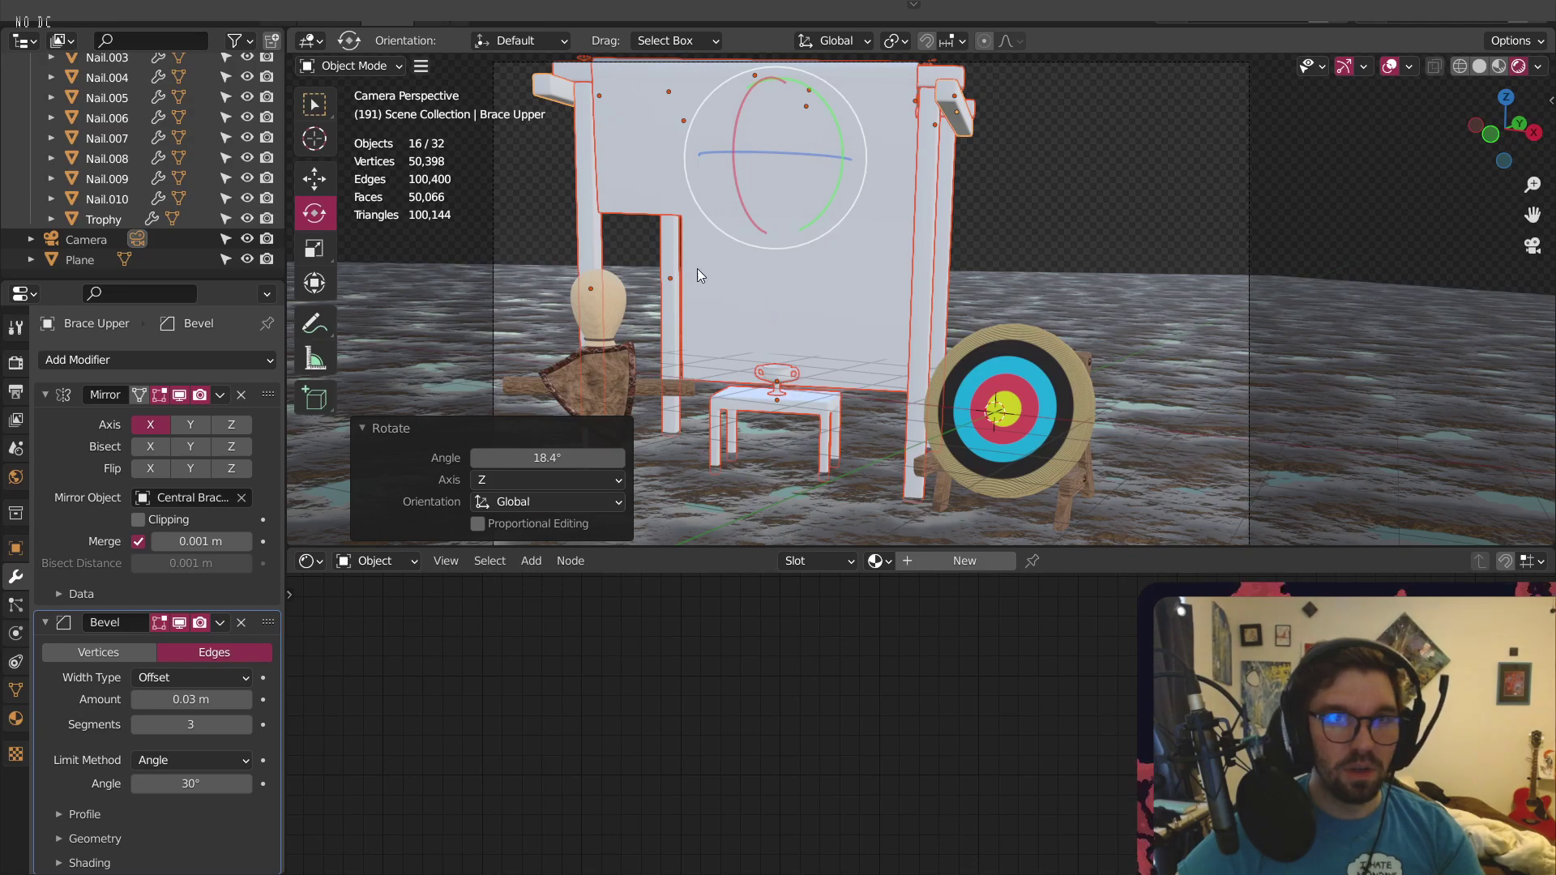
Move the kiosk about -0.45 m in X and 1.64 m in Y, behind the dummy and target, and deselect it in camera view
middle_click_drag(697, 270, 640, 375)
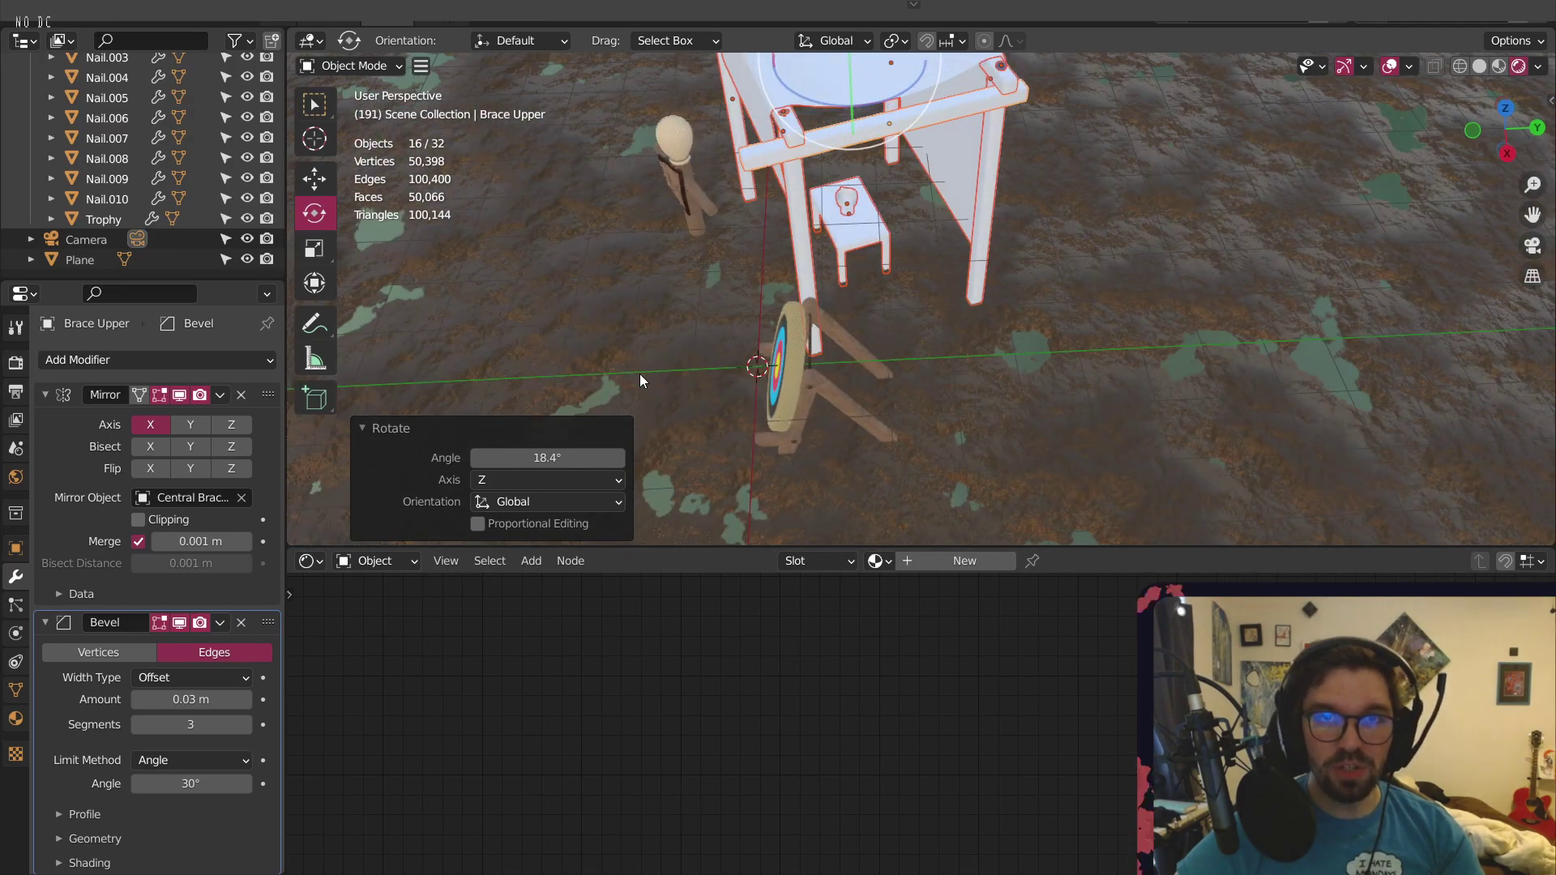
left_click(315, 176)
middle_click_drag(713, 291, 751, 259)
left_click_drag(853, 193, 970, 164)
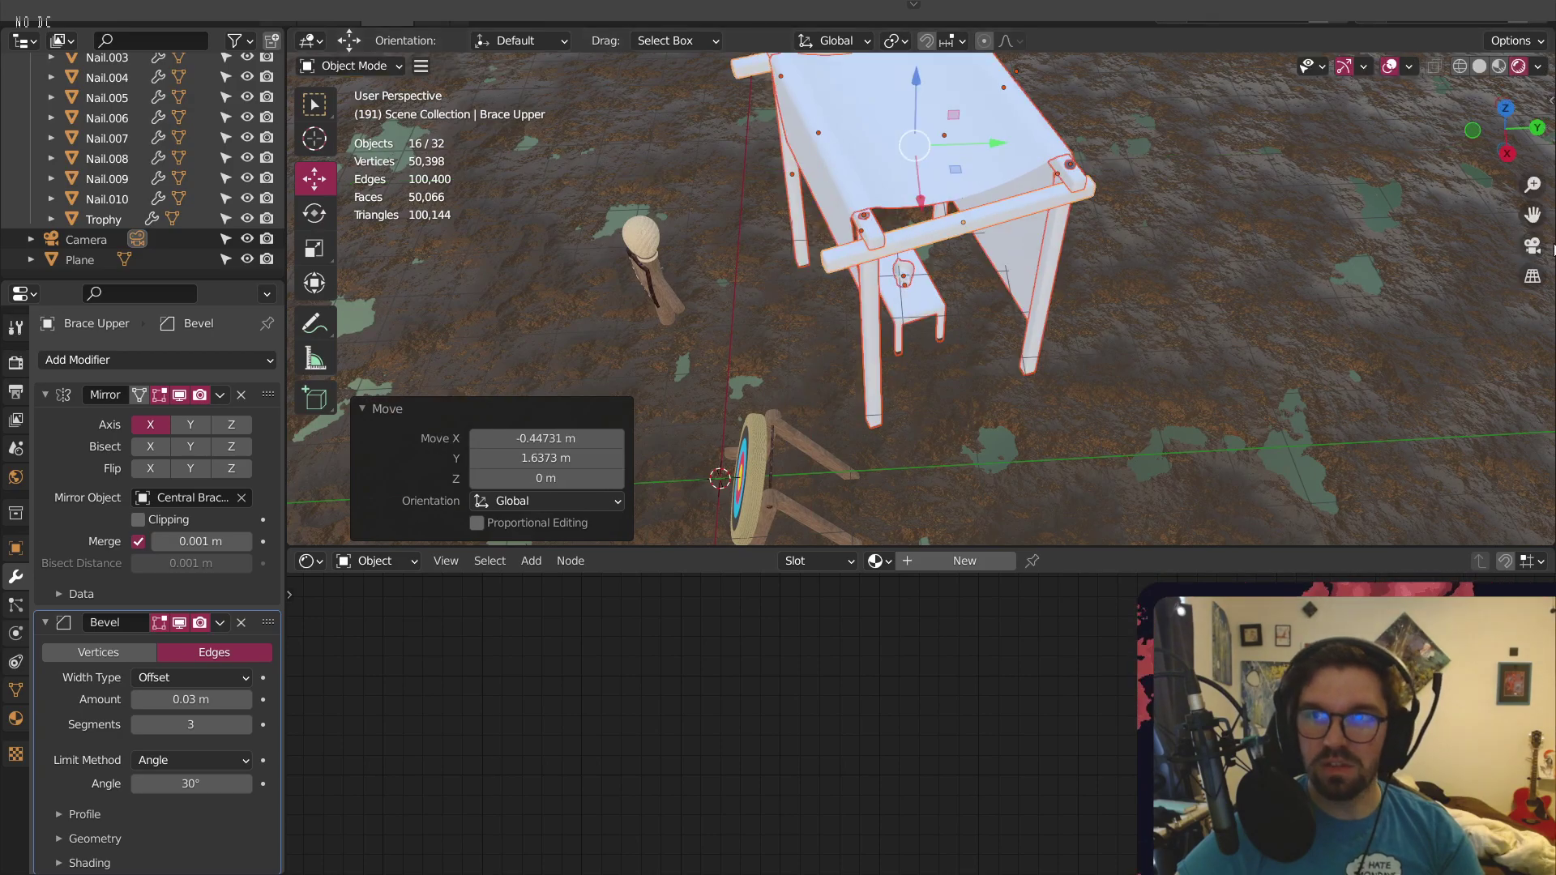
left_click(1533, 245)
left_click(1077, 188)
scroll(1009, 240, "up", 4)
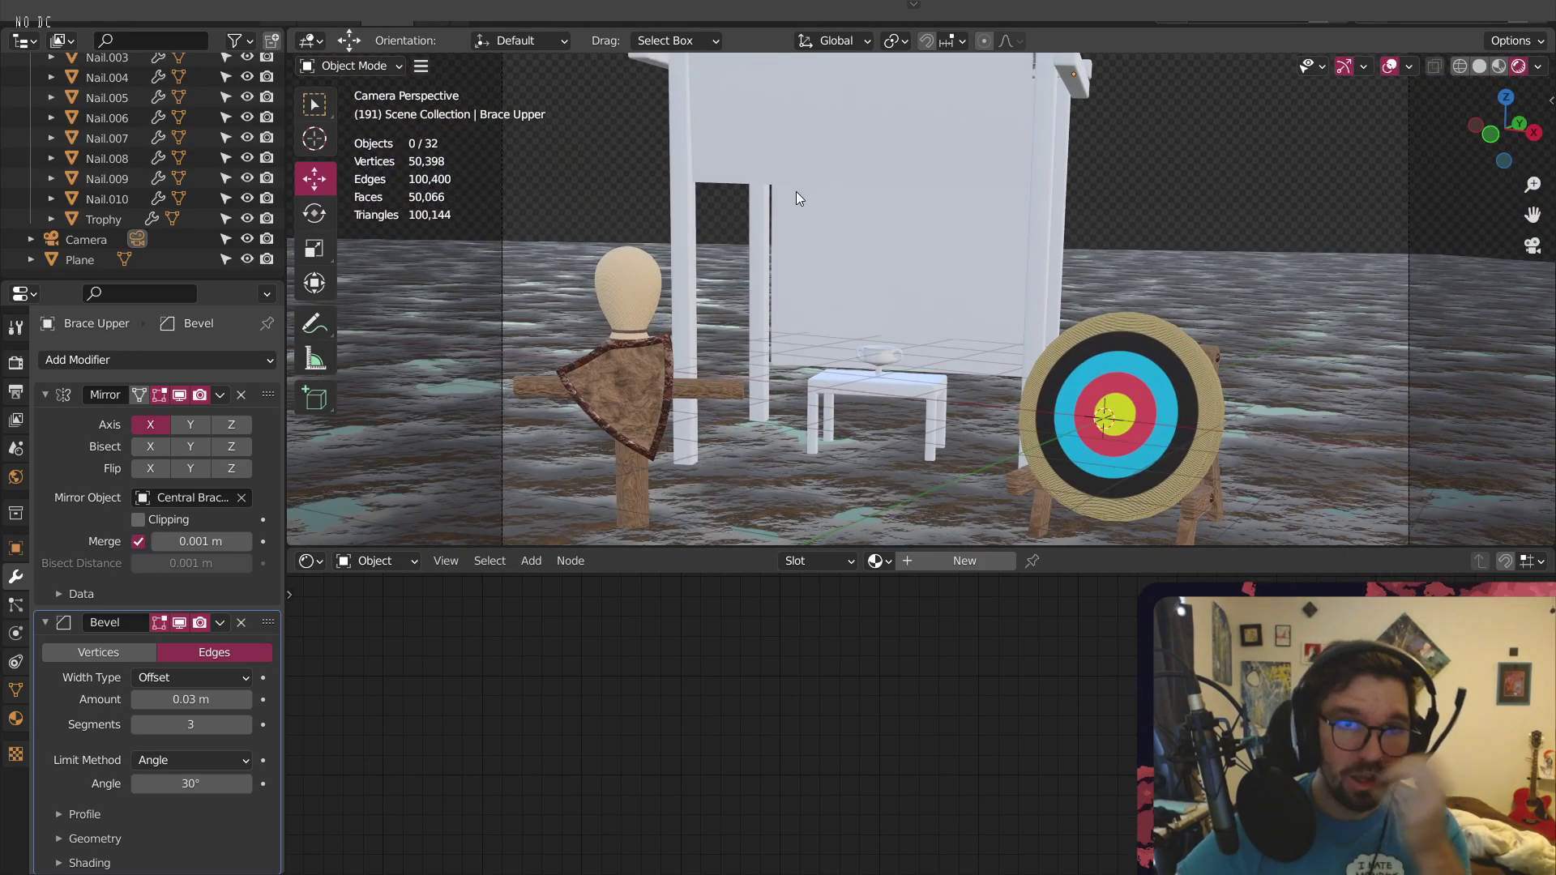
Reselect every Prize Kiosk object and shift the kiosk slightly along X toward the target in the camera view
scroll(792, 192, "up", 1)
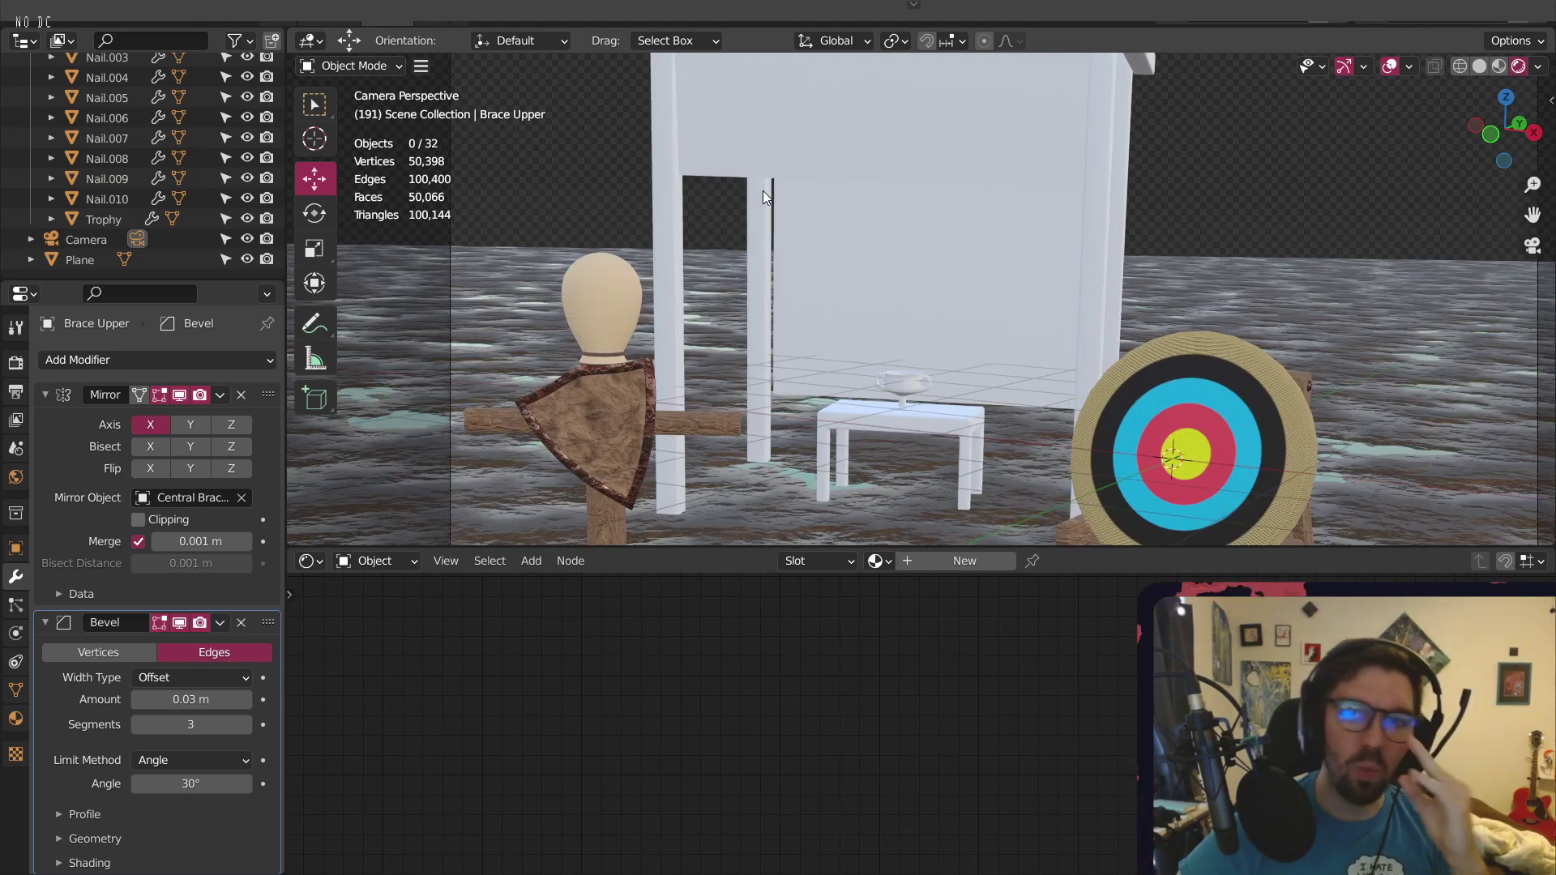
scroll(761, 195, "down", 2)
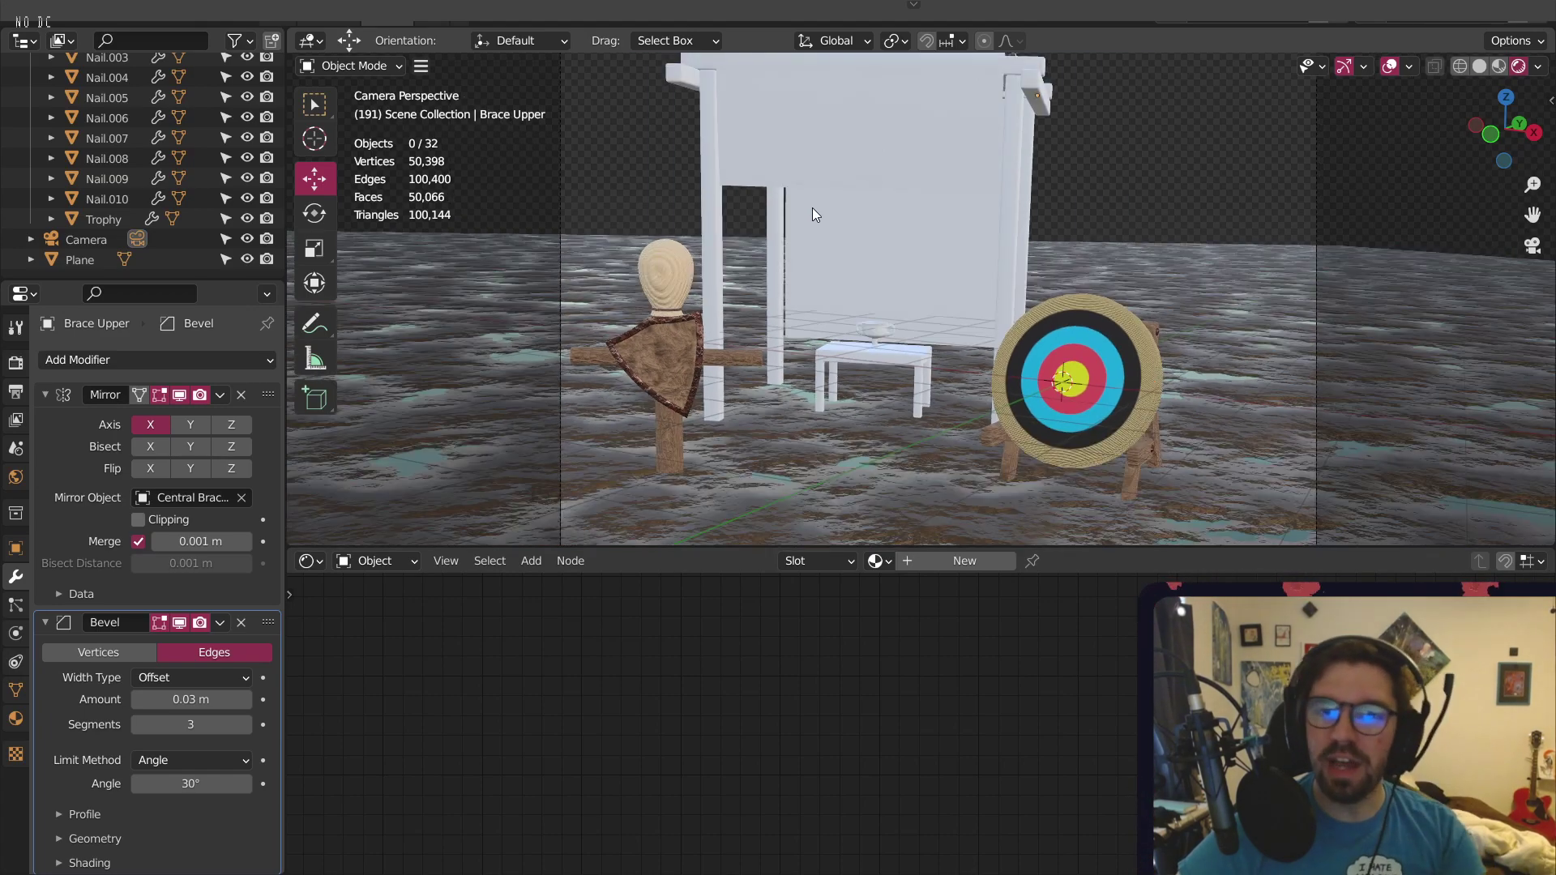
middle_click_drag(899, 263, 878, 259, "shift")
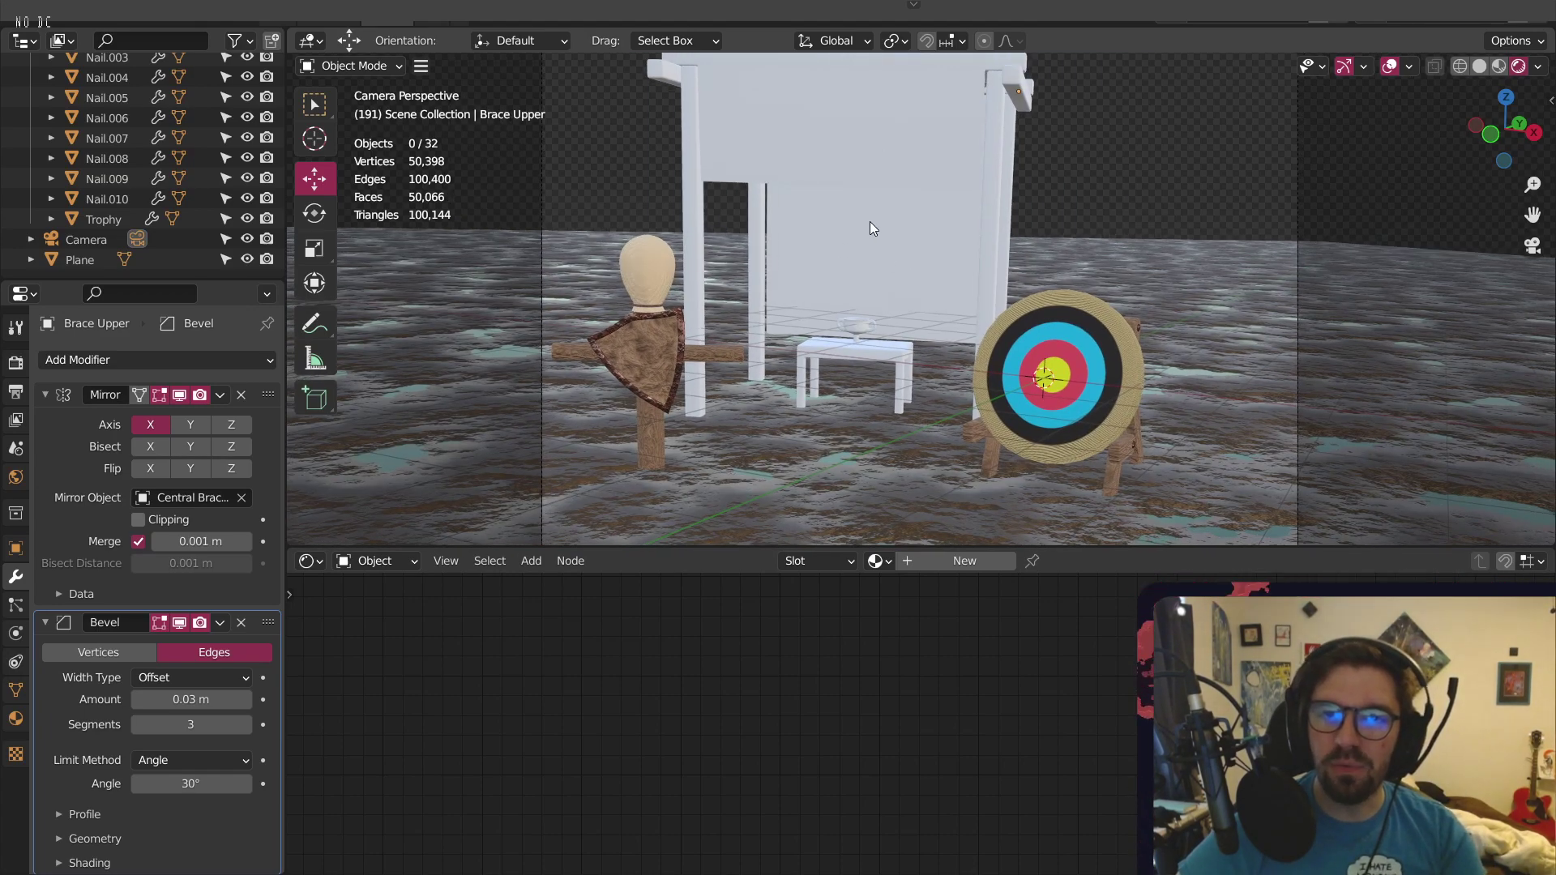
scroll(869, 221, "up", 1)
scroll(124, 118, "up", 6)
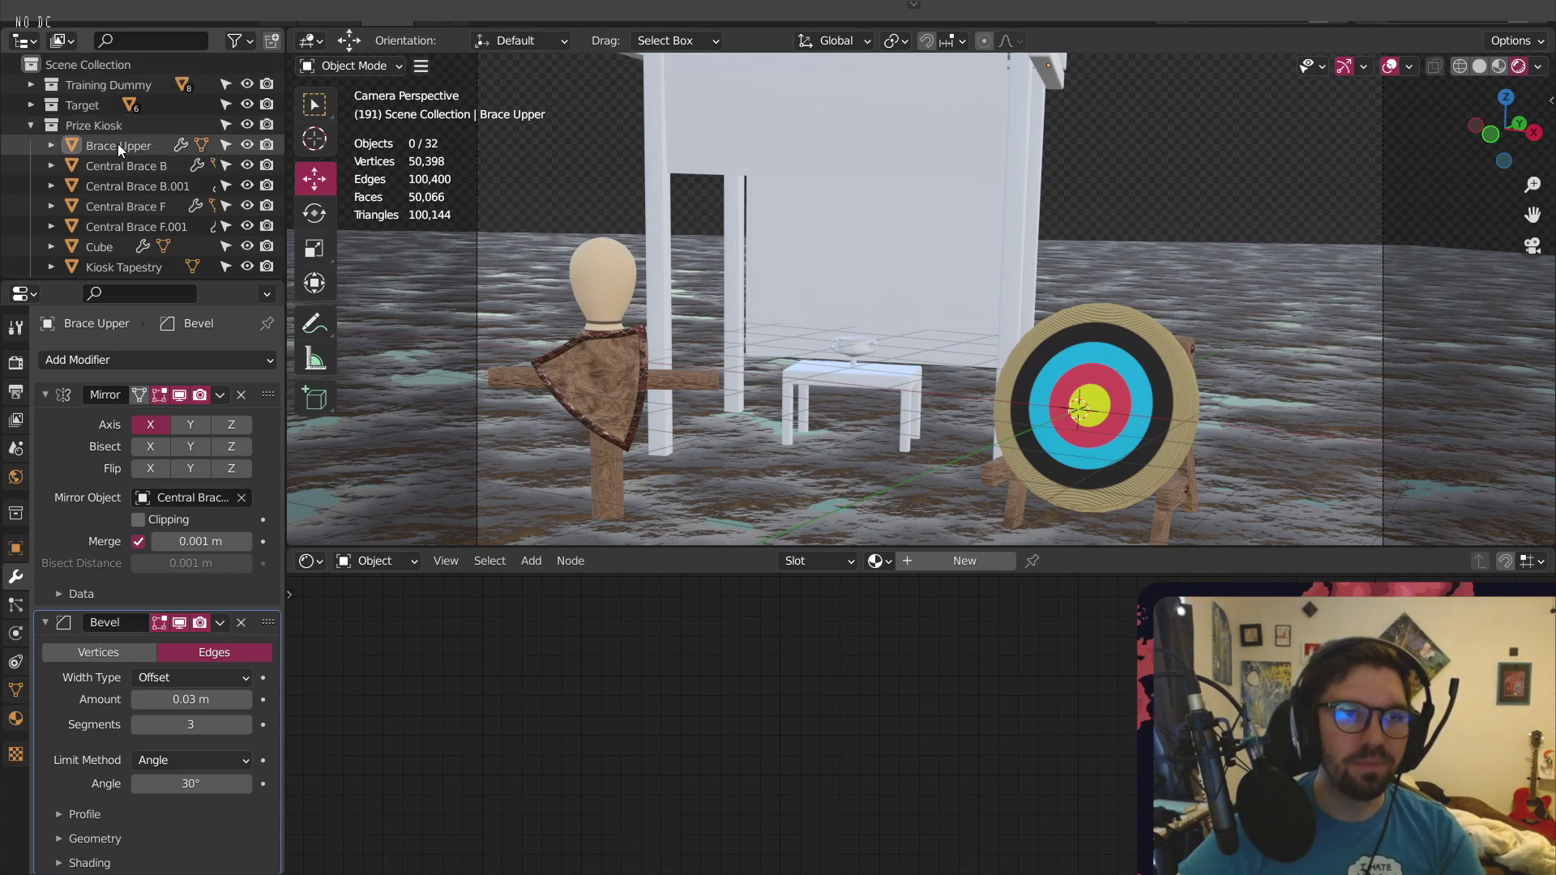
scroll(130, 154, "down", 5)
left_click(109, 218, "shift")
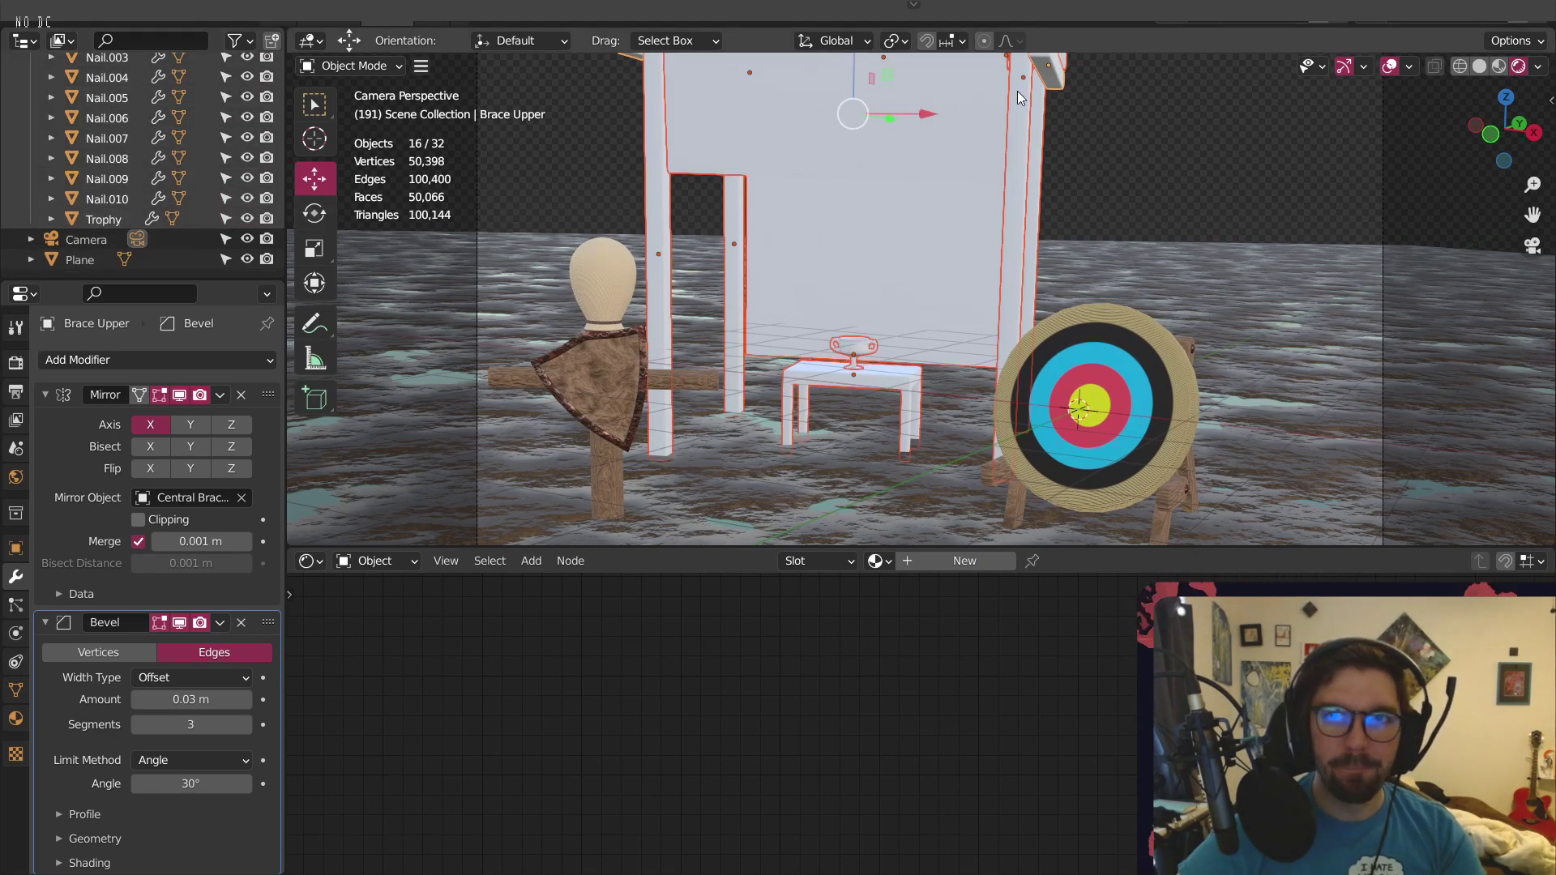
left_click_drag(927, 114, 952, 114)
left_click(1194, 157)
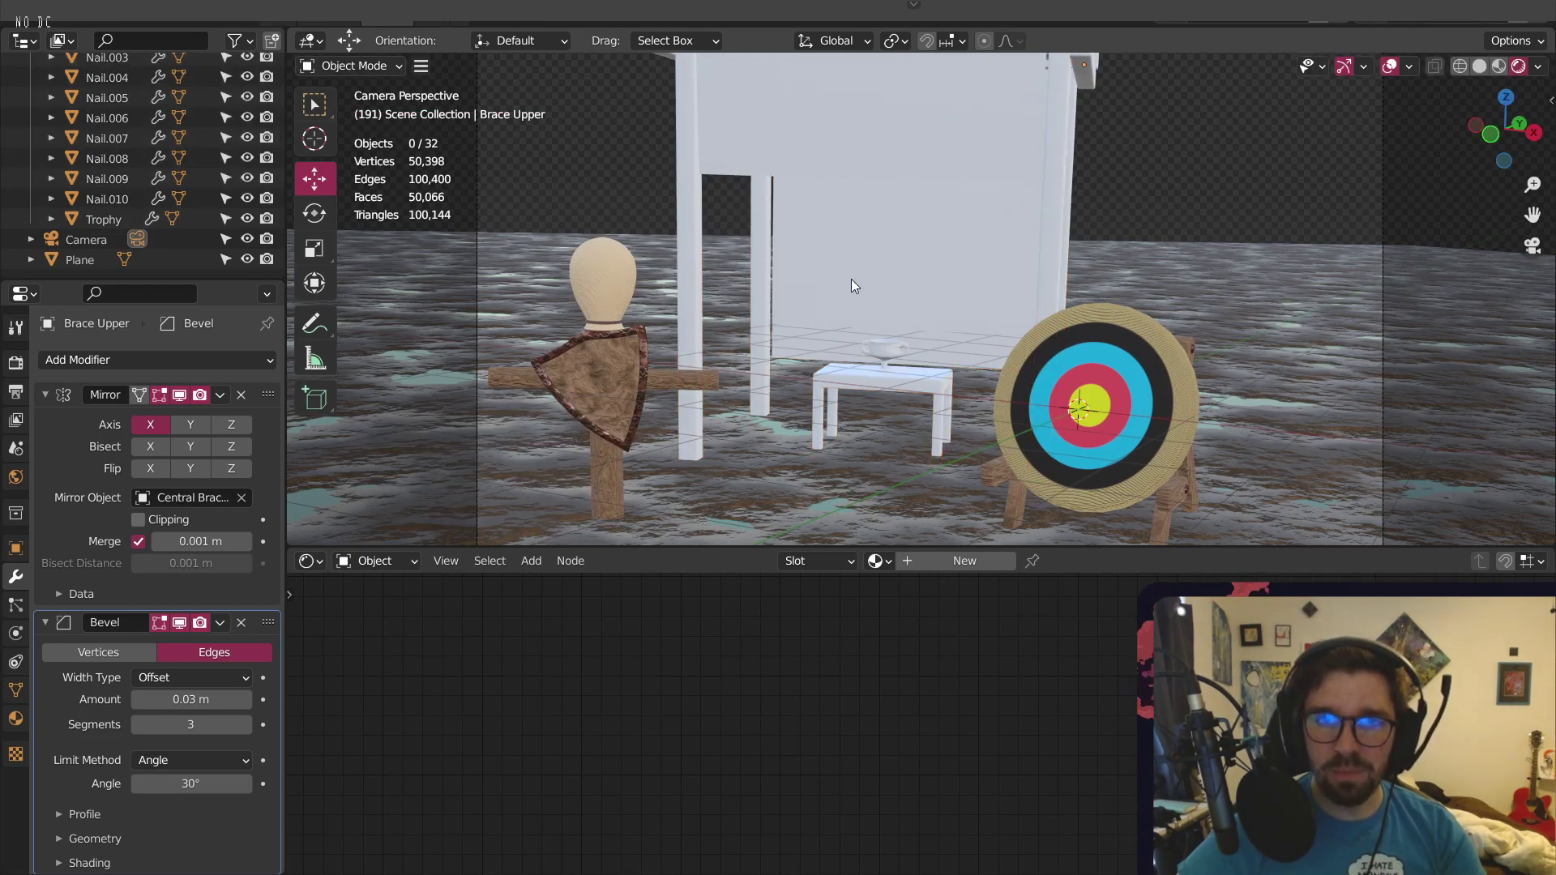
Collapse the Prize Kiosk collection and hide the Training Dummy and Target collections and the ground Plane
scroll(835, 235, "down", 2)
scroll(664, 241, "up", 2)
left_click(686, 240)
middle_click_drag(743, 153, 783, 295, "shift")
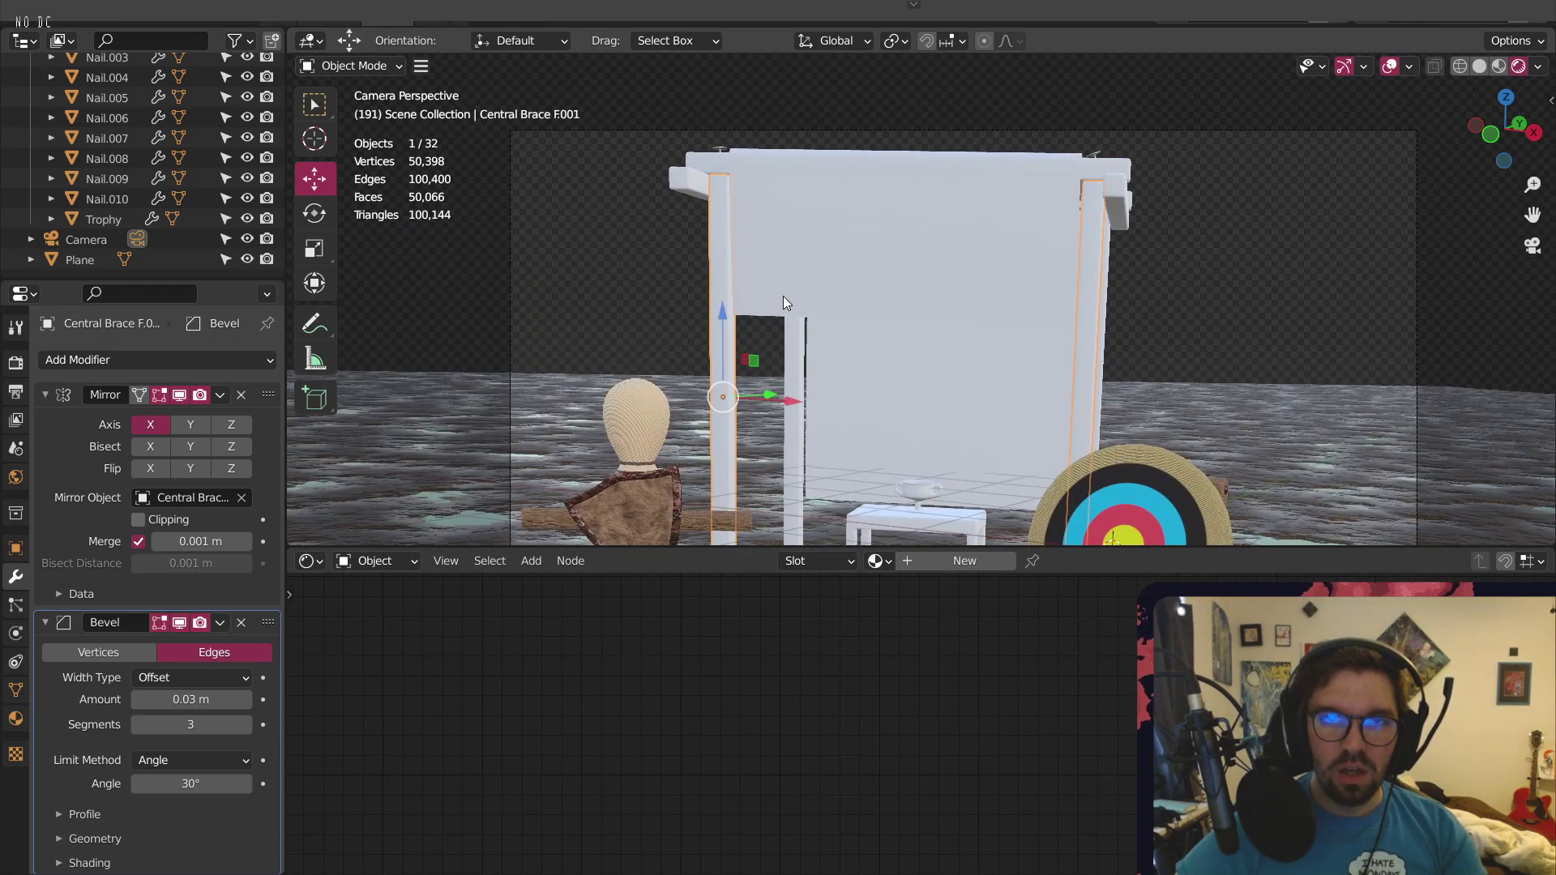
middle_click_drag(1078, 213, 1041, 353)
scroll(1002, 236, "down", 6)
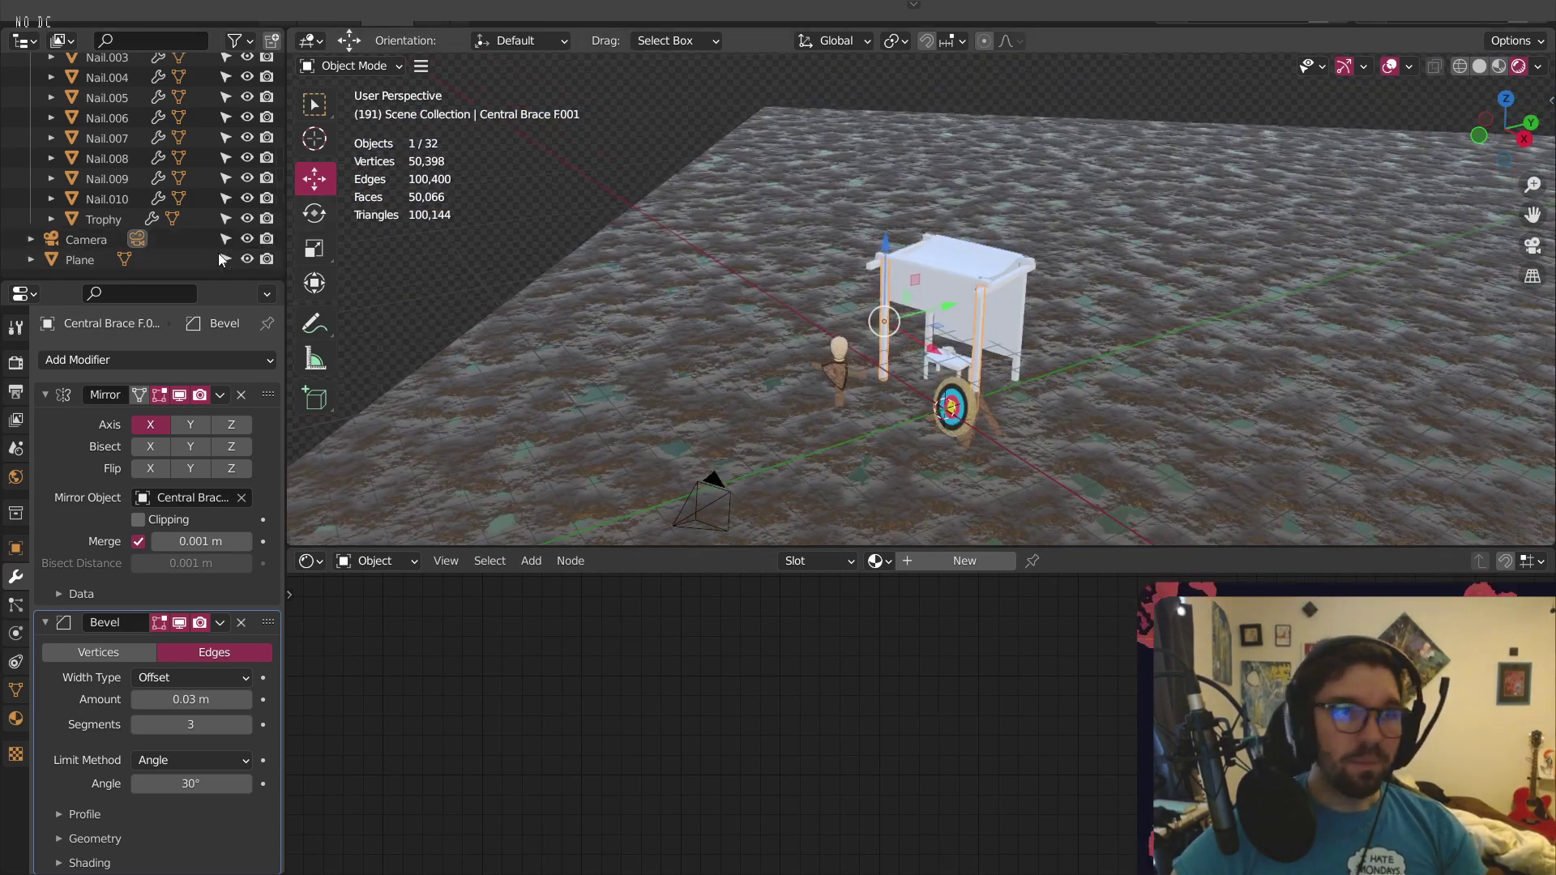
scroll(221, 260, "up", 5)
left_click(31, 124)
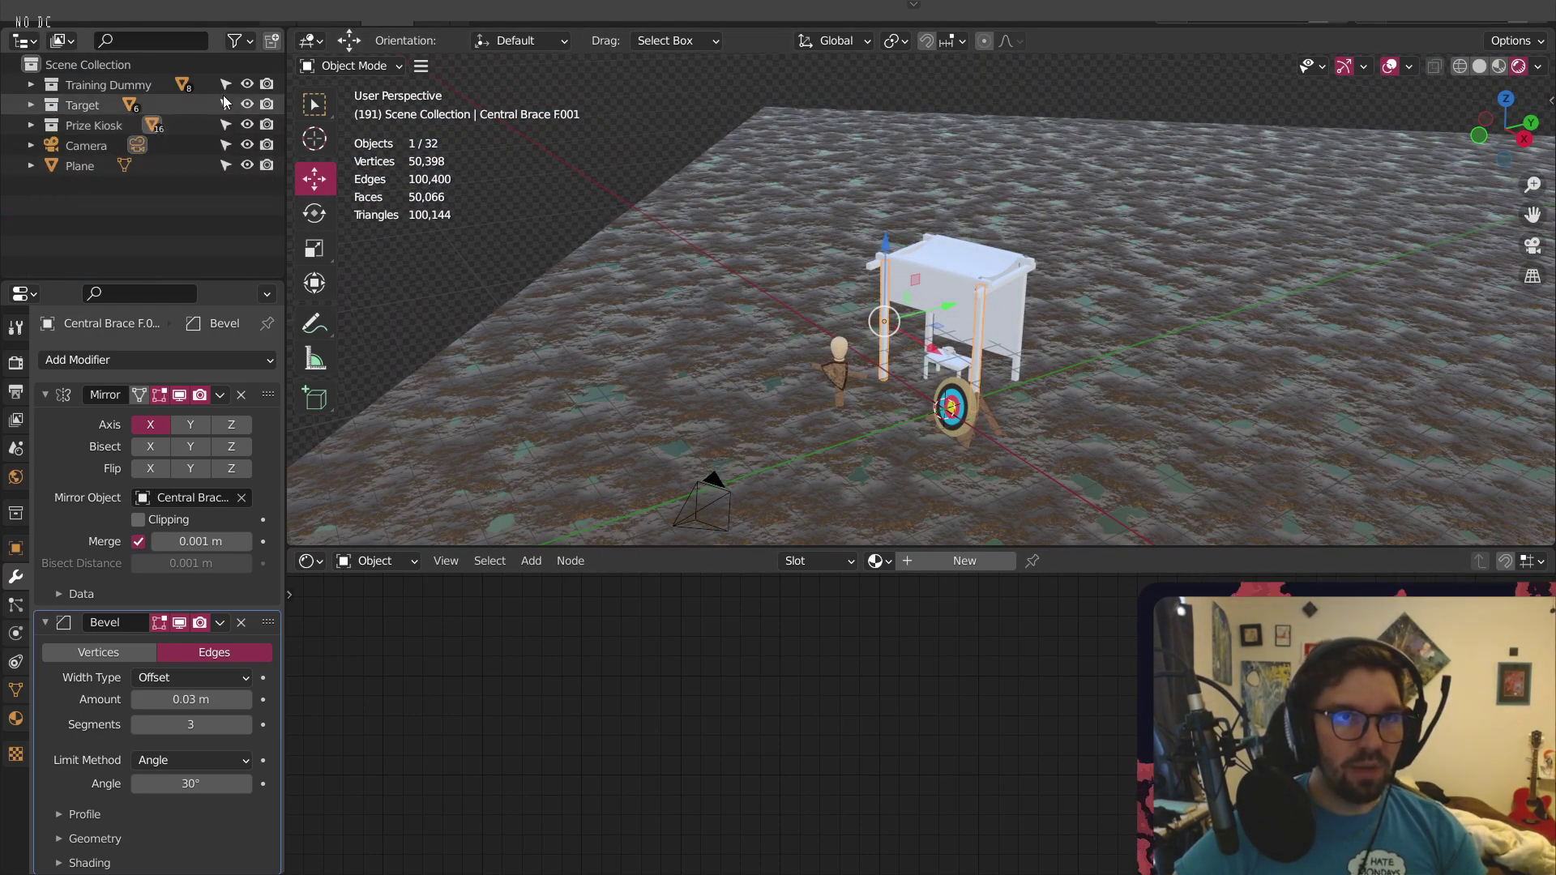
left_click_drag(247, 84, 245, 104)
left_click(247, 166)
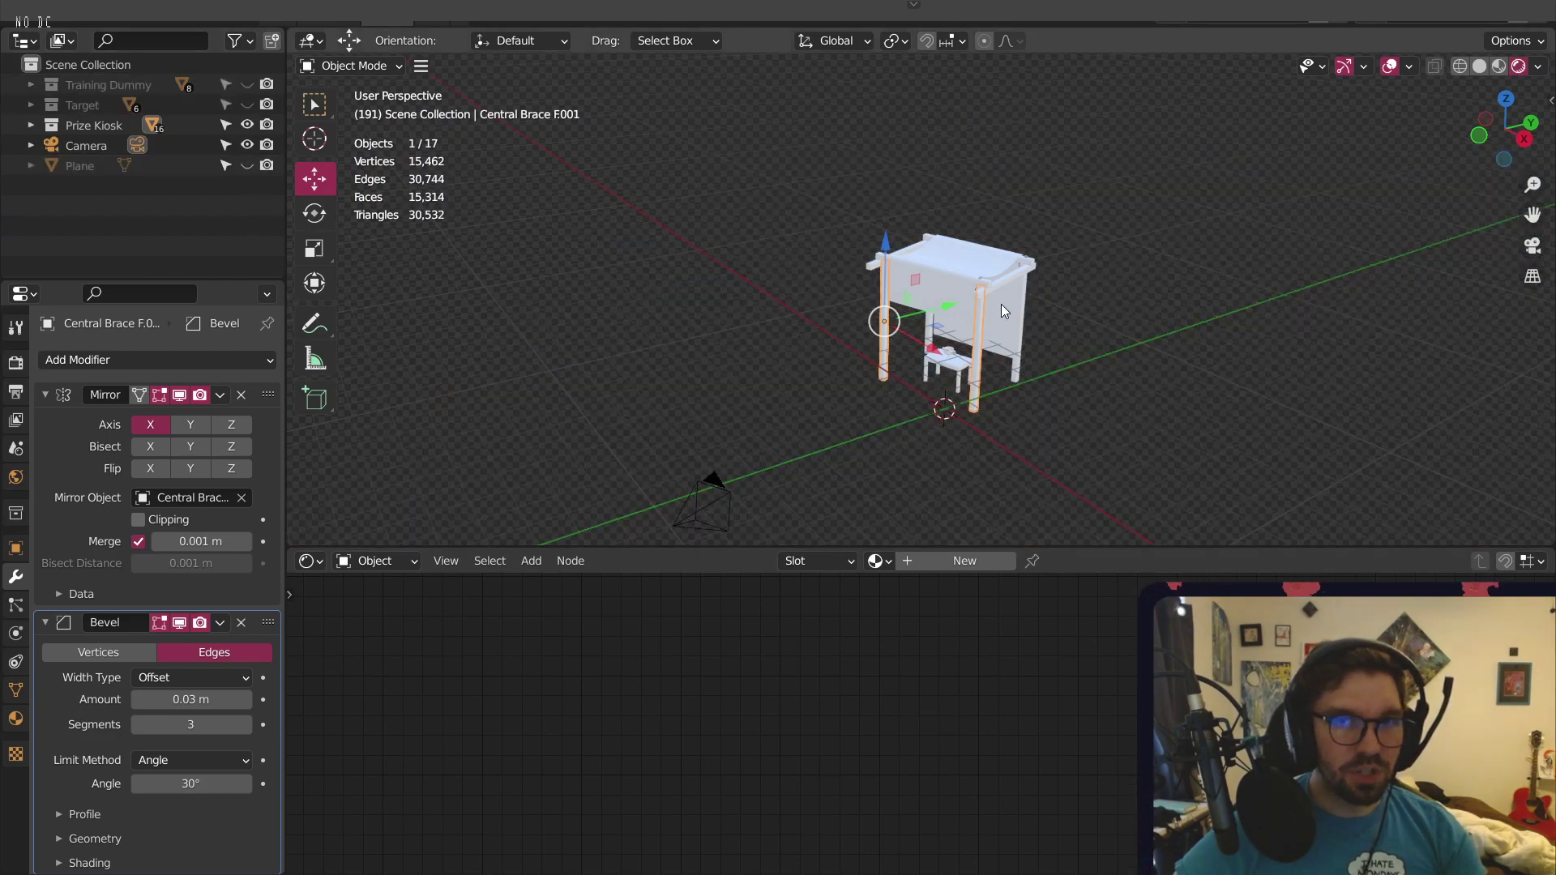
Assign the existing Style Oak material to the kiosk's front vertical posts
scroll(1001, 311, "up", 8)
middle_click_drag(1276, 431, 1224, 212, "shift")
left_click(1224, 212)
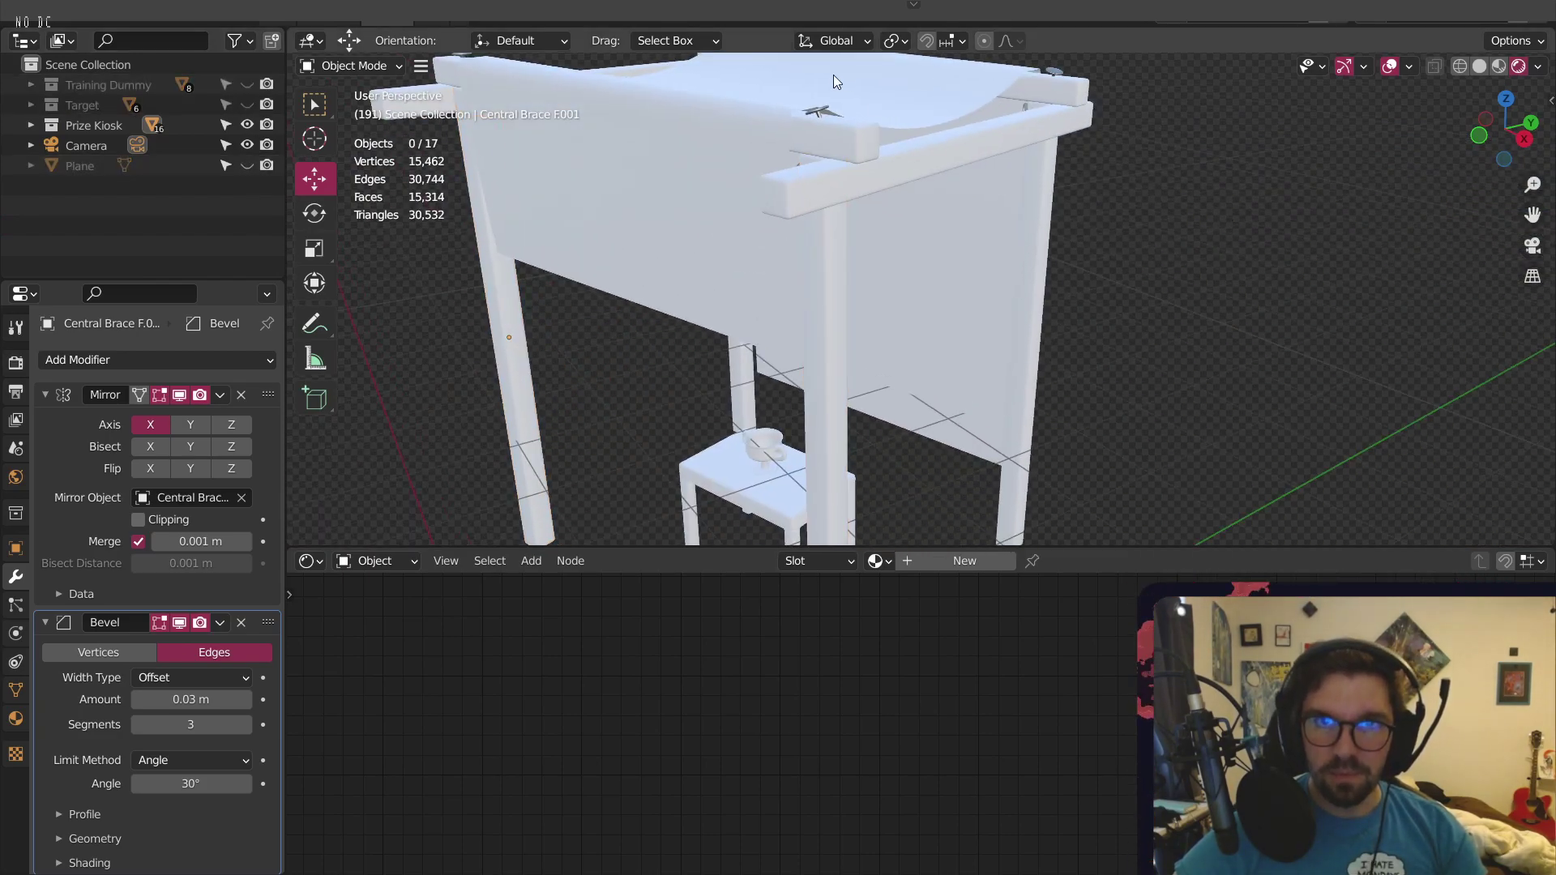
middle_click_drag(833, 74, 896, 365)
left_click(936, 226)
left_click(877, 561)
scroll(1017, 770, "down", 5)
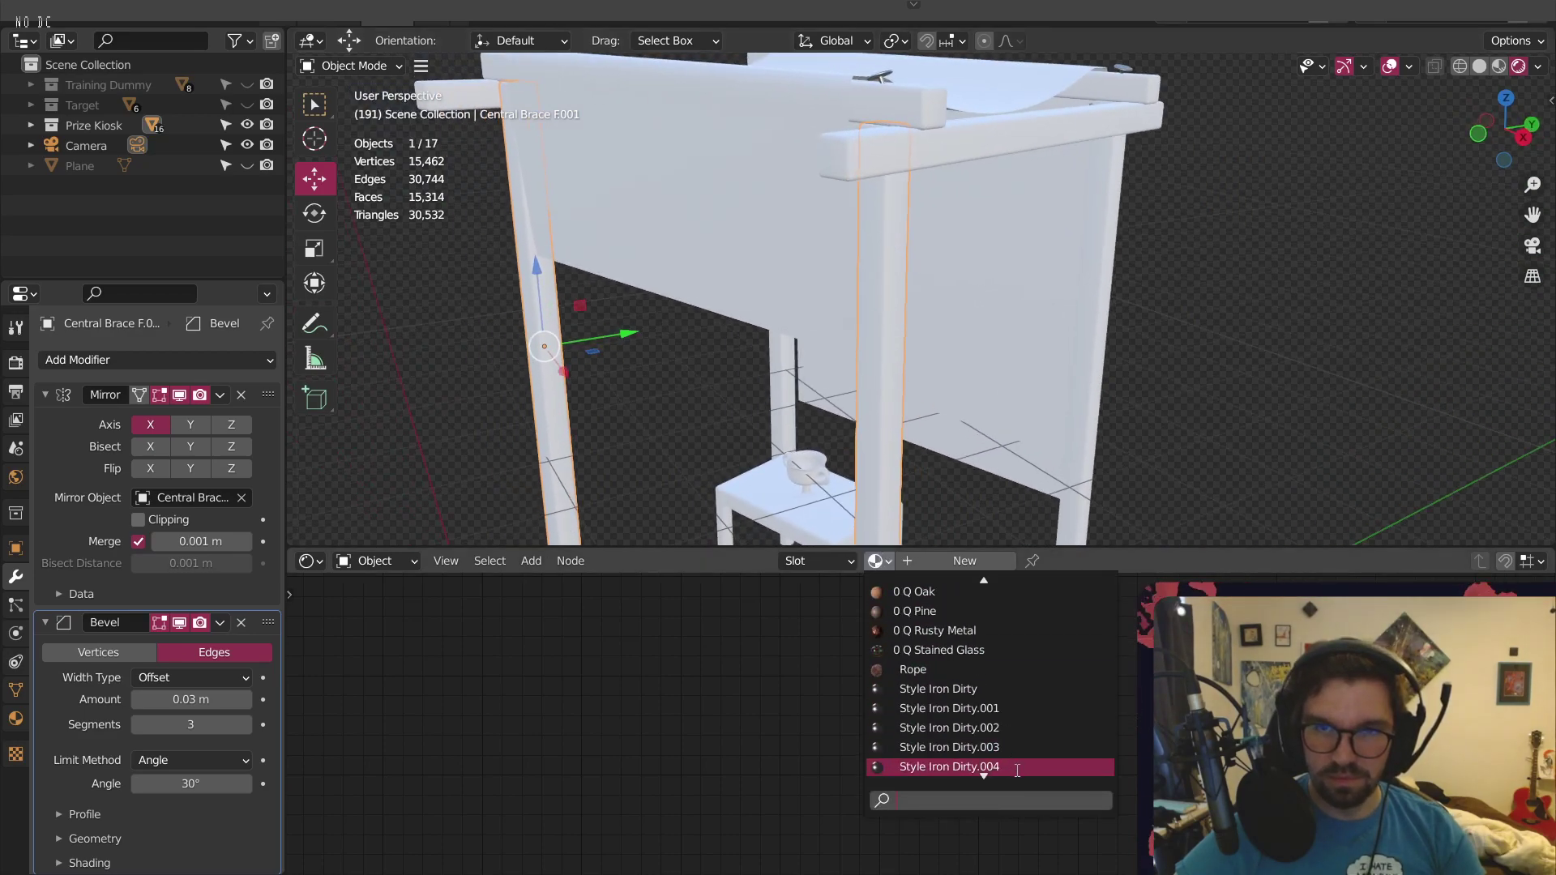
scroll(1013, 762, "down", 8)
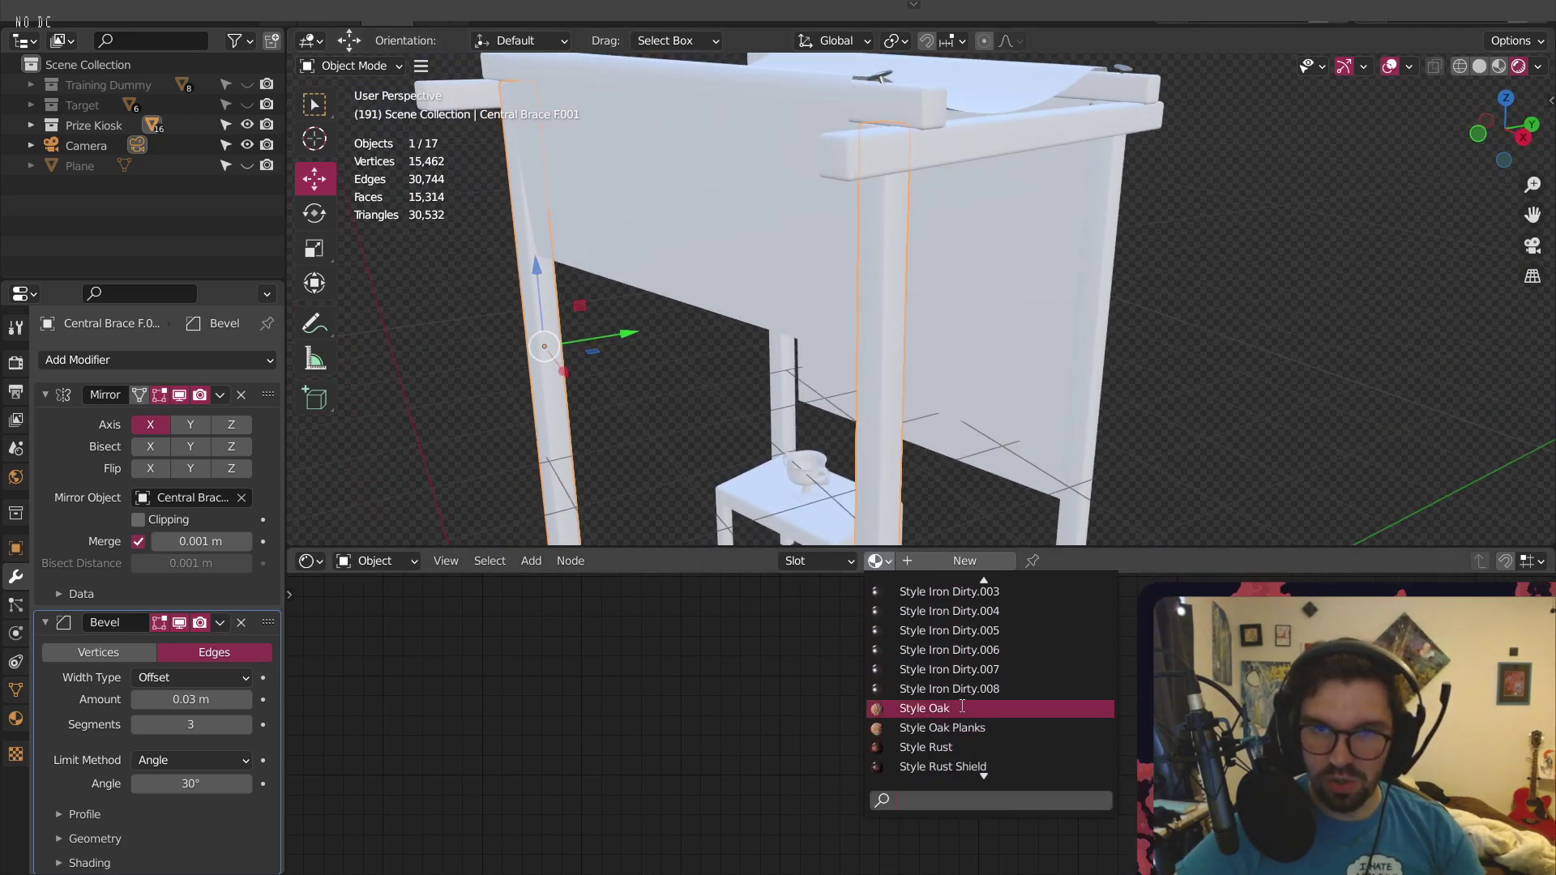
left_click(962, 707)
Link the front posts' Style Oak material to the kiosk's upper side, front and back beams and its rear posts
left_click(926, 166)
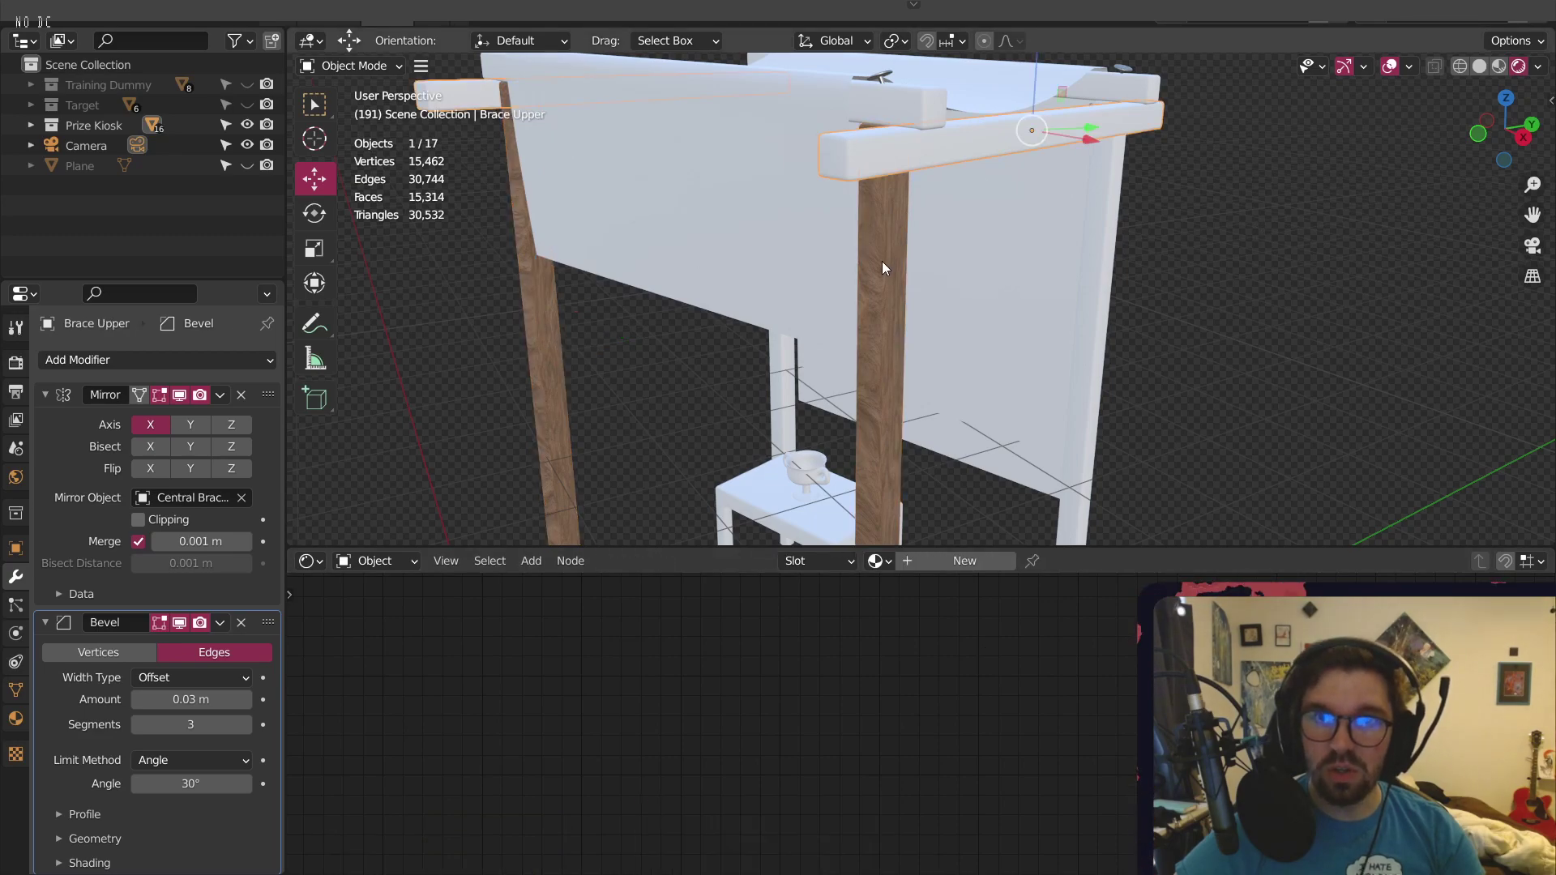
left_click(907, 109, "shift")
left_click(1112, 91, "shift")
left_click(1117, 192, "shift")
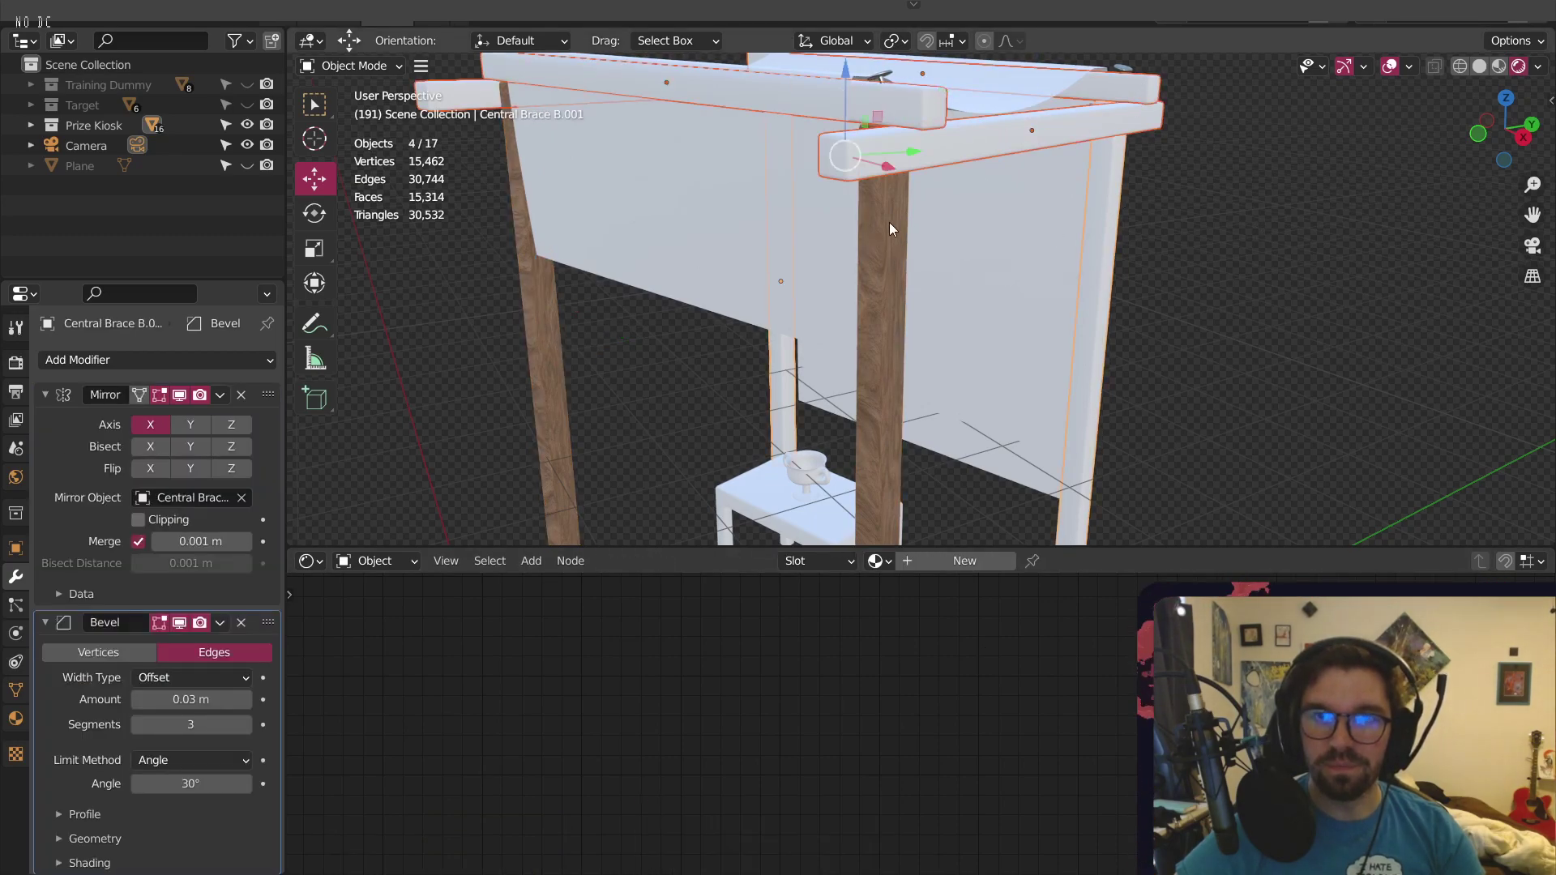
left_click(872, 234, "shift")
key("ctrl+l")
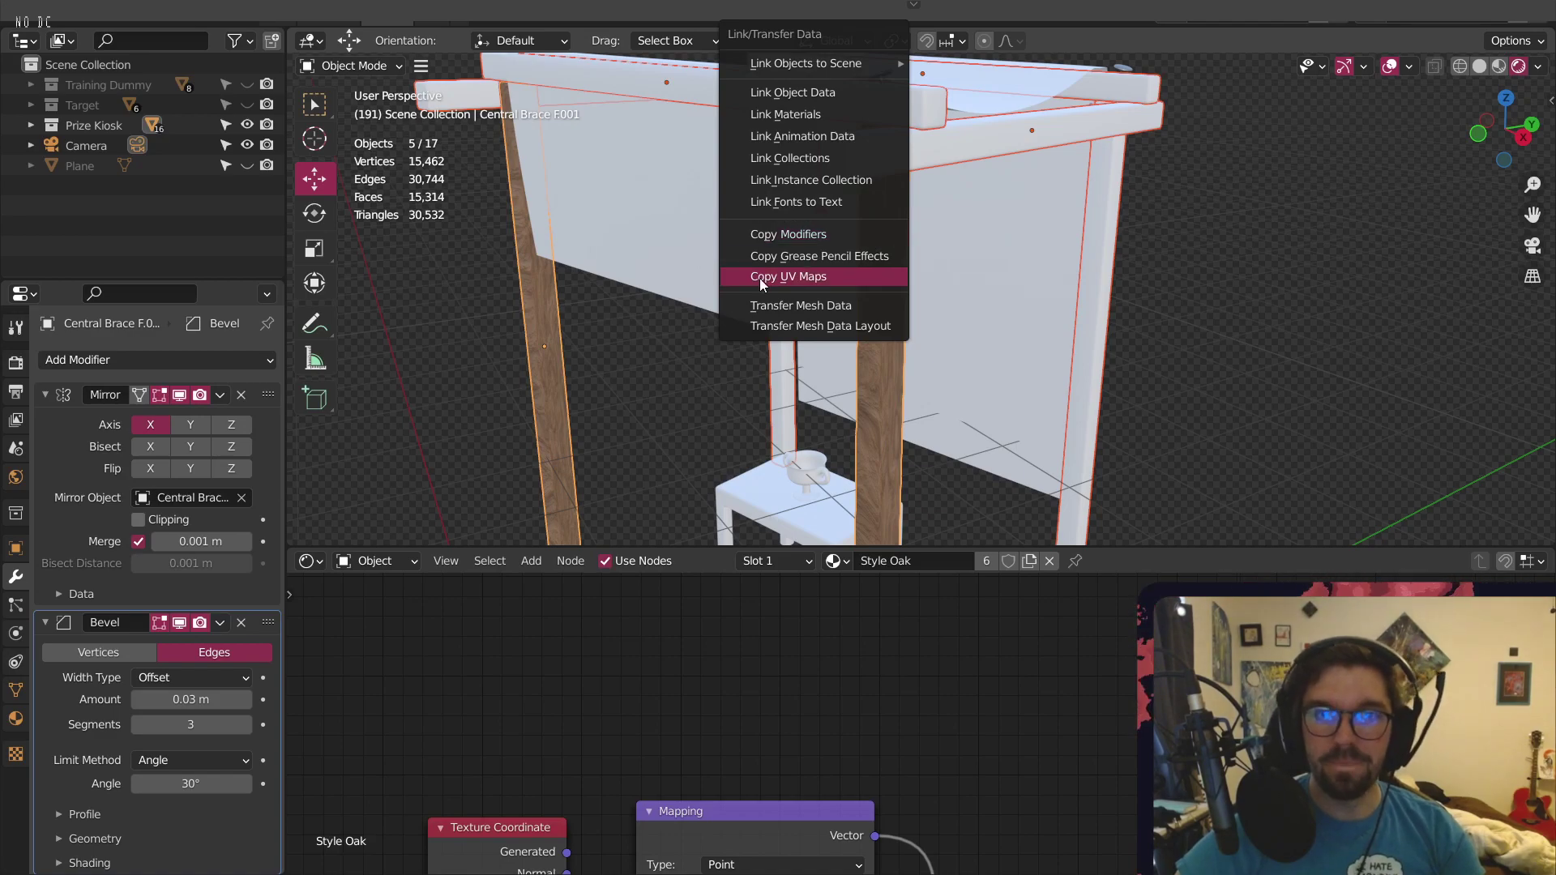
left_click(809, 114)
key("alt+a")
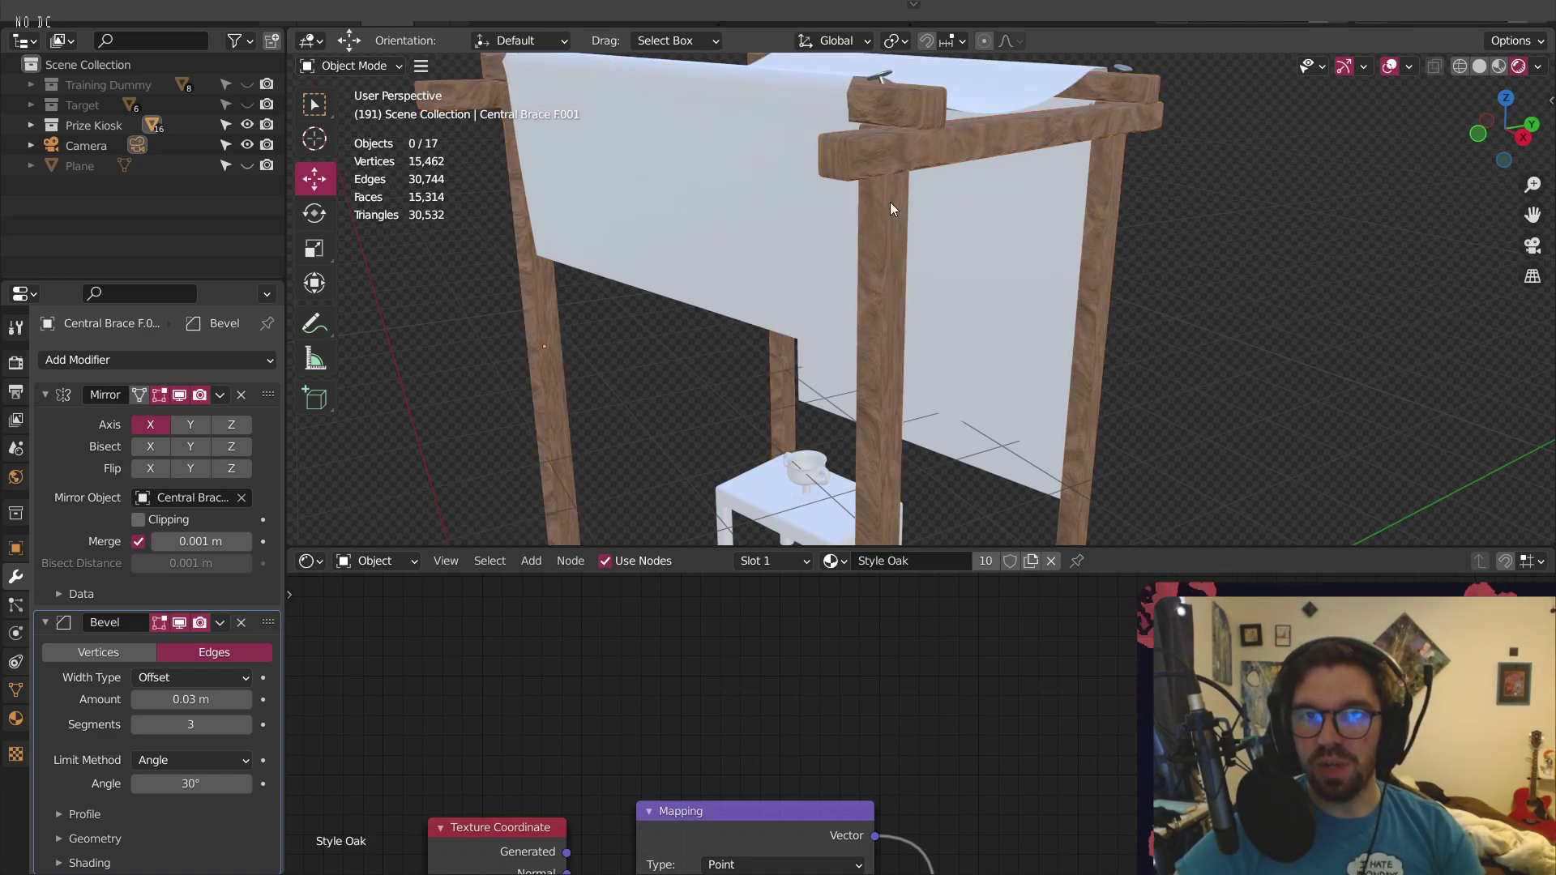
middle_click_drag(890, 201, 1093, 110)
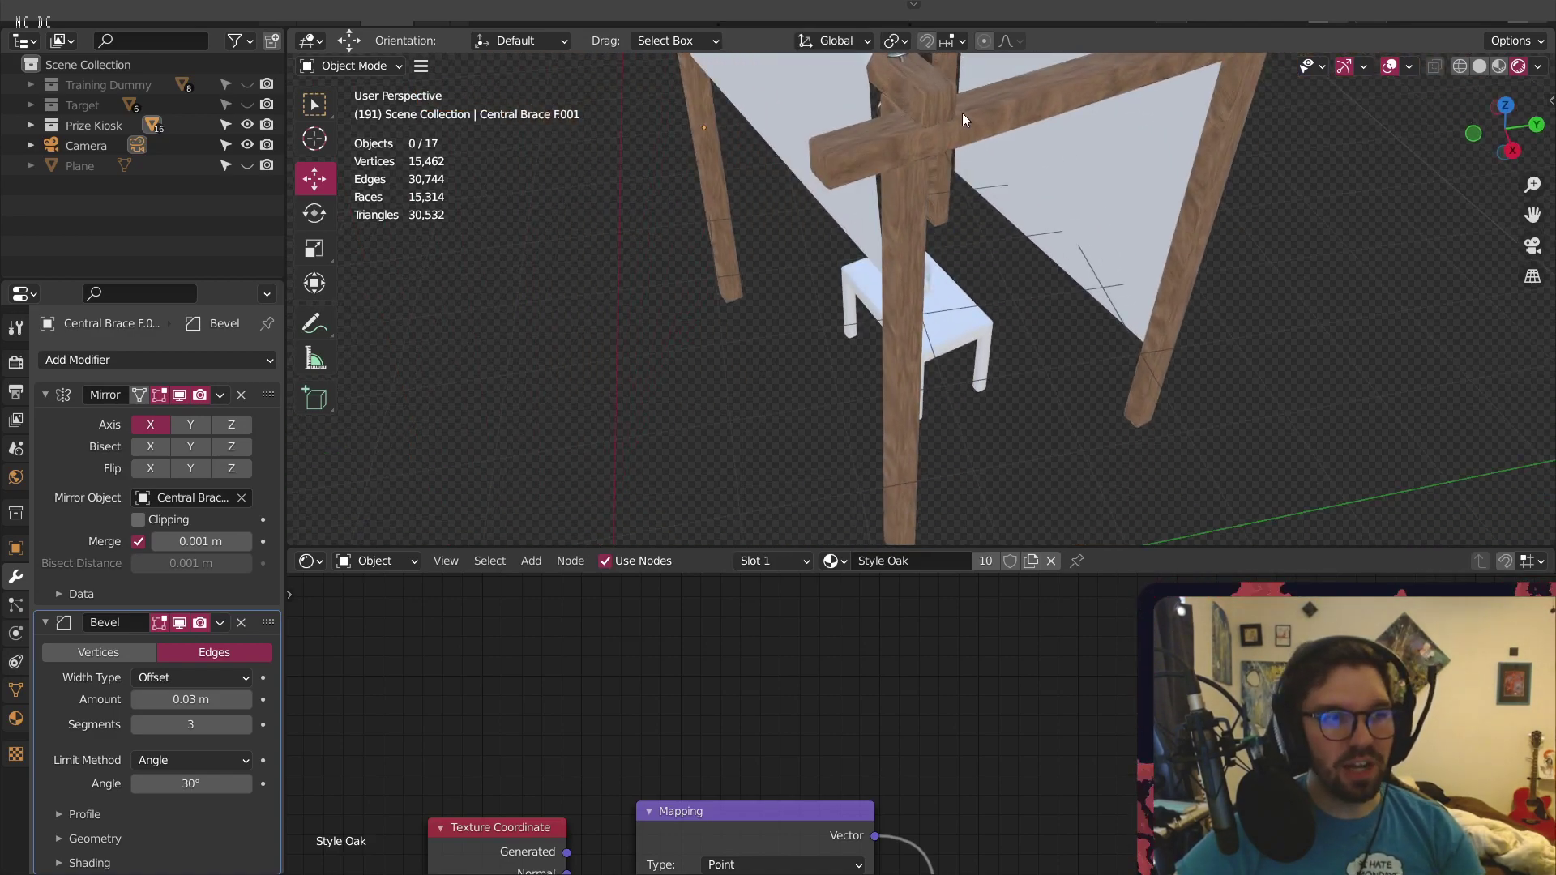
Examine the Style Oak grain on the kiosk's beams and posts up close
middle_click_drag(963, 119, 916, 125)
middle_click_drag(924, 120, 590, 310)
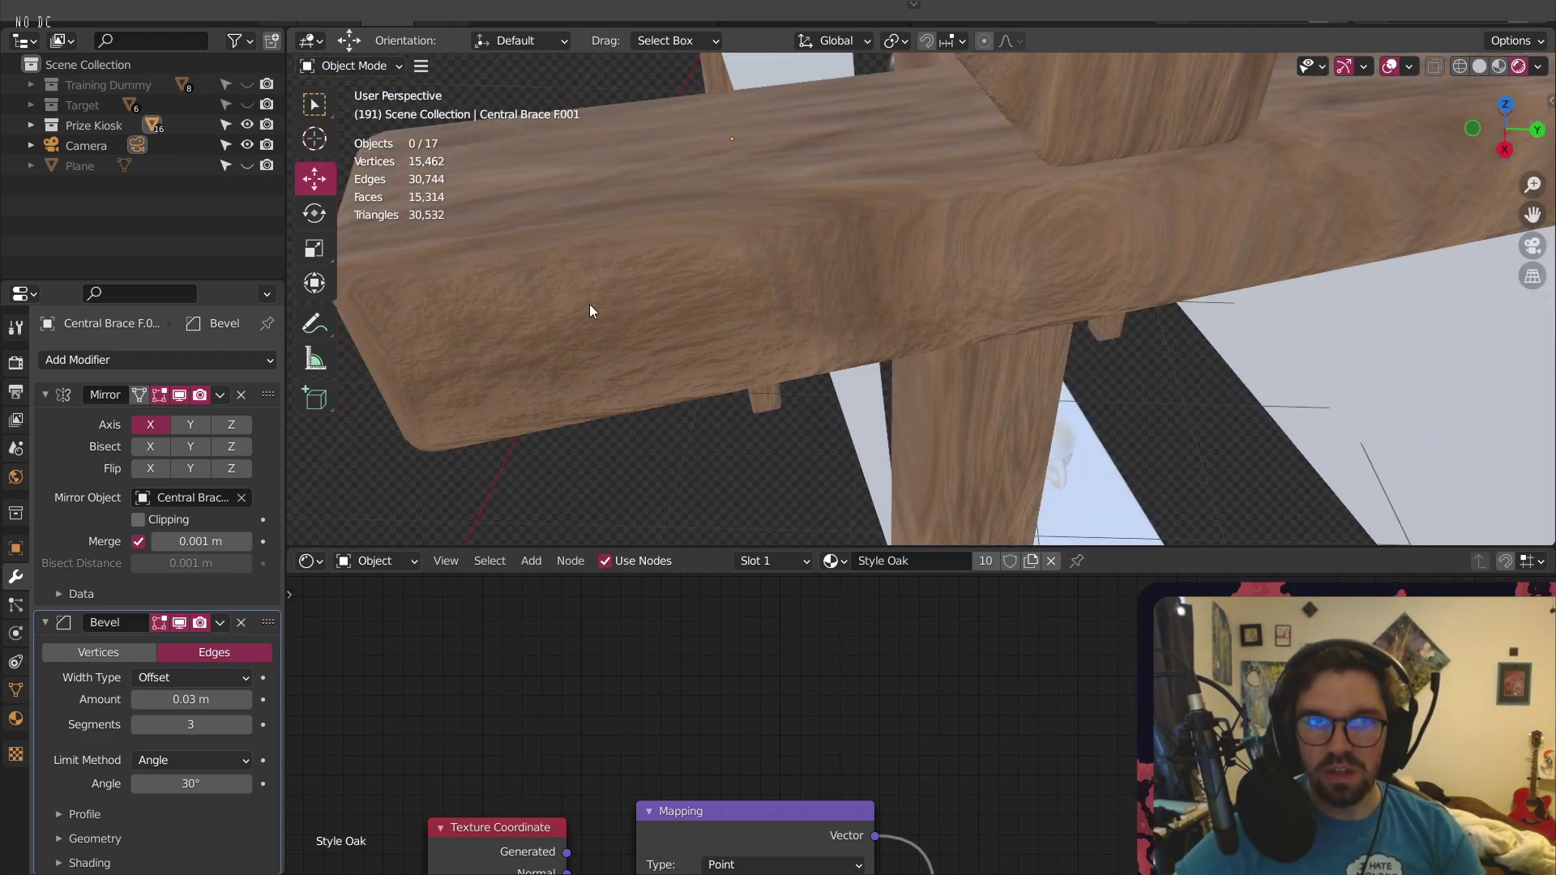
middle_click_drag(956, 191, 1175, 144)
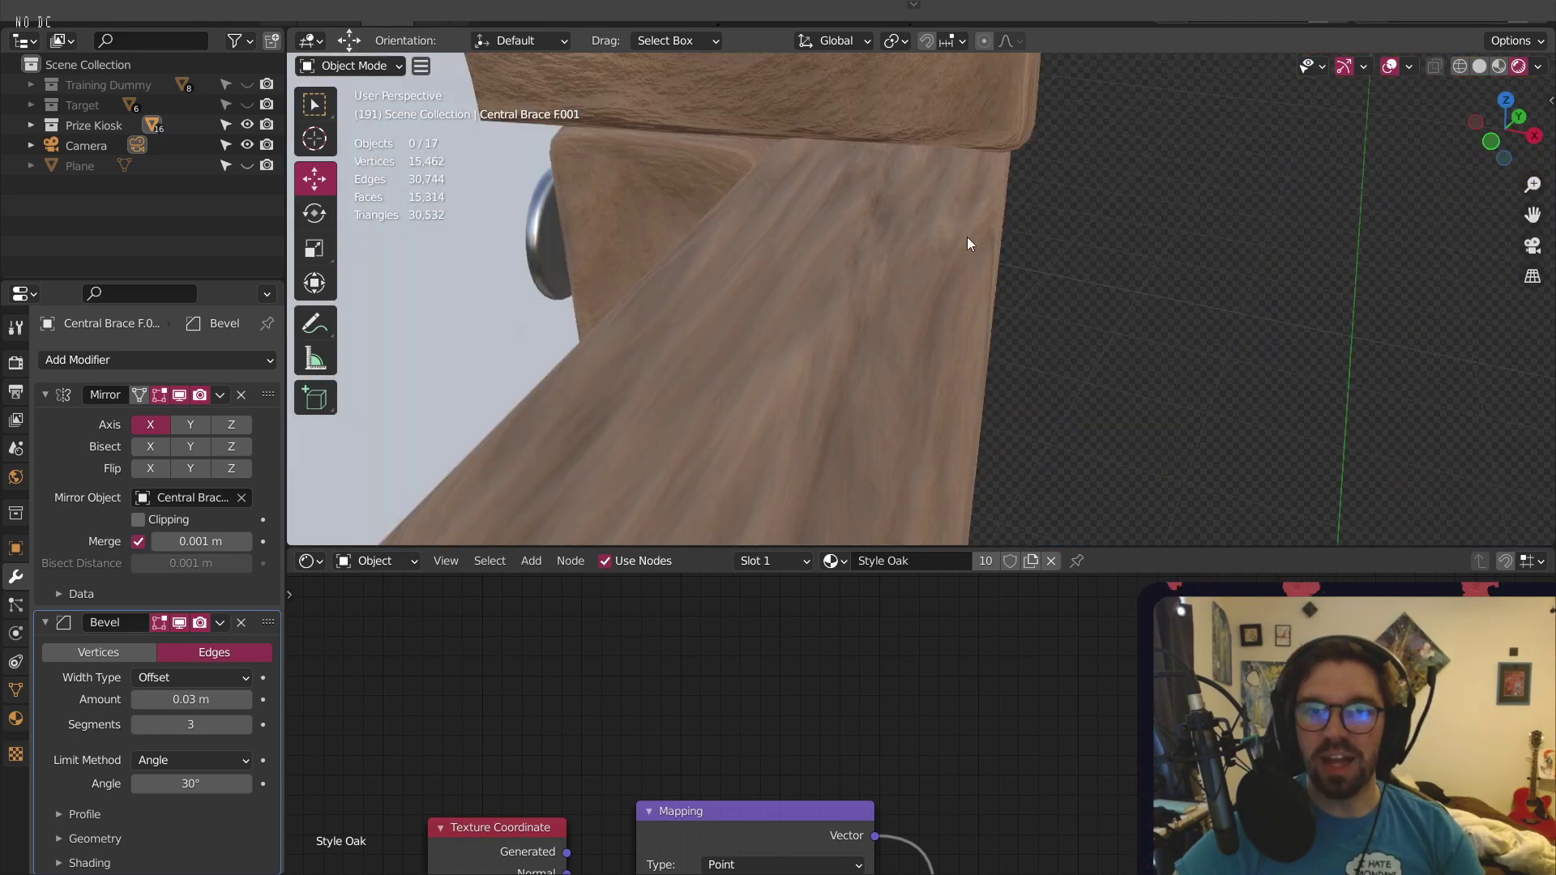
middle_click_drag(968, 243, 999, 133)
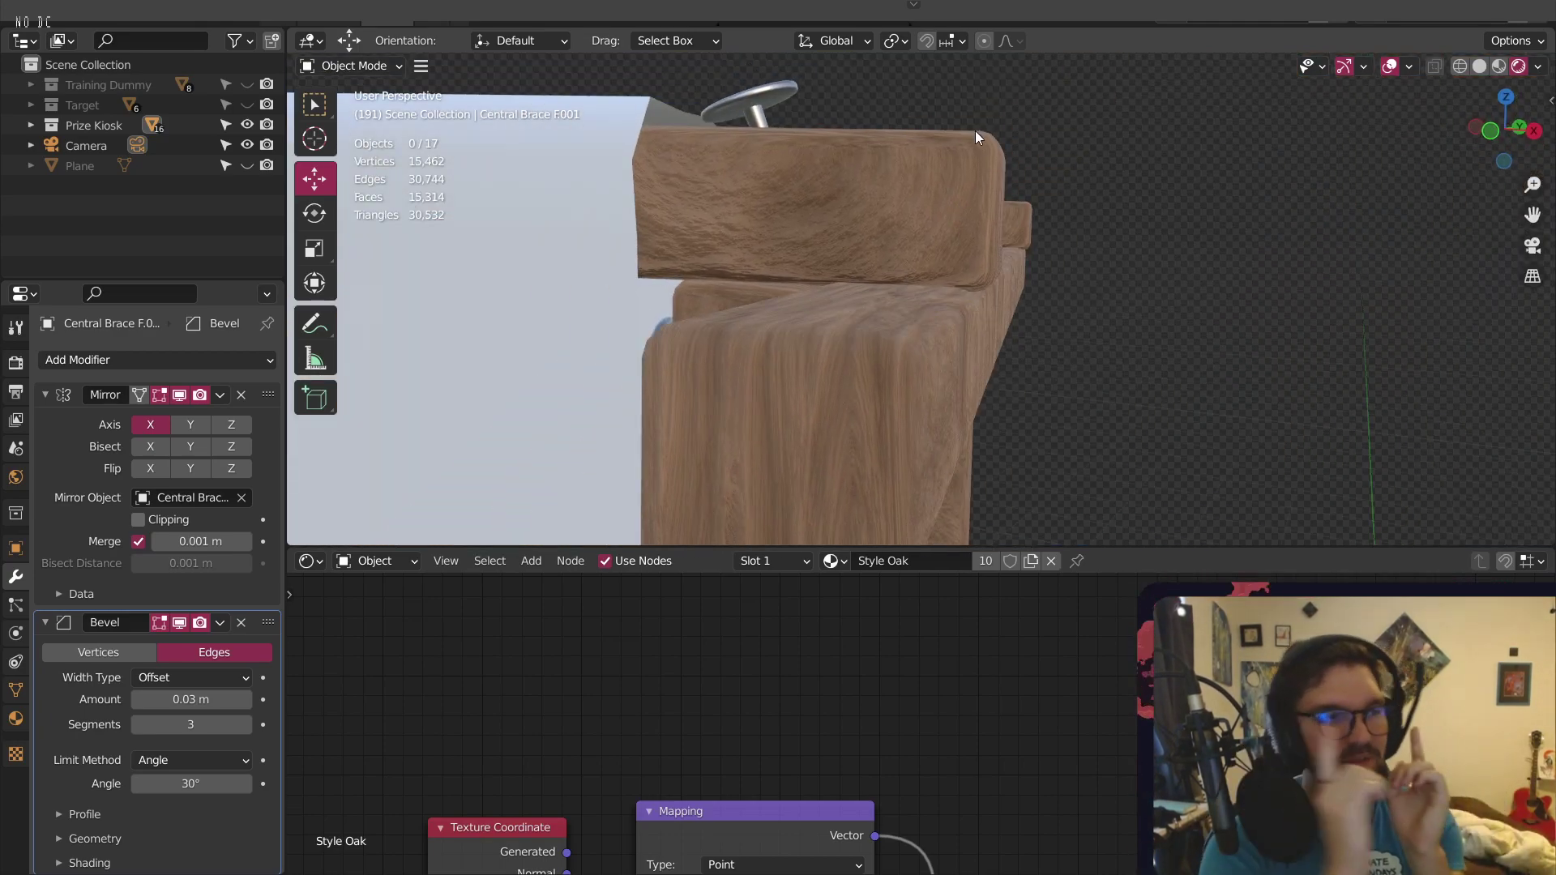
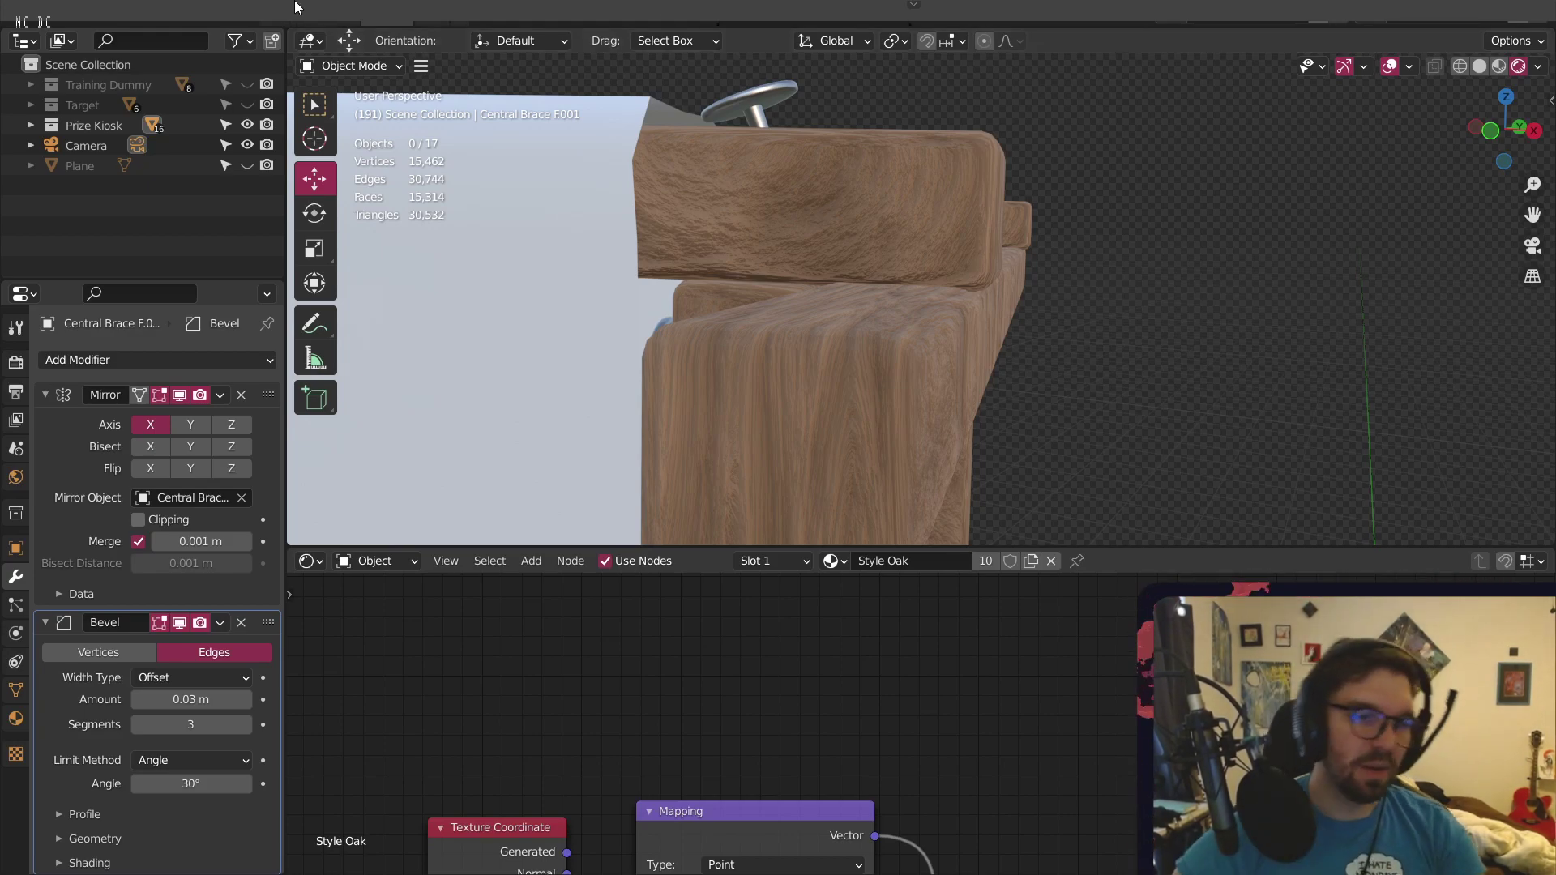
scroll(940, 423, "down", 5)
middle_click_drag(880, 316, 793, 193, "shift")
scroll(792, 201, "down", 5)
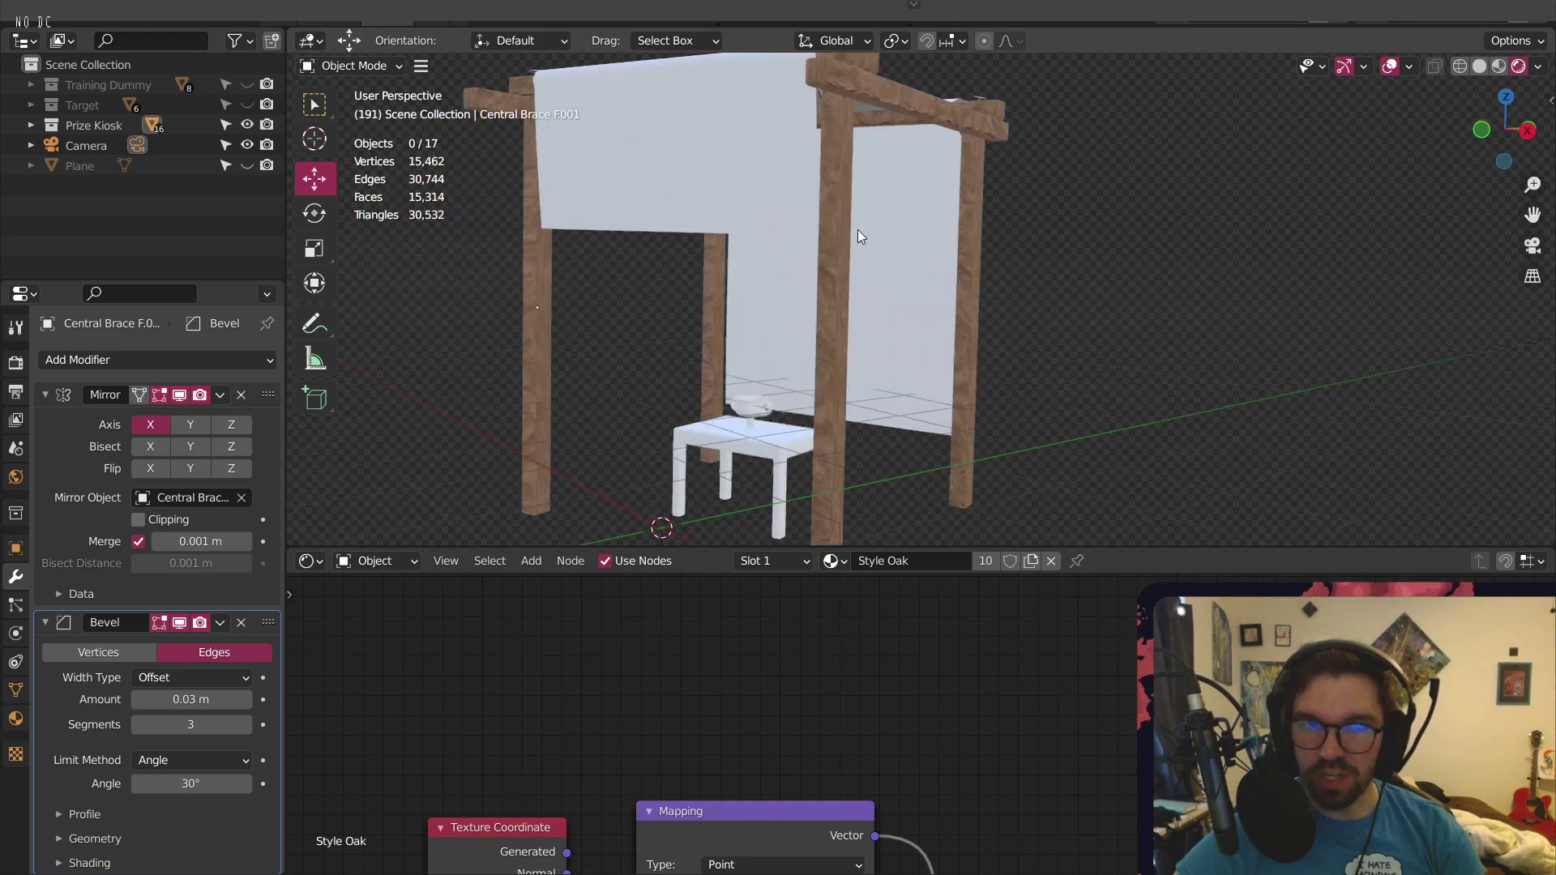
Assign the existing Style Oak material to the kiosk's table
left_click(779, 461)
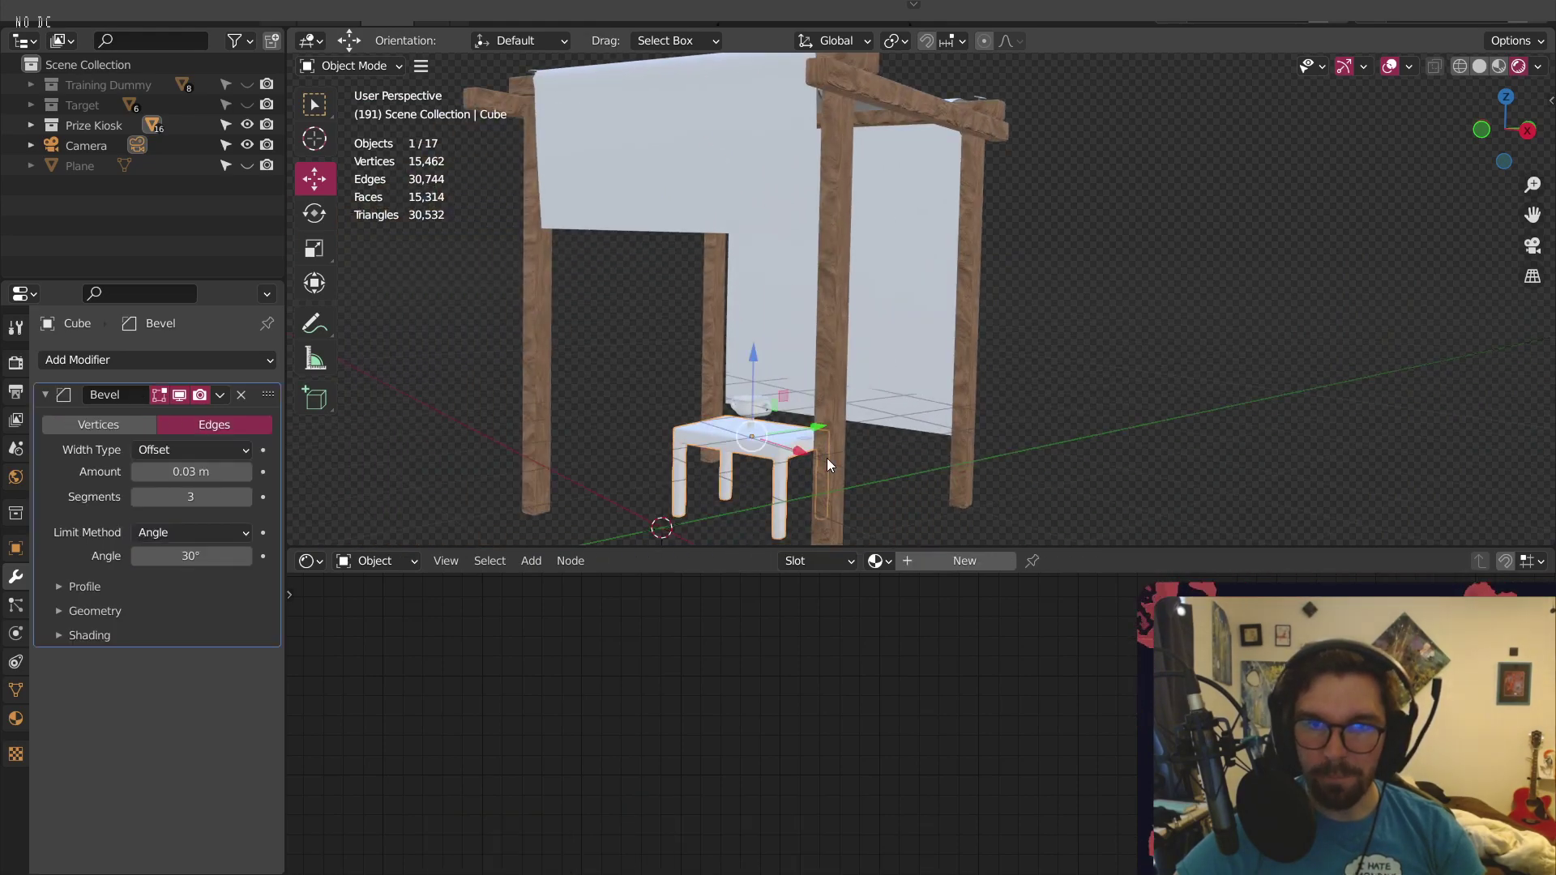
left_click(826, 458)
left_click(779, 444, "shift")
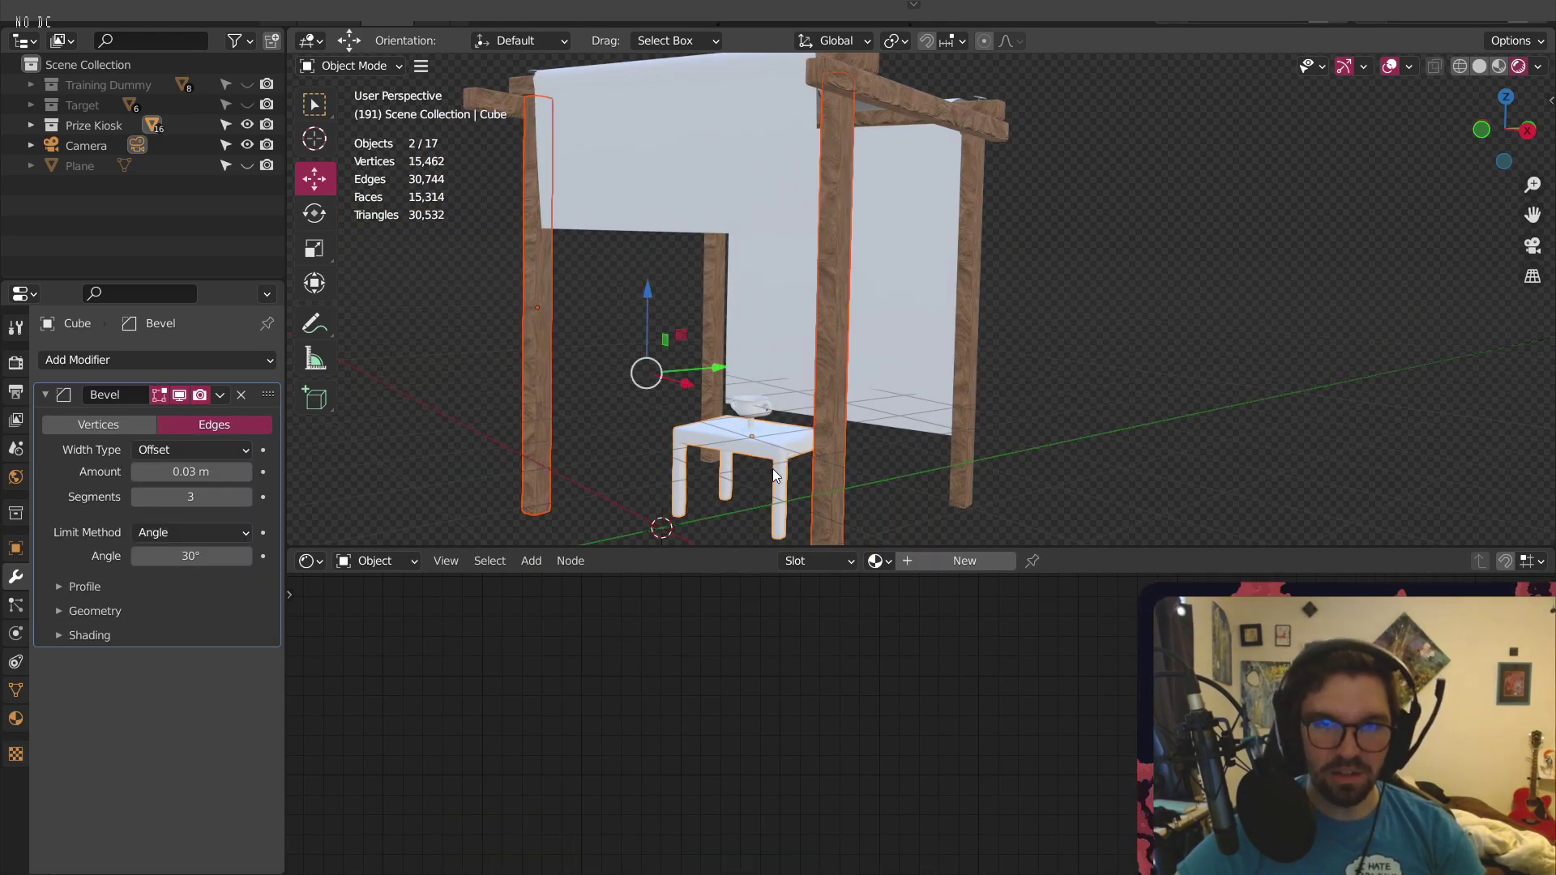
left_click(735, 447)
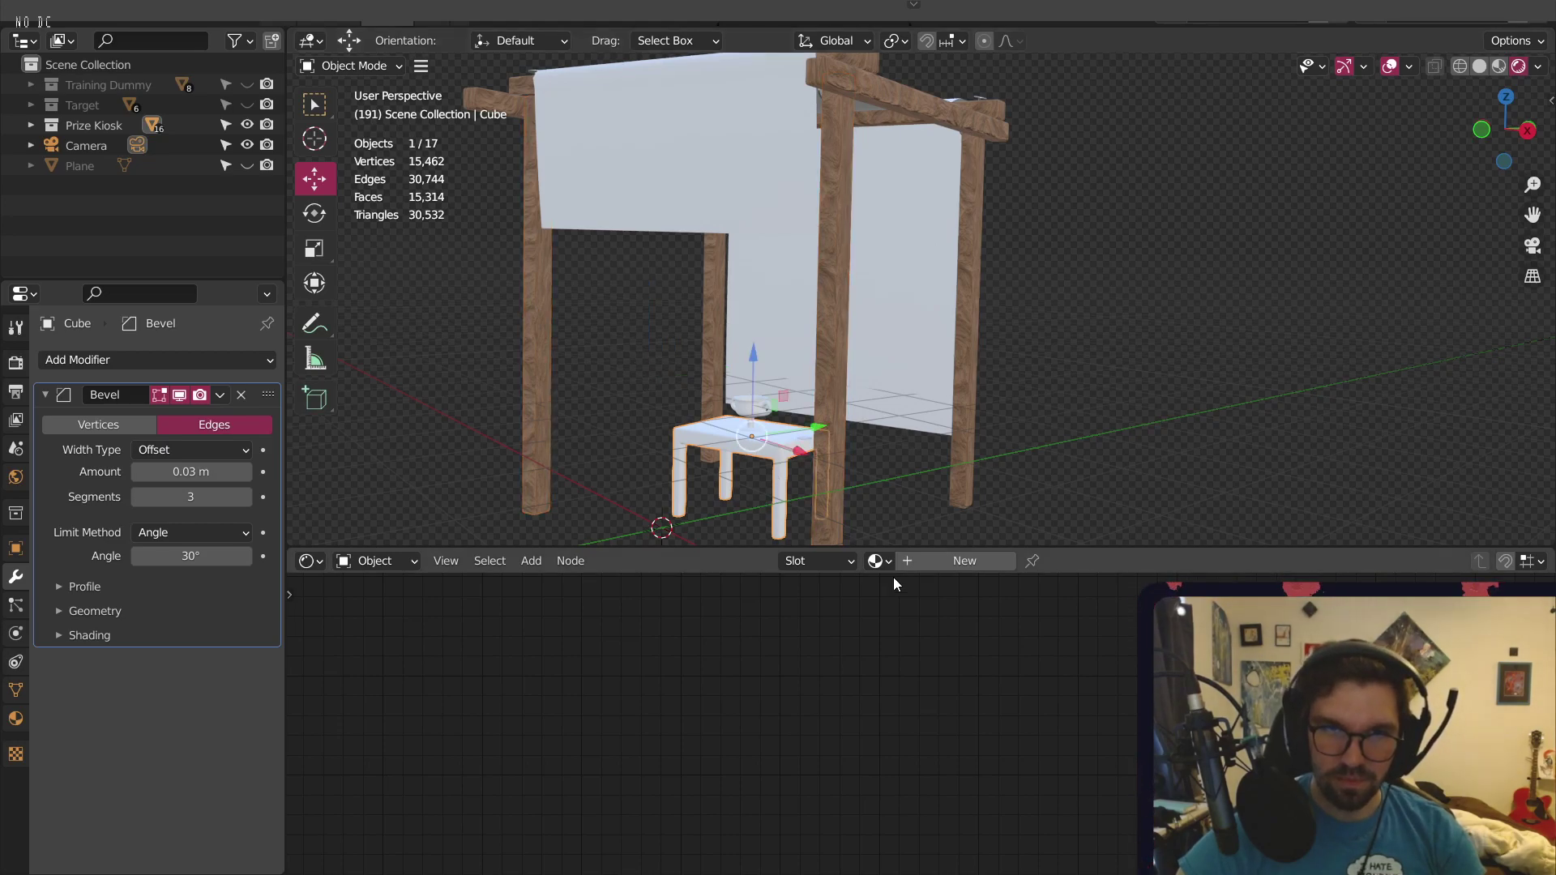
left_click(877, 561)
scroll(932, 761, "down", 10)
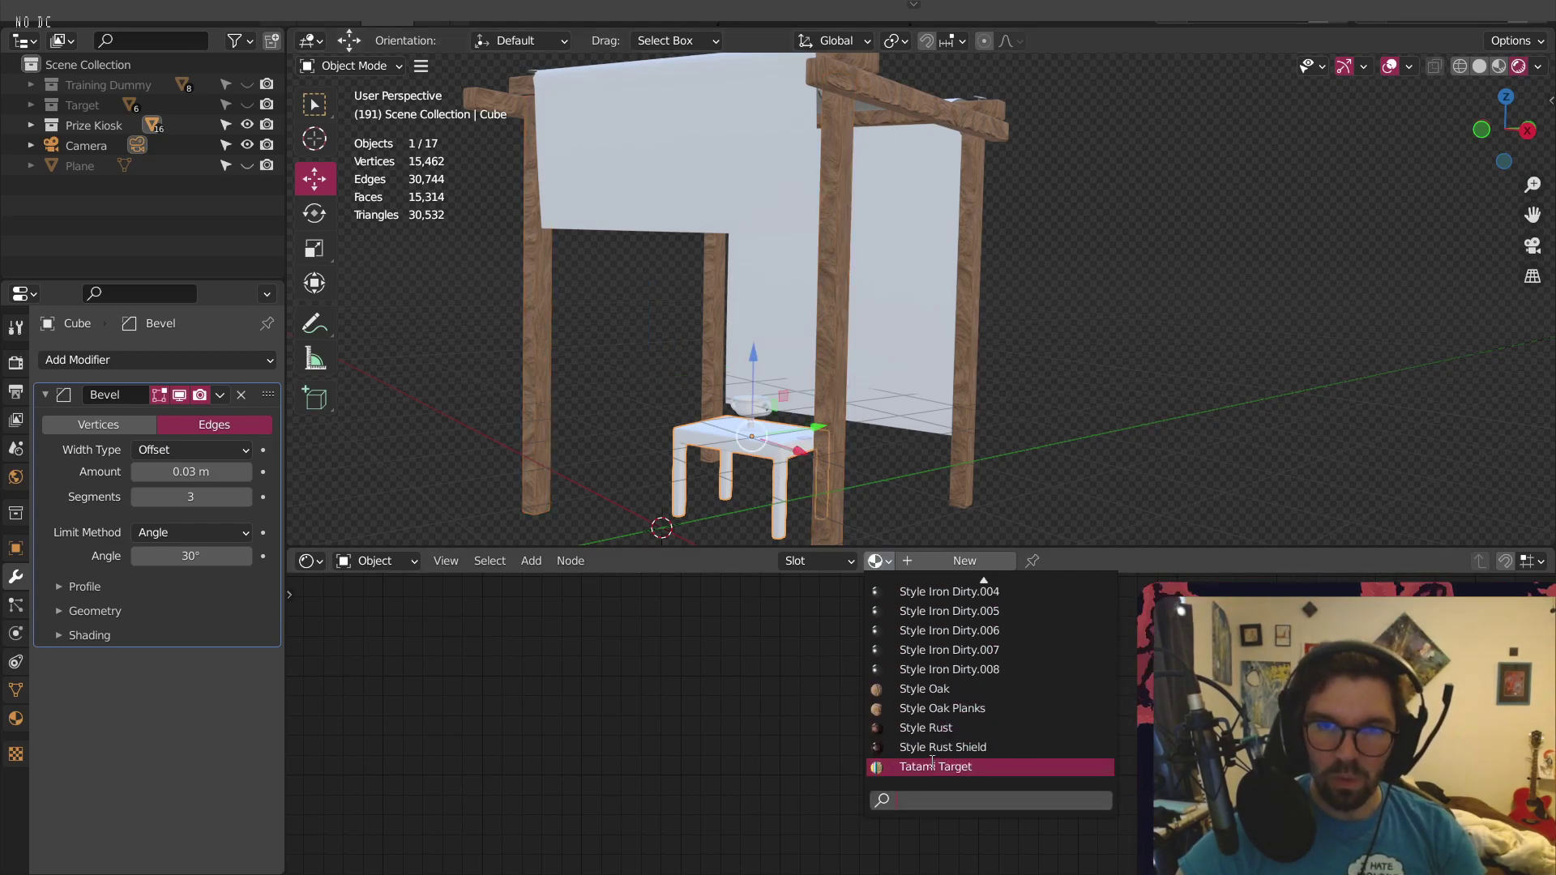
left_click(924, 689)
left_click(646, 444)
Rotate the trophy on the table about 9° around the global Z axis
scroll(863, 371, "up", 8)
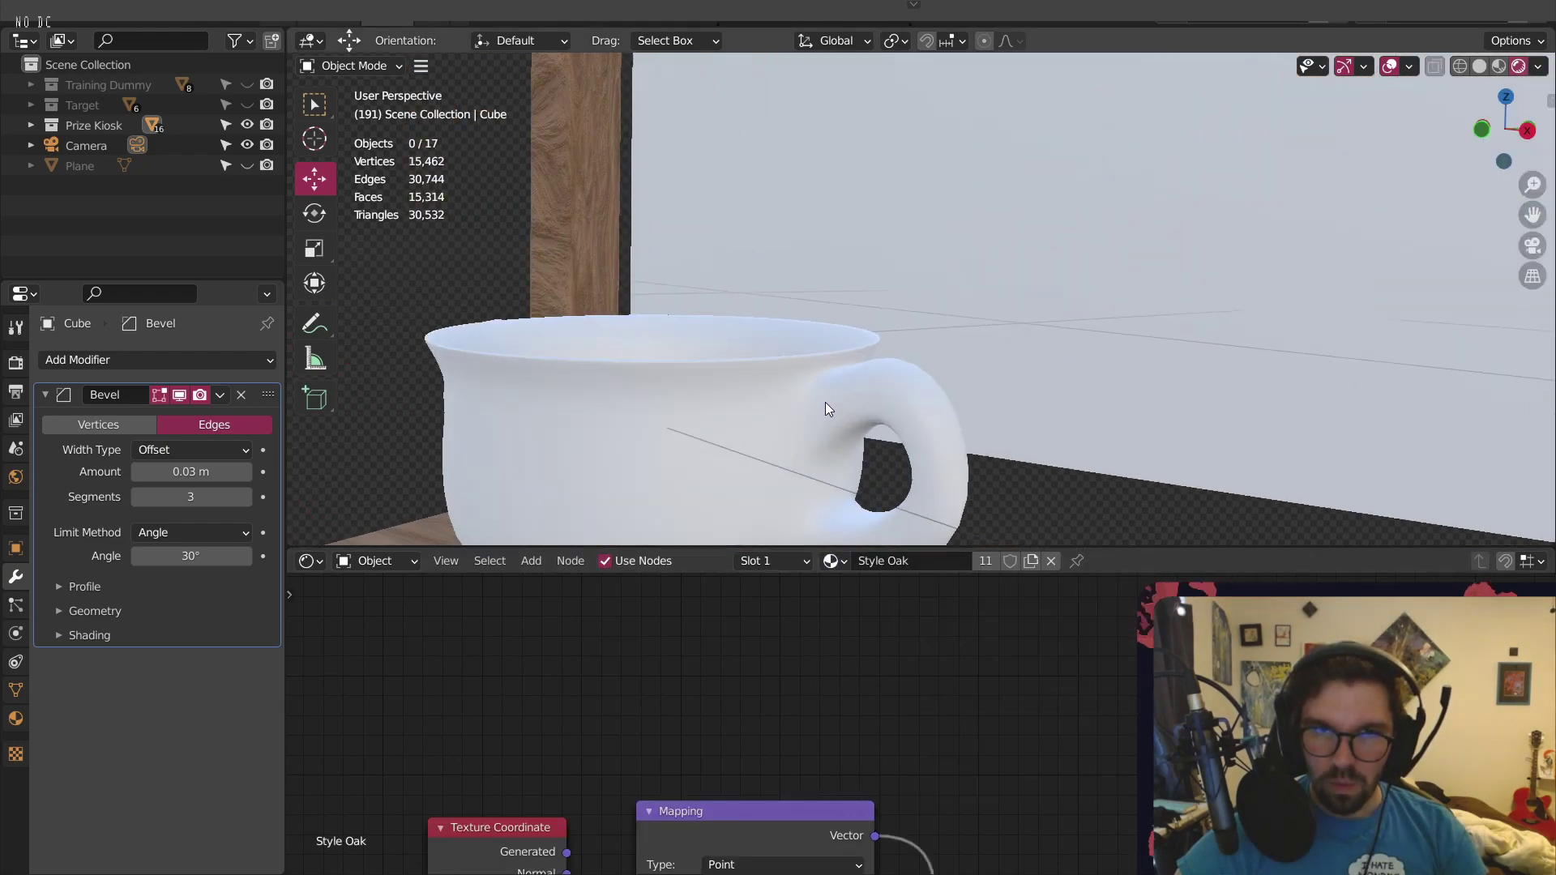
scroll(825, 402, "down", 3)
left_click(747, 343)
left_click(315, 214)
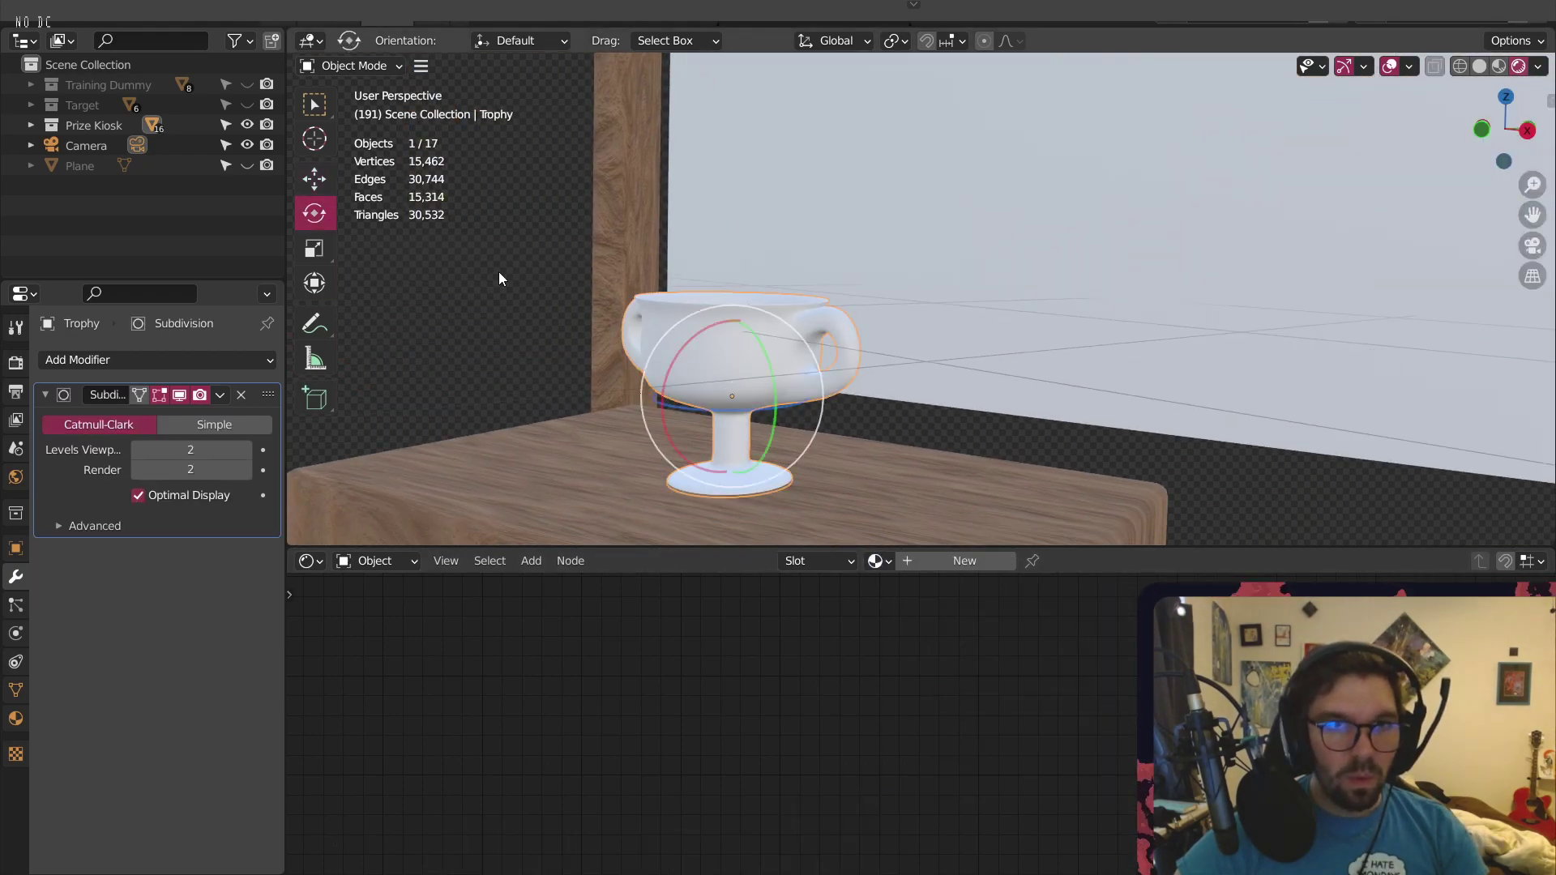
left_click_drag(704, 418, 711, 410)
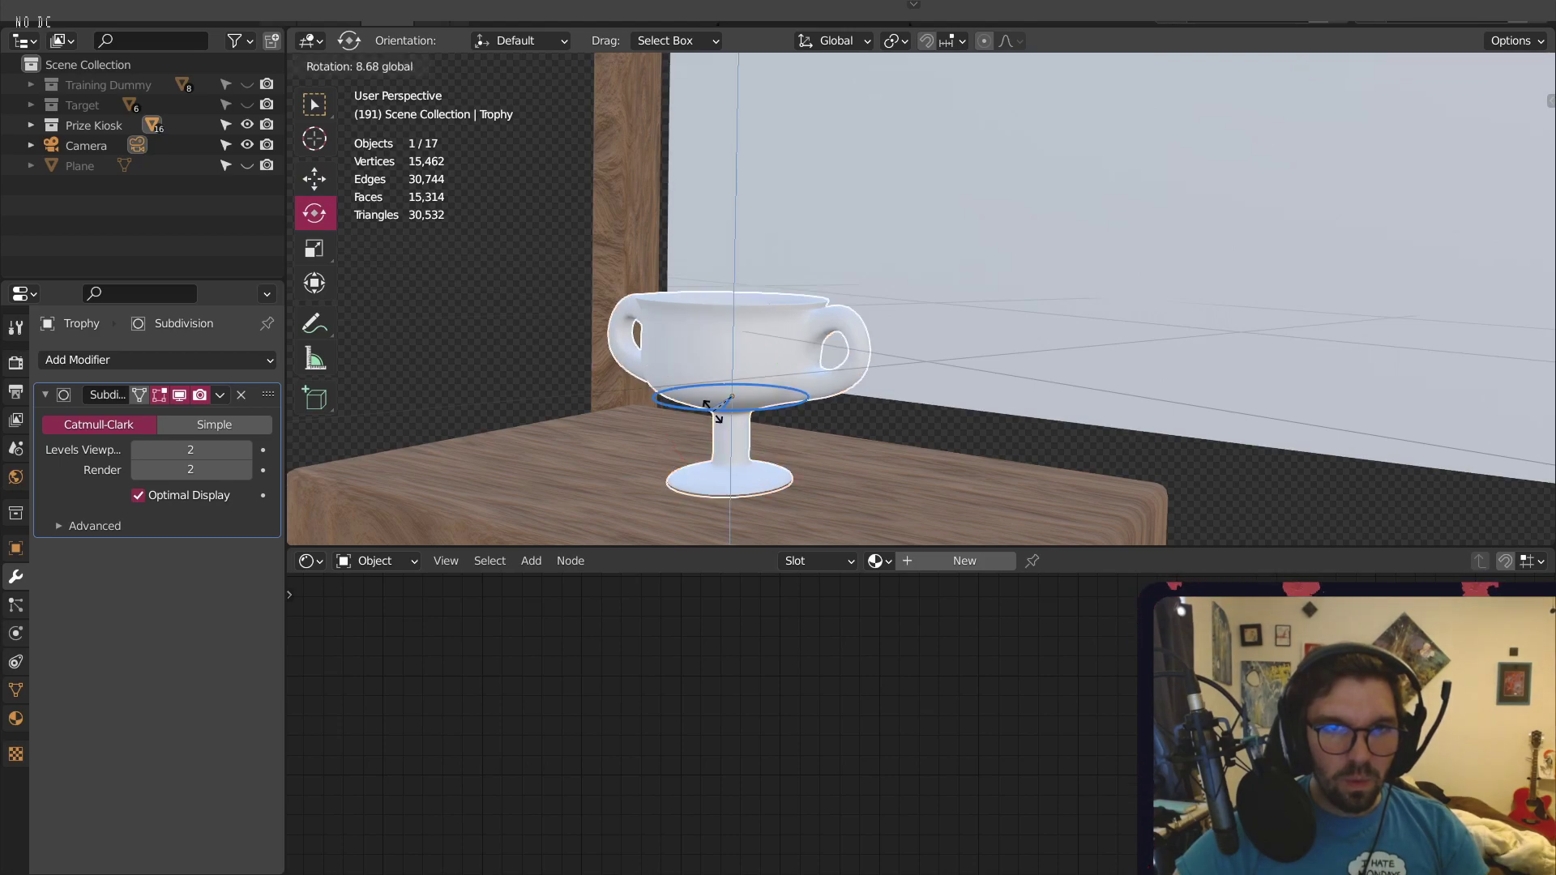
left_click(906, 432)
Assign the existing Q Gold material to the trophy
left_click(680, 368)
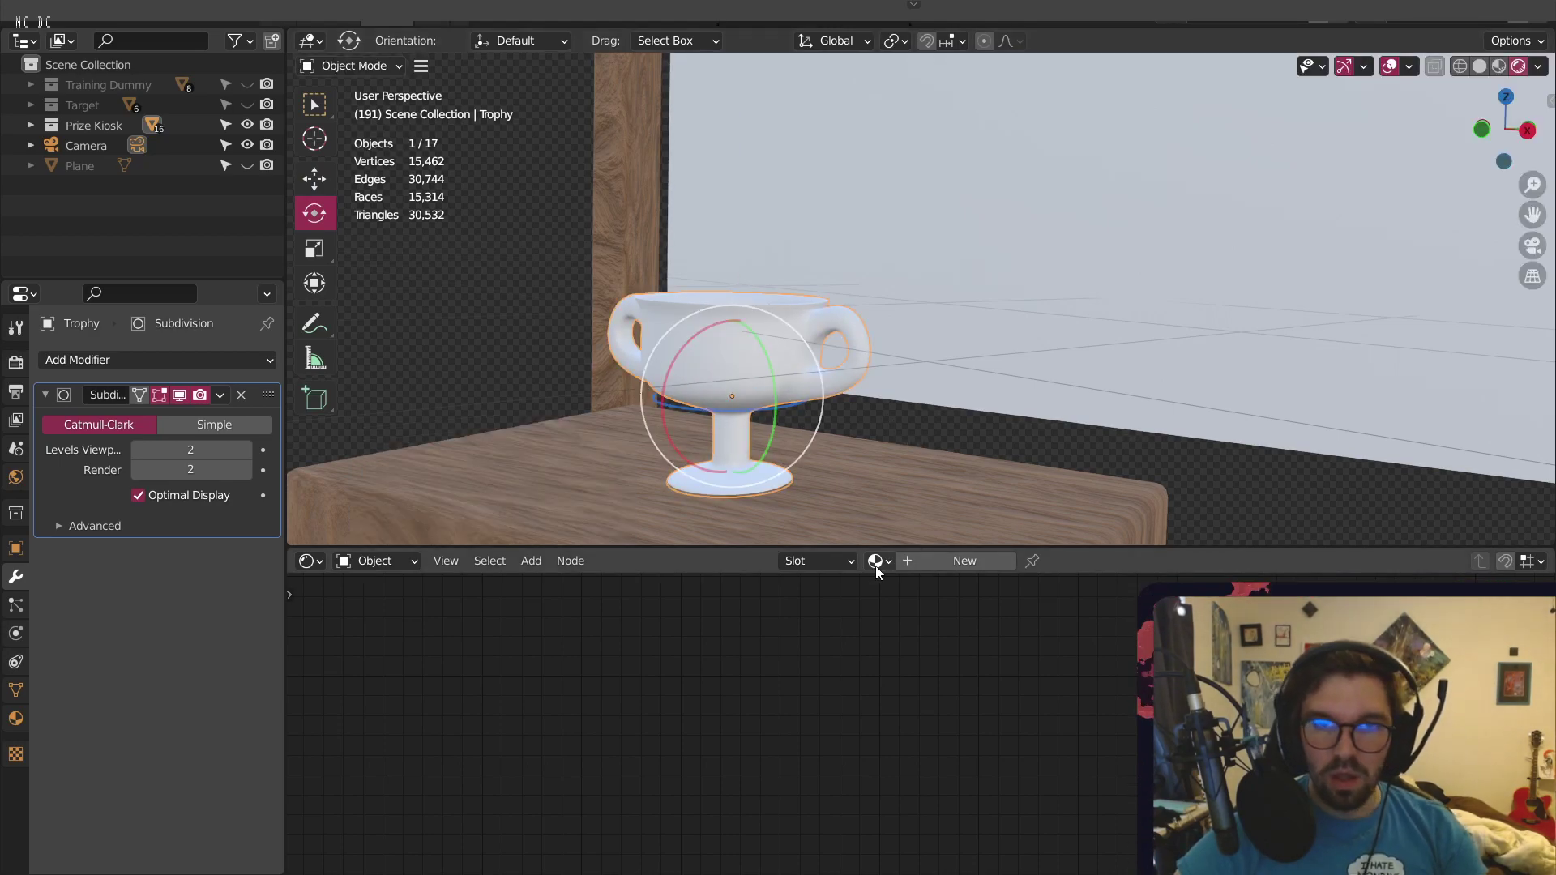
left_click(875, 560)
scroll(973, 766, "down", 5)
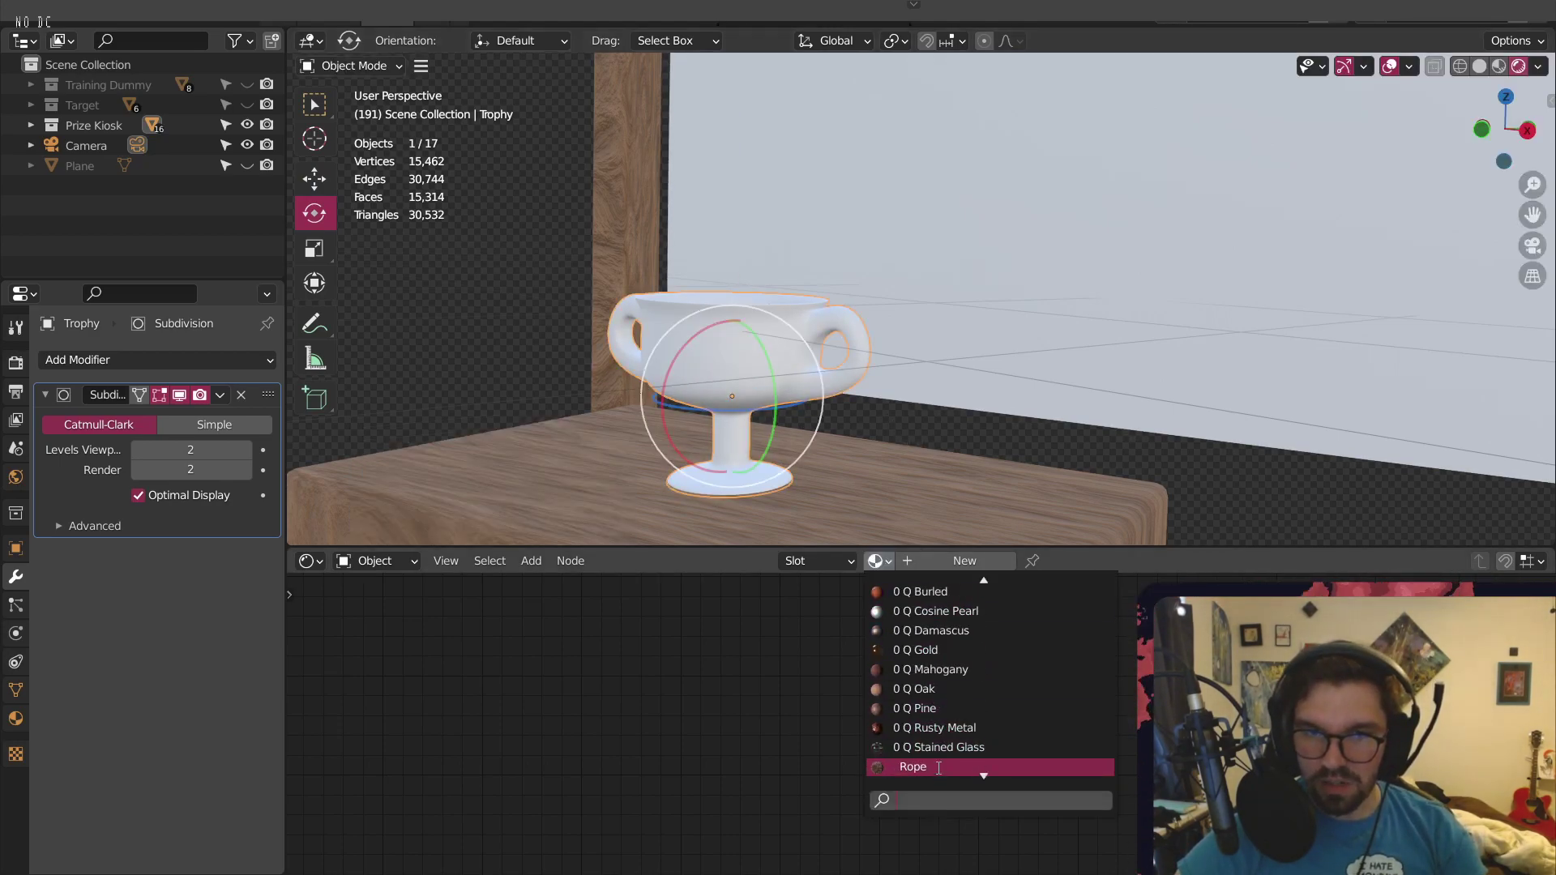
scroll(938, 767, "down", 3)
left_click(920, 590)
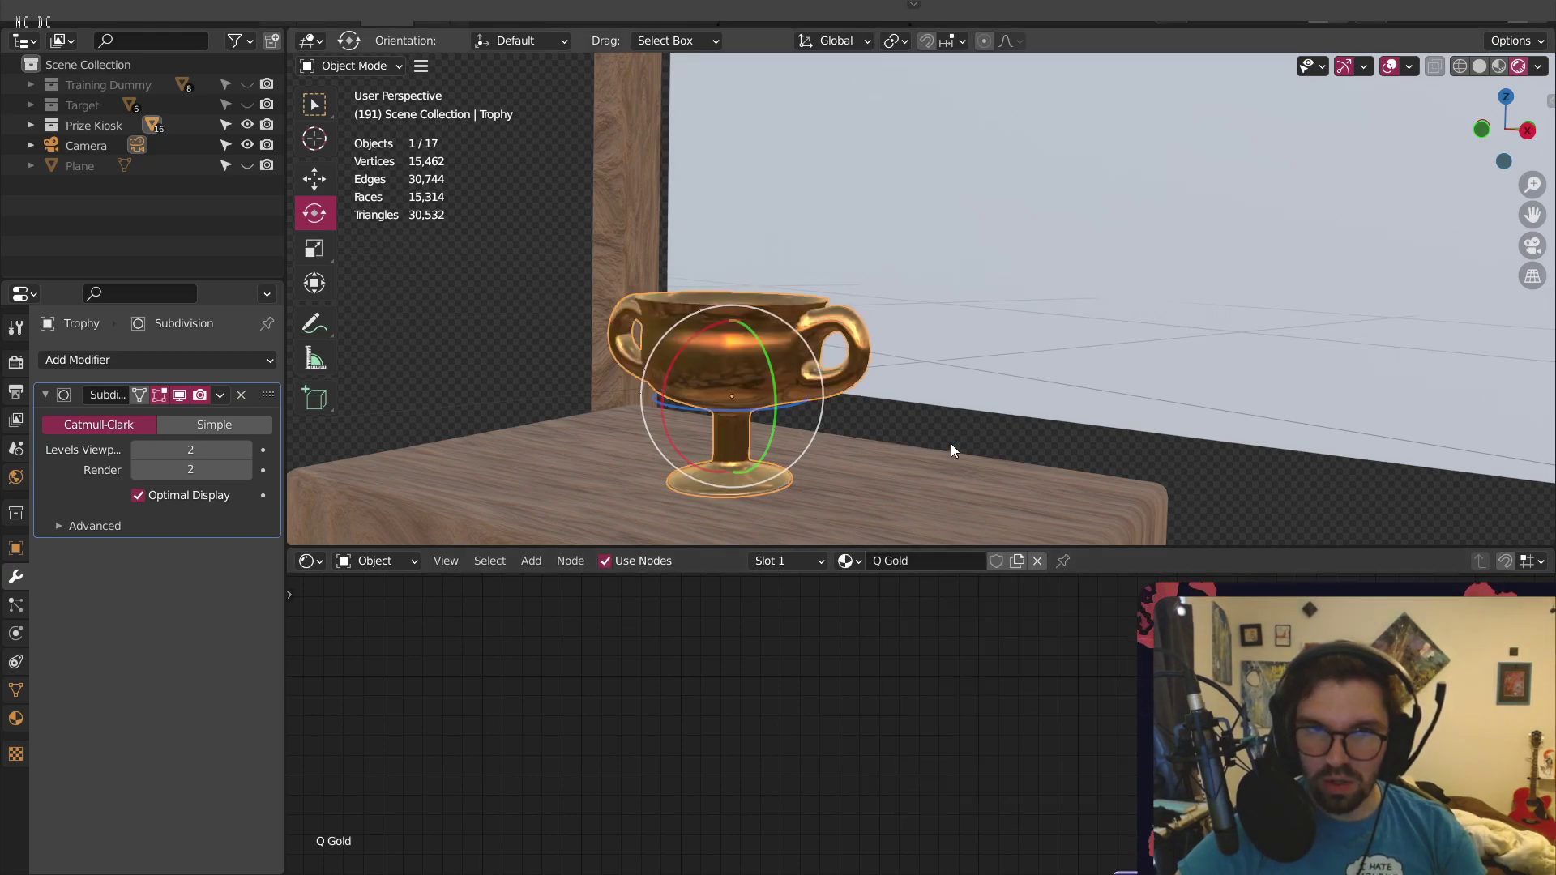
left_click(911, 391)
left_click(780, 354)
Set the lightness of the black Color Ramp stop in the trophy's Q Gold material to 0.2
scroll(924, 708, "down", 5)
middle_click_drag(924, 708, 782, 473)
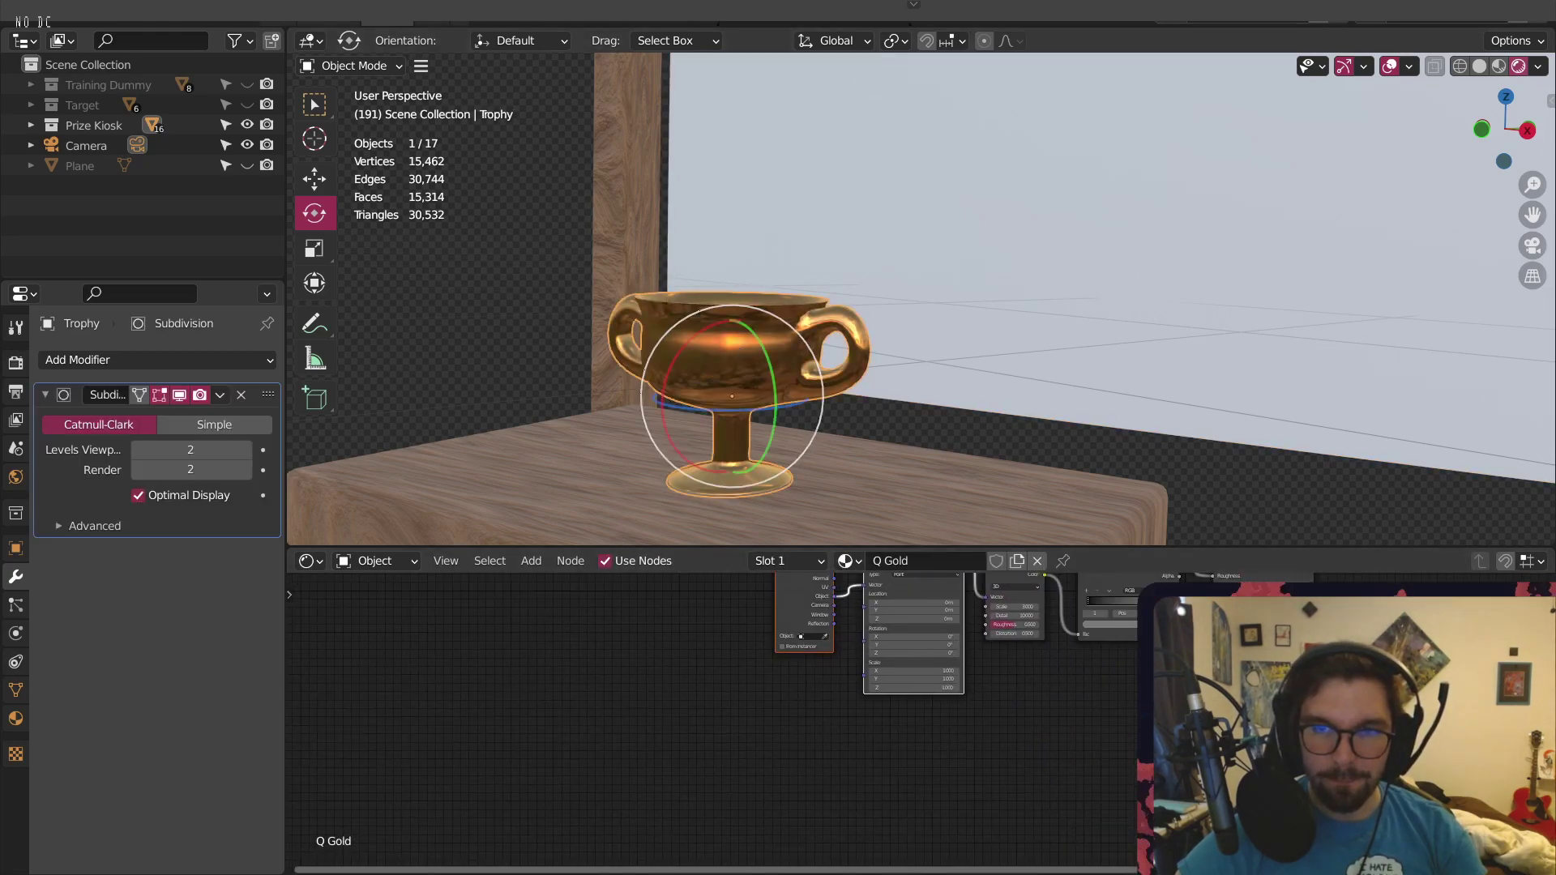
middle_click_drag(1160, 583, 950, 871)
middle_click_drag(1116, 865, 717, 660)
middle_click_drag(615, 744, 868, 694)
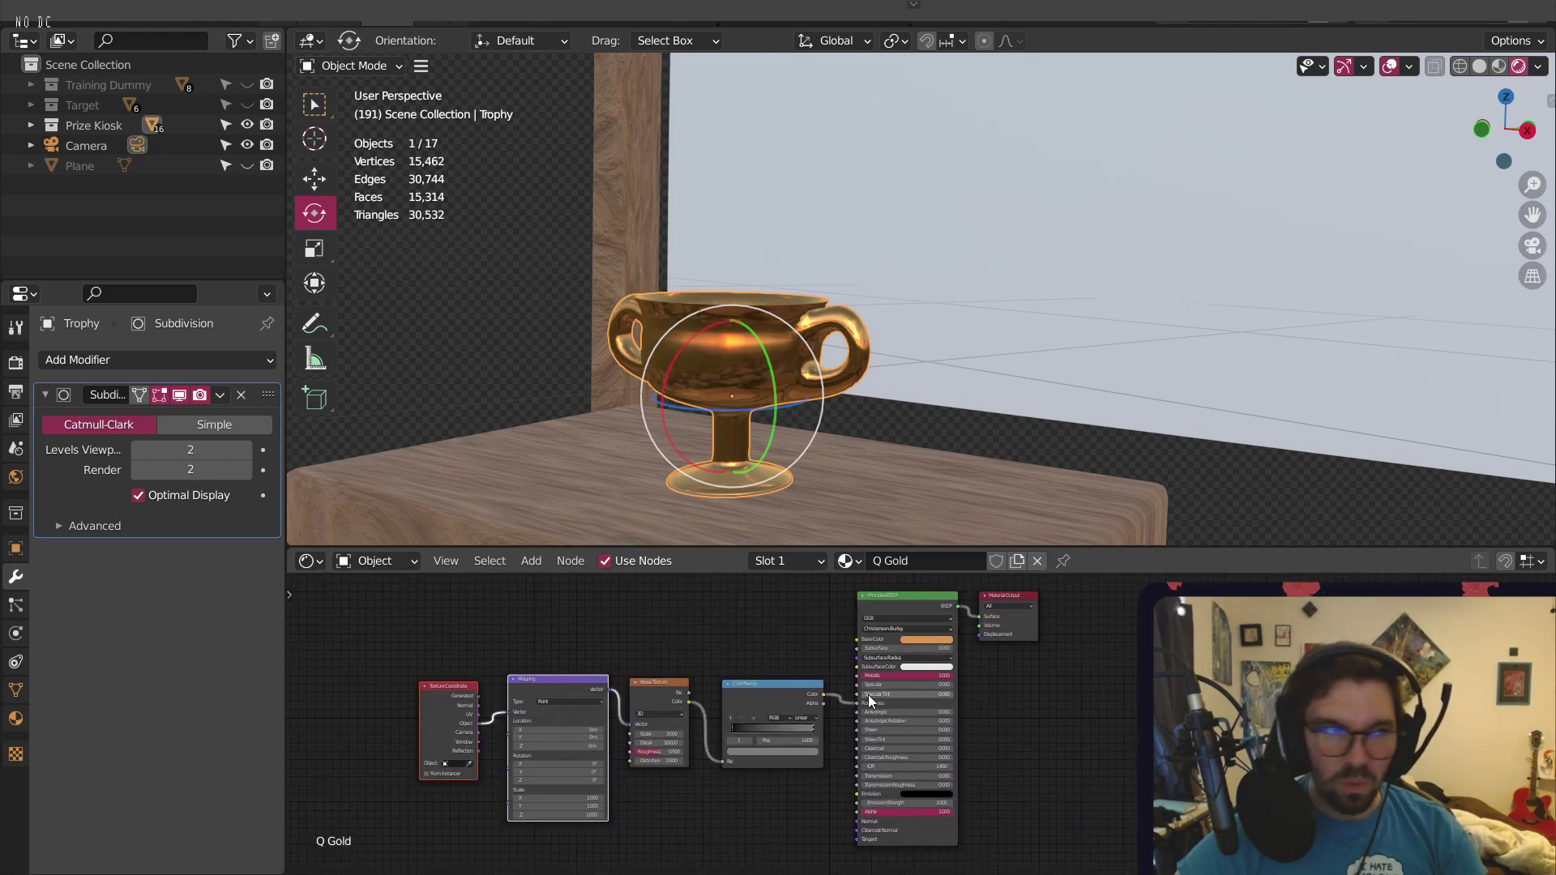
scroll(810, 704, "up", 8)
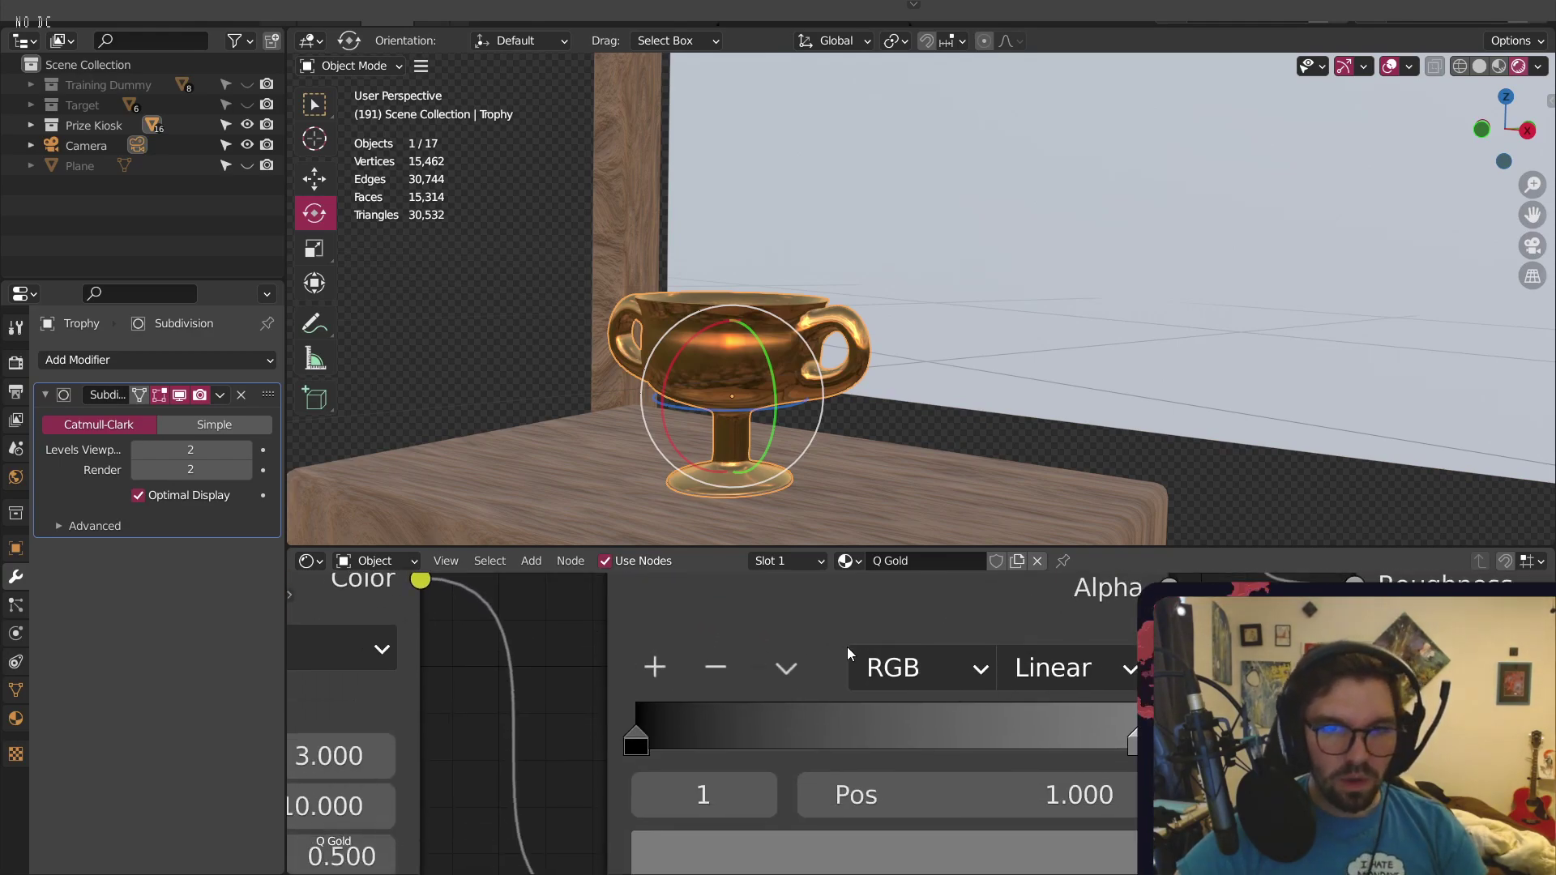
left_click(638, 737)
middle_click_drag(733, 867, 1555, 869)
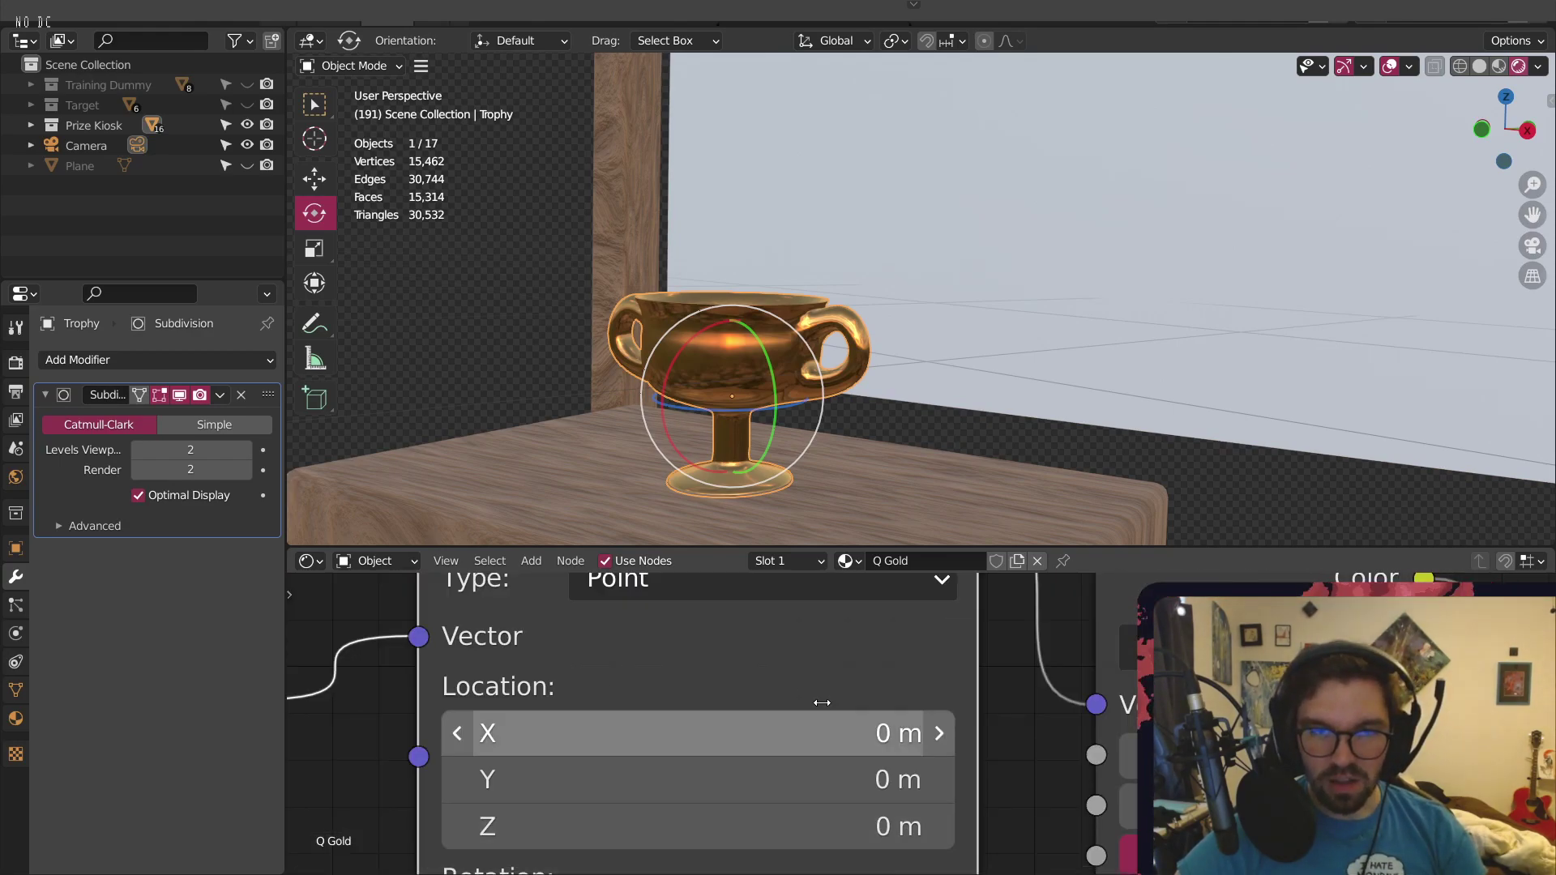
scroll(820, 697, "down", 8)
scroll(820, 693, "down", 6)
middle_click_drag(979, 699, 667, 694)
scroll(813, 741, "up", 10)
left_click(919, 736)
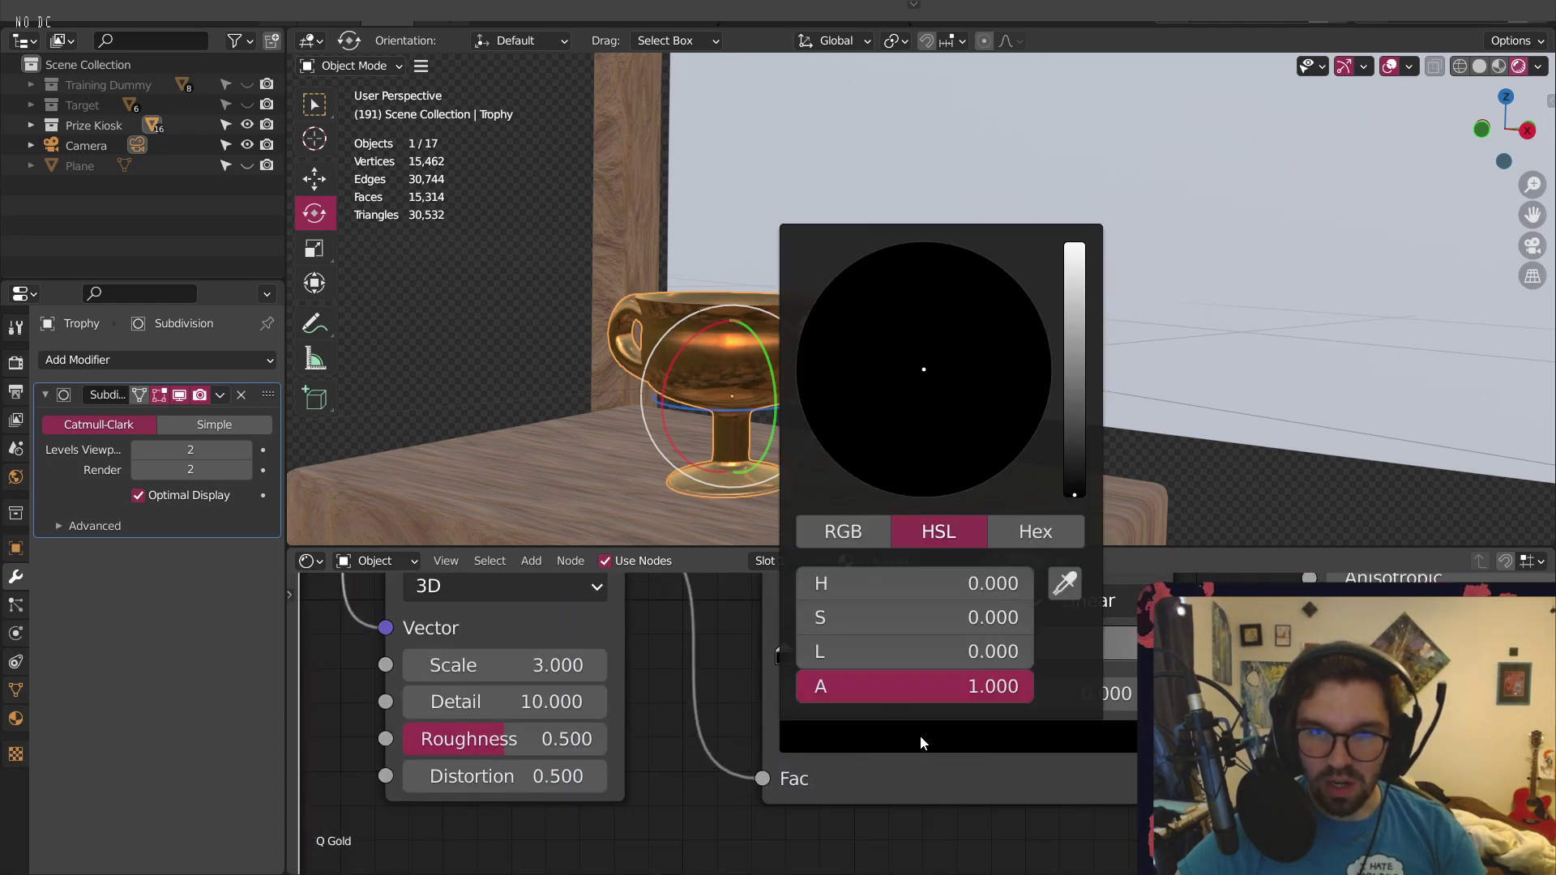
left_click_drag(919, 653, 915, 653)
left_click(891, 651)
type(".2")
key("Return")
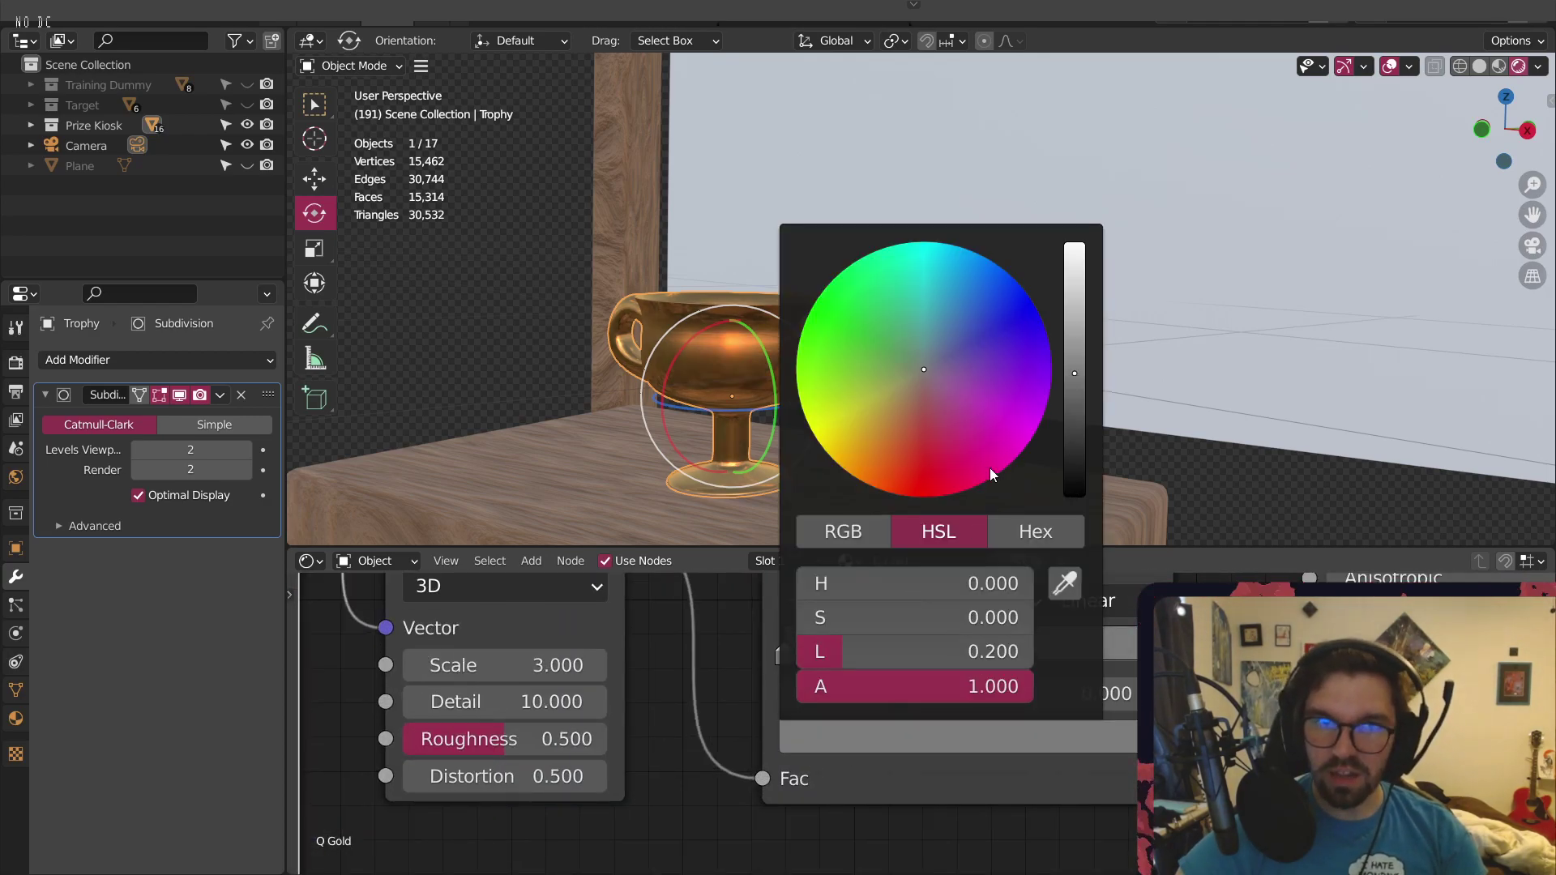
left_click(484, 299)
scroll(736, 324, "up", 4)
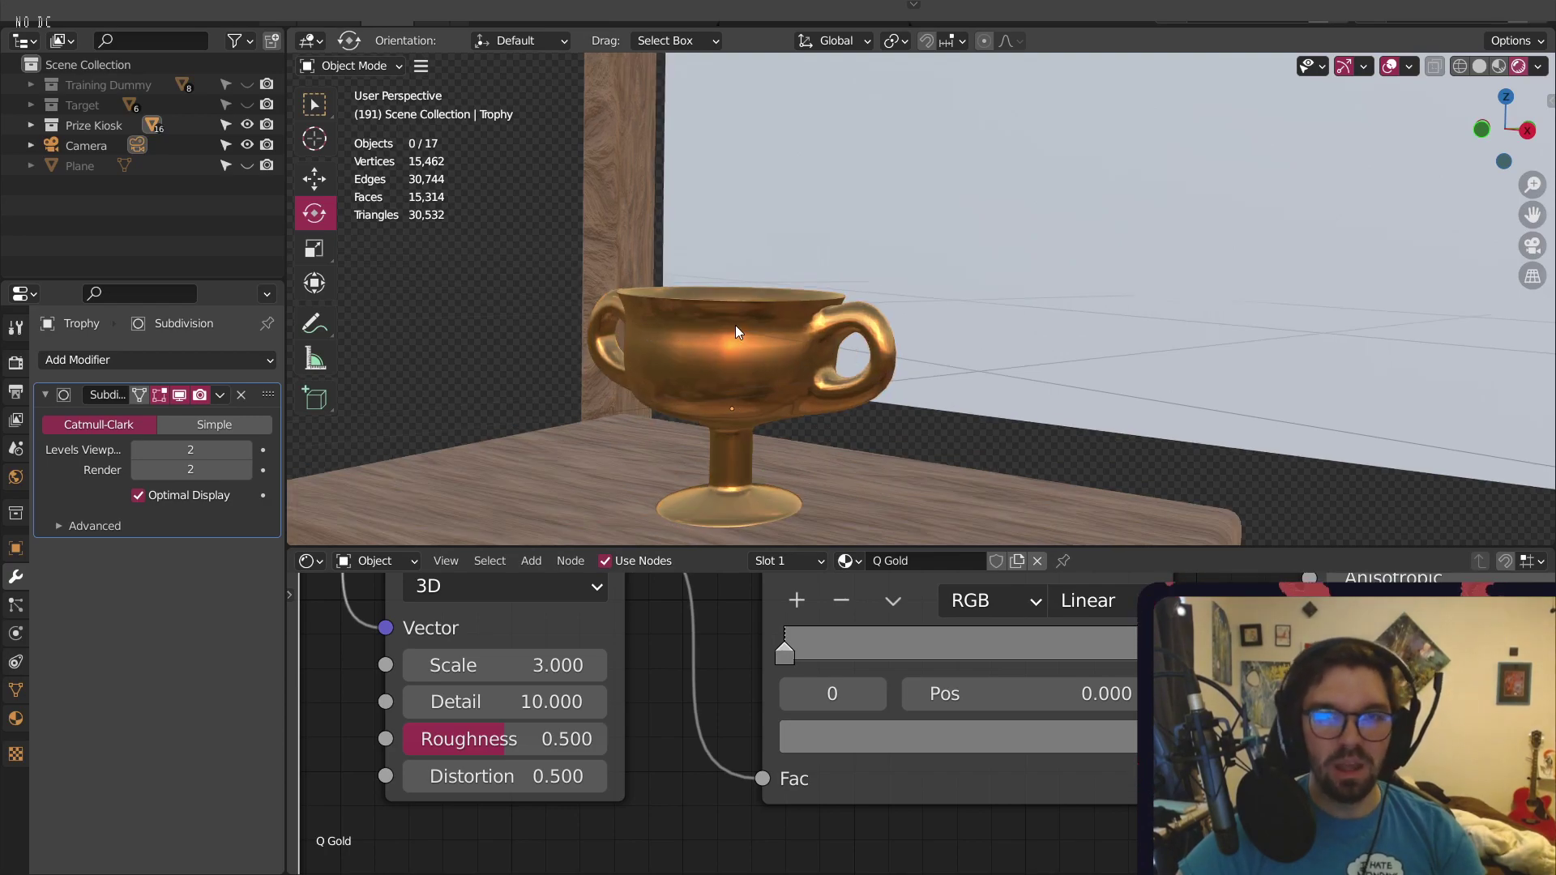
middle_click_drag(733, 496, 716, 415)
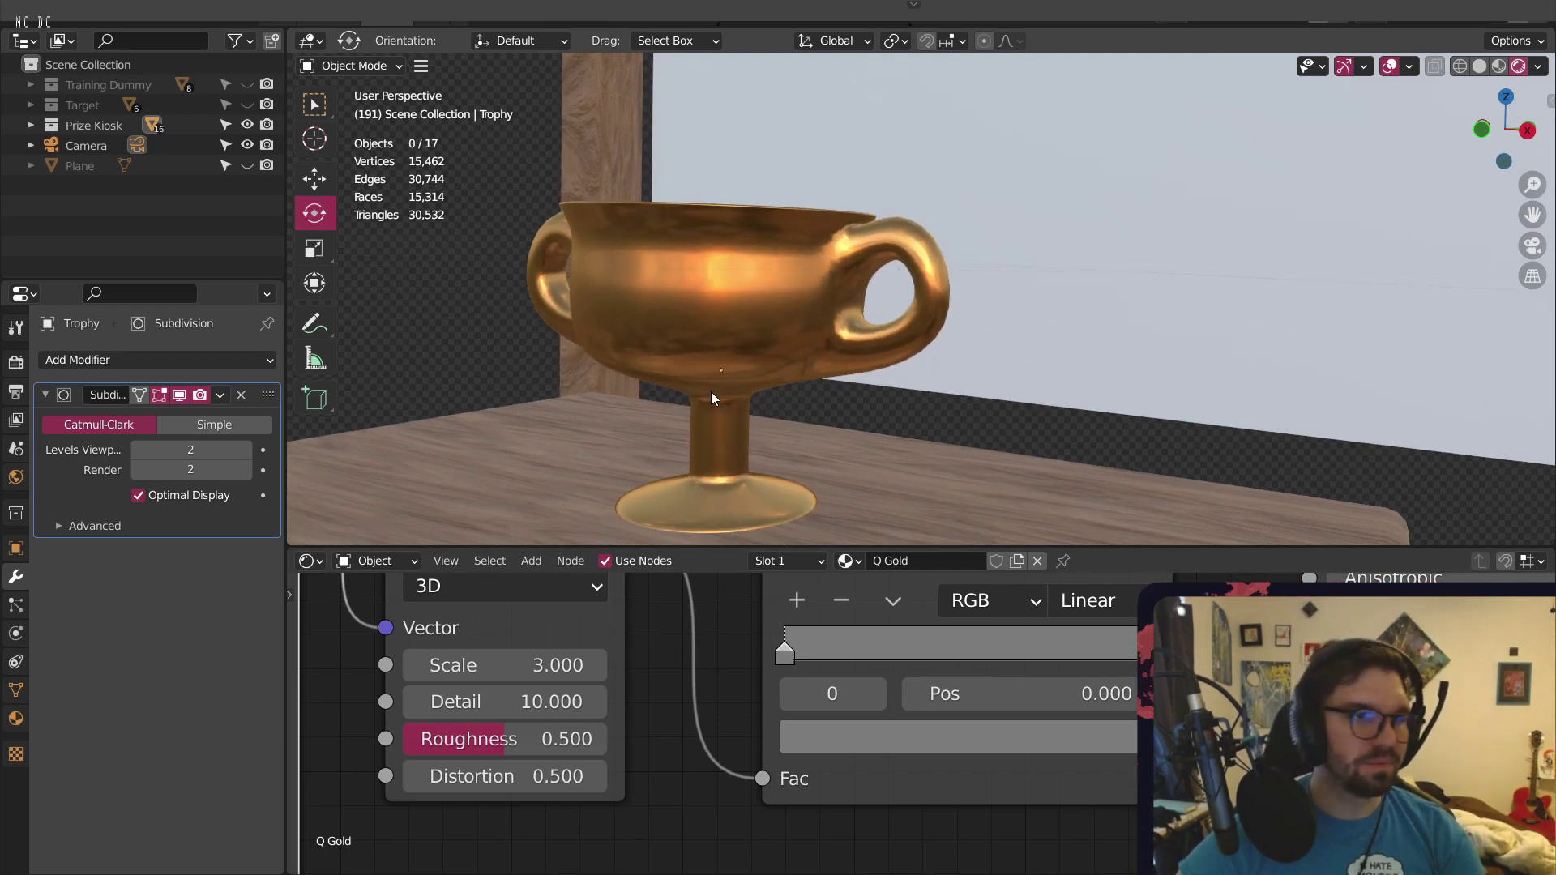
Set the lightness of the first Color Ramp stop in the trophy's Q Gold material to 0.3
left_click(757, 316)
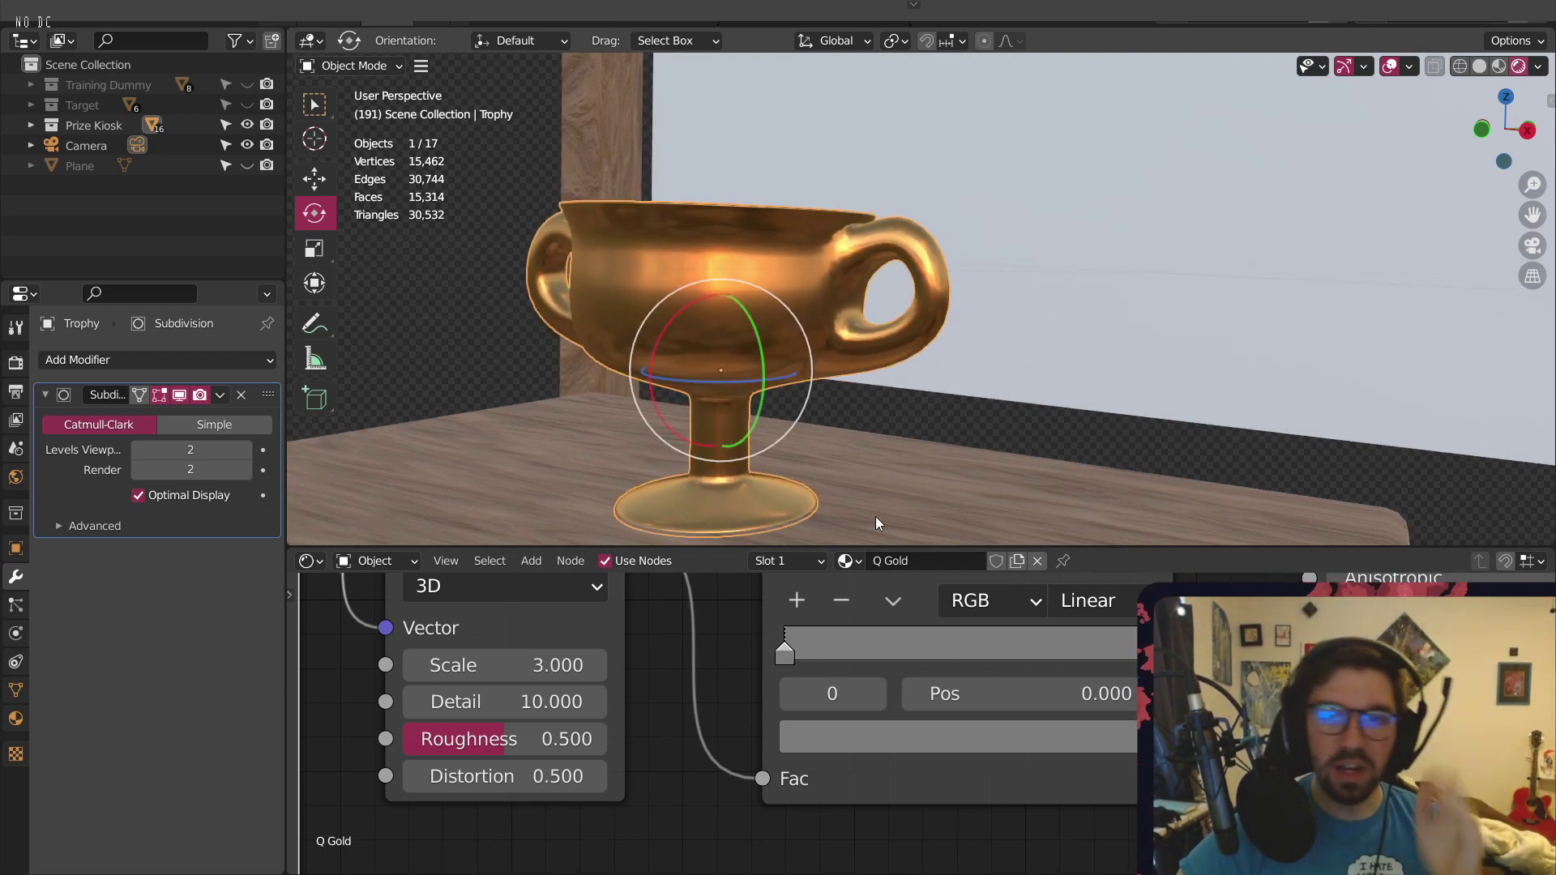
left_click(974, 737)
double_click(883, 651)
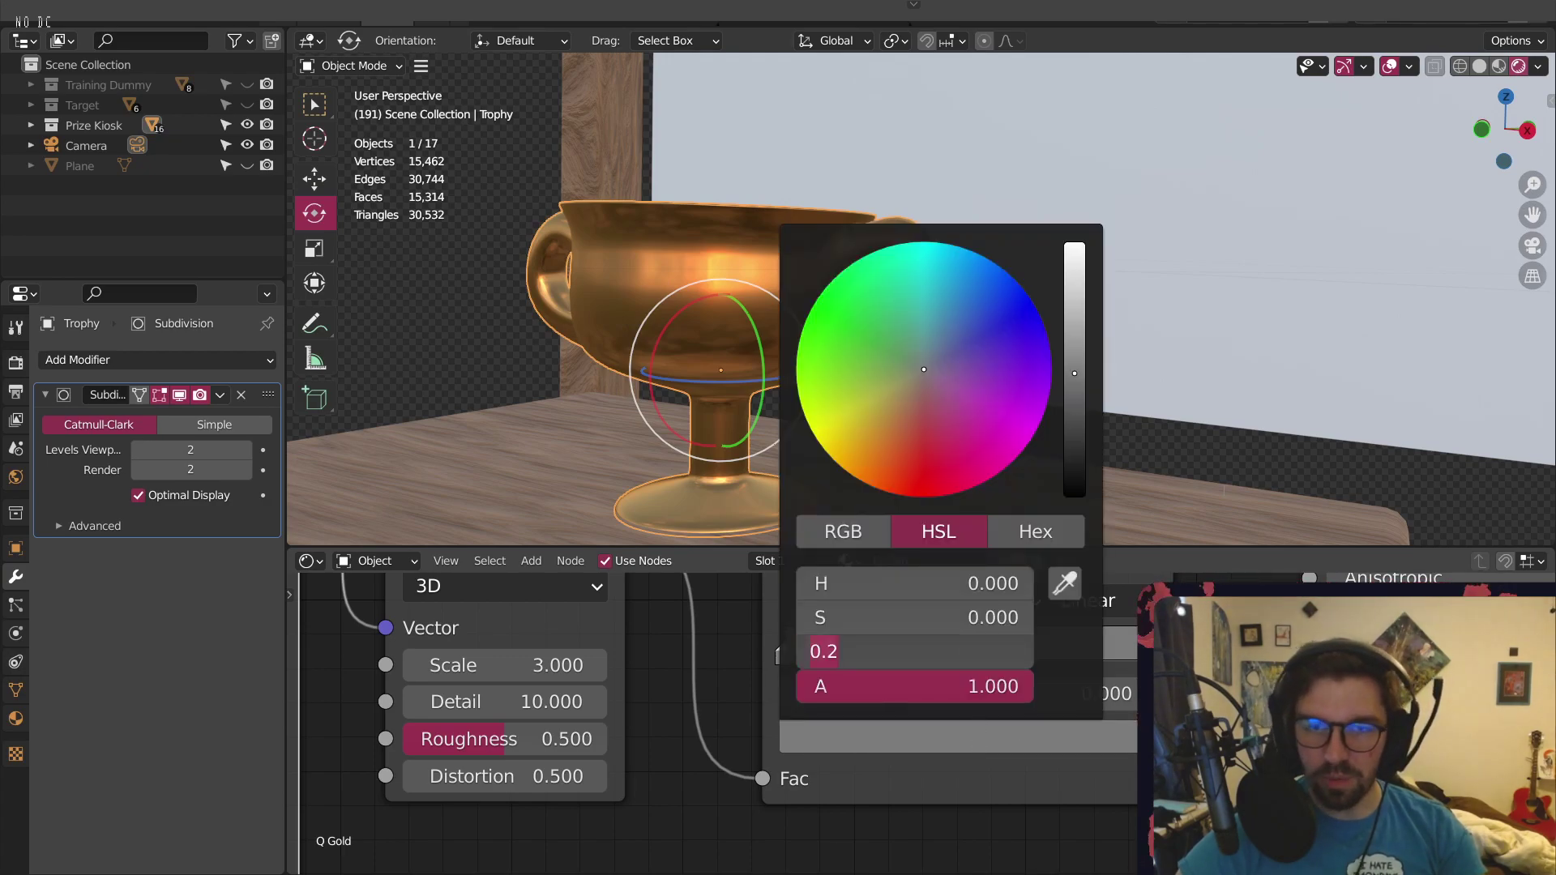
type("0.3")
key("Return")
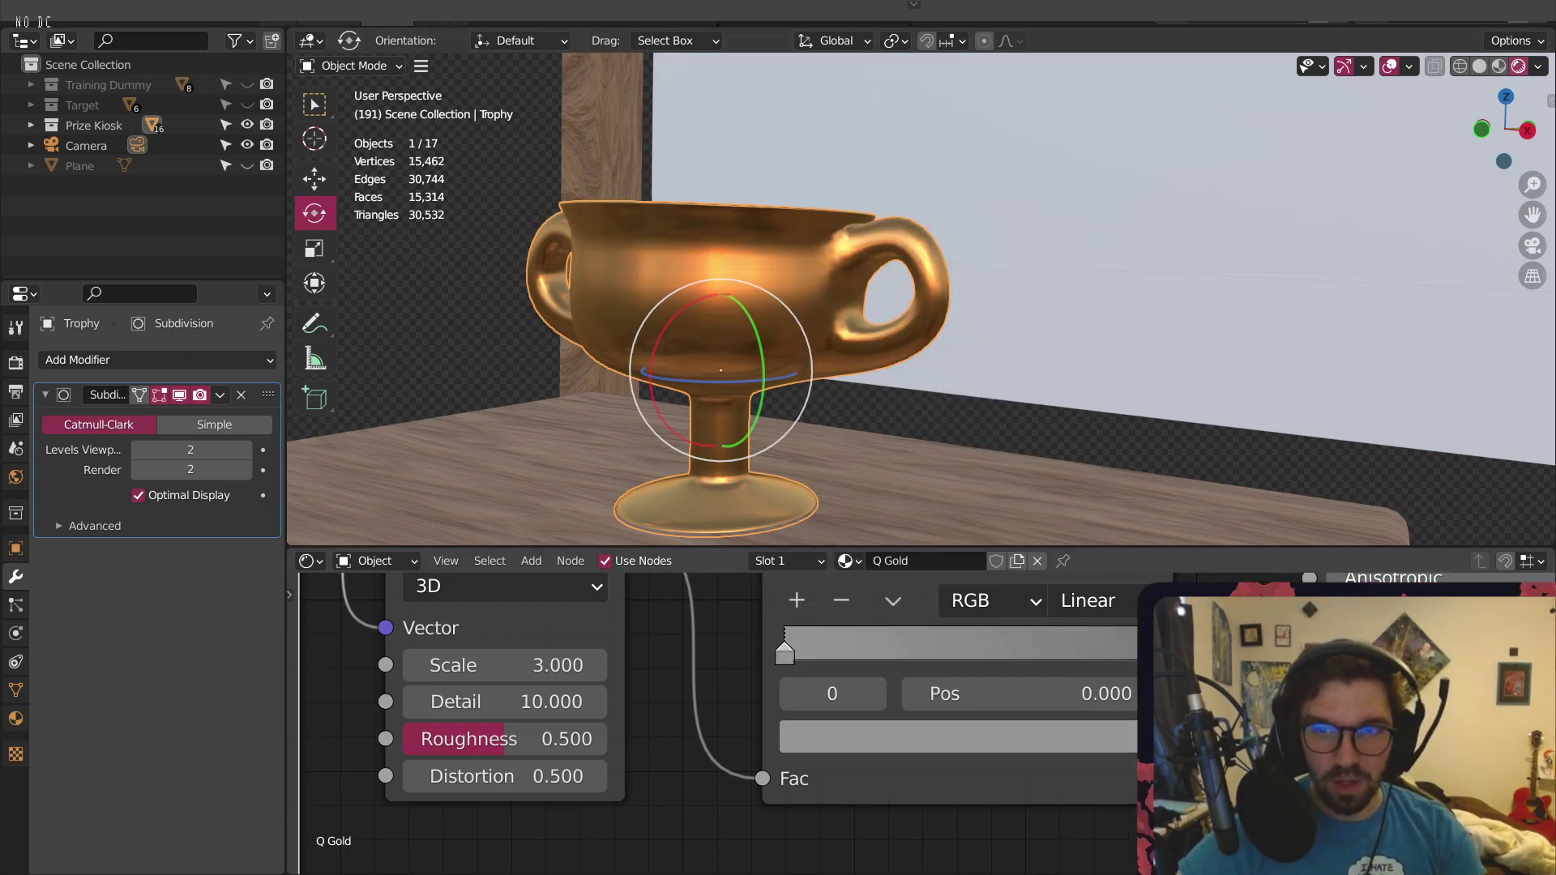
Move Q Gold's darker Color Ramp stop to position 0.457 and the lighter one to 0.322, checking the trophy's surface
left_click_drag(1148, 652, 951, 652)
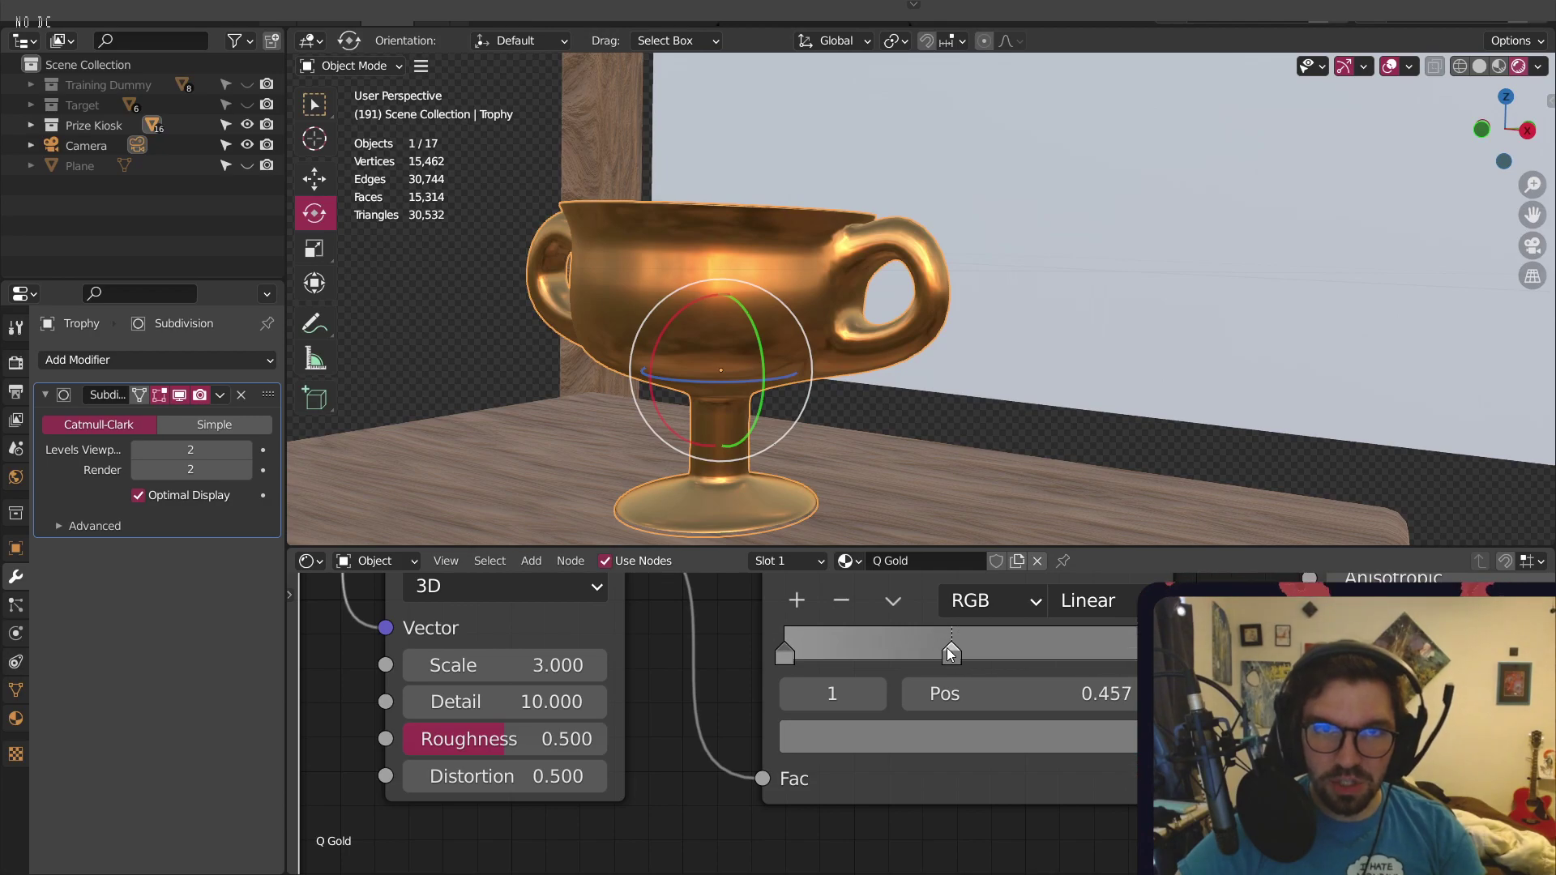
left_click_drag(787, 651, 904, 649)
scroll(771, 305, "down", 3)
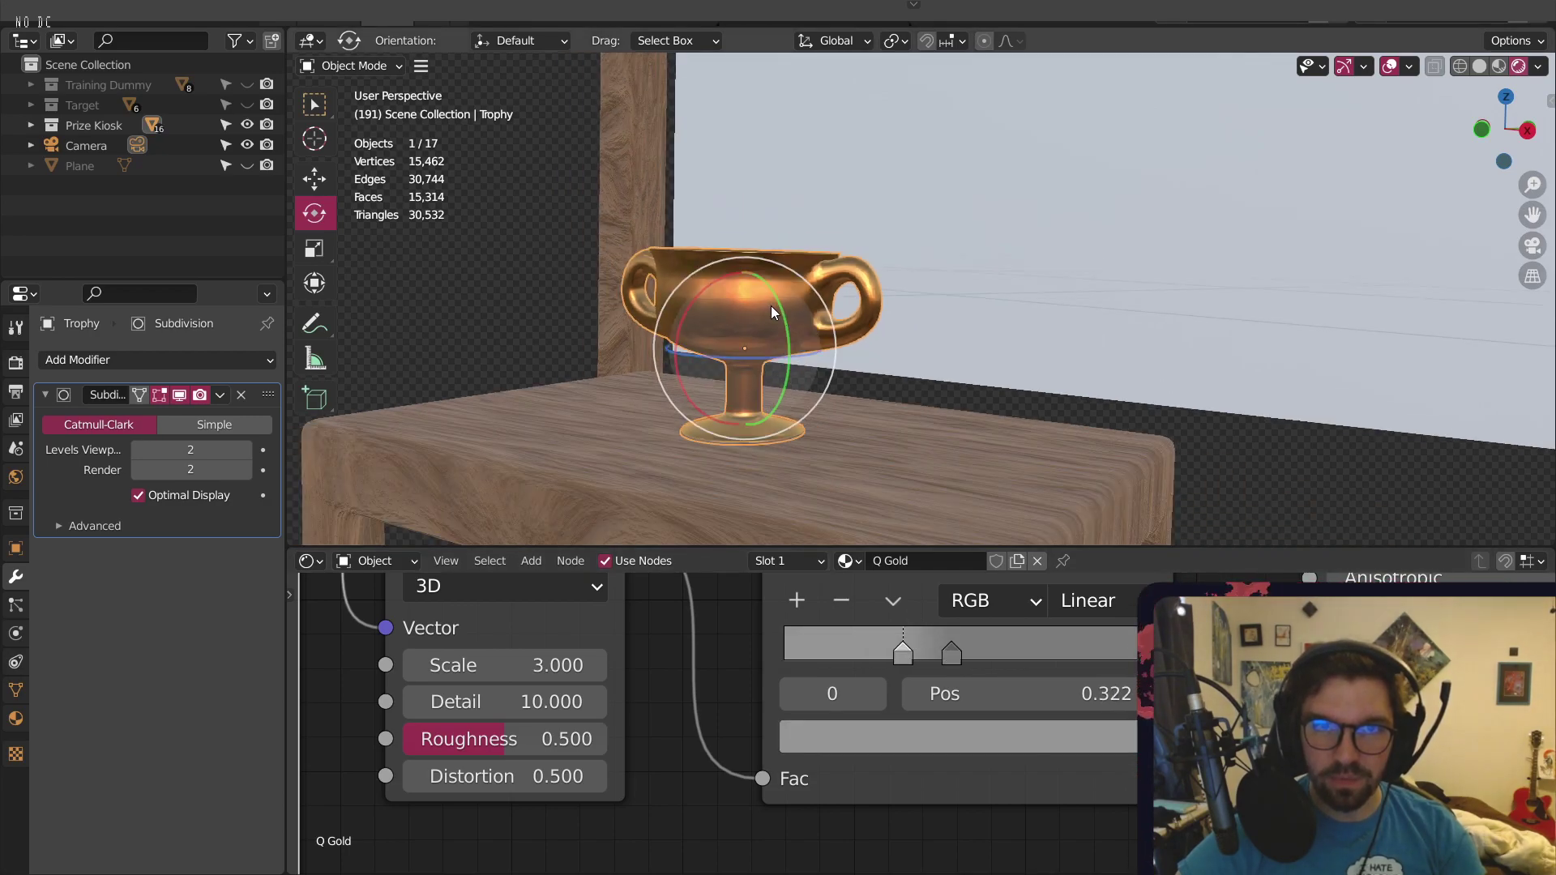
middle_click_drag(771, 304, 961, 242)
left_click(961, 242)
scroll(781, 271, "up", 6)
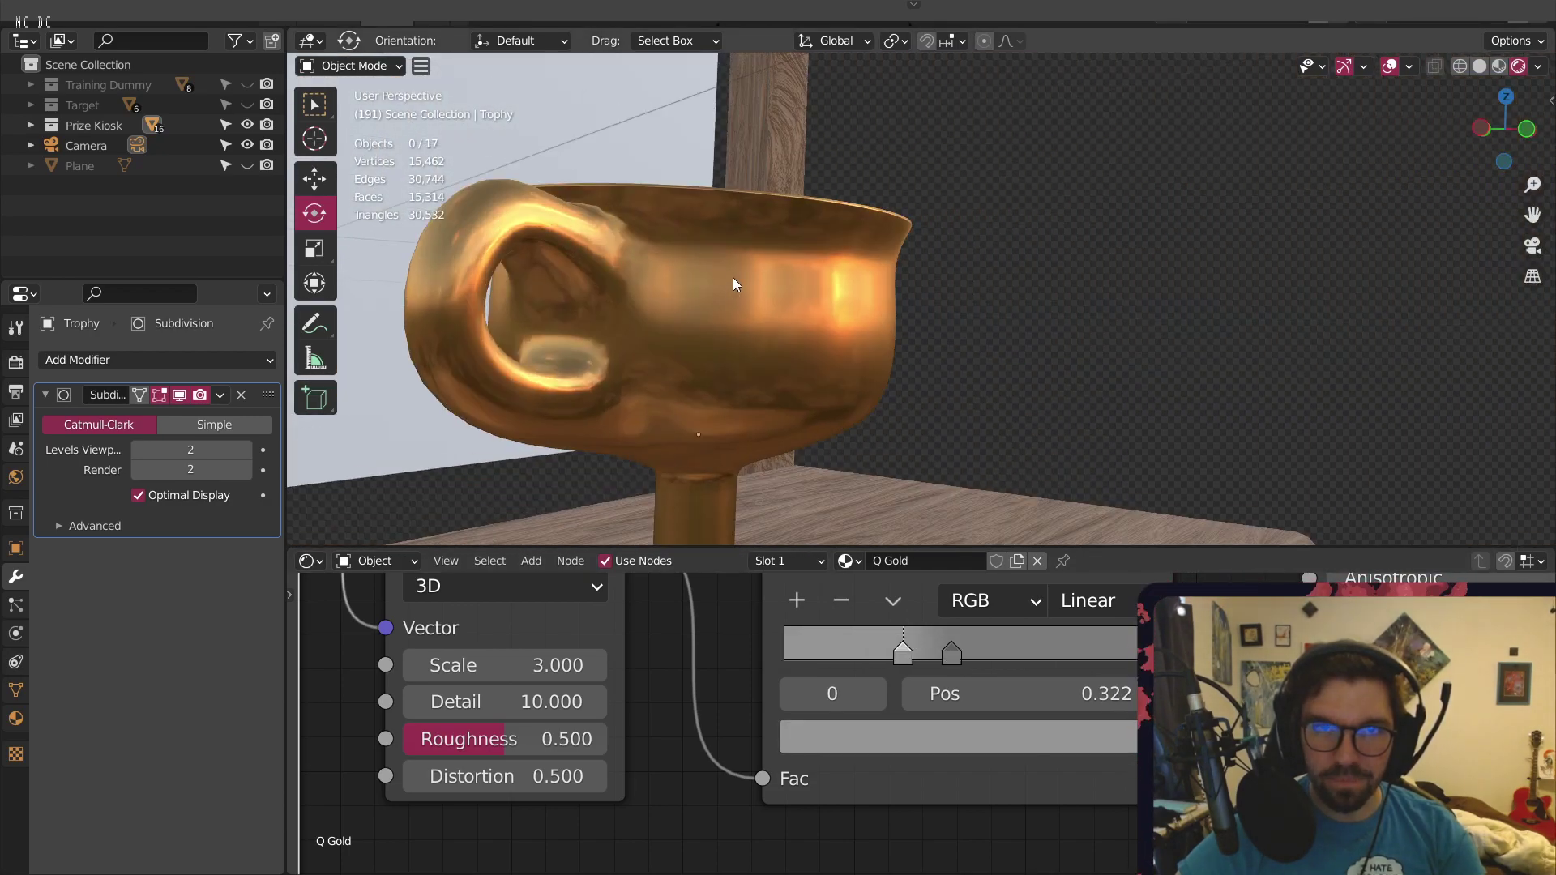
middle_click_drag(732, 277, 1016, 308)
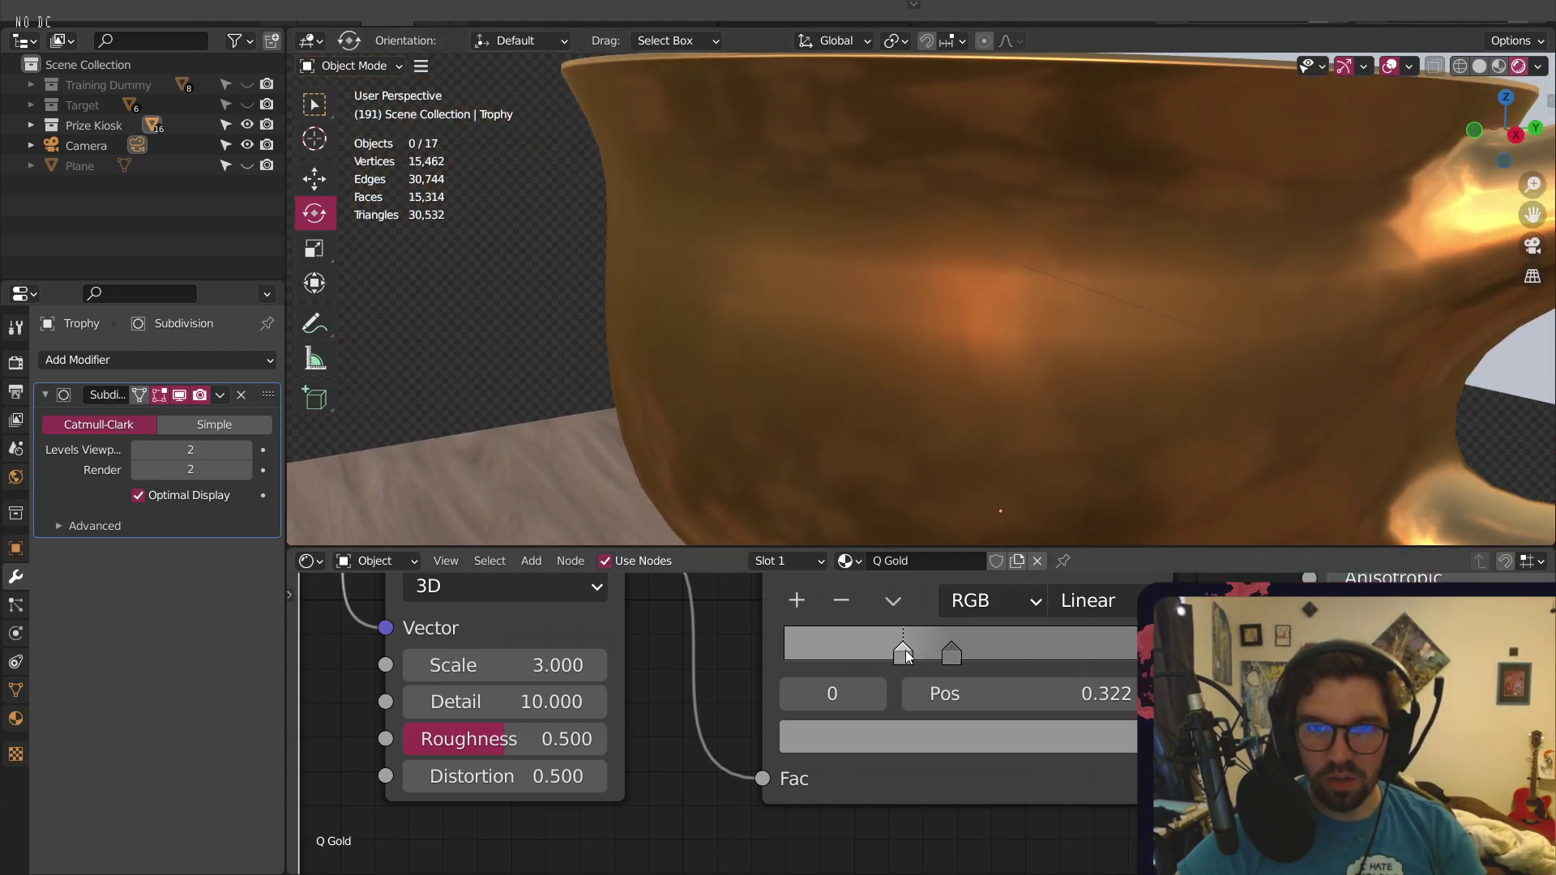
Readjust Q Gold's Color Ramp stops for visible surface patches, with the lighter stop at 0.471 and the darker one just beyond it
left_click_drag(956, 640, 1080, 634)
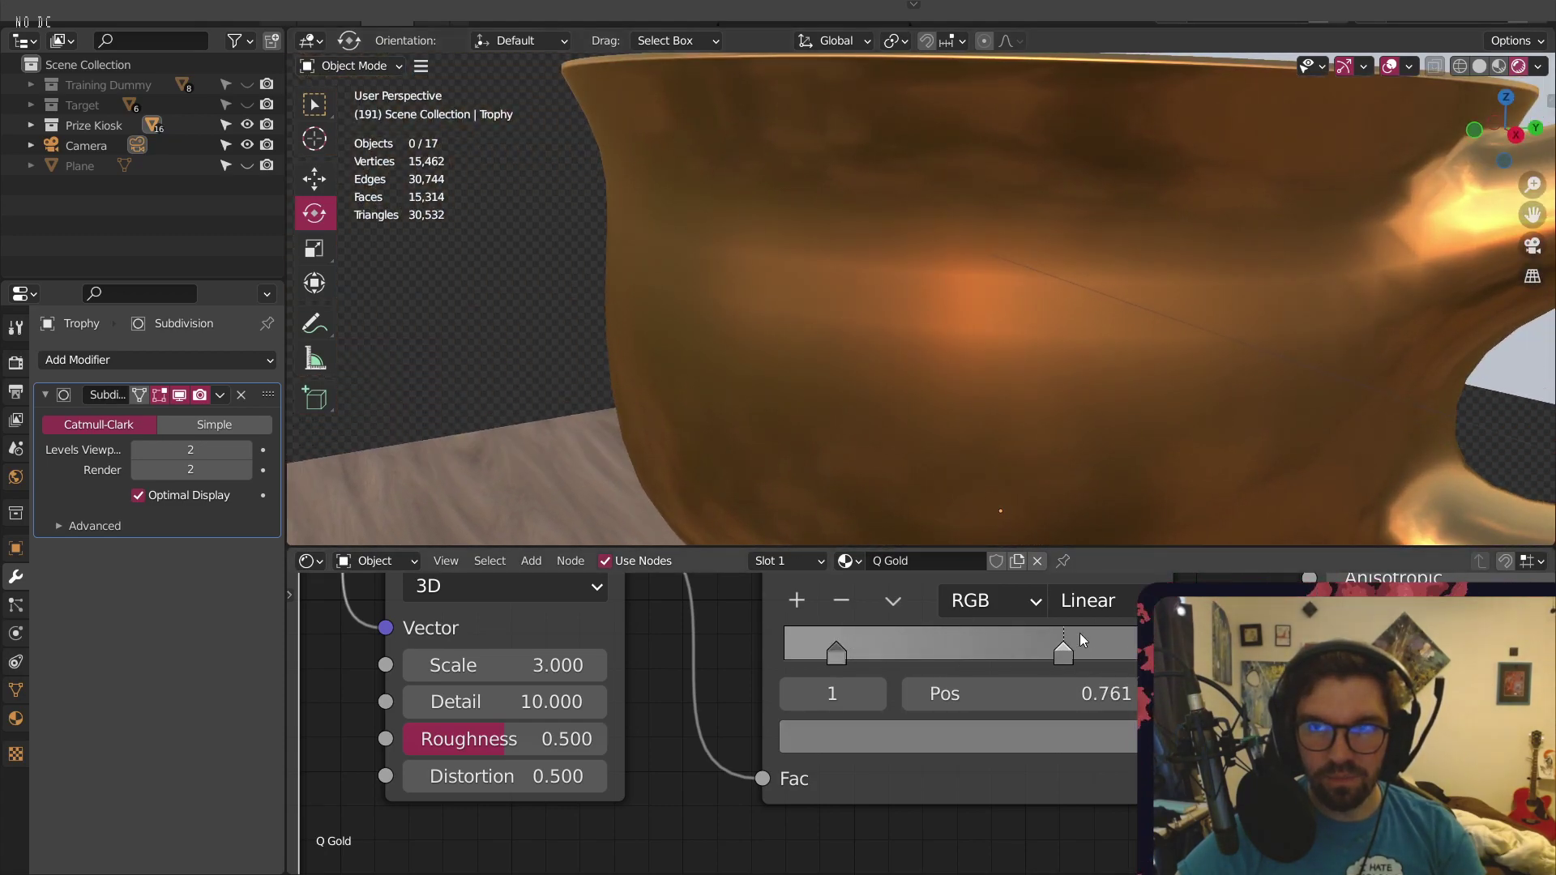
mouse_move(829, 649)
left_mouse_down()
mouse_move(994, 634)
mouse_move(1013, 657)
left_mouse_up()
scroll(877, 265, "down", 5)
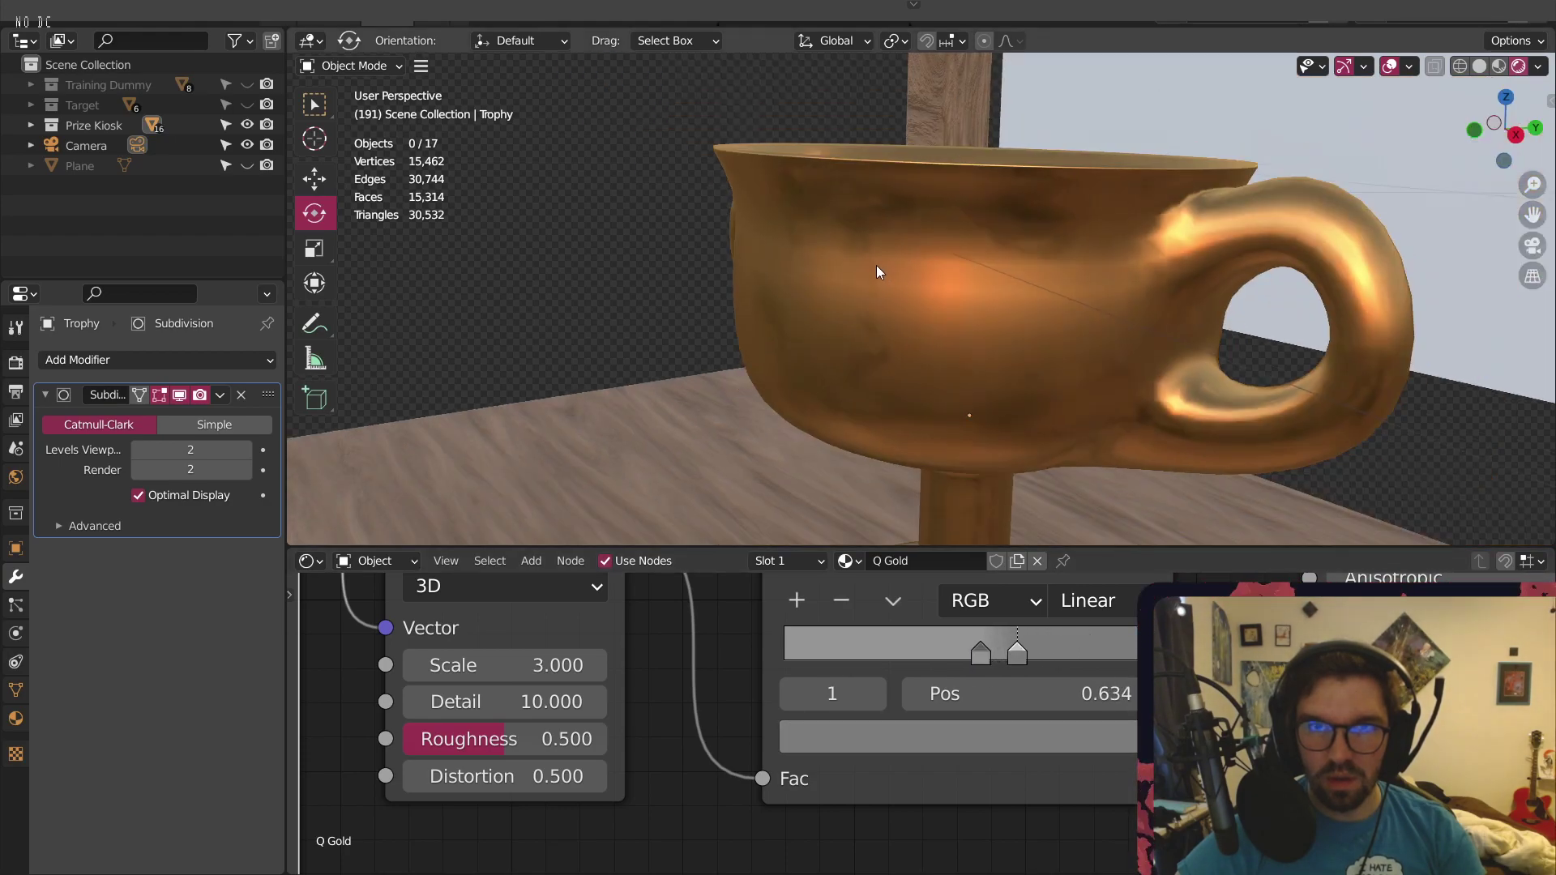
mouse_move(877, 265)
middle_mouse_down()
mouse_move(1004, 220)
mouse_move(913, 269)
mouse_move(888, 254)
middle_mouse_up()
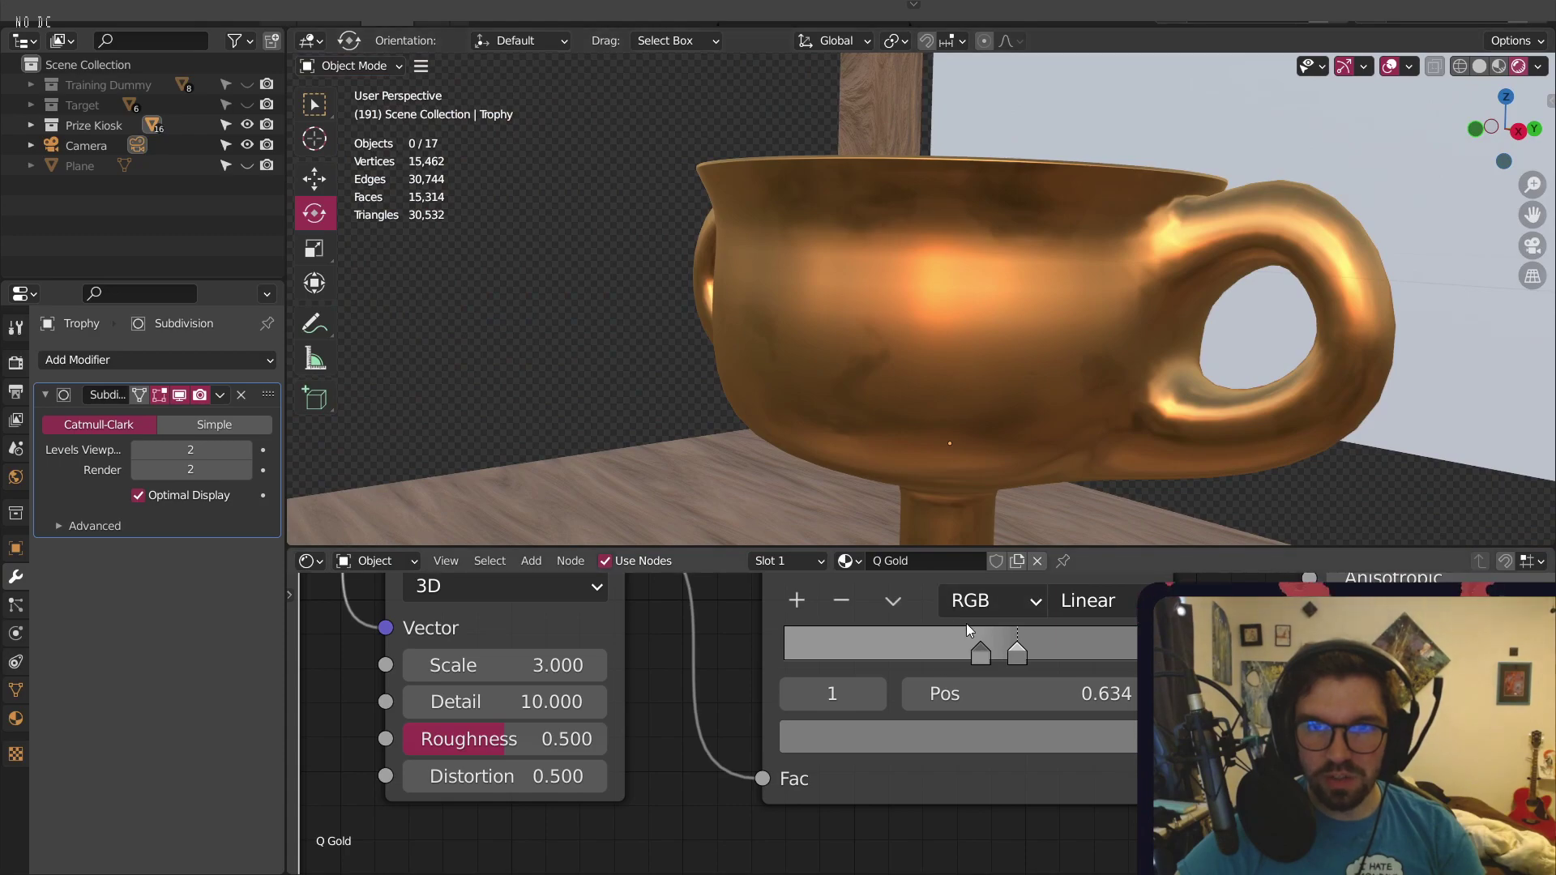
middle_click_drag(924, 316, 987, 315)
left_click_drag(977, 657, 932, 654)
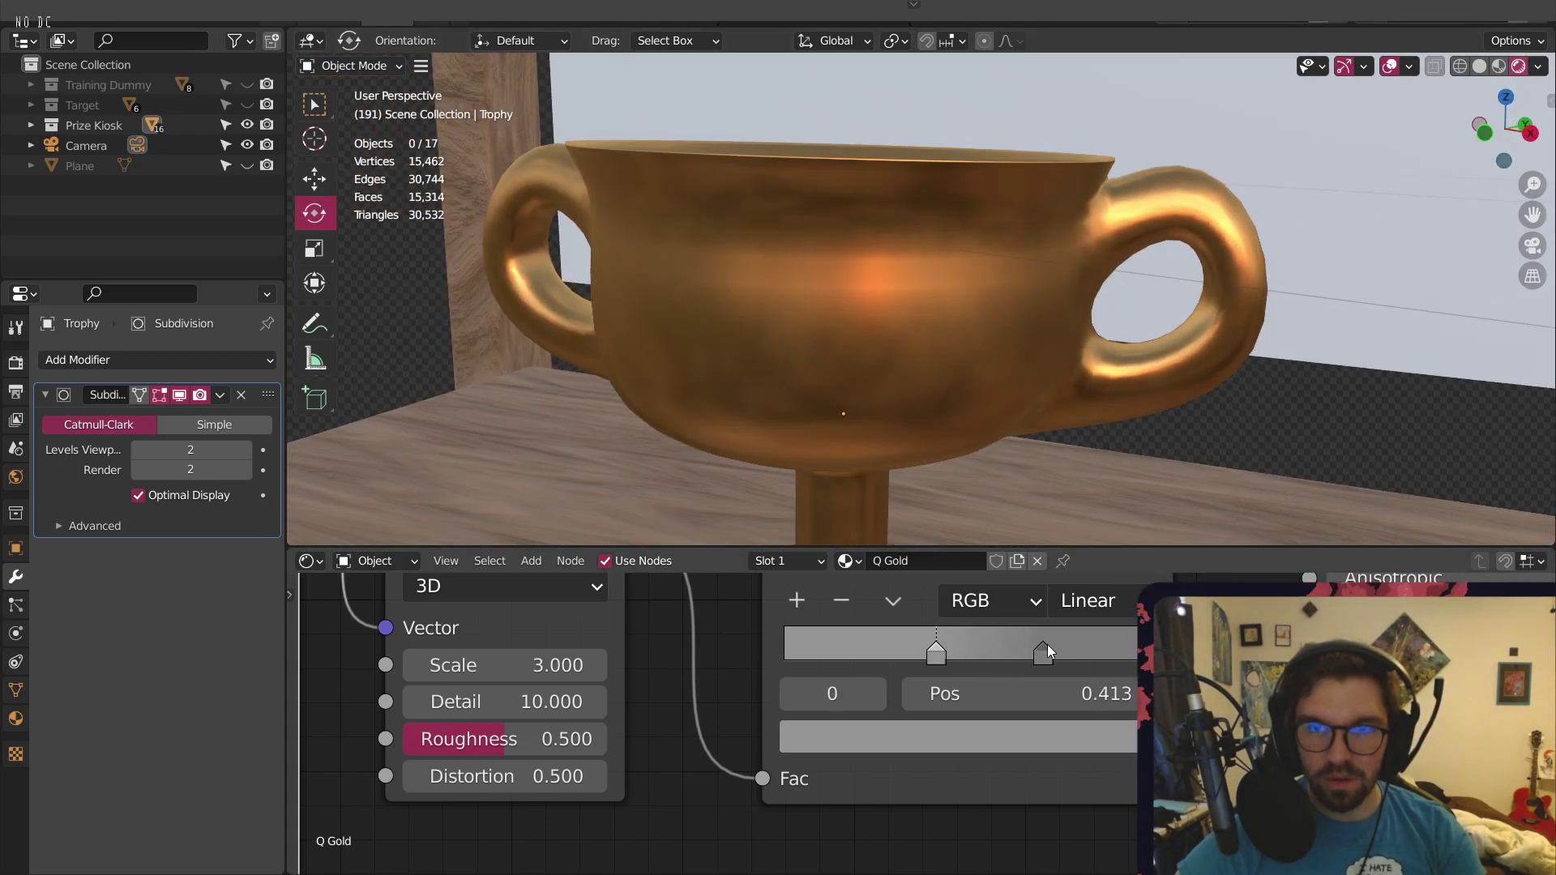
left_click_drag(1045, 648, 957, 653)
middle_click_drag(737, 268, 813, 260)
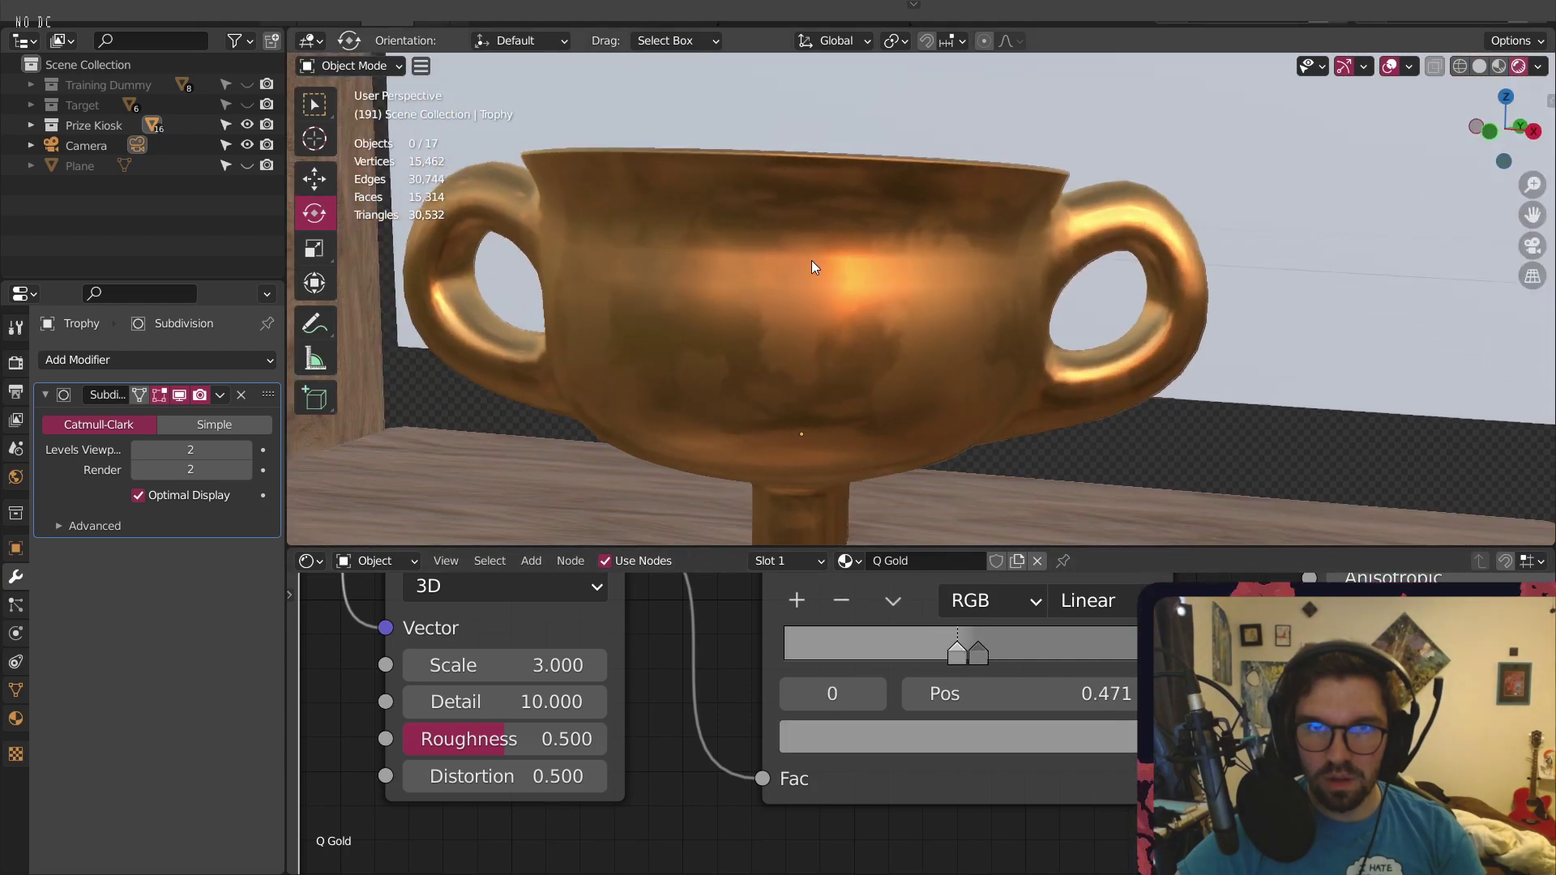
Move Q Gold's lighter Color Ramp stop to position 0.420 and set the material's Base Color saturation to 0.7
left_click_drag(958, 654, 932, 653)
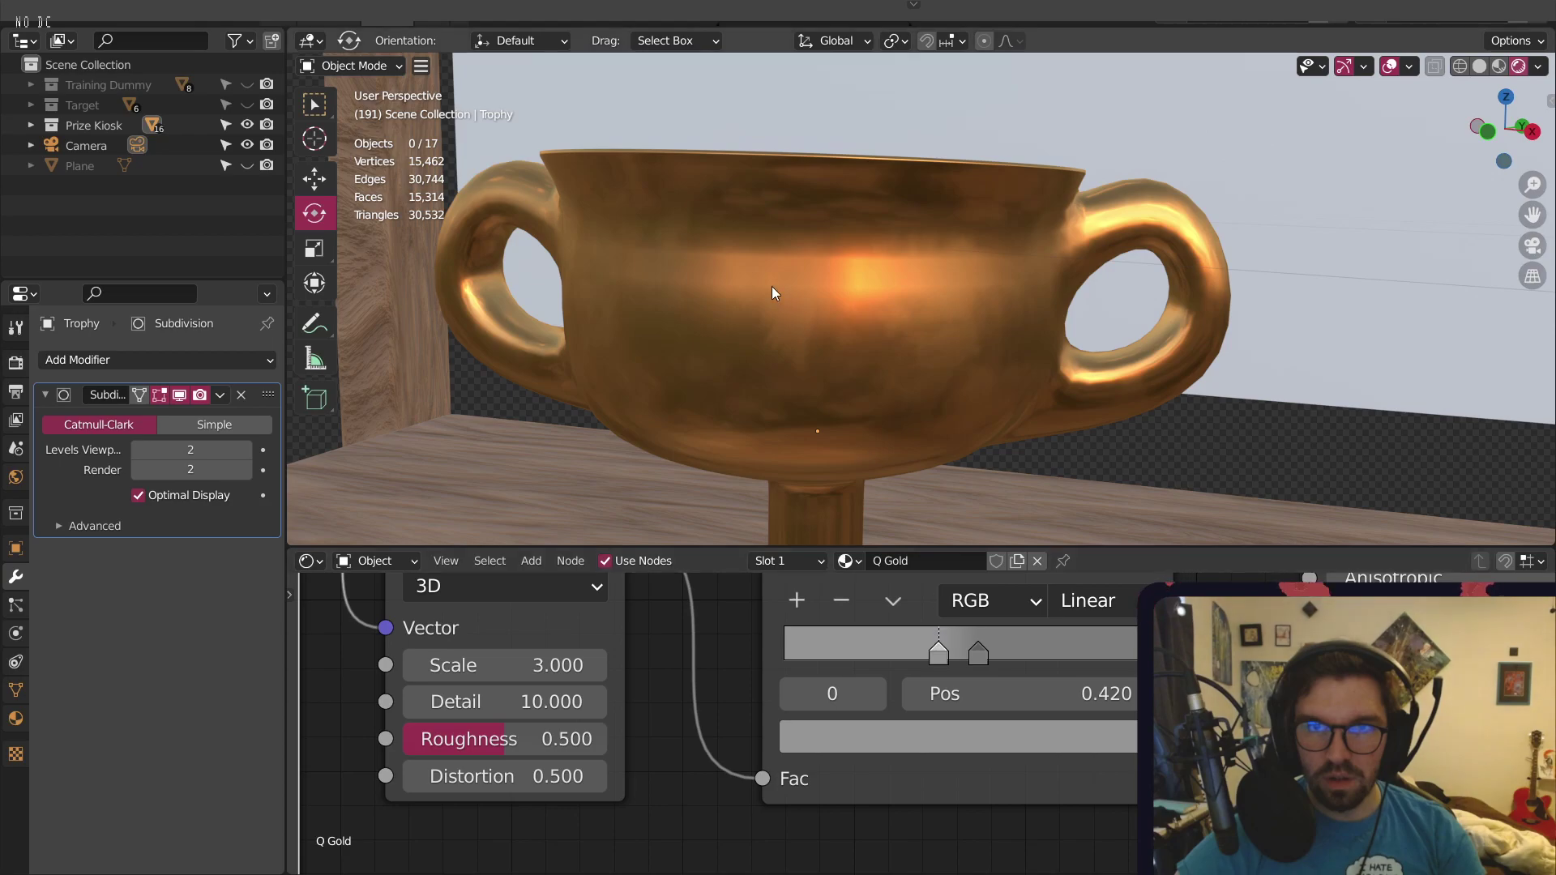
middle_click_drag(771, 286, 811, 305)
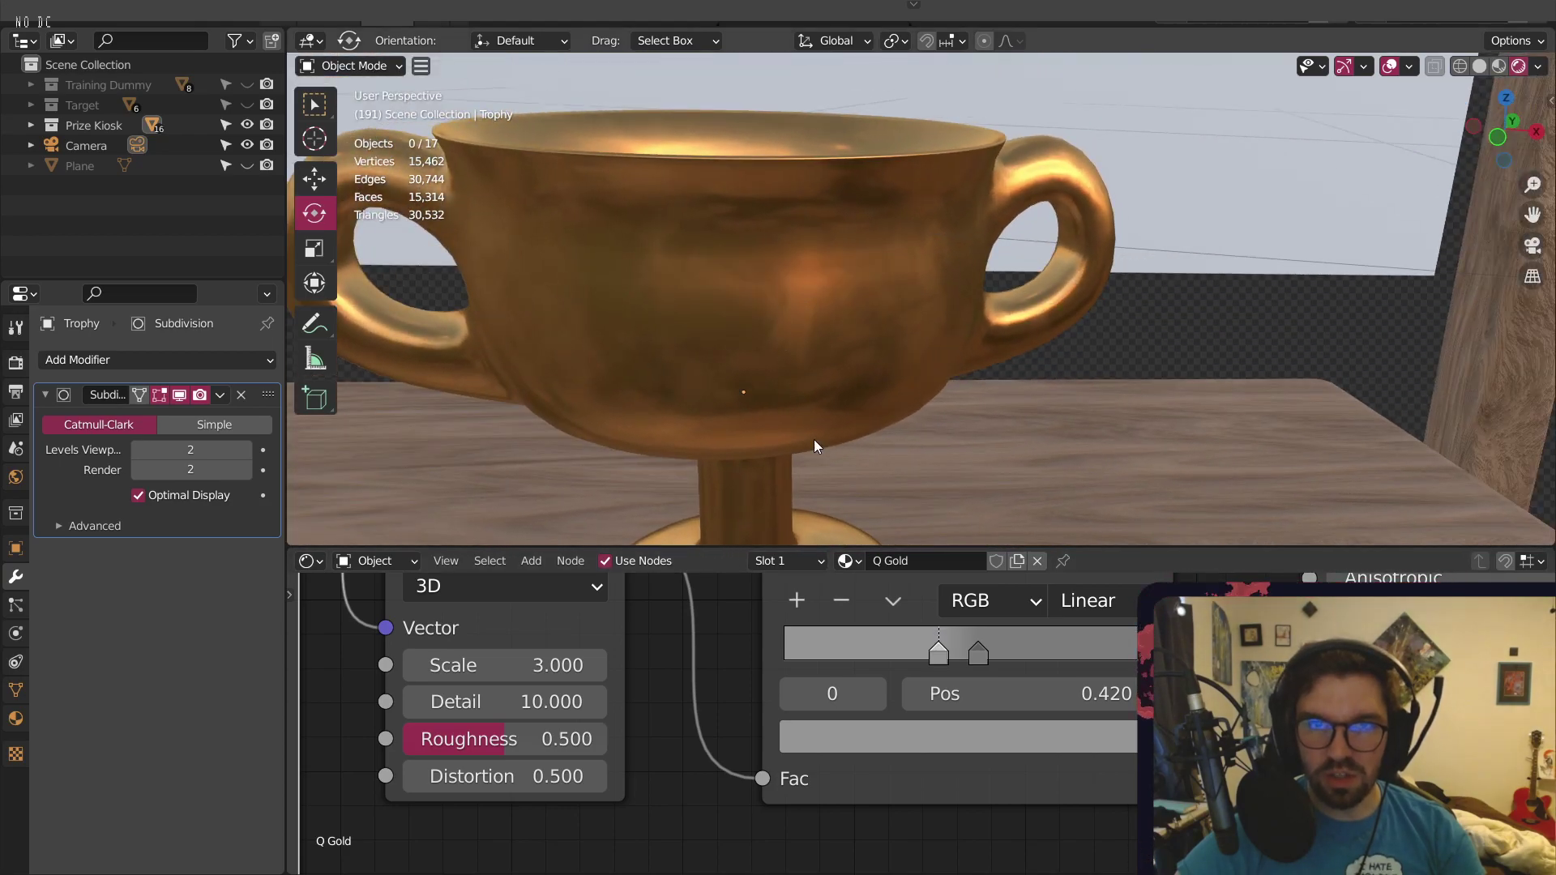
scroll(1070, 693, "down", 6)
middle_click_drag(1071, 667, 806, 871)
scroll(1092, 658, "up", 3)
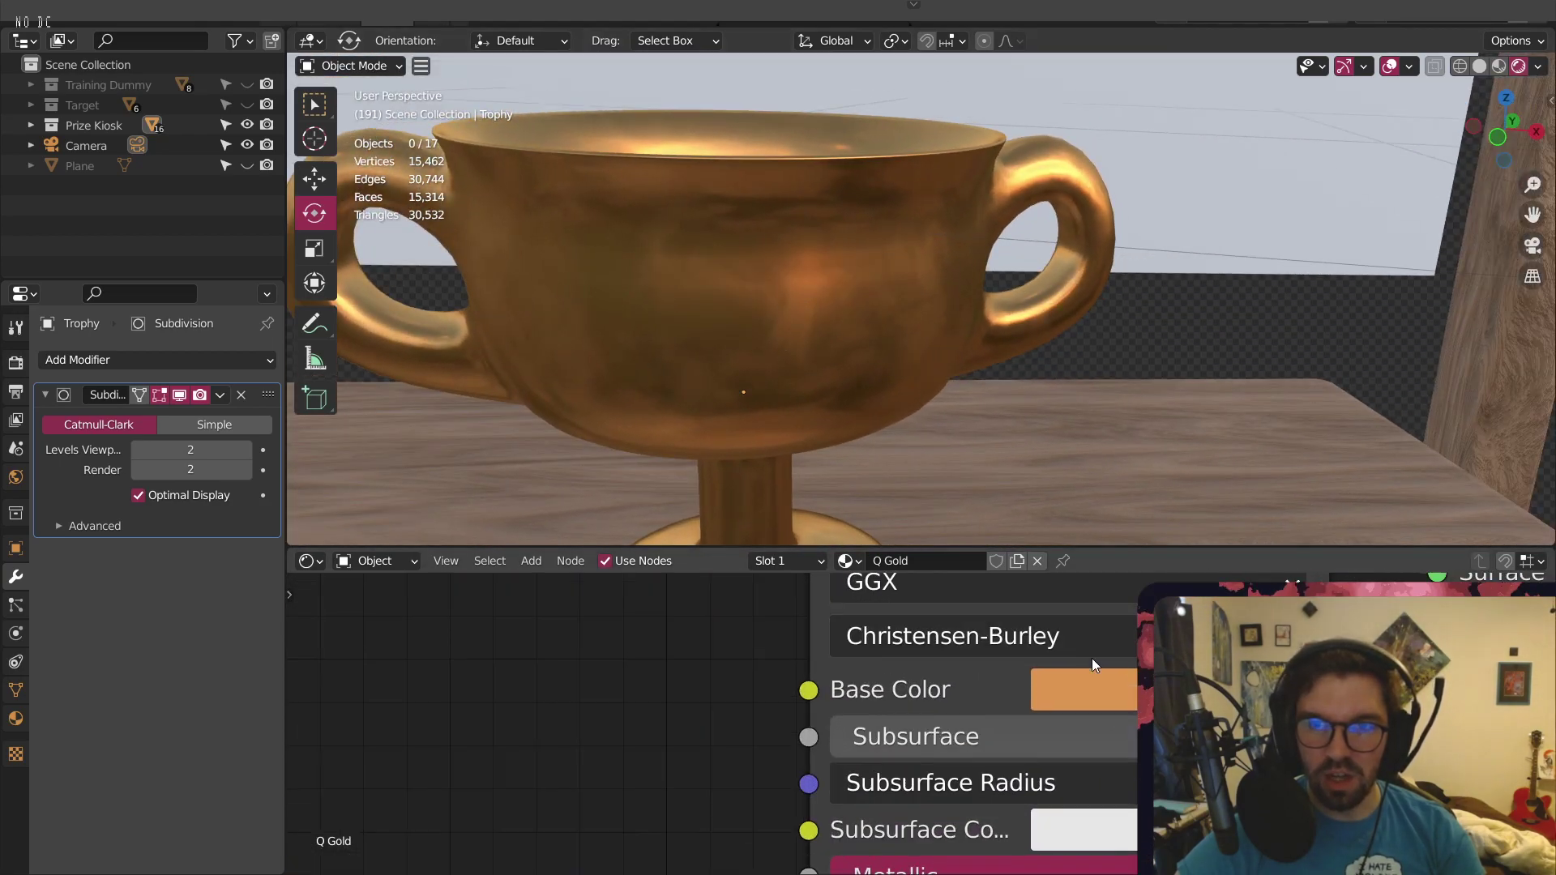
left_click(1081, 704)
left_click(1159, 540)
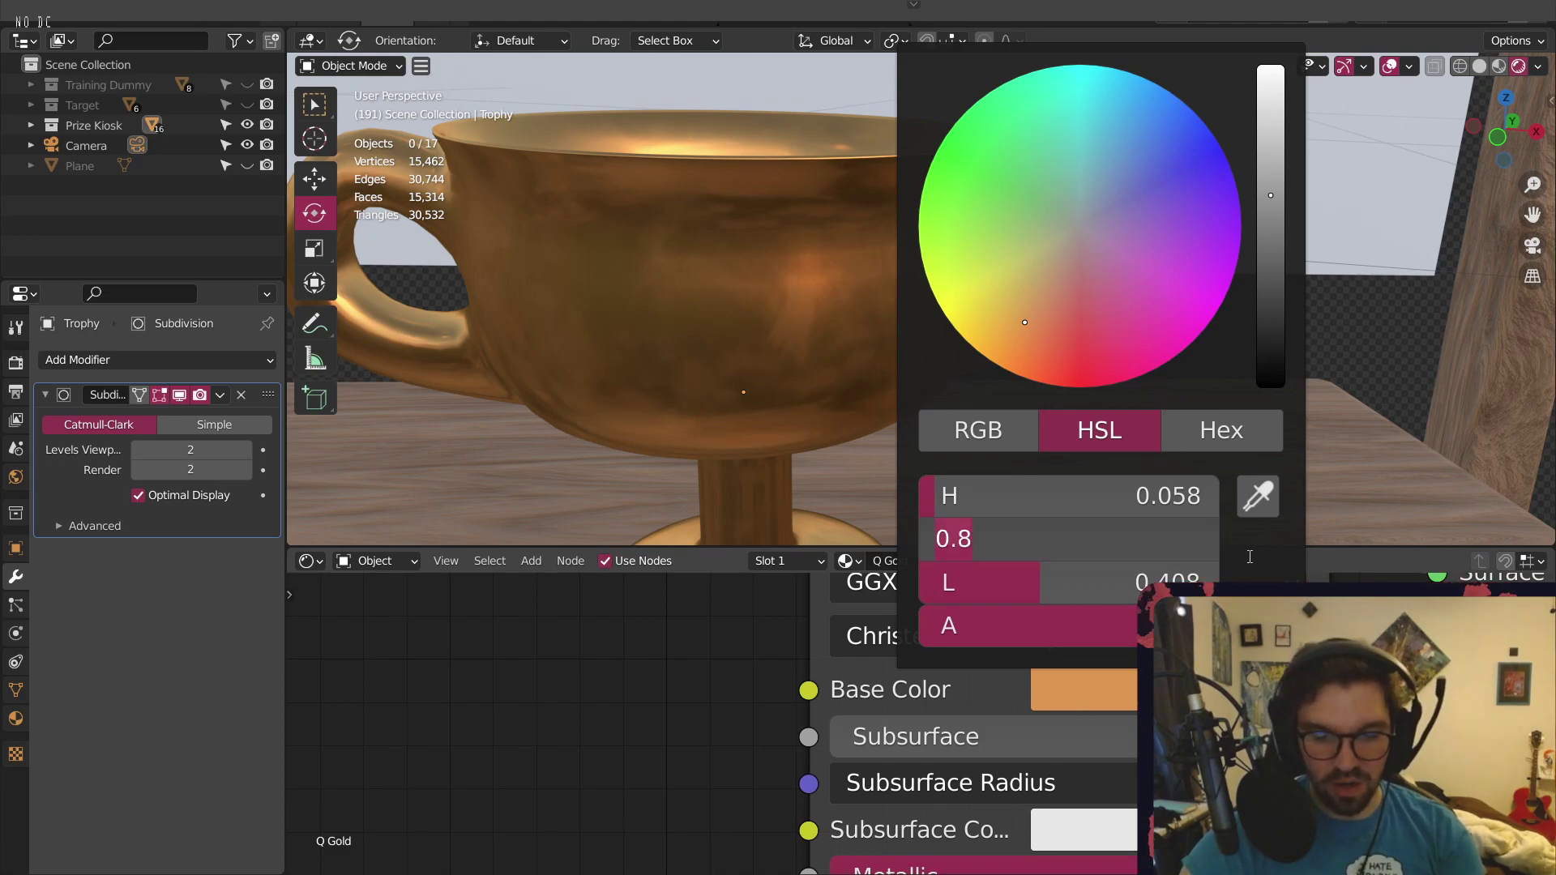
type(".7")
key("Return")
middle_click_drag(789, 172, 697, 220)
Move the Color Ramp node slightly lower in the Q Gold node tree
scroll(953, 701, "down", 2)
scroll(953, 700, "down", 5)
middle_click_drag(817, 761, 1075, 639)
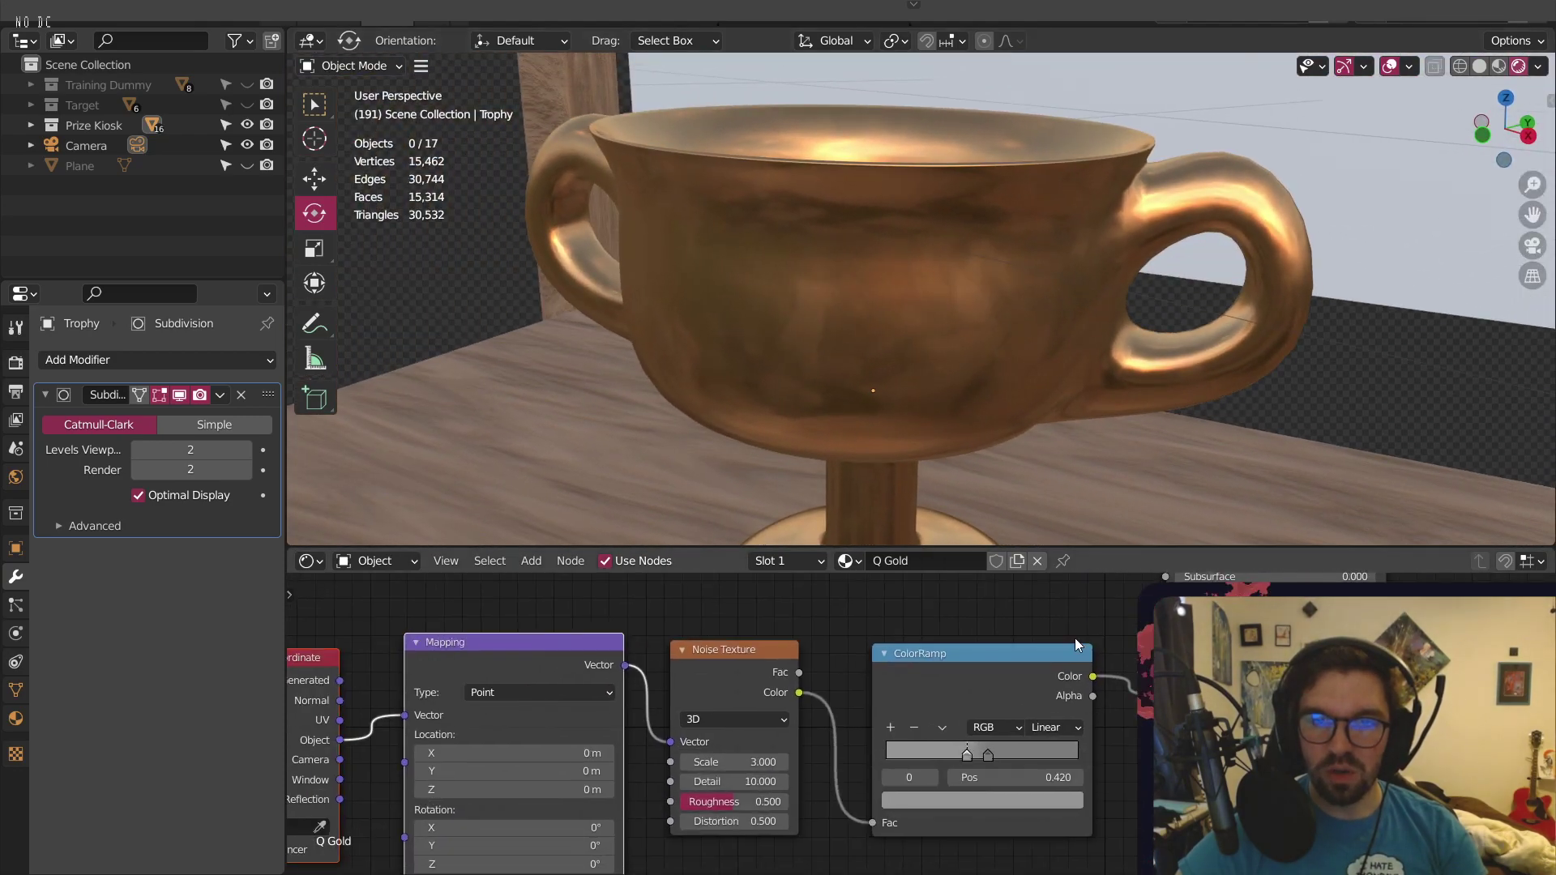
middle_click_drag(939, 658, 917, 730)
left_click(918, 719)
left_click_drag(919, 724, 917, 759)
Create a new material named Prize Tent on the kiosk tapestry
scroll(862, 347, "down", 3)
middle_click_drag(863, 347, 823, 277)
scroll(823, 284, "down", 6)
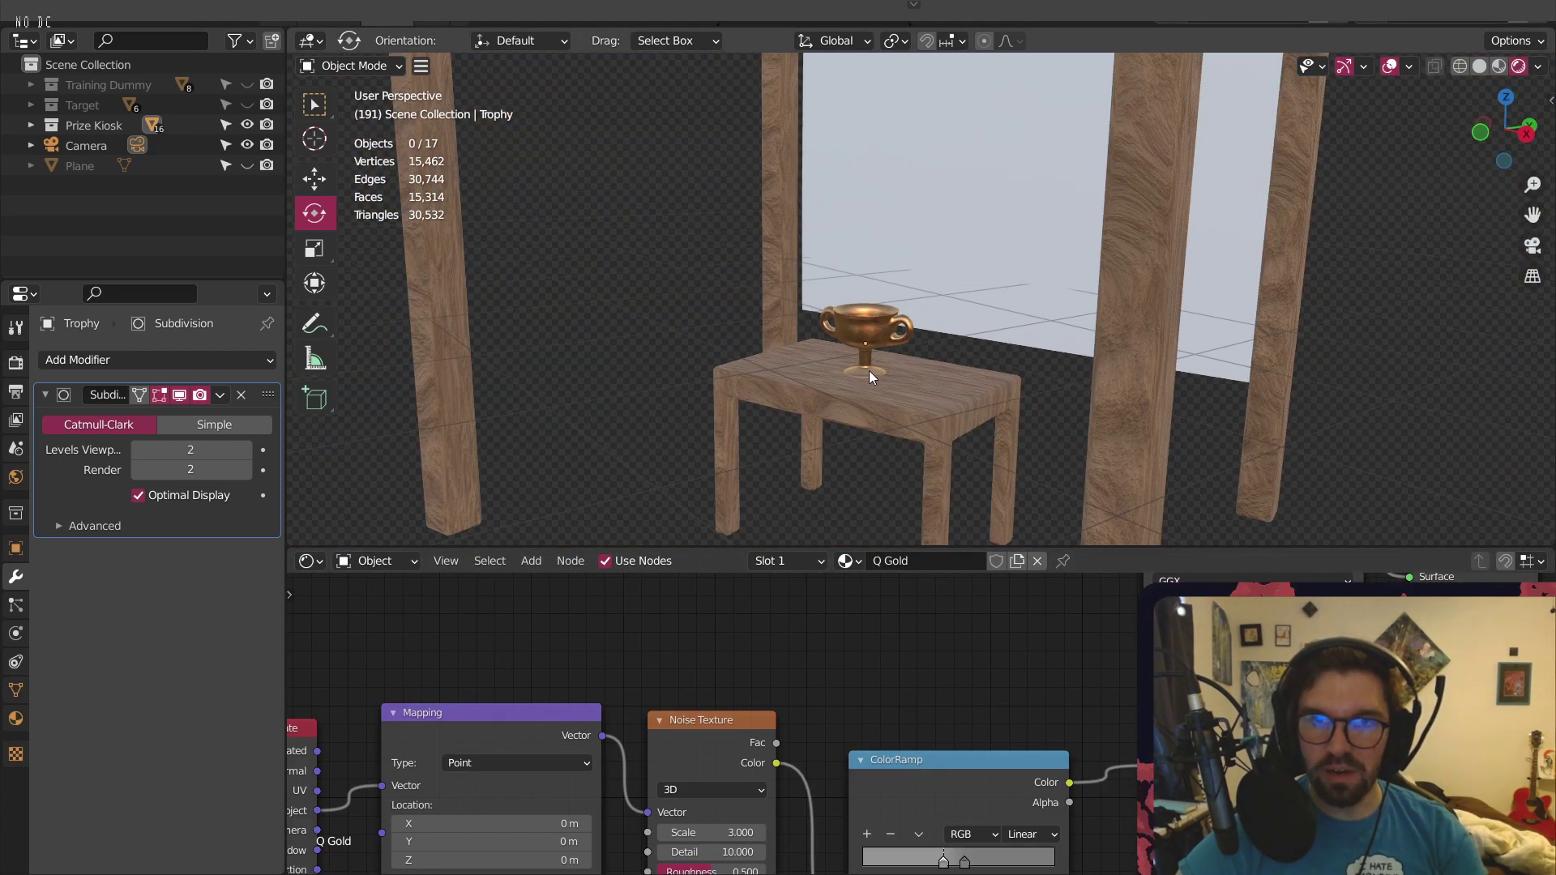
scroll(667, 290, "down", 3)
middle_click_drag(842, 118, 839, 251, "shift")
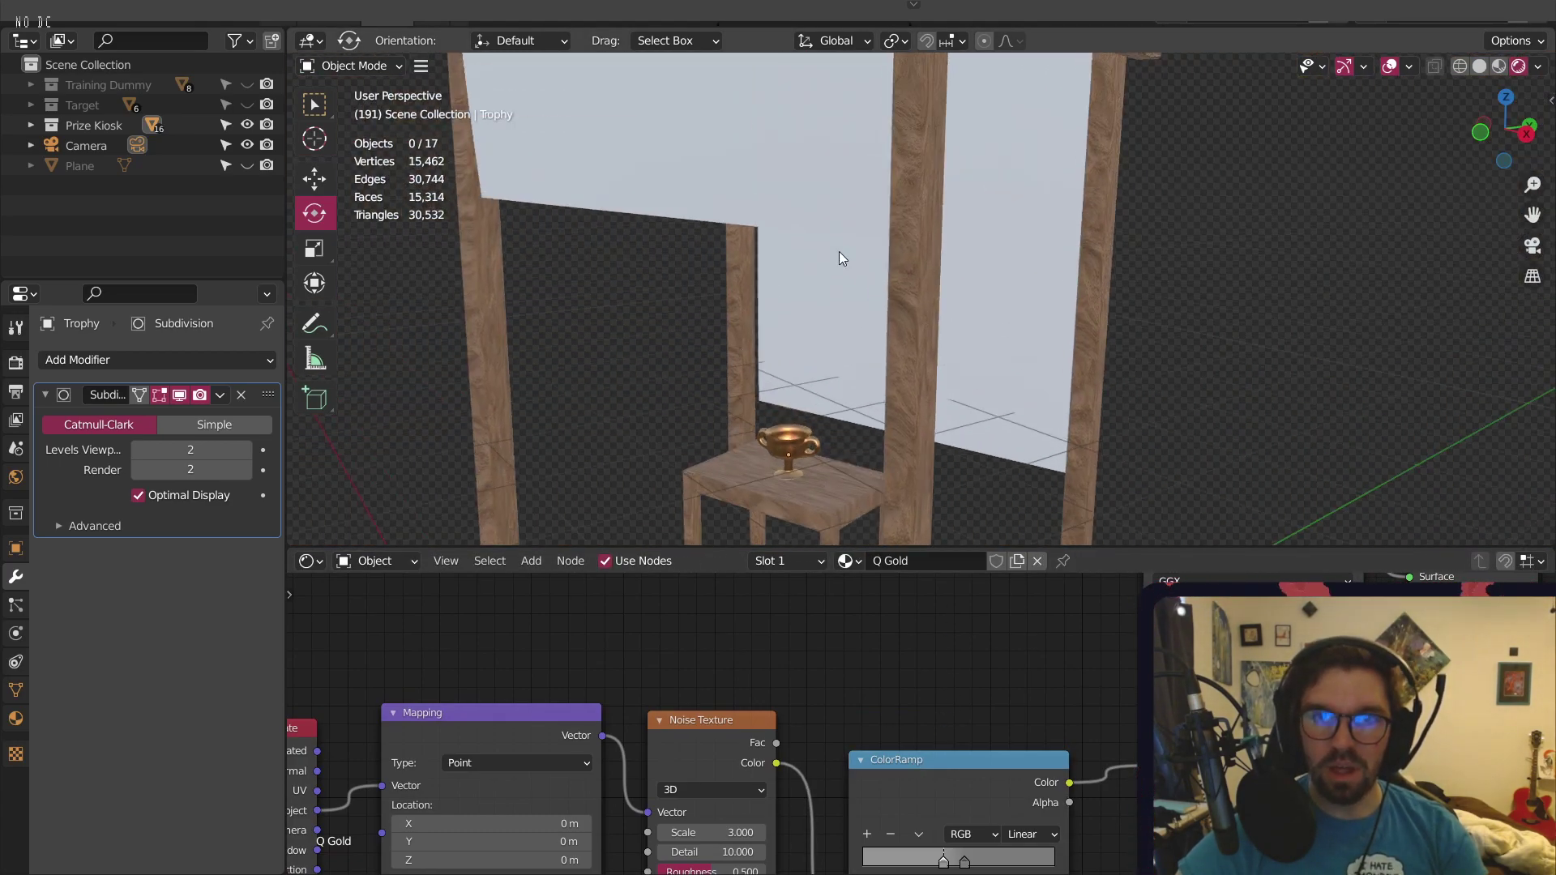
scroll(804, 260, "down", 4)
middle_click_drag(804, 154, 809, 328, "shift")
left_click(809, 328)
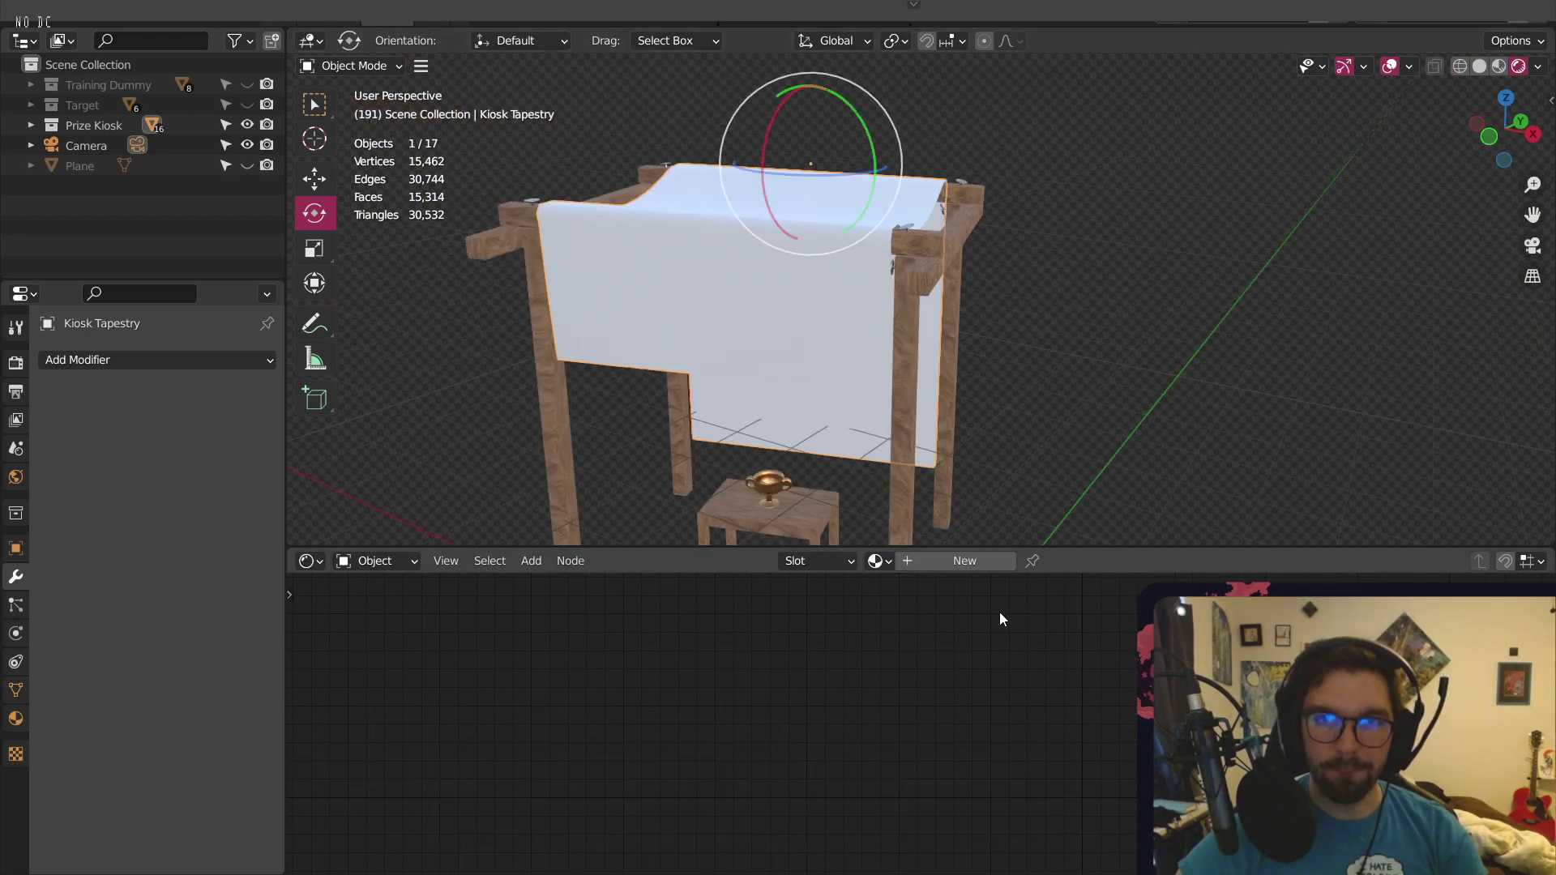
left_click(926, 568)
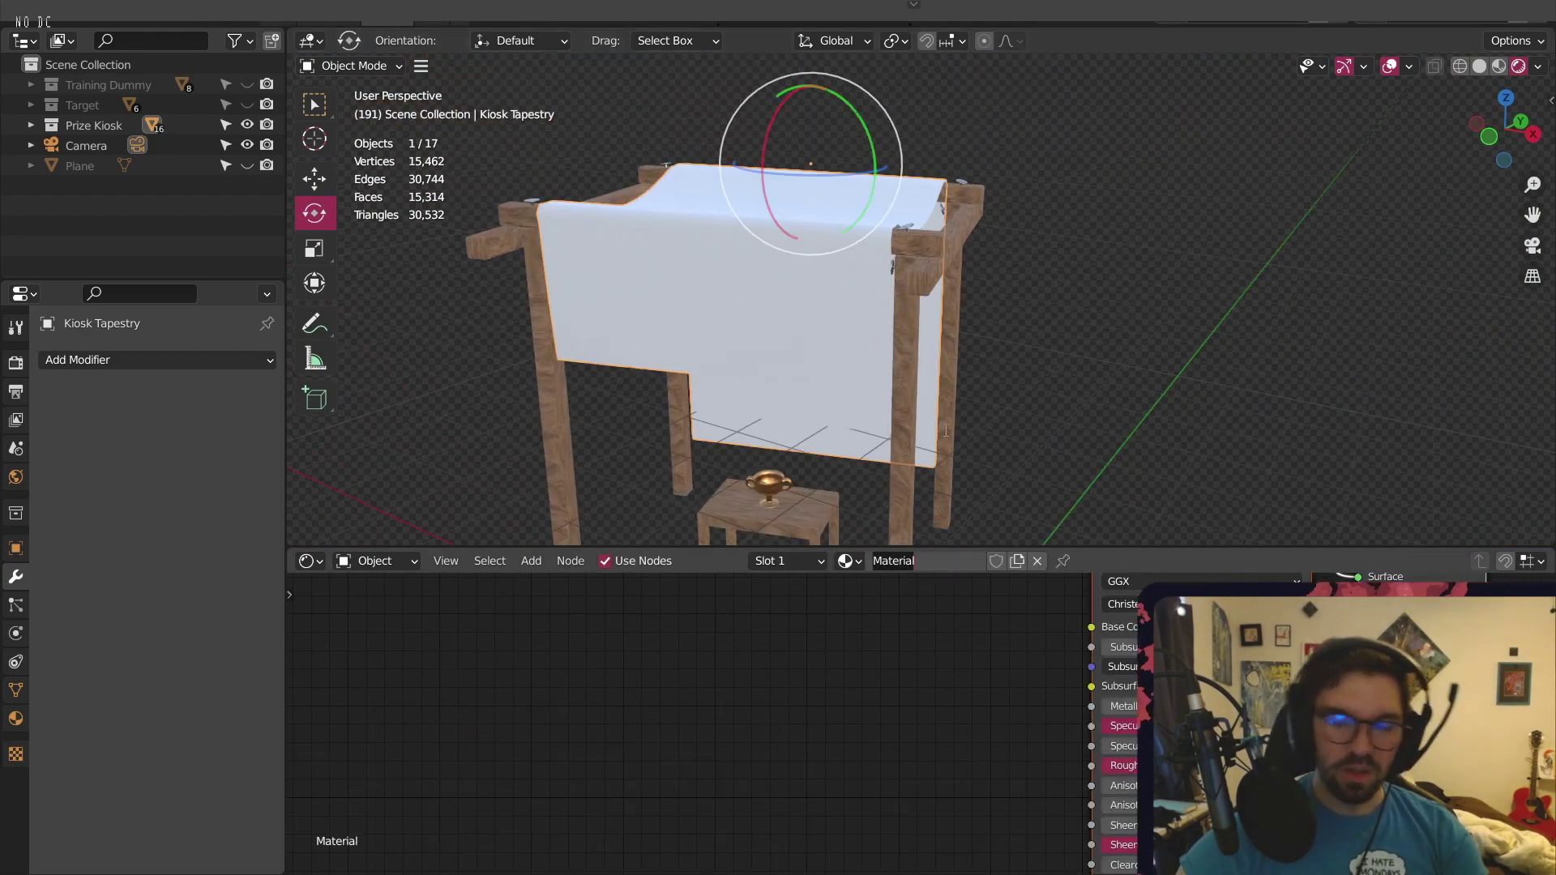
type("Priz")
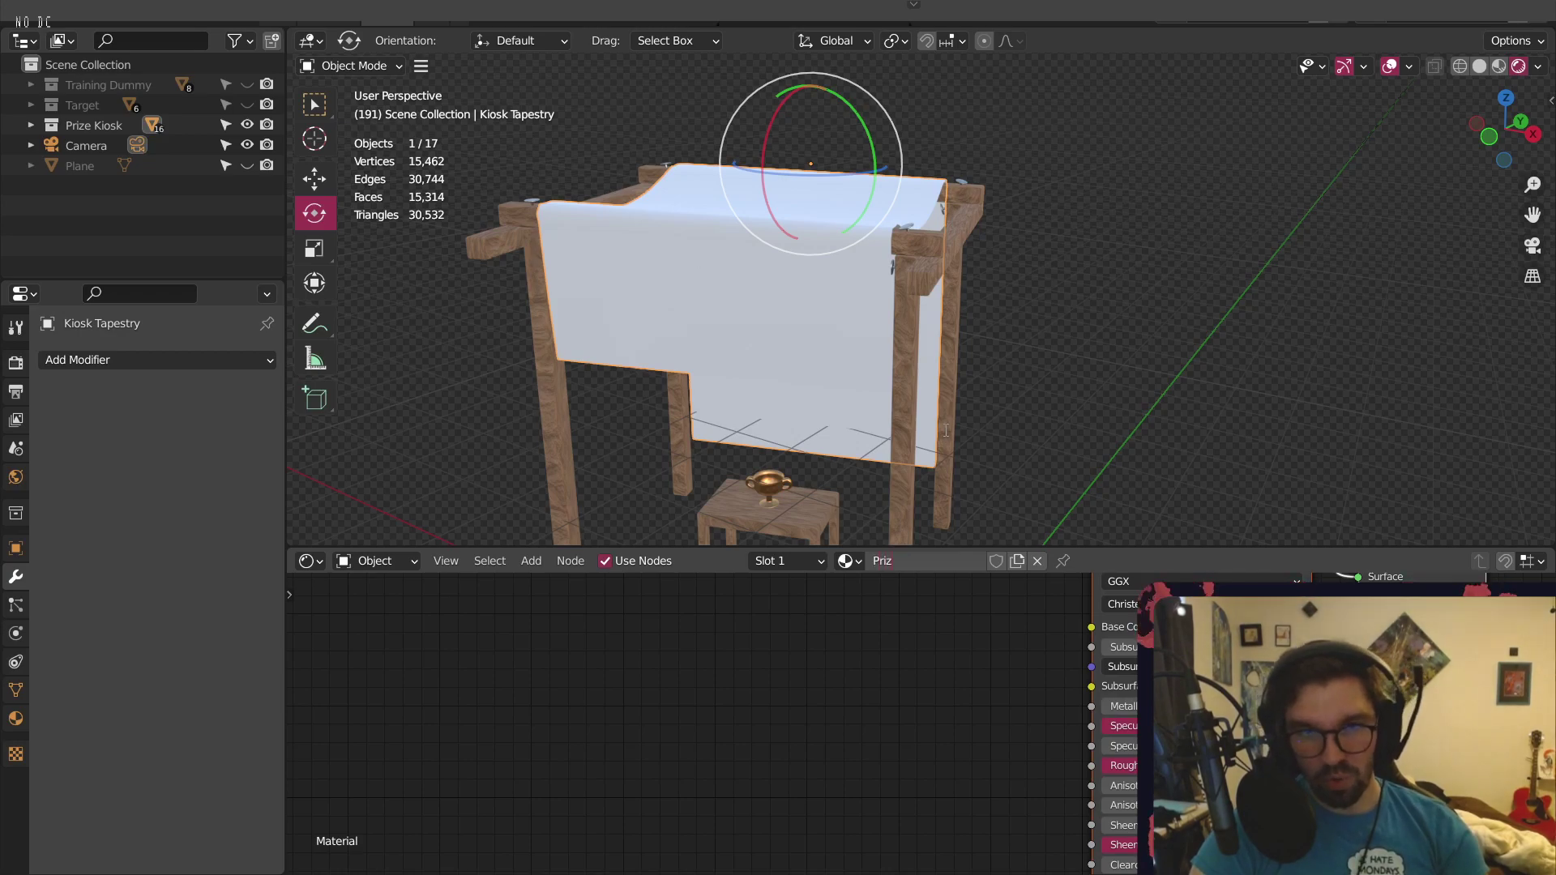
type("e Ten")
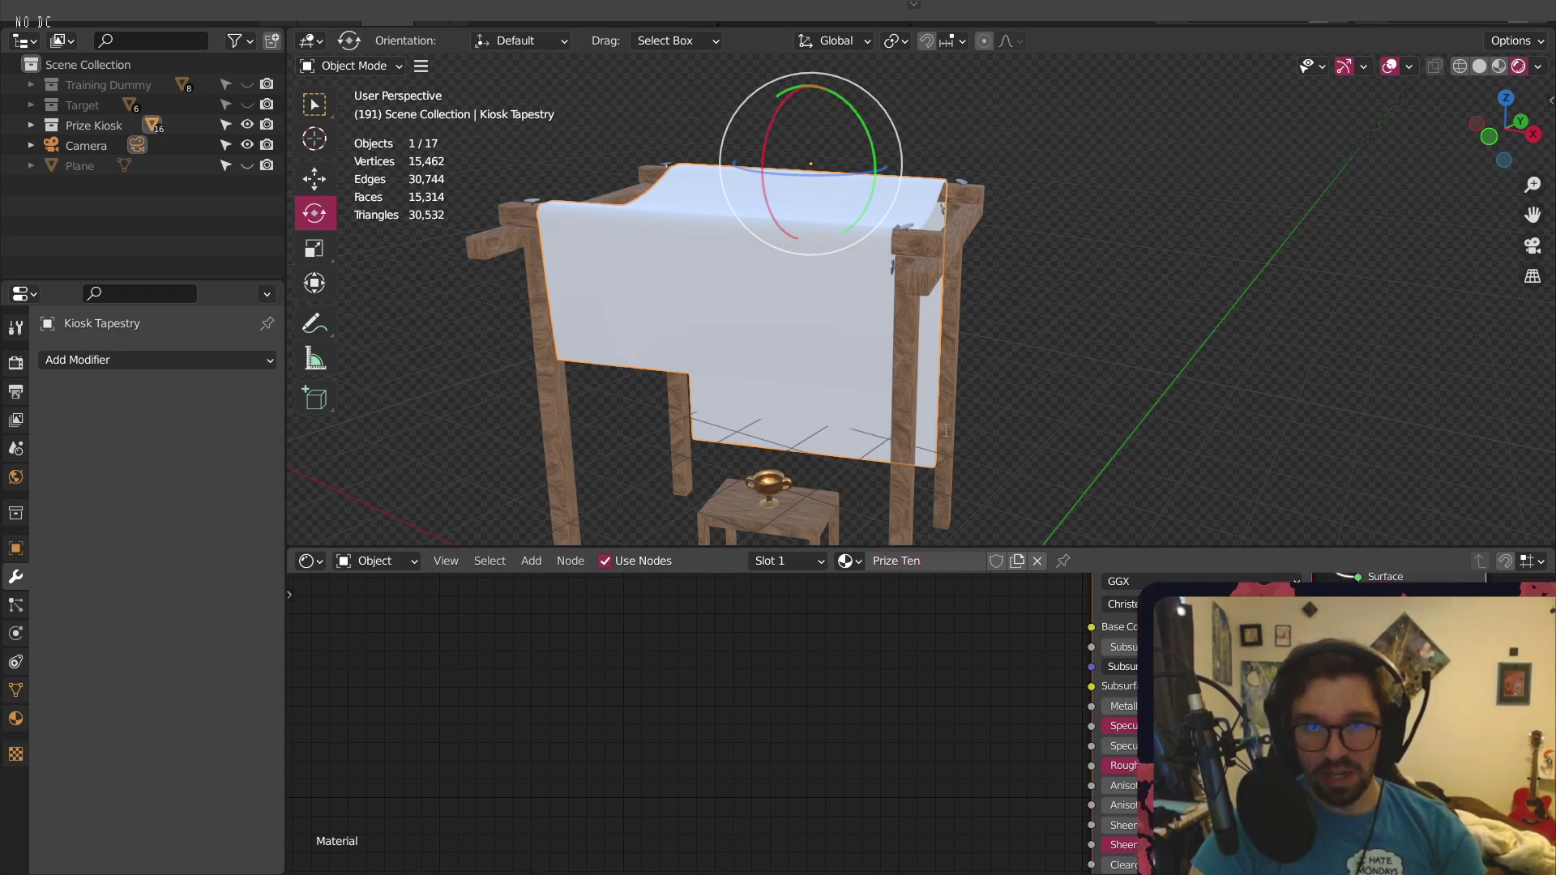
type("t")
key("Return")
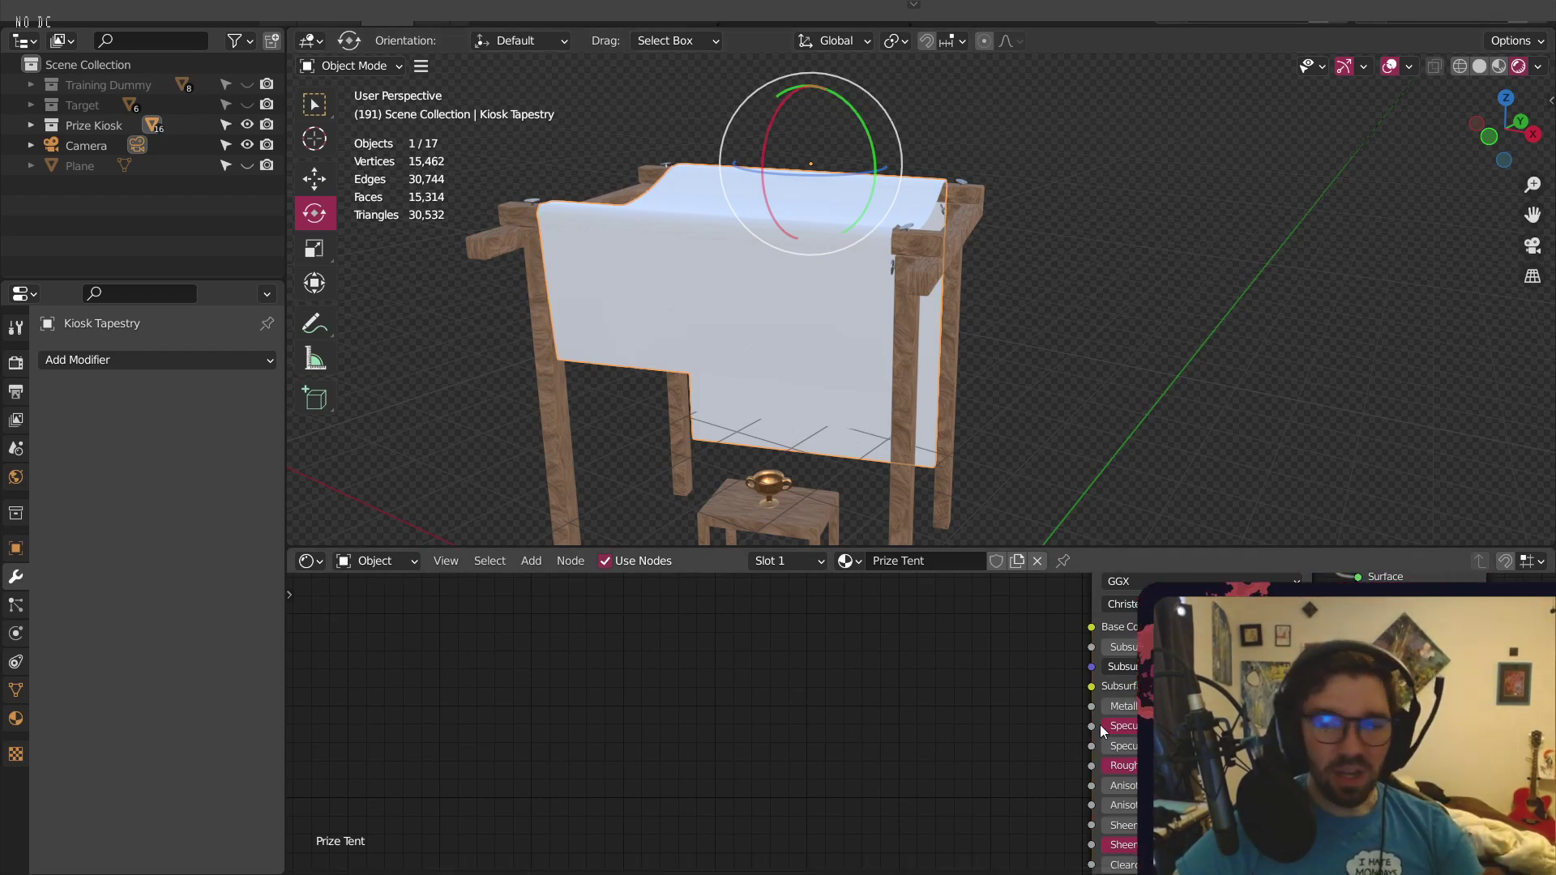
Add a Color Ramp node and a Checker Texture node to the Prize Tent material
middle_click_drag(885, 706, 878, 765)
left_click(527, 562)
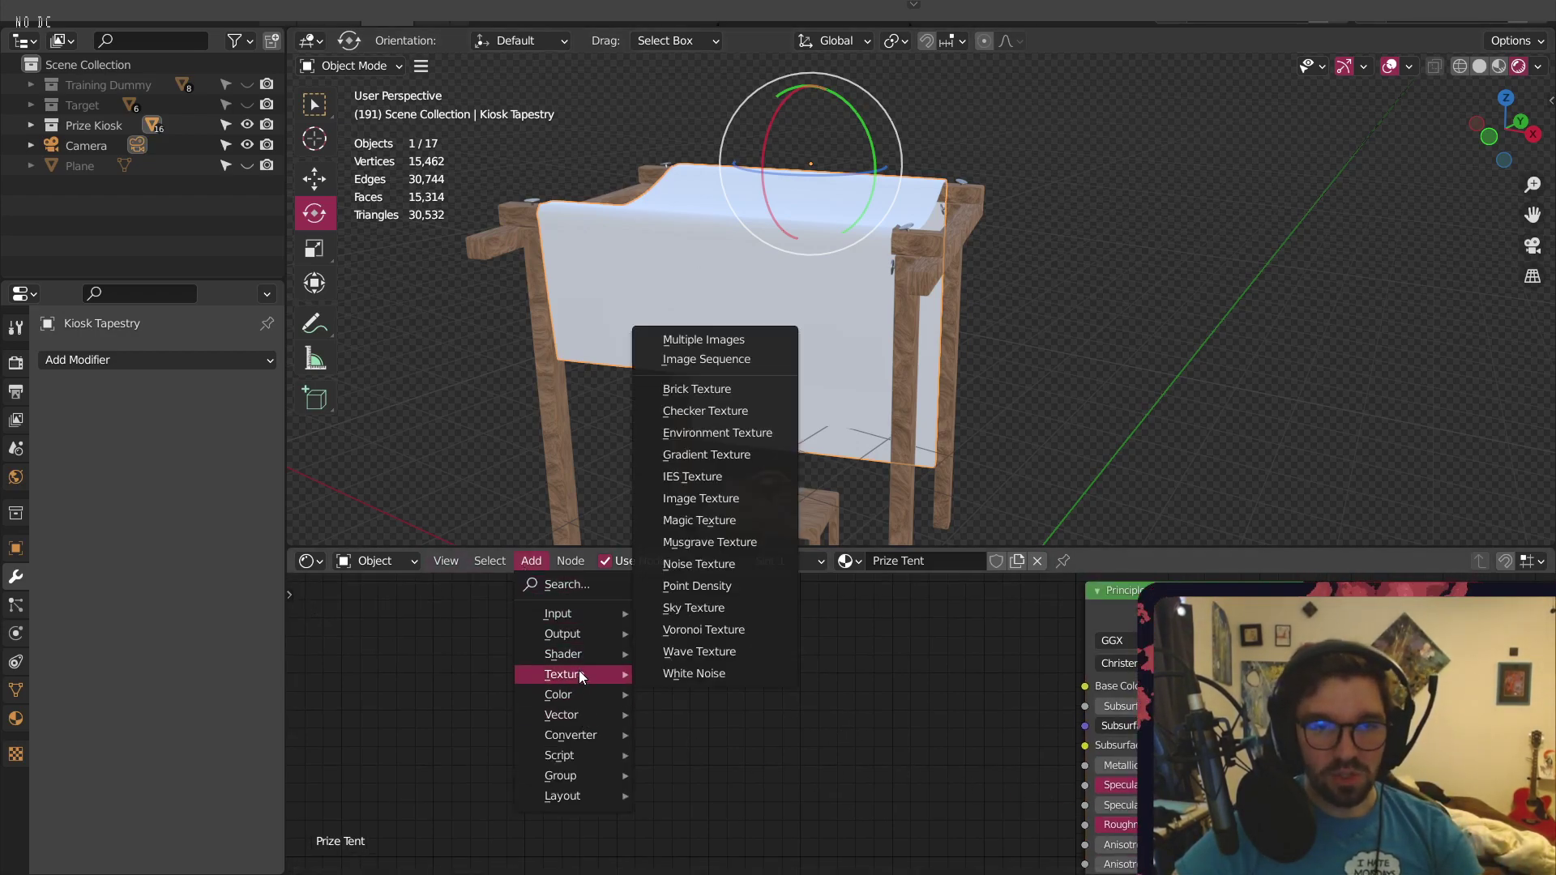
mouse_move(577, 739)
left_click(690, 472)
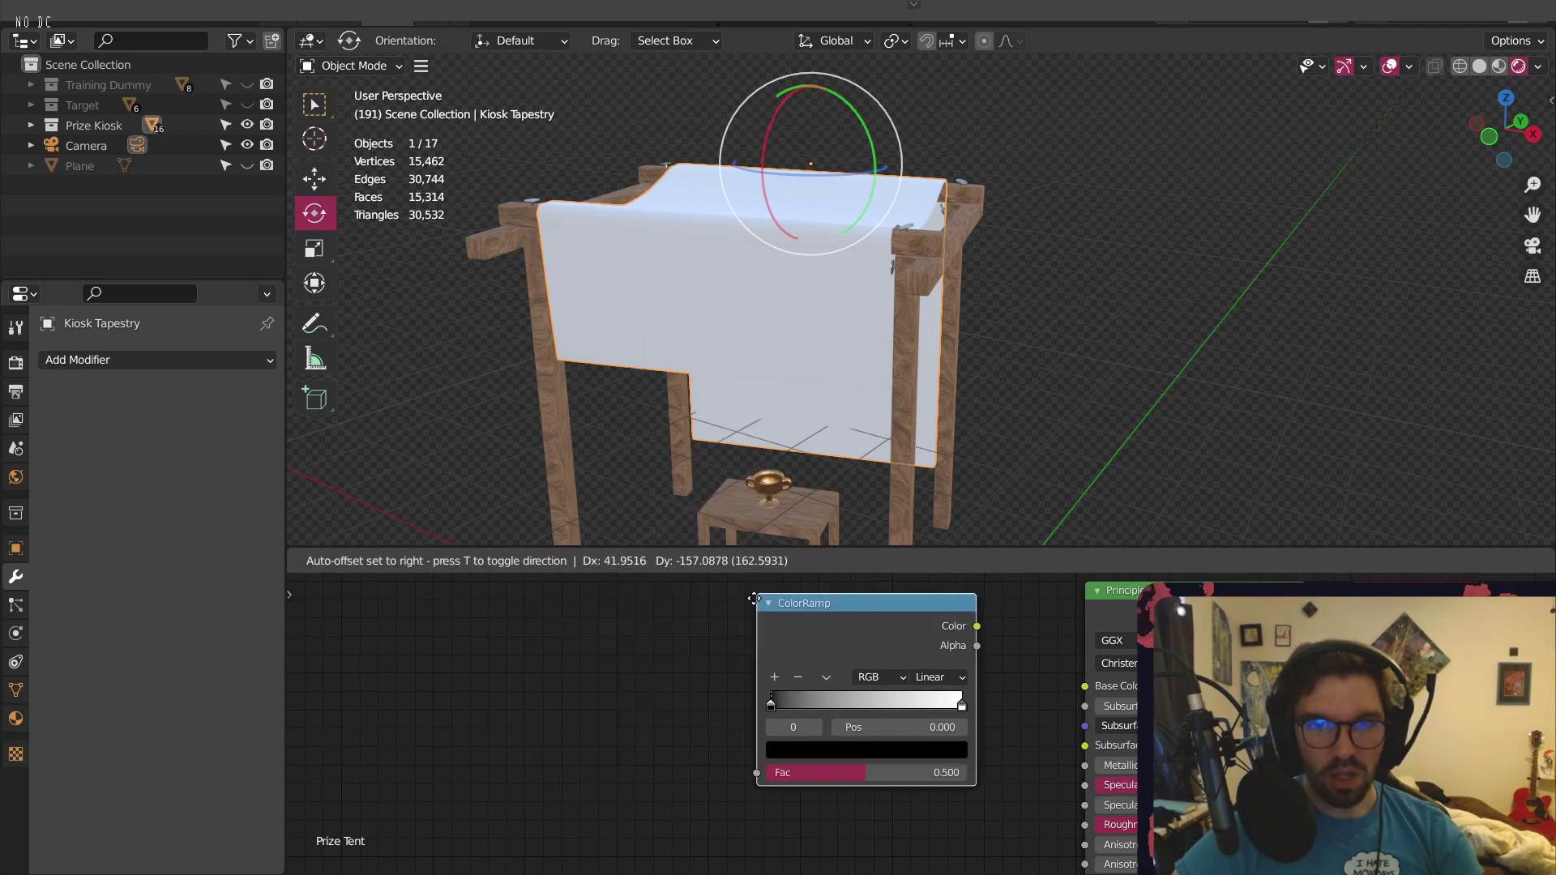
left_click(531, 561)
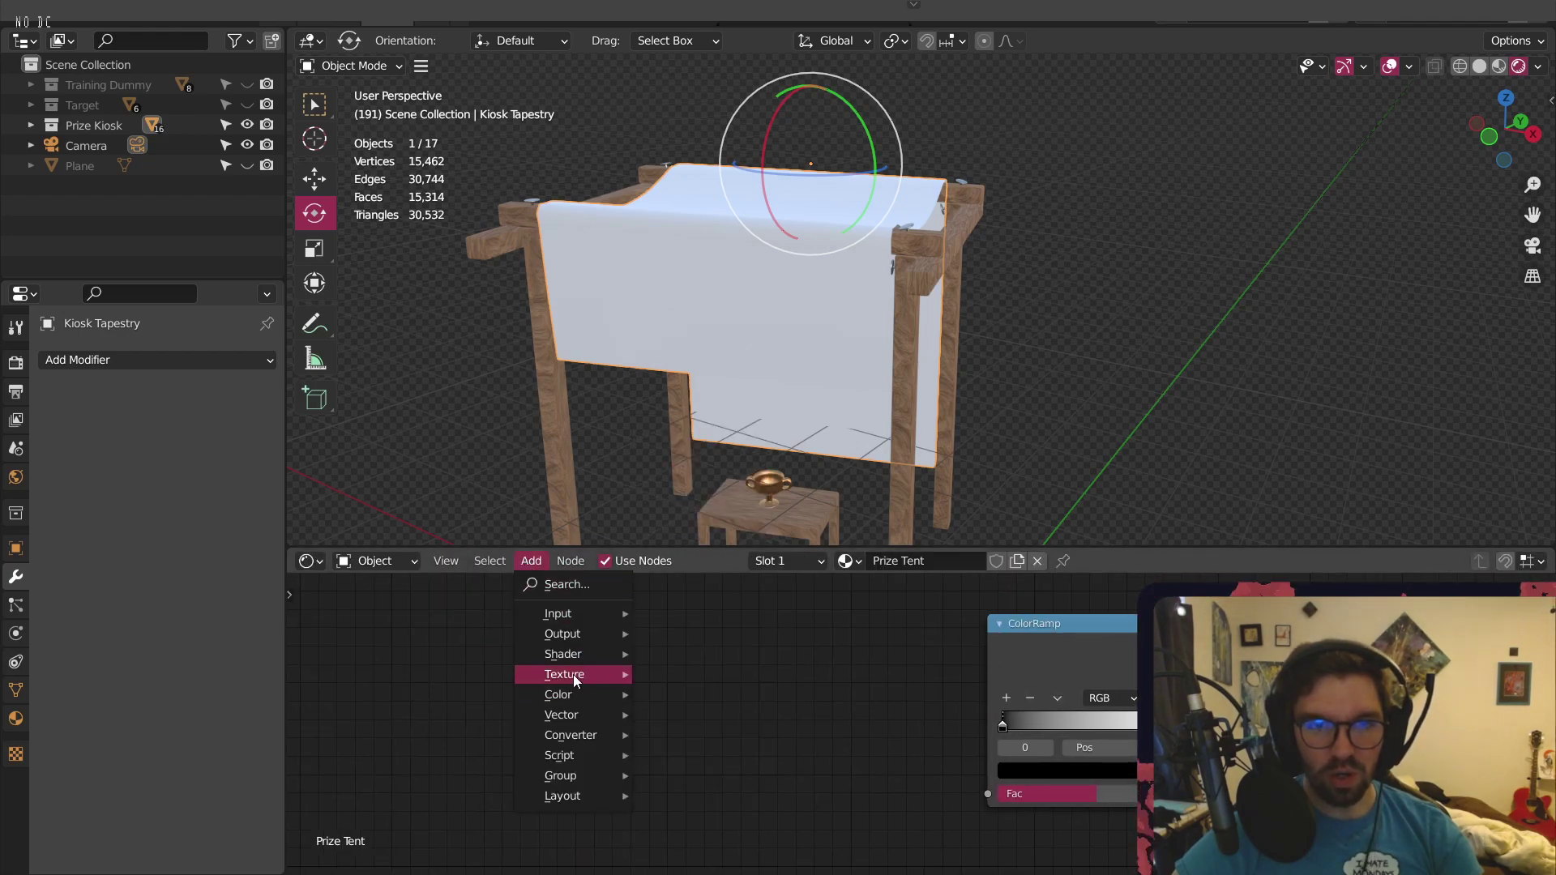
mouse_move(569, 675)
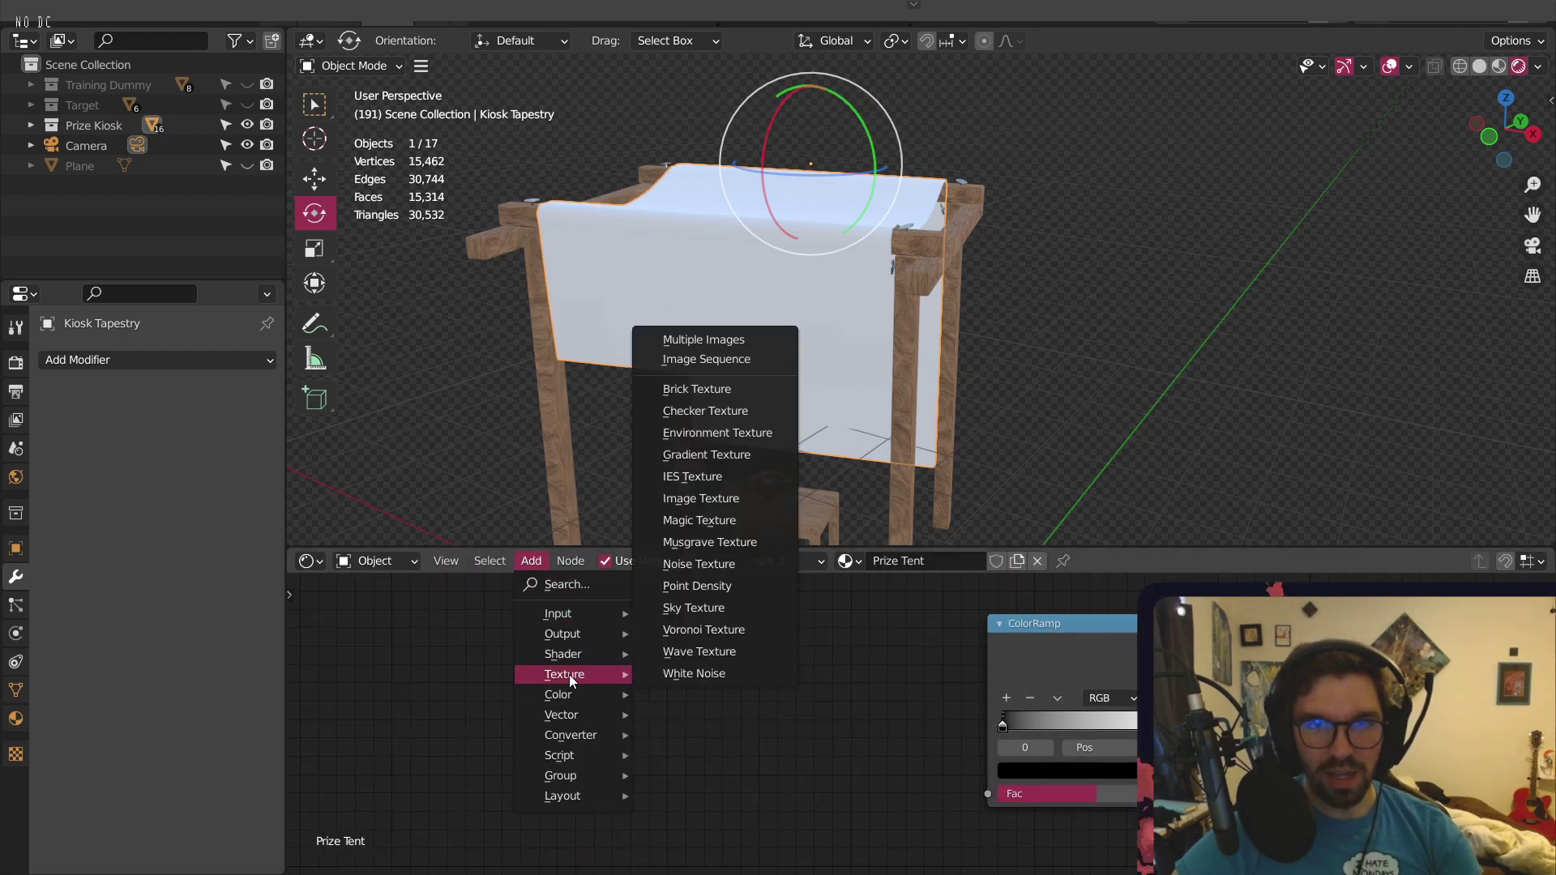
left_click(687, 415)
left_click(726, 675)
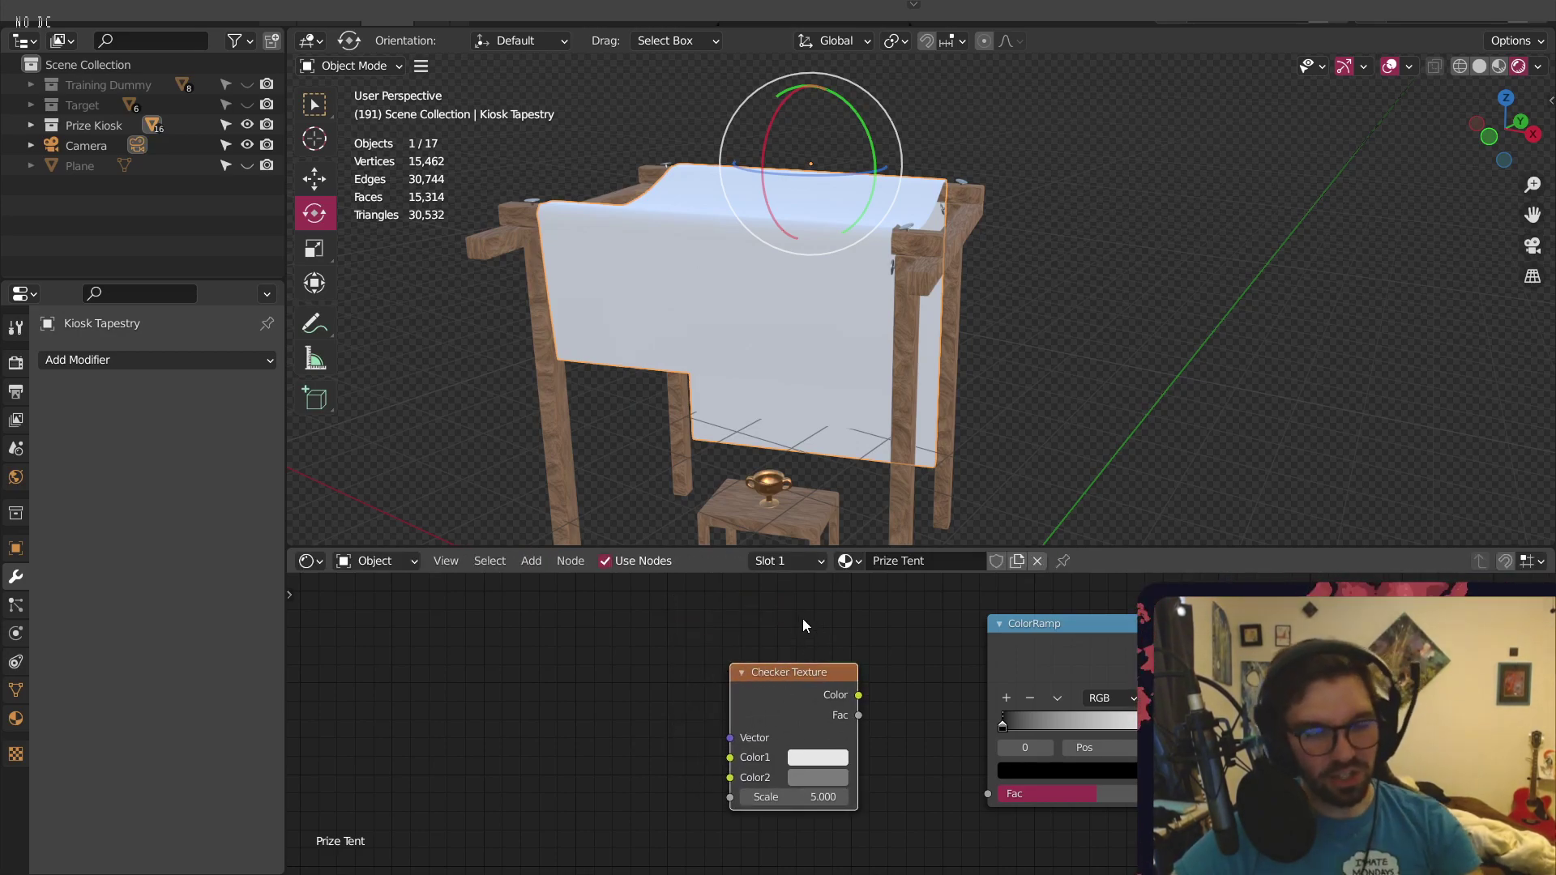
Add Mapping and Texture Coordinate nodes to the Checker Texture, and route its color through the Color Ramp into Base Color
key("ctrl+t")
middle_click_drag(892, 694, 860, 660)
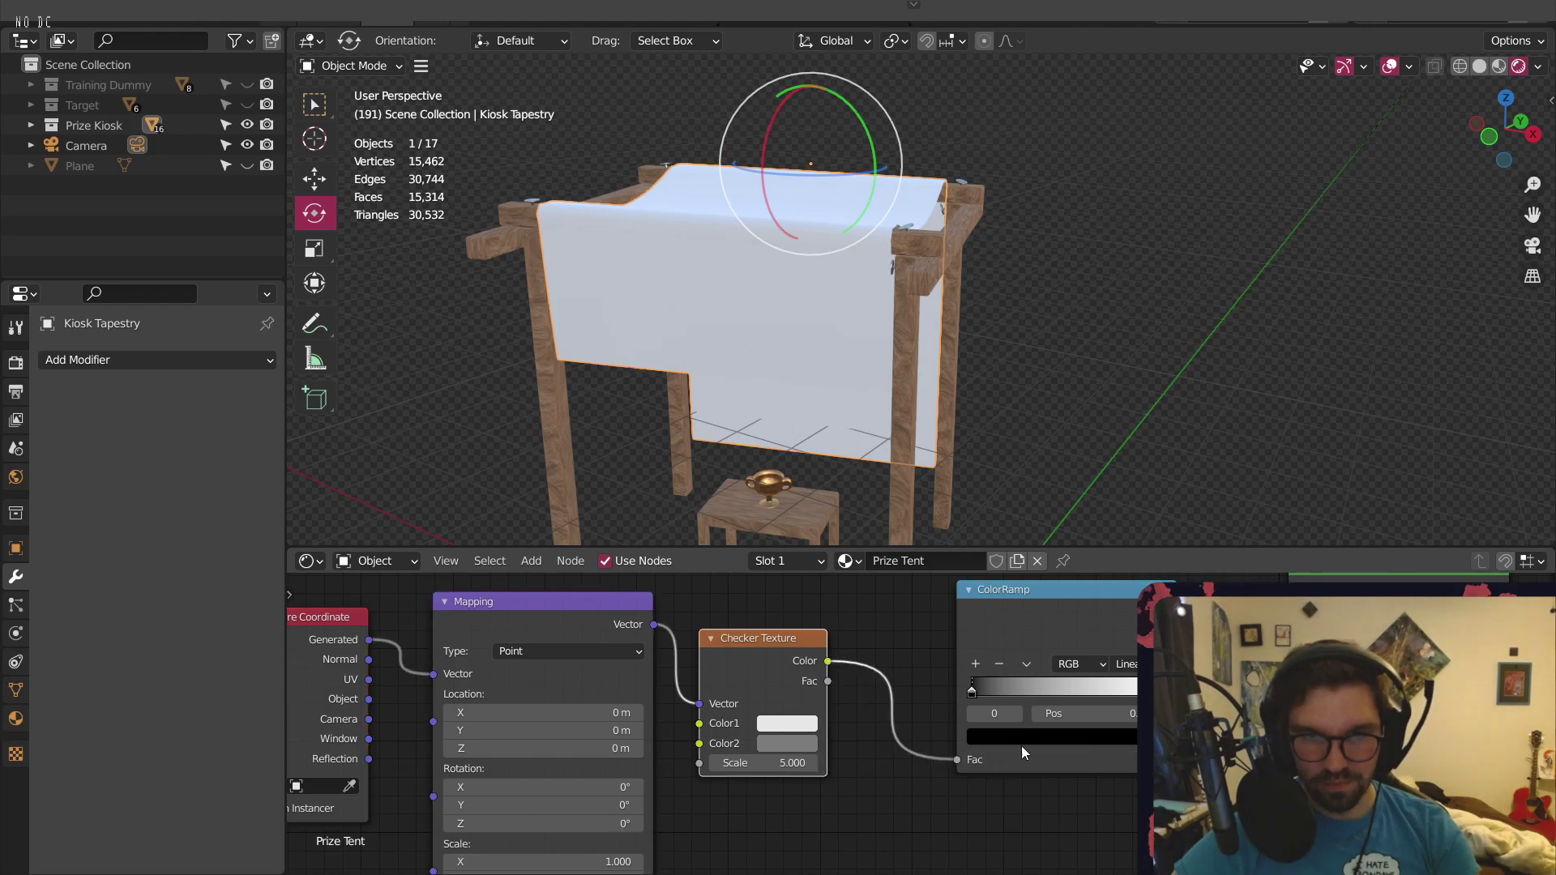
left_click(1151, 615)
middle_click_drag(664, 681, 975, 672)
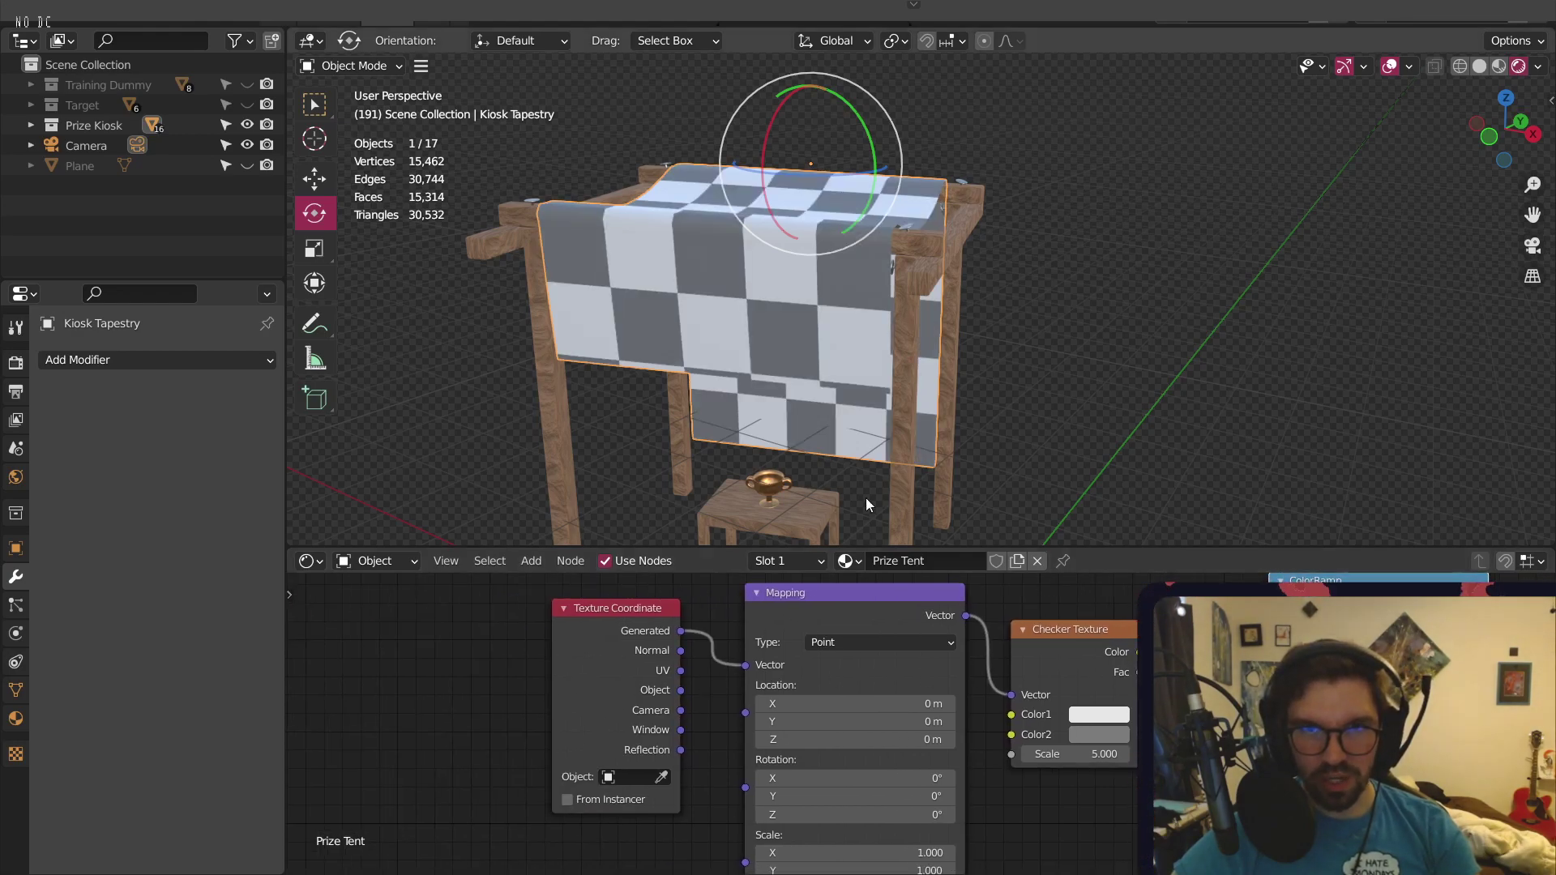
Try Object texture coordinates as the Mapping node's vector and check the pattern on the tapestry
middle_click_drag(865, 498, 583, 429)
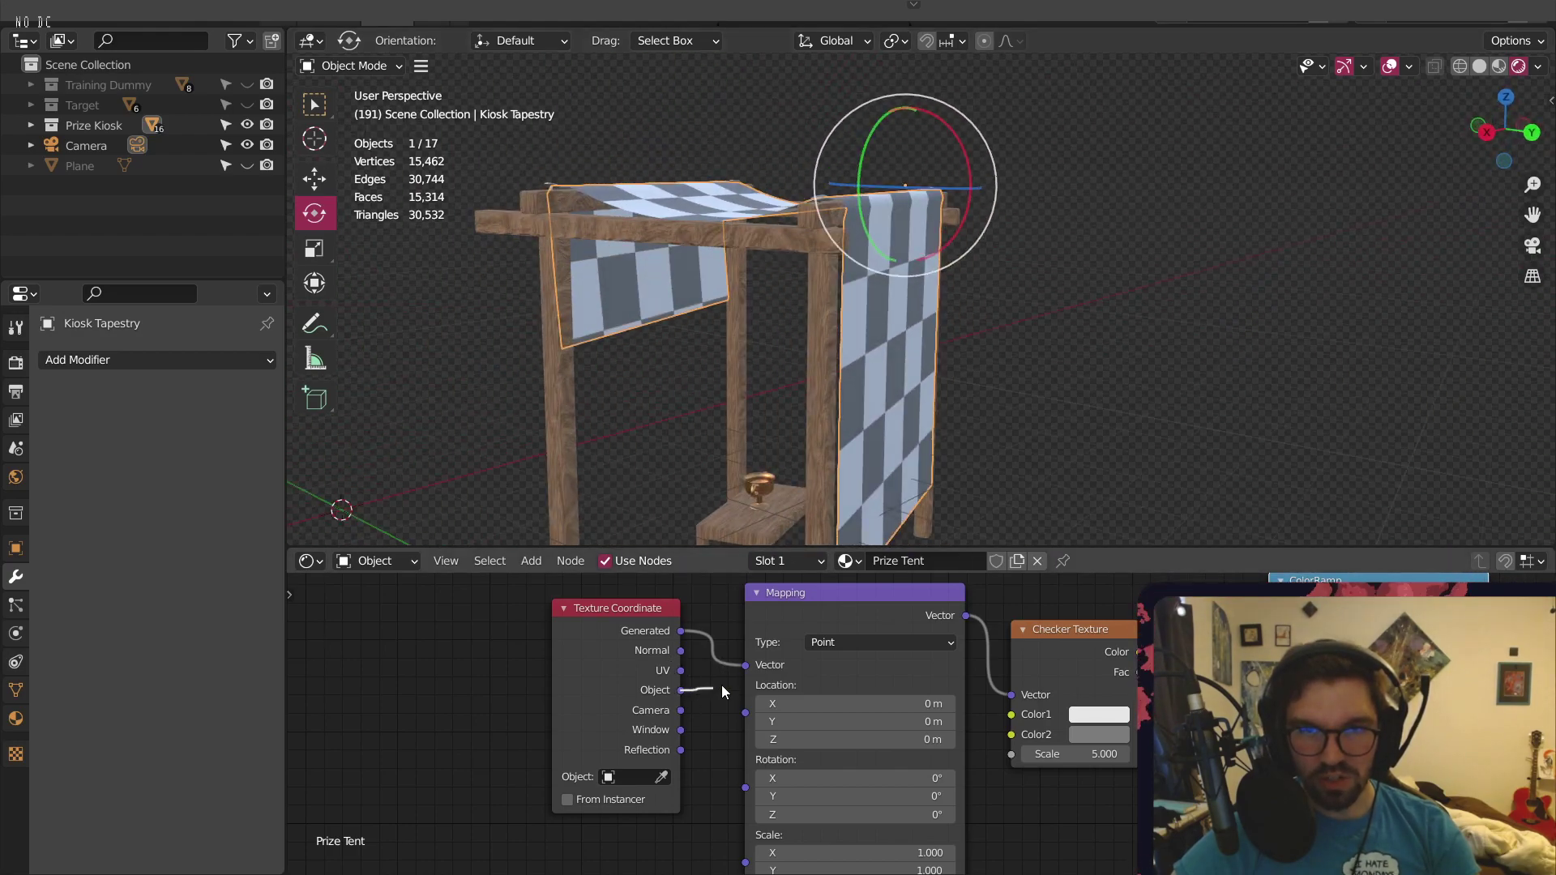
left_click_drag(723, 686, 746, 664)
middle_click_drag(726, 222, 819, 356)
Drive the Mapping node with UV coordinates and move the Texture Coordinate node slightly lower
left_click_drag(751, 671, 747, 666)
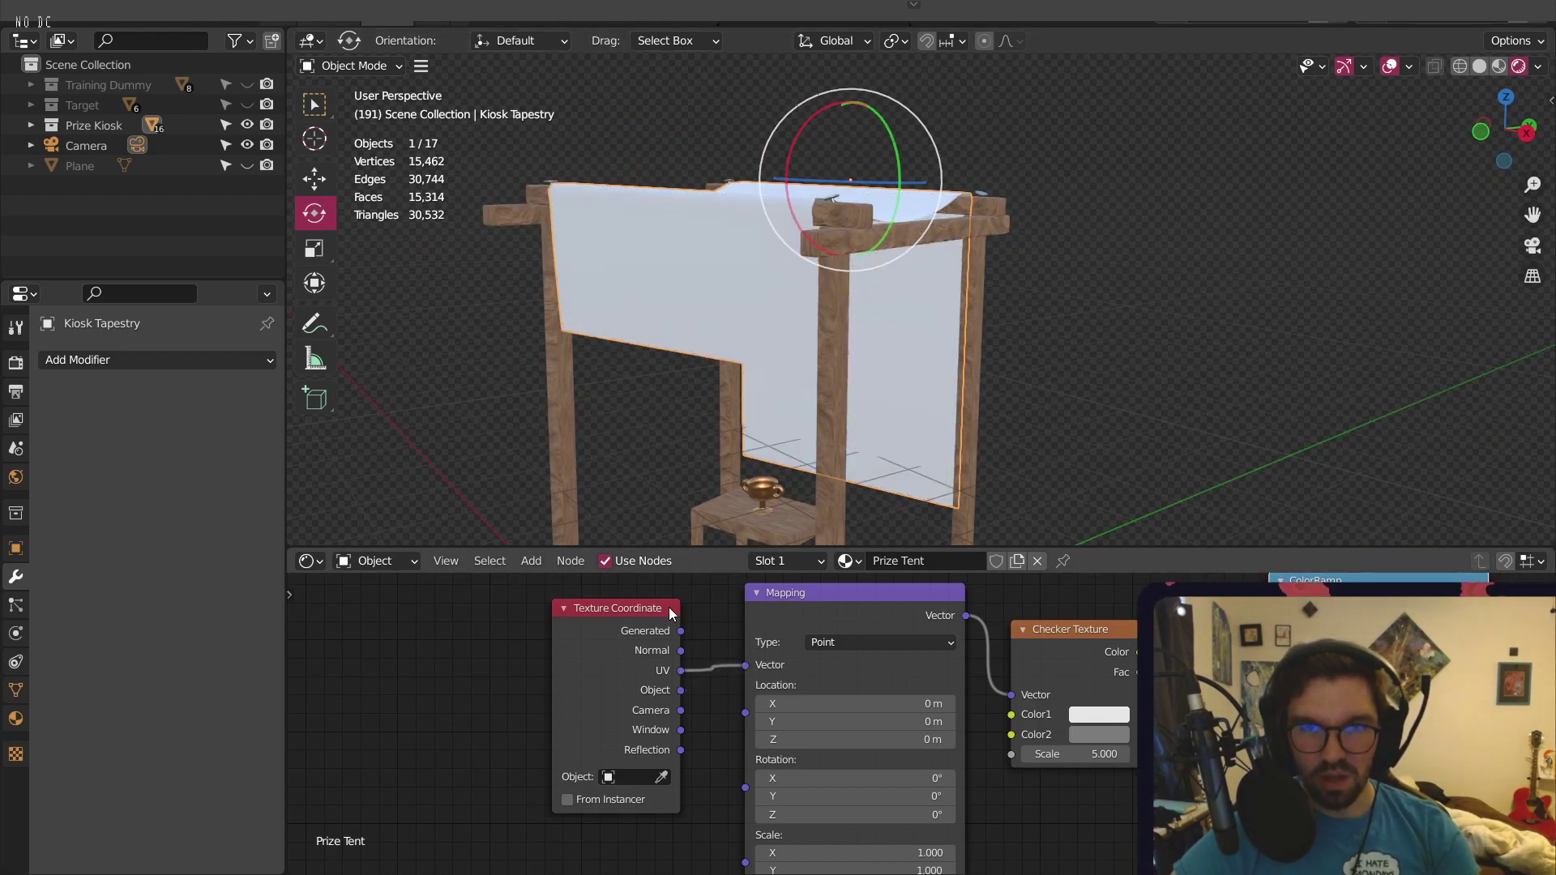
left_click_drag(670, 611, 660, 647)
left_click(711, 601)
middle_click_drag(773, 256, 596, 125)
Switch to the UV workspace, put the kiosk tapestry in Edit Mode and select its entire mesh
left_click(427, 15)
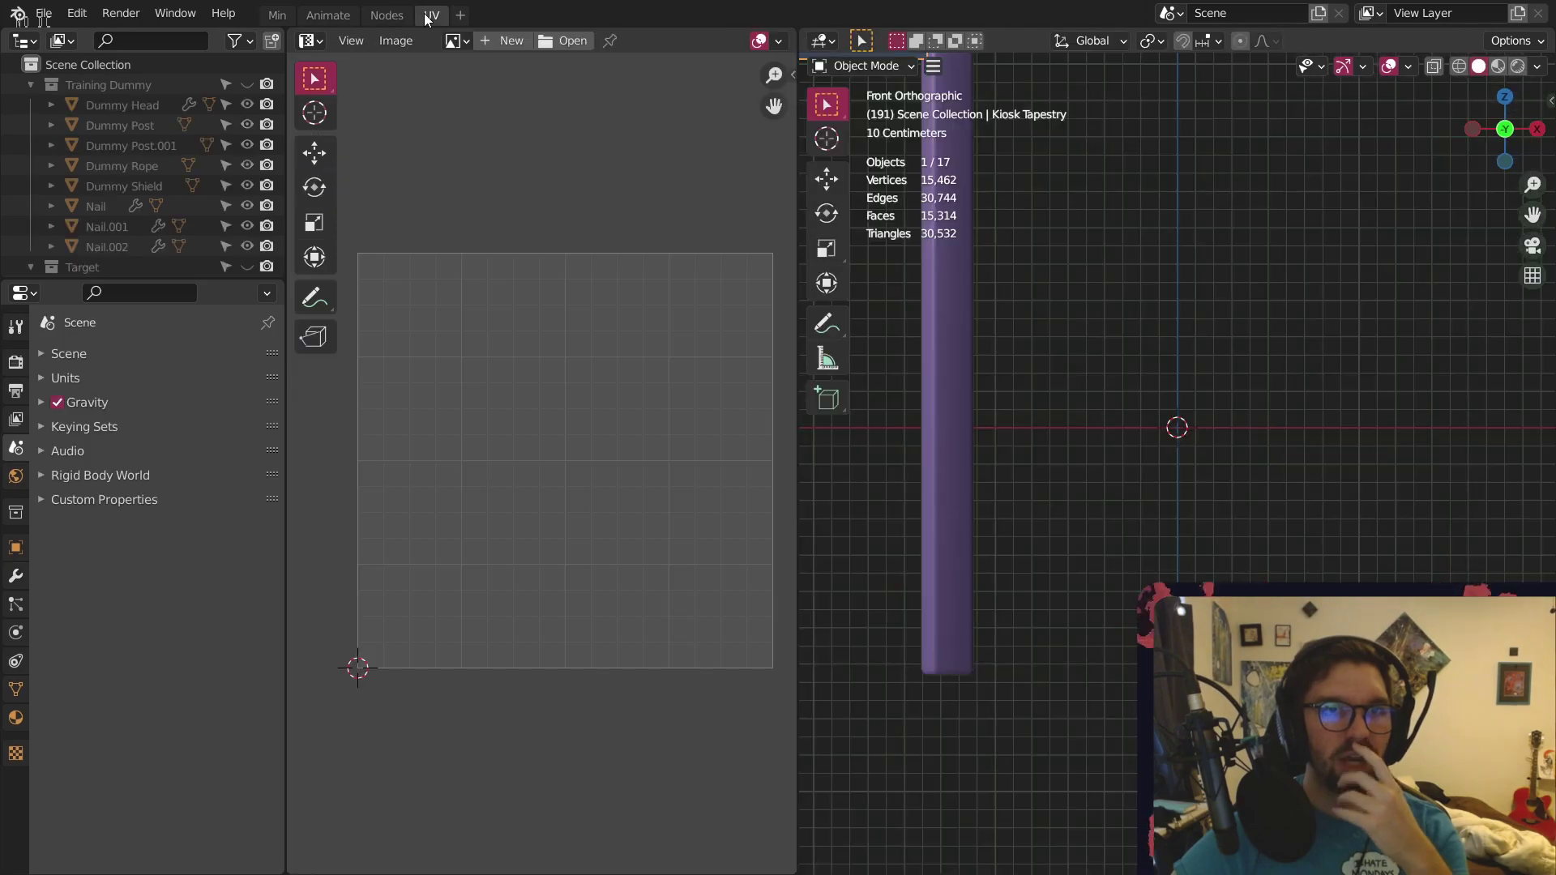
scroll(918, 298, "down", 5)
middle_click_drag(979, 257, 1094, 283, "shift")
scroll(1218, 301, "up", 2)
left_click(867, 65)
left_click(855, 108)
key("a")
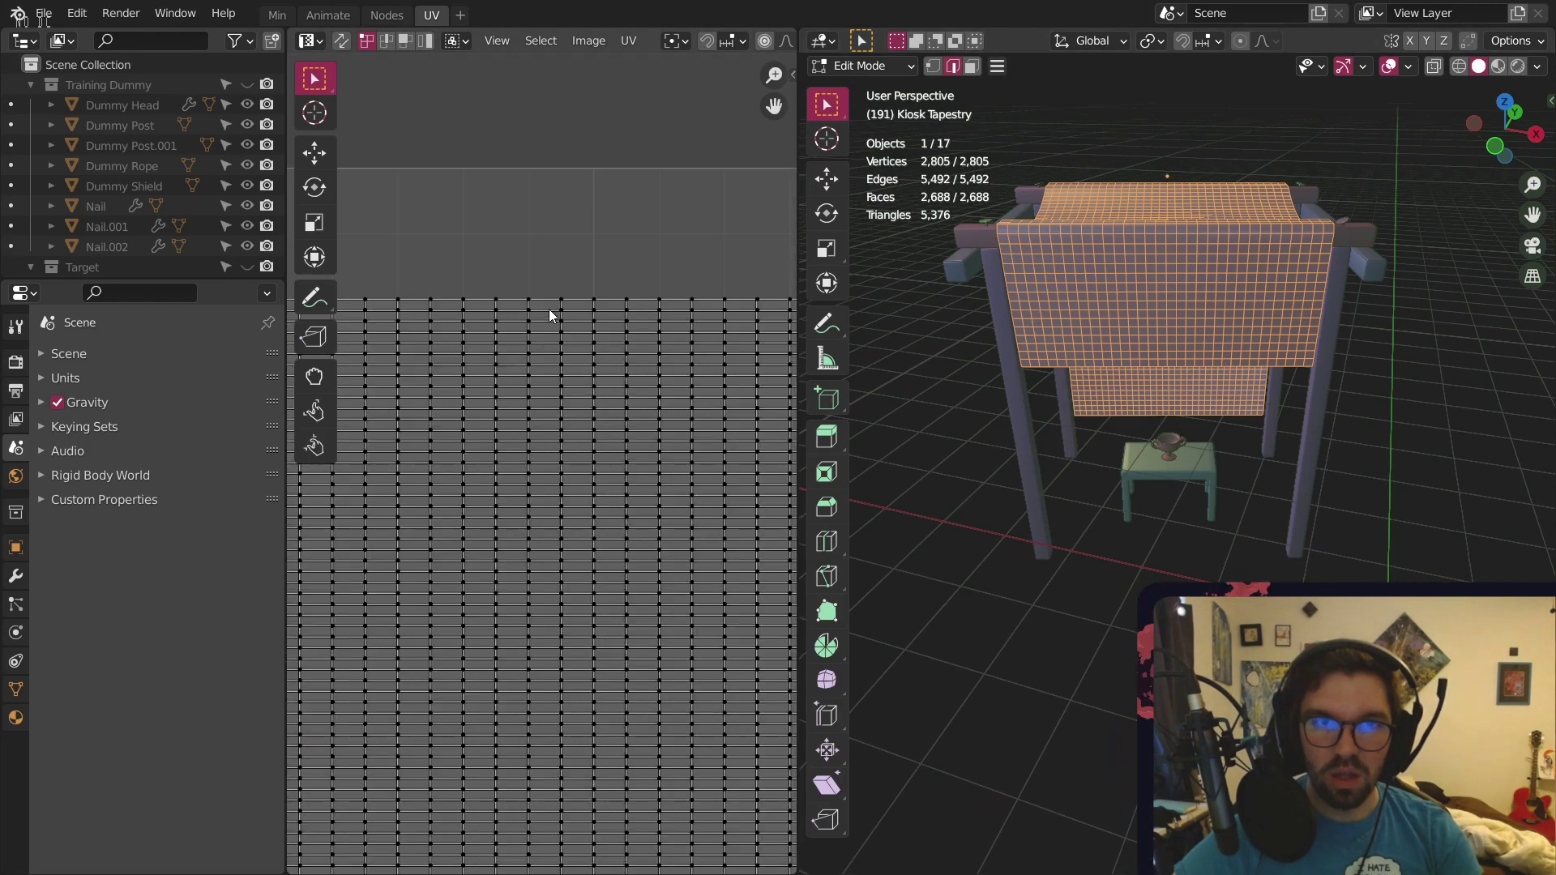
scroll(550, 309, "down", 1)
scroll(561, 295, "up", 1)
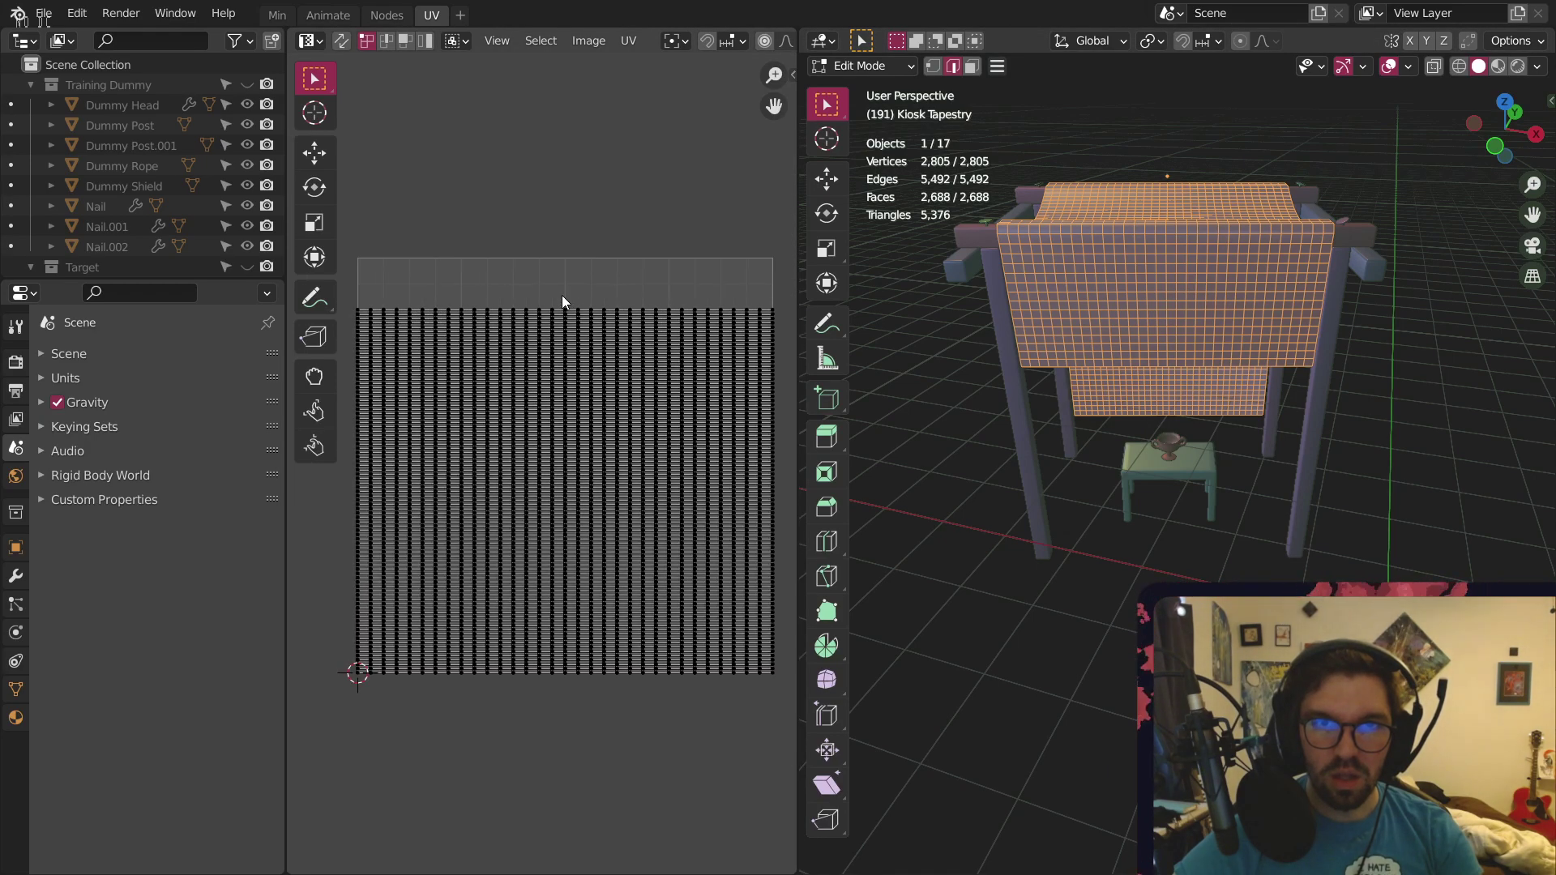
scroll(577, 313, "up", 1)
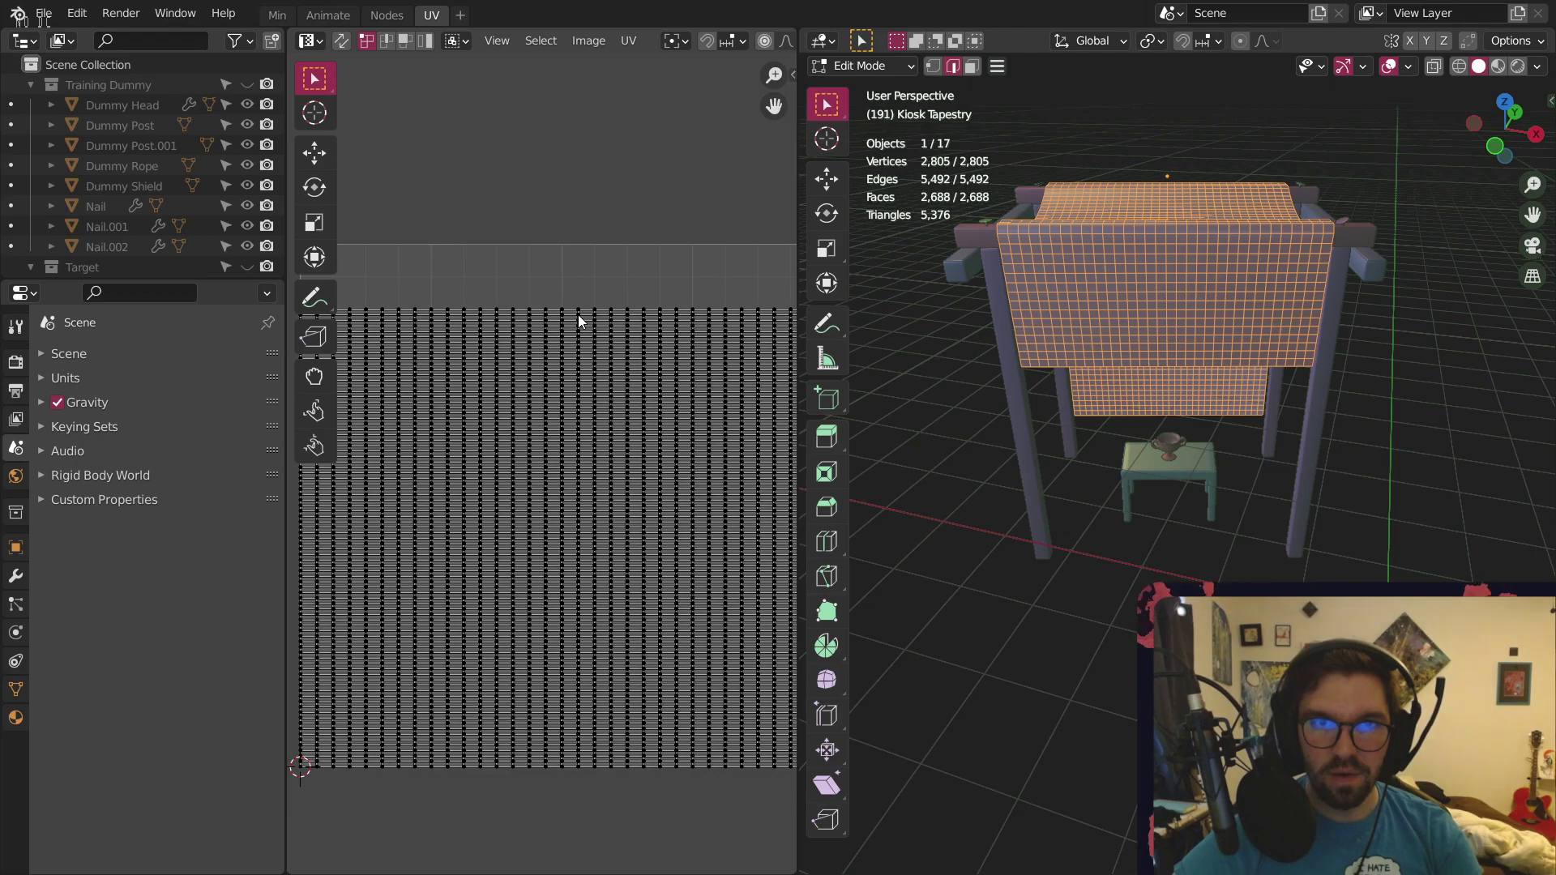
mouse_move(577, 314)
middle_mouse_down()
mouse_move(589, 304)
mouse_move(555, 297)
middle_mouse_up()
Select all the tapestry's UVs and scale them narrower along X until the grid cells are roughly square
scroll(590, 304, "down", 4)
left_click_drag(381, 251, 681, 539)
scroll(583, 343, "up", 4)
key("shift+space")
key("s")
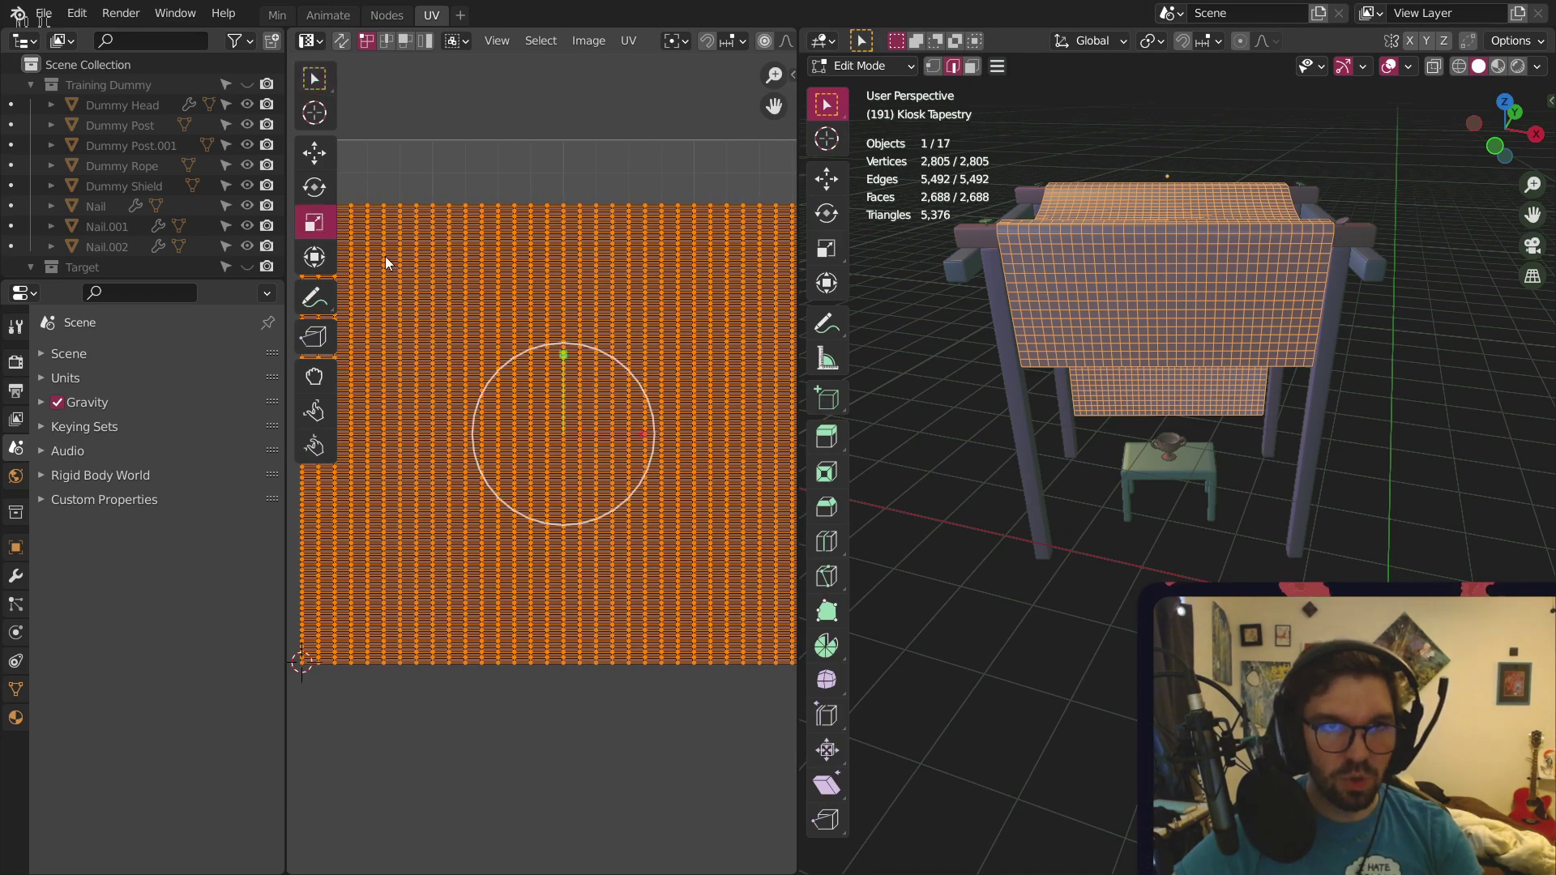
left_click_drag(631, 437, 615, 437)
scroll(580, 306, "up", 4)
scroll(636, 573, "down", 3)
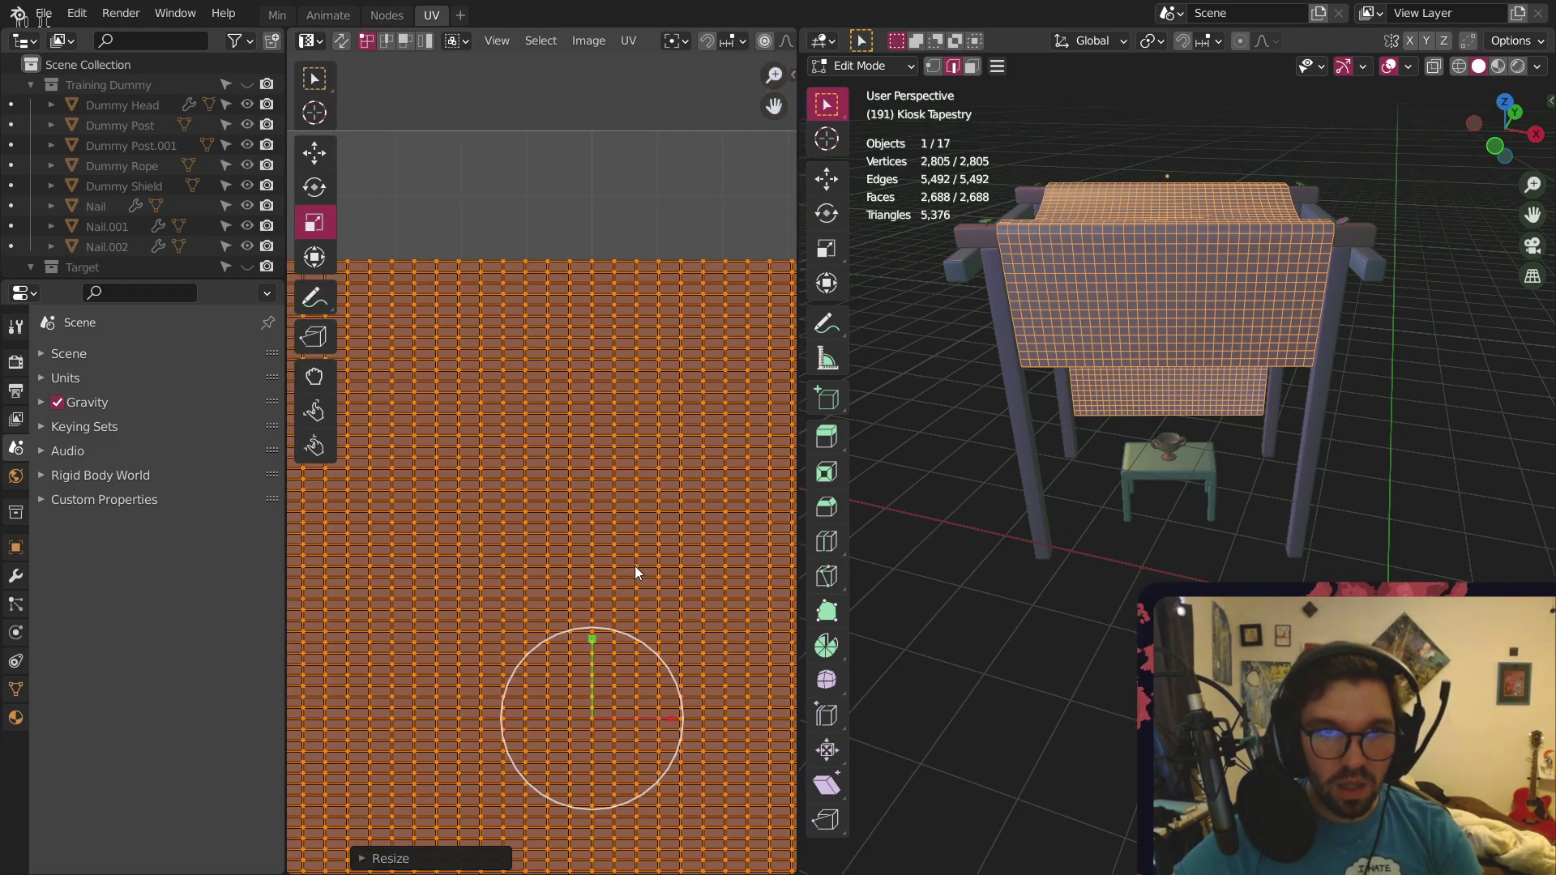
scroll(655, 593, "up", 2)
left_click_drag(652, 601, 606, 604)
scroll(580, 305, "up", 5)
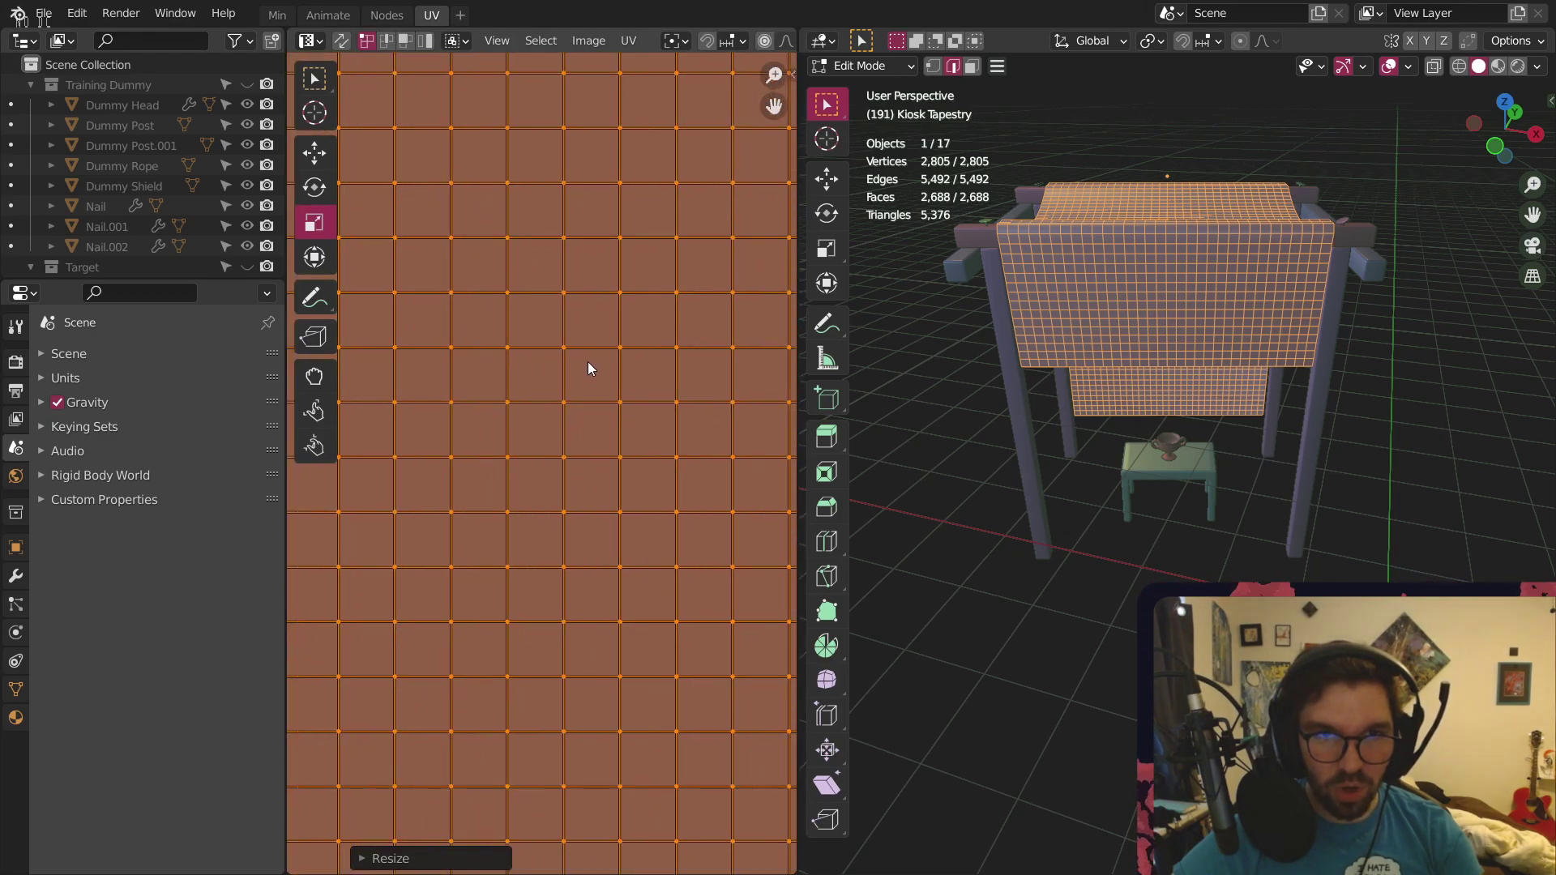
scroll(592, 362, "down", 6)
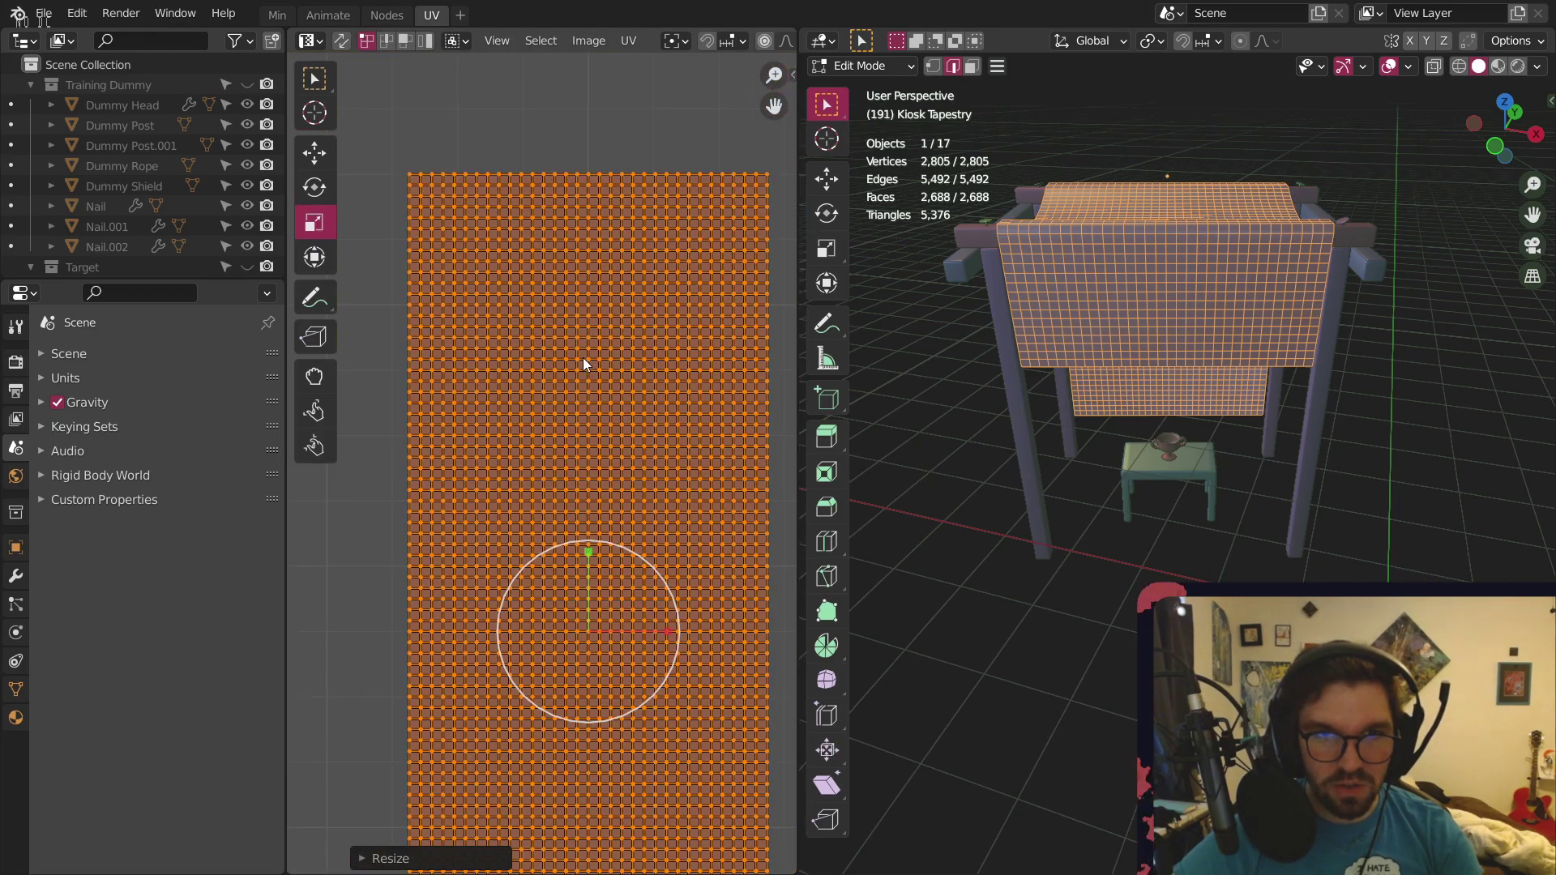
Move the tapestry's UVs up by 0.0625 and scale them uniformly to fill the full height of the UV tile
left_click(315, 162)
left_click_drag(547, 395, 568, 358)
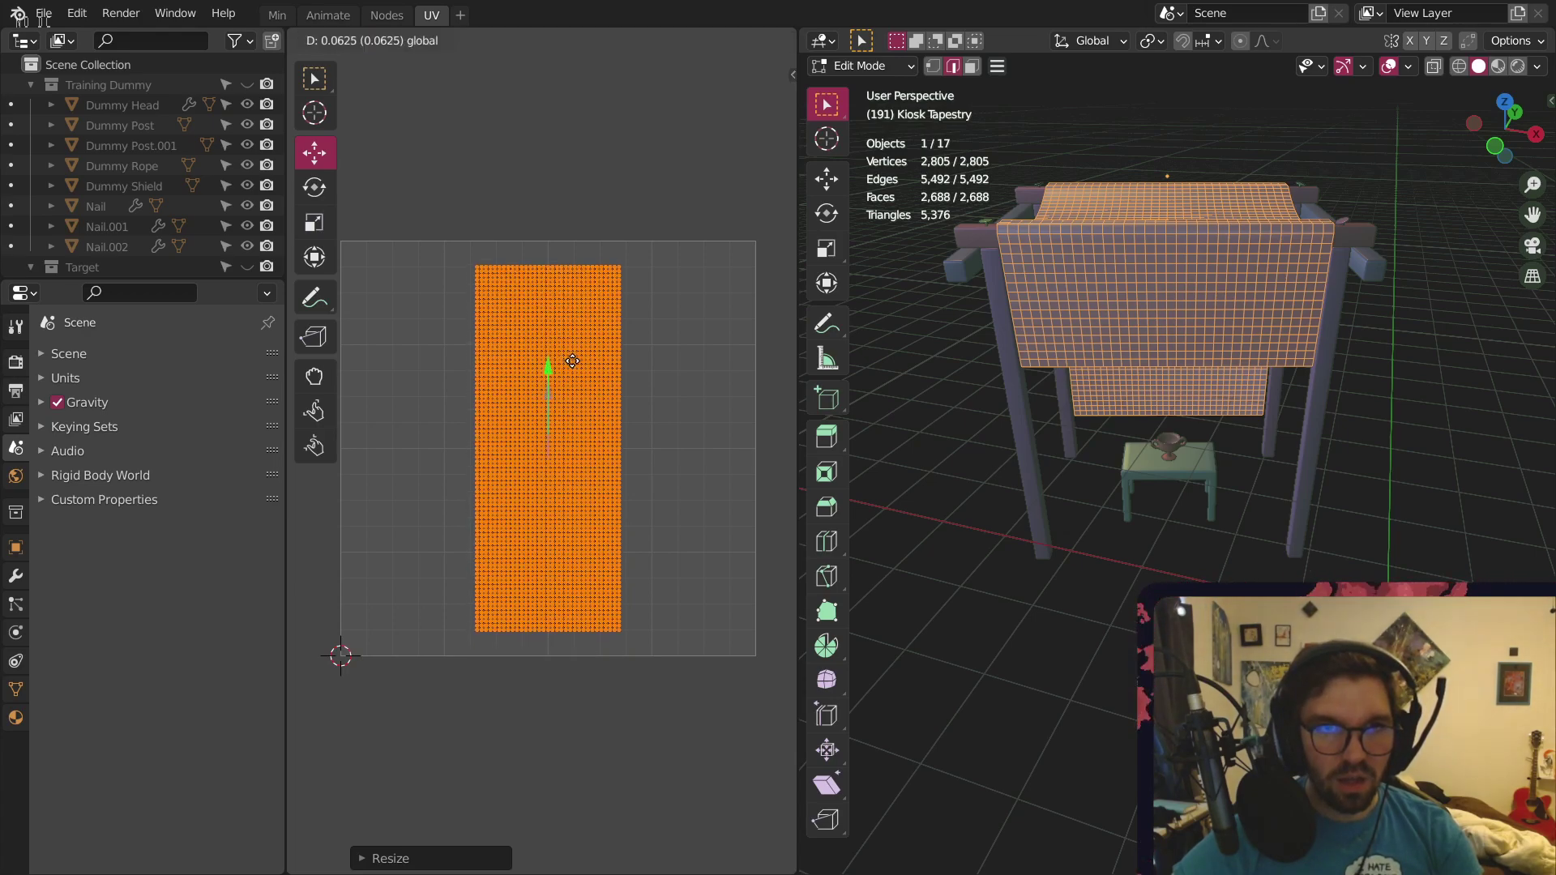
key("s")
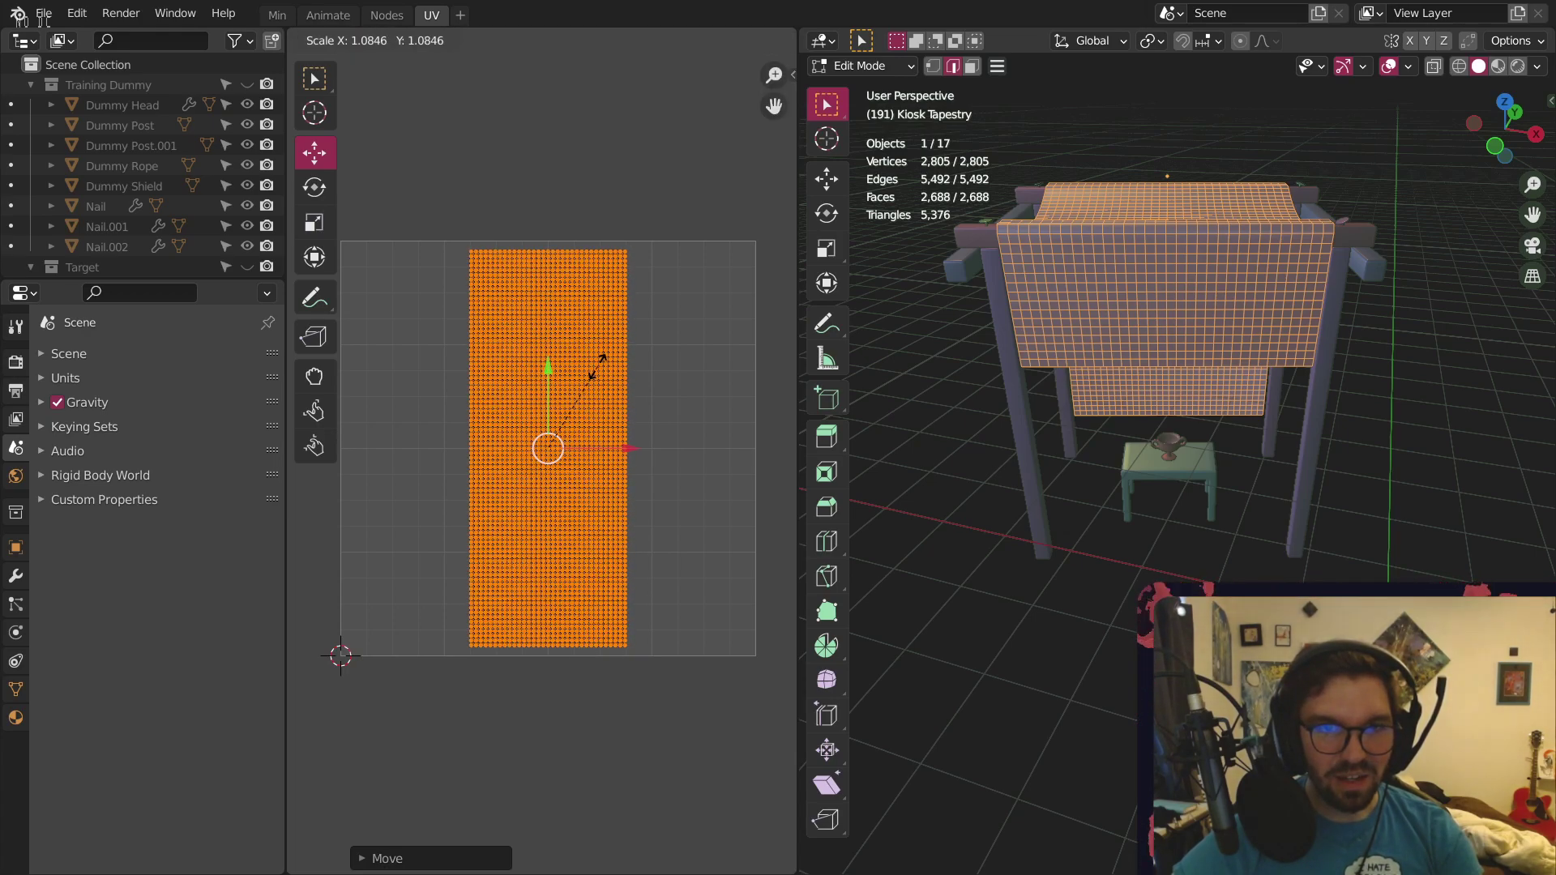
left_click(606, 373)
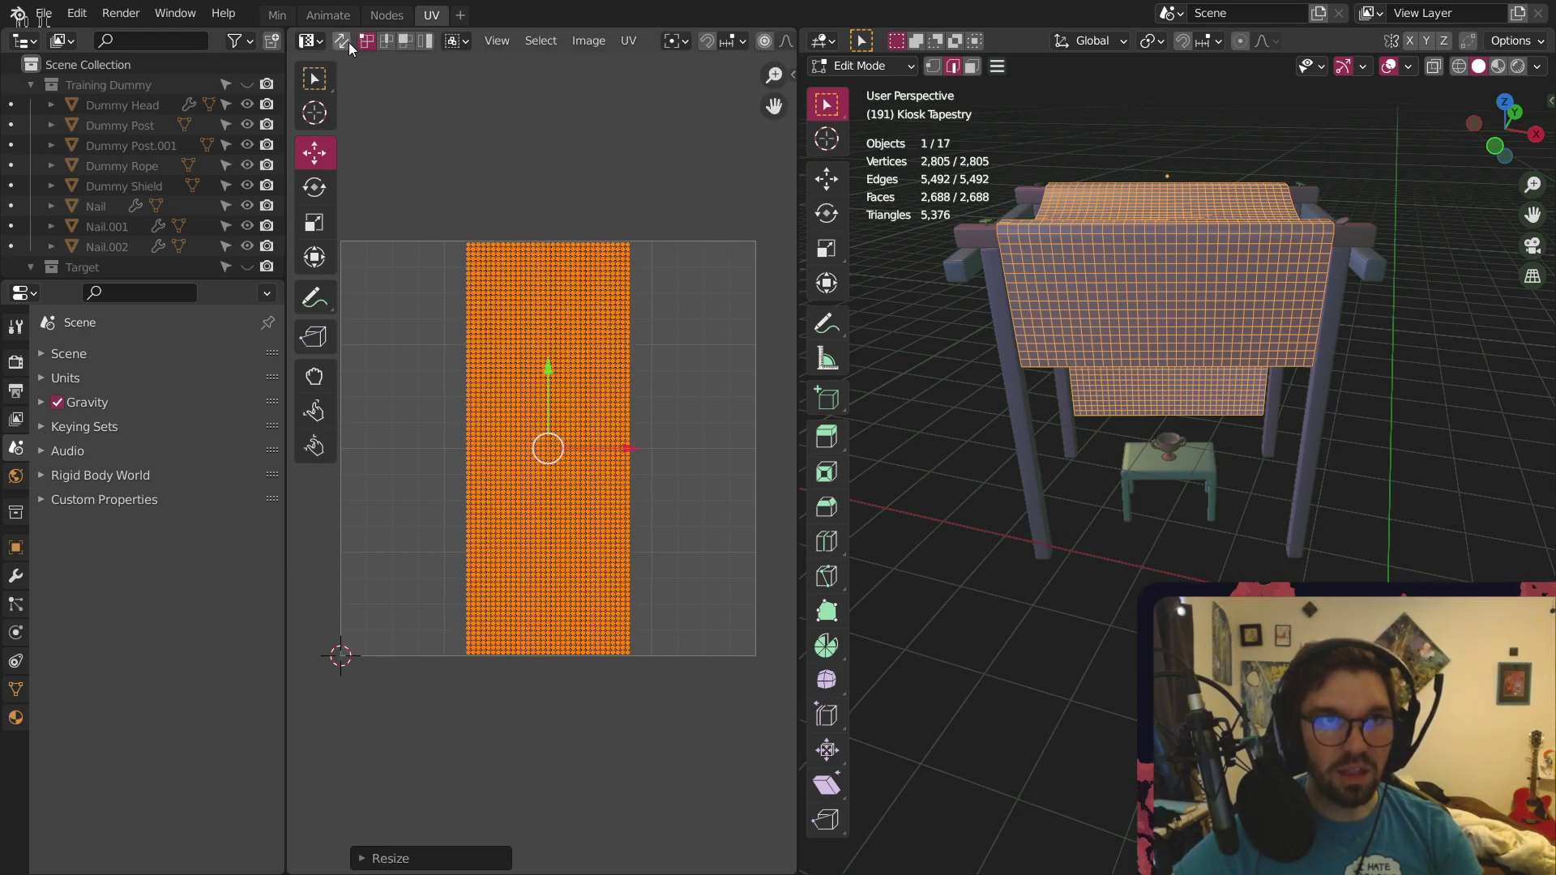
left_click(643, 178)
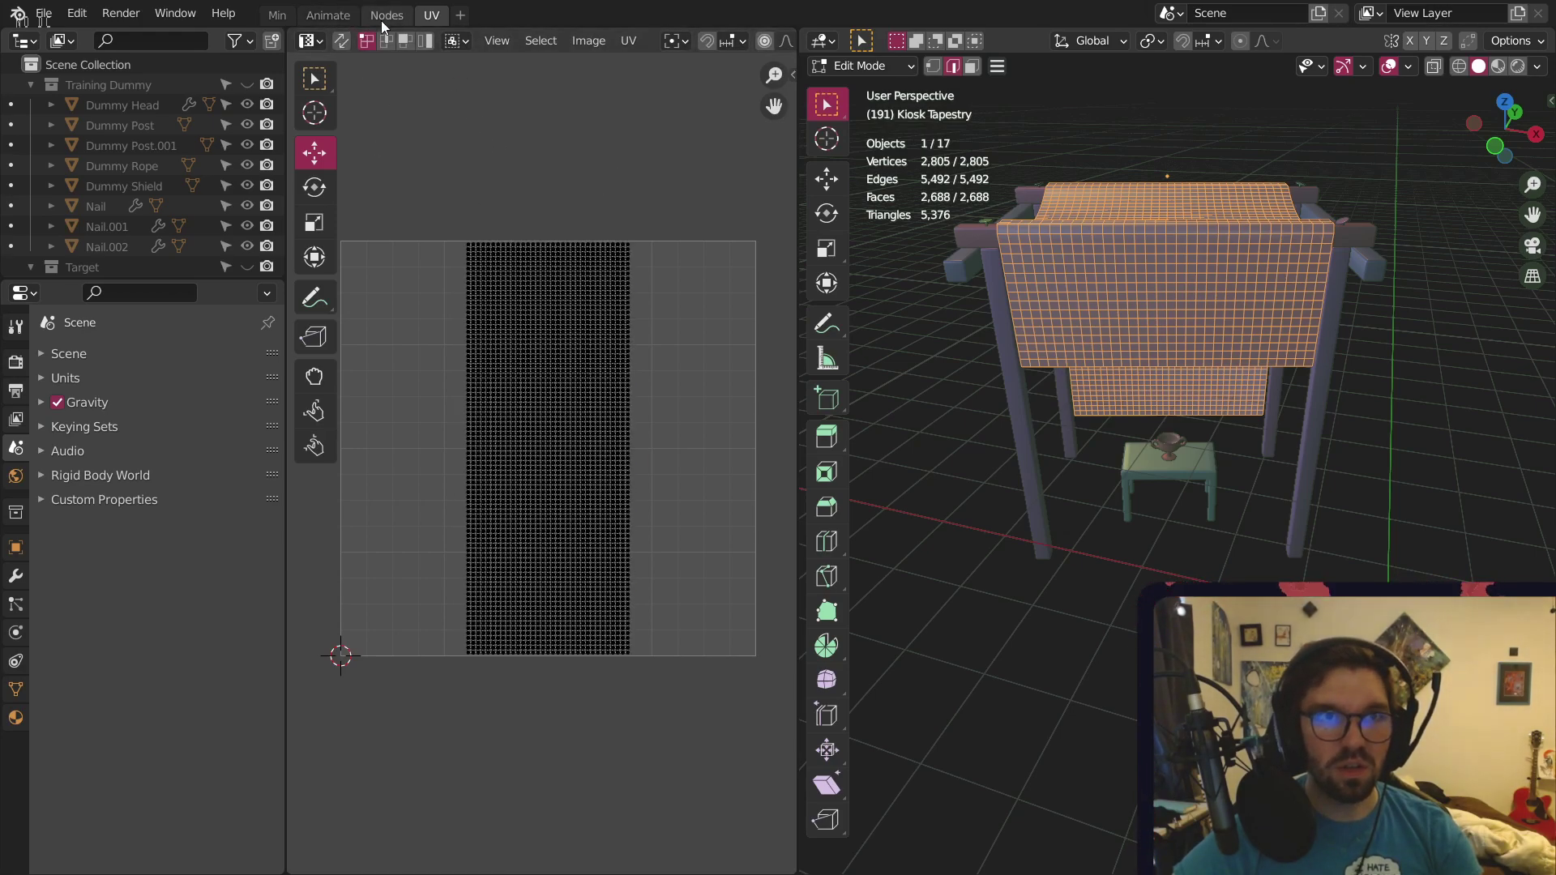
Switch to the Nodes workspace and set the Checker Texture's scale to 50 for smaller squares on the tapestry
left_click(388, 18)
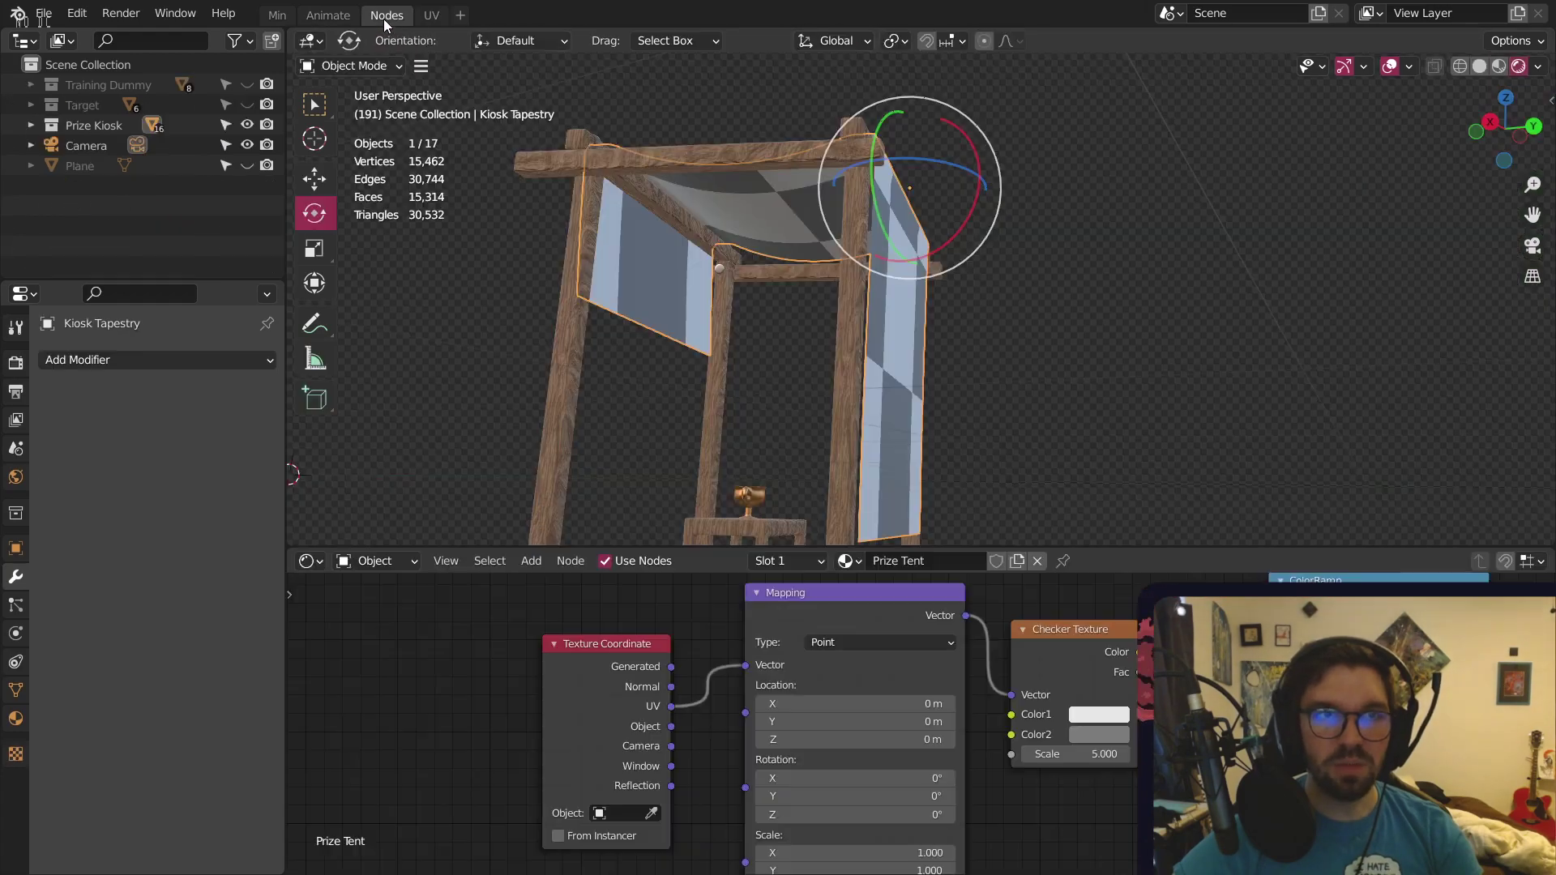
middle_click_drag(858, 209, 1029, 259)
middle_click_drag(990, 666, 803, 608)
scroll(924, 682, "up", 3)
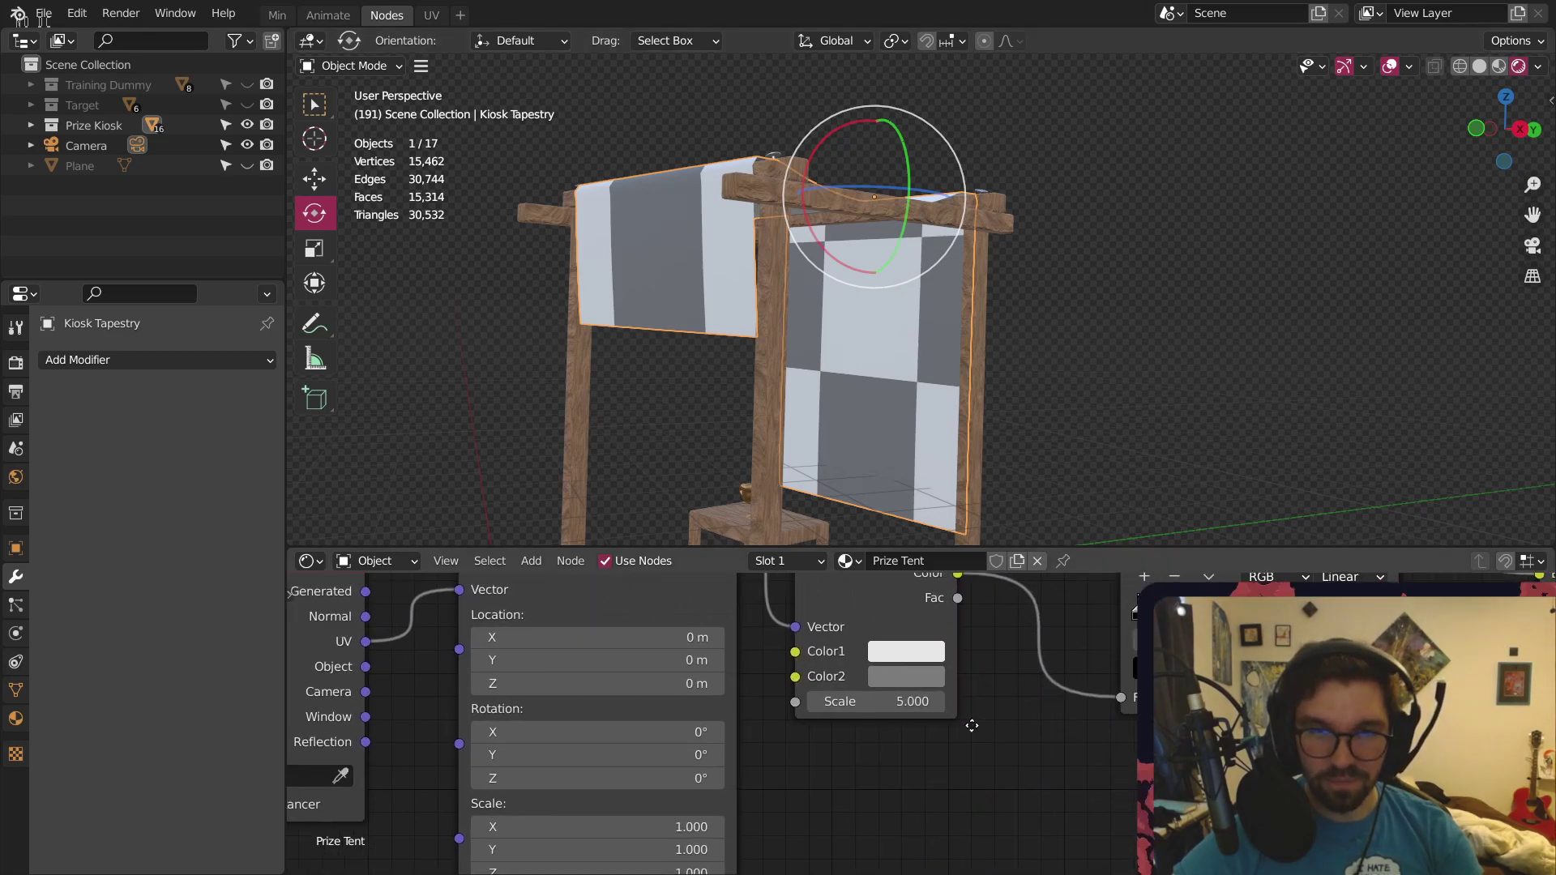
middle_click_drag(969, 722, 837, 717)
scroll(721, 680, "up", 3)
left_click(718, 689)
type("5")
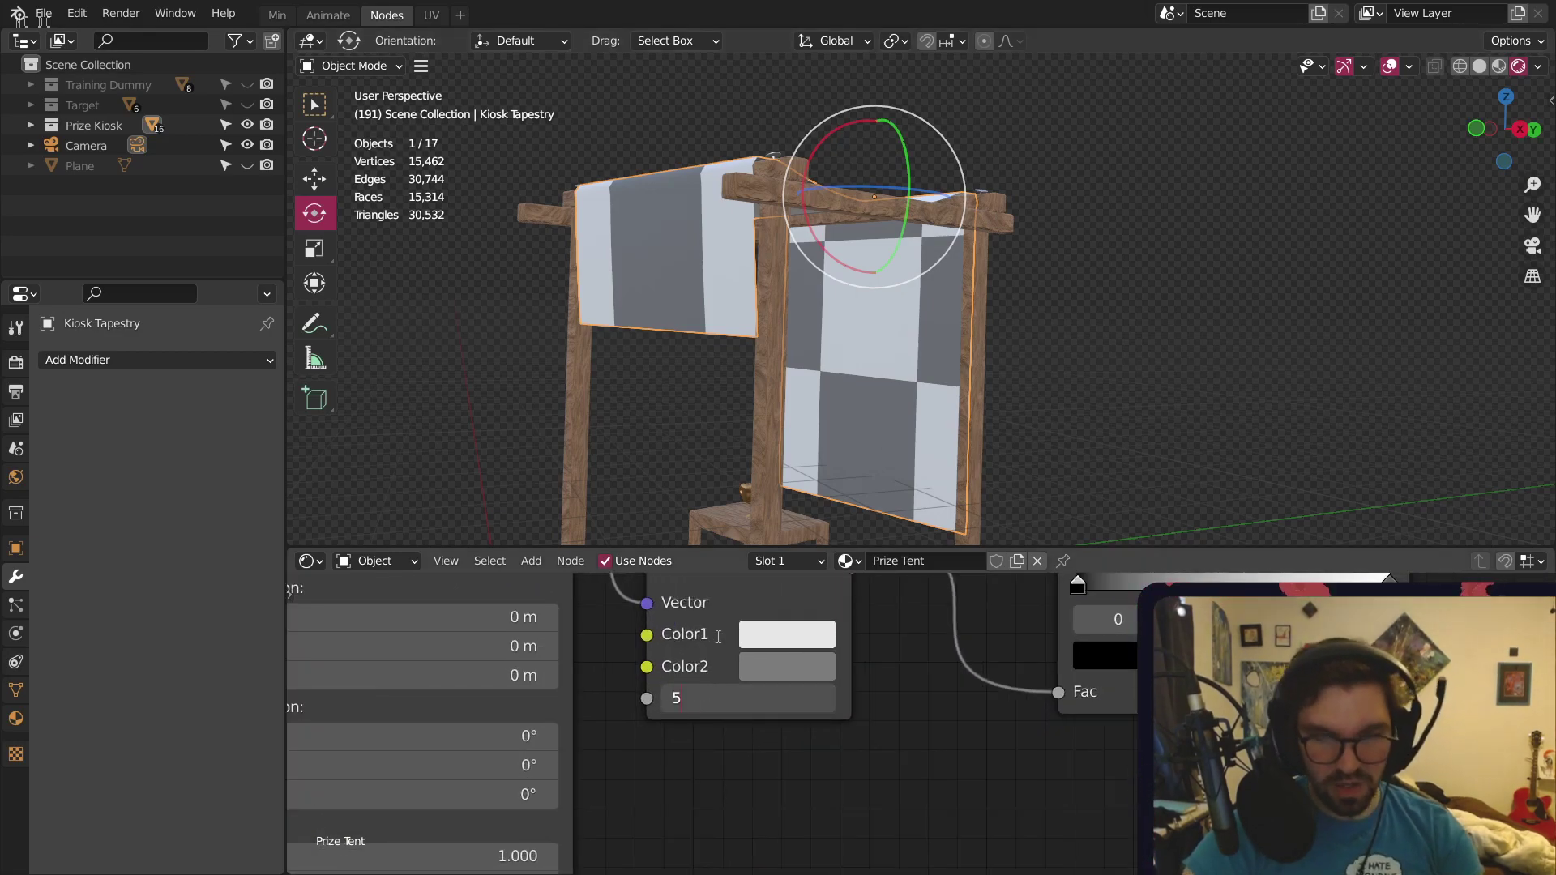
type("0")
key("Return")
middle_click_drag(776, 256, 805, 467)
scroll(683, 701, "down", 7)
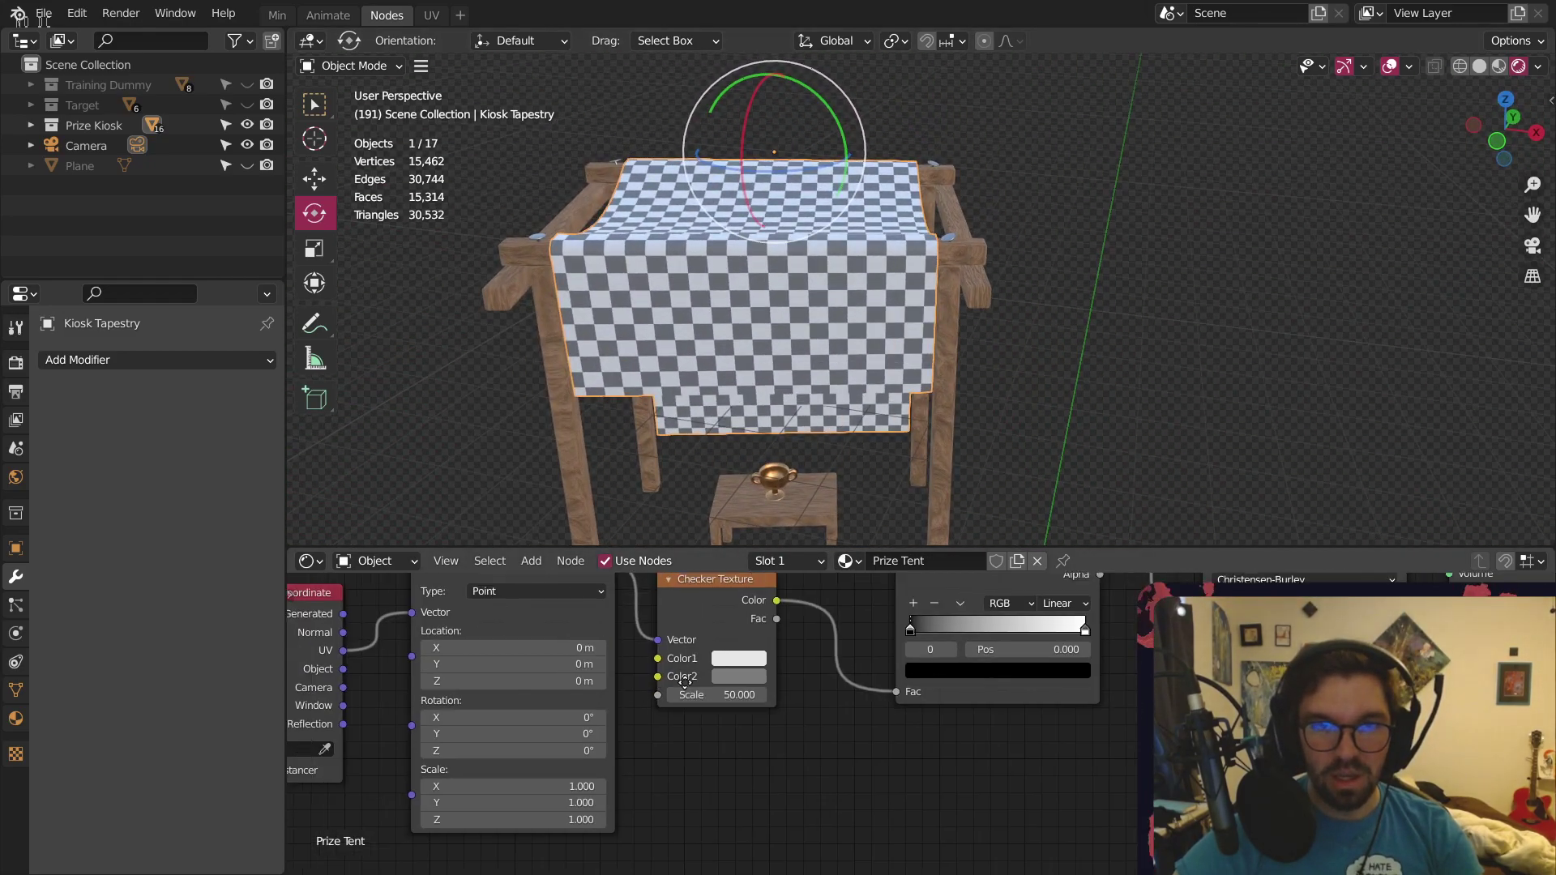
Move the Texture Coordinate and Mapping nodes away from the Checker Texture to open a gap before it
middle_click_drag(333, 603, 702, 636)
left_click_drag(693, 637, 437, 649)
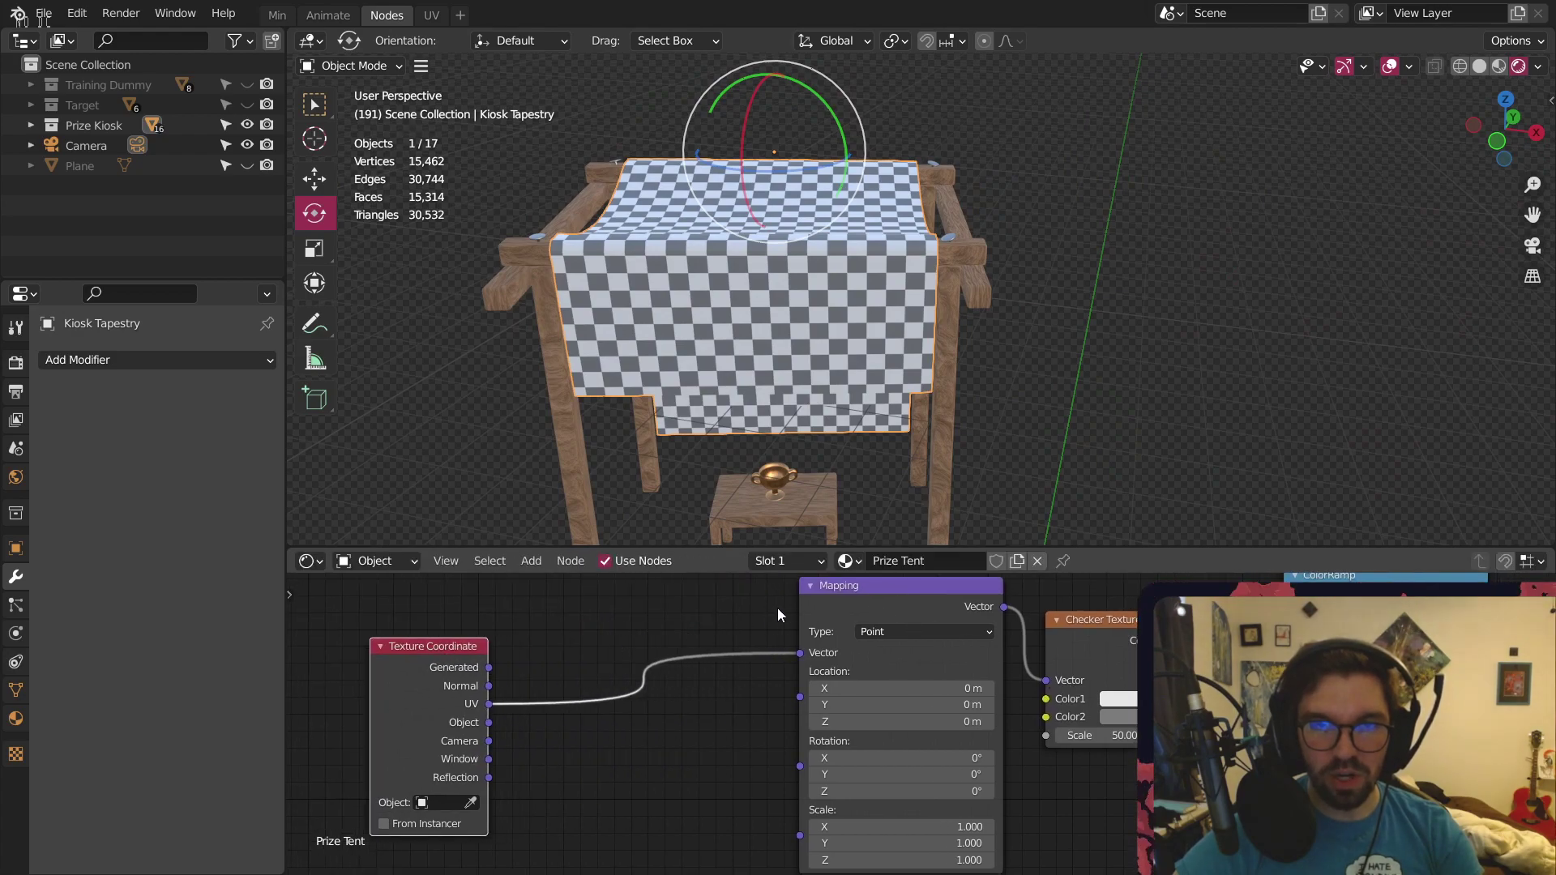
middle_click_drag(835, 613, 892, 635)
left_click_drag(897, 603, 657, 593)
middle_click_drag(890, 624, 684, 572)
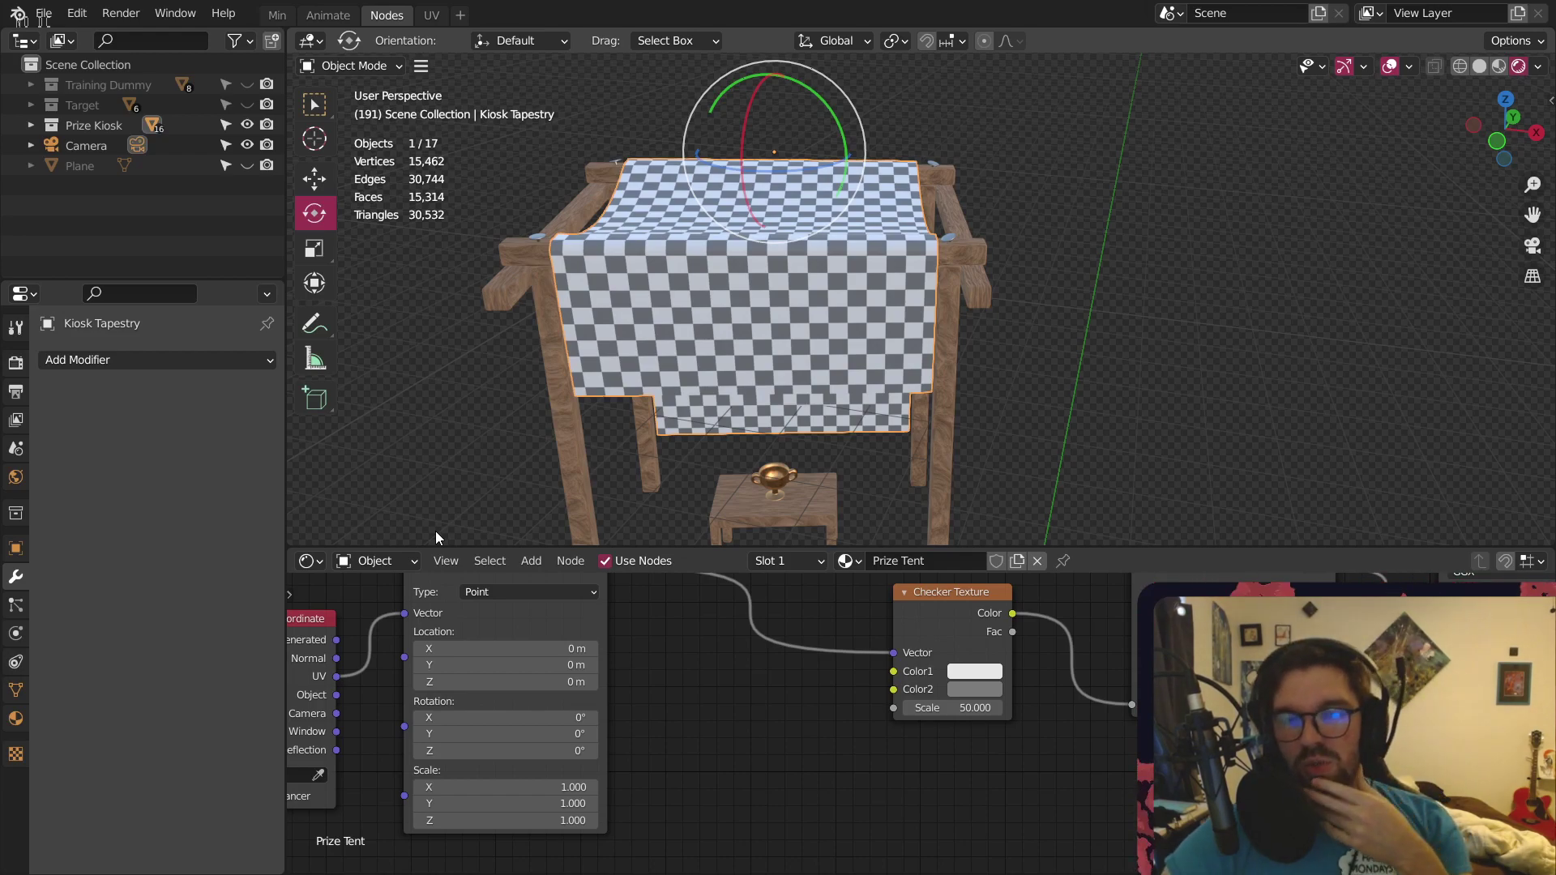
Add a Wave Texture node on the link between the Mapping and Checker Texture nodes
middle_click_drag(823, 694, 816, 738)
left_click(531, 561)
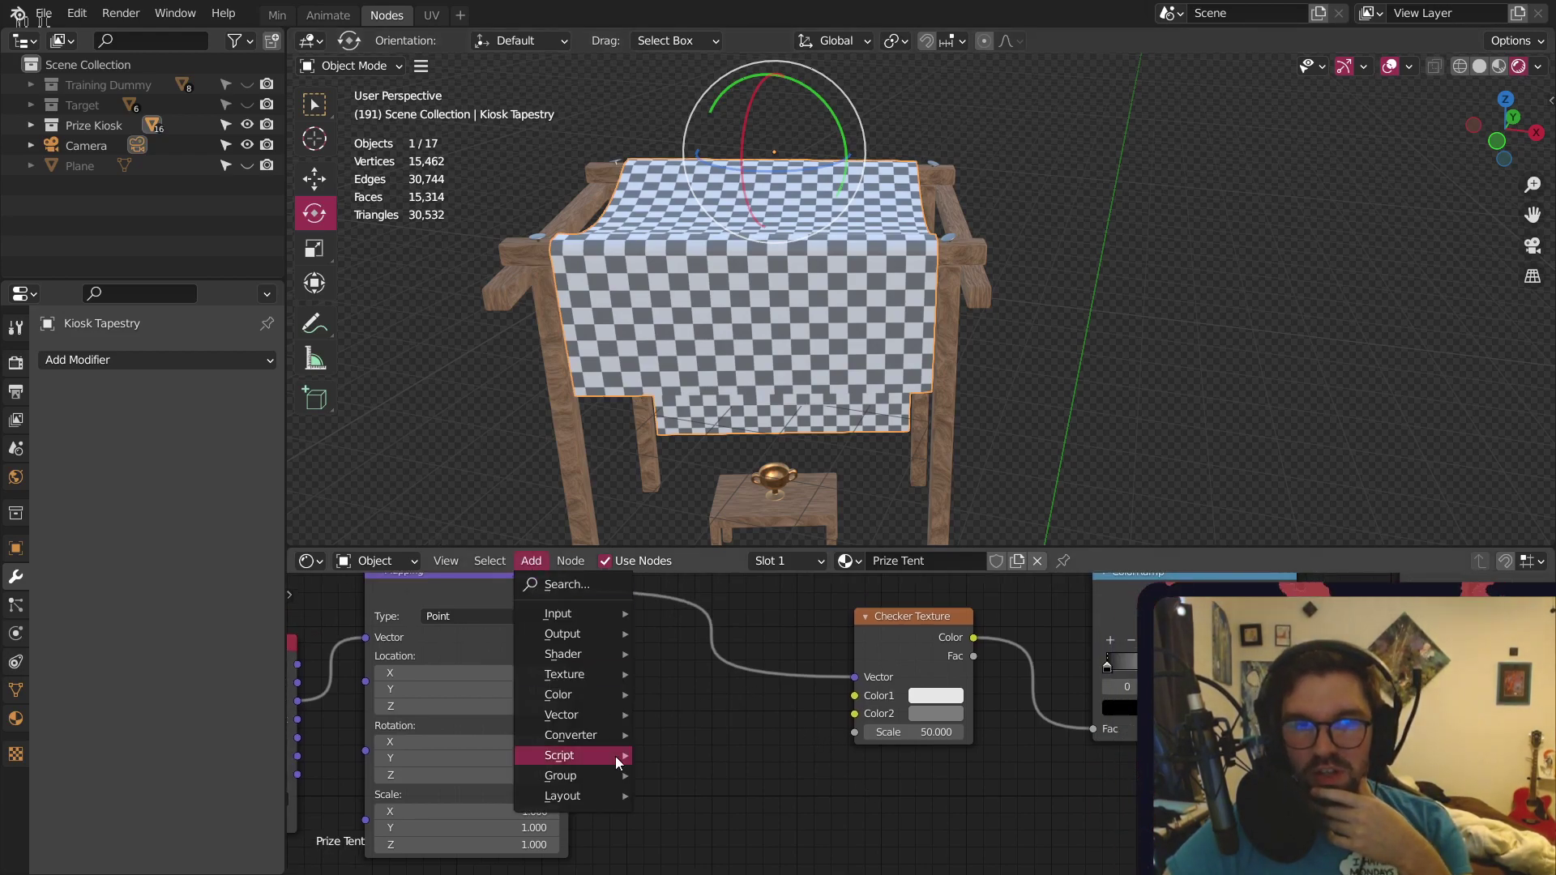
mouse_move(620, 683)
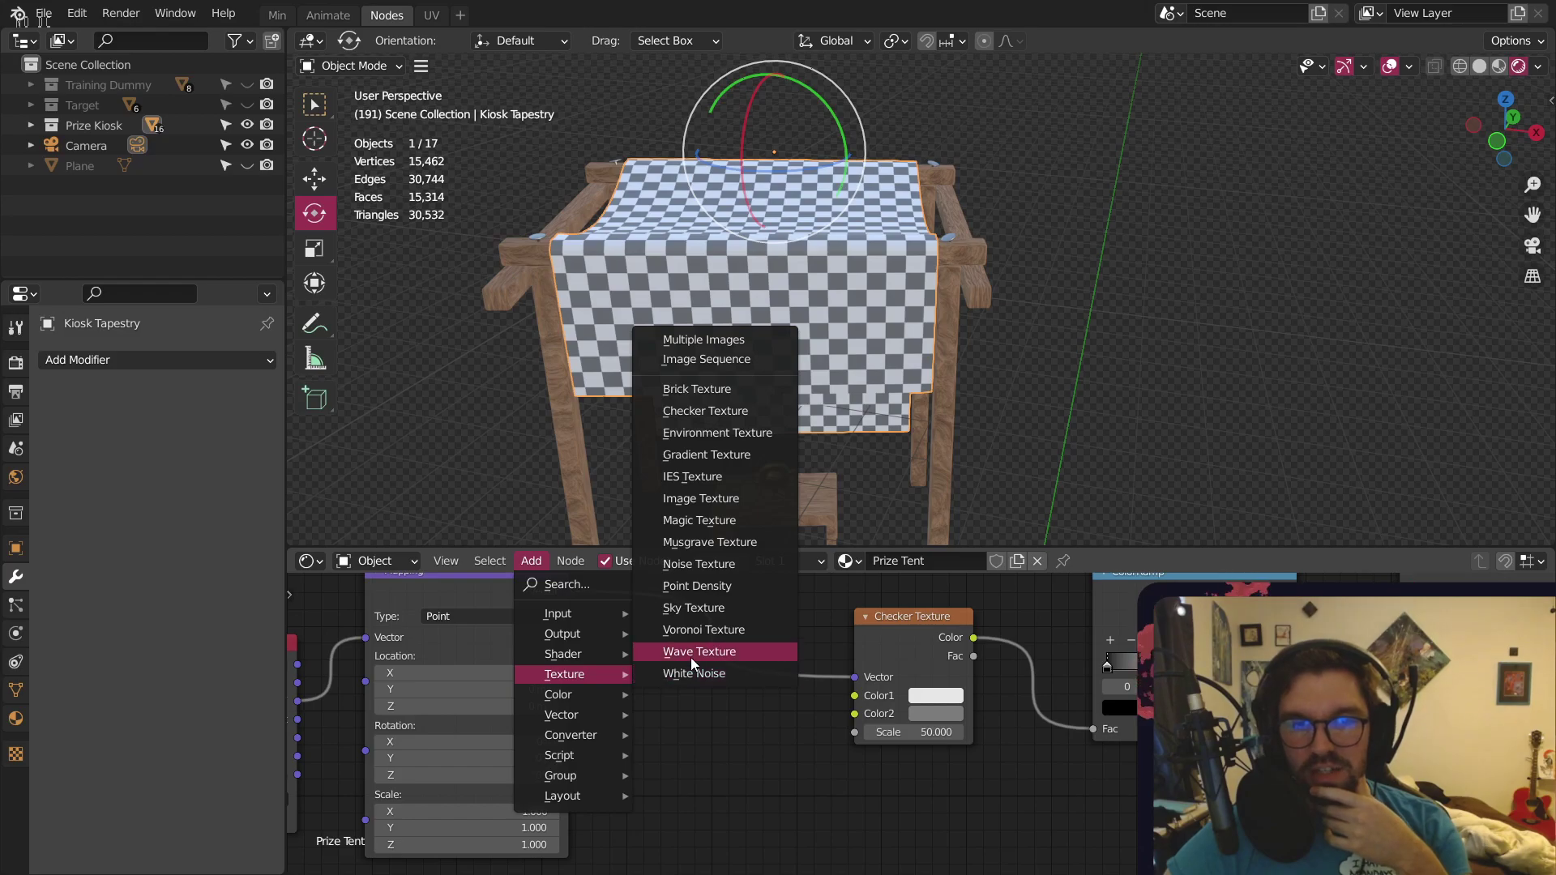
left_click(699, 652)
left_click(703, 621)
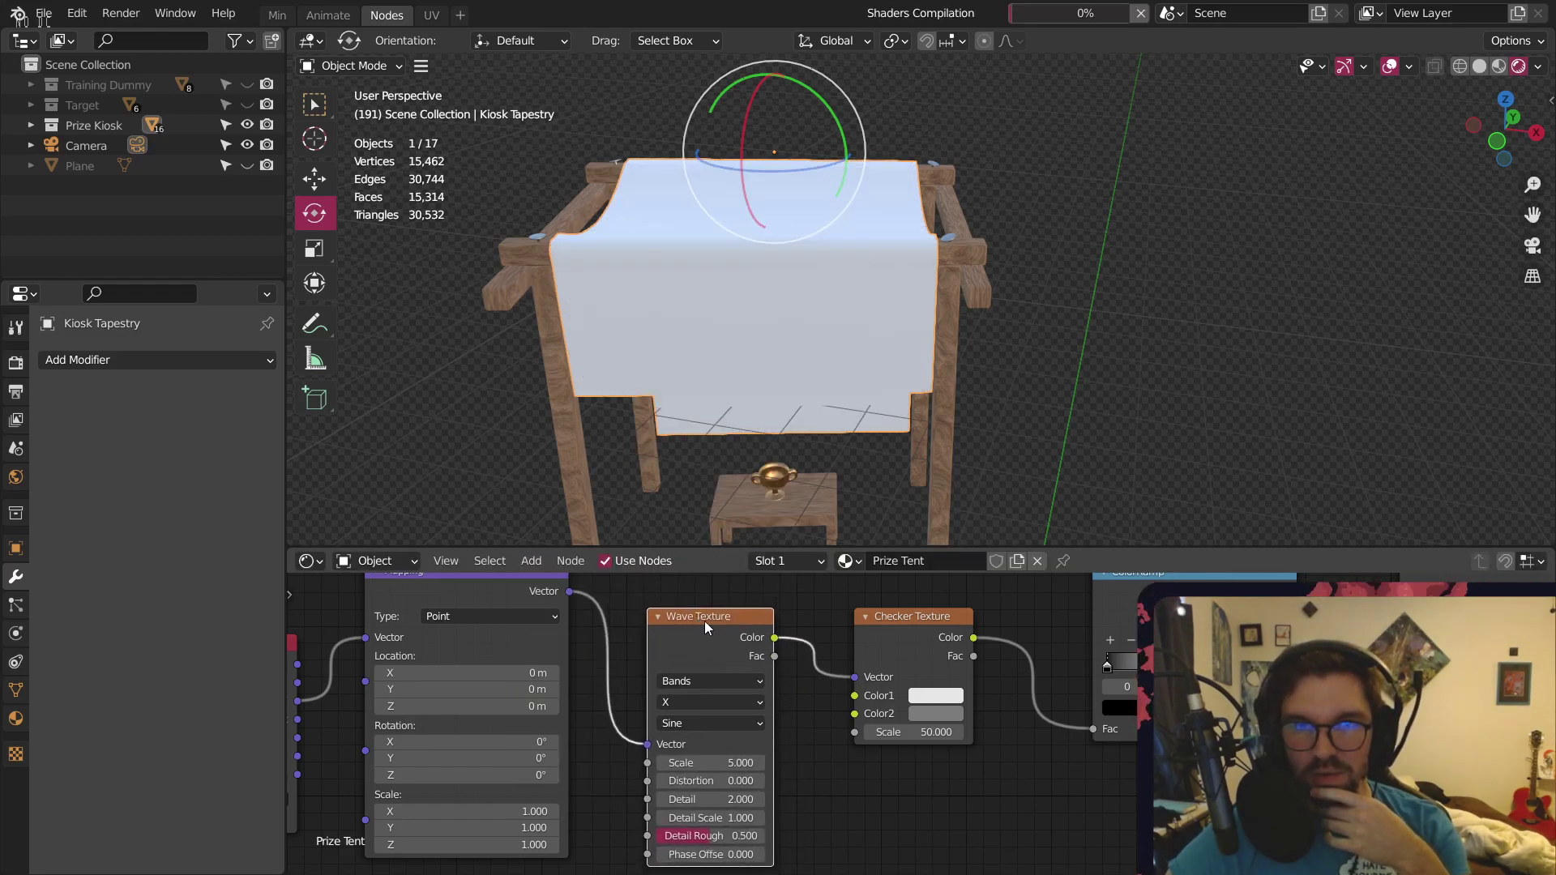
Lower the Wave Texture's scale to 1 and further to 0.5
scroll(775, 235, "up", 5)
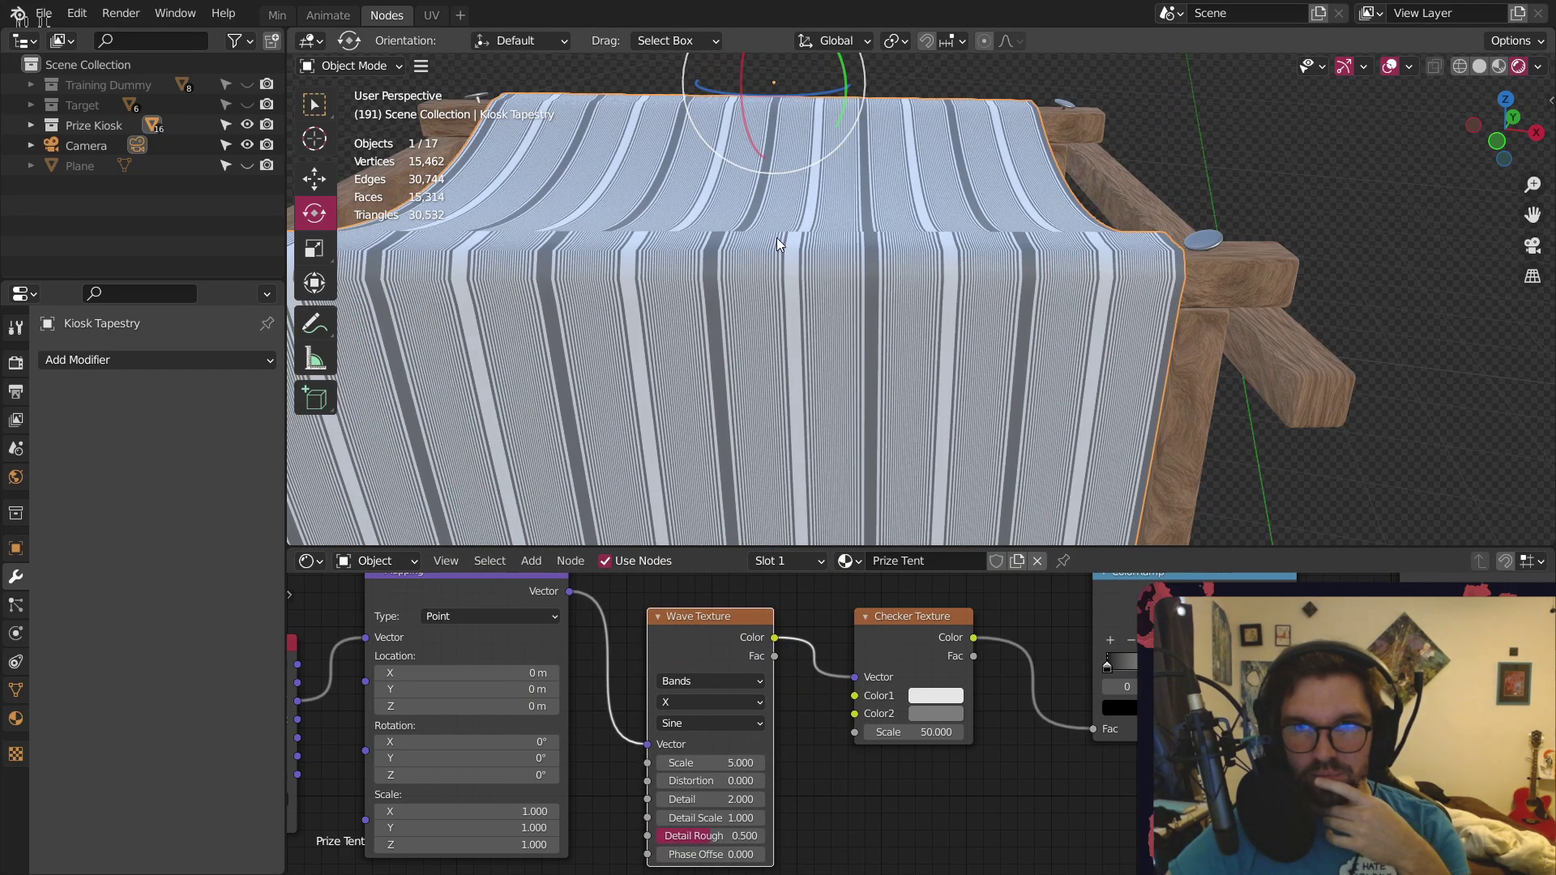
scroll(762, 753, "up", 2)
double_click(728, 719)
type("1")
key("Return")
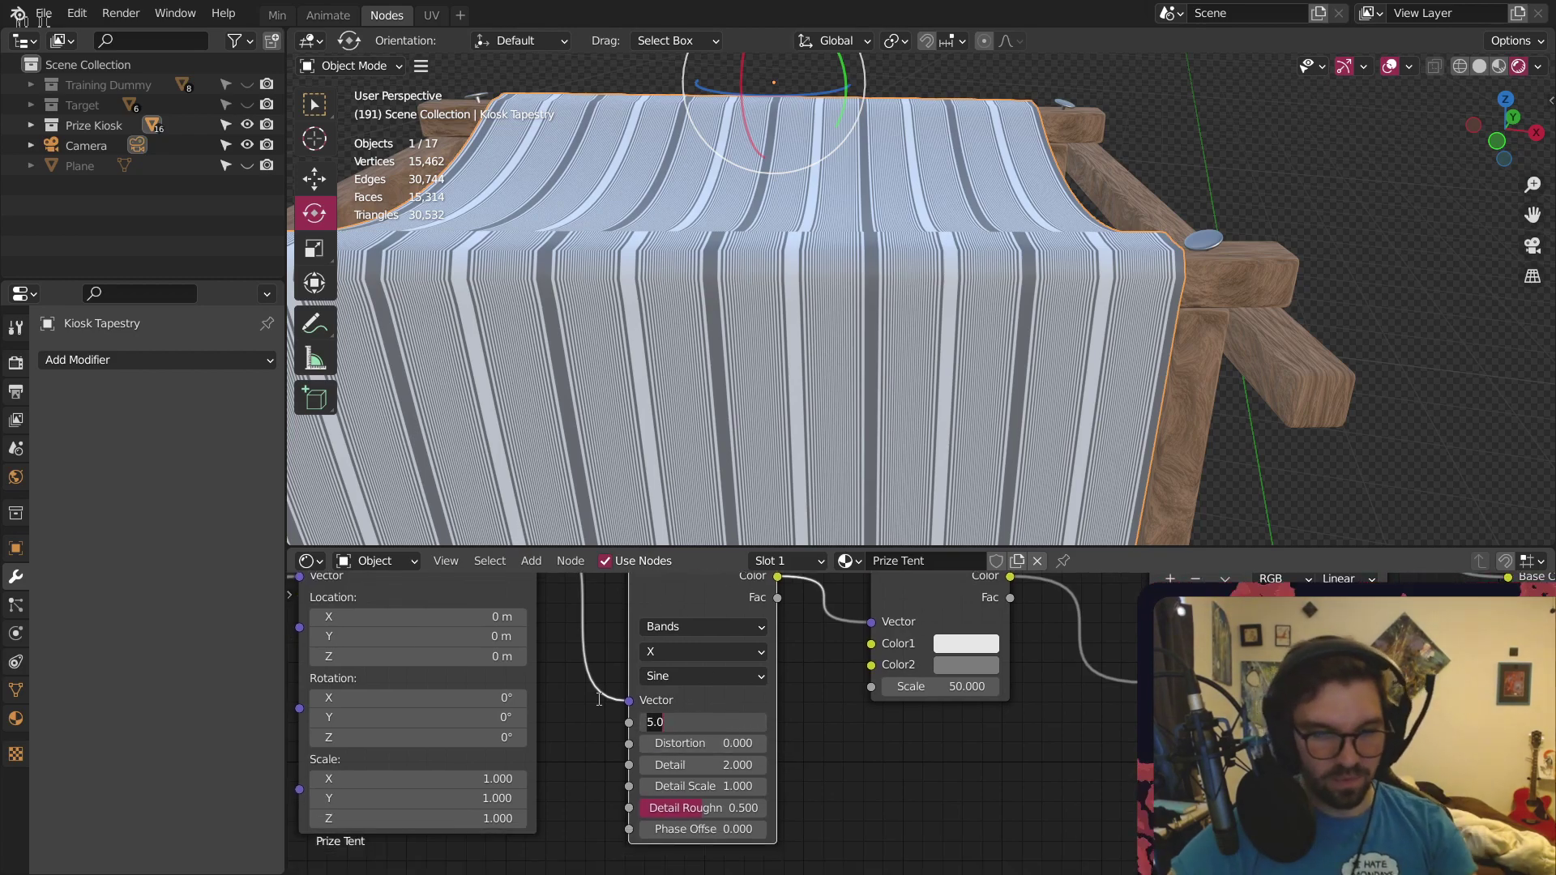
scroll(729, 305, "down", 4)
middle_click_drag(705, 314, 736, 281, "shift")
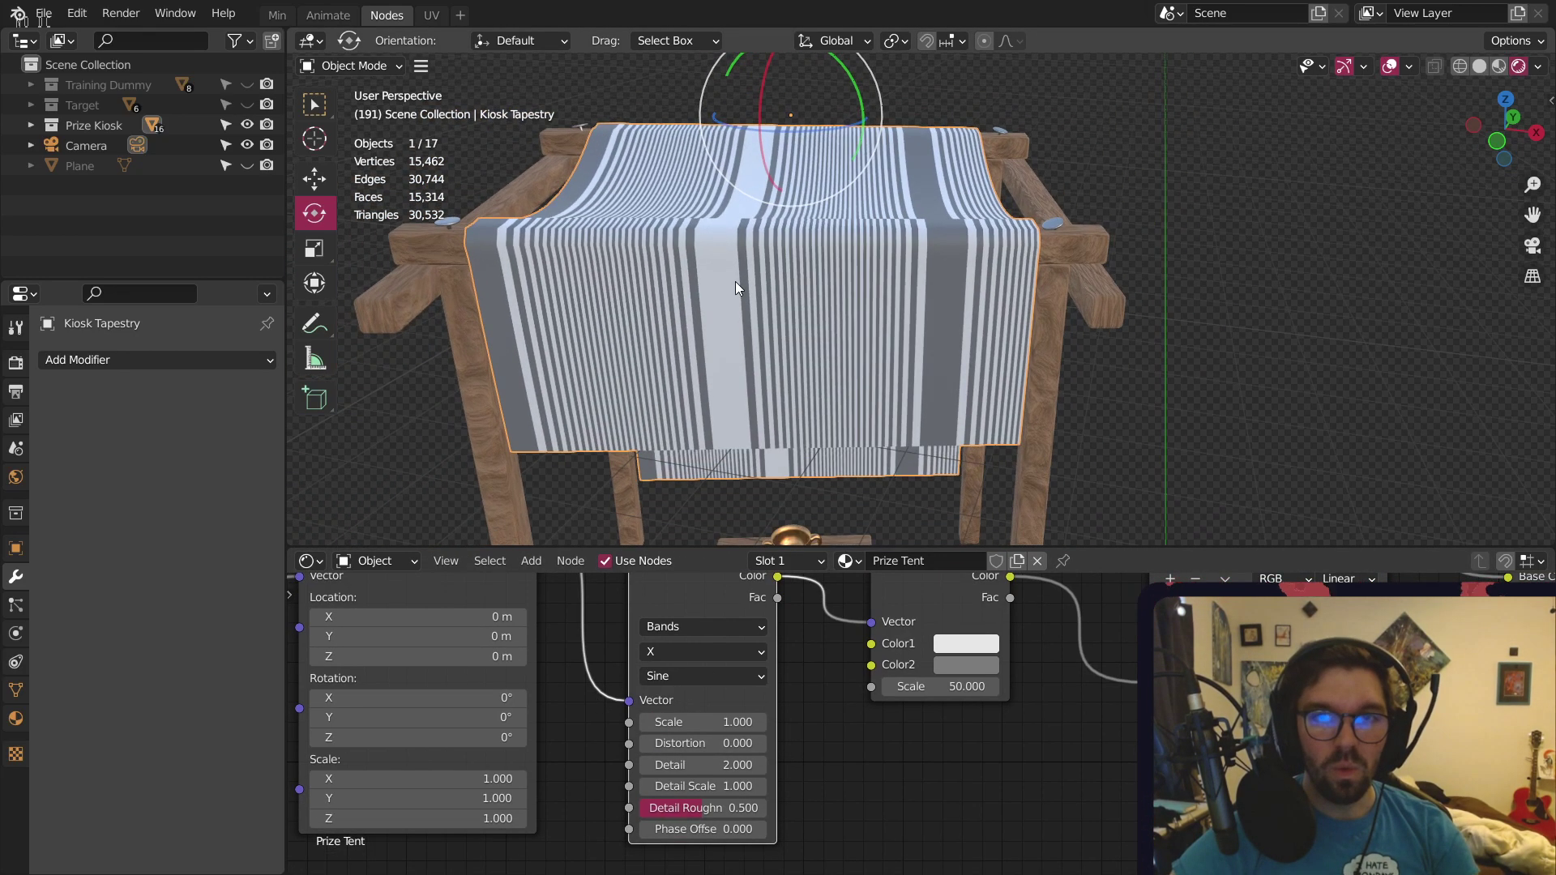
type("0.5")
key("Return")
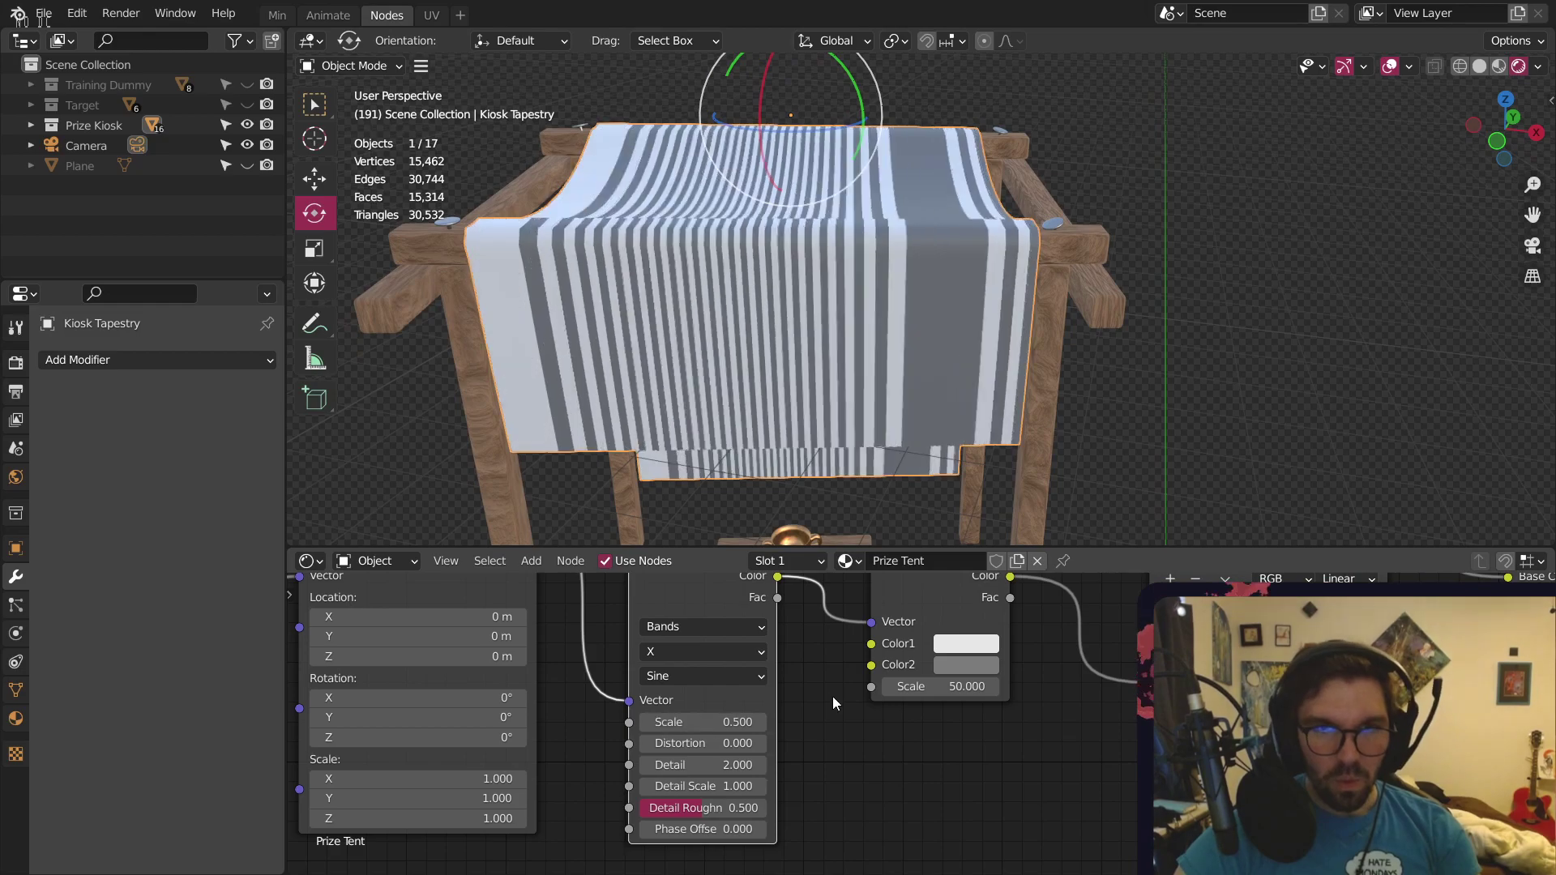
Try a Wave Texture distortion of 54 and undo it
middle_click_drag(833, 694, 843, 649)
scroll(752, 698, "up", 3)
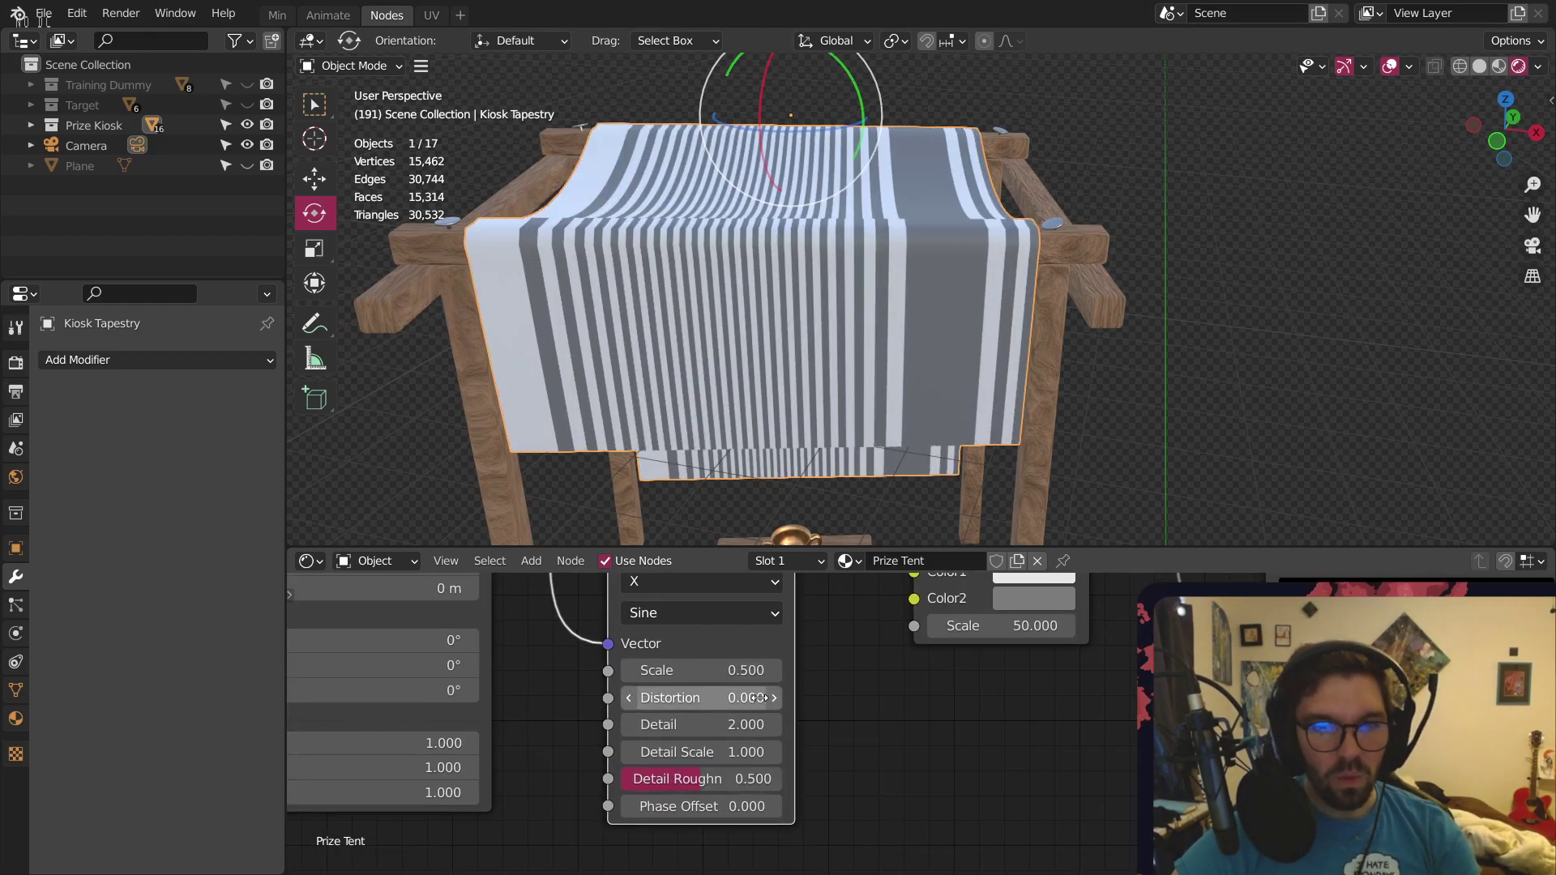
left_click_drag(745, 698, 859, 698)
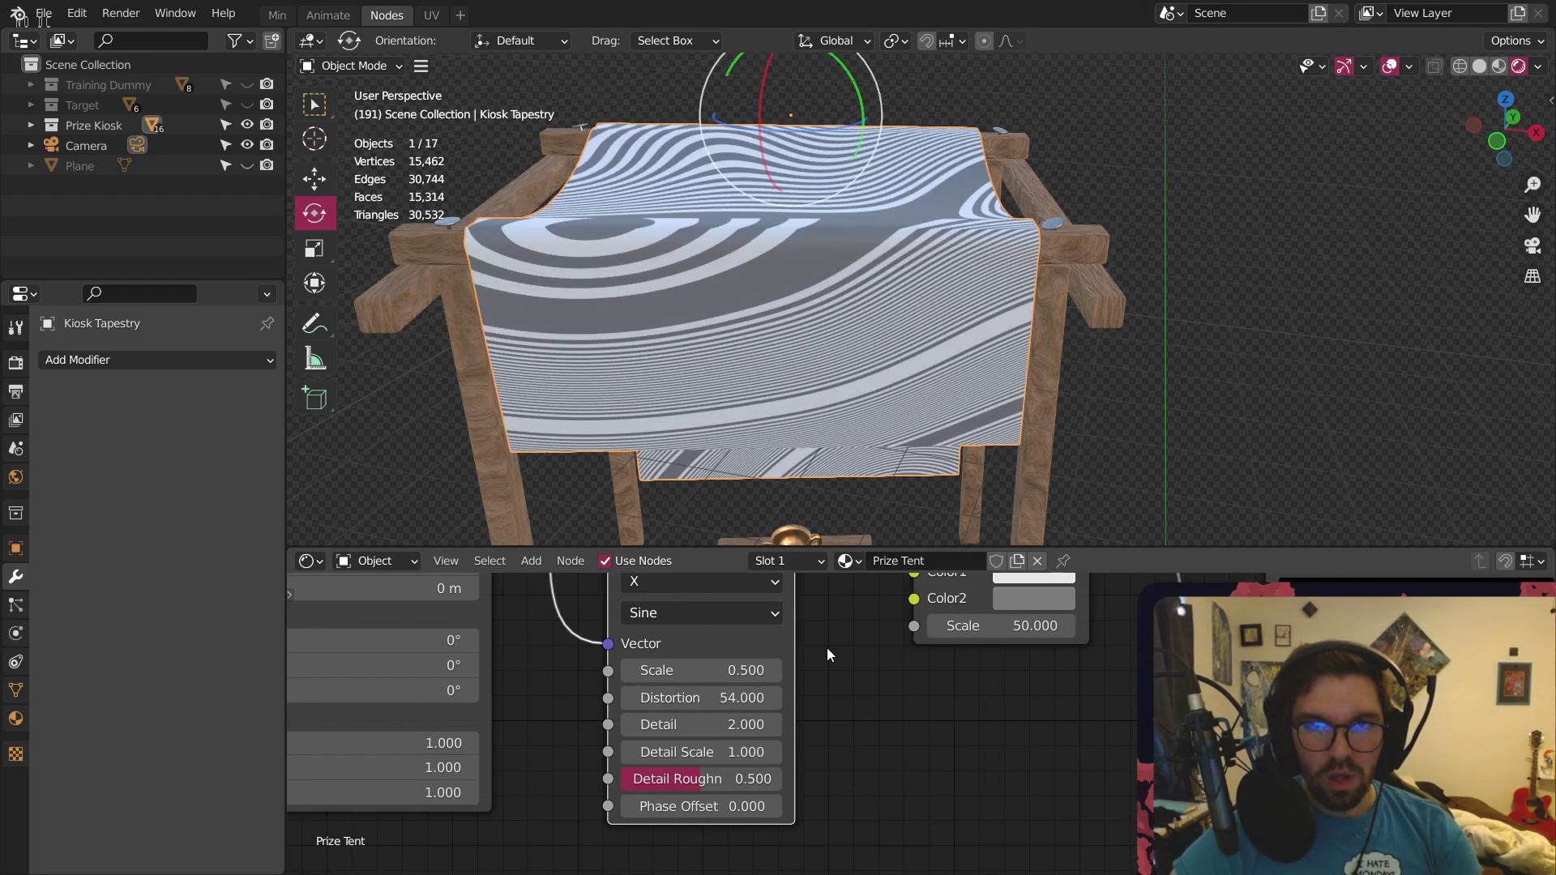
key("ctrl+z")
Delete the Wave Texture node and connect the Mapping node's Vector directly to the Checker Texture
scroll(849, 654, "down", 3)
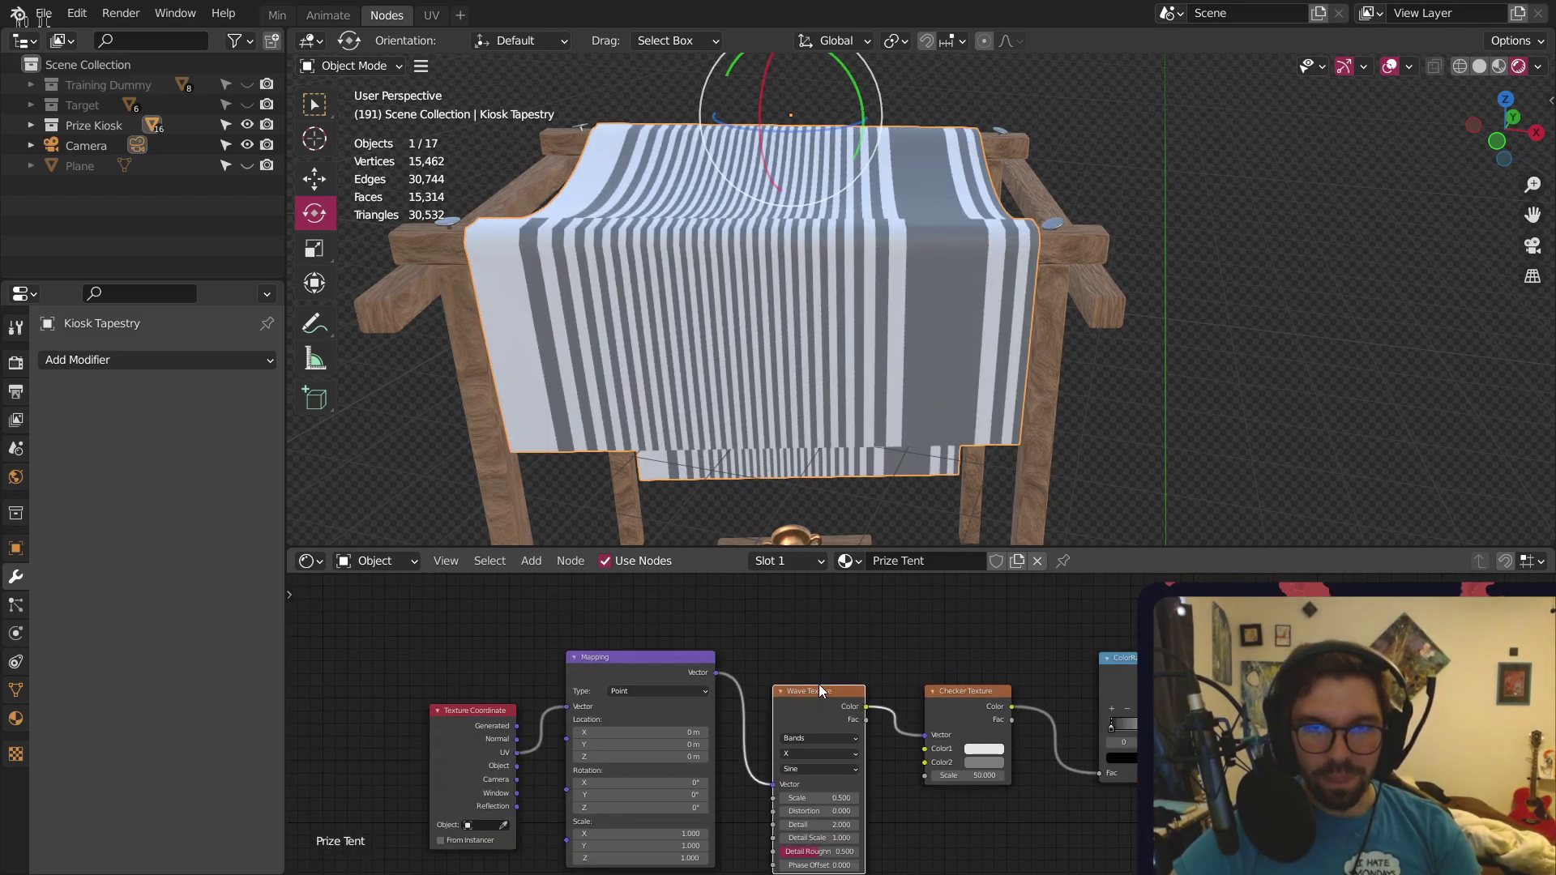
key("x")
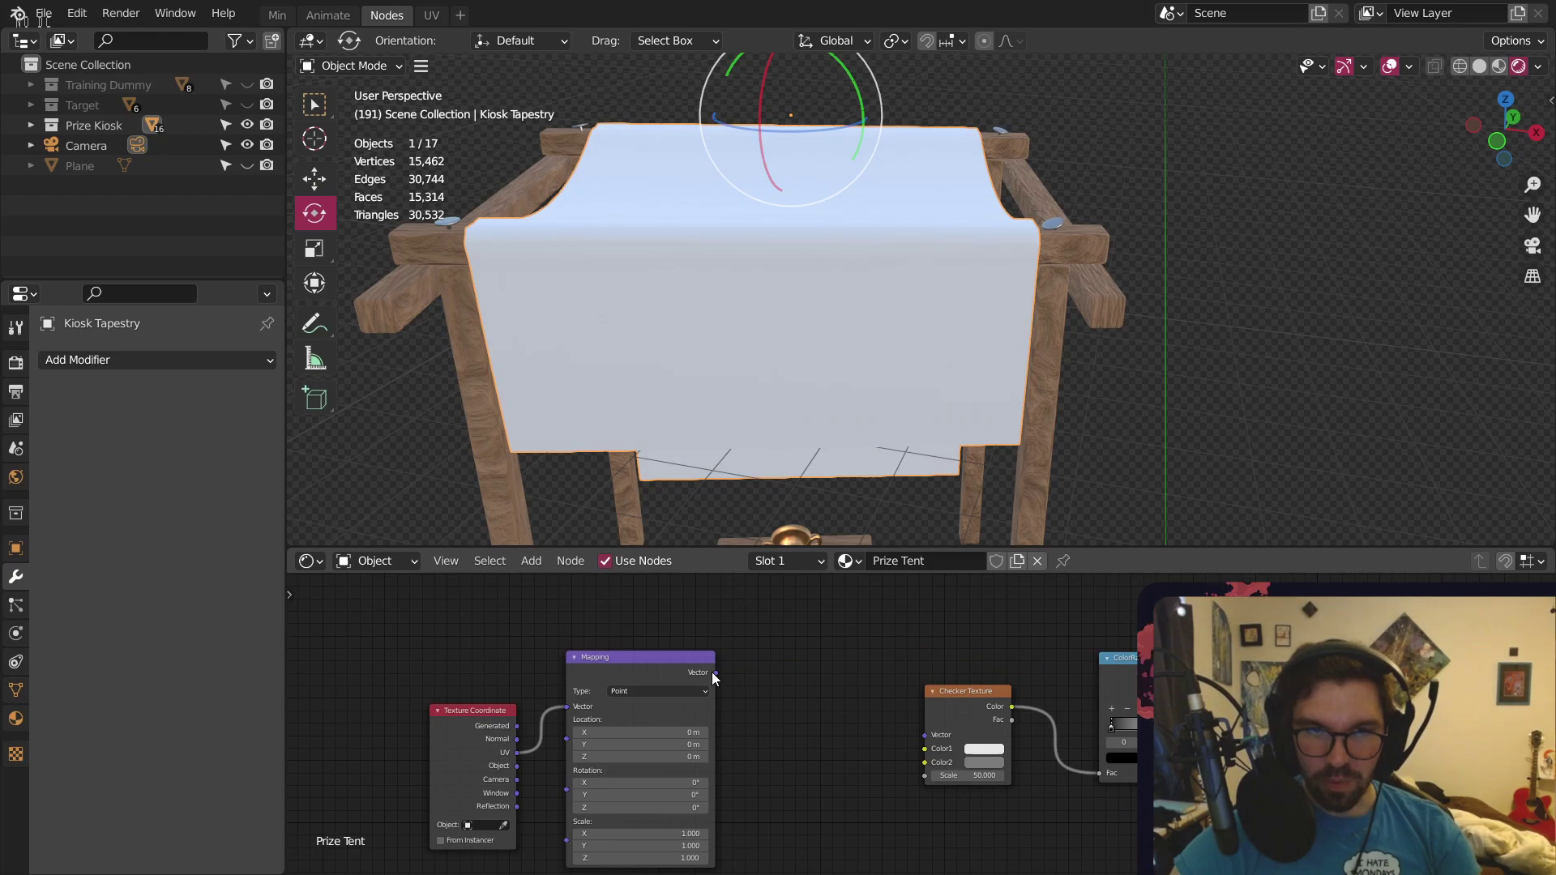
left_click_drag(714, 674, 924, 734)
Connect the Checker Texture's Color straight to Base Color, delete the ColorRamp, and move the Checker Texture slightly lower
middle_click_drag(1005, 709, 727, 661)
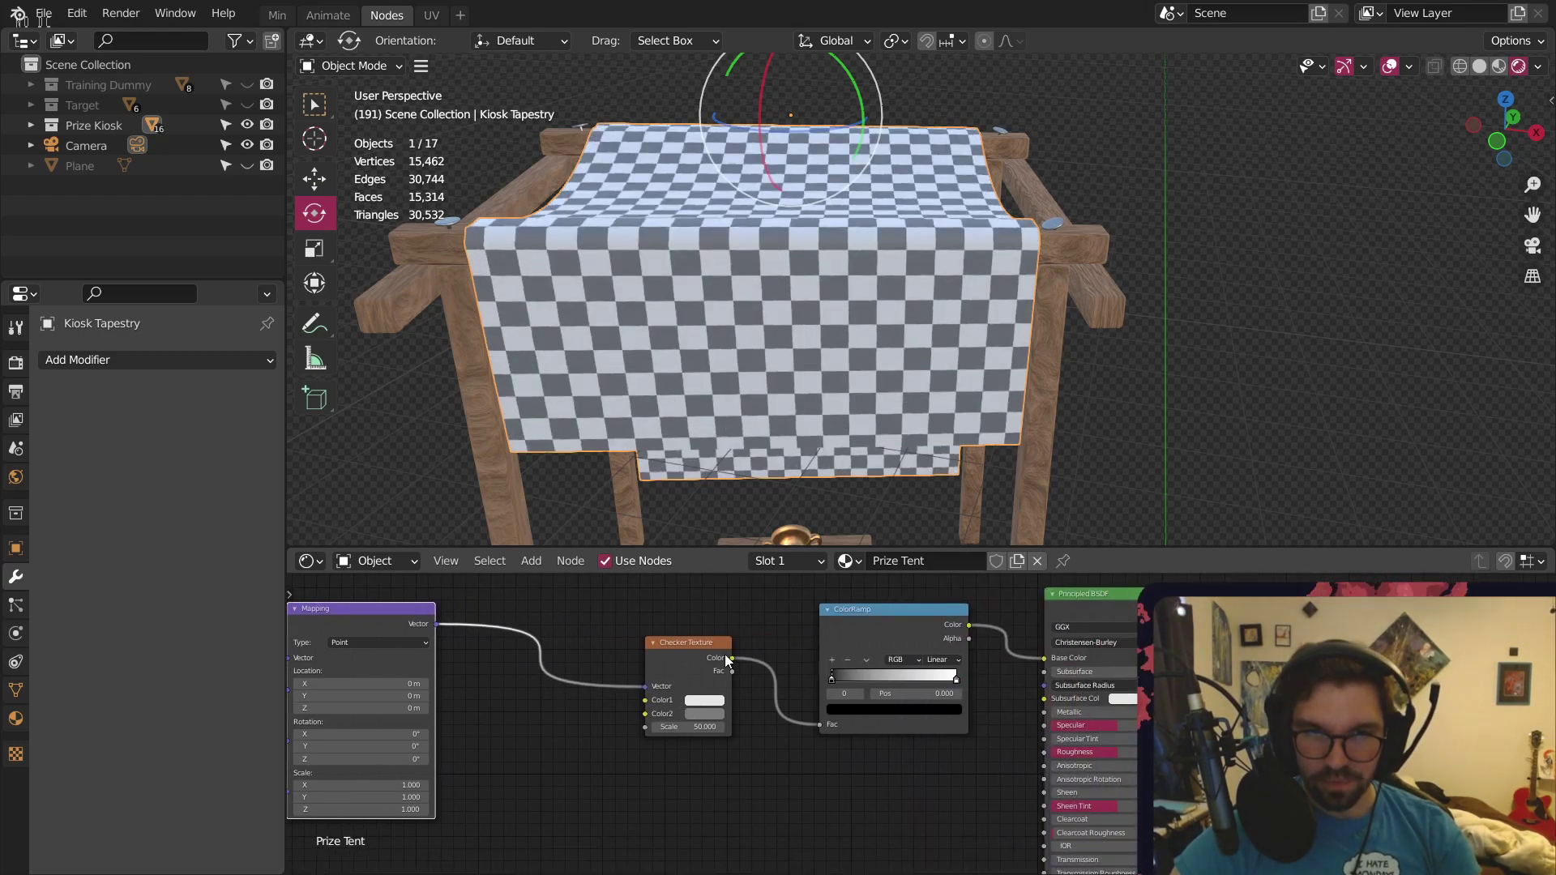
left_click_drag(1096, 677, 1045, 658)
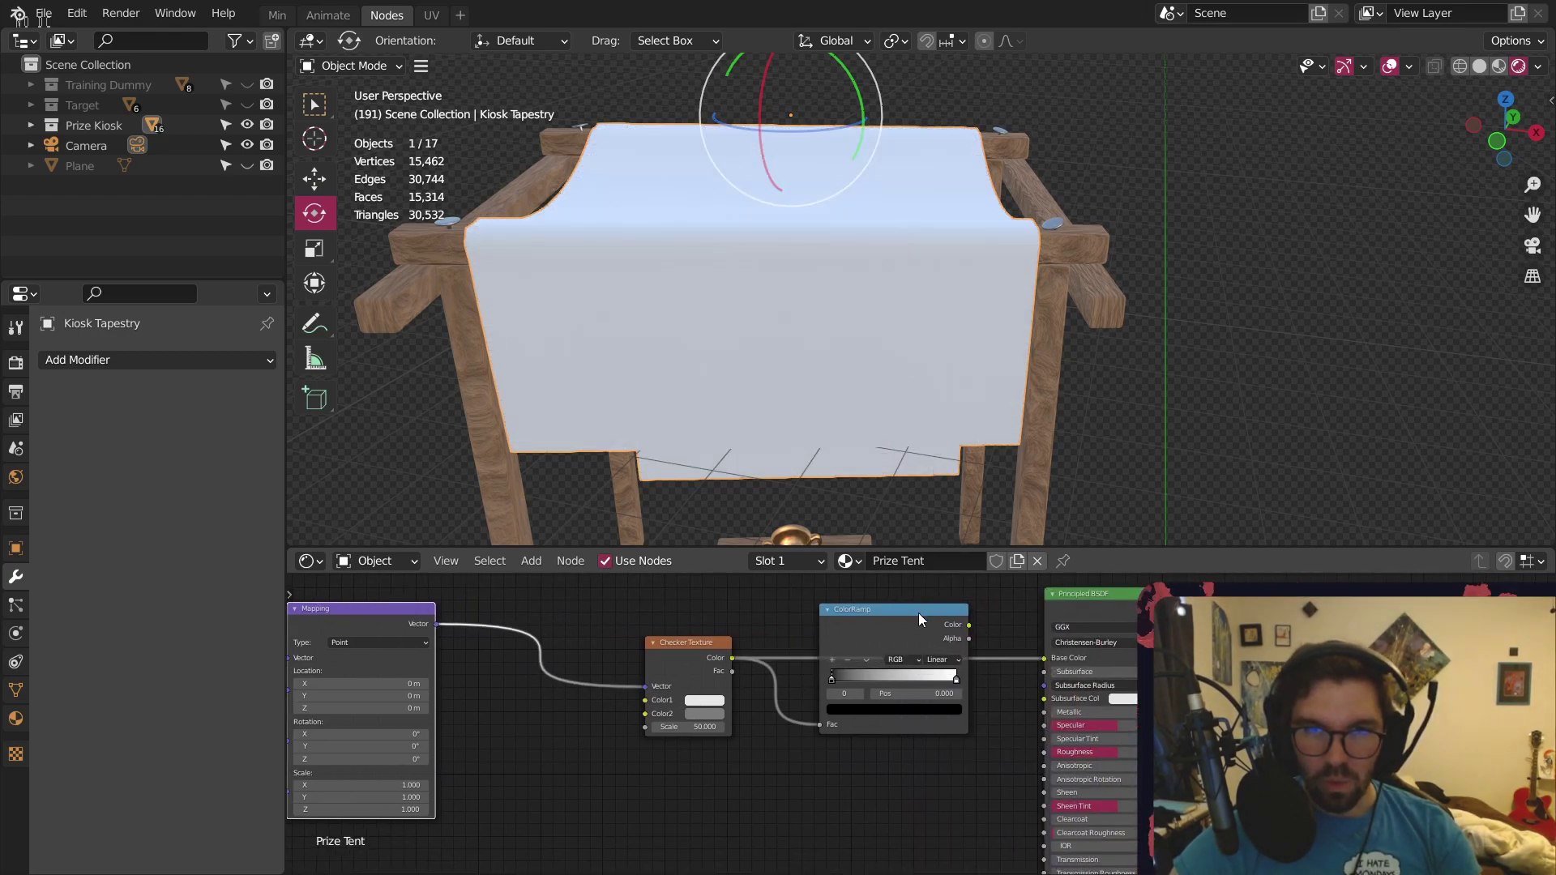
left_click(919, 615)
key("x")
left_click_drag(689, 644, 710, 713)
Set both Sheen and Sheen Tint of the Principled BSDF to 1.0
middle_click_drag(854, 720, 645, 600)
scroll(906, 712, "up", 8)
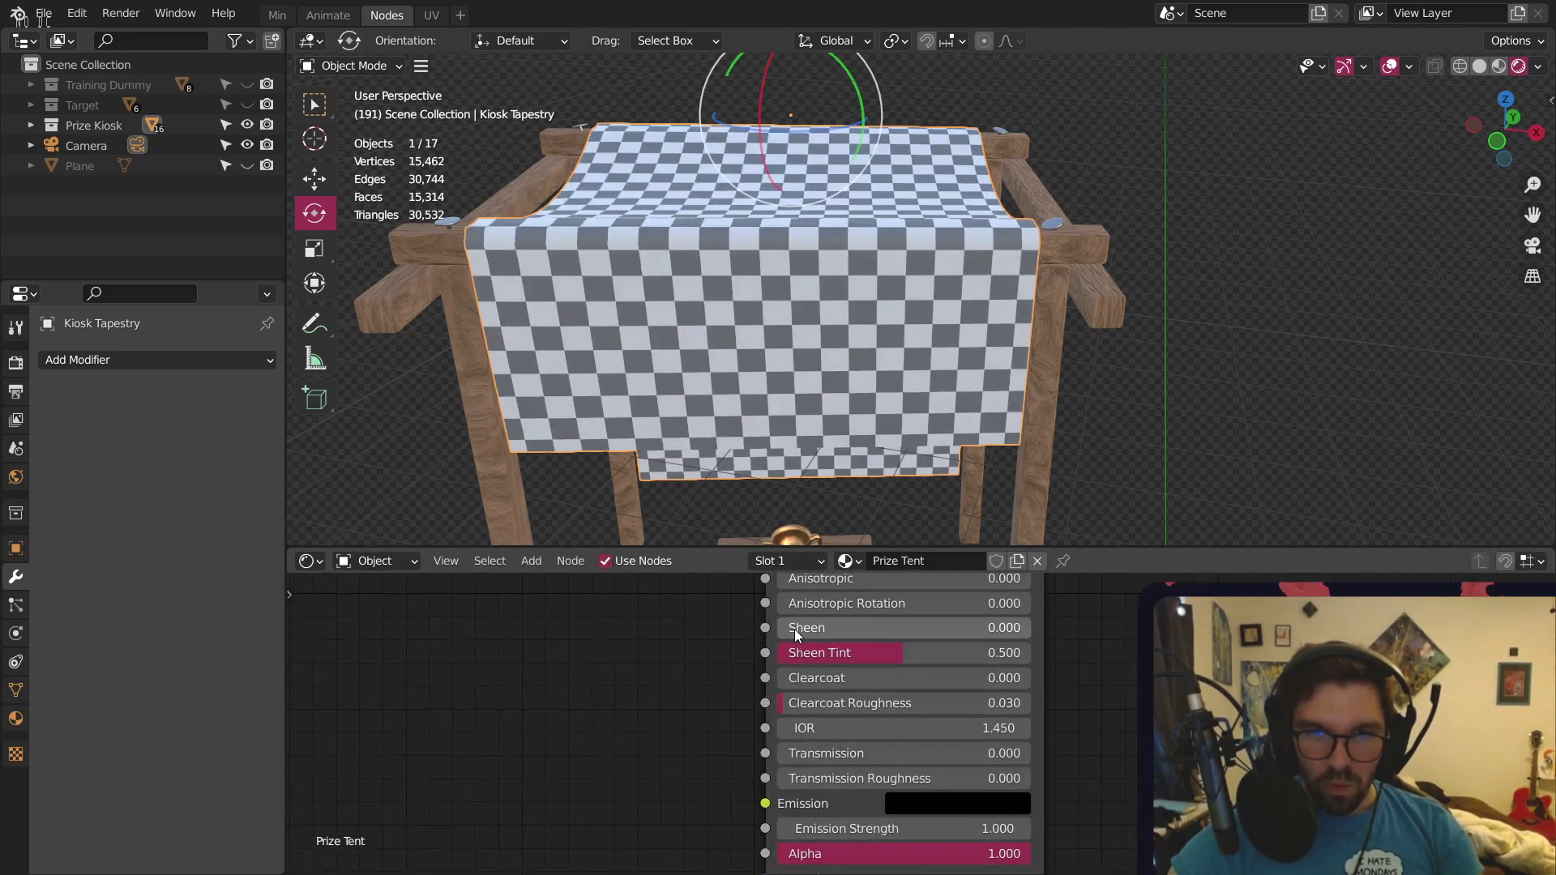
left_click_drag(795, 630, 1027, 630)
left_click_drag(904, 653, 1030, 654)
Set the Principled BSDF's Roughness to 0.7 and Specular to 0.3
middle_click_drag(1046, 633, 1068, 762)
scroll(1068, 762, "up", 1)
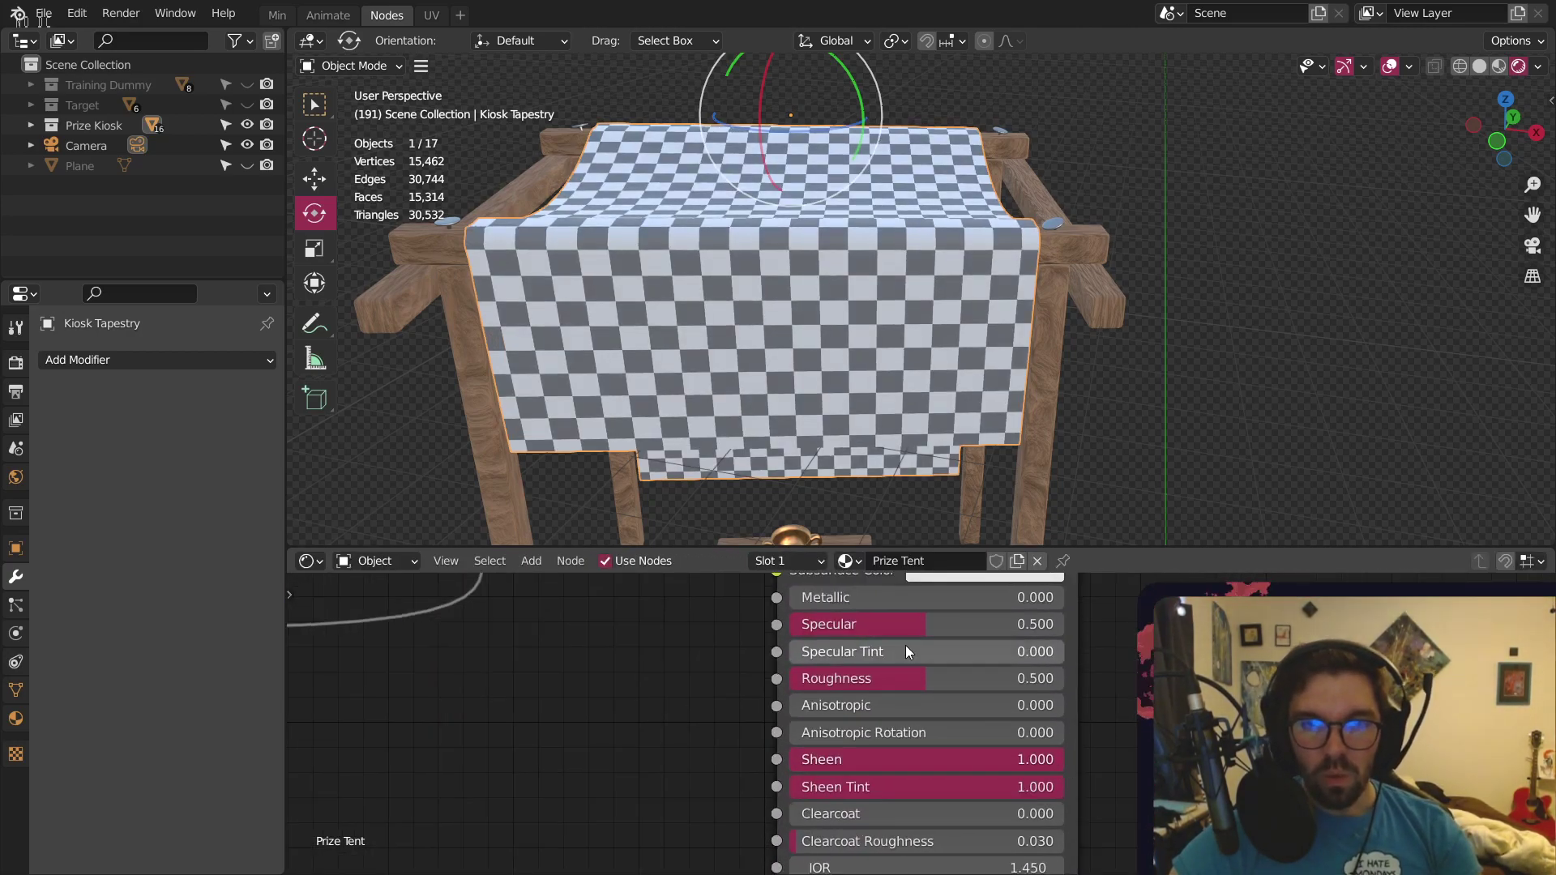
left_click(941, 684)
type(".7")
key("Return")
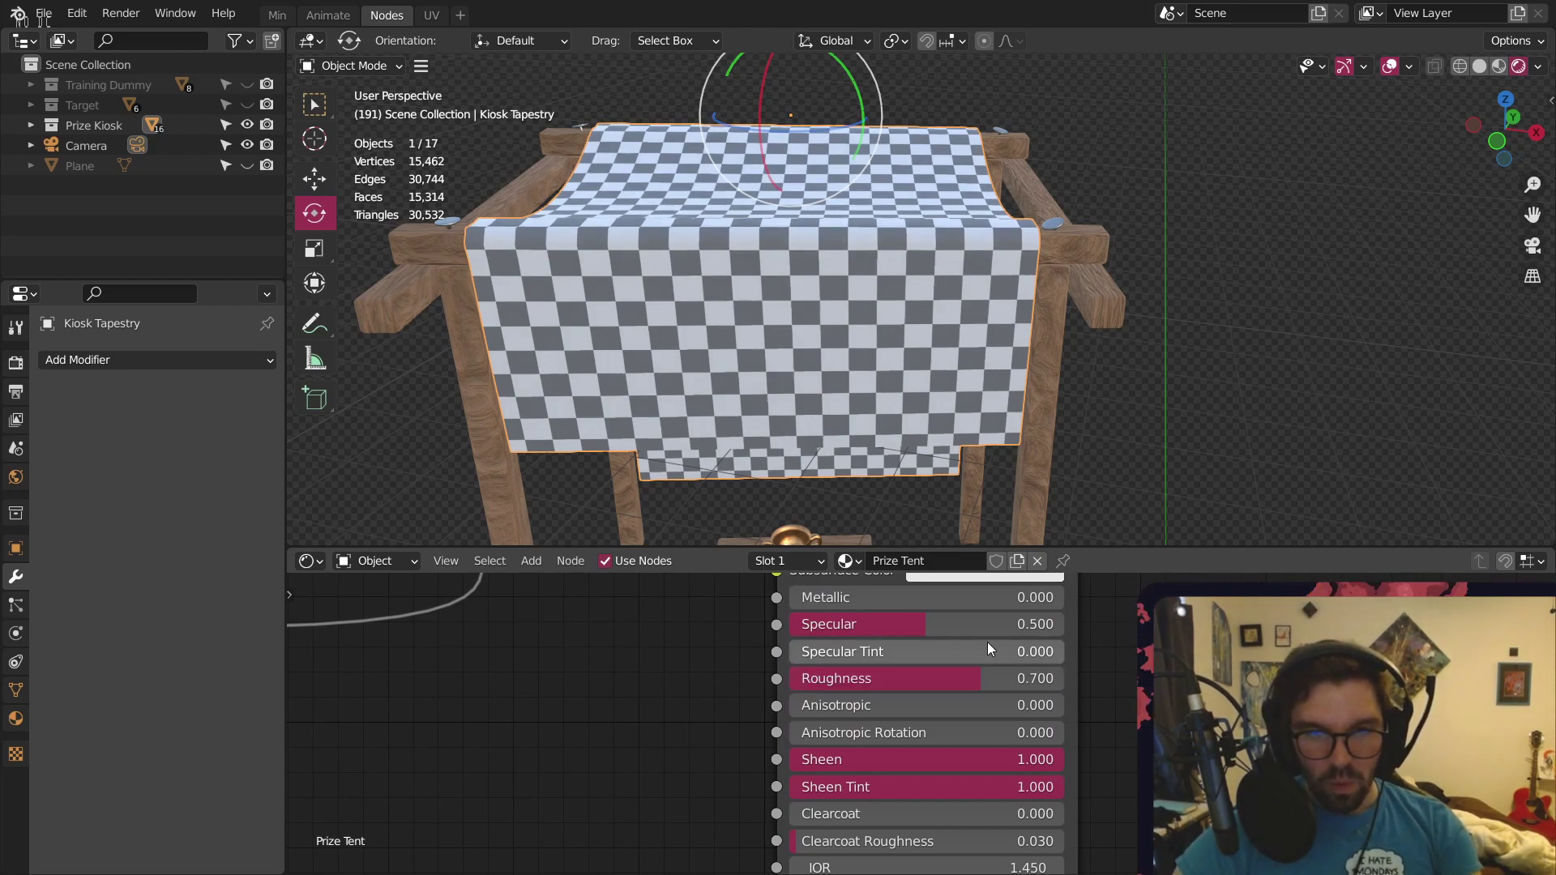
left_click(945, 624)
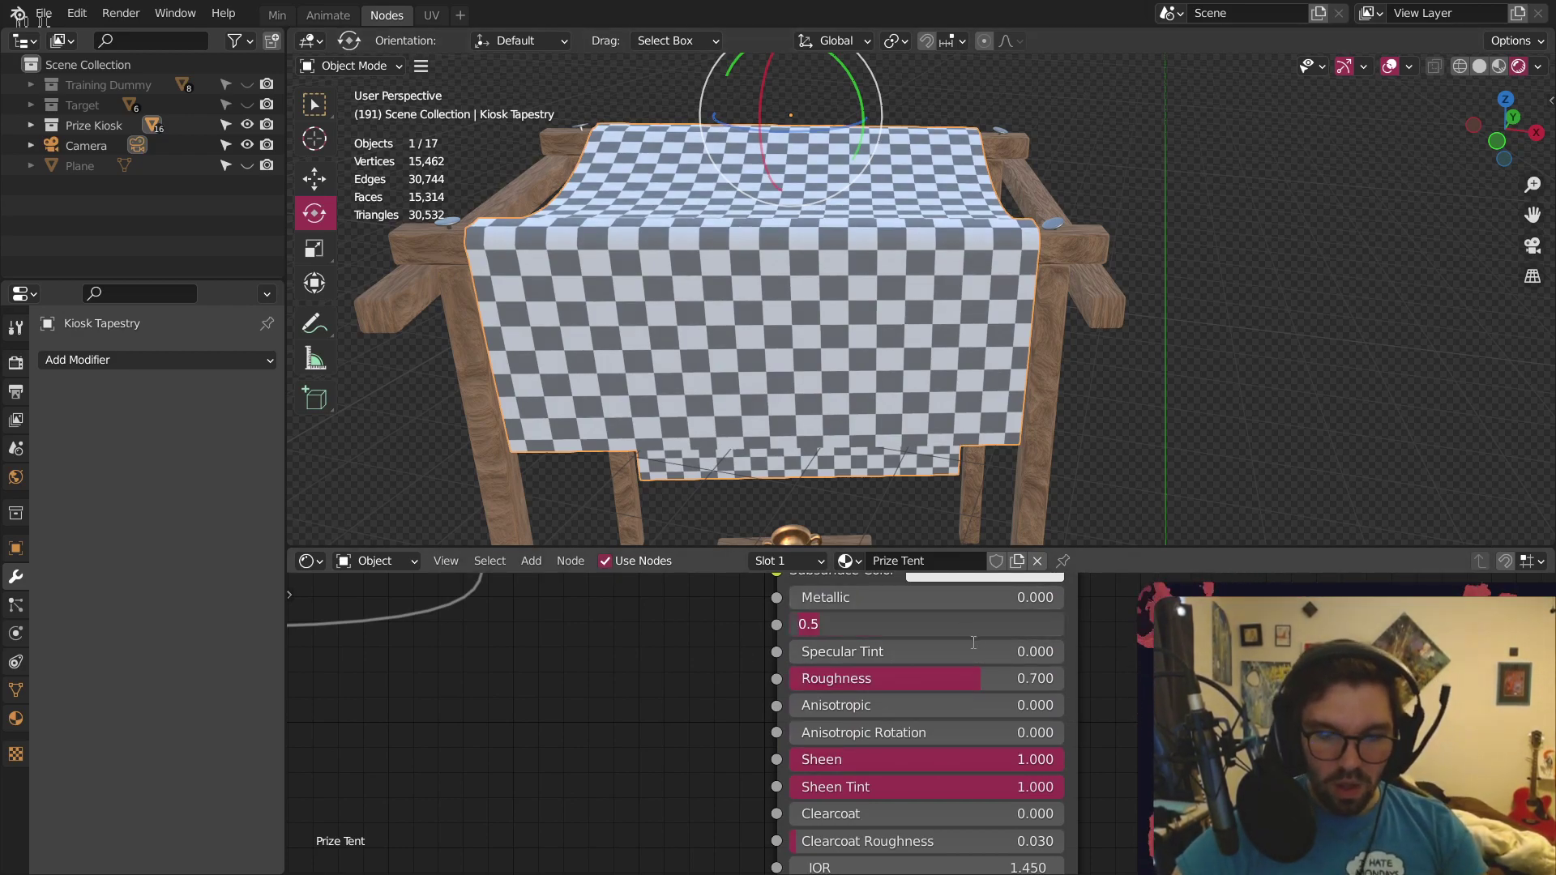
type(".3")
key("Return")
Darken the Checker Texture's Color1 and make it a saturated red, about H 0.005, S 0.977, L 0.364
middle_click_drag(533, 716, 985, 708)
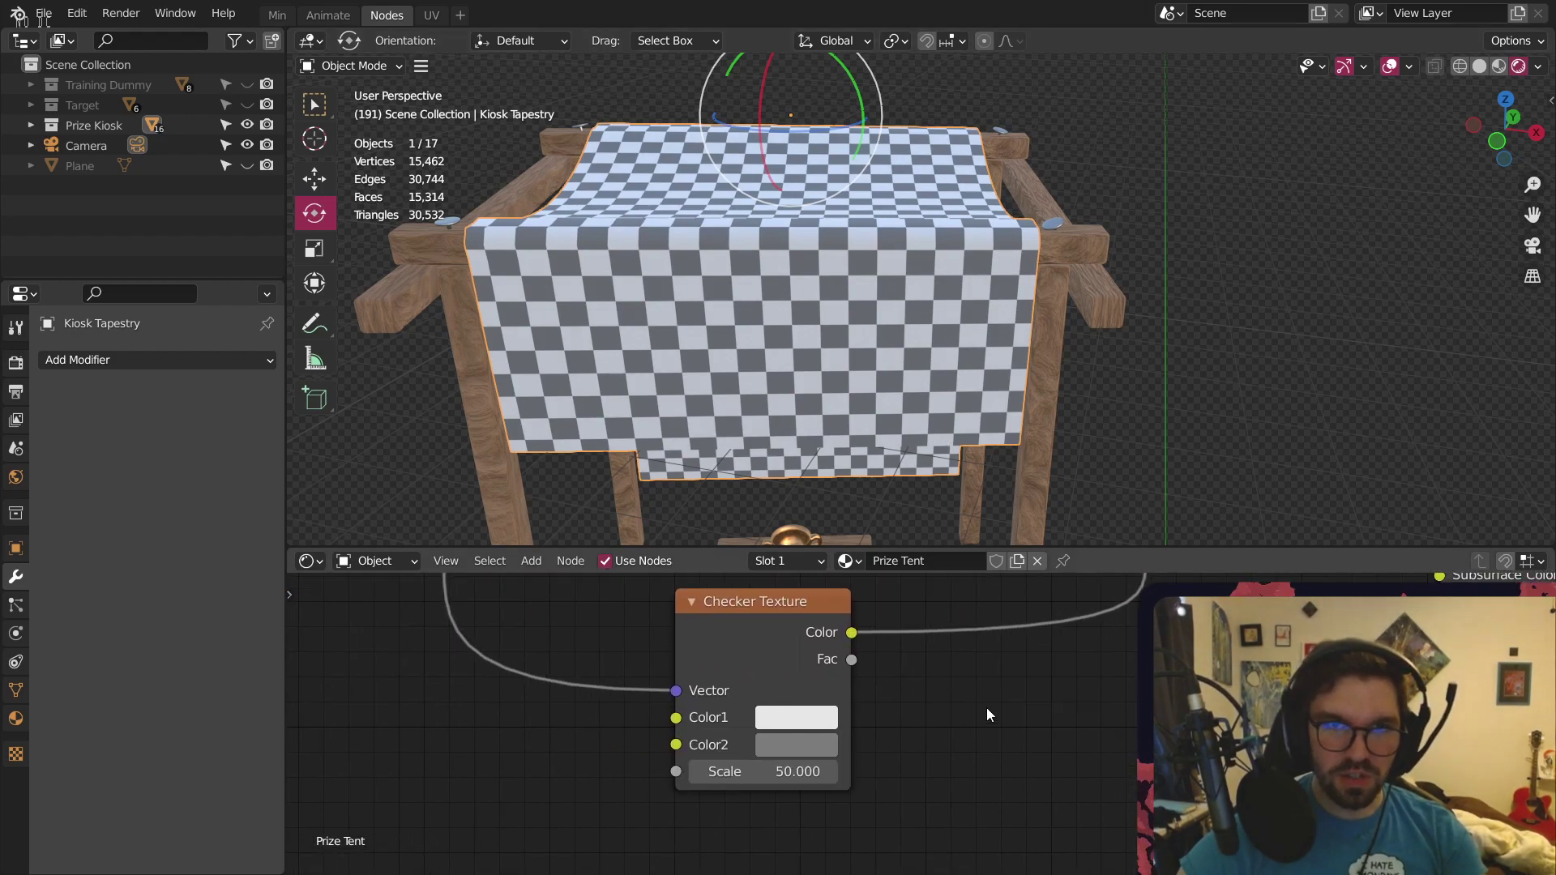
scroll(833, 713, "up", 3)
left_click(805, 722)
left_click(1060, 264)
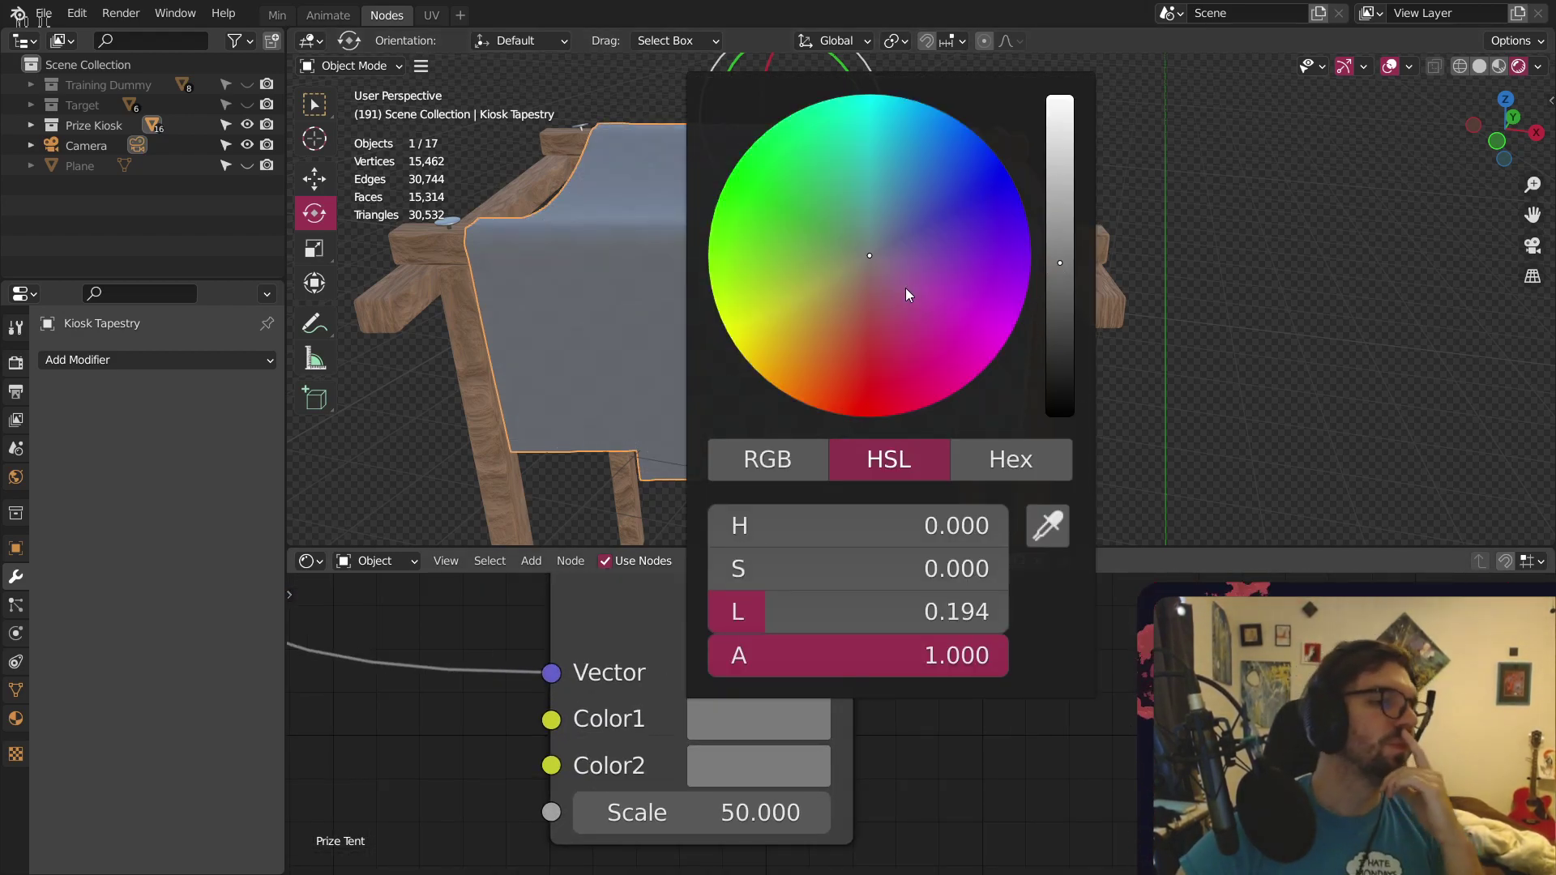
left_click_drag(833, 322, 857, 381)
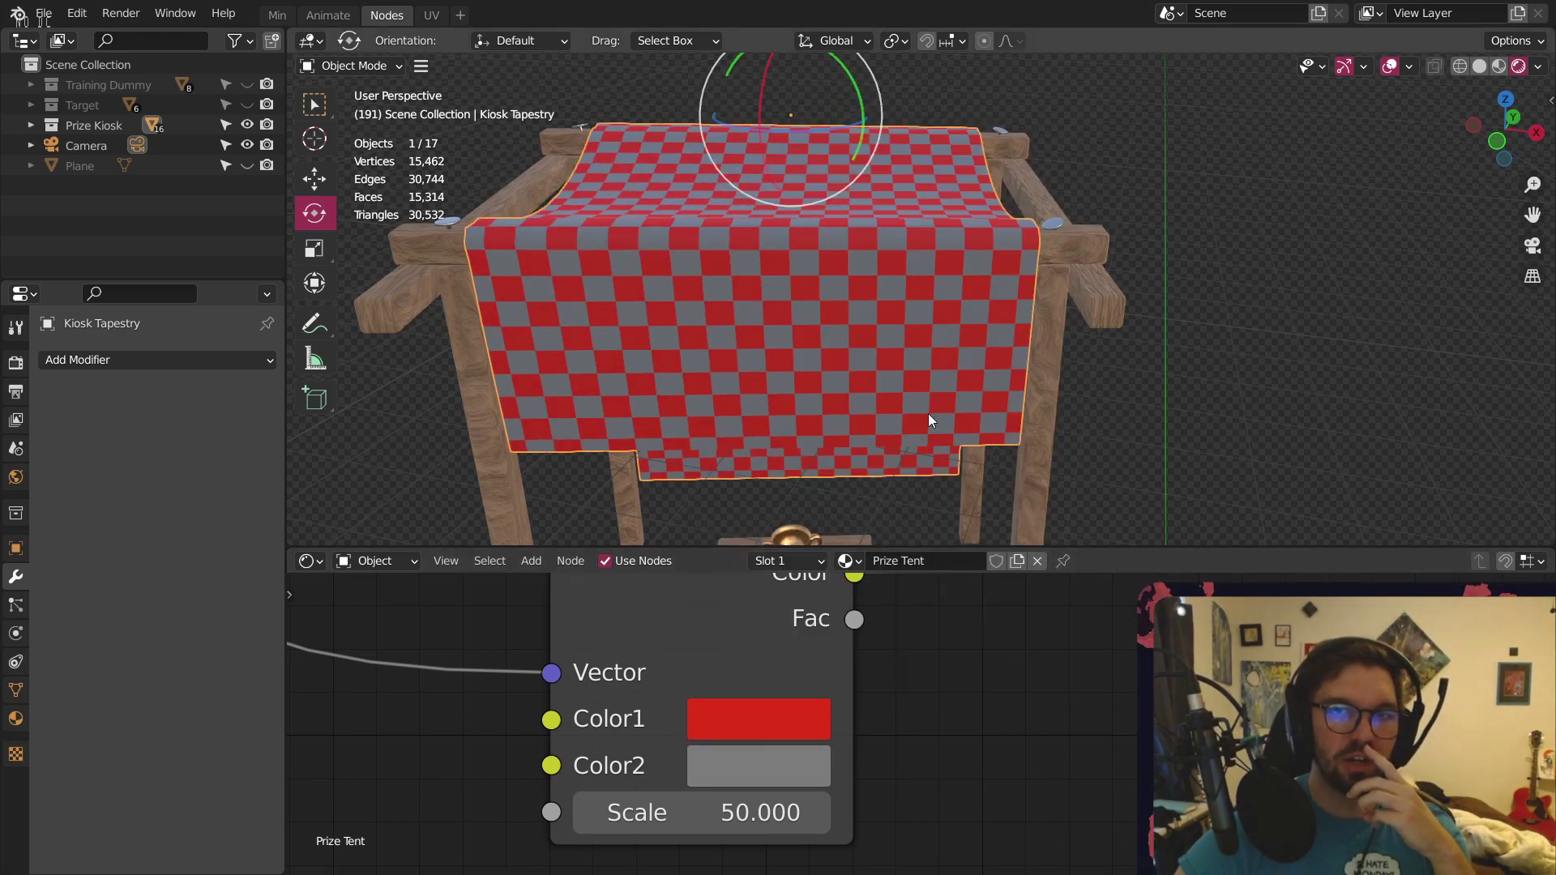
Make the Checker Texture's Color2 a pale lilac with hue about 0.78, full saturation and lightness about 0.78
left_click(756, 748)
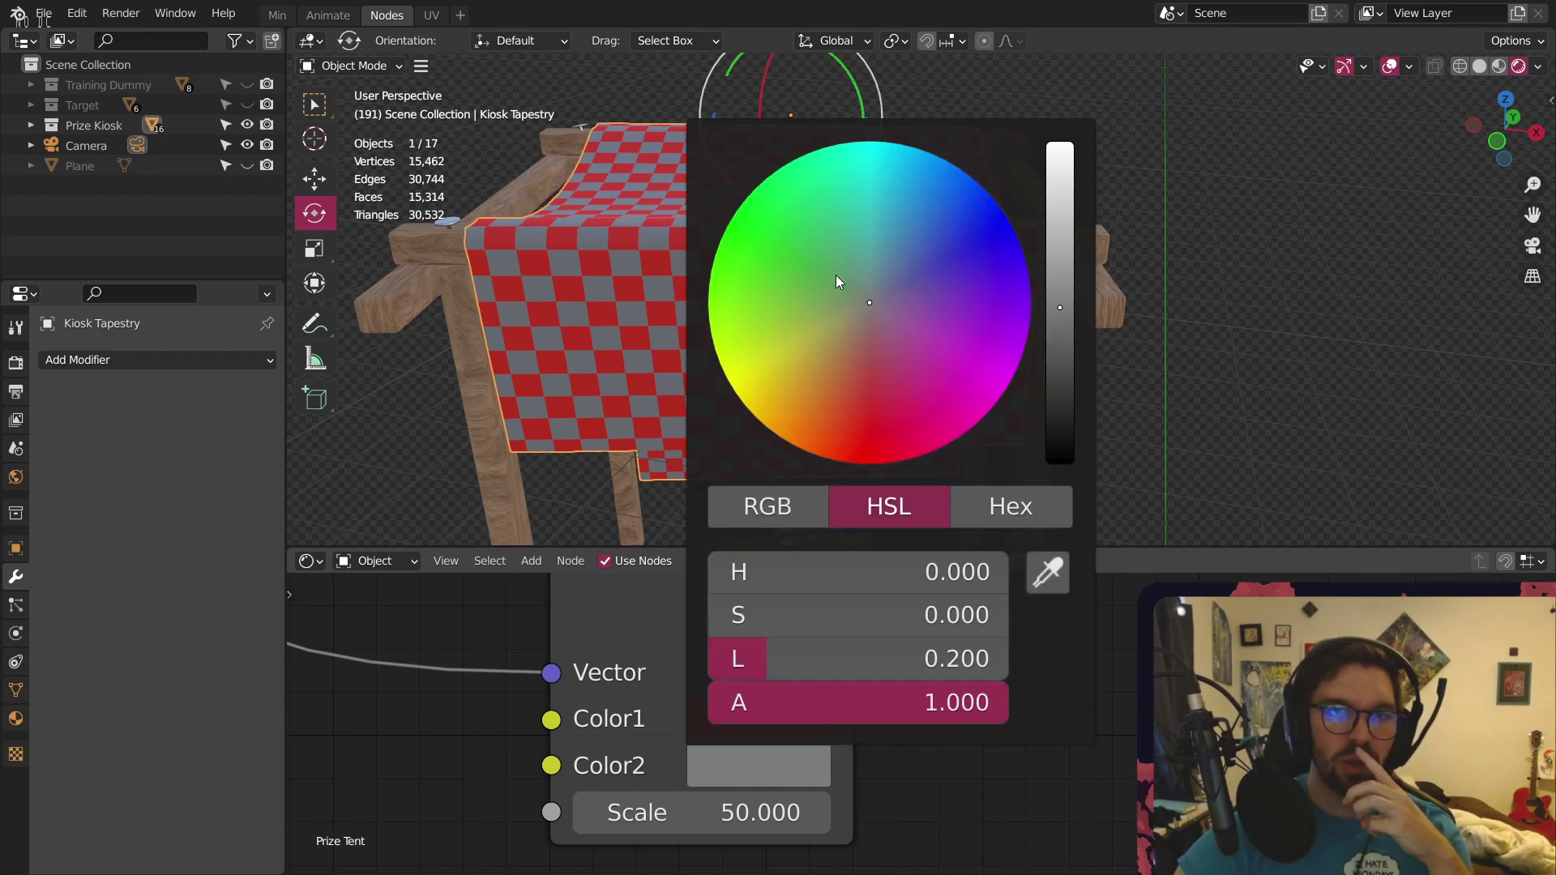
left_click_drag(837, 276, 851, 289)
left_click_drag(1059, 277, 1060, 257)
left_click_drag(848, 277, 894, 312)
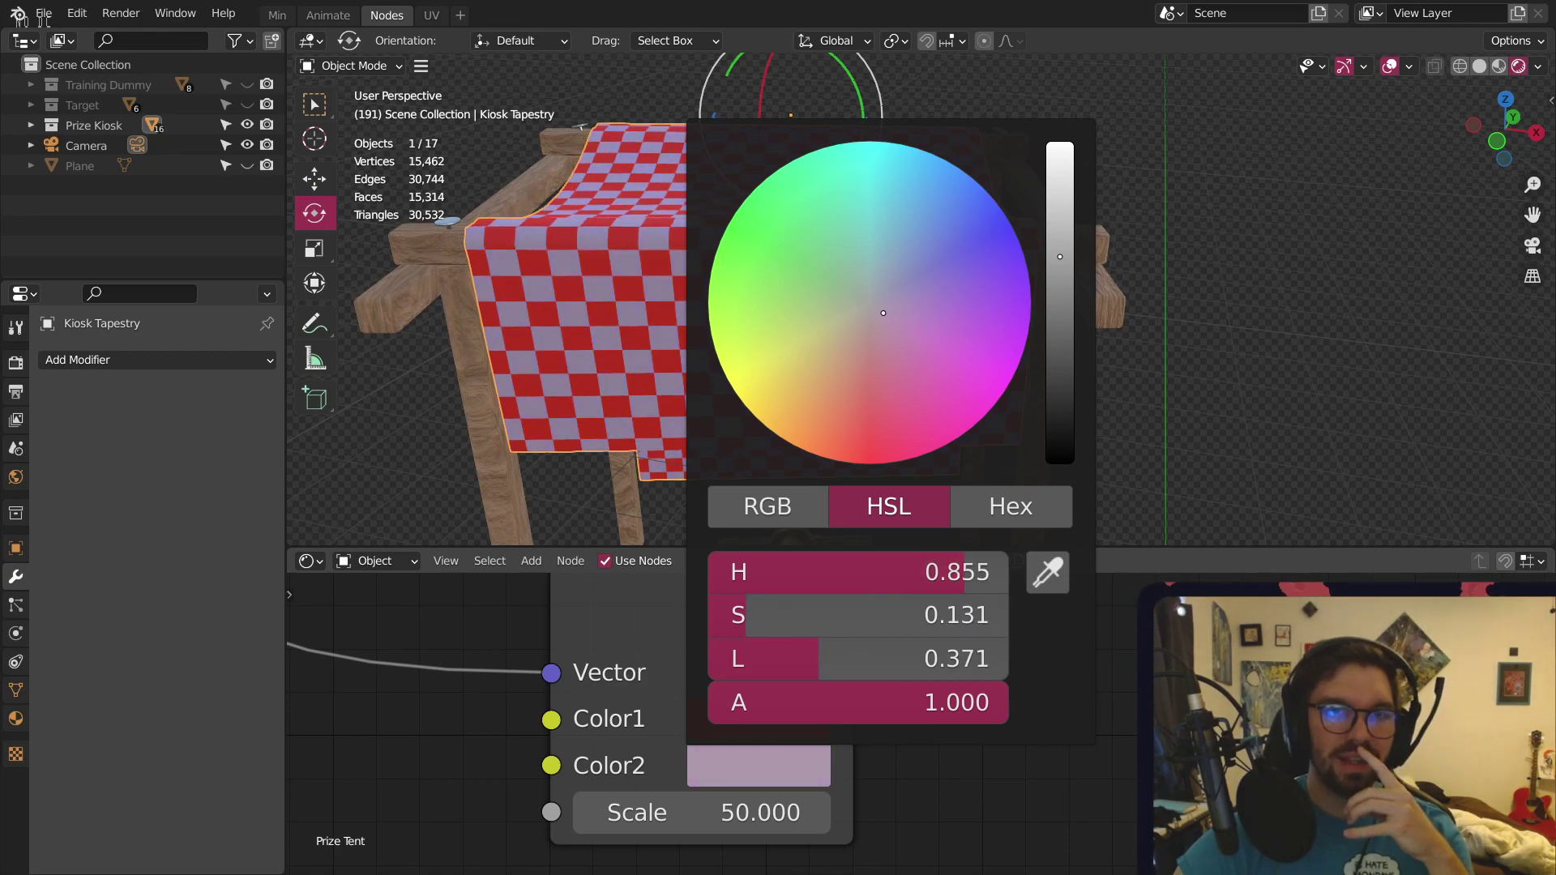
left_click_drag(1058, 256, 1059, 223)
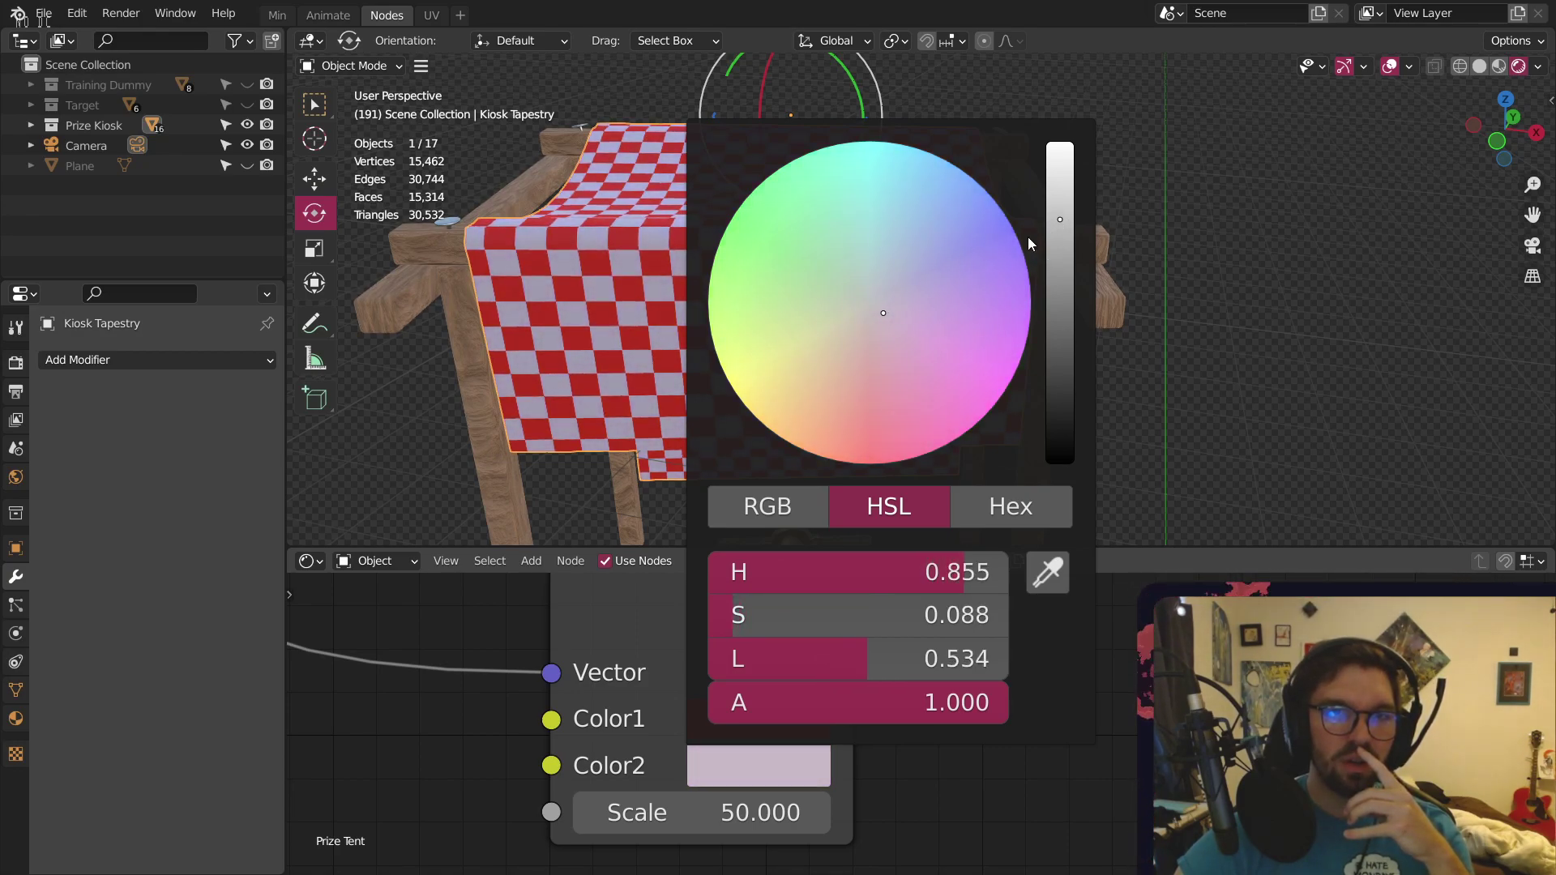
left_click_drag(897, 315, 1042, 342)
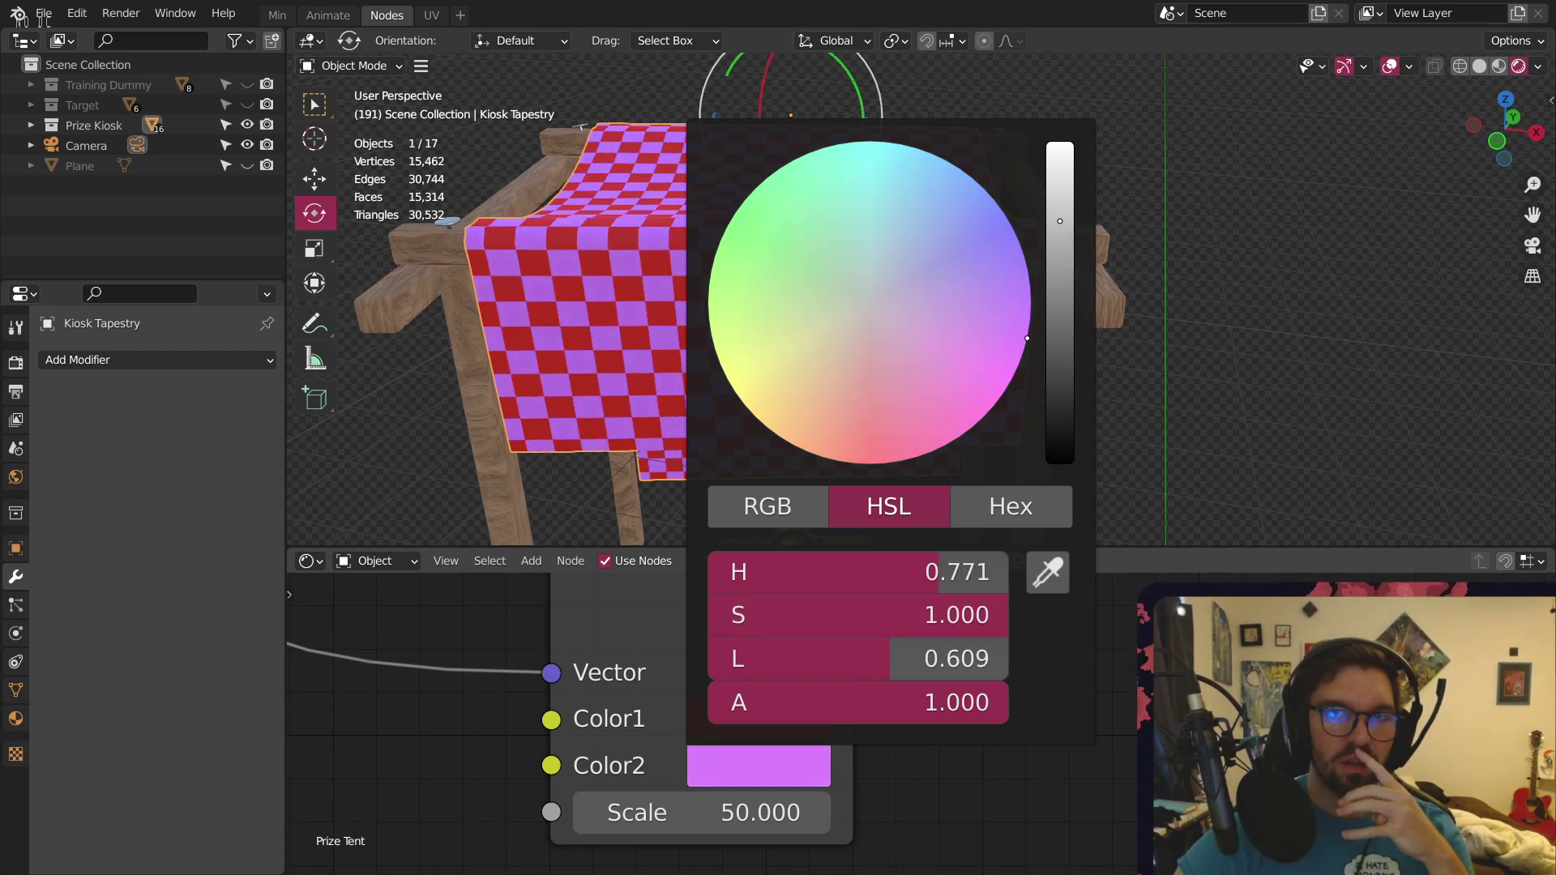
left_click_drag(1060, 221, 1060, 177)
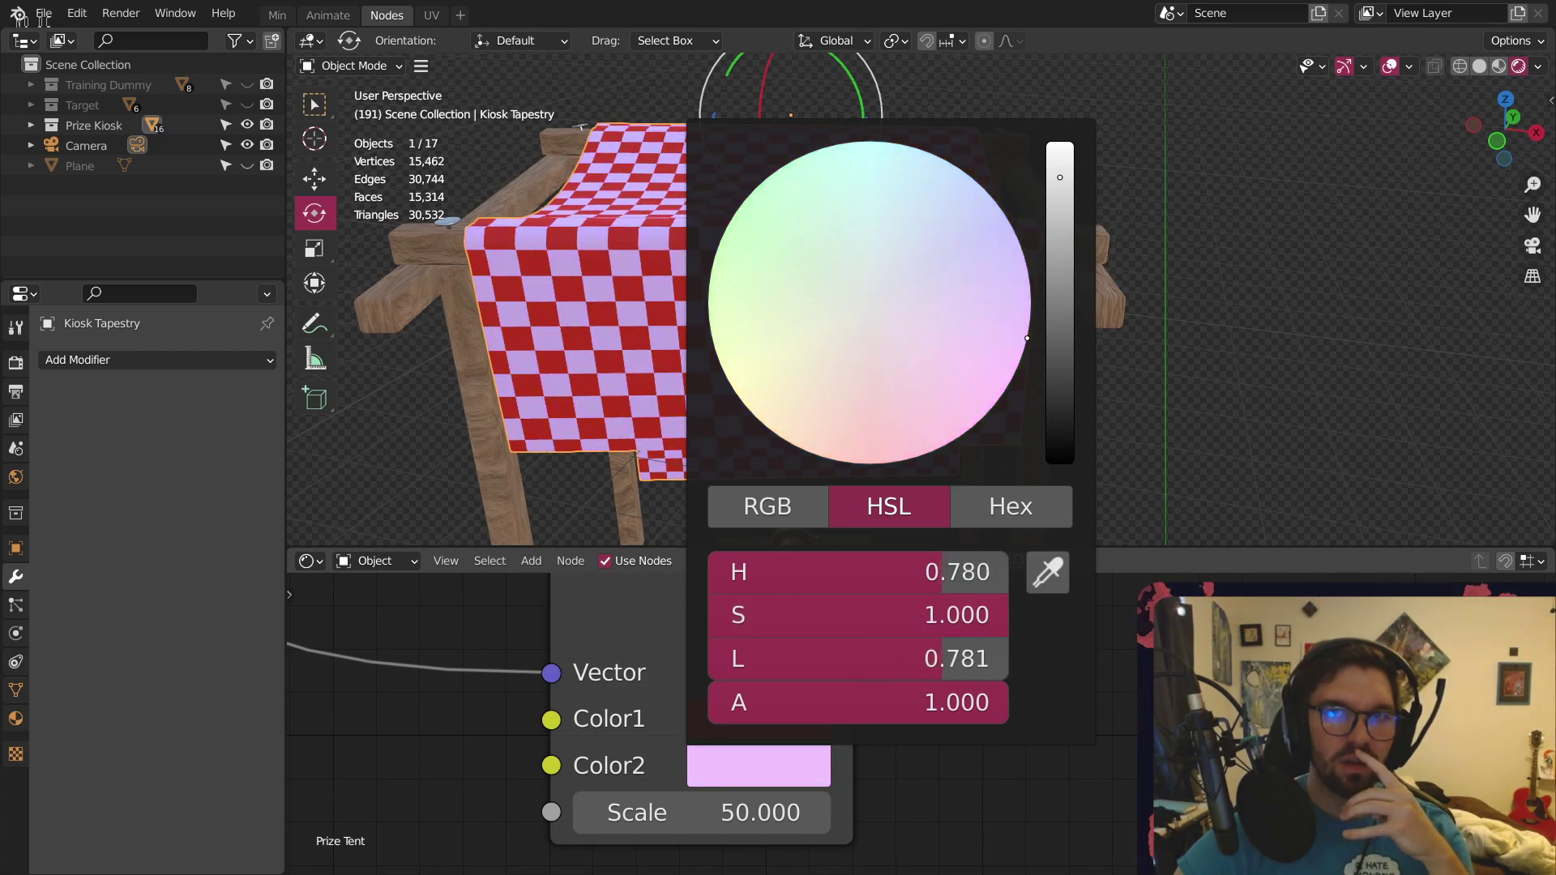
Deselect everything and shift the Checker Texture's Color1 from red to a strong magenta pink
key("alt+a")
scroll(972, 247, "down", 4)
middle_click_drag(867, 268, 750, 356)
scroll(754, 340, "up", 4)
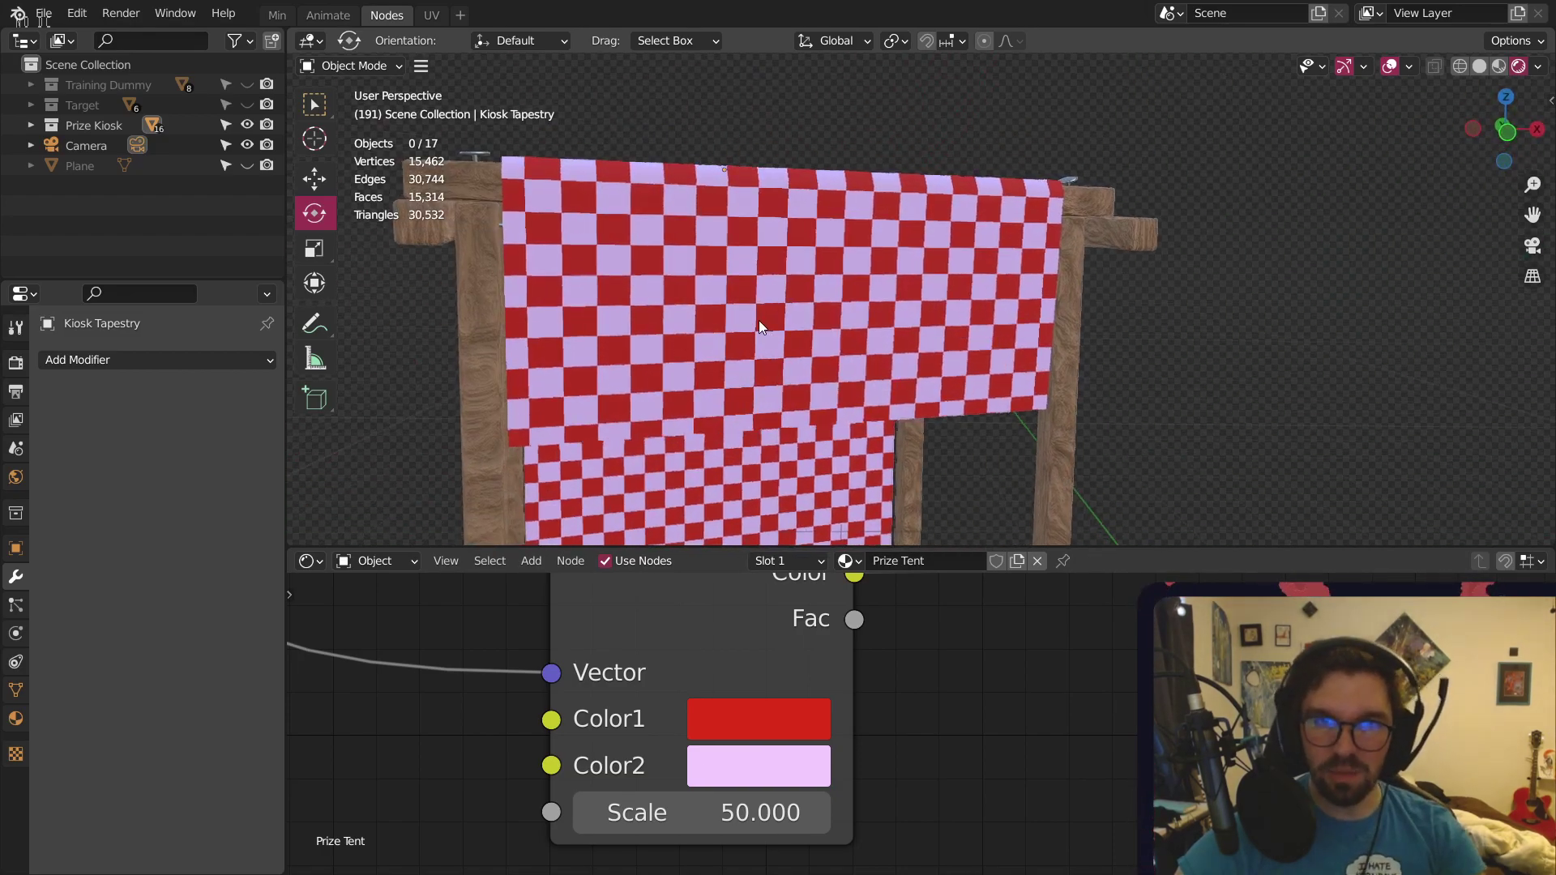
left_click(746, 718)
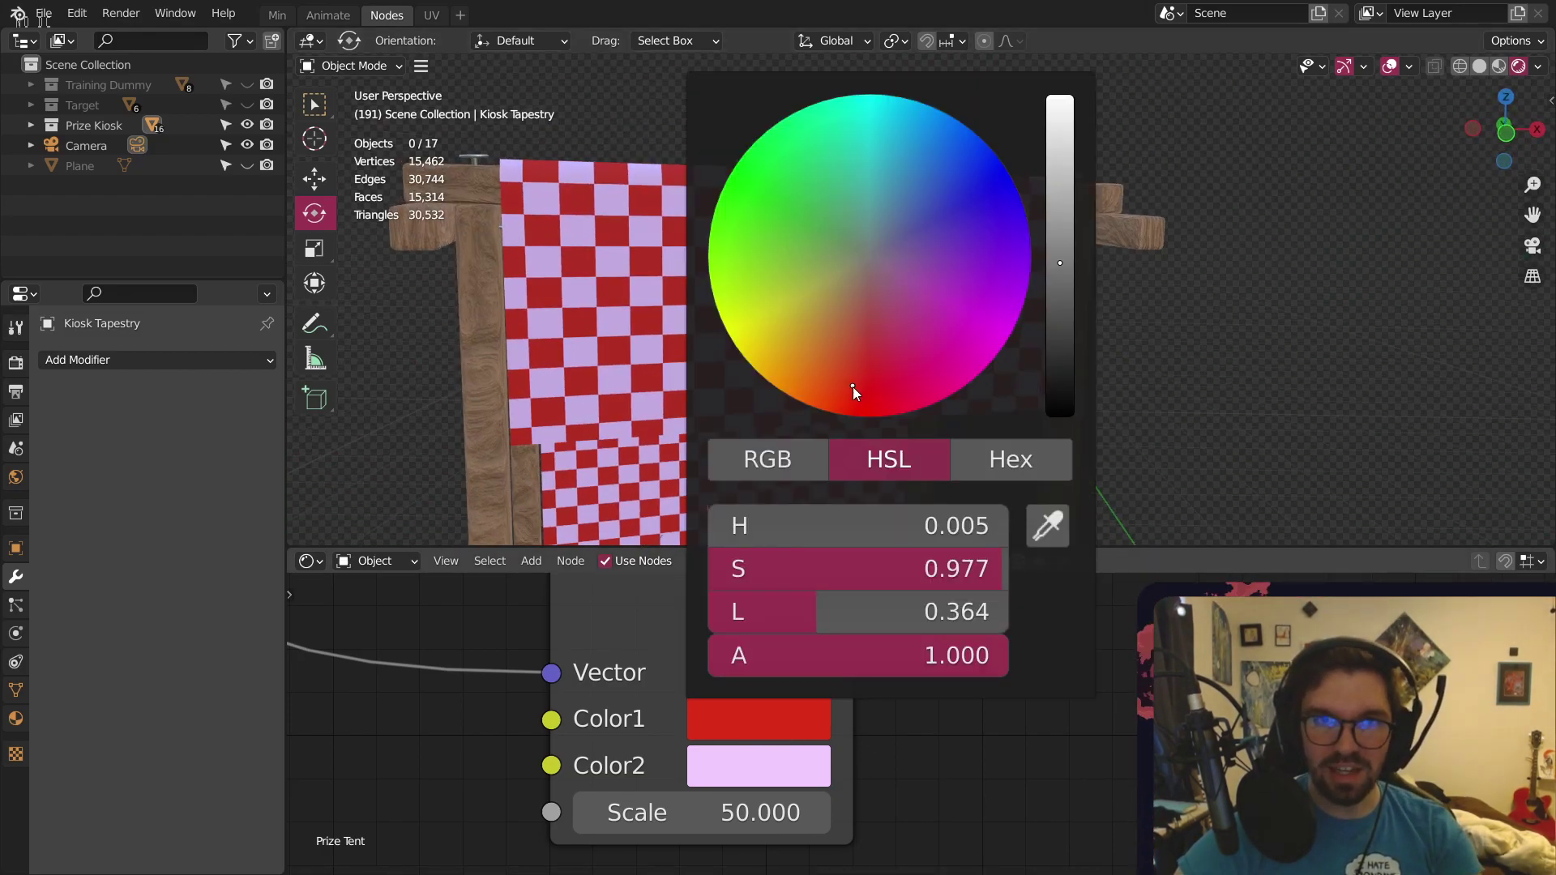
left_click_drag(853, 387, 928, 406)
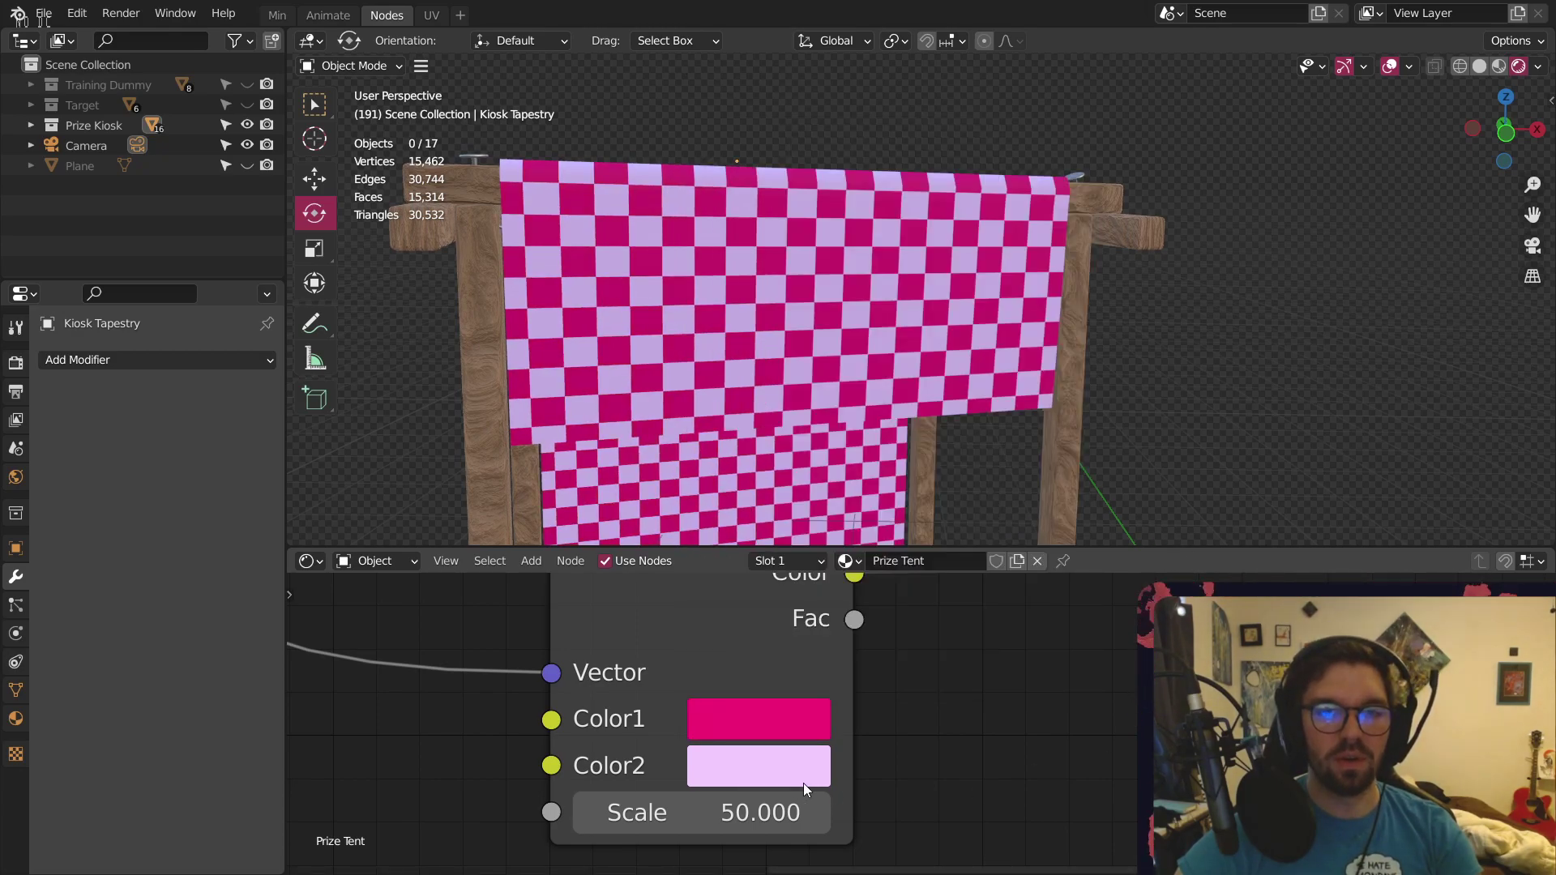
Shift the Checker Texture's Color2 to a pale bluish violet with a hue of about 0.70
left_click(804, 778)
left_click_drag(1027, 338, 1031, 296)
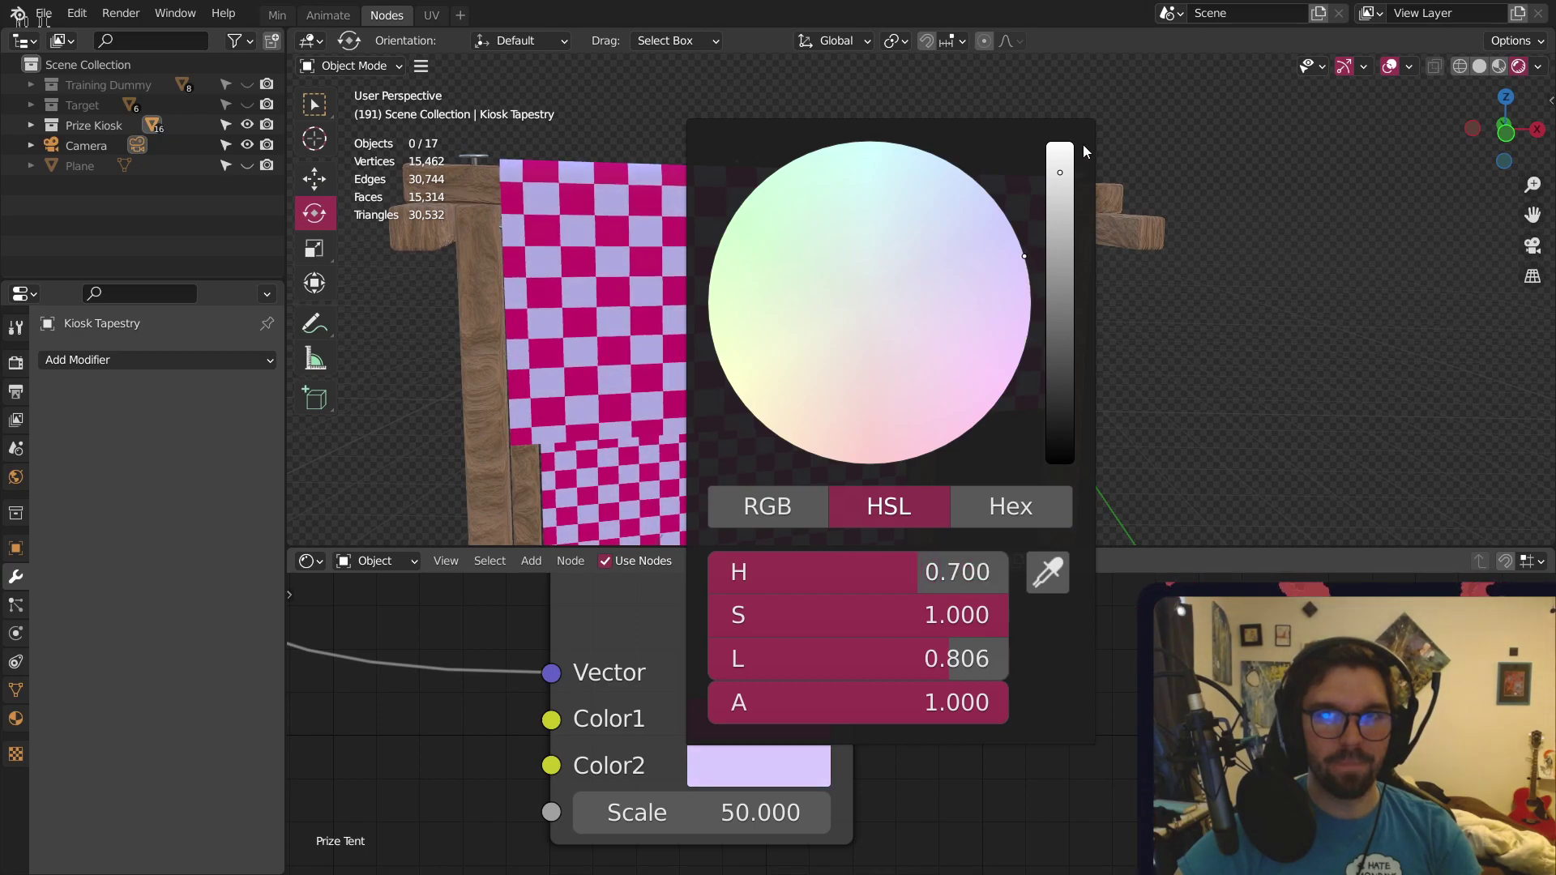
Shift the Checker Texture's Color2 to a pale pink with a hue of about 0.992
left_click_drag(987, 192, 1008, 387)
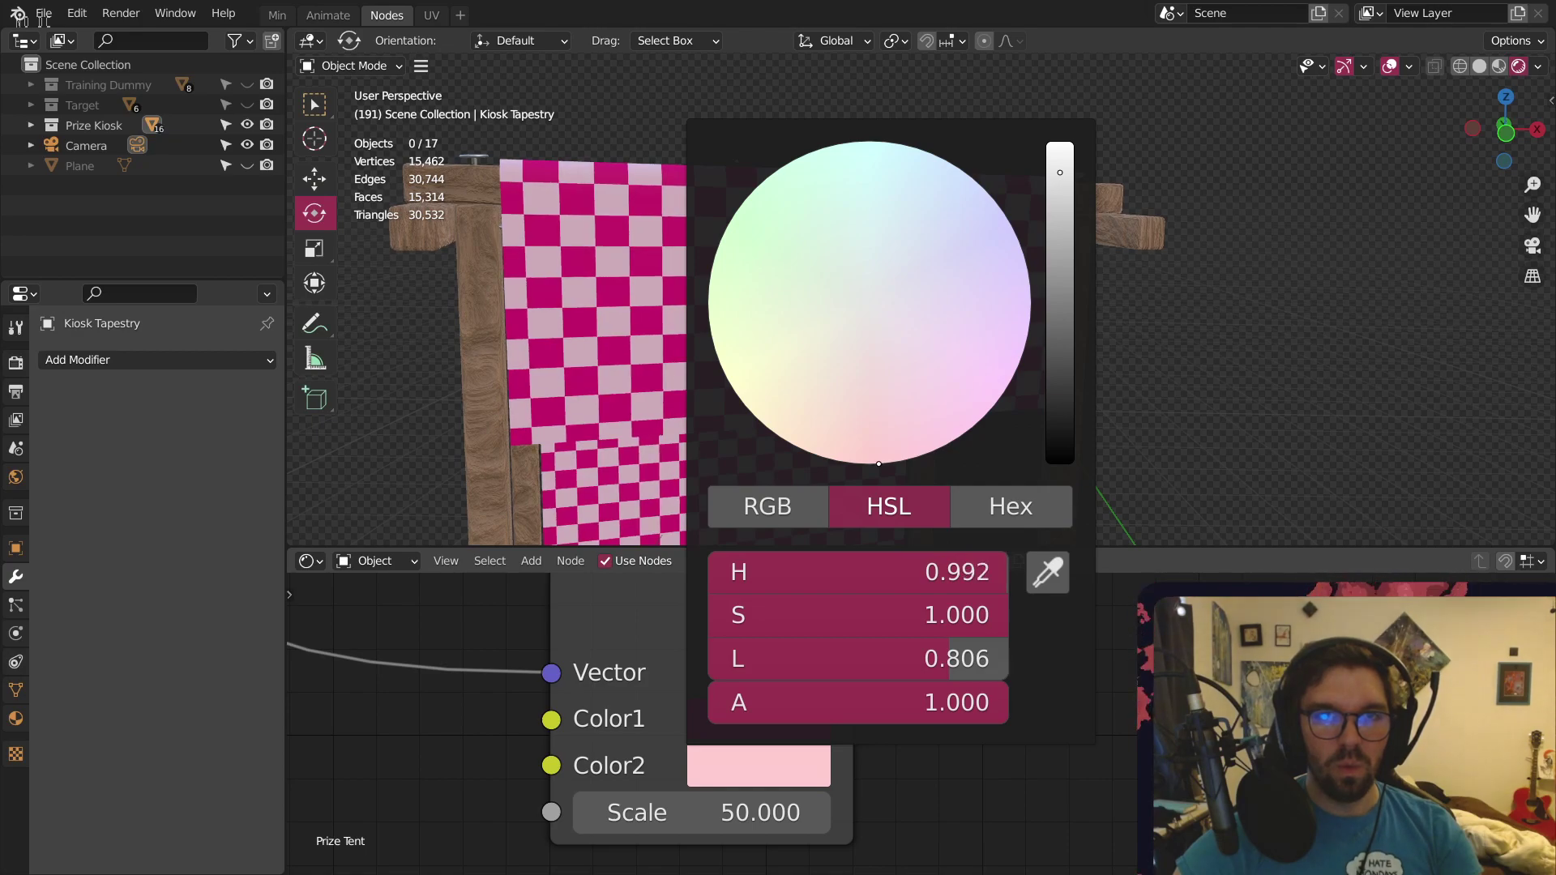
scroll(785, 286, "down", 5)
mouse_move(786, 285)
middle_mouse_down()
mouse_move(762, 429)
mouse_move(765, 283)
middle_mouse_up()
Enlarge the tapestry's checks by trying a Checker Texture scale of 40, and settle on 30
middle_click_drag(467, 722, 1539, 686)
middle_click_drag(292, 685, 1037, 666)
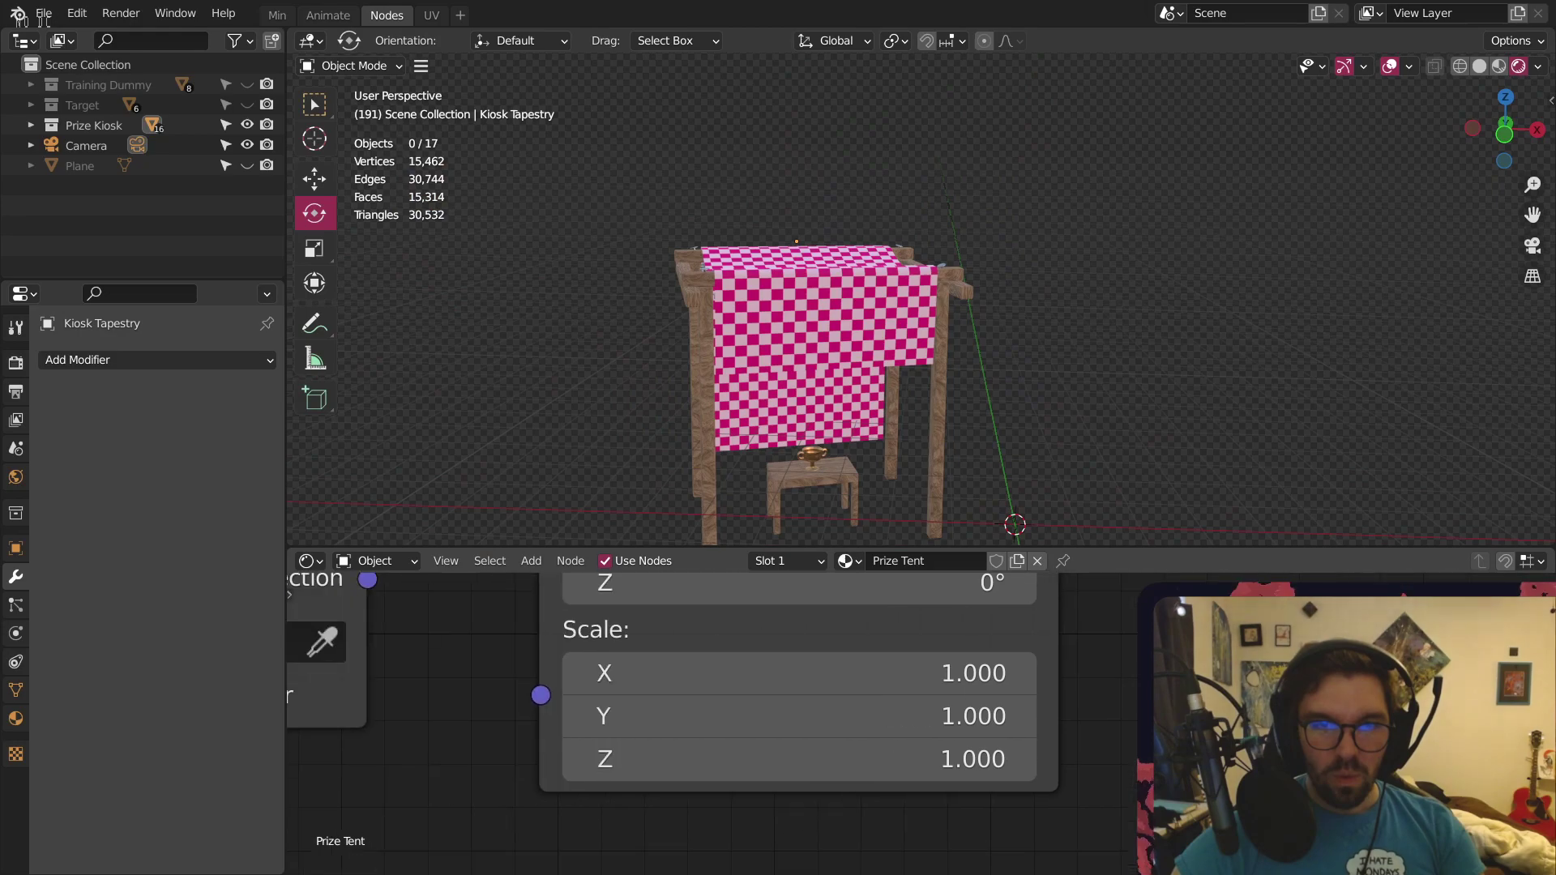
scroll(1167, 639, "down", 4)
middle_click_drag(1167, 639, 622, 872)
scroll(843, 713, "down", 3)
middle_click_drag(986, 733, 730, 561)
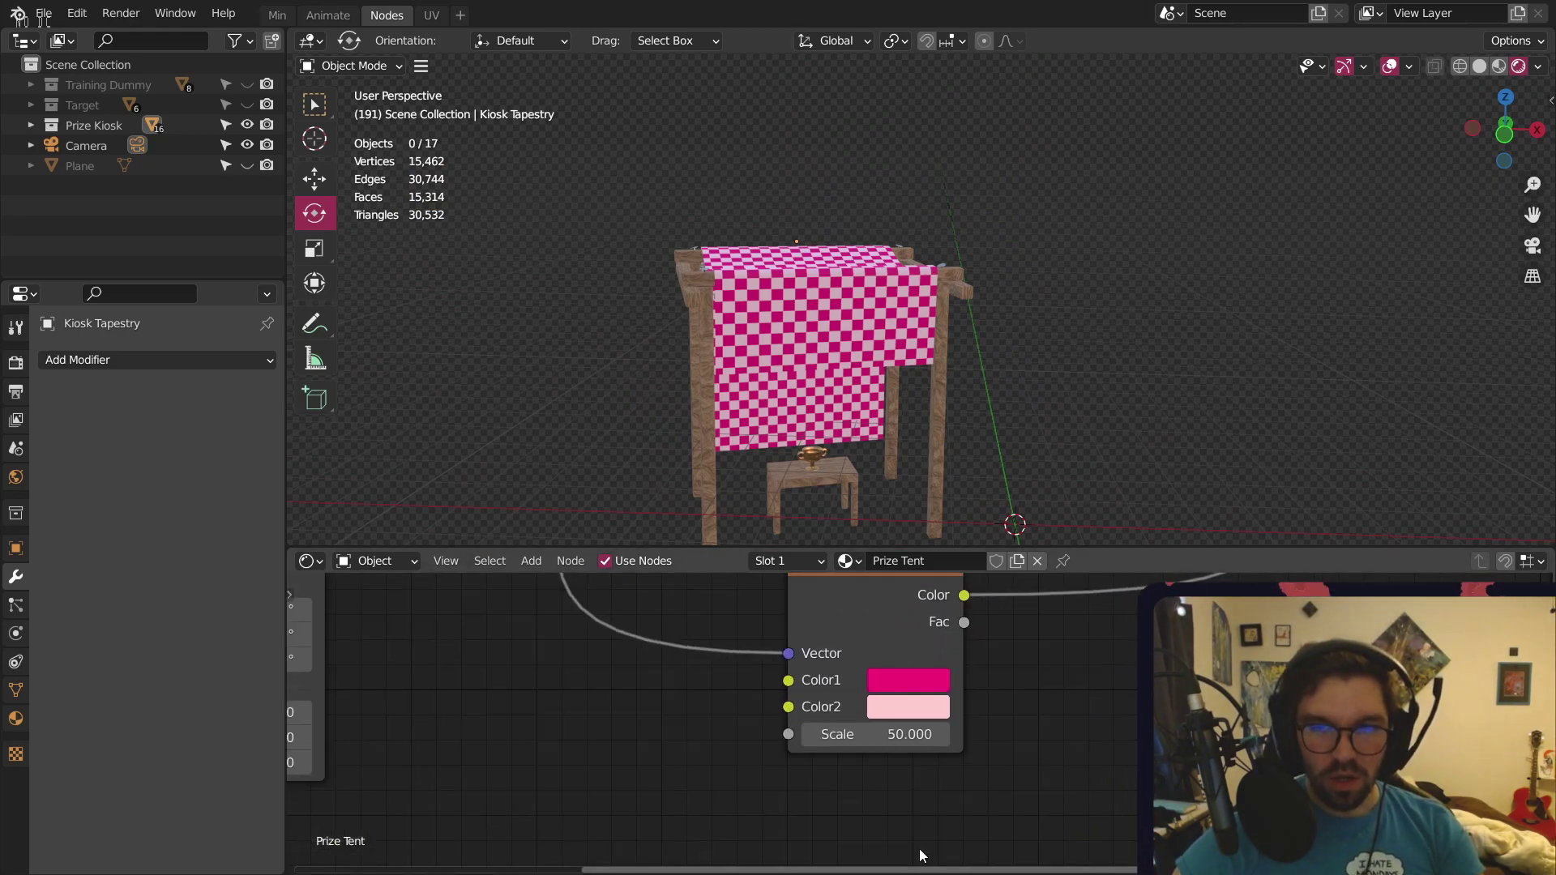
scroll(921, 855, "up", 2)
left_click(829, 715)
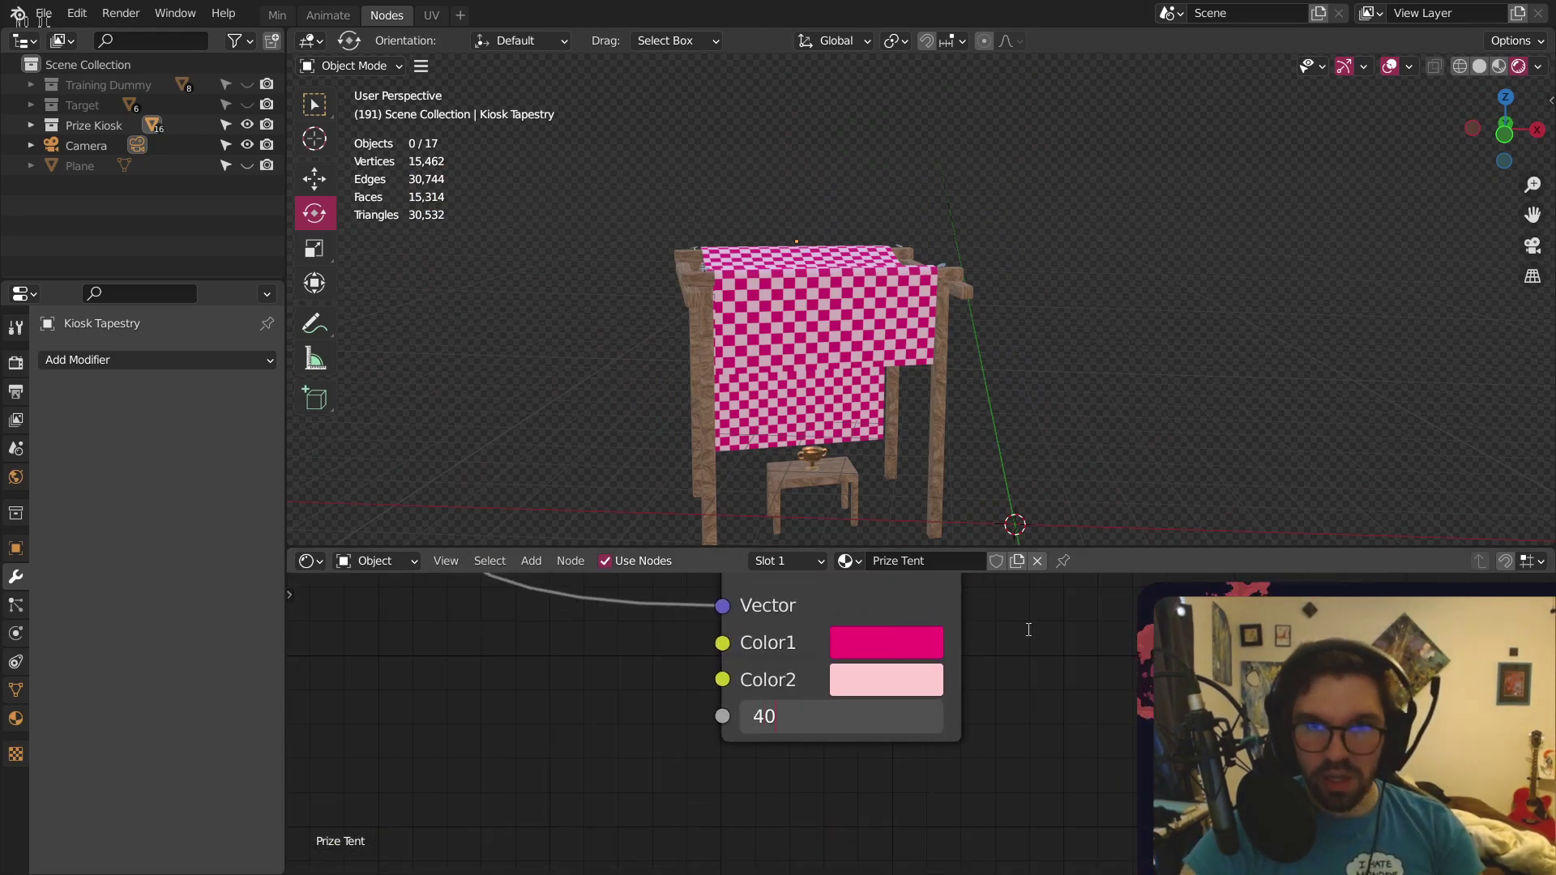
type("40")
key("Return")
left_click(828, 717)
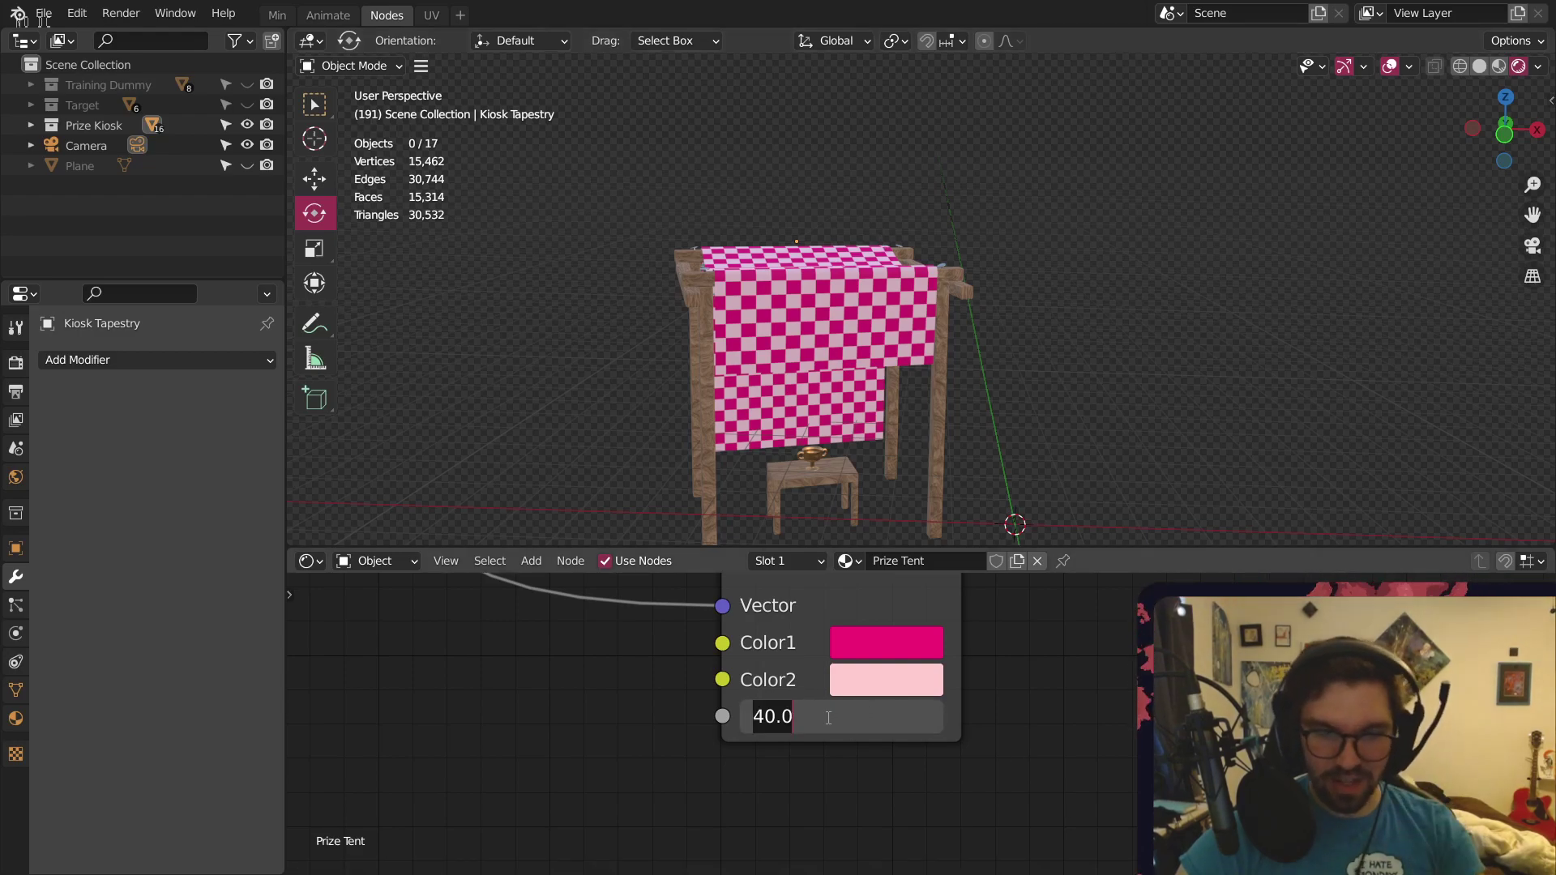
type("30")
key("Return")
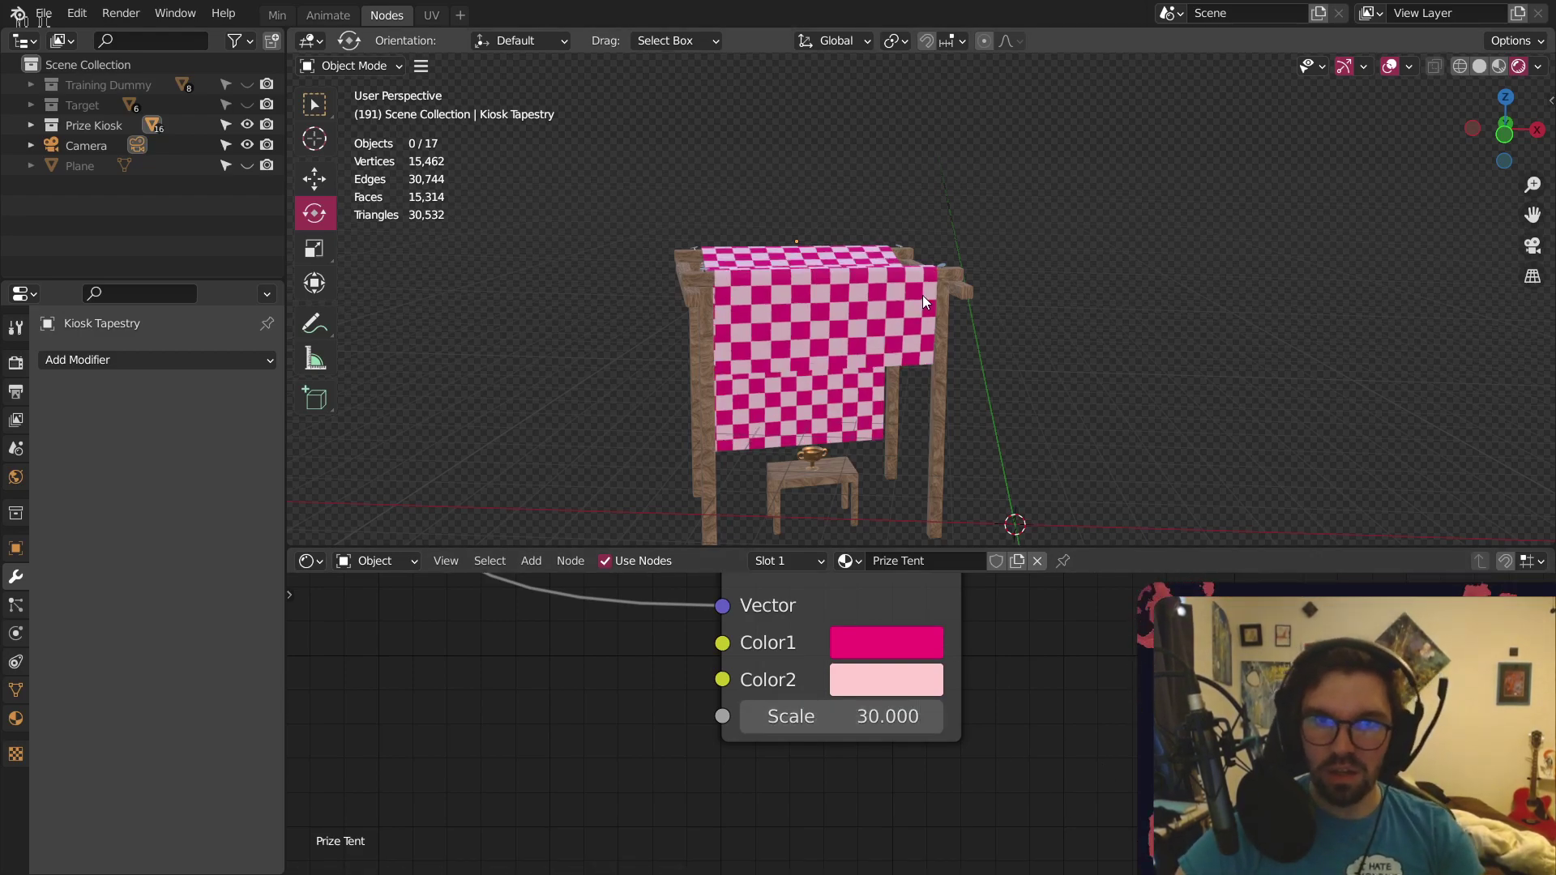
Unhide the Training Dummy and Target collections and the ground Plane, and view the whole scene through the camera
middle_click_drag(922, 295, 822, 337)
scroll(897, 358, "up", 5)
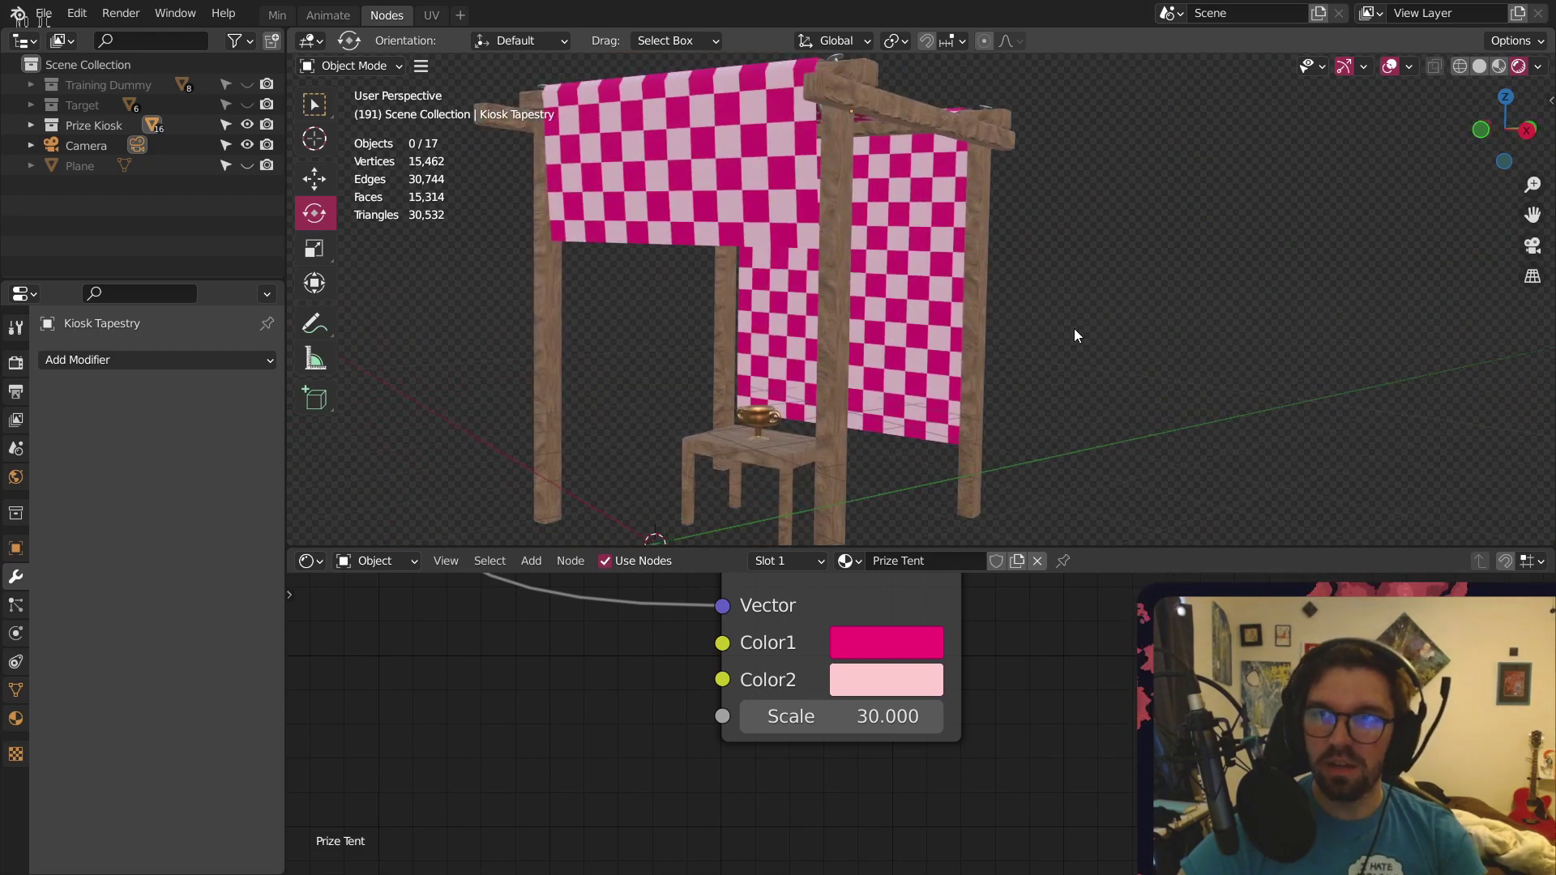
left_click(246, 84)
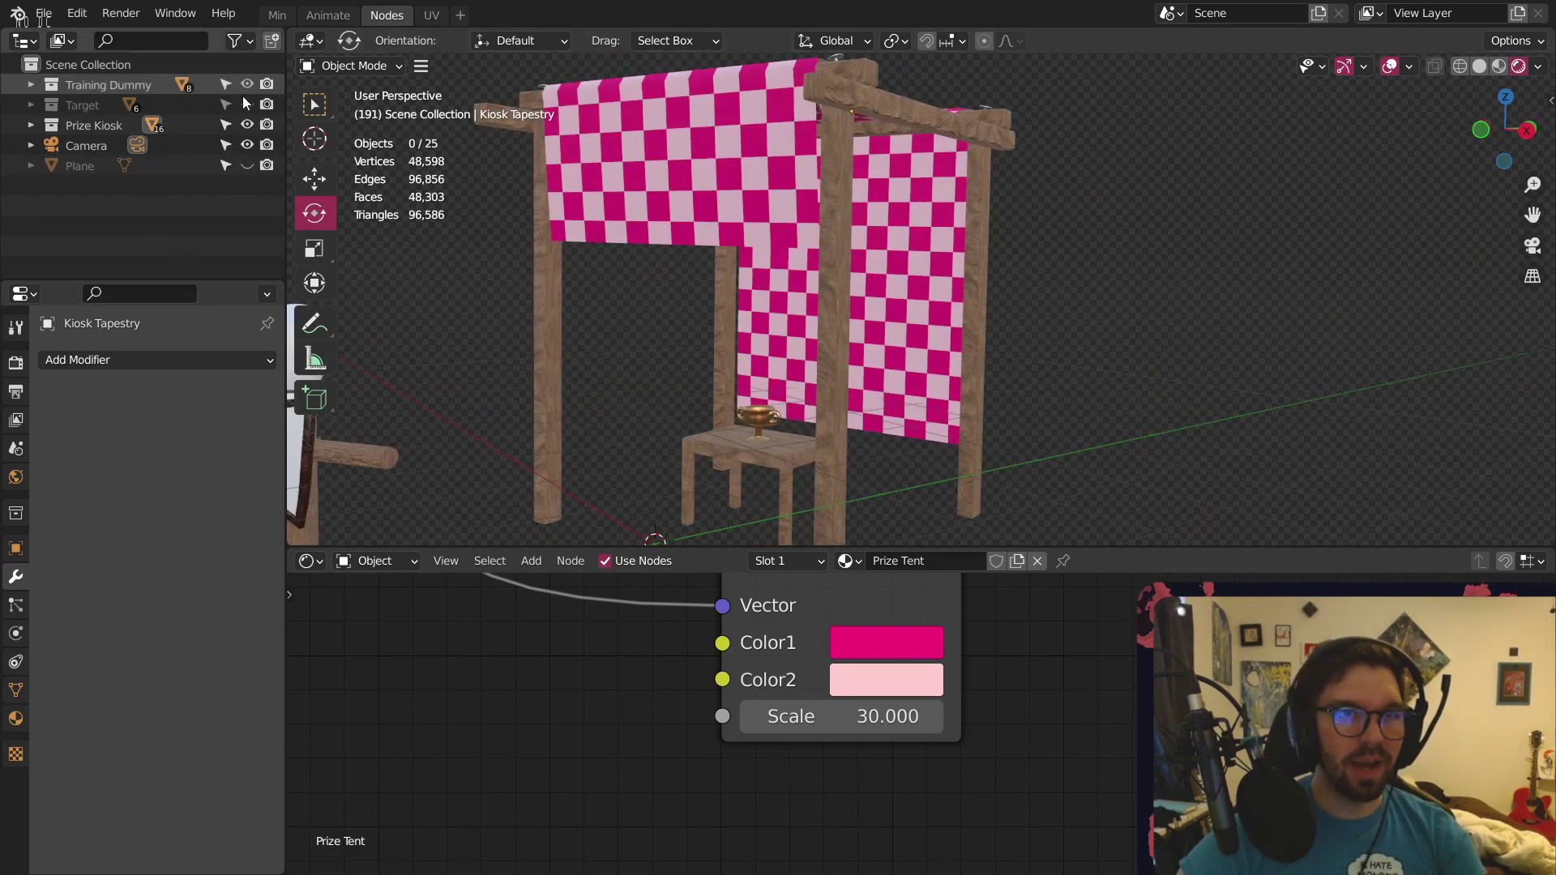
left_click(246, 104)
left_click(1533, 246)
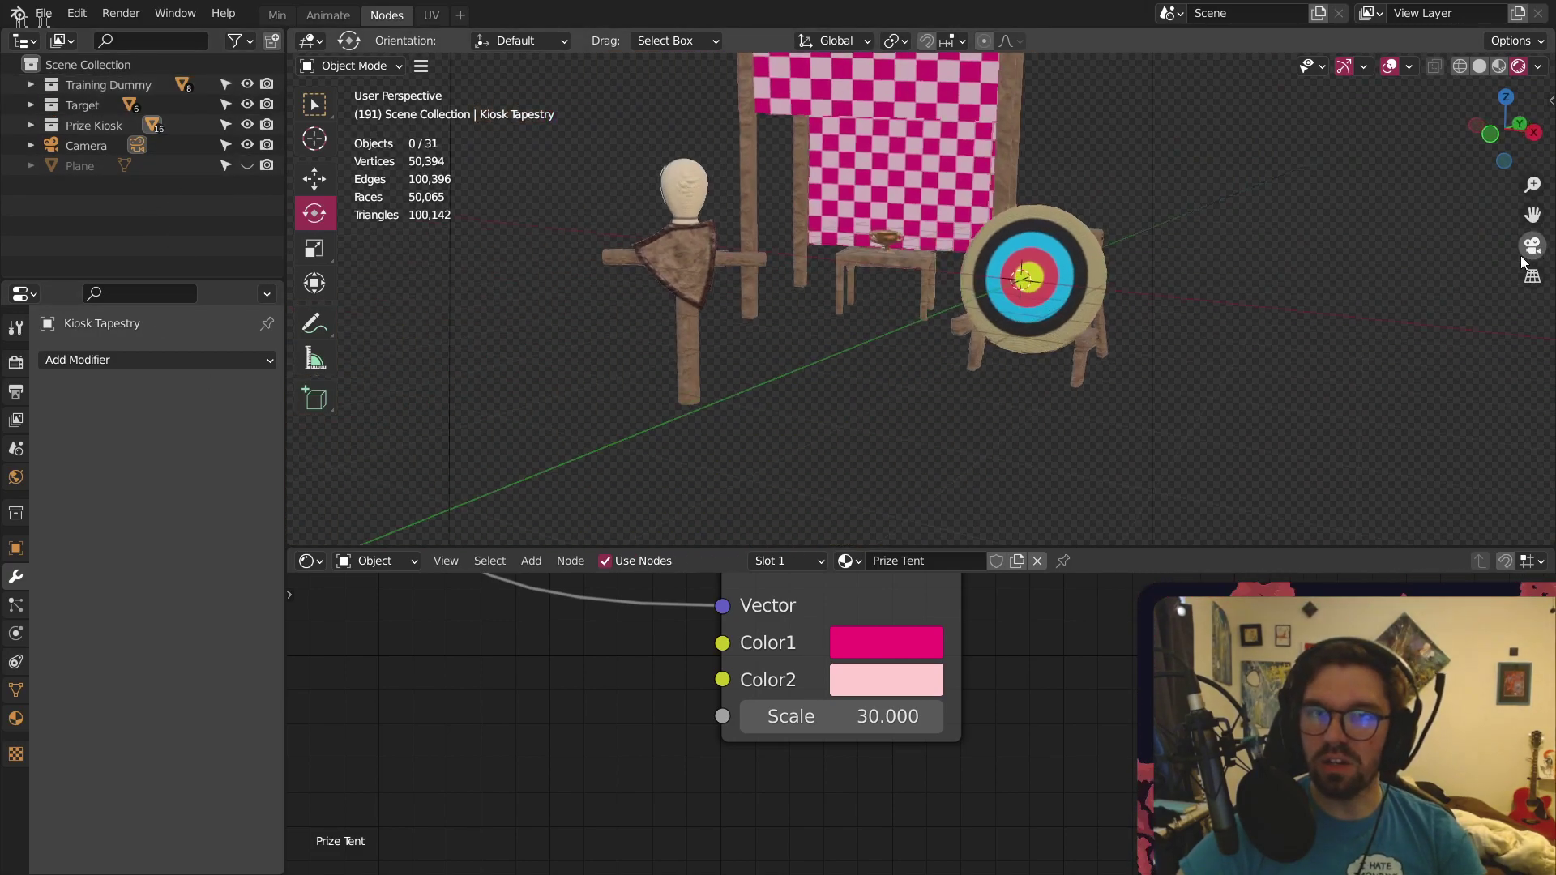
left_click(247, 165)
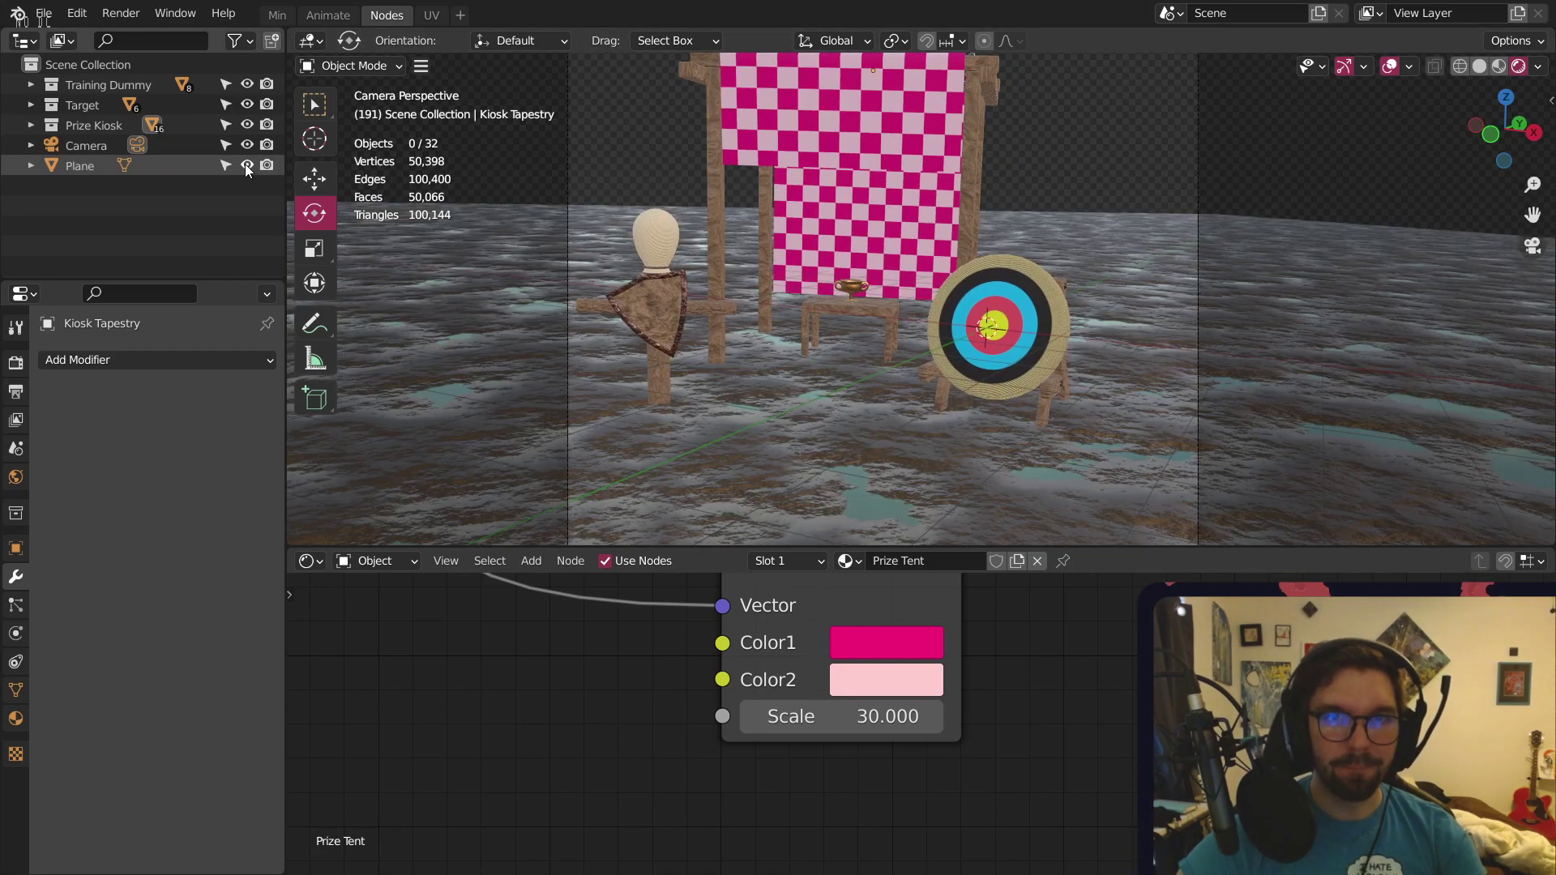
scroll(903, 347, "up", 3)
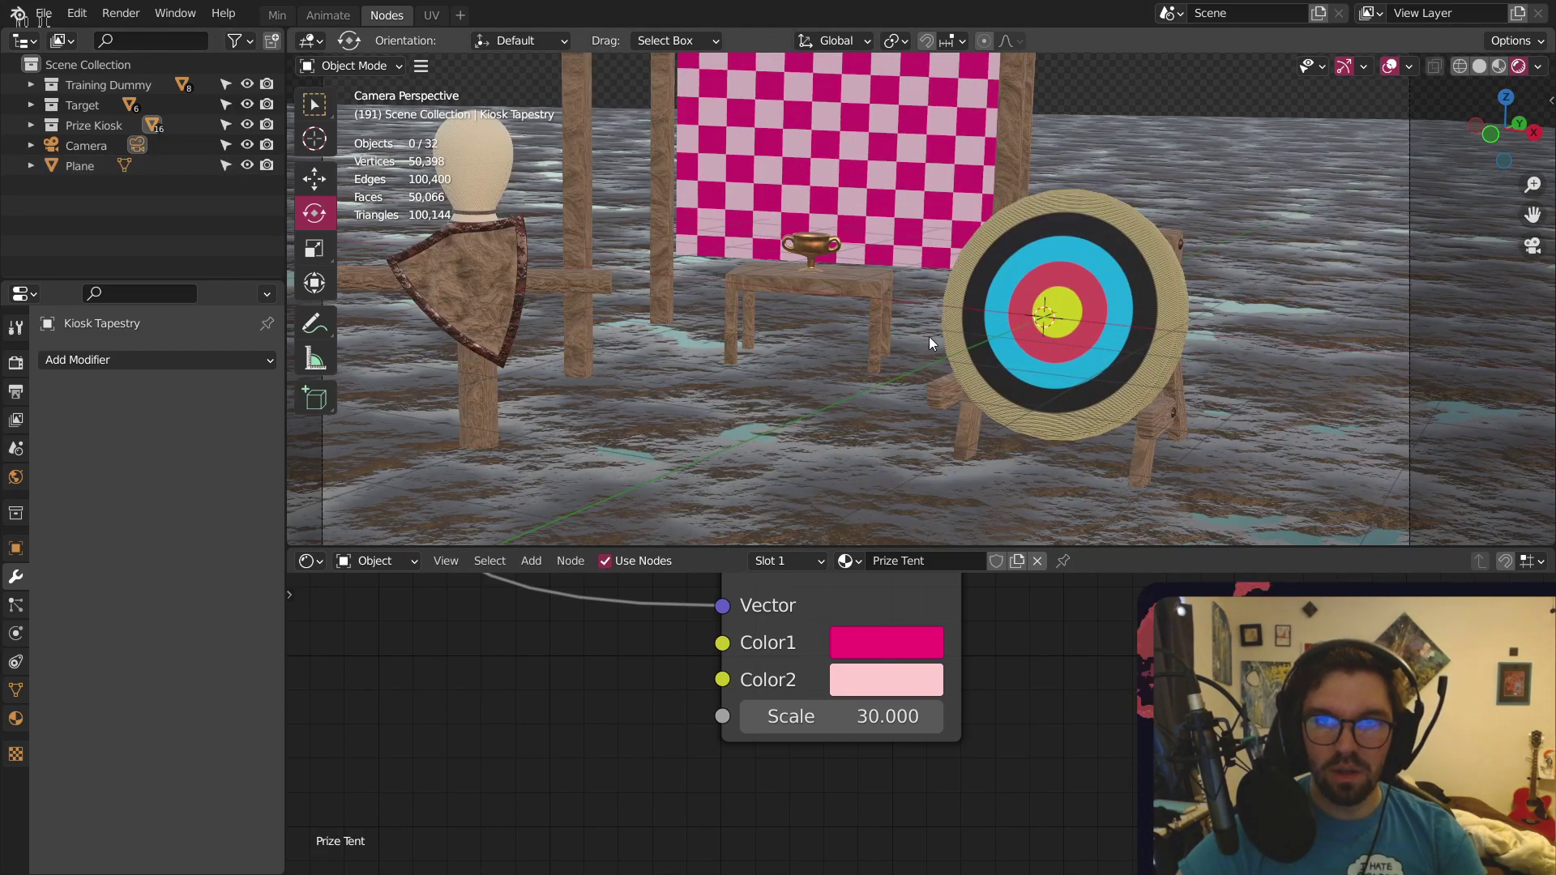
scroll(929, 337, "down", 3)
middle_click_drag(937, 267, 933, 320, "shift")
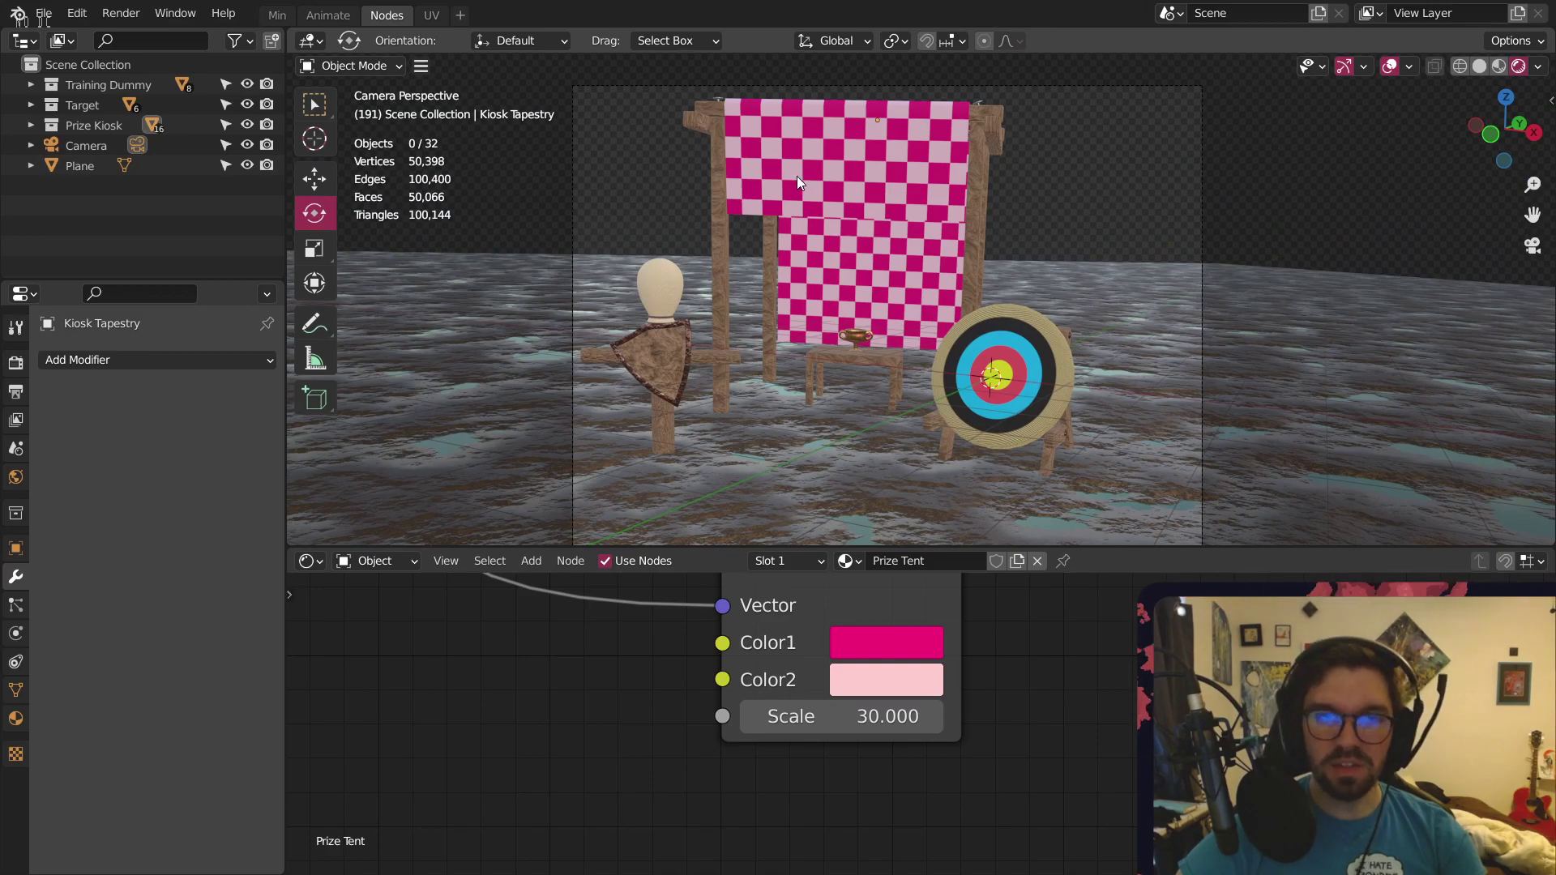
Delete the lowest row of faces on the Kiosk Tapestry's front flap and return to Object Mode
scroll(796, 177, "up", 6)
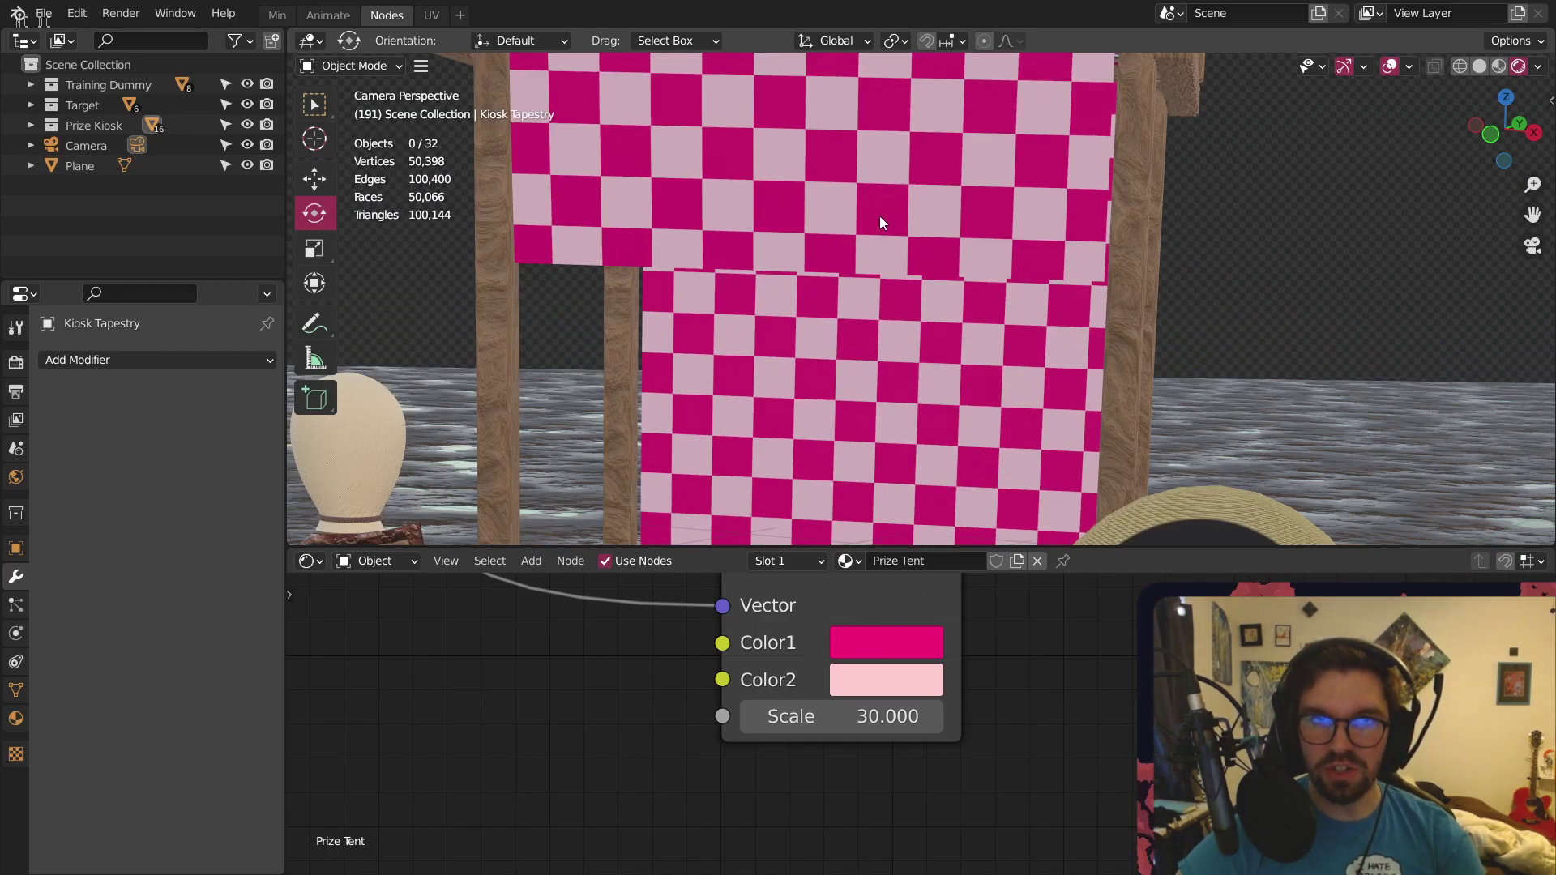
left_click(879, 216)
left_click(349, 64)
left_click(355, 111)
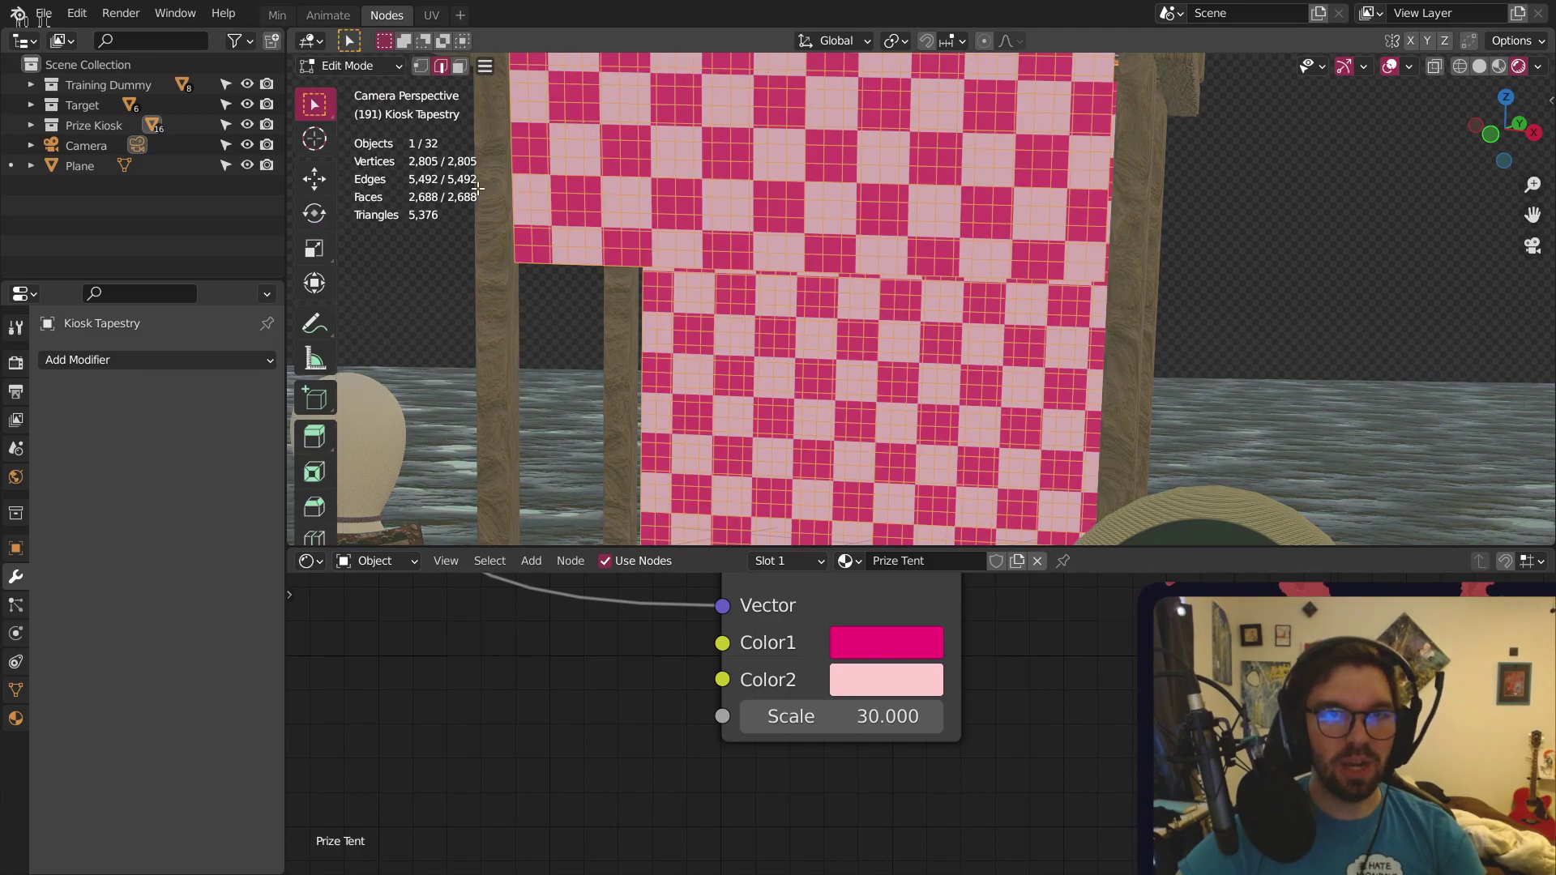
scroll(547, 235, "up", 2)
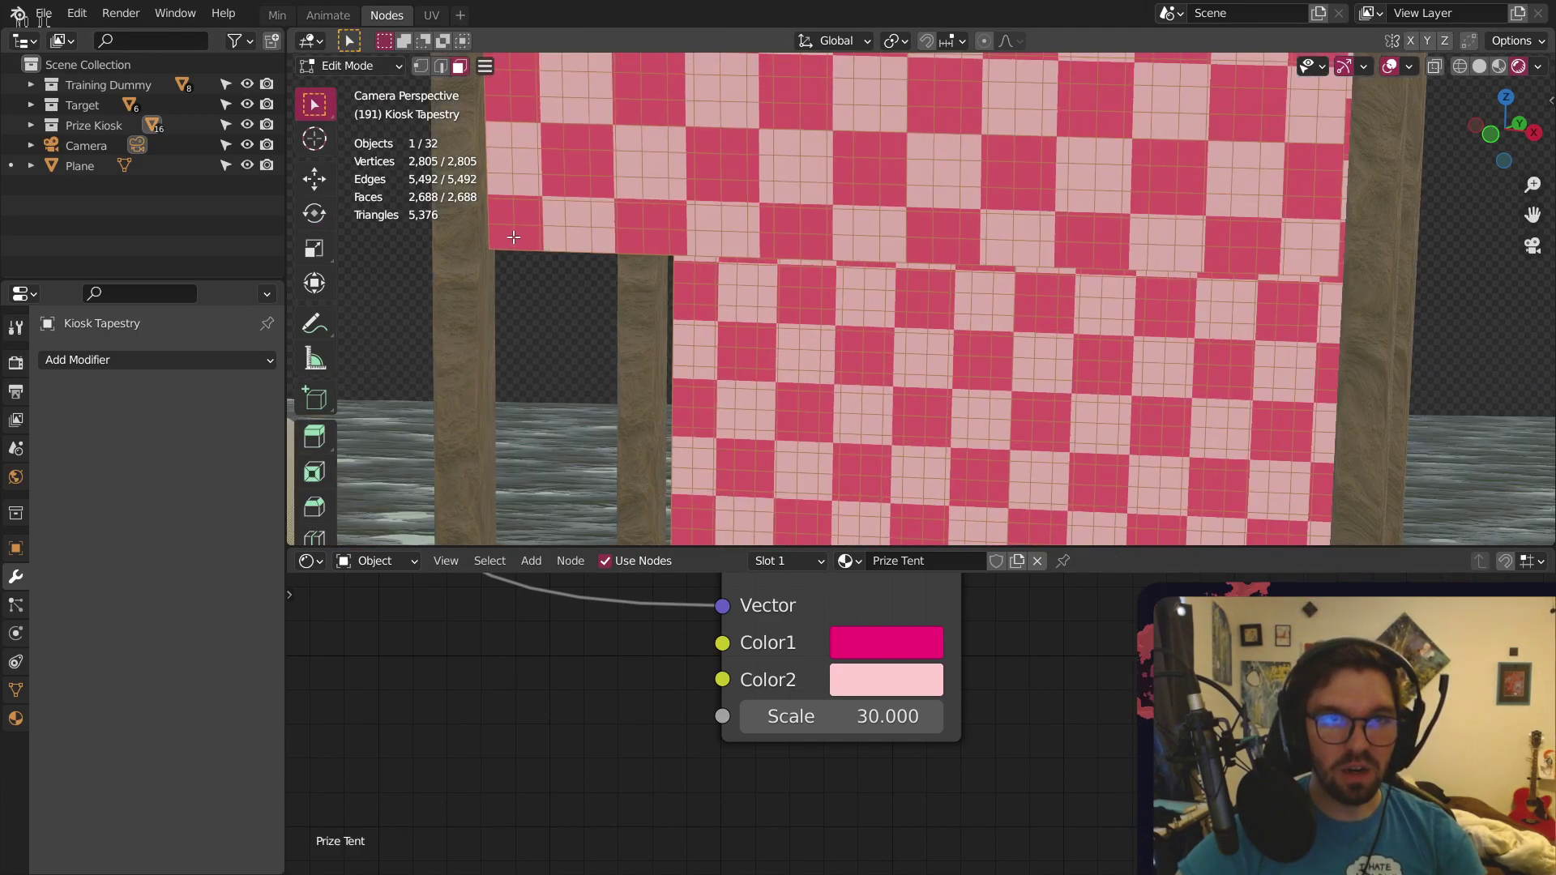
left_click(513, 238, "alt")
right_click(512, 238)
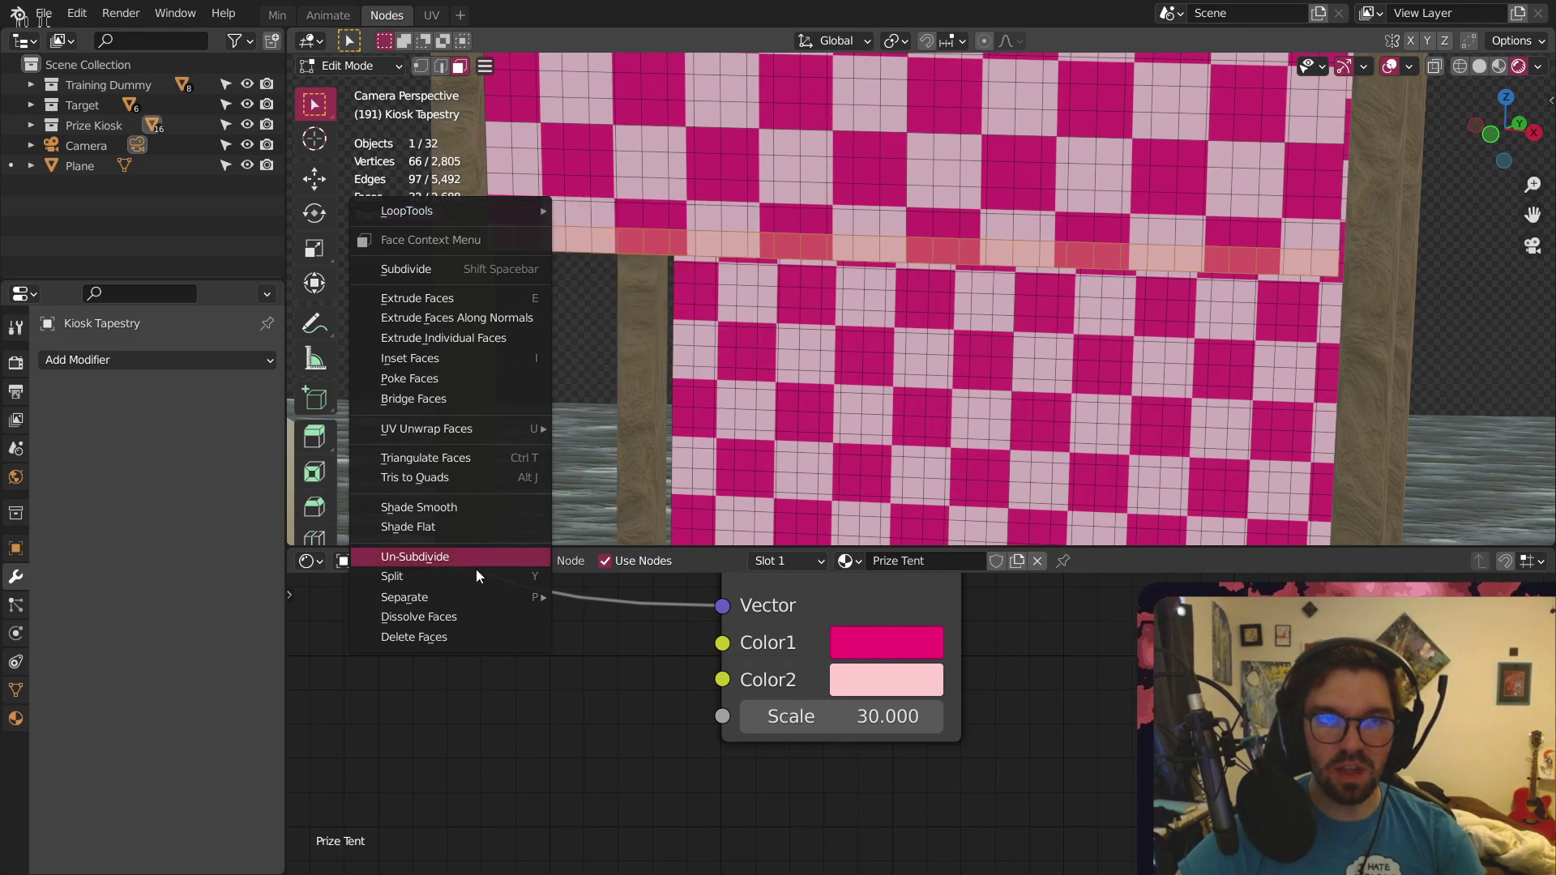
left_click(436, 640)
left_click(349, 68)
left_click(355, 91)
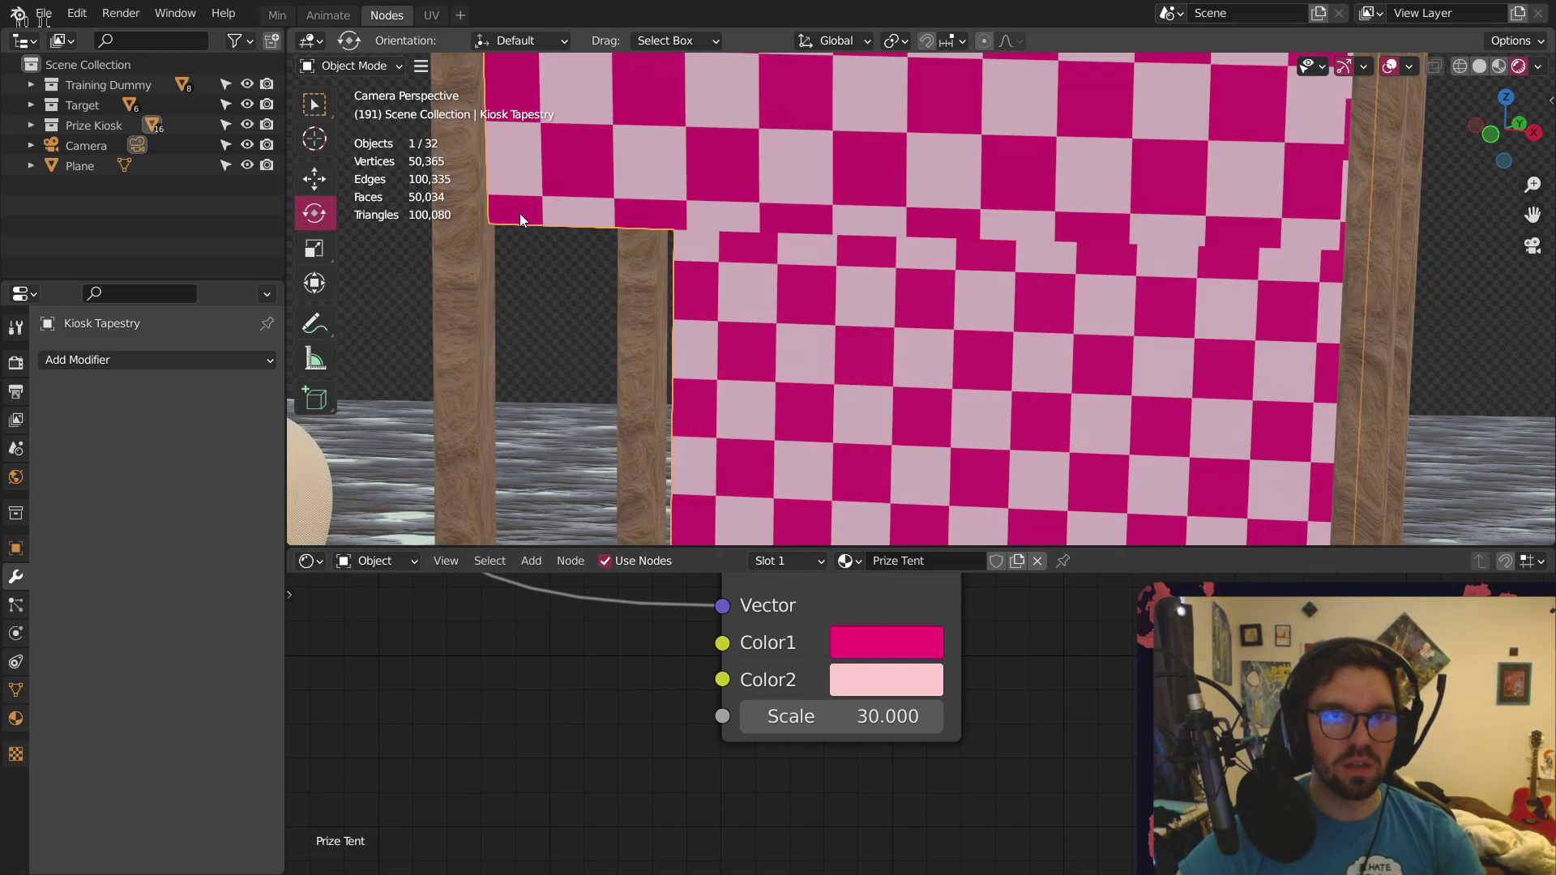
Examine the shortened tapestry, prize table, target and training dummy through the camera
scroll(567, 240, "down", 5)
left_click(1050, 151)
middle_click_drag(886, 220, 927, 210, "shift")
scroll(843, 204, "up", 1)
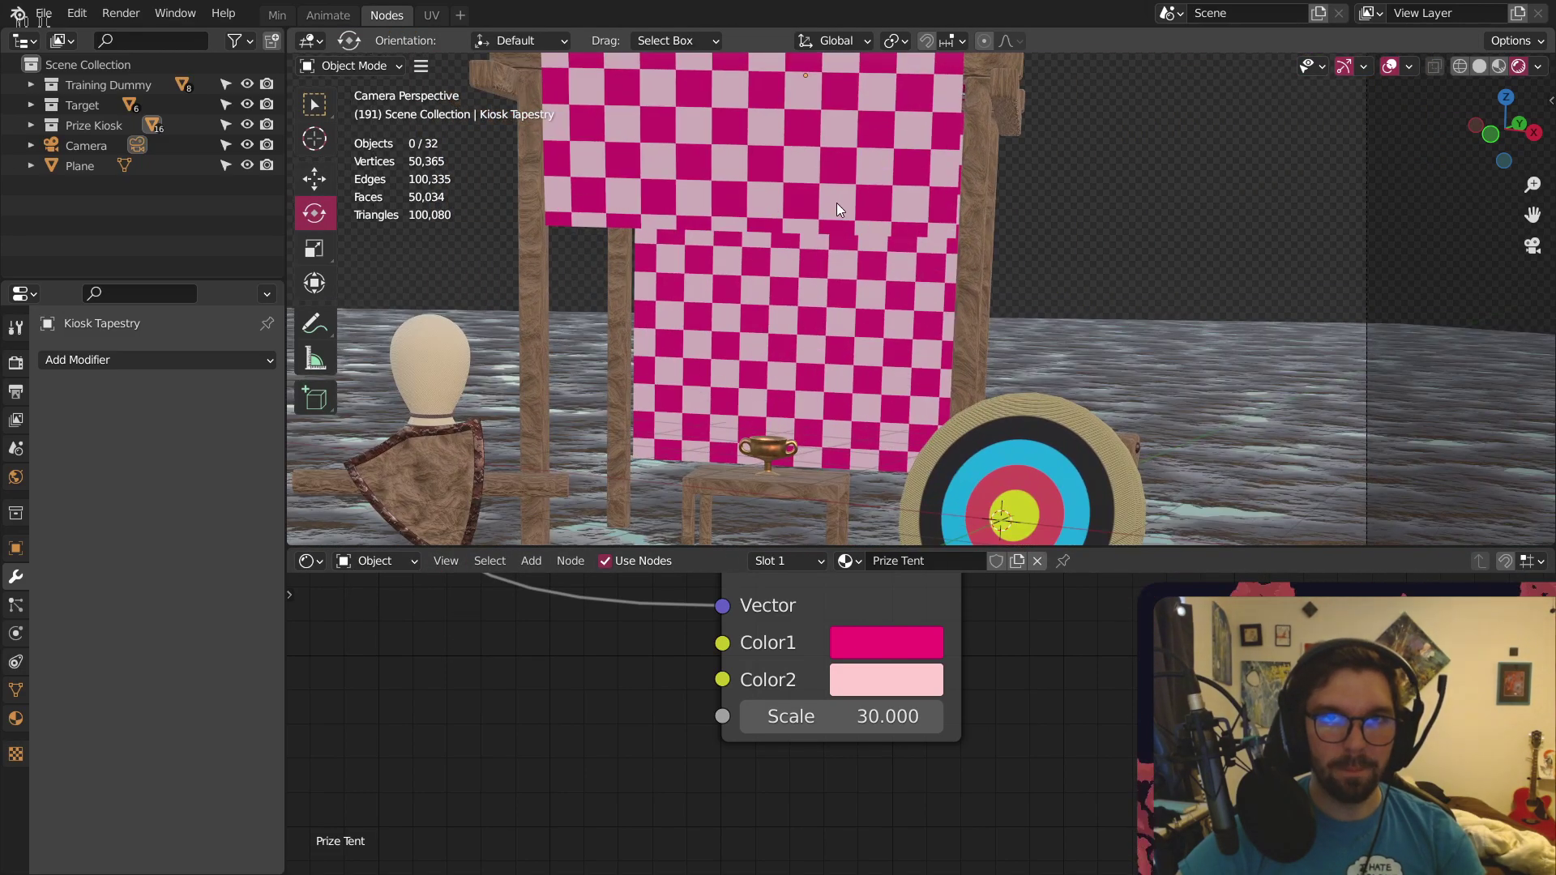
middle_click_drag(692, 202, 754, 203, "shift")
left_click(777, 203)
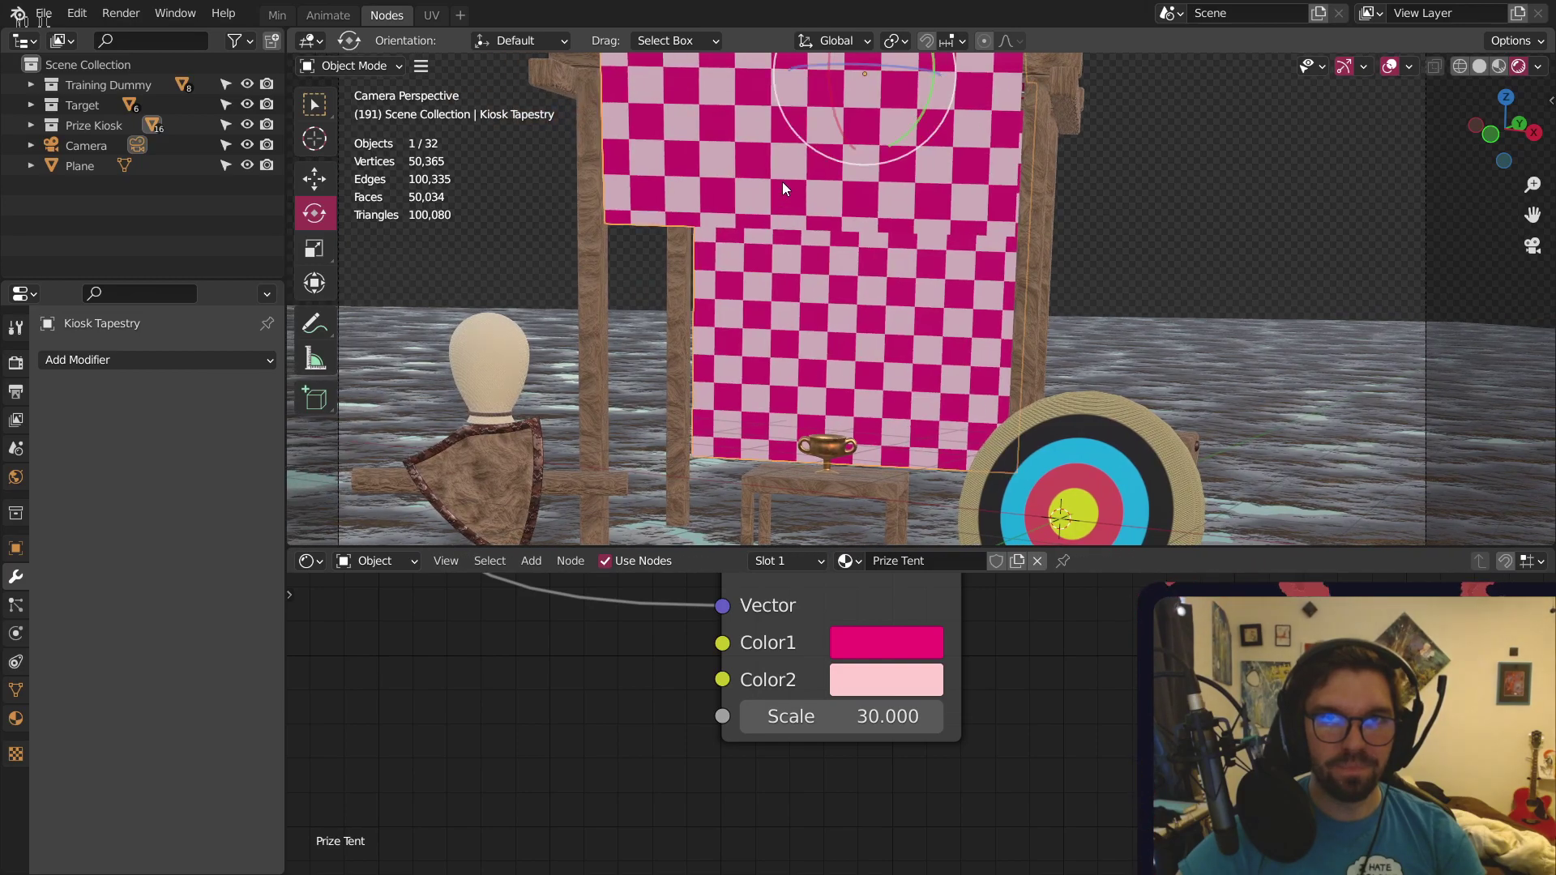
scroll(789, 227, "down", 3)
left_click(1024, 193)
scroll(823, 324, "up", 4)
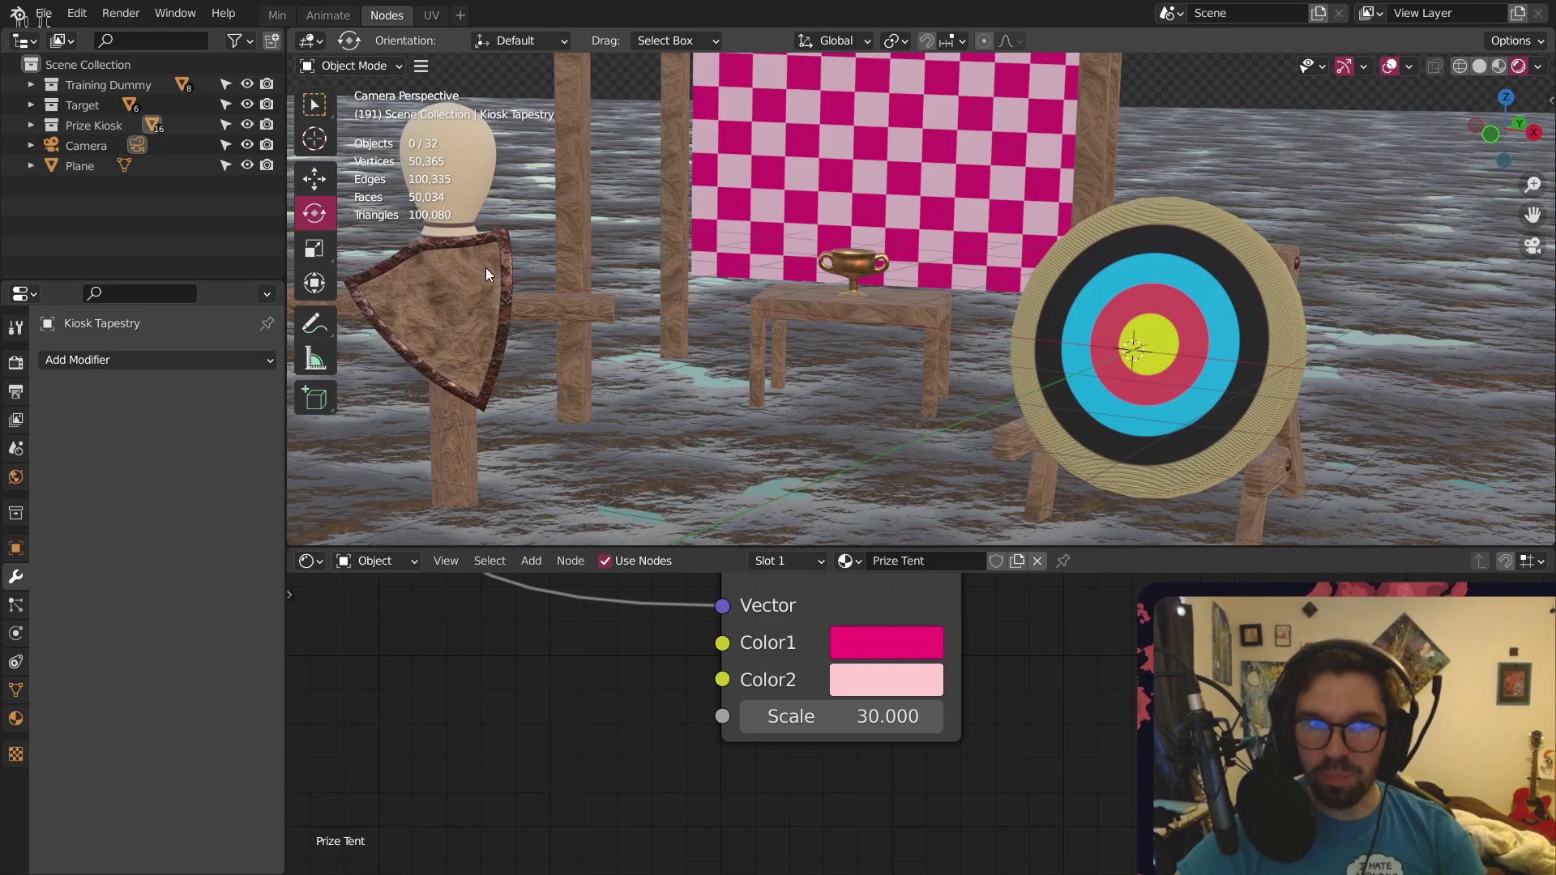
middle_click_drag(485, 267, 757, 259, "shift")
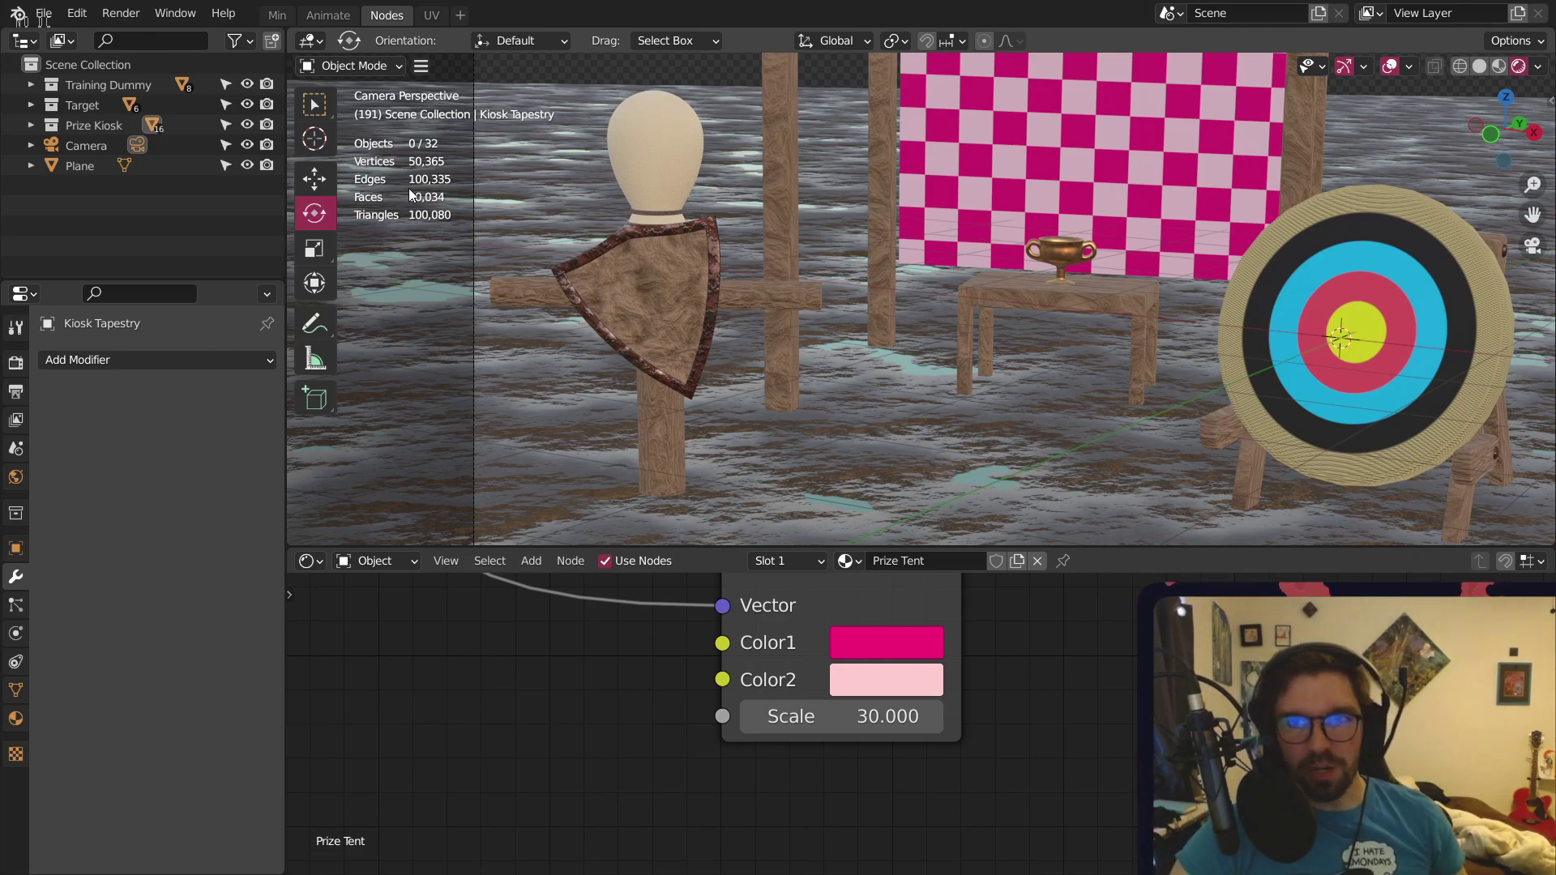
Select the training dummy's head and set the transform orientation to Normal
left_click(692, 152)
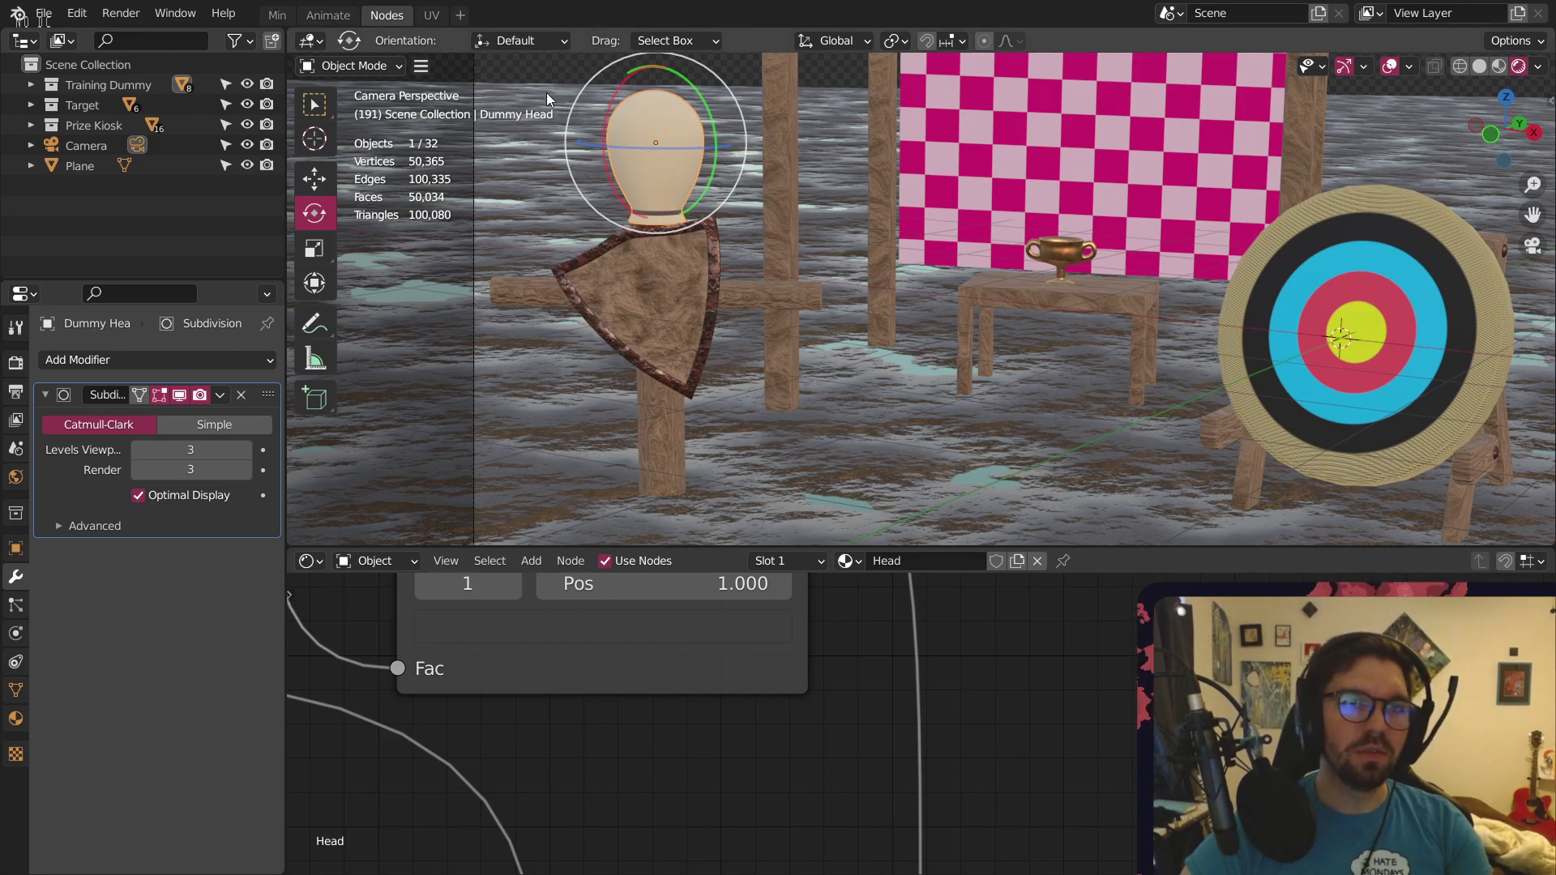
middle_click_drag(811, 228, 800, 226)
scroll(800, 225, "down", 3)
scroll(772, 174, "up", 5)
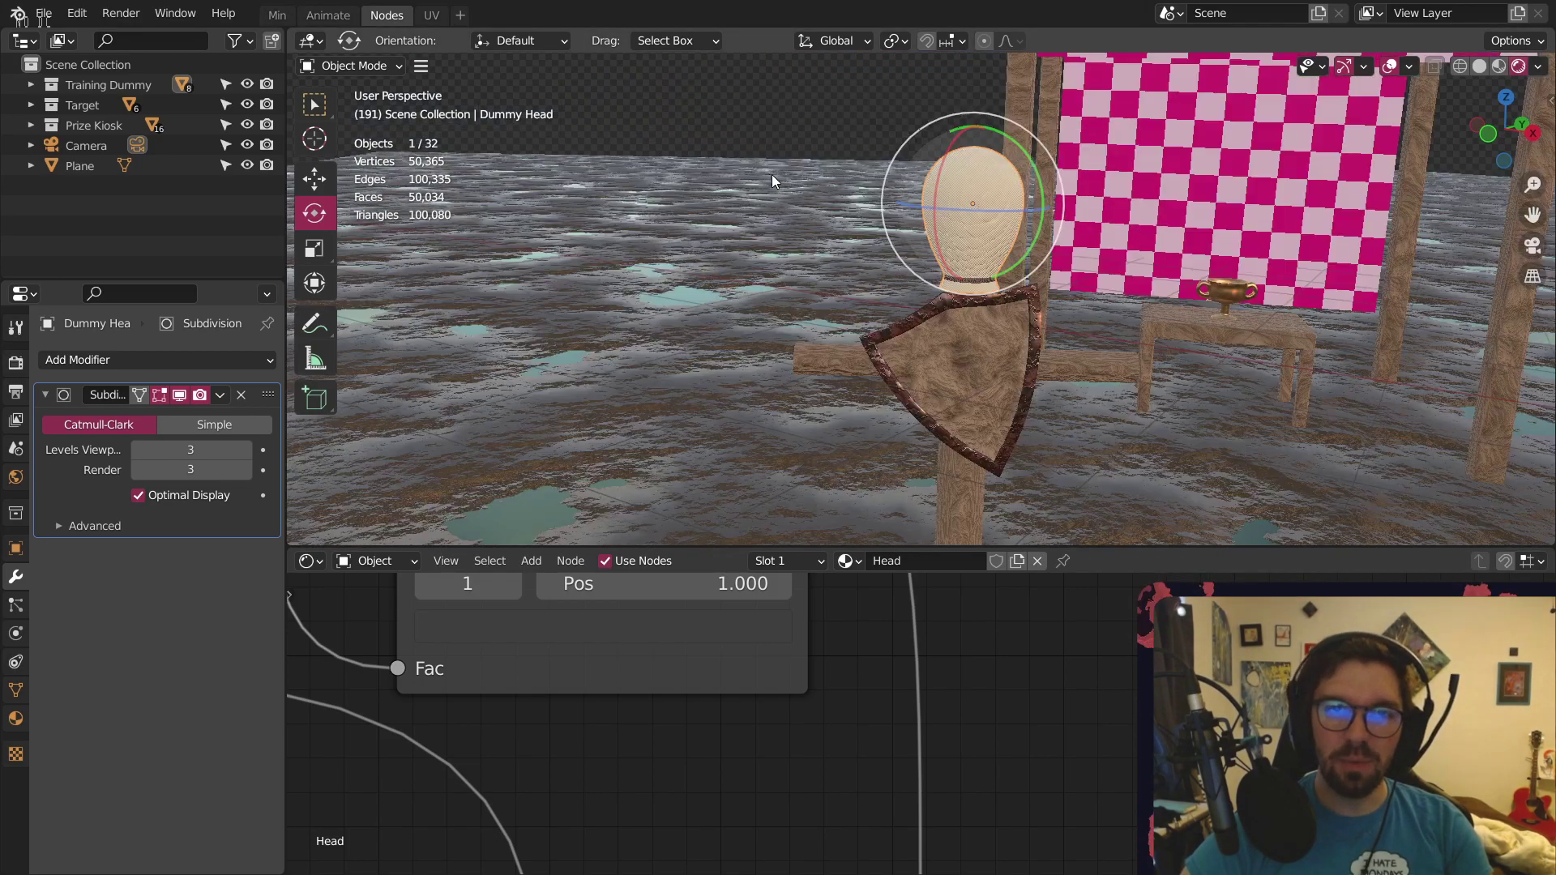
middle_click_drag(771, 173, 1022, 256, "shift")
scroll(930, 258, "down", 3)
middle_click_drag(1111, 295, 1037, 333)
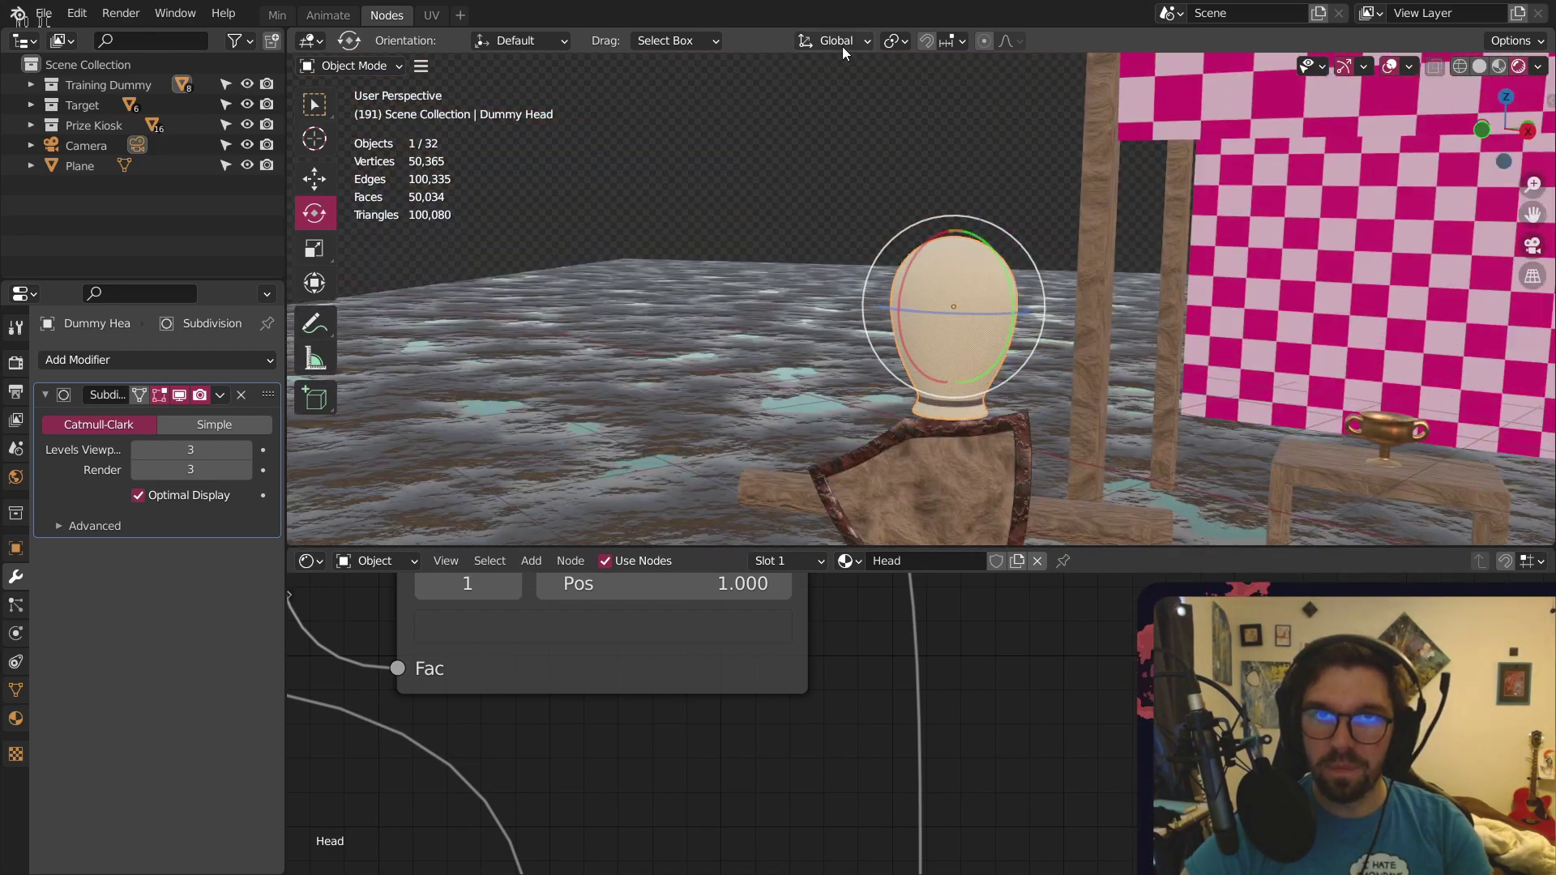
left_click(834, 40)
left_click(800, 144)
Frame the dummy head up close through the camera and locate the Dummy Head image texture in its Head material
middle_click_drag(810, 174, 752, 217)
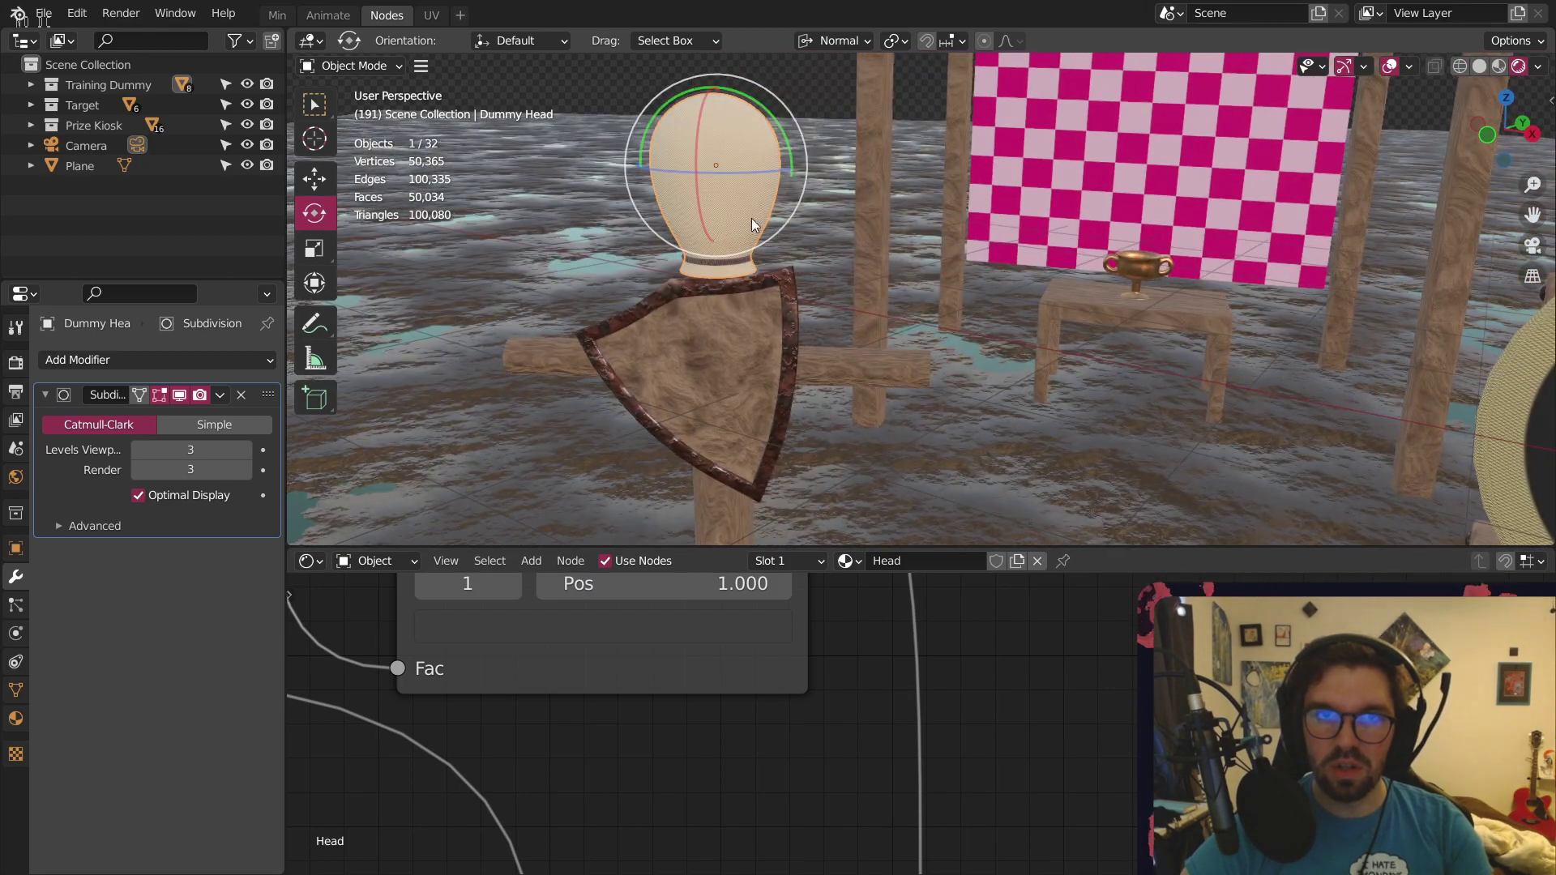
scroll(760, 183, "up", 6)
middle_click_drag(779, 160, 752, 164)
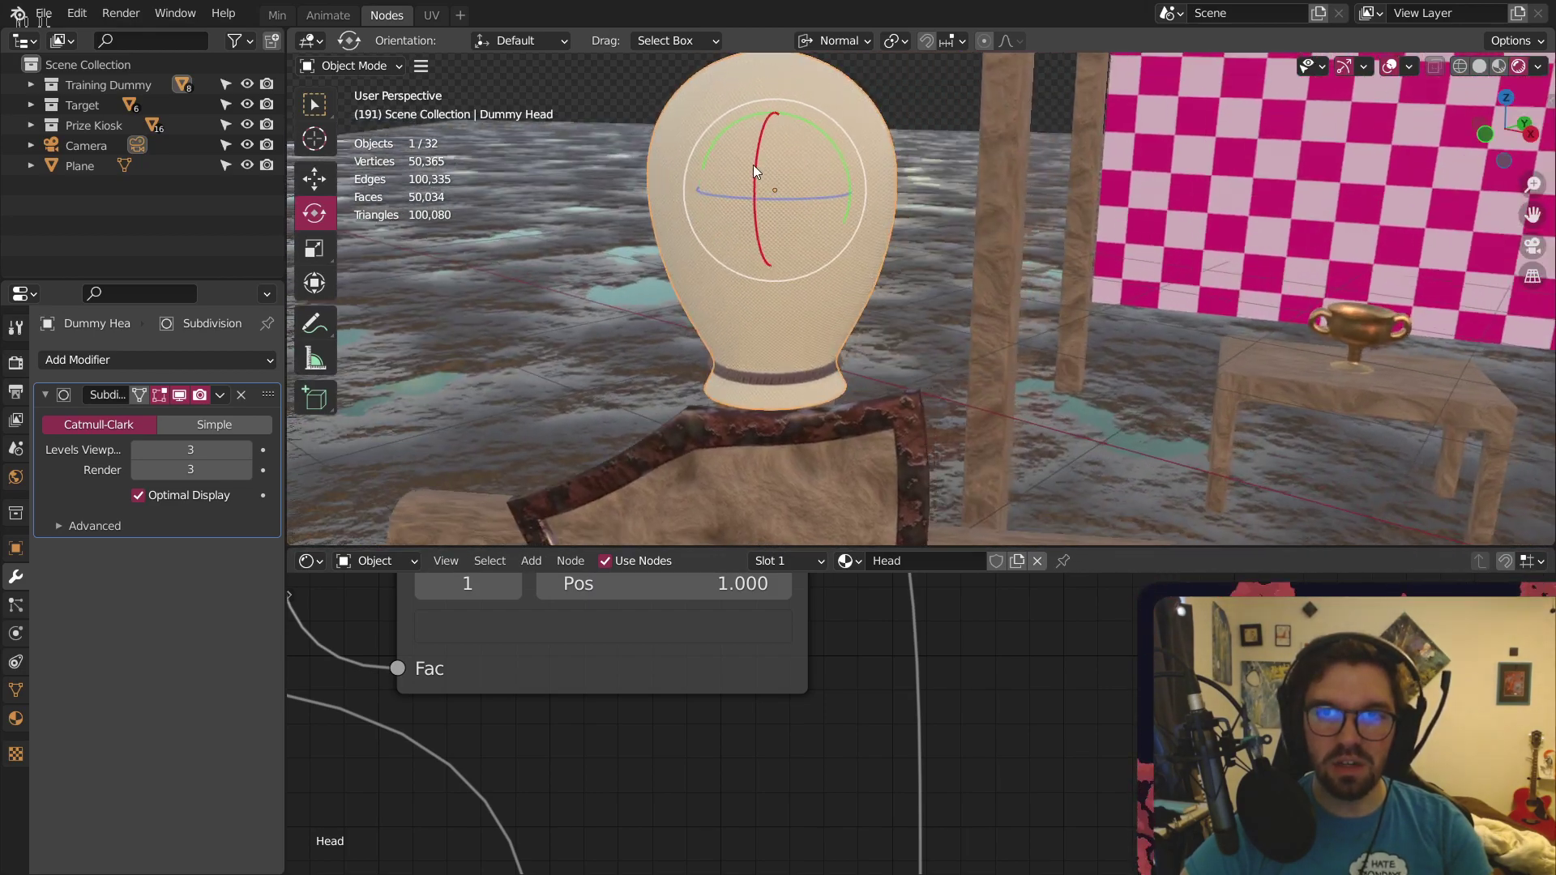
key("KP_Decimal")
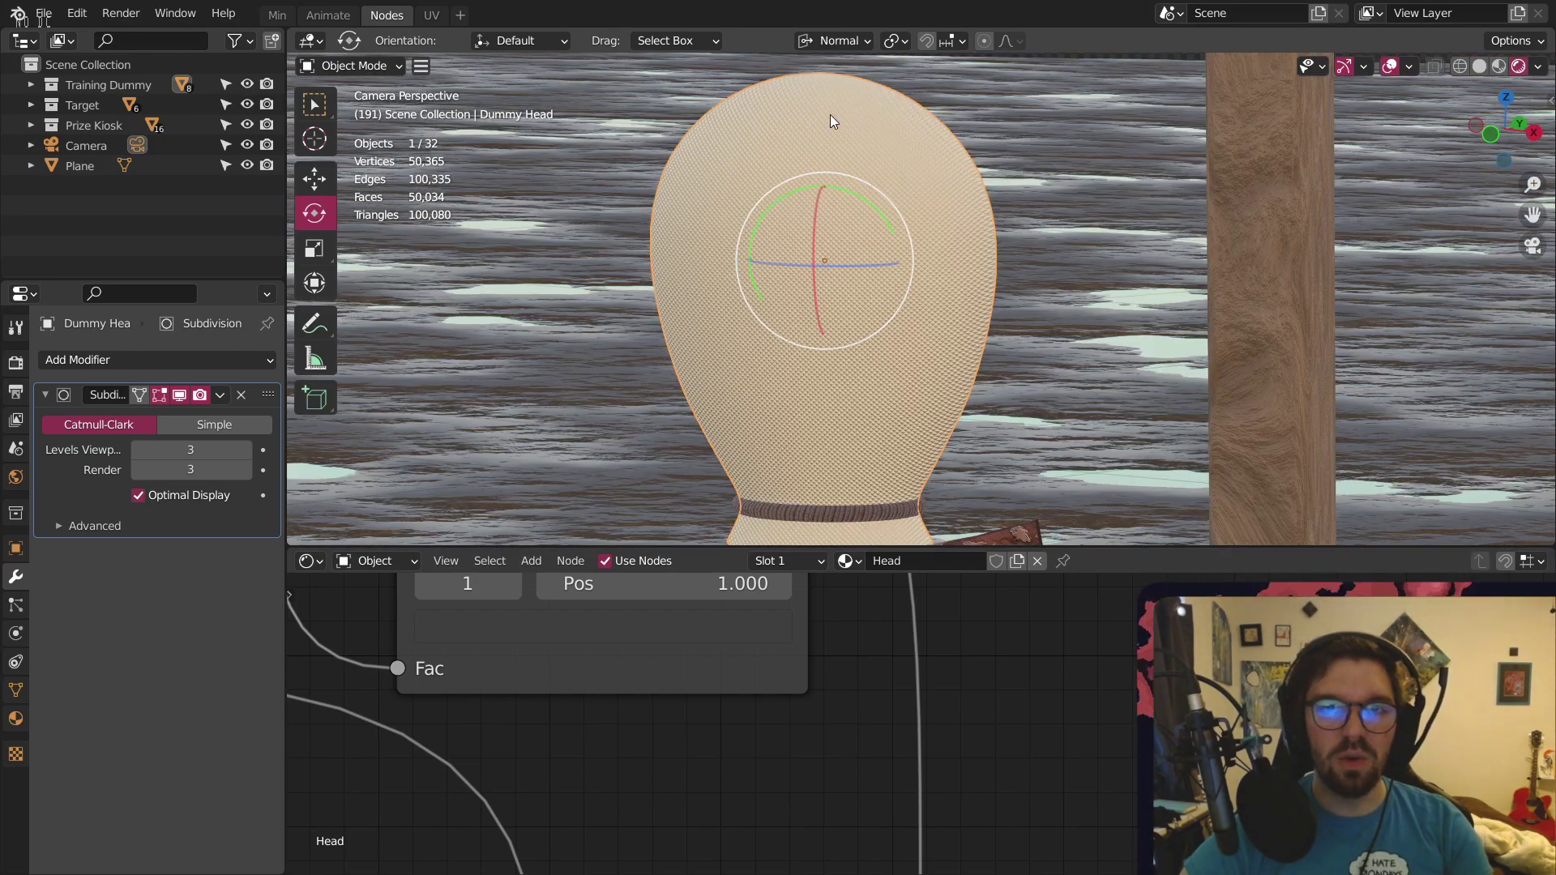
left_click(830, 114)
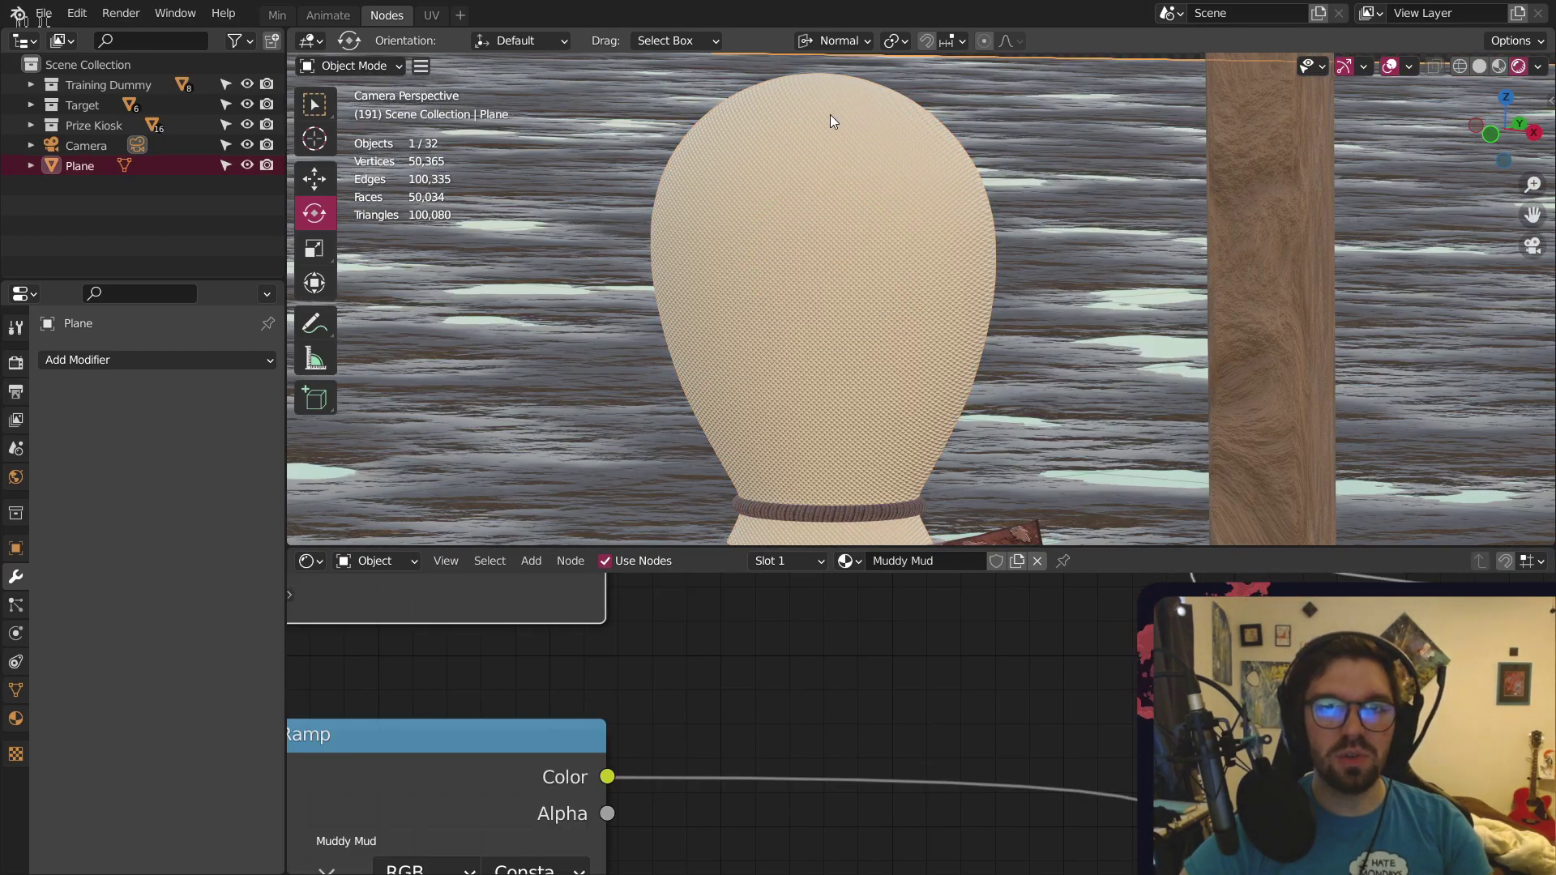
left_click(807, 159)
scroll(877, 657, "down", 2)
scroll(883, 707, "down", 3)
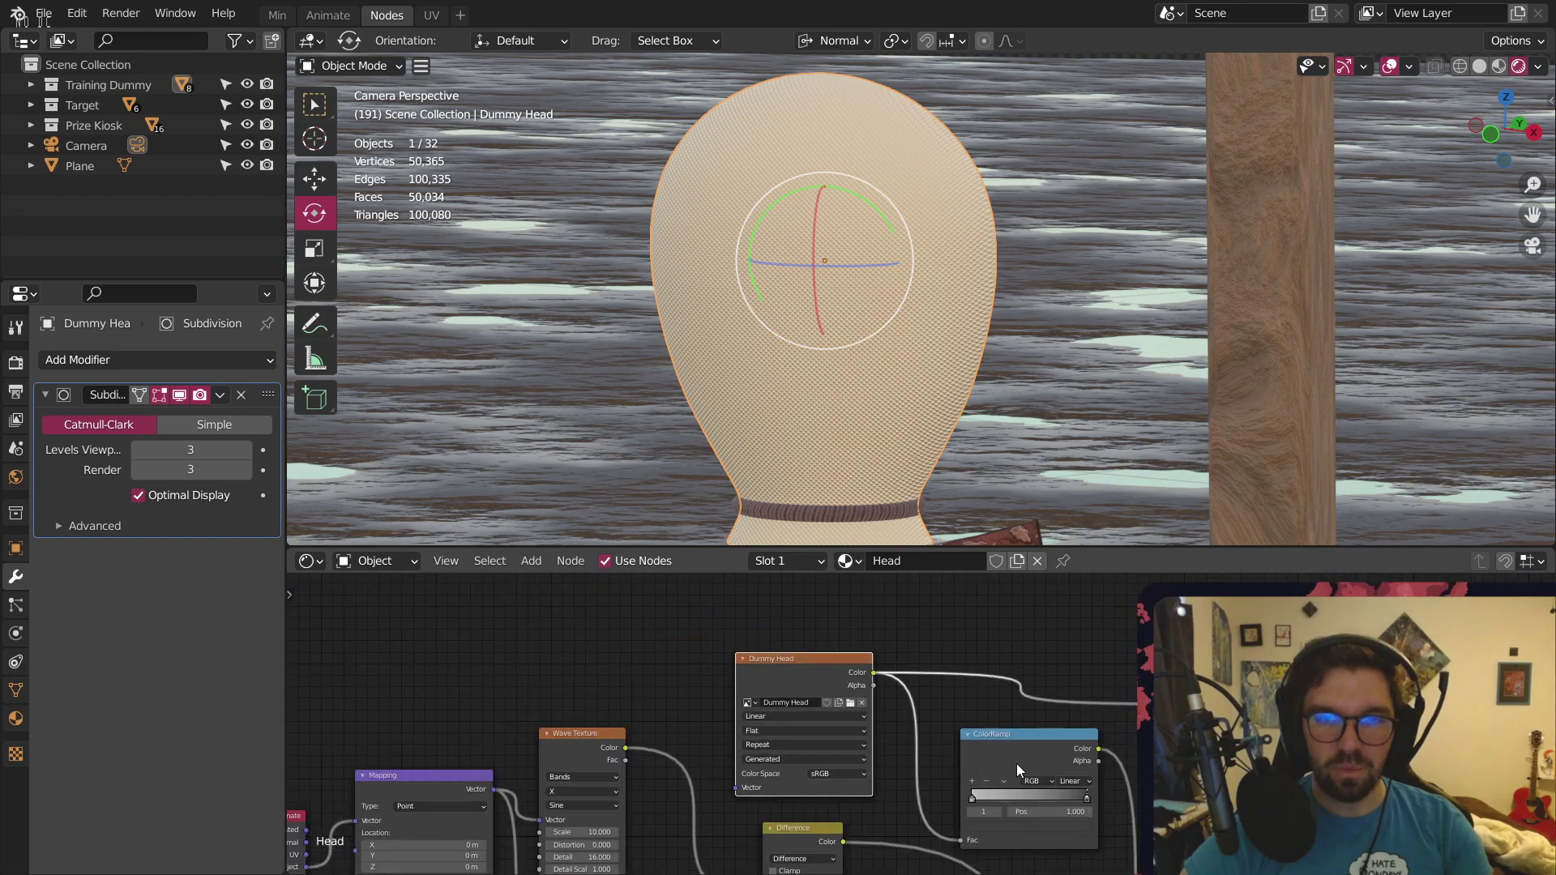
scroll(783, 660, "up", 2)
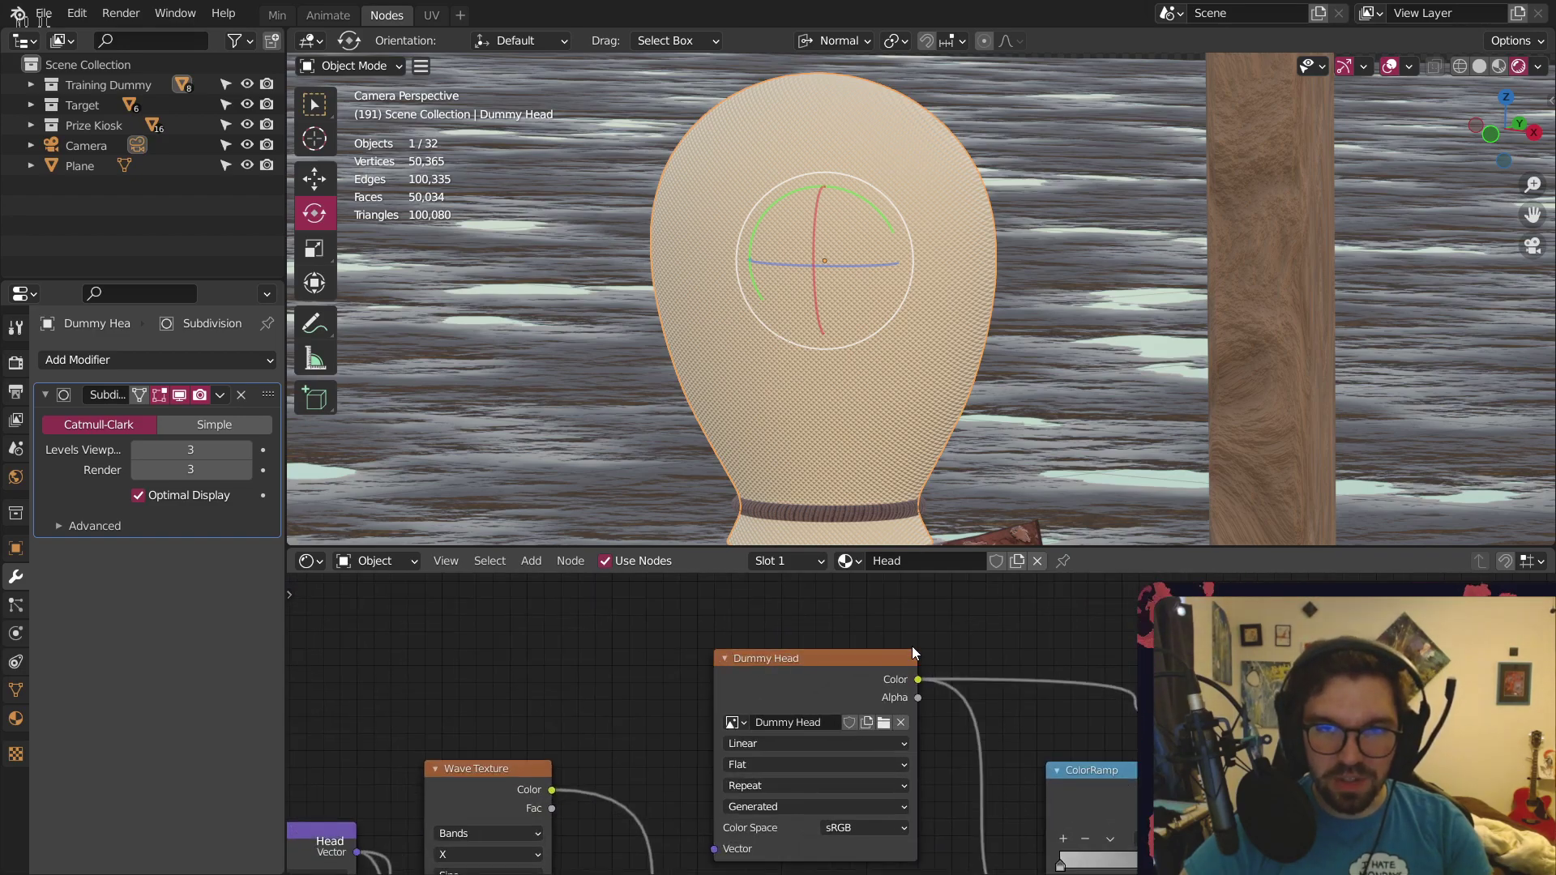
Switch the dummy head to Texture Paint mode, try a brush stroke on its face, undo it, and check the brush falloff
left_click(361, 66)
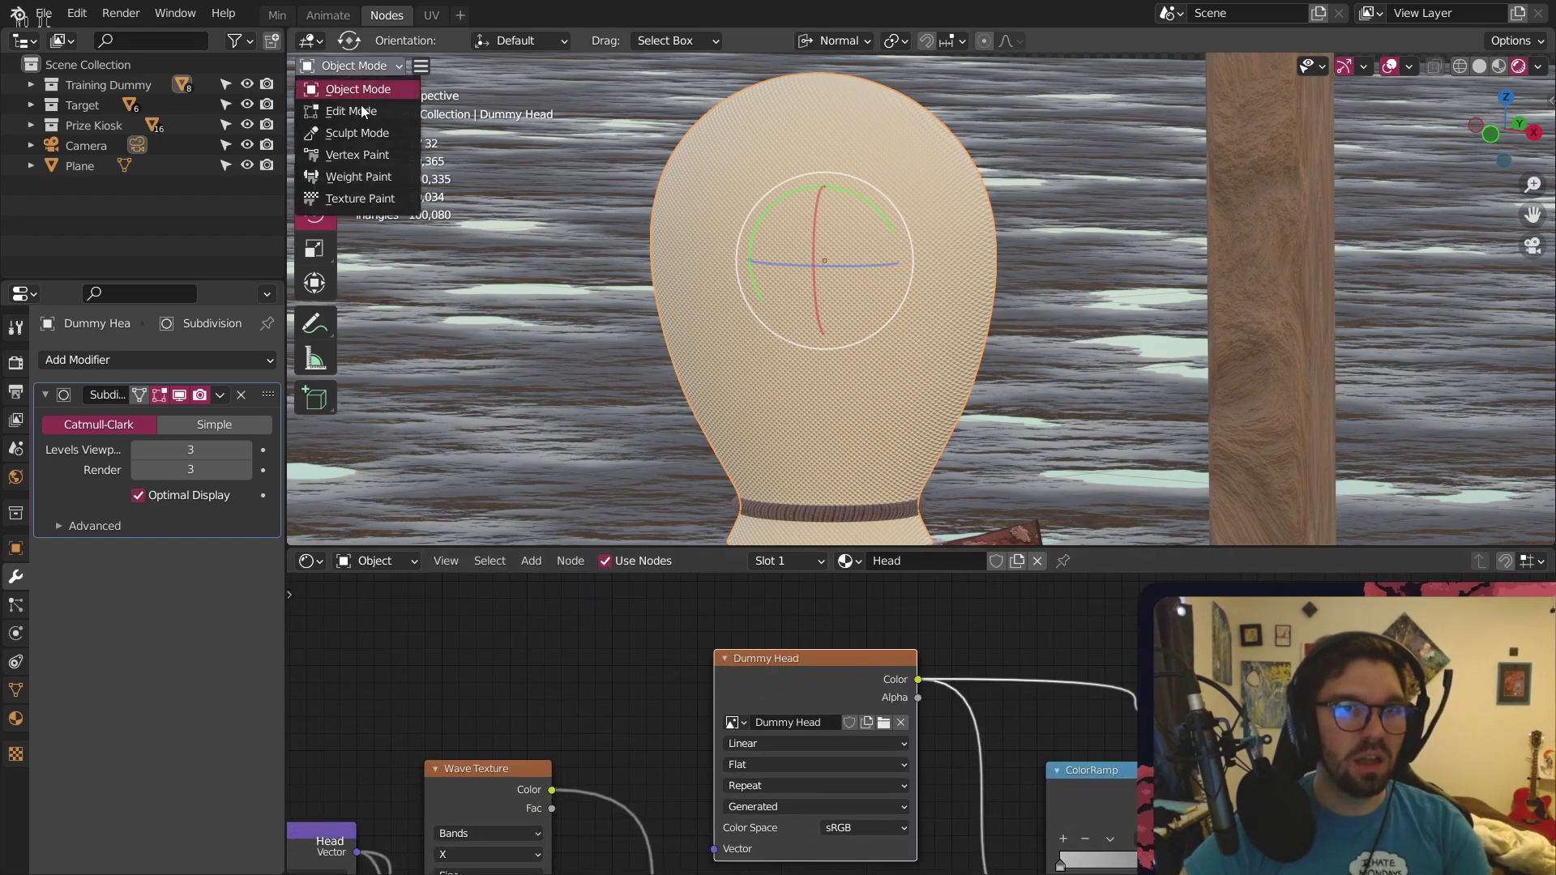
left_click(363, 200)
left_click_drag(683, 316, 798, 191)
key("ctrl+z")
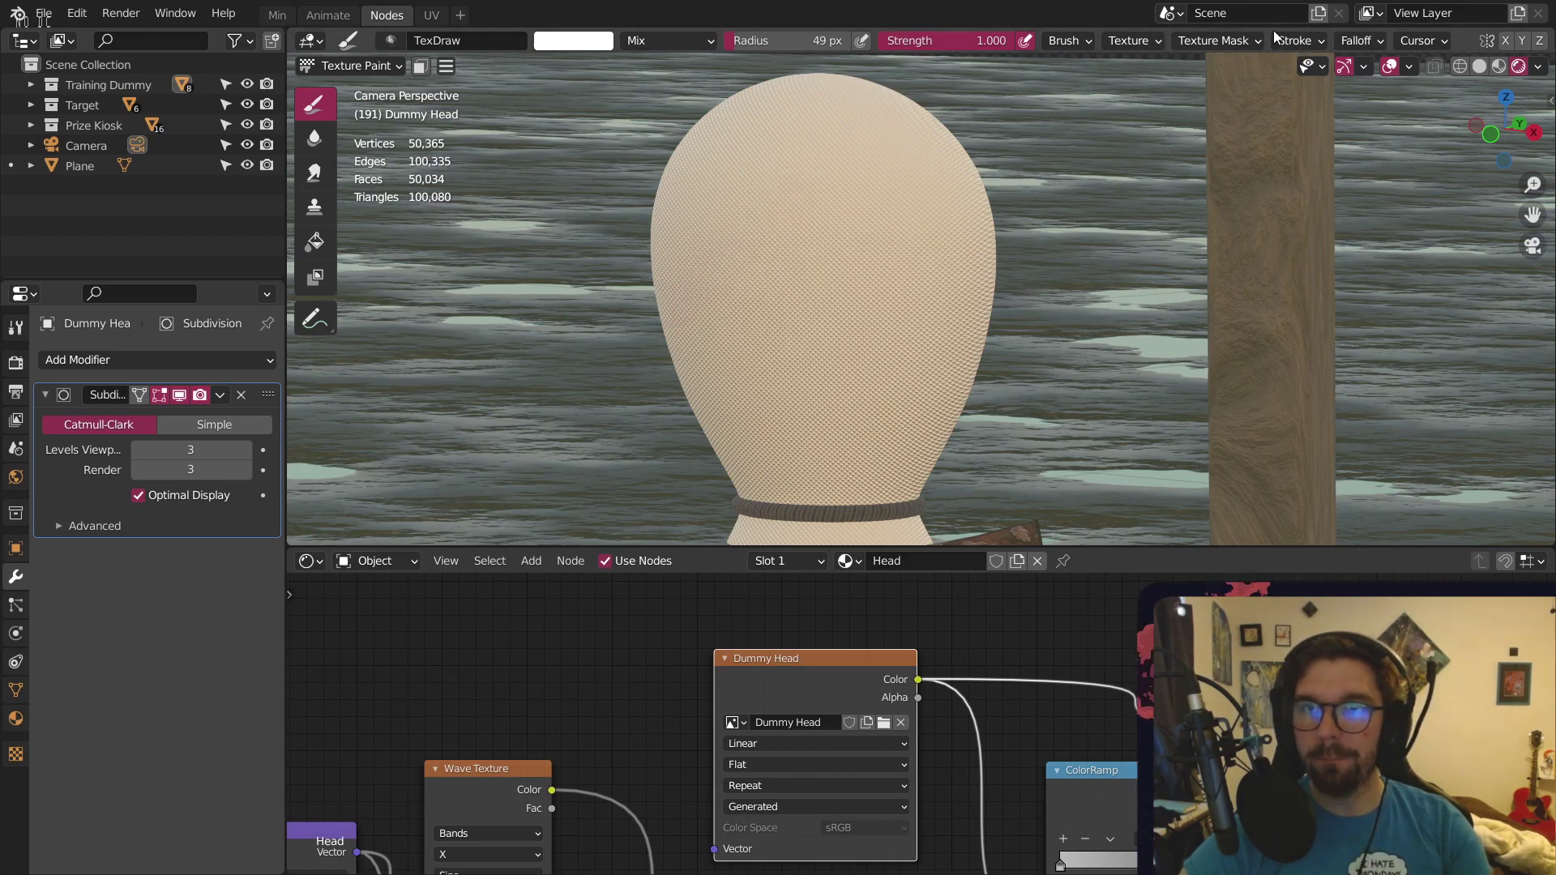
left_click(1348, 42)
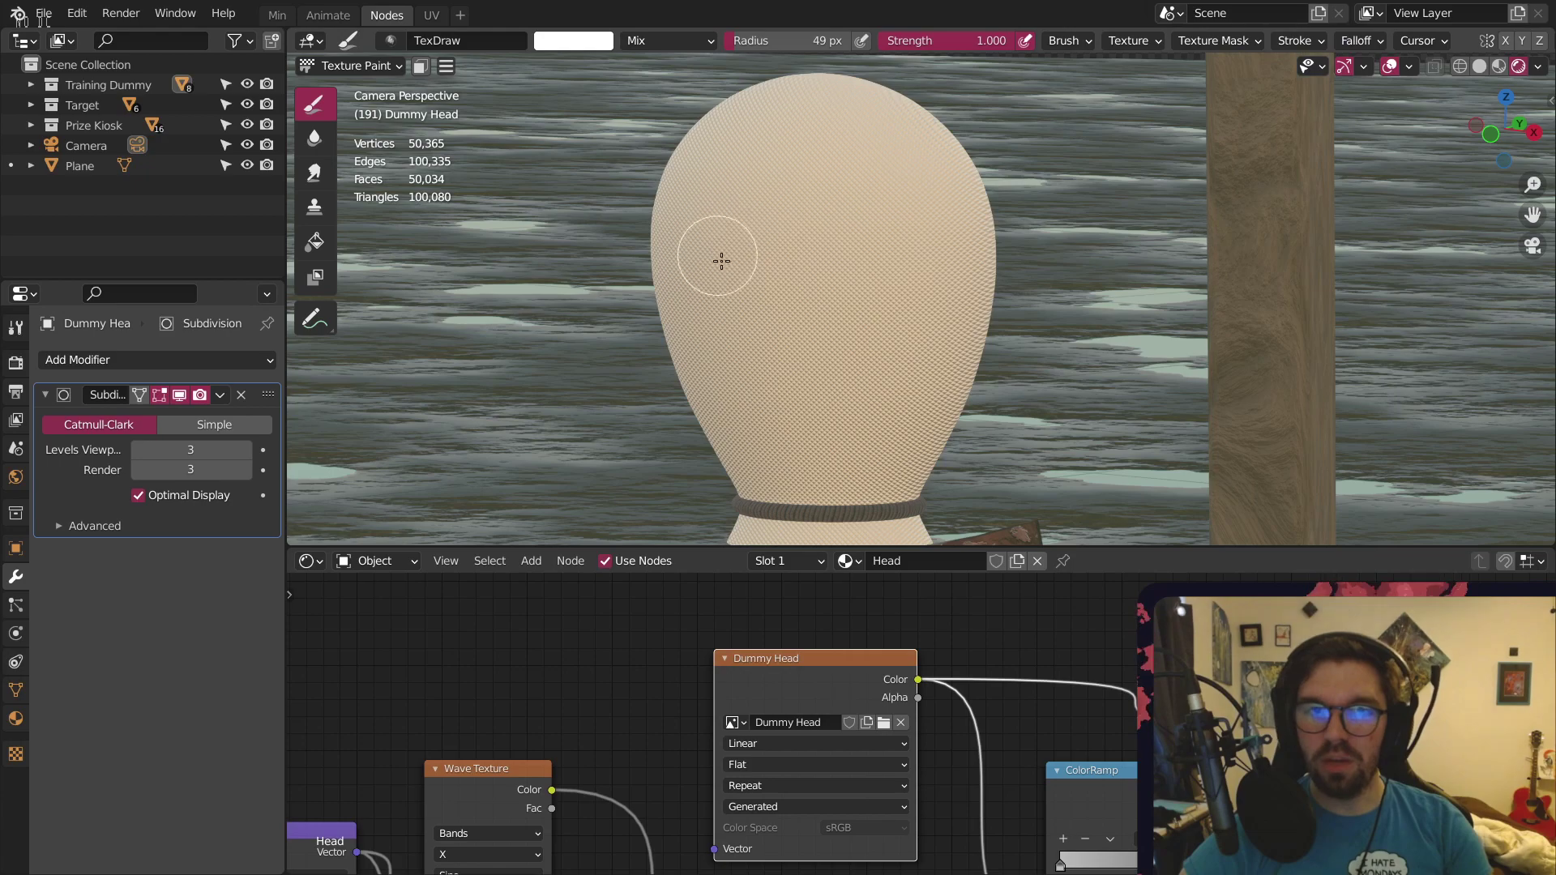
Paint two X-shaped eyes and a small ring-shaped mouth on the dummy head with the TexDraw brush
mouse_move(769, 253)
left_mouse_down()
mouse_move(833, 158)
mouse_move(800, 213)
left_mouse_up()
mouse_move(754, 164)
left_mouse_down()
mouse_move(842, 278)
mouse_move(931, 236)
mouse_move(966, 187)
mouse_move(947, 249)
mouse_move(965, 269)
left_mouse_up()
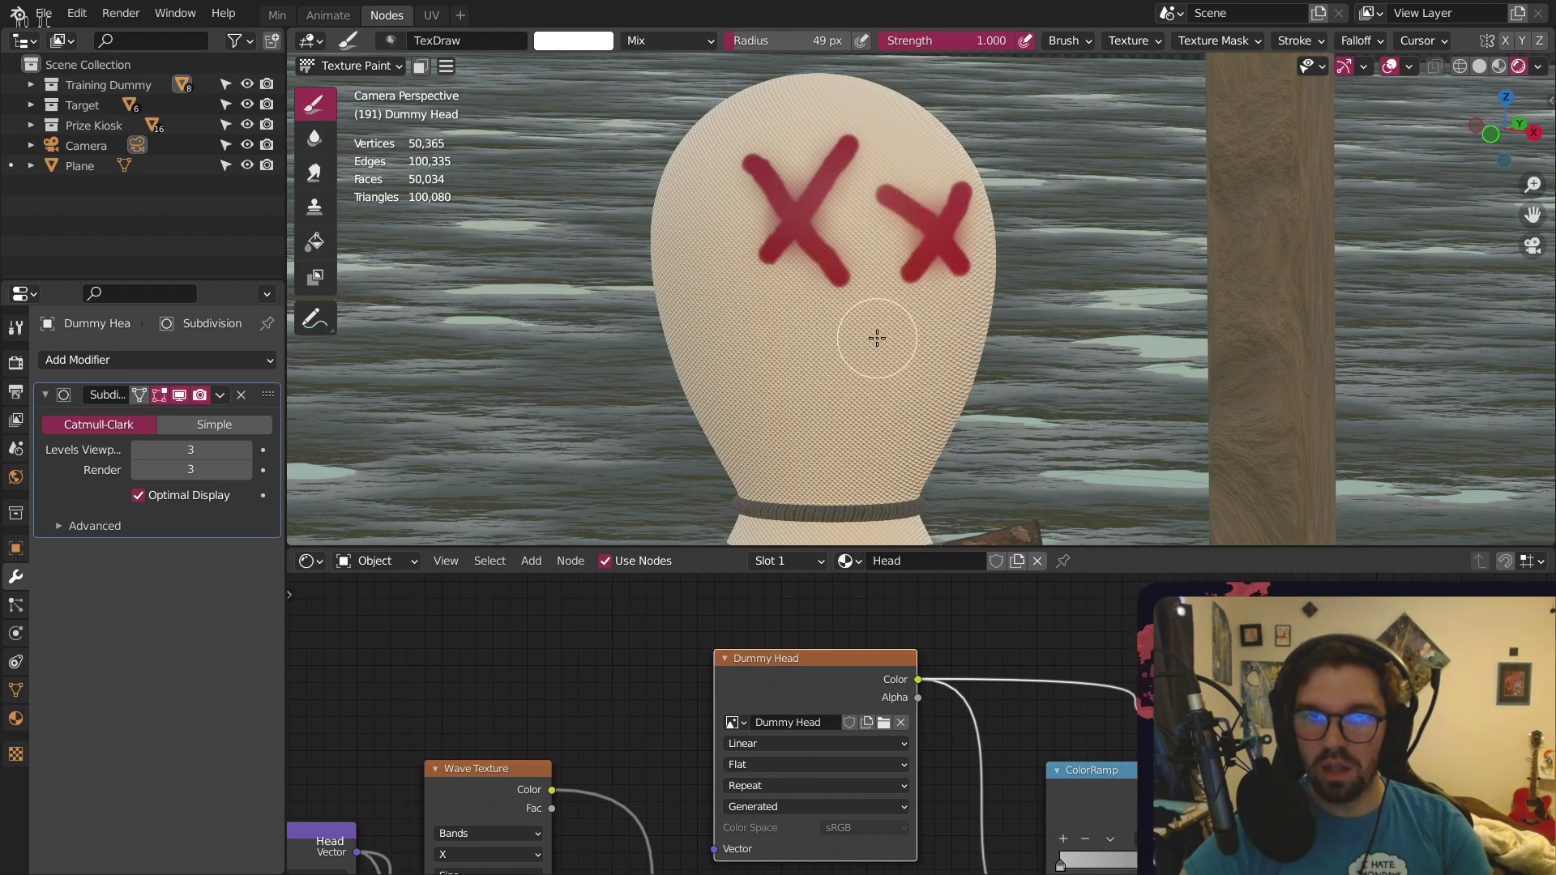
mouse_move(877, 338)
left_mouse_down()
mouse_move(888, 400)
mouse_move(918, 351)
mouse_move(878, 365)
left_mouse_up()
scroll(905, 277, "down", 2)
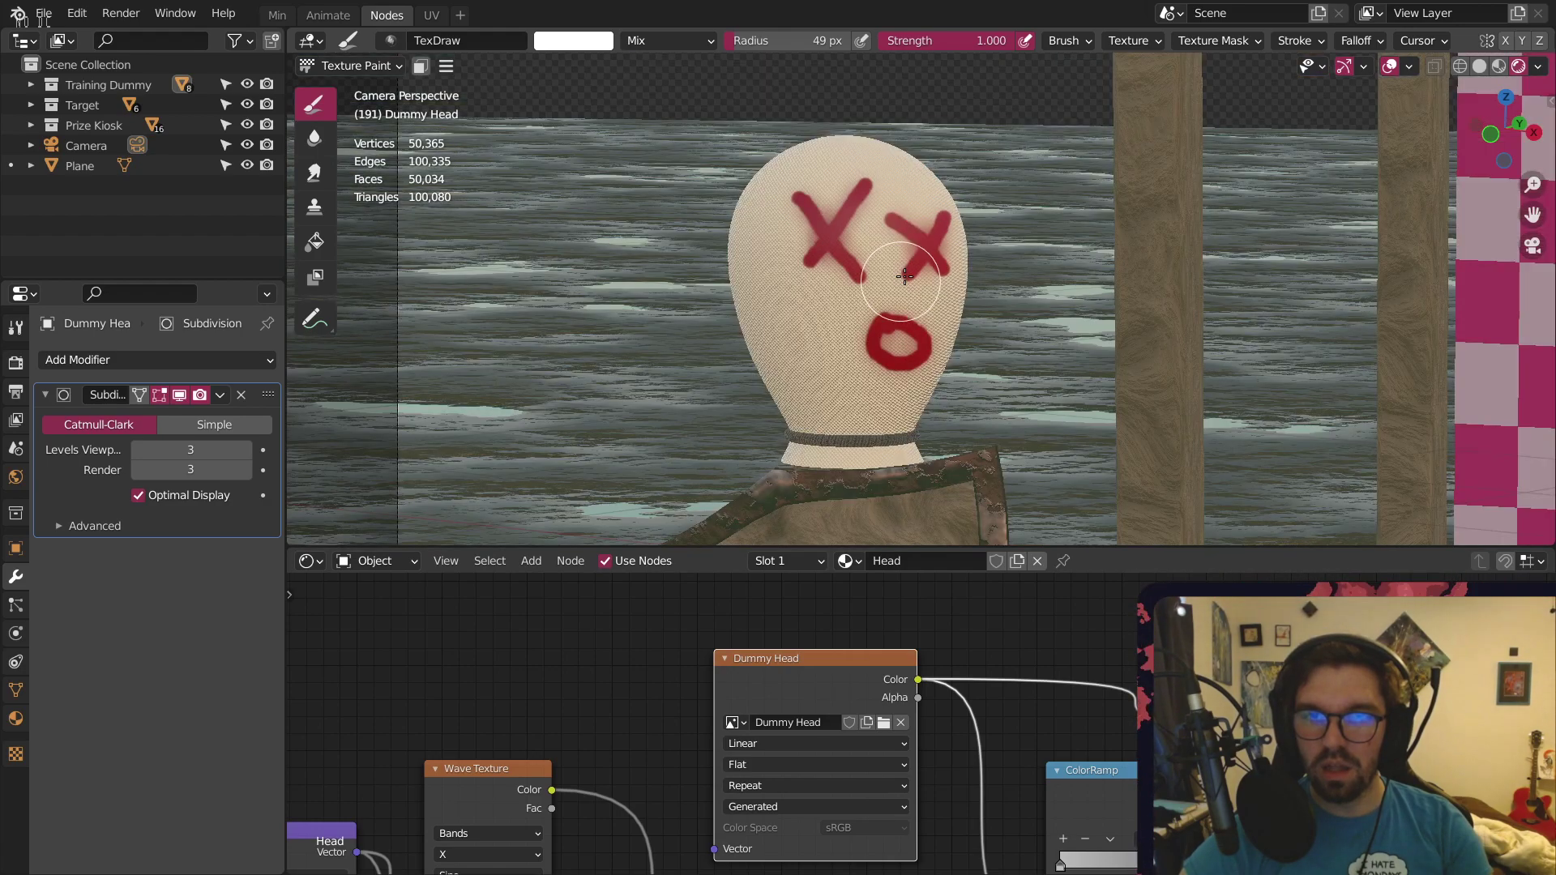
Undo the brush strokes of the face painted on the training dummy's head
middle_click_drag(904, 276, 828, 296)
scroll(702, 169, "up", 3)
middle_click_drag(702, 169, 768, 235, "shift")
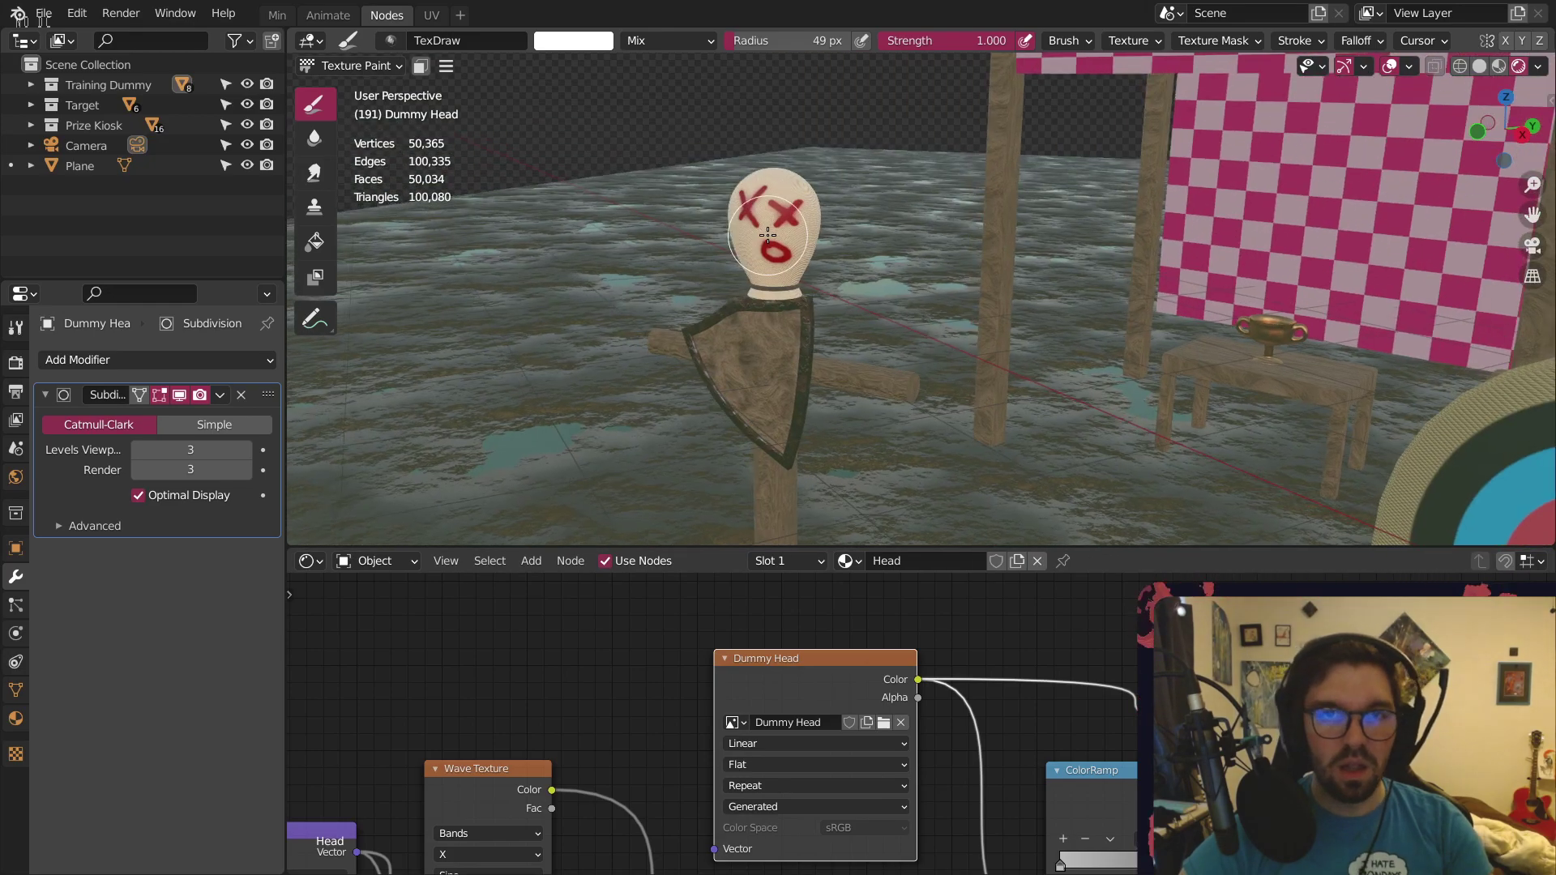
key("ctrl+z")
key("ctrl+z")
key("ctrl+z")
key("ctrl+z")
key("ctrl+z")
scroll(751, 213, "up", 2)
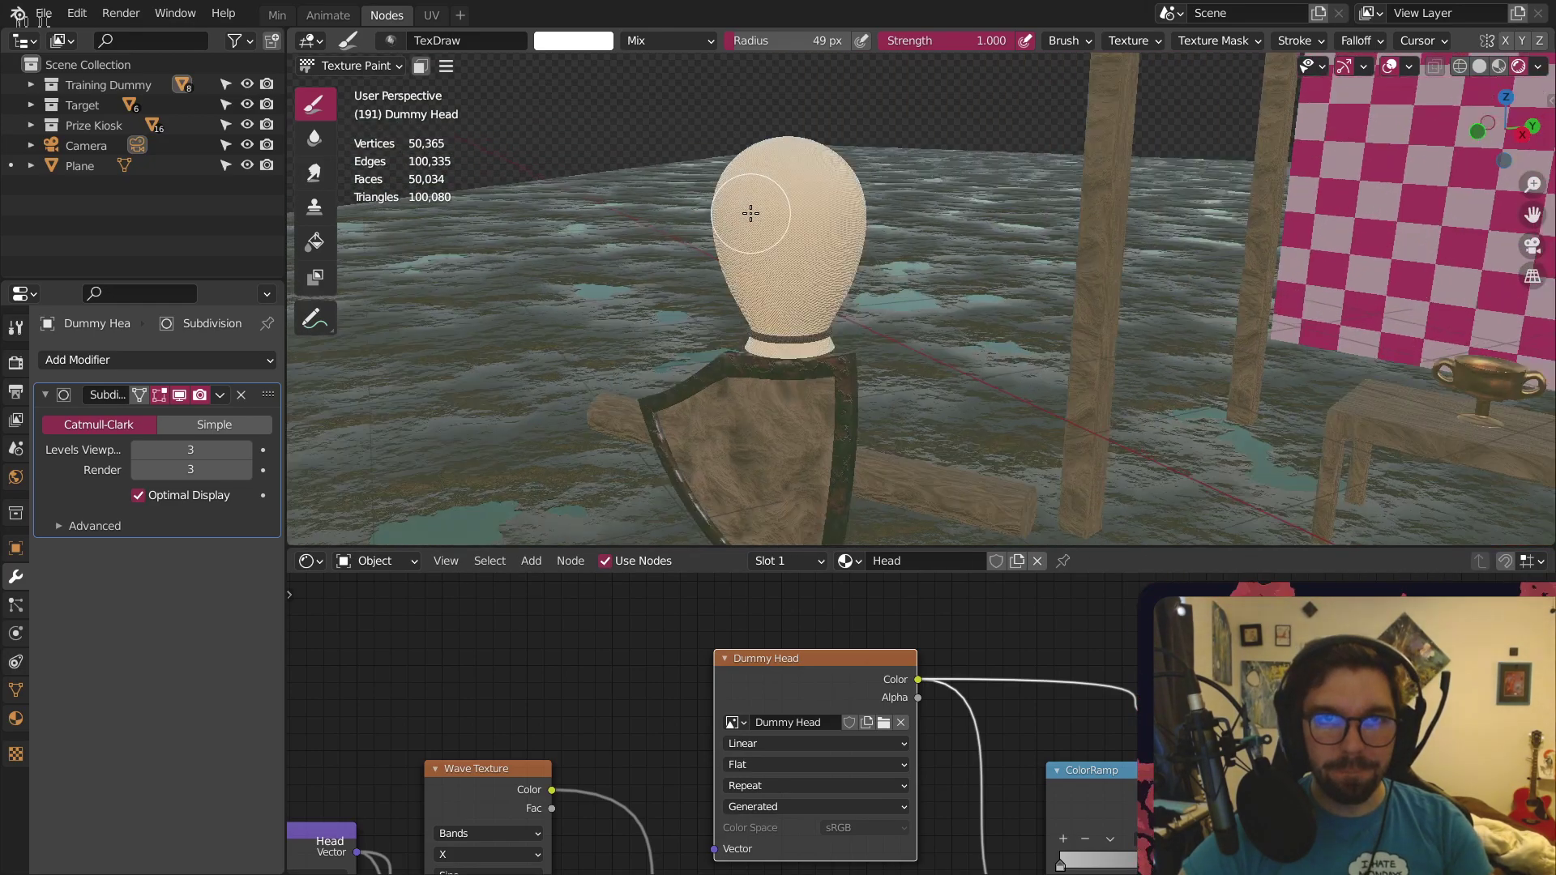
Repaint two X-shaped red eyes on the front of the dummy head, undoing any misplaced strokes
scroll(750, 213, "up", 2)
middle_click_drag(761, 205, 911, 73)
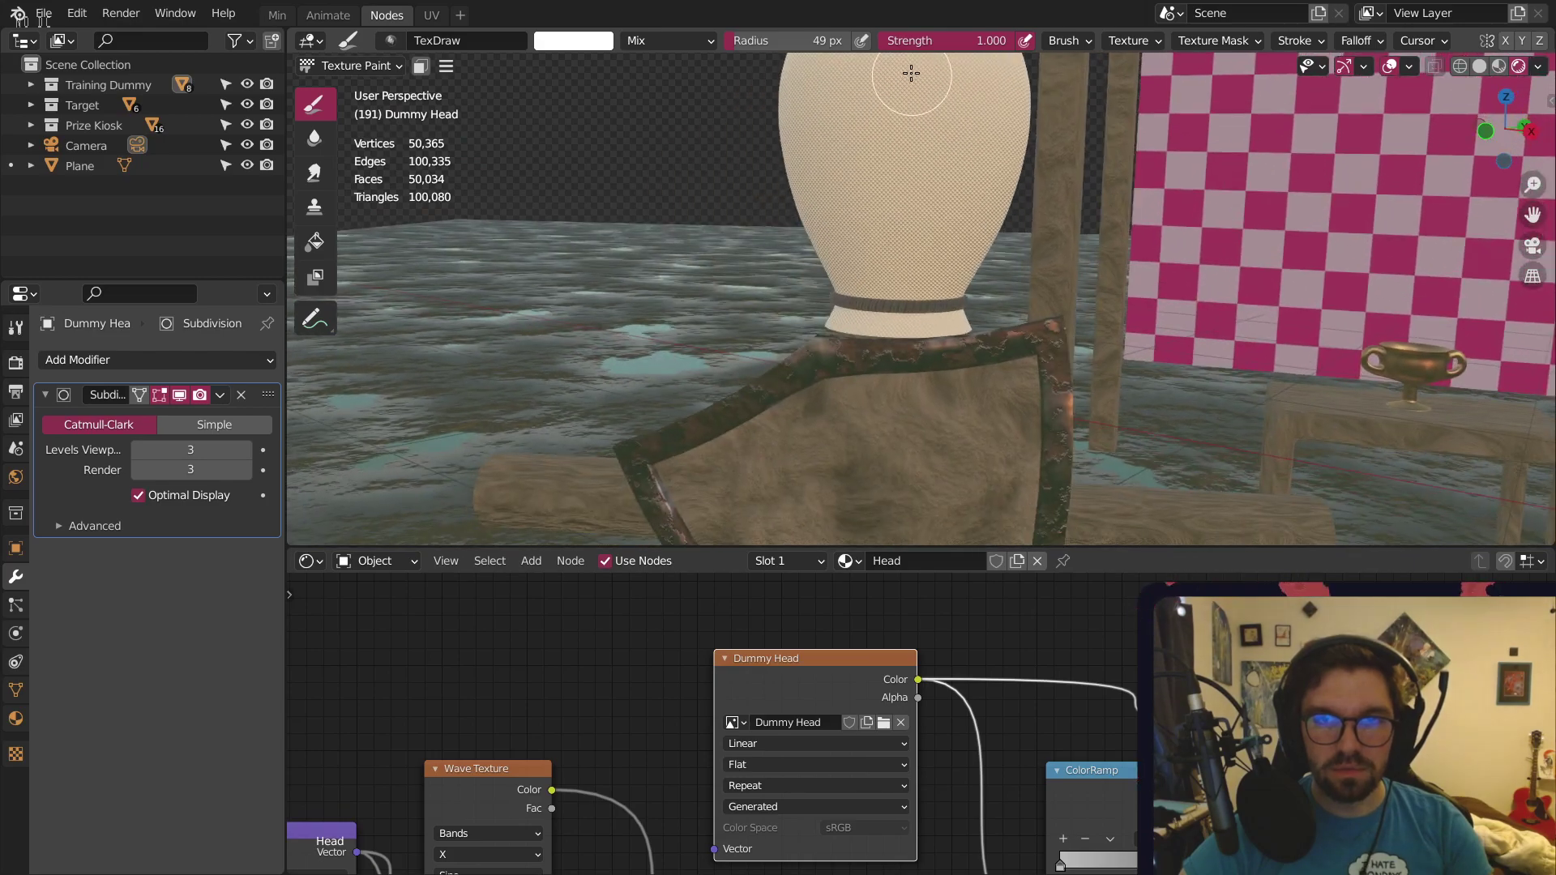
scroll(910, 72, "down", 4)
scroll(848, 208, "up", 2)
mouse_move(776, 231)
left_mouse_down()
mouse_move(844, 164)
mouse_move(814, 228)
mouse_move(833, 260)
mouse_move(925, 187)
mouse_move(945, 259)
mouse_move(884, 153)
left_mouse_up()
key("ctrl+z")
key("ctrl+z")
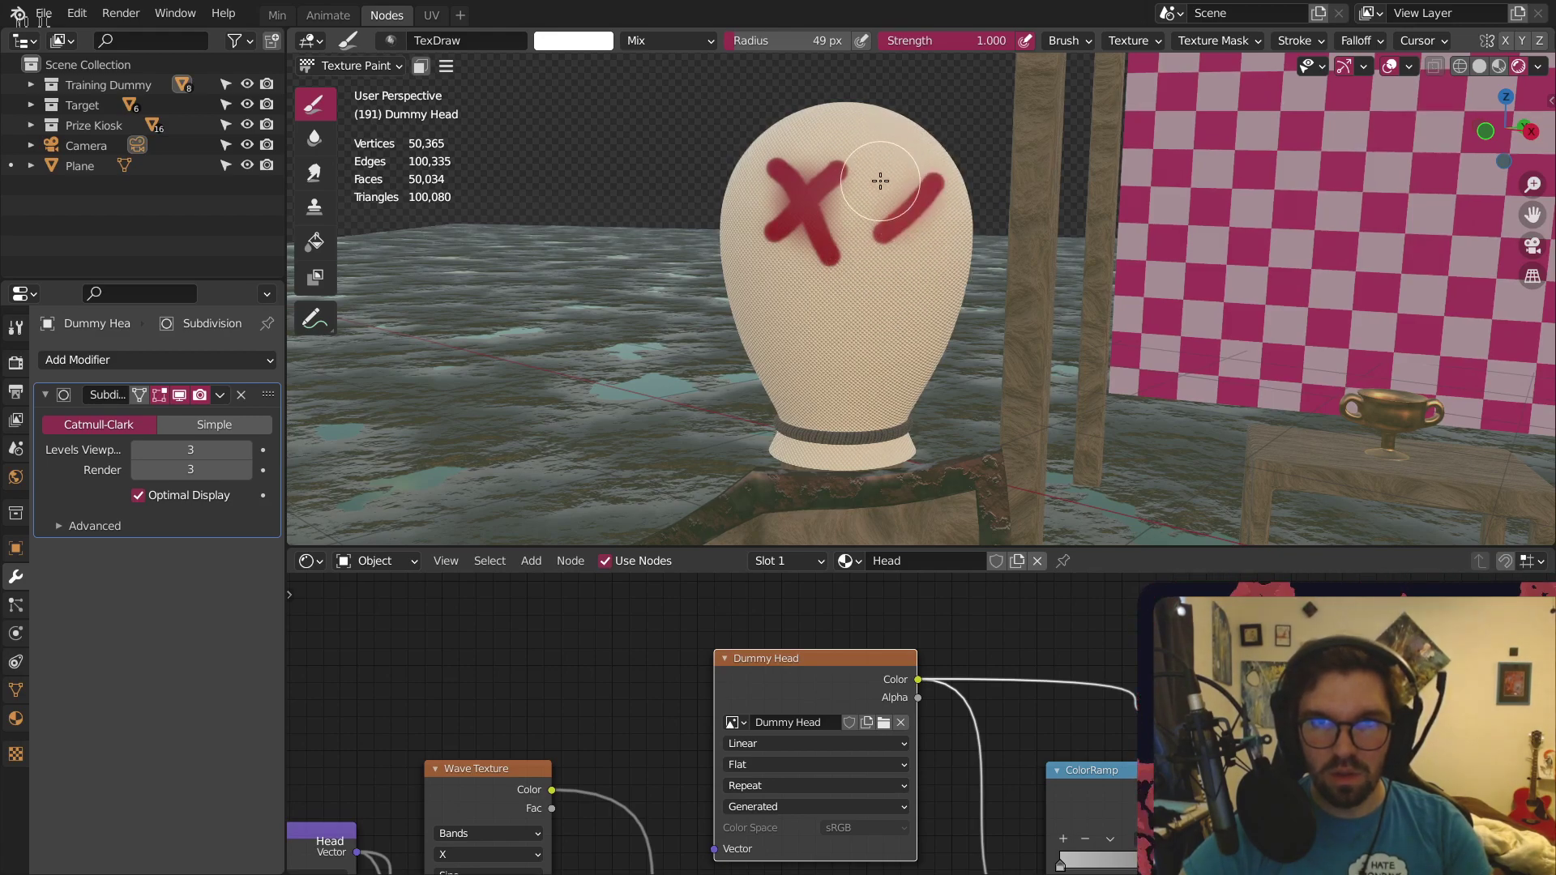
Paint a ring-shaped mouth below the eyes, undo it, and repaint it as a wider open ring
mouse_move(844, 319)
left_mouse_down()
mouse_move(886, 347)
mouse_move(823, 341)
left_mouse_up()
scroll(805, 271, "down", 3)
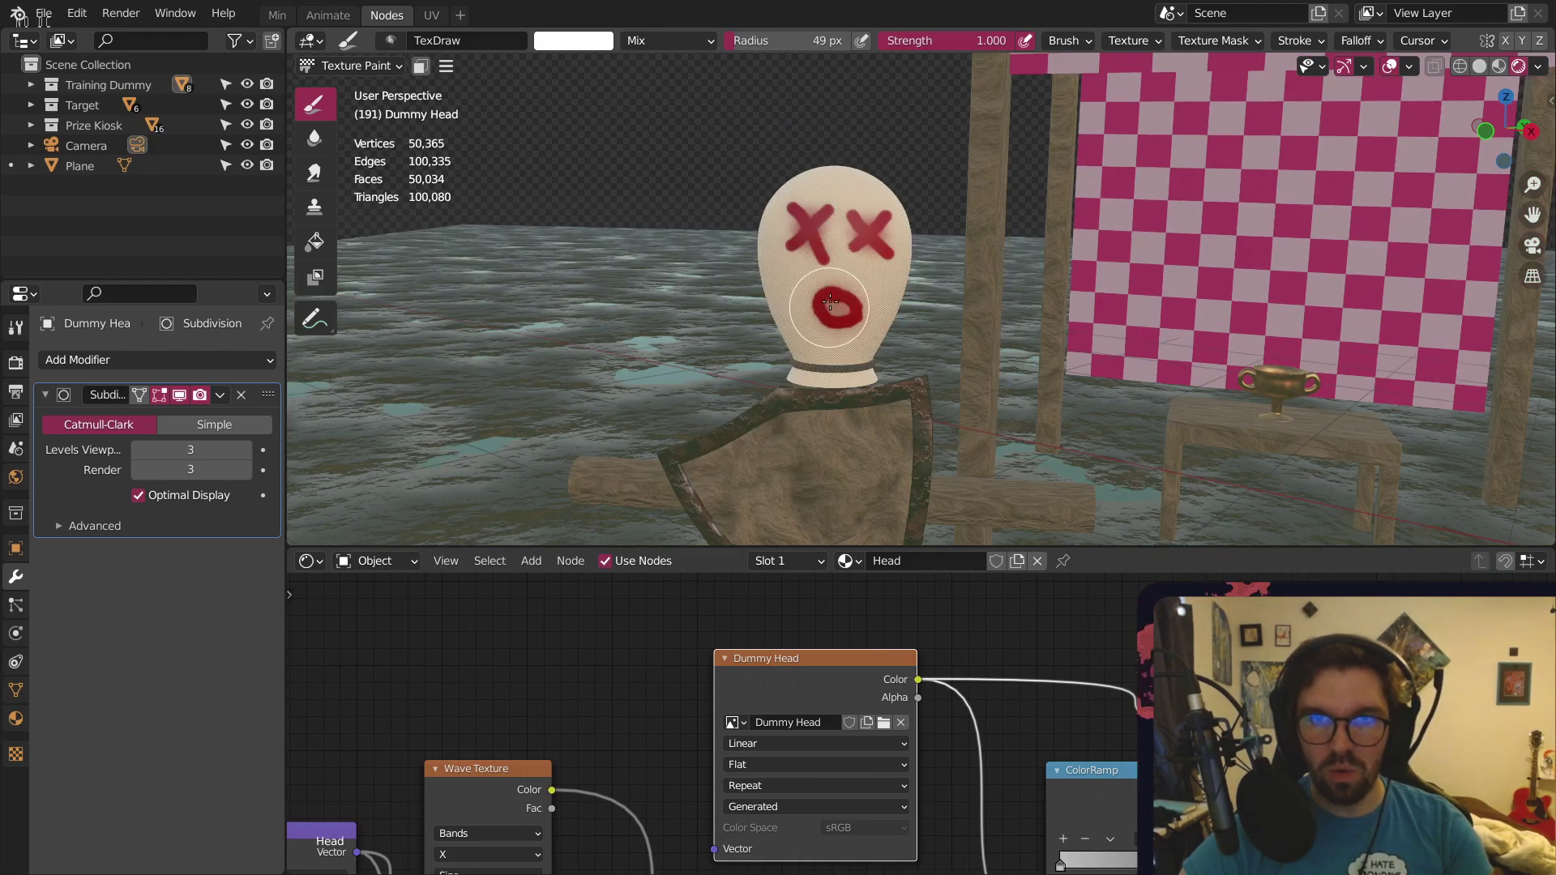
key("ctrl+z")
scroll(831, 304, "up", 5)
mouse_move(837, 289)
left_mouse_down()
mouse_move(802, 312)
mouse_move(875, 278)
mouse_move(810, 336)
left_mouse_up()
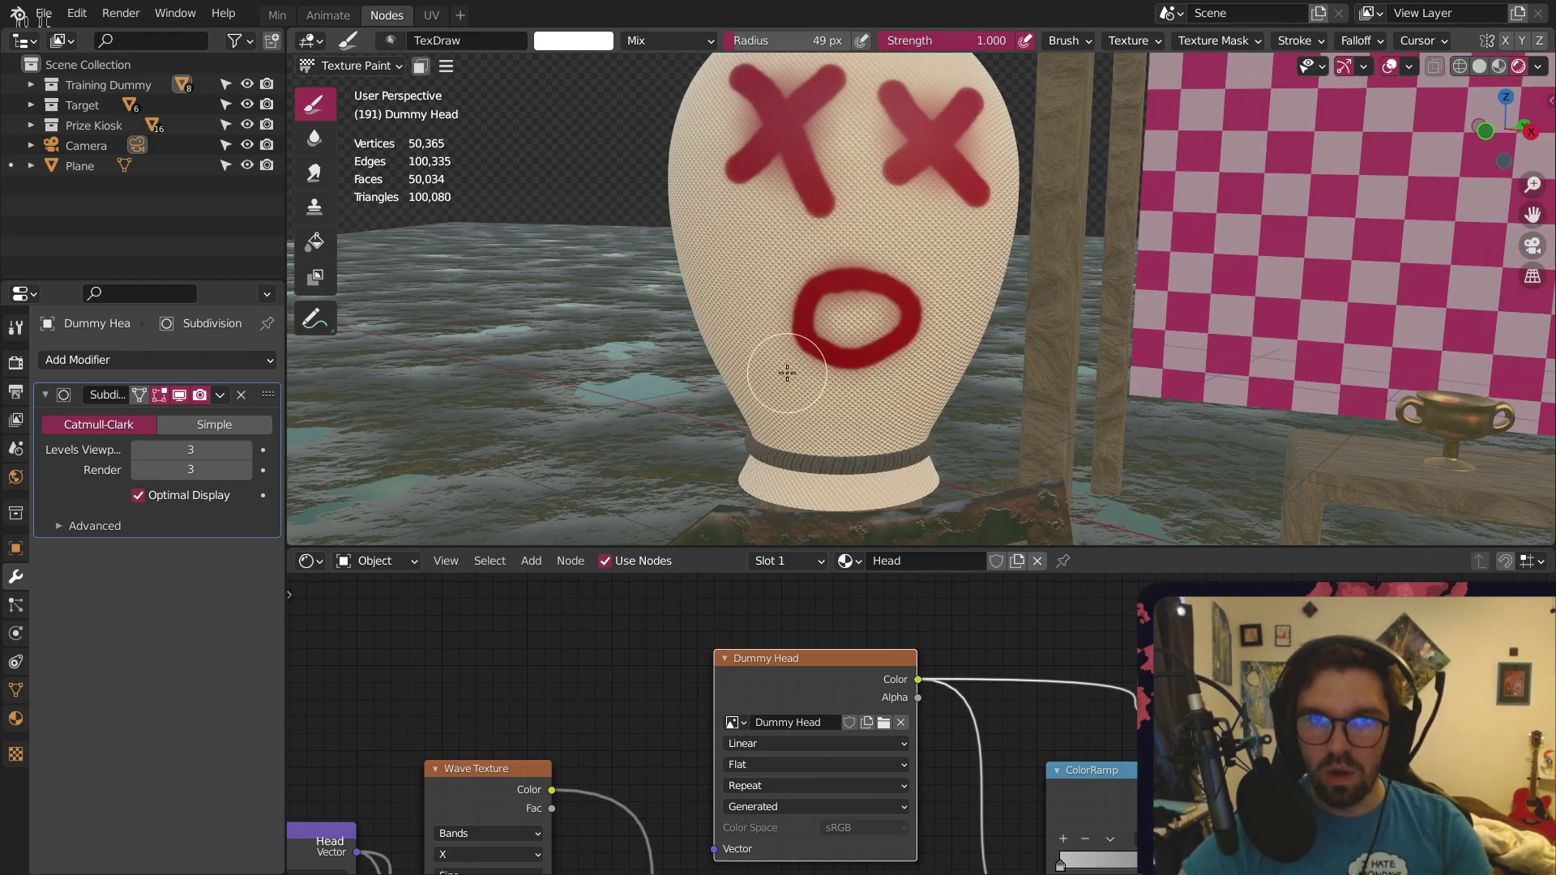
Paint a large red X on the back of the dummy head and check the face from the front
scroll(787, 373, "down", 2)
middle_click_drag(786, 373, 970, 273)
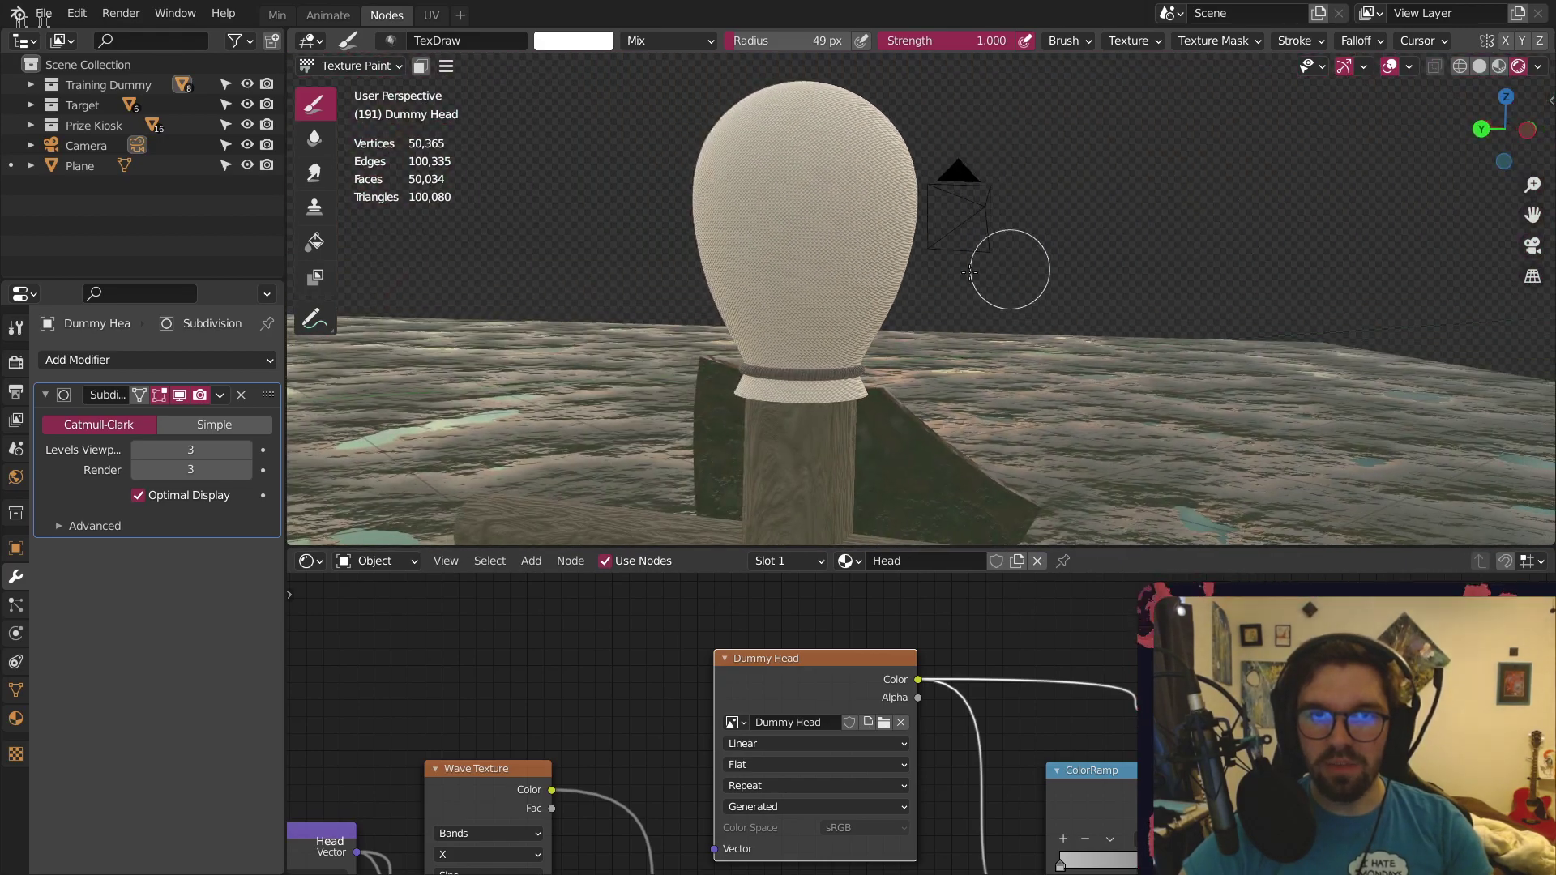
left_click_drag(744, 246, 843, 165)
left_click_drag(739, 145, 834, 262)
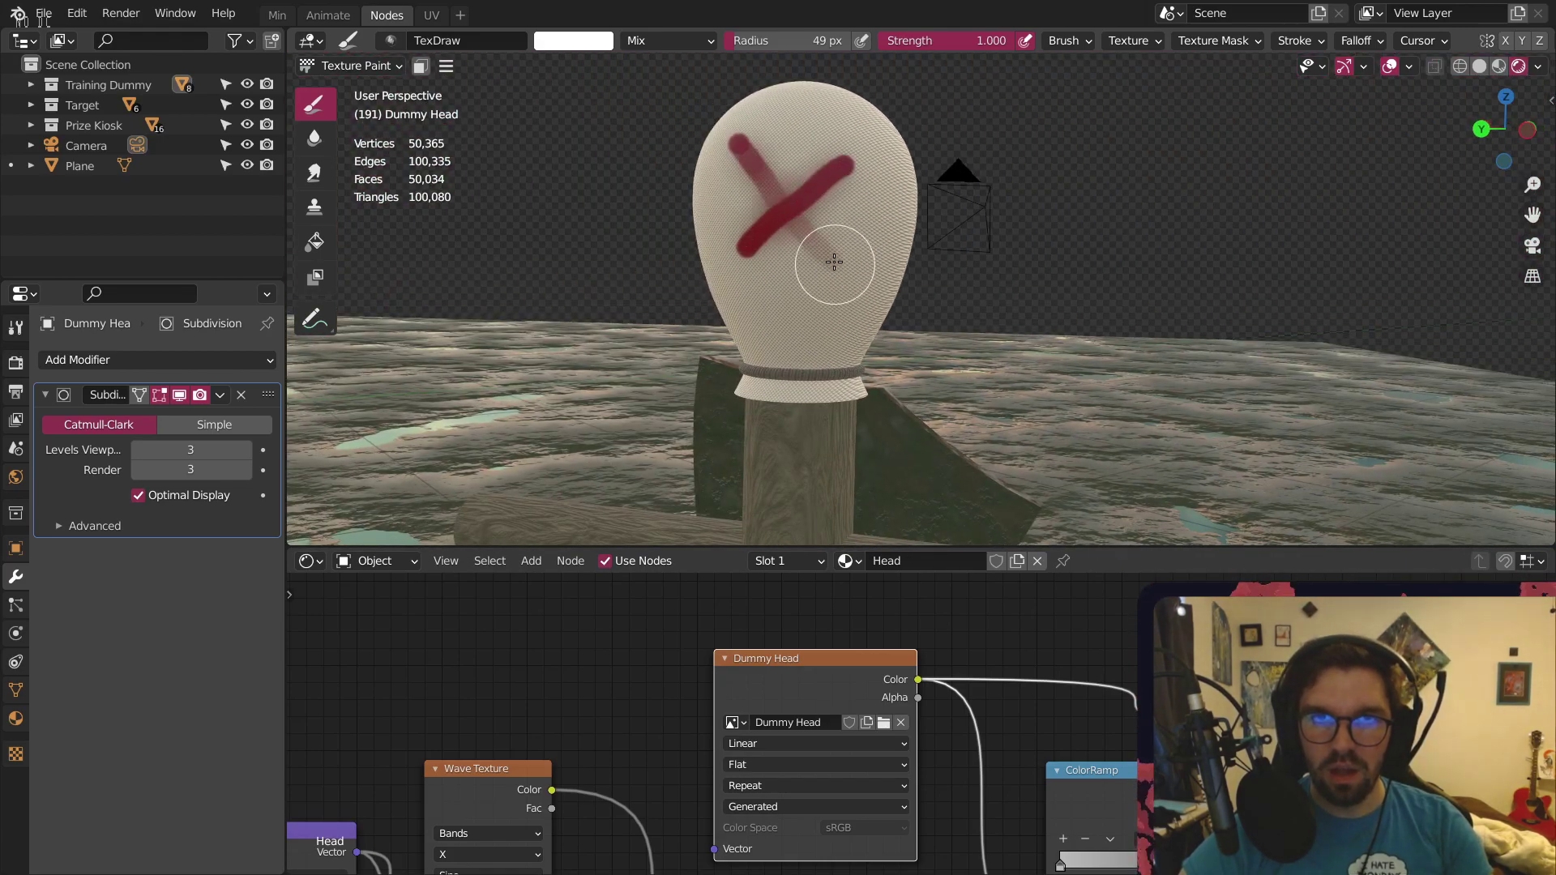
scroll(899, 220, "down", 3)
middle_click_drag(914, 219, 504, 131)
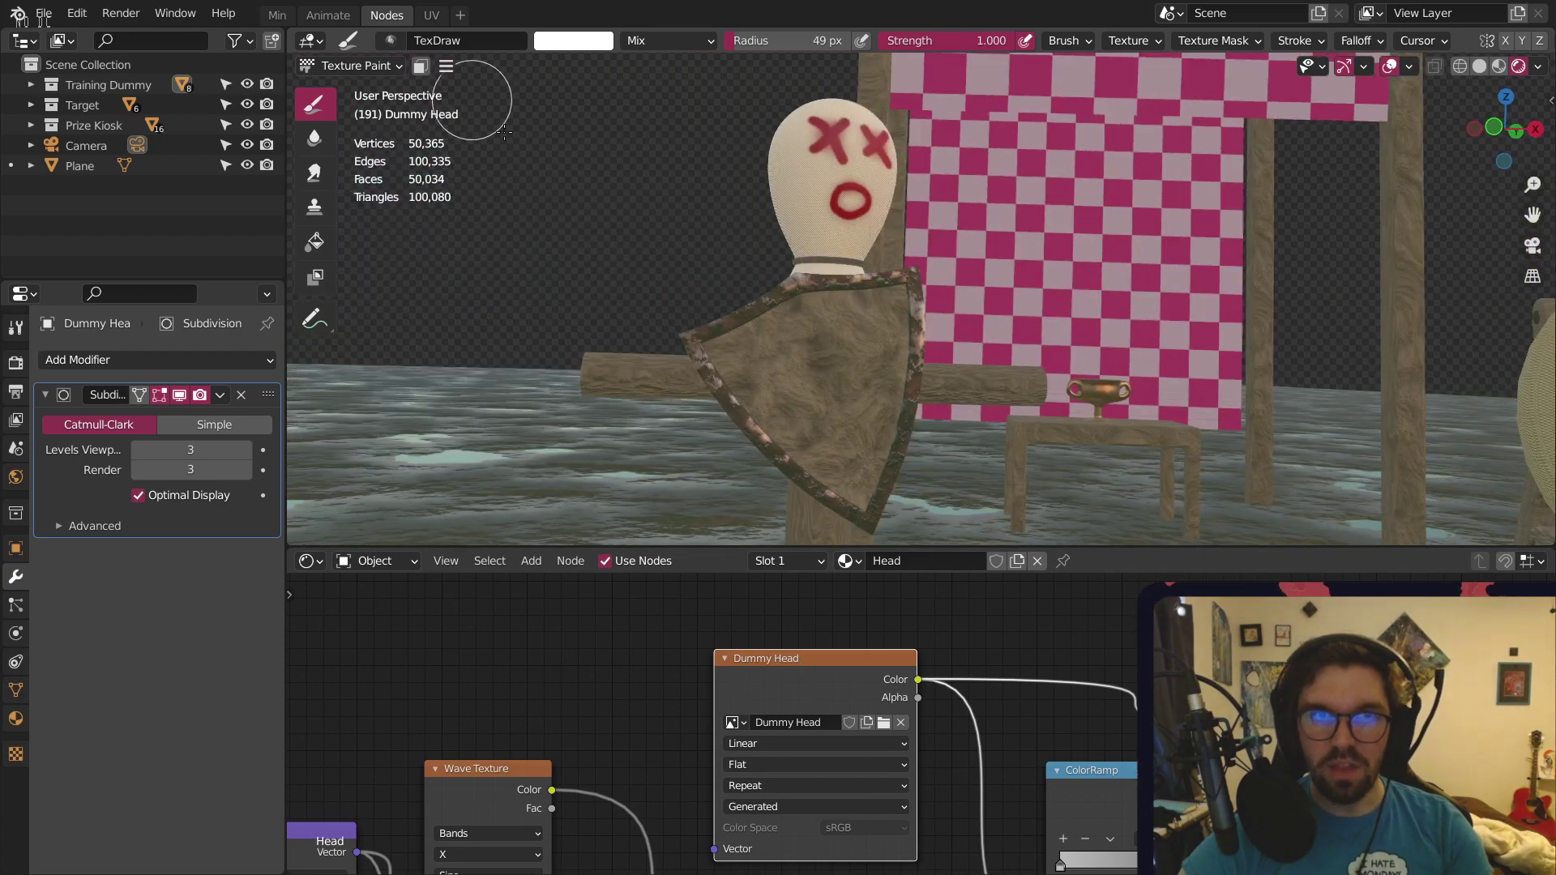
Leave head painting, select the dummy's shield and its Shield image texture, and switch it to Texture Paint mode
left_click(339, 68)
left_click(353, 91)
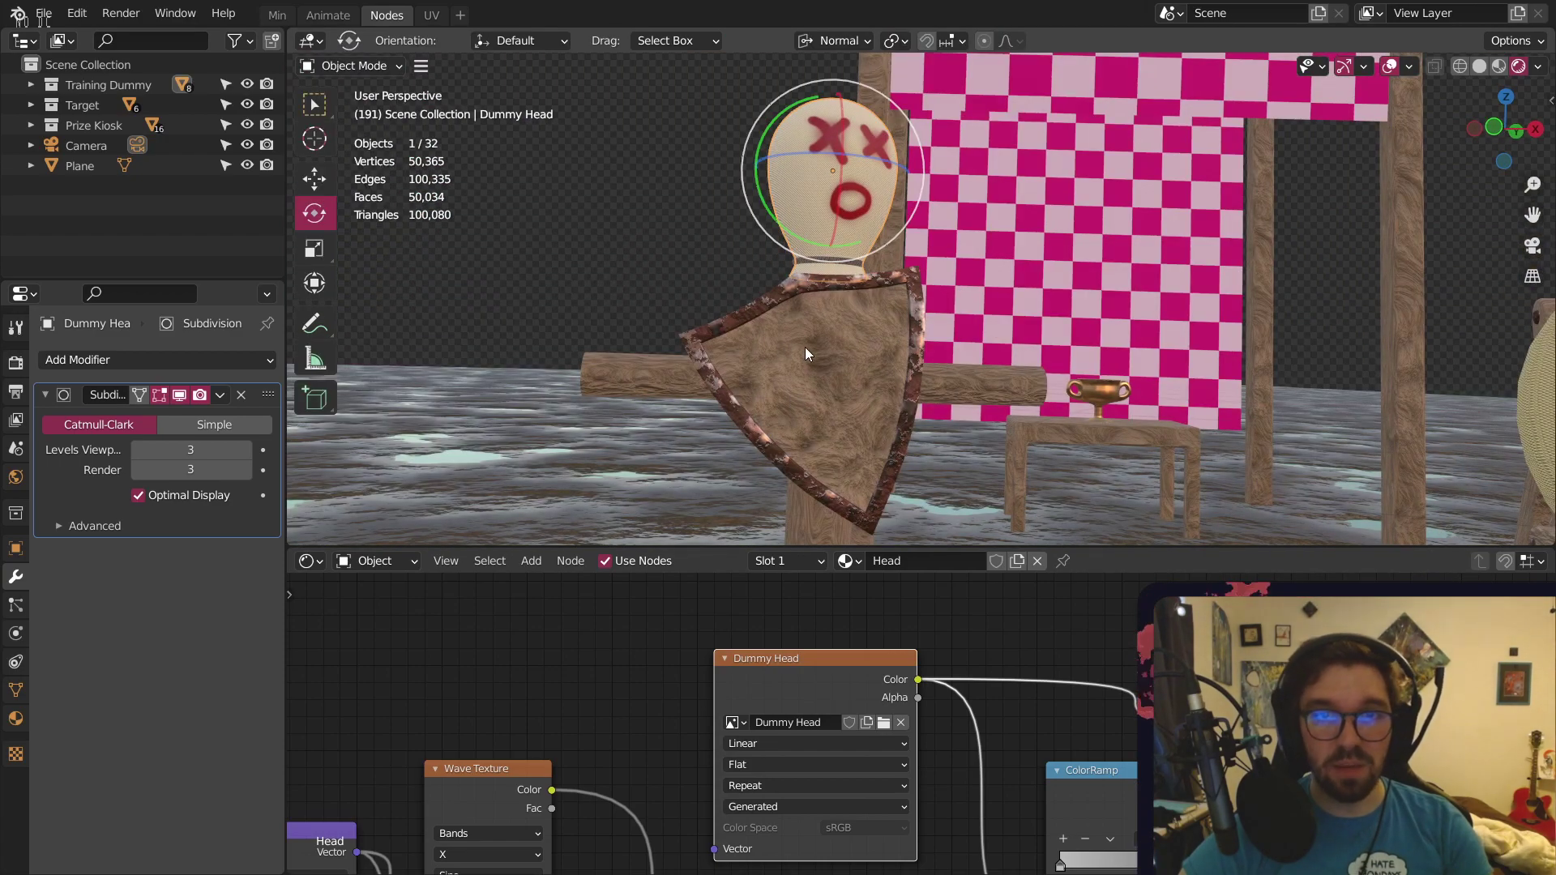
left_click(805, 347)
middle_click_drag(855, 626, 865, 795)
middle_click_drag(870, 697, 876, 774)
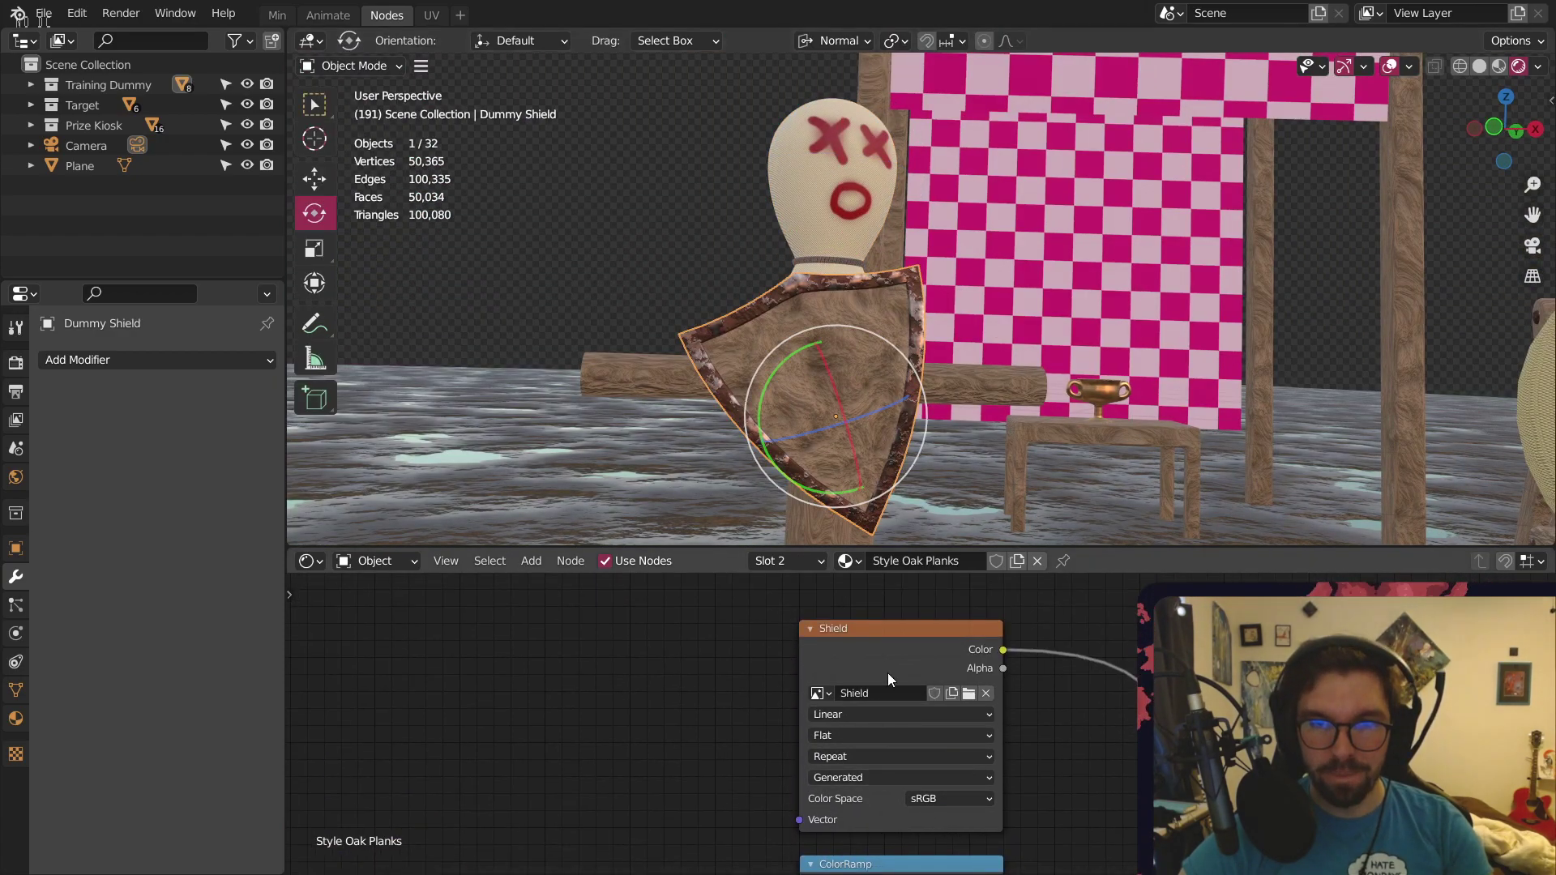
left_click(872, 626)
left_click(371, 70)
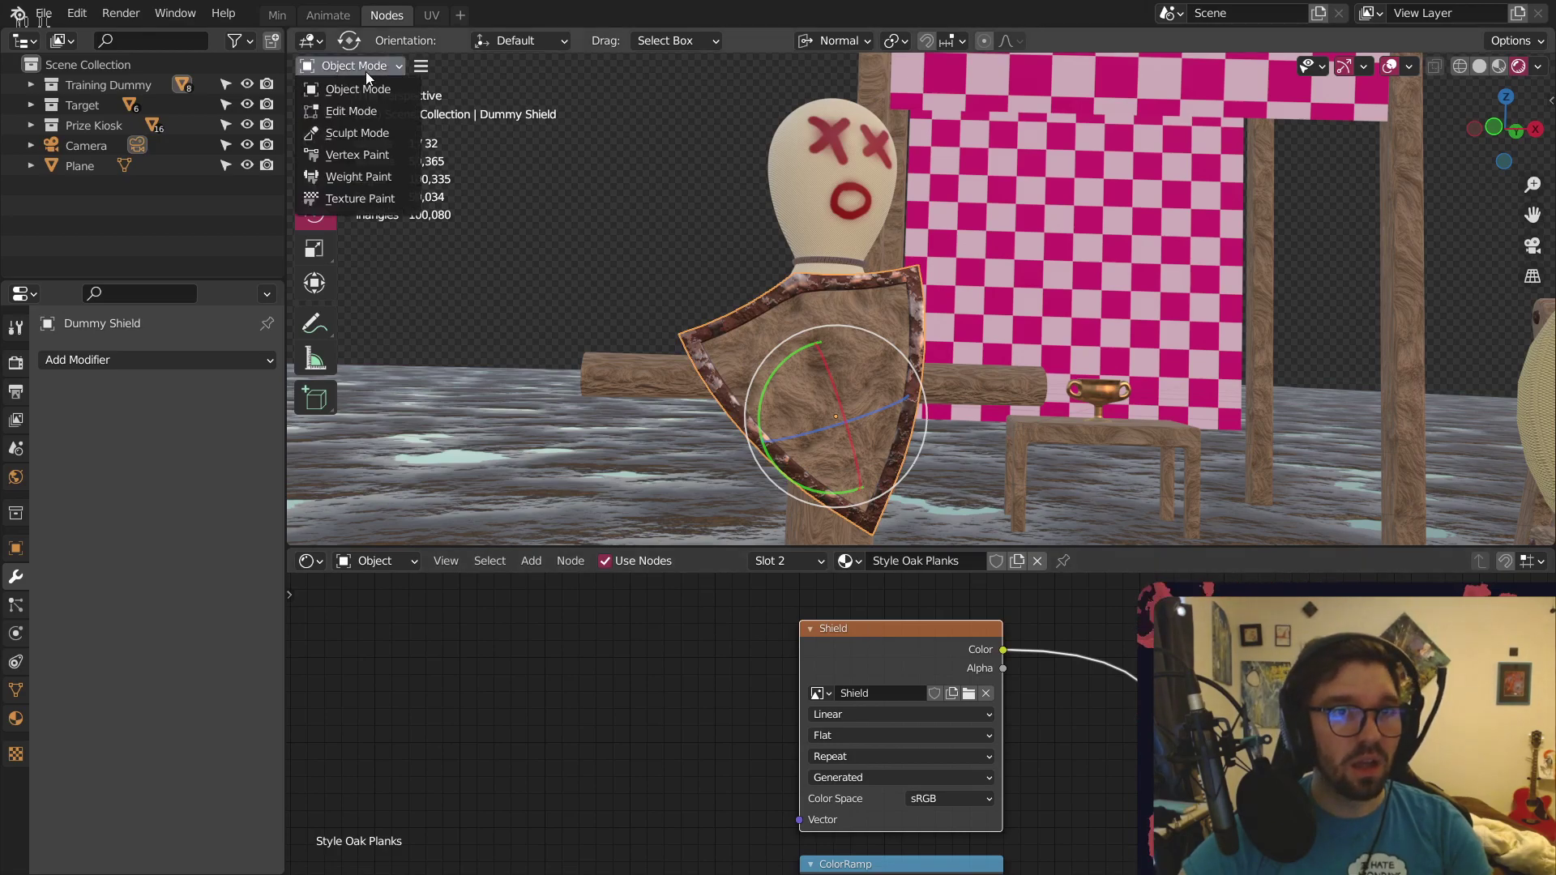
left_click(350, 202)
Paint a red circle crossed by a slanted line on the shield and return to Object Mode
scroll(812, 403, "up", 4)
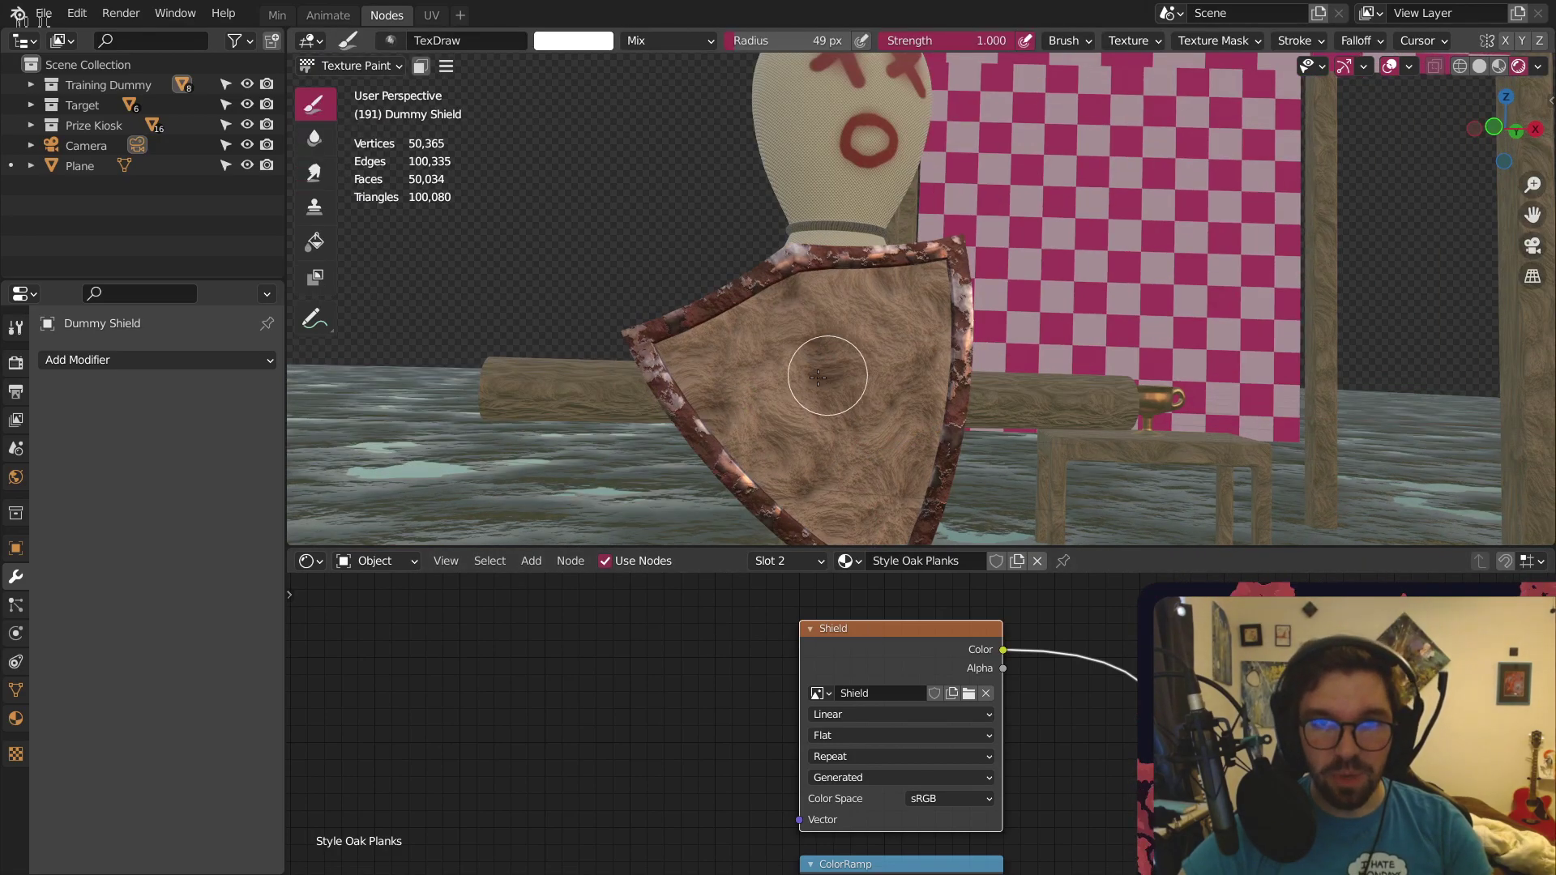
mouse_move(860, 255)
left_mouse_down()
mouse_move(733, 330)
mouse_move(854, 417)
mouse_move(903, 323)
mouse_move(836, 238)
left_mouse_up()
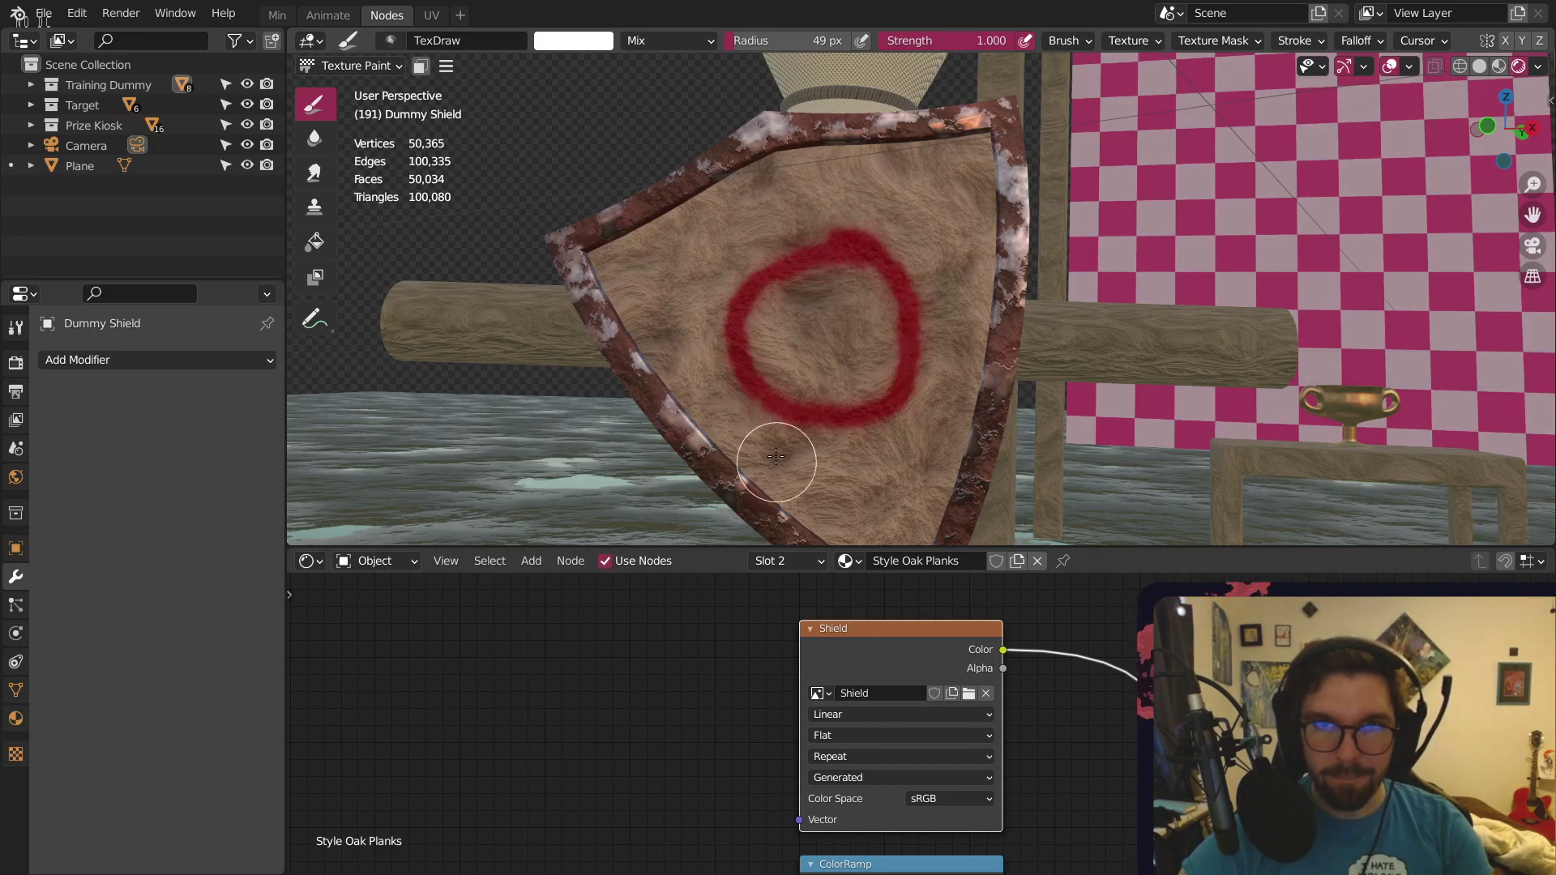
mouse_move(805, 464)
left_mouse_down()
mouse_move(885, 233)
mouse_move(913, 205)
left_mouse_up()
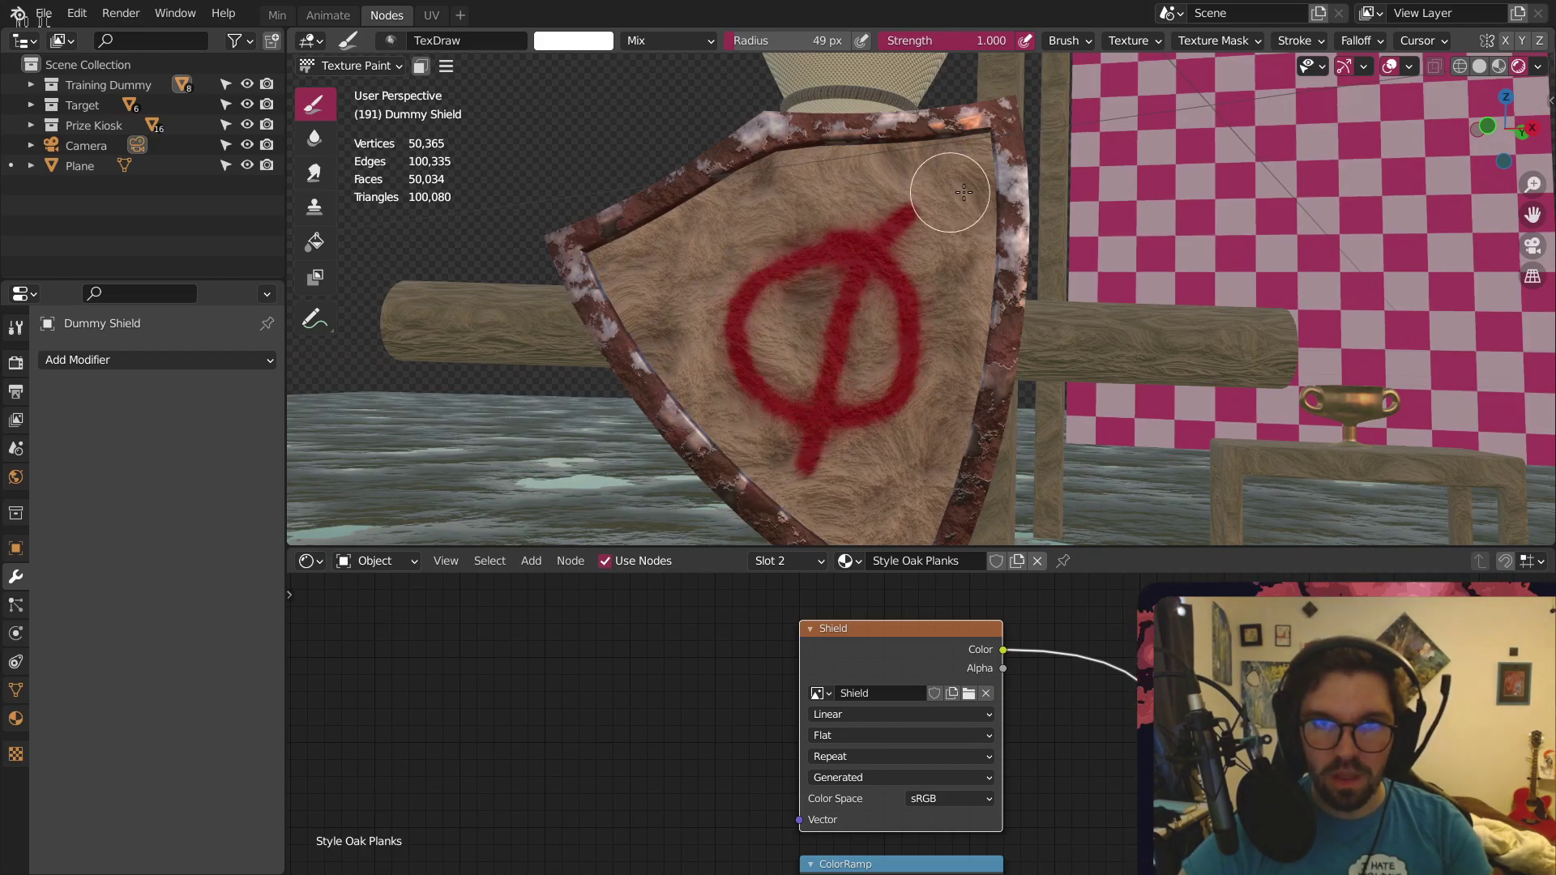
left_click(356, 65)
left_click(348, 84)
Deselect the shield and examine the whole painted scene through the camera
scroll(776, 250, "down", 8)
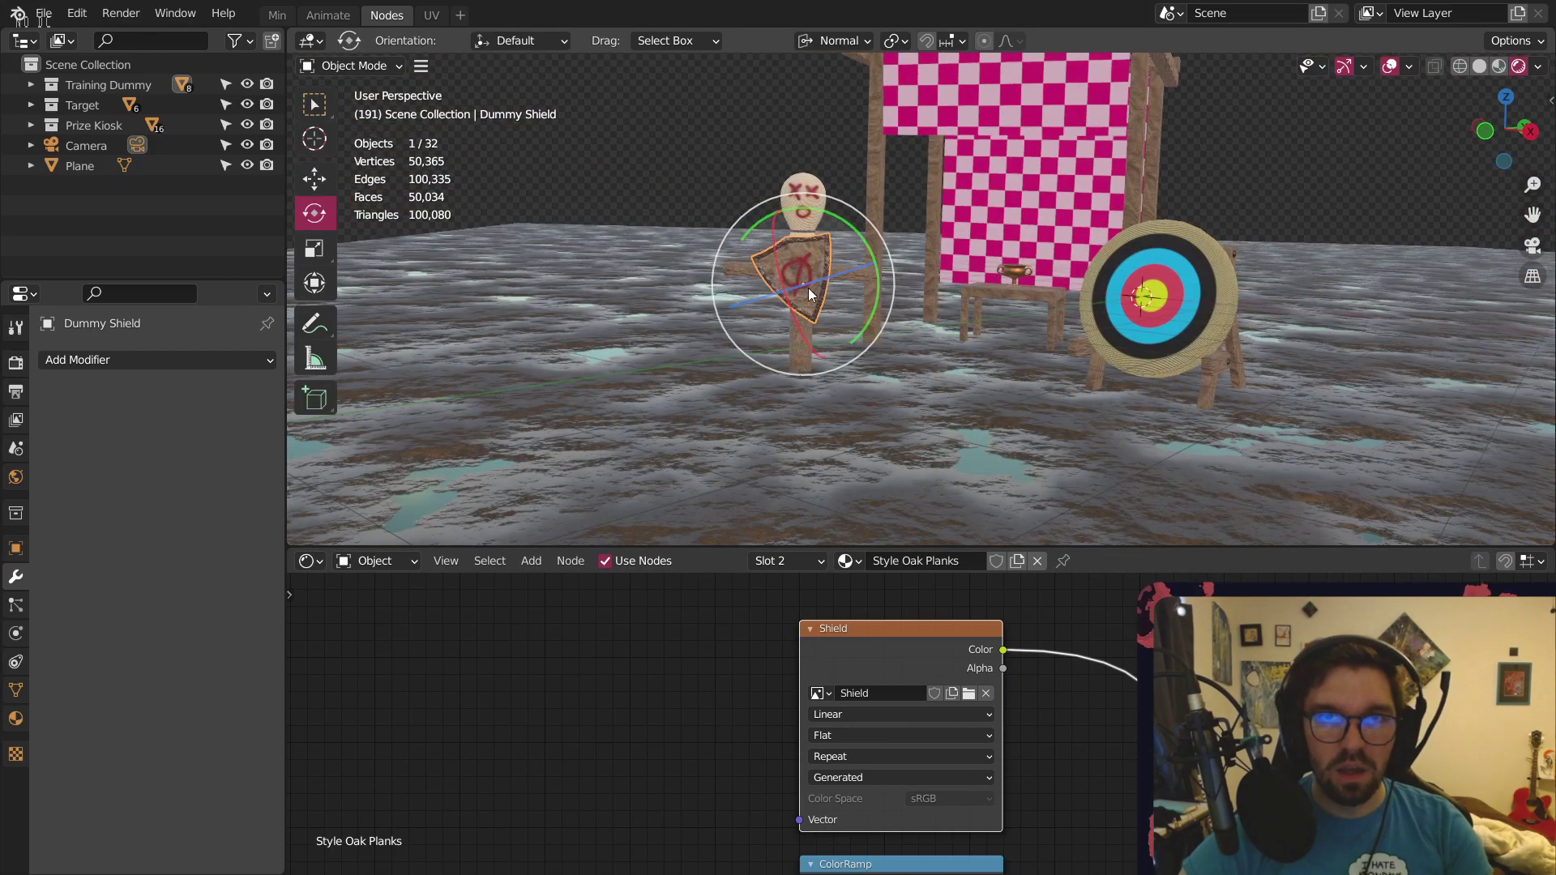
left_click(1273, 180)
left_click(1531, 246)
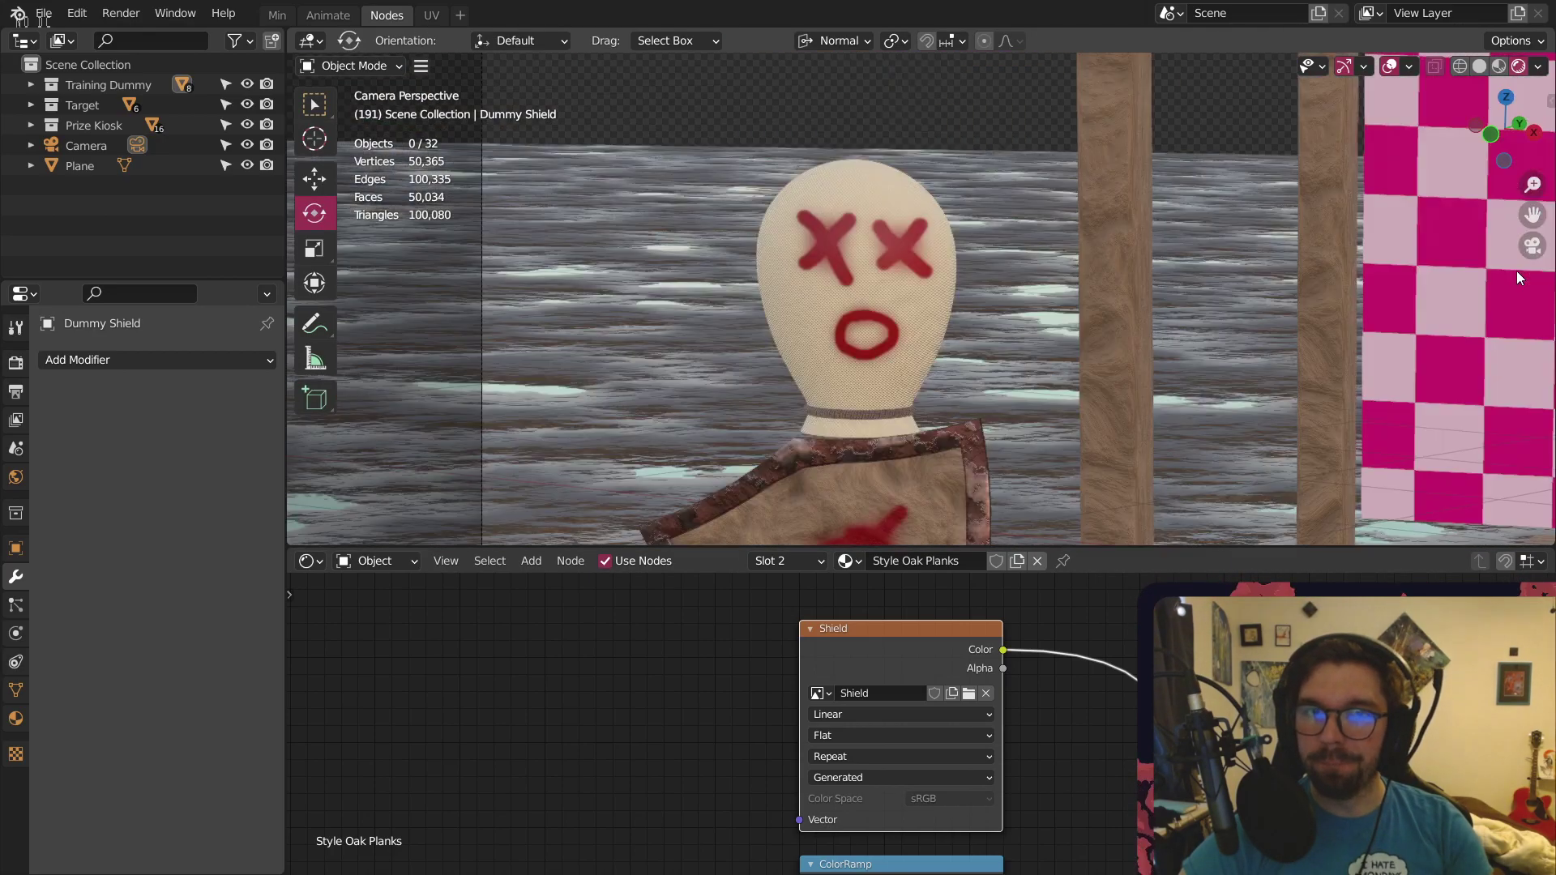
scroll(956, 324, "down", 9)
middle_click_drag(1155, 347, 952, 305, "shift")
scroll(781, 293, "up", 2)
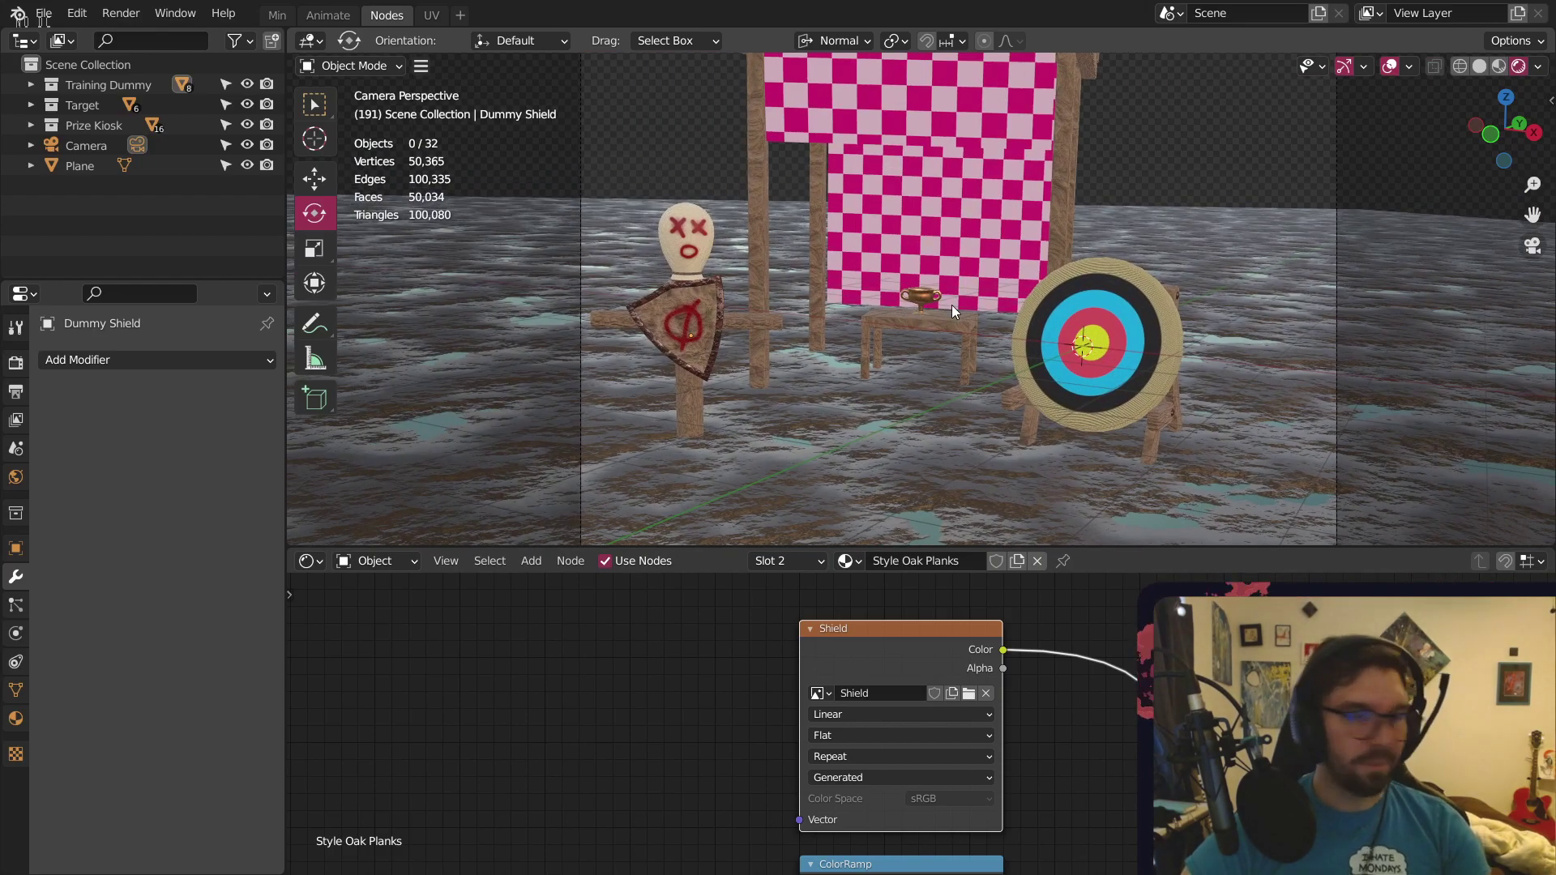
scroll(952, 304, "down", 2)
middle_click_drag(859, 256, 923, 216, "shift")
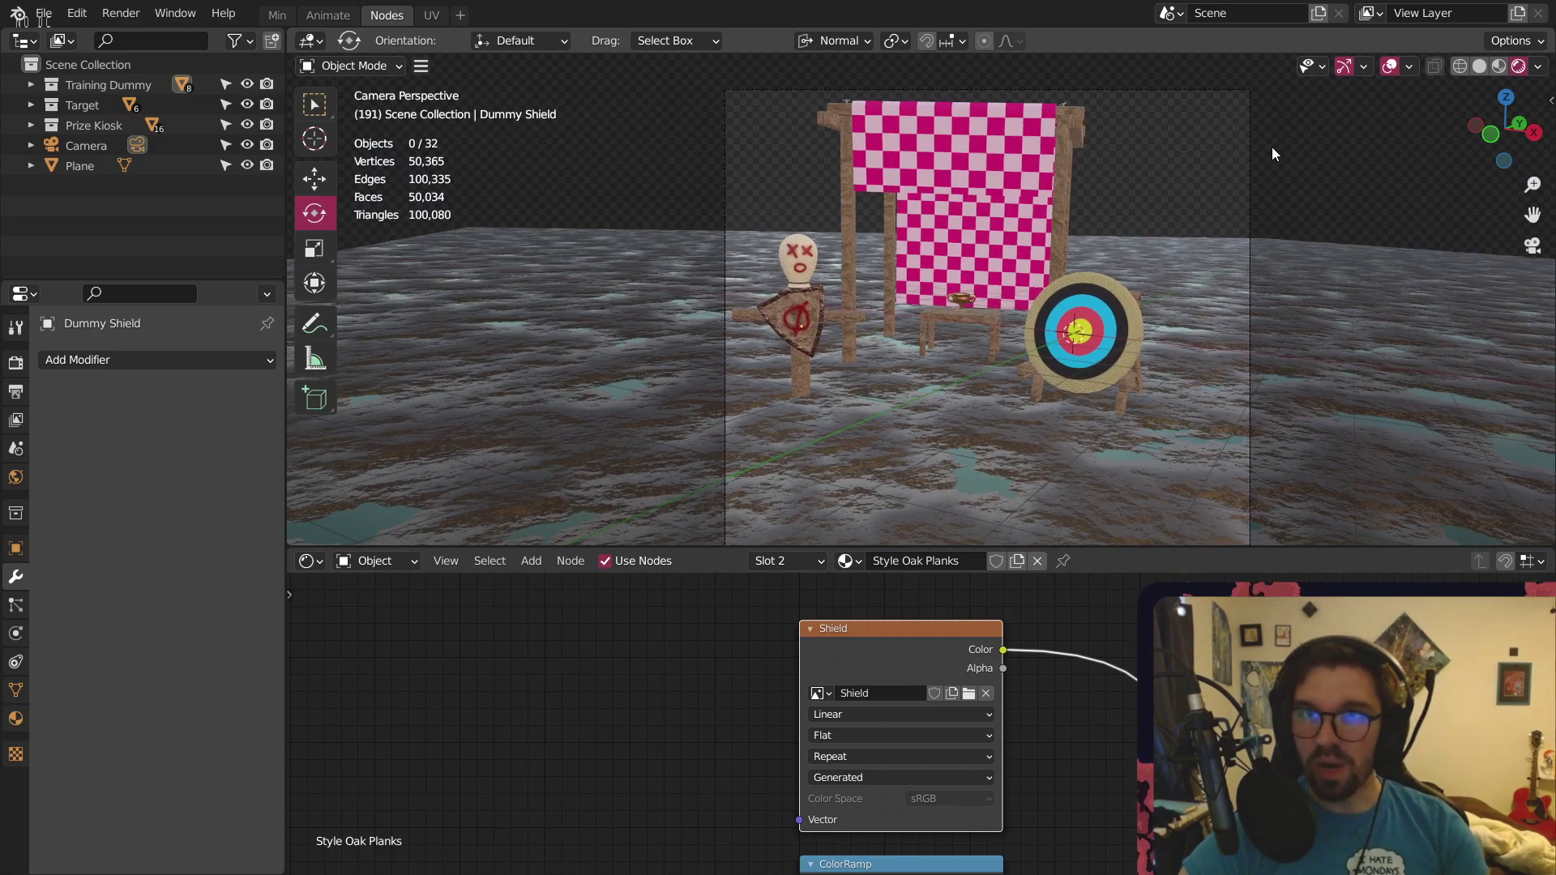
Select the camera and show the camera view with Rendered shading in the Min workspace
left_click(1251, 154)
scroll(932, 216, "down", 1)
left_click(276, 14)
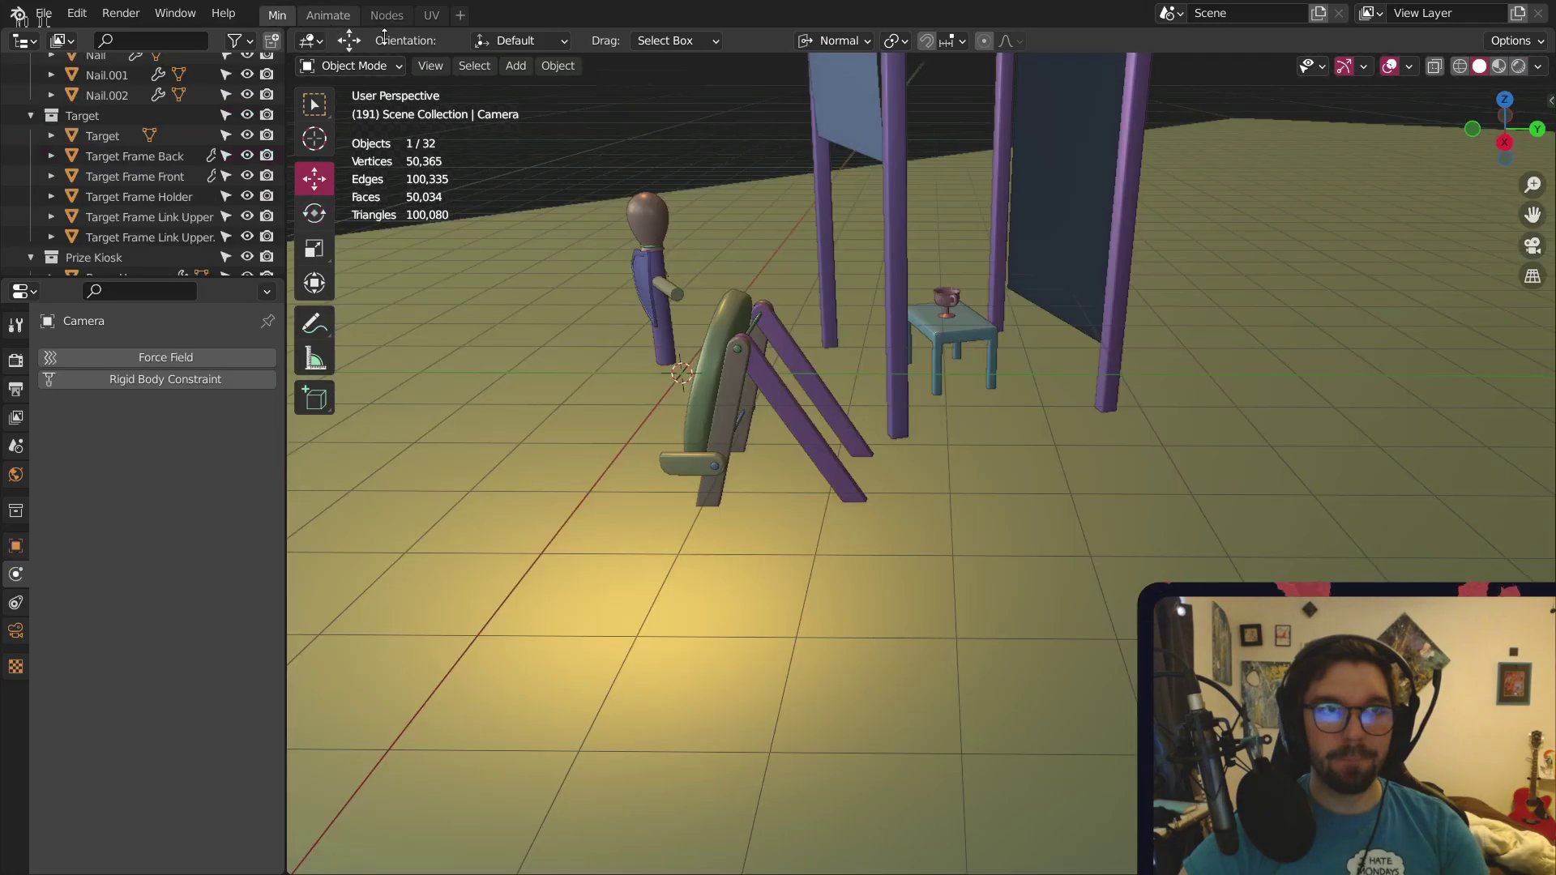
left_click(1518, 65)
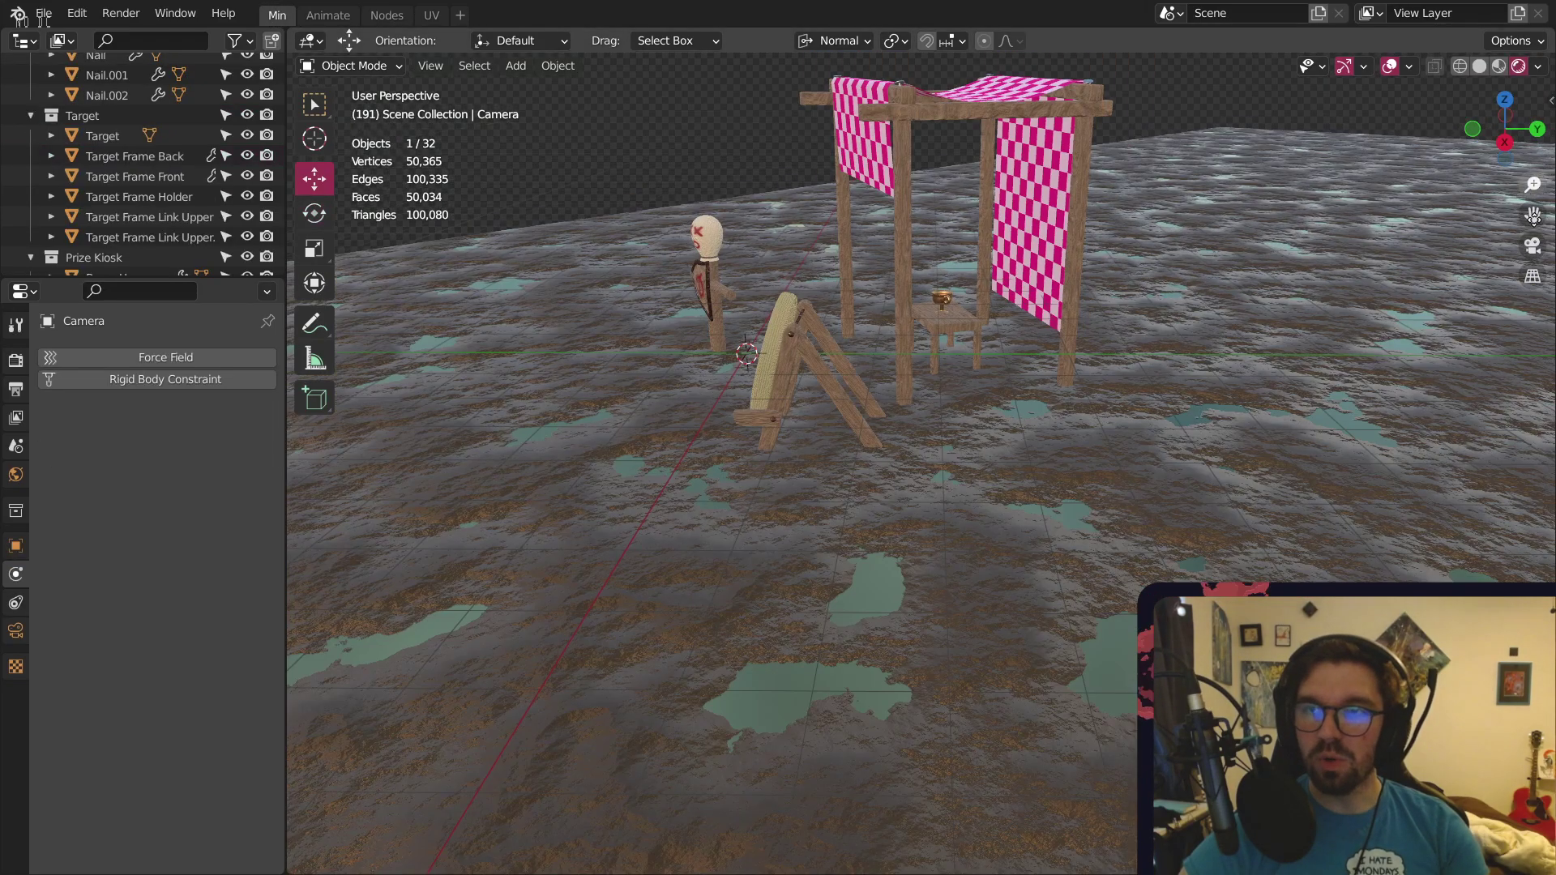
left_click(1532, 246)
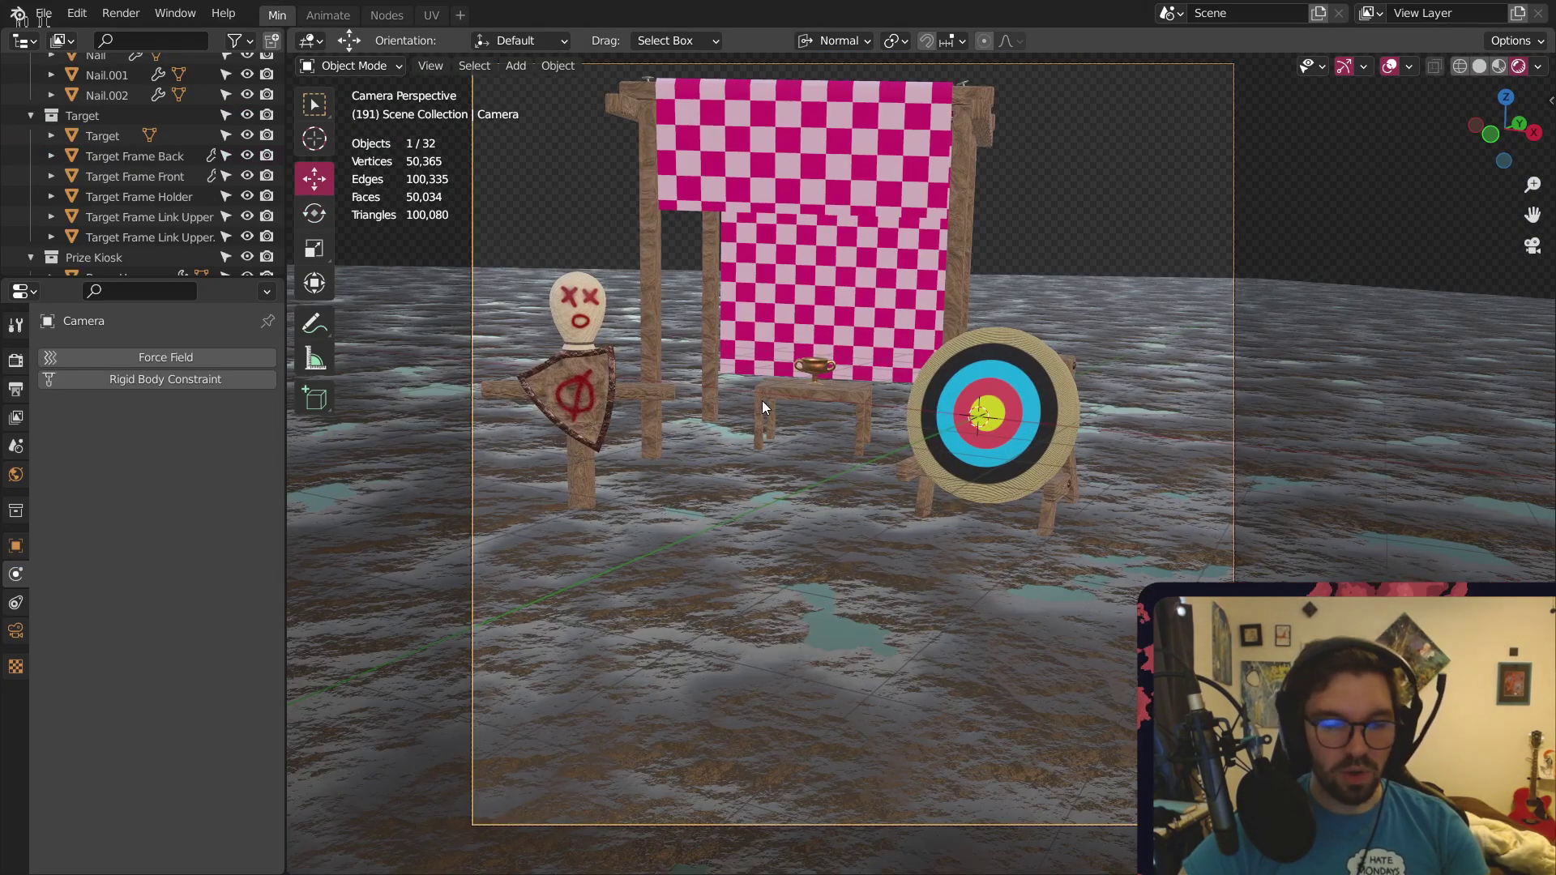
Move the camera about -0.65 m along its normal X axis and about -0.81 m along its normal Z axis
key("g")
key("x")
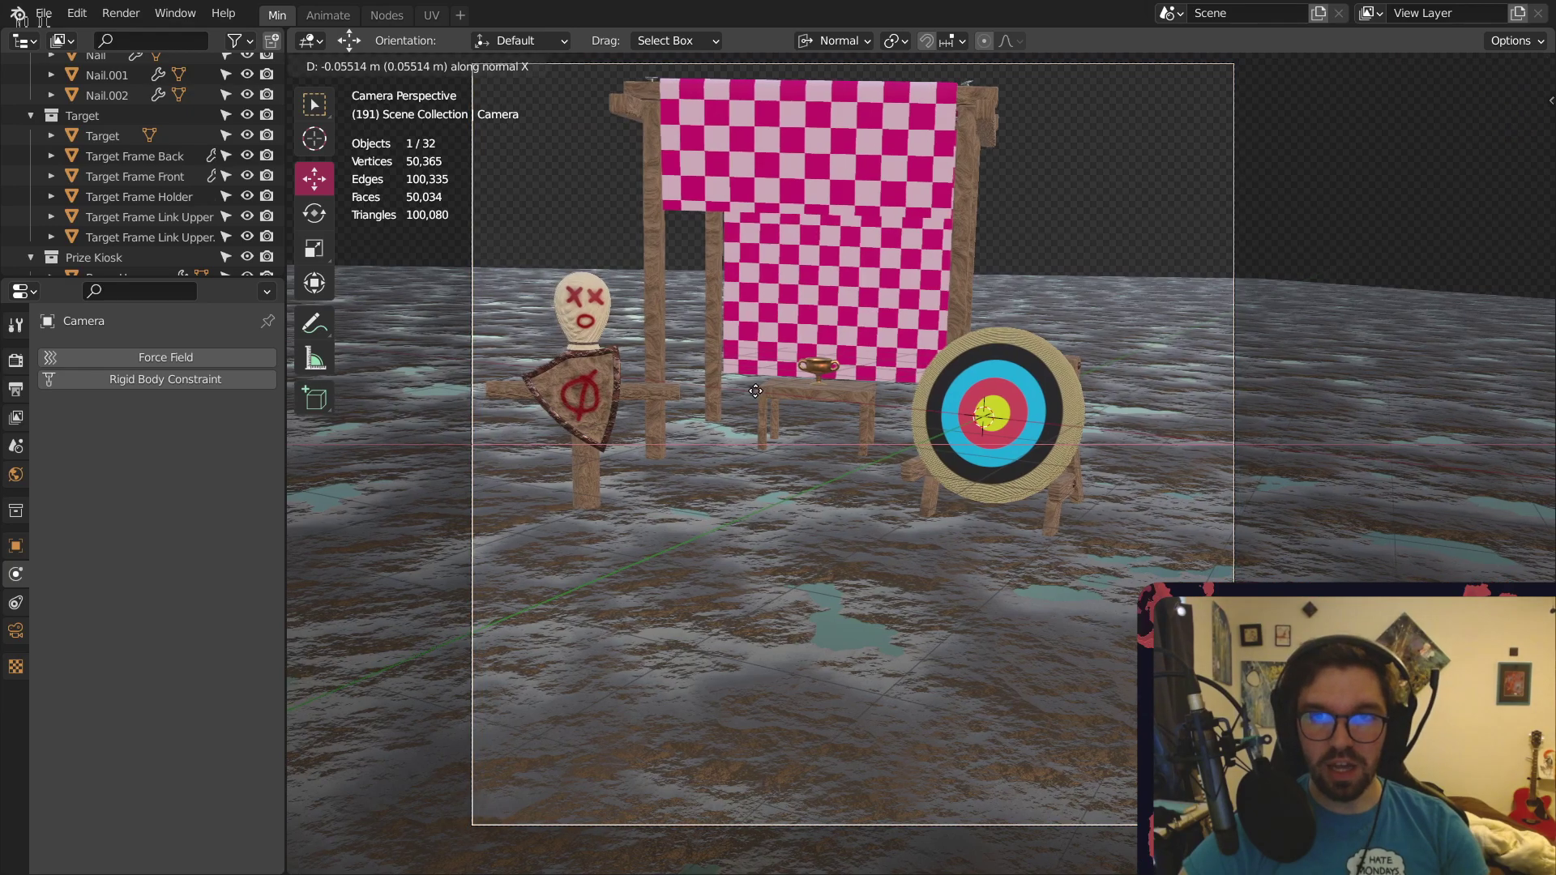
left_click(650, 387)
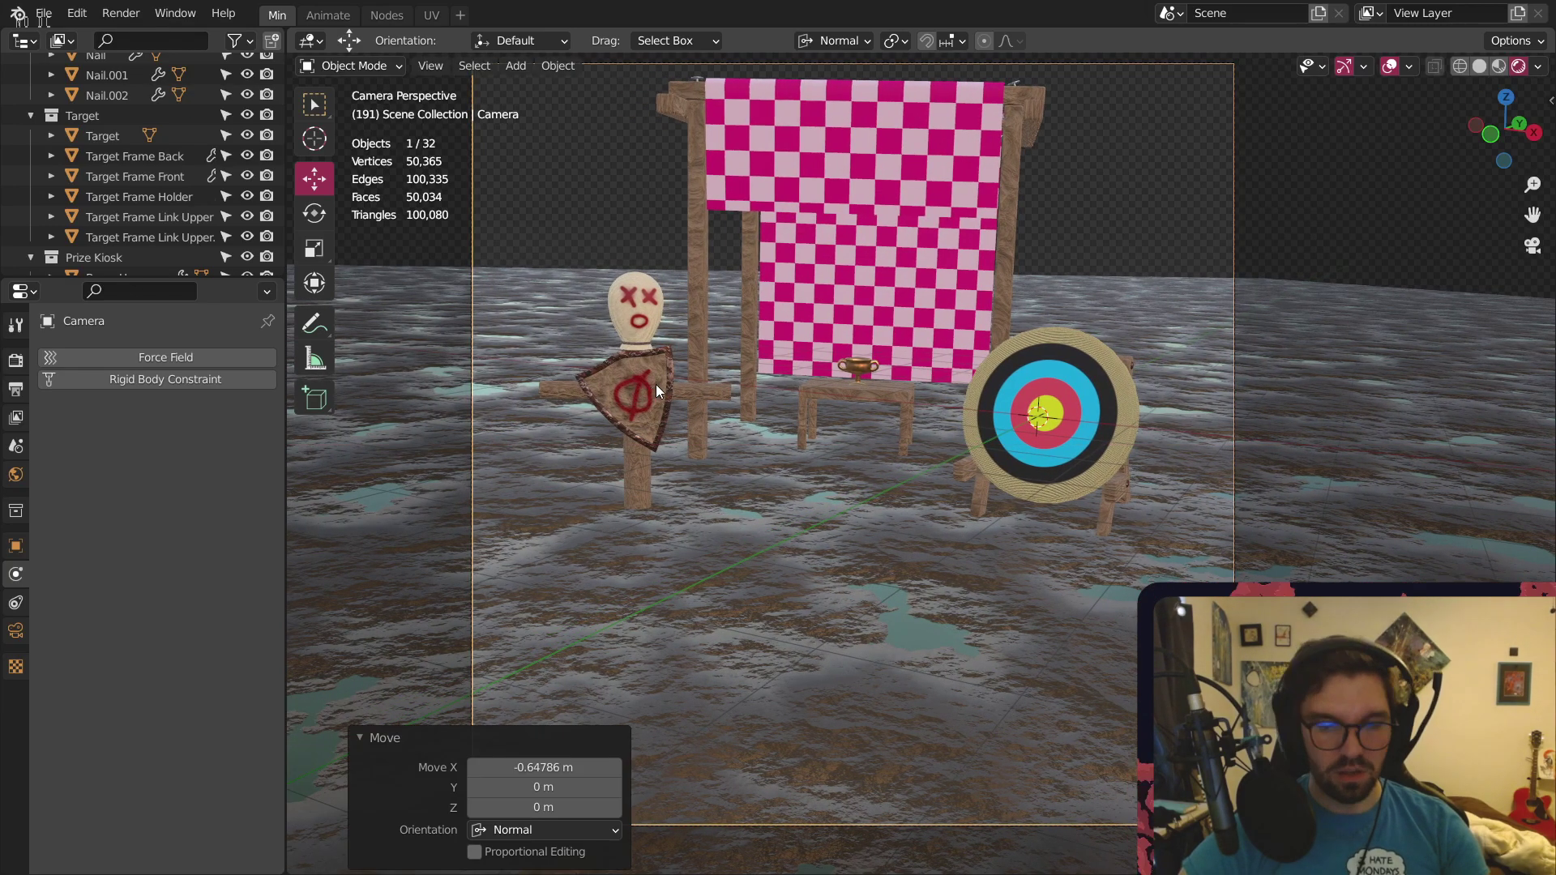
key("g")
key("z")
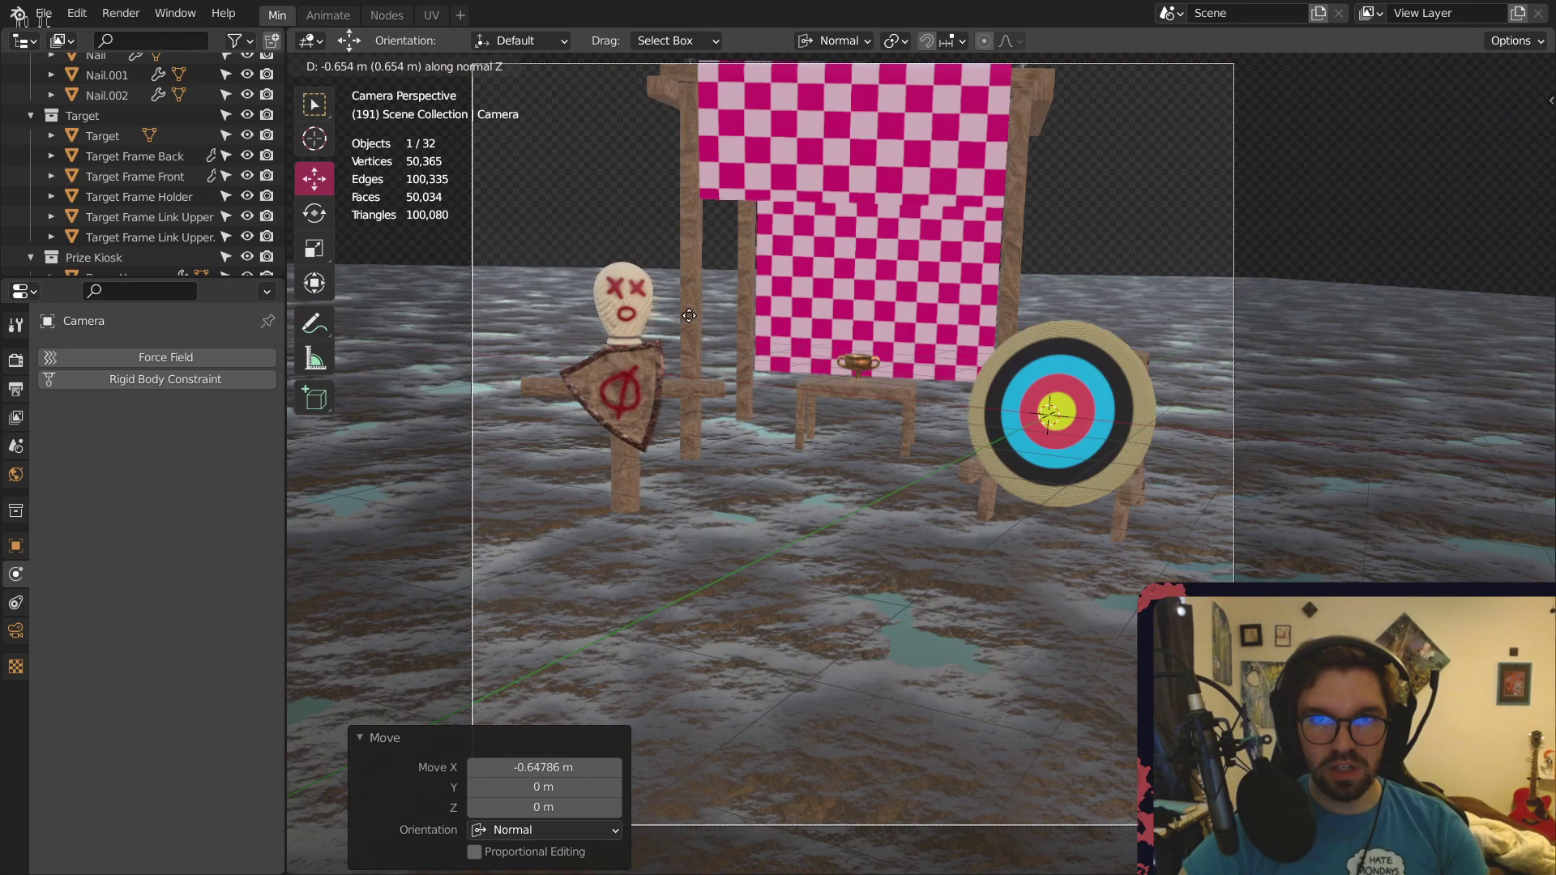
left_click(697, 311)
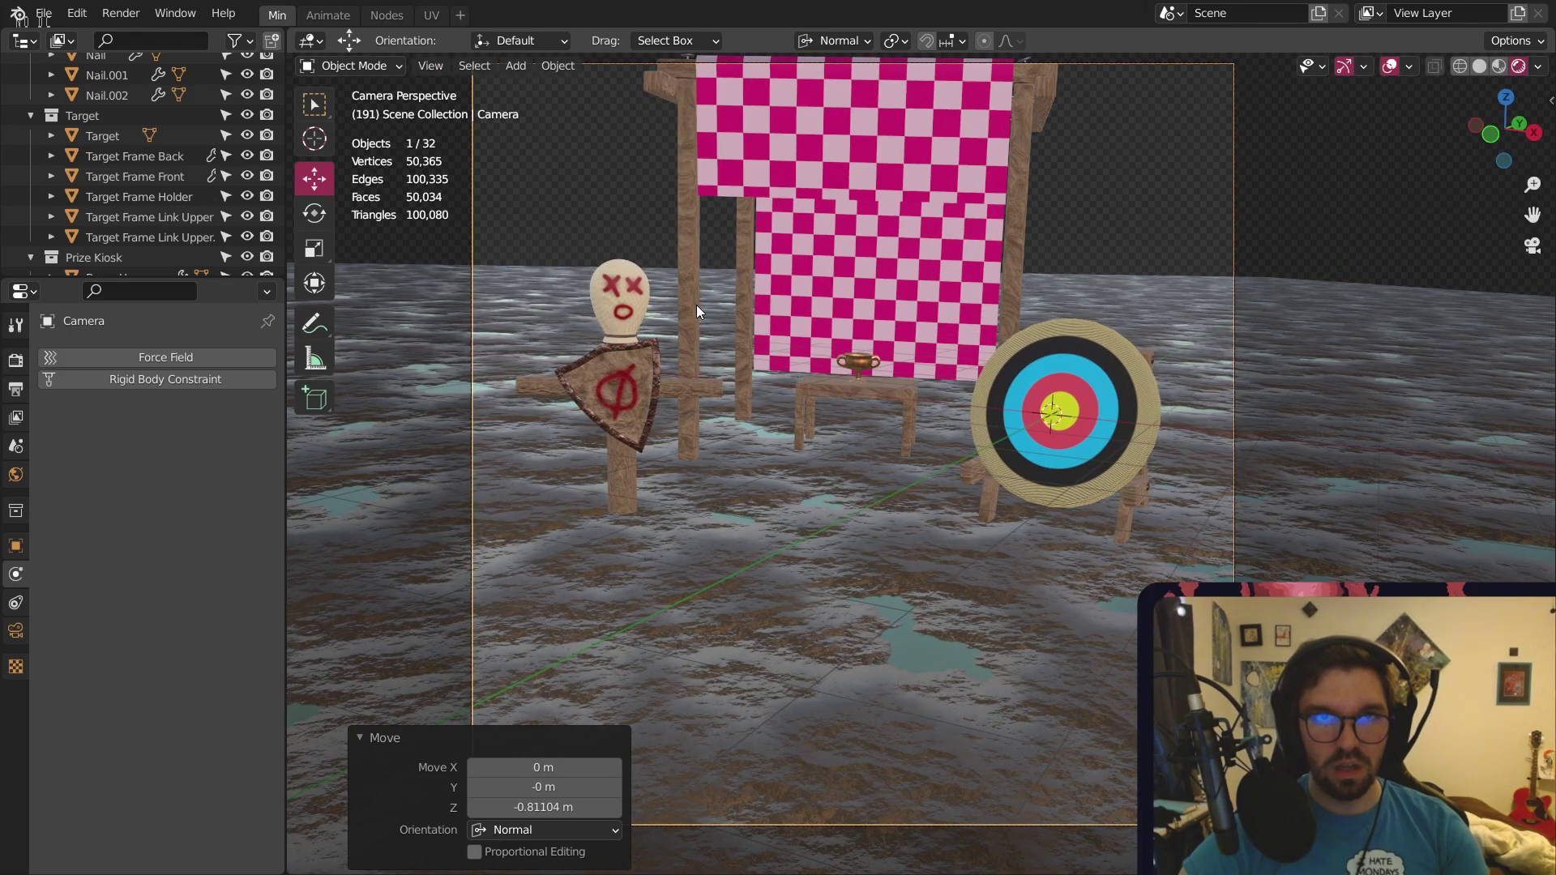
Set the transform orientation to Global, raise the camera about 0.64 m along Z, and check the framing
left_click(835, 40)
left_click(794, 106)
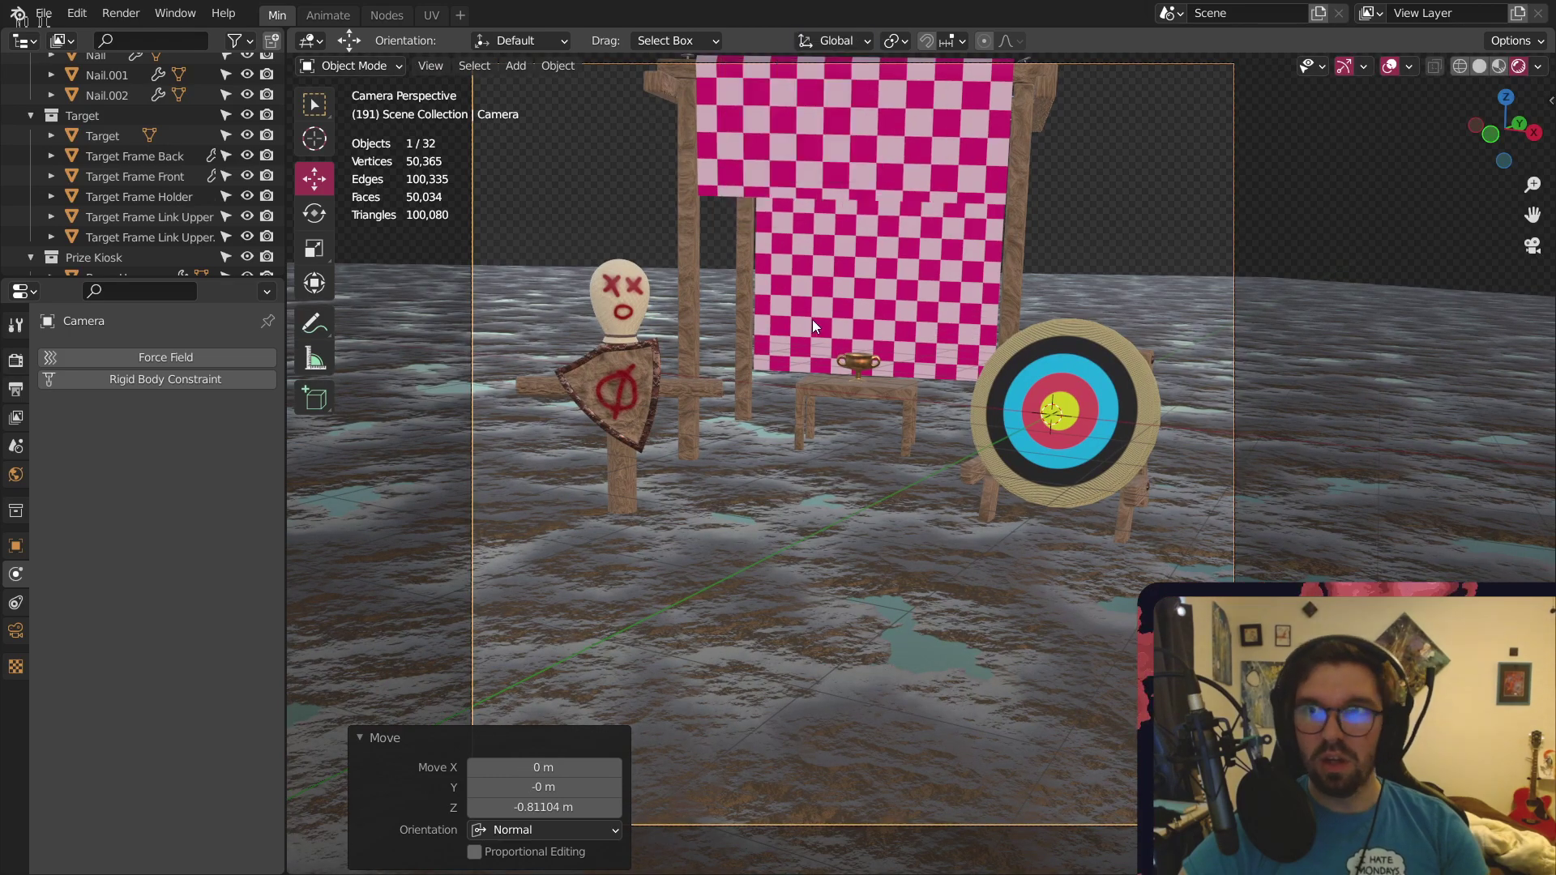
key("g")
key("z")
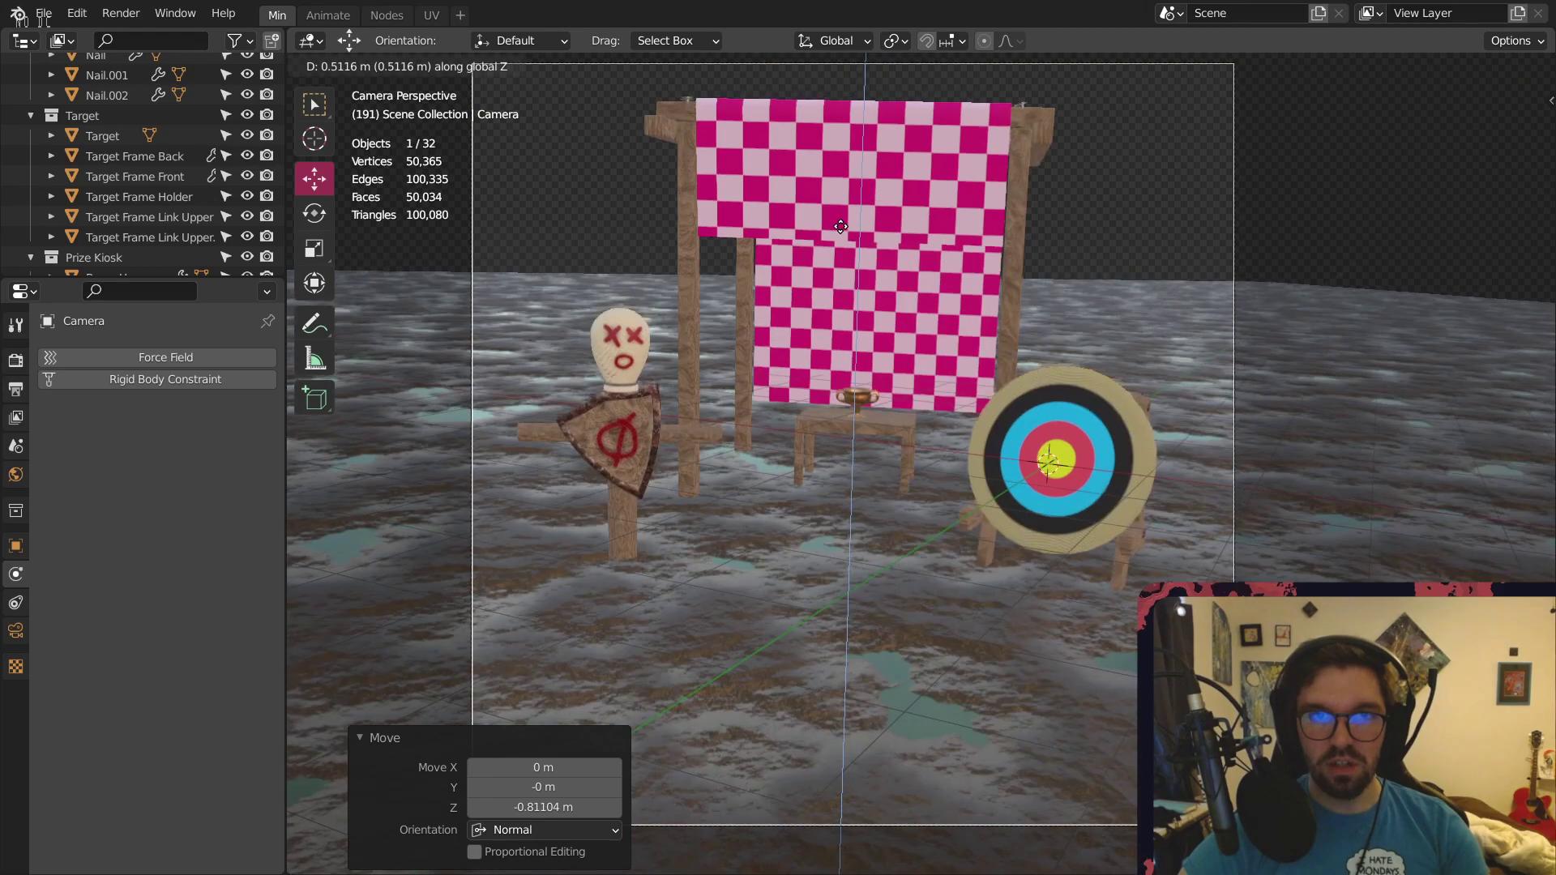
left_click(842, 200)
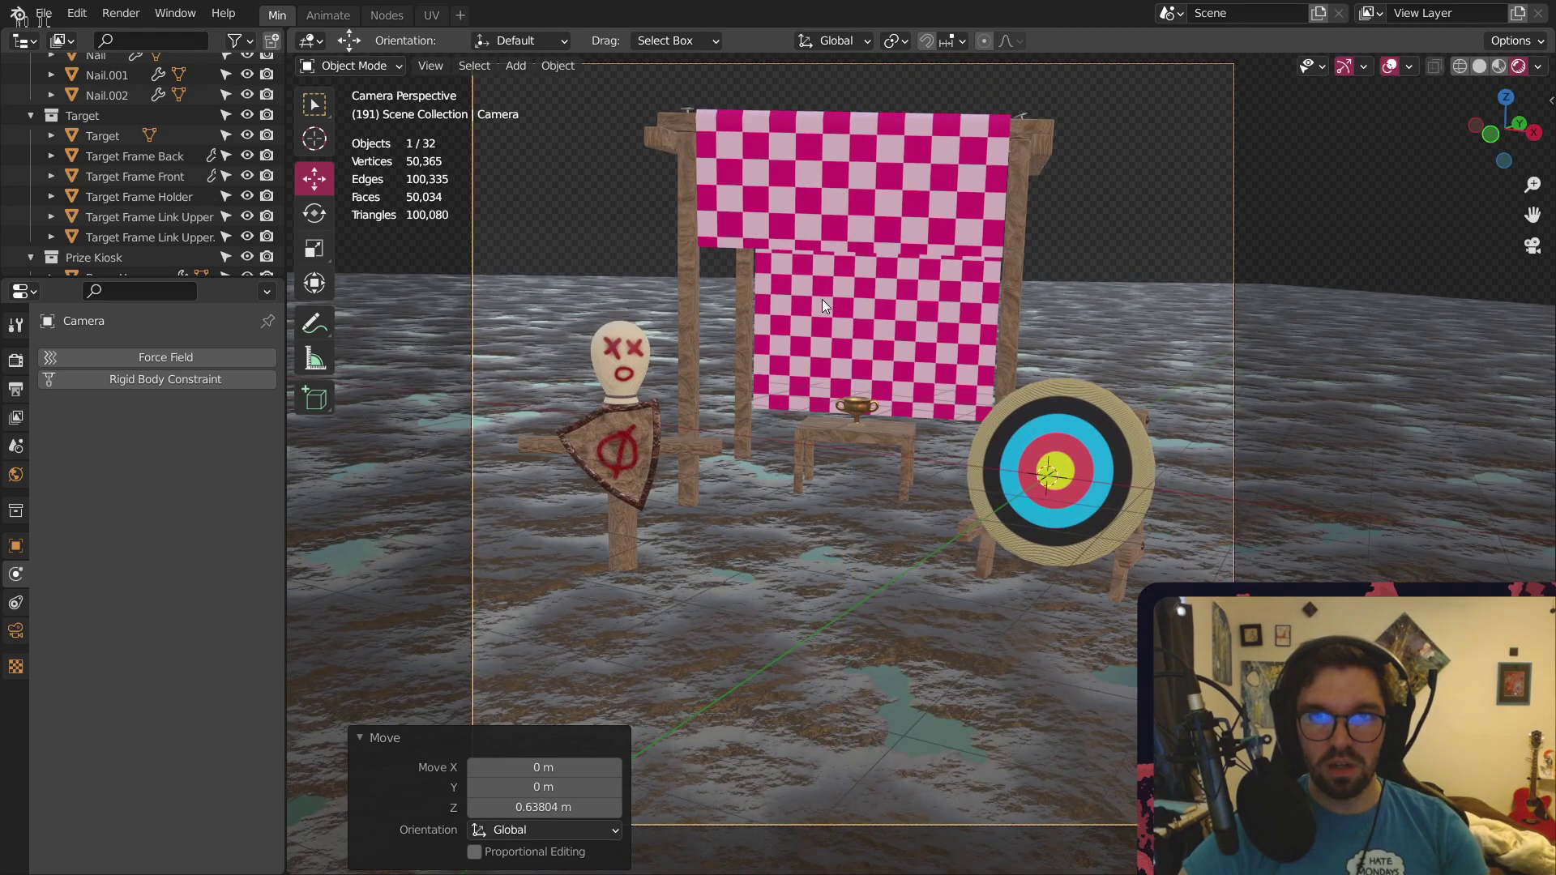
middle_click_drag(838, 358, 859, 338, "shift")
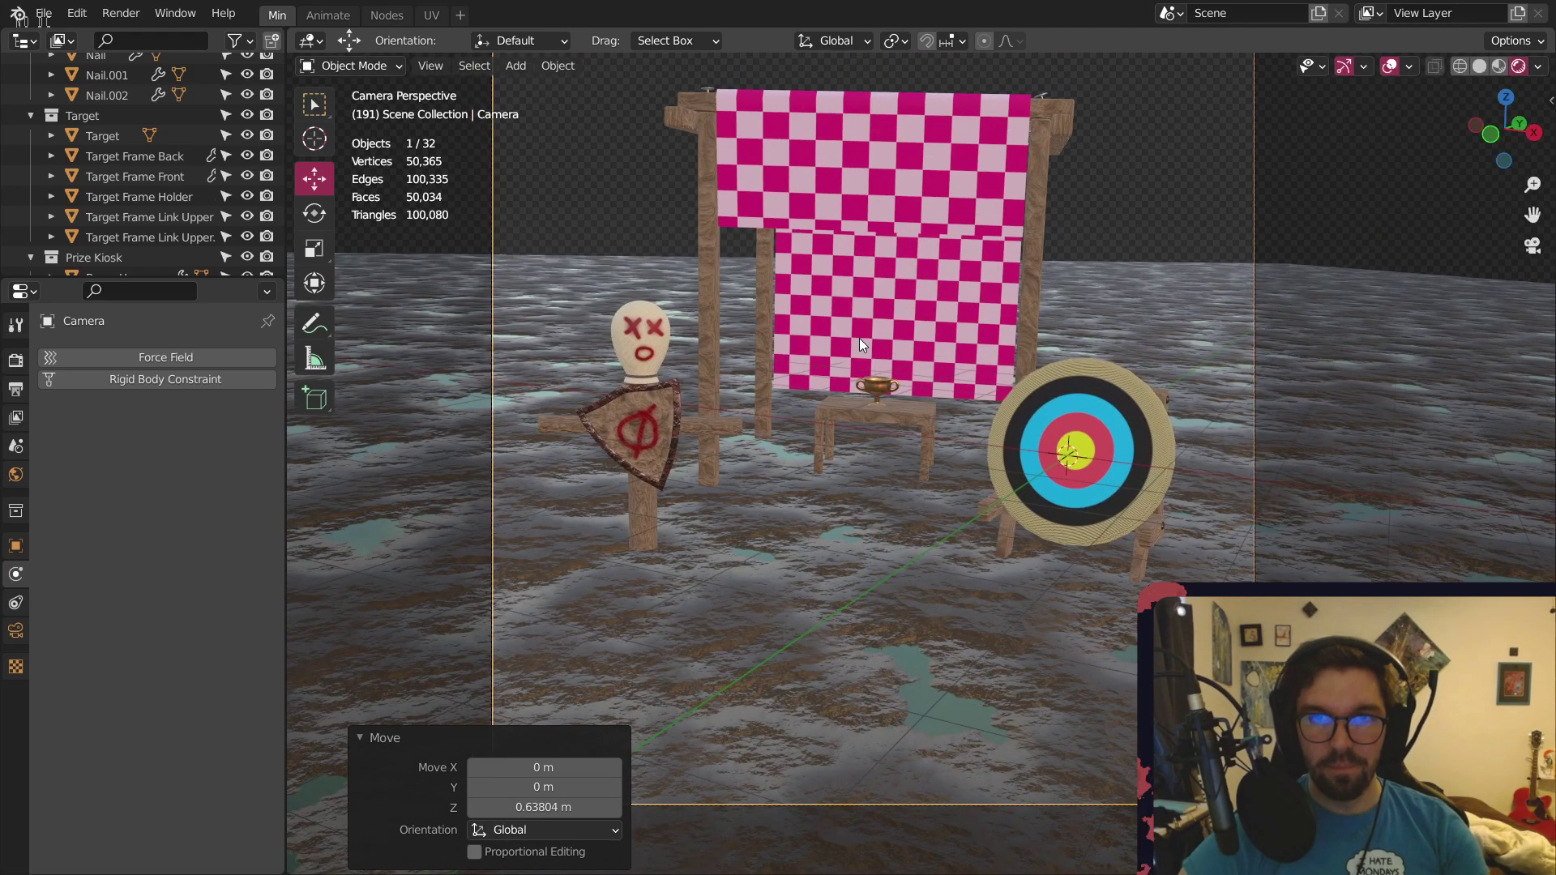
scroll(873, 394, "down", 2)
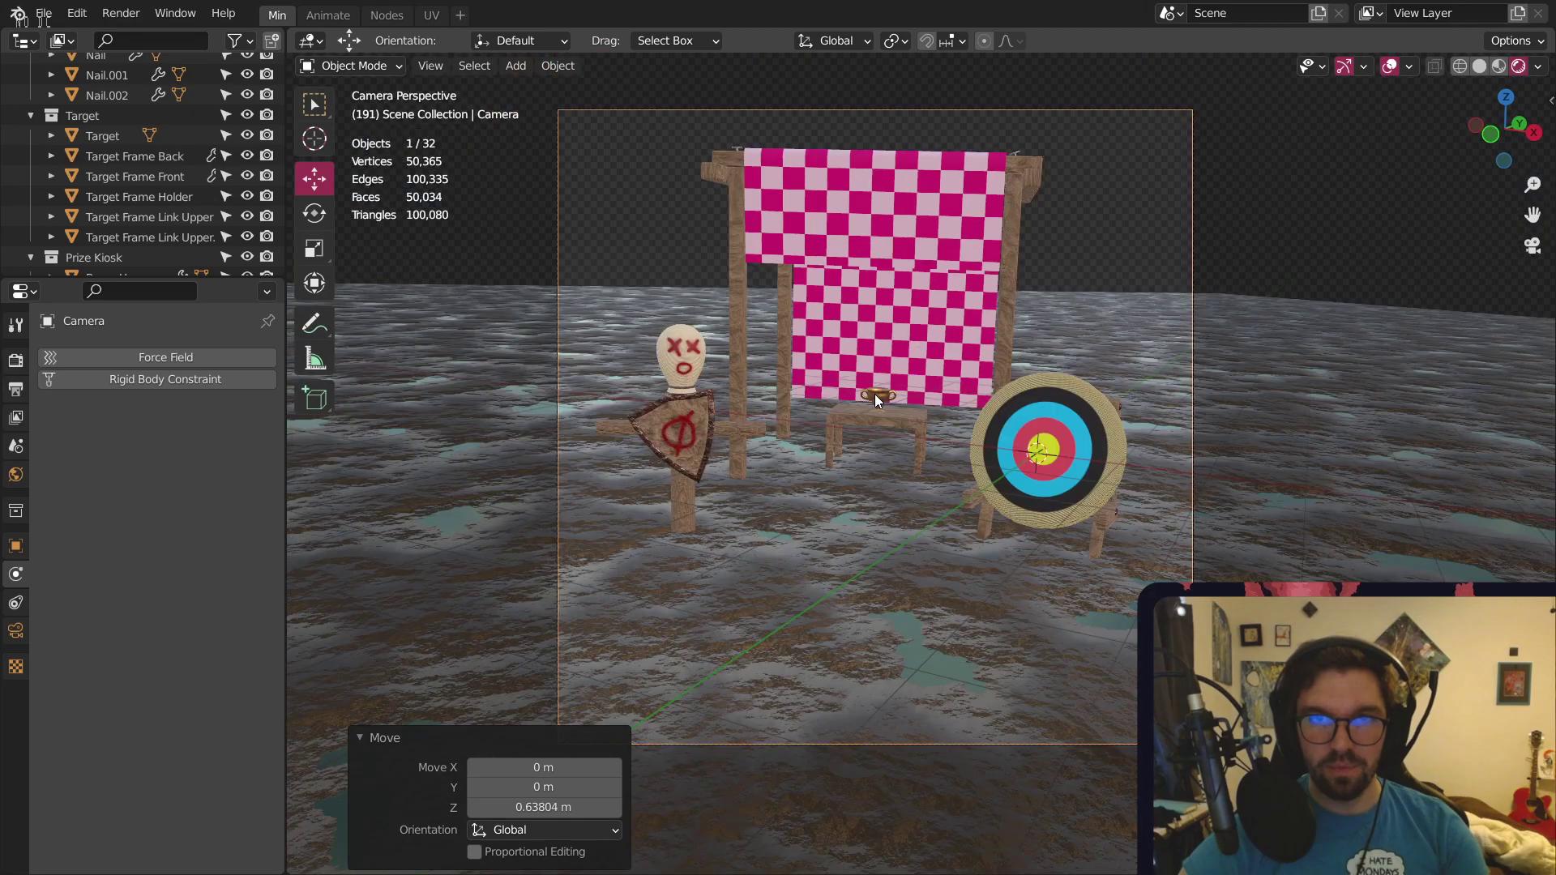
scroll(893, 371, "up", 1)
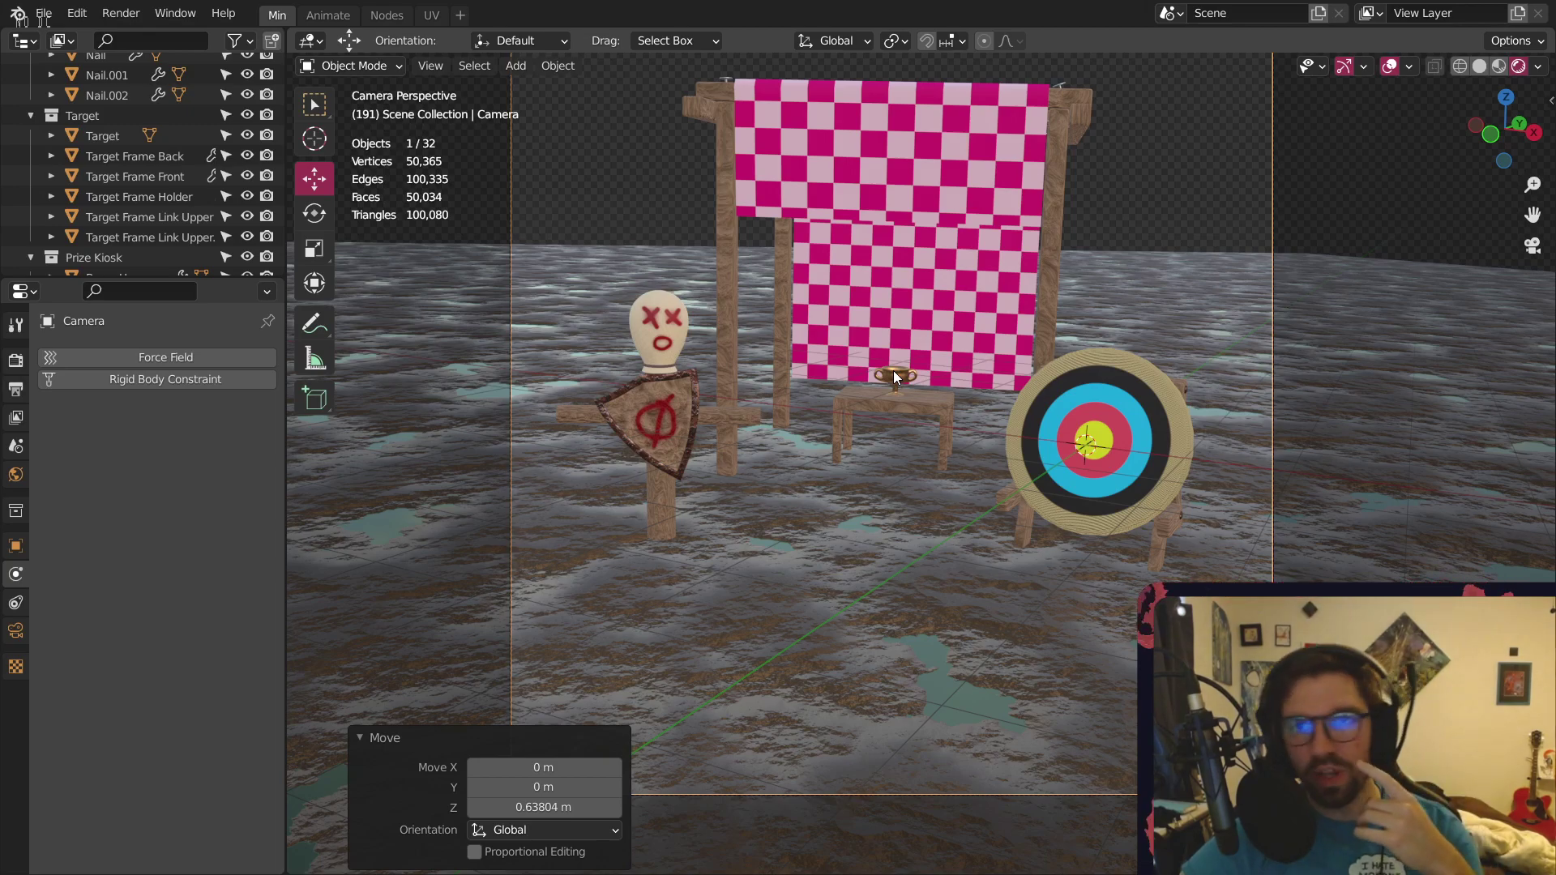
Deselect the camera and open the scene's render settings
left_click(1156, 151)
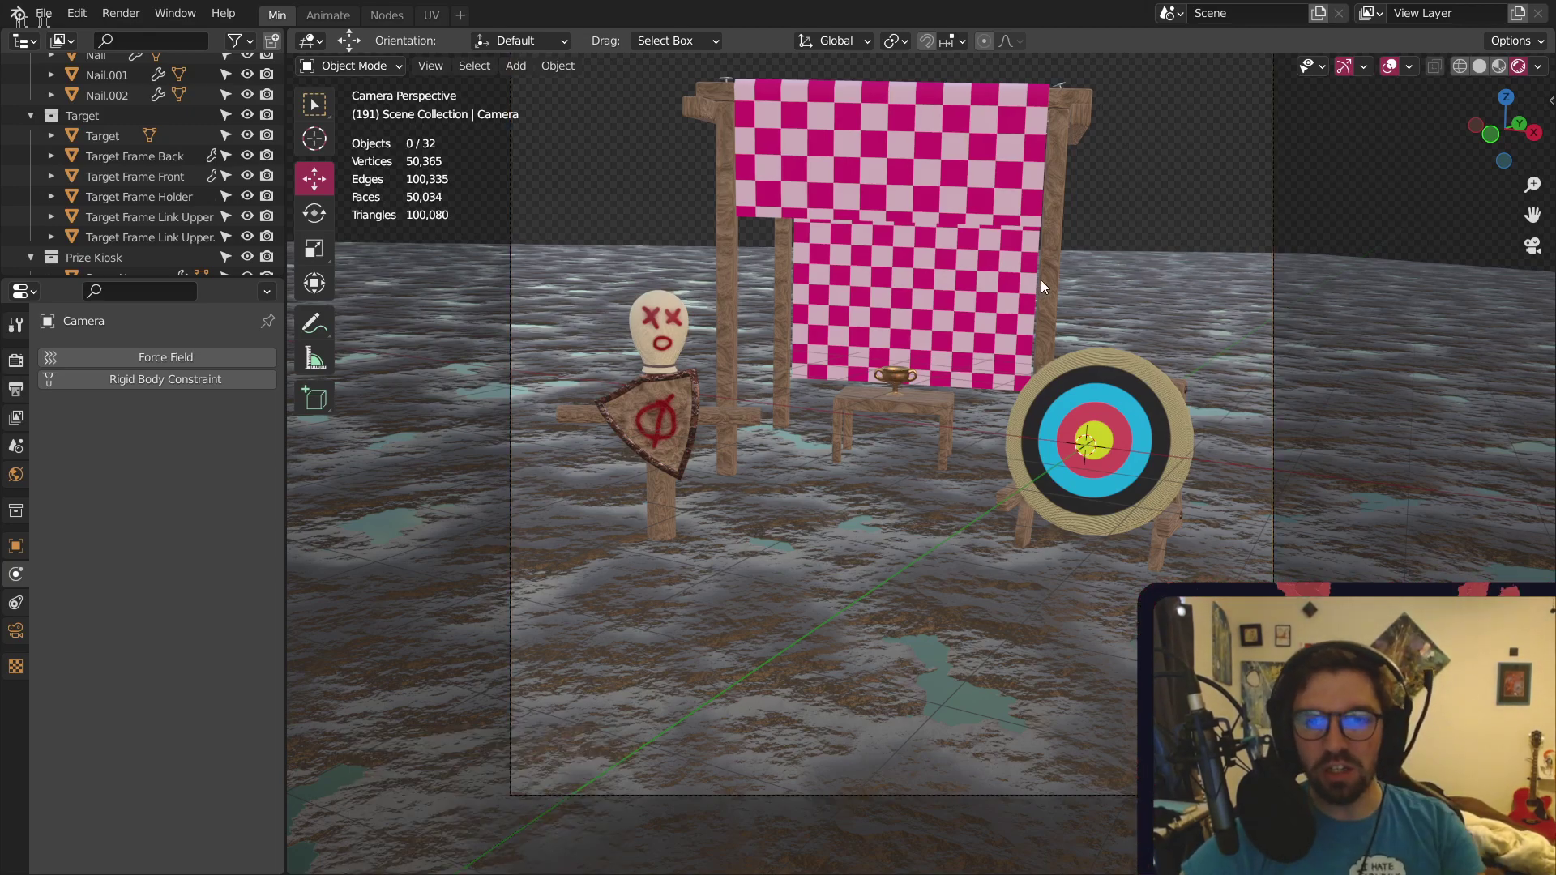
scroll(1041, 279, "down", 2)
middle_click_drag(1037, 333, 990, 345, "shift")
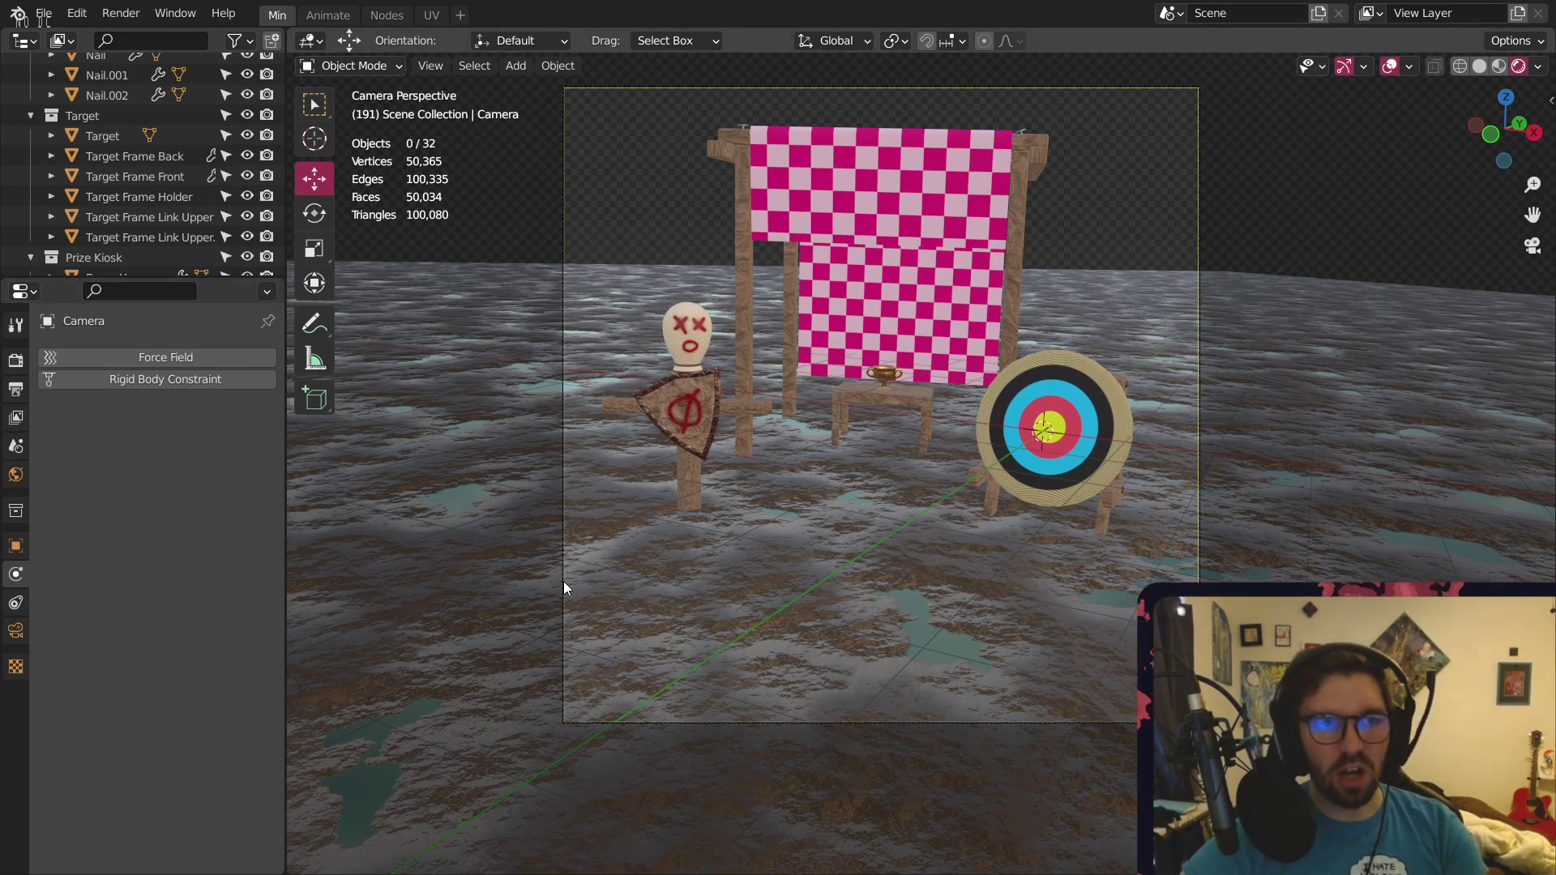
left_click(15, 360)
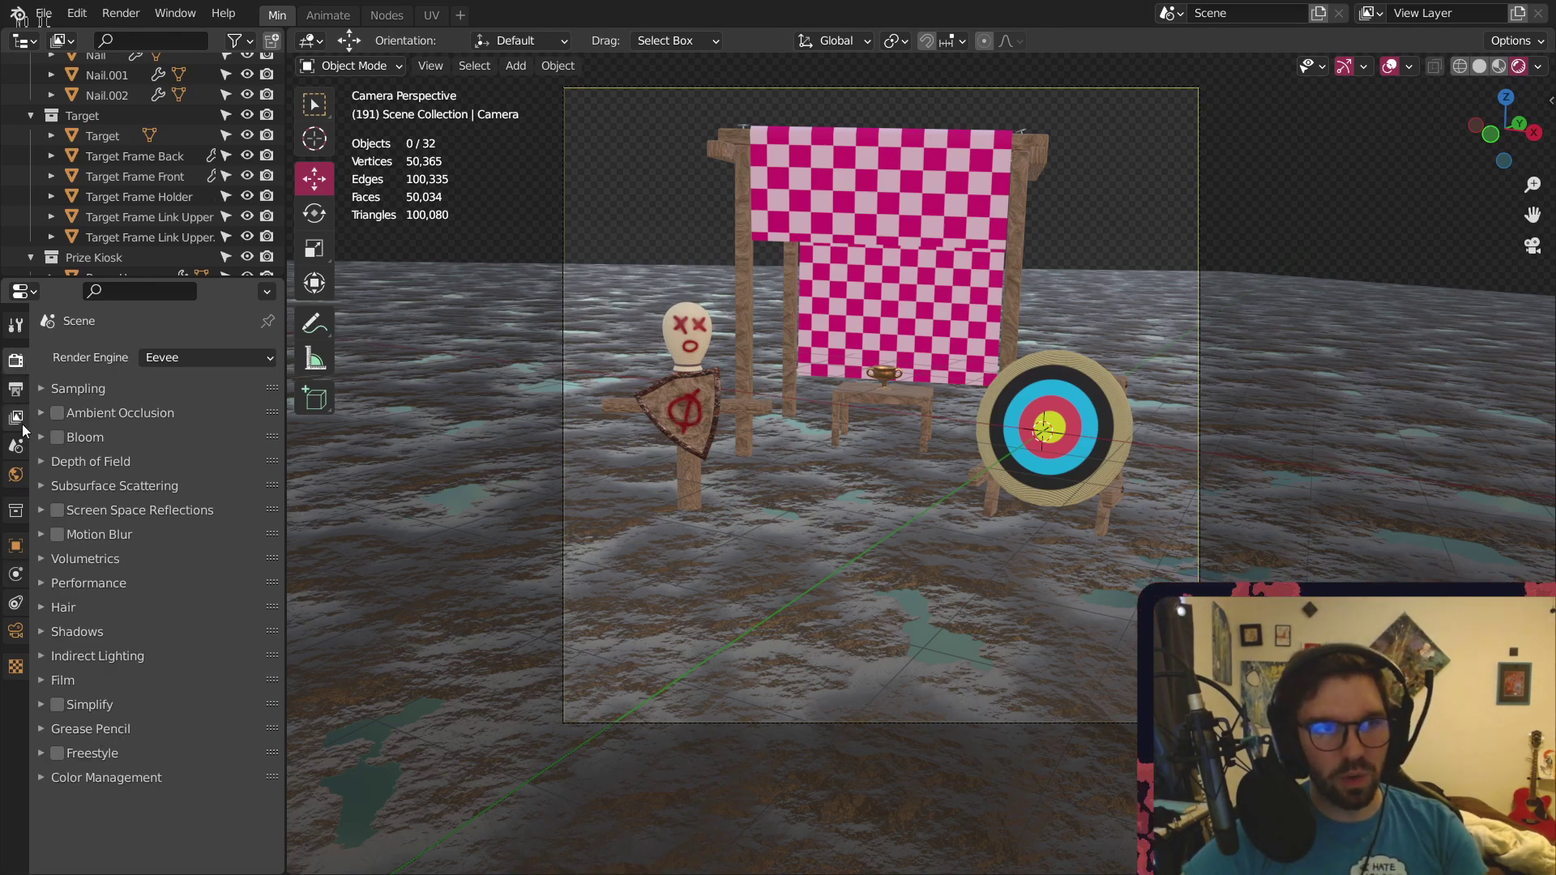
Turn off the transparent film option in the render settings to show the world background
left_click(47, 679)
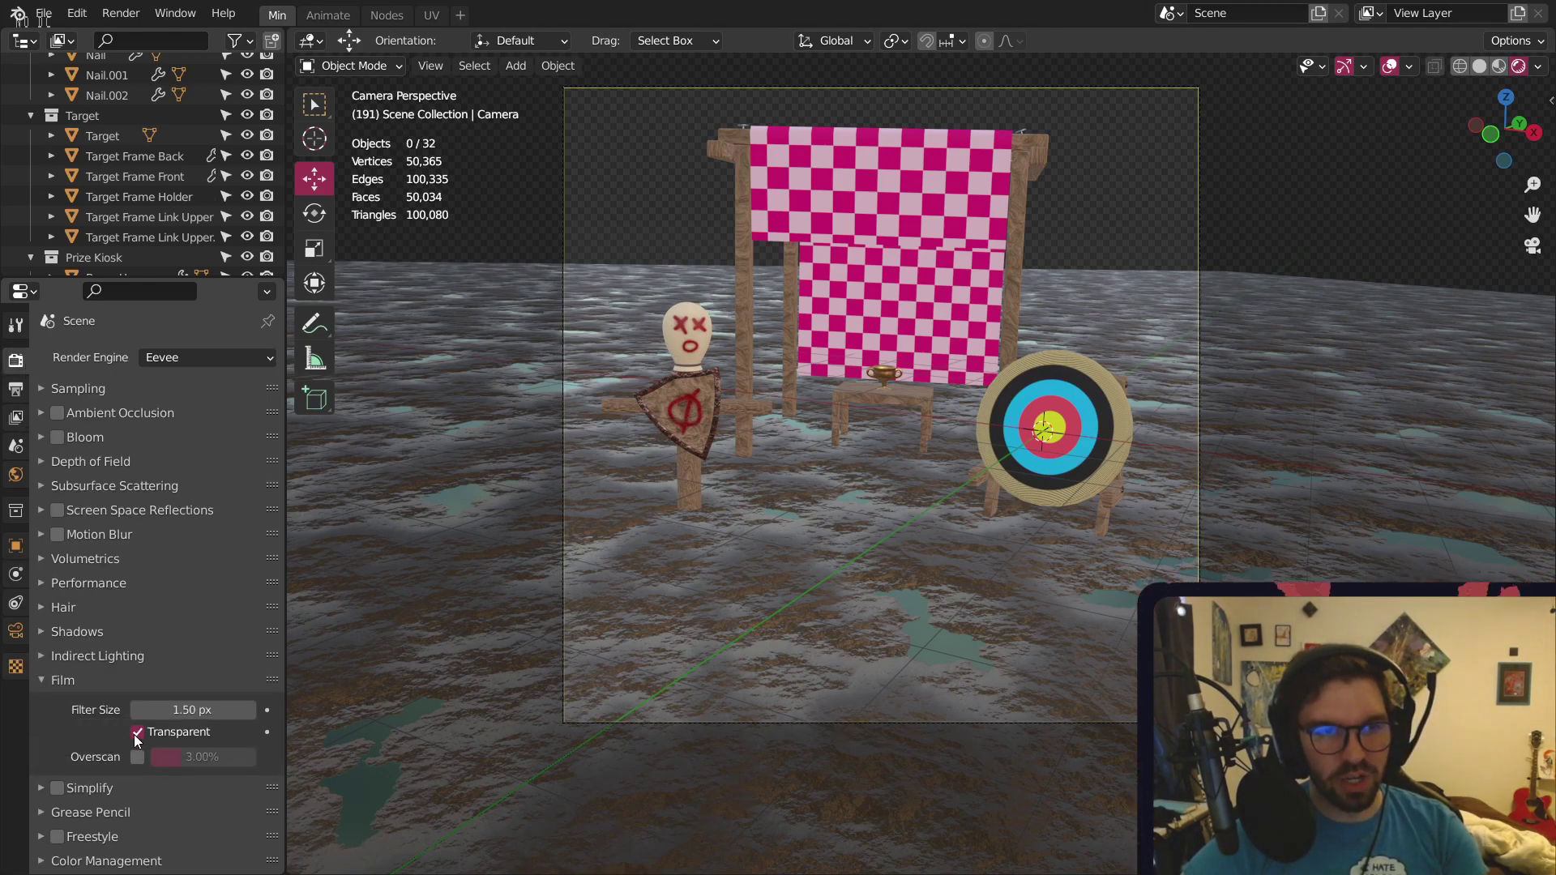
left_click(136, 732)
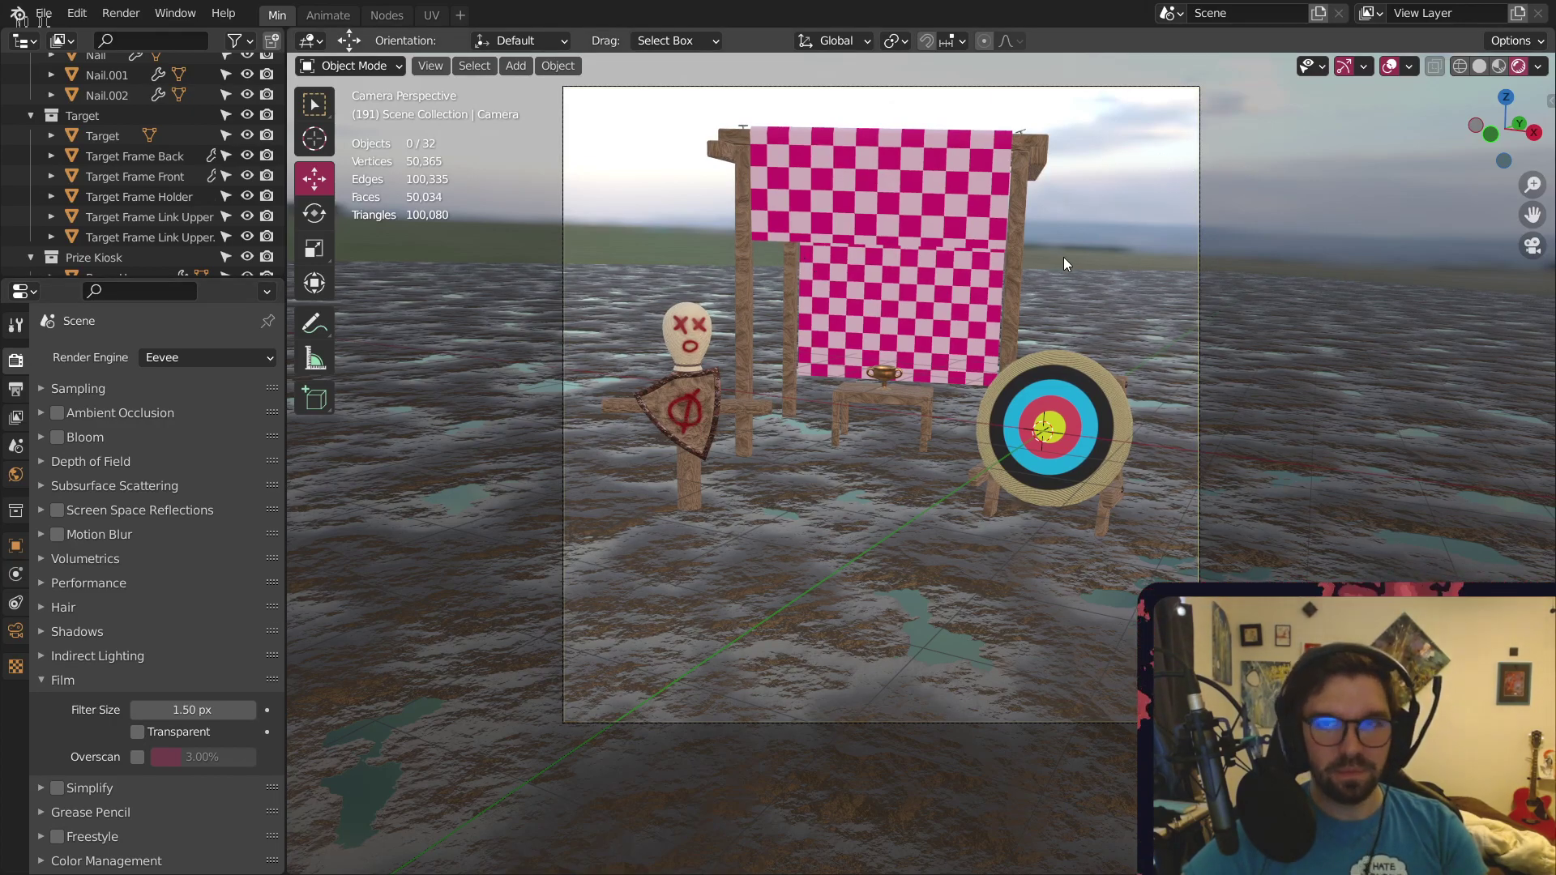
Select the camera, set the transform orientation to Normal, and rotate the camera about 5.39° around its X axis
left_click(1196, 143)
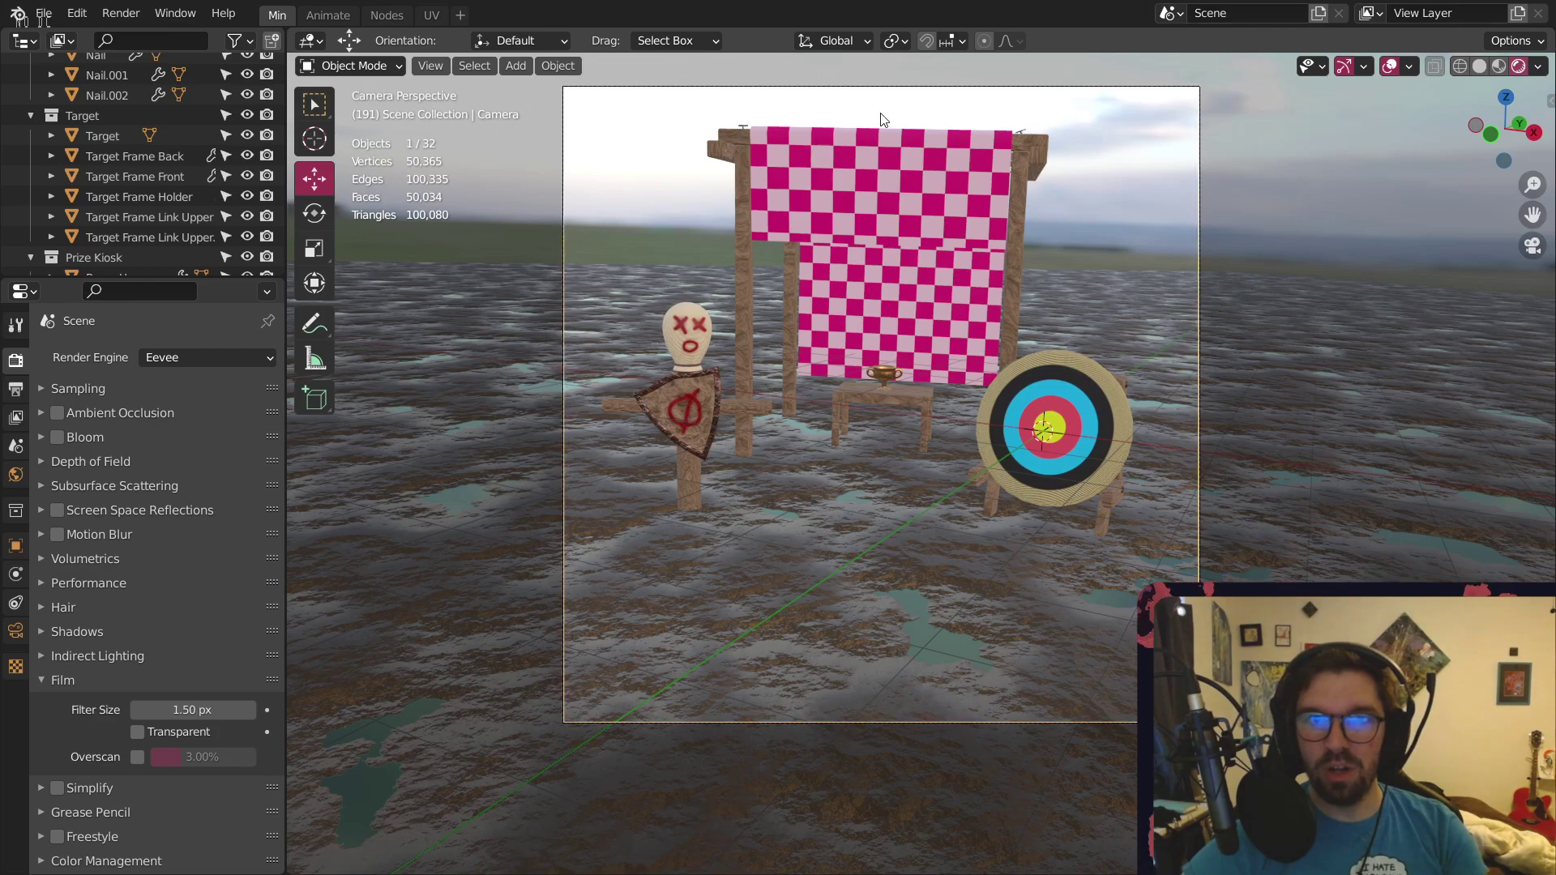
left_click(851, 39)
left_click(790, 145)
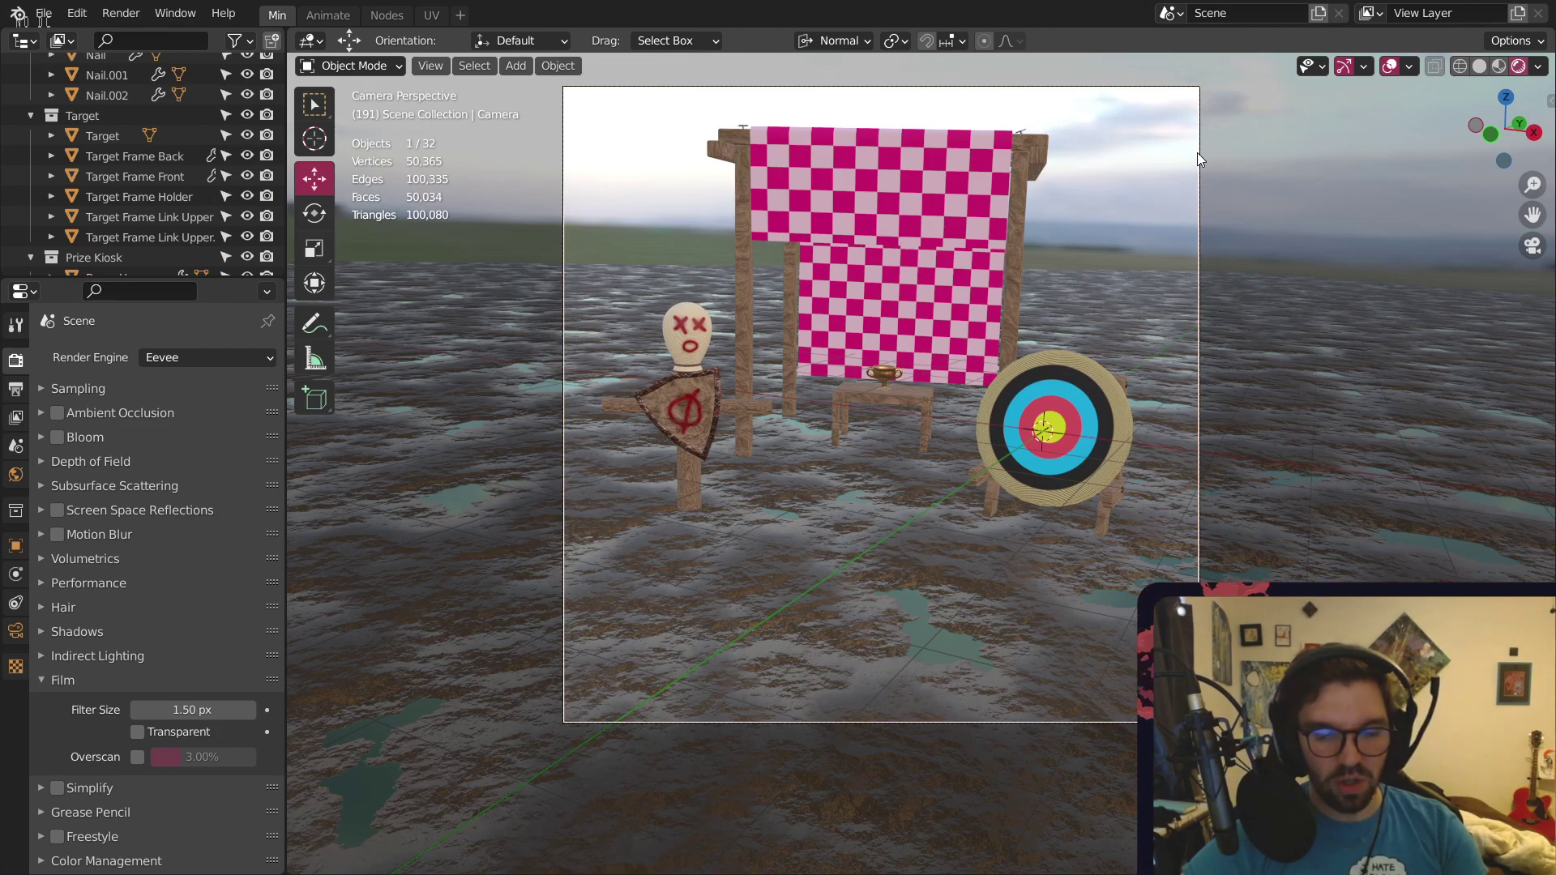
key("r")
key("x")
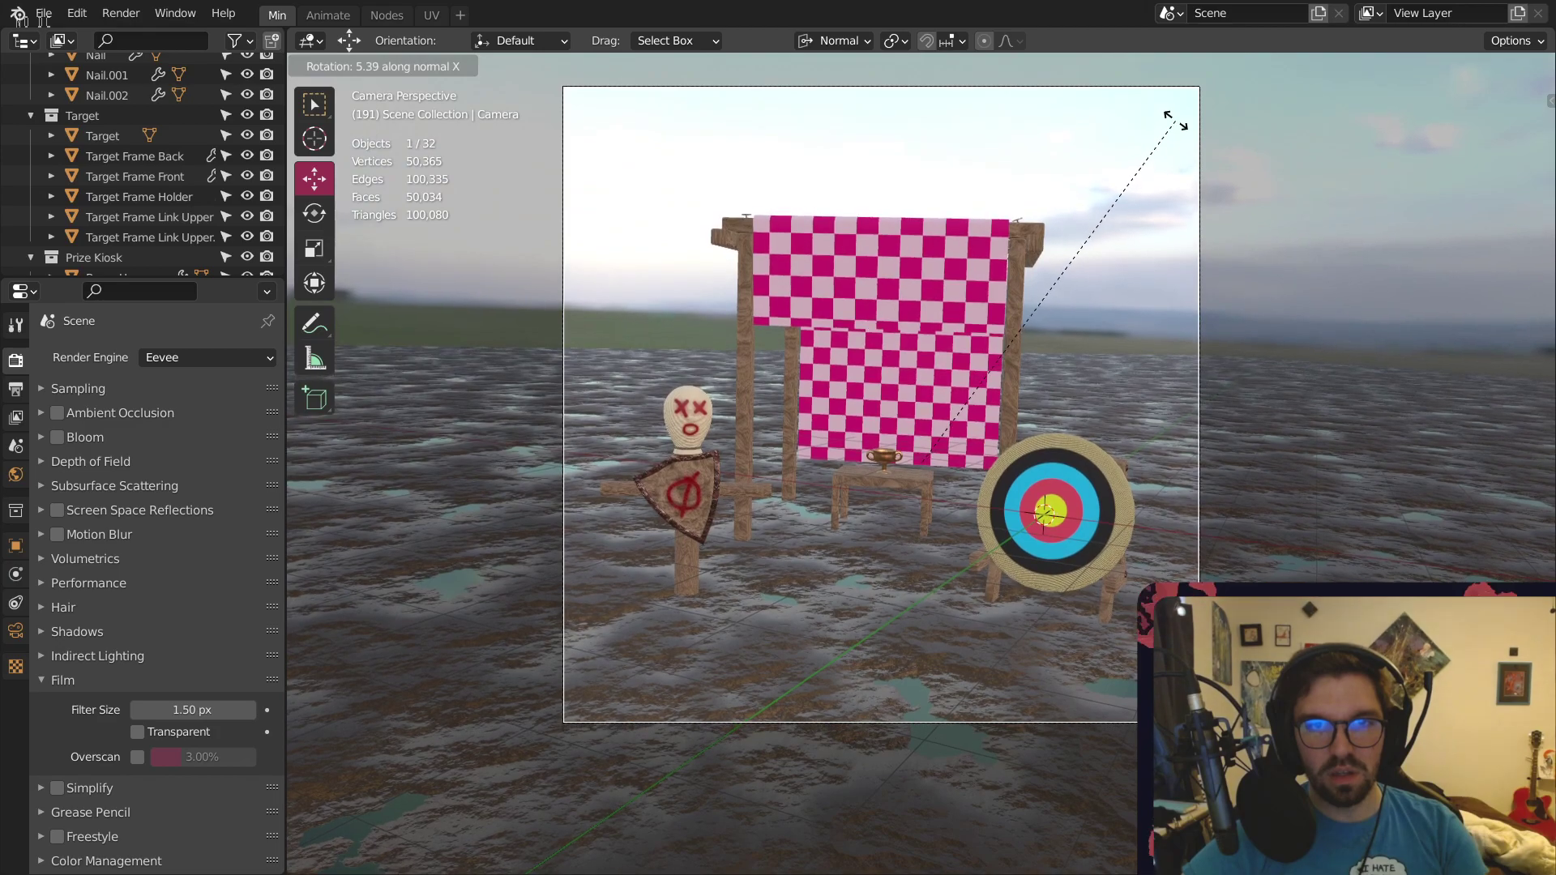
left_click(1176, 121)
key("g")
key("z")
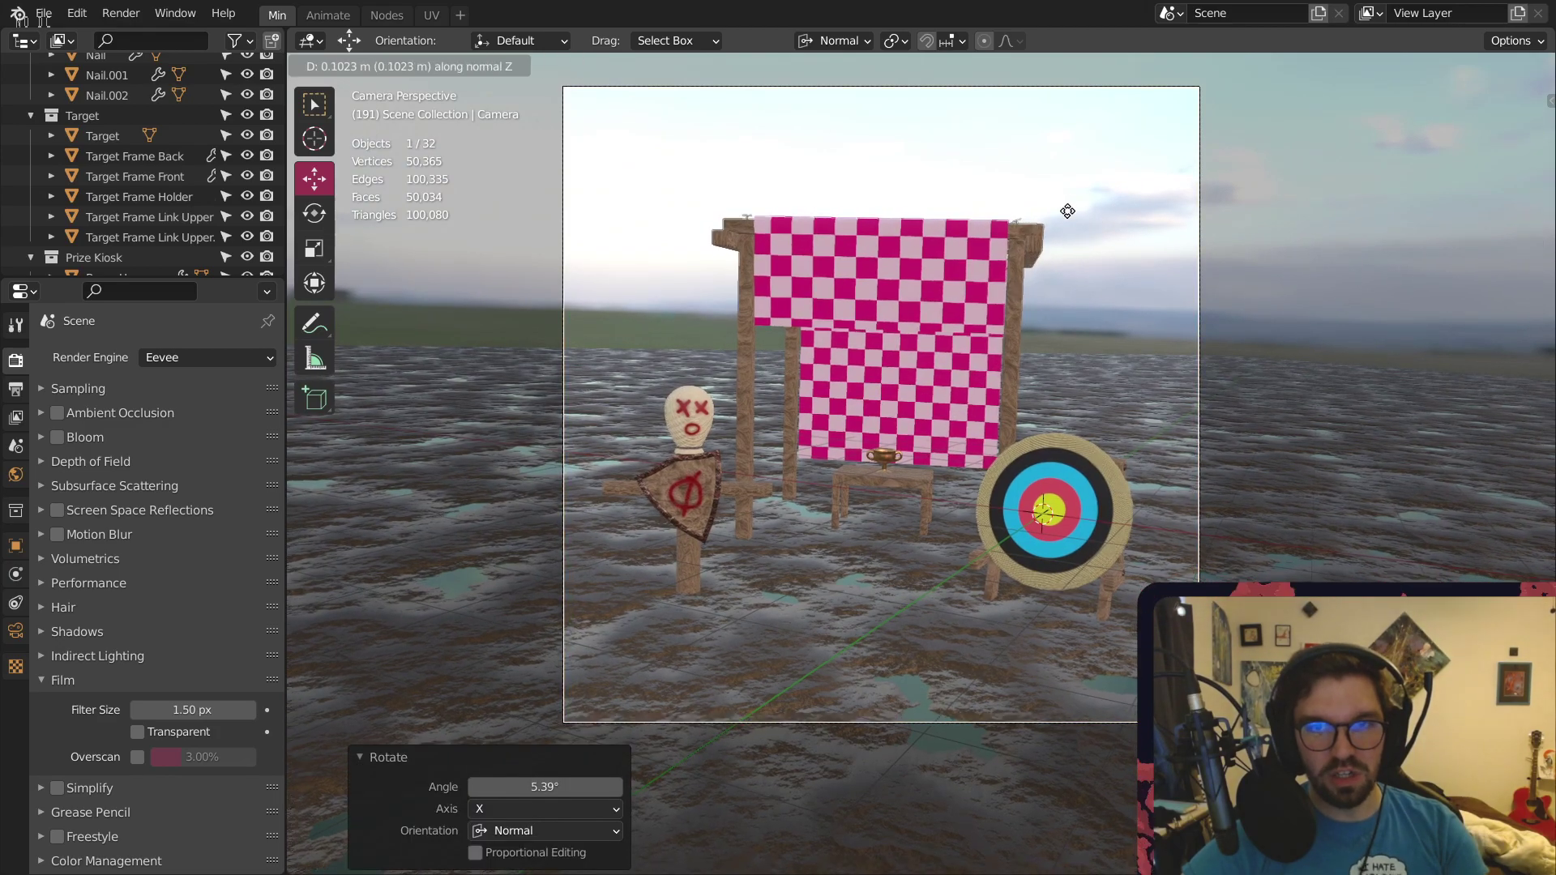
right_click(1091, 202)
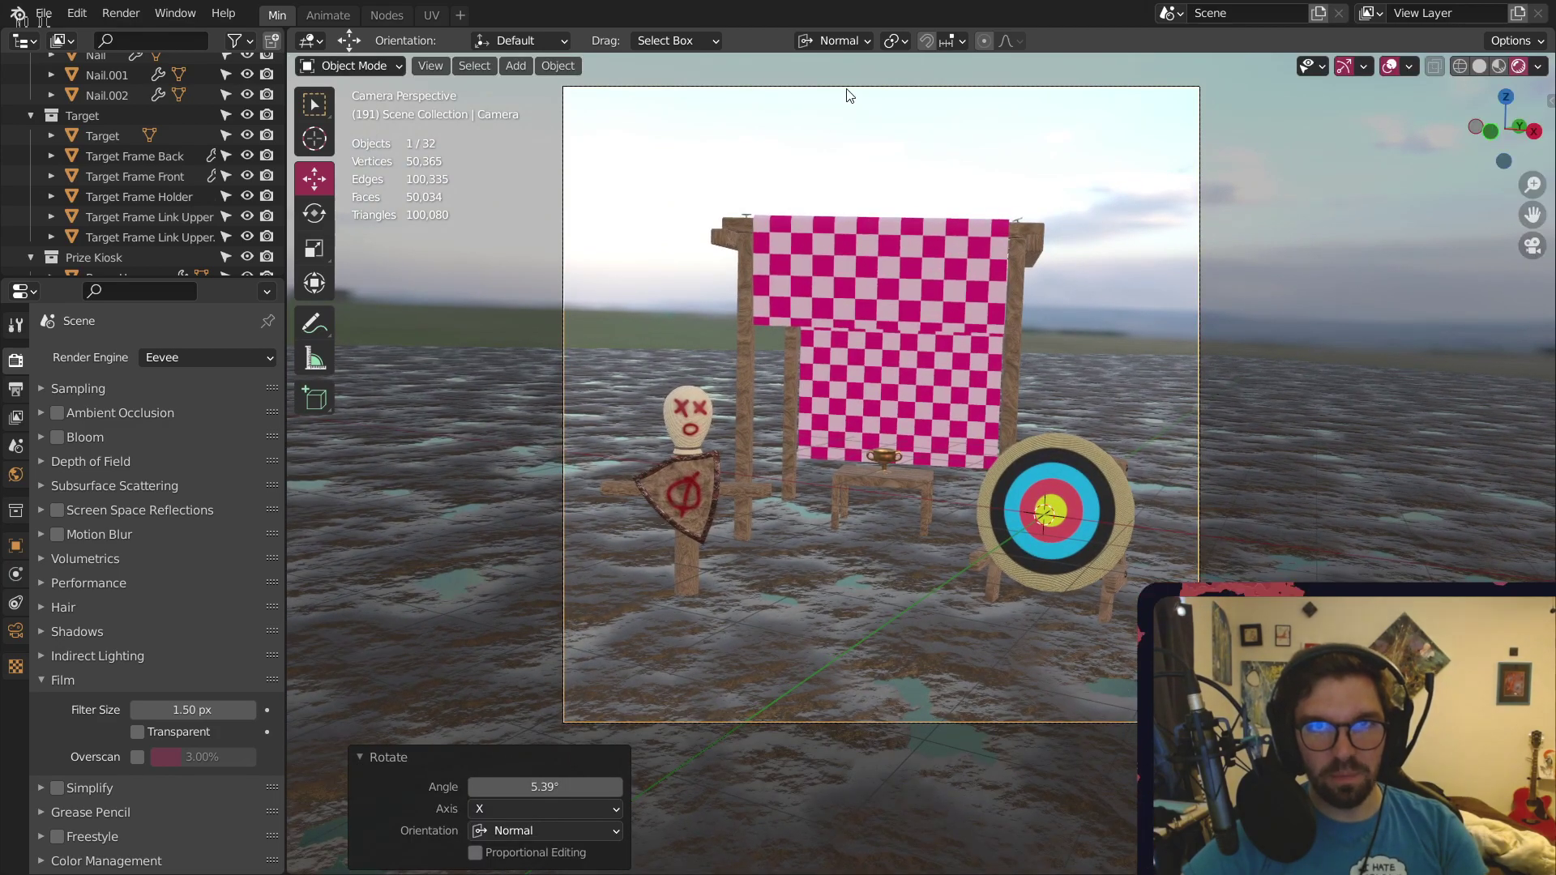
Set the transform orientation to Global, lower the camera about 0.9 m along Z, and deselect it to check the framing
left_click(864, 41)
left_click(798, 104)
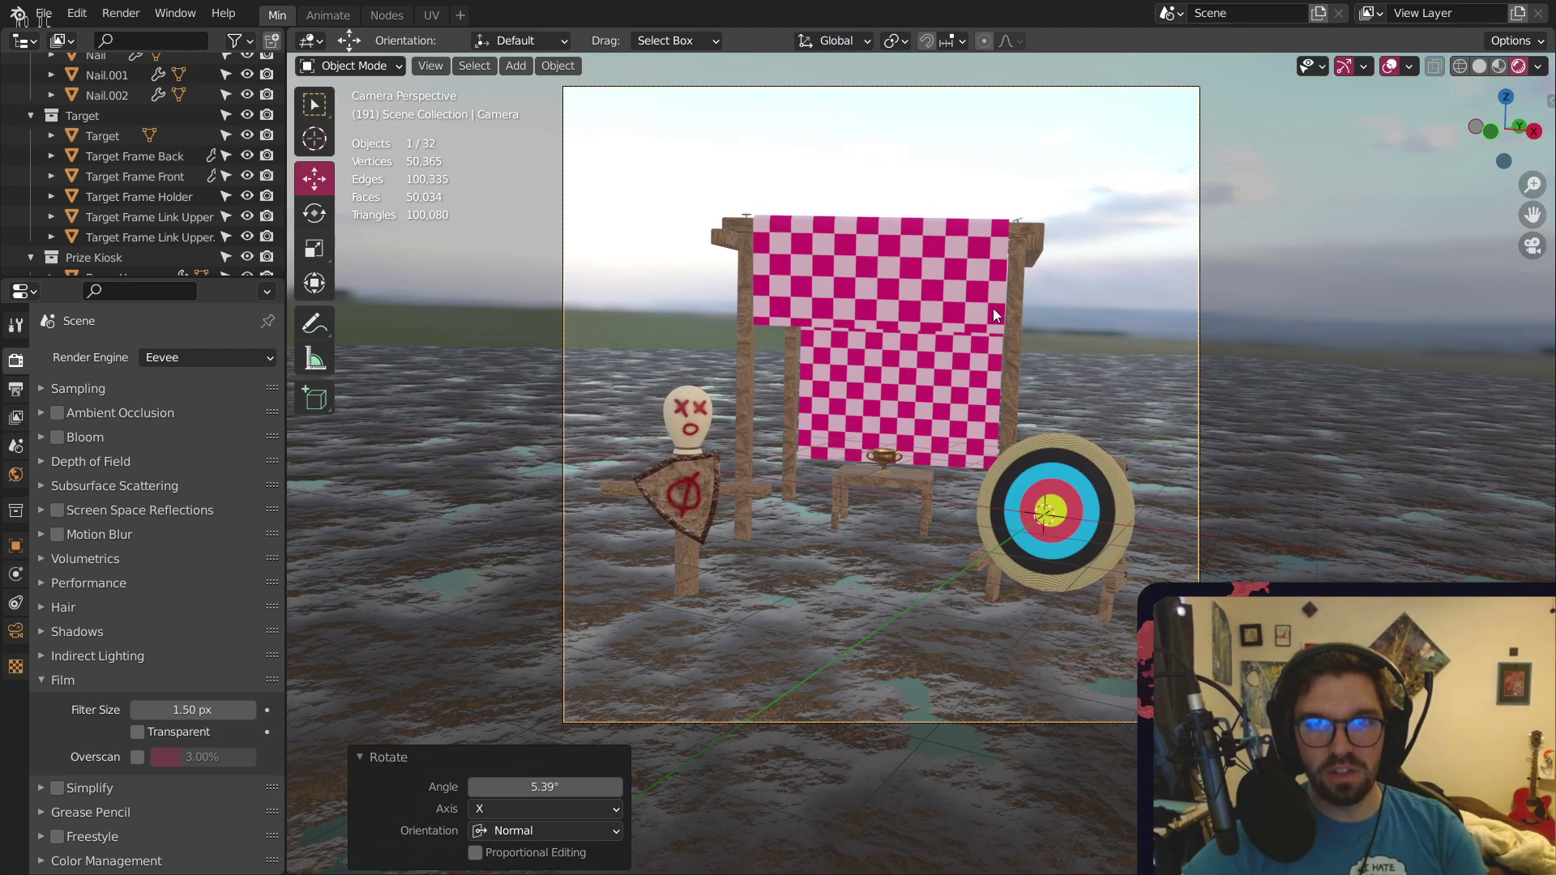
key("g")
key("z")
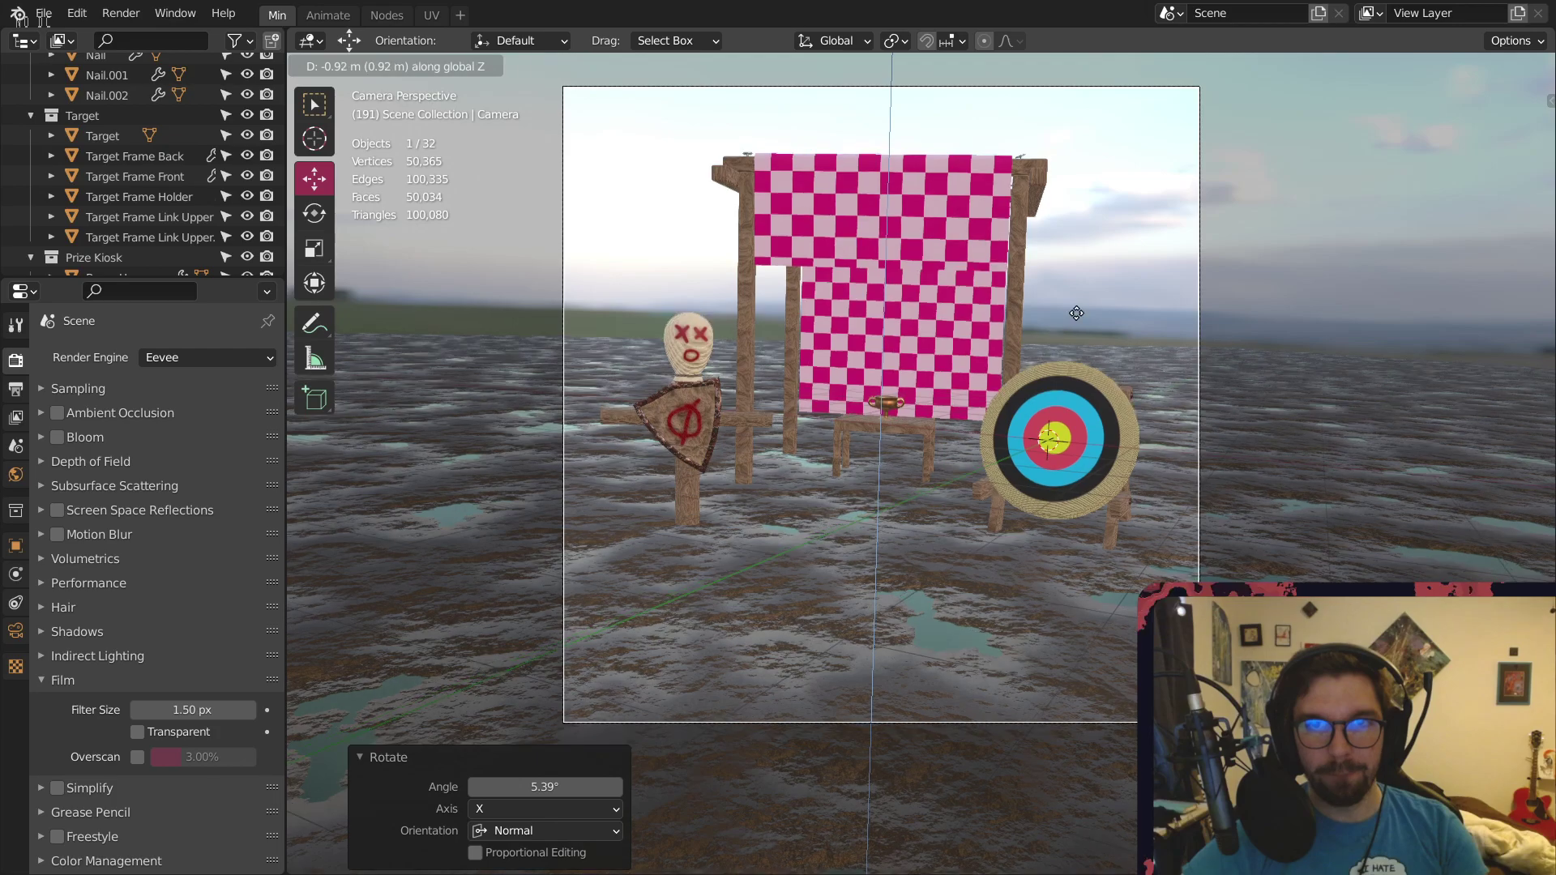
left_click(1084, 299)
left_click(1305, 235)
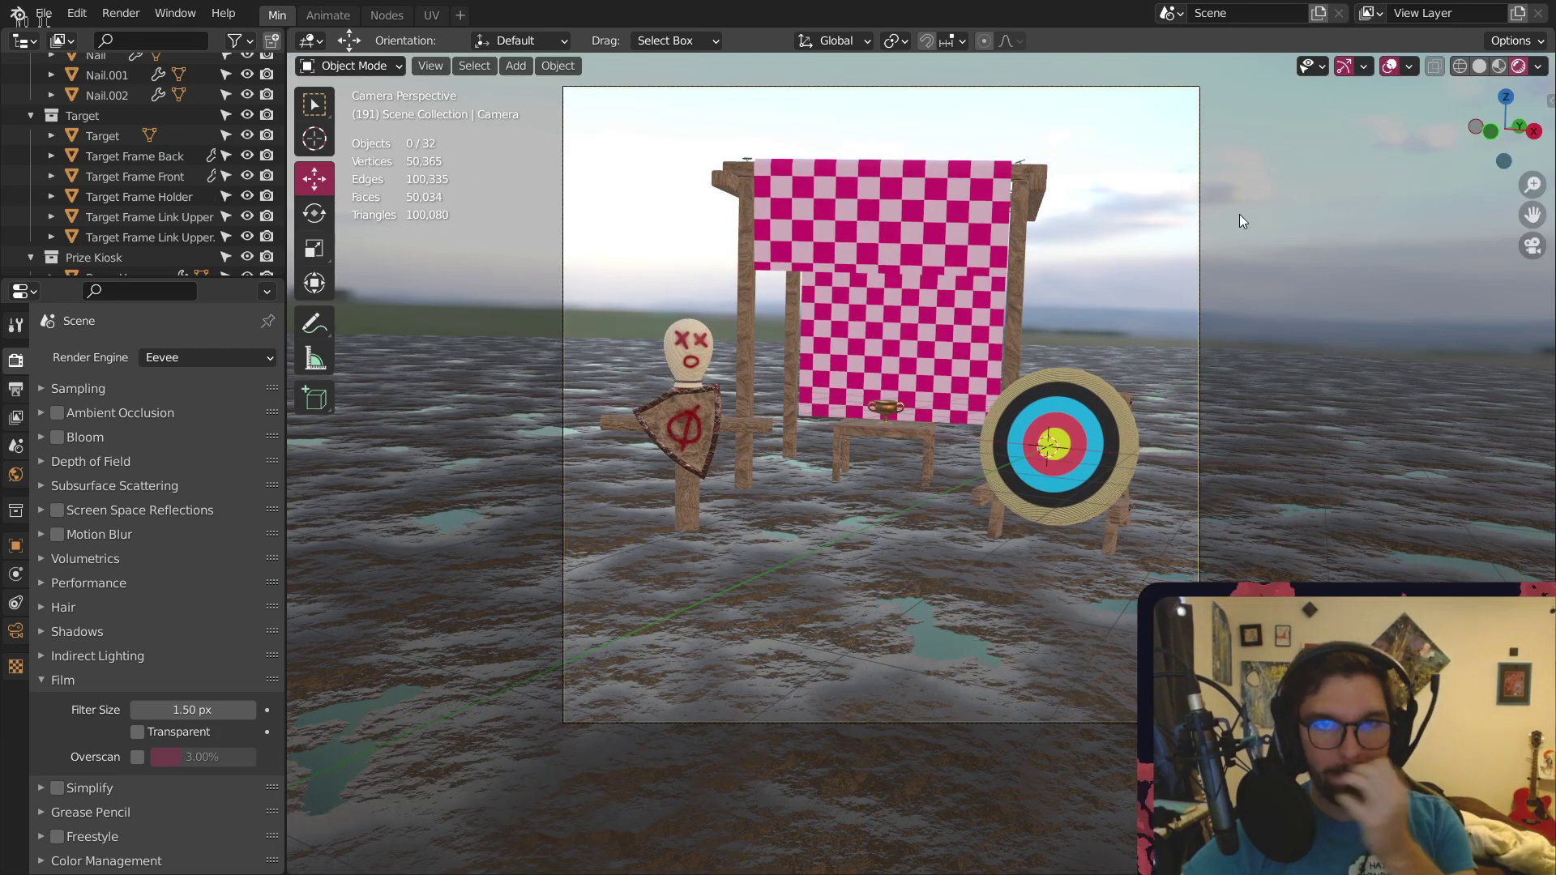
scroll(836, 186, "up", 1)
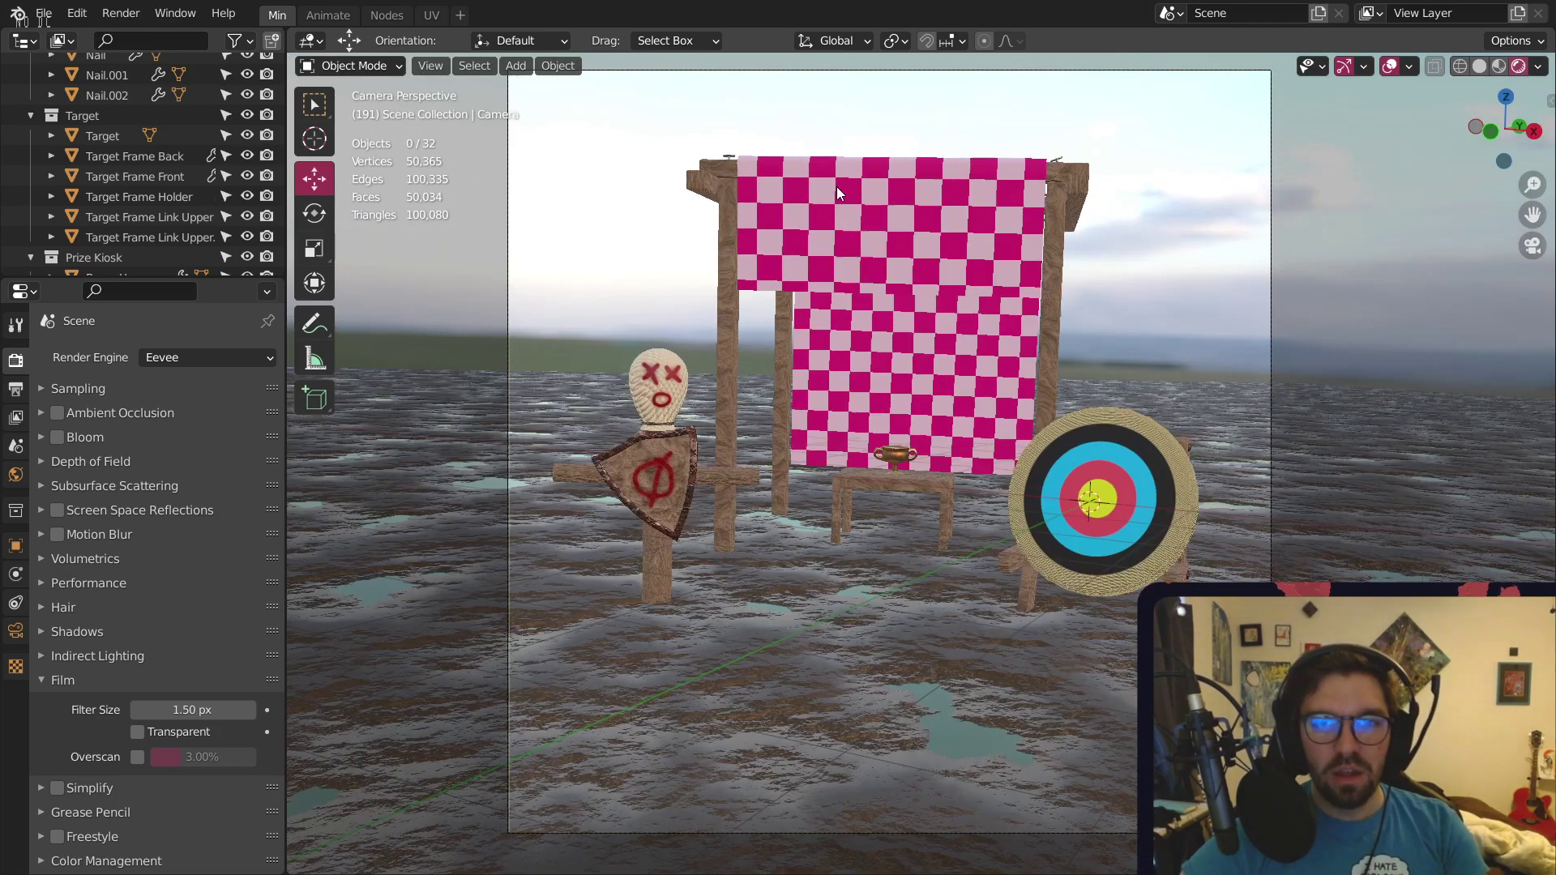
Show the World shader nodes in the Nodes workspace with the environment texture node in close view
left_click(387, 14)
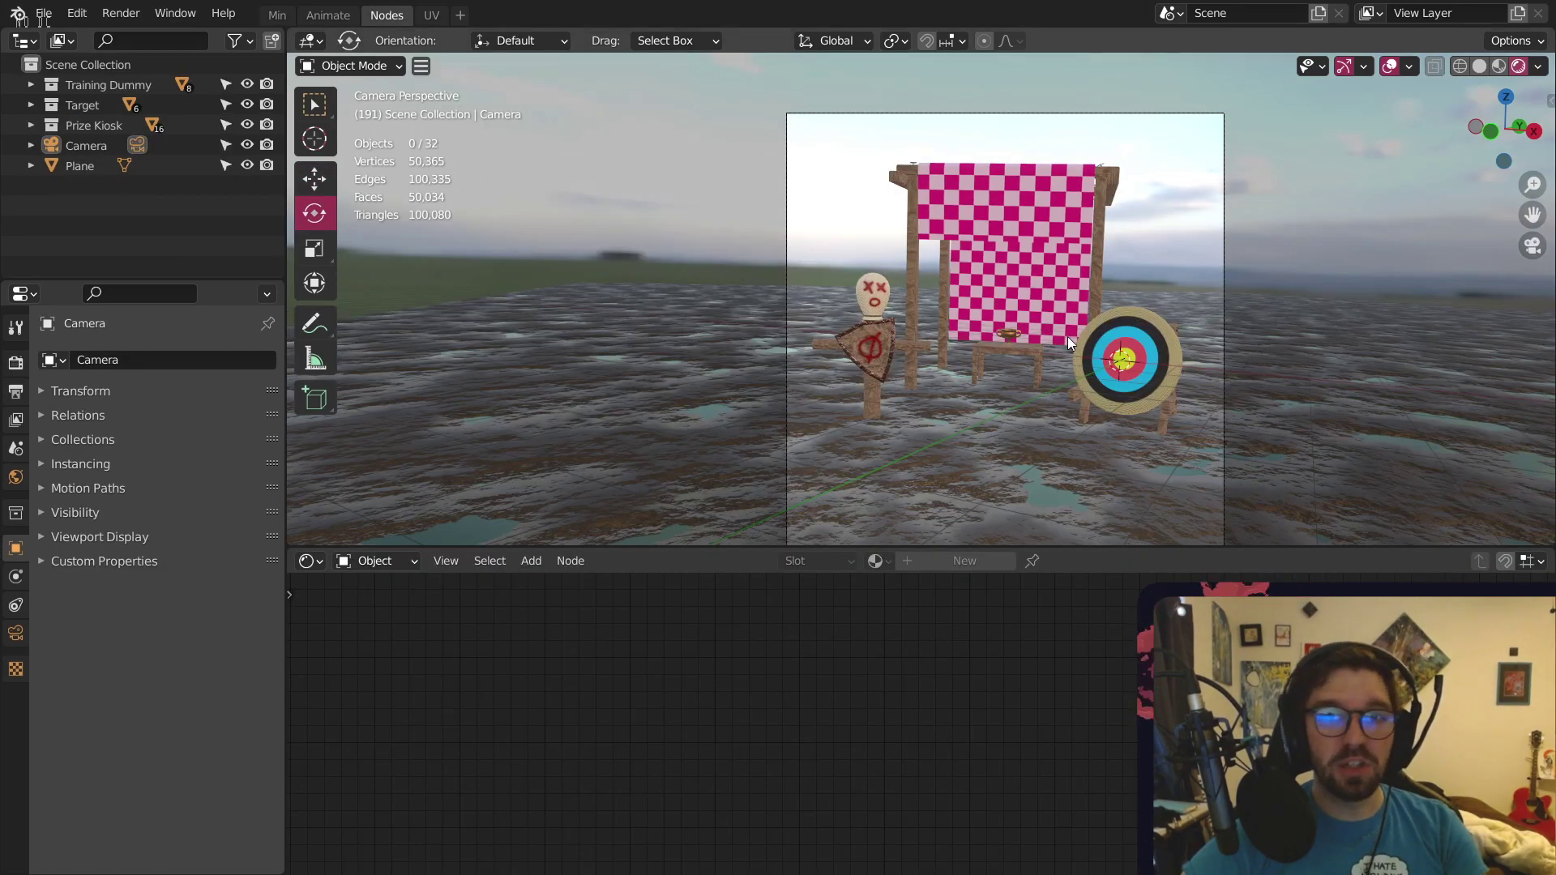
middle_click_drag(1067, 338, 892, 261, "shift")
left_click(378, 560)
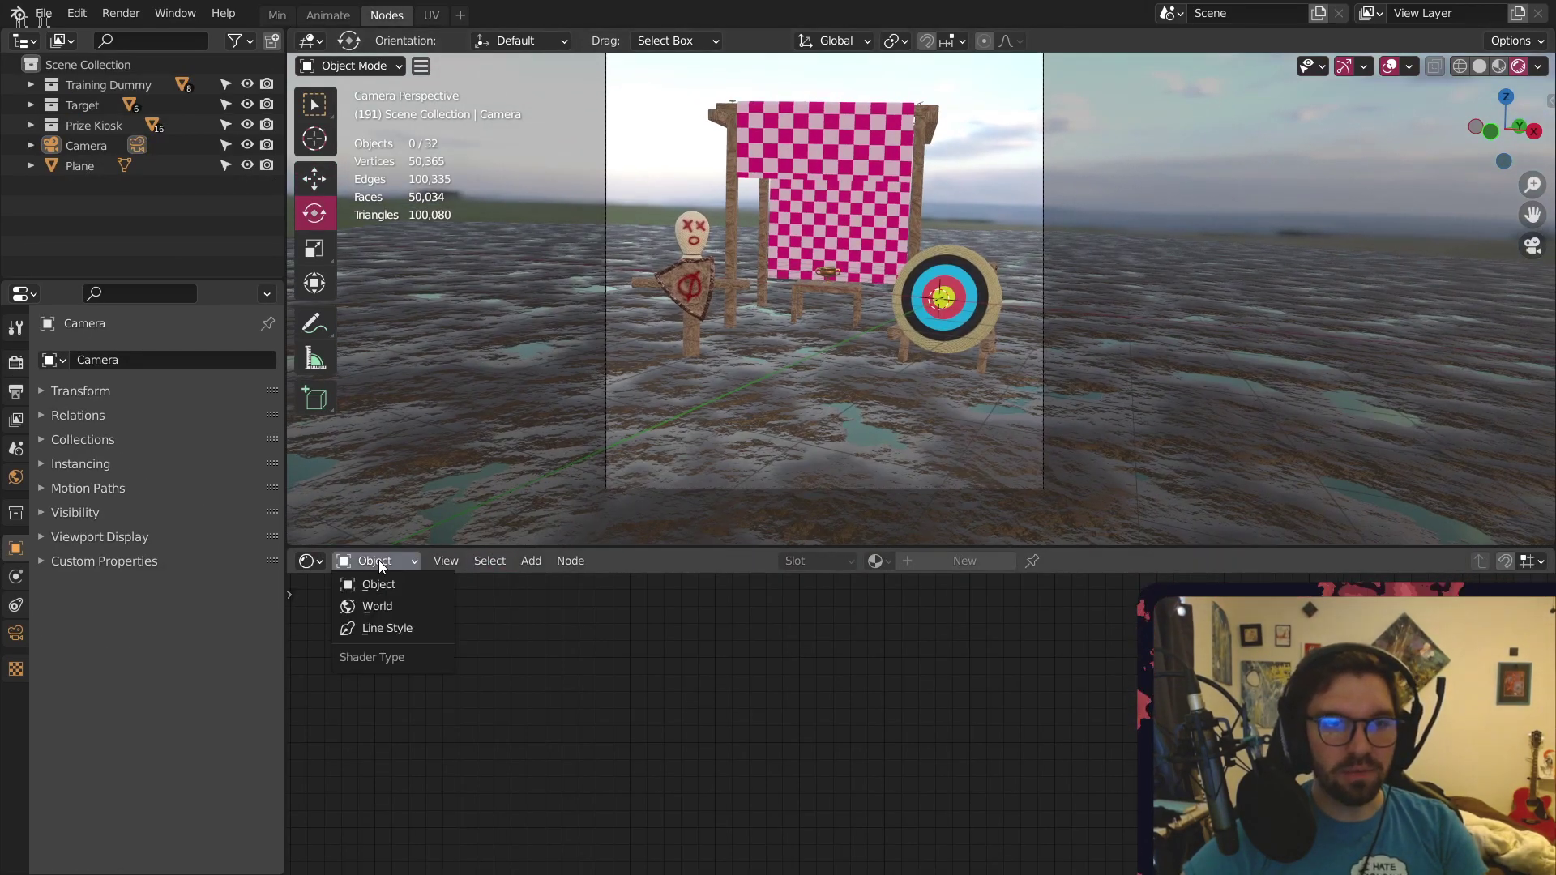
left_click(379, 616)
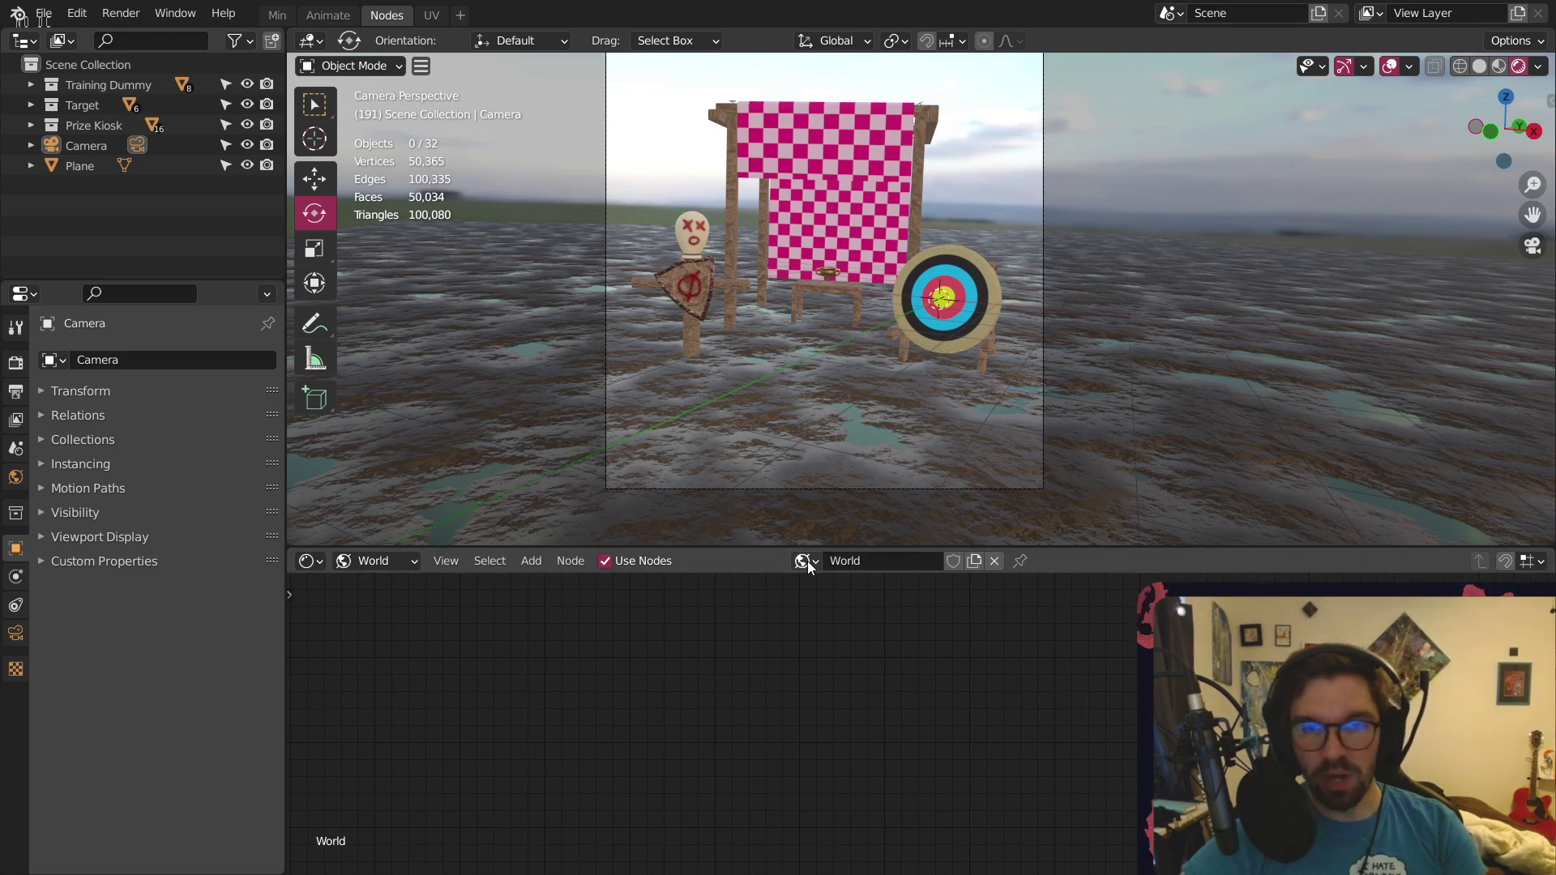
key("Home")
key("Home")
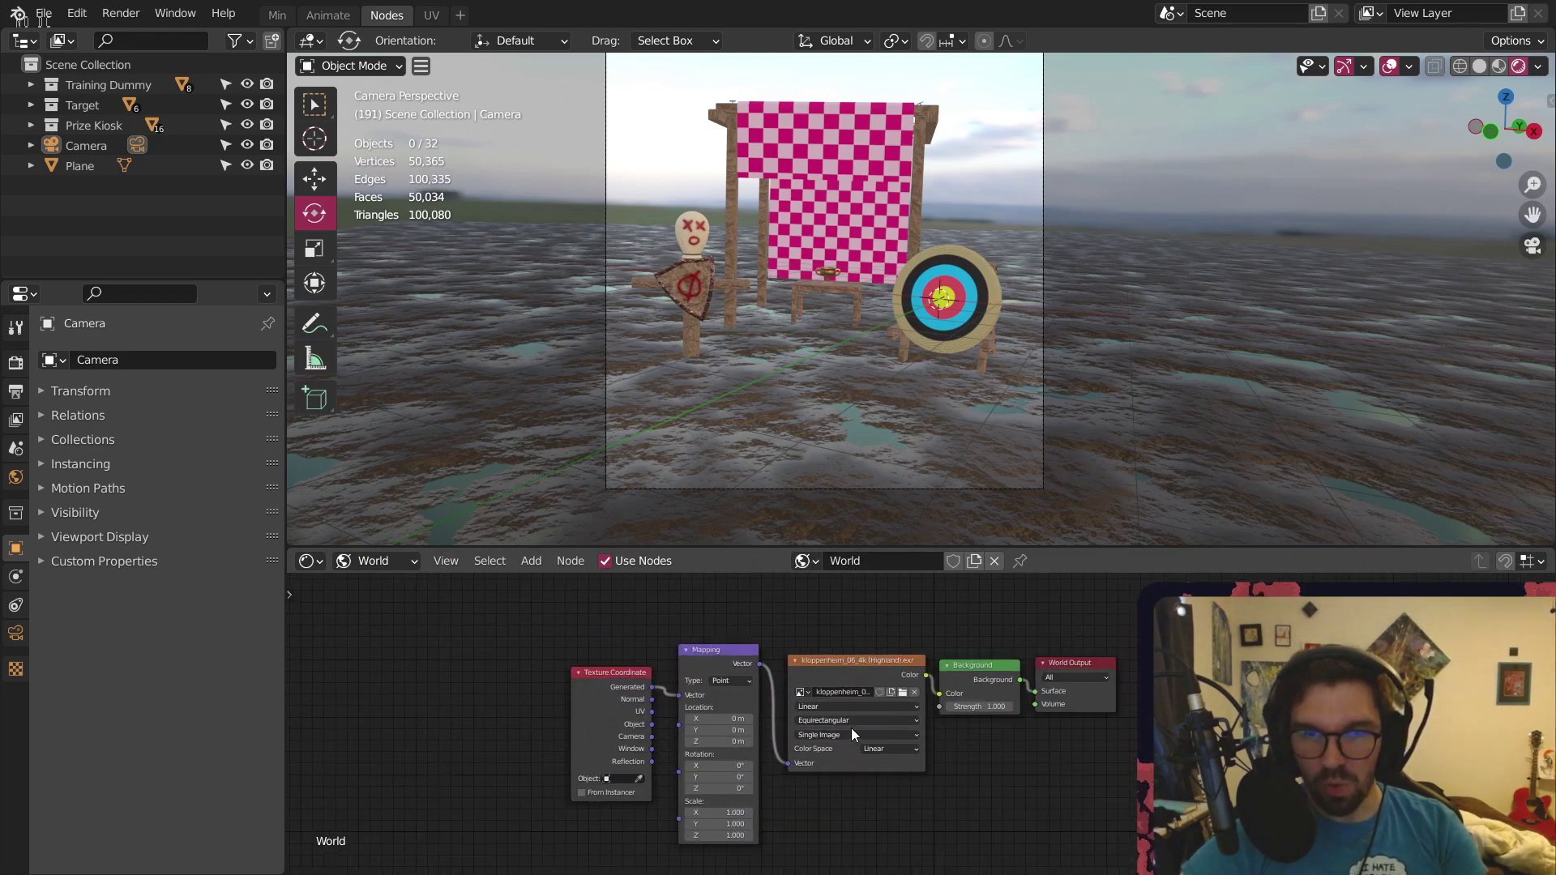
scroll(914, 682, "up", 5)
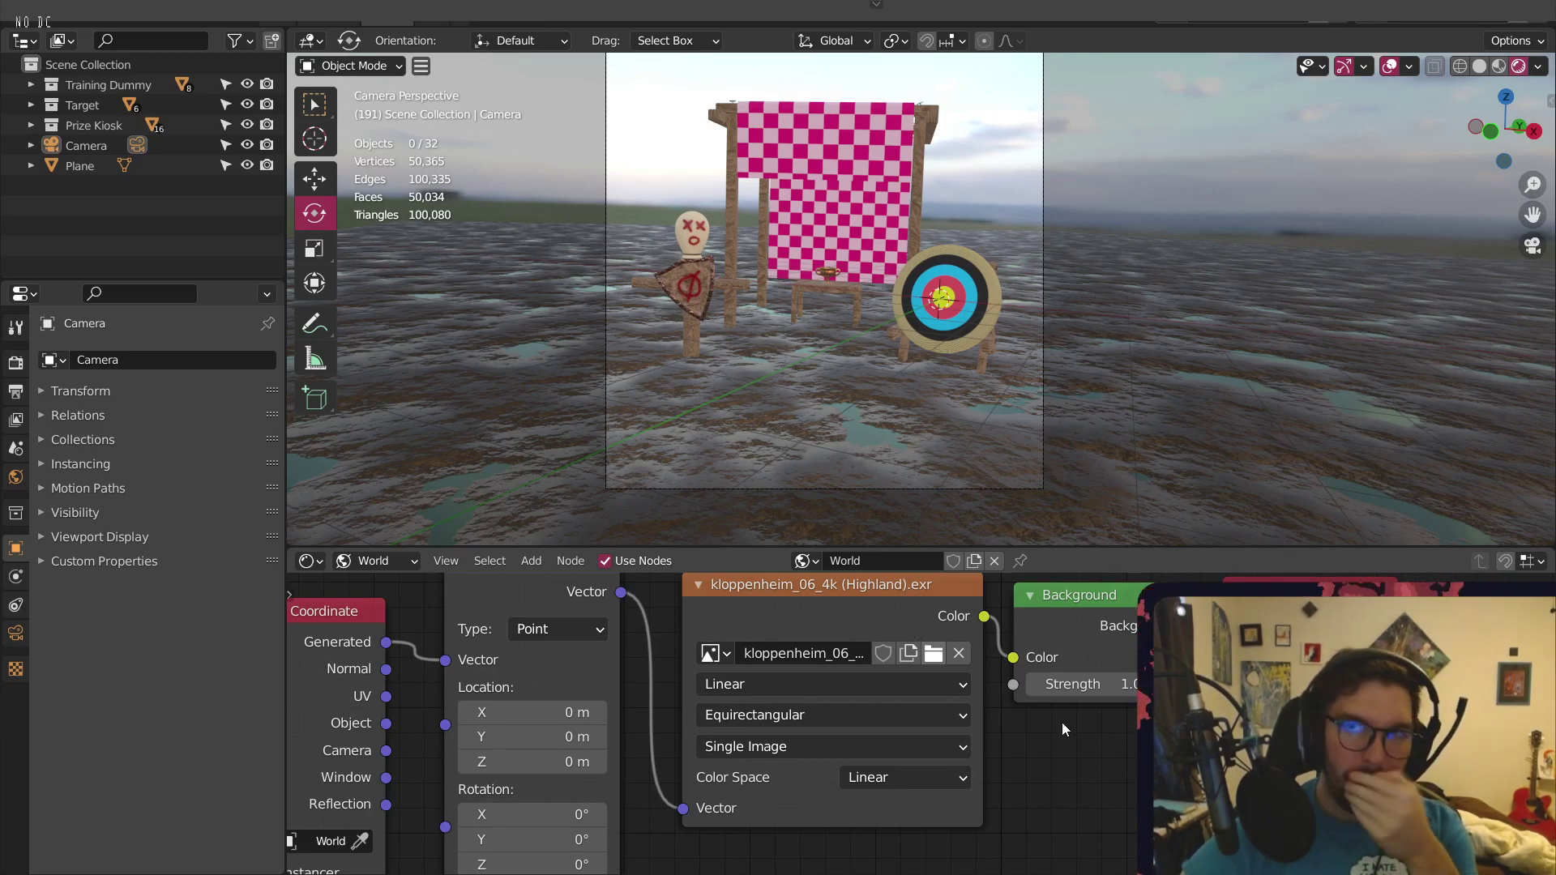
Try lakeside_4k (Lake).exr as the world environment image and inspect the dummy, target and ground under its lighting
key("ctrl+z")
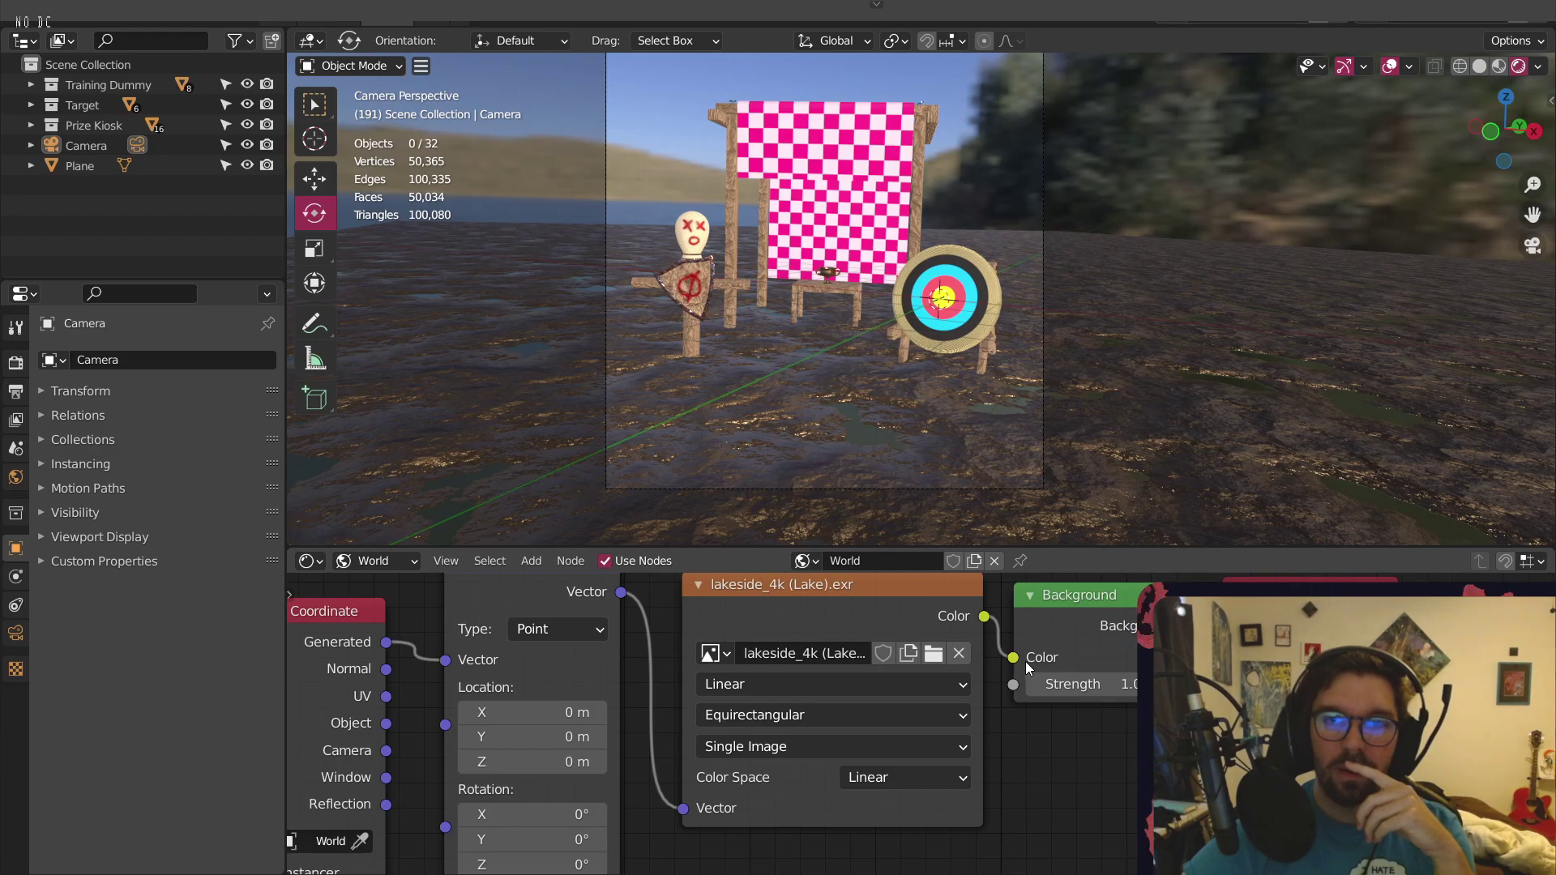
scroll(732, 222, "up", 1)
scroll(733, 226, "up", 4)
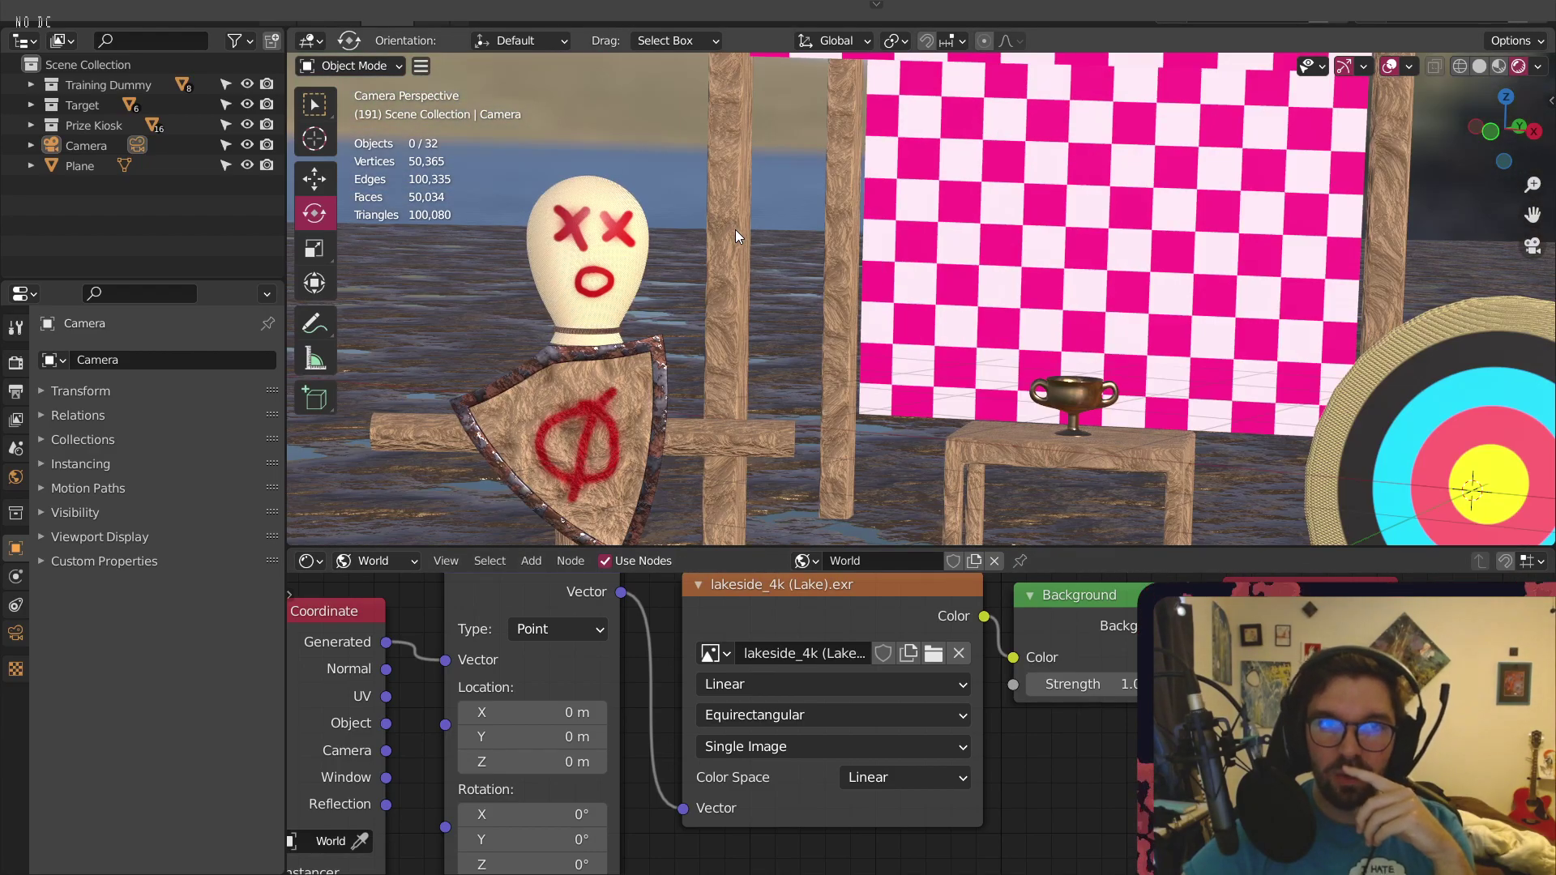
scroll(736, 230, "down", 5)
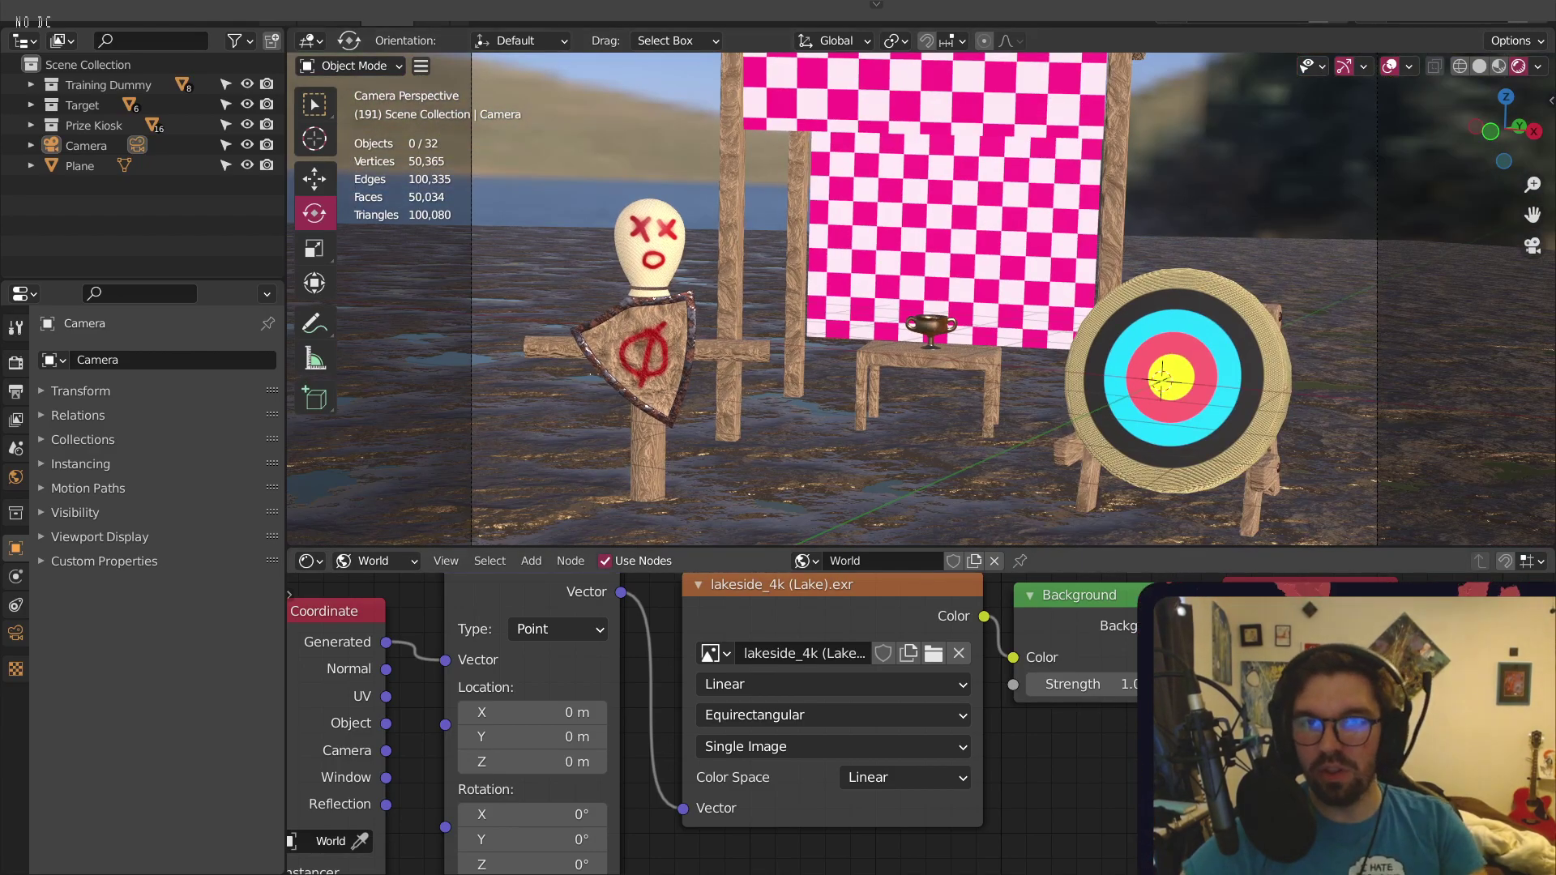
scroll(961, 431, "up", 6)
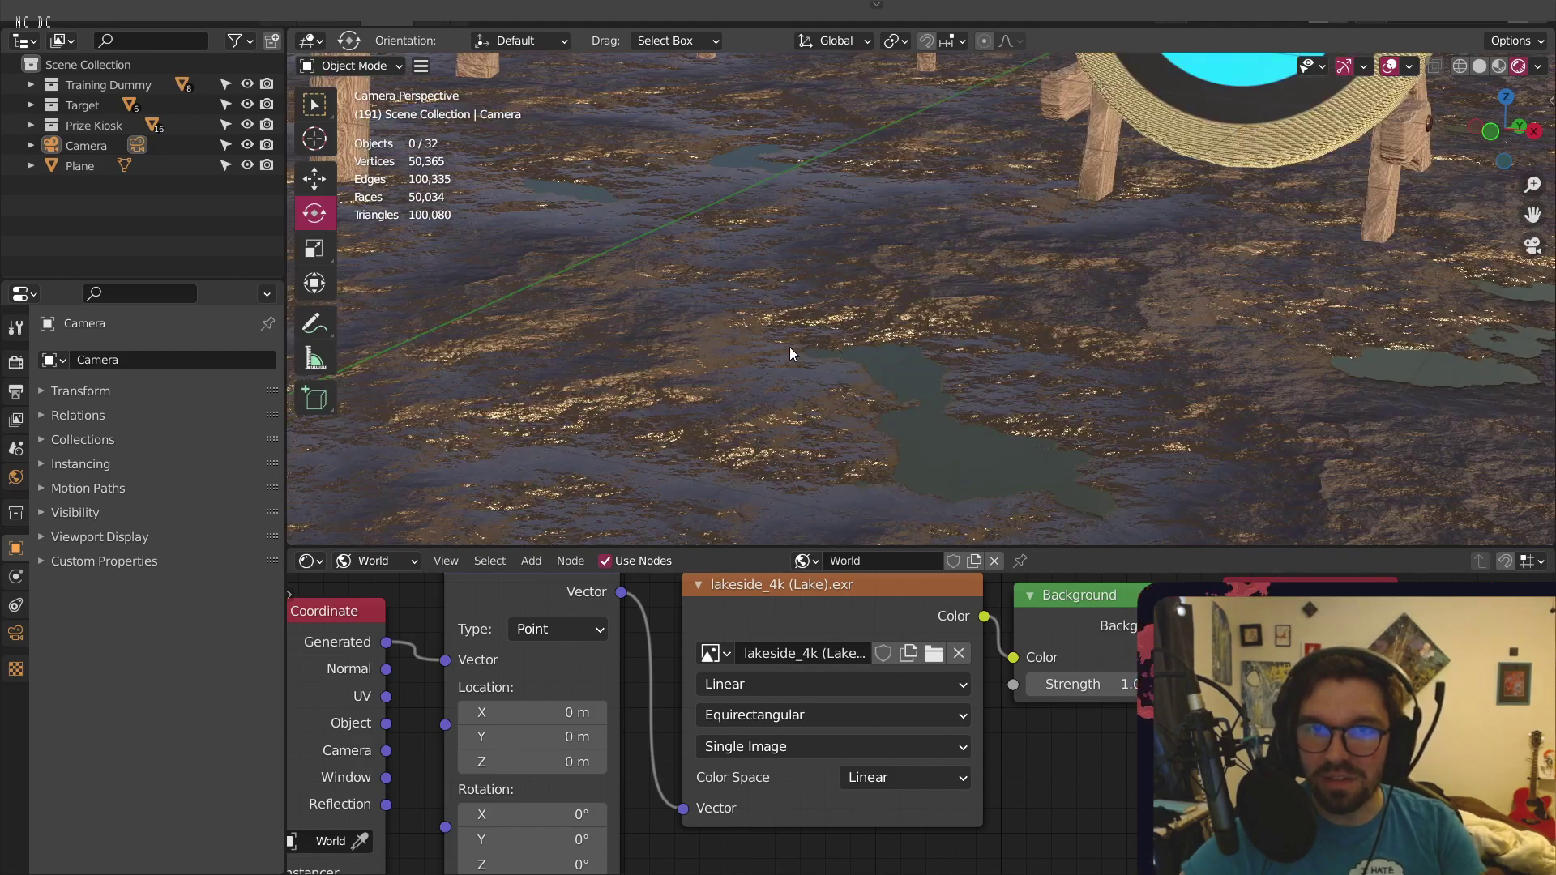
scroll(791, 354, "down", 6)
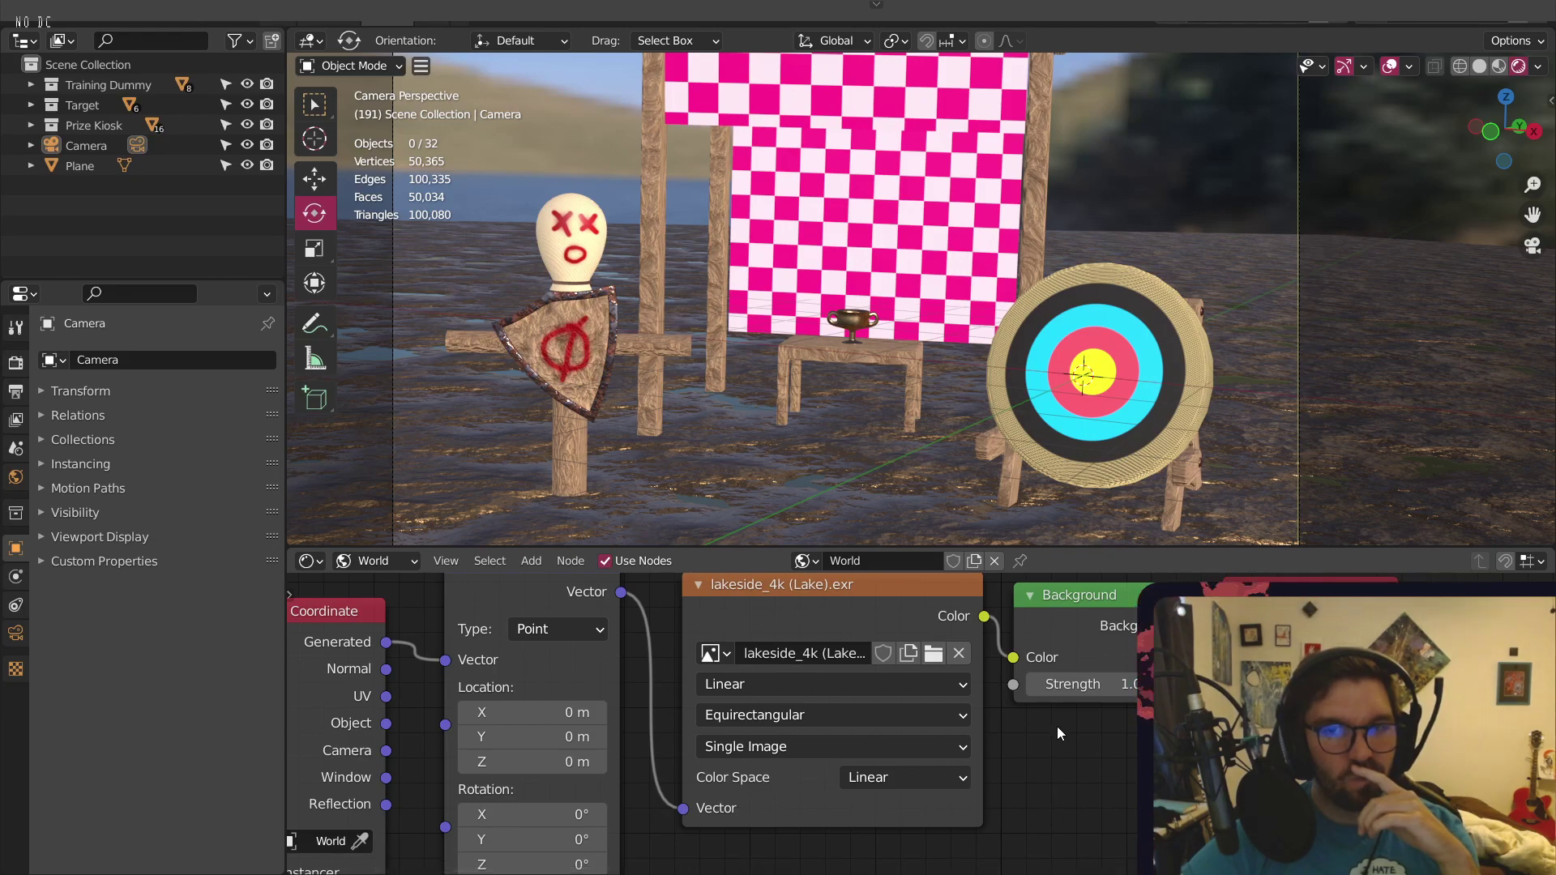
Set the world environment image to cannon_4k (Cliffs).exr and check the scene framing against it
scroll(898, 216, "down", 2)
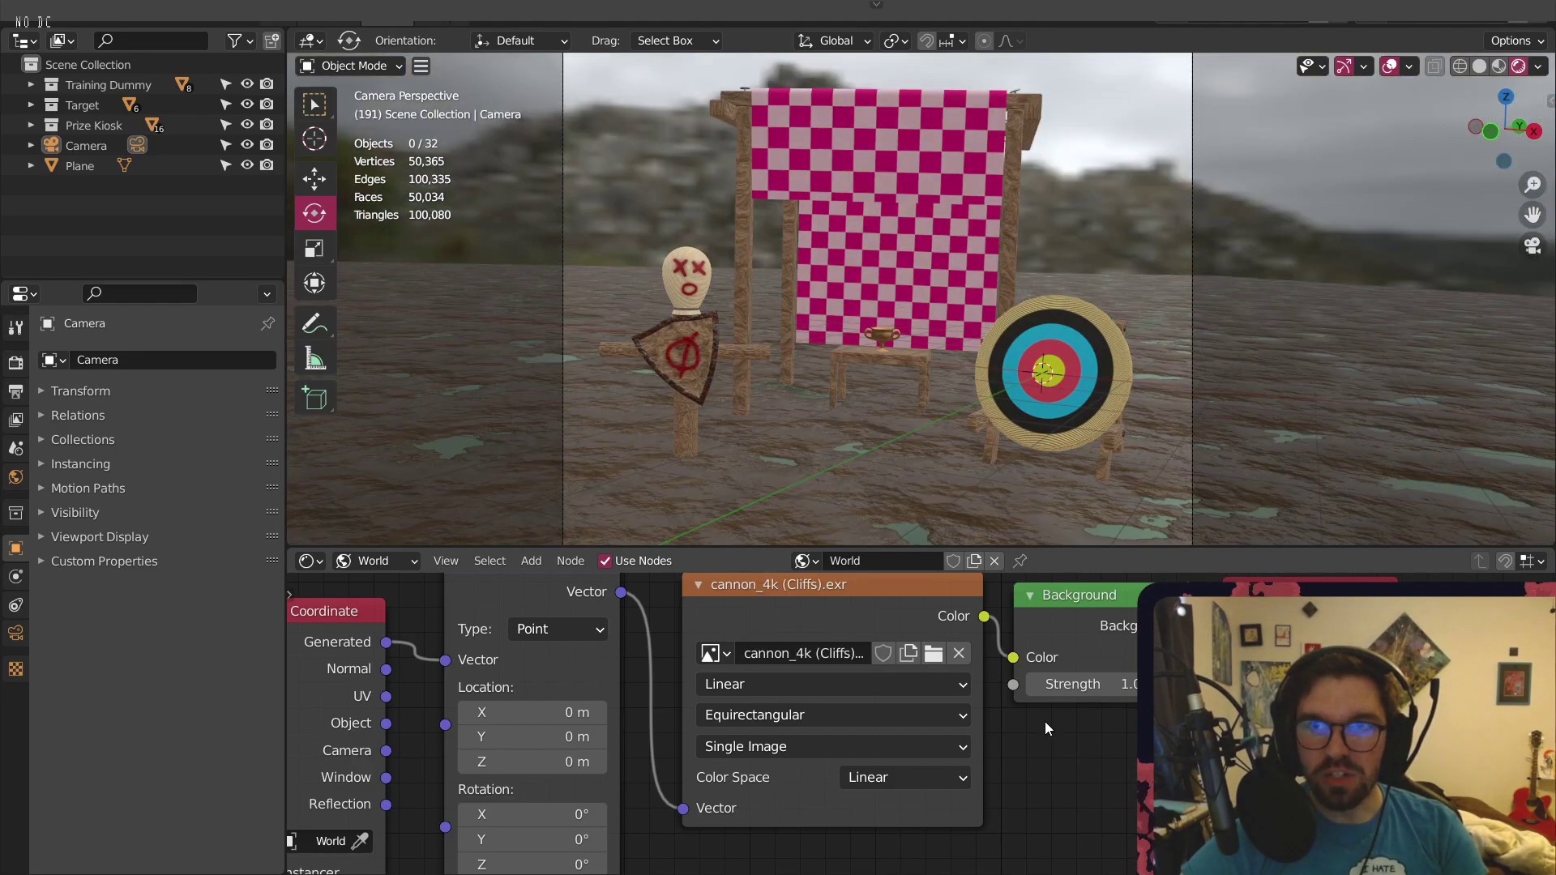
scroll(867, 326, "down", 3)
scroll(863, 295, "up", 3)
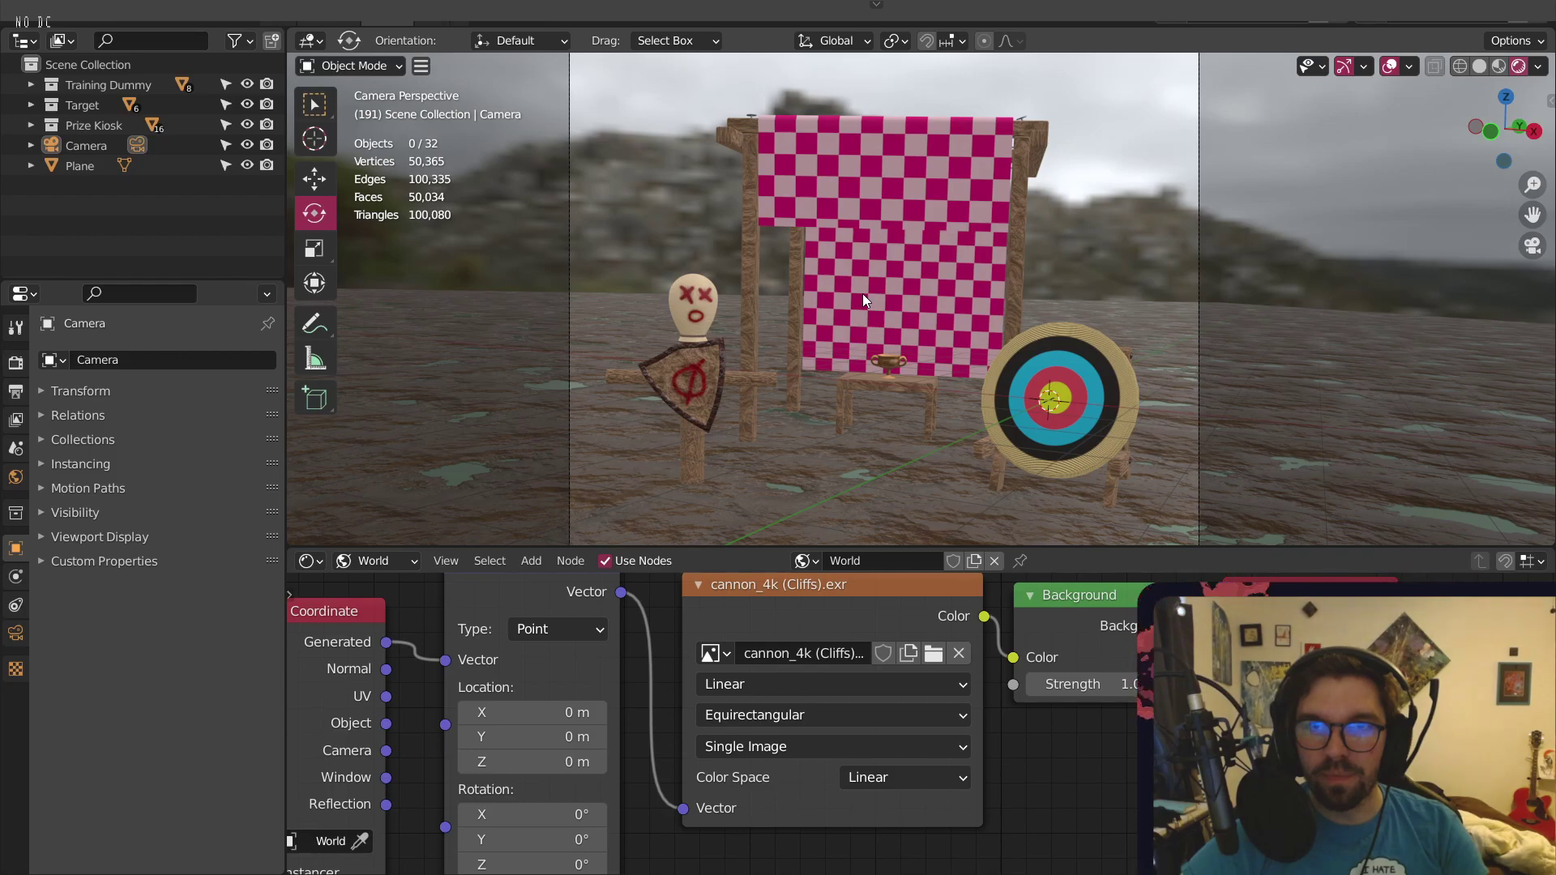
scroll(862, 300, "down", 3)
scroll(909, 284, "up", 2)
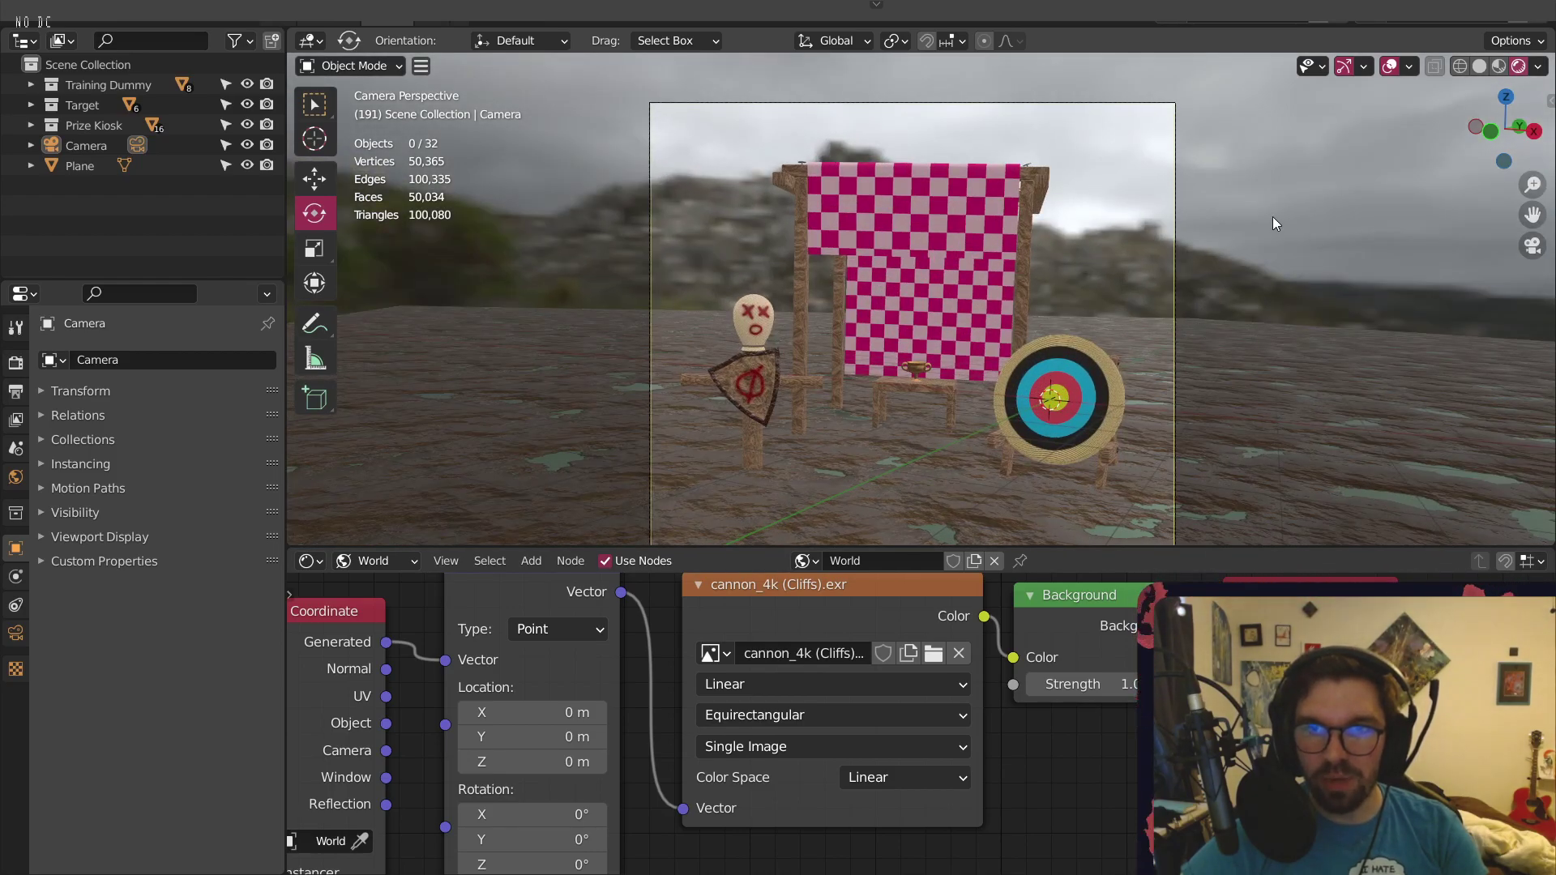
scroll(1273, 217, "down", 3)
scroll(1313, 202, "up", 2)
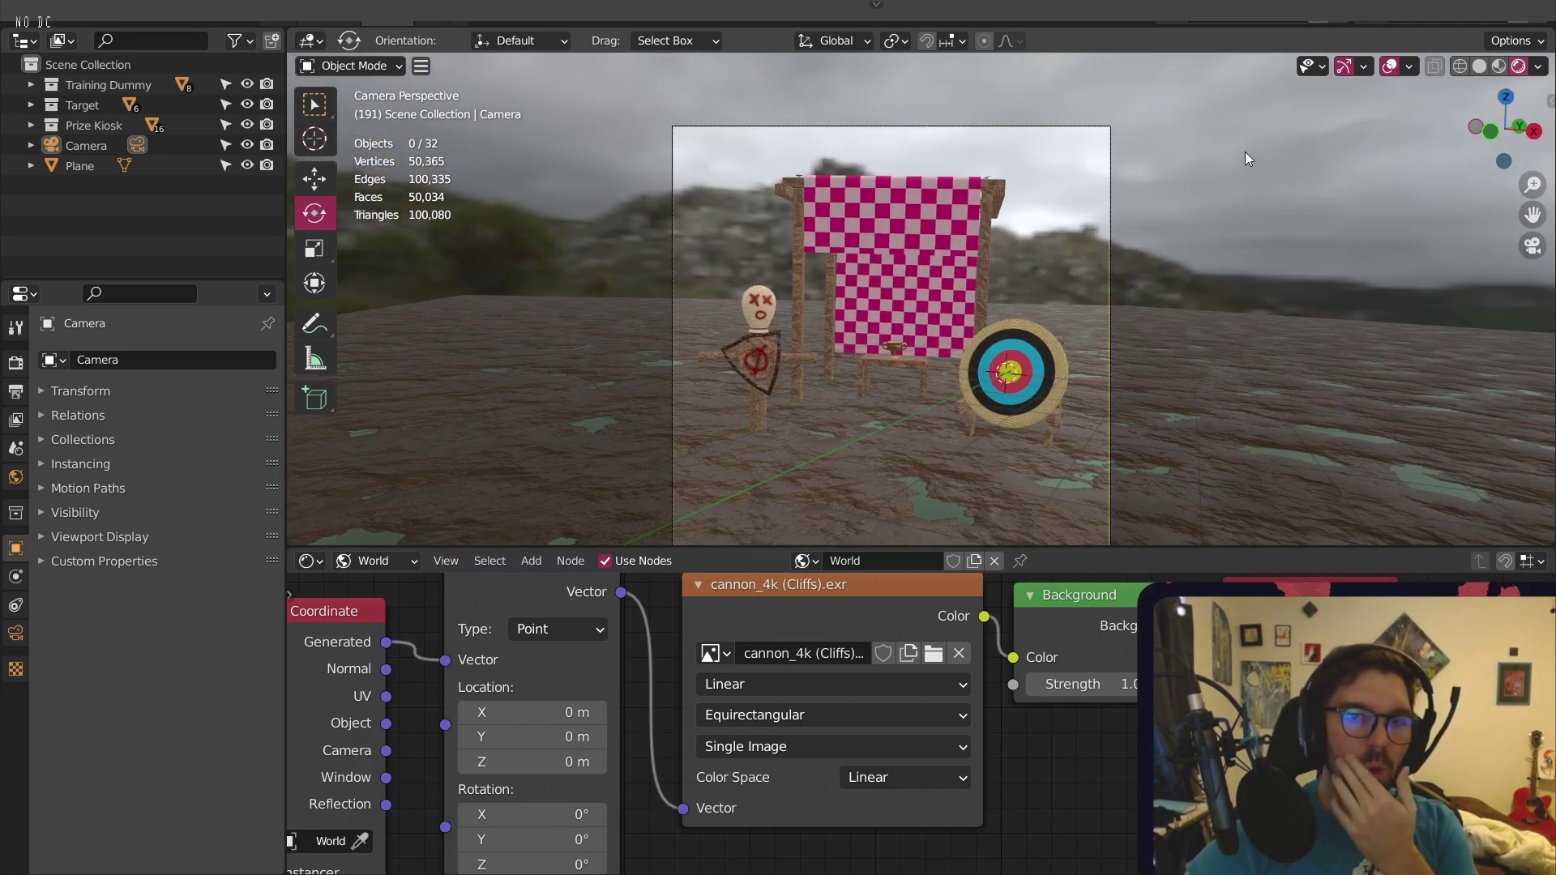
Rearrange the world nodes, spacing the texture coordinate, mapping and environment texture nodes away from the Background node
scroll(1032, 750, "down", 2)
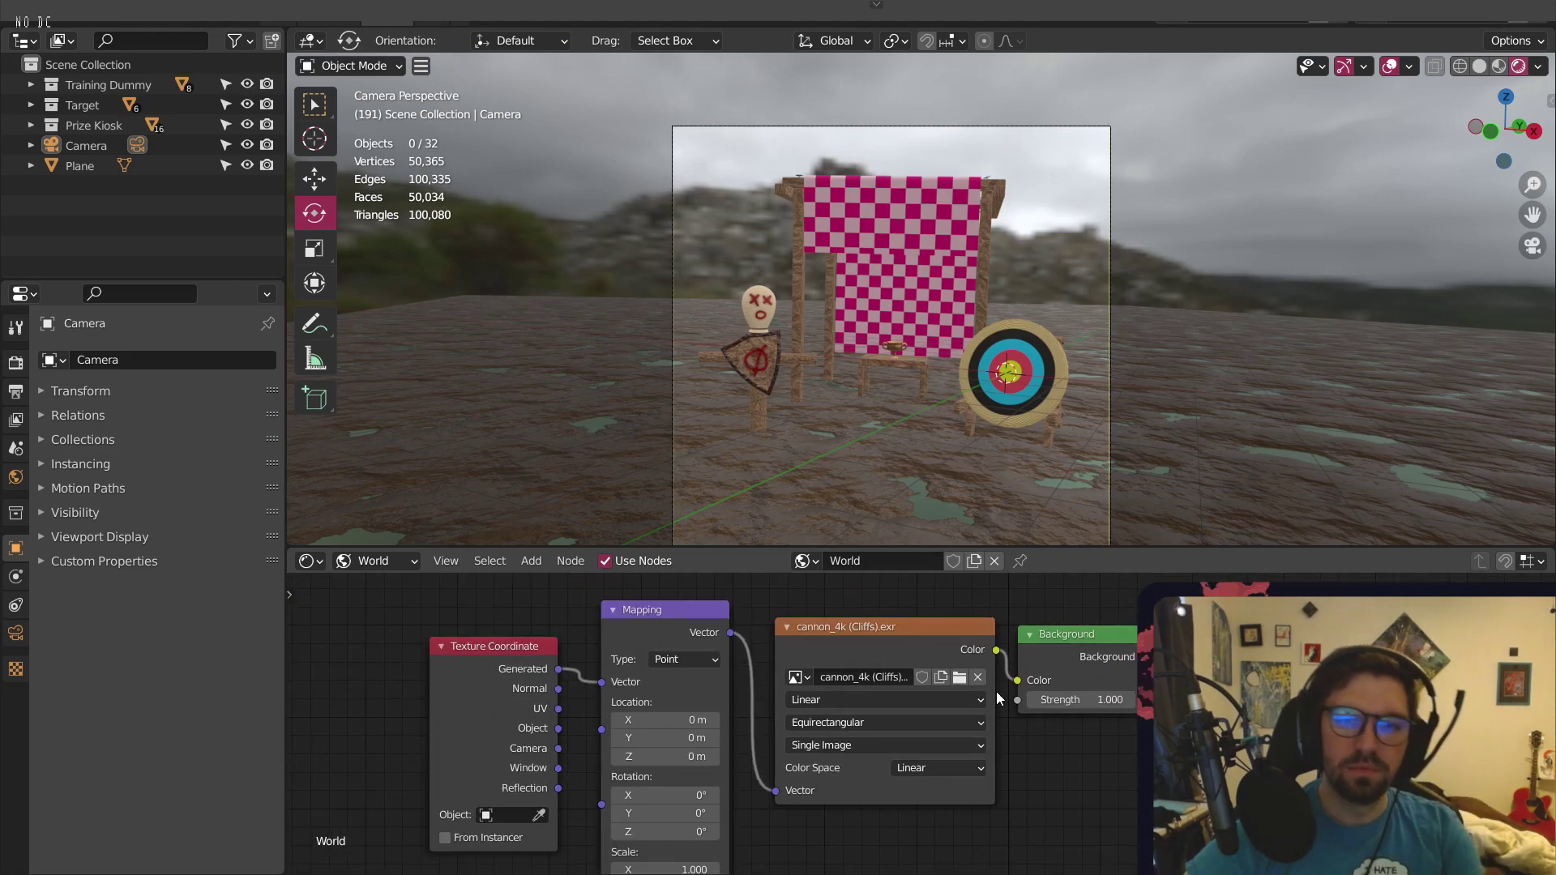
middle_click_drag(993, 676, 1063, 671)
left_click_drag(923, 586, 590, 828)
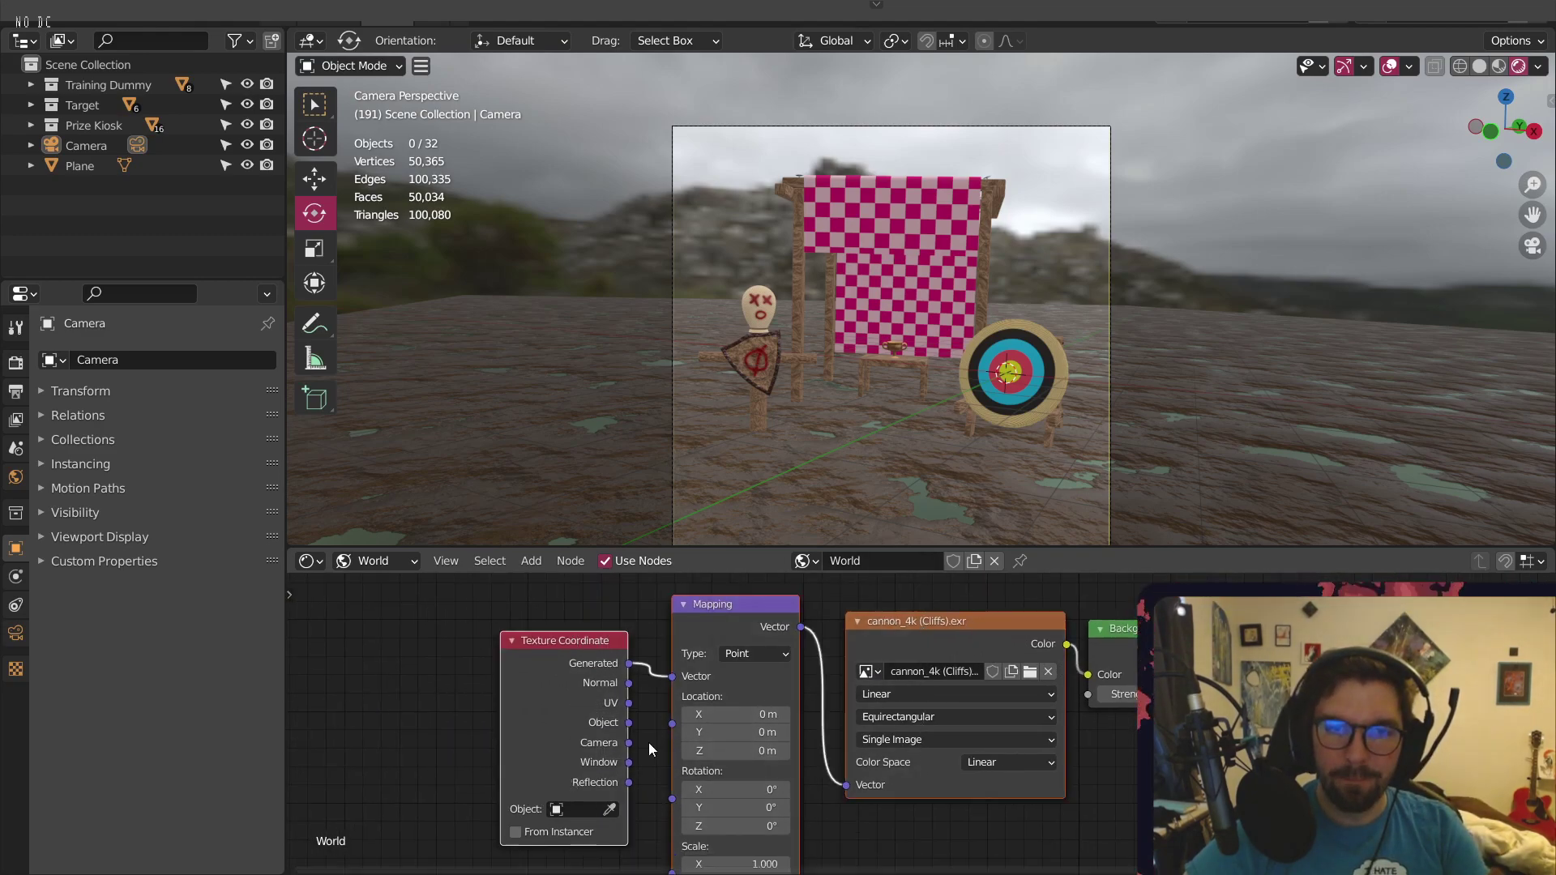
left_click_drag(751, 619, 691, 602)
key("alt+a")
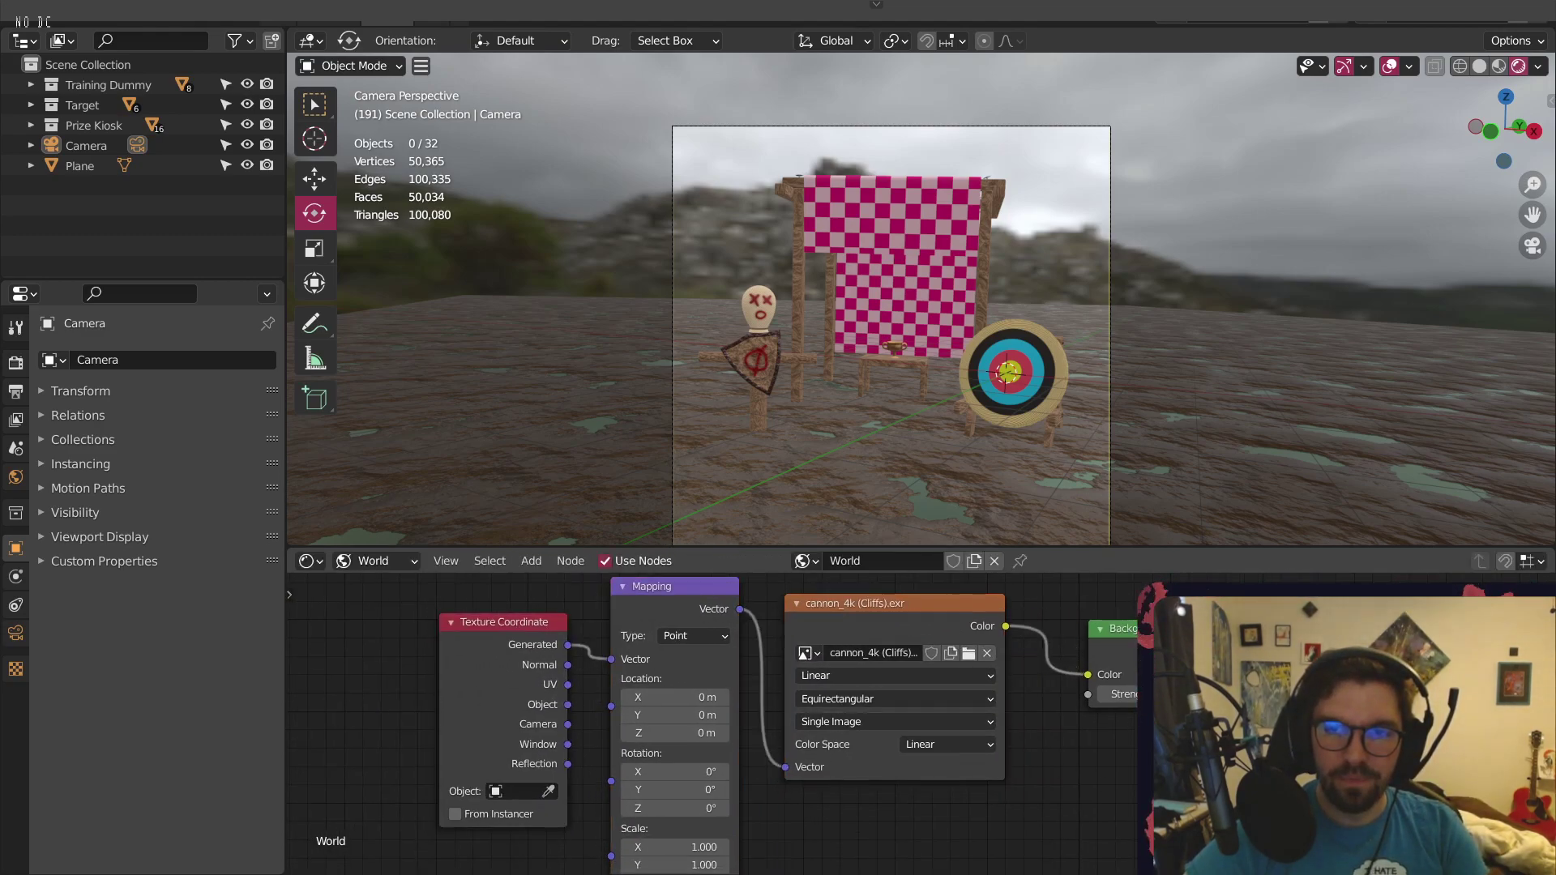
left_click_drag(1133, 629, 1117, 661)
key("alt+a")
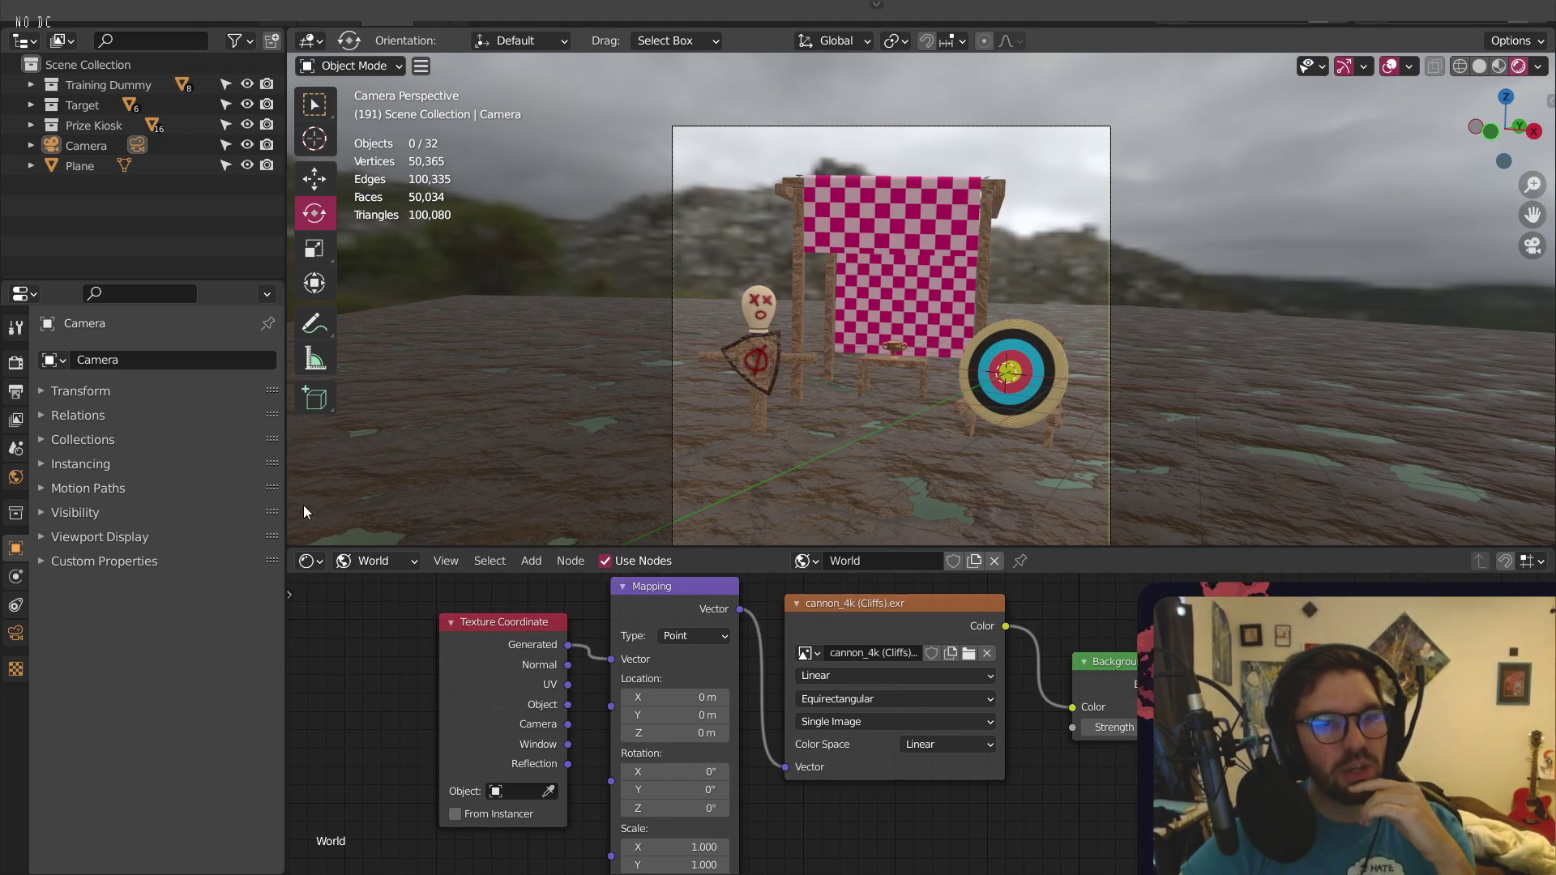
Enable Bloom in the render settings, set its threshold to 0.163 and radius to 0.704, and check the glow across the scene
left_click(16, 363)
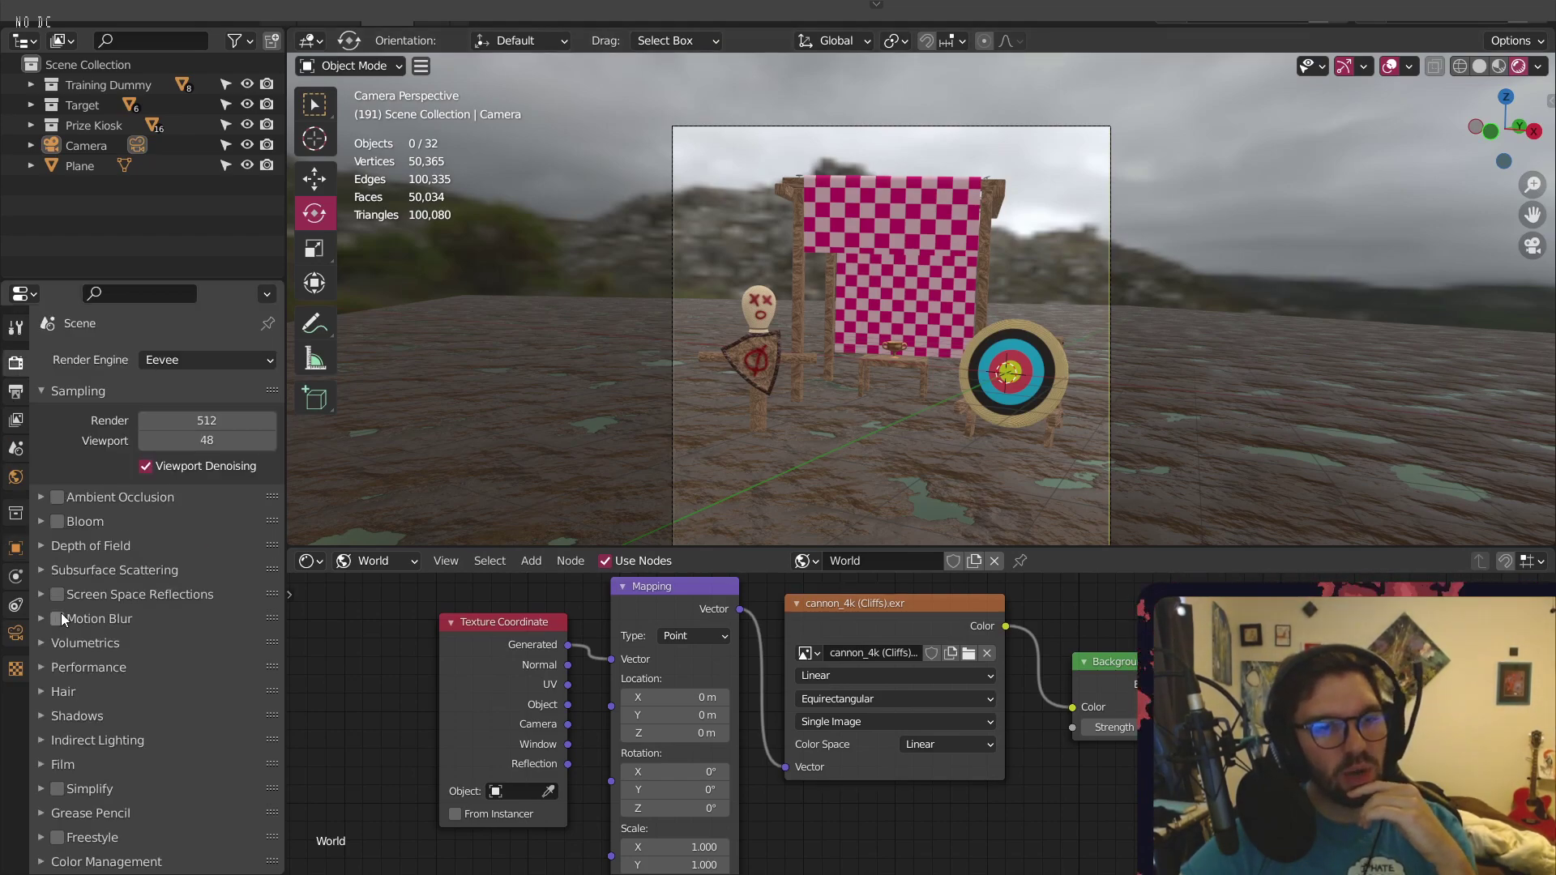
left_click(43, 521)
scroll(903, 387, "up", 8)
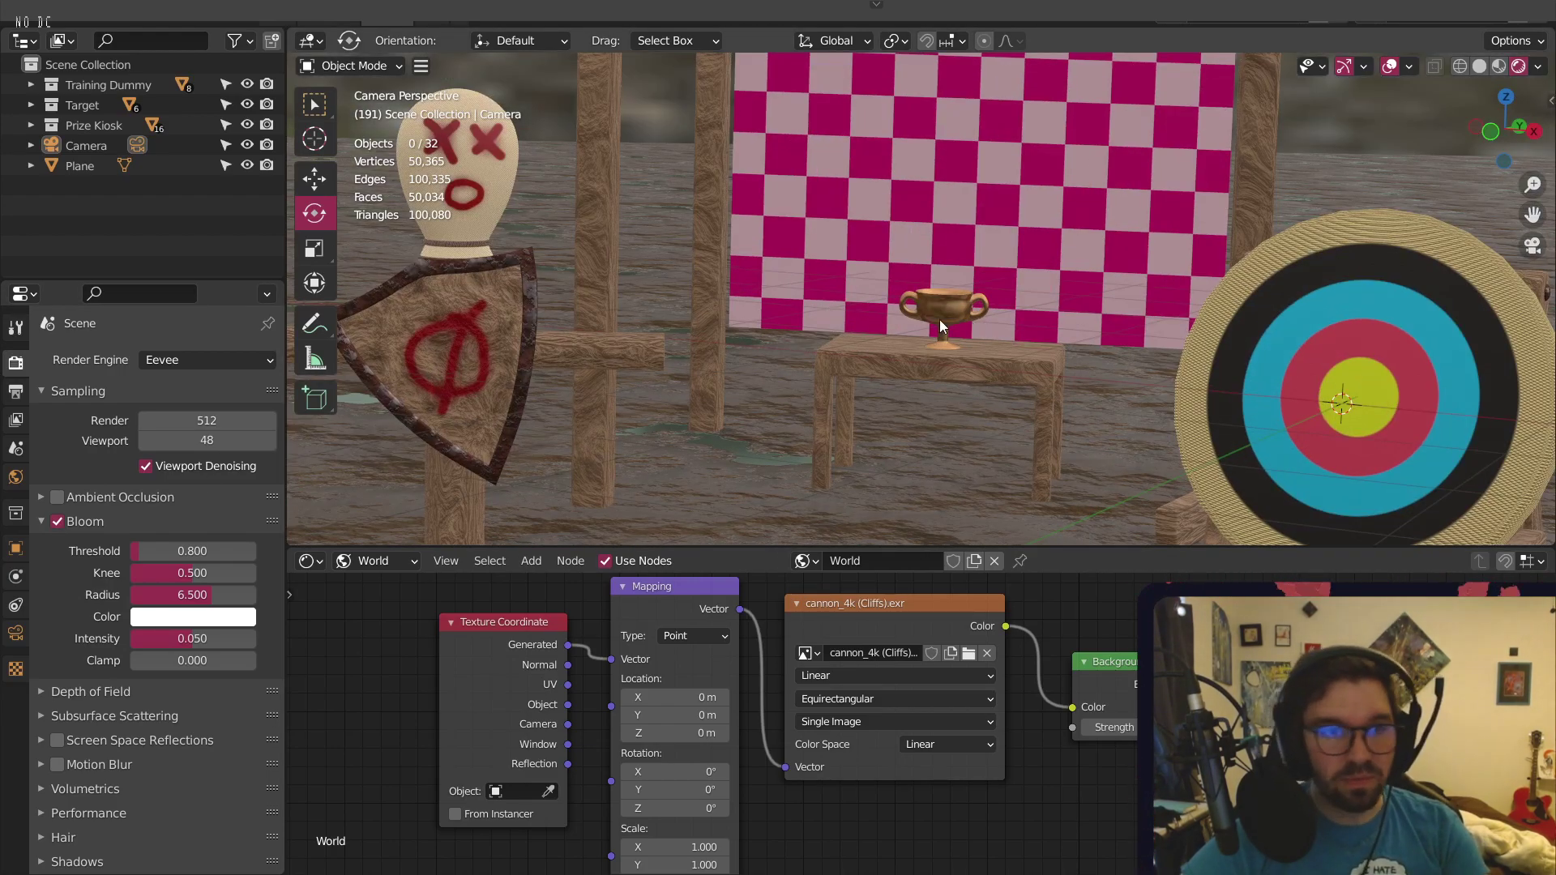
left_click_drag(152, 550, 134, 550)
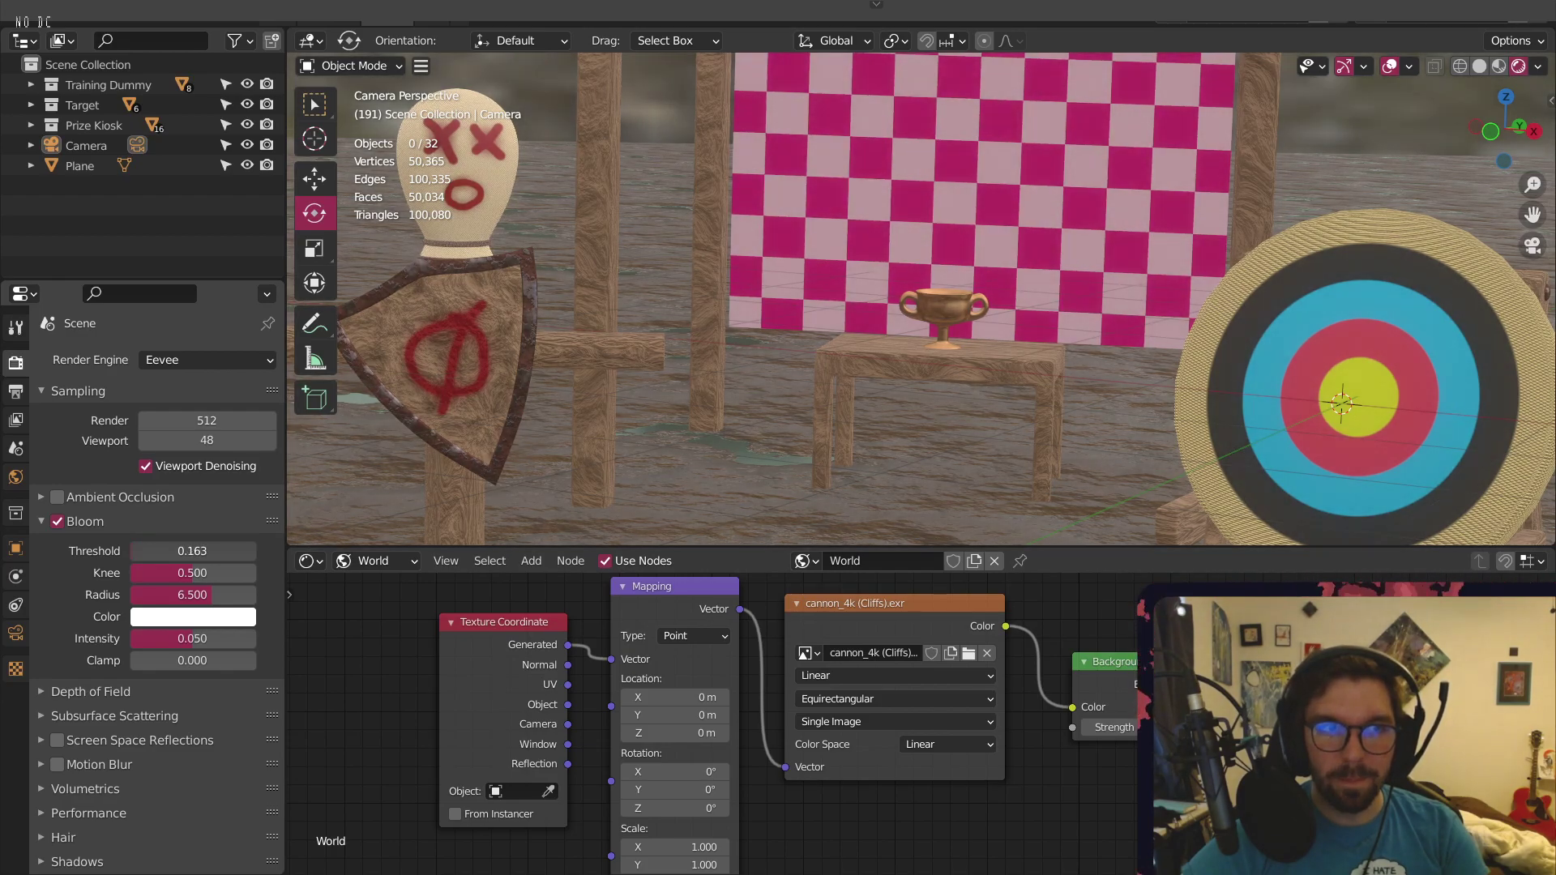
left_click_drag(196, 596, 154, 596)
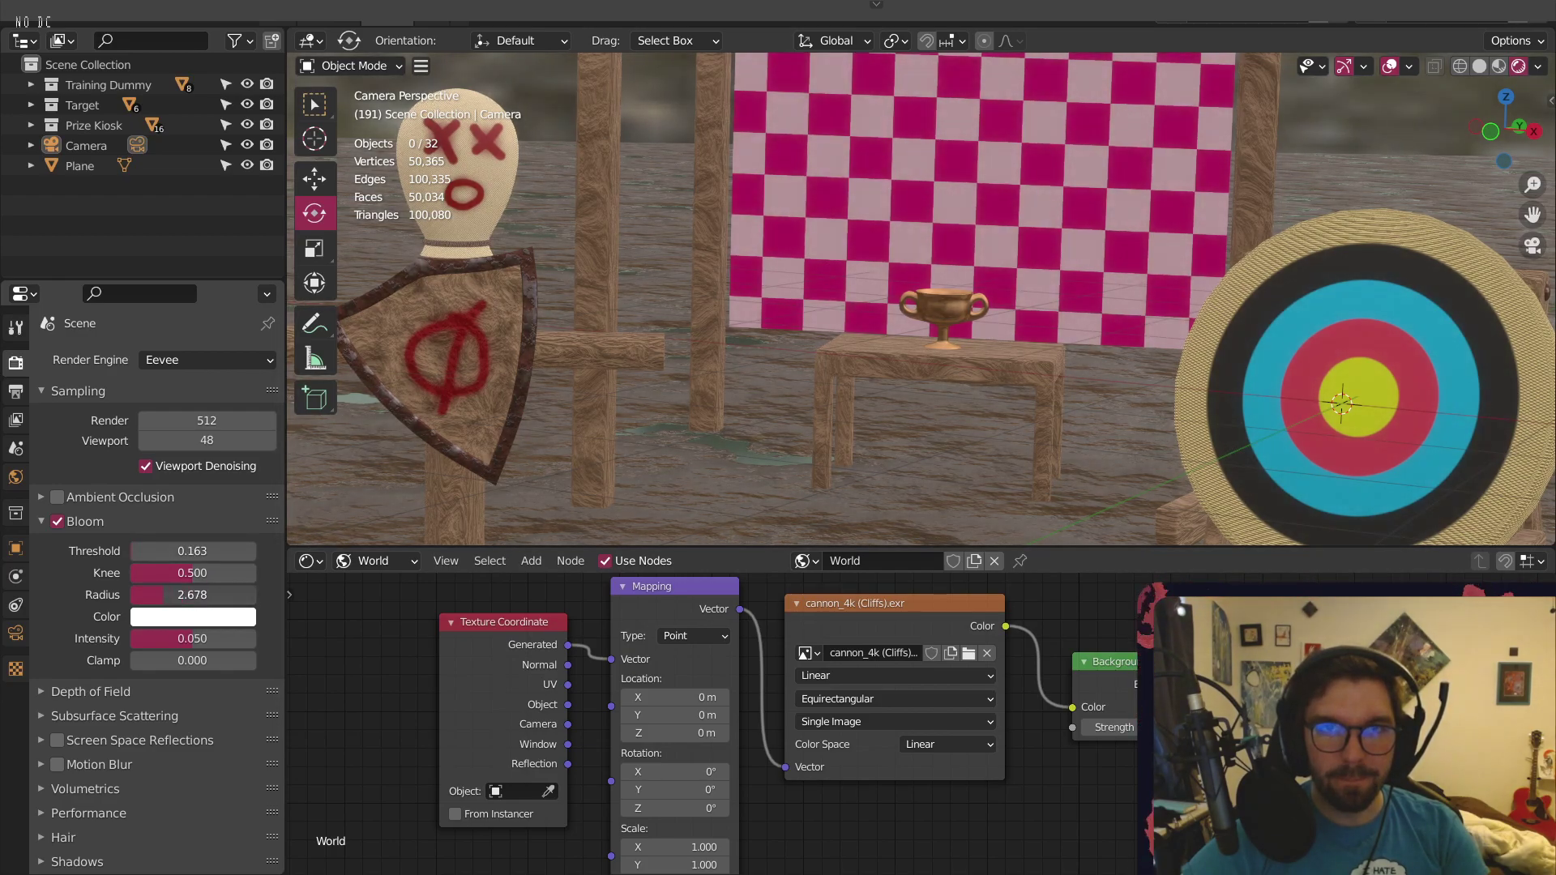
scroll(1006, 205, "down", 4)
middle_click_drag(955, 129, 916, 236, "shift")
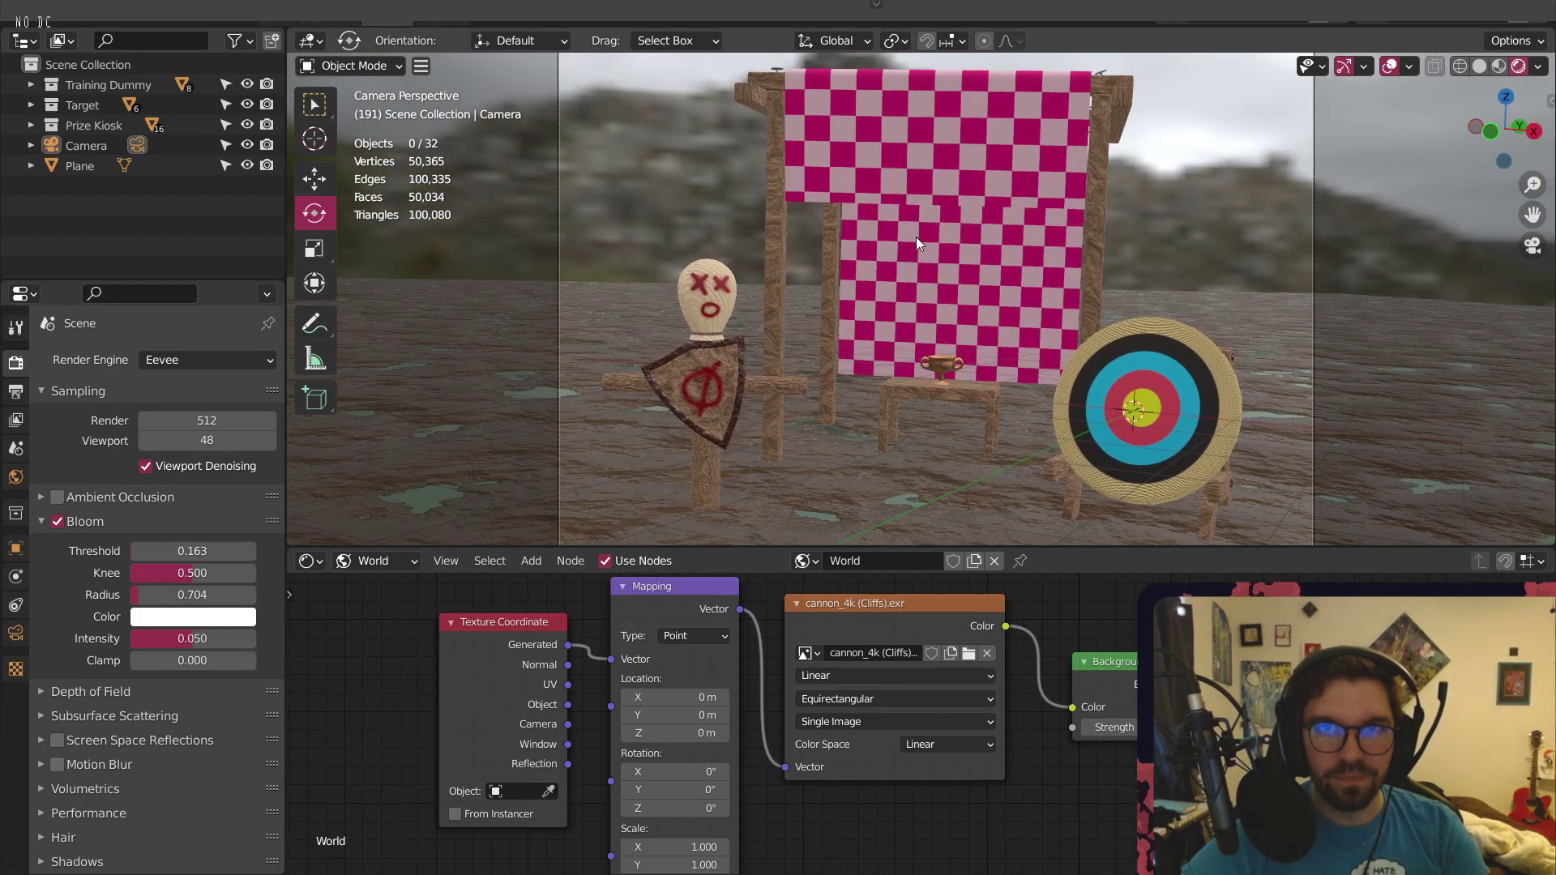
scroll(937, 128, "up", 2)
middle_click_drag(937, 128, 899, 223, "shift")
middle_click_drag(877, 365, 903, 307, "shift")
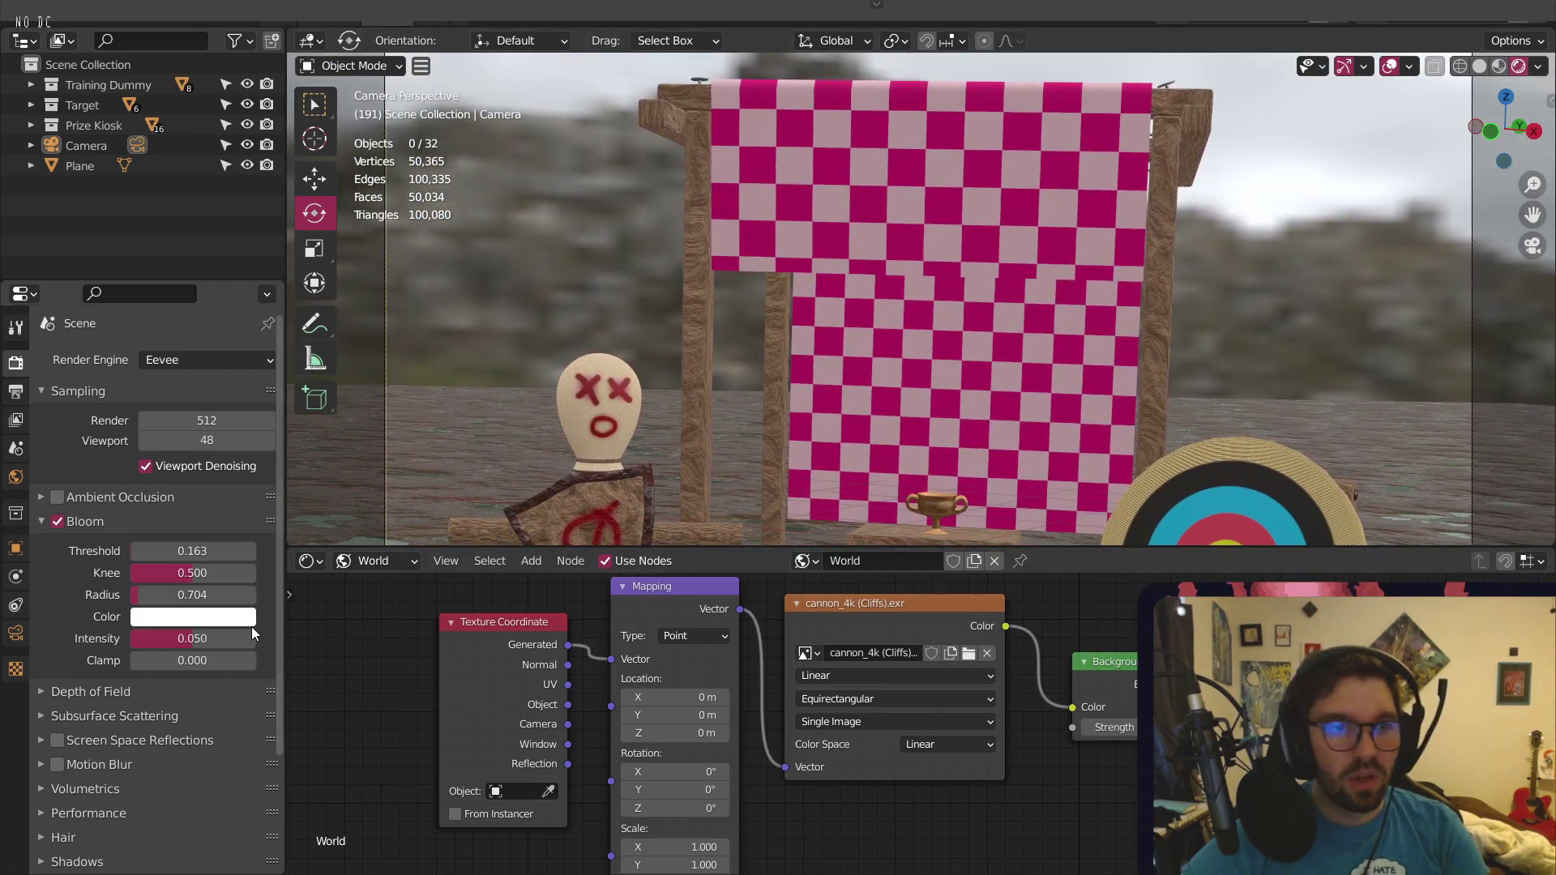
Examine the trophy's metal surface up close and its appearance within the camera framing under the current lighting and bloom
scroll(844, 268, "down", 3)
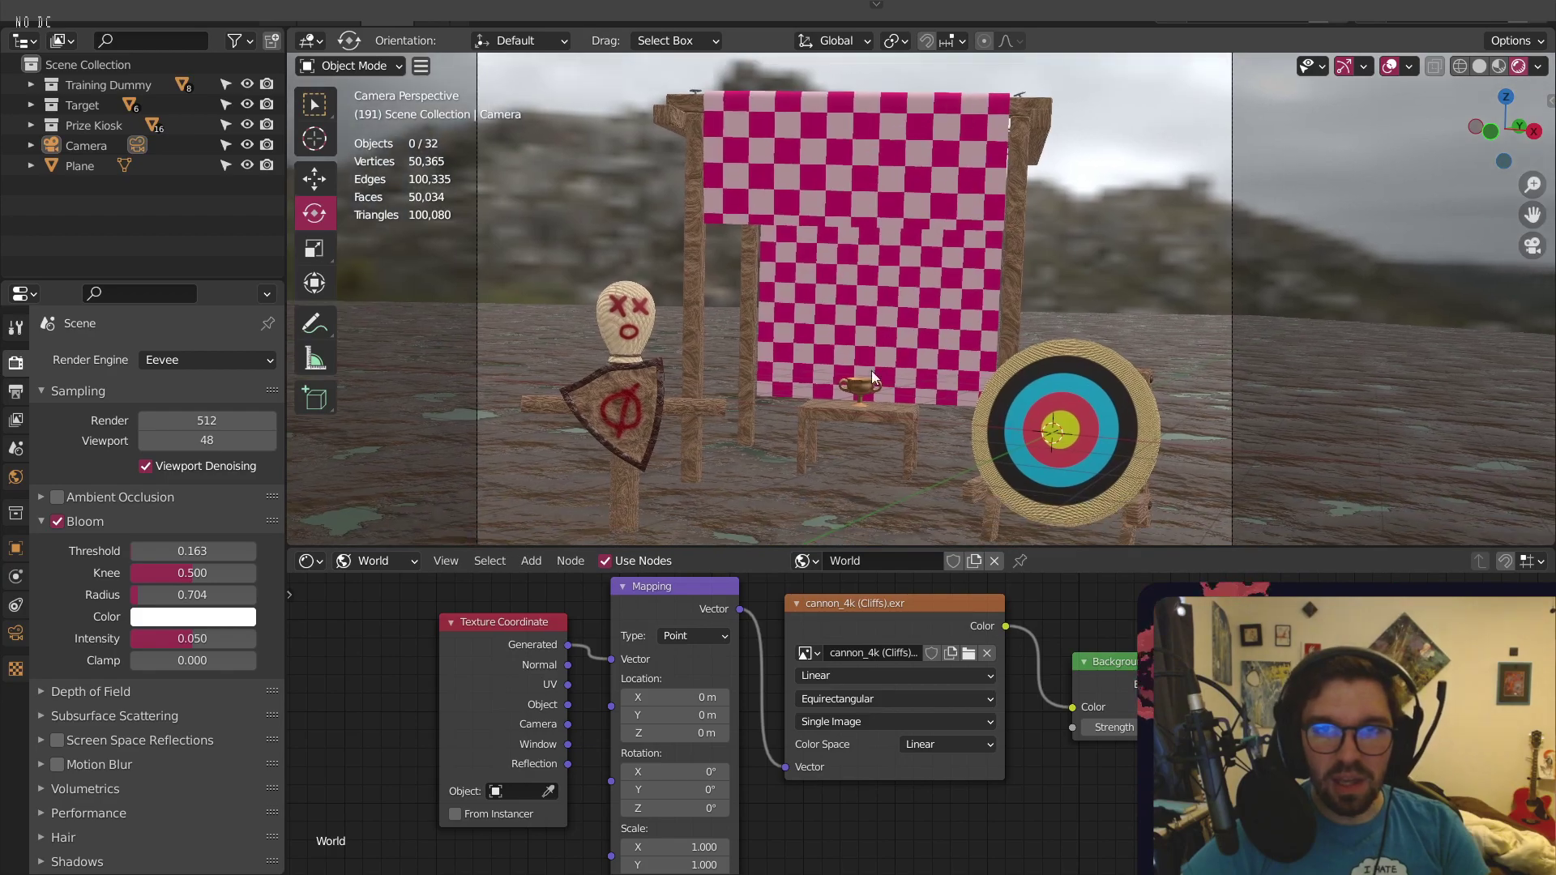
scroll(893, 355, "up", 7)
scroll(893, 355, "up", 3)
scroll(892, 340, "down", 3)
scroll(872, 314, "up", 3)
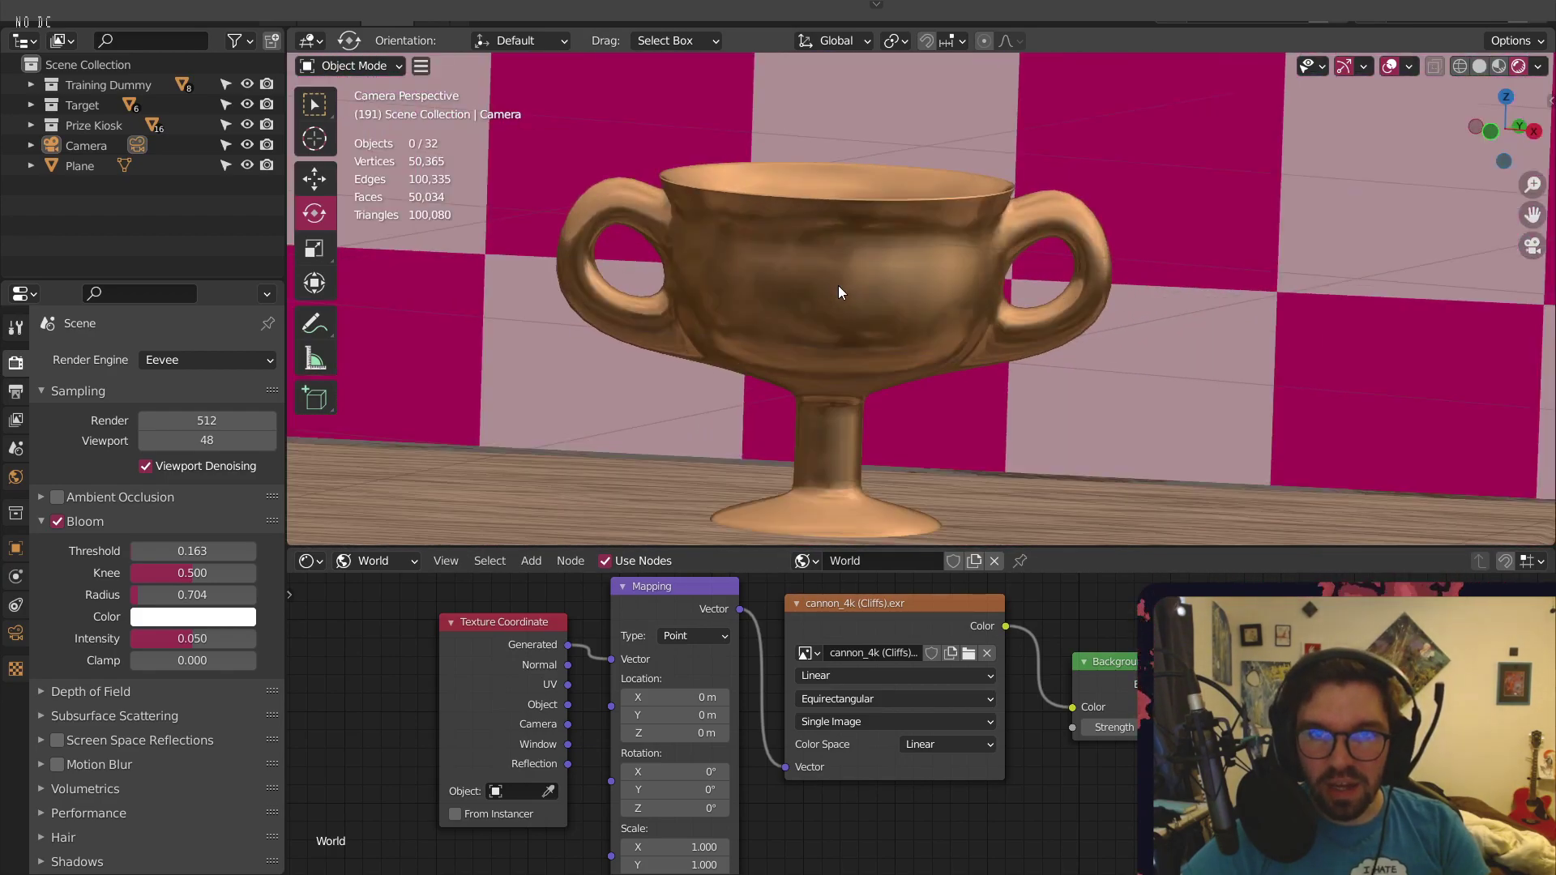
scroll(842, 284, "down", 3)
scroll(877, 245, "up", 4)
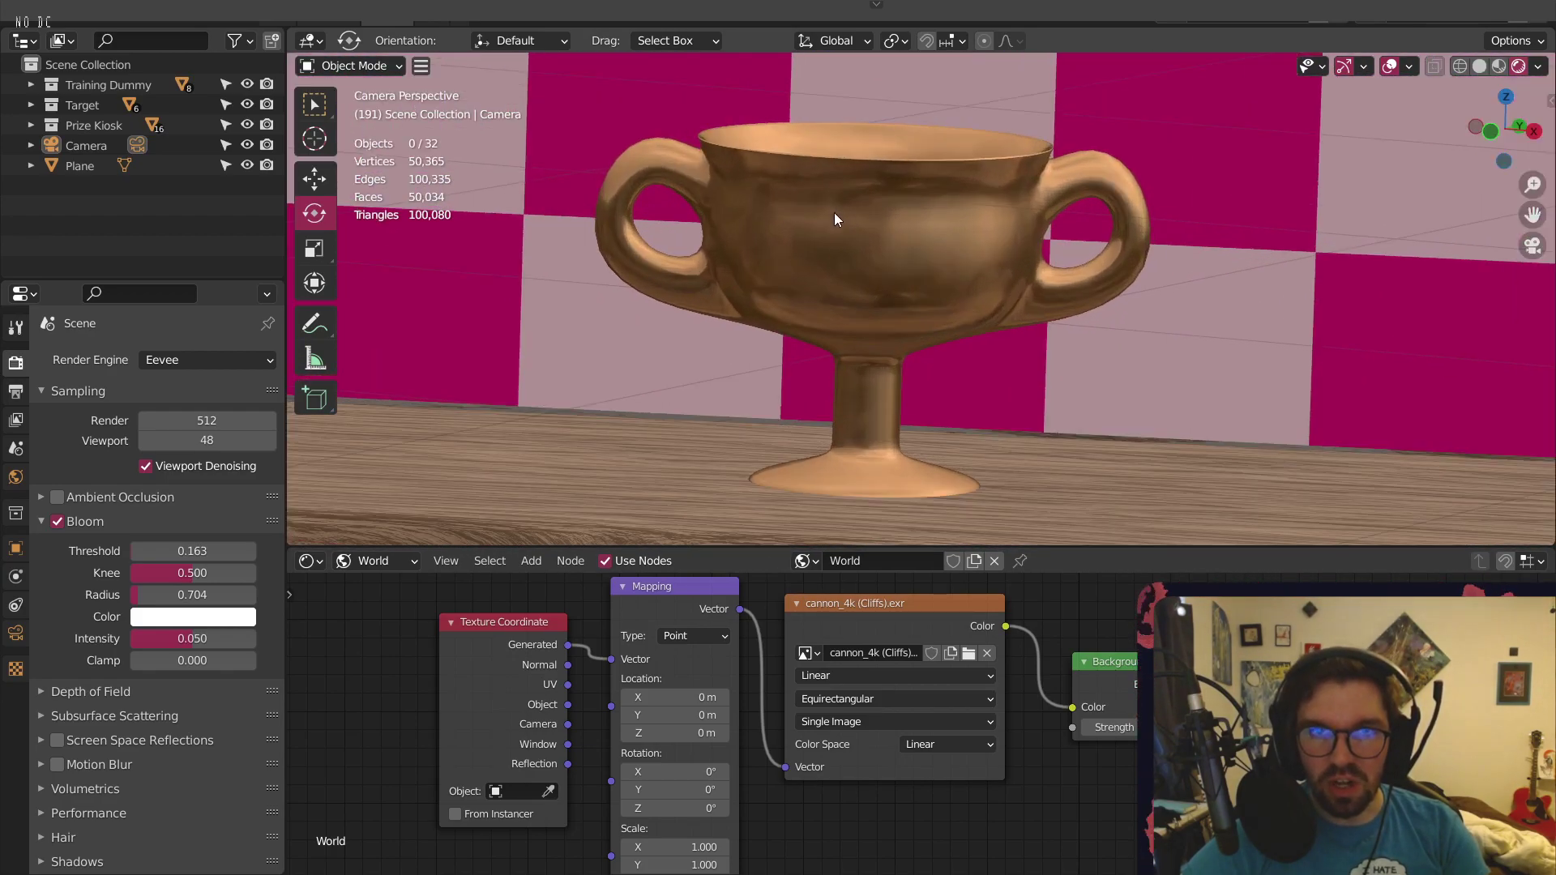
left_click(835, 261)
scroll(841, 225, "down", 5)
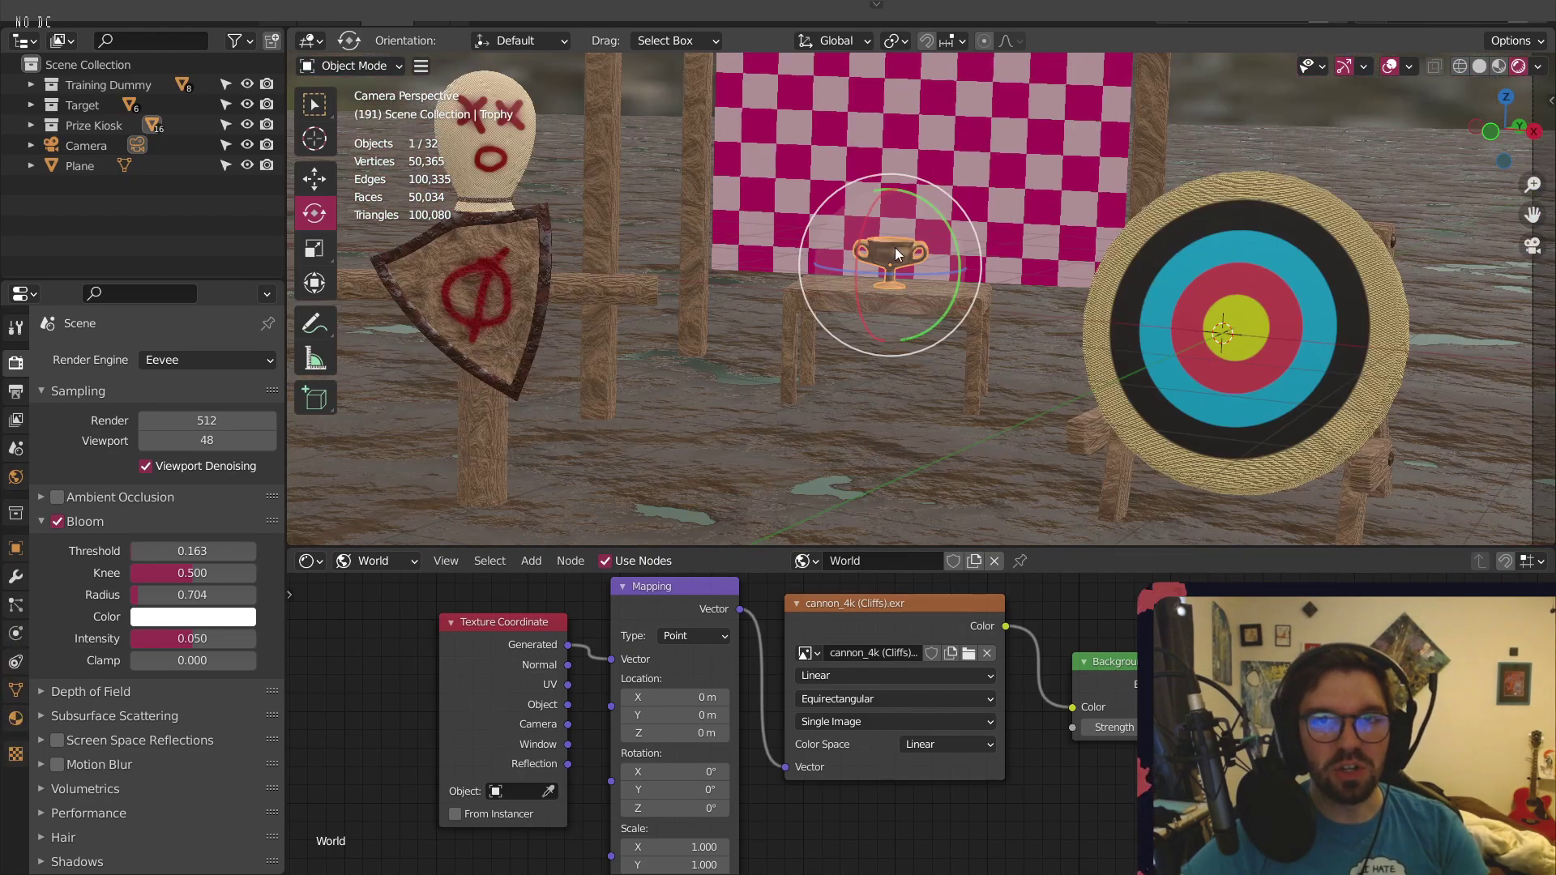
scroll(1076, 193, "down", 4)
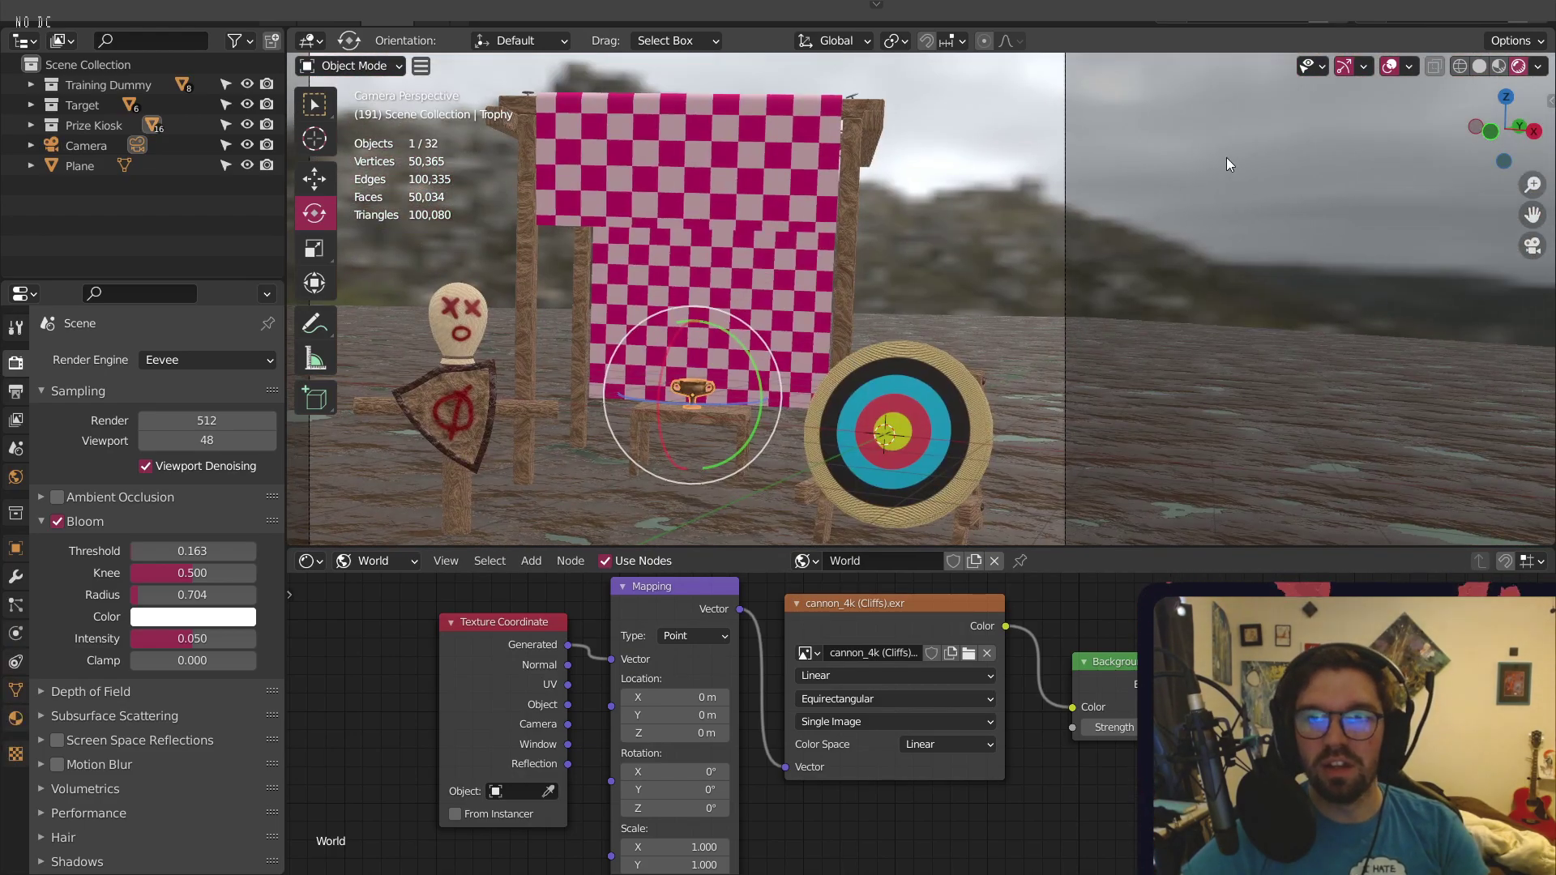
left_click(1066, 159)
Add a spot light to the scene
middle_click_drag(595, 159, 532, 128)
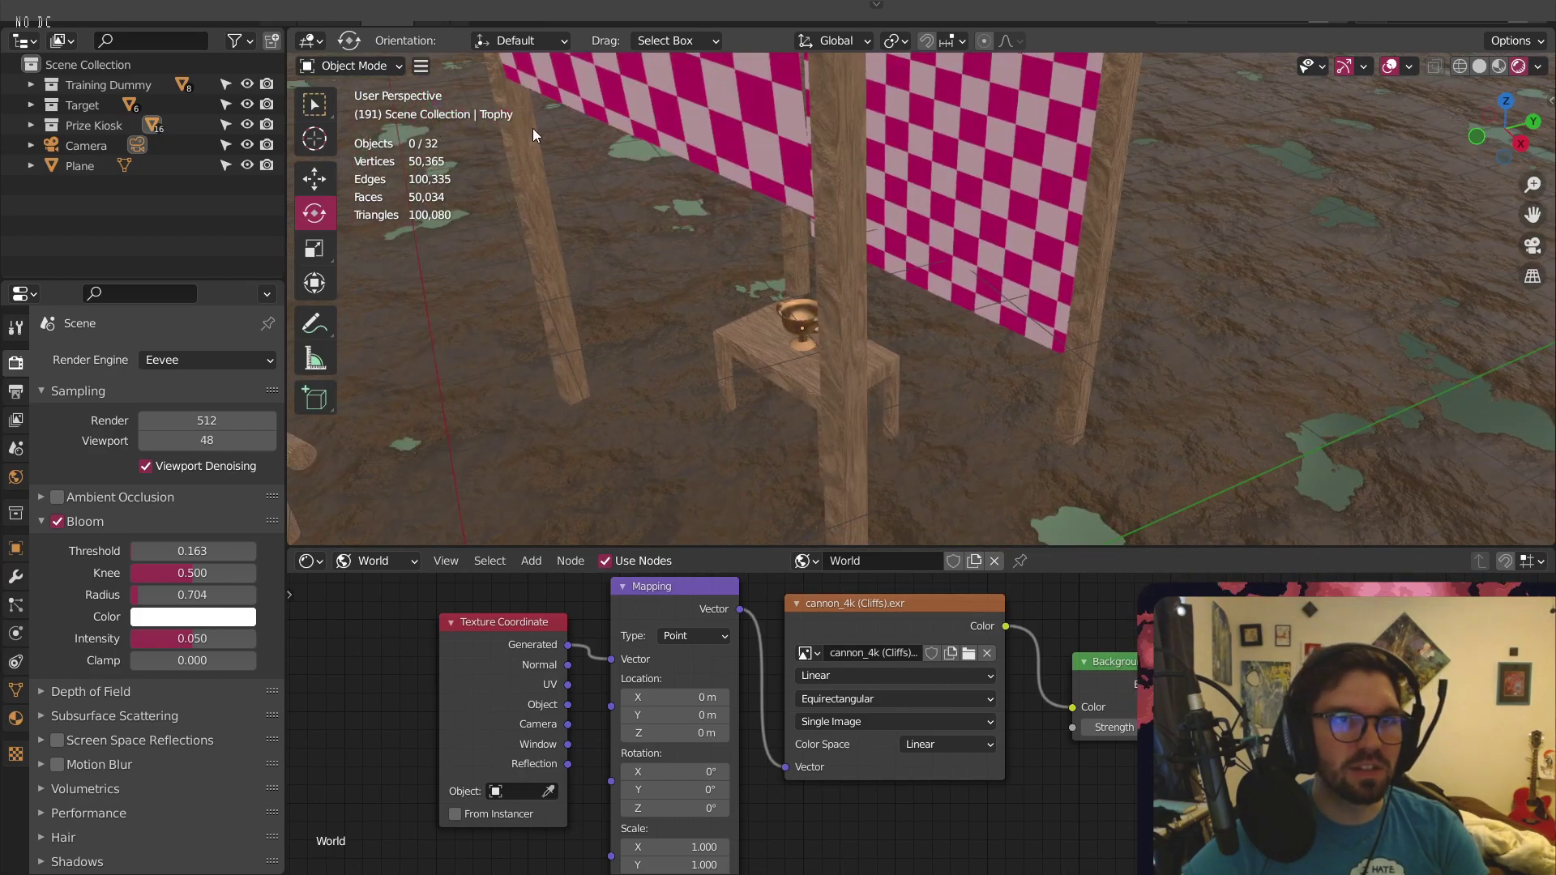
left_click(421, 67)
mouse_move(489, 133)
mouse_move(676, 400)
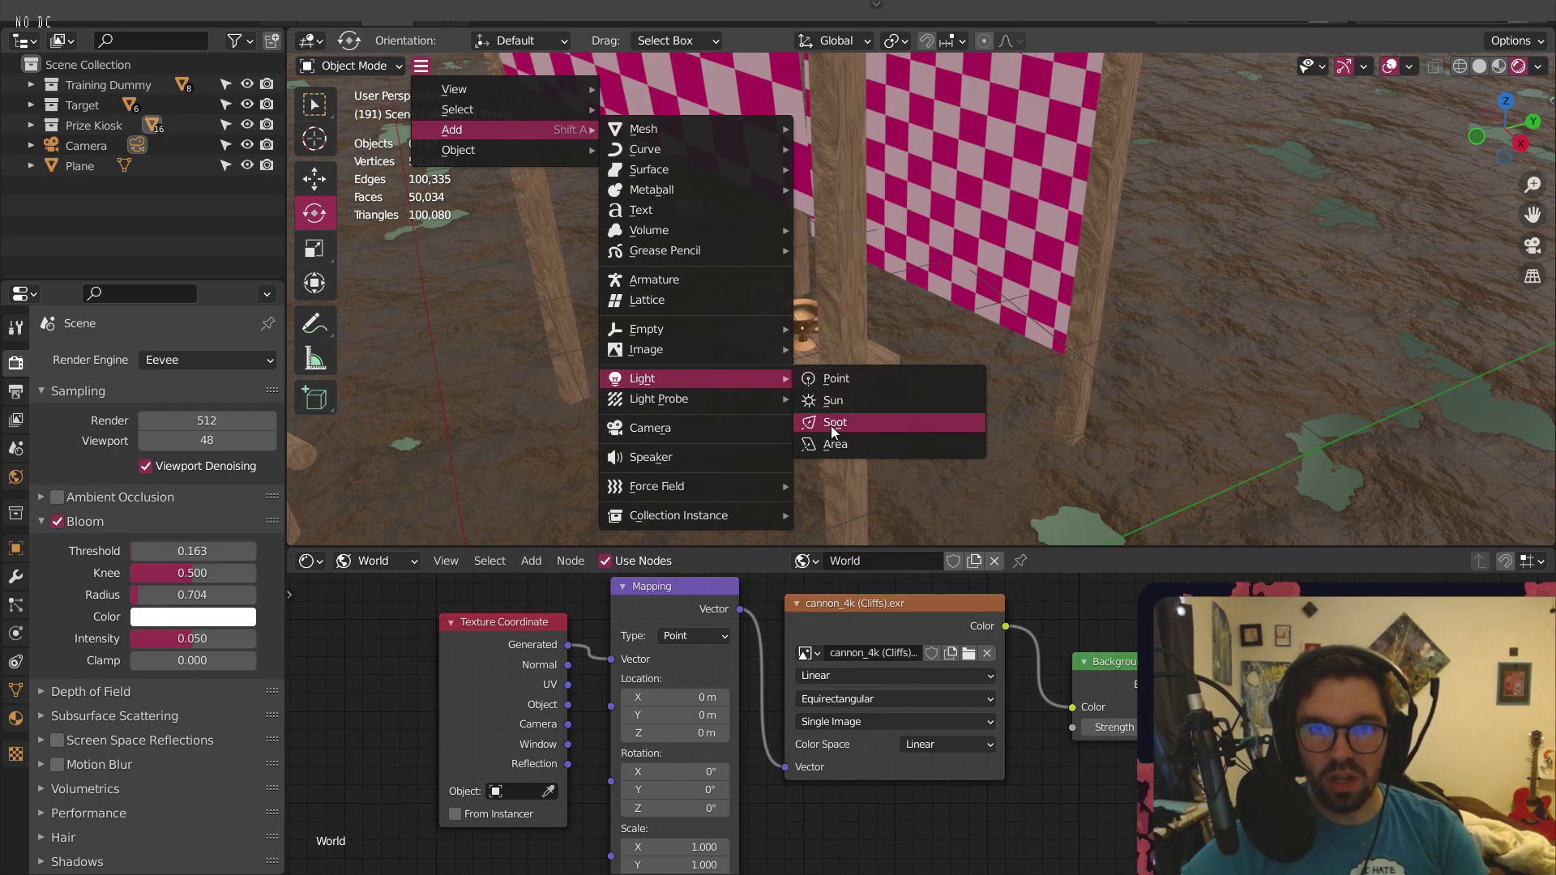
left_click(830, 426)
scroll(786, 406, "down", 4)
middle_click_drag(747, 434, 820, 300, "shift")
Move the spot light up above and in front of the trophy in the prize kiosk, ending with about -0.69 m along Y
left_click(317, 172)
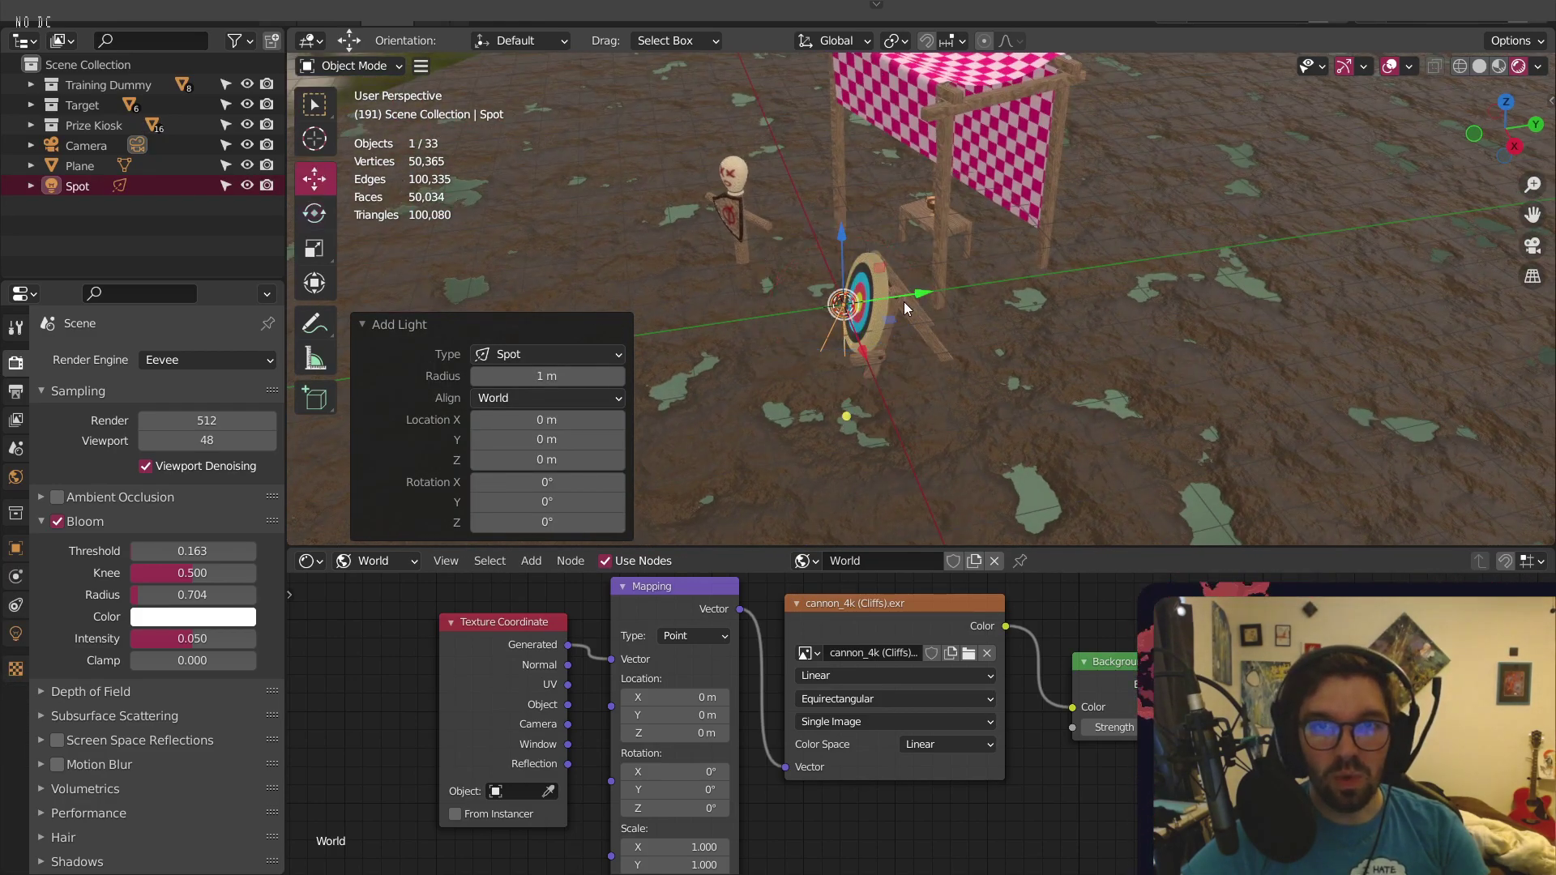
middle_click_drag(941, 304, 845, 300)
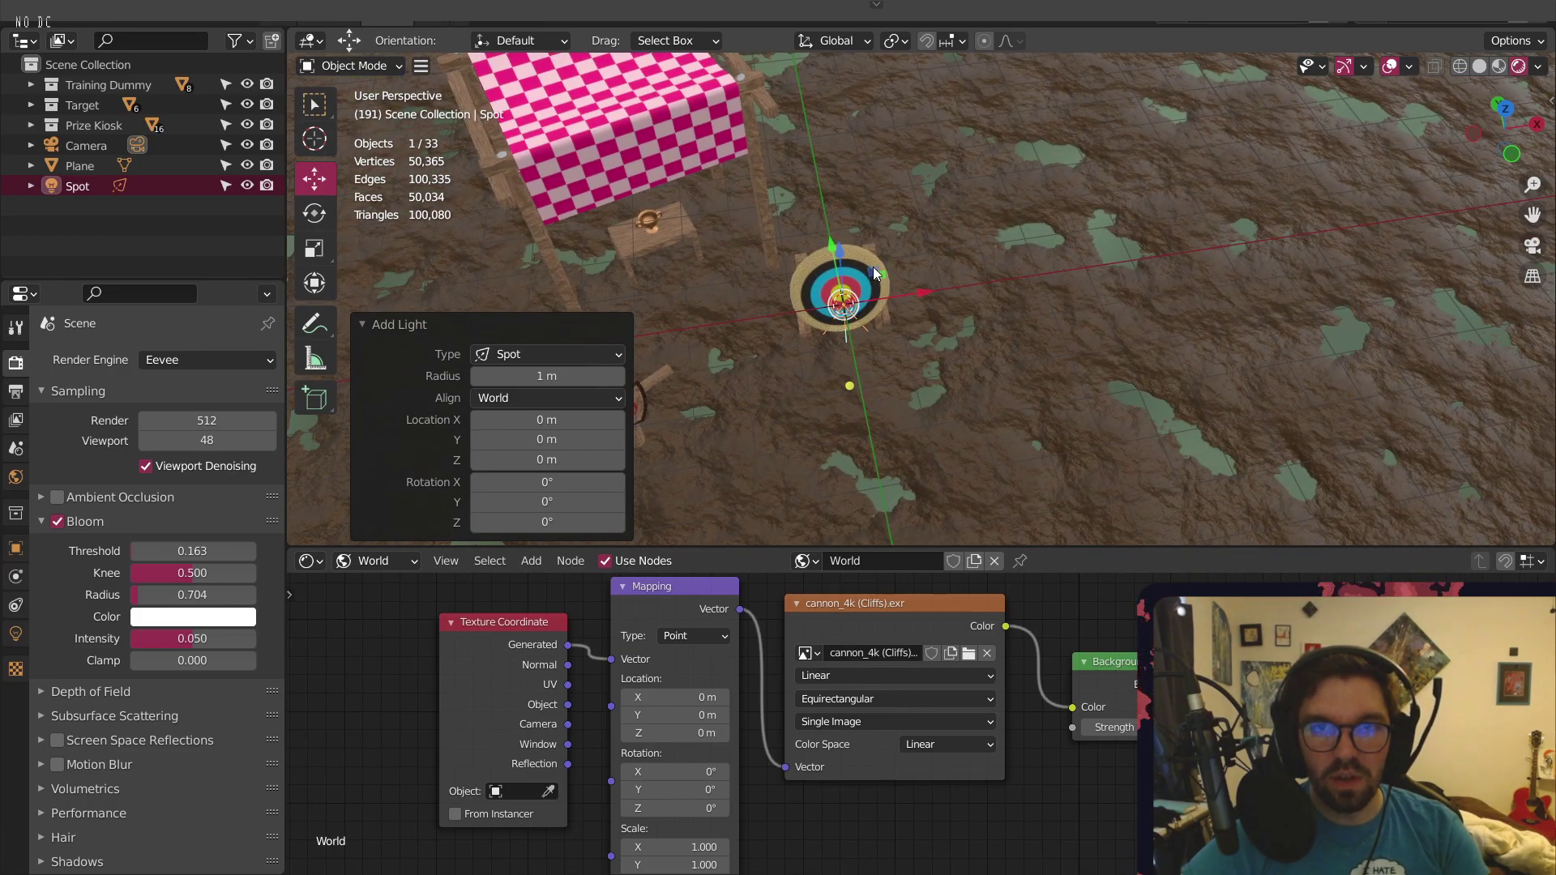
left_click_drag(875, 272, 640, 138)
middle_click_drag(640, 137, 827, 178)
left_click_drag(814, 182, 761, 193)
scroll(762, 193, "up", 4)
Rotate the spot light 23.7° about the global X axis to aim it at the trophy and check the lighting
left_click(314, 213)
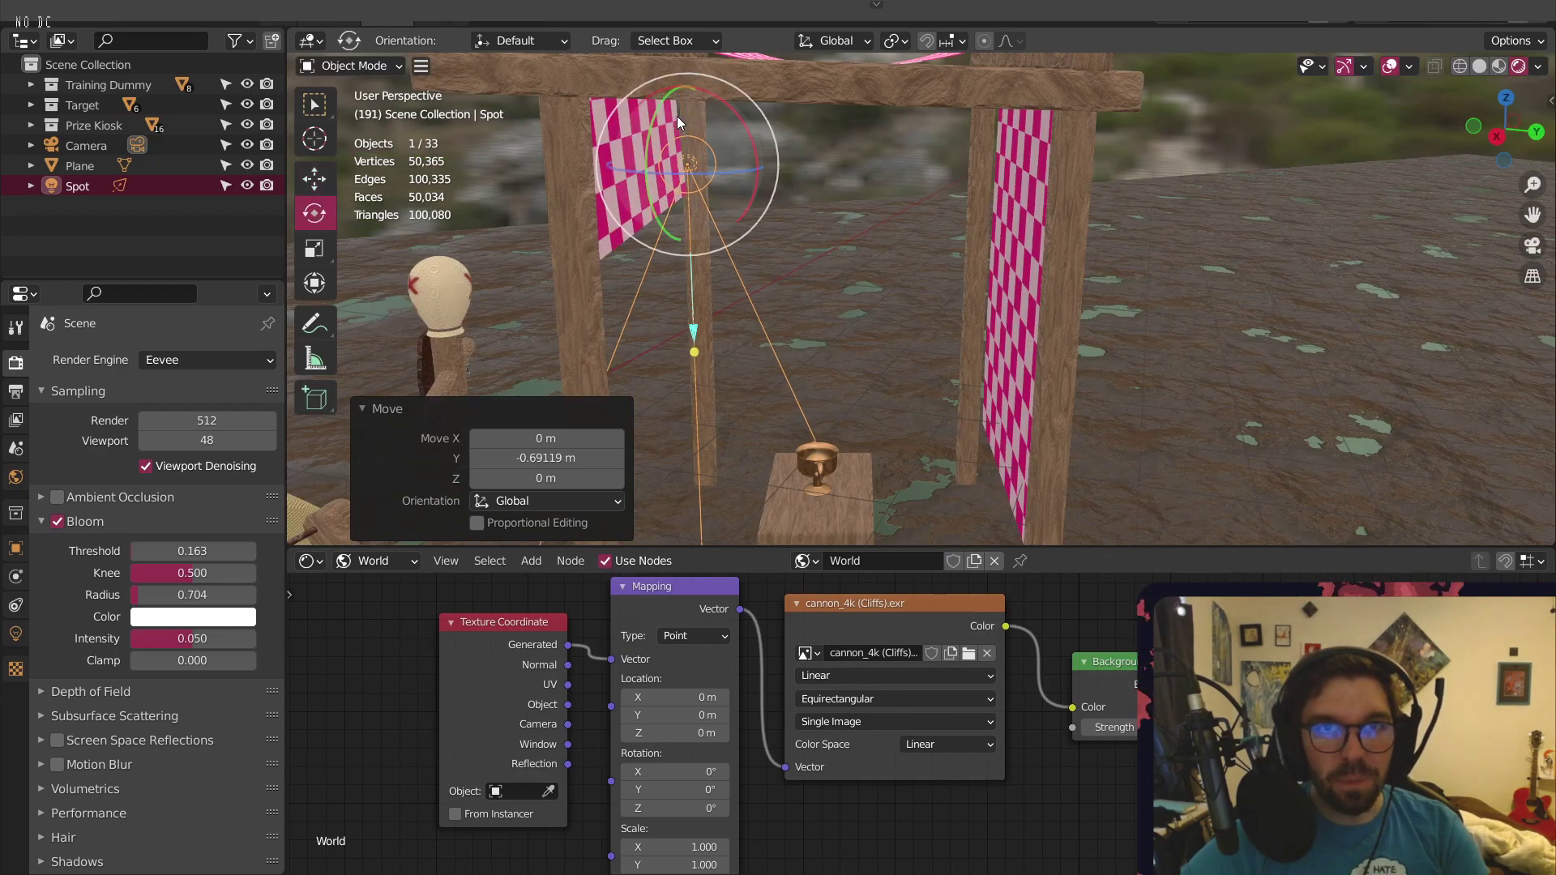
left_click_drag(659, 90, 622, 100)
middle_click_drag(843, 381, 913, 469)
scroll(892, 353, "up", 5)
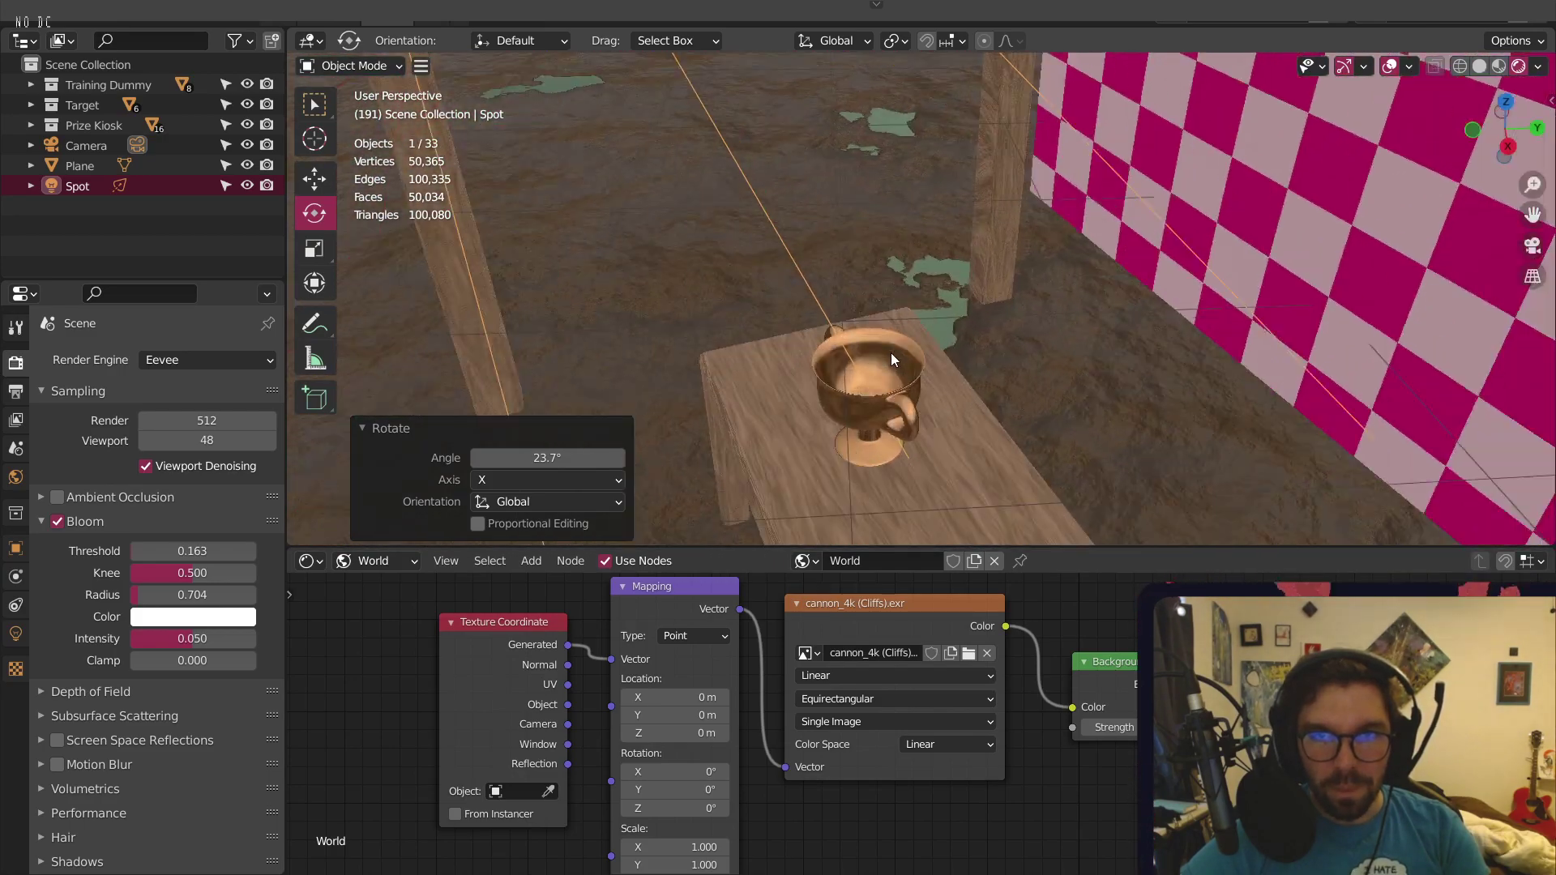
middle_click_drag(869, 402, 843, 357)
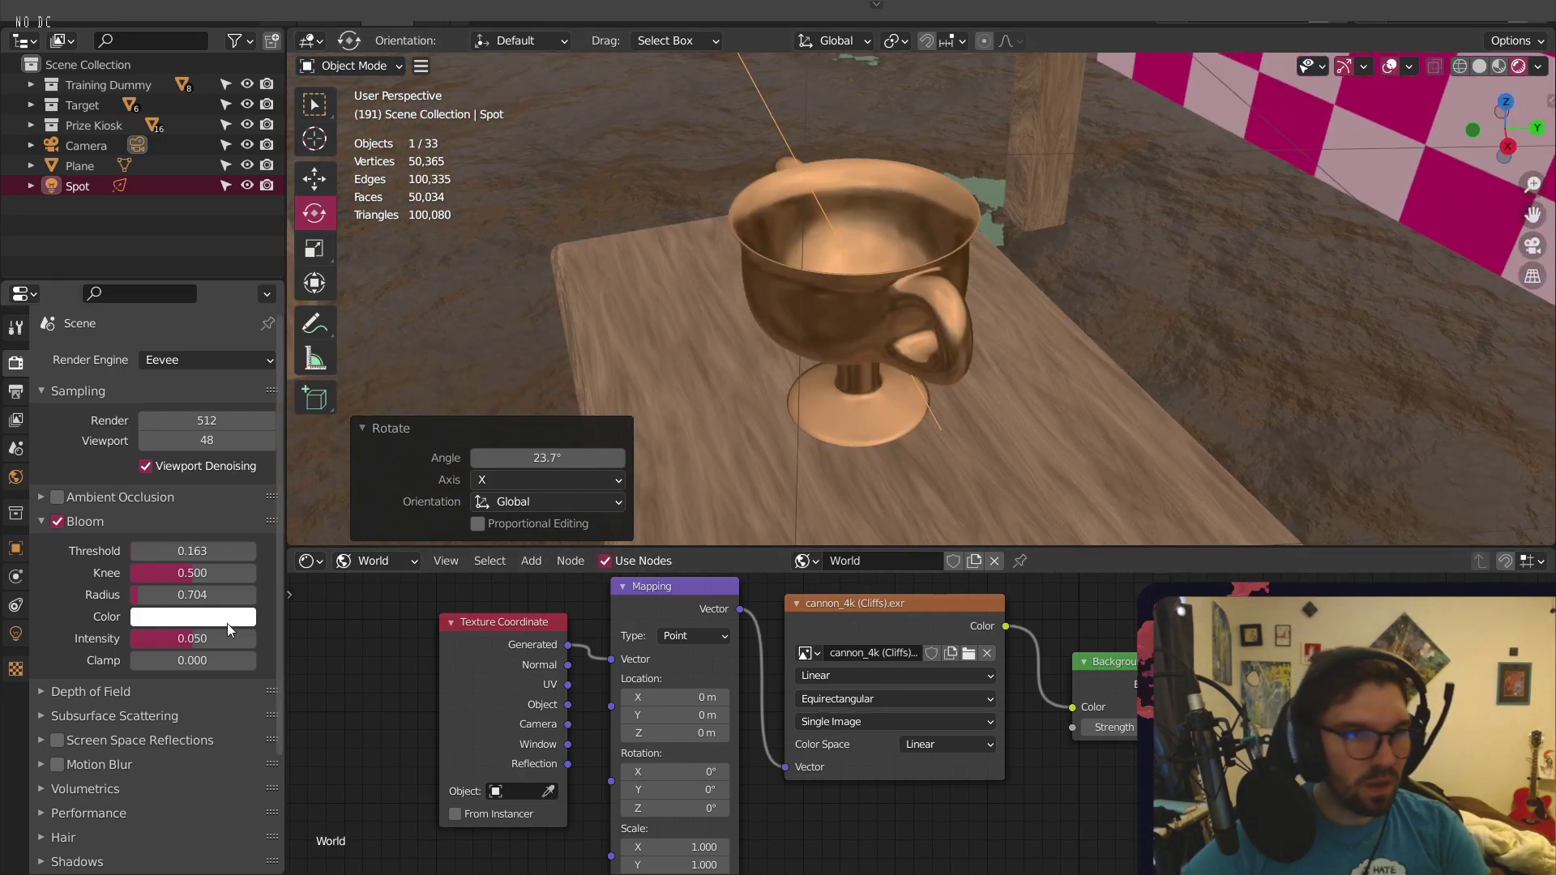
scroll(532, 303, "down", 6)
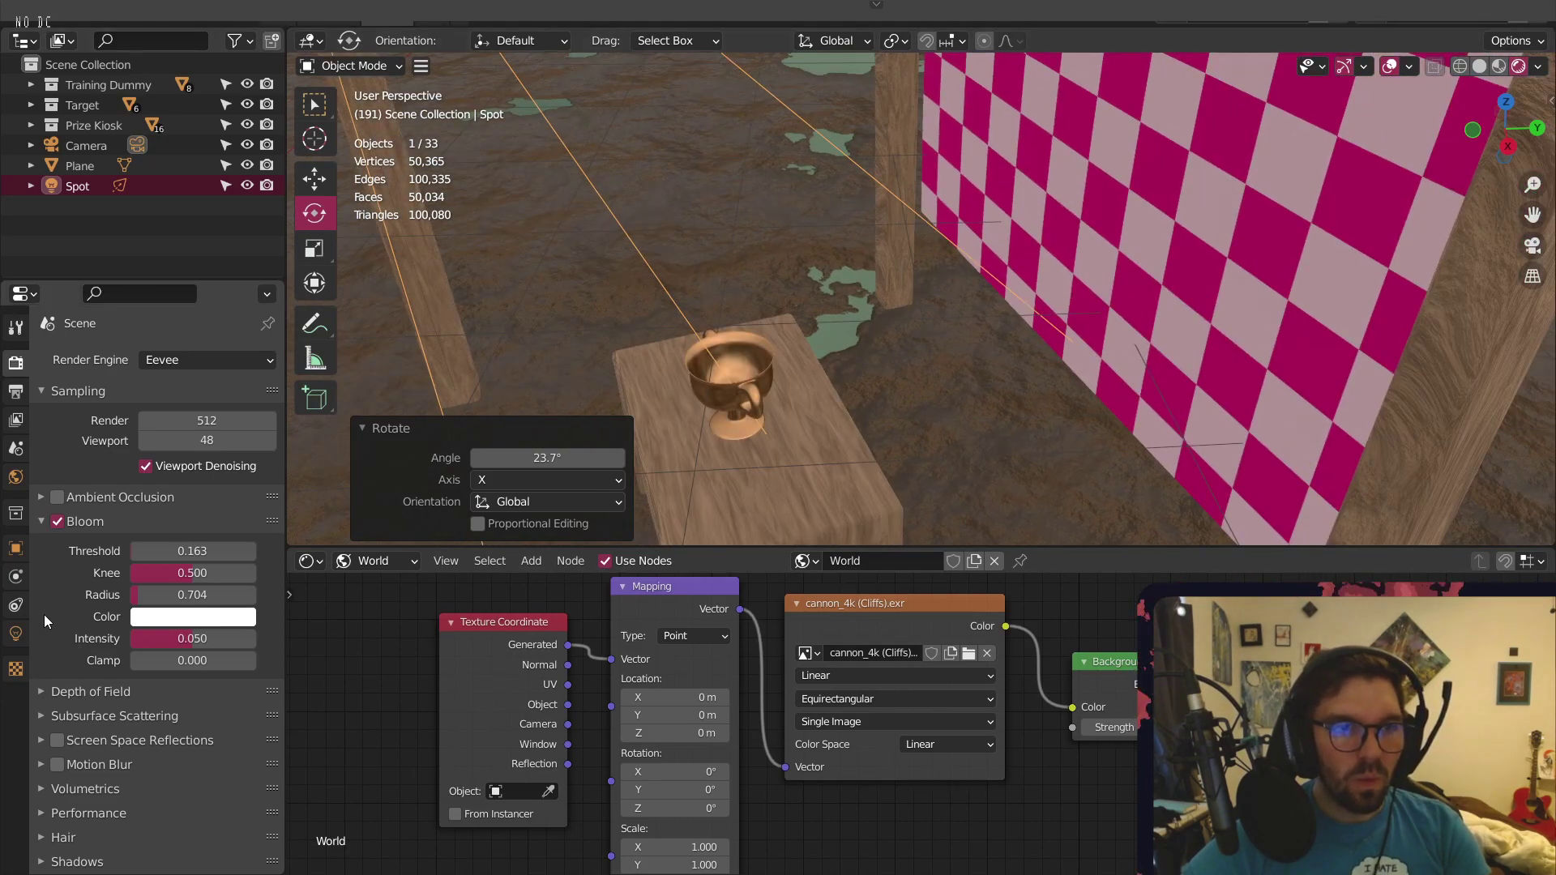
Set the spot light's power to 100 W
left_click(15, 633)
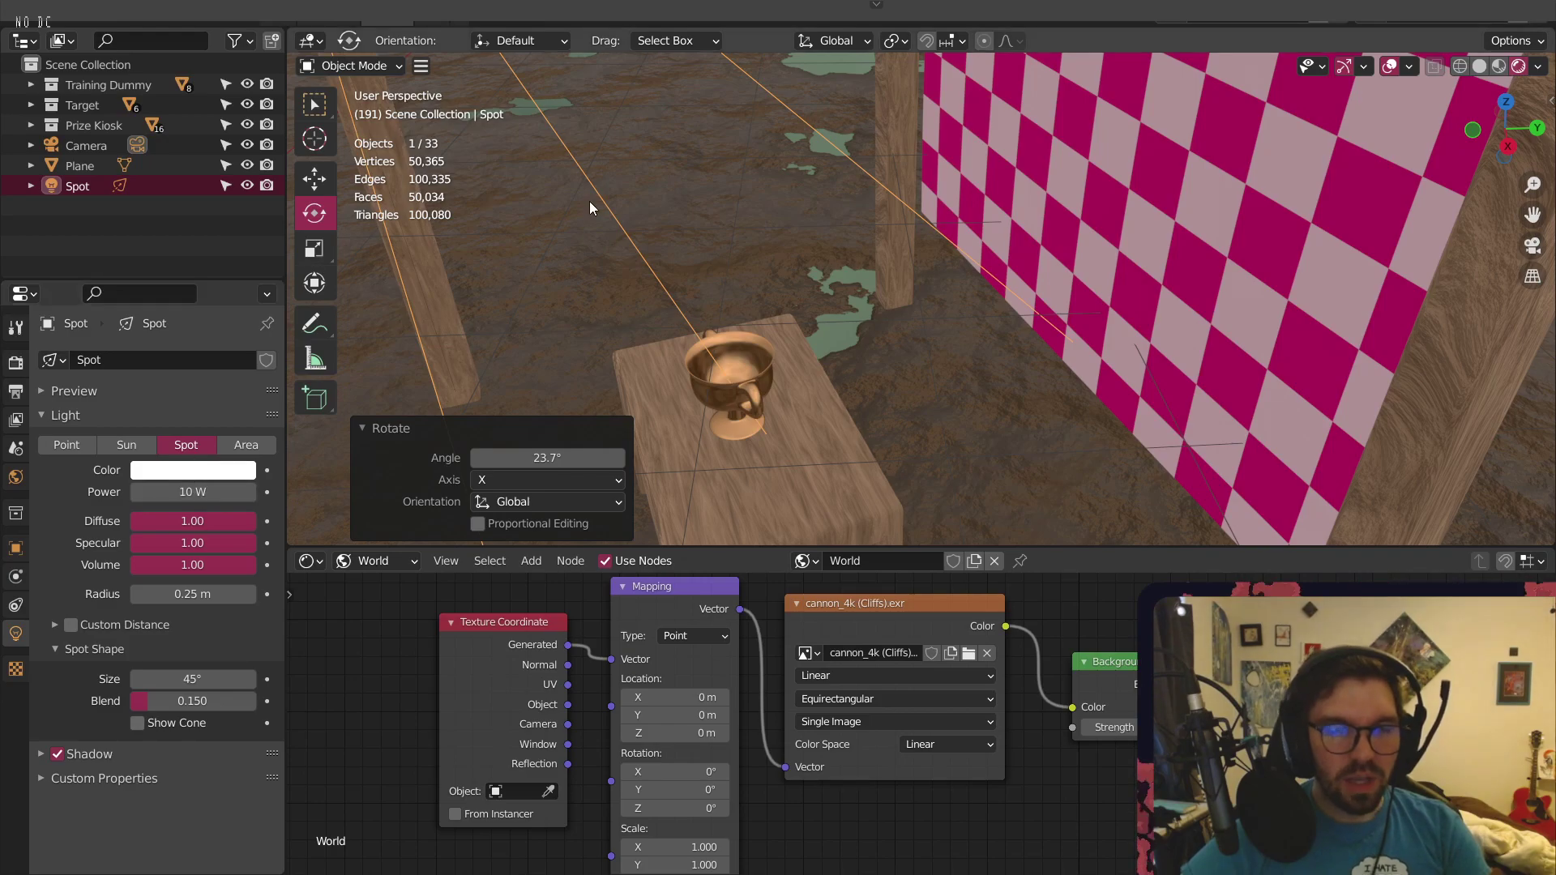
scroll(731, 346, "up", 3)
middle_click_drag(731, 345, 875, 273, "shift")
scroll(737, 379, "up", 3)
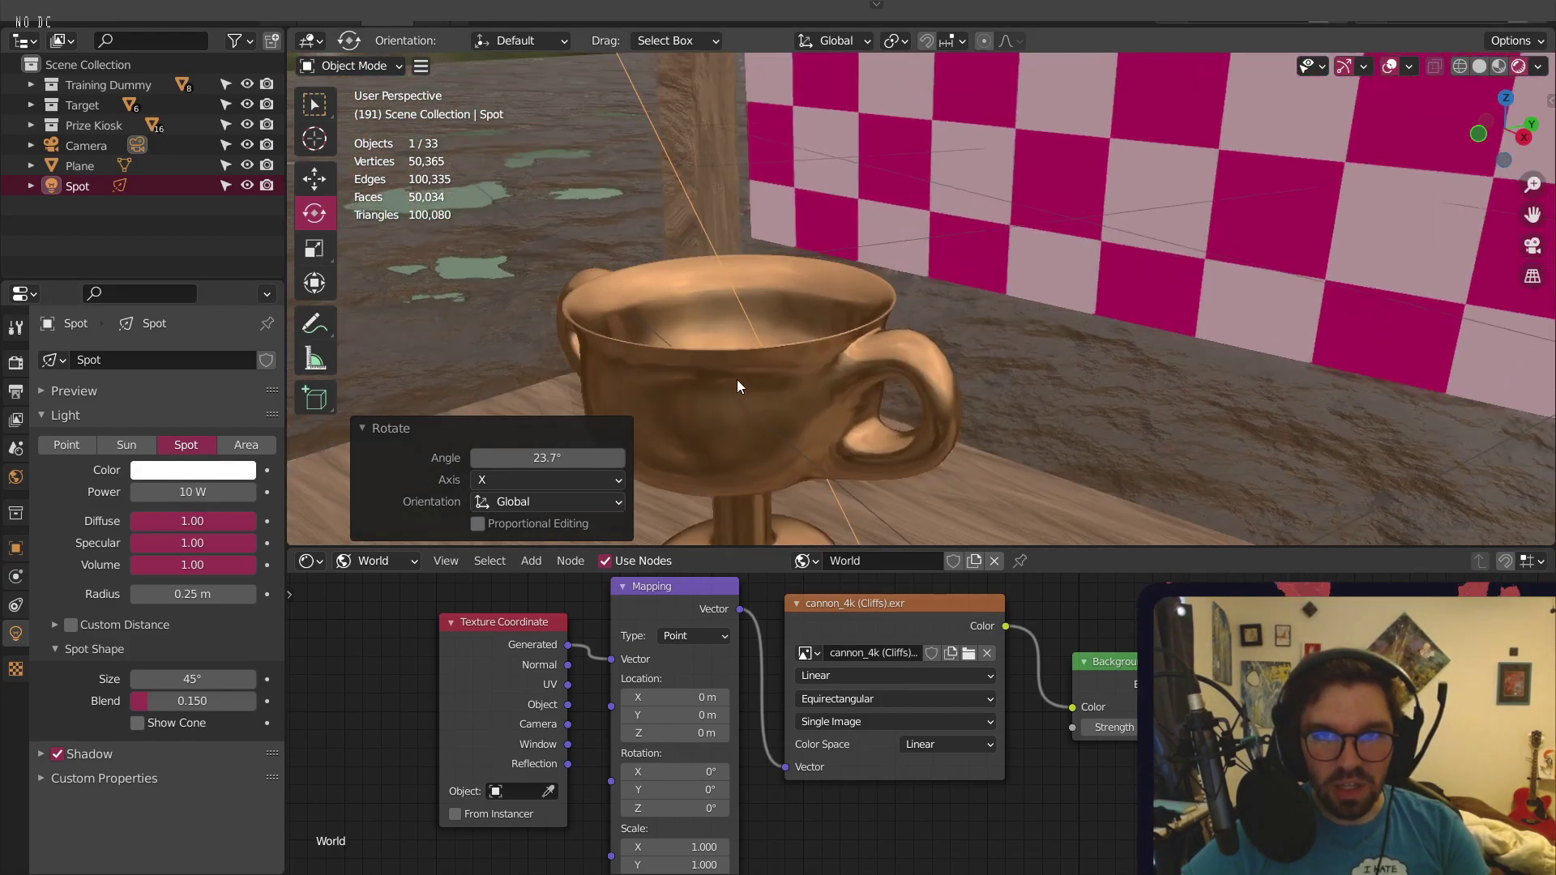
middle_click_drag(653, 454, 742, 377, "shift")
left_click(214, 492)
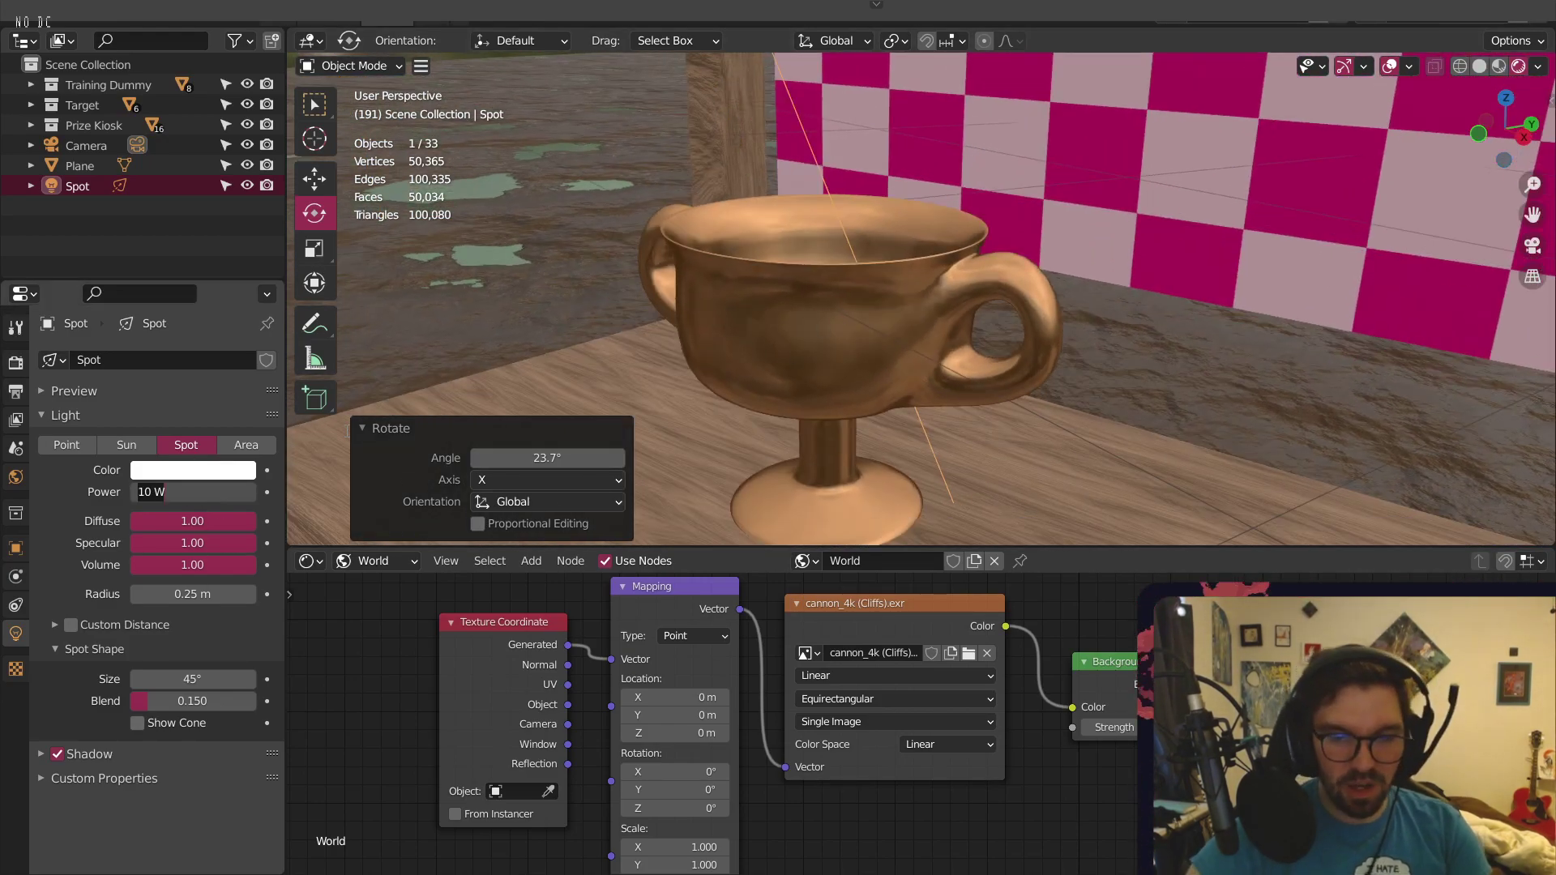
type("100")
key("Return")
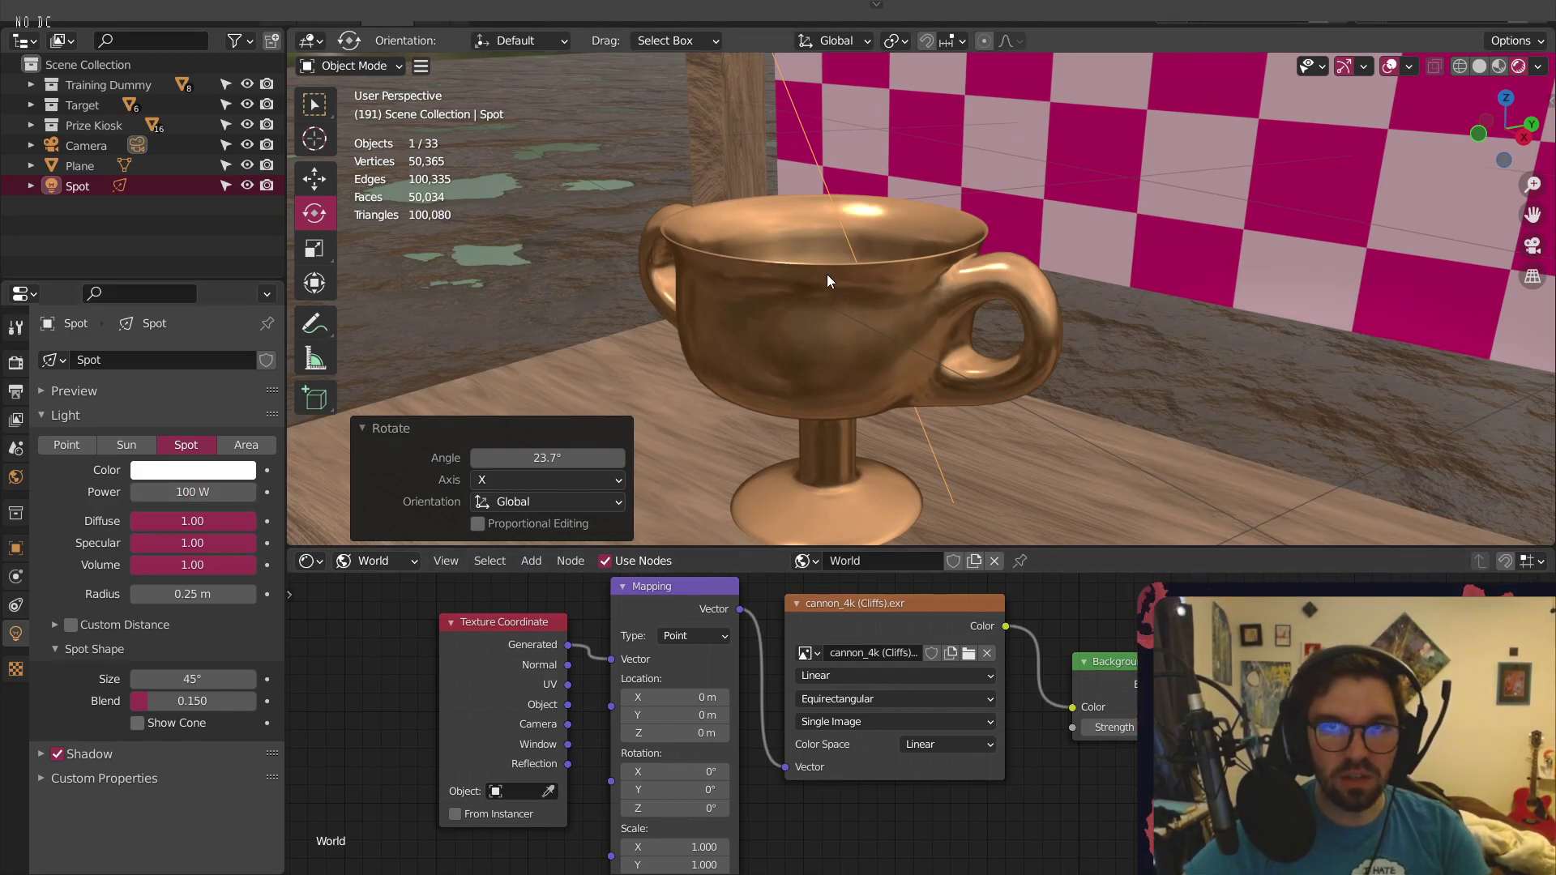
Examine the spot light's highlights on the trophy's rim, bowl and handles from several angles
middle_click_drag(827, 274, 919, 301)
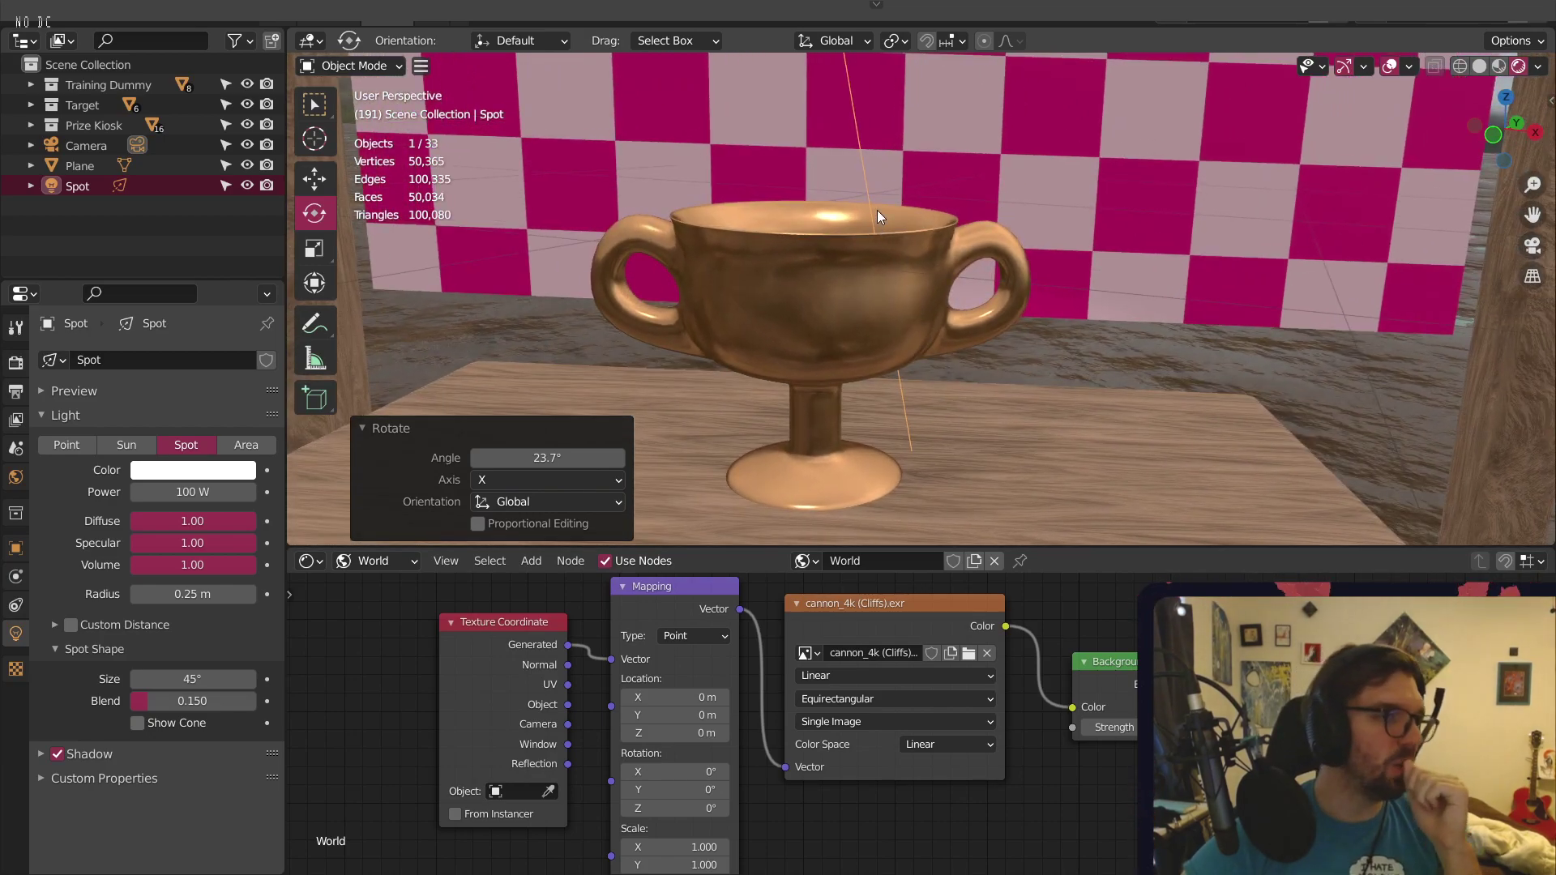
middle_click_drag(801, 188, 791, 272)
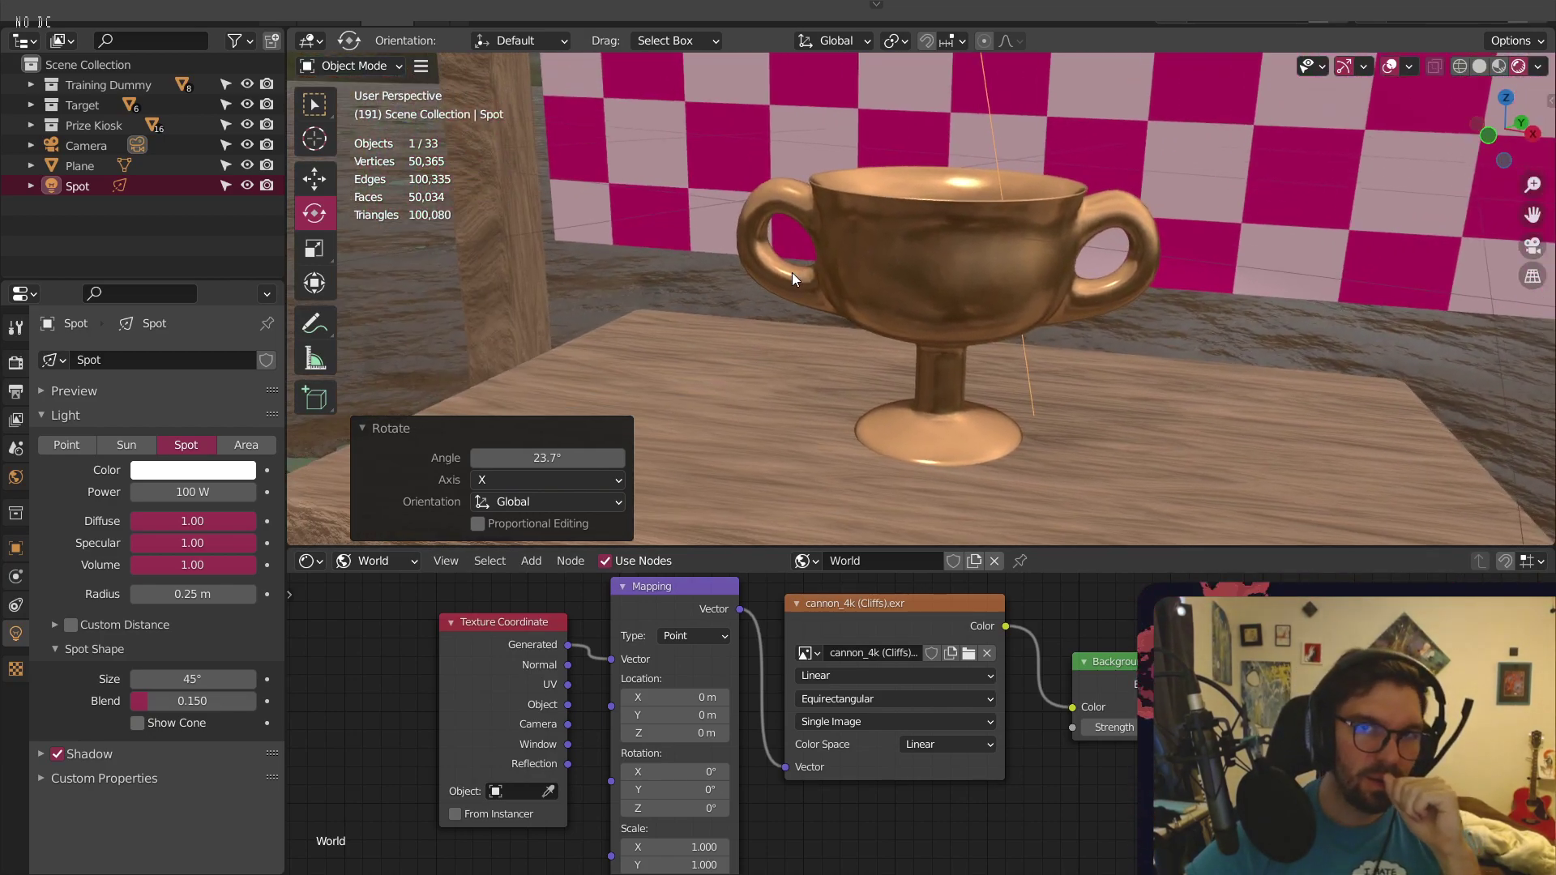
scroll(966, 192, "up", 3)
middle_click_drag(966, 191, 684, 224, "shift")
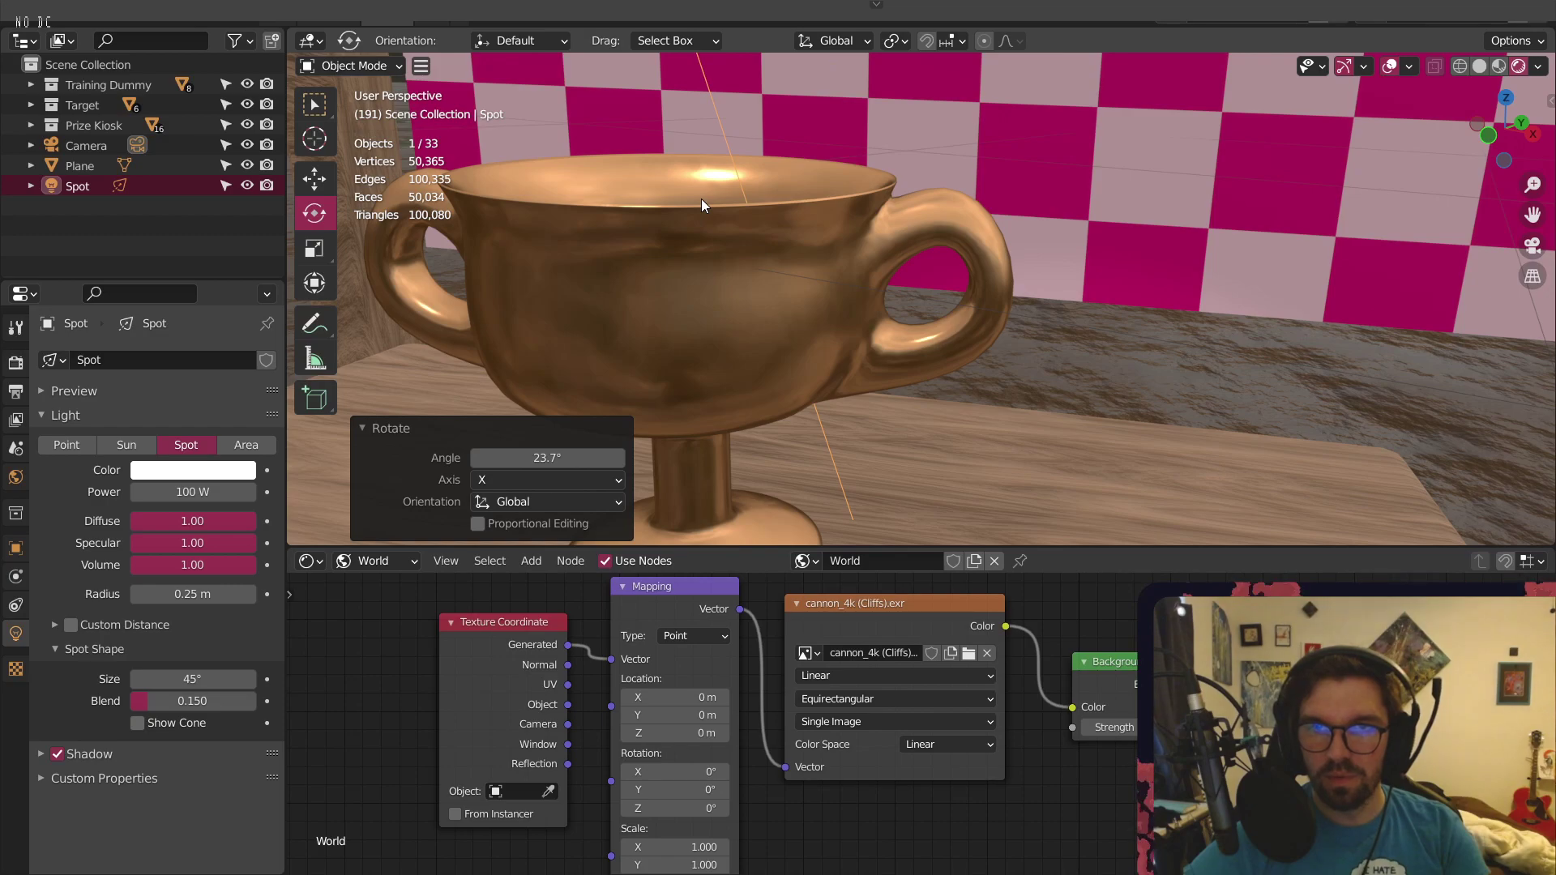
scroll(905, 305, "up", 3)
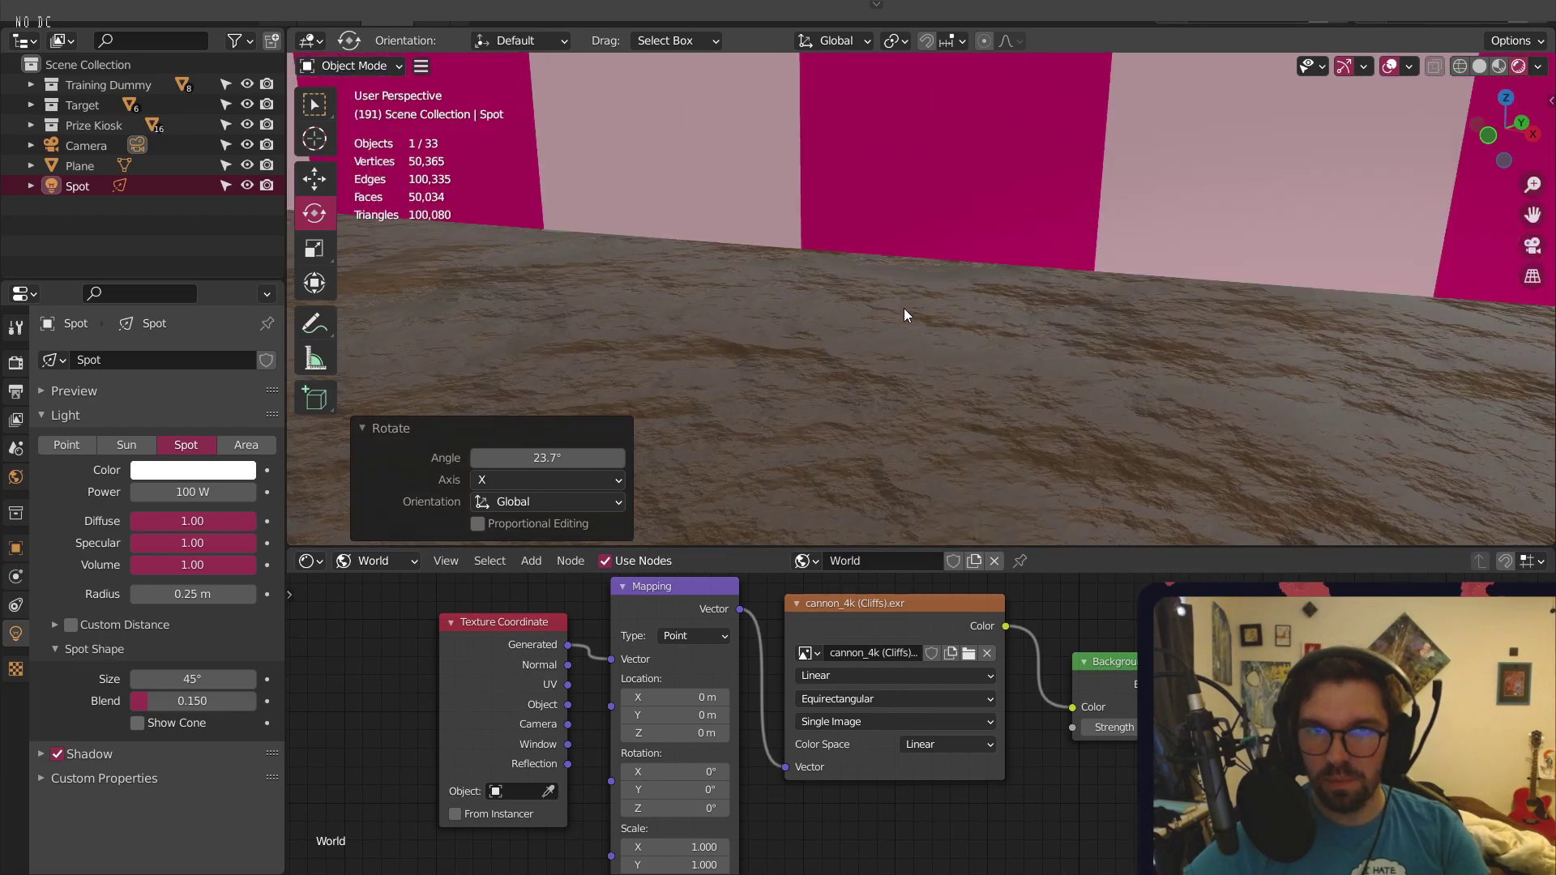
scroll(905, 309, "down", 3)
scroll(907, 315, "up", 2)
scroll(905, 315, "down", 4)
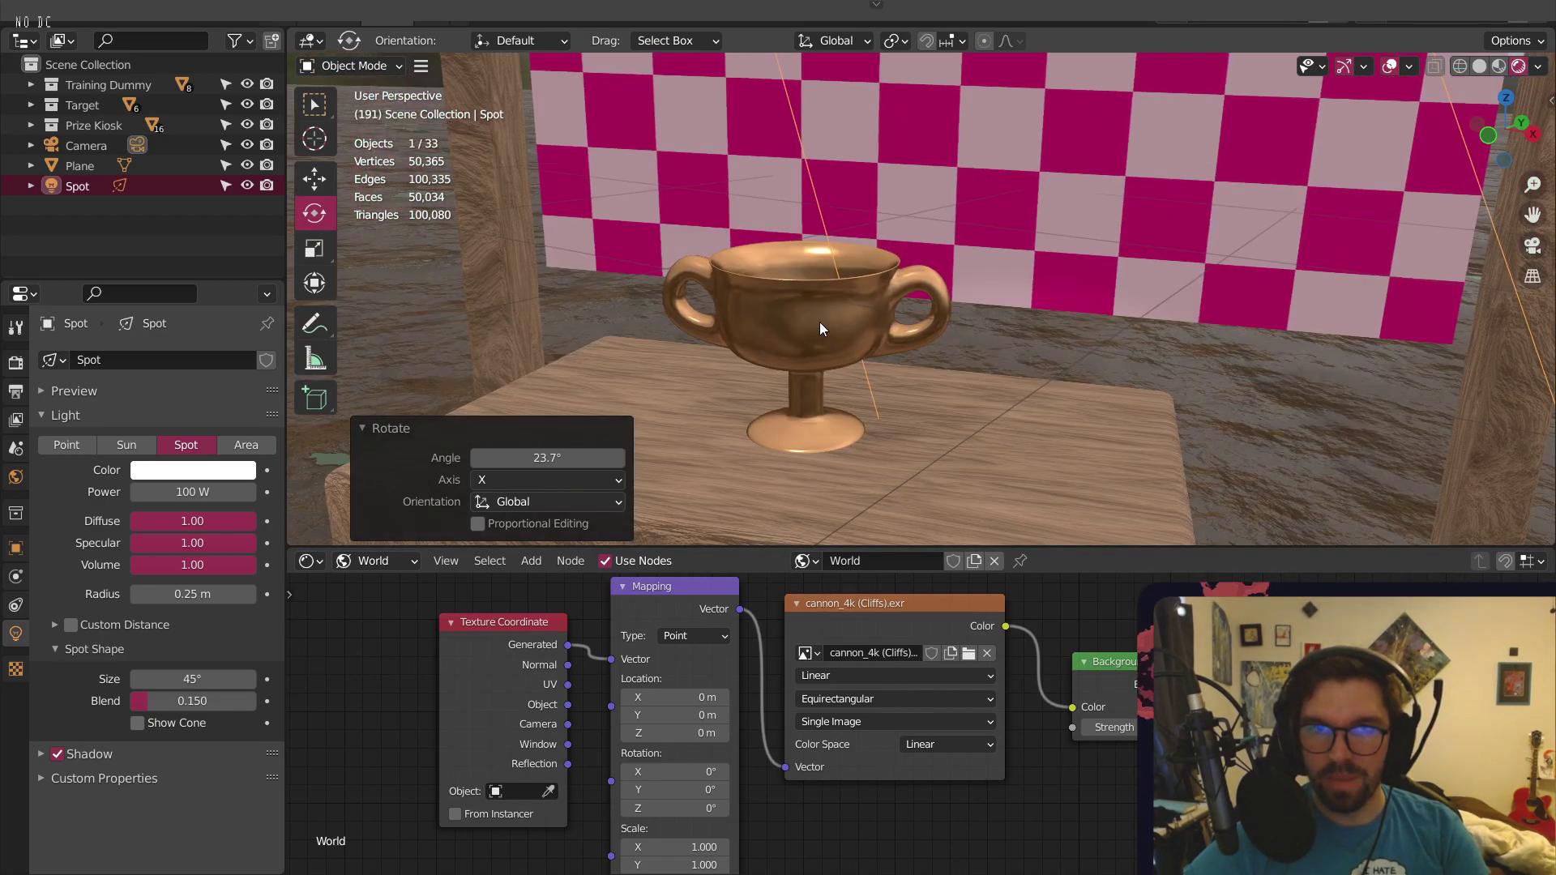
Enter Edit Mode on the trophy and inspect its handle mesh with the Subdivision modifier settings open
left_click(857, 290)
left_click(371, 65)
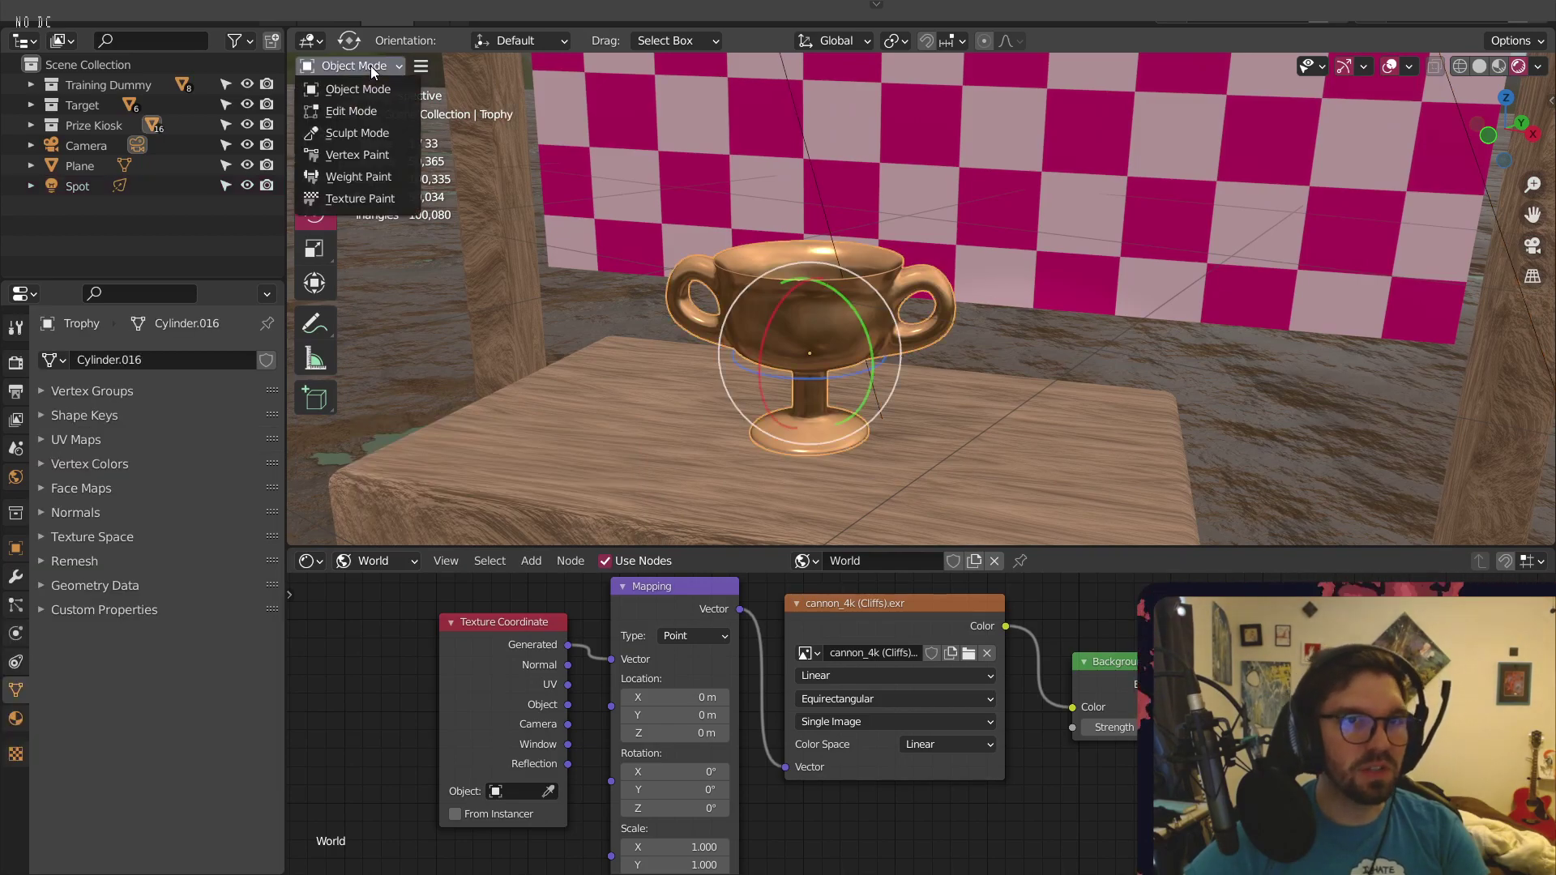
left_click(362, 102)
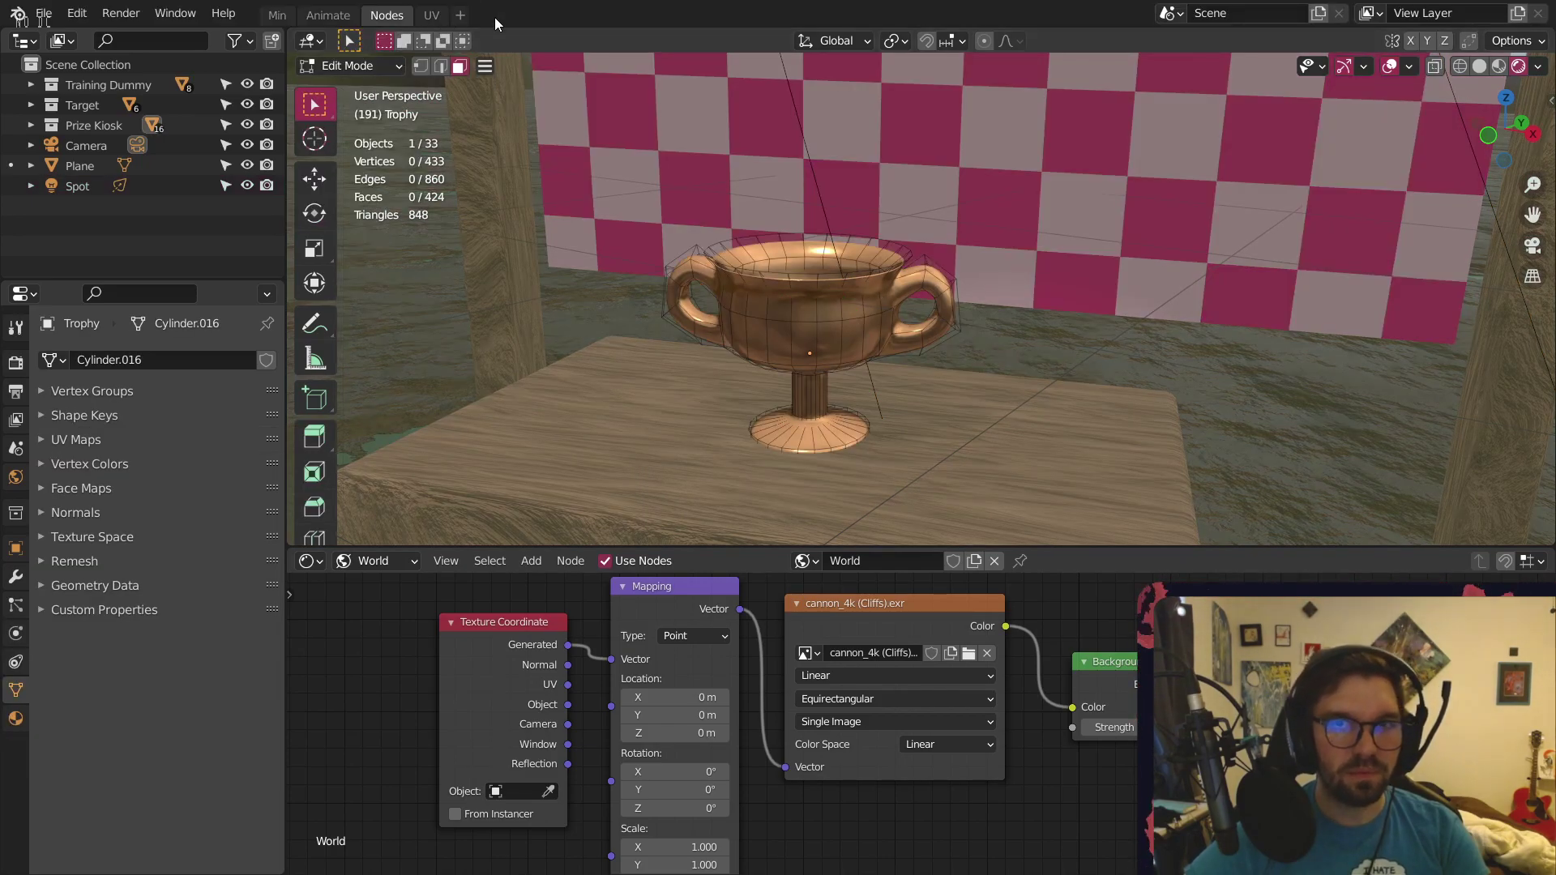
key("KP_Decimal")
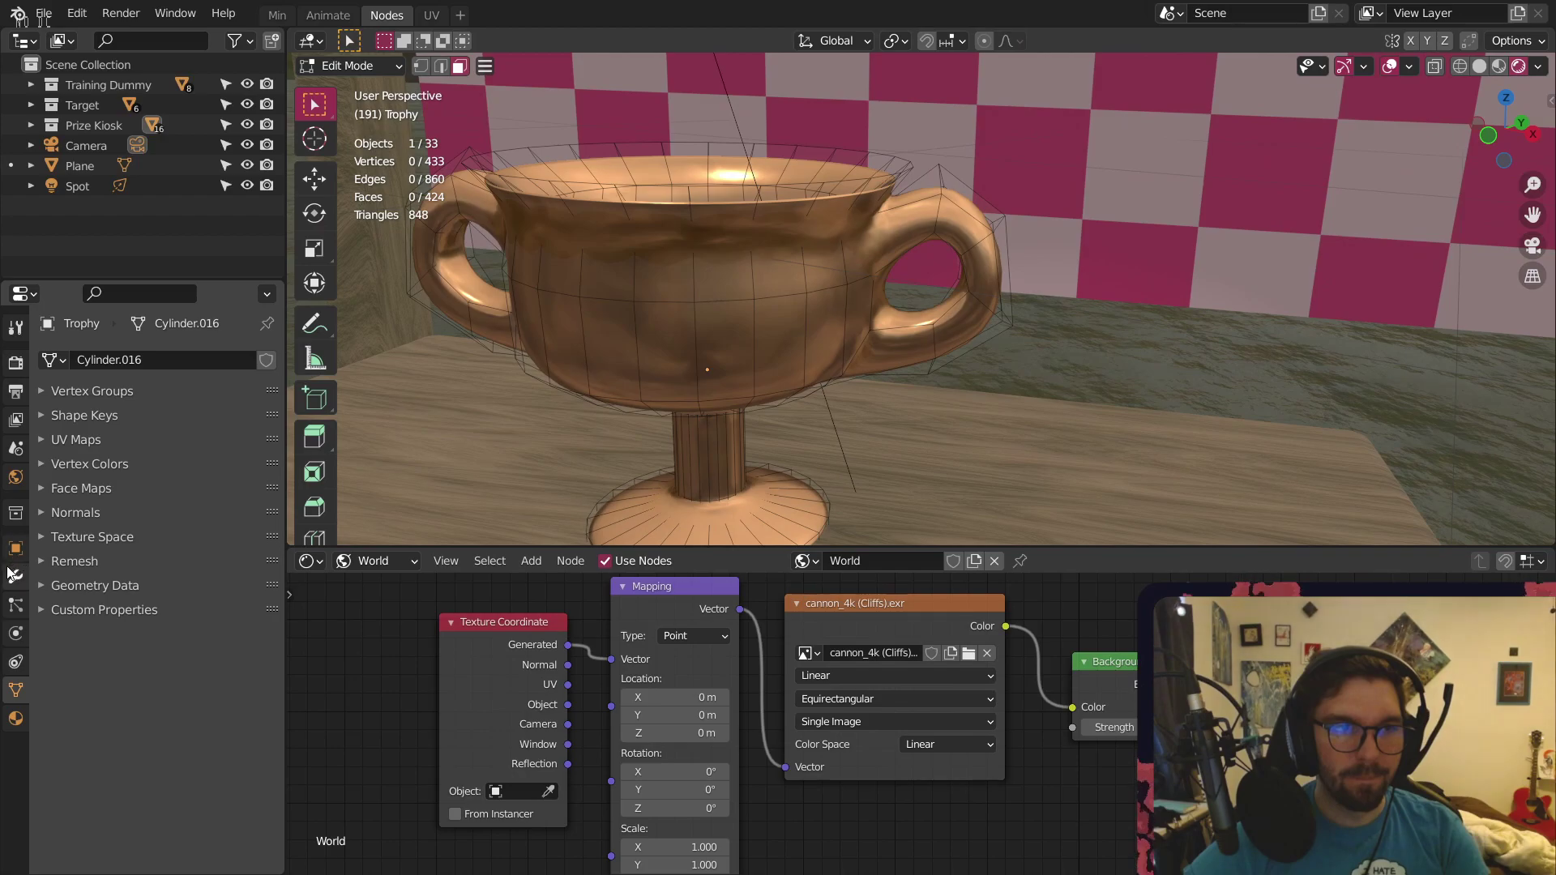
left_click(16, 576)
middle_click_drag(599, 323, 535, 211)
scroll(862, 430, "up", 3)
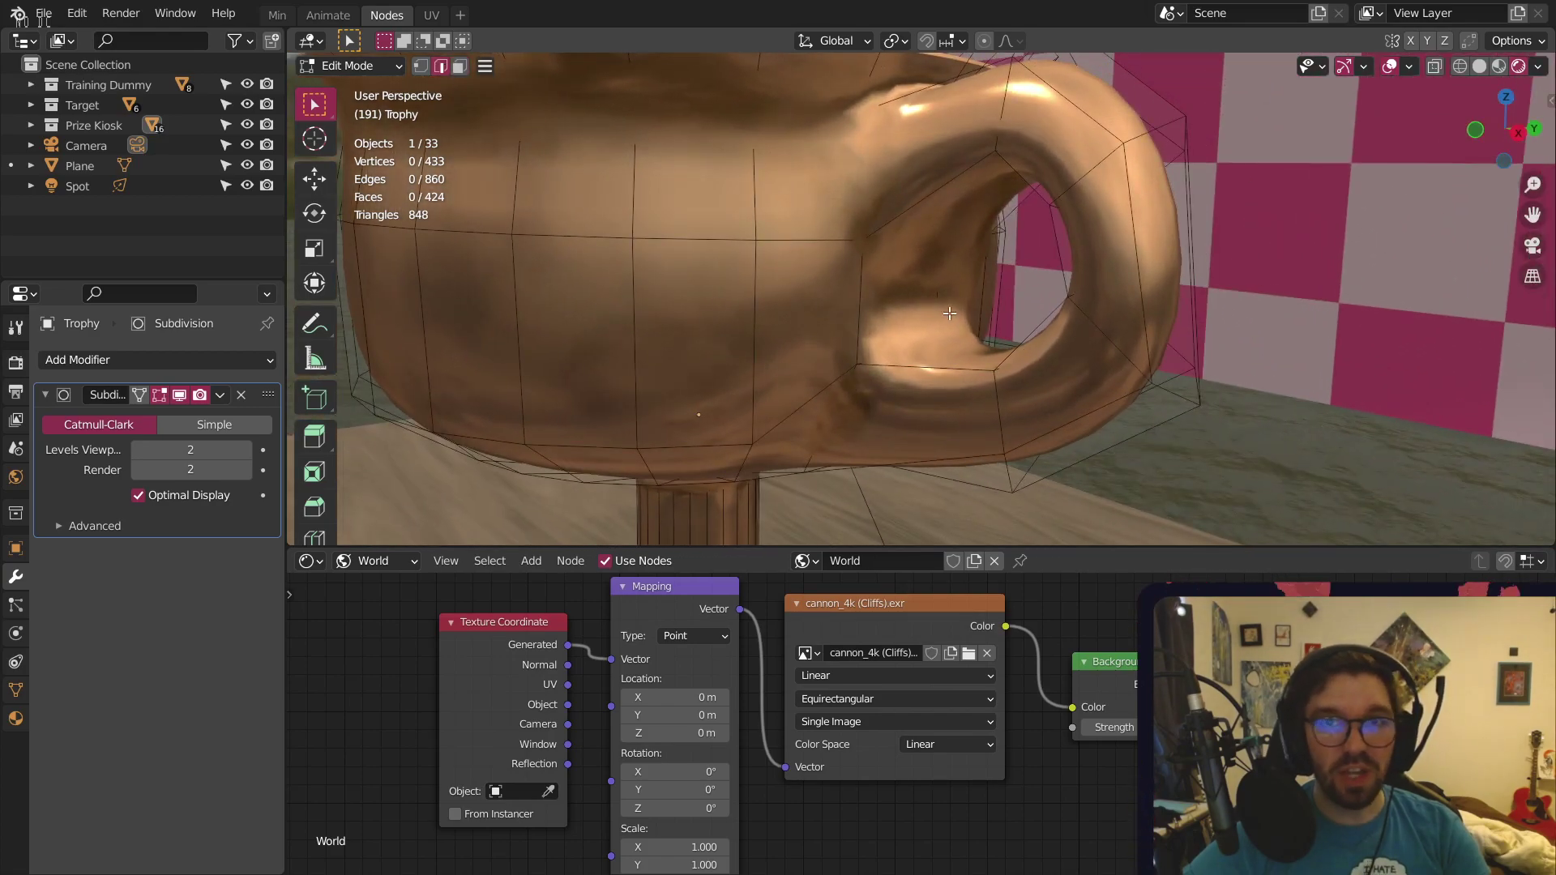
Try an edge crease of 1.000 on the six selected edges around the trophy's handle, then undo it
middle_click_drag(954, 253, 915, 264)
key("shift+e")
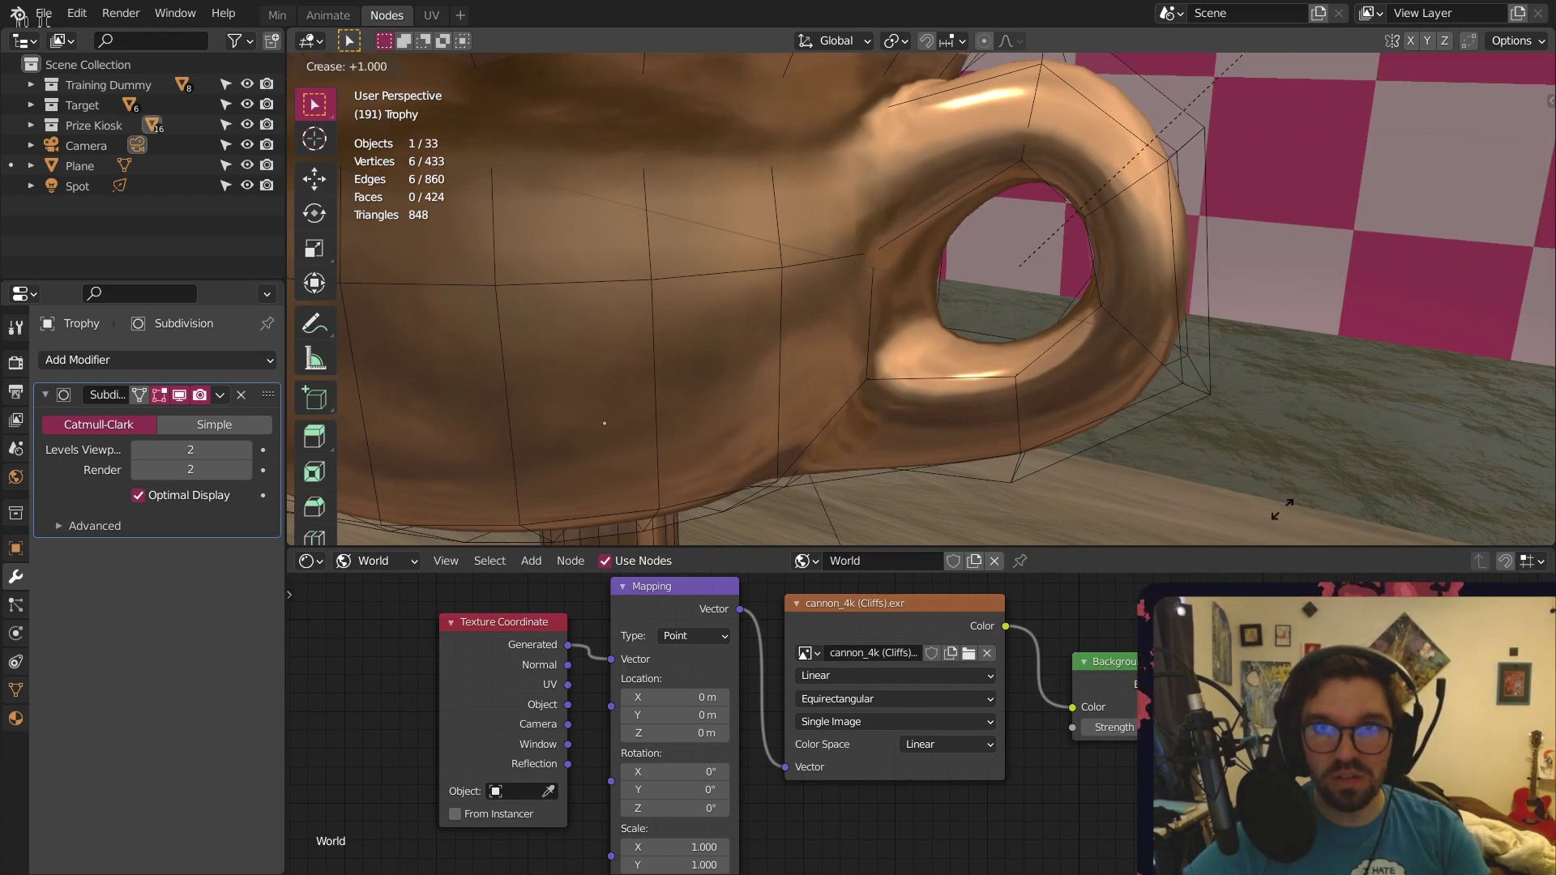
left_click(1428, 315)
key("ctrl+z")
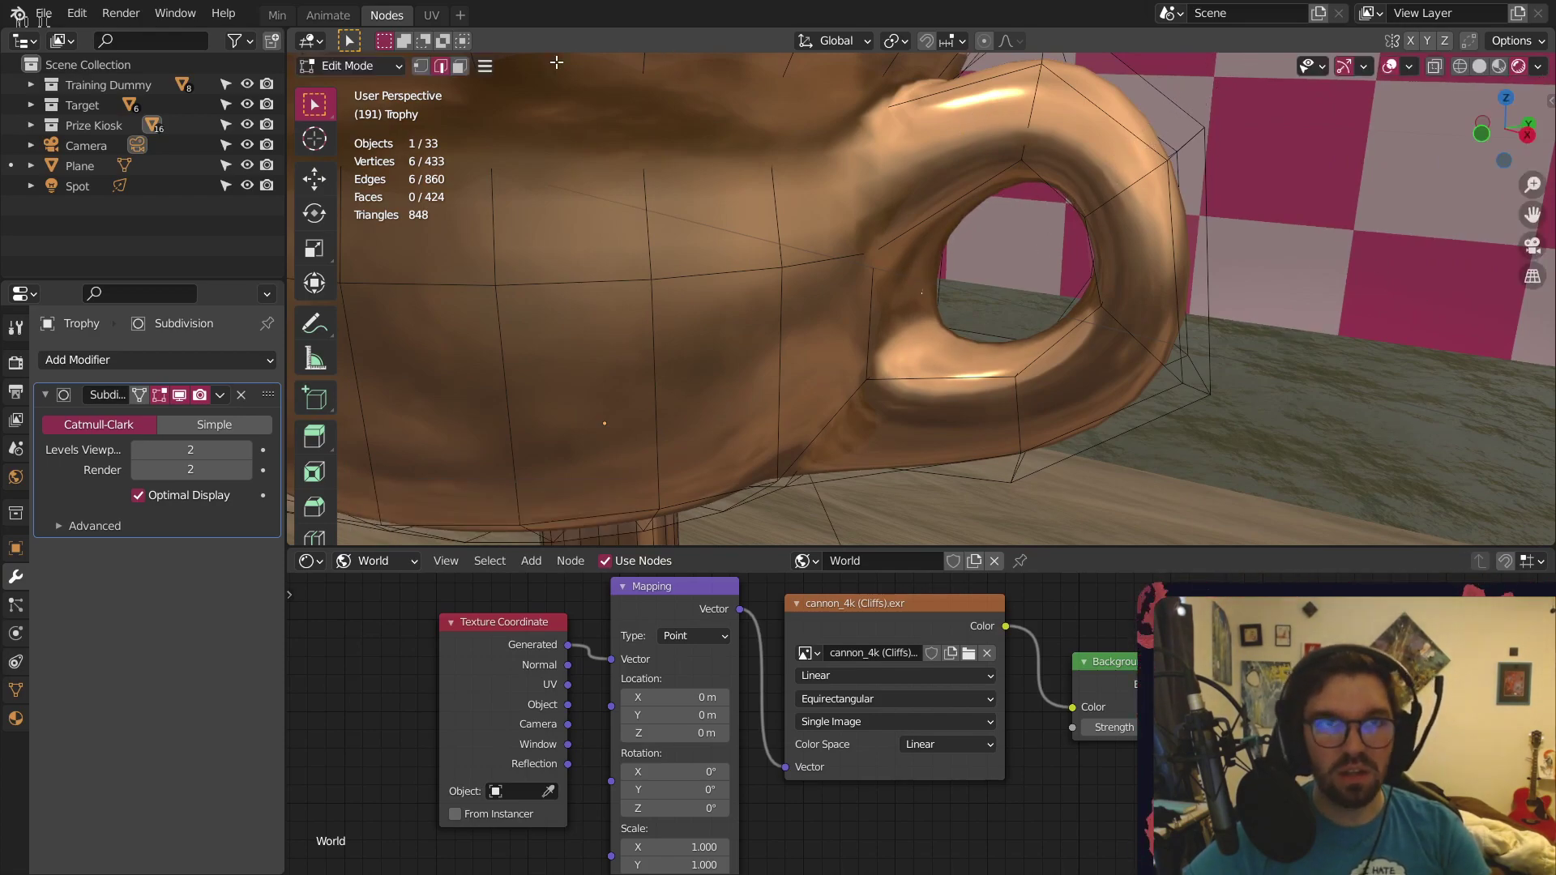
Try creasing the five side faces running around the trophy's handle in face selection mode, then undo it
left_click(460, 66)
left_click(928, 117)
left_click(1082, 154, "shift")
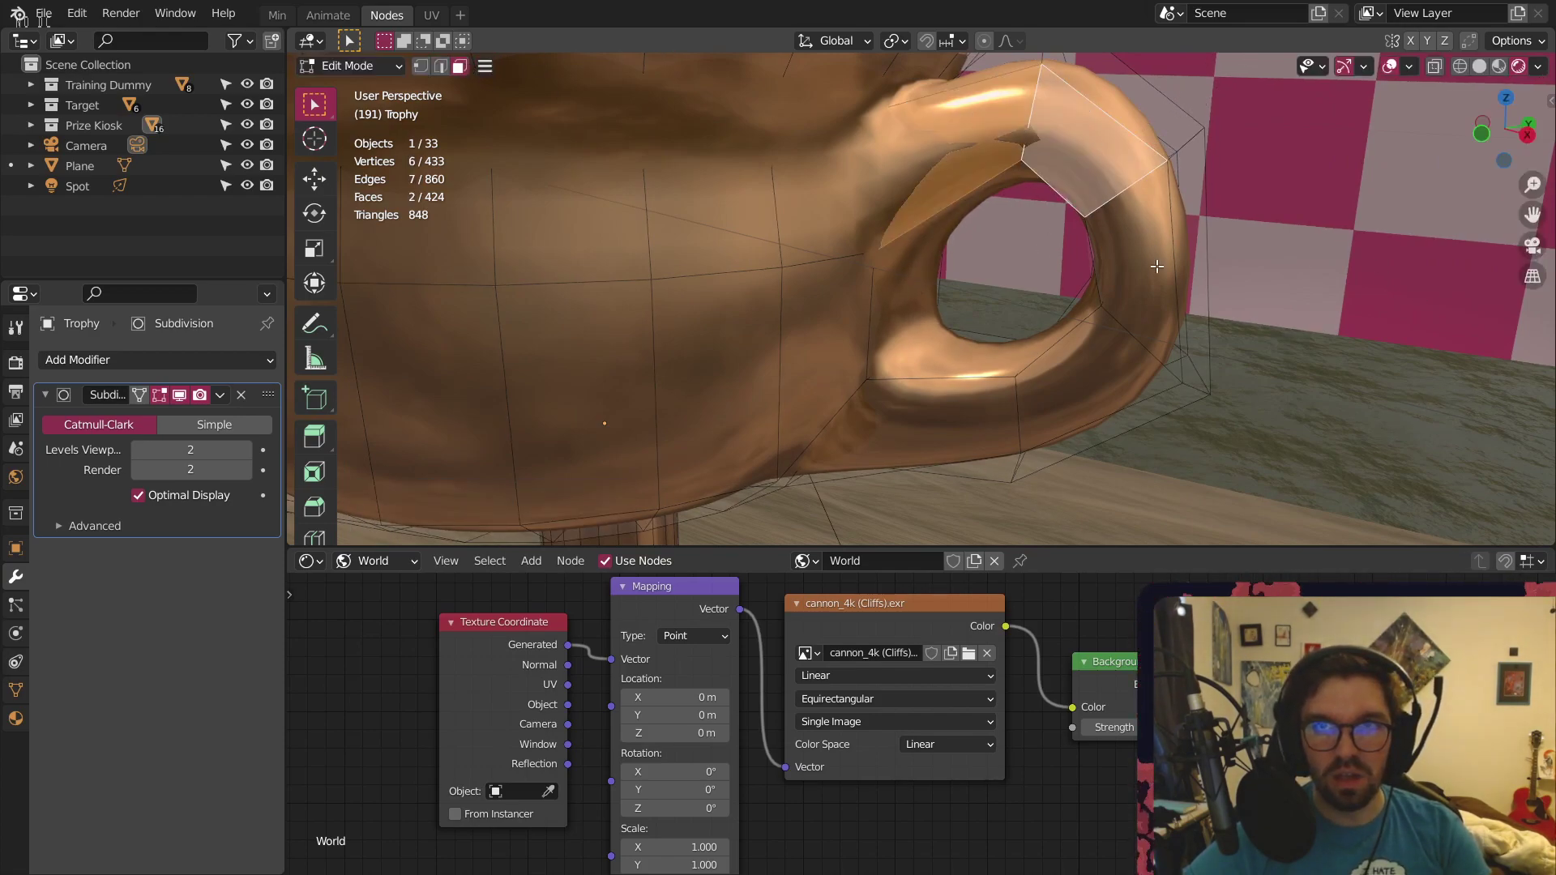
left_click(1154, 266, "shift")
left_click(1094, 409, "shift")
left_click(940, 428, "shift")
key("shift+e")
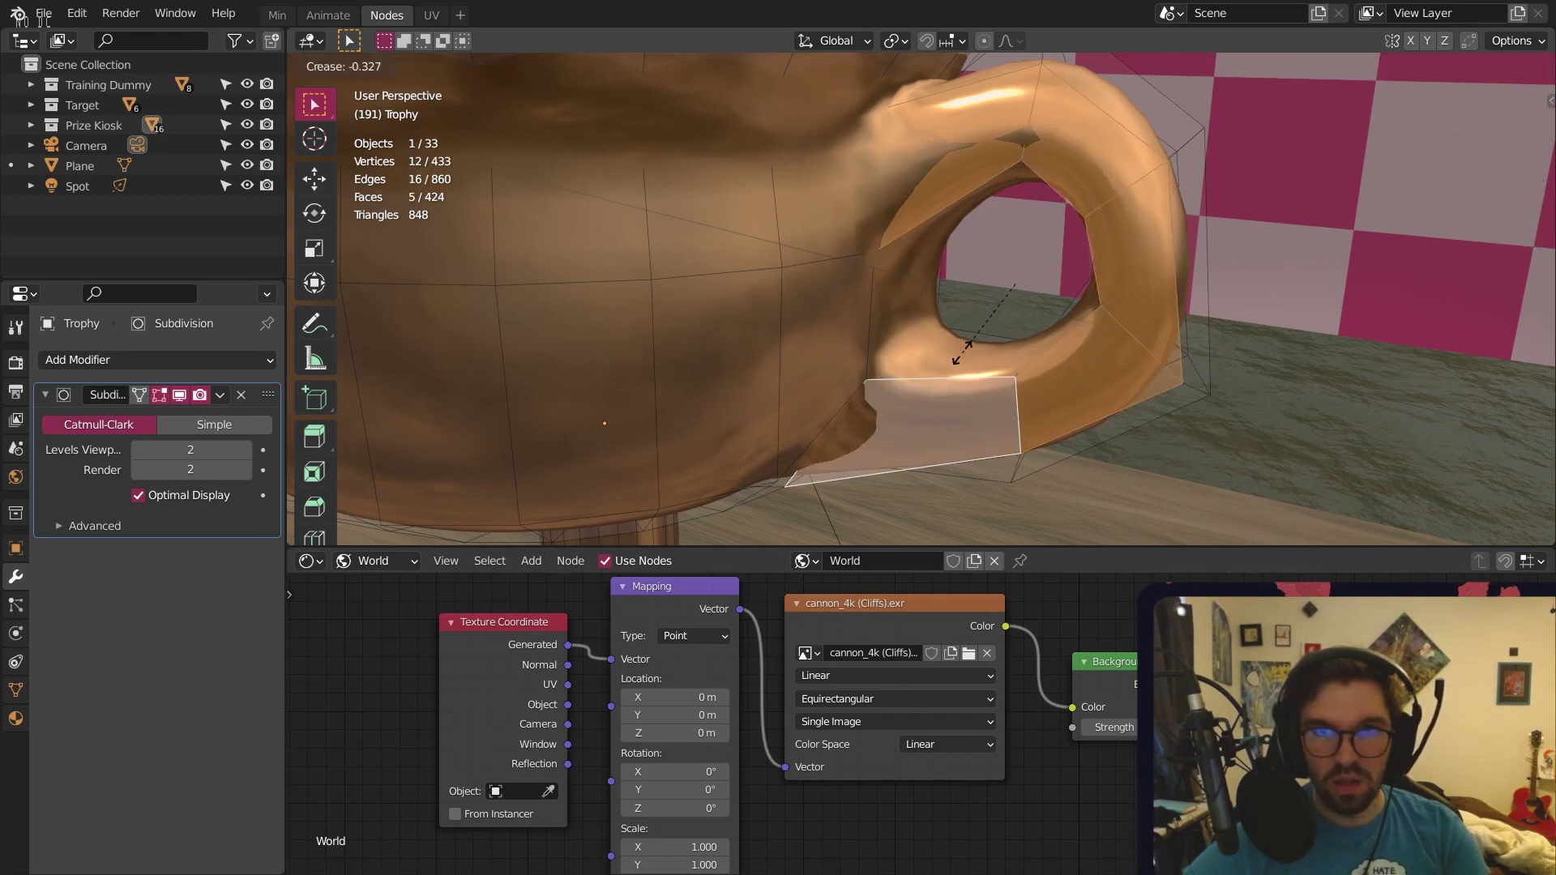
left_click(1248, 68)
key("ctrl+z")
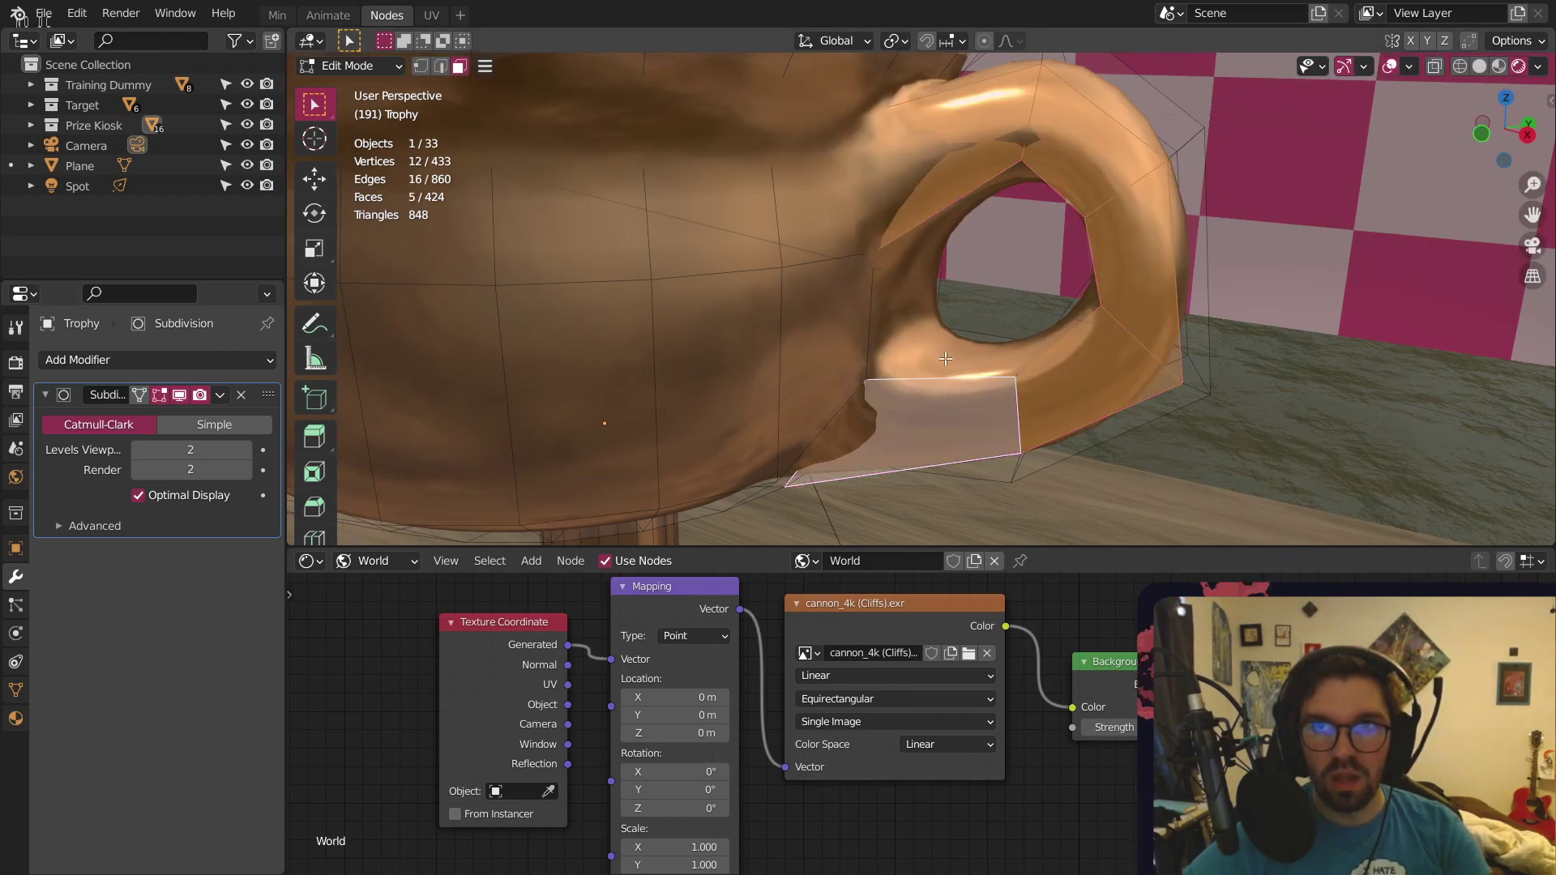
Return to Object Mode and check the trophy on its table both up close and from farther away
left_click(350, 66)
left_click(360, 84)
scroll(767, 263, "down", 5)
scroll(778, 239, "down", 3)
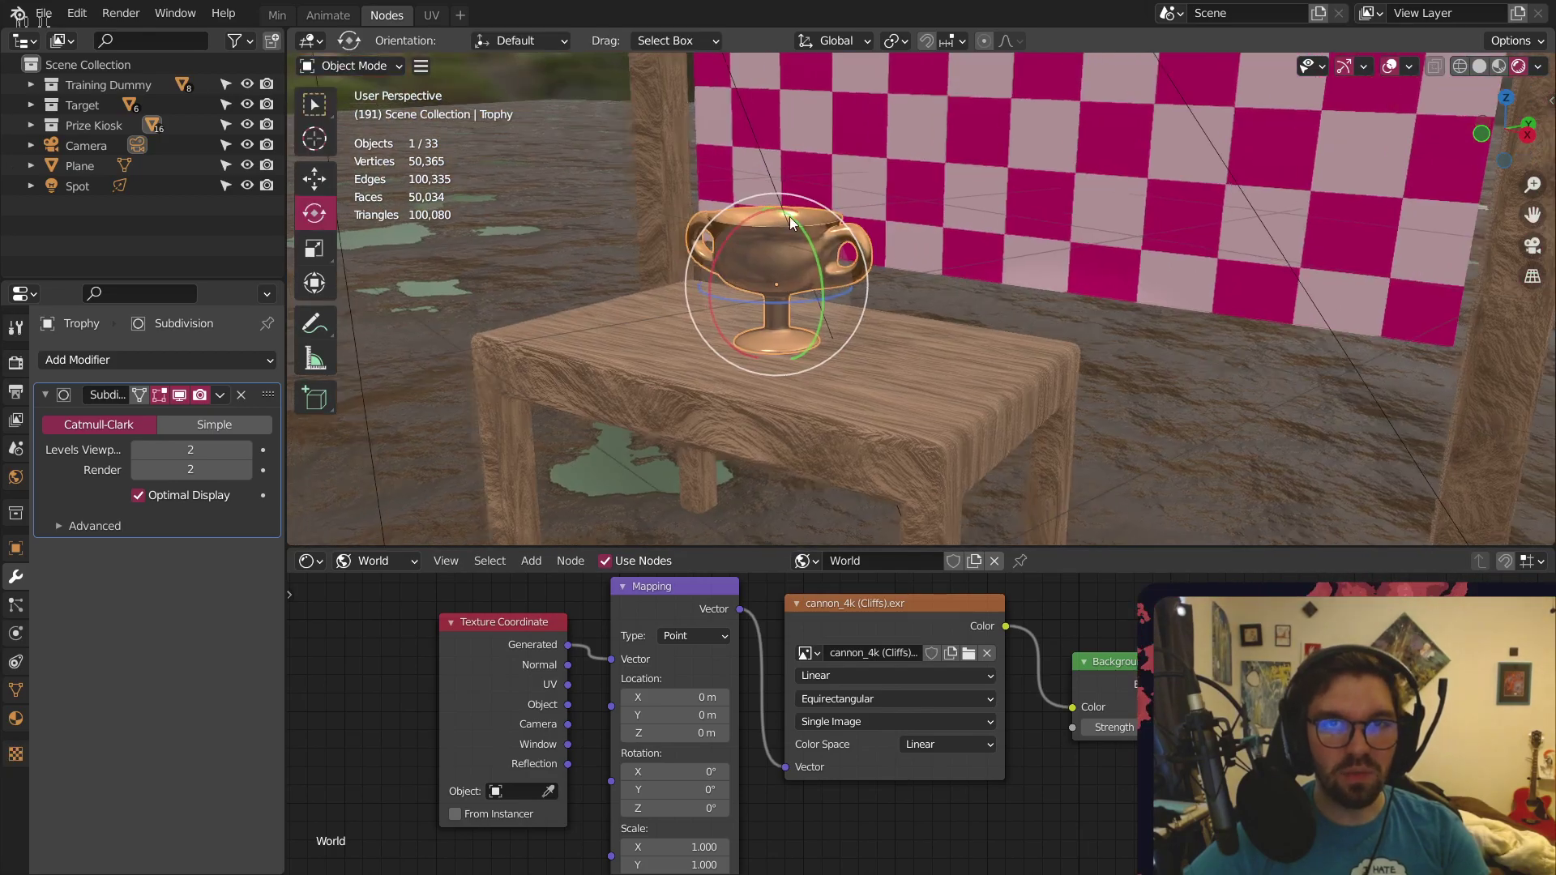
scroll(851, 215, "up", 6)
scroll(679, 219, "down", 6)
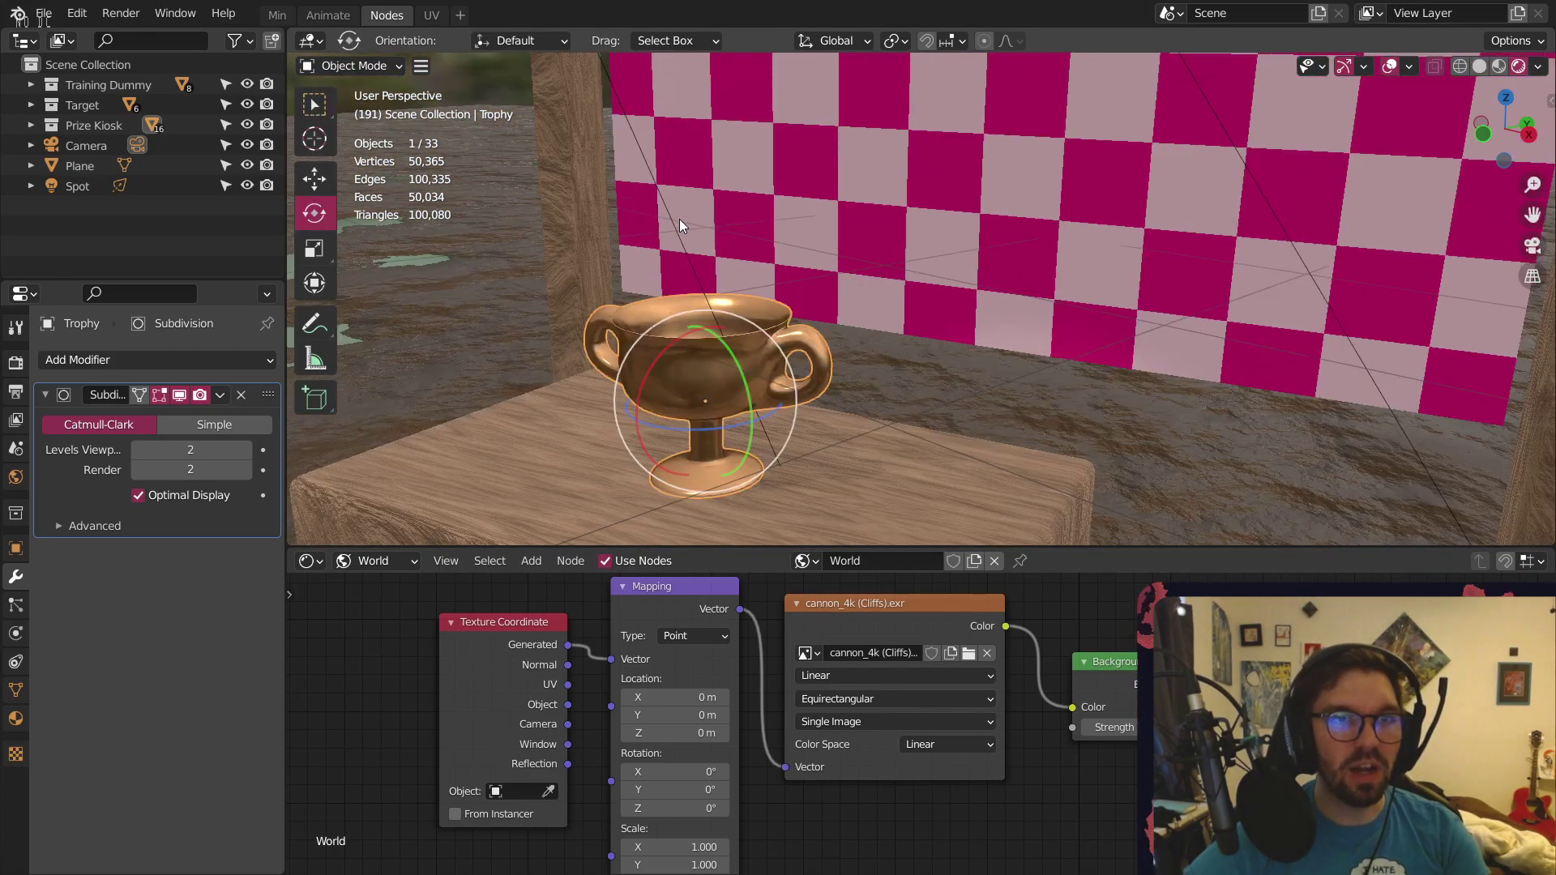
Select the spot light above the trophy and change its light color from white to a saturated red
left_click(77, 185)
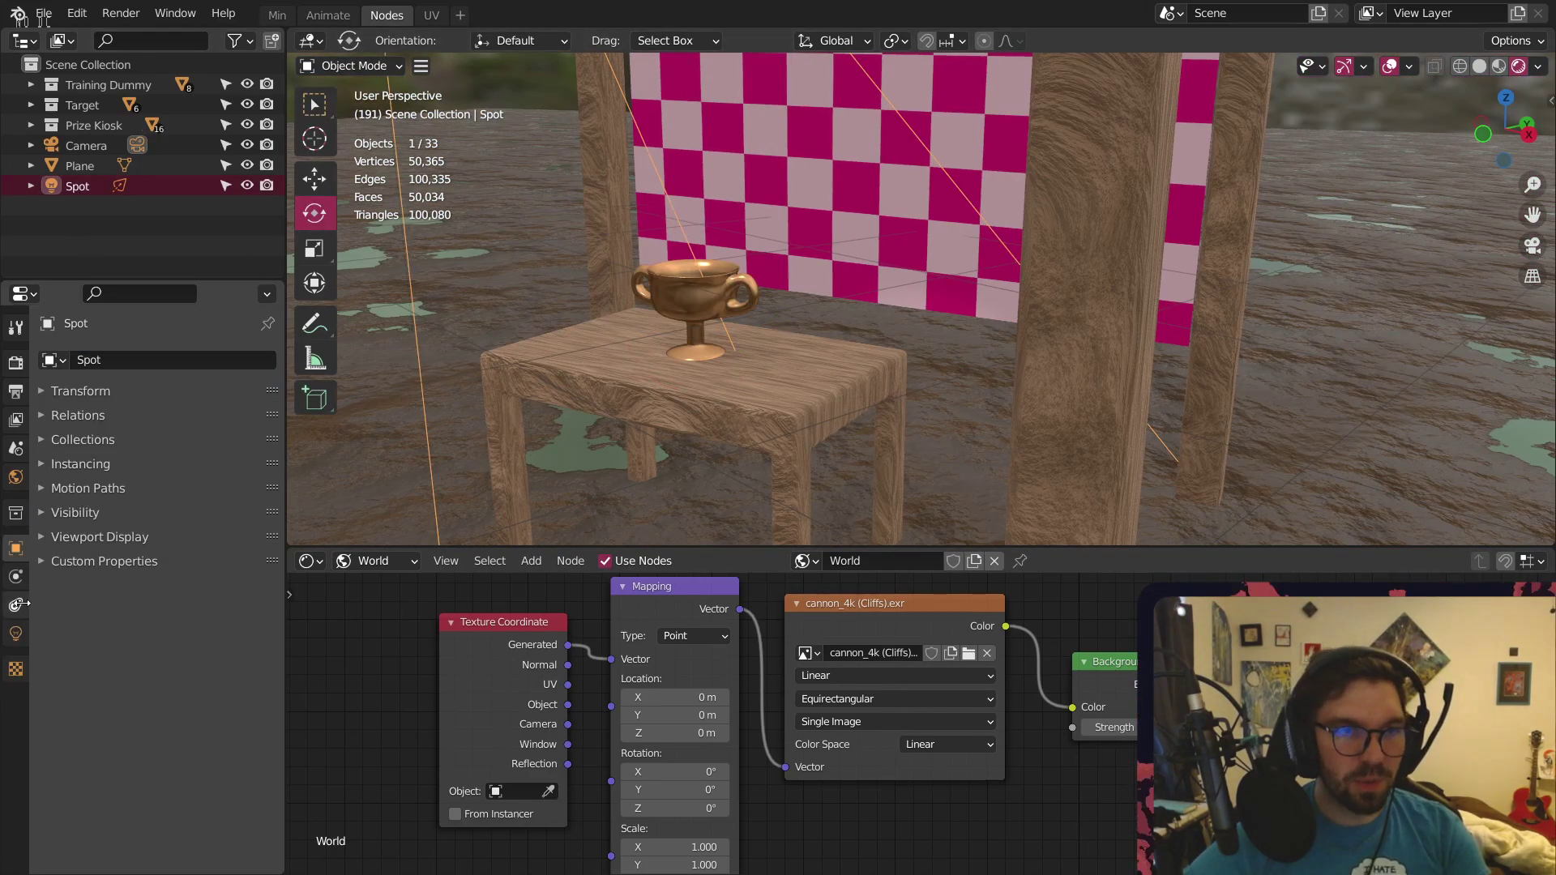
left_click(15, 632)
left_click(193, 470)
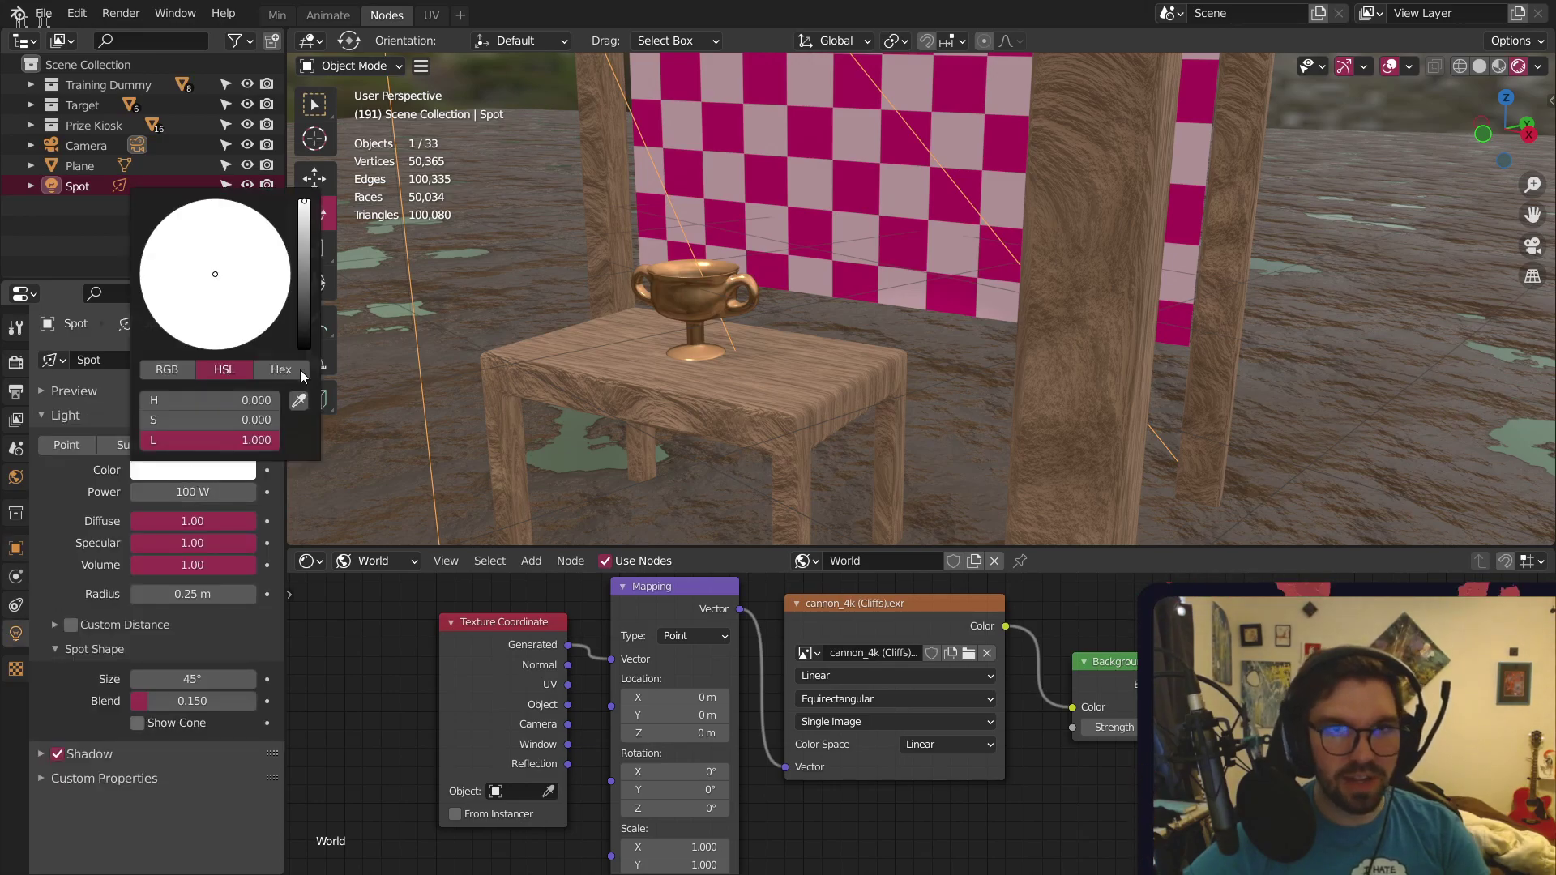
left_click(302, 263)
left_click_drag(212, 279, 208, 349)
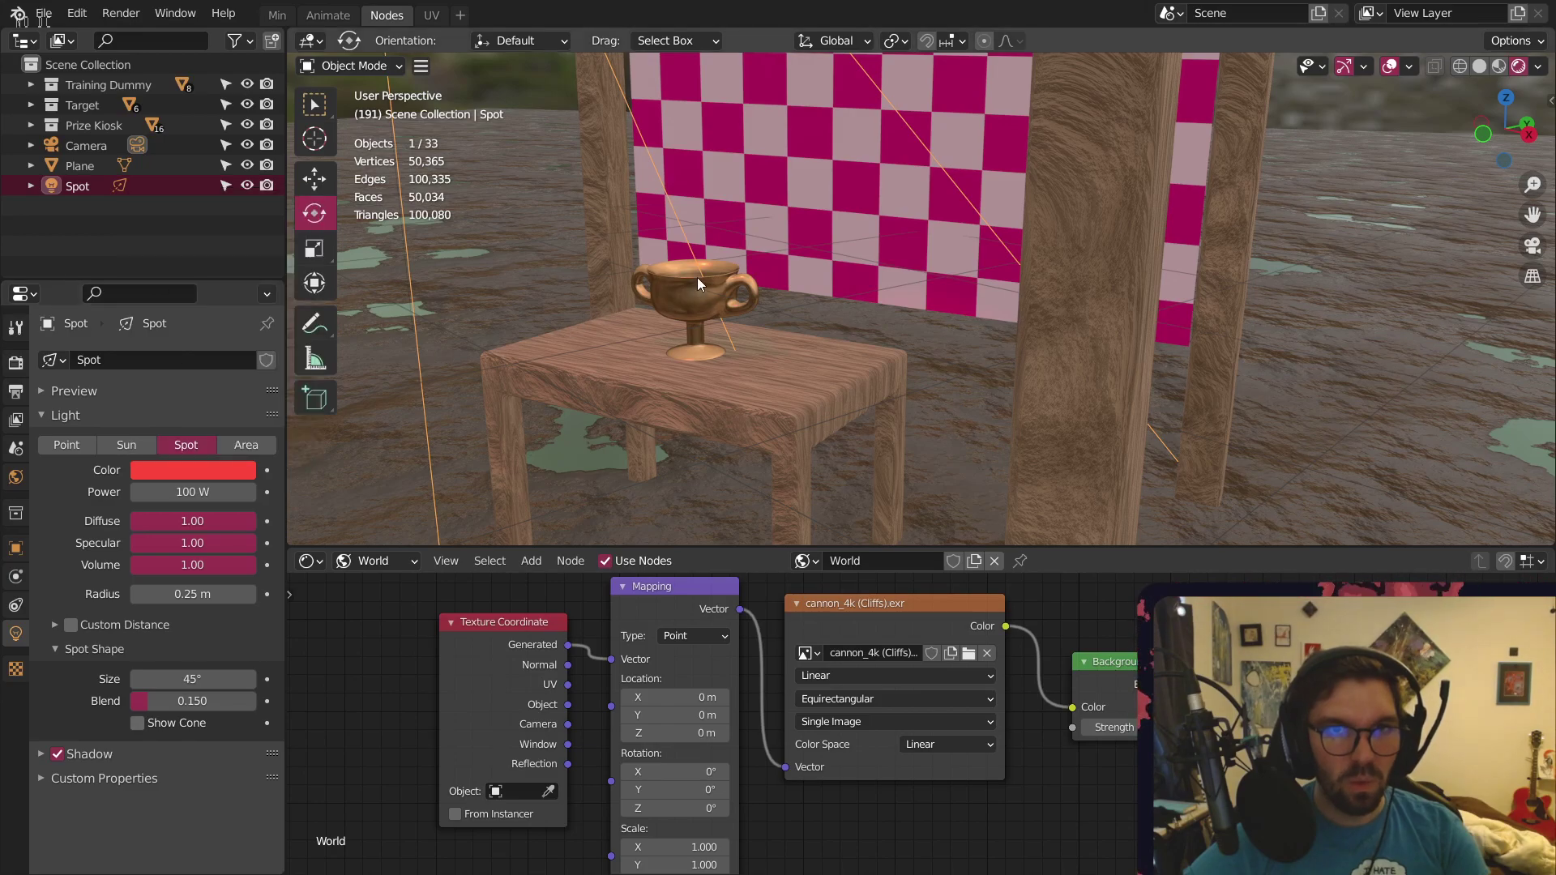
Set the spot light's power to 150 W and its radius to about 0.44 m
scroll(702, 272, "up", 6)
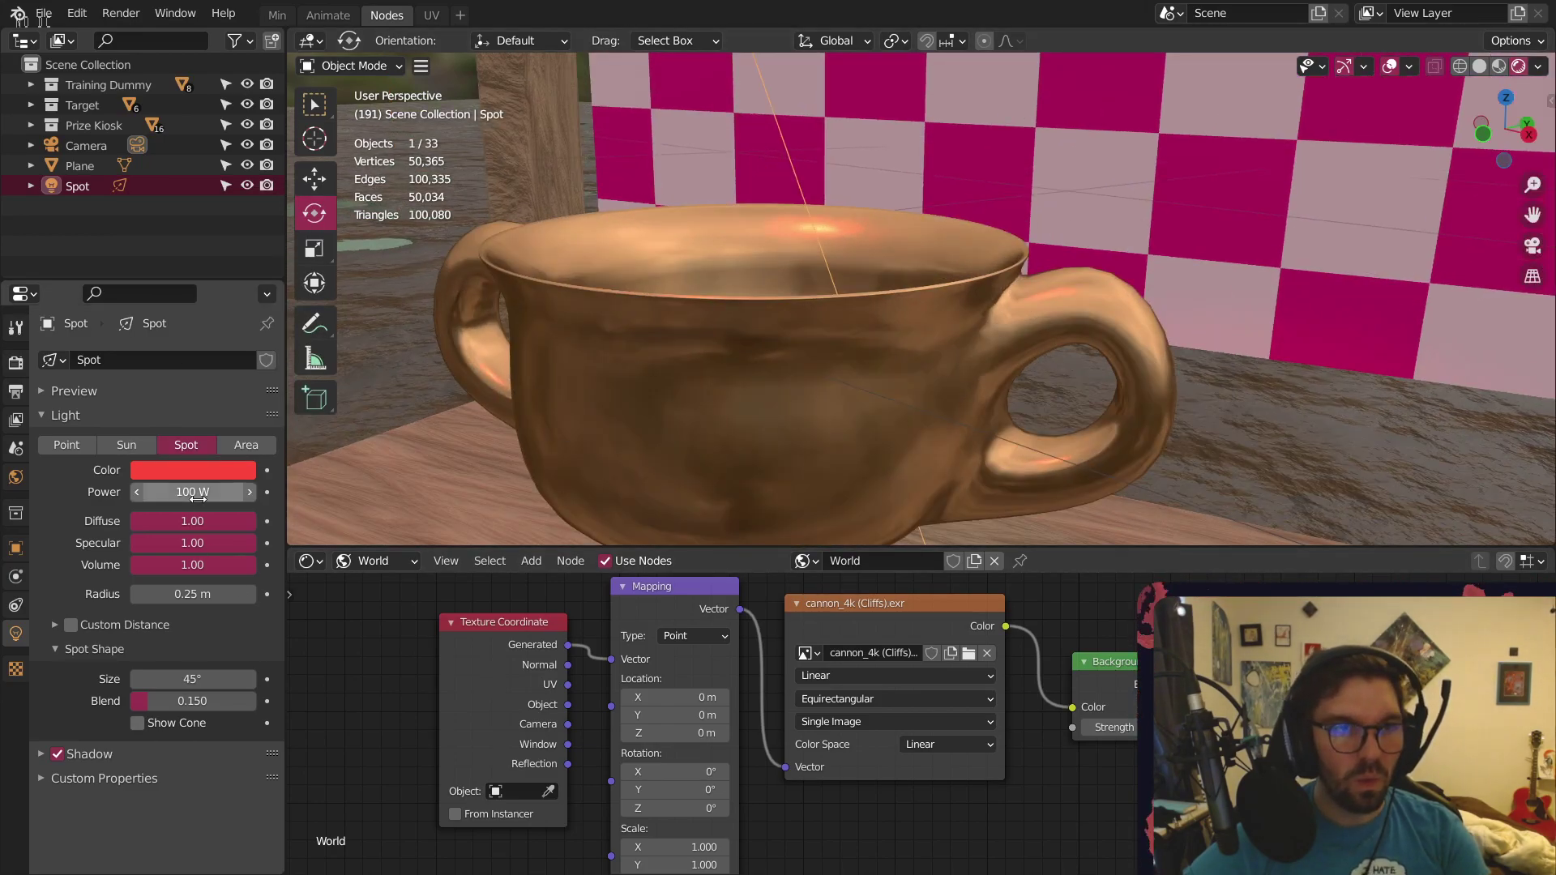
left_click(198, 497)
type("150")
key("Return")
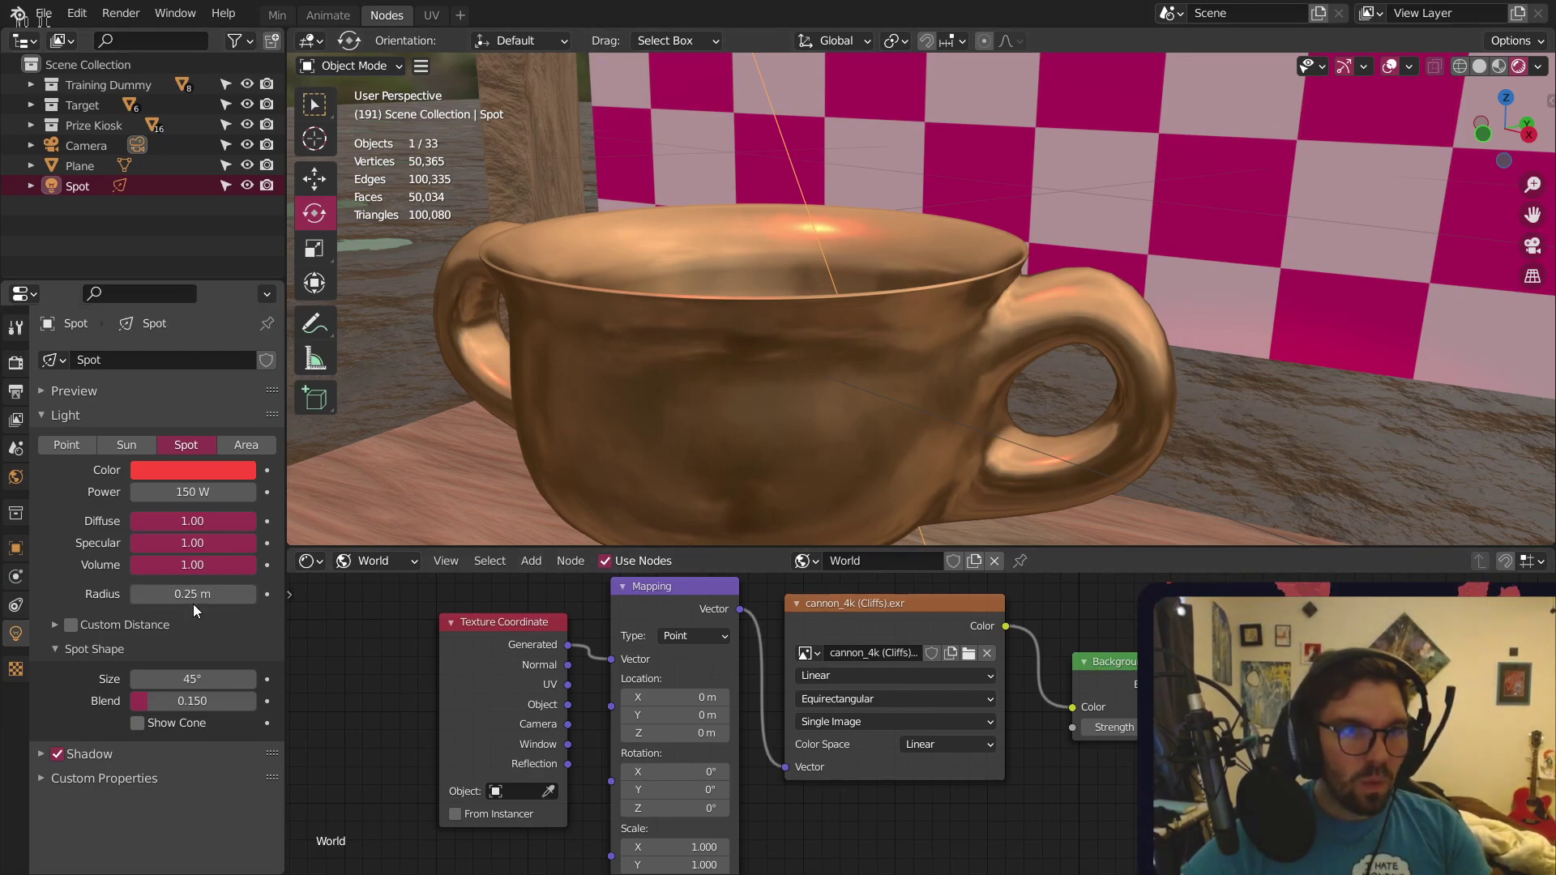
left_click_drag(193, 594, 235, 594)
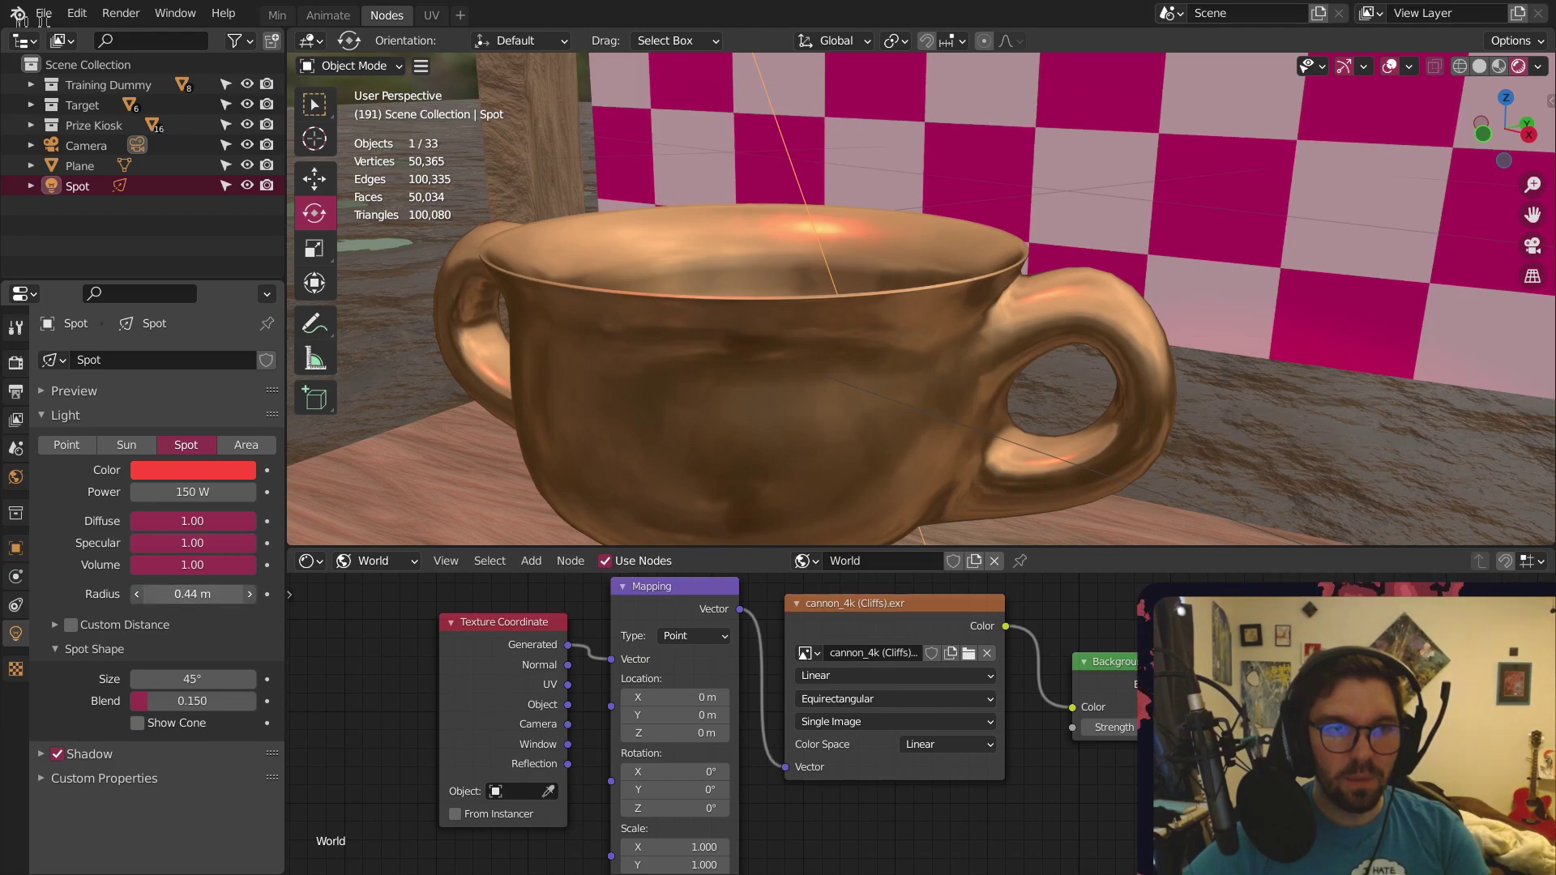
left_click(193, 594)
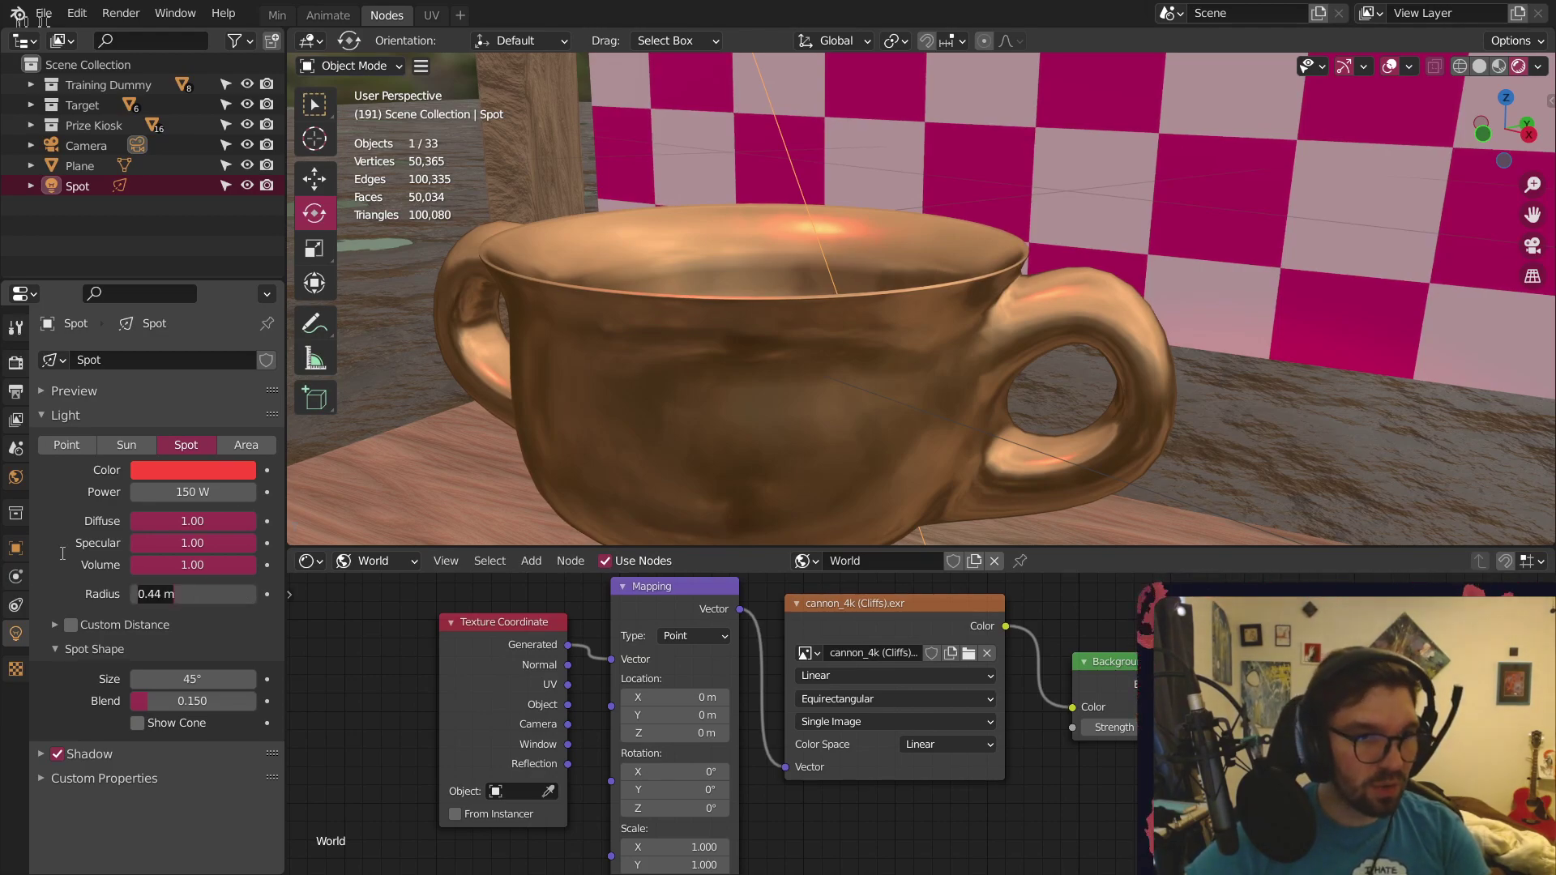
Widen the spot light's cone to about 94.9° and soften its edge with a blend of about 0.666
mouse_move(189, 678)
left_mouse_down()
mouse_move(212, 677)
mouse_move(174, 678)
mouse_move(212, 679)
left_mouse_up()
scroll(694, 146, "down", 12)
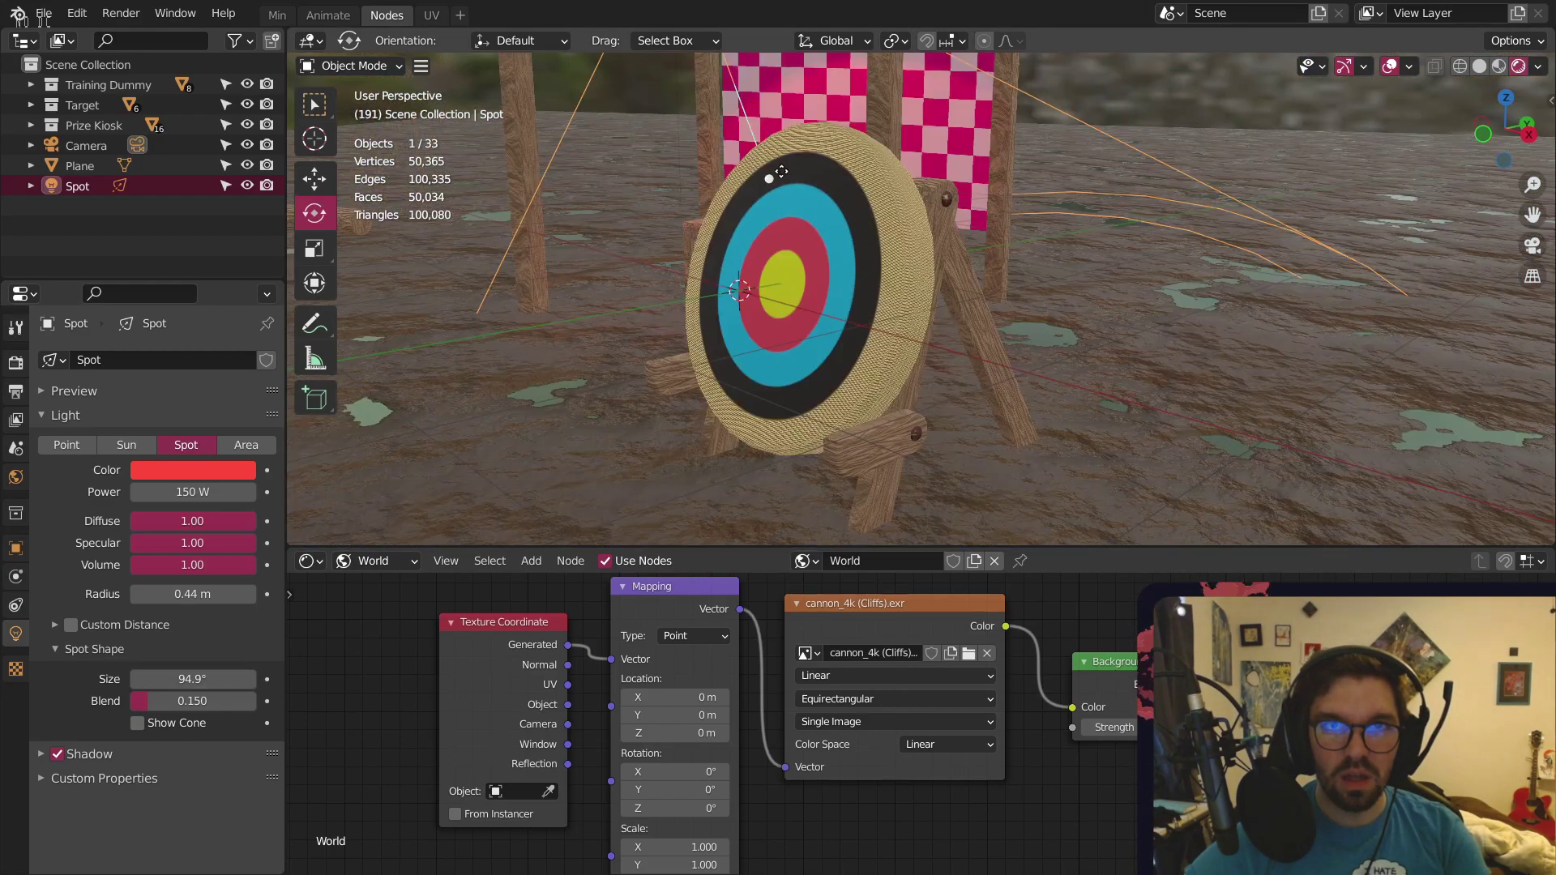
middle_click_drag(843, 166, 912, 333, "shift")
scroll(879, 228, "up", 10)
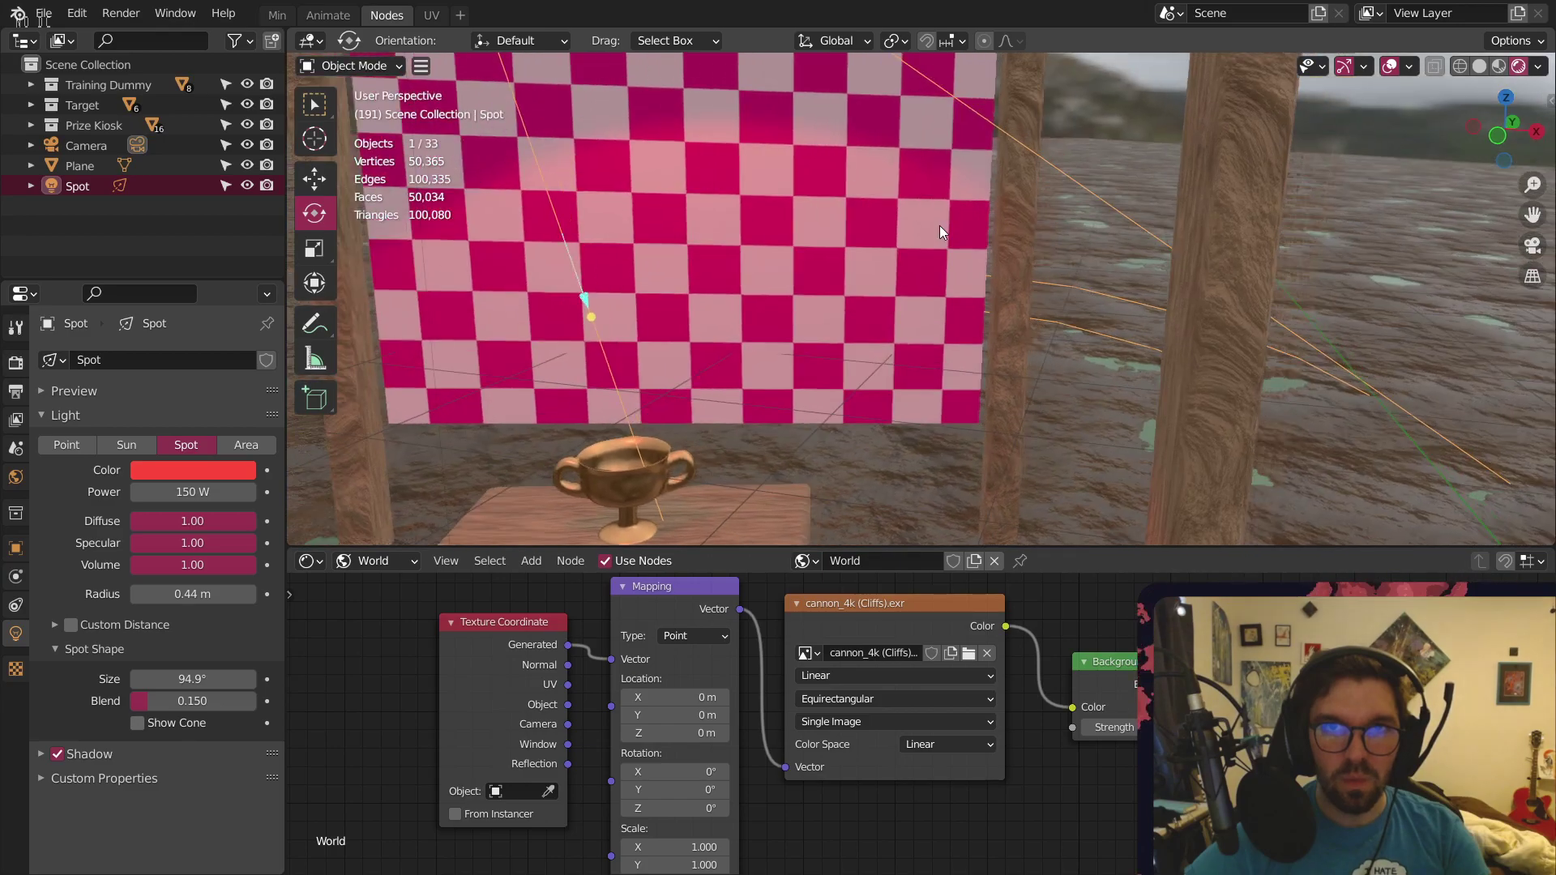
scroll(882, 220, "down", 5)
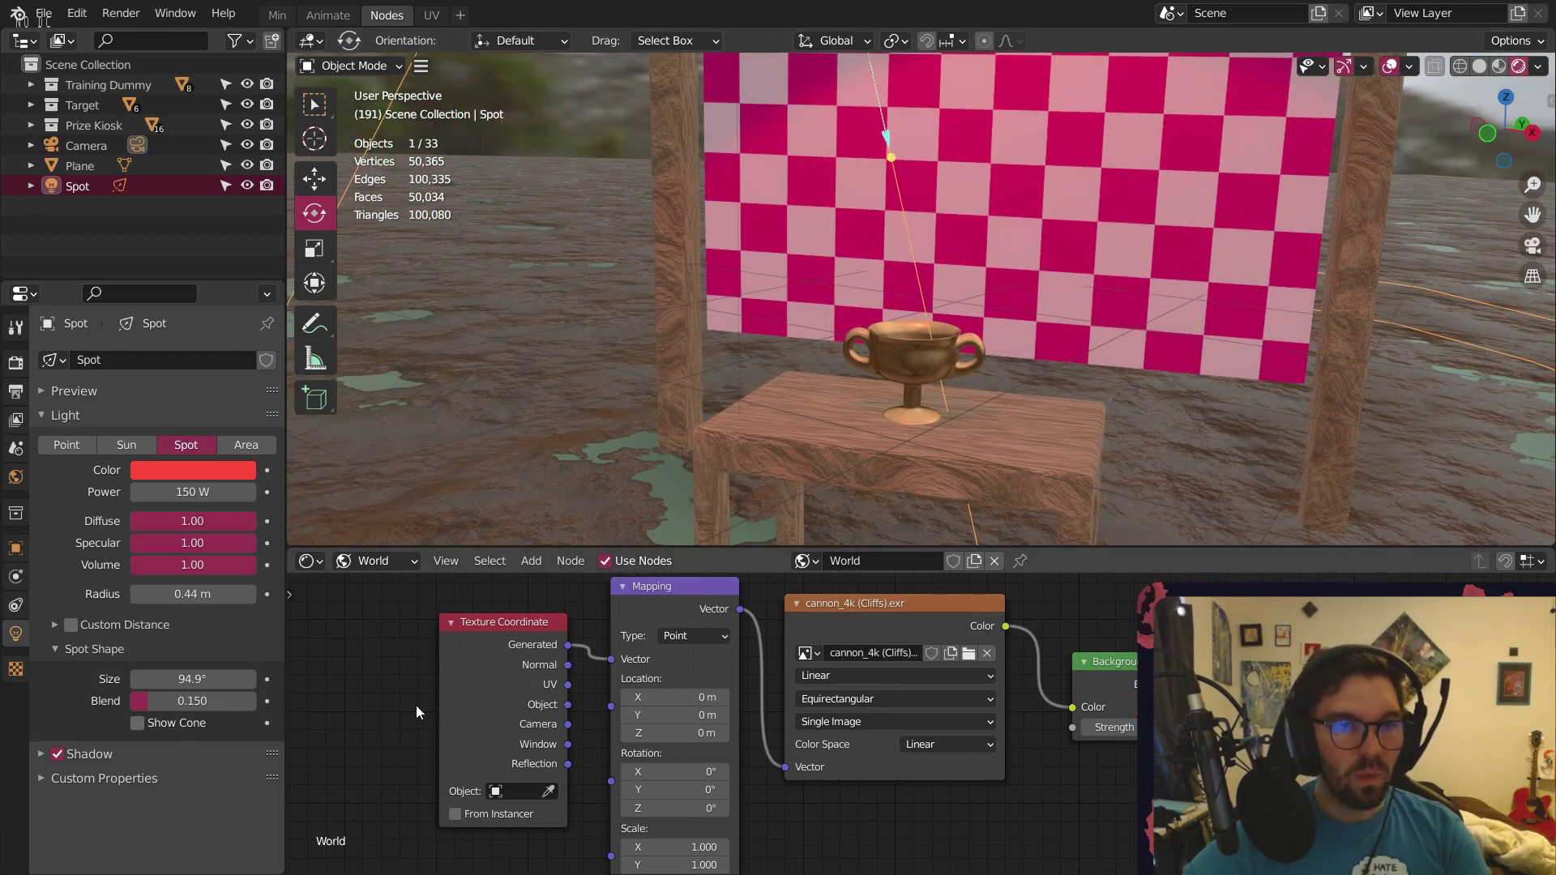
left_click_drag(157, 702, 256, 702)
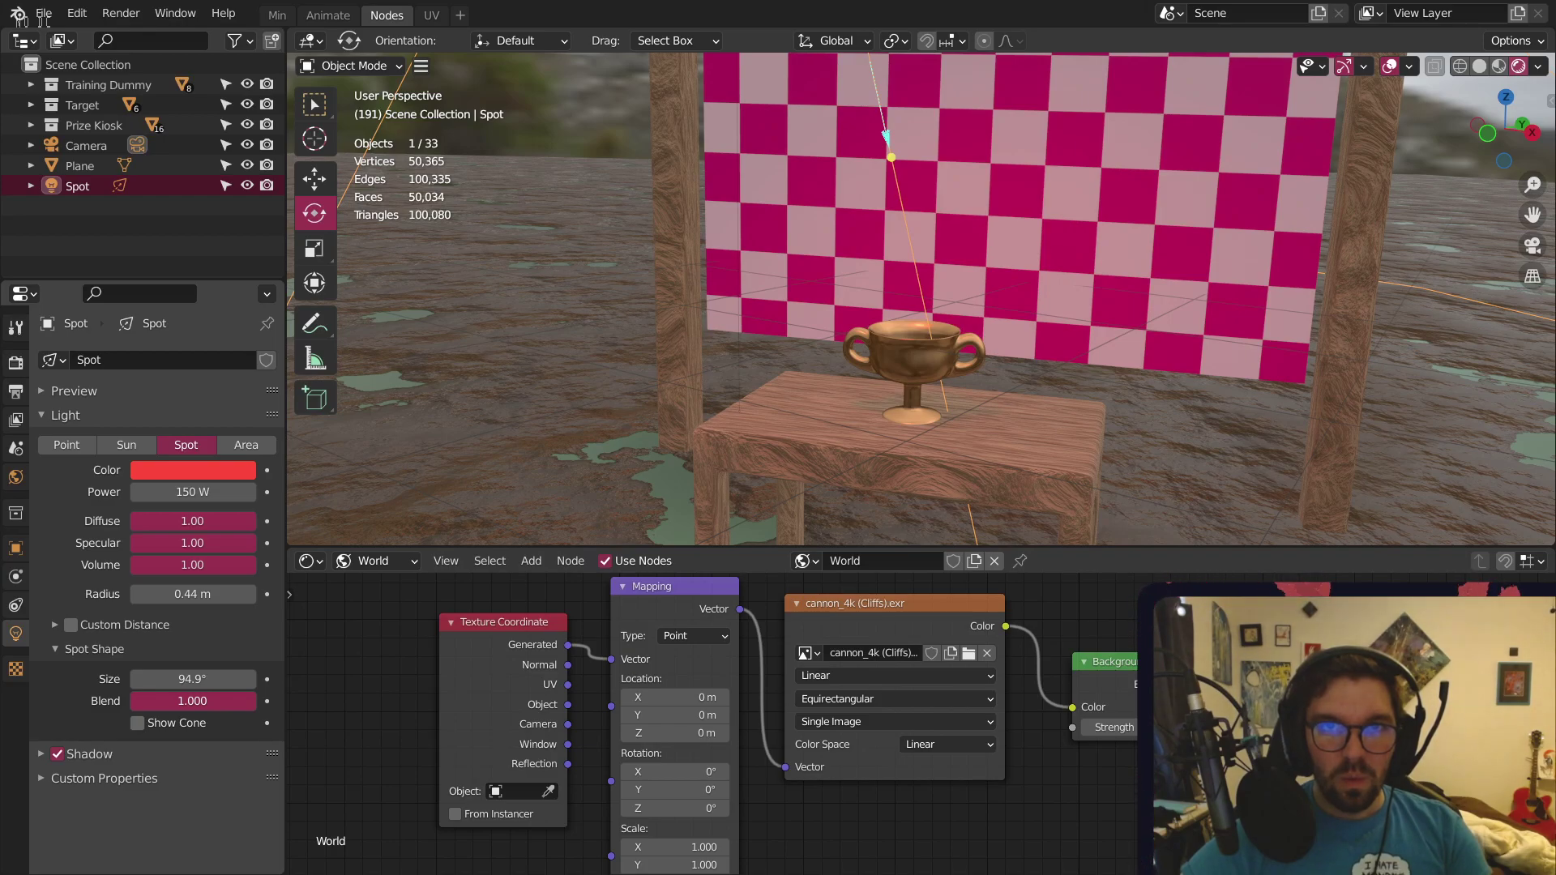
left_click_drag(256, 701, 214, 702)
scroll(741, 209, "down", 5)
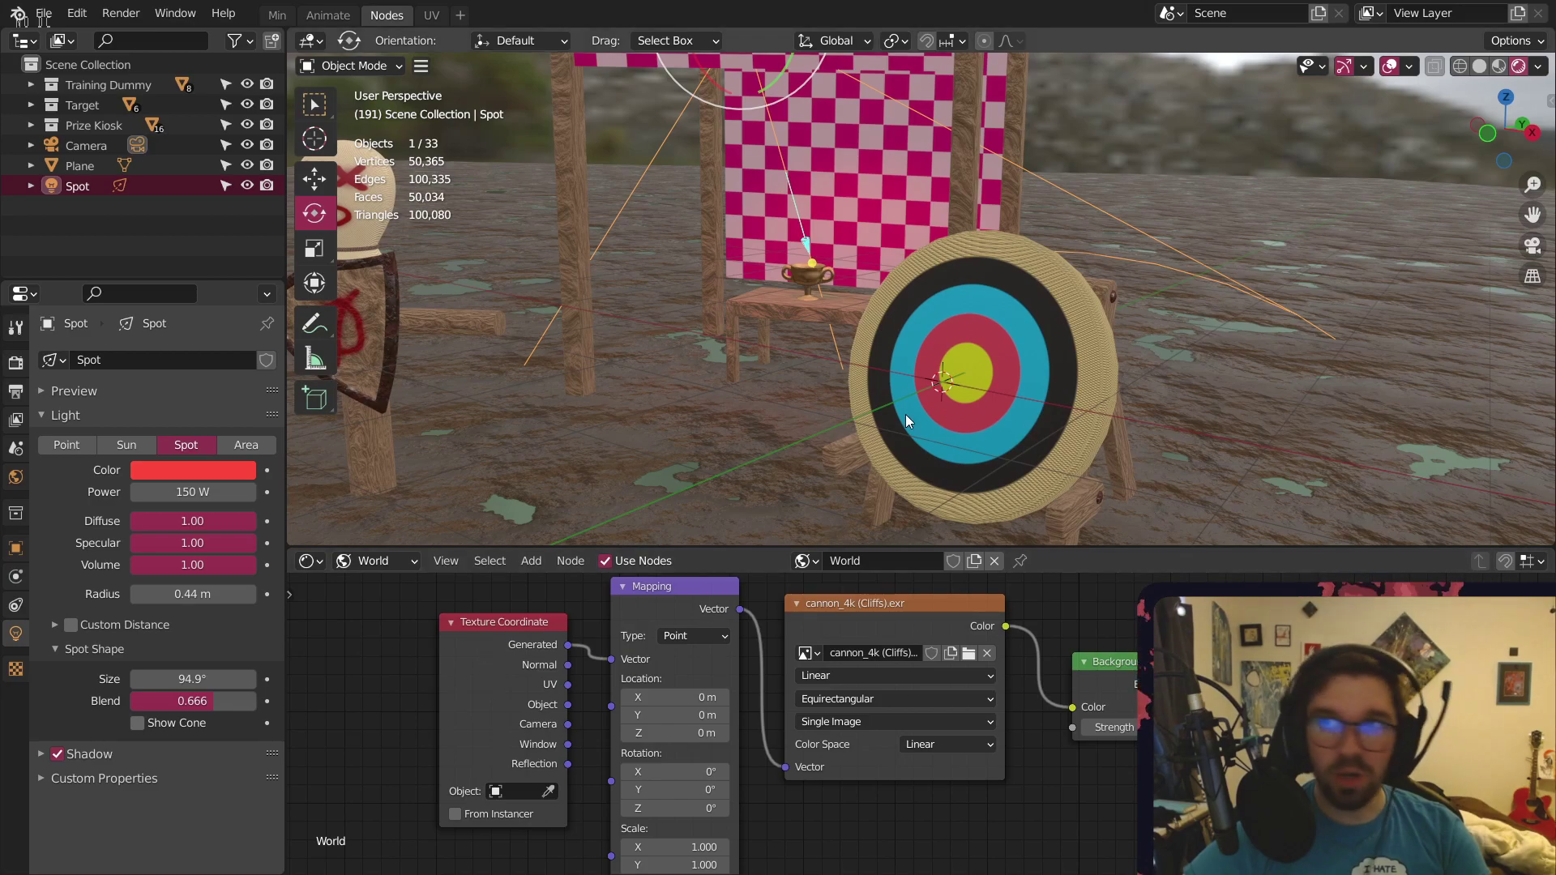
Switch to the Min workspace and check the trophy's lighting through the camera, both up close and in the full frame
left_click(275, 24)
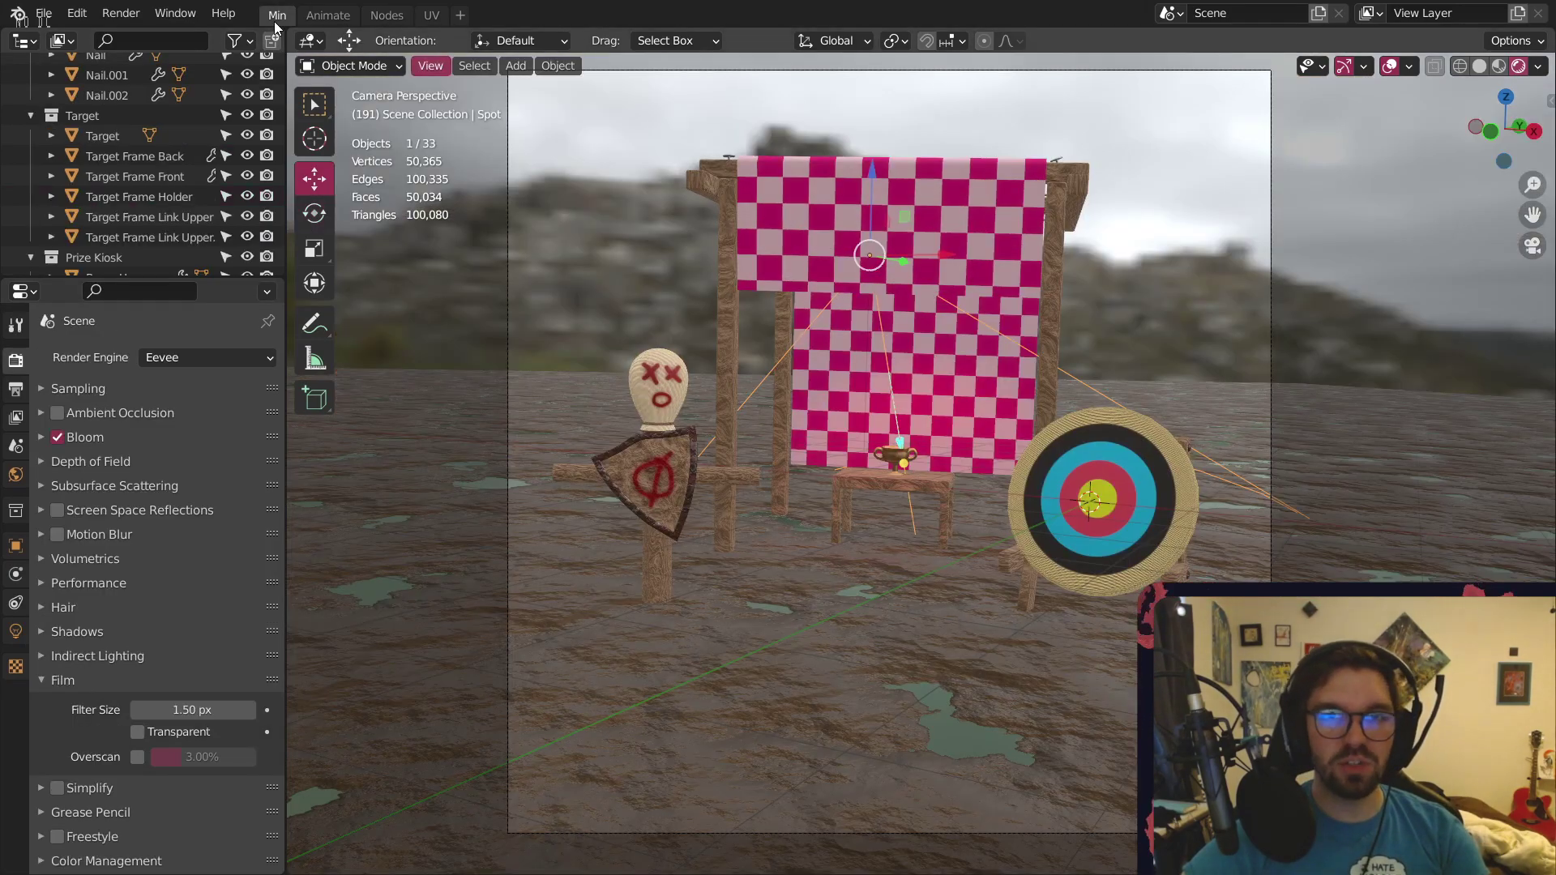
left_click(1316, 295)
scroll(885, 465, "up", 6)
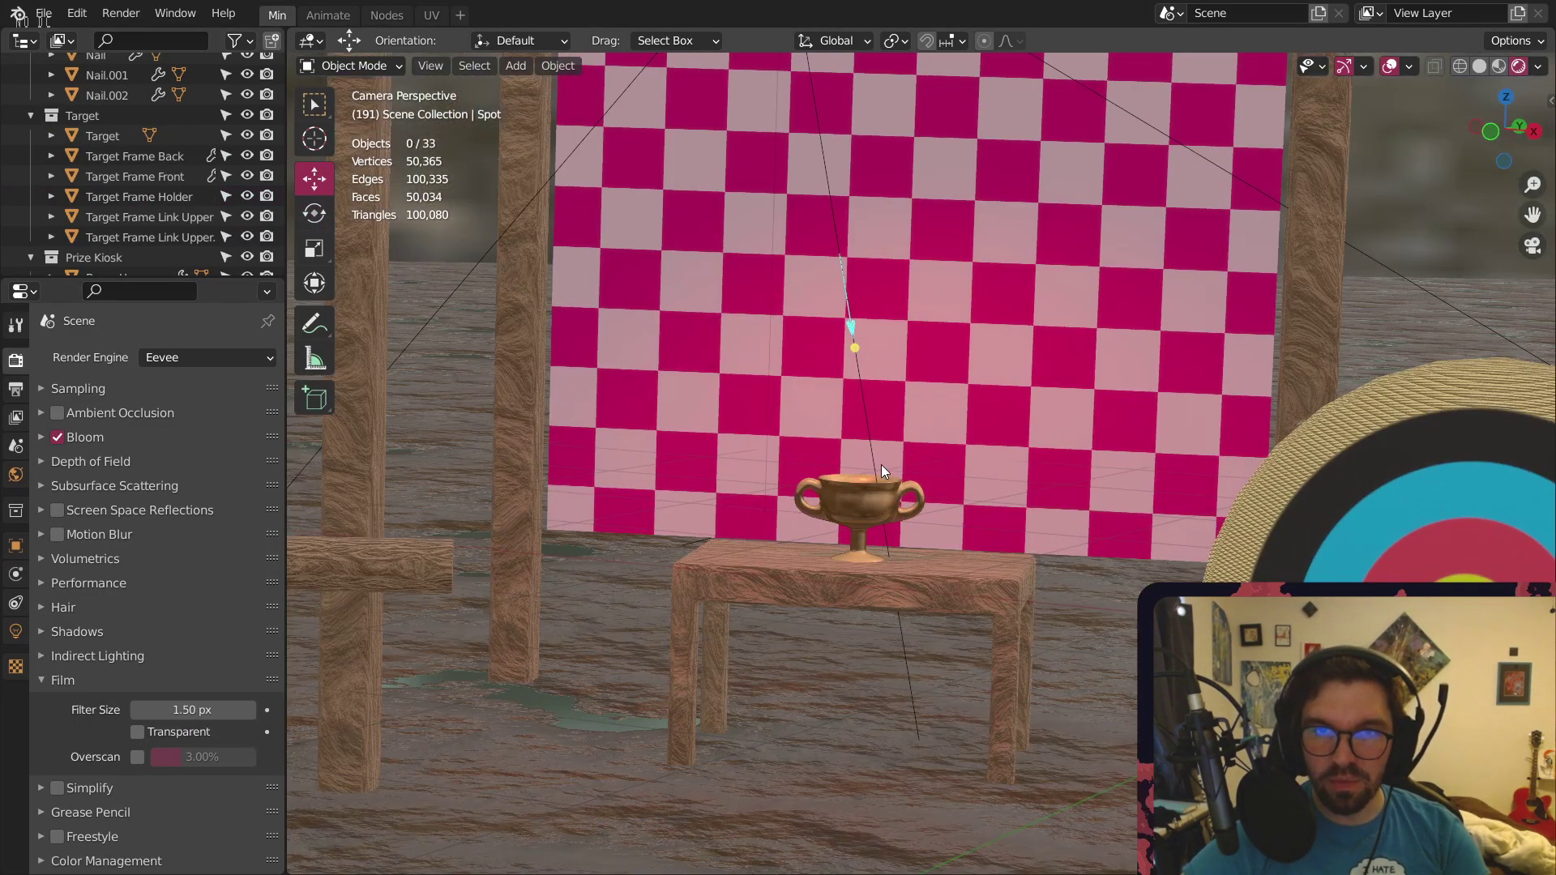
scroll(881, 464, "down", 6)
left_click(1252, 292)
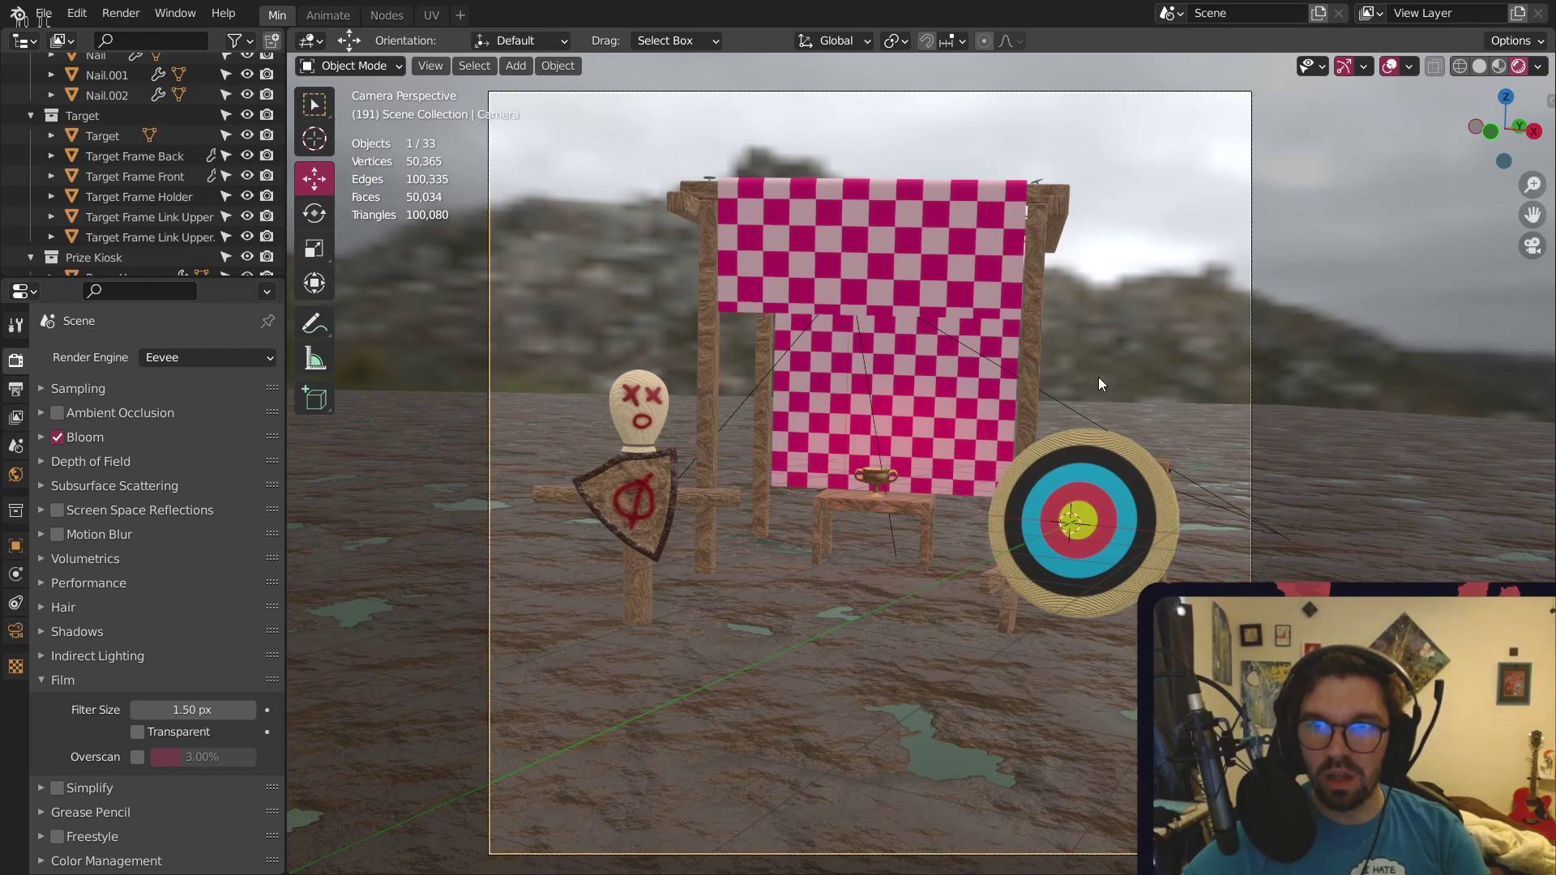
scroll(979, 501, "up", 5)
scroll(979, 501, "down", 6)
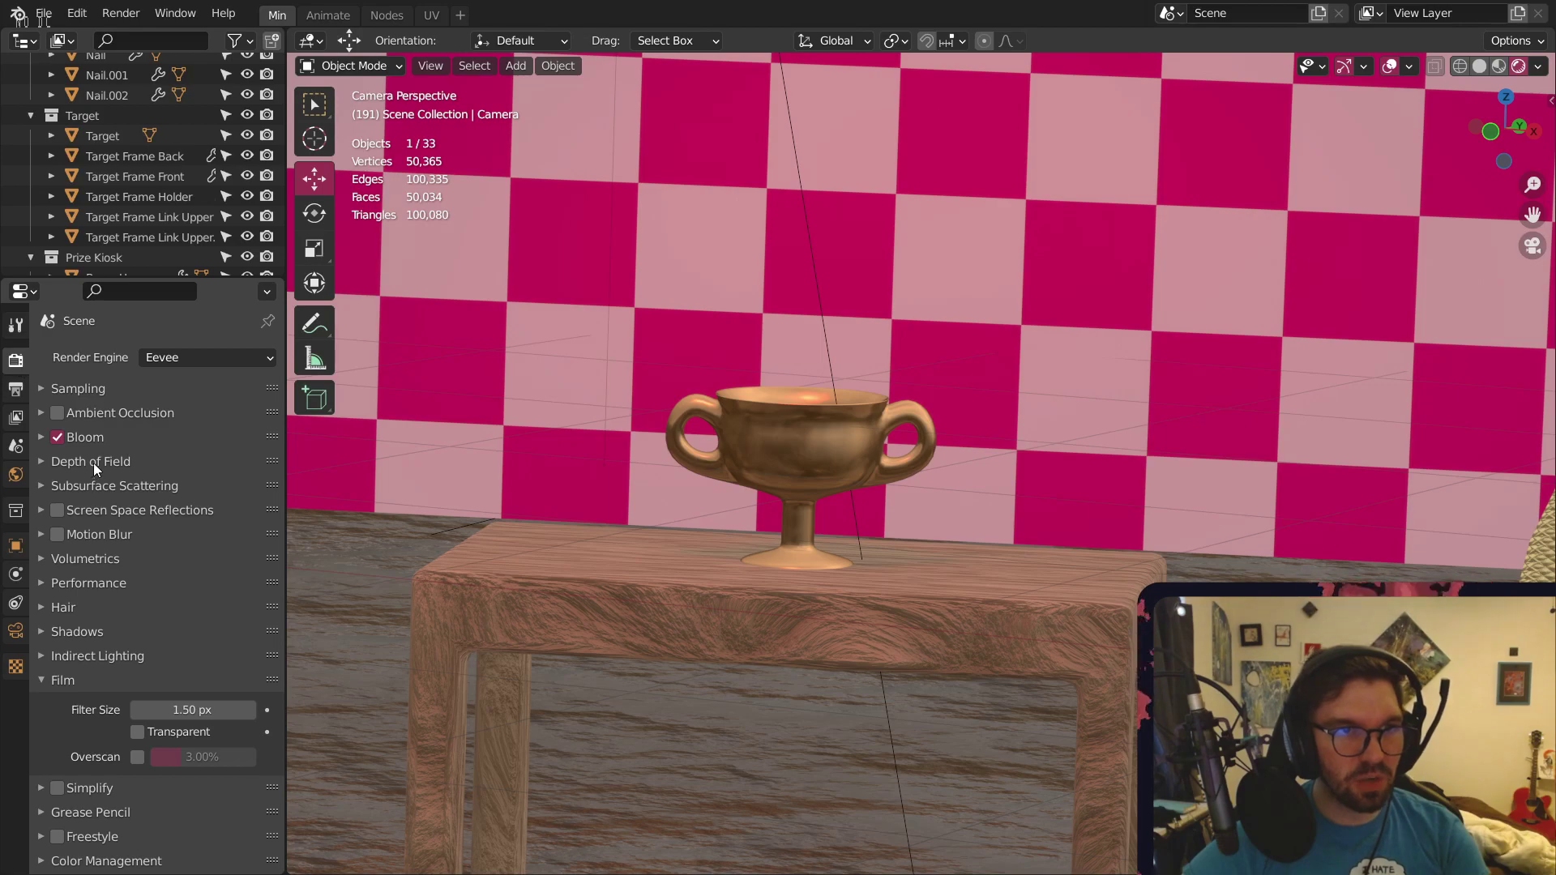
Set the Eevee Bloom threshold to 0.2 and the bloom radius to 1
left_click(40, 438)
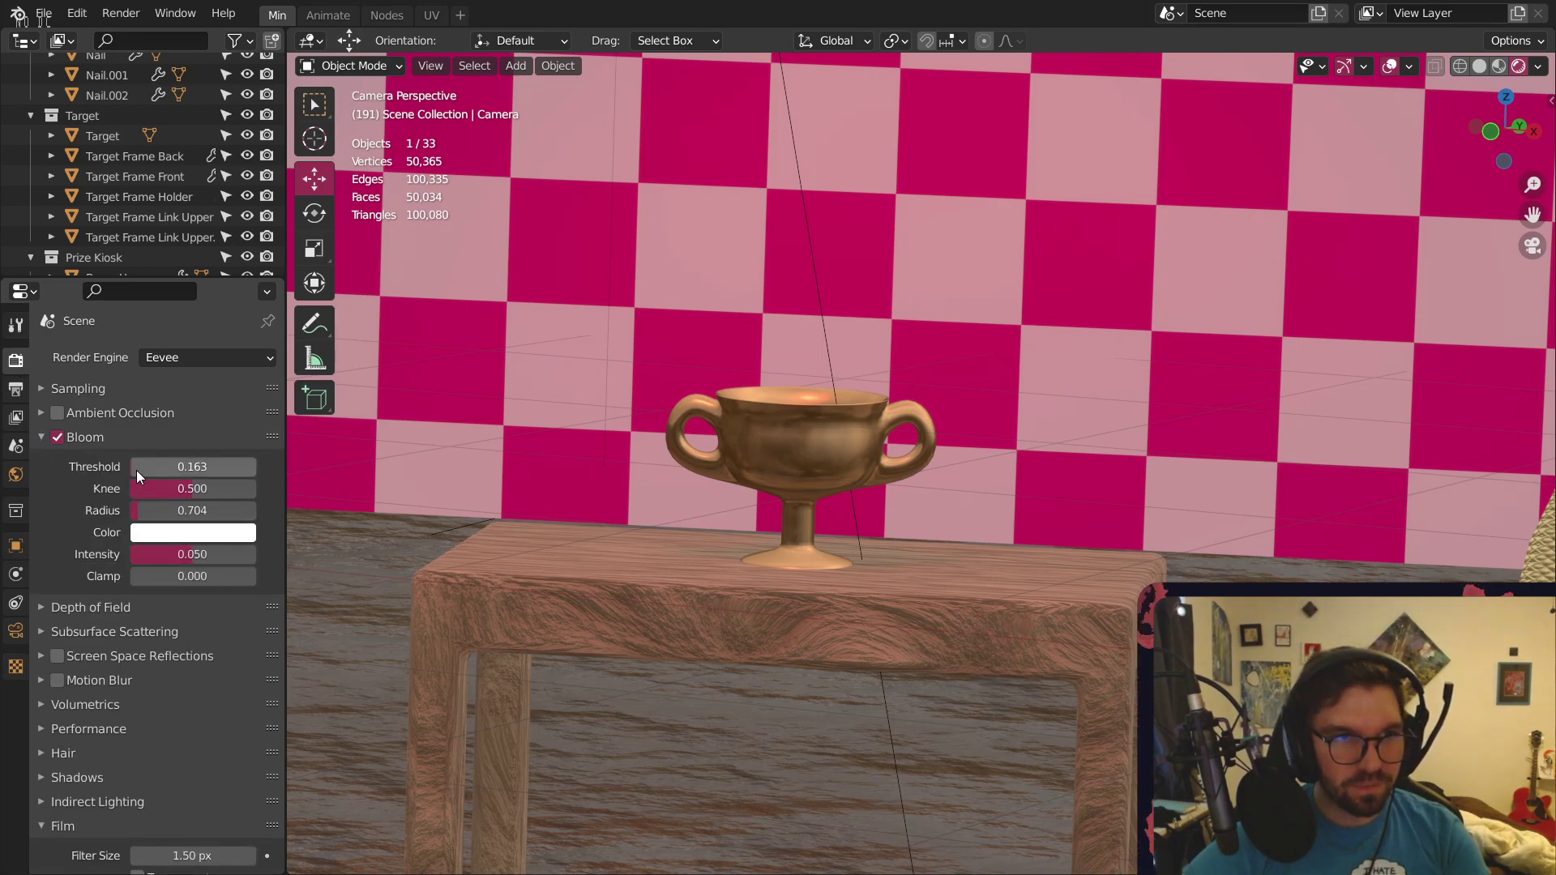
mouse_move(142, 466)
left_mouse_down()
mouse_move(248, 466)
mouse_move(131, 467)
left_mouse_up()
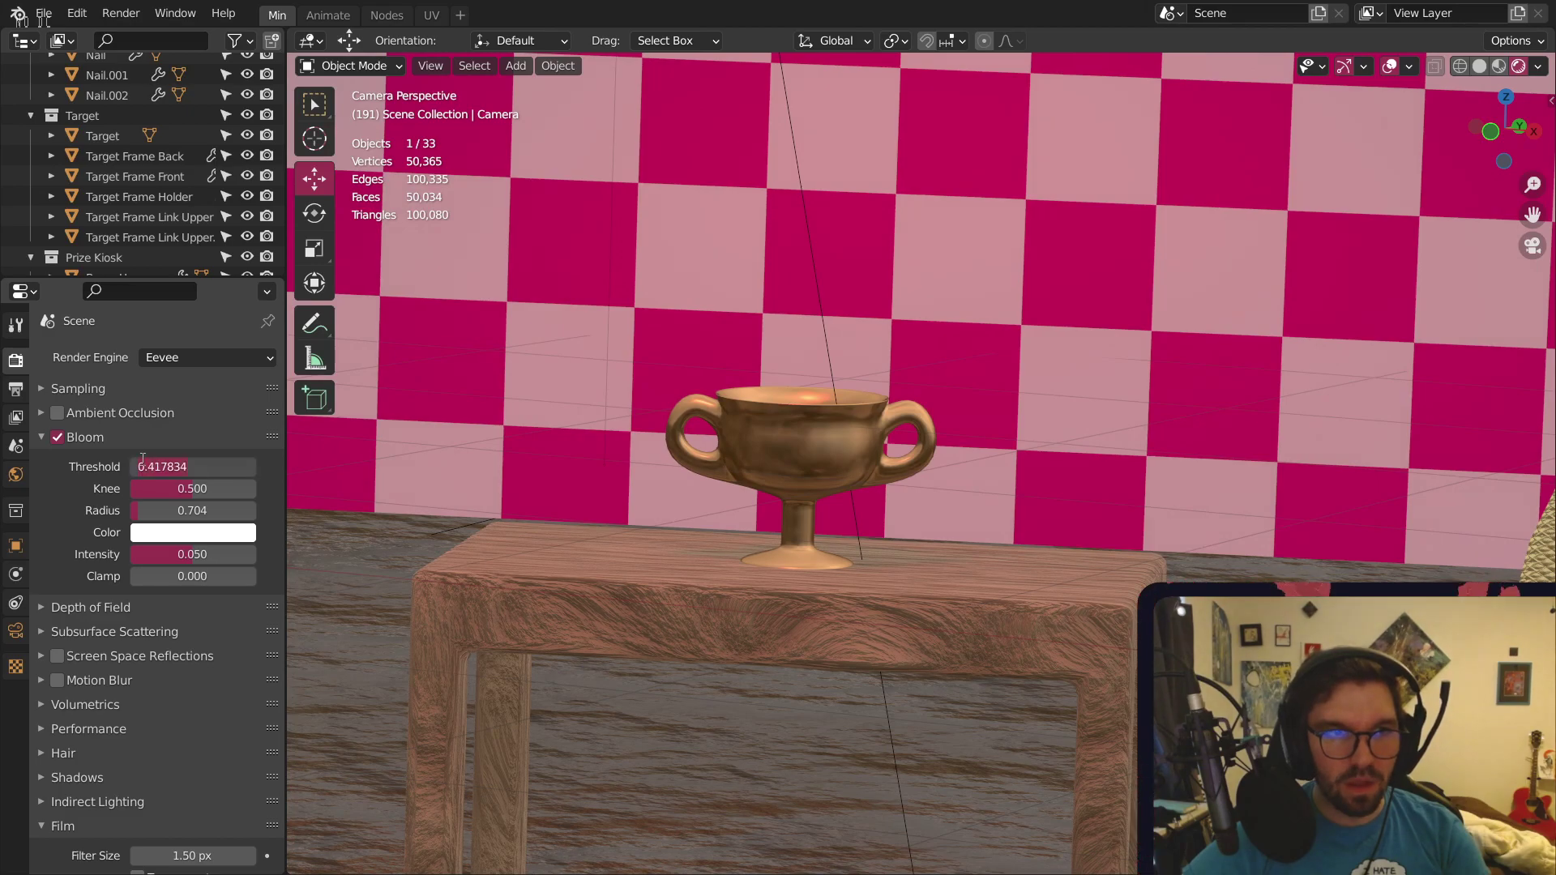
type("0.2")
key("Return")
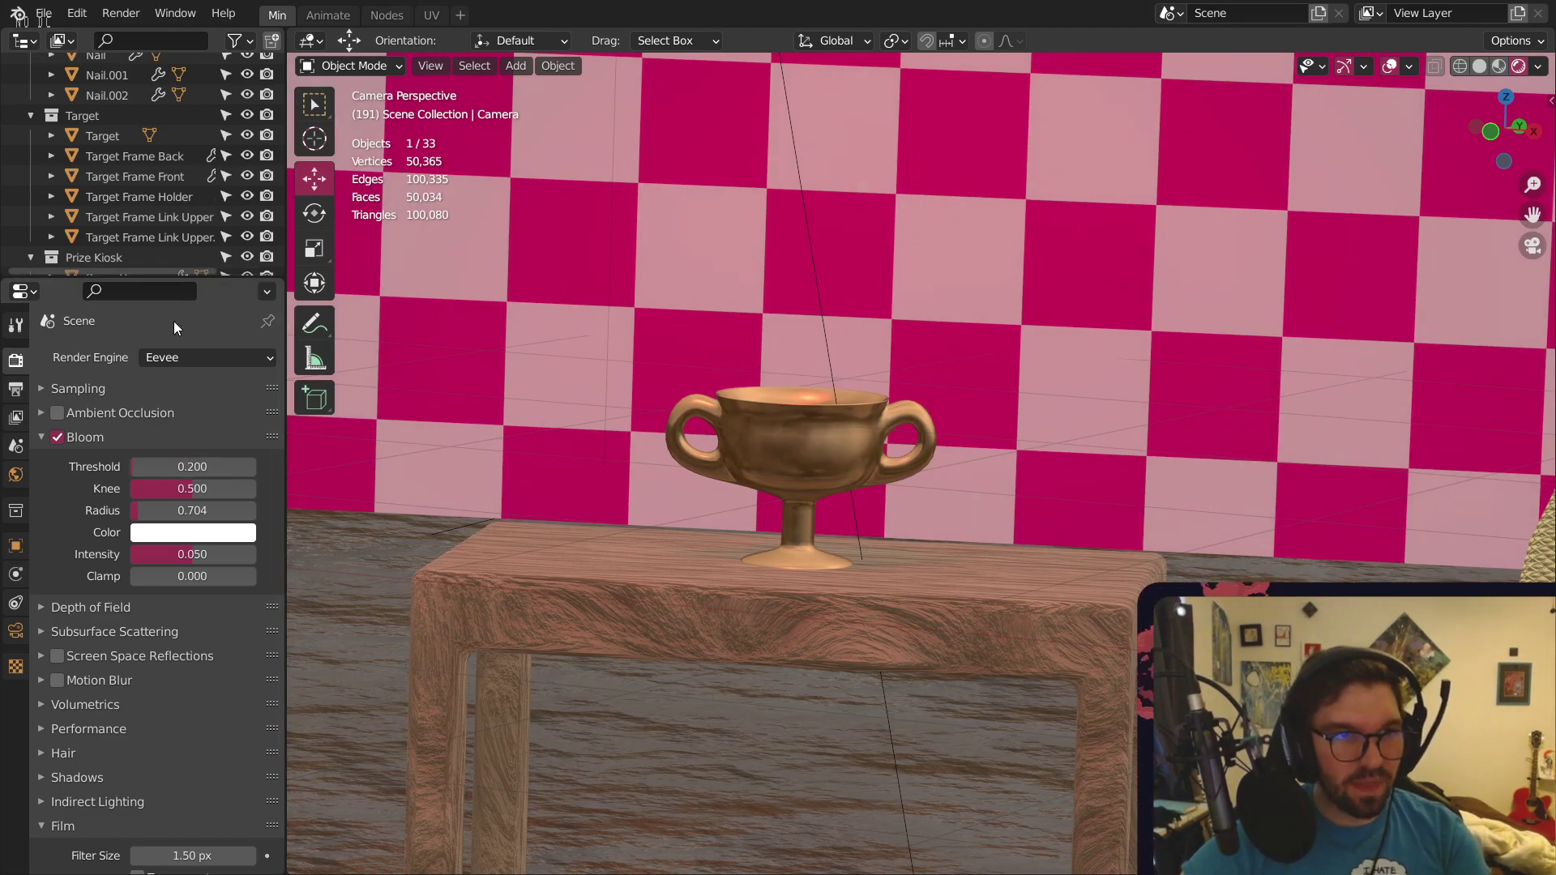
left_click_drag(143, 516, 190, 517)
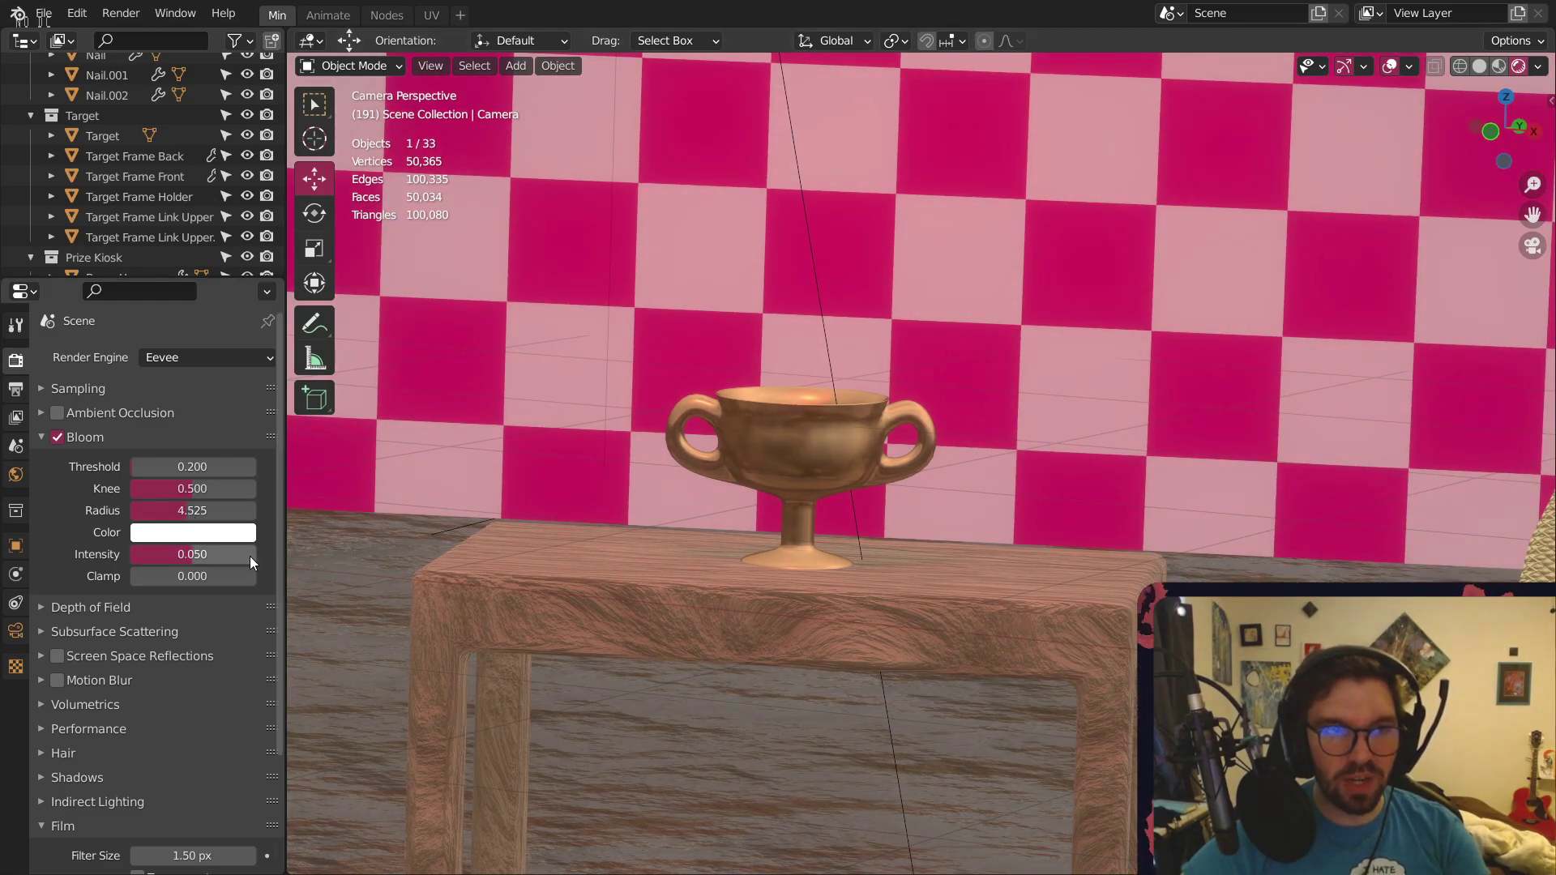
key("BackSpace")
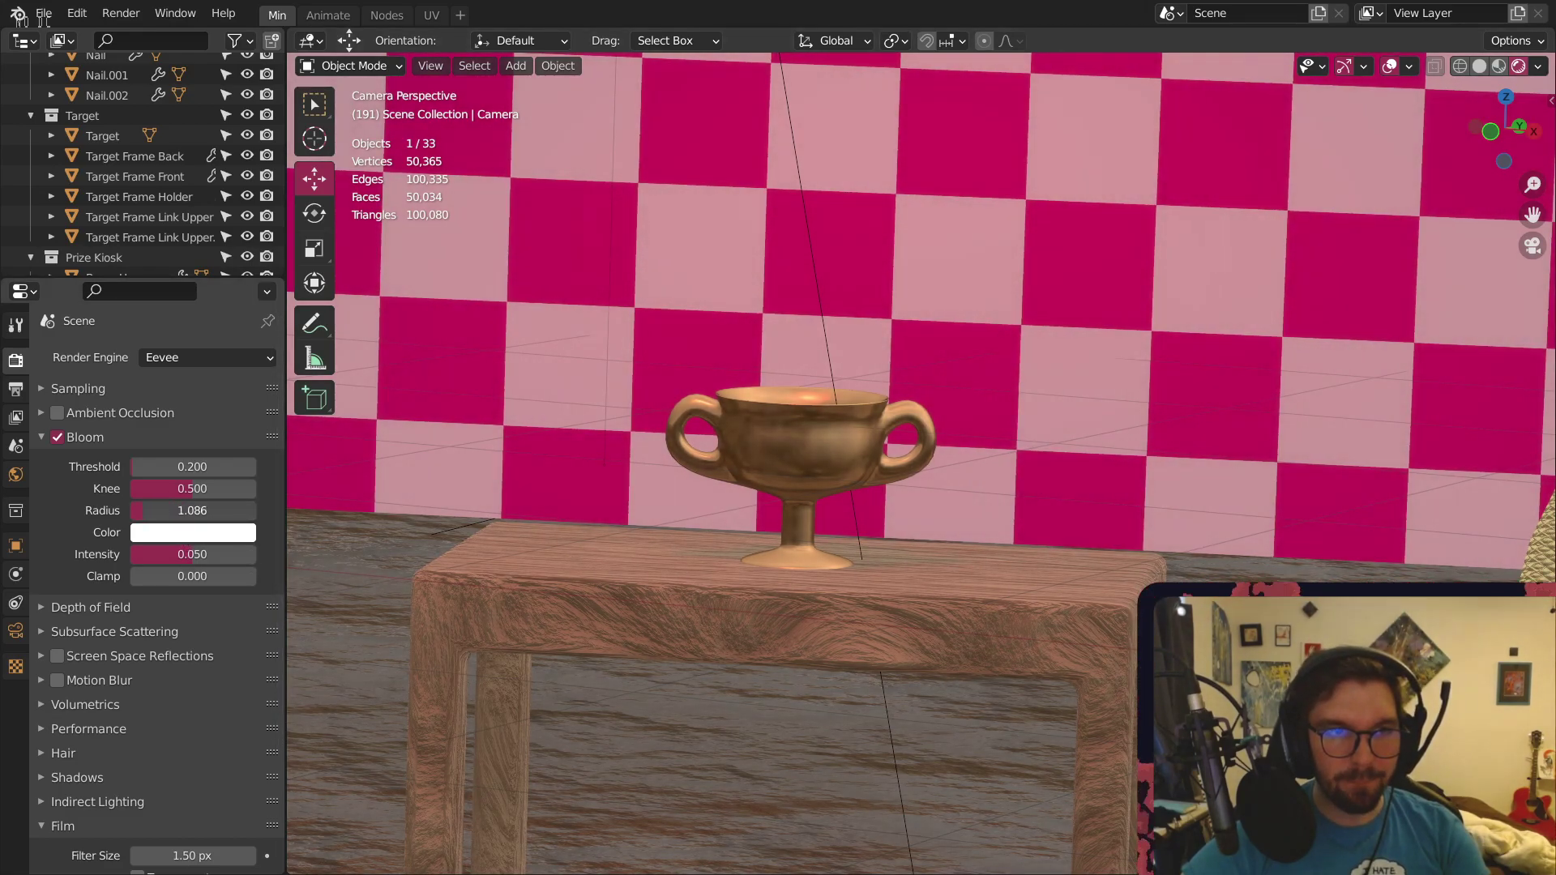
key("Return")
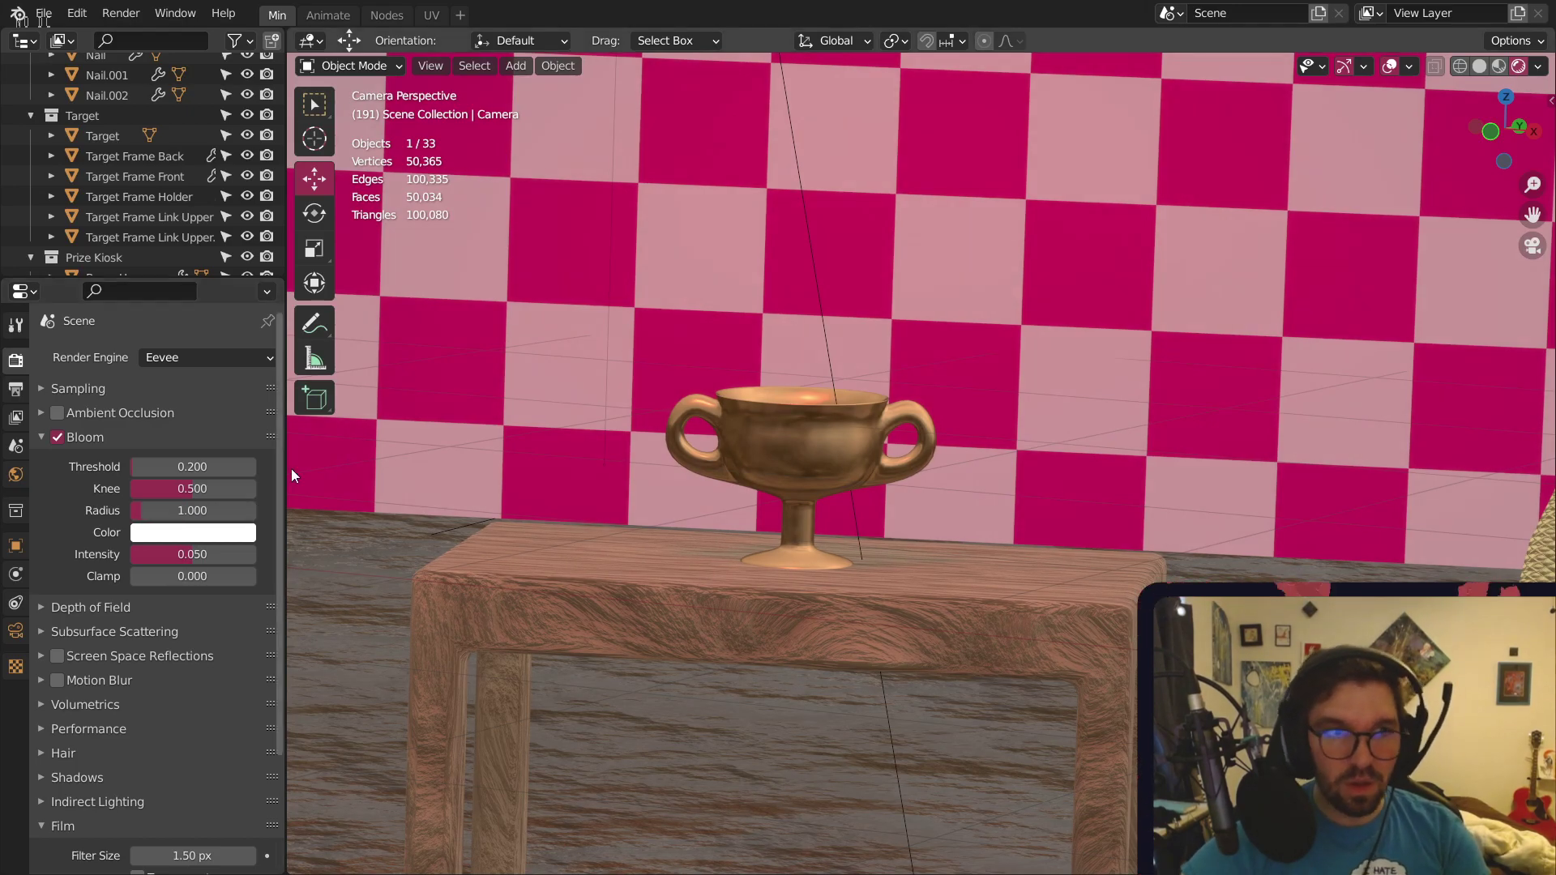
Raise the Bloom intensity to 0.100 and set its knee to 0.7, keeping the clamp at 0
left_click_drag(235, 553, 299, 554)
scroll(650, 317, "down", 5)
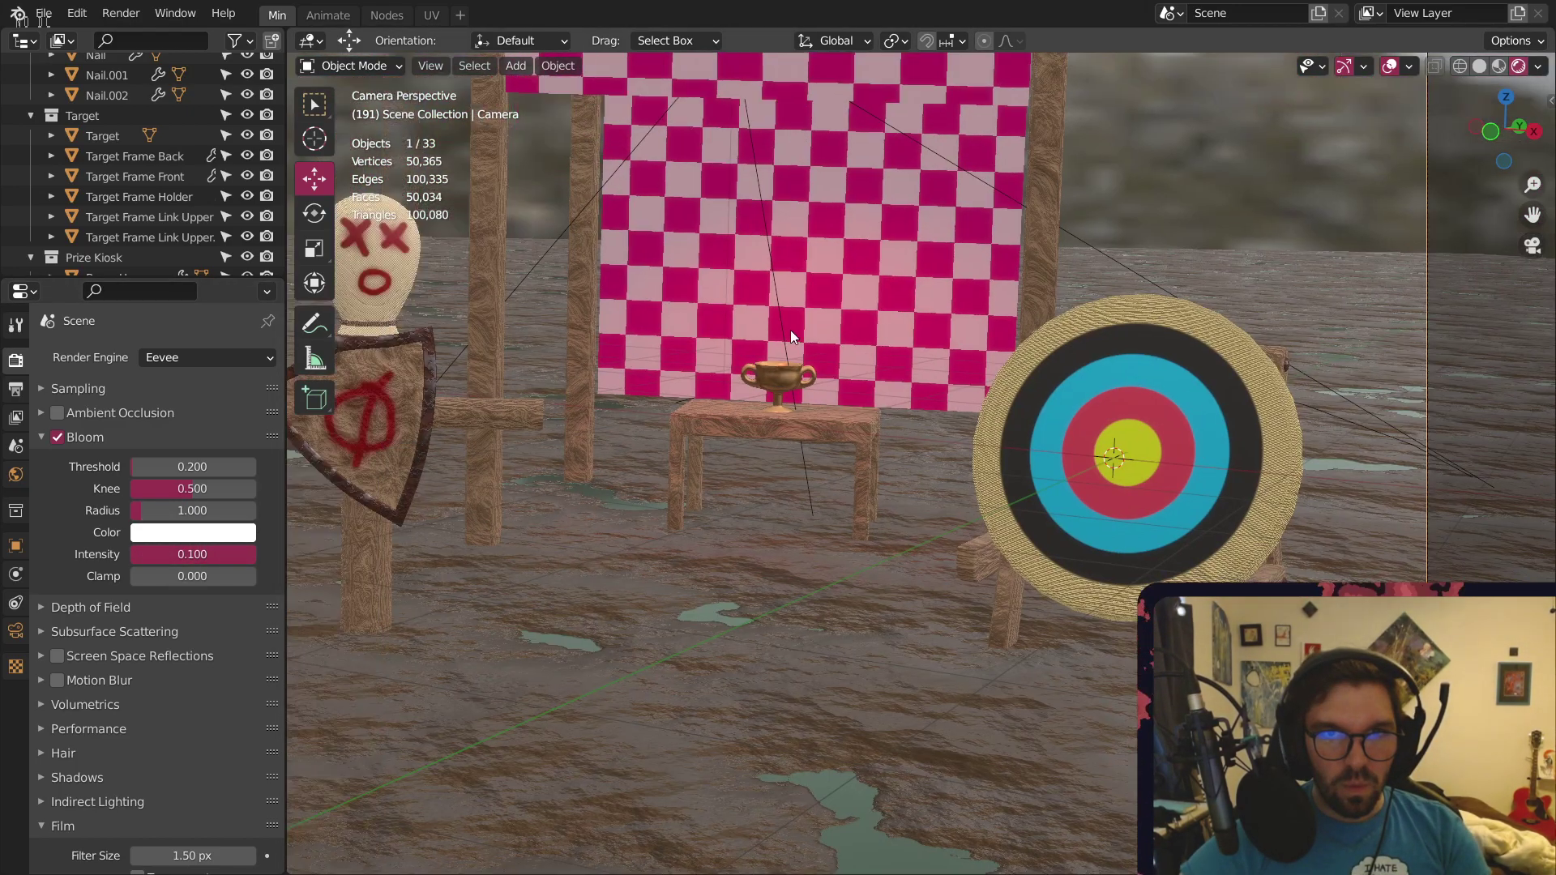
scroll(891, 458, "up", 8)
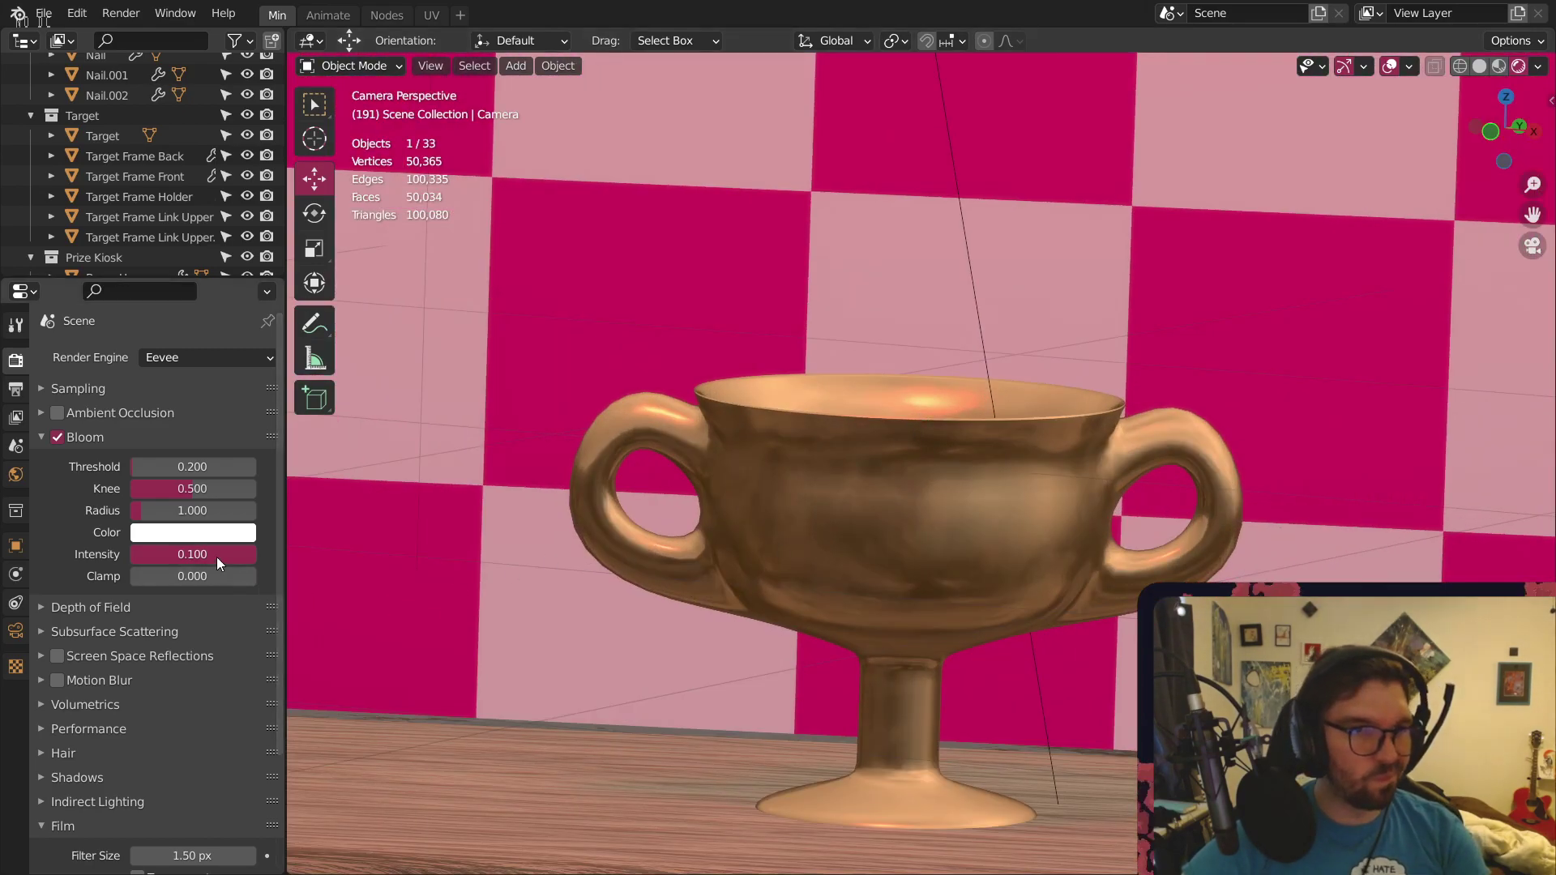
left_click_drag(206, 488, 249, 487)
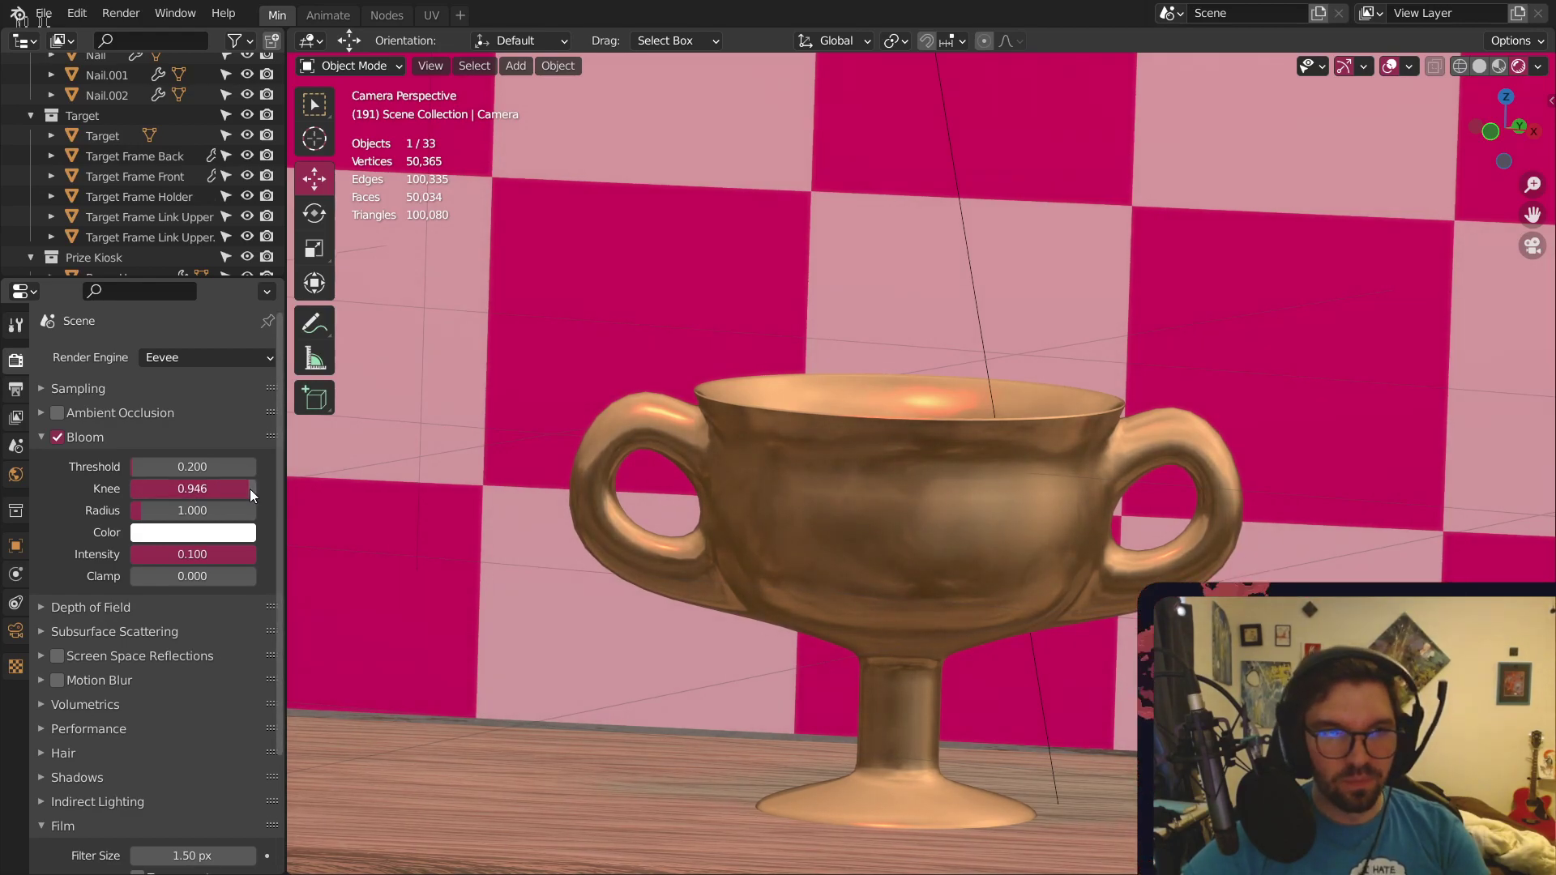
left_click(249, 489)
type(".7")
key("Return")
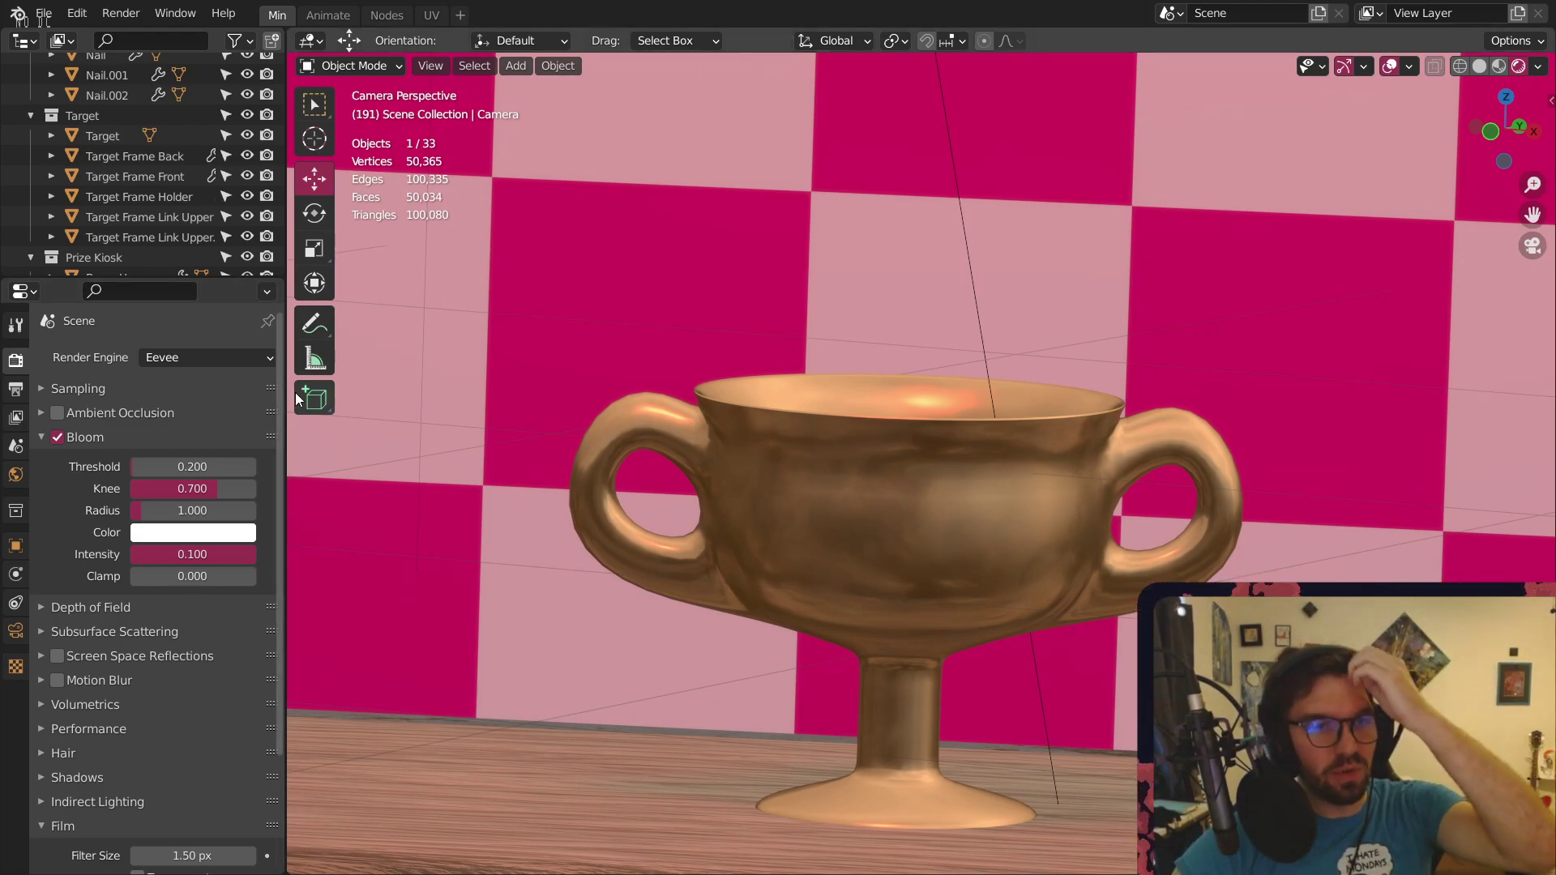
left_click_drag(167, 574, 130, 574)
Deselect everything, review the scene through the camera, and save the Training Dummy.blend file
scroll(986, 118, "down", 8)
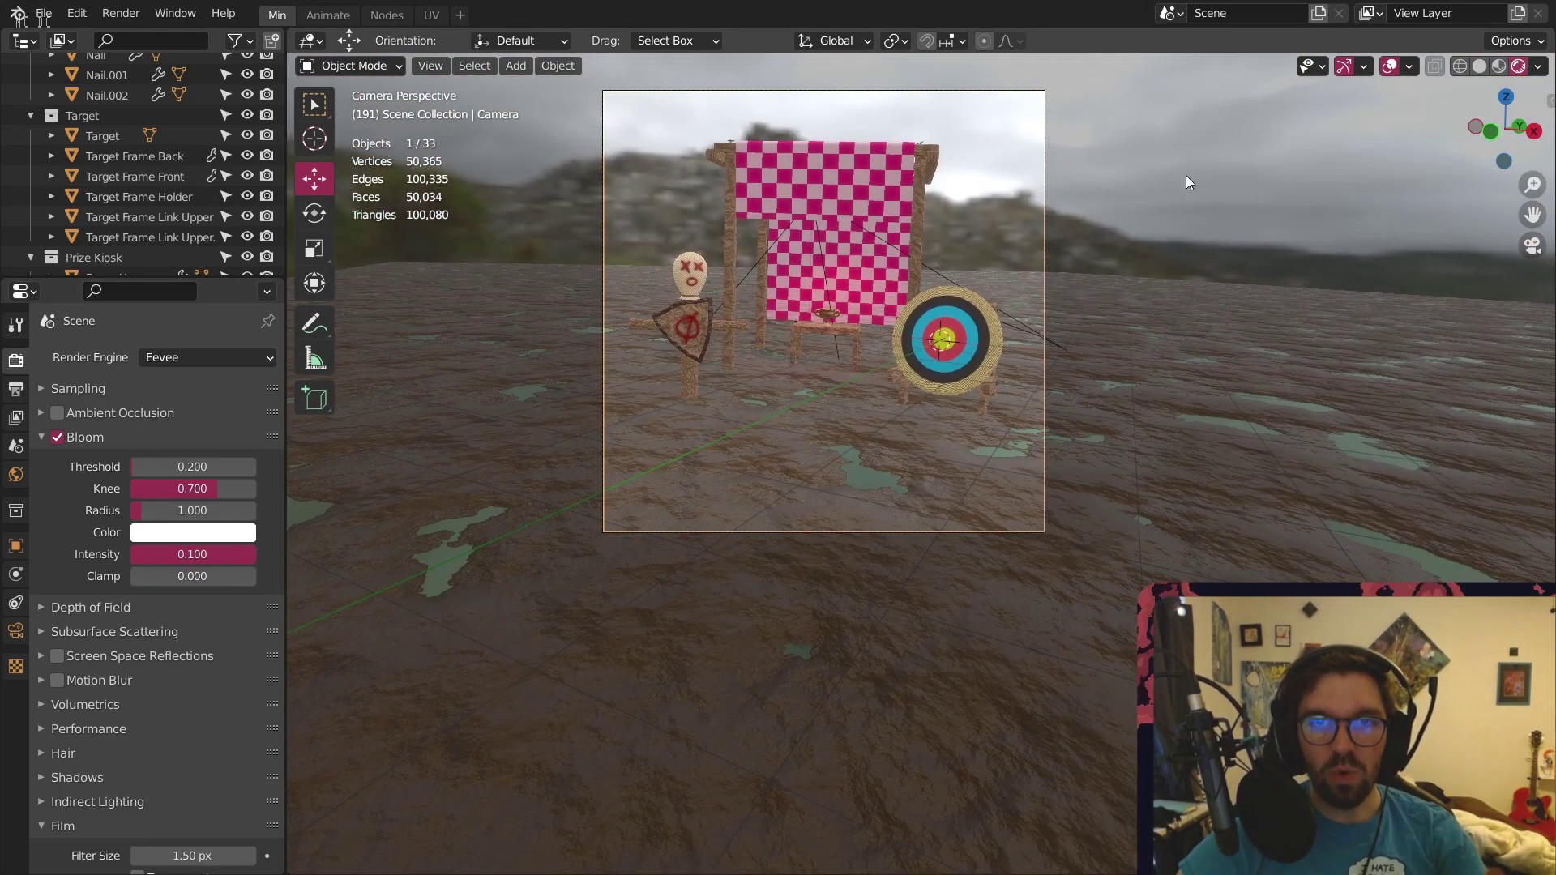
key("alt+a")
scroll(859, 282, "up", 8)
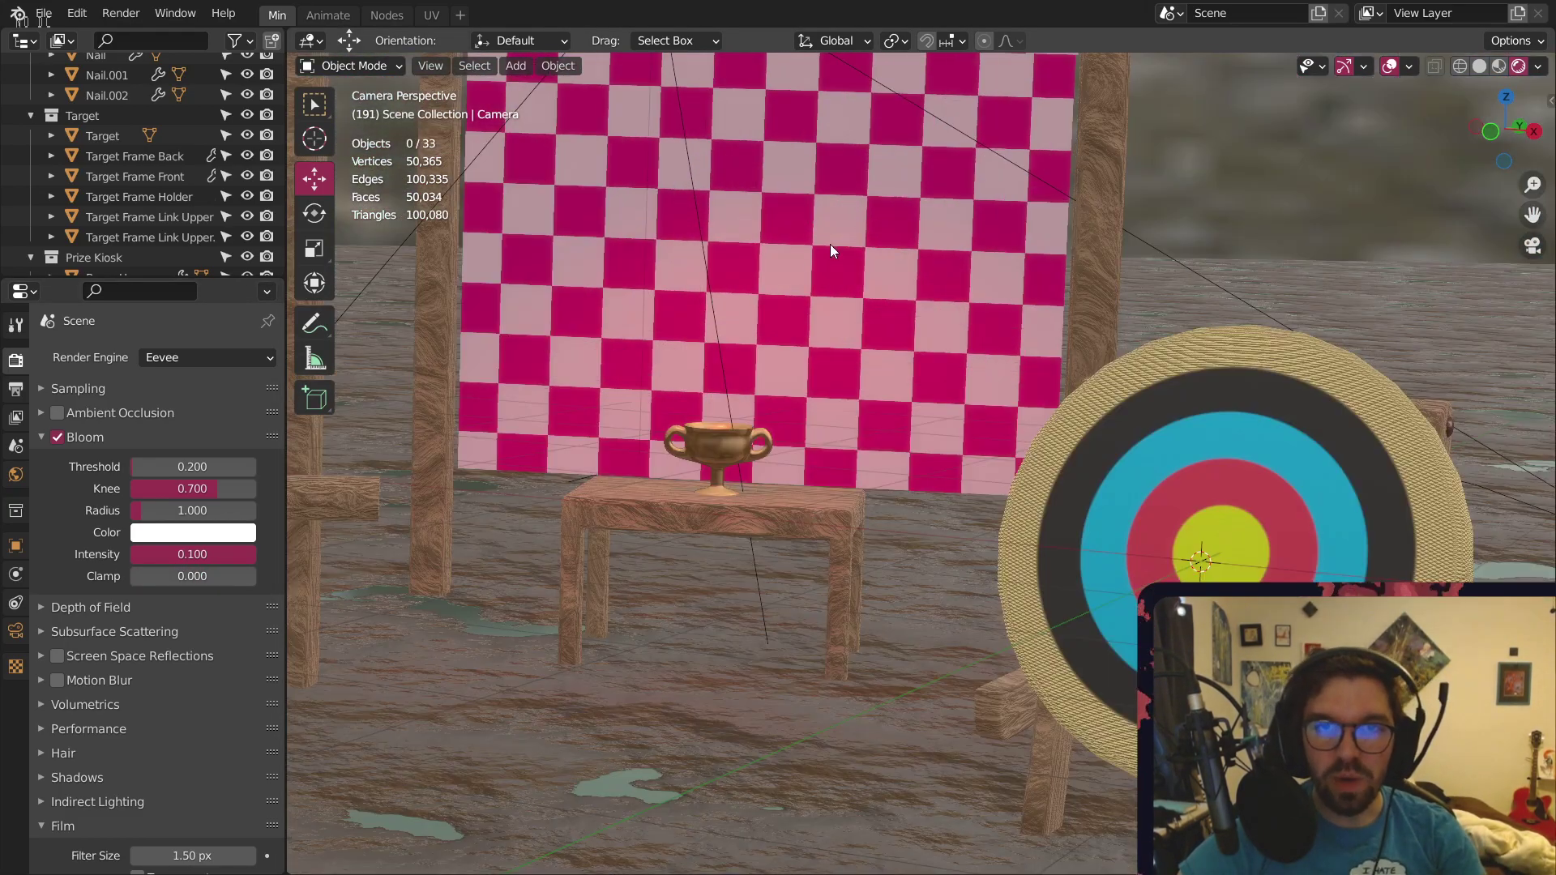
scroll(867, 251, "down", 3)
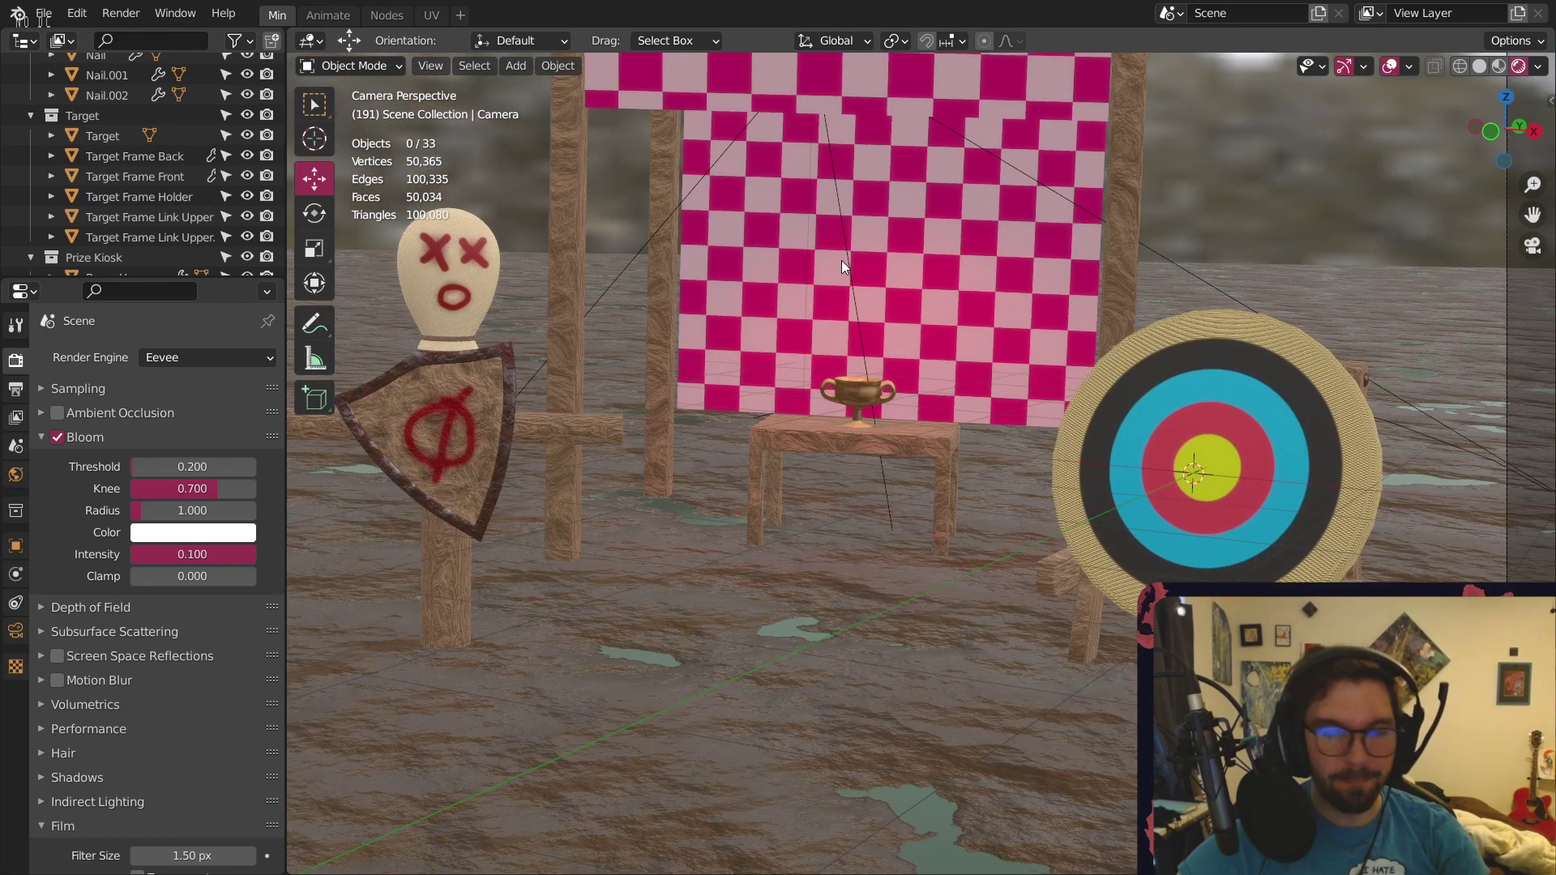
key("ctrl+s")
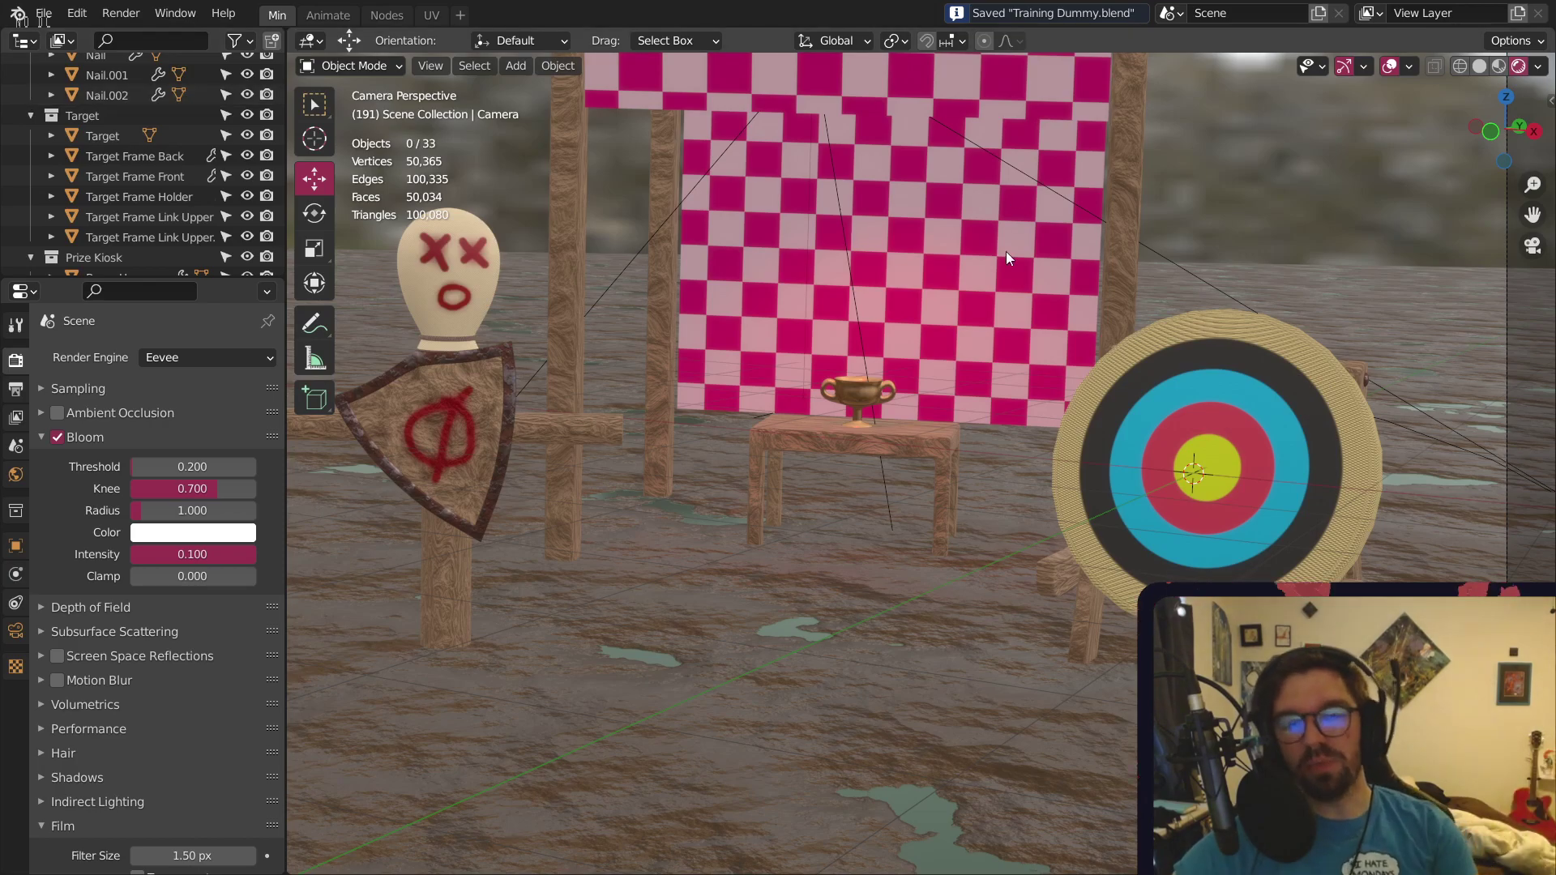
scroll(838, 484, "up", 8)
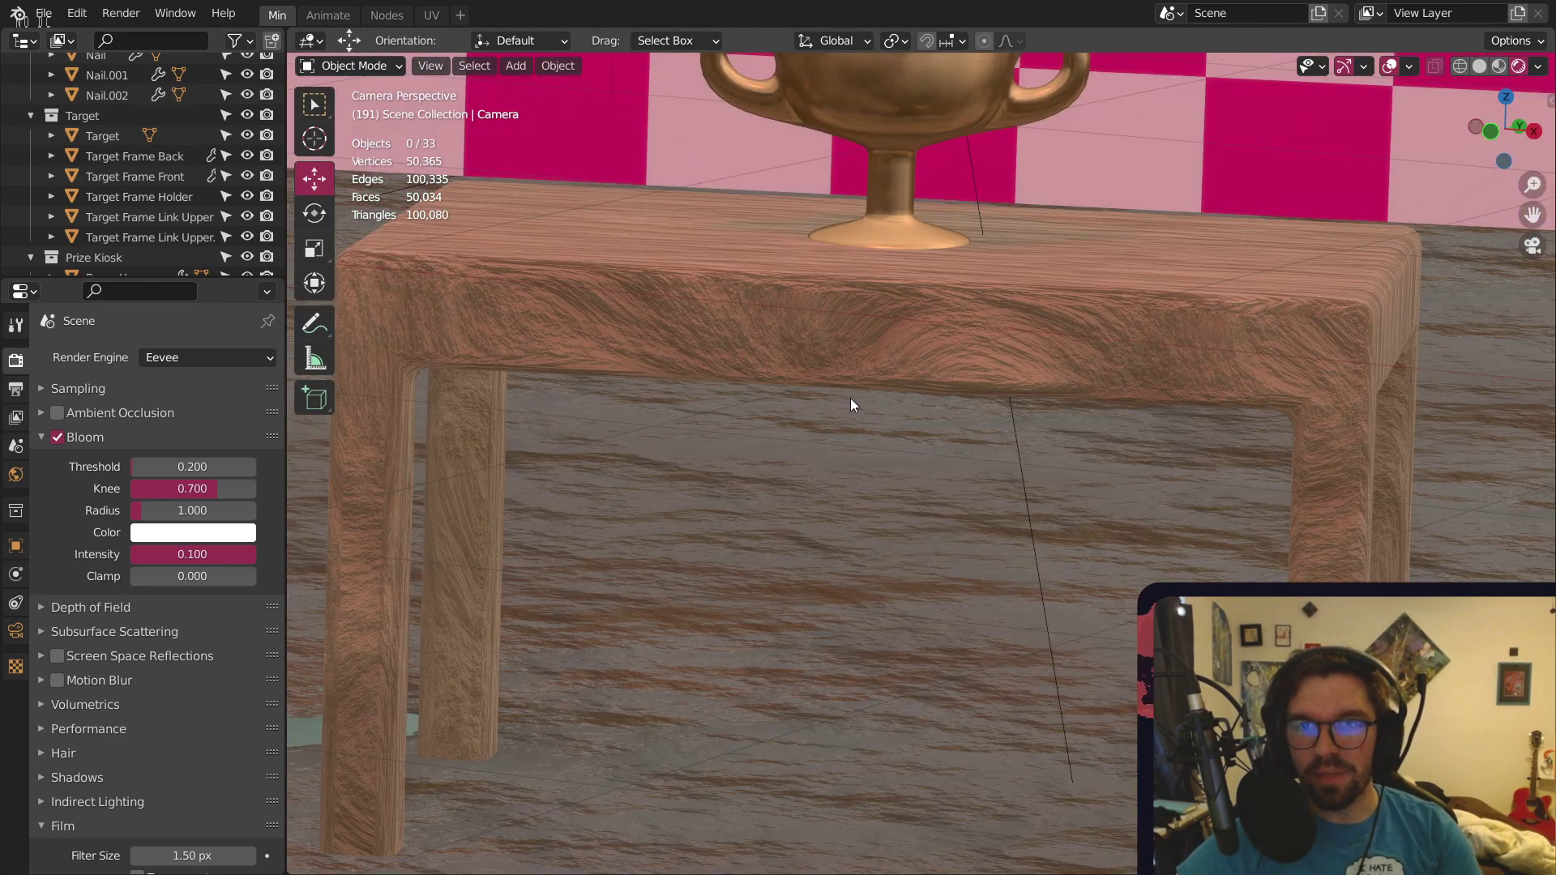
scroll(849, 397, "down", 10)
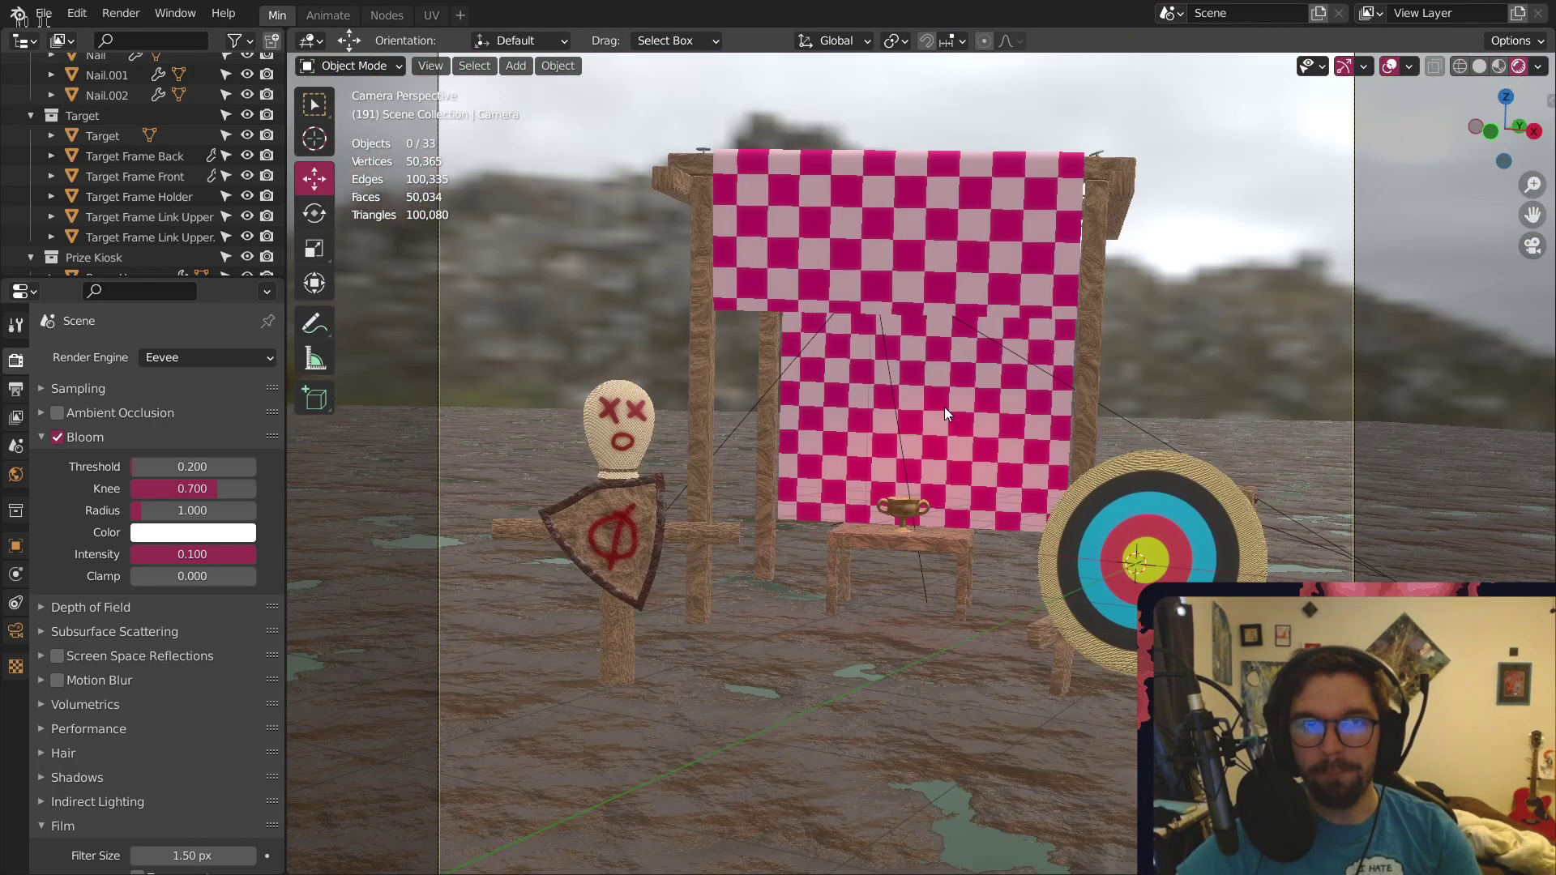